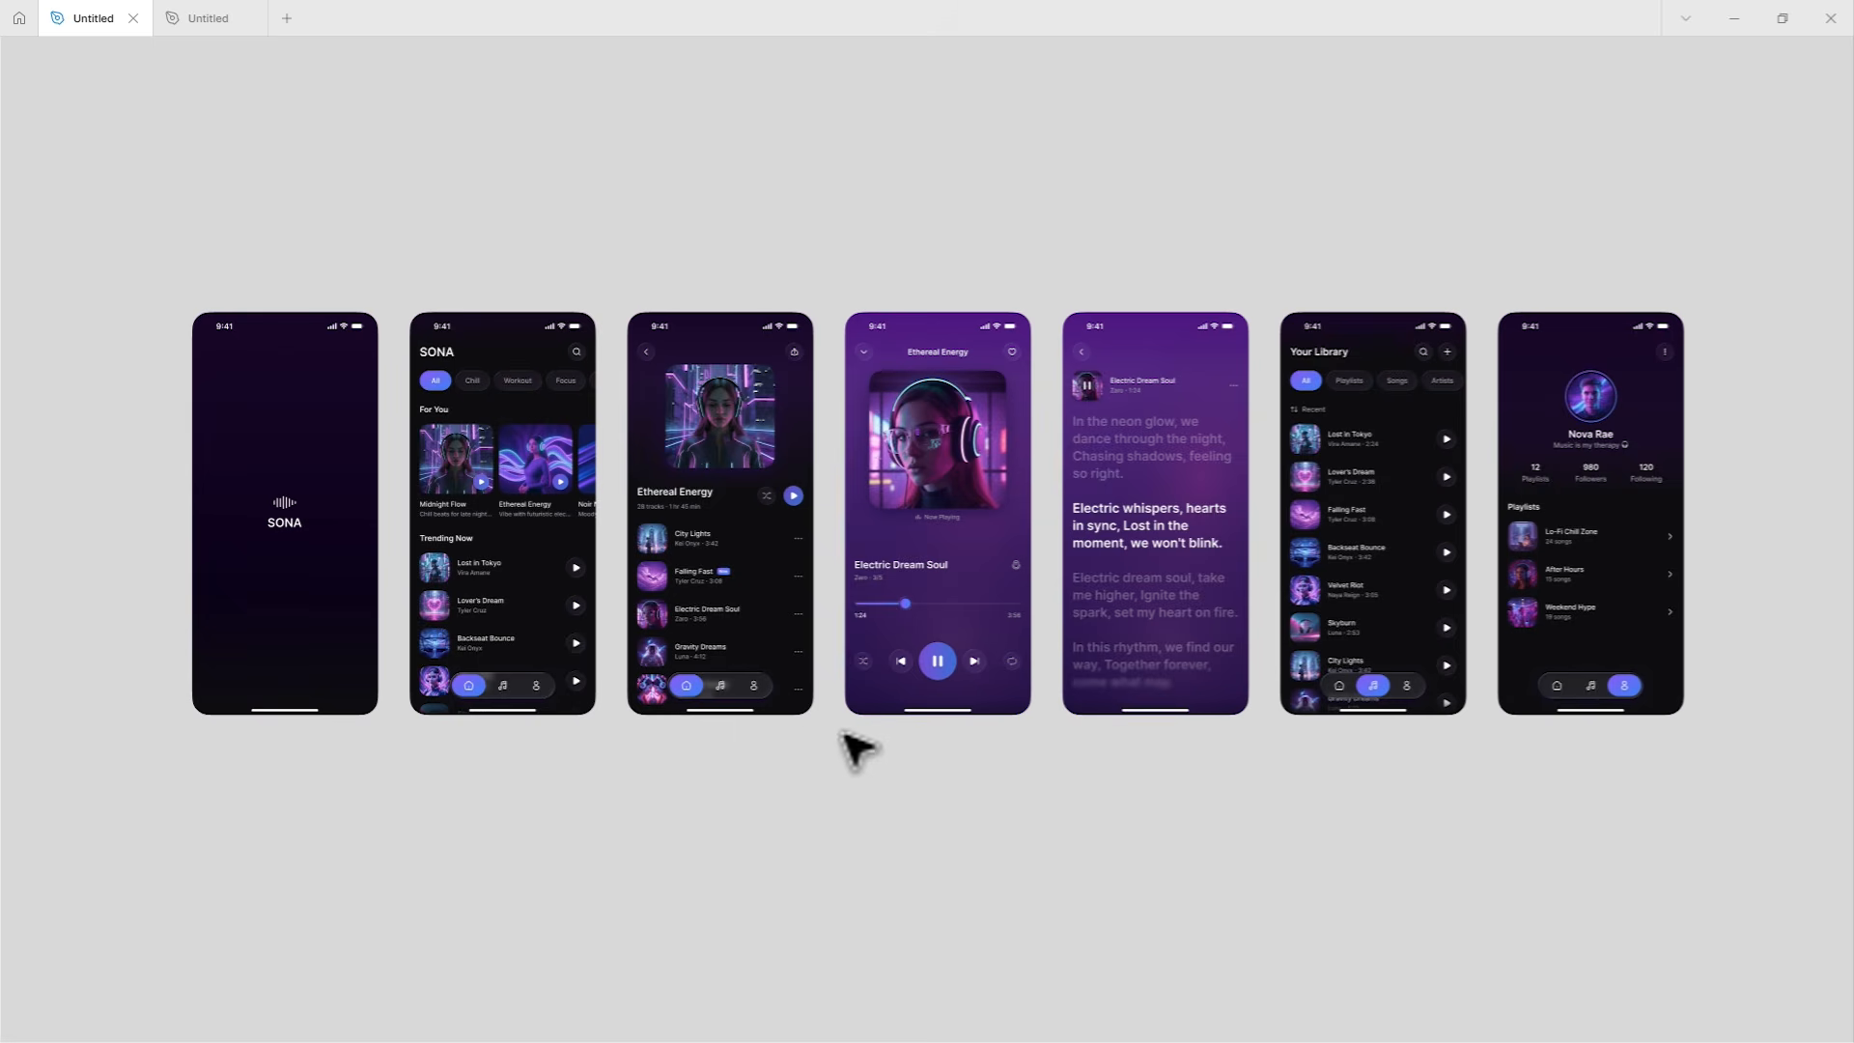
Look over the SONA music app screens from the splash screen through to the profile screen.
scroll(380, 629, up, 5)
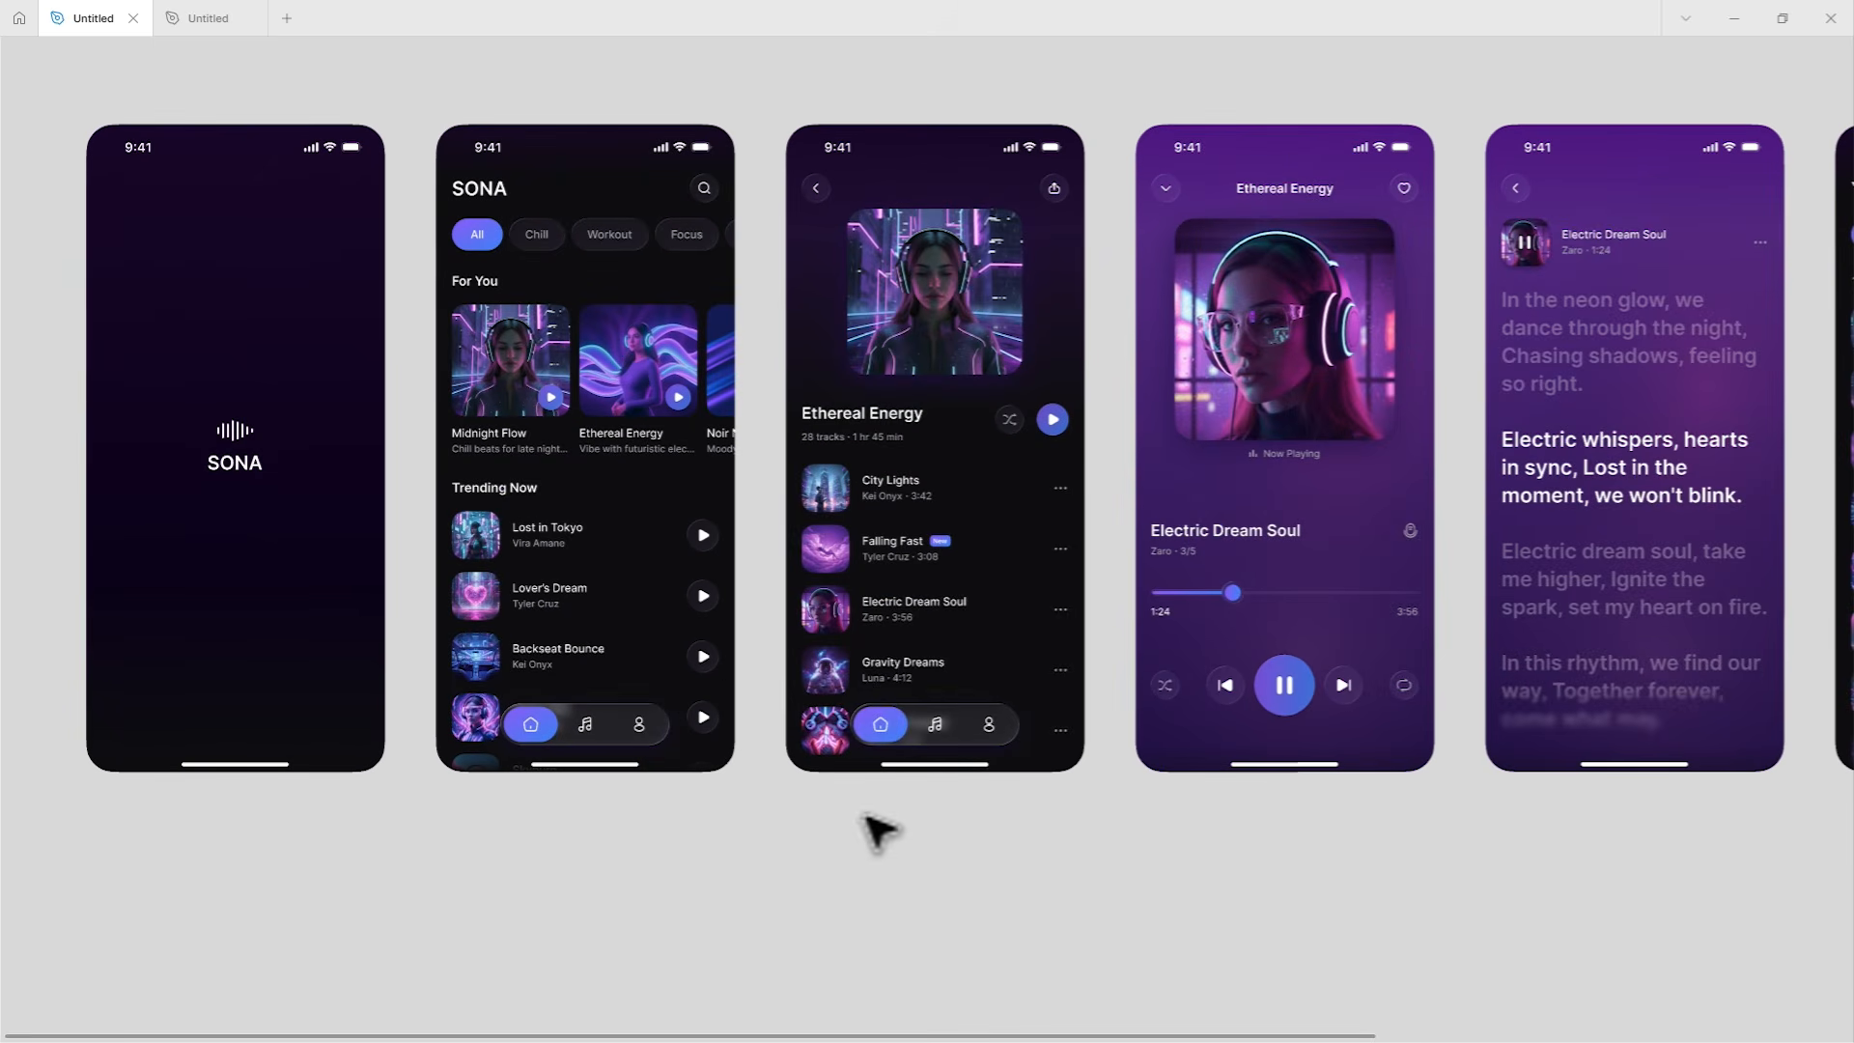
scroll(1132, 916, right, 10)
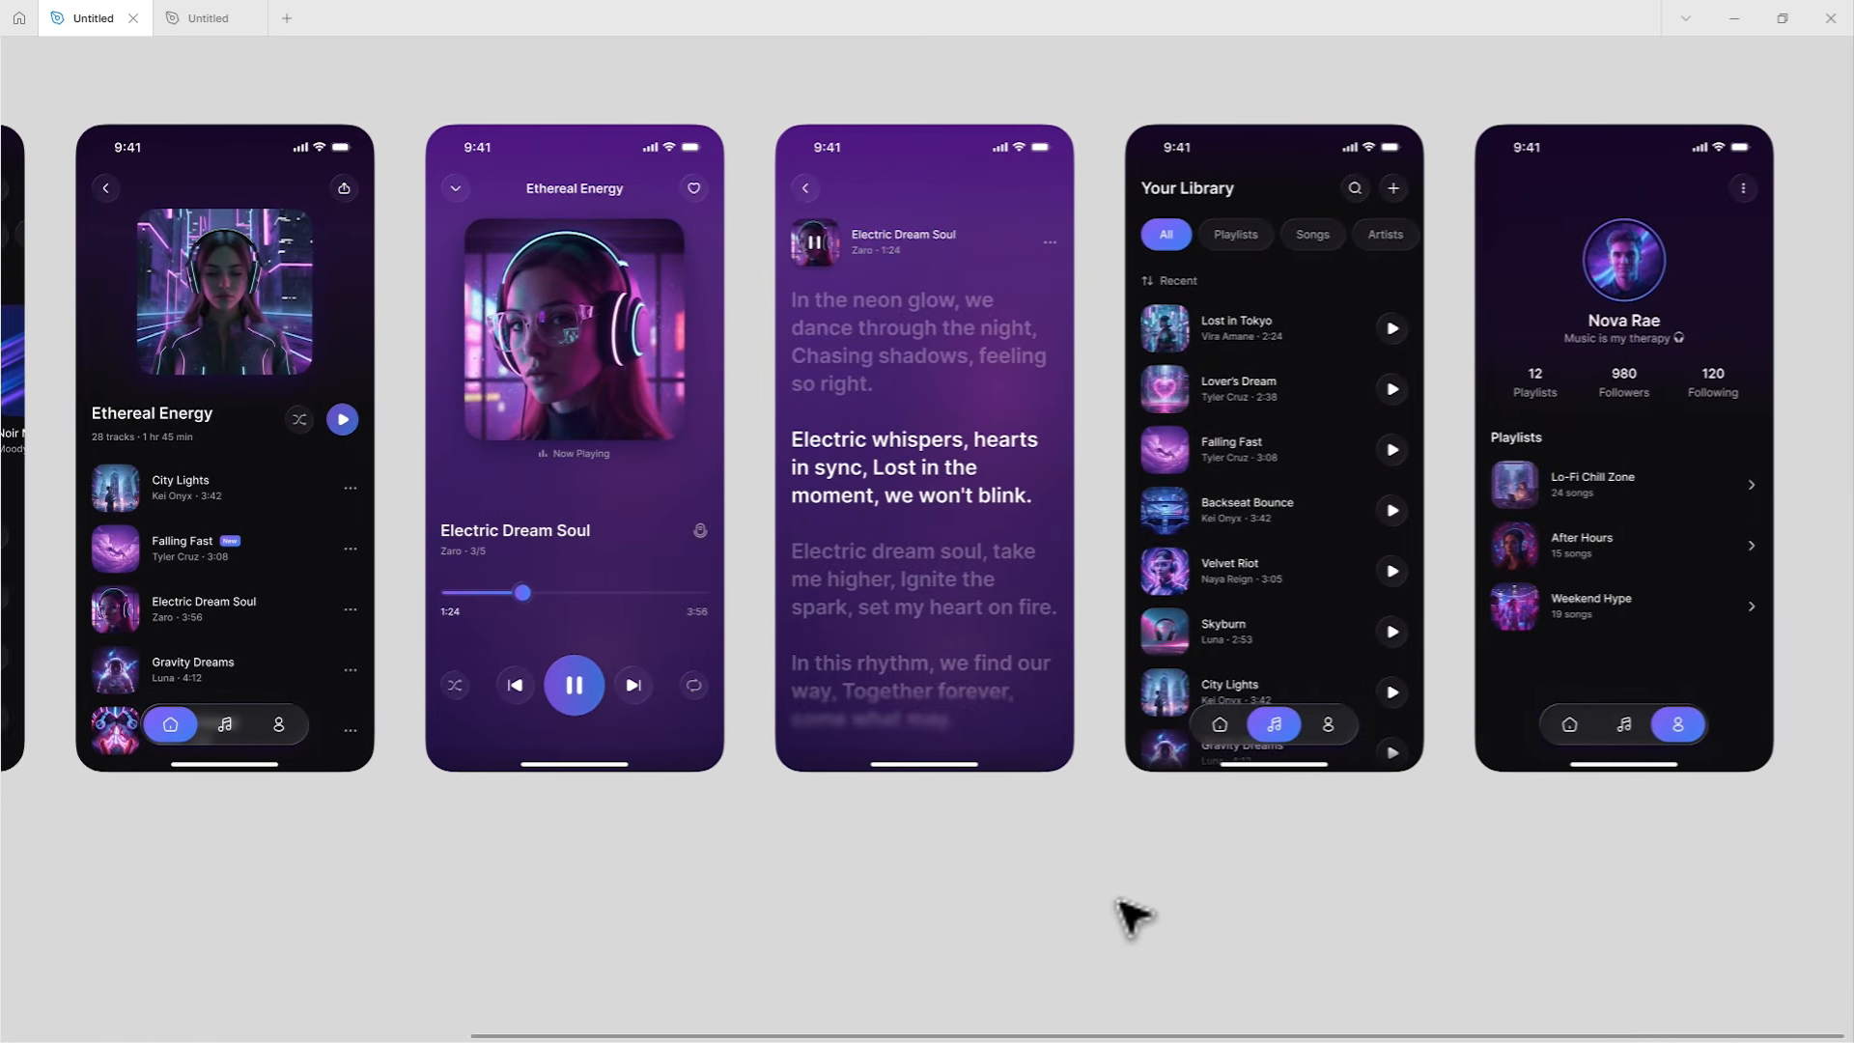
scroll(1131, 916, right, 5)
scroll(1130, 914, down, 5)
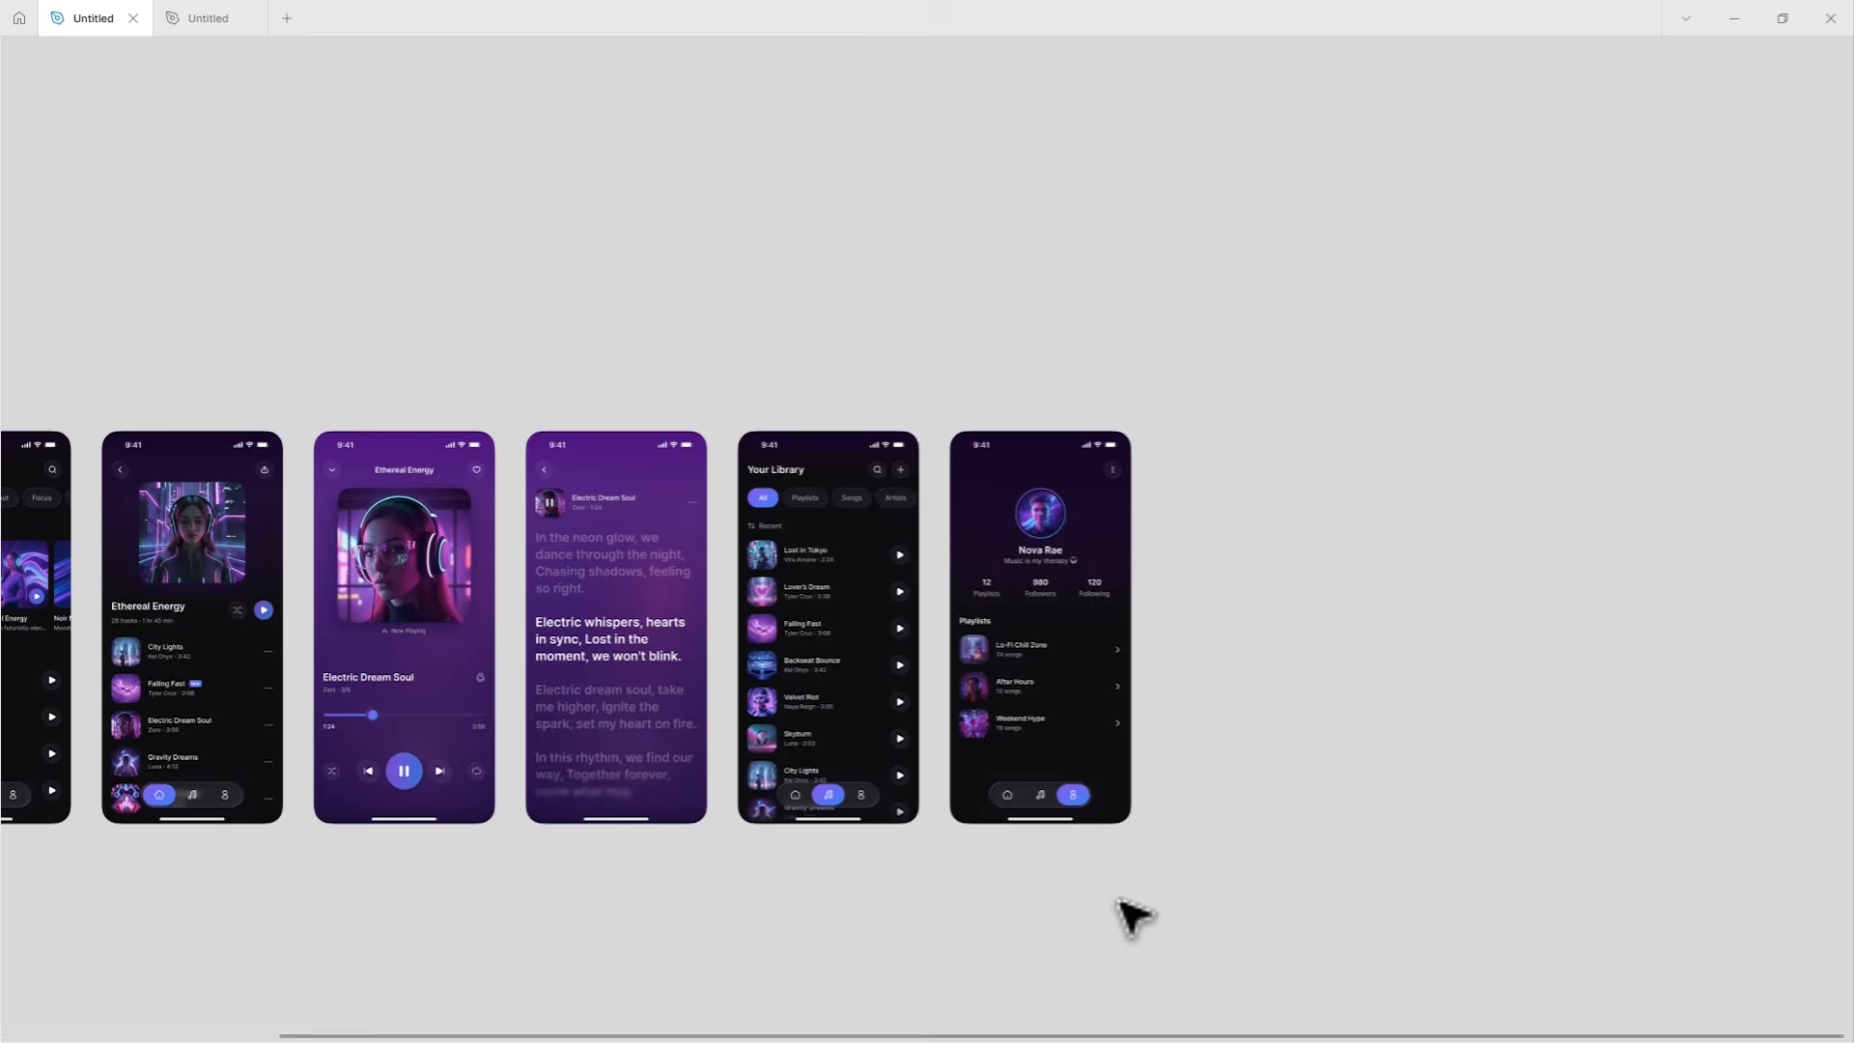
scroll(1139, 915, left, 2)
scroll(1139, 915, down, 1)
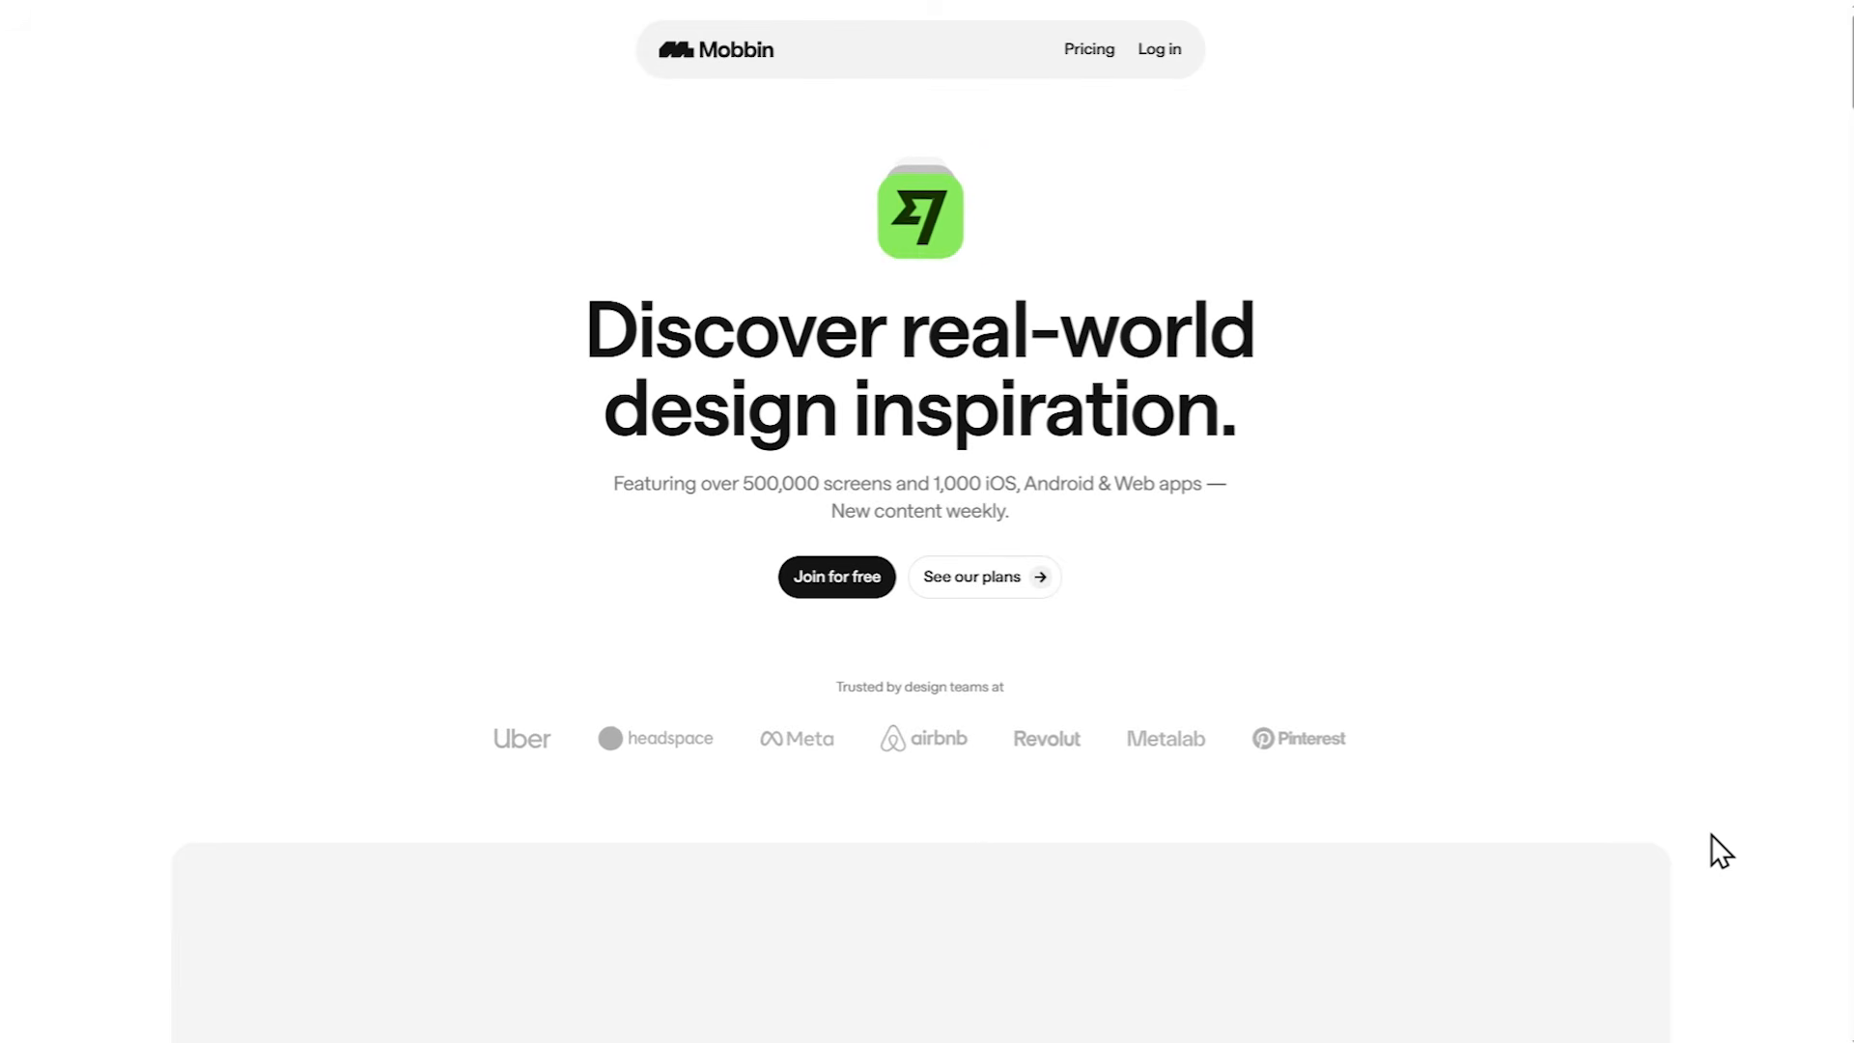
Switch to the Mobbin site and browse its latest iOS app screens for design inspiration.
scroll(1711, 834, down, 10)
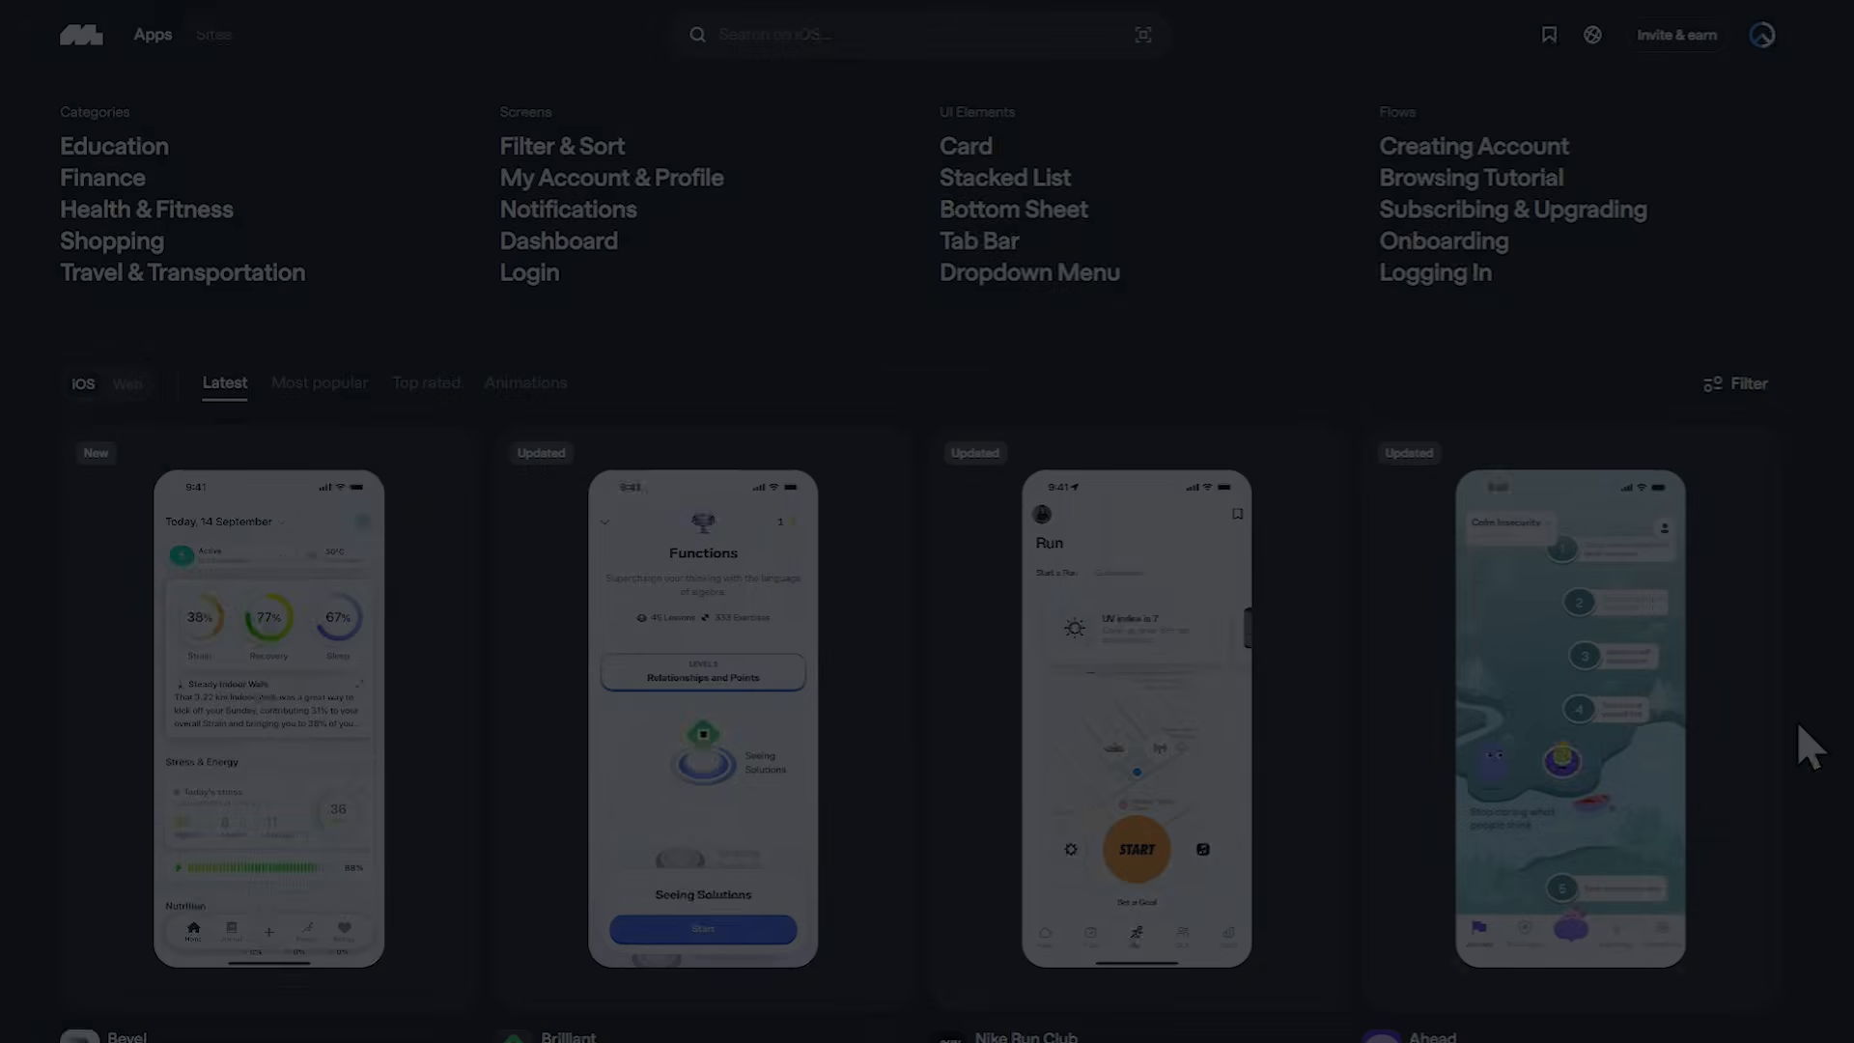
scroll(1796, 720, down, 10)
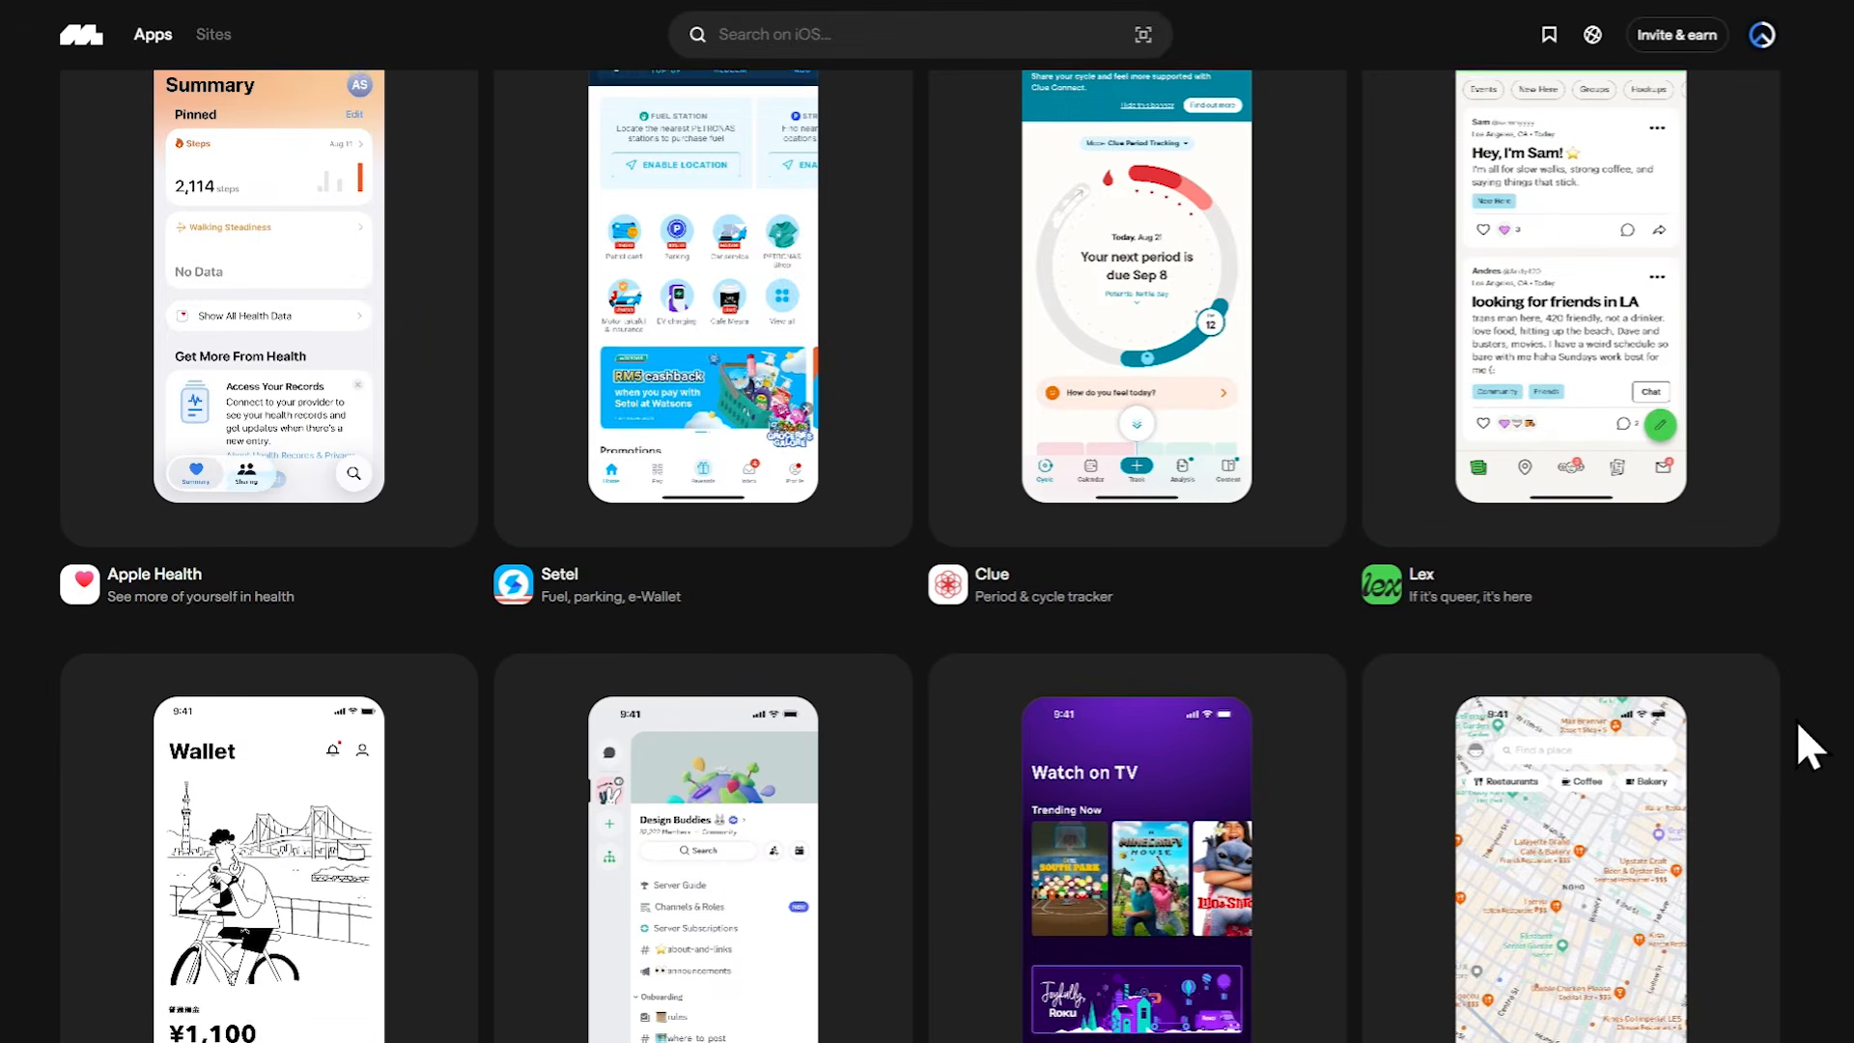
scroll(1796, 720, down, 12)
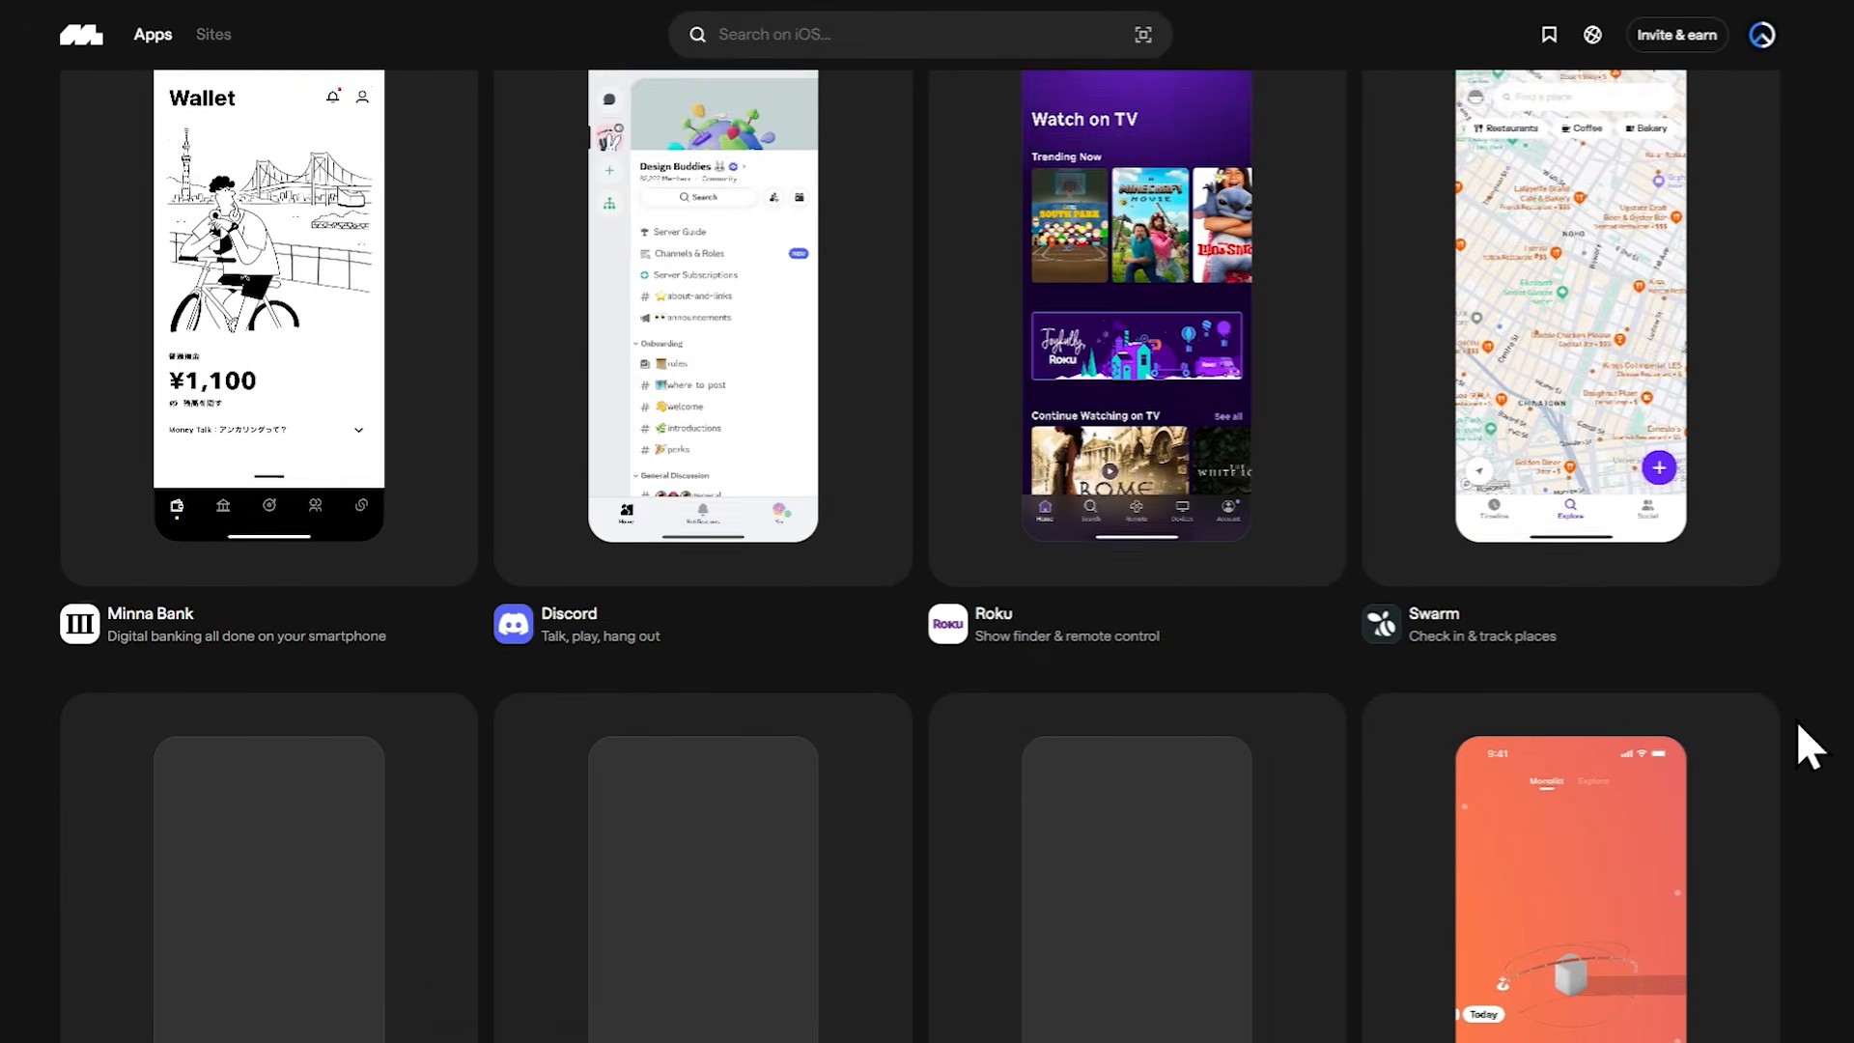
scroll(1796, 721, down, 2)
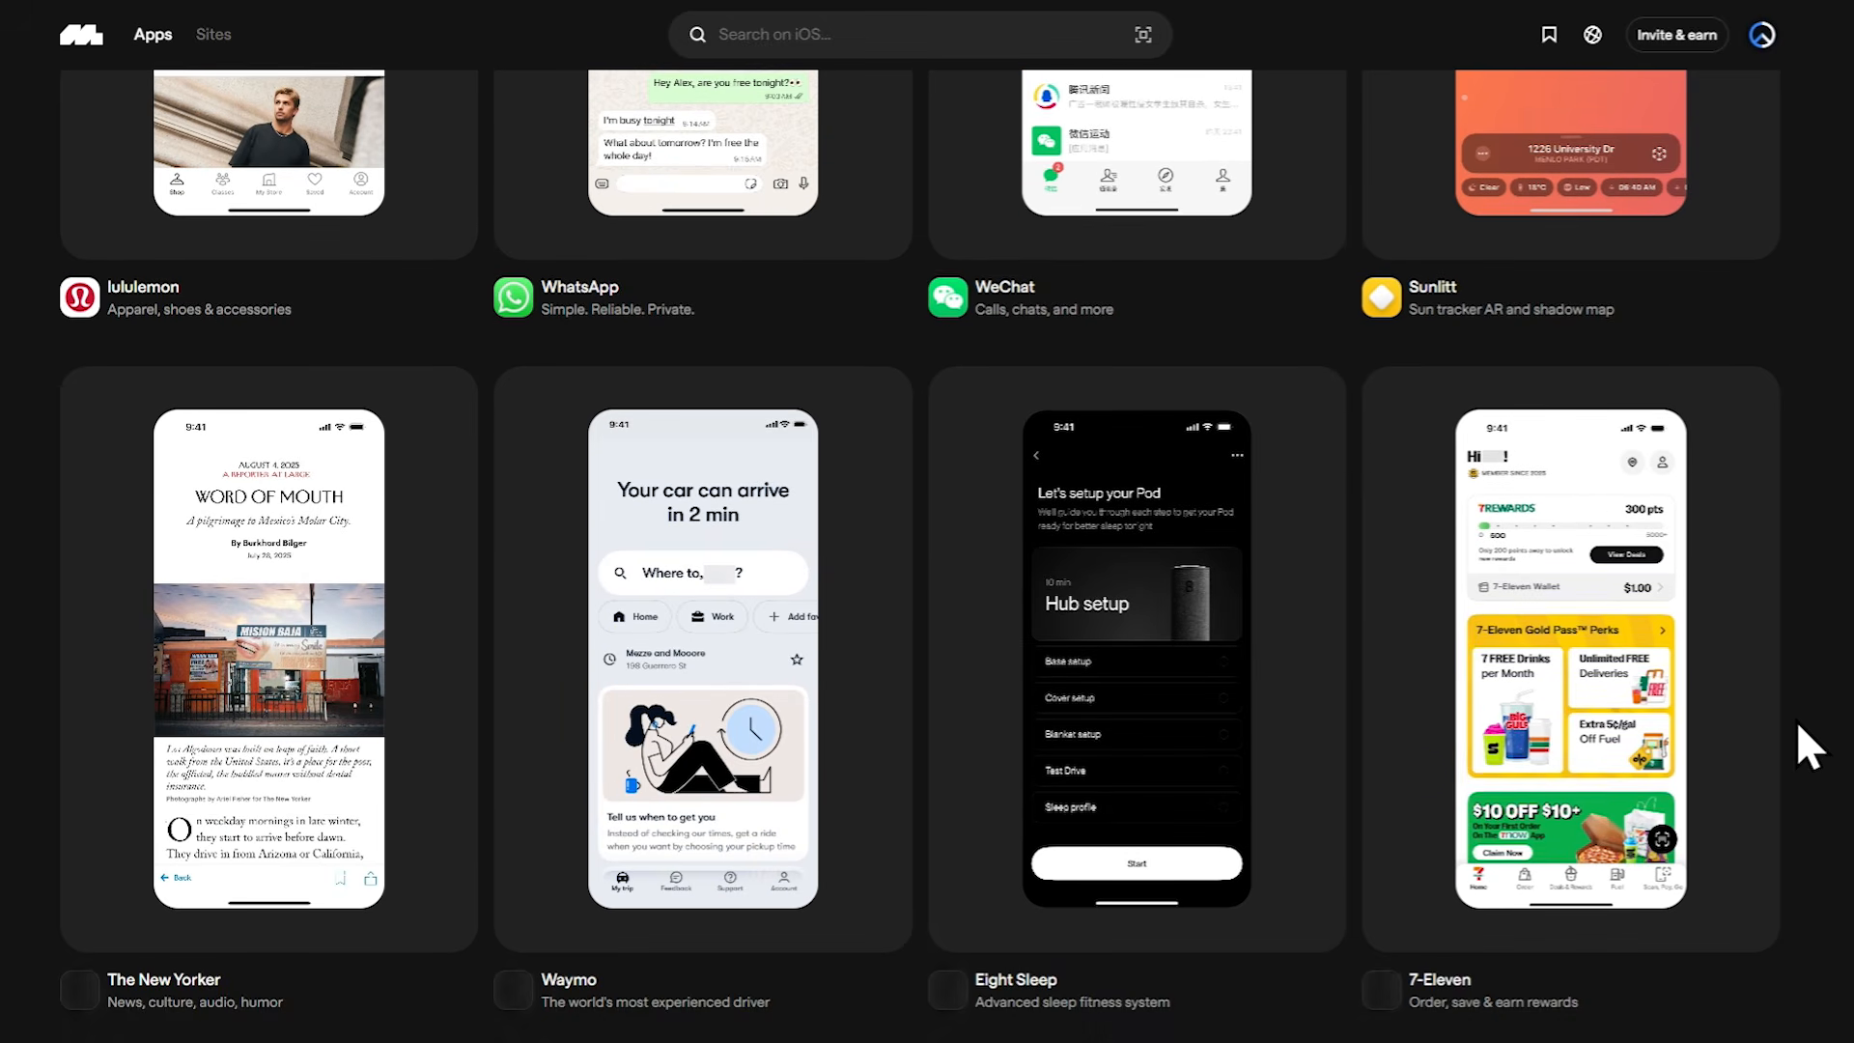
scroll(1796, 721, up, 15)
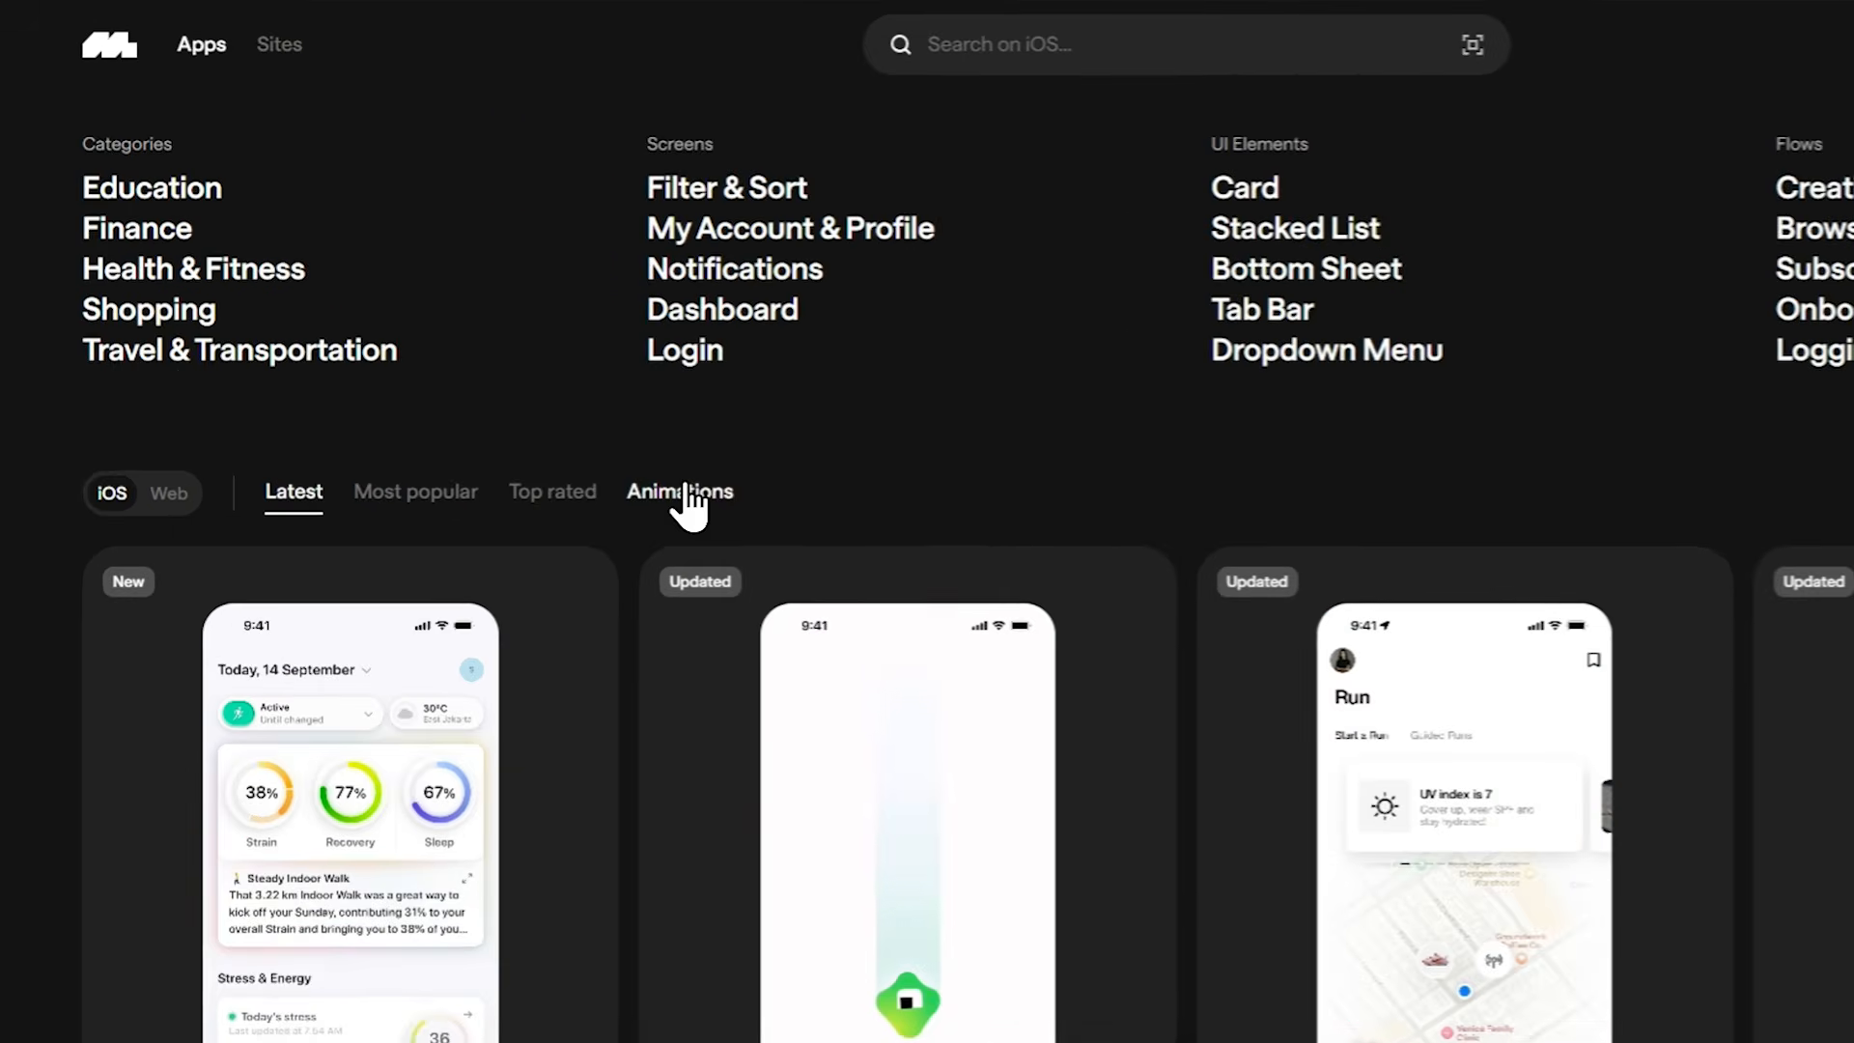
Browse the iOS animations and open Brilliant's course recommendation animation in detail view.
click(522, 383)
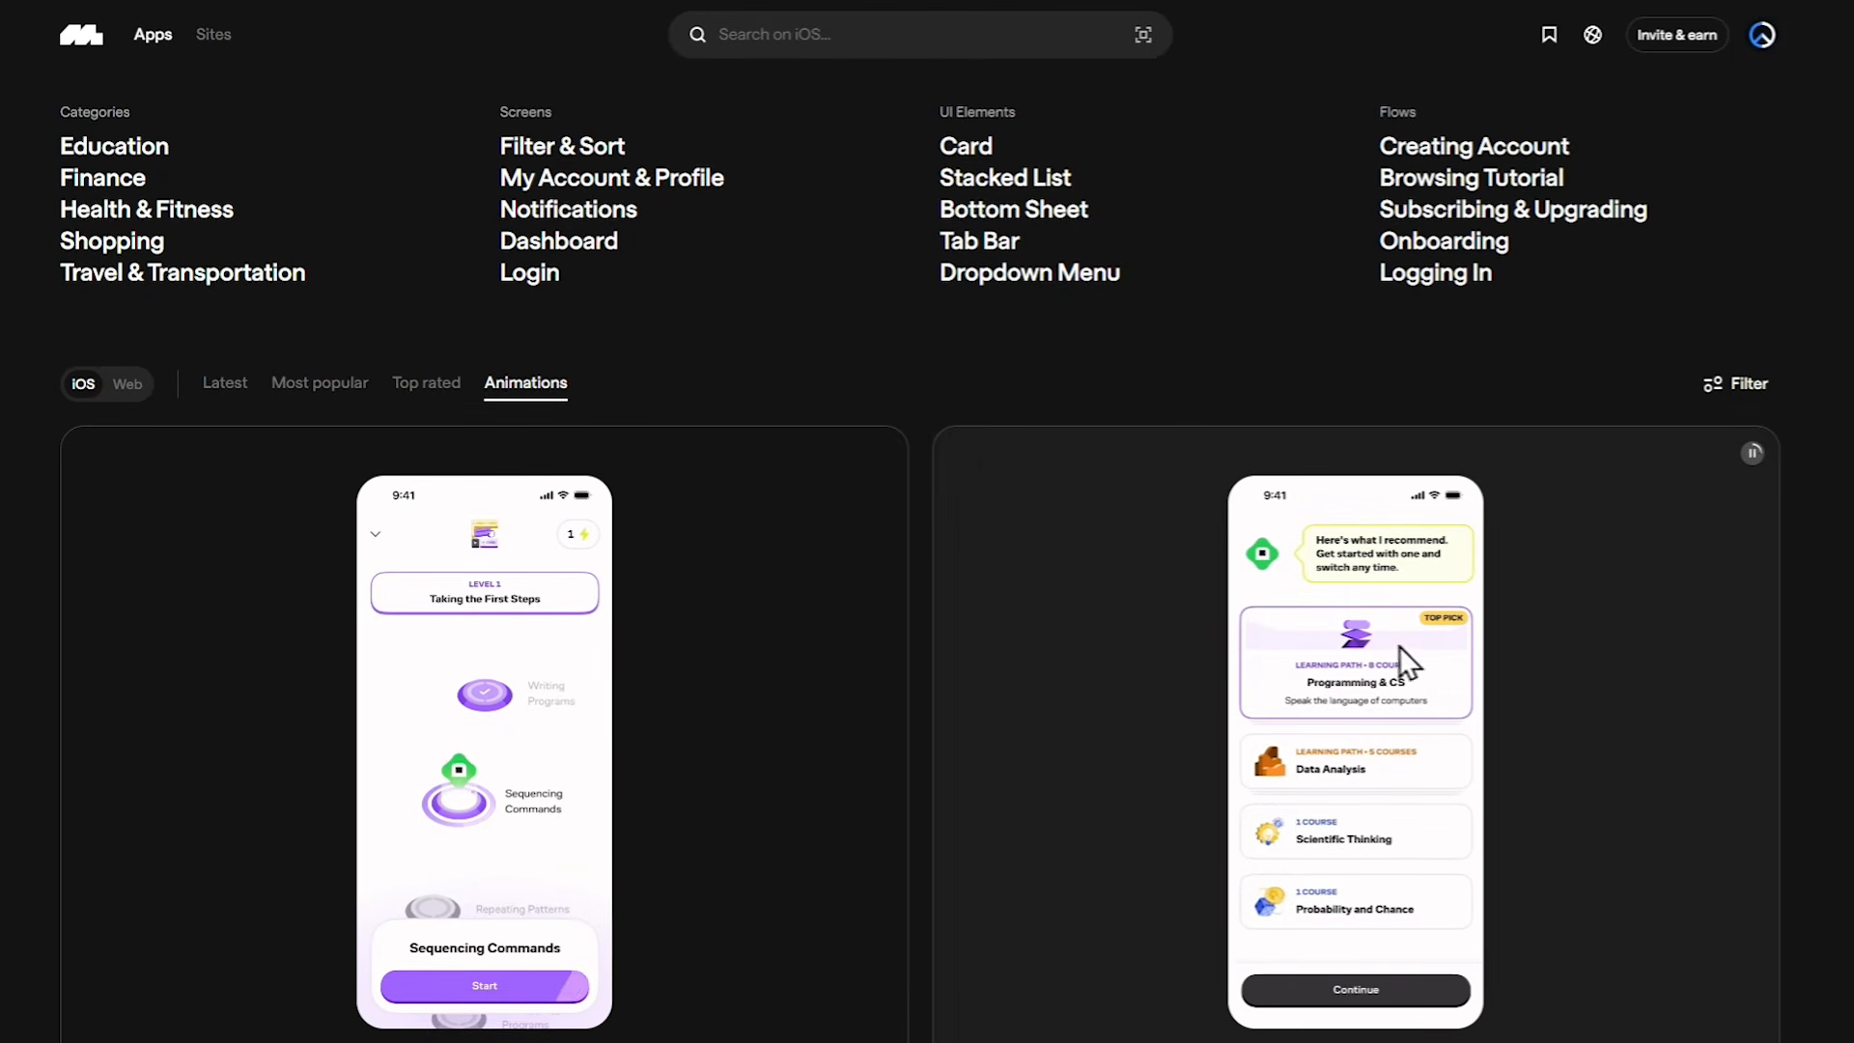
scroll(1812, 710, down, 5)
scroll(1810, 705, down, 8)
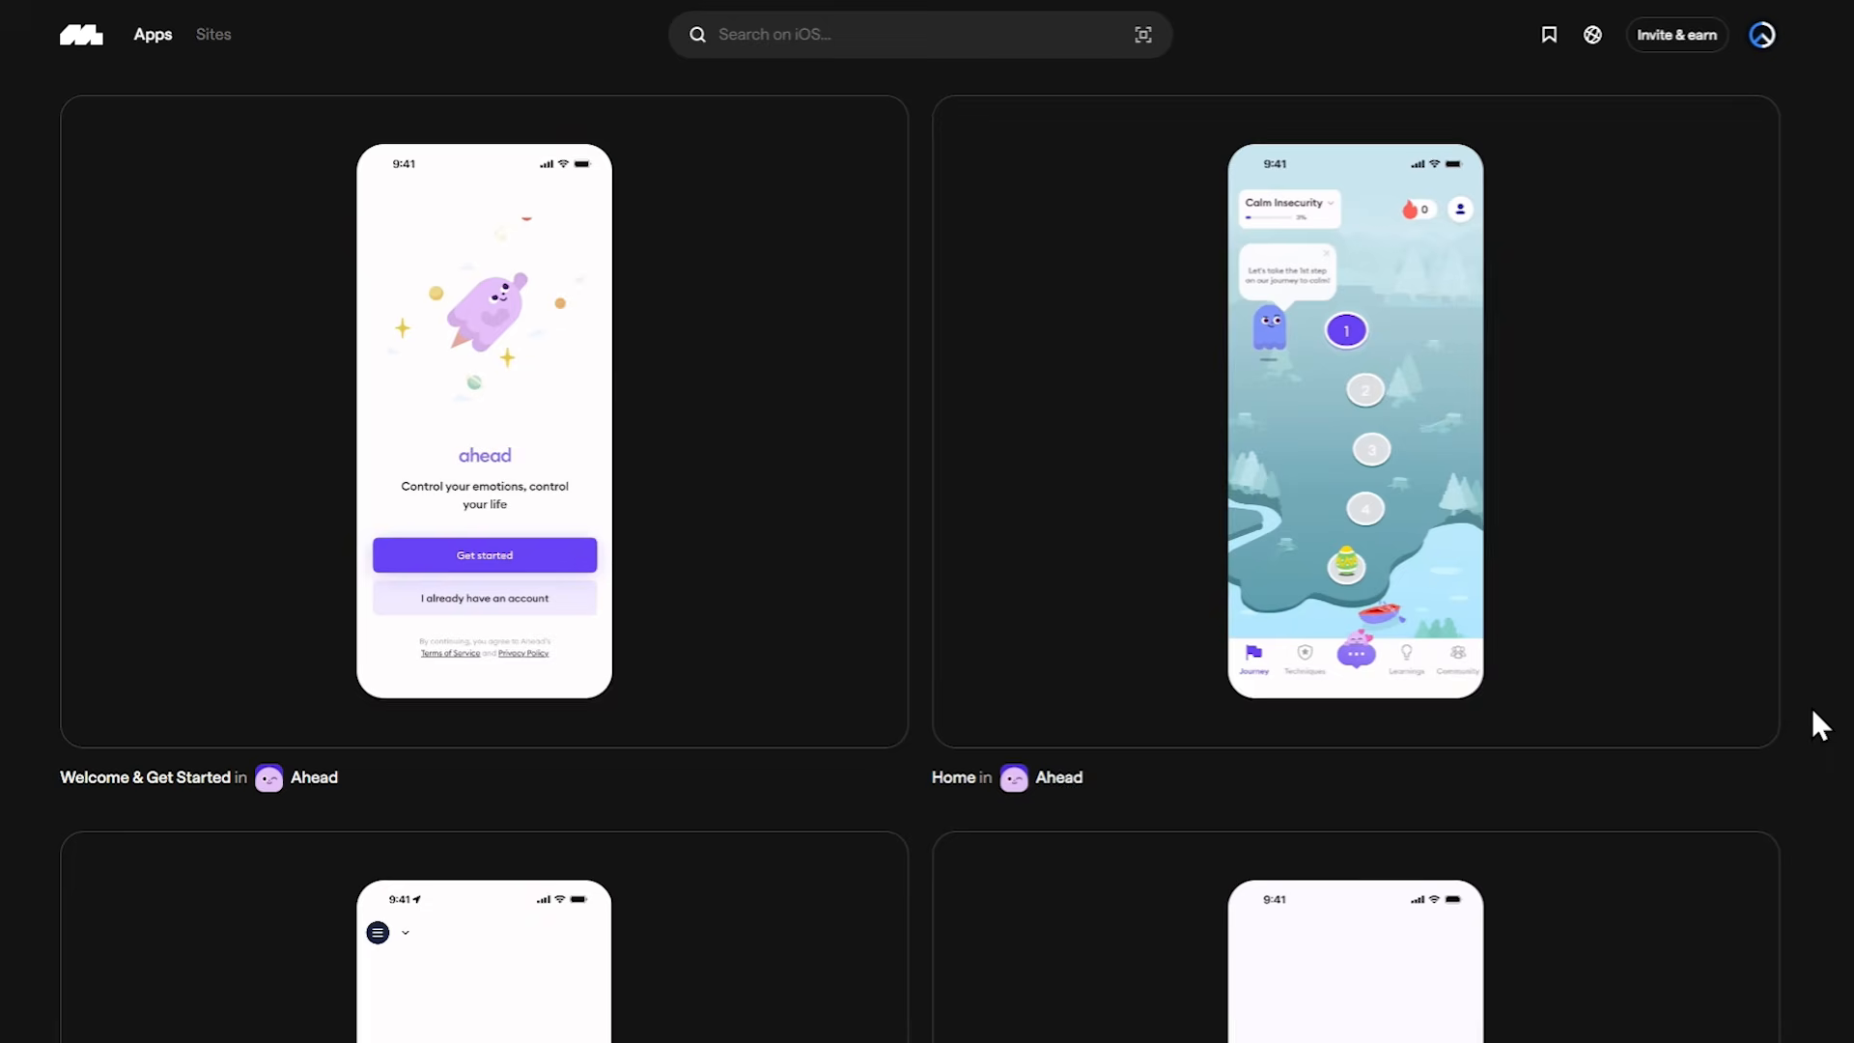
scroll(1811, 705, up, 12)
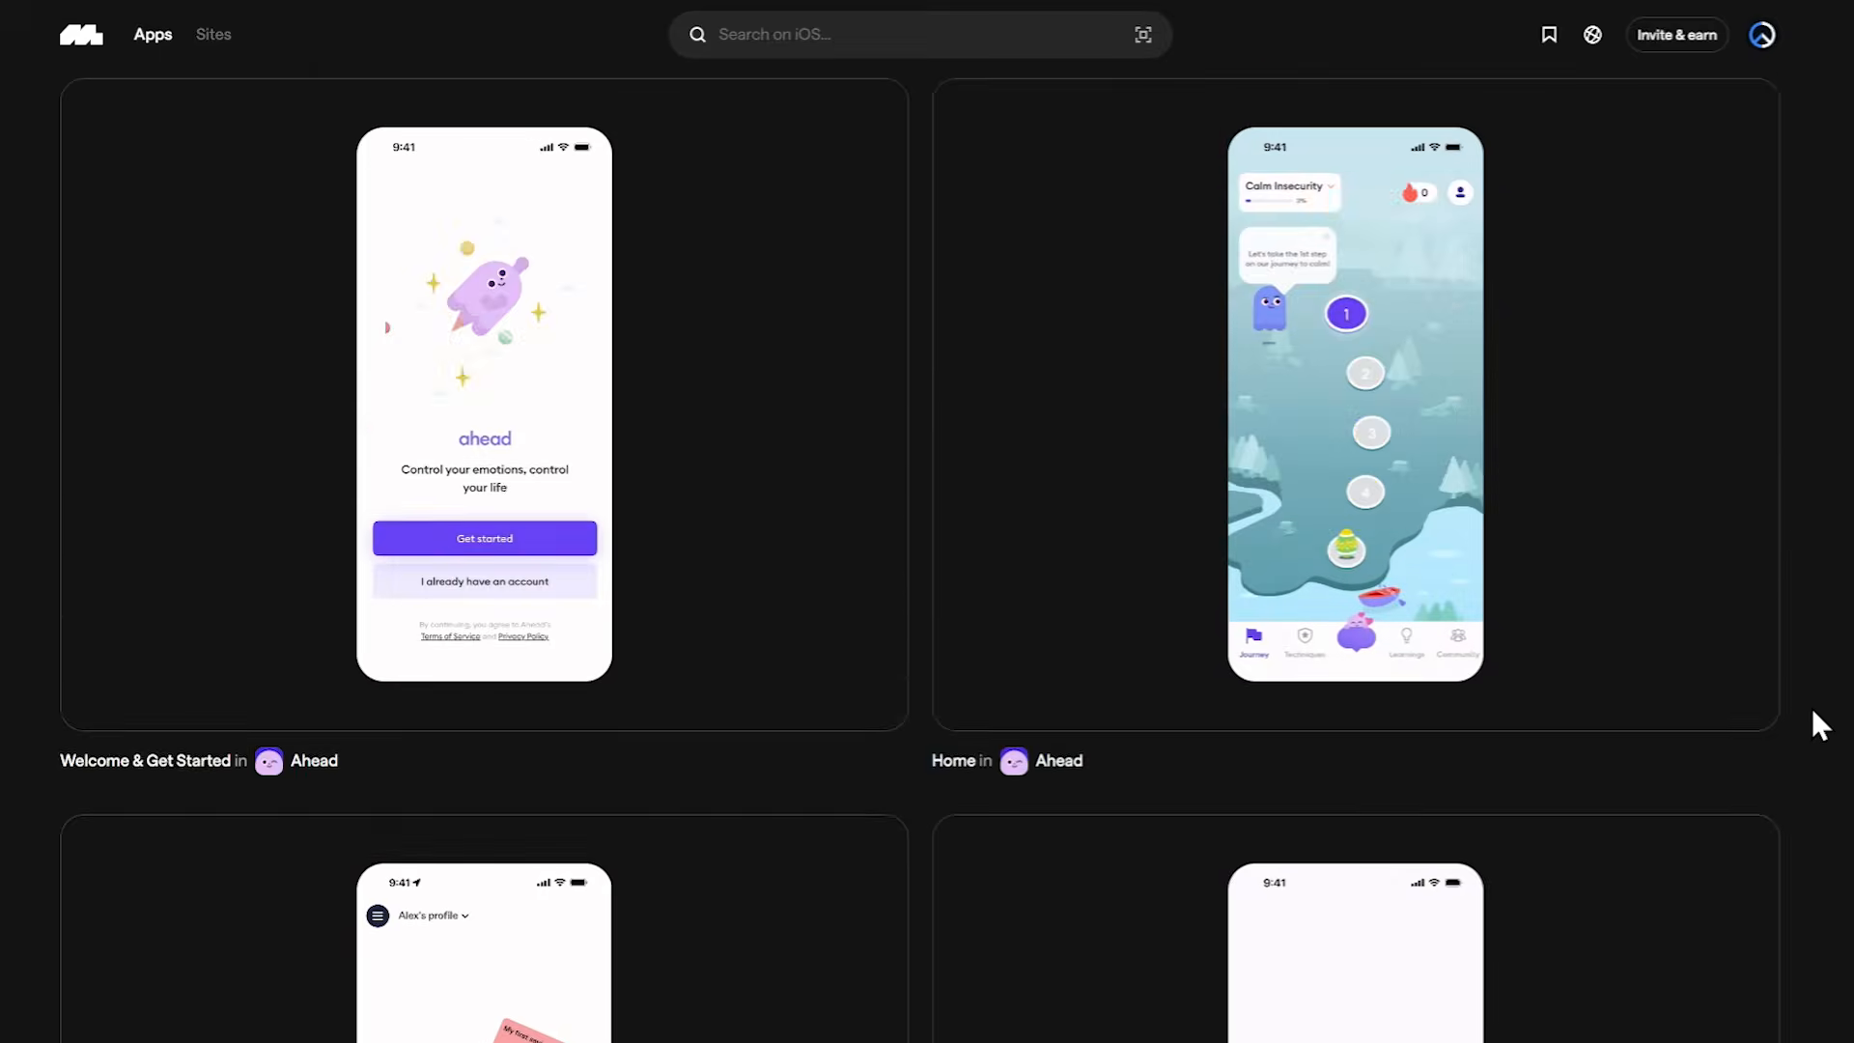
scroll(1810, 705, up, 1)
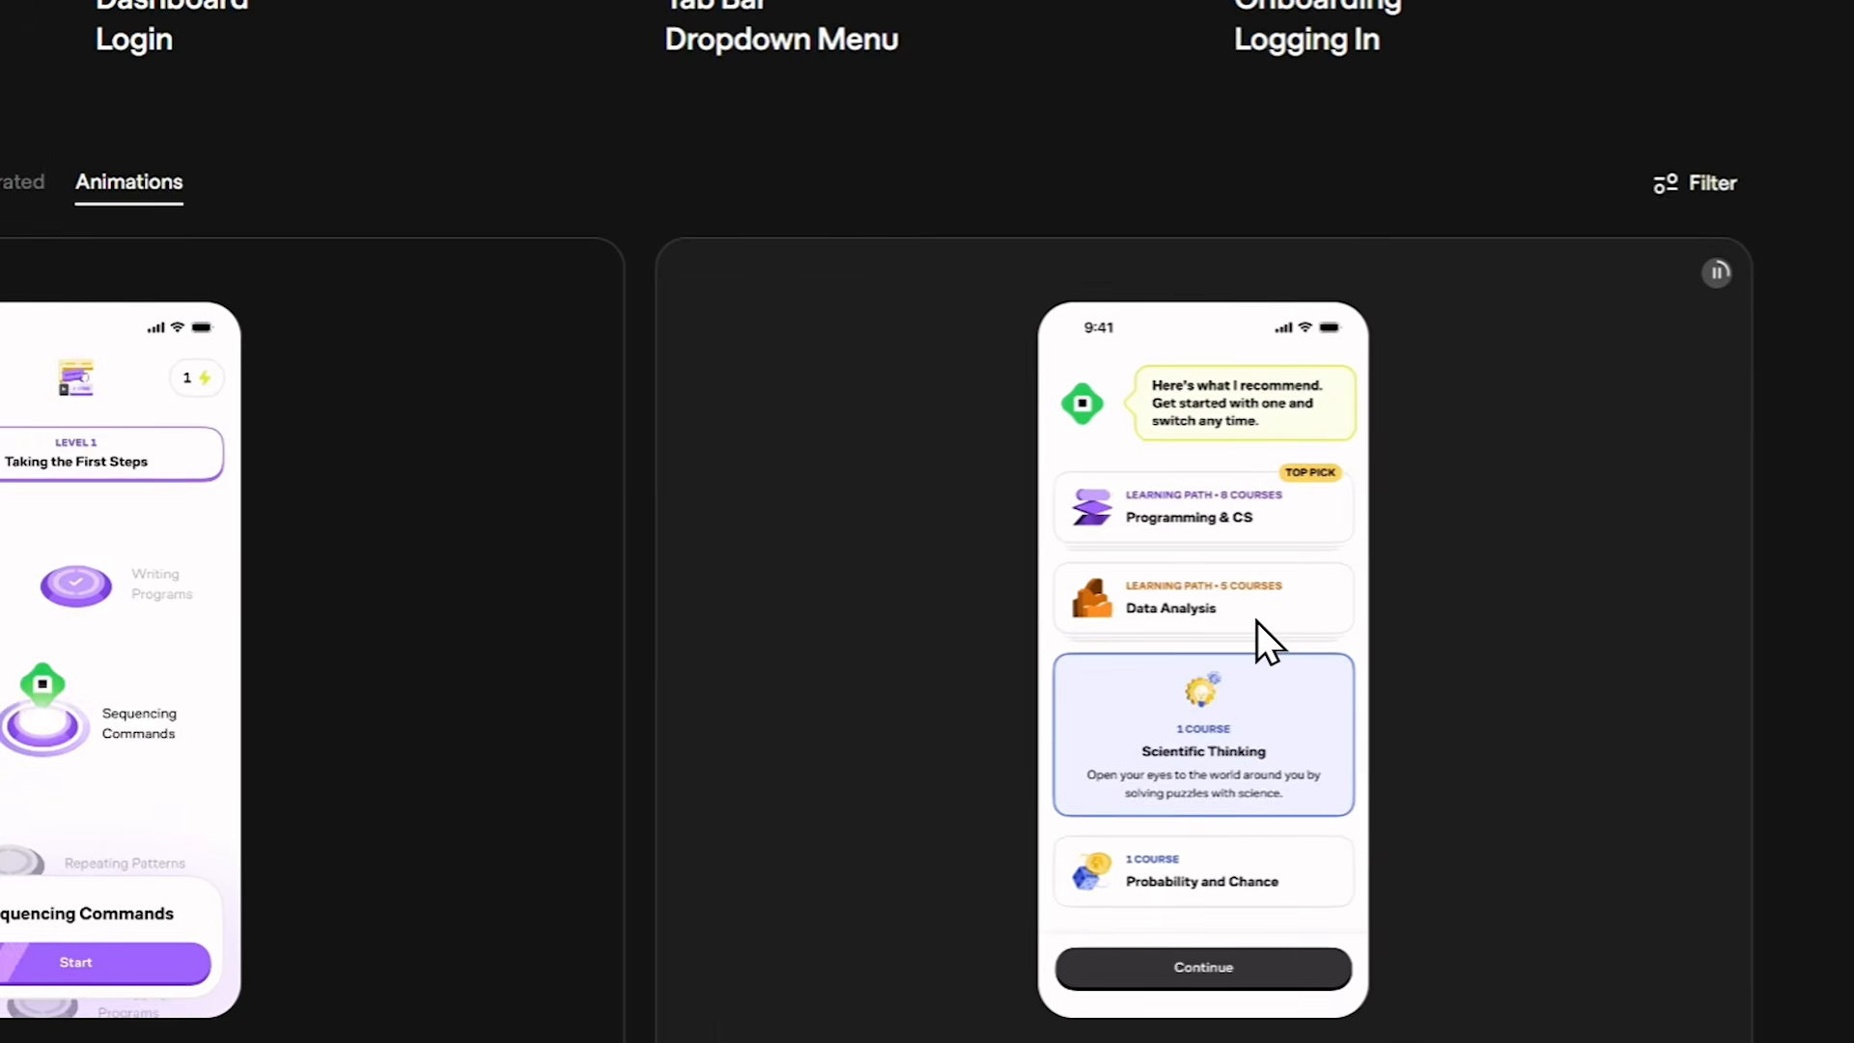
click(1257, 622)
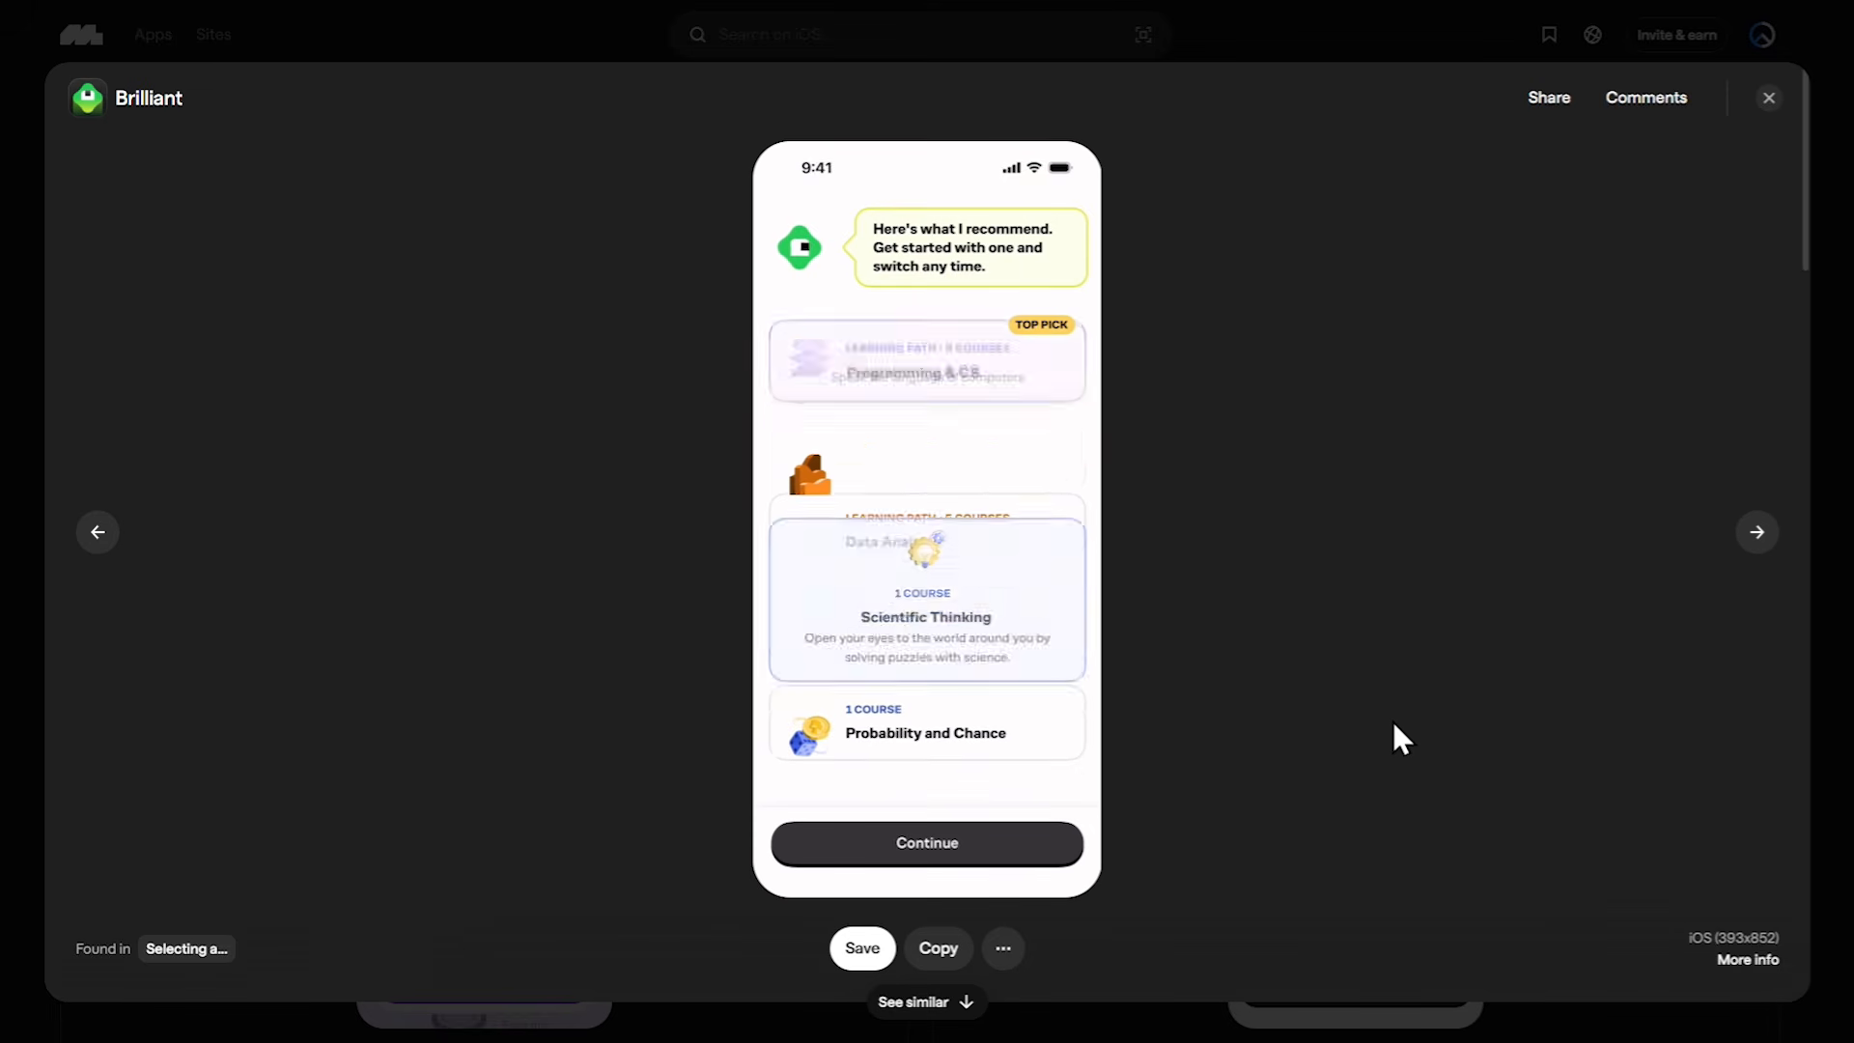
mouse_move(975, 586)
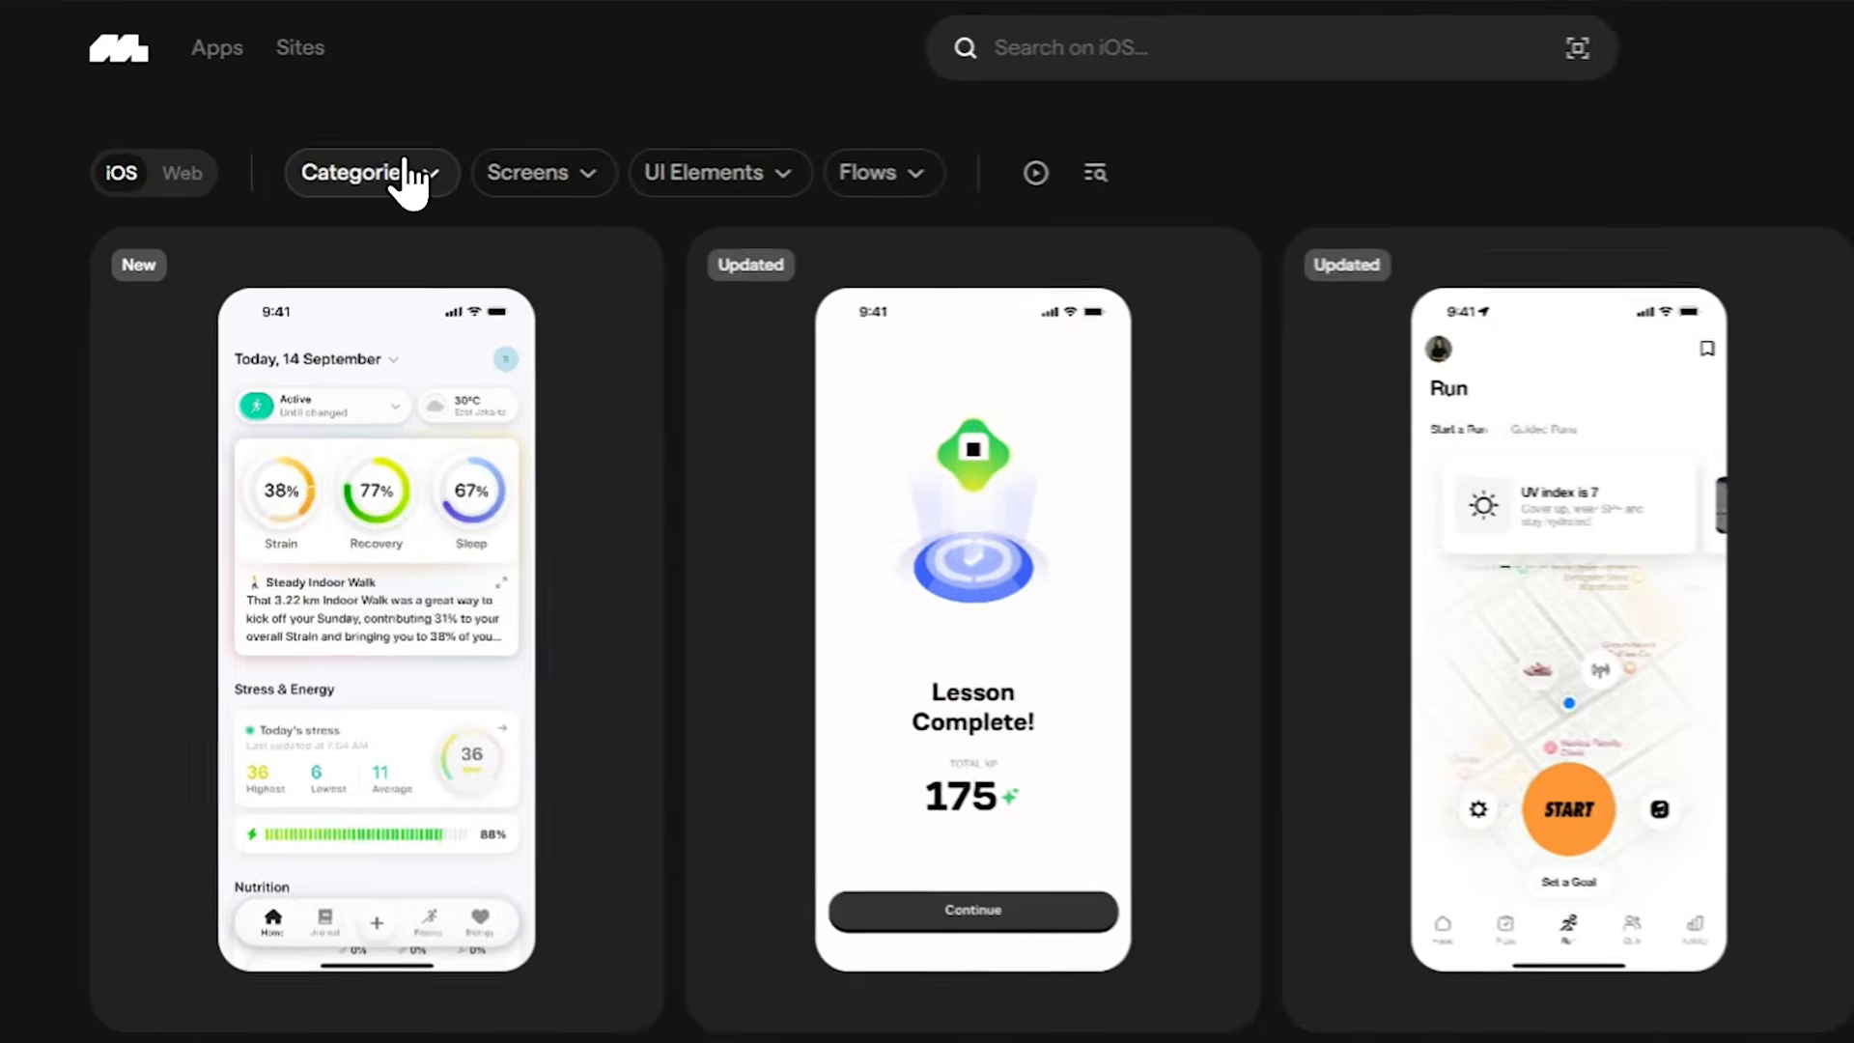
Filter the iOS apps by the Music & Audio category and browse the matching apps.
click(281, 128)
scroll(349, 251, down, 6)
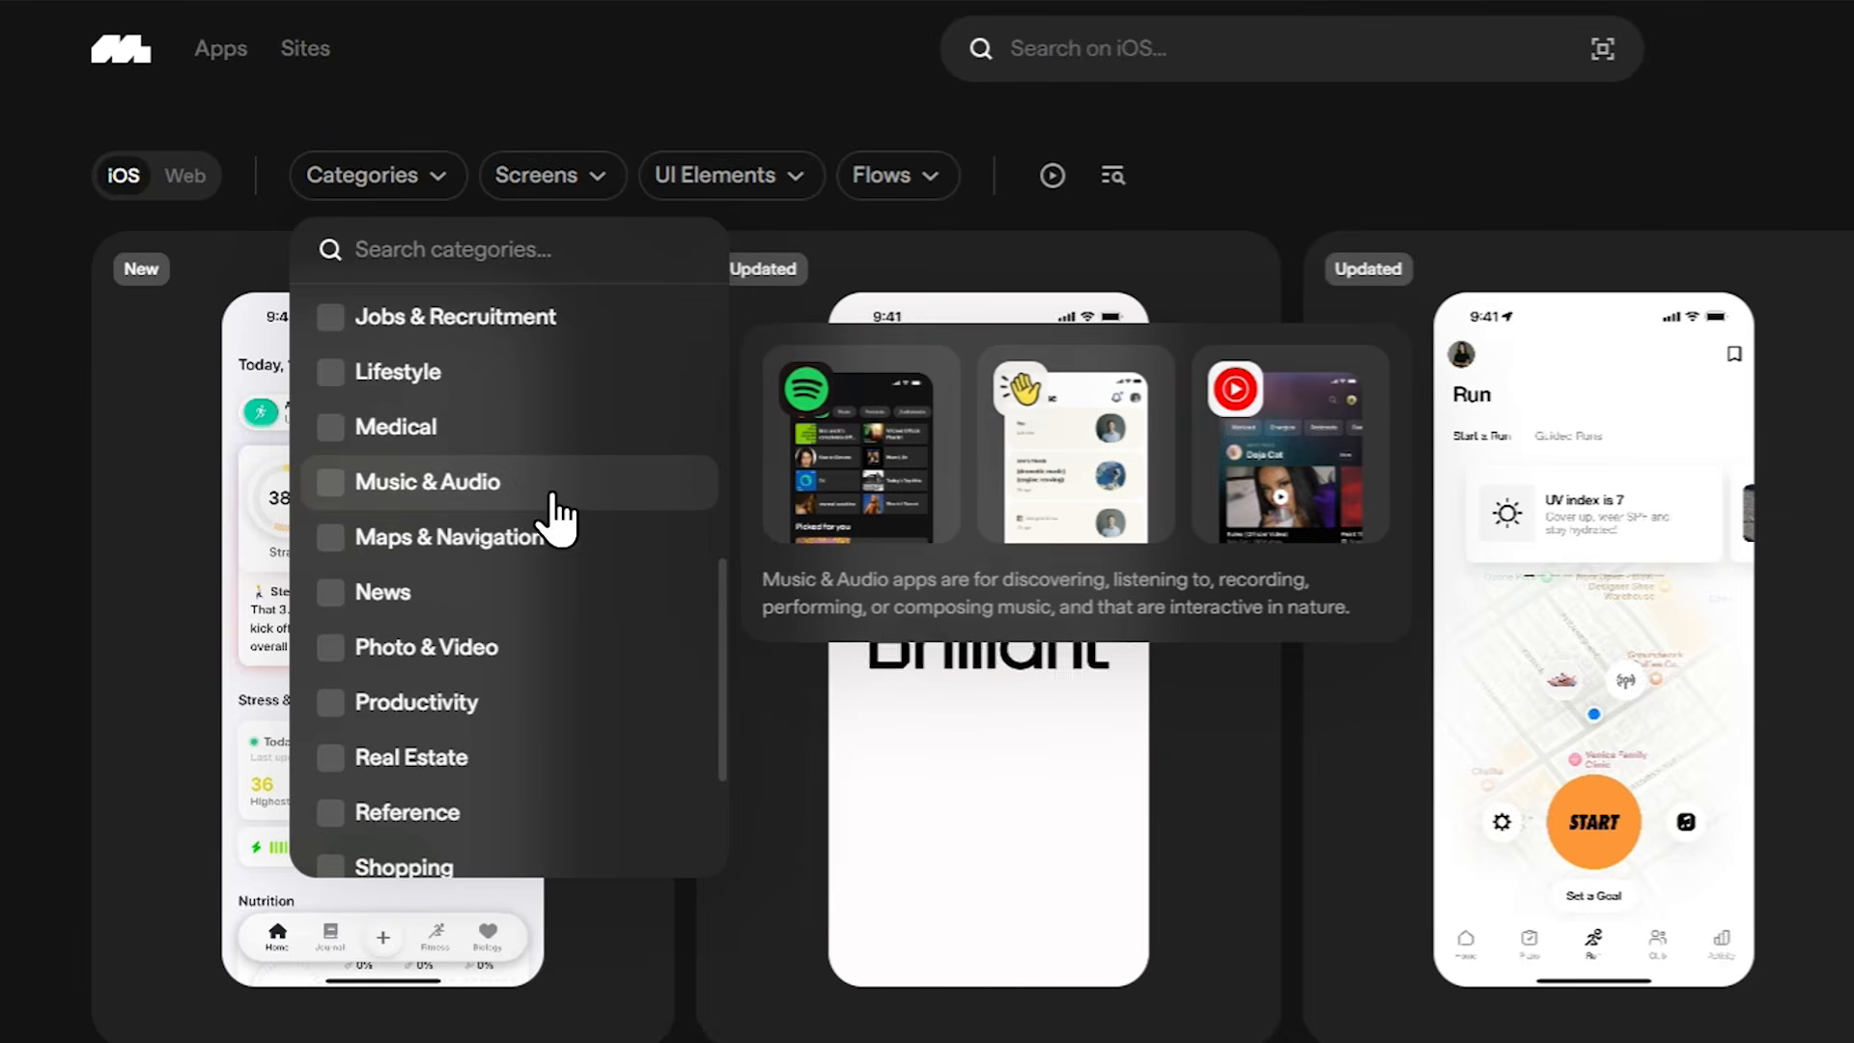
click(544, 490)
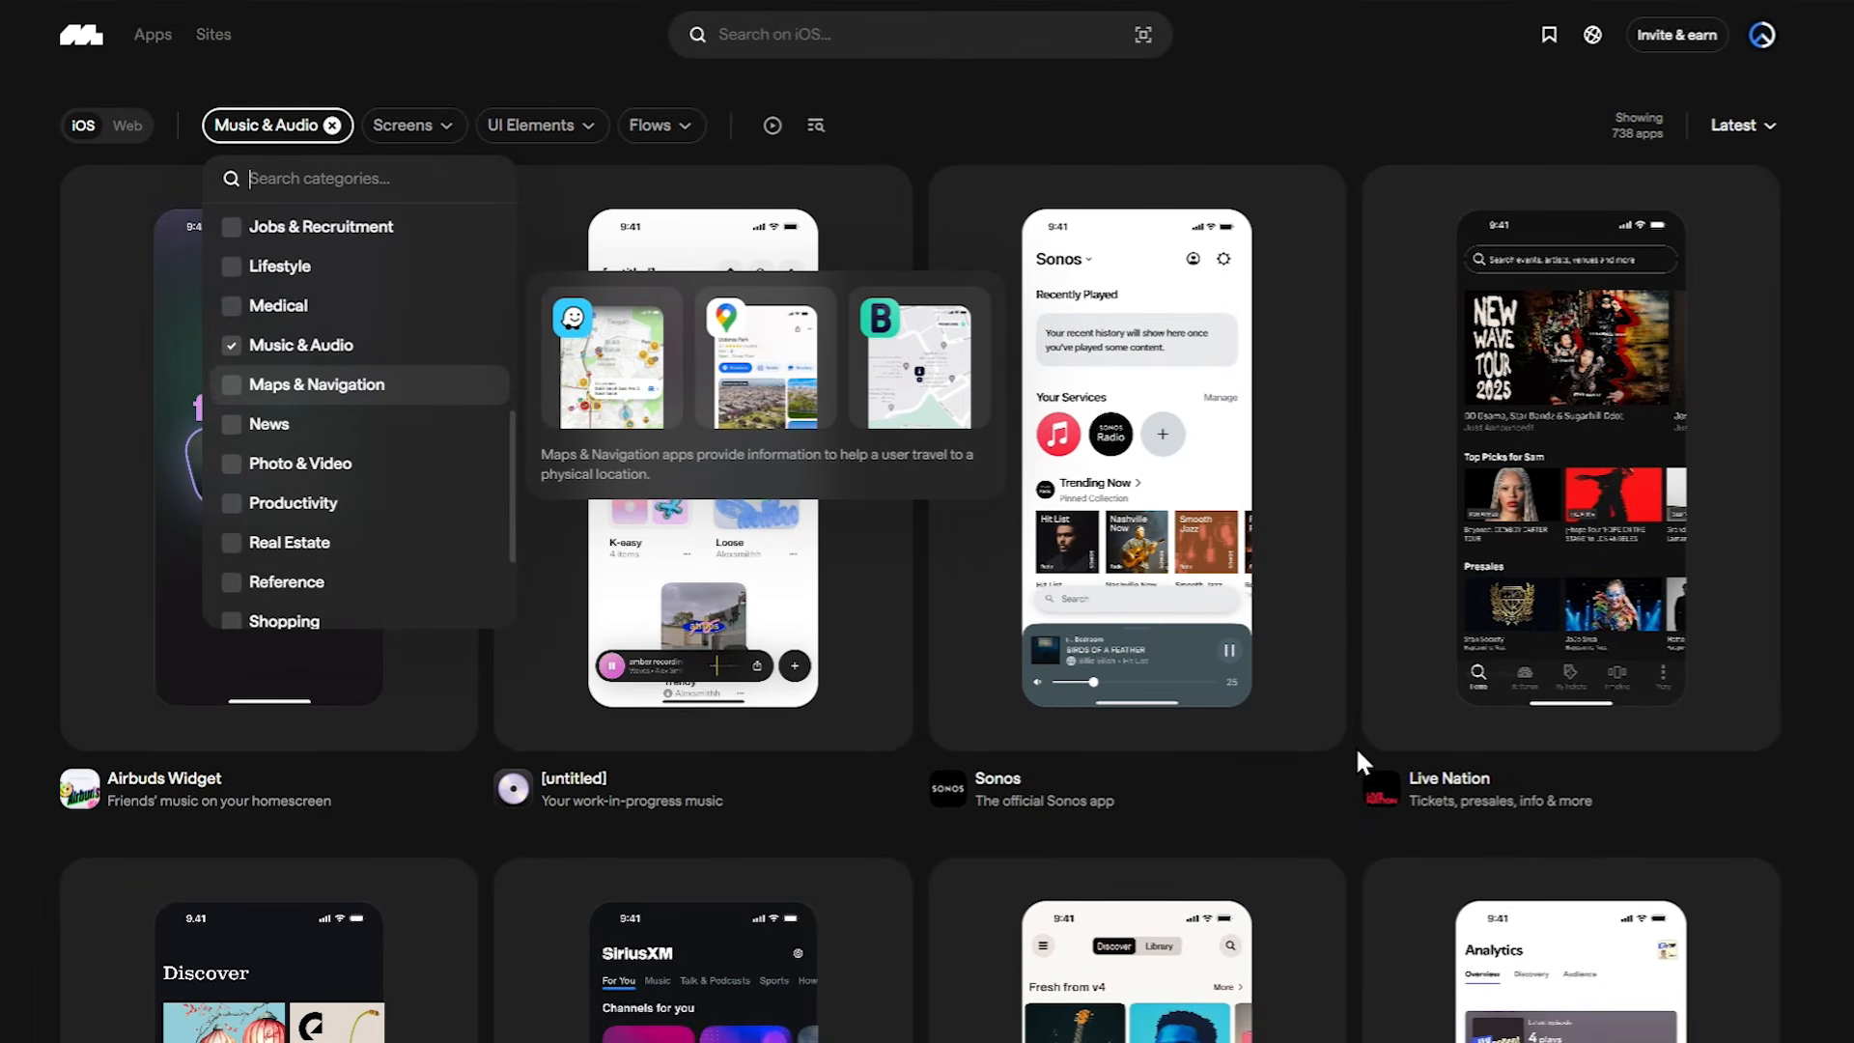
click(1355, 750)
scroll(1355, 750, down, 6)
scroll(1355, 750, up, 6)
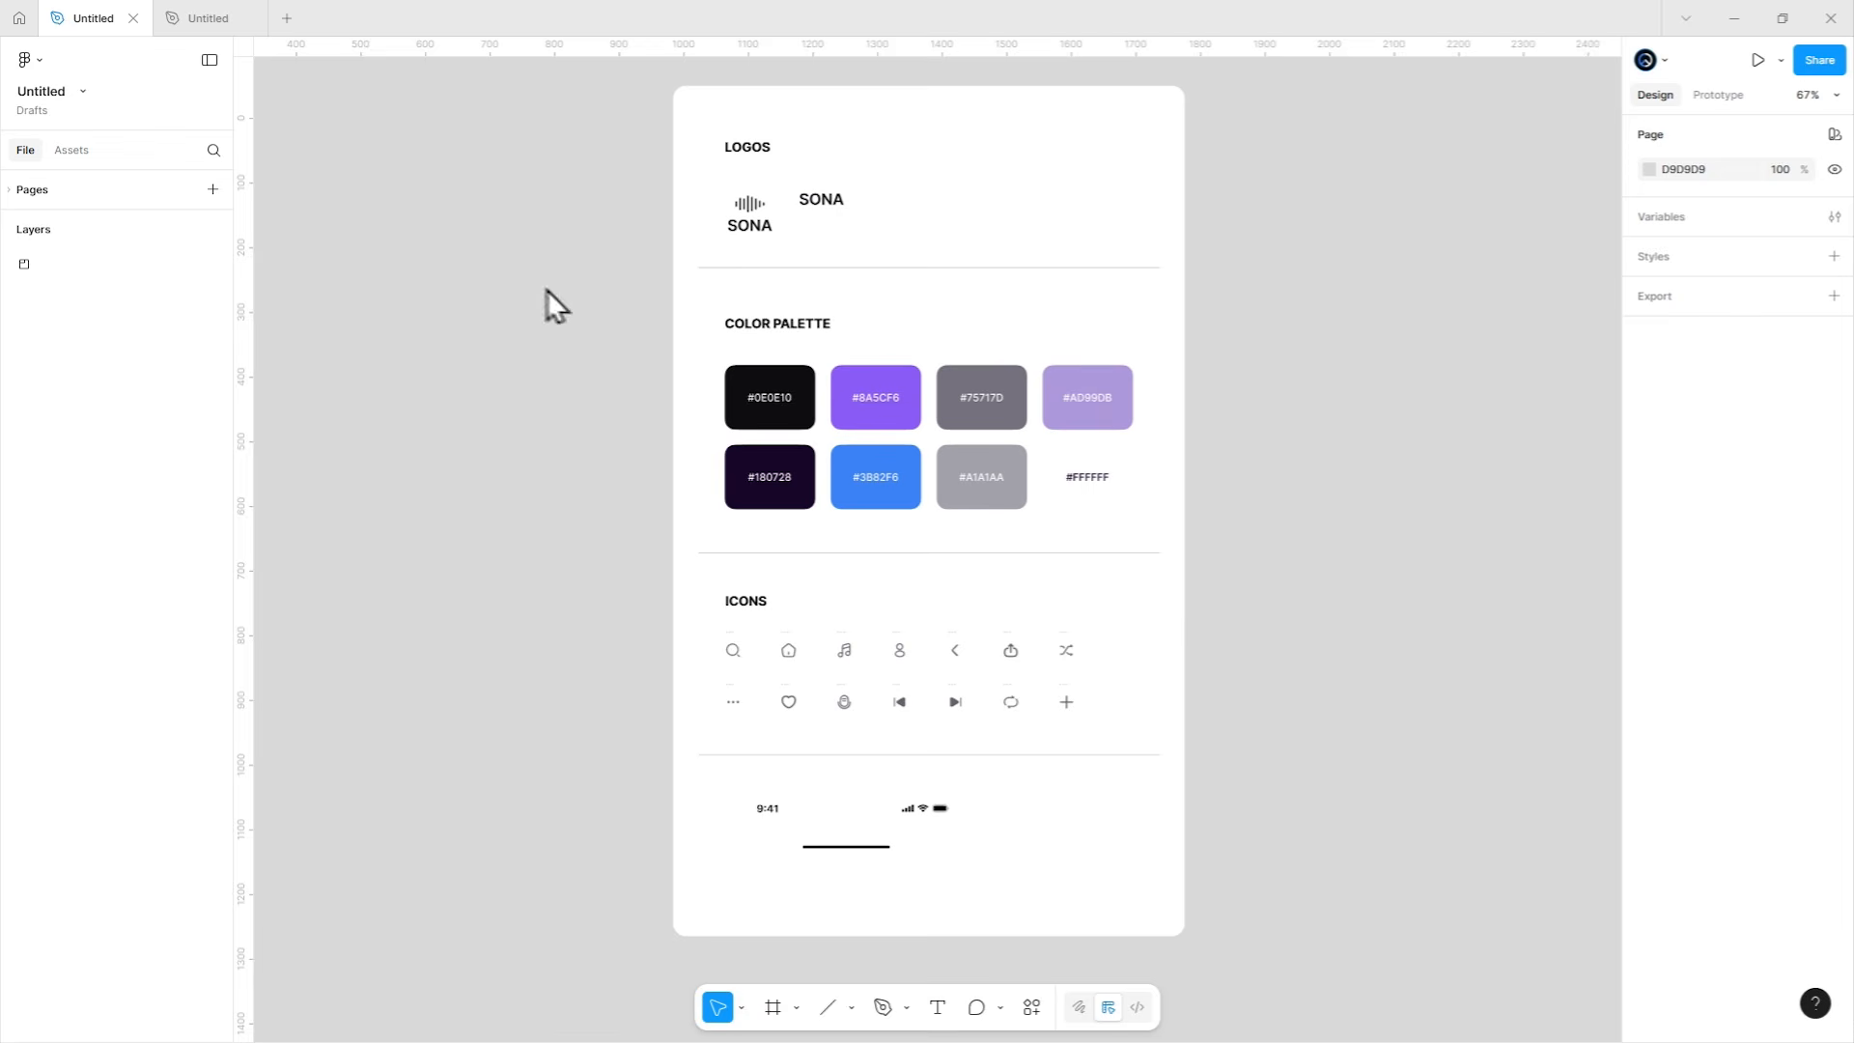
In Figma, rename the untitled design file as "Music player app".
double_click(36, 103)
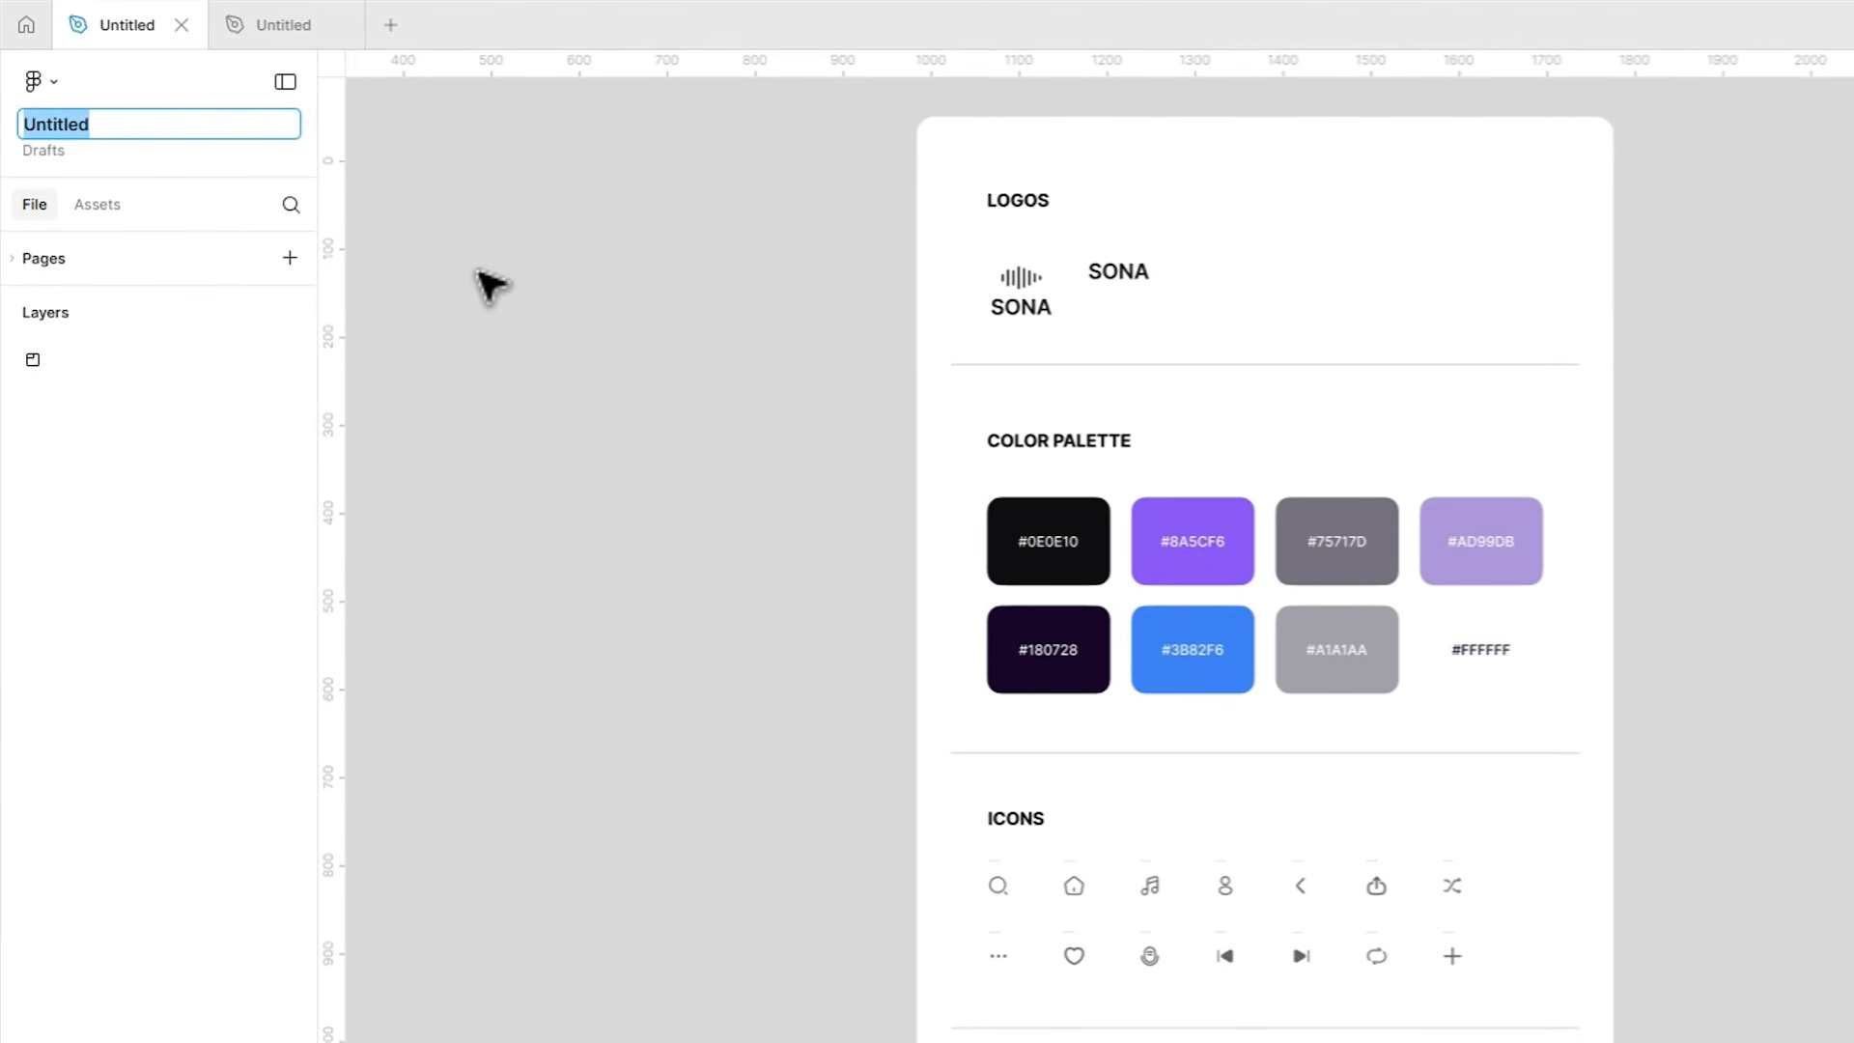
text(Music player app)
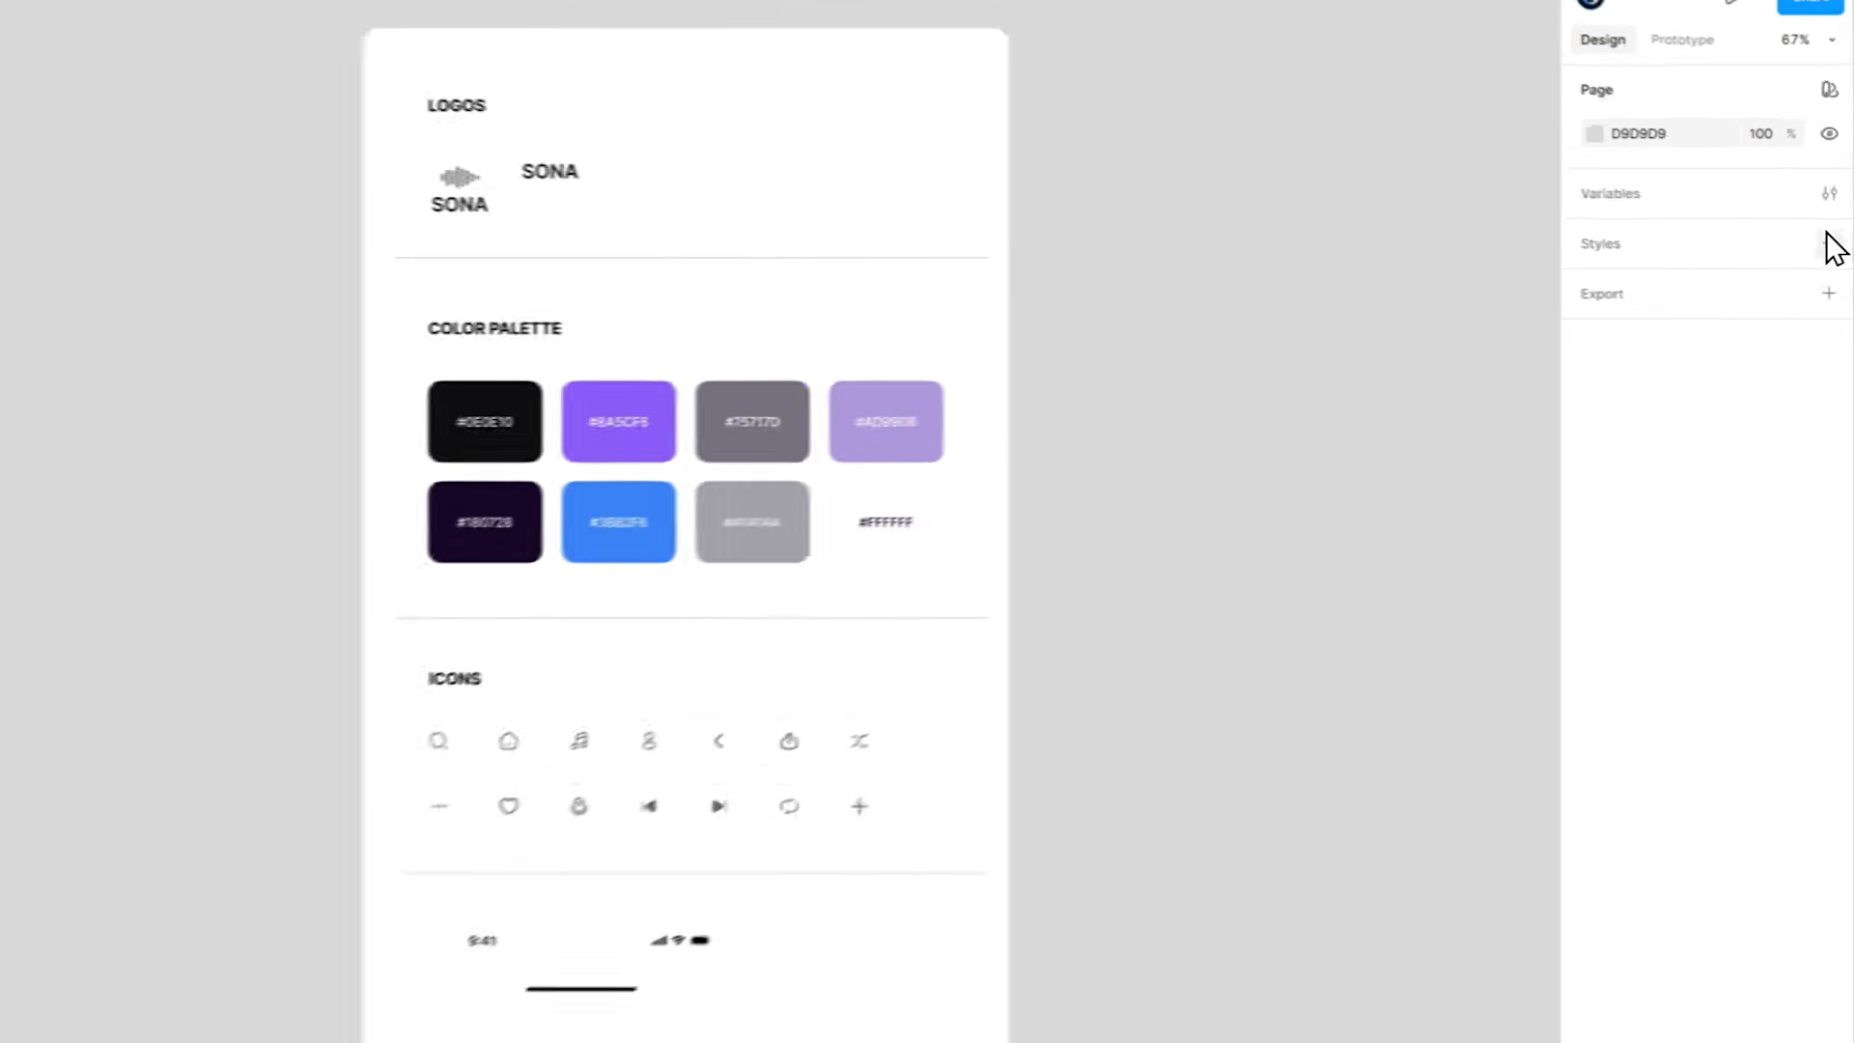
Create a color style named 0E0E10 using the color sampled from the black palette swatch.
click(1835, 256)
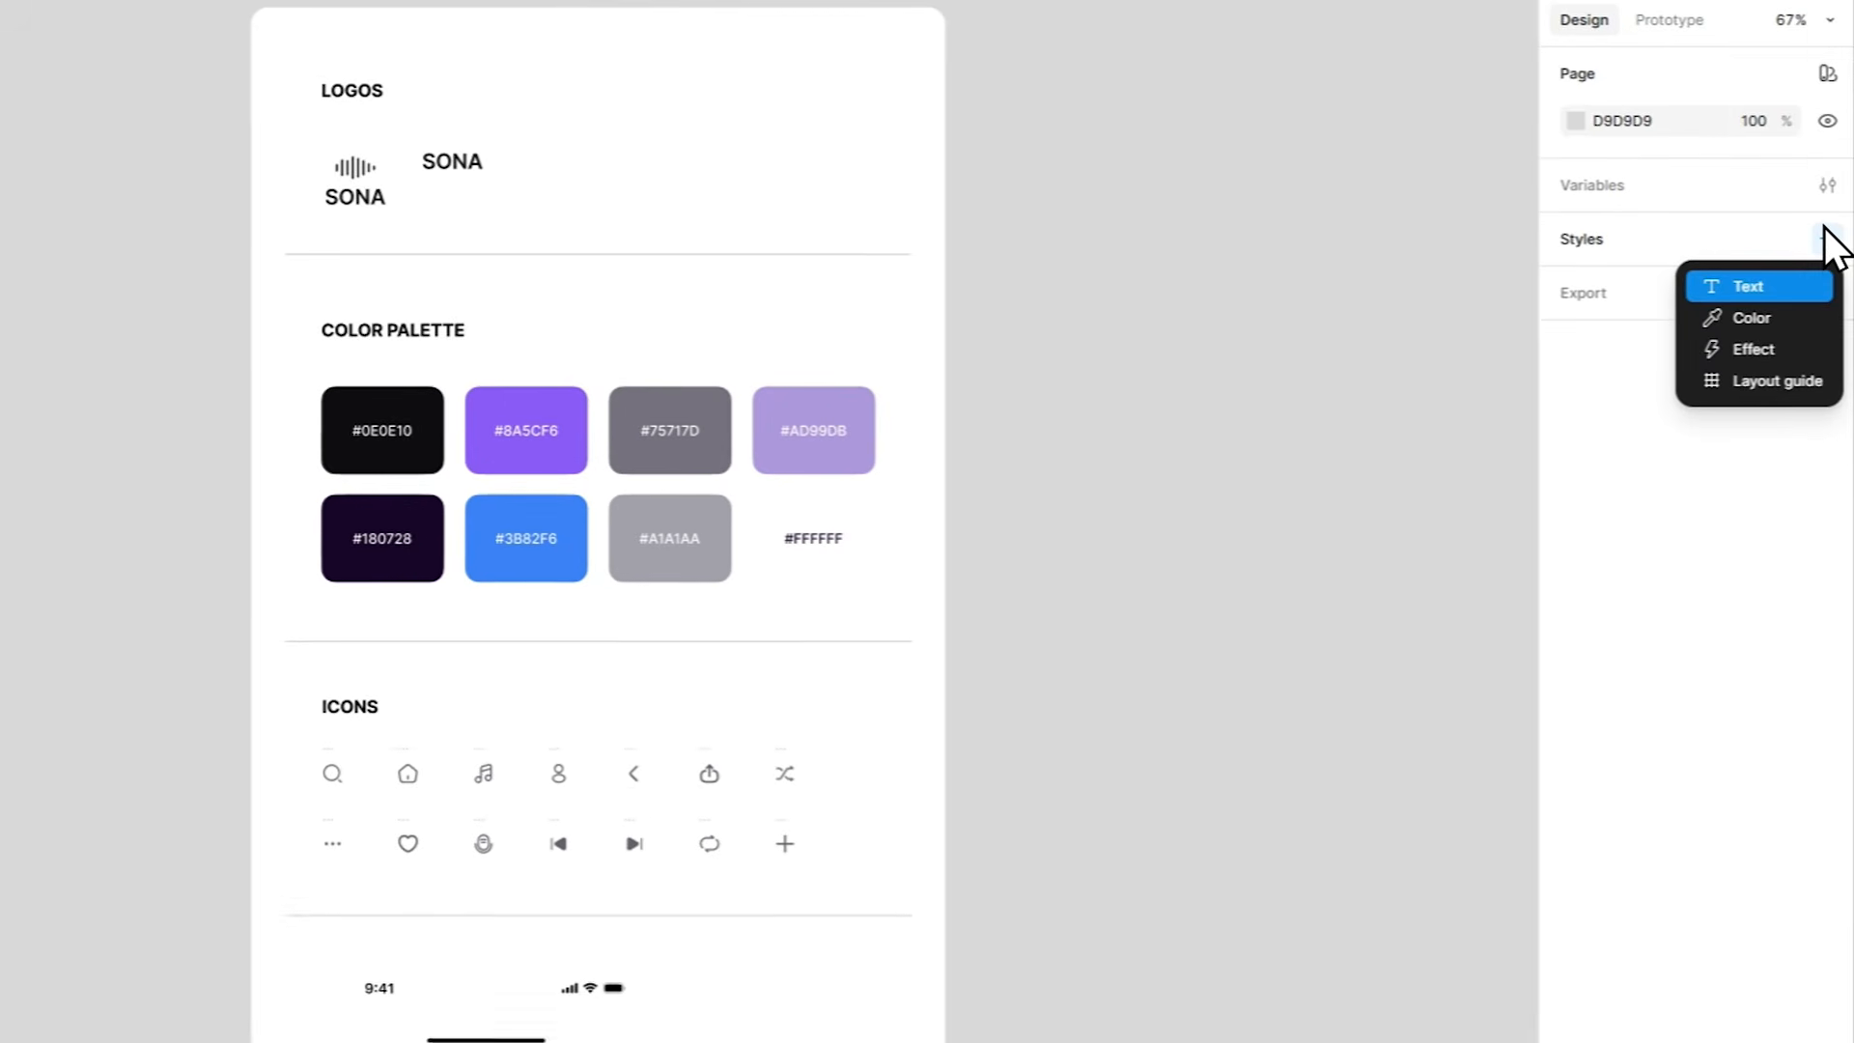
click(1757, 319)
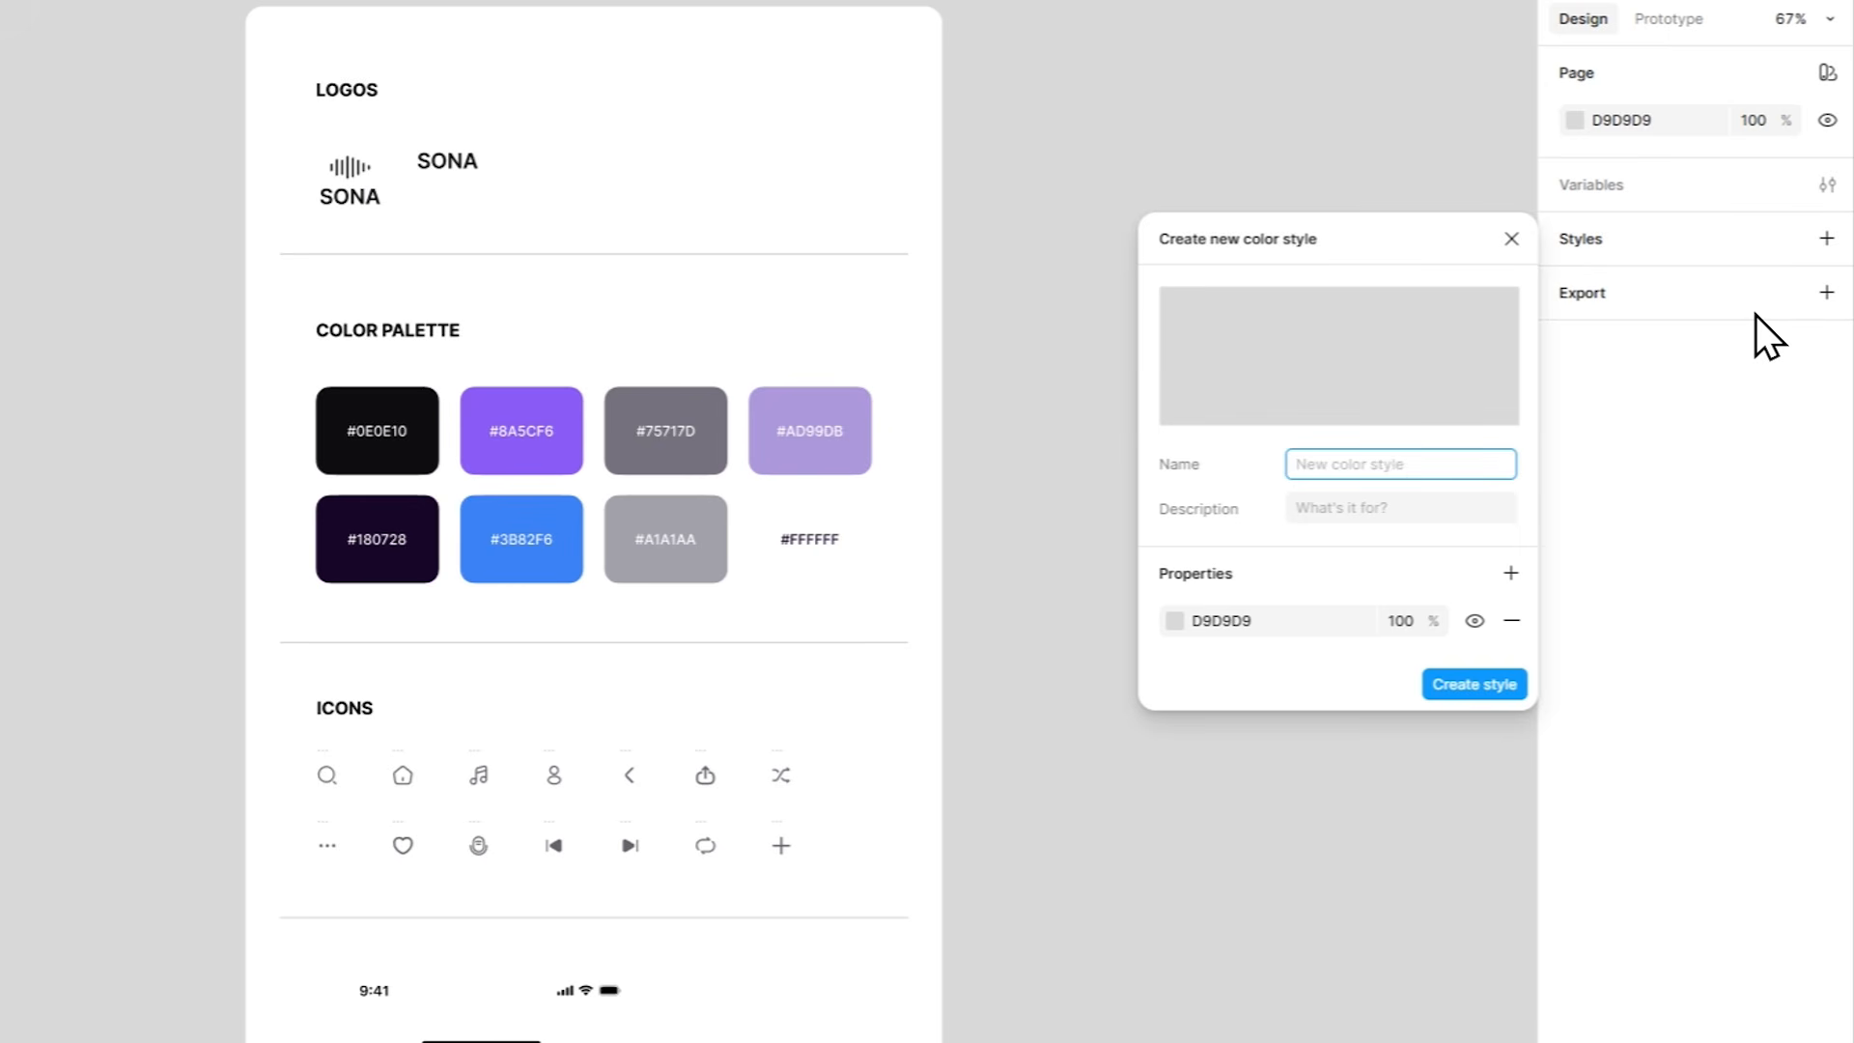
click(1175, 621)
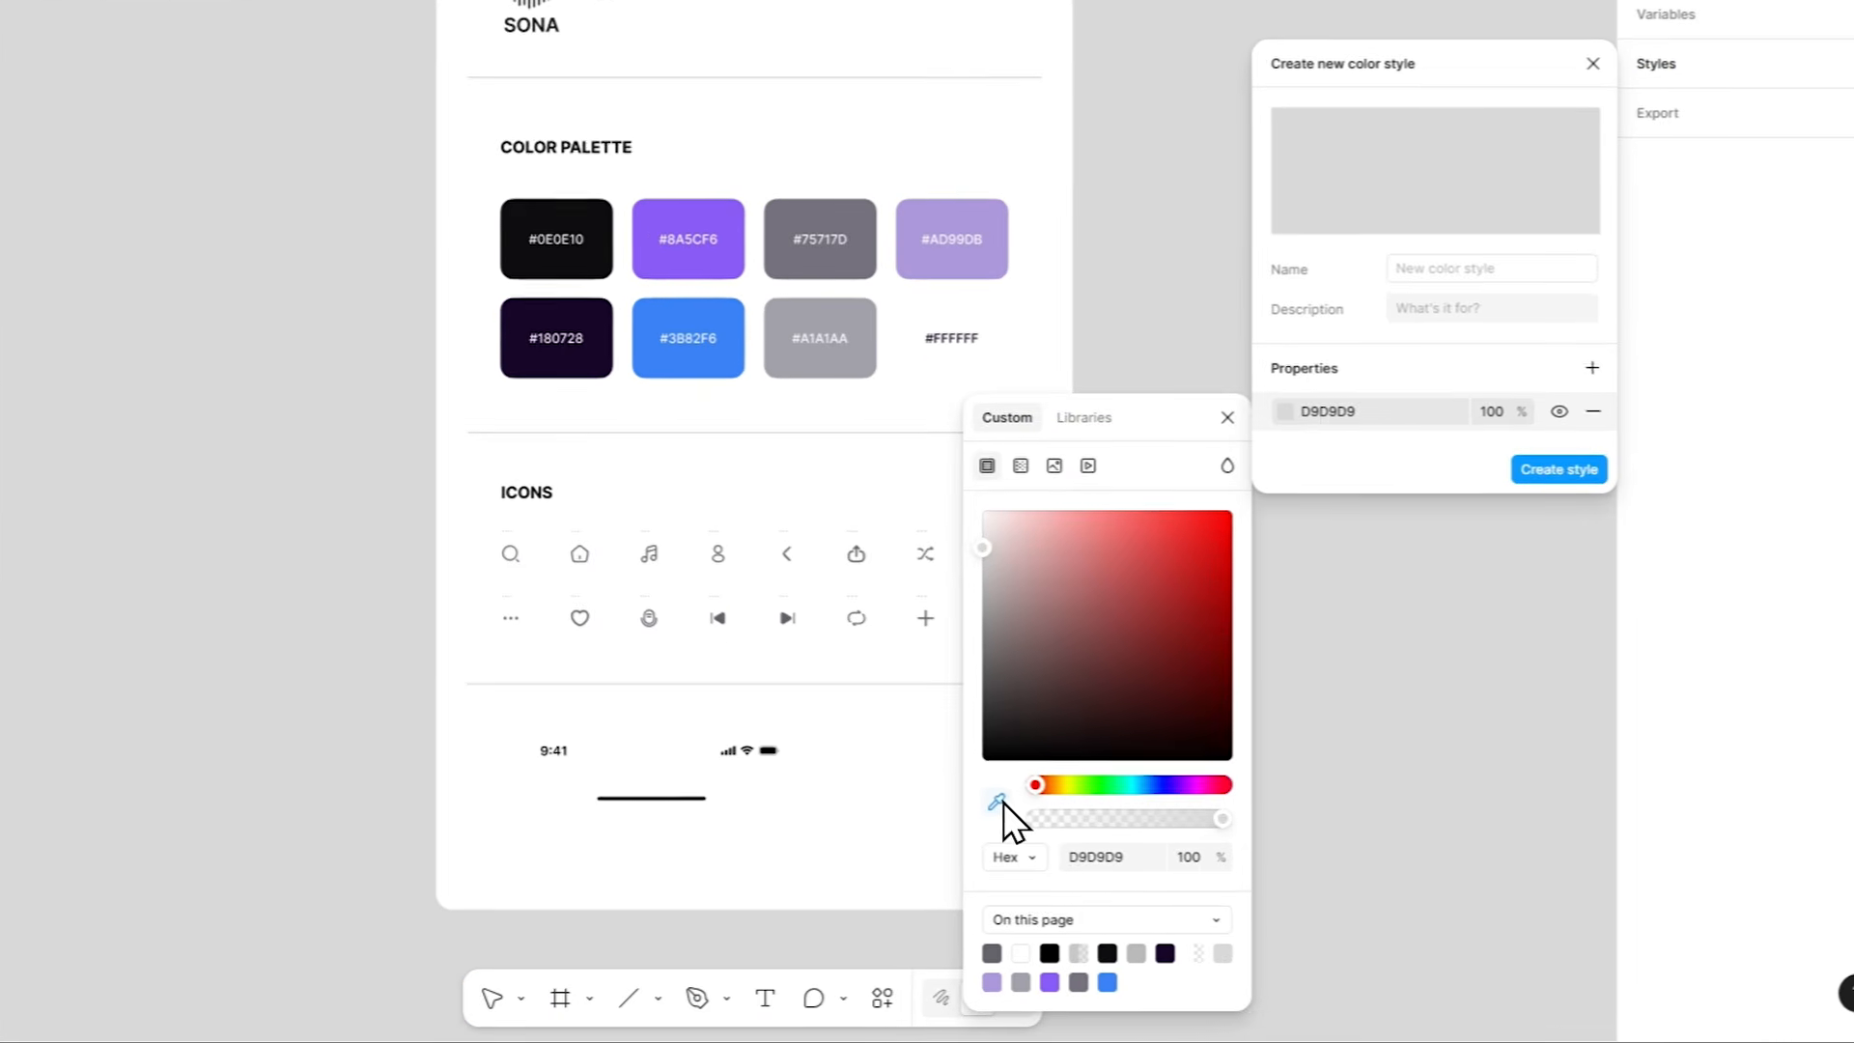
click(1125, 851)
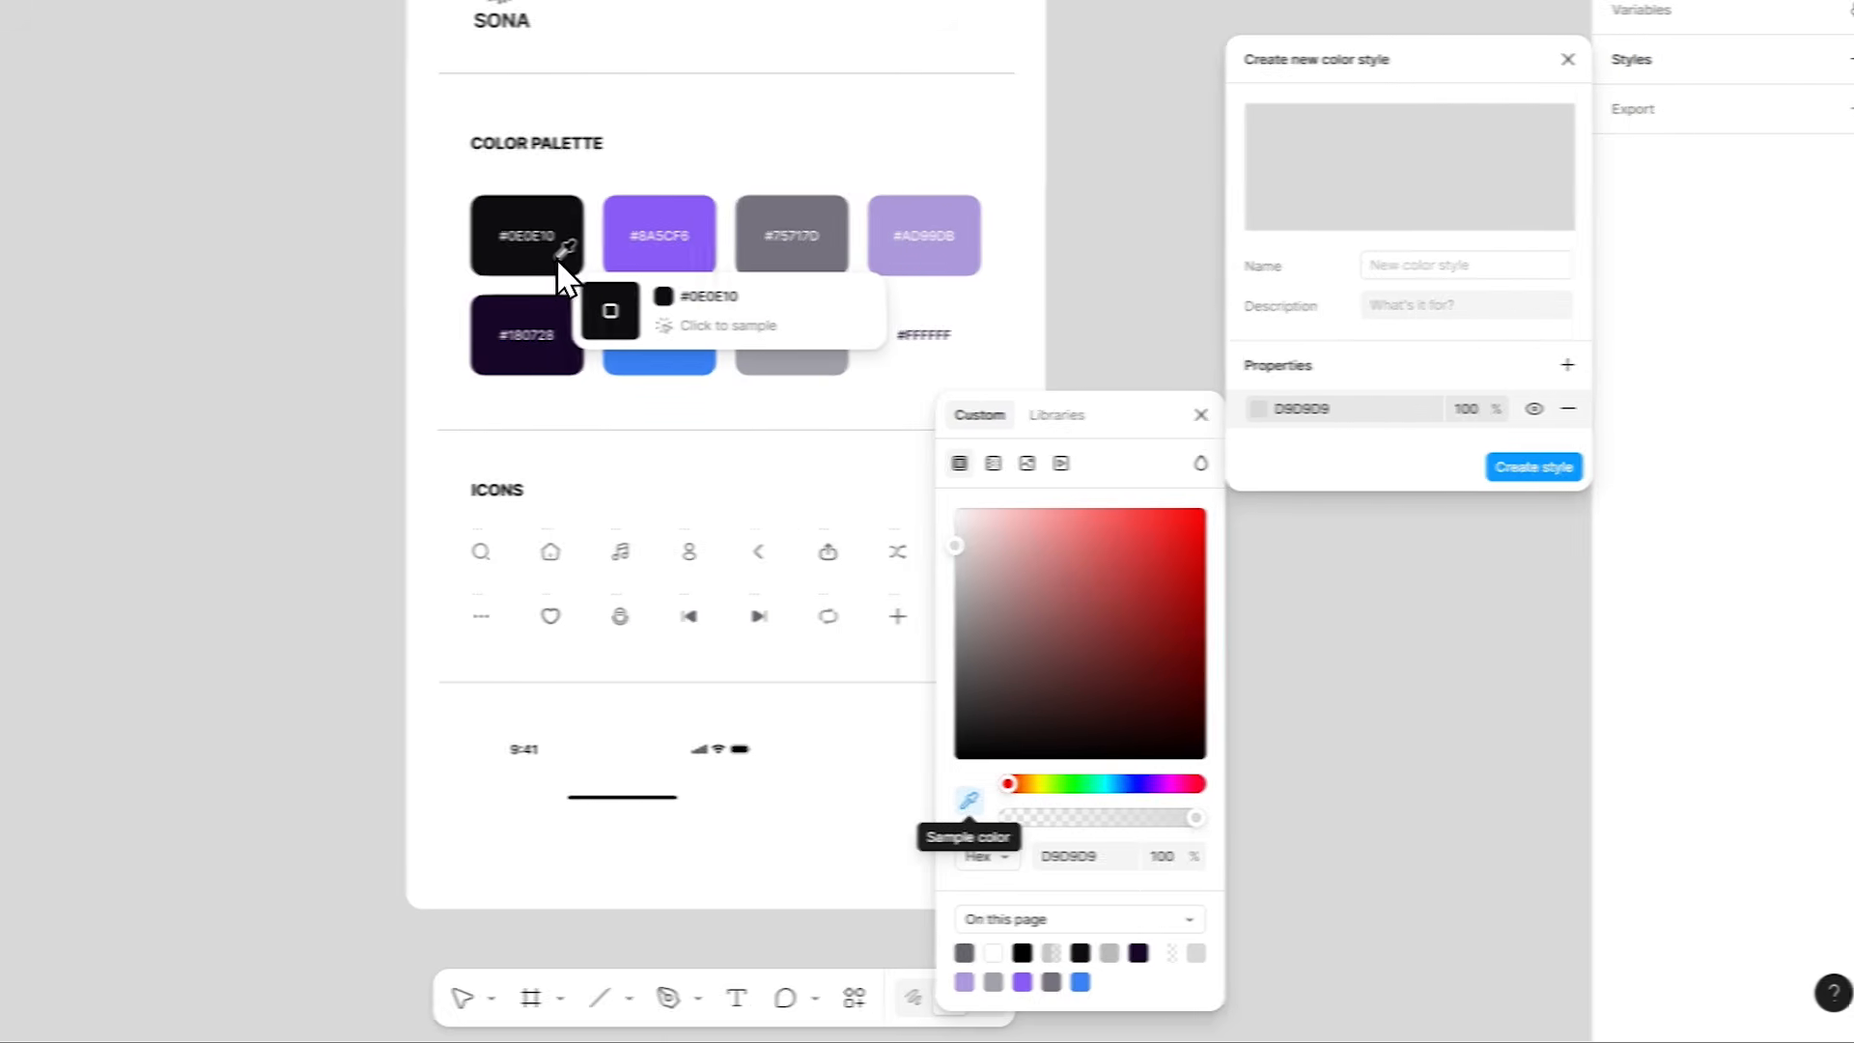
click(793, 412)
click(1173, 414)
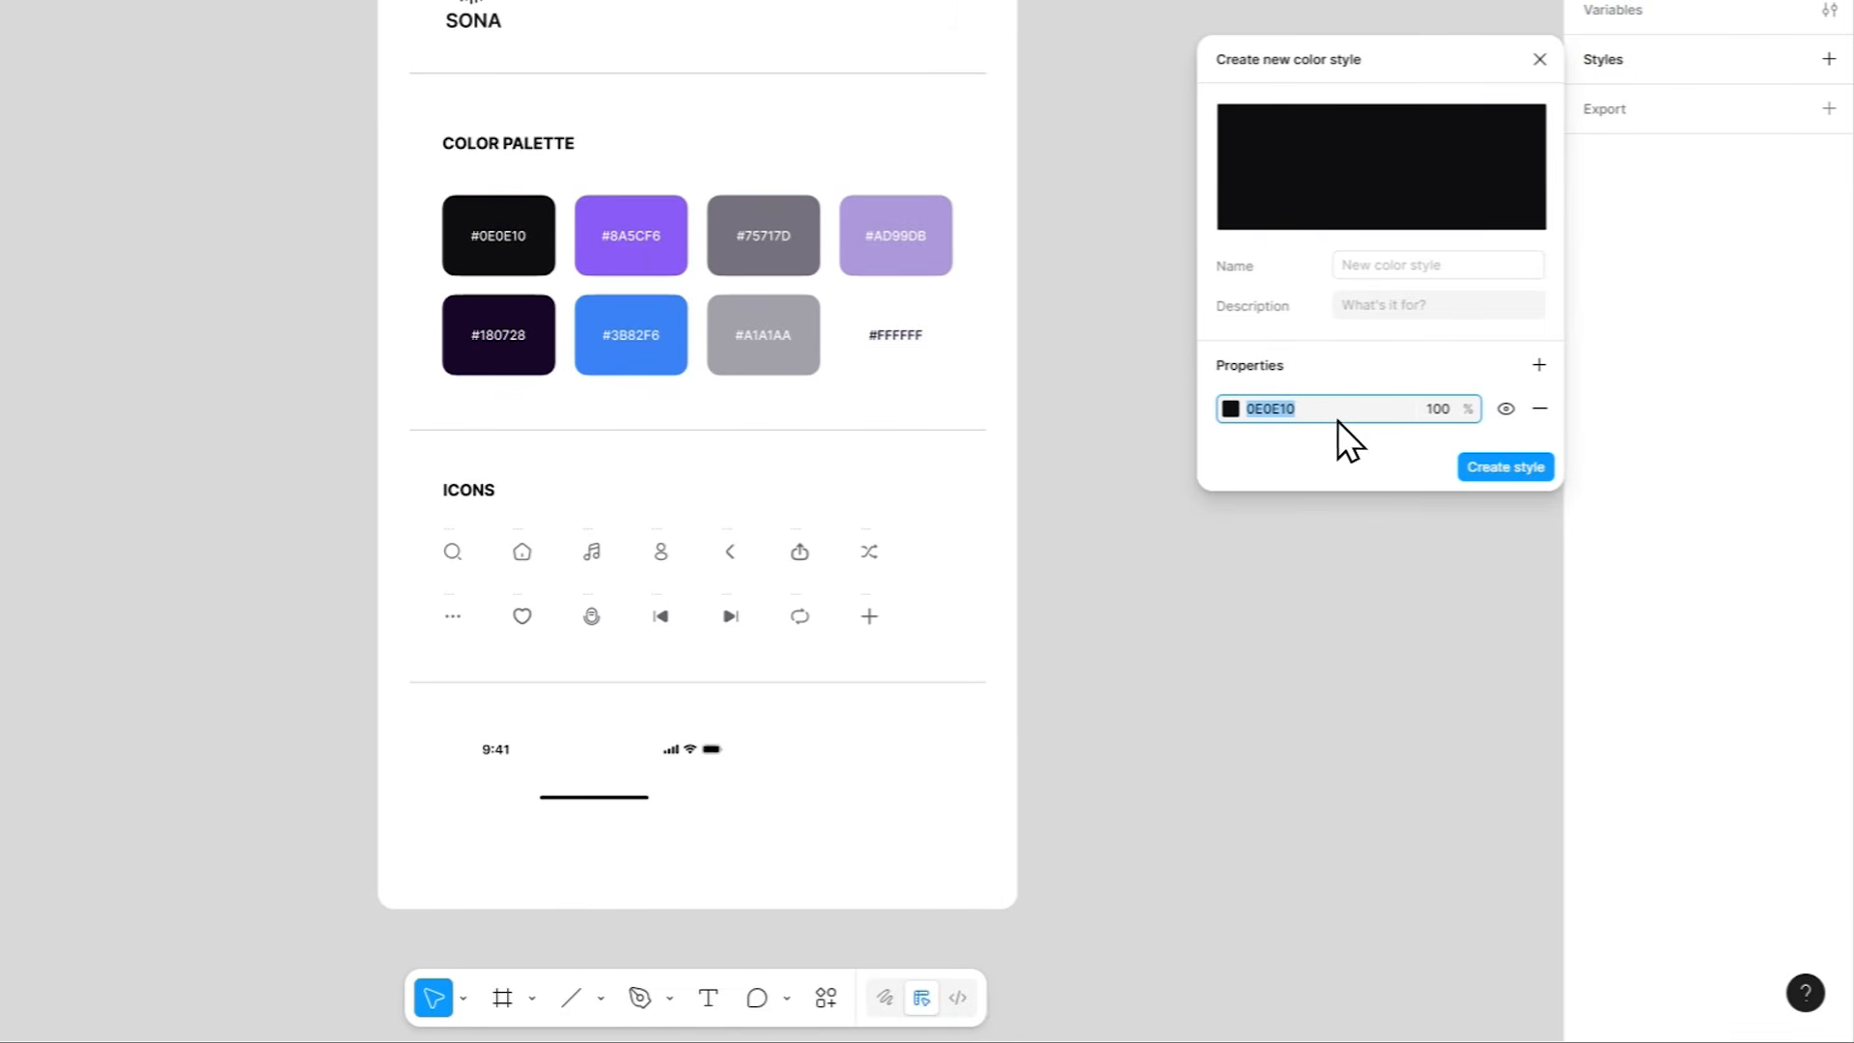
key(ctrl+c)
click(1366, 268)
key(ctrl+v)
click(1504, 466)
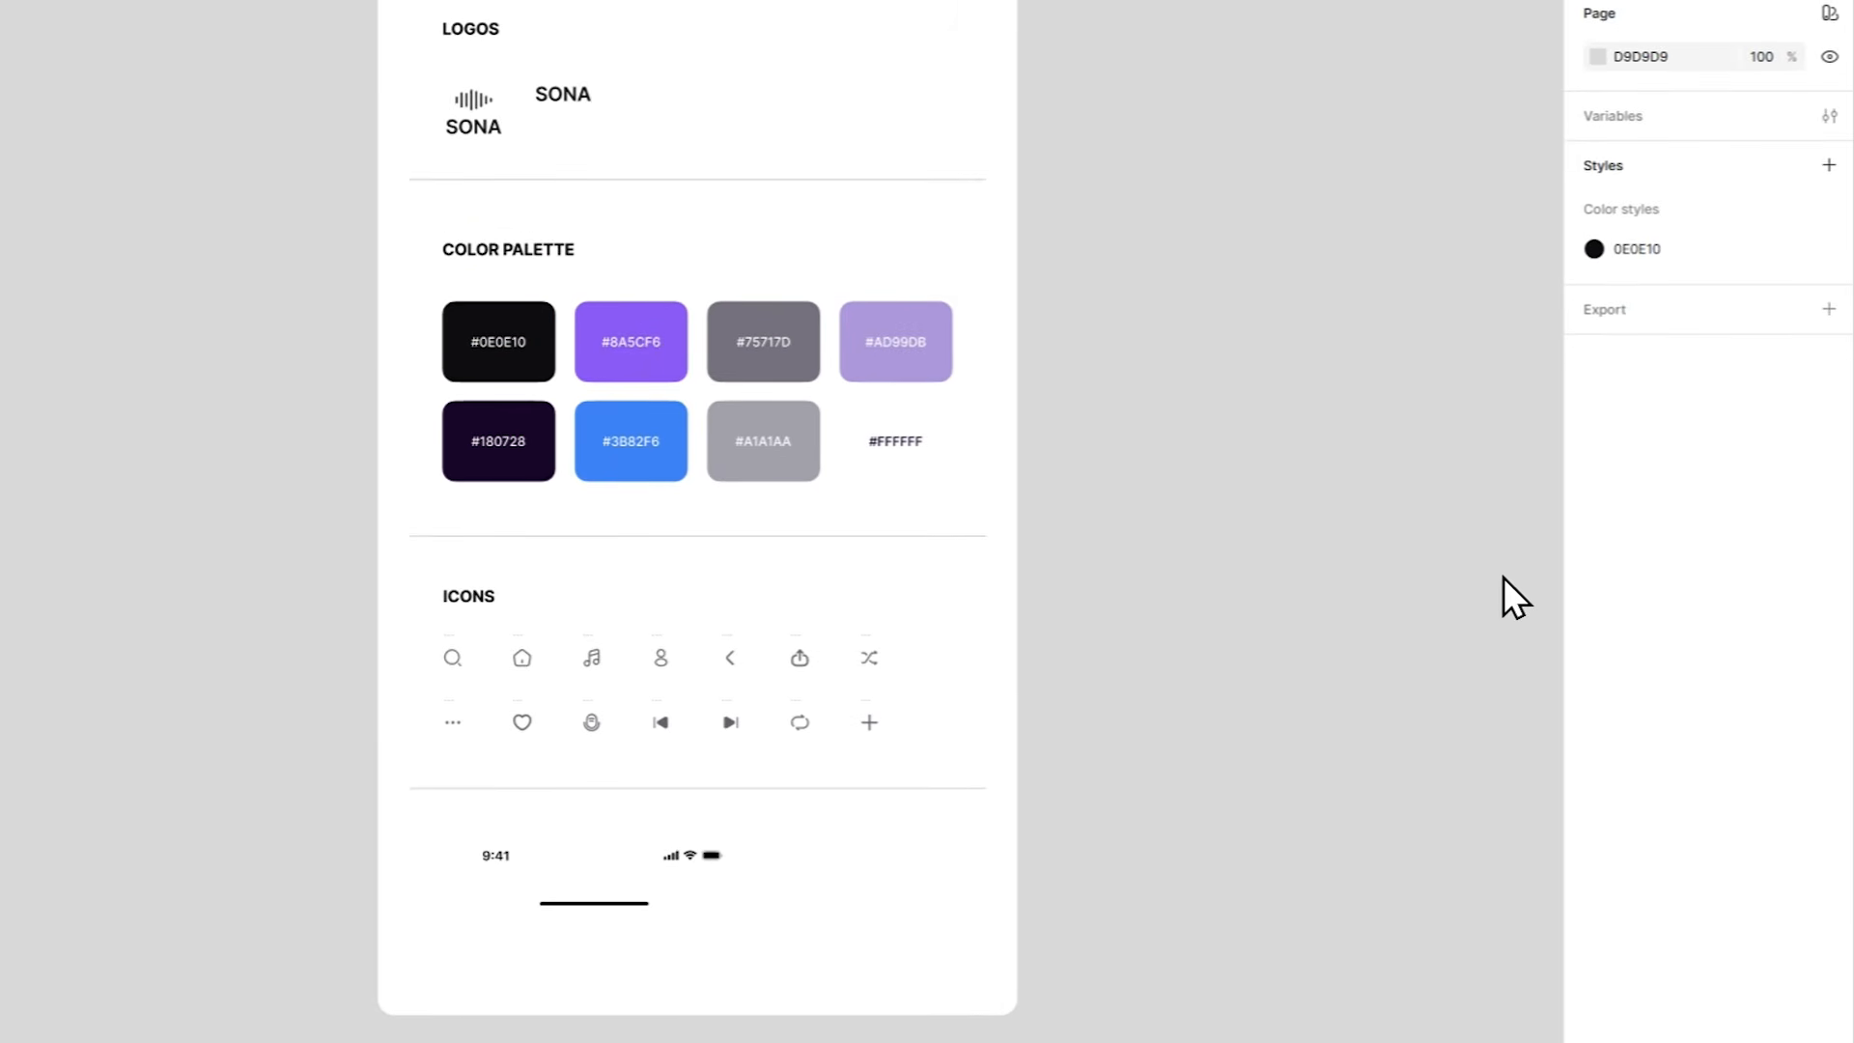
Create a color style named #8A5CF6 using the hex color copied from the bright purple palette swatch.
key(i)
key(ctrl+c)
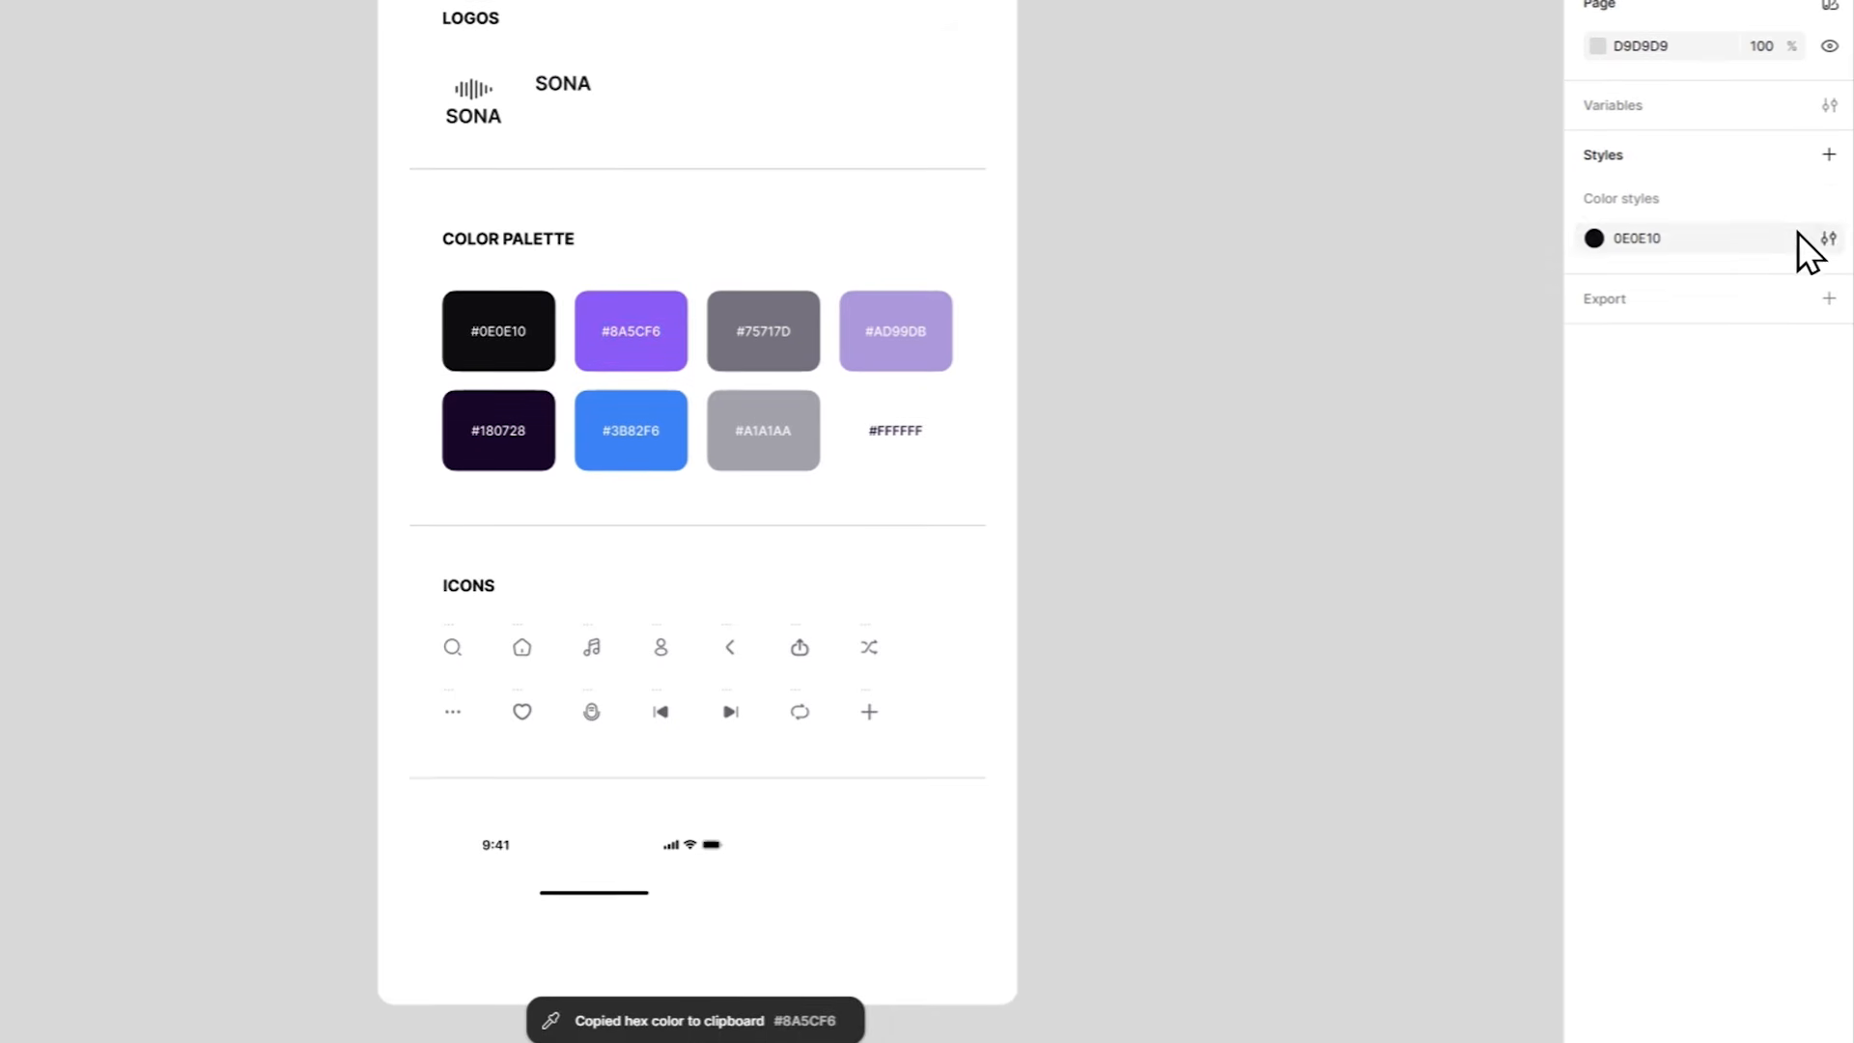
click(1829, 165)
key(ctrl+v)
click(1345, 544)
key(ctrl+v)
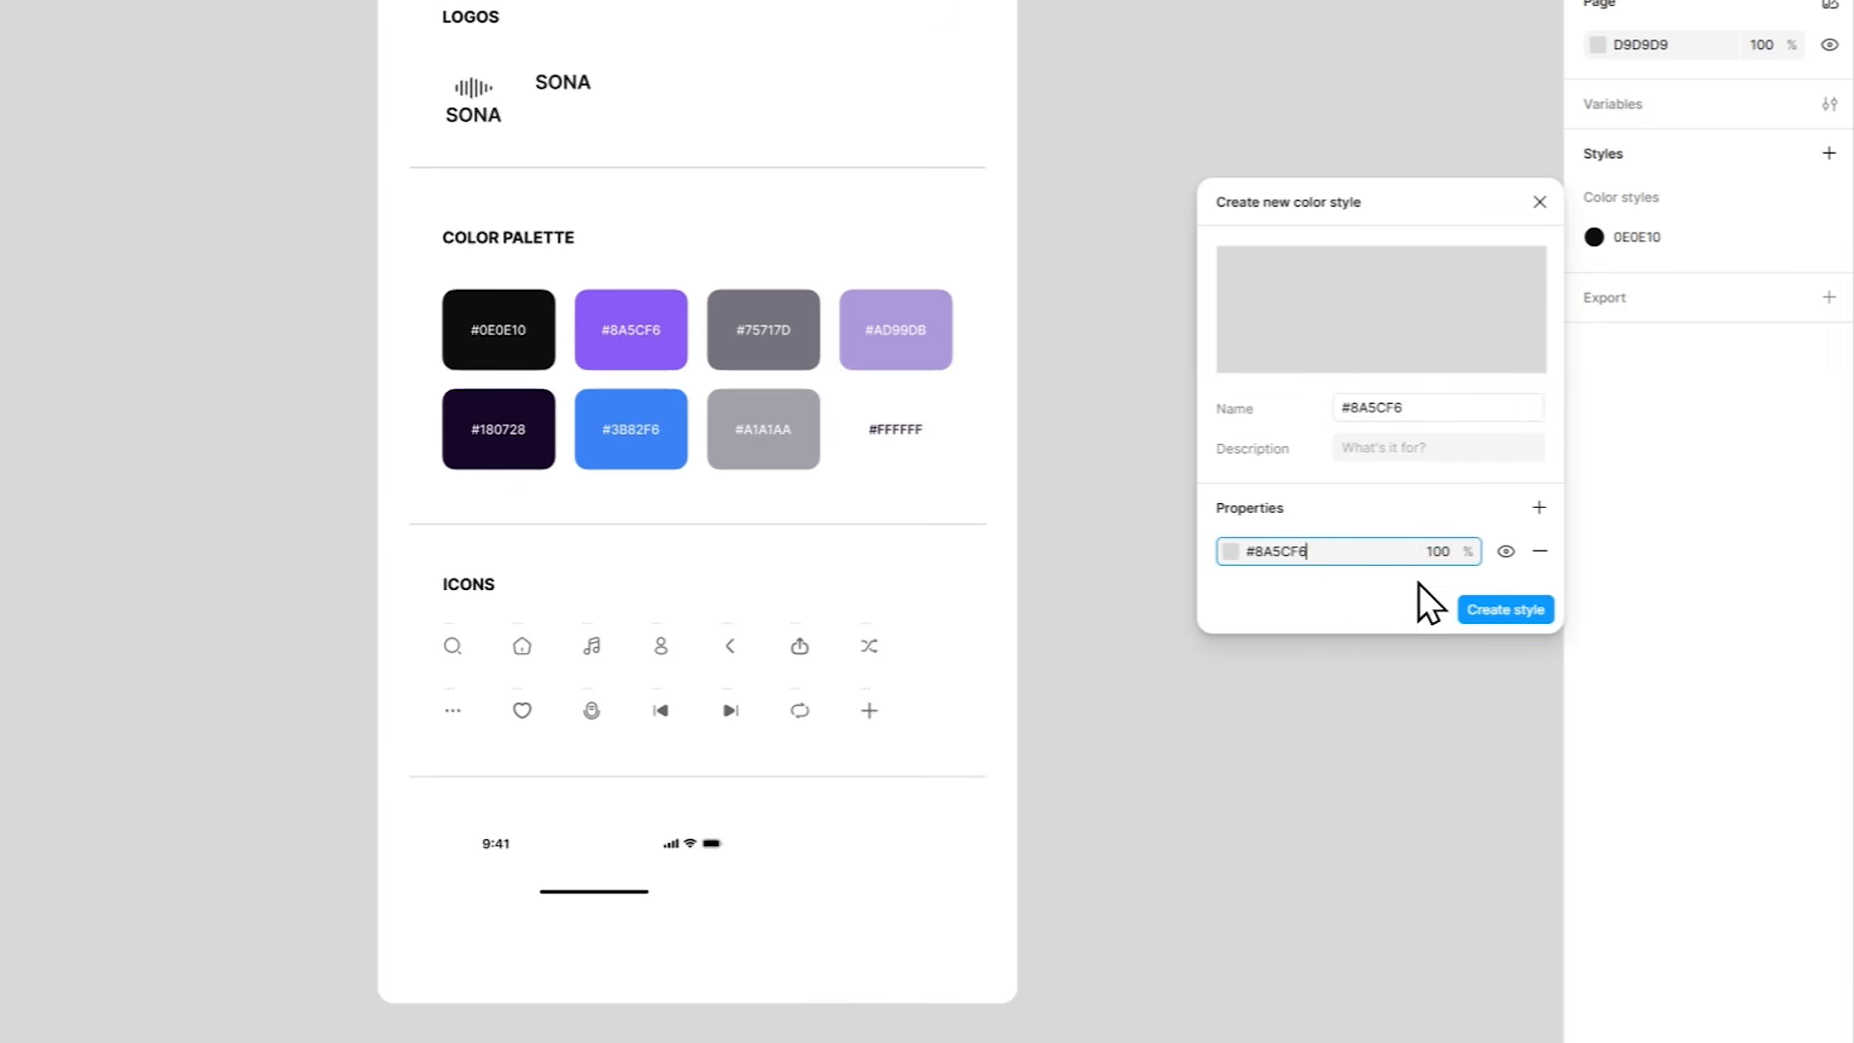
click(1492, 608)
Create a color style named #75717D using the hex color copied from the dark gray palette swatch.
key(i)
key(ctrl+c)
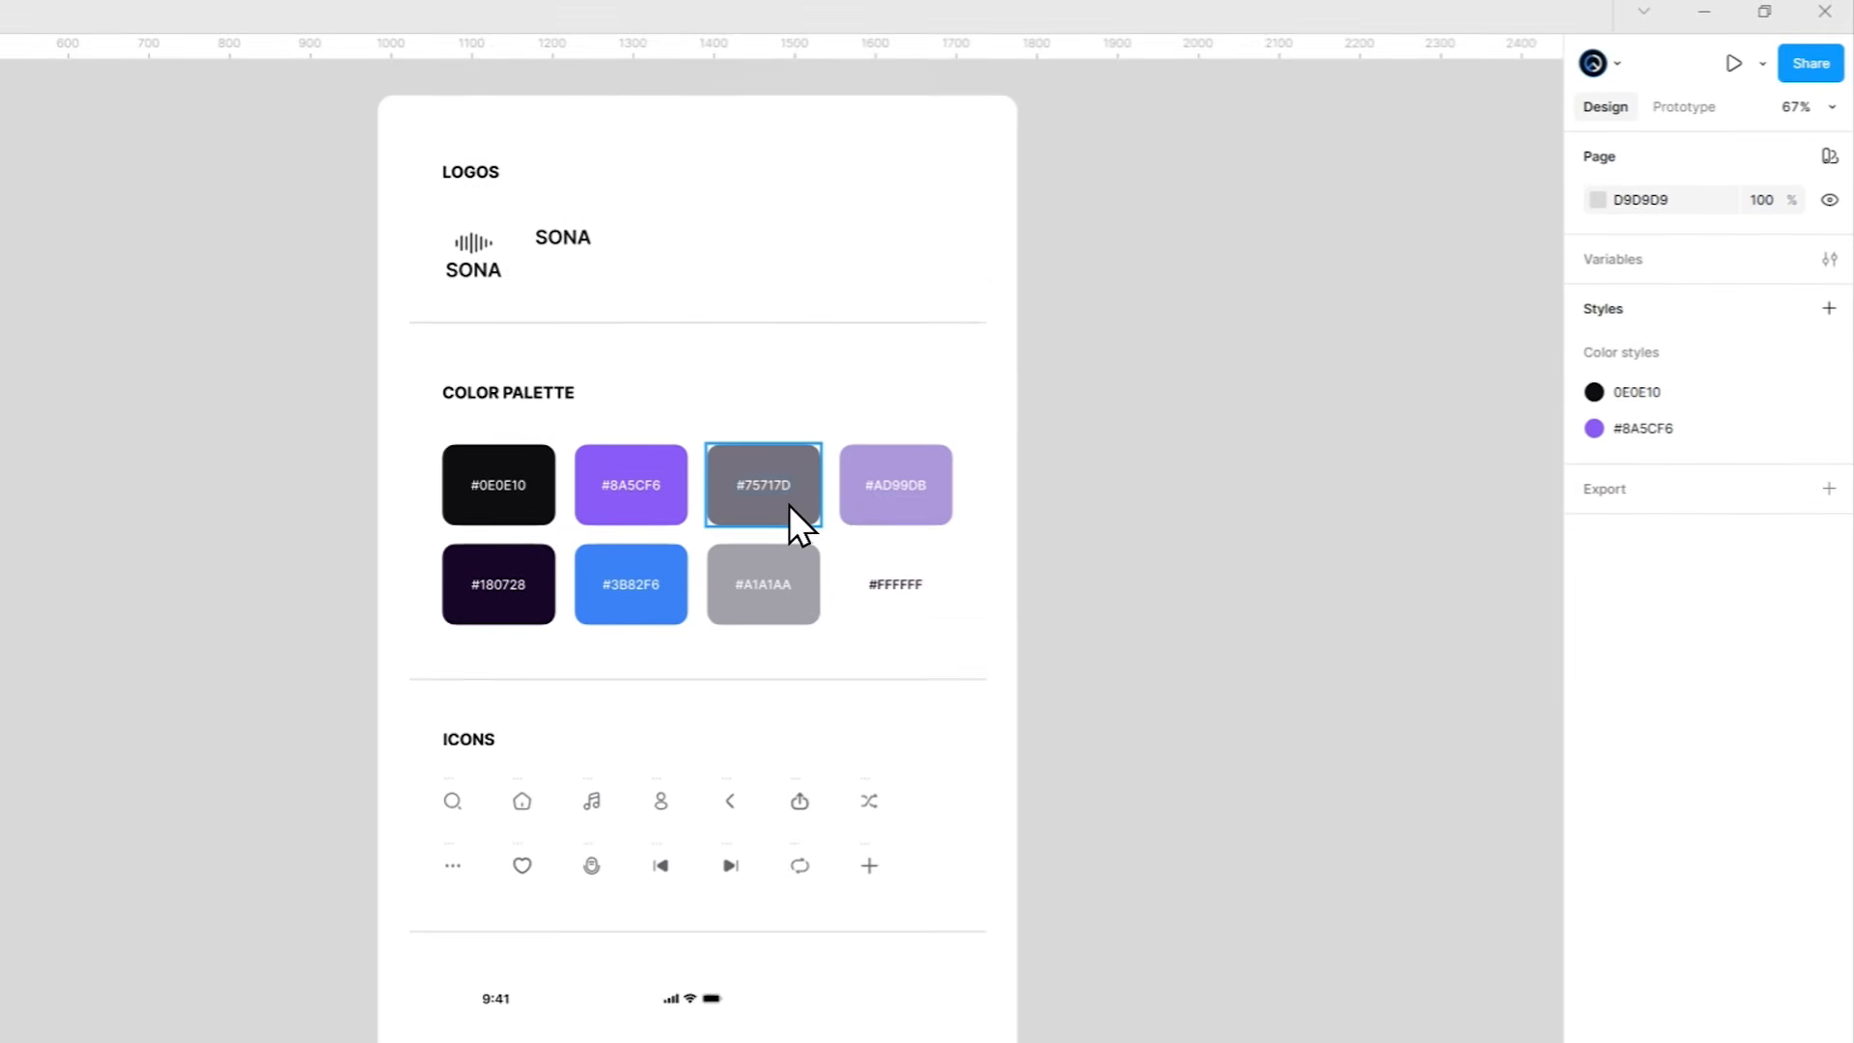
click(1829, 153)
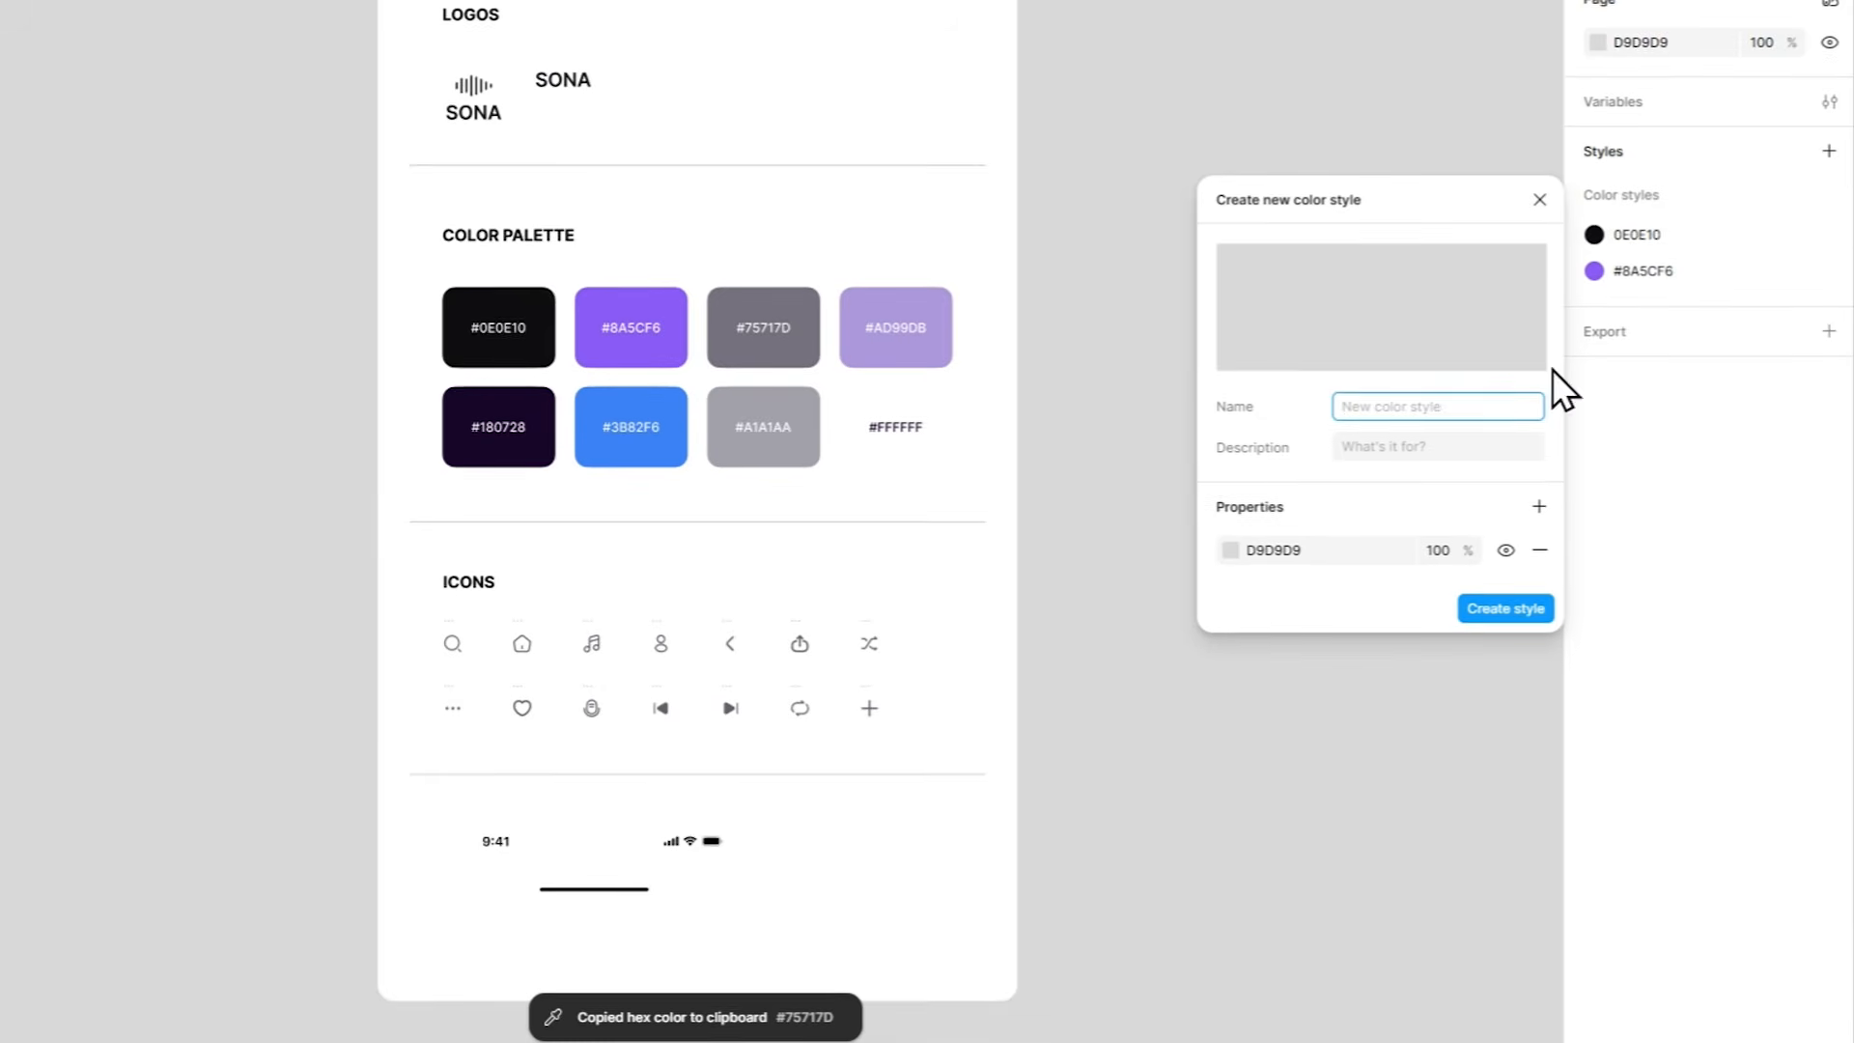
key(ctrl+v)
click(1319, 544)
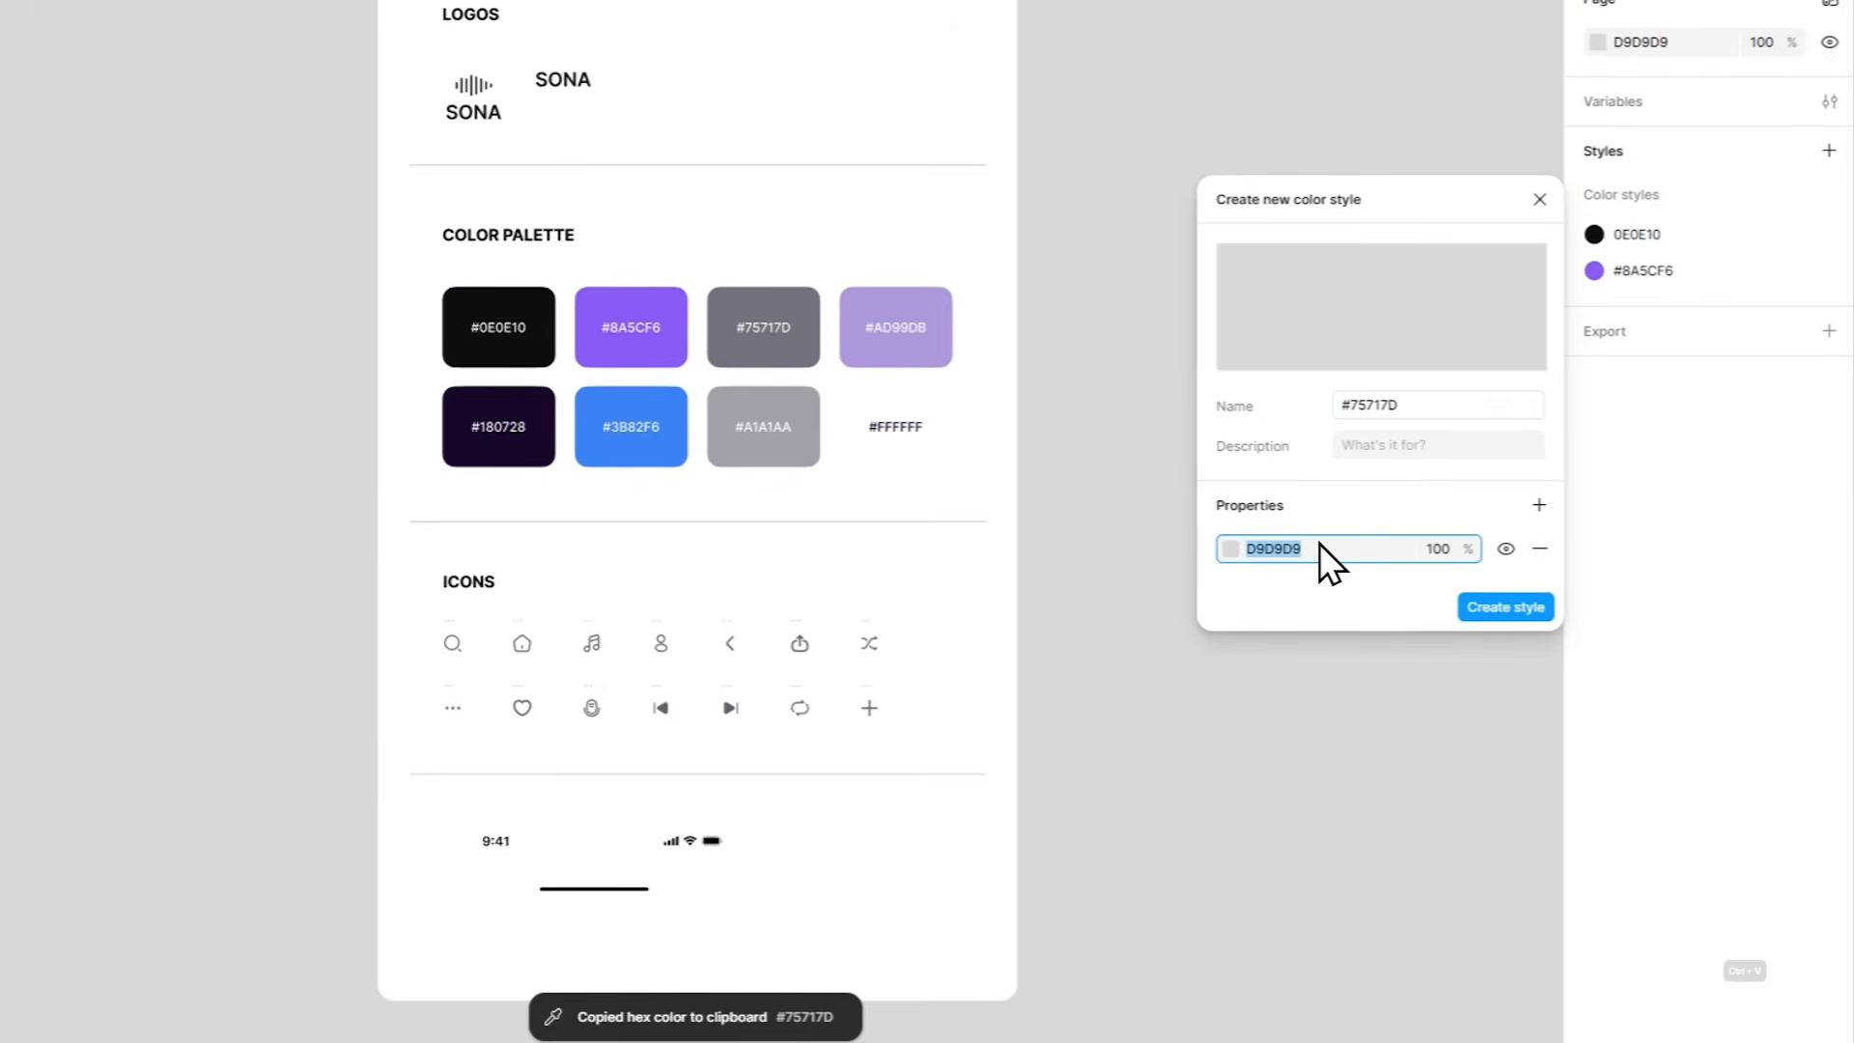
key(ctrl+b)
key(ctrl+v)
click(1499, 606)
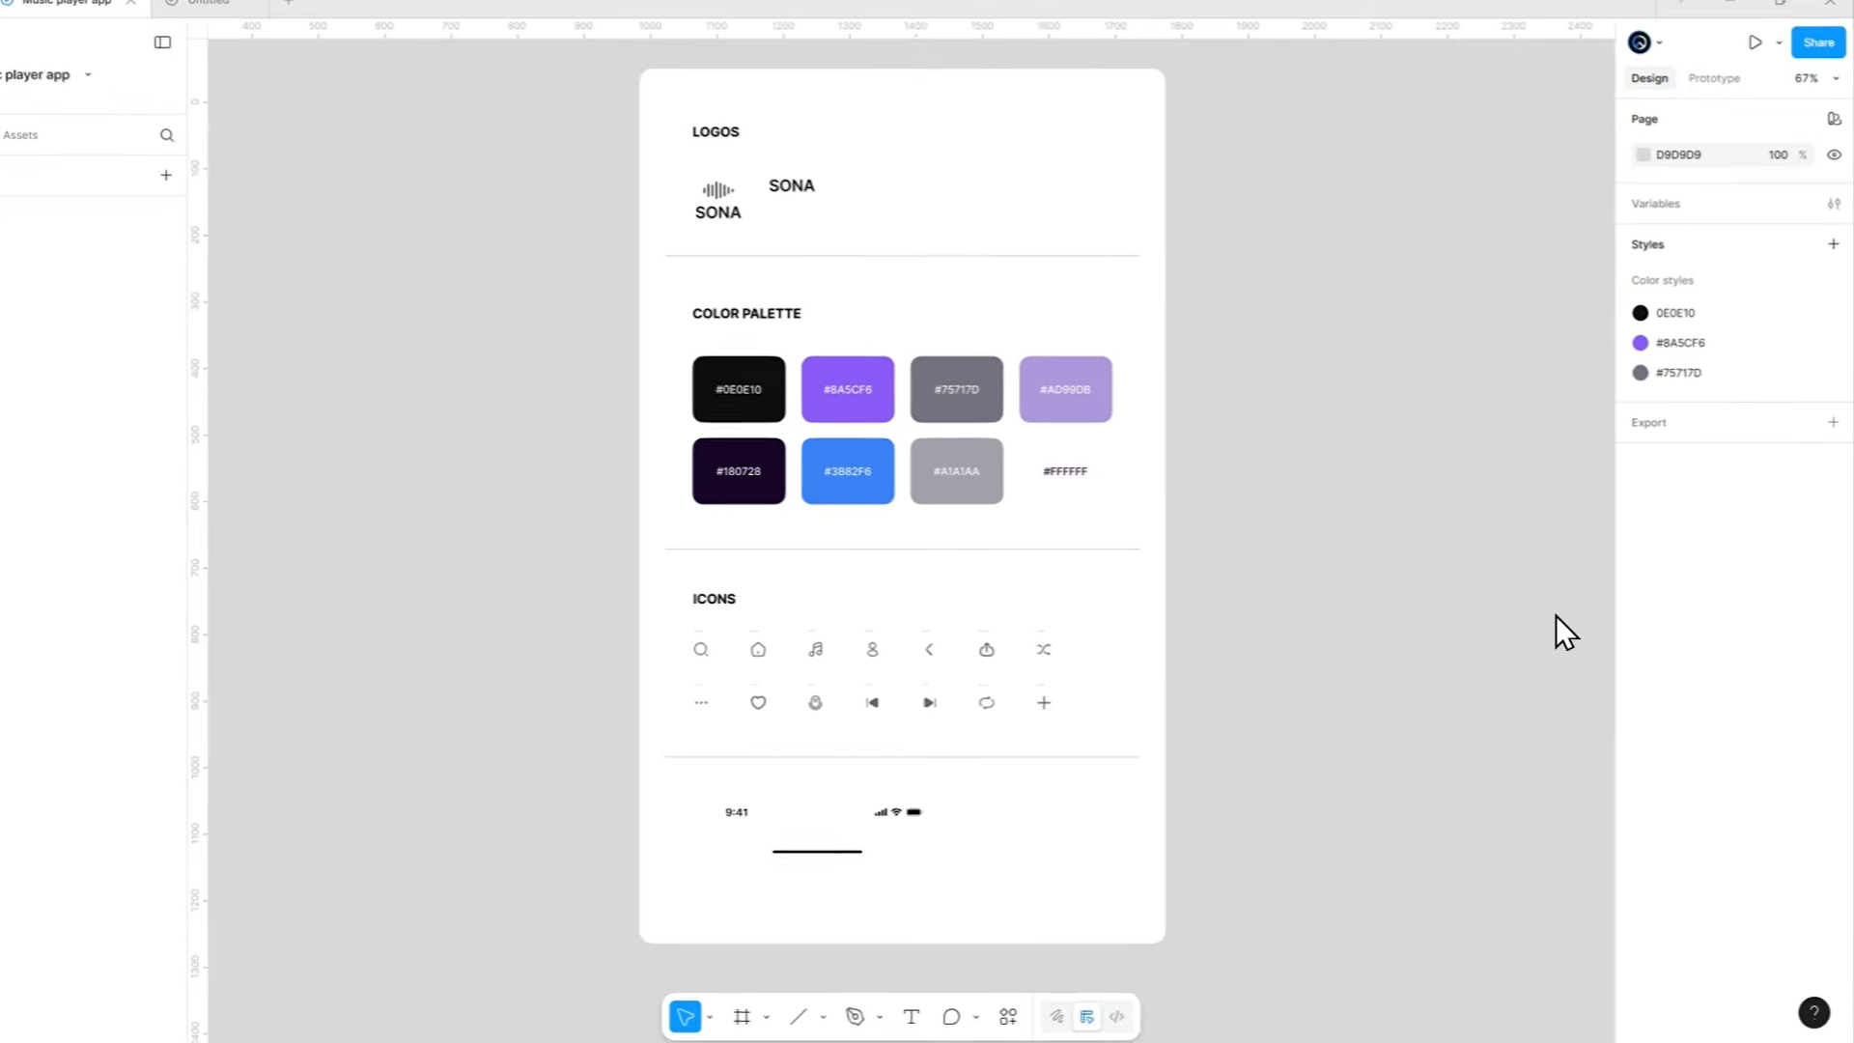
Create a color style named AD99DB, without the hash sign, using the color copied from the light purple swatch.
key(i)
key(ctrl+c)
click(1833, 293)
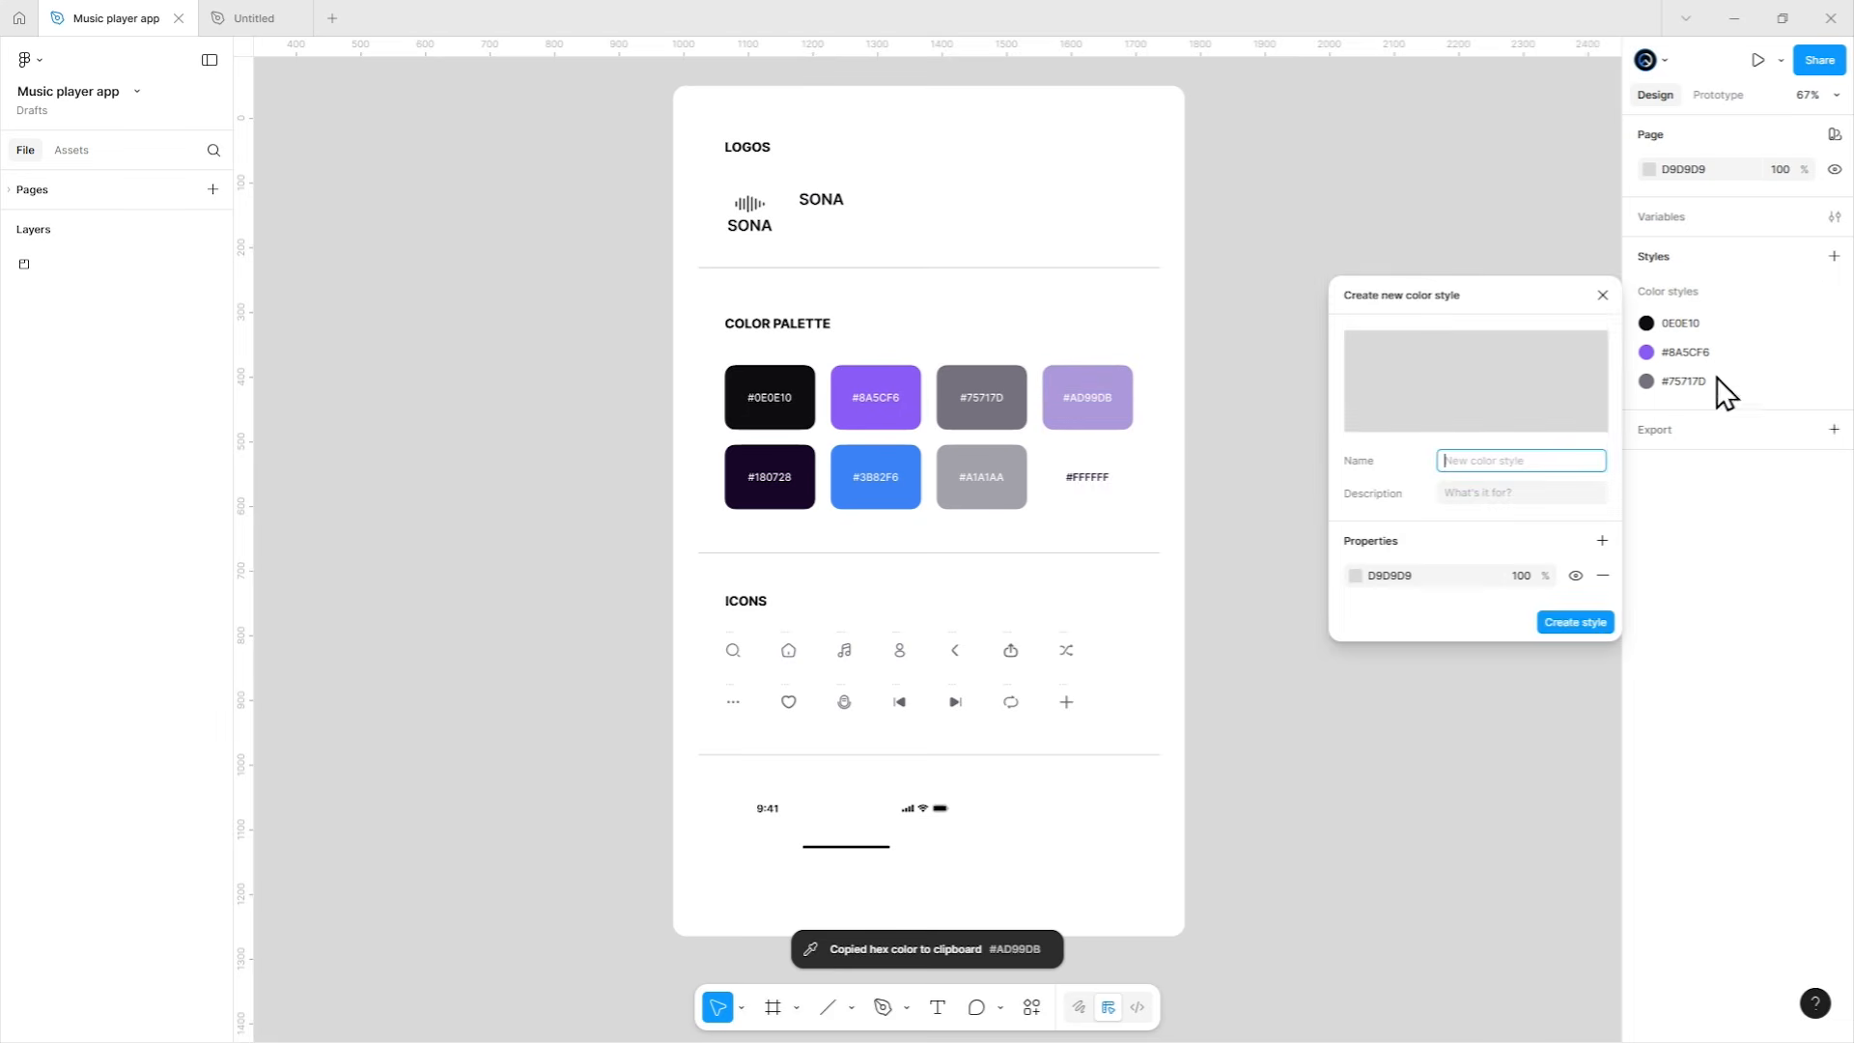
key(ctrl+v)
click(1437, 572)
key(ctrl+v)
click(1451, 461)
key(BackSpace)
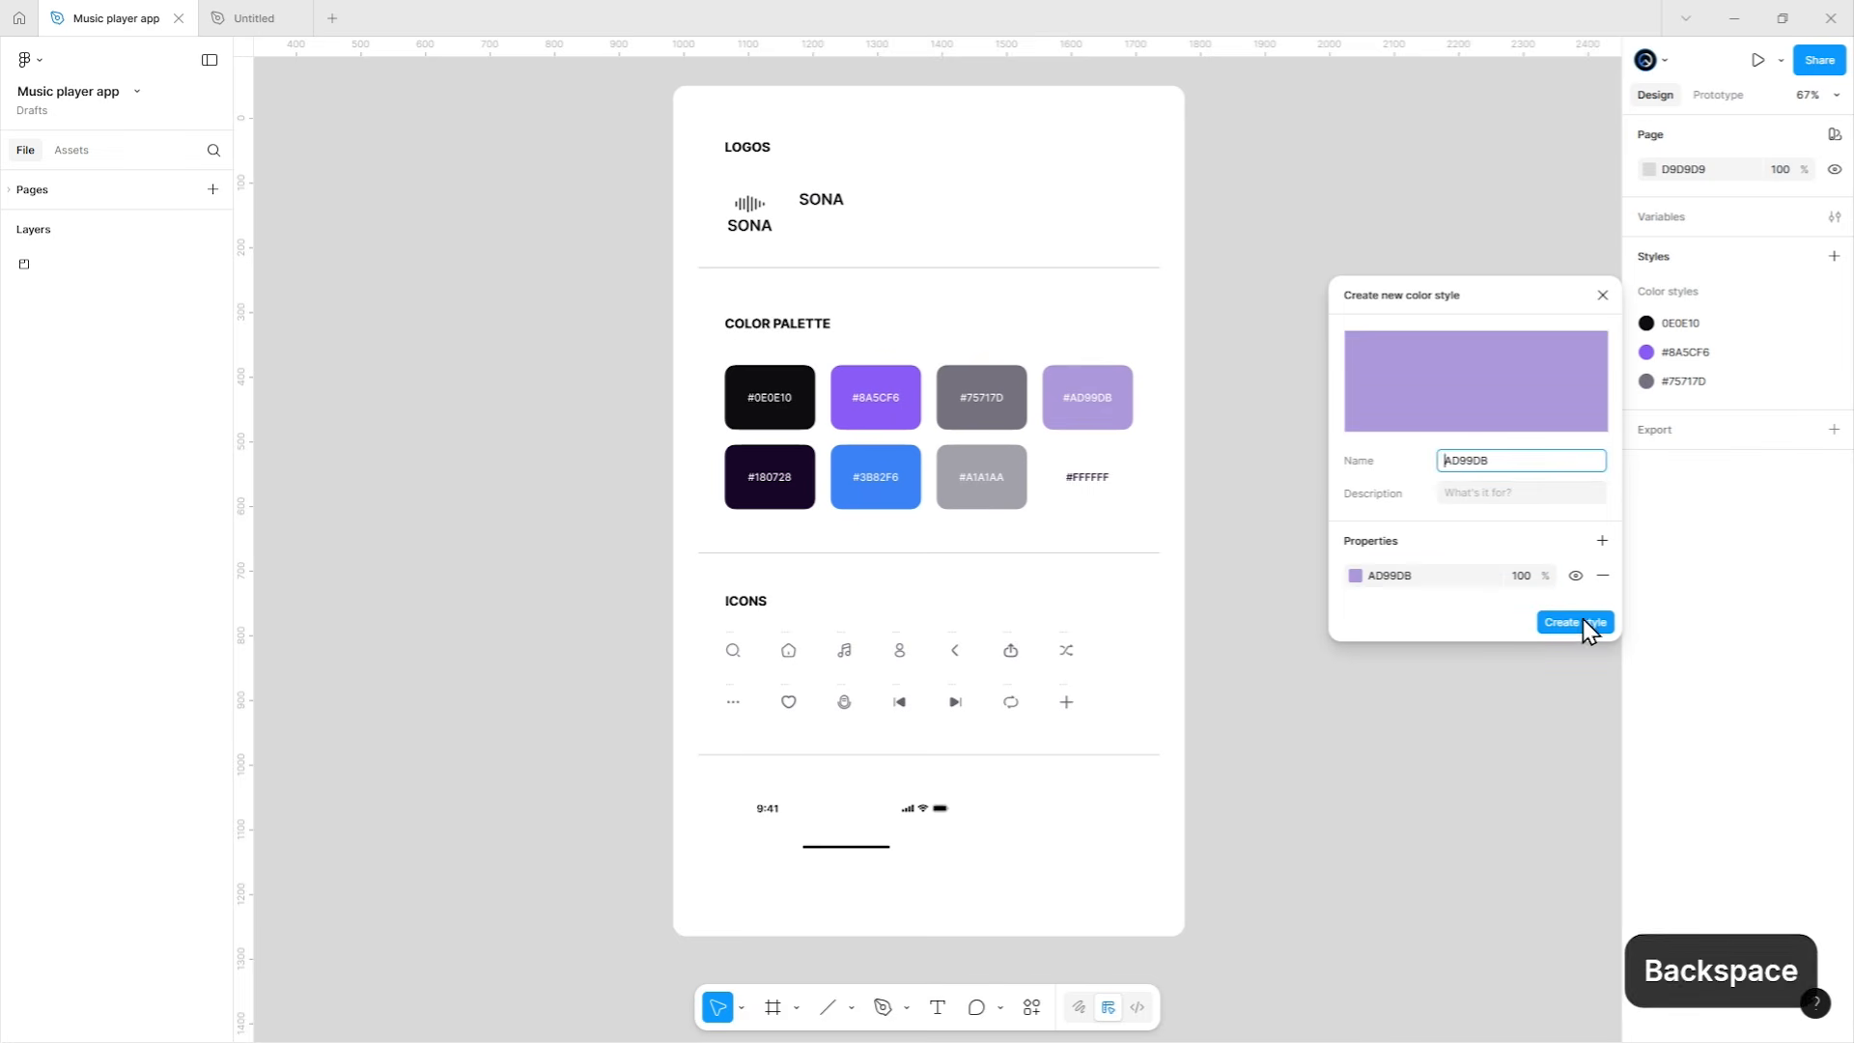
click(1575, 621)
Create a color style named 180728, without the hash sign, using the color copied from the dark purple palette swatch.
key(i)
click(794, 494)
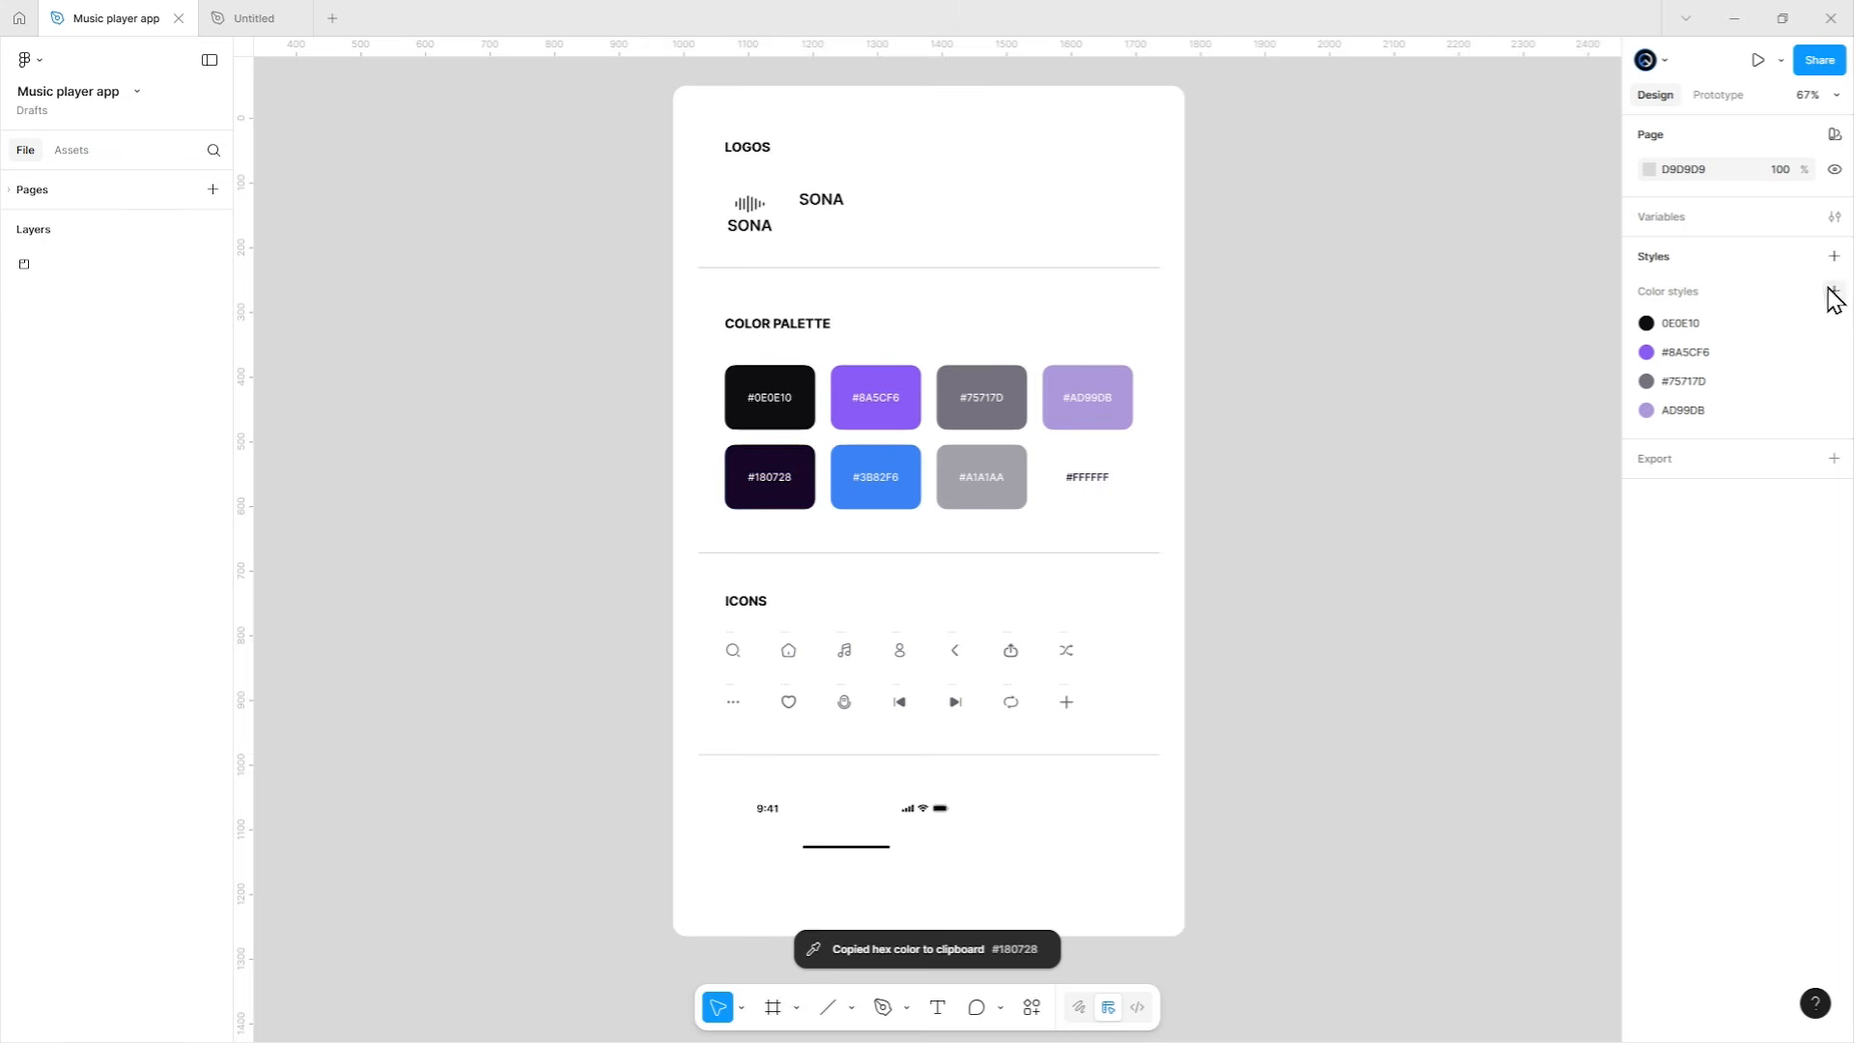
click(1833, 293)
key(ctrl+v)
click(1451, 461)
key(BackSpace)
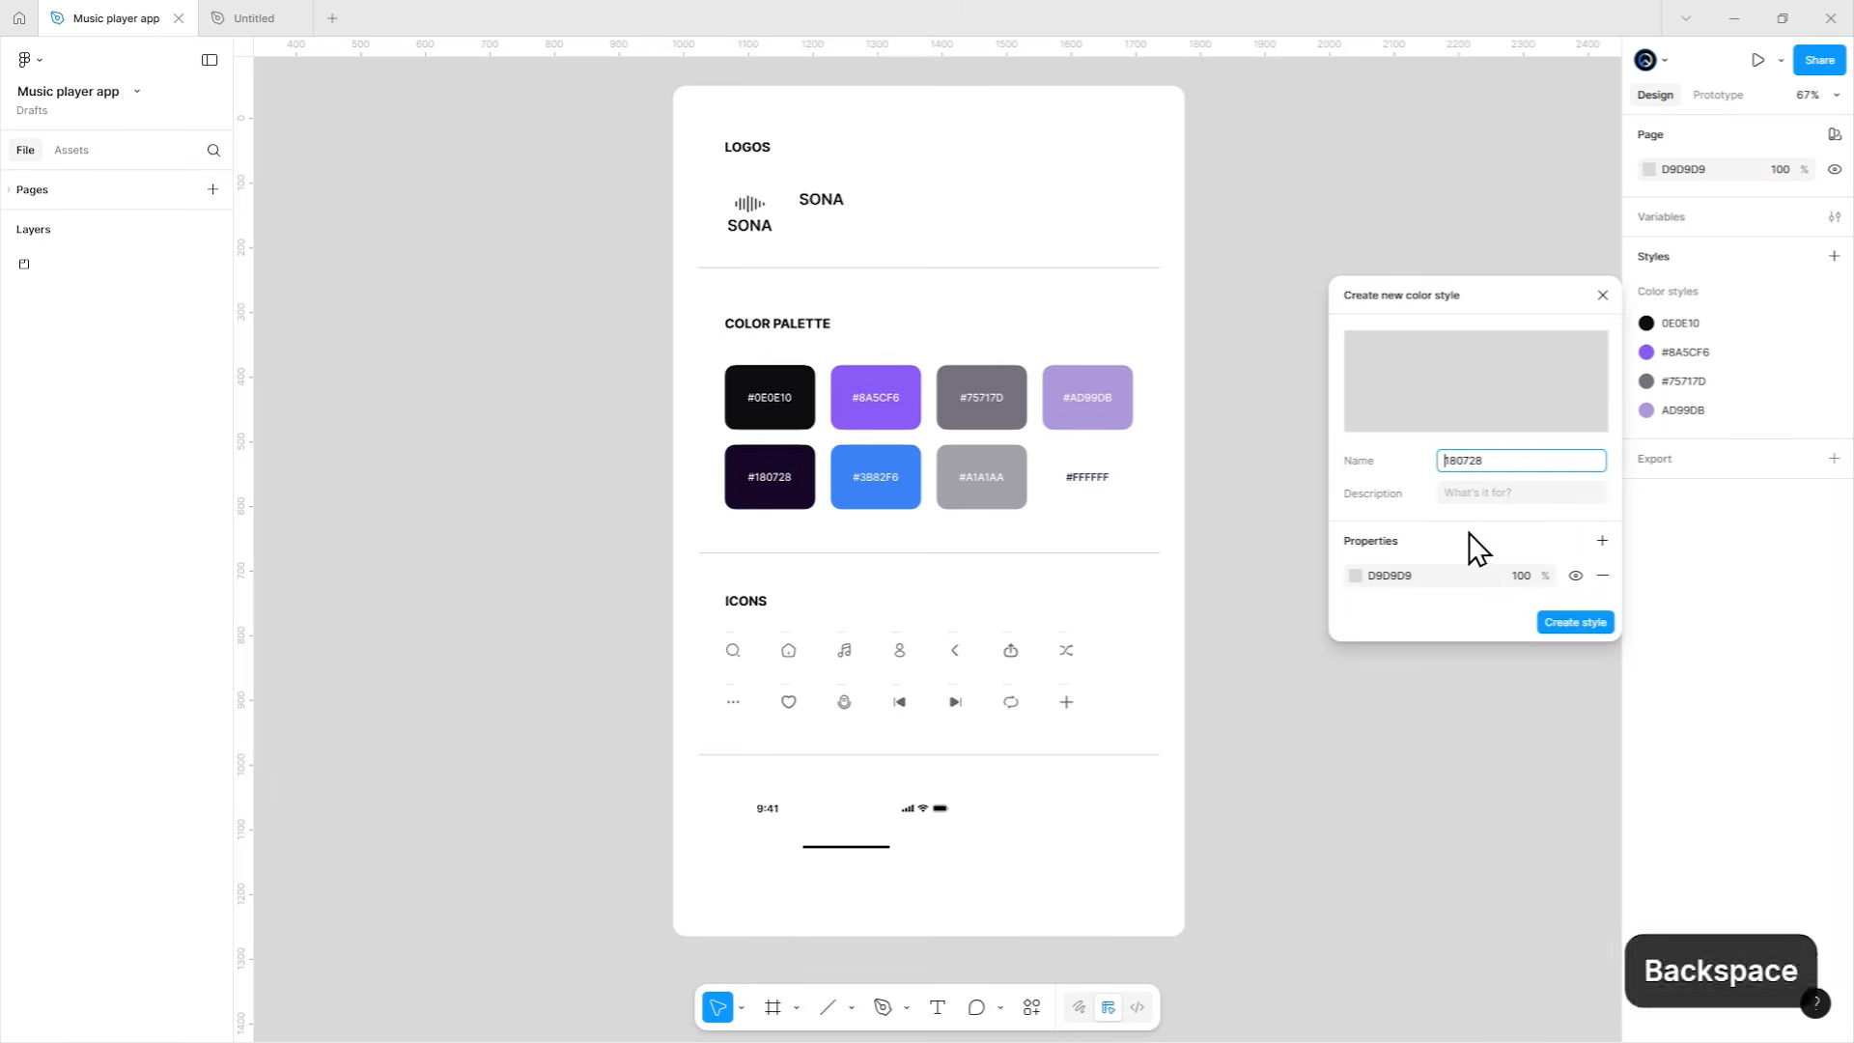
click(1438, 576)
key(ctrl+v)
click(1551, 621)
Create a color style named 3B82F6, without the hash sign, using the color copied from the blue palette swatch.
click(921, 510)
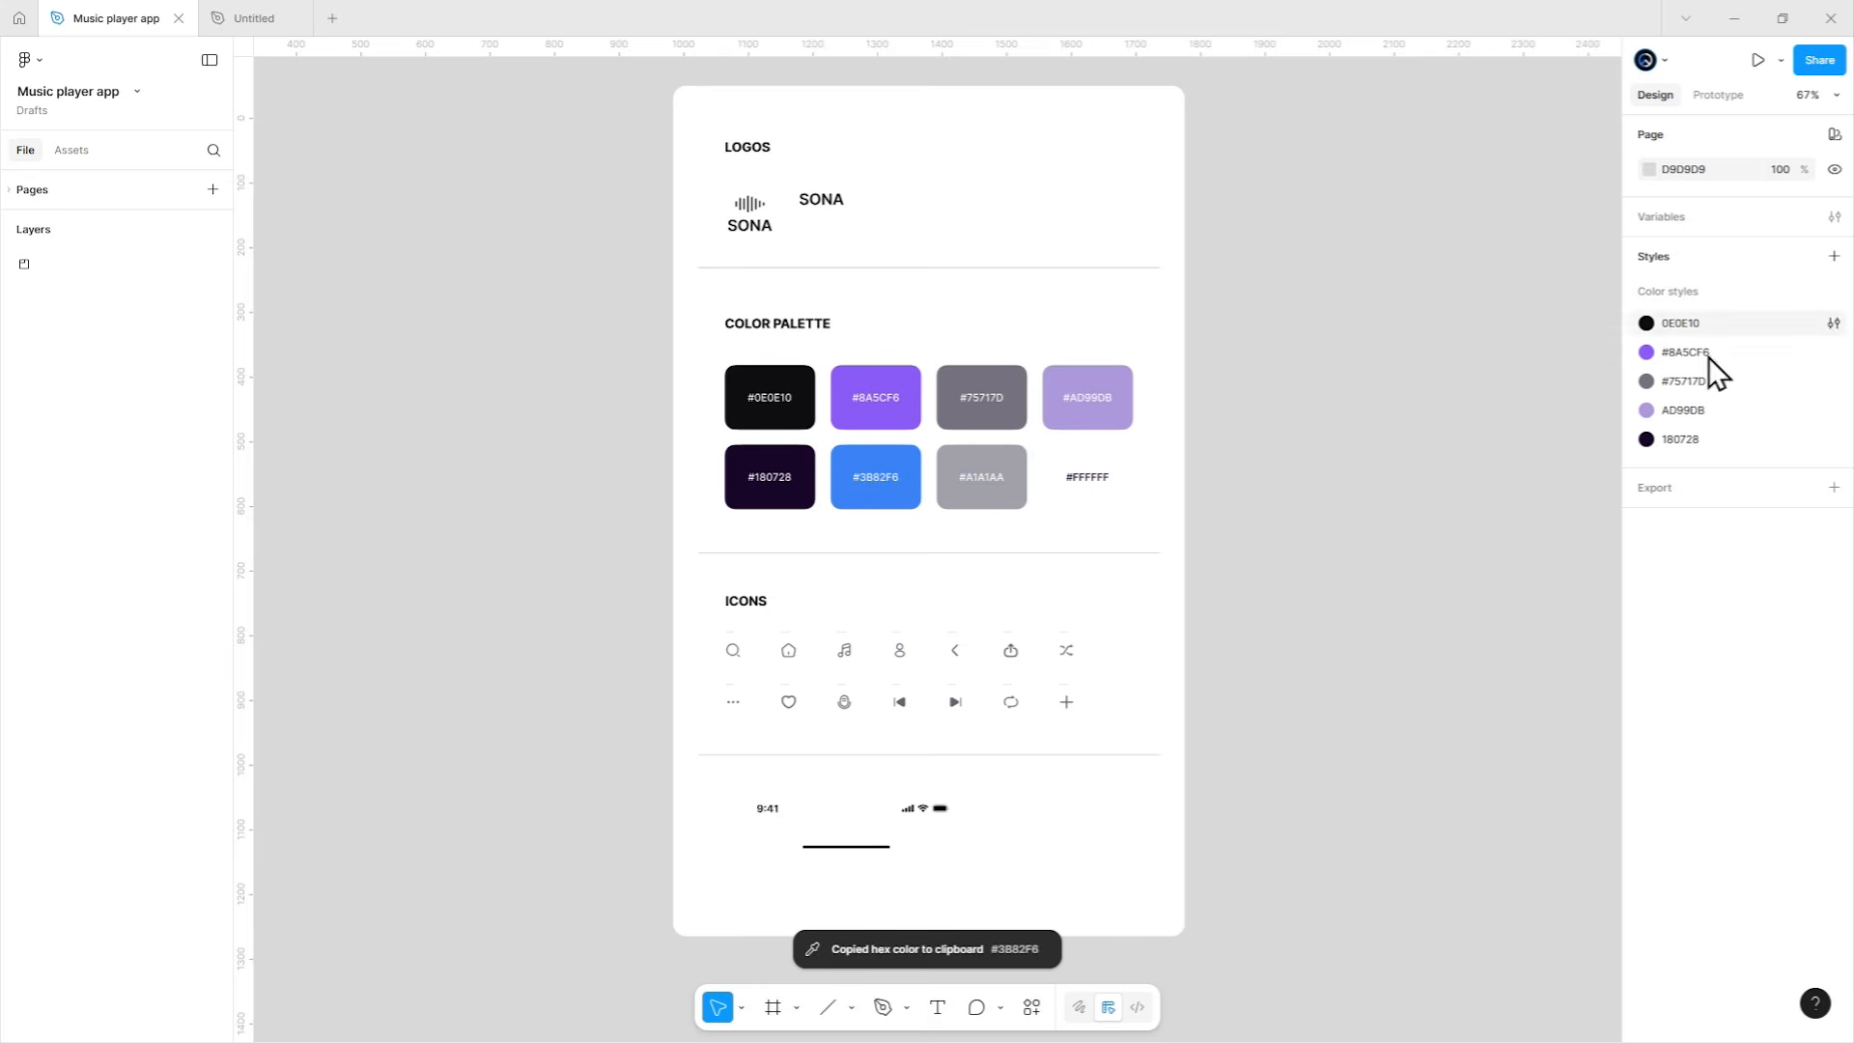
click(1833, 291)
key(ctrl+v)
click(1451, 460)
key(BackSpace)
click(1439, 575)
key(ctrl+v)
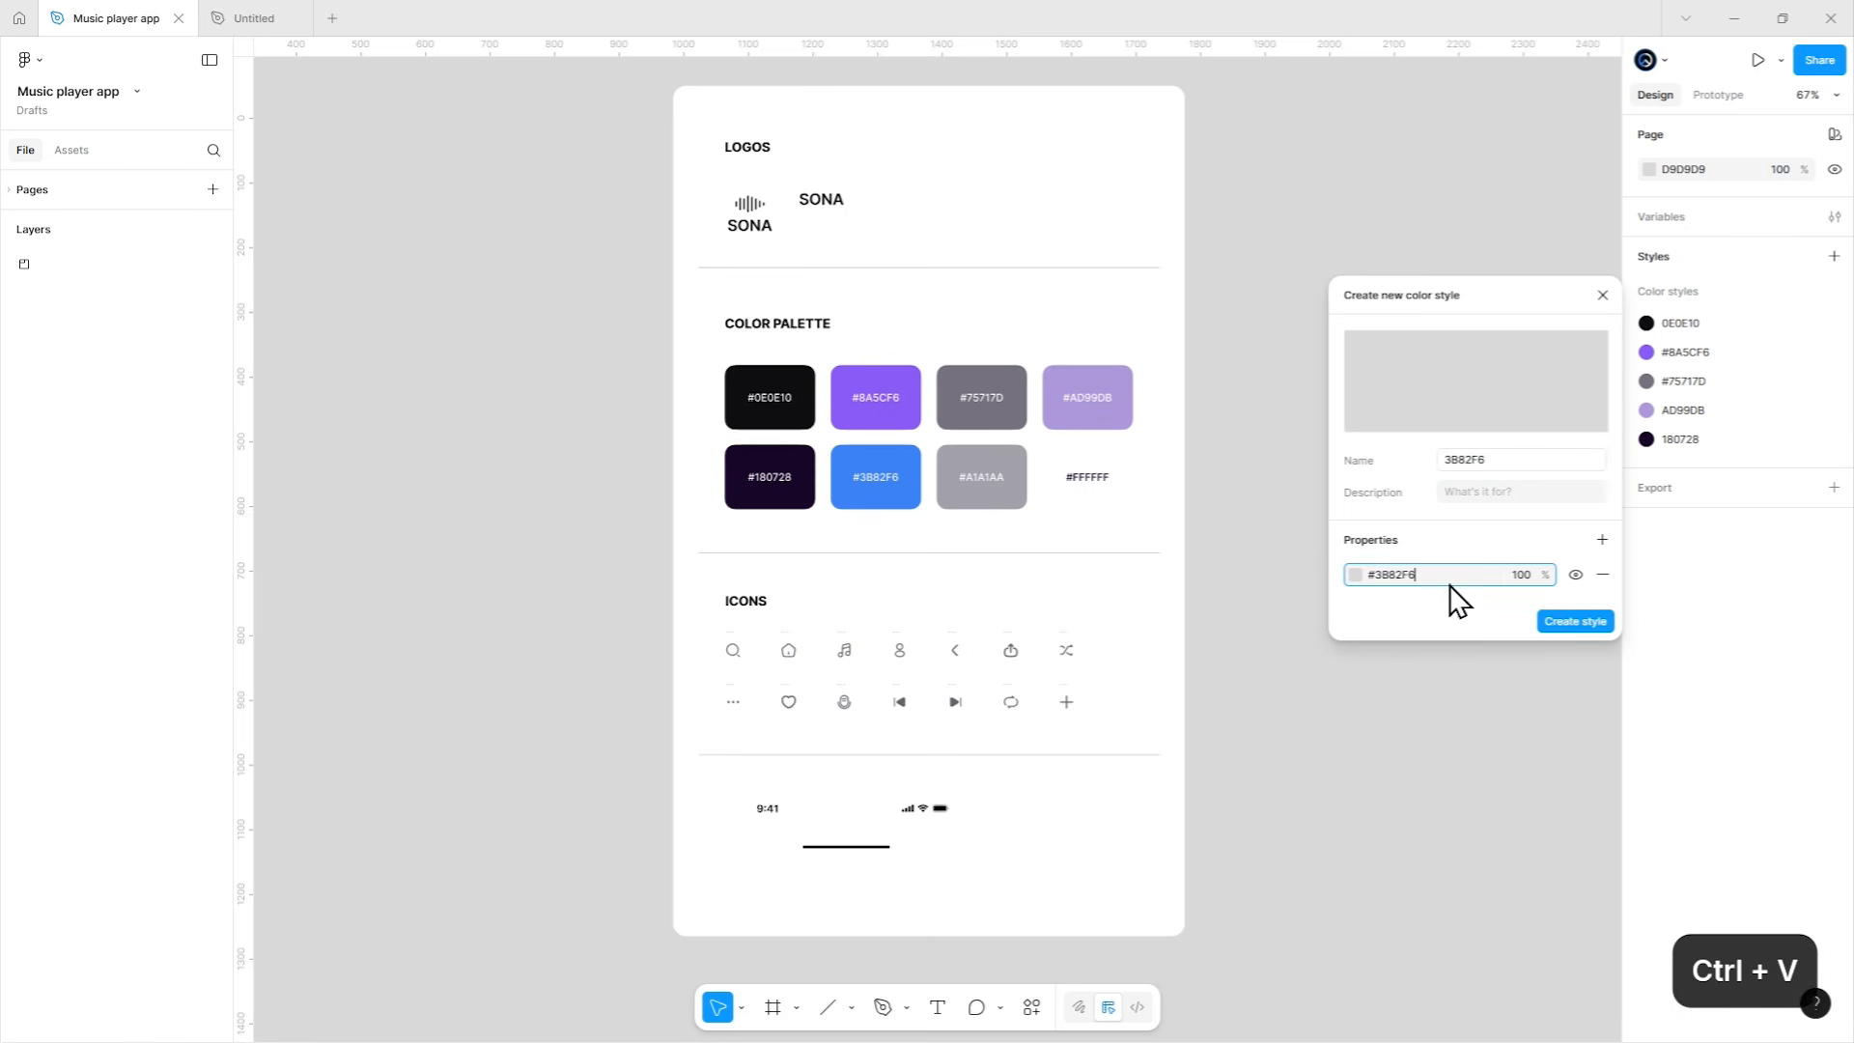
key(Return)
Create a color style named A1A1AA, without the hash sign, using the color copied from the light gray palette swatch.
key(i)
click(997, 500)
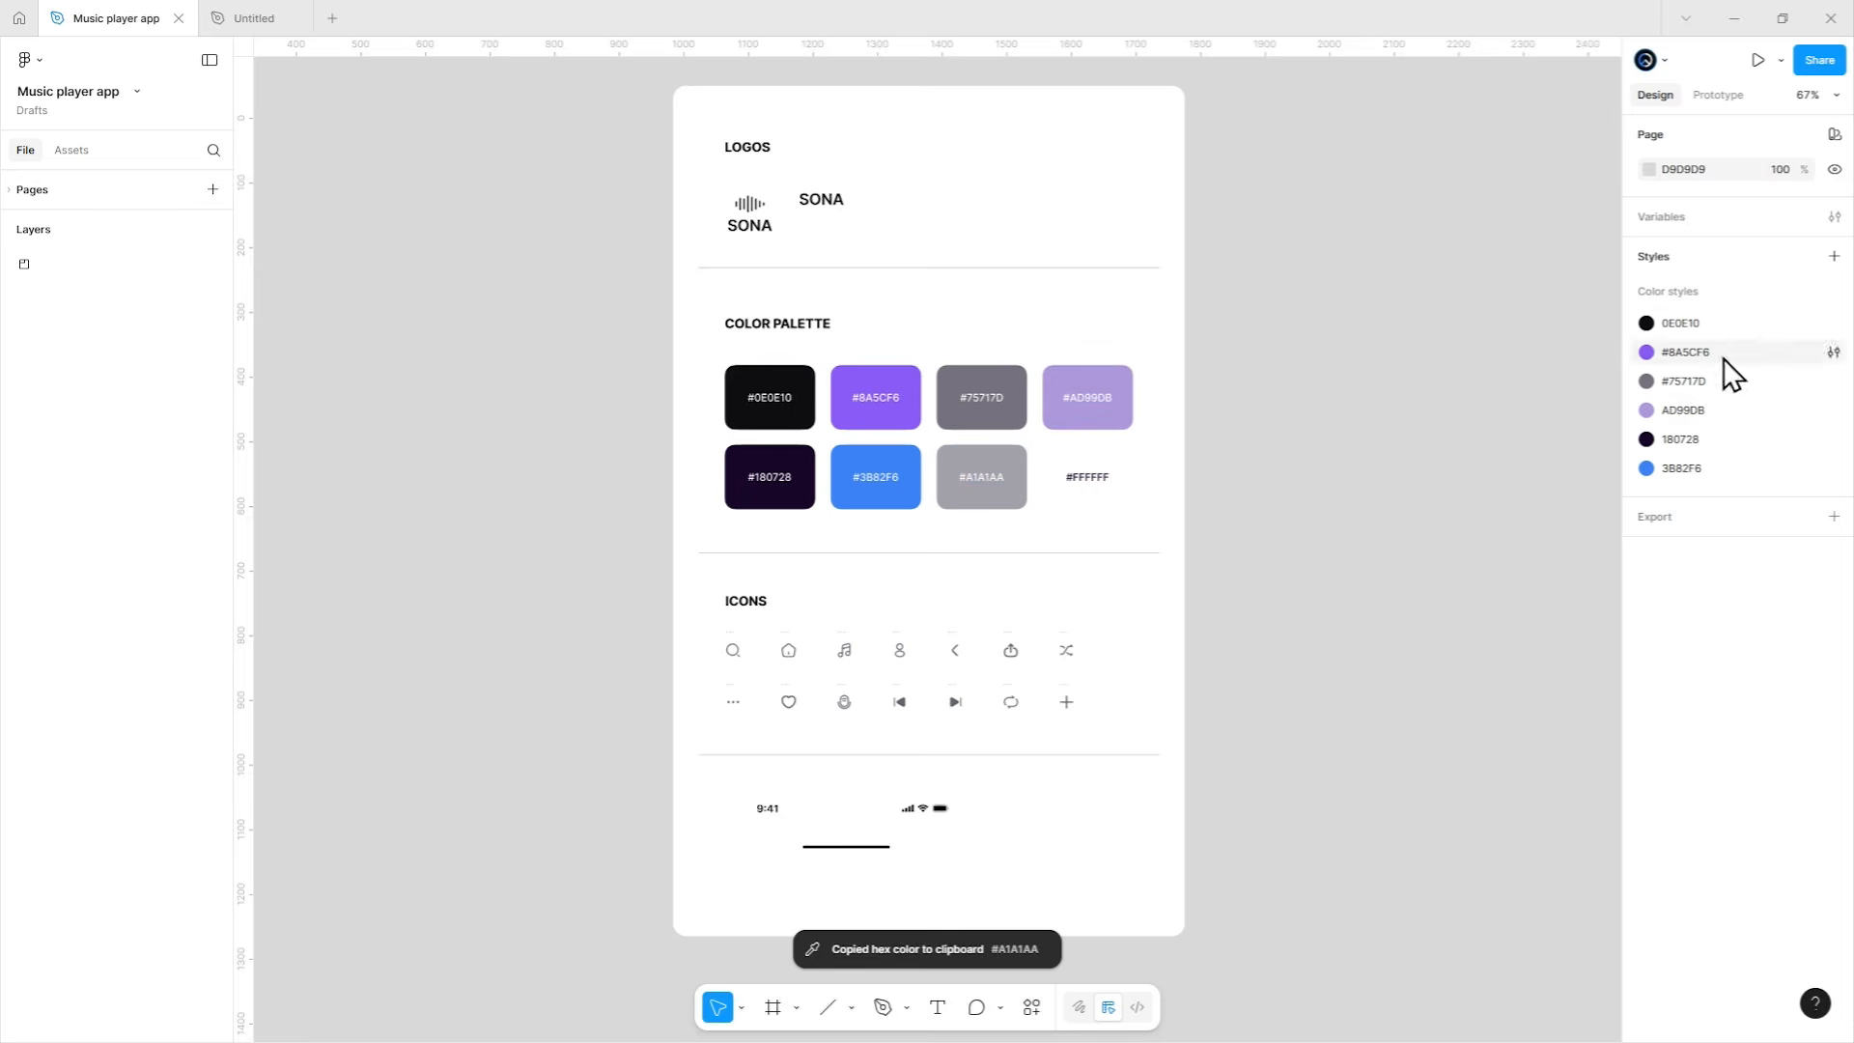
click(1825, 291)
key(ctrl+v)
click(1452, 464)
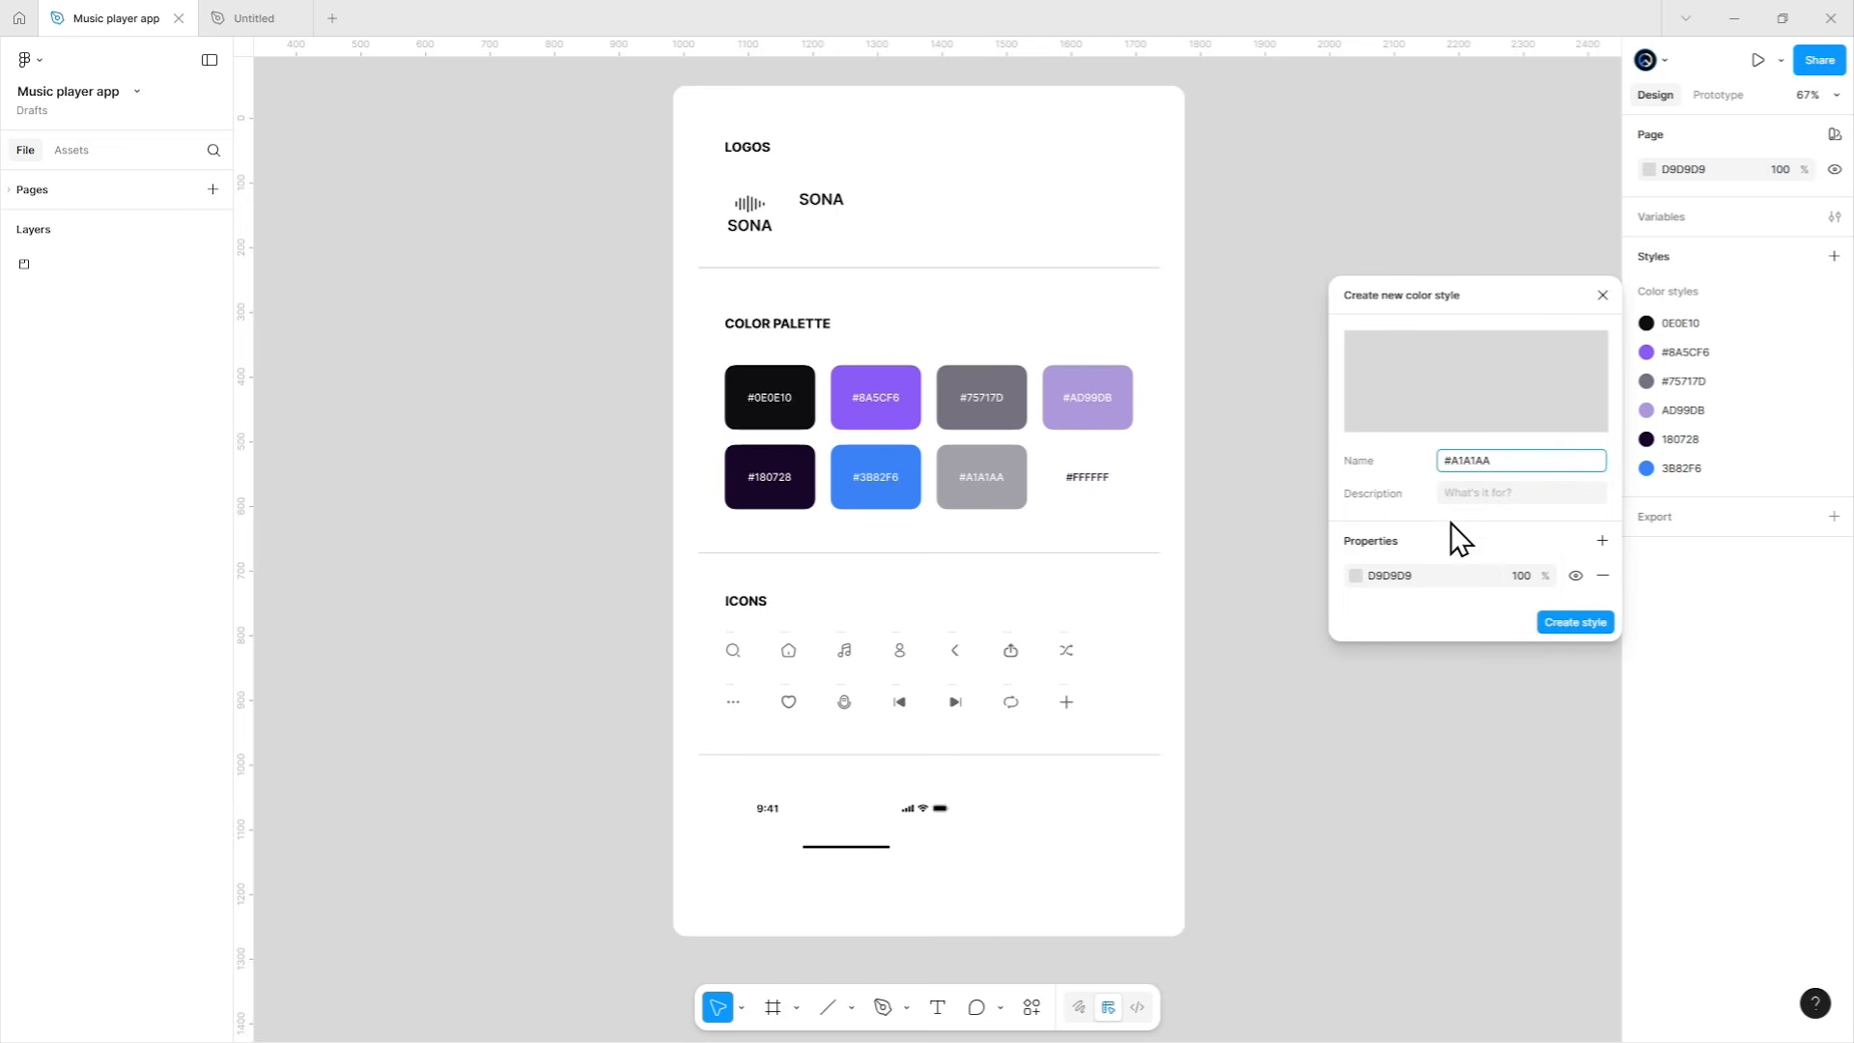
key(BackSpace)
click(1425, 573)
key(ctrl+v)
key(Return)
Create a color style named FFFFFF, without the hash sign, using the color copied from the white palette swatch.
key(i)
click(1097, 499)
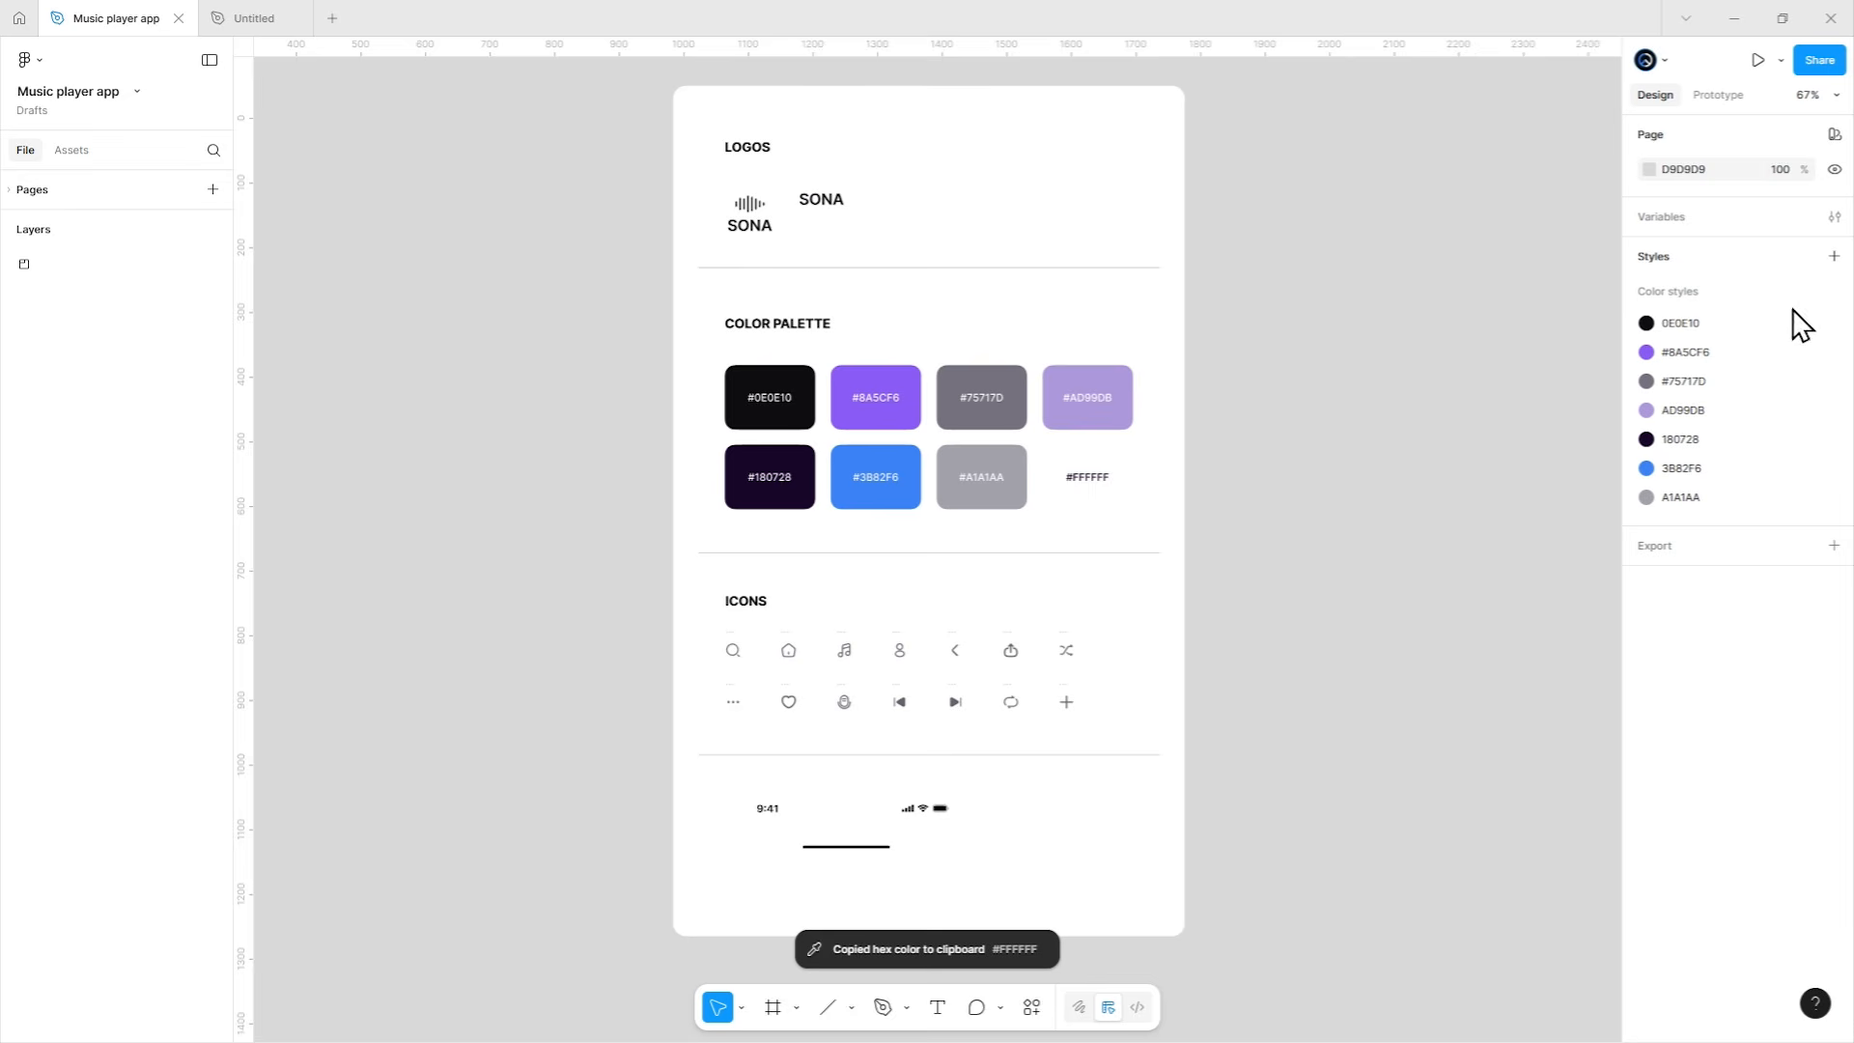
click(1834, 292)
key(ctrl+v)
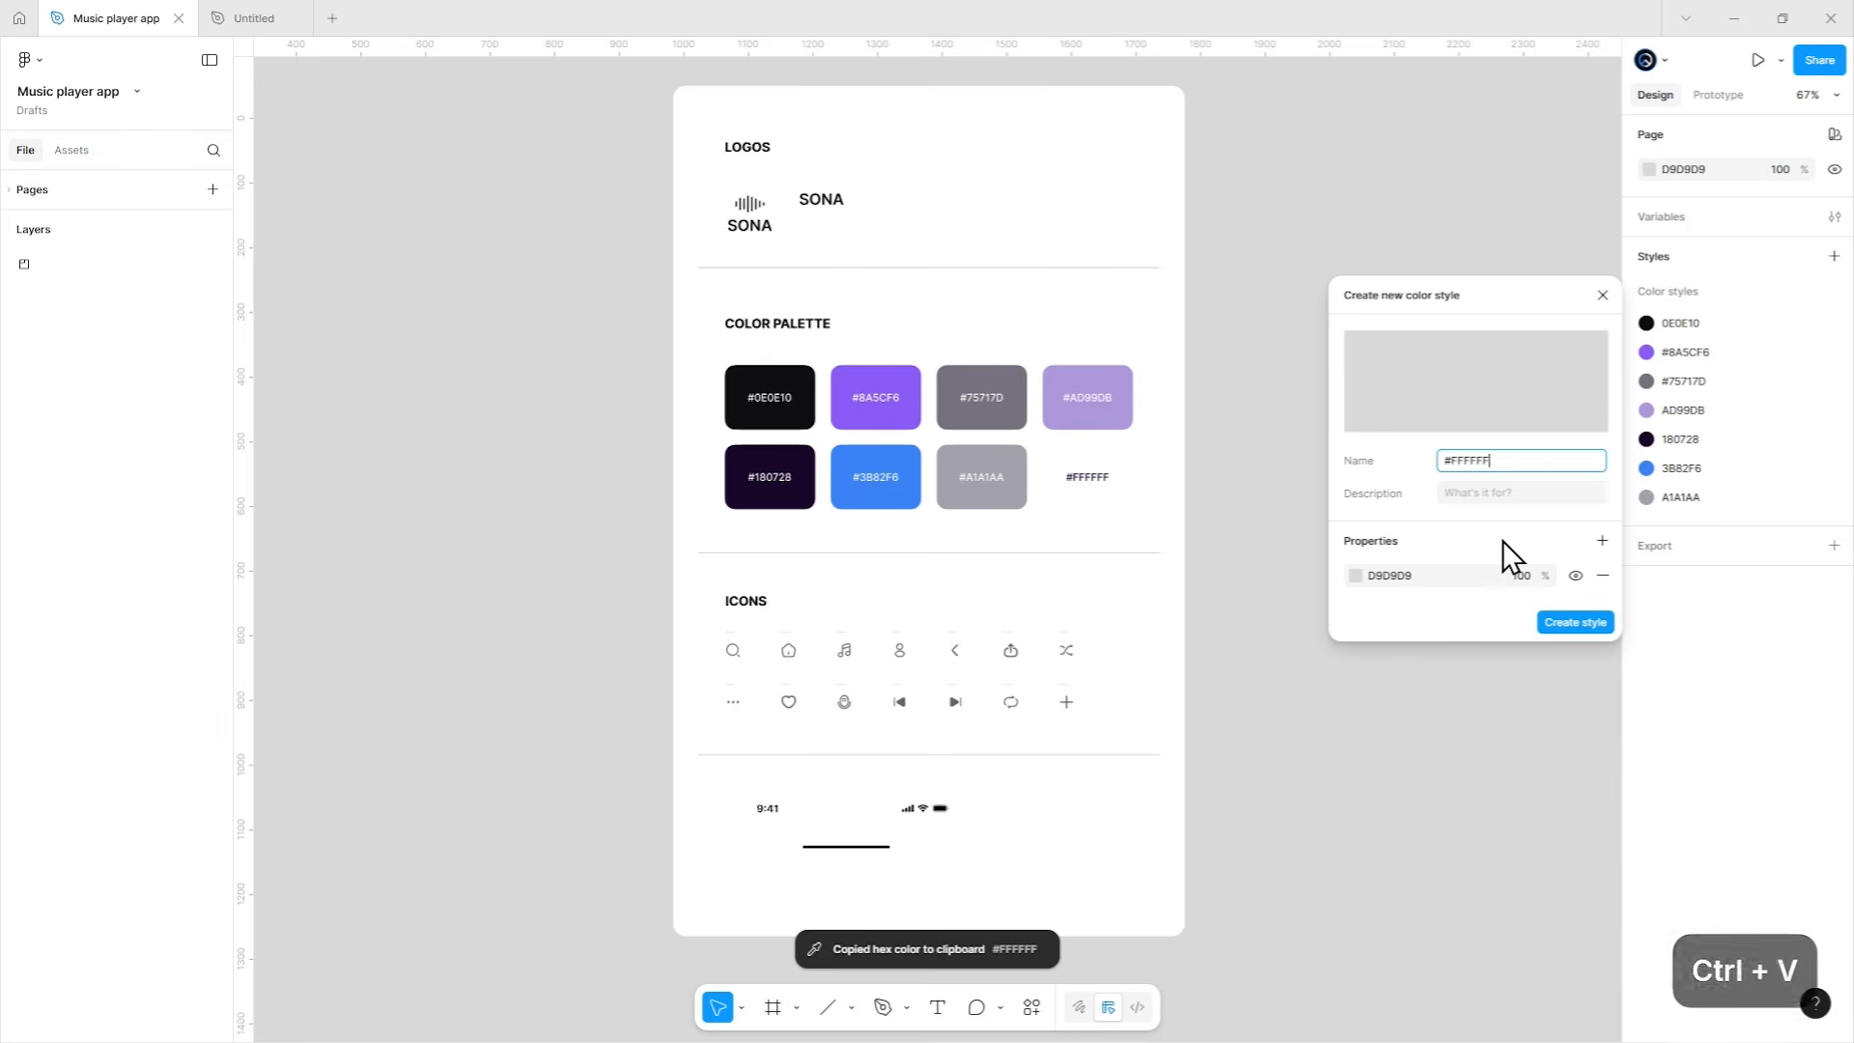
click(1452, 464)
key(BackSpace)
click(1426, 573)
key(ctrl+v)
click(1574, 616)
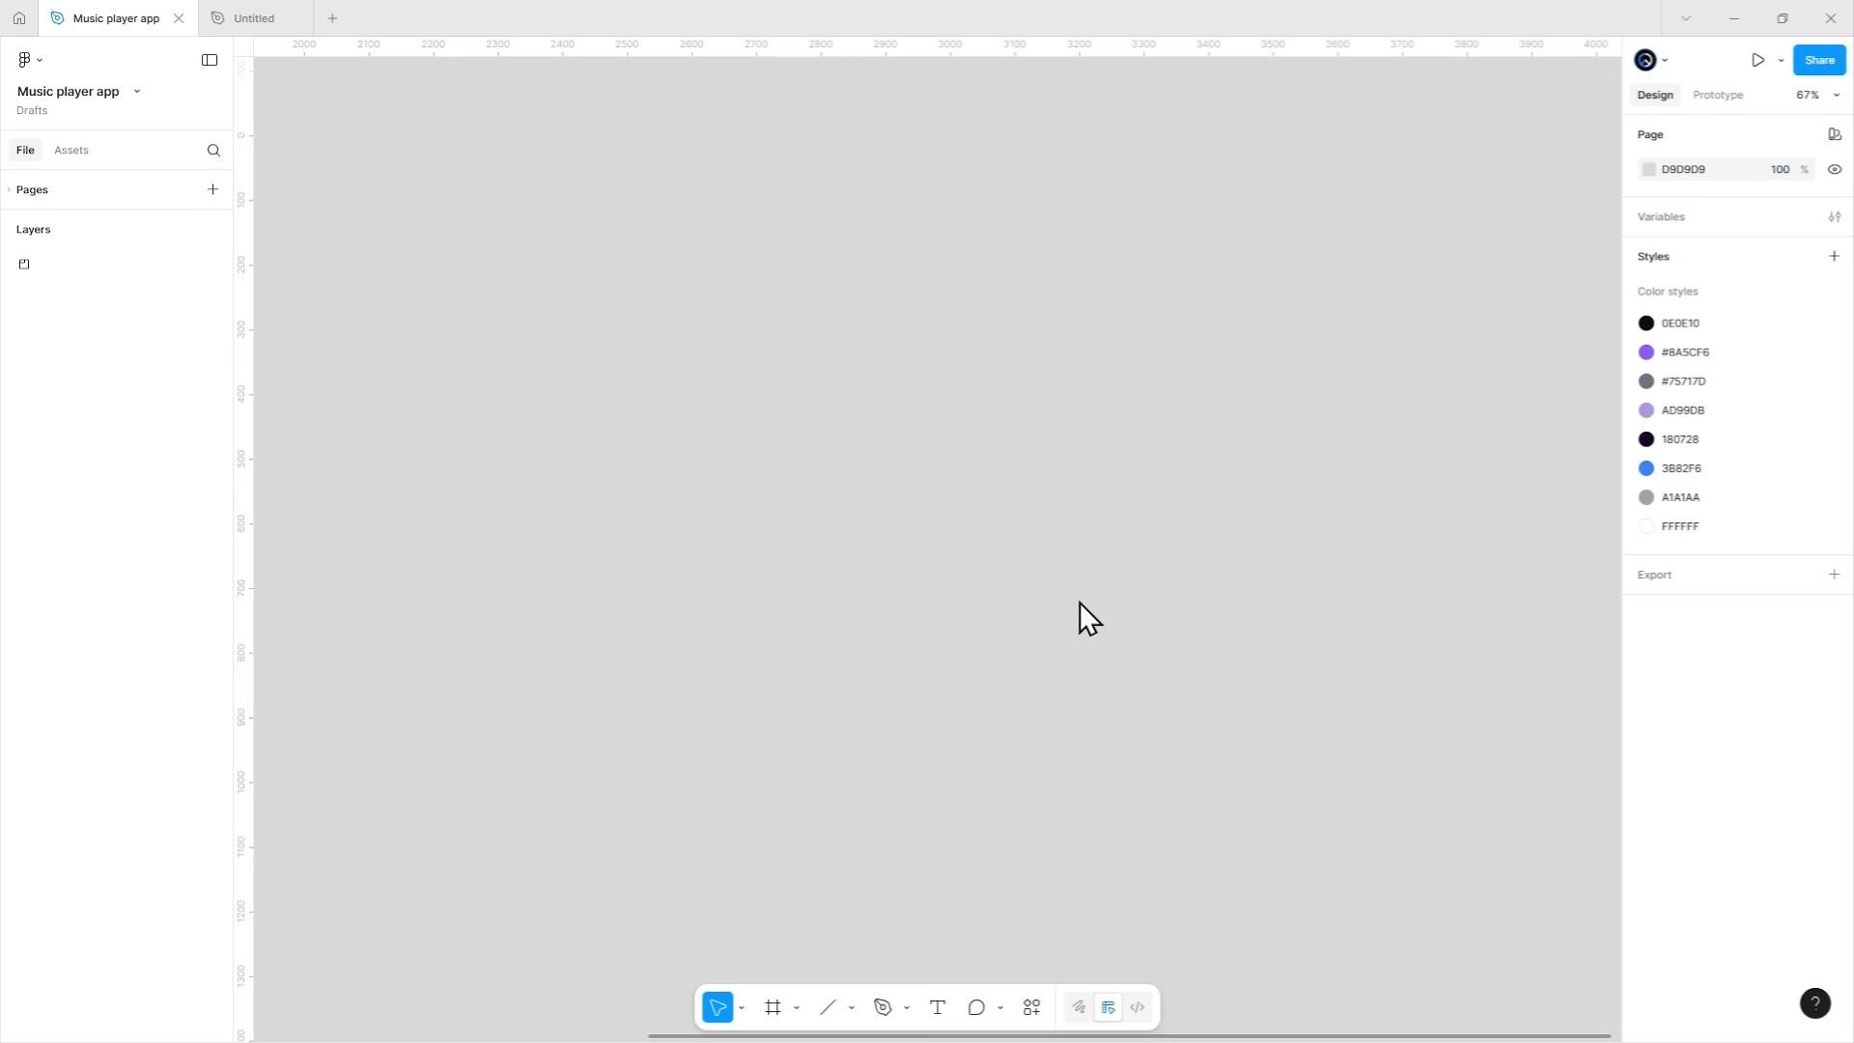
Add an iPhone 13 mini frame on empty canvas beside the asset sheet and blank out its name.
click(772, 1008)
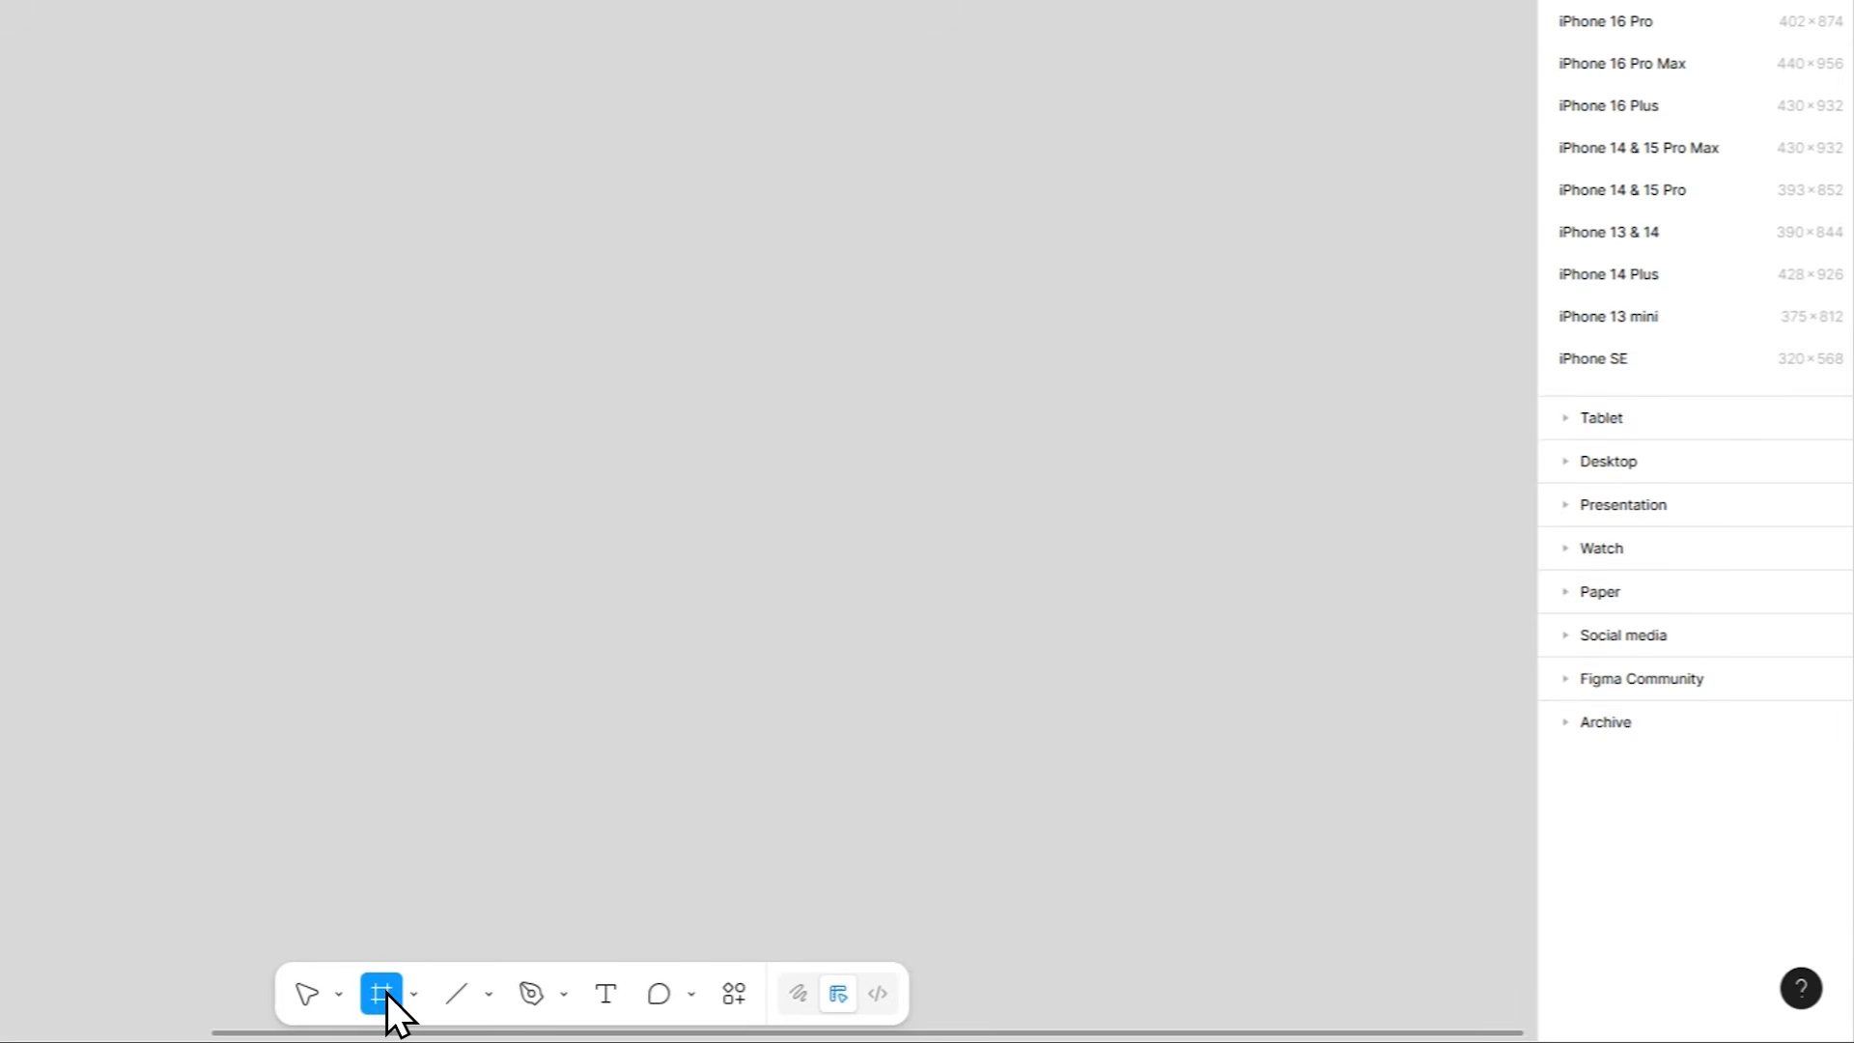
click(1655, 319)
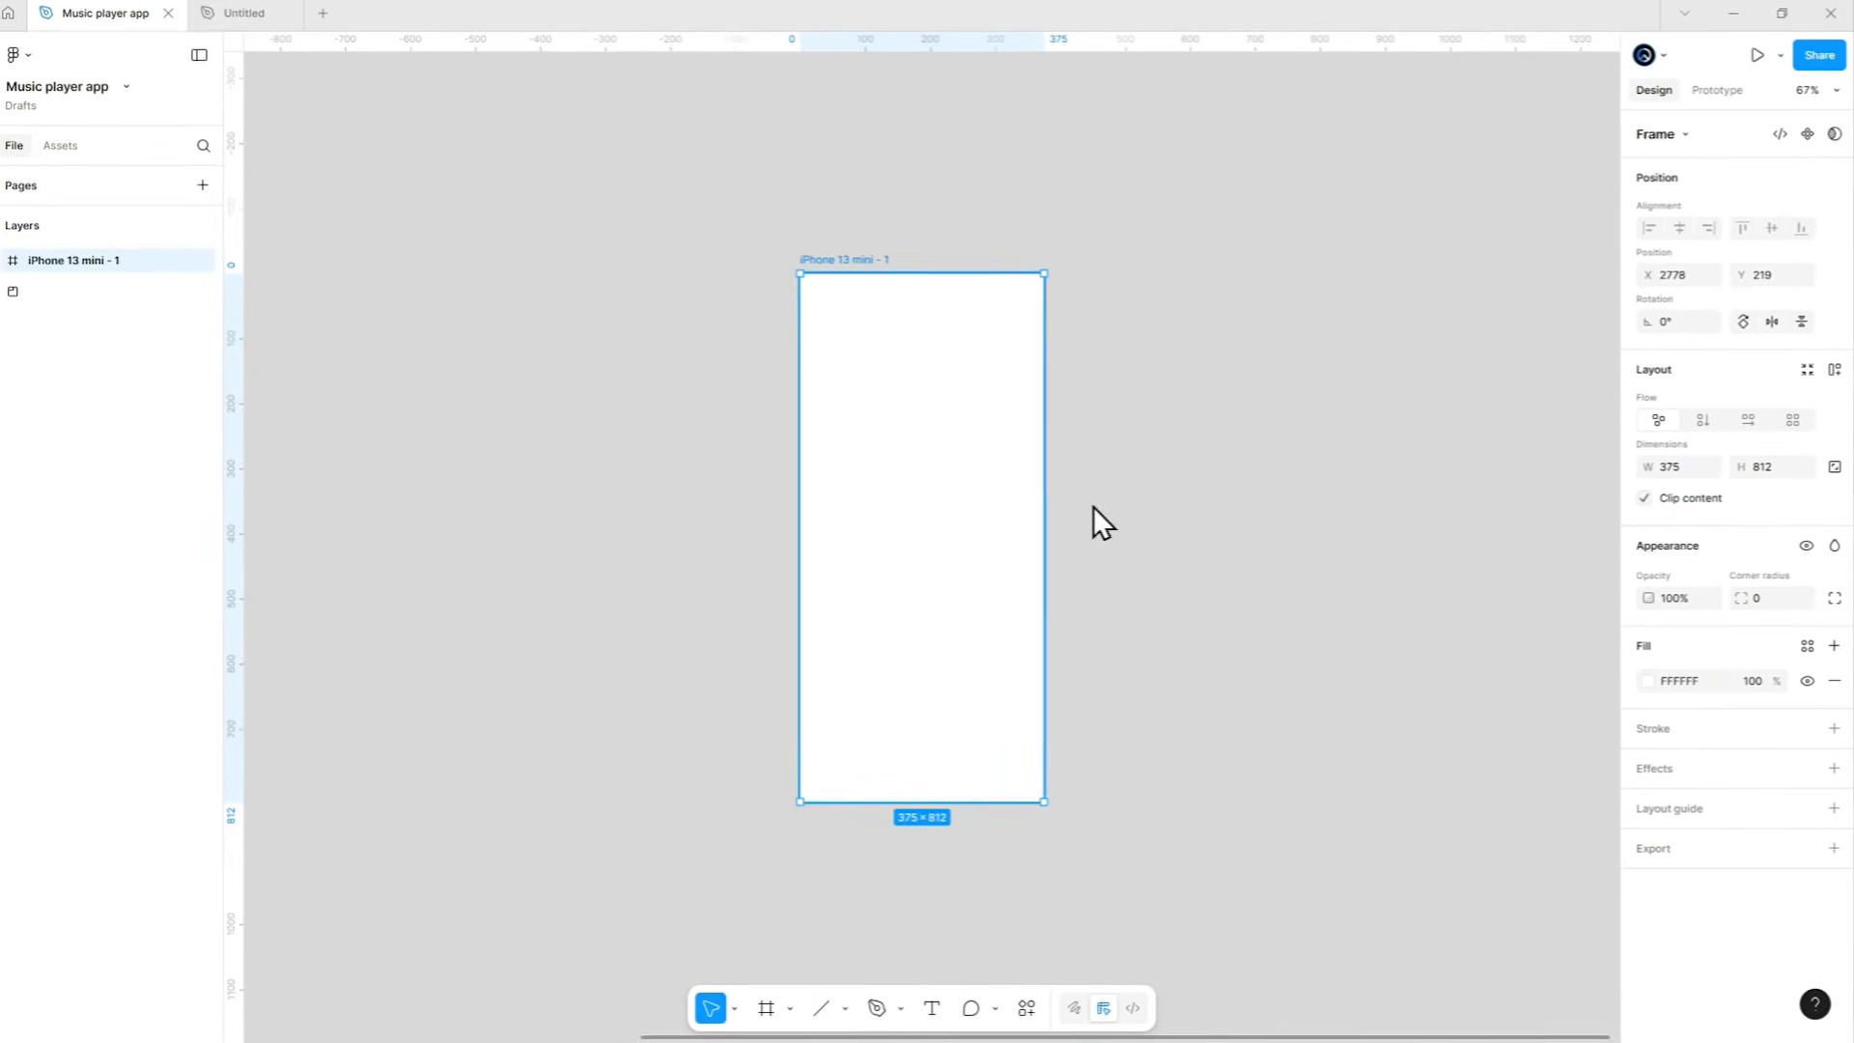
scroll(985, 498, up, 2)
drag(1195, 471, 1215, 450)
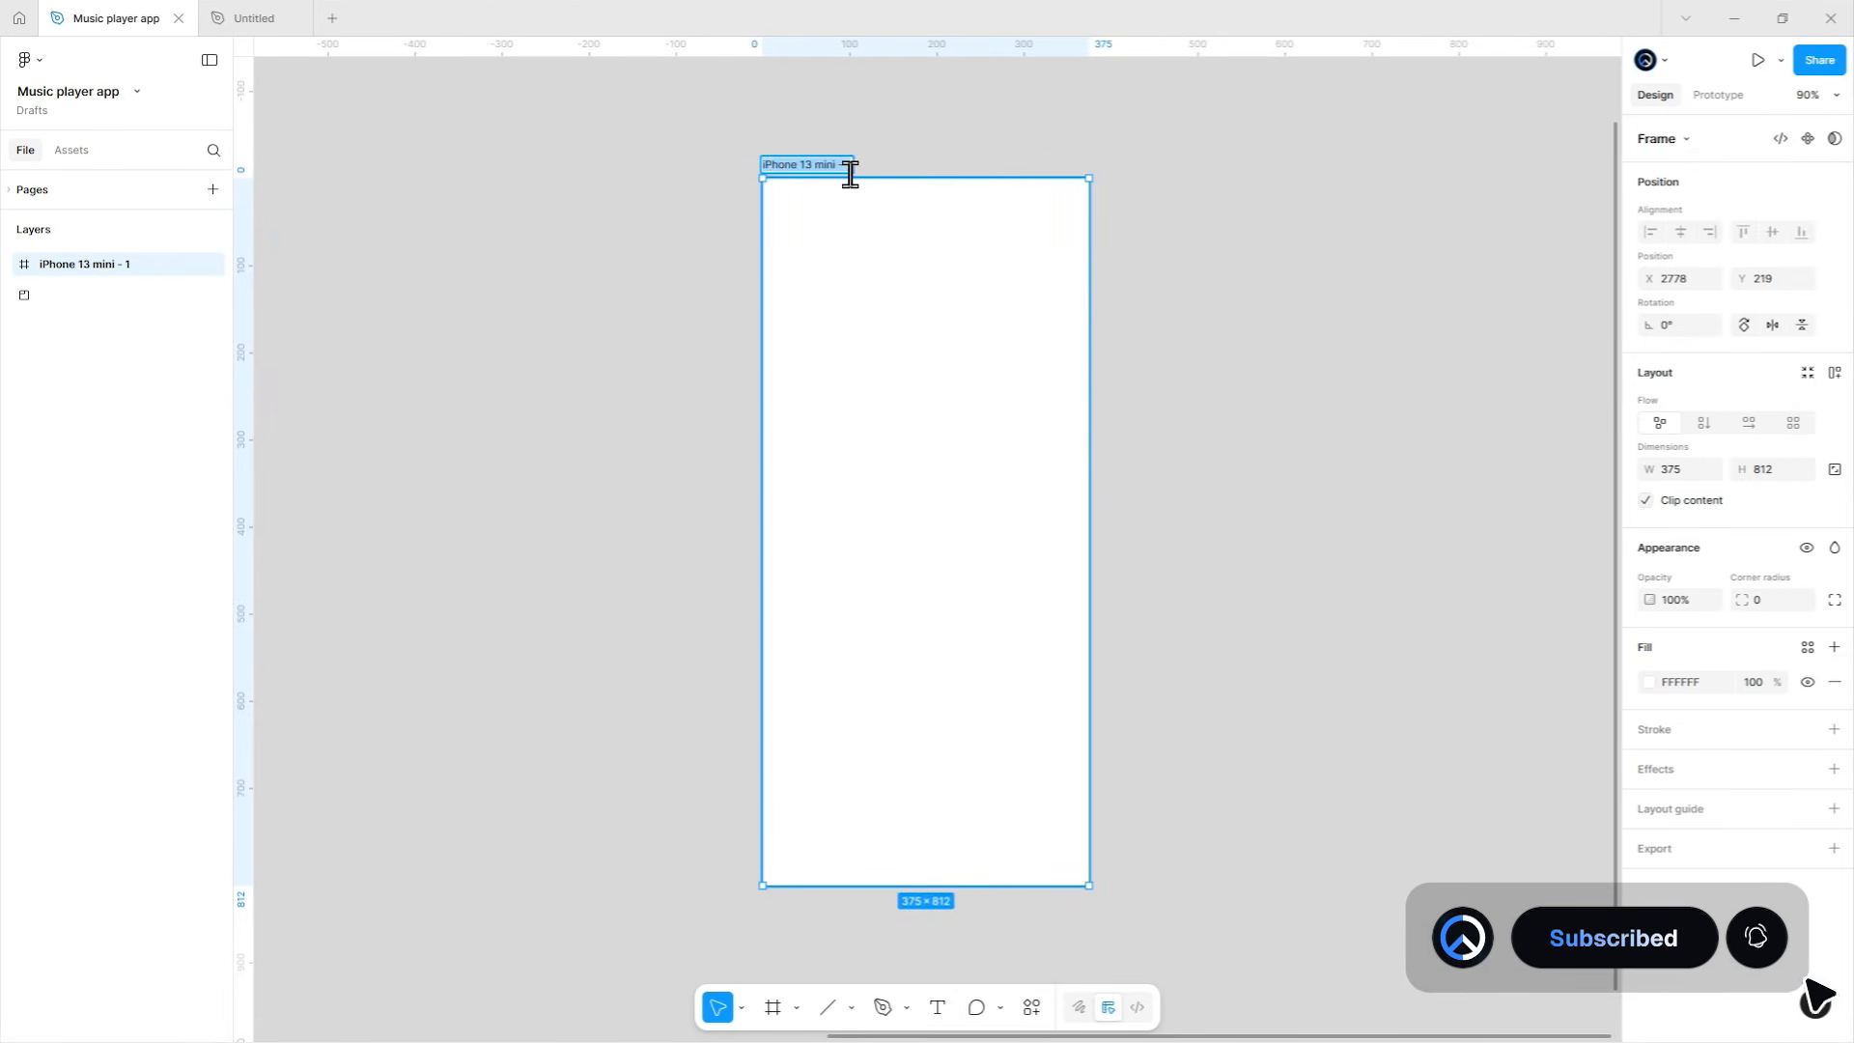
click(884, 152)
click(854, 253)
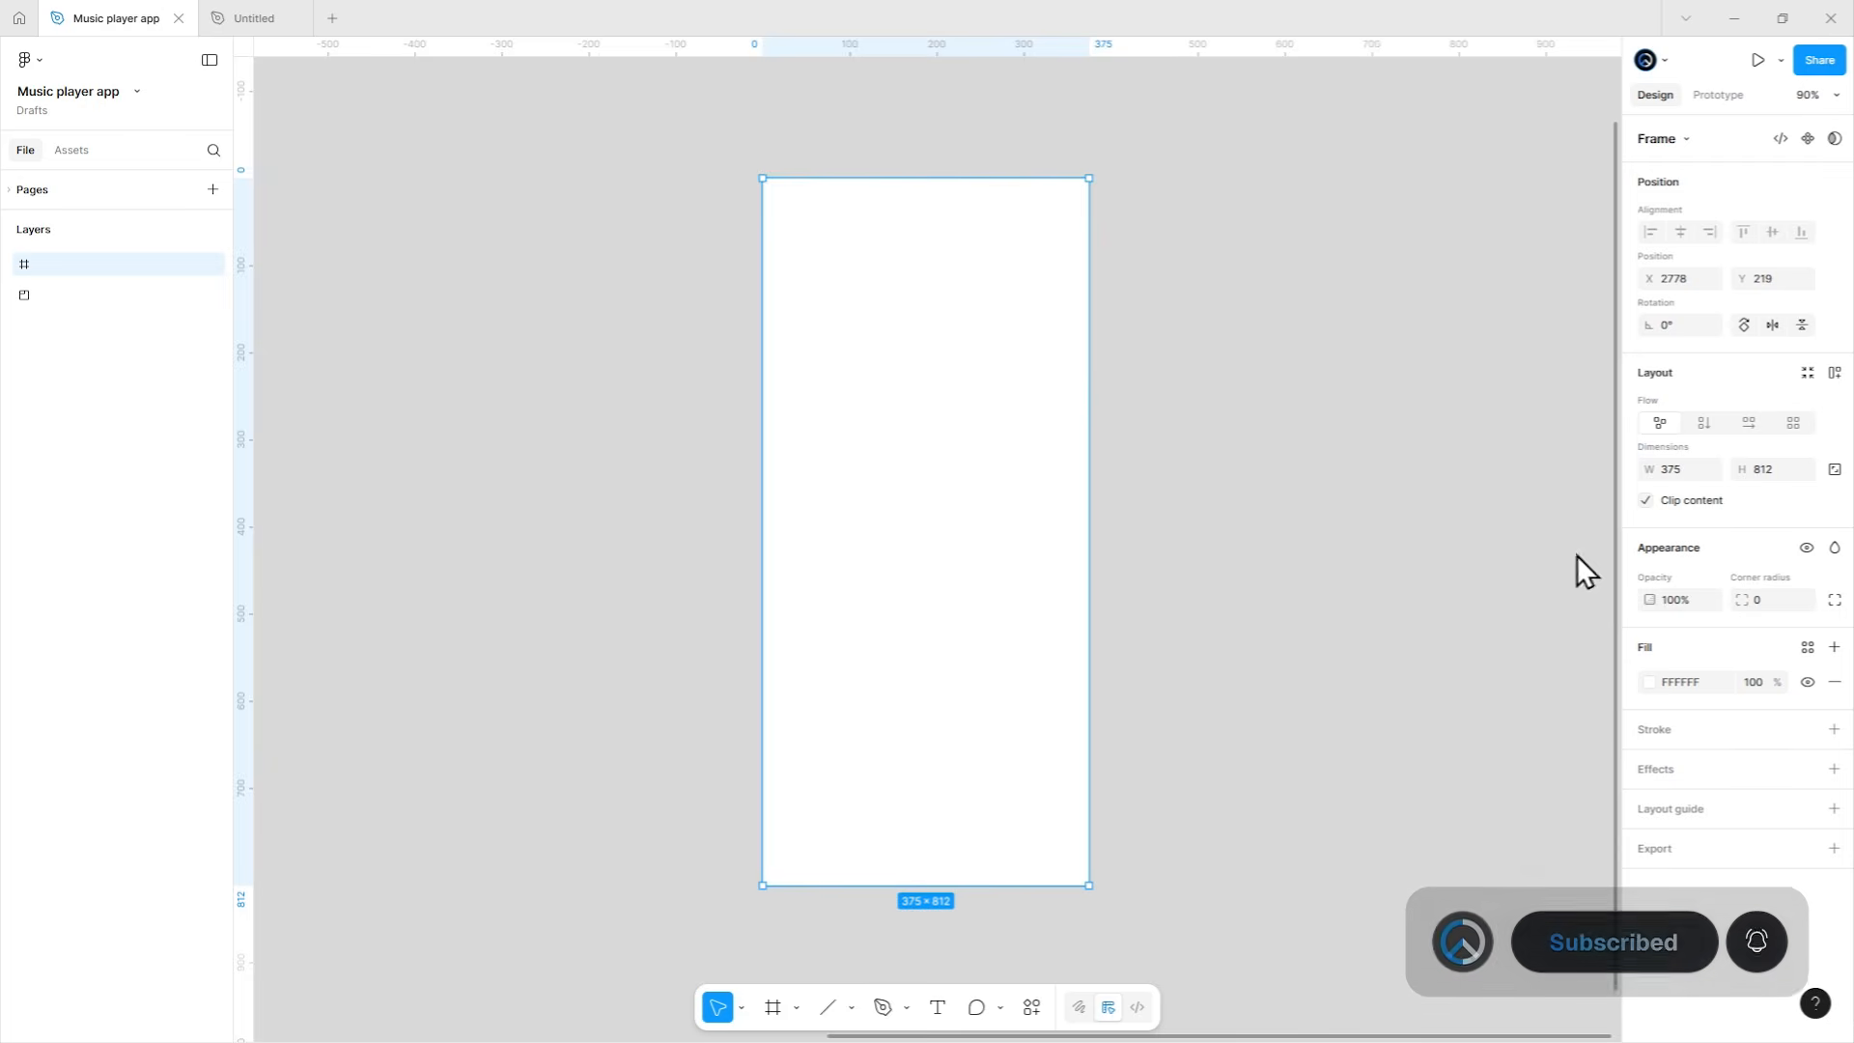
Round the phone frame's corners with a radius of 35 and set corner smoothing to about 53%.
click(1783, 597)
key(Return)
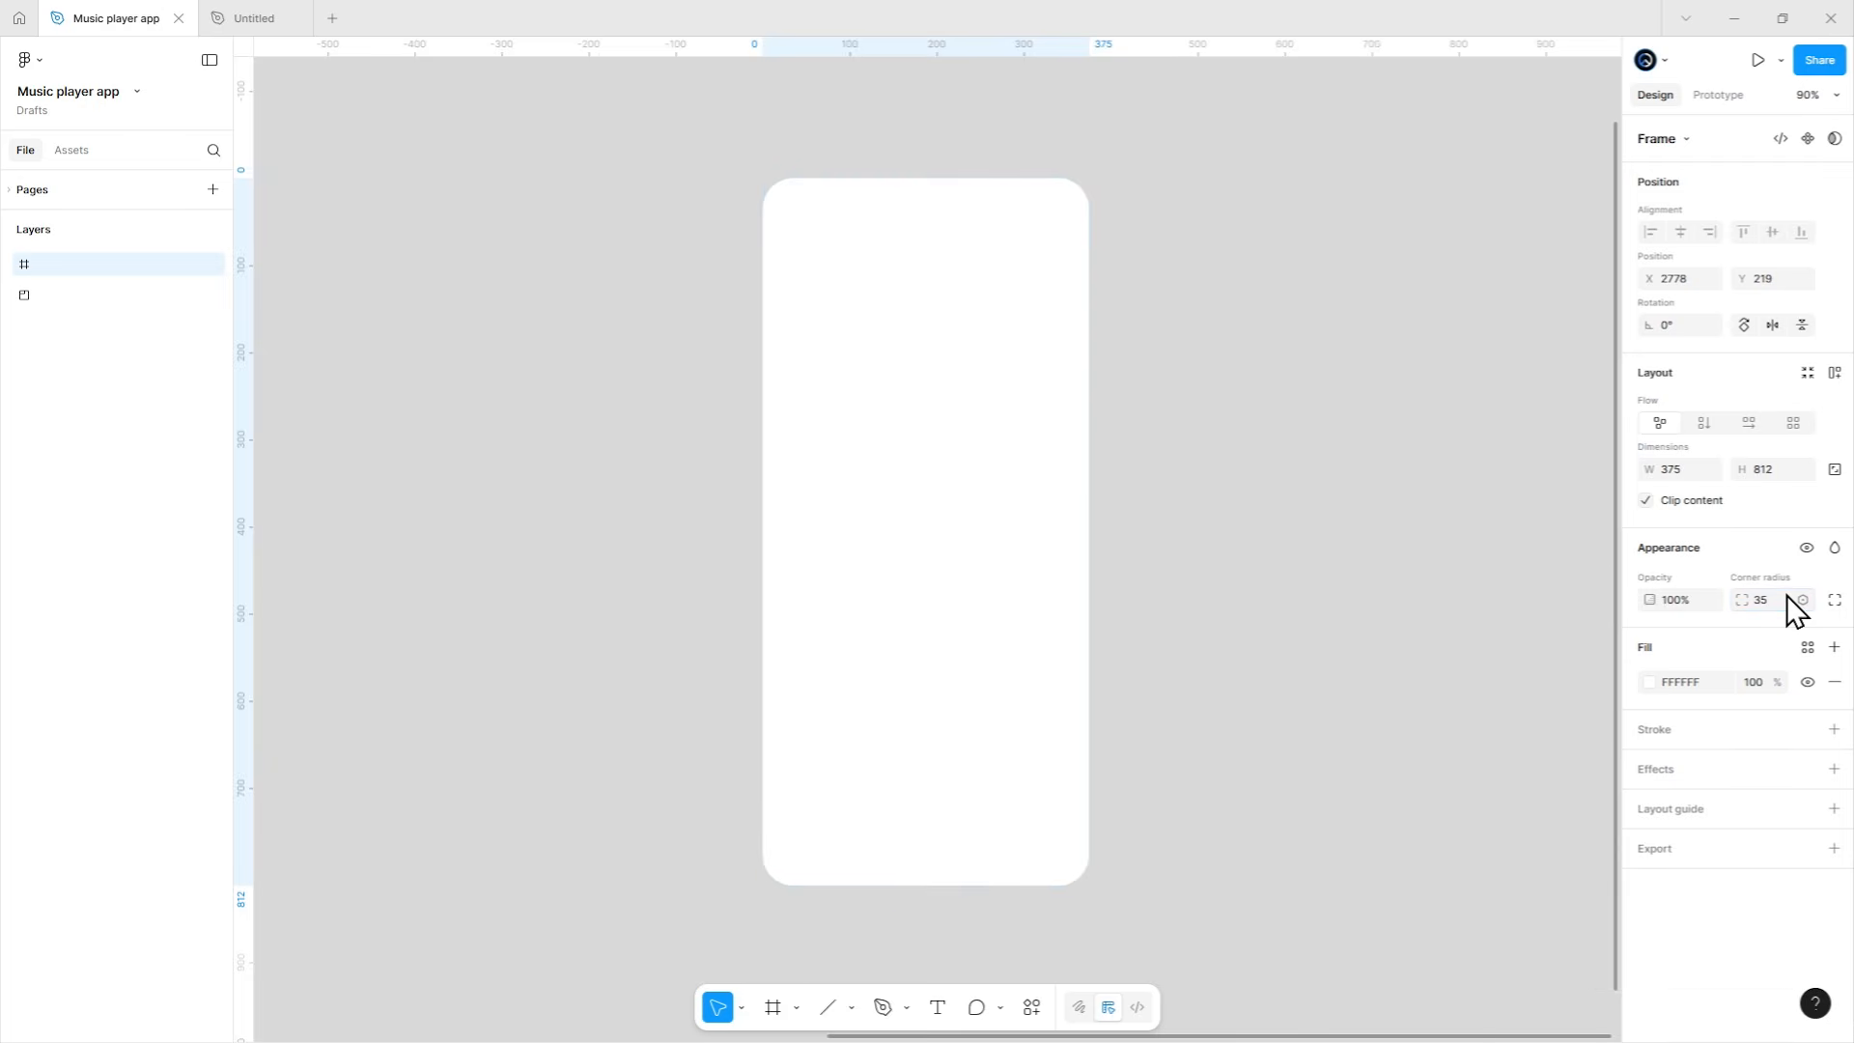
click(1833, 601)
click(1831, 661)
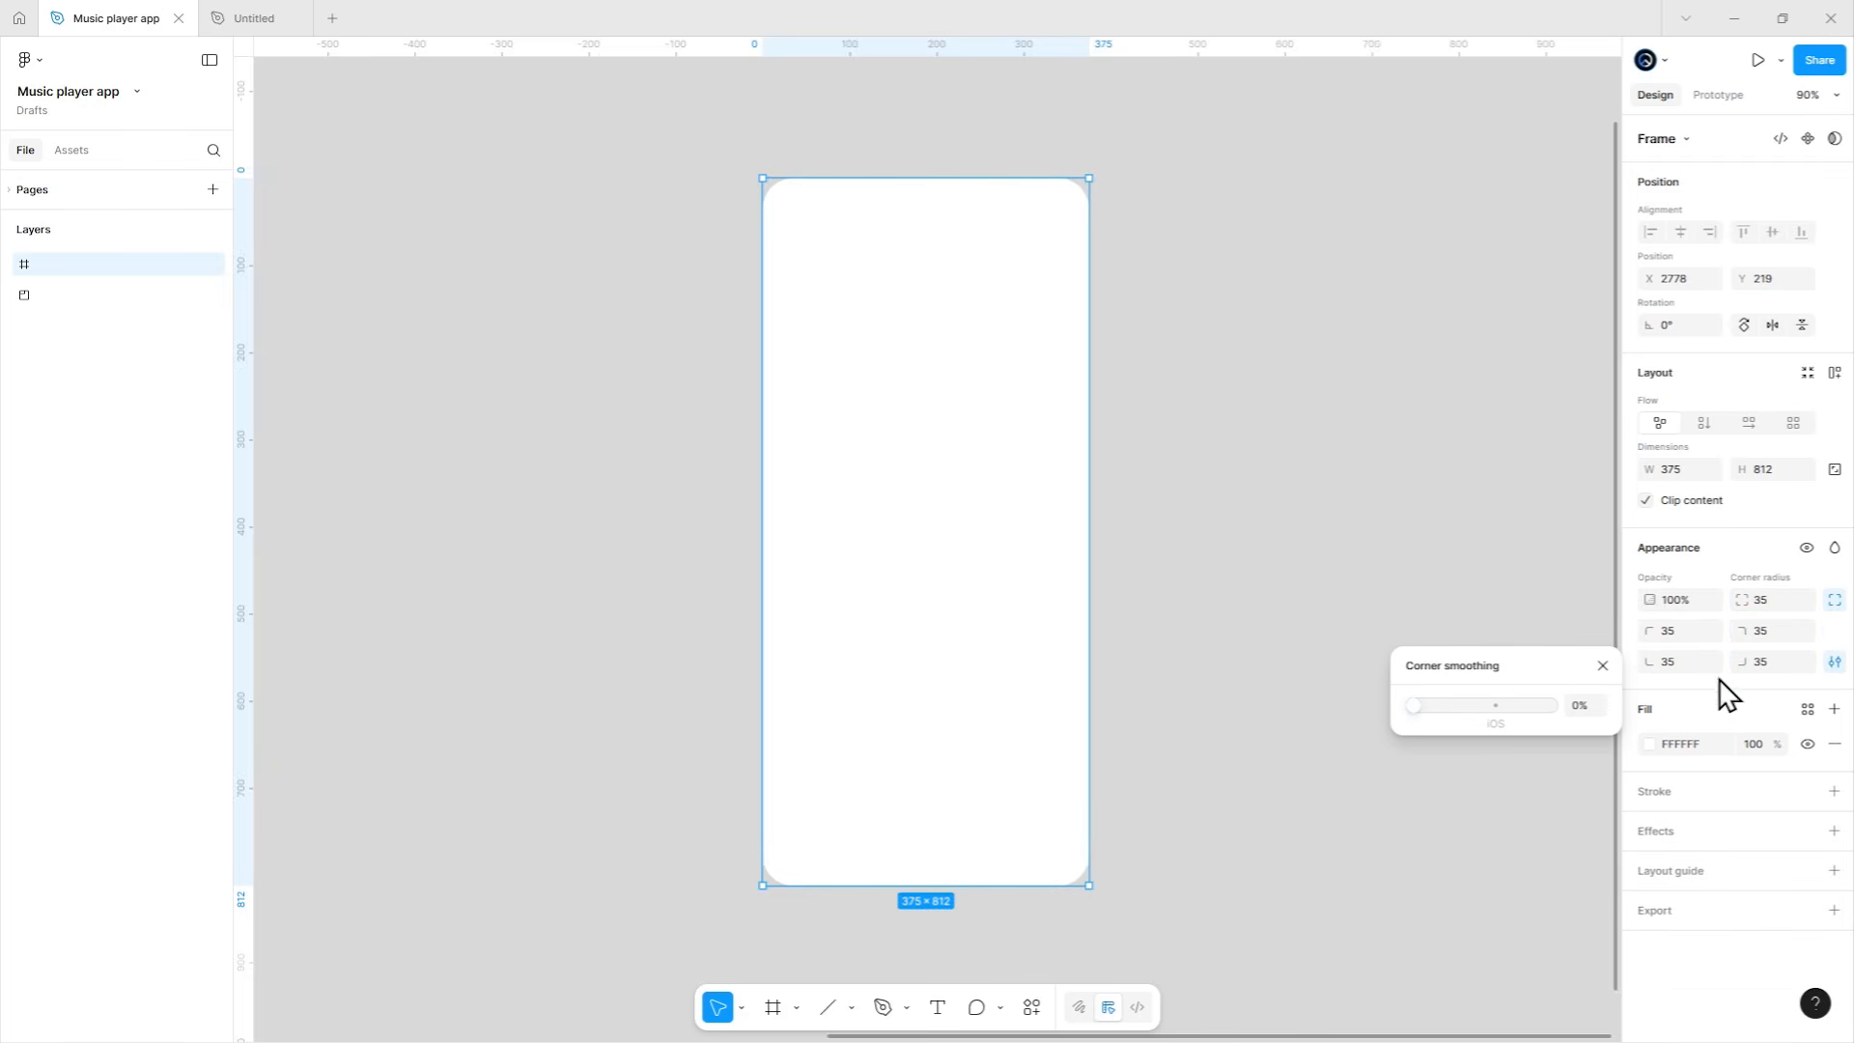
drag(1434, 707, 1487, 705)
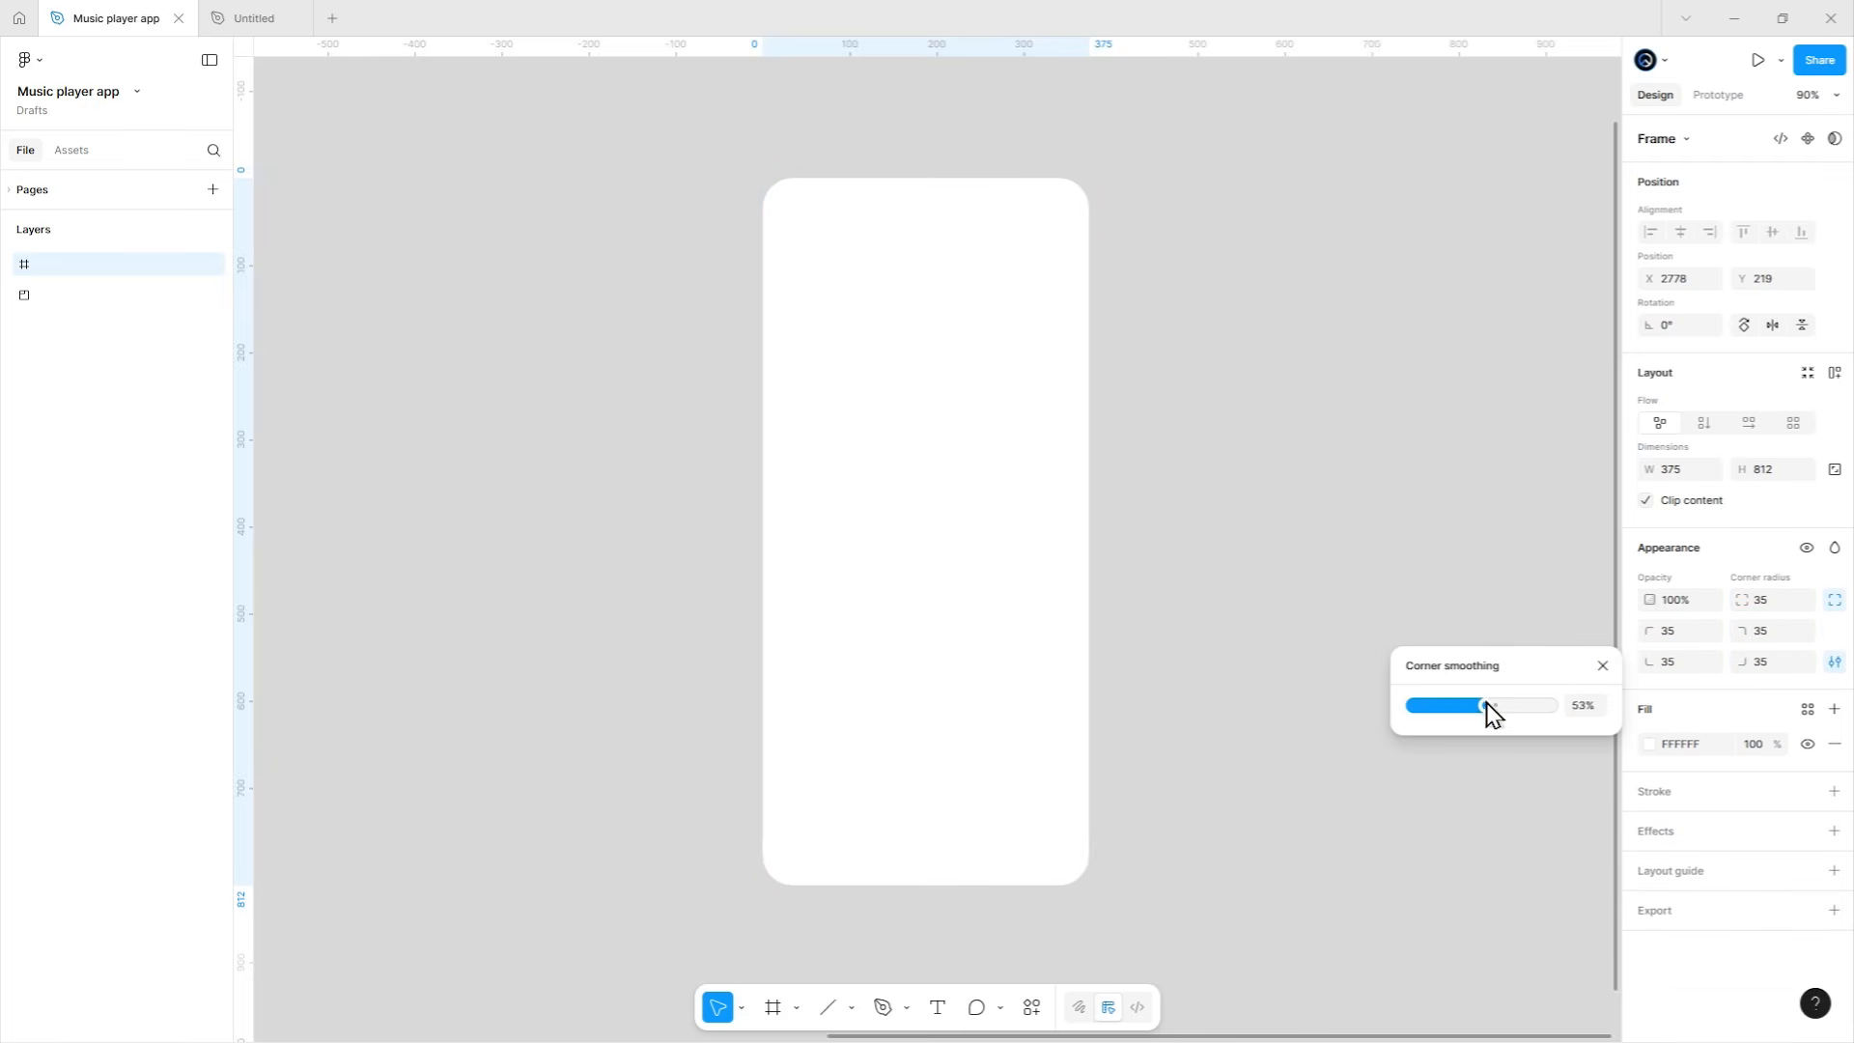
click(1603, 665)
click(1246, 580)
Move the SONA logo with the sound wave from the asset sheet into the phone frame and center it both ways.
drag(729, 530, 1764, 514)
drag(1230, 470, 1438, 658)
click(555, 277)
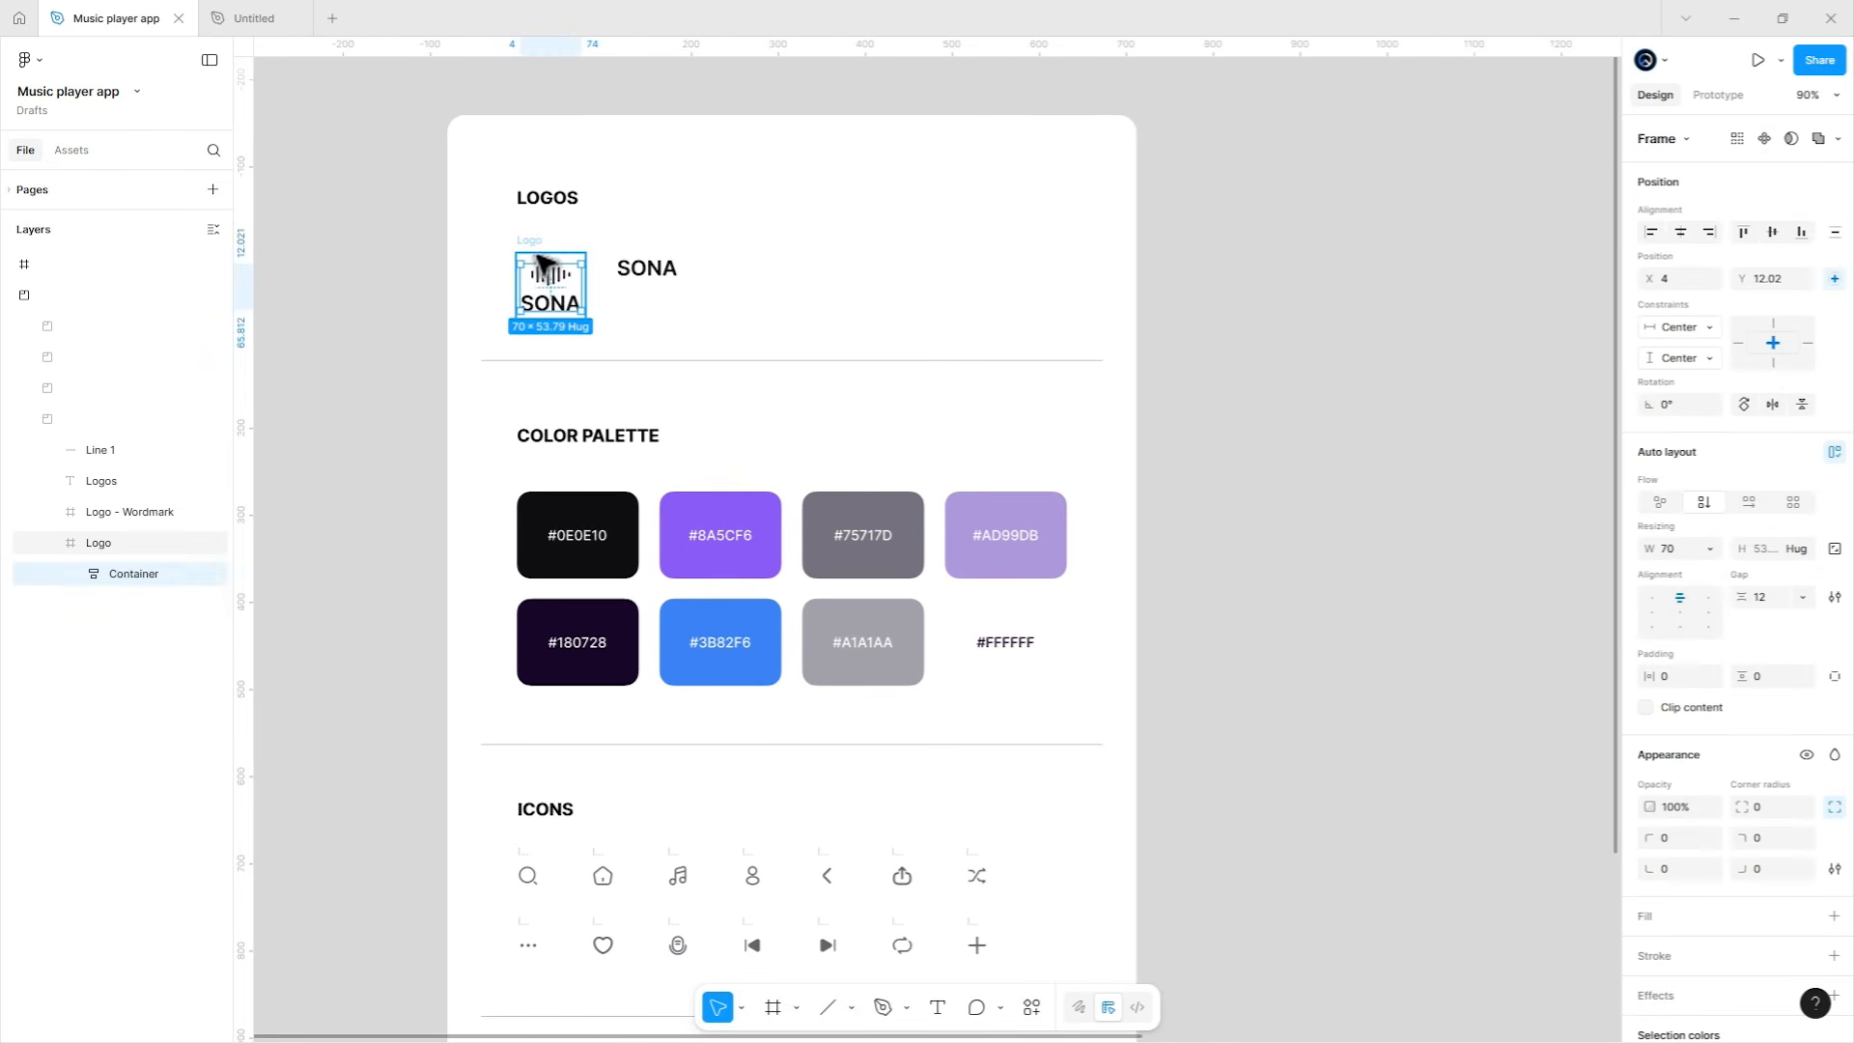
drag(530, 250, 985, 525)
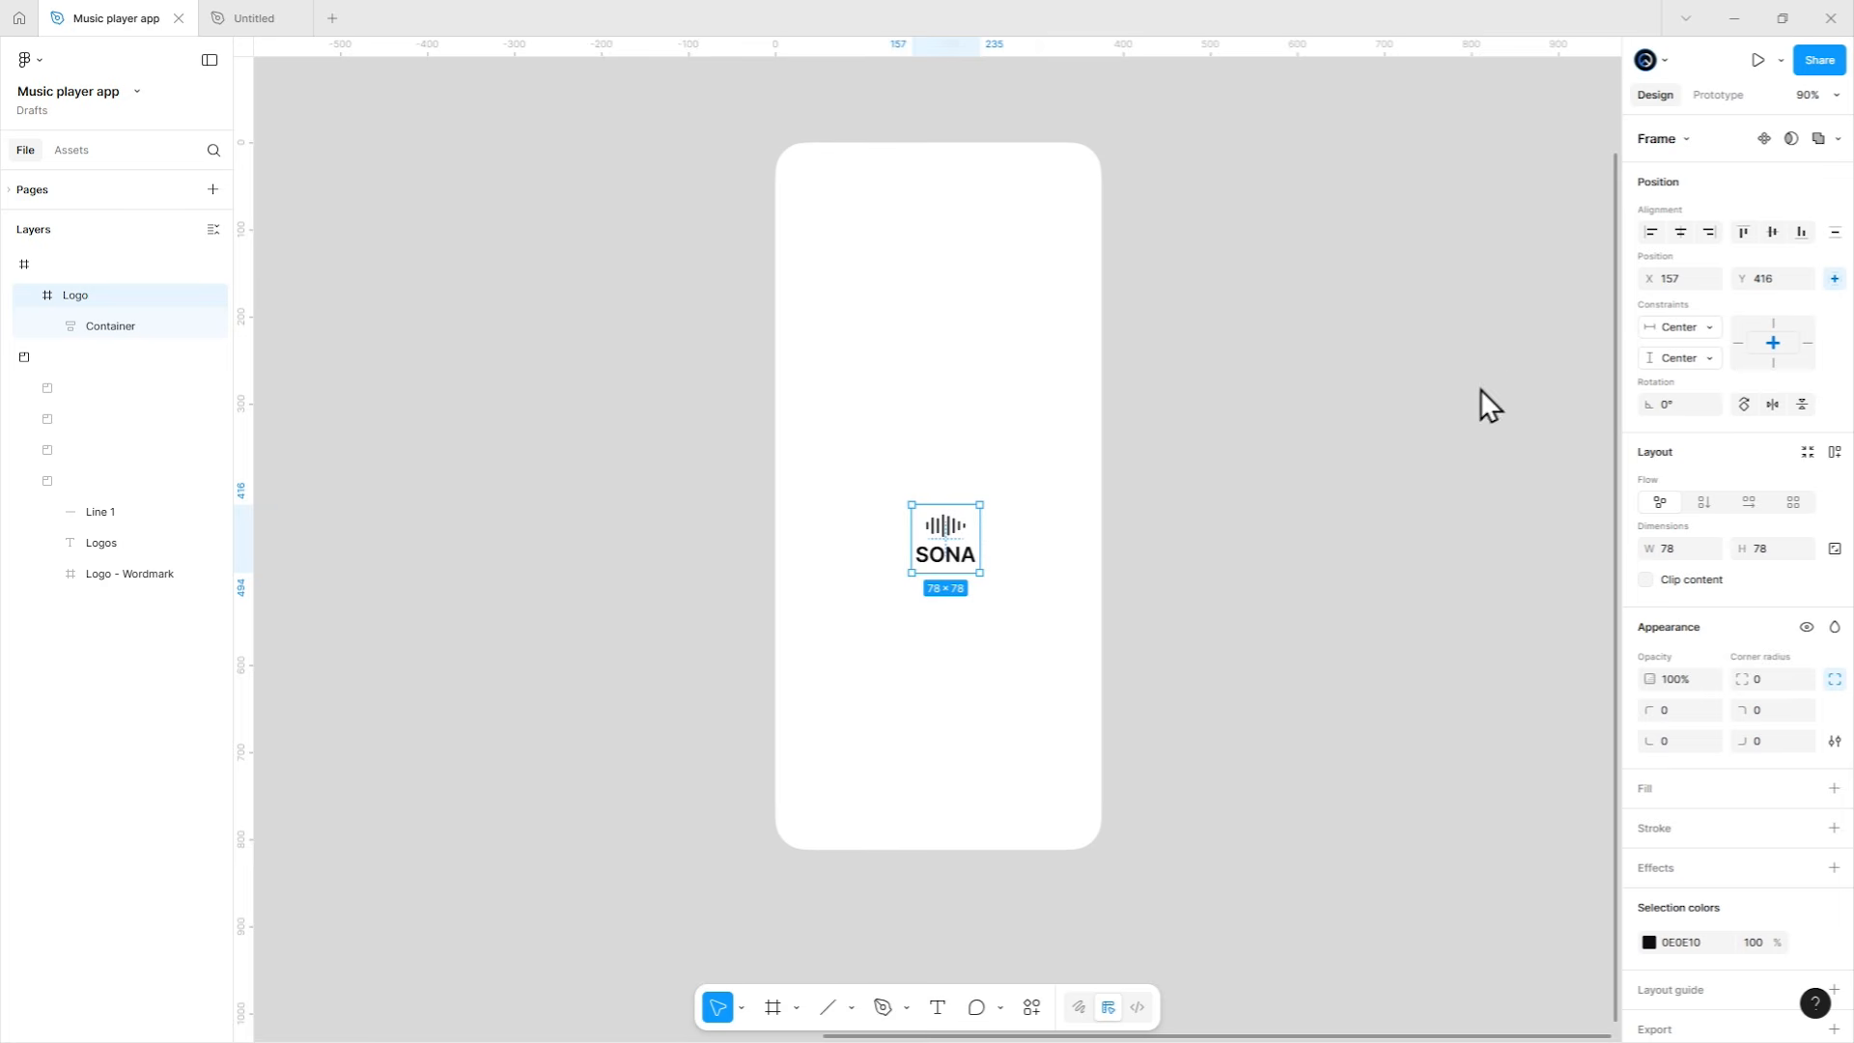
click(1680, 233)
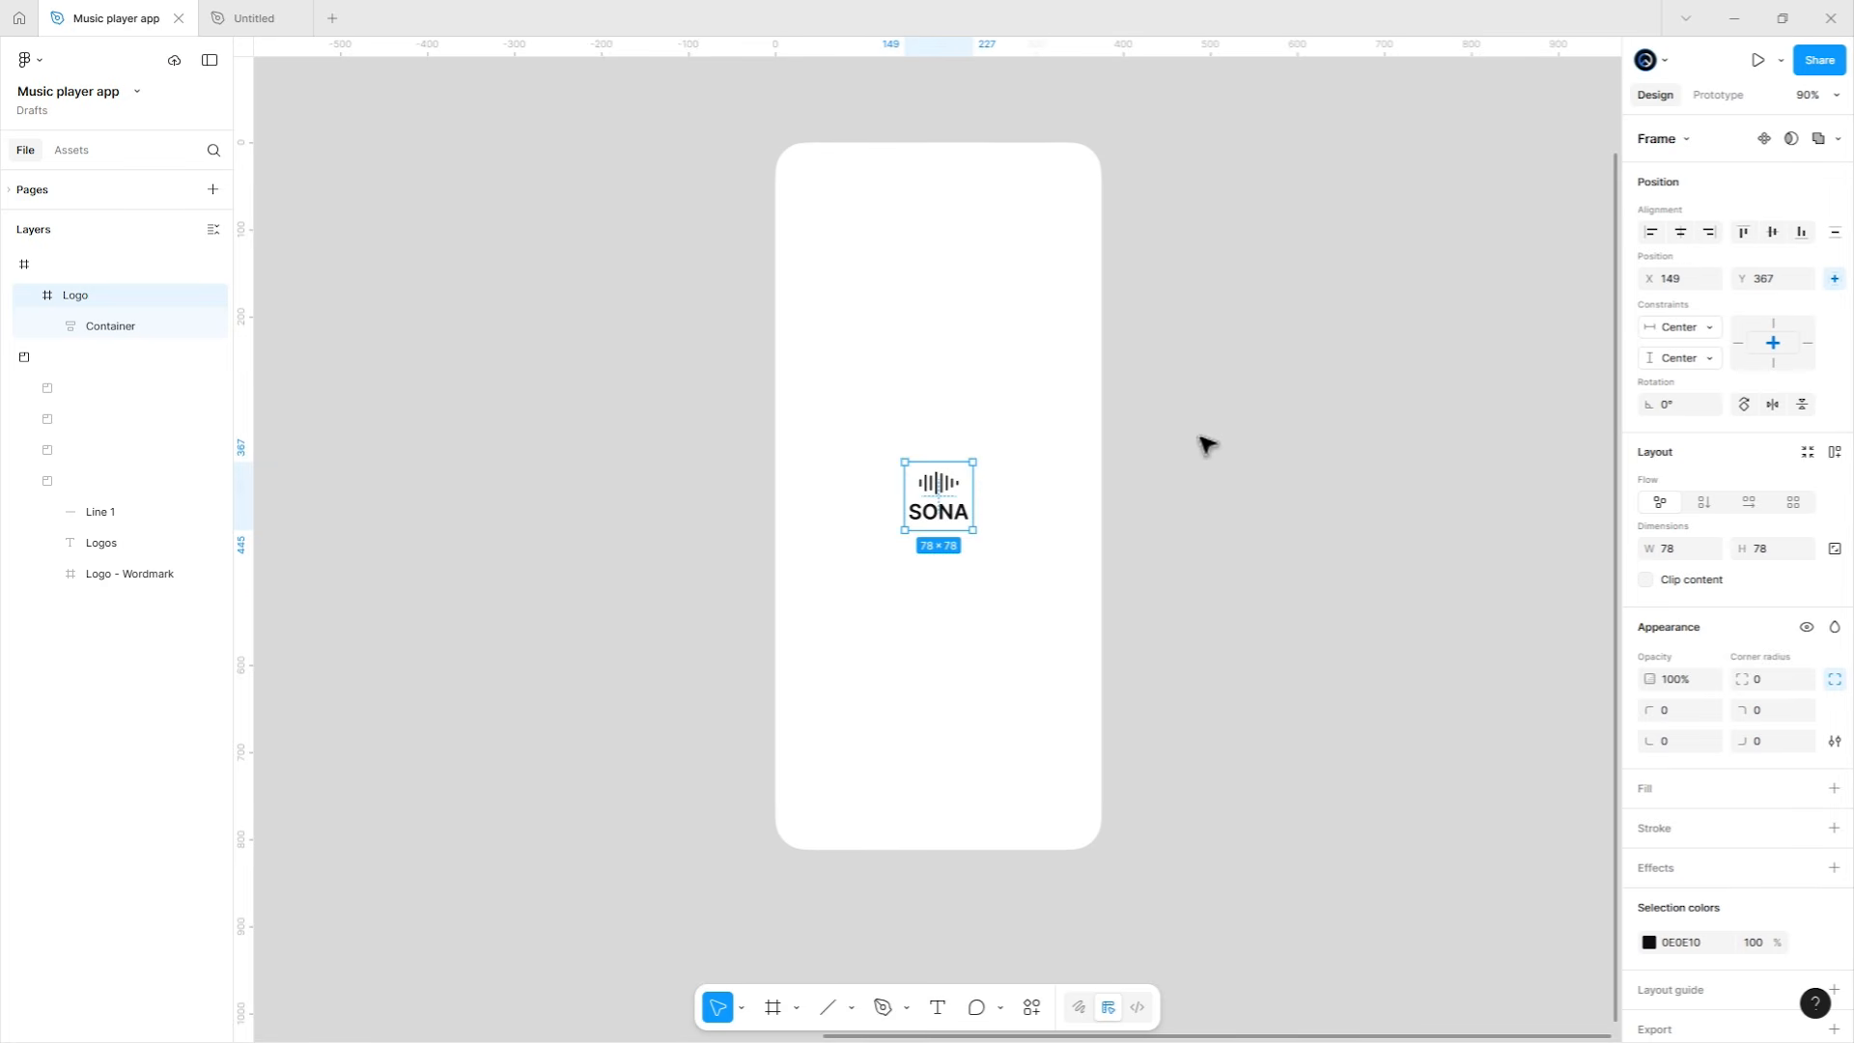
click(1151, 443)
Move the status bar and home indicator off the asset sheet, placing the status bar at the phone frame's top edge, horizontally centered.
drag(712, 530, 1457, 509)
drag(1060, 583, 1403, 428)
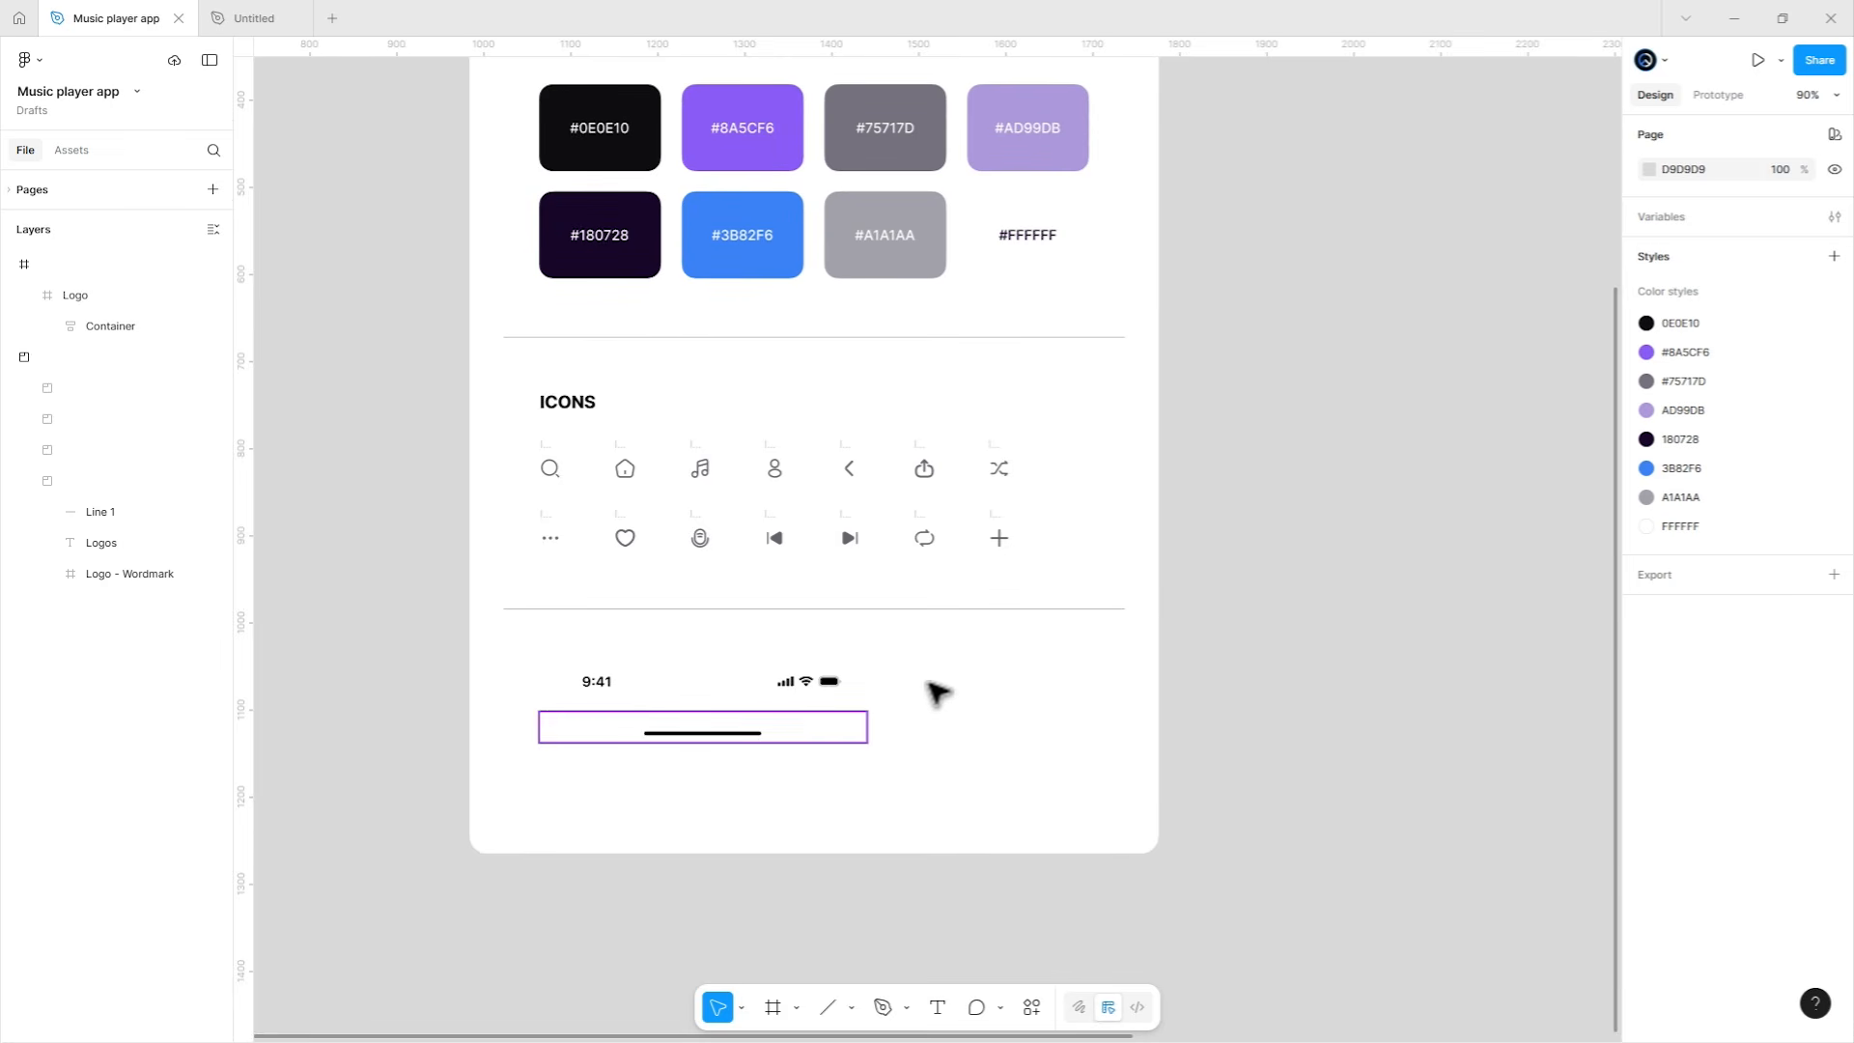
drag(789, 774, 1052, 330)
click(724, 483)
click(1680, 320)
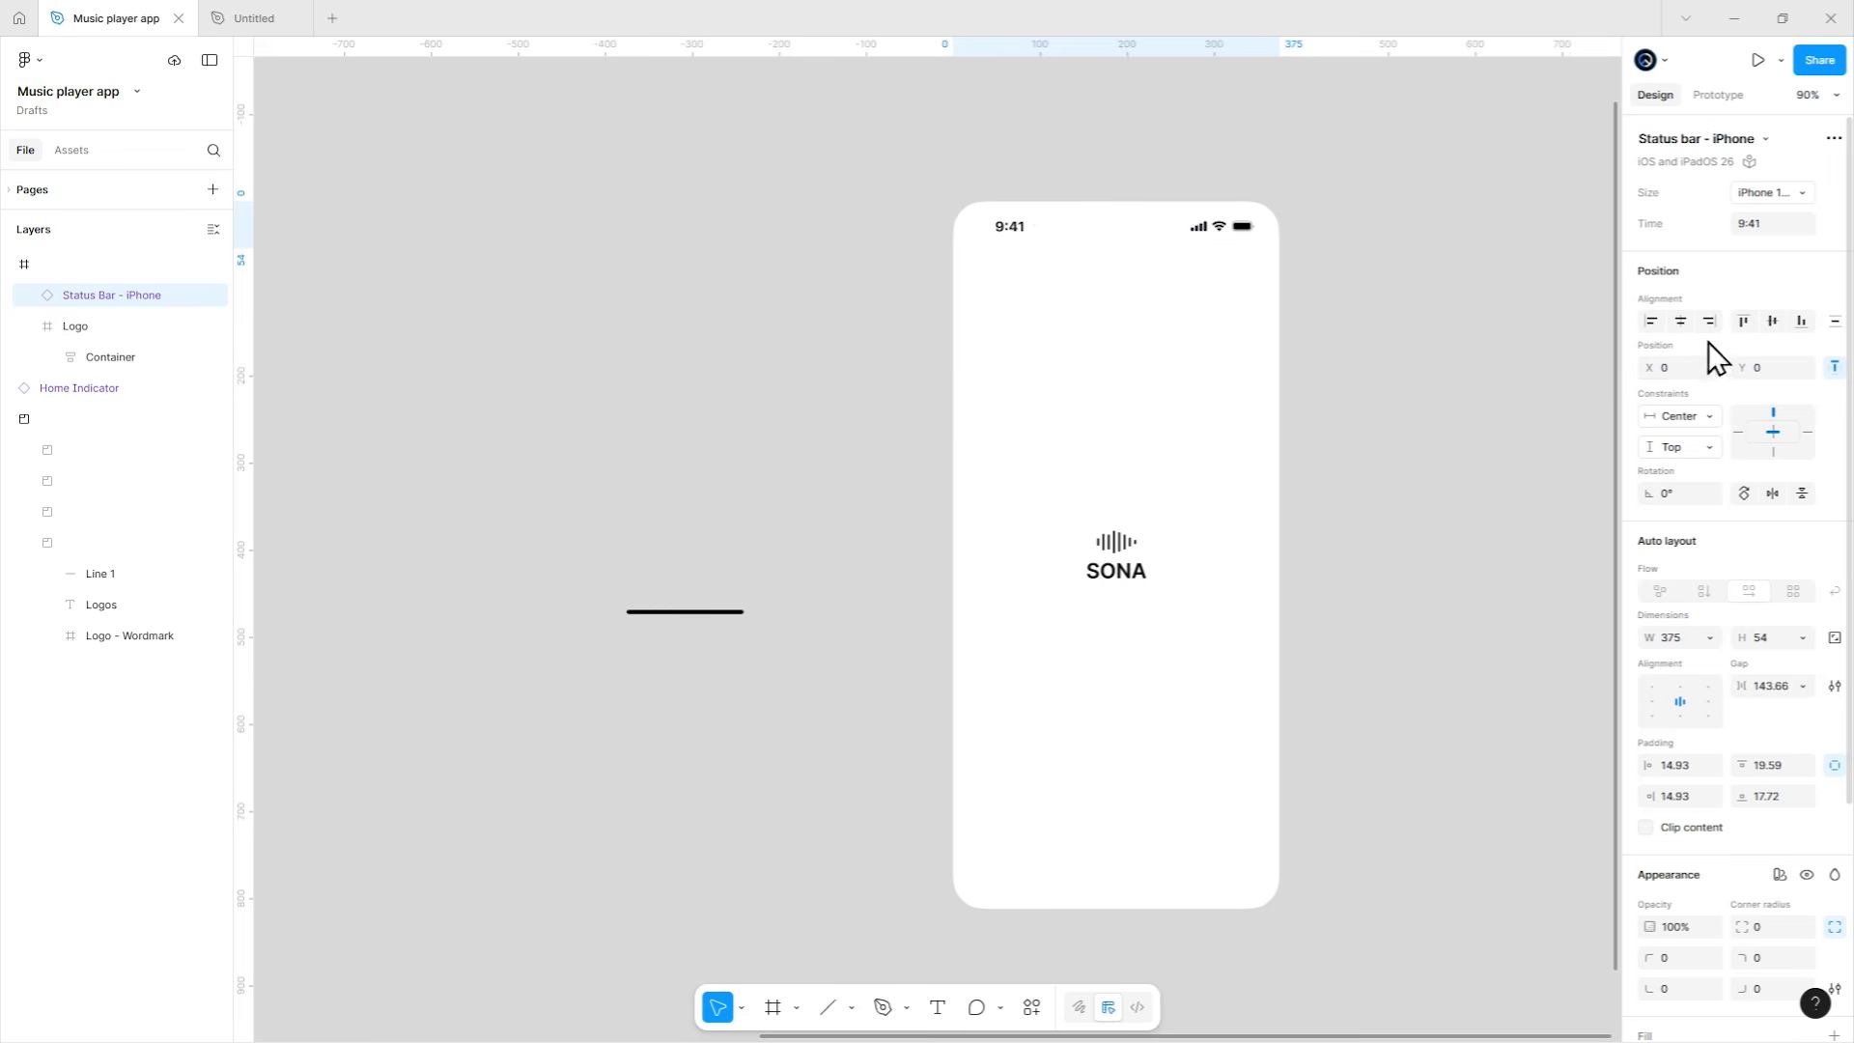
Move the home indicator into the phone frame and align it to the bottom edge, spanning the frame's width.
click(703, 626)
drag(704, 626, 1035, 666)
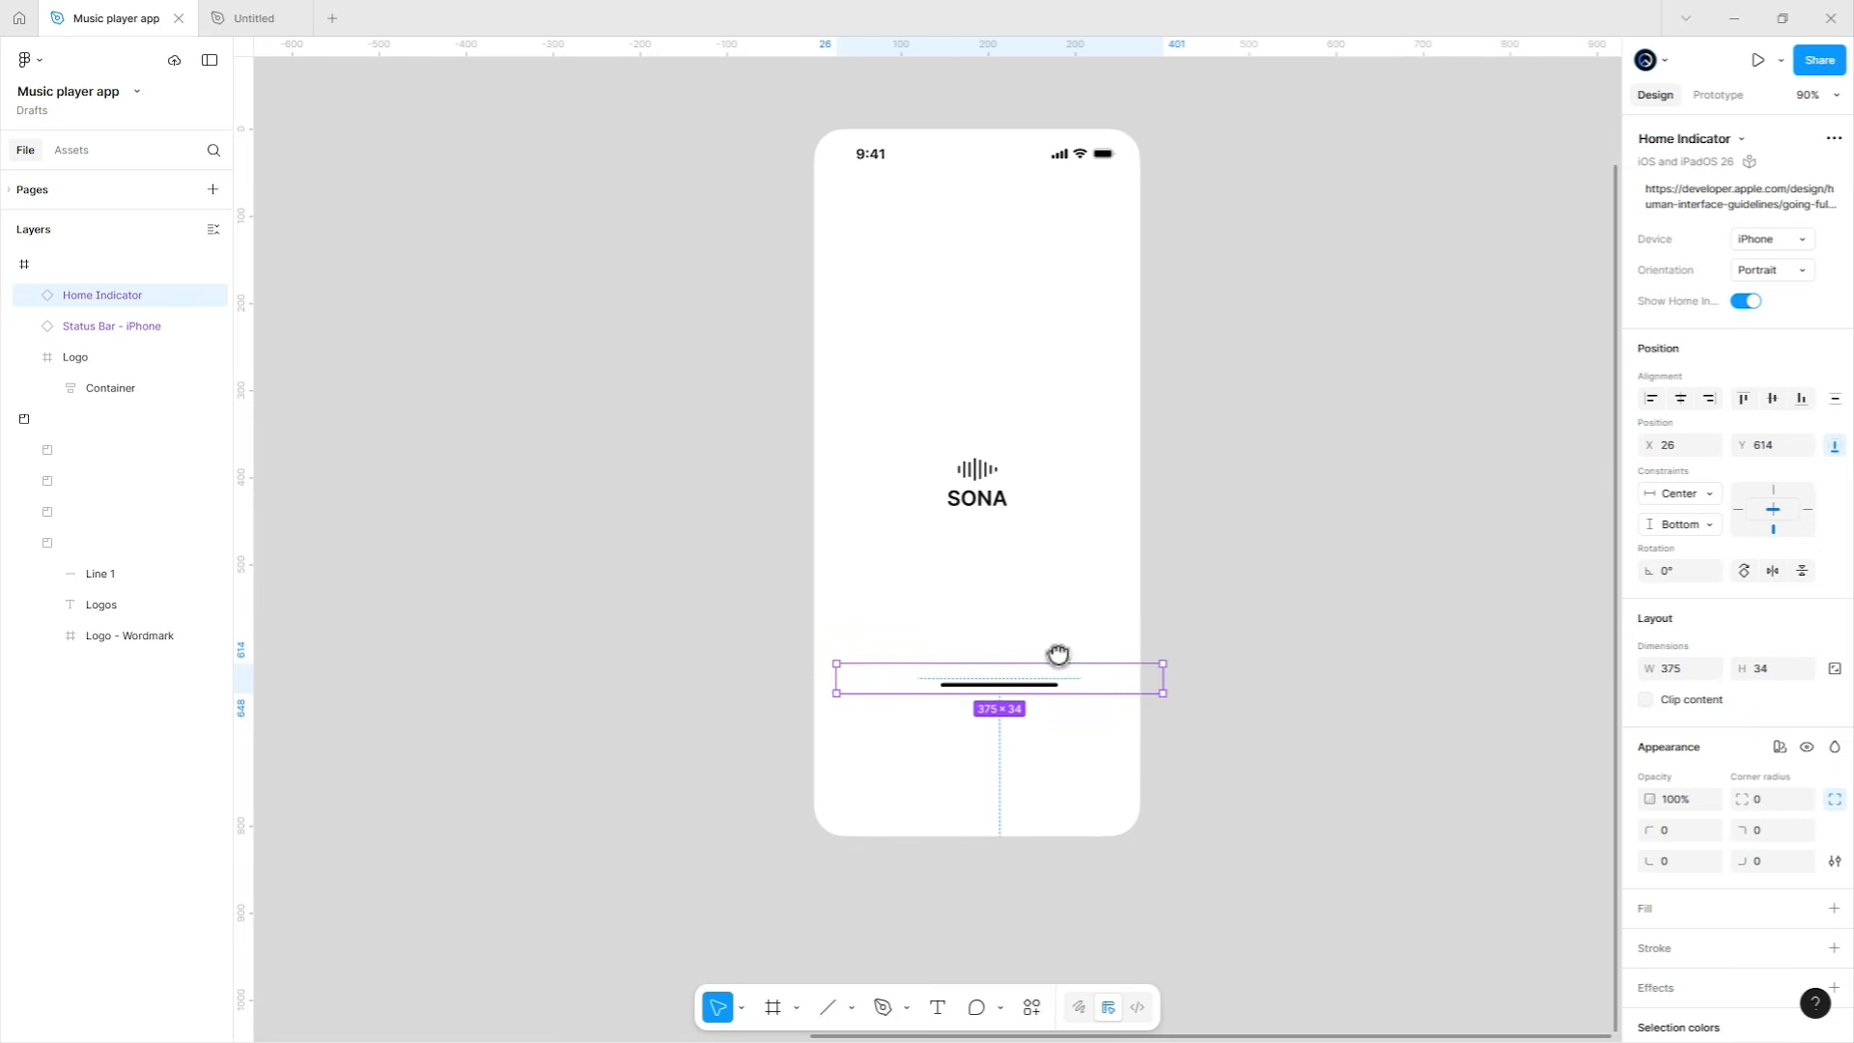
click(1801, 398)
click(1702, 399)
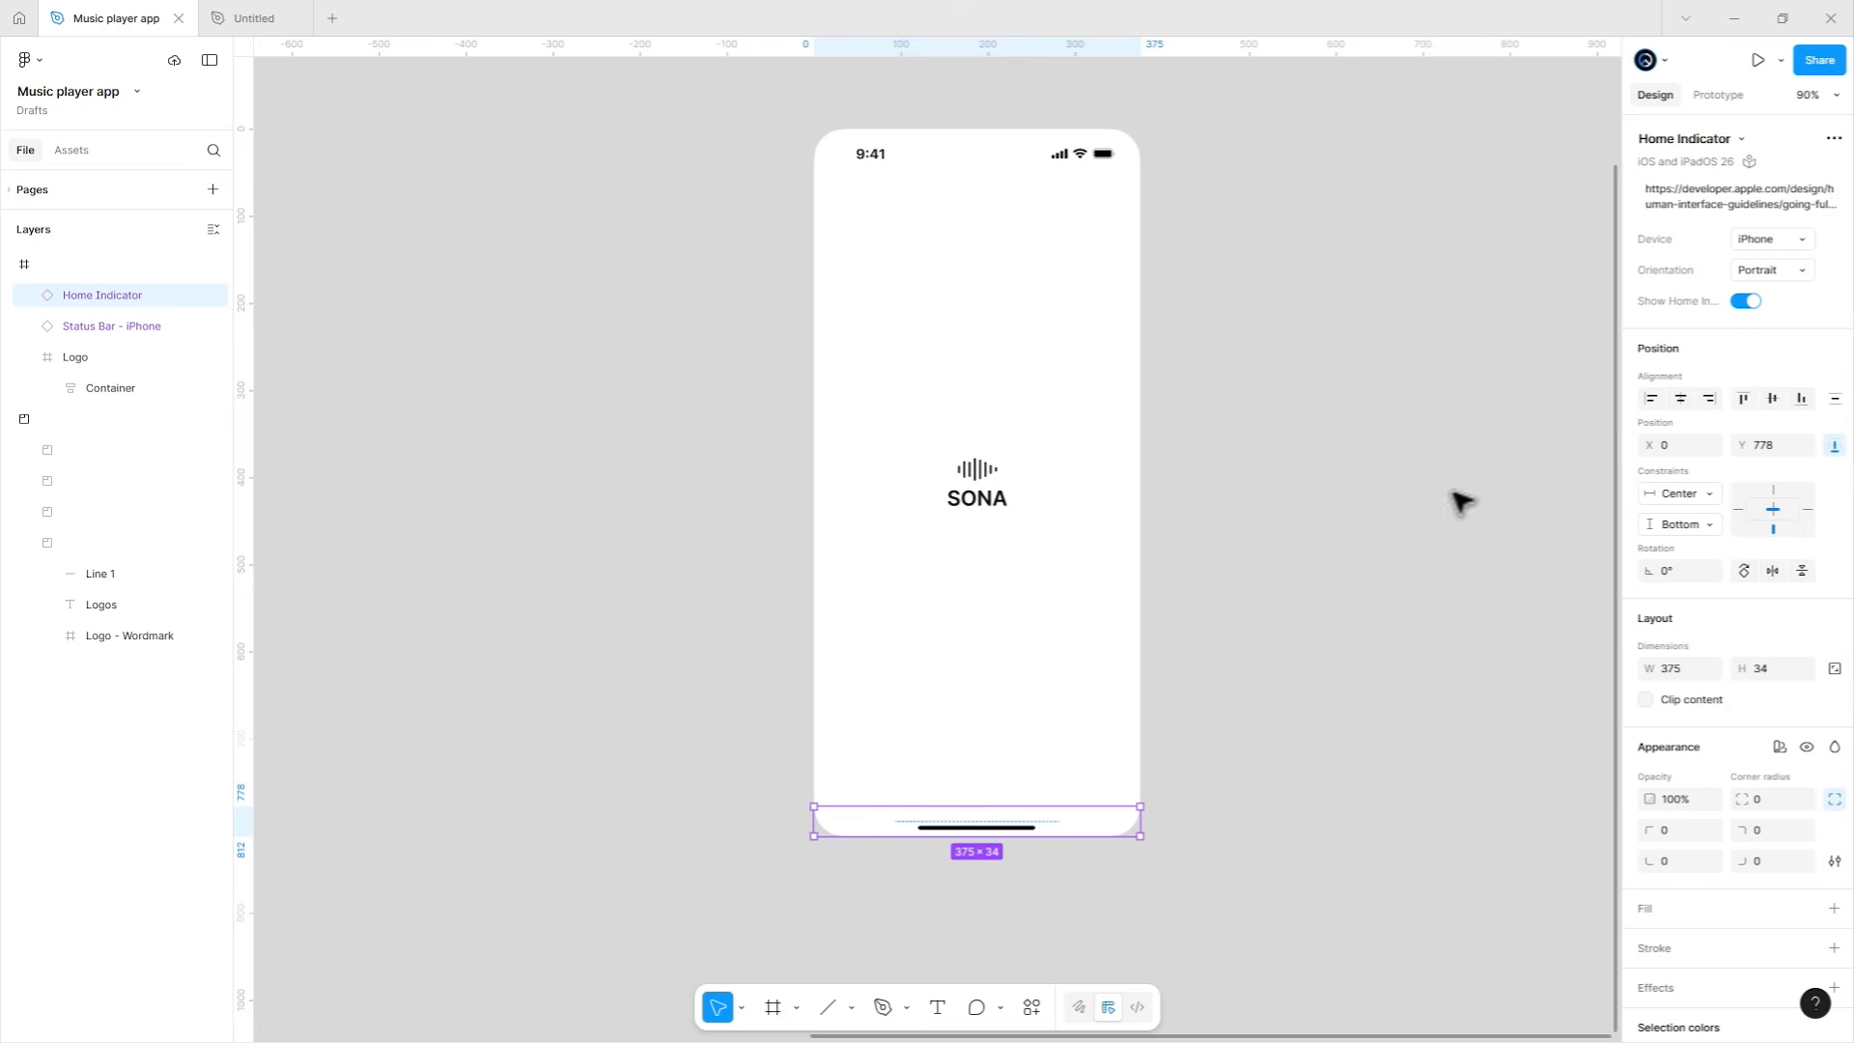
click(1168, 565)
Change the phone frame's fill from solid to a linear gradient.
scroll(1168, 560, up, 1)
click(1071, 606)
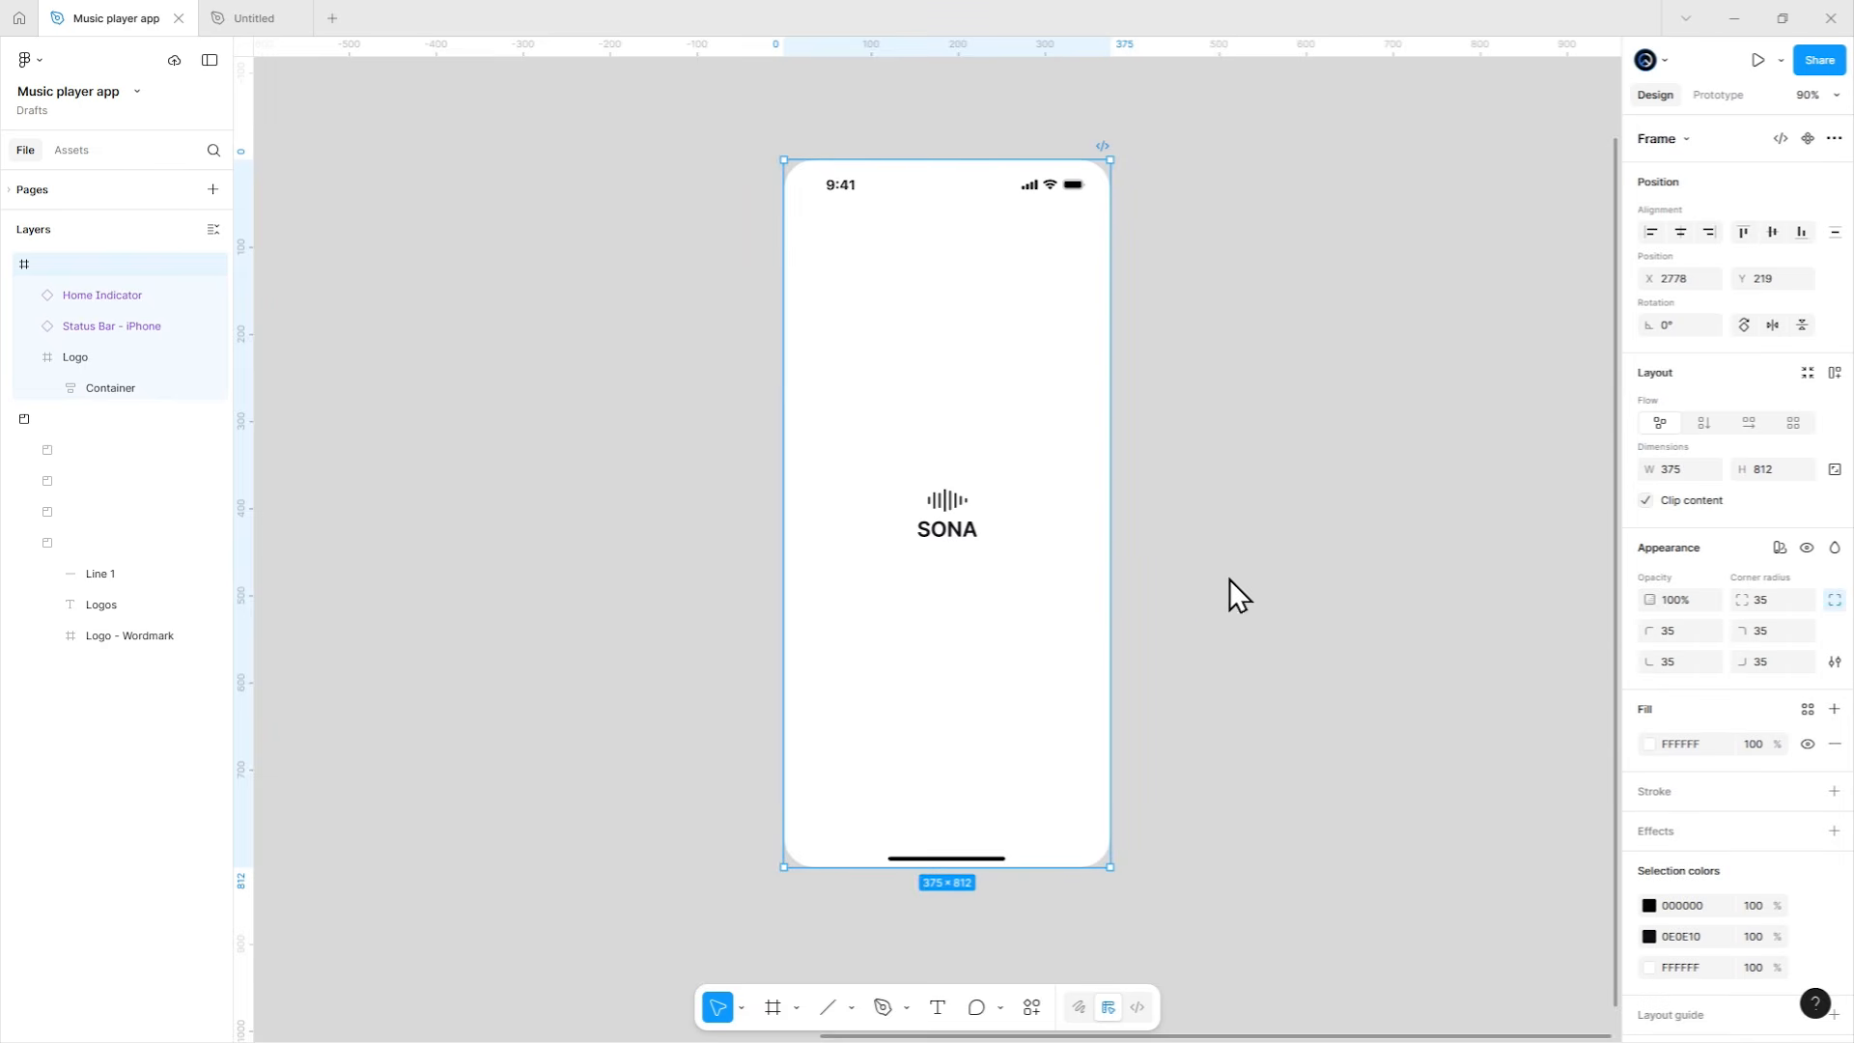
click(1649, 744)
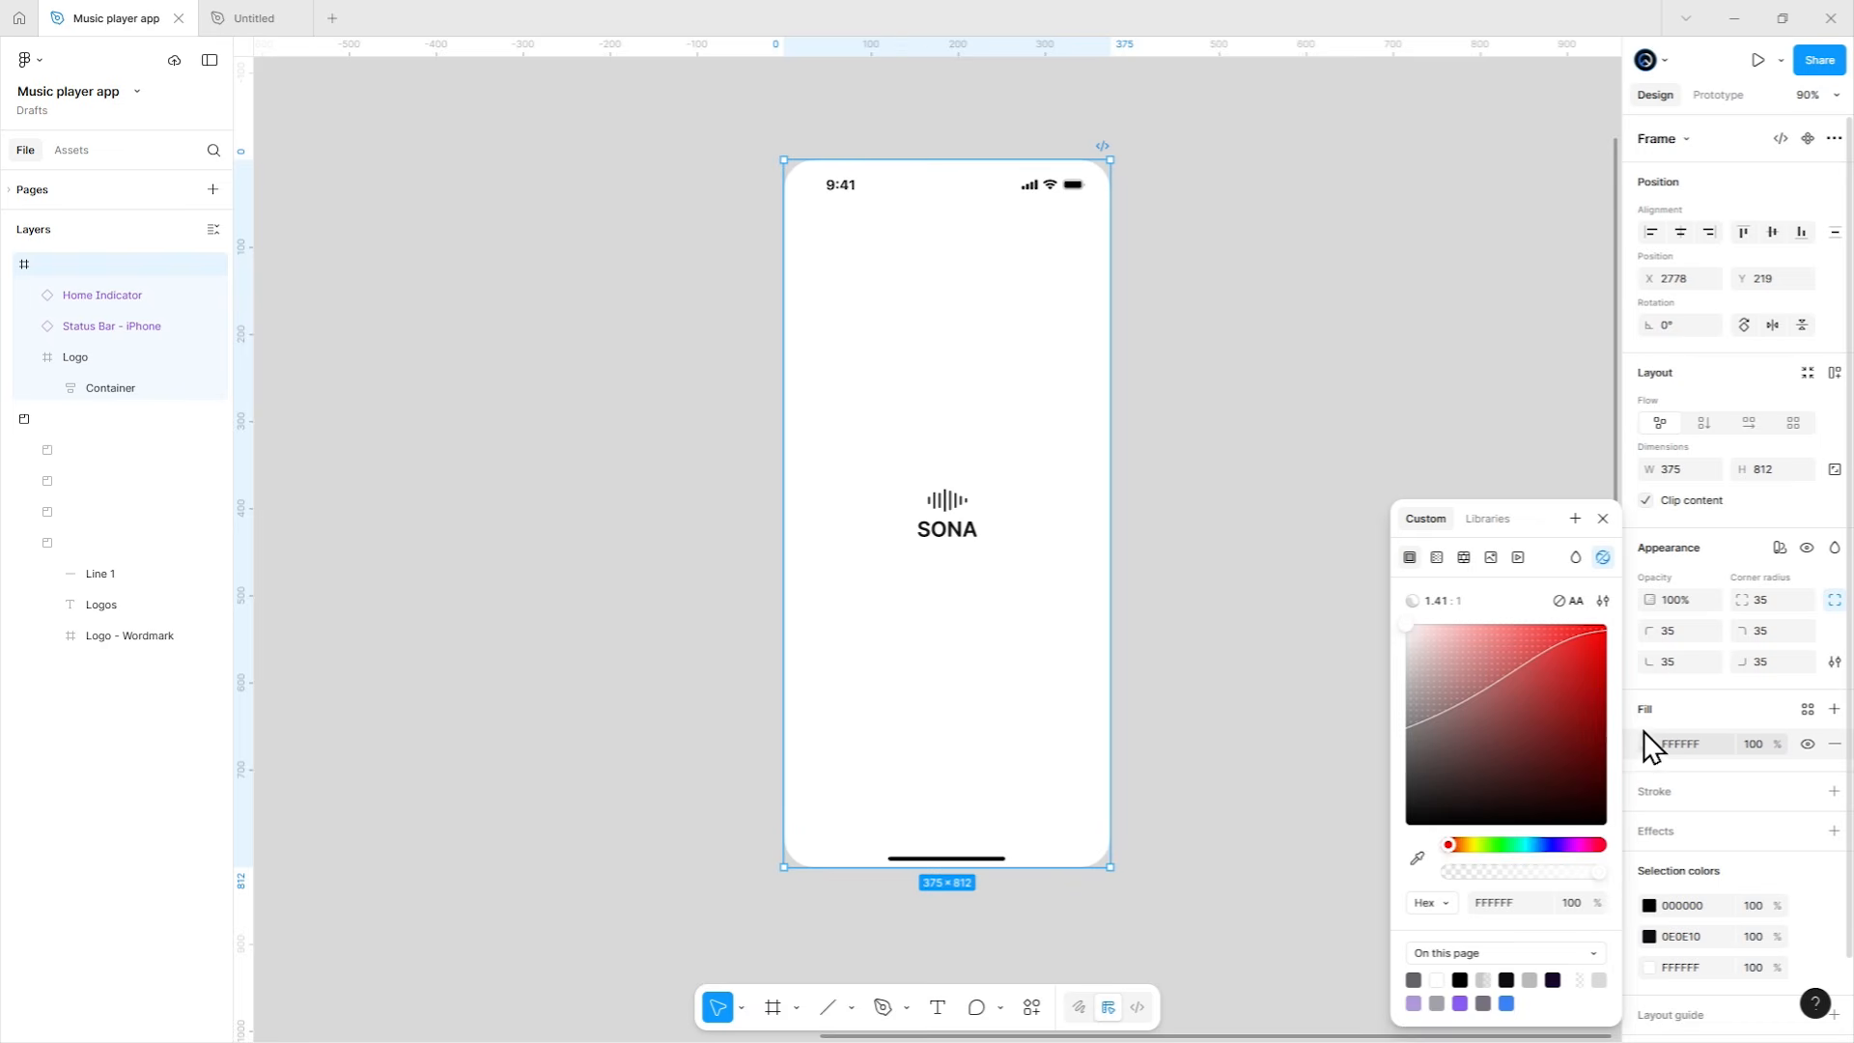
drag(1540, 526, 1511, 365)
click(1406, 400)
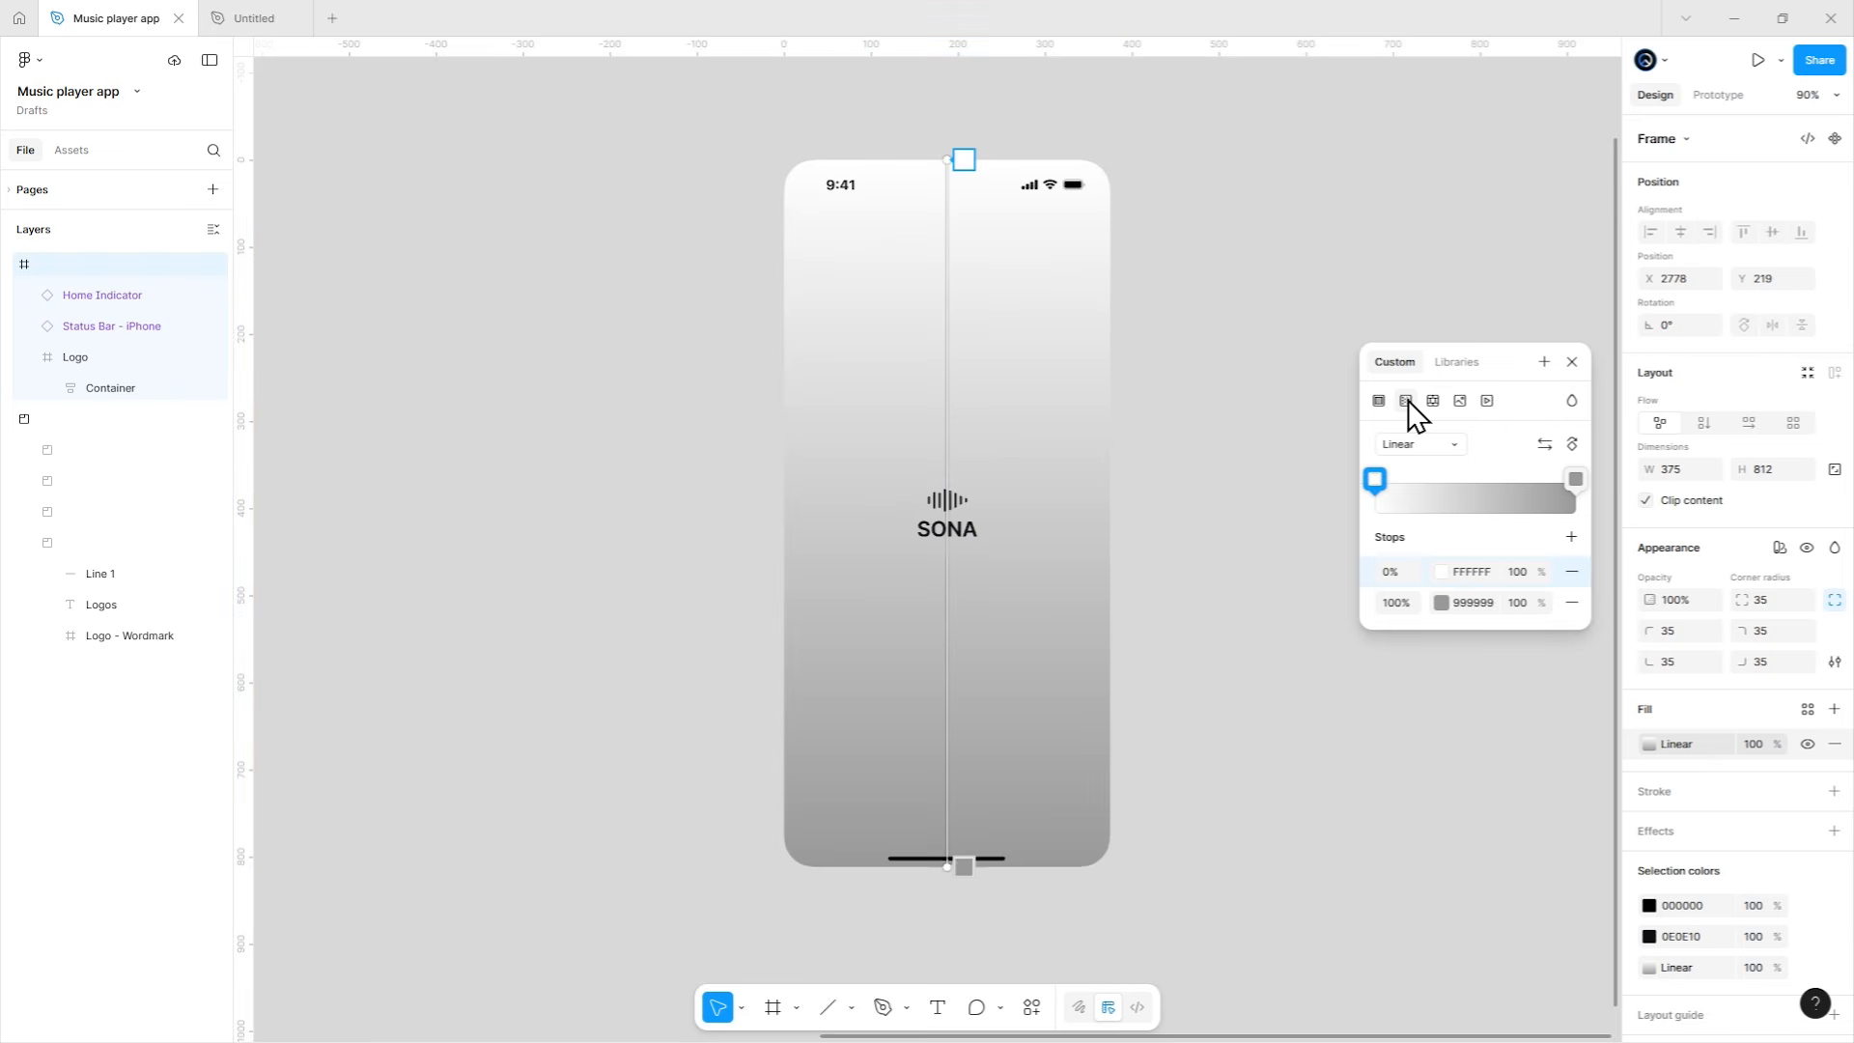
Set the gradient's 100% stop to 0E0E10 by sampling the black palette swatch.
click(1441, 601)
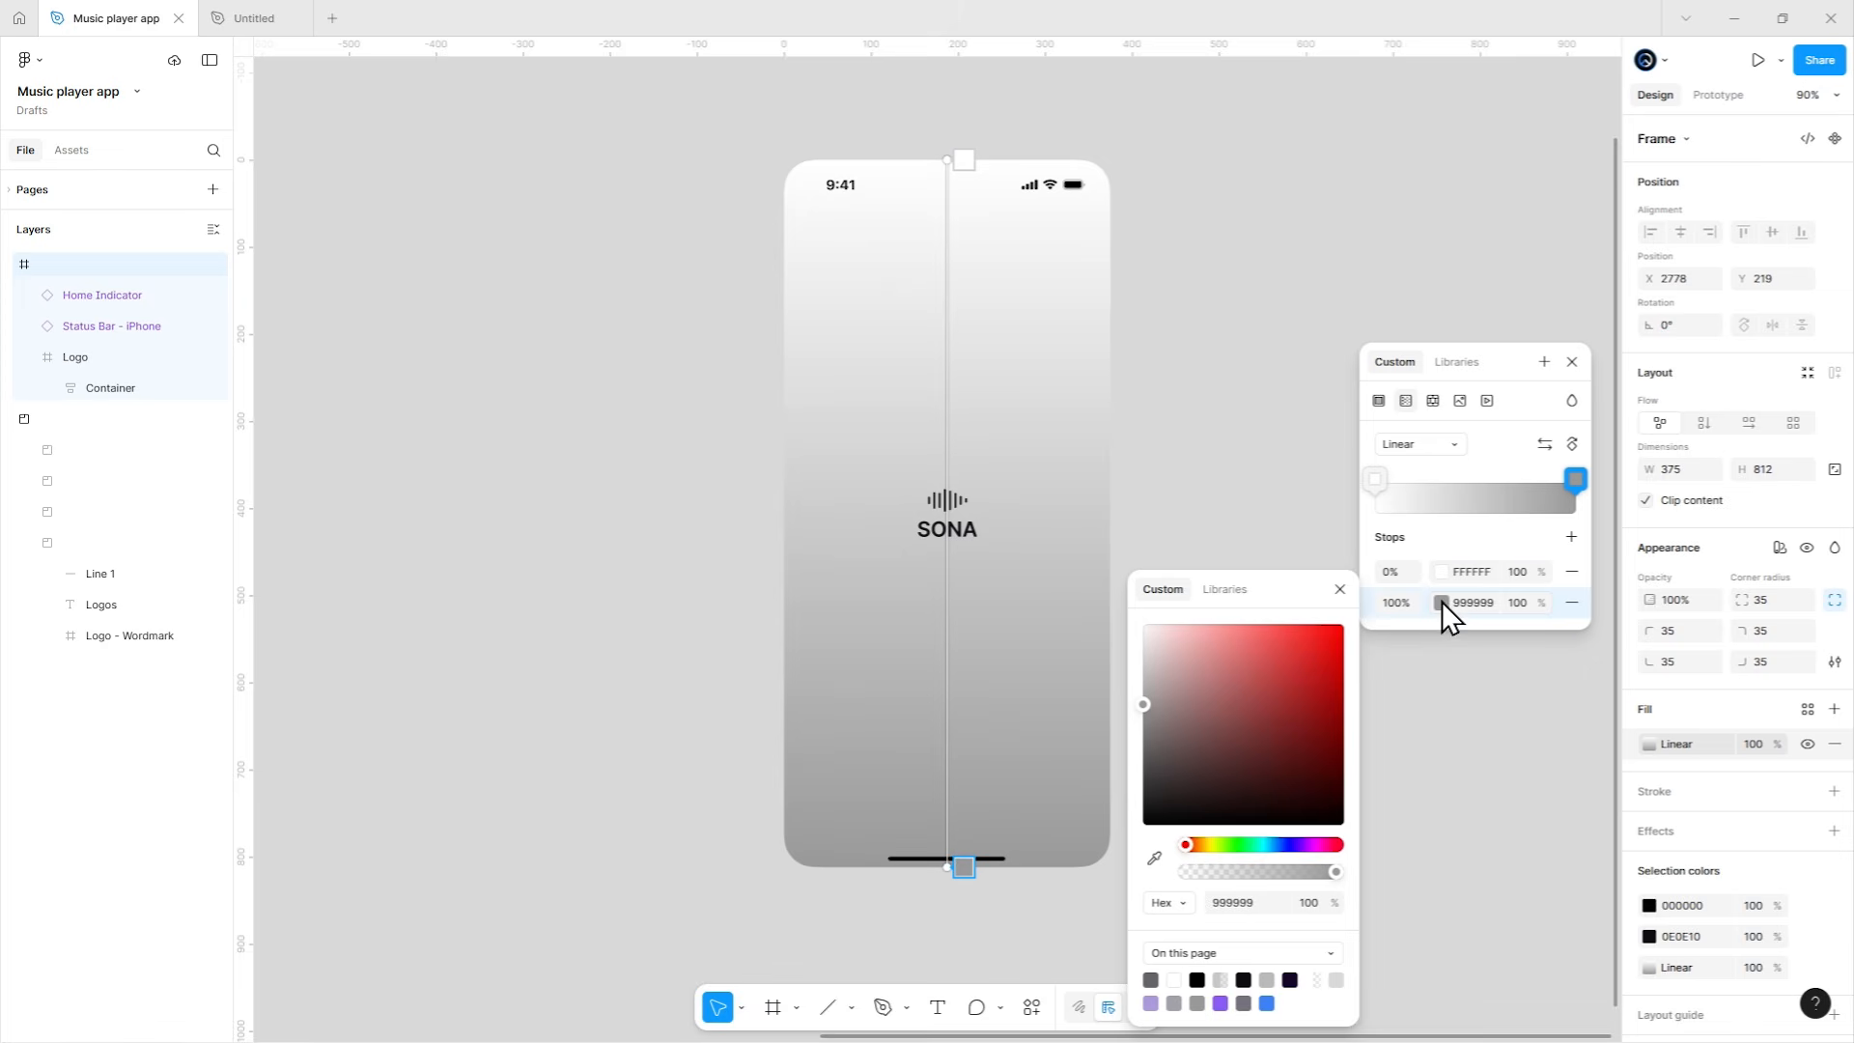
click(1154, 857)
scroll(1019, 811, down, 5)
scroll(983, 796, left, 5)
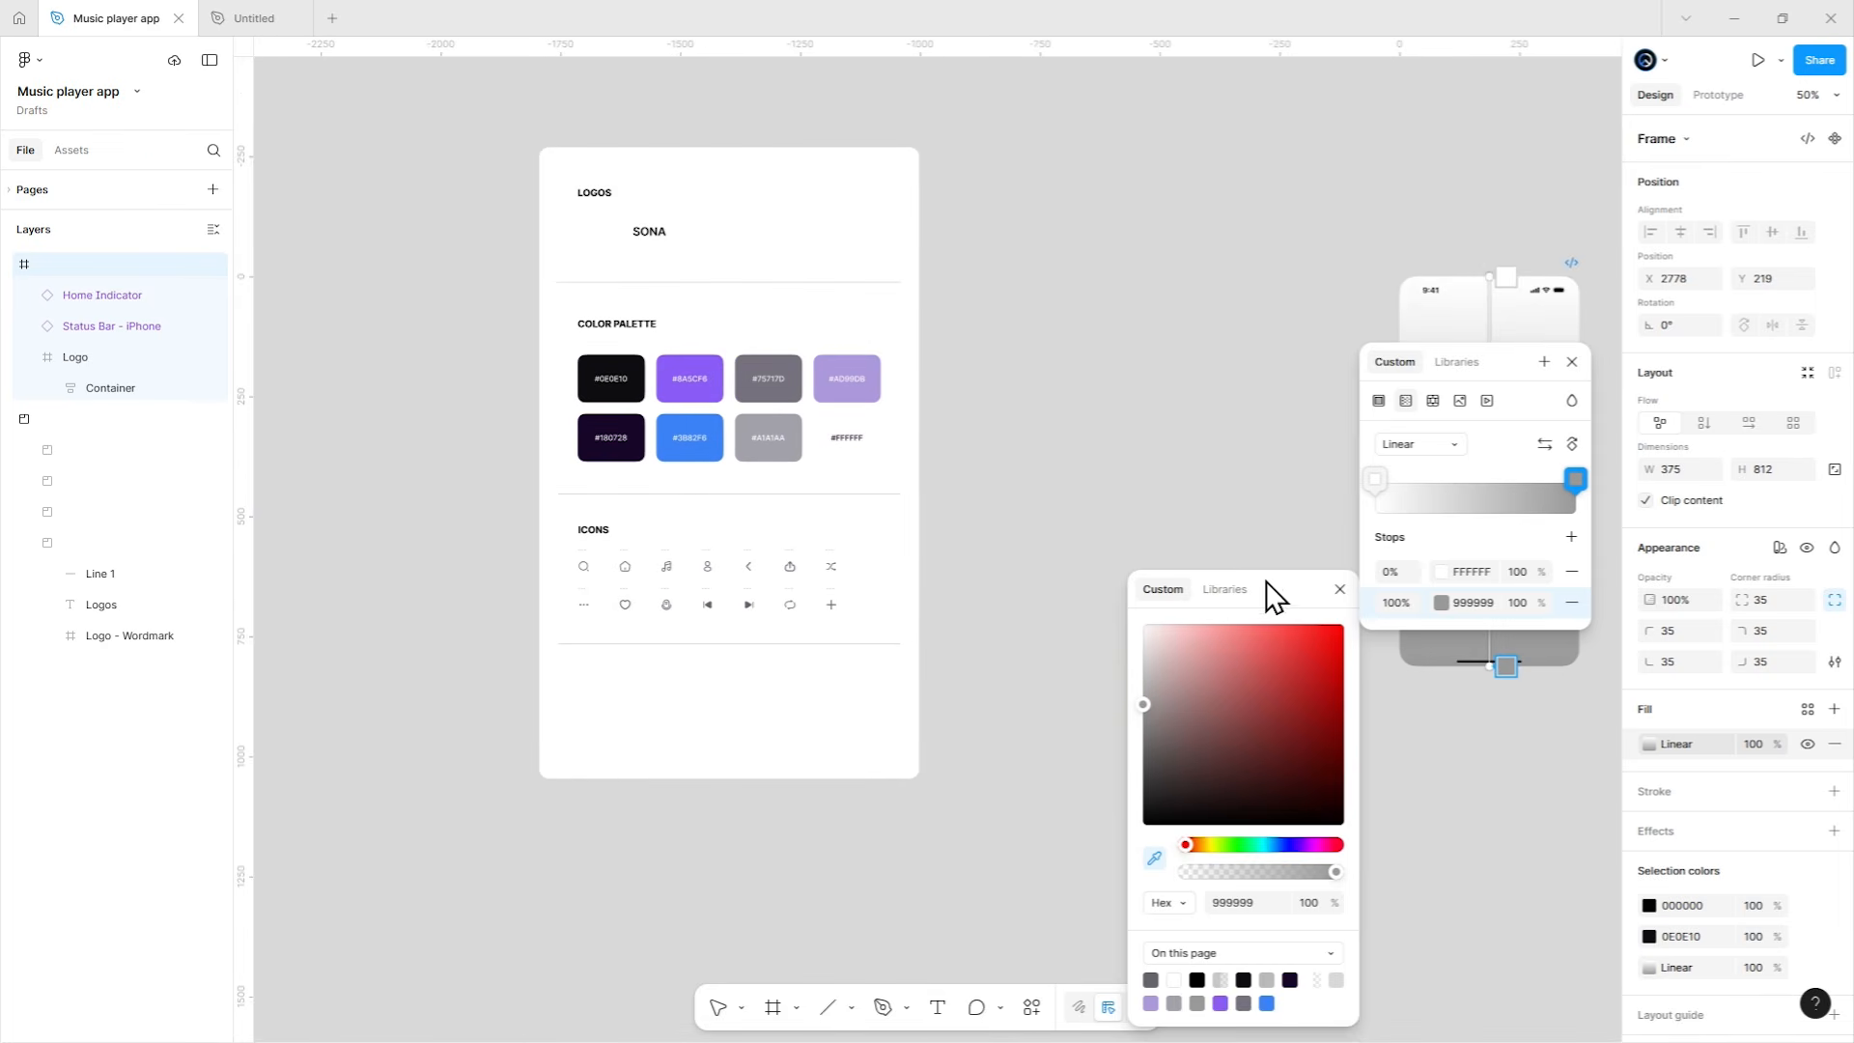
click(637, 398)
Set the gradient's 0% stop to 180728 by sampling the dark purple palette swatch.
click(1397, 562)
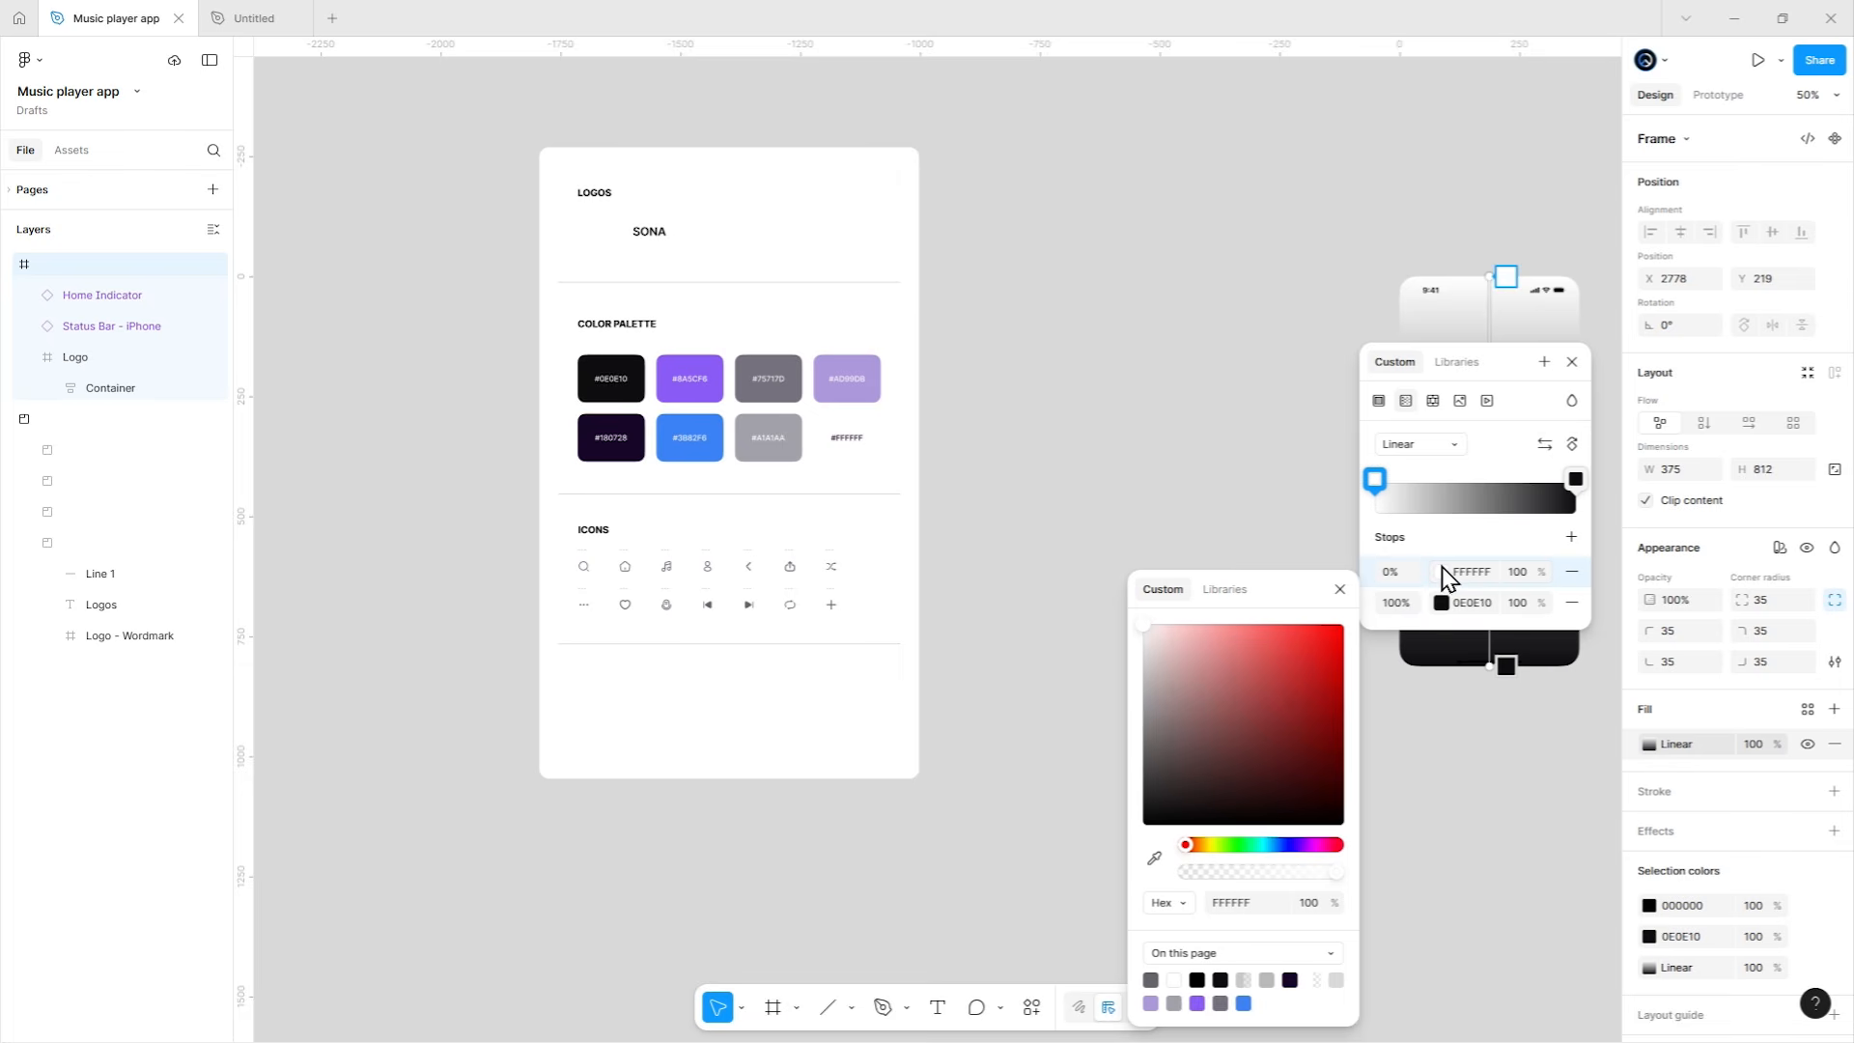
click(1156, 858)
click(637, 451)
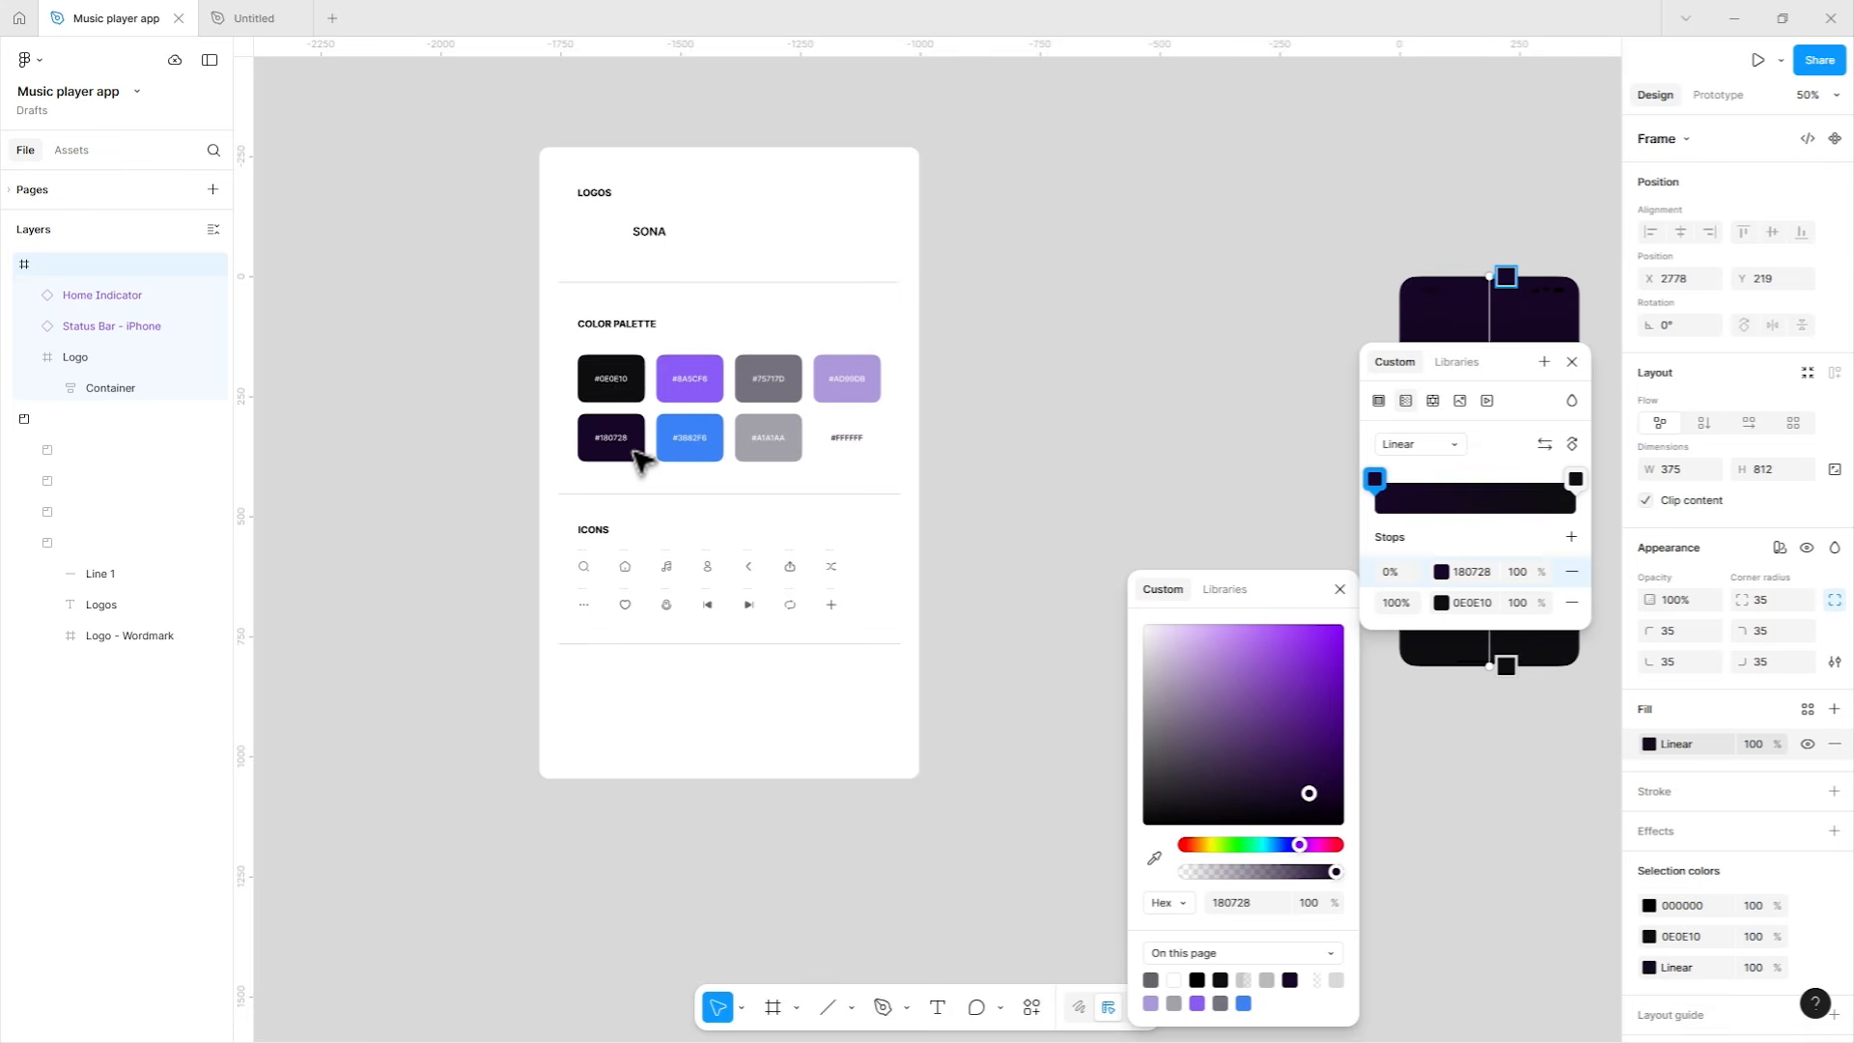
key(Escape)
Recolor the SONA logo in the phone frame to white, FFFFFF.
drag(1229, 492, 956, 592)
scroll(1005, 580, up, 2)
scroll(1006, 580, up, 2)
scroll(1080, 563, right, 2)
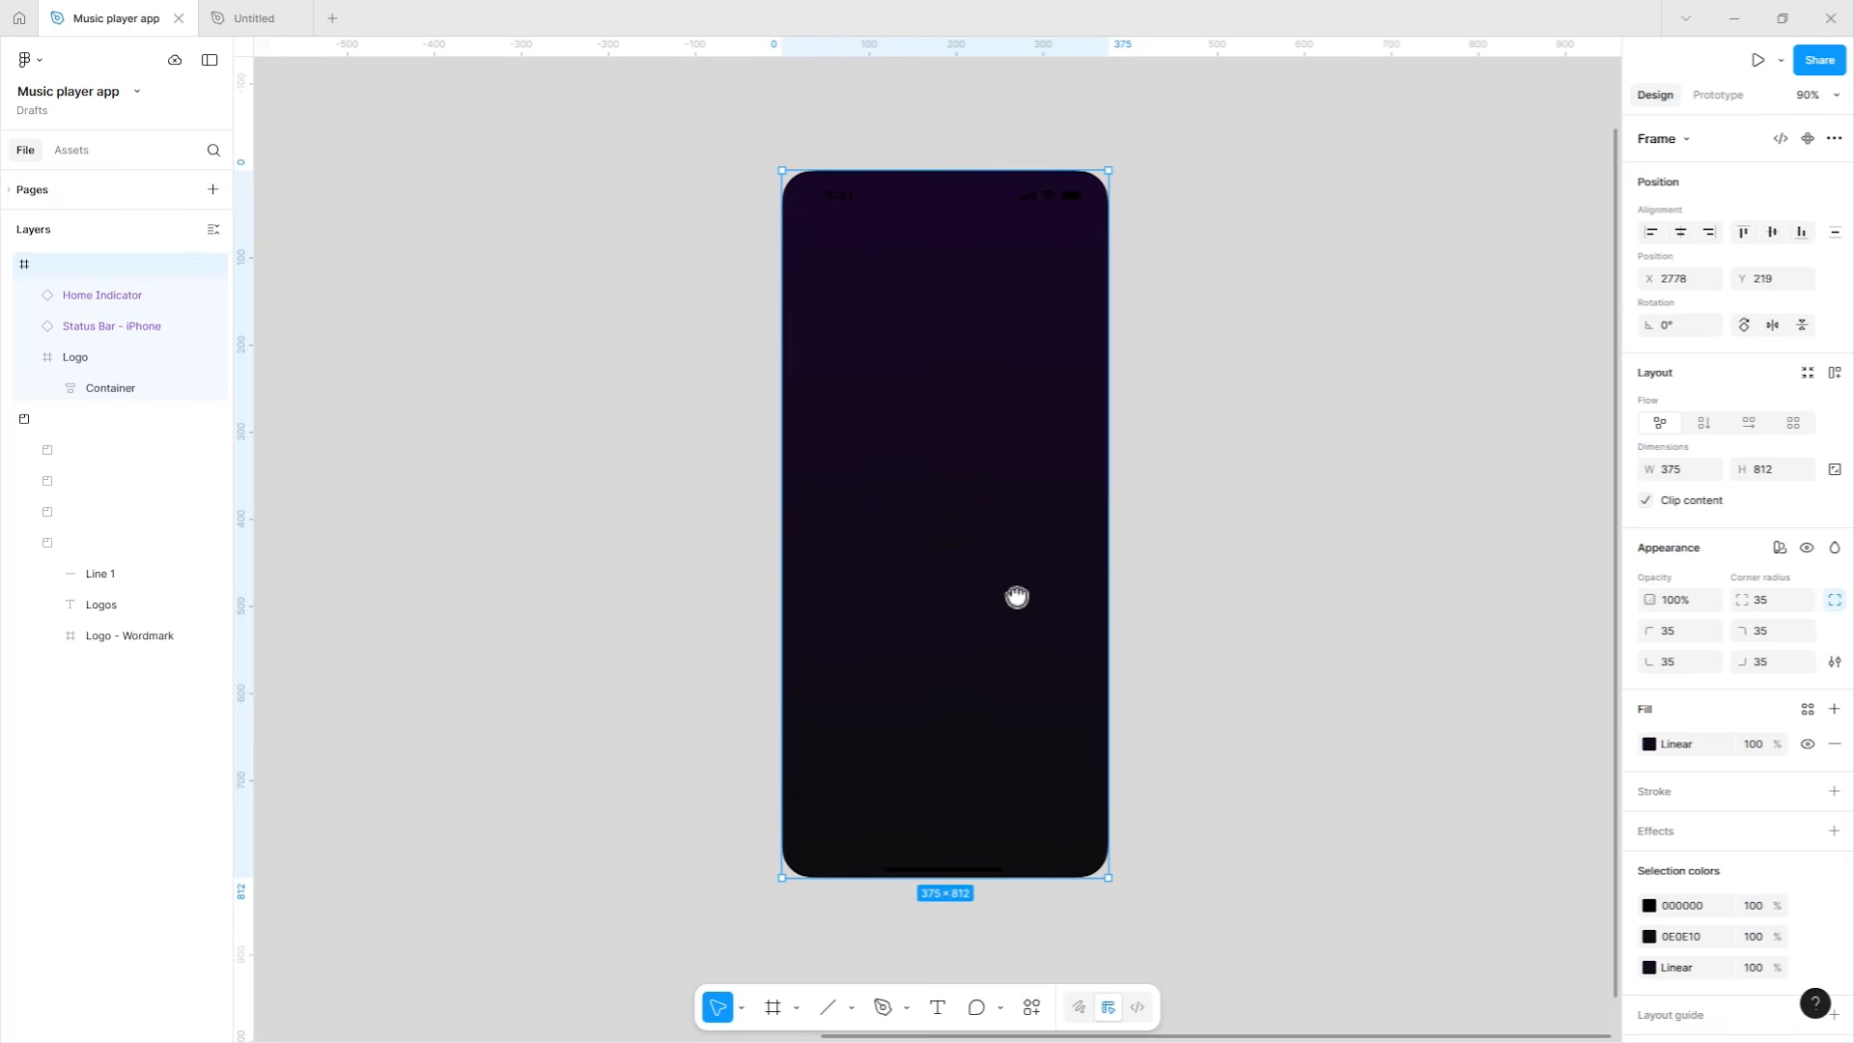
click(972, 524)
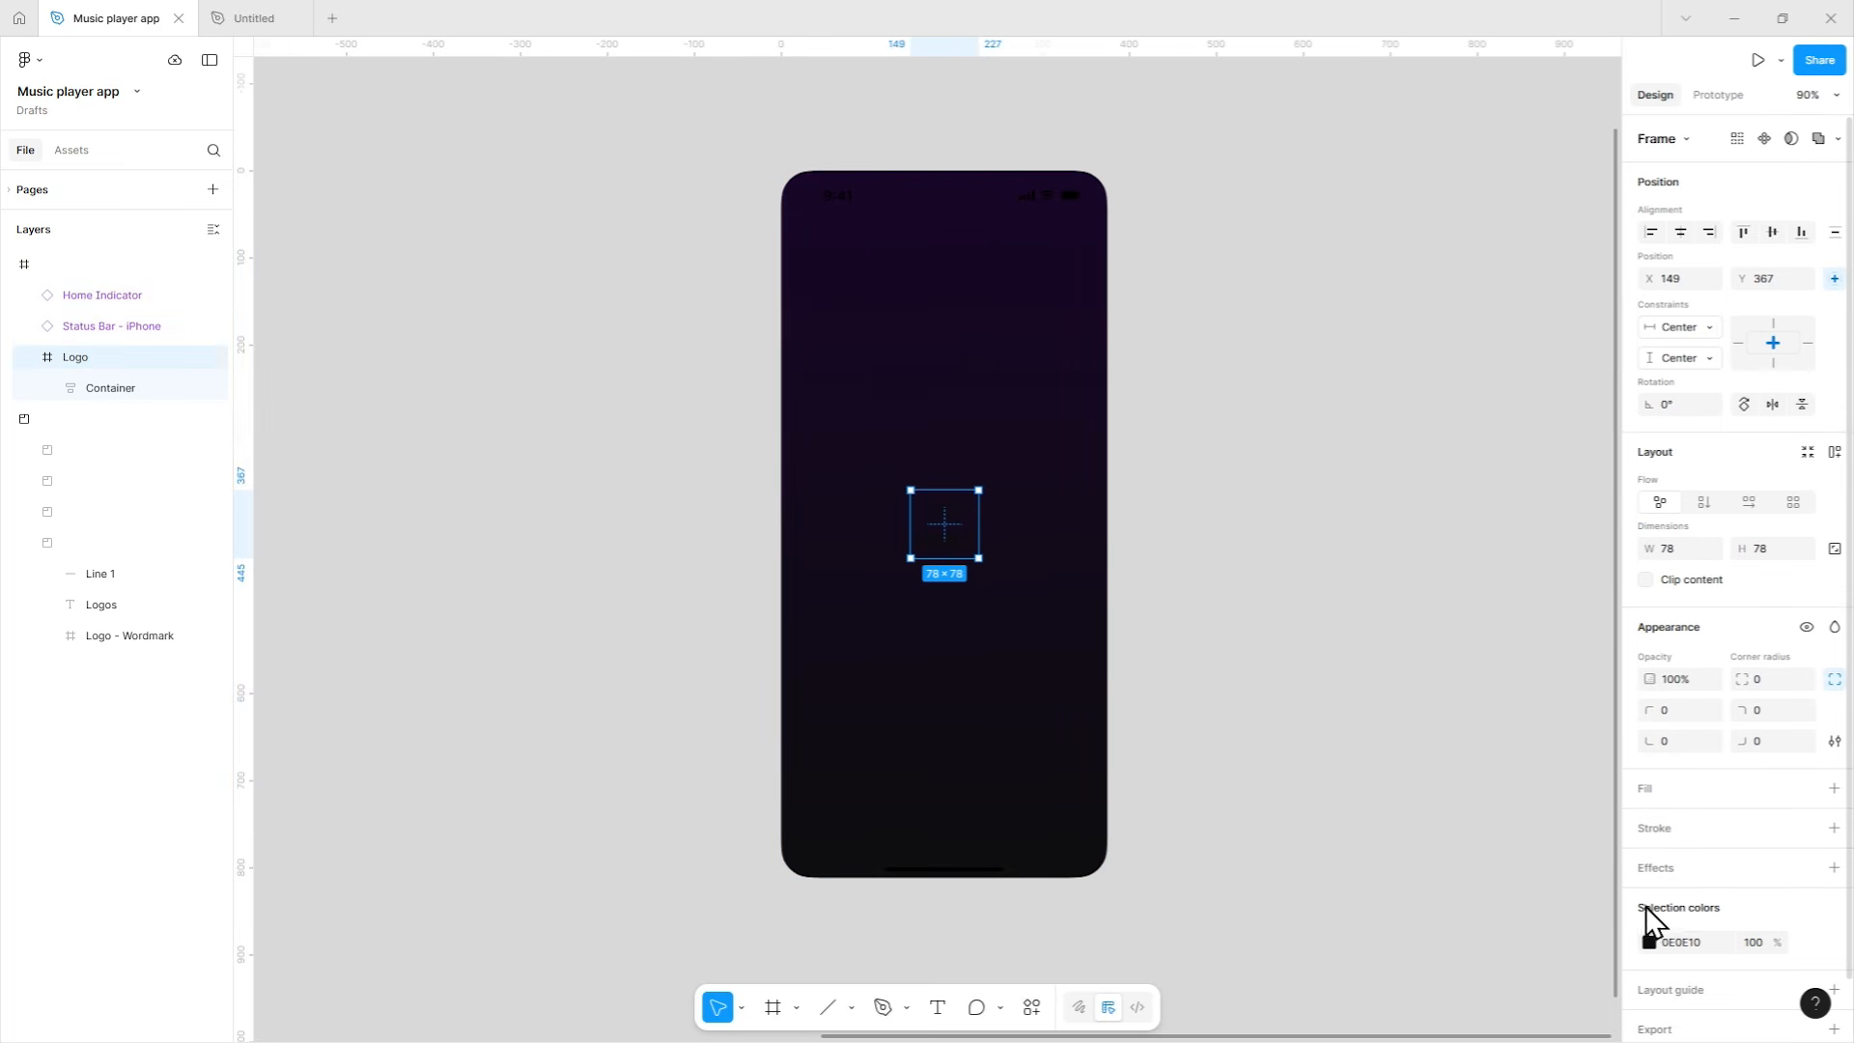
click(1649, 942)
drag(1448, 737, 1391, 611)
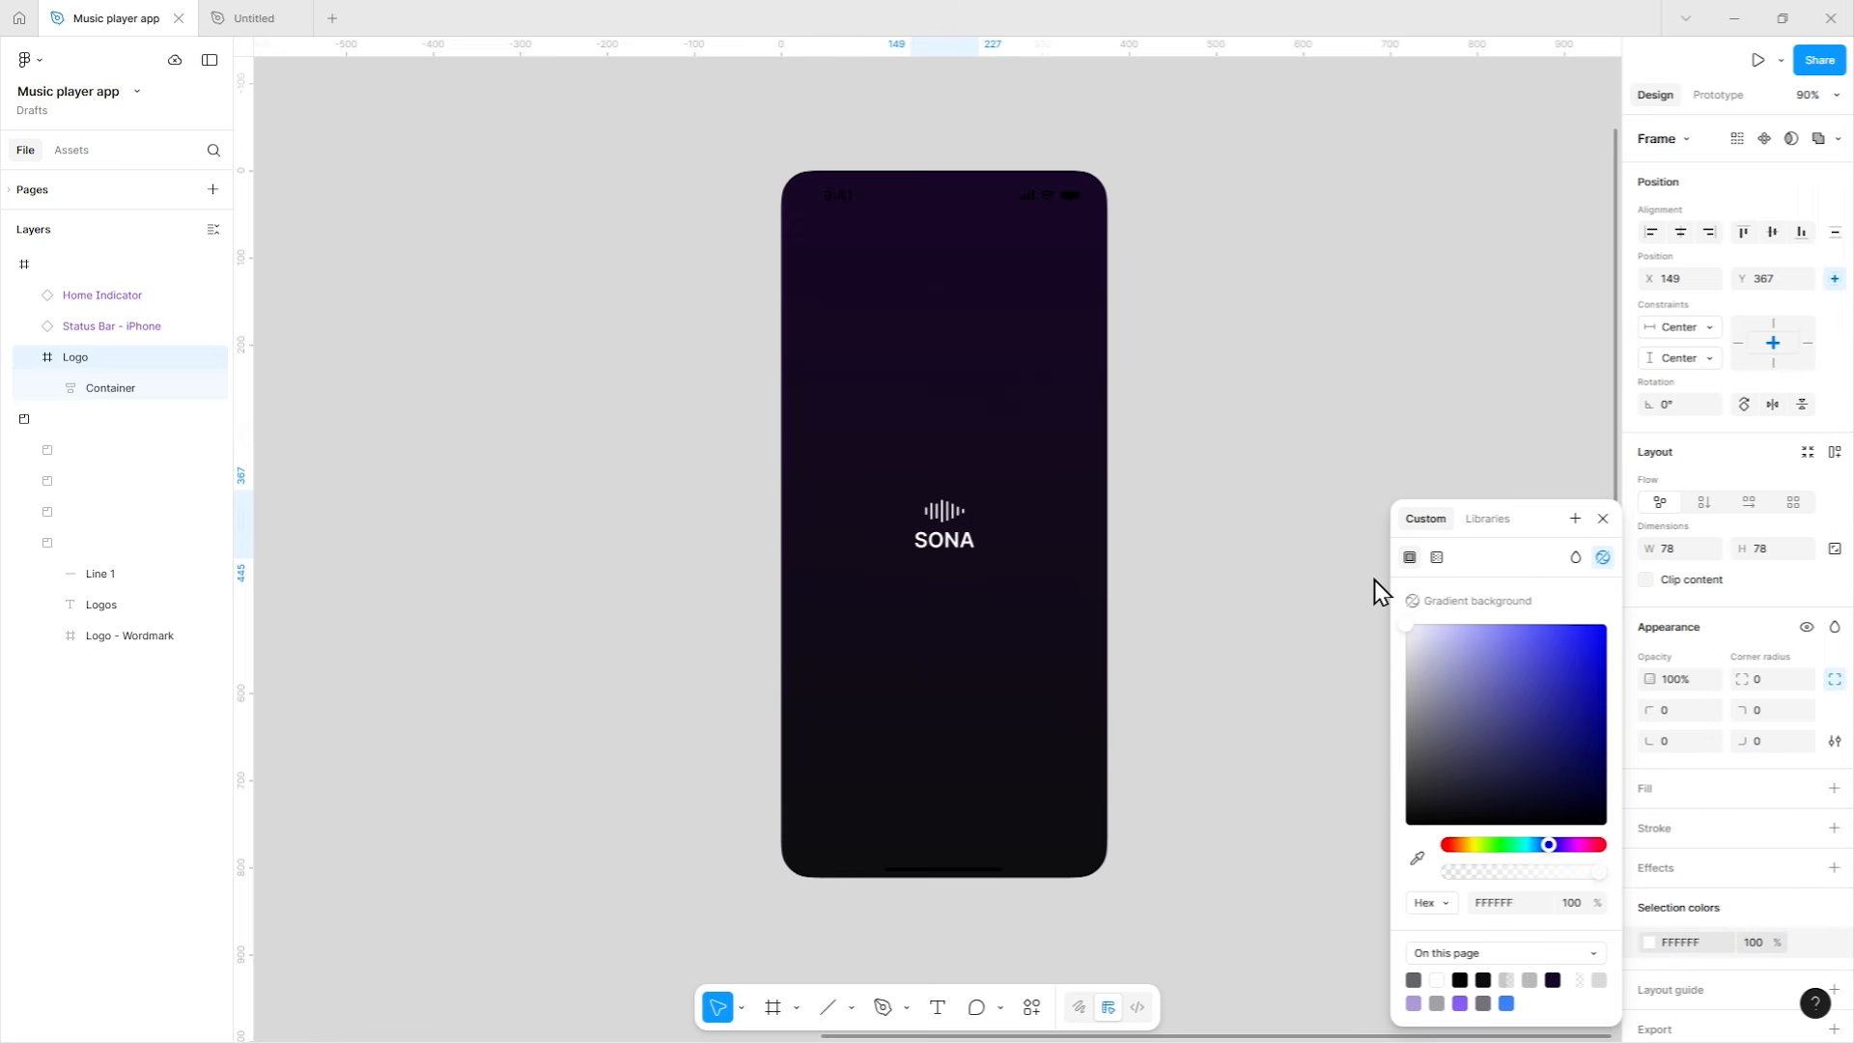
Recolor the status bar and home indicator on the splash screen to white, FFFFFF.
click(943, 205)
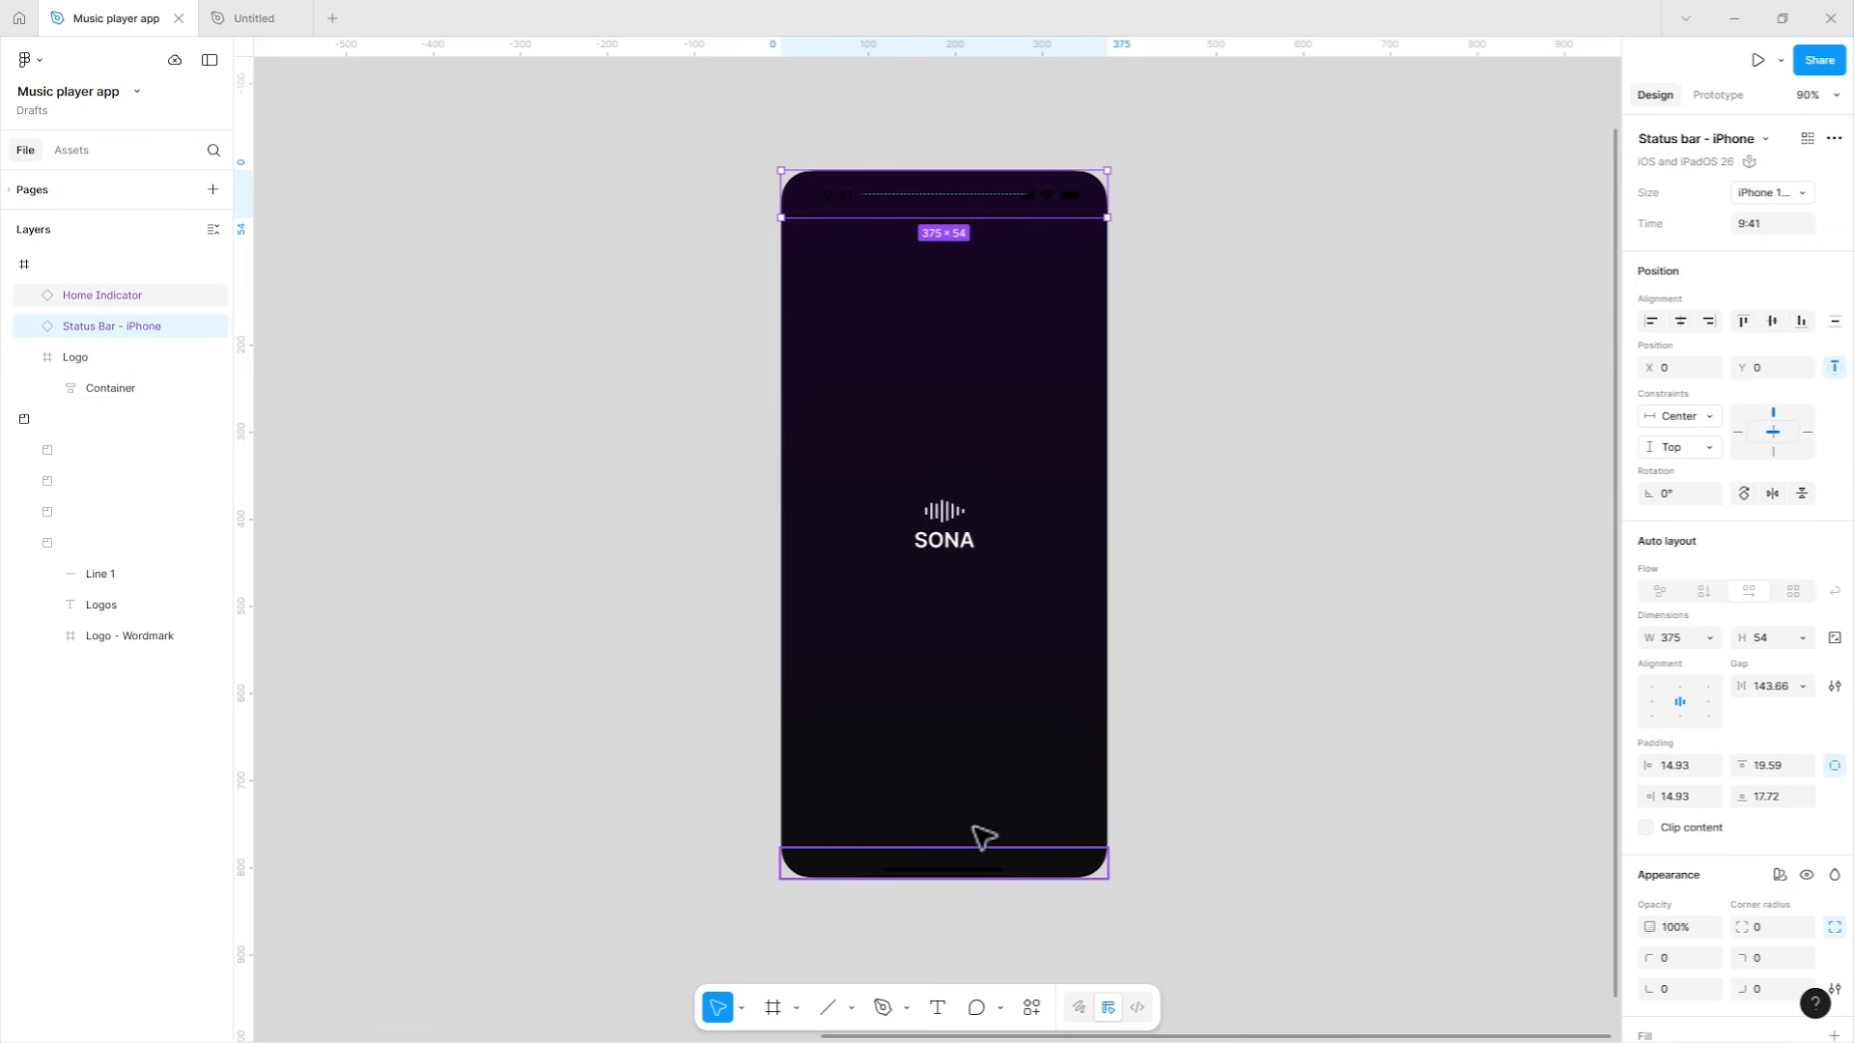
shift+click(968, 874)
scroll(1676, 860, down, 2)
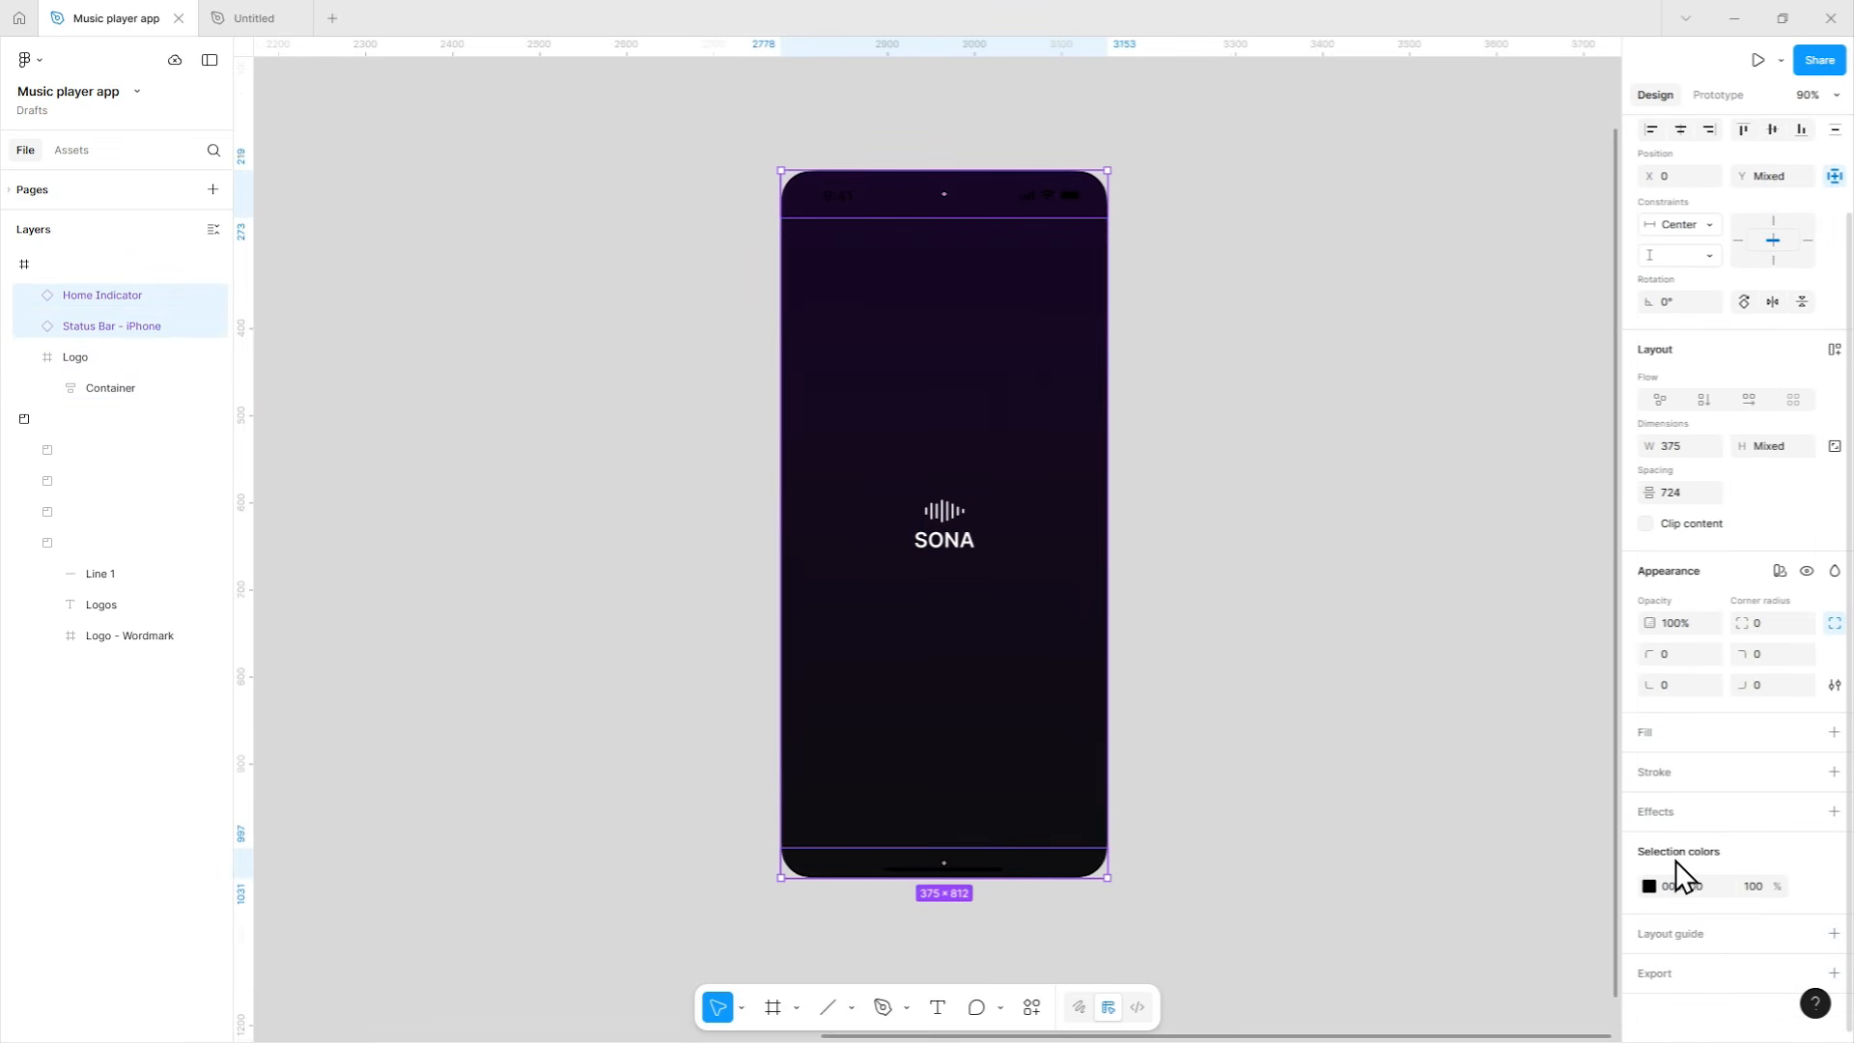
click(1651, 885)
drag(1444, 709, 1385, 600)
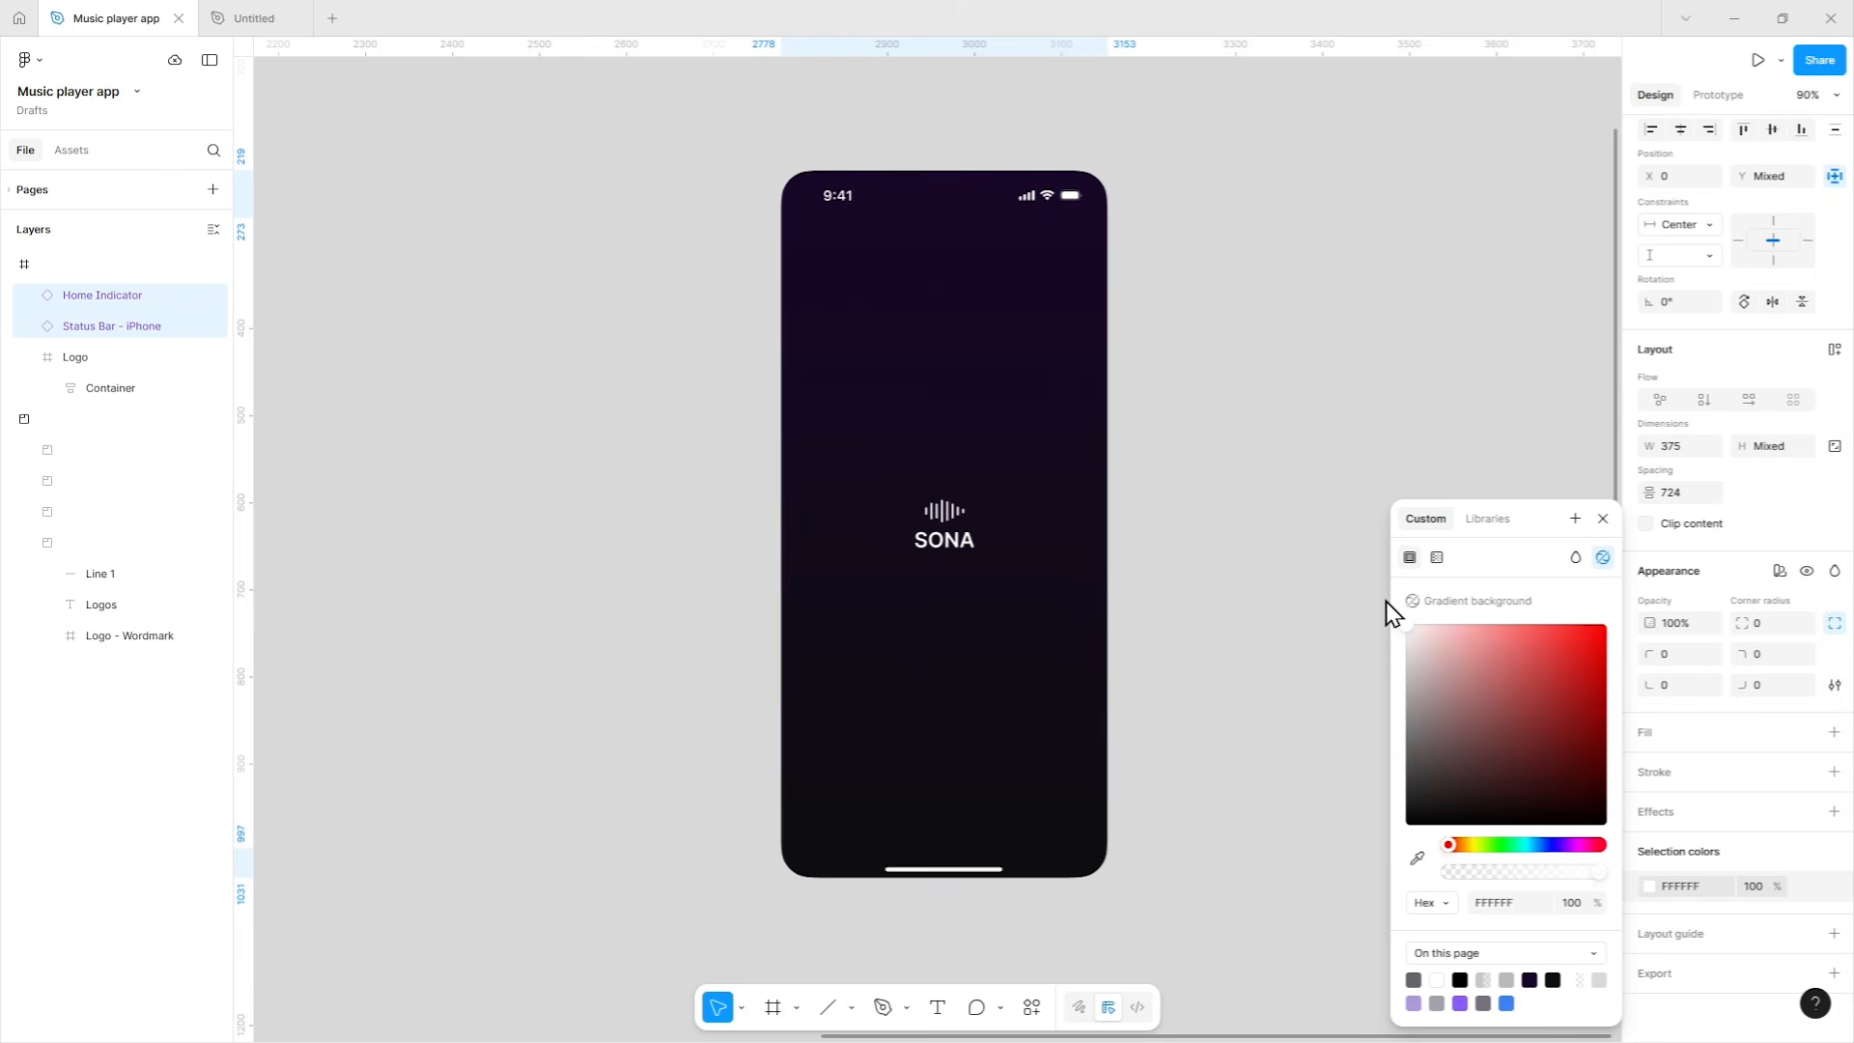
click(1603, 519)
click(1373, 458)
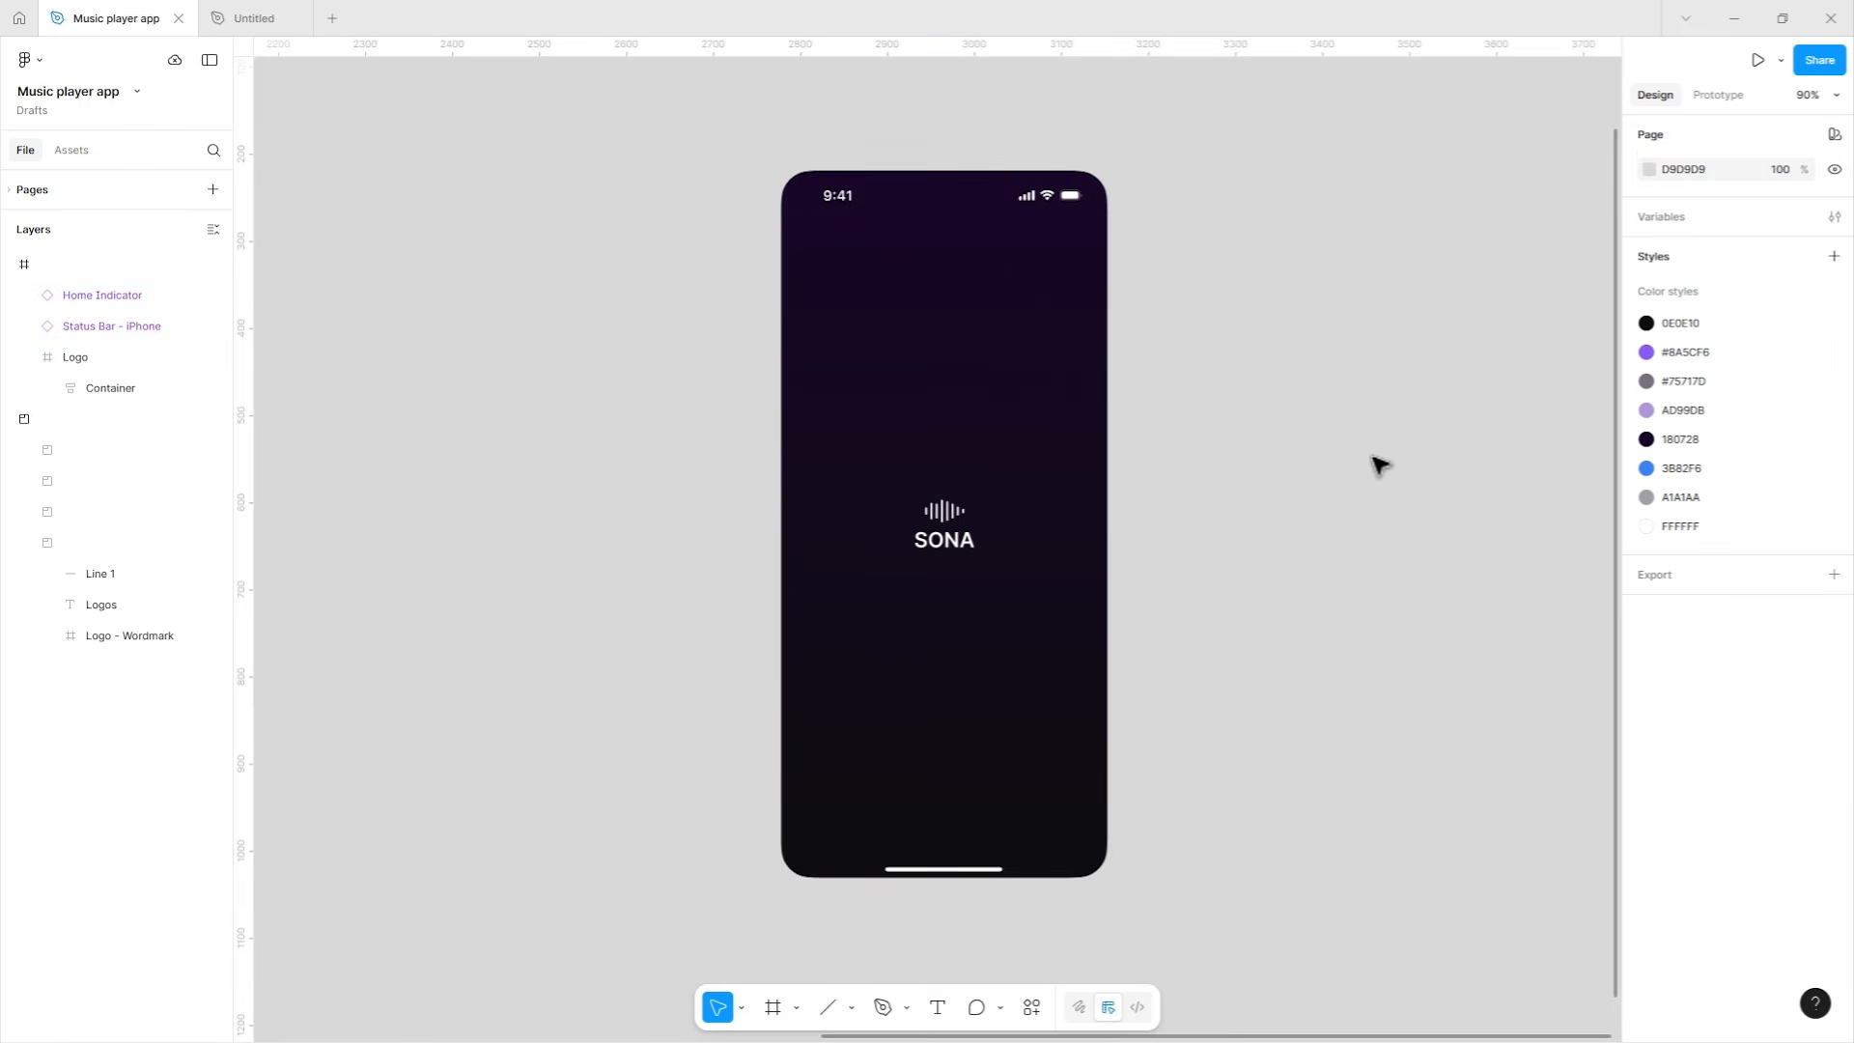
Add a middle stop colored 0B0219 to the phone frame's linear gradient and place it at 71%.
click(1026, 348)
click(1644, 743)
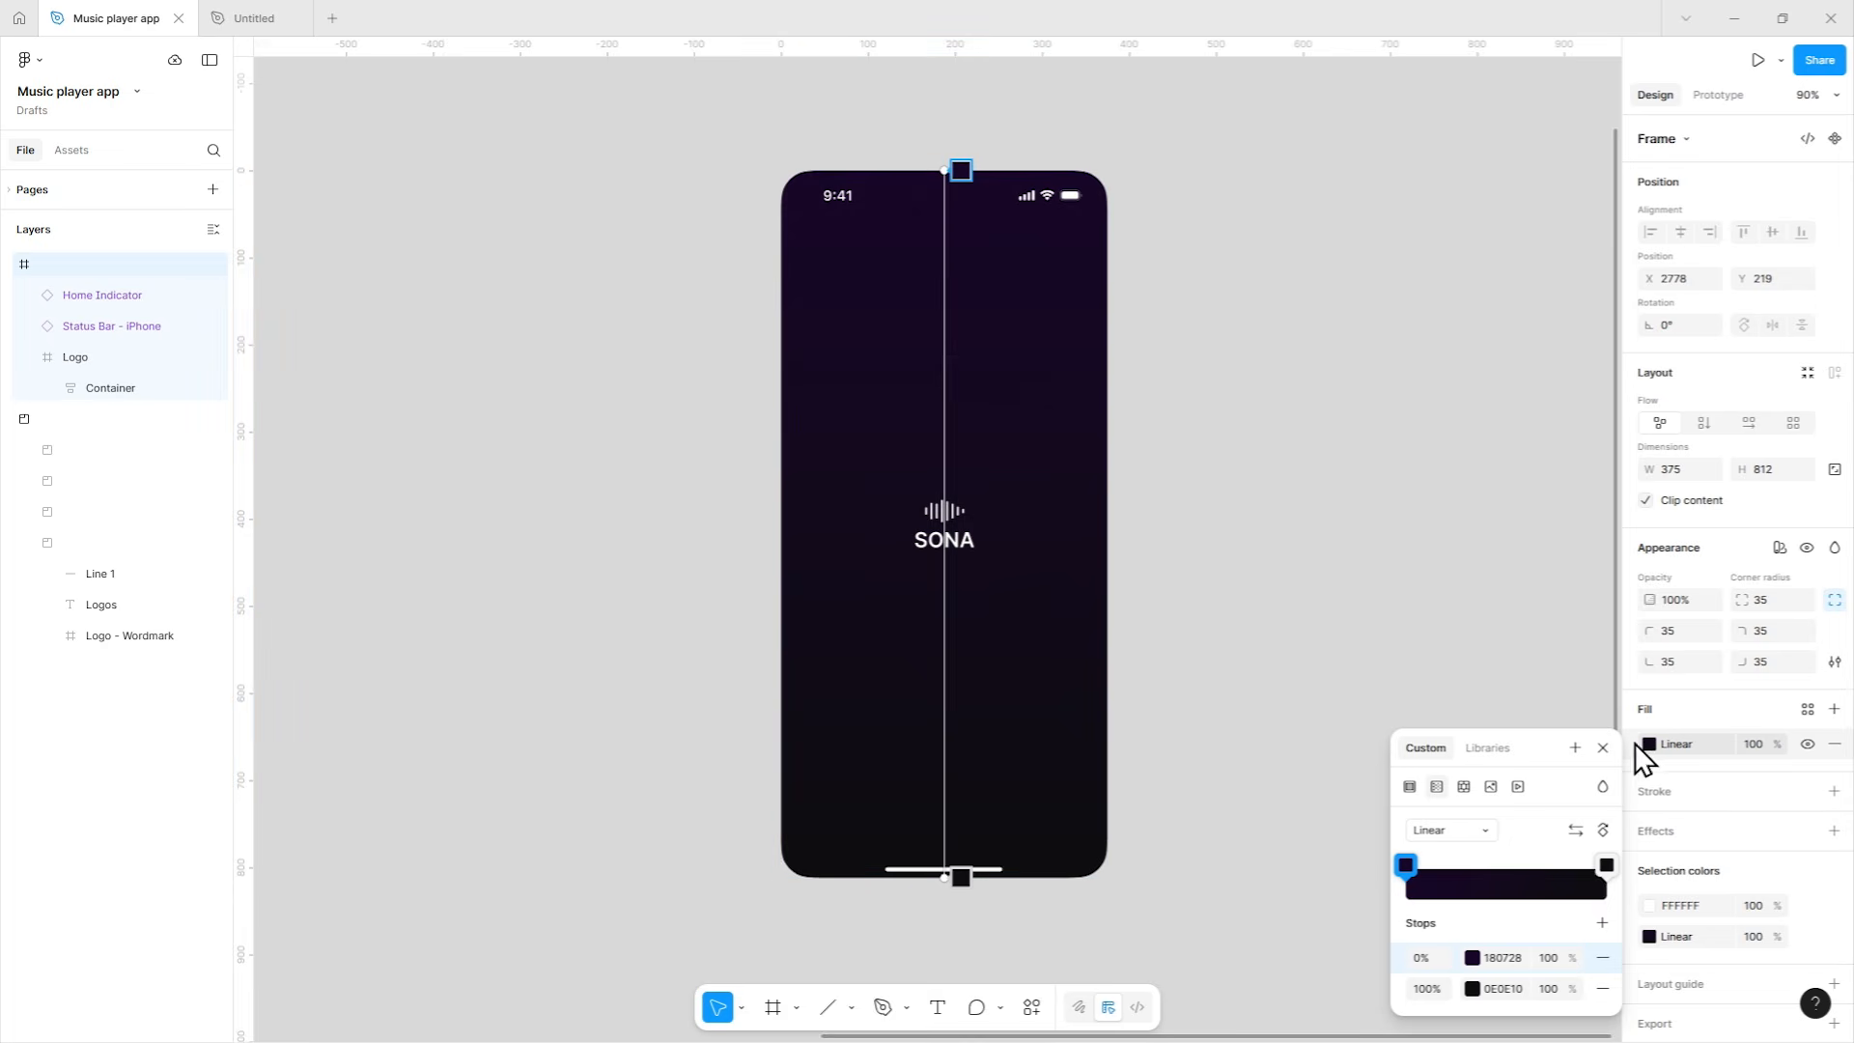
click(956, 594)
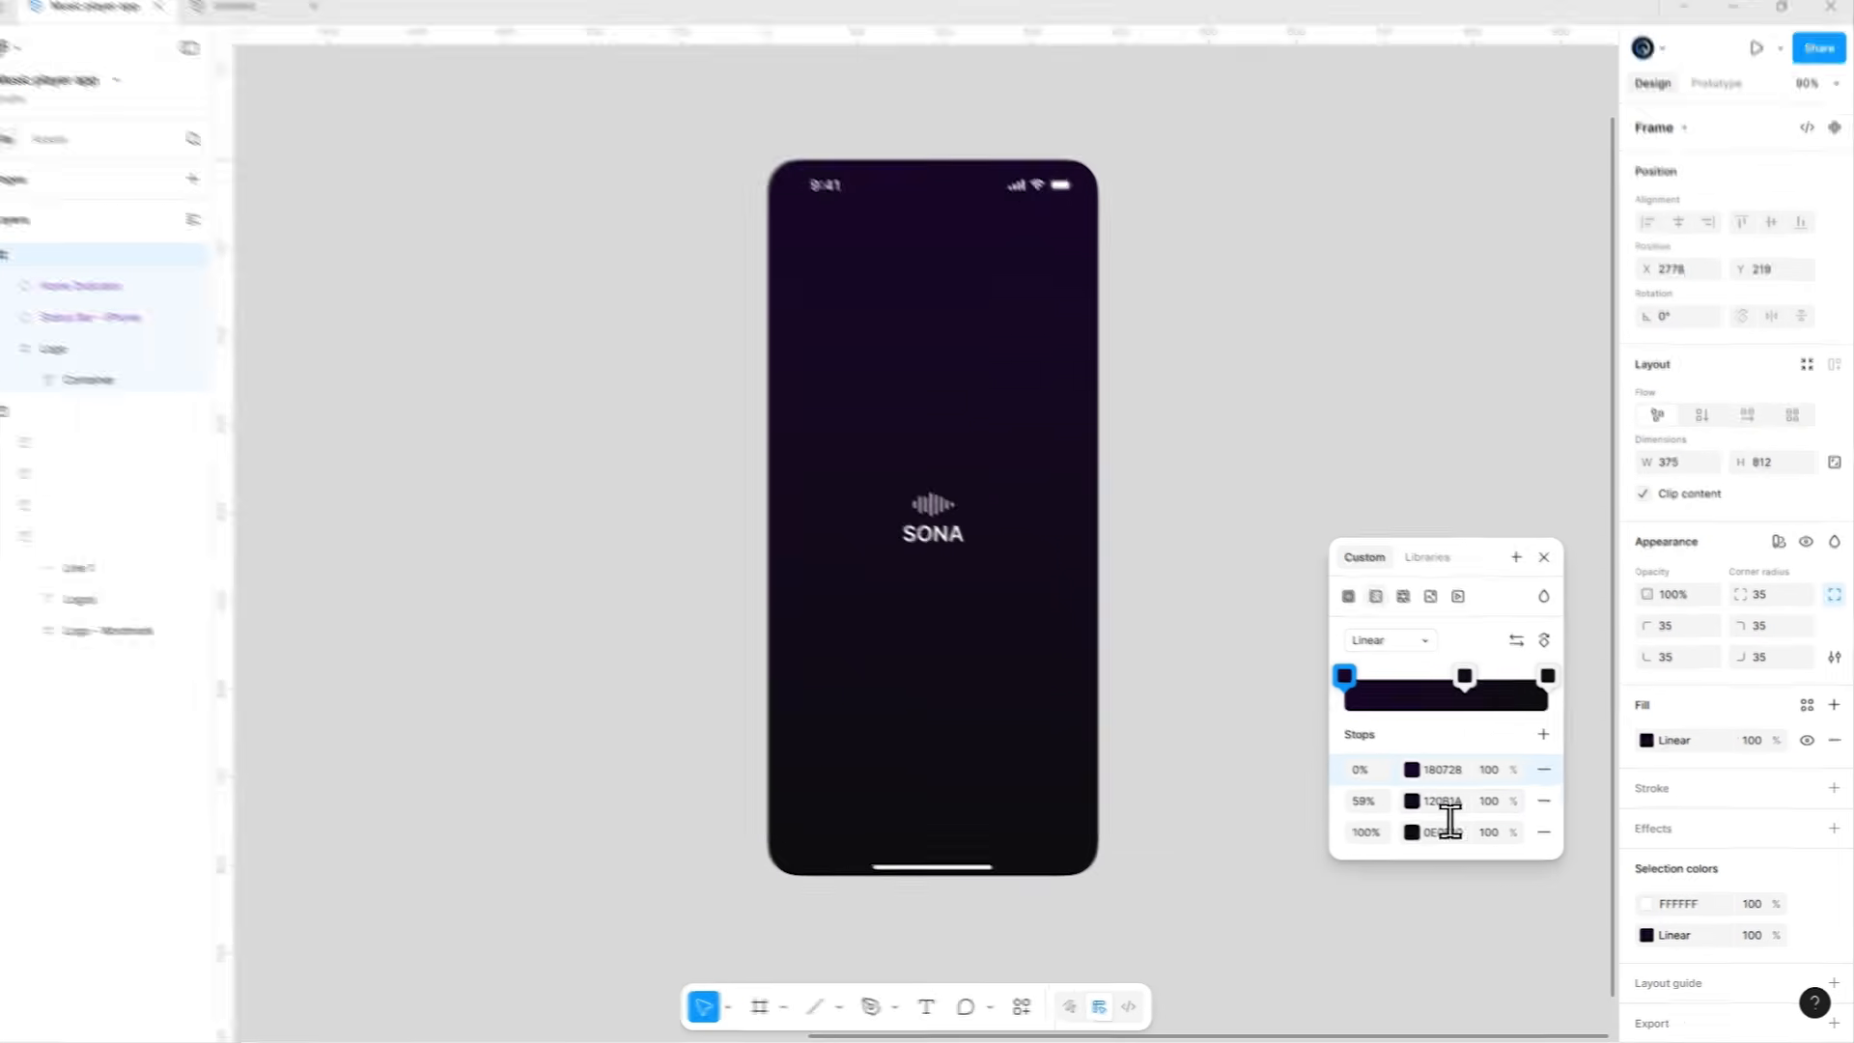
click(1446, 804)
text(0B0219)
key(Return)
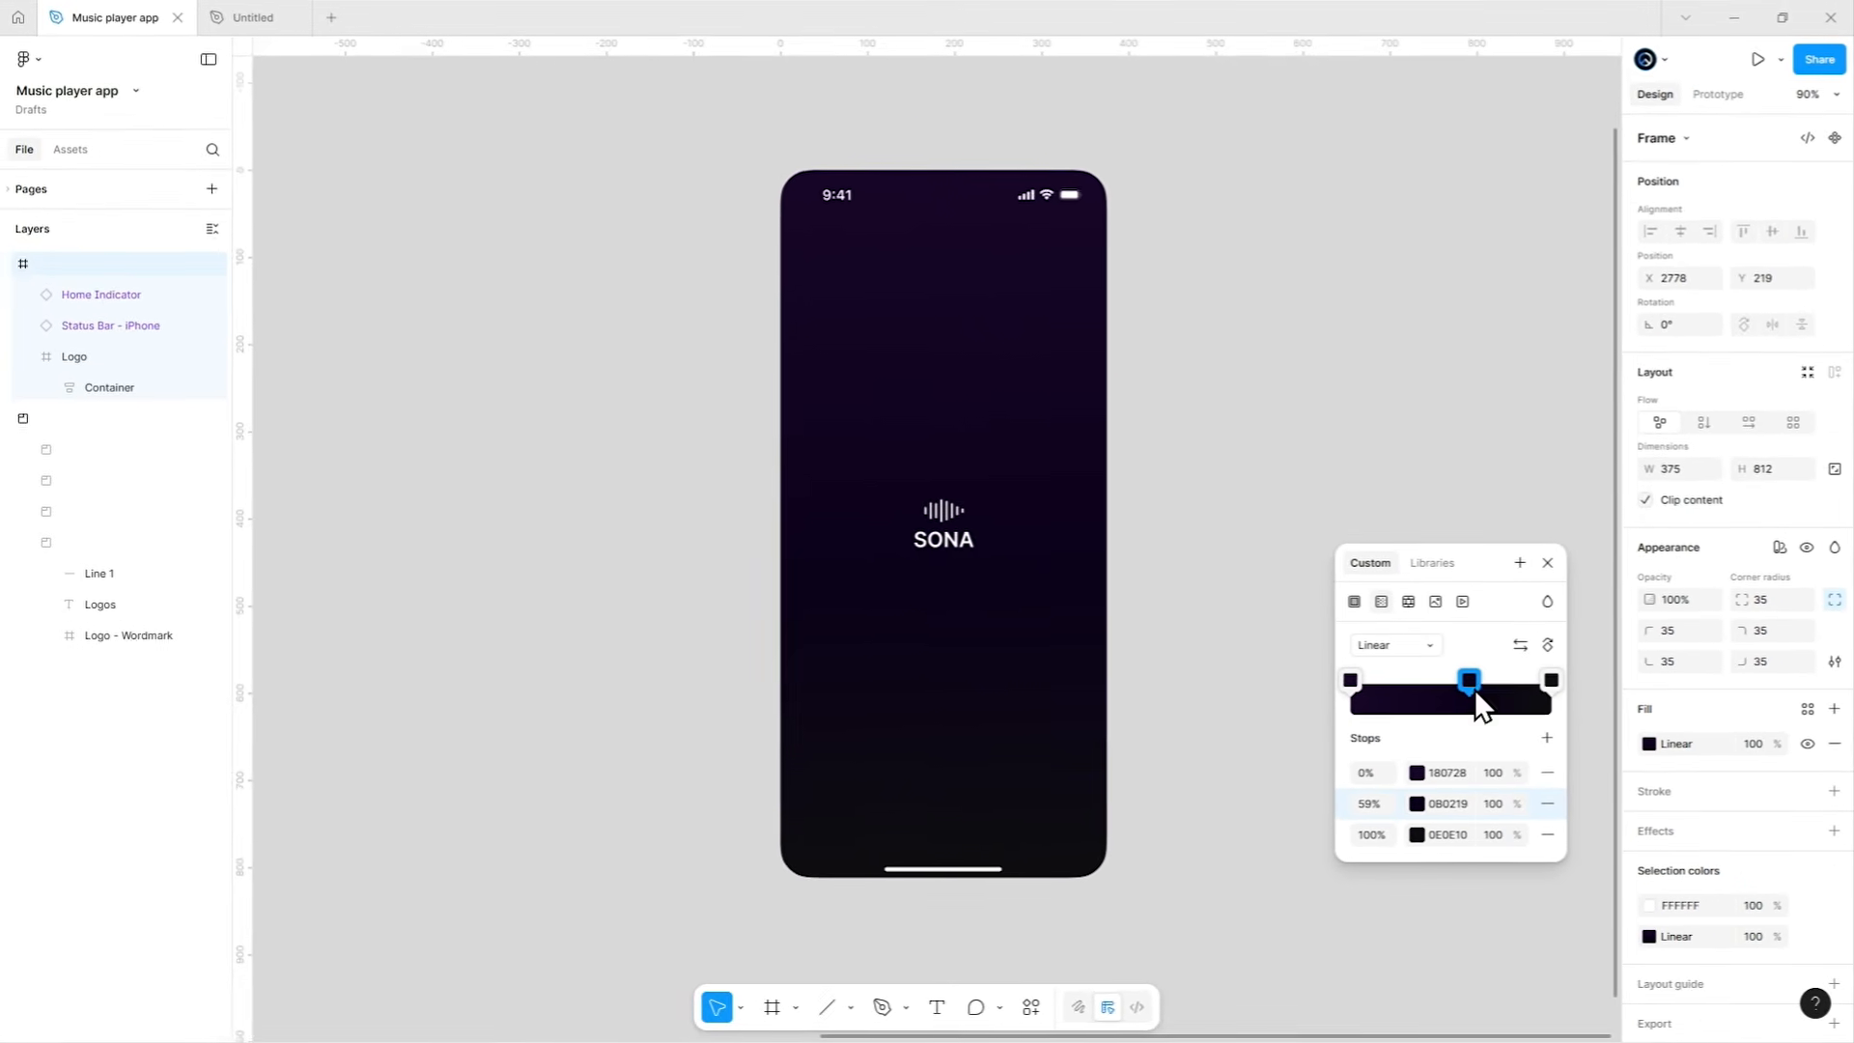
drag(1464, 674, 1496, 674)
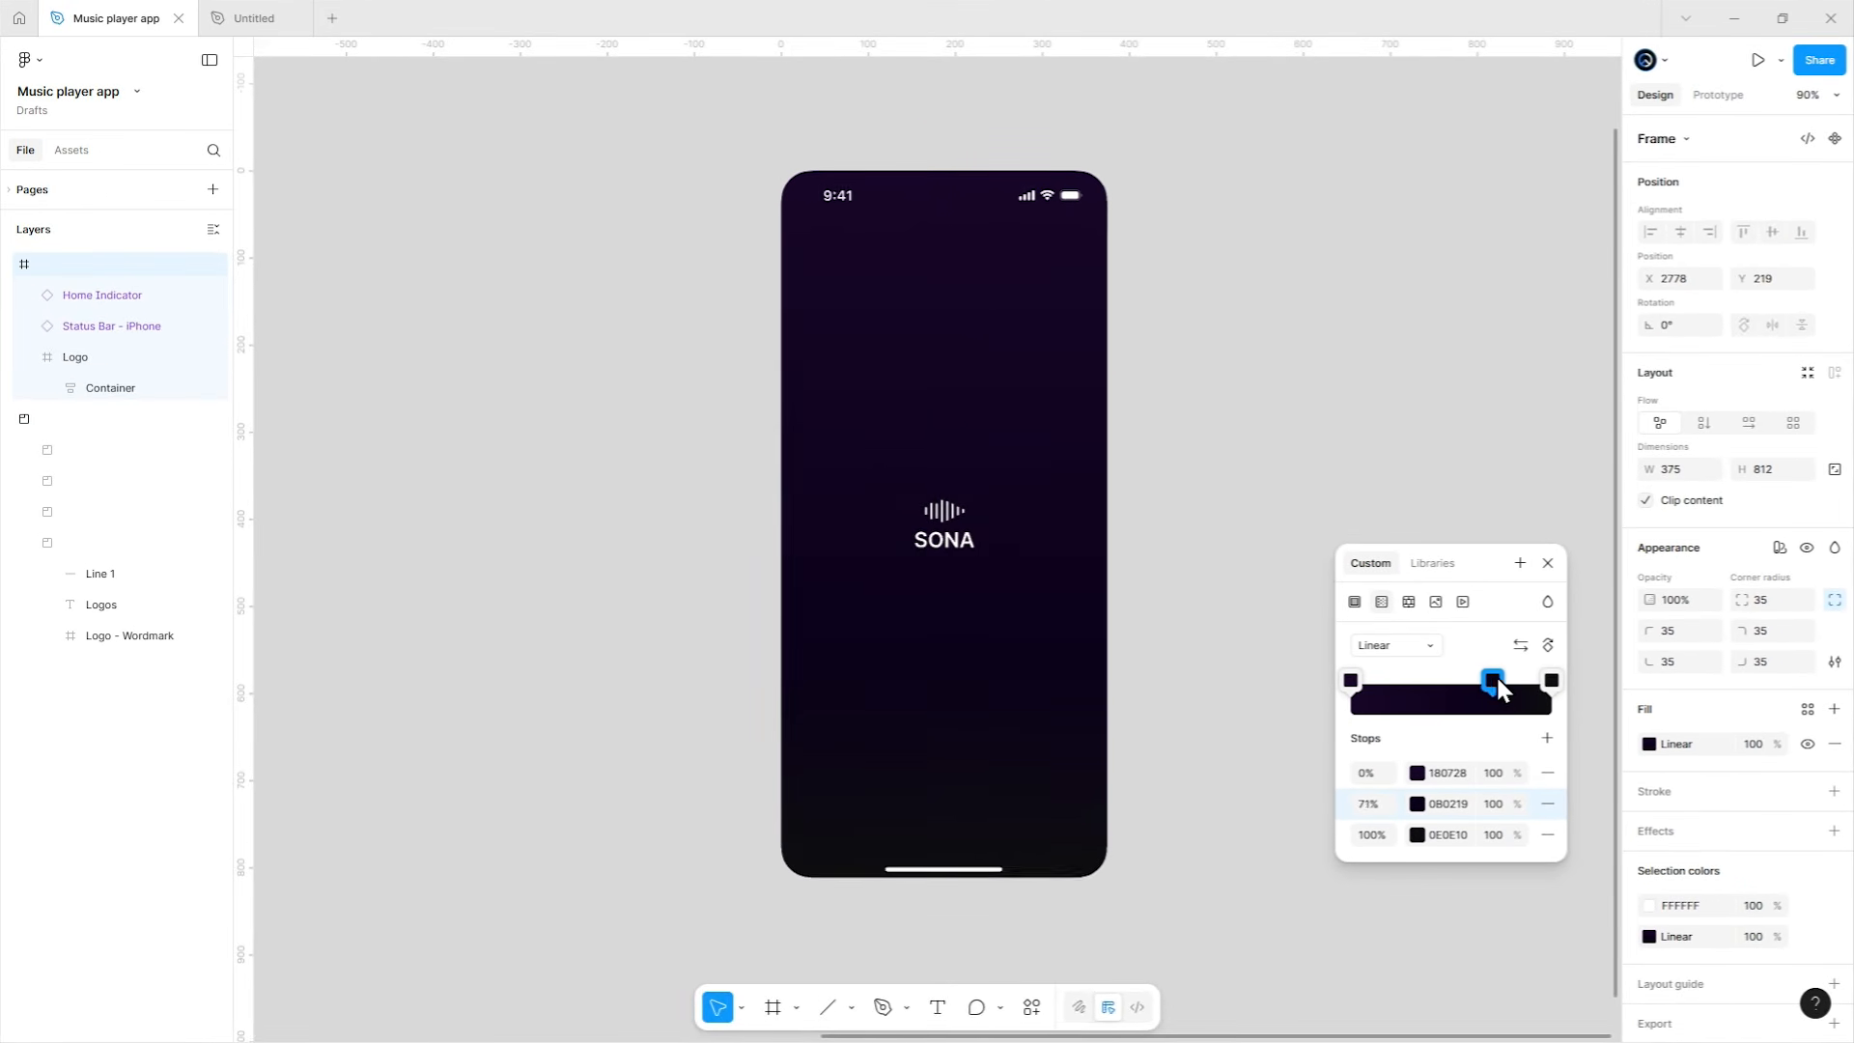
click(1548, 563)
click(1210, 556)
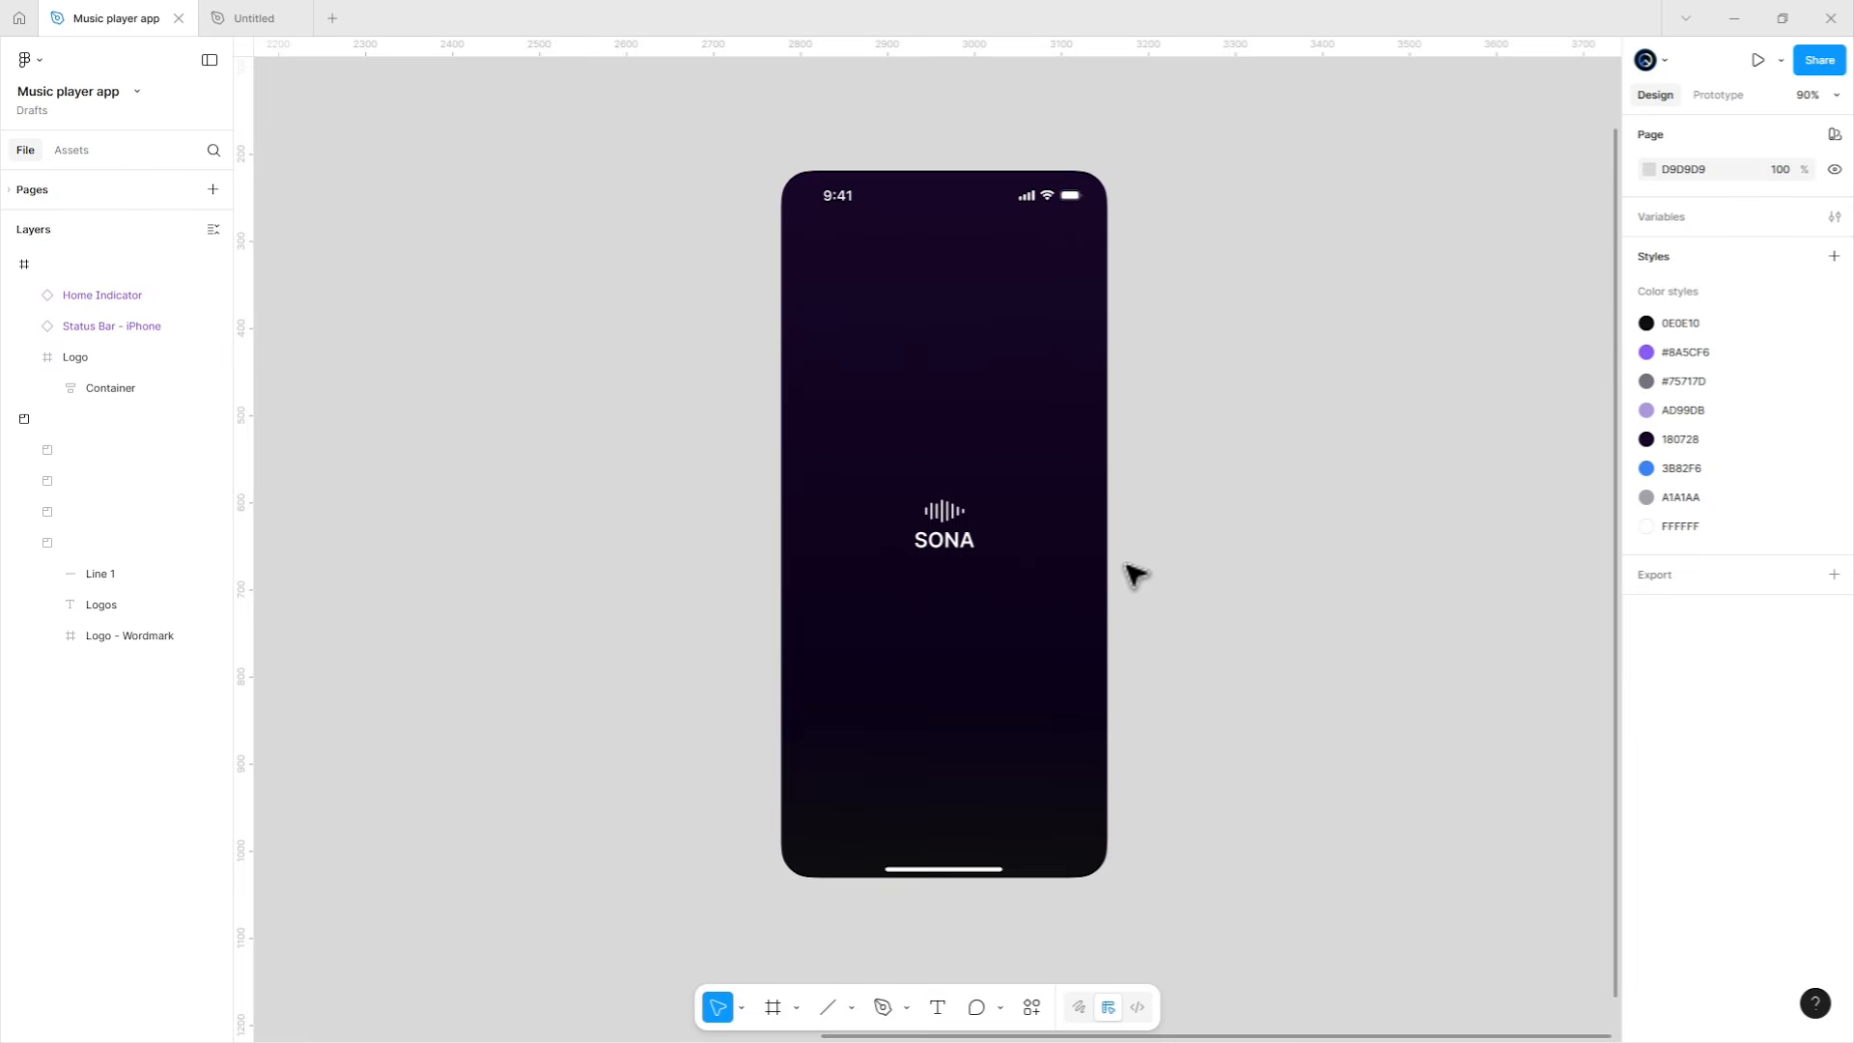
Duplicate the finished splash screen frame.
scroll(1012, 560, down, 2)
scroll(1009, 559, up, 2)
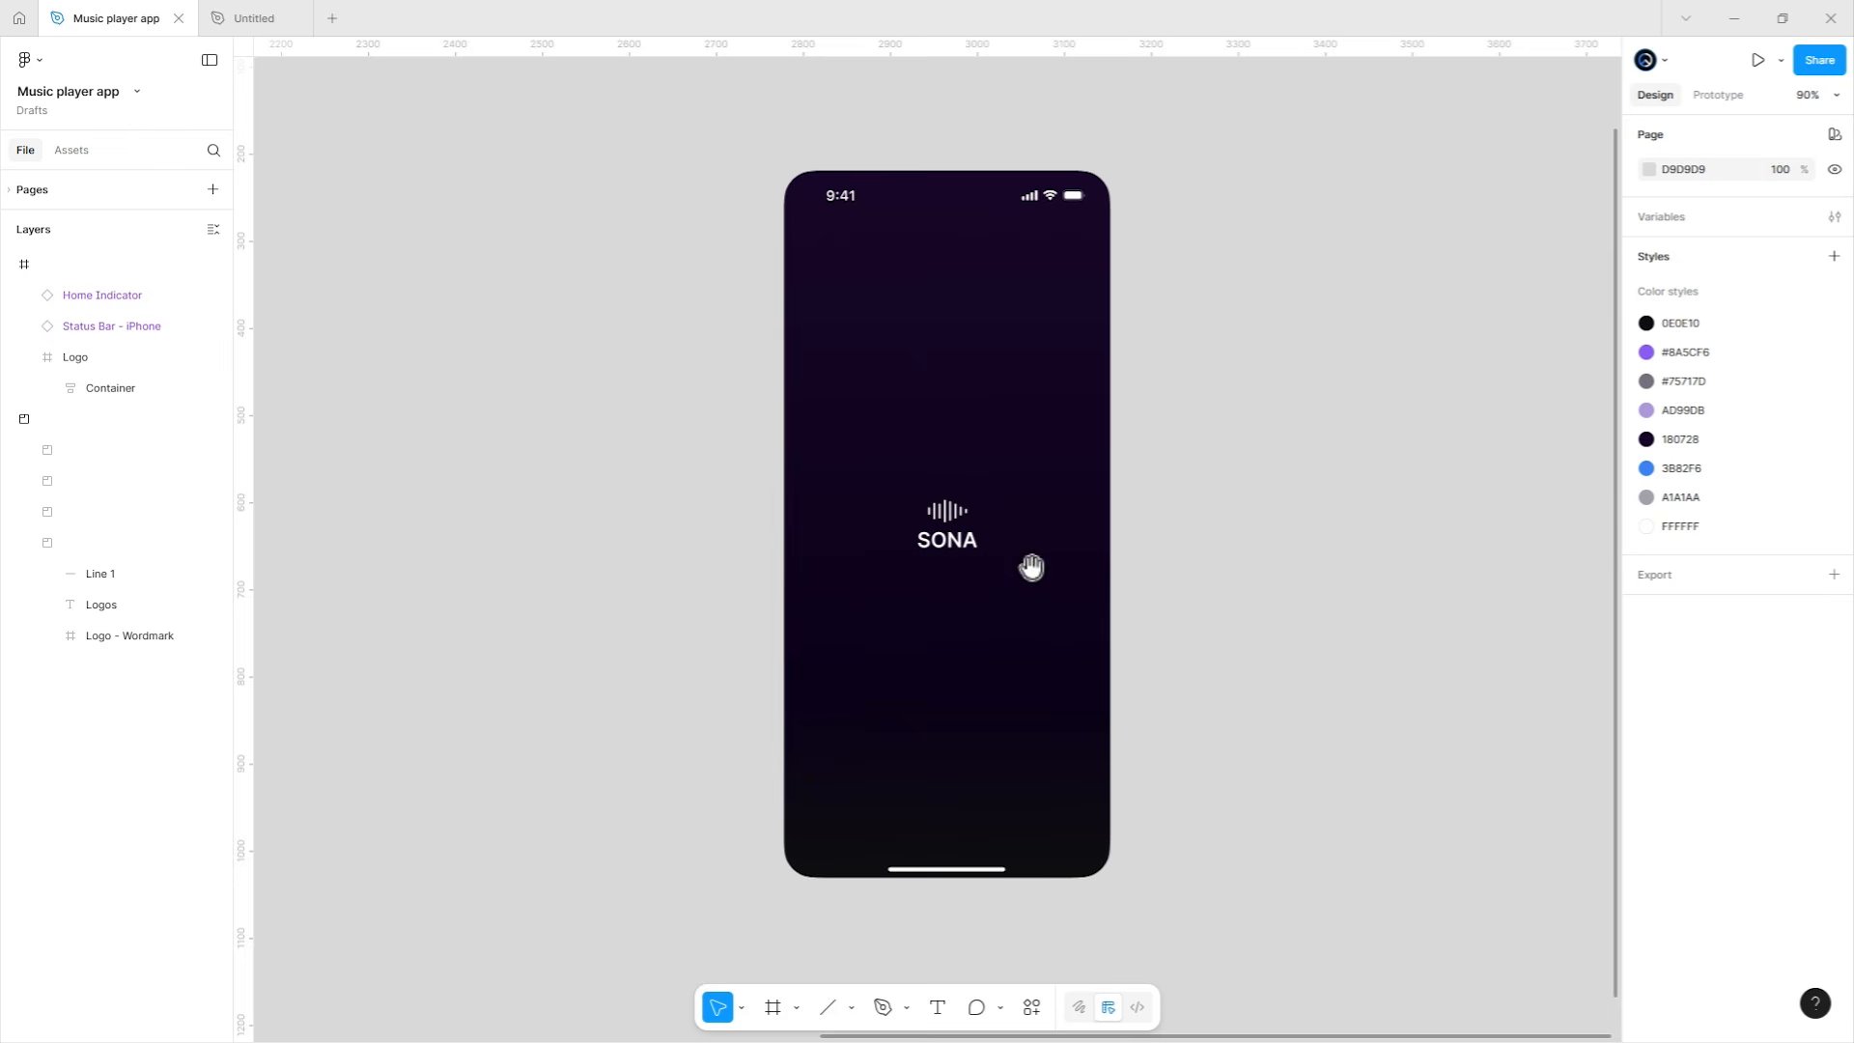
drag(1032, 568, 1014, 573)
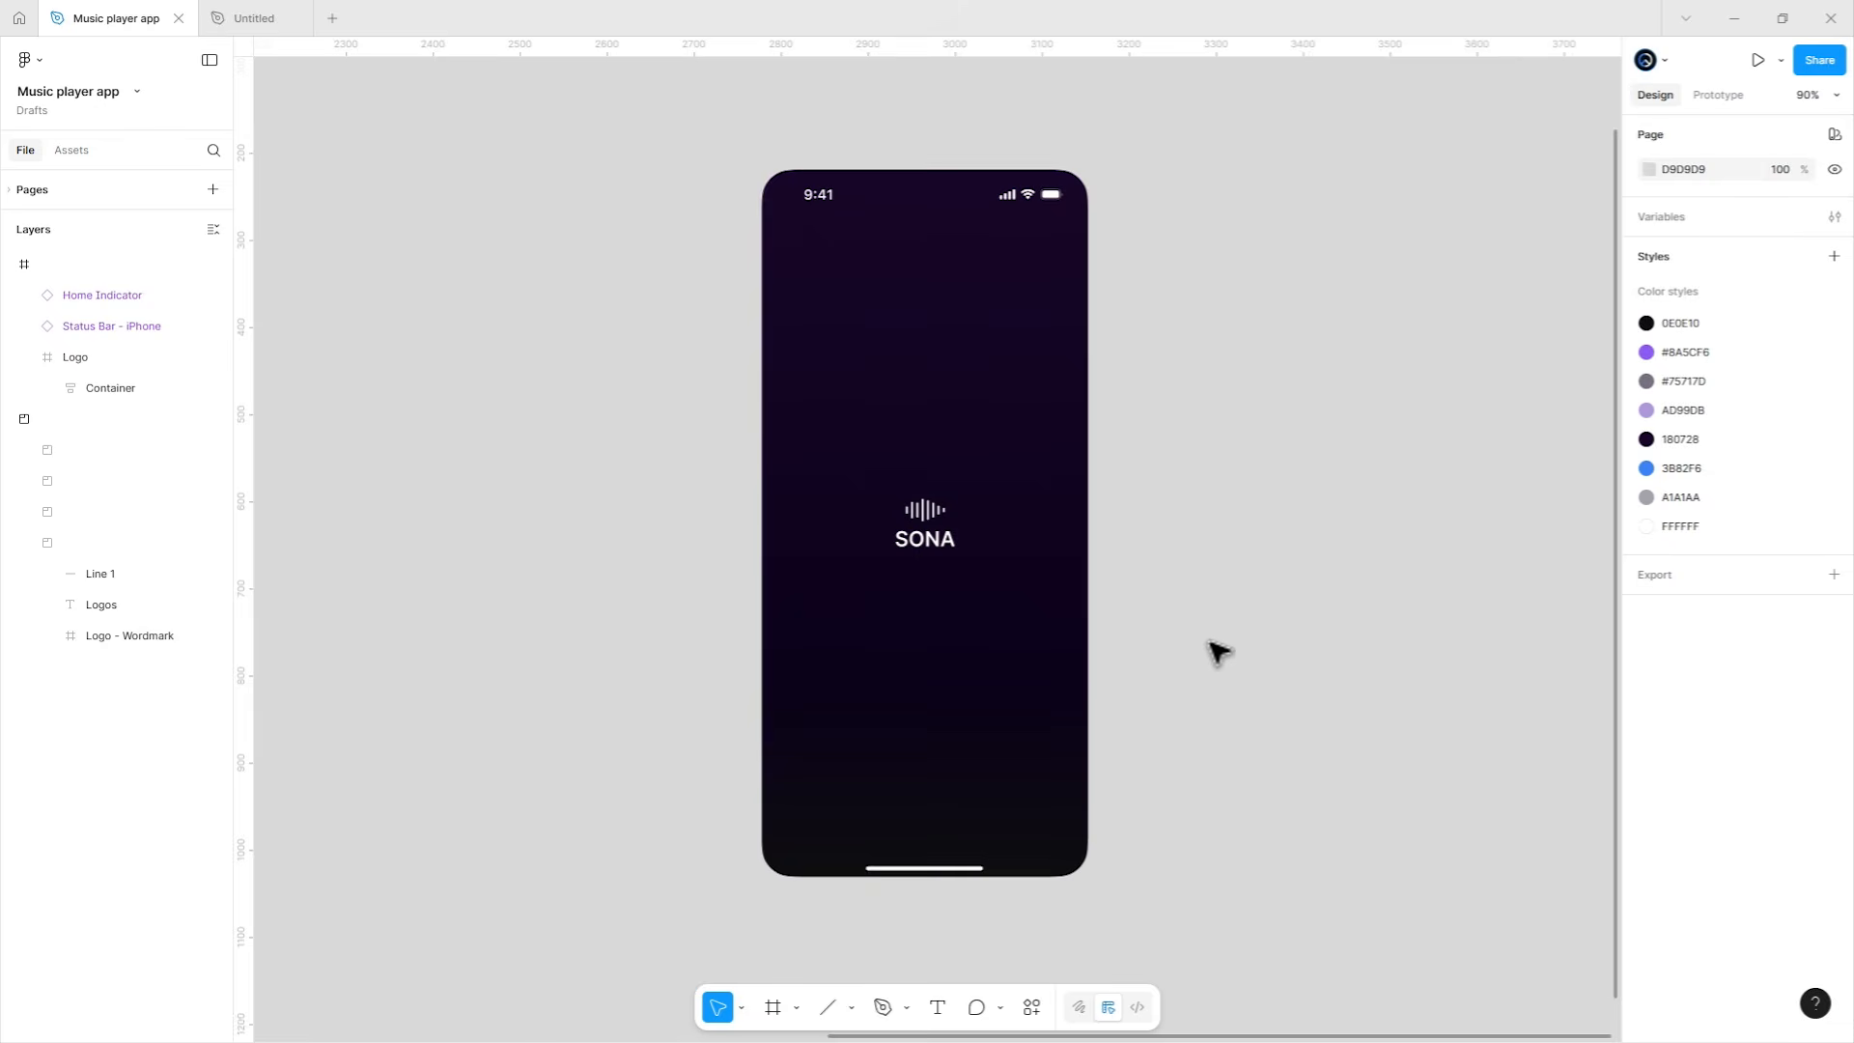
click(1058, 650)
key(ctrl+d)
Move the duplicated phone frame farther away from the original, to X 3764 at the same height, Y 219.
click(1058, 650)
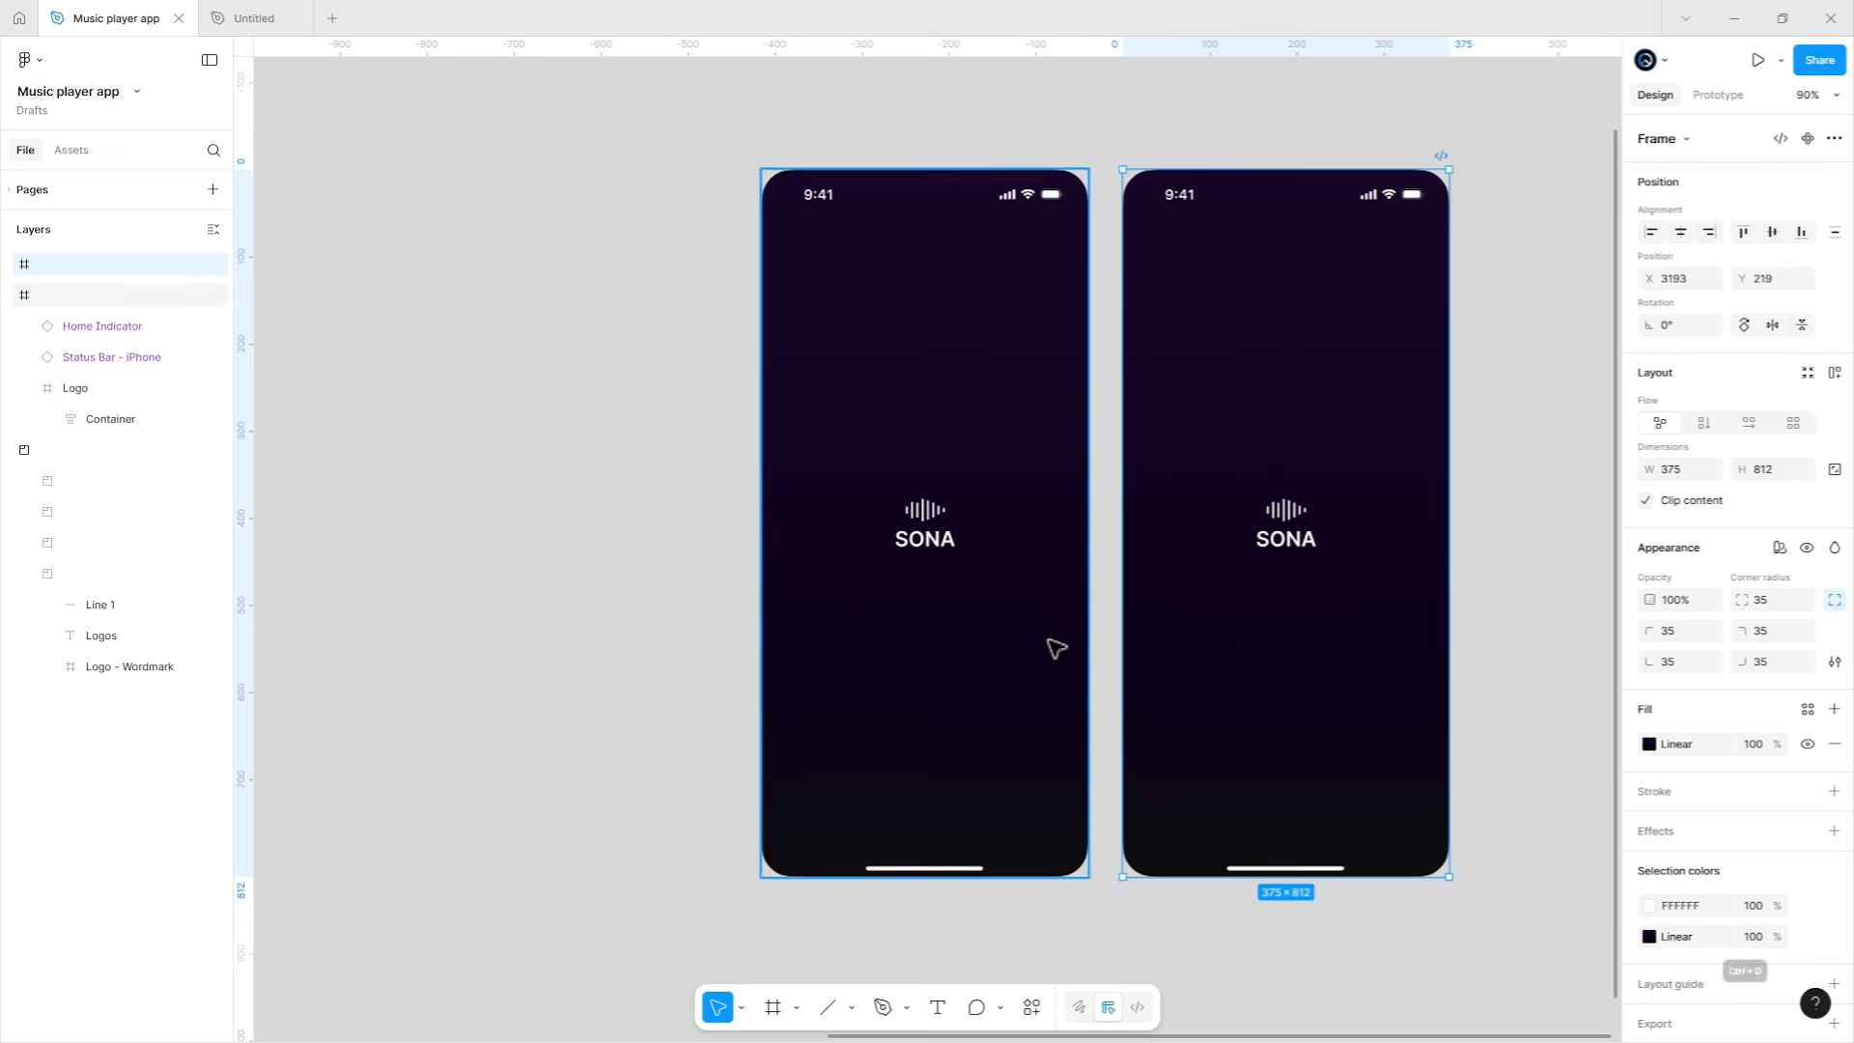
scroll(1047, 639, right, 2)
drag(1046, 642, 1487, 645)
scroll(1487, 645, down, 2)
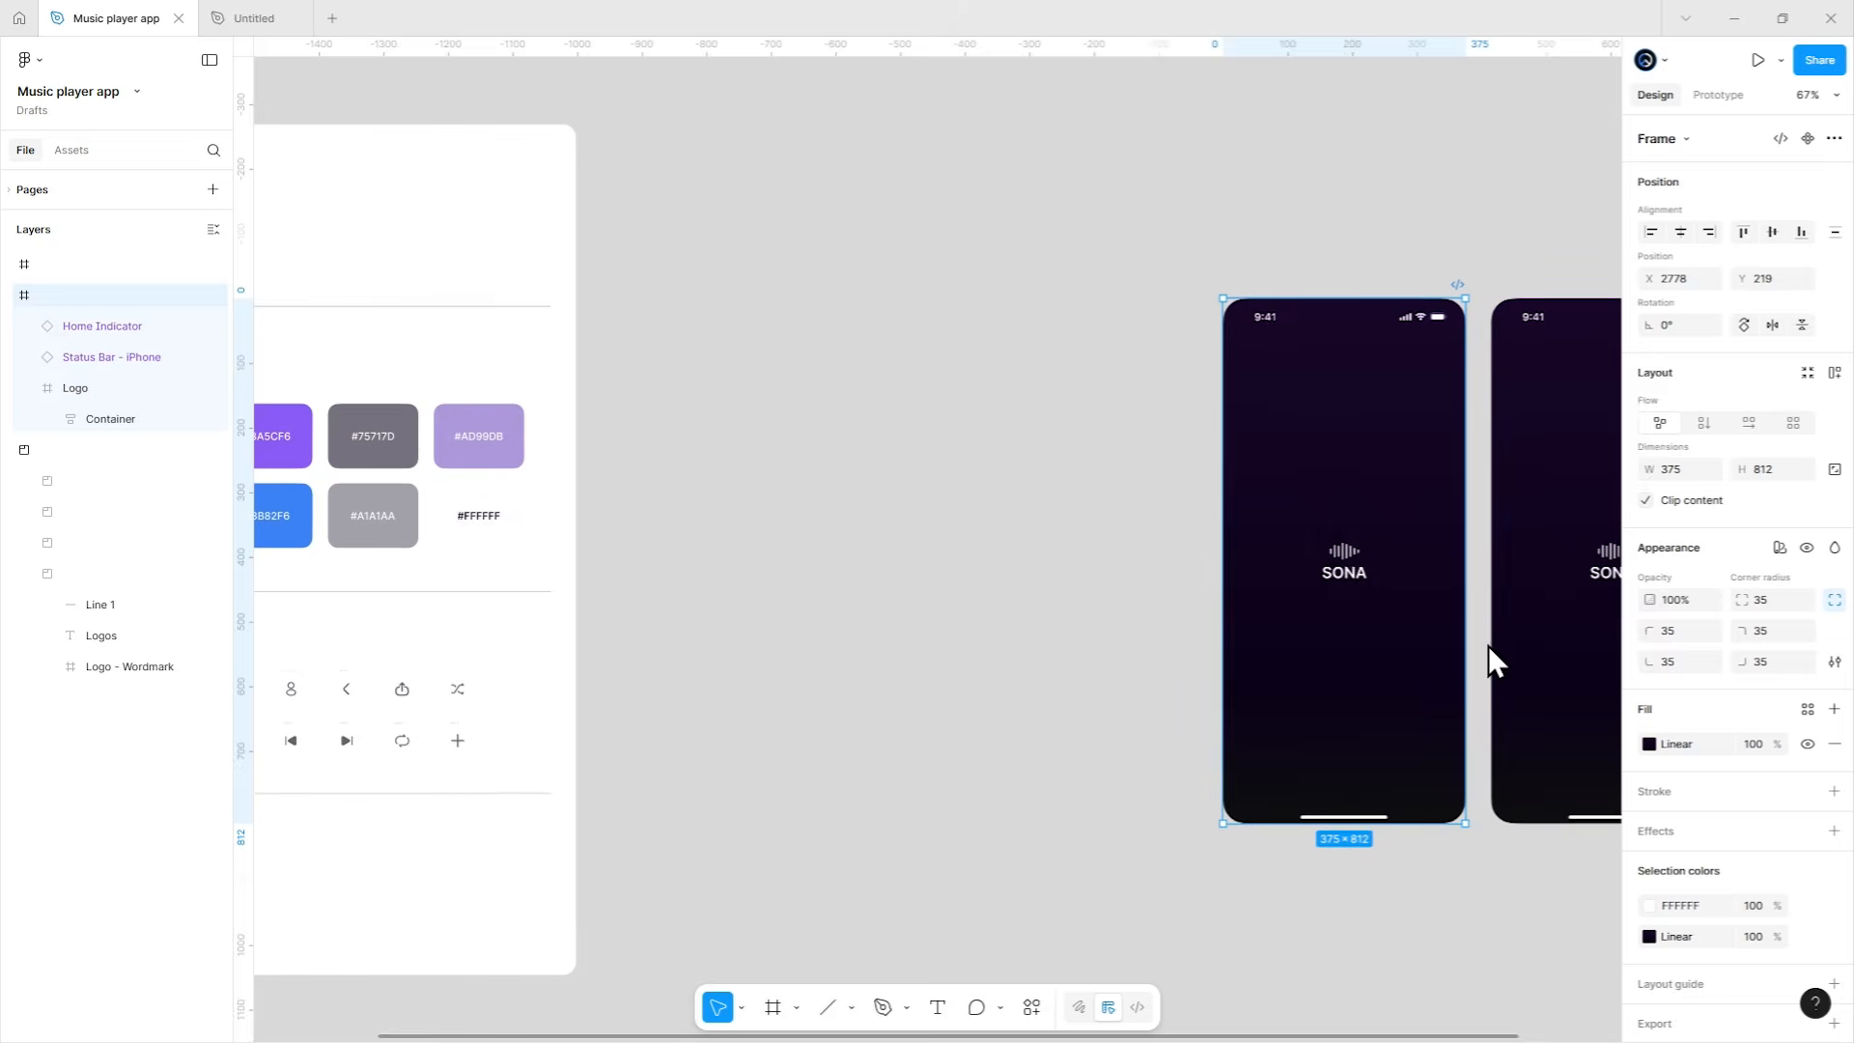
drag(1352, 641, 976, 638)
click(1236, 590)
drag(1433, 597, 630, 560)
drag(814, 604, 1097, 736)
scroll(1062, 580, up, 3)
scroll(1101, 695, down, 3)
drag(1110, 662, 1060, 642)
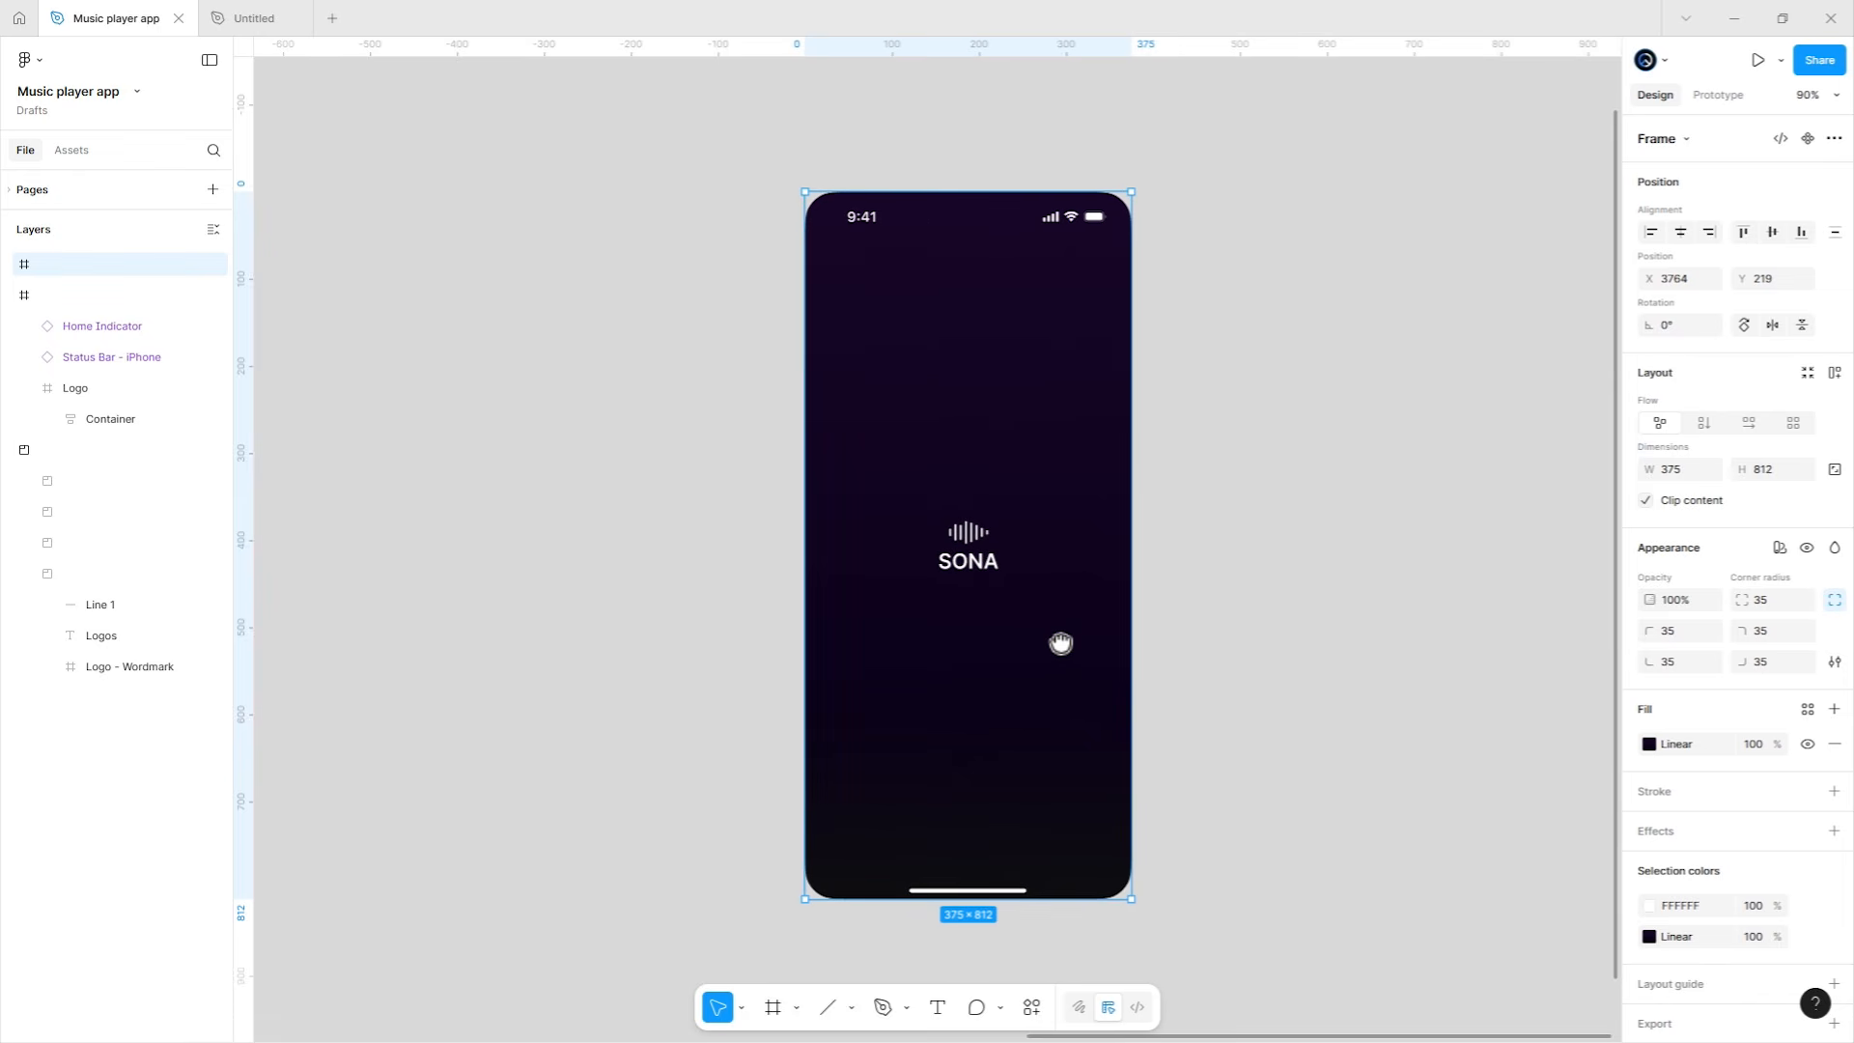
Replace the duplicated frame's gradient fill with solid white, FFFFFF.
click(1835, 744)
click(1834, 709)
click(1649, 744)
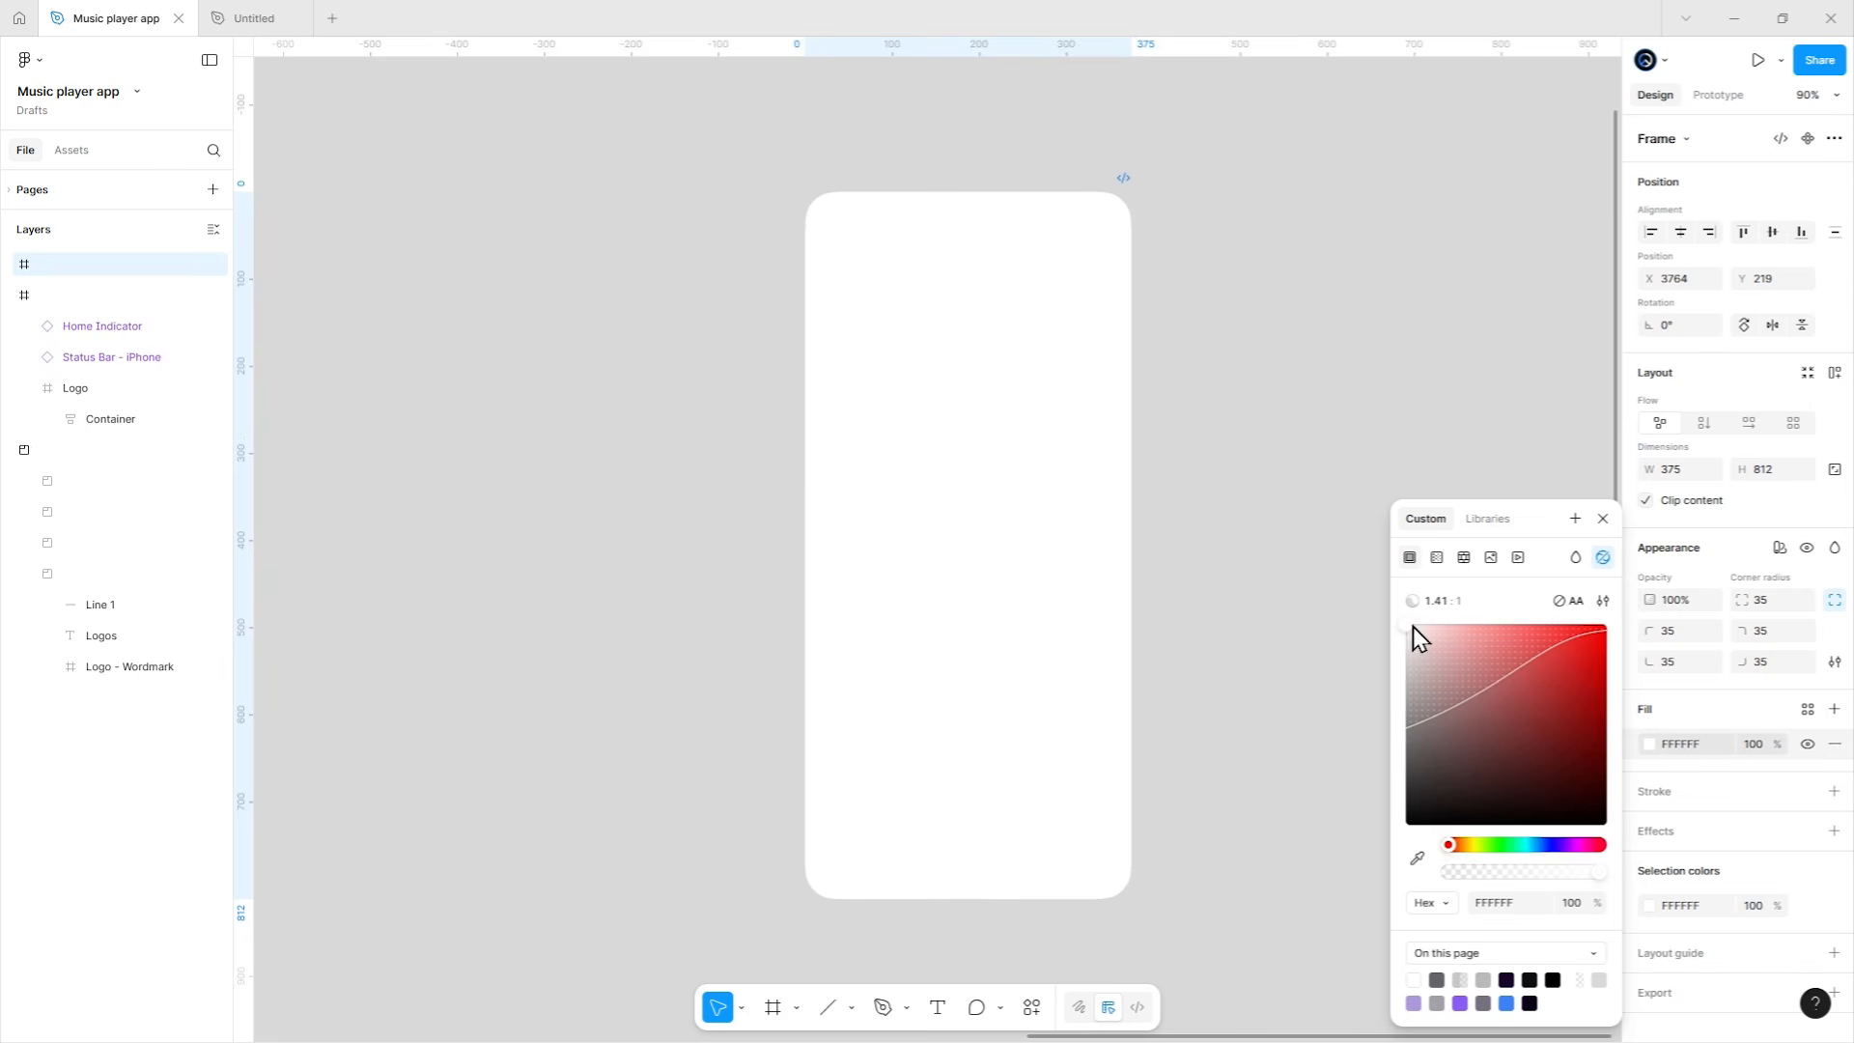
Recolor the status bar and home indicator in the white frame to black, 000000.
click(1026, 226)
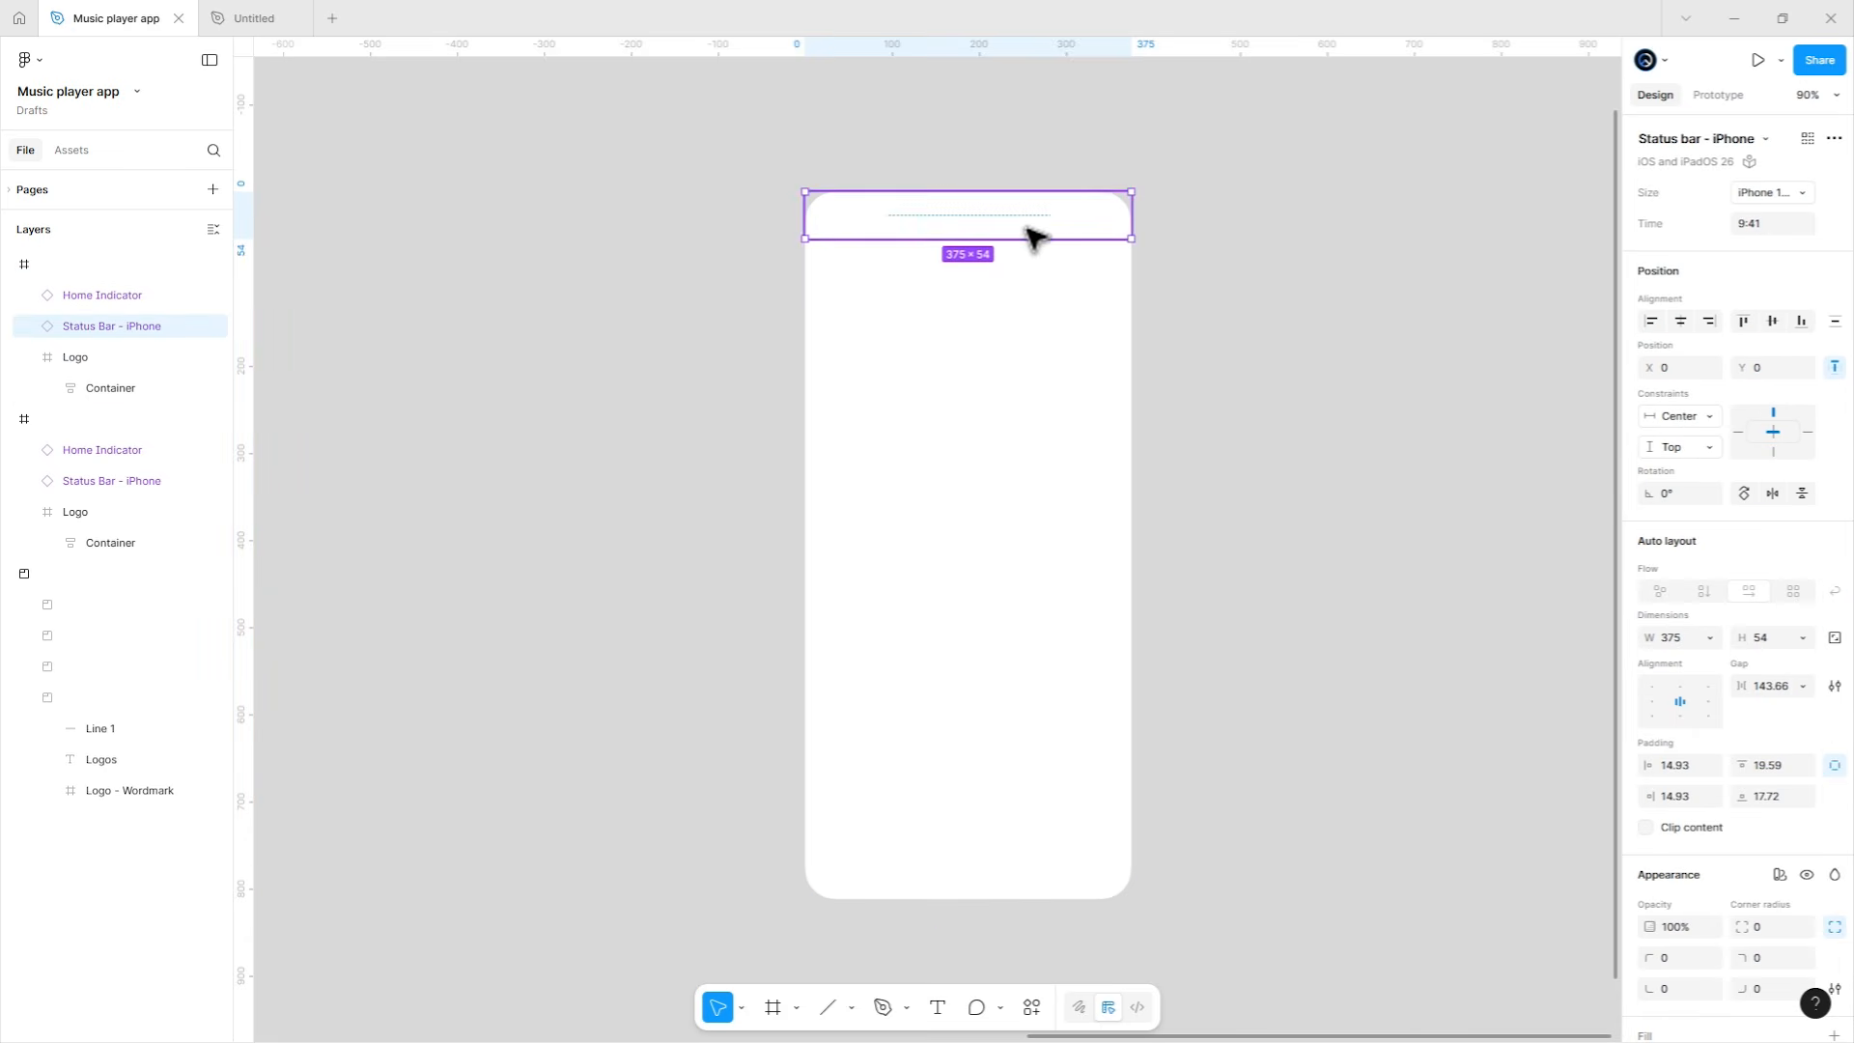
click(1056, 304)
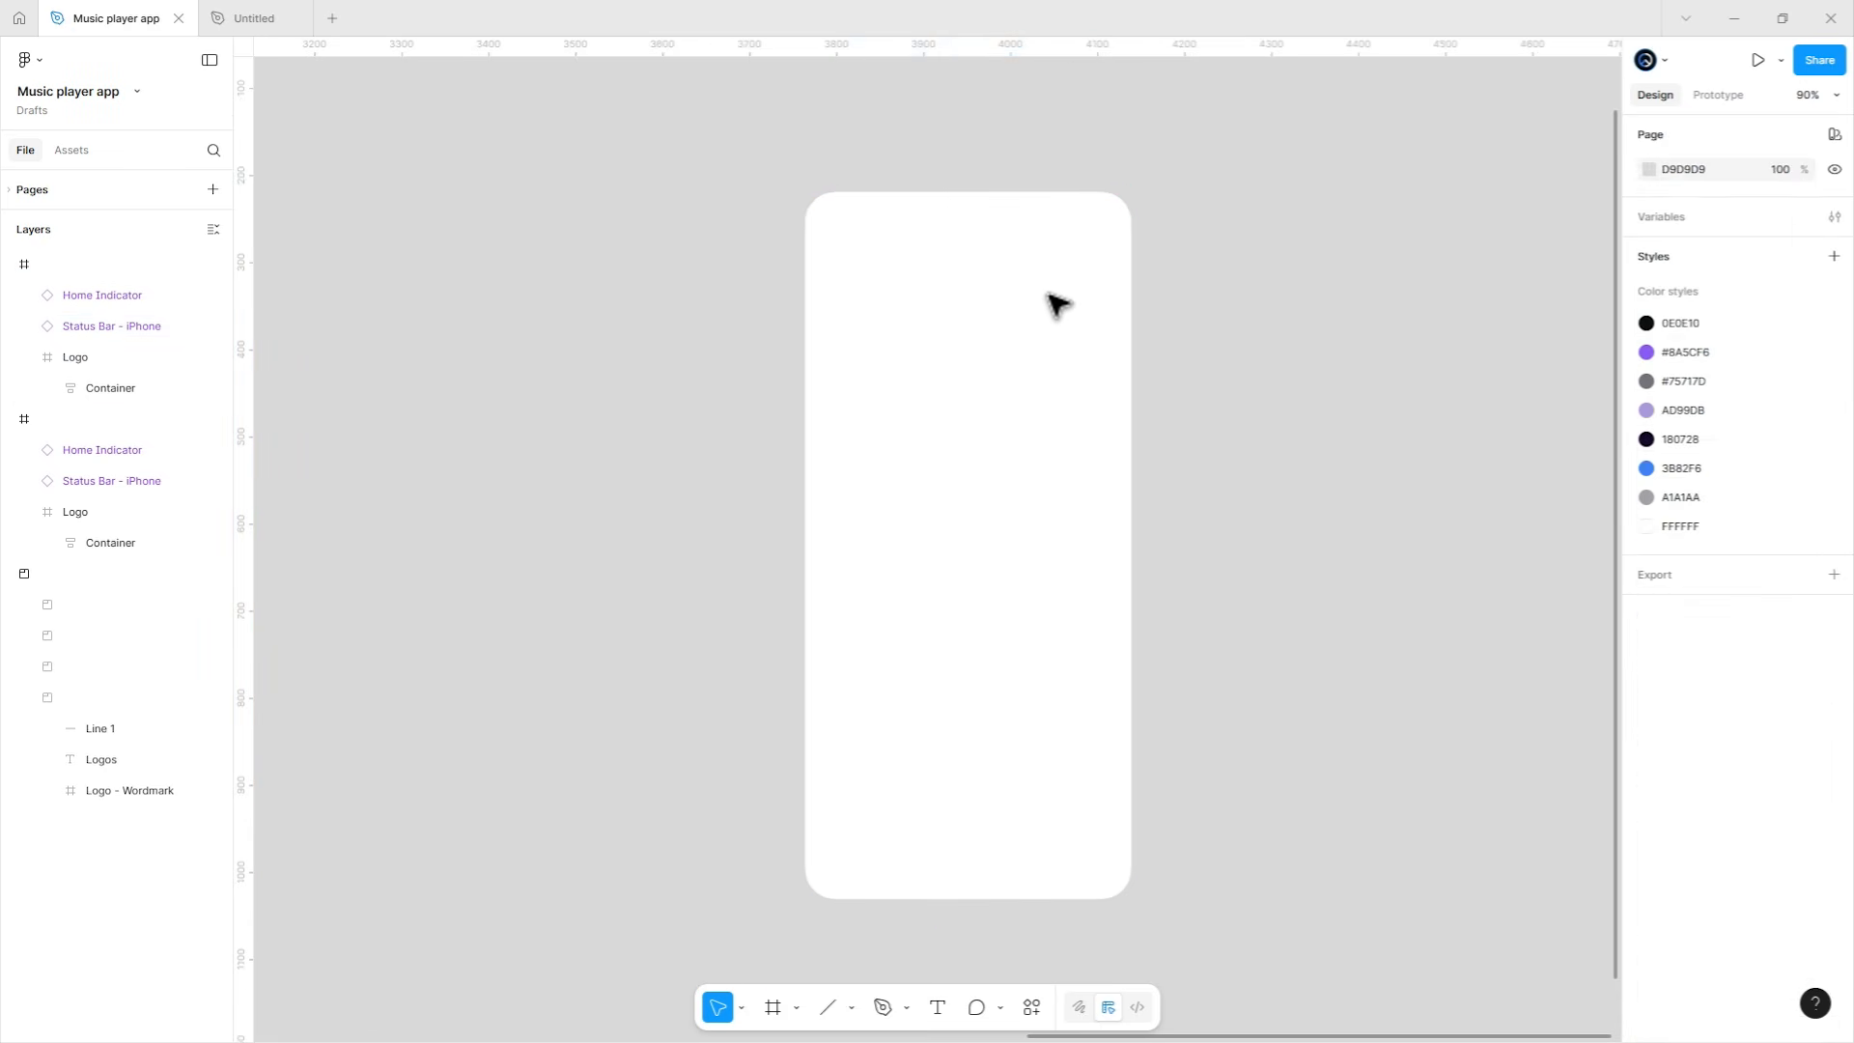
click(1027, 236)
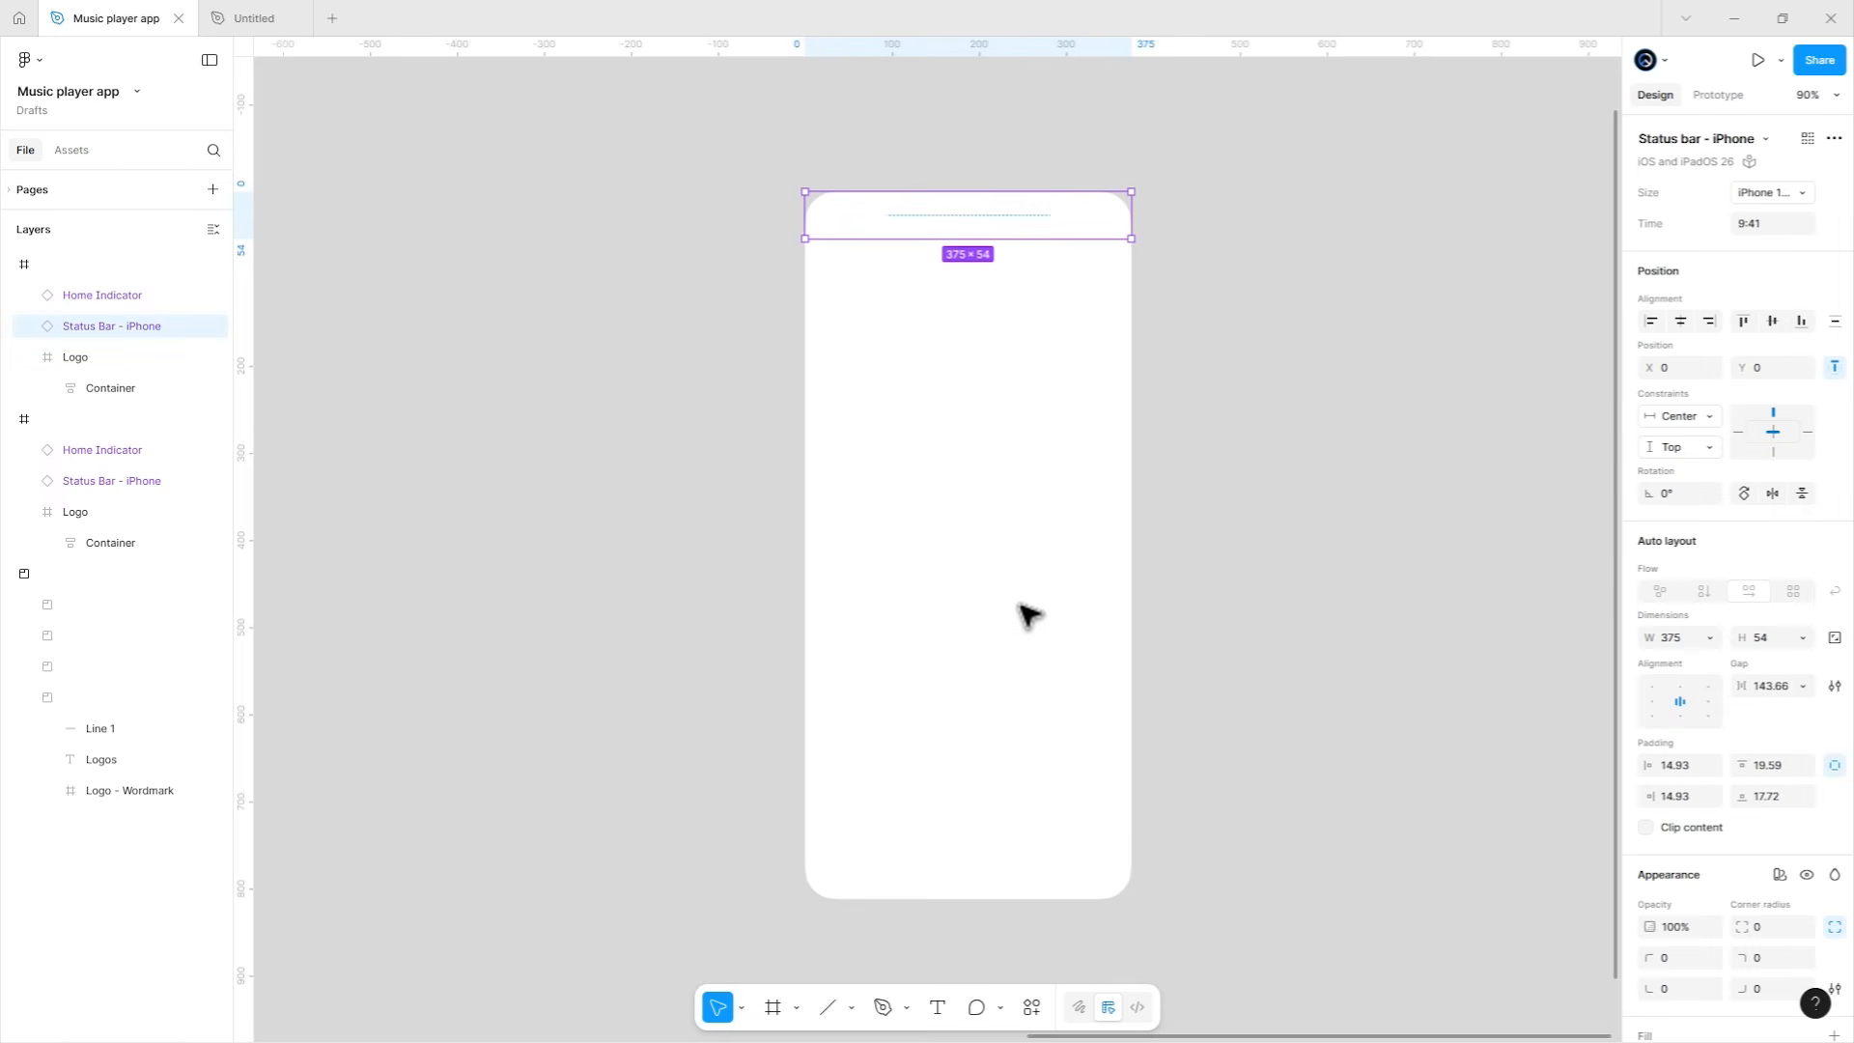
shift+click(1018, 882)
scroll(1678, 890, down, 2)
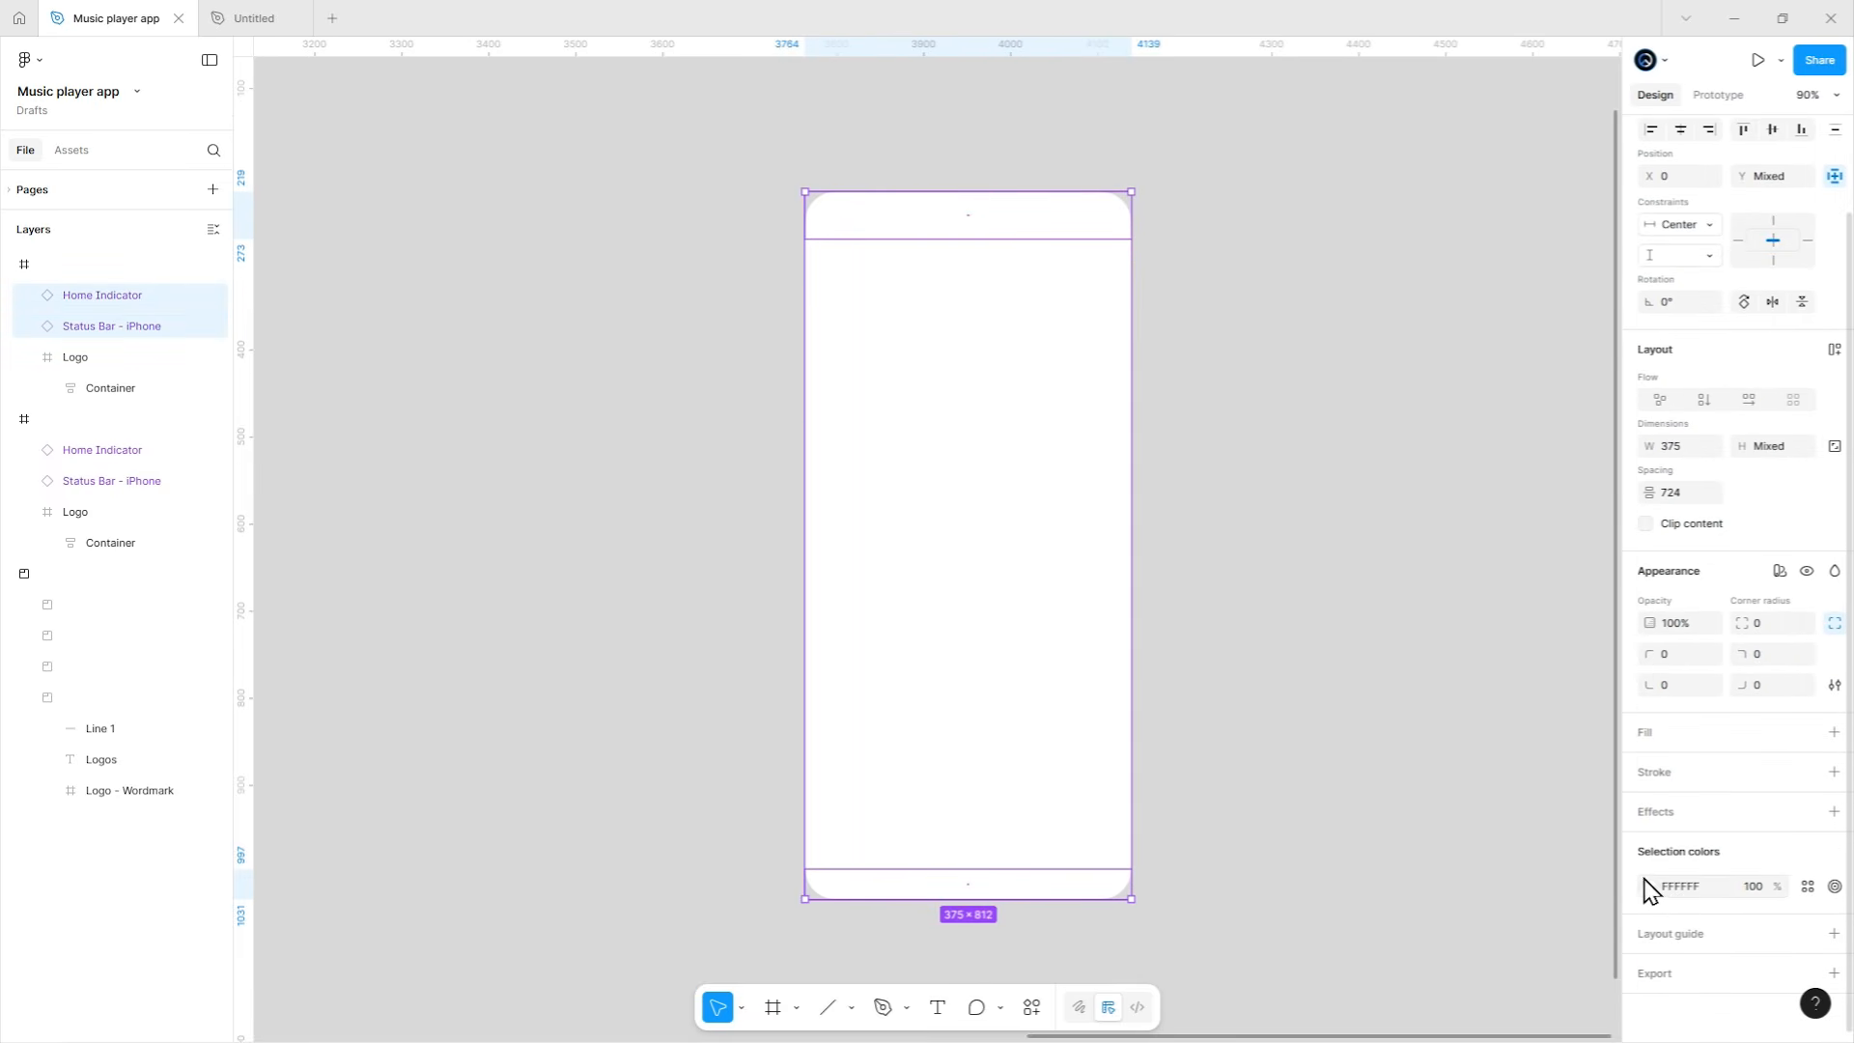
click(1648, 886)
mouse_move(1494, 786)
mouse_down()
mouse_move(1409, 676)
mouse_move(1402, 898)
mouse_up()
click(1603, 518)
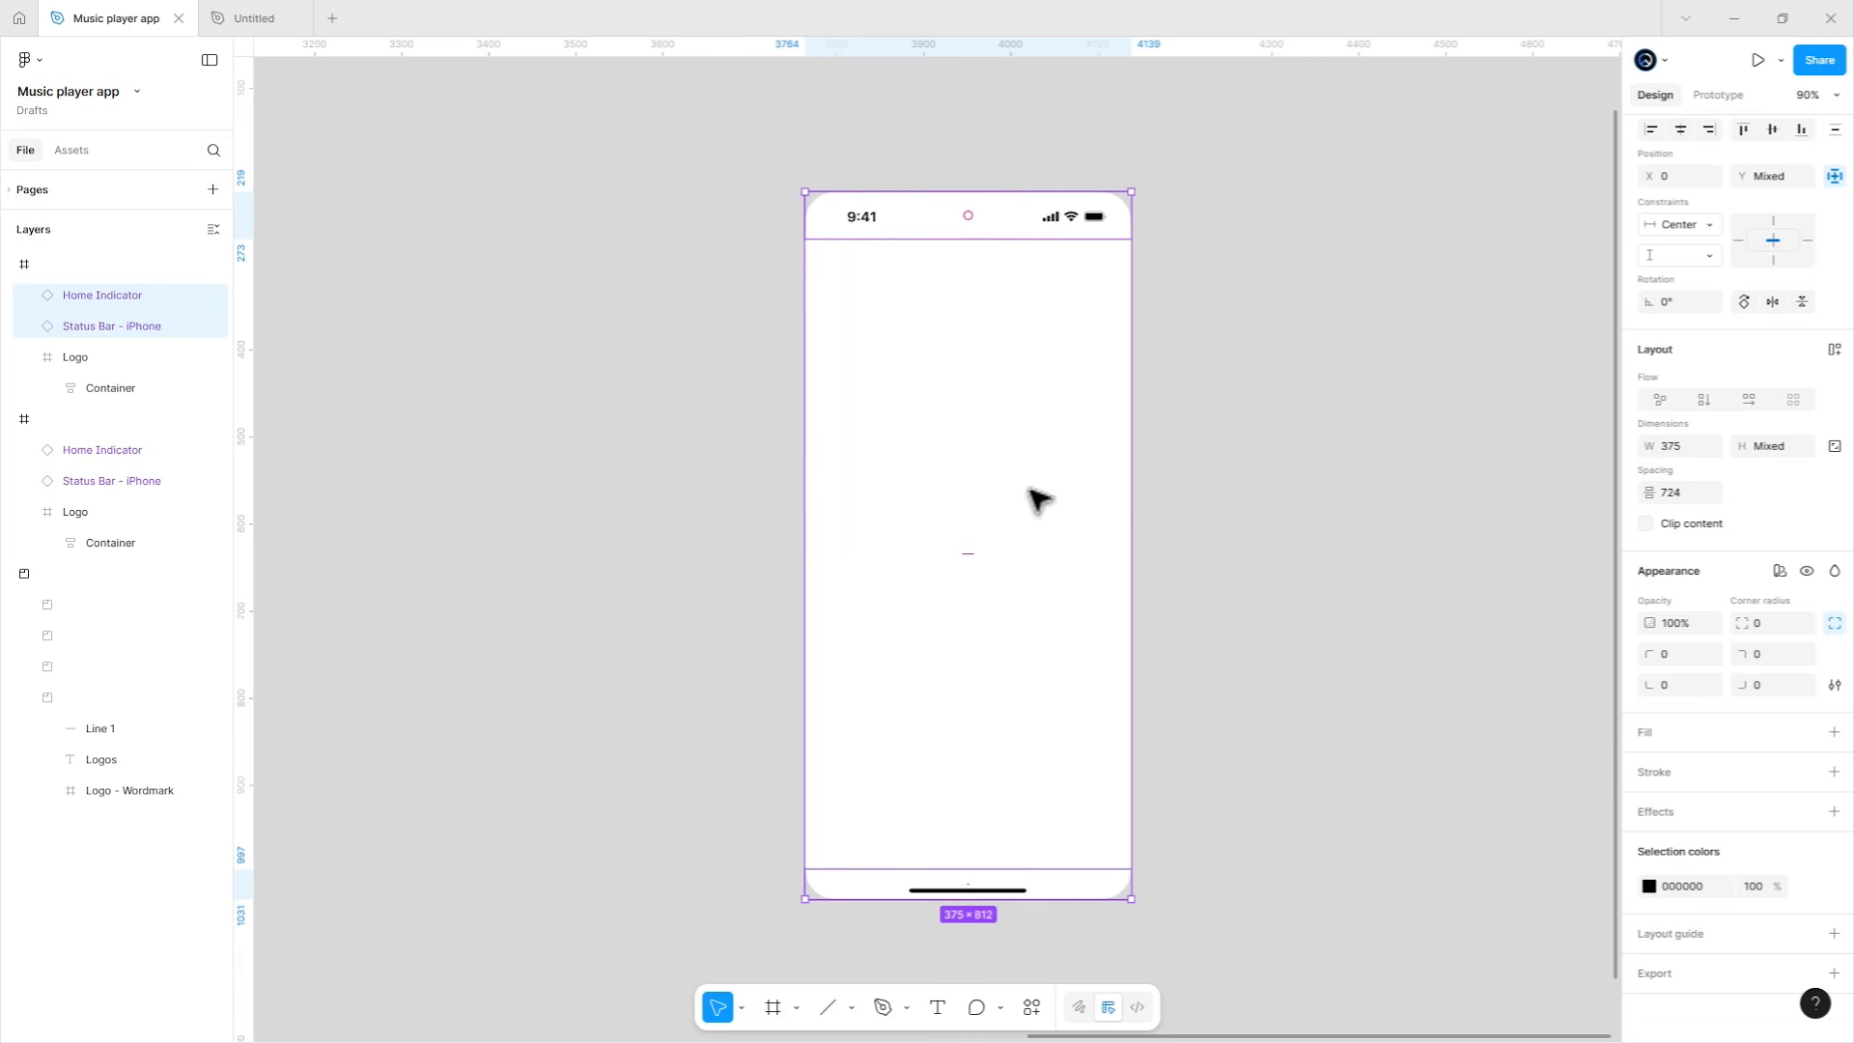
Delete the SONA logo from the white phone frame.
click(980, 532)
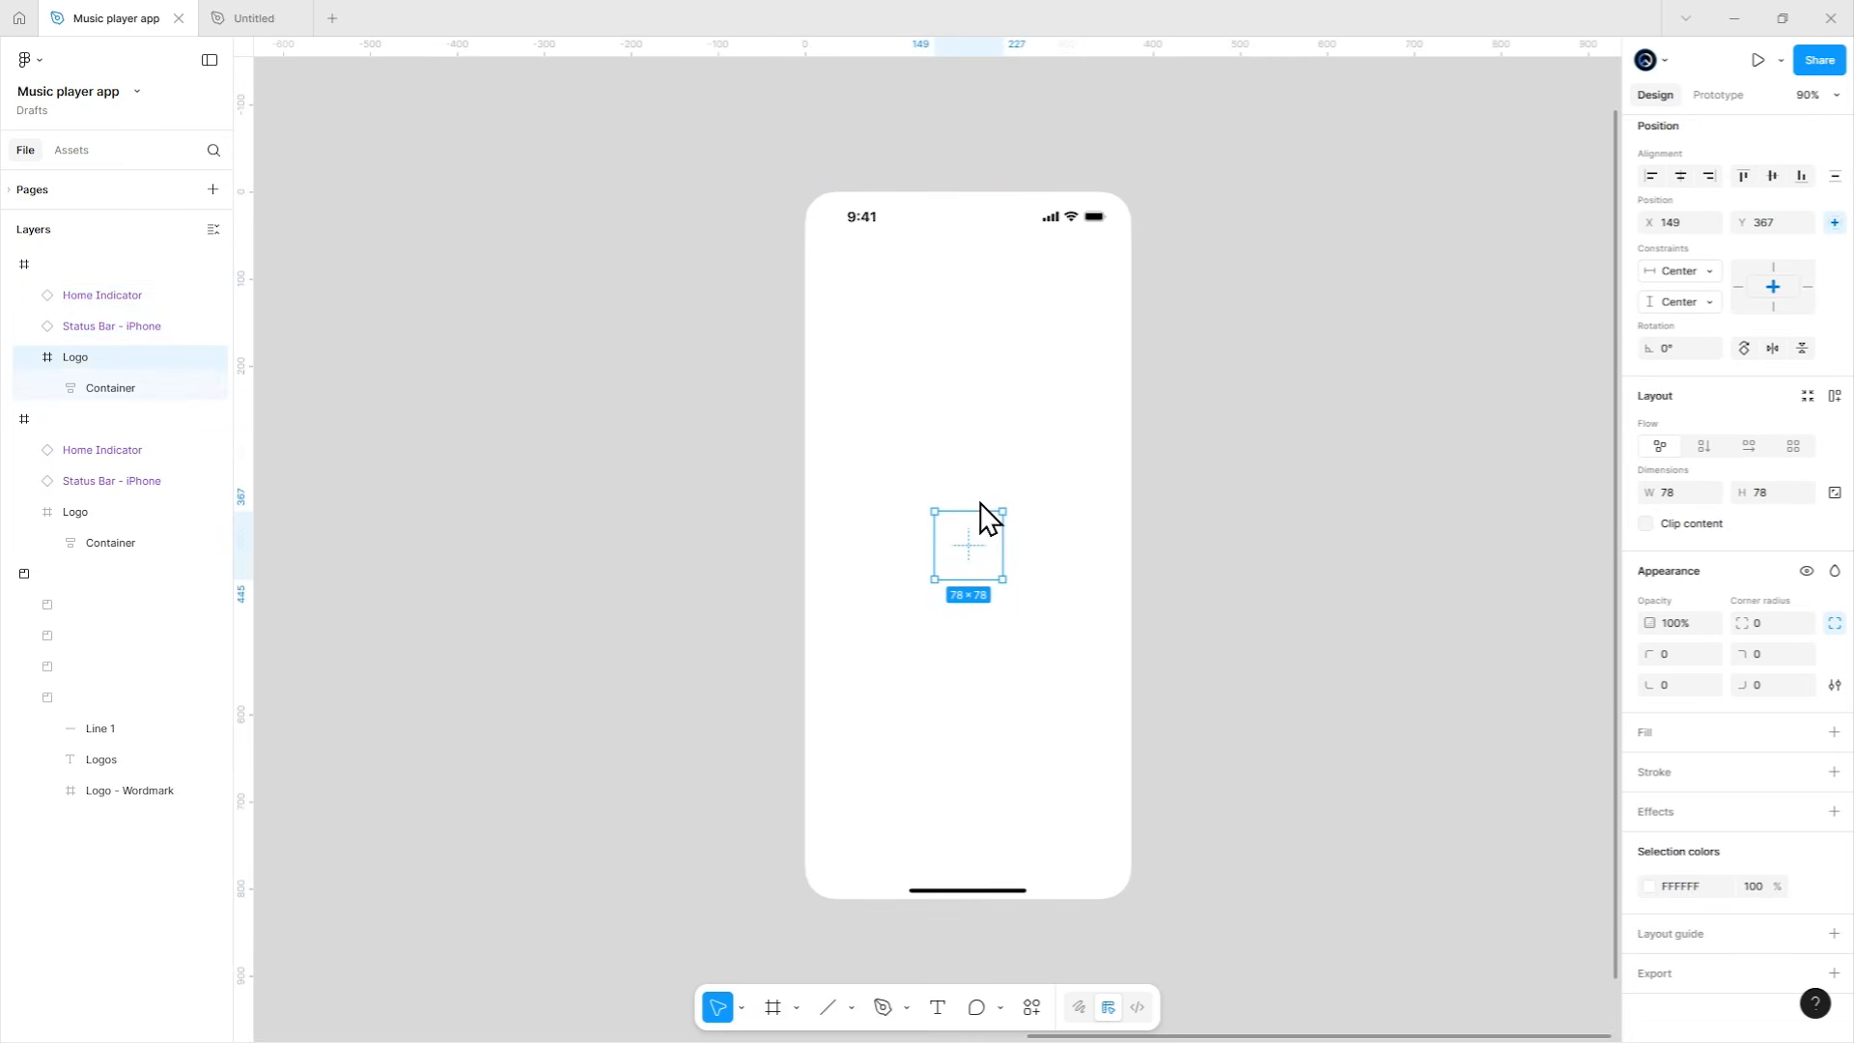
key(Delete)
drag(1229, 612, 1225, 571)
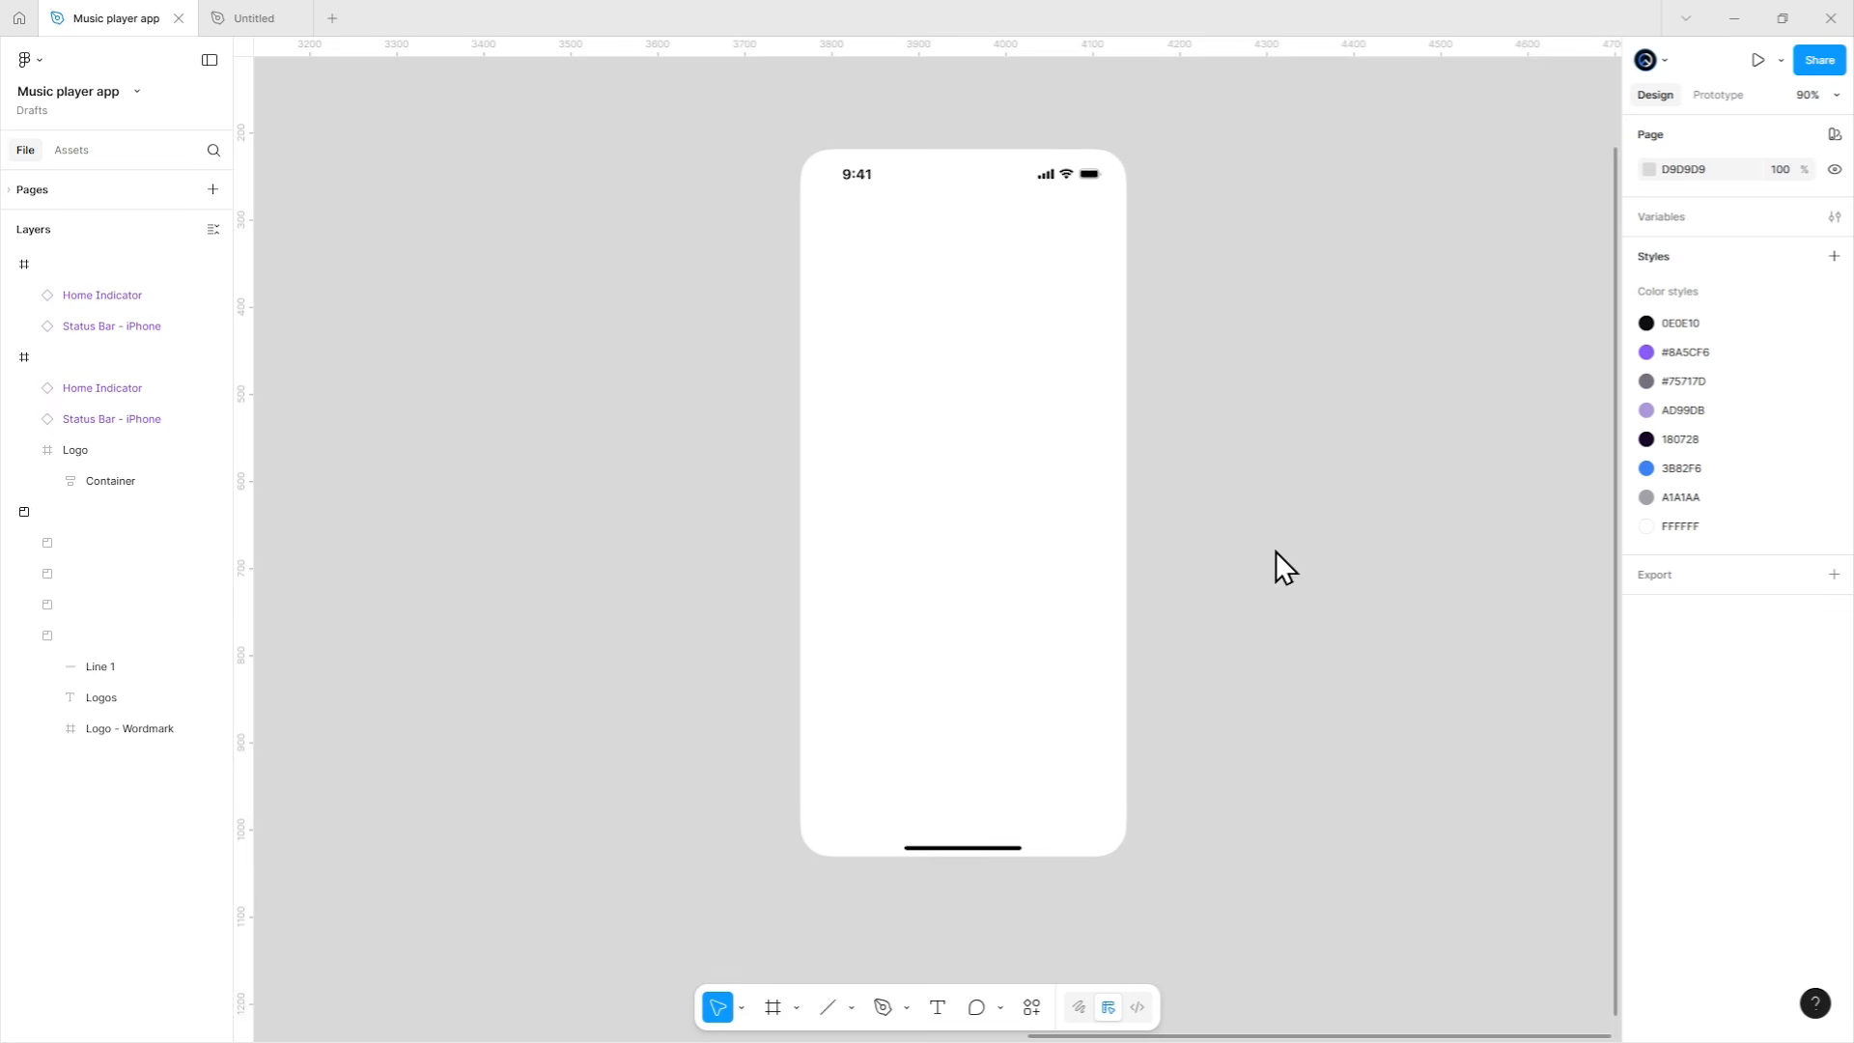
Draw a header placeholder rectangle about 98 × 31 below the clock and a small placeholder circle below the battery icon.
click(851, 1007)
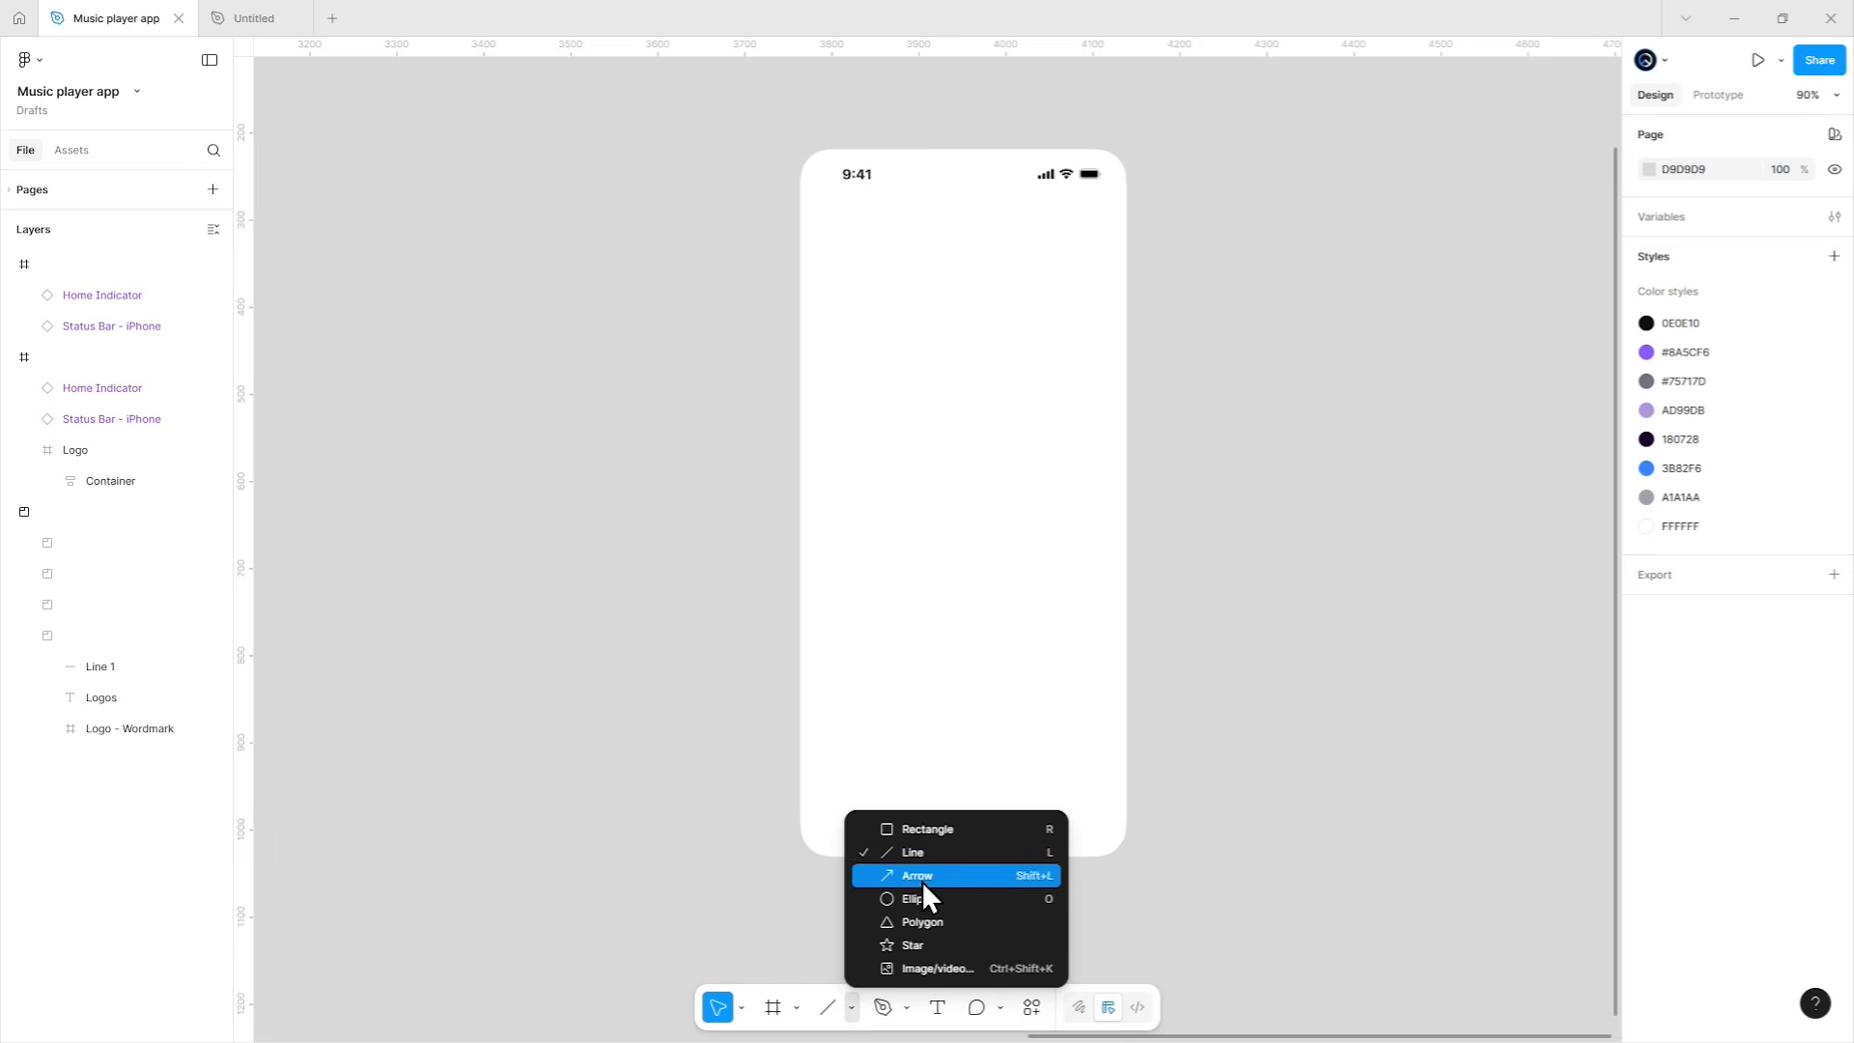
click(941, 827)
scroll(954, 249, up, 3)
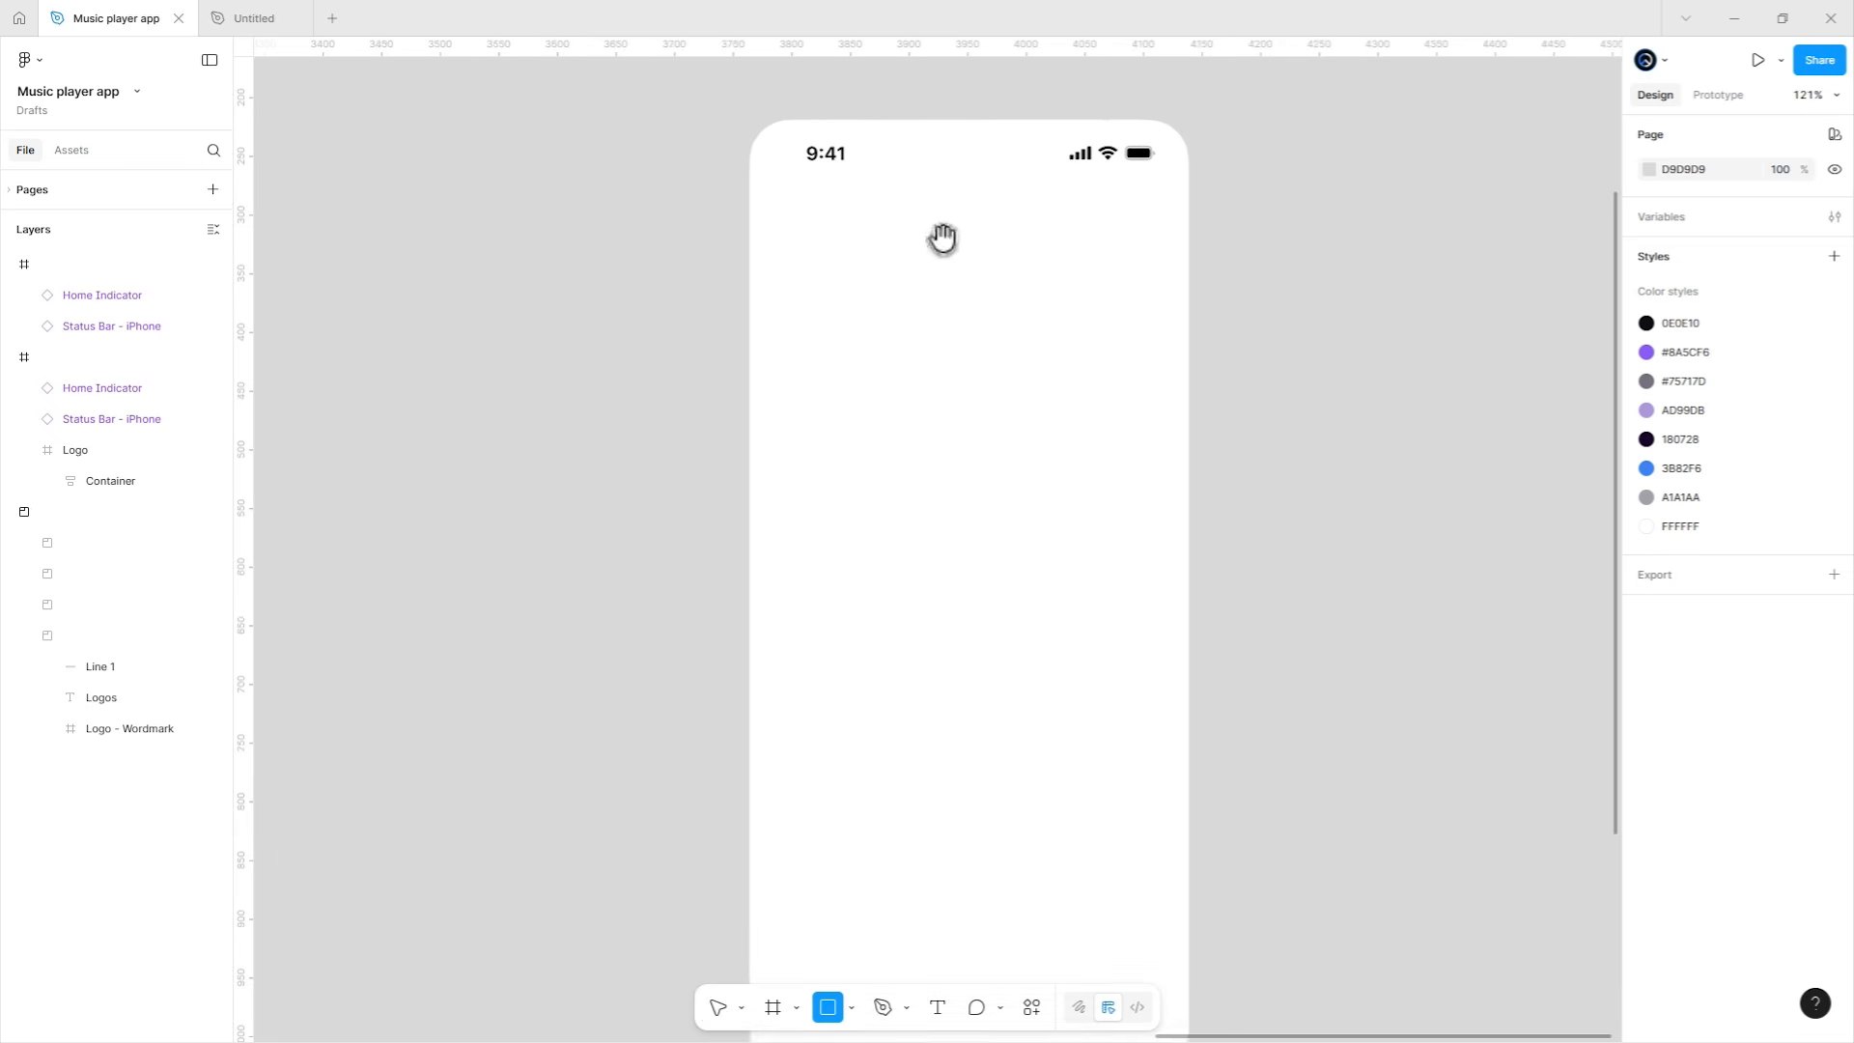
drag(754, 259, 866, 295)
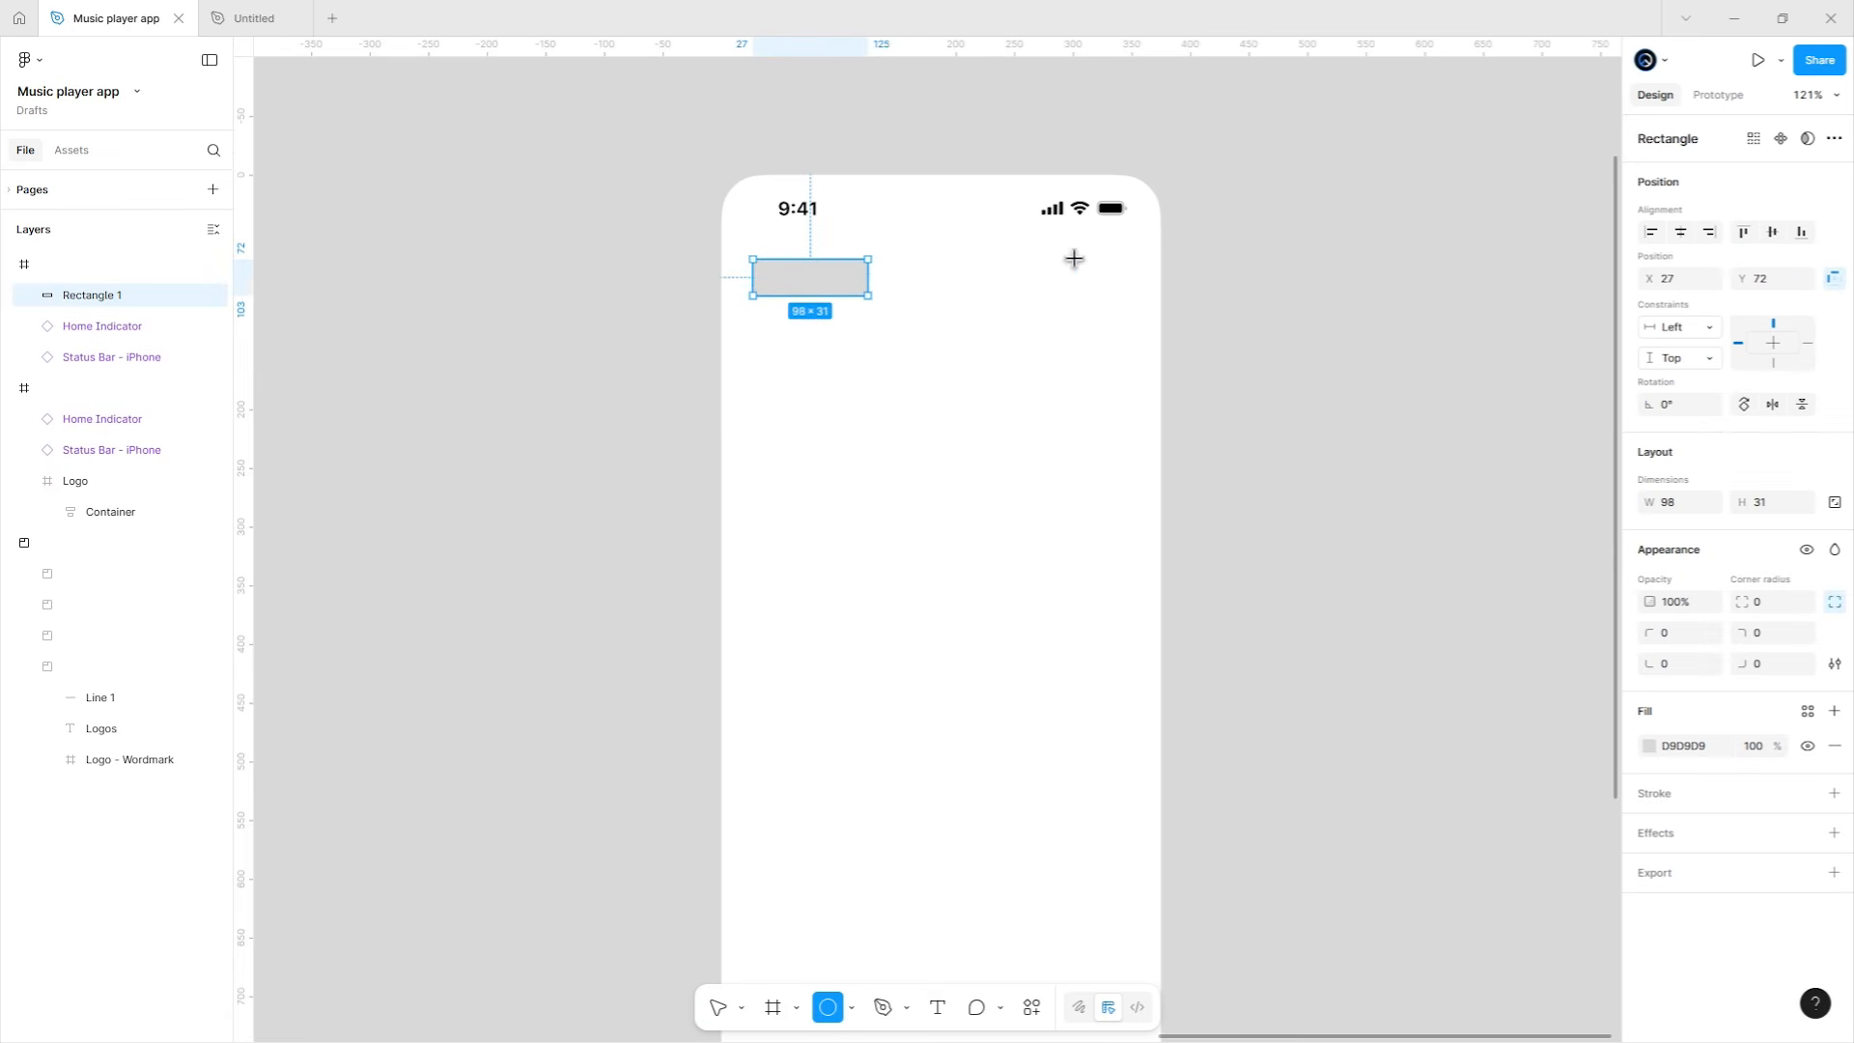
drag(1073, 259, 1116, 301)
key(Escape)
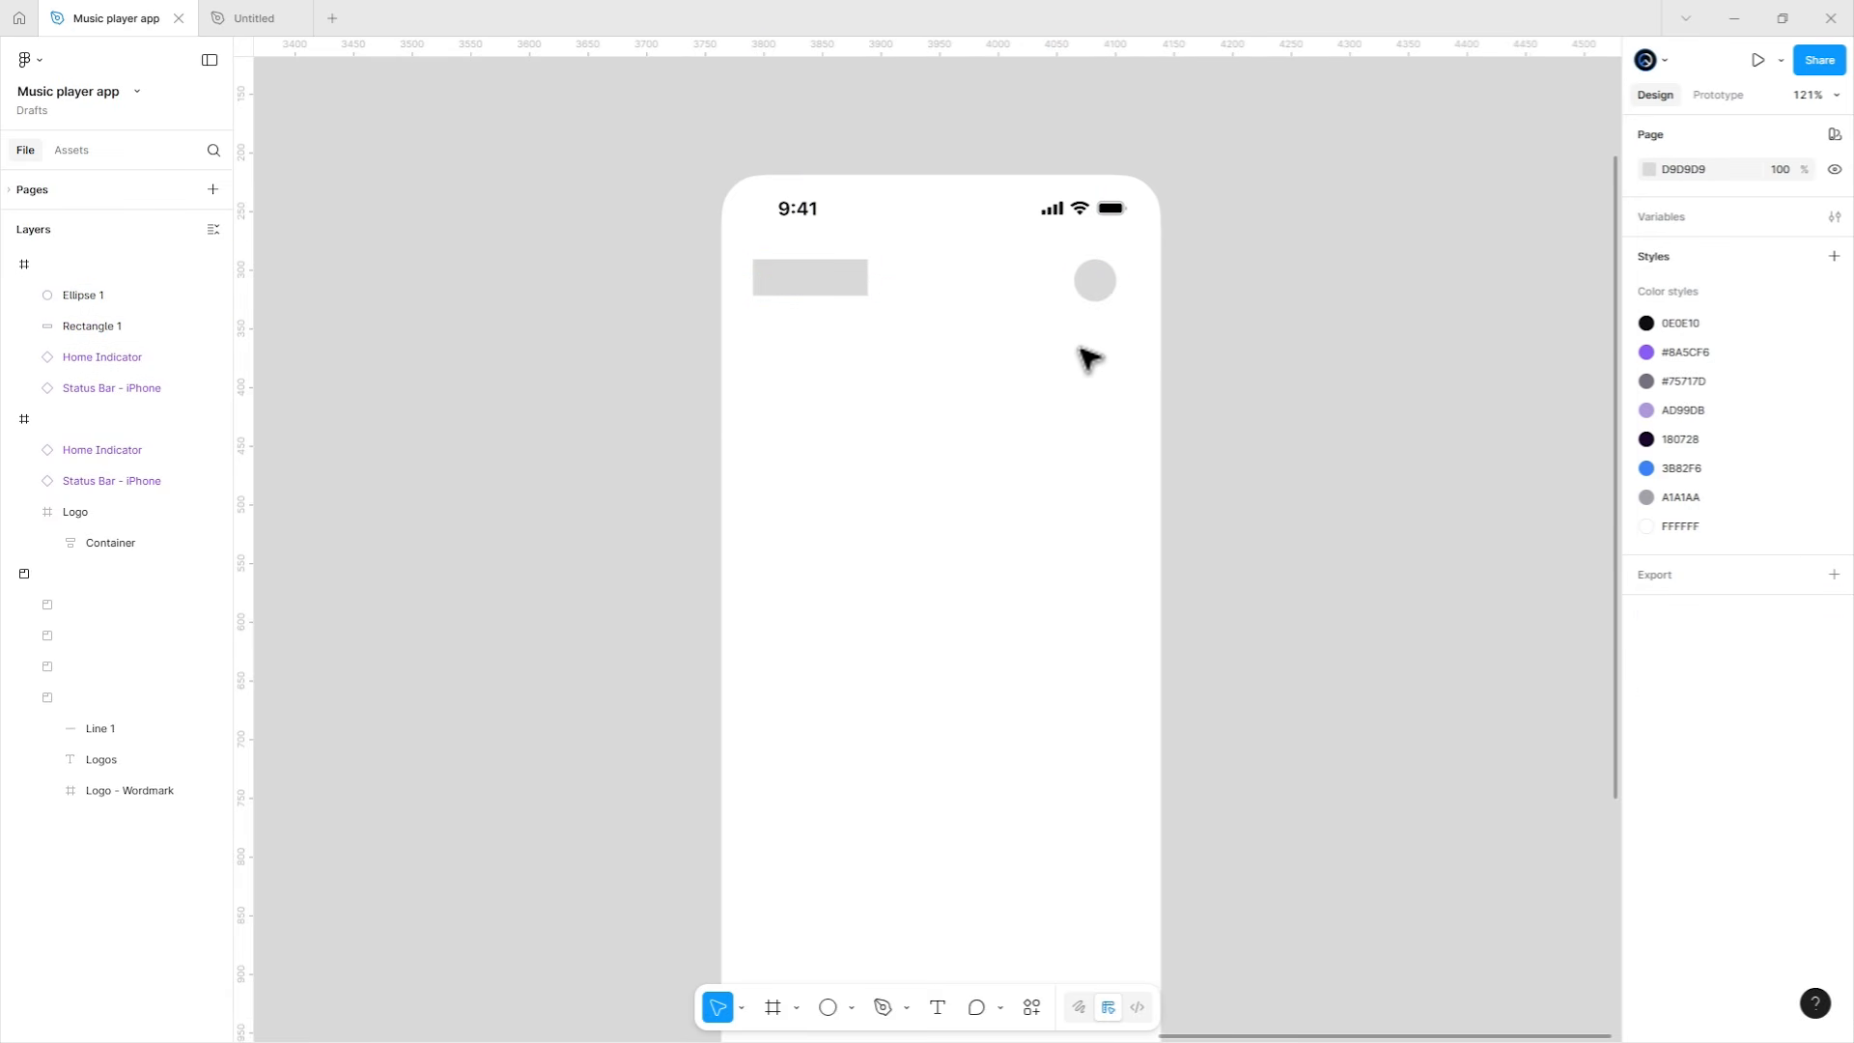
Duplicate the header rectangle directly below itself and narrow the copy to about 66 × 31.
click(842, 278)
key(ctrl+d)
drag(842, 280, 846, 343)
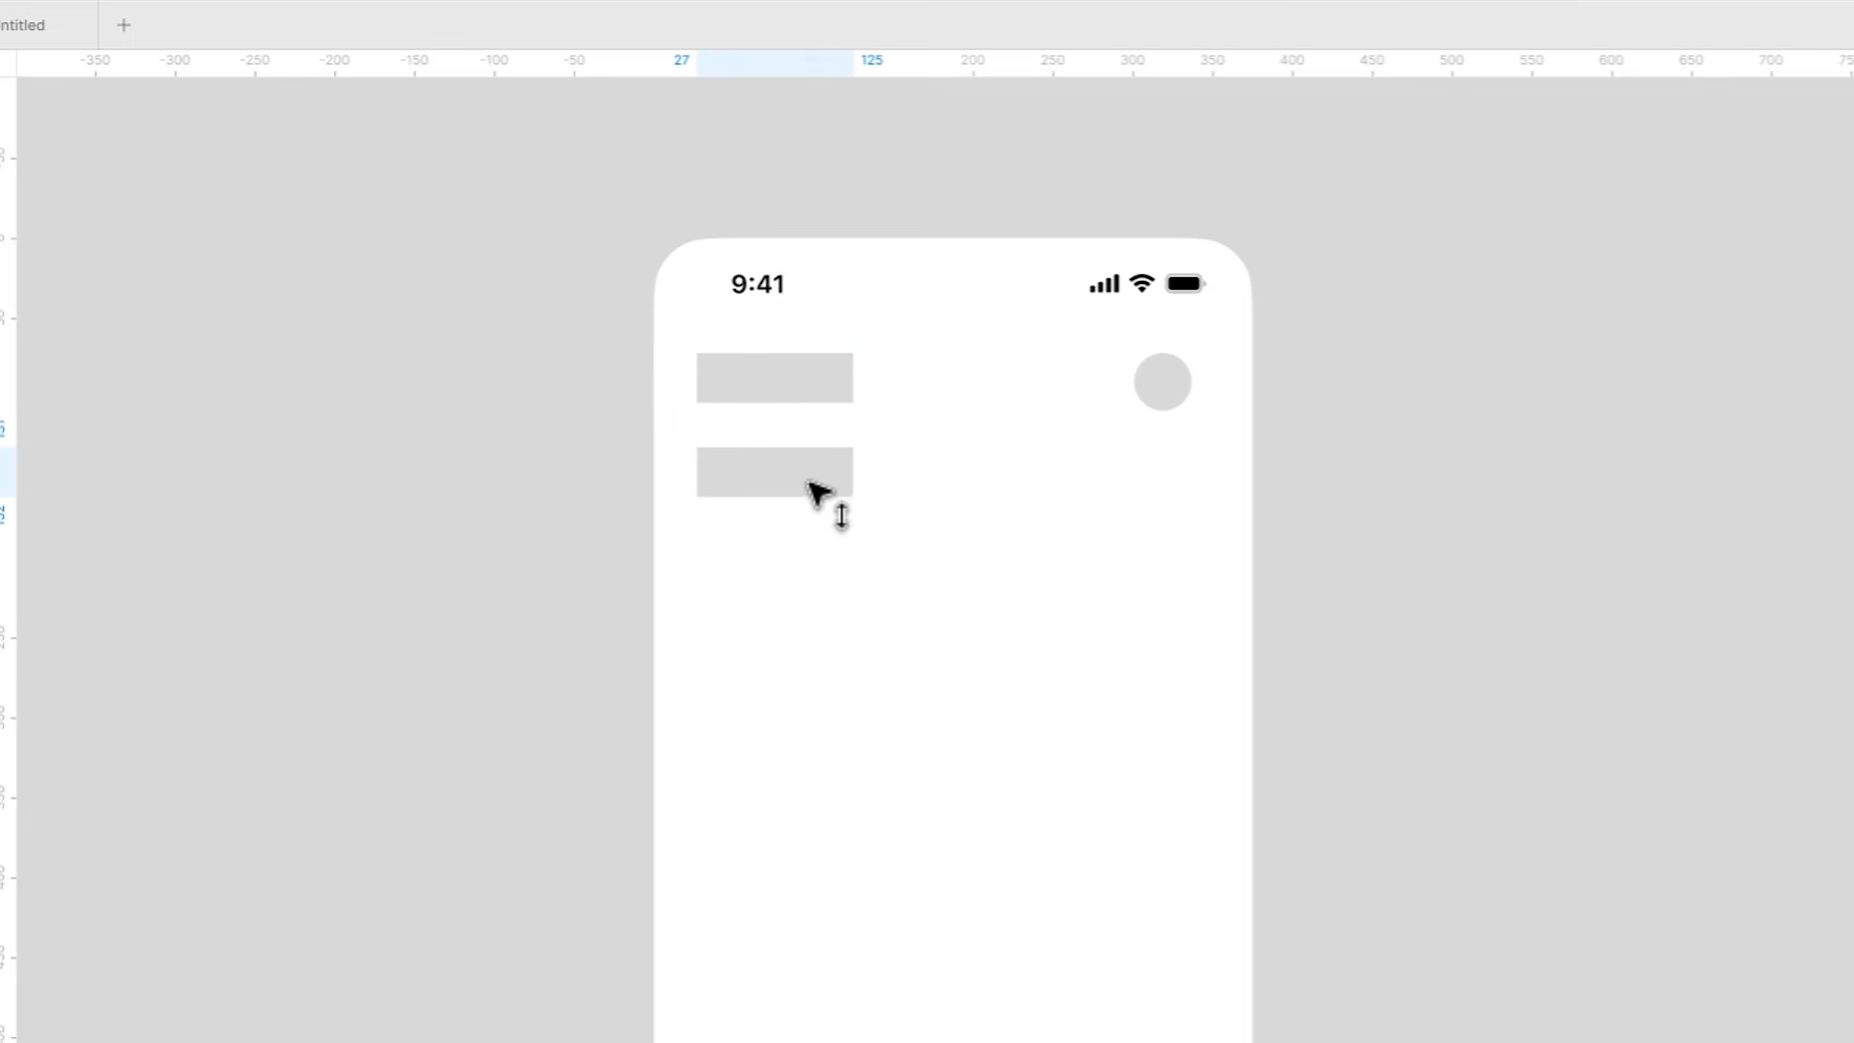
drag(853, 465, 803, 473)
Repeat the 66 × 31 rectangle horizontally into a row of five, with the last one running past the frame's edge.
key(ctrl+d)
drag(840, 548, 898, 485)
key(ctrl+d)
key(ctrl+d)
key(ctrl+d)
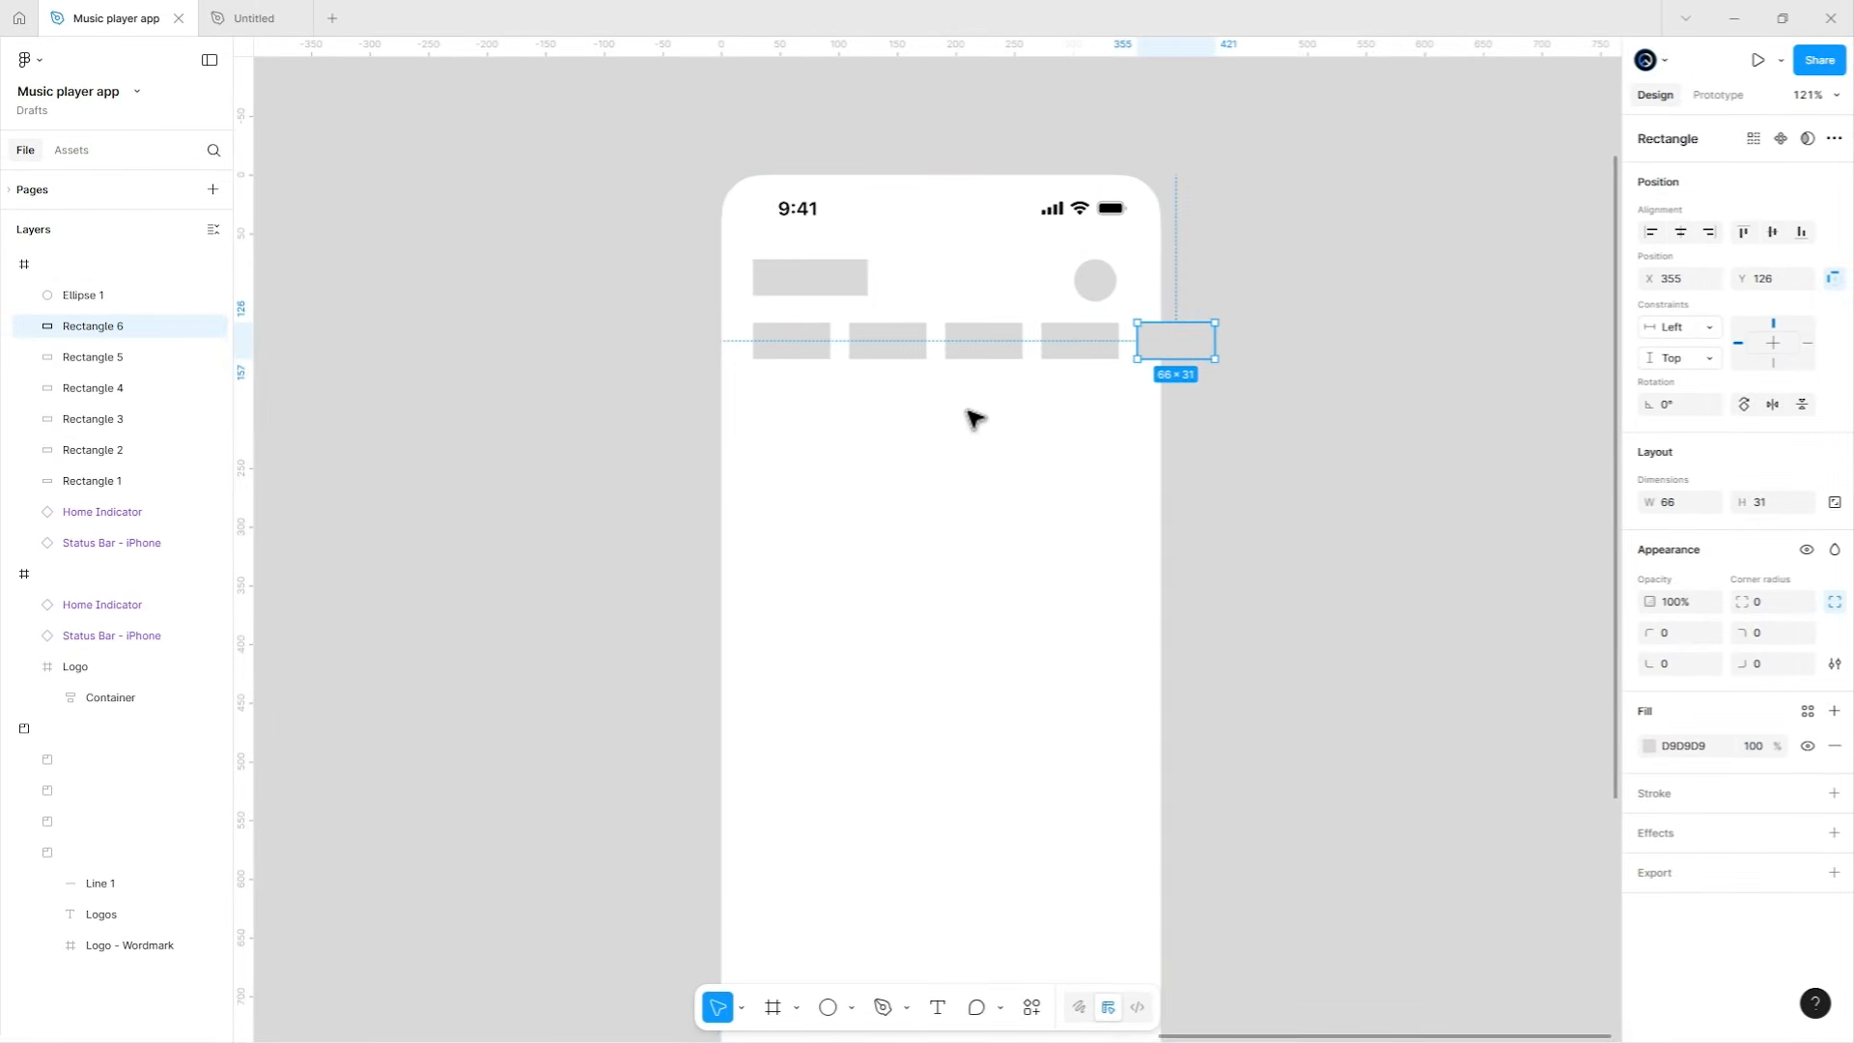
key(Escape)
Duplicate the row's first rectangle below the row and reshape the copy into a wider, thinner section heading bar.
click(797, 340)
key(ctrl+d)
mouse_move(796, 340)
mouse_down()
mouse_move(799, 443)
mouse_move(798, 422)
mouse_move(882, 413)
mouse_up()
key(Escape)
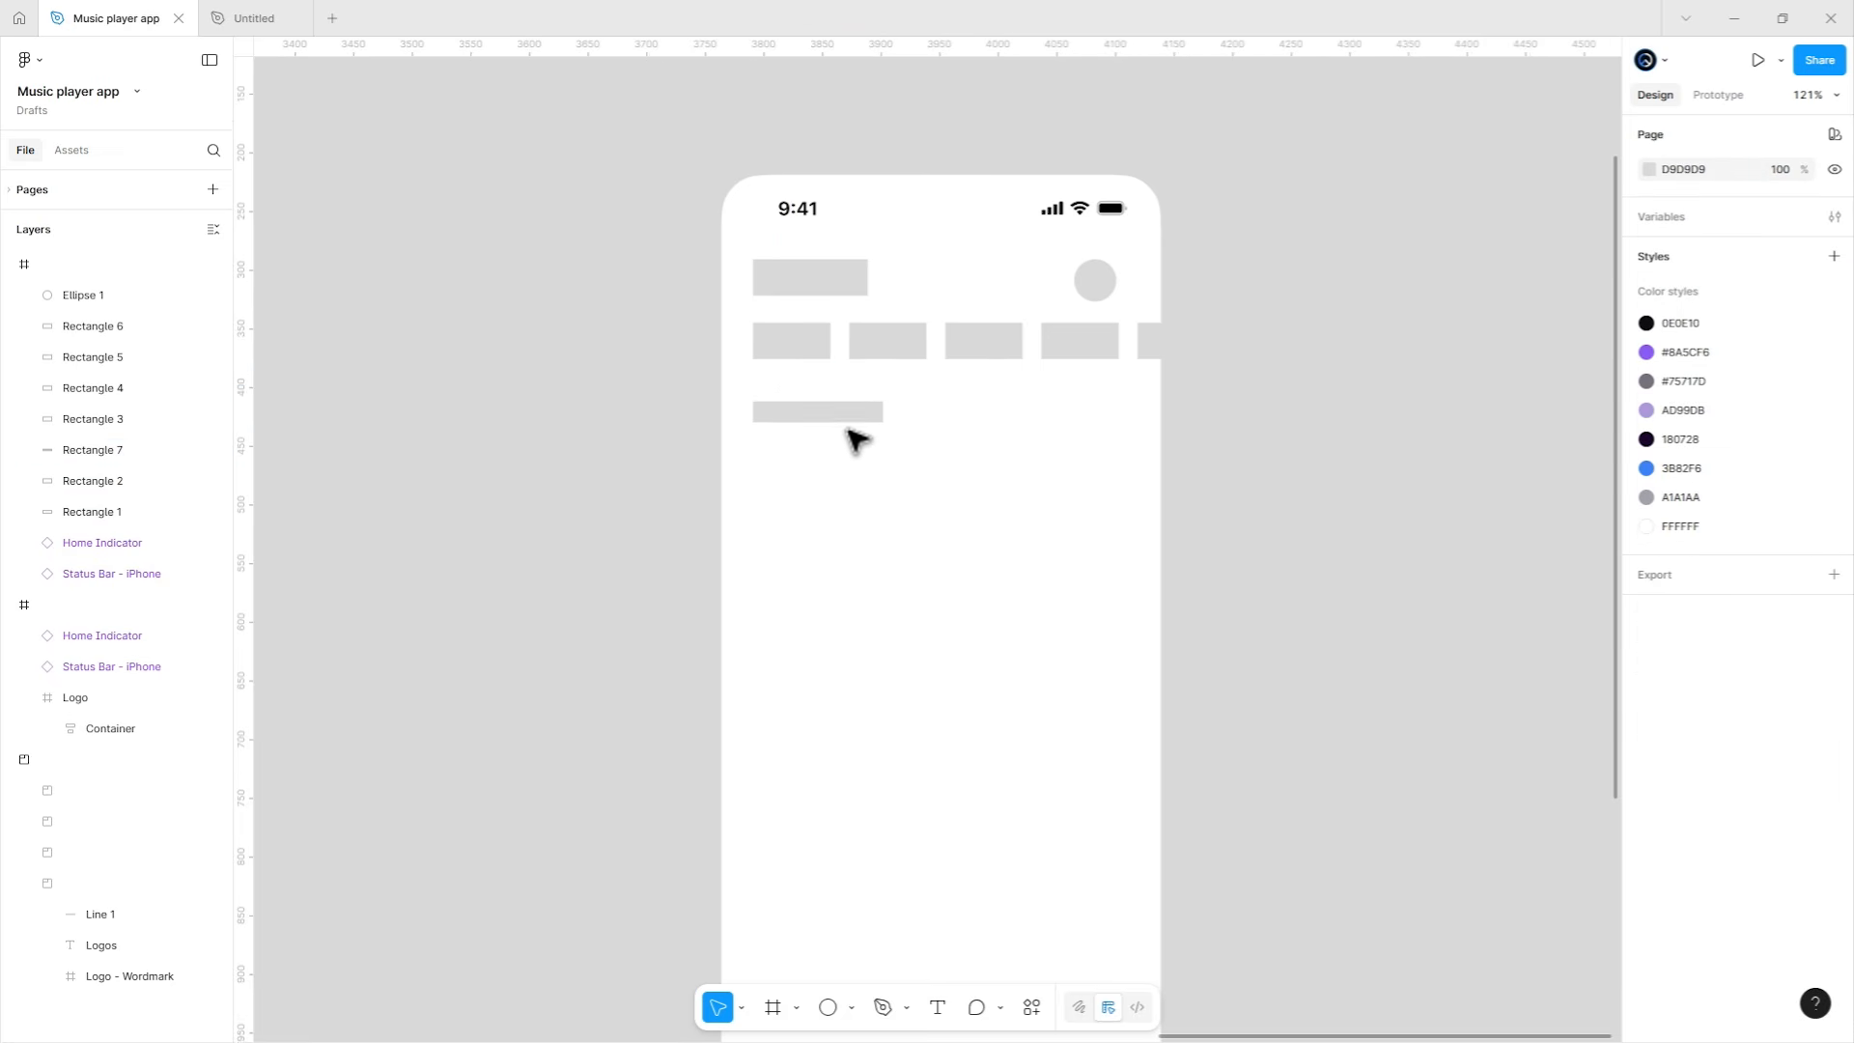
Draw a square card placeholder about 128 wide under the heading bar, with two thin text bars beneath it, the second shorter.
key(r)
mouse_move(758, 447)
mouse_down()
mouse_move(867, 497)
mouse_move(907, 592)
mouse_move(849, 526)
mouse_up()
key(r)
mouse_move(756, 594)
mouse_down()
mouse_move(901, 606)
mouse_move(866, 623)
mouse_move(782, 478)
mouse_up()
key(ctrl+d)
Left-align the square and its two bars, and duplicate the set horizontally to form a row of three cards.
click(939, 617)
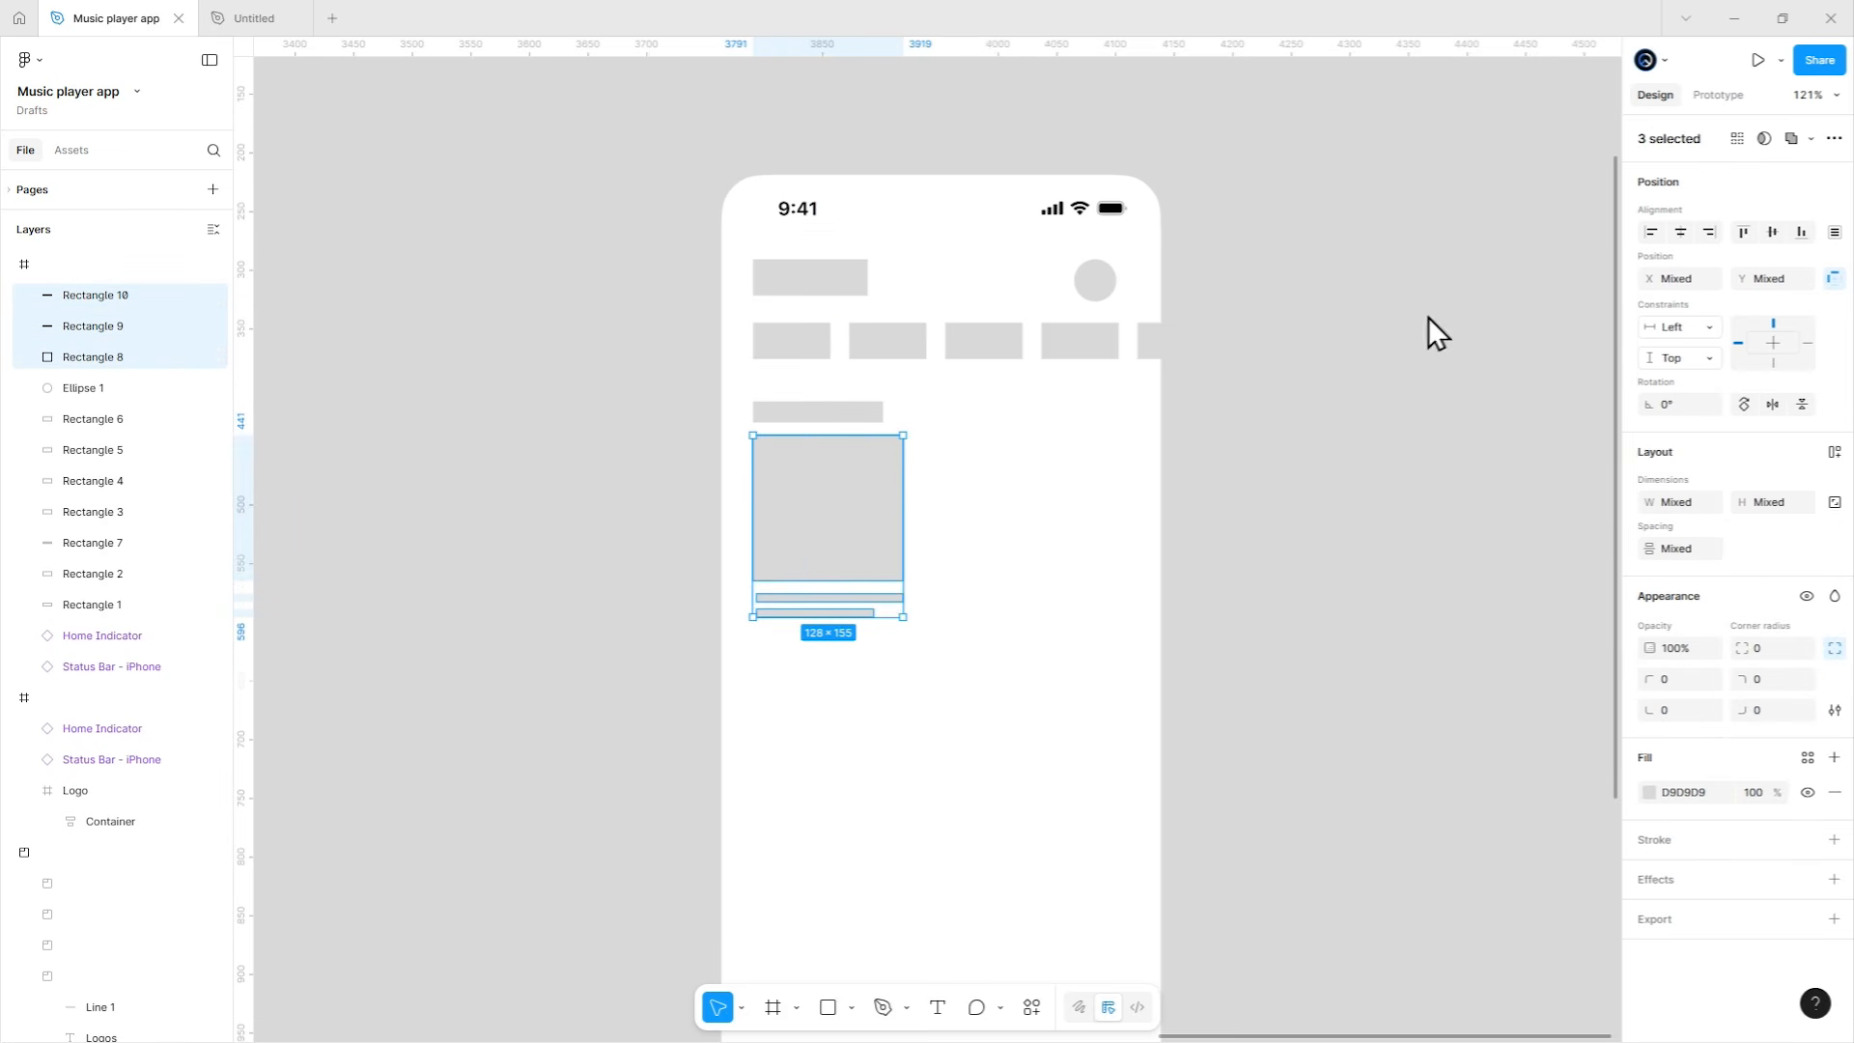
key(ctrl+d)
drag(869, 559, 1040, 560)
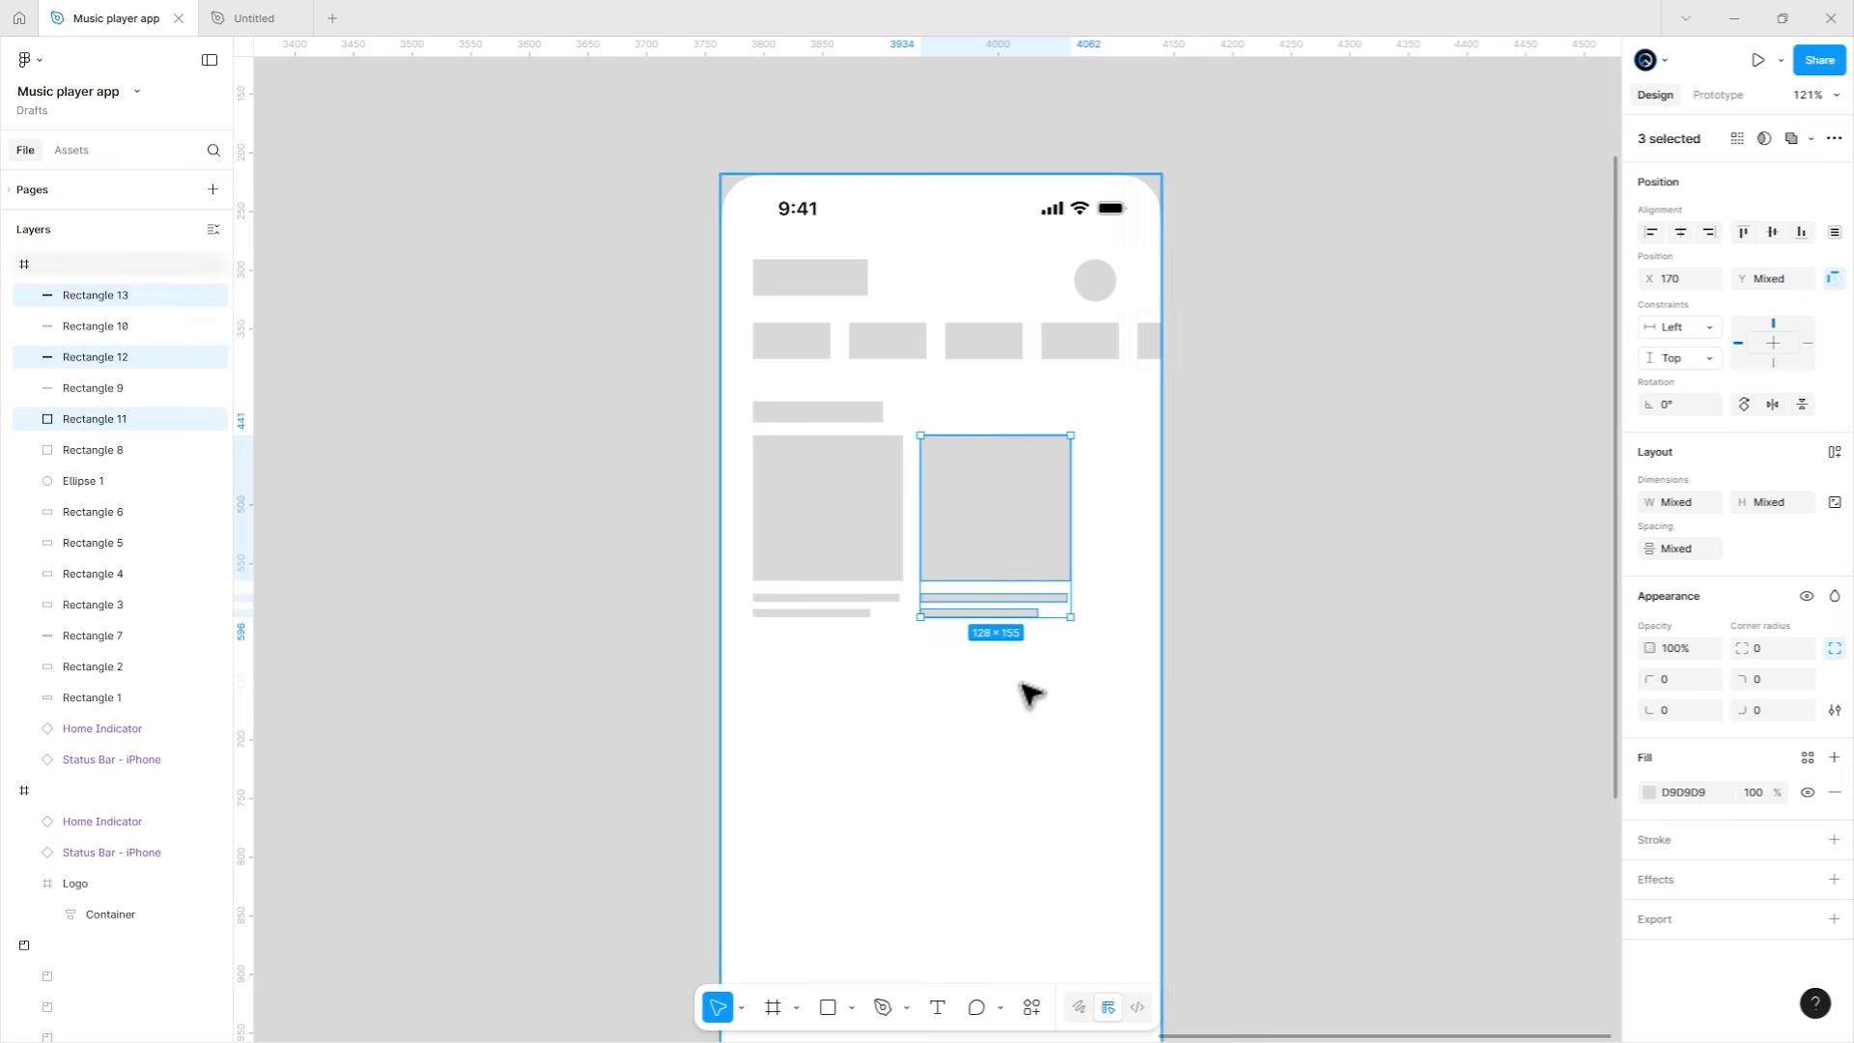
key(ctrl+d)
click(1025, 720)
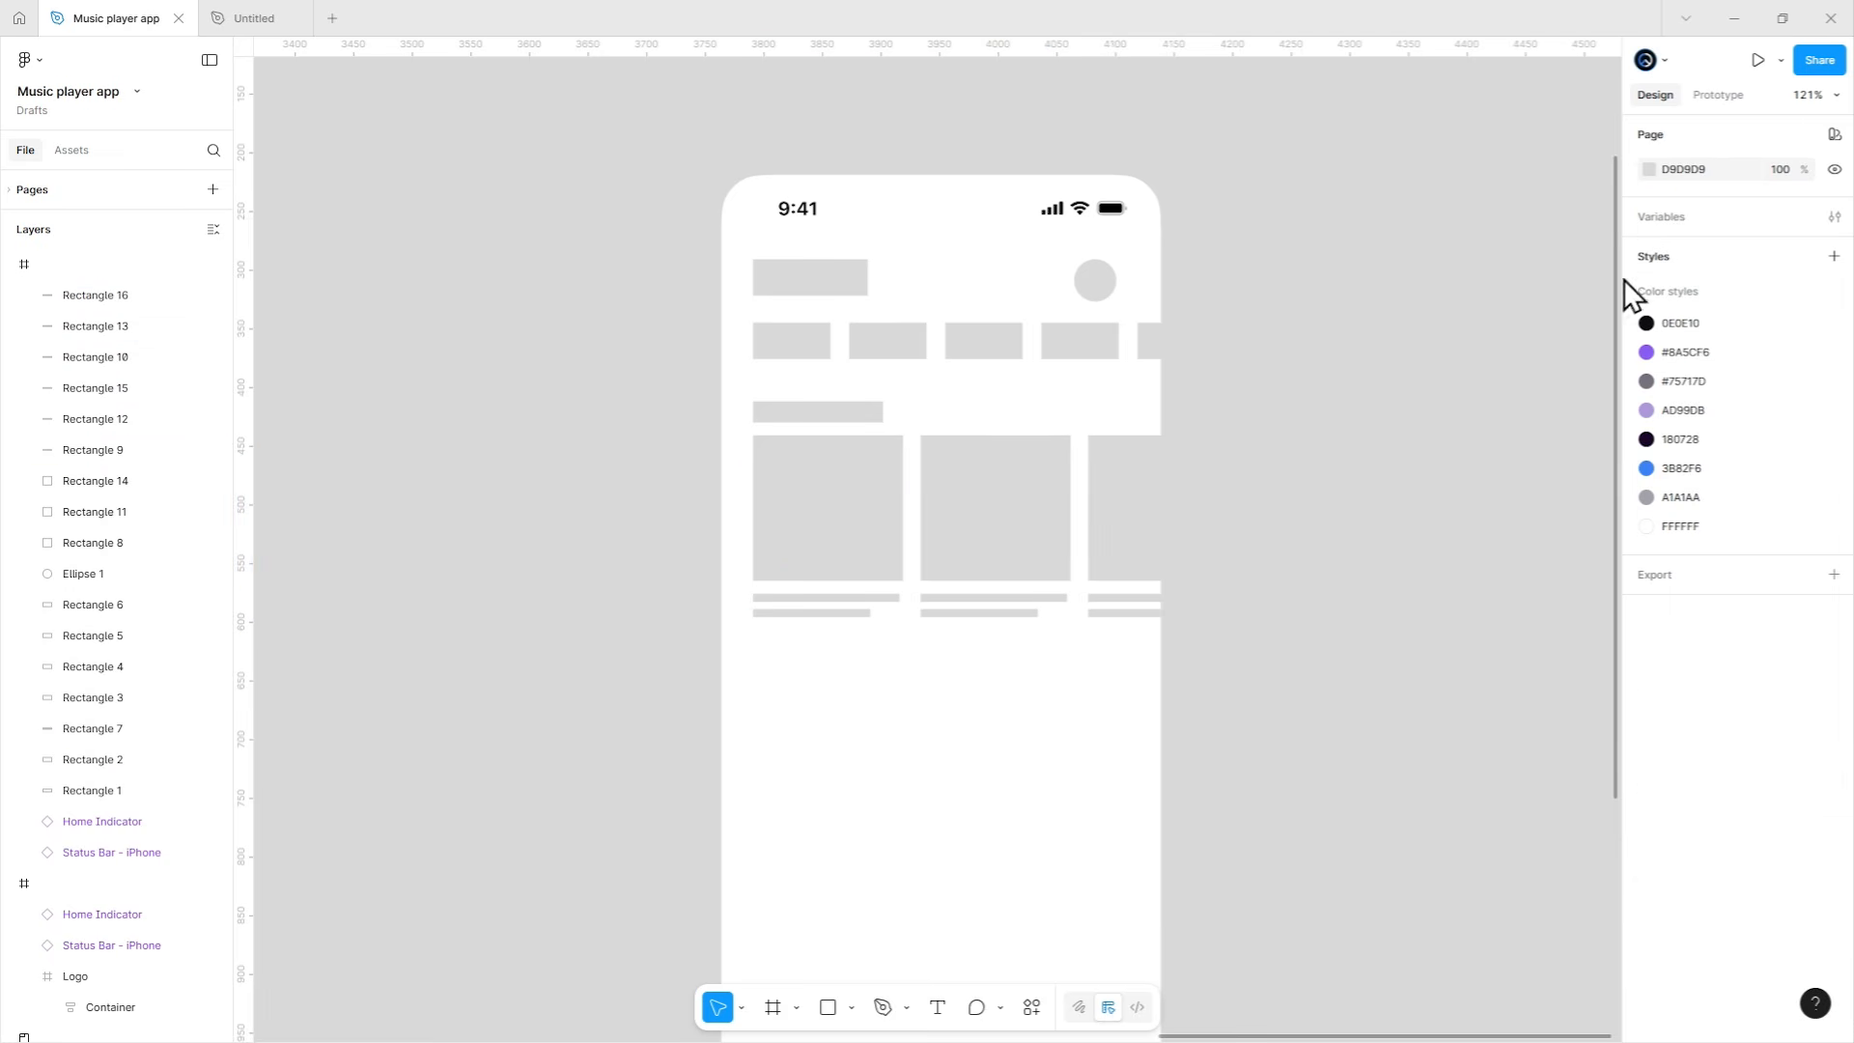
Lighten the page background color to E2E2E2.
click(1650, 171)
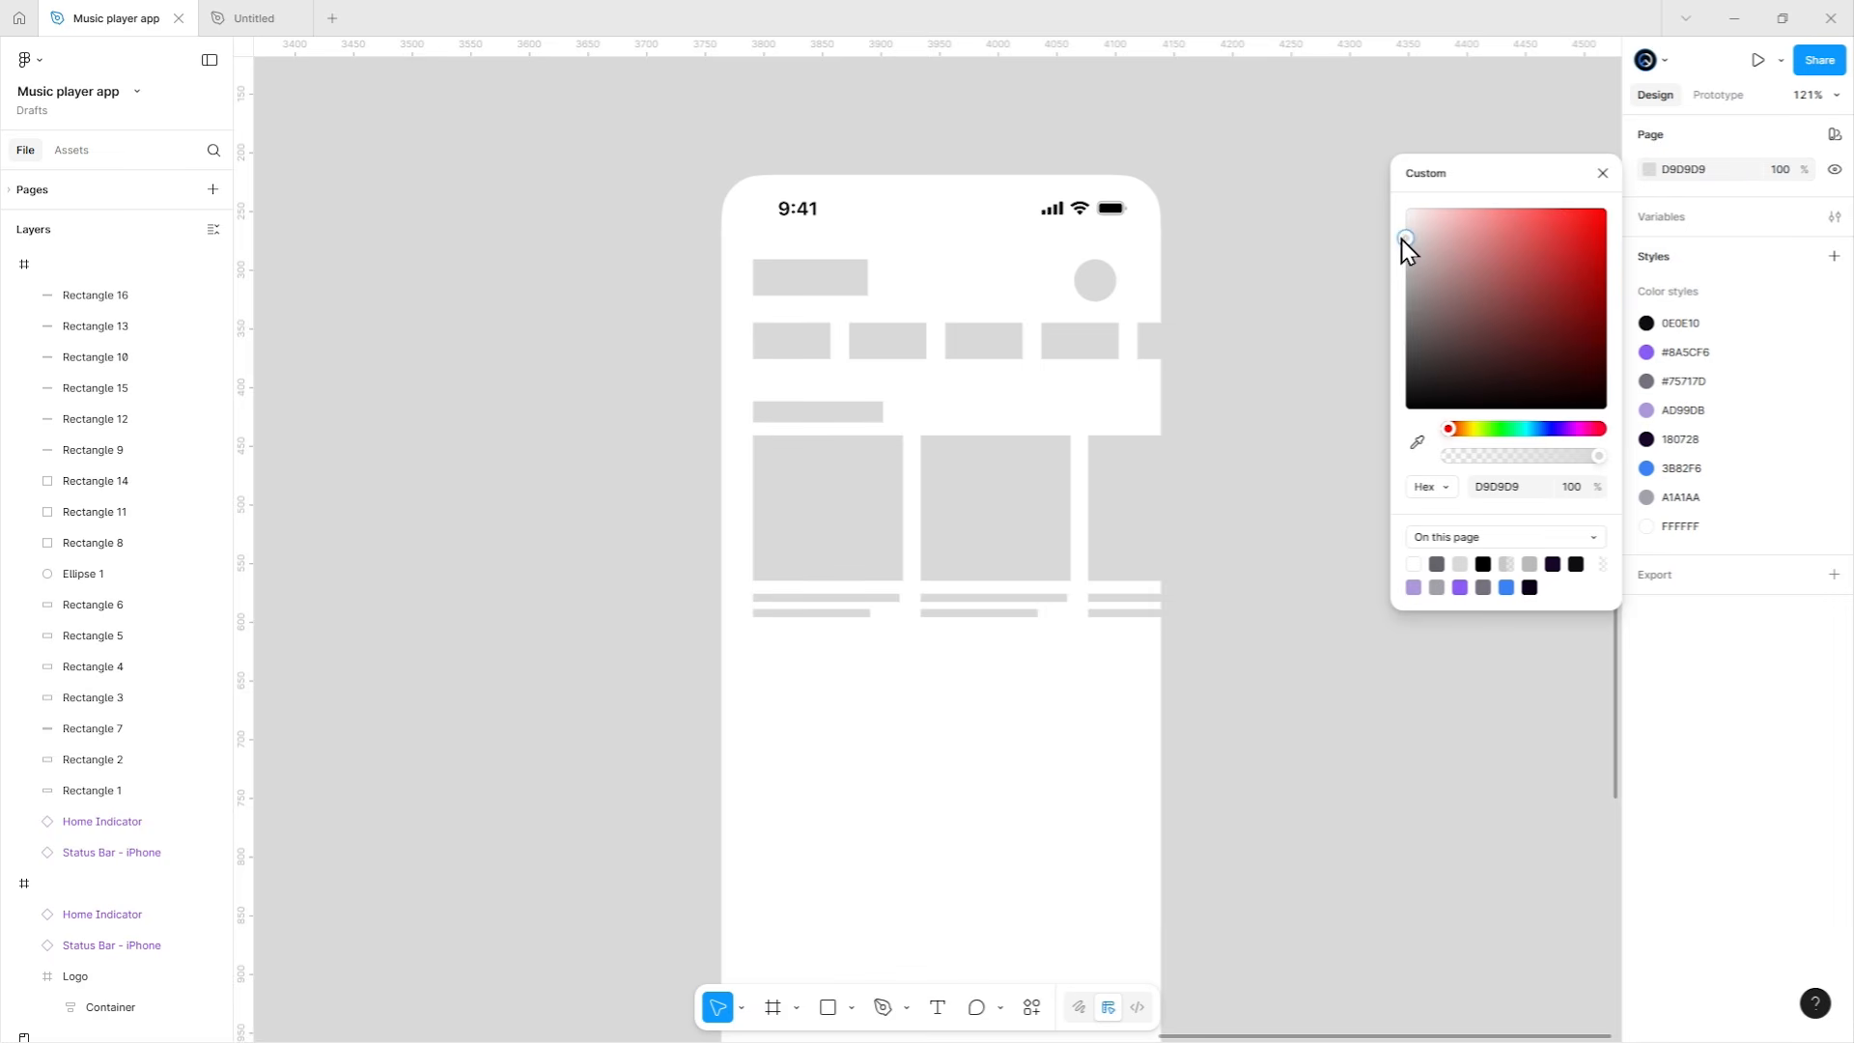
click(1316, 372)
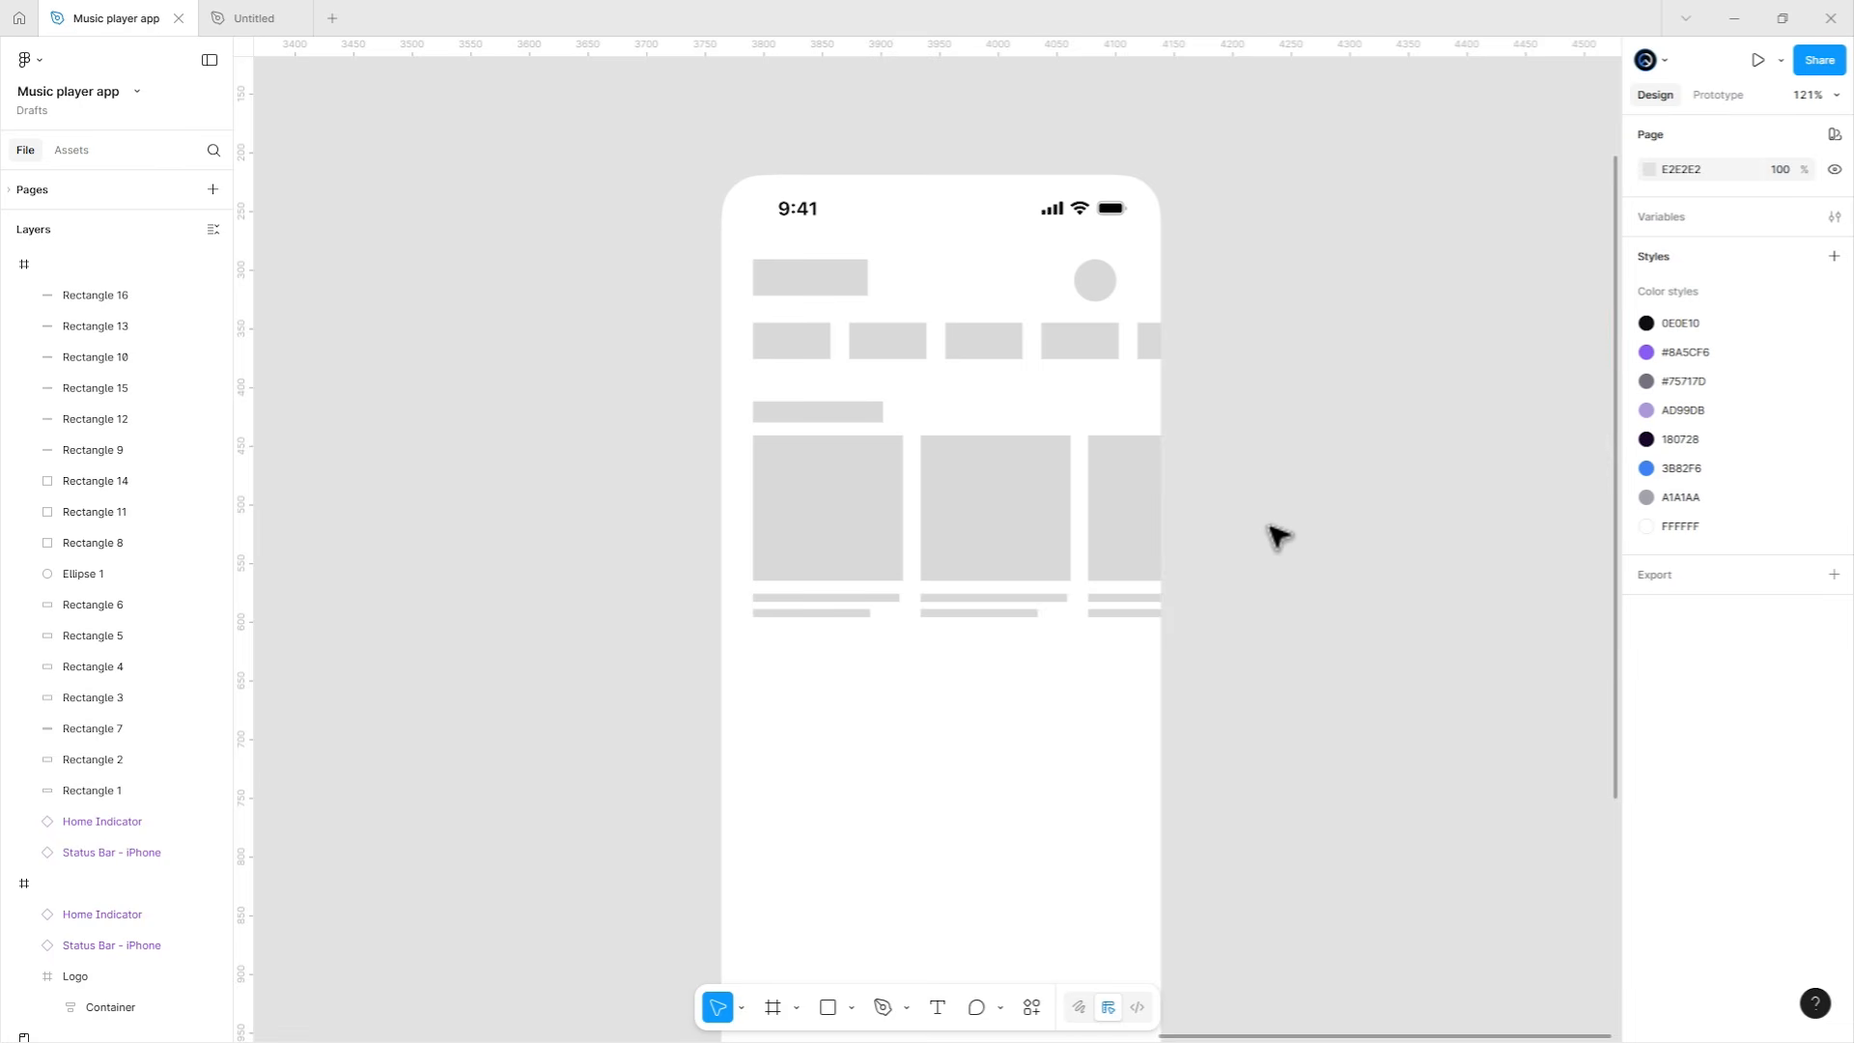
scroll(1265, 551, down, 3)
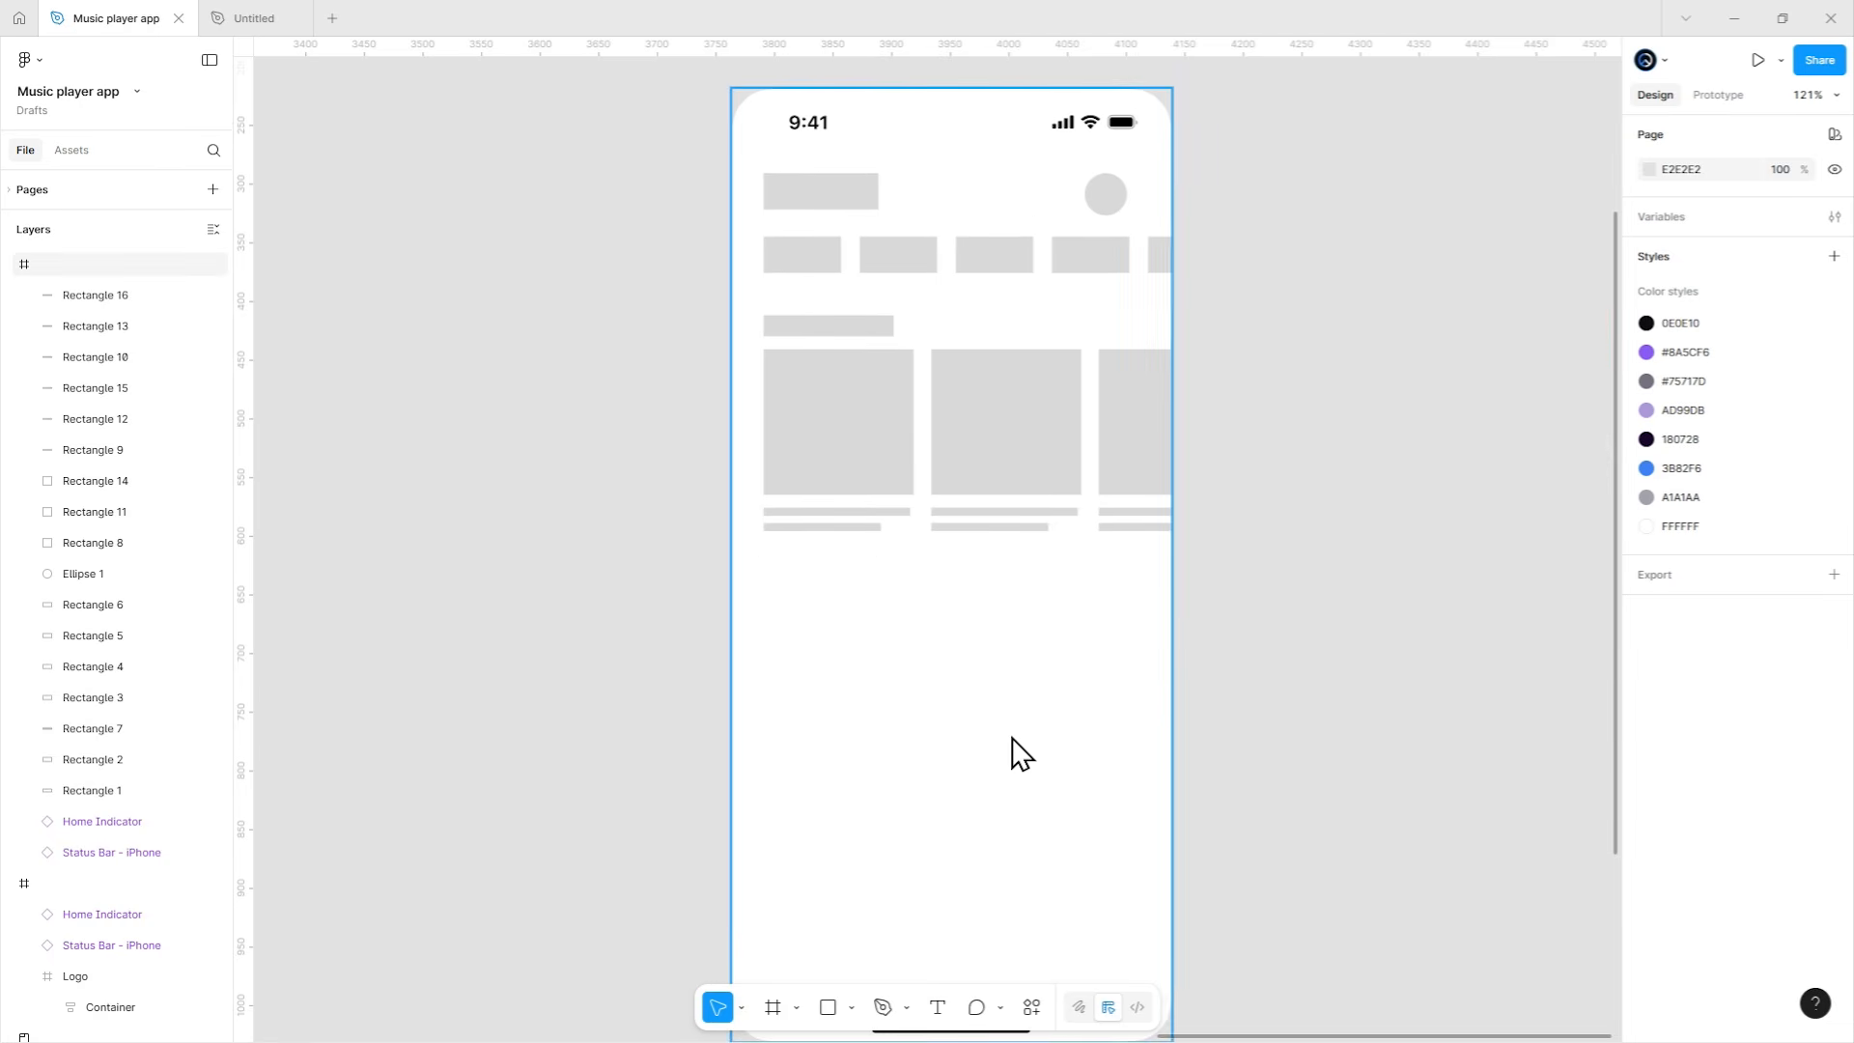
Draw a second section heading bar below the card row and a thumbnail square about 59 × 58 beneath it.
scroll(1011, 737, down, 2)
drag(1011, 740, 1042, 591)
scroll(993, 585, up, 2)
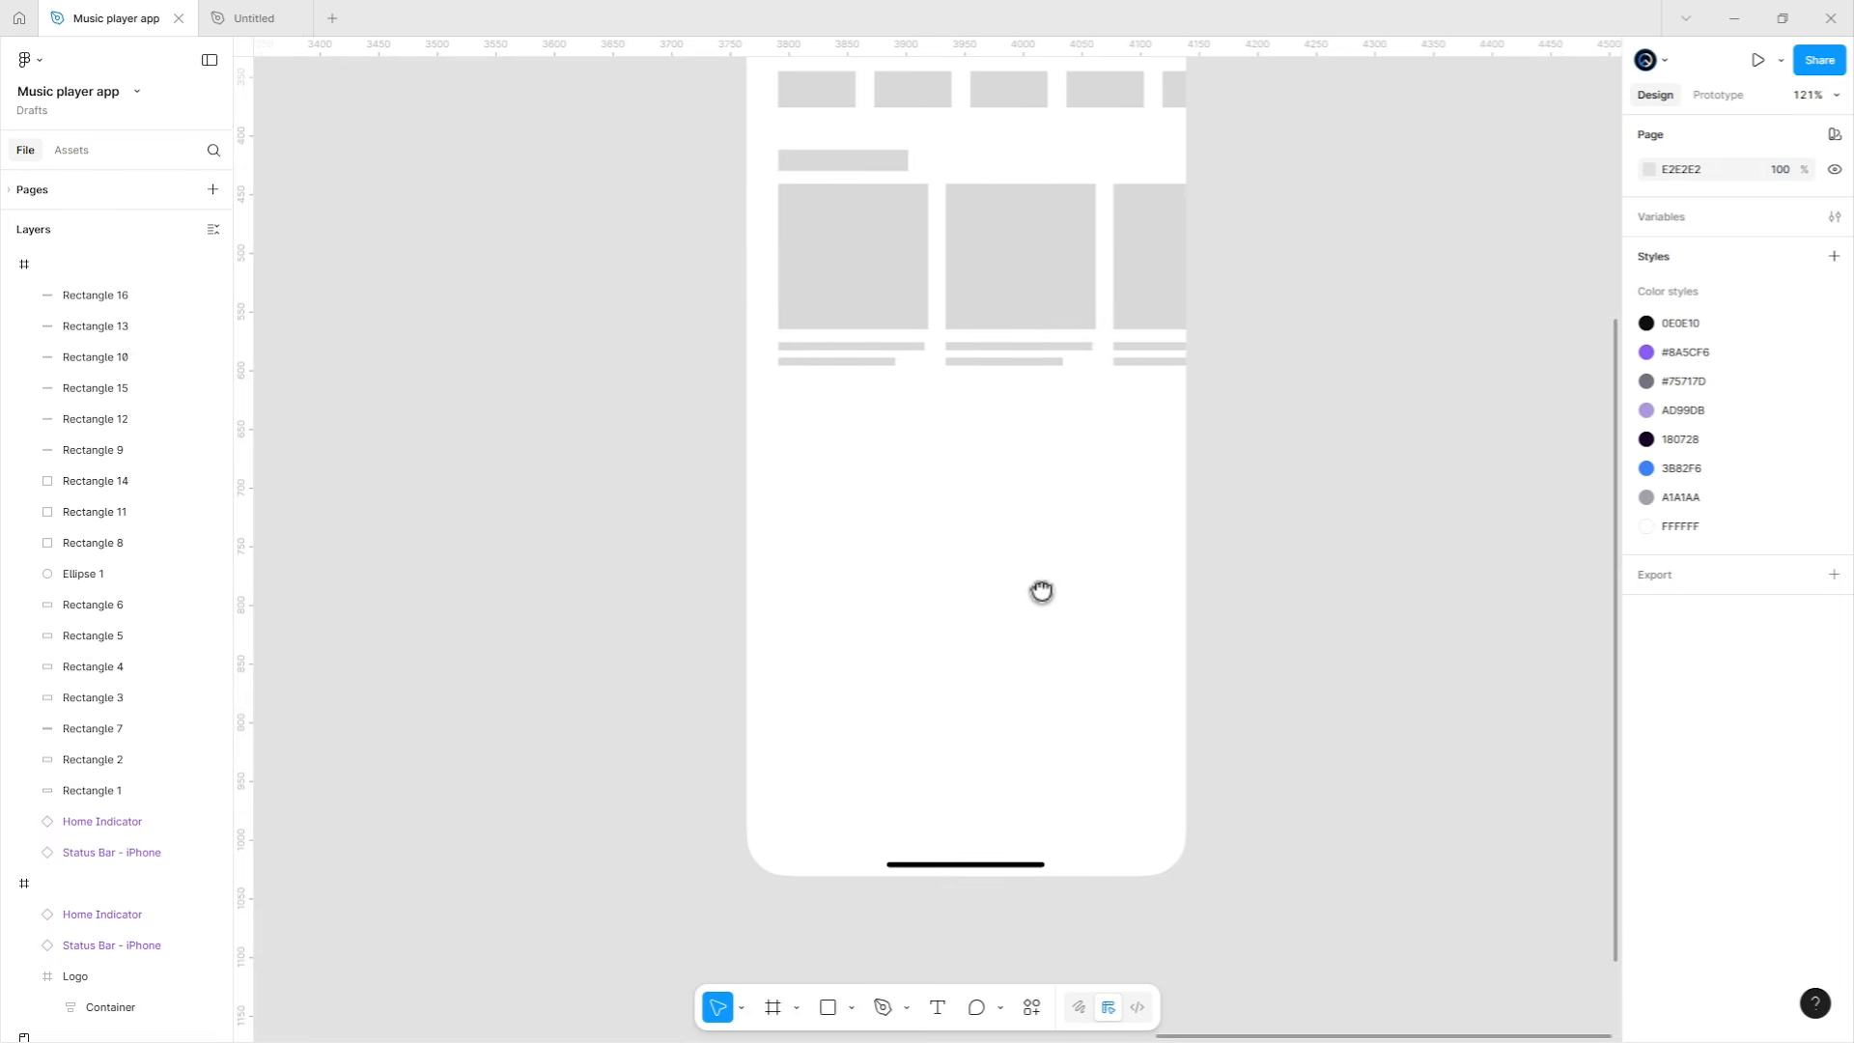
key(r)
drag(778, 429, 919, 450)
click(915, 522)
key(r)
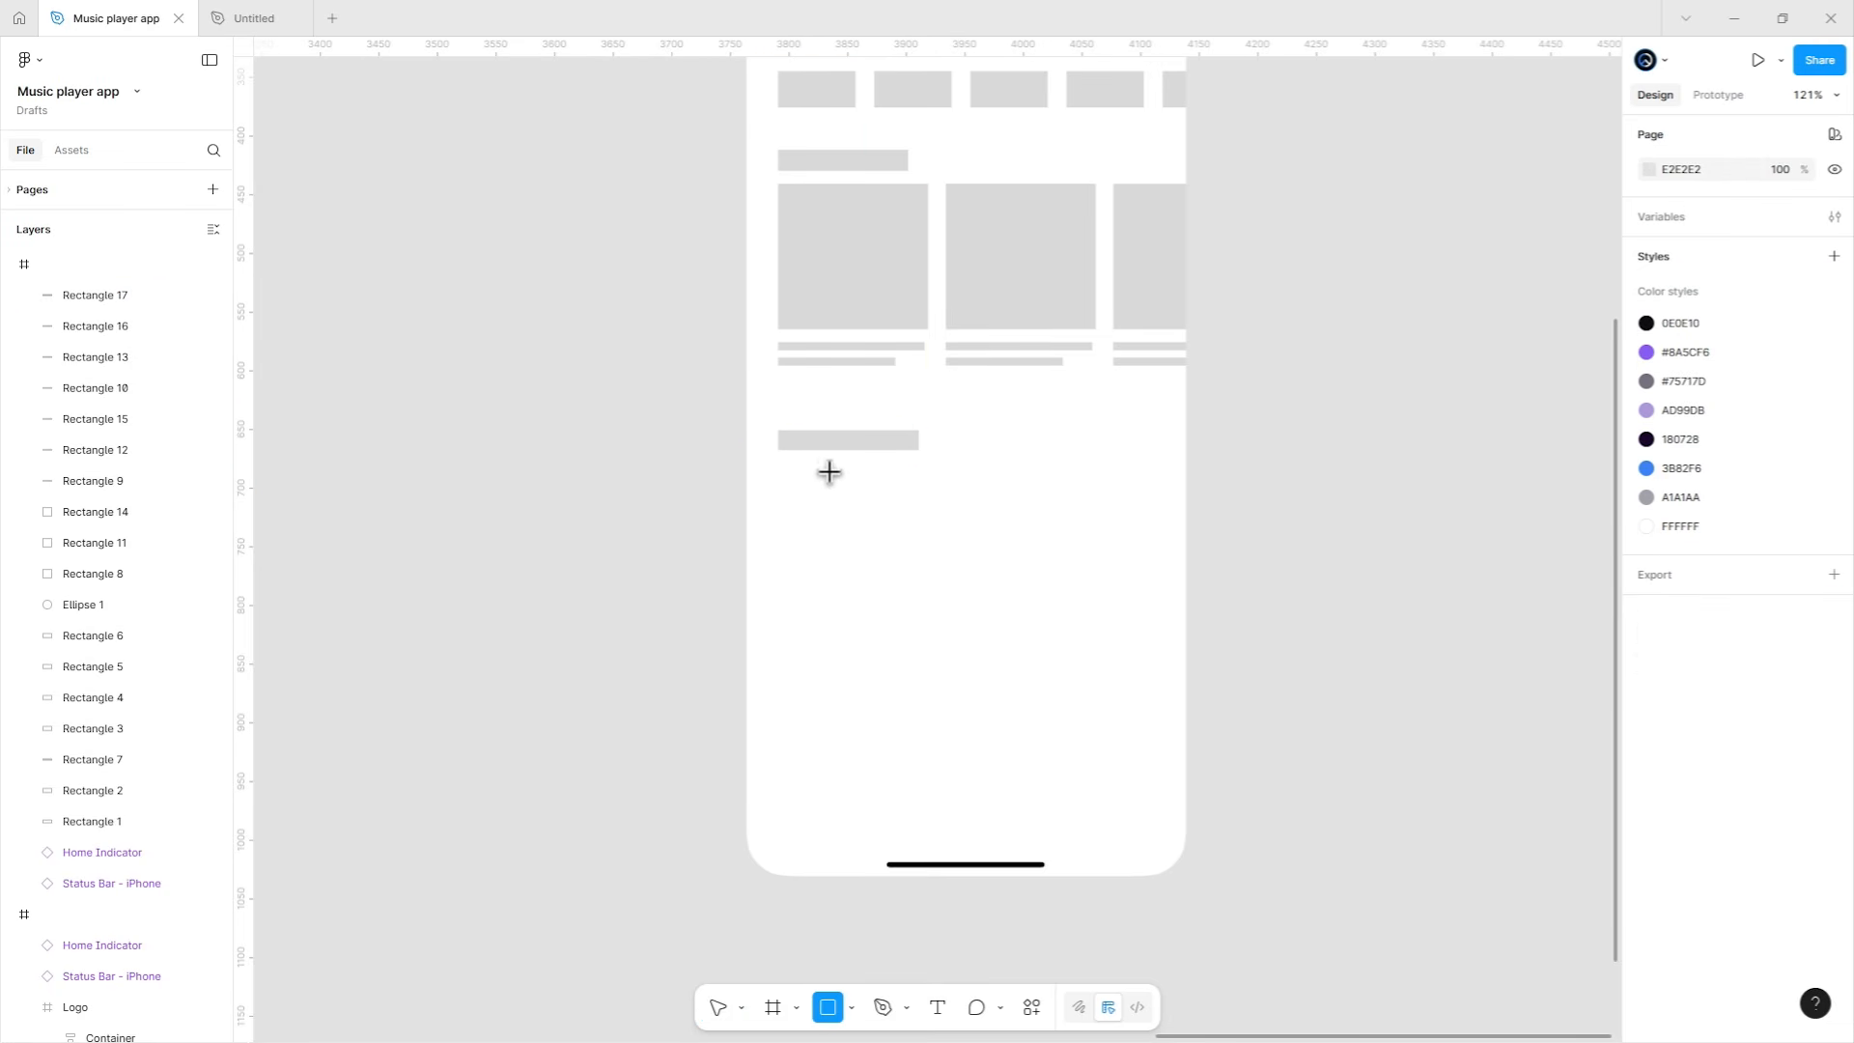
drag(784, 476, 856, 543)
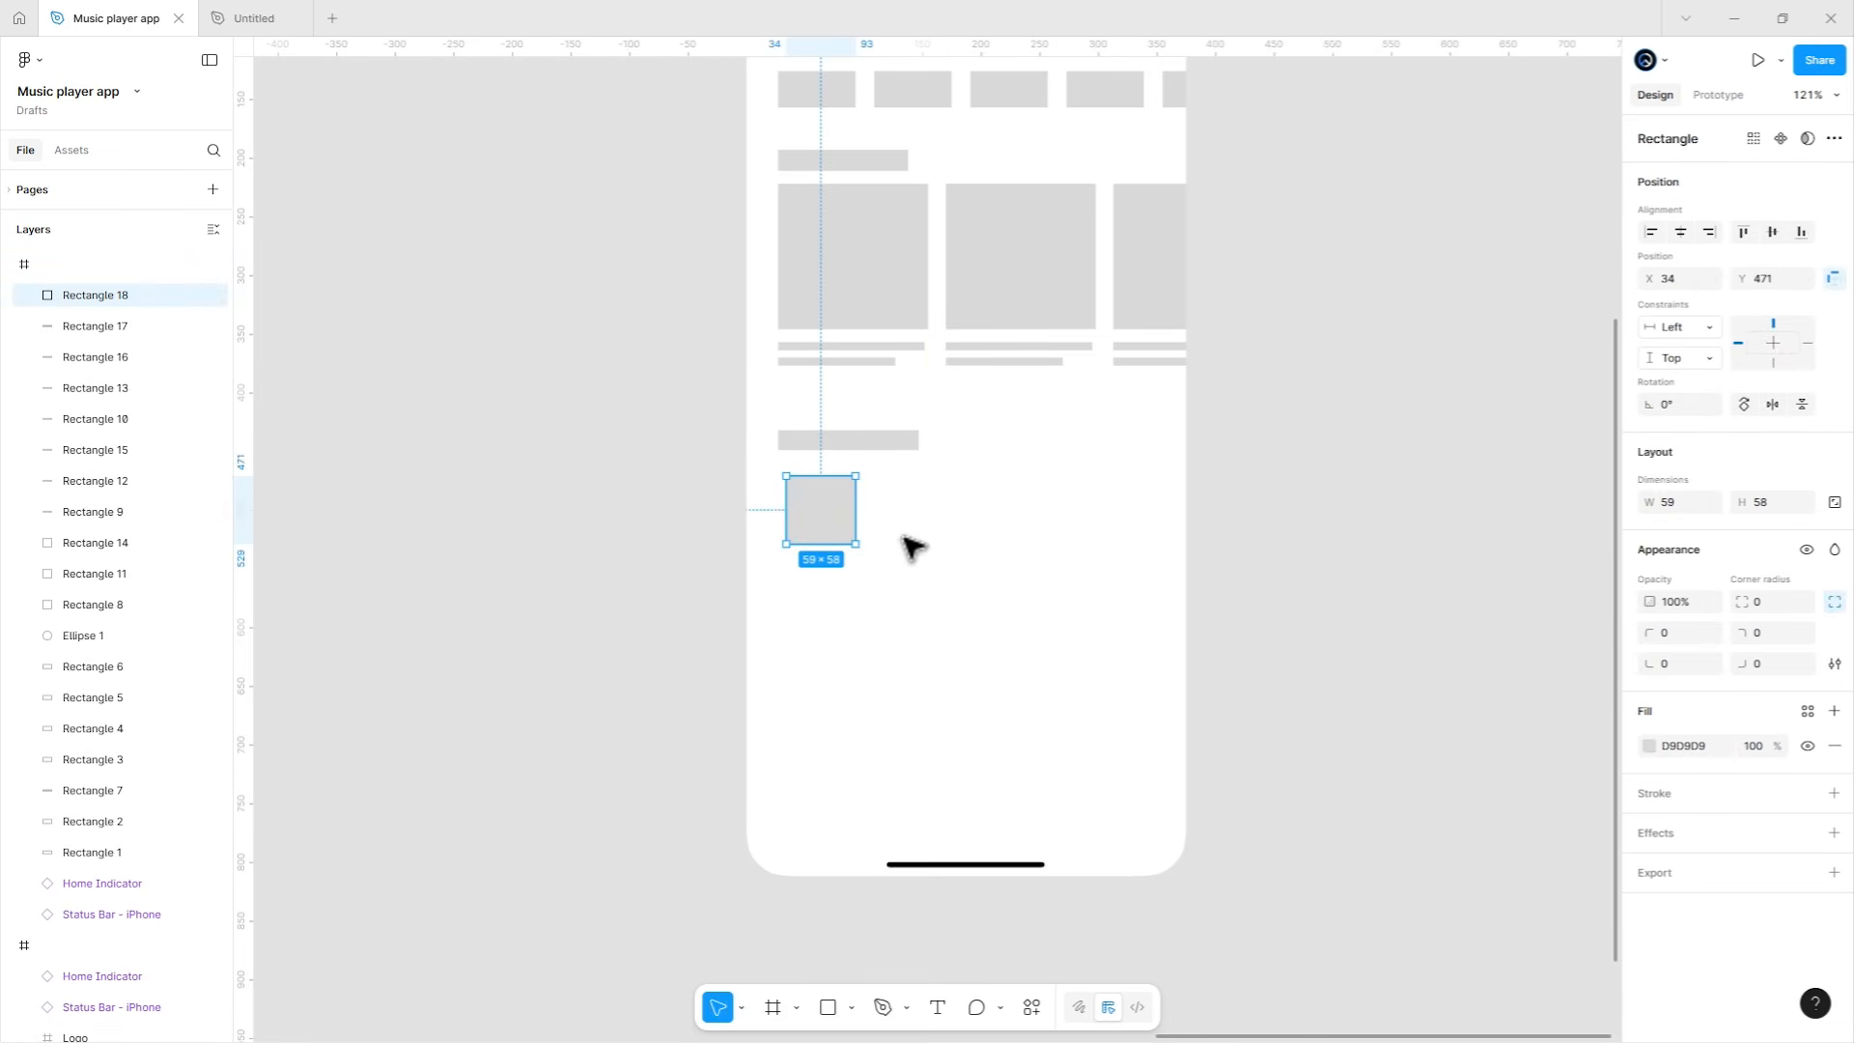
click(896, 487)
Draw a text bar about 120 × 12 beside the thumbnail square and place a shortened duplicate beneath it.
drag(867, 441, 952, 493)
scroll(962, 499, up, 3)
key(ctrl+d)
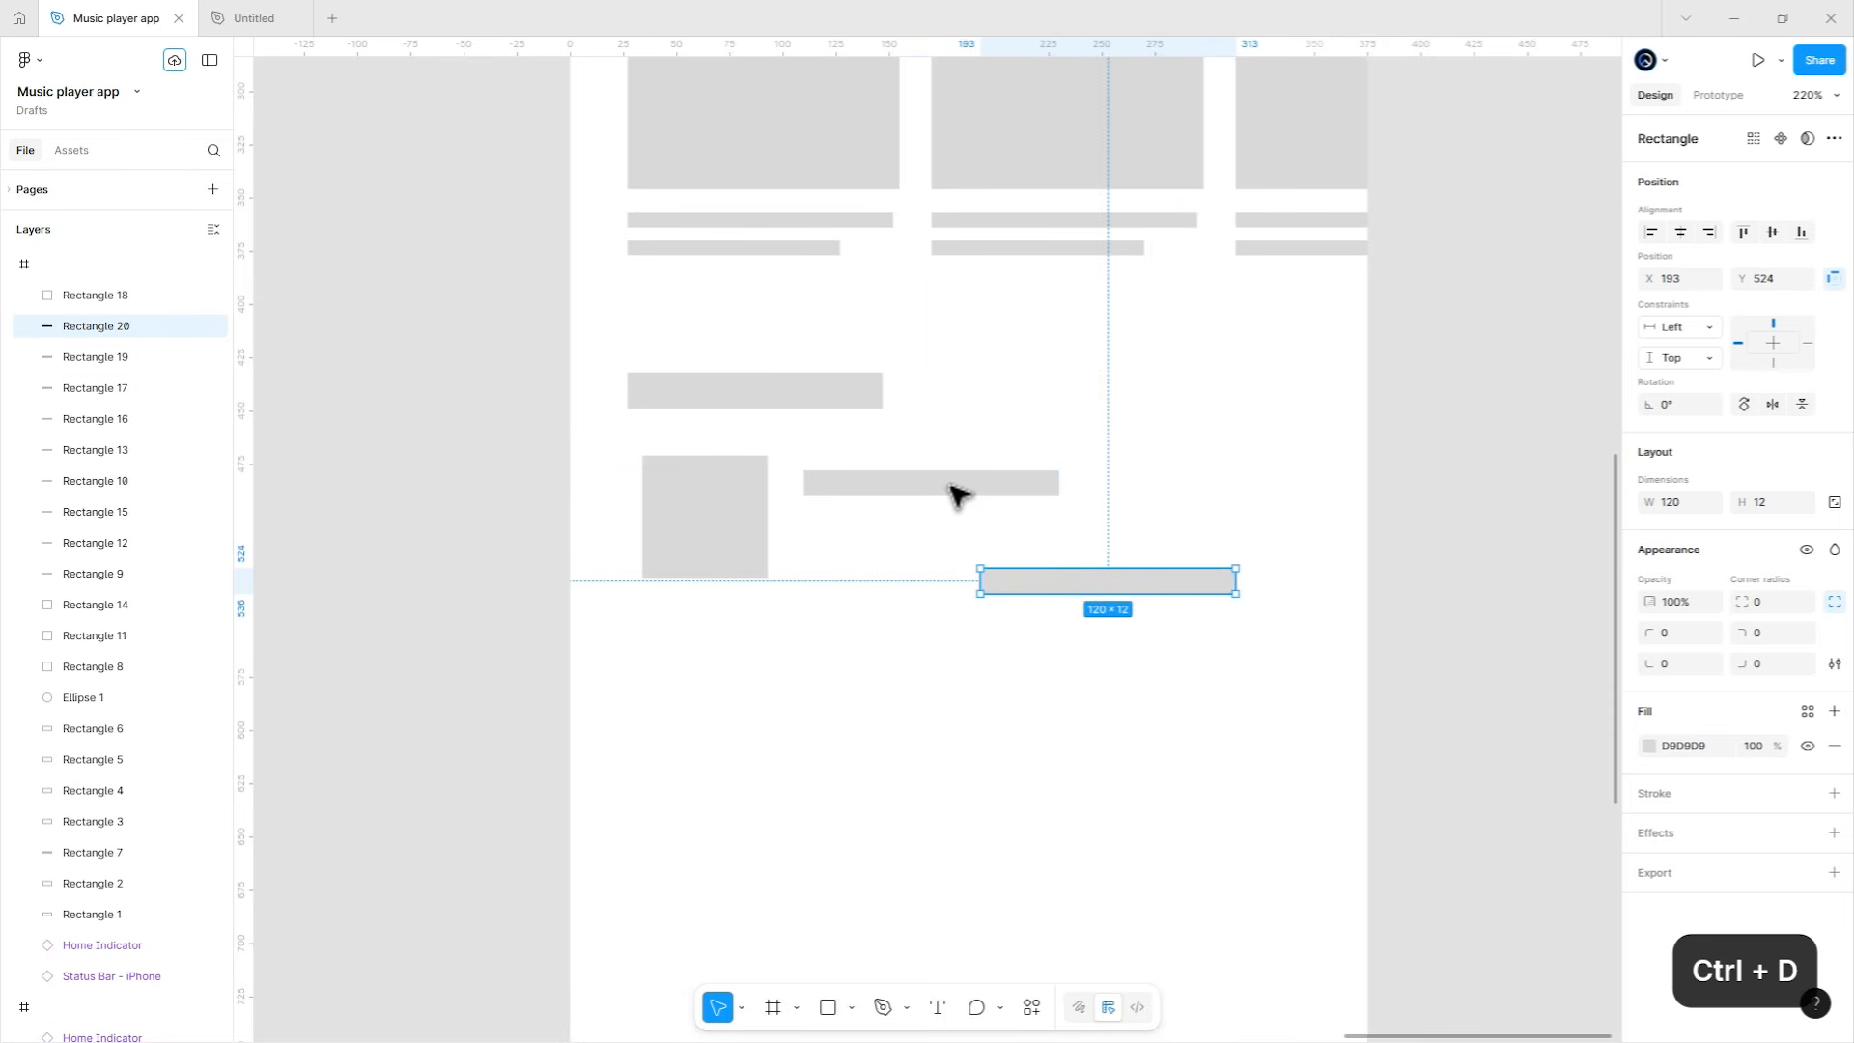
drag(1018, 593, 900, 533)
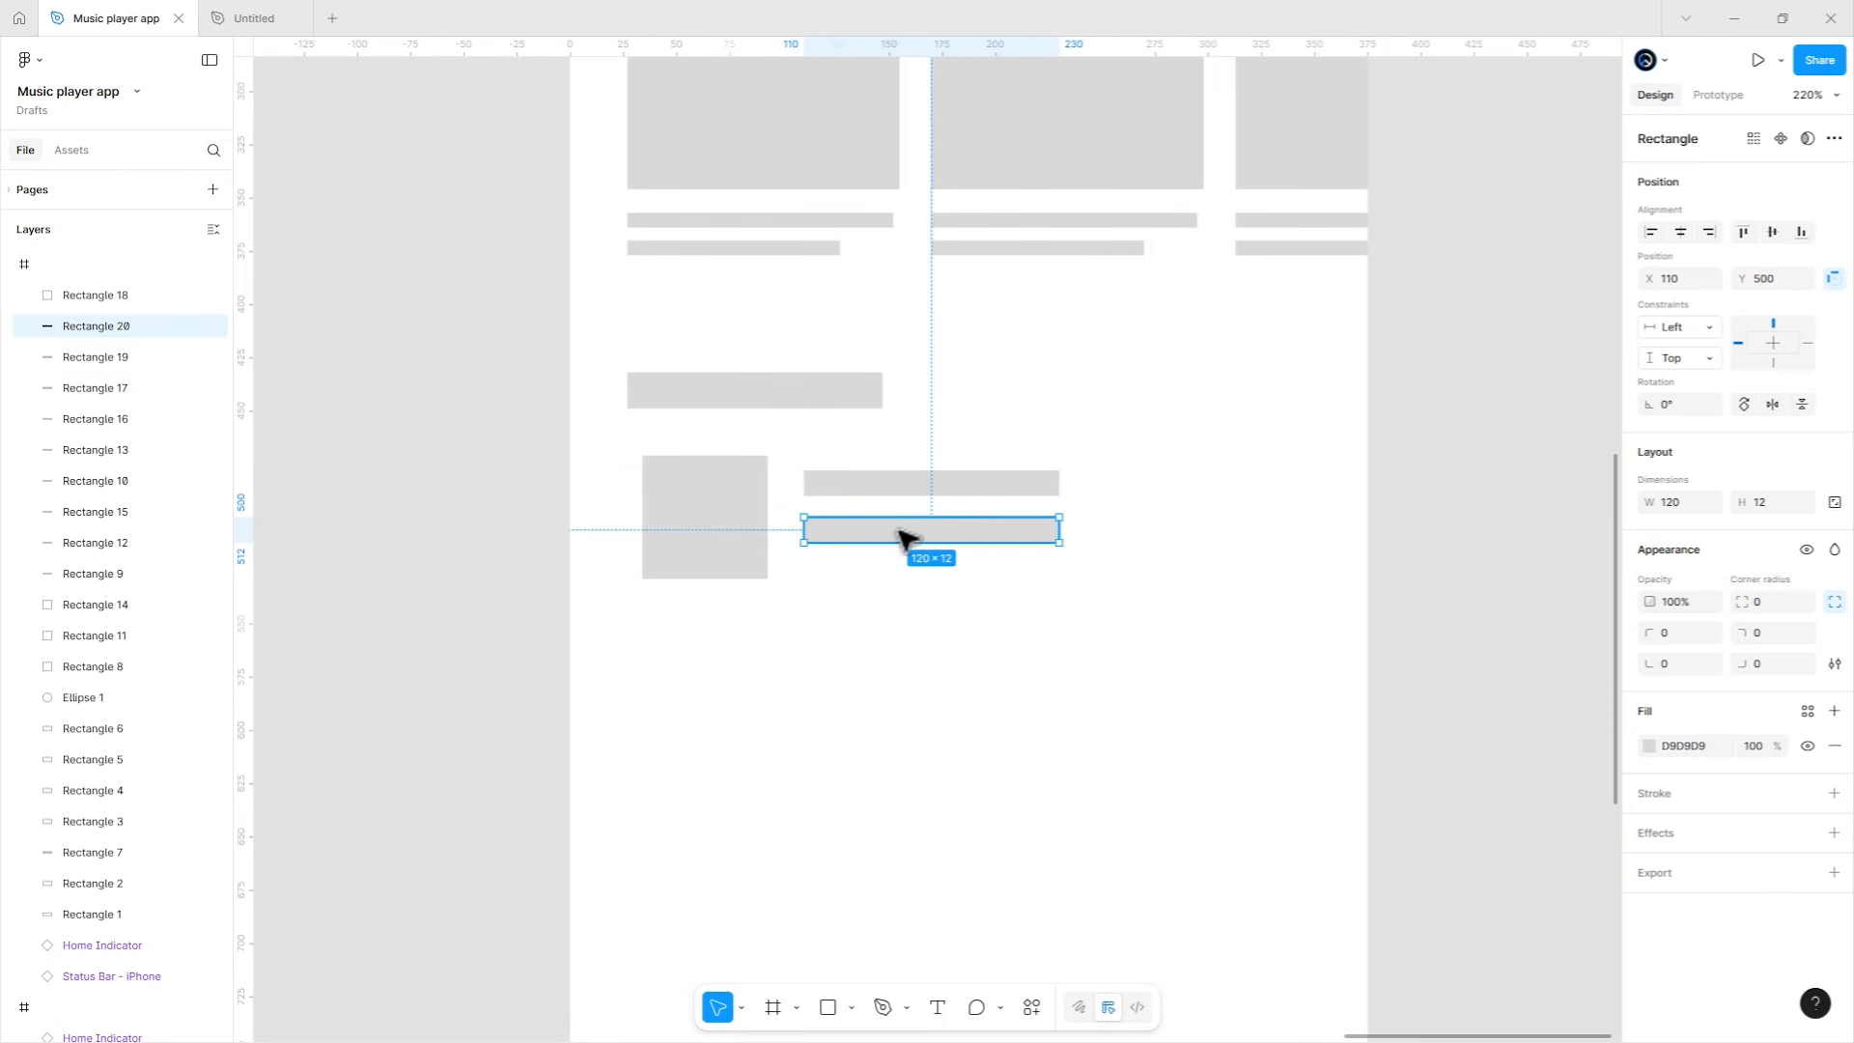
drag(1061, 527, 1005, 529)
click(1065, 541)
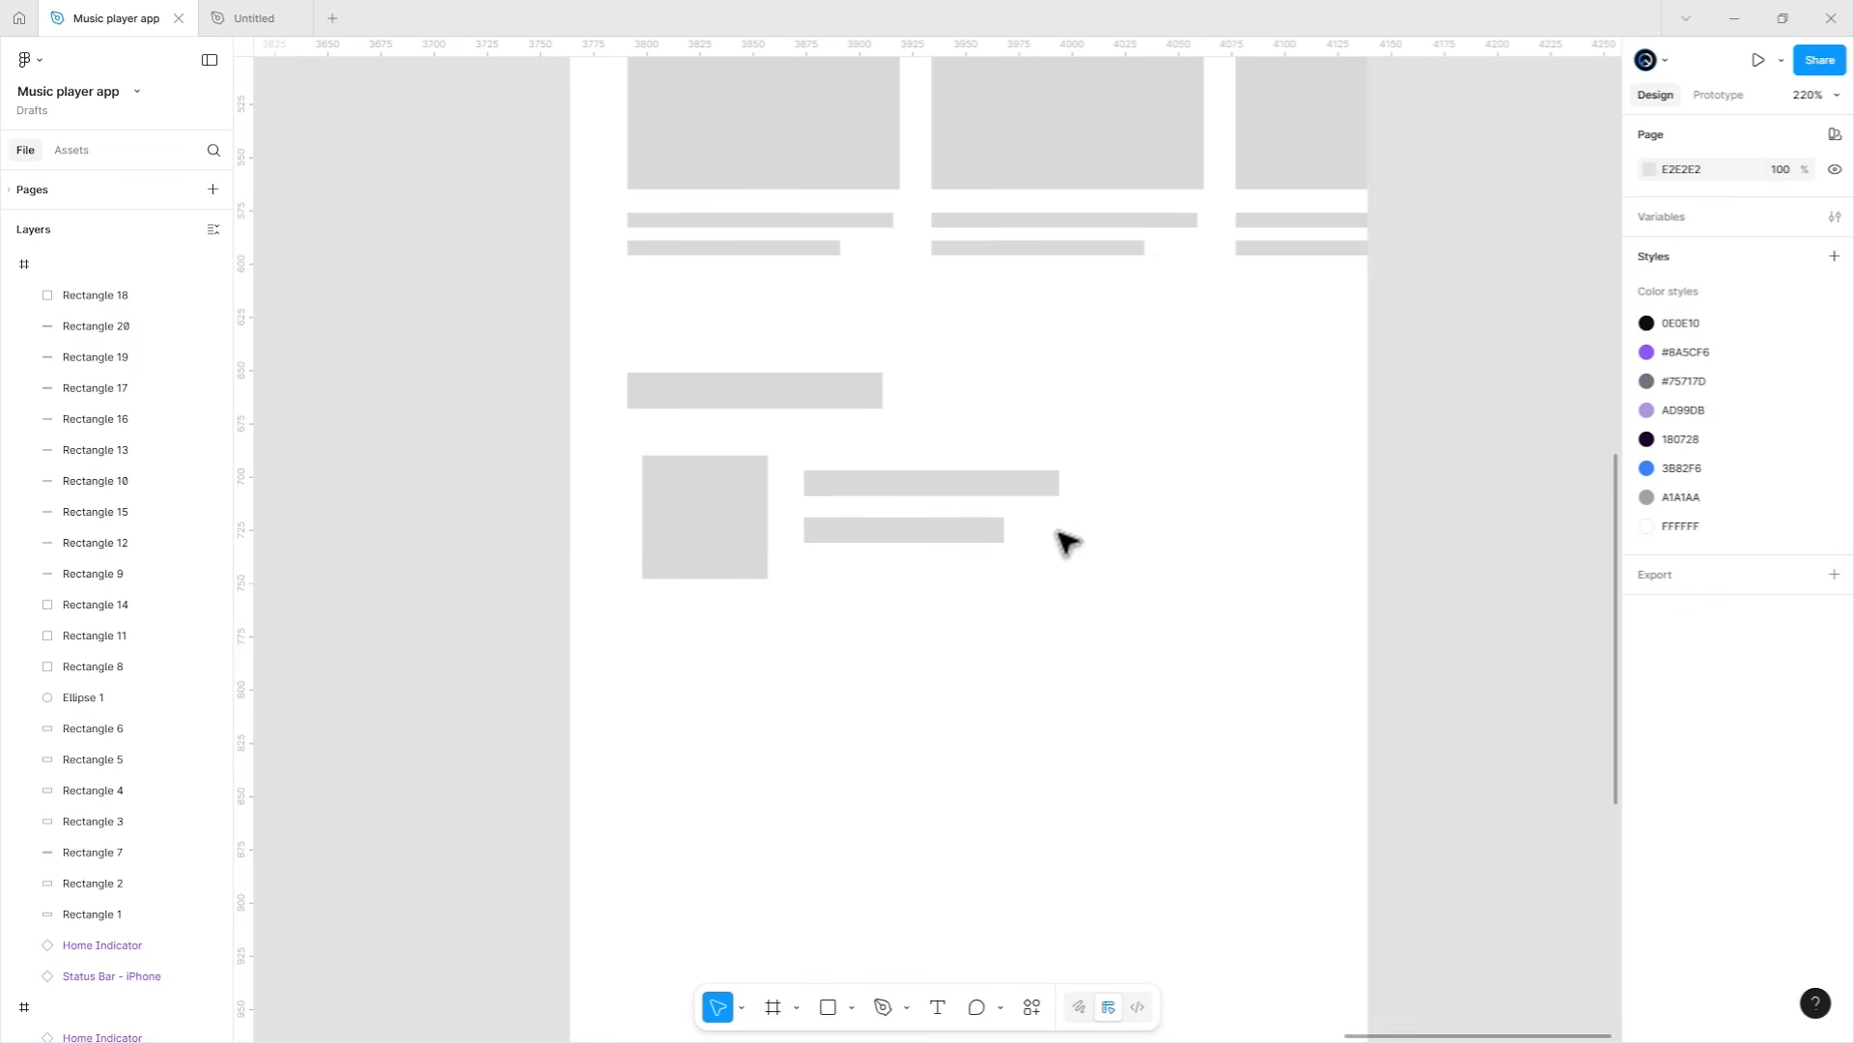
Draw a circle about 50 × 50 at the far end of the list row, opposite the thumbnail square.
key(o)
drag(1203, 464, 1308, 570)
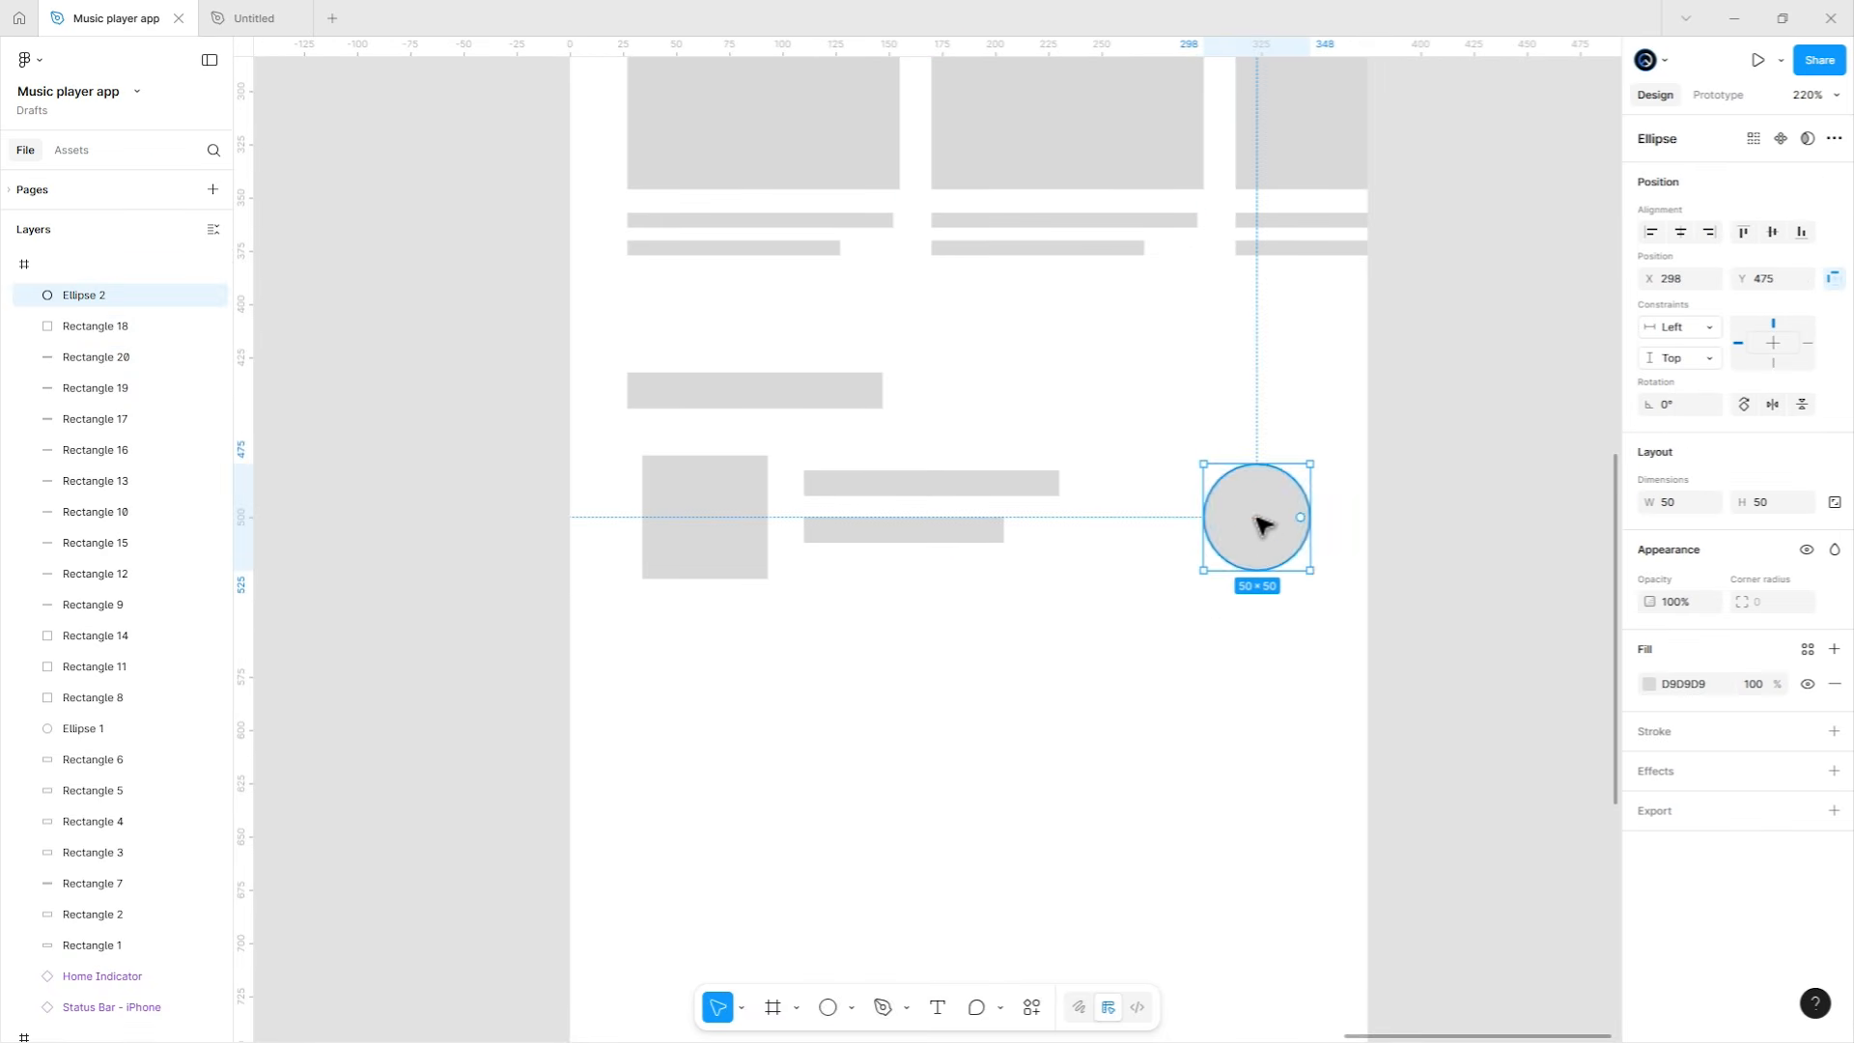
click(1207, 604)
Duplicate the thumbnail, text bars and circle downward at even spacing to form a list of four rows.
drag(633, 605, 1126, 584)
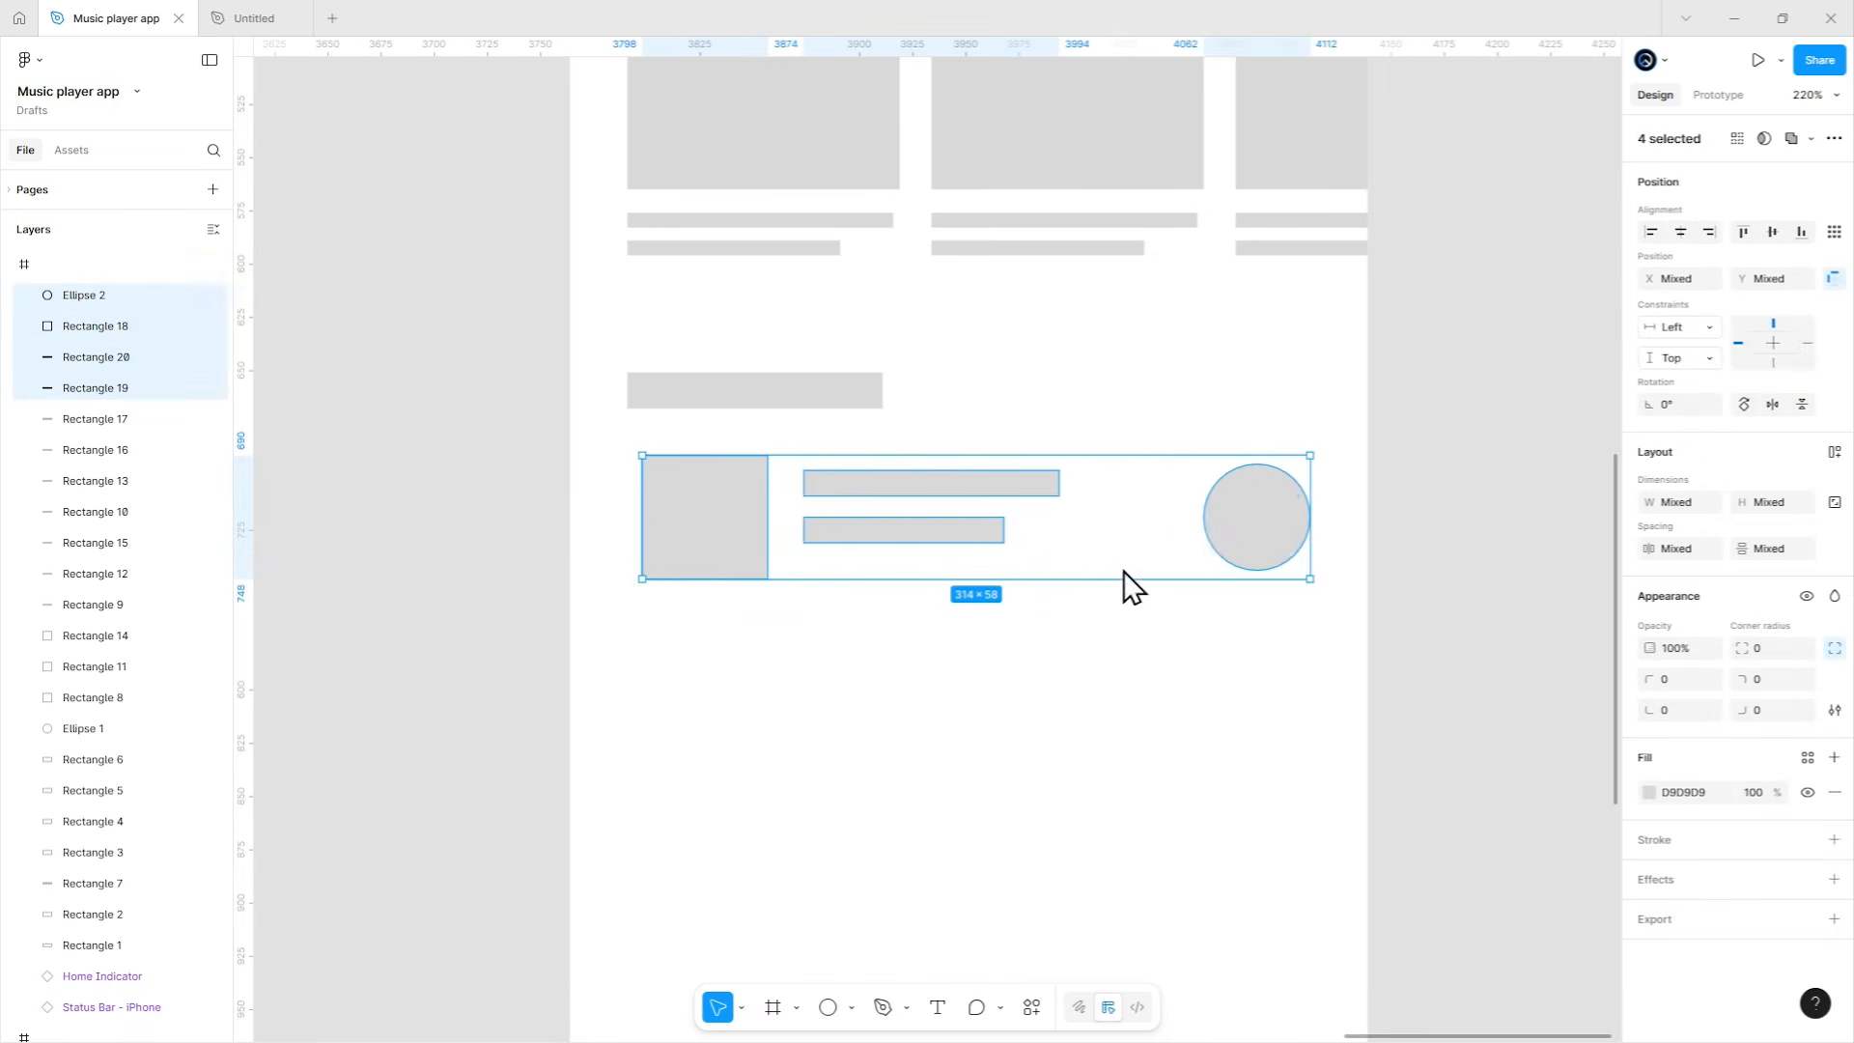
key(ctrl+d)
drag(913, 490, 894, 658)
scroll(907, 627, down, 2)
scroll(927, 598, down, 3)
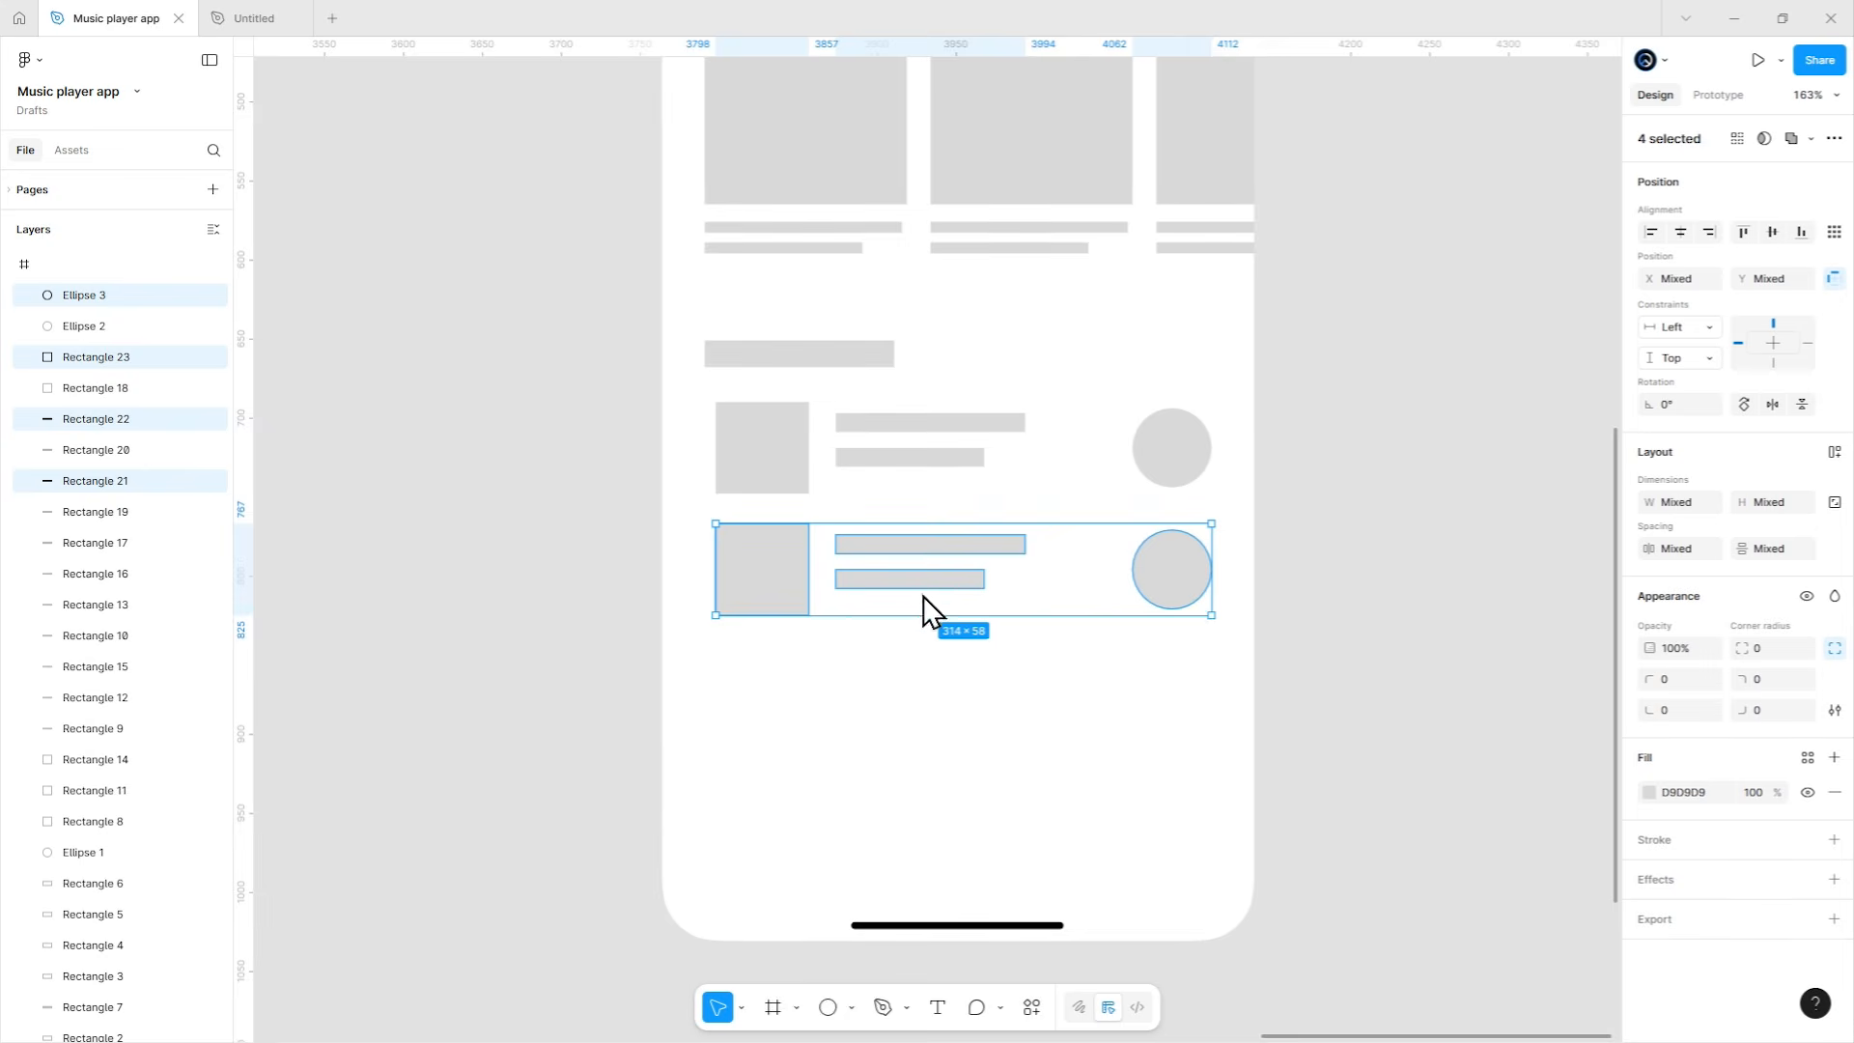
key(ctrl+d)
key(ctrl+d)
click(1254, 688)
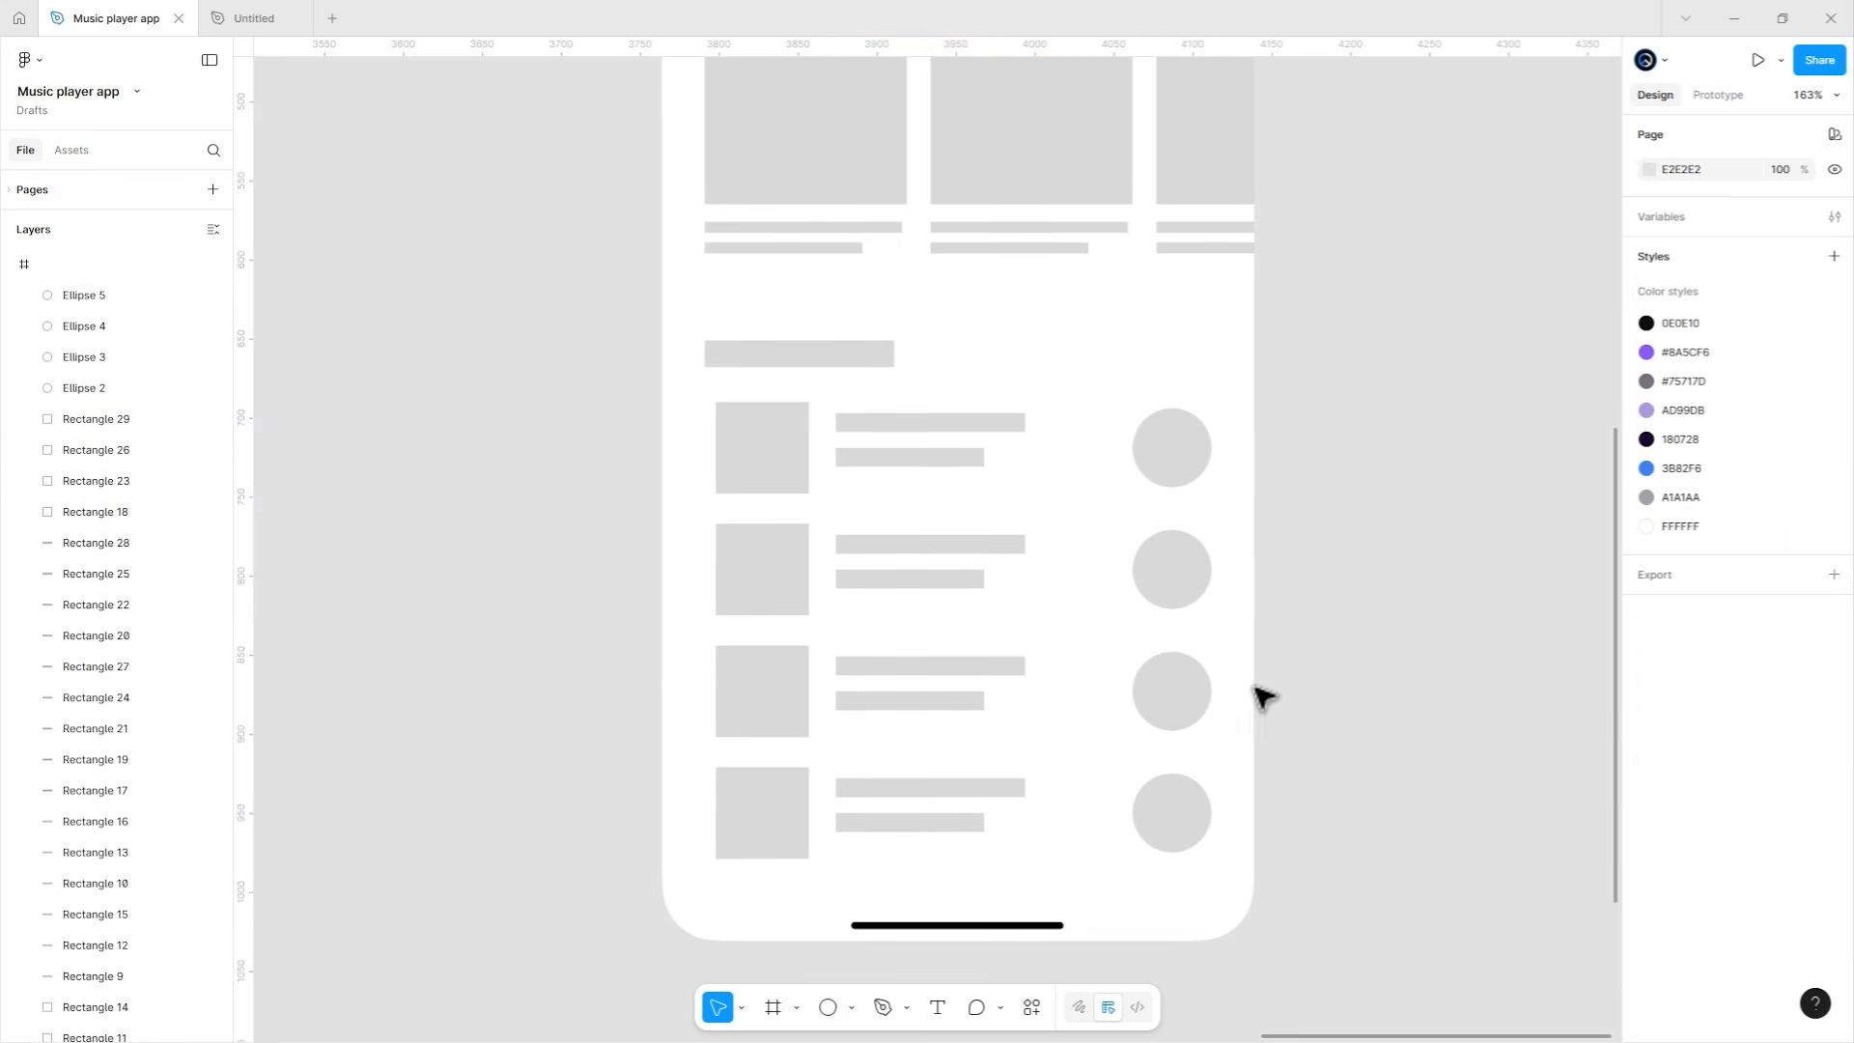
Delete the header placeholder rectangle and circle below the status bar.
scroll(1000, 423, down, 2)
drag(1011, 386, 997, 530)
scroll(1008, 562, down, 2)
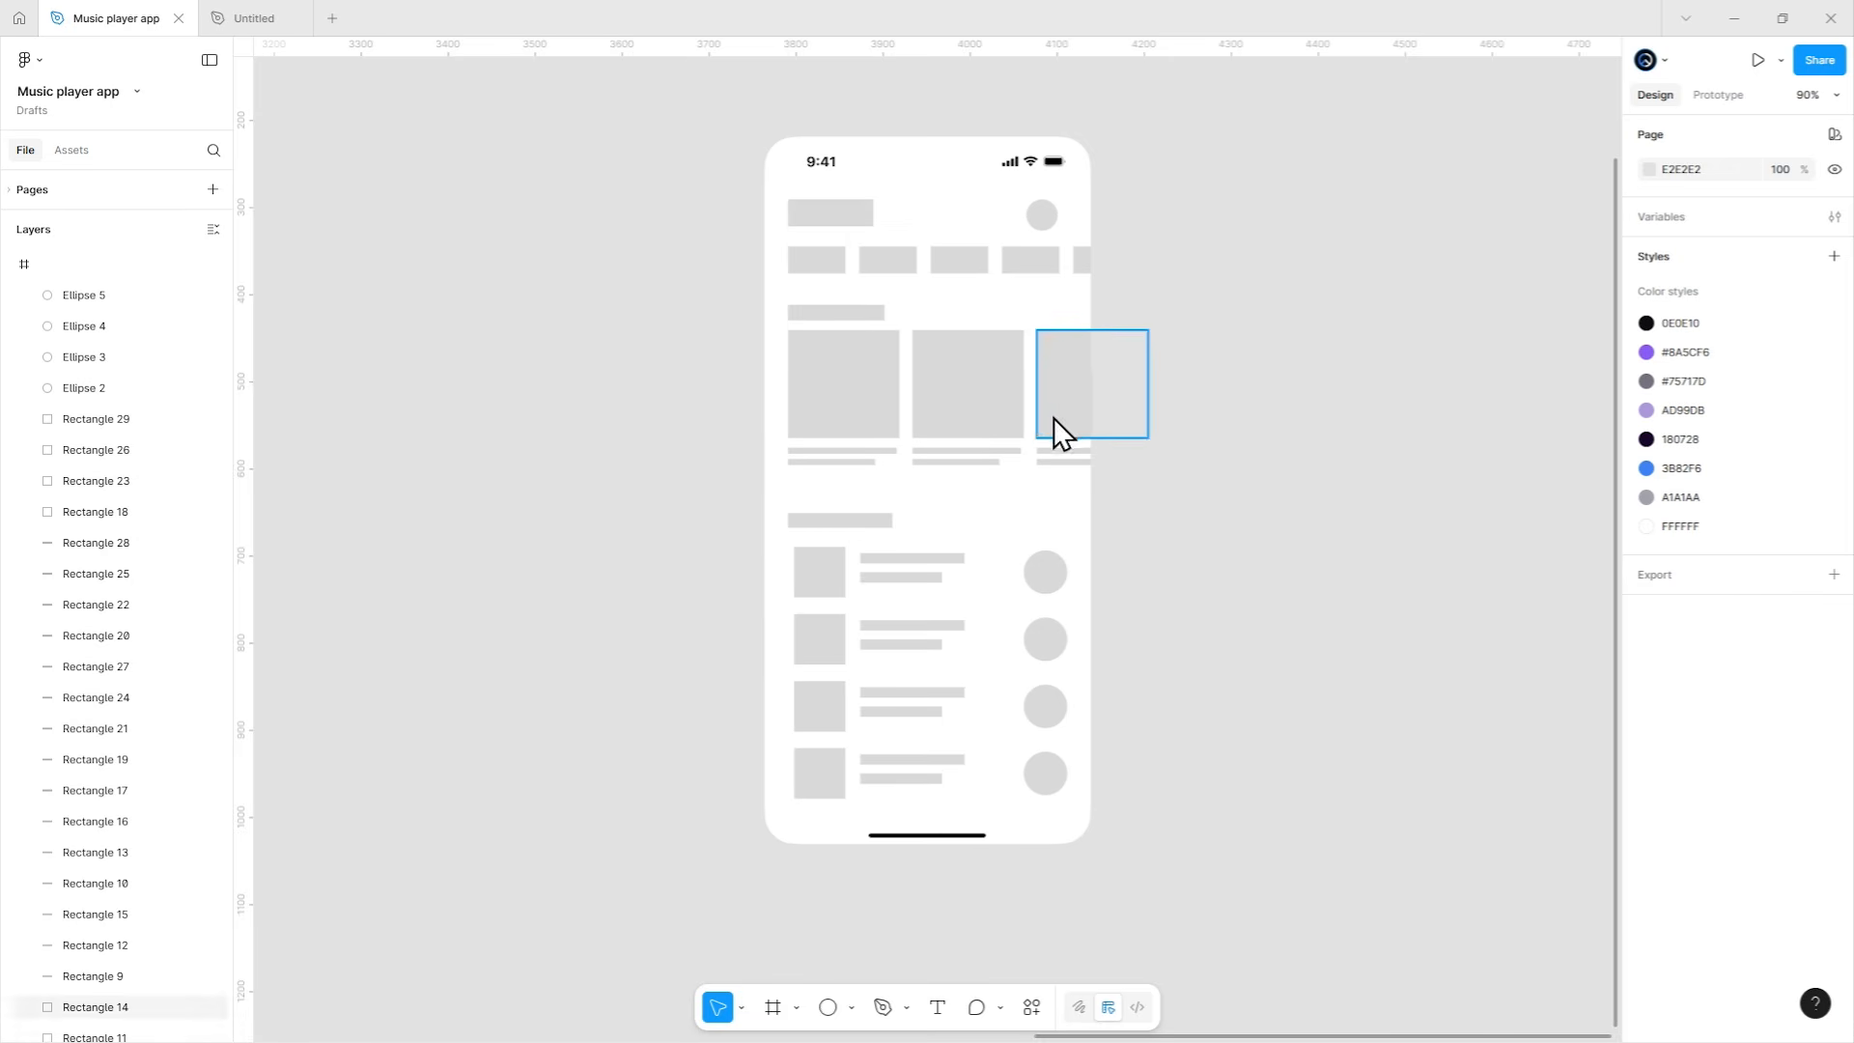
drag(1233, 248, 1242, 327)
scroll(1043, 333, up, 2)
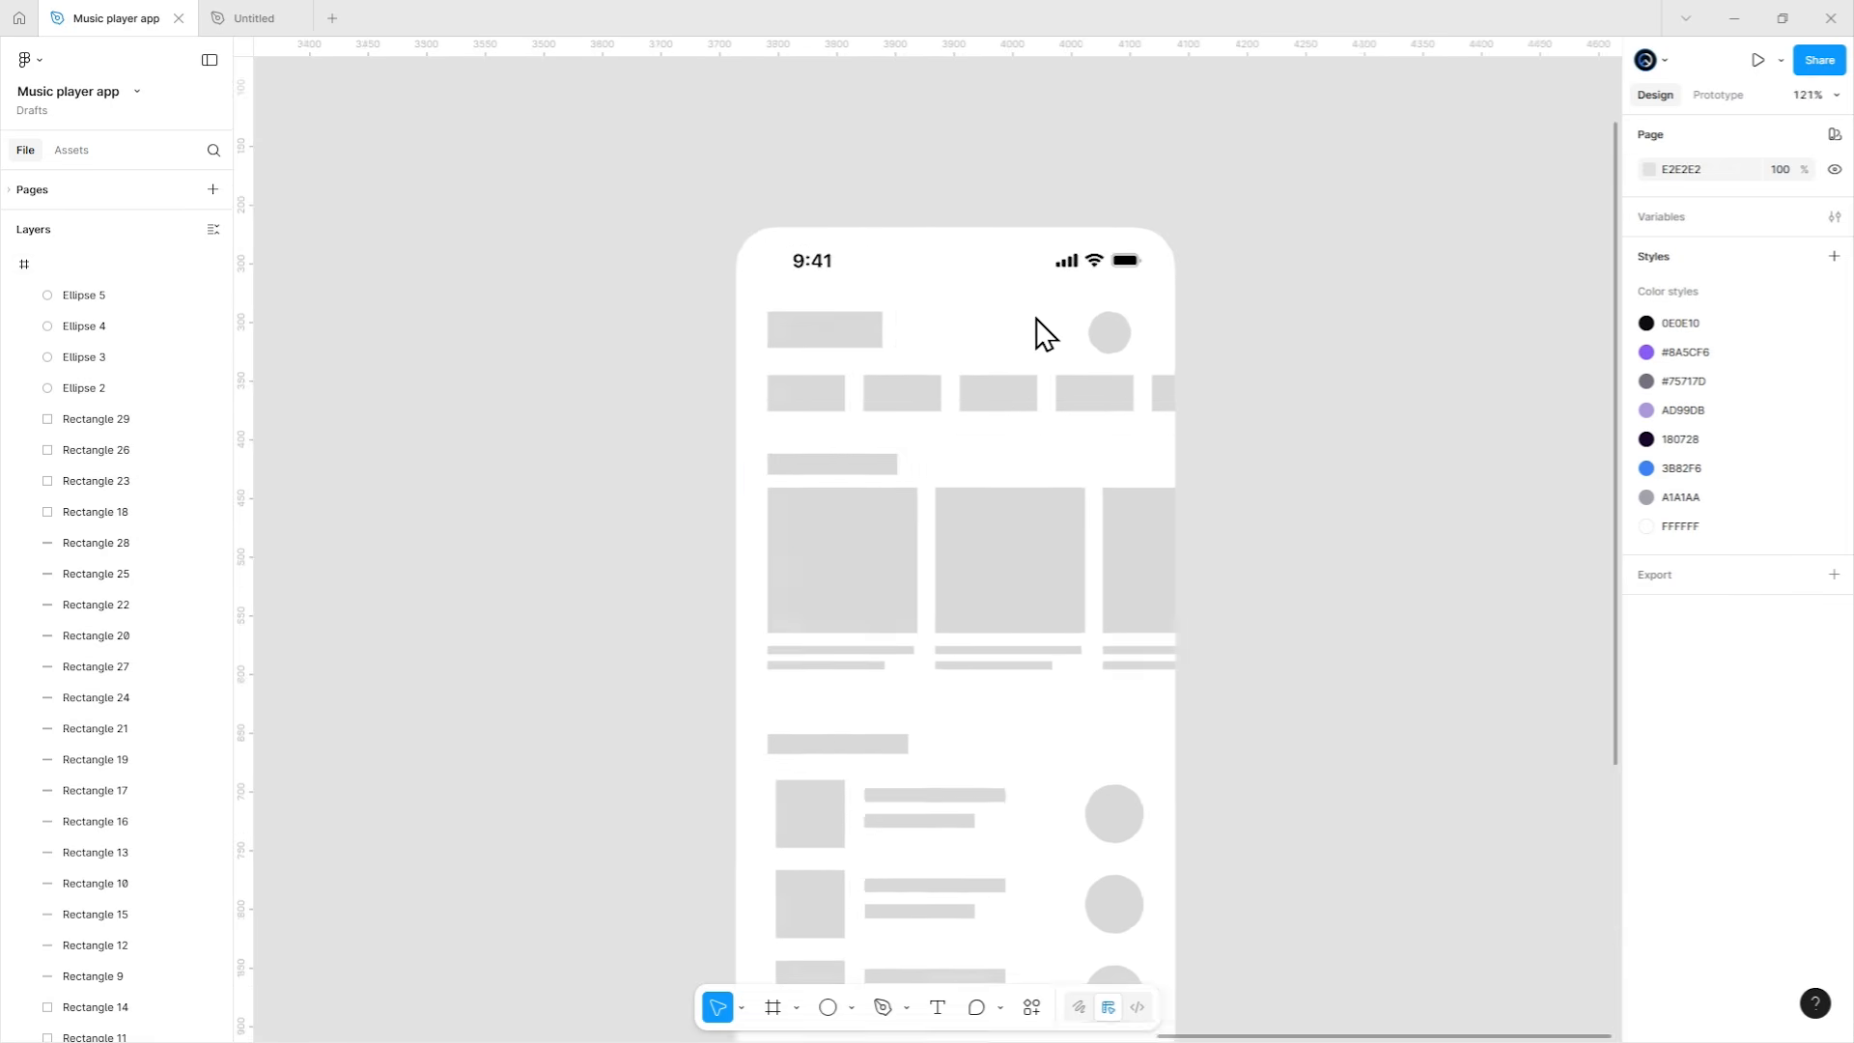
scroll(1043, 333, up, 2)
drag(1063, 317, 1162, 432)
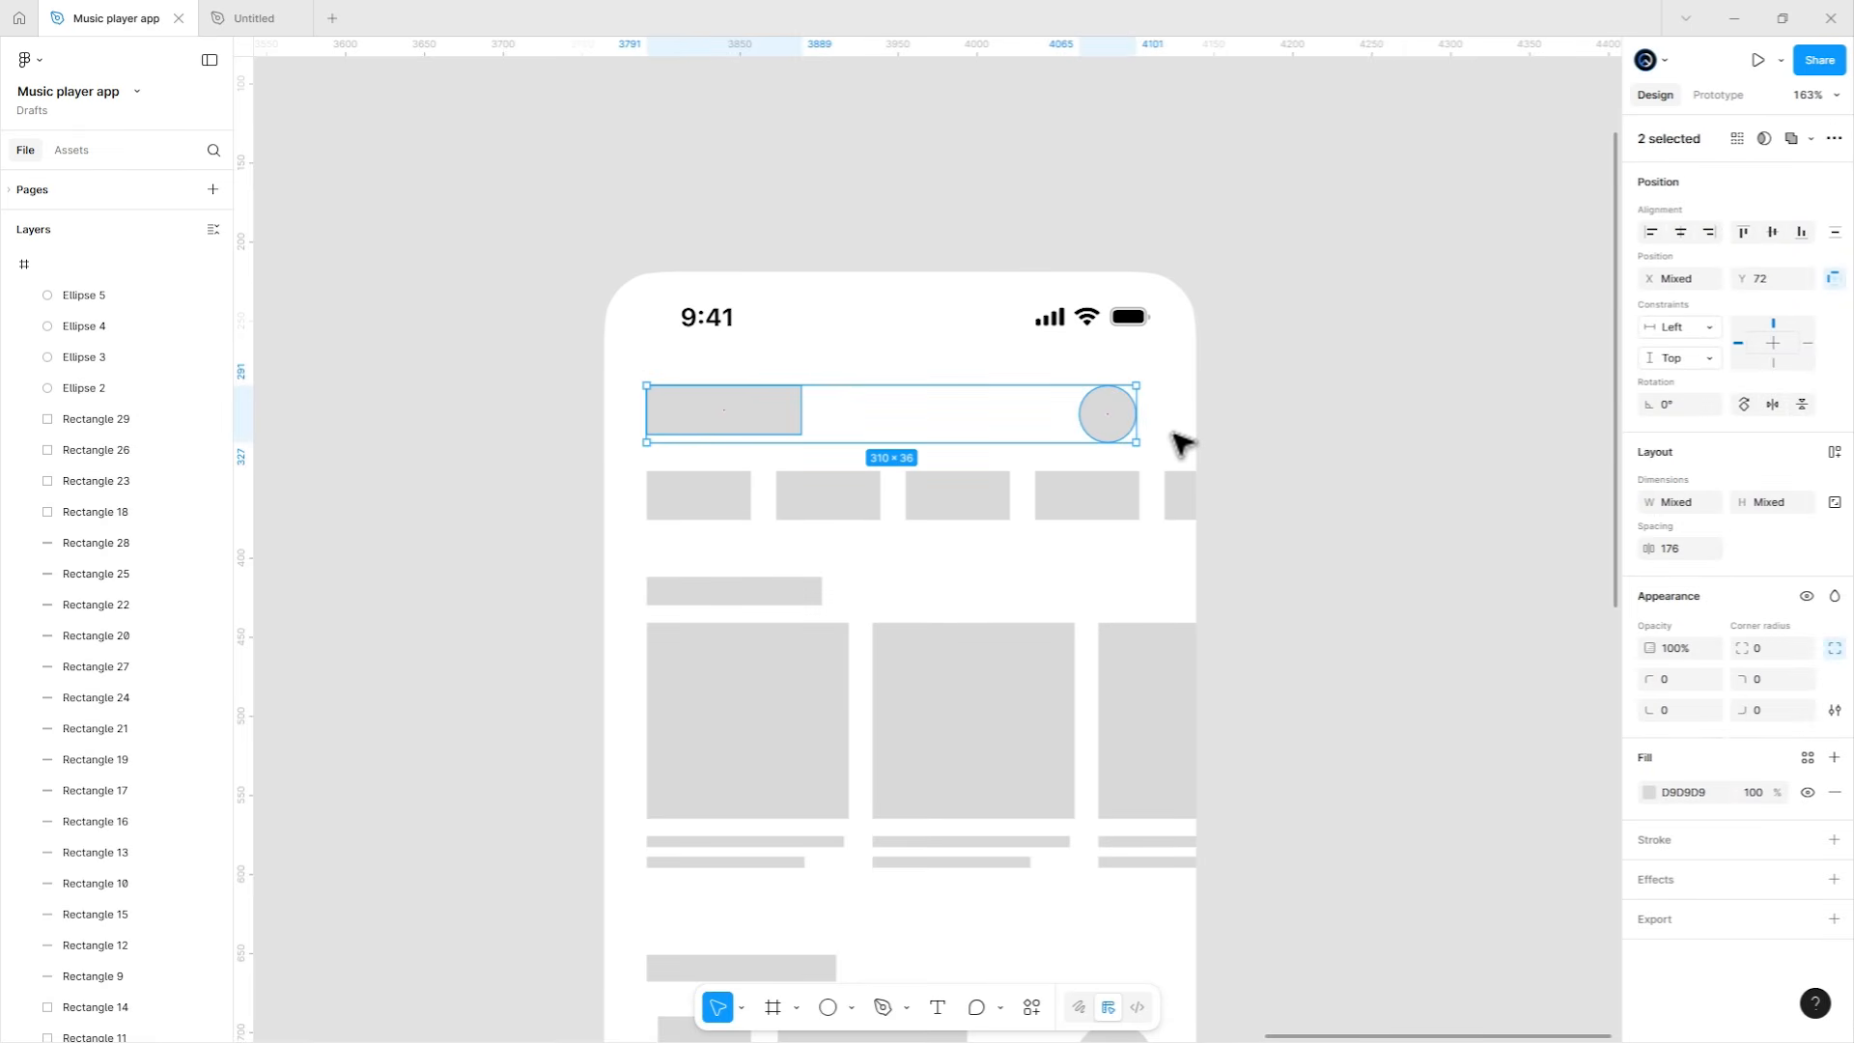
key(Delete)
Change the wireframed phone frame's fill from solid to a linear gradient.
drag(832, 413, 871, 230)
scroll(844, 441, down, 3)
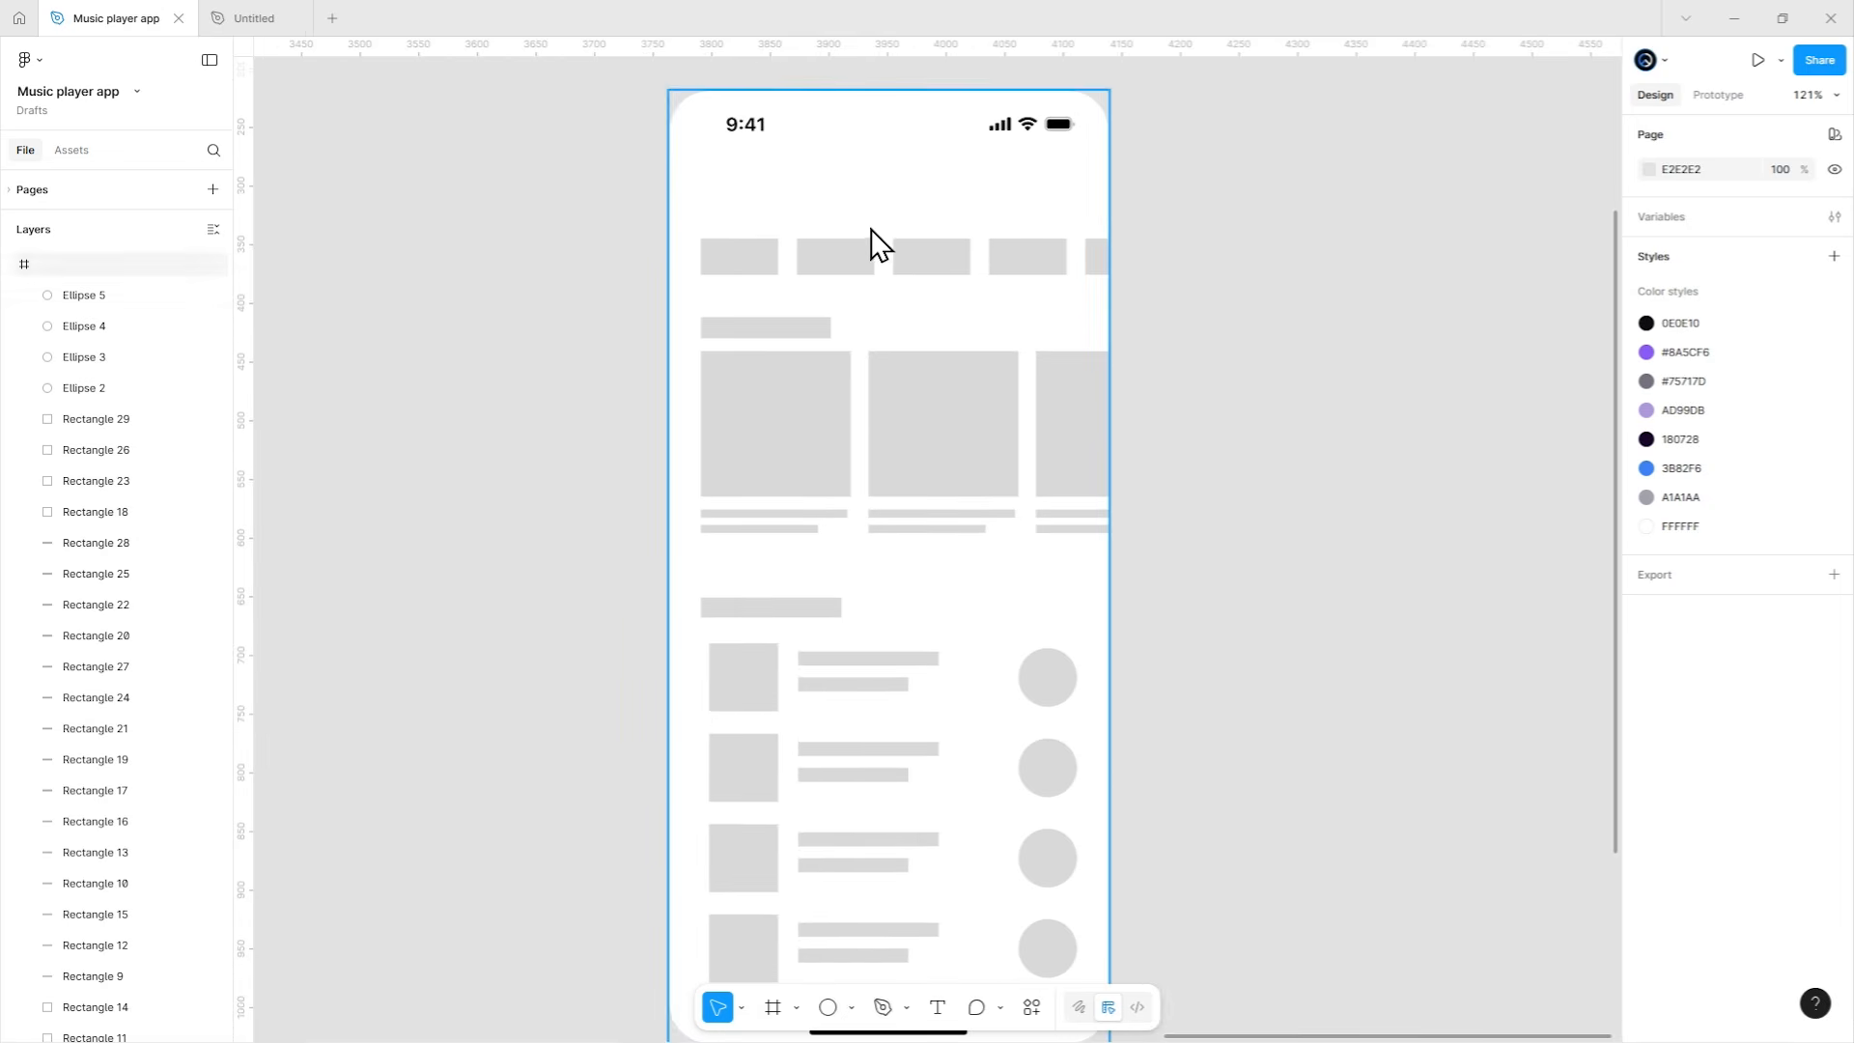
scroll(871, 232, down, 3)
drag(921, 287, 966, 336)
click(952, 252)
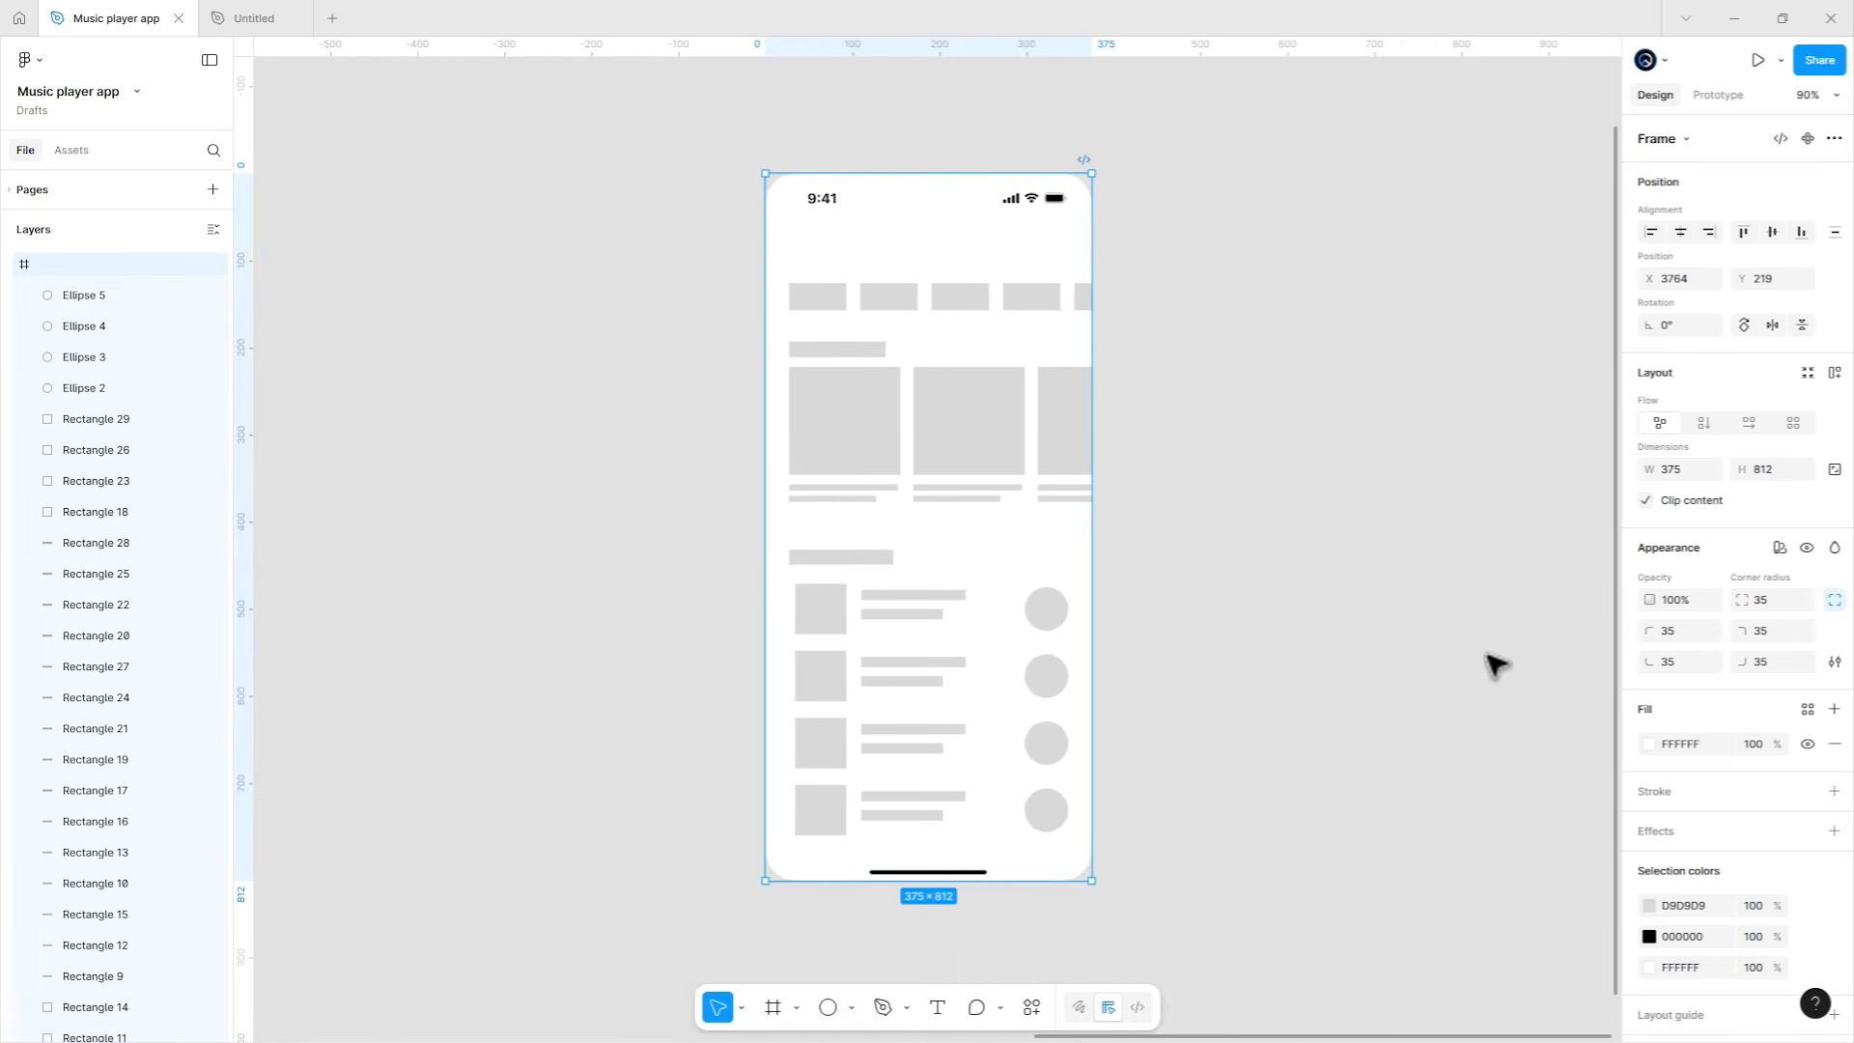
click(1649, 743)
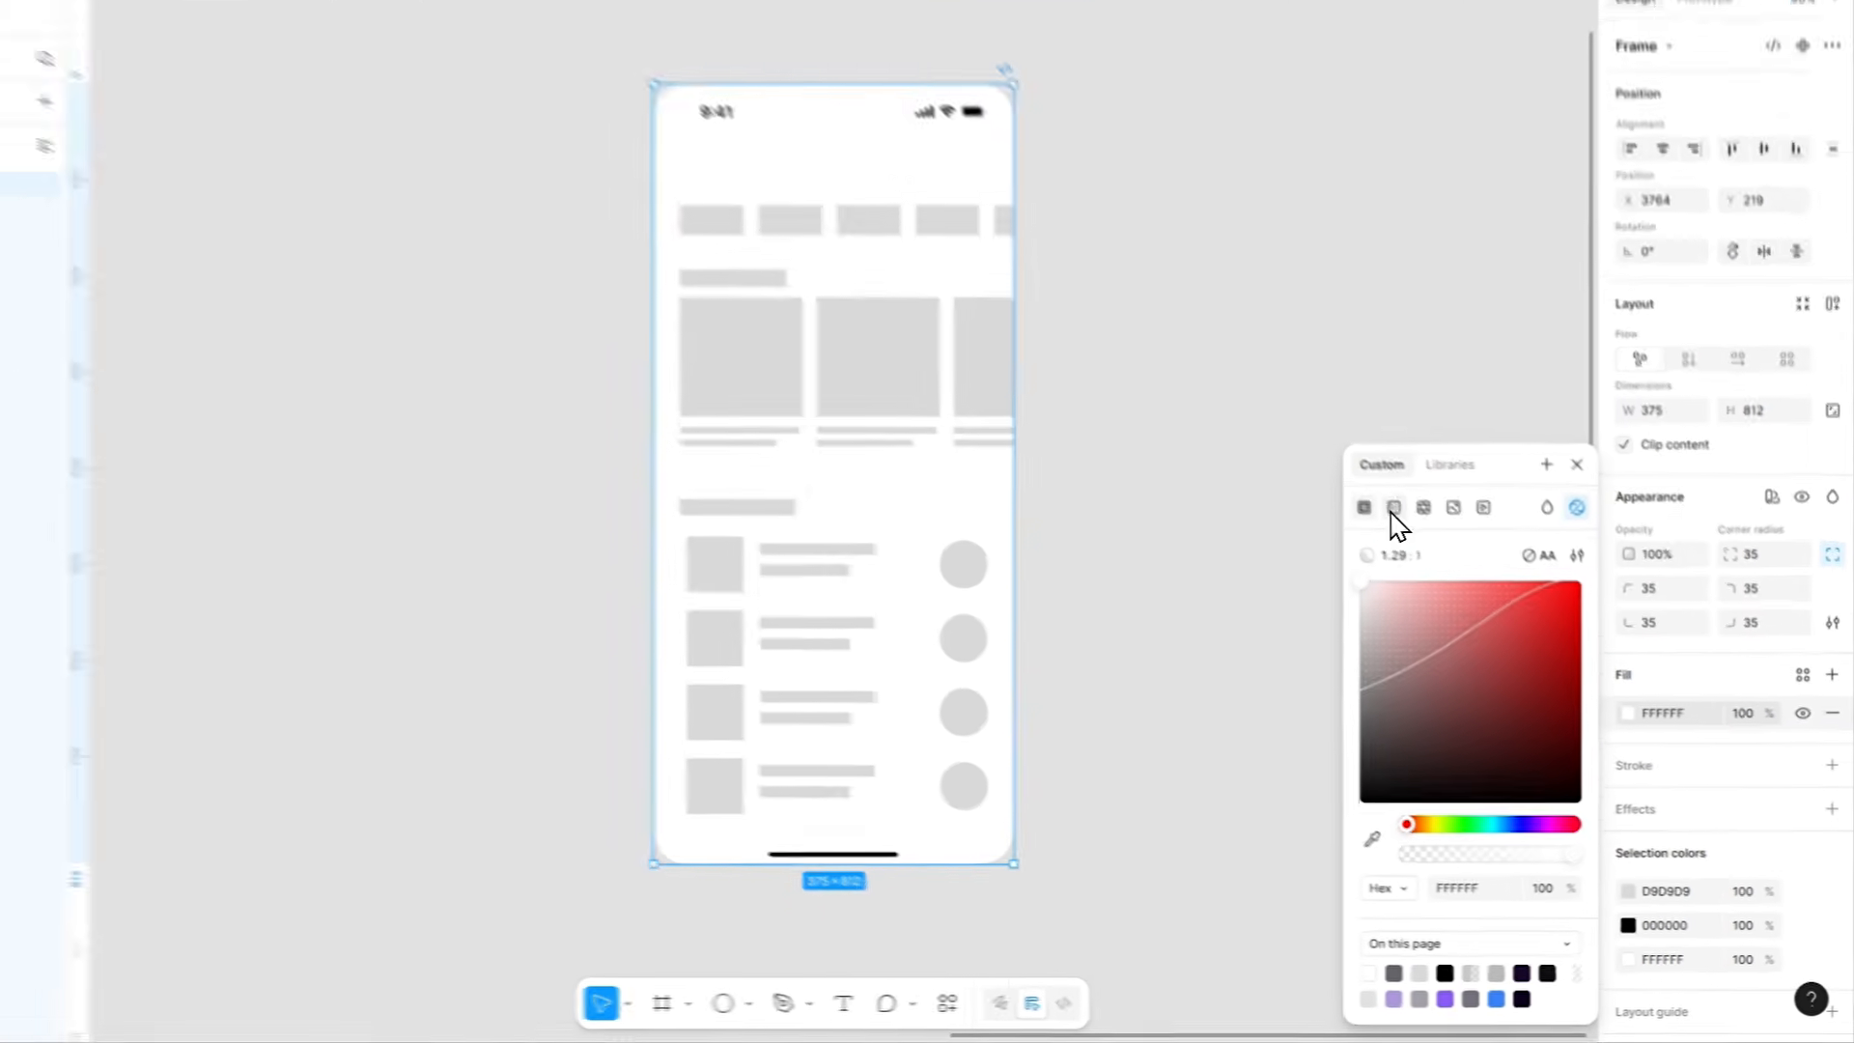
click(1436, 556)
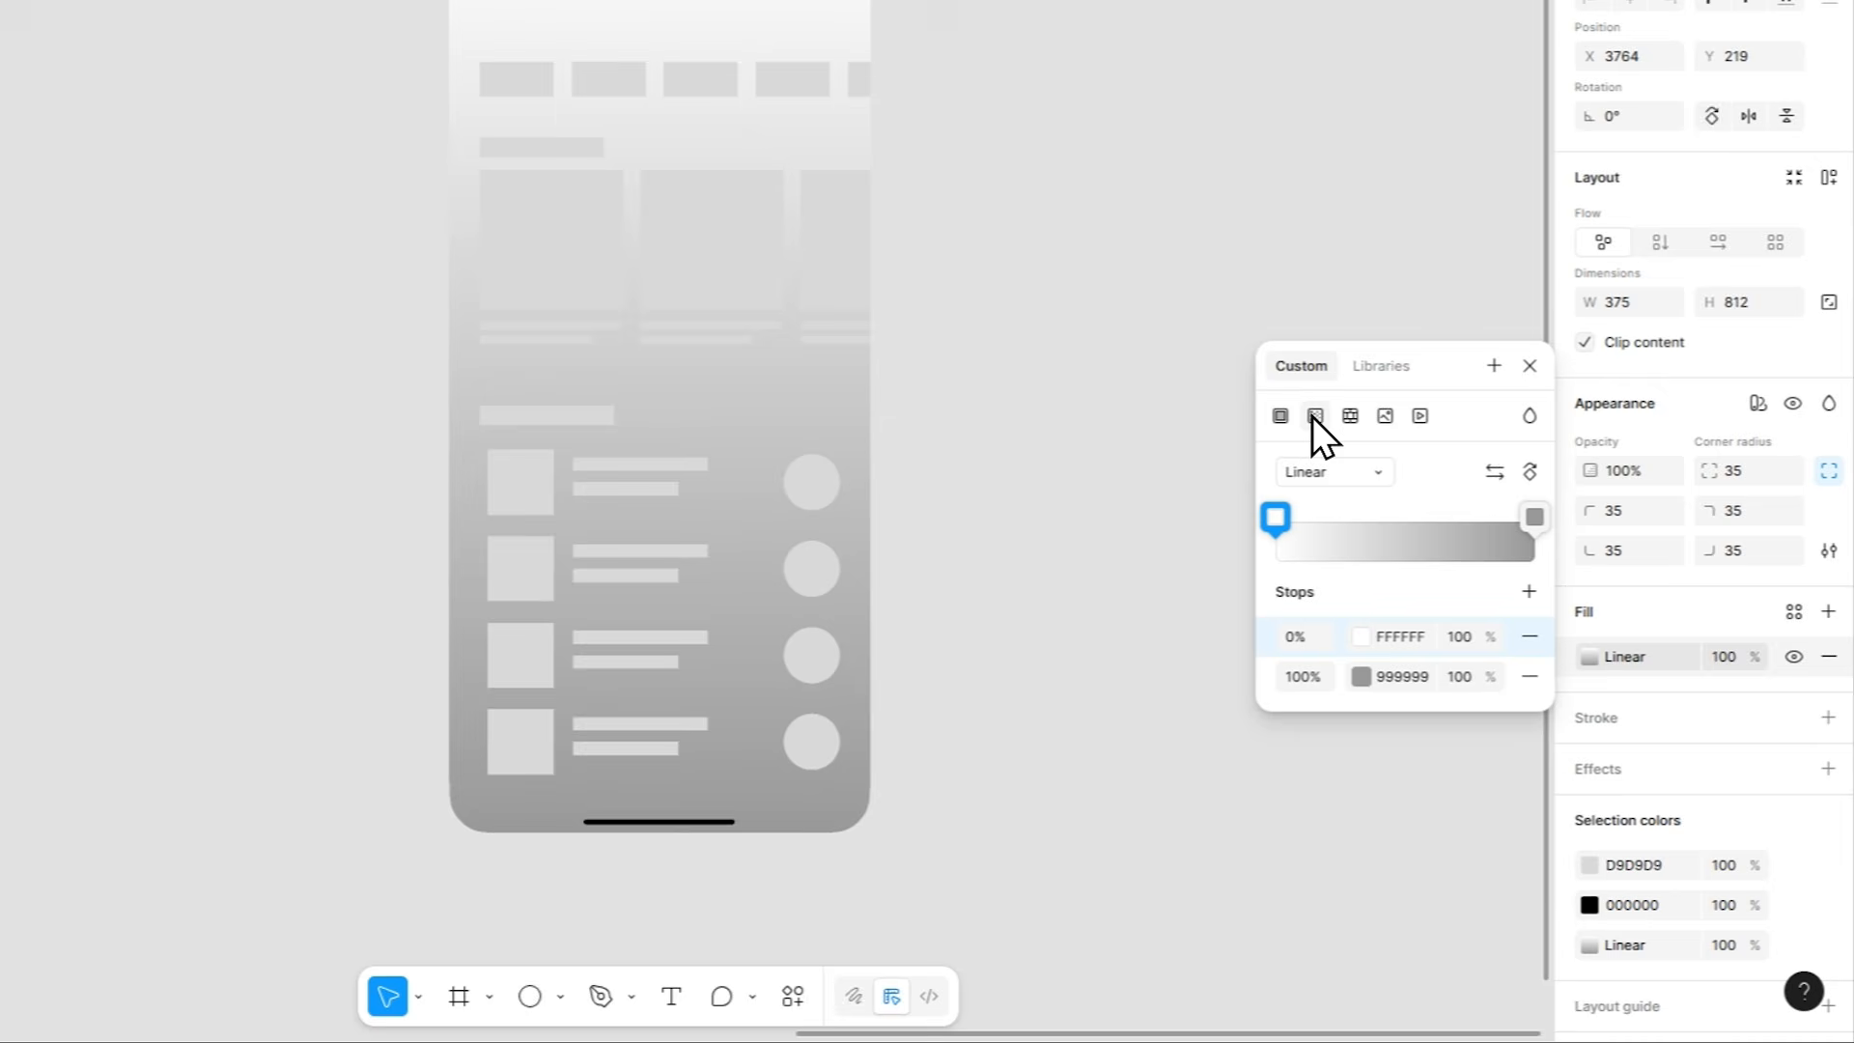
Sample palette colors for the frame's gradient, using 0E0E10 for the 100% stop and 180728 for the 0% stop.
click(1362, 675)
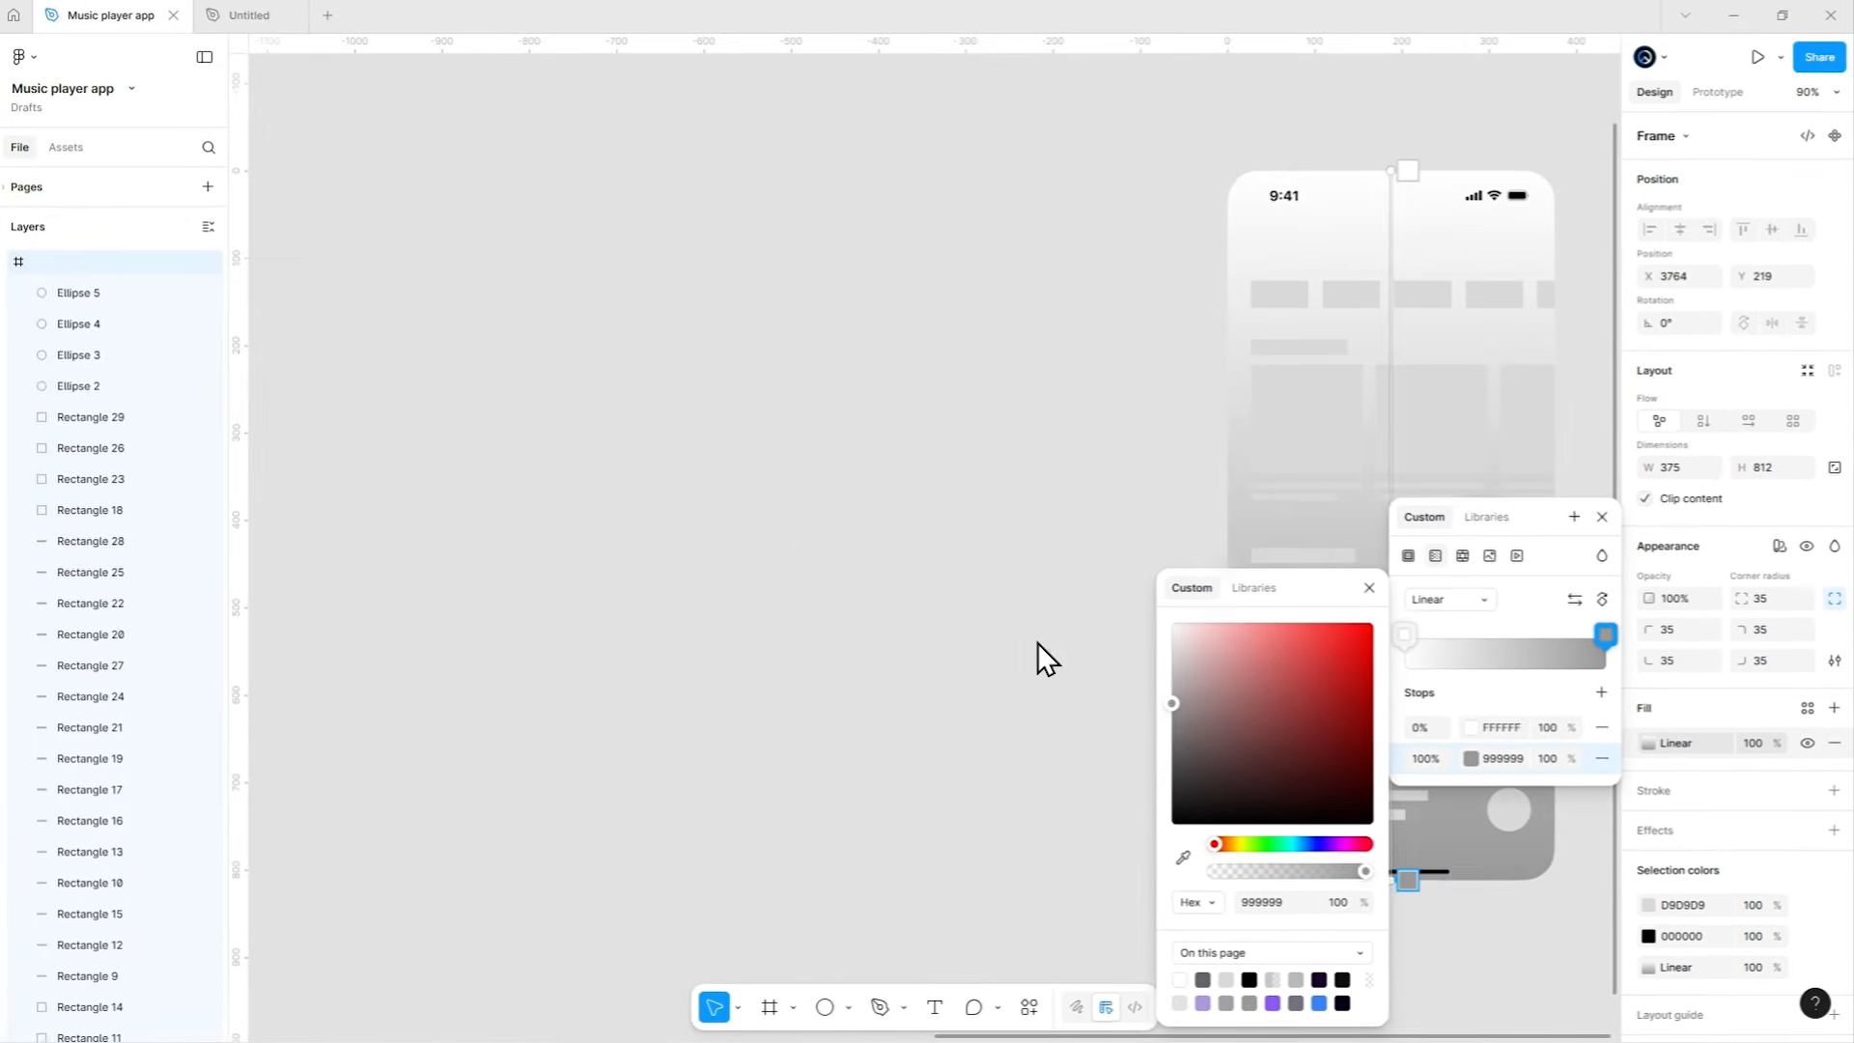
scroll(1039, 643, left, 10)
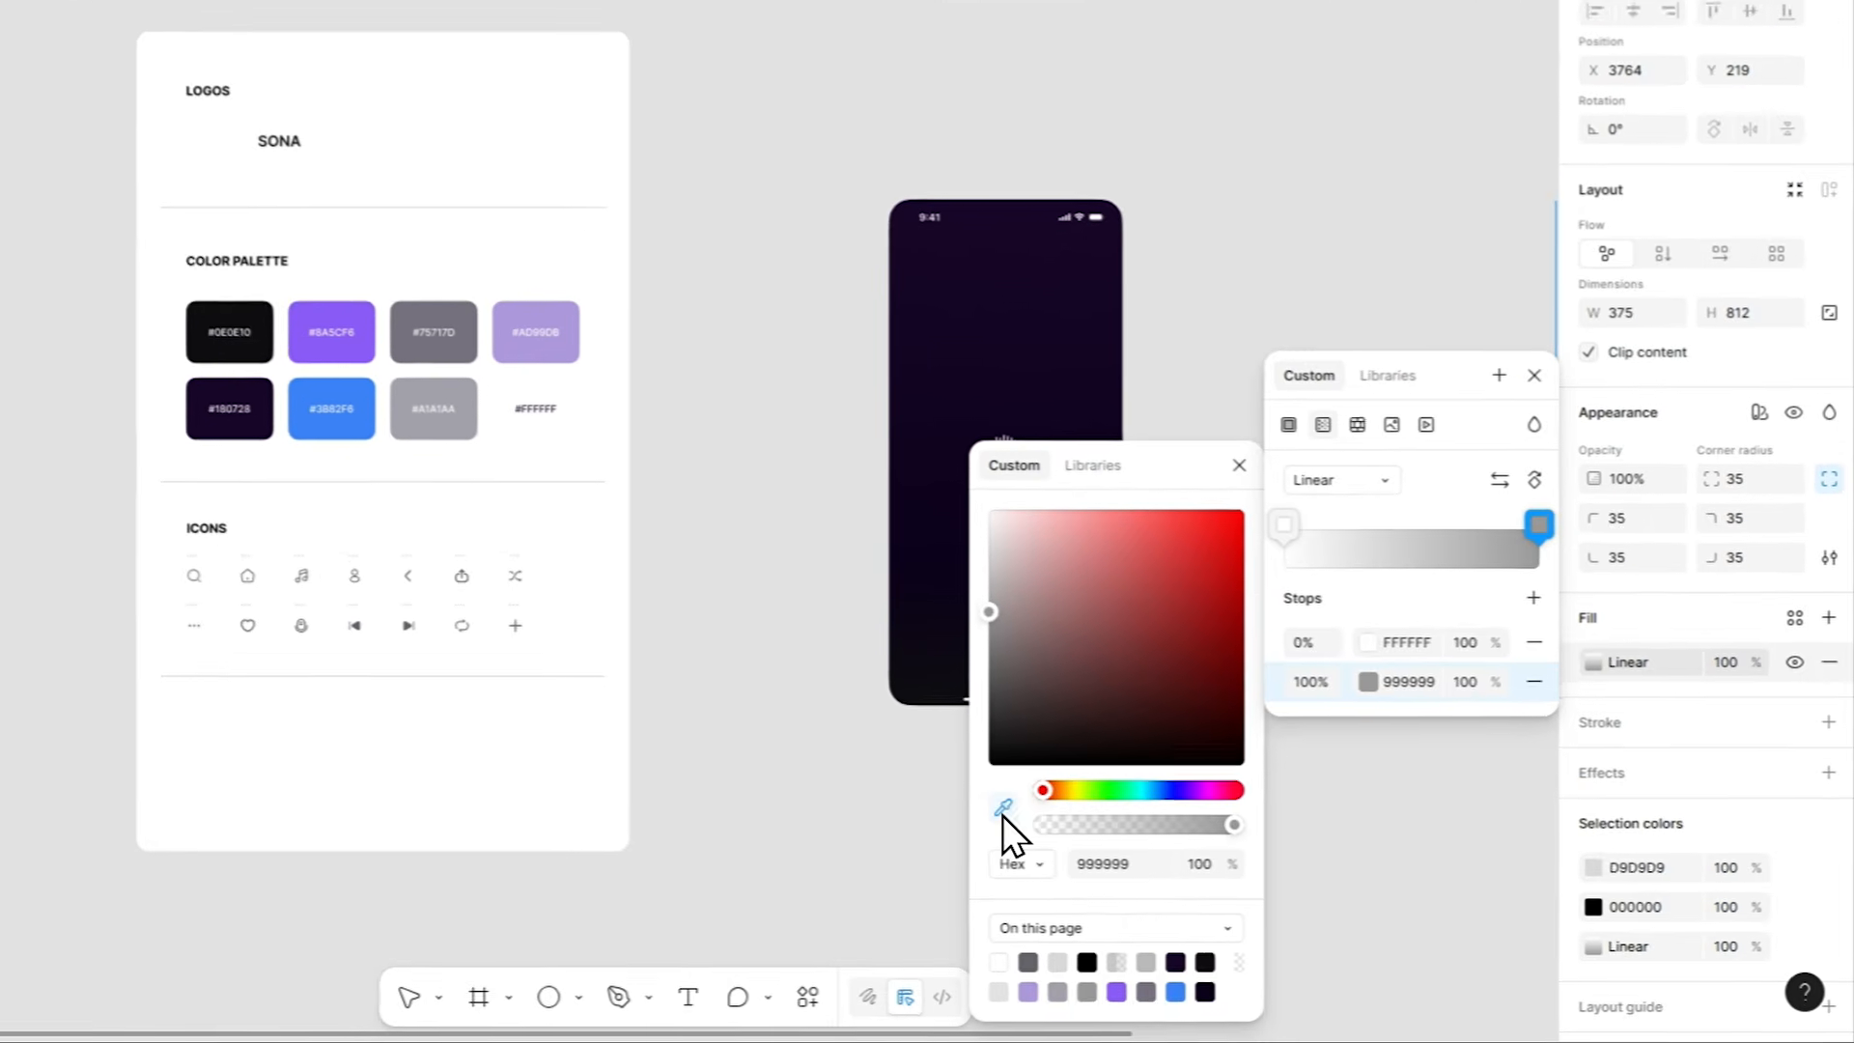
click(1185, 857)
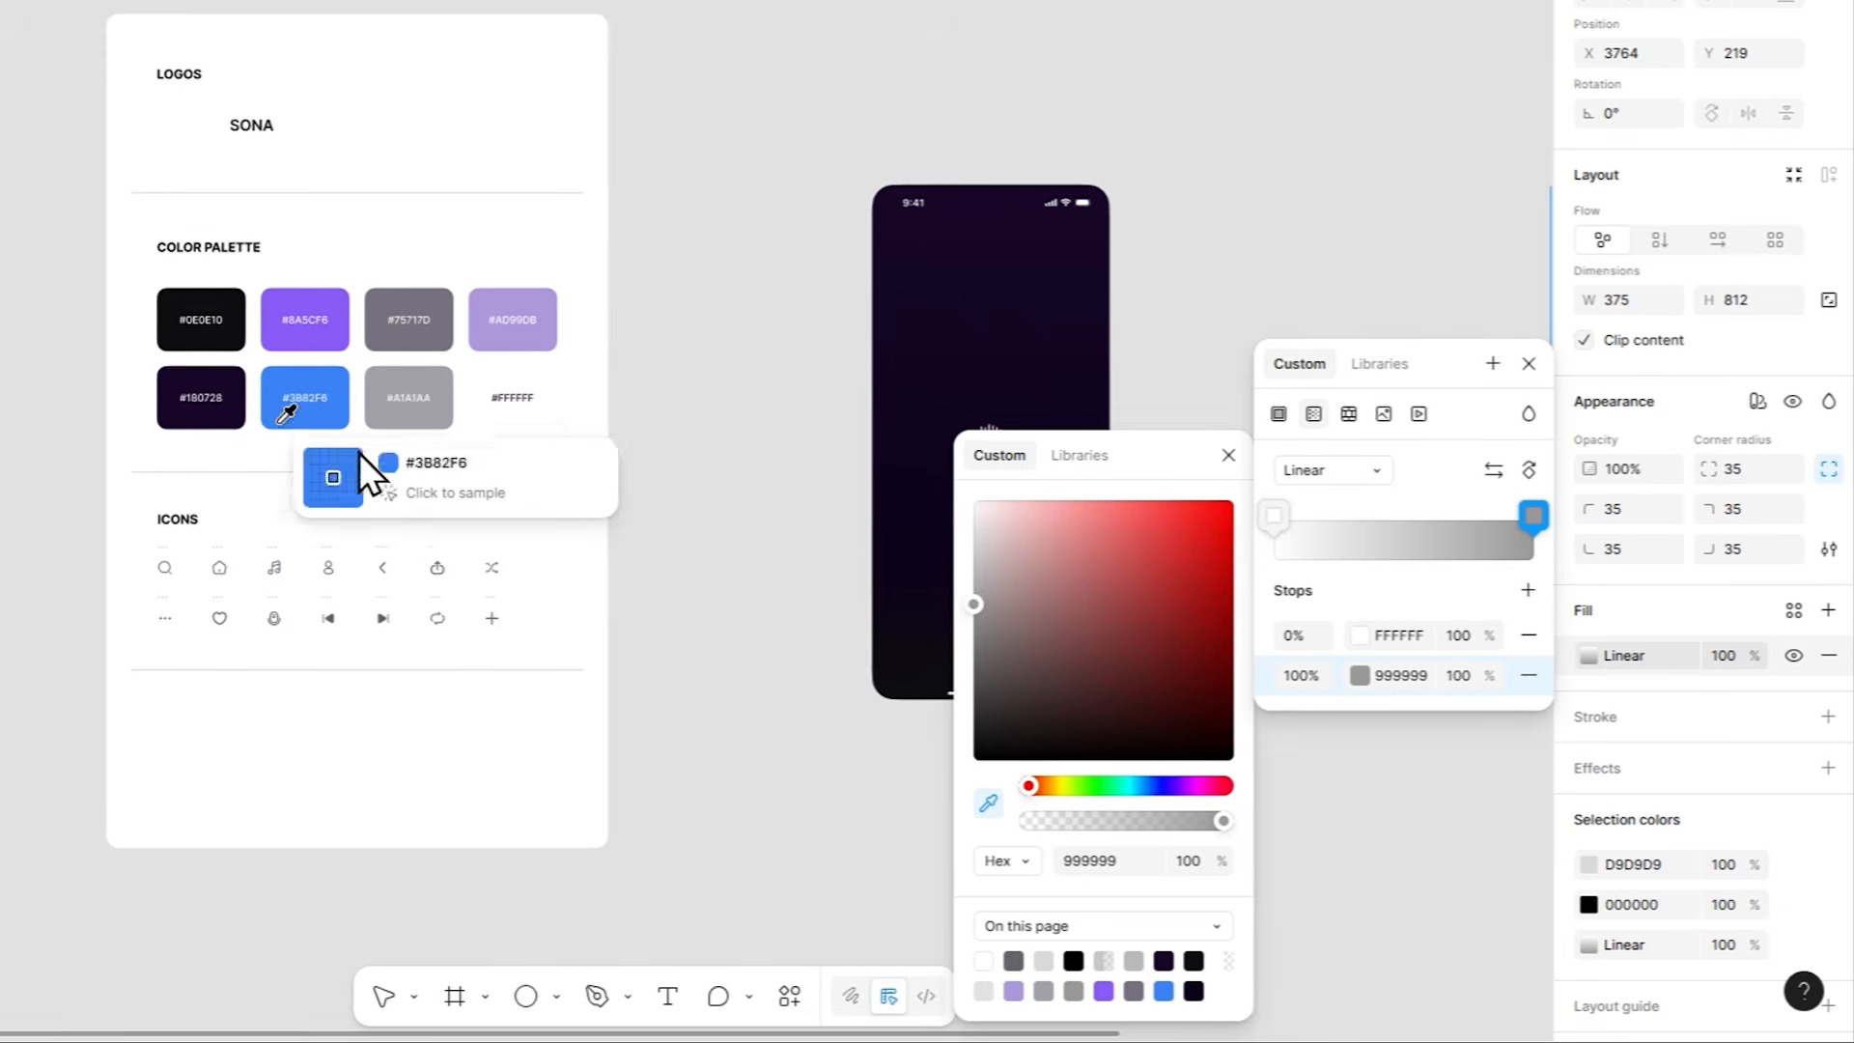
click(212, 342)
click(1305, 634)
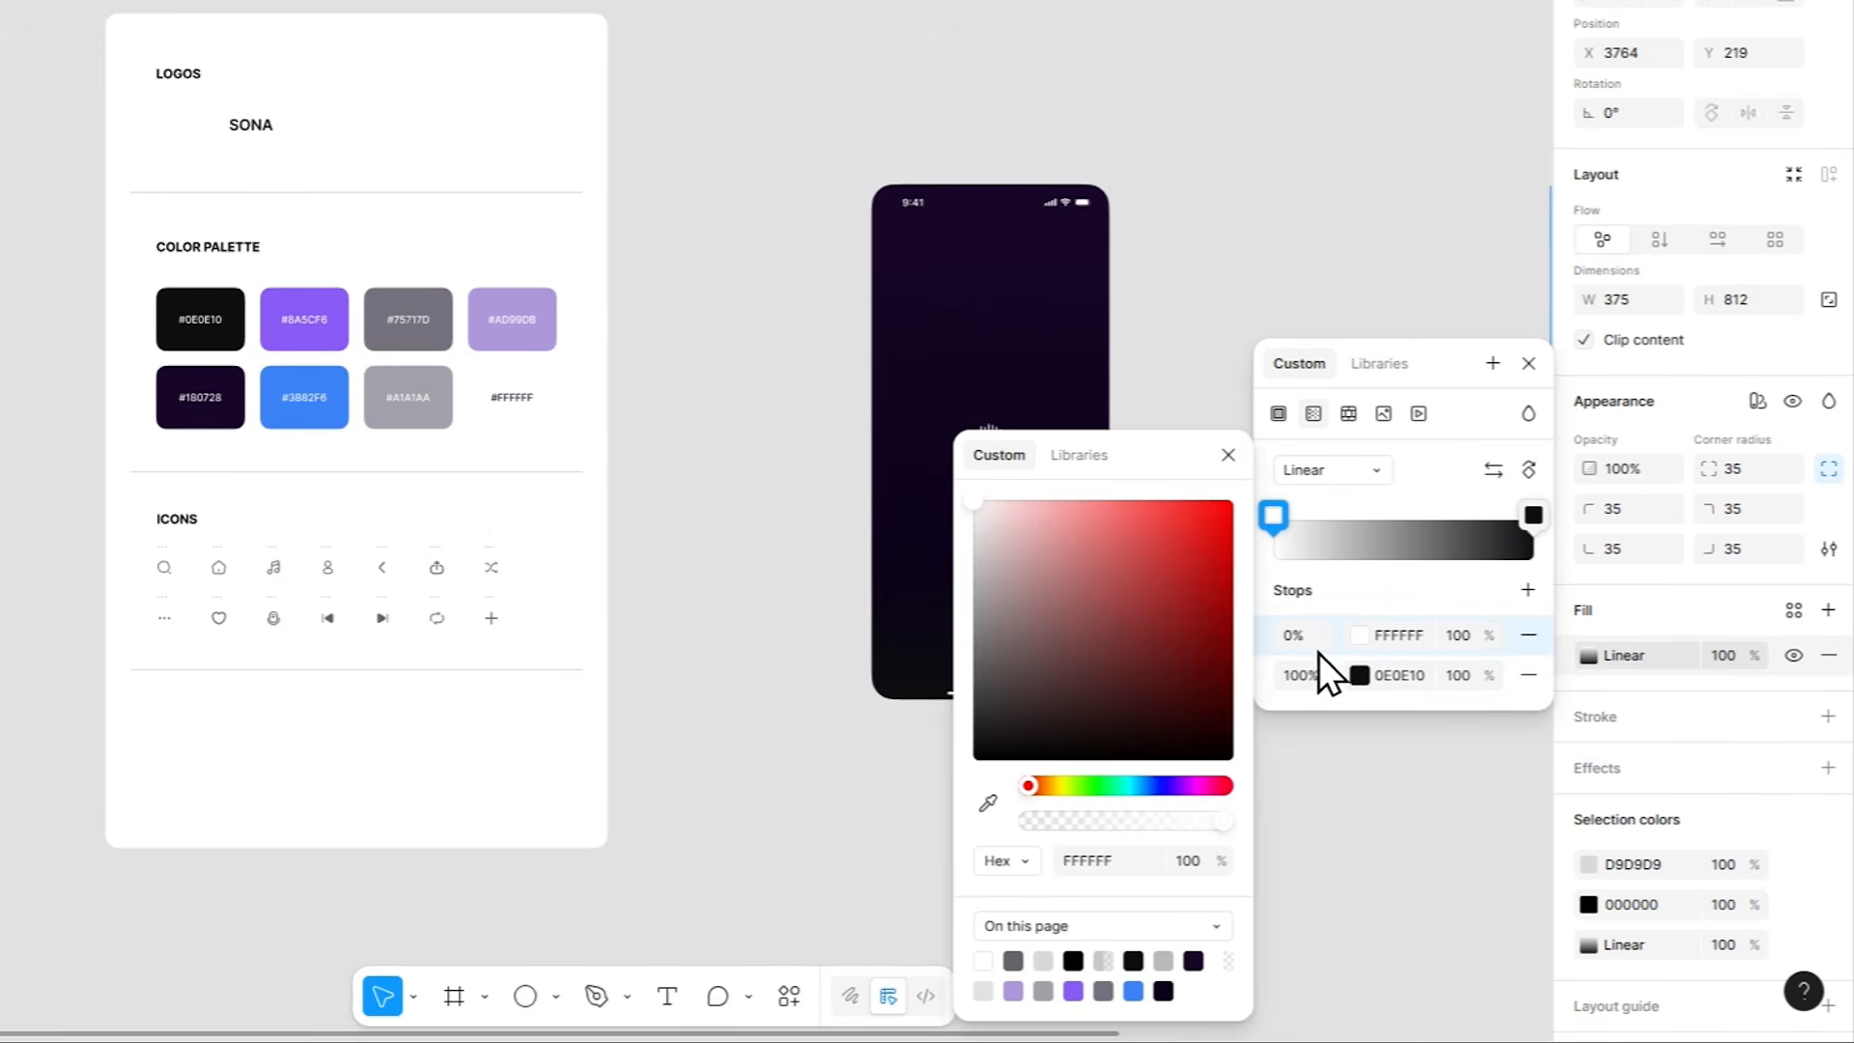
click(985, 804)
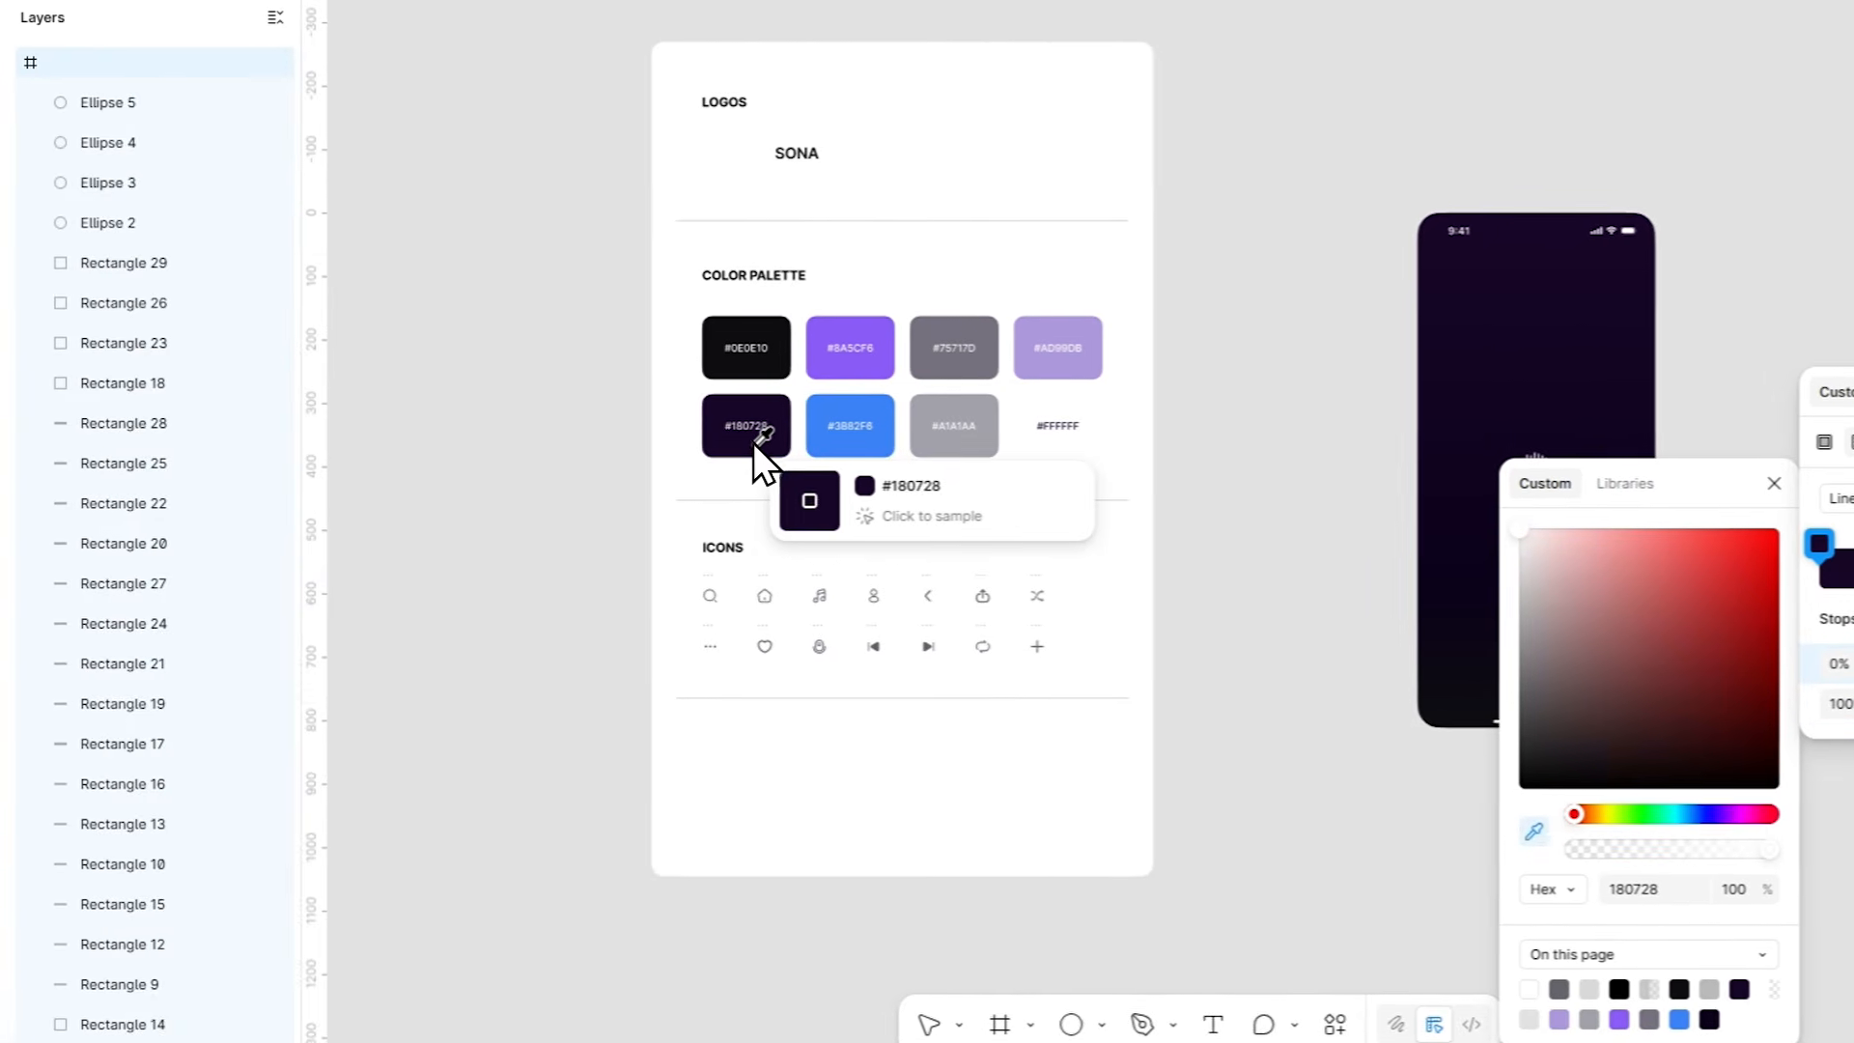
click(209, 415)
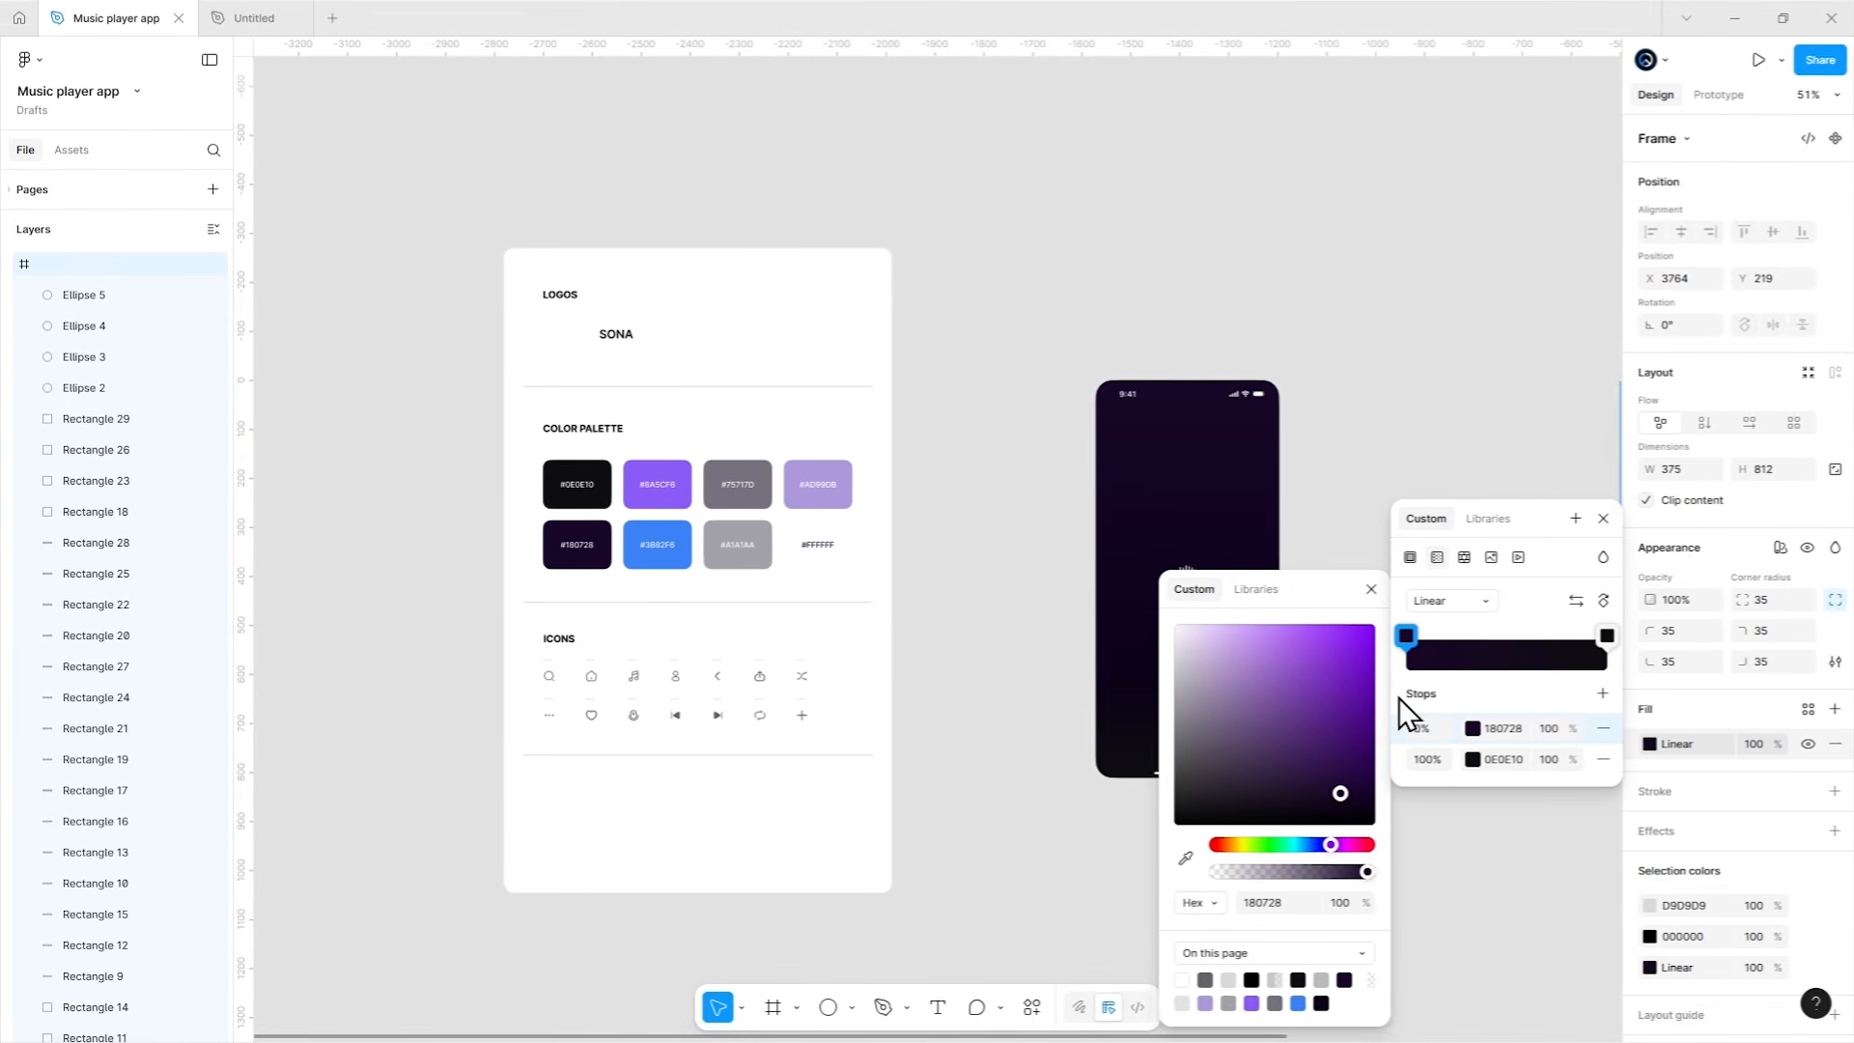
Add a middle gradient stop at 33% and color it 0E0E10, sampled from the palette.
click(1470, 651)
click(1475, 760)
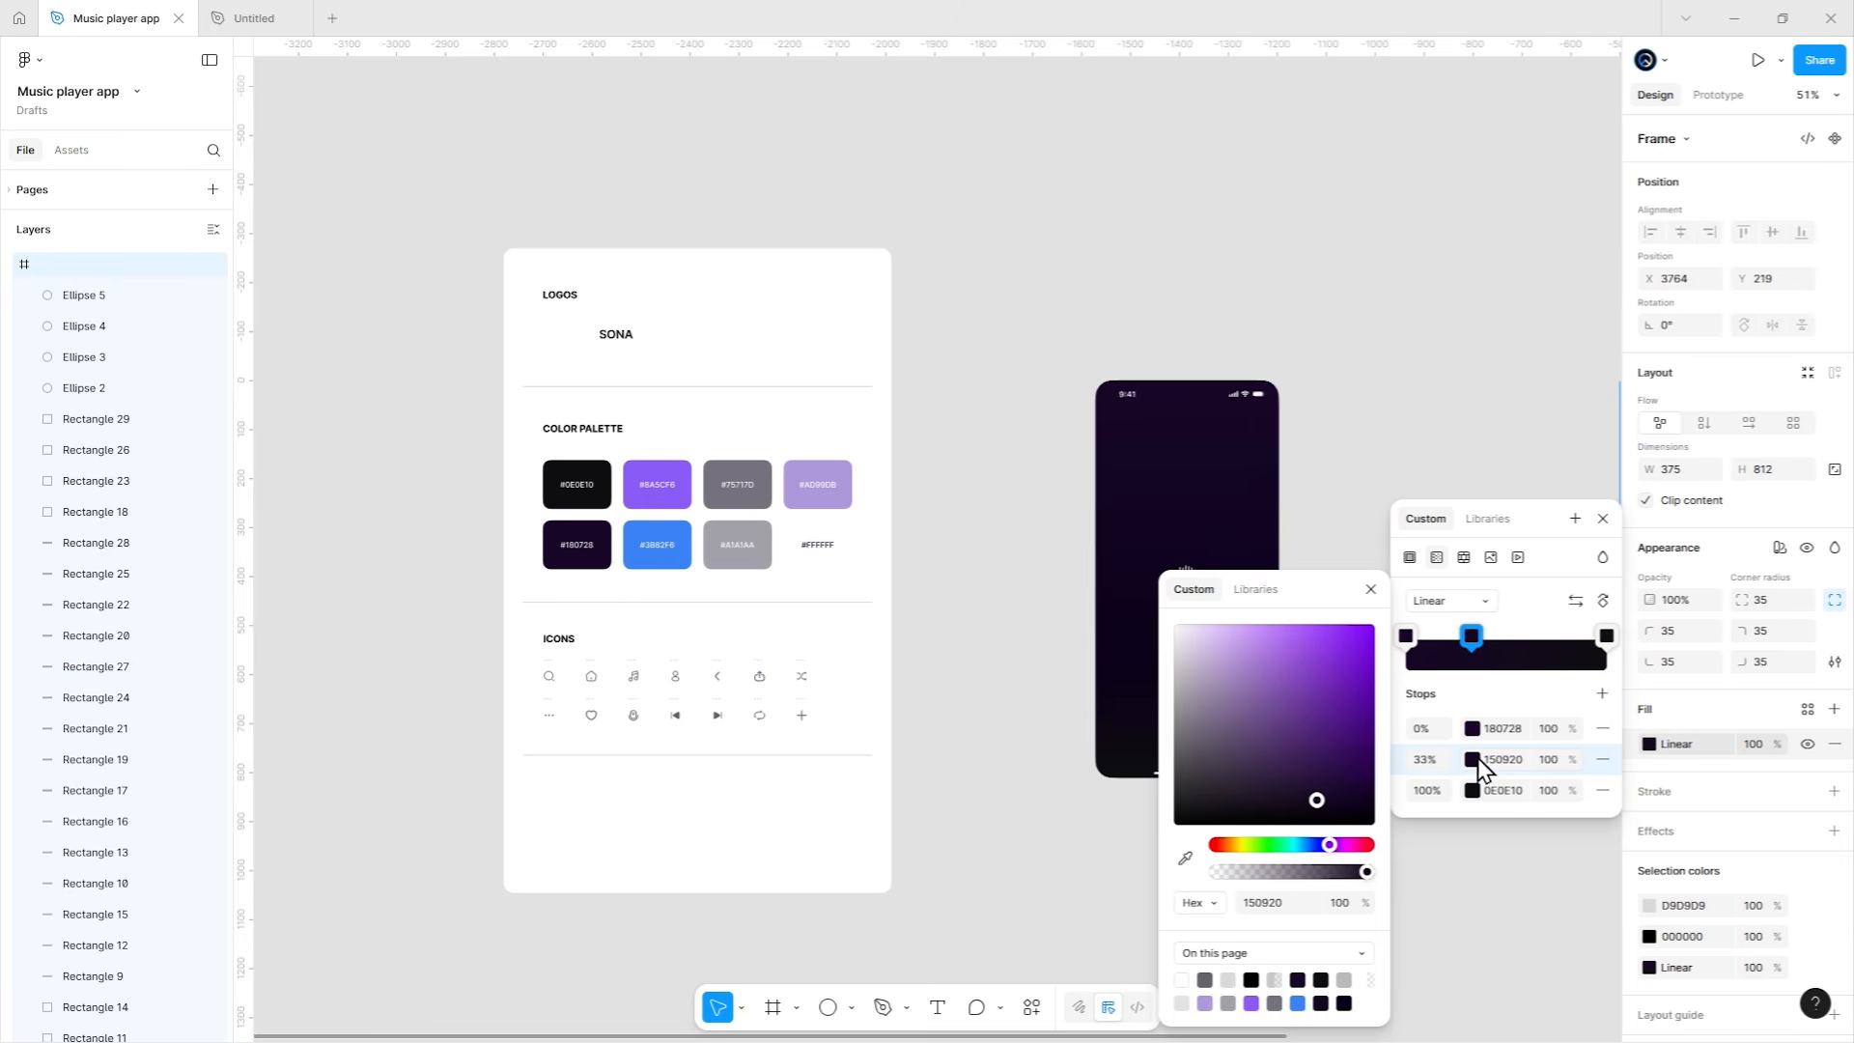
click(1185, 859)
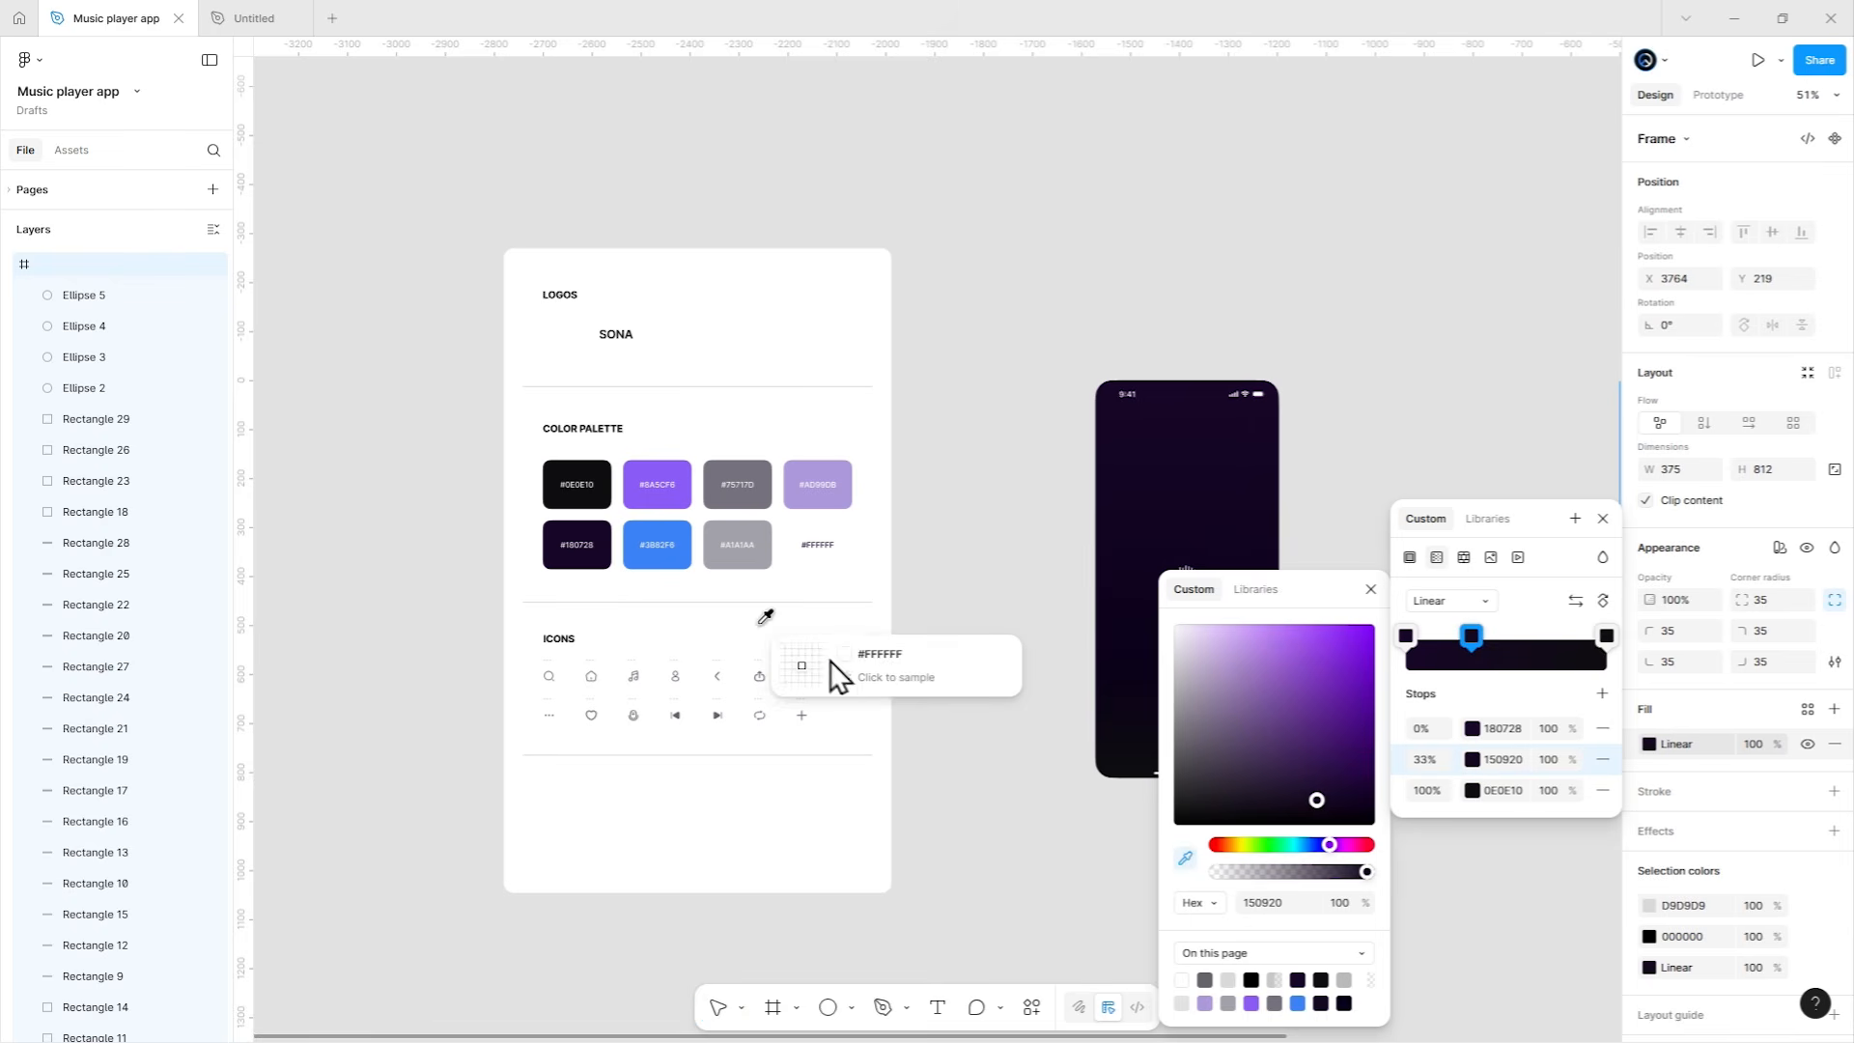
click(594, 478)
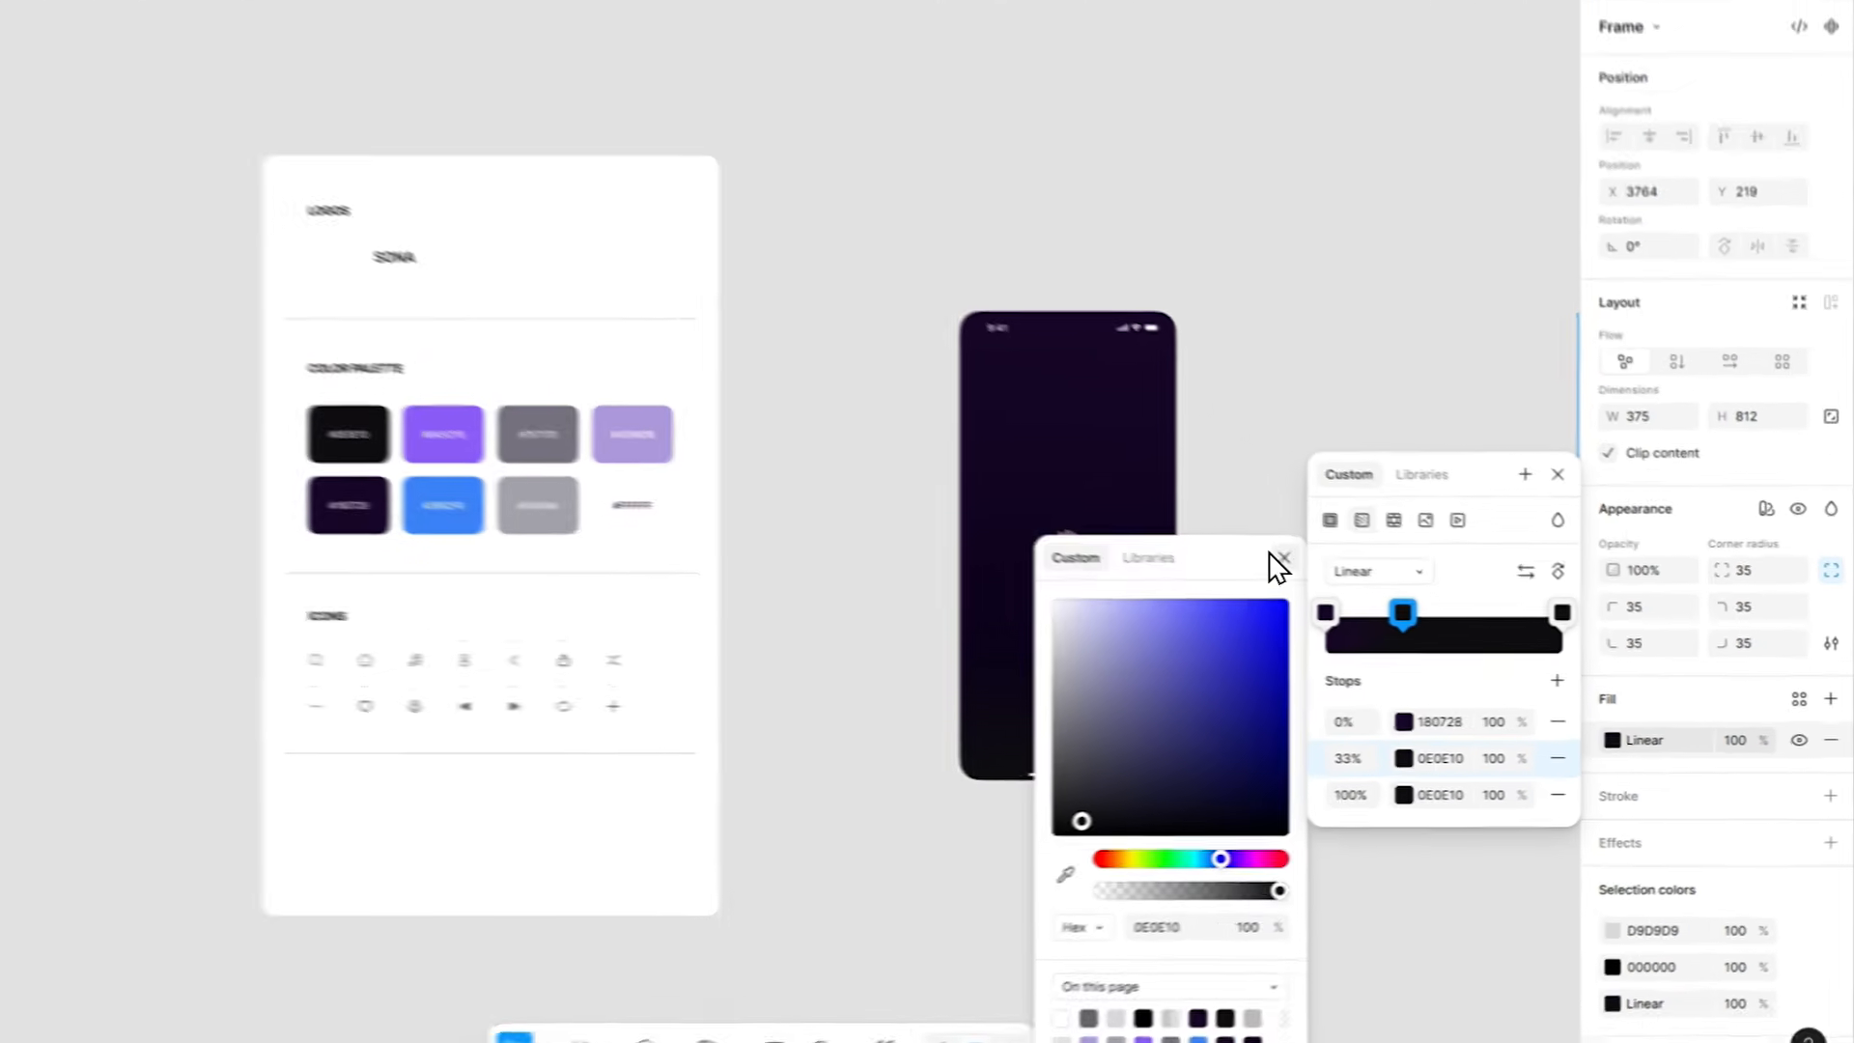
click(1370, 589)
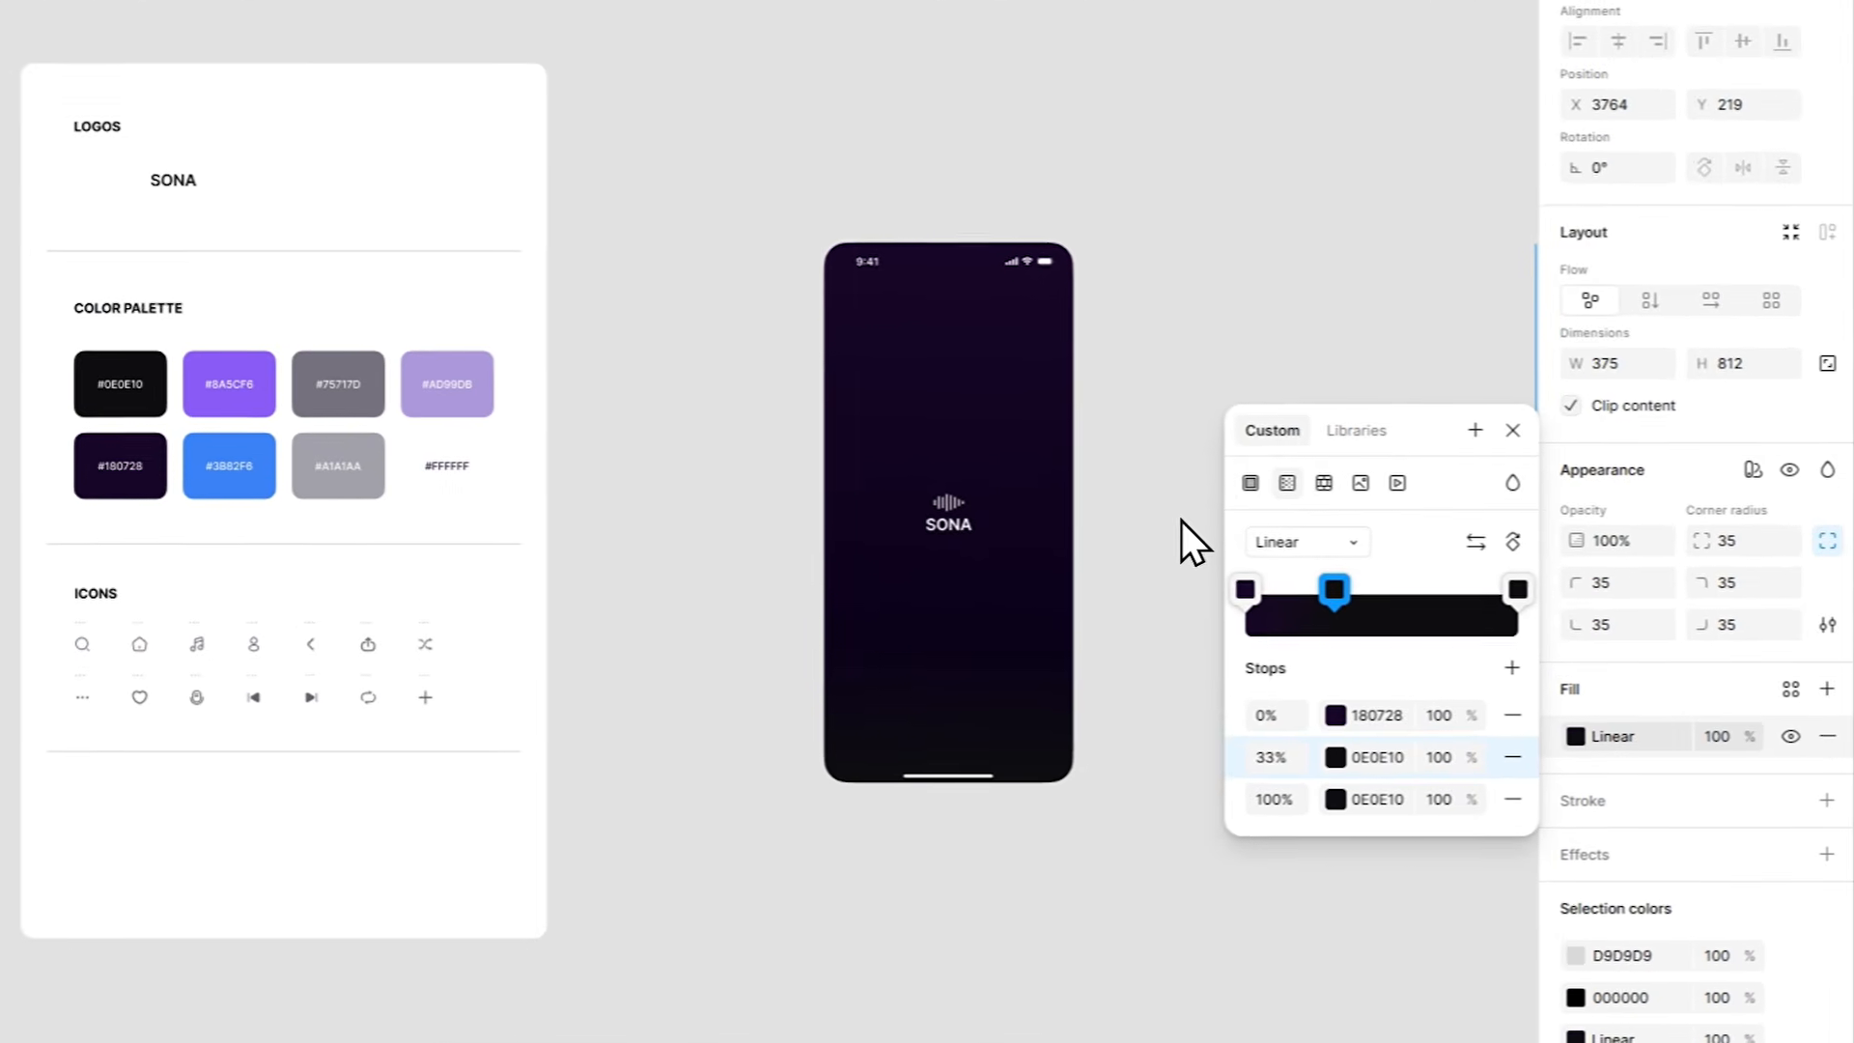
Move the middle gradient stop up the frame to 11%.
scroll(1341, 583, right, 10)
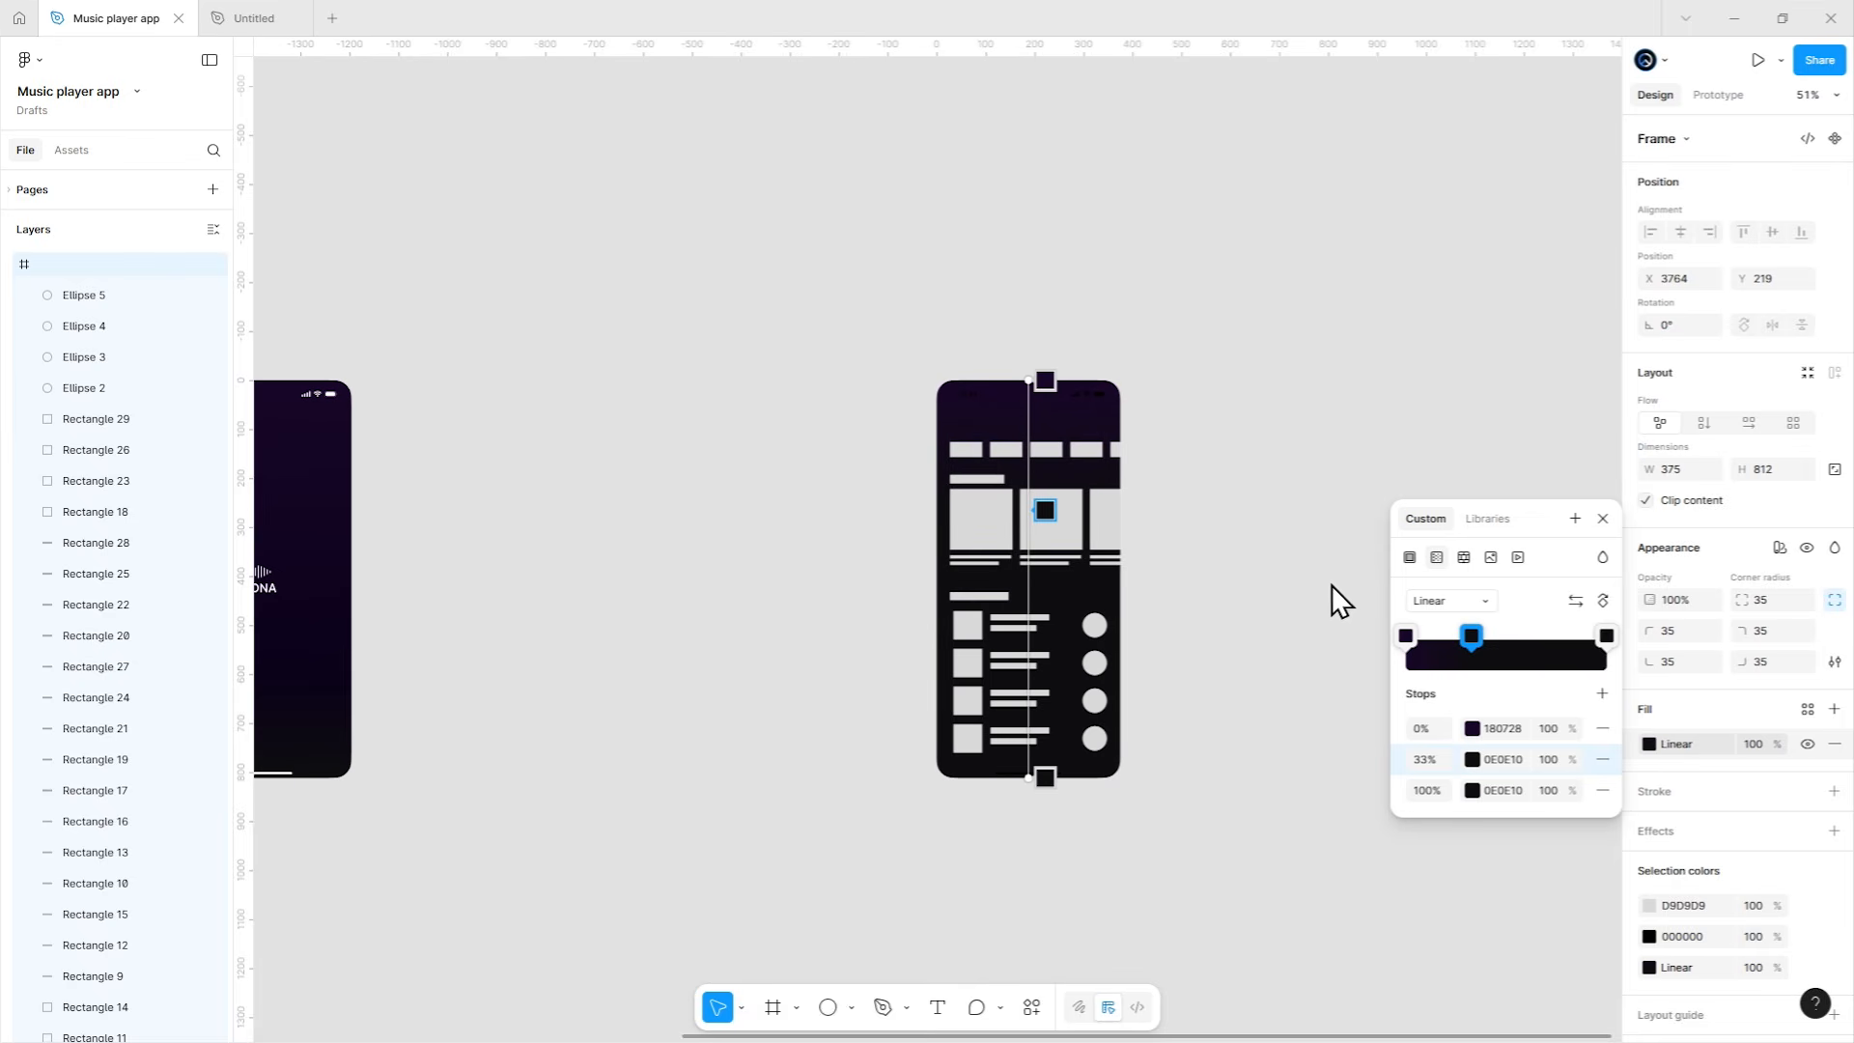
scroll(1080, 525, up, 3)
drag(1015, 490, 1017, 365)
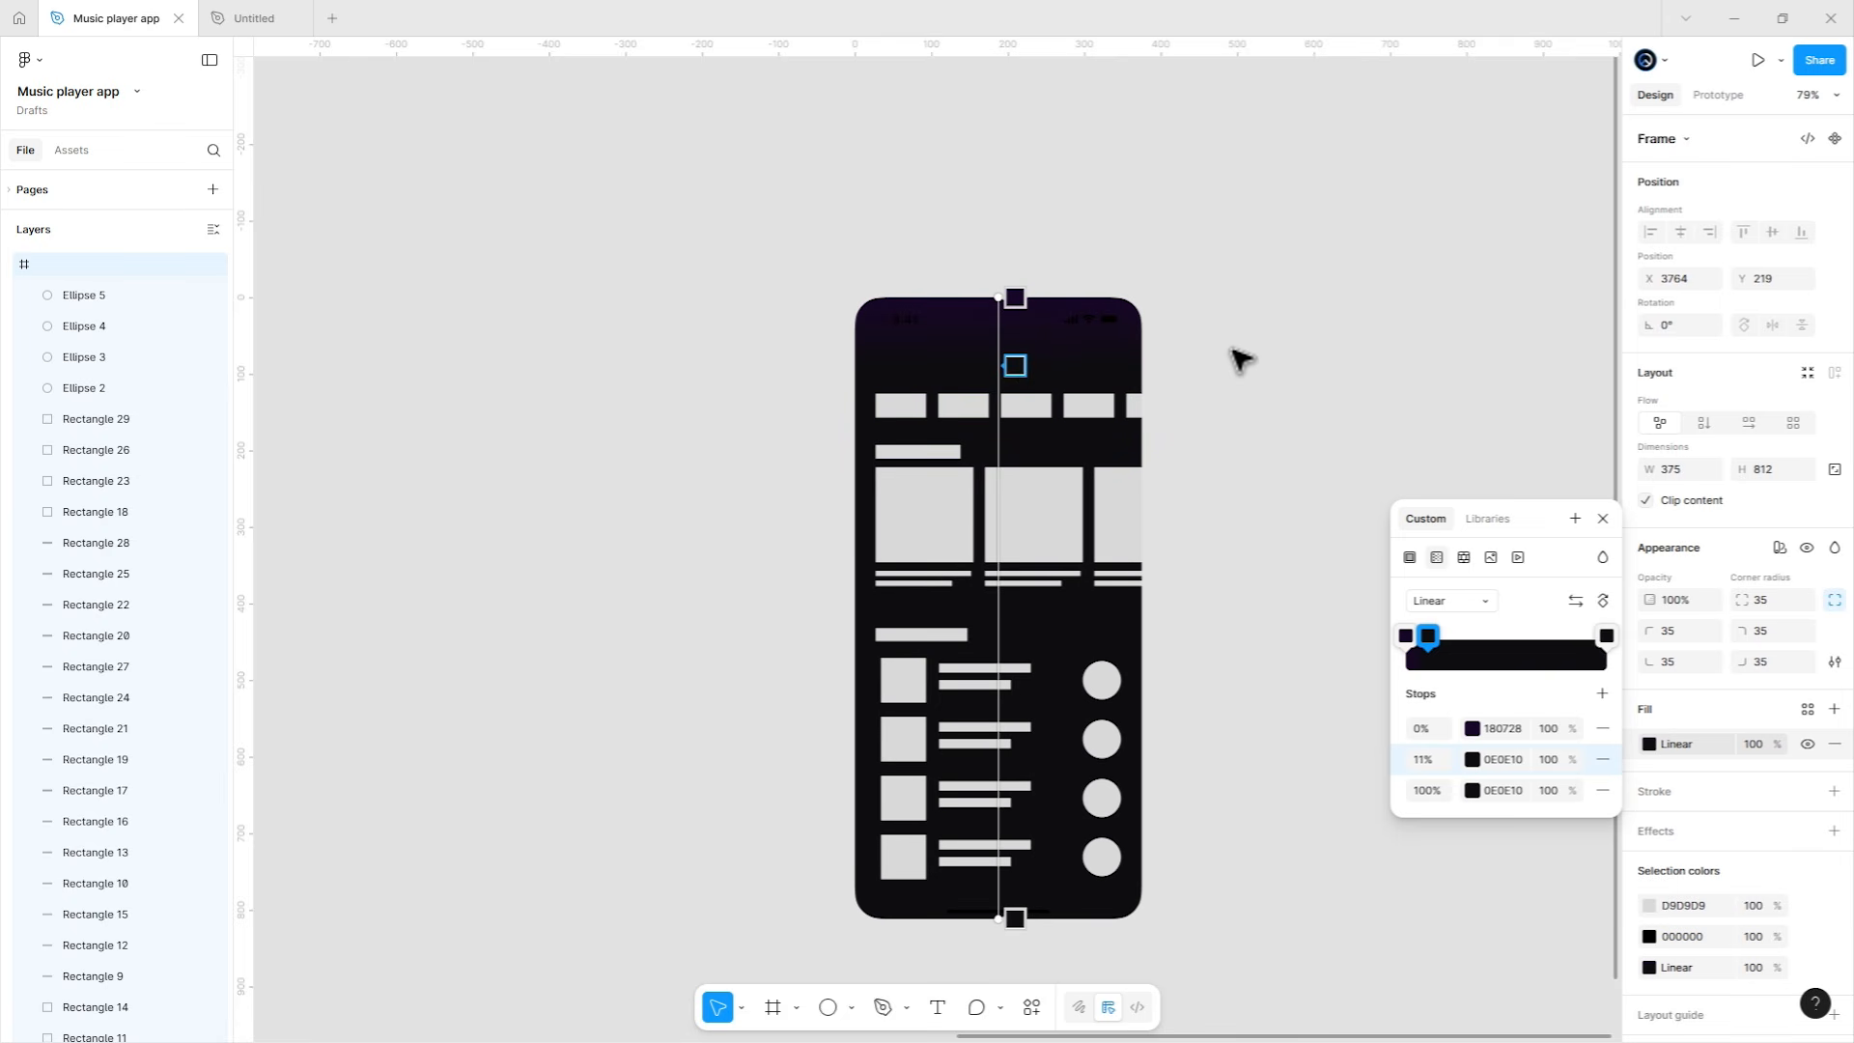
click(1236, 358)
click(1162, 392)
Recolor the frame's status bar and home indicator together to white.
scroll(1097, 355, up, 3)
drag(1218, 477, 1193, 302)
click(1024, 135)
shift+click(981, 927)
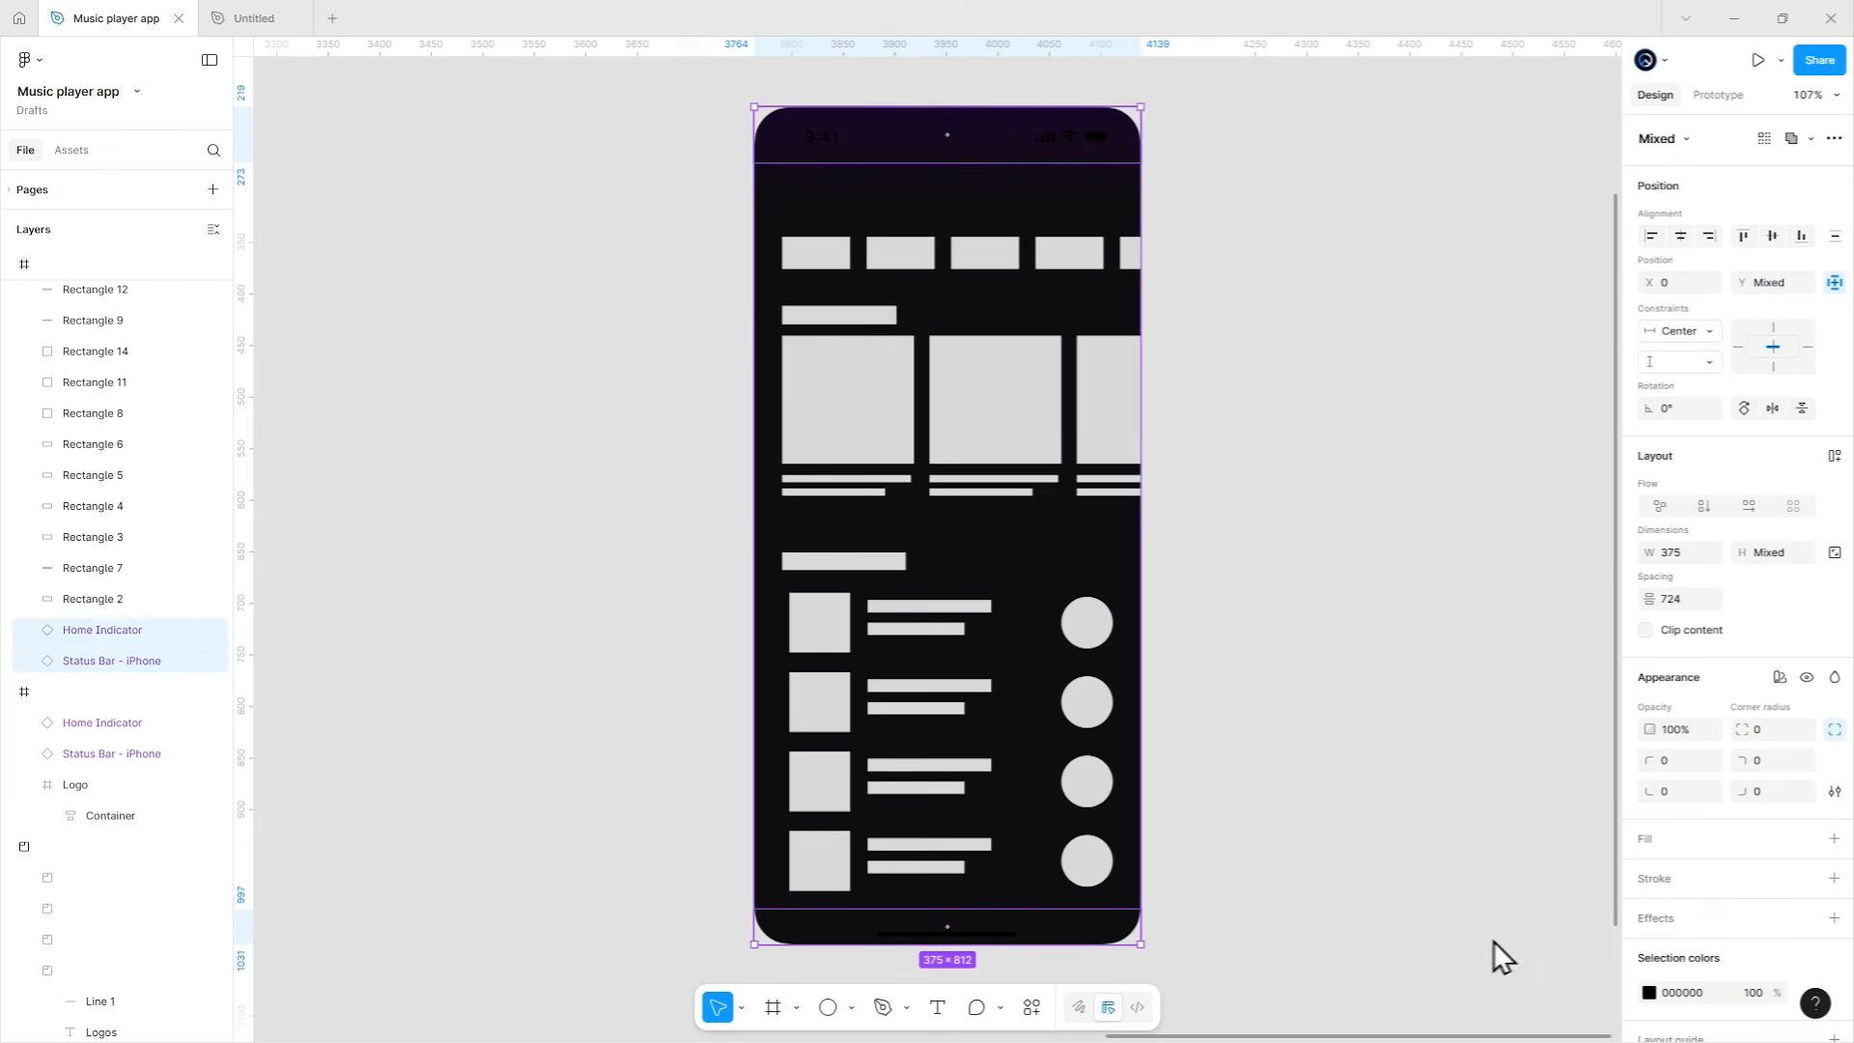
scroll(1648, 893, down, 2)
click(1650, 886)
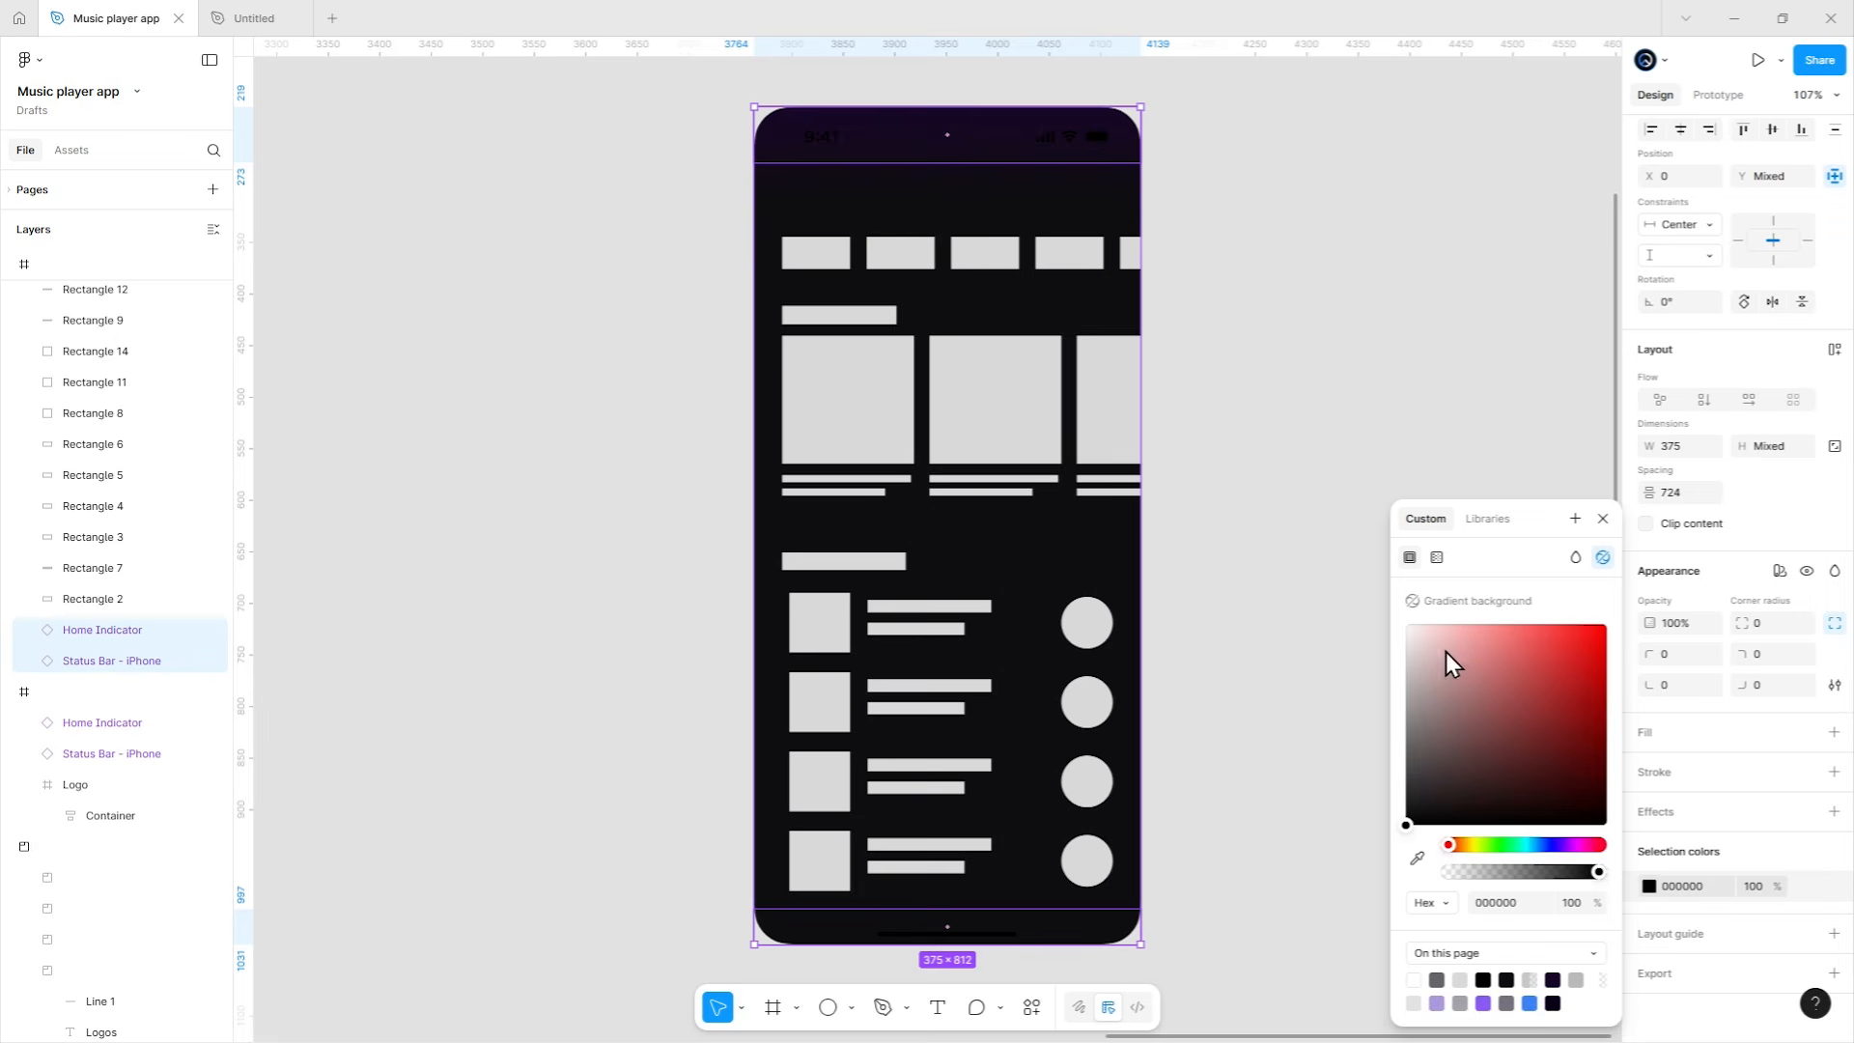
click(1572, 513)
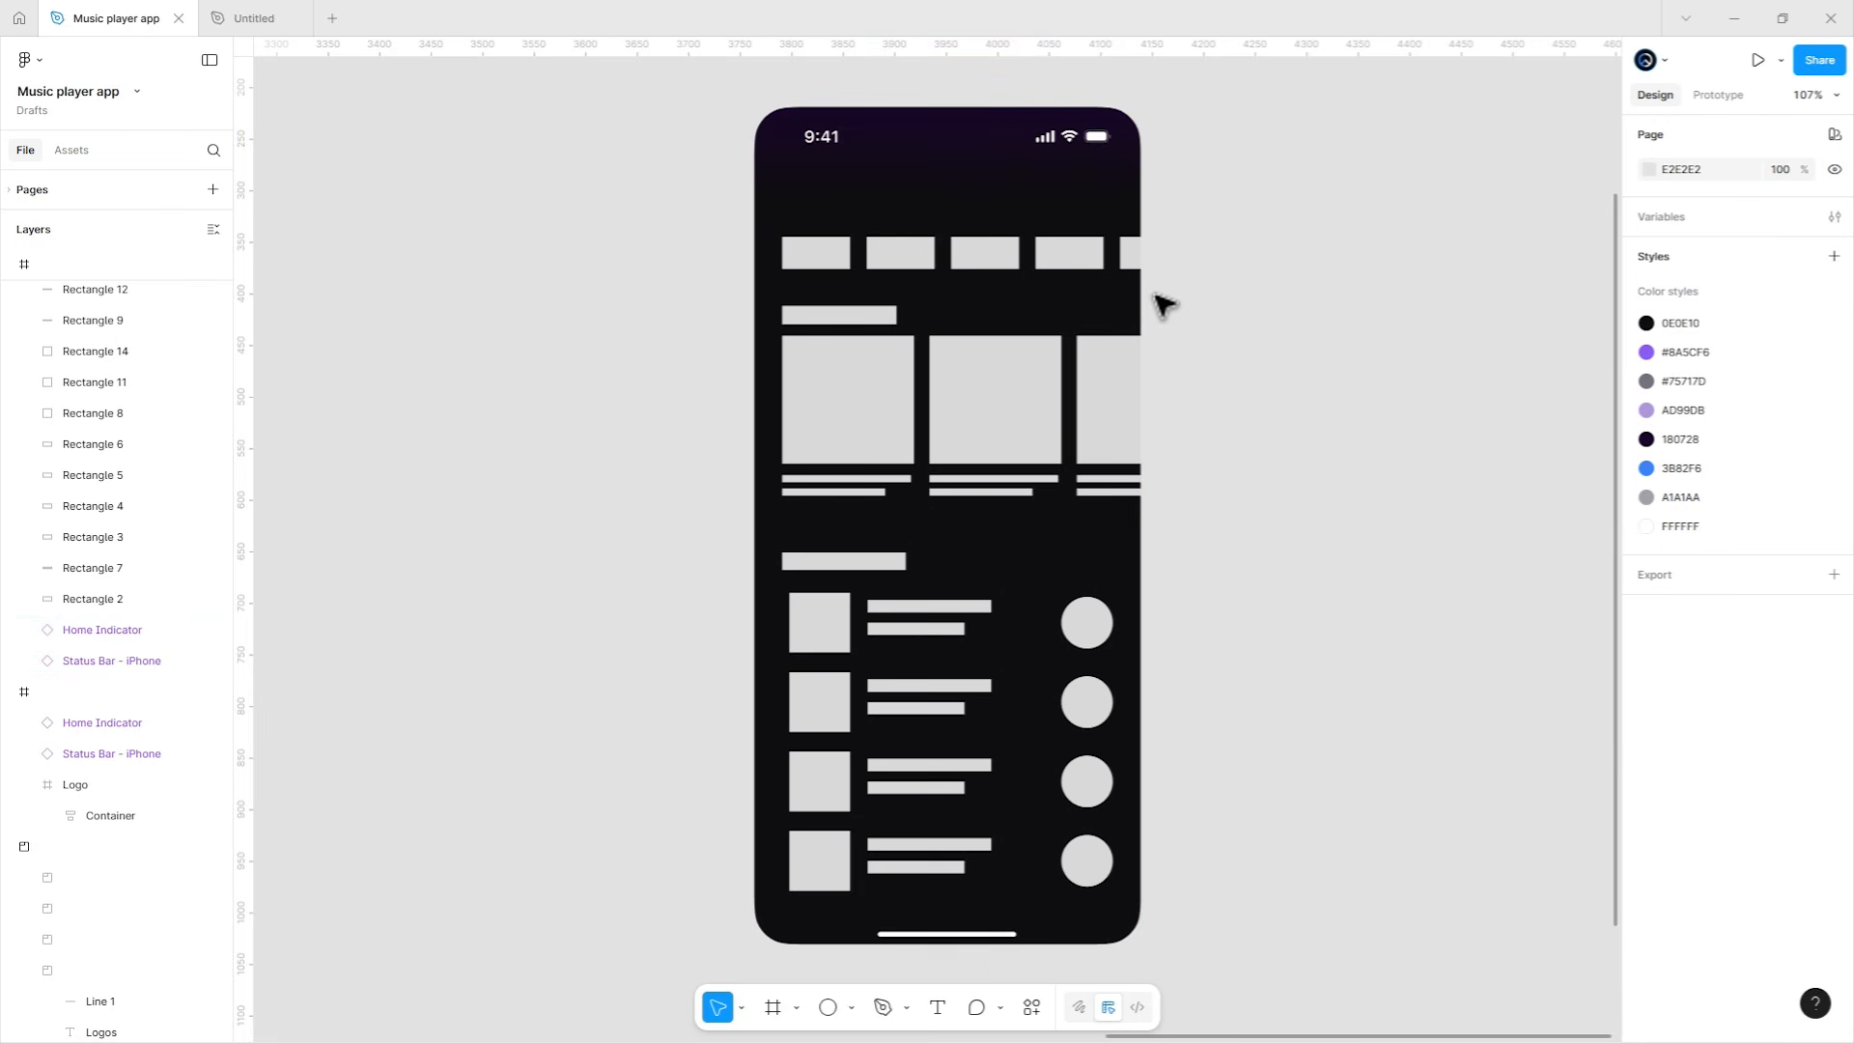
Delete all remaining placeholder rectangles and circles from the dark gradient screen, keeping the status bar and home indicator.
drag(1066, 332, 1050, 317)
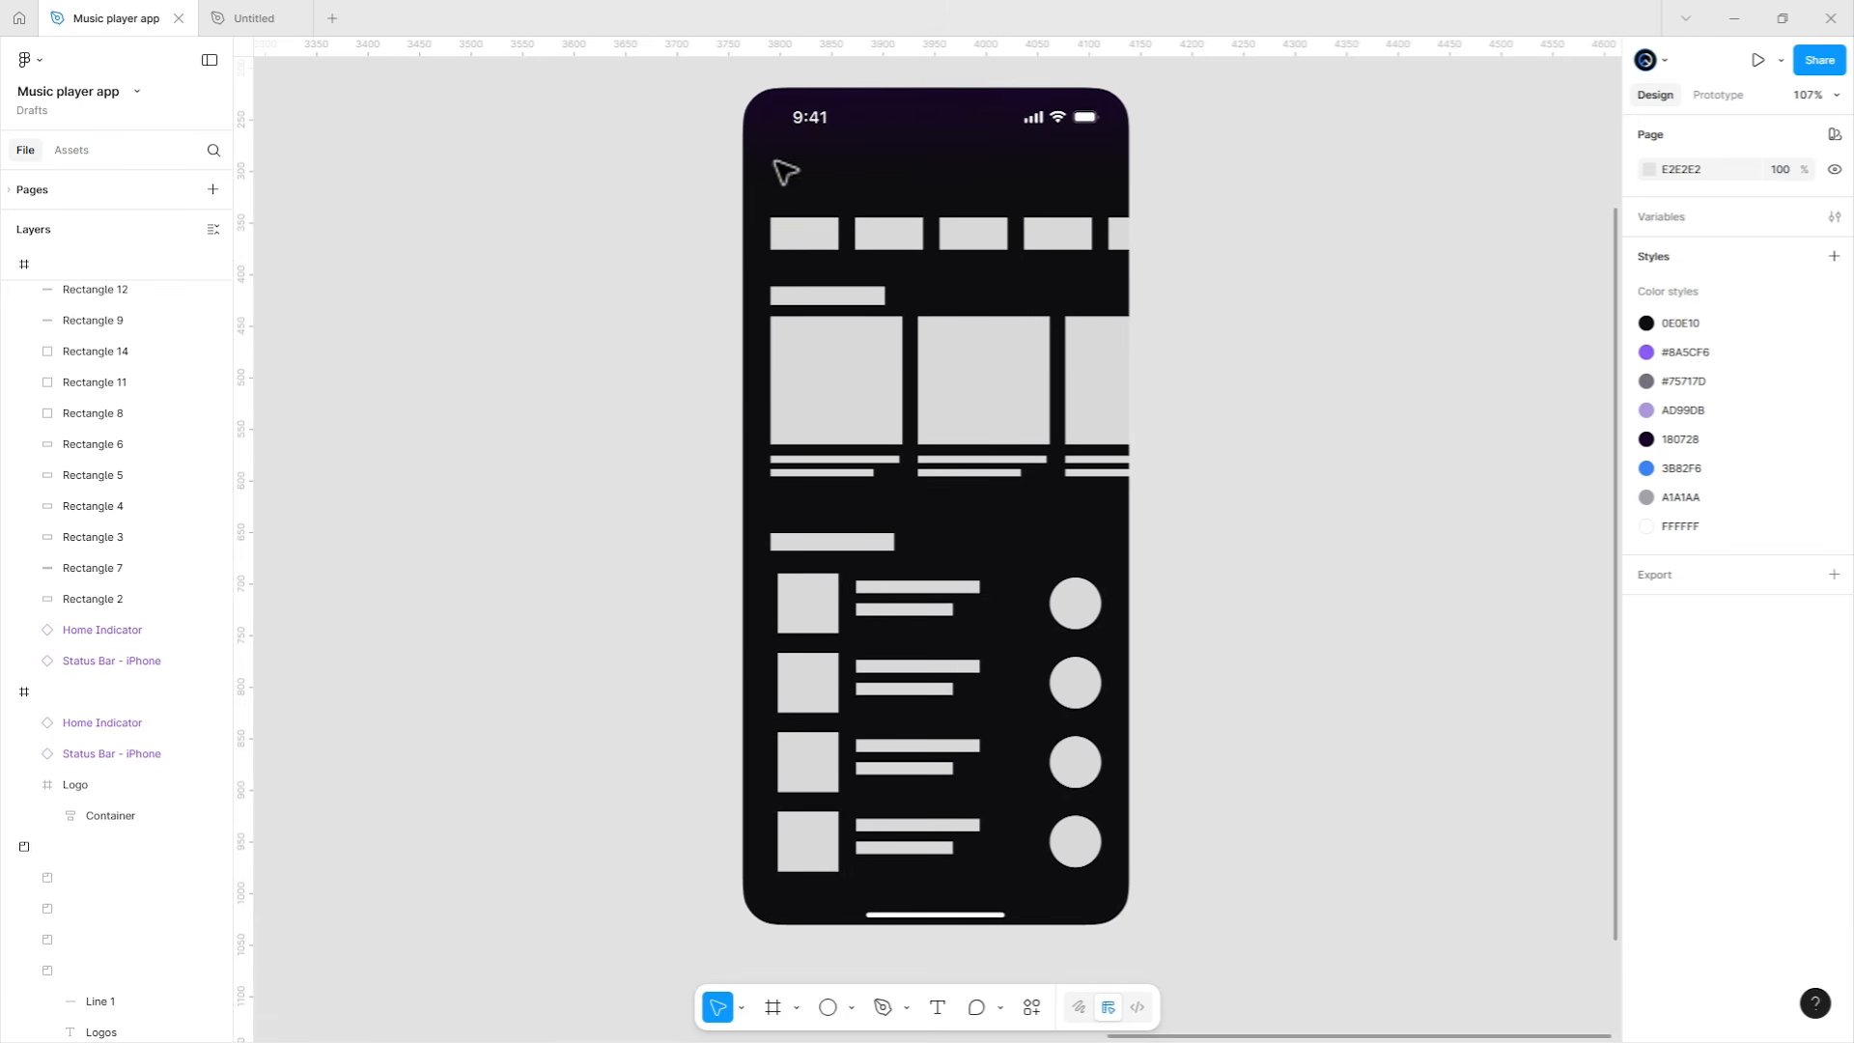
drag(771, 193, 1158, 882)
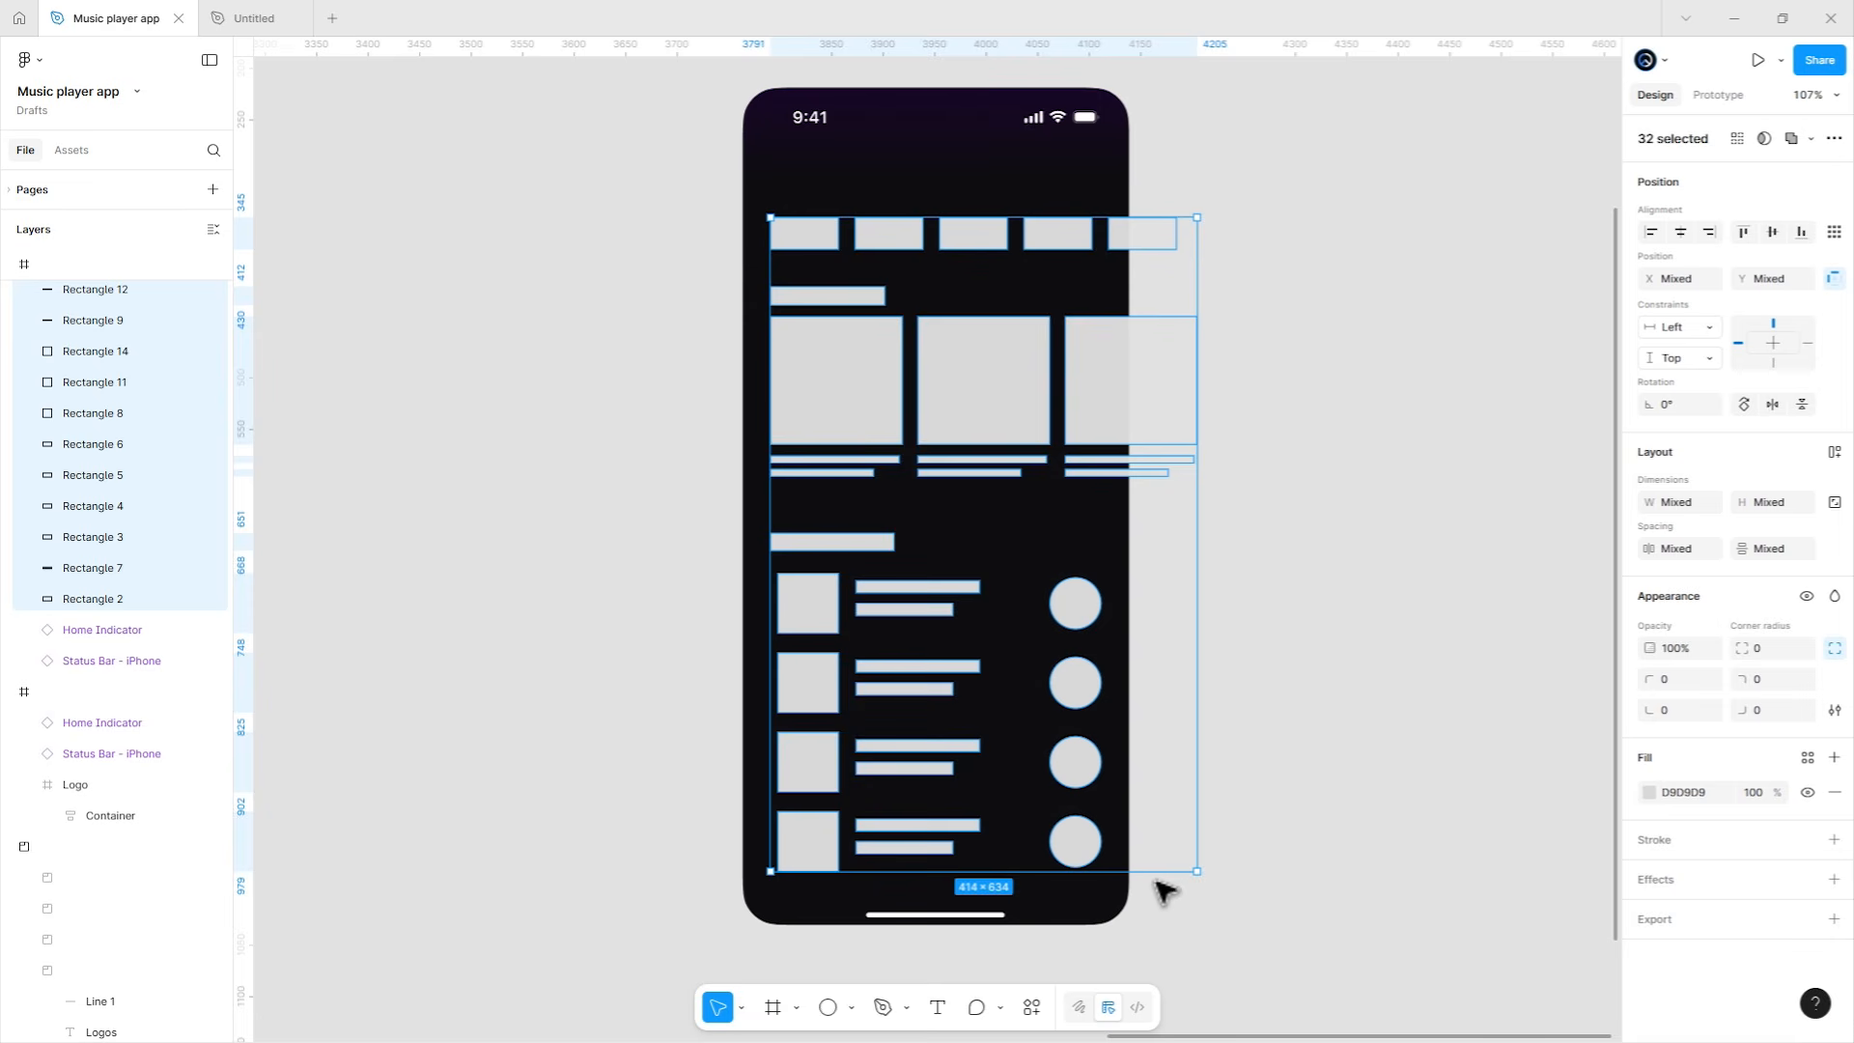
key(Delete)
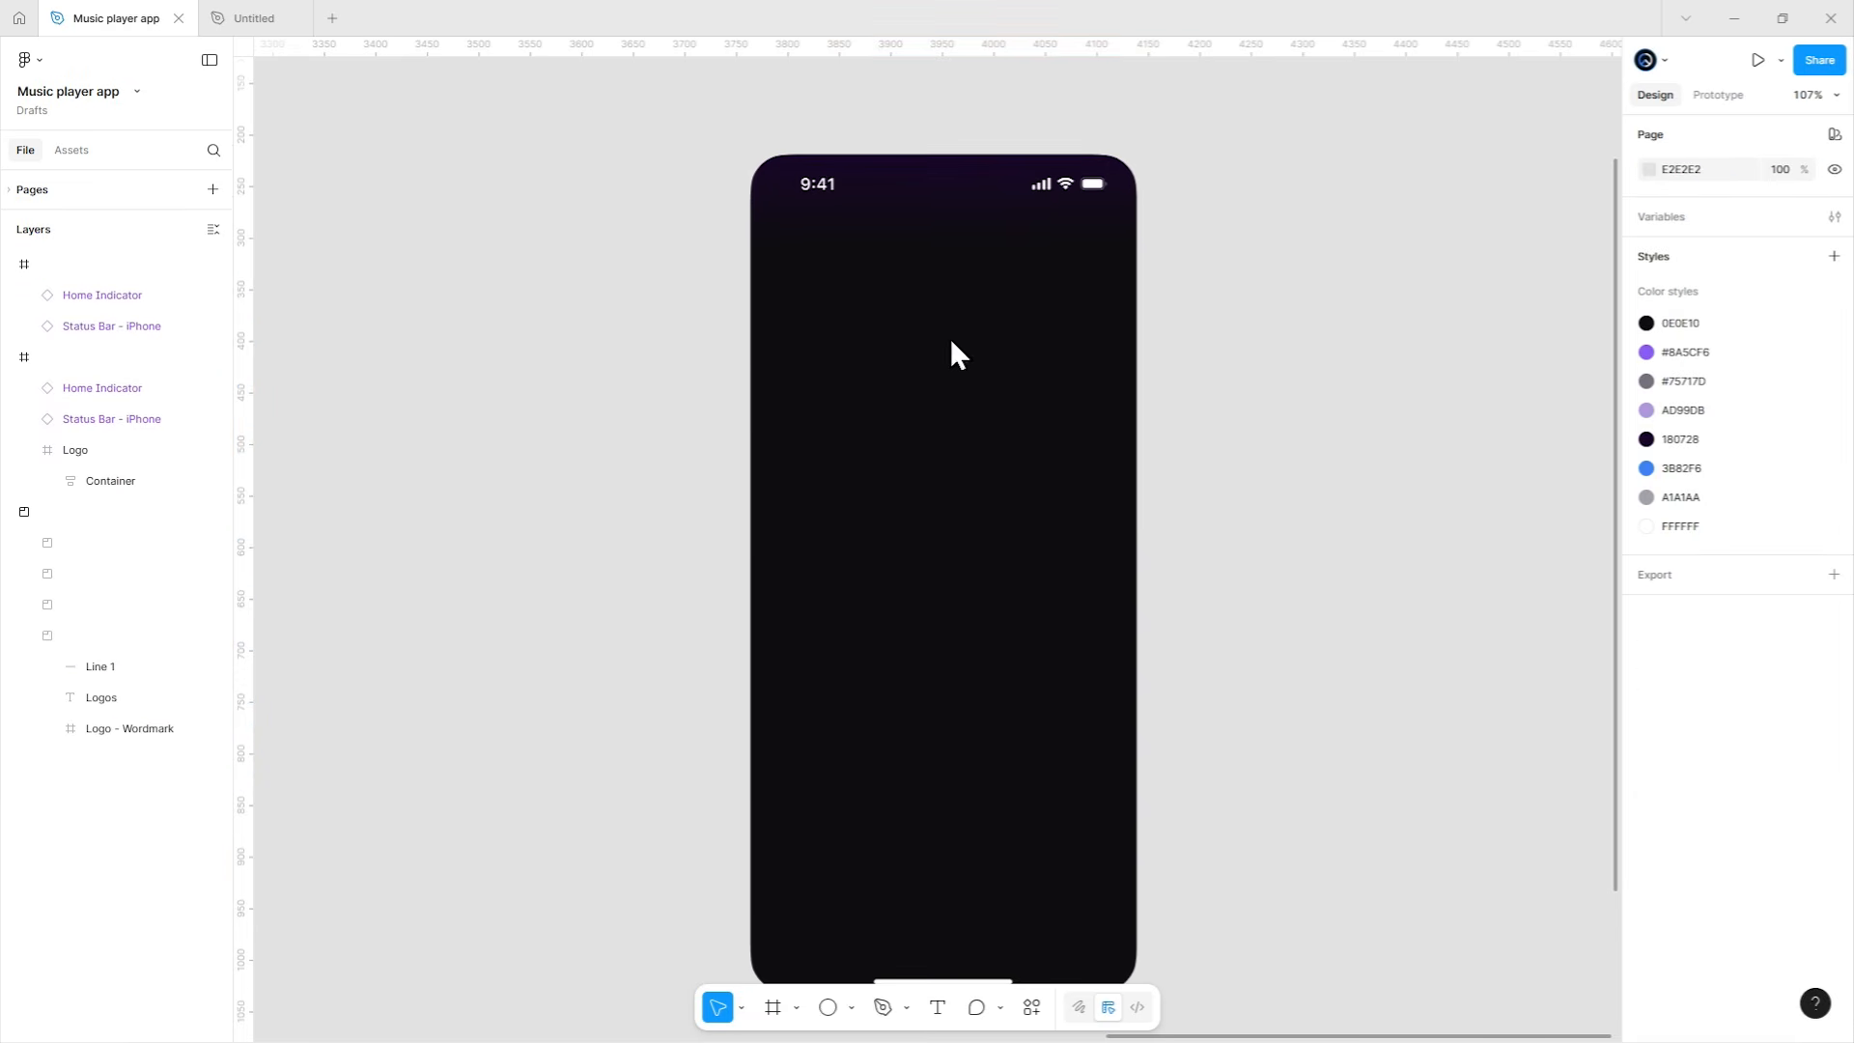
Add the text "SONA" near the upper-left corner of the dark phone screen, below the status bar.
scroll(952, 351, up, 5)
drag(965, 286, 988, 405)
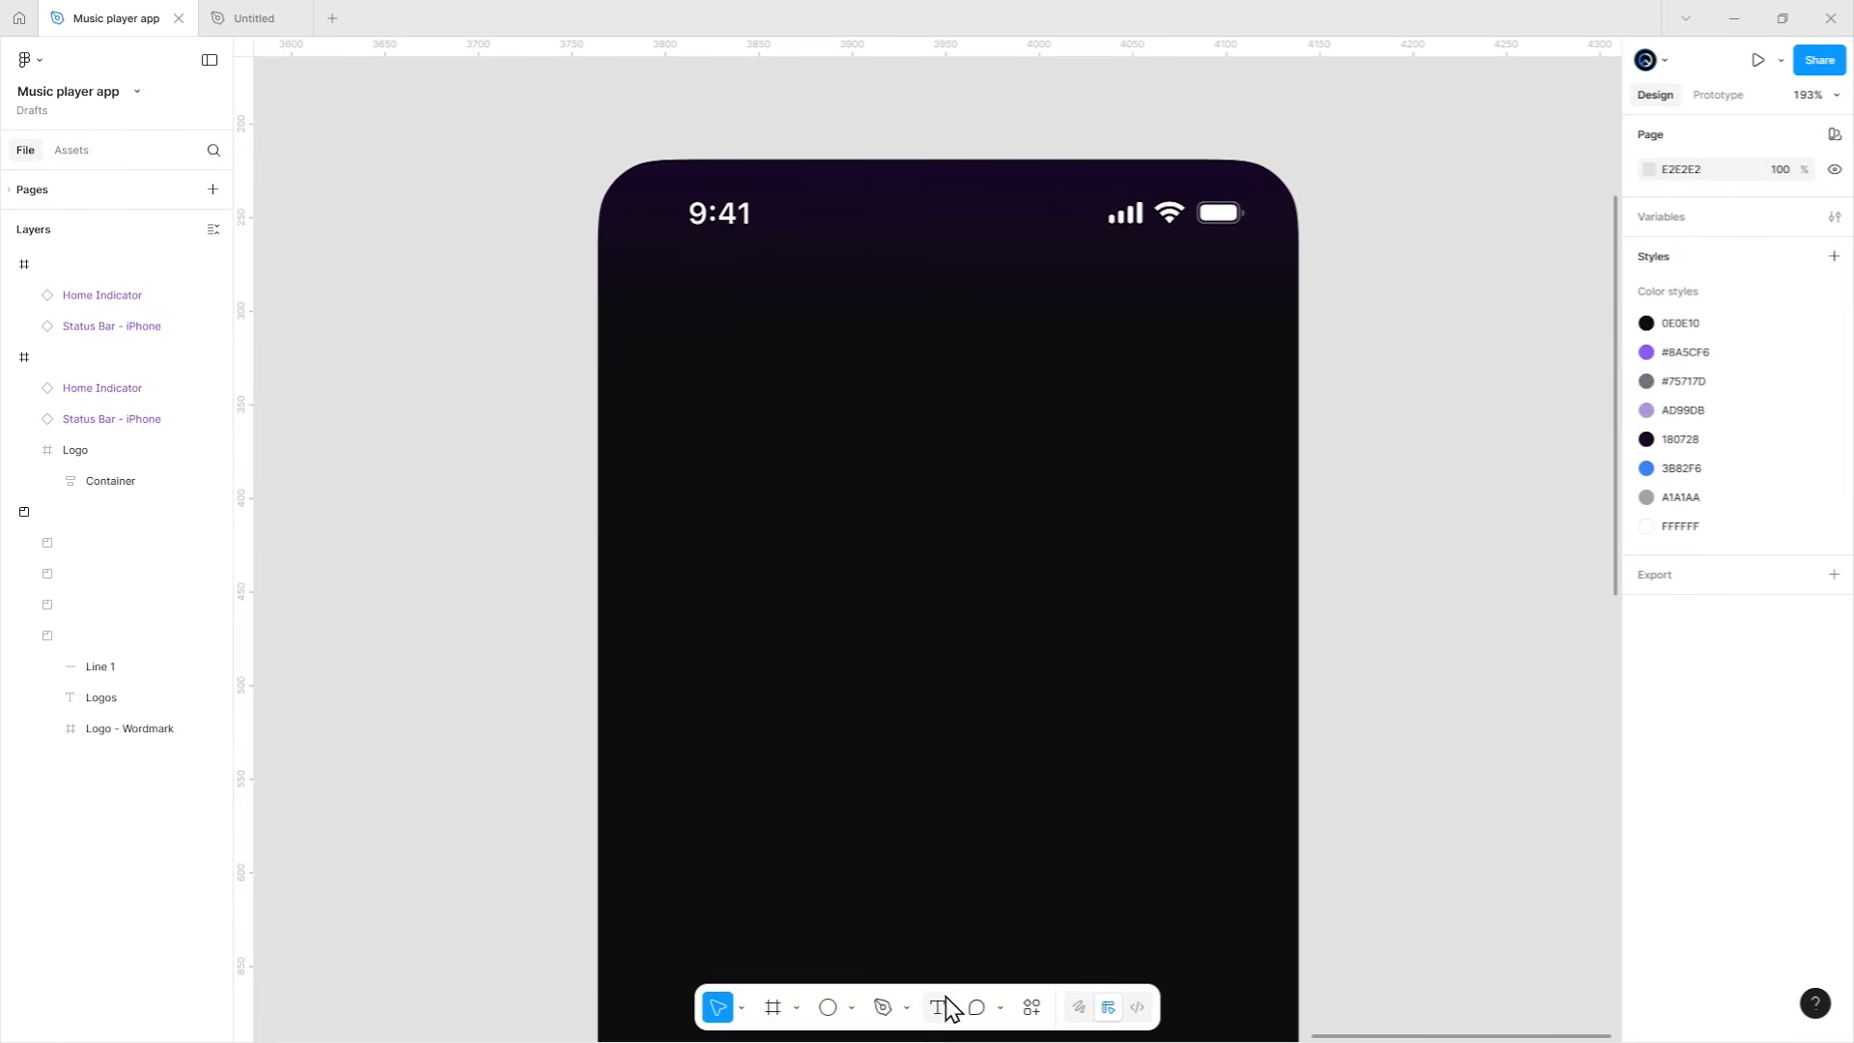
click(674, 330)
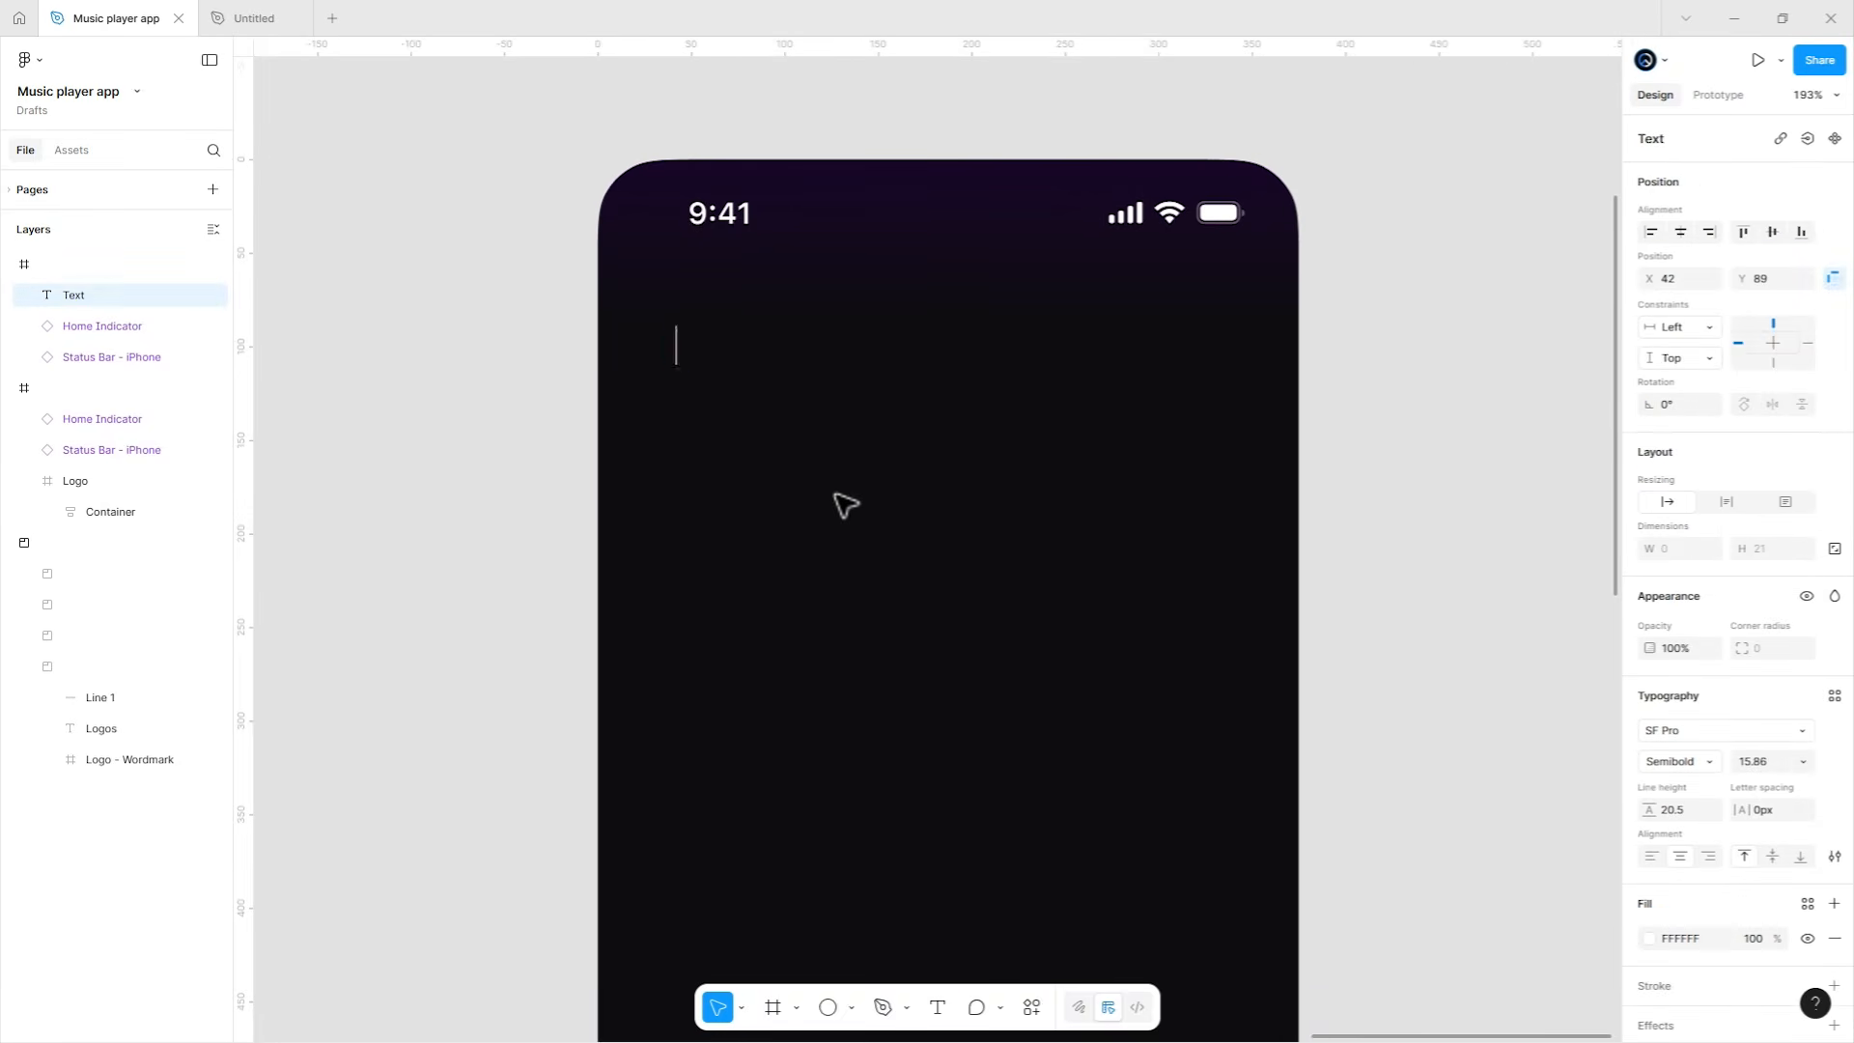
text(SONA)
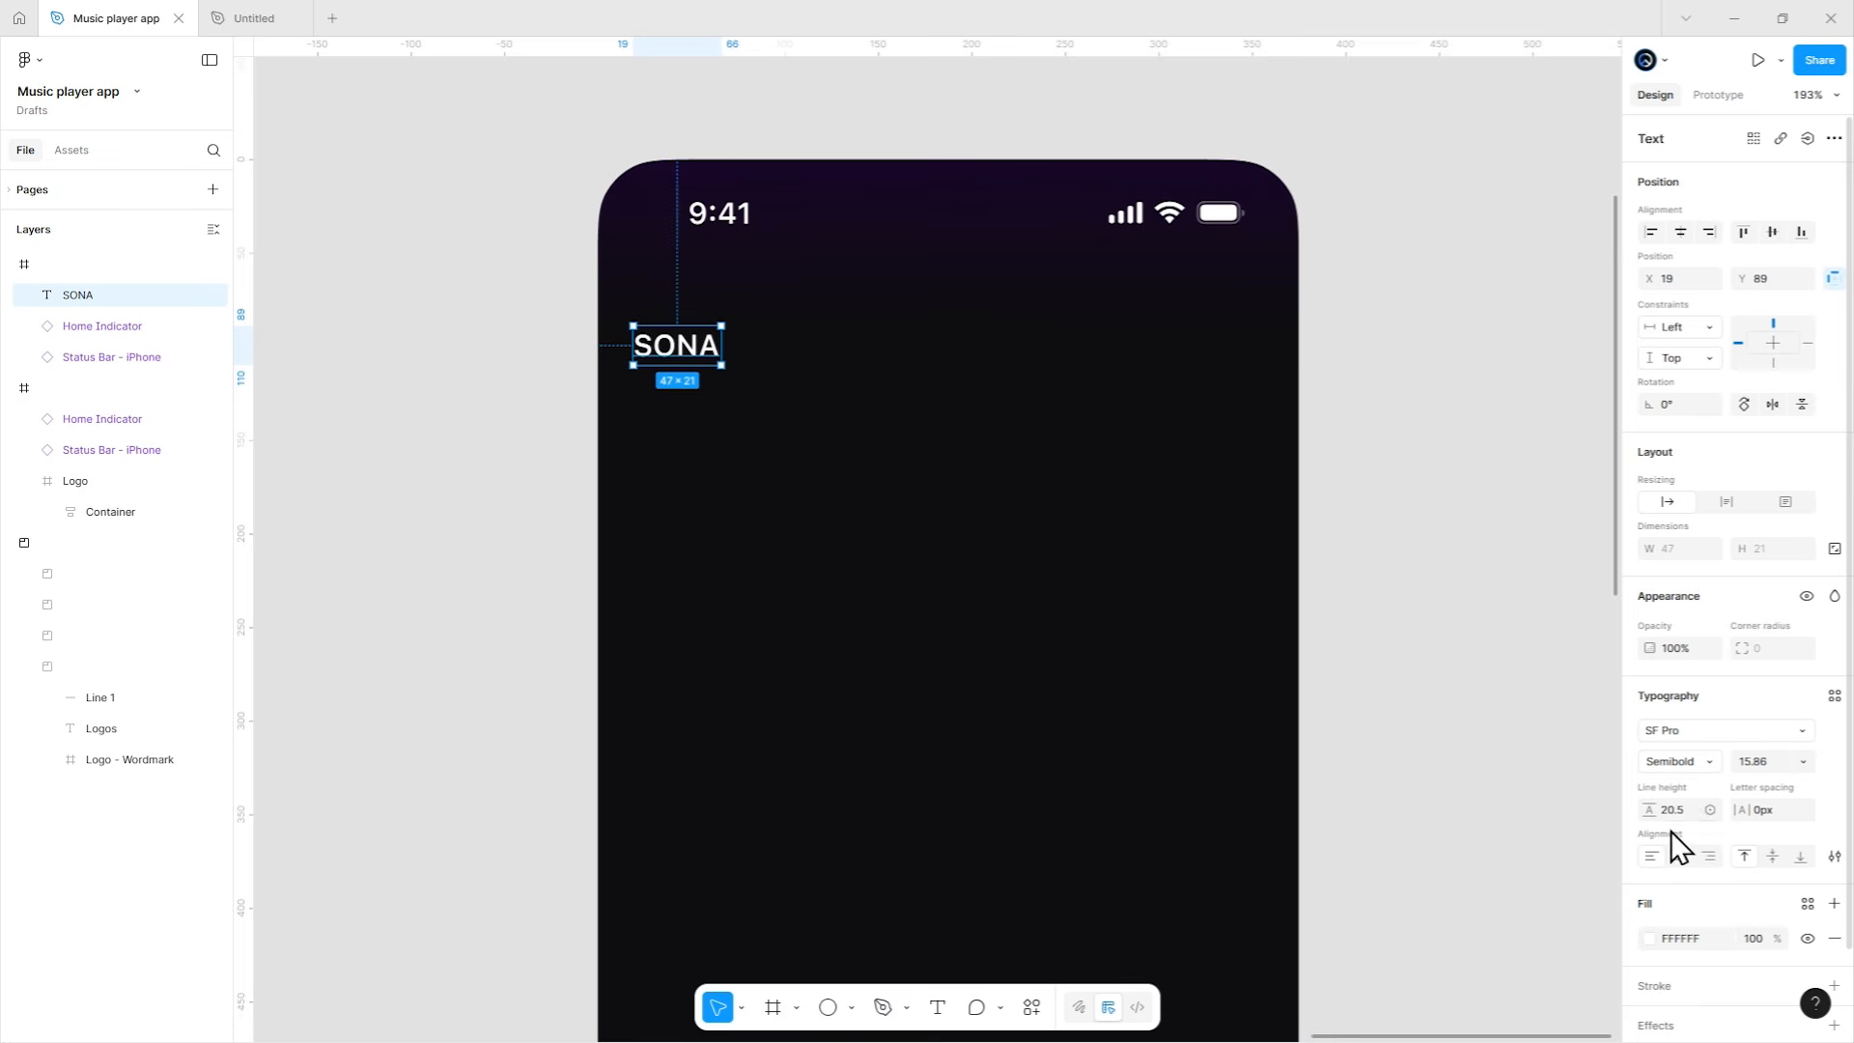
Set the SONA title in Inter at size 24 with a line height of 32, and move it to about X 30, Y 79.
click(1771, 760)
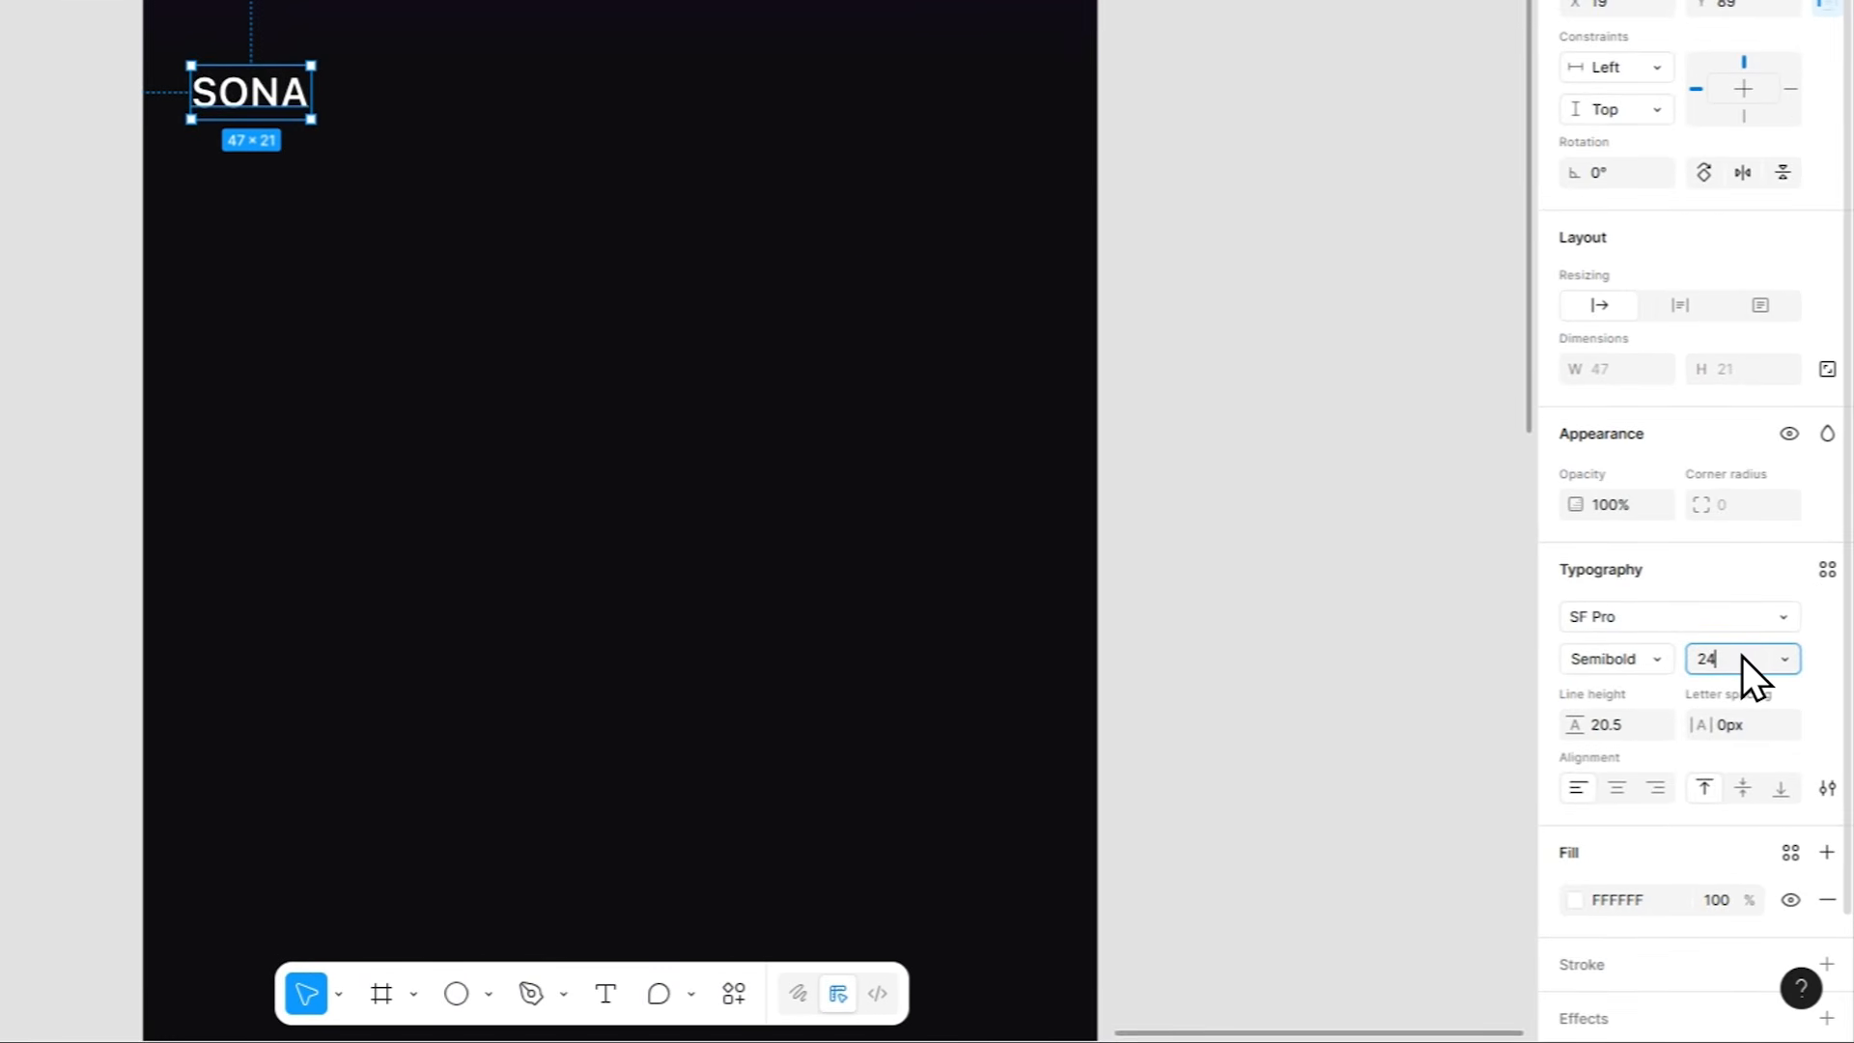
key(Return)
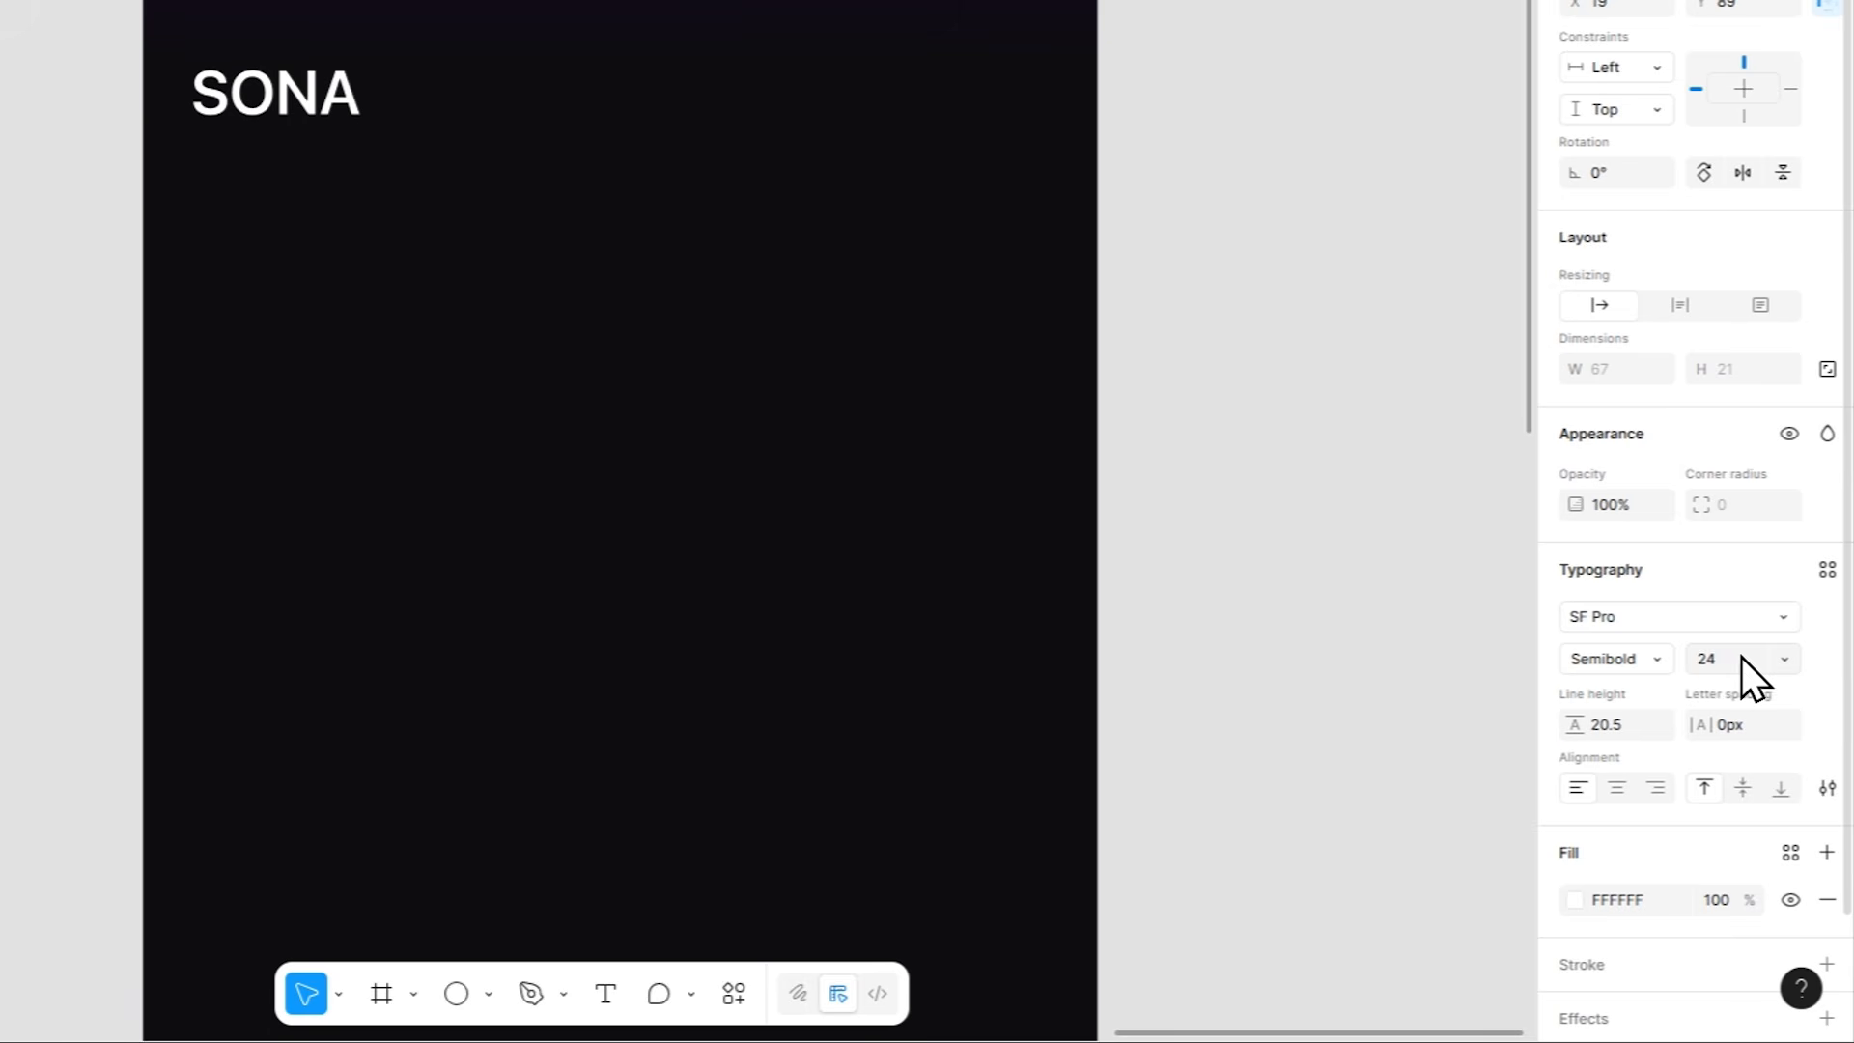
text(32)
key(Return)
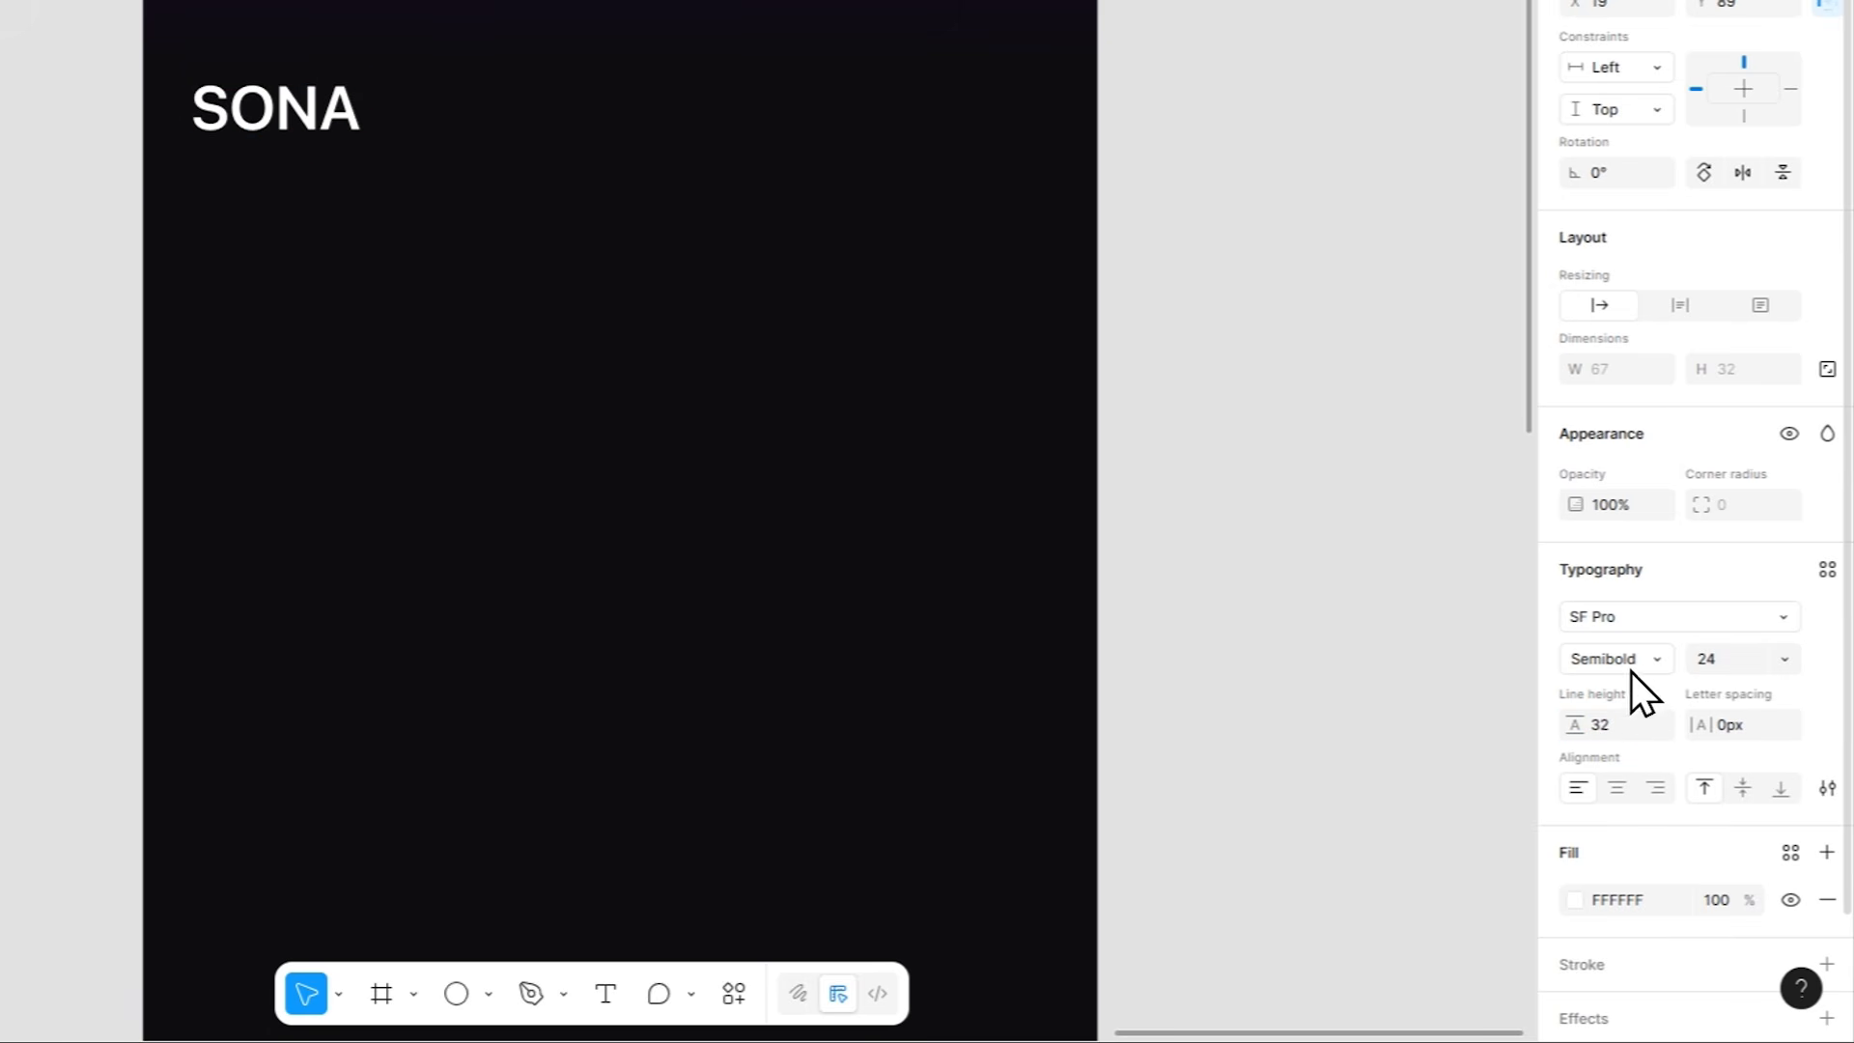
click(1631, 614)
text(inter)
key(Return)
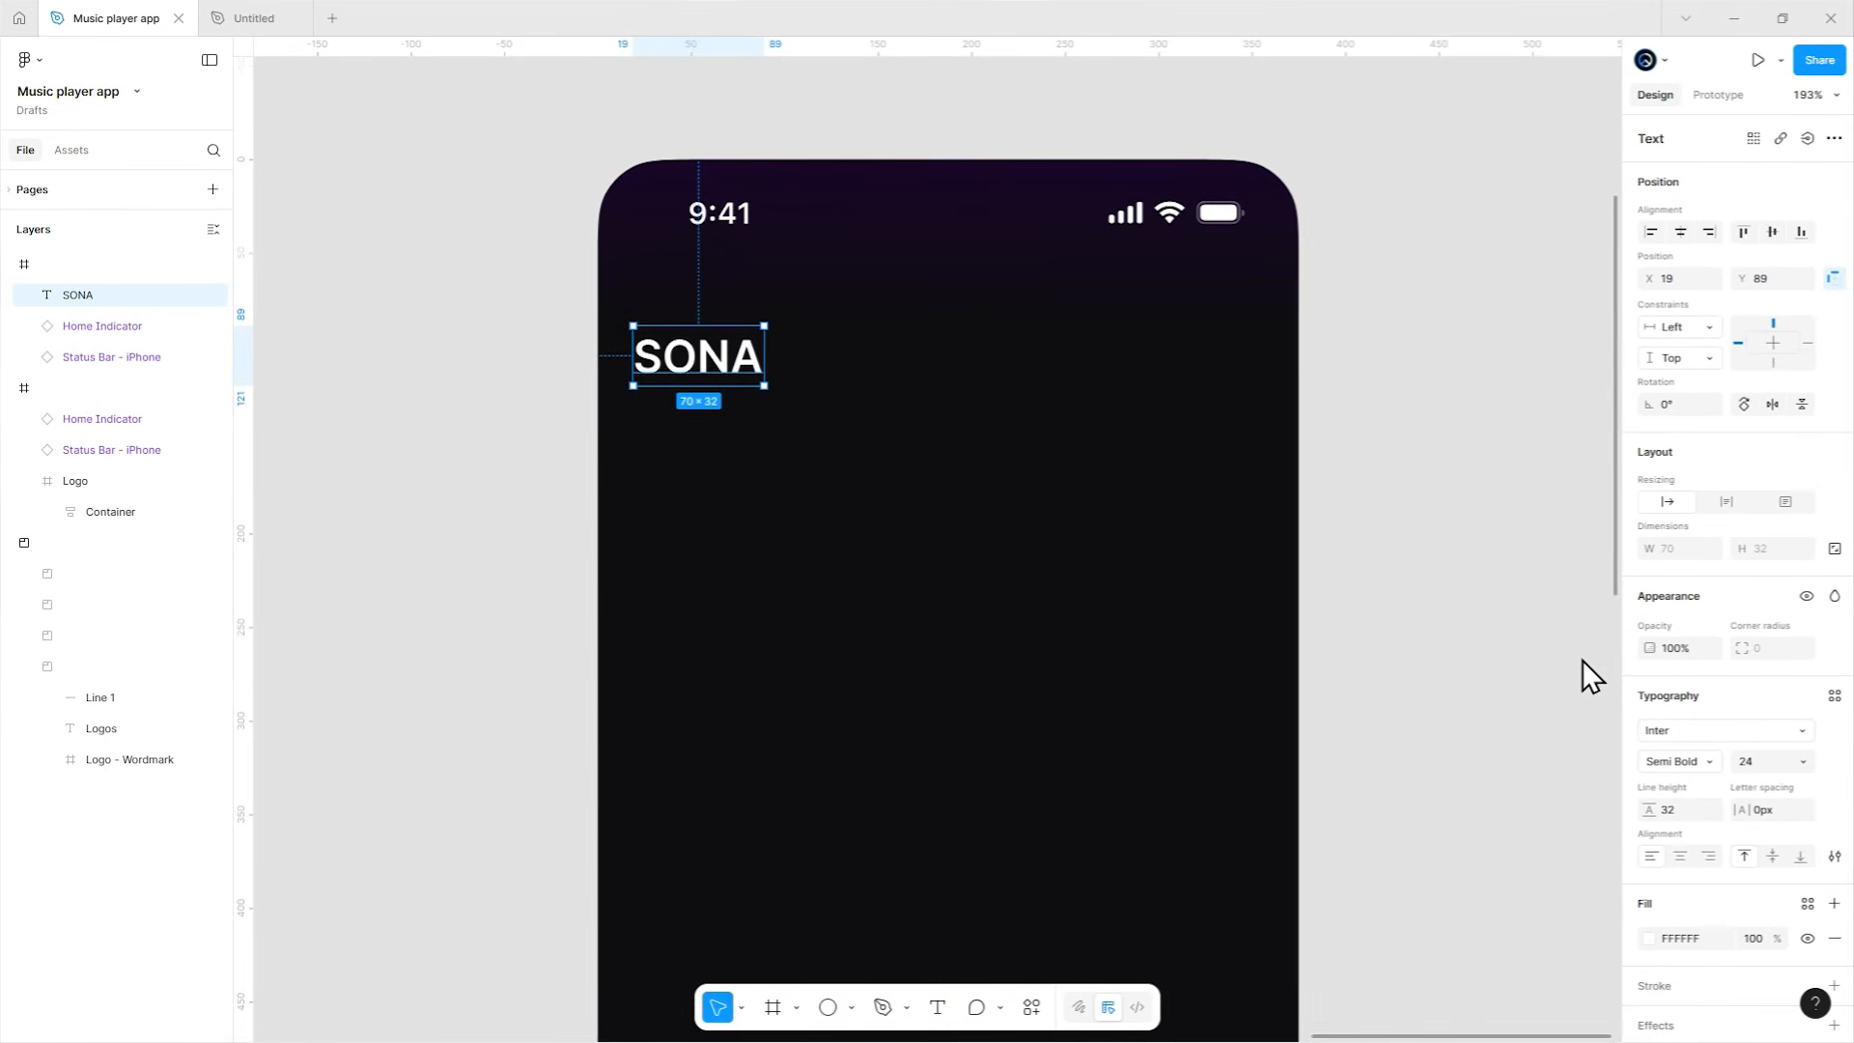
drag(764, 364, 781, 348)
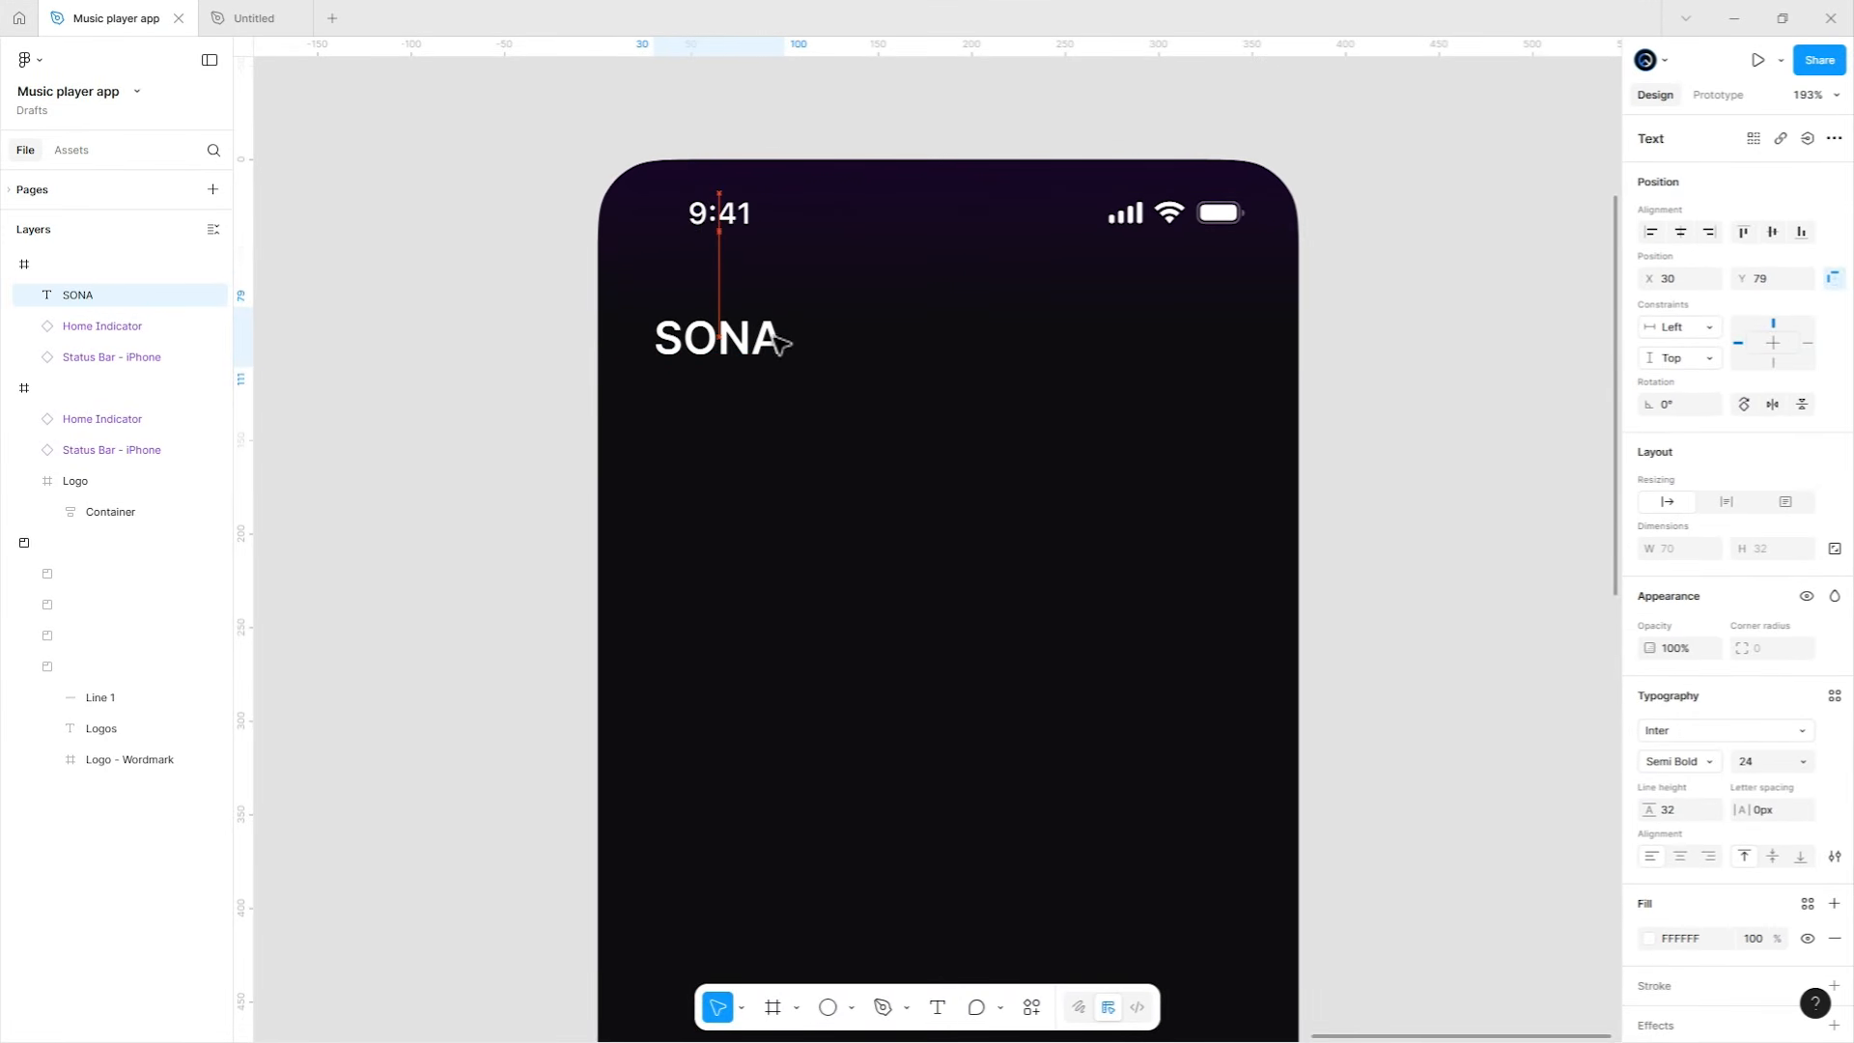
click(911, 376)
Move the search icon from the style guide's icon set onto the dark home screen, at the right end of the SONA title row.
scroll(918, 377, down, 5)
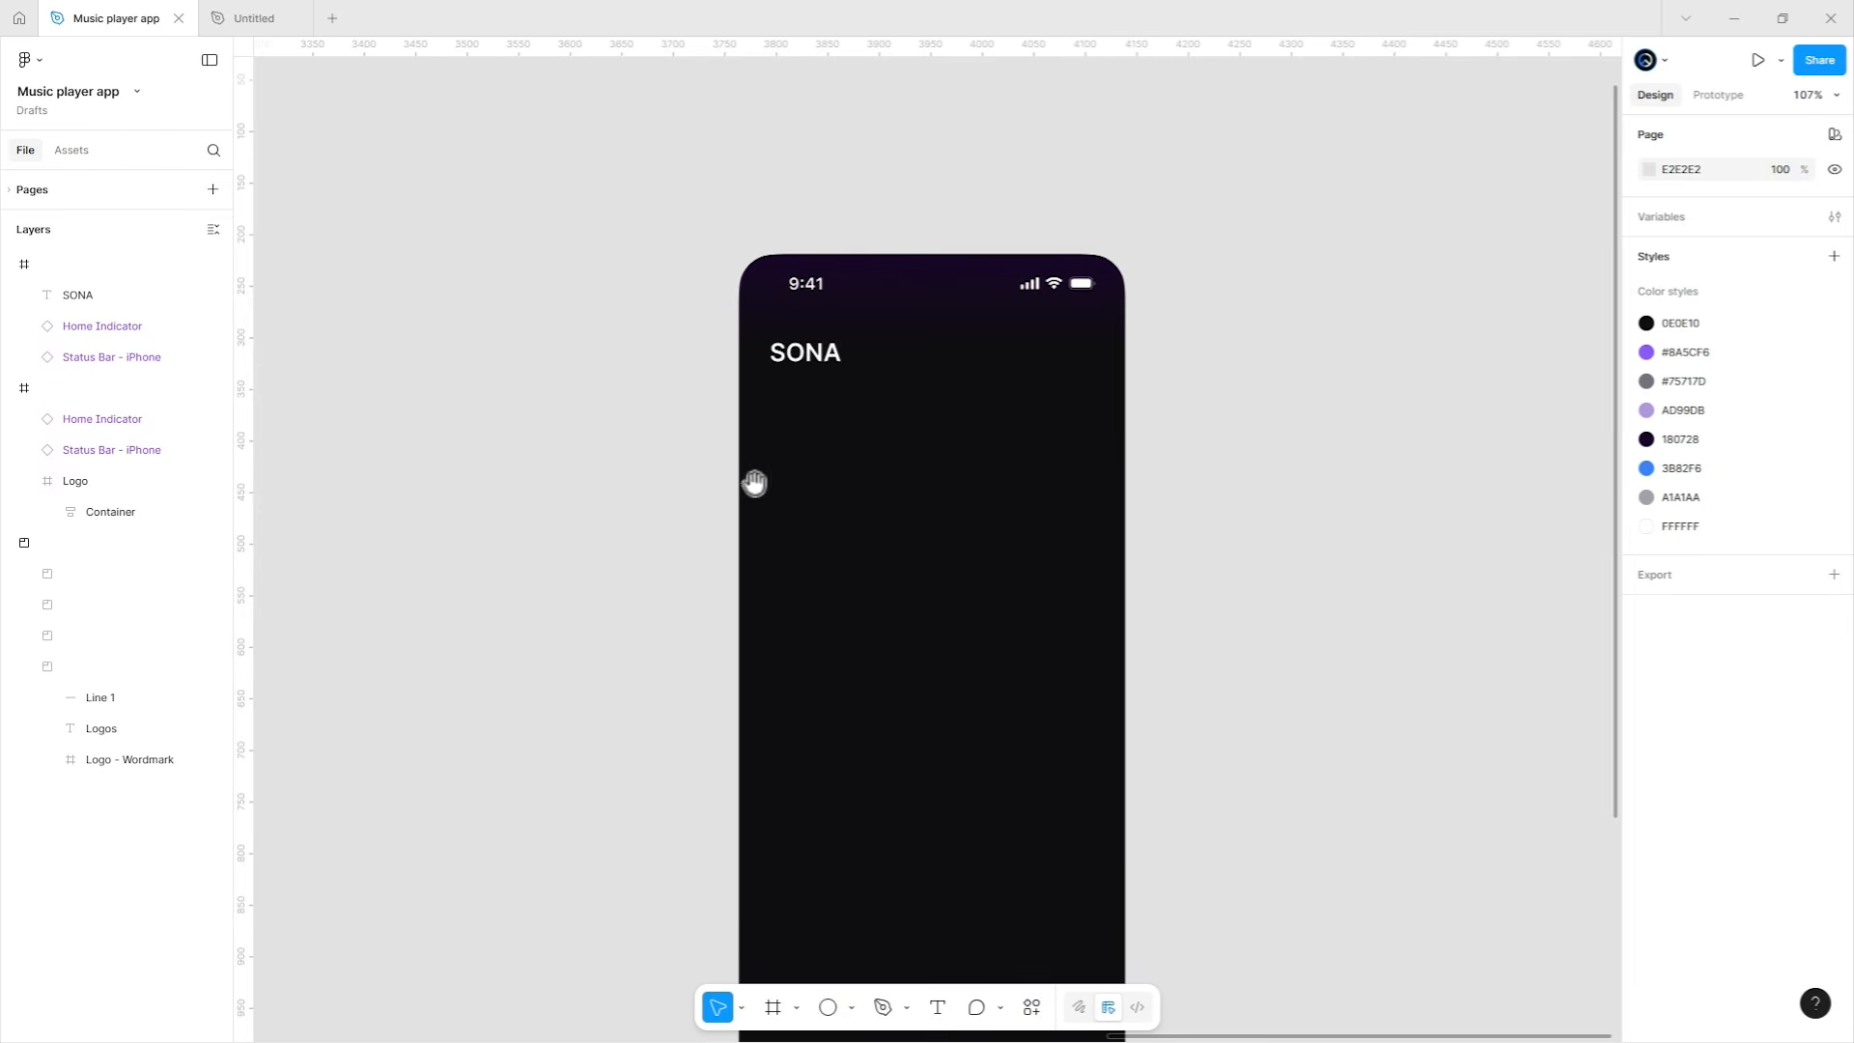
scroll(763, 434, down, 2)
scroll(692, 396, left, 5)
scroll(1285, 385, down, 3)
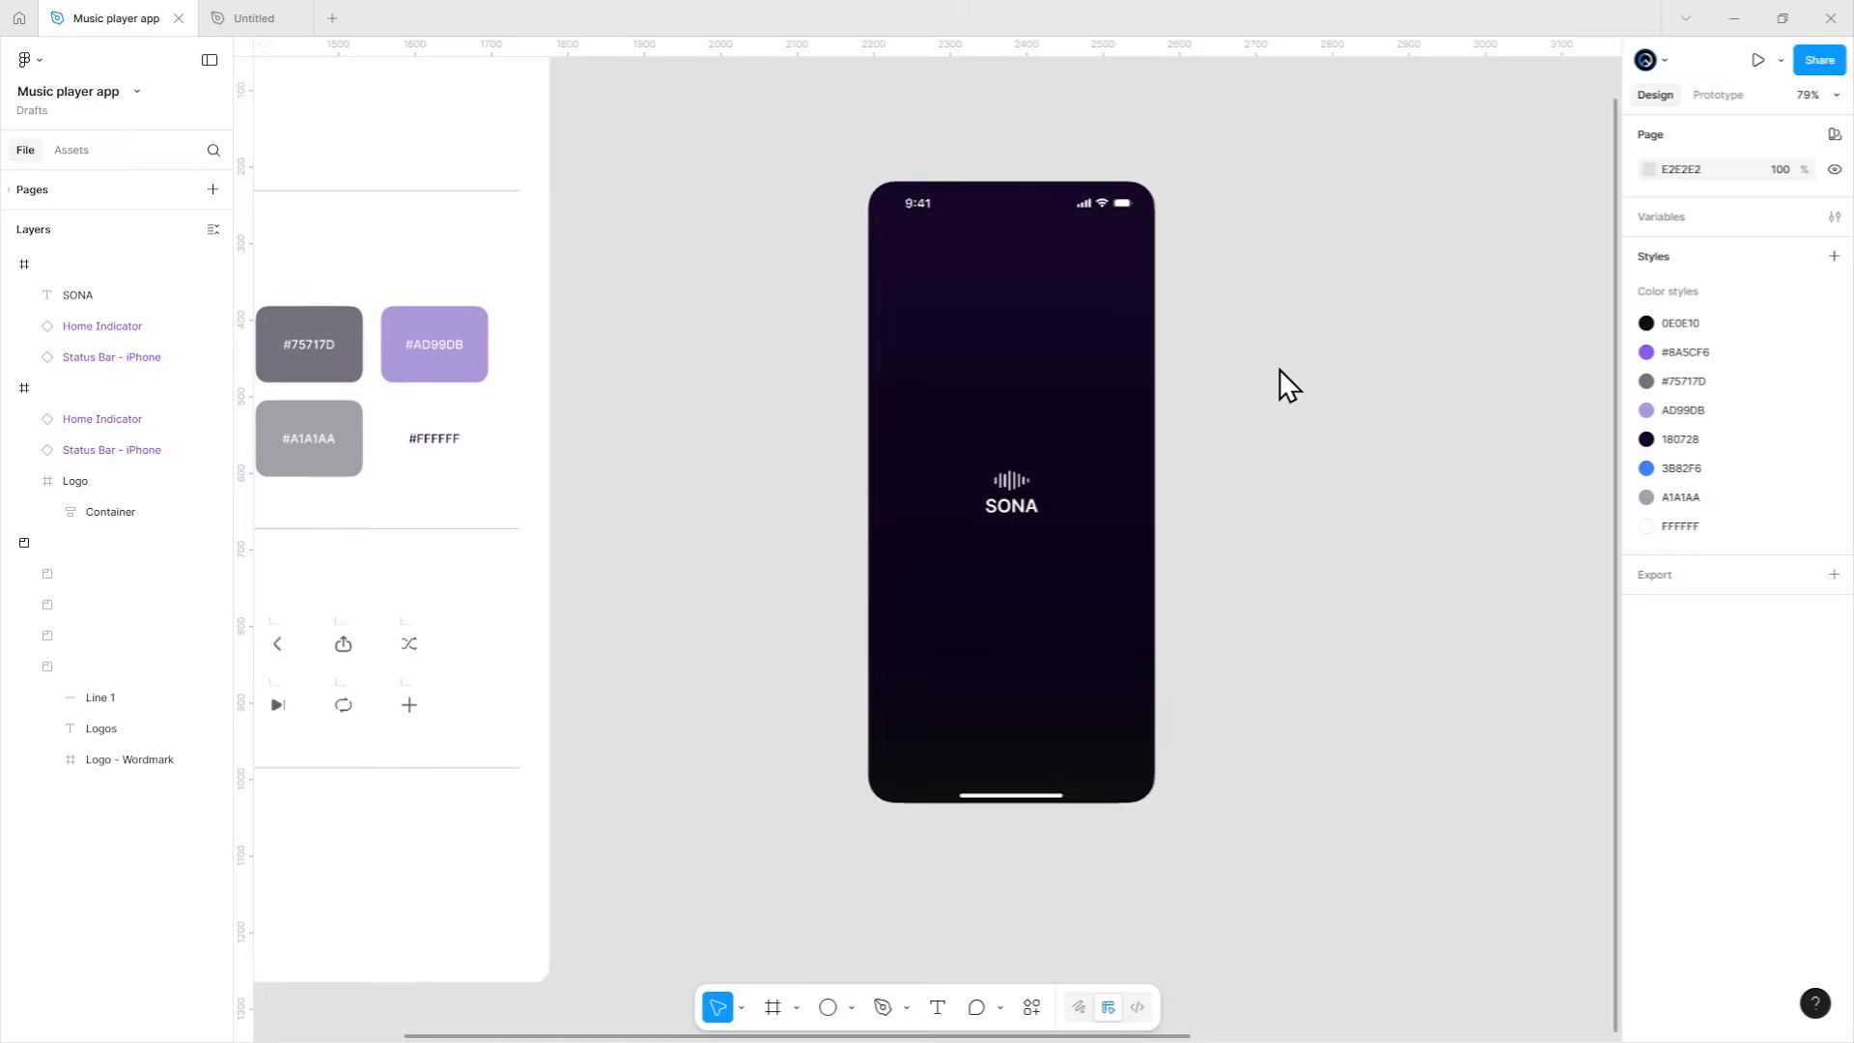
scroll(1322, 401, left, 5)
click(666, 550)
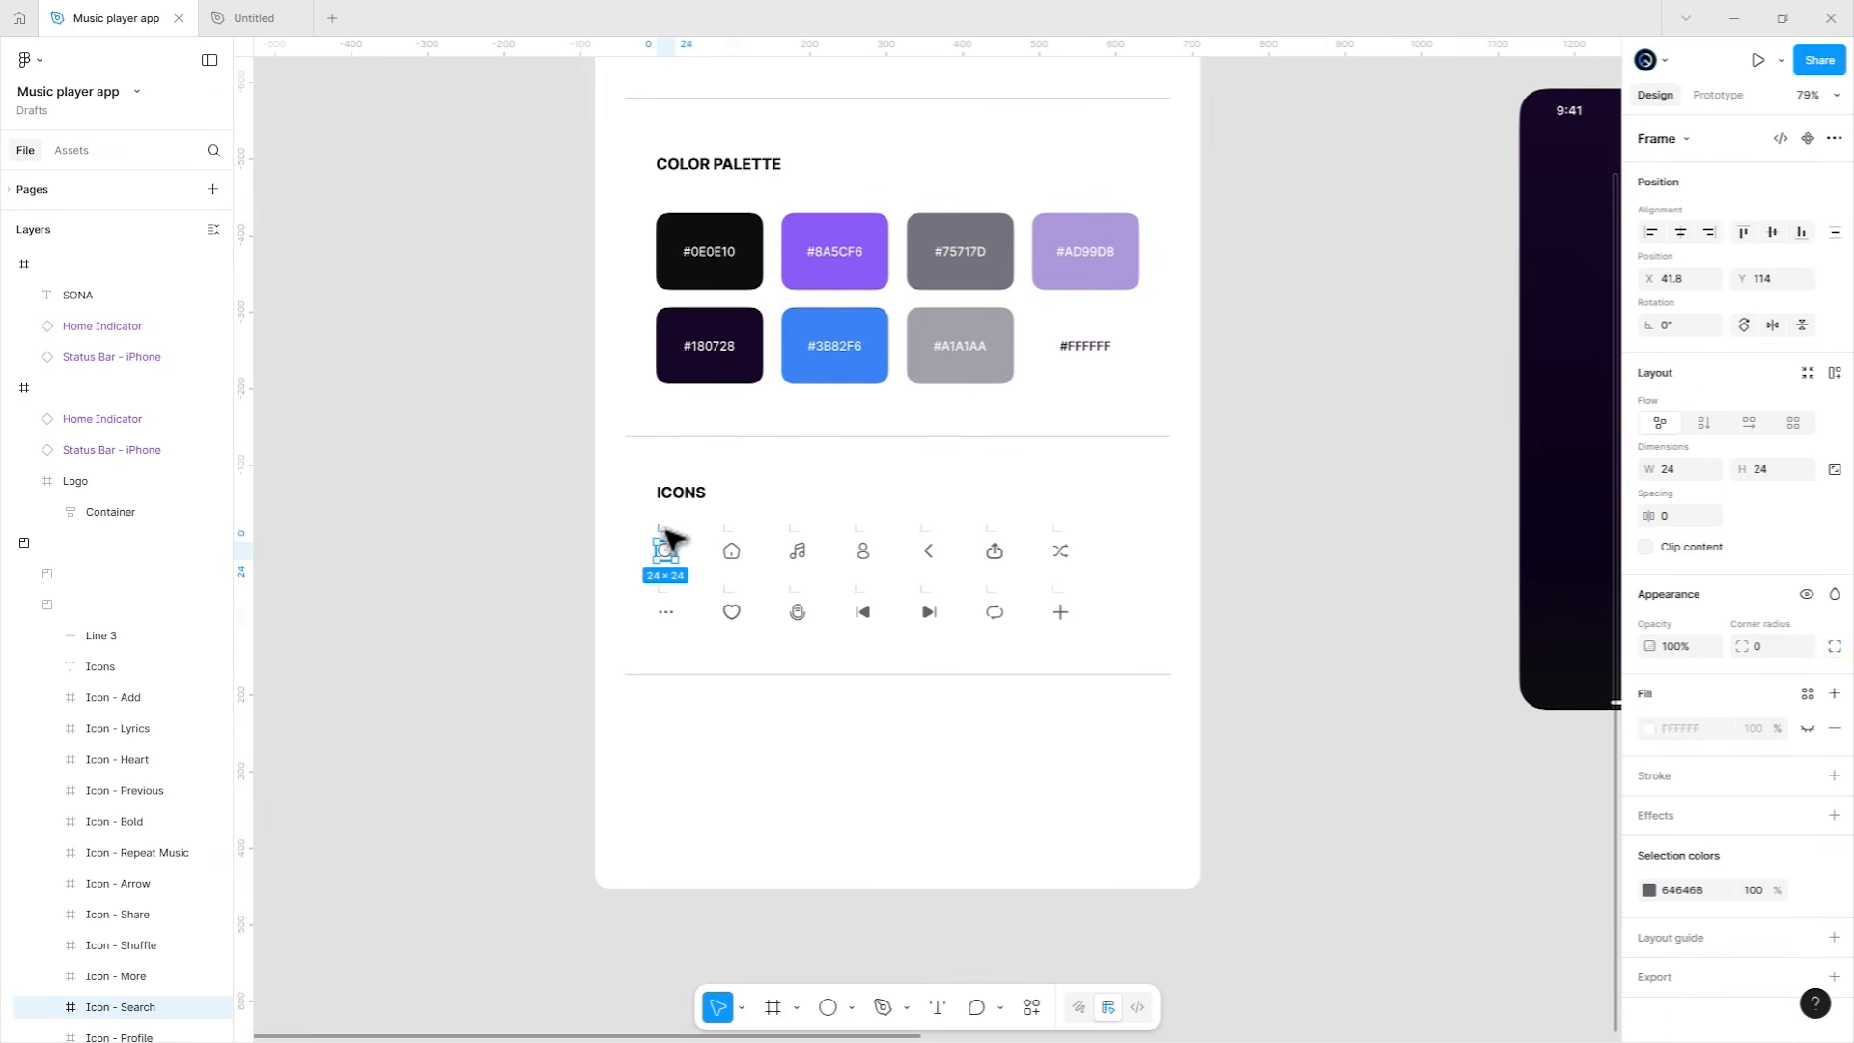
drag(665, 550, 1457, 728)
scroll(1457, 728, right, 8)
drag(609, 651, 1499, 507)
drag(1473, 511, 1143, 413)
Scale the search icon down proportionally to a width of 16.
scroll(1126, 260, up, 5)
key(k)
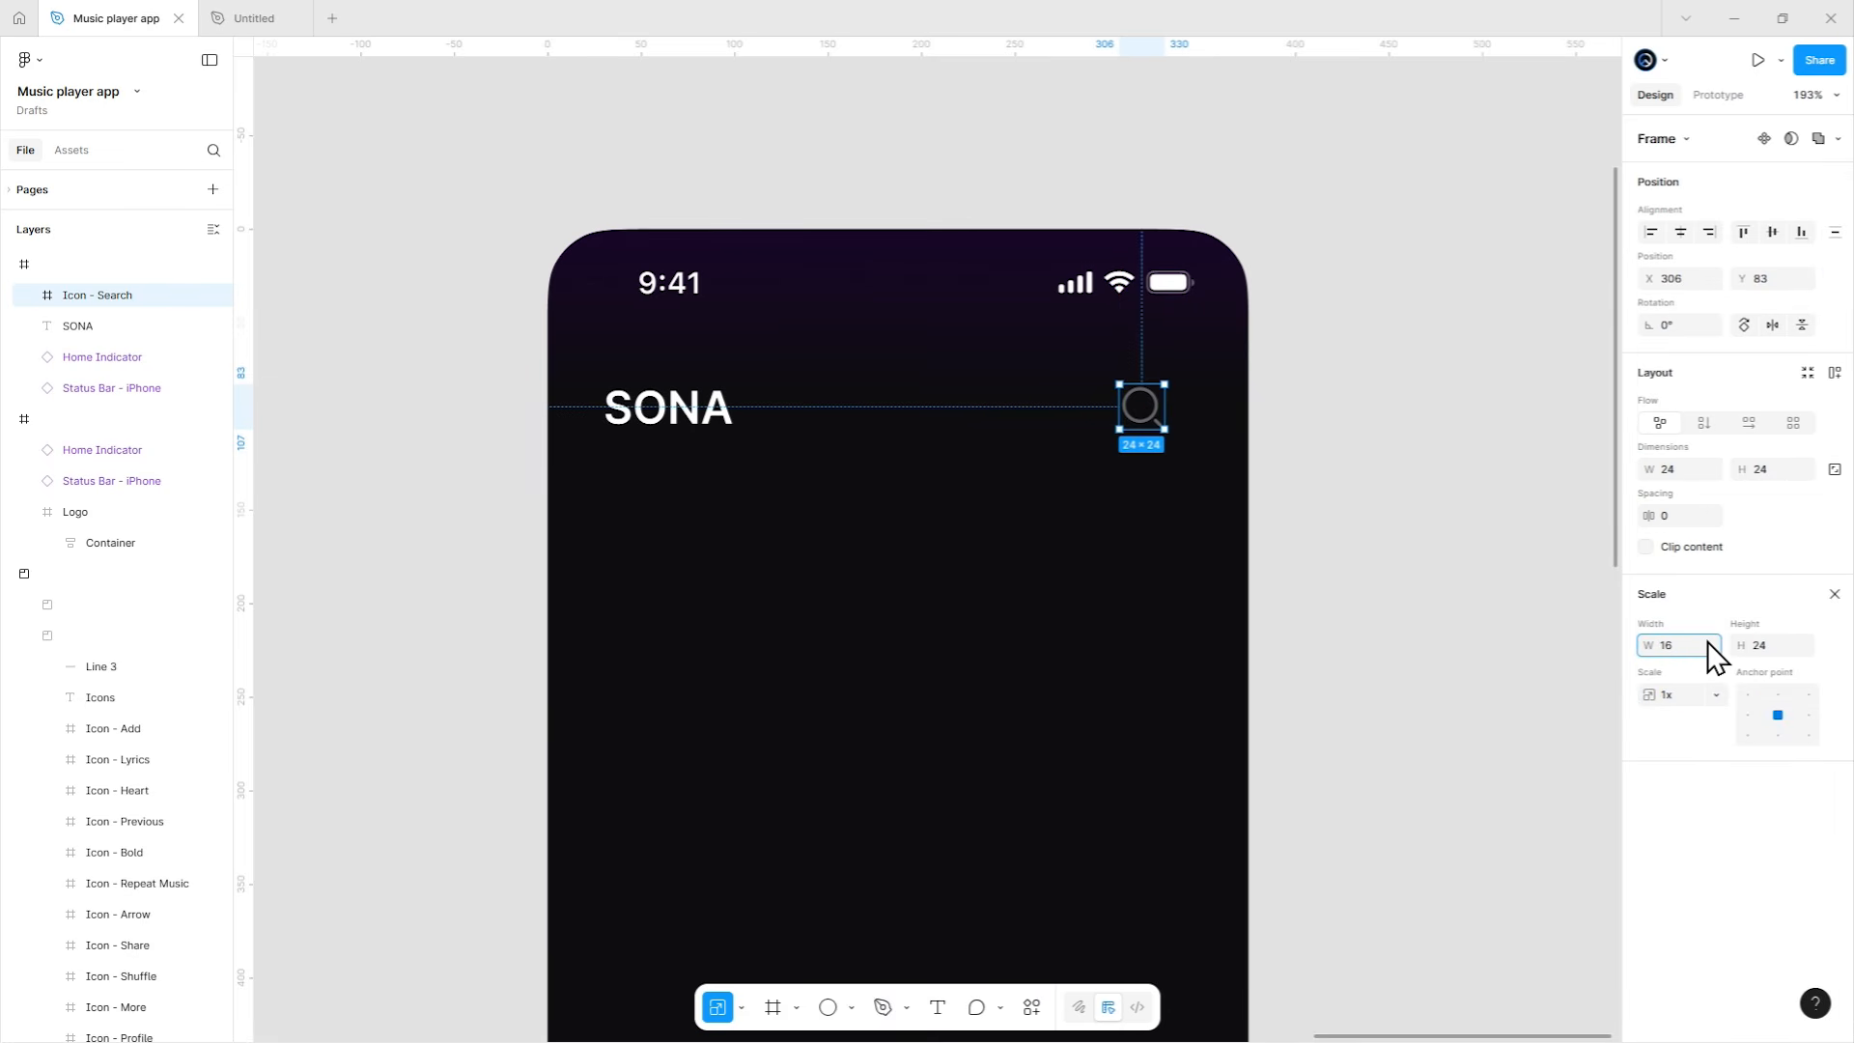
key(Return)
key(v)
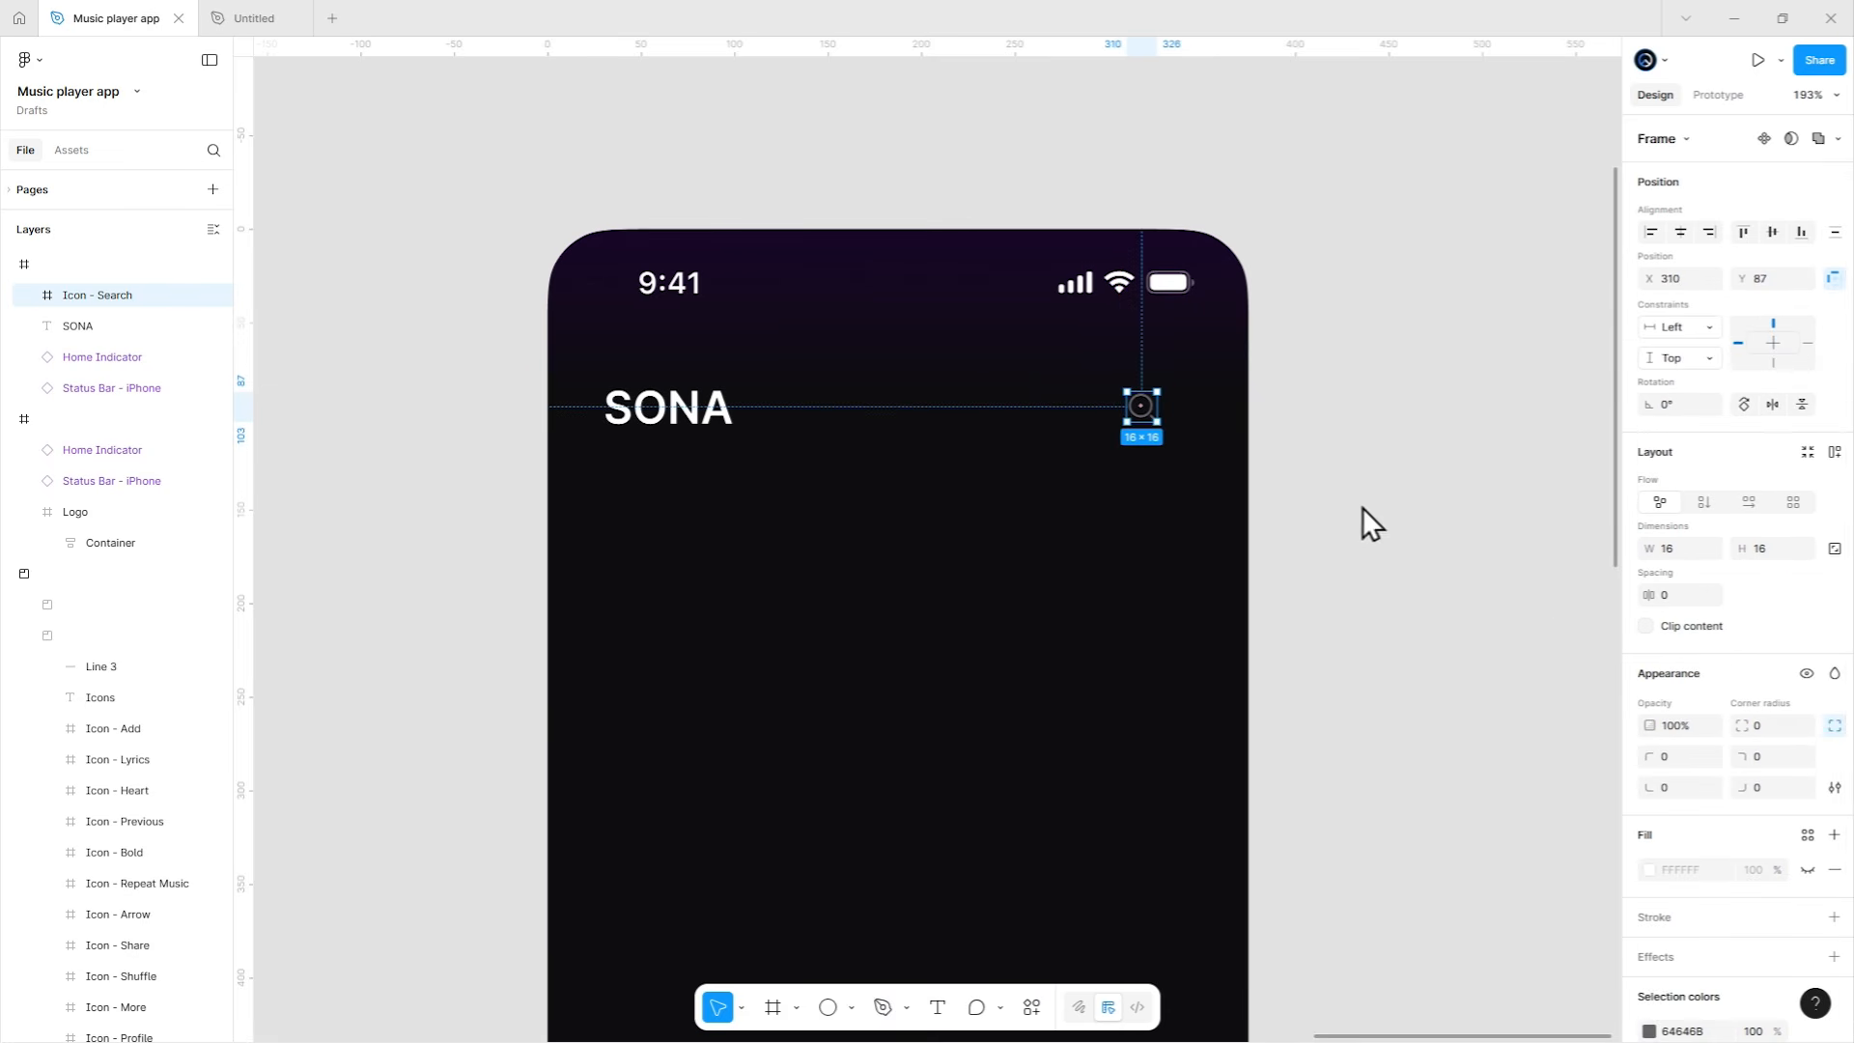
Set the search icon's stroke weight to 1.5 and recolor it to FFFFFF.
key(Return)
click(1750, 864)
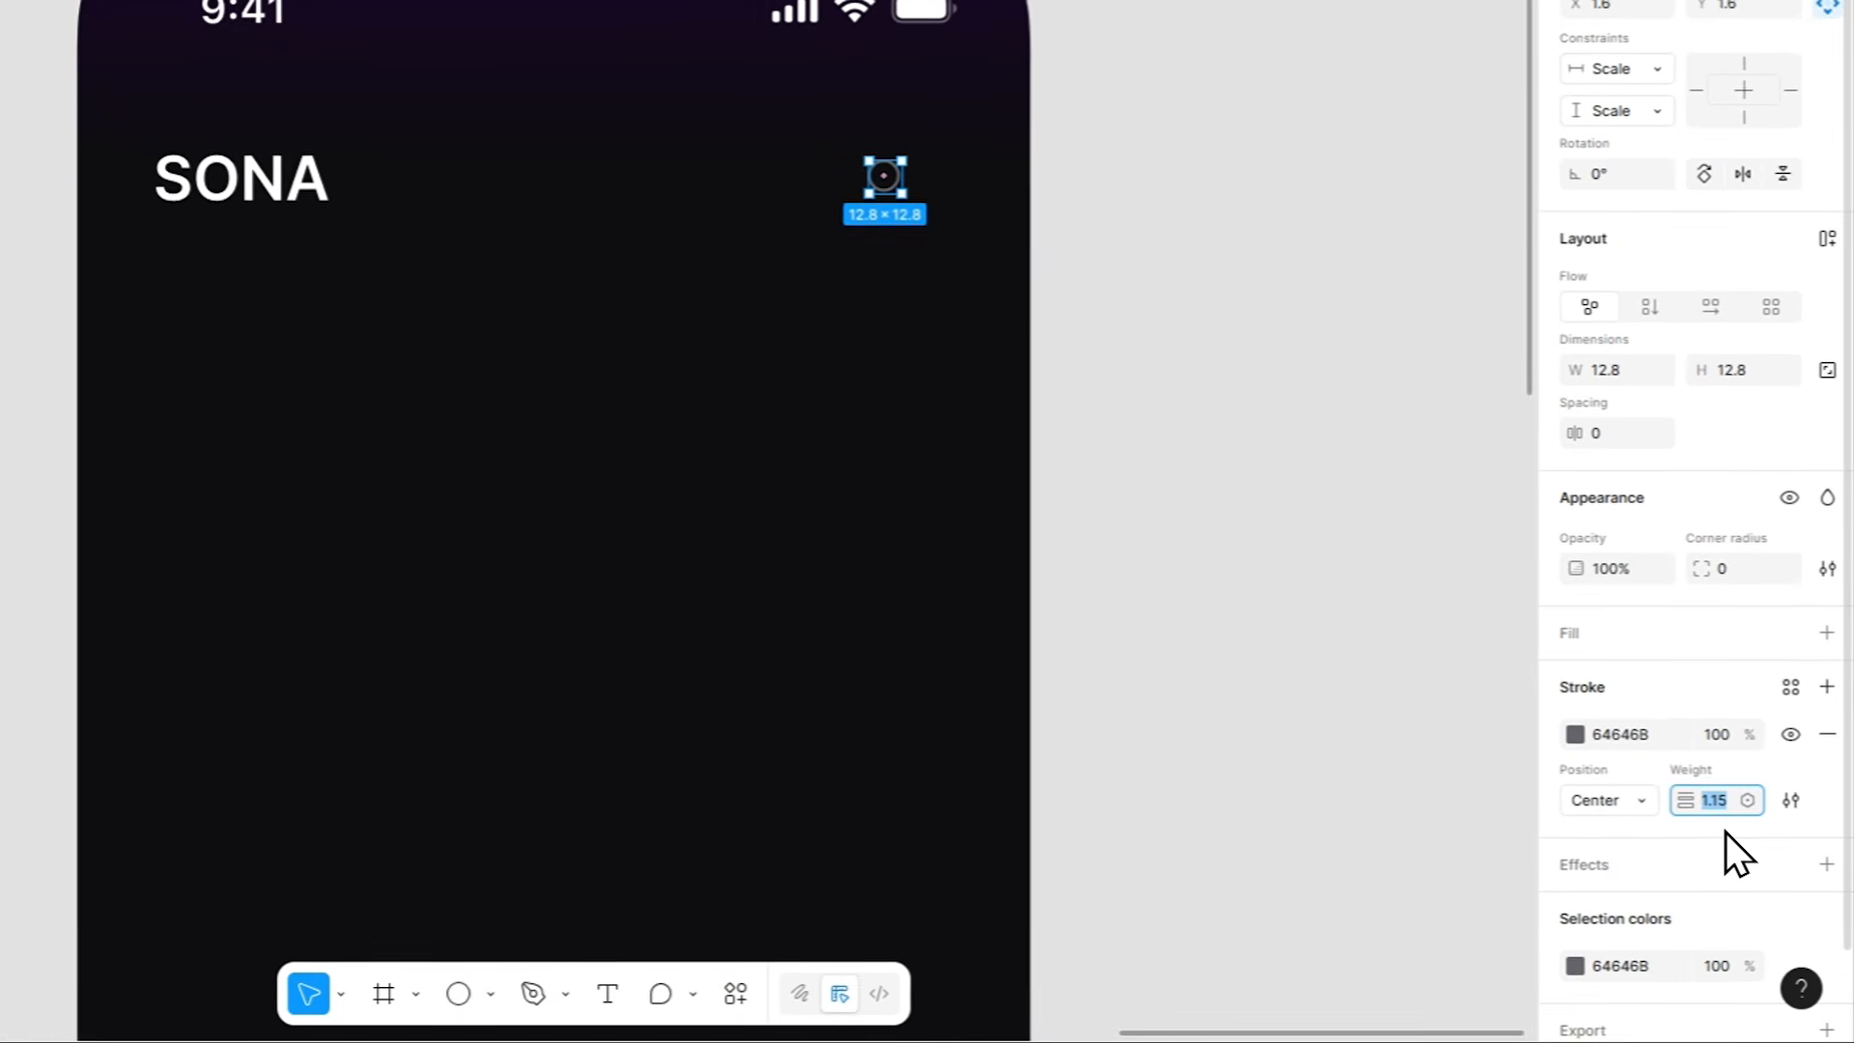
text(1)
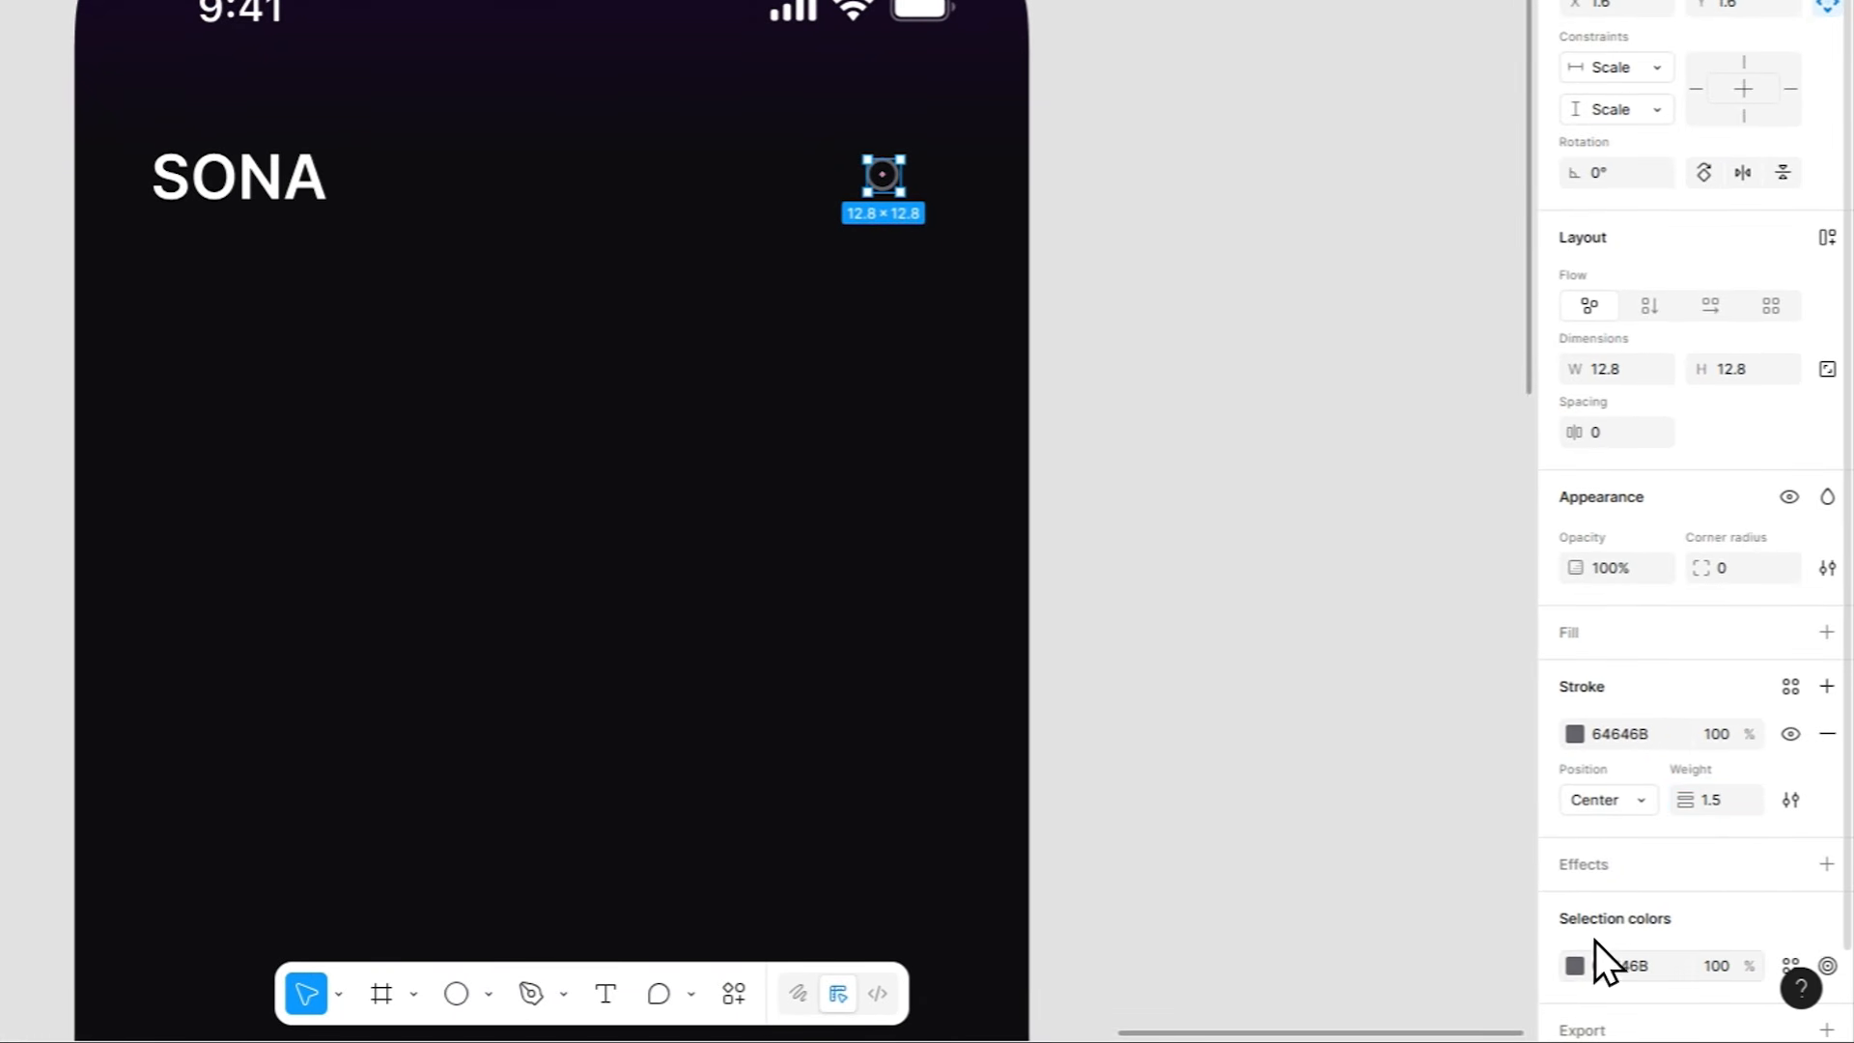
click(1573, 965)
mouse_move(1341, 524)
mouse_down()
mouse_move(1283, 473)
mouse_move(1243, 472)
mouse_up()
click(1510, 328)
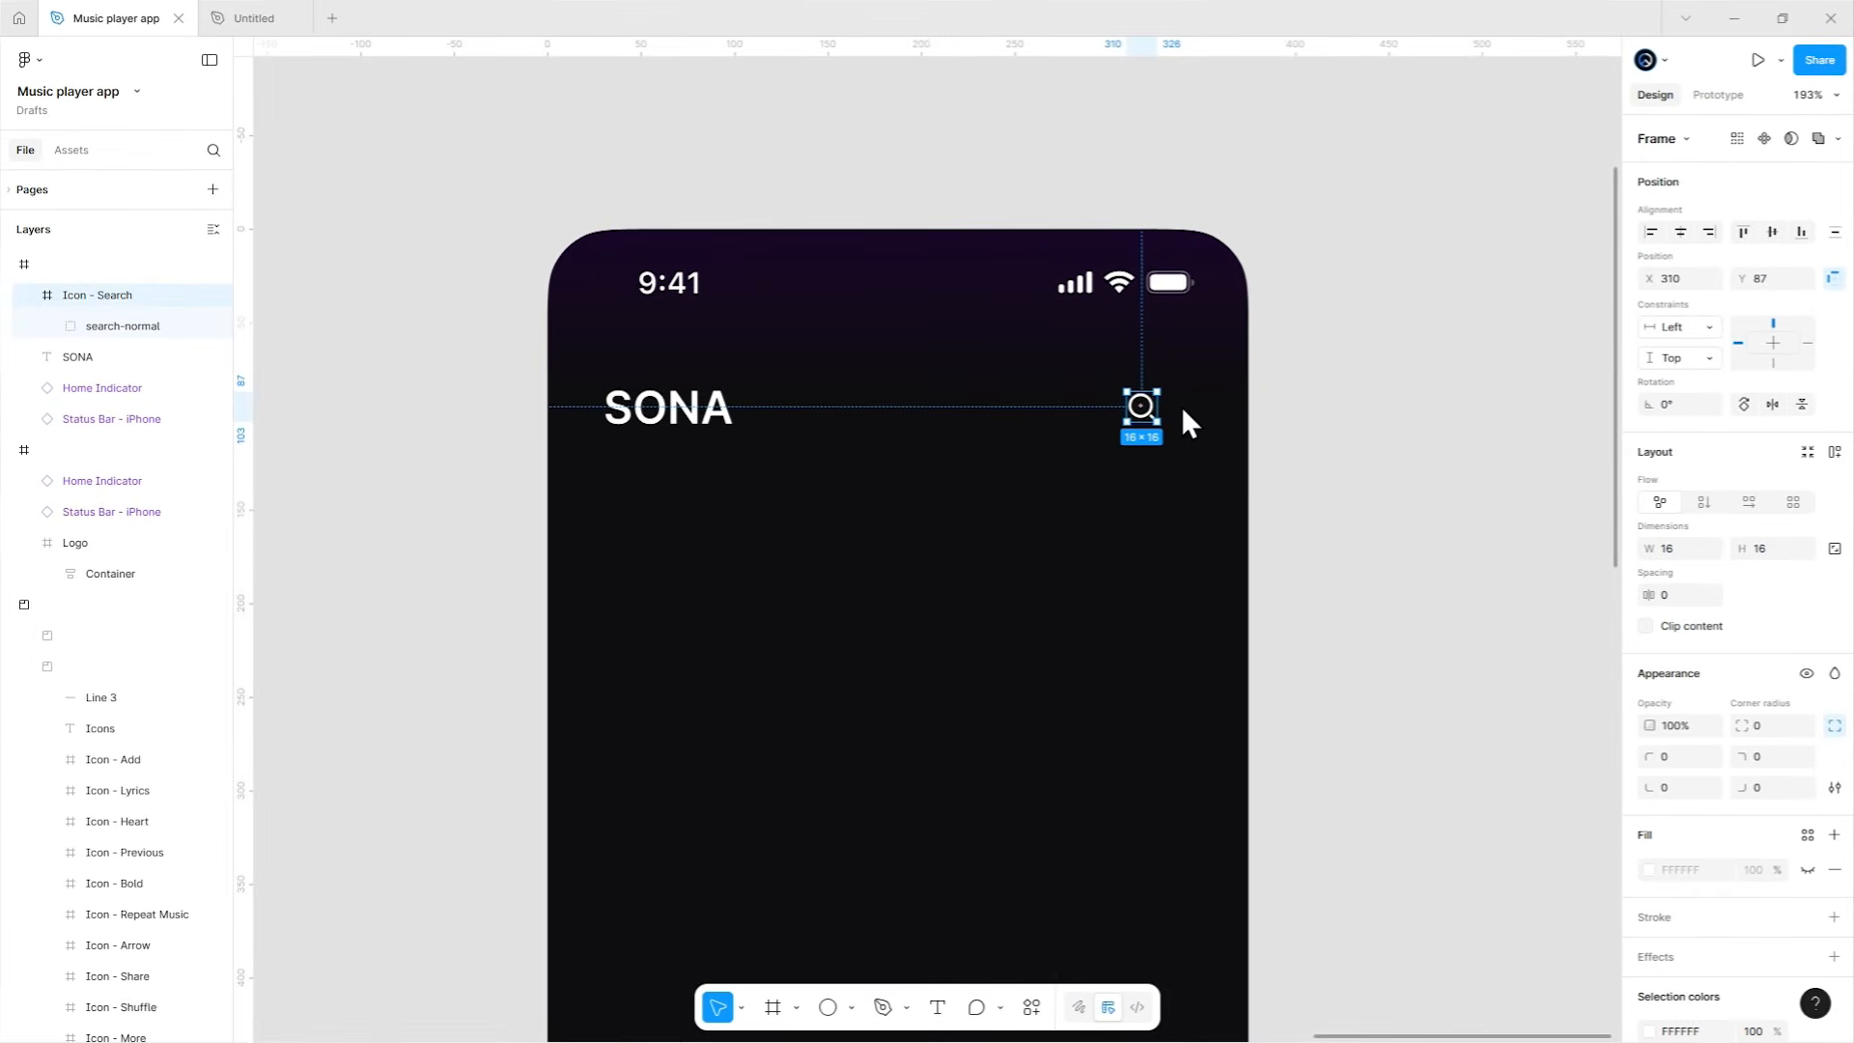
Wrap the search icon in an auto layout frame with horizontal and vertical padding of 10.
right_click(883, 305)
key(shift+a)
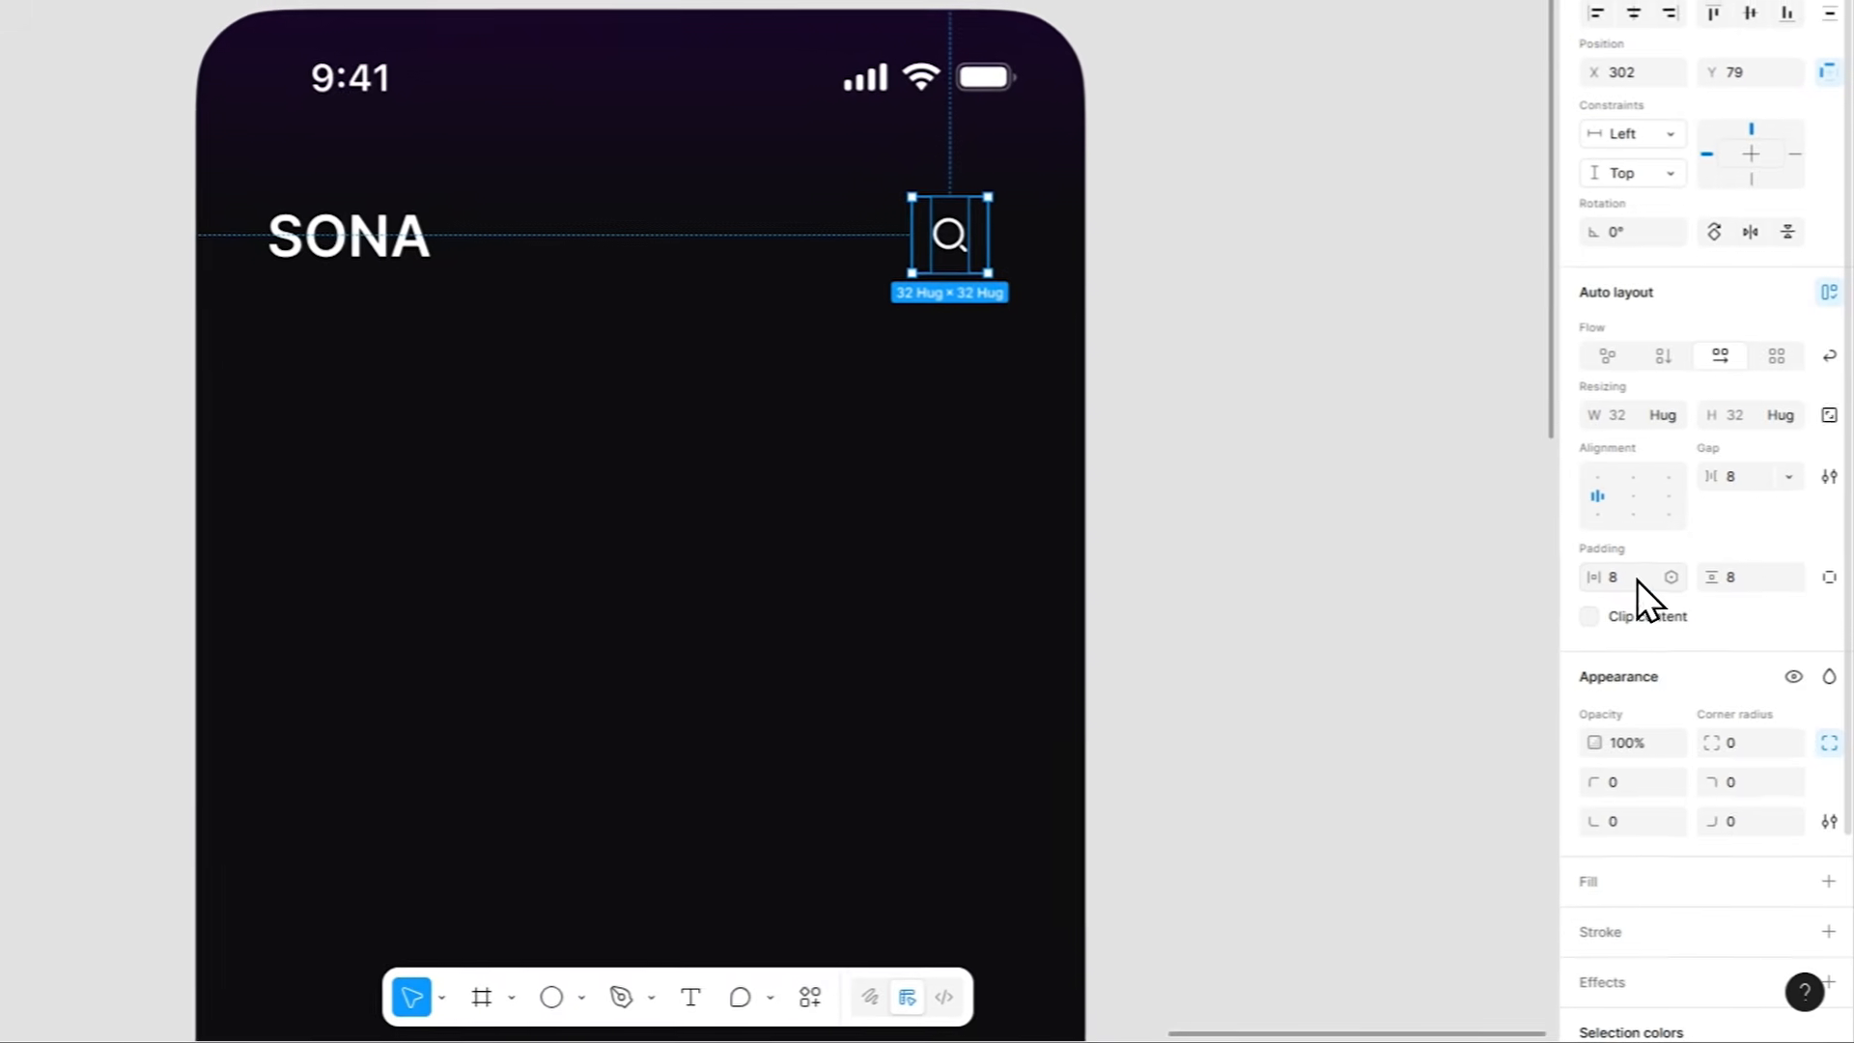
click(1677, 673)
key(Up)
key(Up)
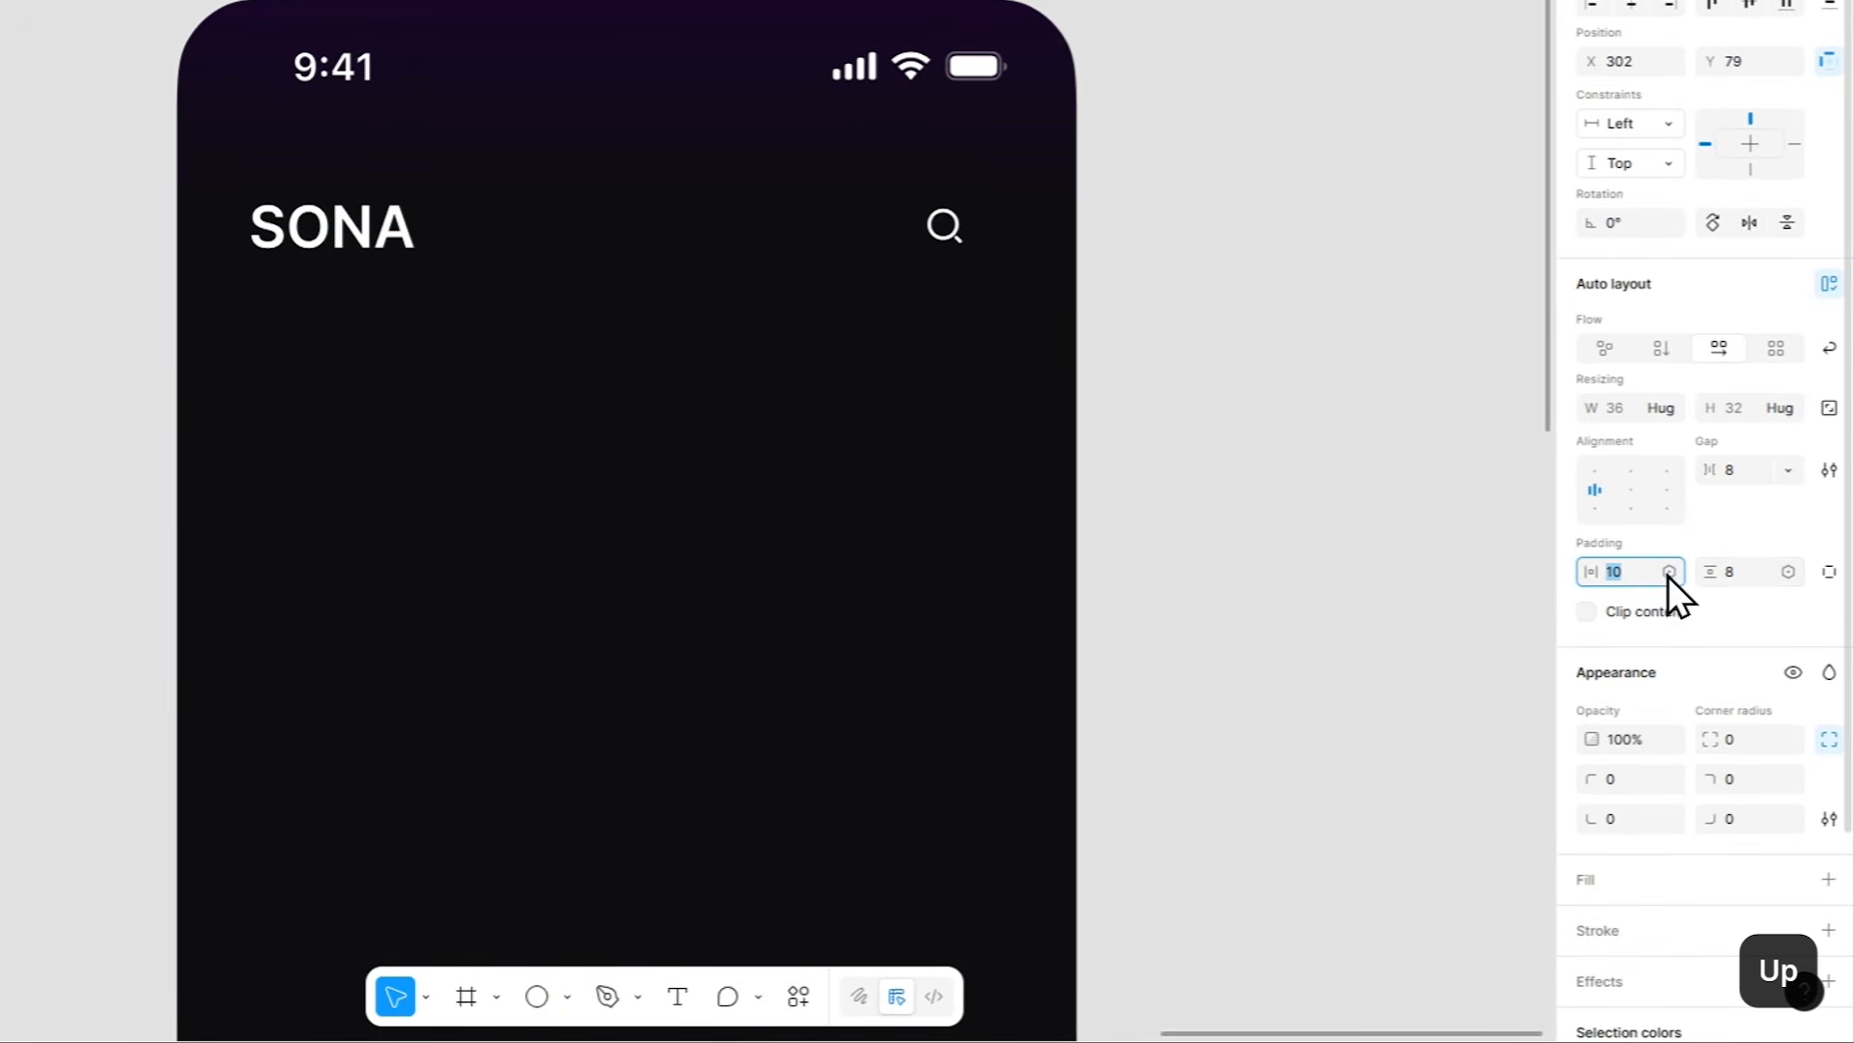
click(1759, 681)
key(Up)
key(Up)
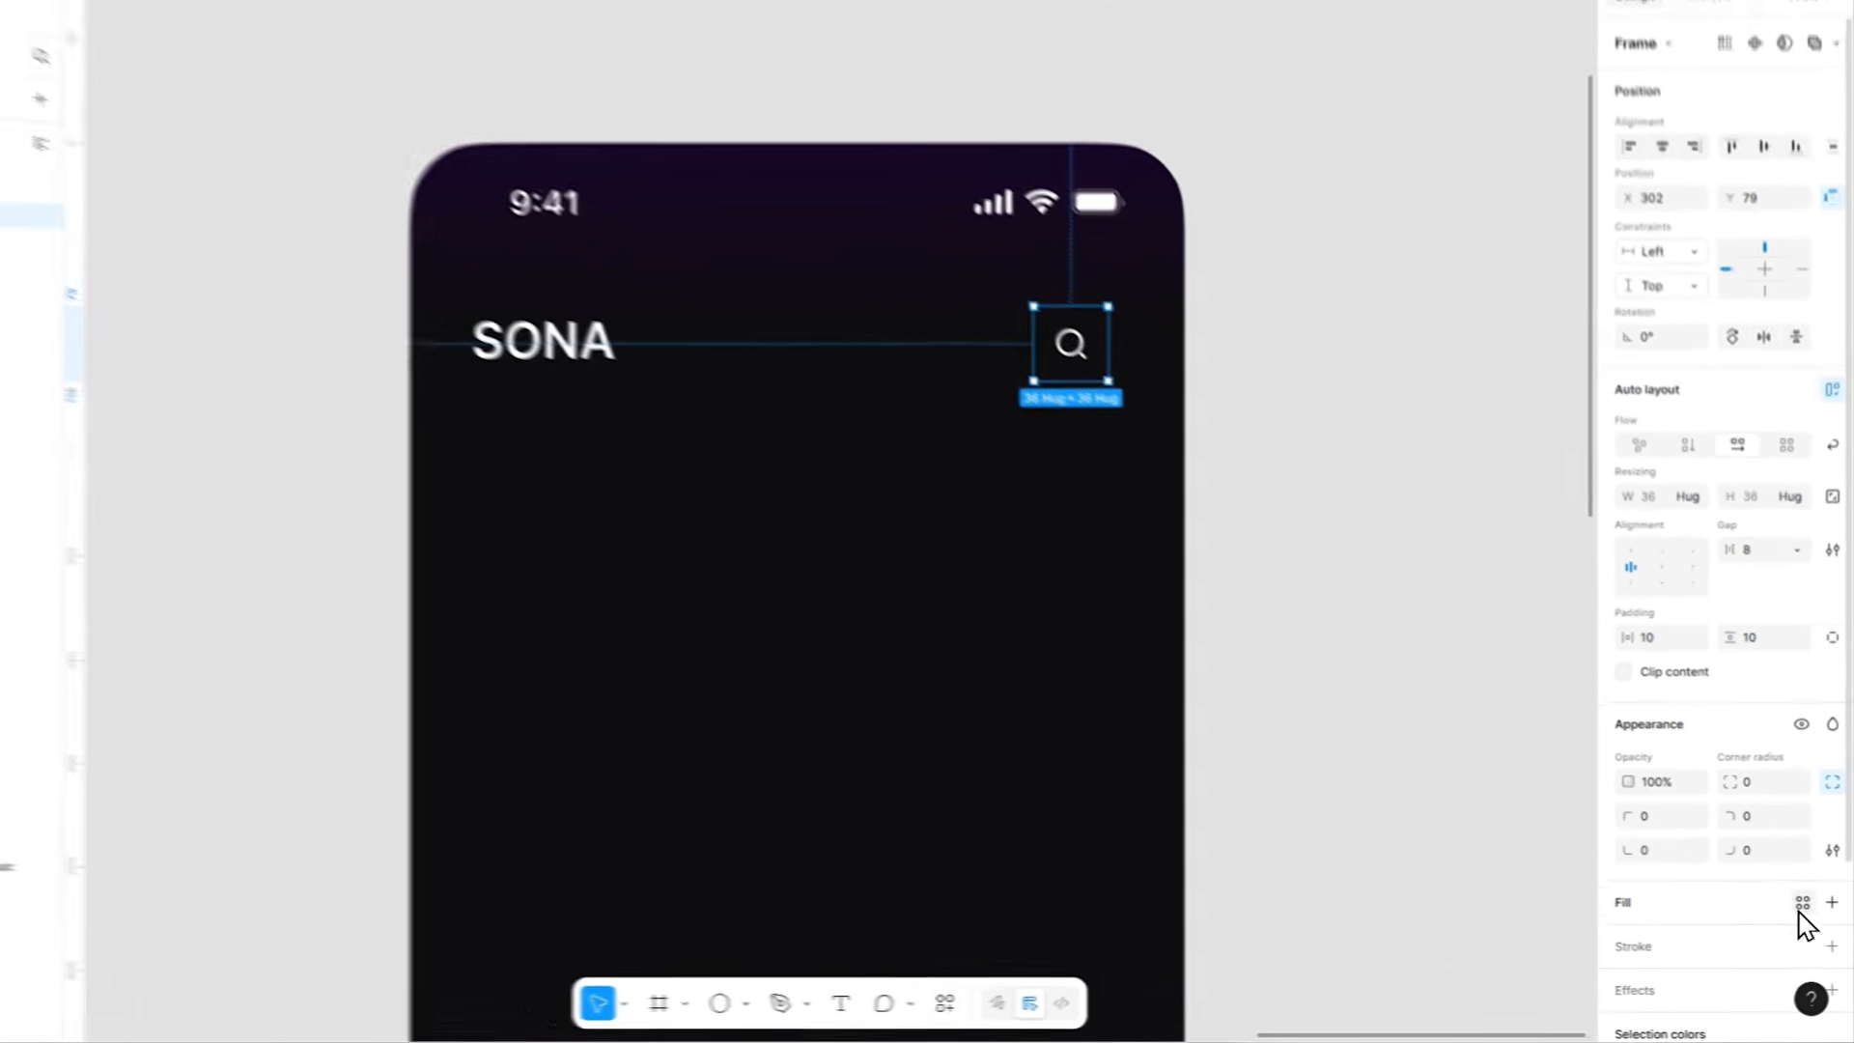
Fill the search icon's auto layout frame with the AD99DB color style.
click(1834, 916)
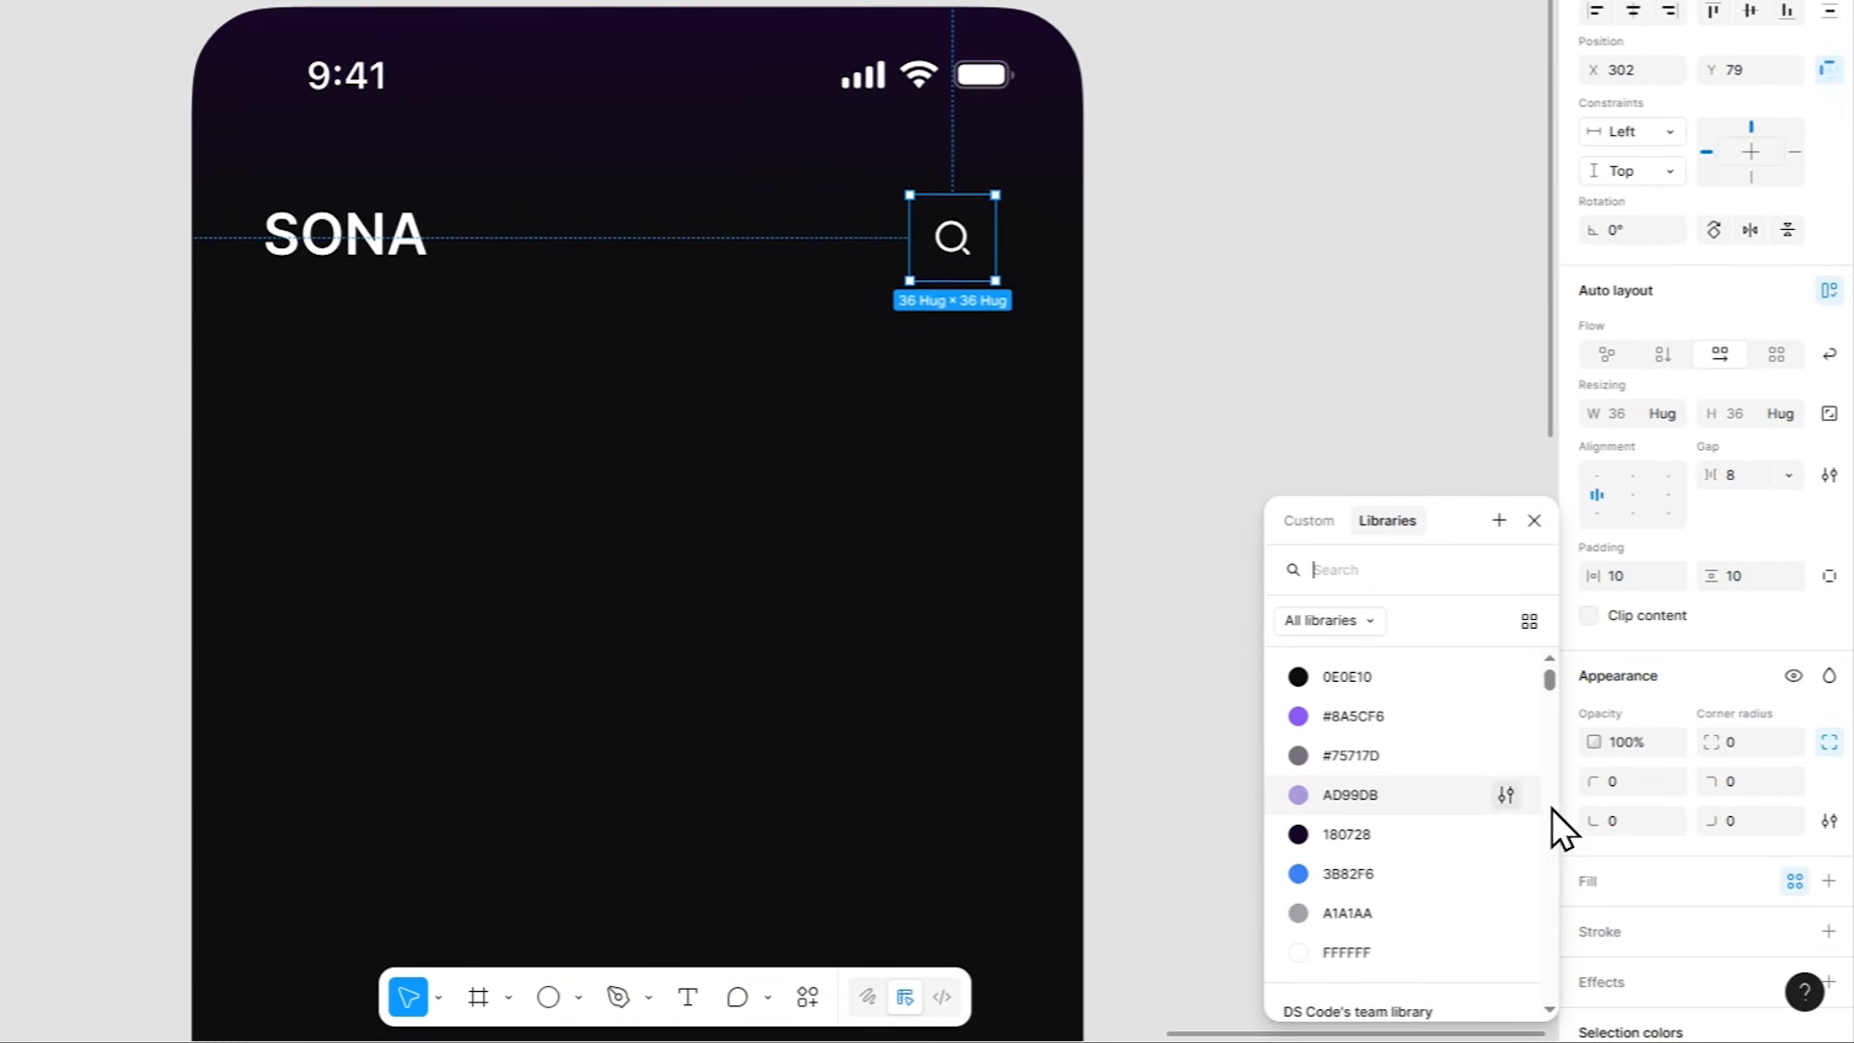
click(1615, 857)
scroll(1703, 855, down, 3)
click(1788, 642)
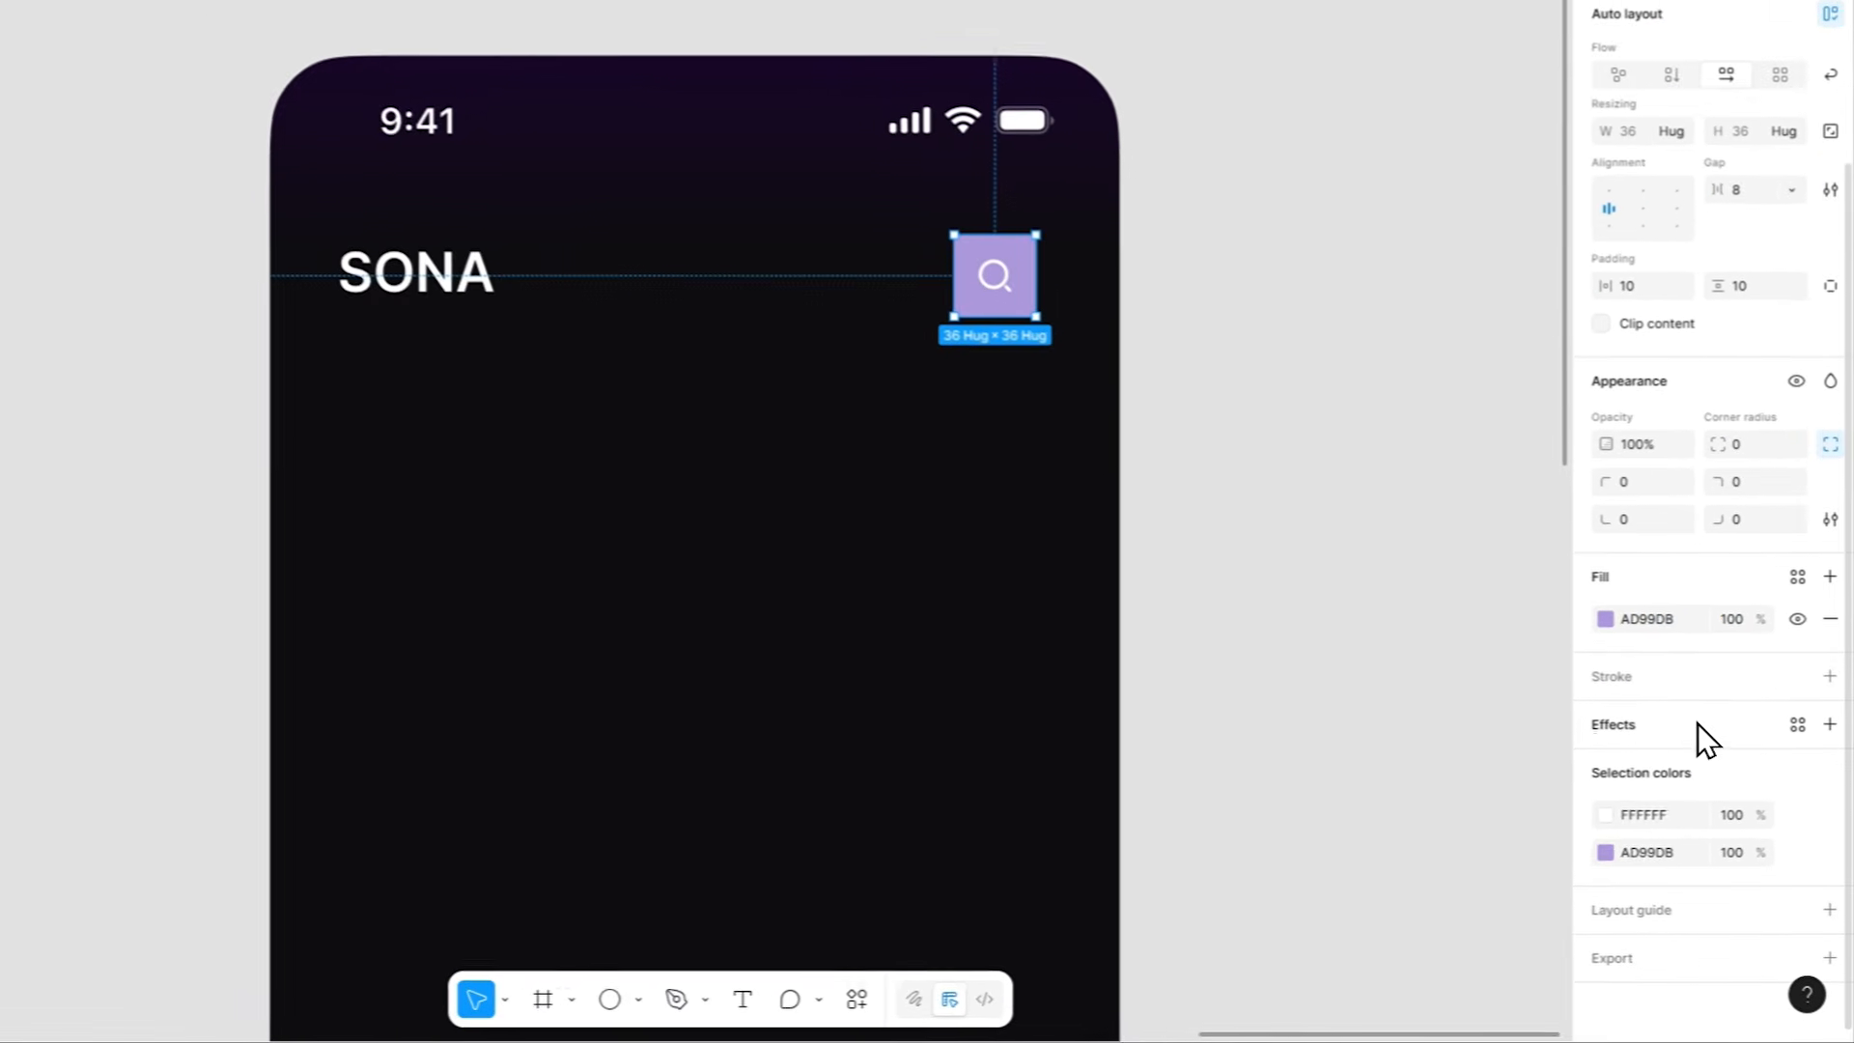
Add a Glass effect to the search icon's frame.
click(1833, 812)
click(1396, 719)
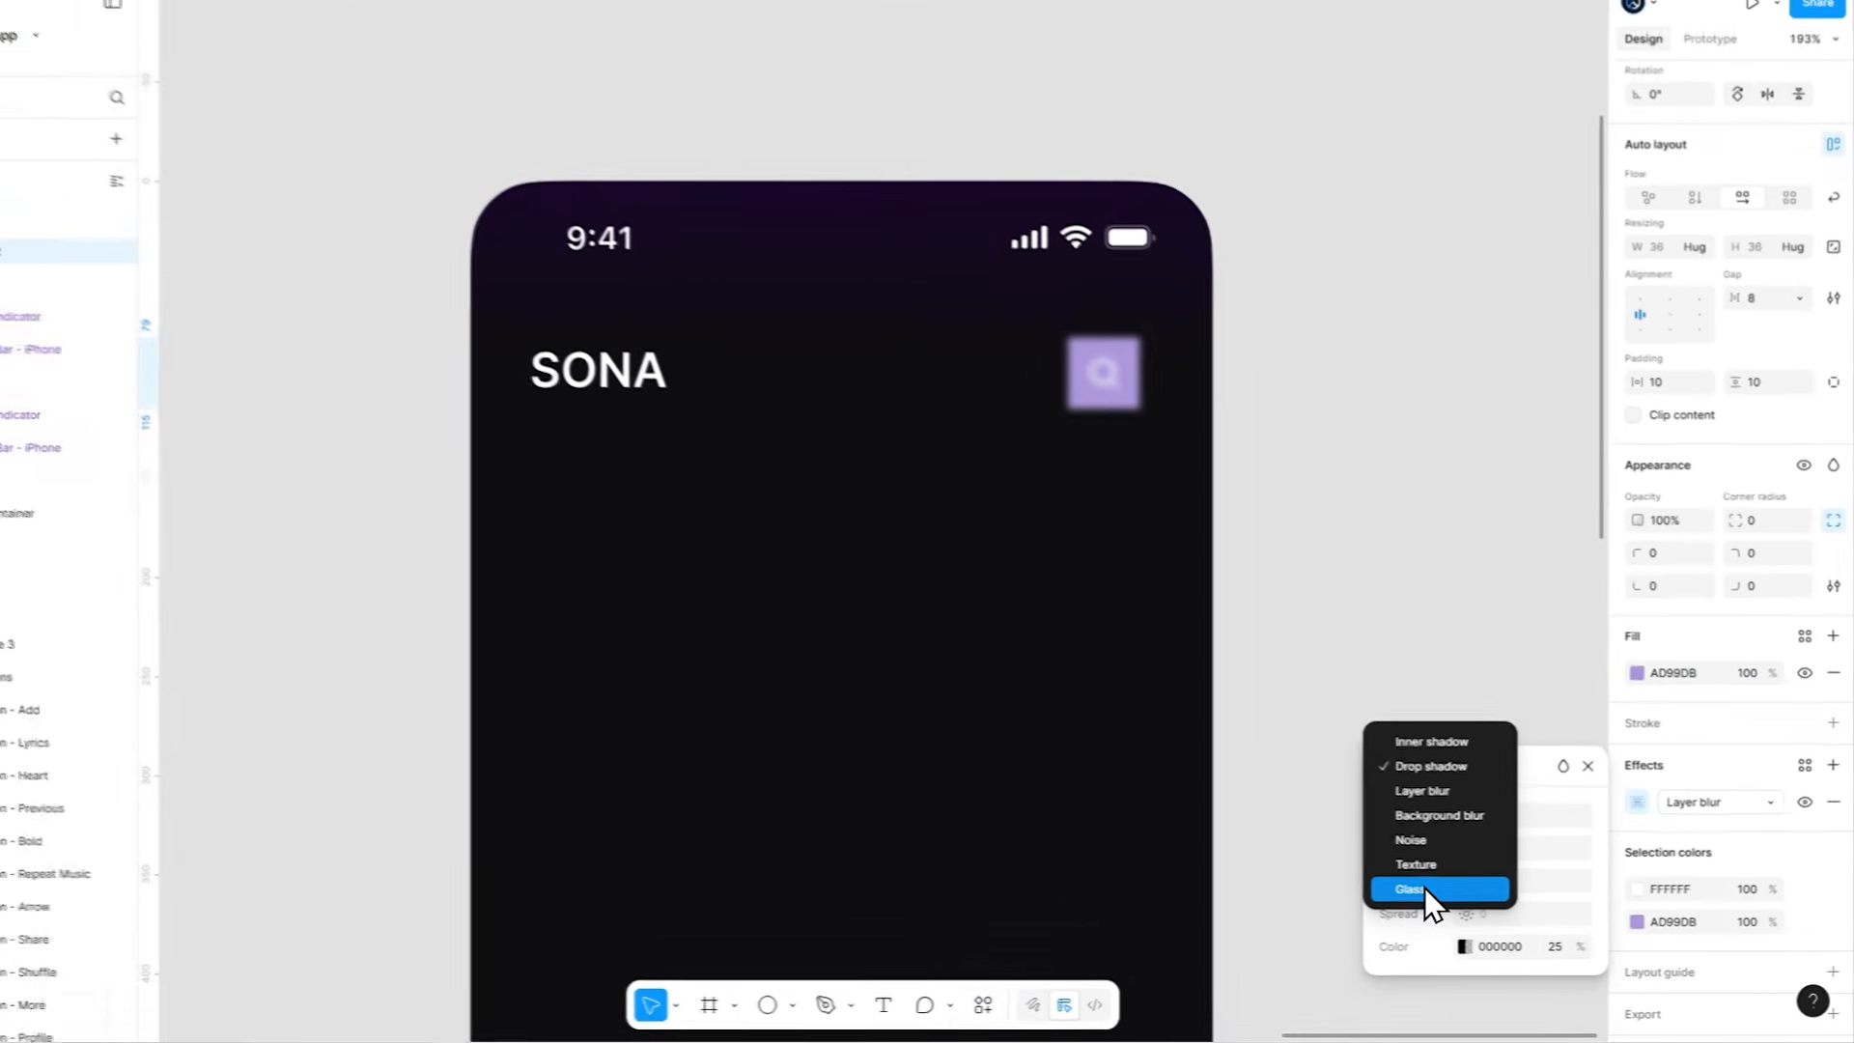
click(1346, 862)
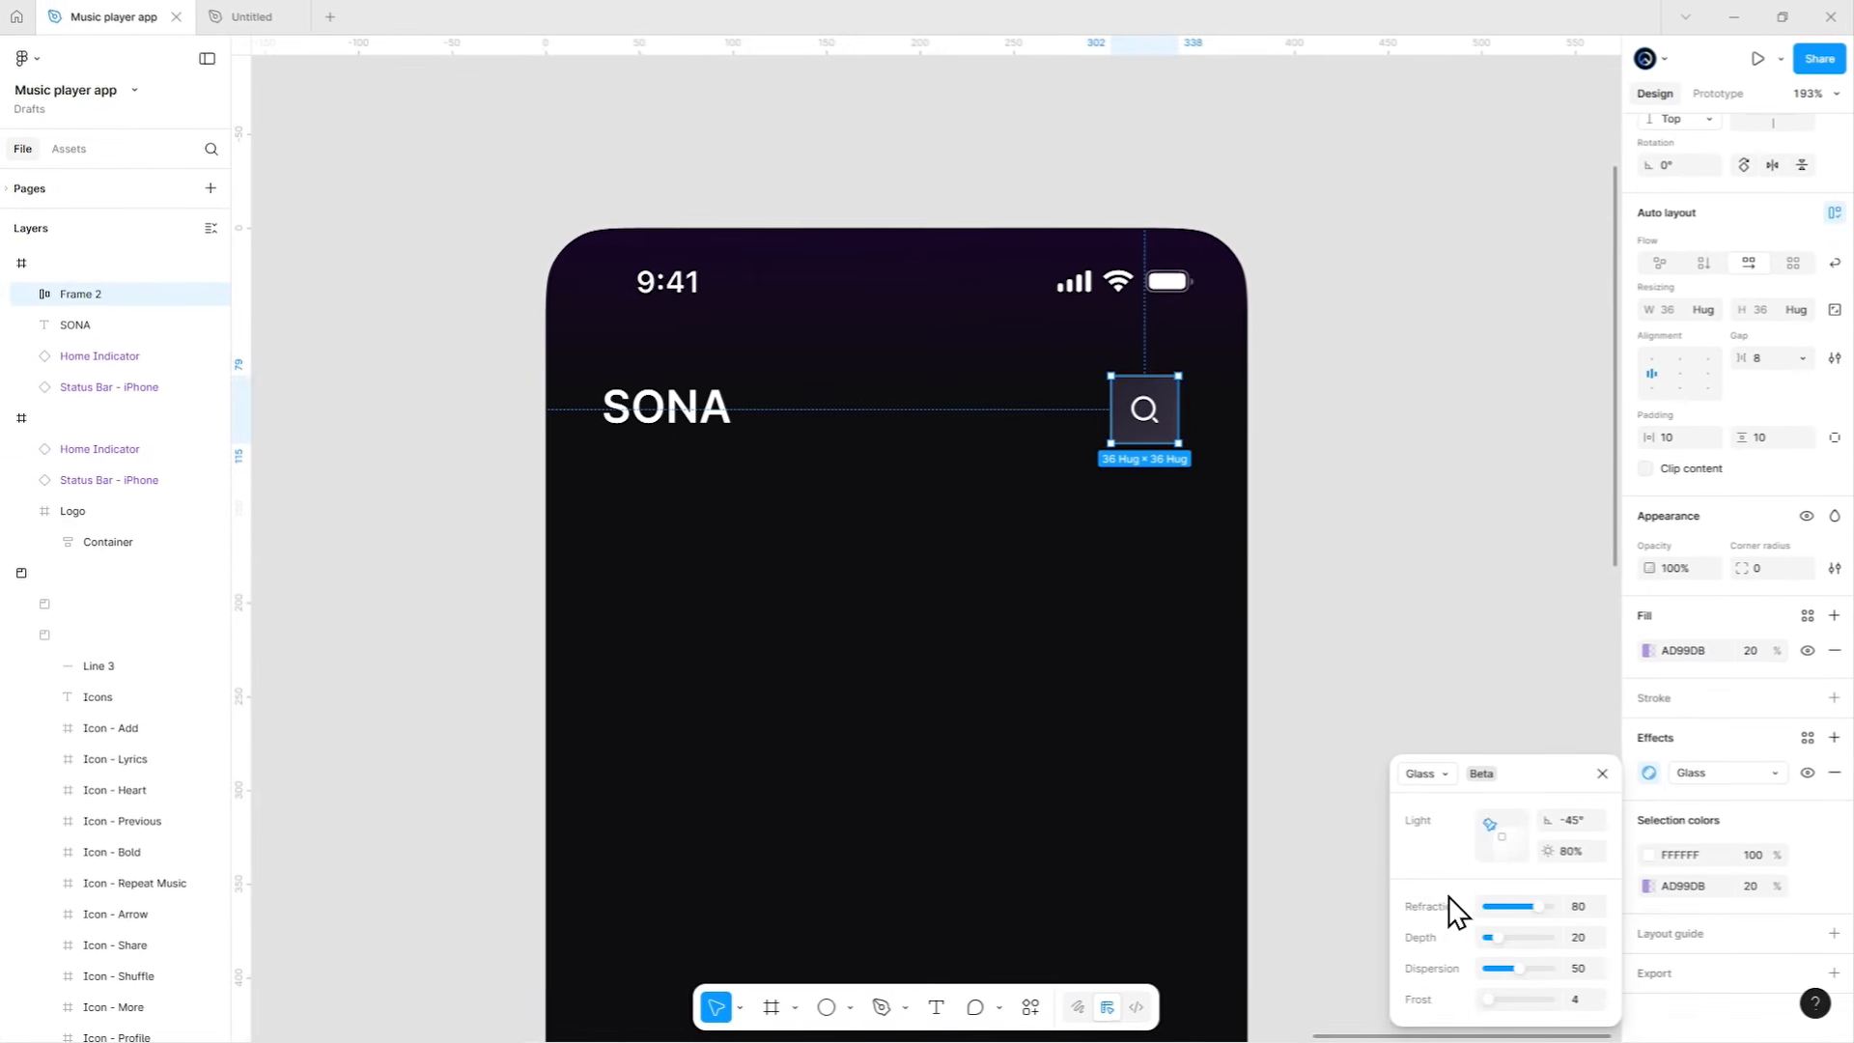
drag(1464, 874, 1433, 989)
click(1427, 989)
click(1558, 725)
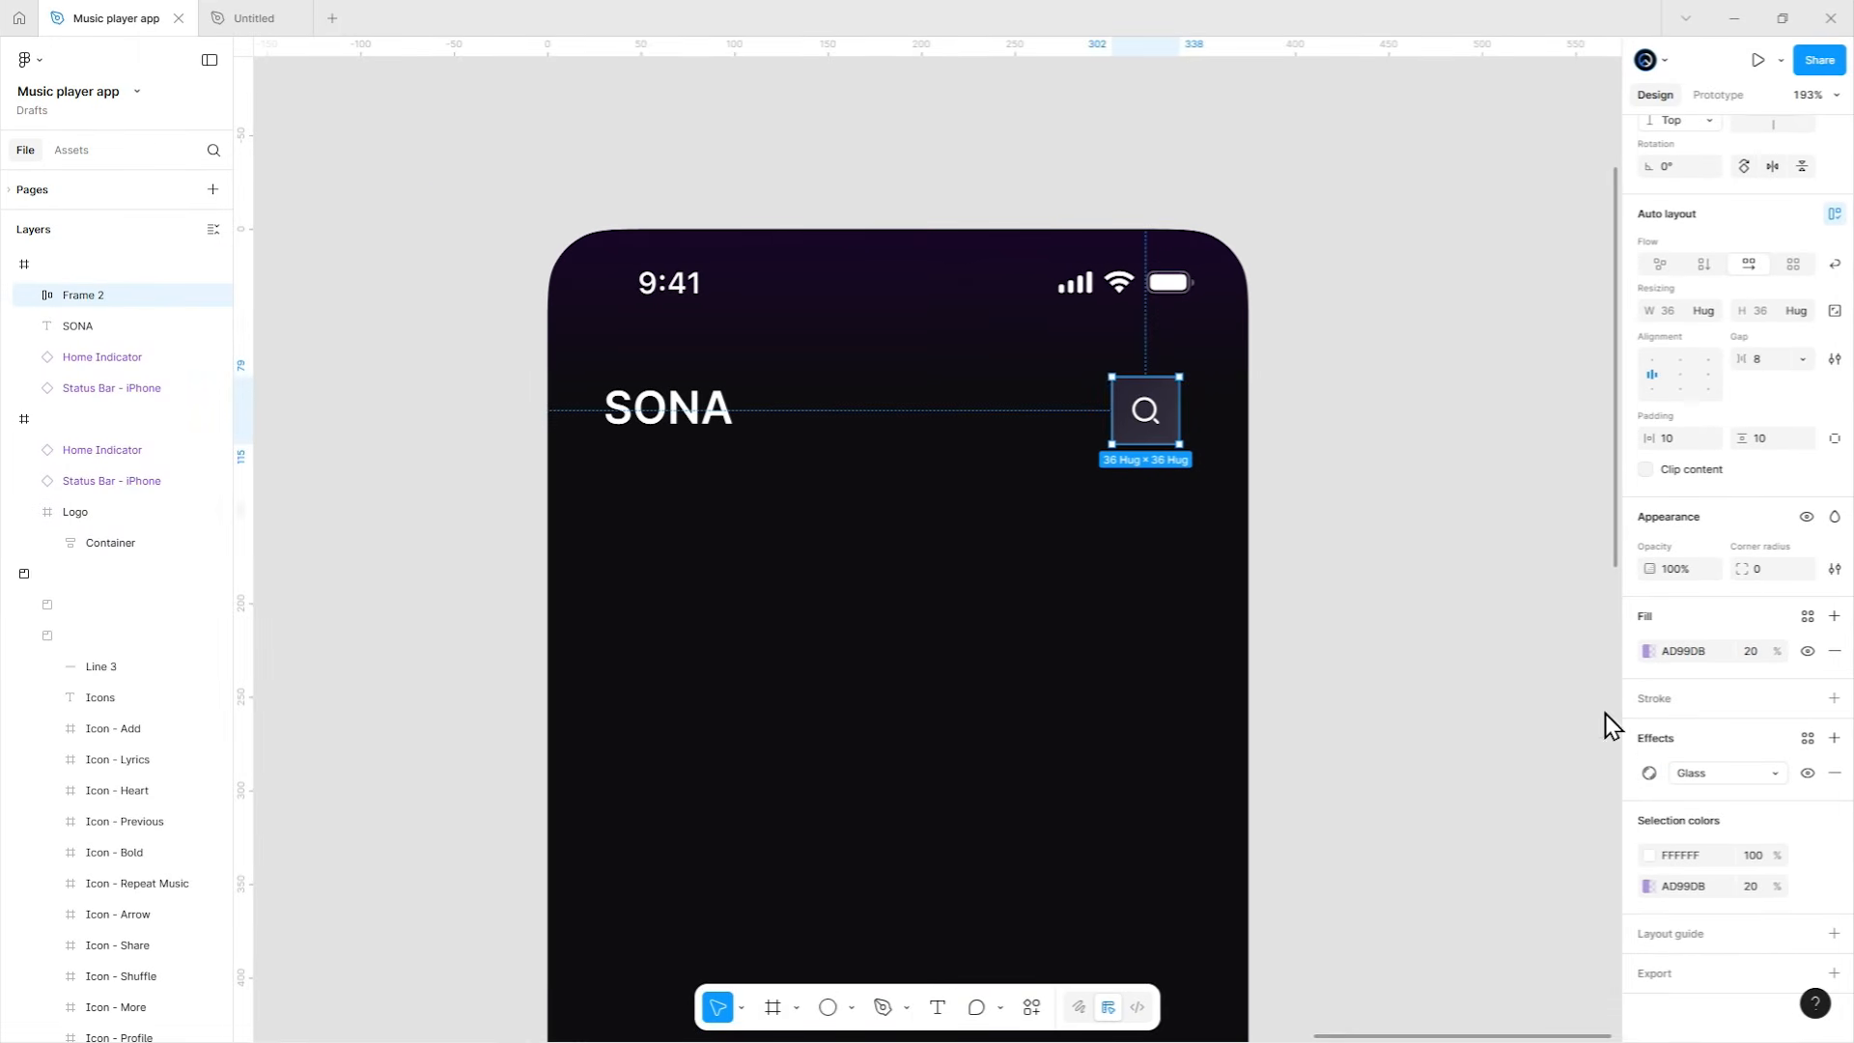
Round the search button's frame into a circle with a corner radius of 999.
click(1753, 572)
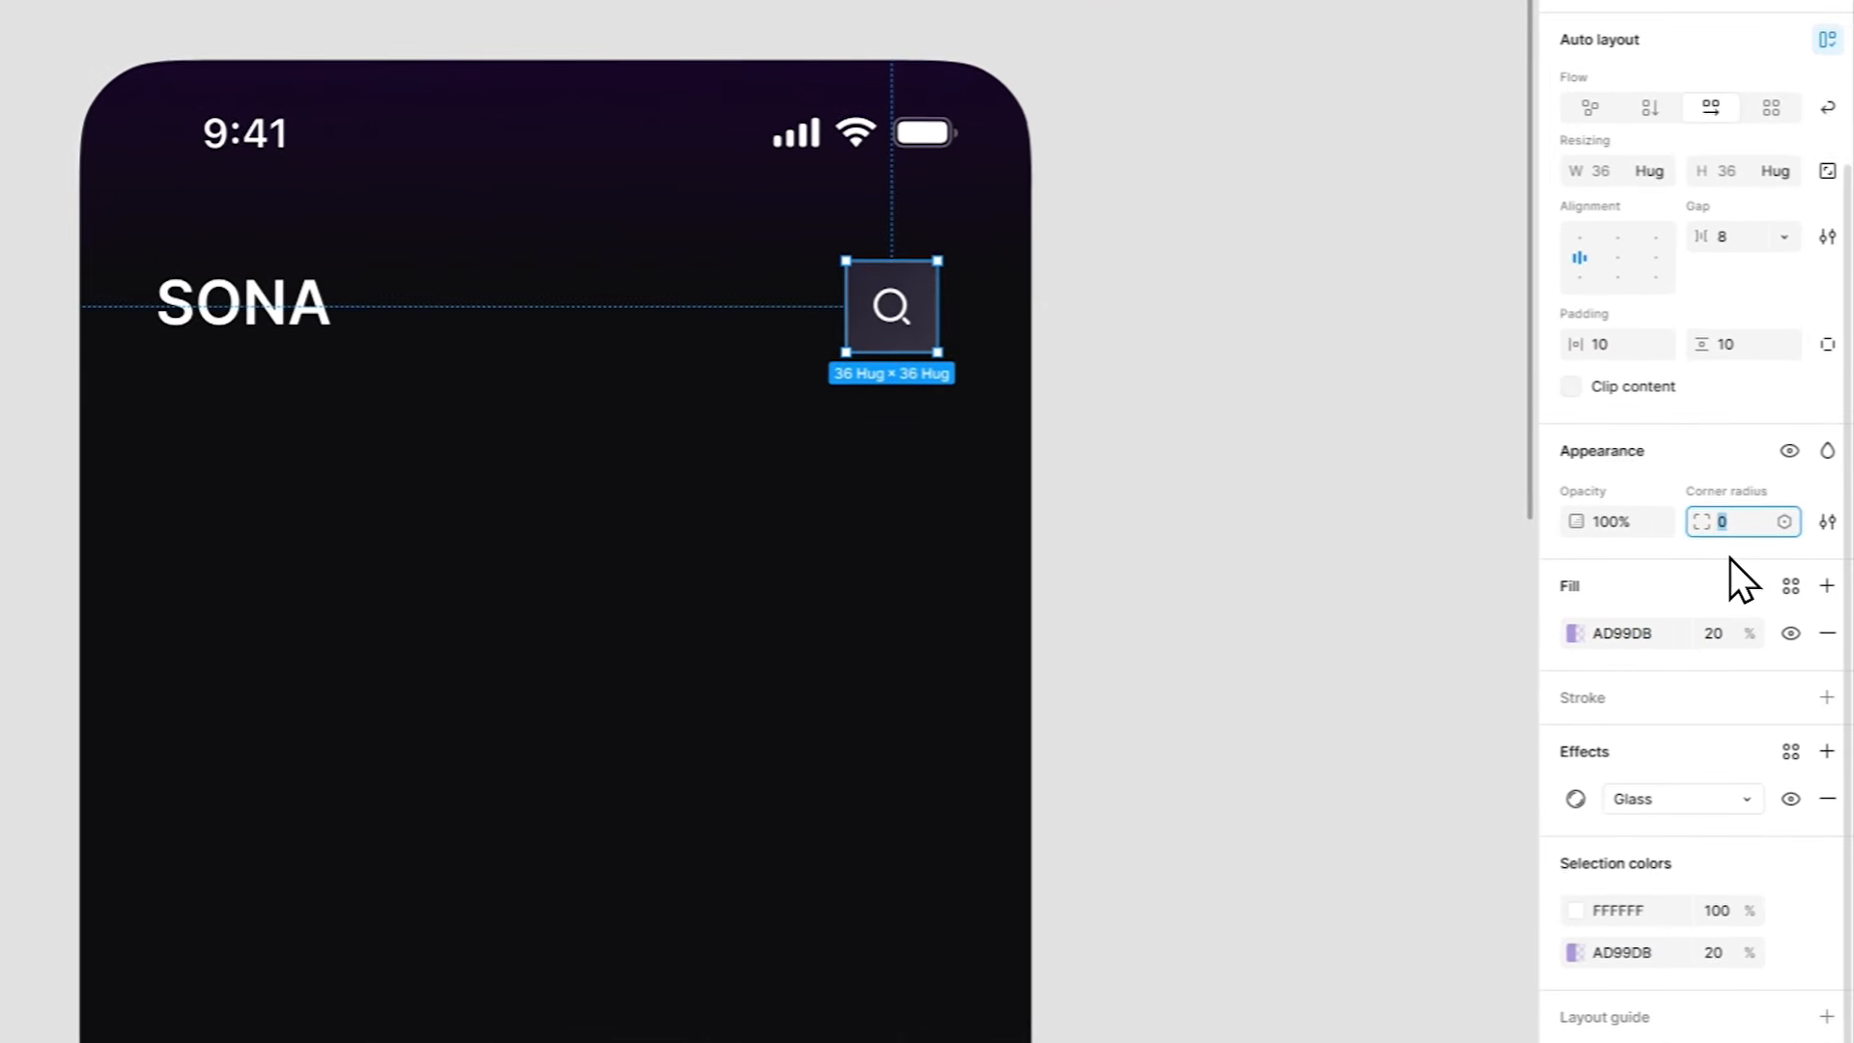
text(999)
key(Return)
click(866, 426)
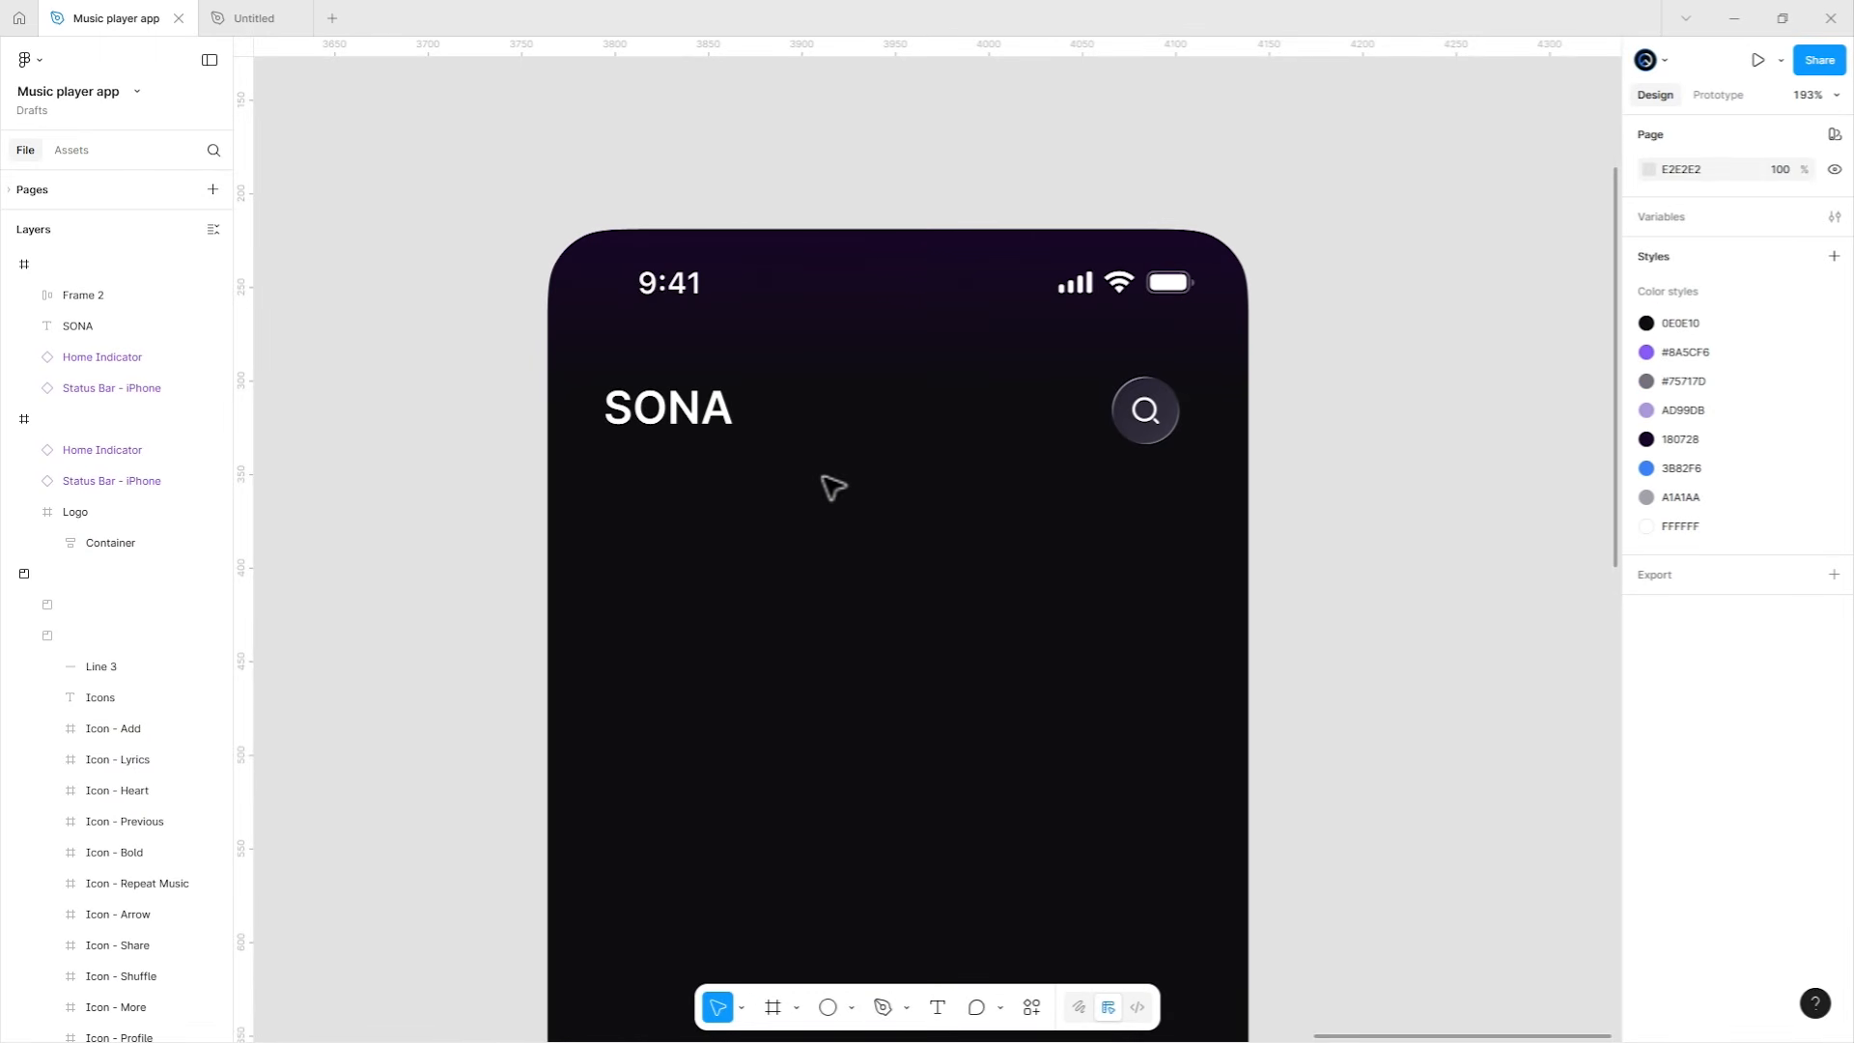
Combine the SONA title and search button in an auto layout frame with side padding 20, top padding 8 and bottom padding 12.
drag(586, 477, 1244, 394)
key(shift+a)
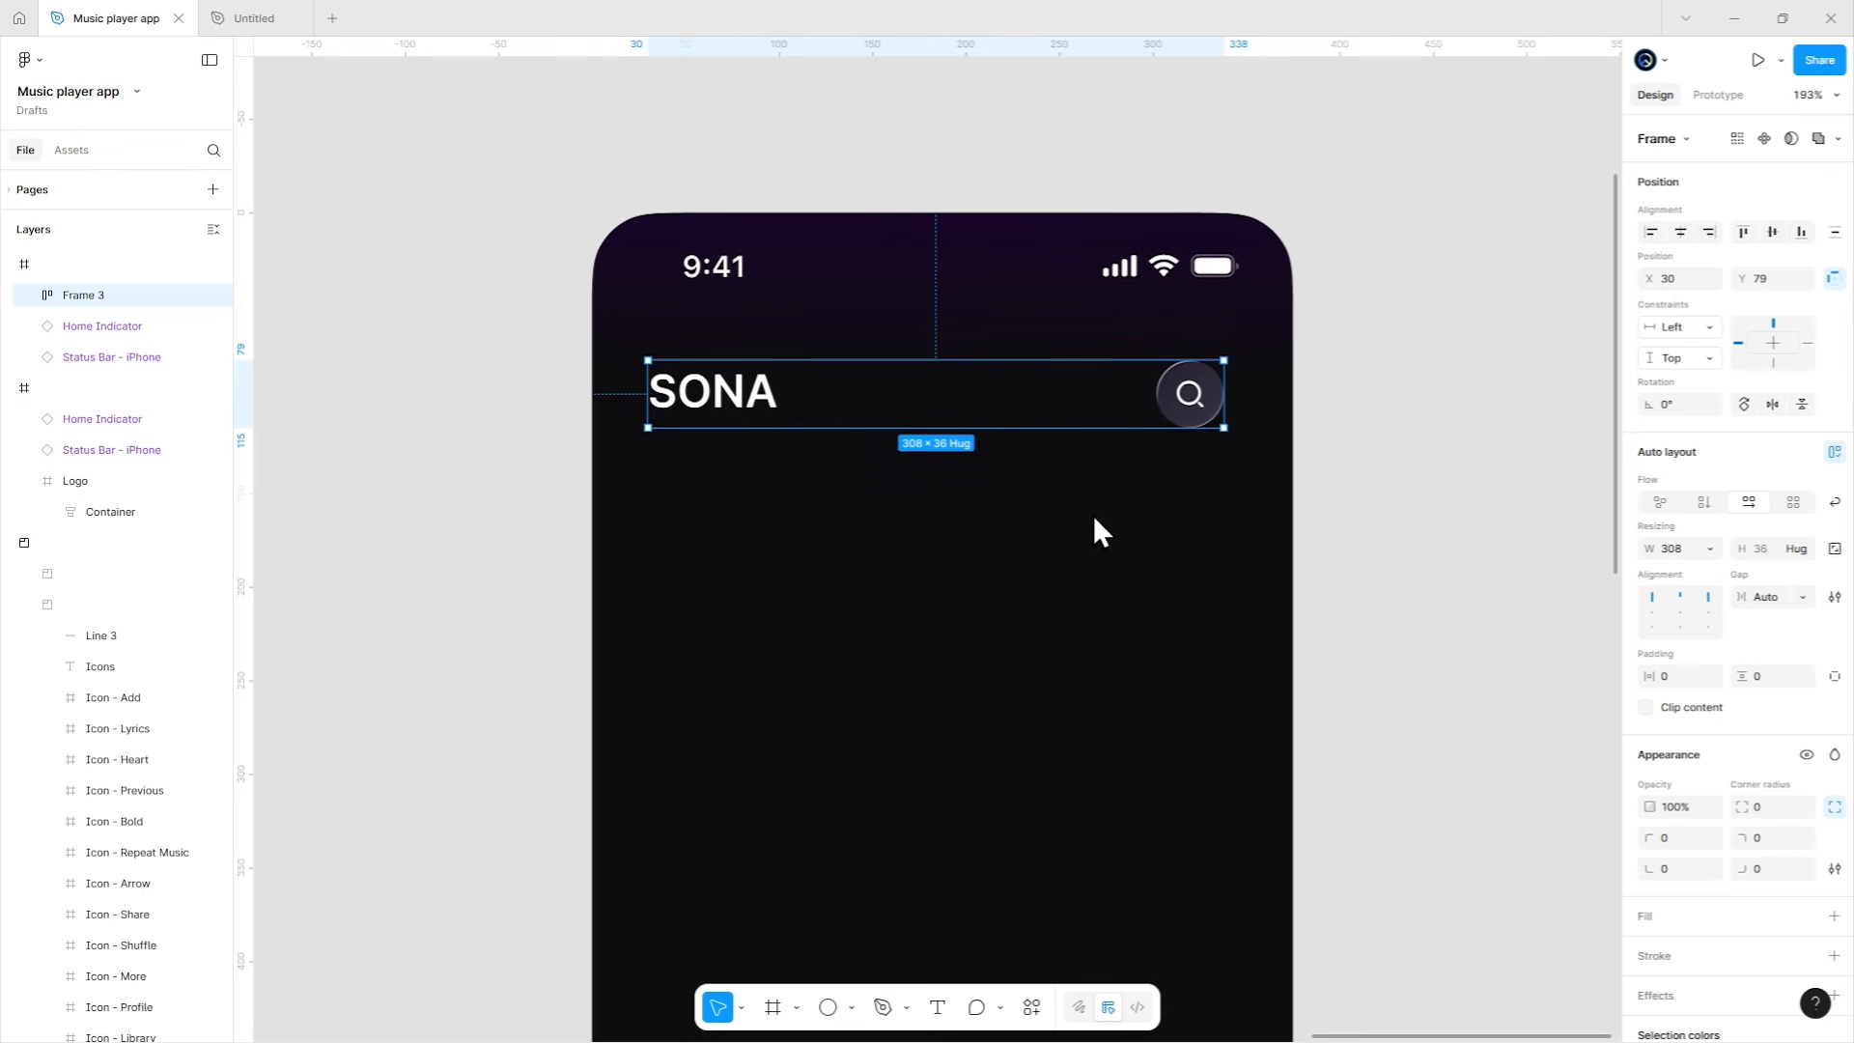
click(1685, 676)
text(20)
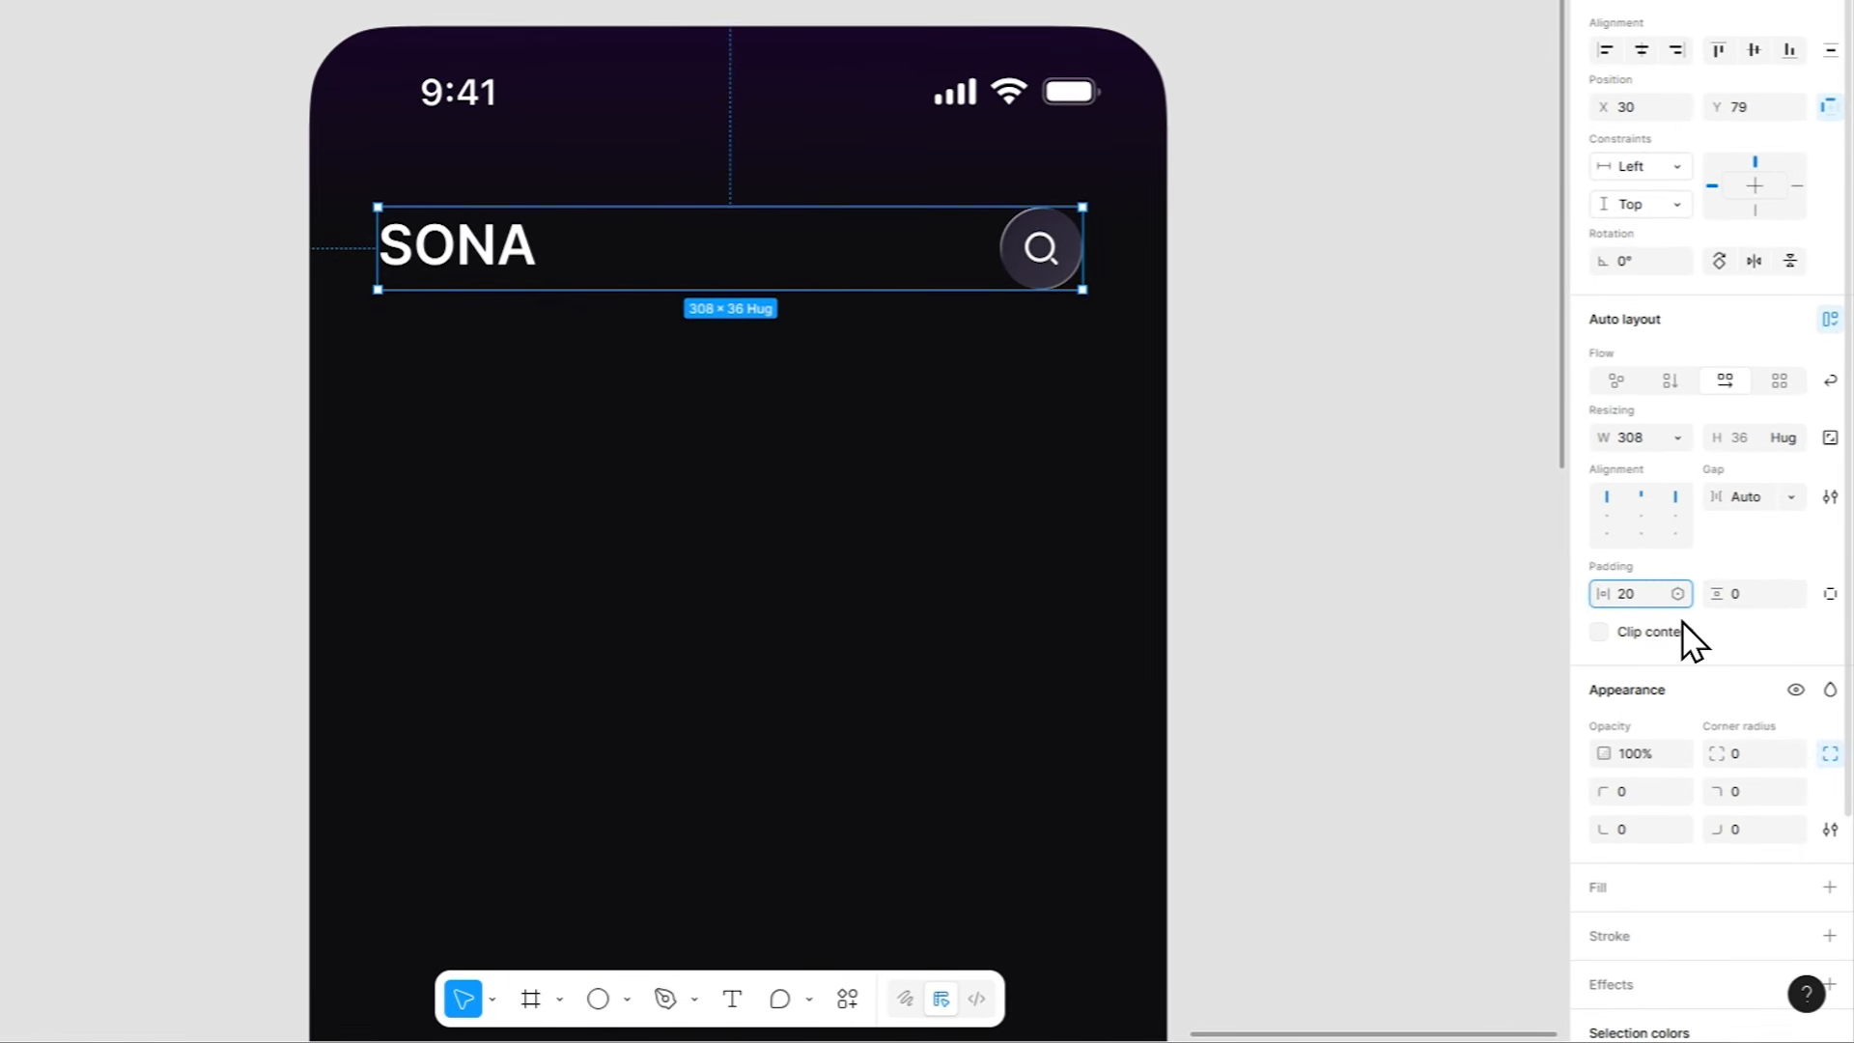
key(Tab)
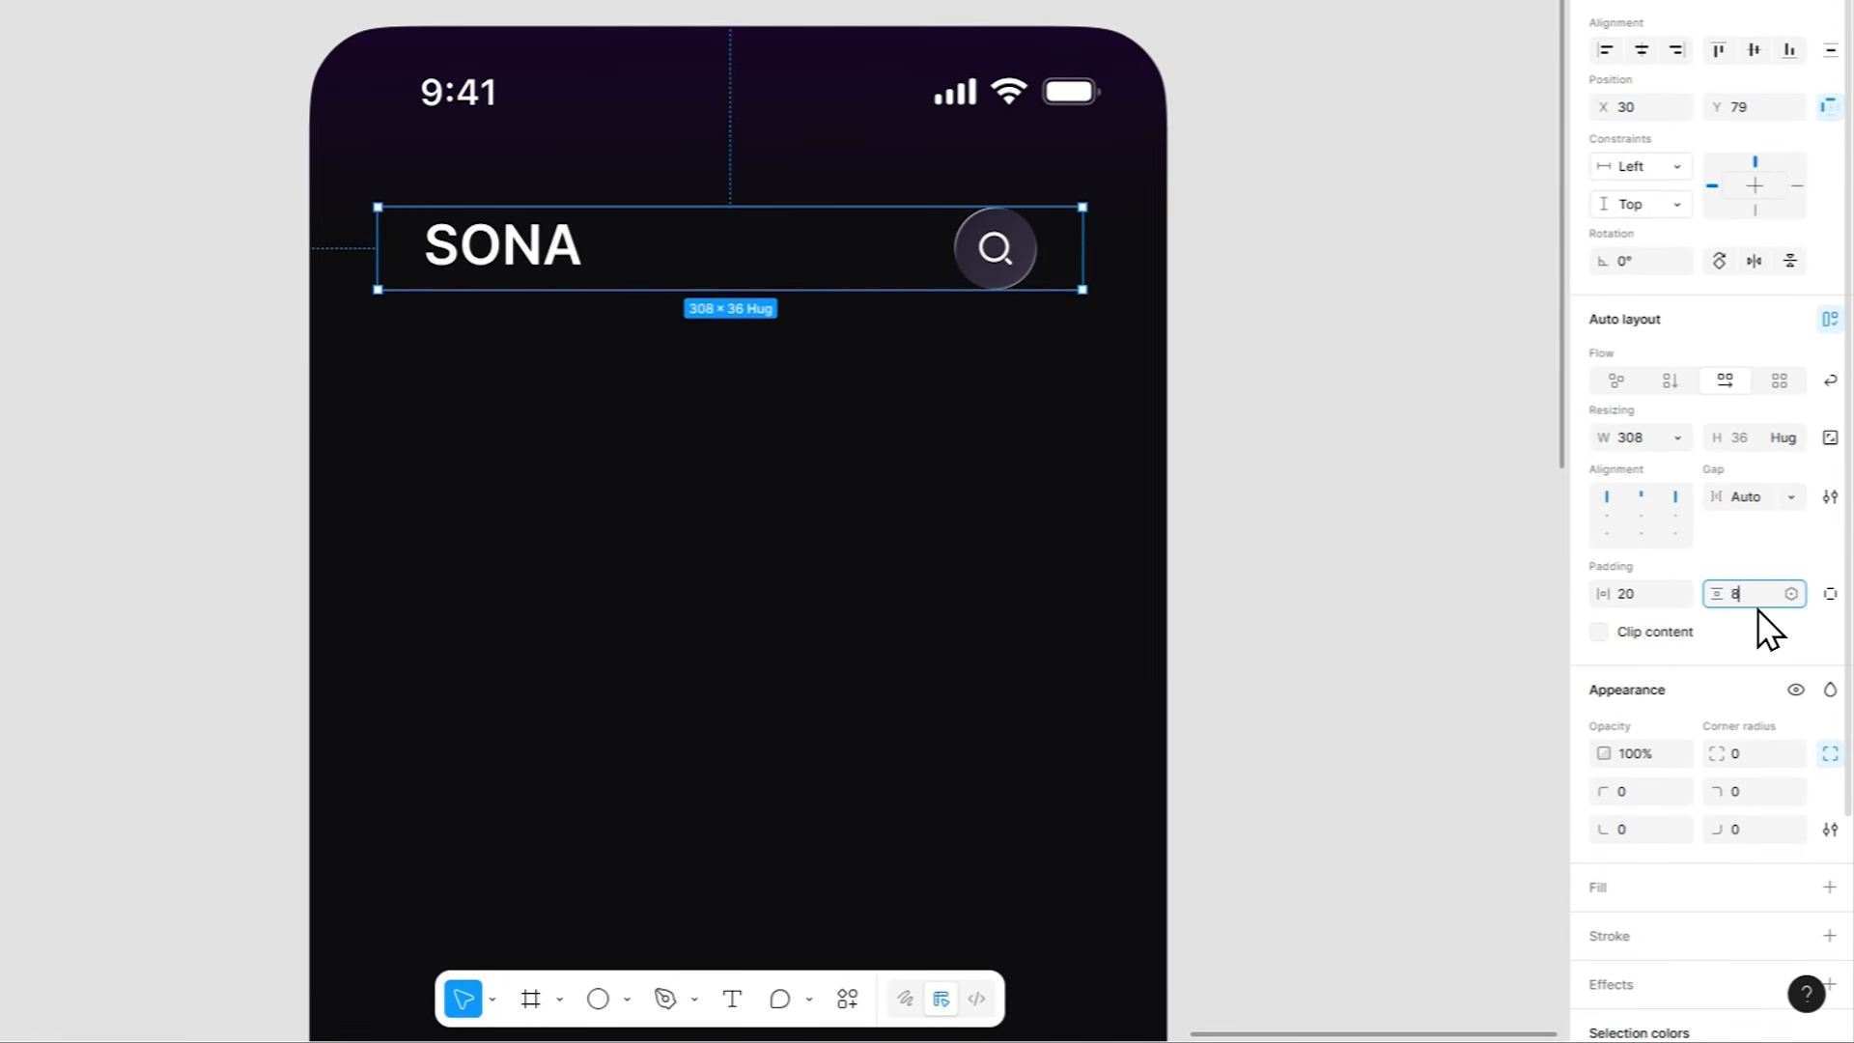
key(Return)
click(1828, 593)
click(1748, 635)
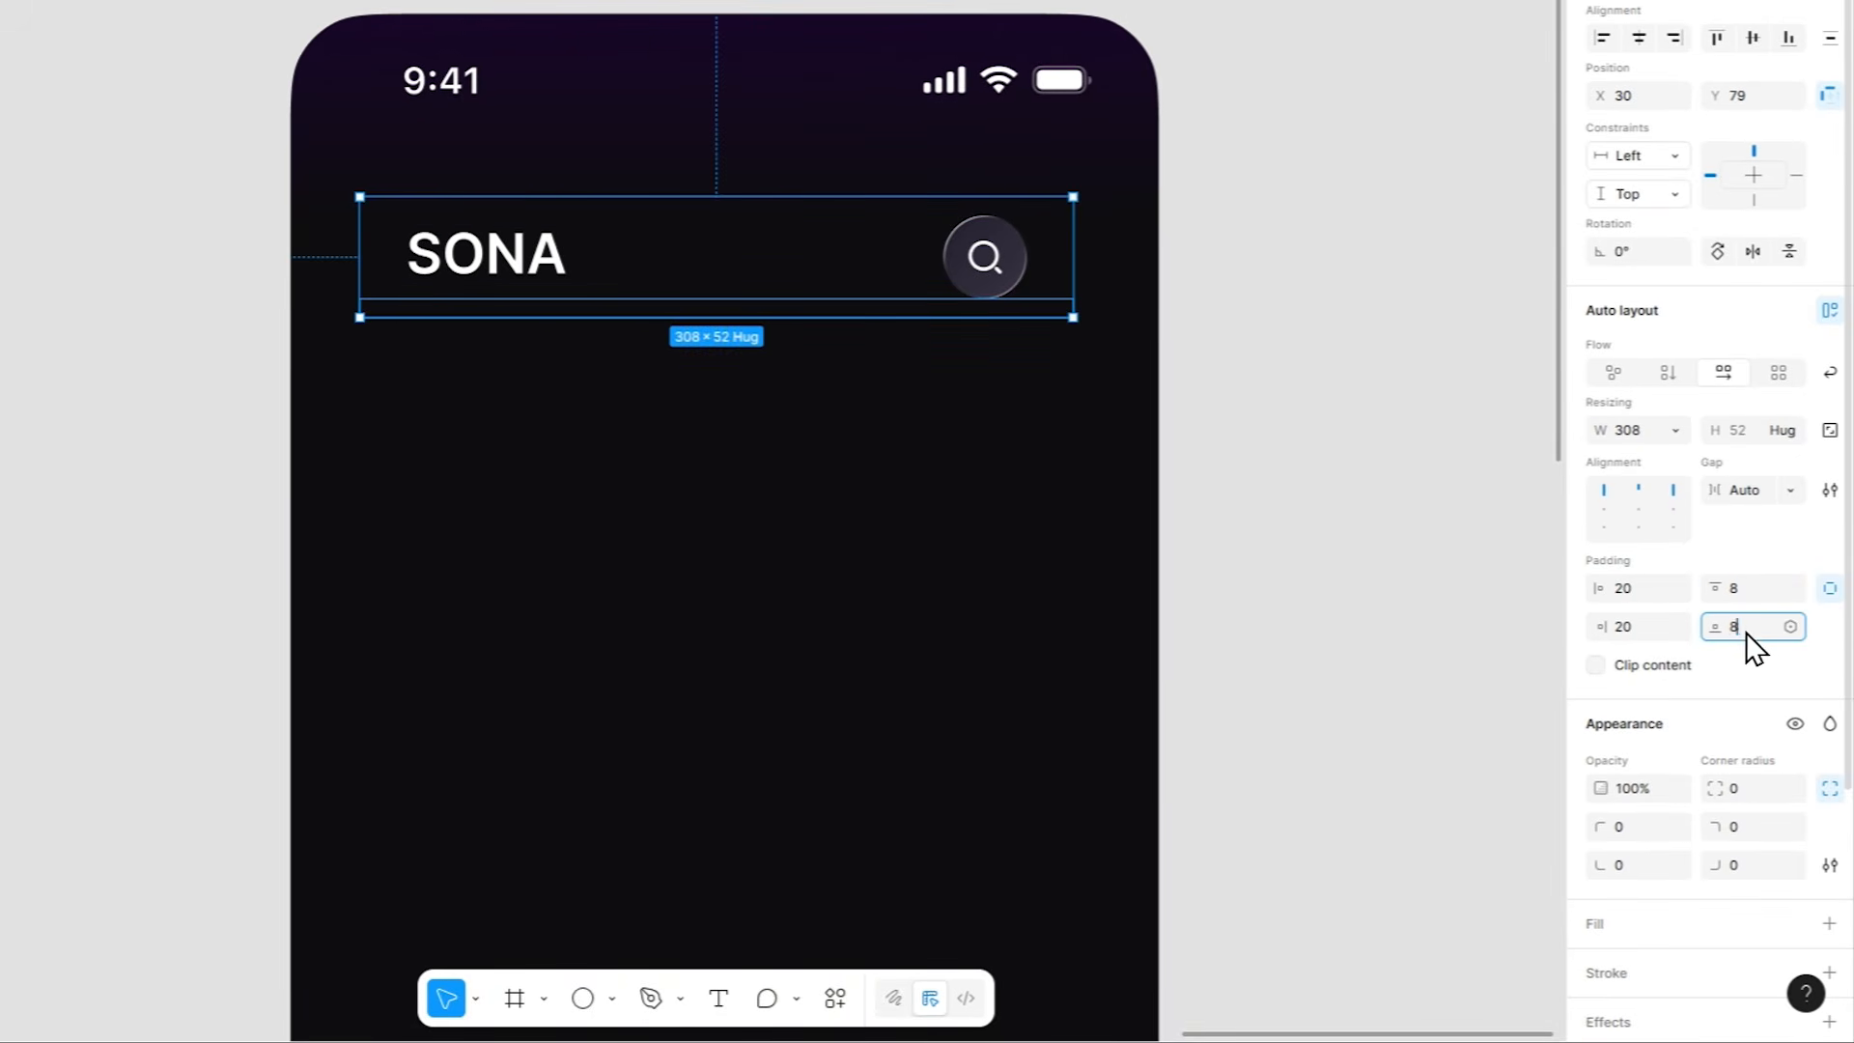
text(12)
key(Return)
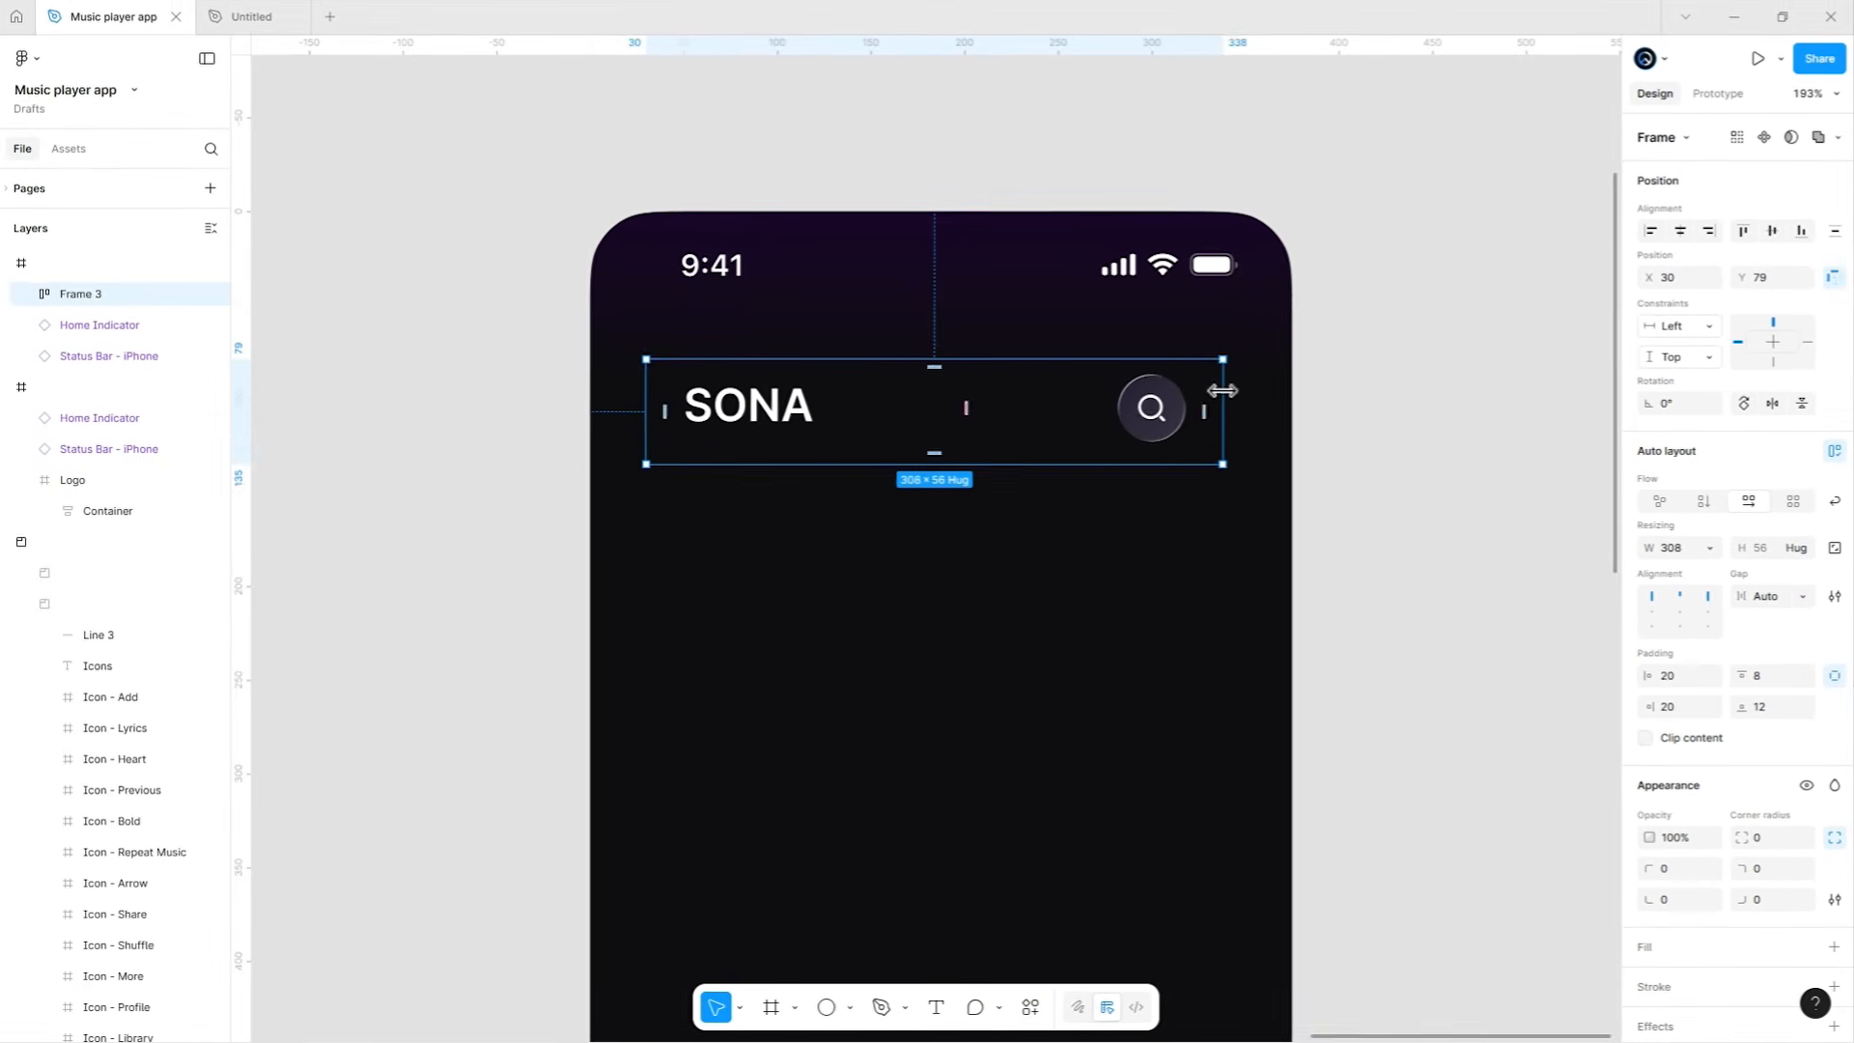
Stretch the header frame across the full 375 width of the screen and move it up to Y 54, directly below the status bar.
drag(1072, 238, 1156, 241)
drag(649, 407, 592, 420)
drag(808, 434, 816, 398)
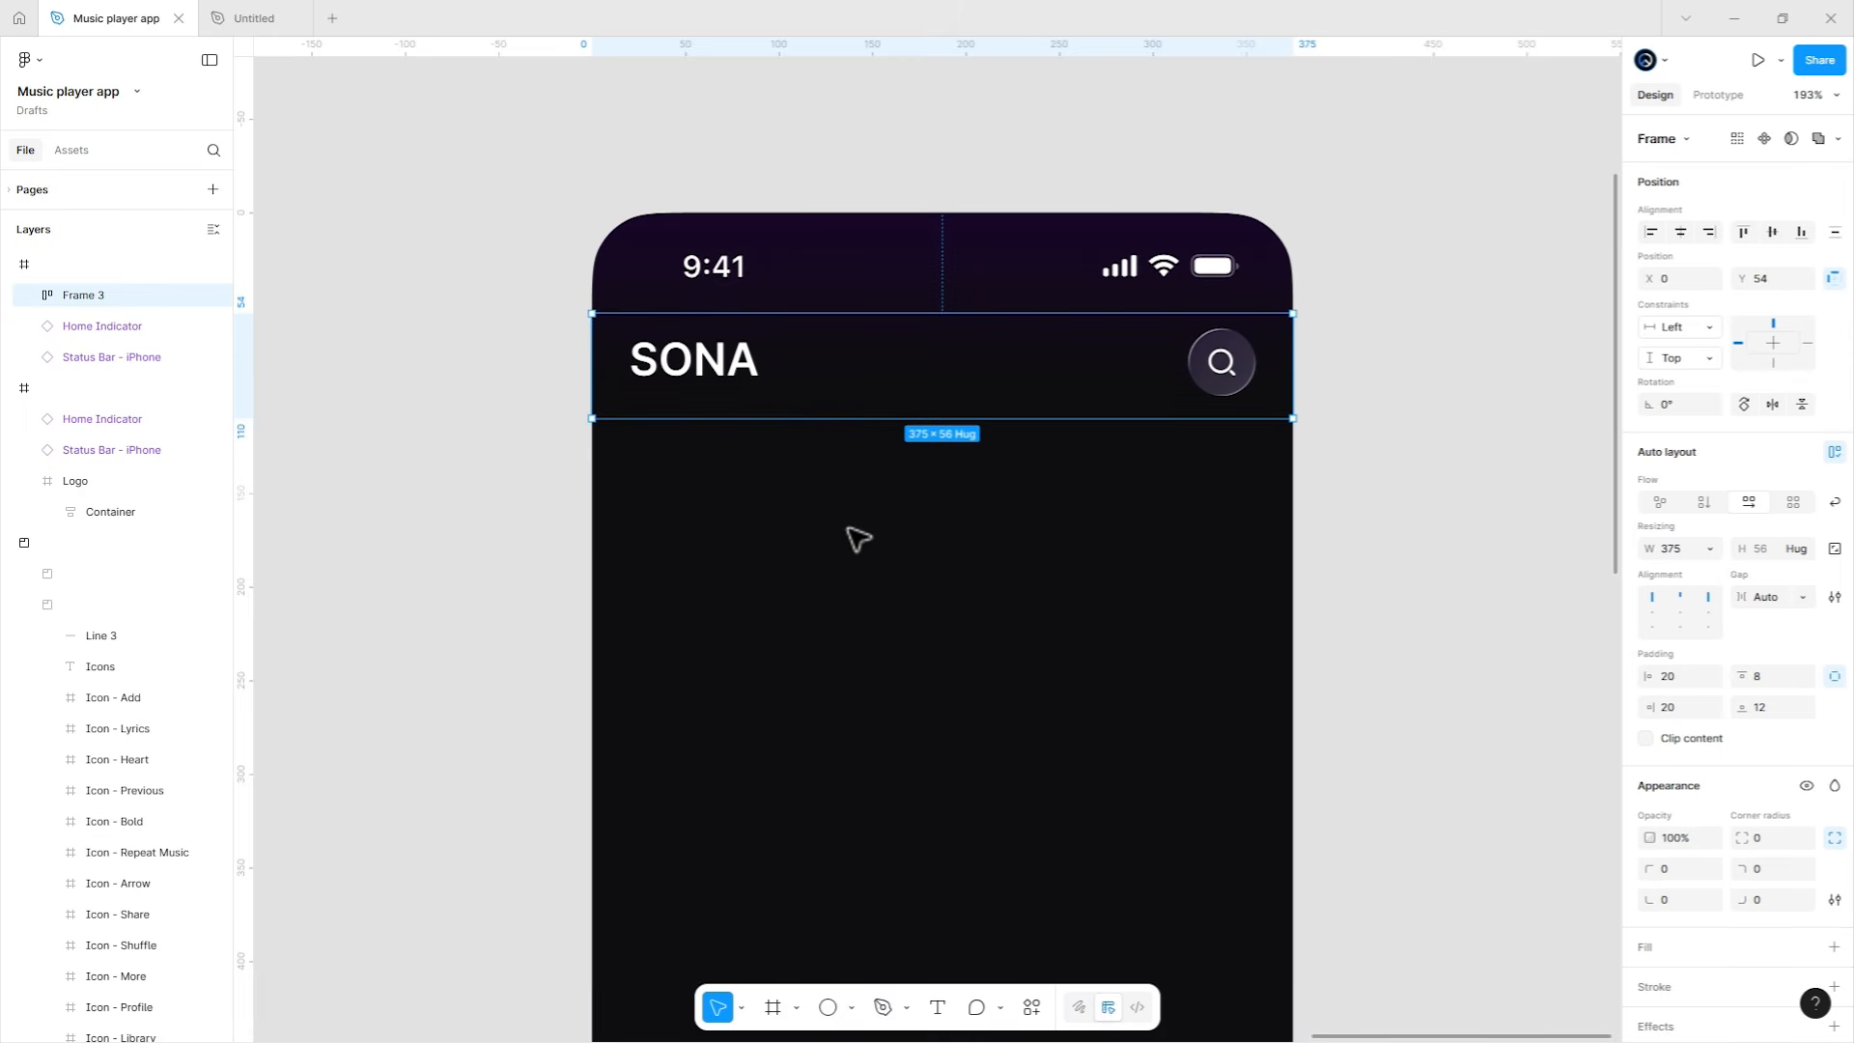
click(869, 533)
Add the text "All" below the header at the left side of the screen, at about X 31, Y 140.
scroll(969, 418, down, 2)
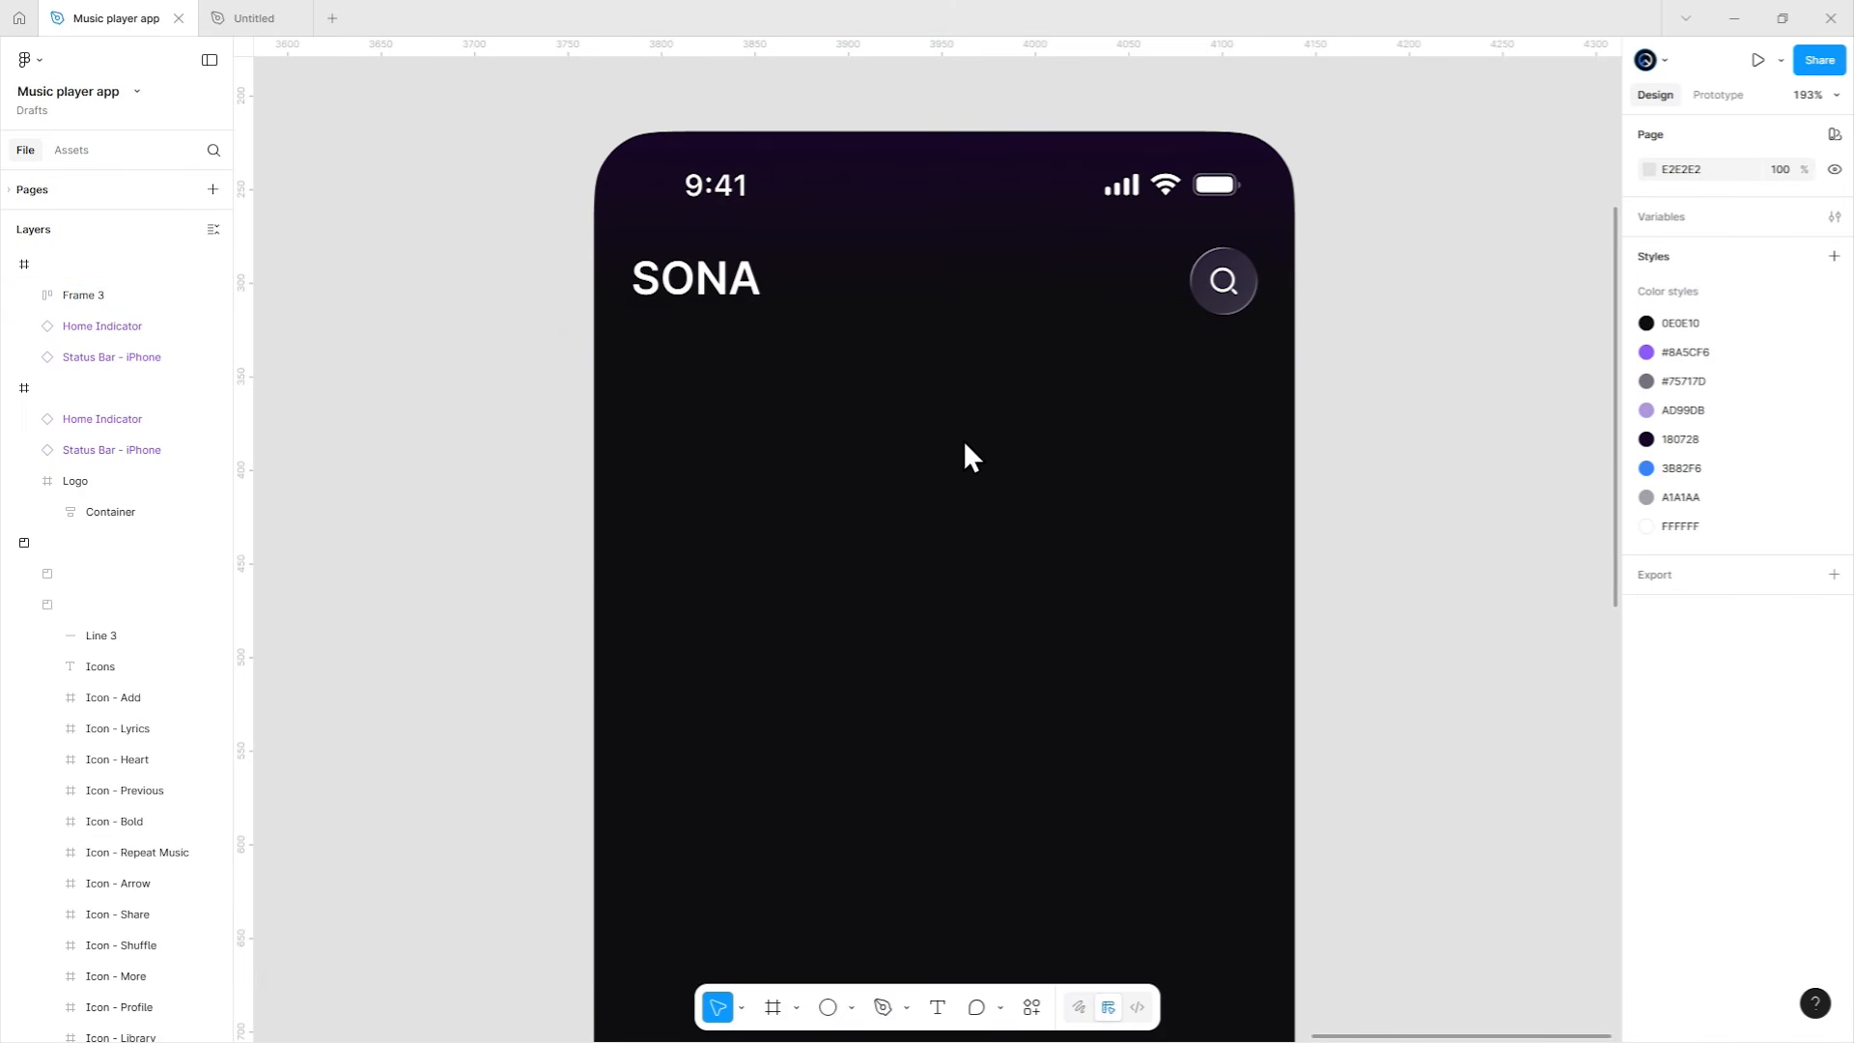
click(936, 1007)
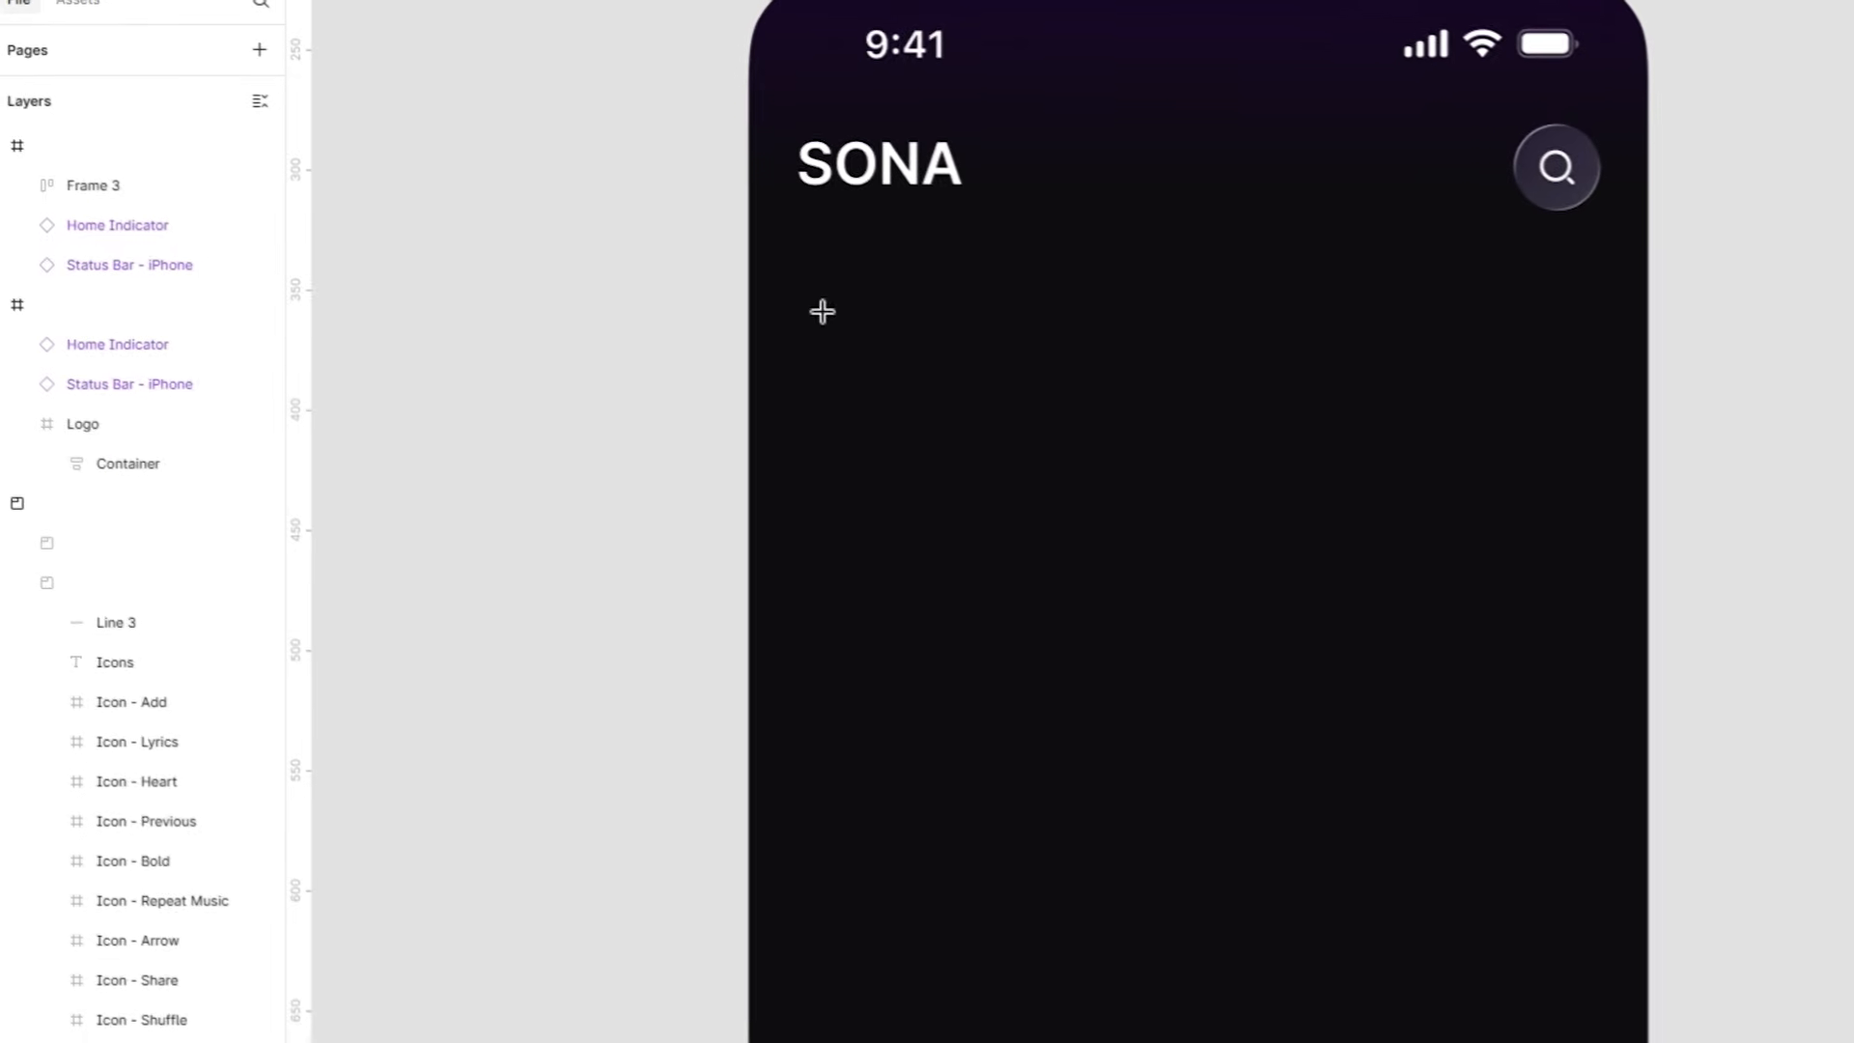
click(655, 407)
text(All)
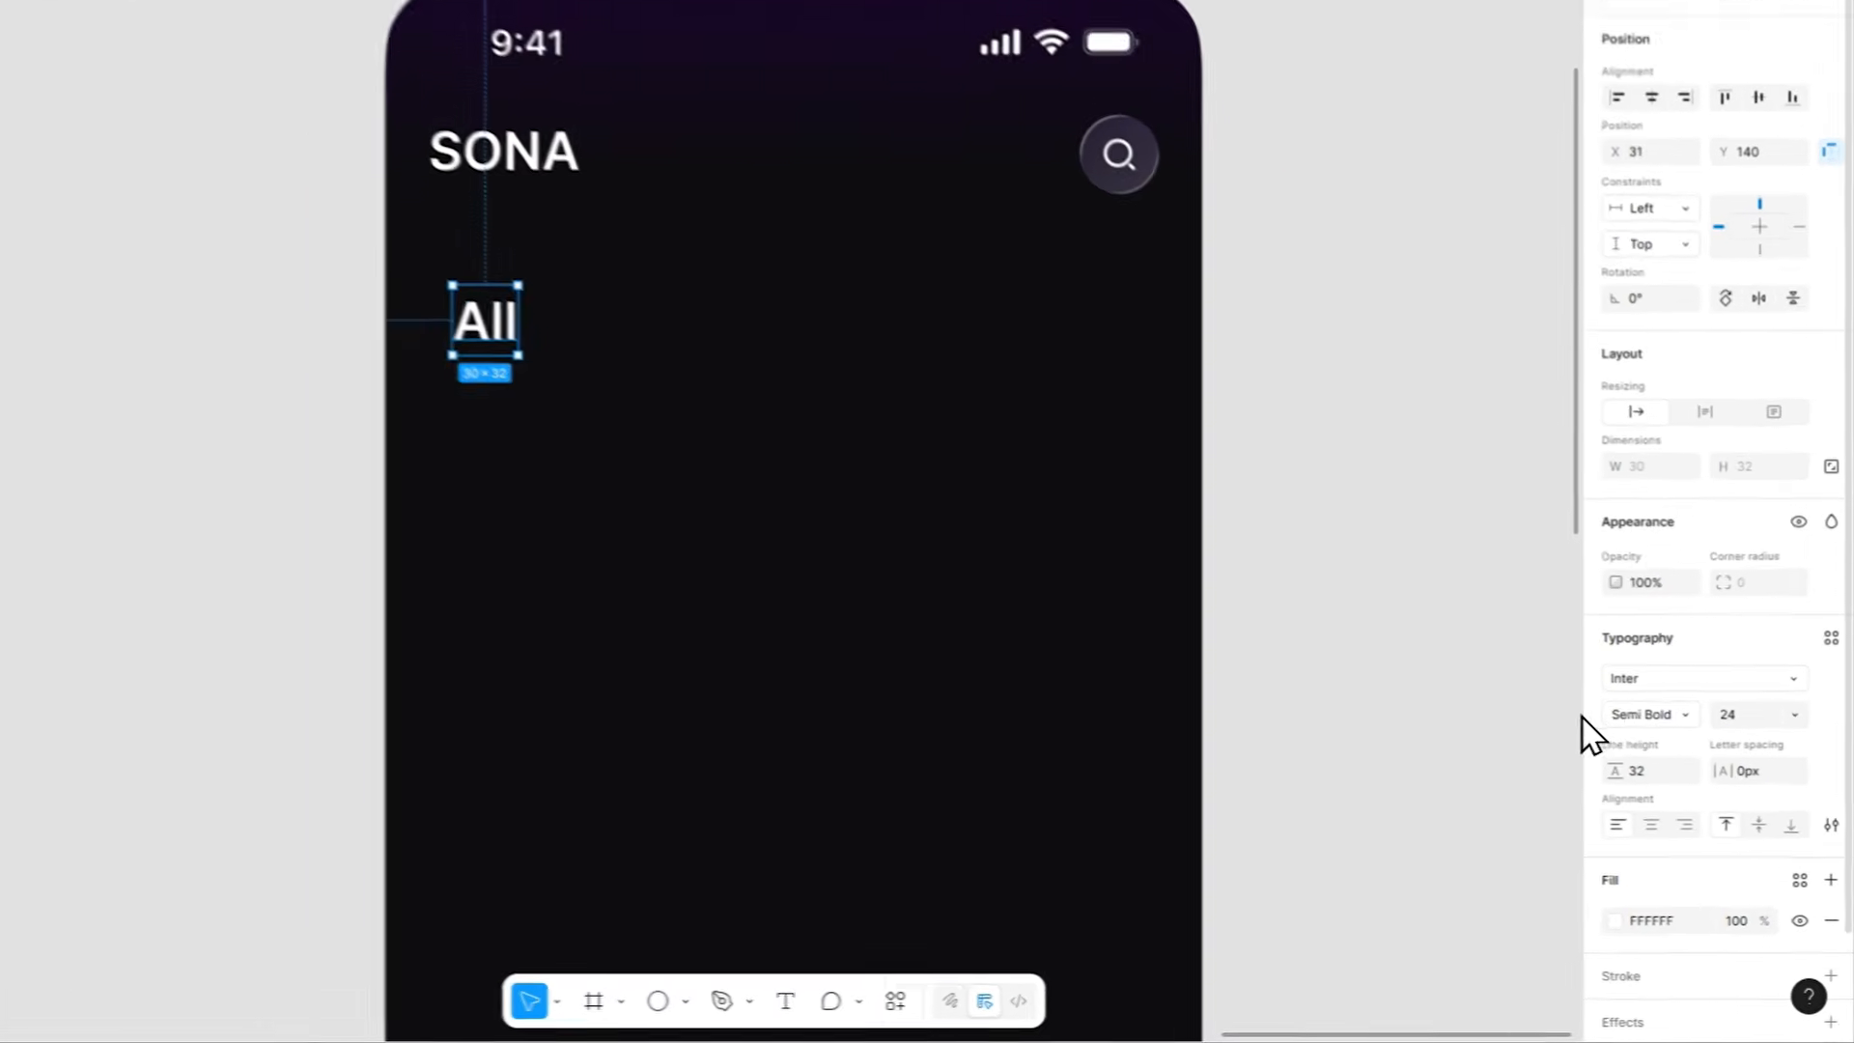
Set the "All" text to Medium weight, font size 14 and line height 20.
click(1675, 761)
click(1697, 512)
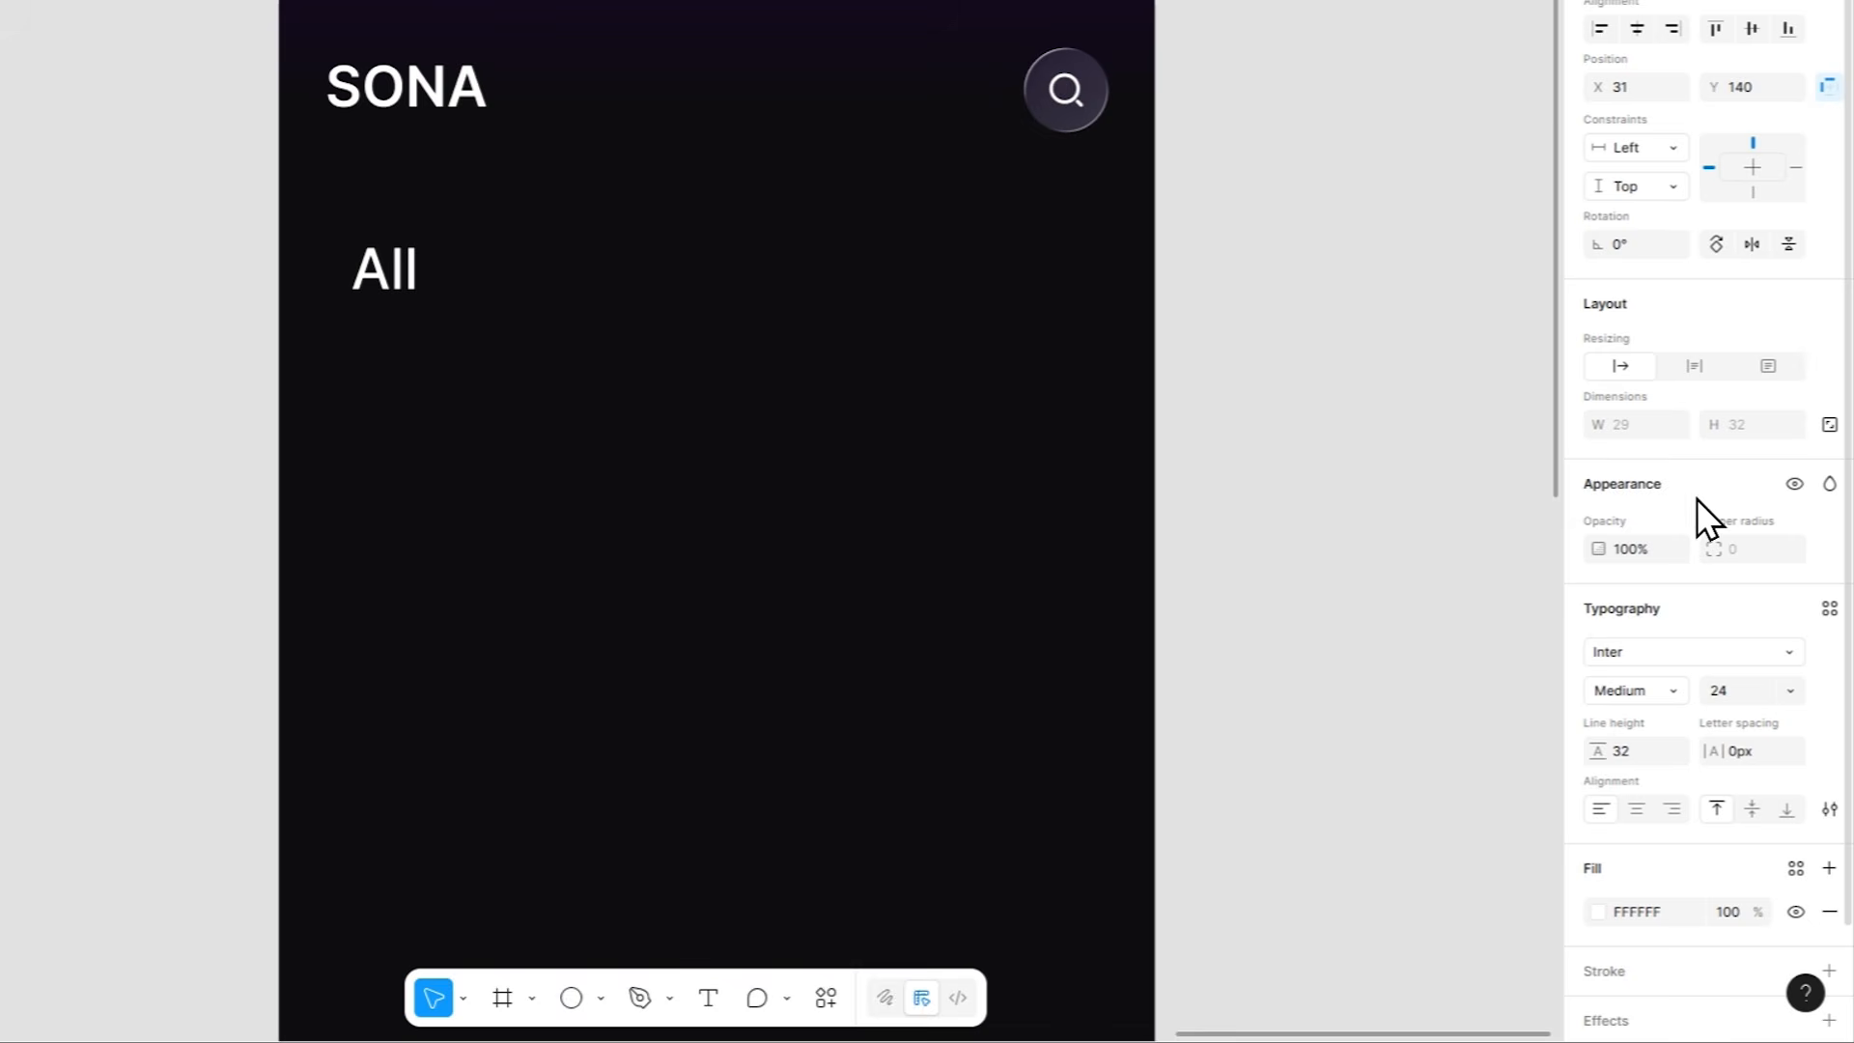
click(1758, 689)
text(14)
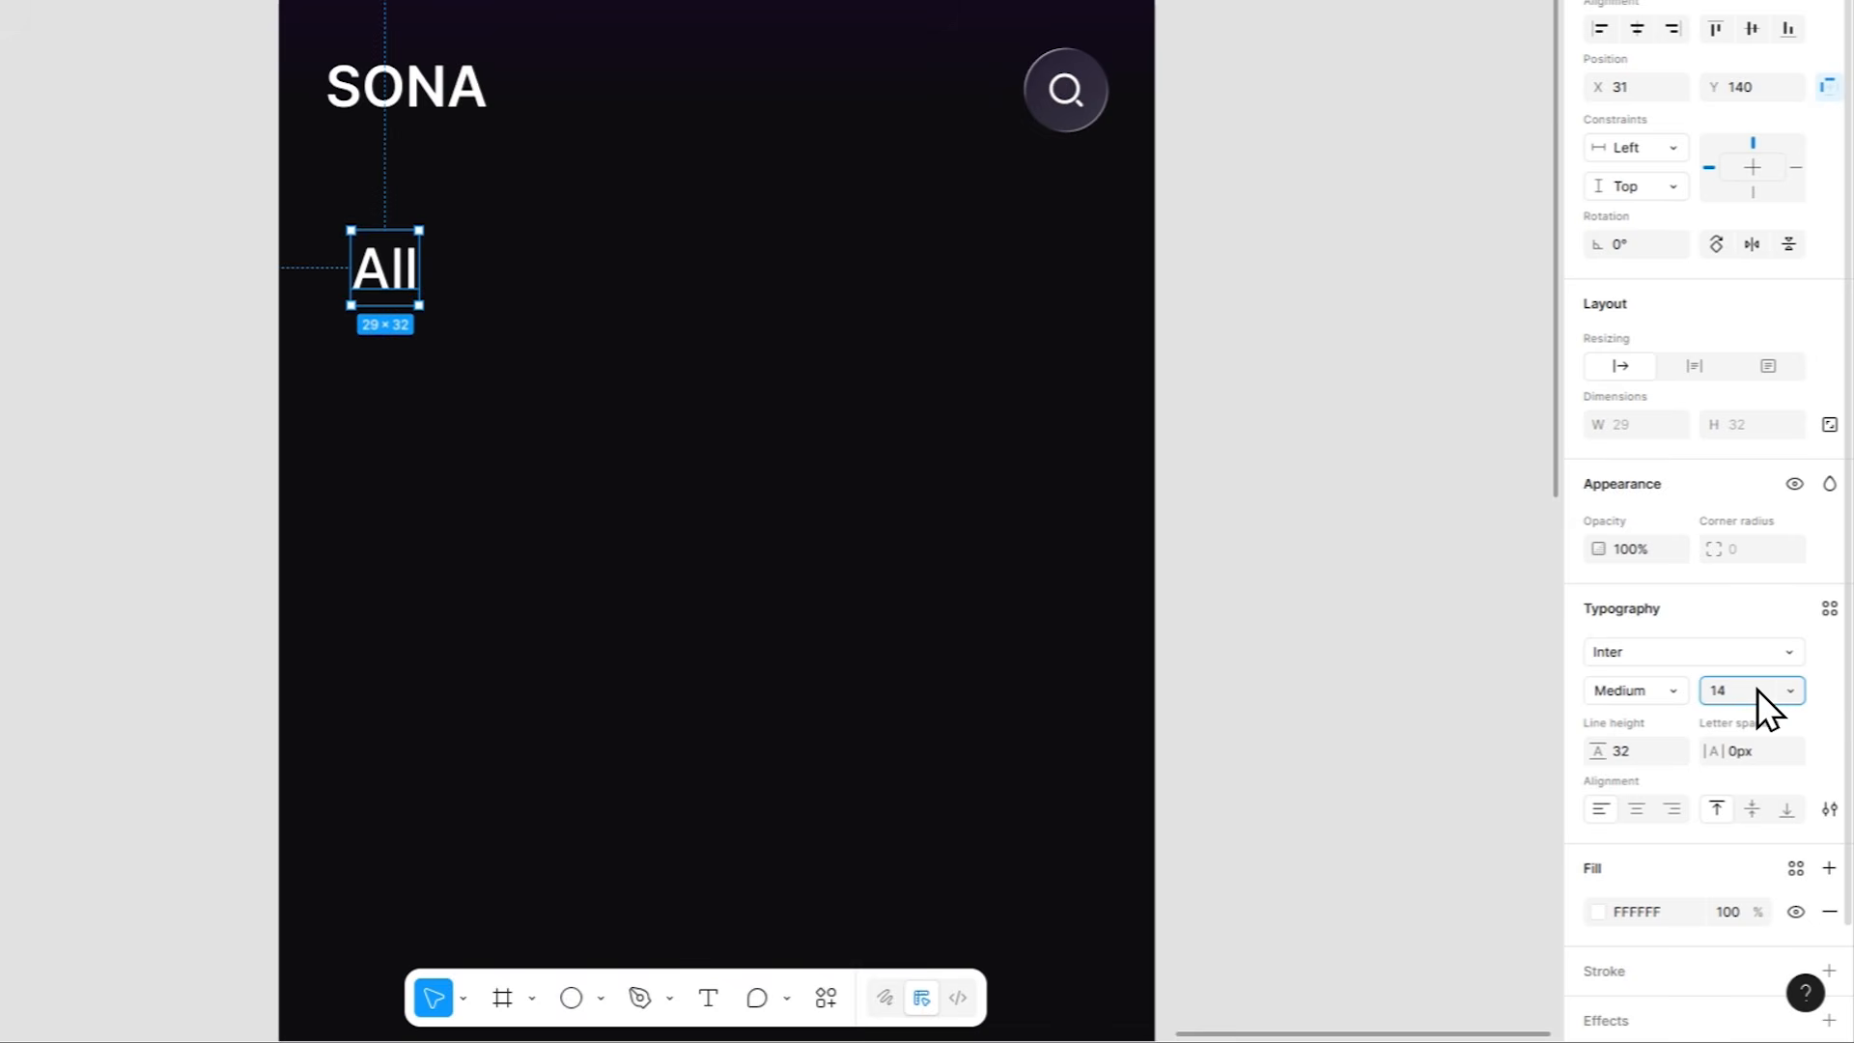
key(Return)
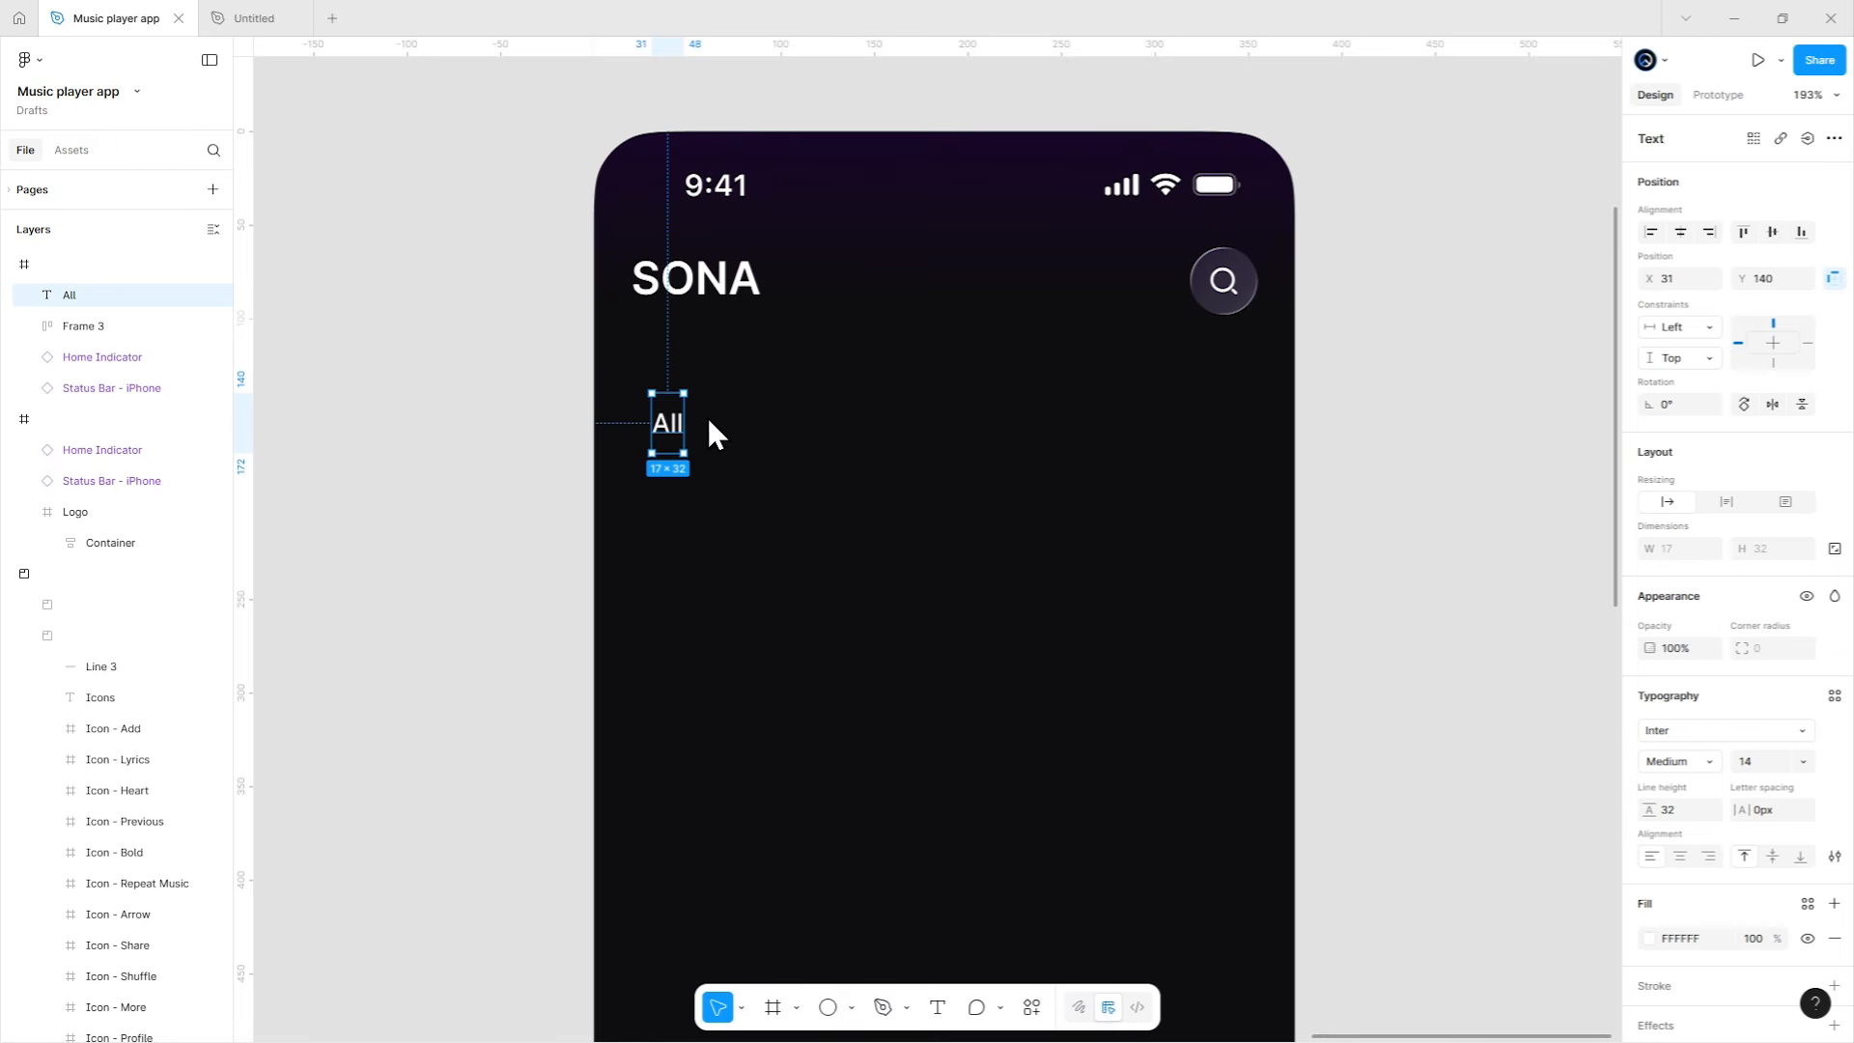
click(1677, 809)
text(20)
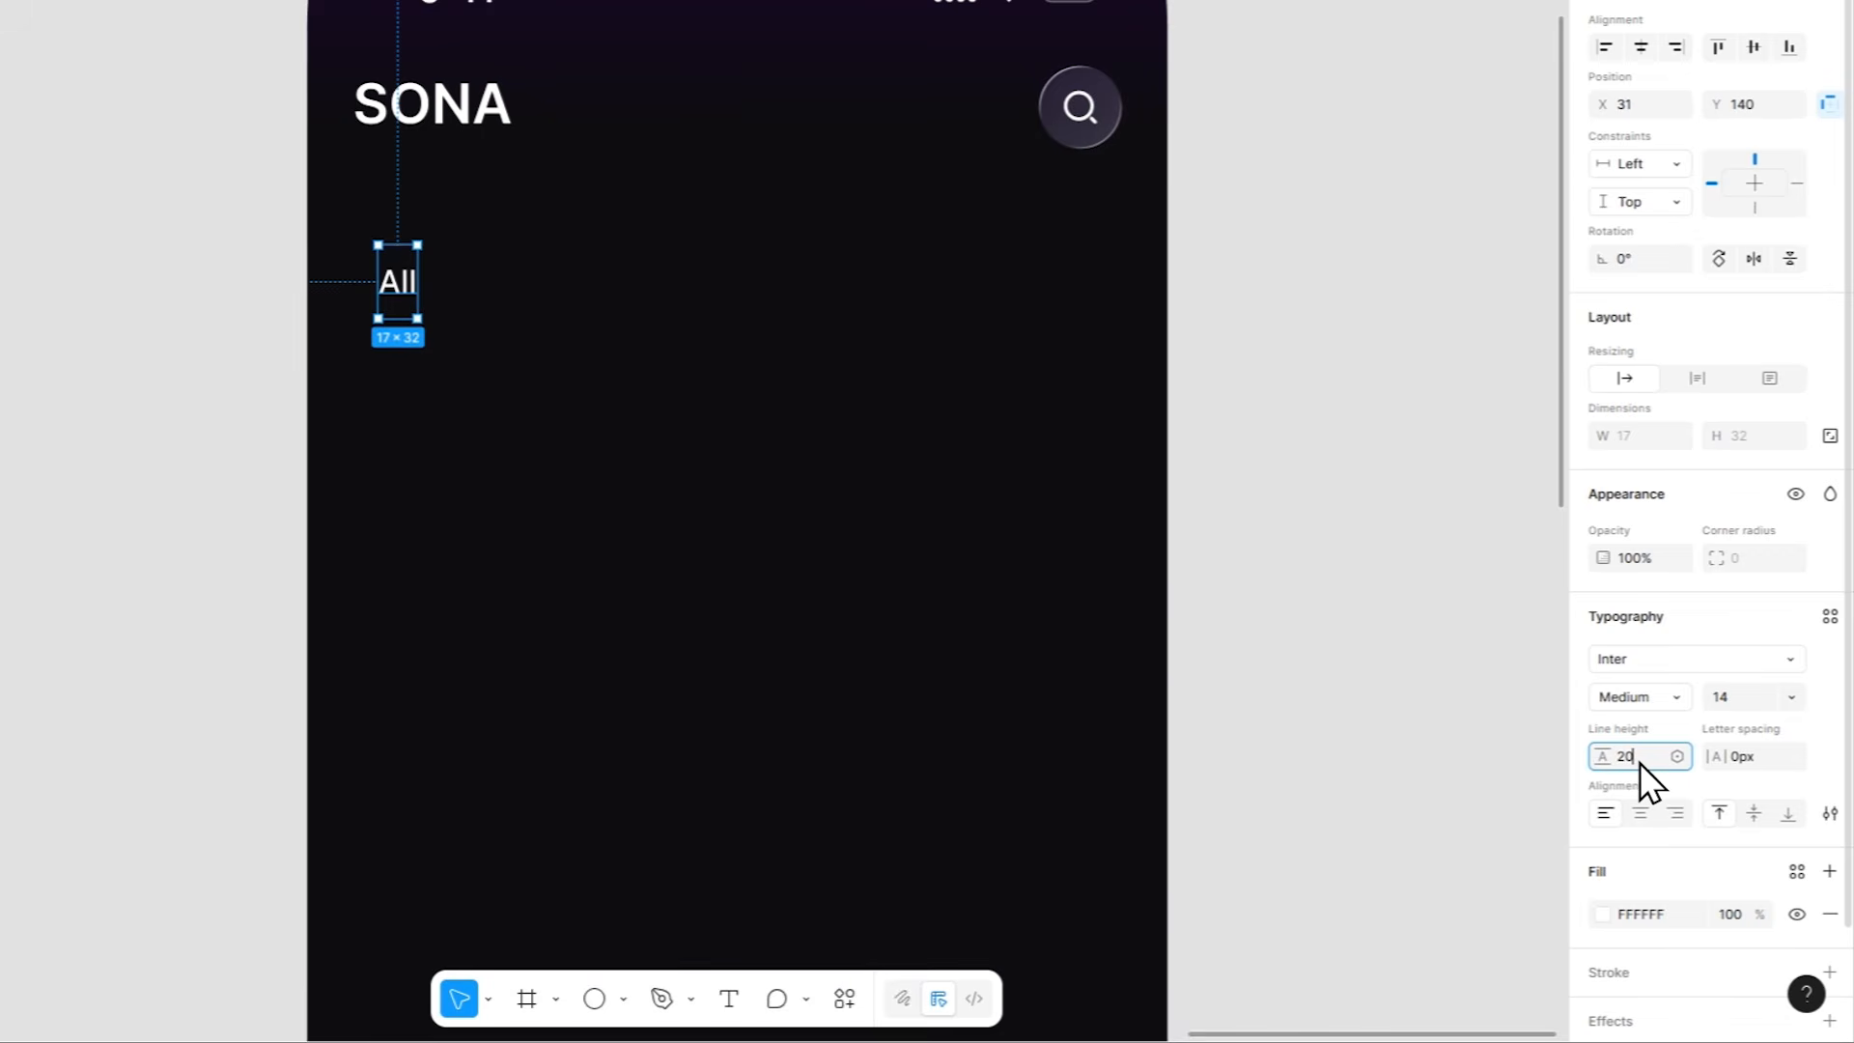
key(Return)
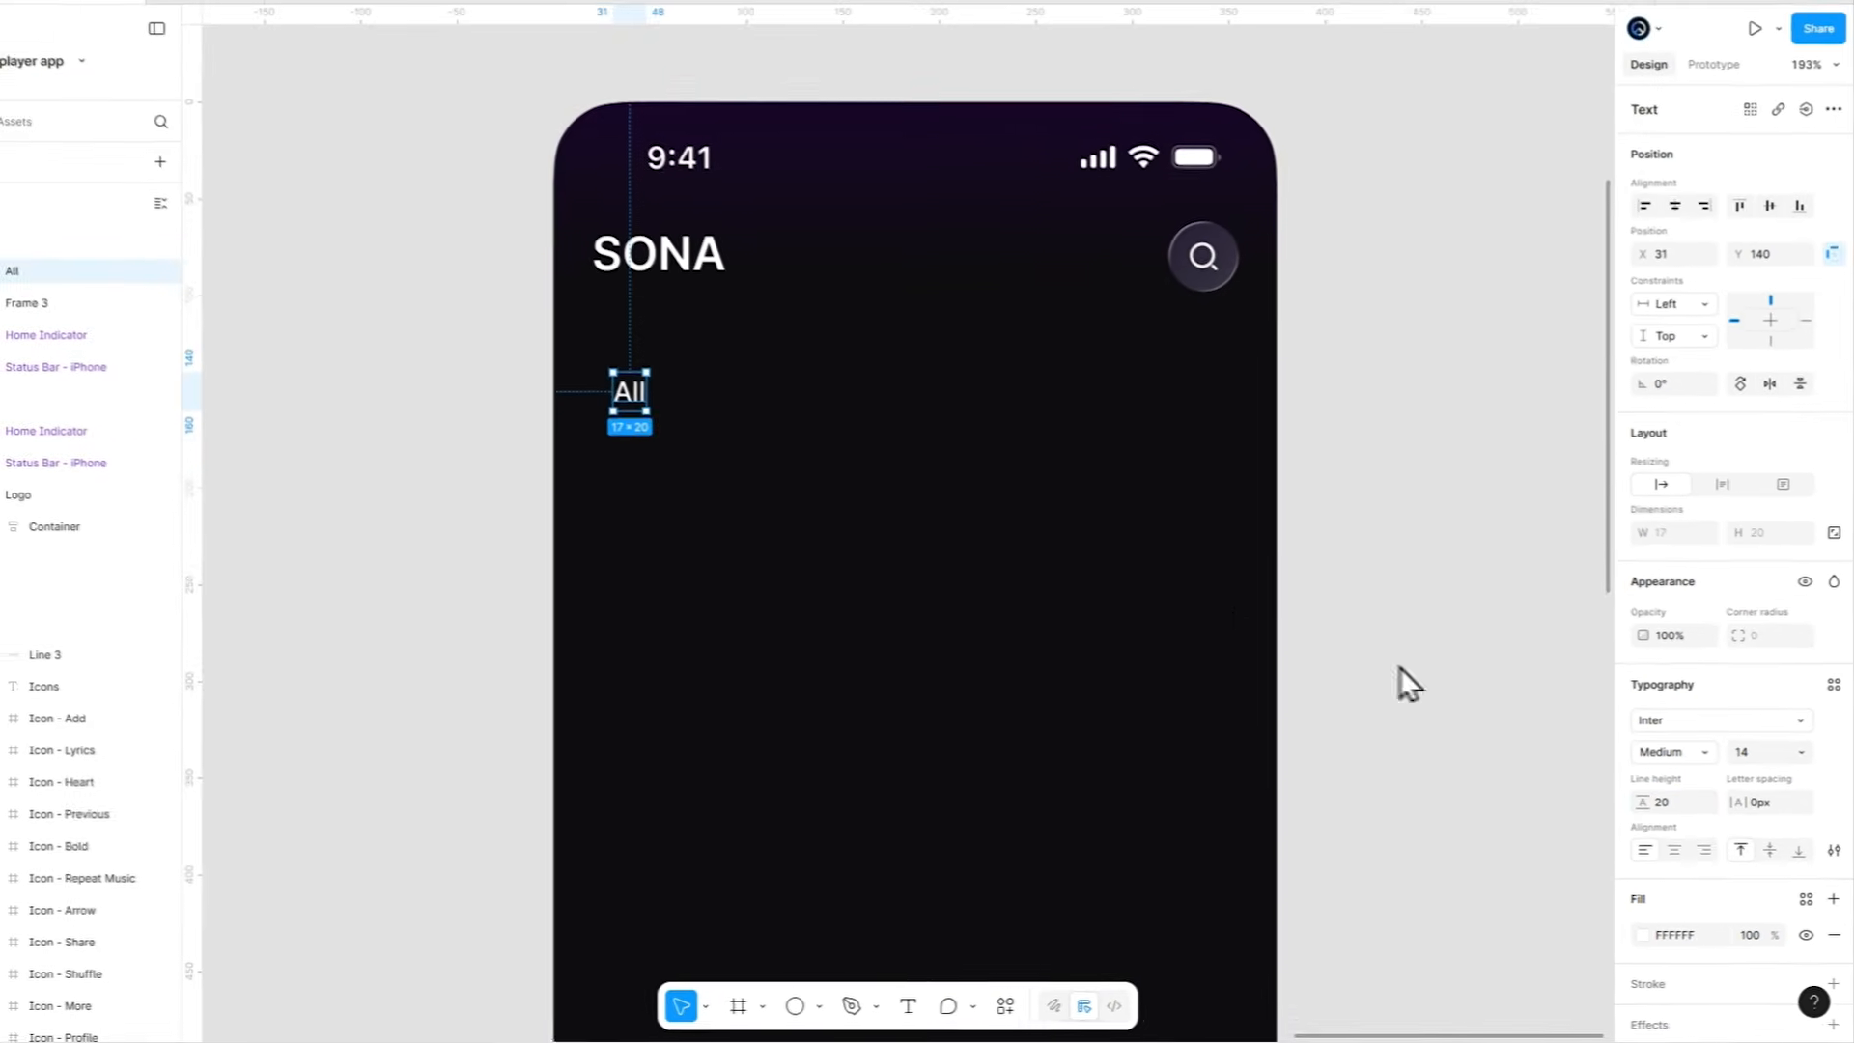
Wrap the "All" text in an auto layout frame with horizontal padding 20 and vertical padding 10, hugging its contents in width.
drag(677, 399, 874, 438)
scroll(639, 286, up, 3)
scroll(872, 483, up, 3)
key(shift+a)
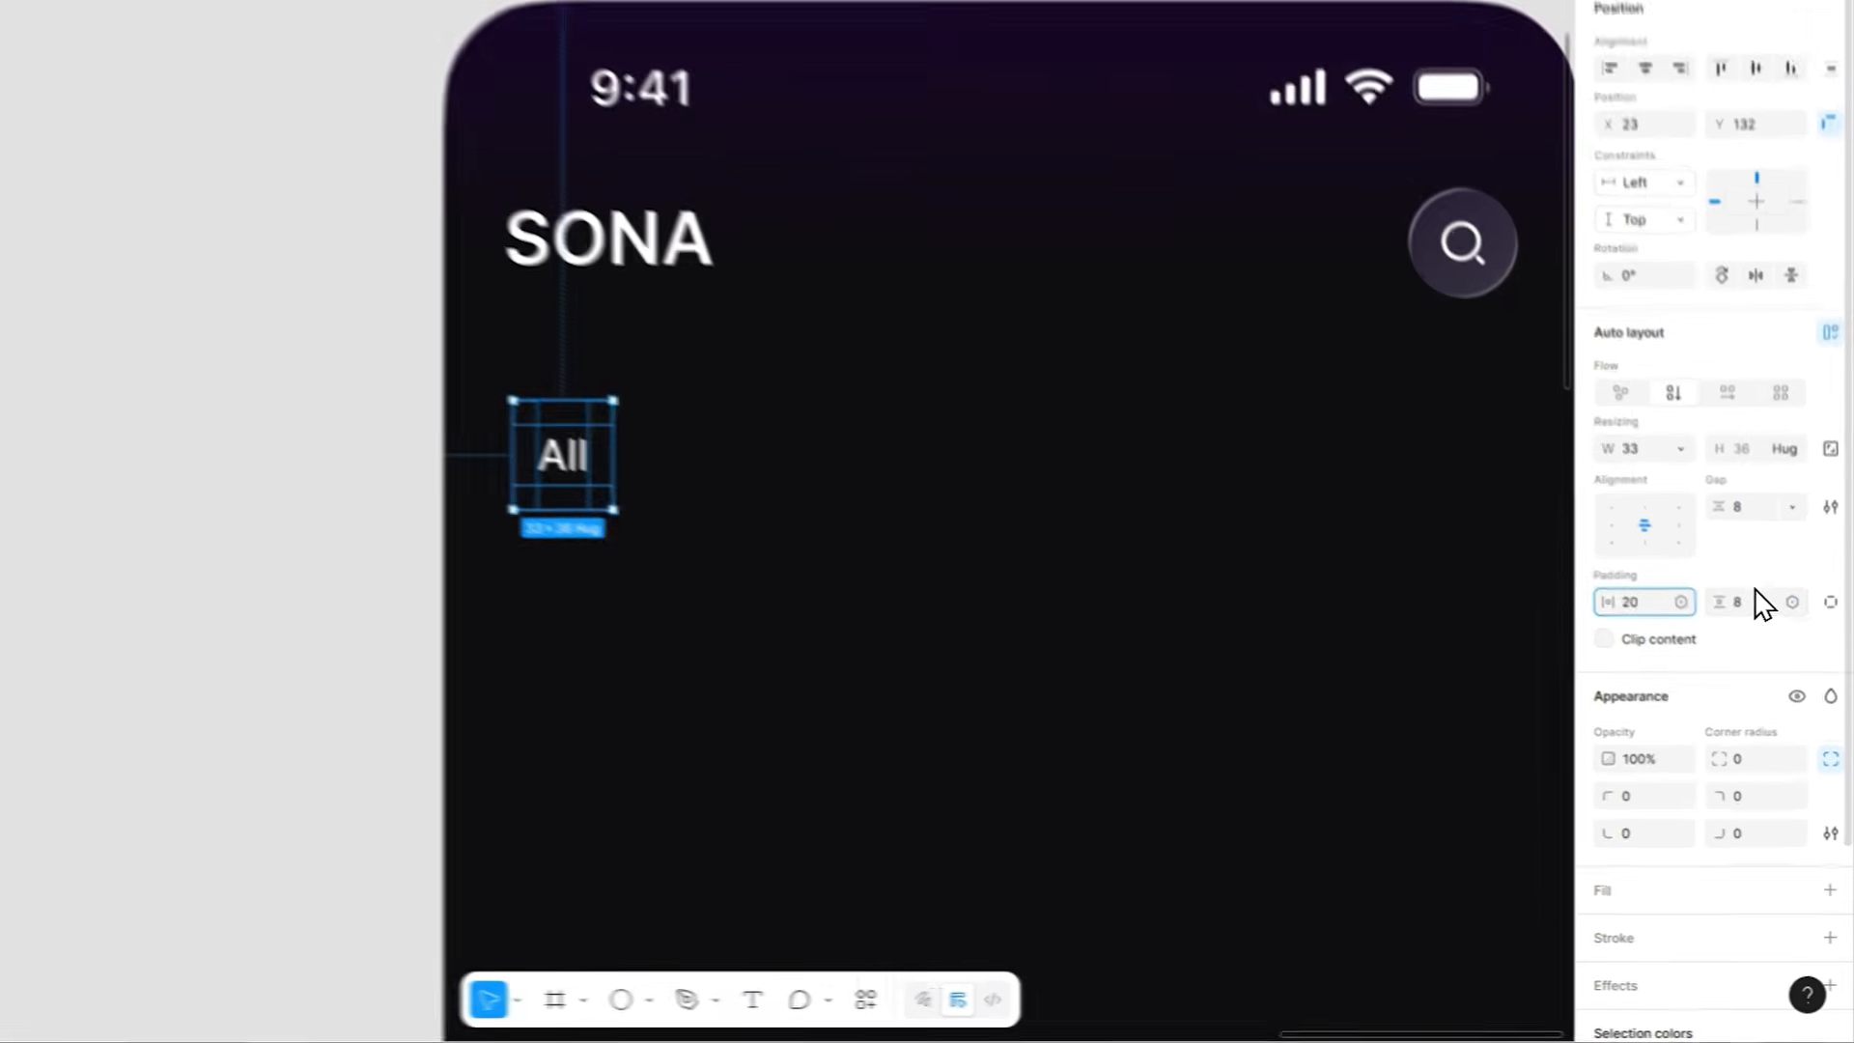
key(Tab)
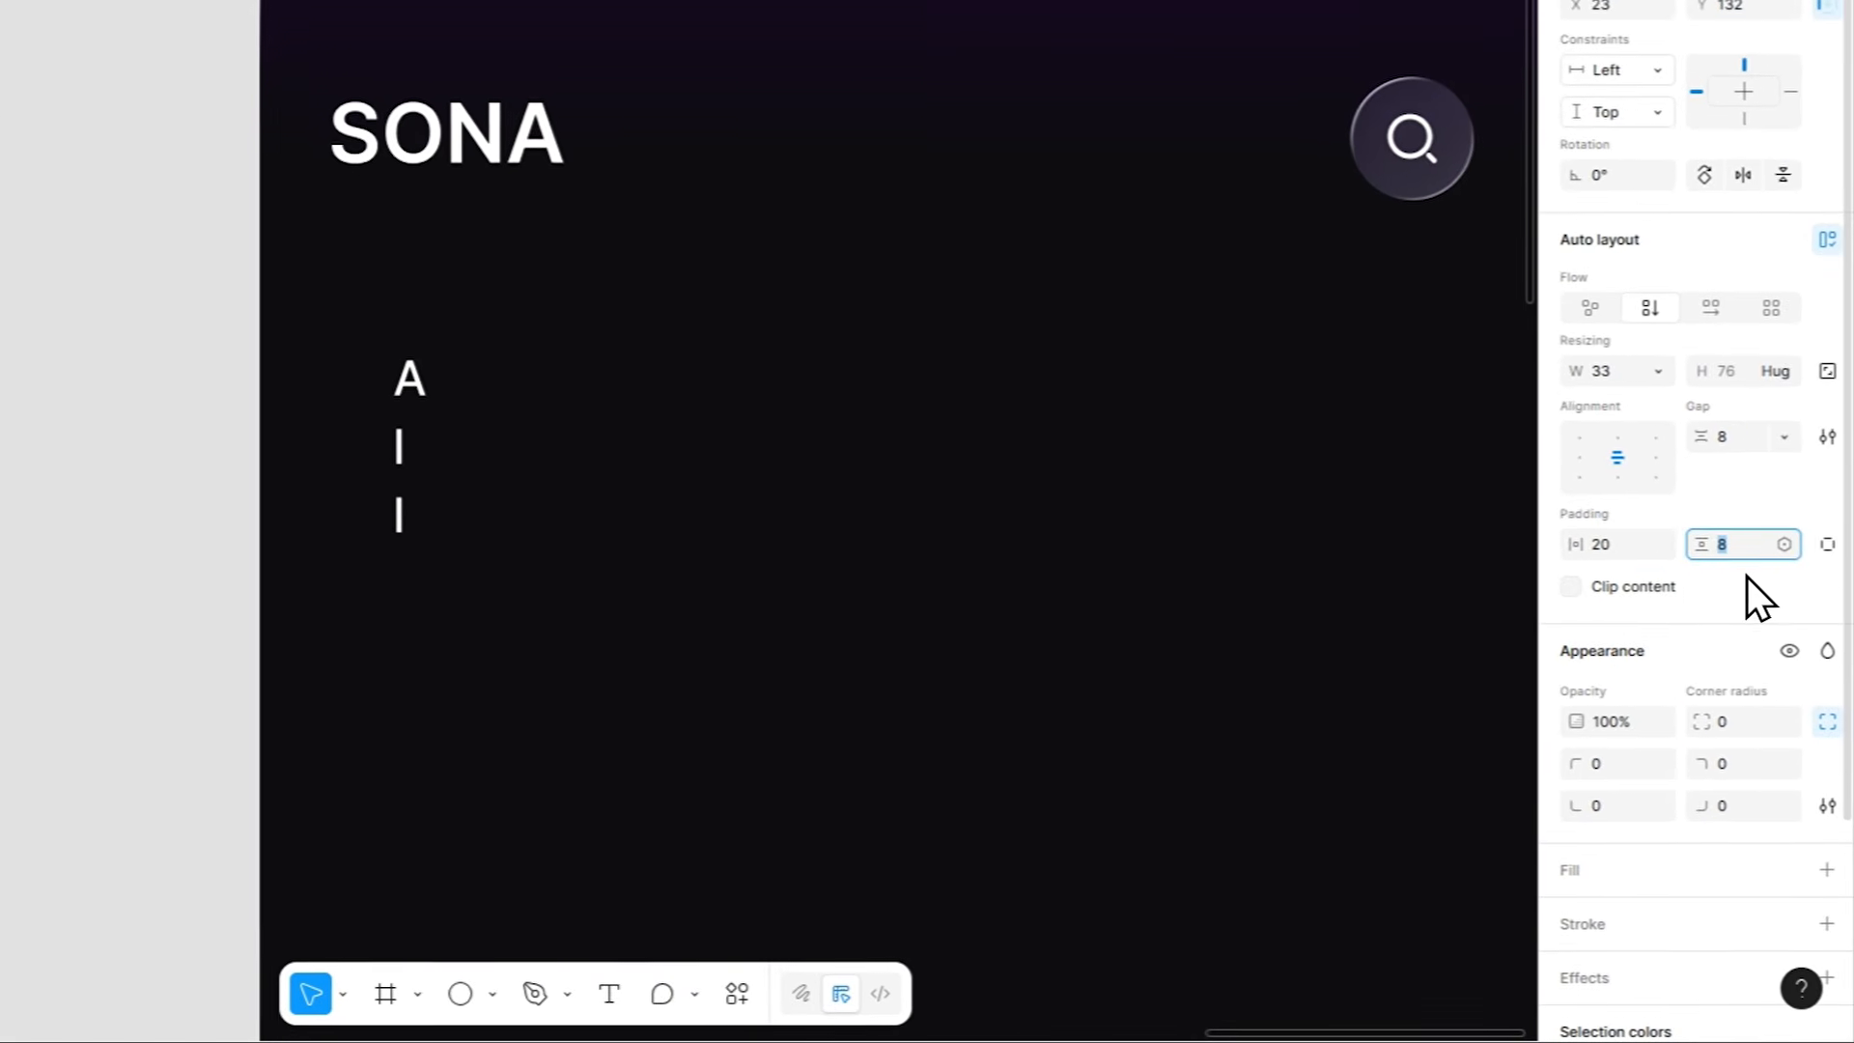
text(10)
key(Return)
click(1653, 369)
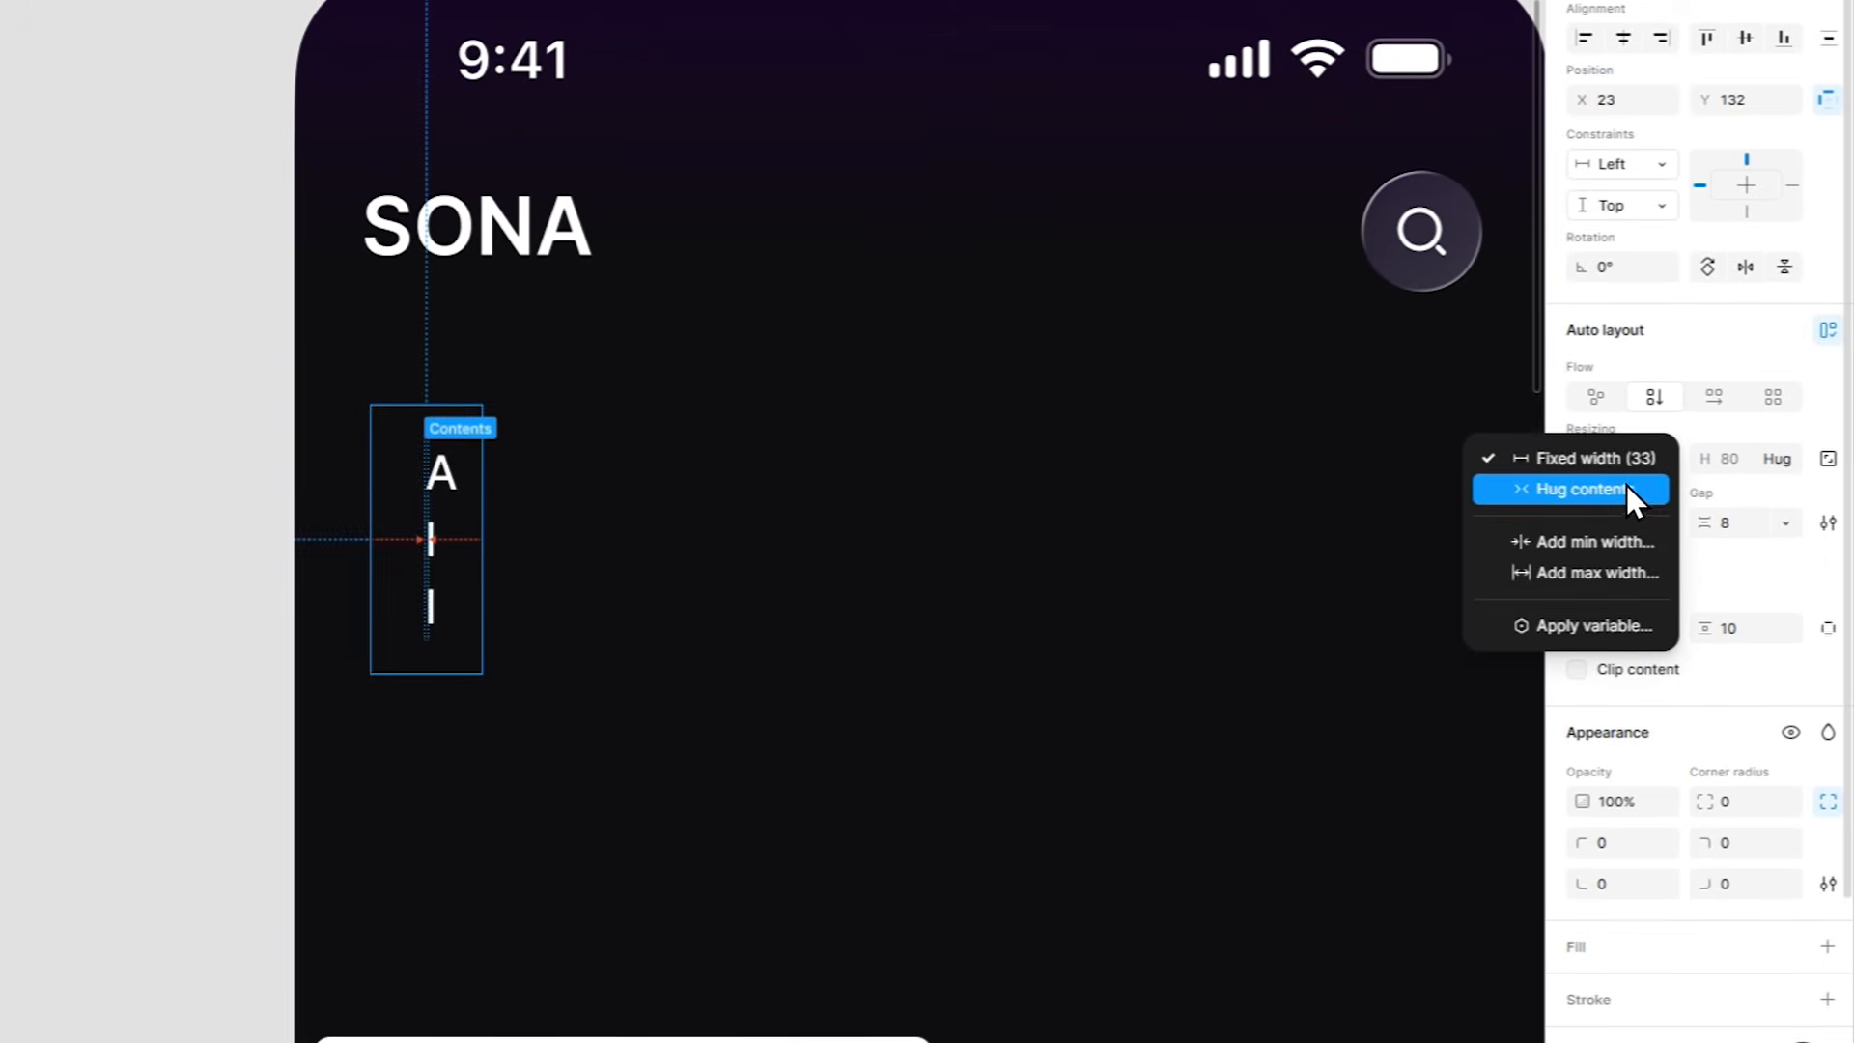
click(1629, 494)
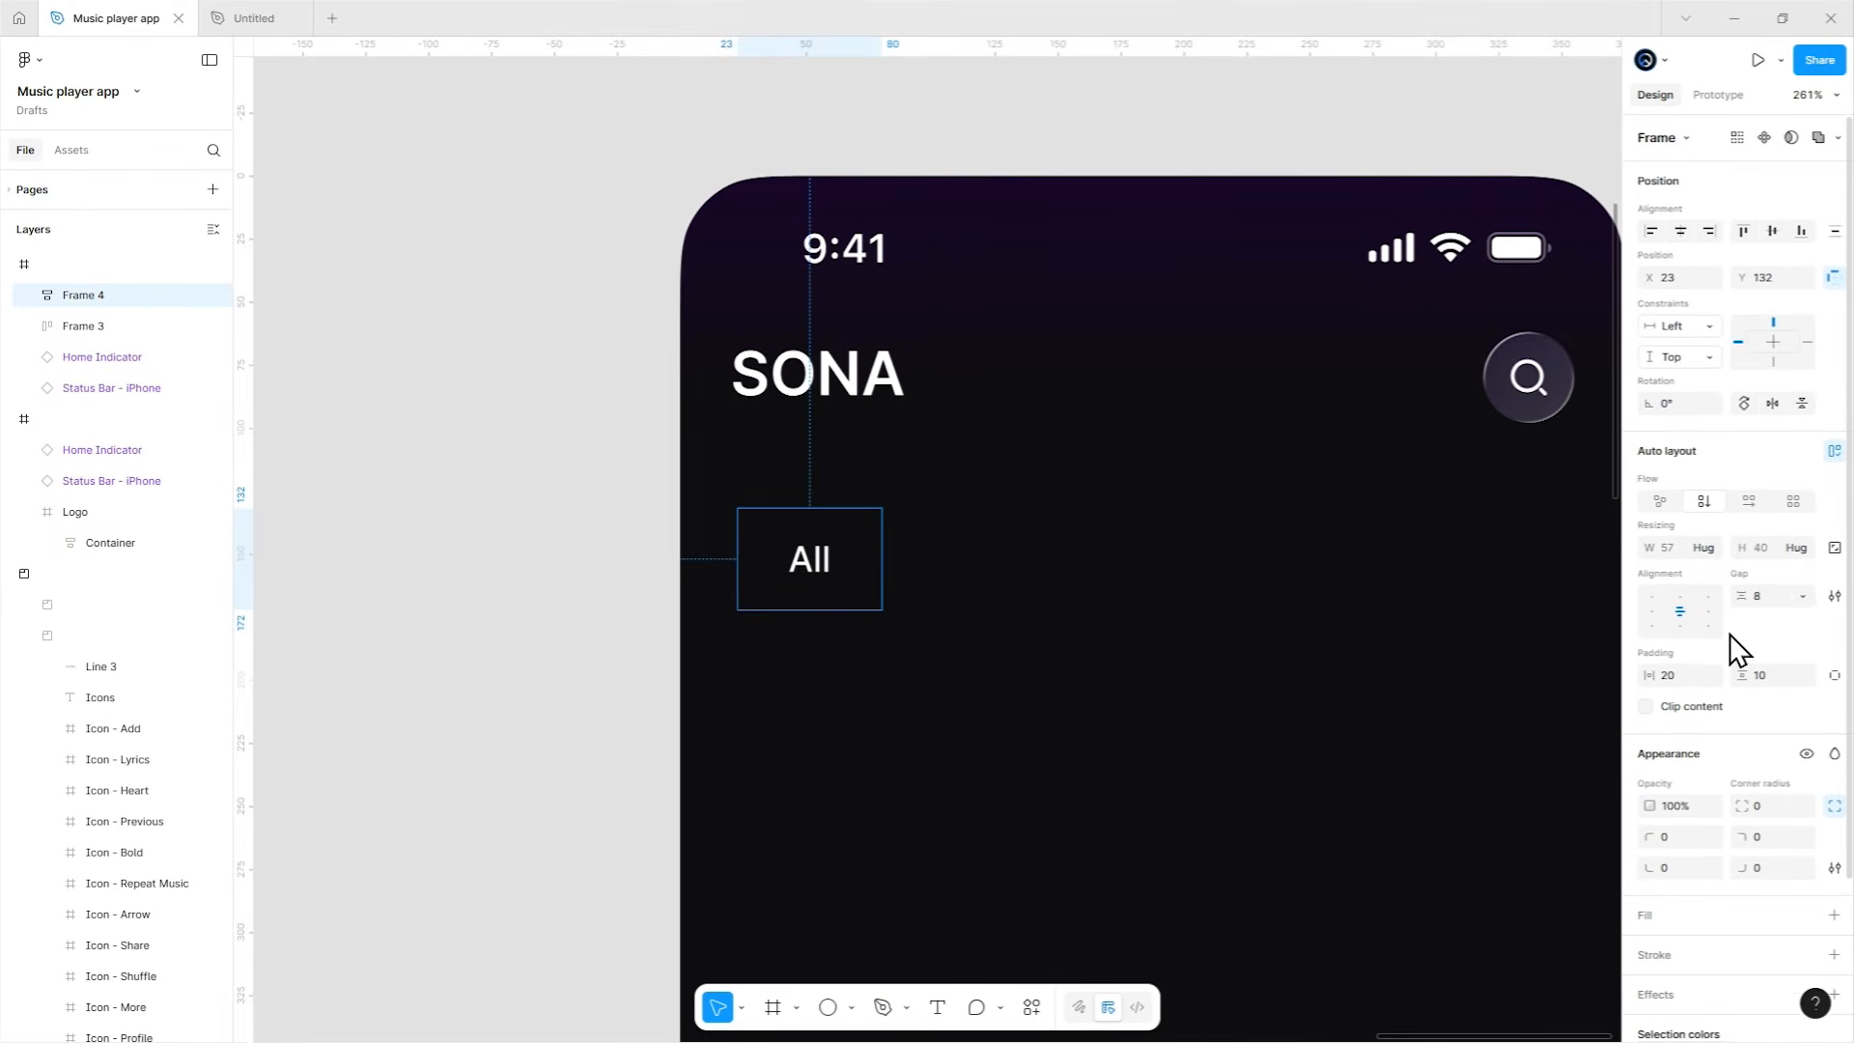
Give the "All" frame a linear gradient fill and sample the palette's blue #3B82F6 for its 100% stop.
click(1726, 714)
click(1421, 540)
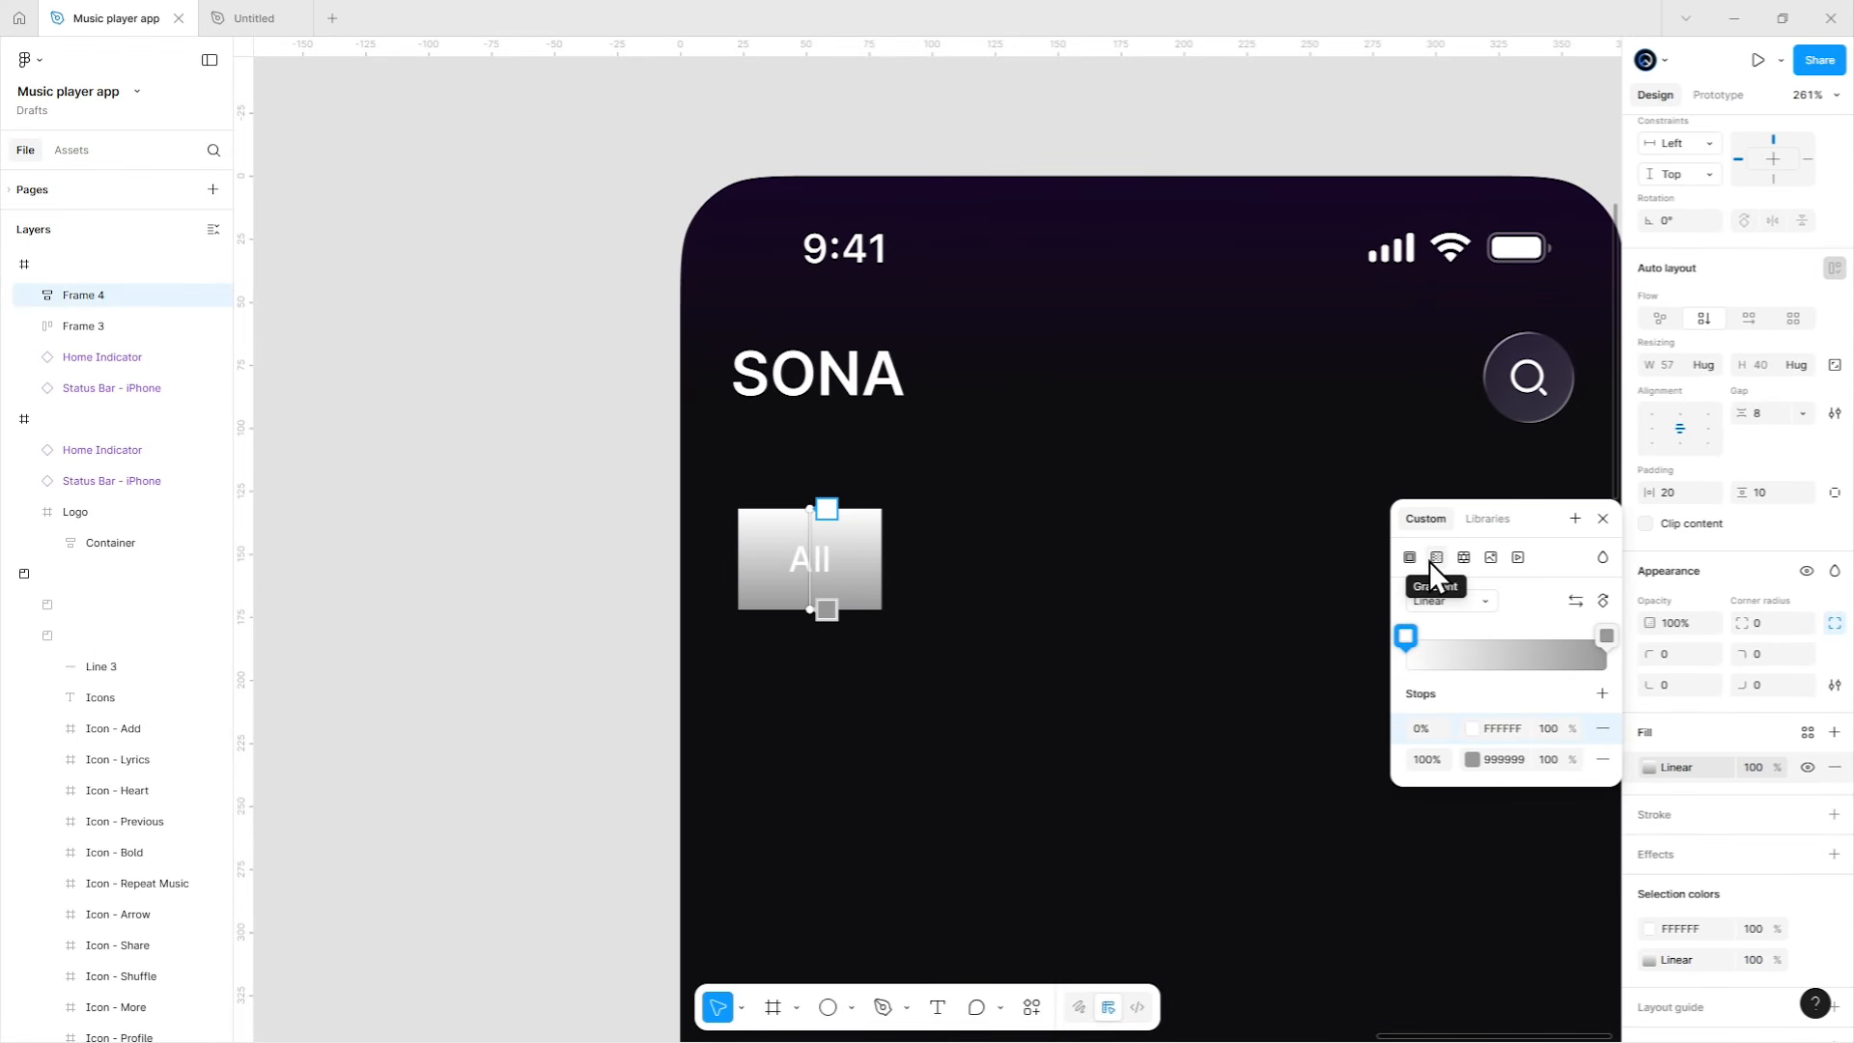
scroll(1159, 499, down, 5)
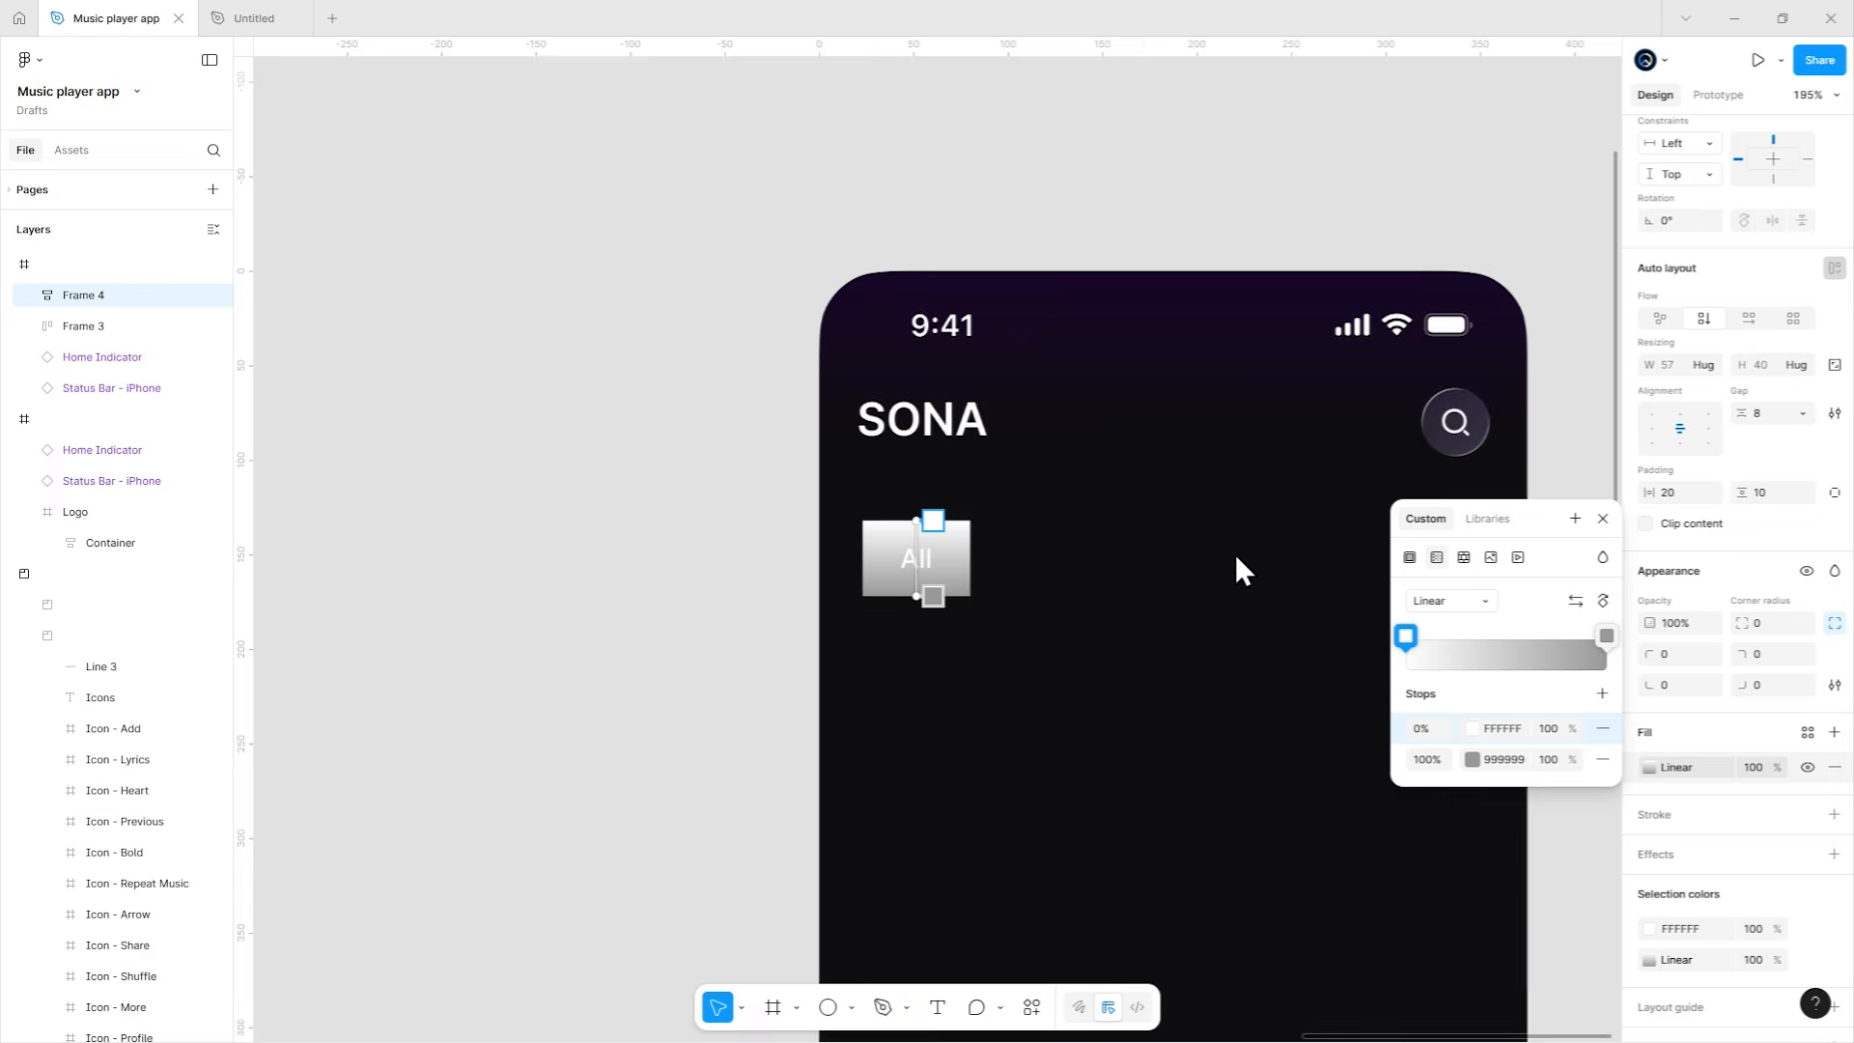
scroll(1233, 570, down, 3)
scroll(1233, 569, left, 10)
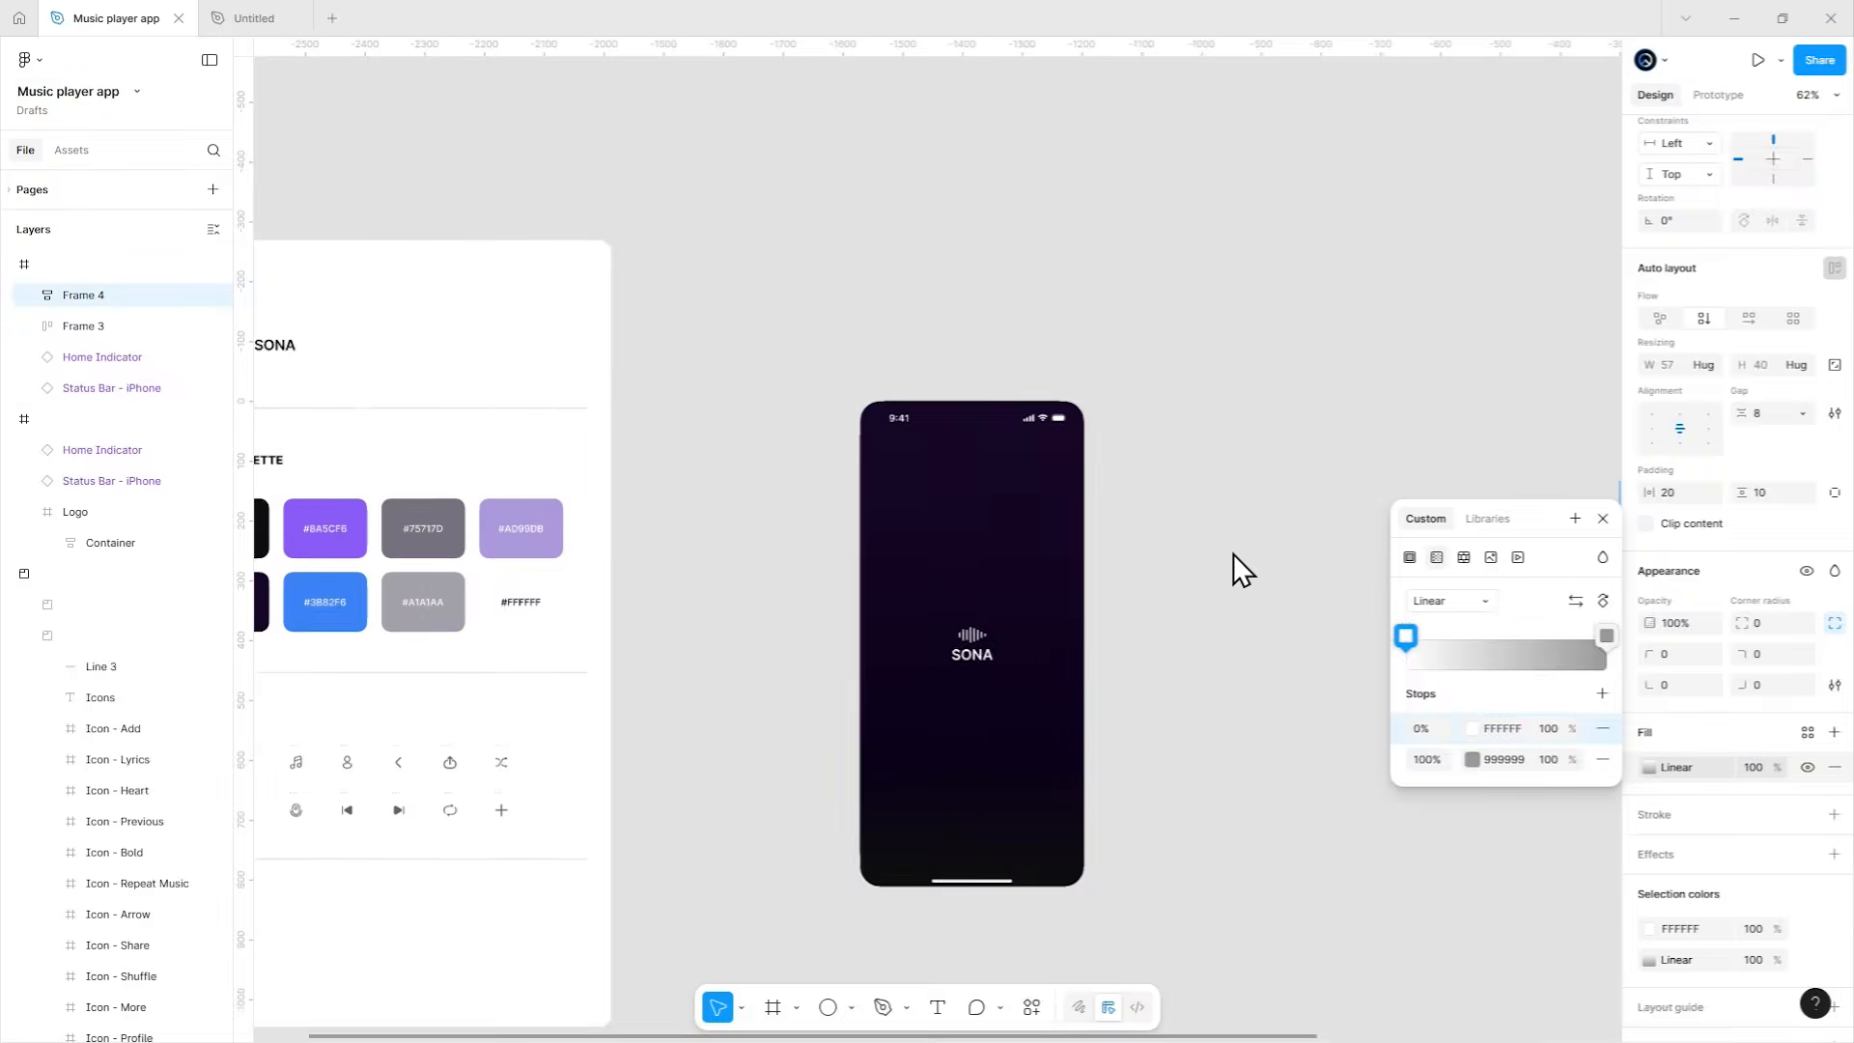
click(1471, 759)
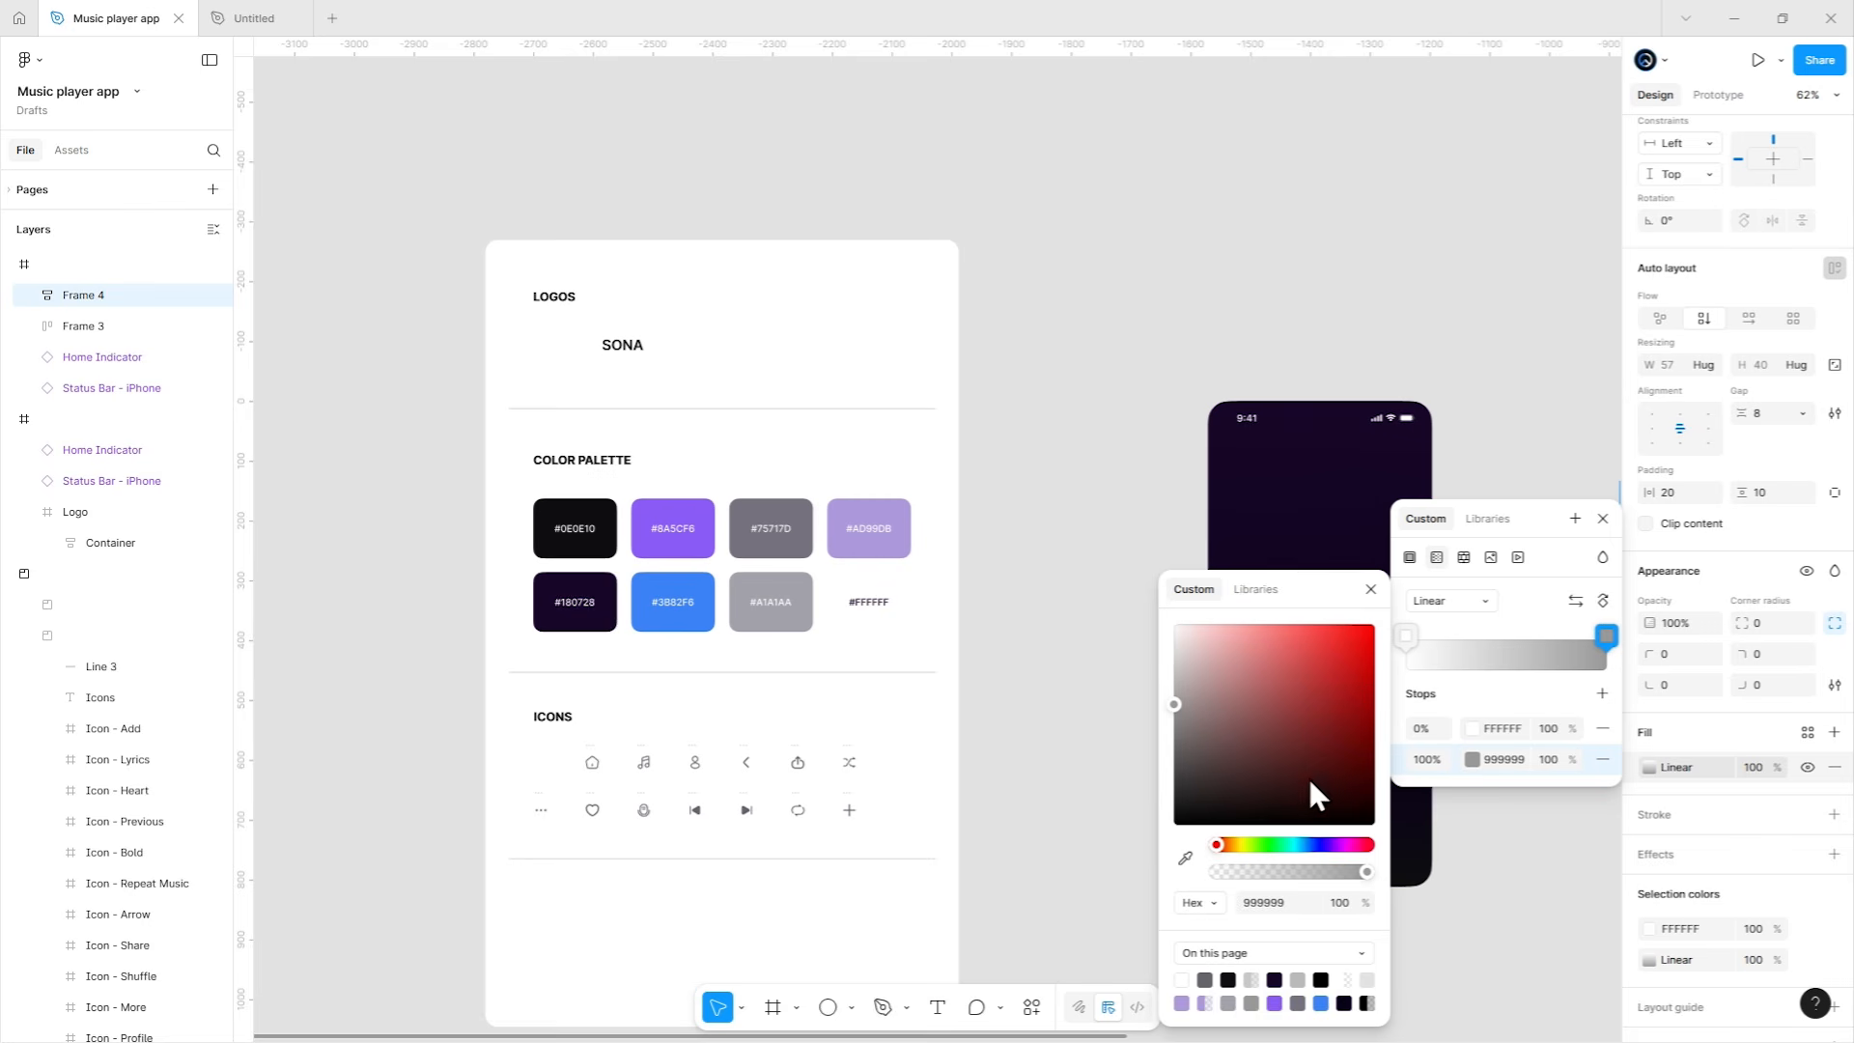
click(1184, 859)
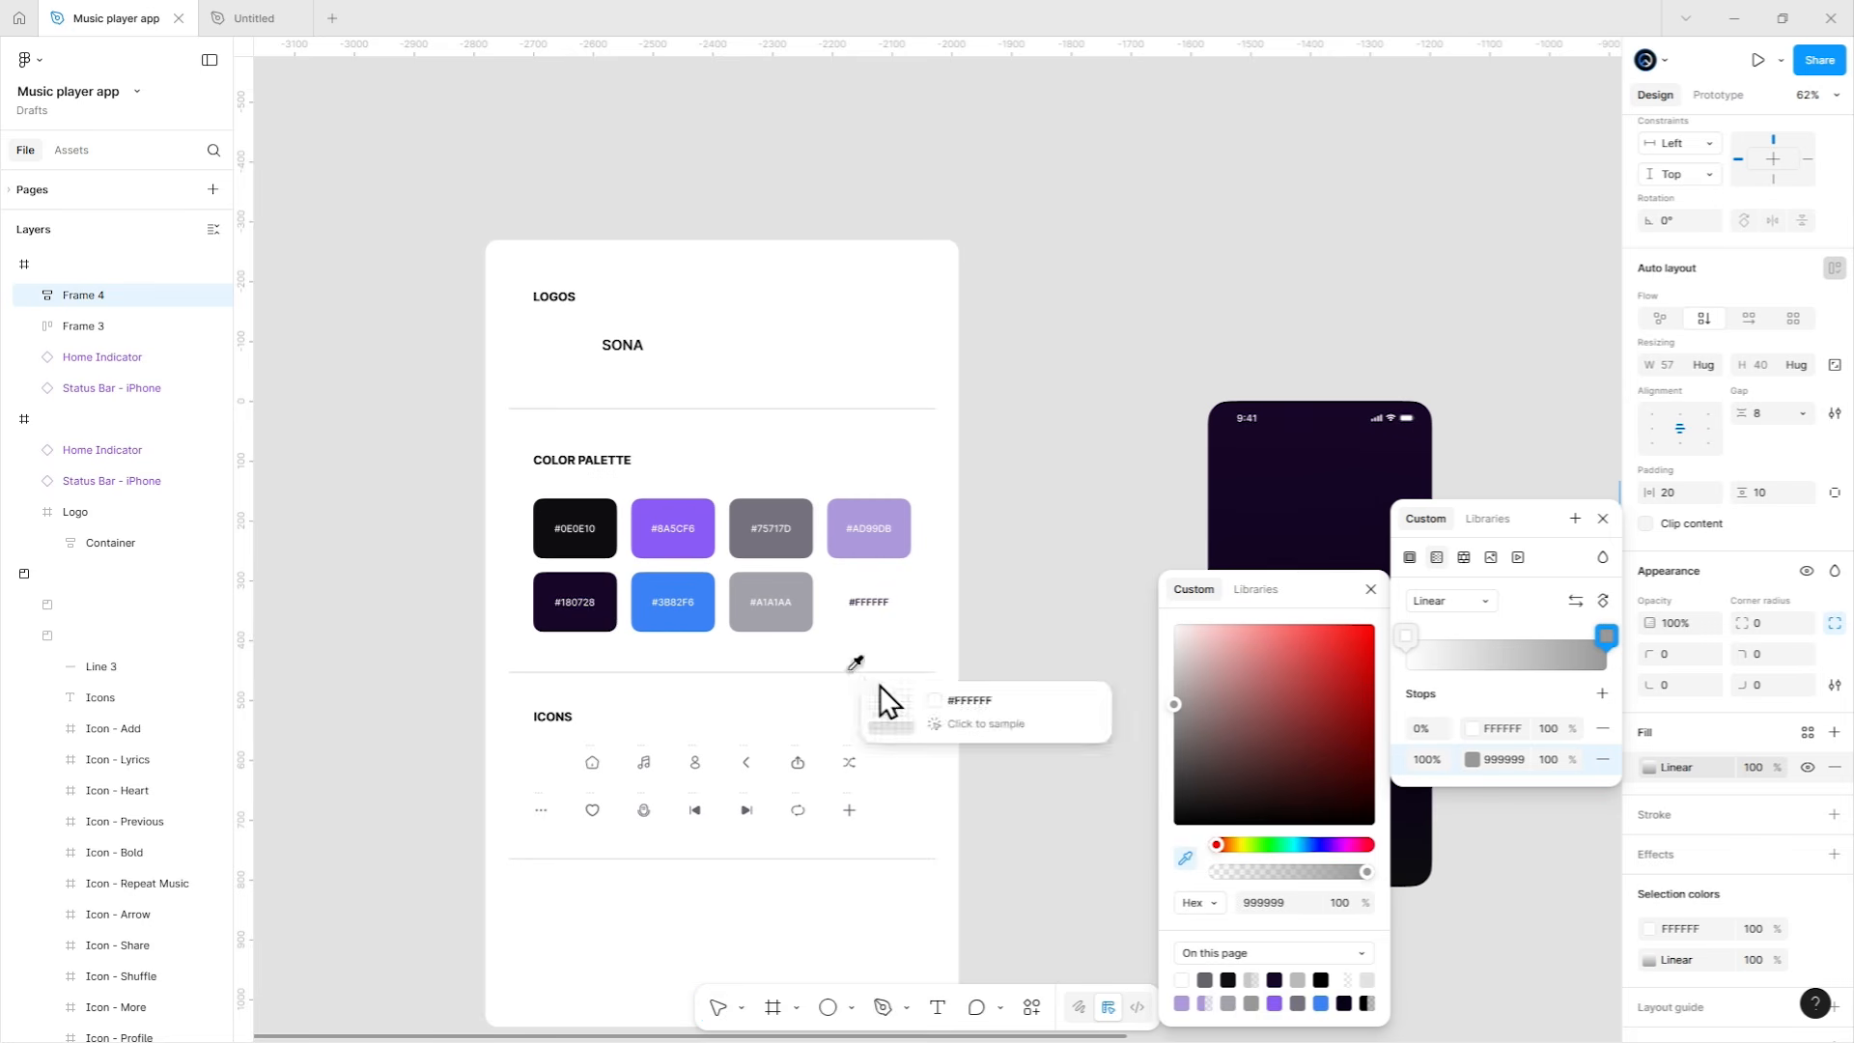
click(666, 622)
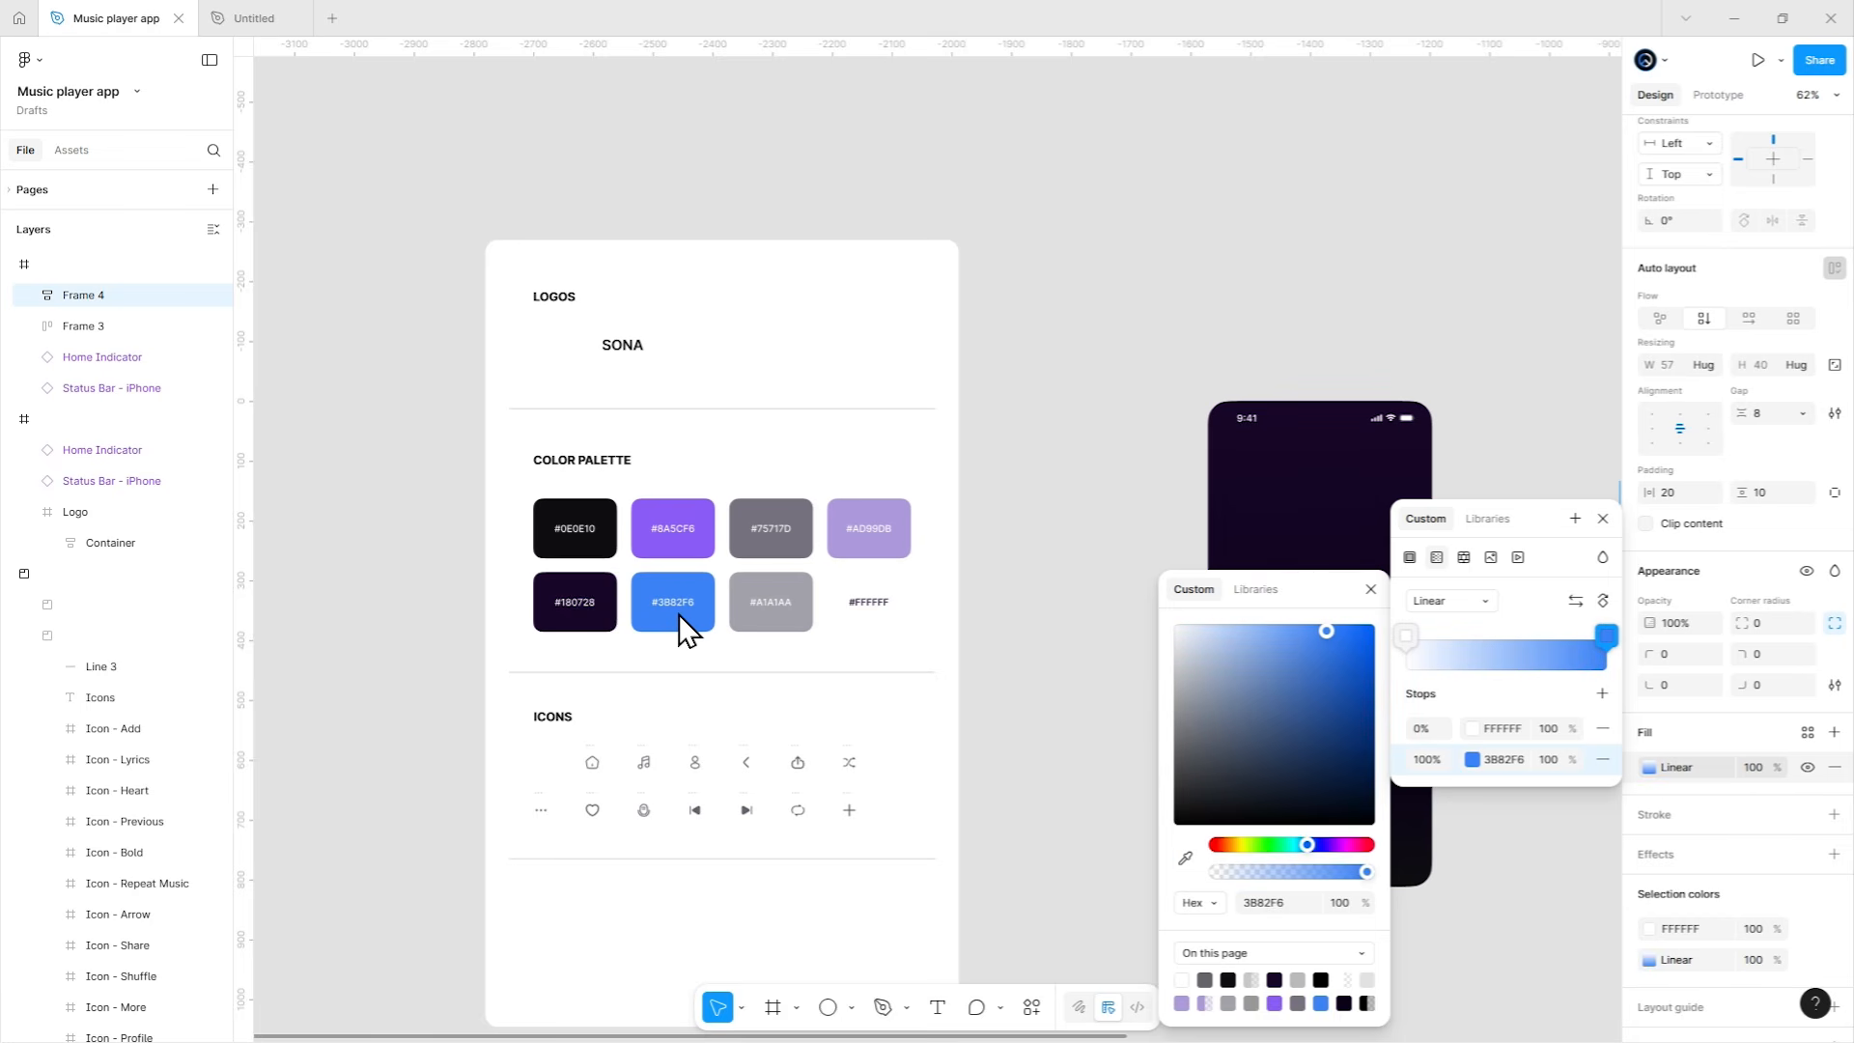
Sample the palette's purple #8A5CF6 for the gradient's 0% stop and run the gradient diagonally from the frame's top-left to bottom-right corner.
click(1466, 726)
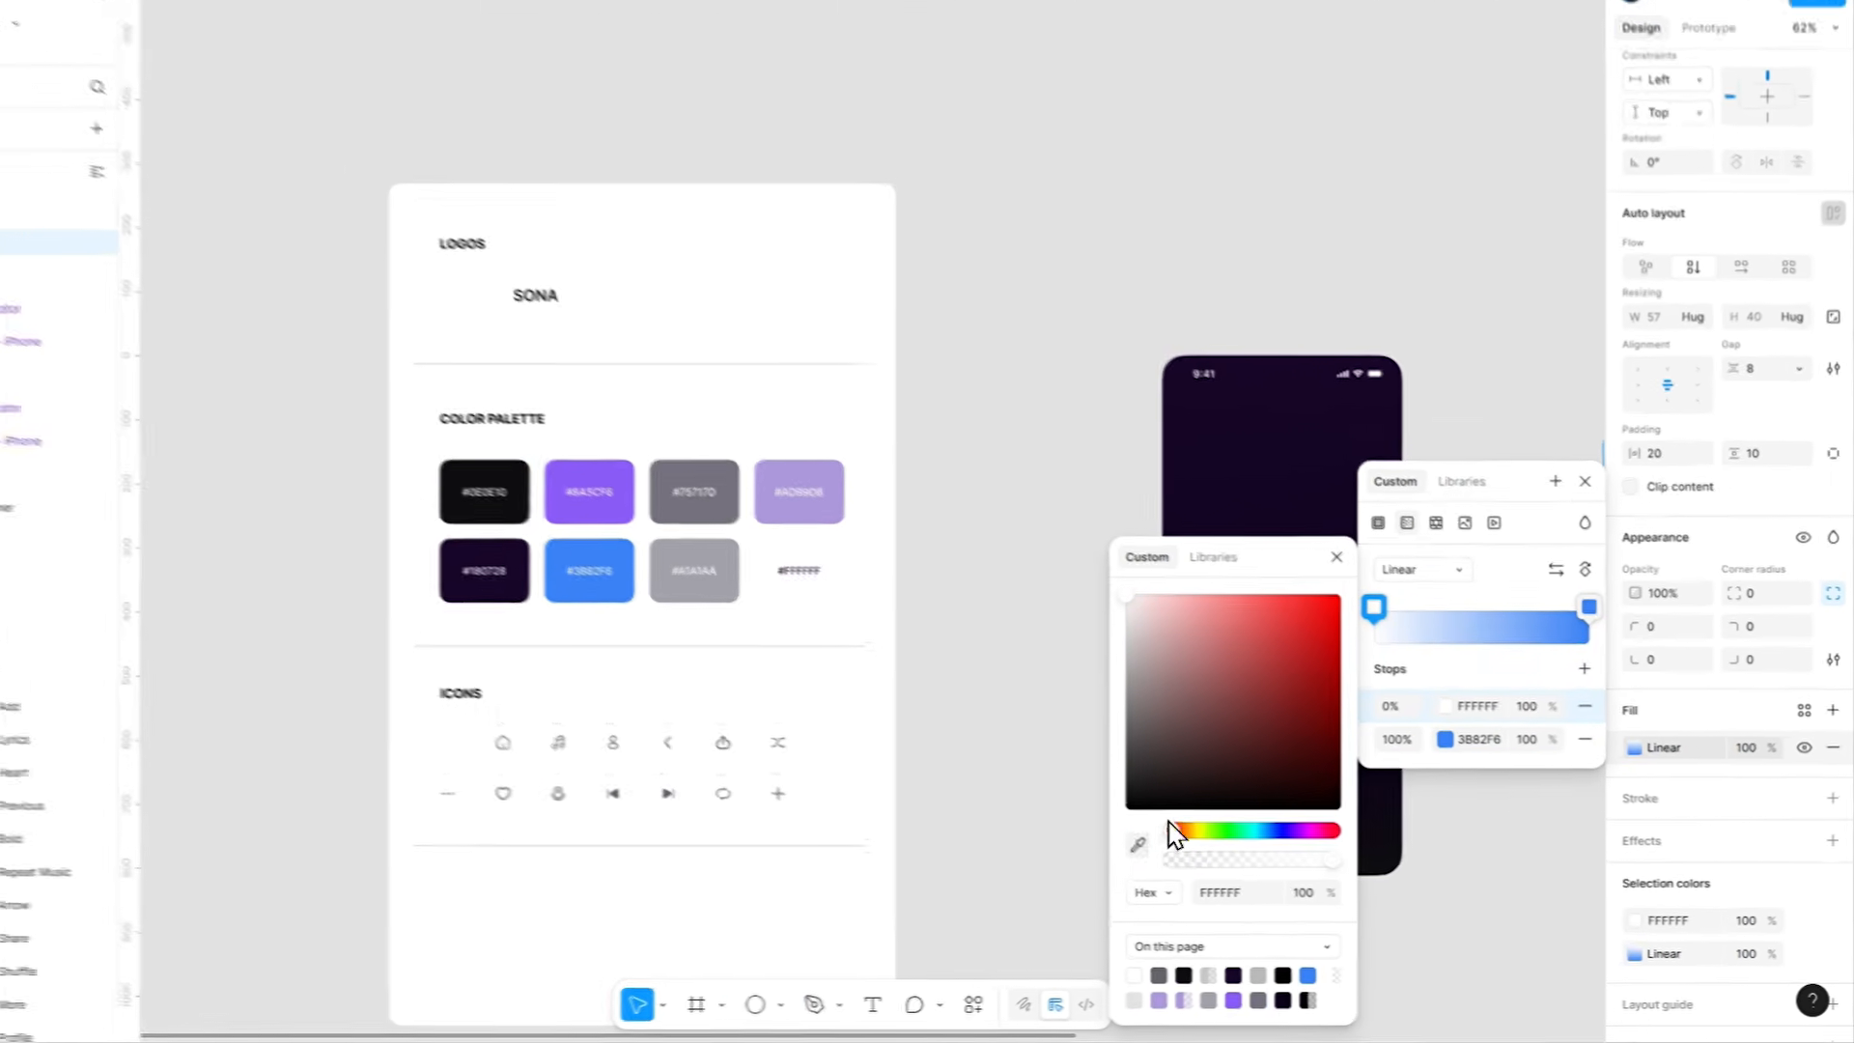
click(1185, 858)
click(478, 453)
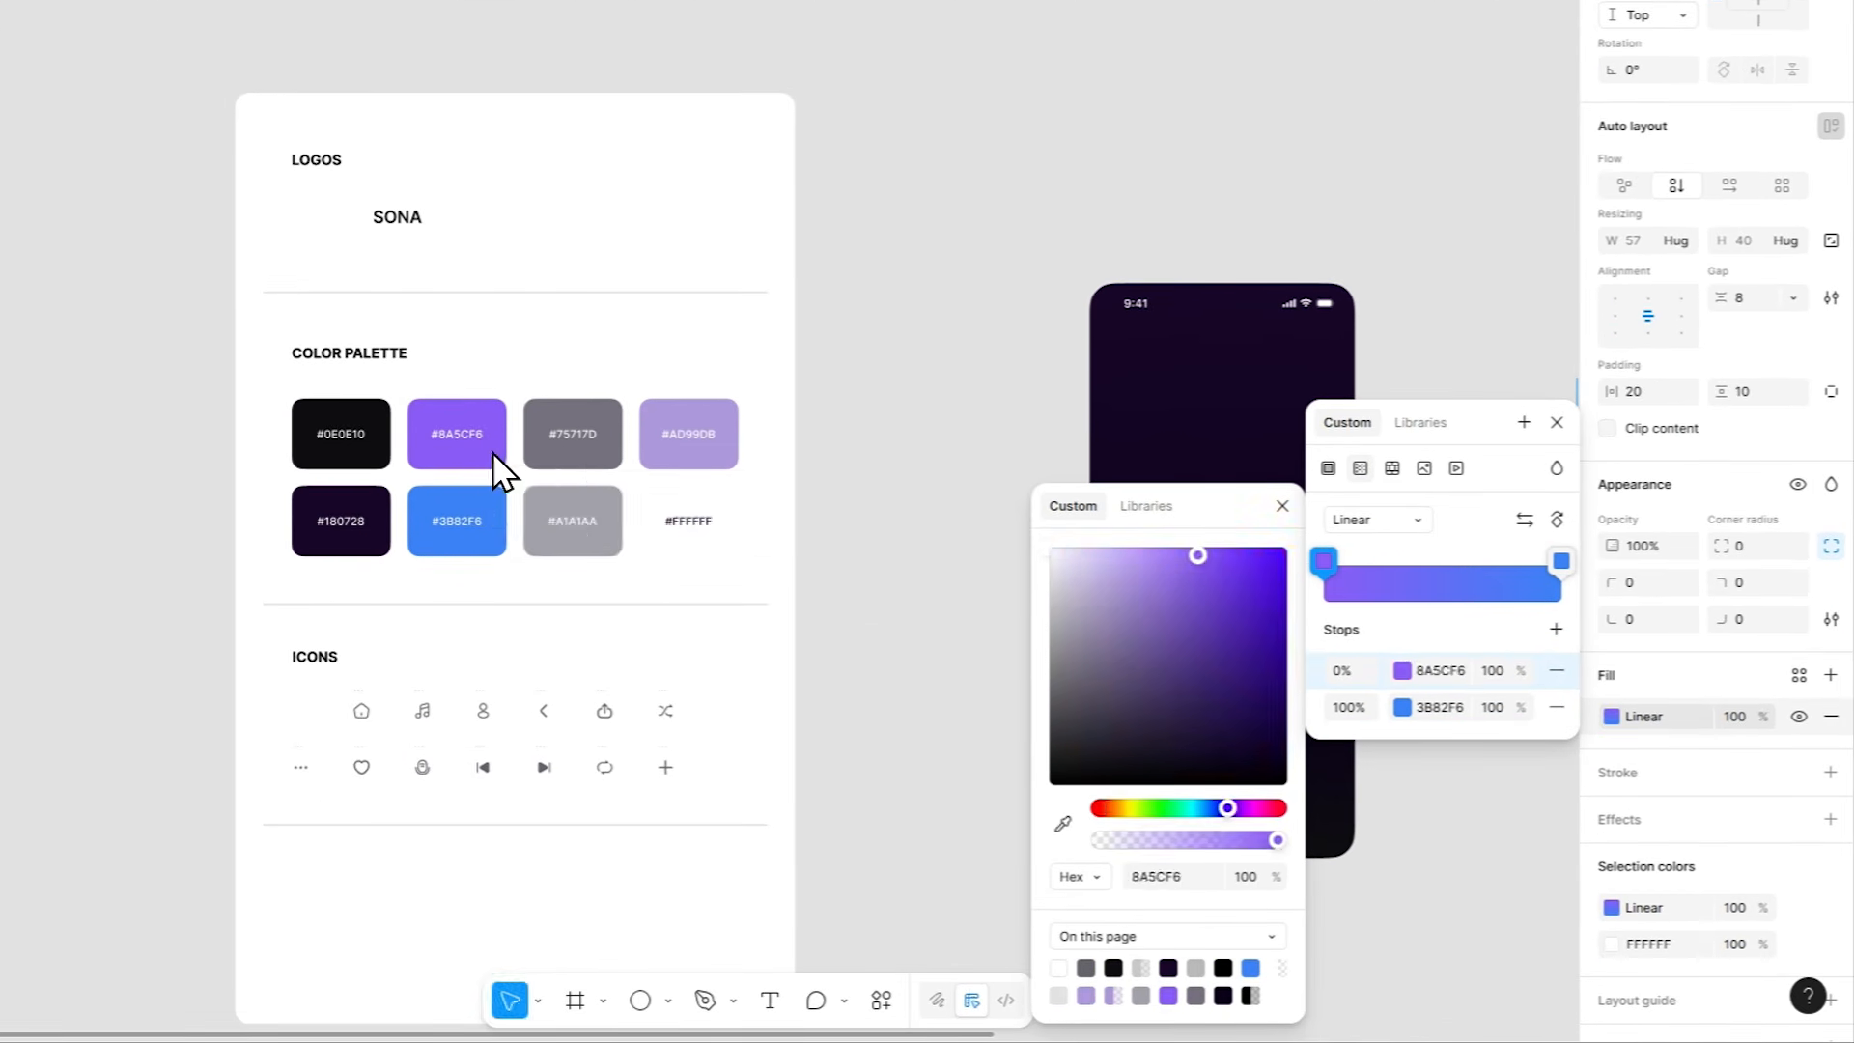
scroll(984, 496, up, 5)
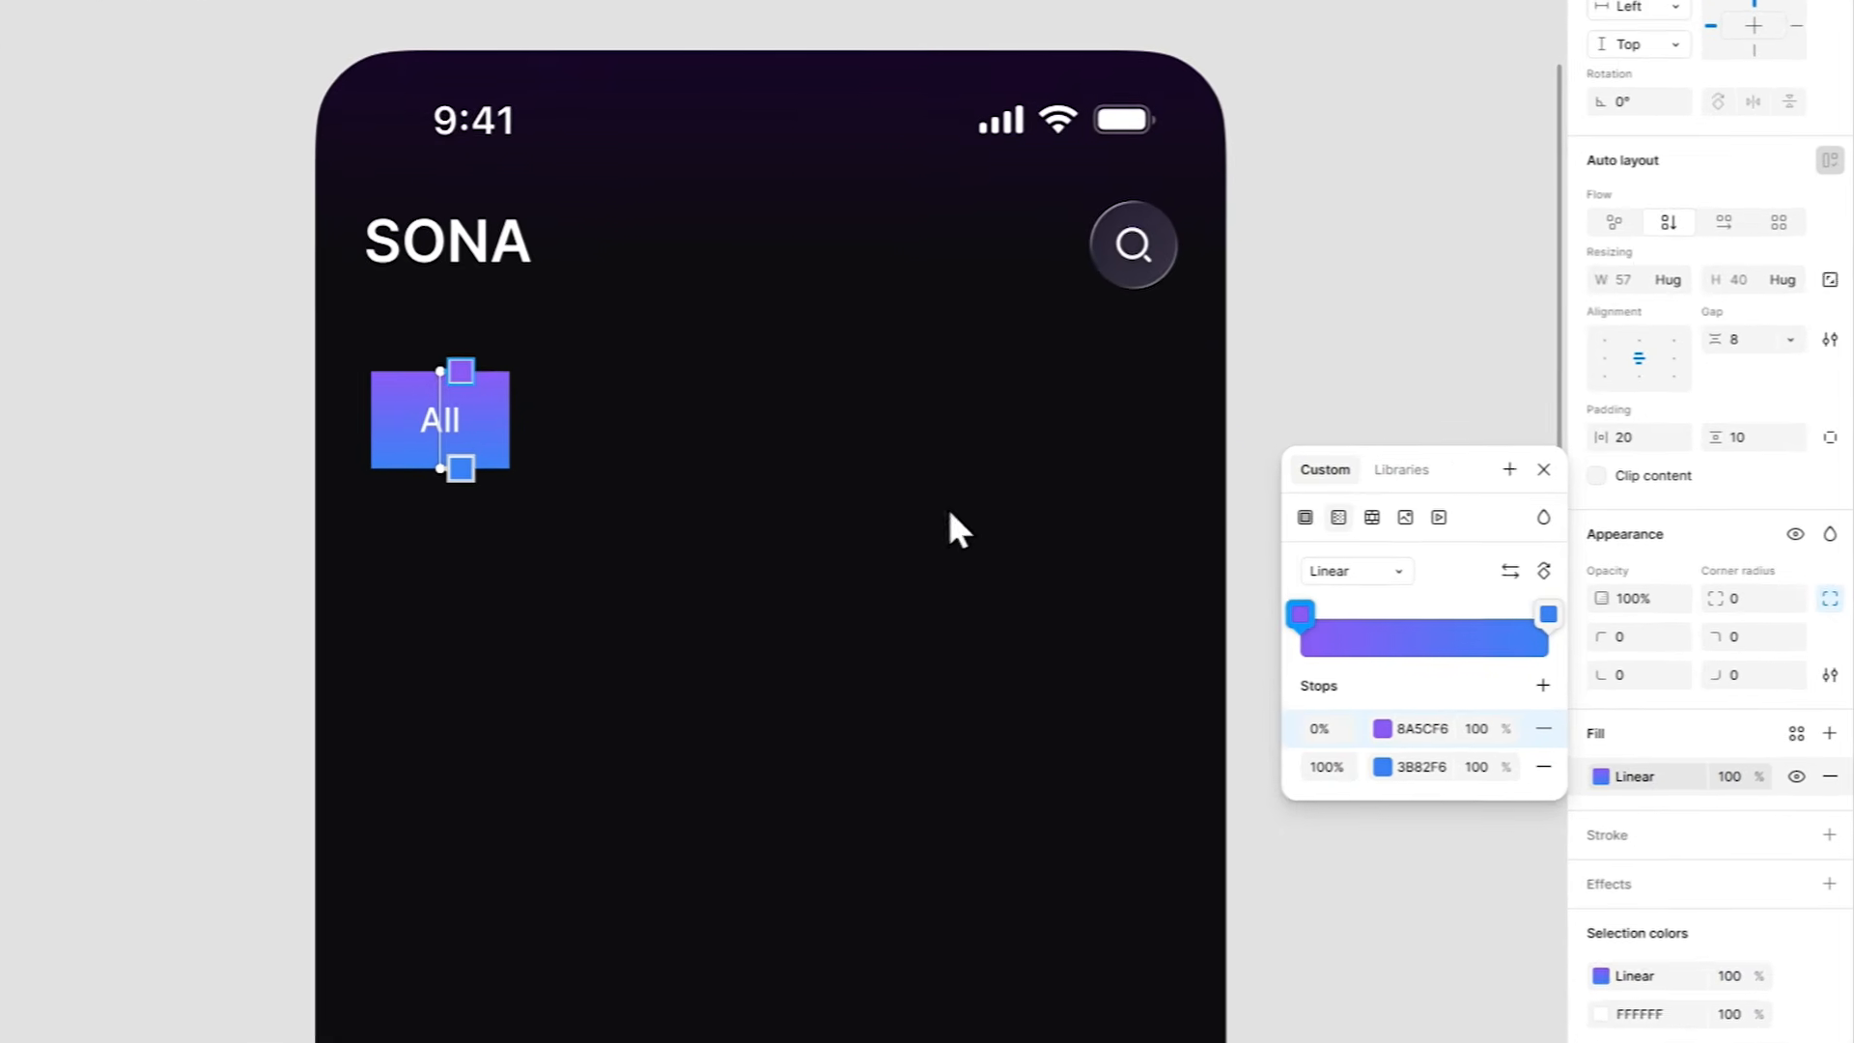
drag(443, 371, 371, 371)
drag(440, 468, 498, 476)
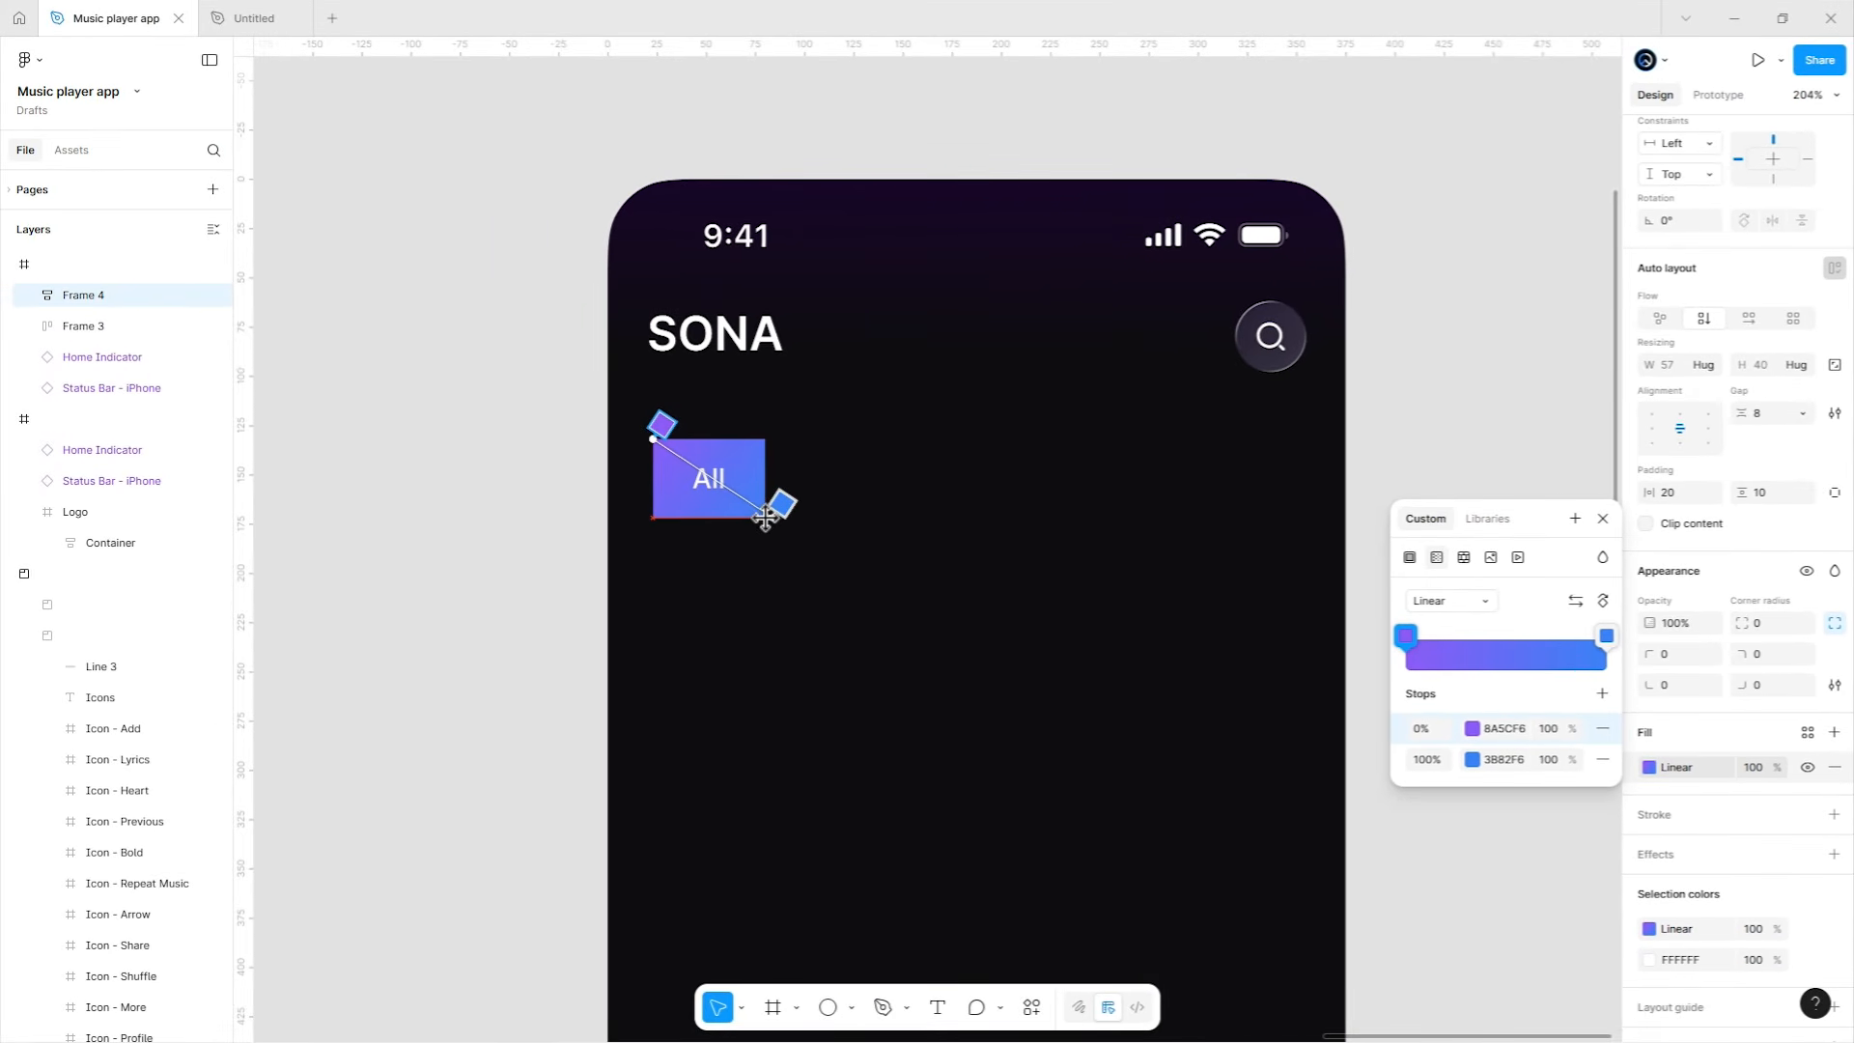
Round the "All" frame into a pill with corner radius 999, widen it to 63 and center its text.
click(1602, 519)
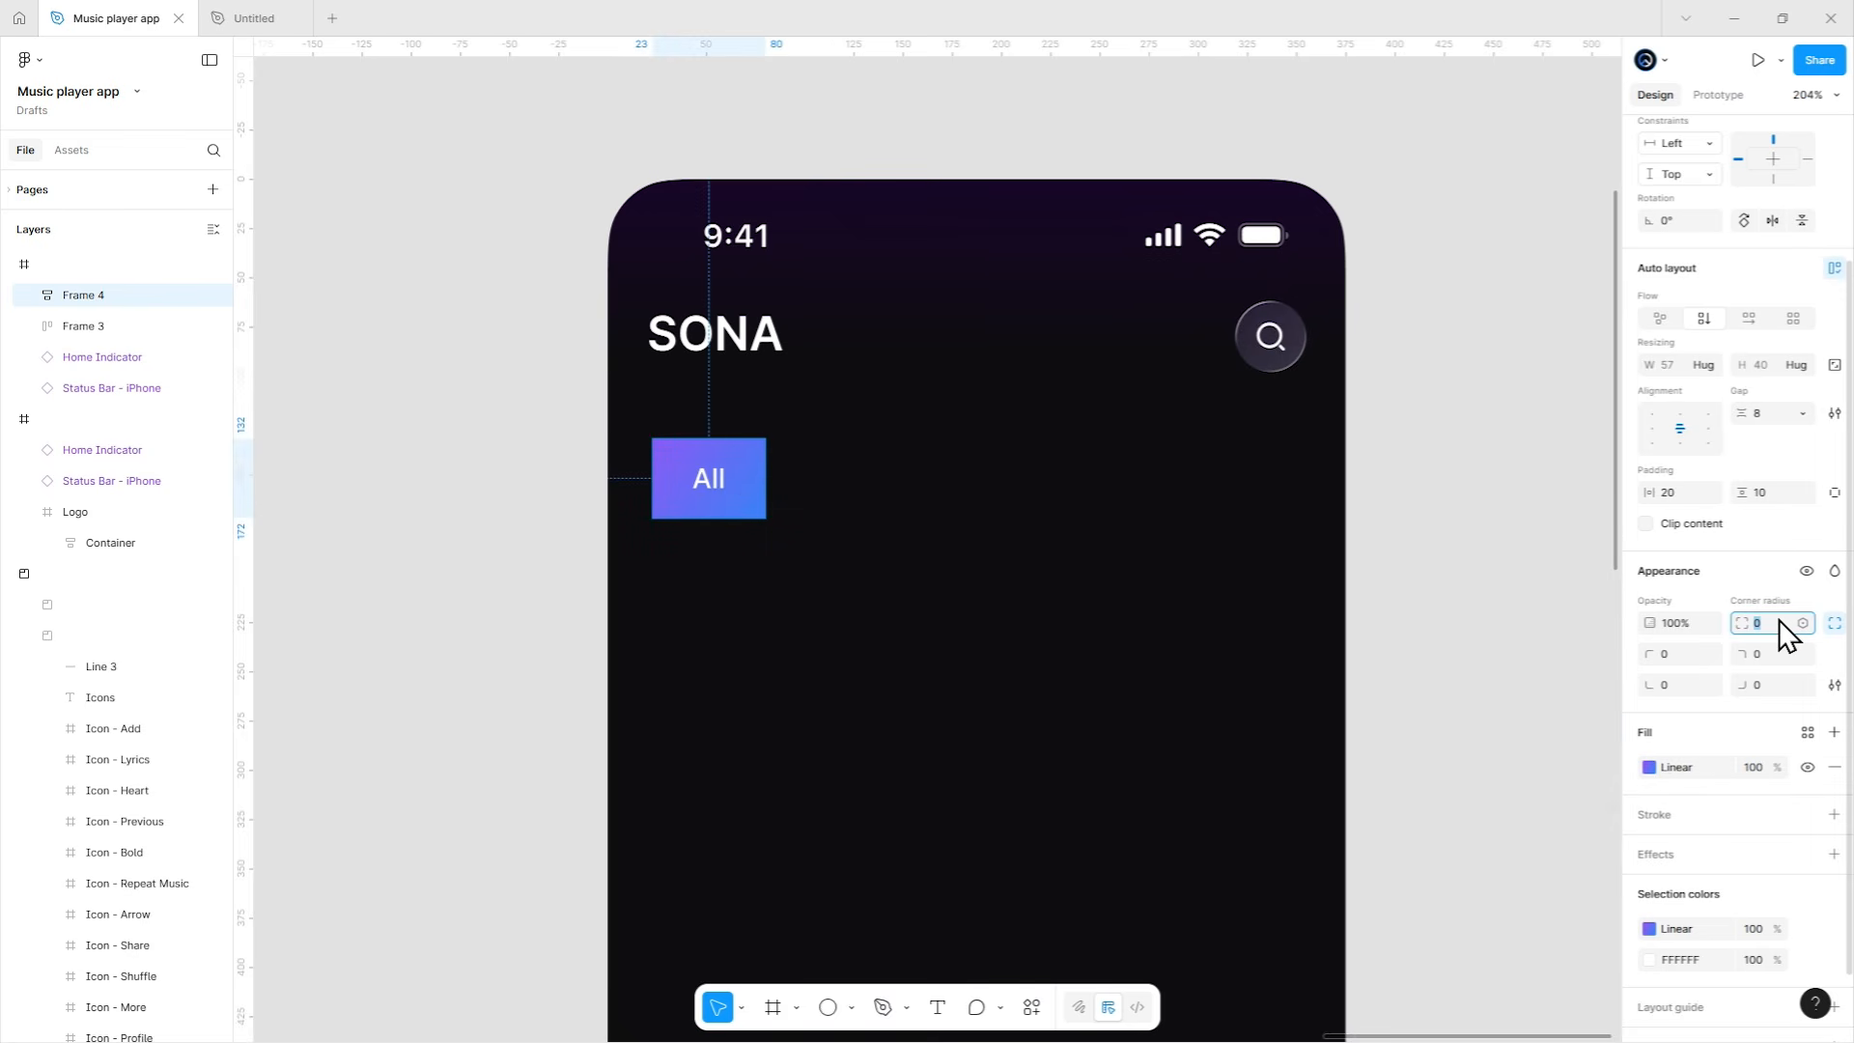
text(999)
key(Return)
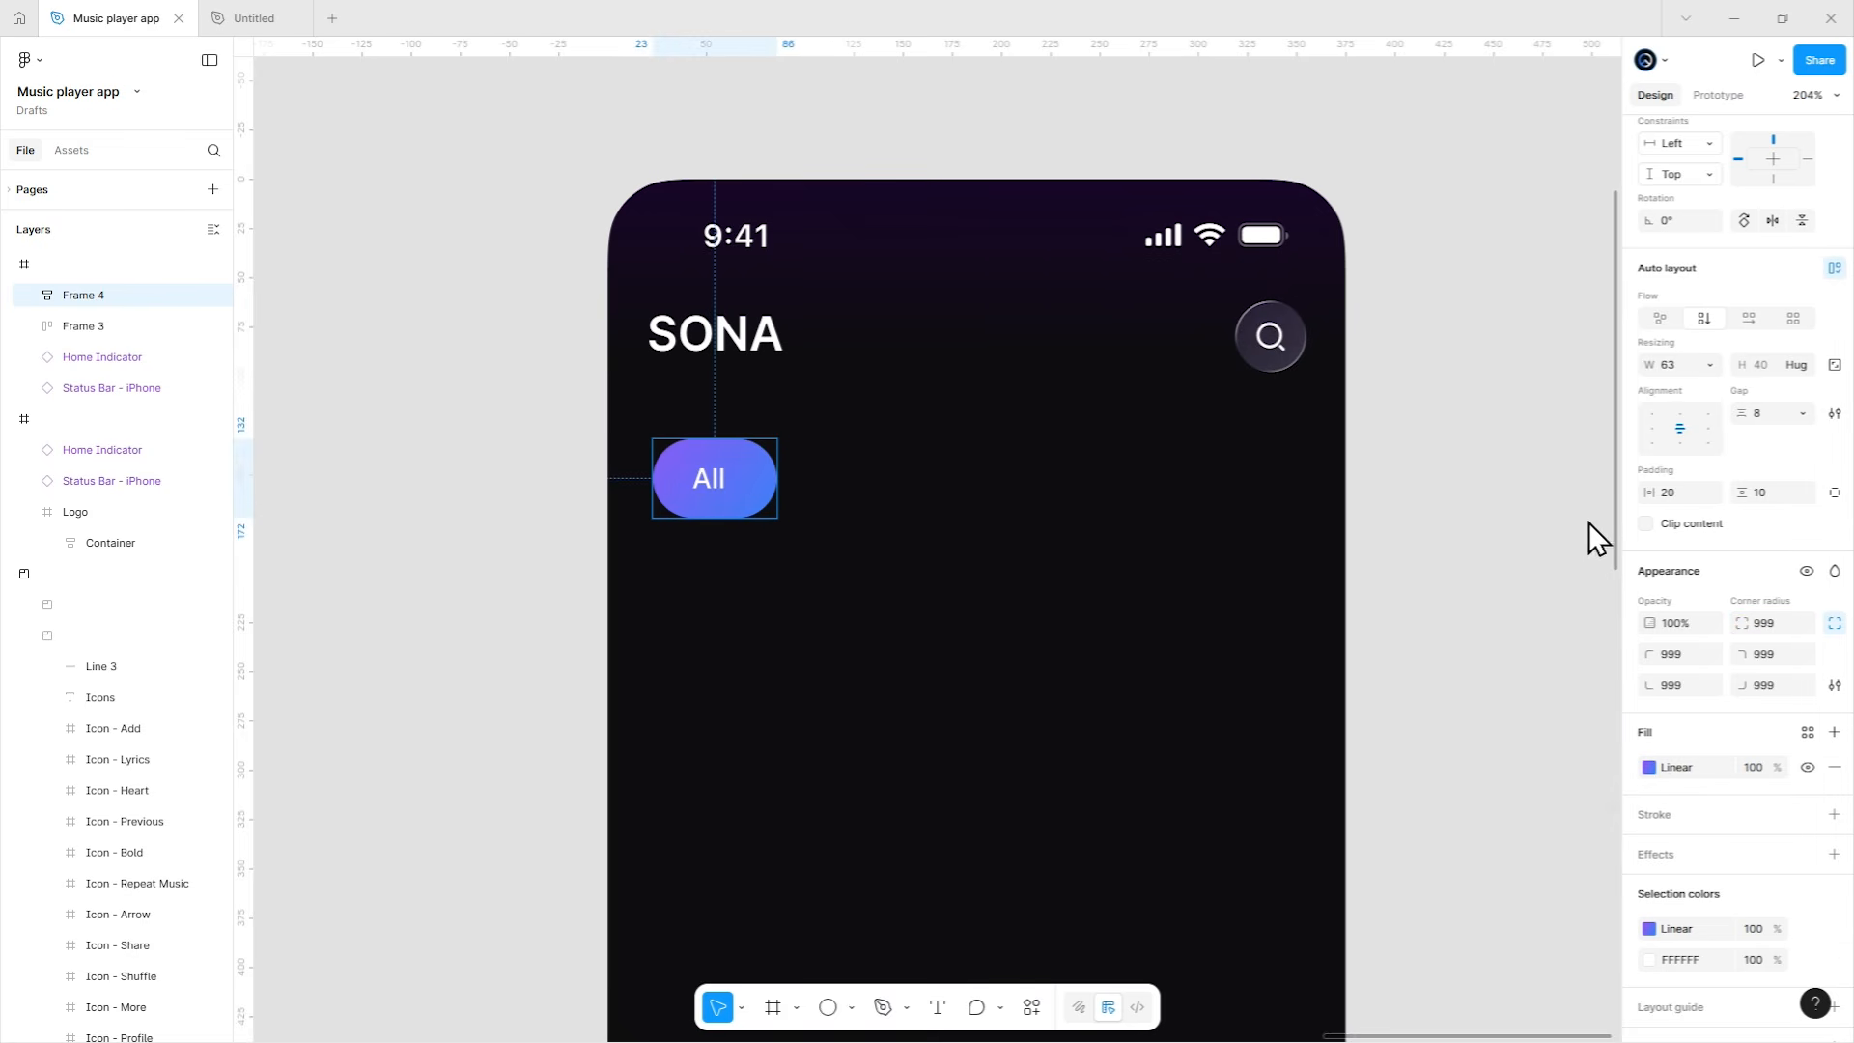
double_click(709, 481)
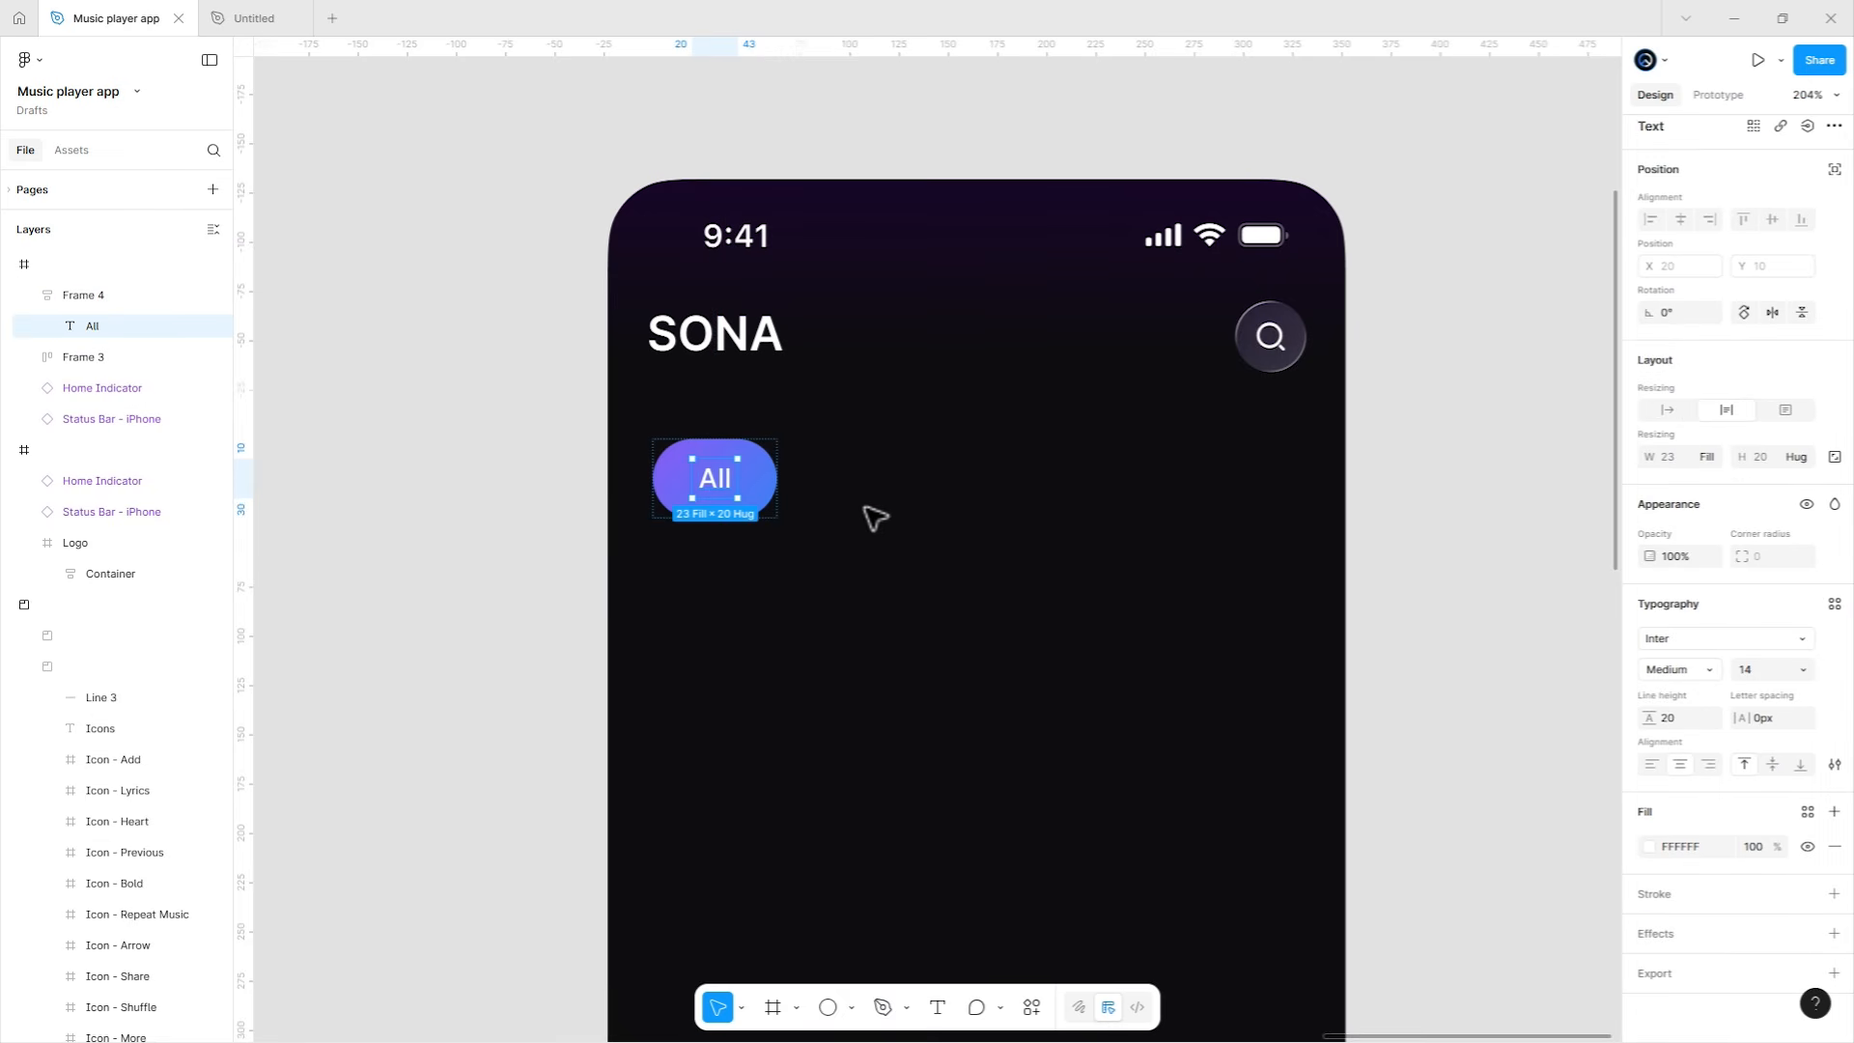
Duplicate the "All" pill, place the copy beside it at X 94, Y 132, and make its width hug the contents.
click(769, 486)
key(ctrl+d)
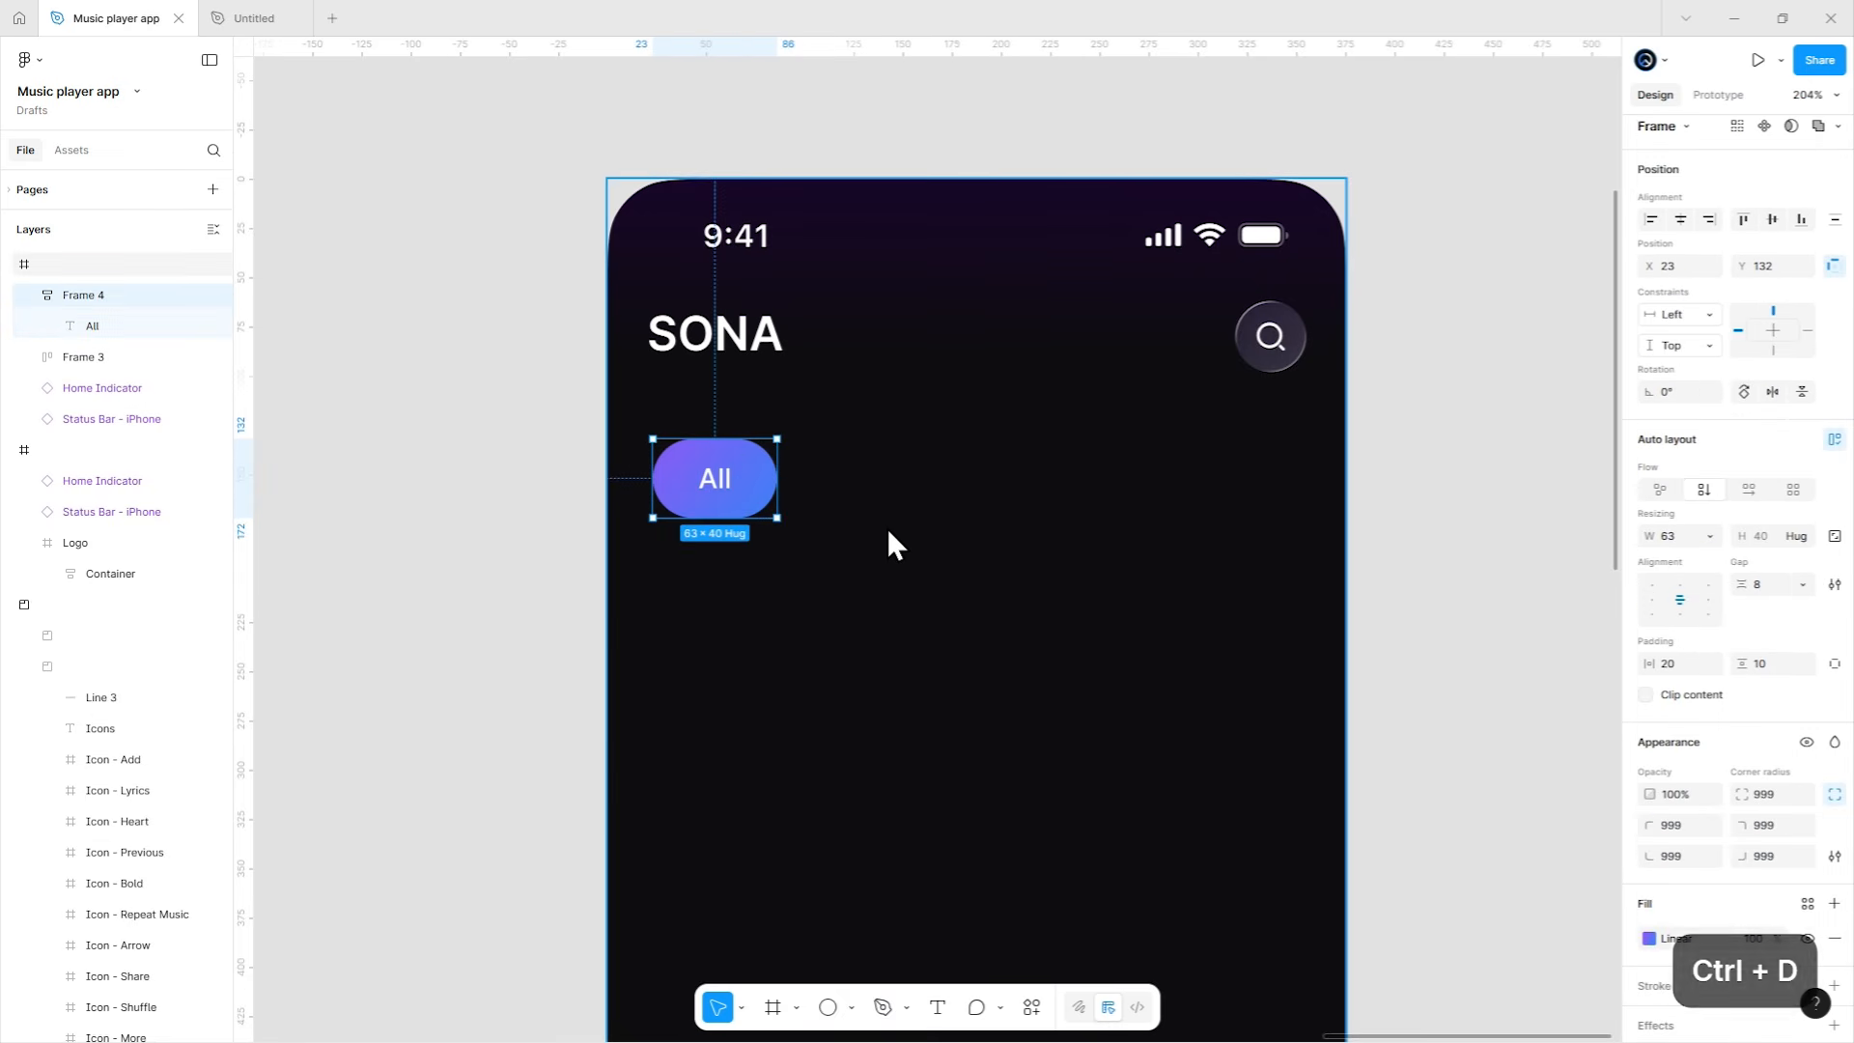
drag(718, 483, 849, 486)
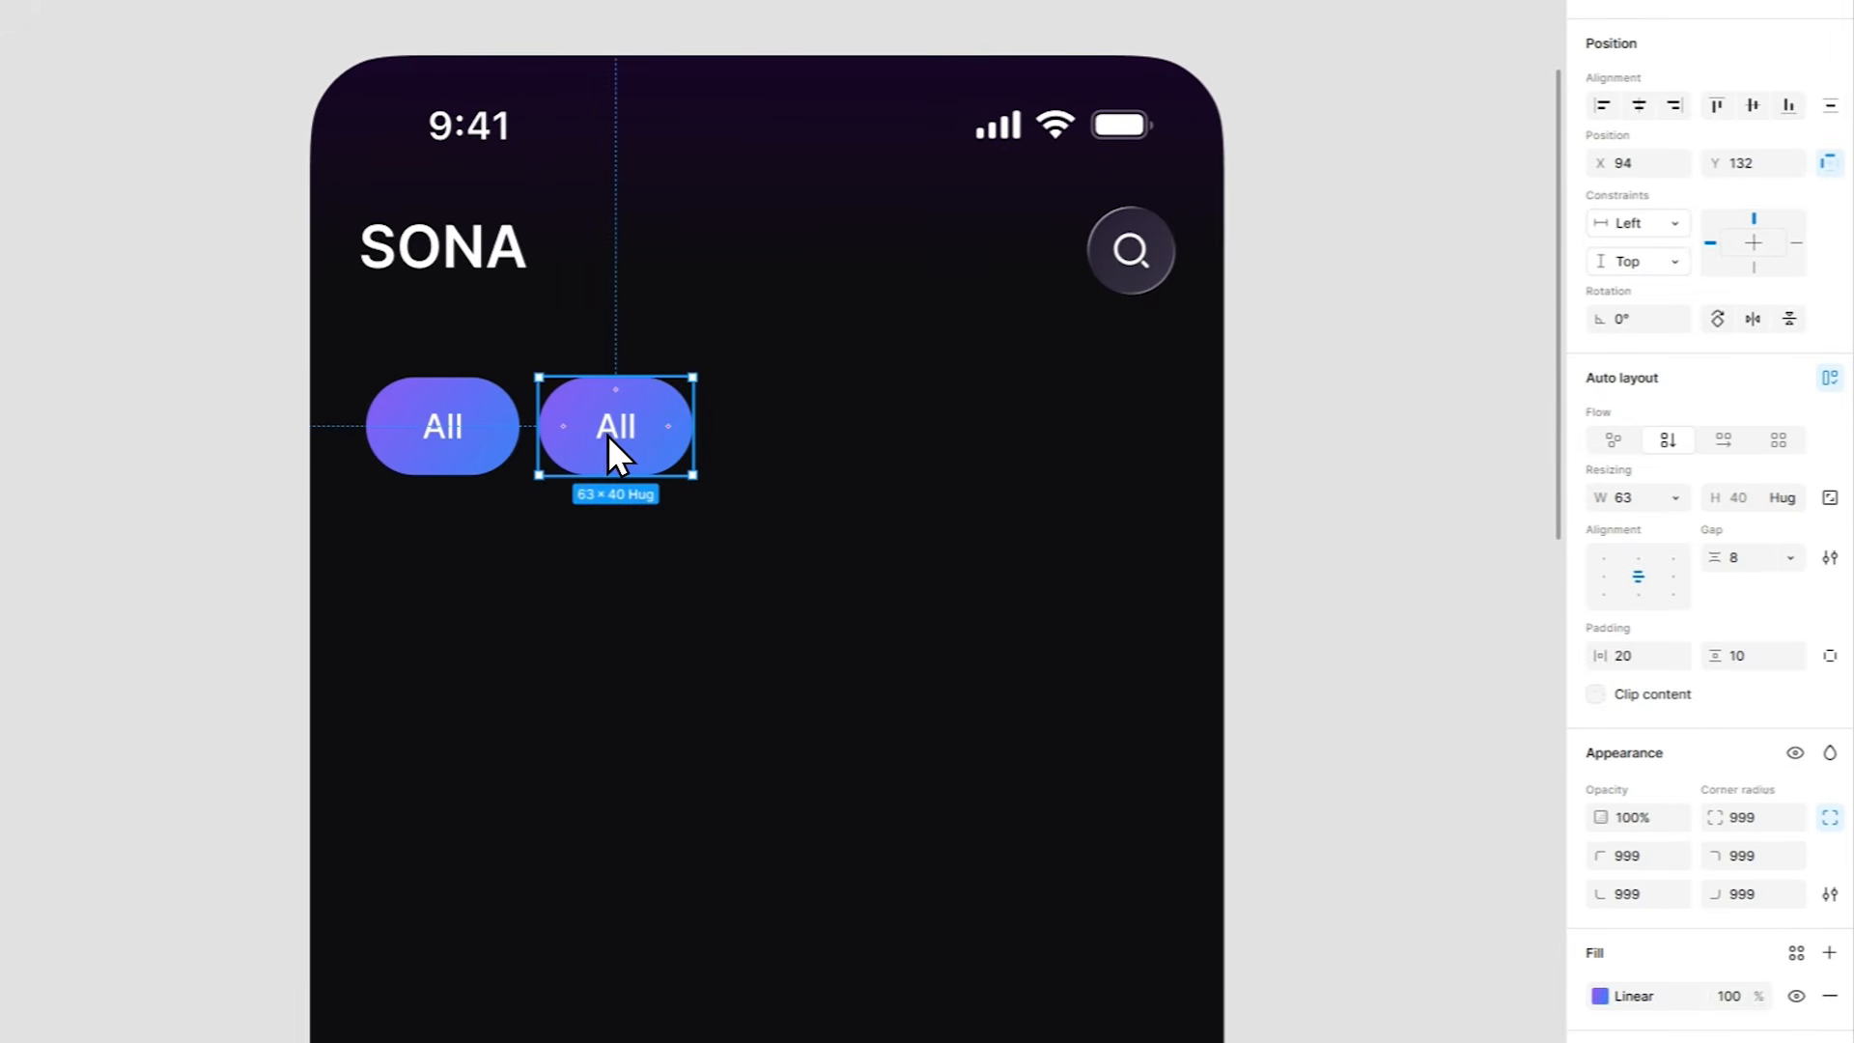
click(1674, 497)
click(1596, 527)
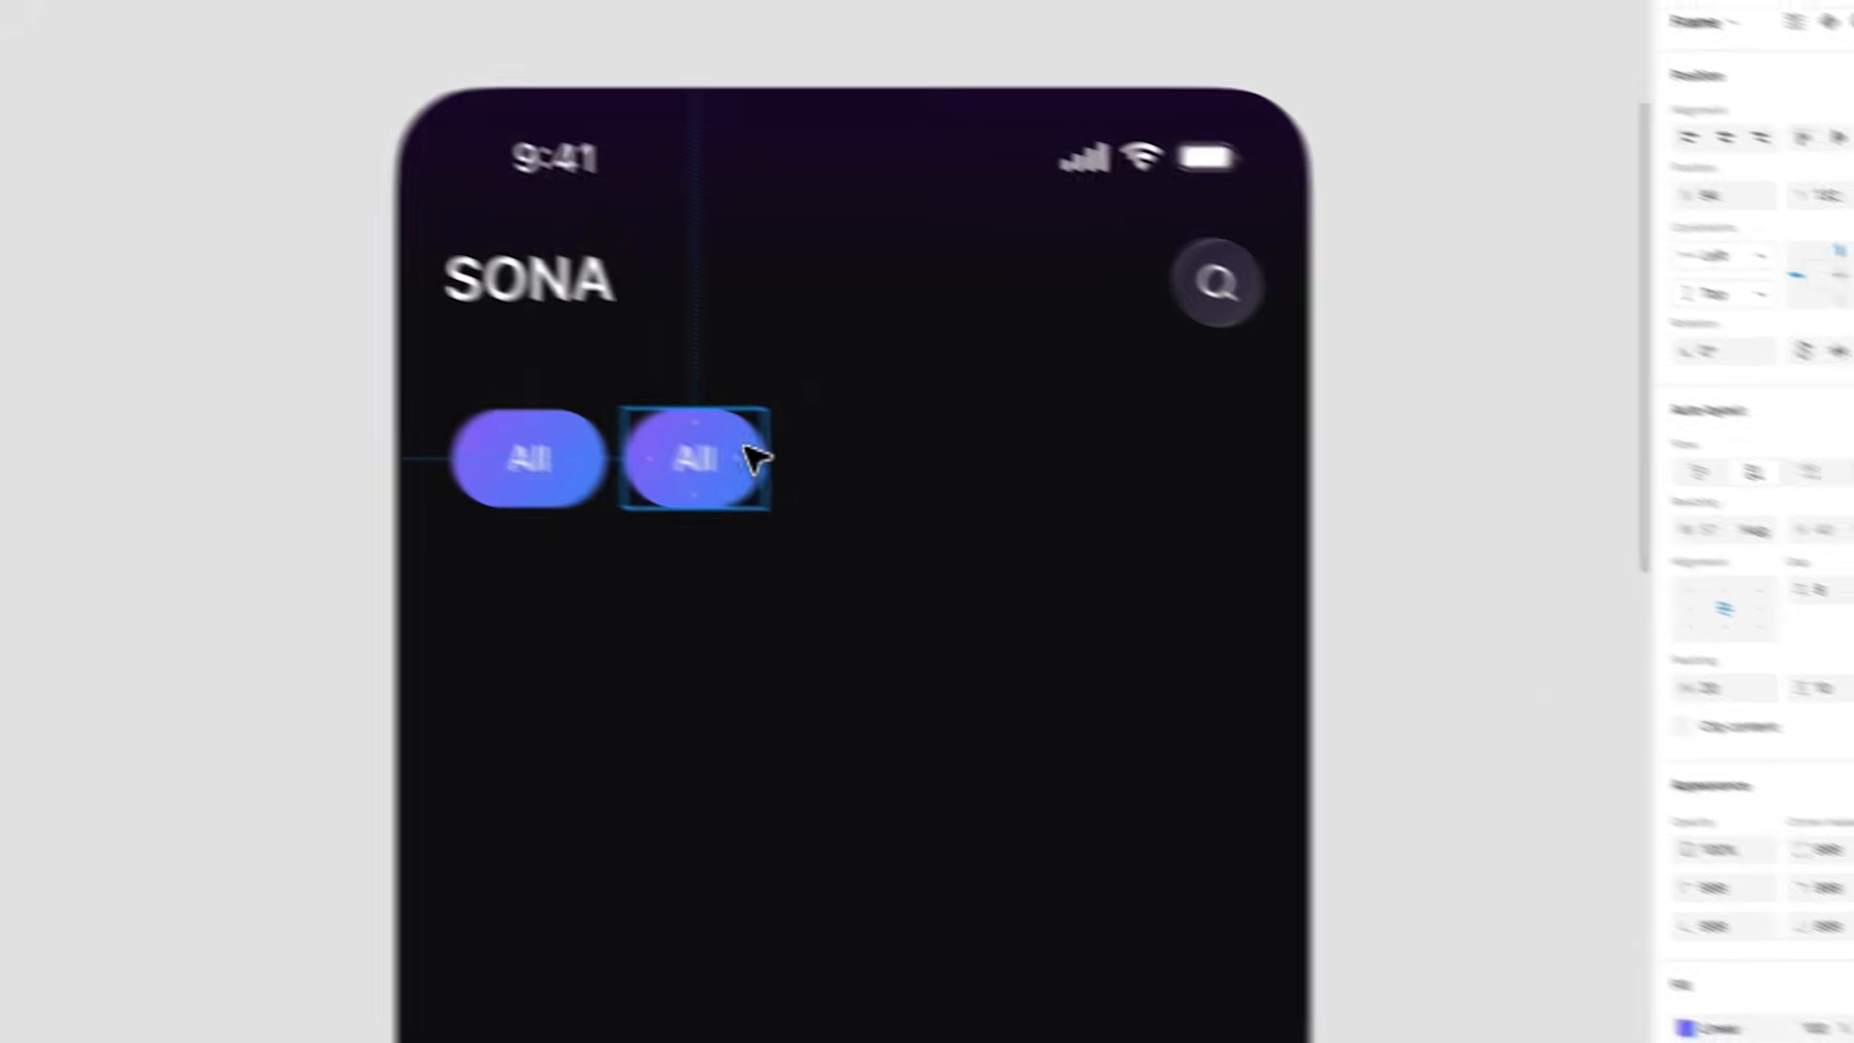
Change the second pill's label to "Chill".
double_click(606, 434)
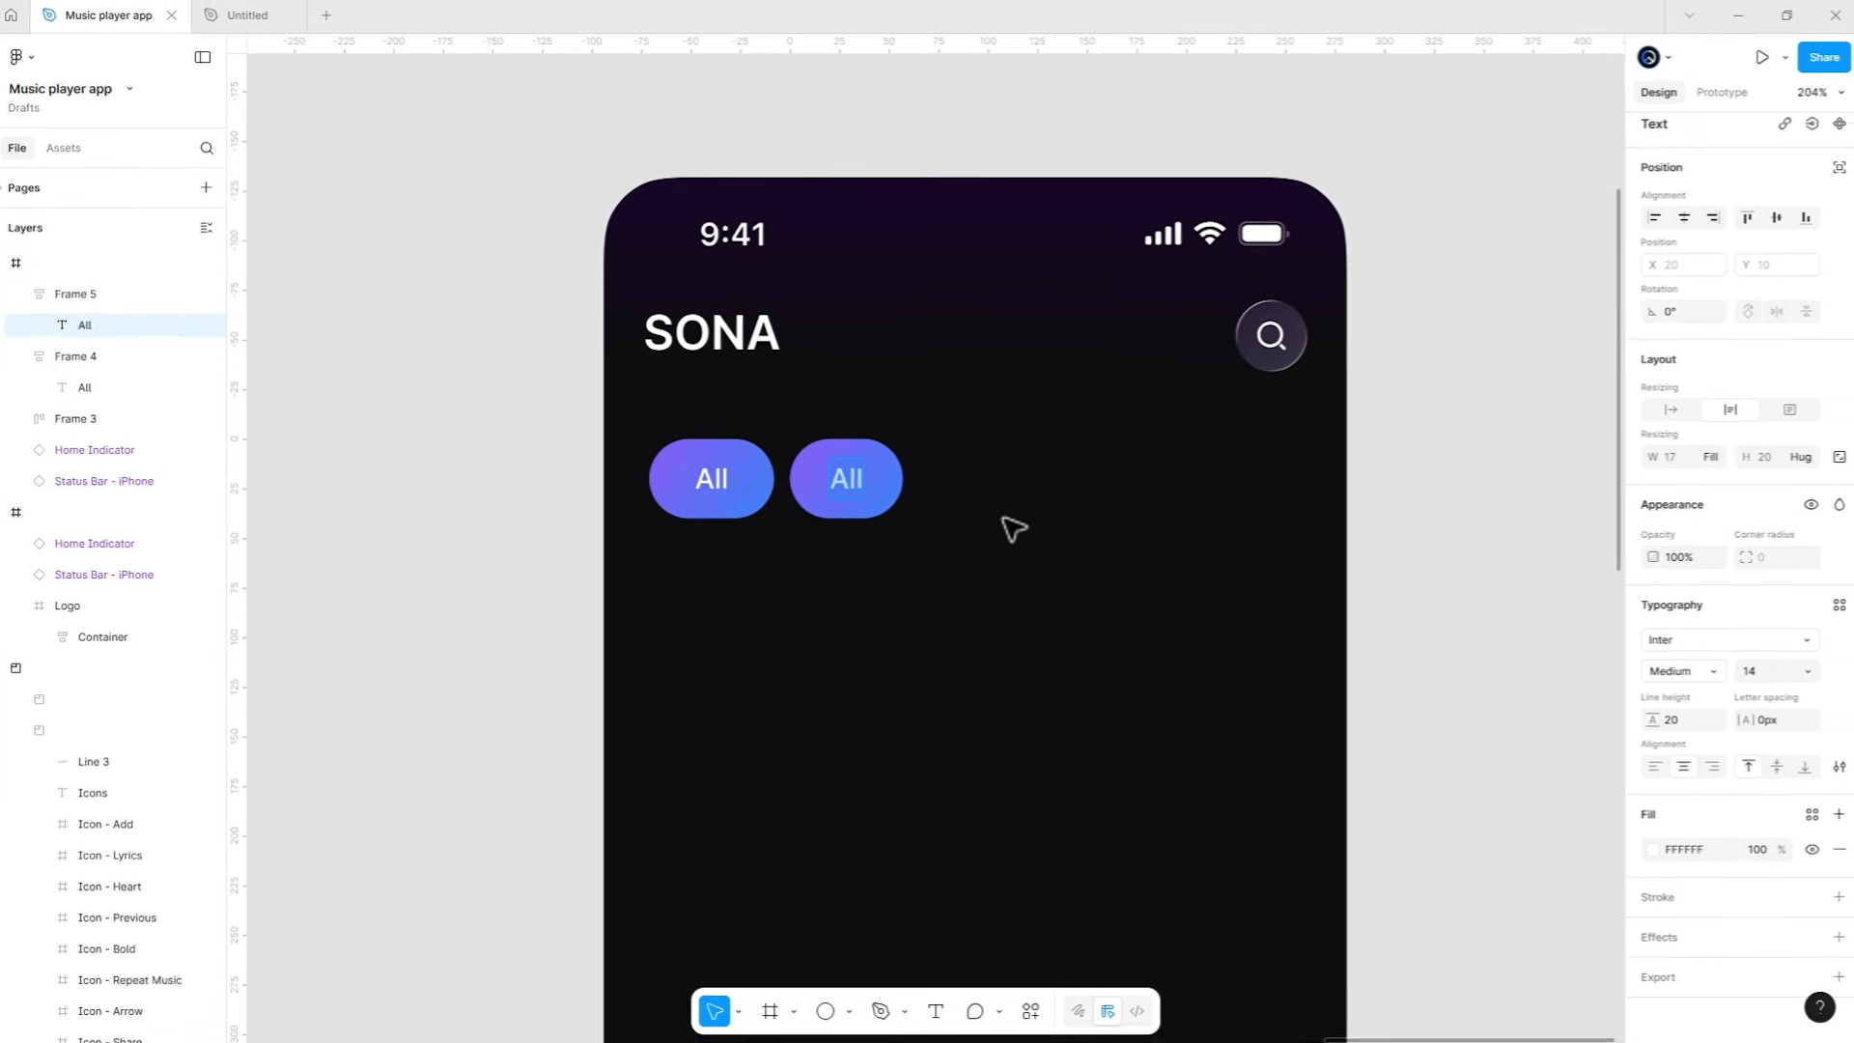
text(Chill)
key(Escape)
Set the letter spacing of both pill labels to -0.2 px.
shift+click(584, 408)
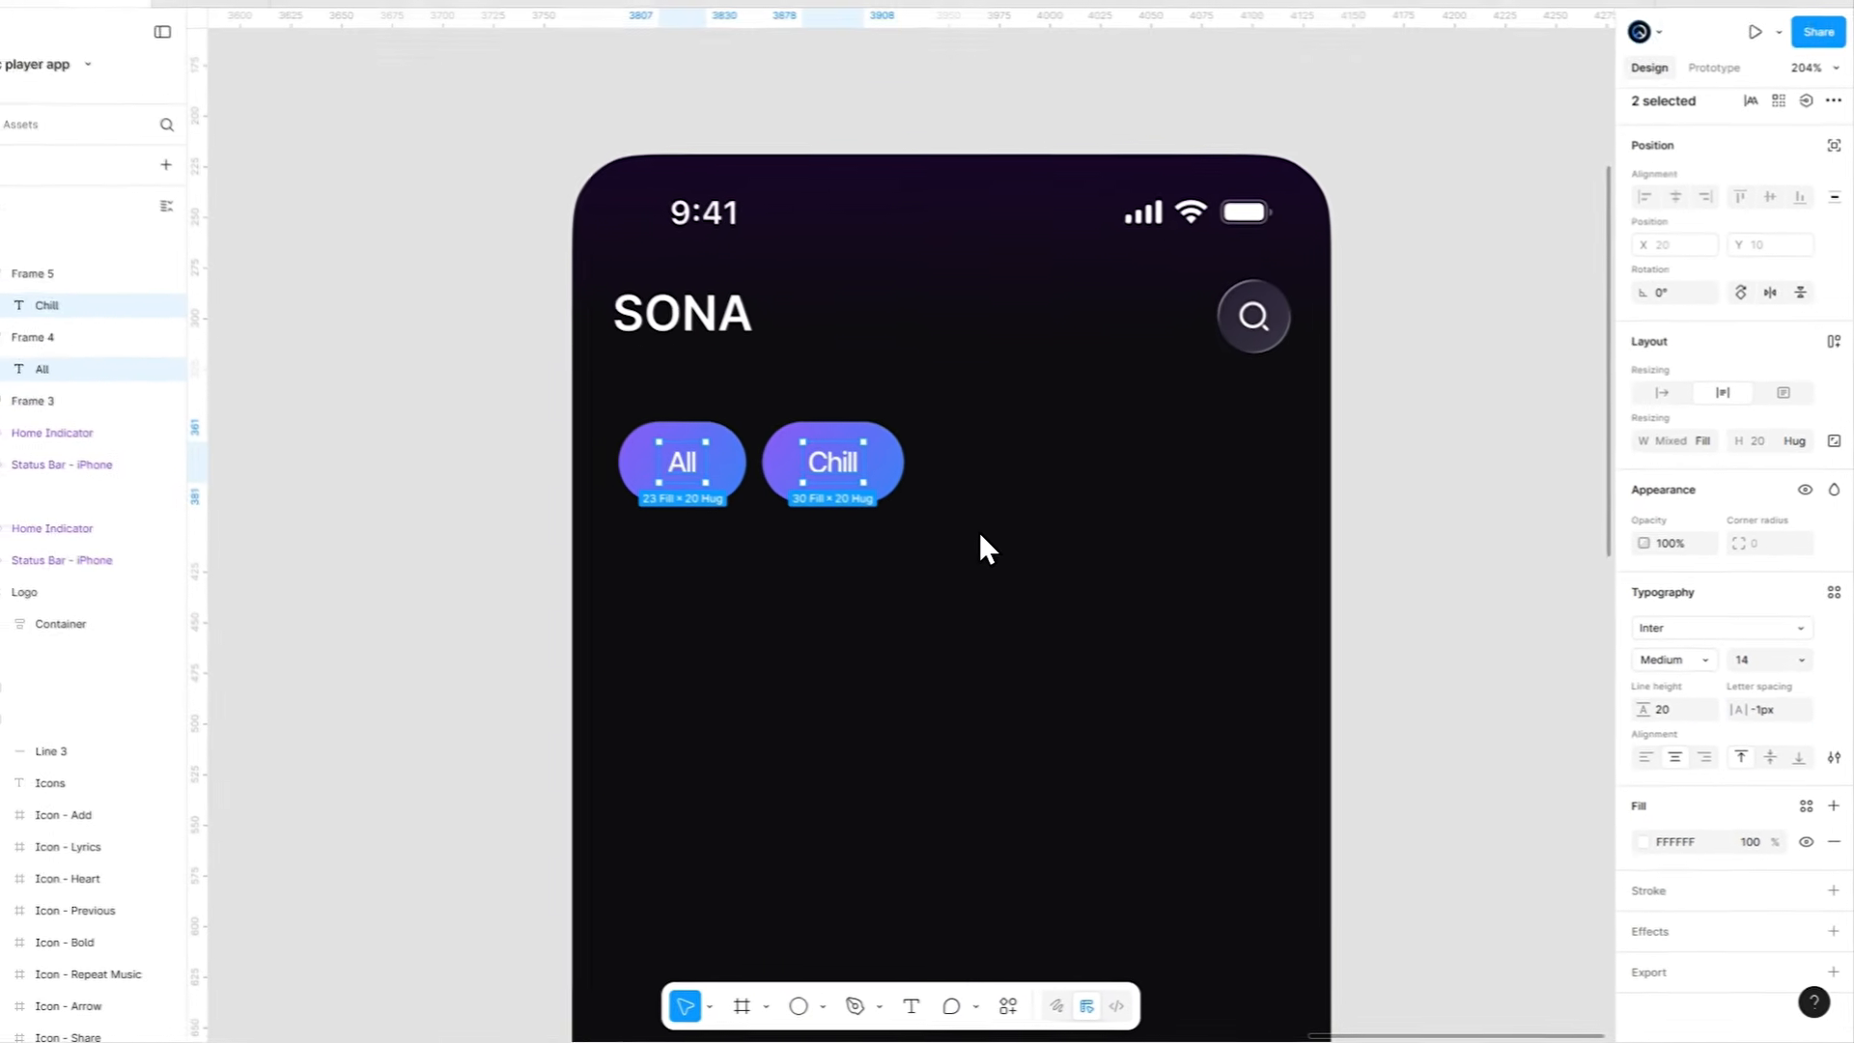
click(1763, 722)
text(-0.2)
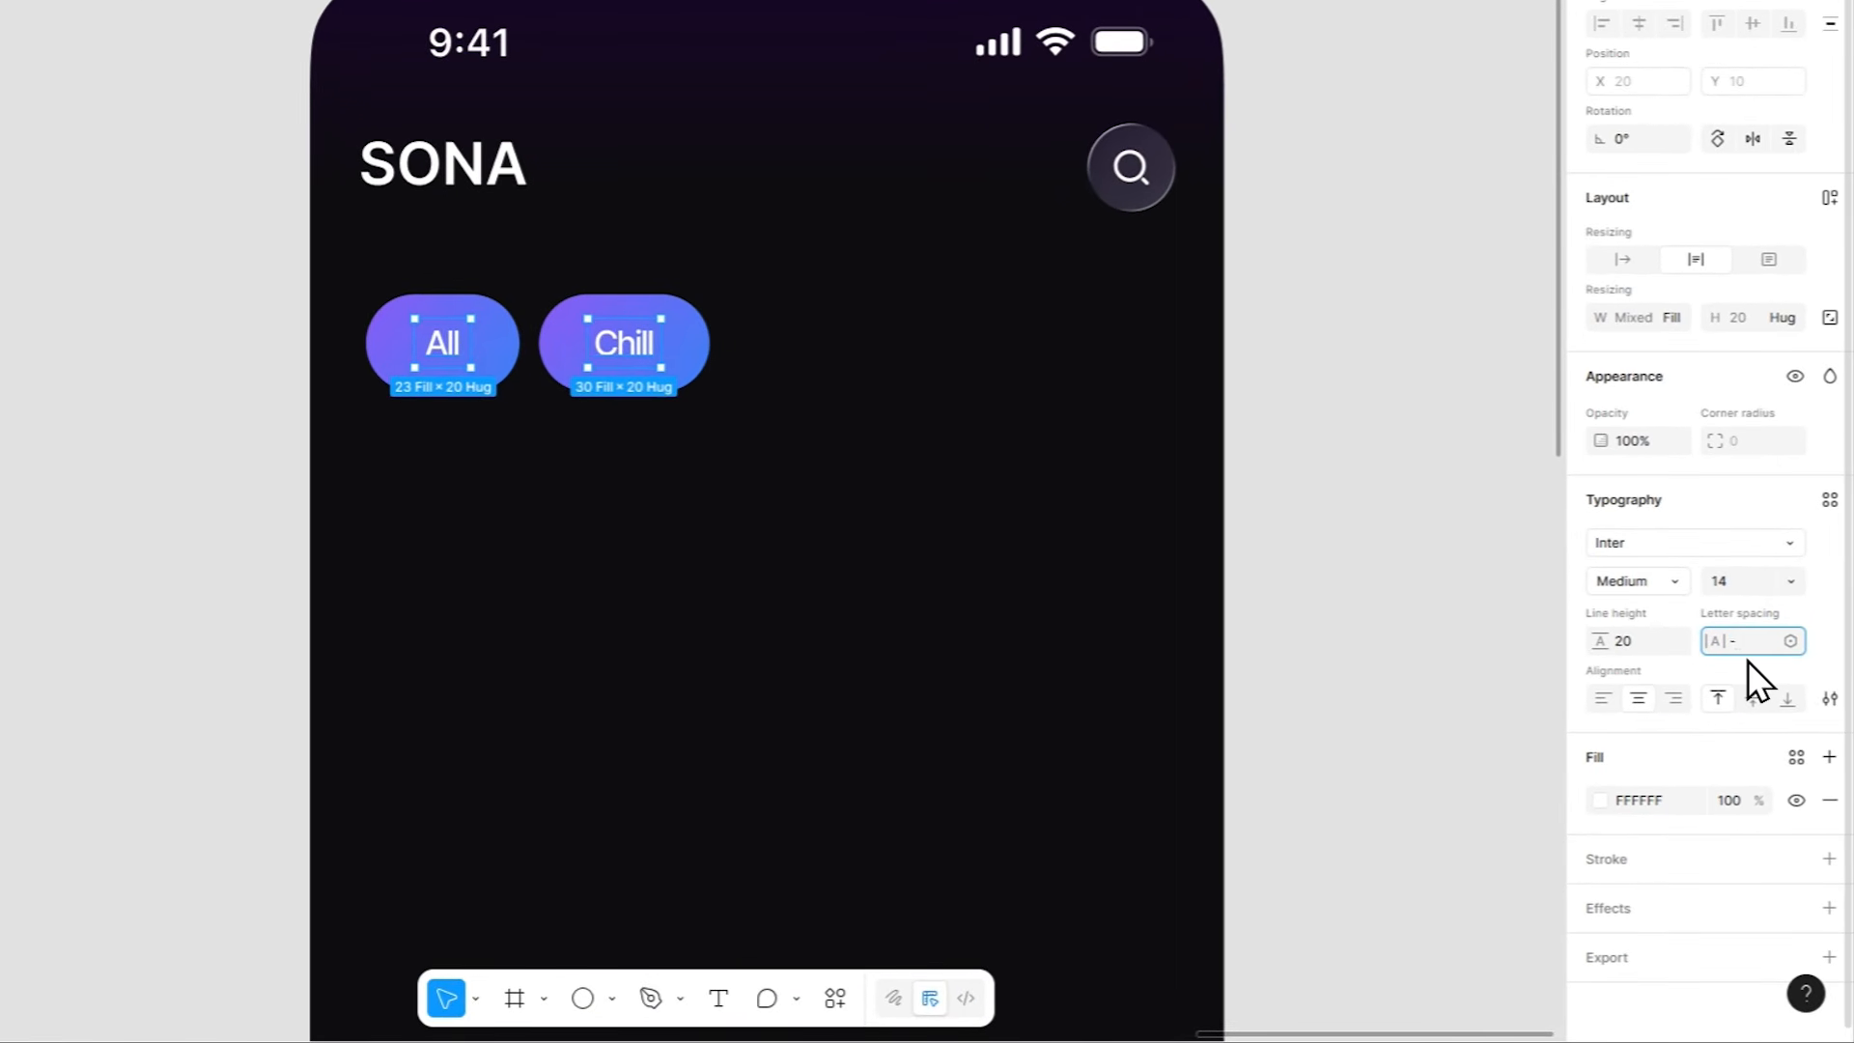
key(Return)
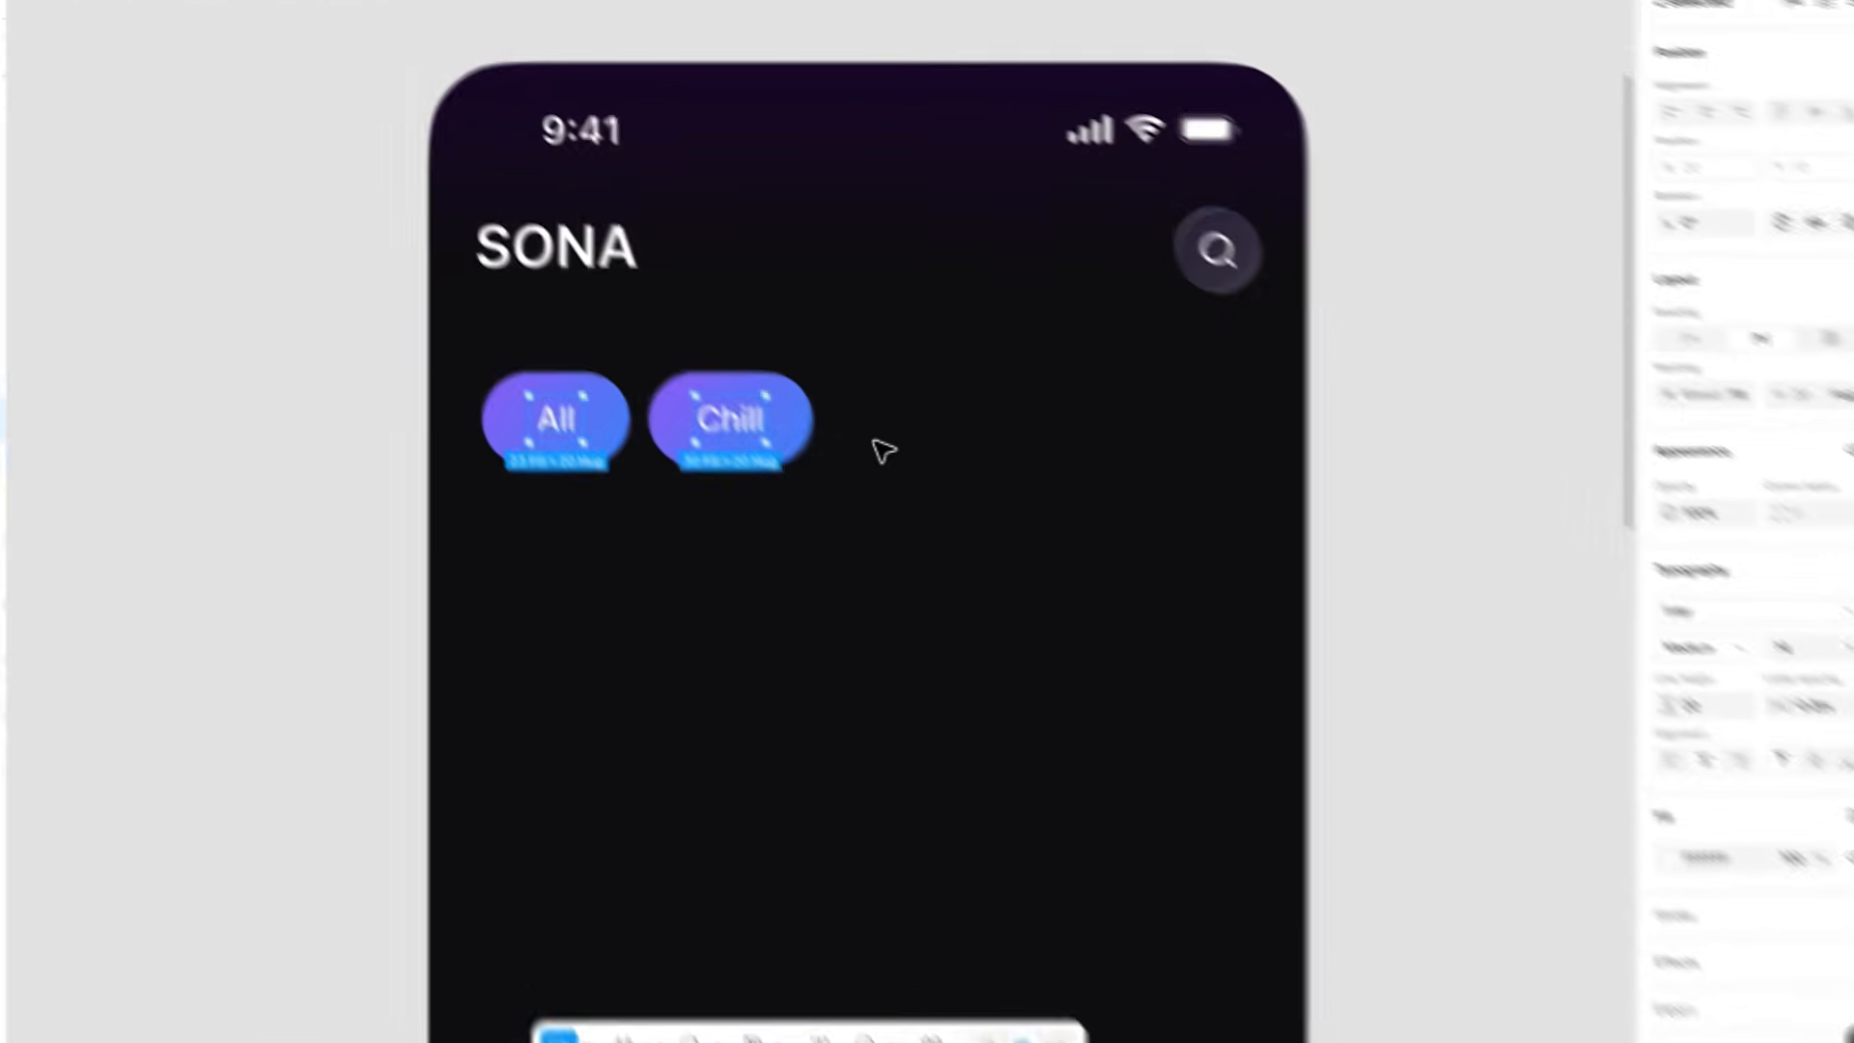
Apply the library color A1A1AA to the "Chill" text.
click(652, 349)
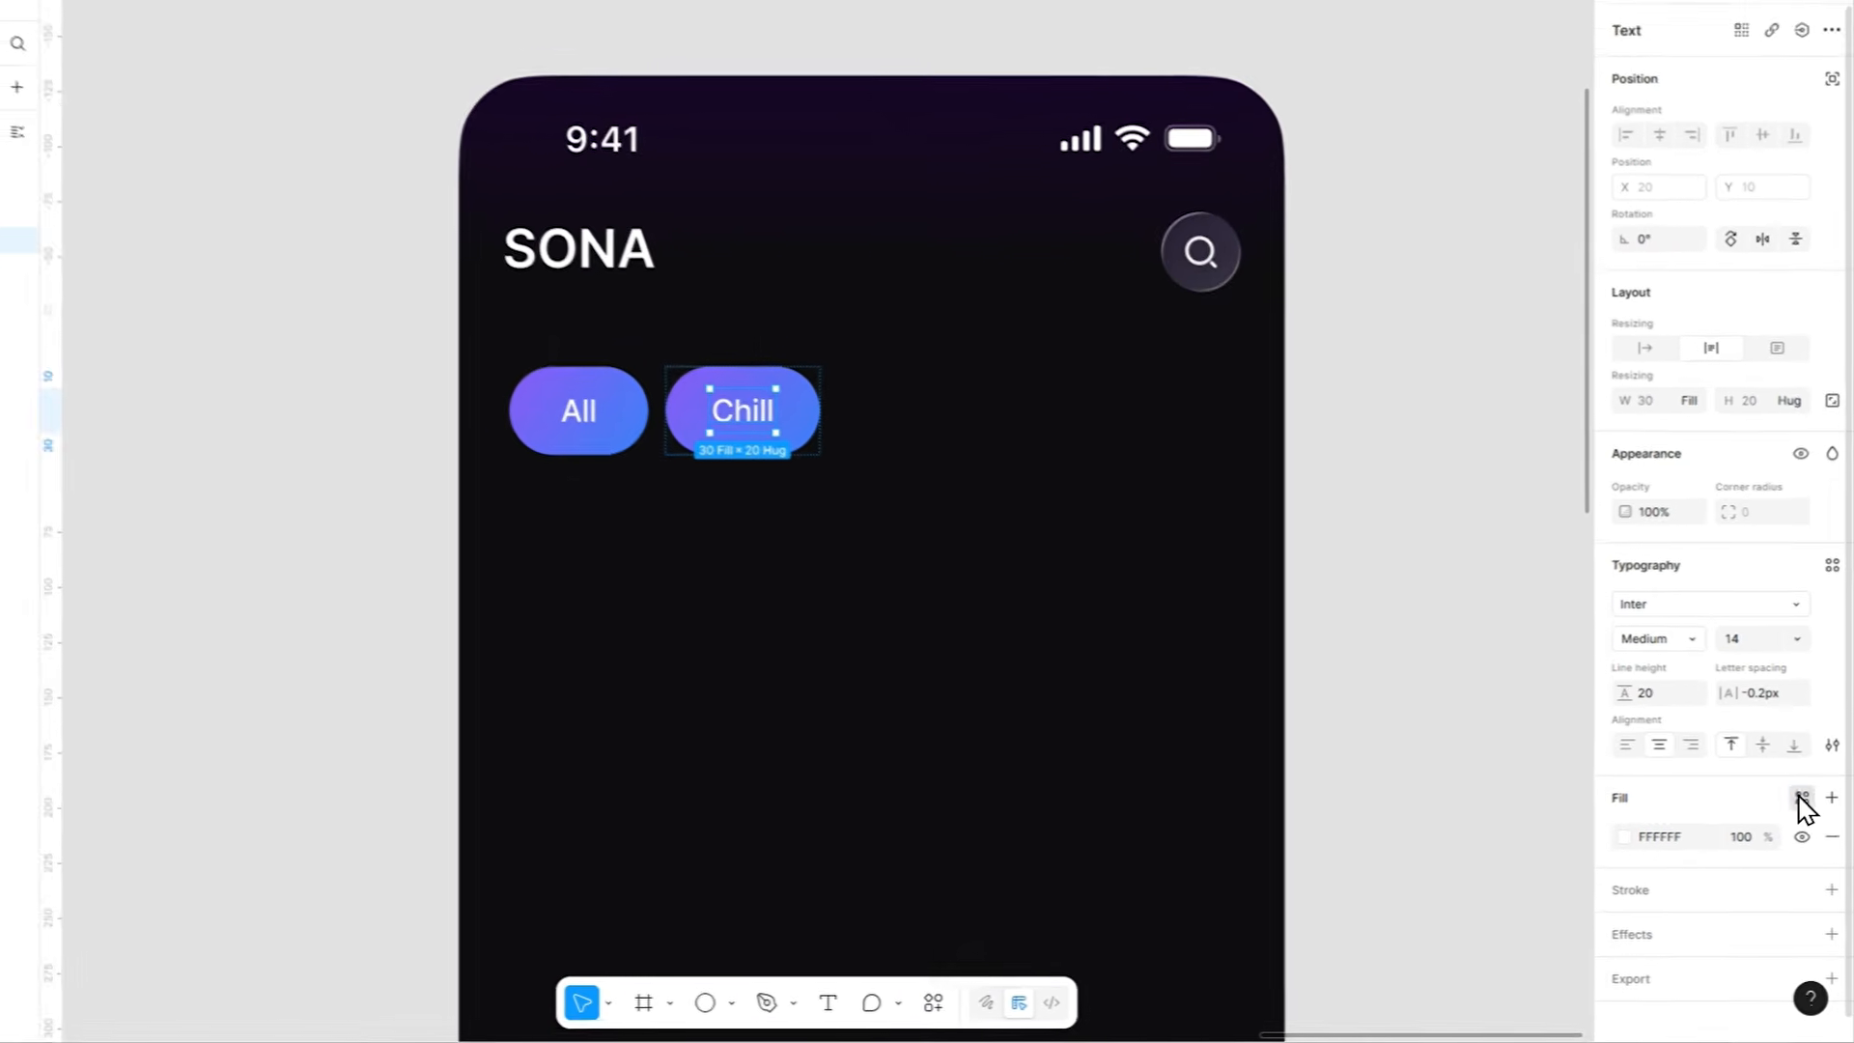
click(1807, 824)
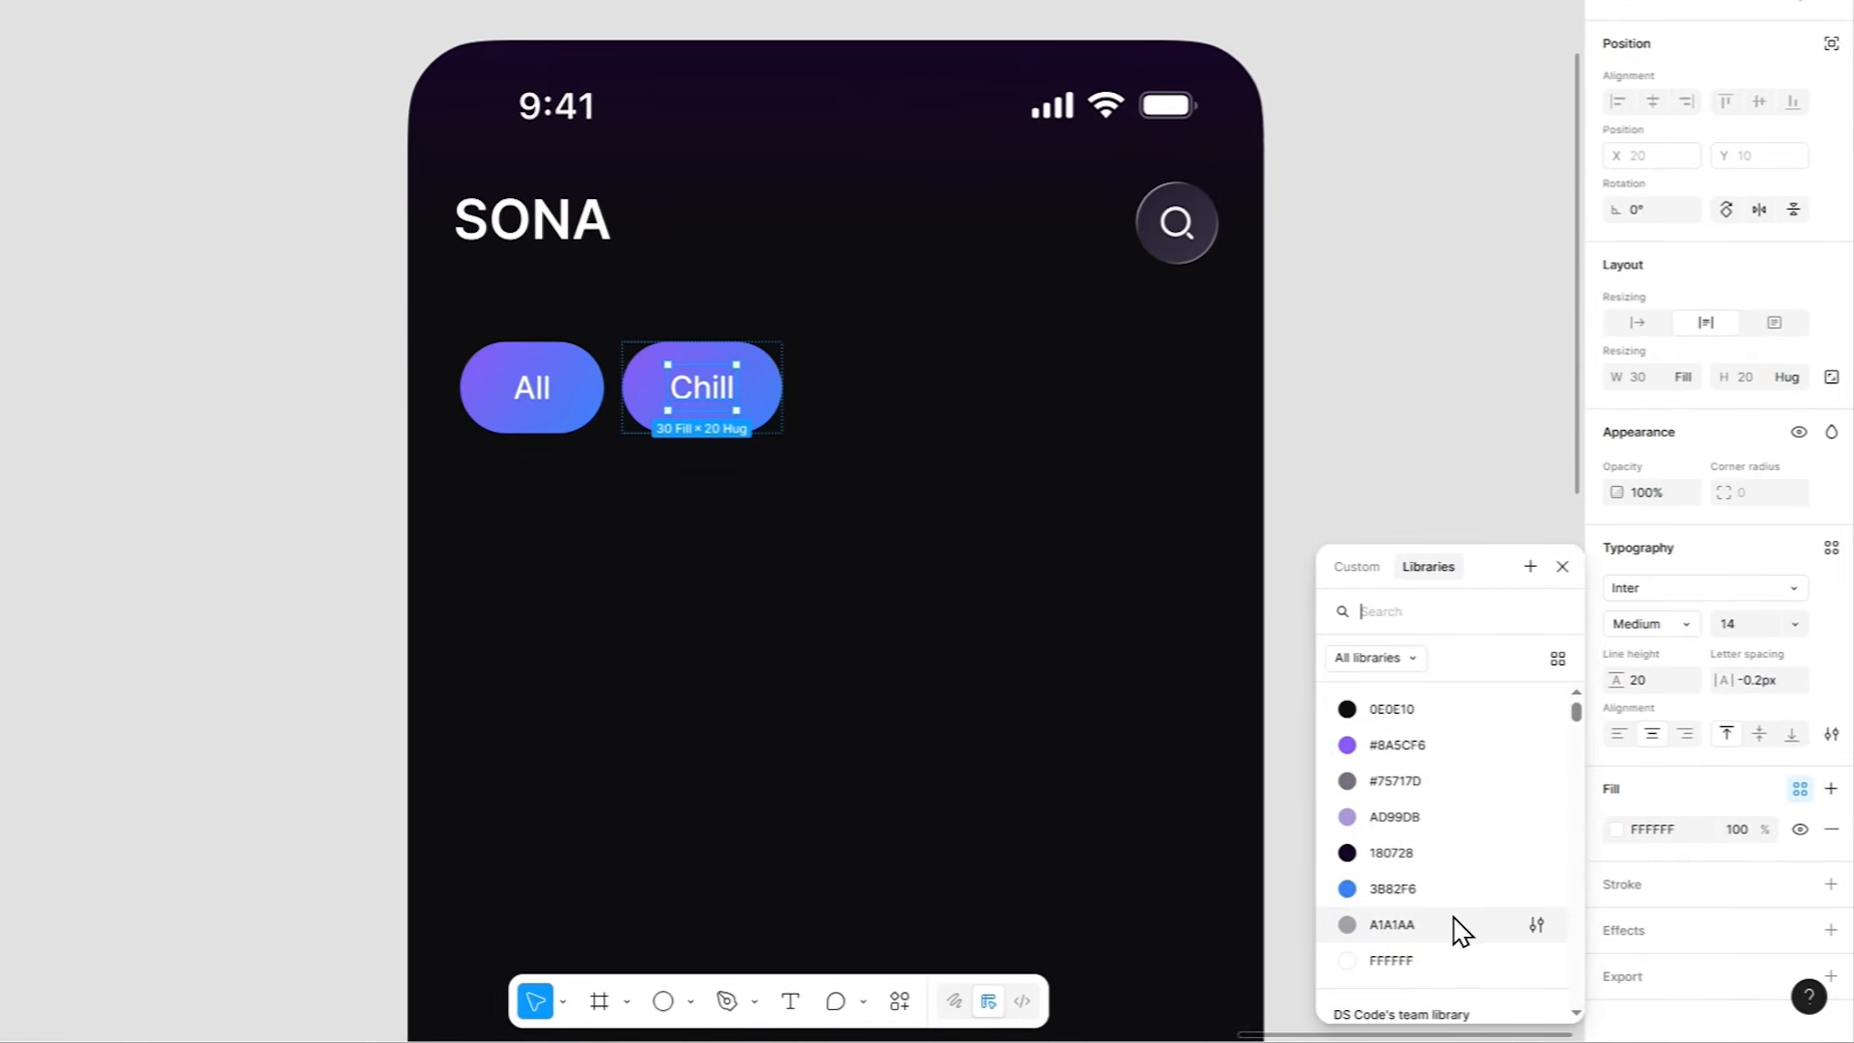
click(1509, 934)
Replace the "Chill" pill's gradient with the library color AD99DB at 8% opacity.
click(778, 390)
scroll(1688, 717, down, 2)
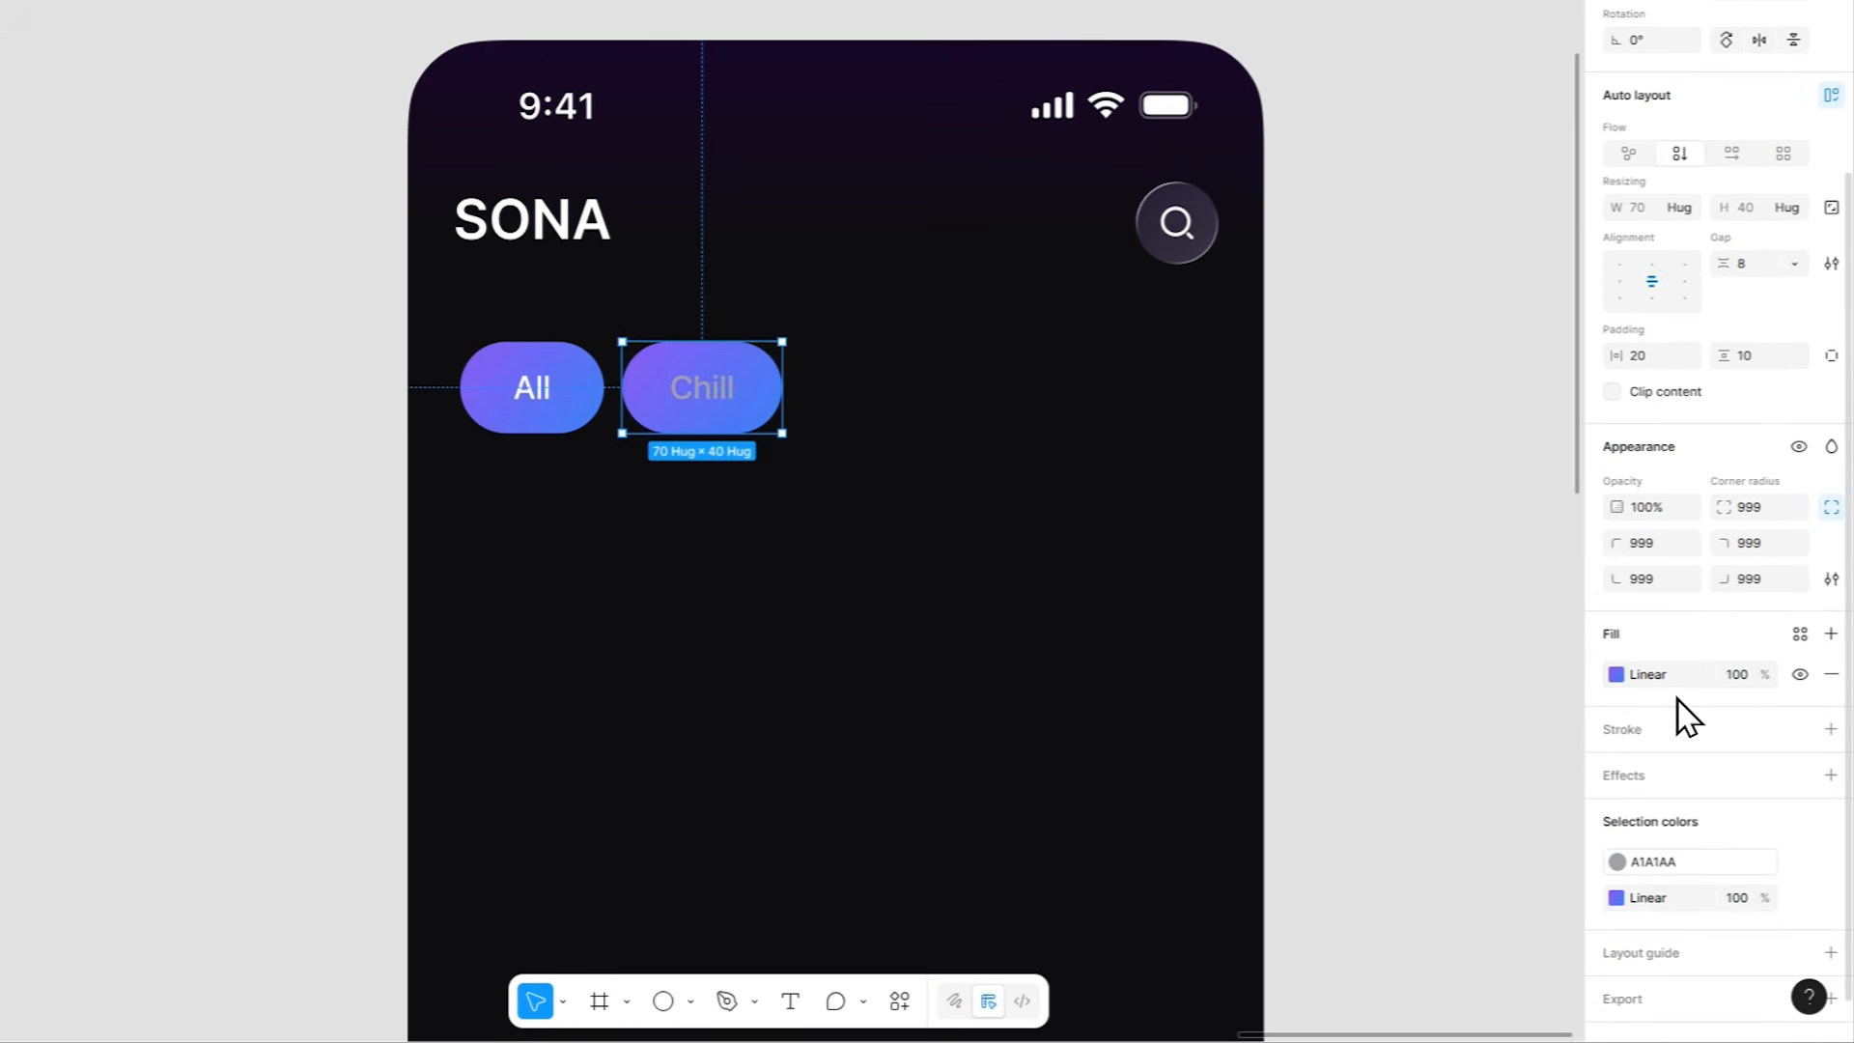
click(1645, 671)
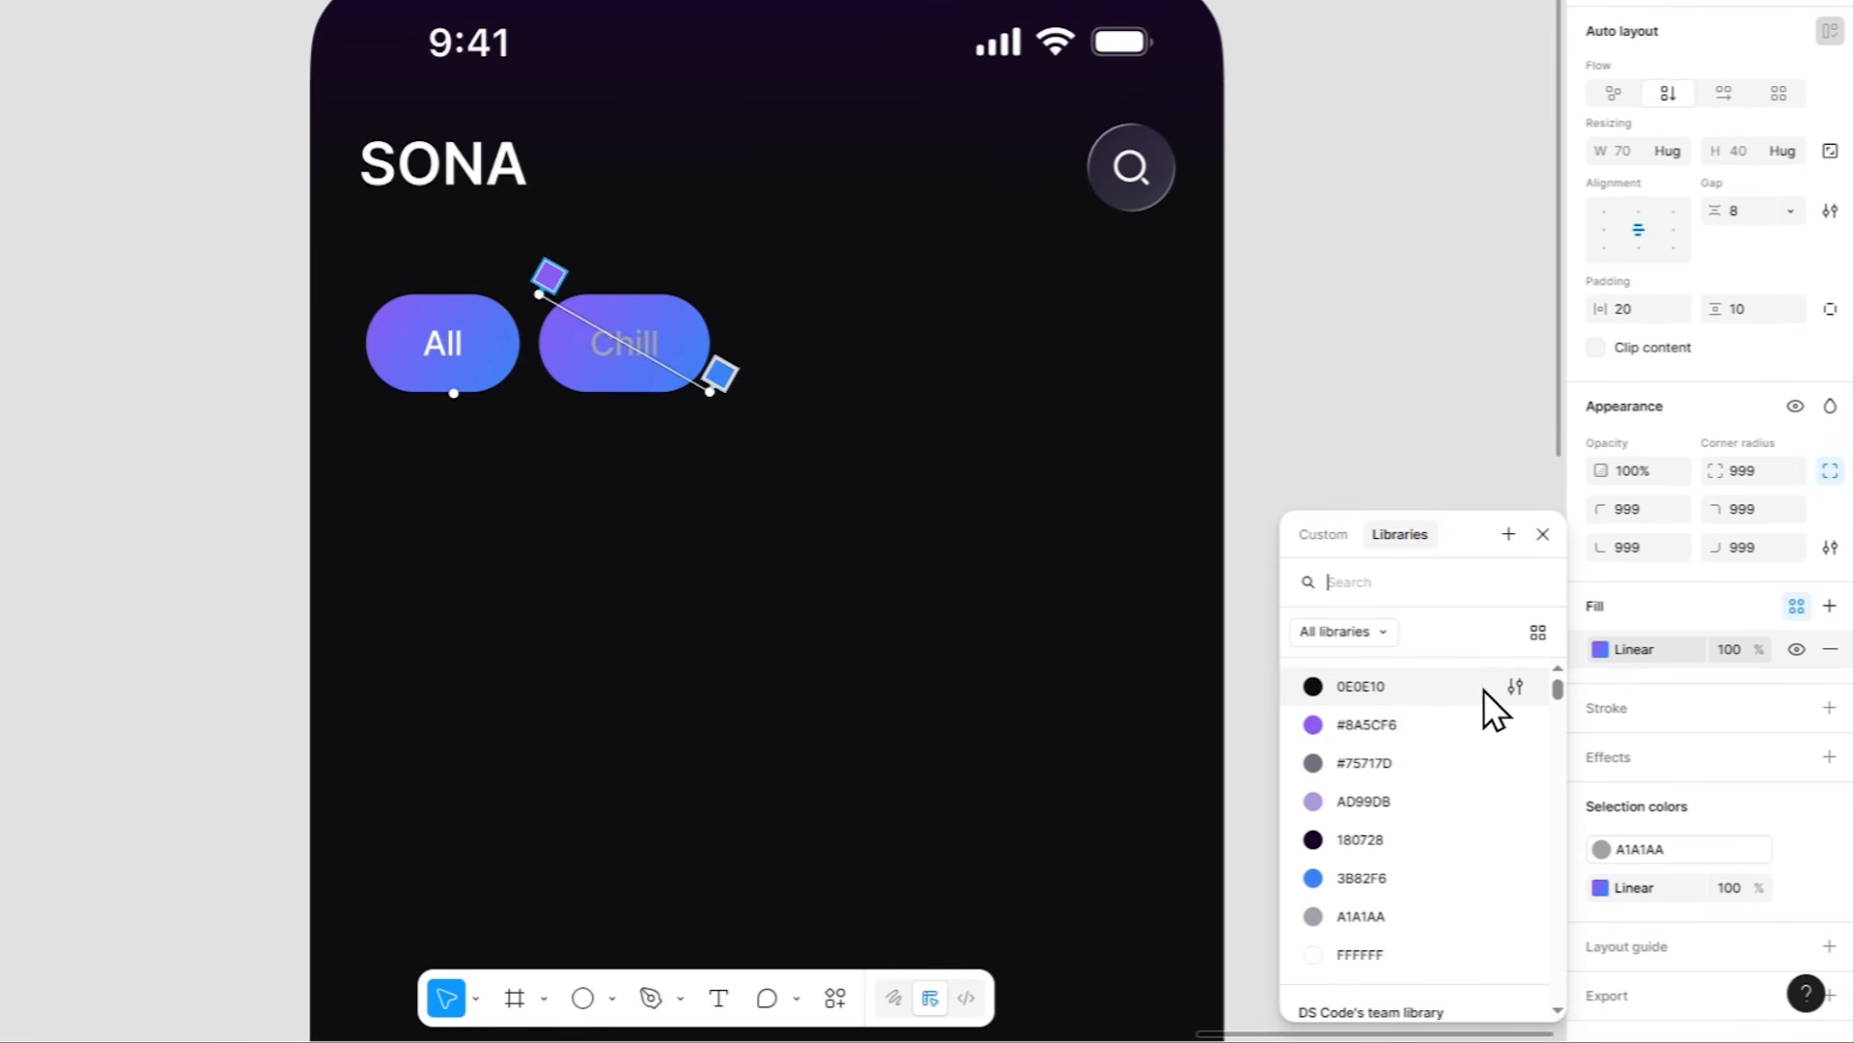
click(1416, 801)
click(1799, 648)
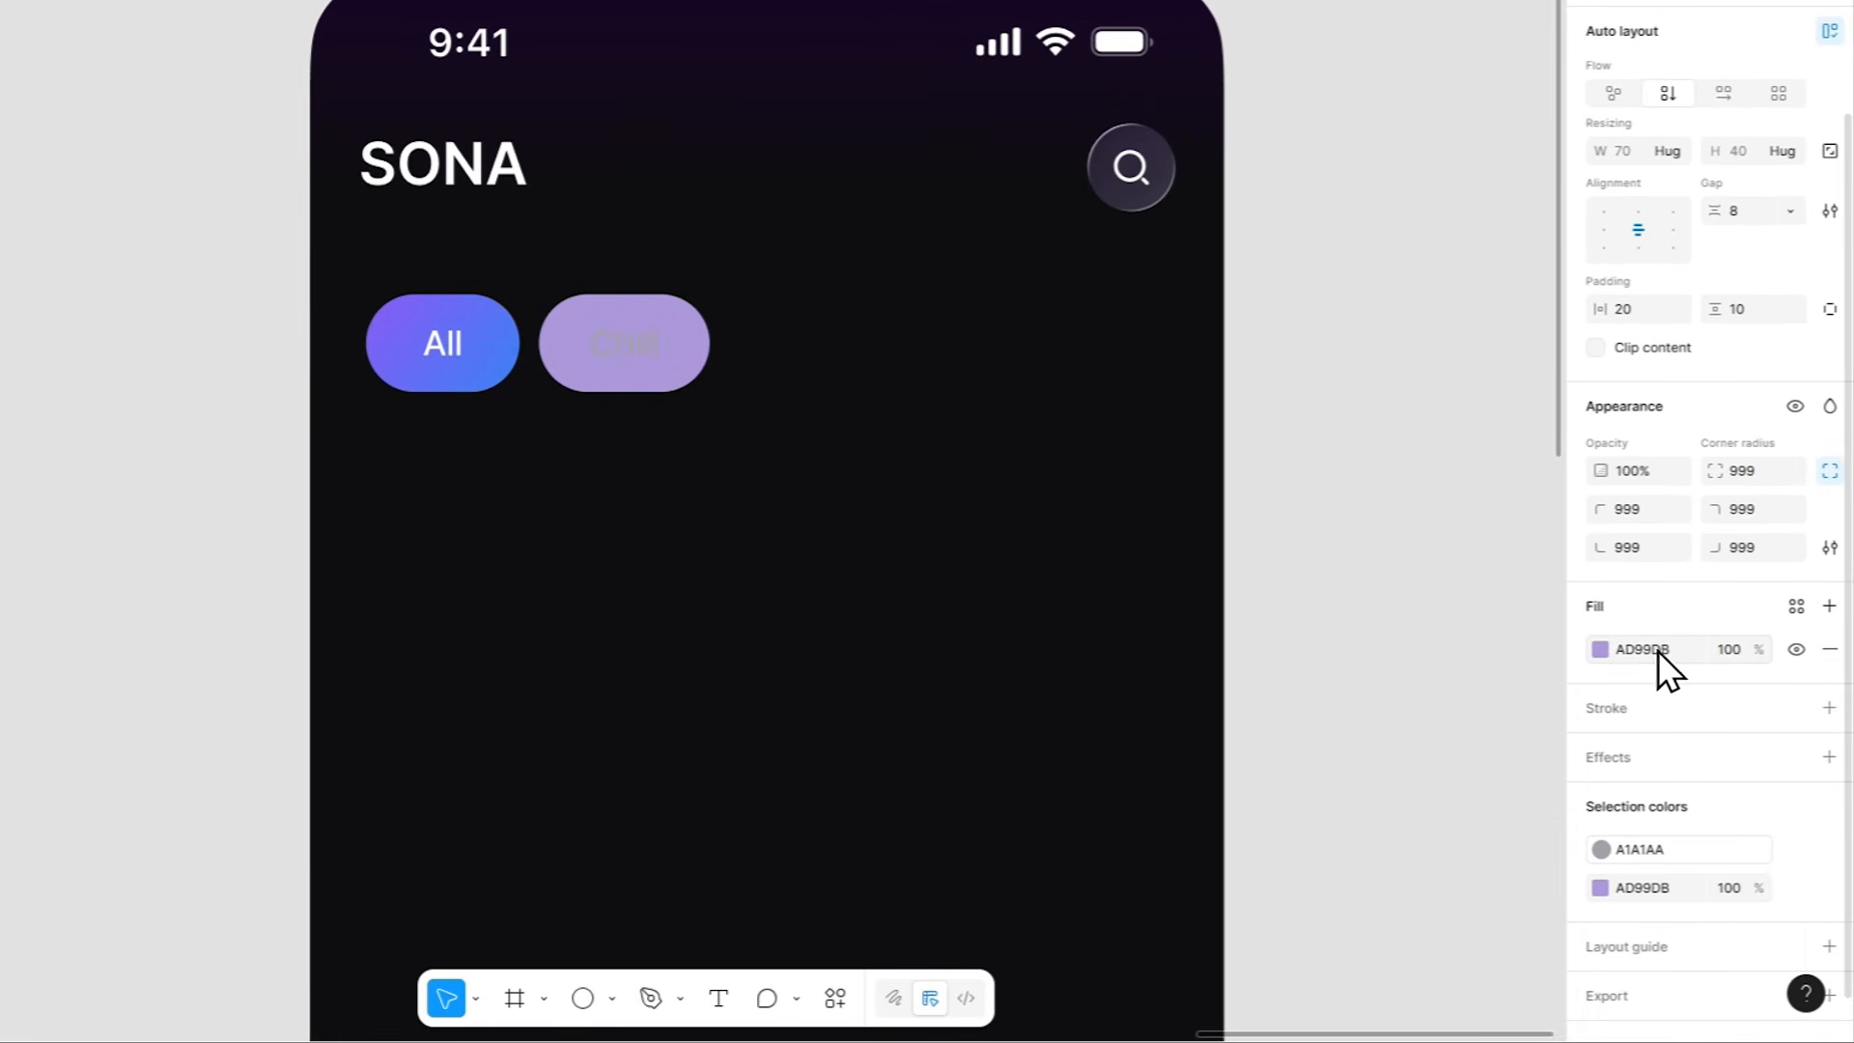
text(8)
key(Return)
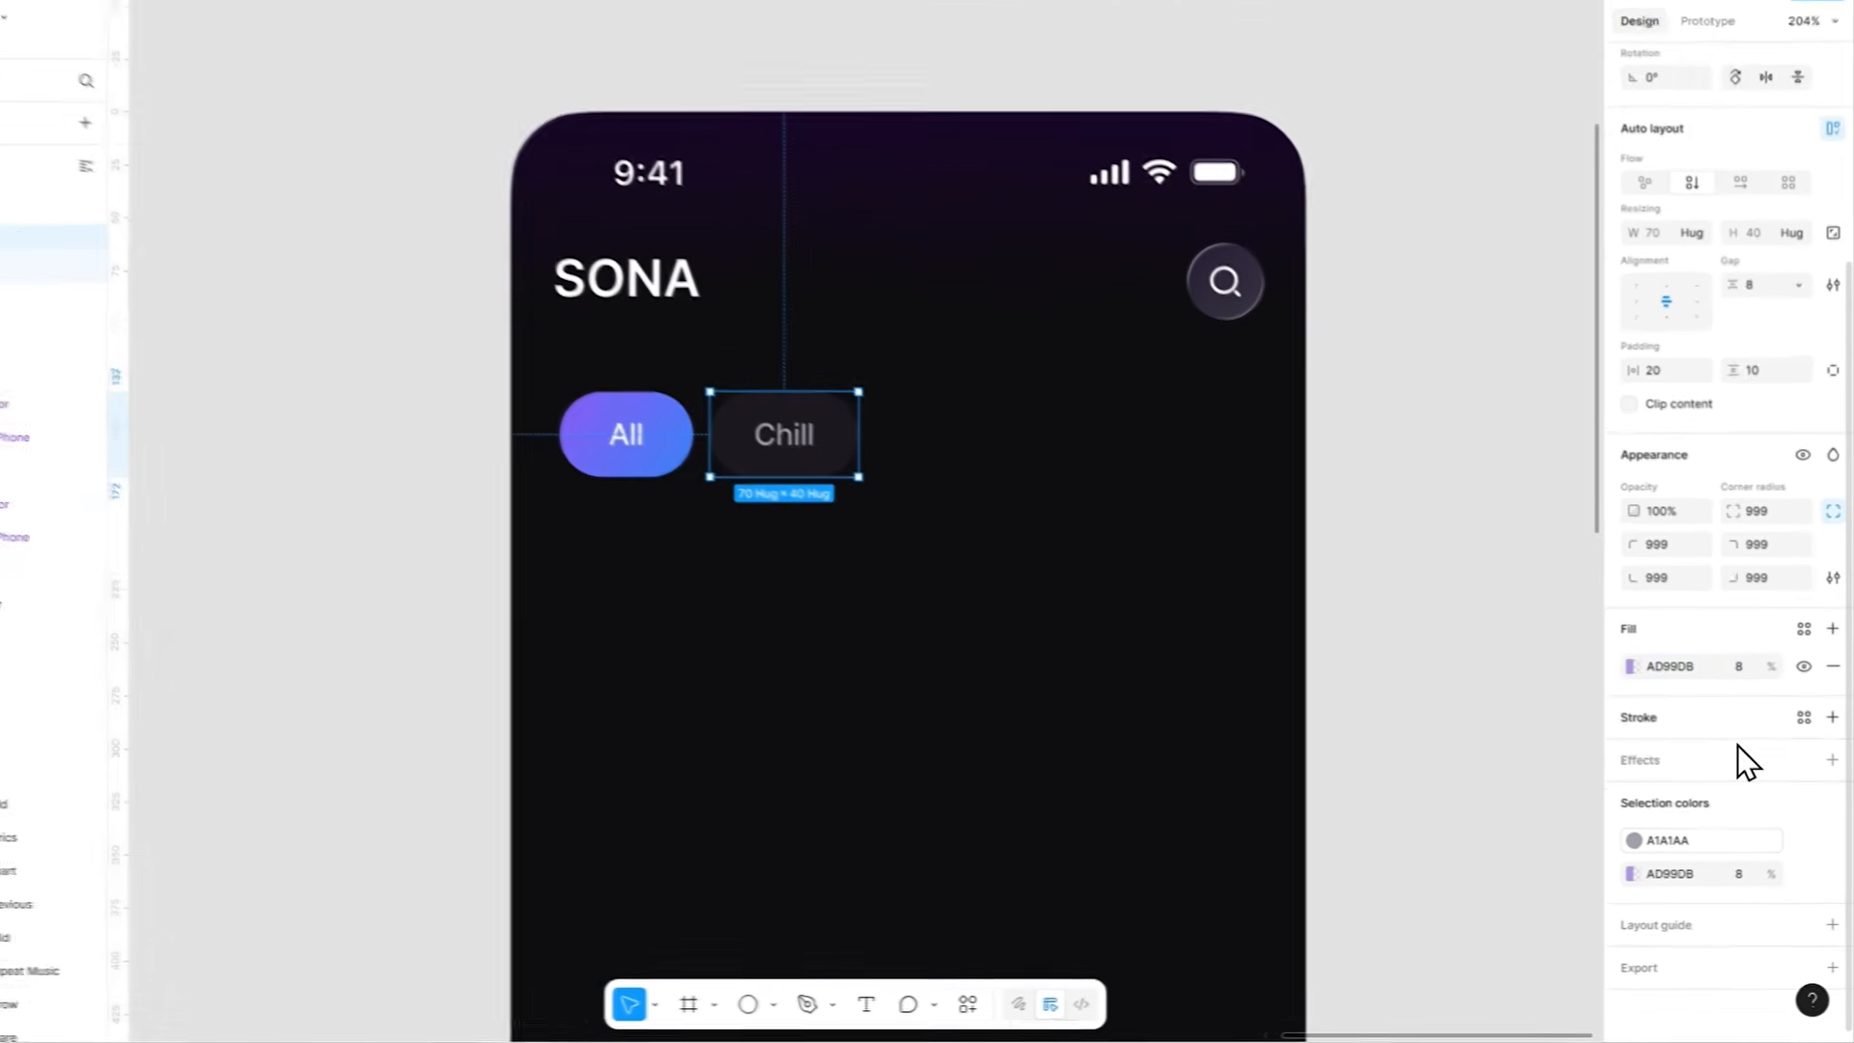
Copy the glass effect from the search button onto the "Chill" pill.
click(1285, 352)
click(1285, 353)
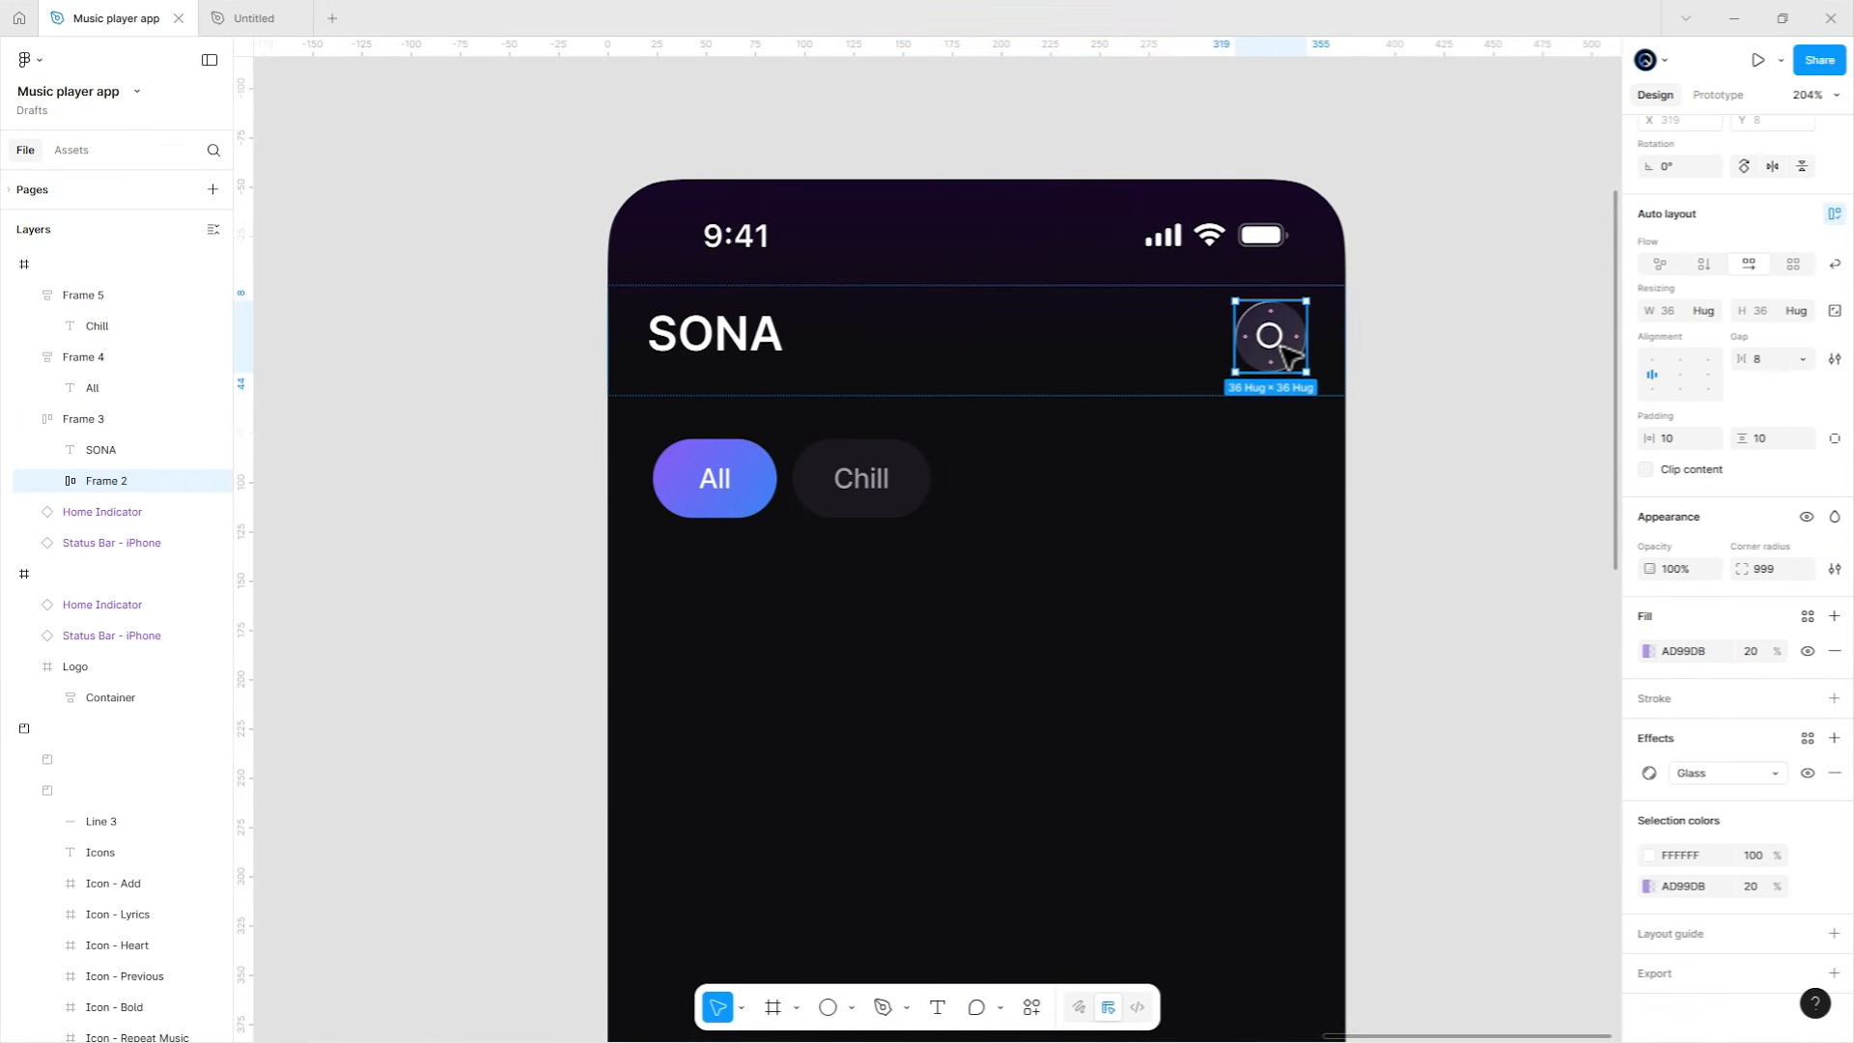
key(ctrl+c)
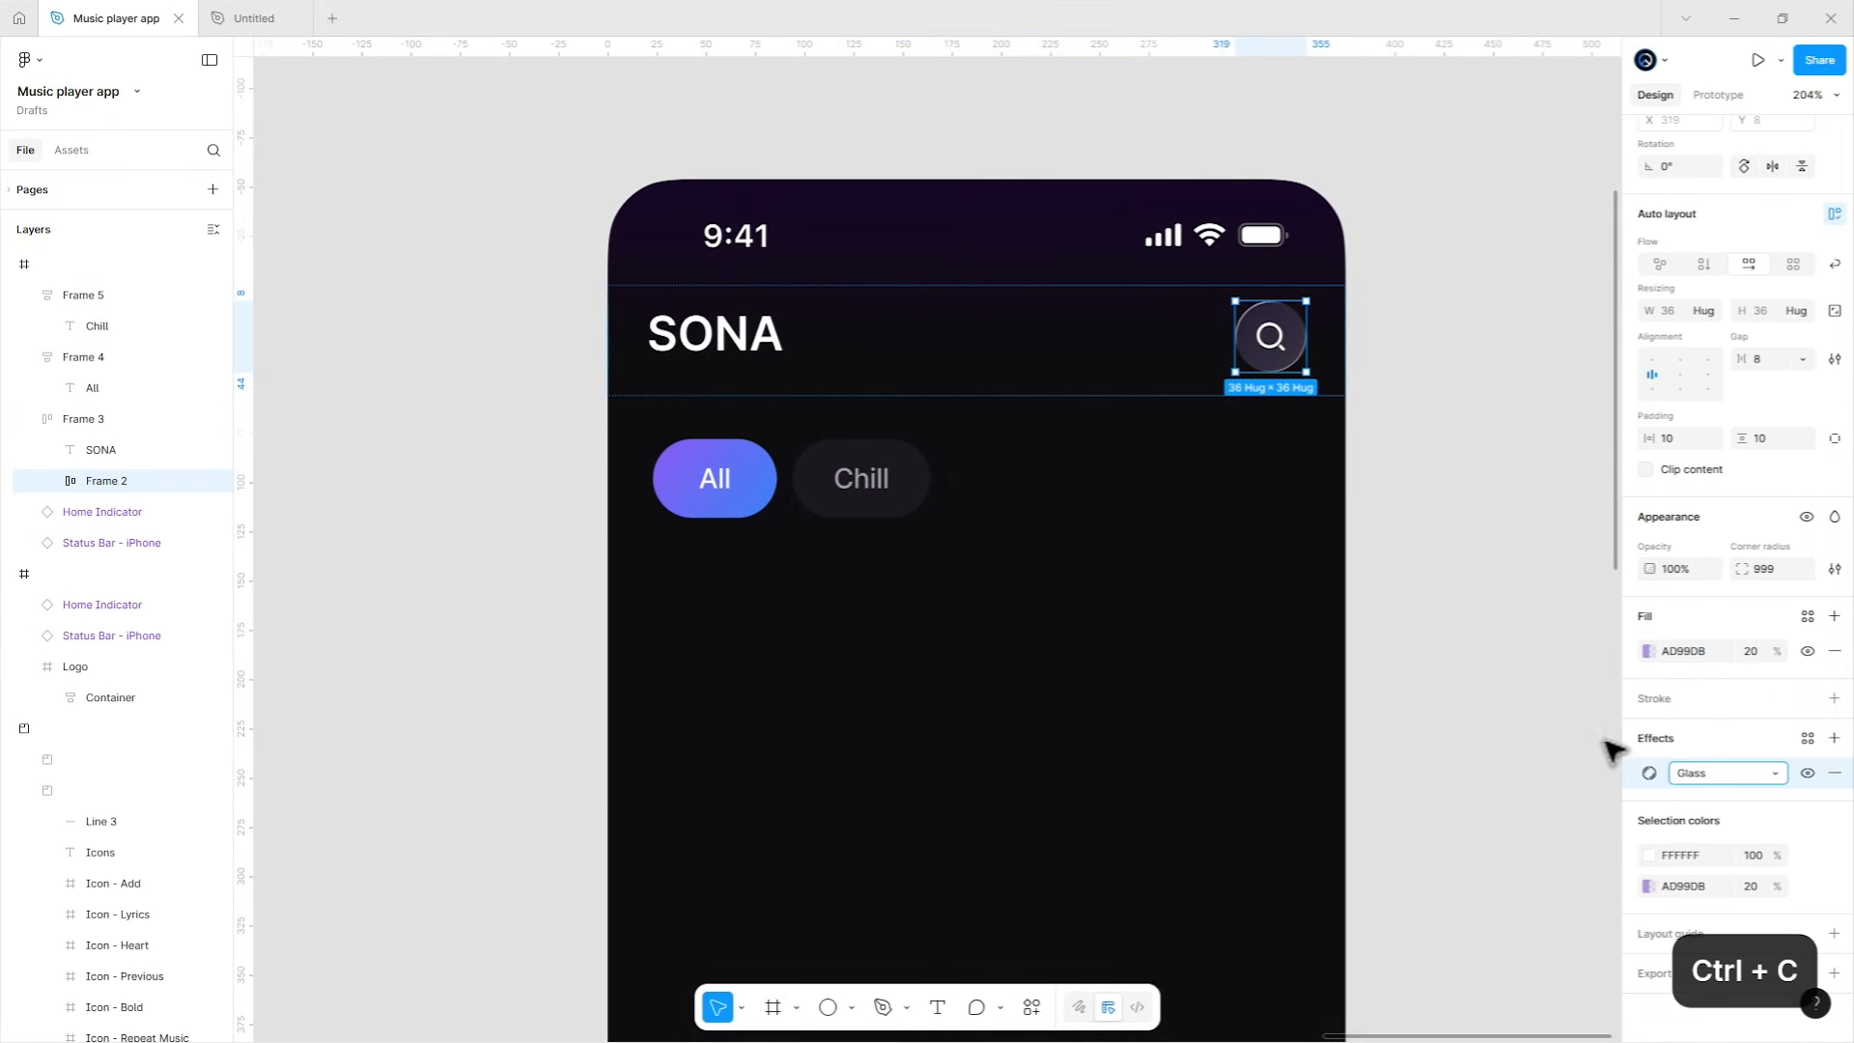
click(925, 496)
key(ctrl+v)
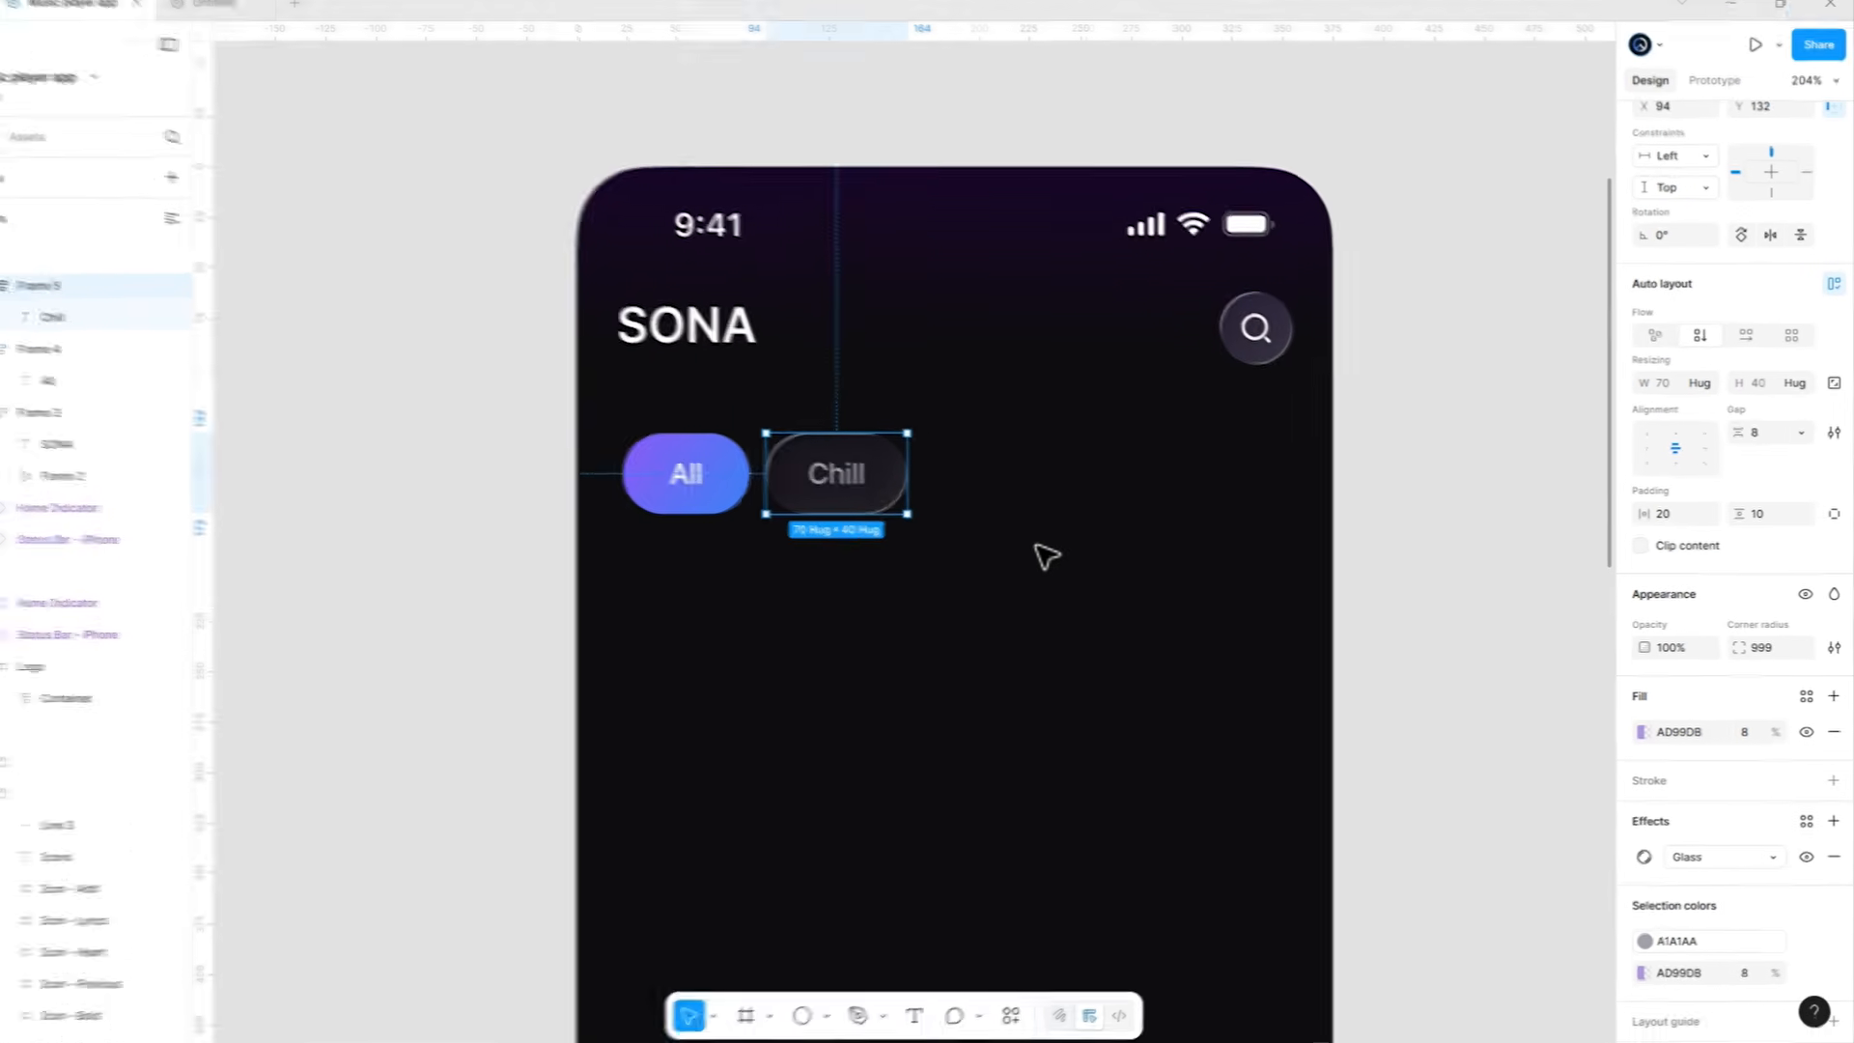
click(1046, 556)
Duplicate the "Chill" pill beside the original and change the copy's label to "Workout".
click(887, 485)
key(ctrl+d)
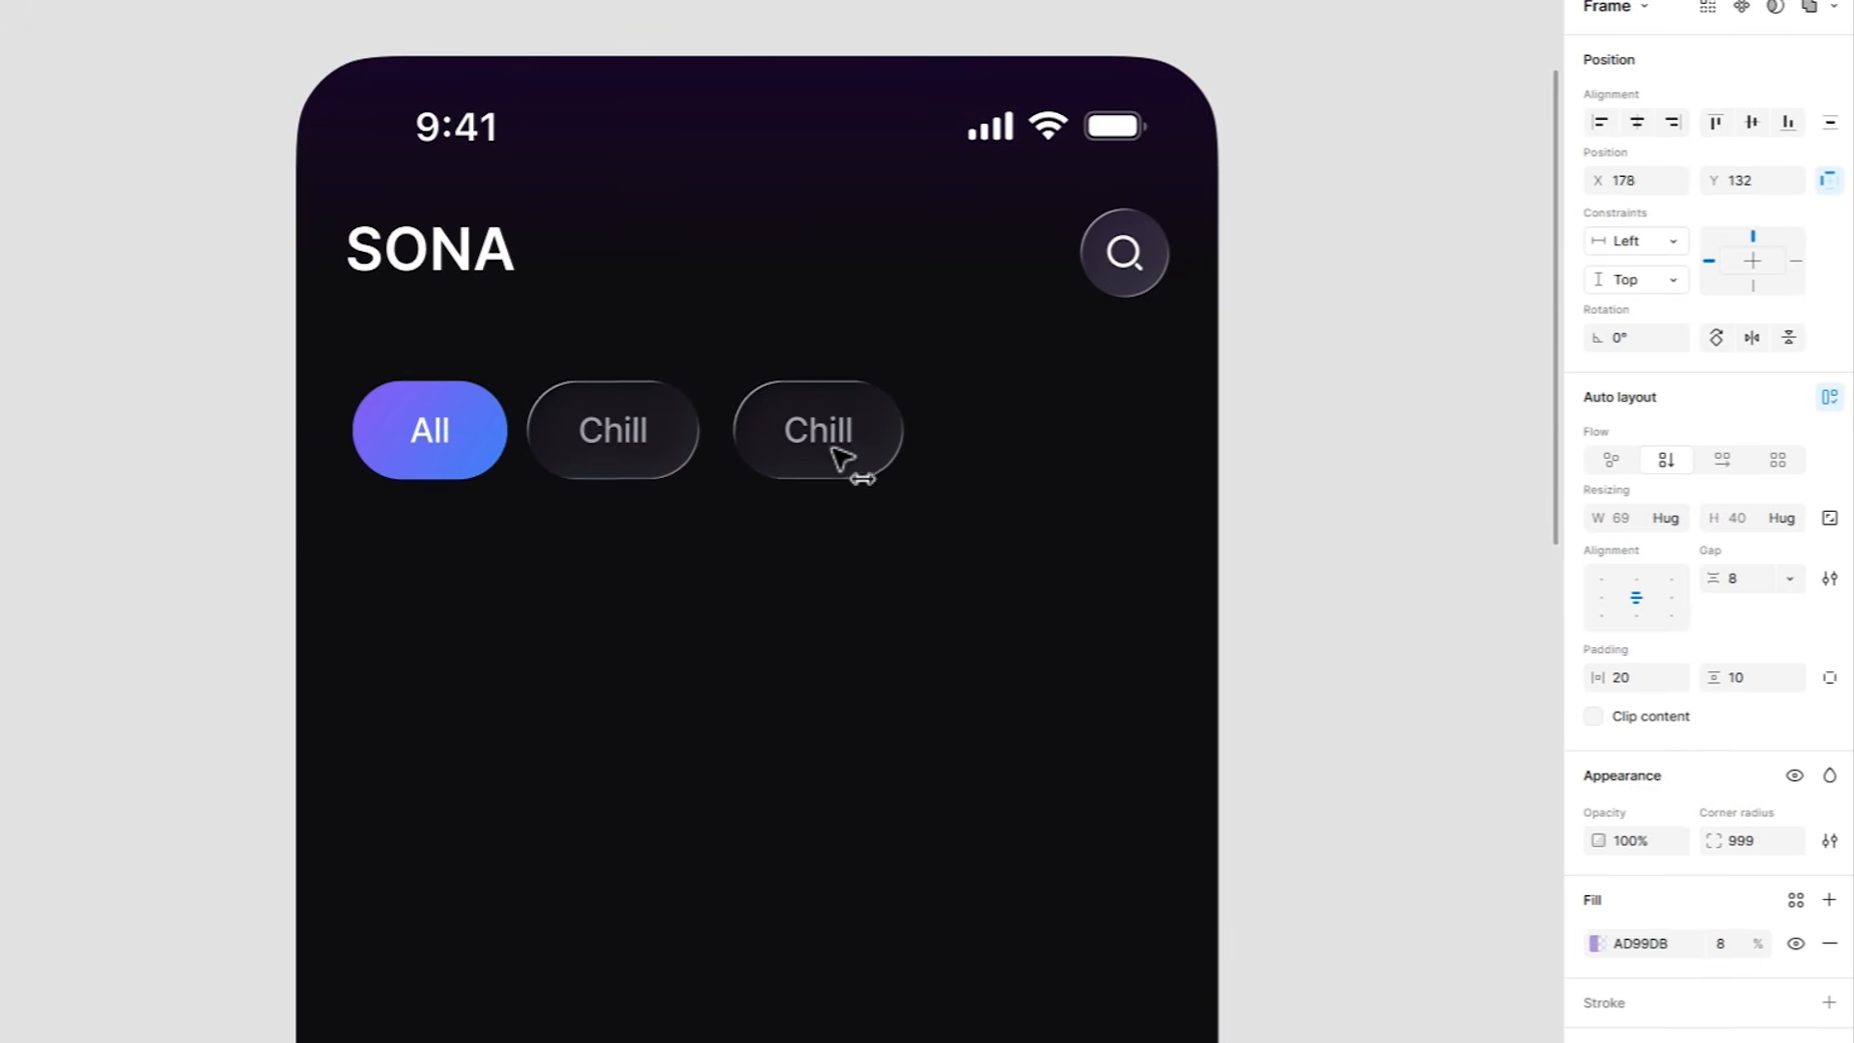
double_click(815, 447)
text(Workout)
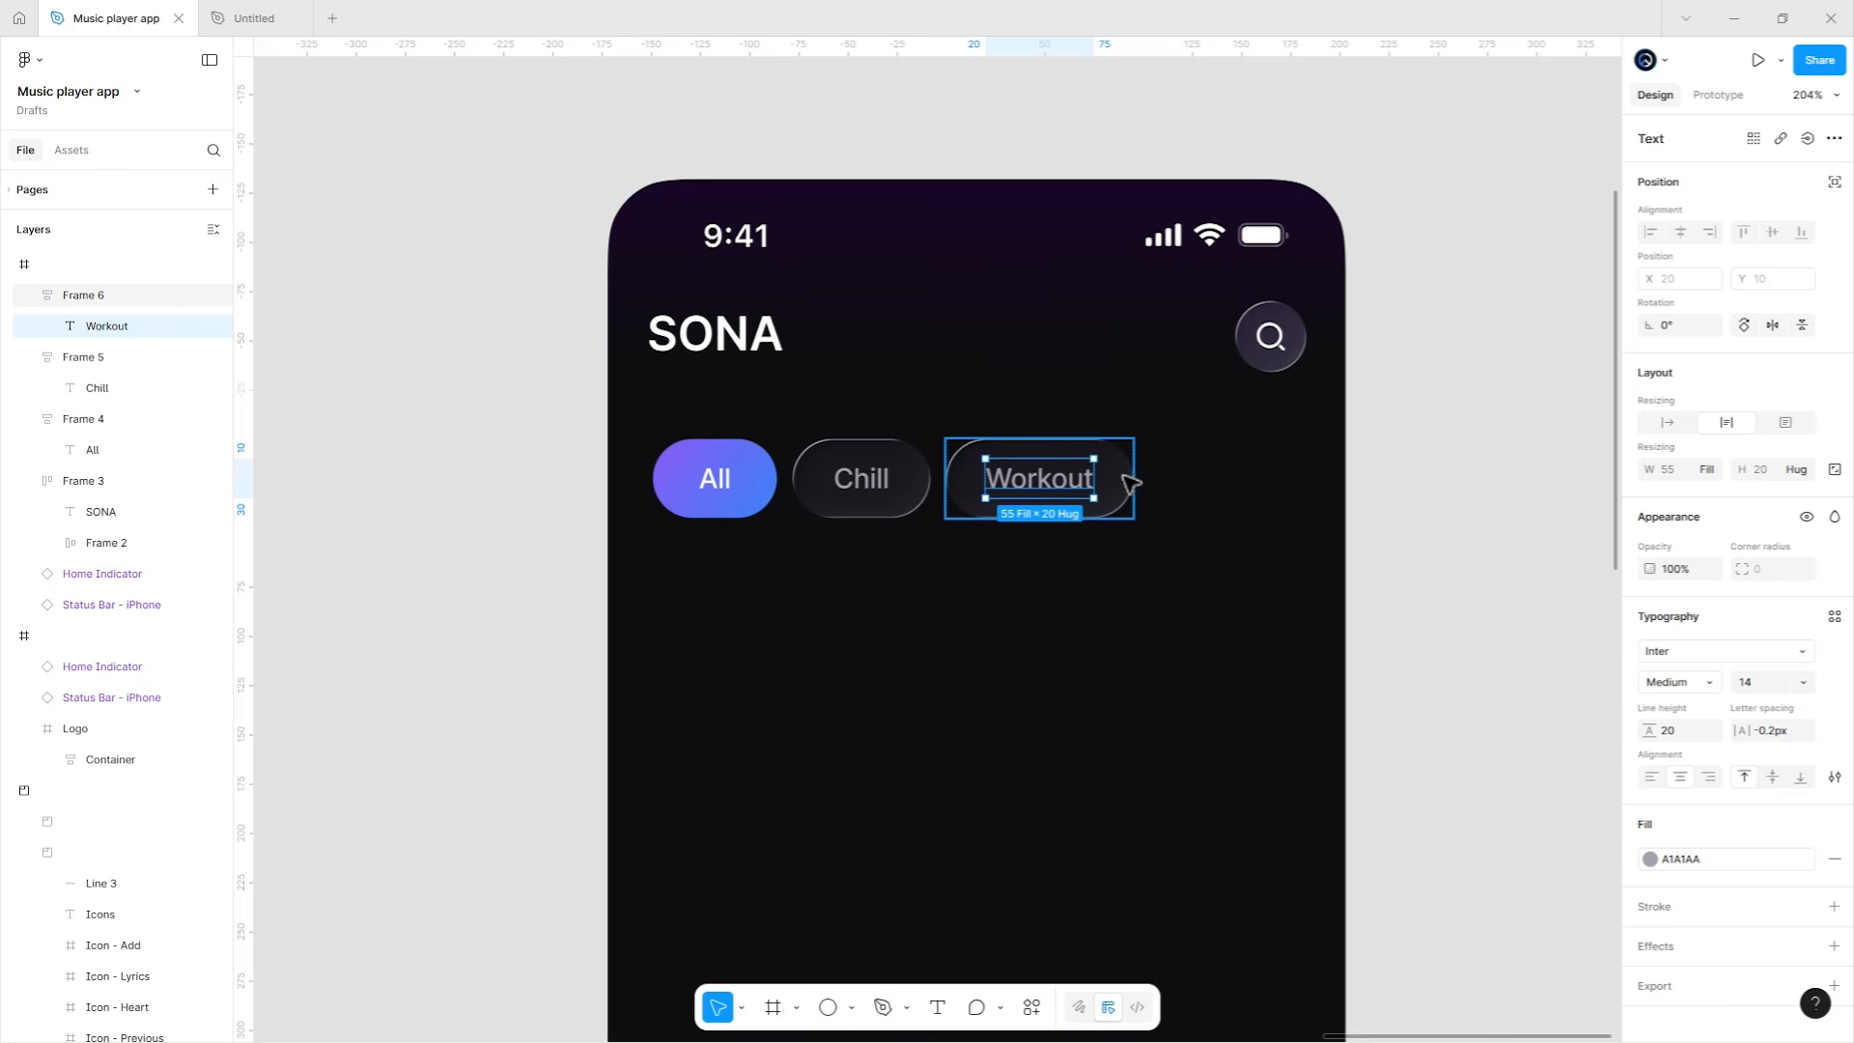
key(Escape)
Duplicate the "Workout" pill beside it and change the copy's label to "Focus".
key(ctrl+d)
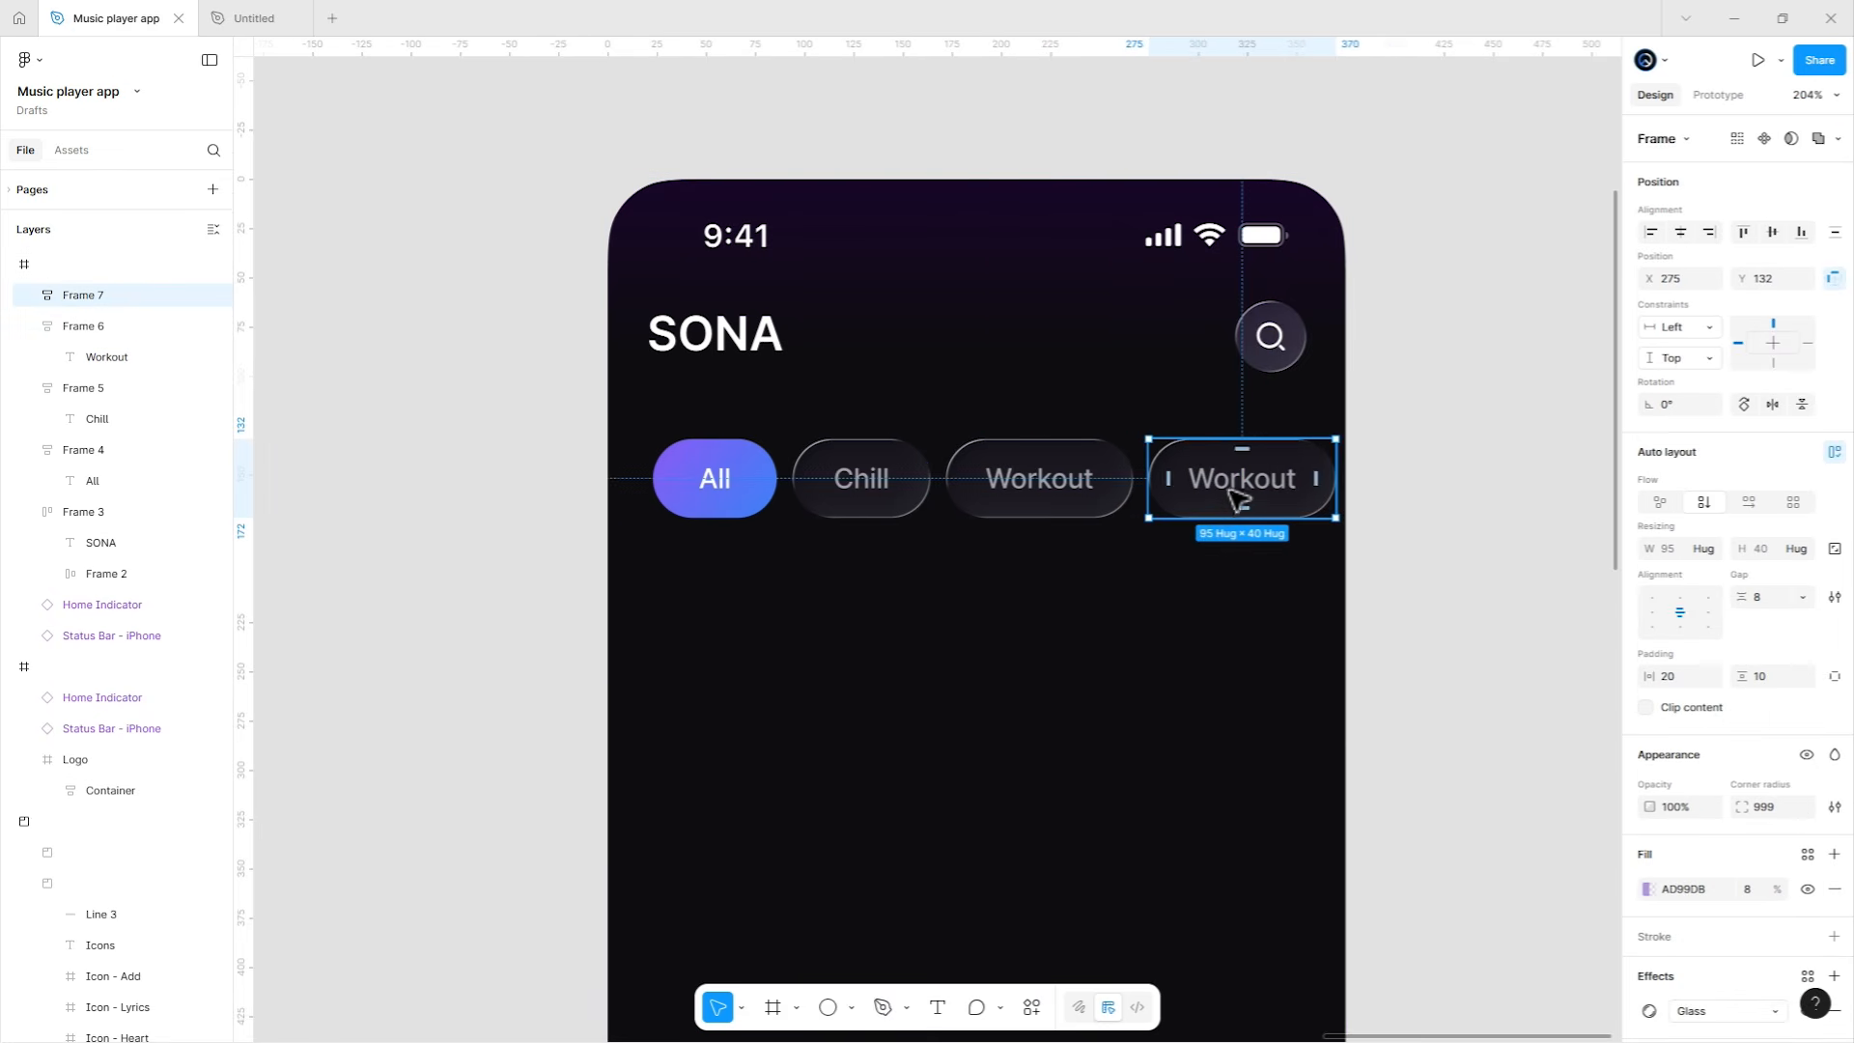
double_click(1234, 494)
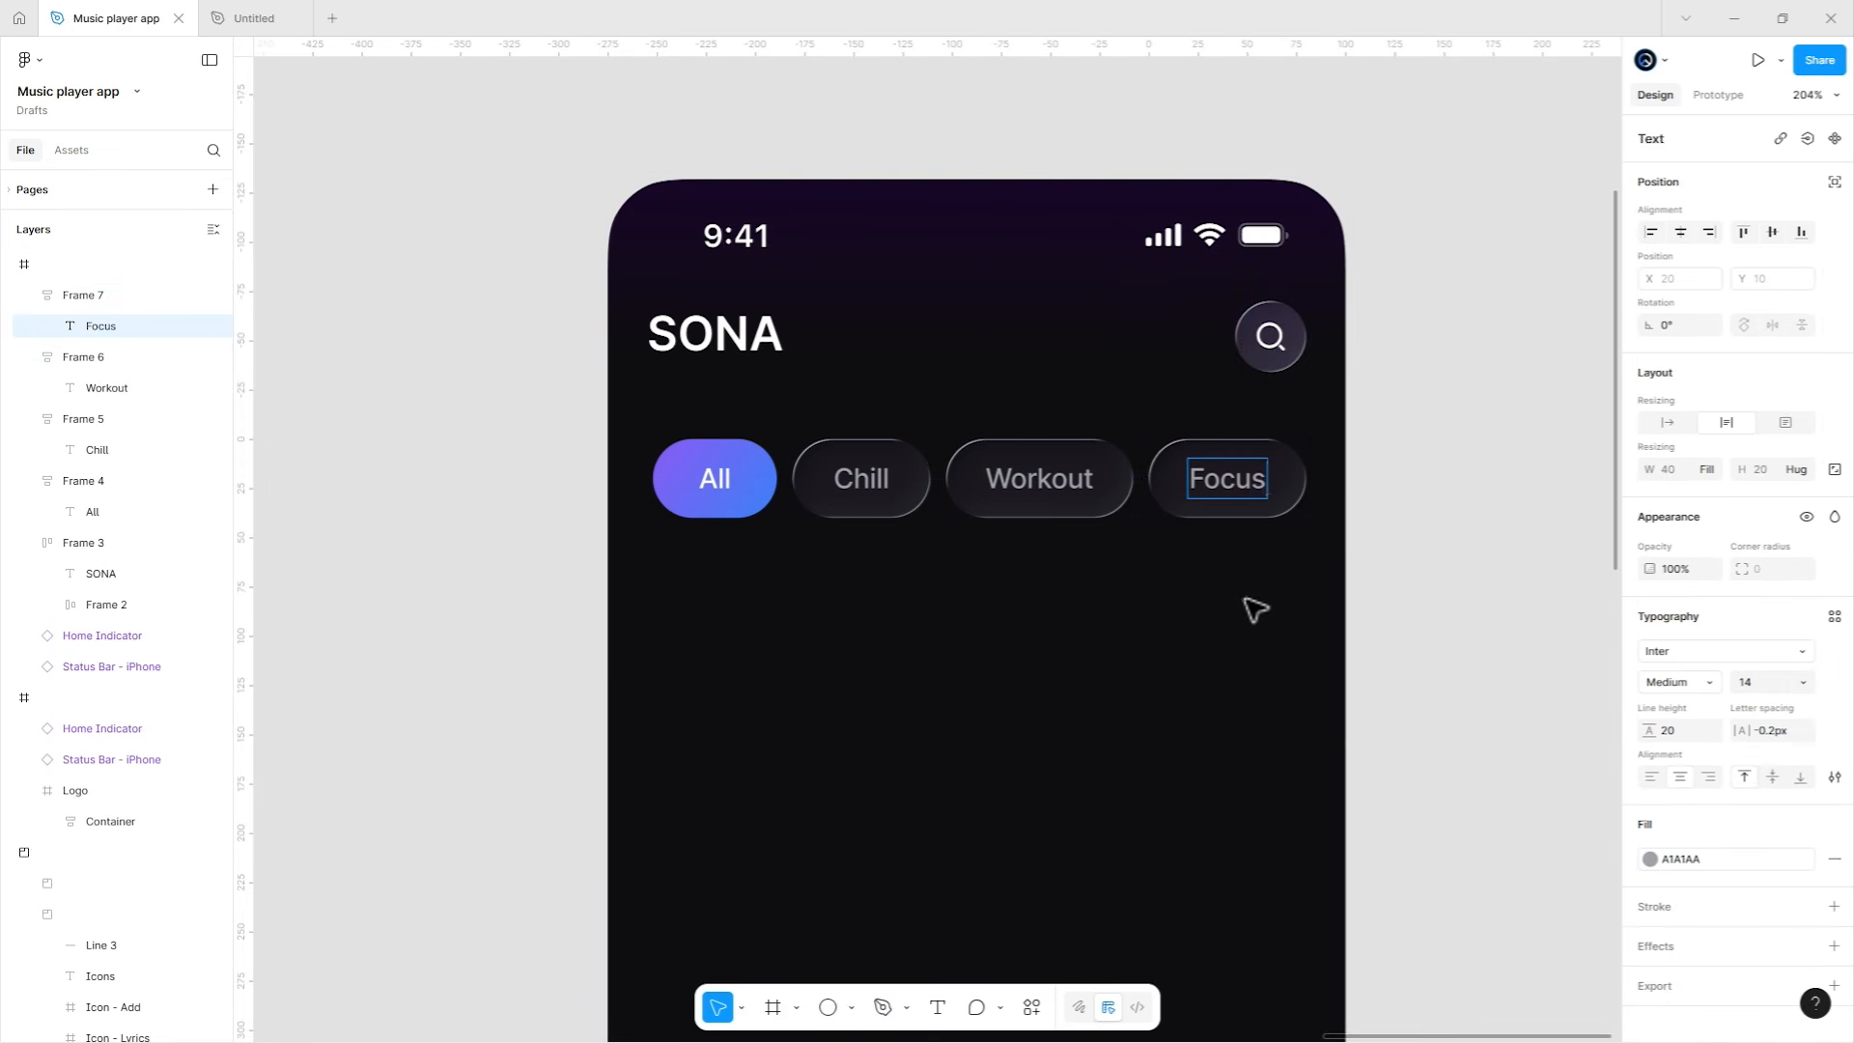
key(Escape)
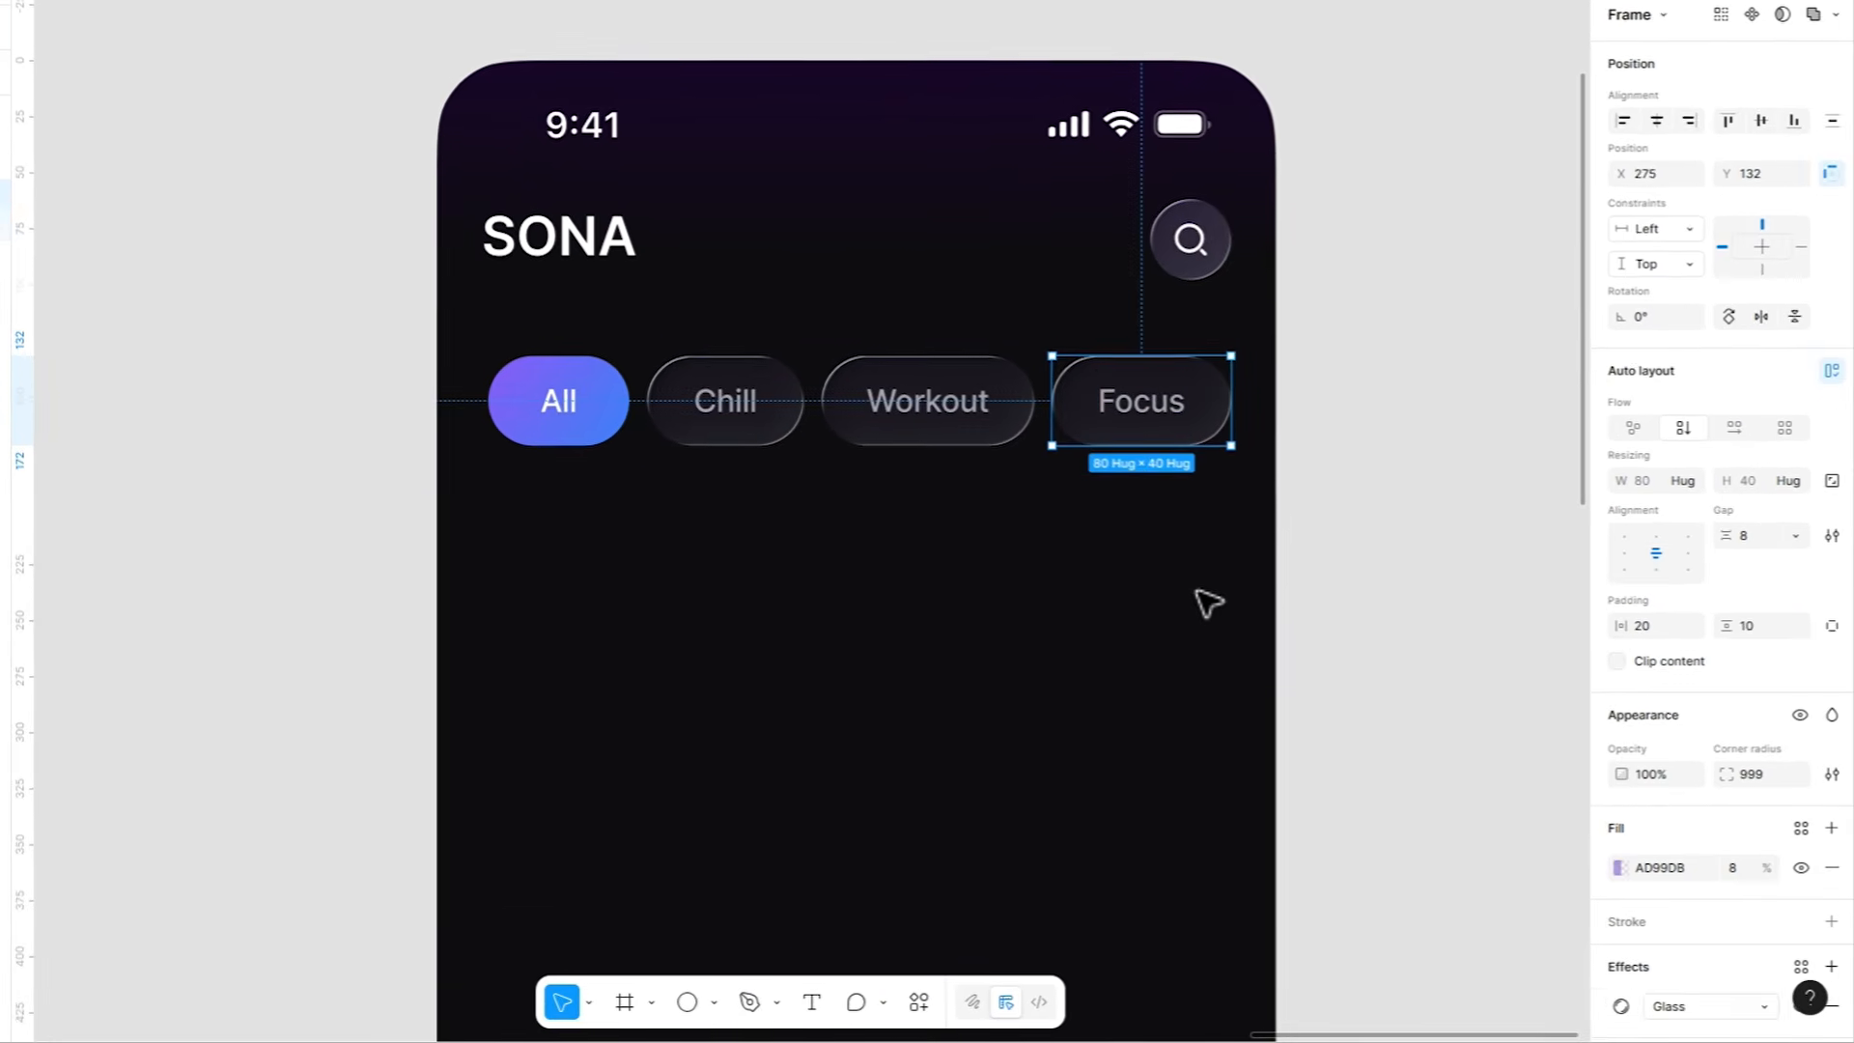
Duplicate the "Focus" pill and place the copy just after it, running past the phone frame's edge.
key(ctrl+d)
drag(1120, 398, 1257, 396)
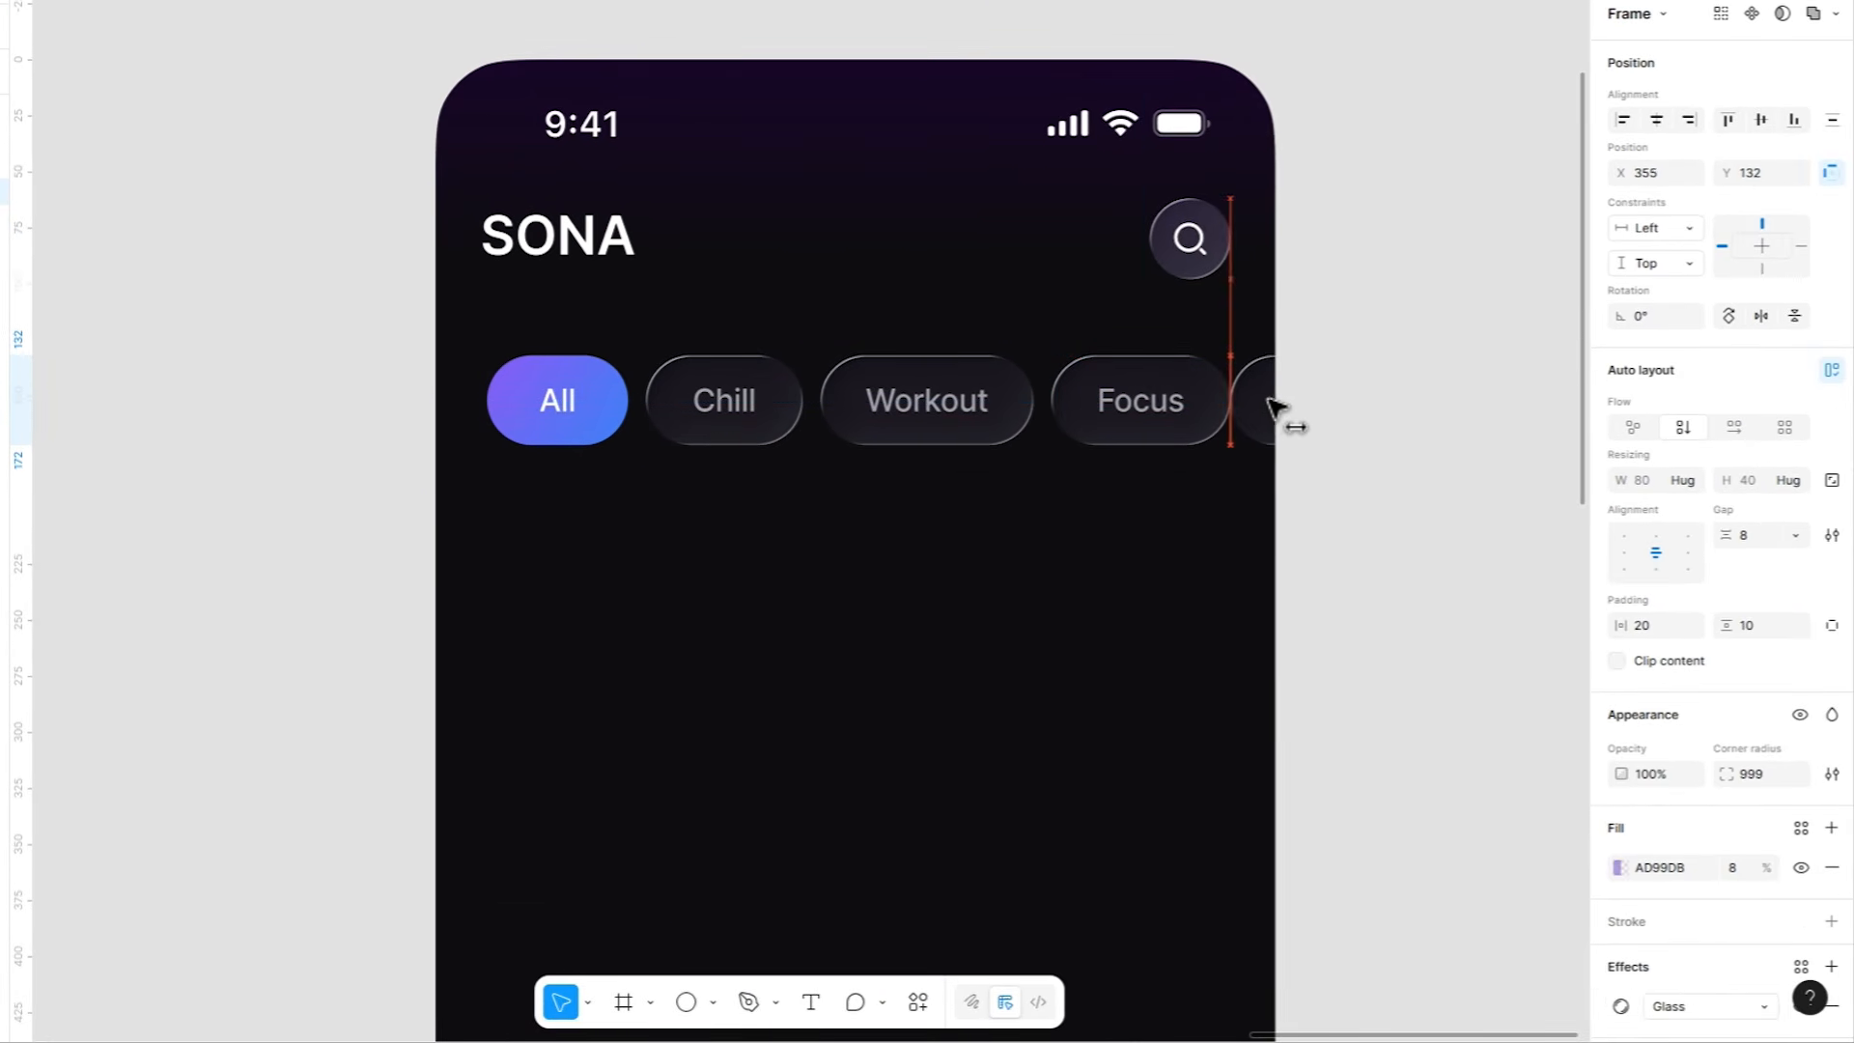
key(Escape)
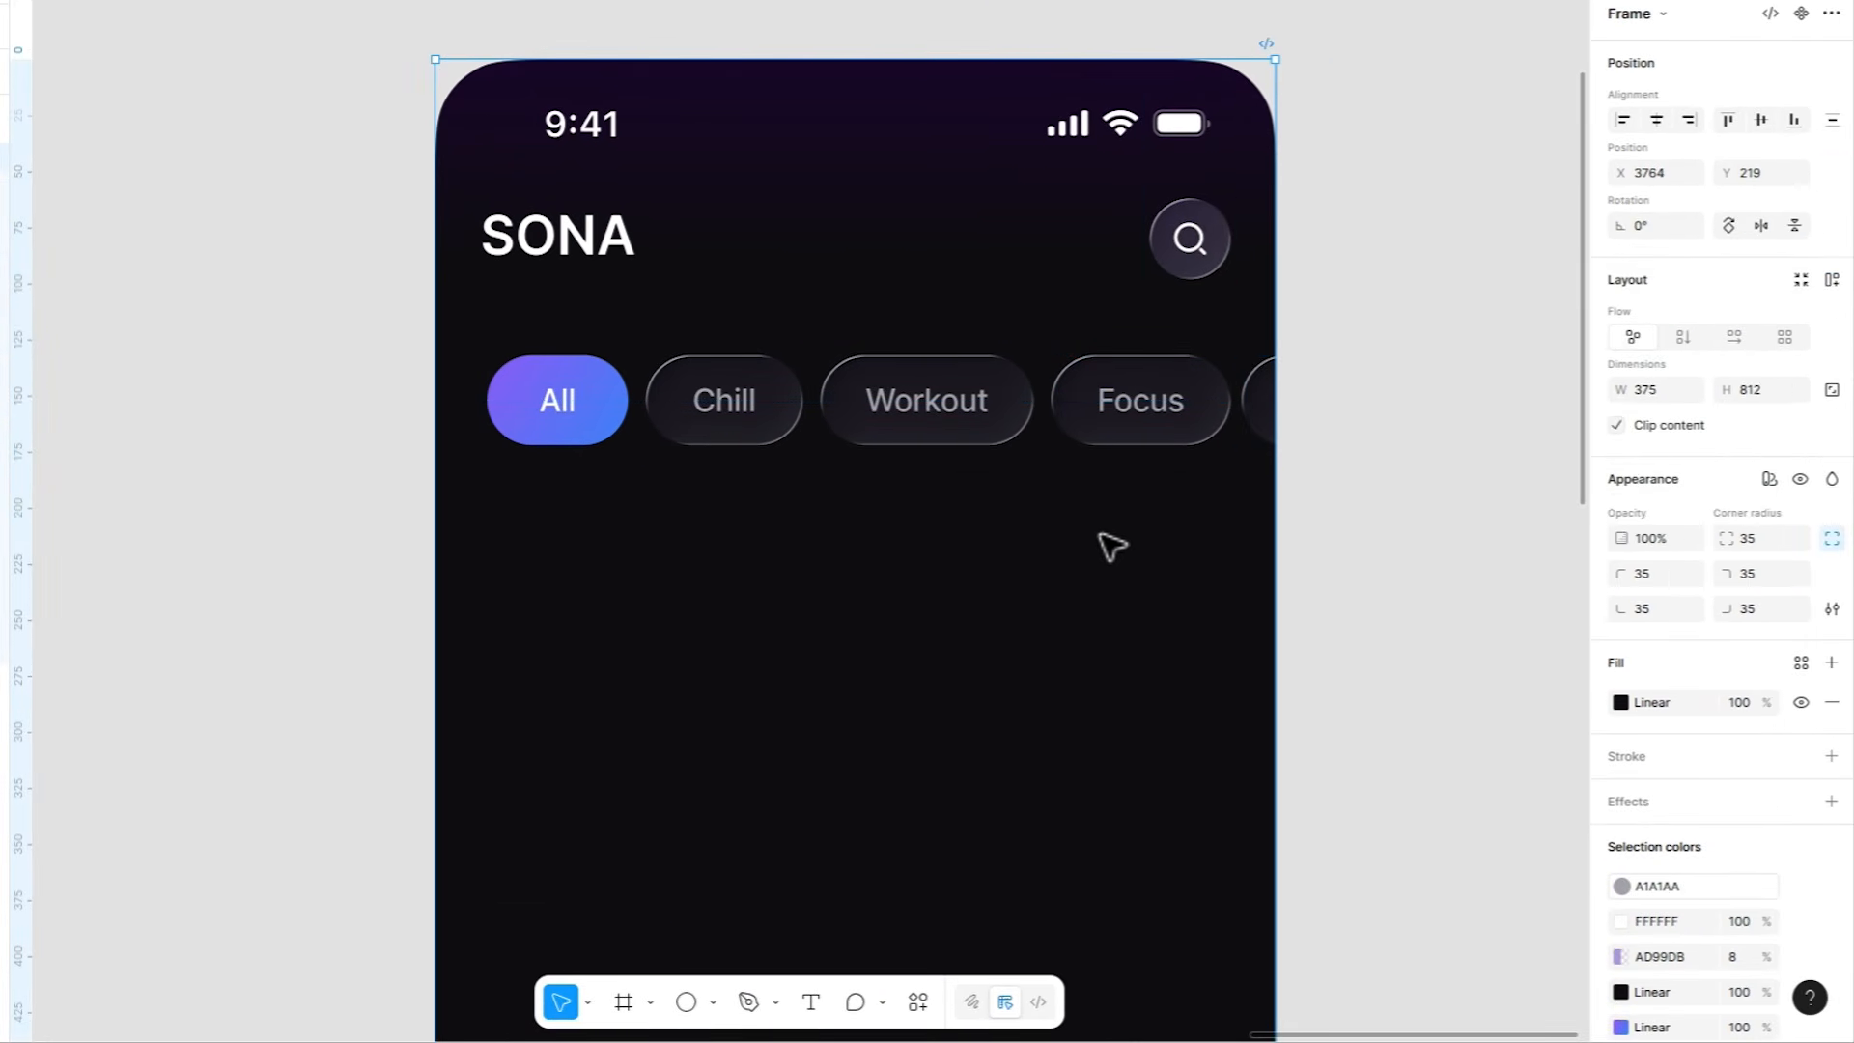
Turn off content clipping on the phone frame and change the fifth pill's label to "Late Night".
click(1615, 426)
double_click(1330, 403)
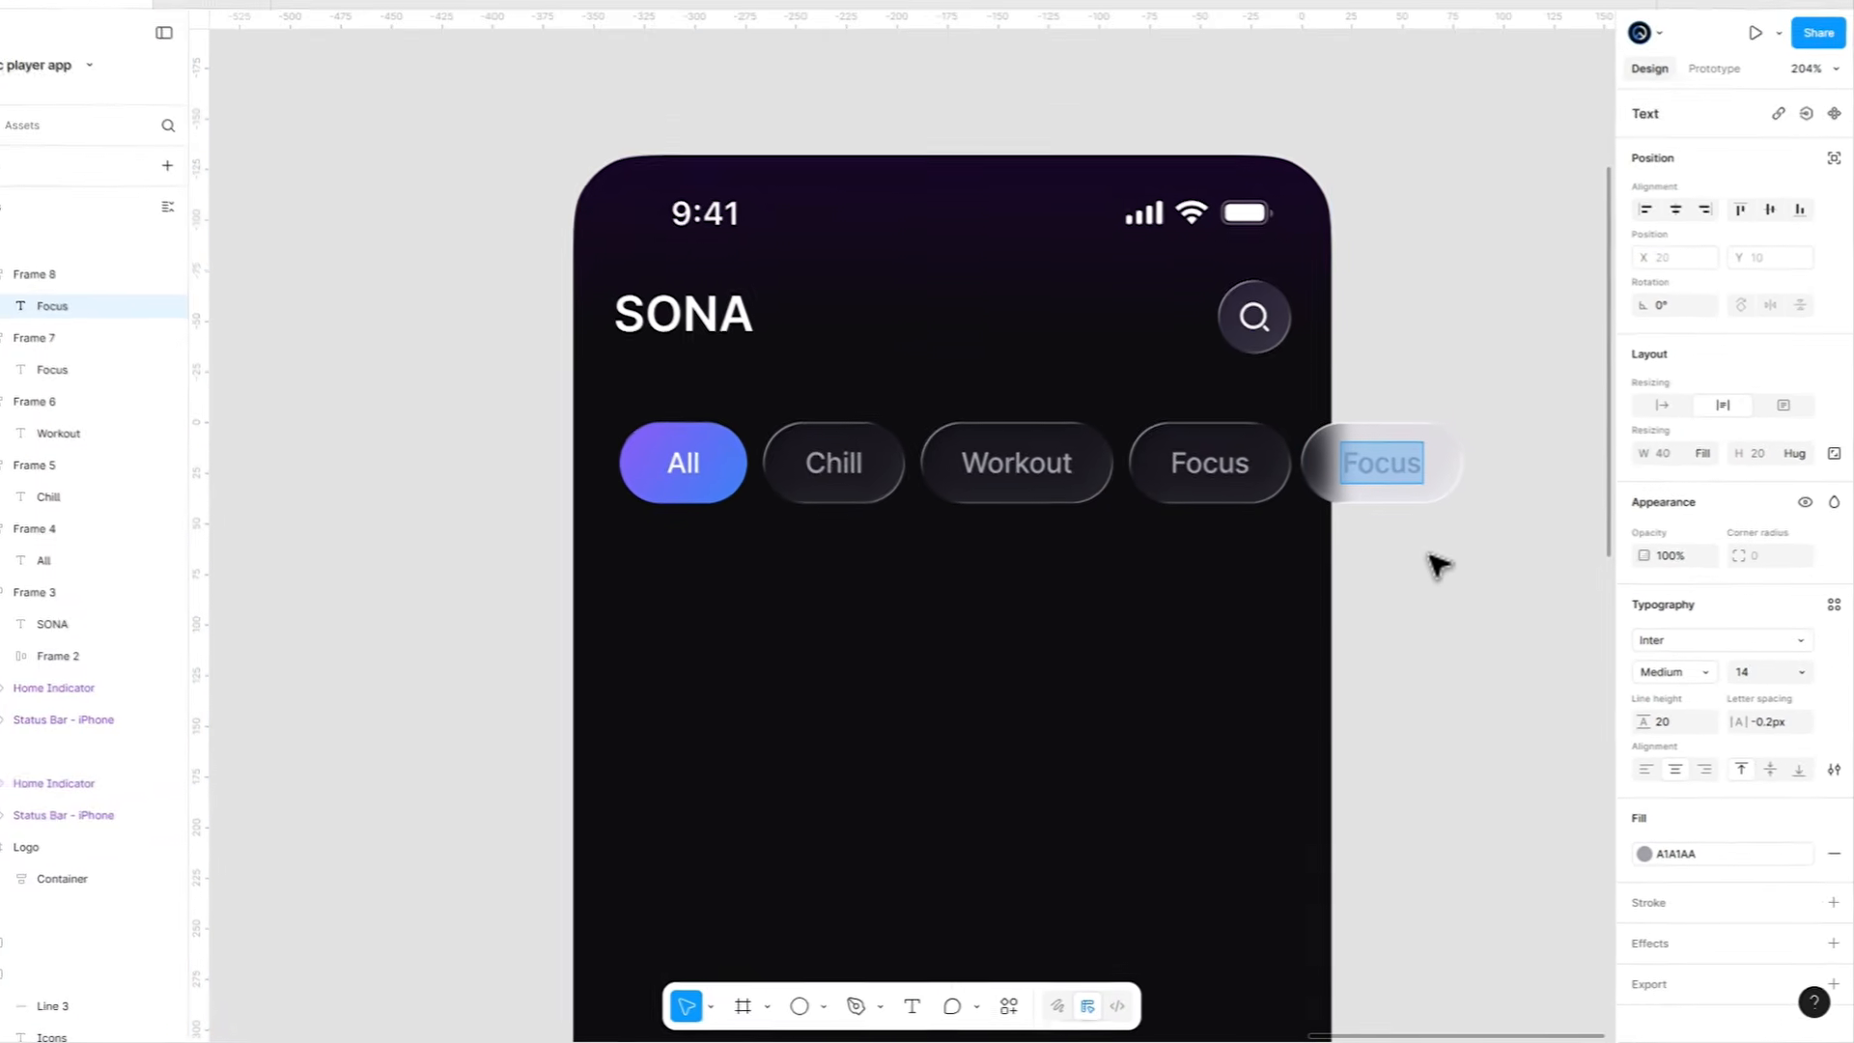
text(Late Night)
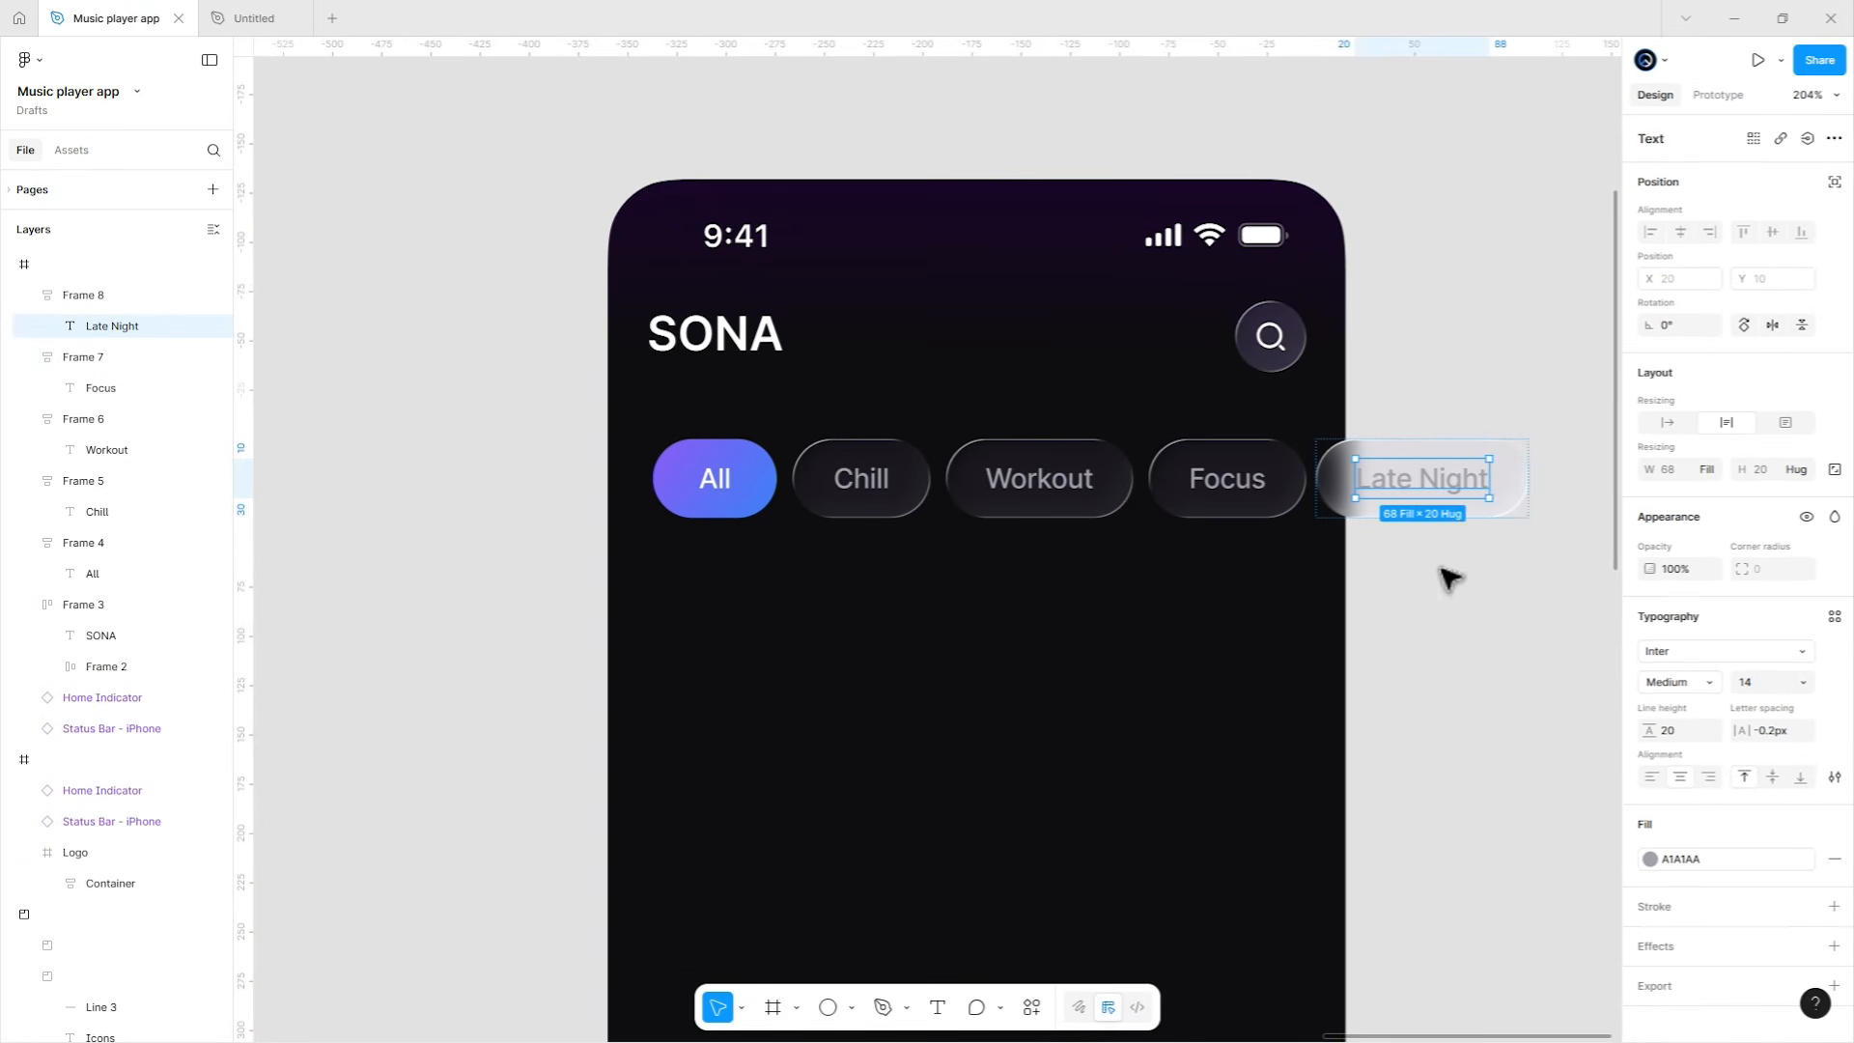
click(1441, 579)
Wrap the five category pills in a horizontal auto layout with a gap of 8.
drag(936, 532, 1352, 507)
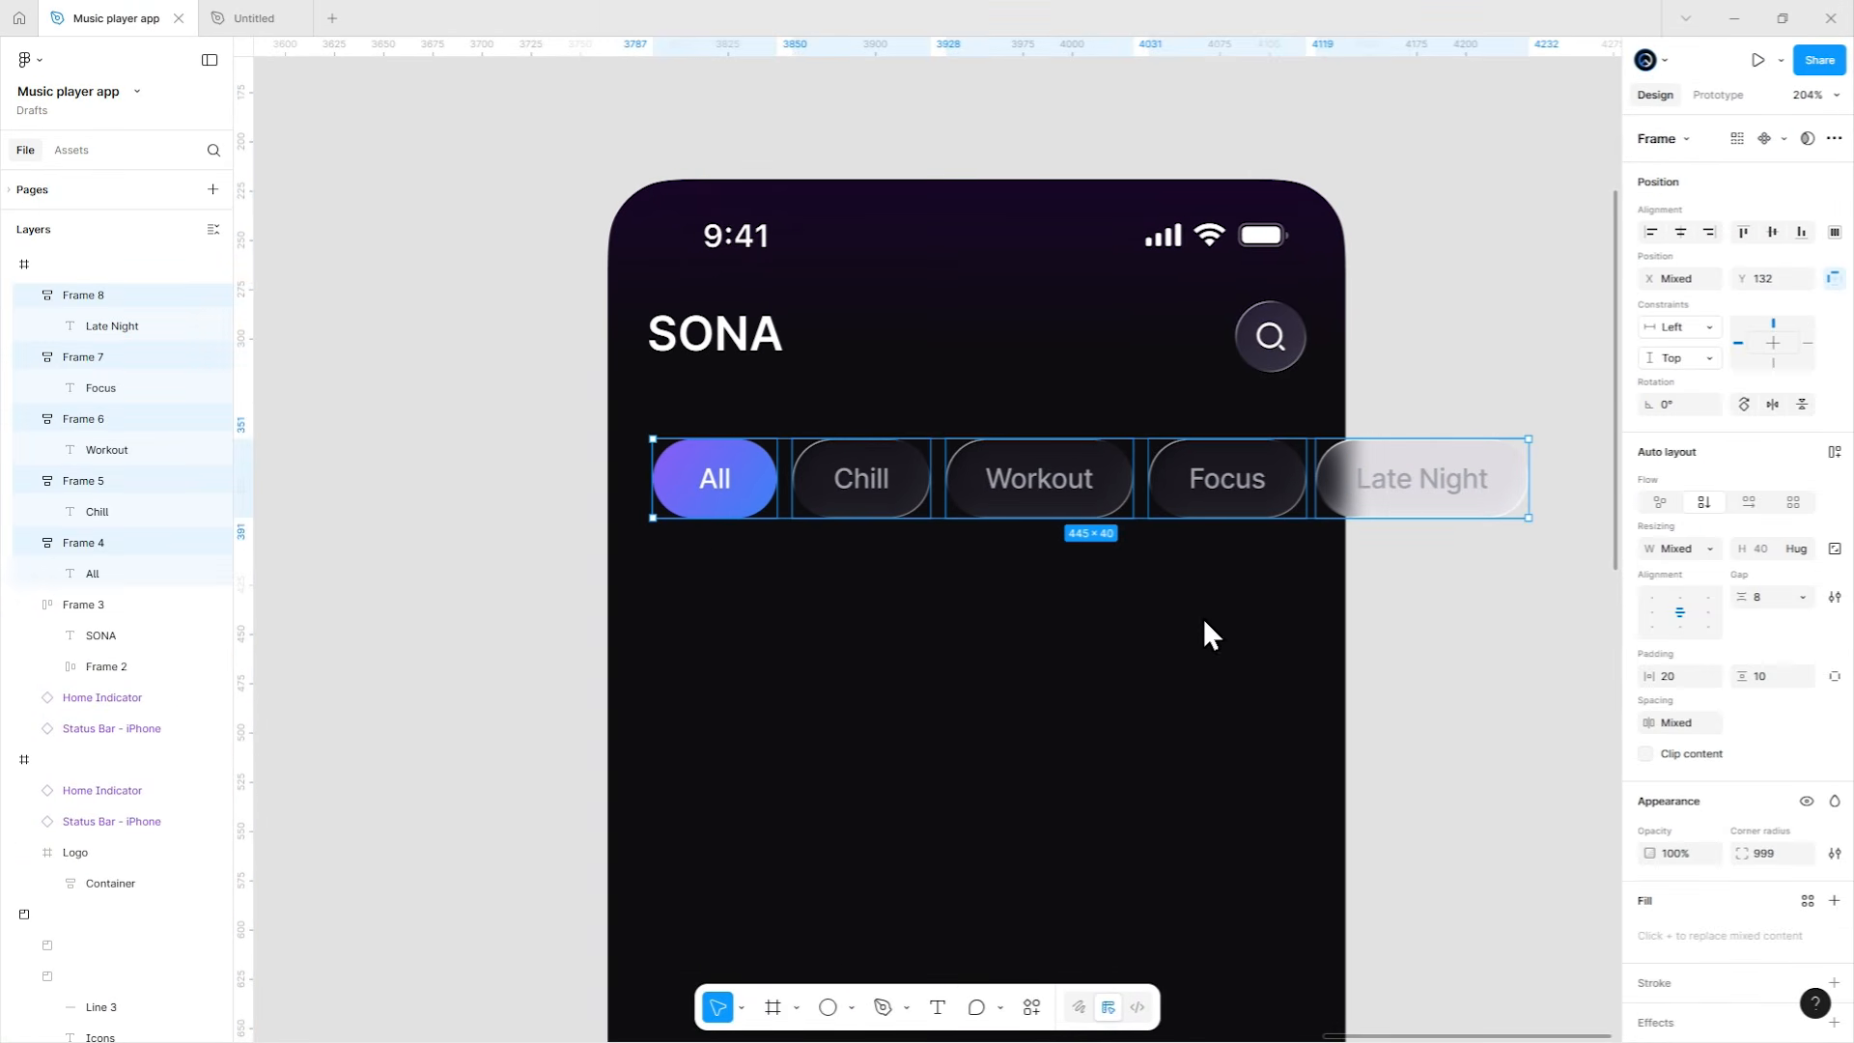
key(shift+a)
click(1757, 598)
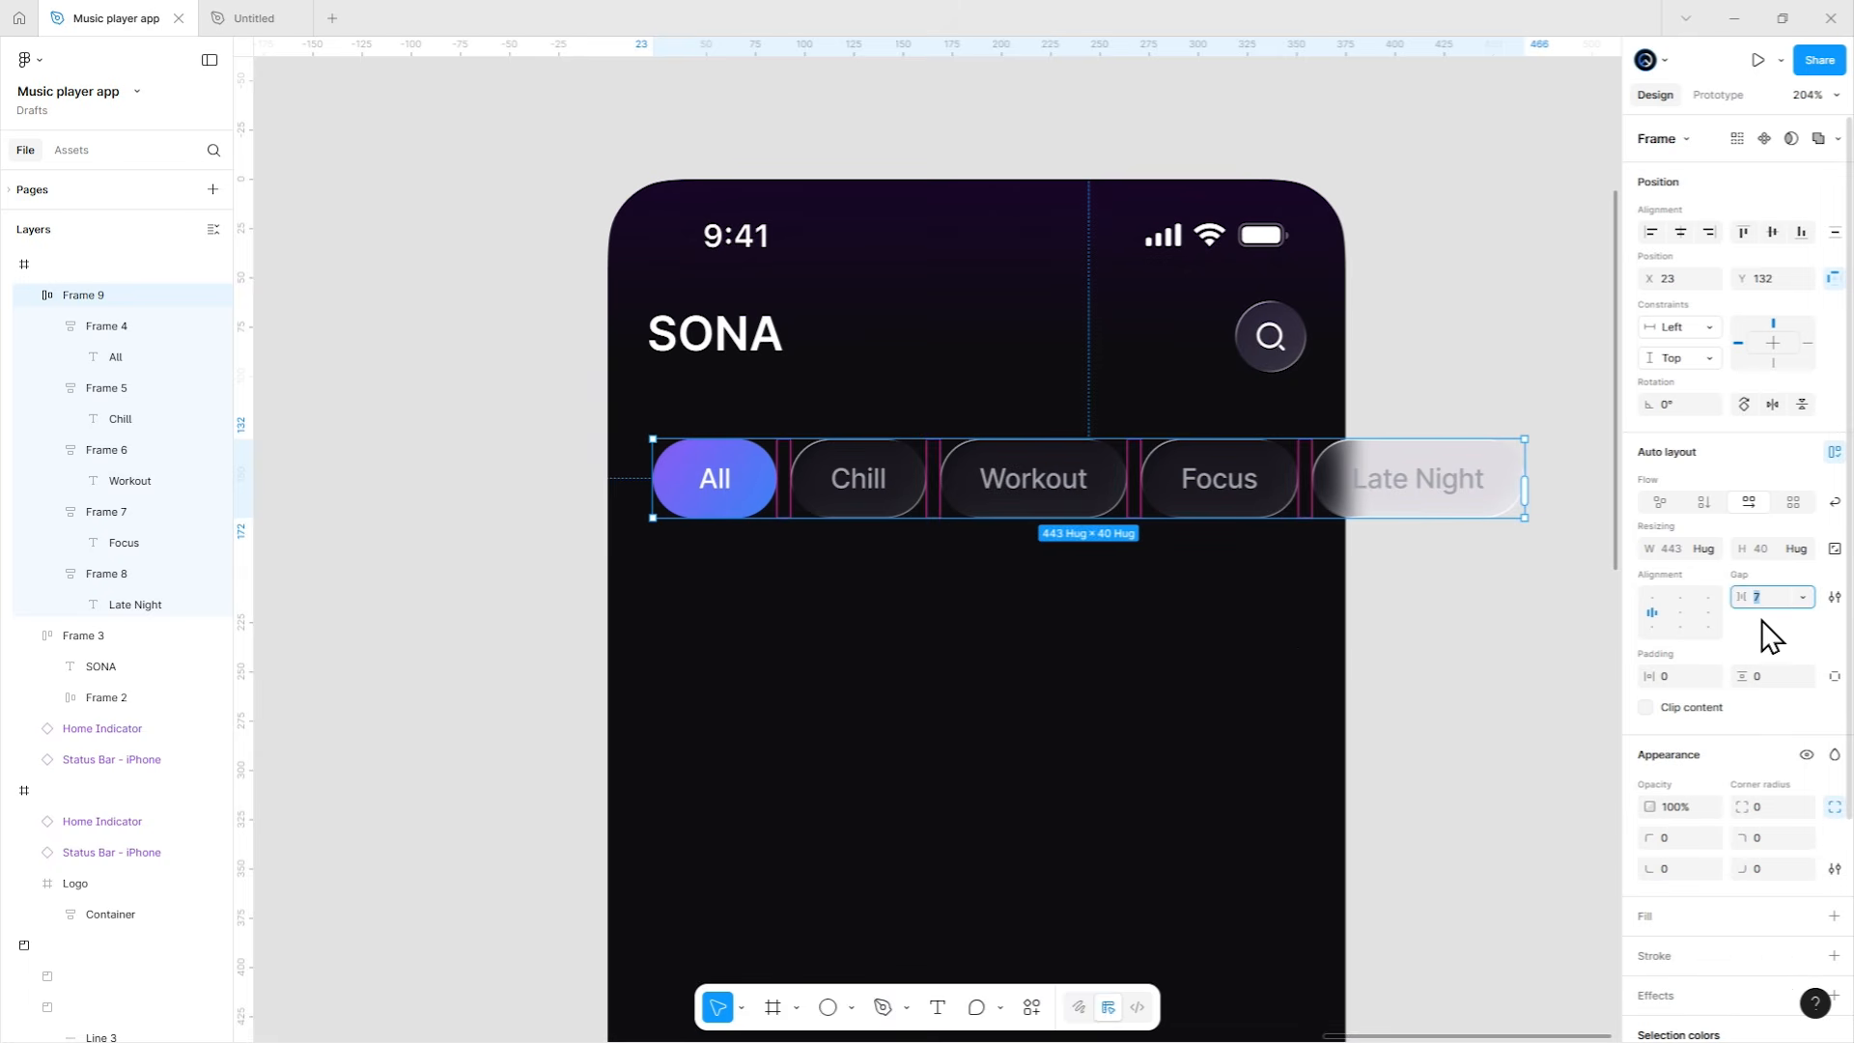
text(8)
key(Return)
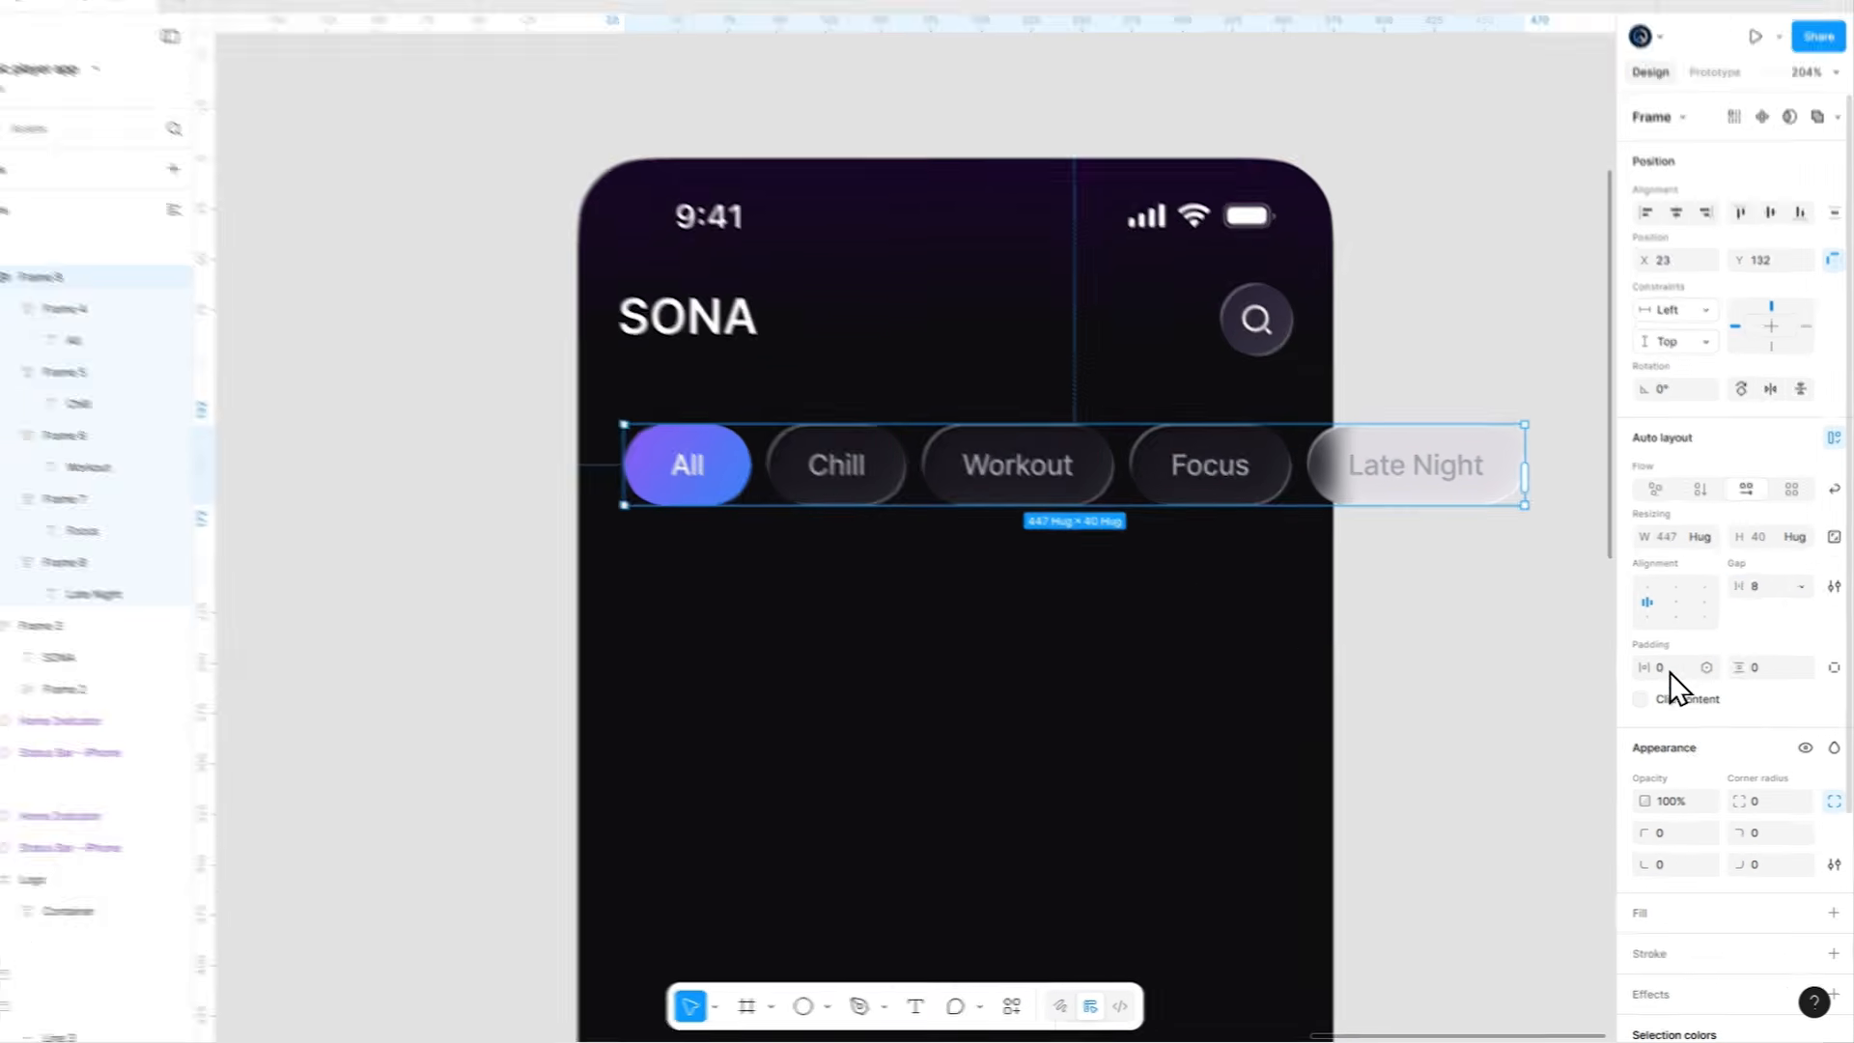
Give the pill row 20 horizontal and 8 vertical padding, and position it at X 0, Y 110 under the header.
click(1663, 667)
text(20)
key(Return)
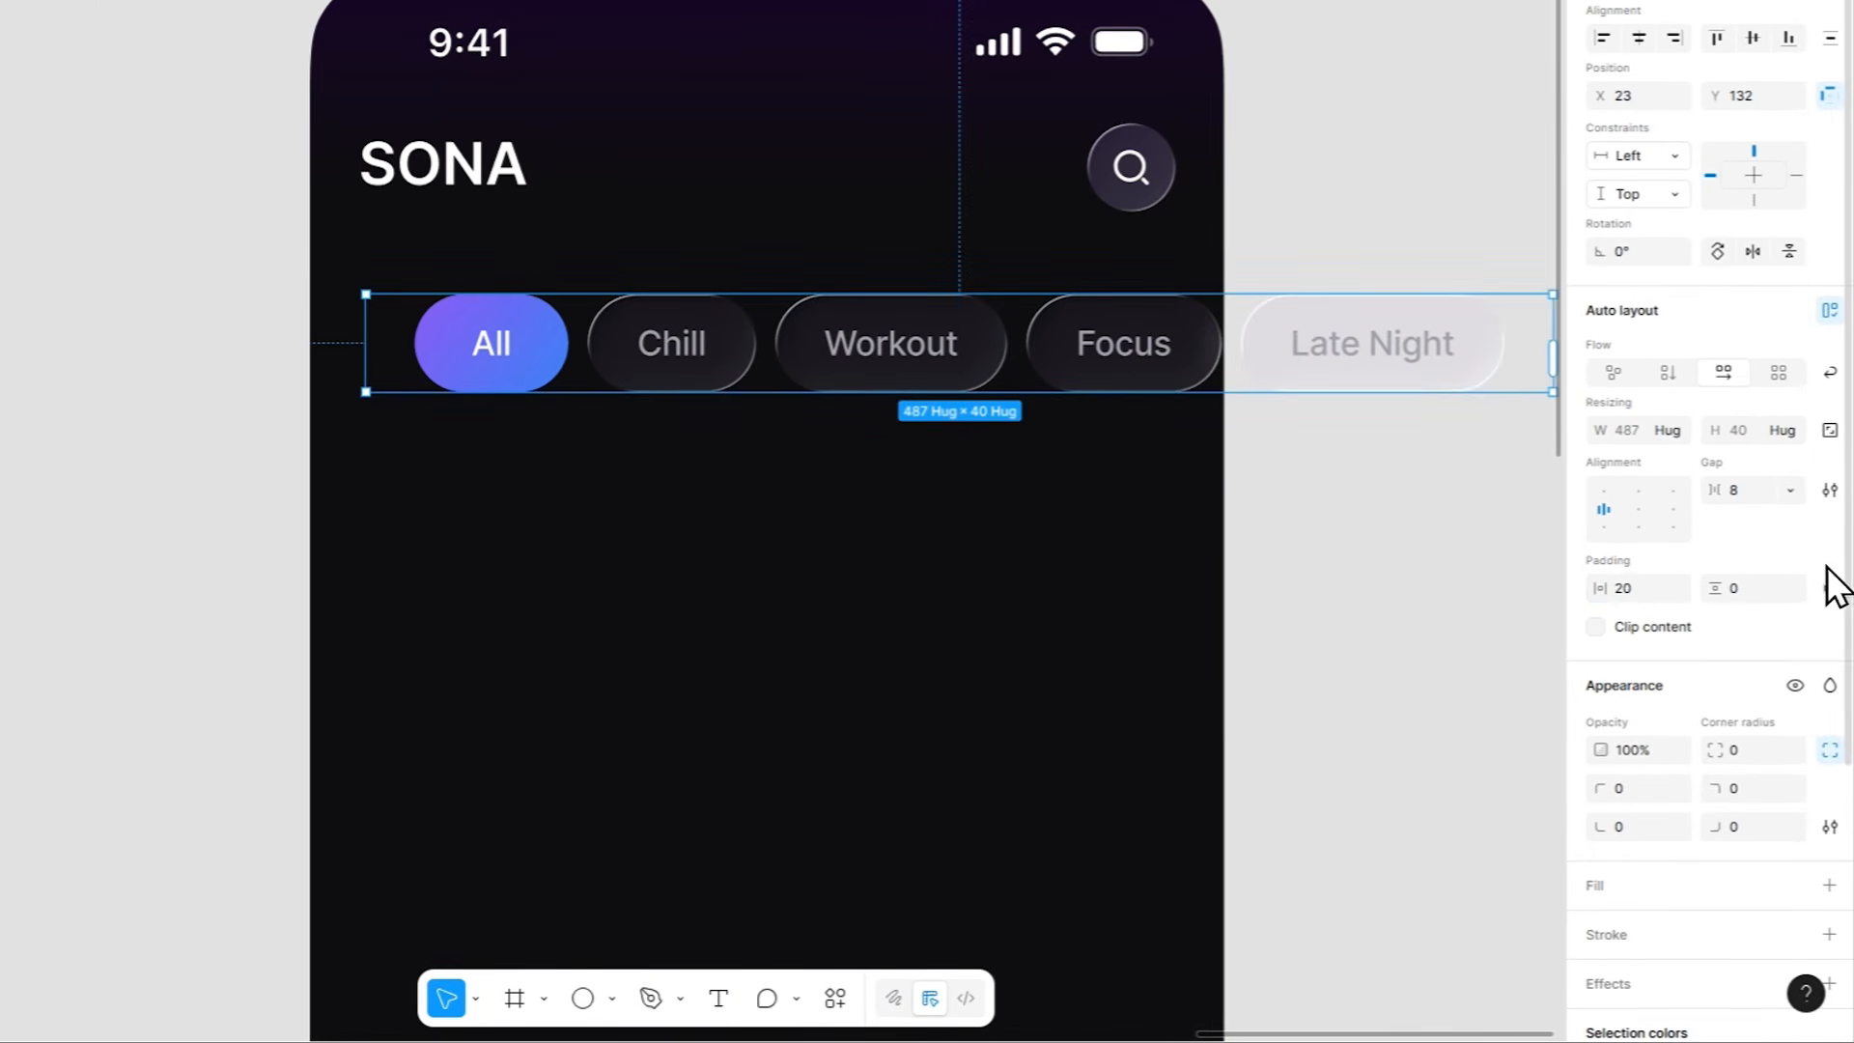
click(1758, 599)
text(8)
key(Return)
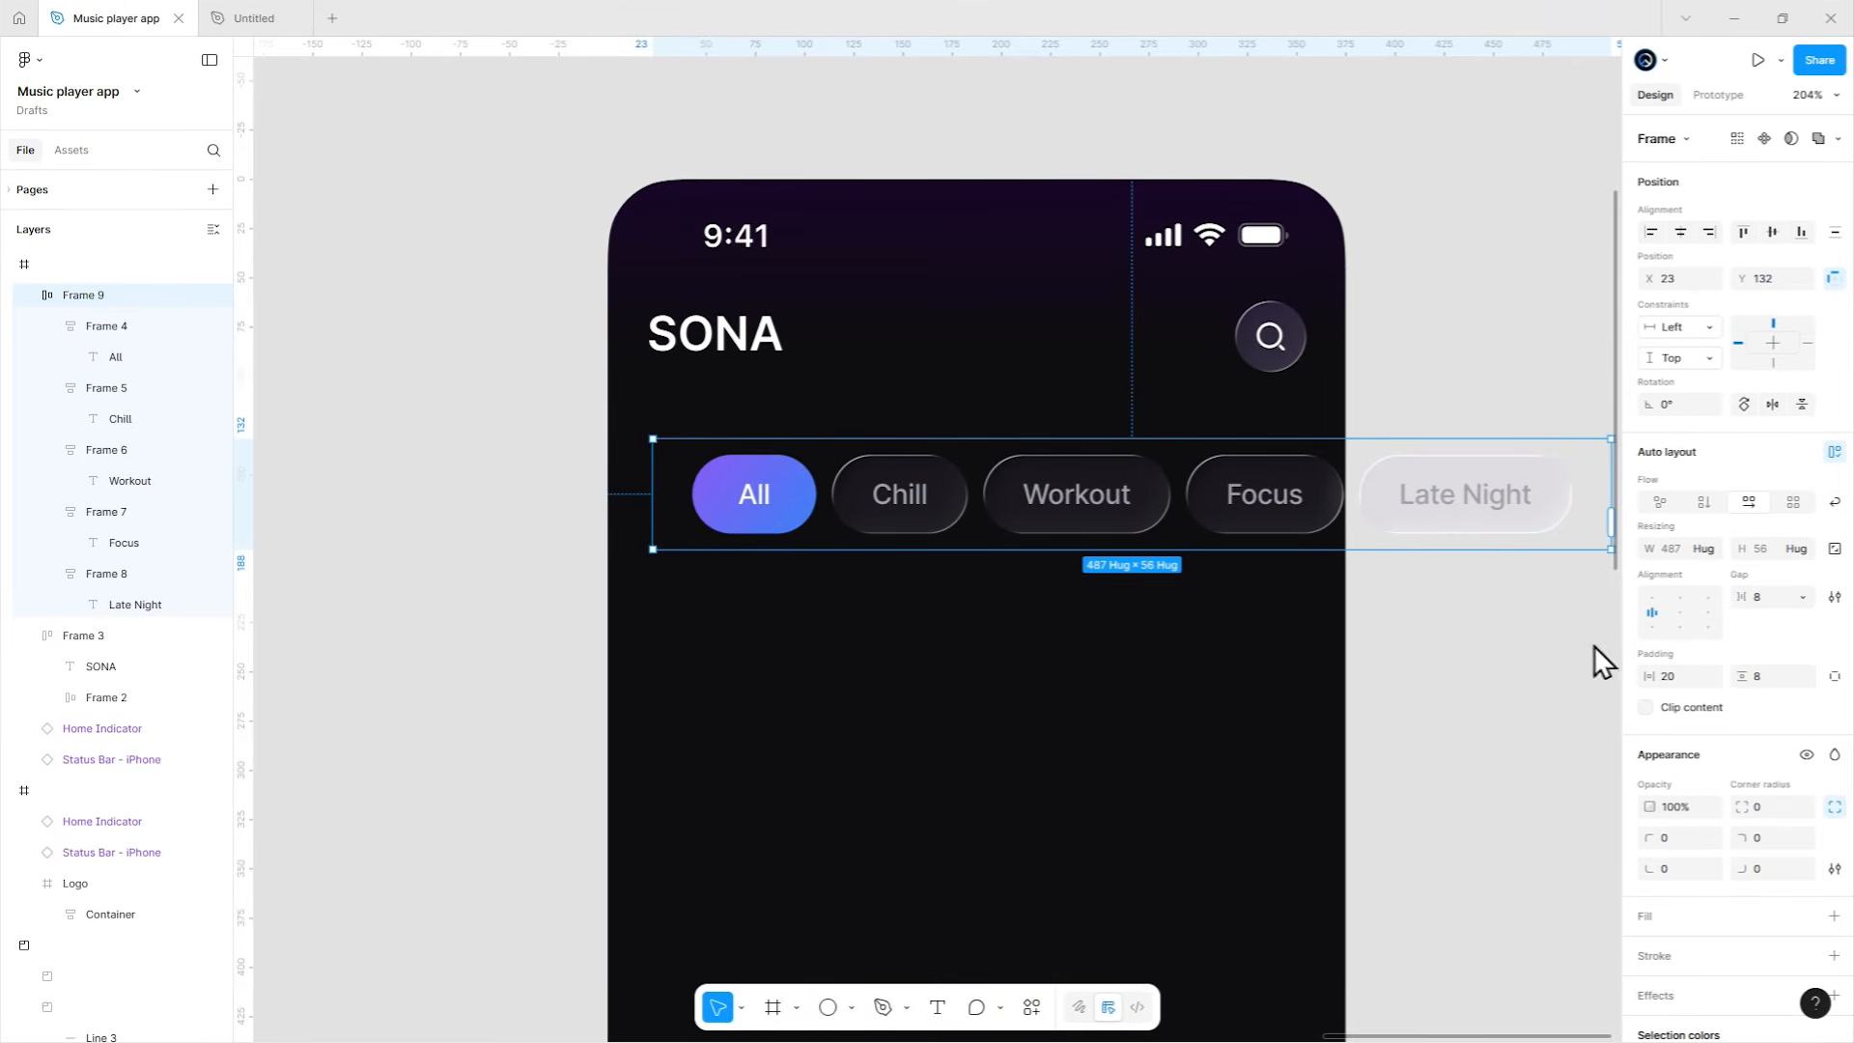
drag(1242, 530, 1200, 488)
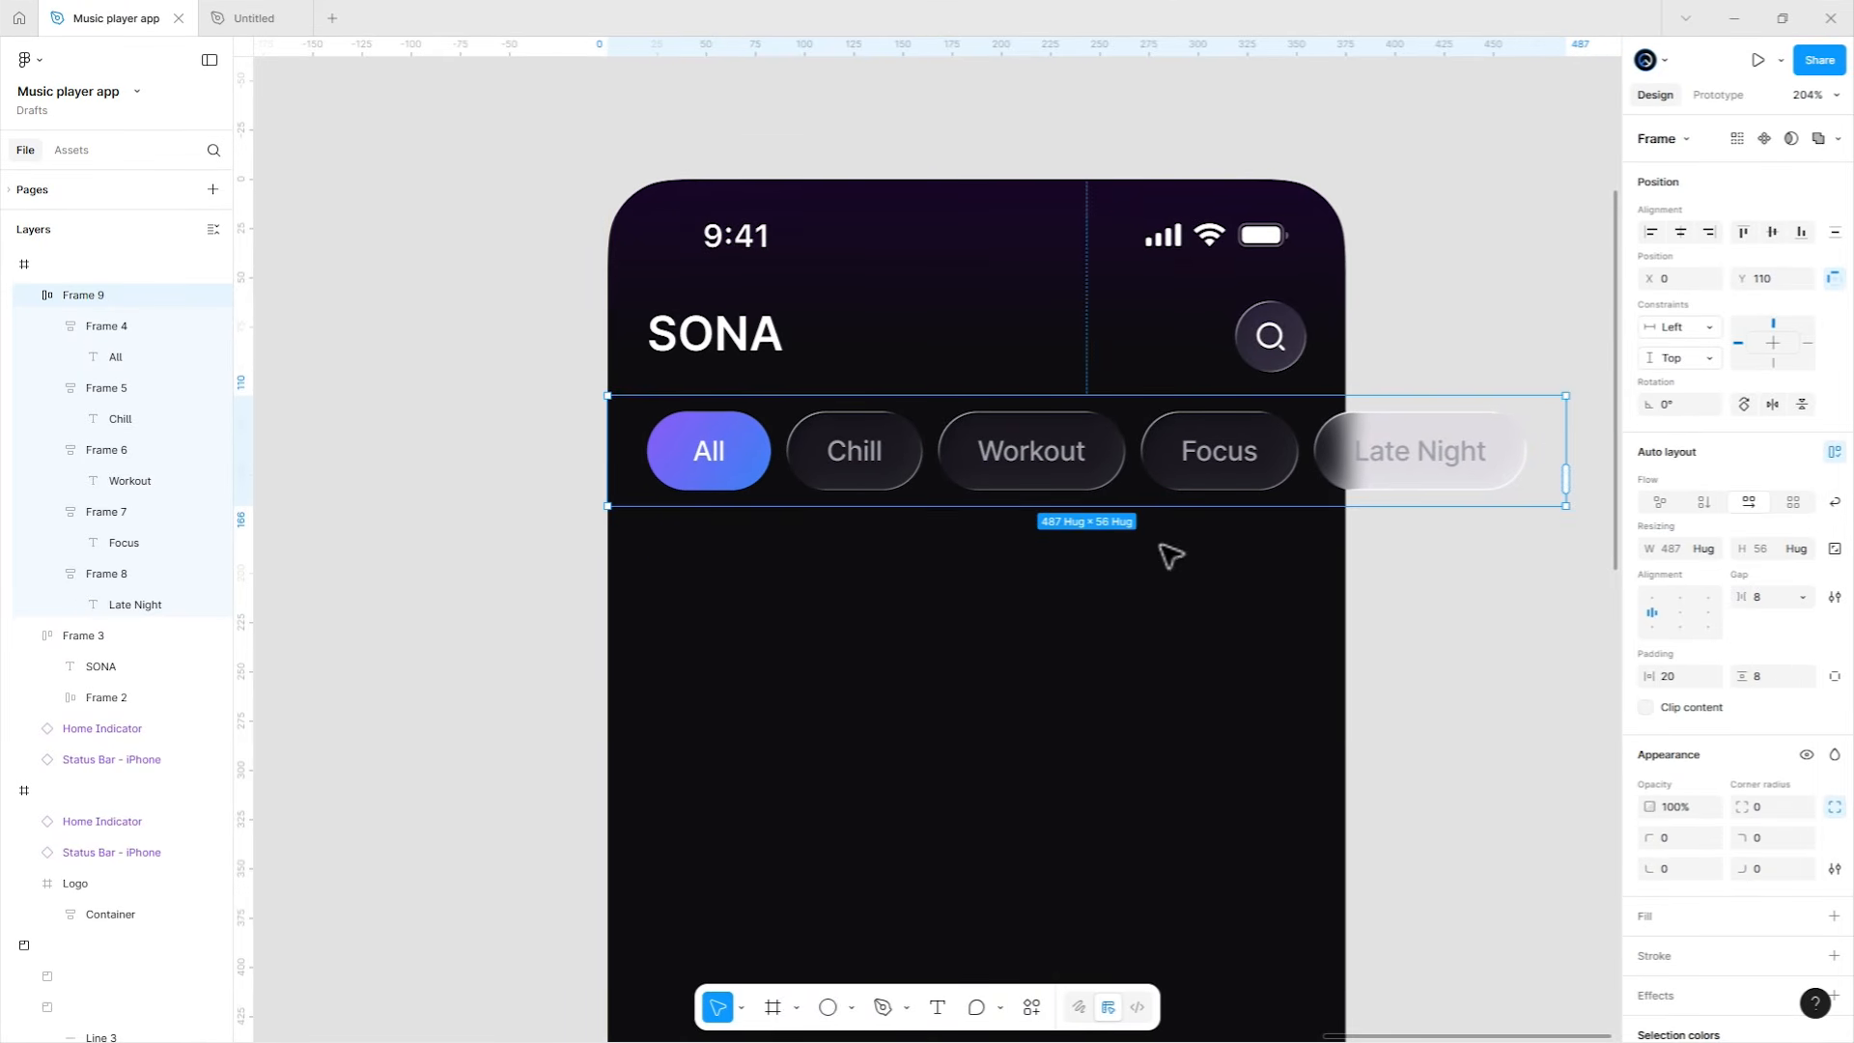
key(Escape)
Turn content clipping back on for the phone frame so the overflowing pill is cut off.
click(910, 610)
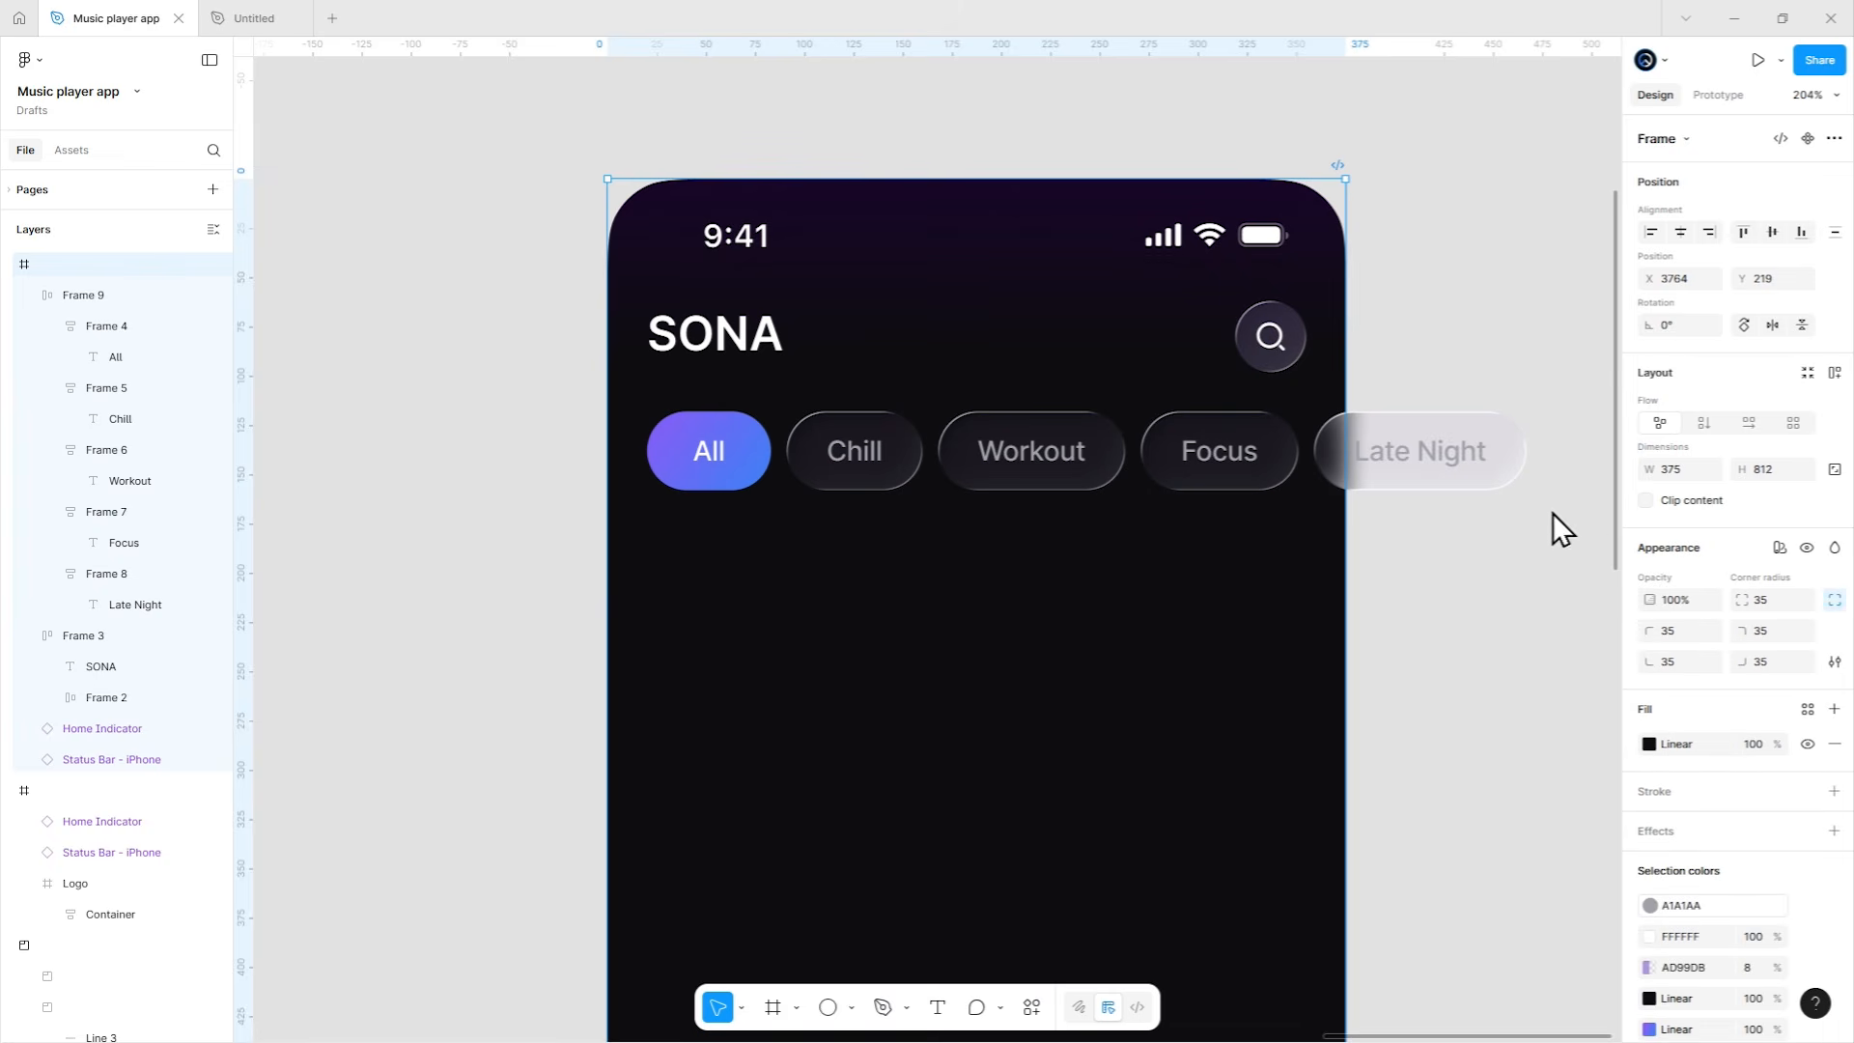
key(Escape)
scroll(1164, 588, down, 1)
scroll(1159, 592, down, 3)
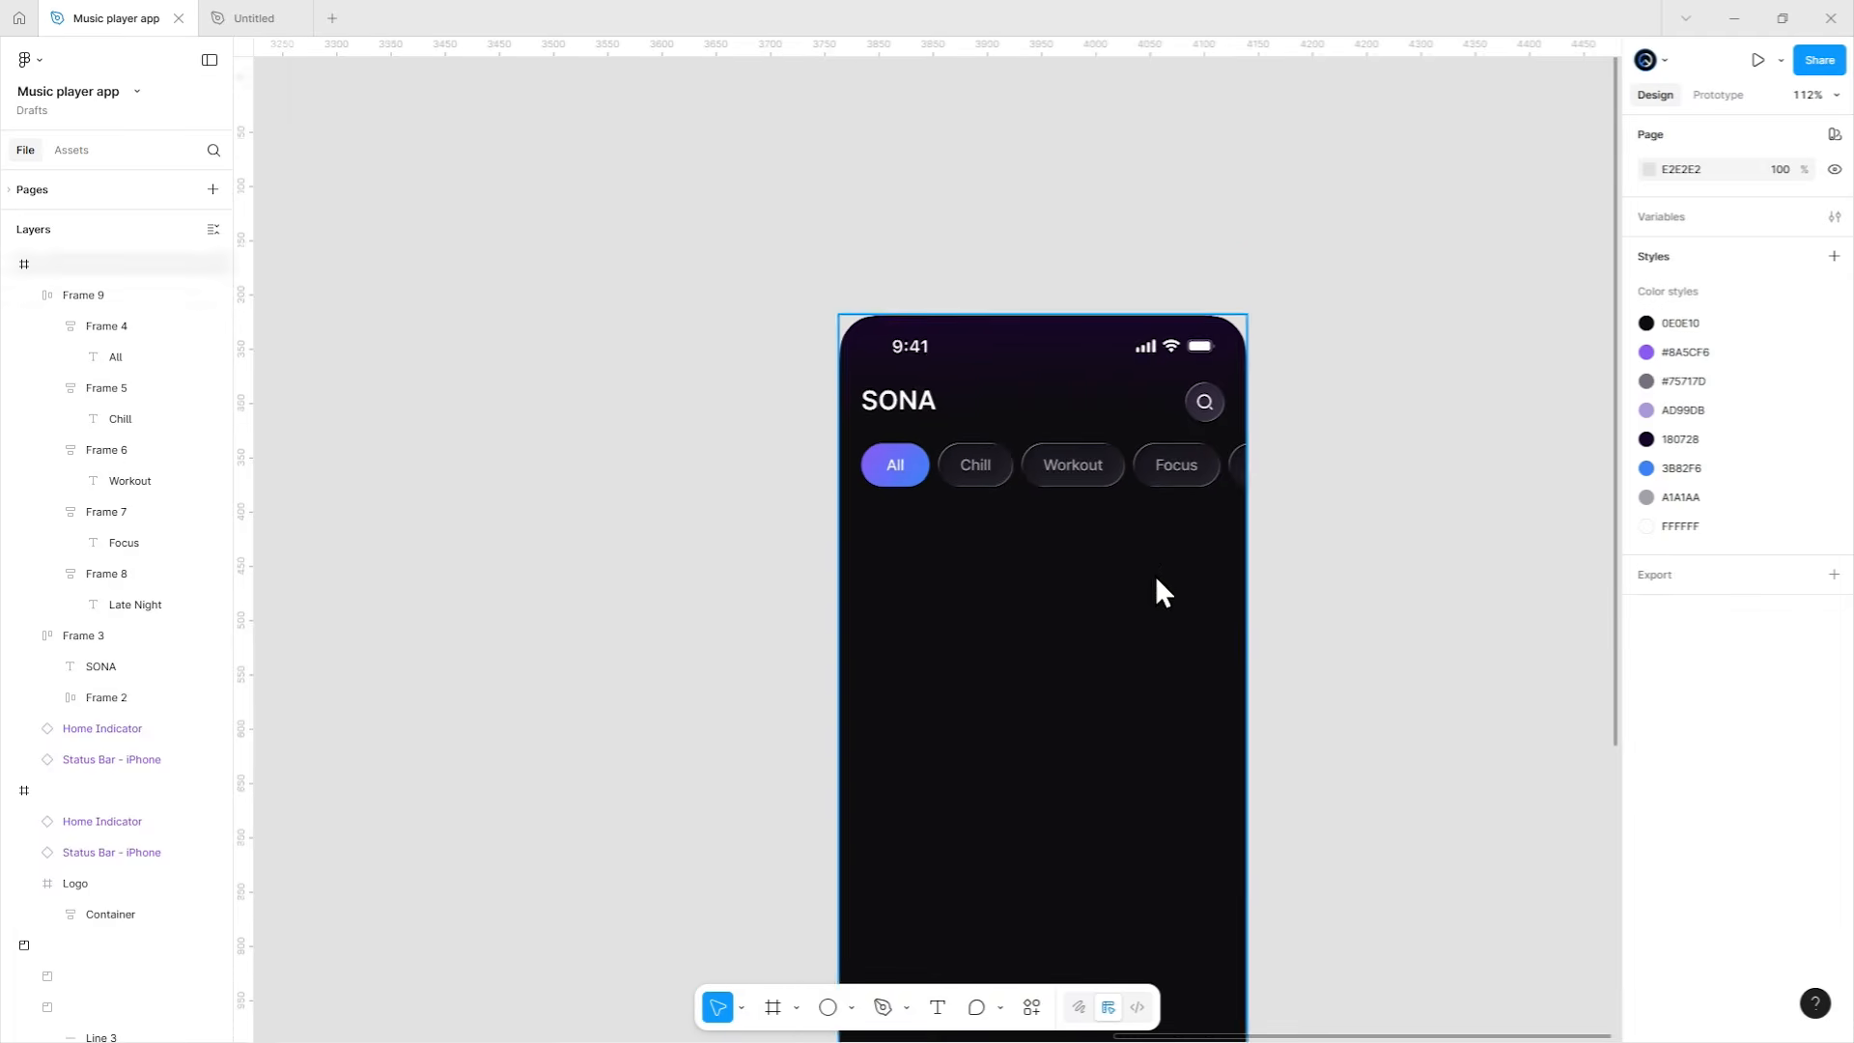
drag(1159, 592, 1010, 487)
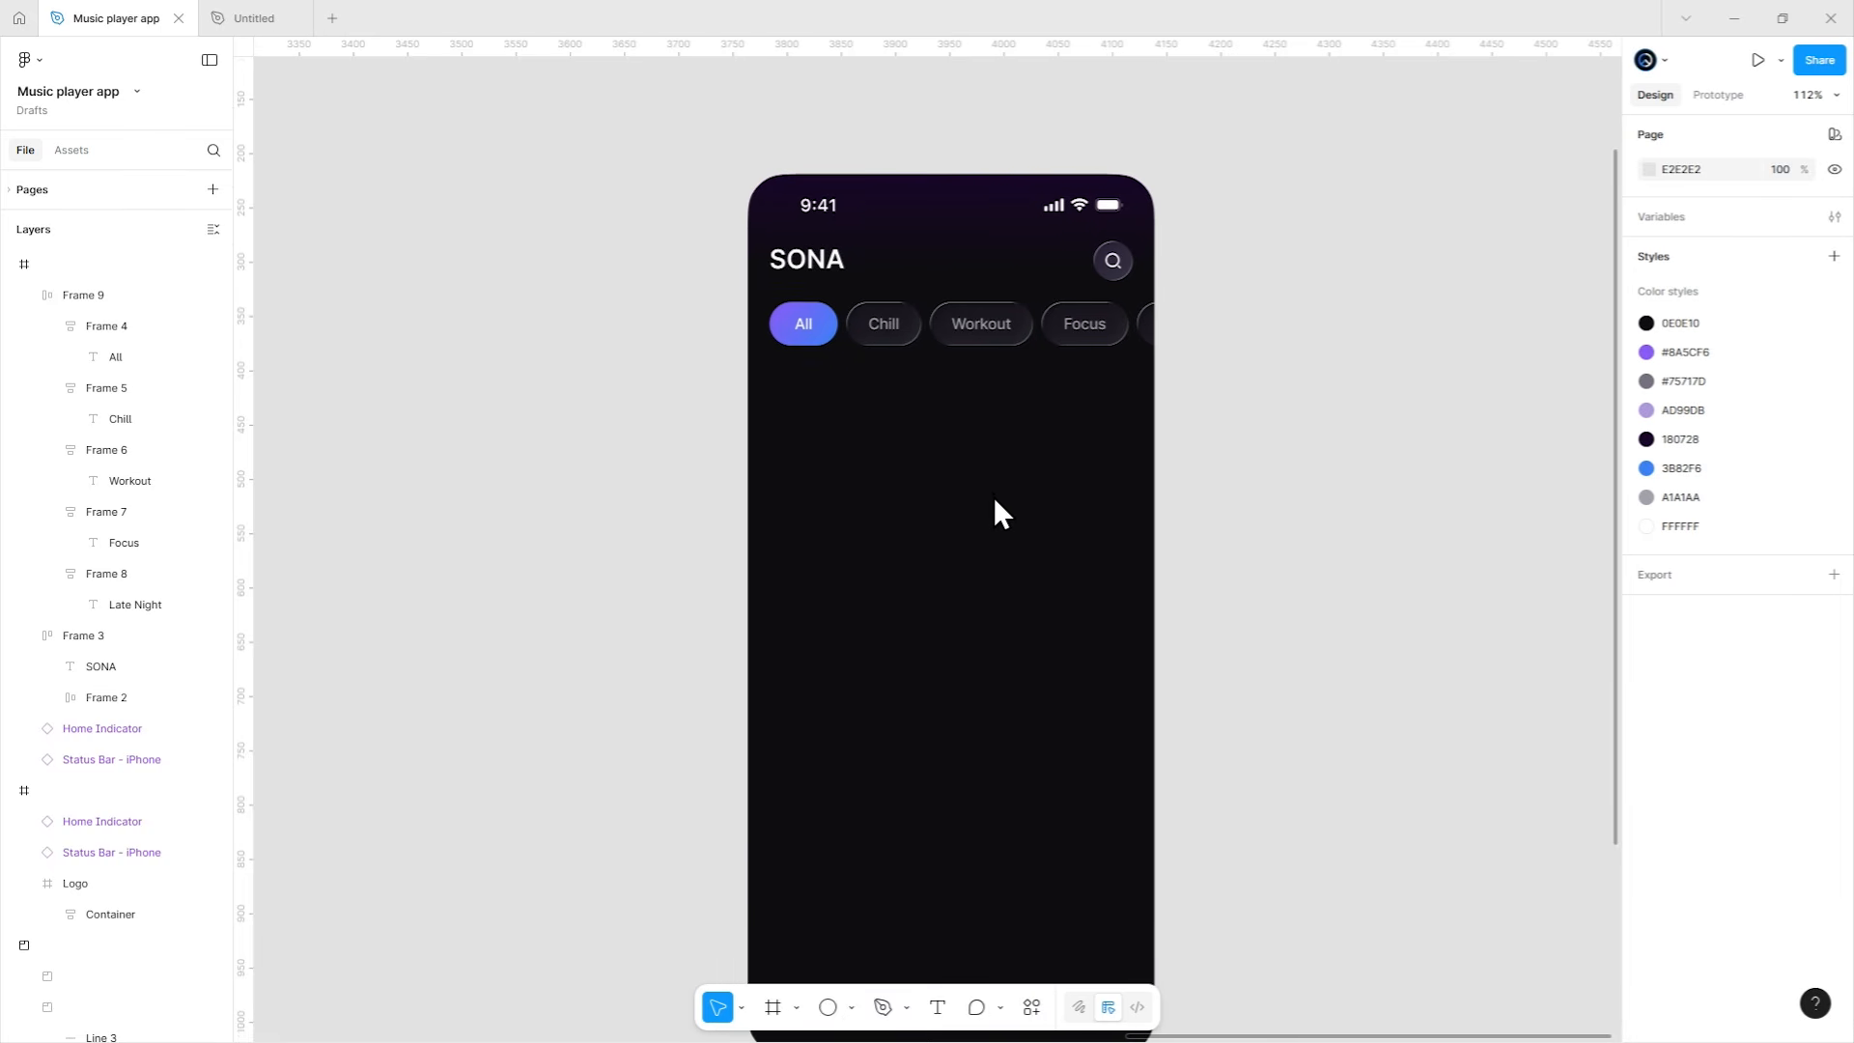
Add the heading text "For You" below the category pills at X 20, Y 198.
key(t)
key(Escape)
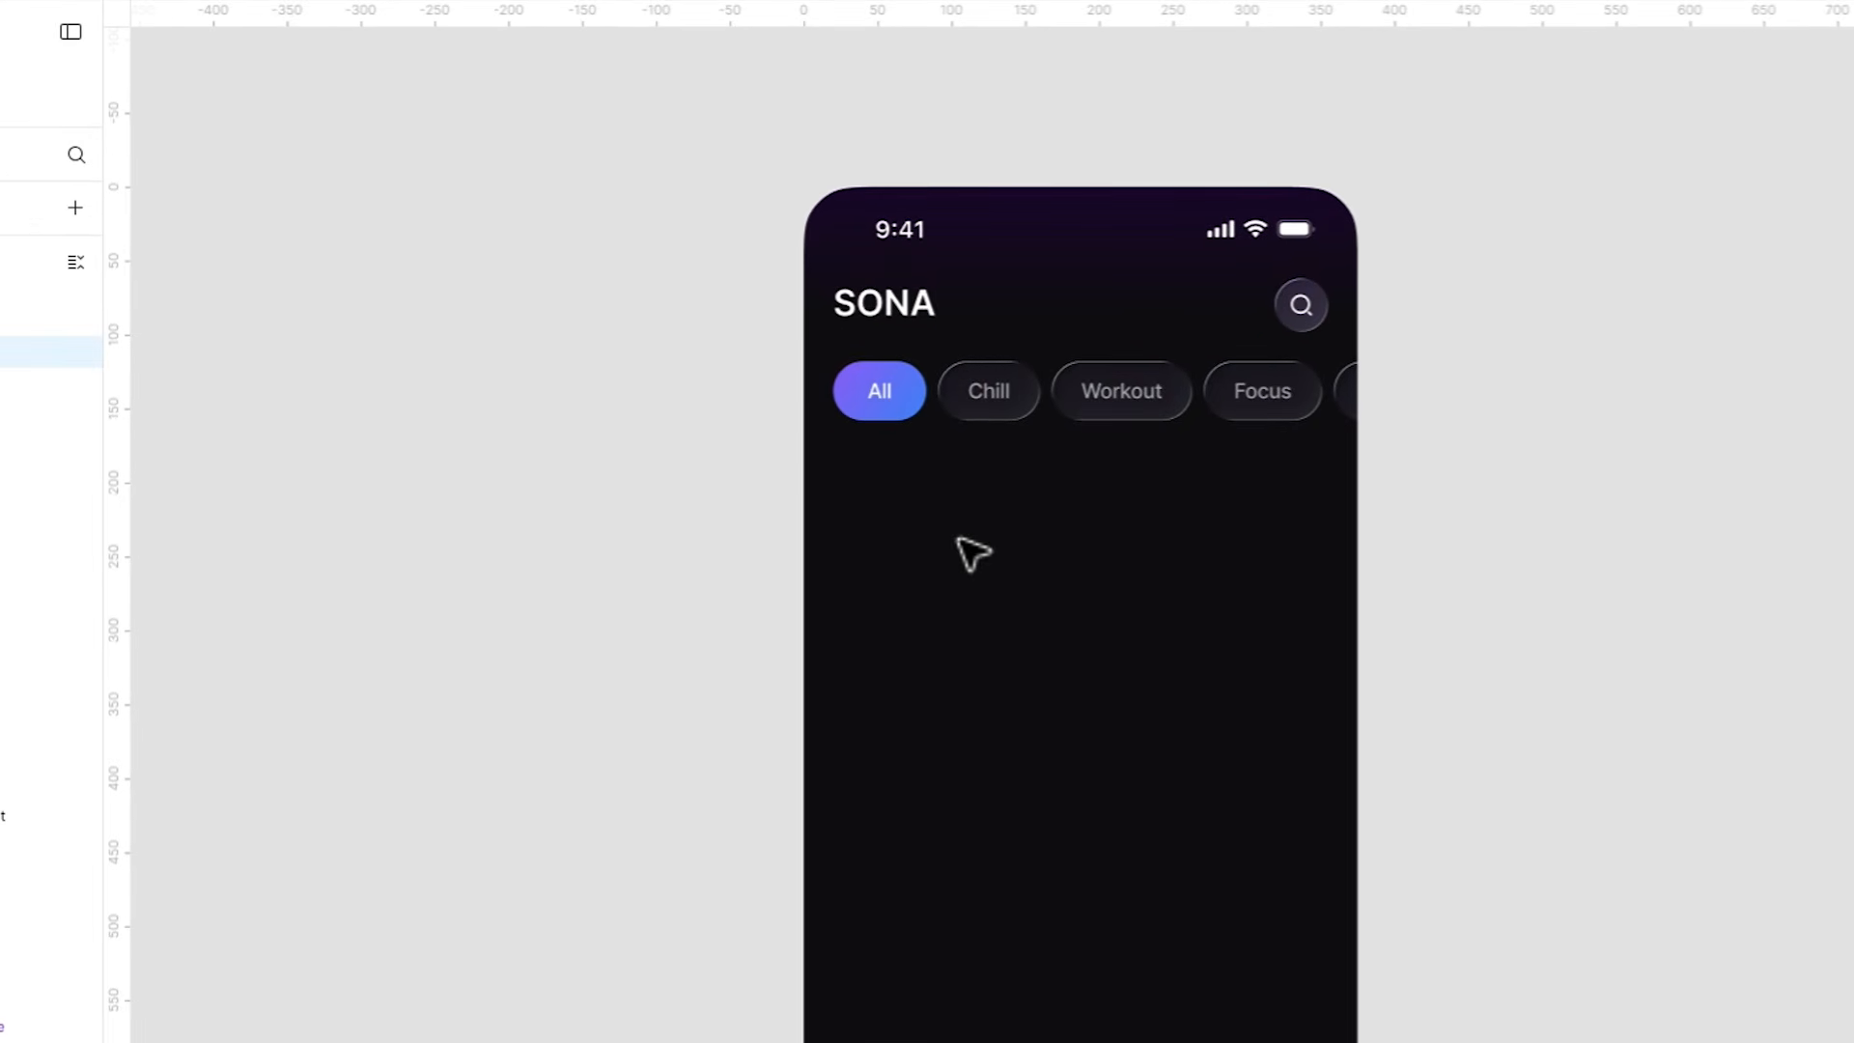
text(For You)
key(Escape)
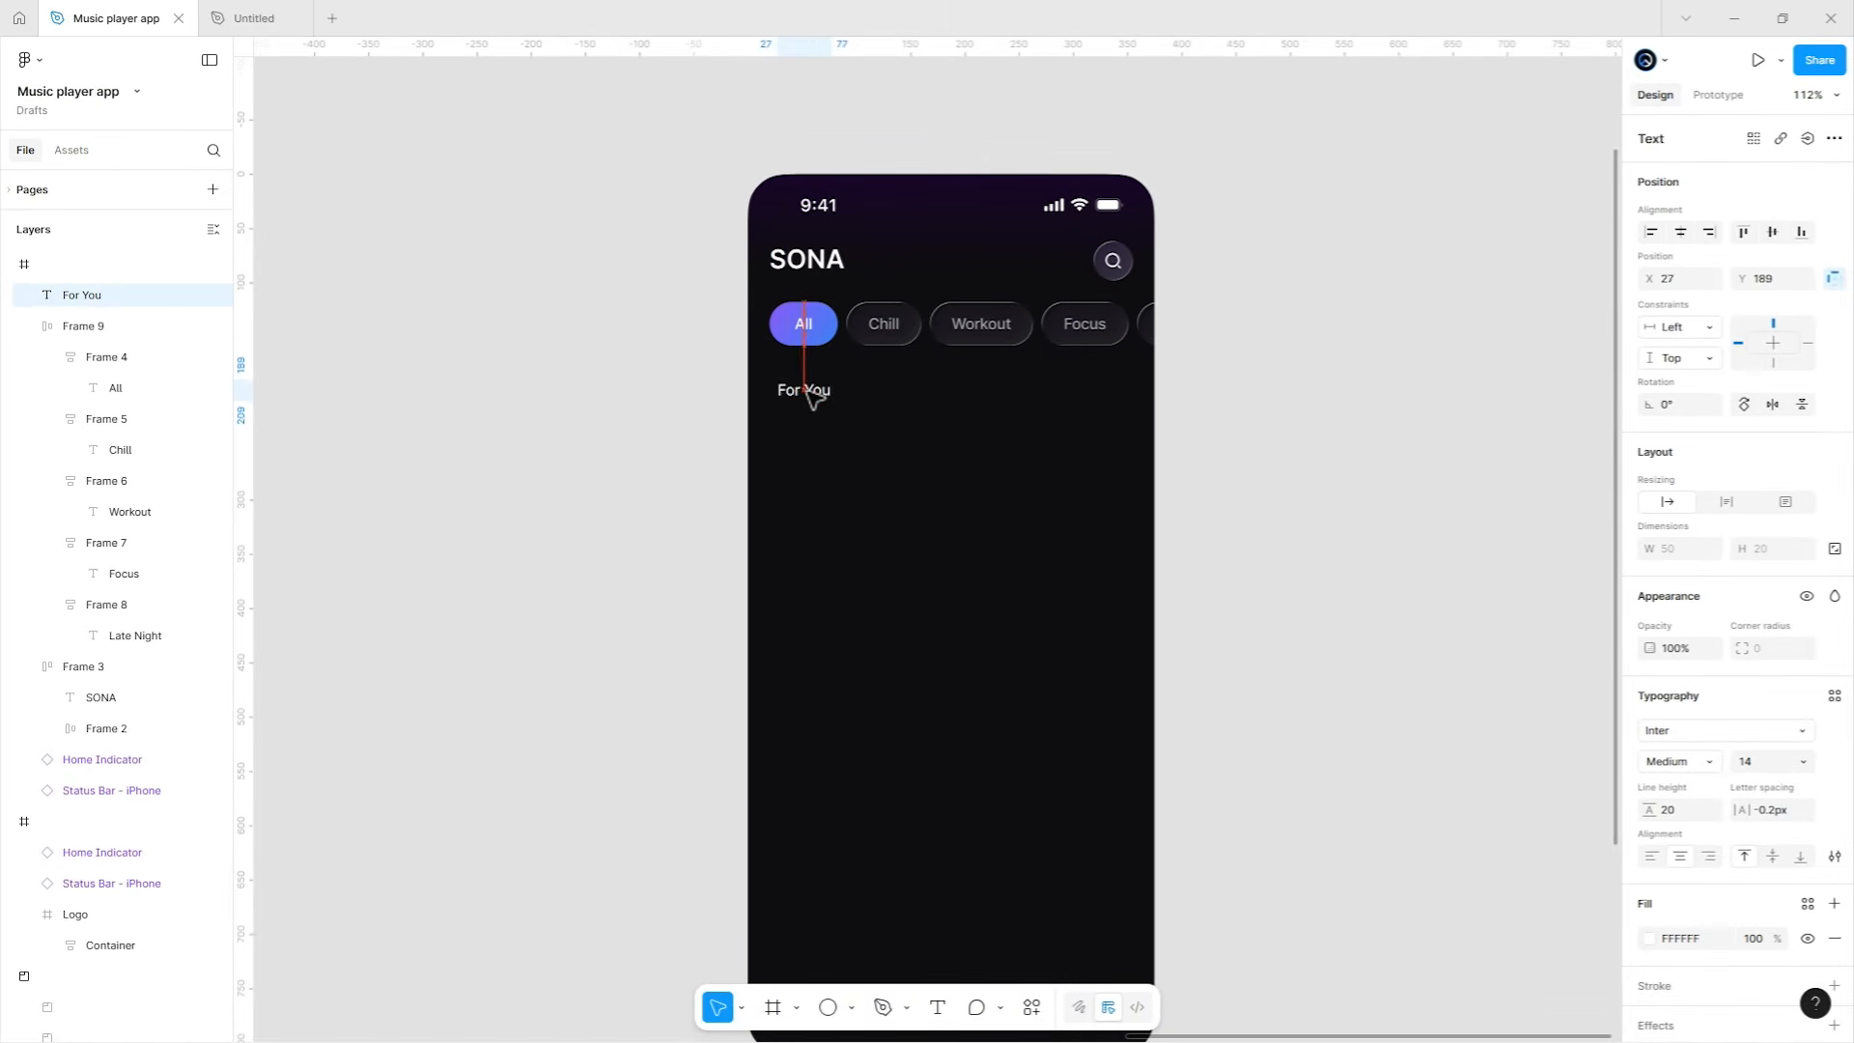
scroll(815, 359, up, 4)
drag(1018, 387, 968, 472)
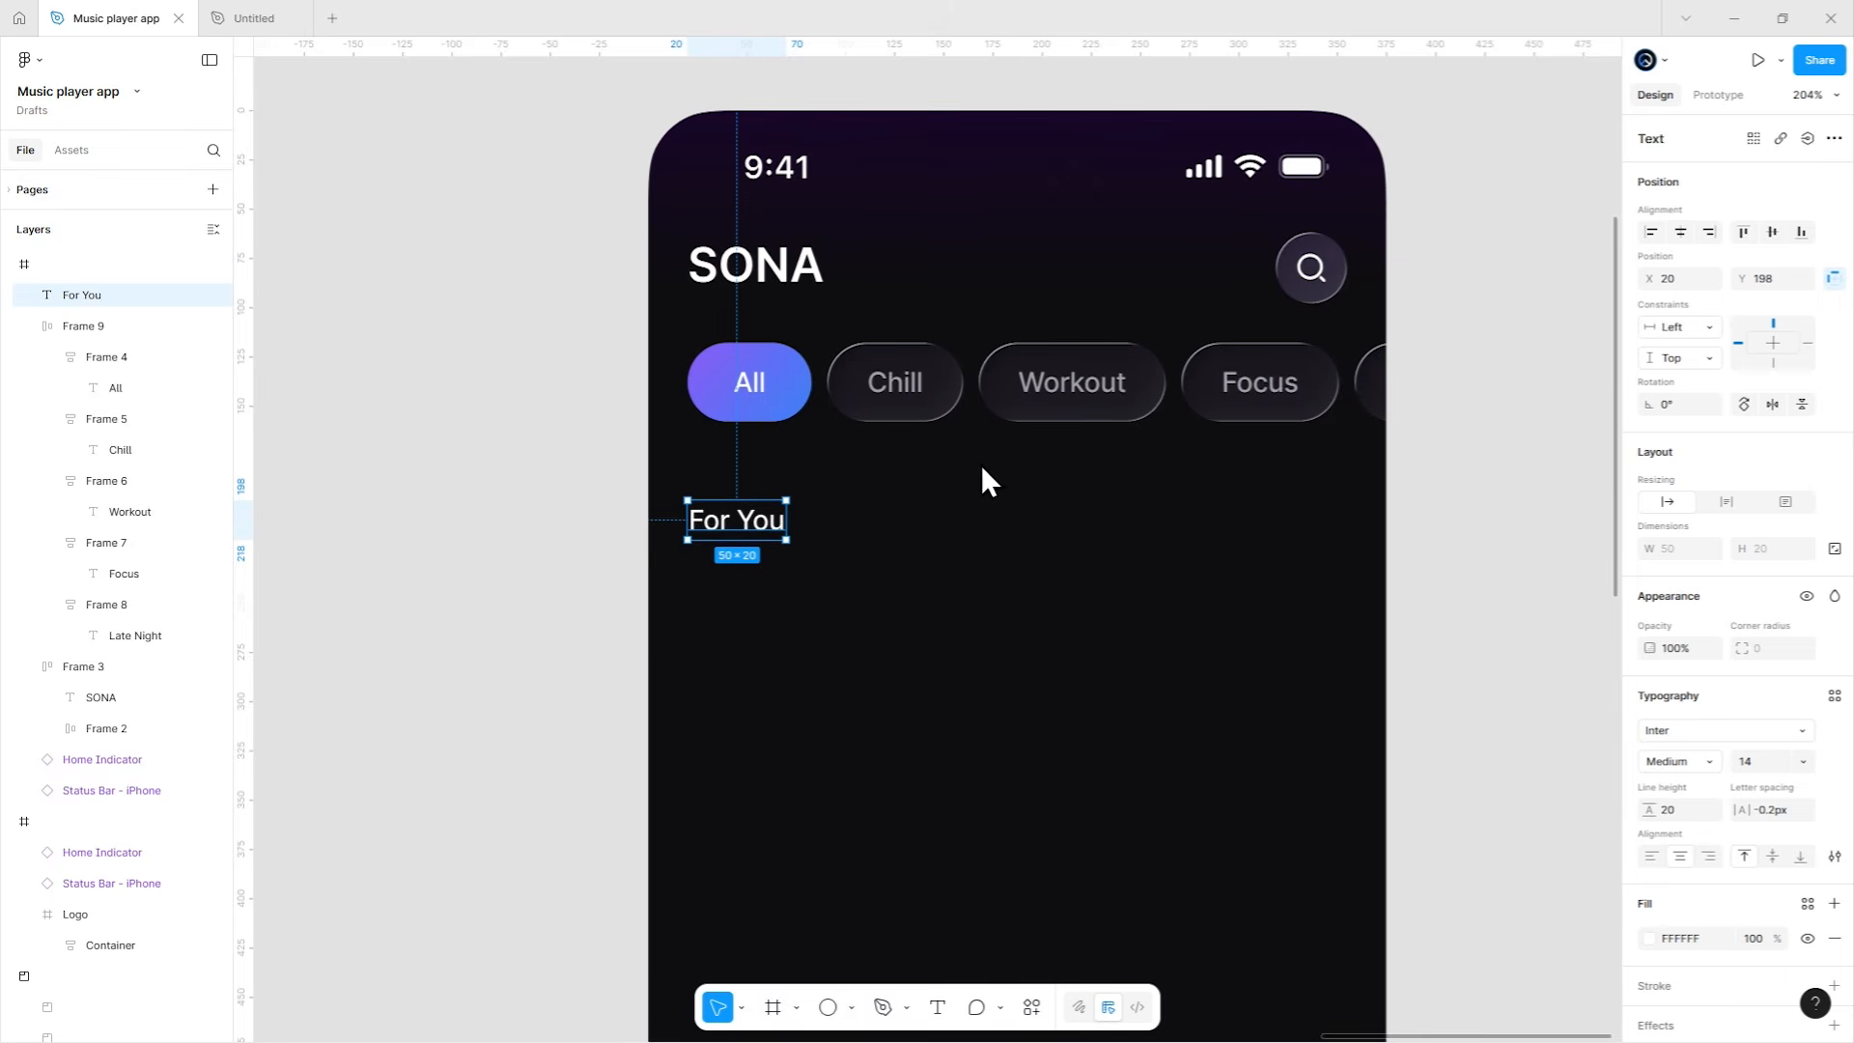
Set the "For You" heading to font size 16 and Semi Bold weight.
click(1771, 762)
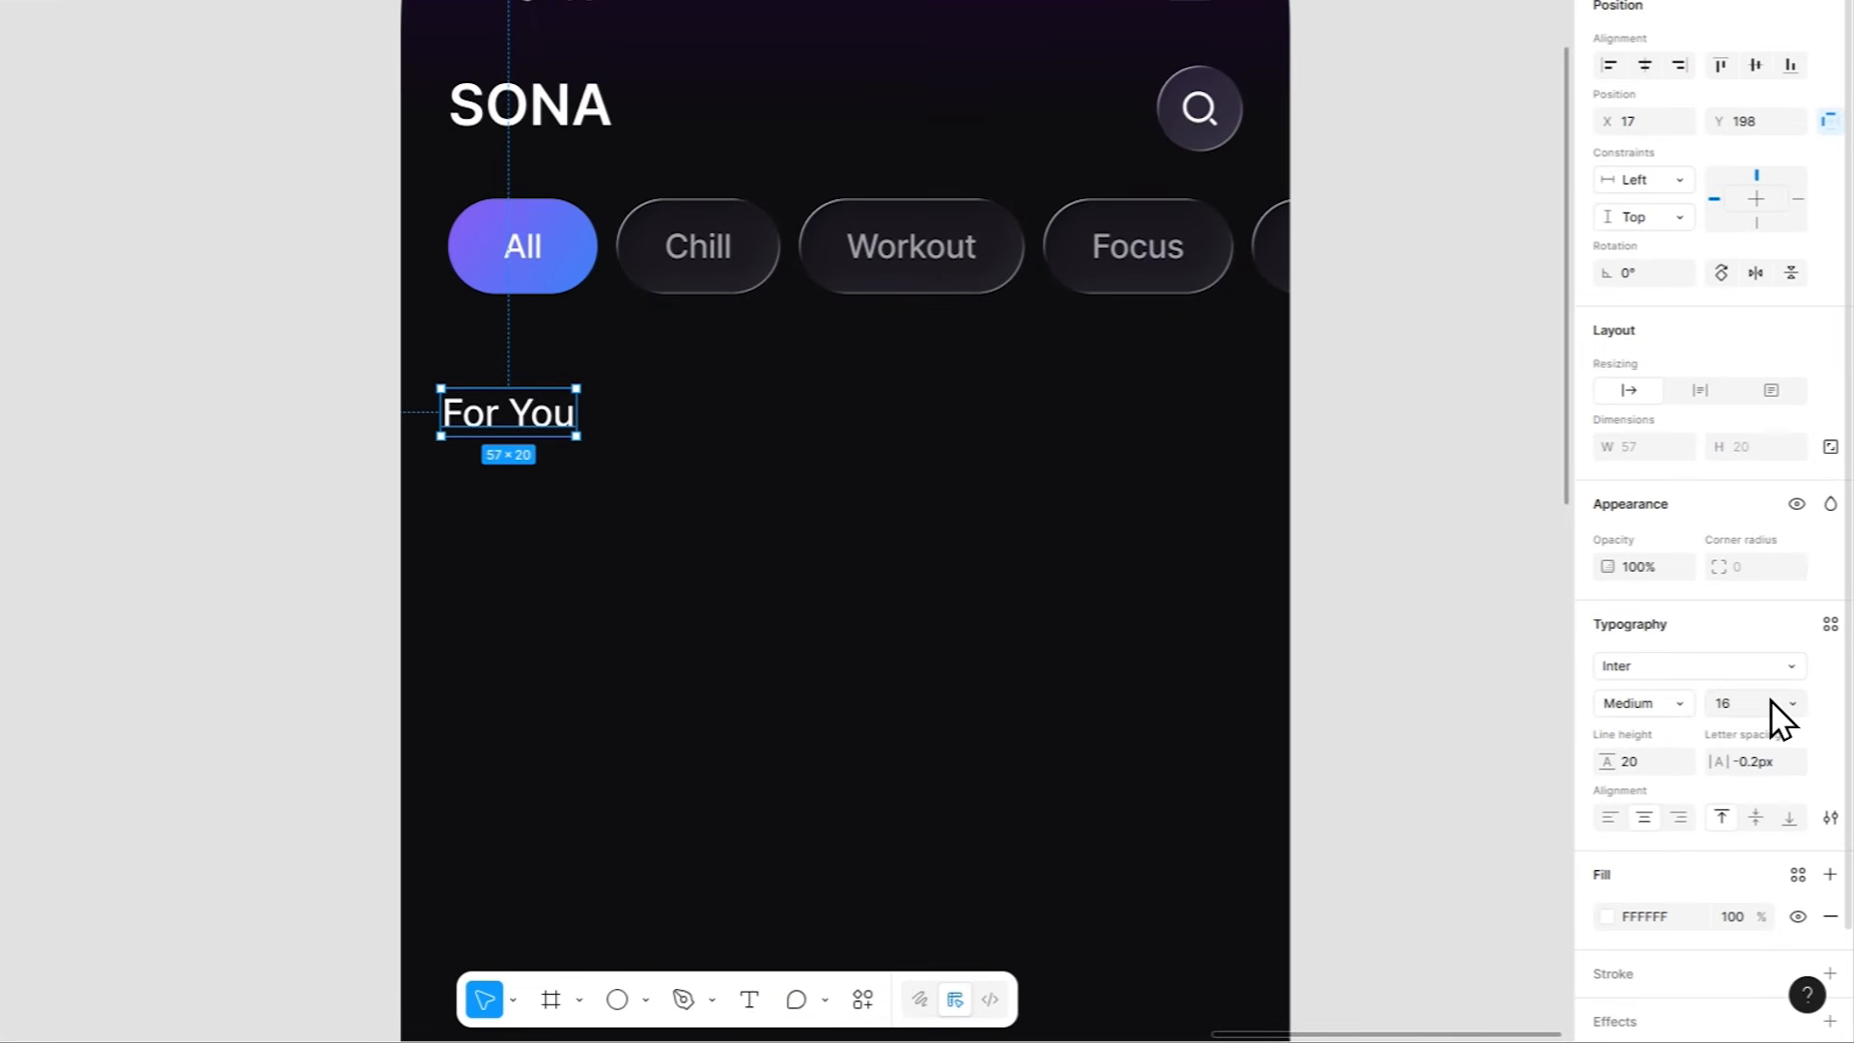
click(1654, 703)
click(1663, 547)
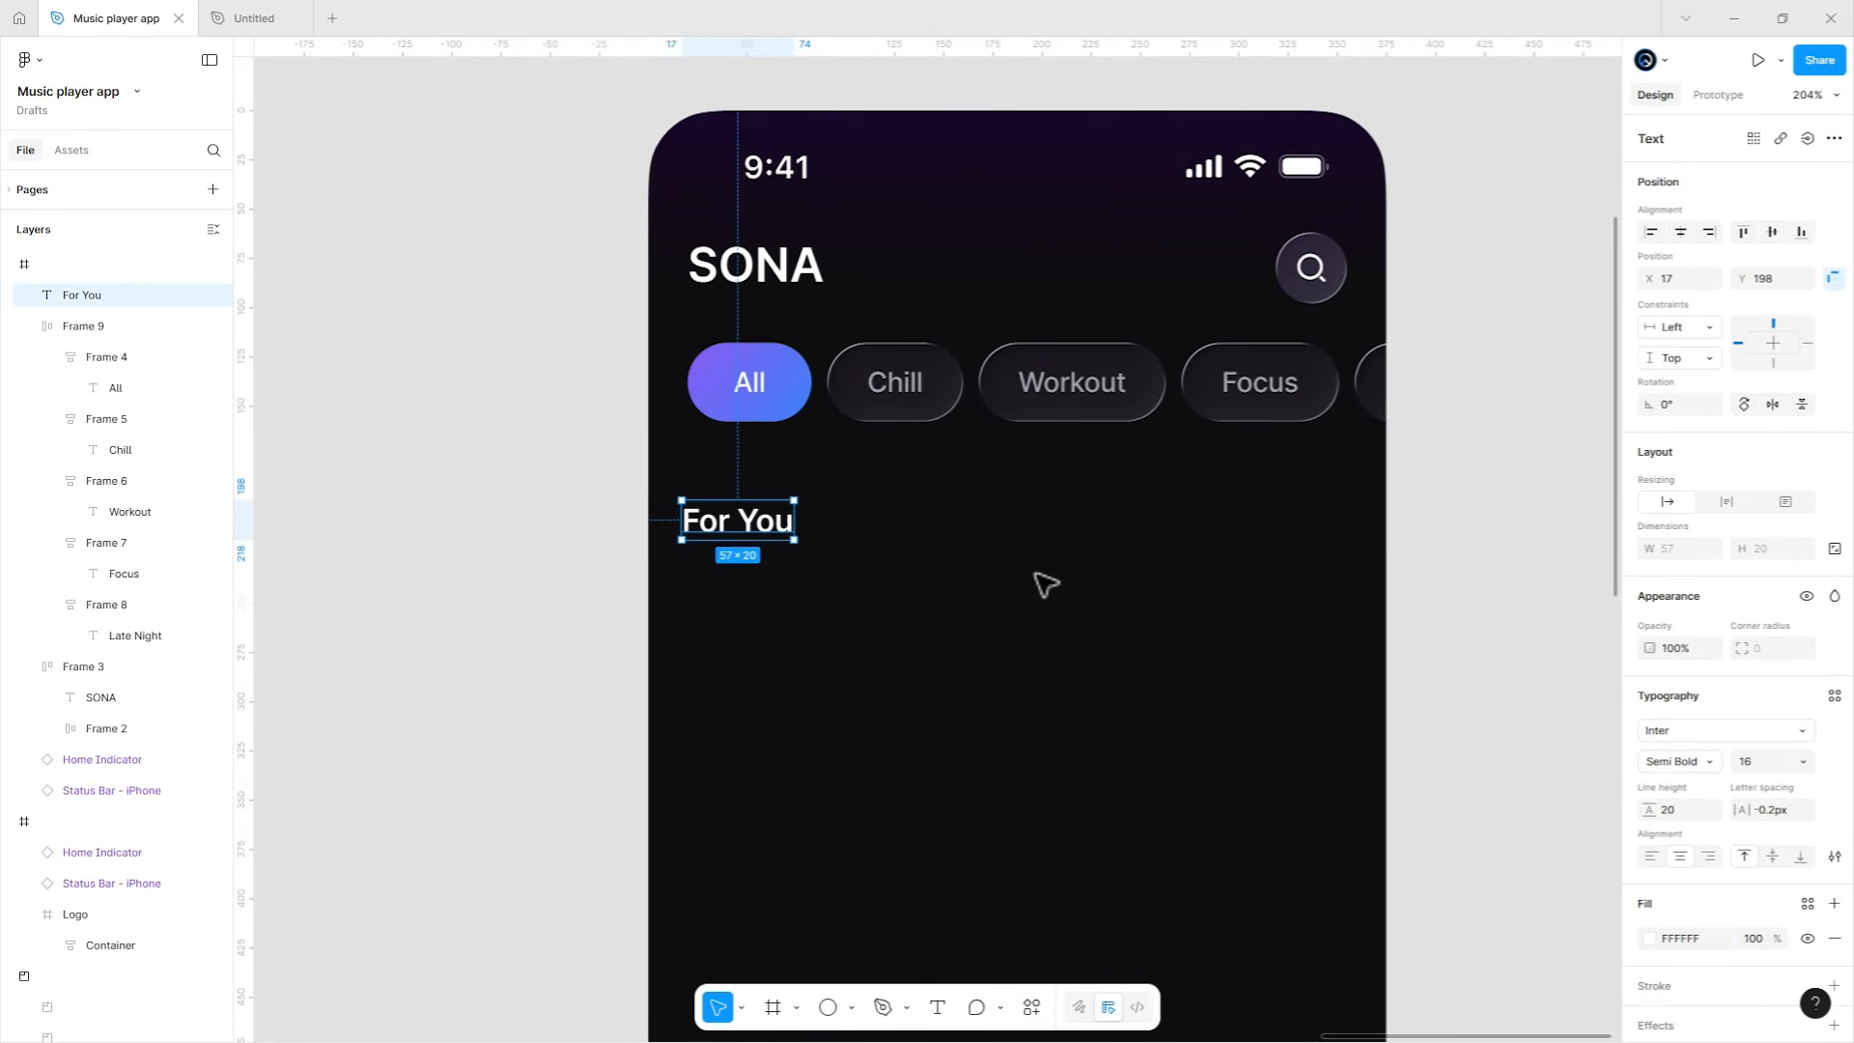
click(1070, 601)
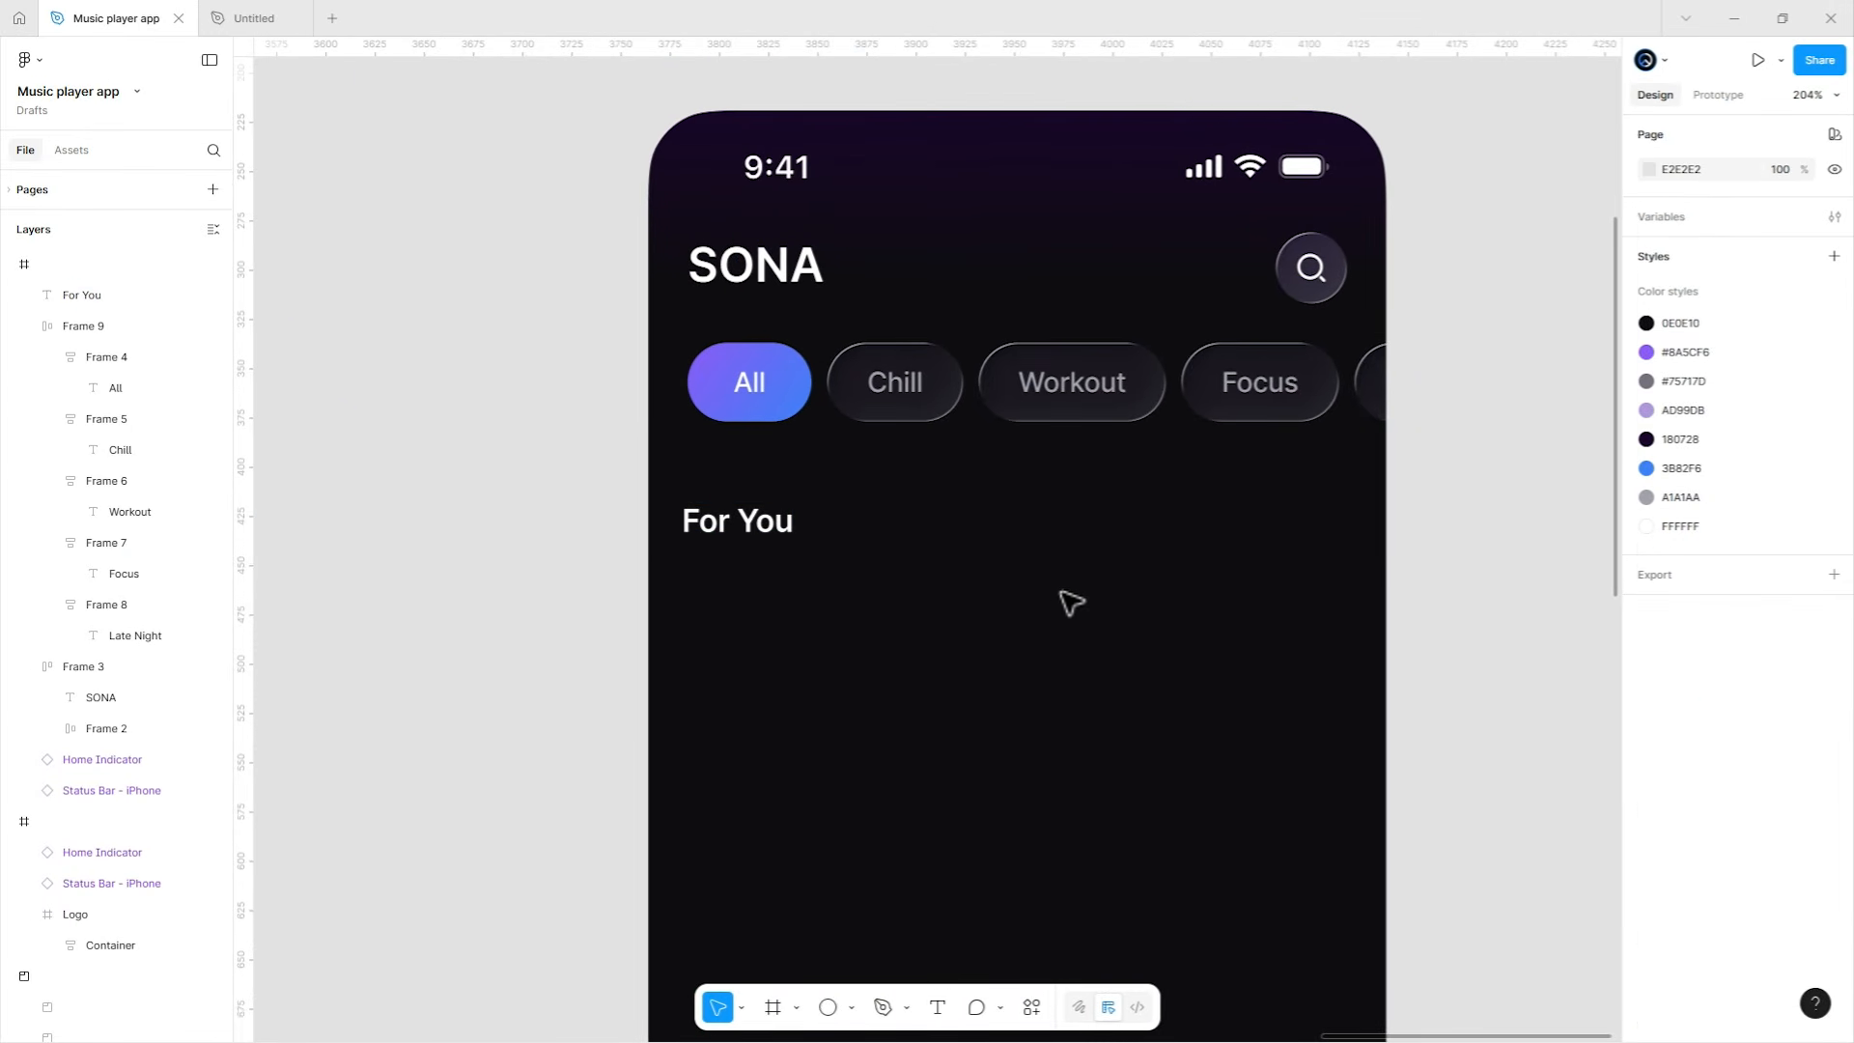
scroll(1066, 614, down, 5)
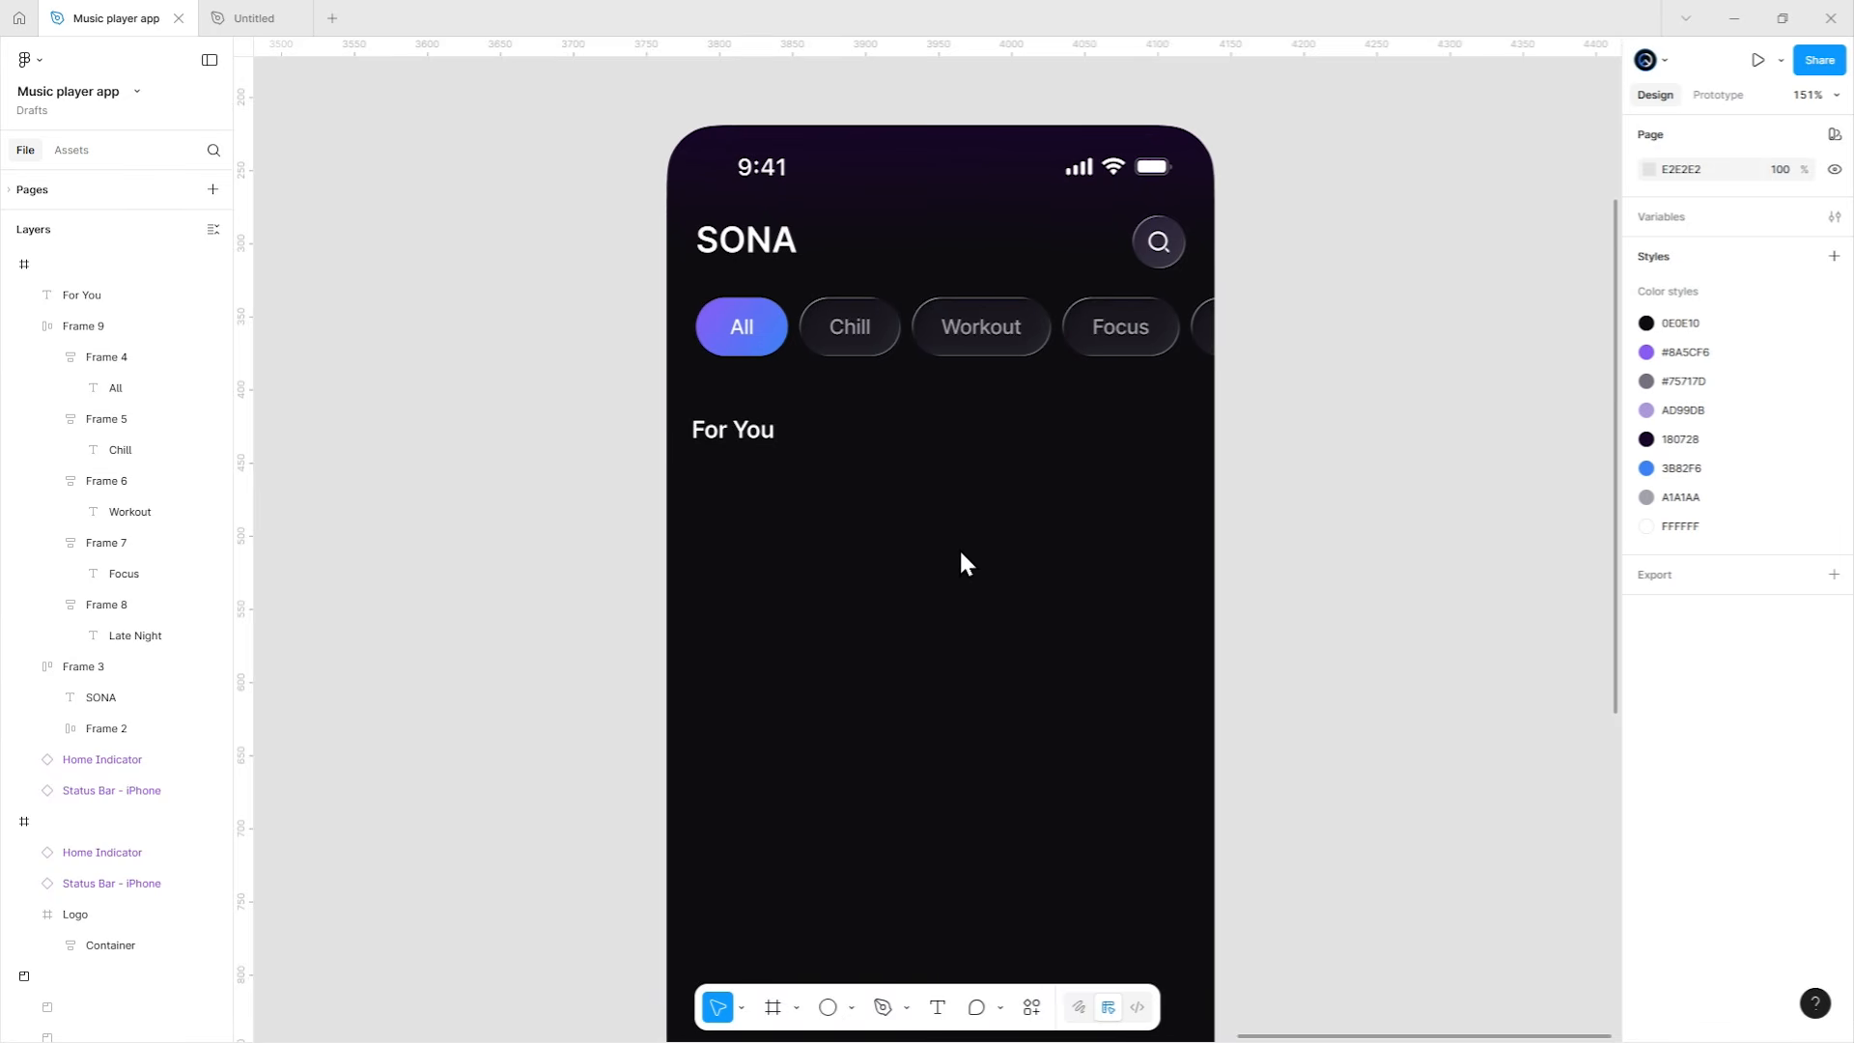
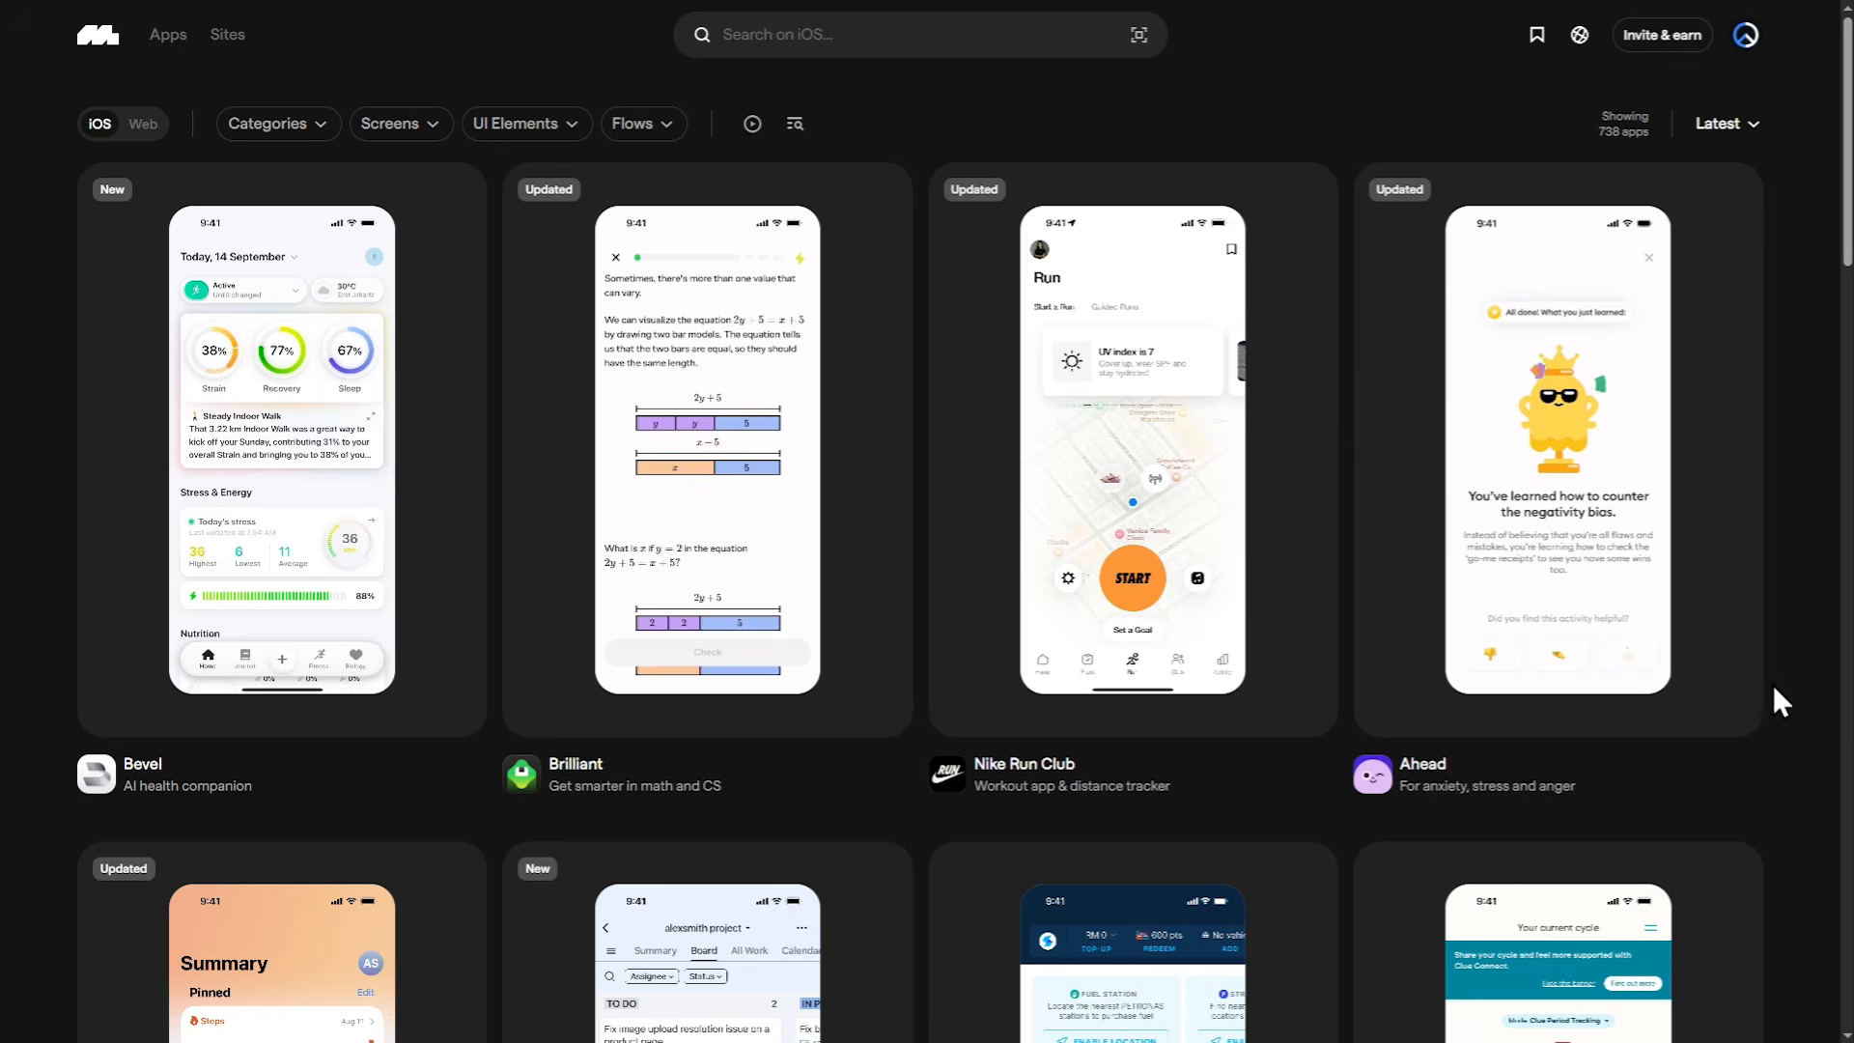
Switch to Mobbin and filter the iOS designs by the Music & Audio category and the Card UI element.
click(280, 125)
scroll(458, 347, down, 5)
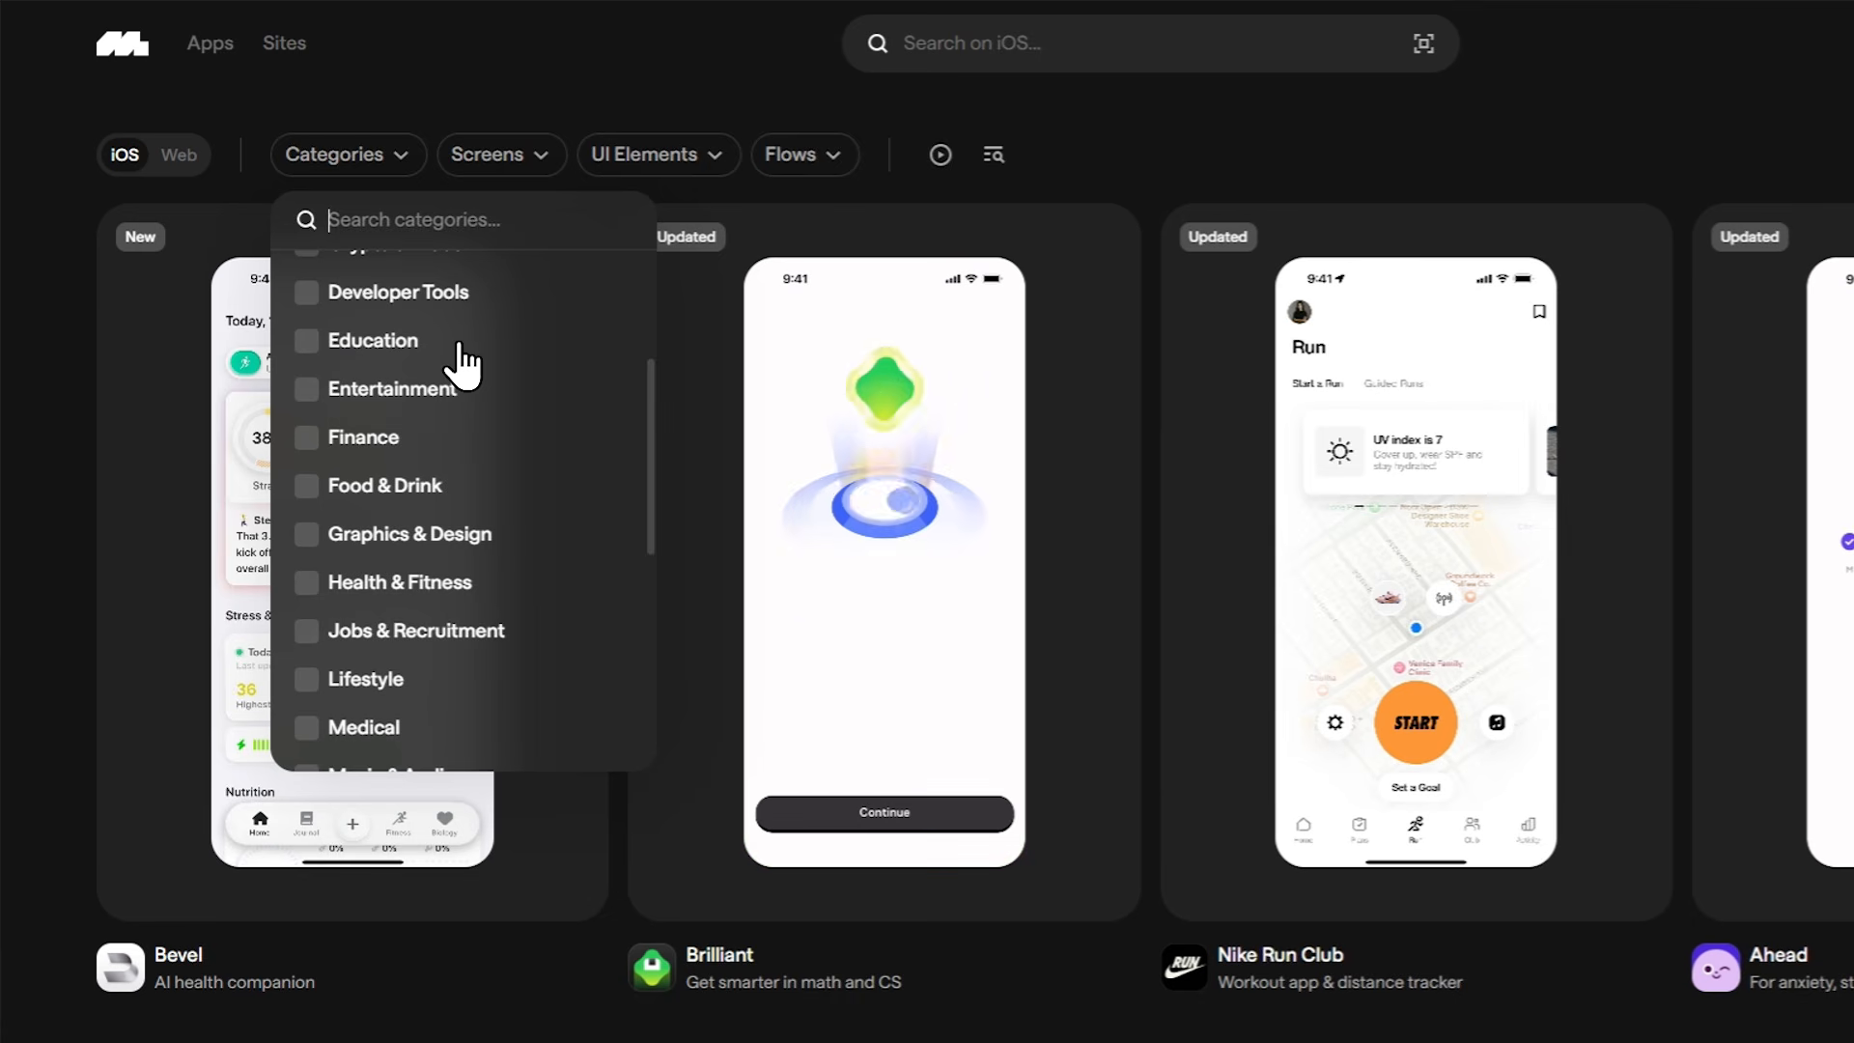
click(441, 502)
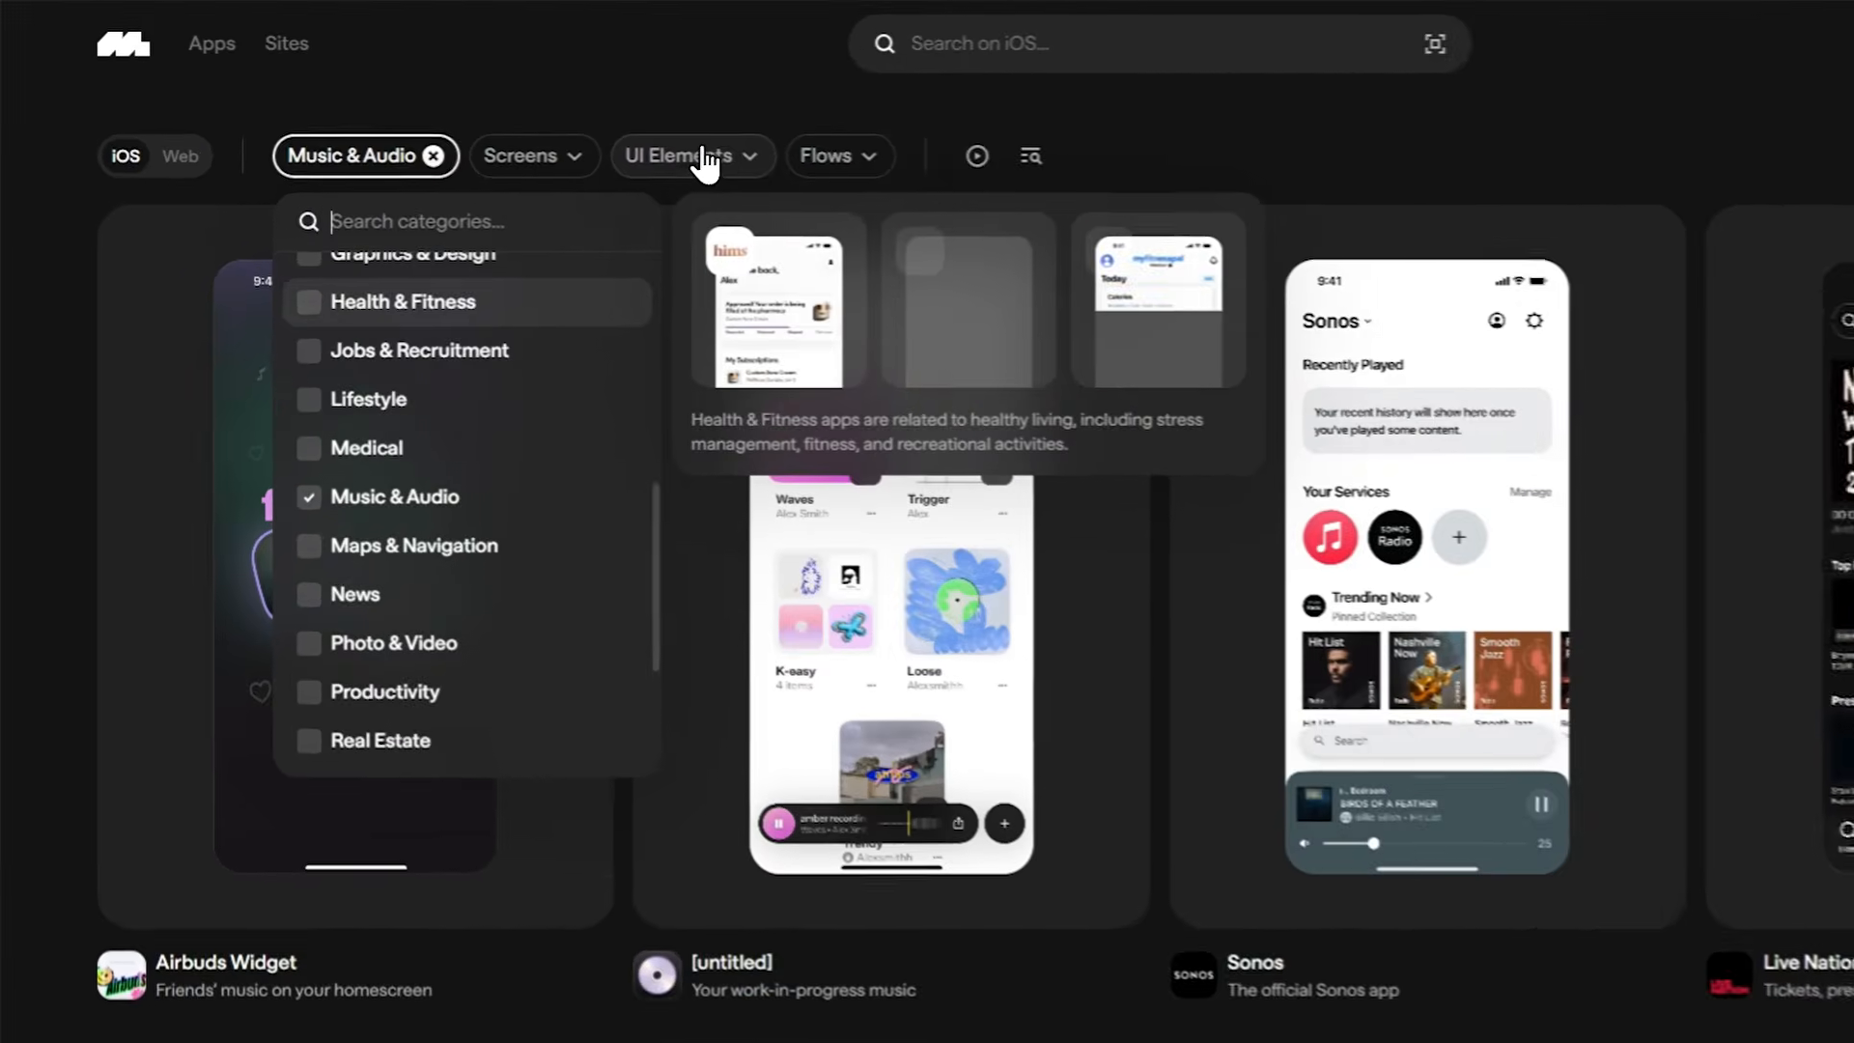
click(744, 156)
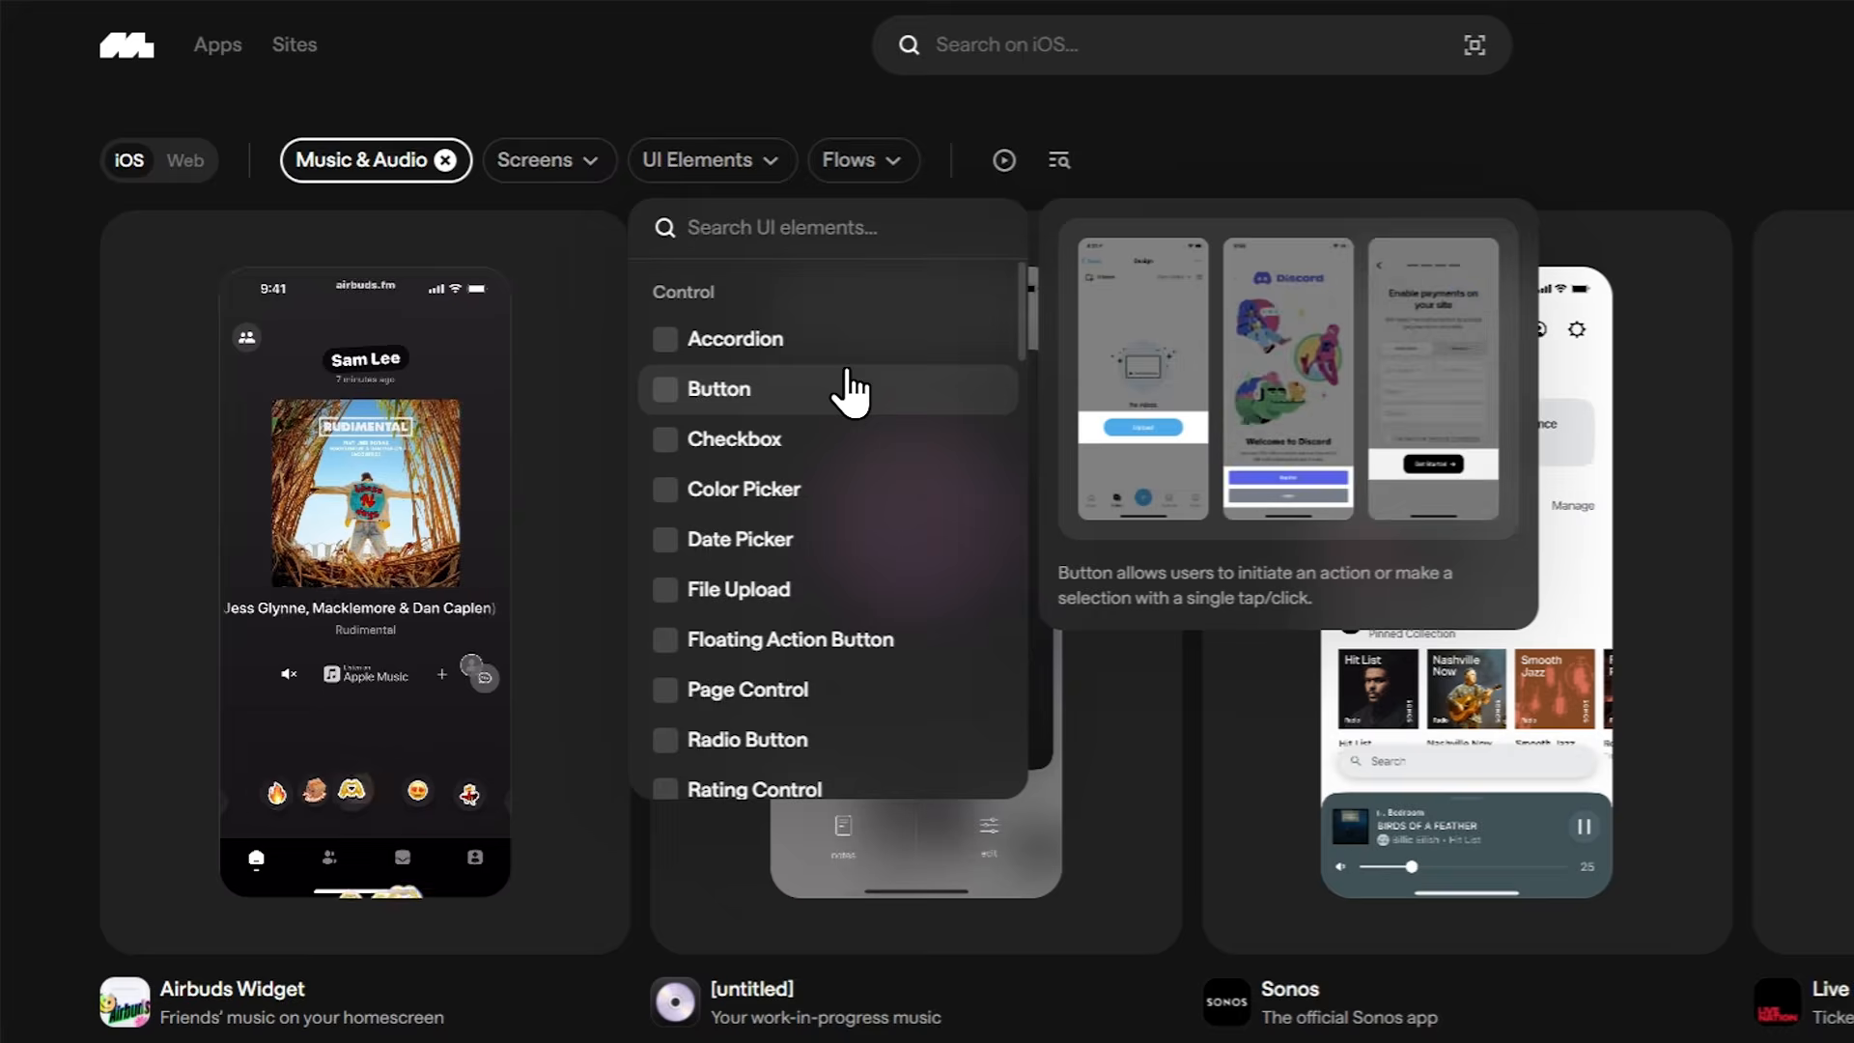
text(ca)
click(838, 307)
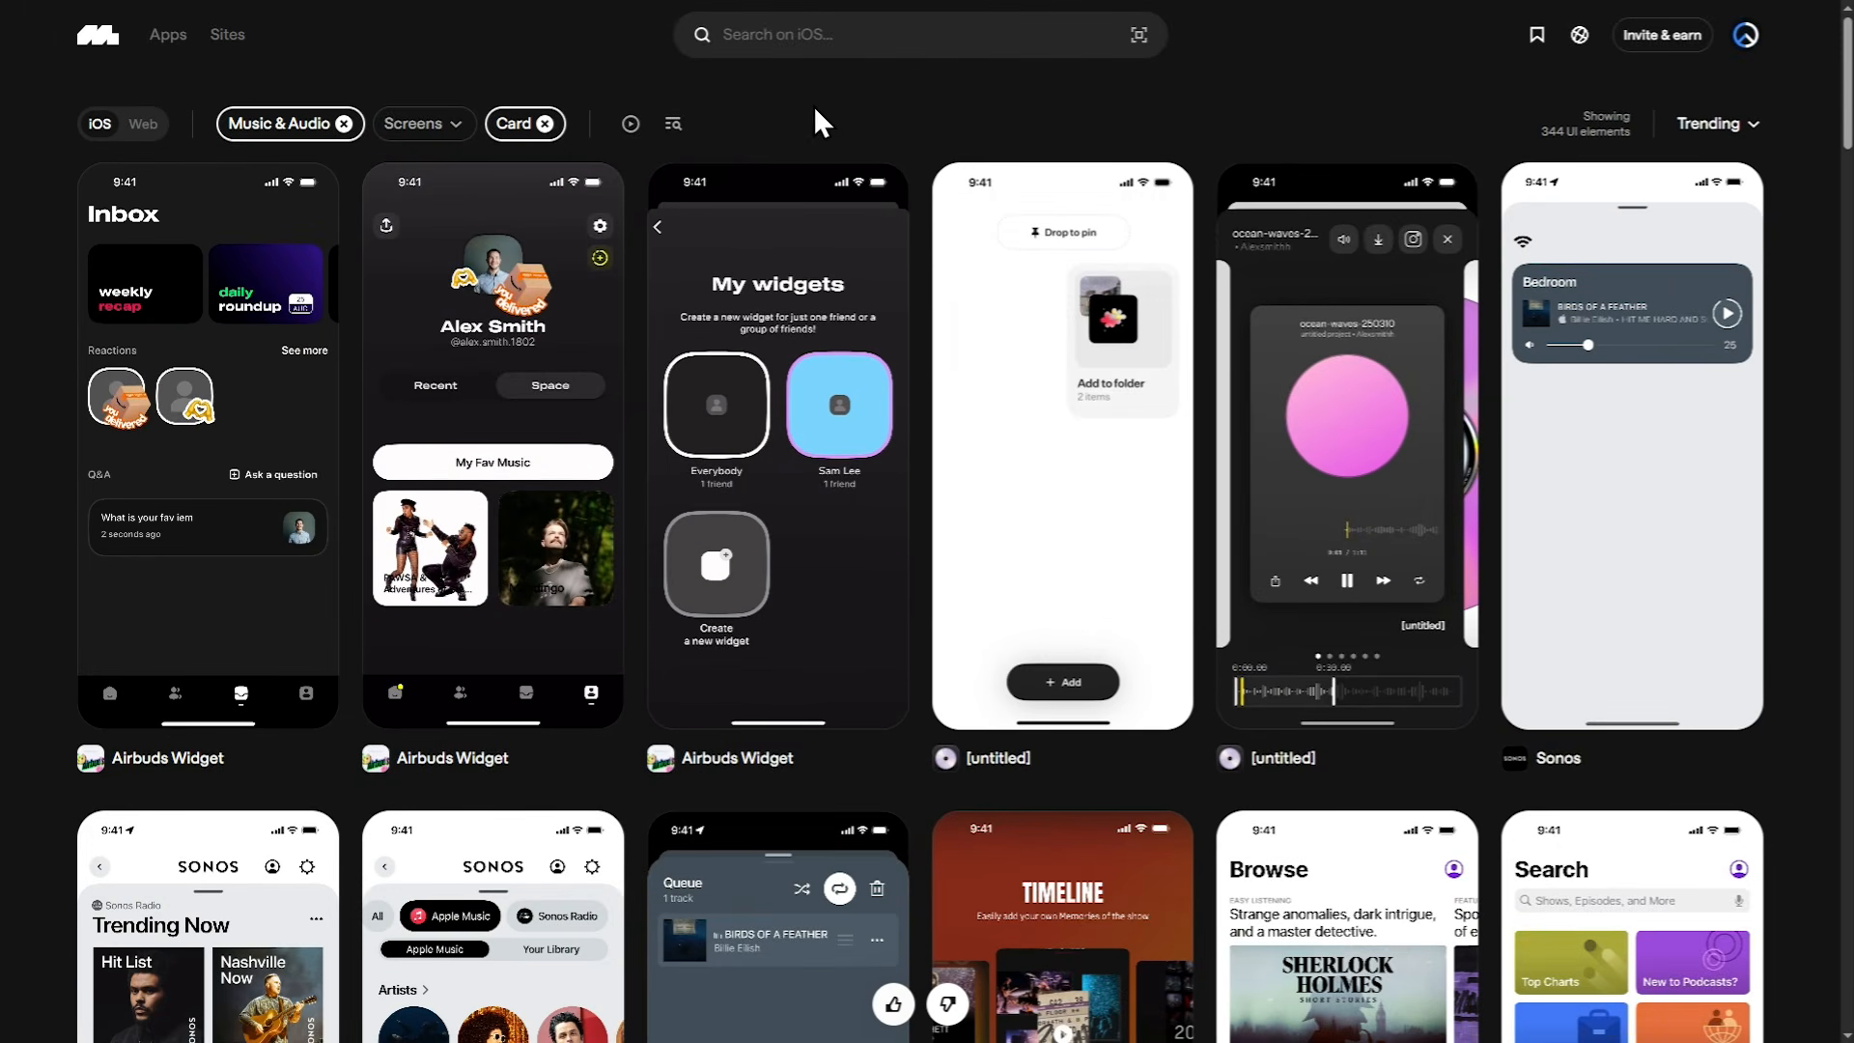
Browse the music card references and open the SiriusXM "Channels for you" screen in detail.
scroll(1787, 605, down, 5)
scroll(1785, 587, down, 8)
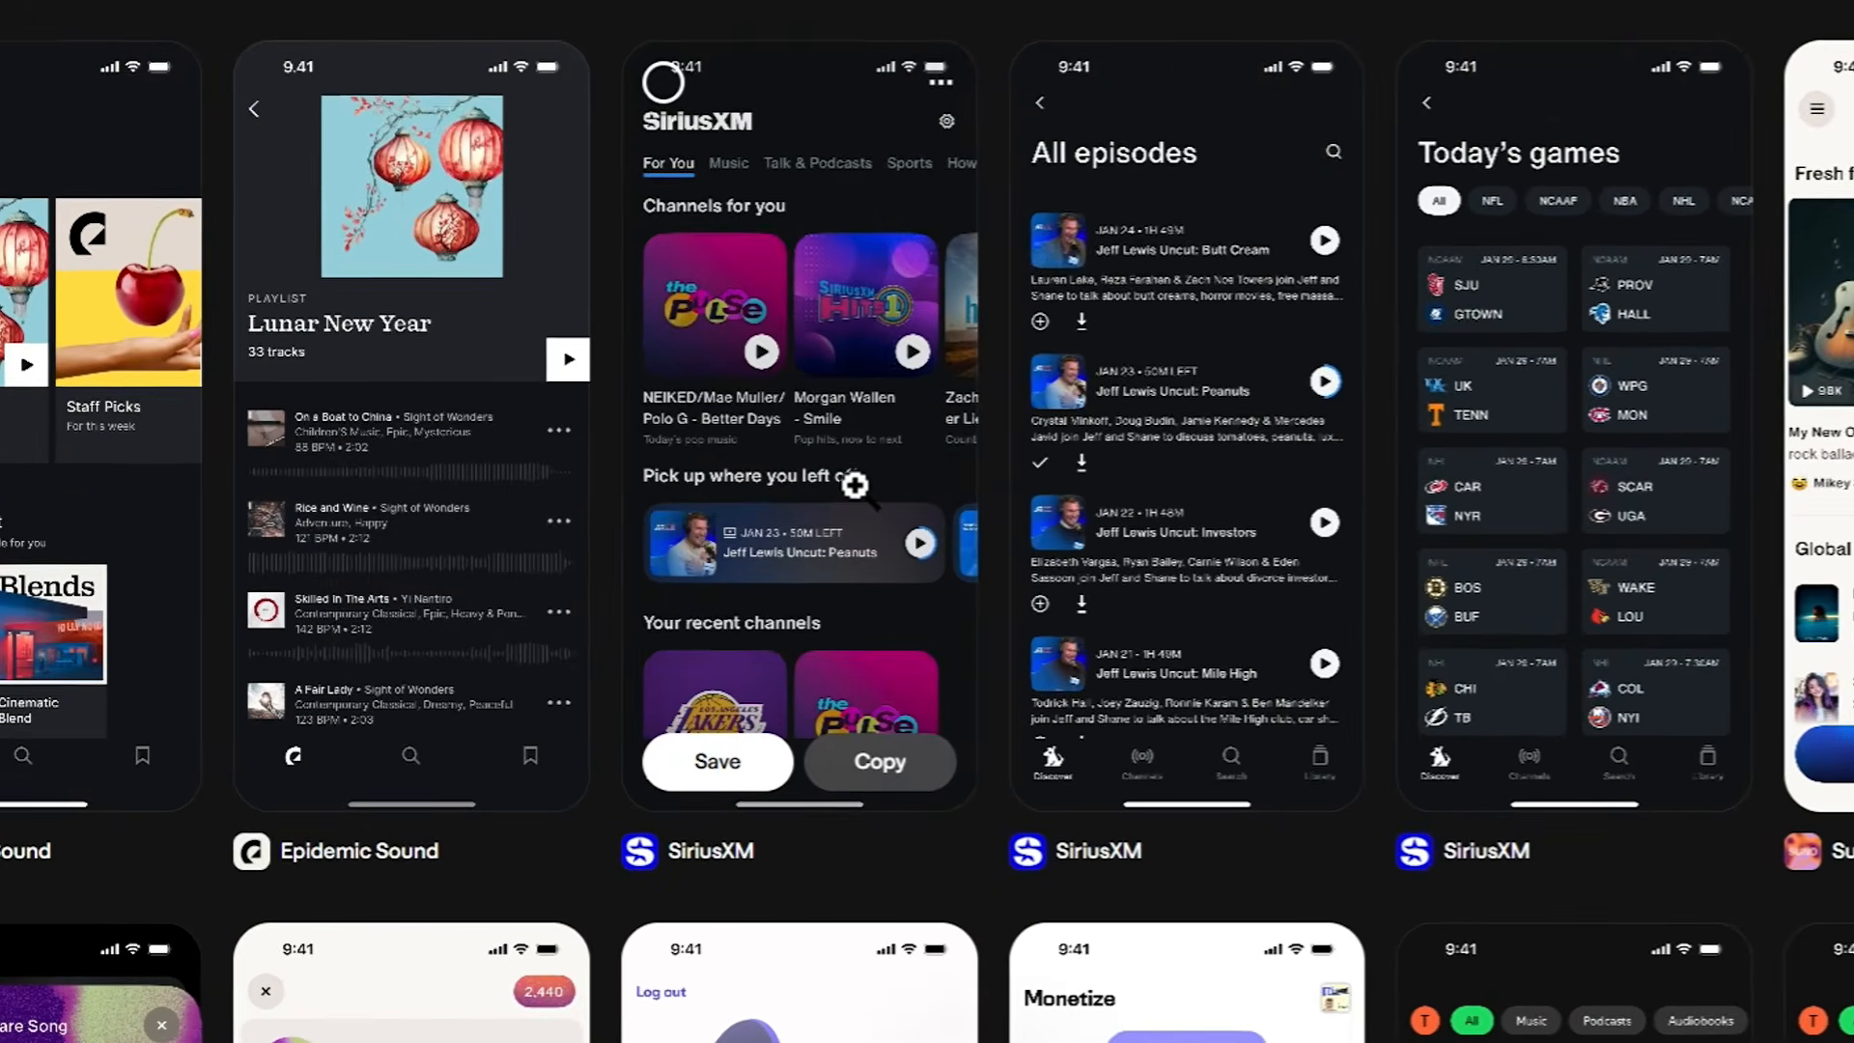
click(816, 567)
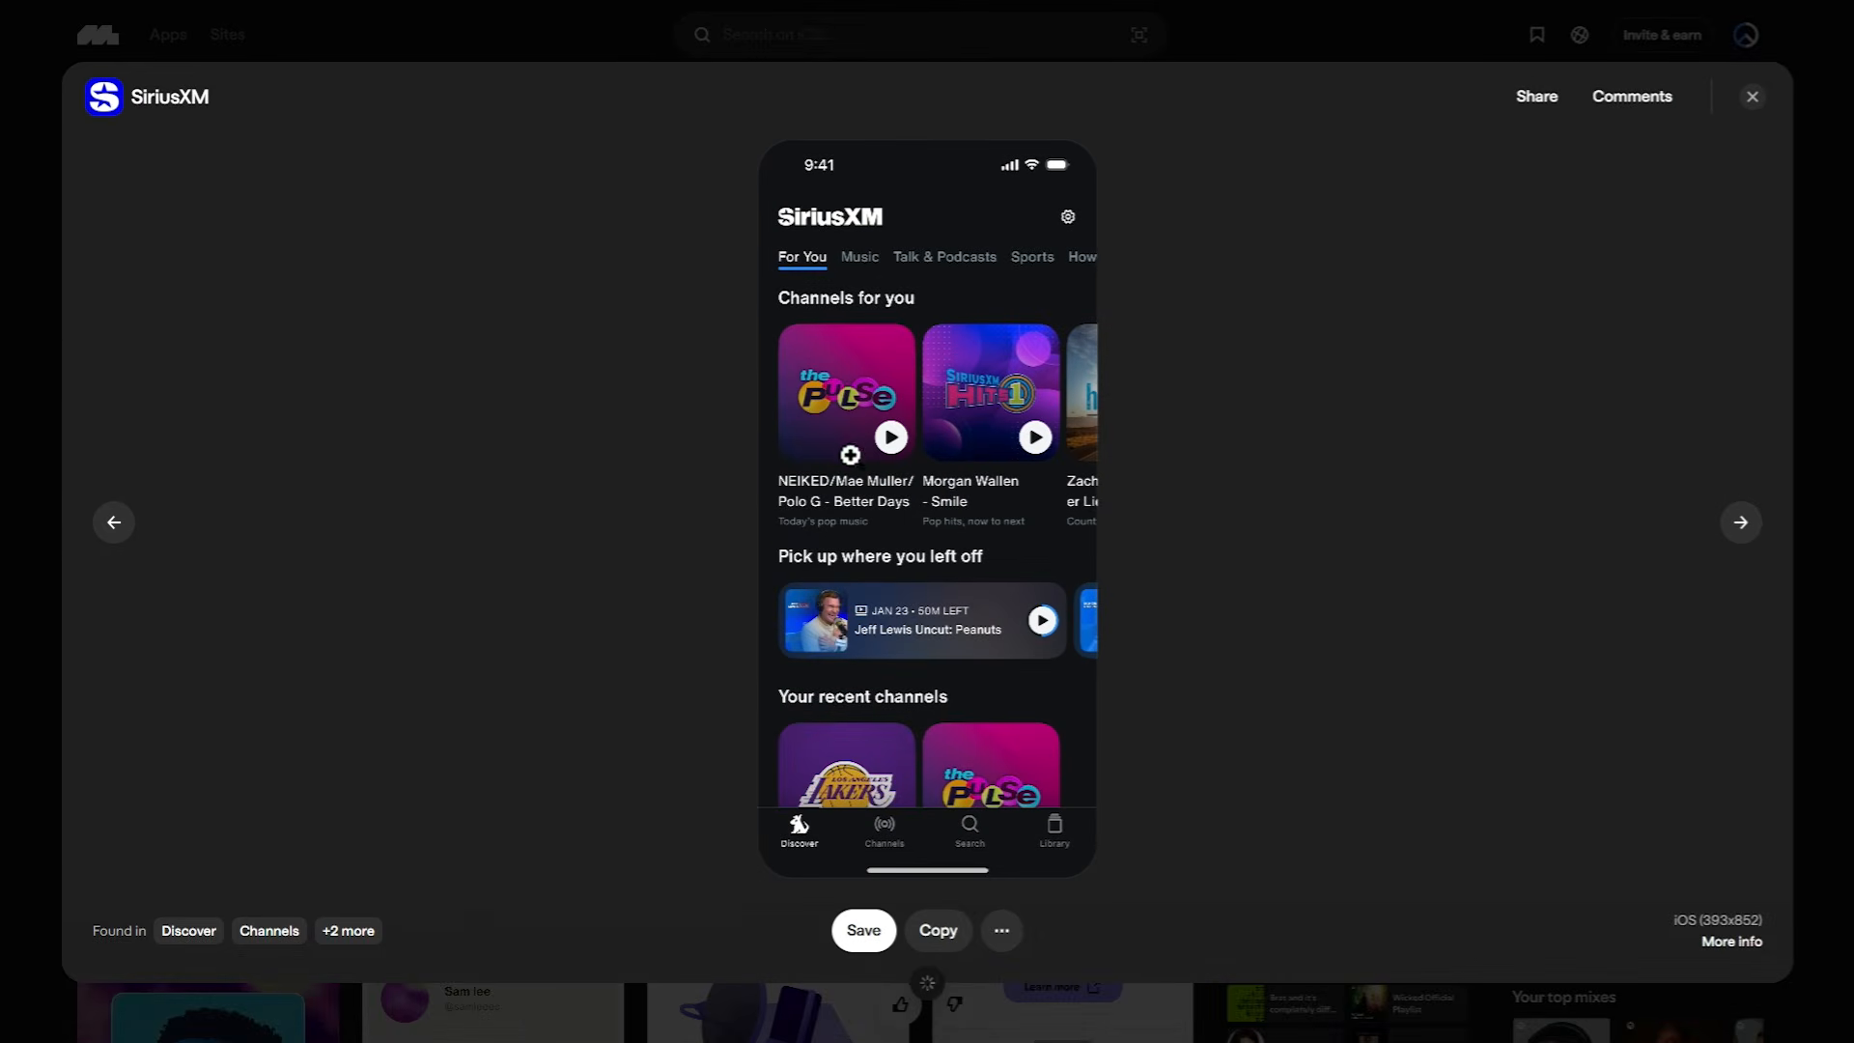
Inspect the "Channels for you" cards up close and copy the SiriusXM screen as a PNG.
click(891, 442)
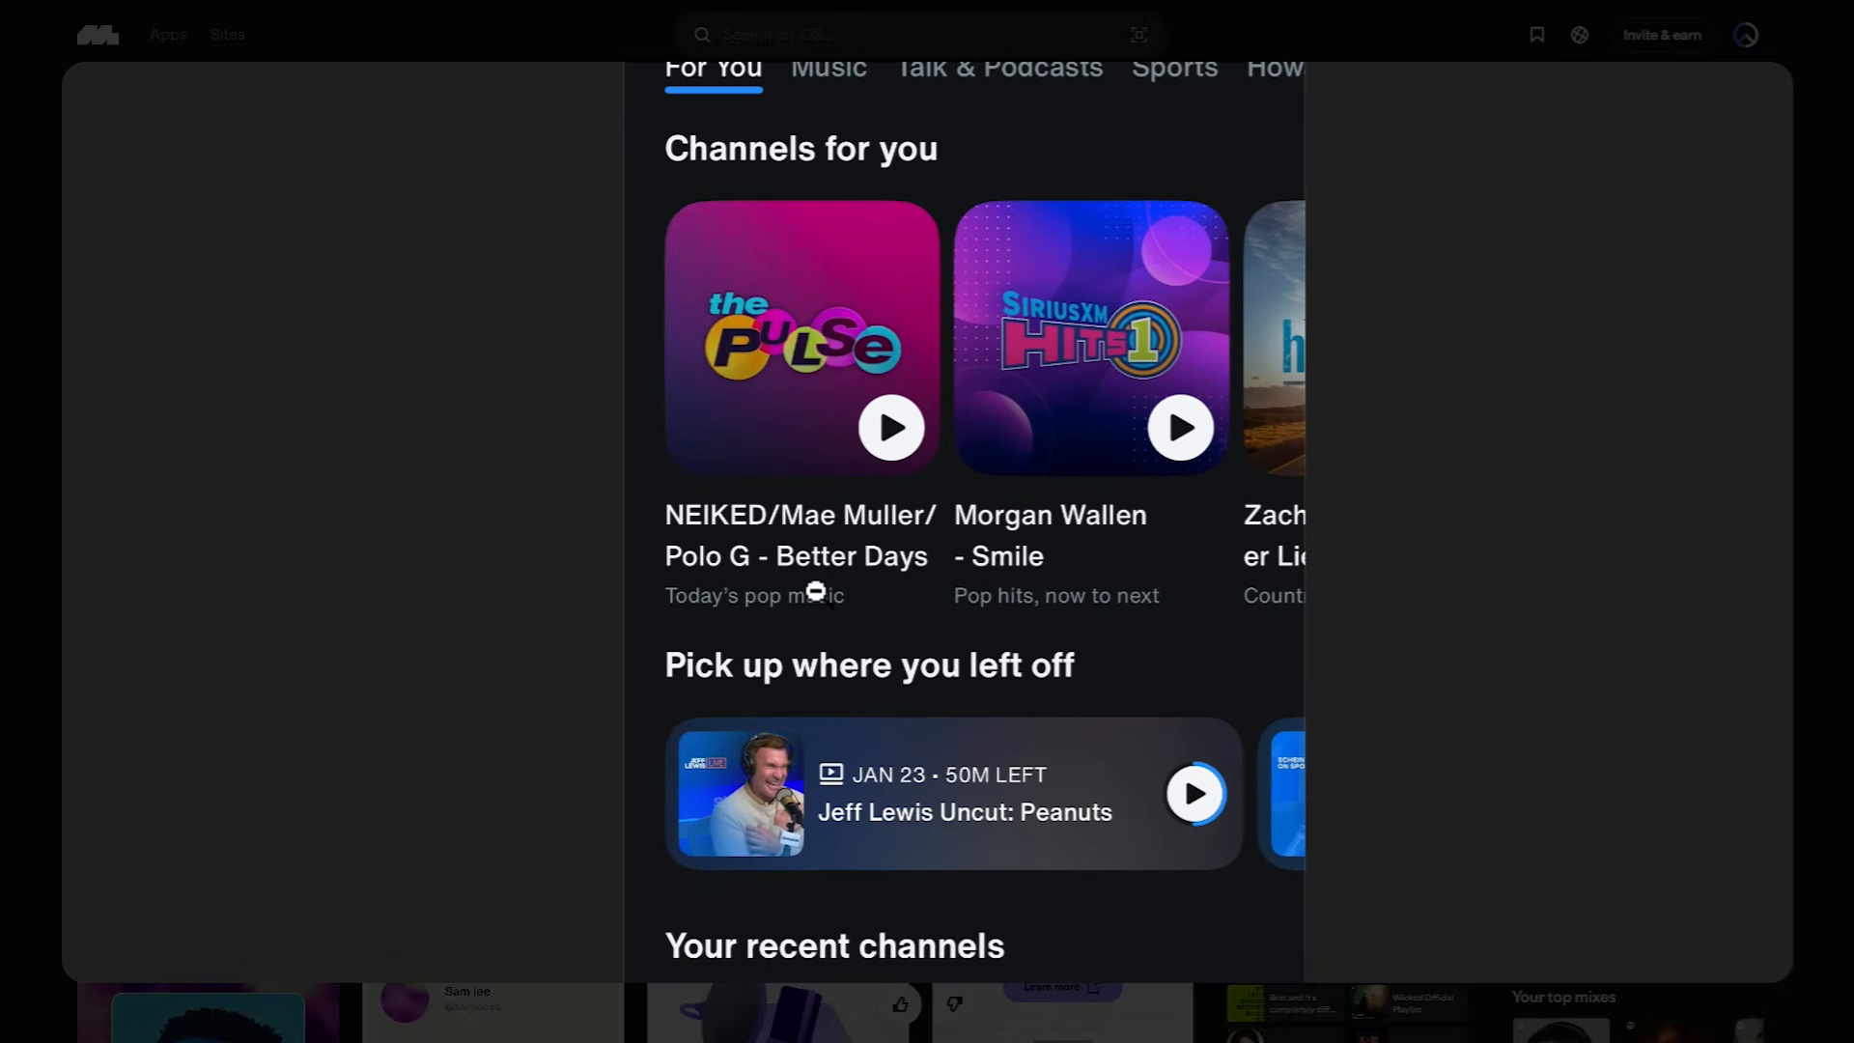
click(992, 513)
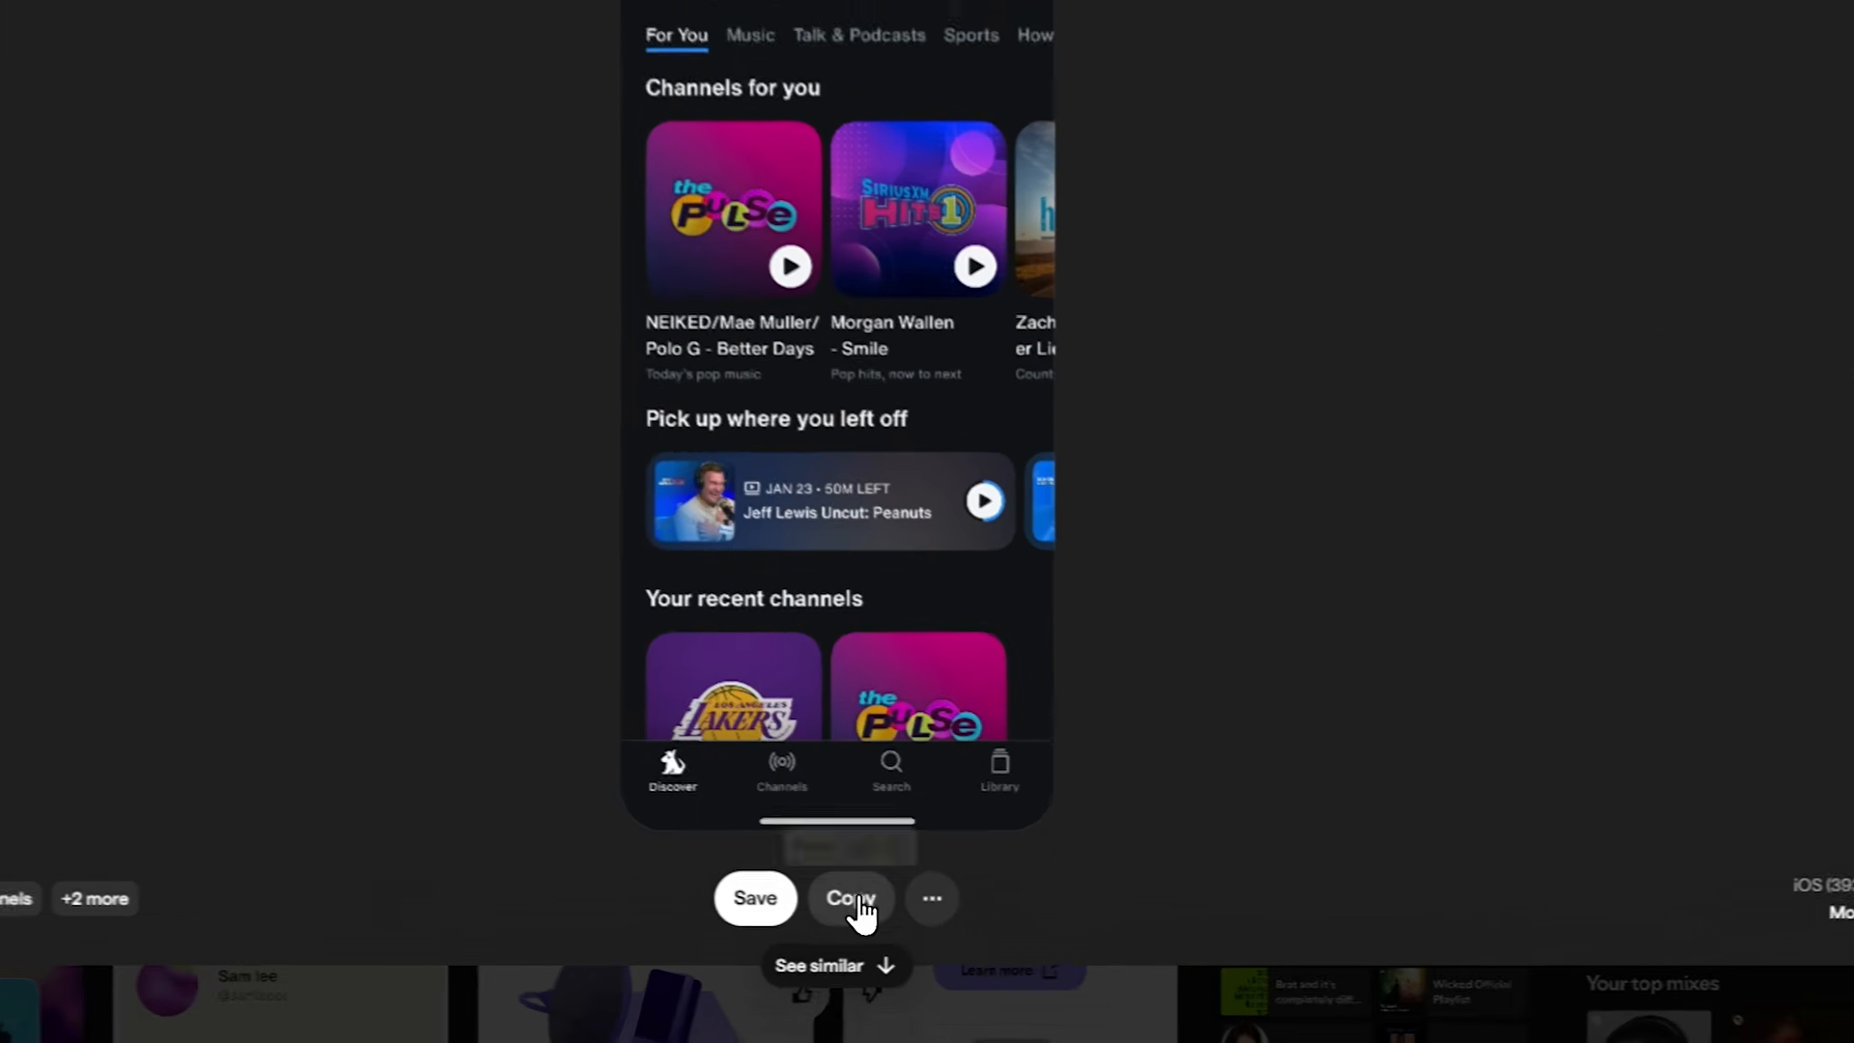
click(937, 930)
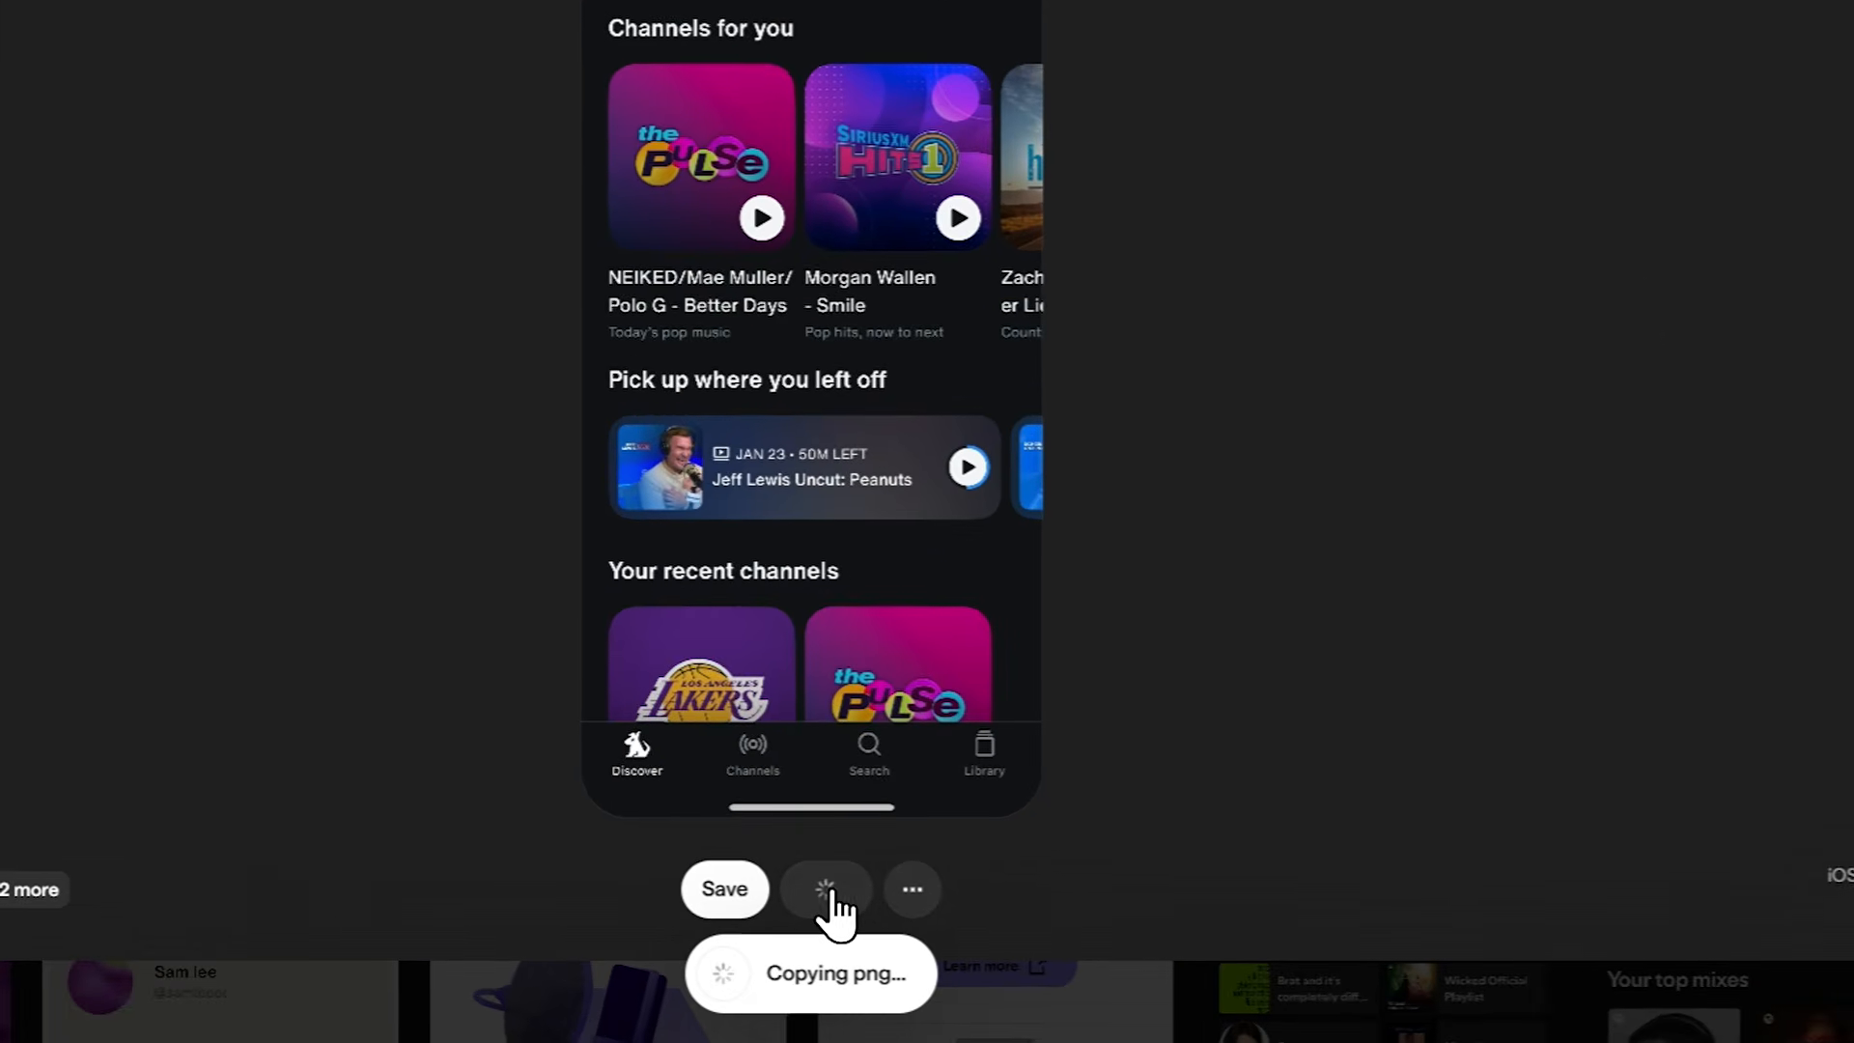
Switch to Figma, paste the SiriusXM screen beside the SONA home frame and scale it down to about the frame's width.
key(alt+Tab)
scroll(1238, 739, down, 3)
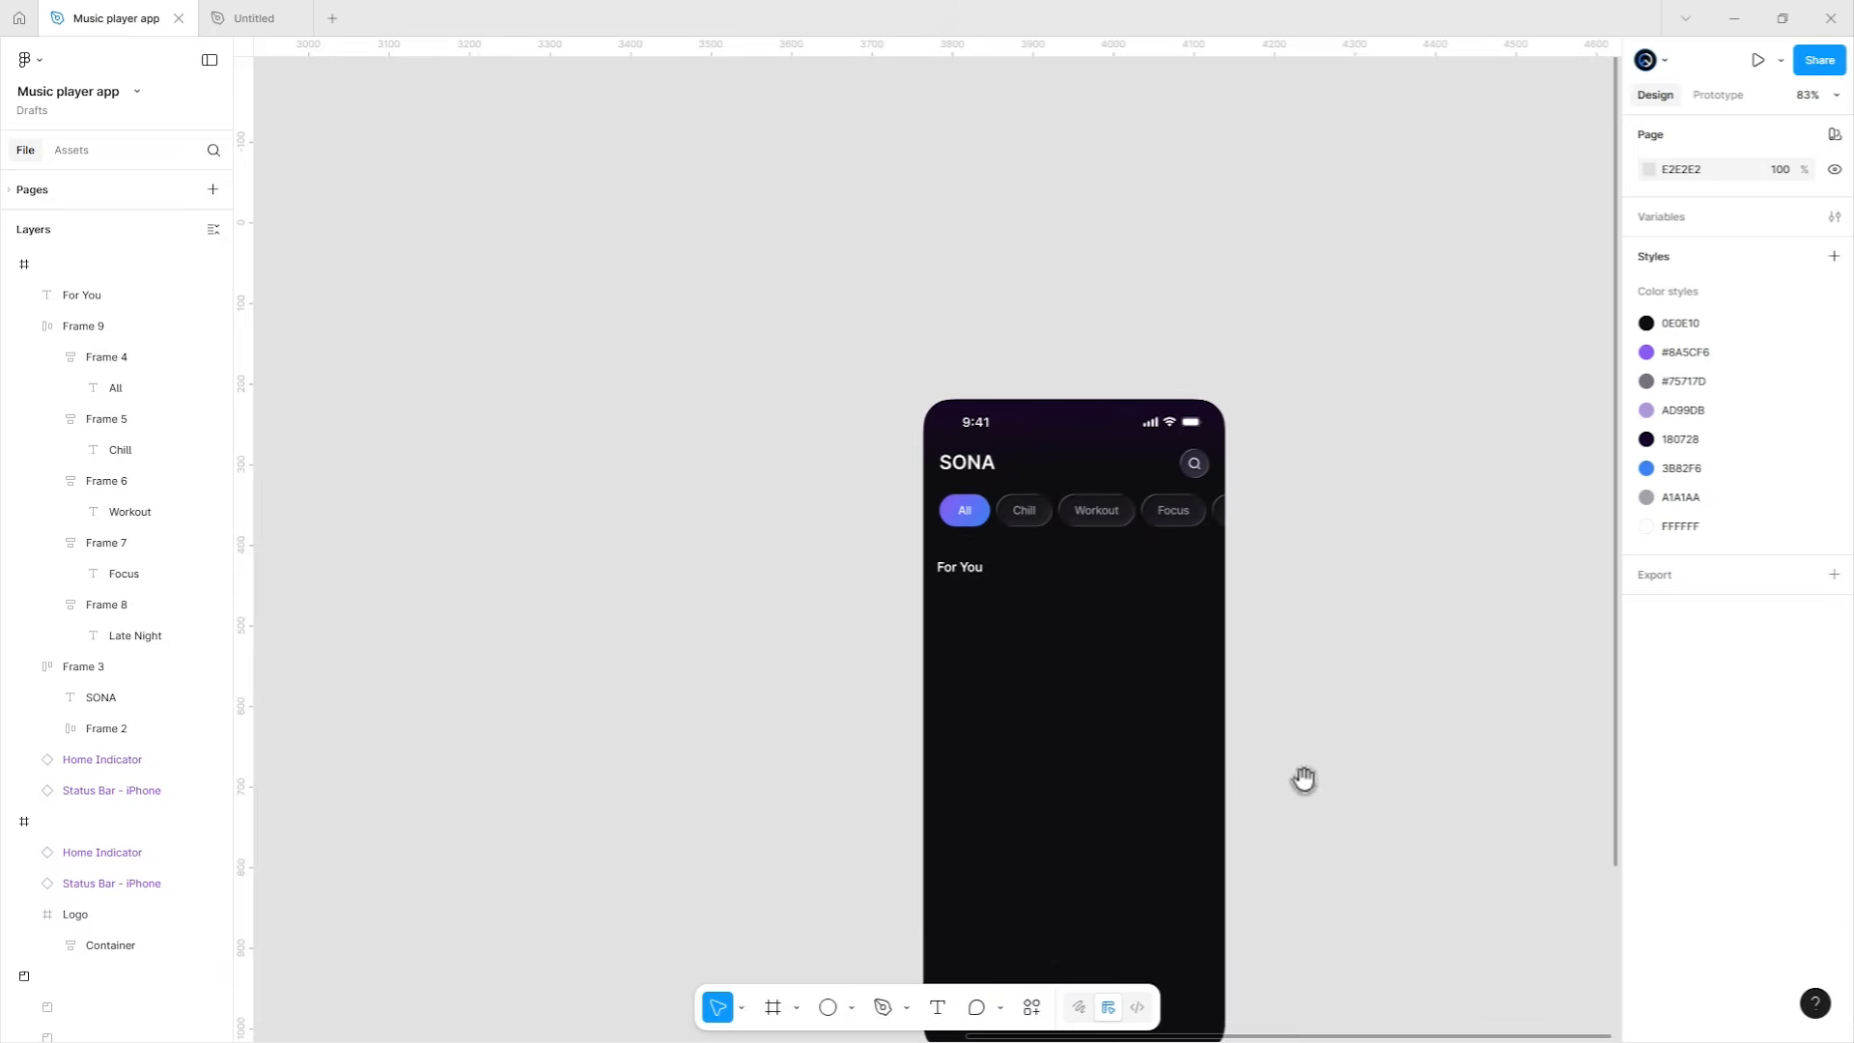
drag(1304, 778, 804, 616)
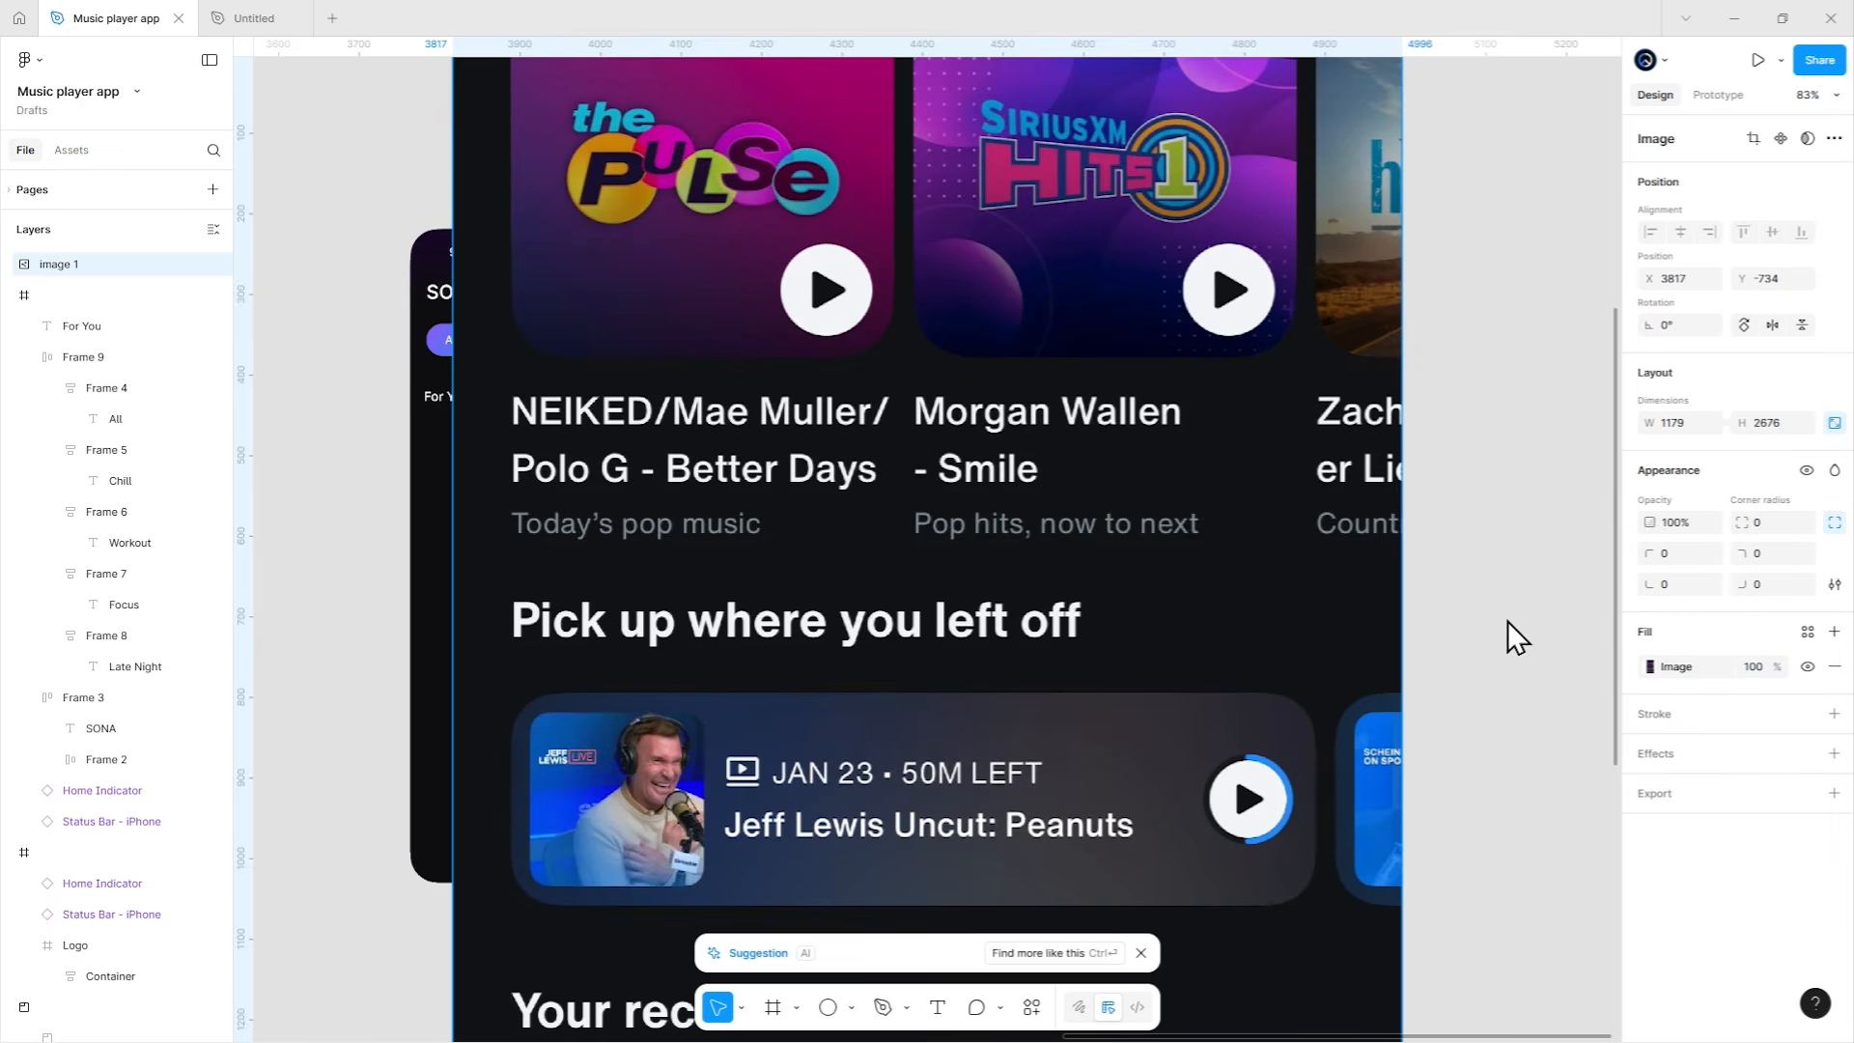
drag(1044, 581, 1324, 642)
click(1371, 621)
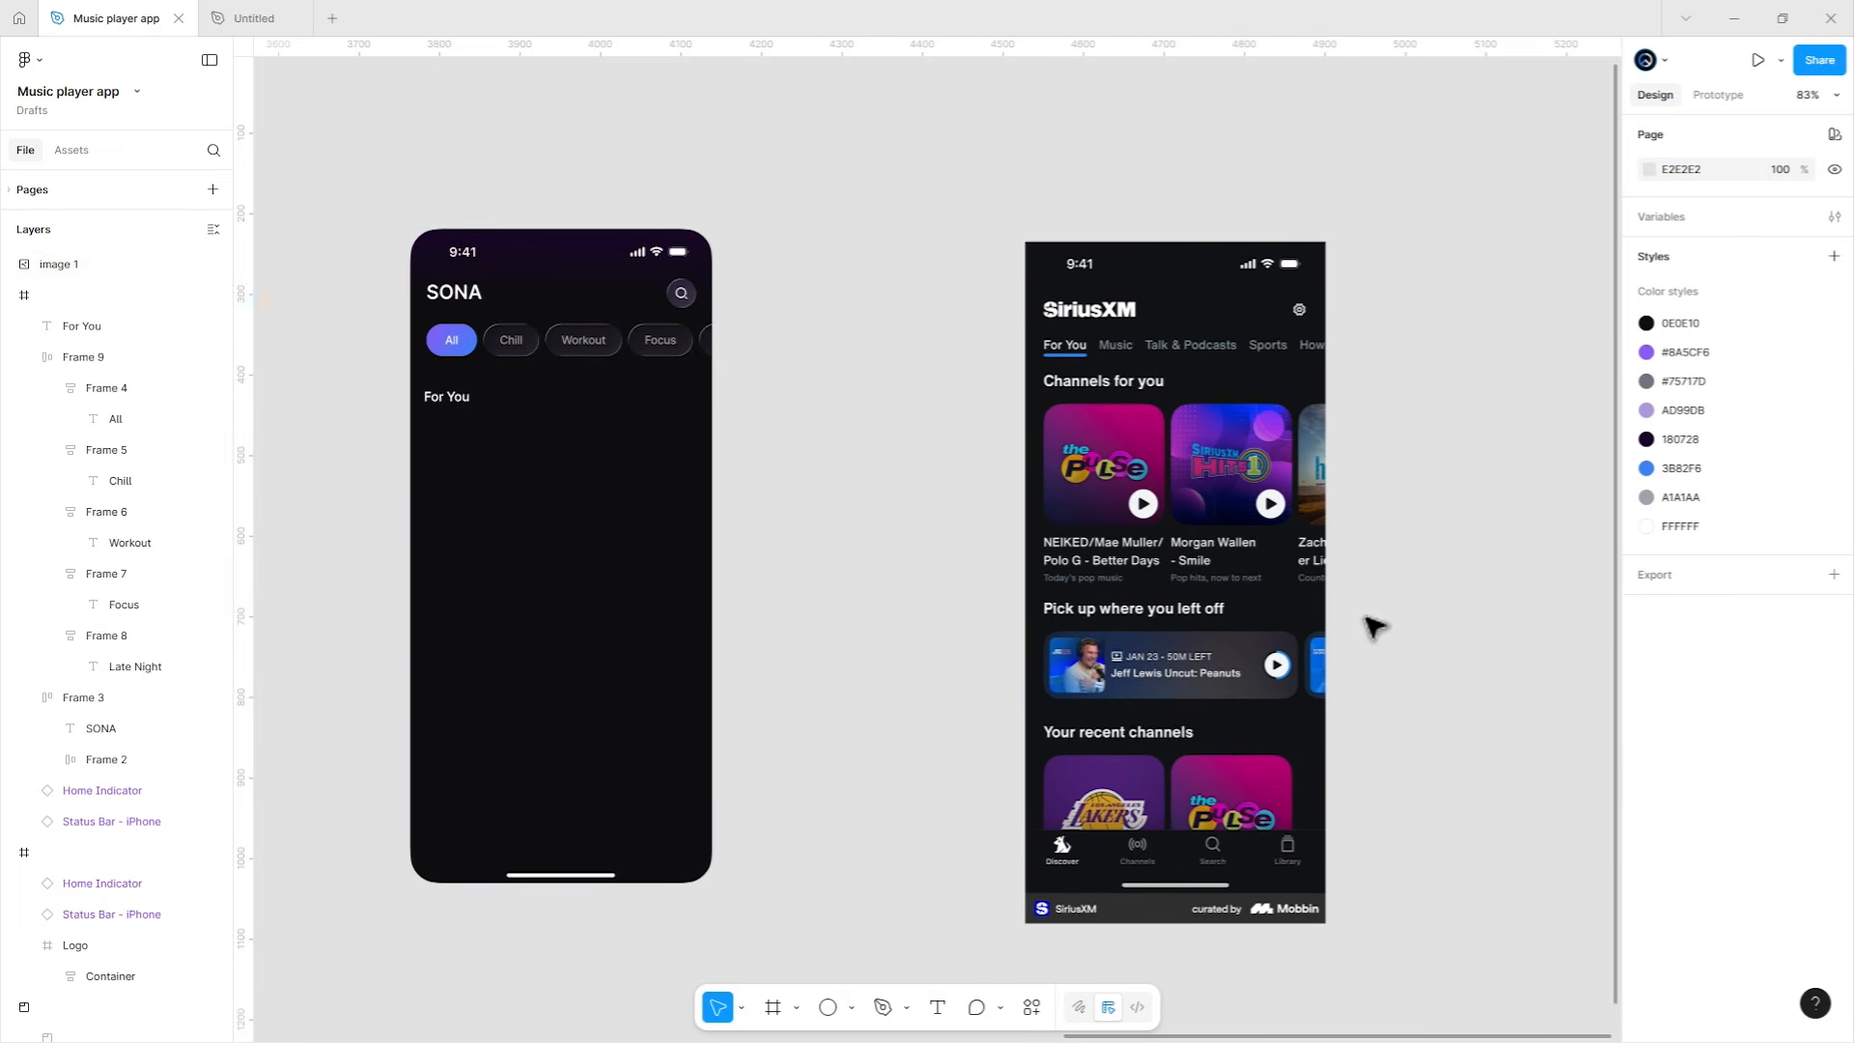
Draw a rectangle about 109 × 99 below the "For You" heading at X 17, Y 237.
drag(1080, 617, 1388, 580)
drag(1457, 578, 1244, 554)
click(1310, 561)
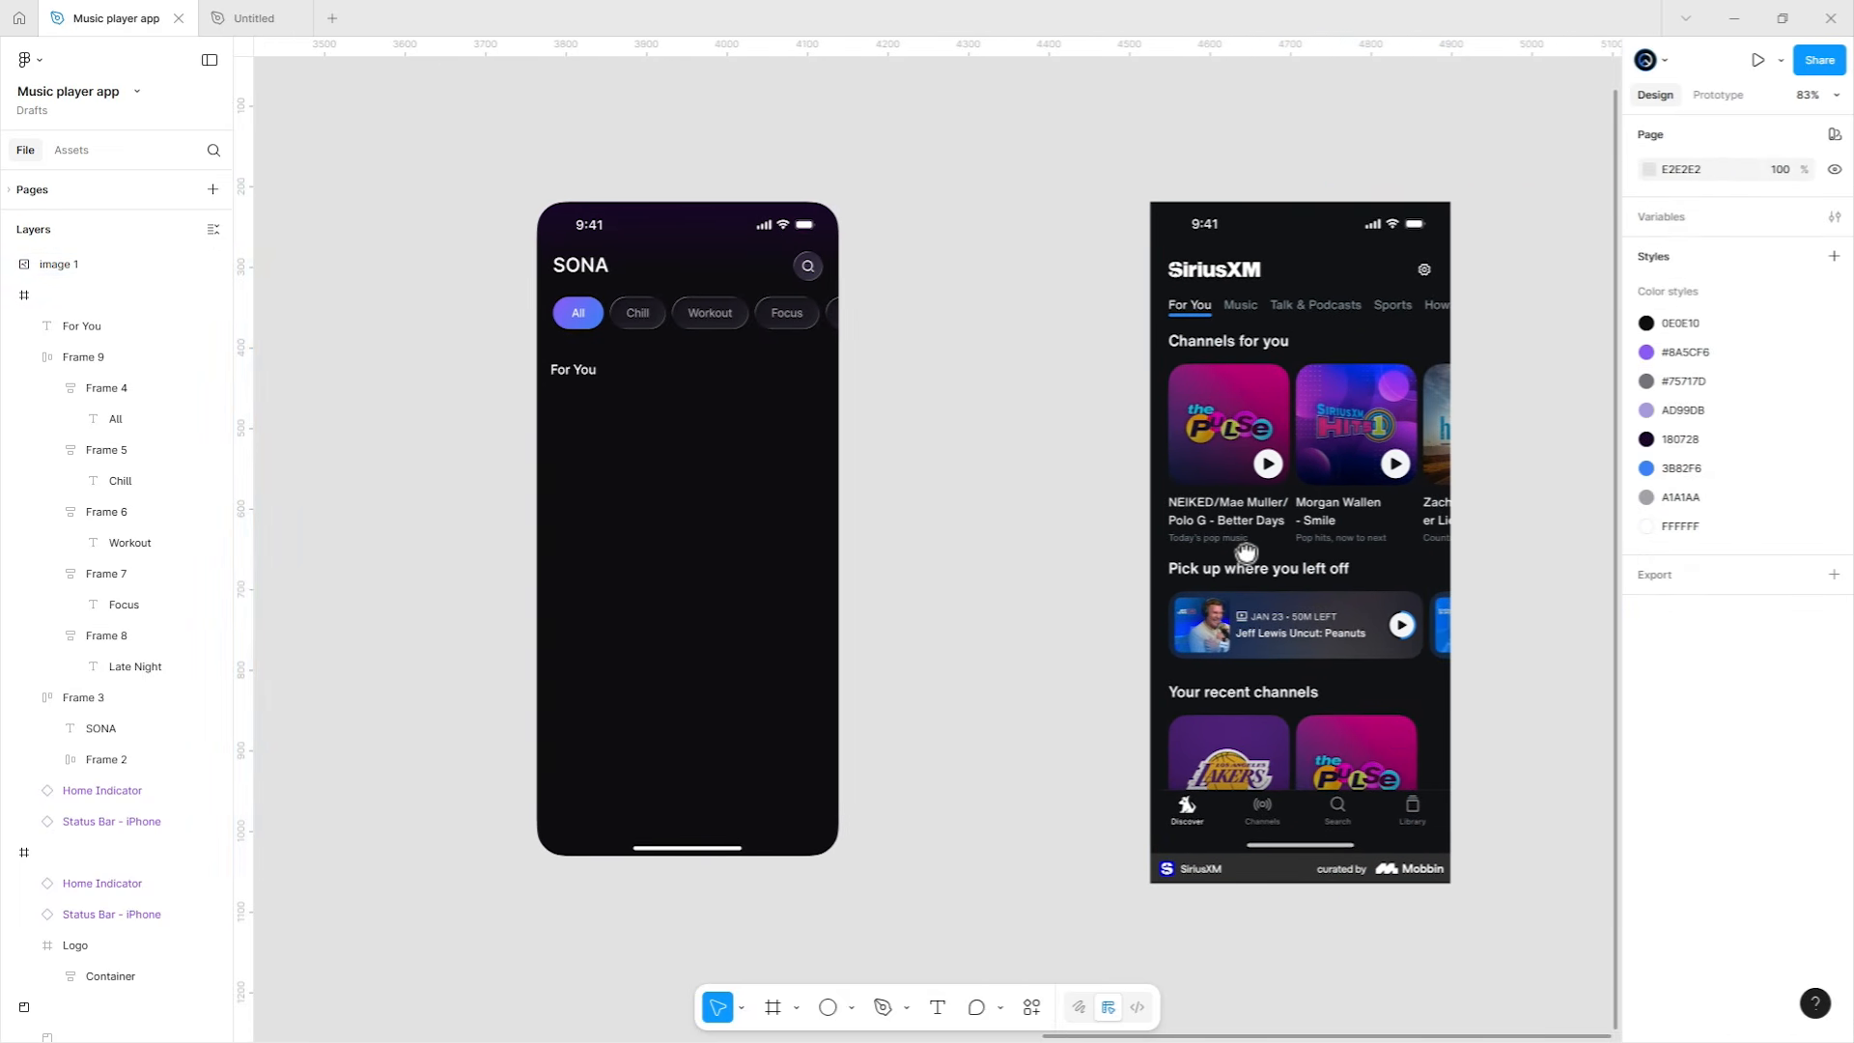
drag(952, 554, 1222, 554)
scroll(1069, 428, up, 3)
drag(1069, 427, 1106, 490)
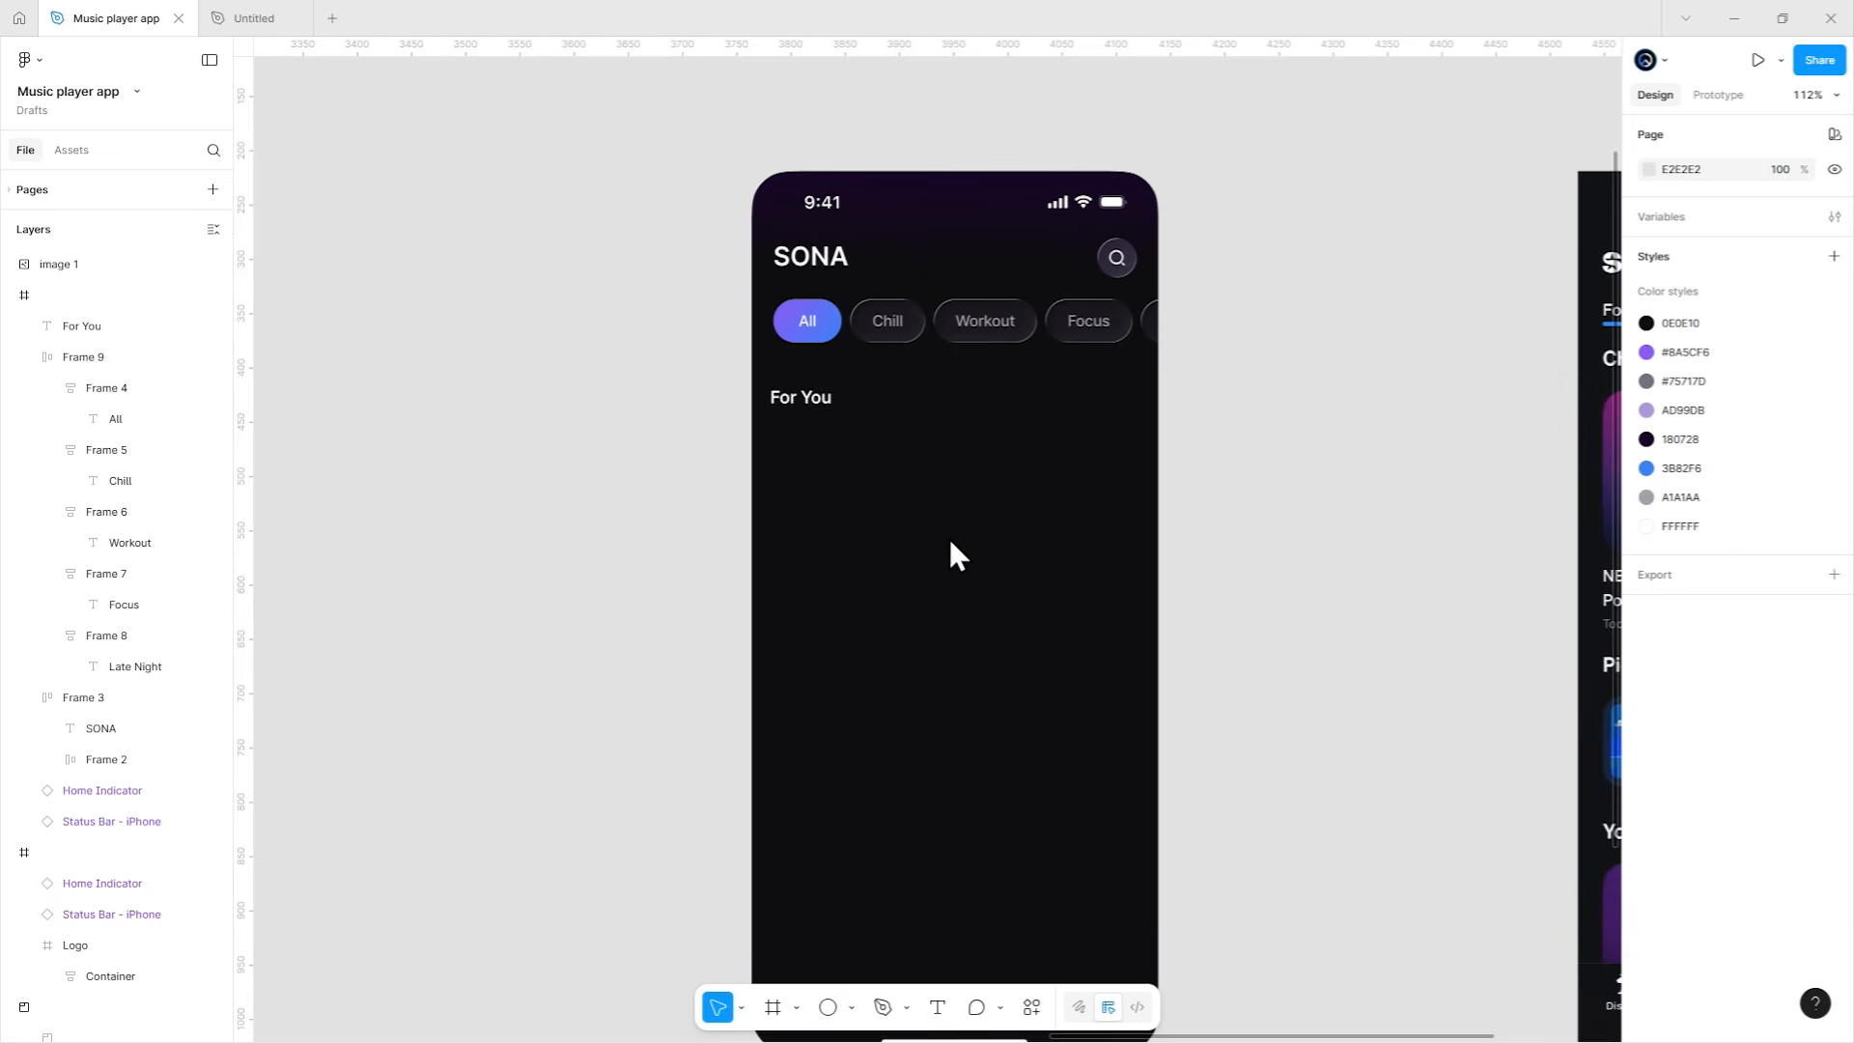
click(850, 1008)
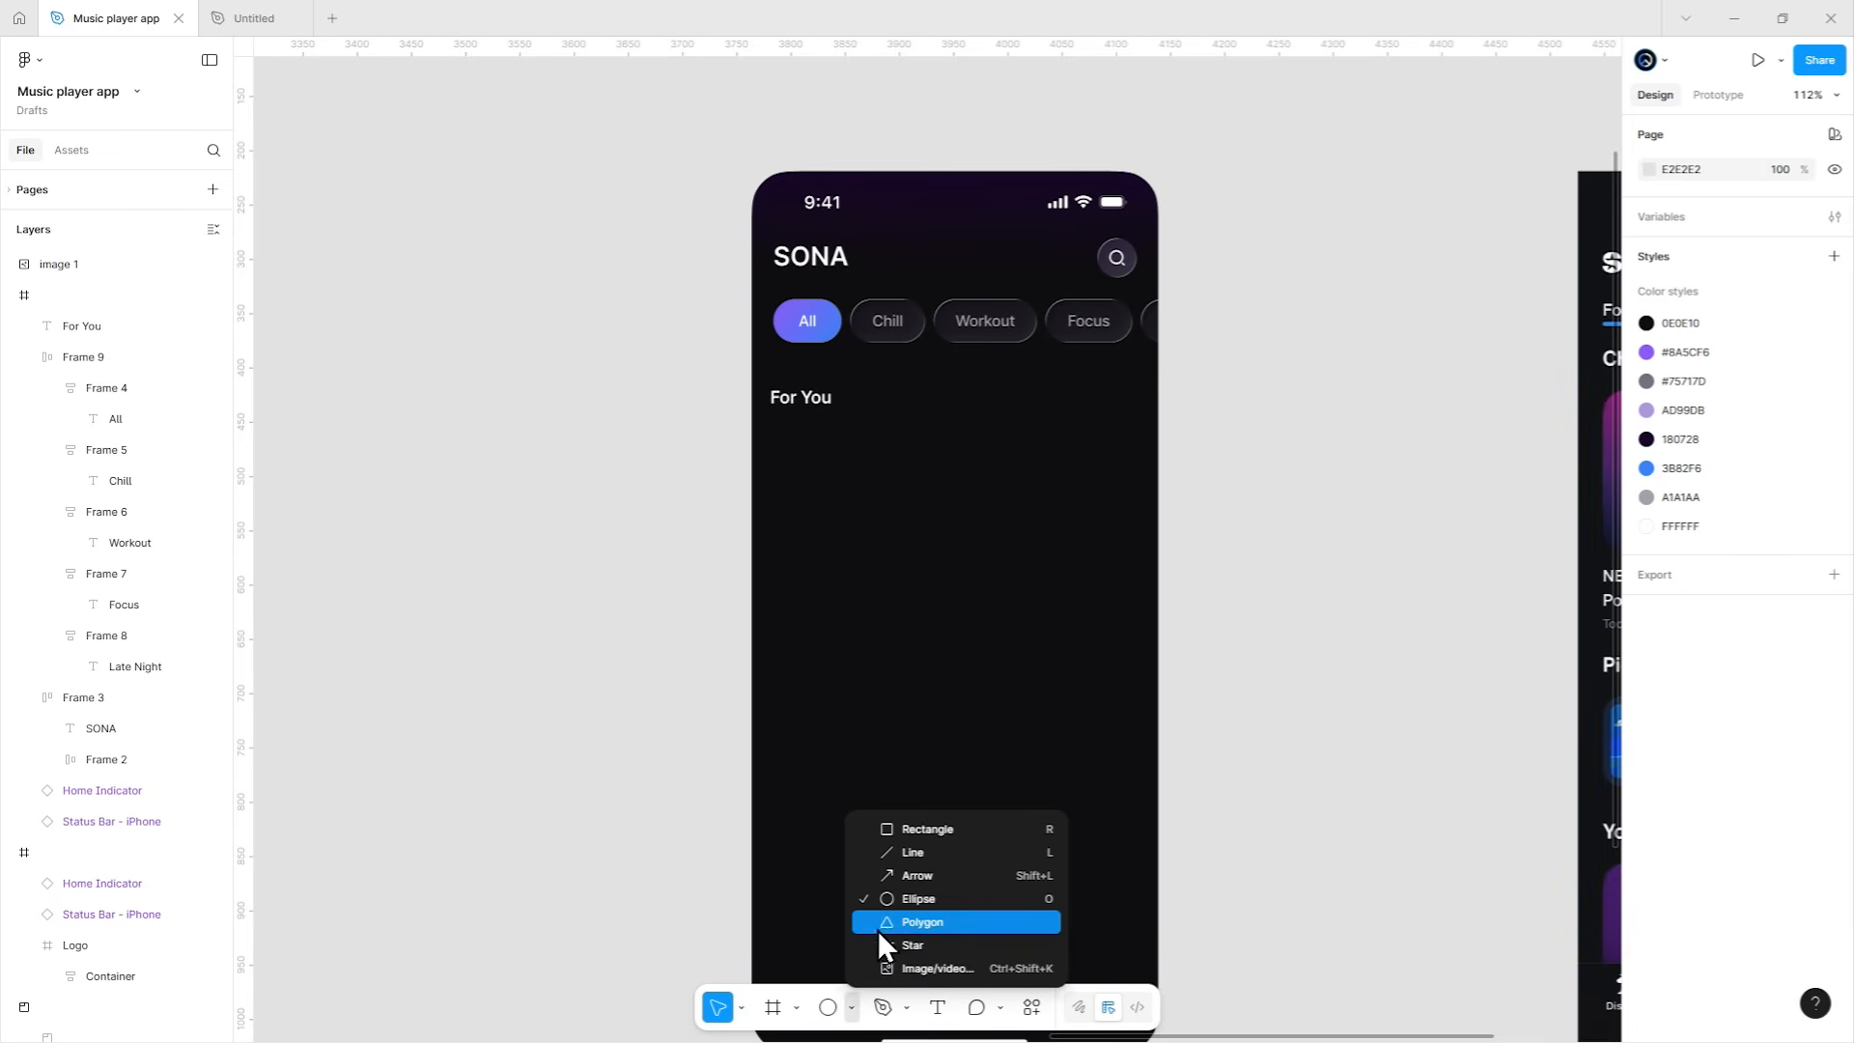
click(912, 828)
mouse_move(779, 441)
mouse_down()
mouse_move(897, 548)
mouse_move(837, 498)
mouse_up()
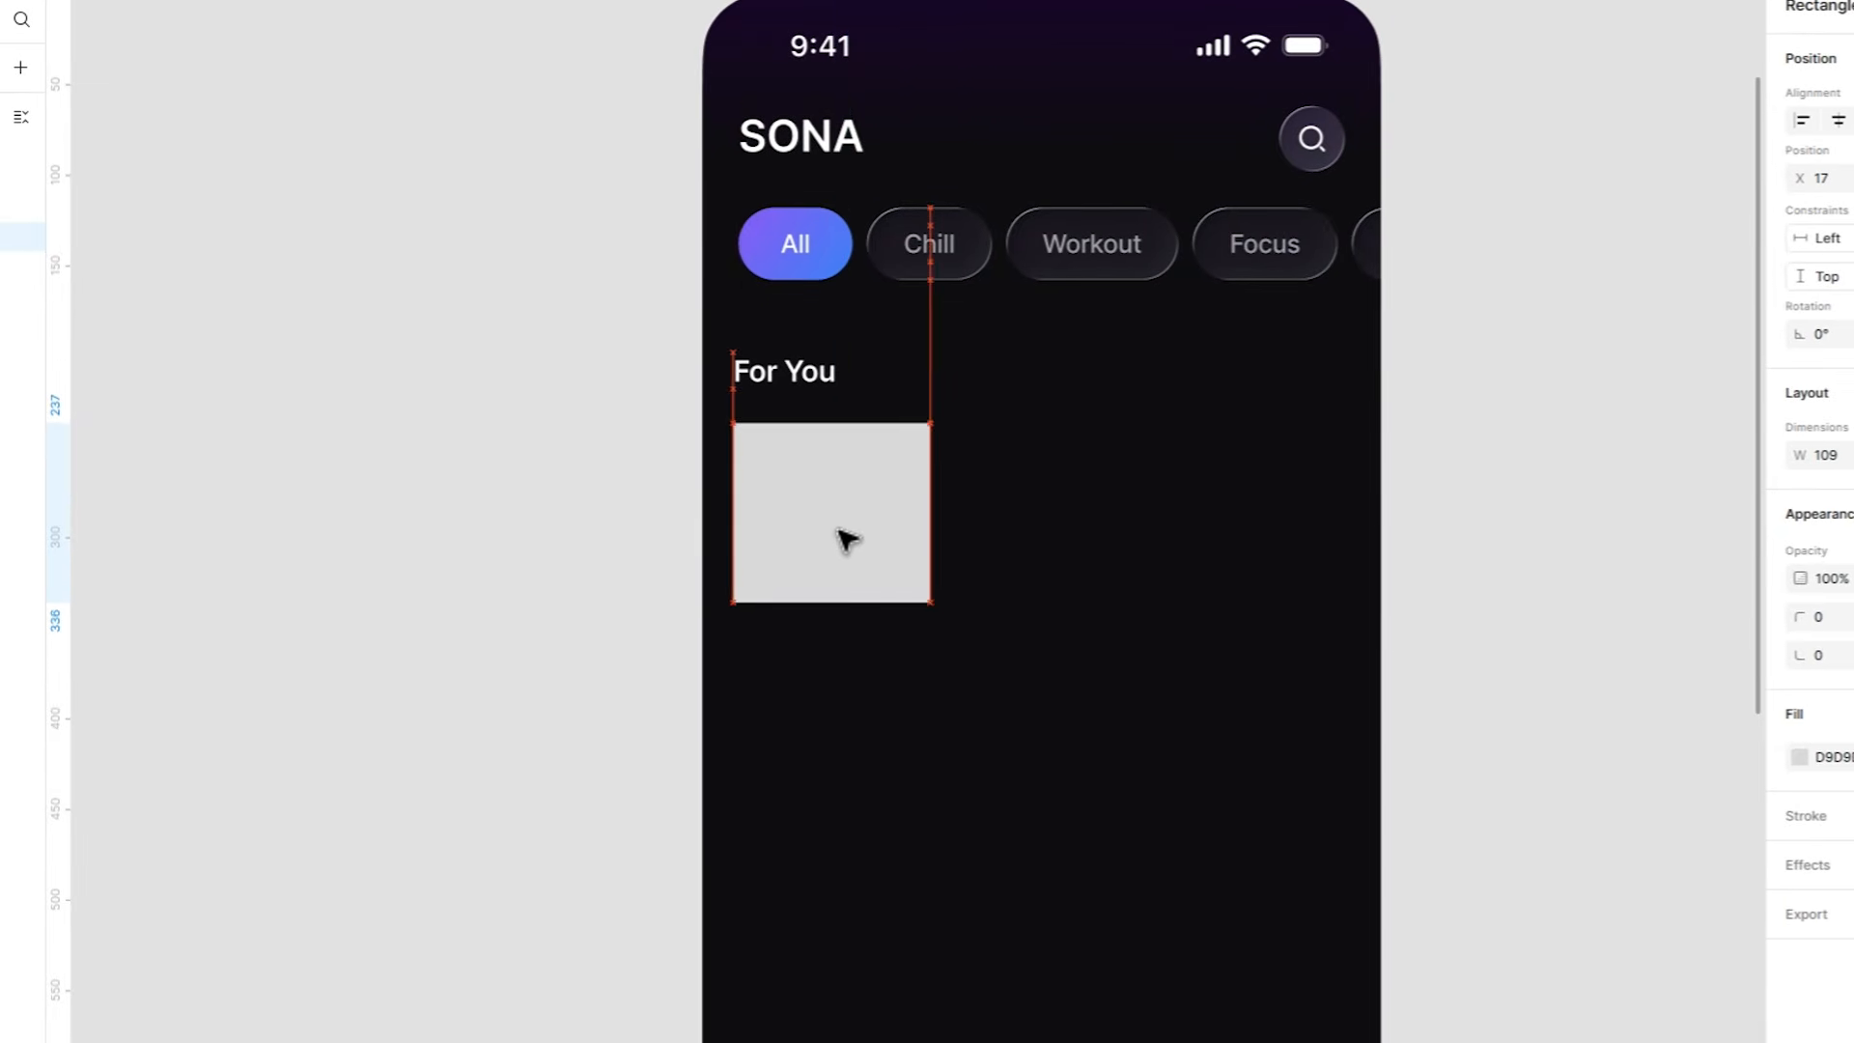
Resize the card rectangle to 148 × 140.
drag(937, 566, 990, 564)
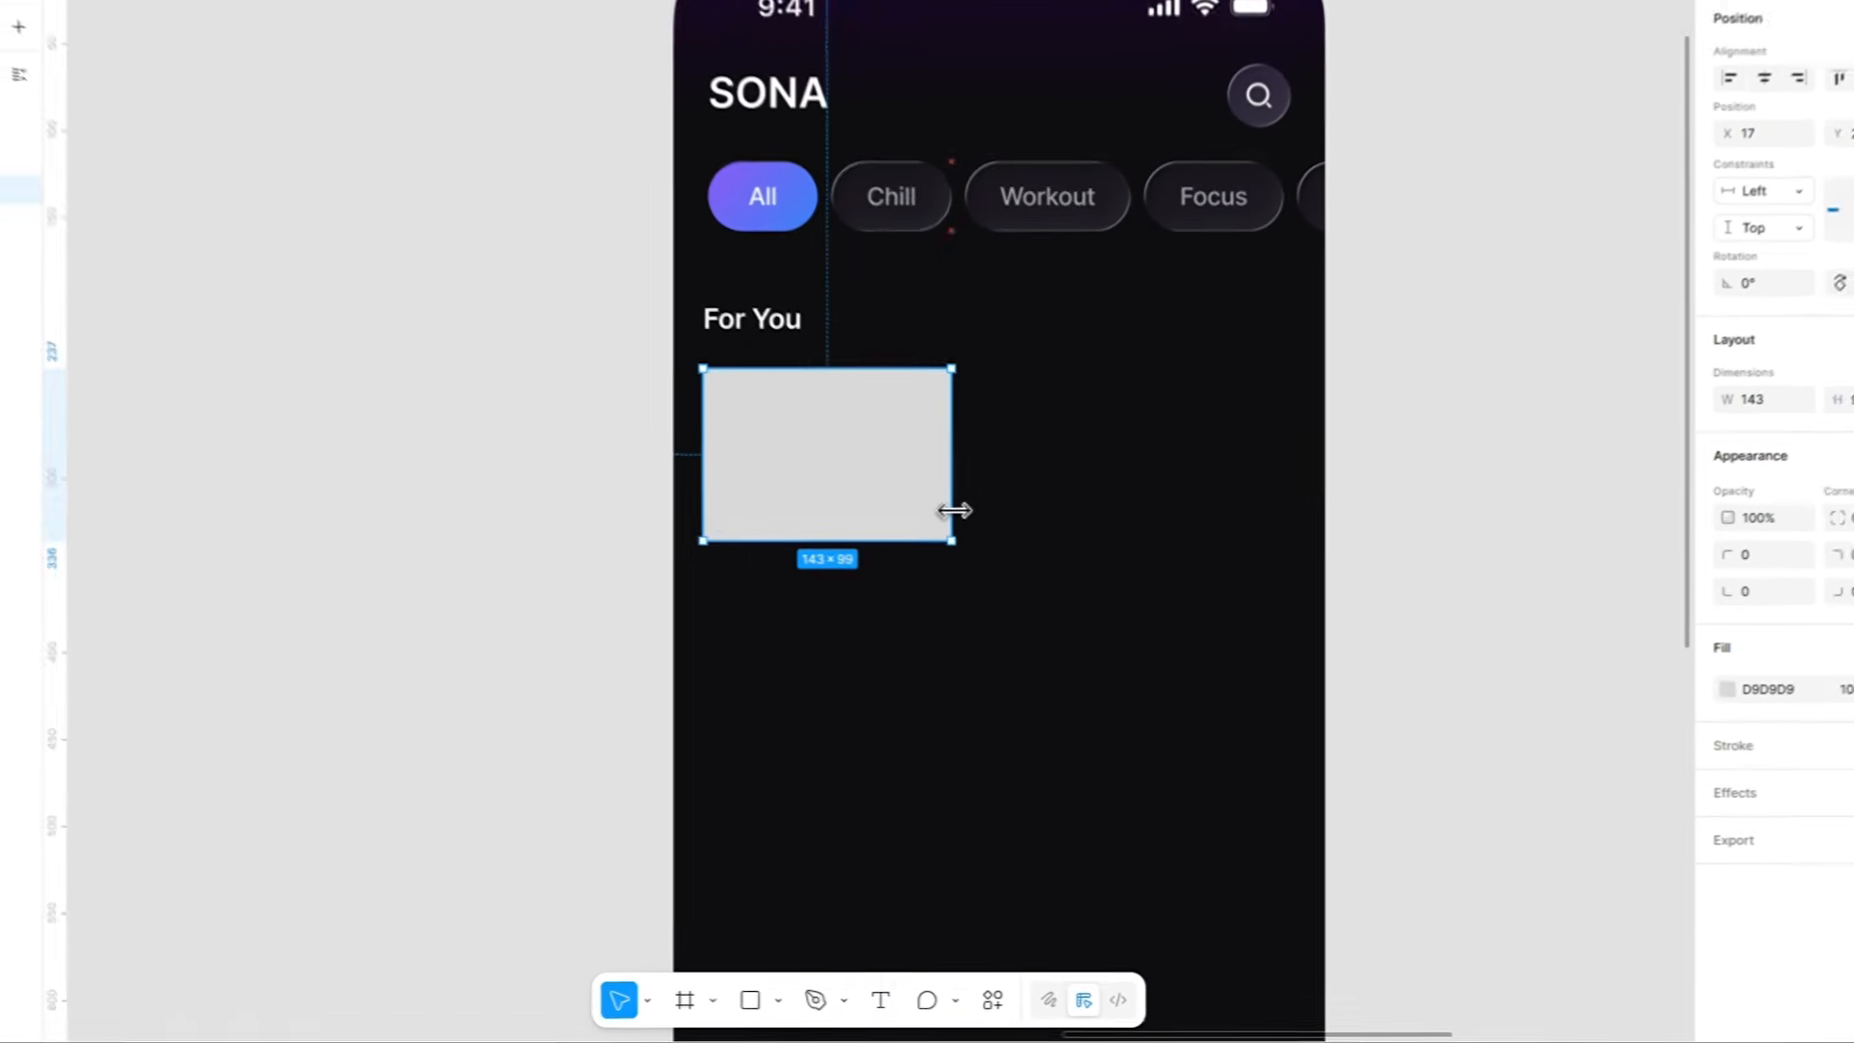
drag(959, 623, 960, 680)
scroll(963, 579, up, 3)
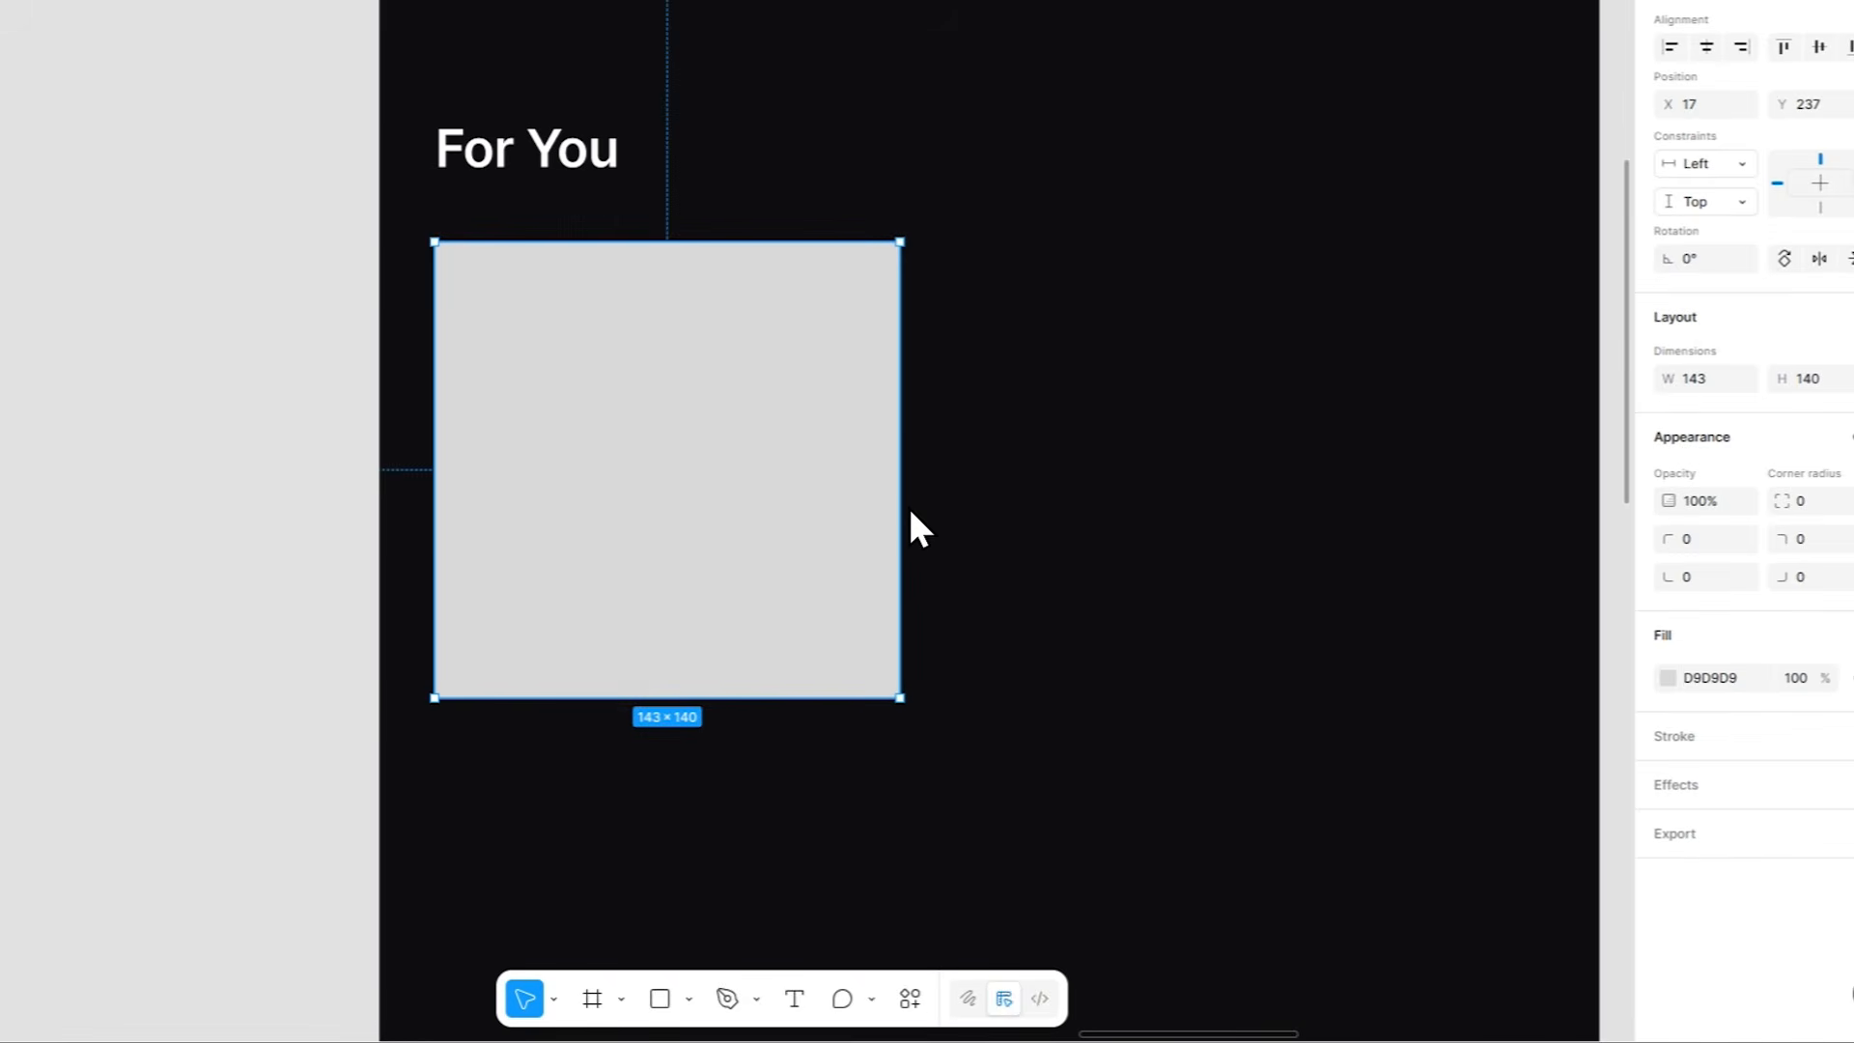
drag(900, 515, 915, 516)
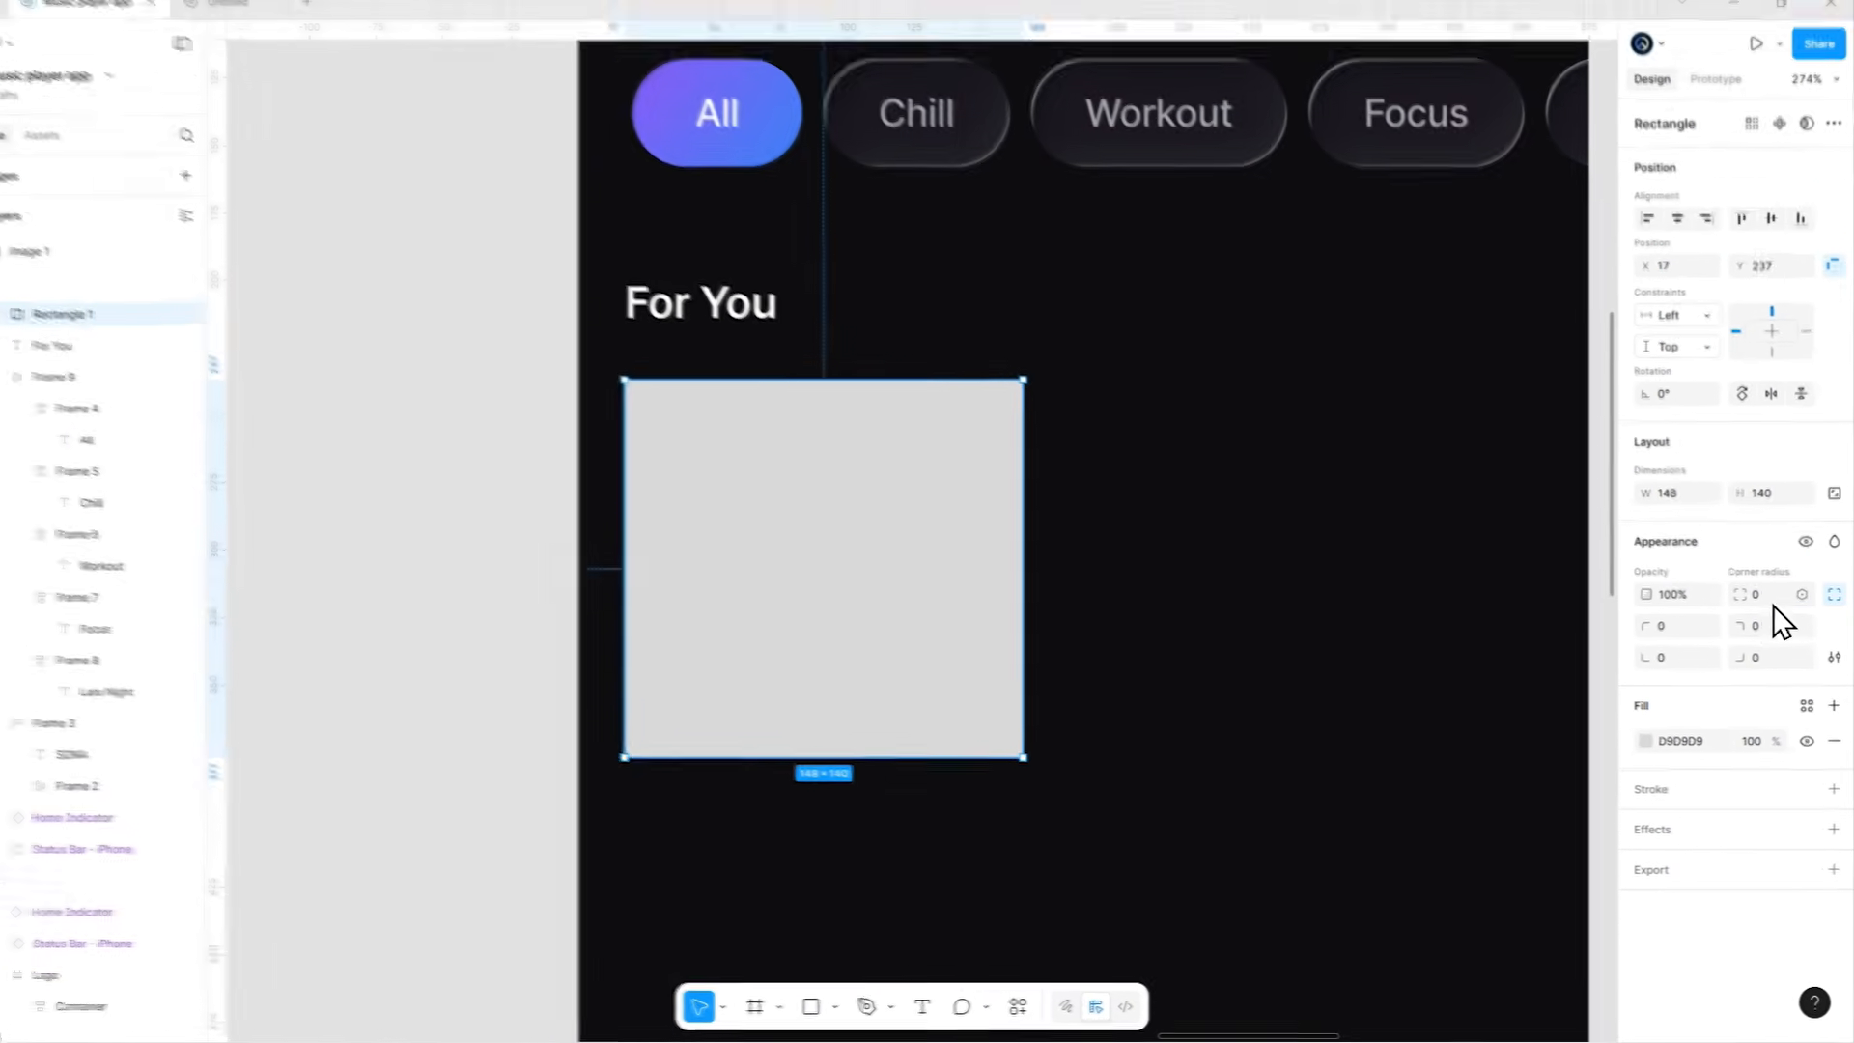
Set the card rectangle's corner radius to 16 and increase its corner smoothing.
click(1832, 505)
text(16)
key(Return)
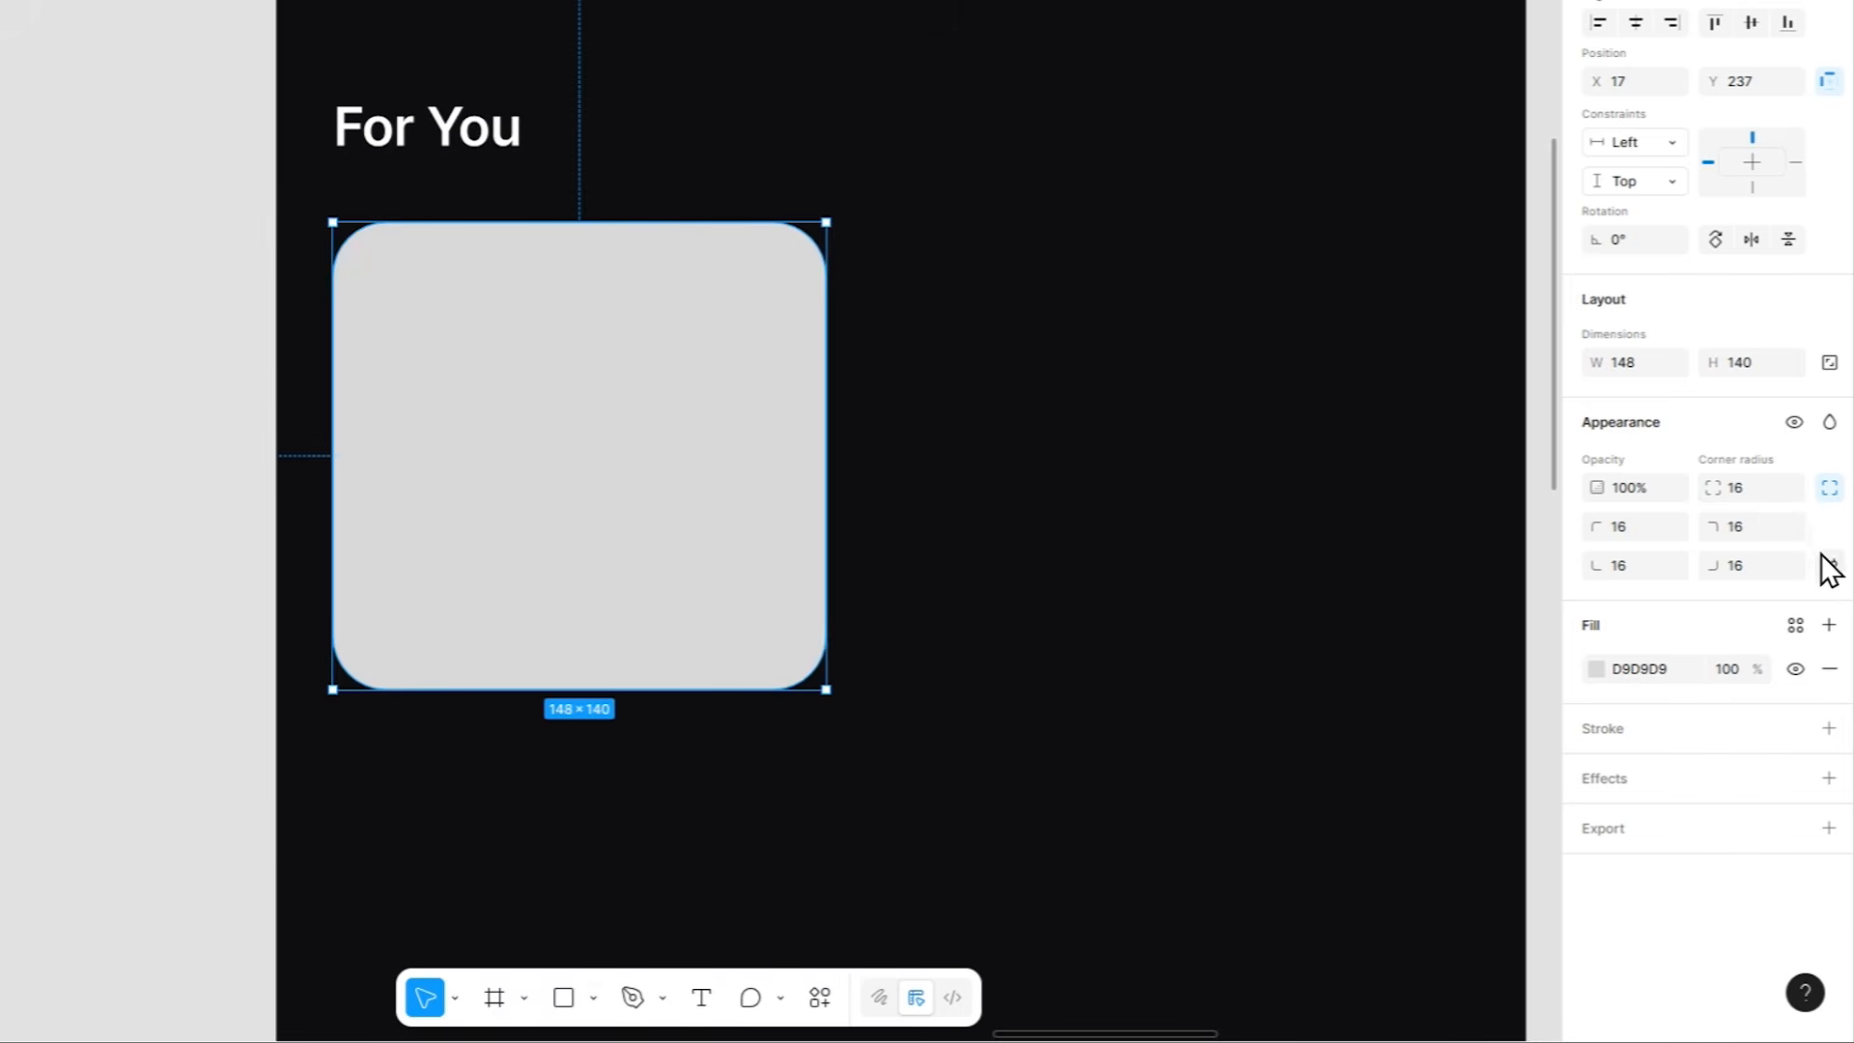
click(1830, 567)
drag(1396, 620, 1401, 605)
click(1537, 569)
click(1254, 604)
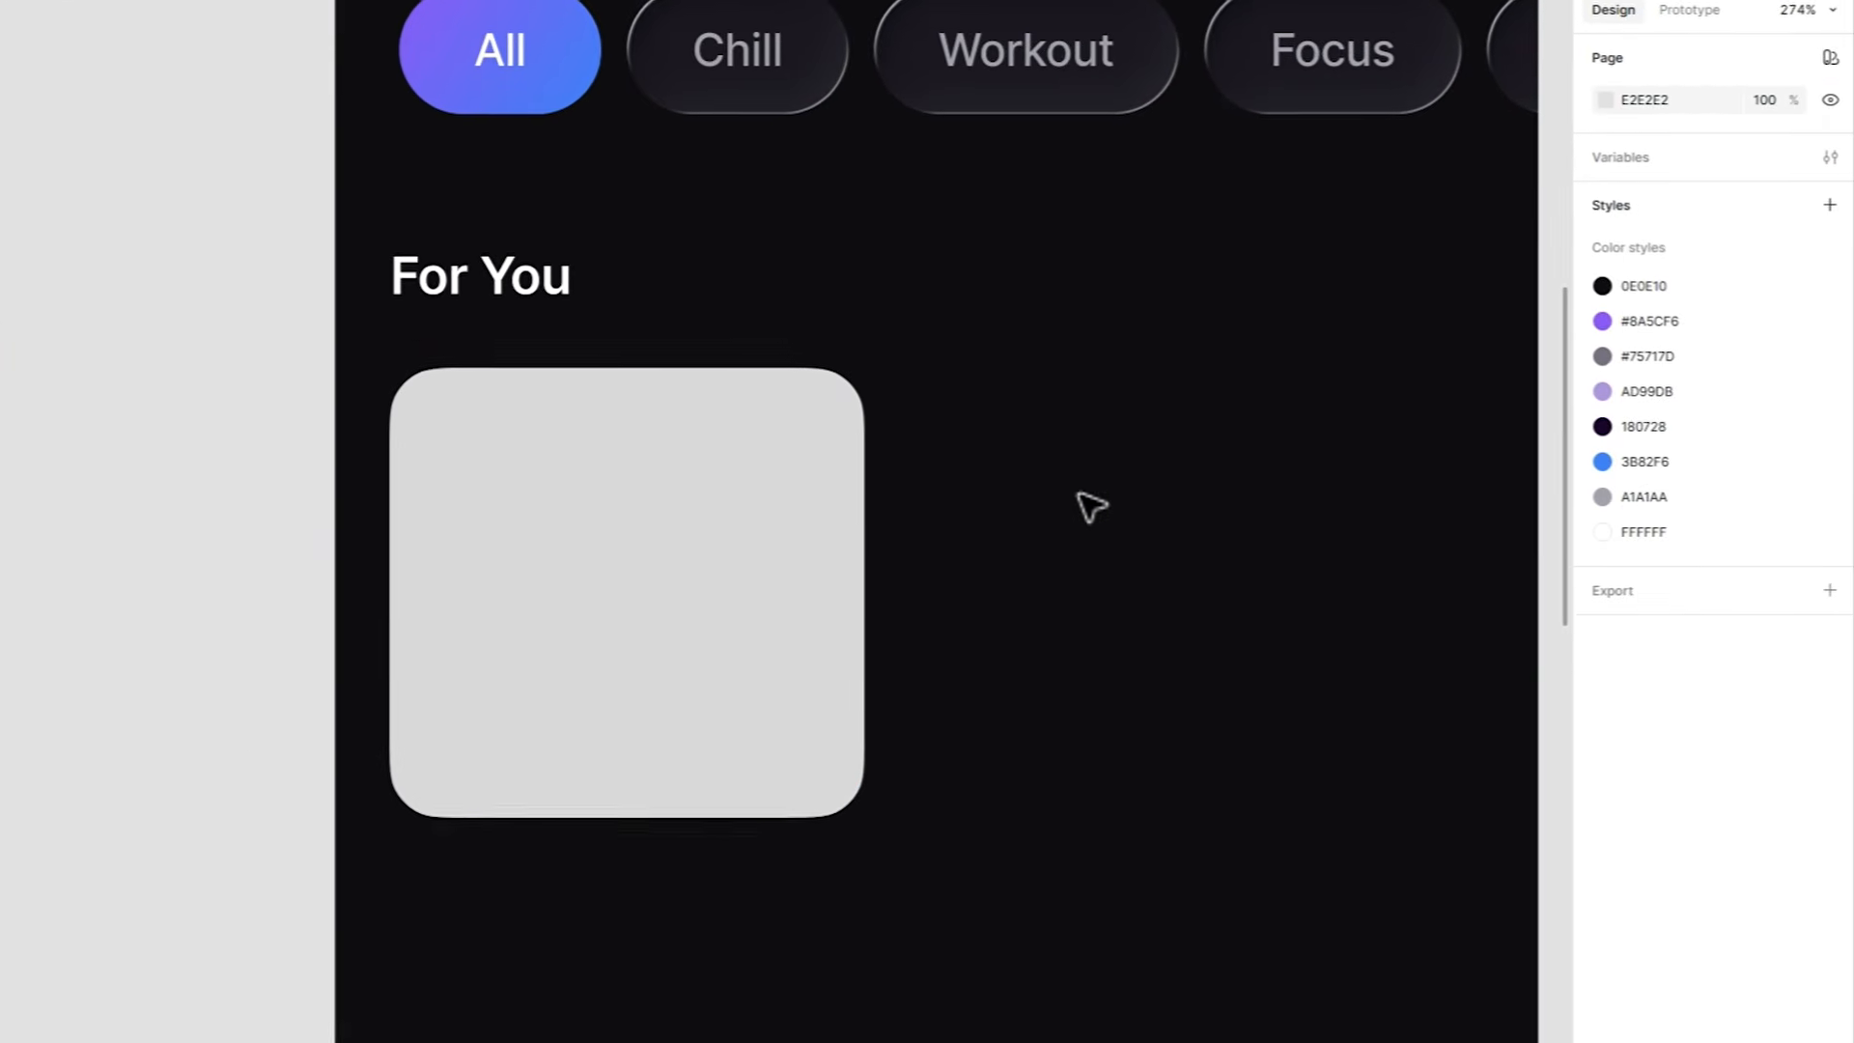
Place a copy of the "Workout" pill label below the card rectangle at X 17, Y 383.
click(1202, 130)
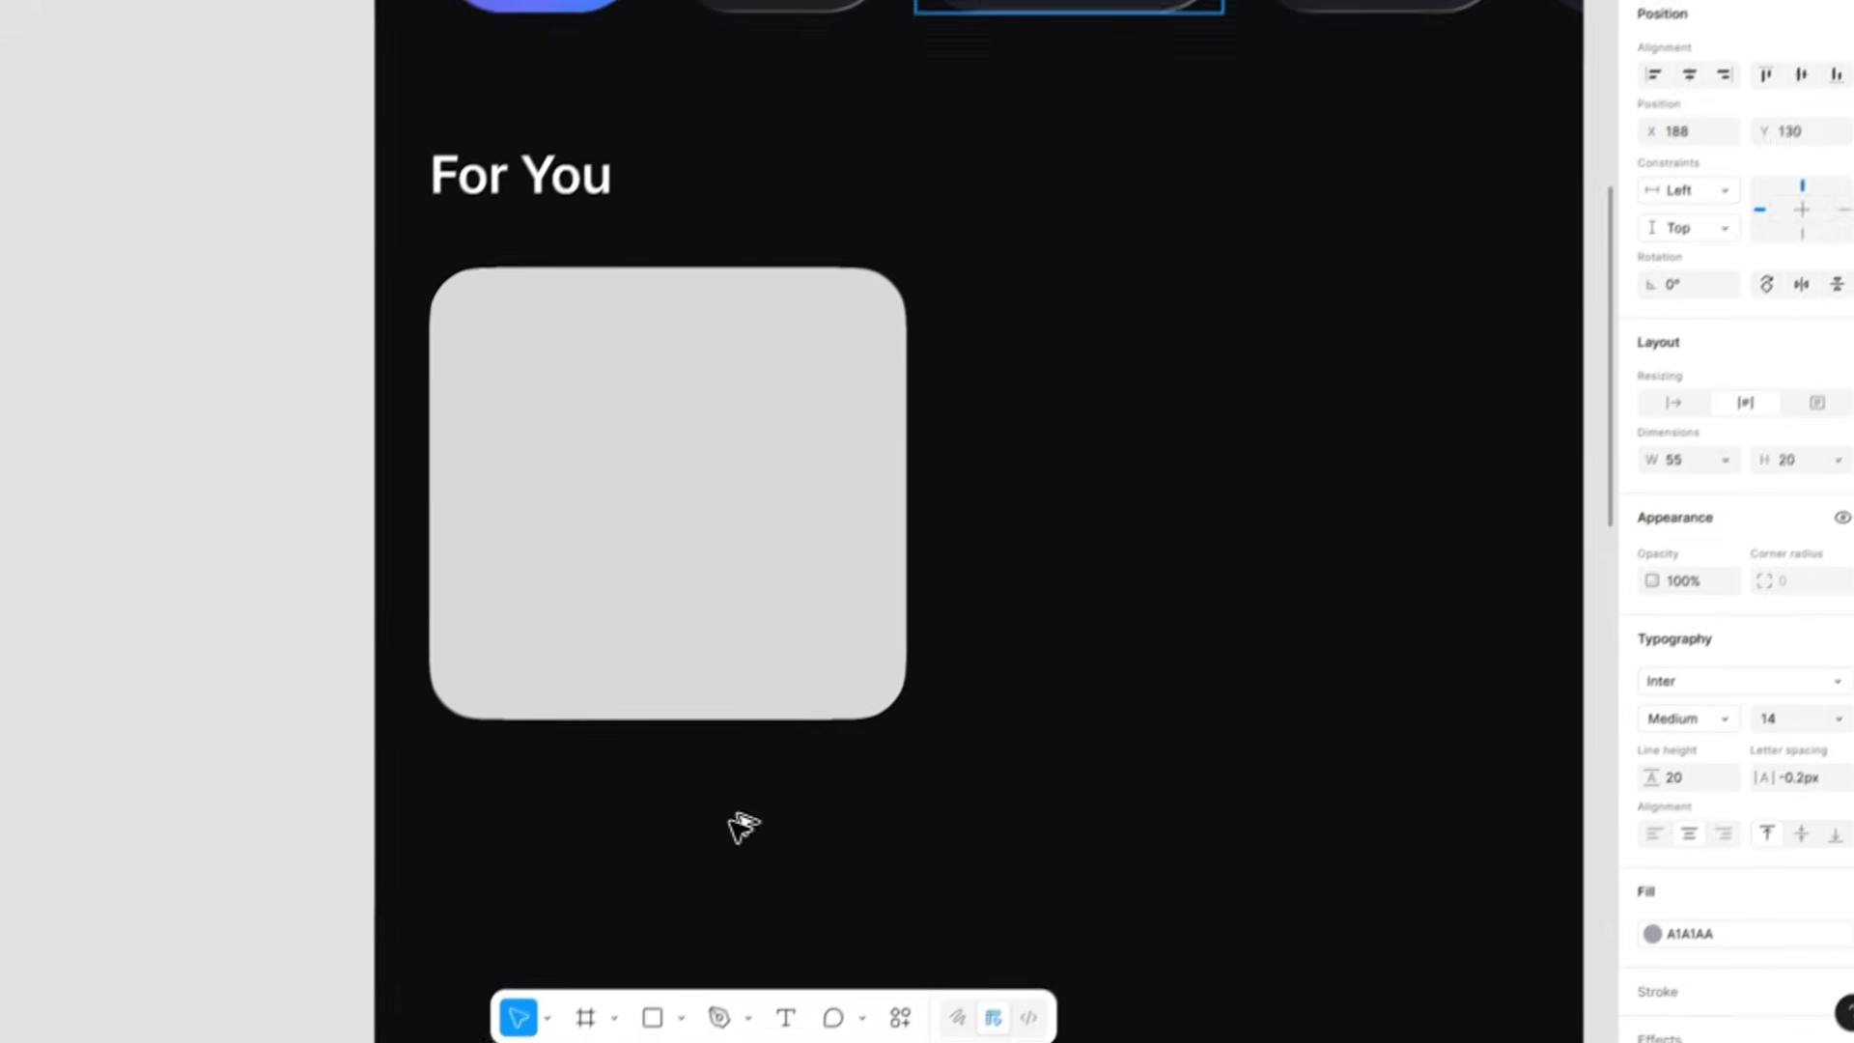
drag(731, 824, 568, 793)
click(829, 739)
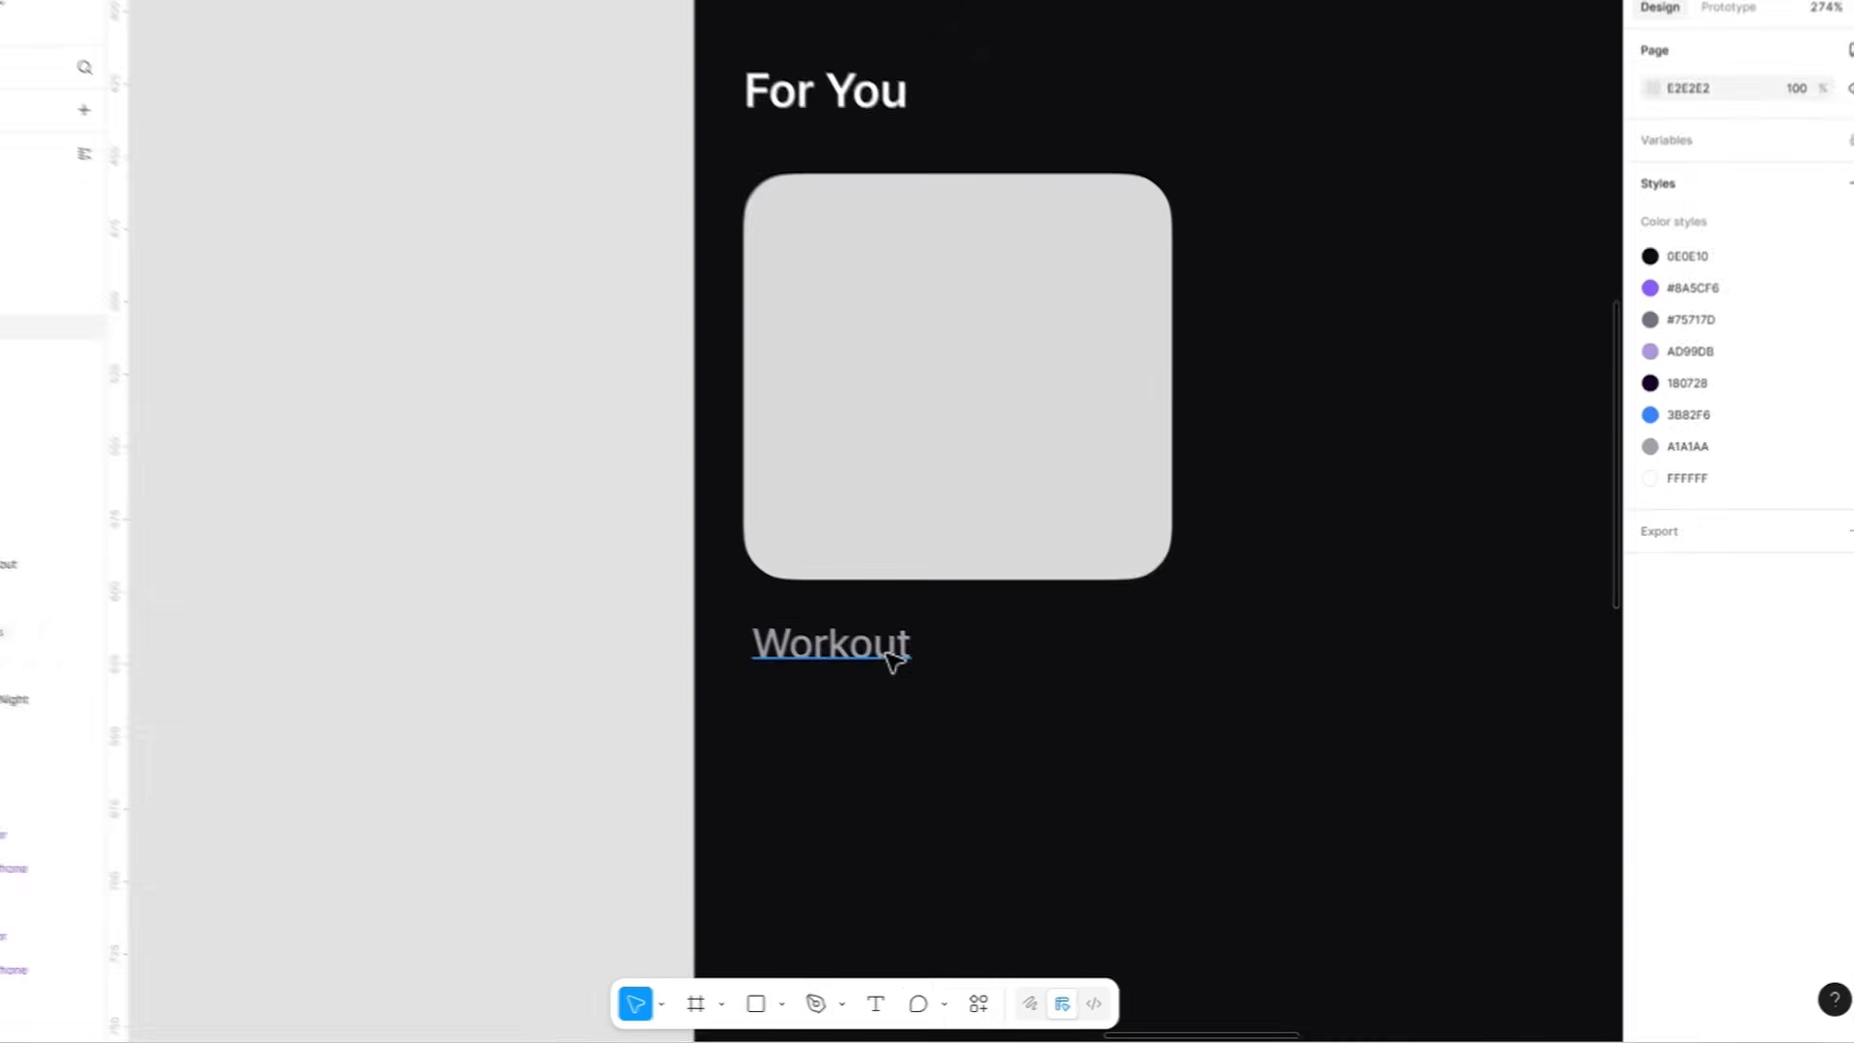
Duplicate the label below the card to X 17, Y 406 and set the copy's font size to 12.
click(894, 659)
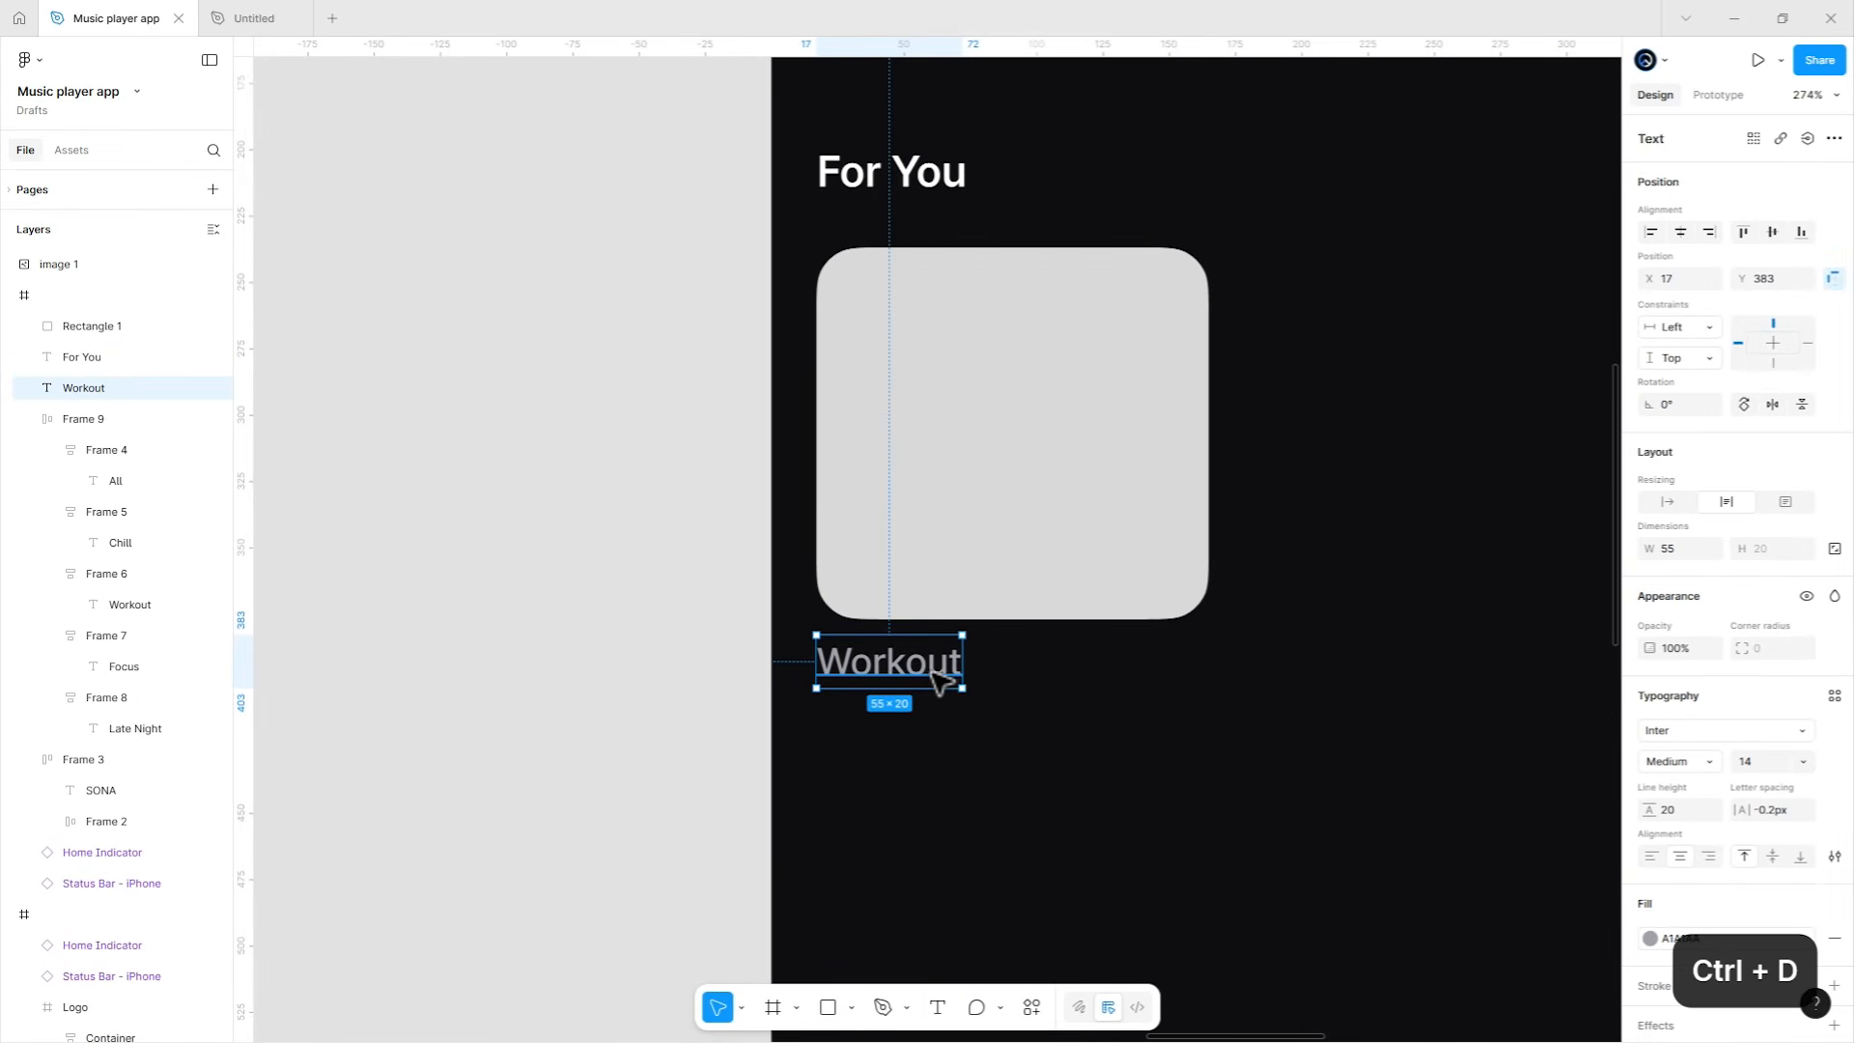
drag(936, 681, 912, 730)
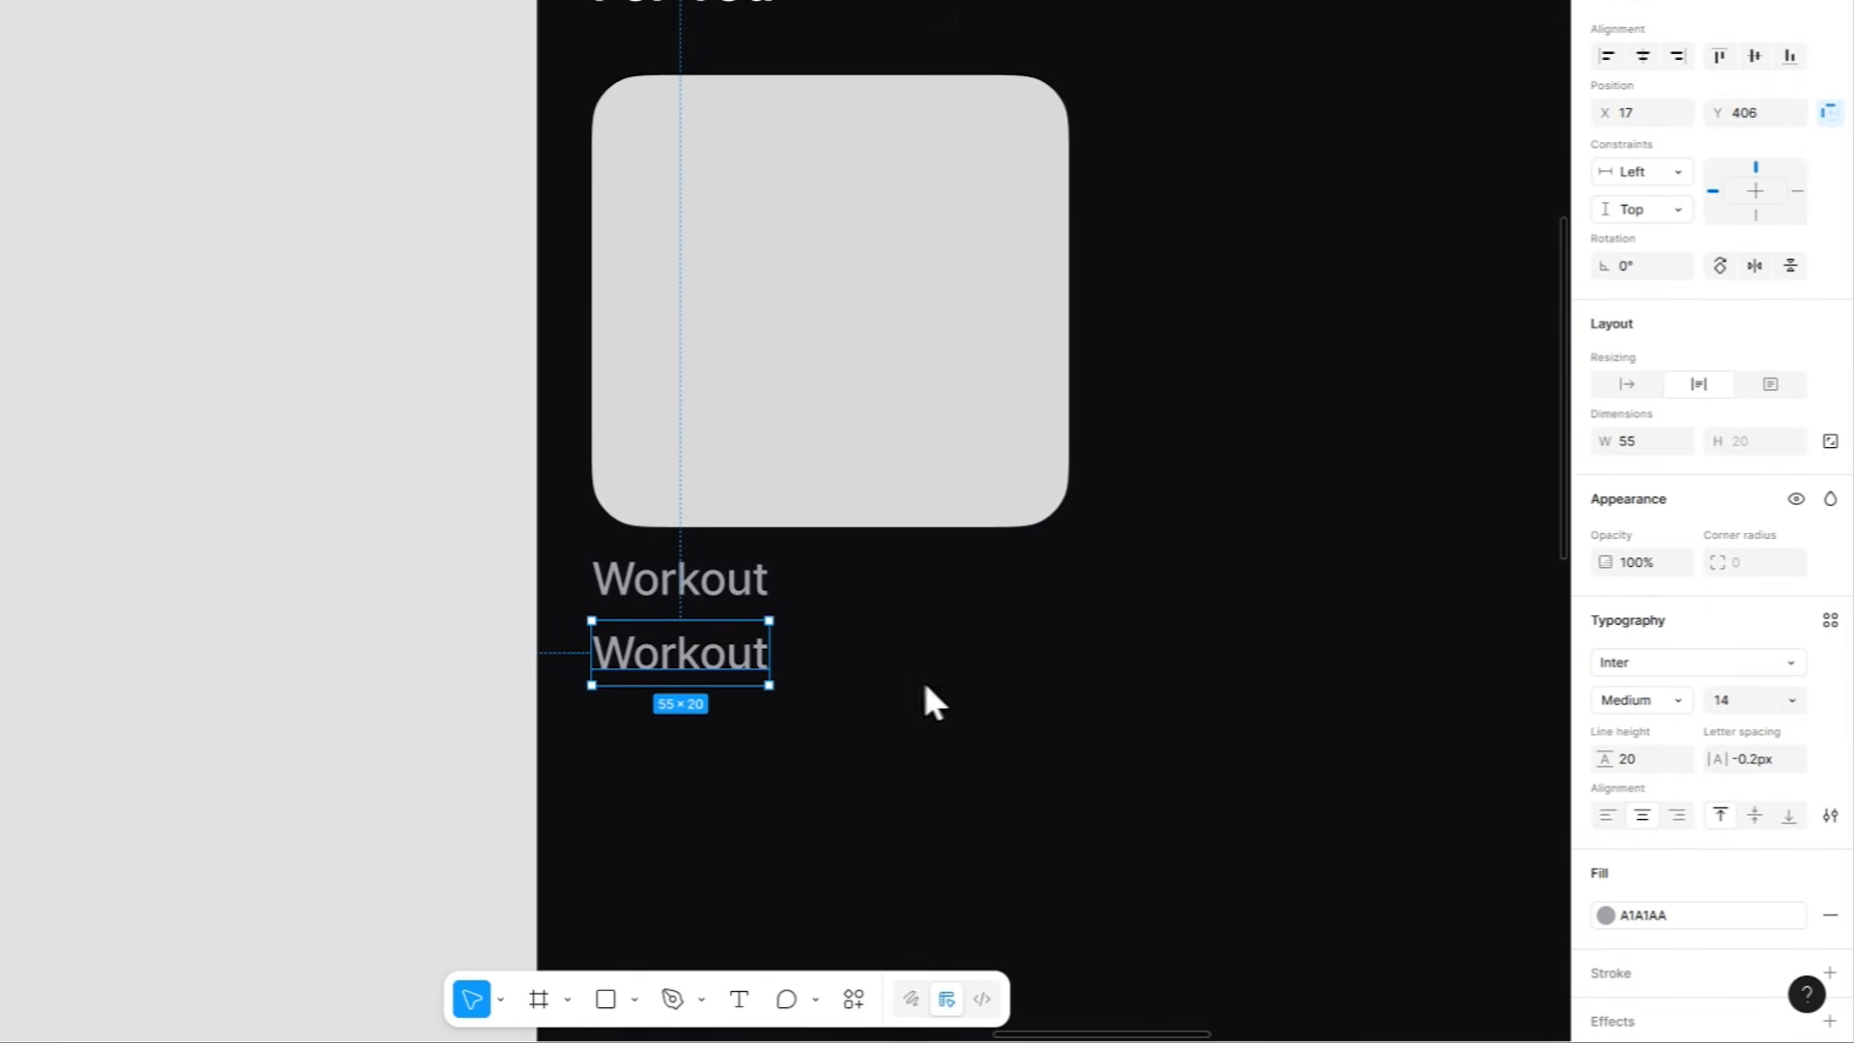
text(12)
key(Return)
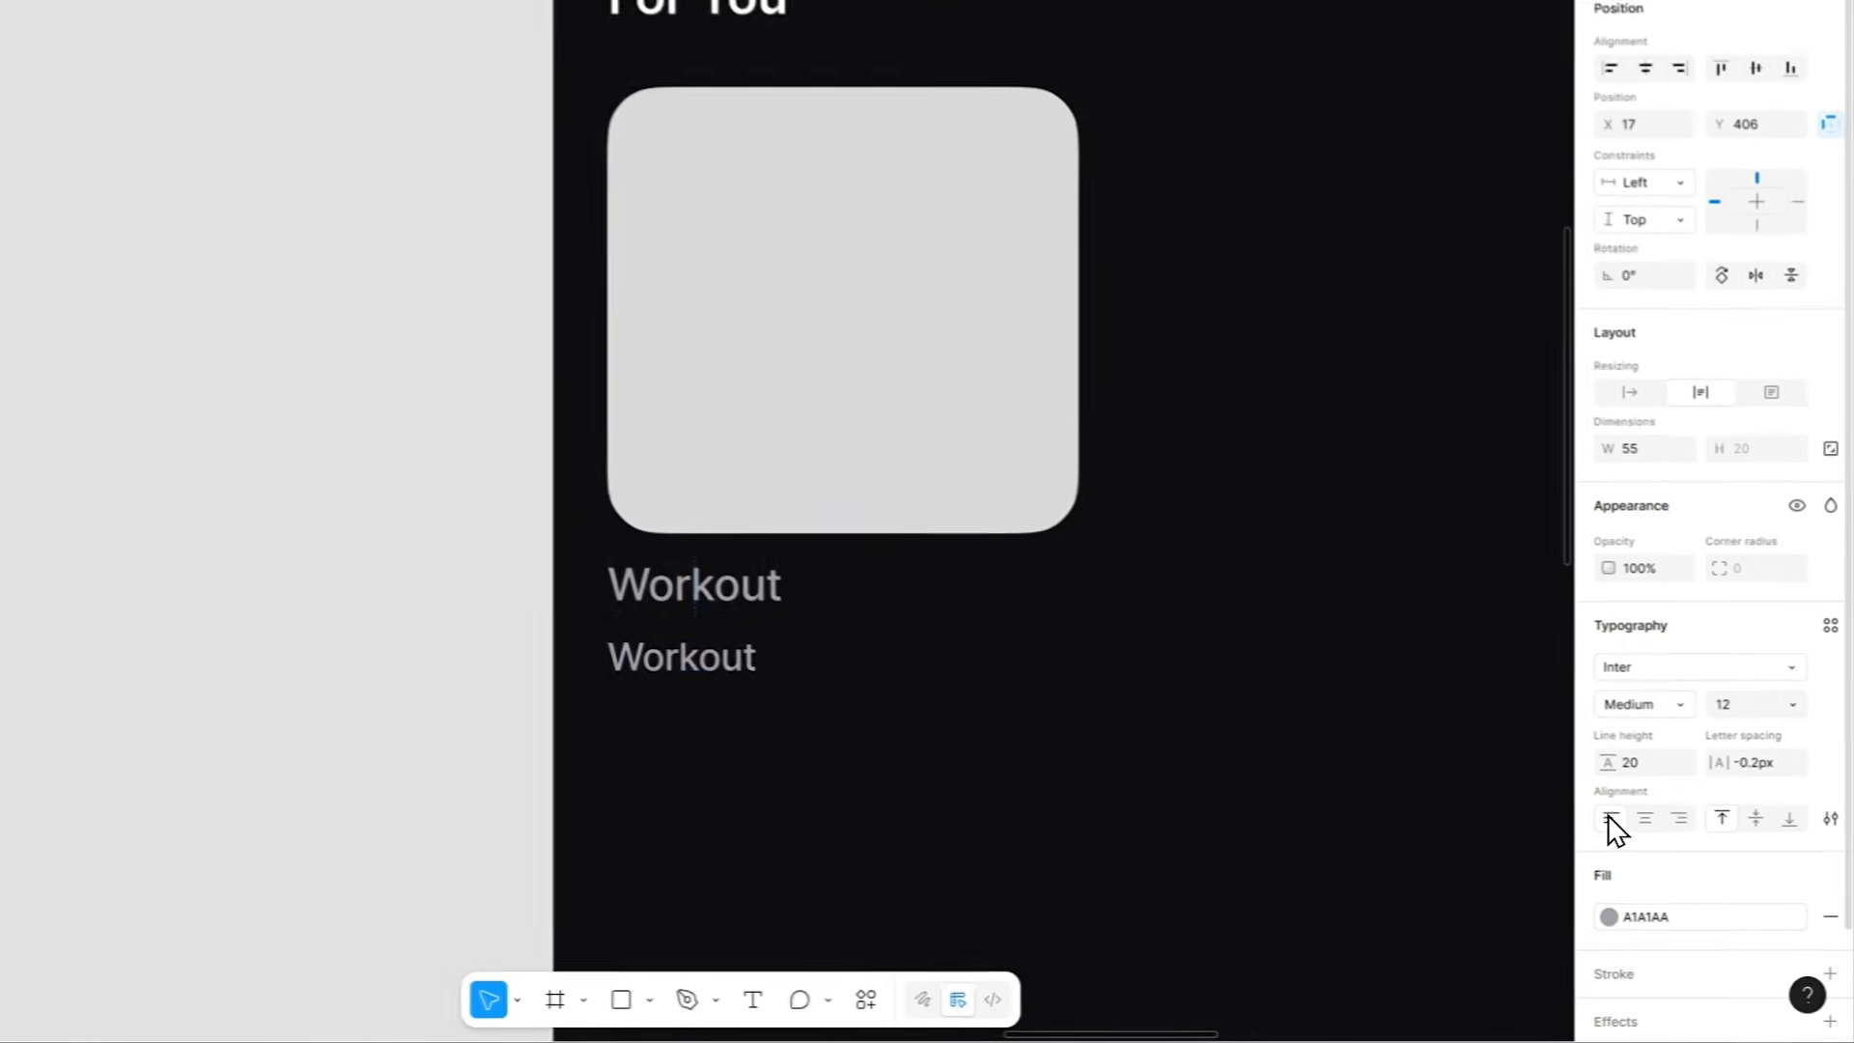
Left-align the upper card label's text and change its fill to FFFFFF.
click(754, 582)
click(1591, 810)
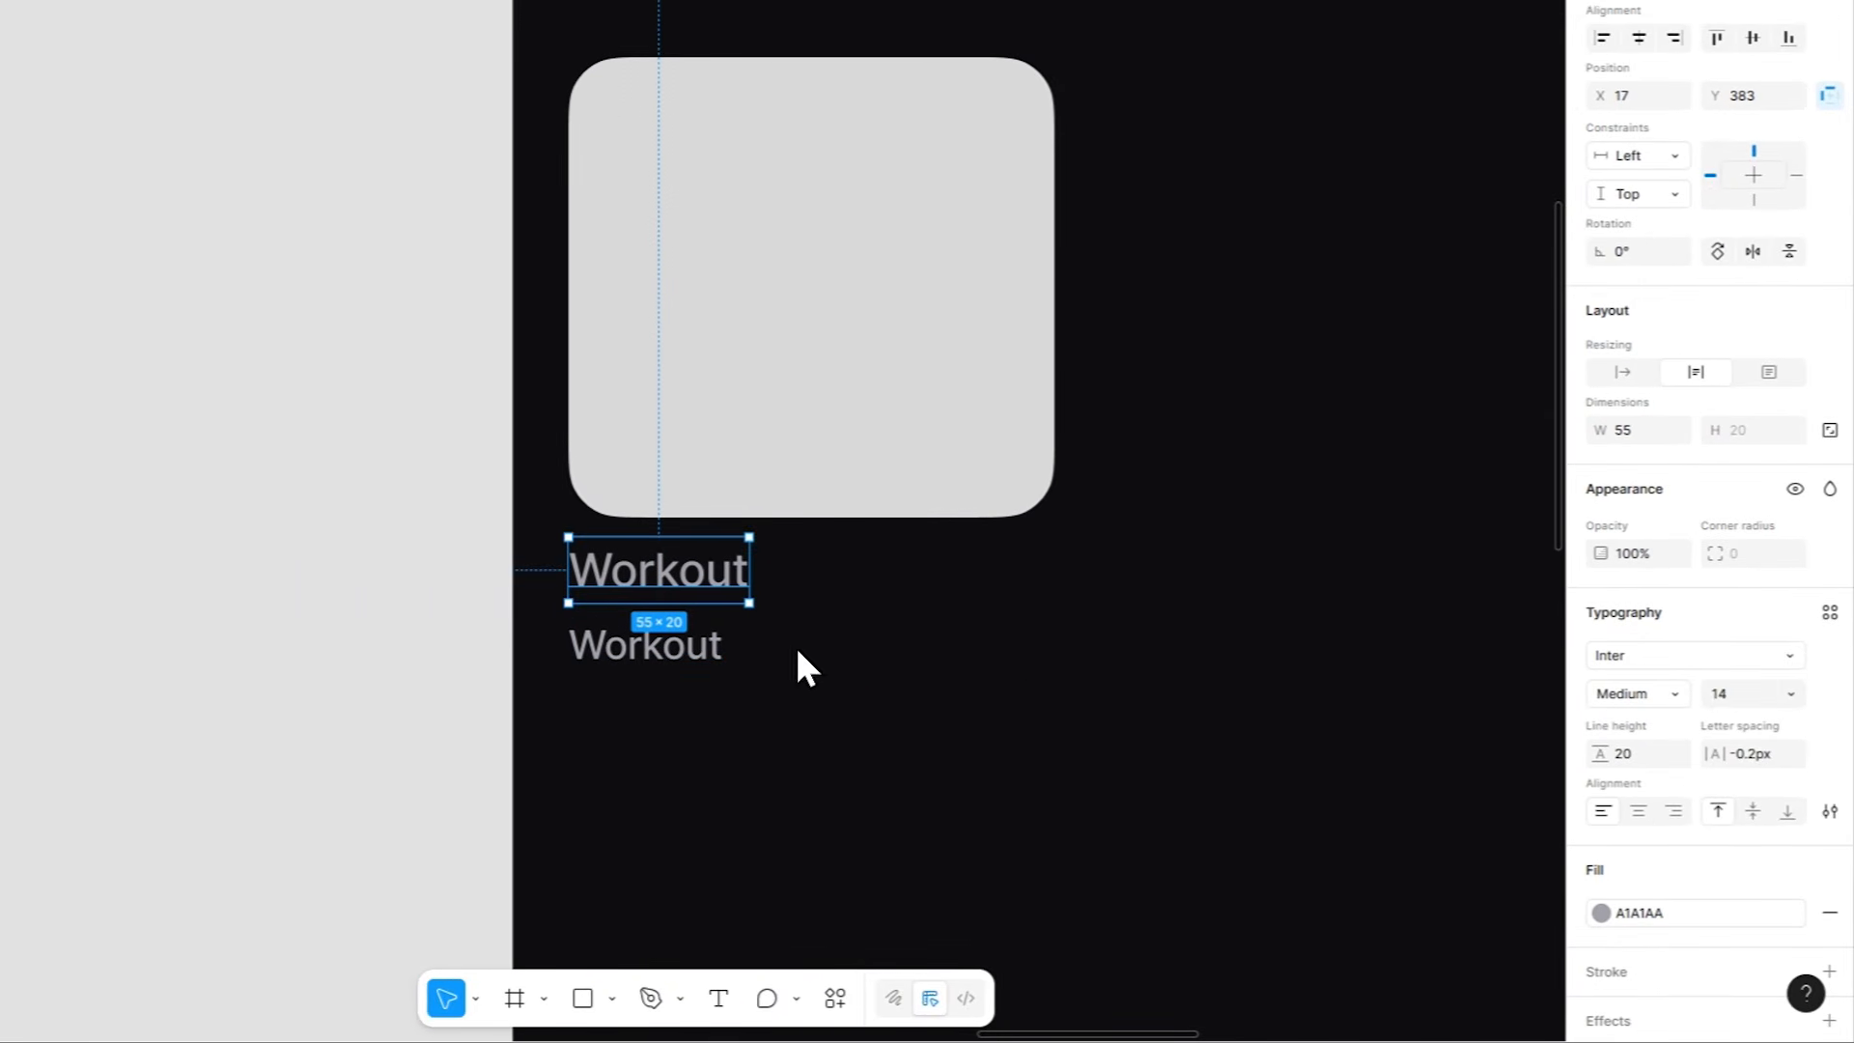
click(1626, 907)
click(1381, 906)
click(824, 666)
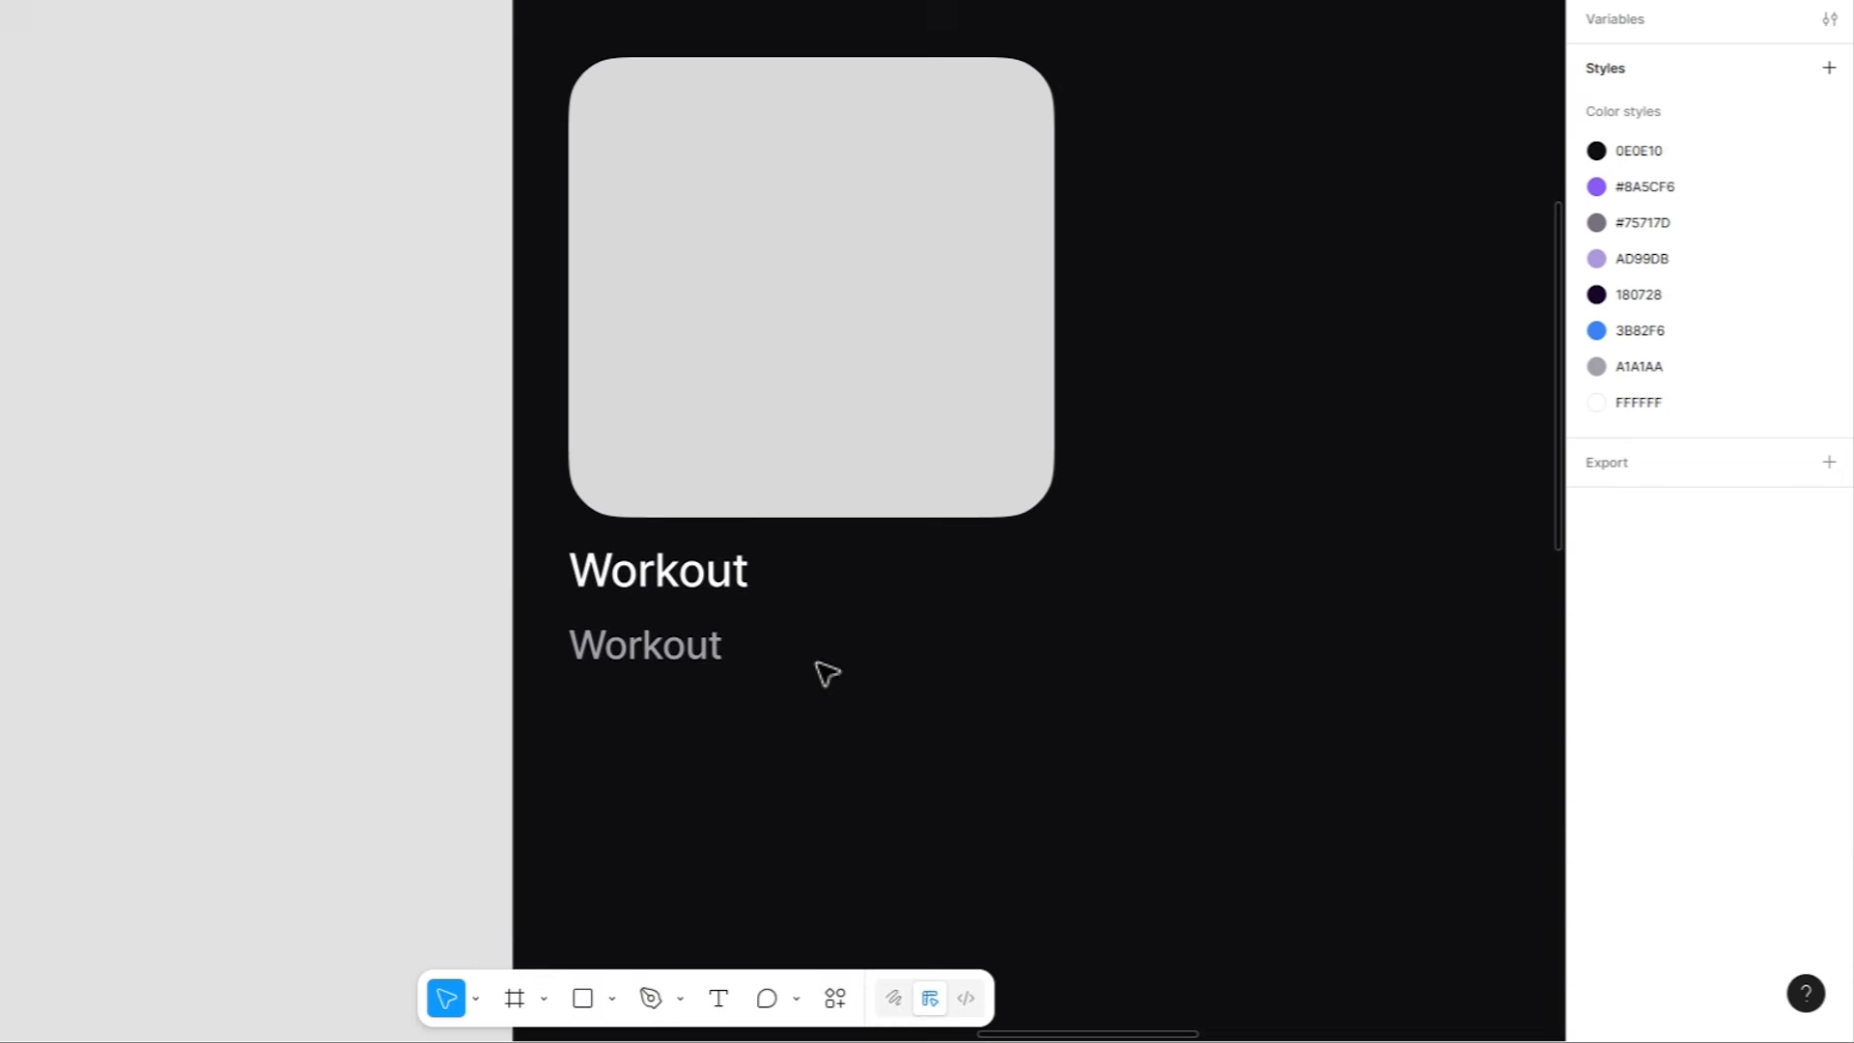
Wrap the two card labels in a vertical auto layout frame with a gap of 0.
drag(929, 614, 800, 615)
click(559, 620)
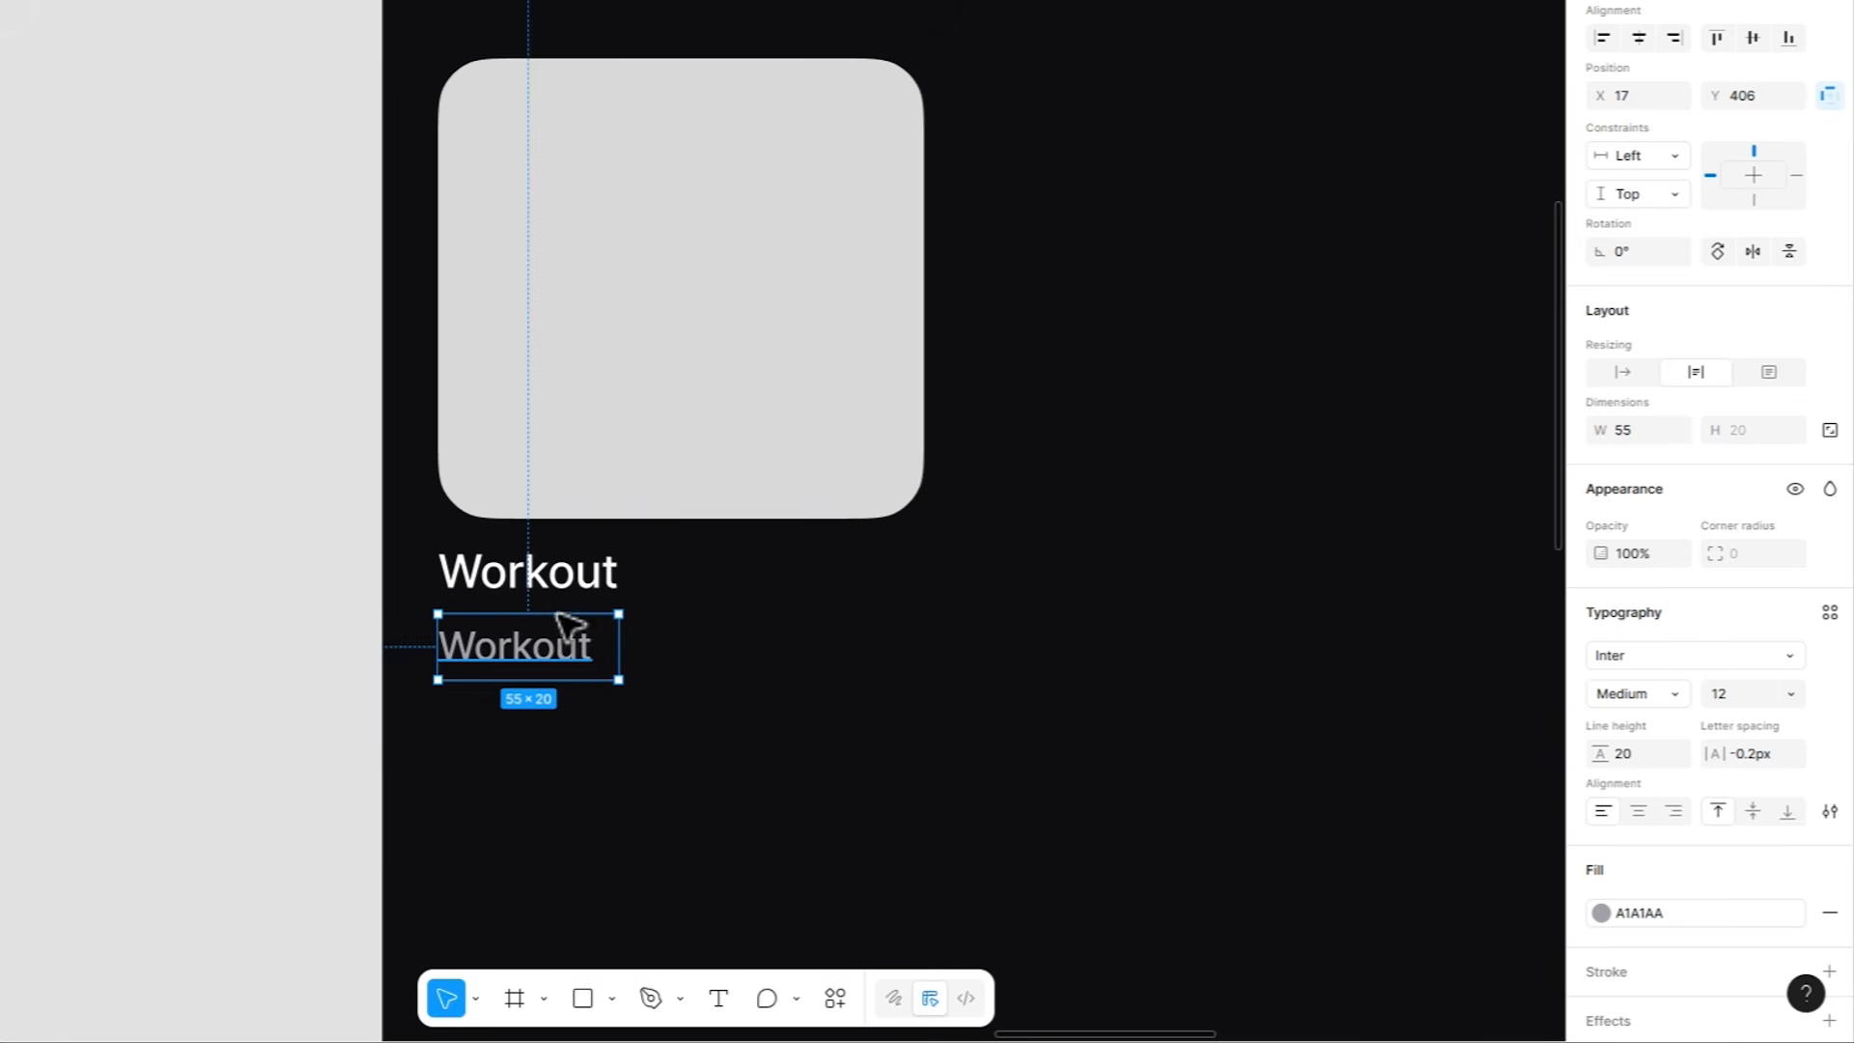
shift+click(598, 573)
key(shift+a)
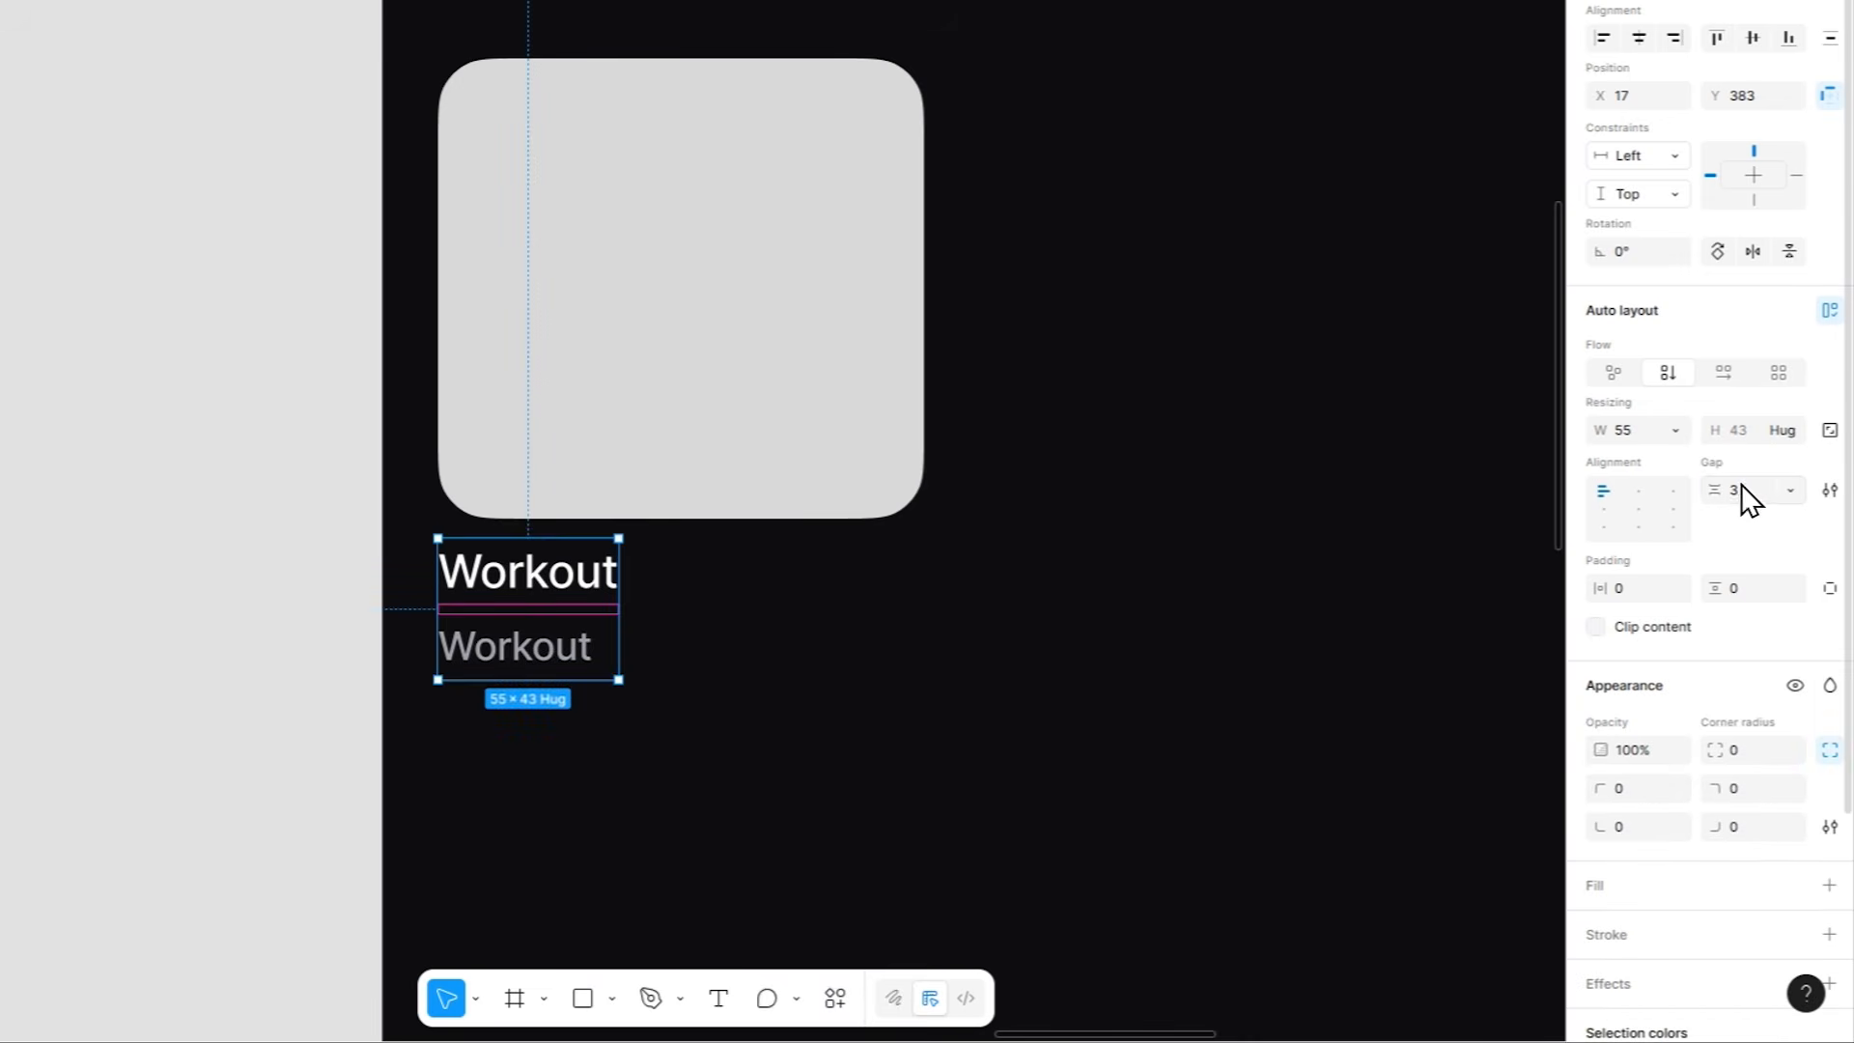
click(745, 596)
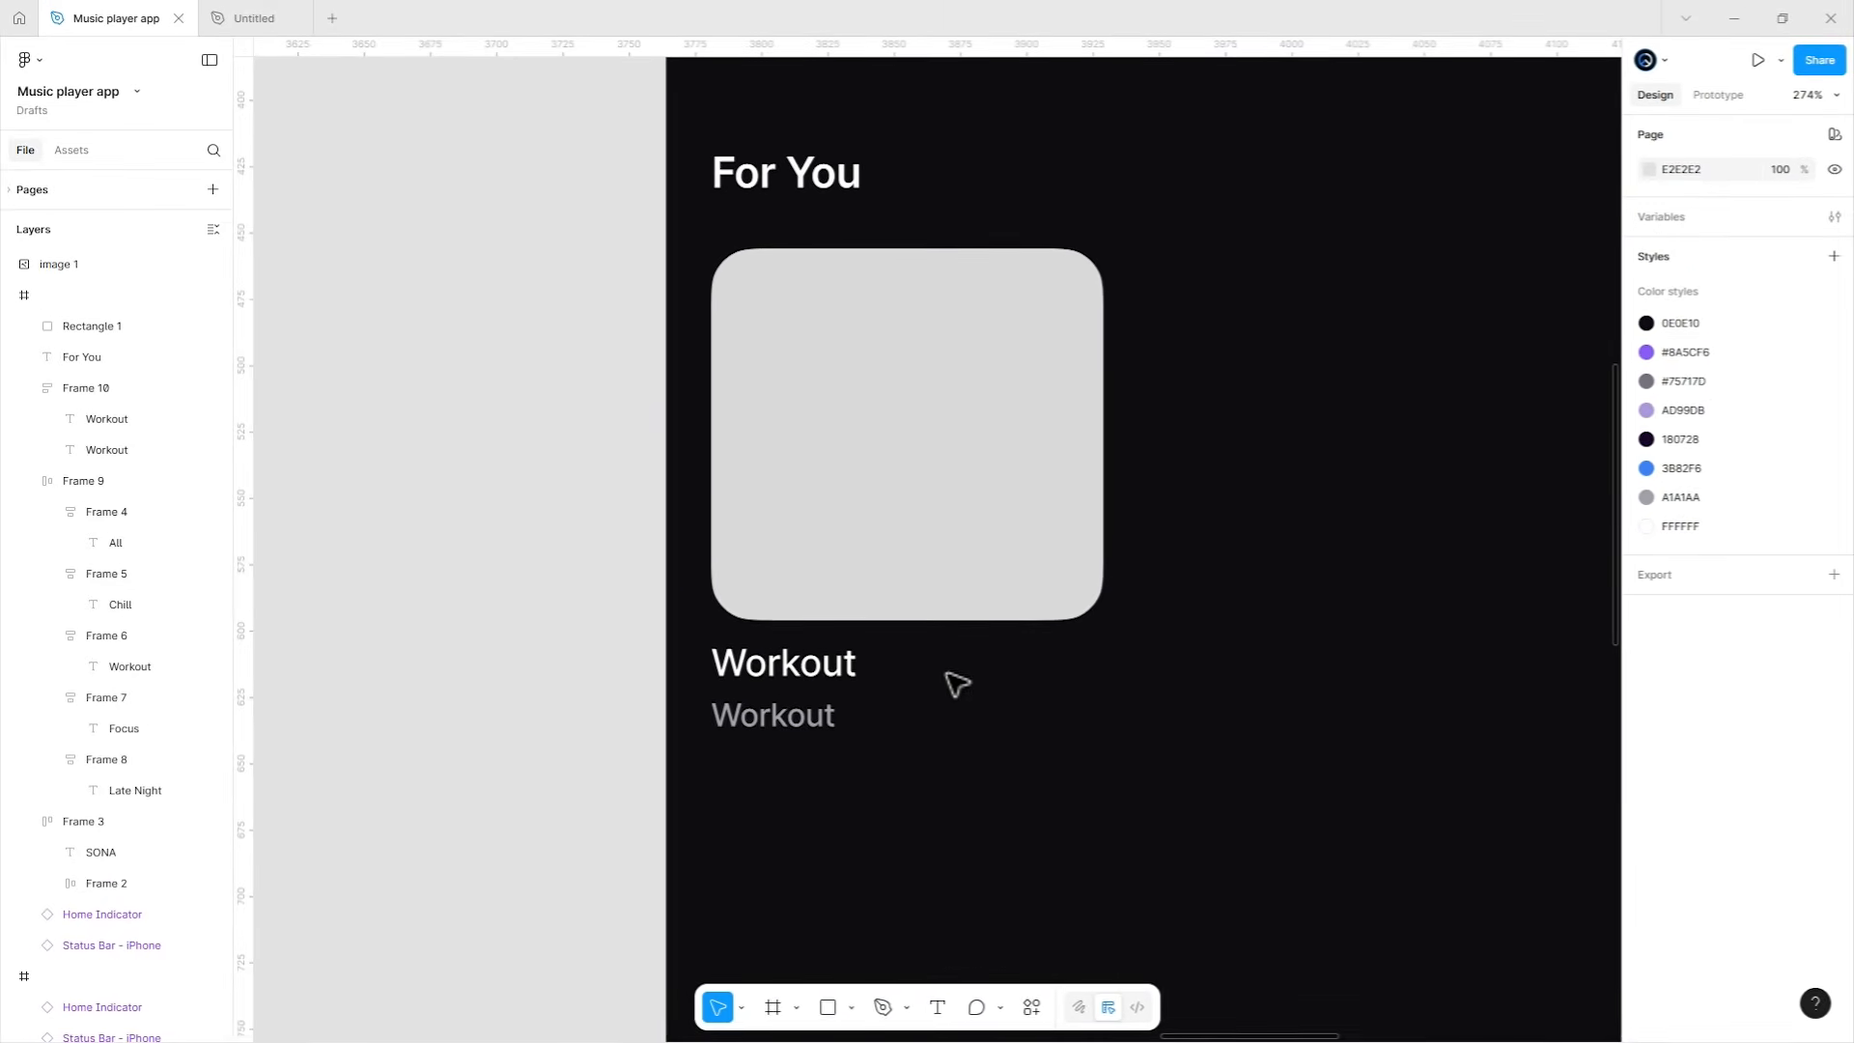
Change the card's upper label text to "Midnight Flow".
click(824, 662)
double_click(823, 663)
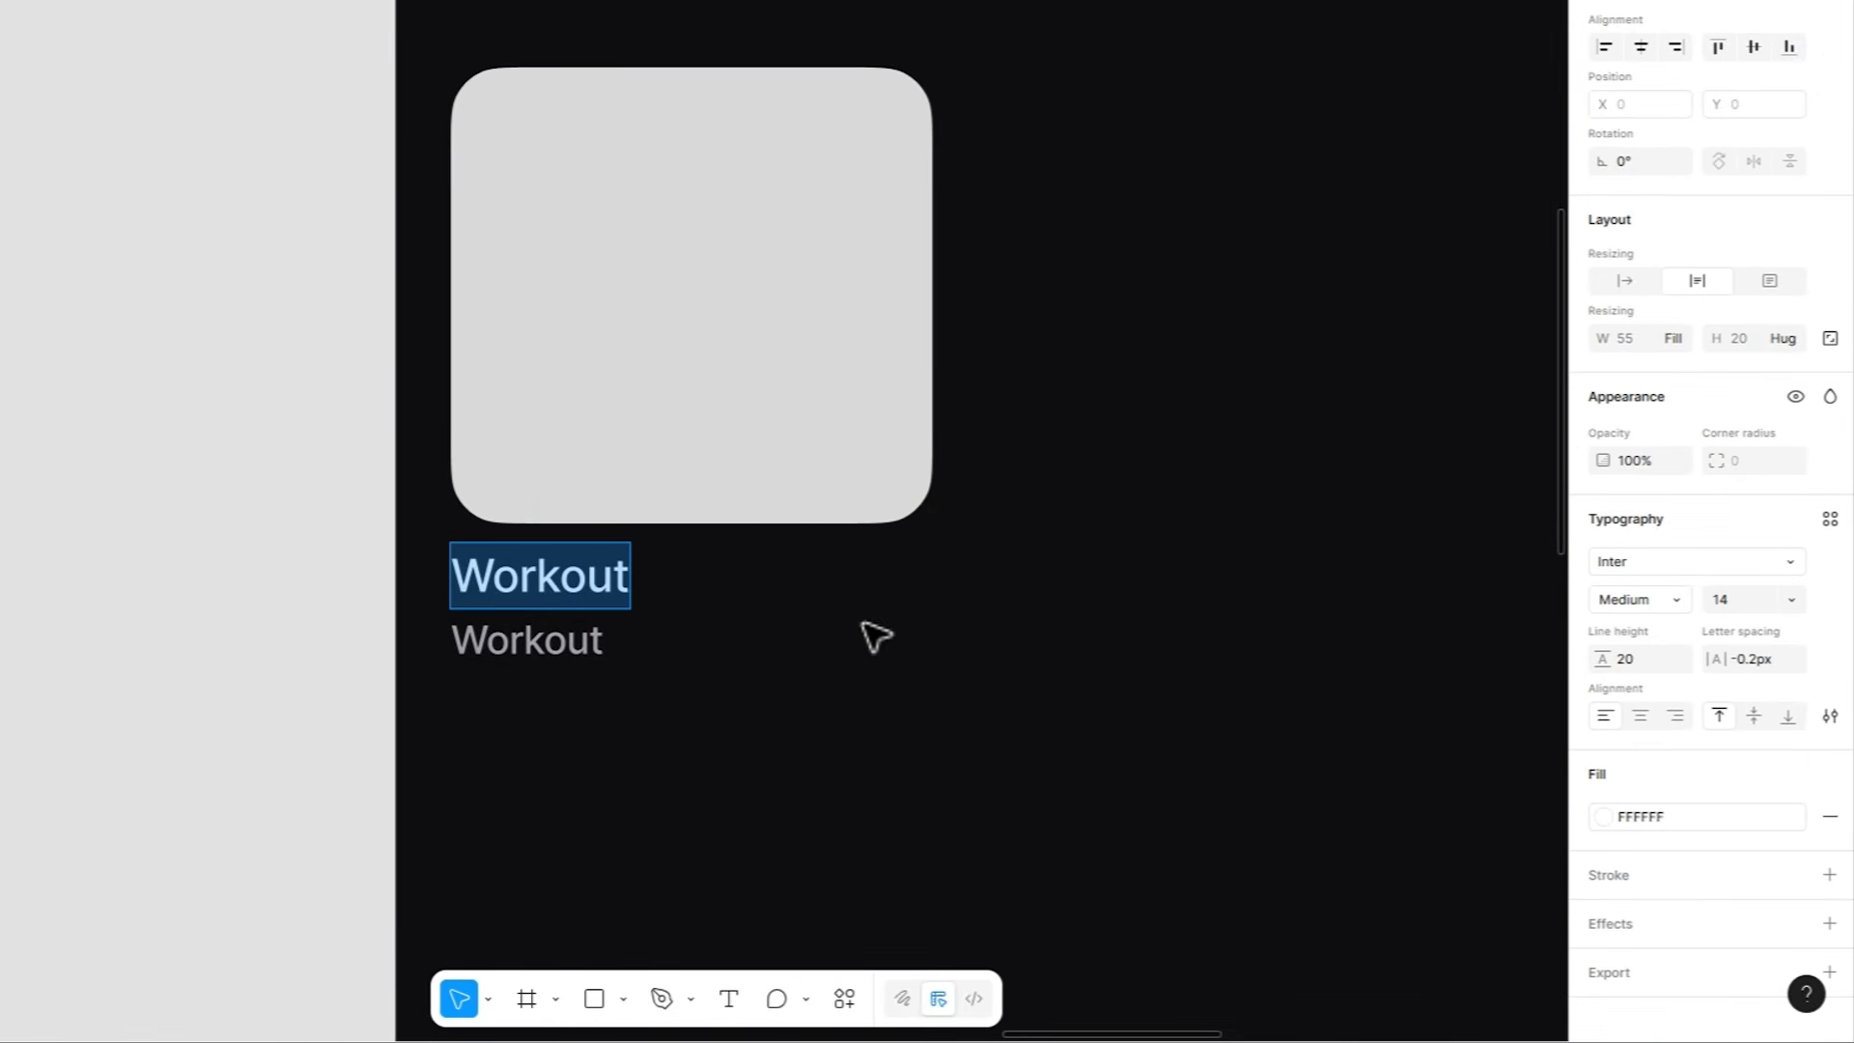
text(Midnight Flow)
key(Escape)
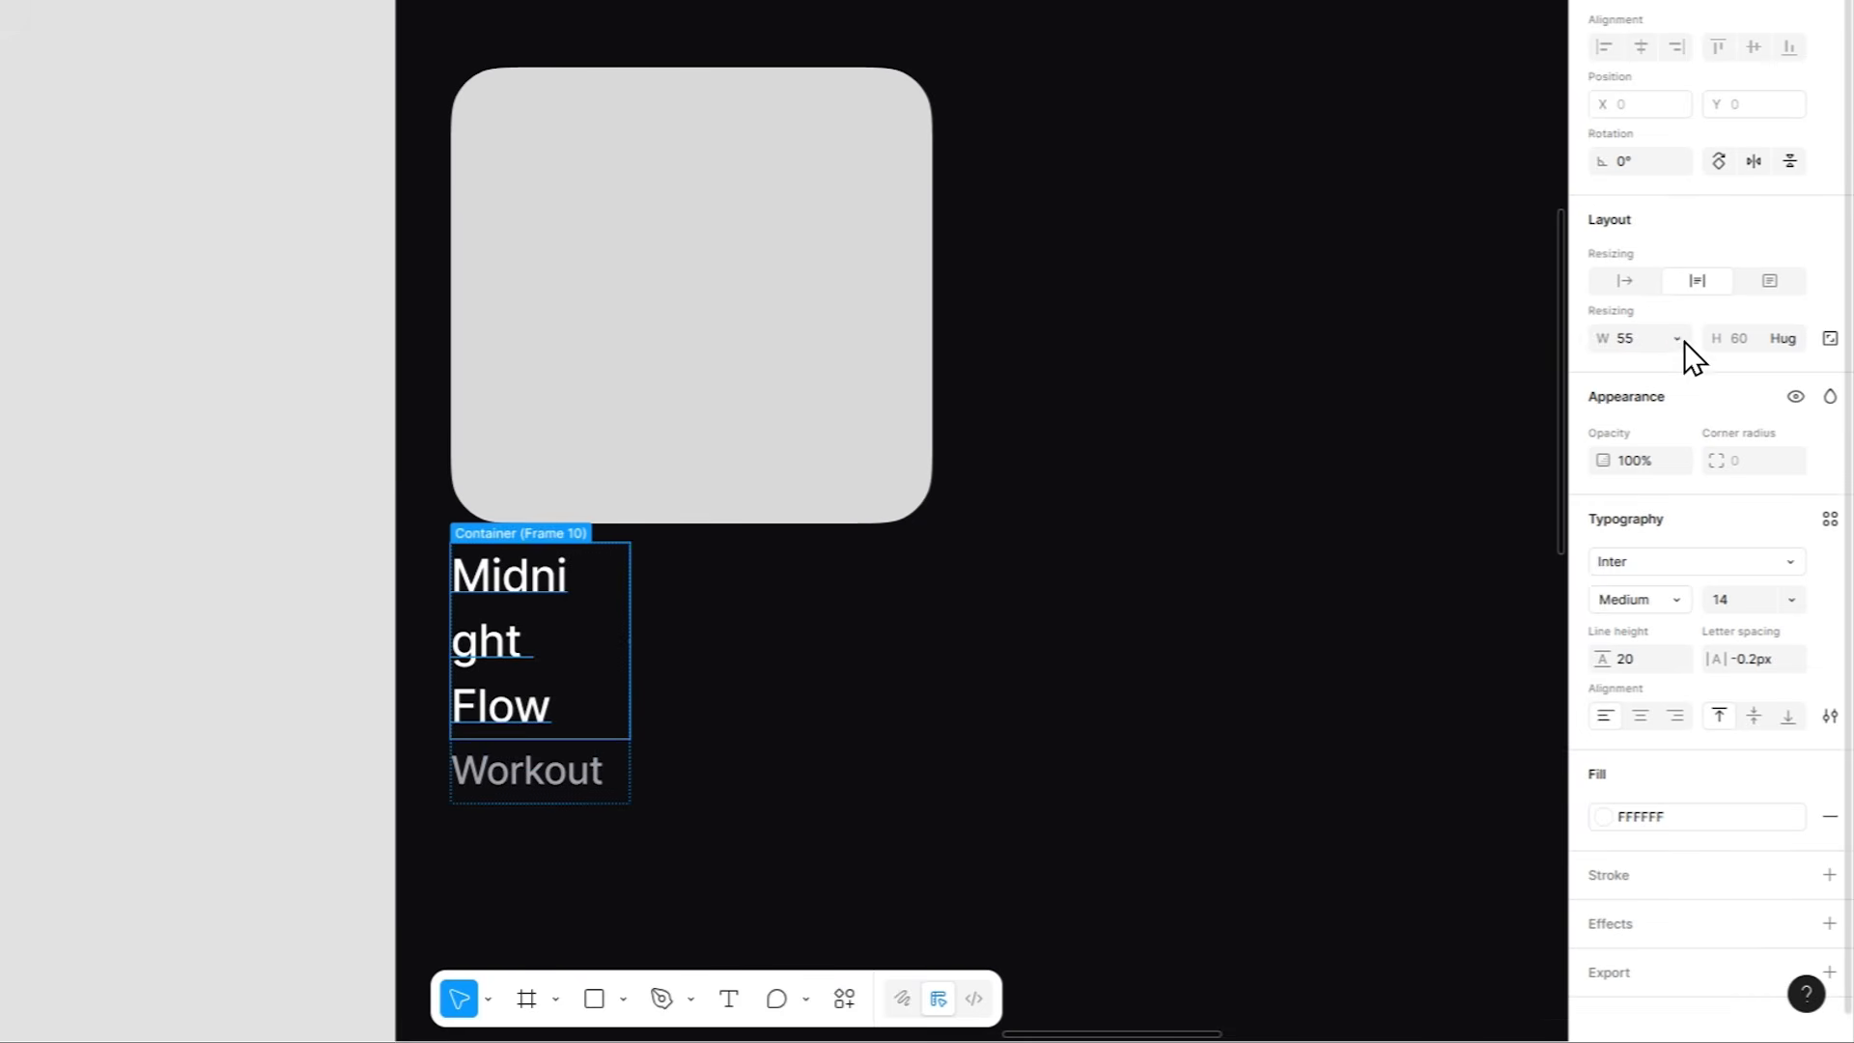
Set the widths of the "Midnight Flow" title and its label frame to hug contents.
click(1679, 339)
click(1653, 307)
key(Escape)
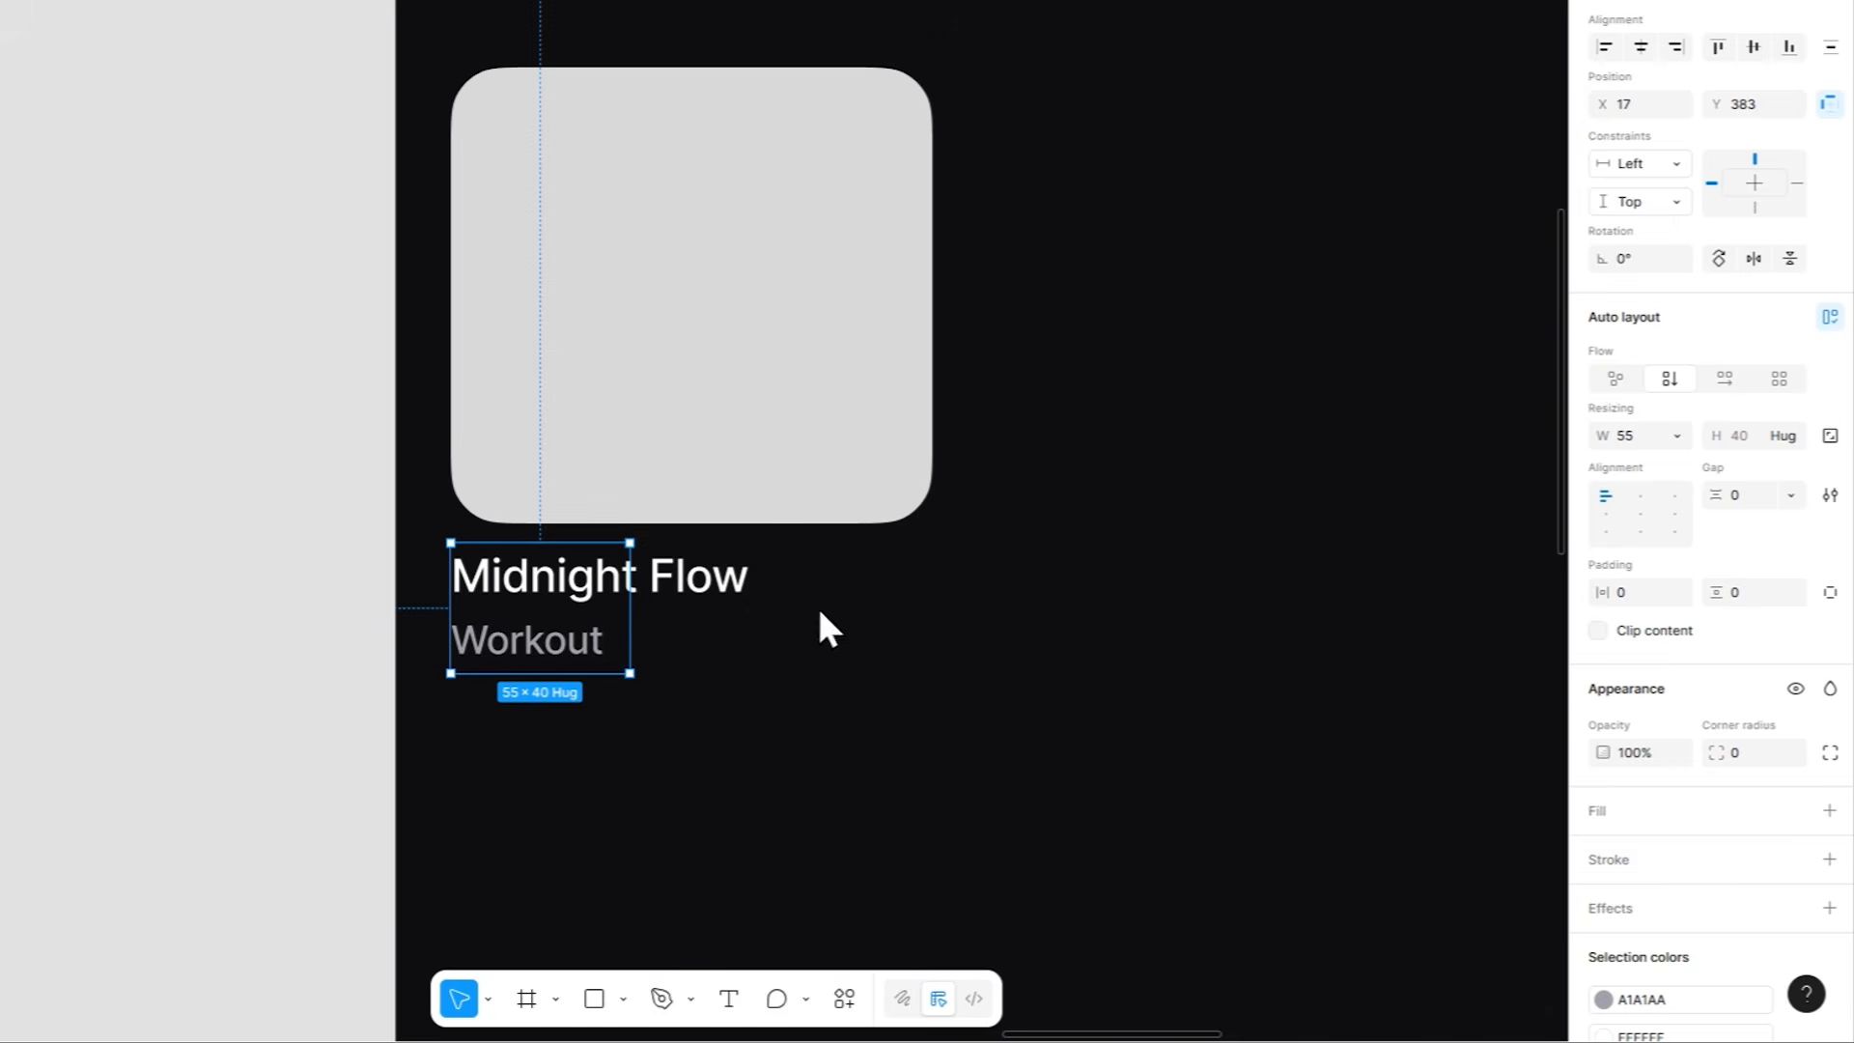
click(1677, 435)
click(1685, 463)
click(801, 625)
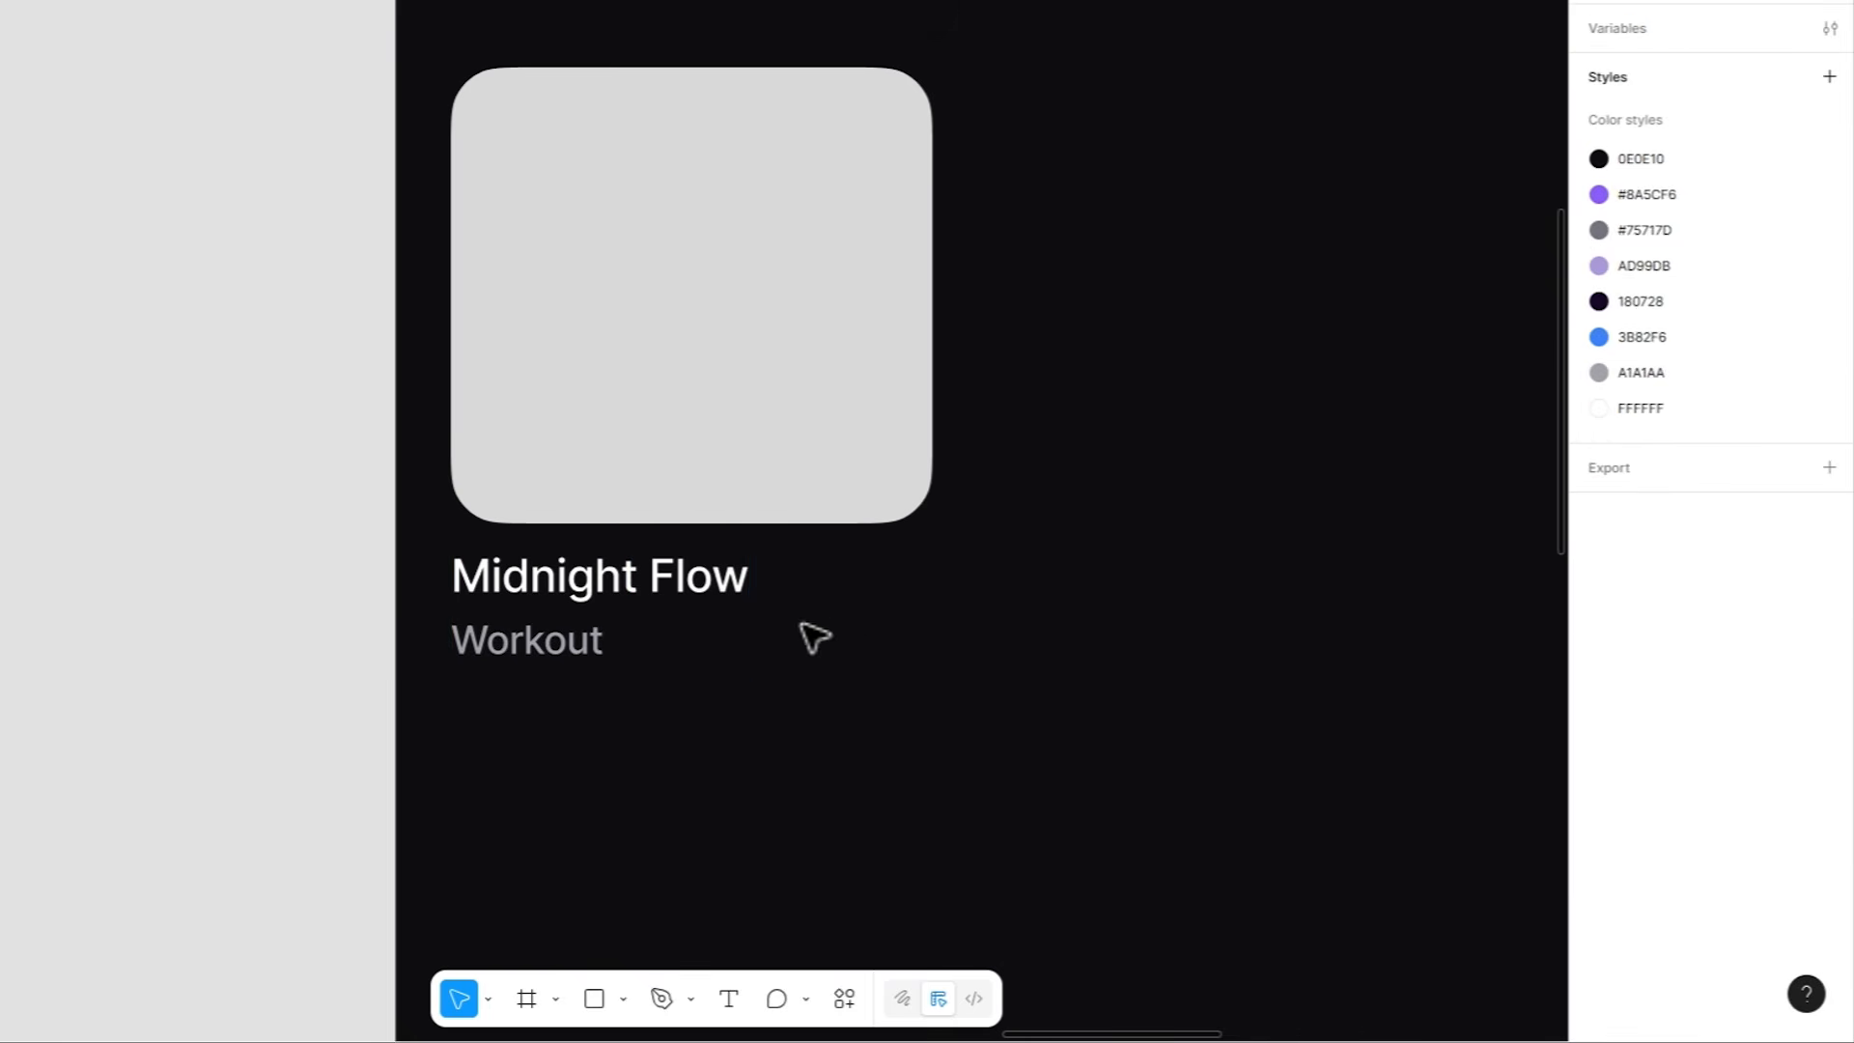
Change the lower label to "Chill beats for late night sessions" and widen the label frame to 148 to match the card.
double_click(568, 641)
text(Chill beats for late night sessions)
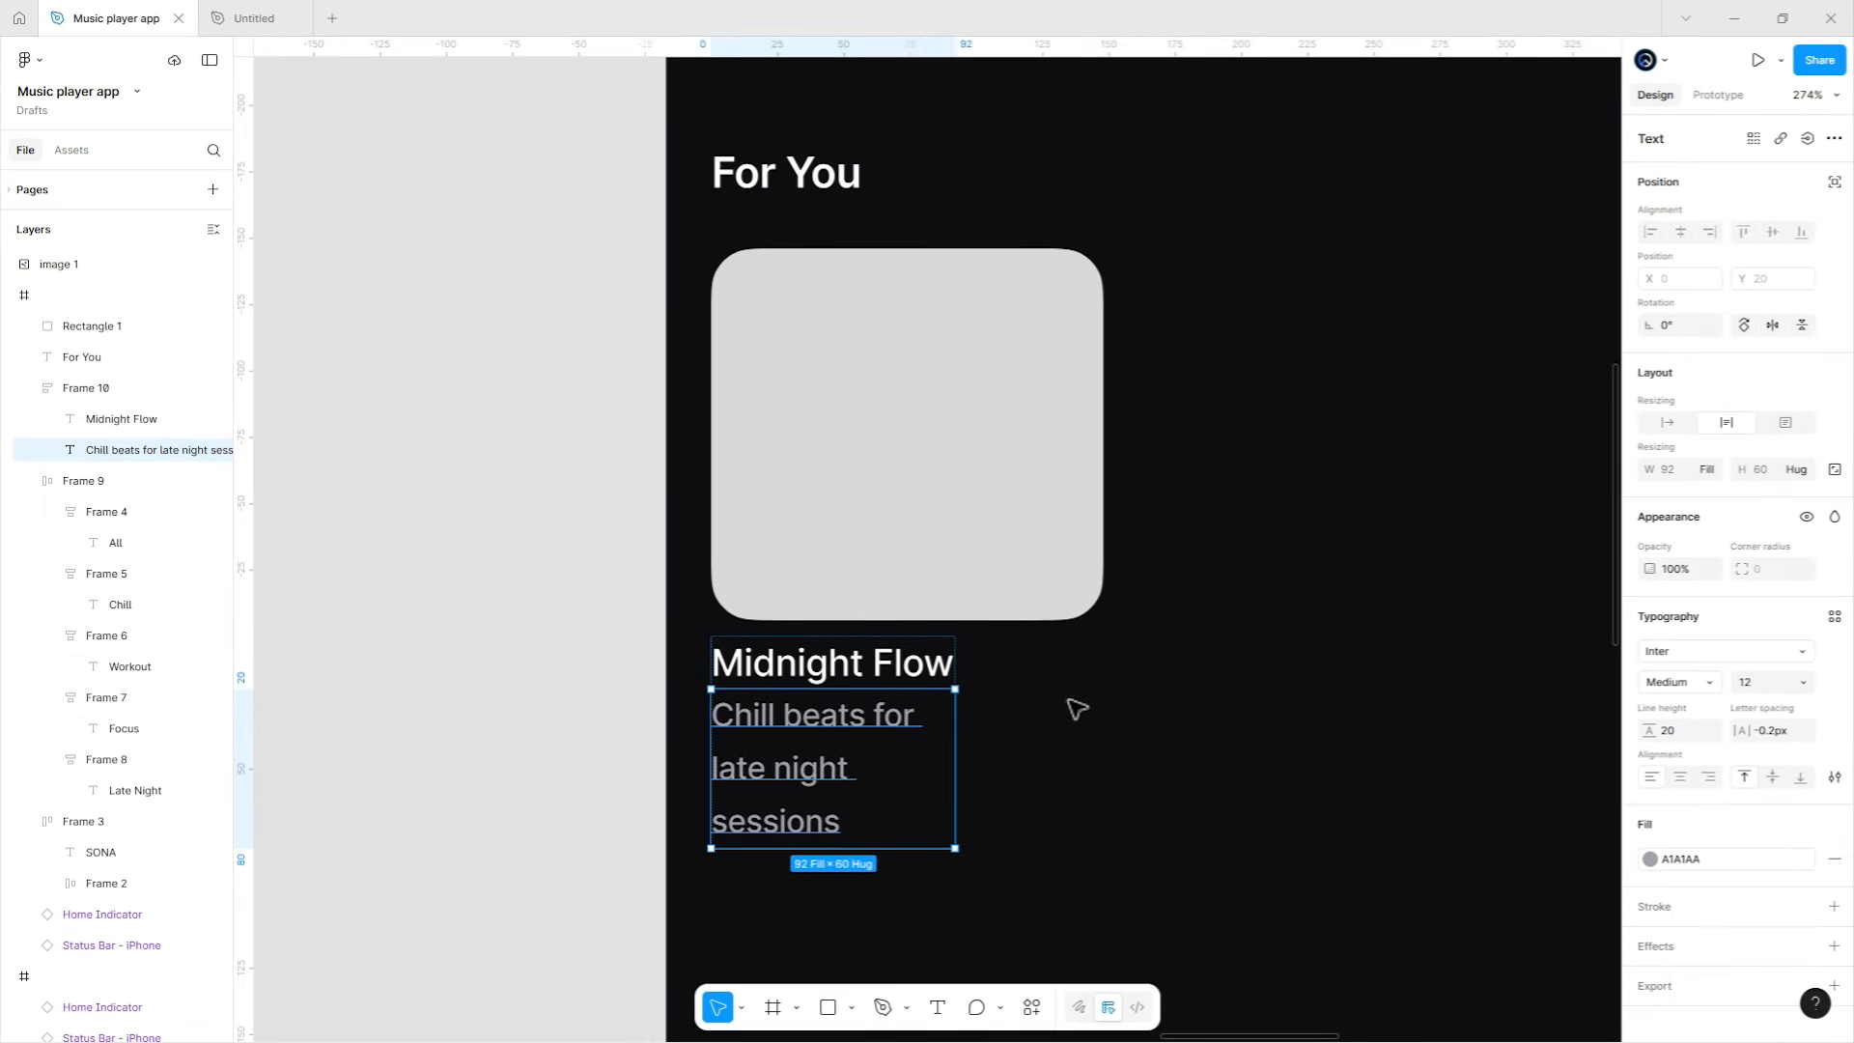
click(1077, 710)
click(955, 691)
drag(955, 691, 1106, 673)
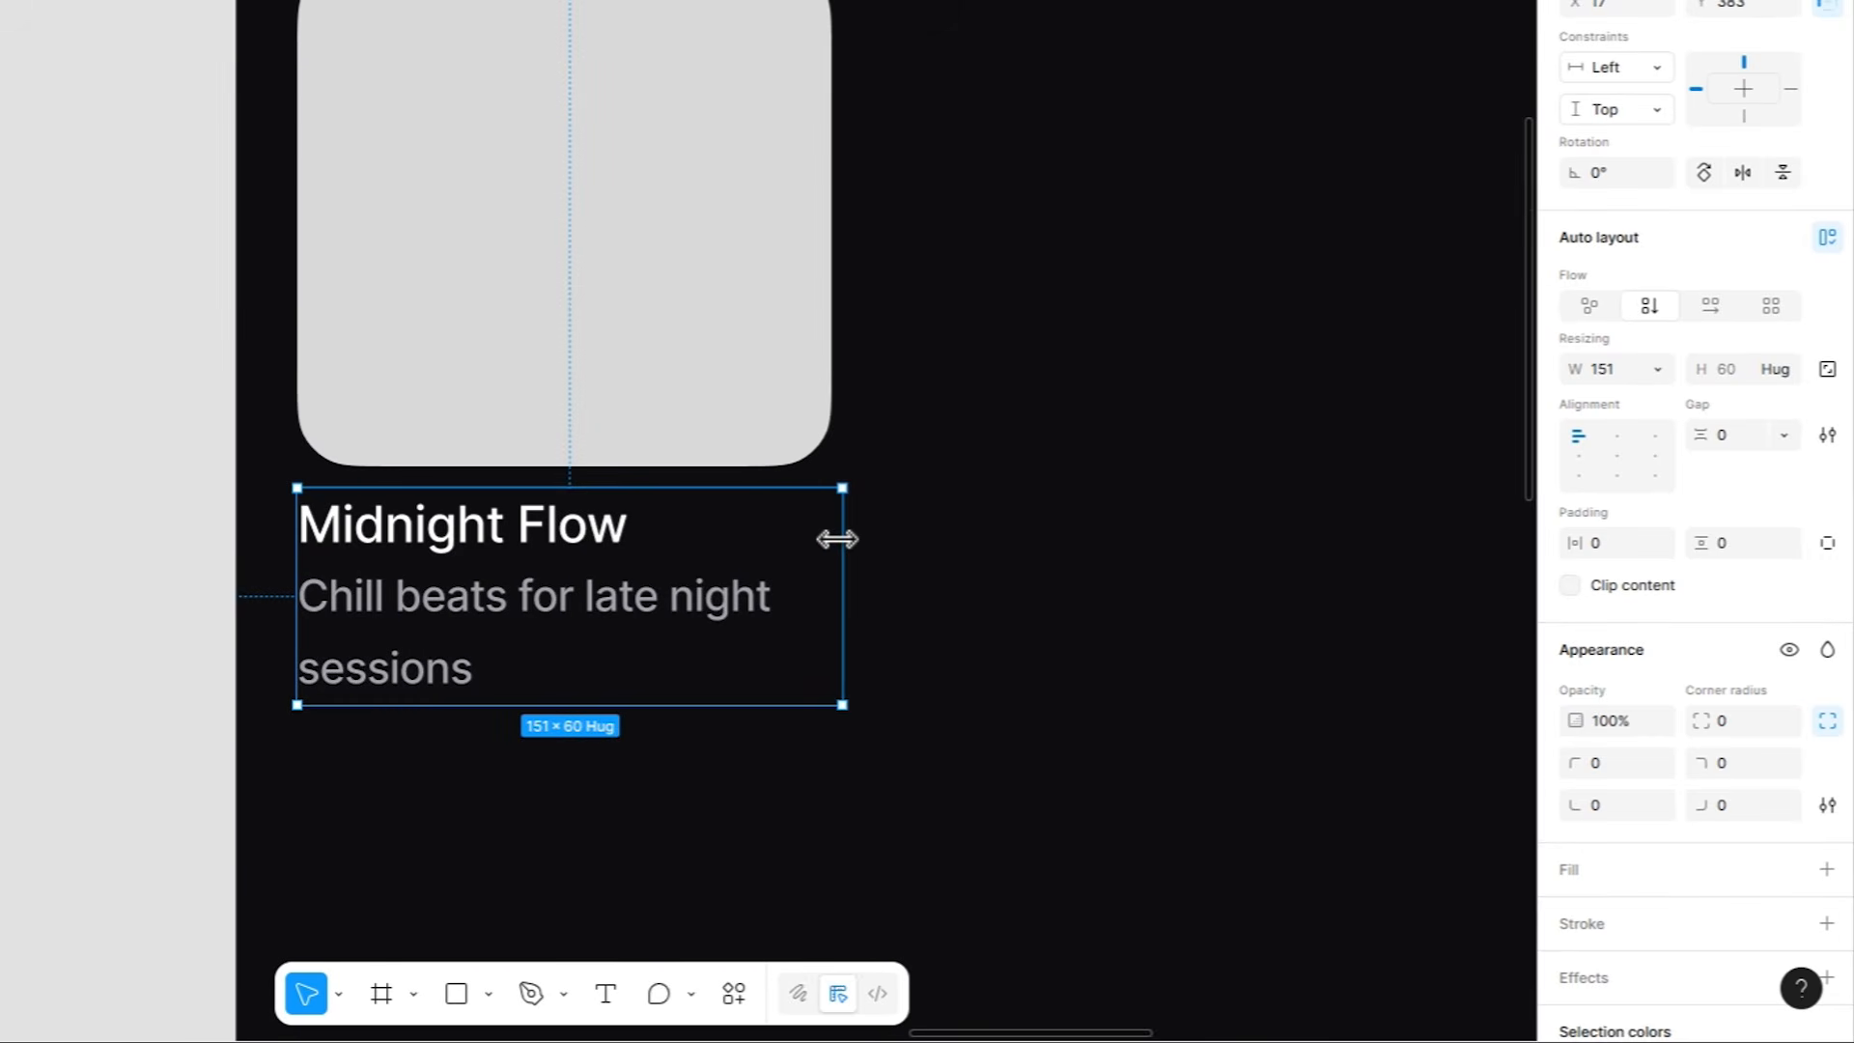
Truncate the card's description text to a maximum of 1 line.
click(623, 632)
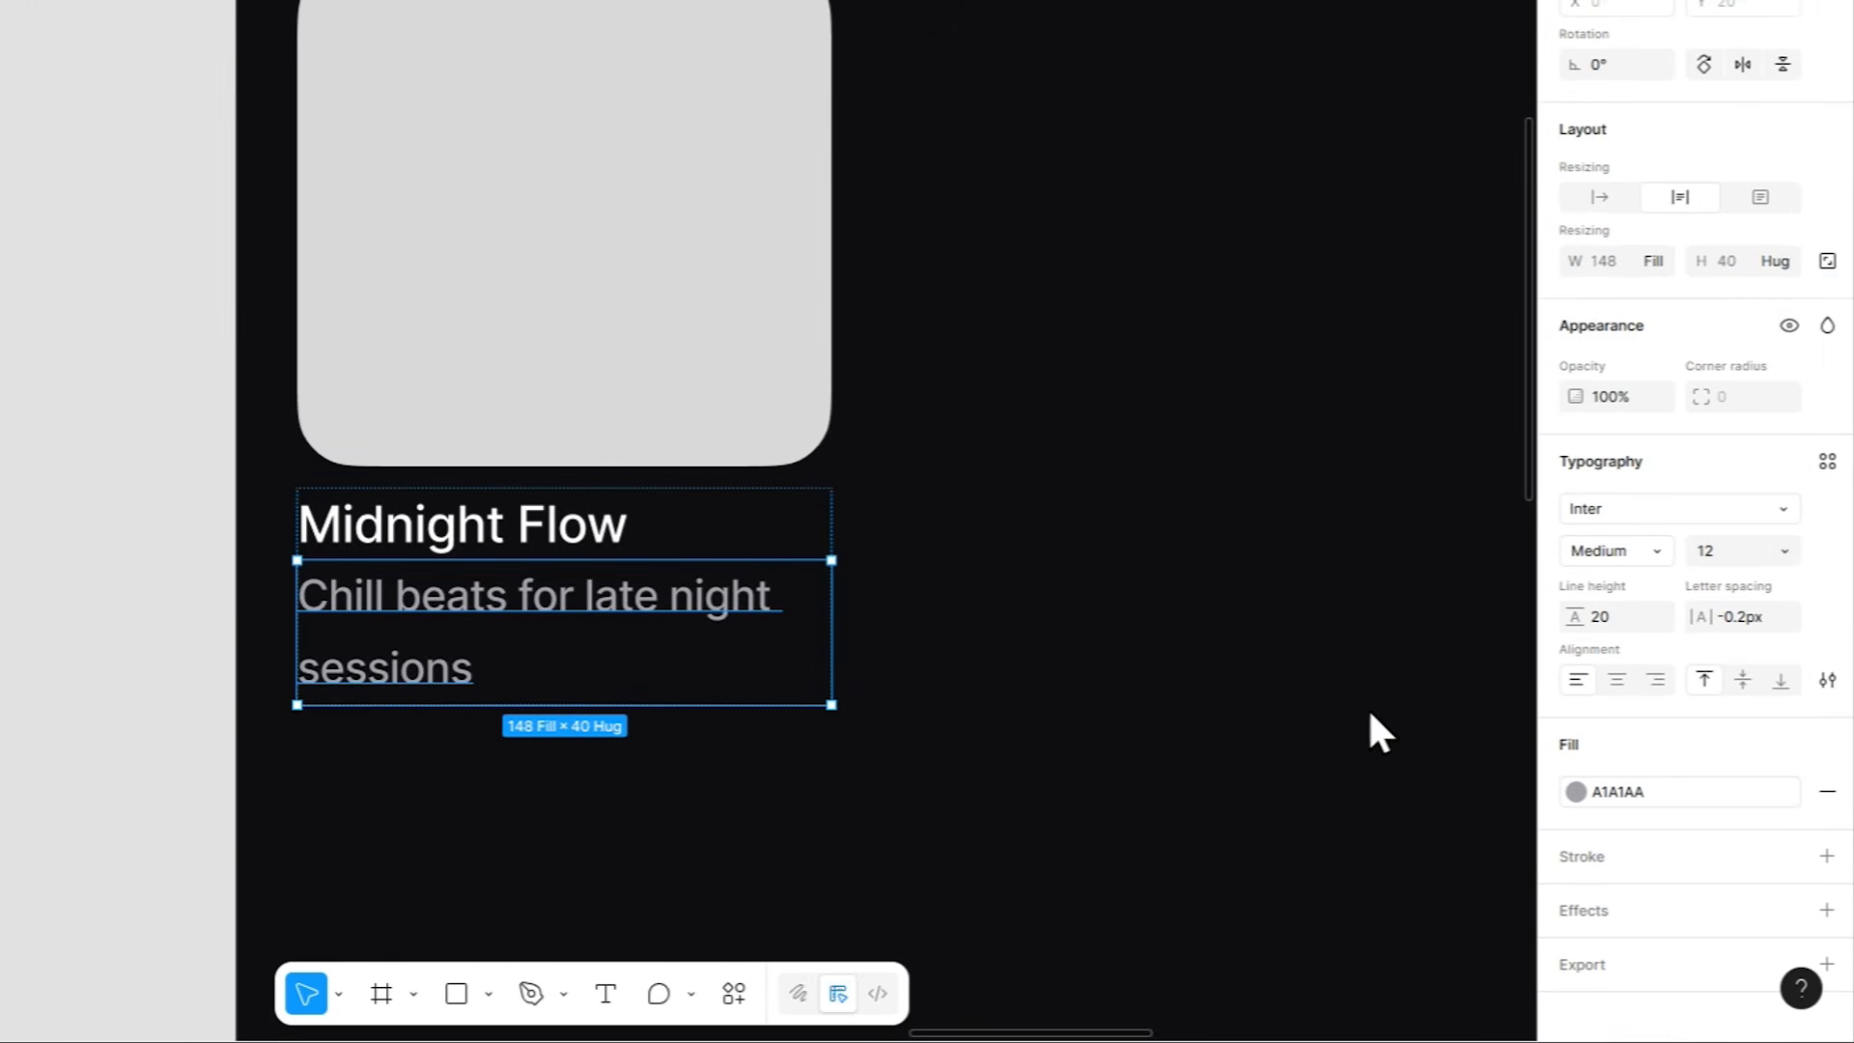
click(1828, 680)
click(1501, 886)
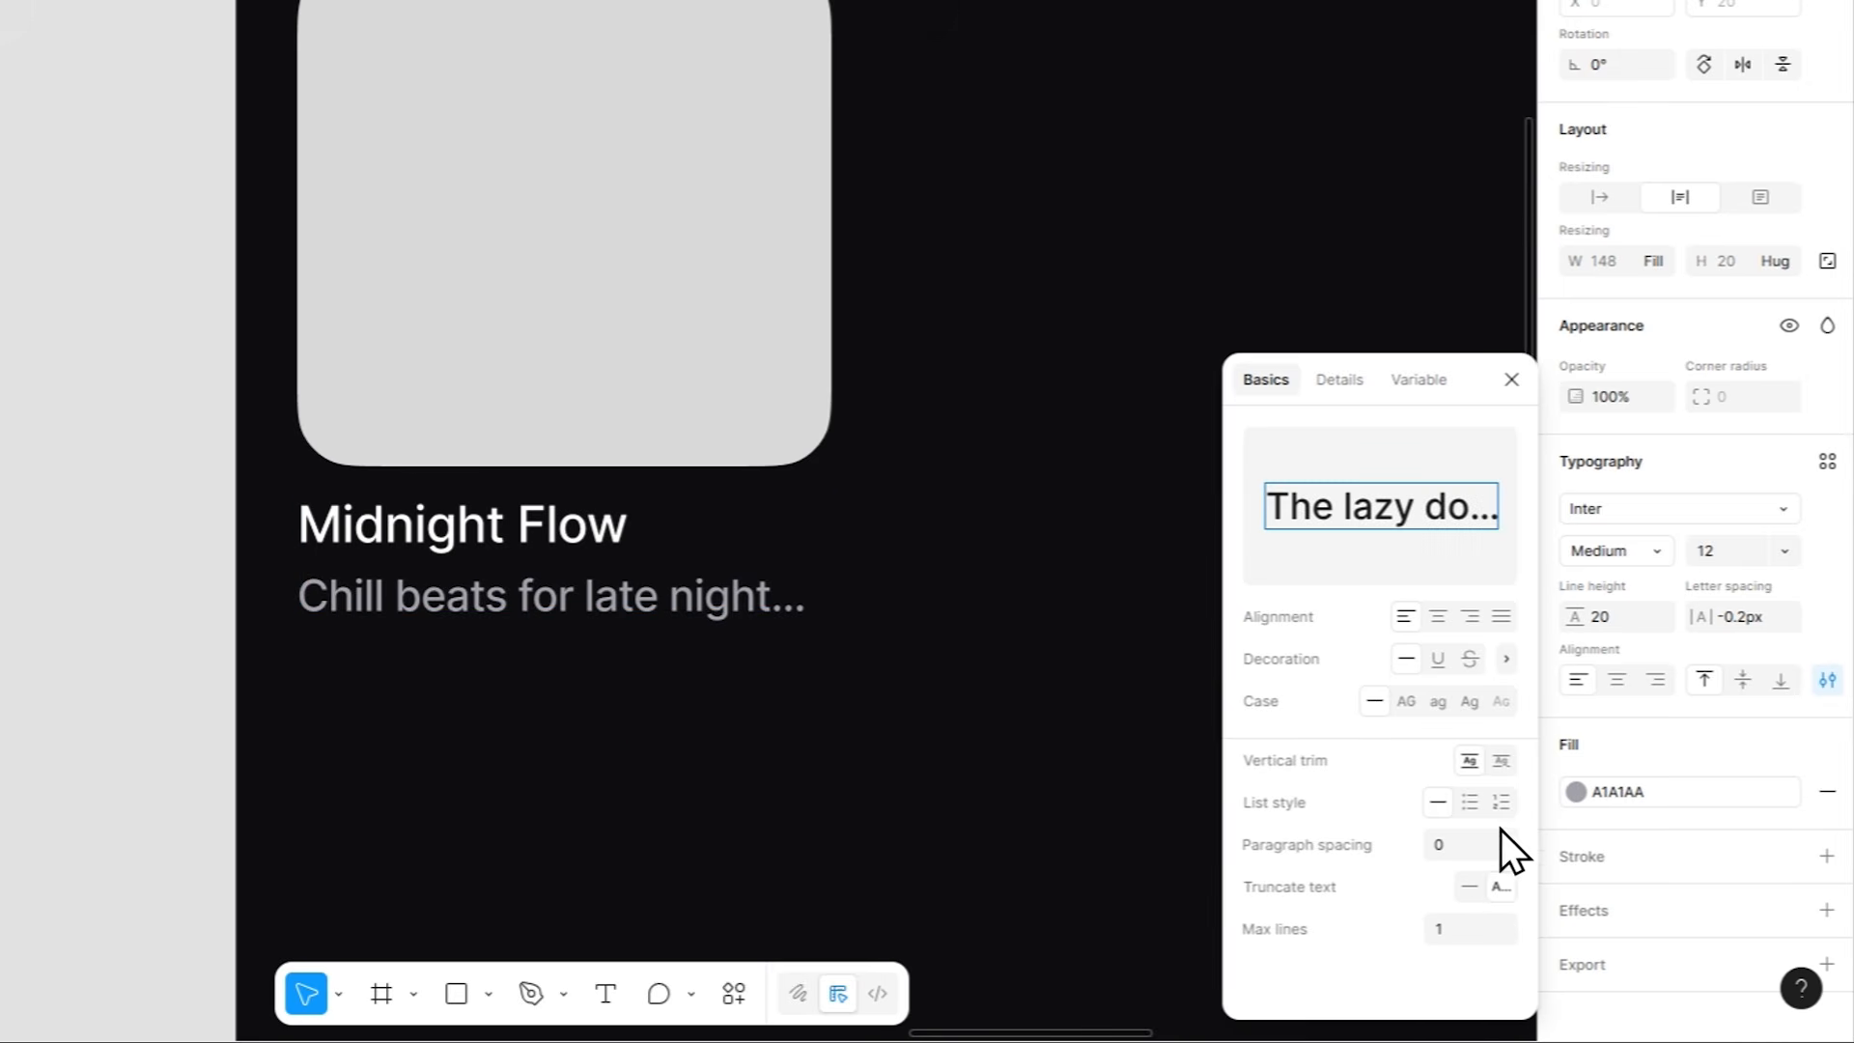
click(1511, 380)
Wrap the cover rectangle and the label frame in a vertical auto layout with a gap of 12.
shift+click(754, 452)
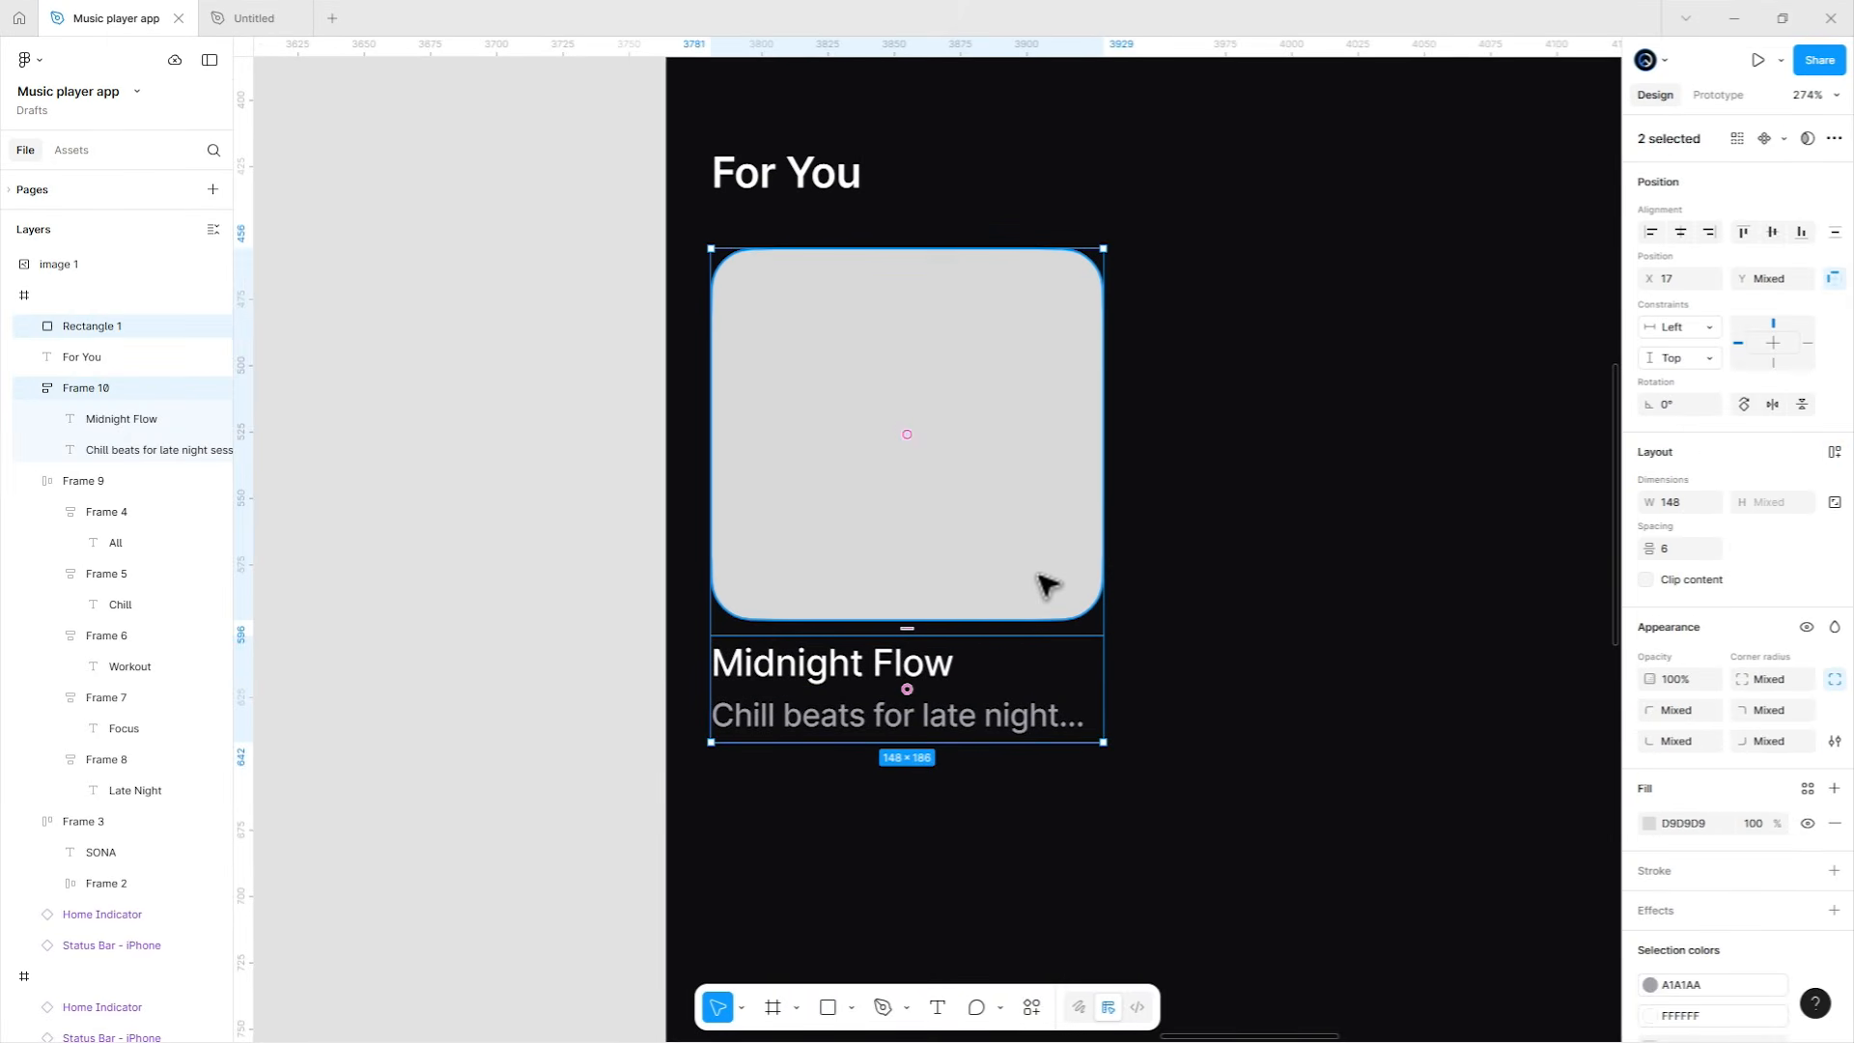
key(shift+a)
click(1735, 596)
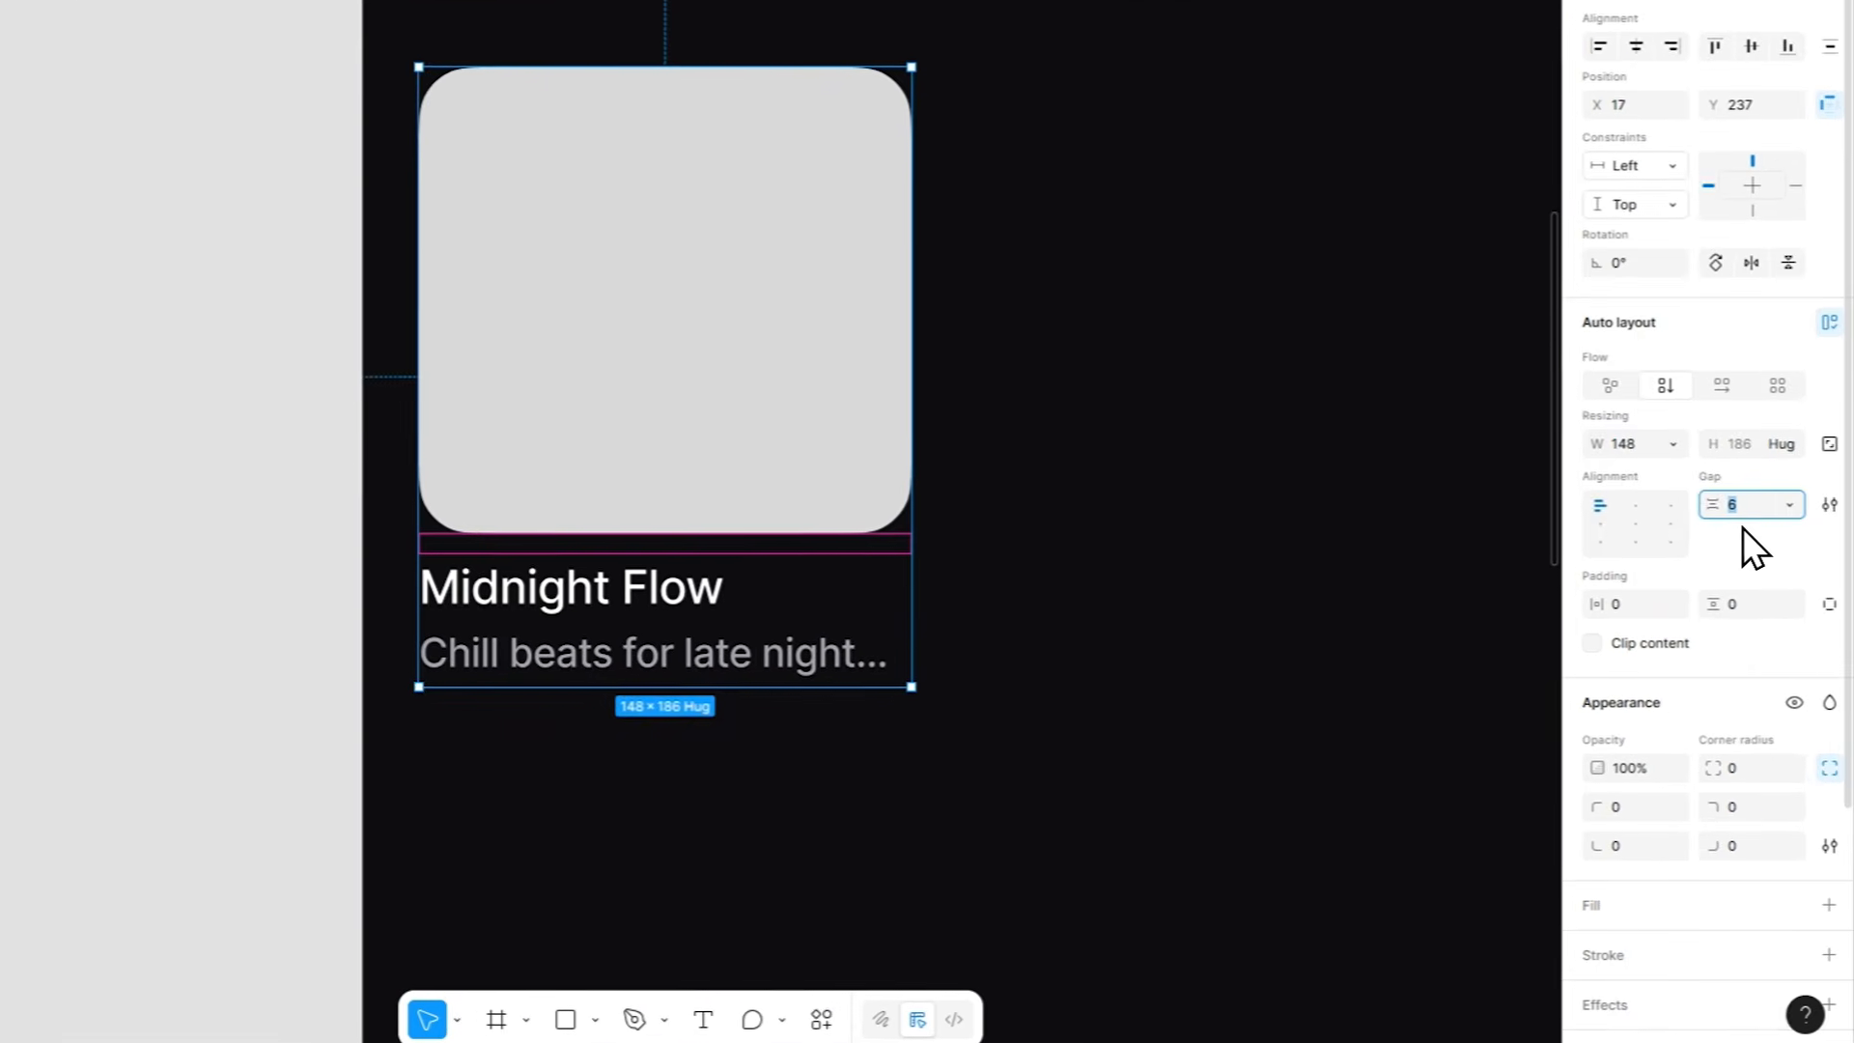
text(12)
key(Return)
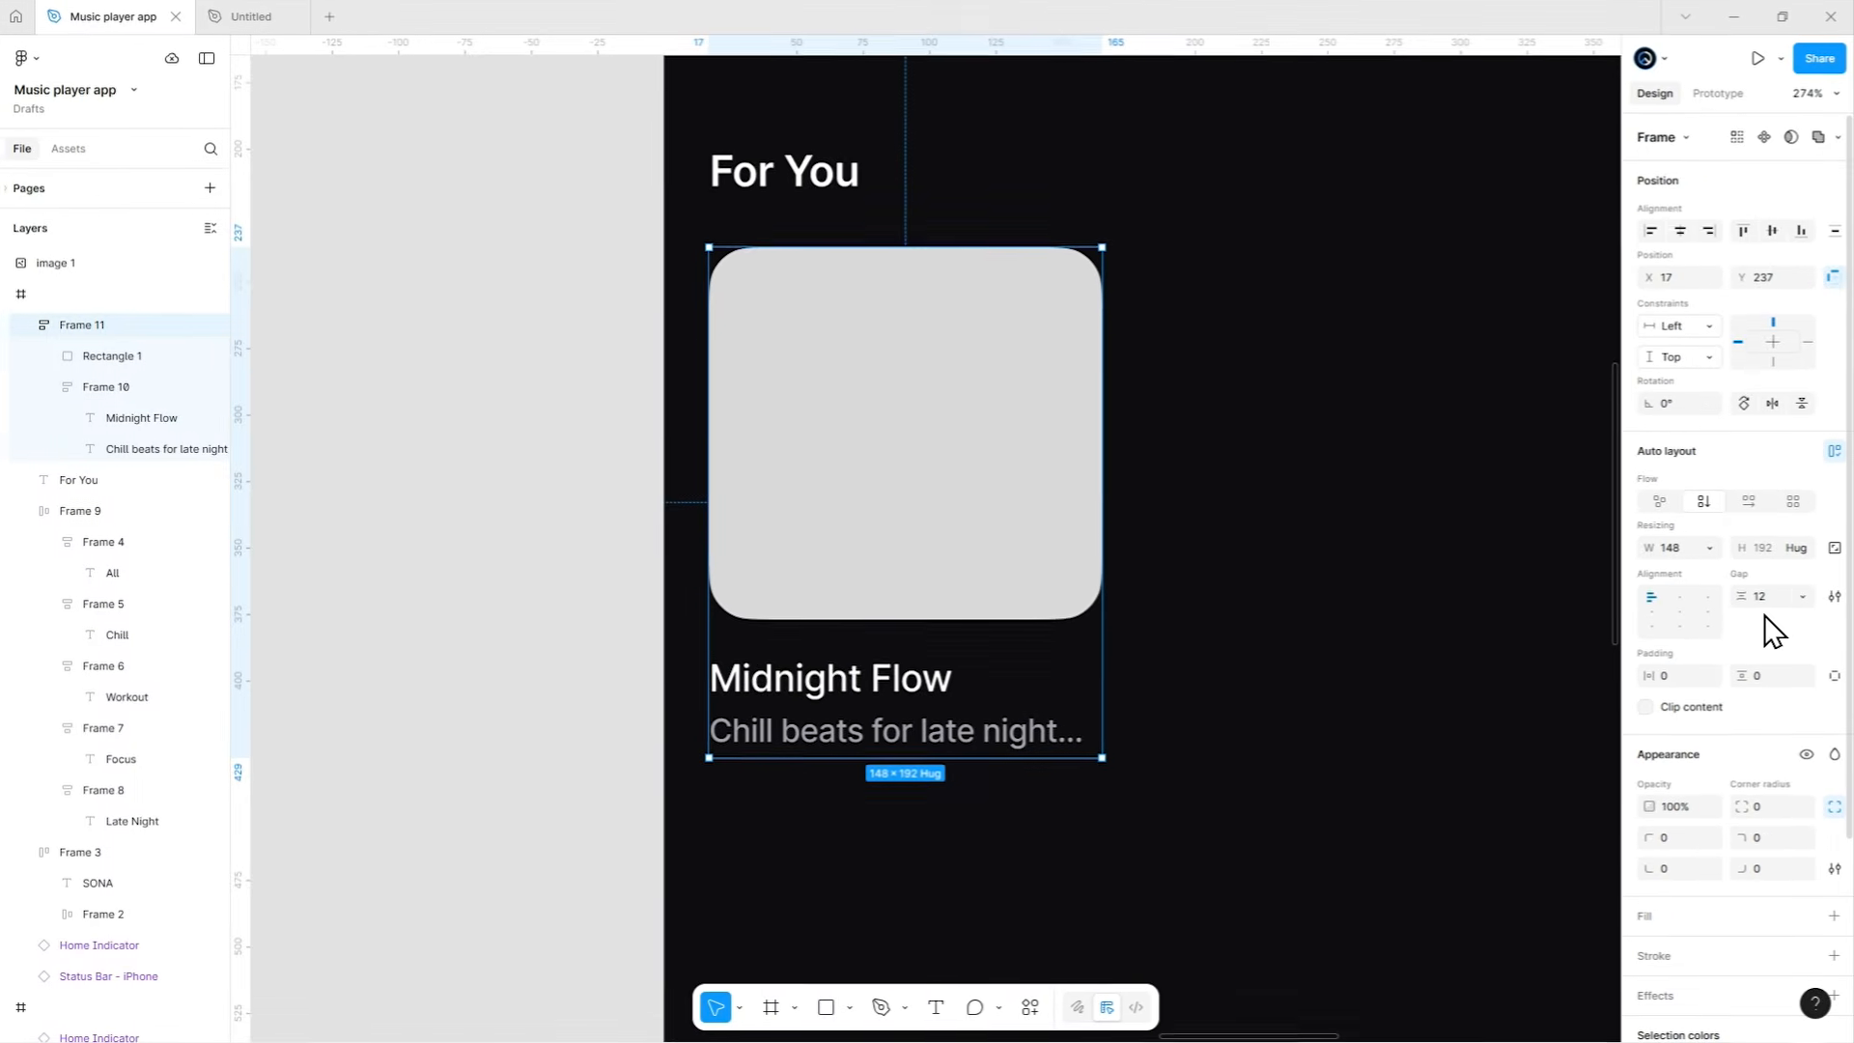
click(1196, 576)
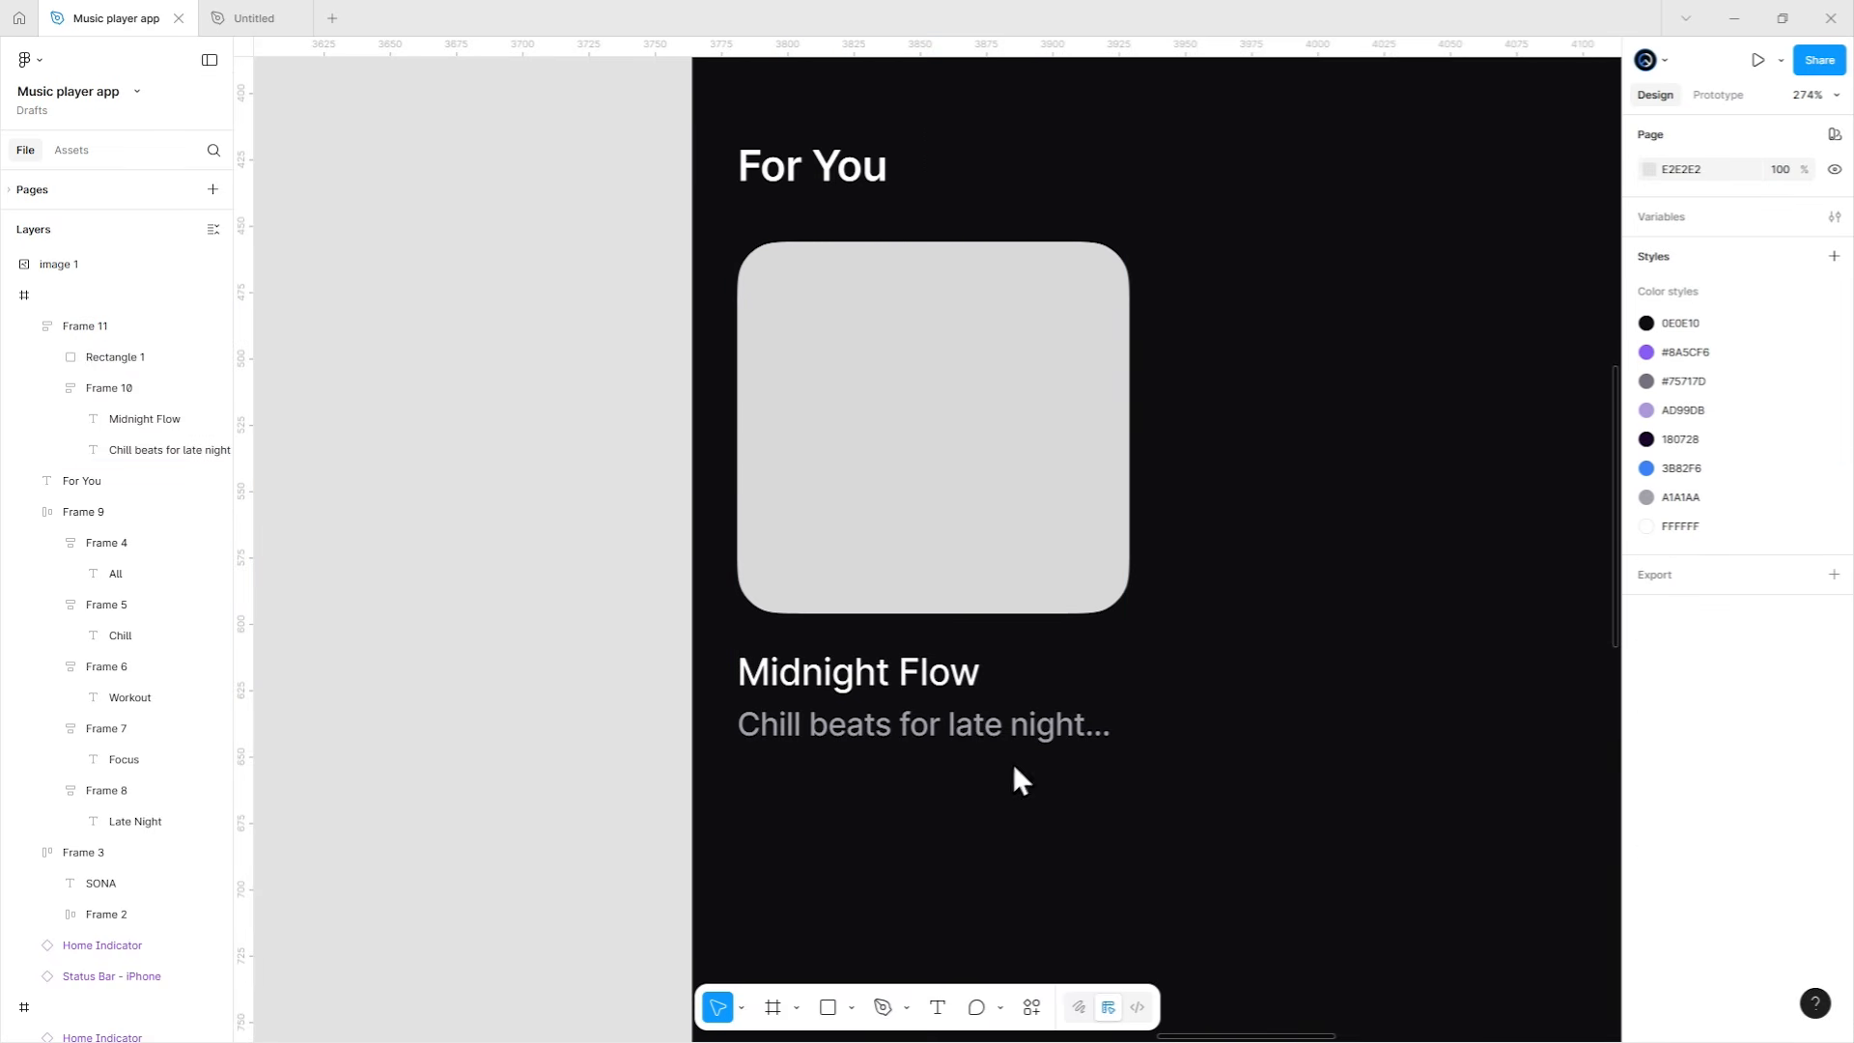
Draw a 32 × 32 circle, exclude it from auto layout and place it in the cover's lower-right corner at X 106, Y 94.
click(852, 1007)
click(903, 899)
drag(1026, 519, 1084, 590)
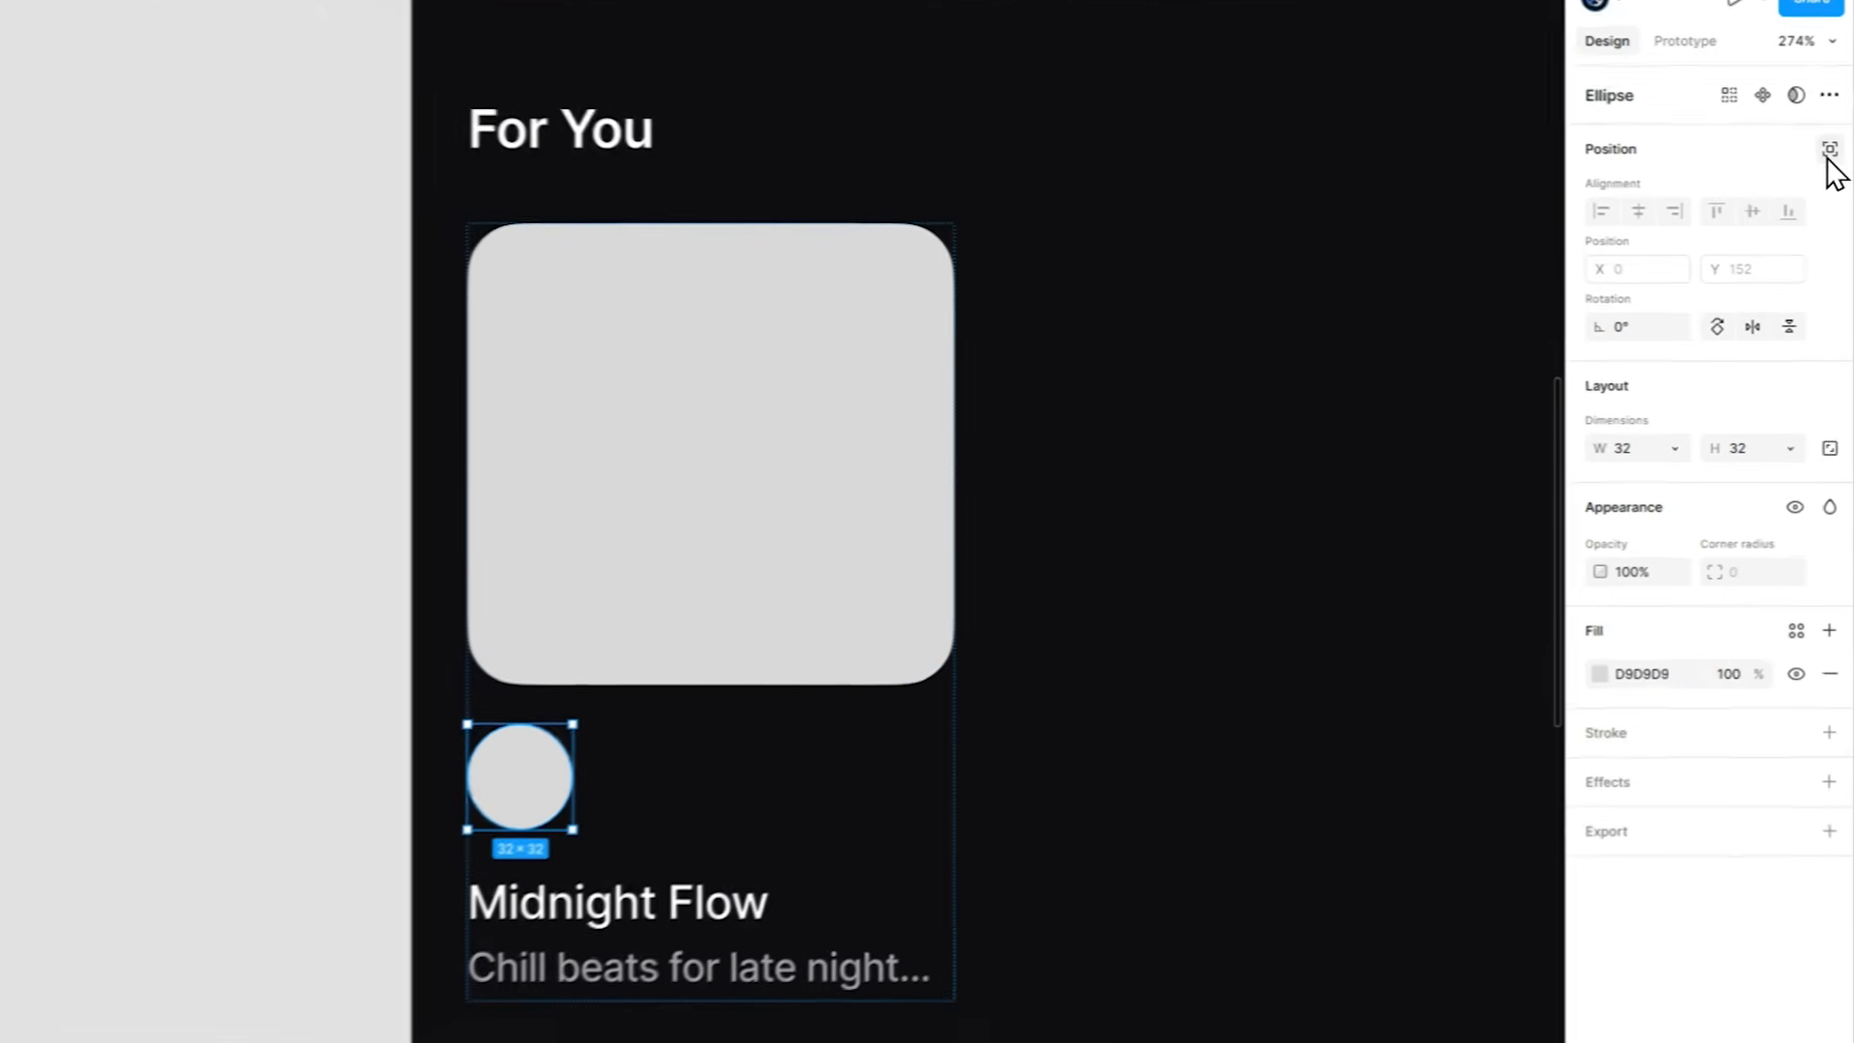
click(1833, 183)
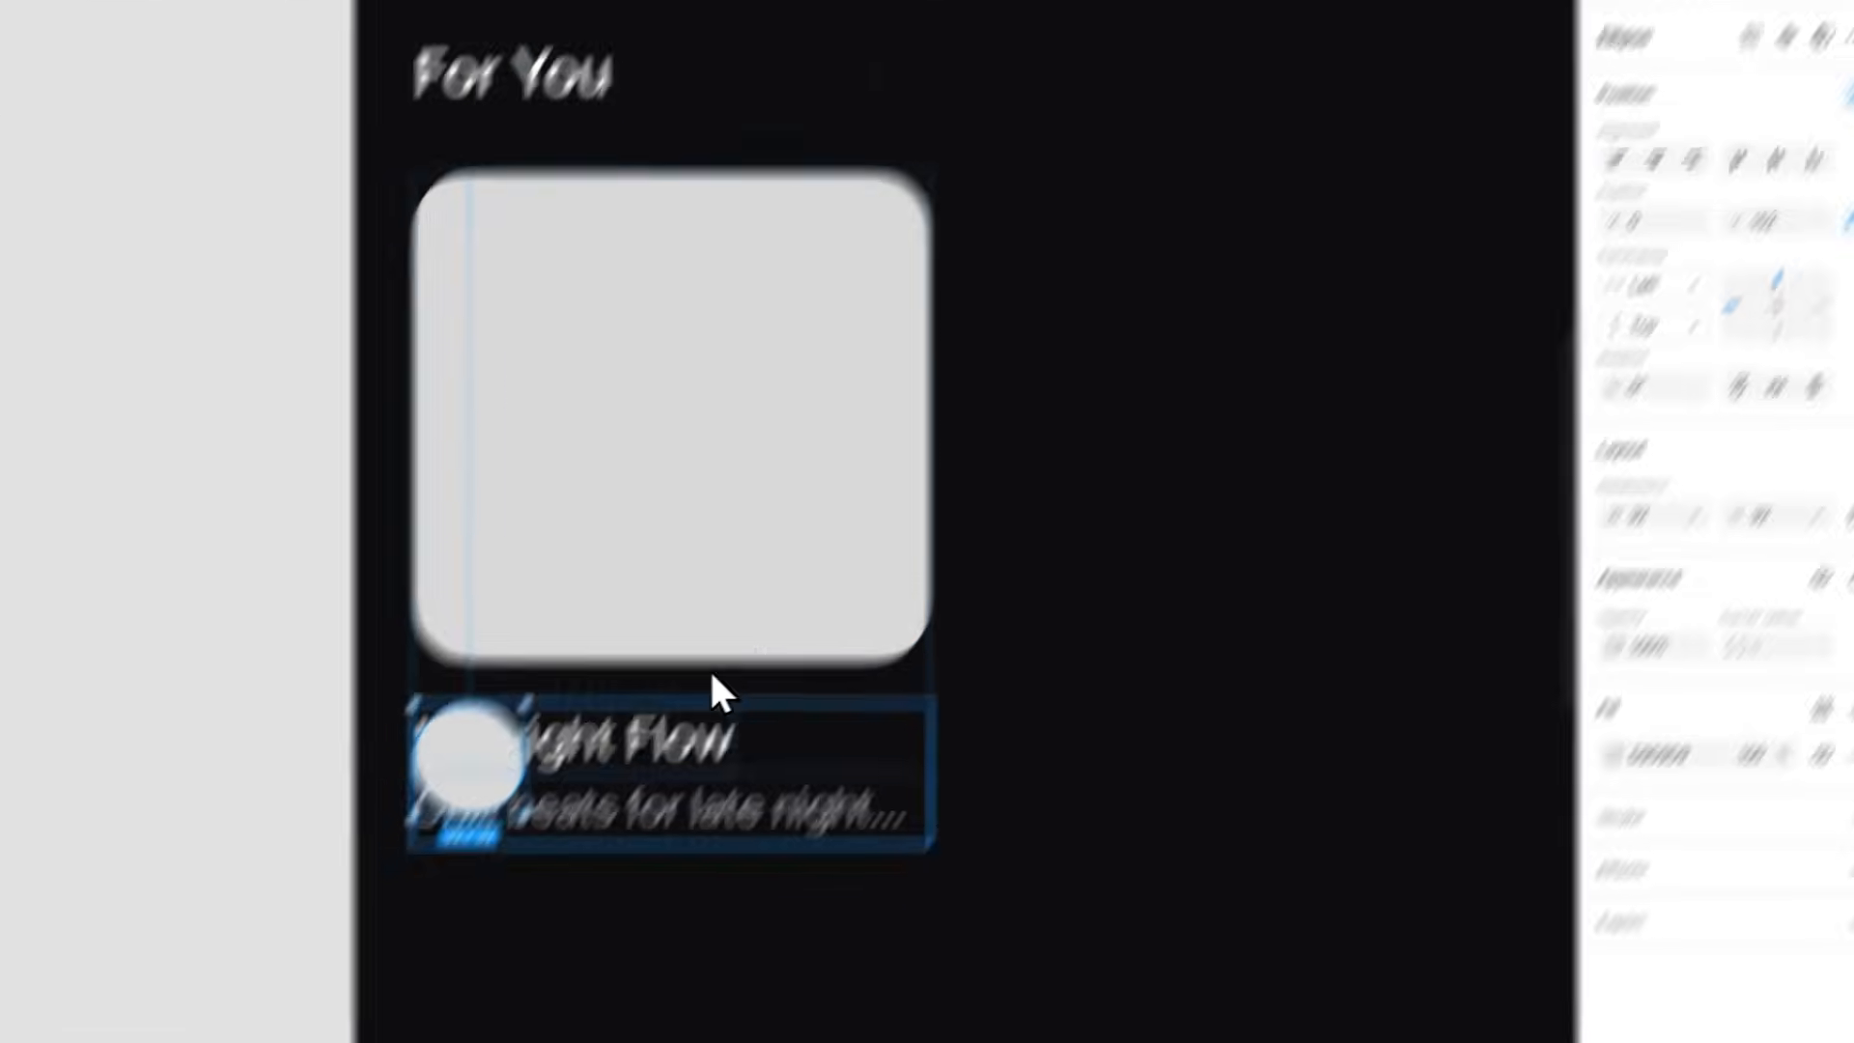
drag(786, 670, 1066, 538)
drag(969, 378, 969, 378)
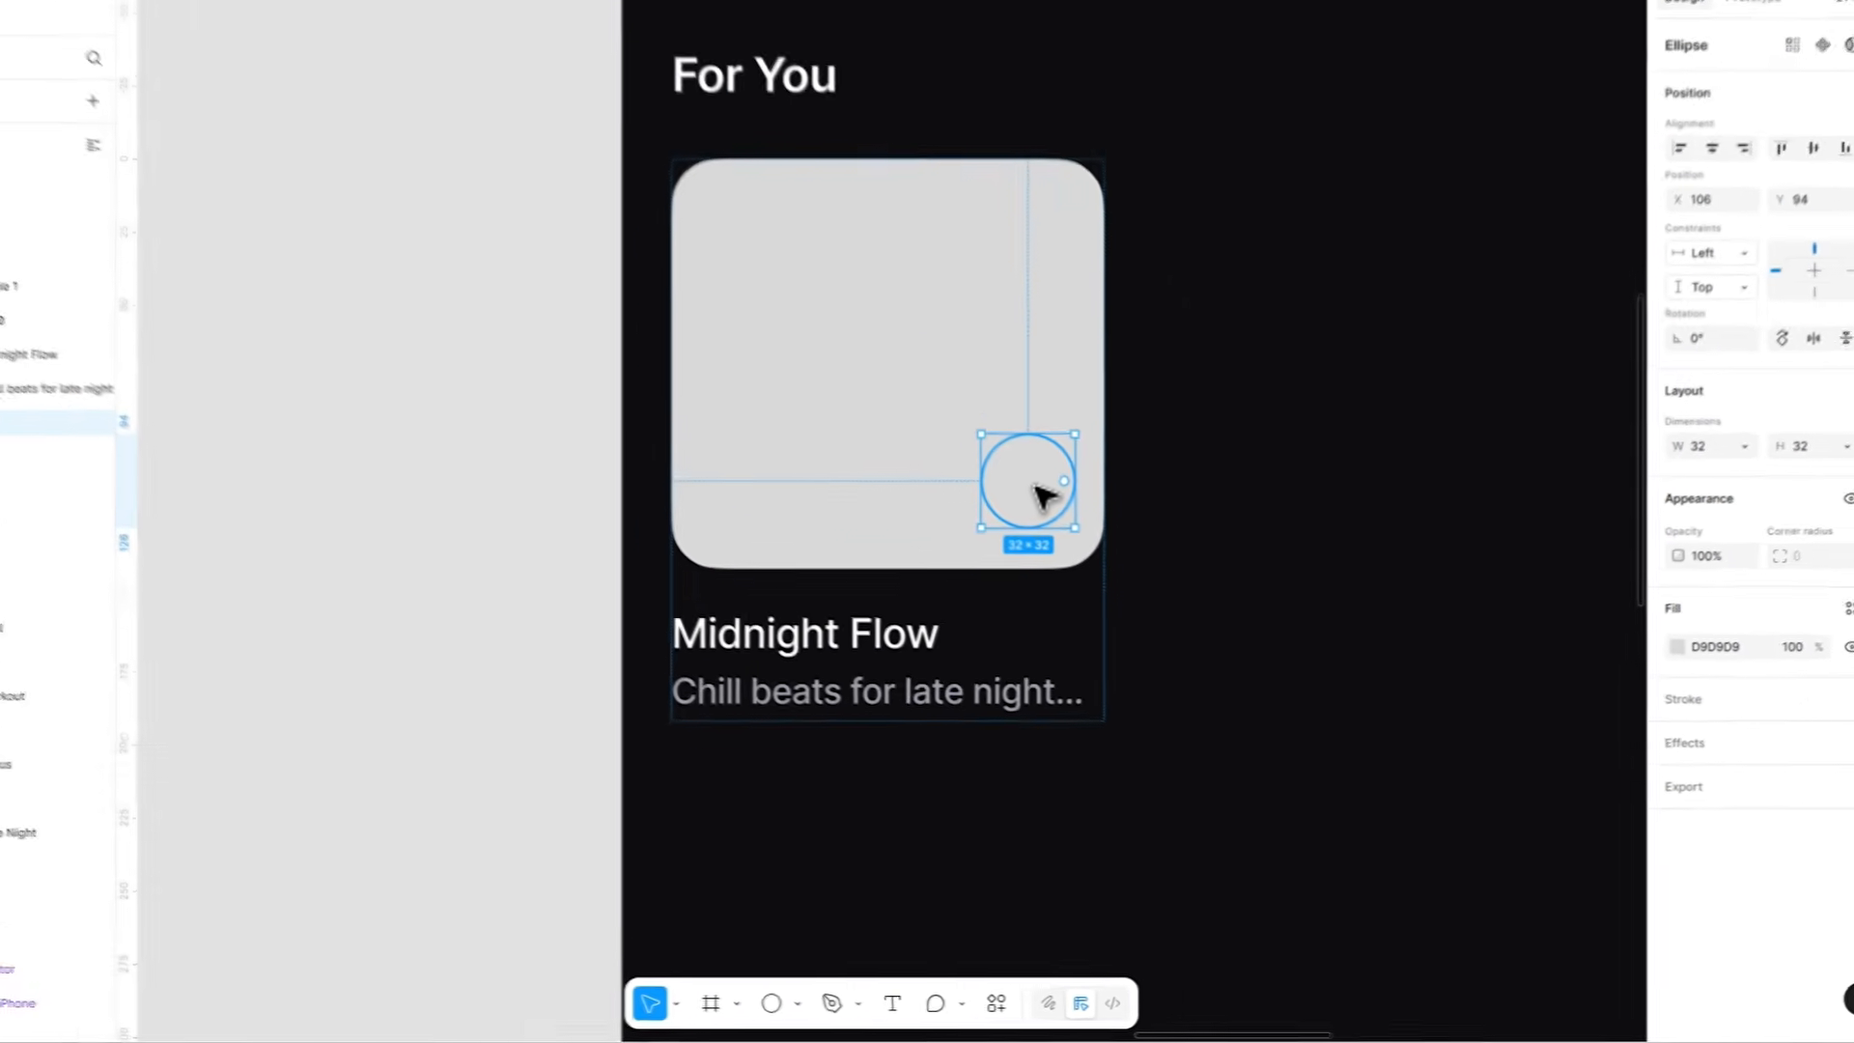
Copy the linear gradient fill of the "All" chip onto the circle on the cover.
click(1647, 680)
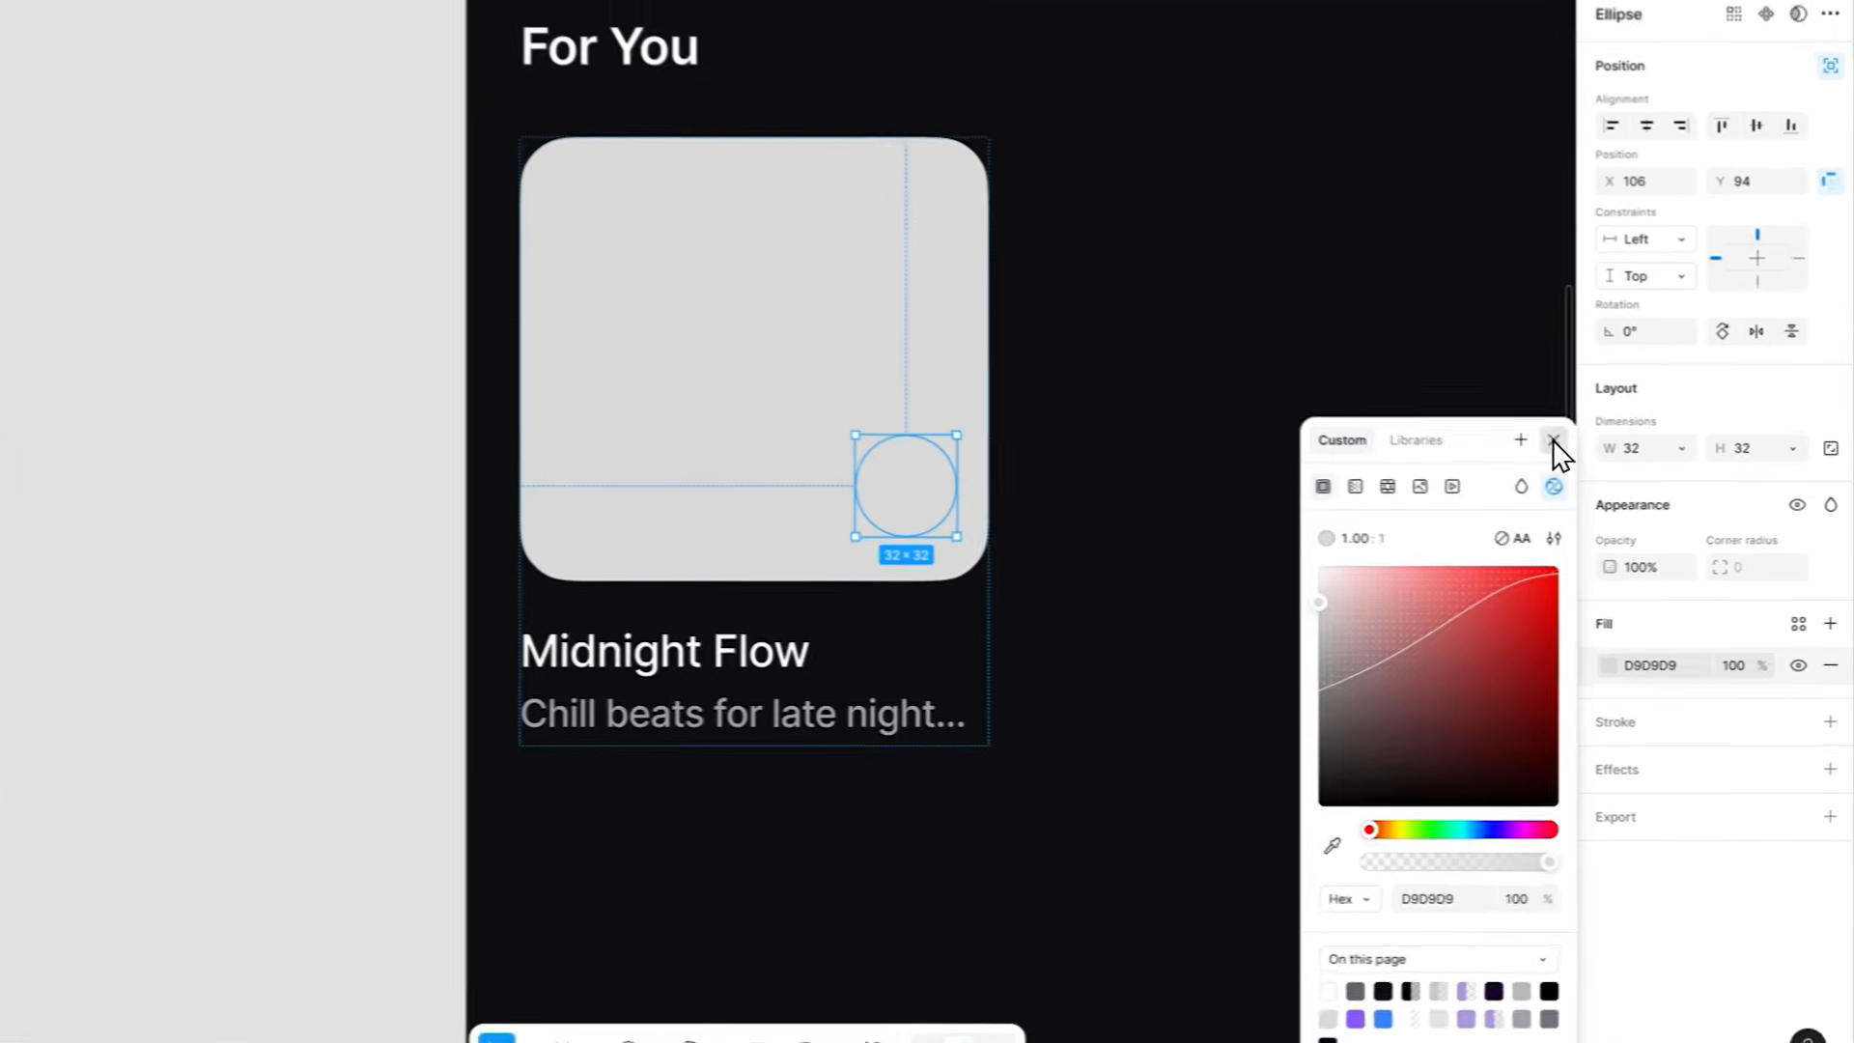
click(1602, 495)
click(1194, 338)
drag(1105, 222, 1034, 894)
click(557, 591)
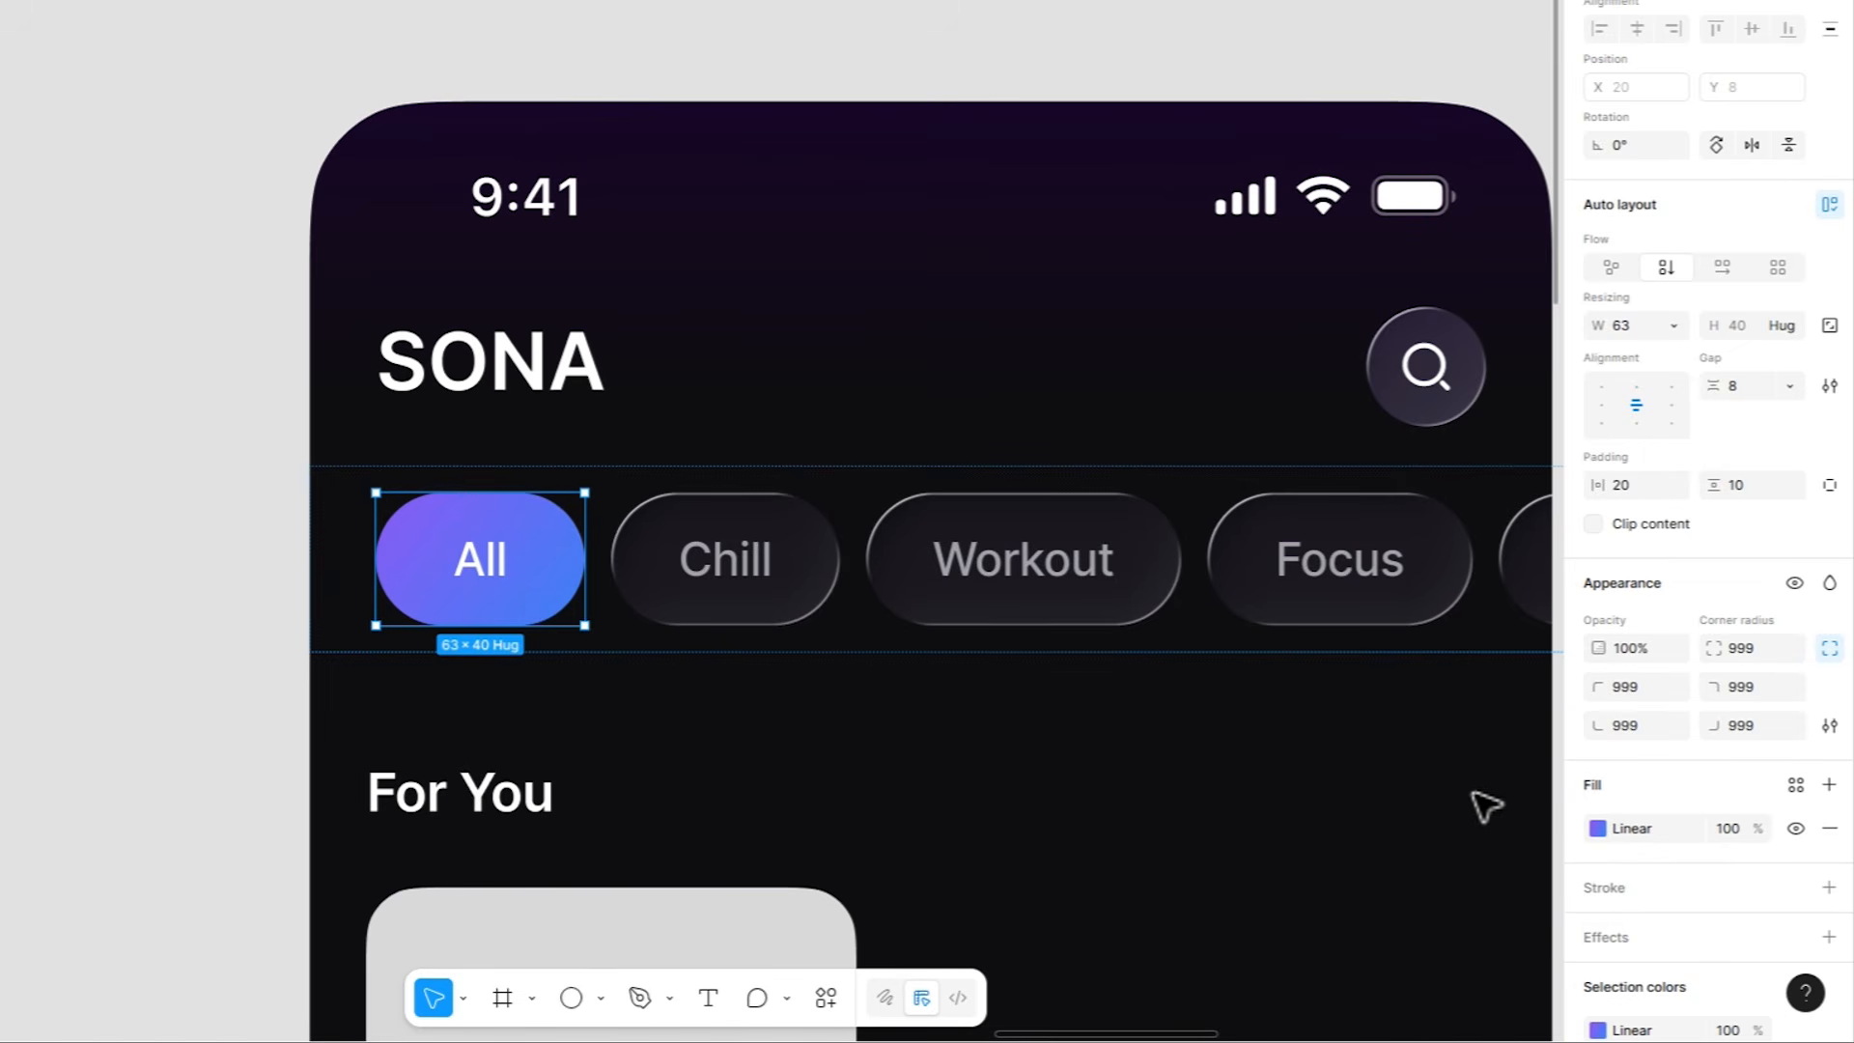
key(ctrl+c)
scroll(1005, 692, down, 7)
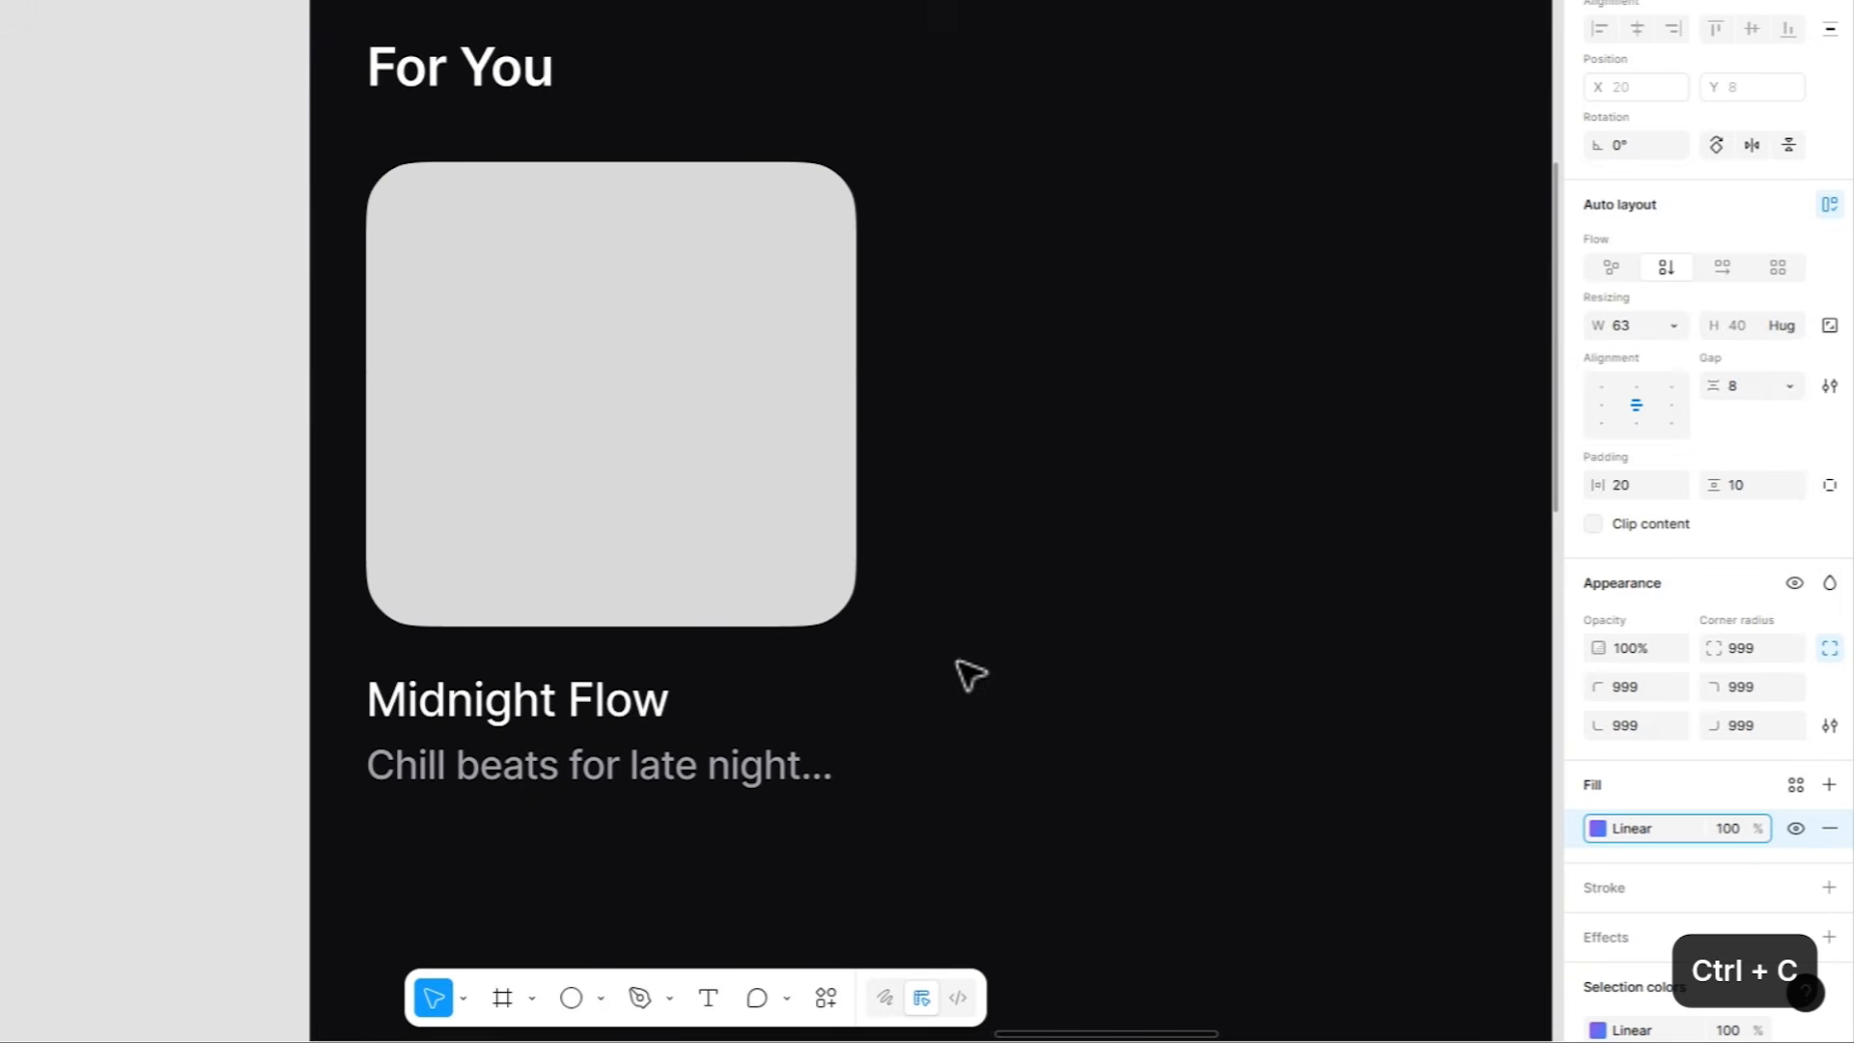
click(796, 565)
key(ctrl+v)
click(1825, 629)
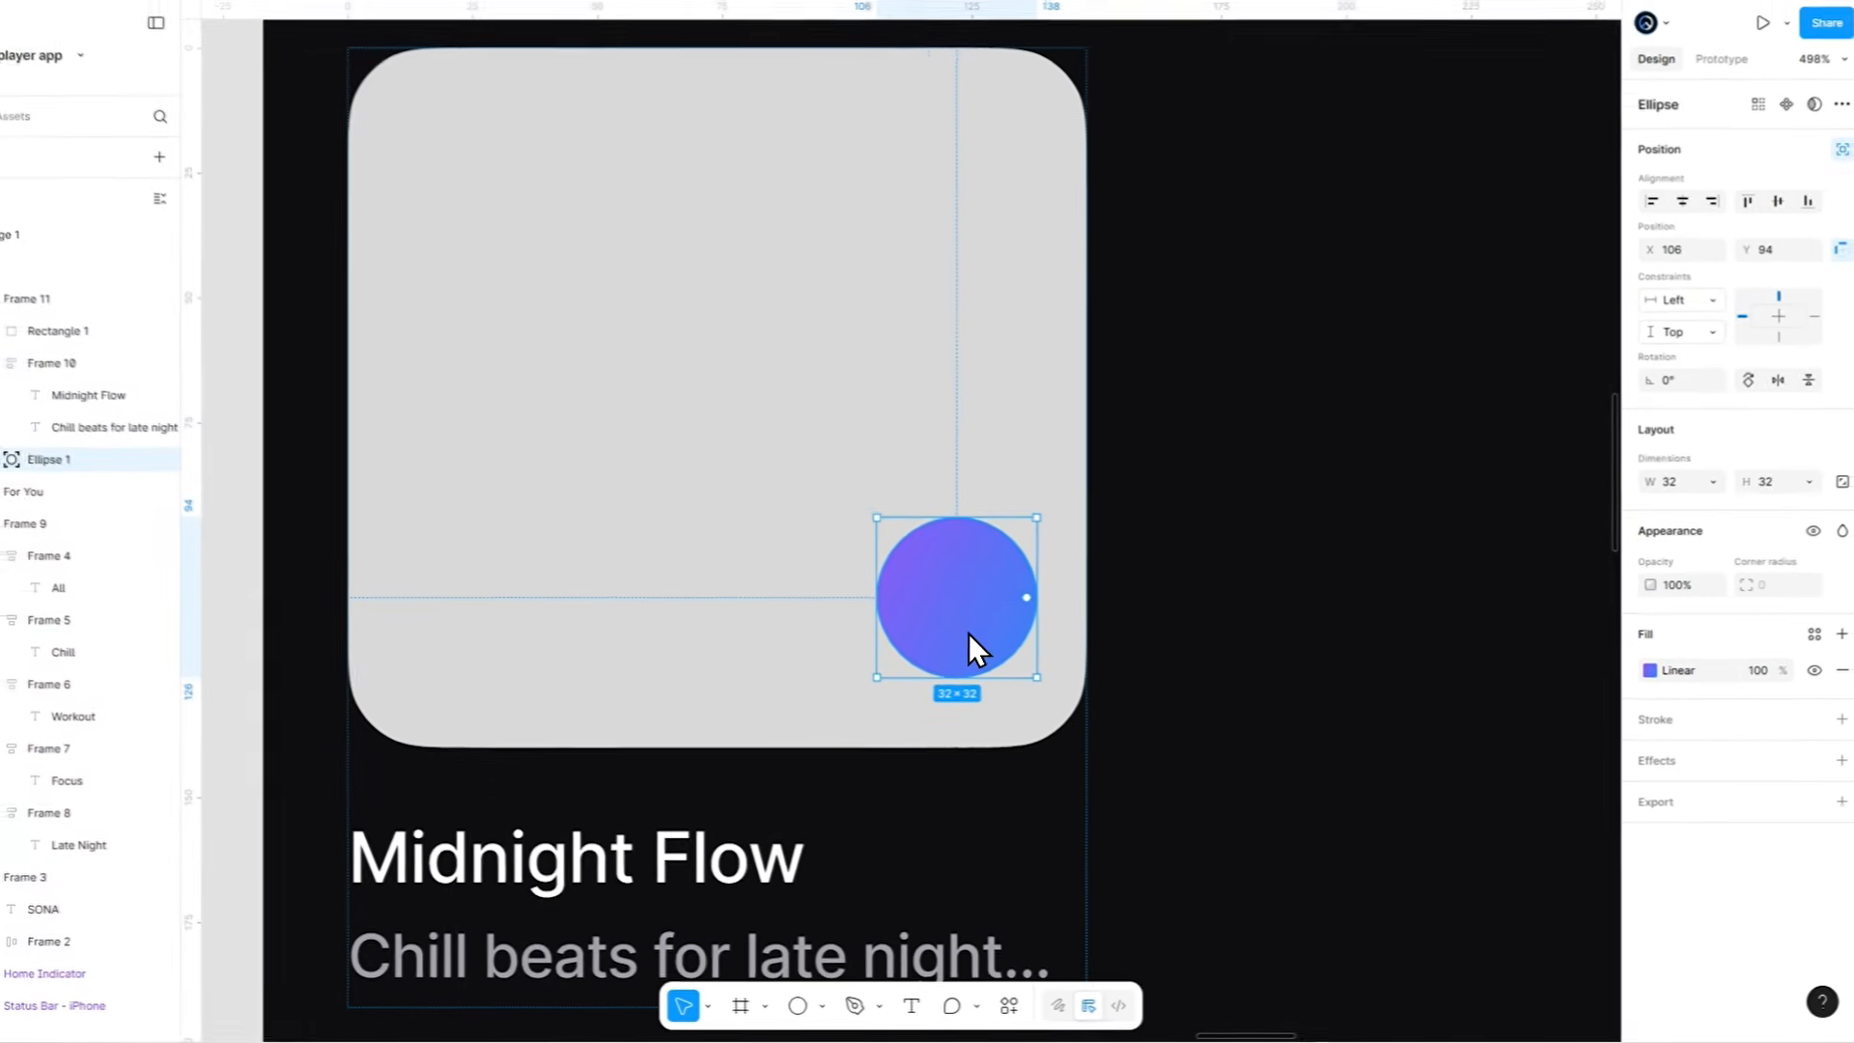
Draw a 17 × 17 triangle, exclude it from auto layout, rotate it to -90° and place it inside the gradient circle.
click(798, 1003)
click(822, 1002)
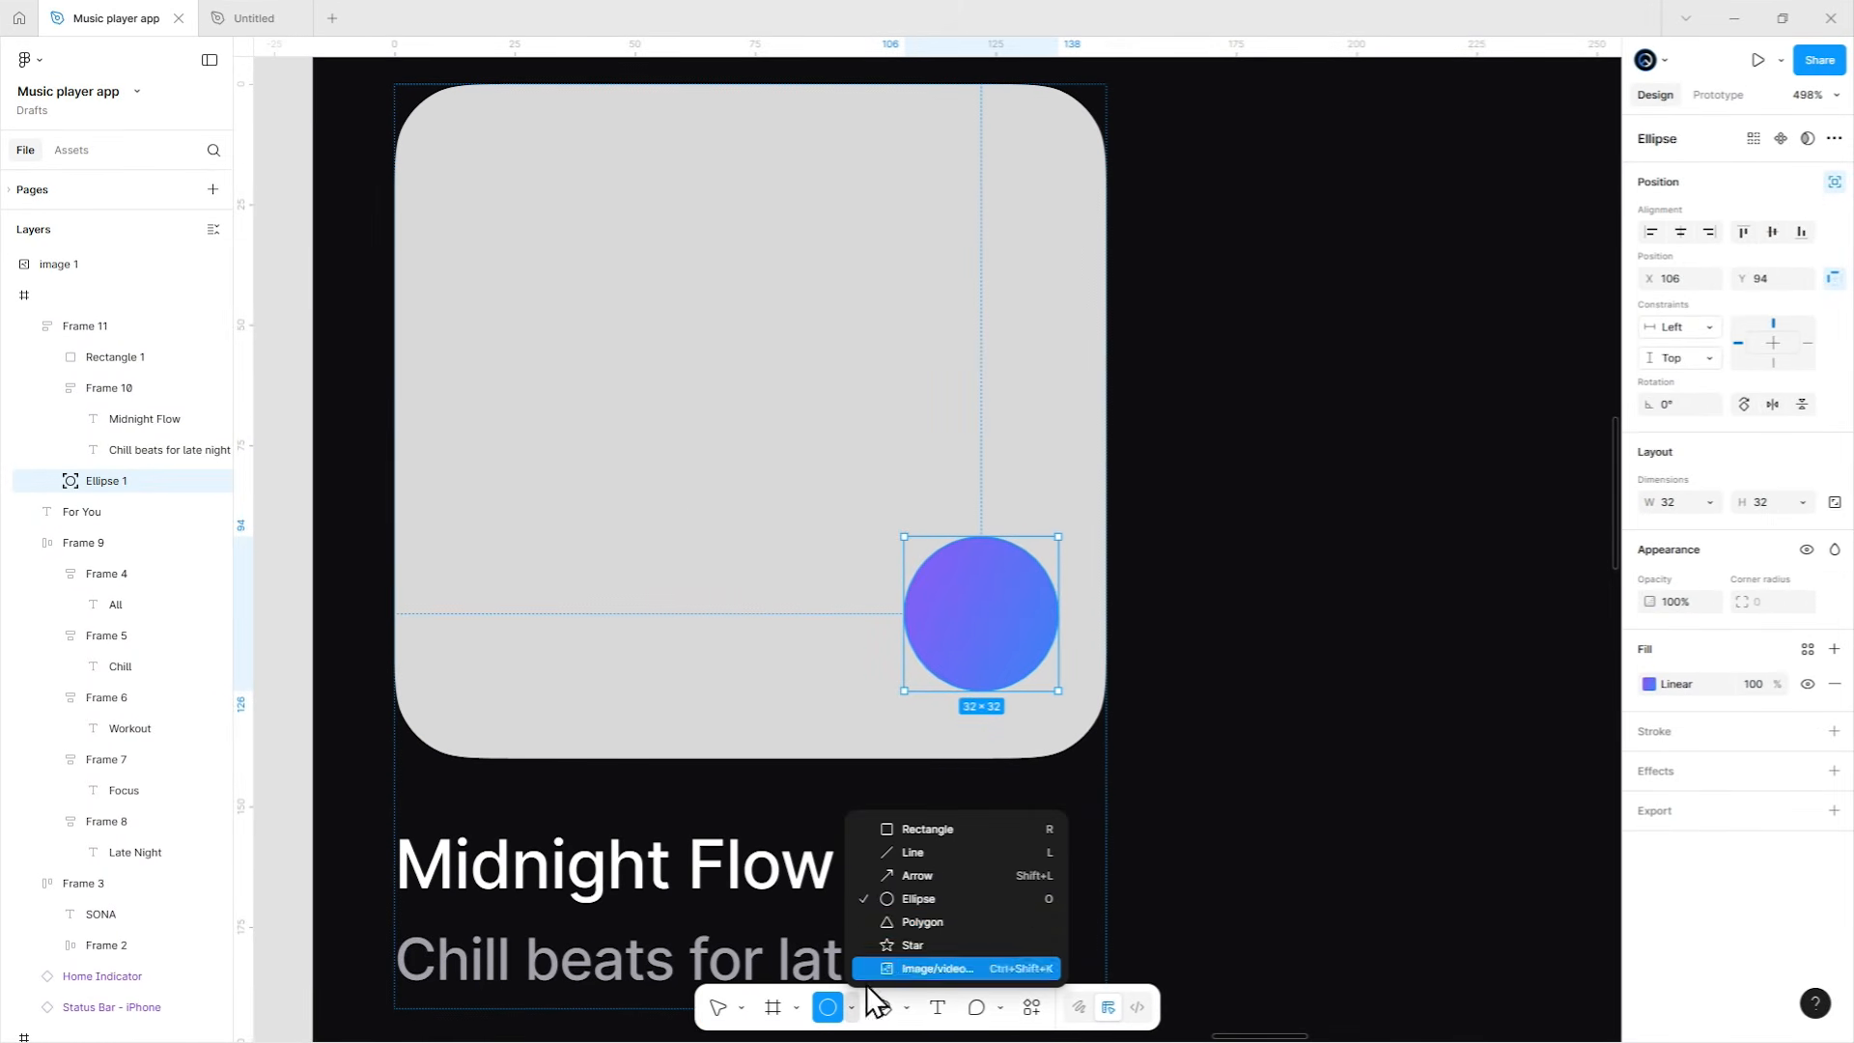
click(893, 920)
drag(969, 601, 1051, 683)
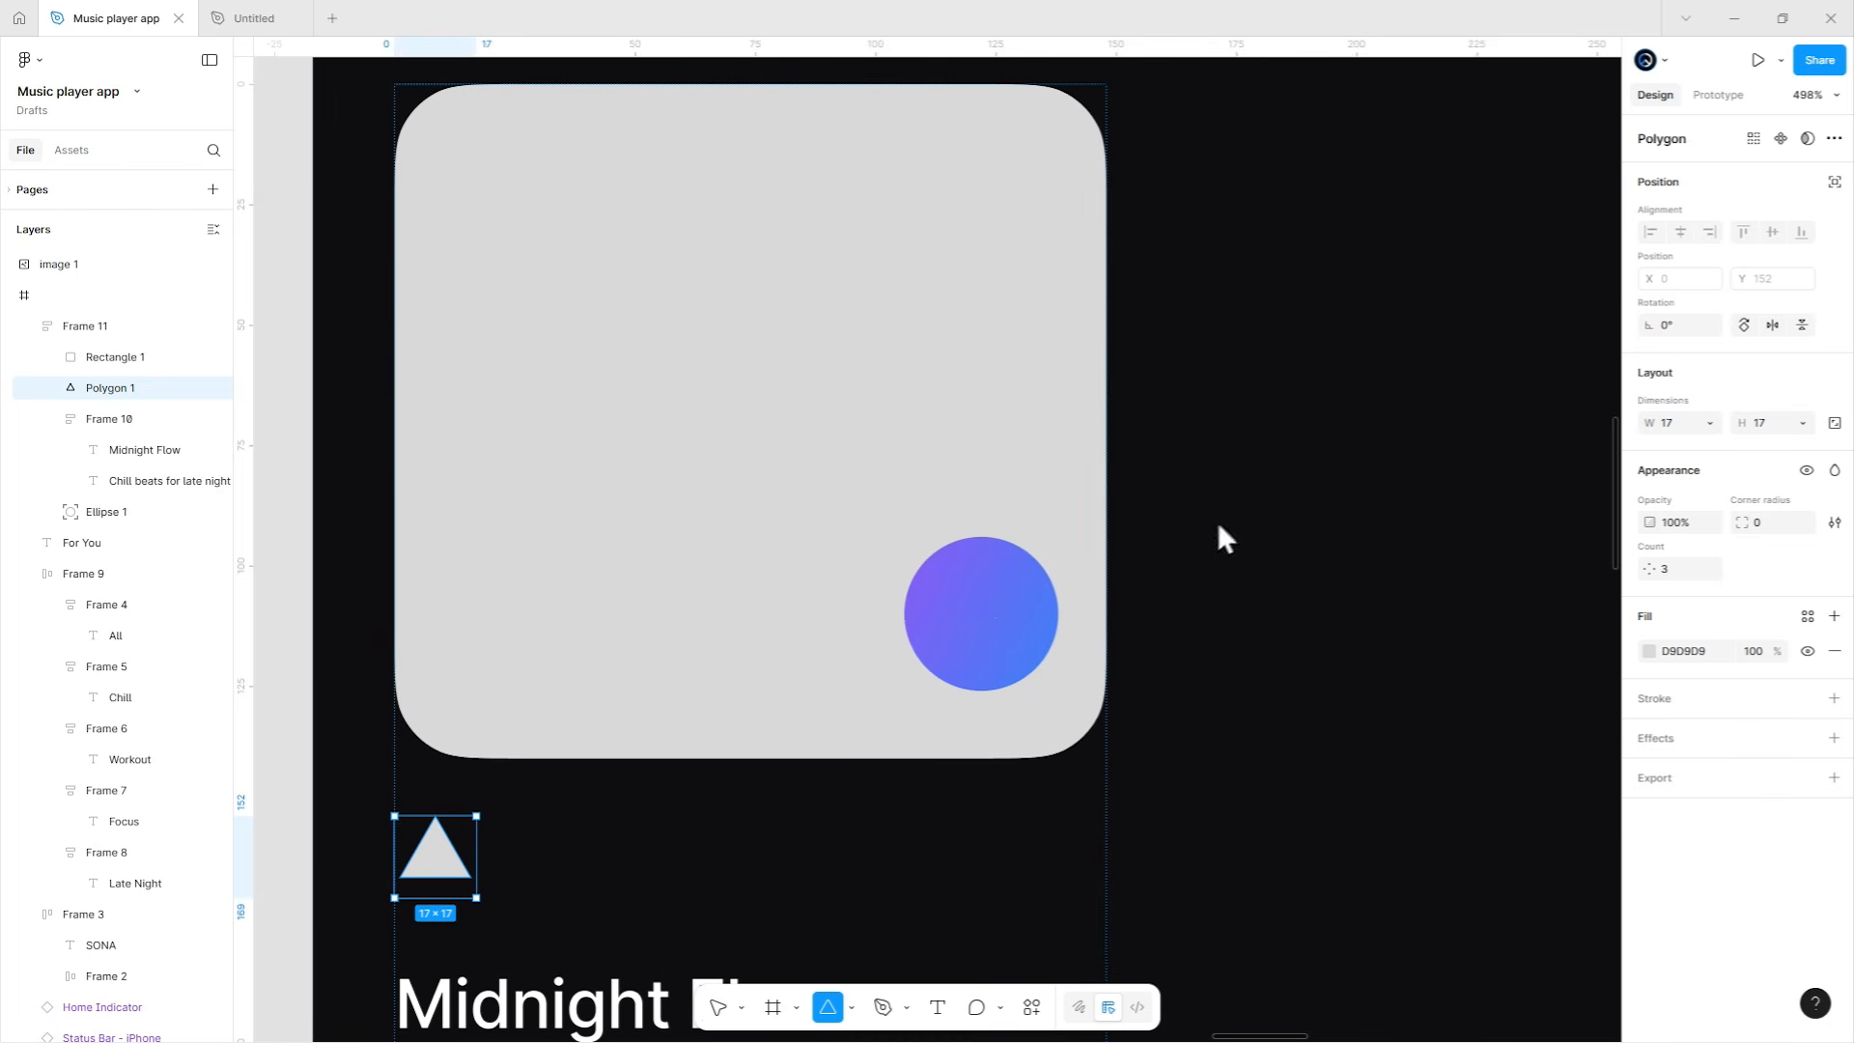
click(1834, 183)
drag(982, 630, 990, 606)
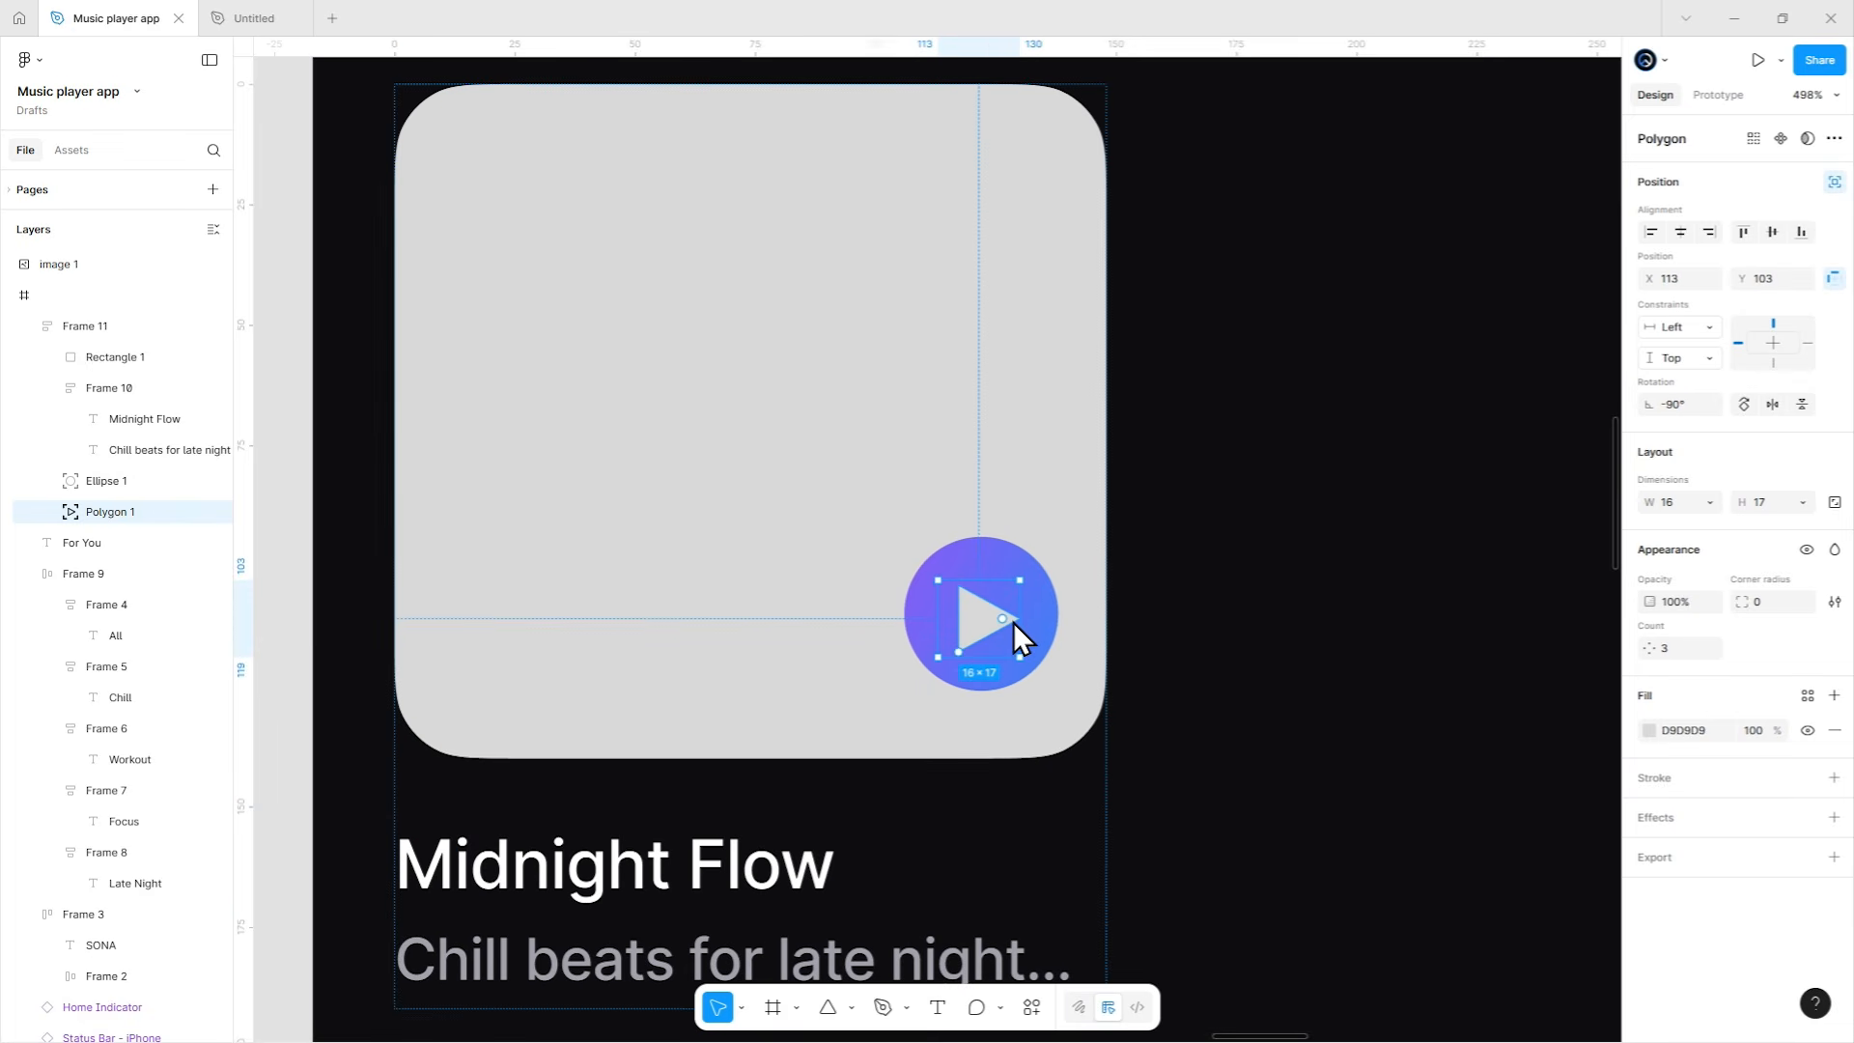
Round the play triangle's corners to a radius of 2 and fill it with white.
mouse_move(1742, 602)
mouse_down()
mouse_move(1769, 631)
mouse_move(1760, 580)
mouse_up()
click(1589, 710)
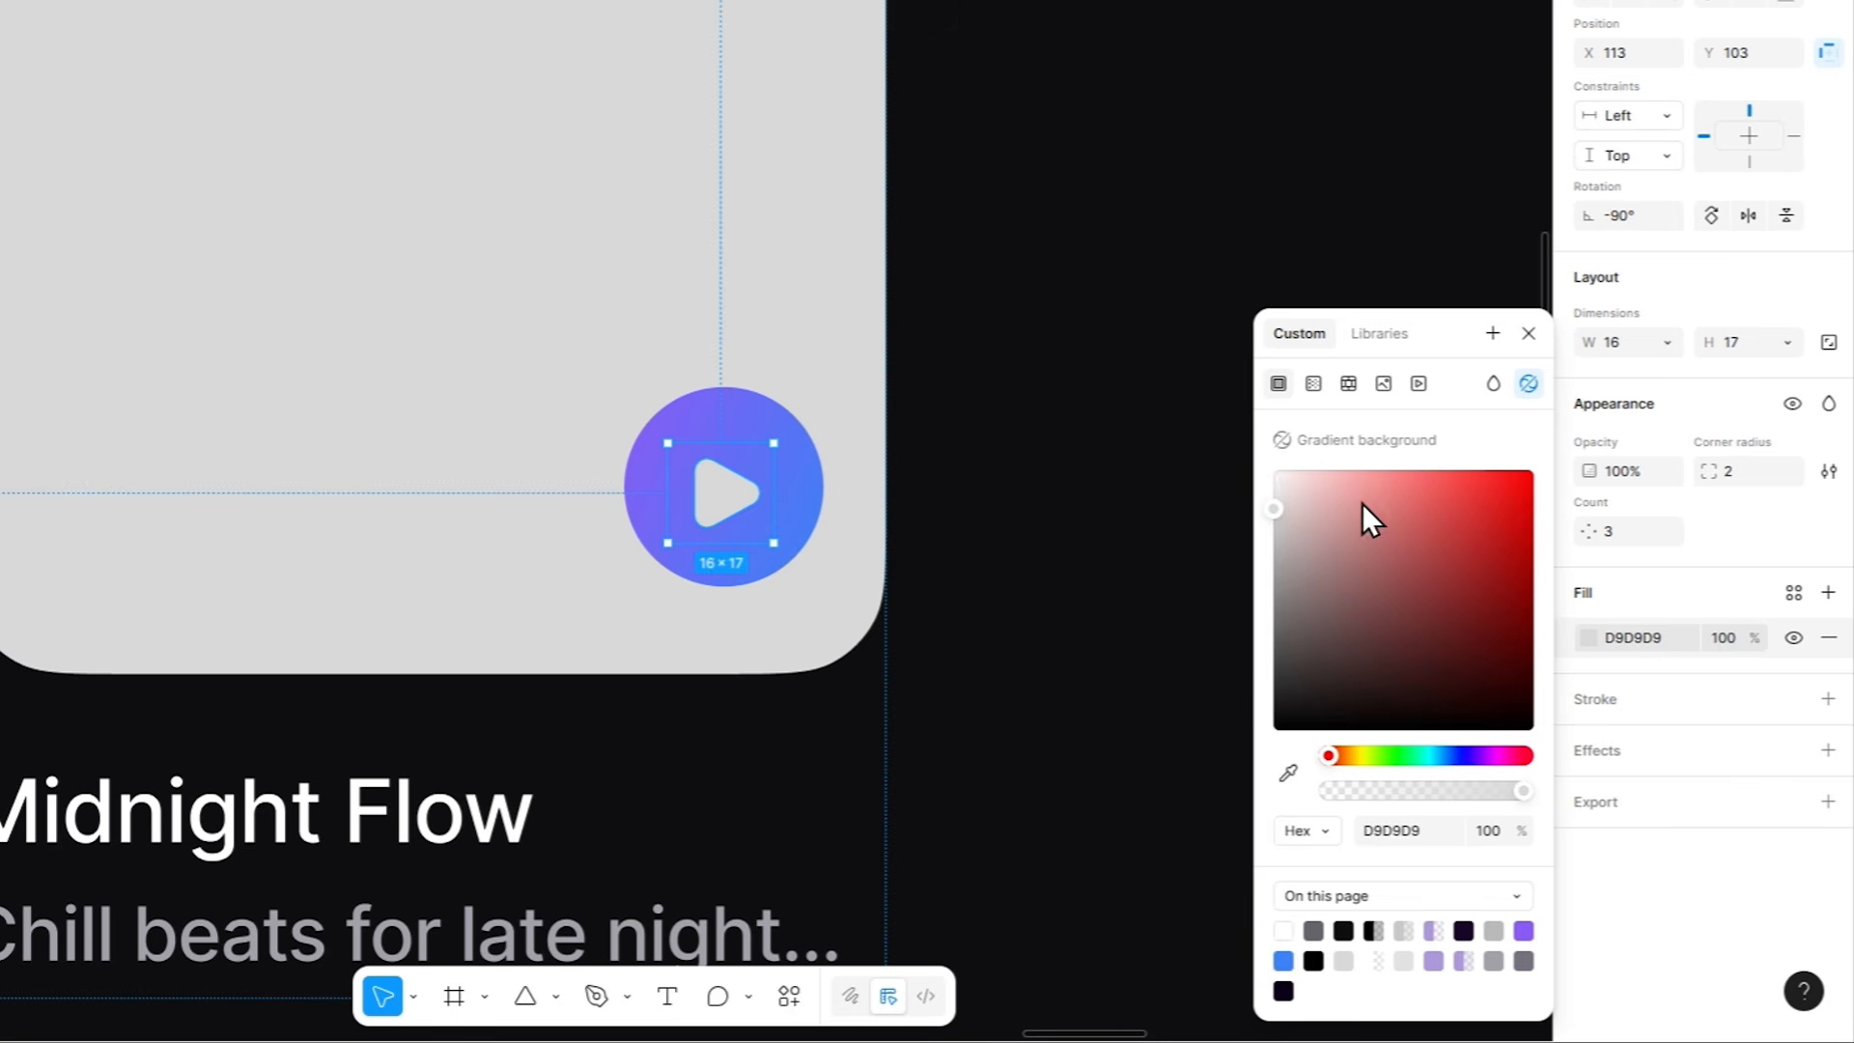
drag(1362, 502, 1274, 470)
click(1528, 333)
Wrap the triangle and circle in an auto layout frame, then position it independently of the card's layout over the cover's left edge.
shift+click(777, 415)
key(shift+a)
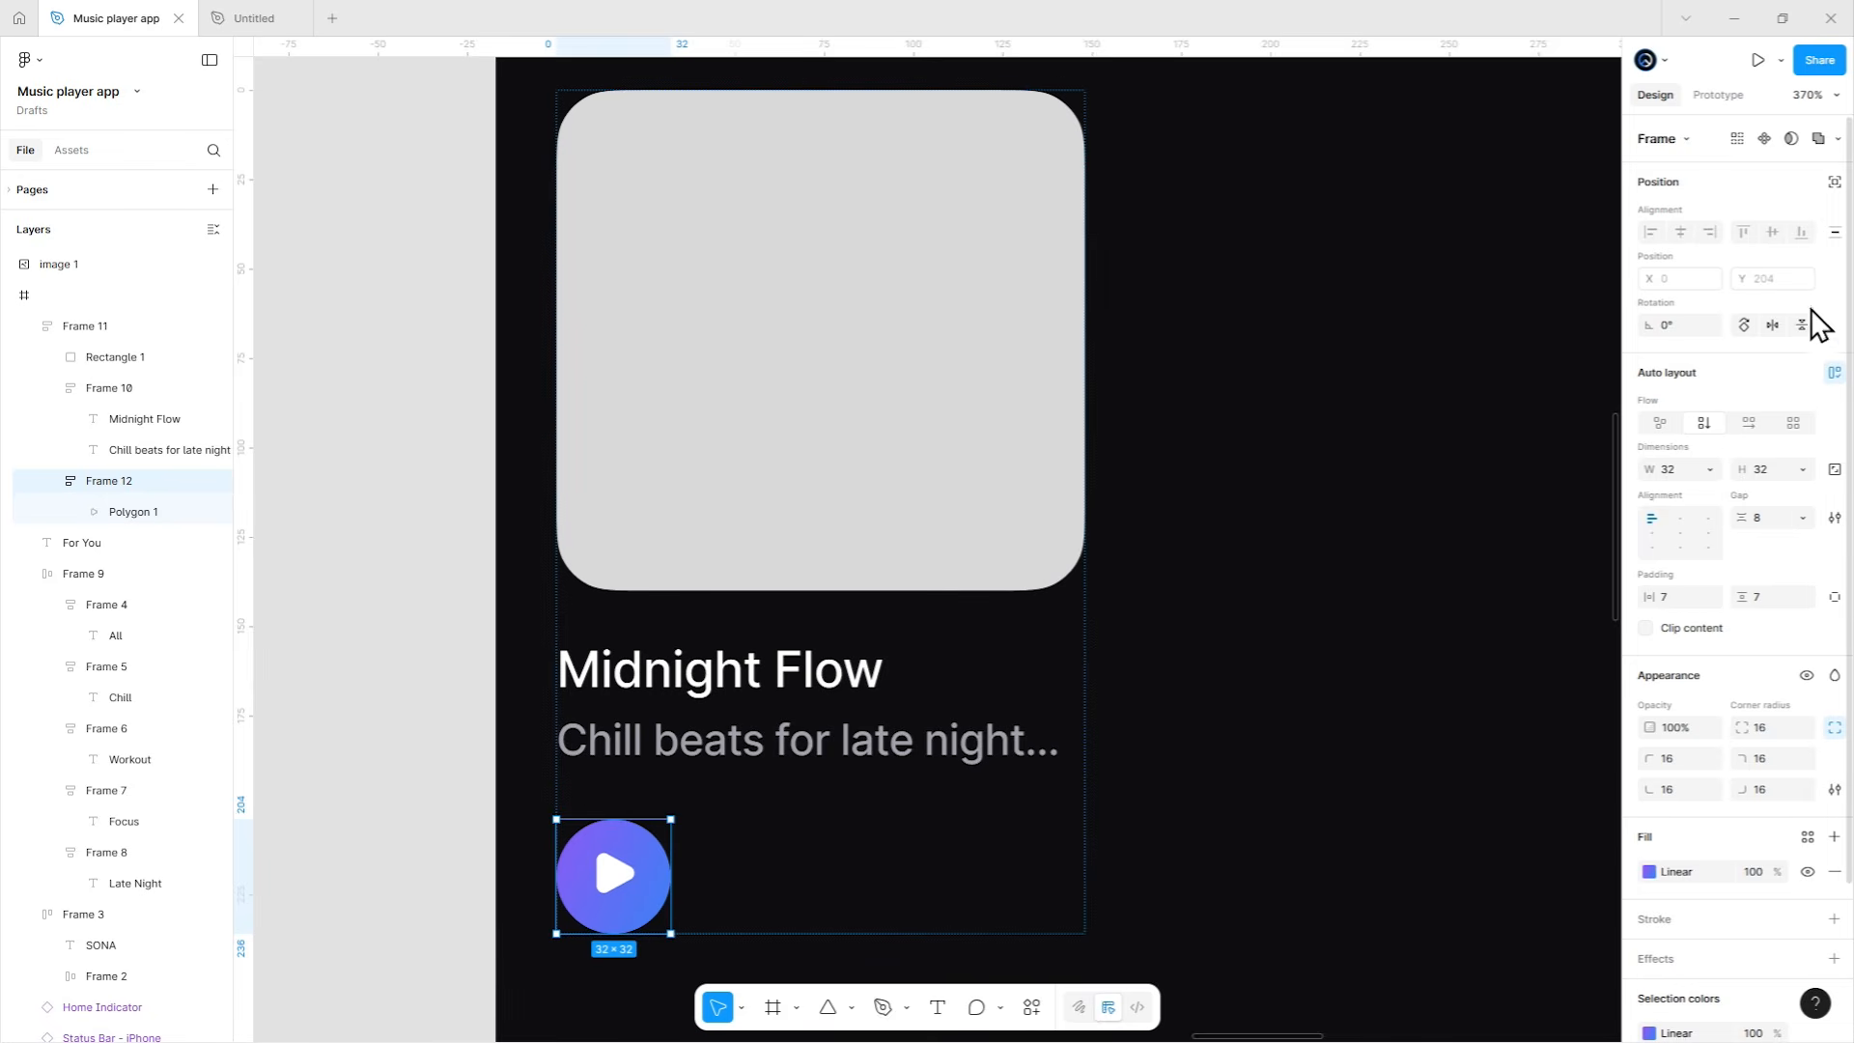
click(1834, 182)
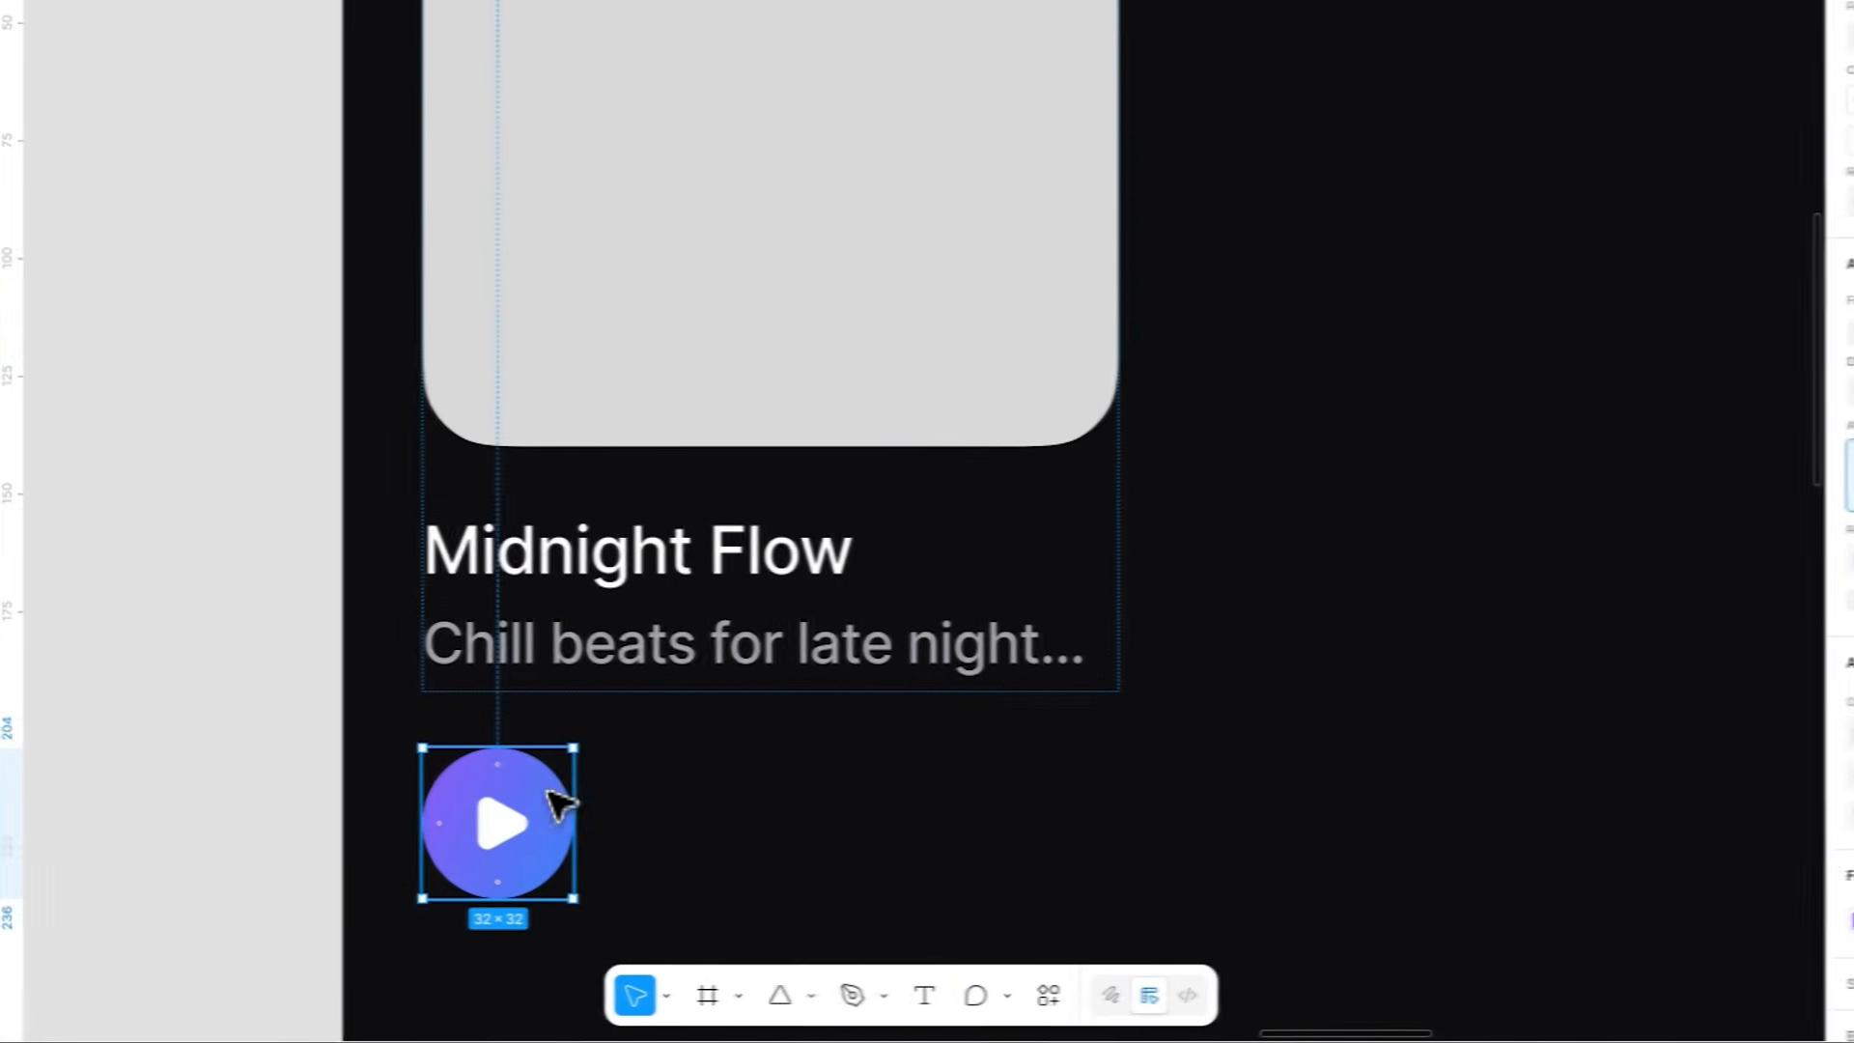
drag(531, 794, 1016, 278)
key(alt+a)
Combine the play button and cover into one auto layout frame and align its content to the bottom right.
shift+click(711, 330)
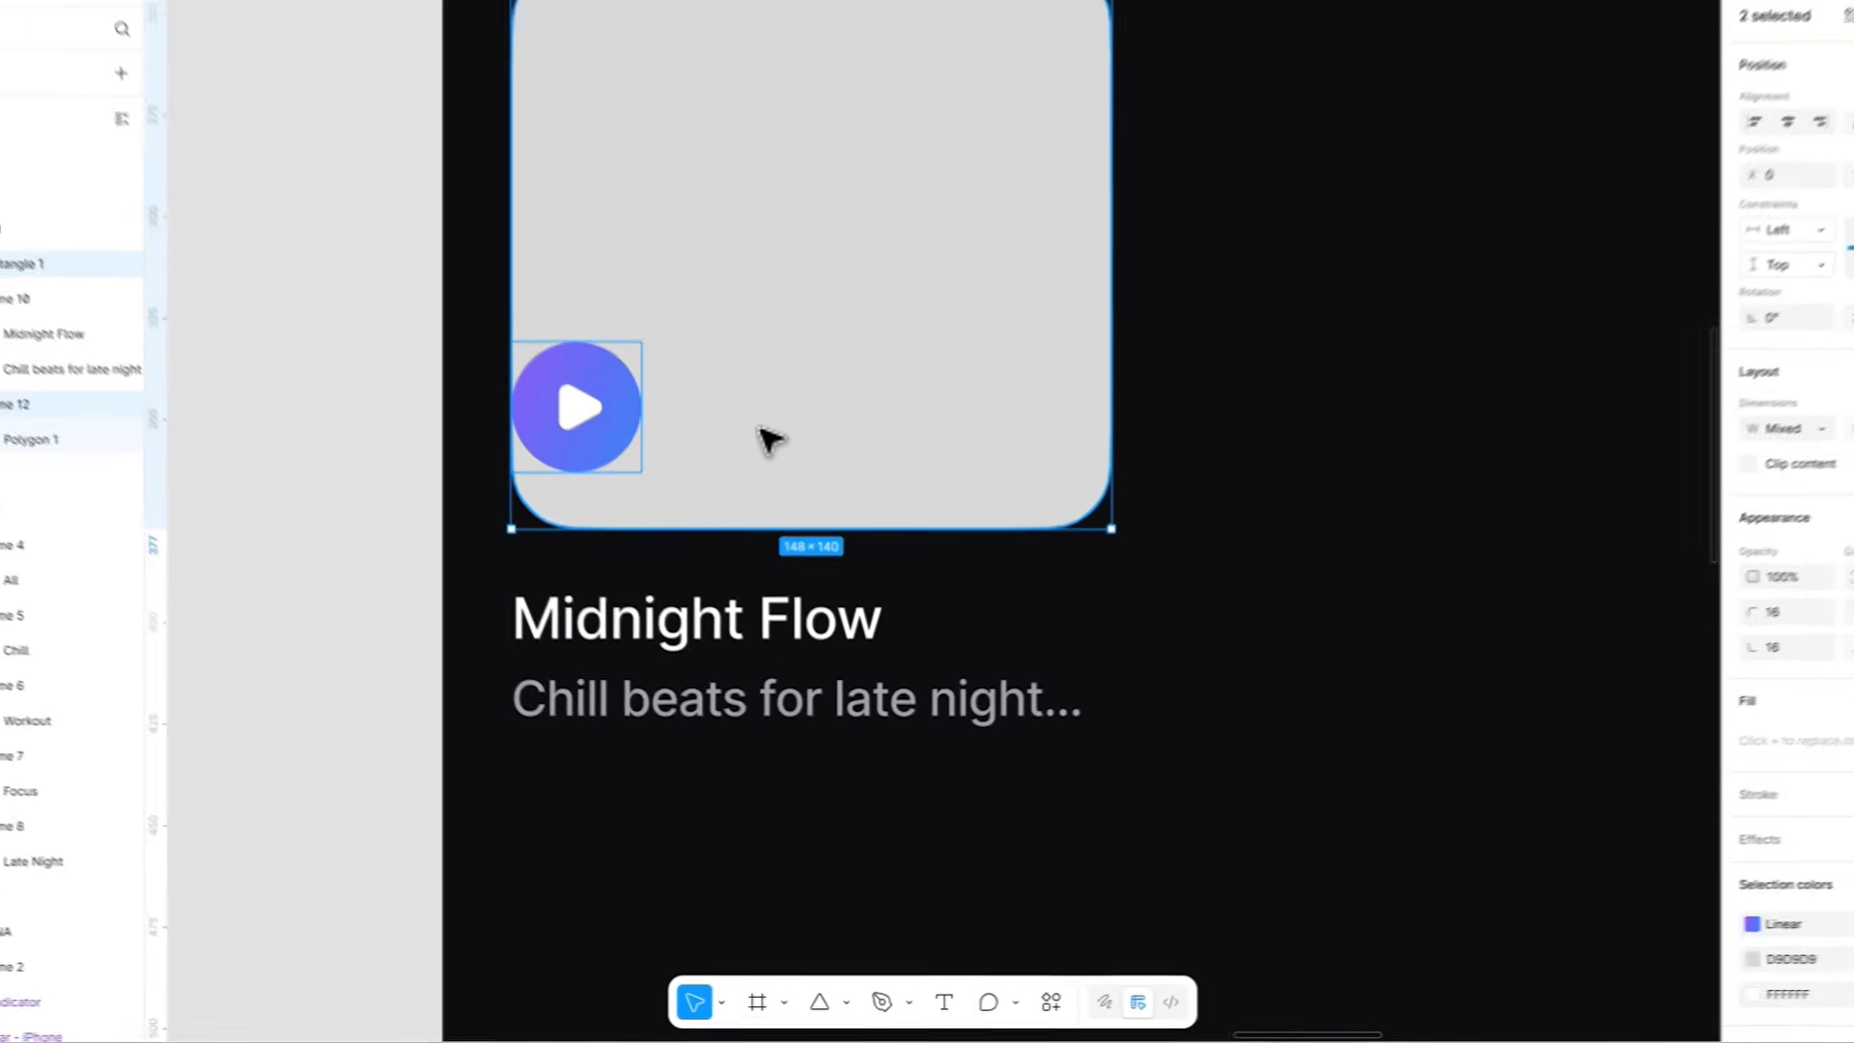
key(shift+a)
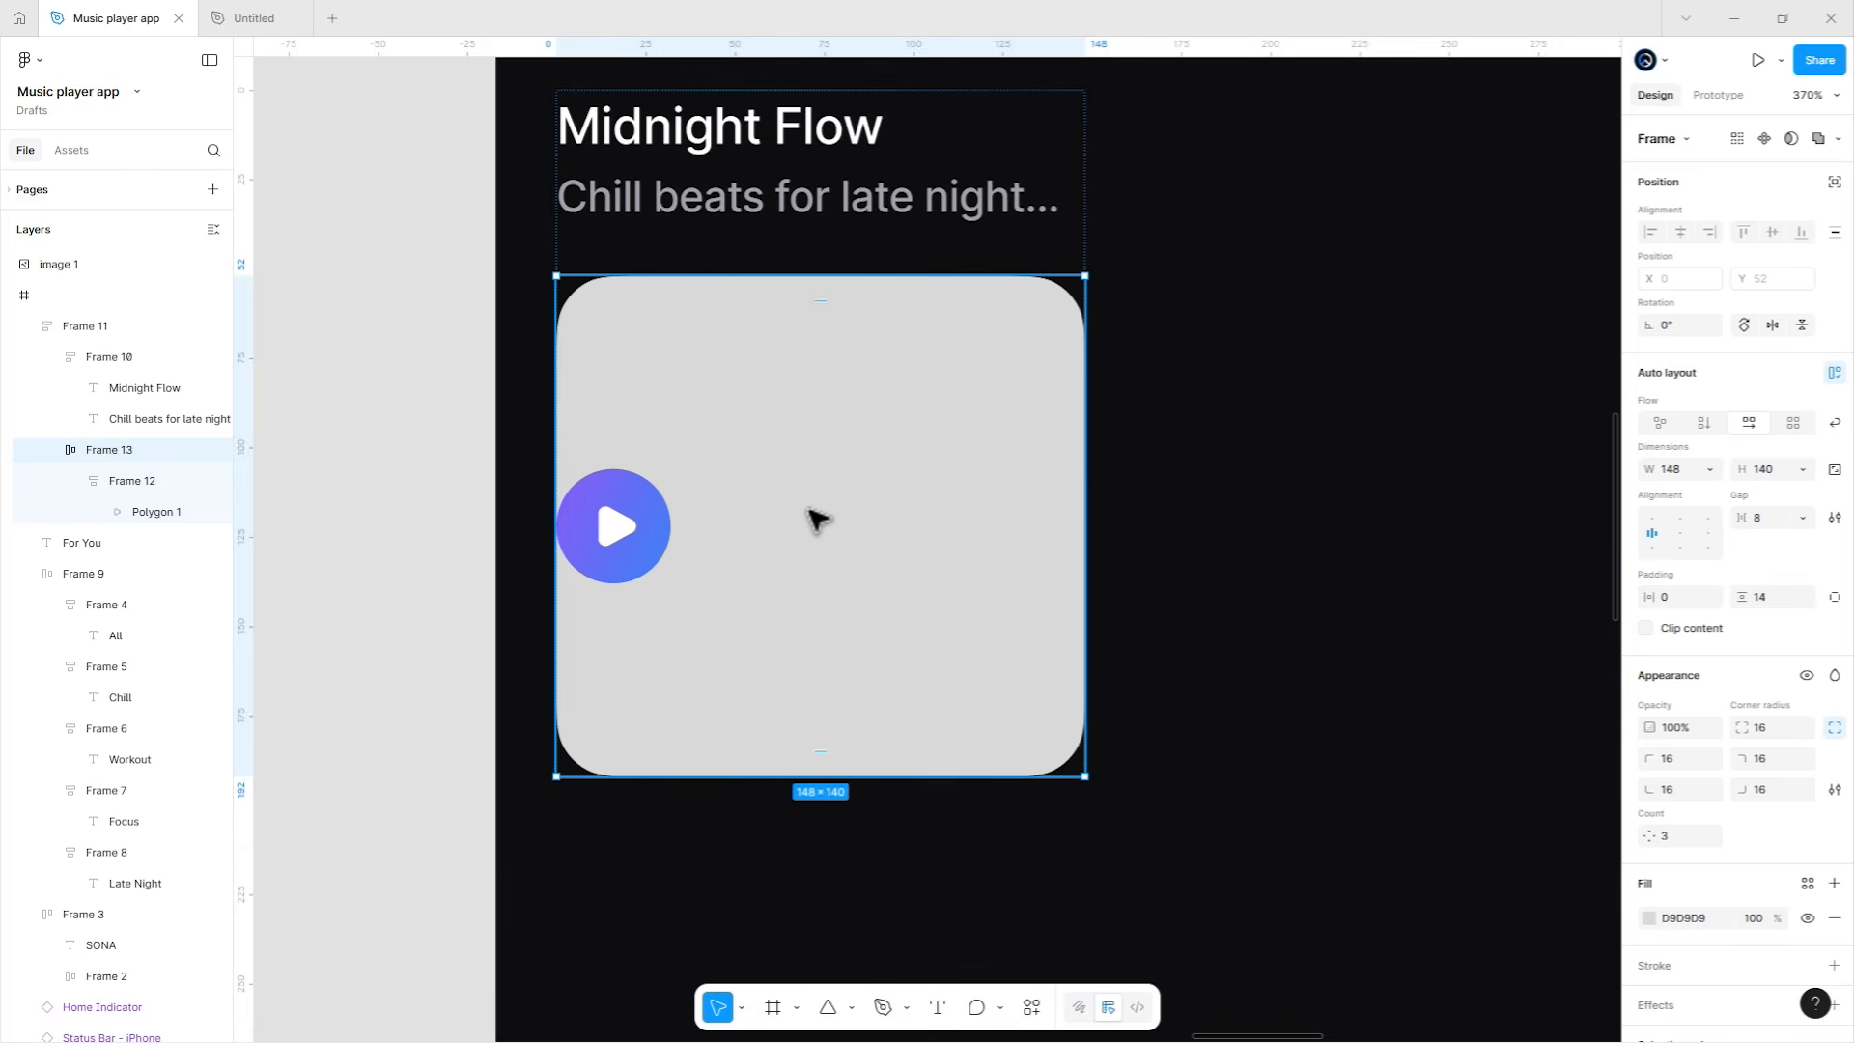
click(1708, 546)
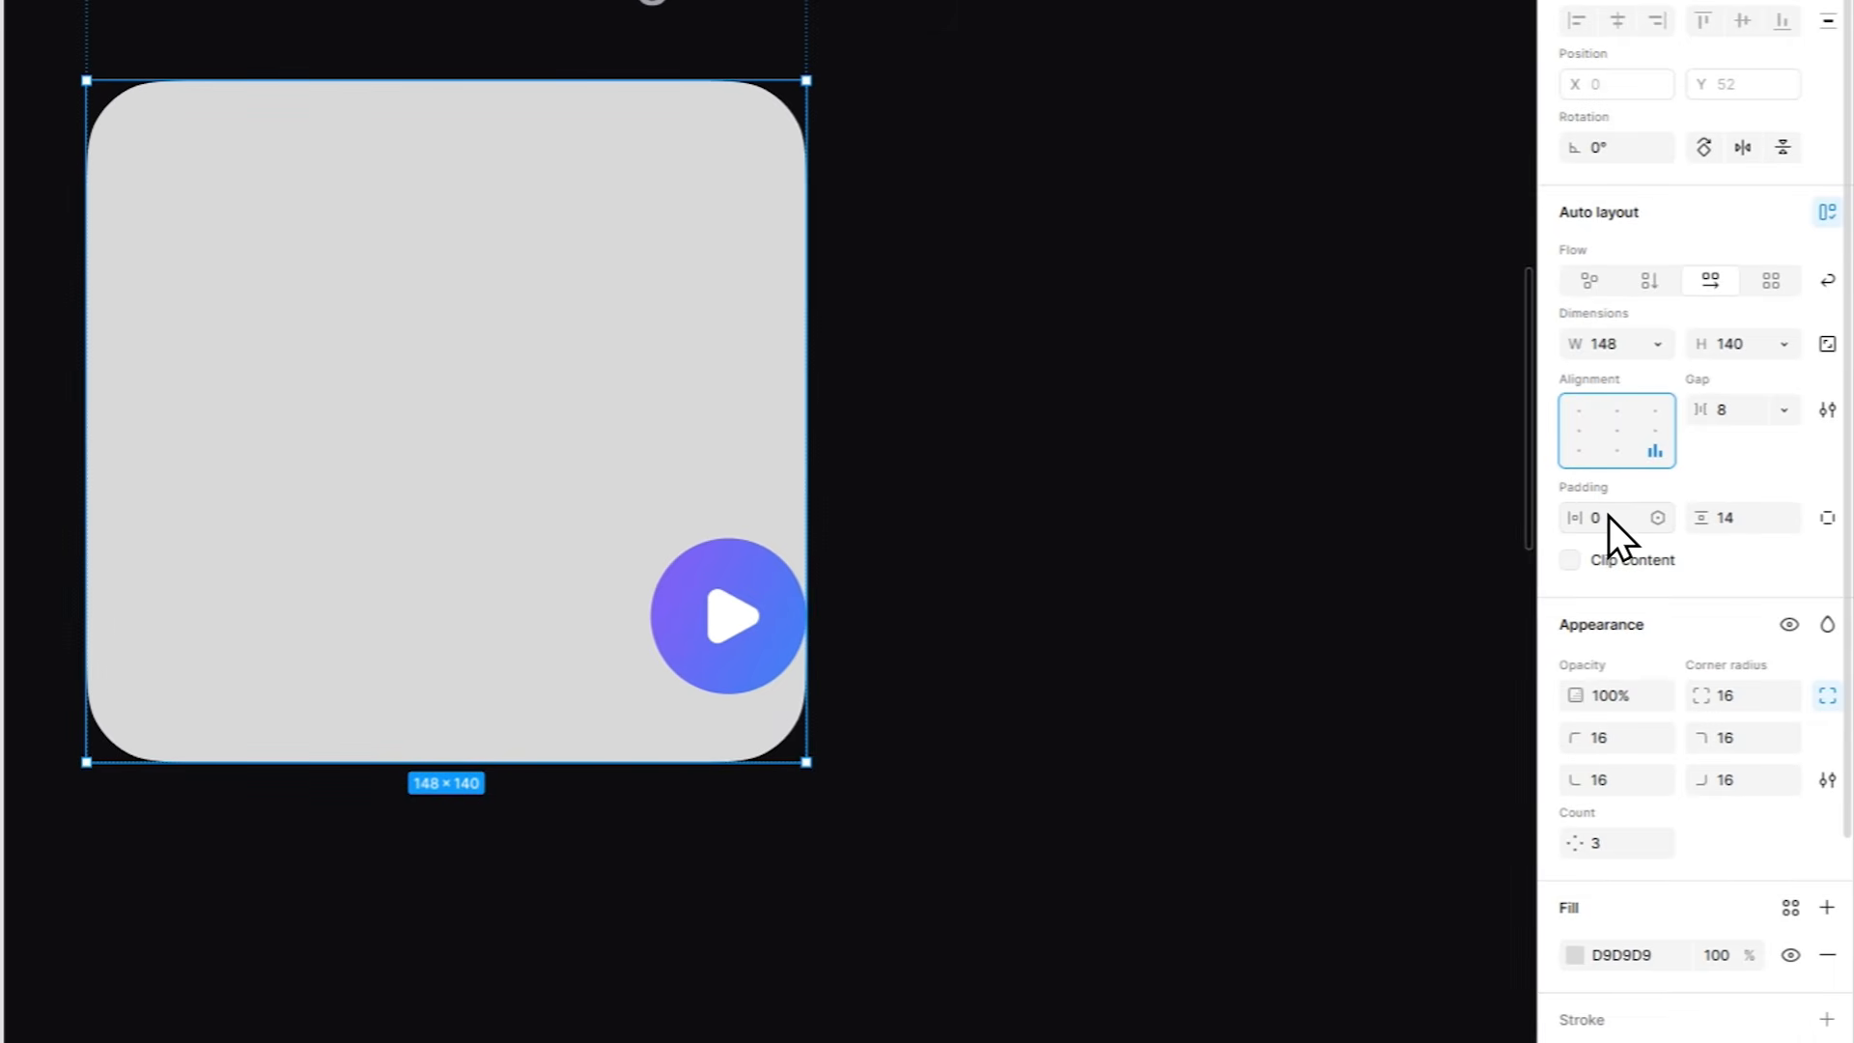
Set the cover frame's horizontal and vertical padding to 8.
click(1609, 517)
text(8)
key(Return)
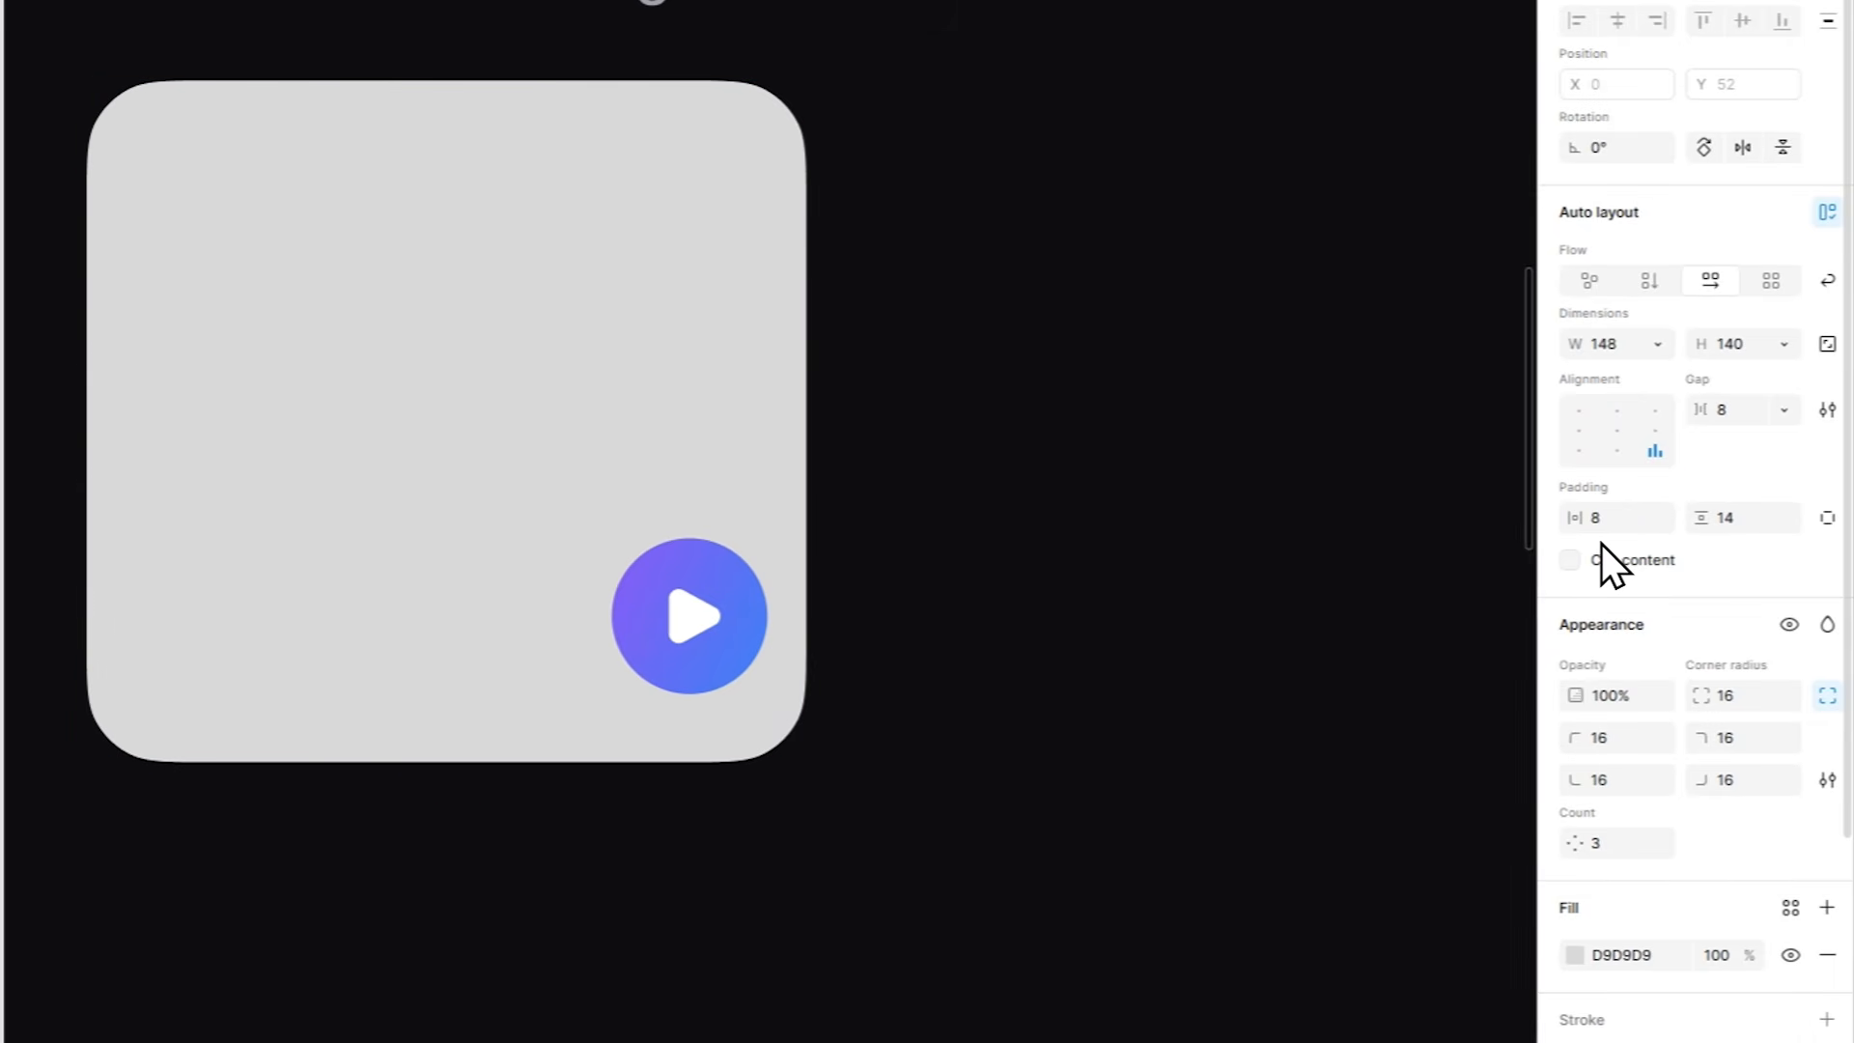
click(1744, 521)
text(8)
key(Return)
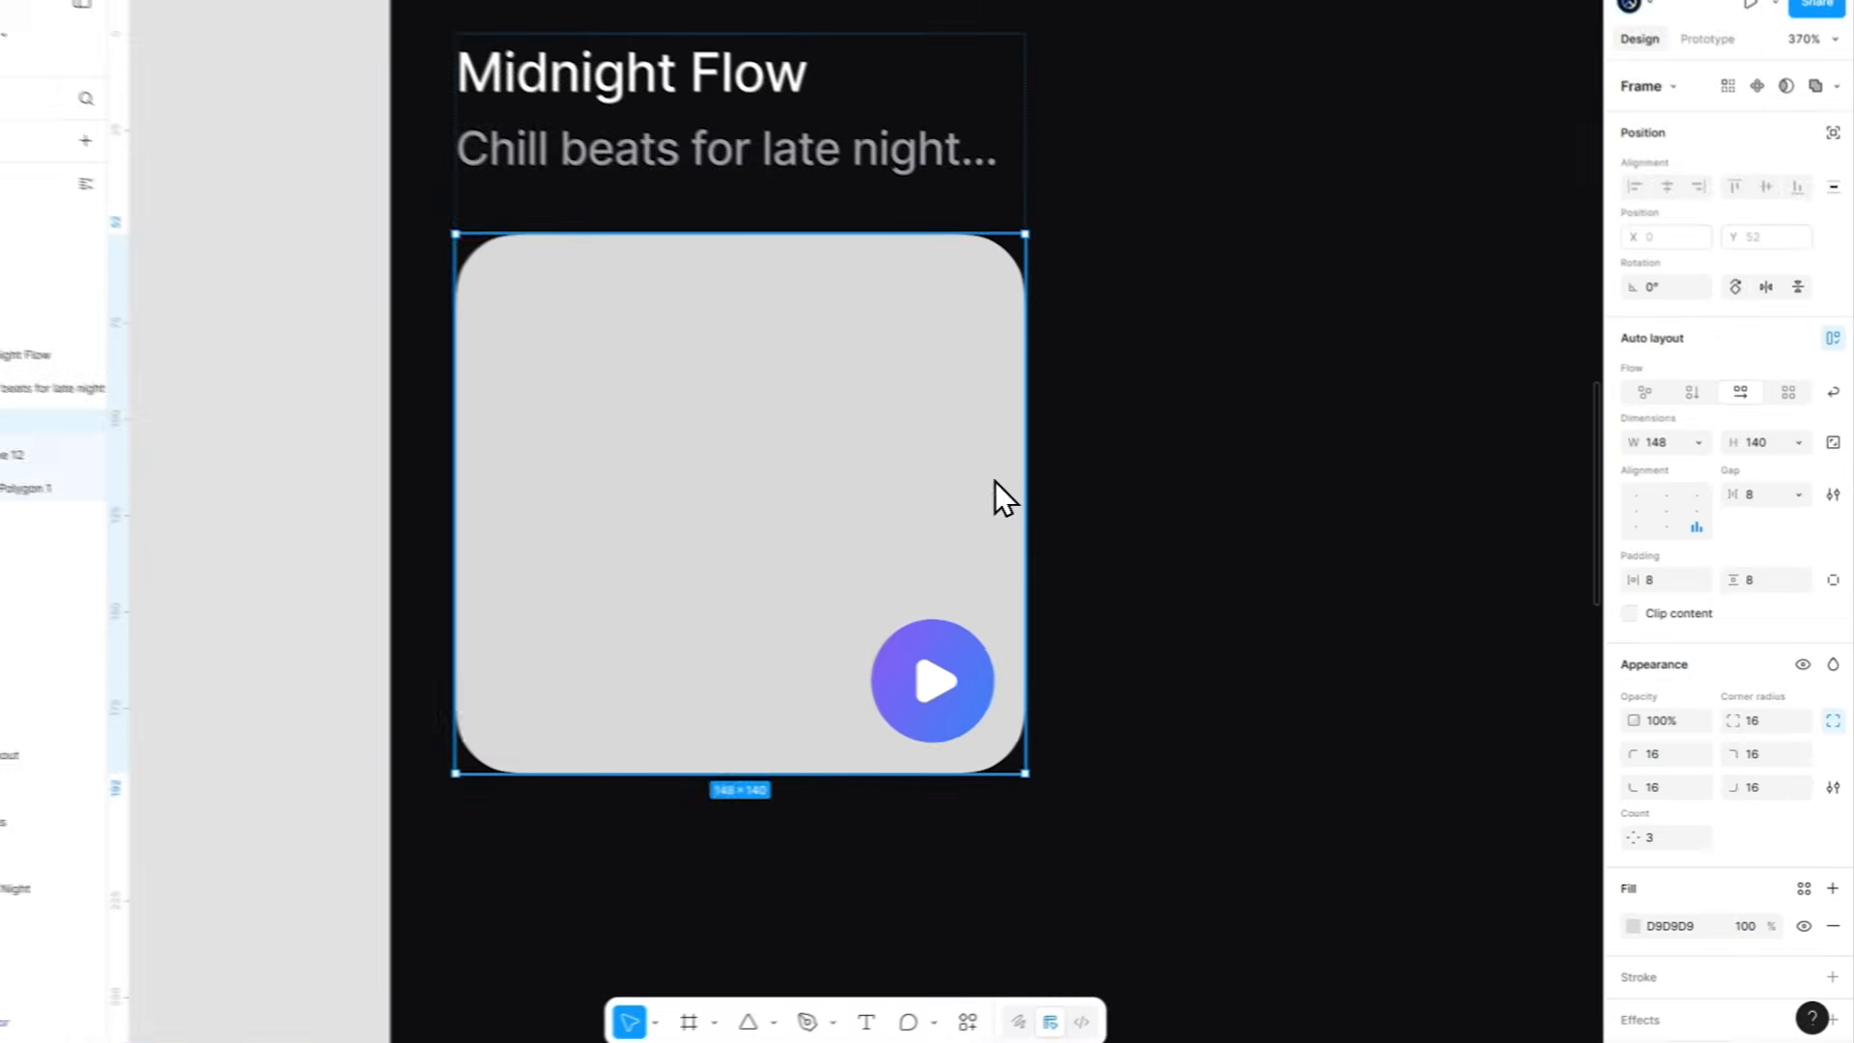
Move the cover frame above the "Midnight Flow" labels within the card.
key(Up)
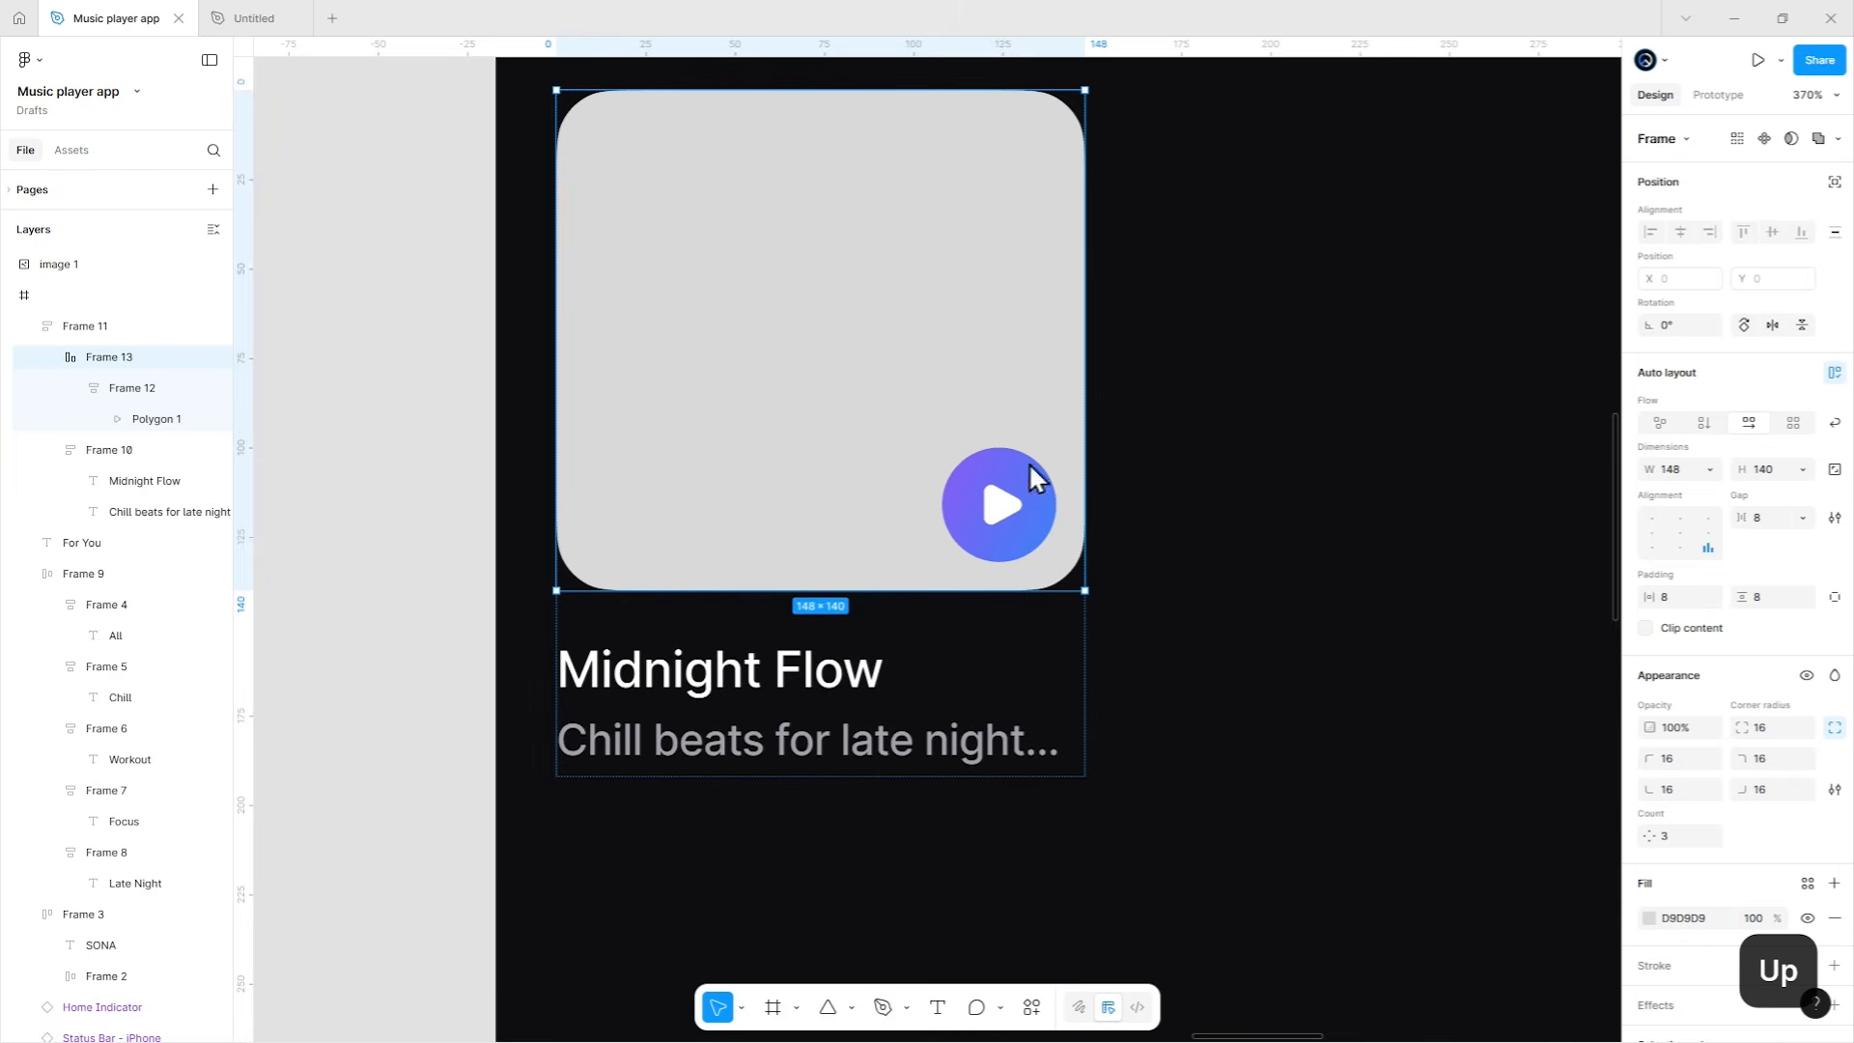
scroll(1033, 435, up, 2)
scroll(1047, 387, down, 3)
scroll(927, 389, up, 1)
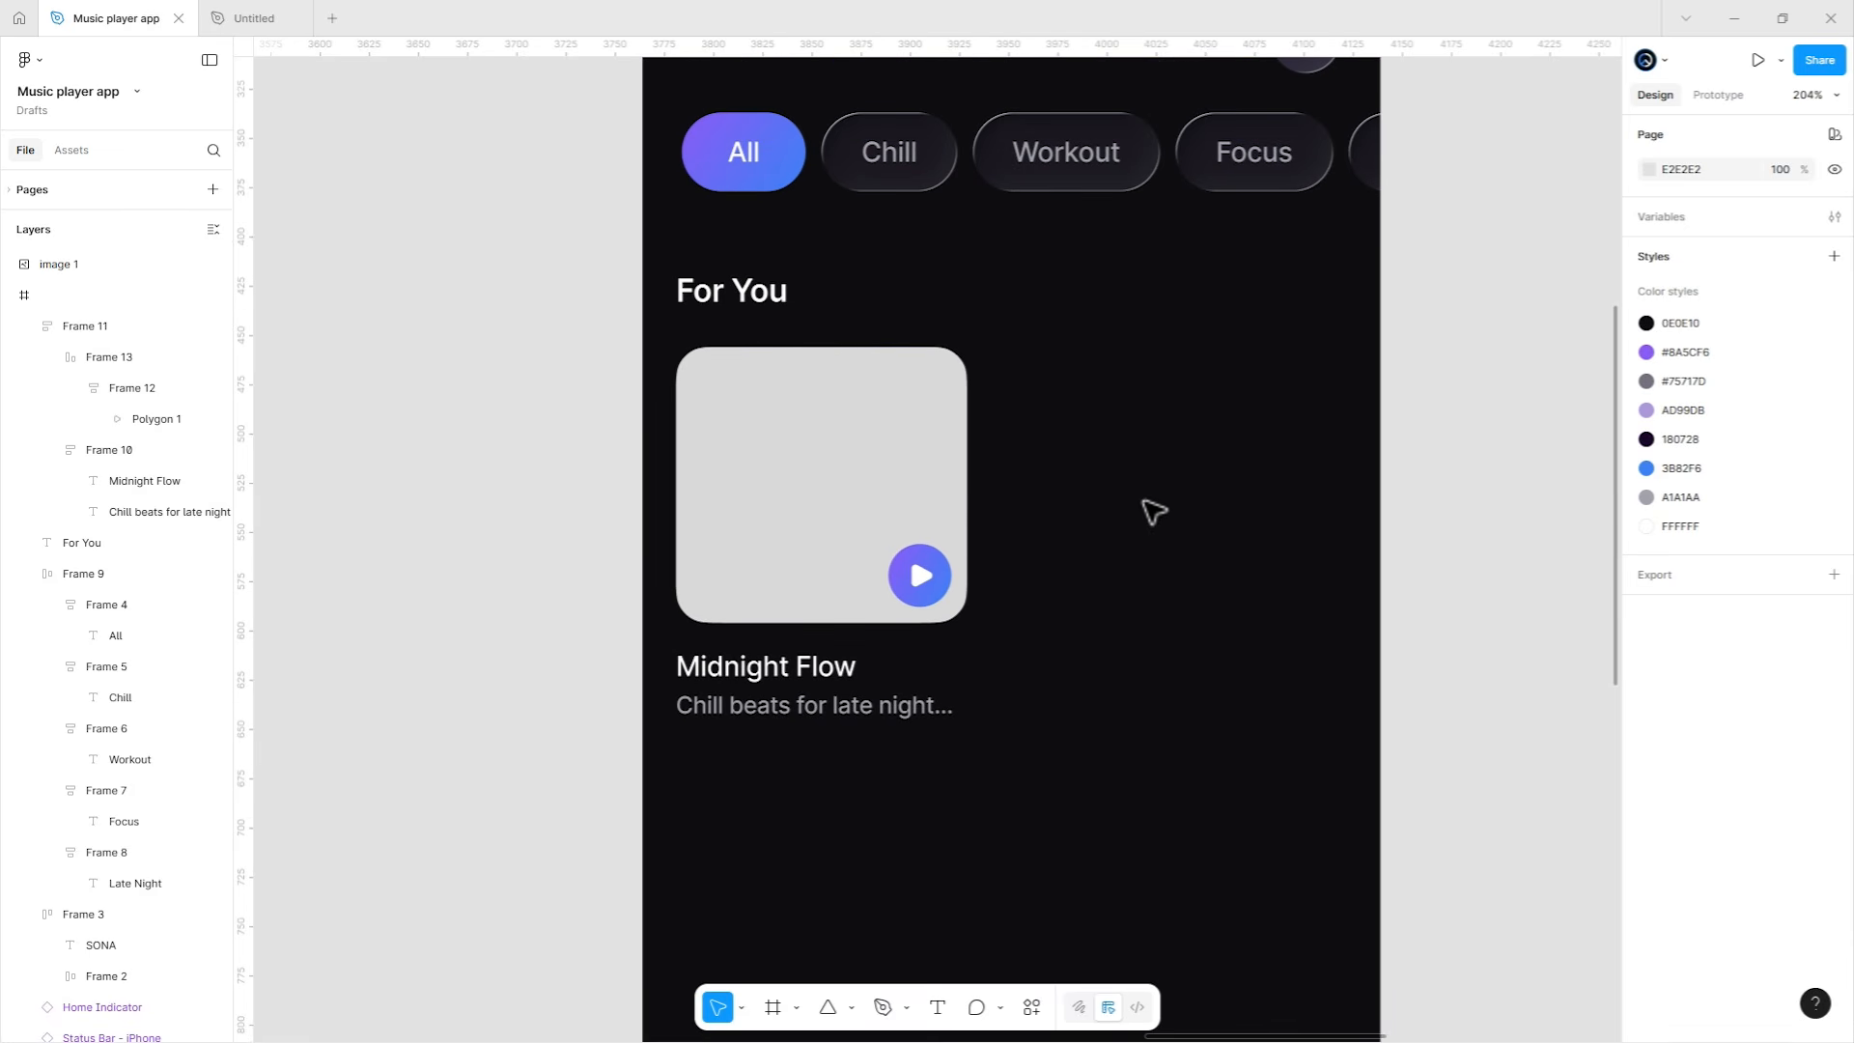
Set the cover frame's corner smoothing to the iOS level.
click(850, 613)
click(1831, 789)
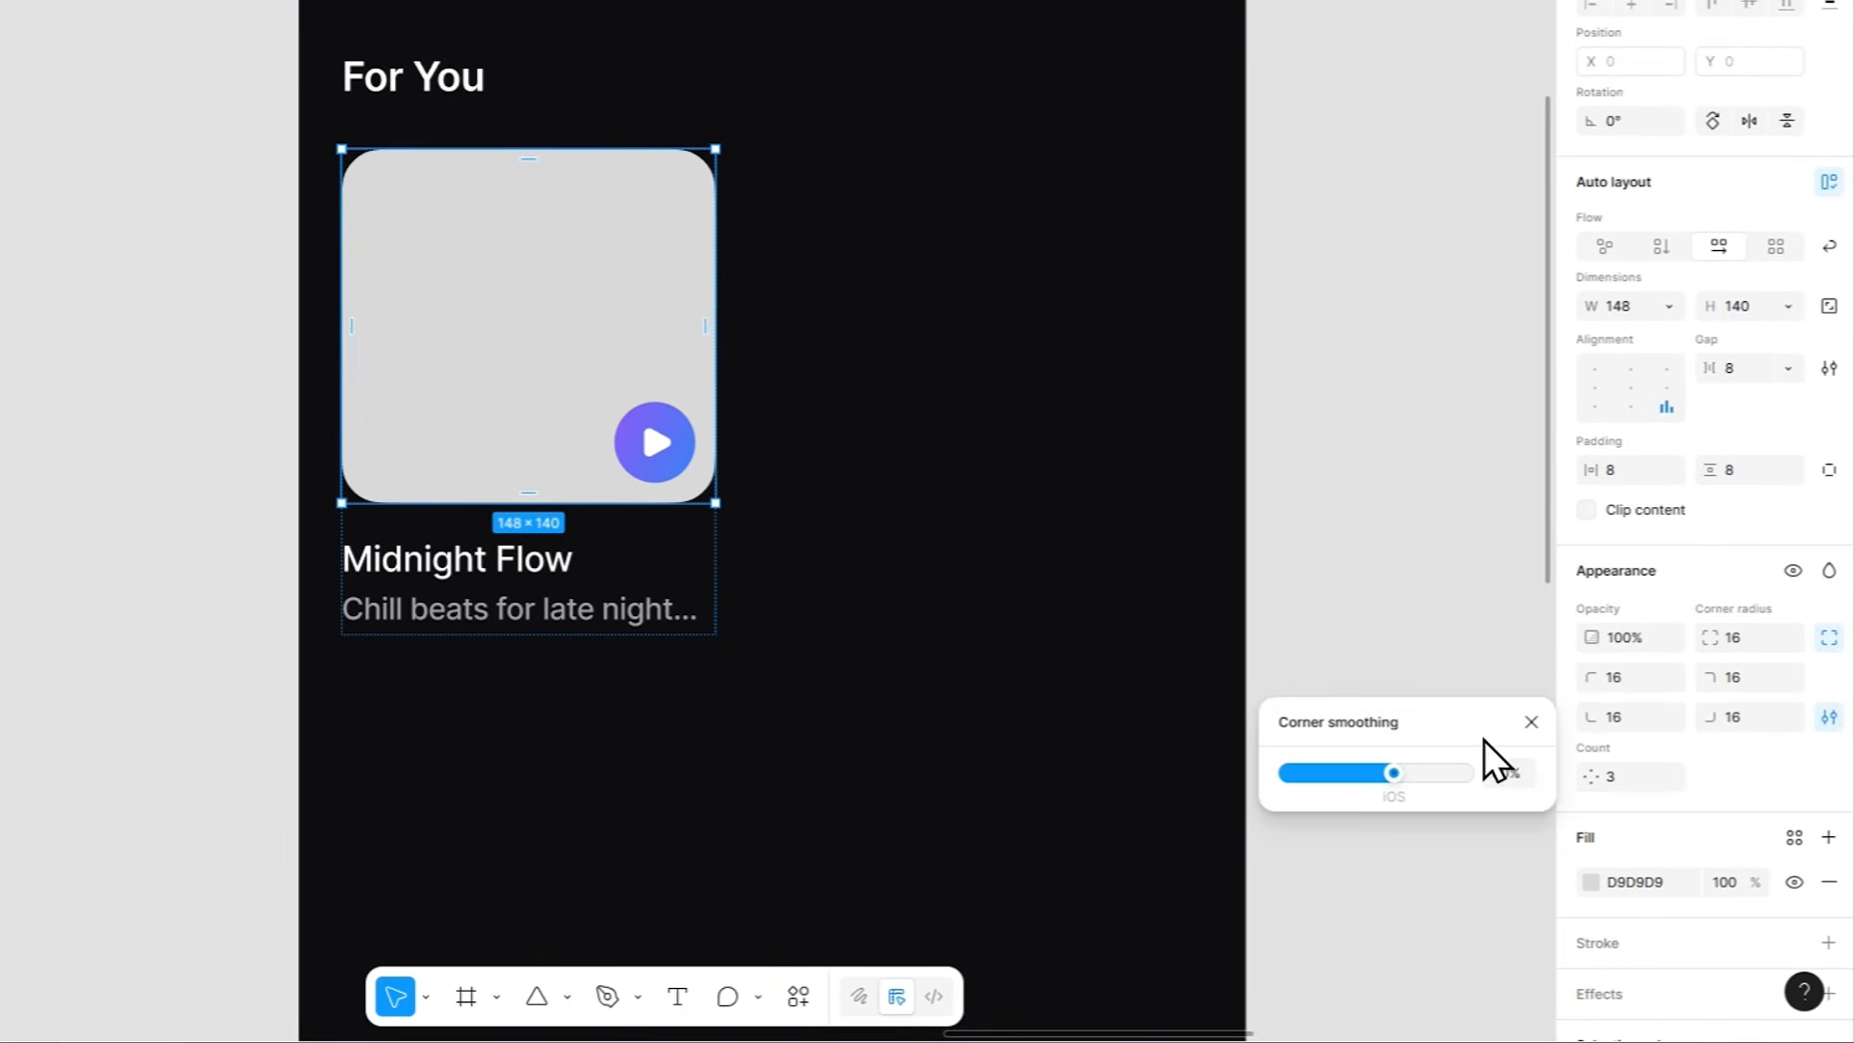
click(1039, 605)
Paste the three copied 148 × 140 cover images onto the empty canvas beside the SONA home screen.
scroll(827, 414, right, 2)
scroll(828, 414, down, 3)
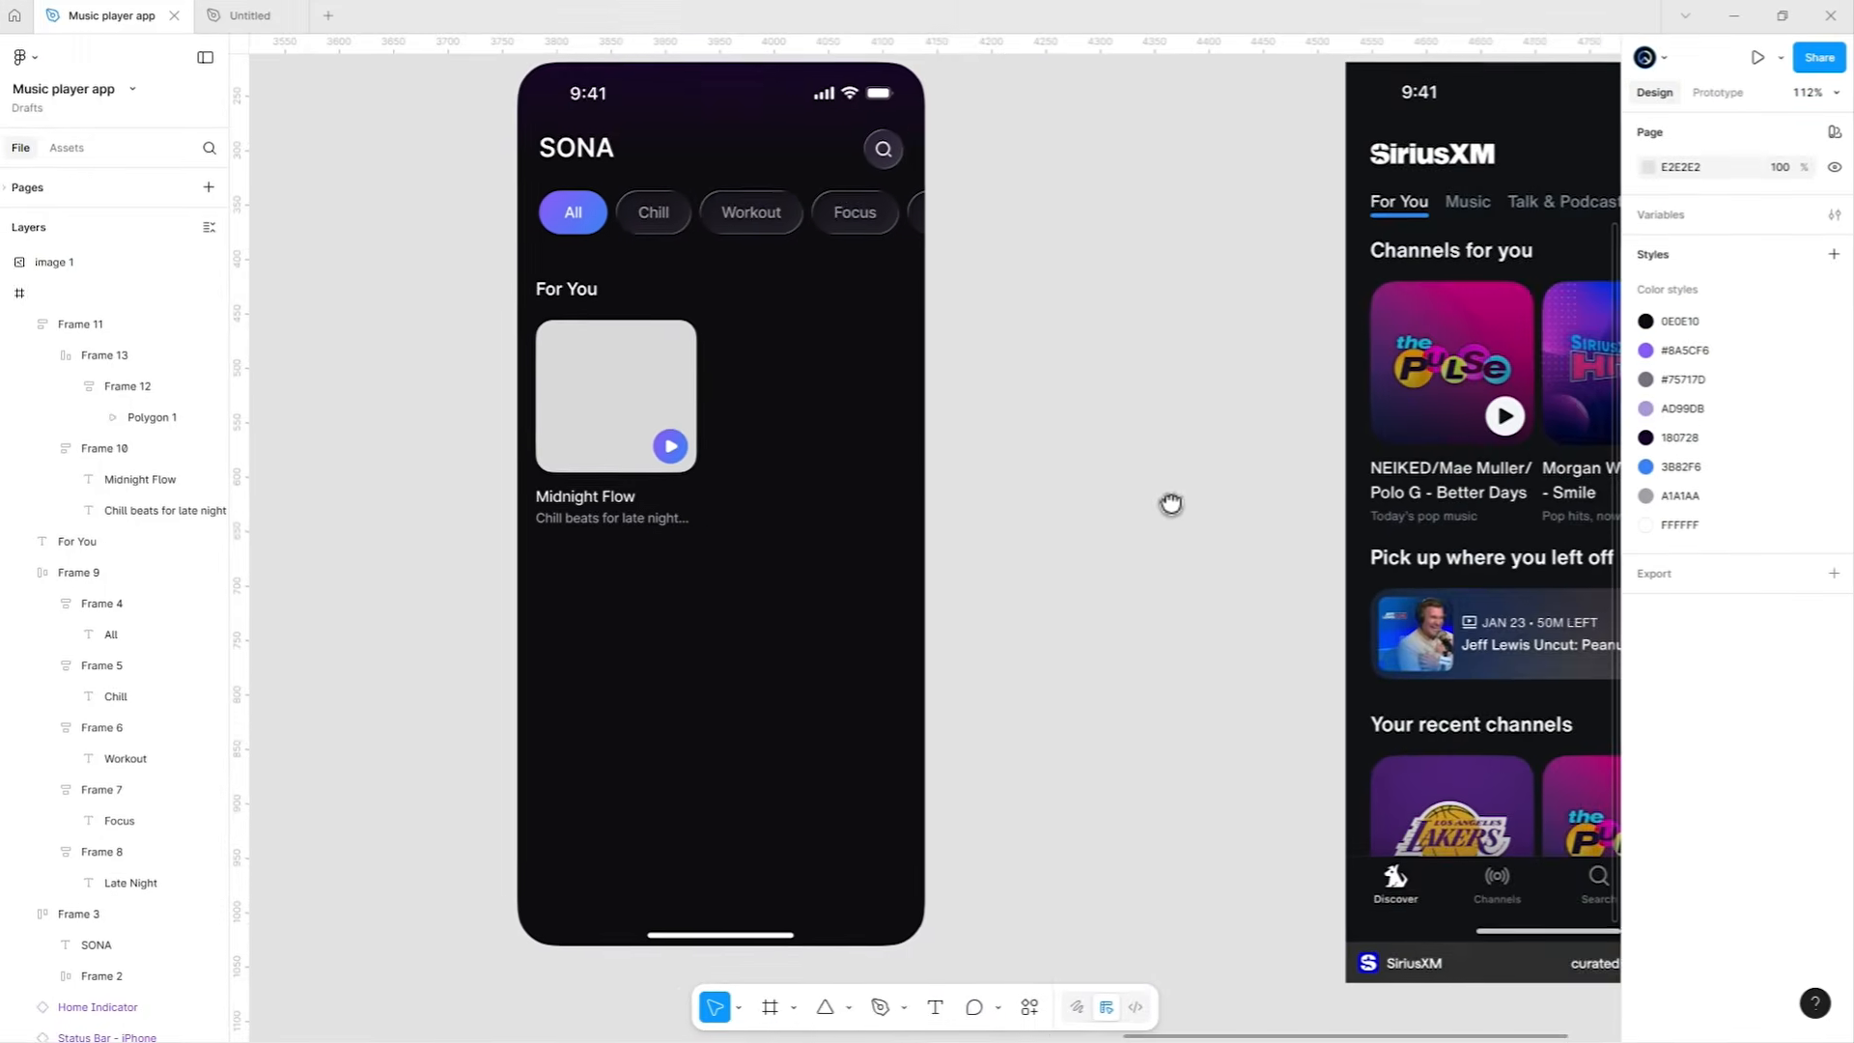
scroll(1171, 504, left, 6)
key(ctrl+v)
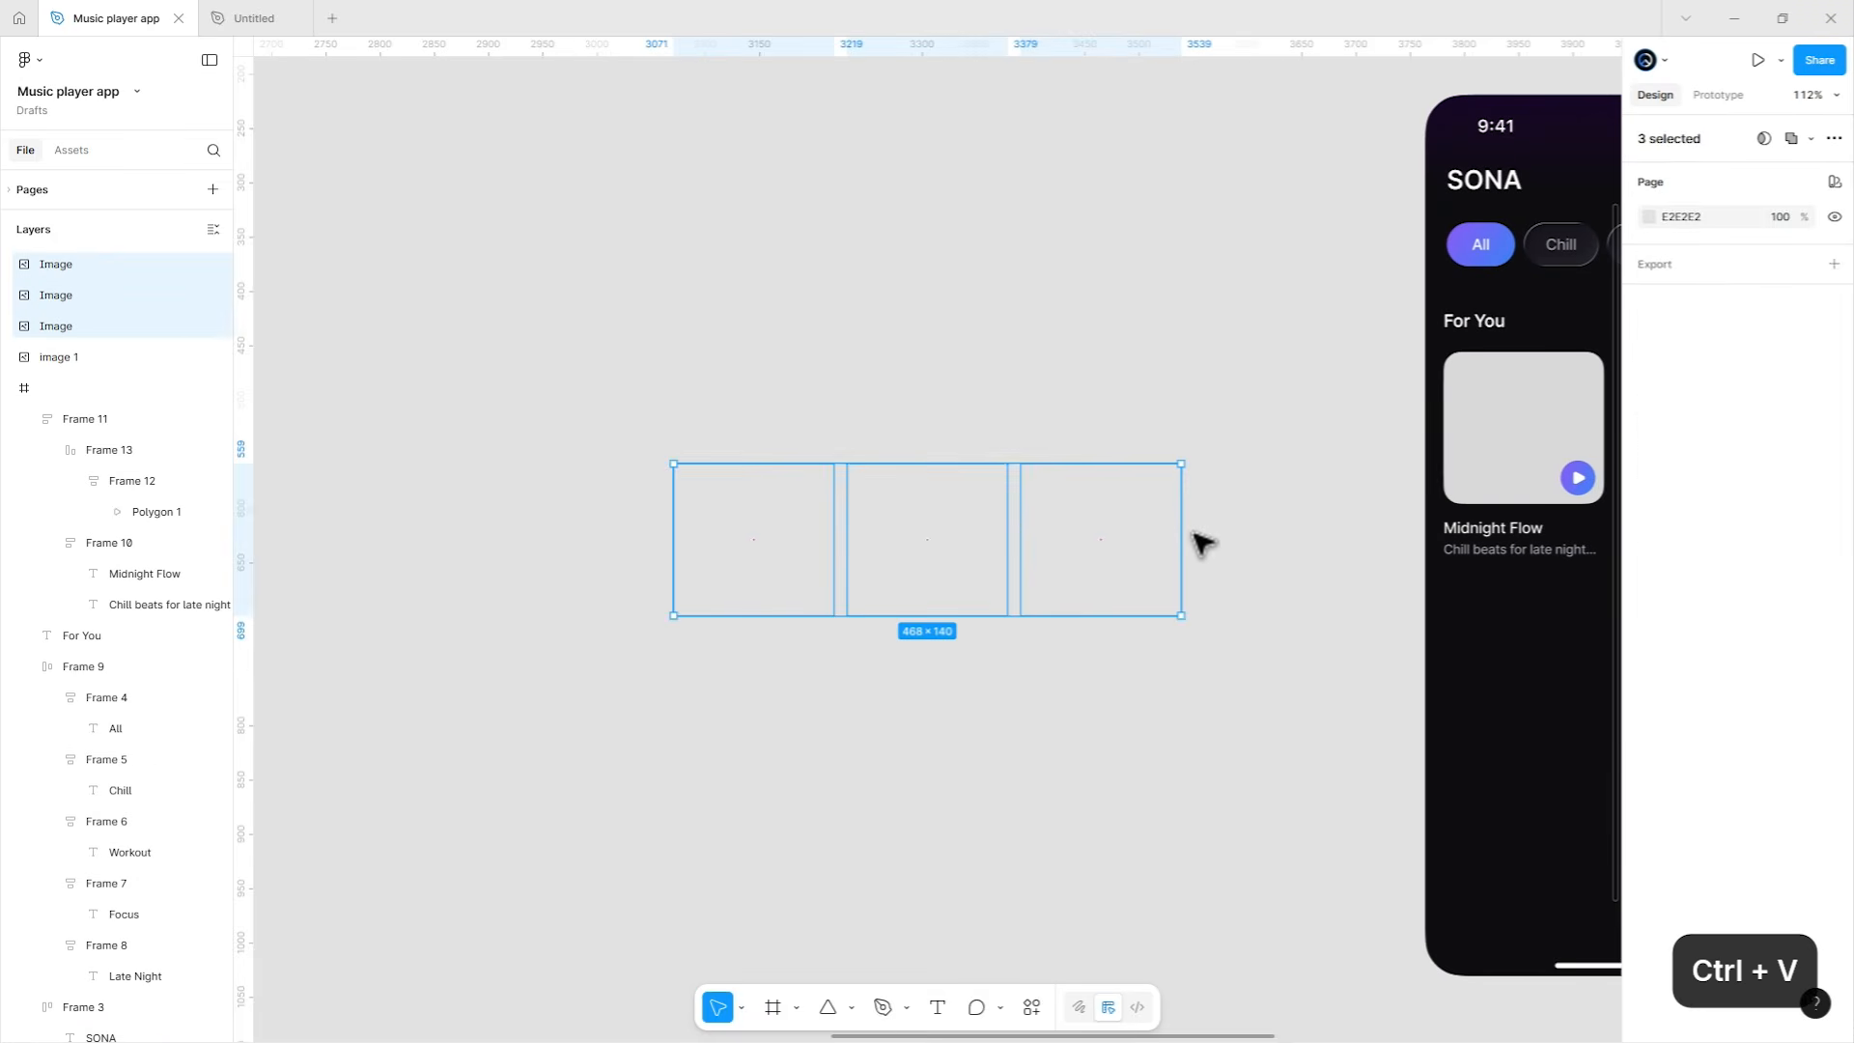
click(1196, 494)
Try to move the neon headphone portrait into the "Midnight Flow" cover frame by cutting and pasting the image itself.
scroll(869, 521, right, 4)
click(461, 549)
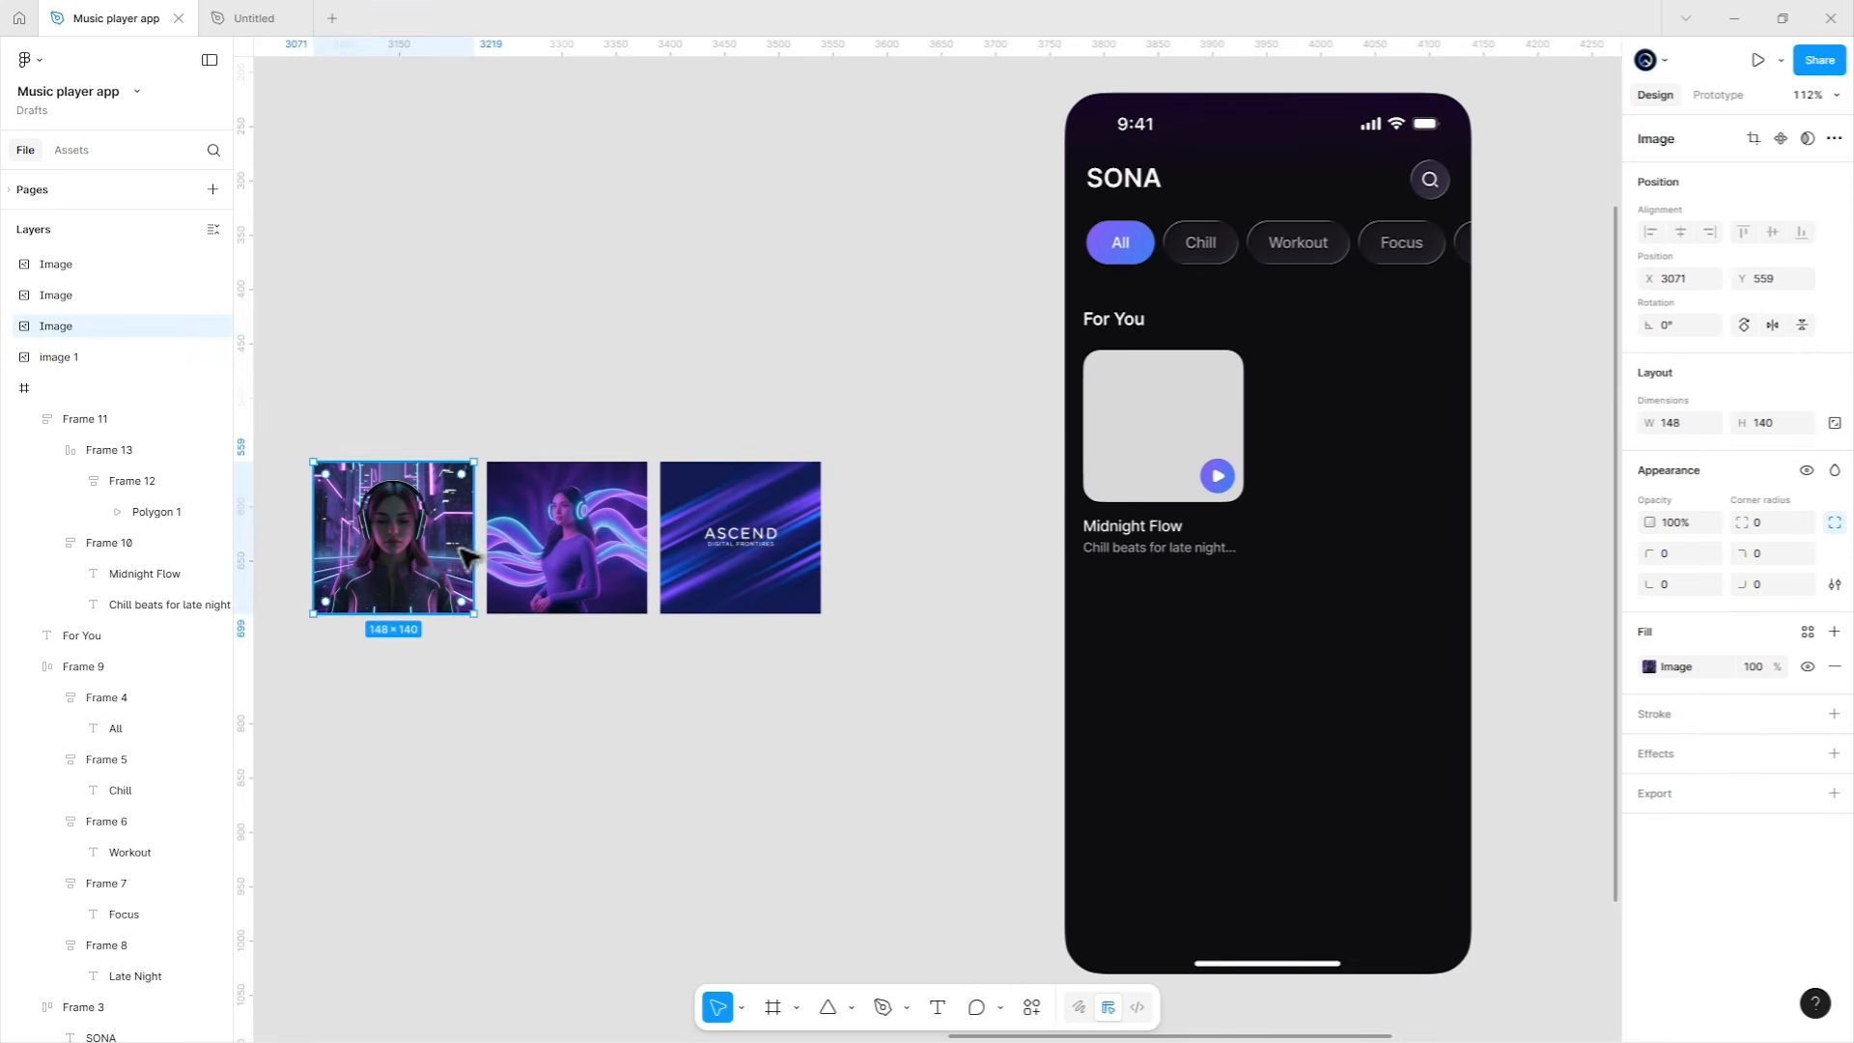
key(ctrl+x)
scroll(966, 580, right, 2)
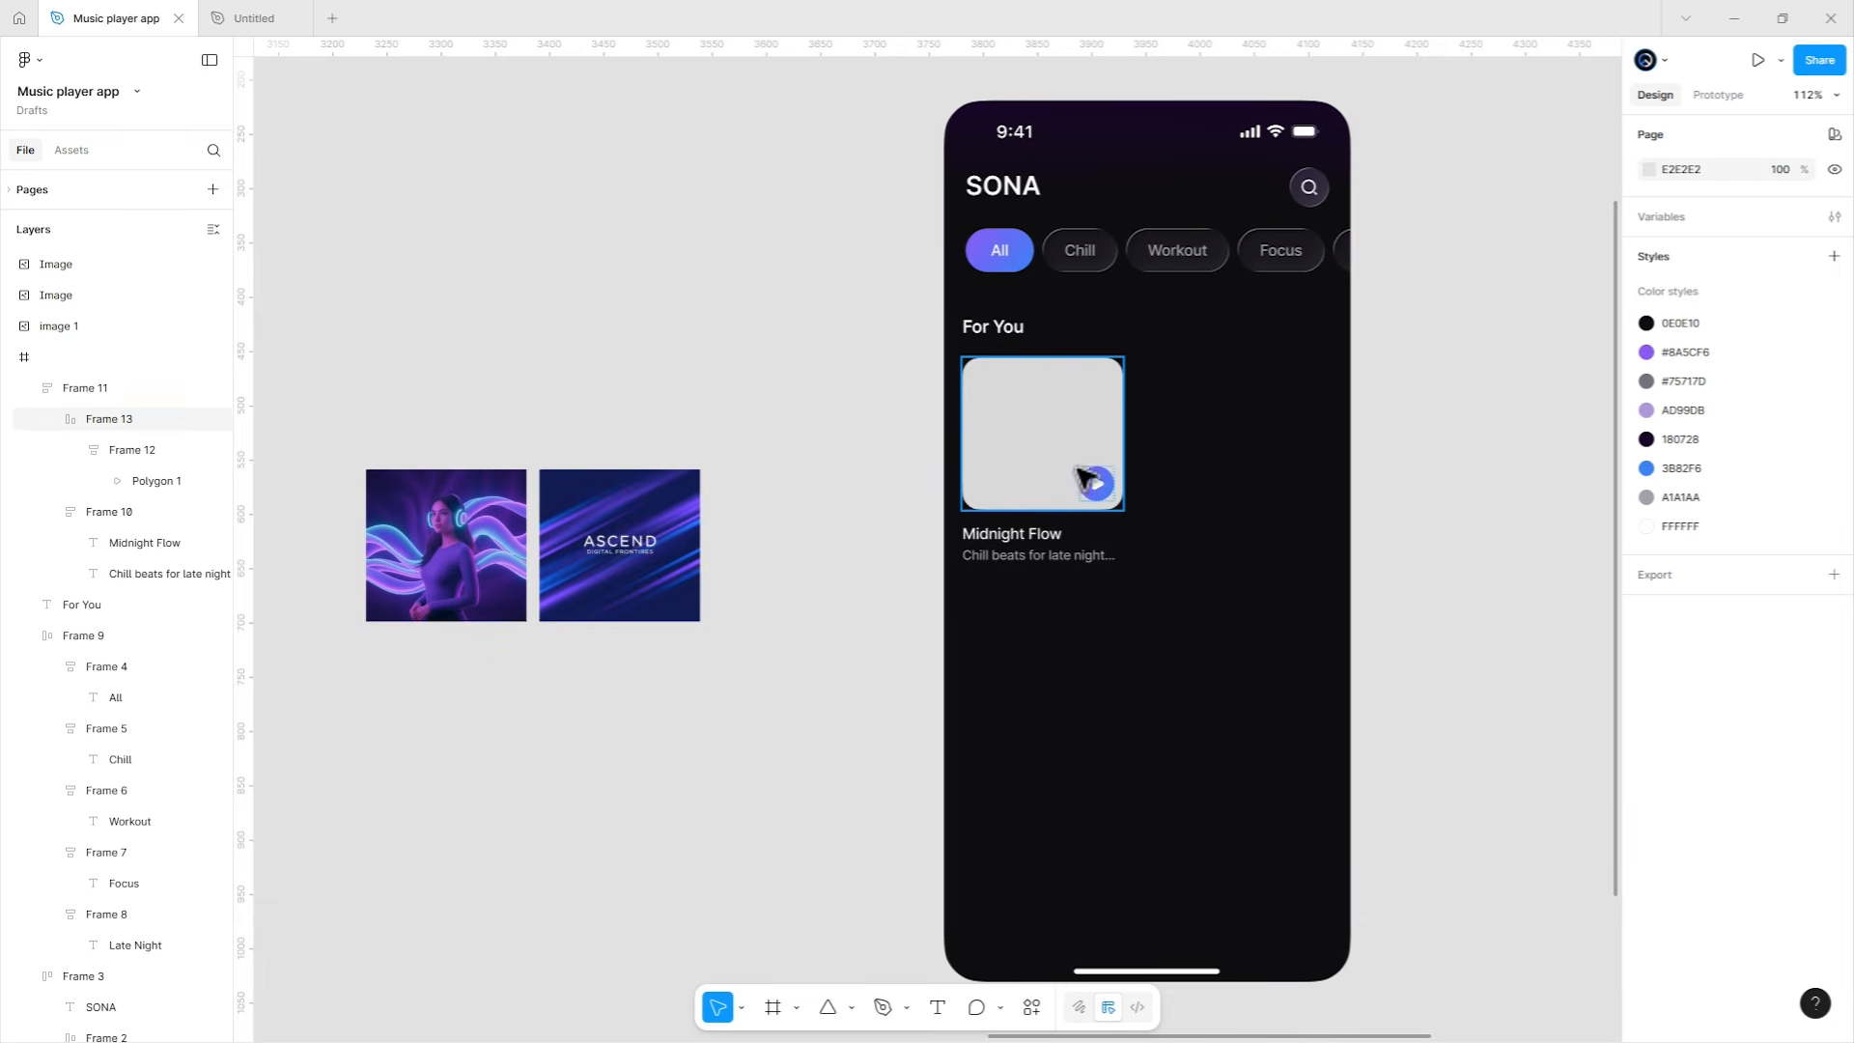
click(1218, 473)
key(ctrl+v)
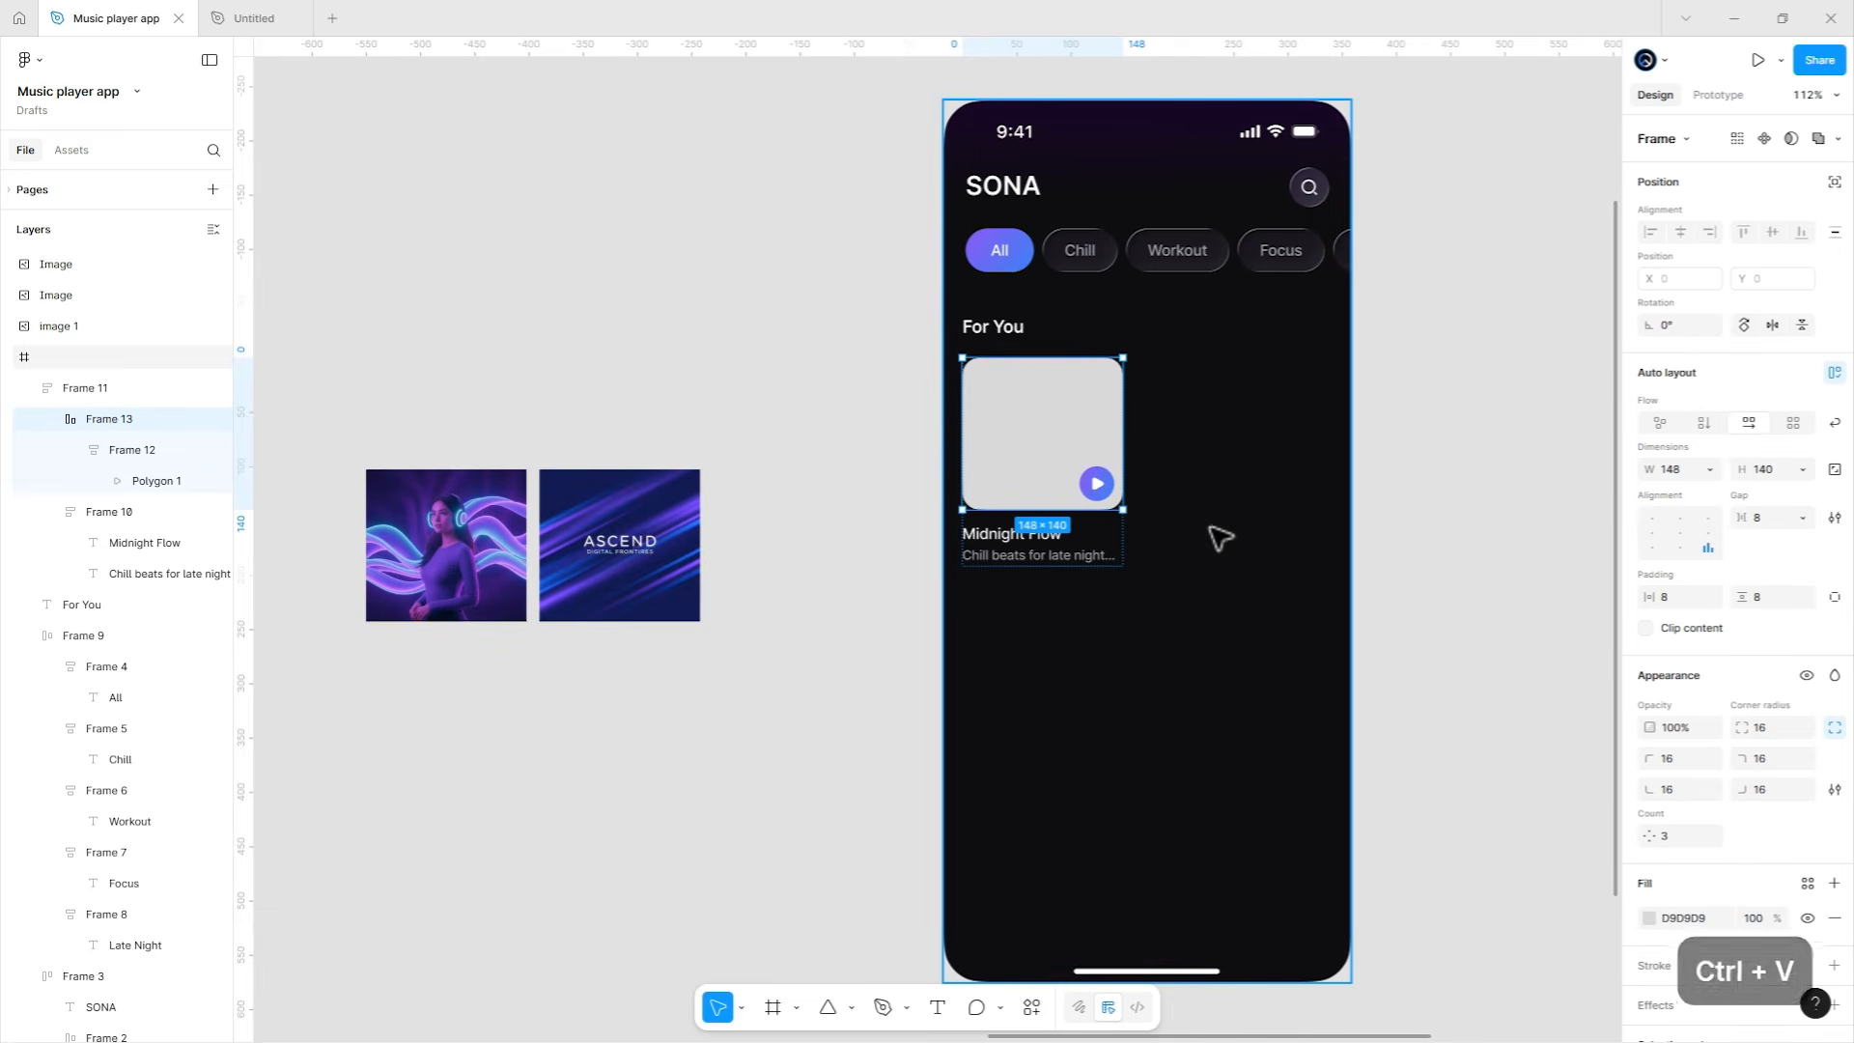
key(ctrl+z)
key(ctrl+z)
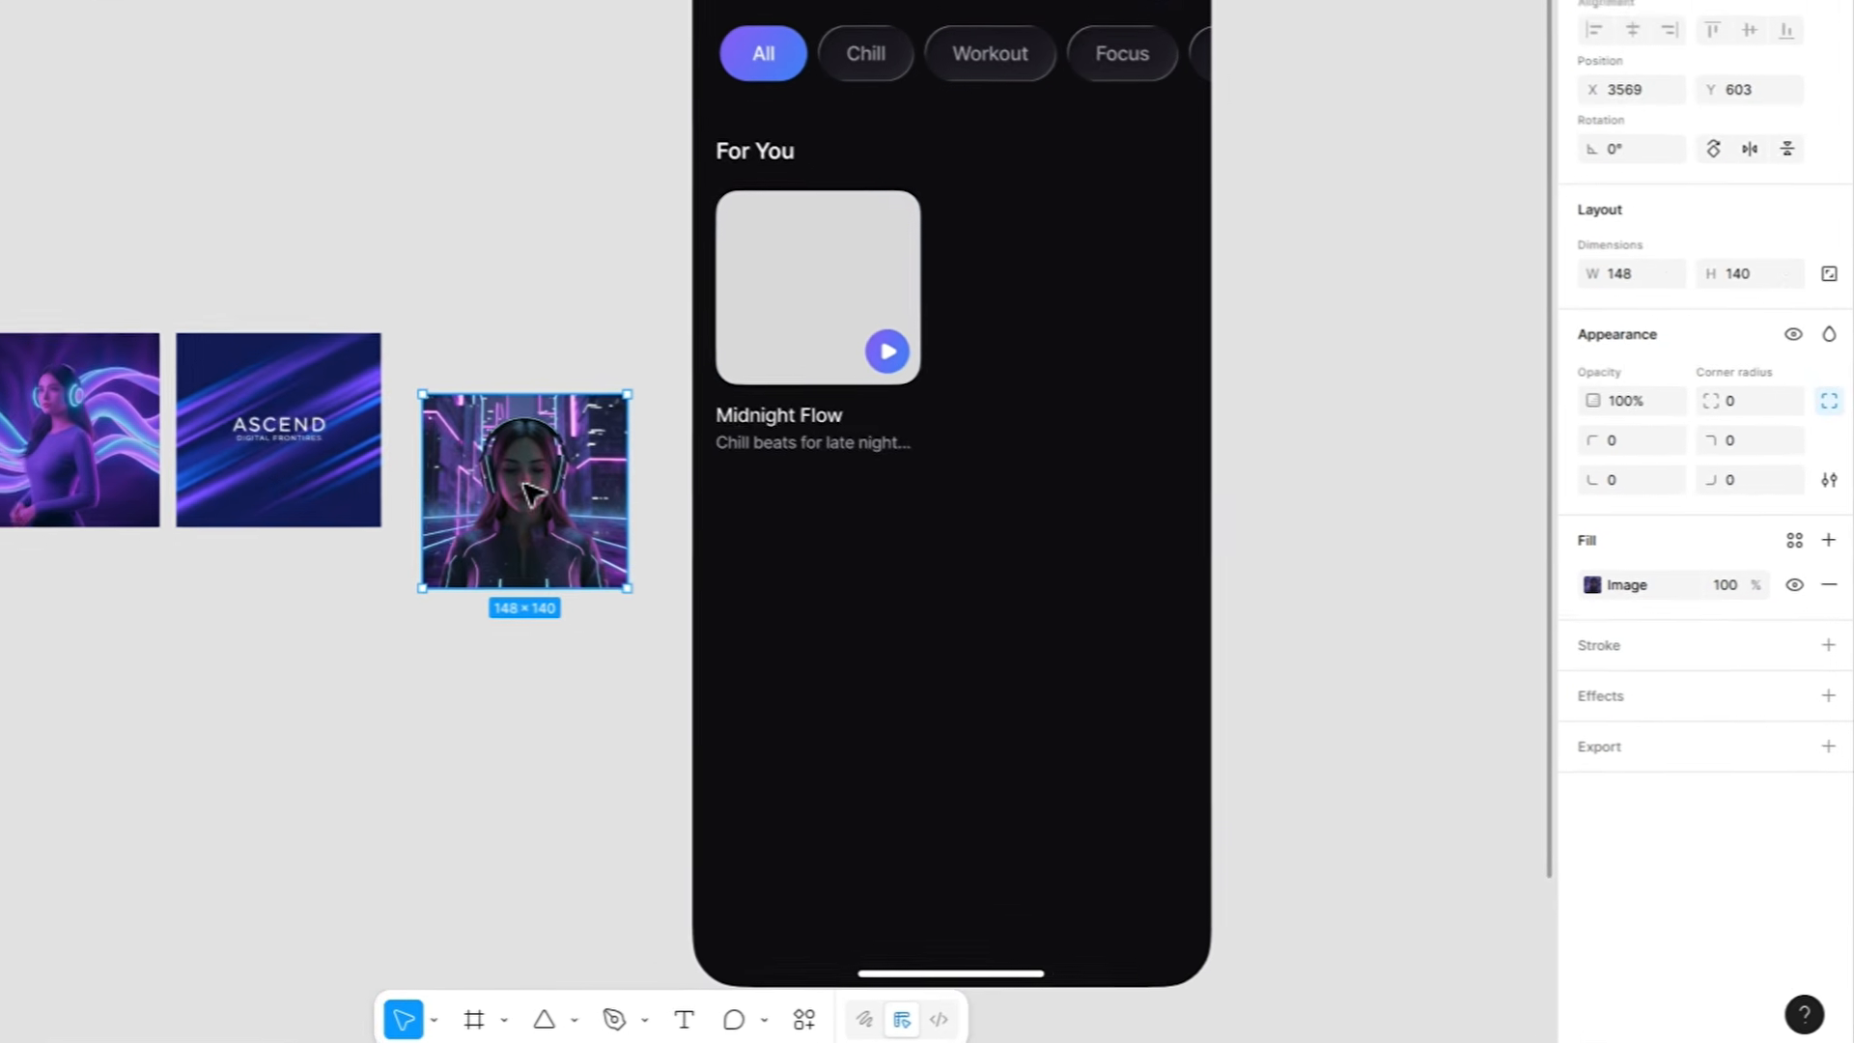
Copy the headphone portrait's image fill onto the "Midnight Flow" cover frame and delete the leftover portrait from the canvas.
click(1637, 668)
key(ctrl+c)
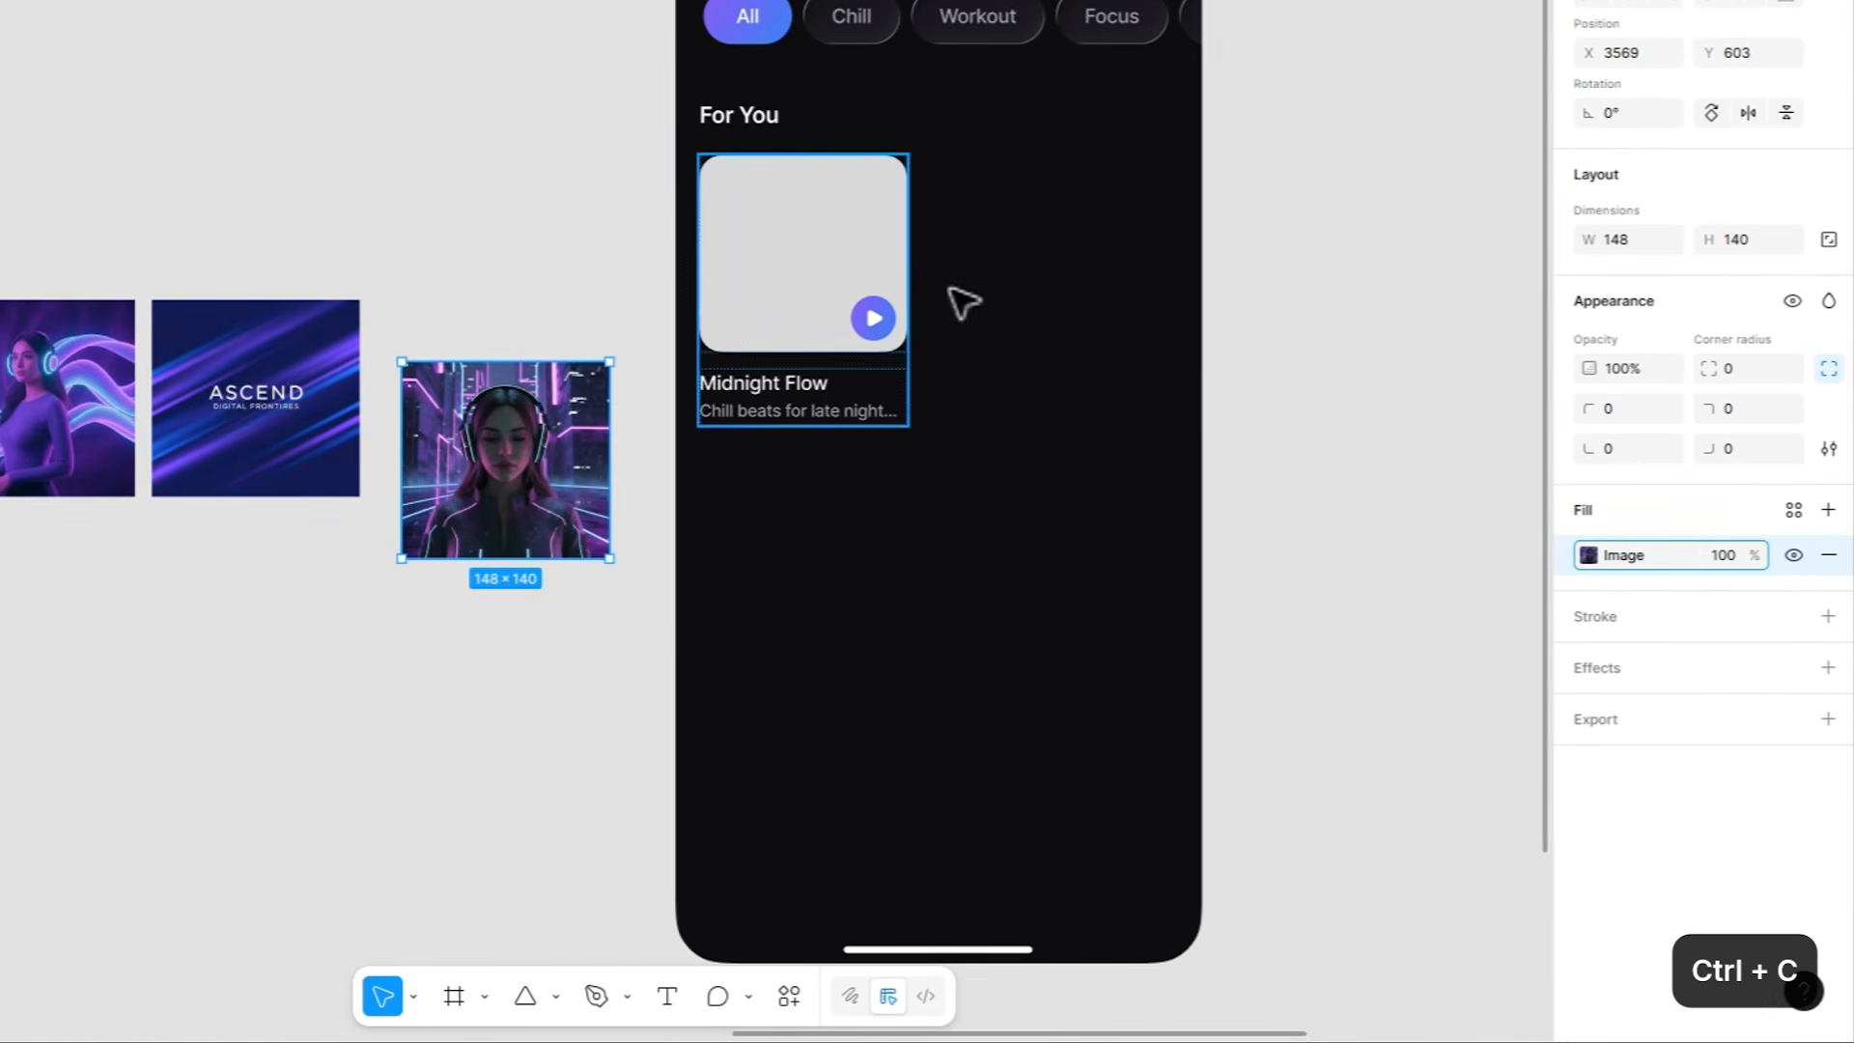
click(869, 260)
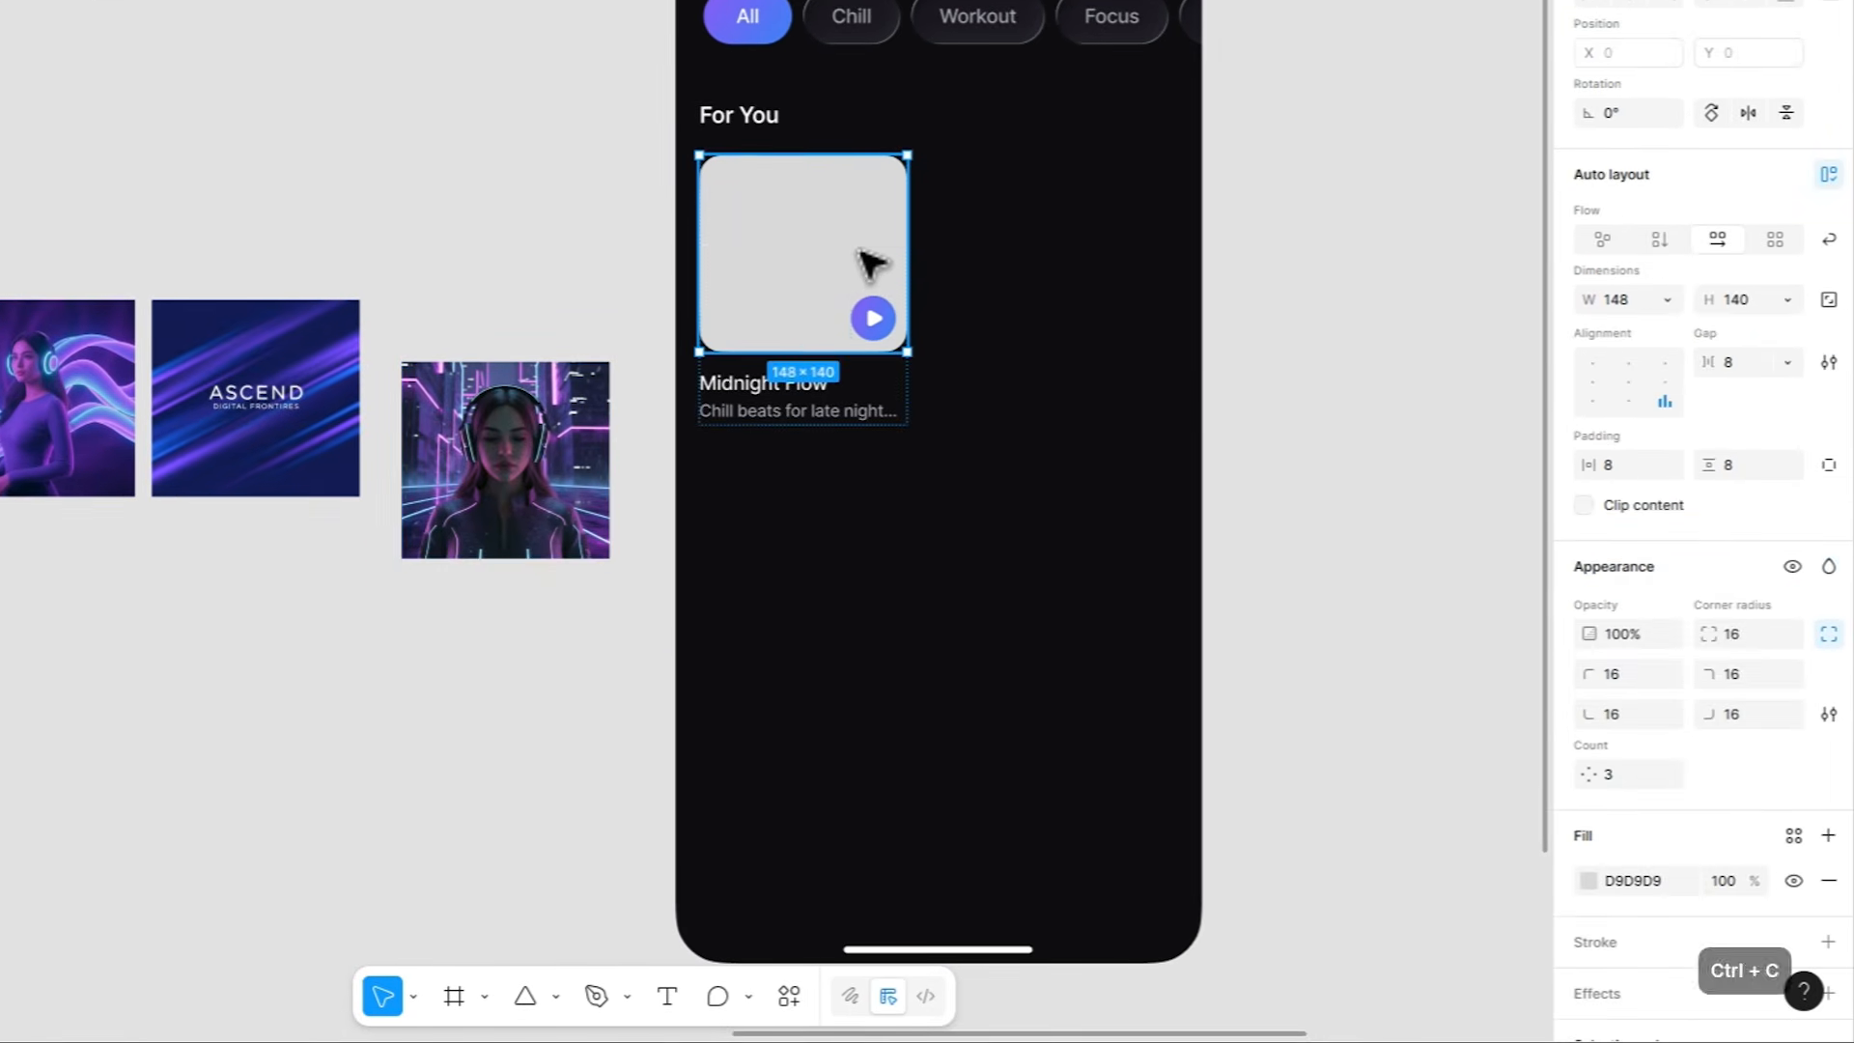
key(ctrl+v)
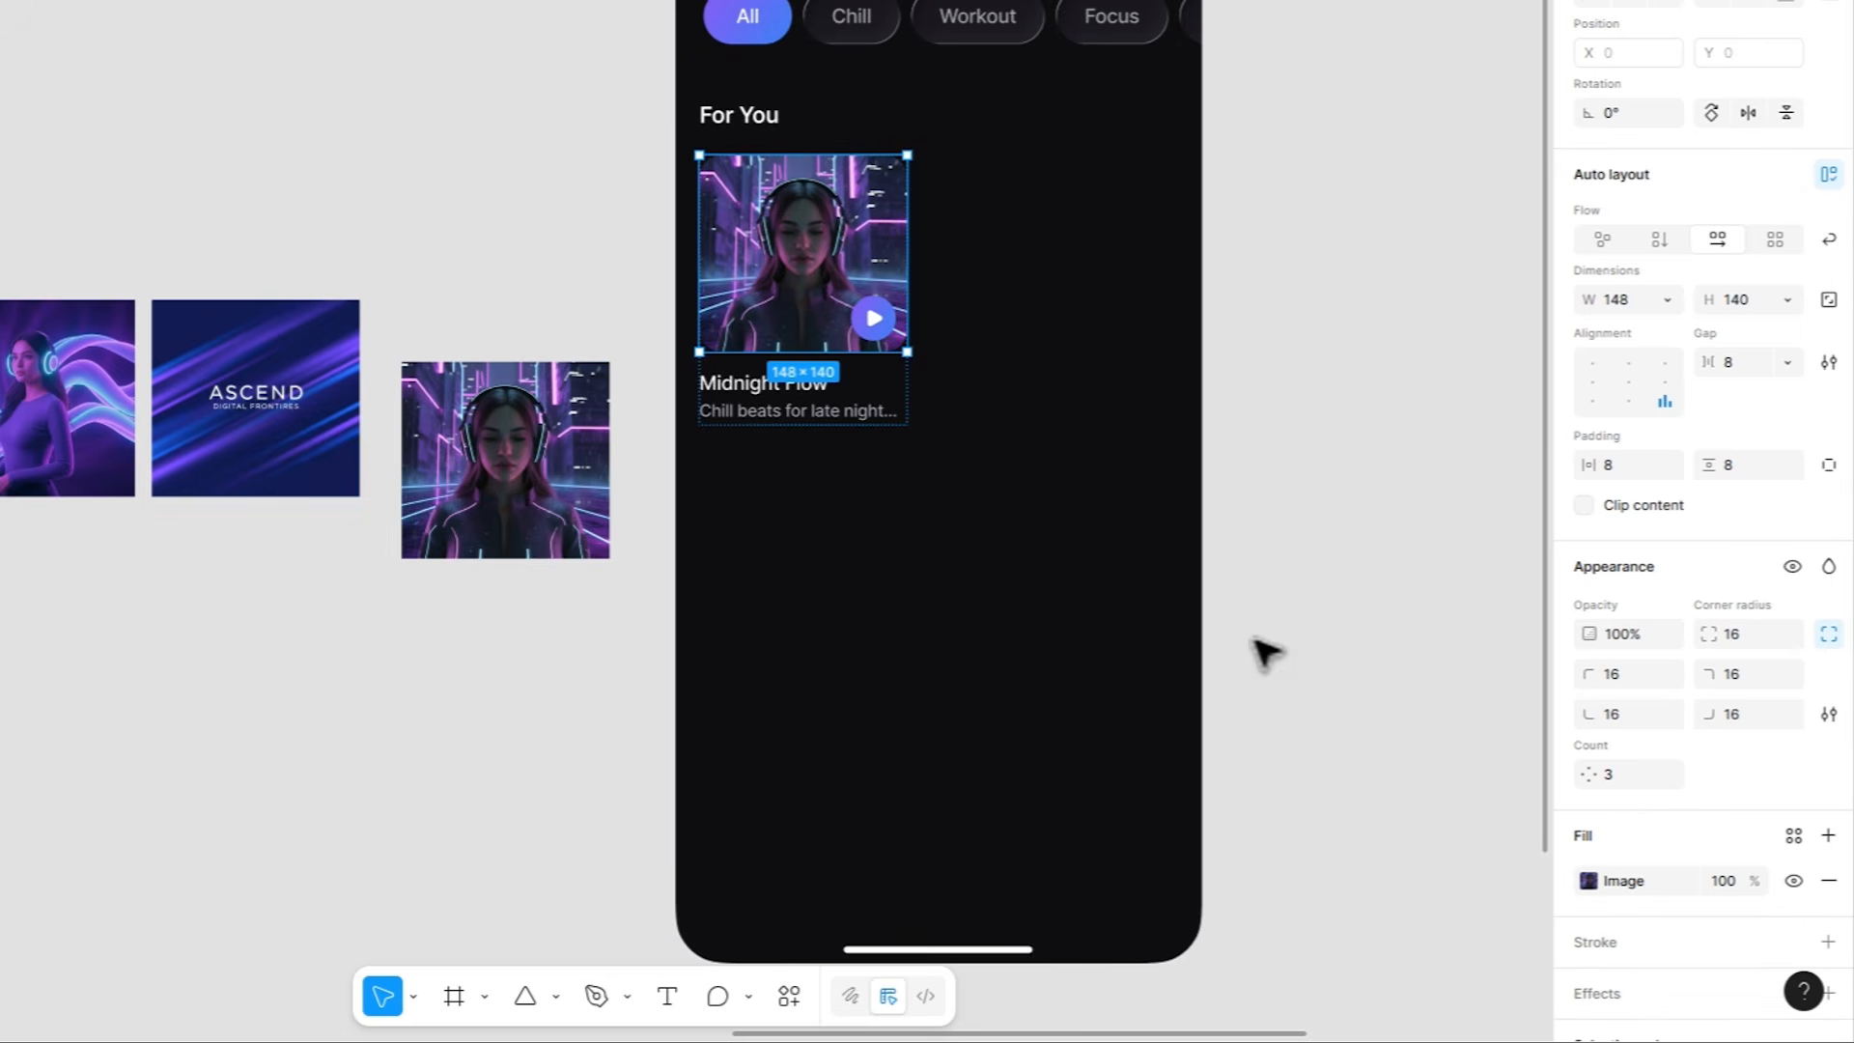
click(1265, 654)
click(577, 449)
key(Delete)
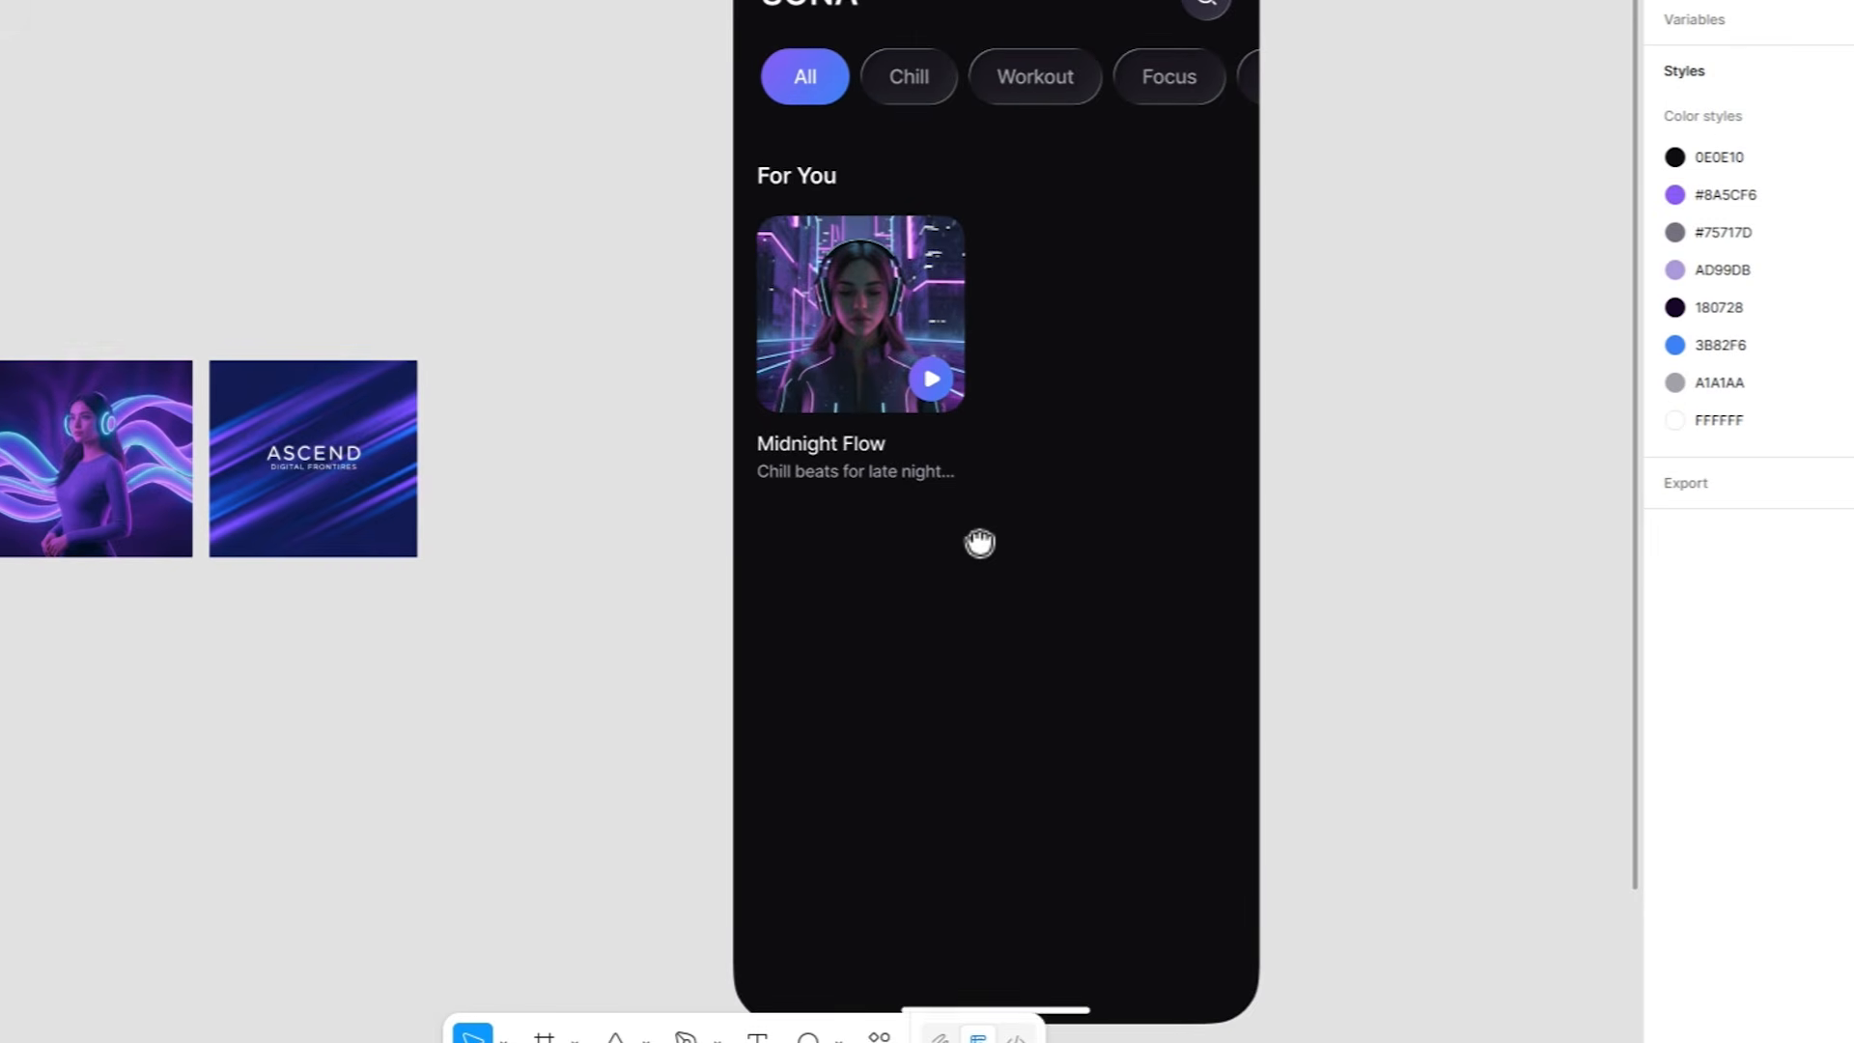
Duplicate the "Midnight Flow" card and place the copy beside the original in the "For You" row.
click(947, 463)
key(ctrl+d)
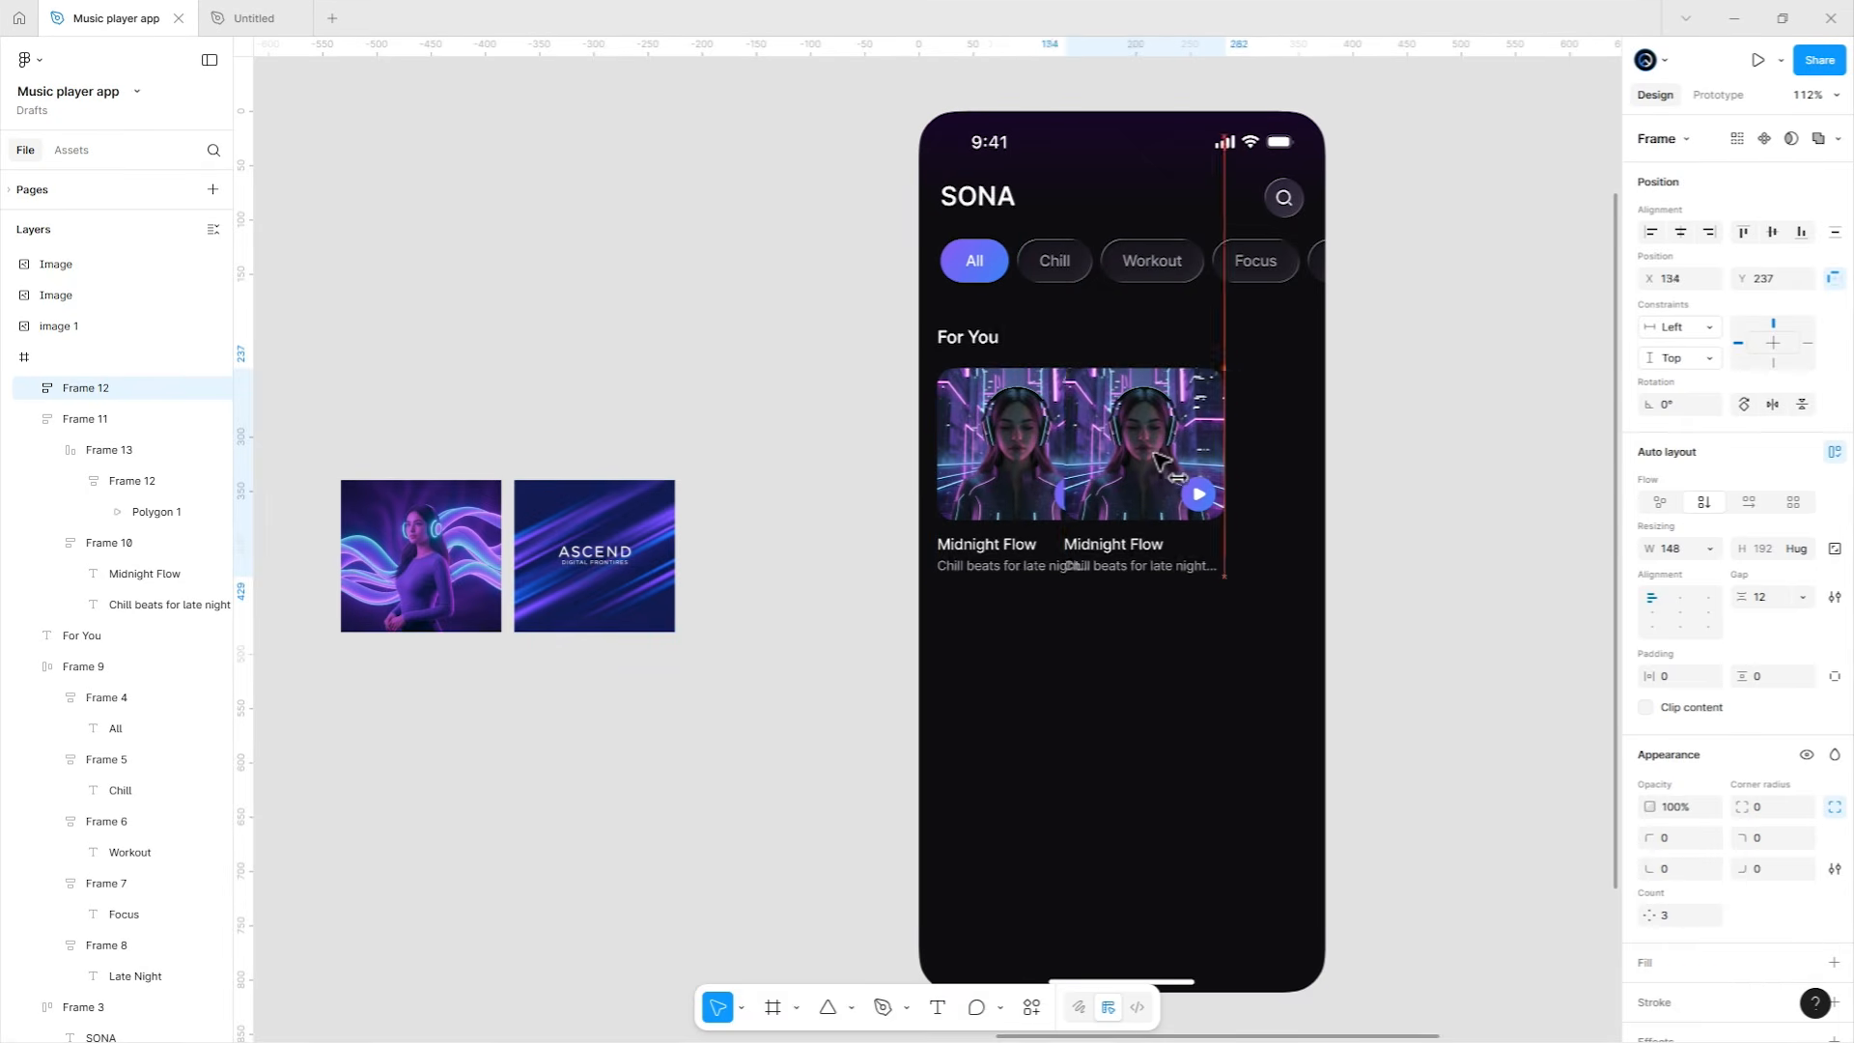
drag(1158, 462, 1219, 465)
click(1214, 643)
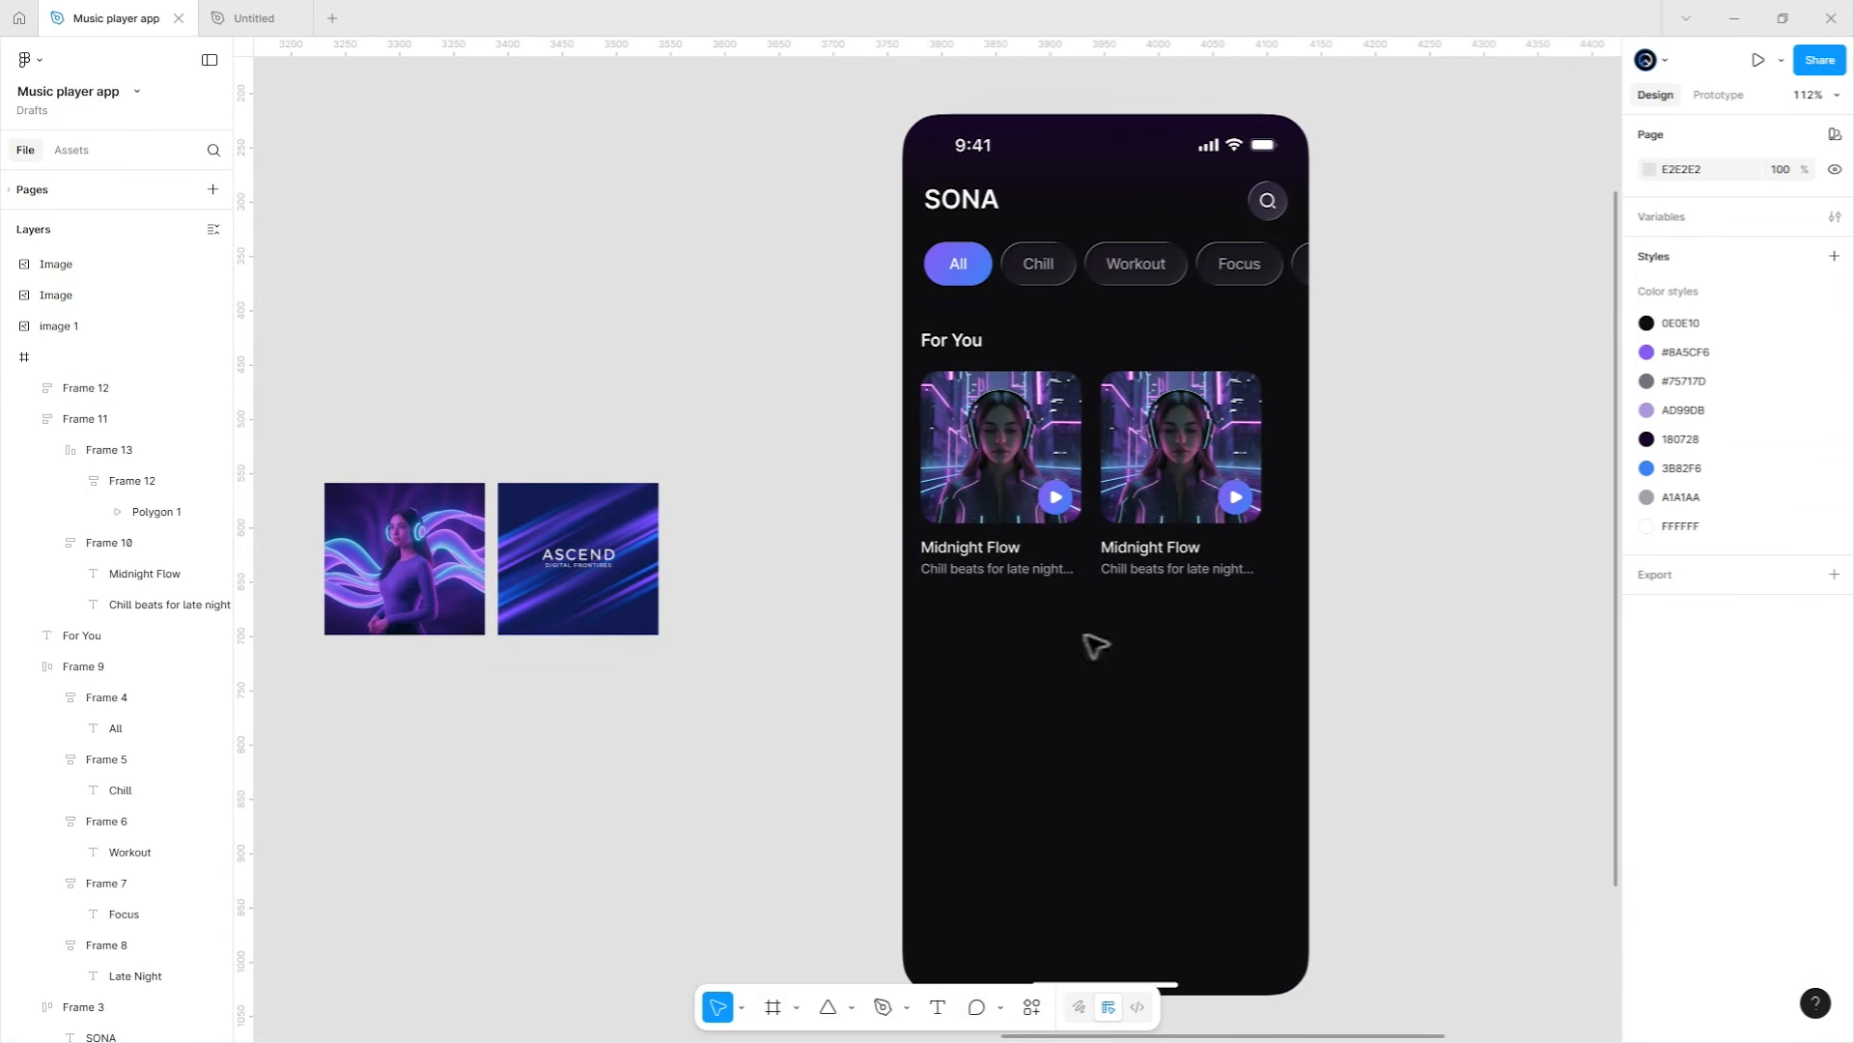
Copy the purple-wave portrait's image fill onto the second card's cover frame.
key(Tab)
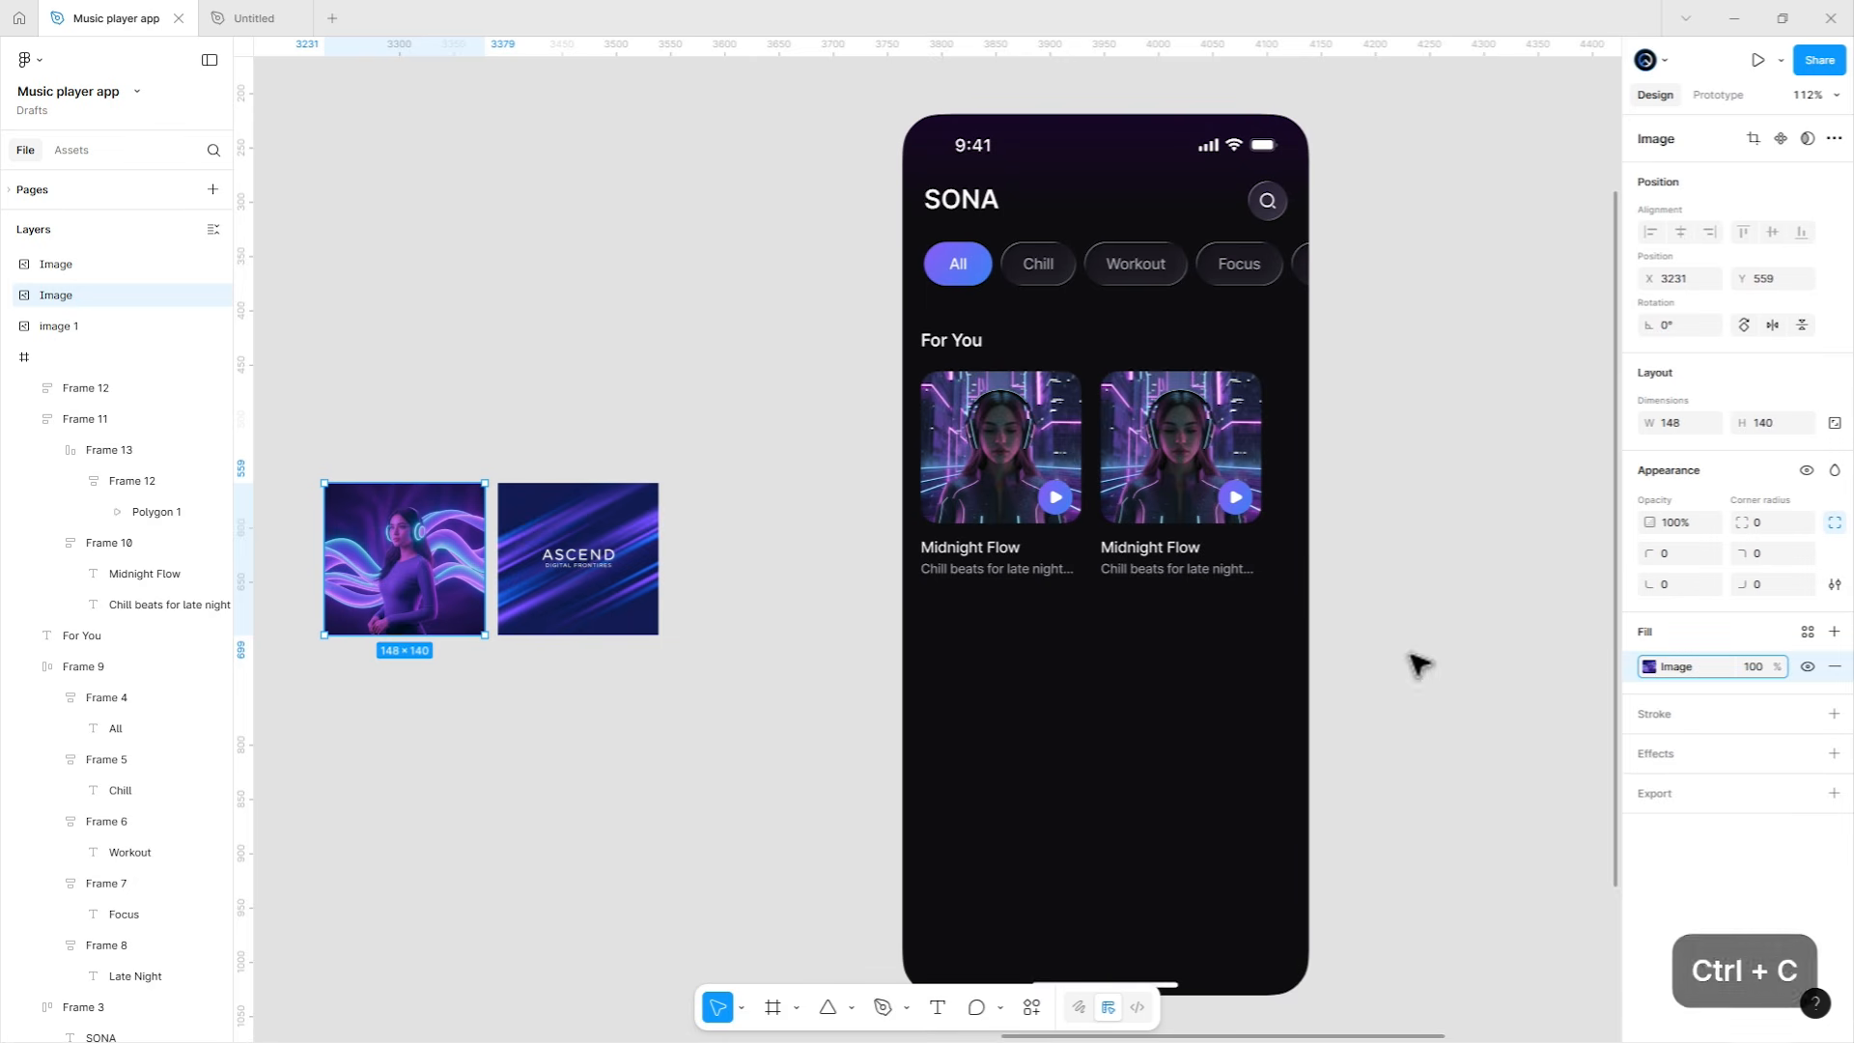
click(1180, 454)
key(ctrl+v)
click(1835, 950)
click(1317, 587)
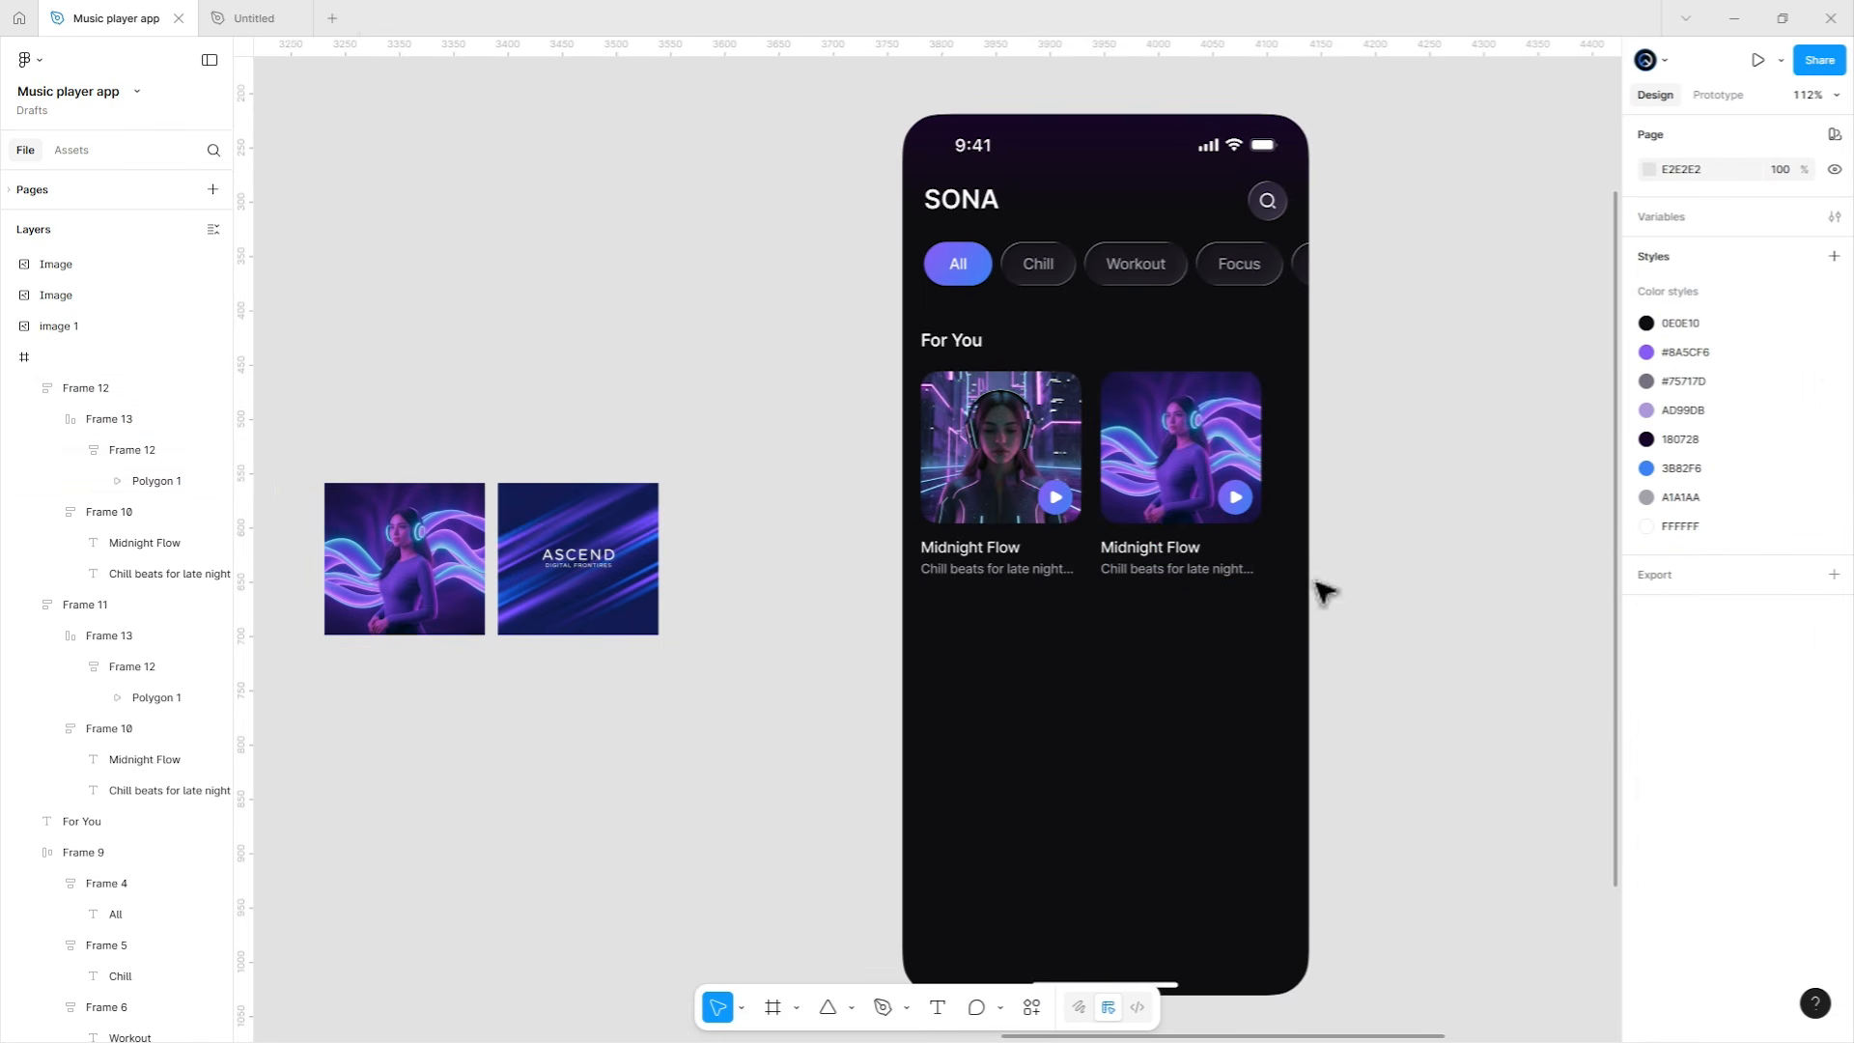
Change the second card's title to "Ethereal Energy" and its description to "Vibe with futuristic electronic soundscapes".
scroll(1255, 579, right, 1)
click(1120, 551)
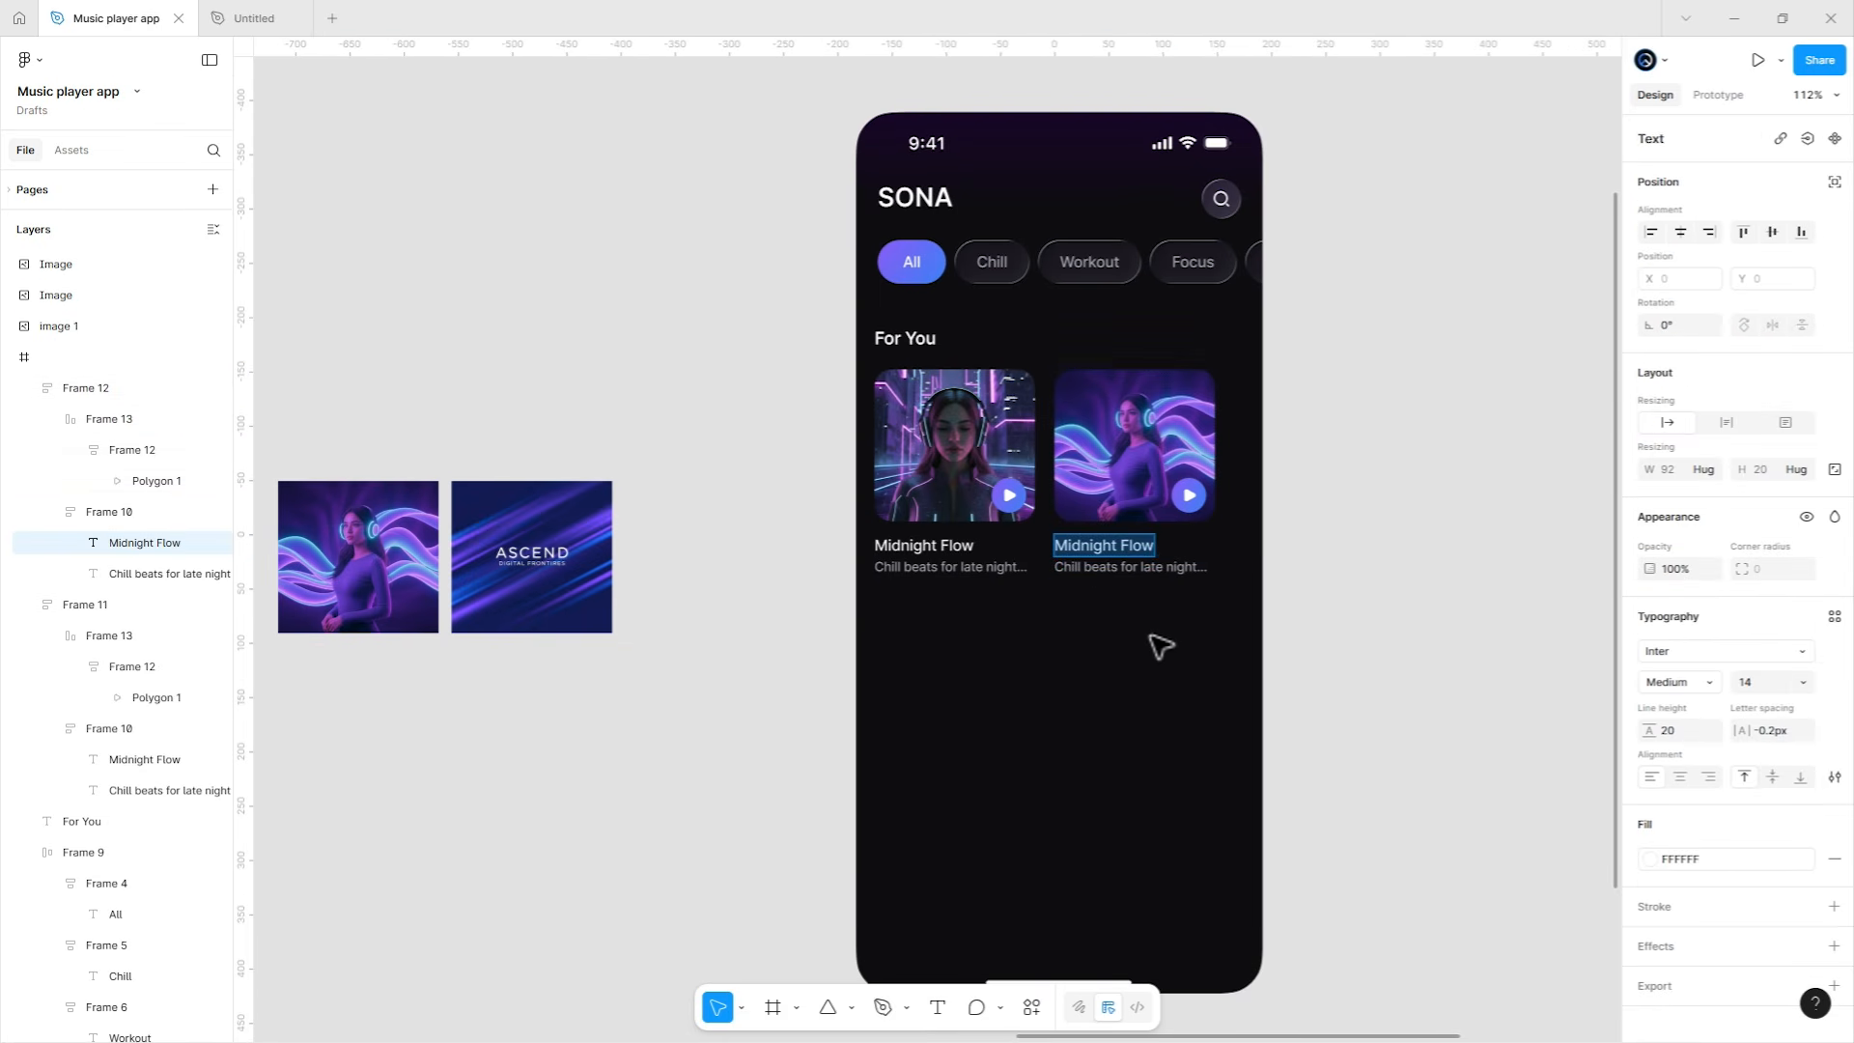
text(Ethereal Energy)
double_click(1163, 569)
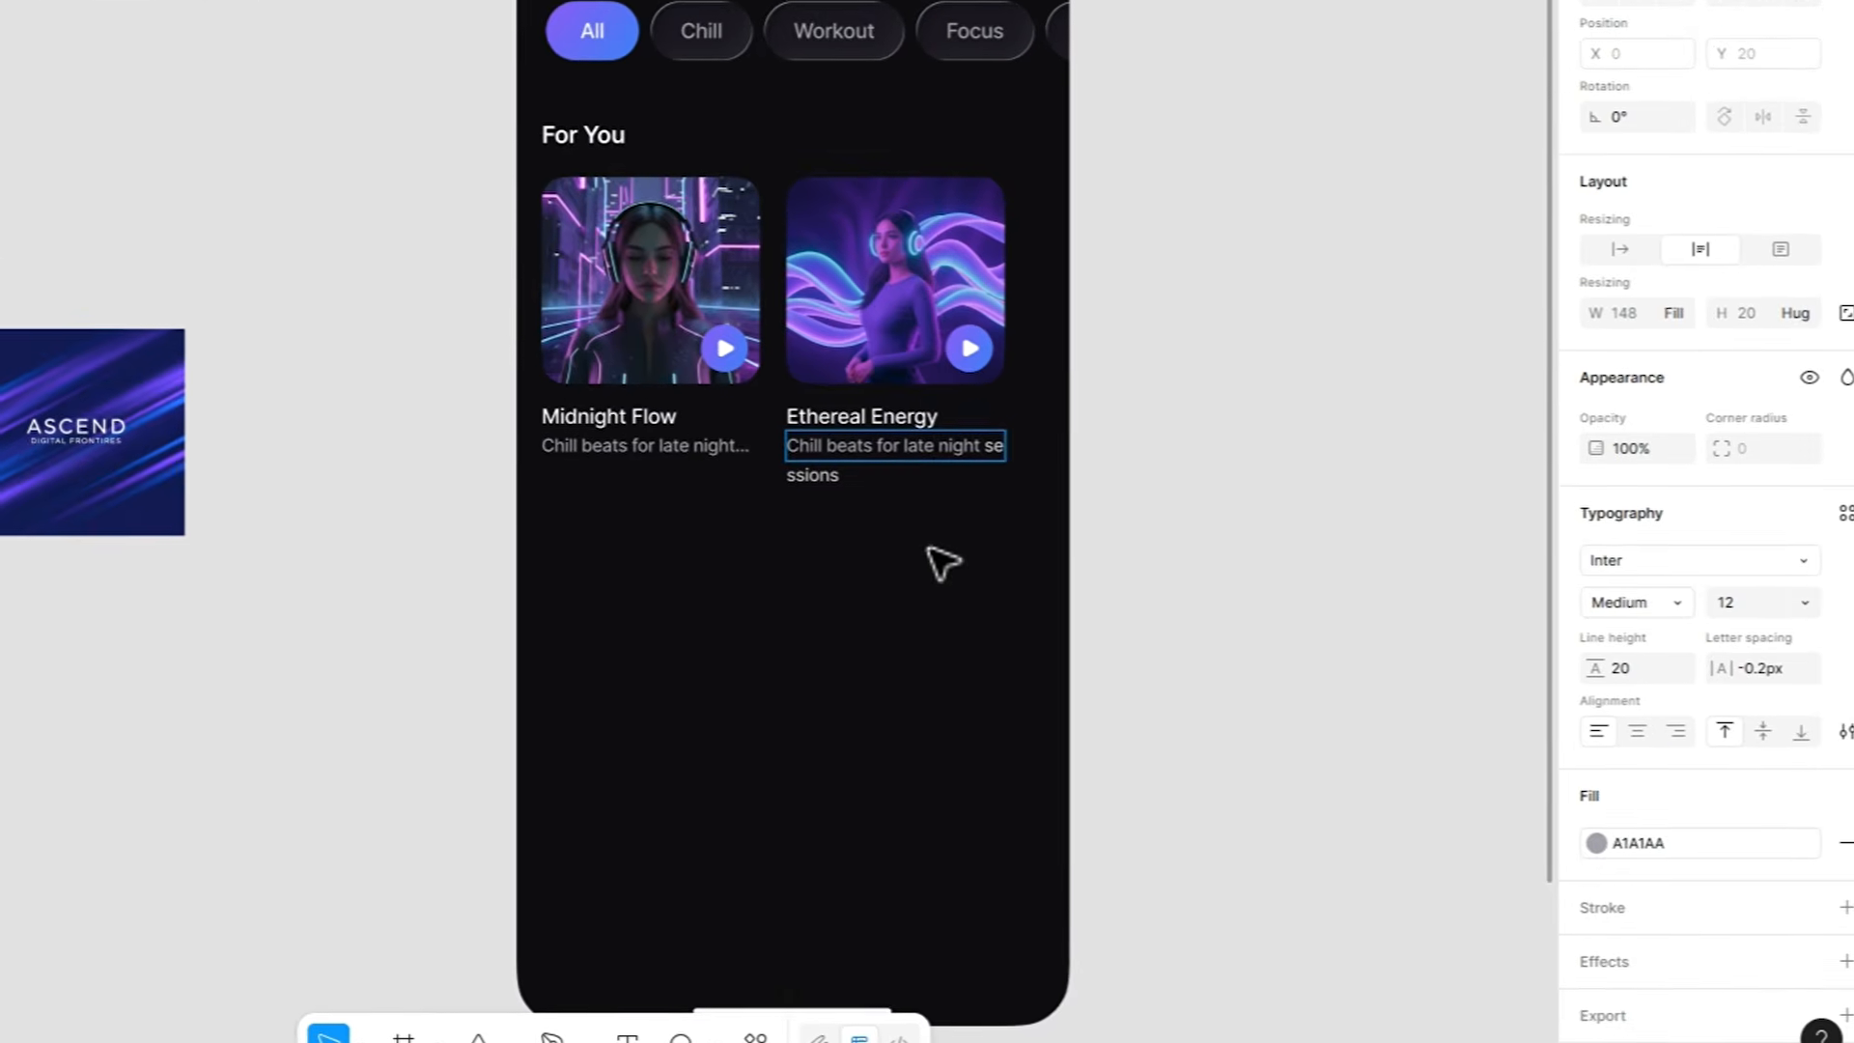
key(ctrl+a)
text(Vibe with futuristic electronic soundscapes)
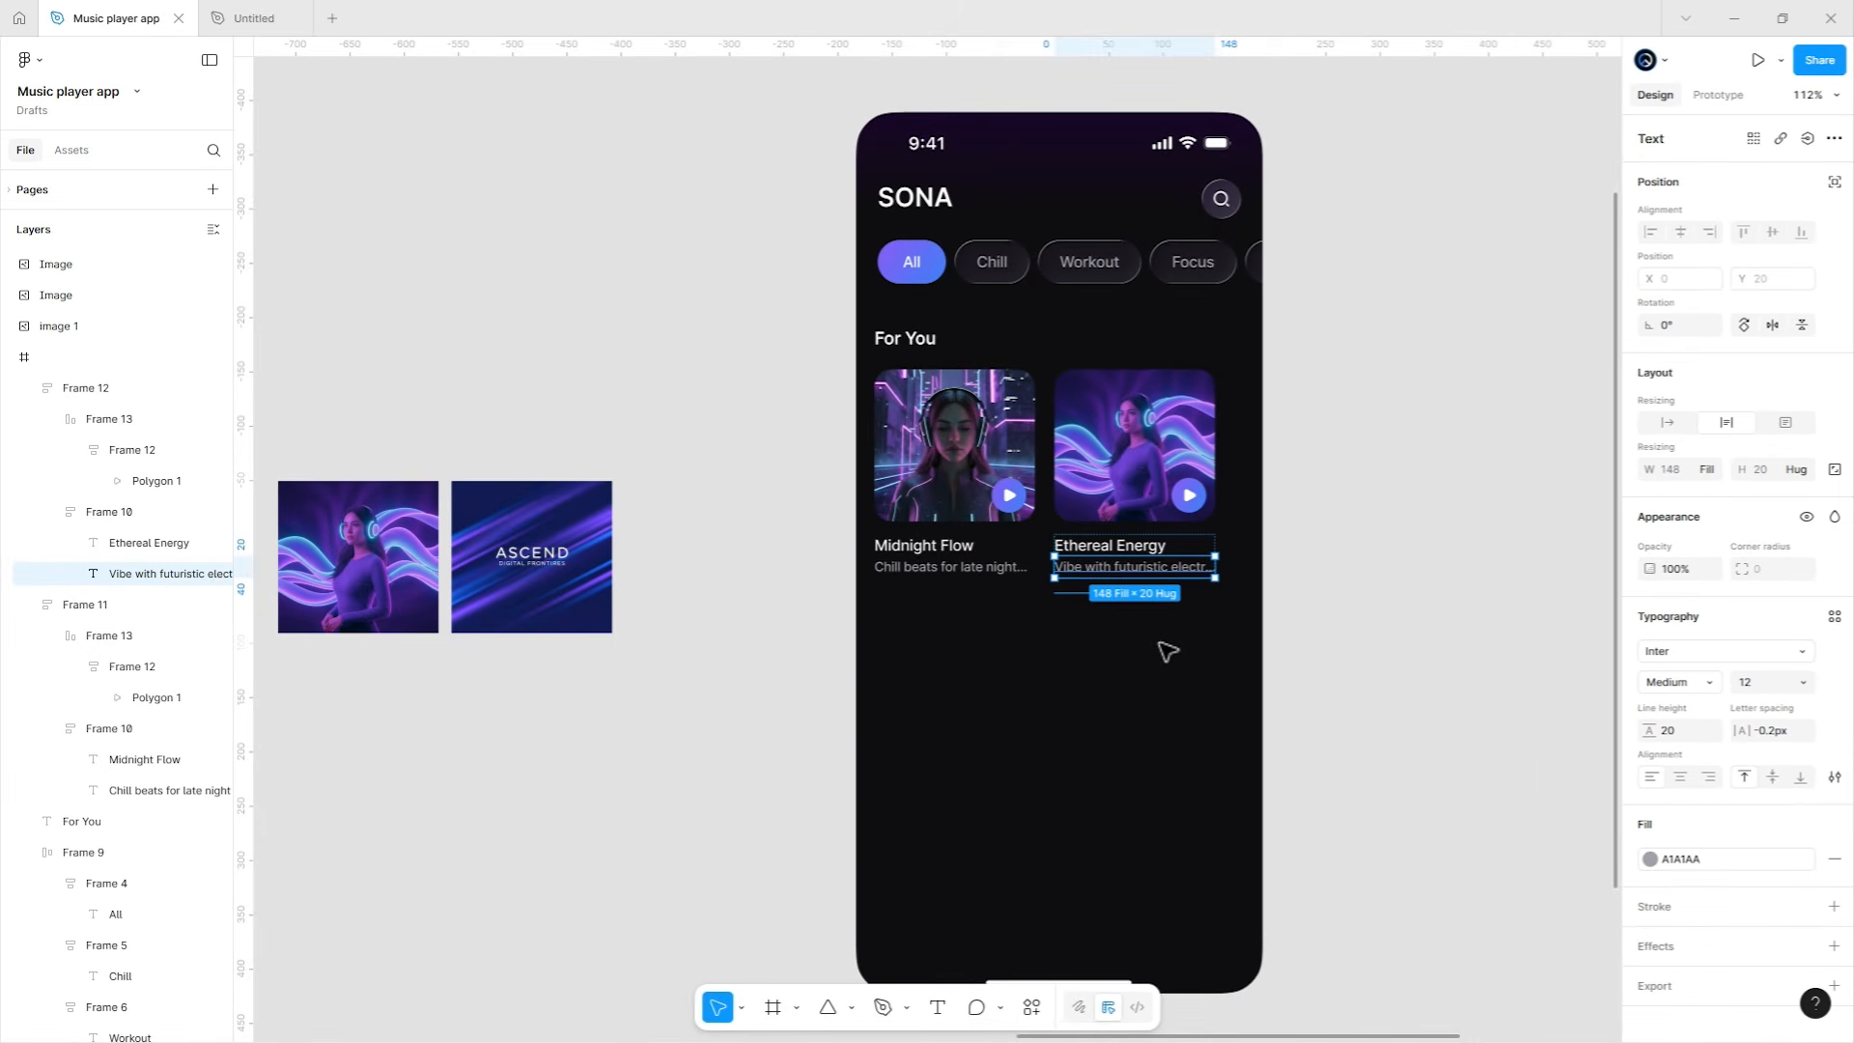
click(1167, 651)
Copy the Glass effect from the "Chill" chip onto the play buttons of both cards.
scroll(1211, 328, up, 3)
drag(1164, 294, 1160, 407)
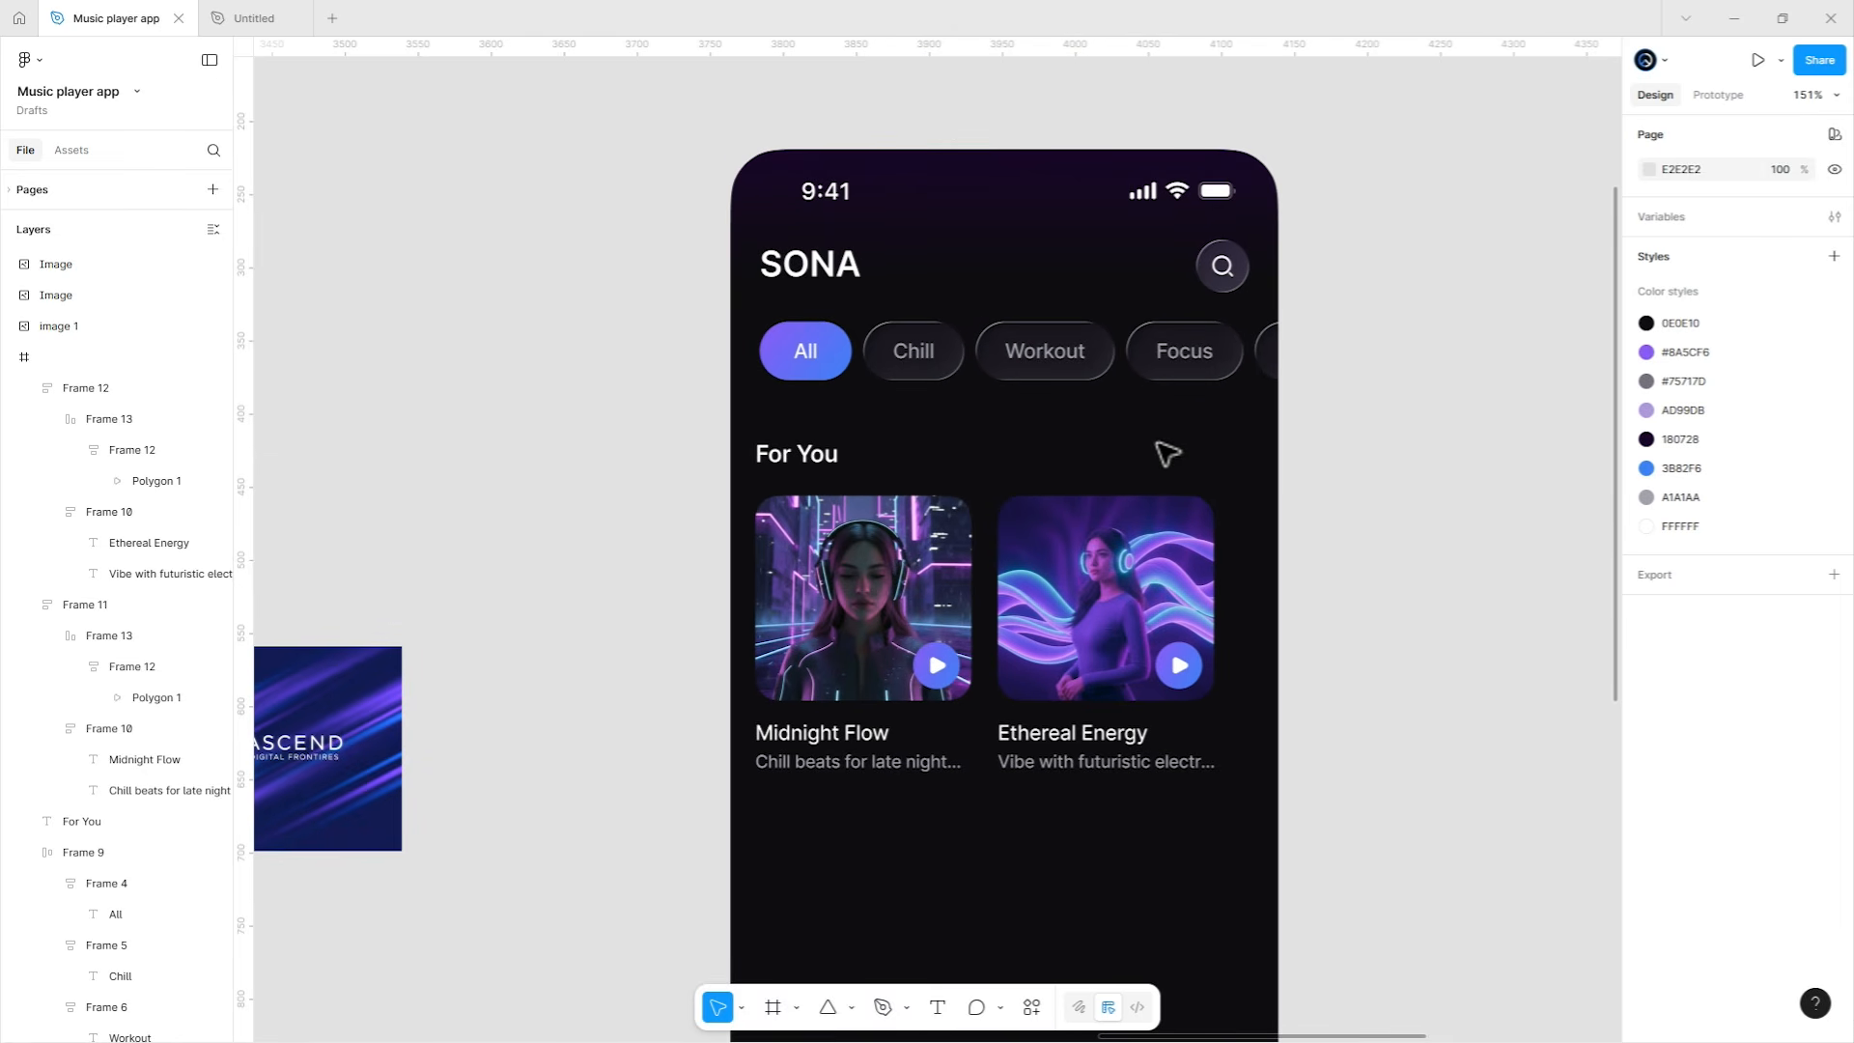
click(945, 374)
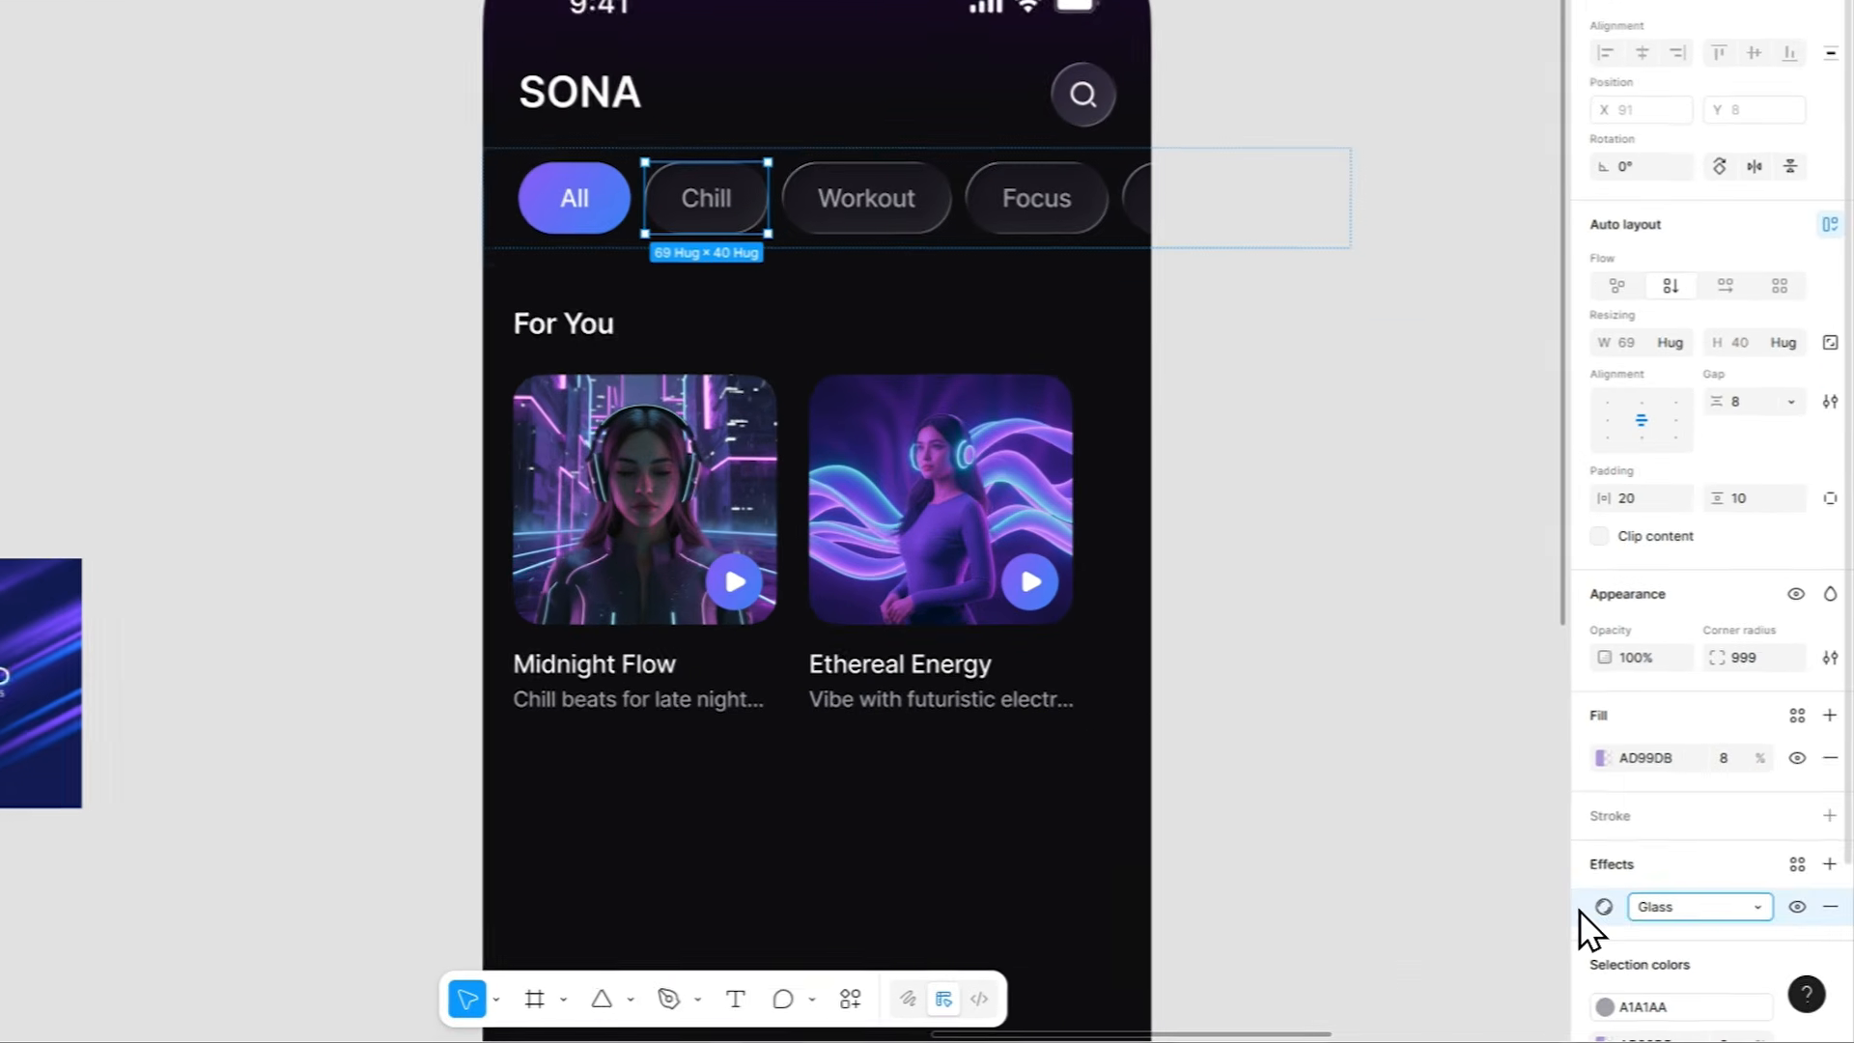
key(ctrl+c)
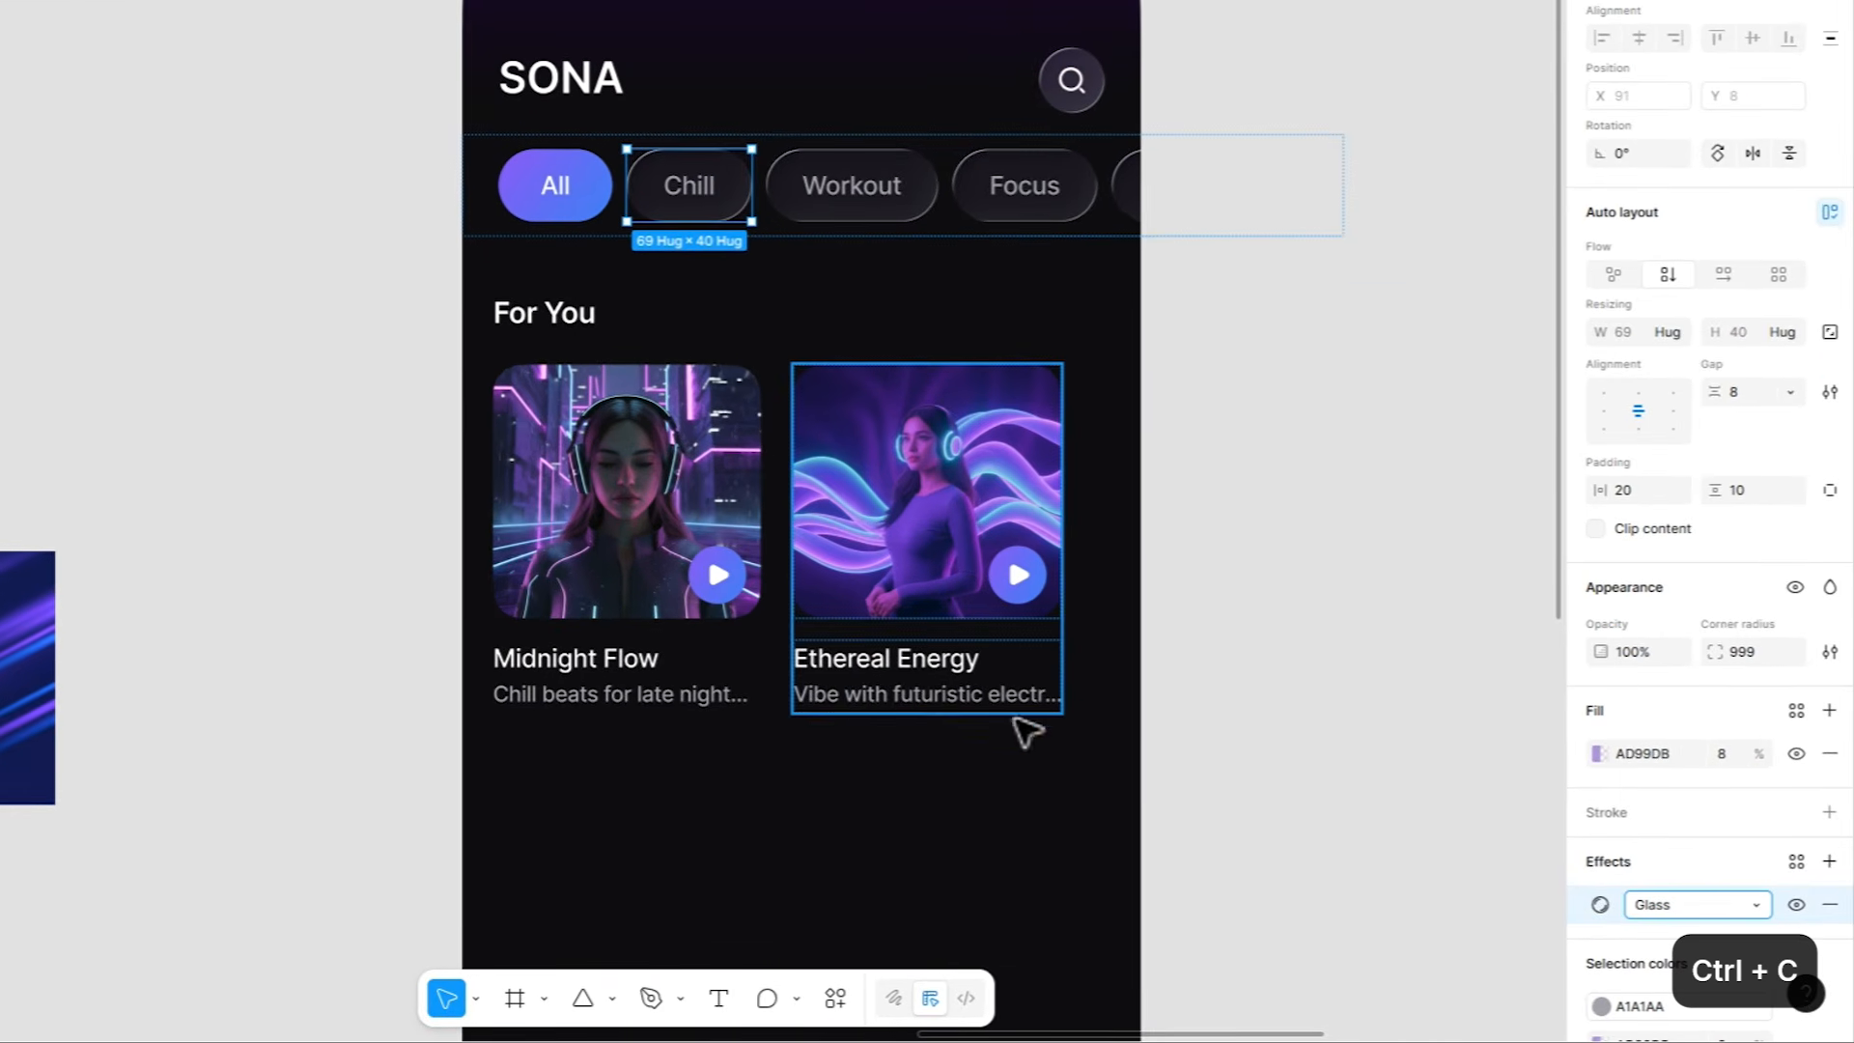
ctrl+click(725, 584)
key(ctrl+v)
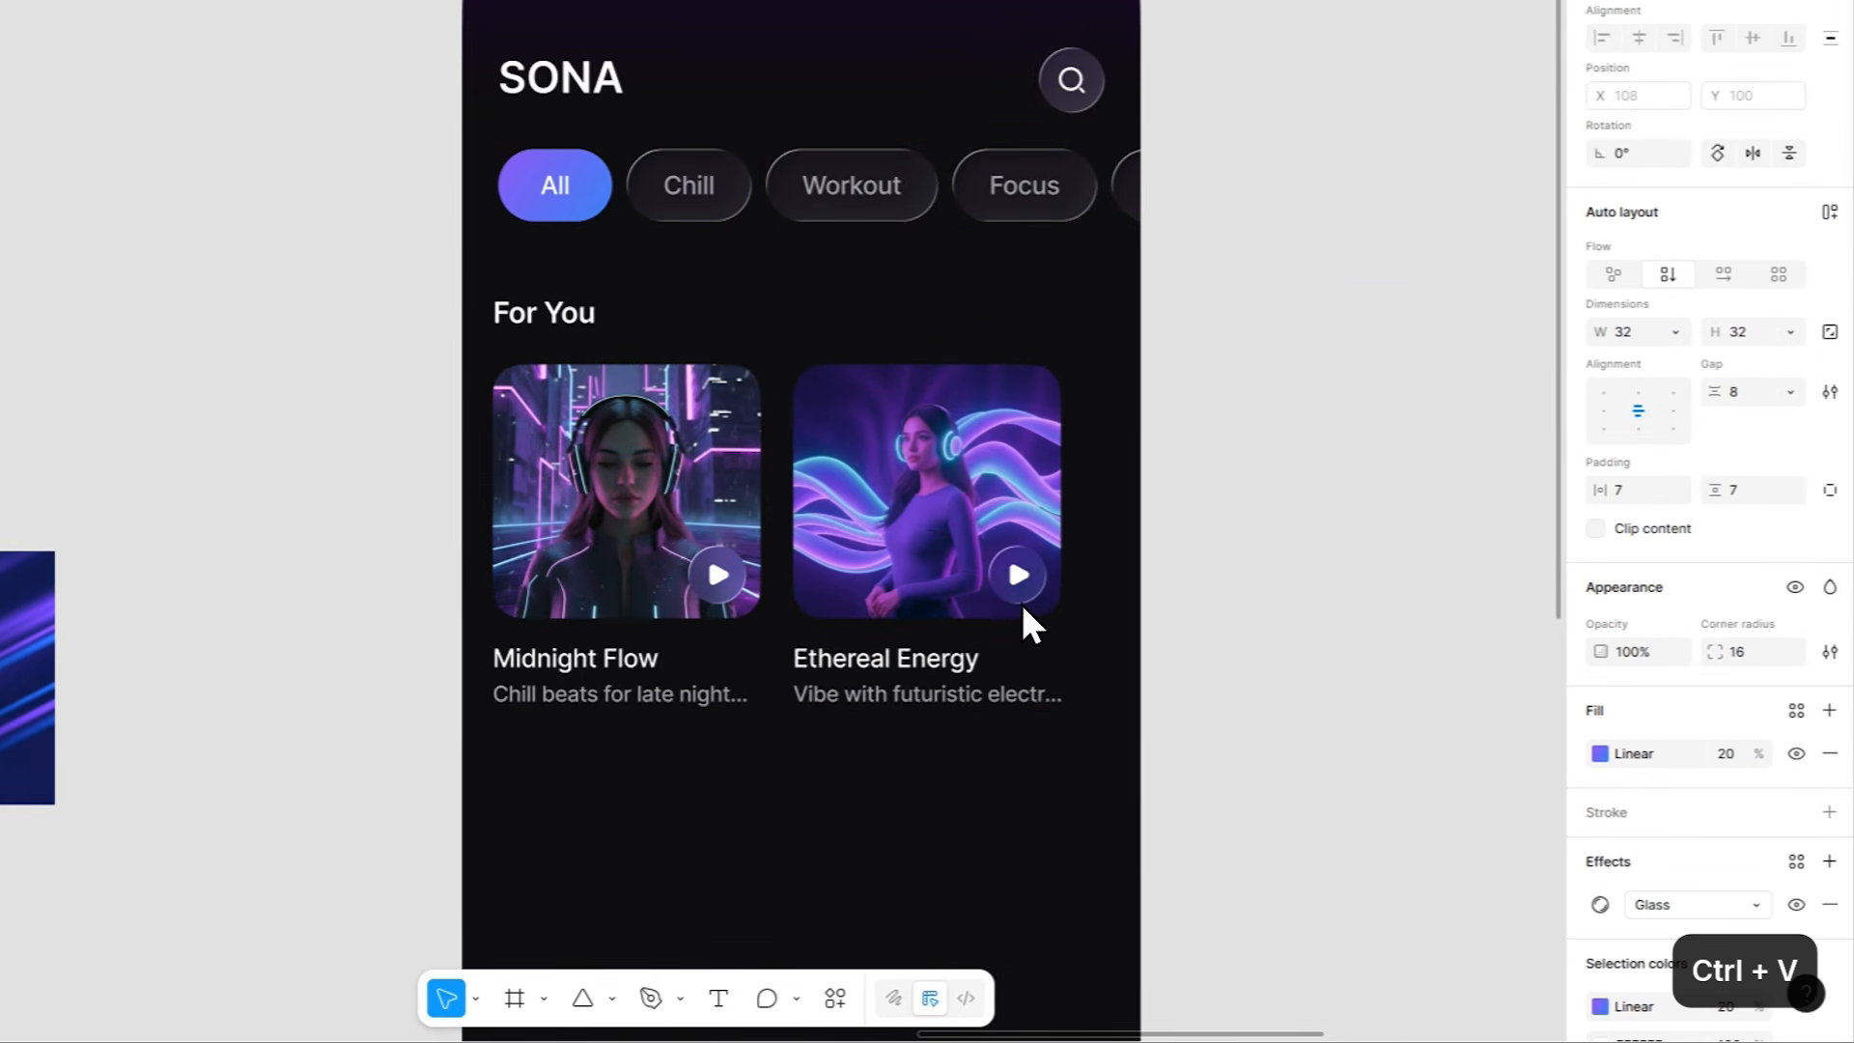
Set the linear gradient fill opacity of both play buttons to 80%.
key(shift+Up)
key(shift+Up)
key(shift+Up)
key(shift+Up)
key(shift+Up)
key(shift+Up)
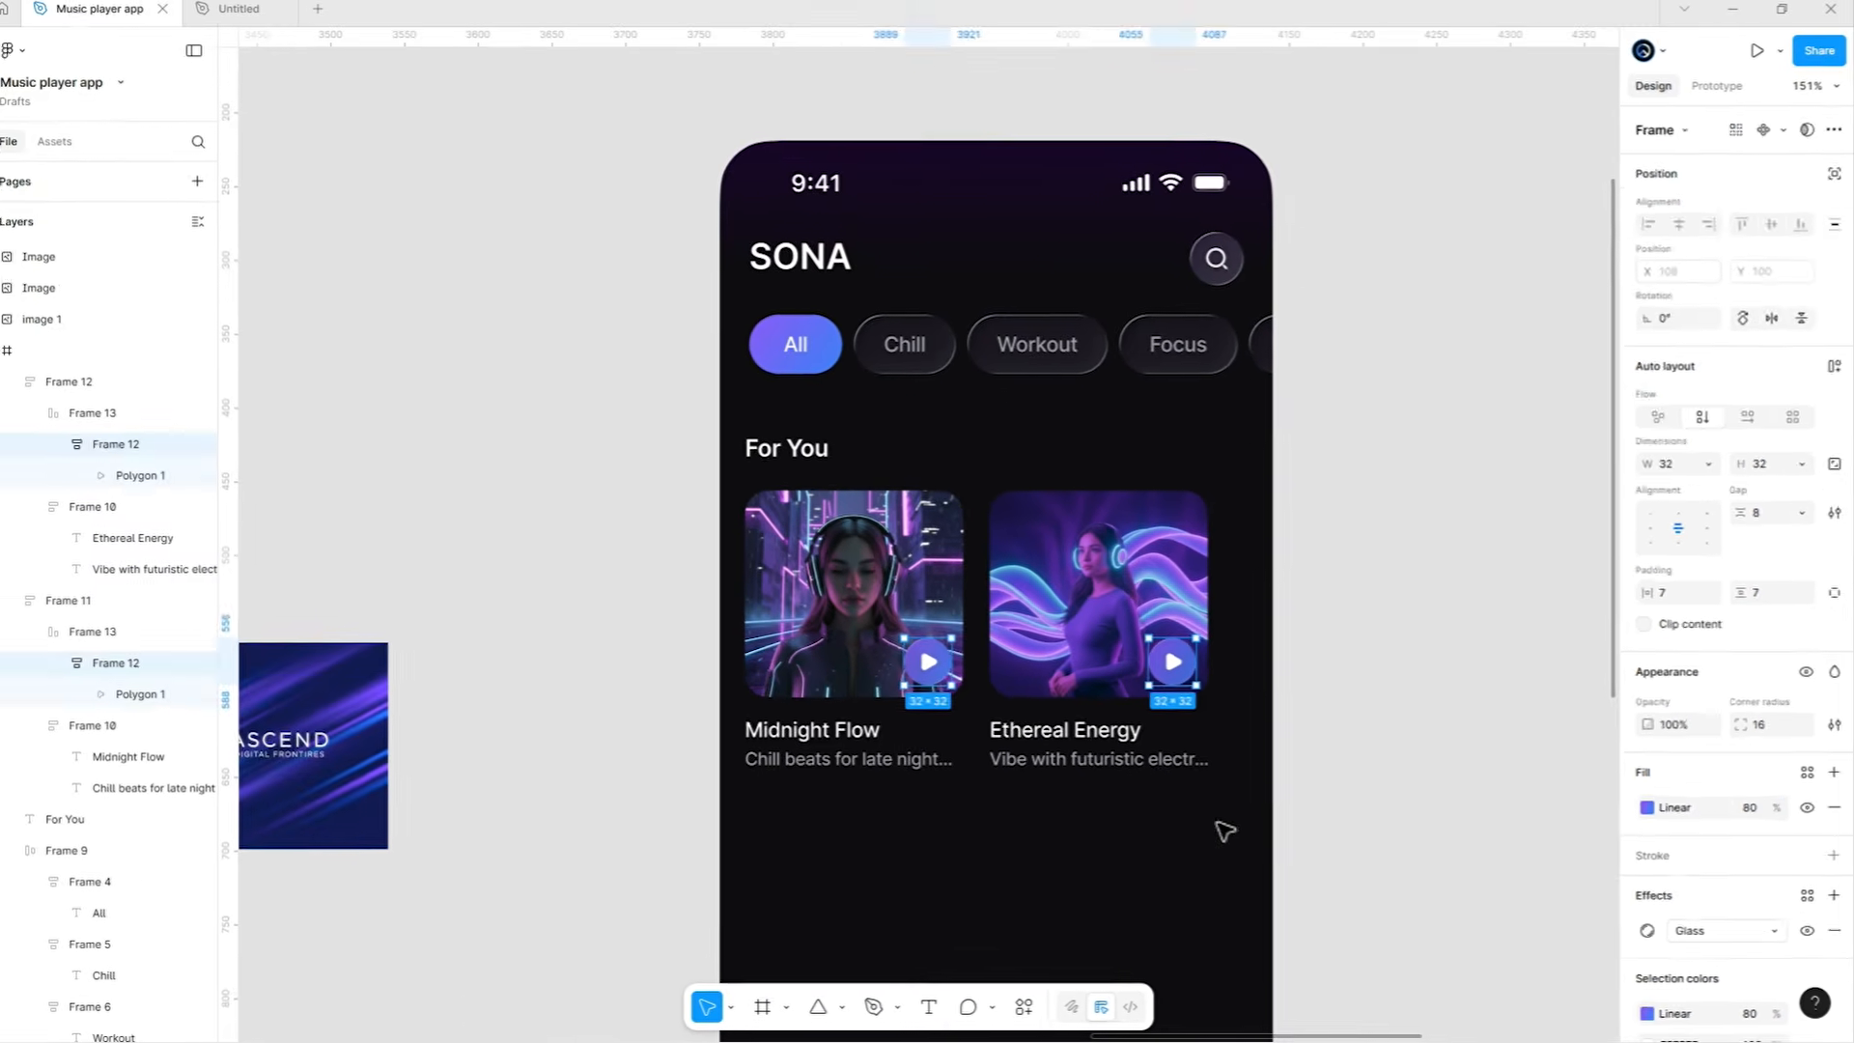
click(1074, 776)
Duplicate the "Ethereal Energy" card and place the copy as a third card extending past the phone screen's edge.
drag(1075, 776, 947, 734)
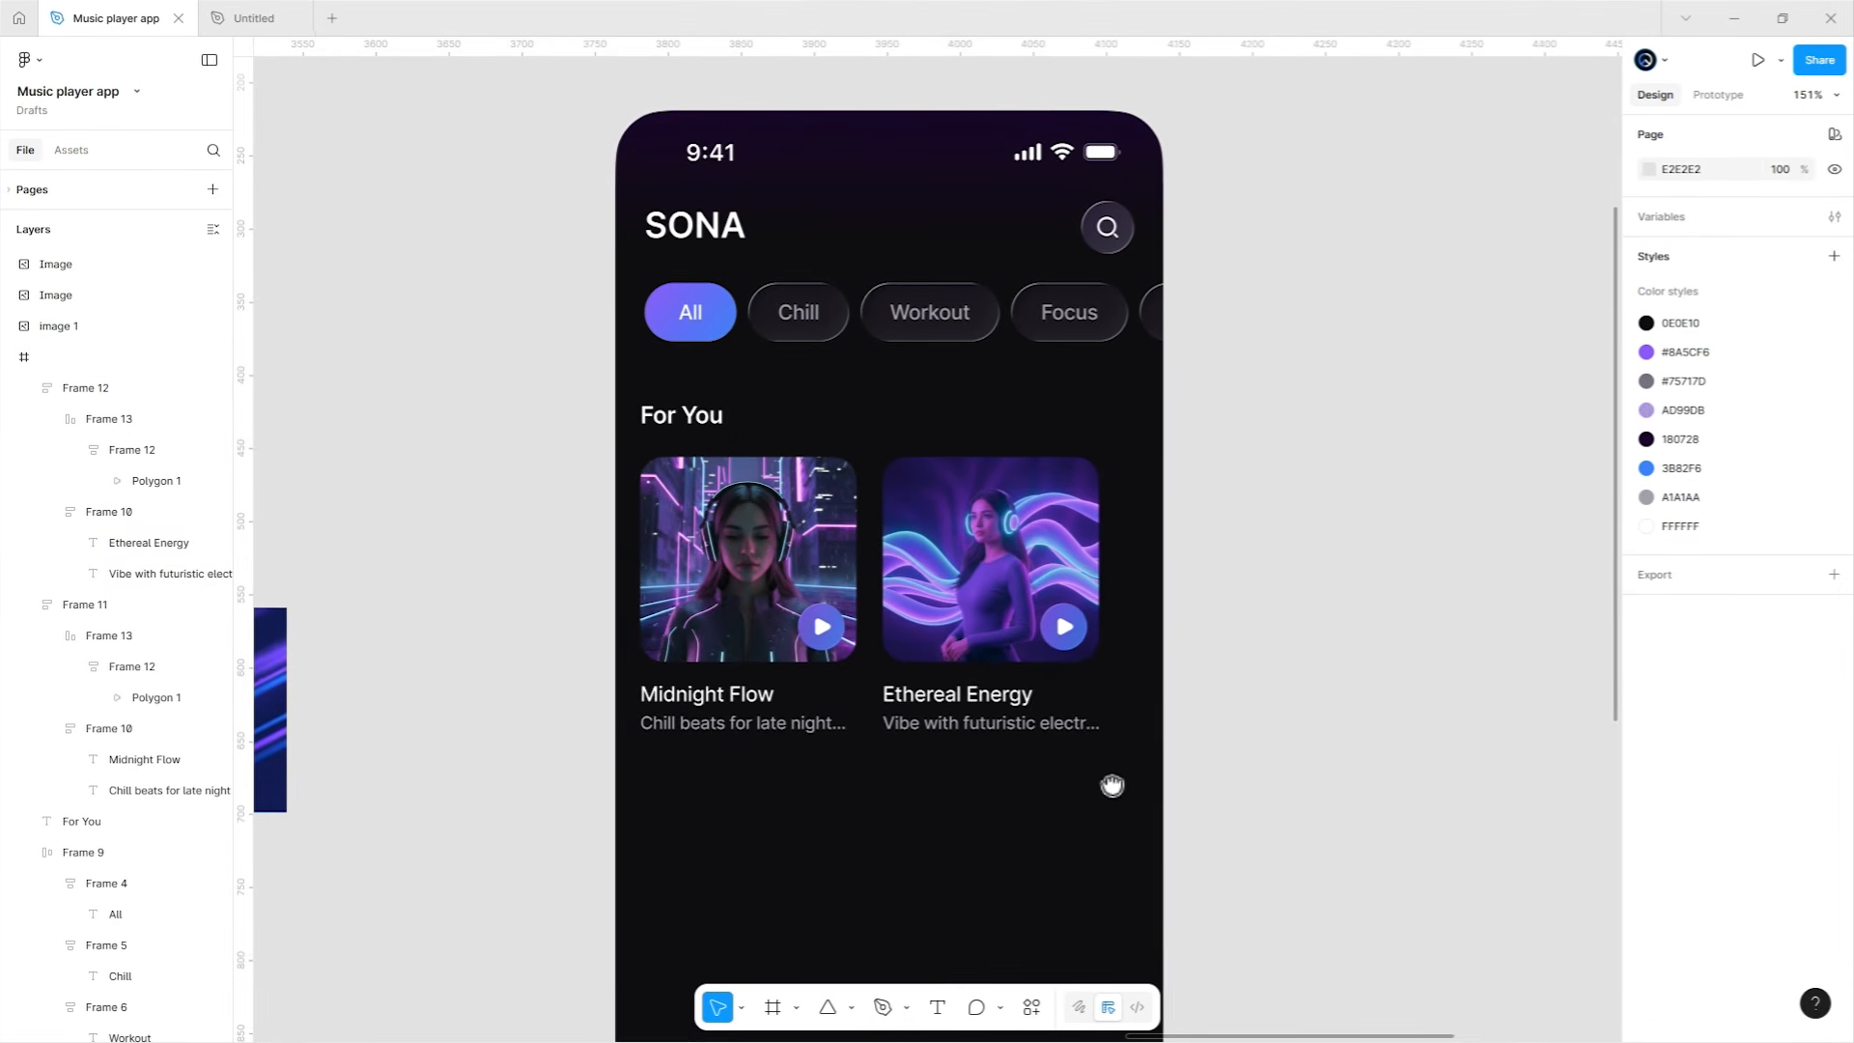
click(871, 669)
key(ctrl+d)
drag(987, 647, 1169, 663)
Turn off Clip content on the home screen frame to expose the overflowing third card.
click(1100, 807)
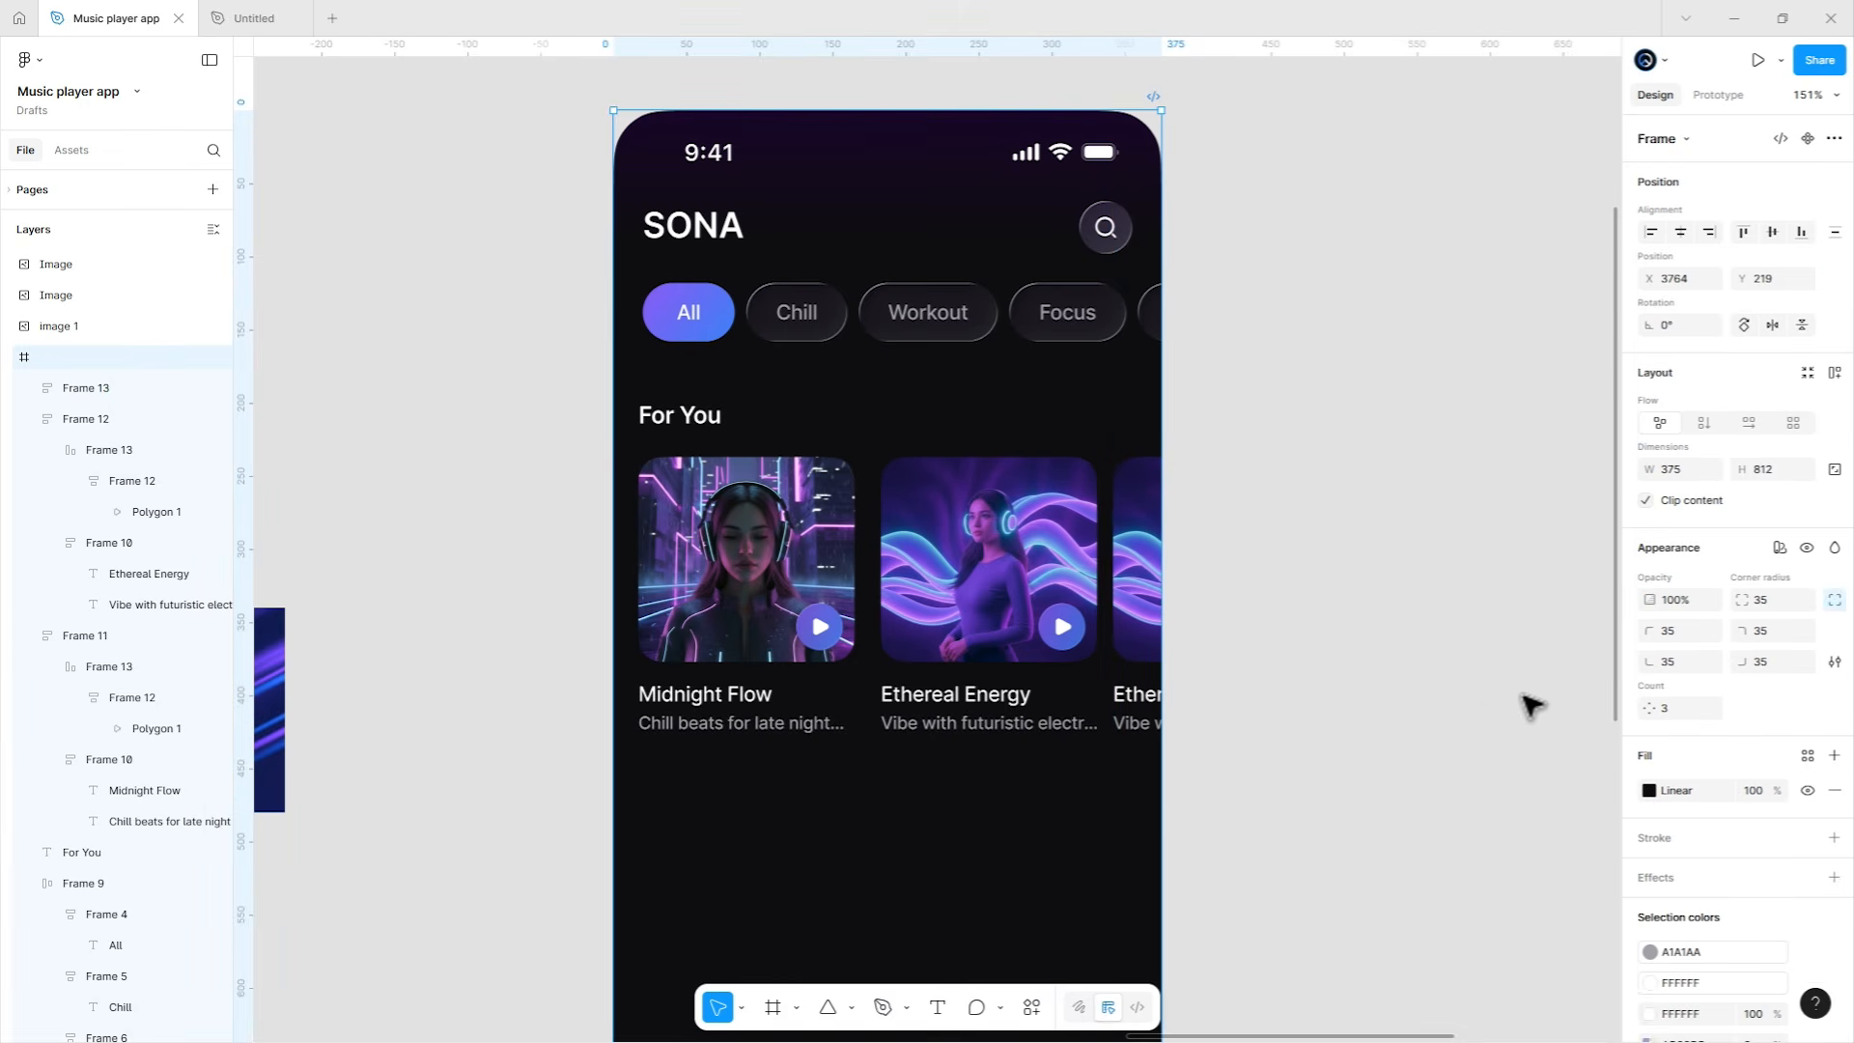
click(1429, 591)
scroll(1409, 575, down, 2)
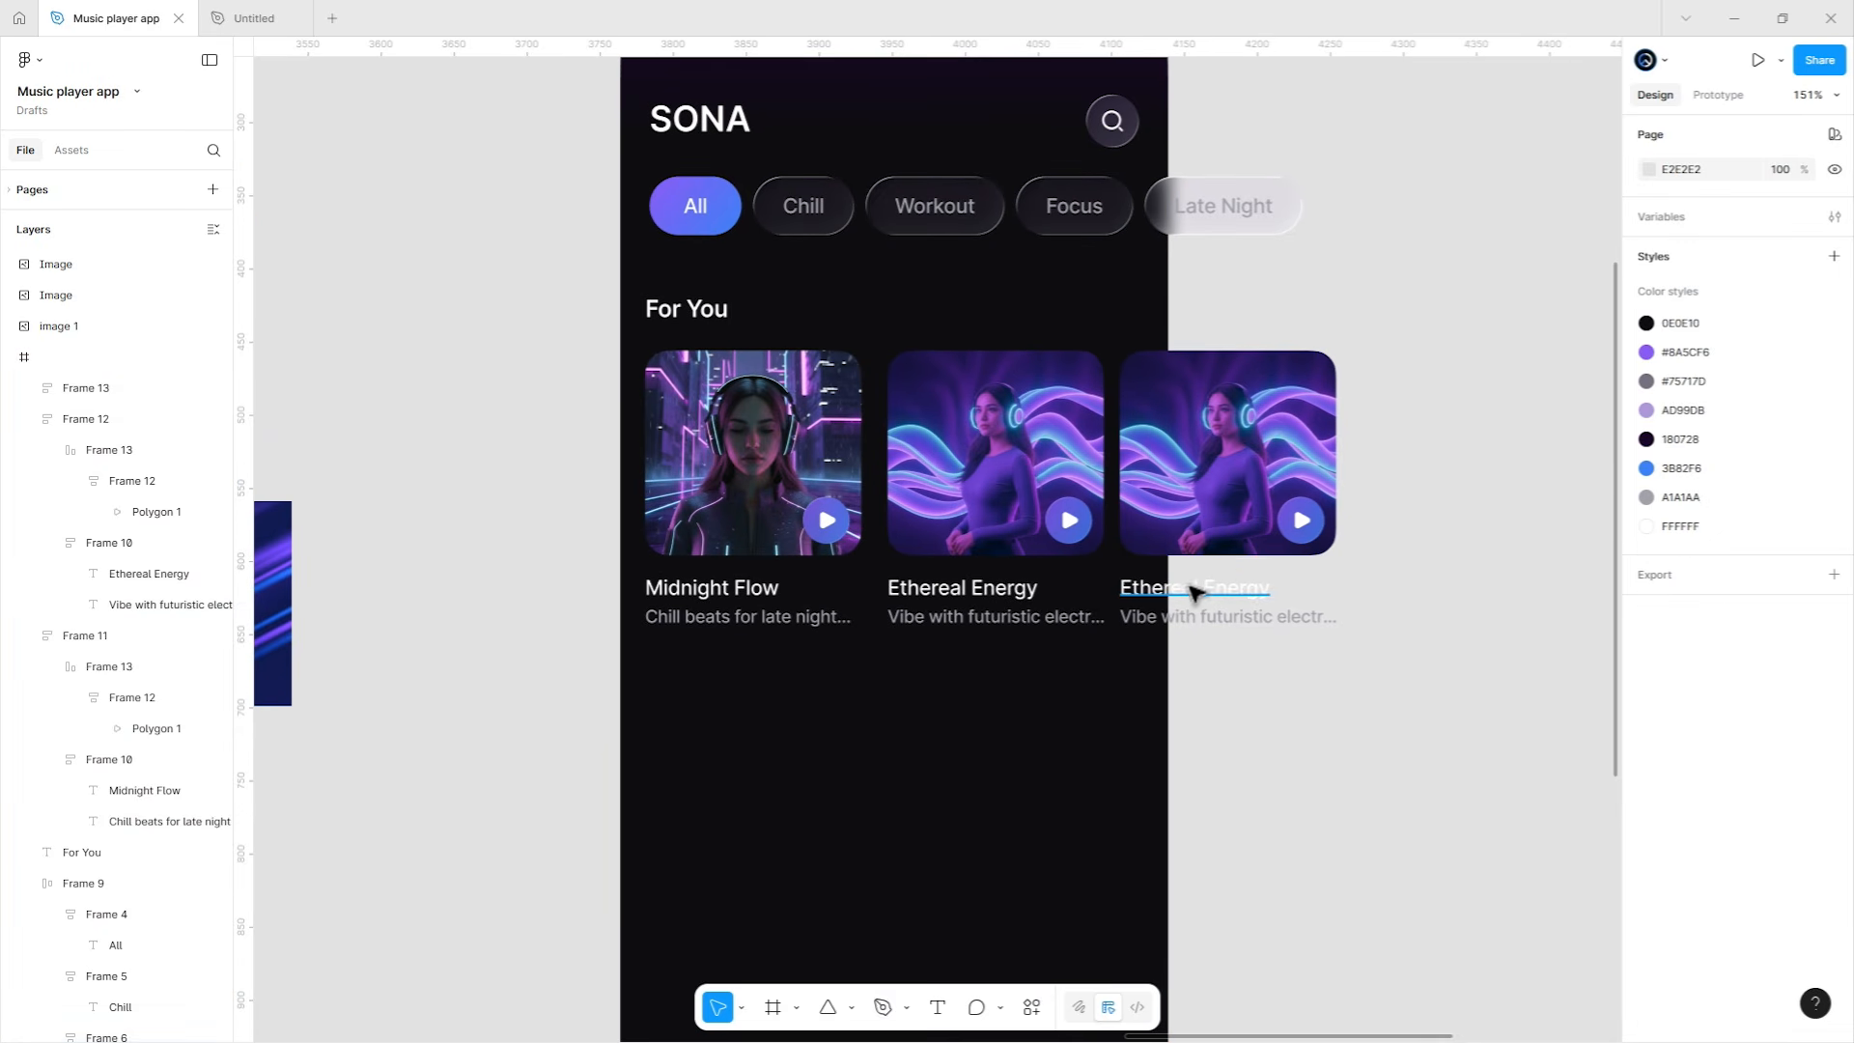
Change the third card's title to "Noir Motion" and its description to "Moody tracks for your night rides".
double_click(1192, 592)
text(Noir Motion)
key(Escape)
key(Tab)
key(Return)
key(ctrl+a)
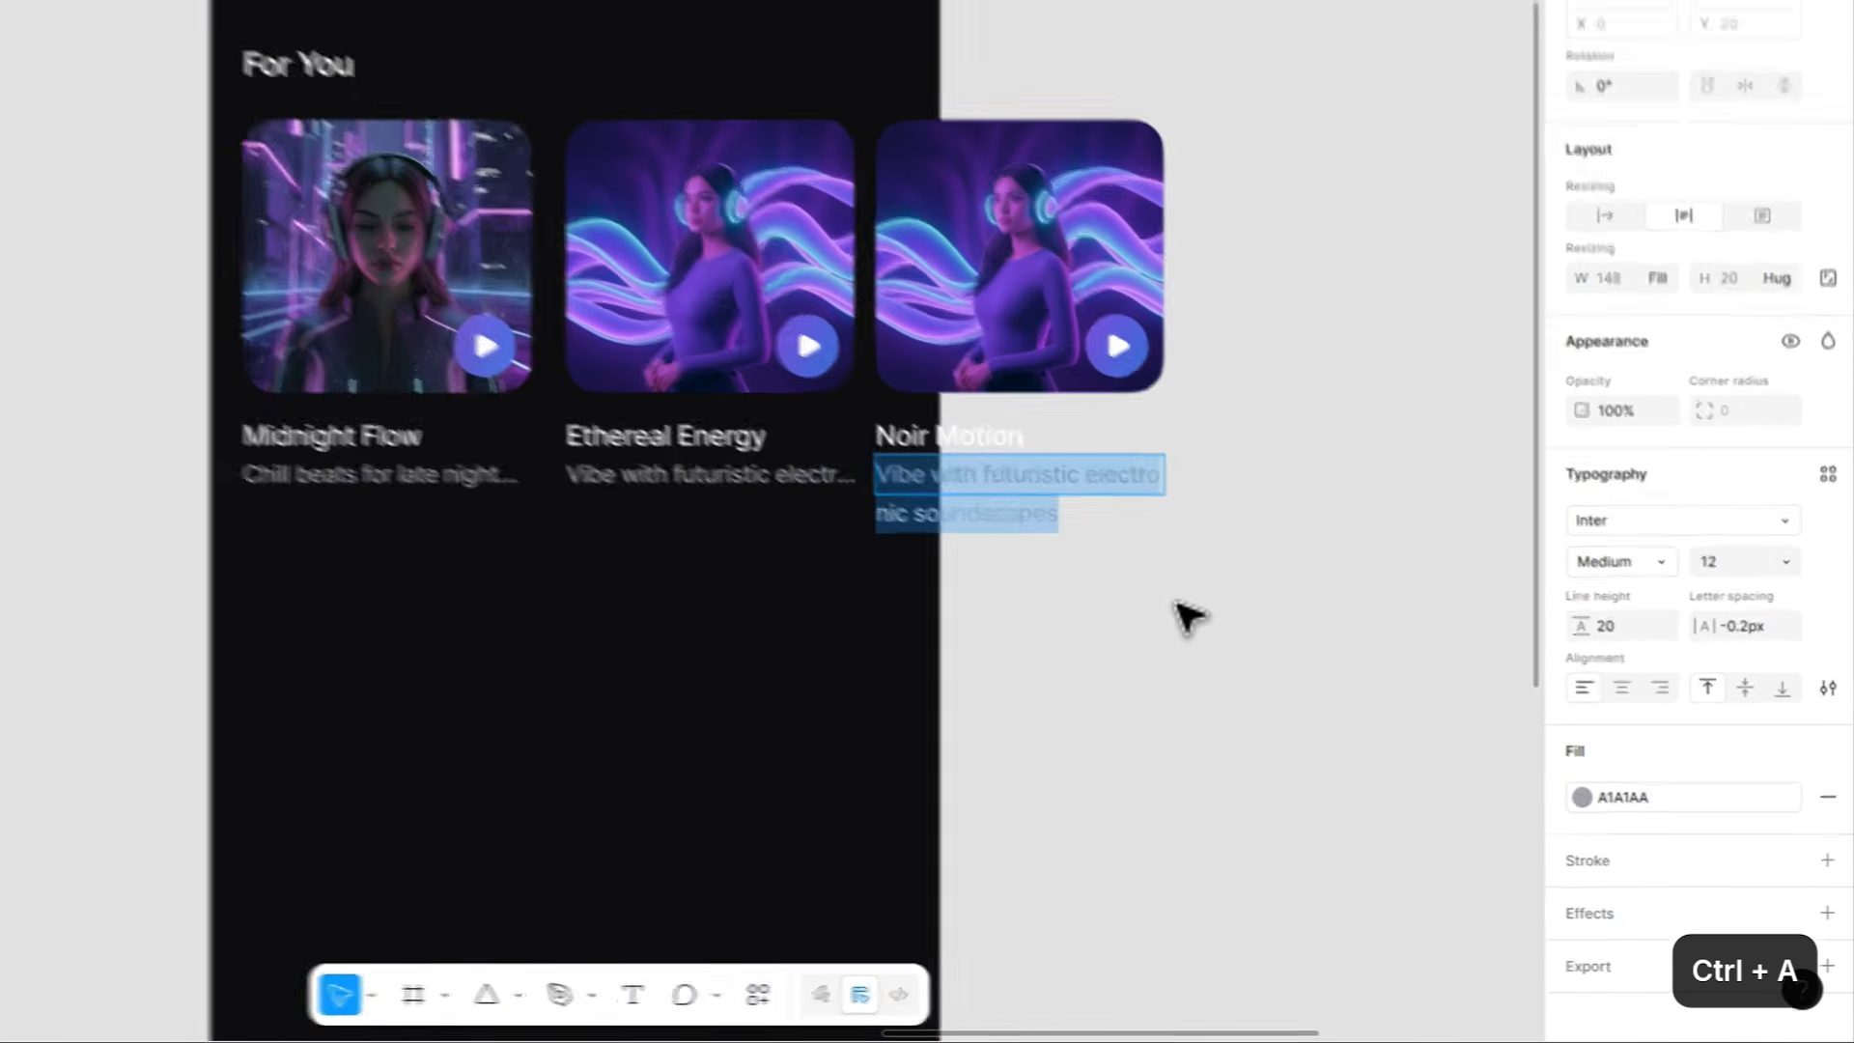
text(Moody tracks for your night rides)
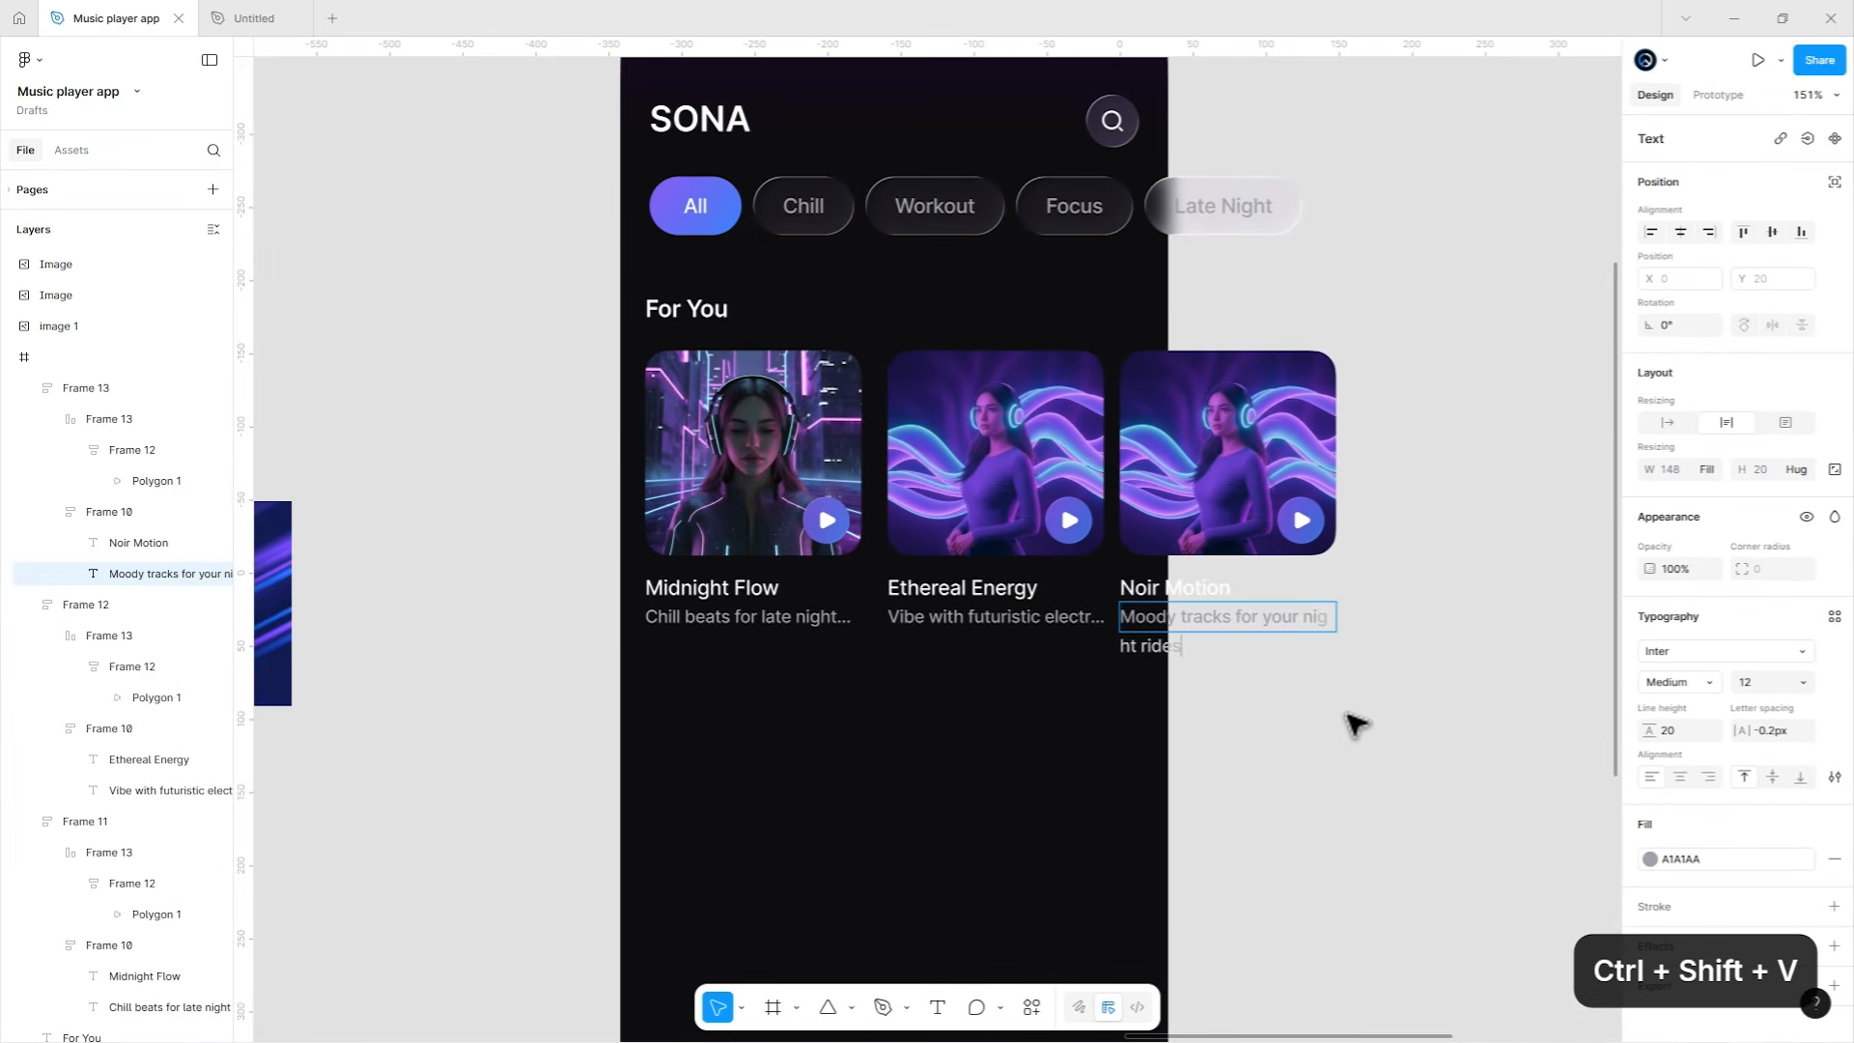
key(Escape)
key(Escape)
Delete the leftover purple-wave portrait from the canvas beside the home screen.
scroll(1357, 757, left, 6)
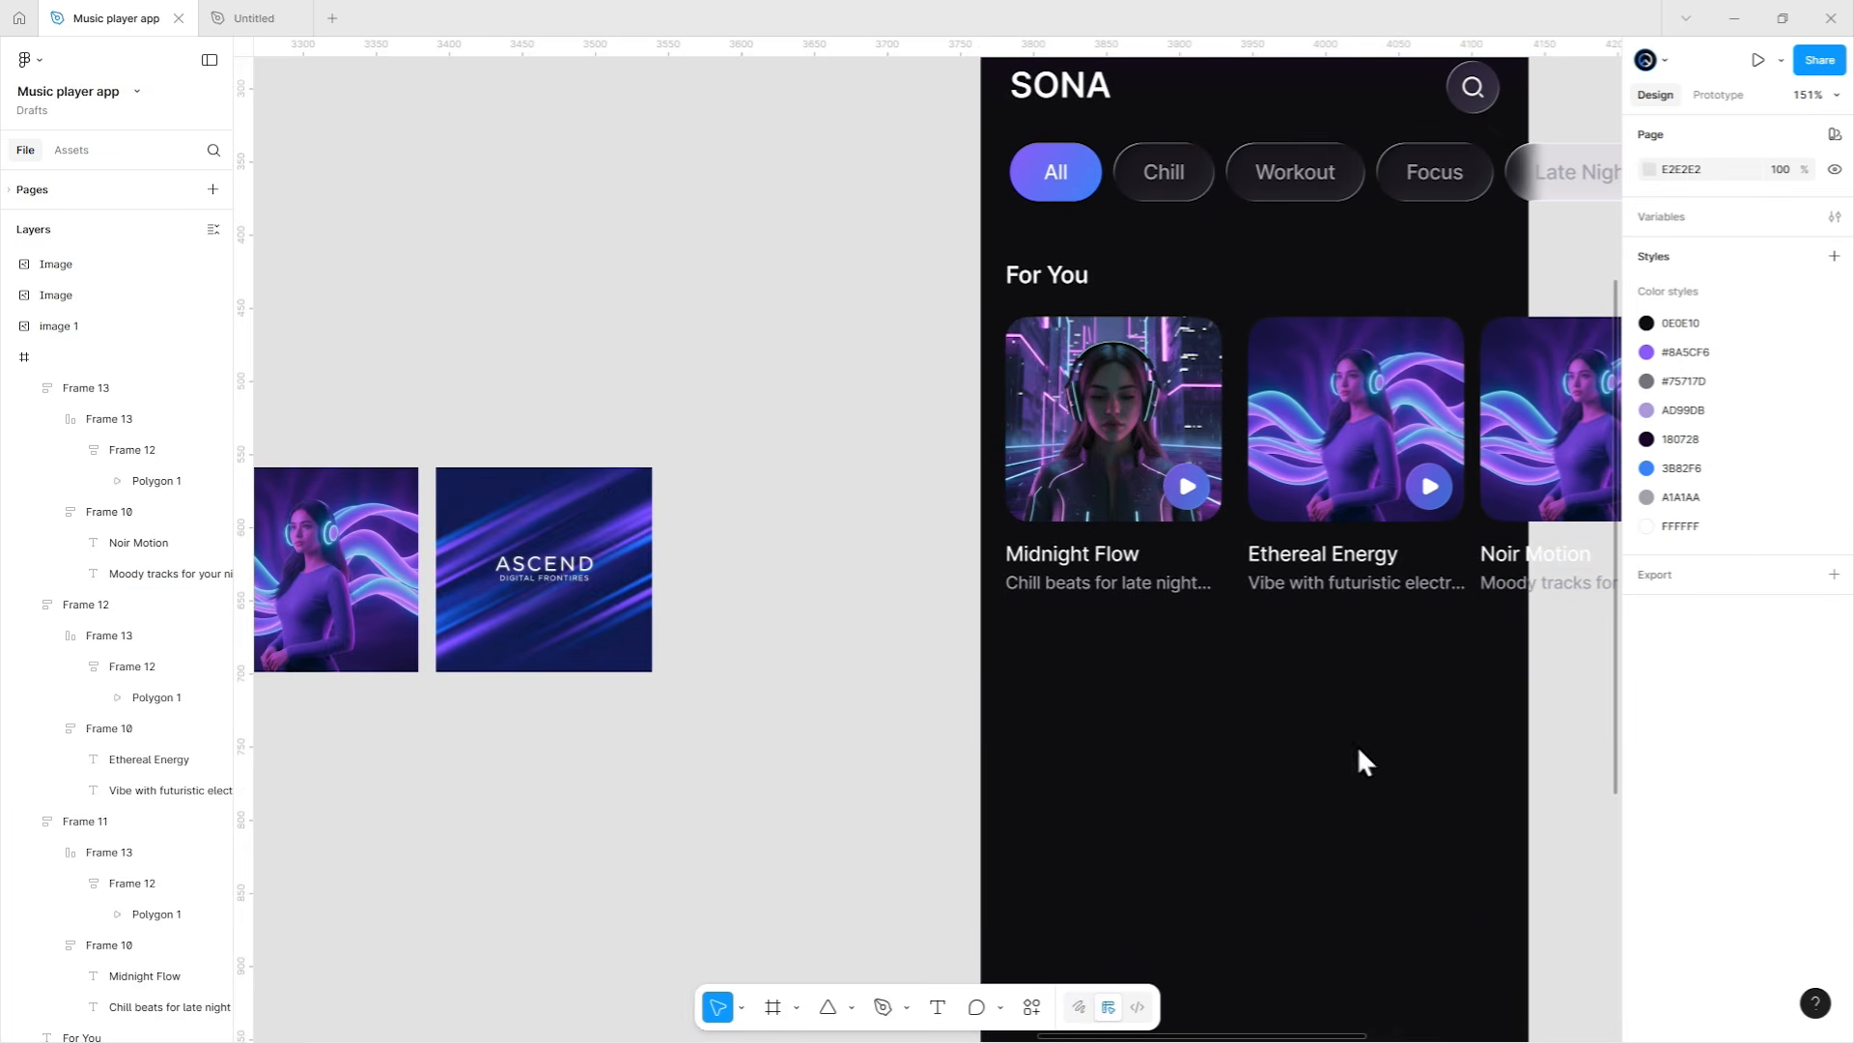
click(633, 536)
key(Delete)
Copy the "ASCEND" artwork's image fill onto the "Noir Motion" card's cover frame.
click(851, 534)
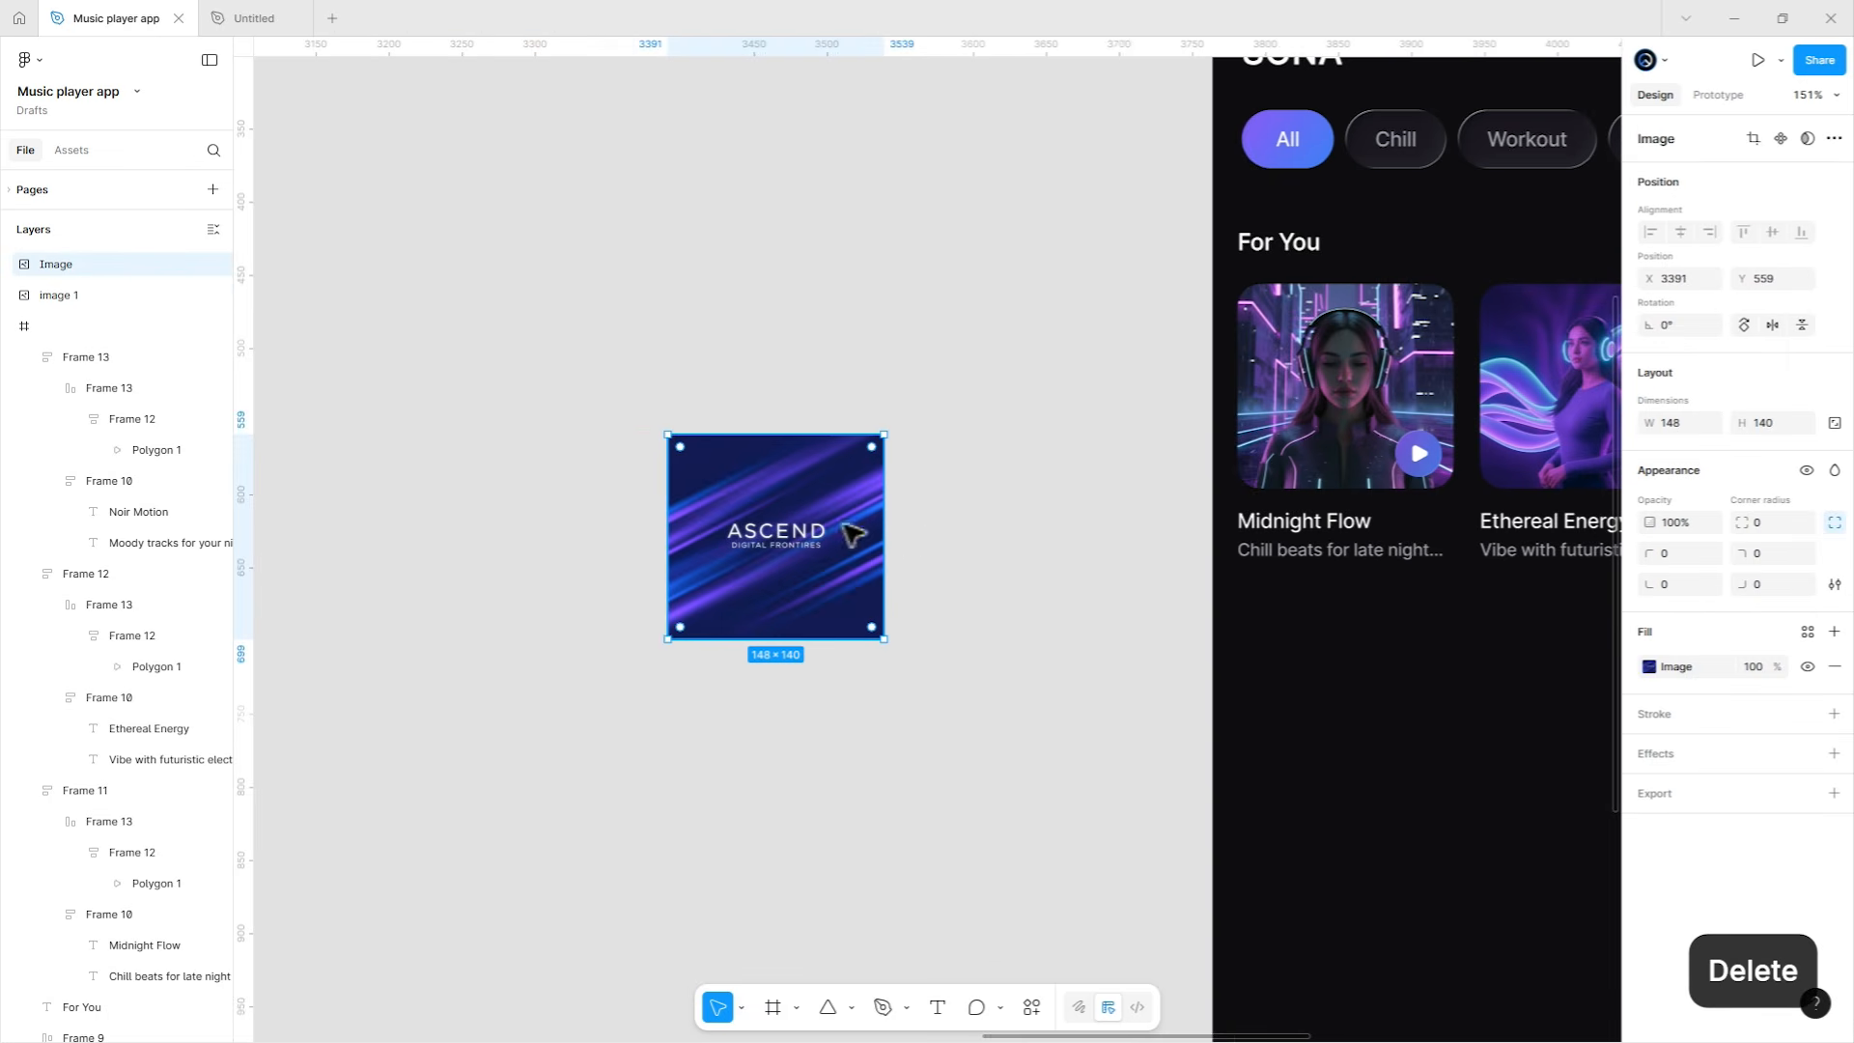
key(ctrl+c)
scroll(1268, 629, right, 8)
double_click(1241, 386)
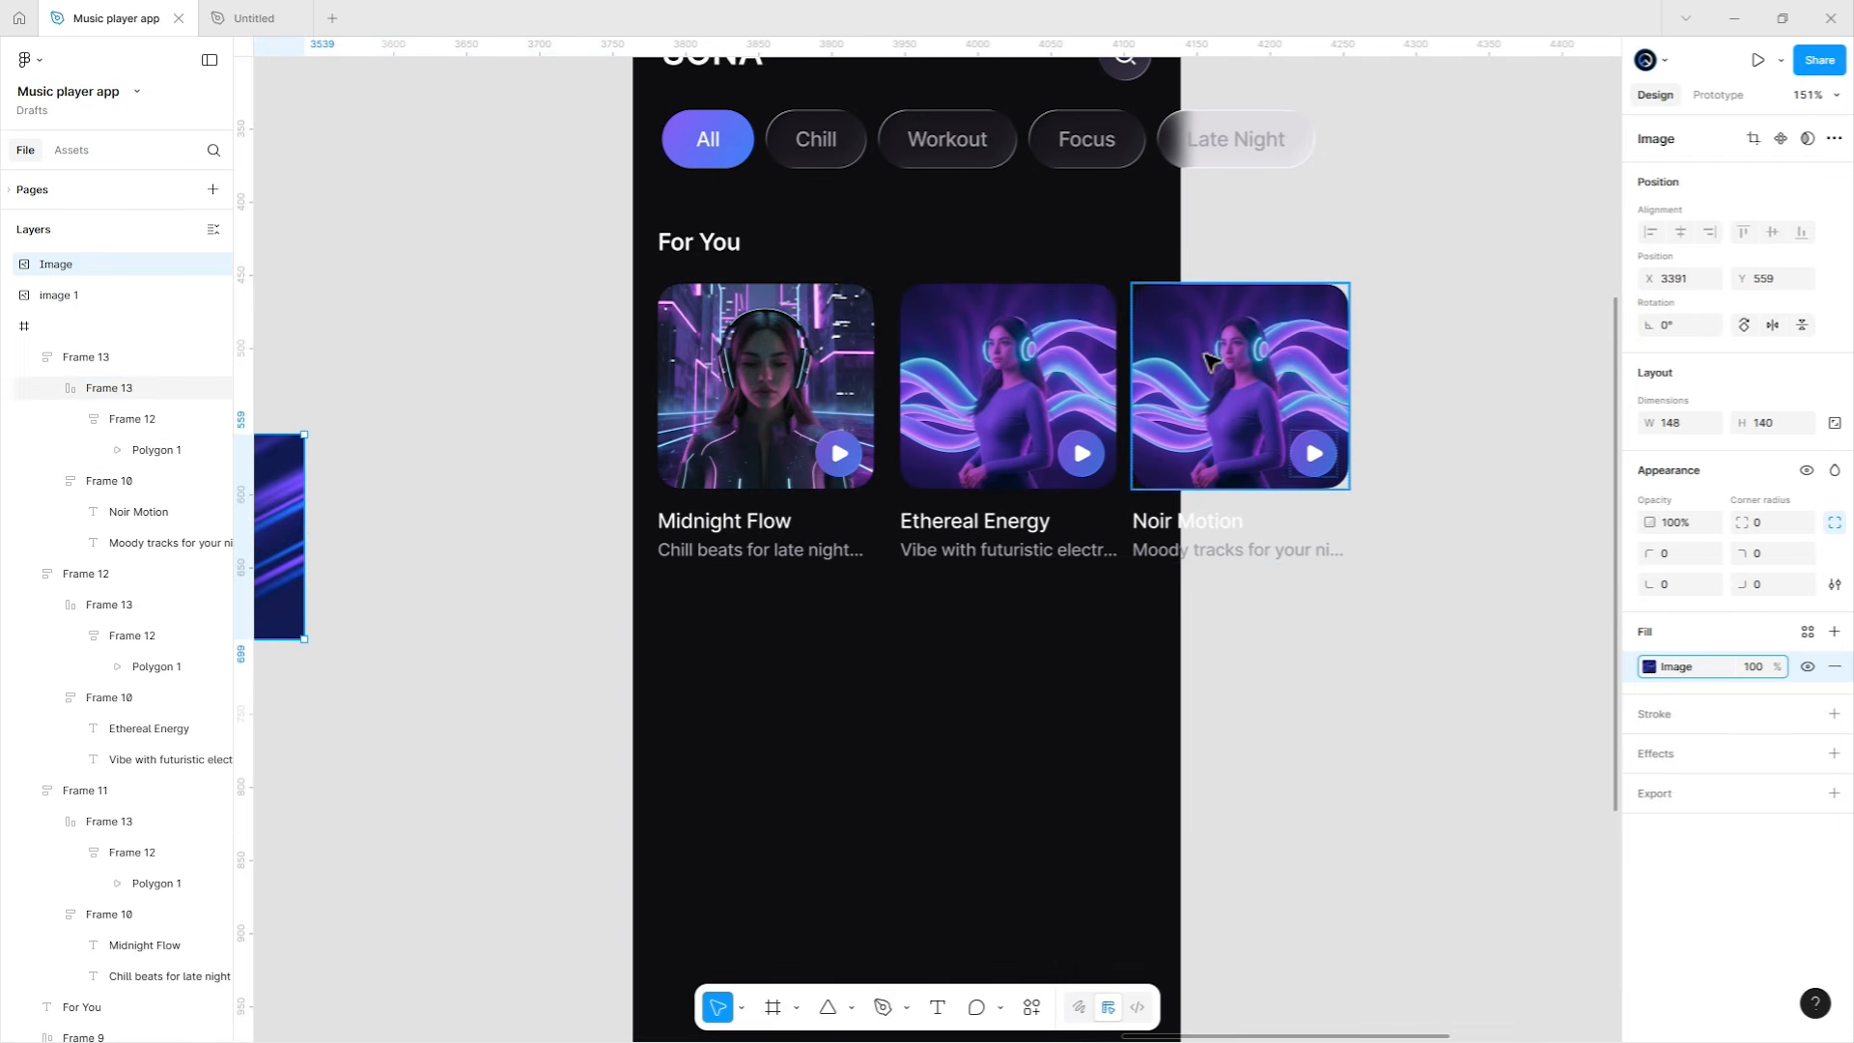
key(ctrl+v)
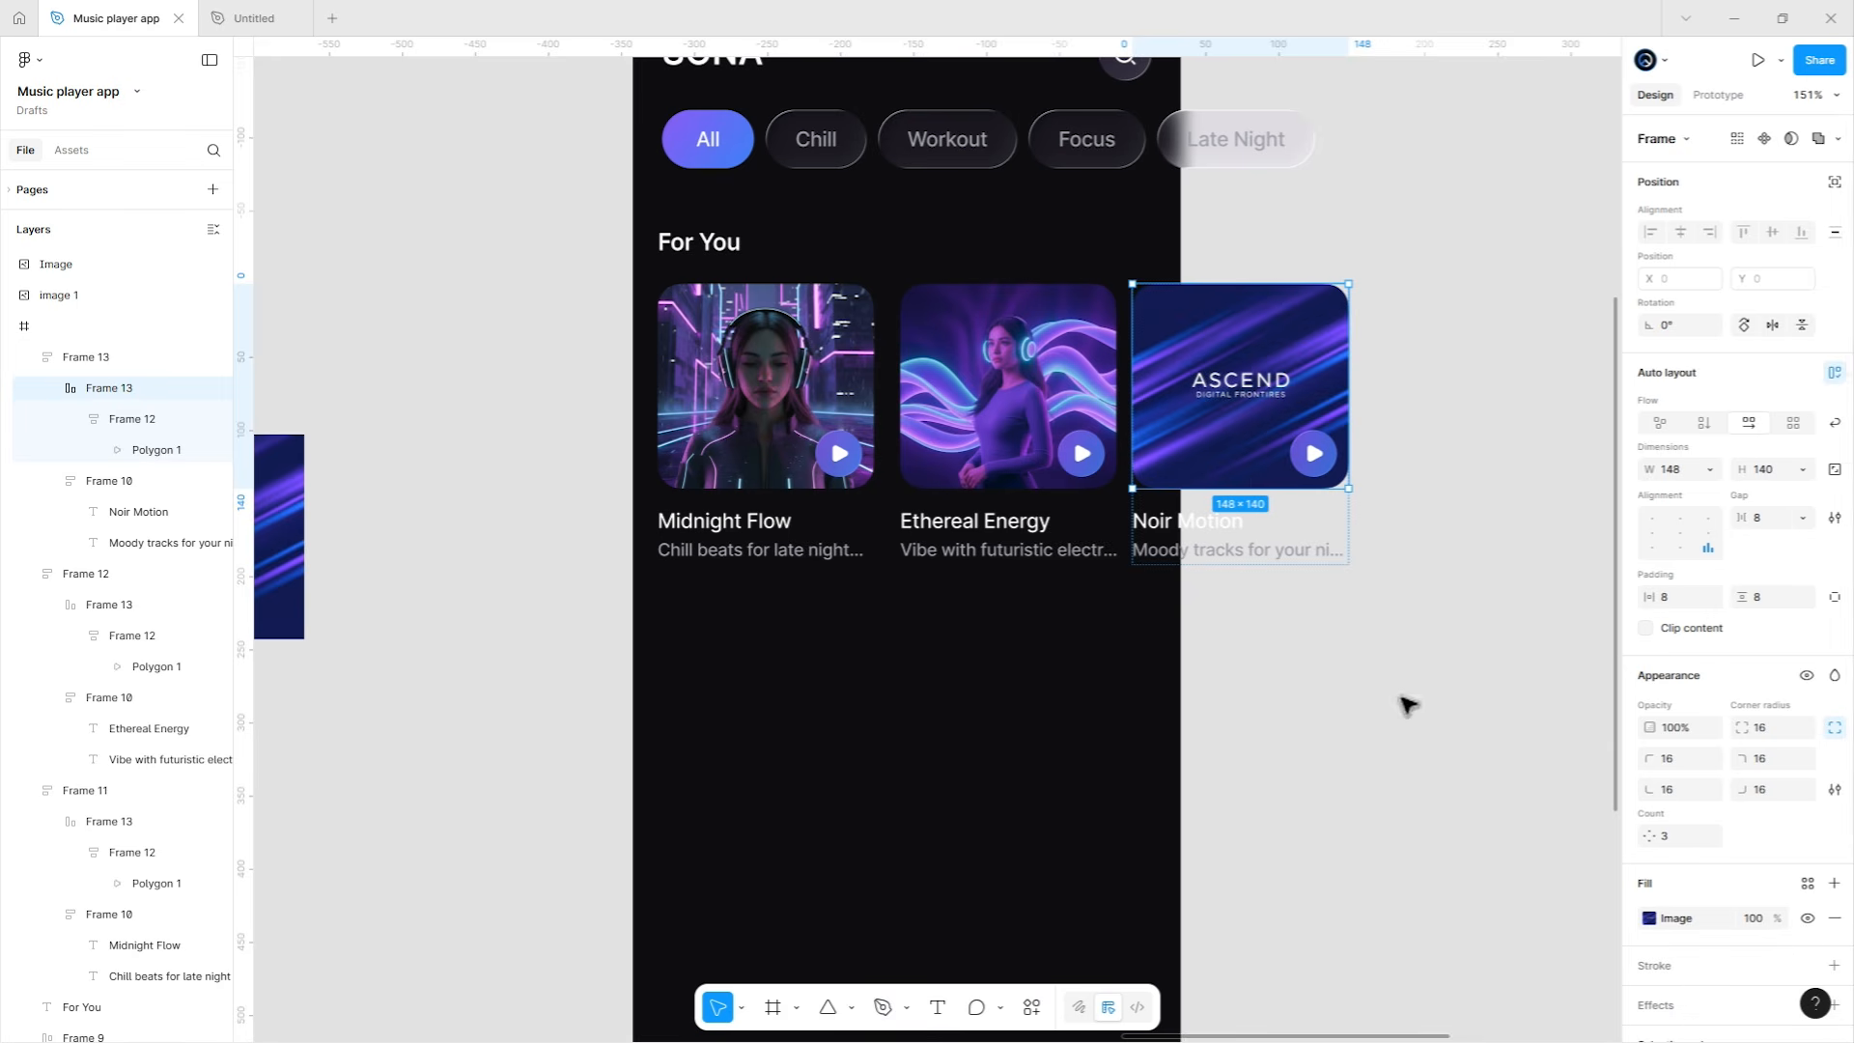
click(1409, 705)
Wrap the three "For You" playlist cards together in a horizontal auto layout frame.
drag(1024, 615, 1032, 679)
drag(749, 681, 1329, 487)
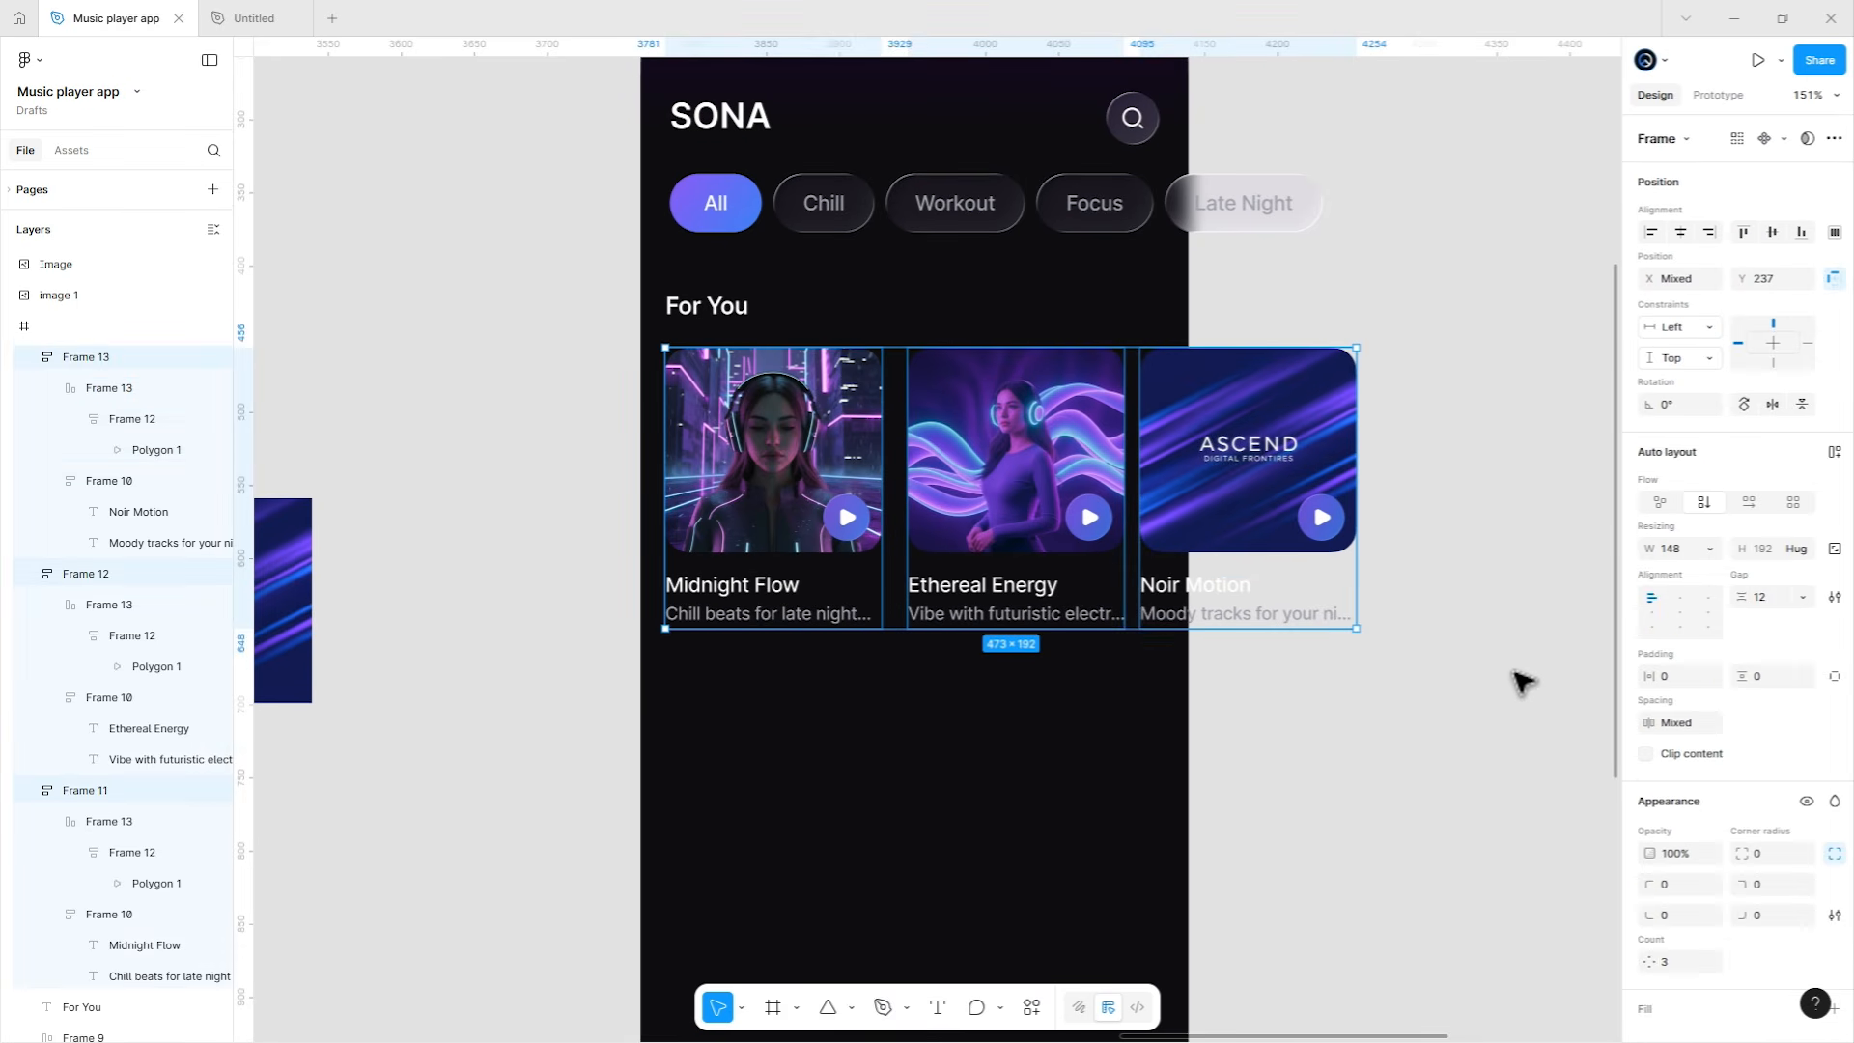
key(shift+a)
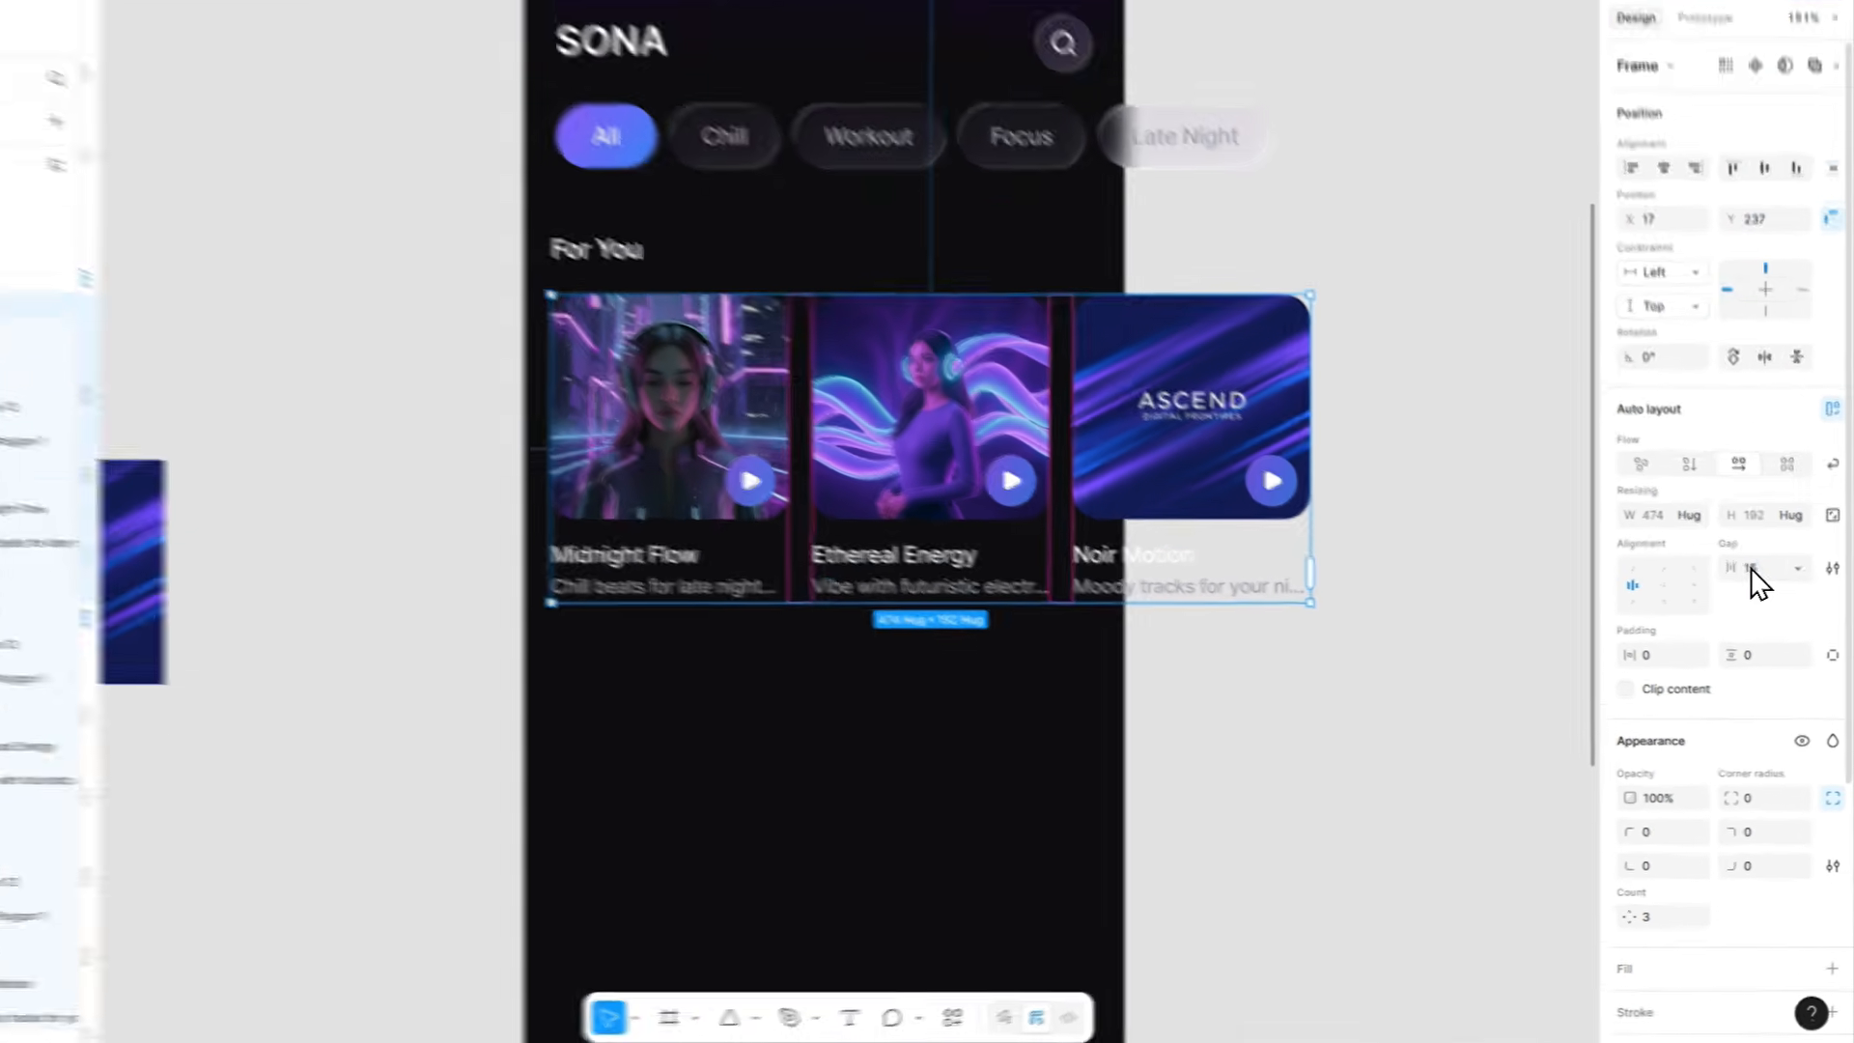
Set the gap between the cards in the For You row to 12.
click(1767, 595)
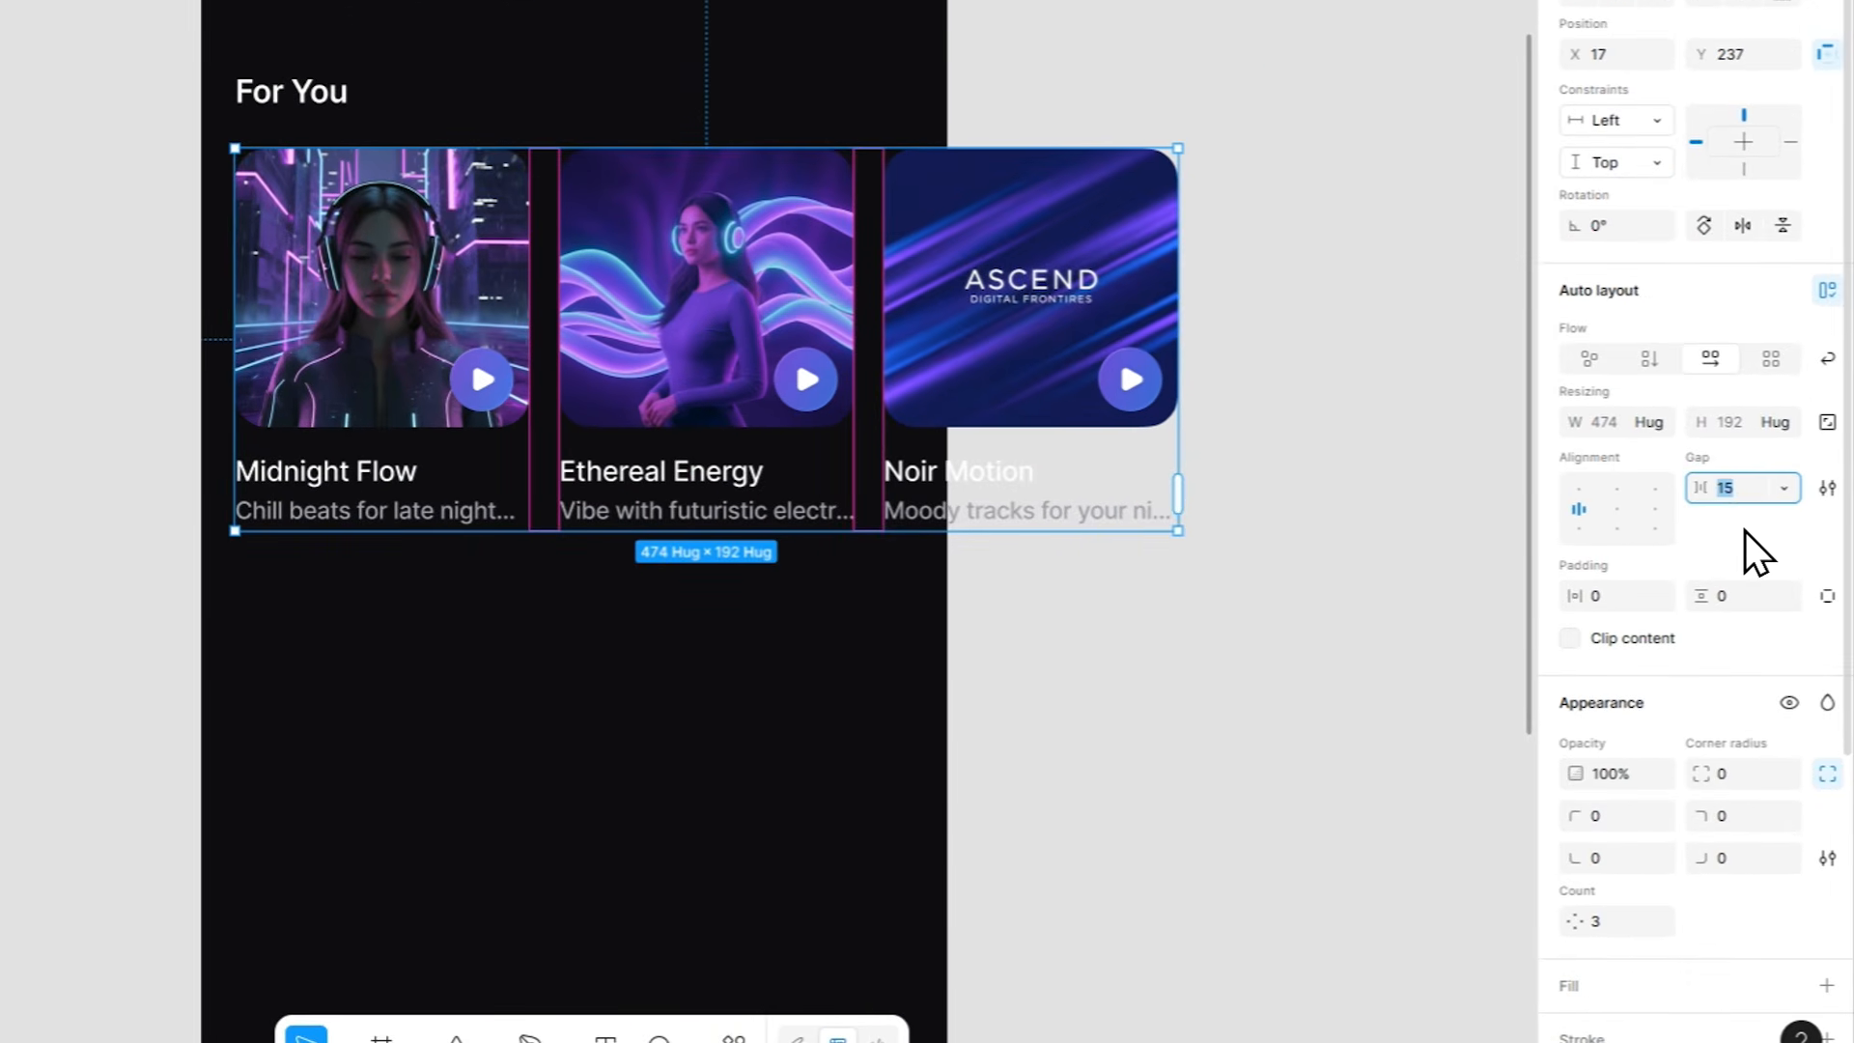
text(12)
key(Return)
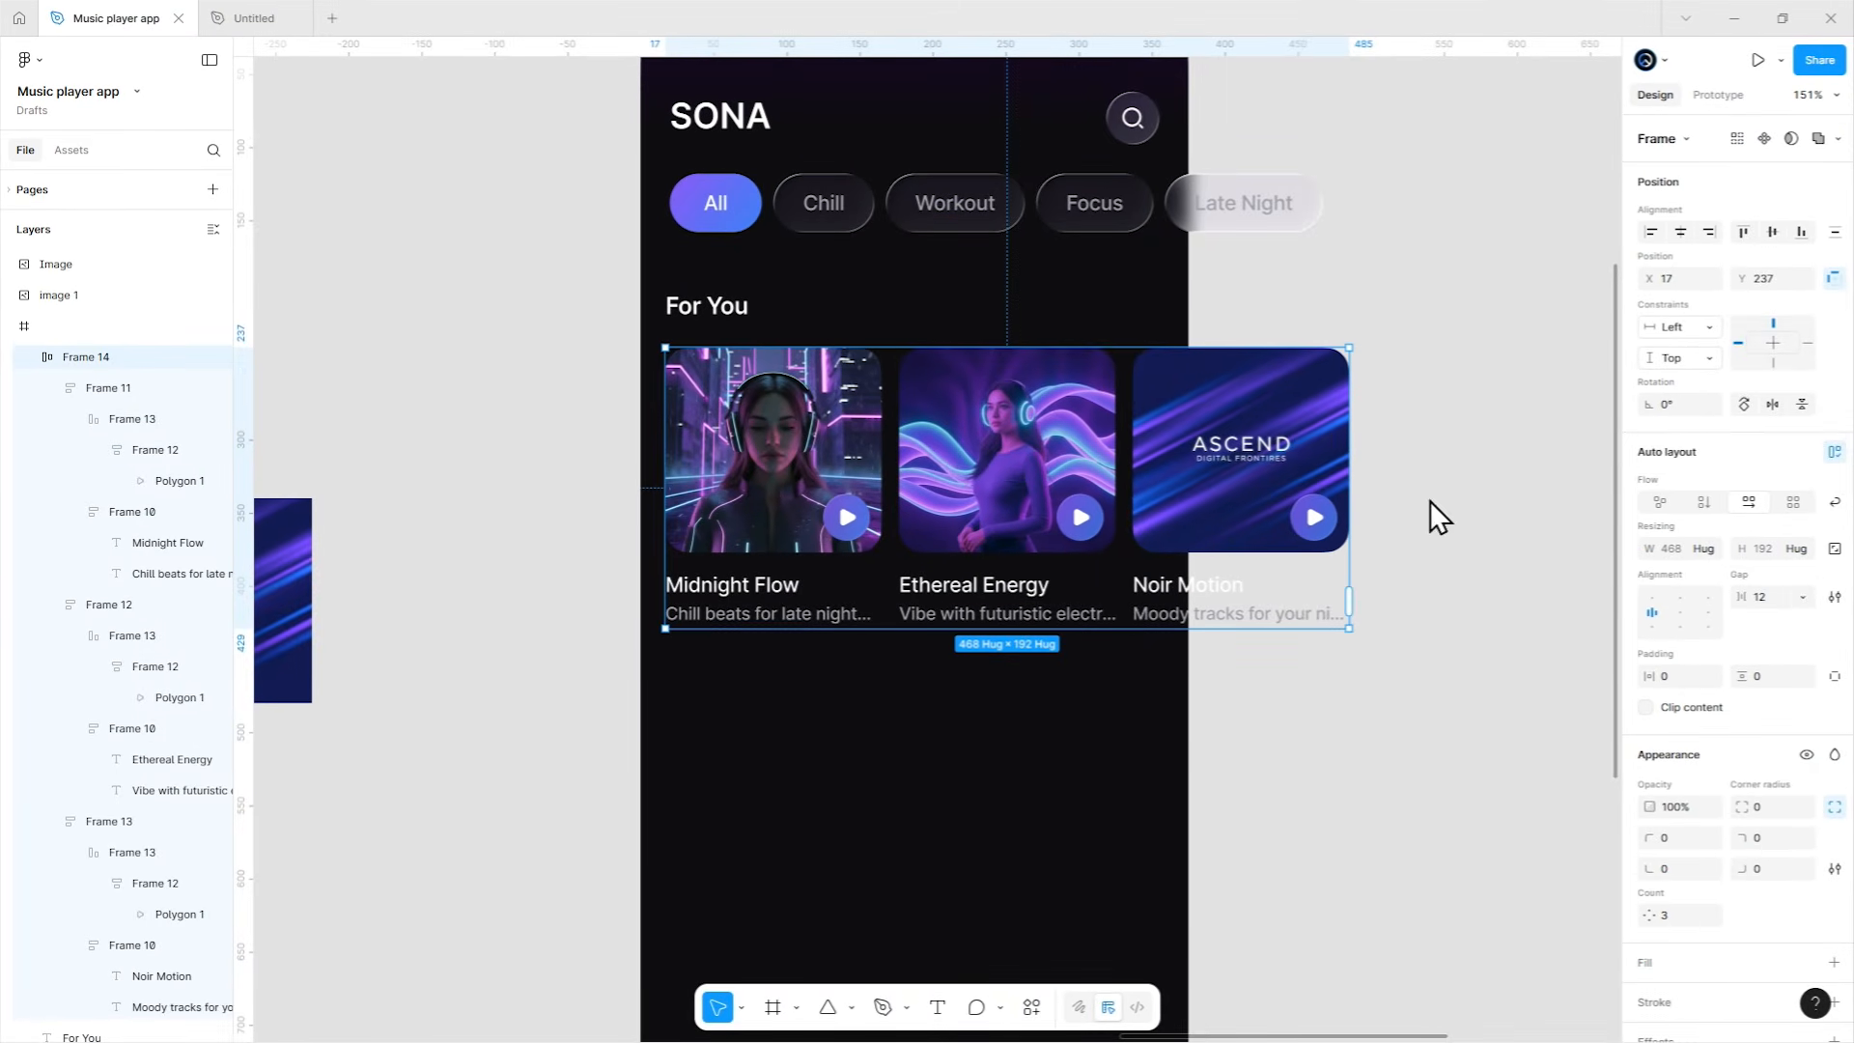
Resize the For You card row frame to 335 wide, with its left edge at X 20.
key(alt)
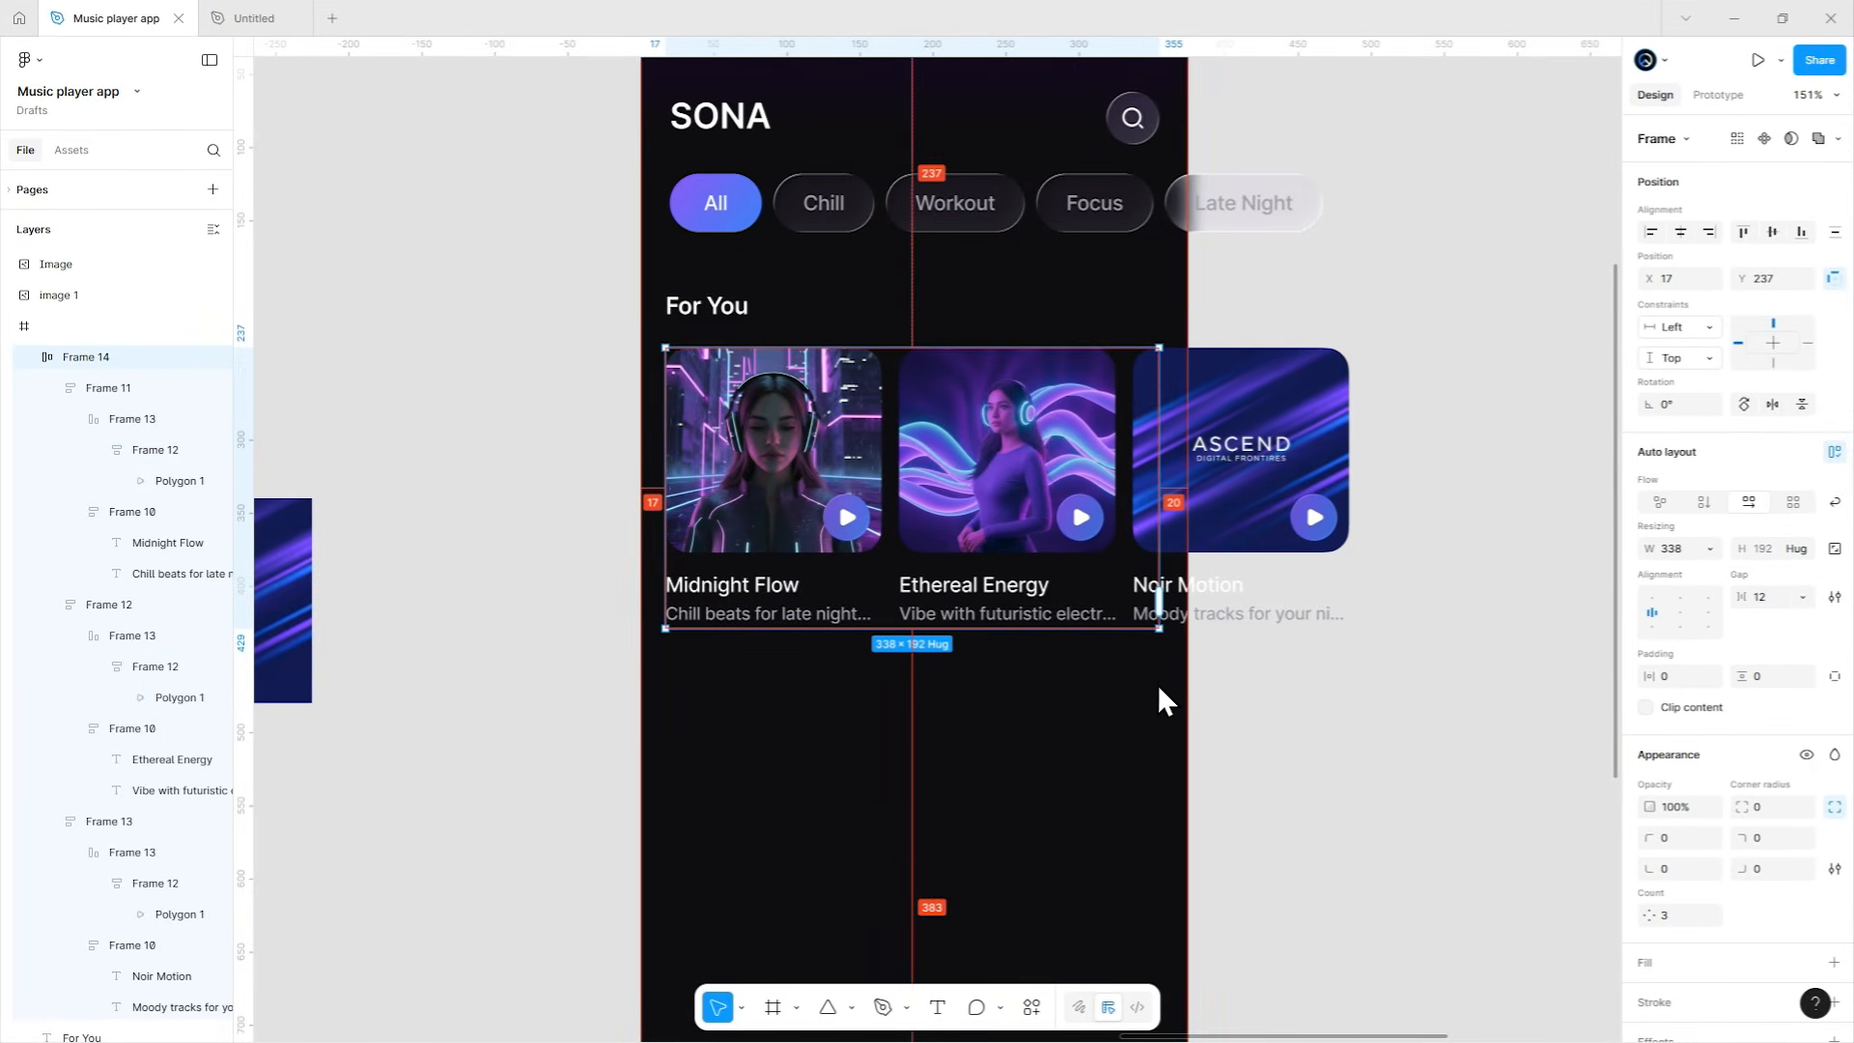
drag(658, 512, 673, 509)
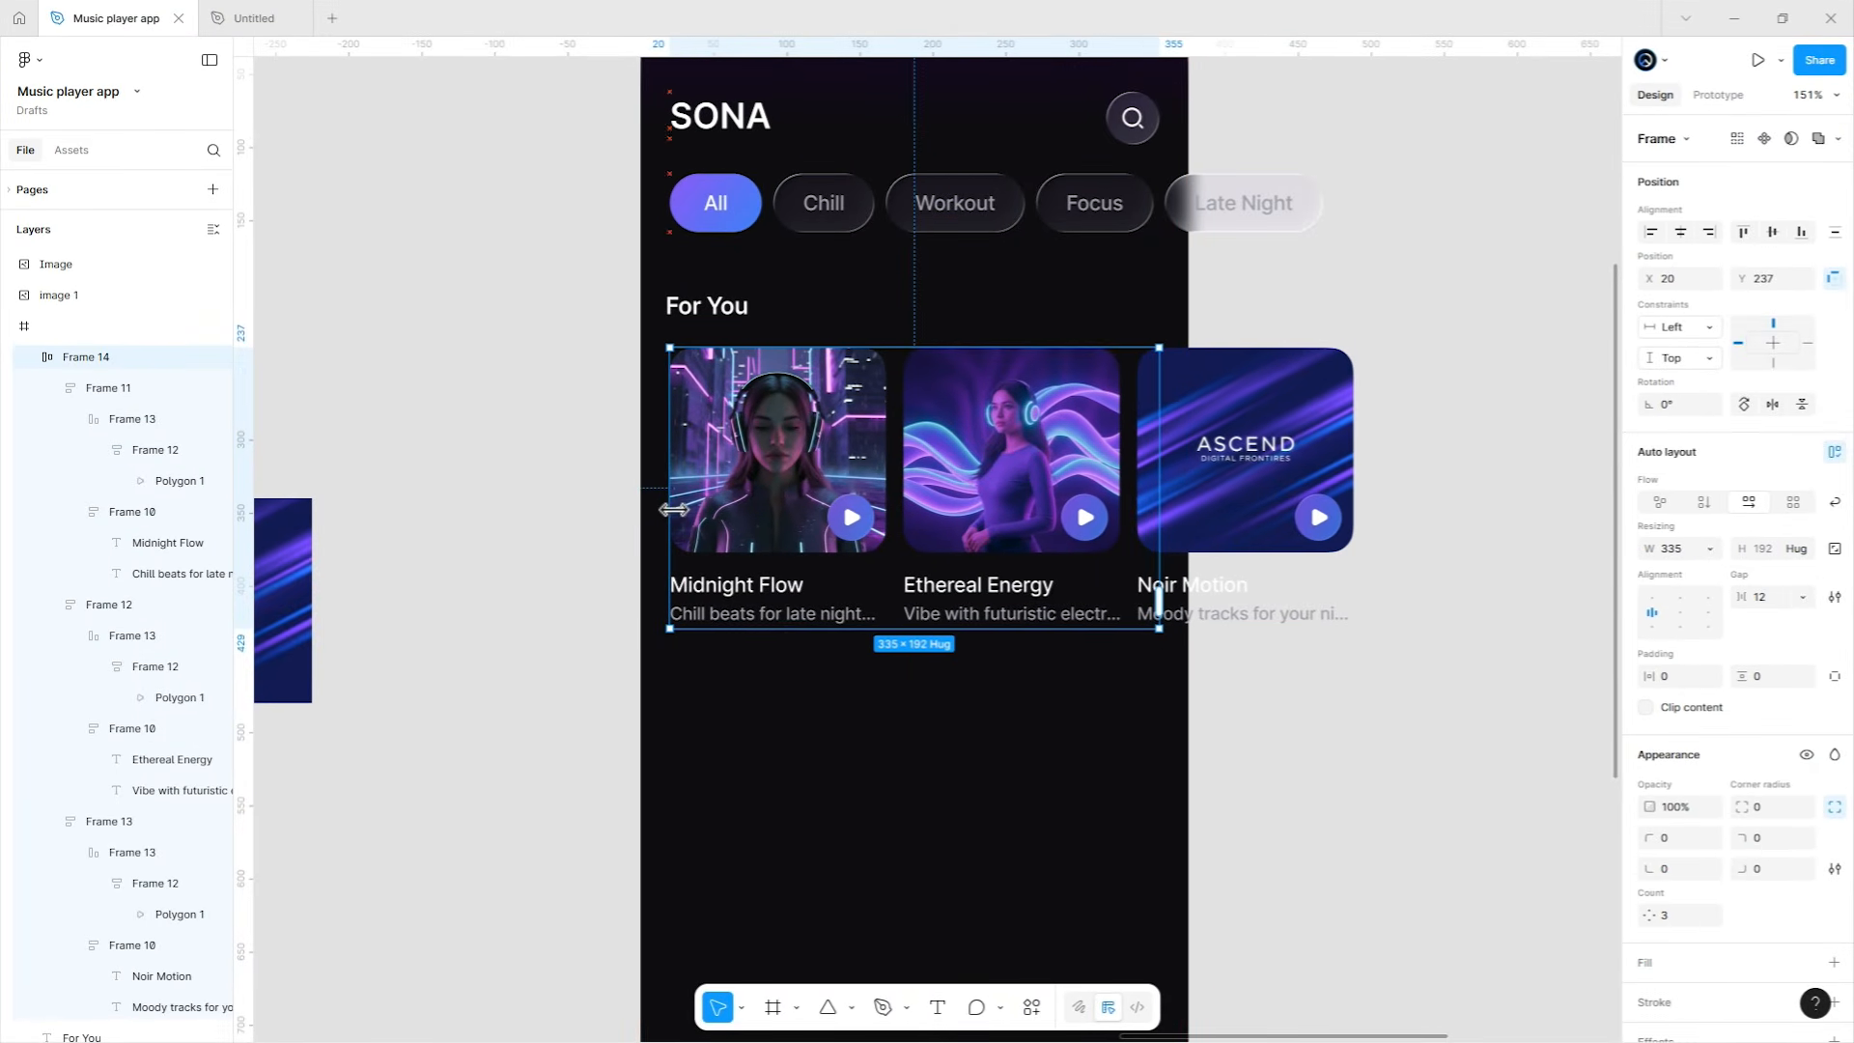
key(alt)
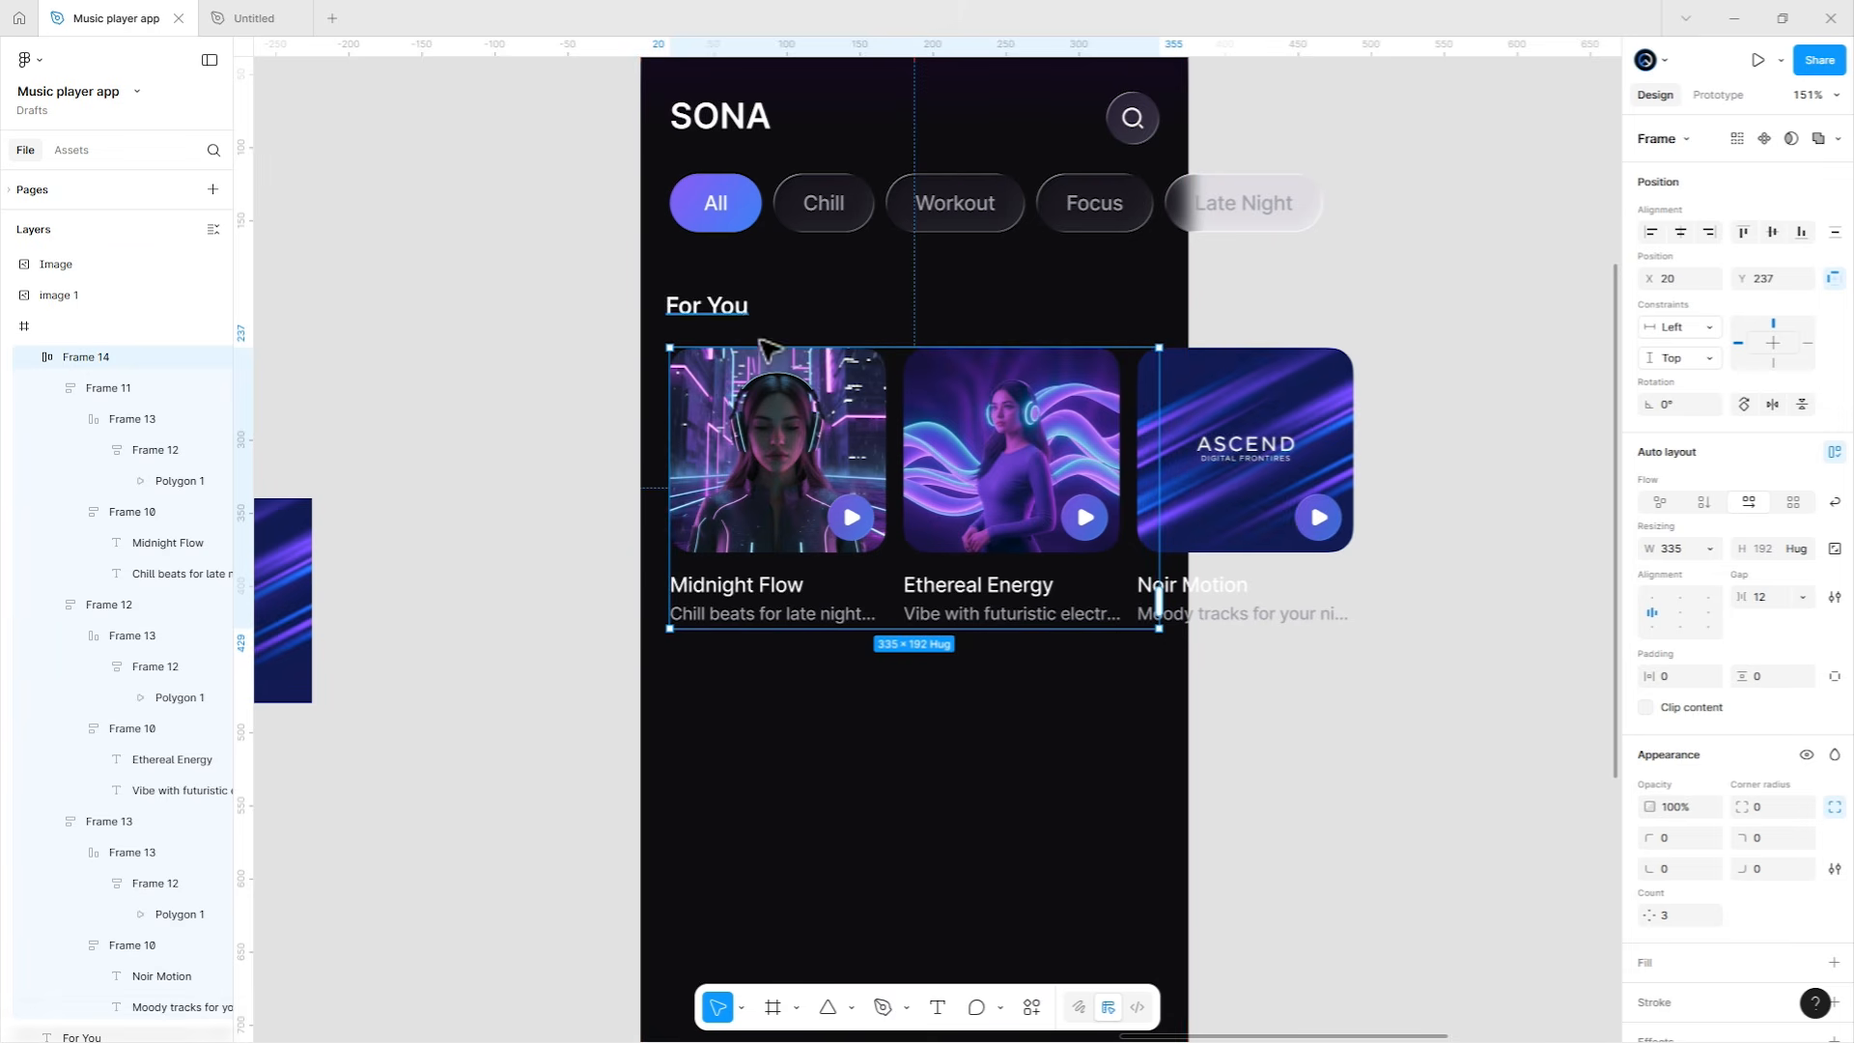
Wrap the For You heading and the card row in a vertical auto layout with a gap of 20.
shift+click(724, 307)
key(shift+a)
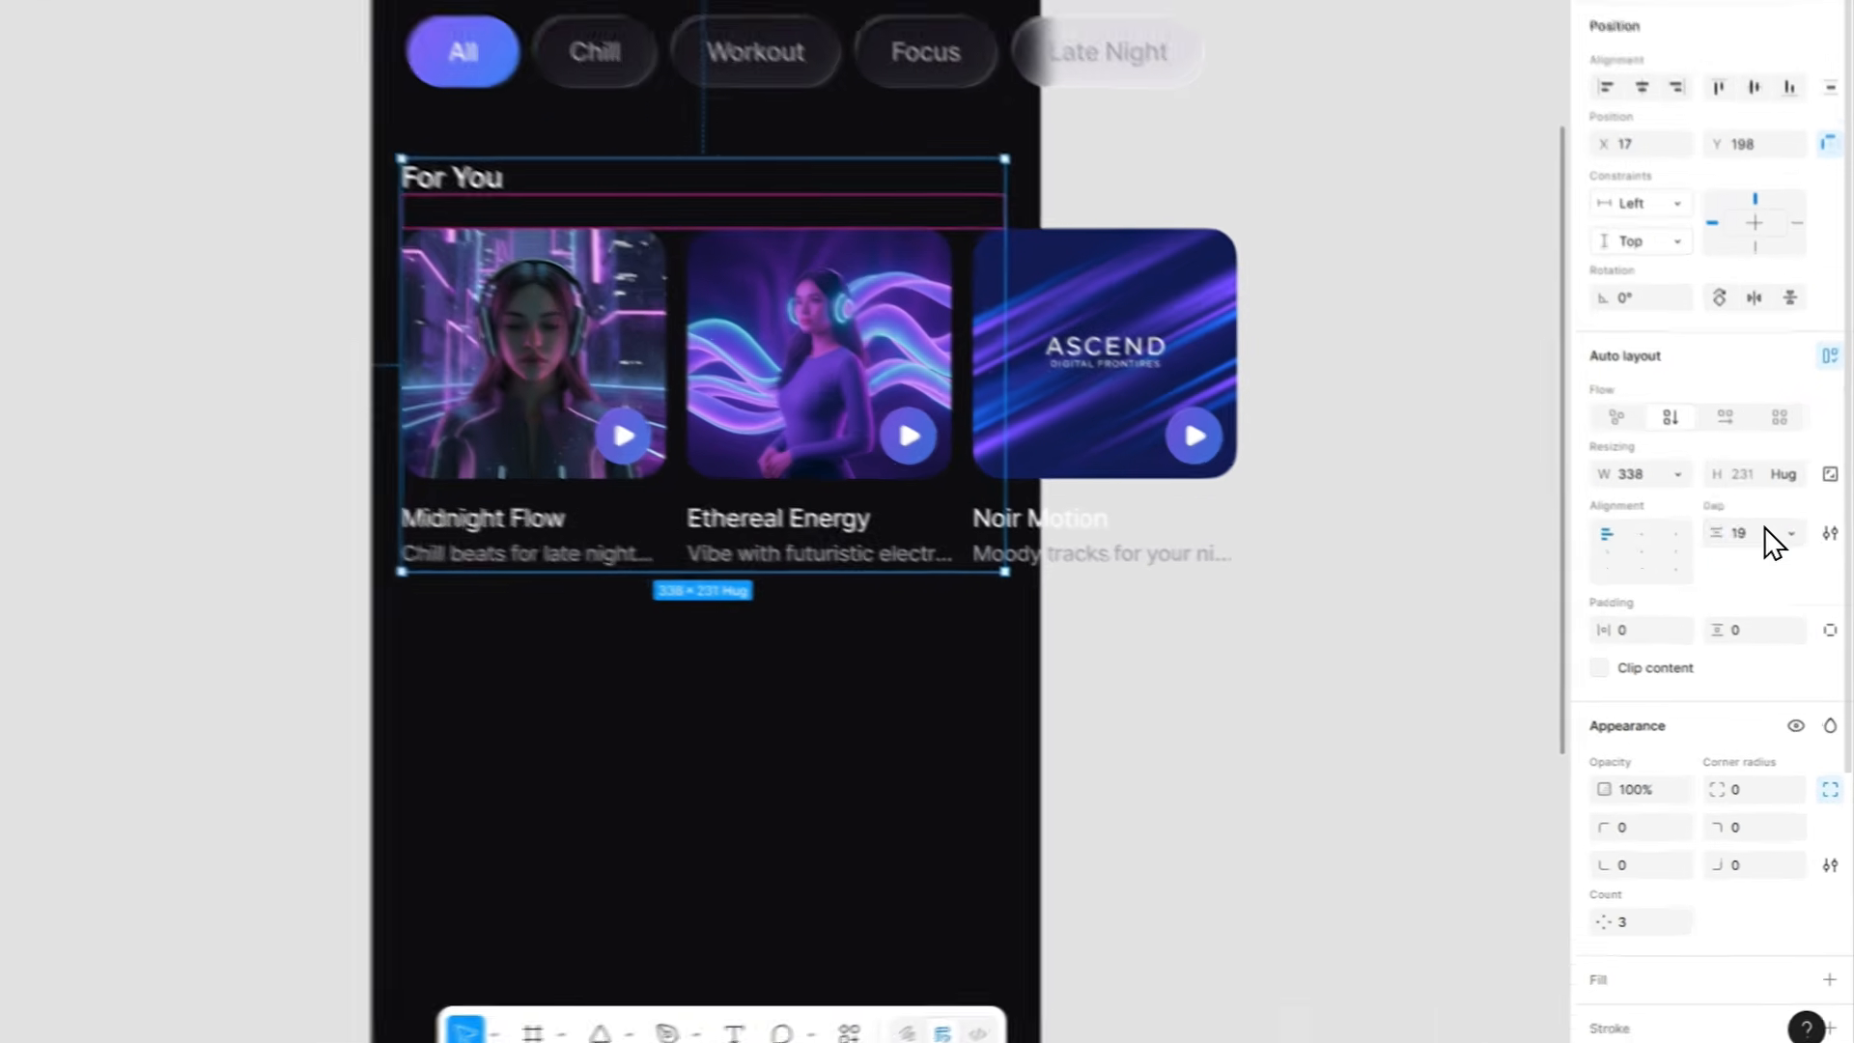
click(1777, 596)
text(20)
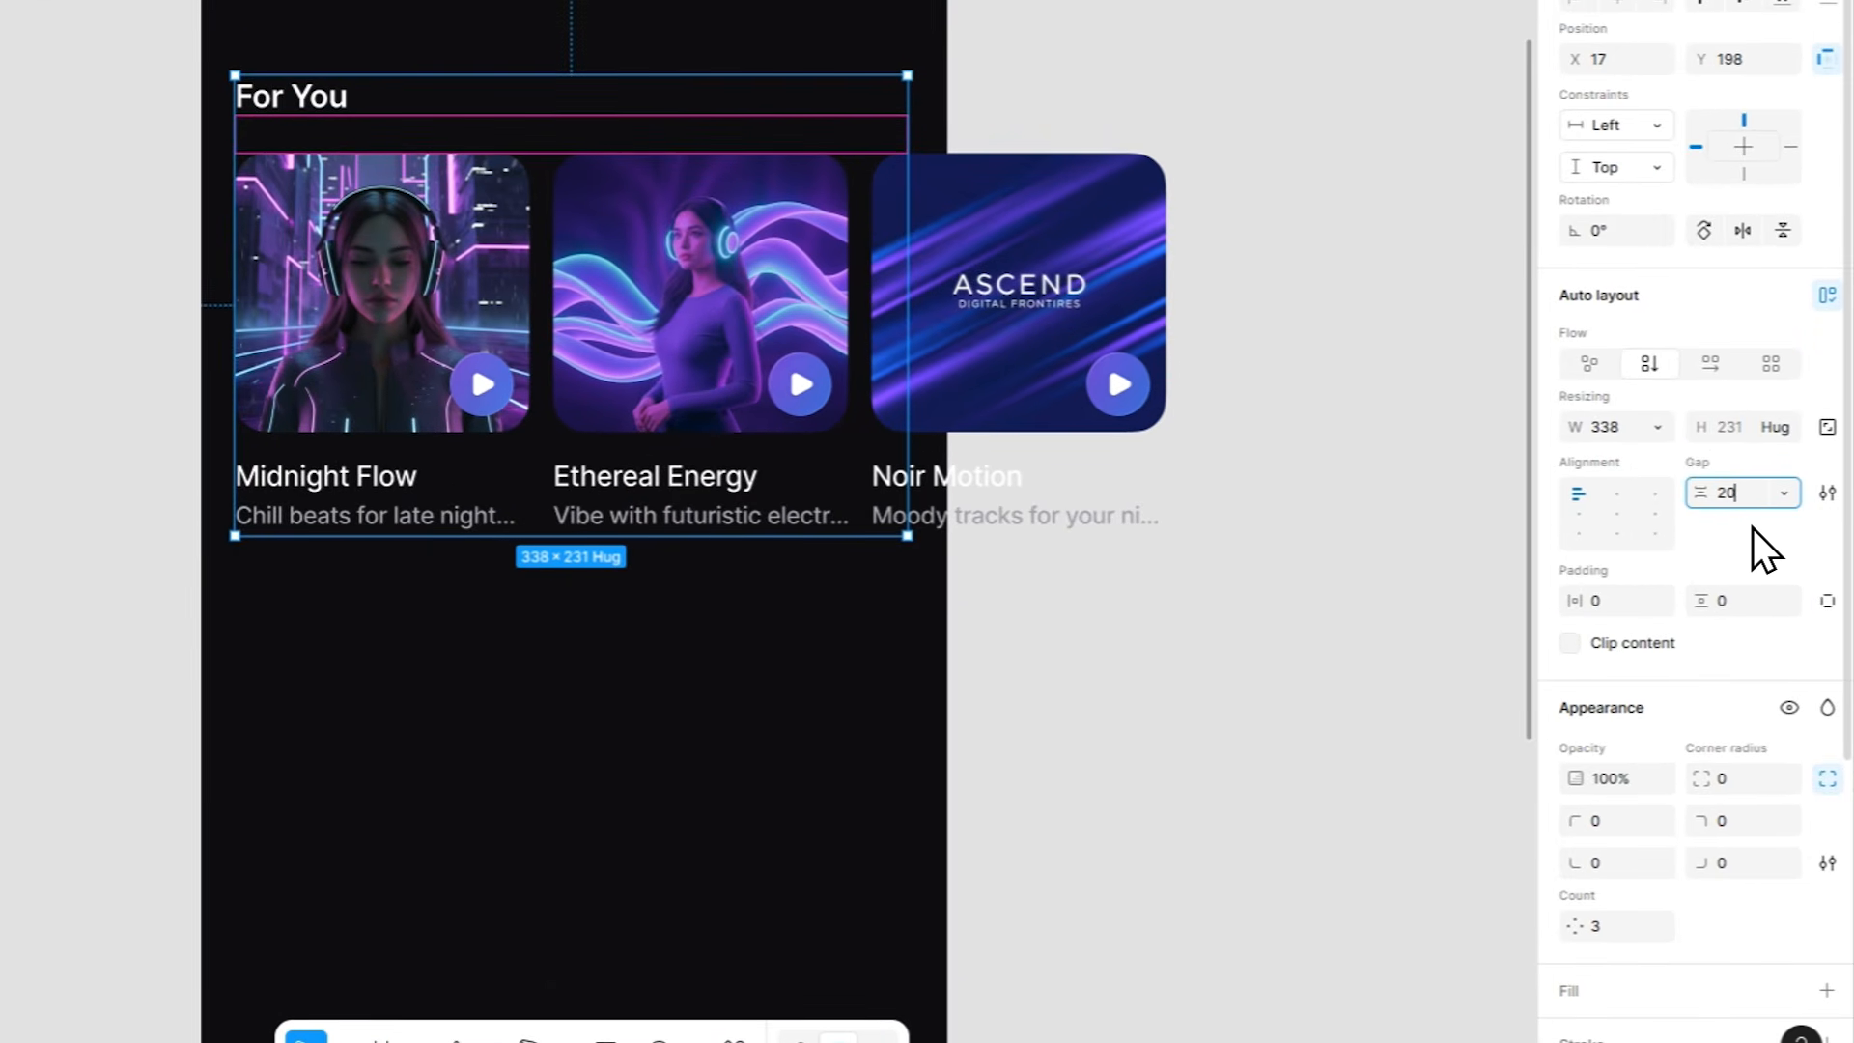
key(Return)
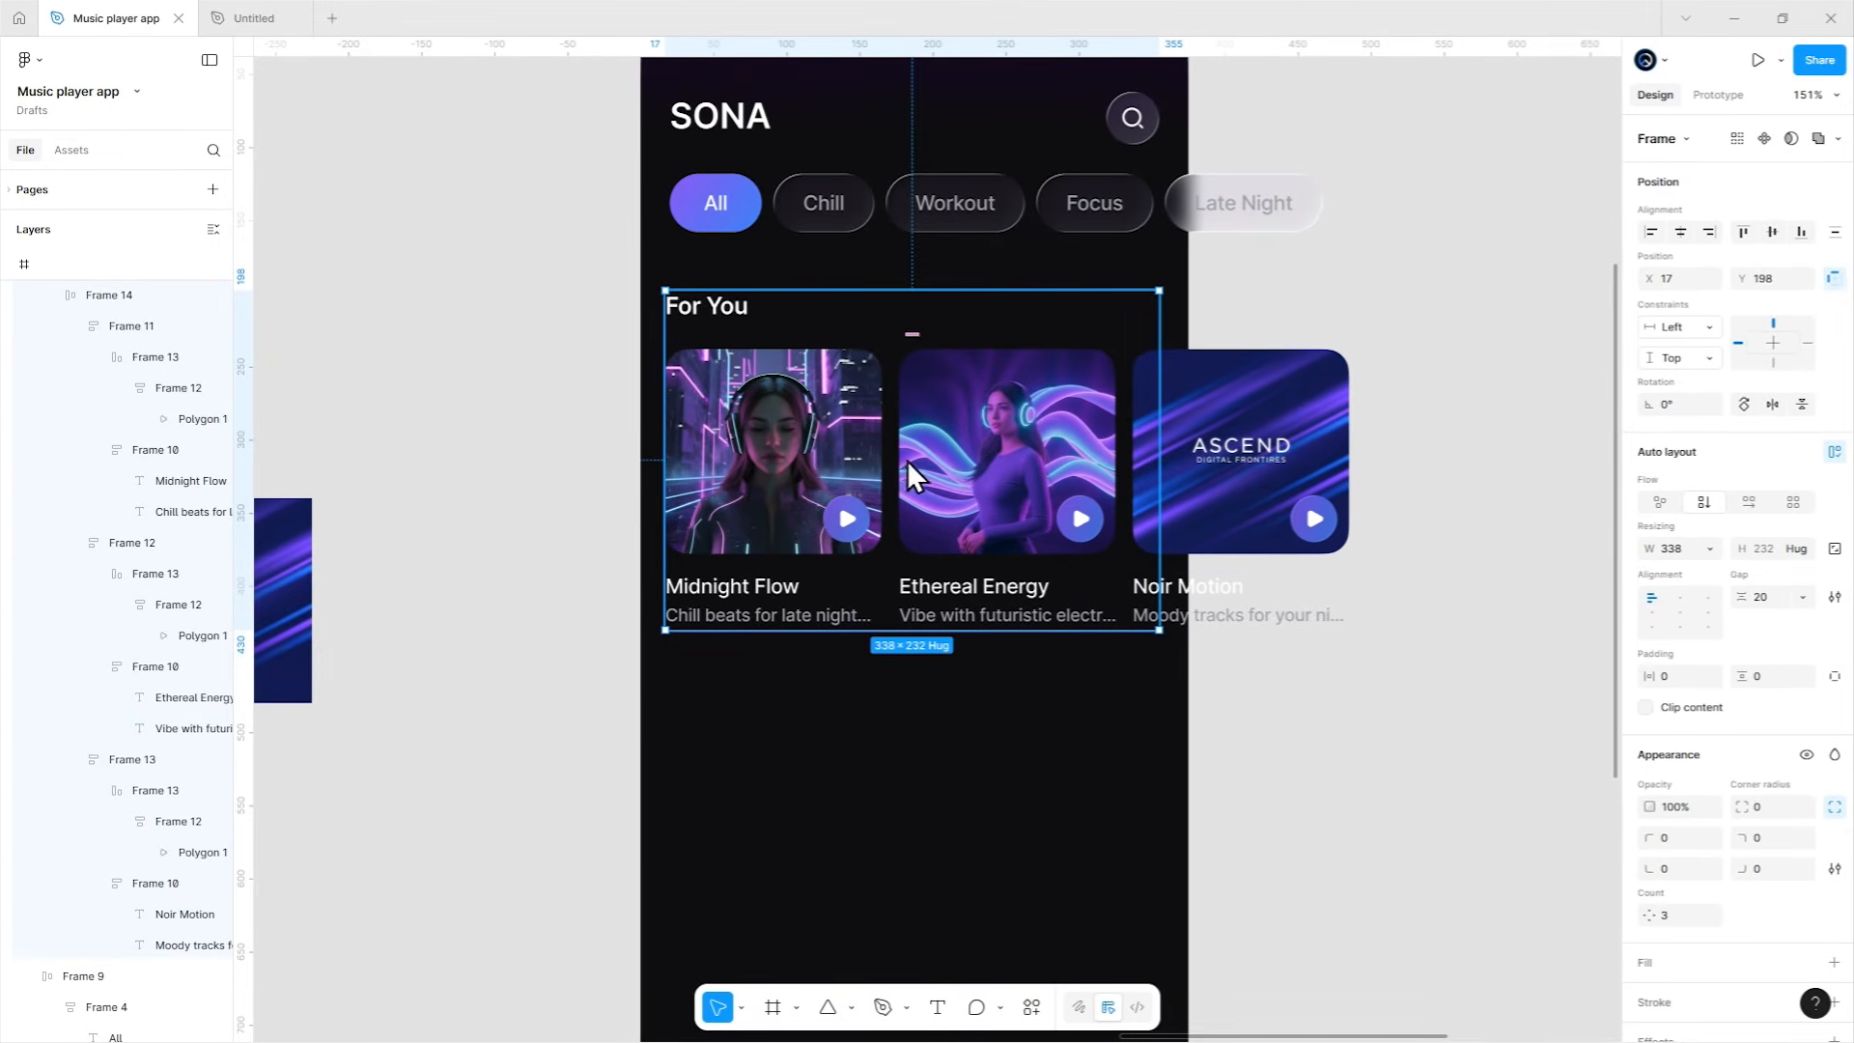
Wrap the For You section in another auto layout frame with 20 horizontal and 20 vertical padding.
key(shift+a)
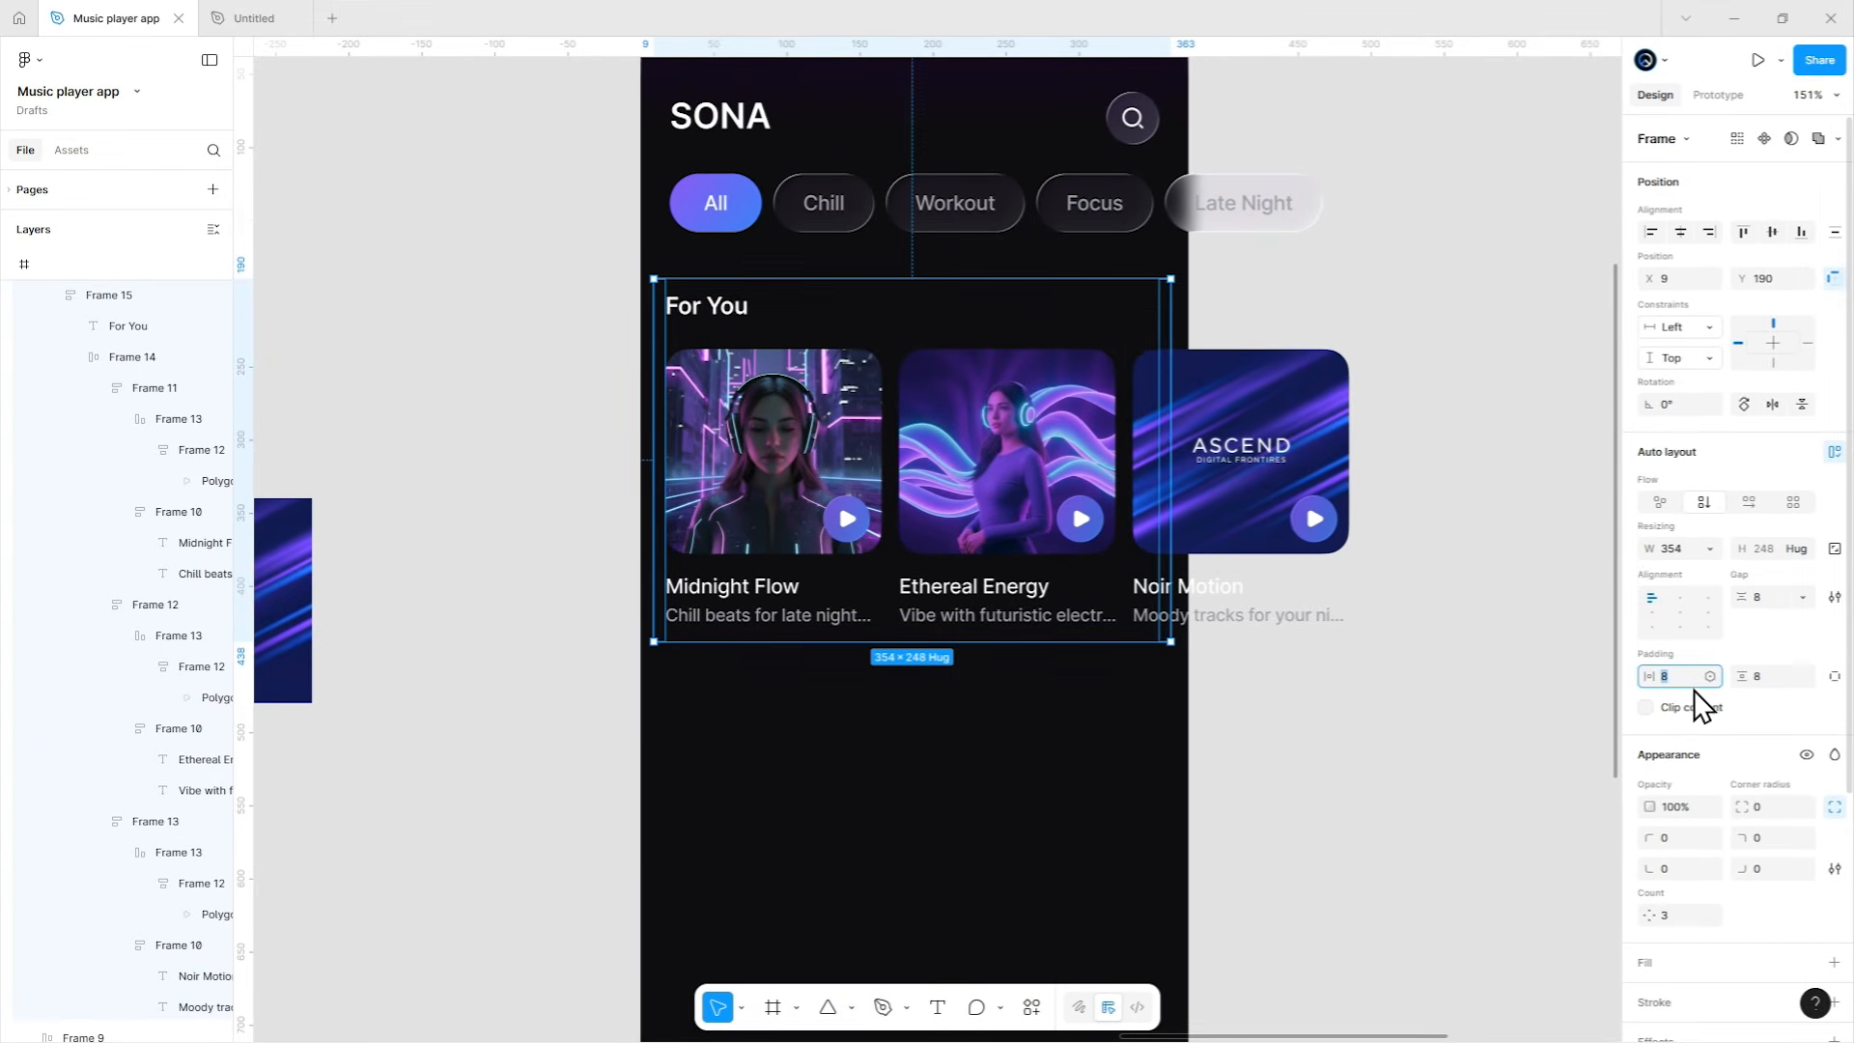
text(20)
key(Return)
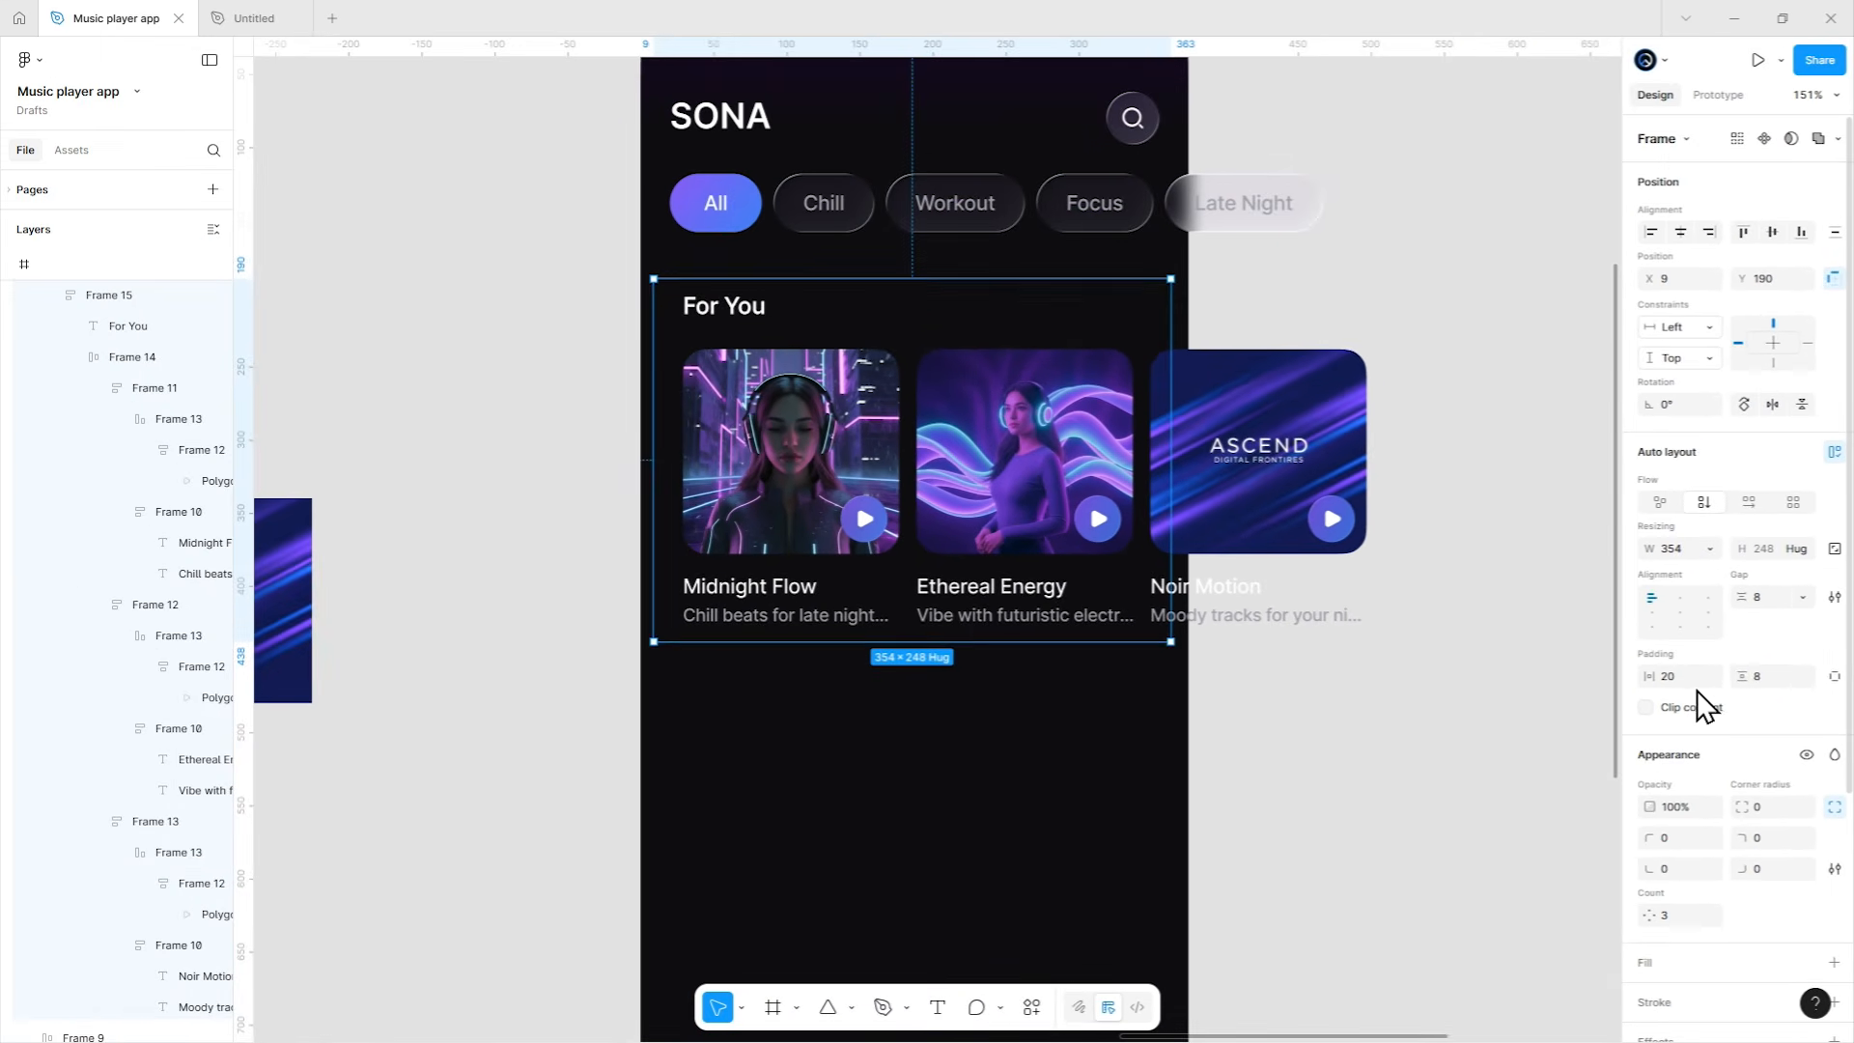
click(1769, 674)
text(20)
key(Return)
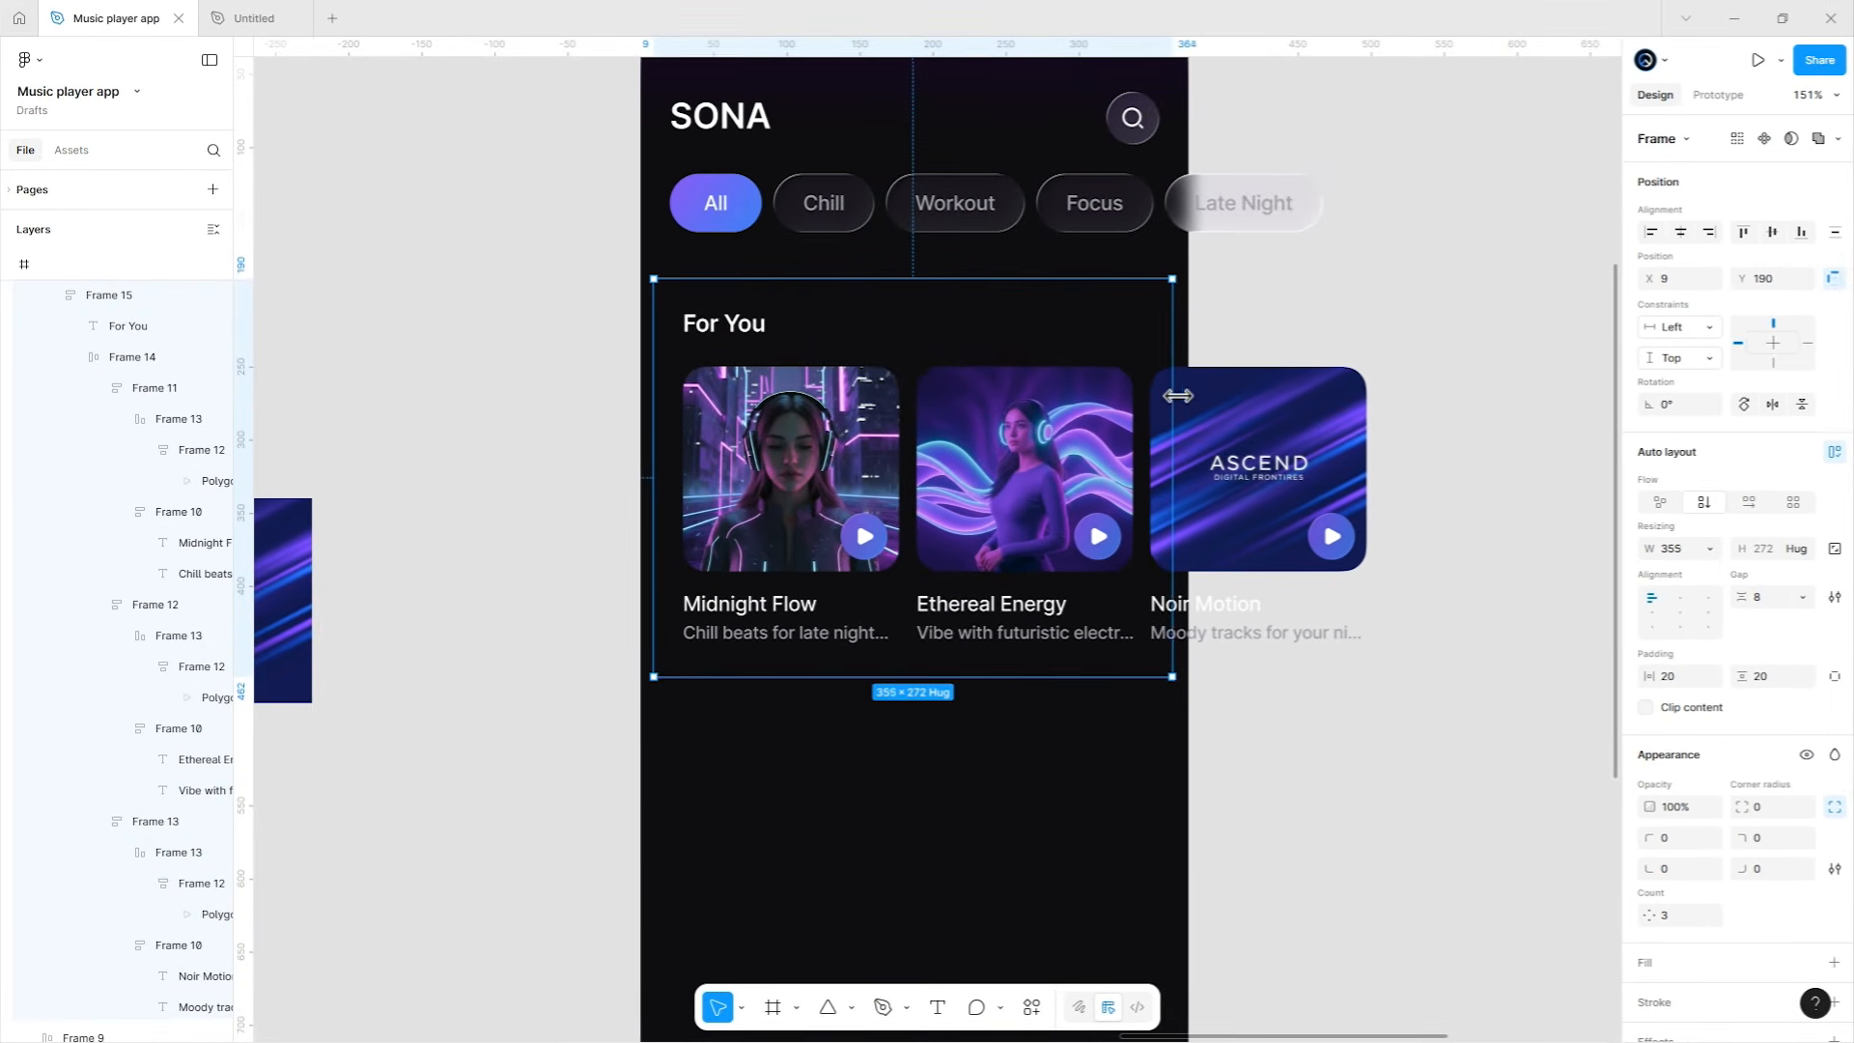
Stretch the For You section frame to 375 wide at X 0 and move it up to about Y 166.
drag(666, 463, 643, 464)
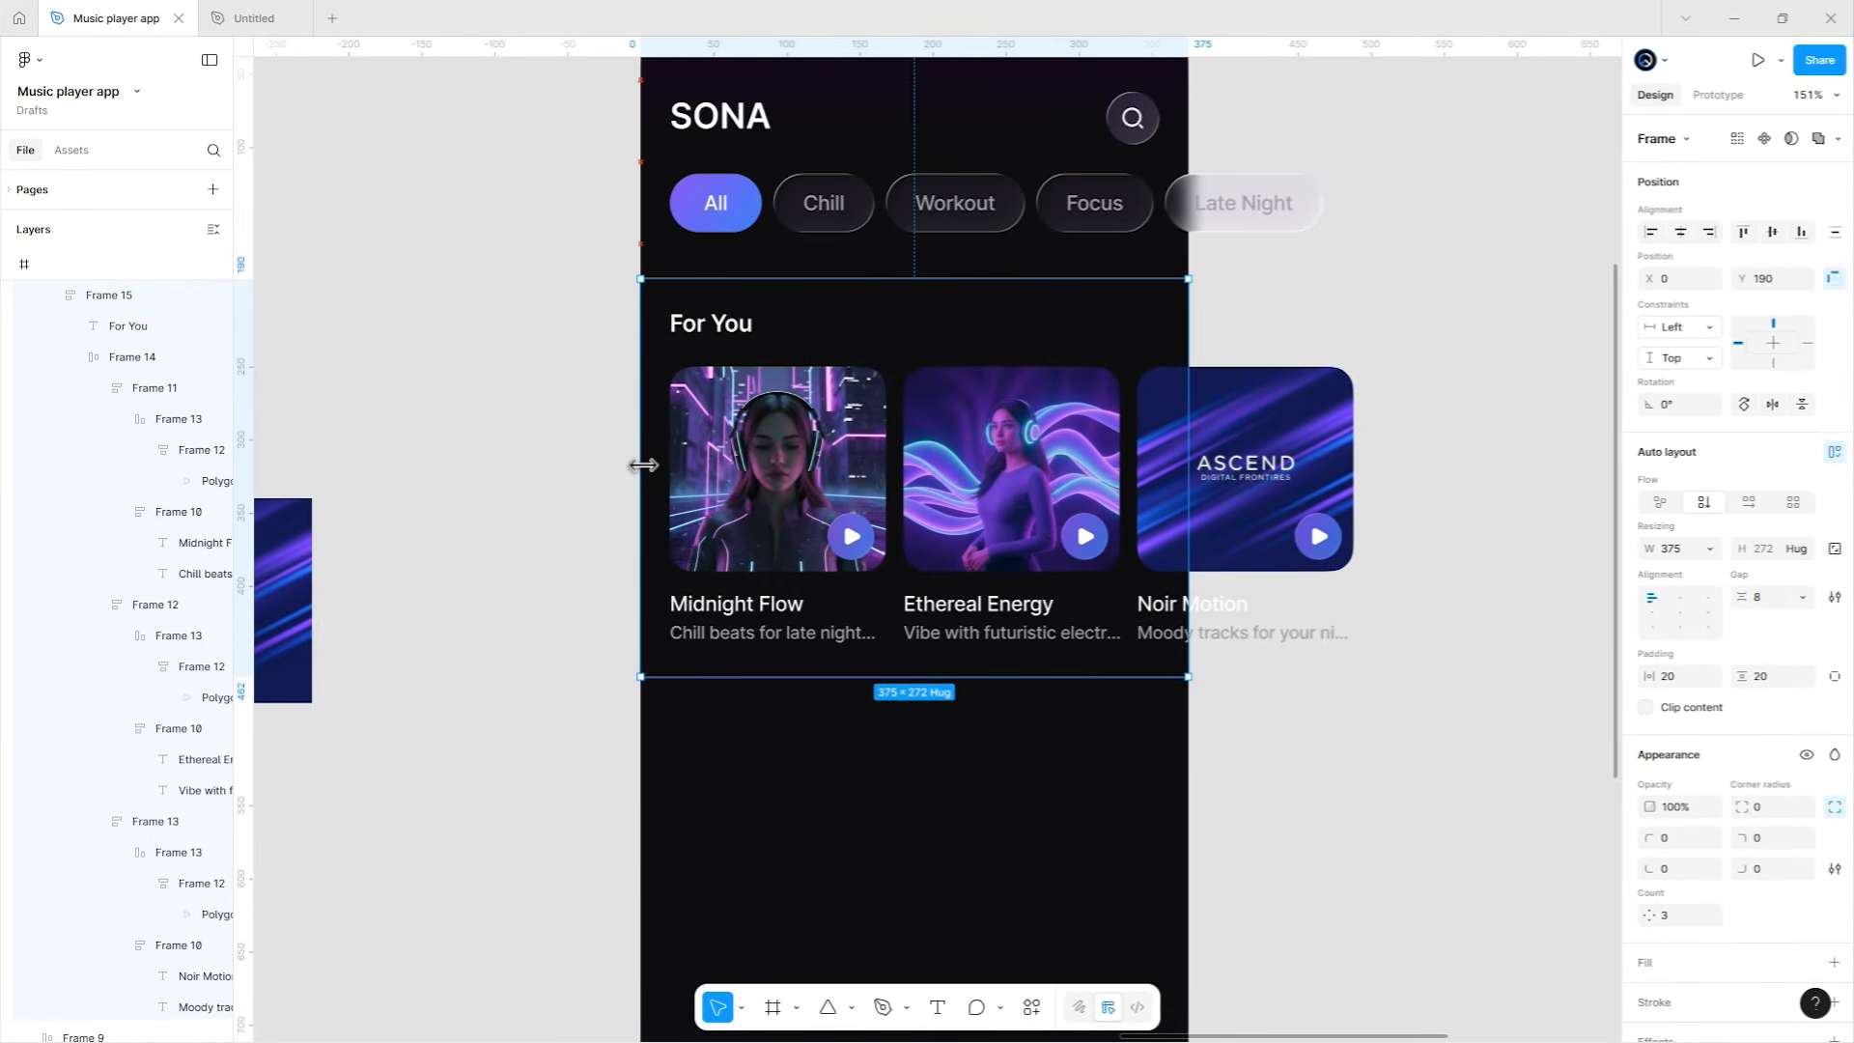
drag(893, 425, 889, 390)
click(864, 802)
Turn on Clip content for the phone screen frame so the overflowing cards and chips are cropped.
click(960, 732)
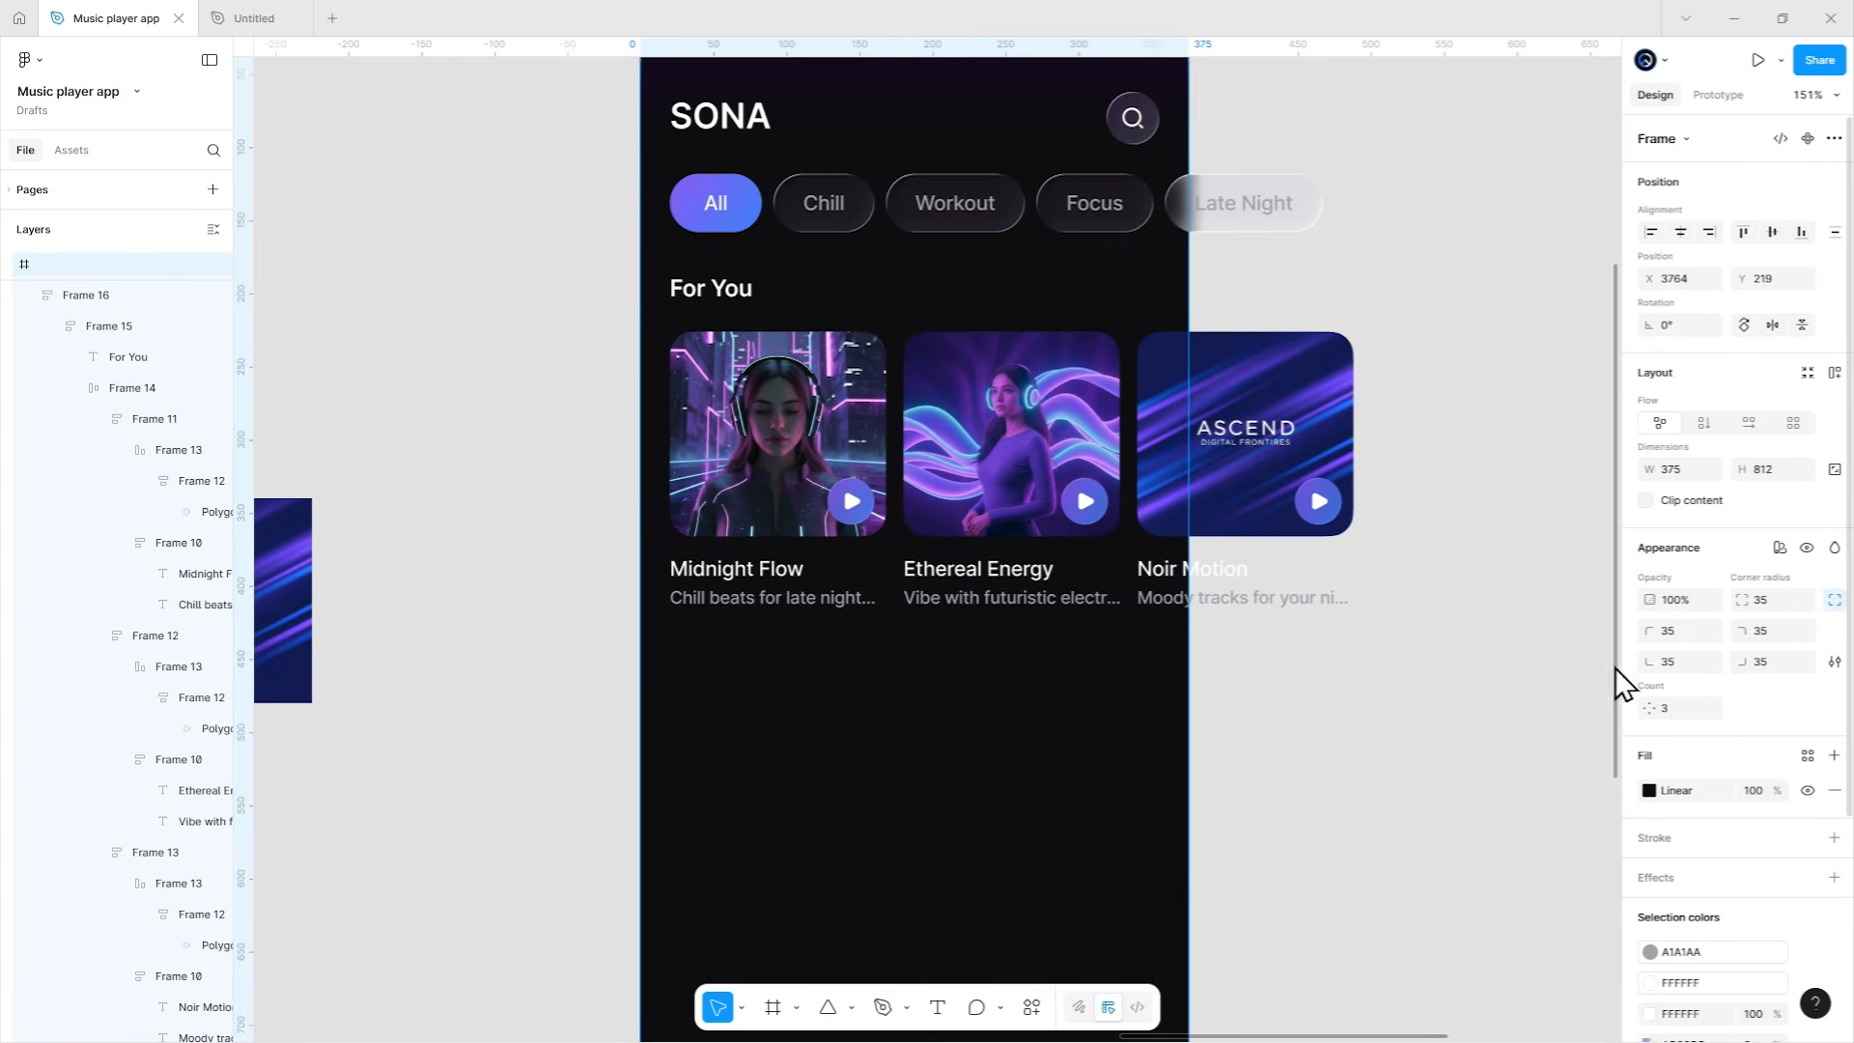
click(1671, 499)
click(1126, 662)
Delete the leftover ASCEND image and the SiriusXM reference screenshot beside the phone screen.
scroll(1126, 662, down, 3)
drag(1043, 683, 1036, 585)
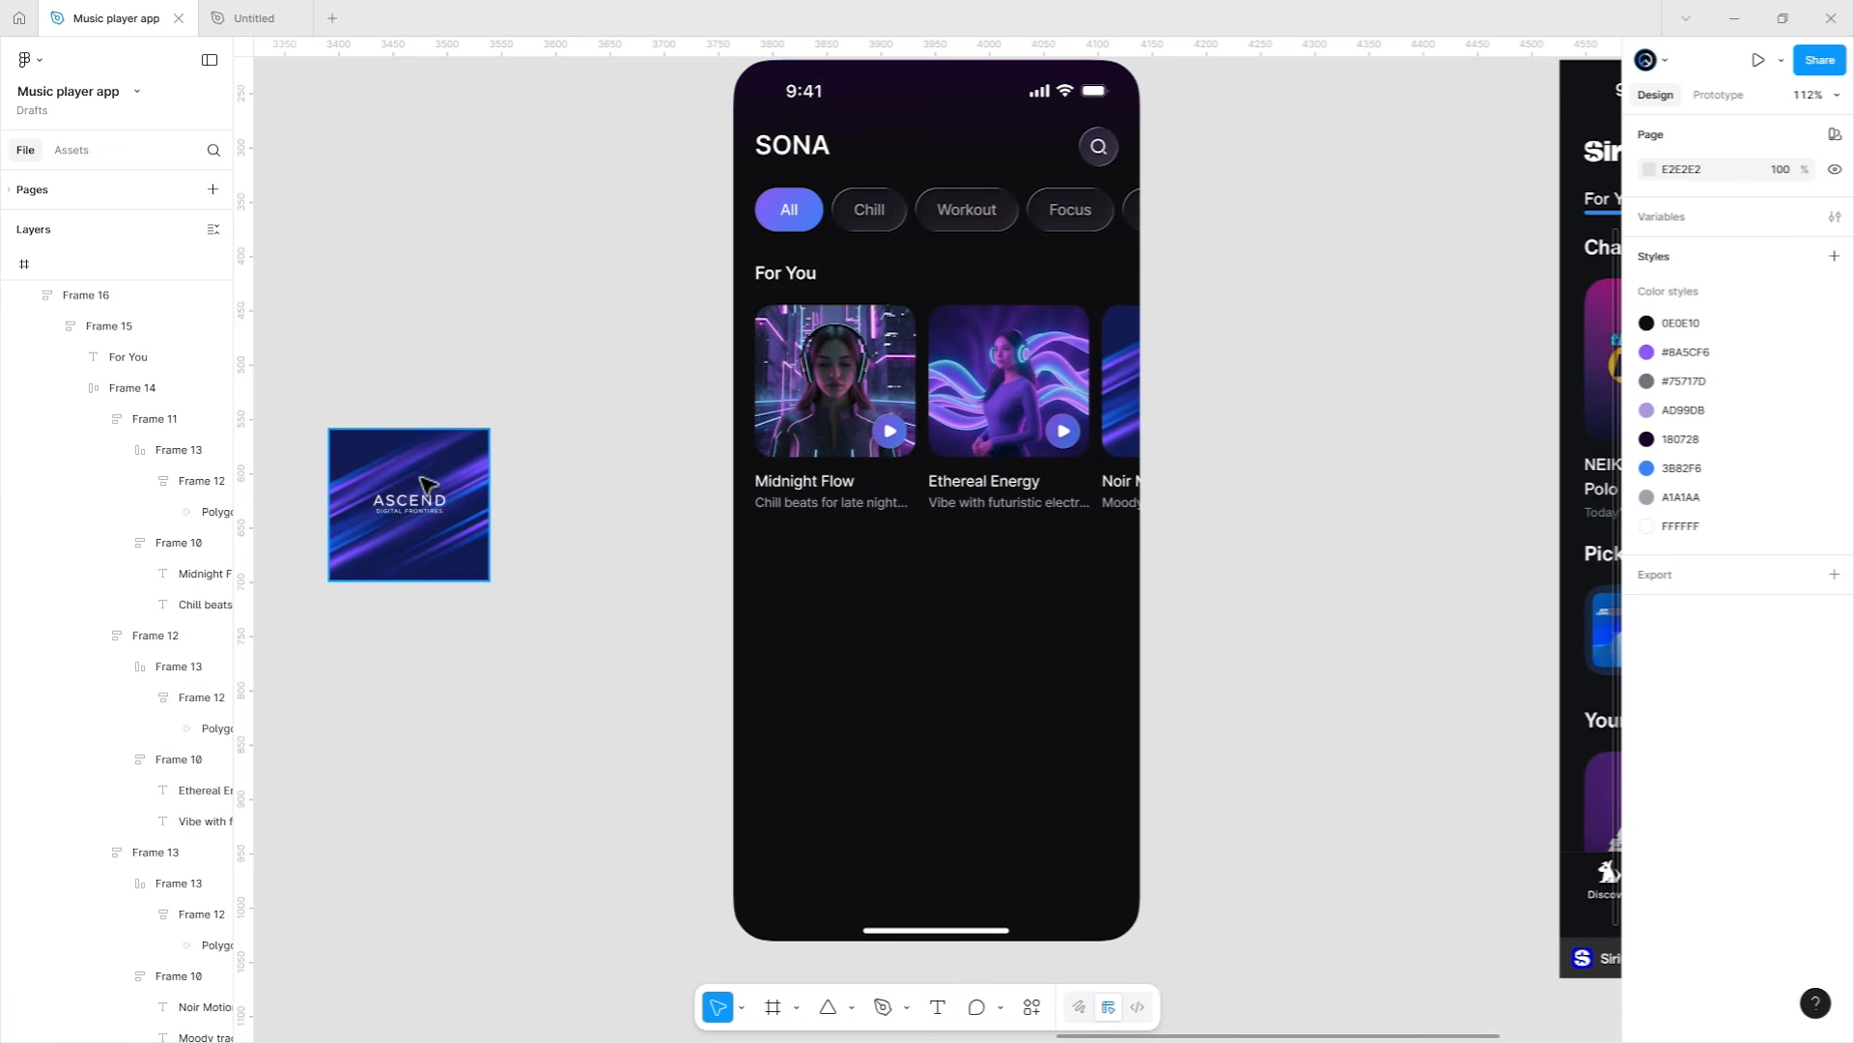
click(425, 483)
key(Delete)
scroll(1109, 704, right, 3)
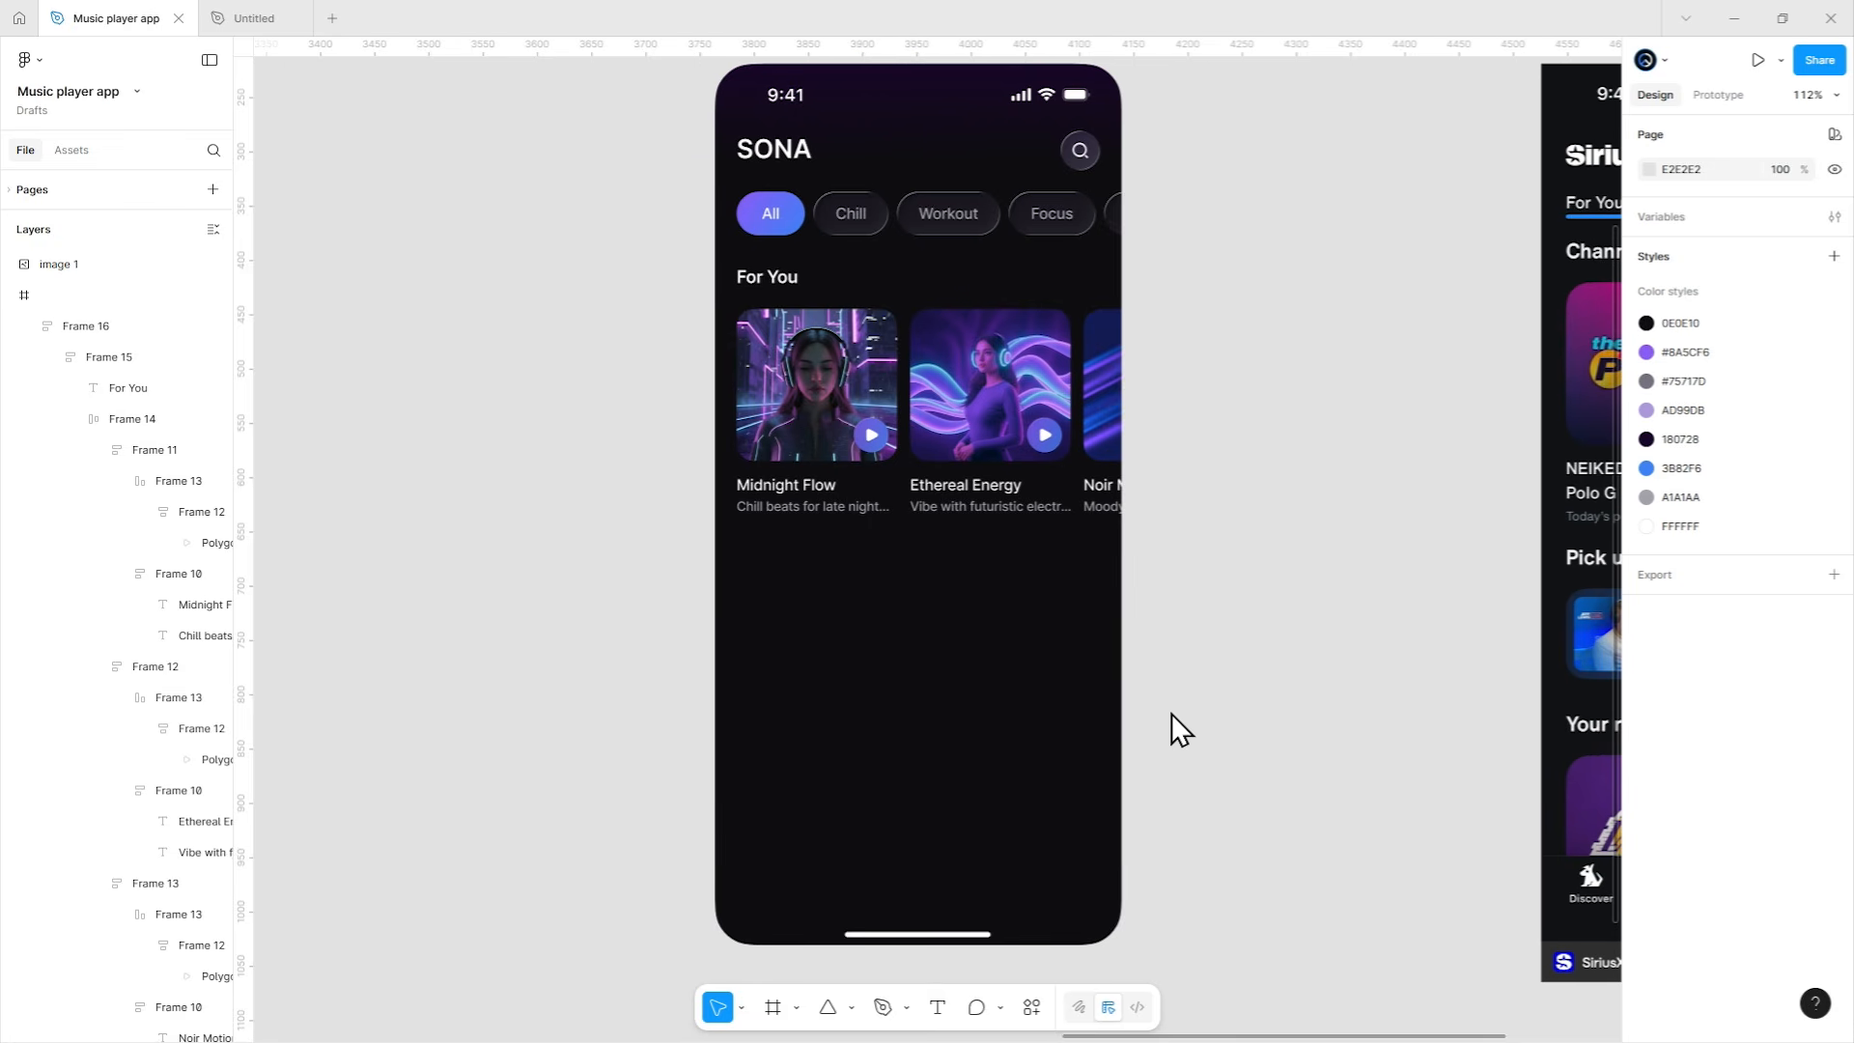
scroll(1340, 702, right, 3)
click(1457, 715)
key(Delete)
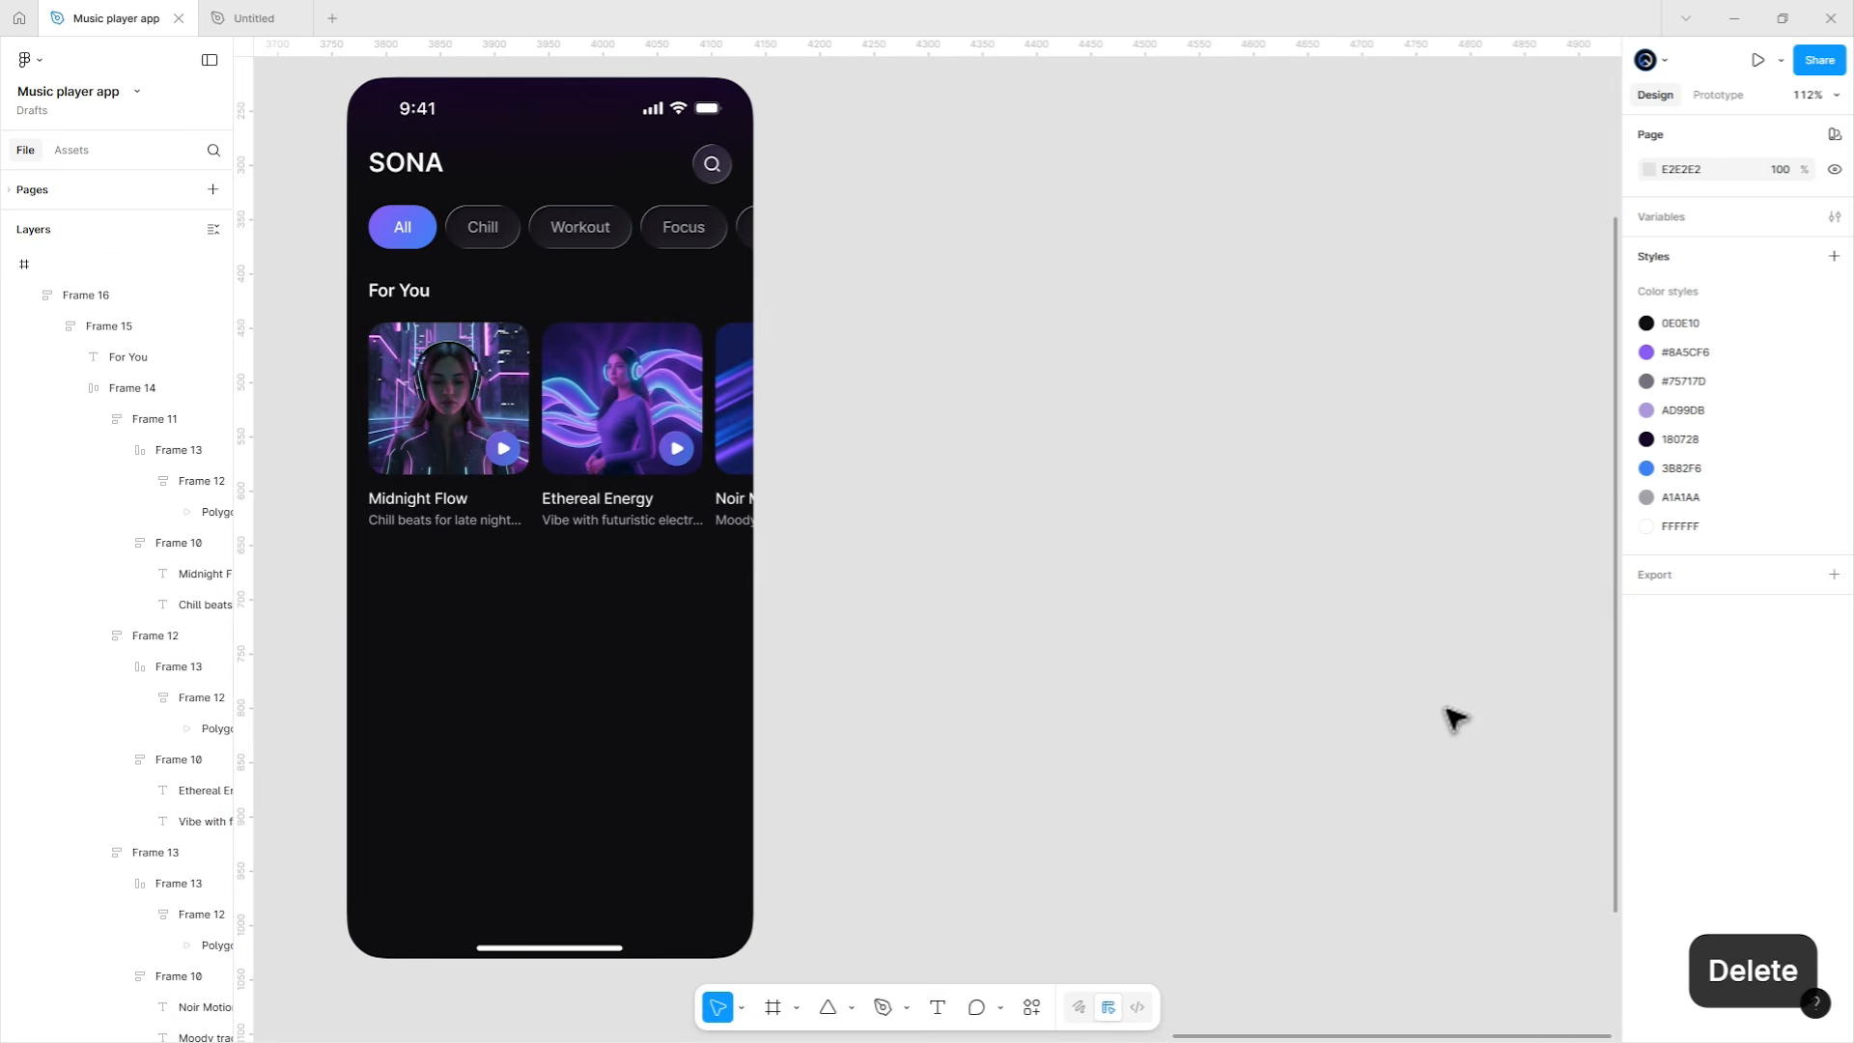
Duplicate the For You section and place the copy below the original at Y 432.
scroll(1135, 687, left, 2)
drag(1134, 687, 1334, 684)
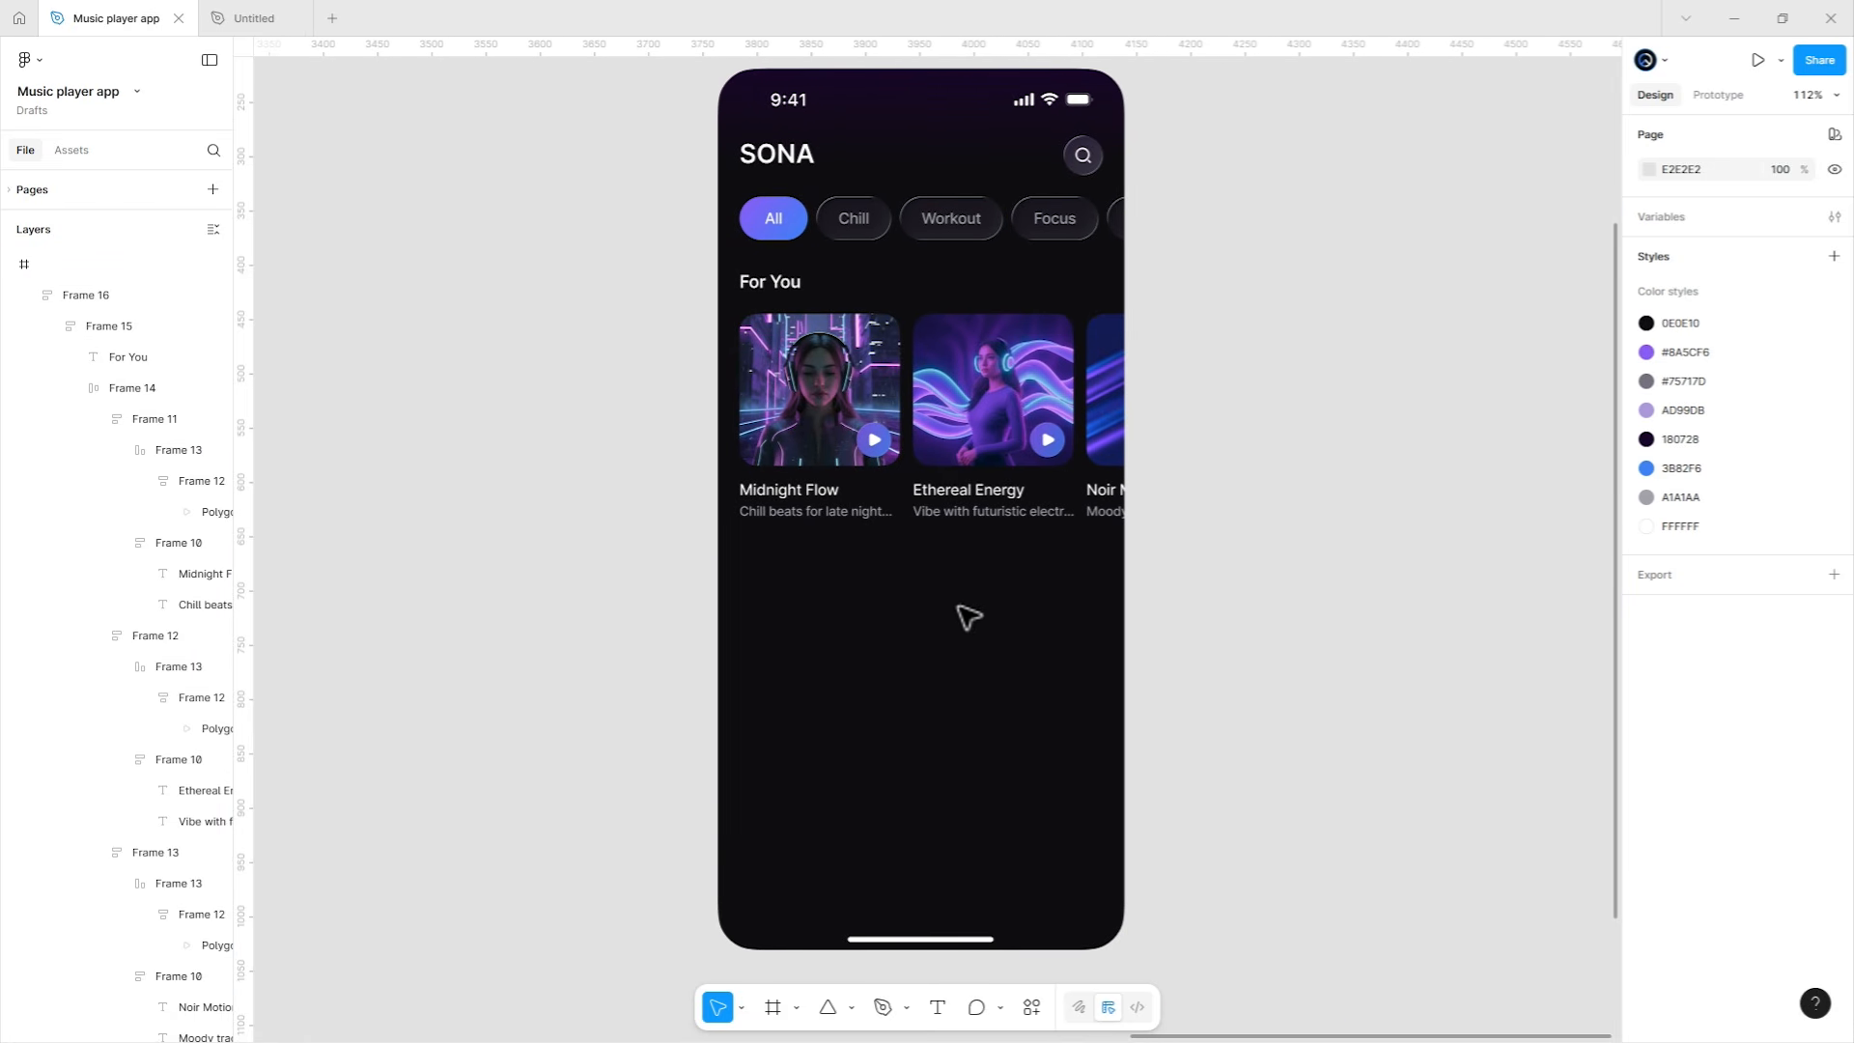
click(935, 529)
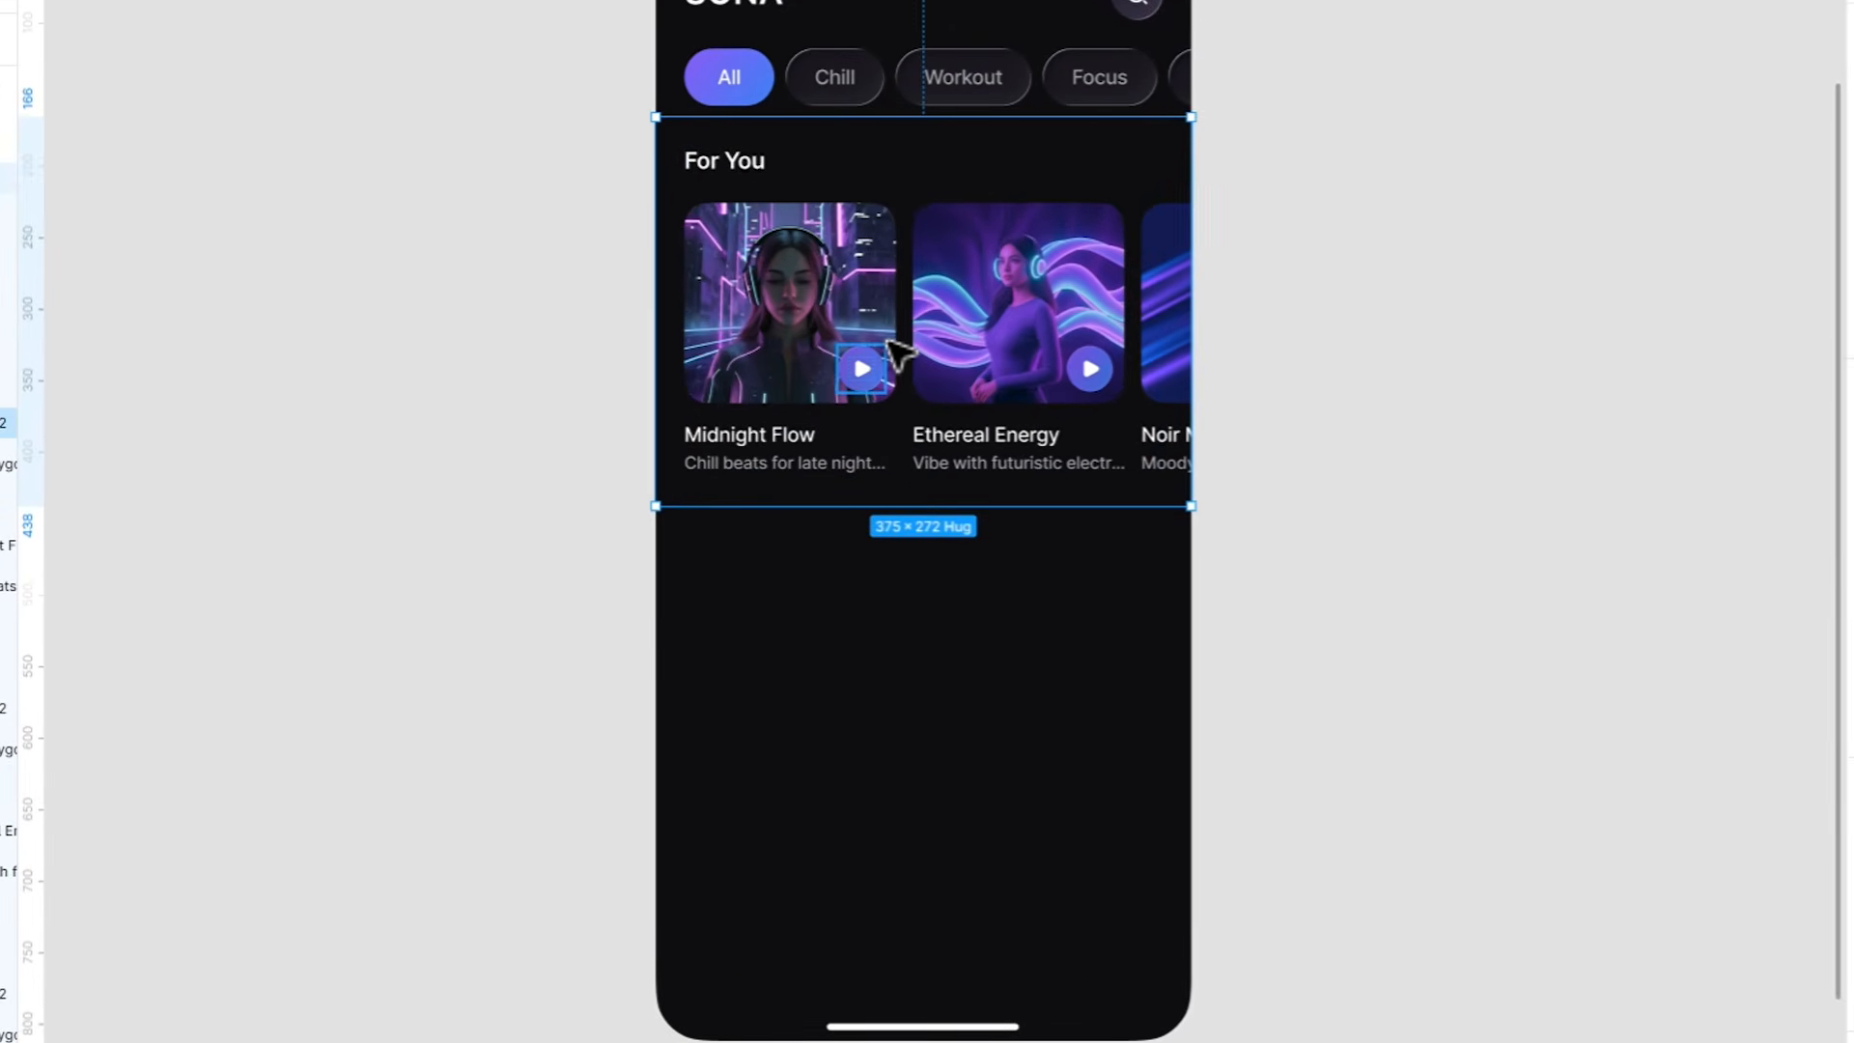
key(ctrl+d)
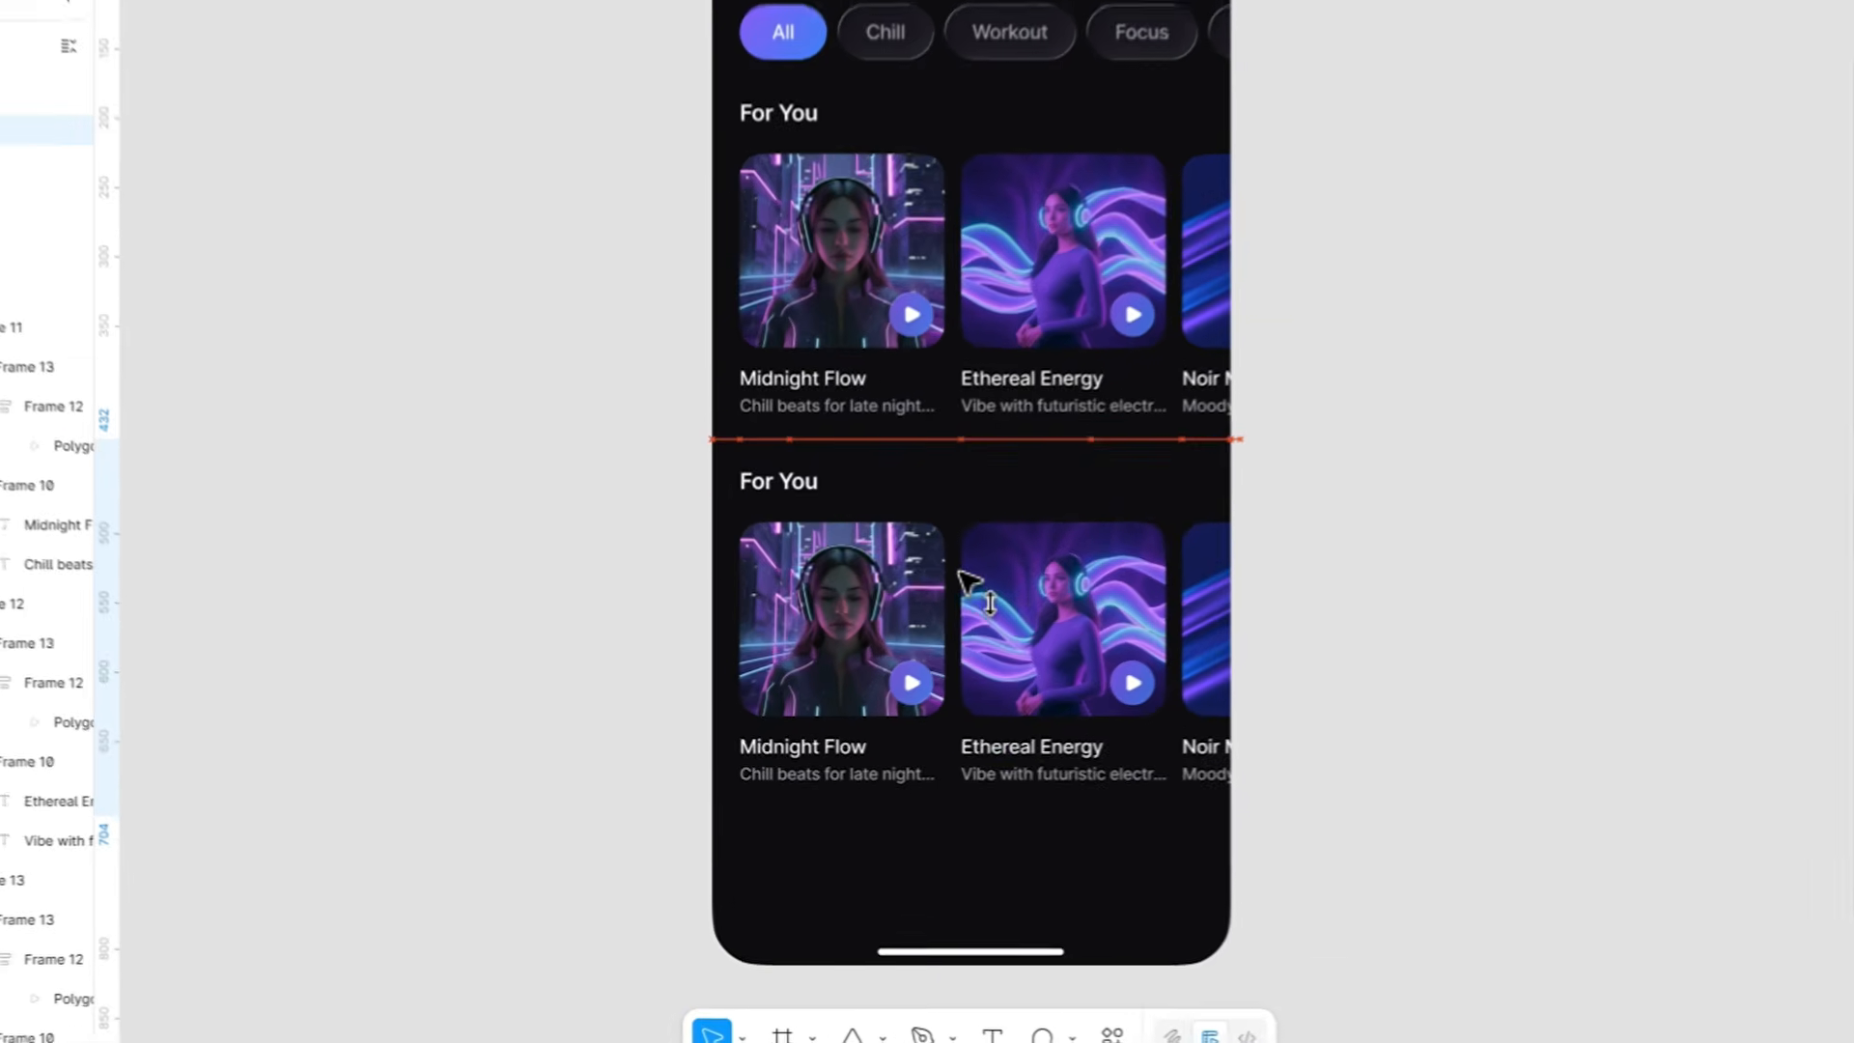
Change the heading of the duplicated section to "Trending Now".
double_click(807, 480)
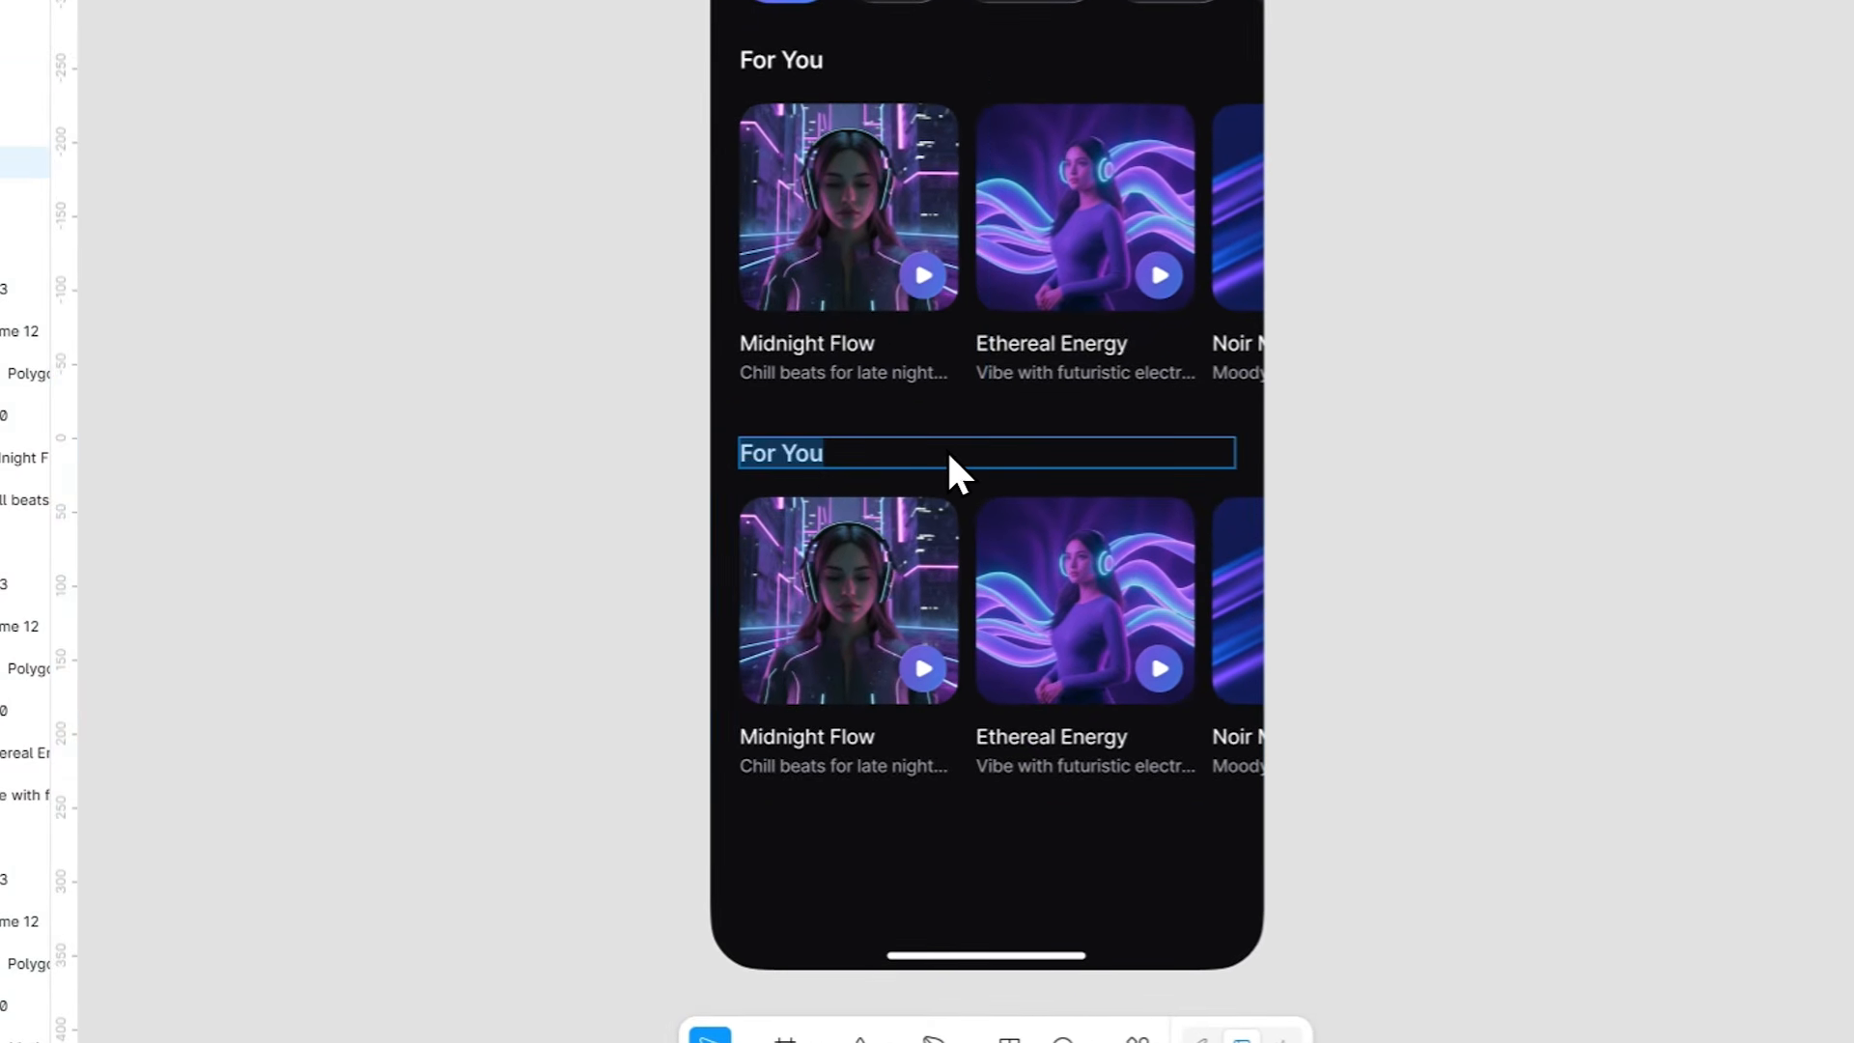
text(Trending Now)
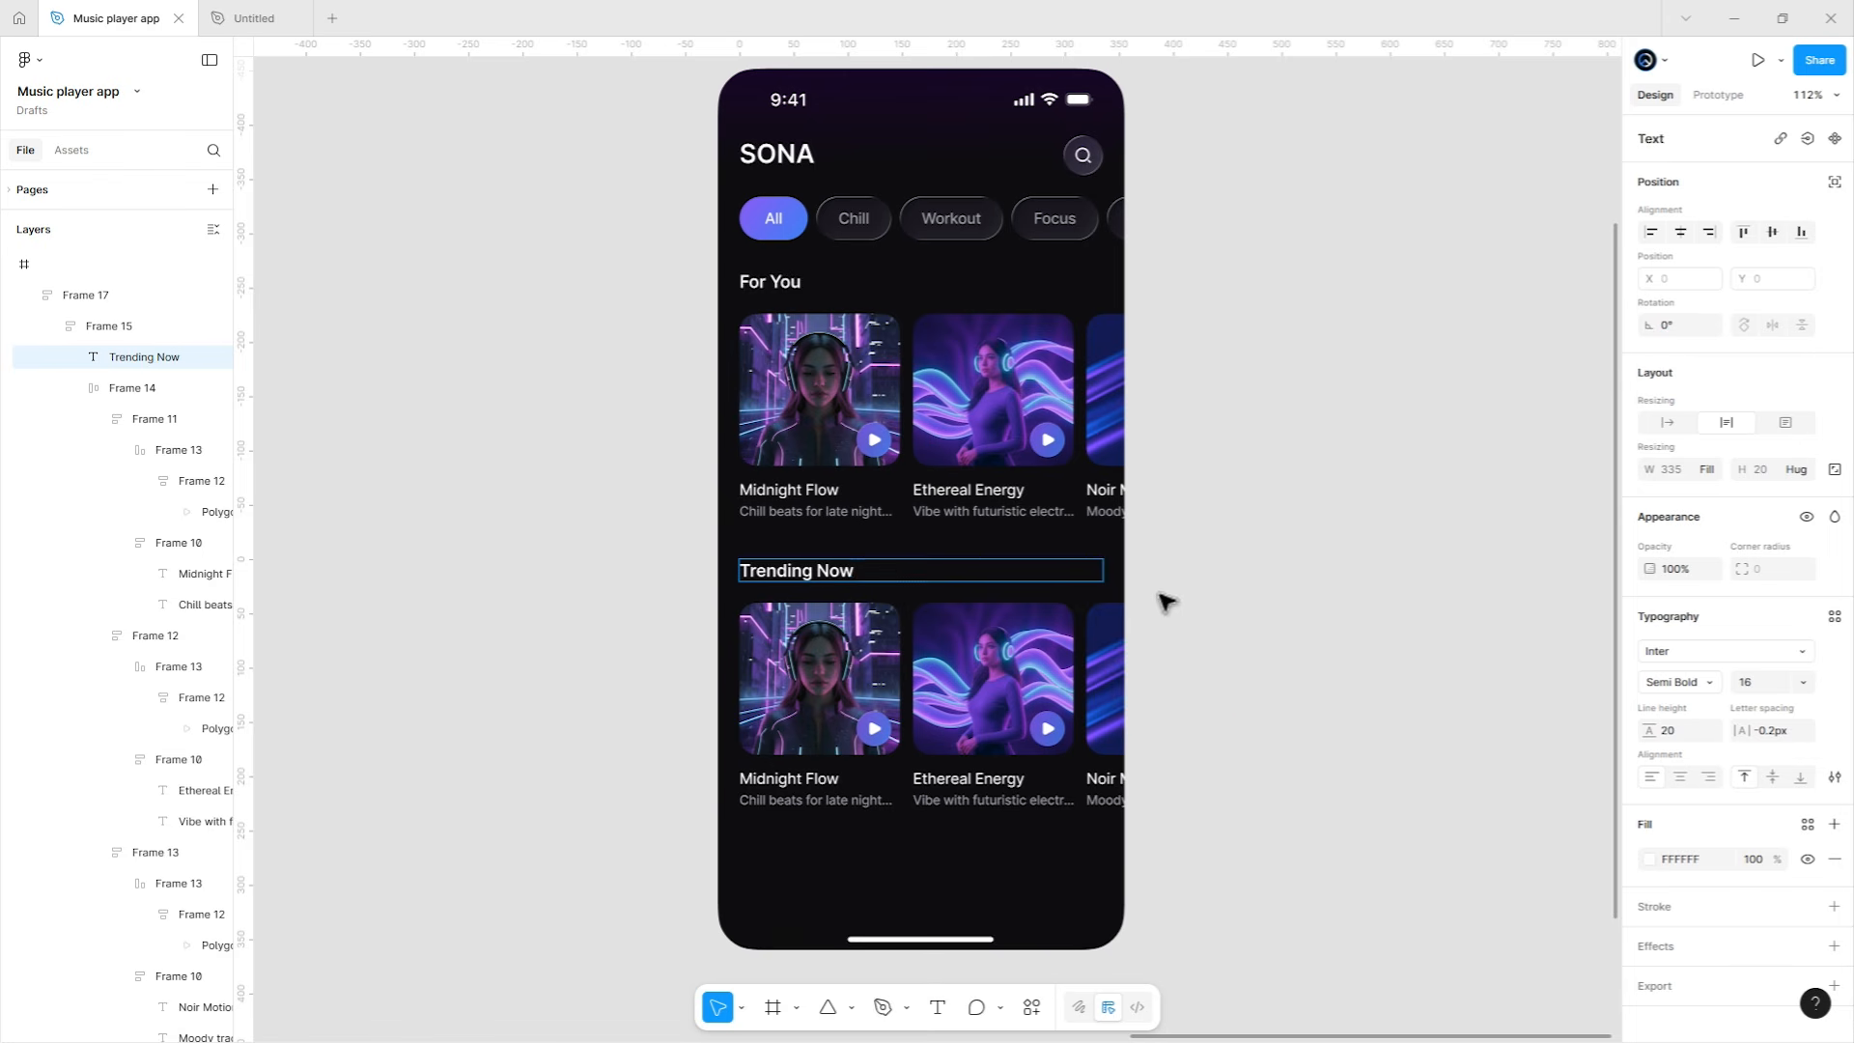
key(Escape)
click(1214, 599)
Delete the second and third cards from the Trending Now section, keeping only Midnight Flow.
scroll(1163, 517, down, 2)
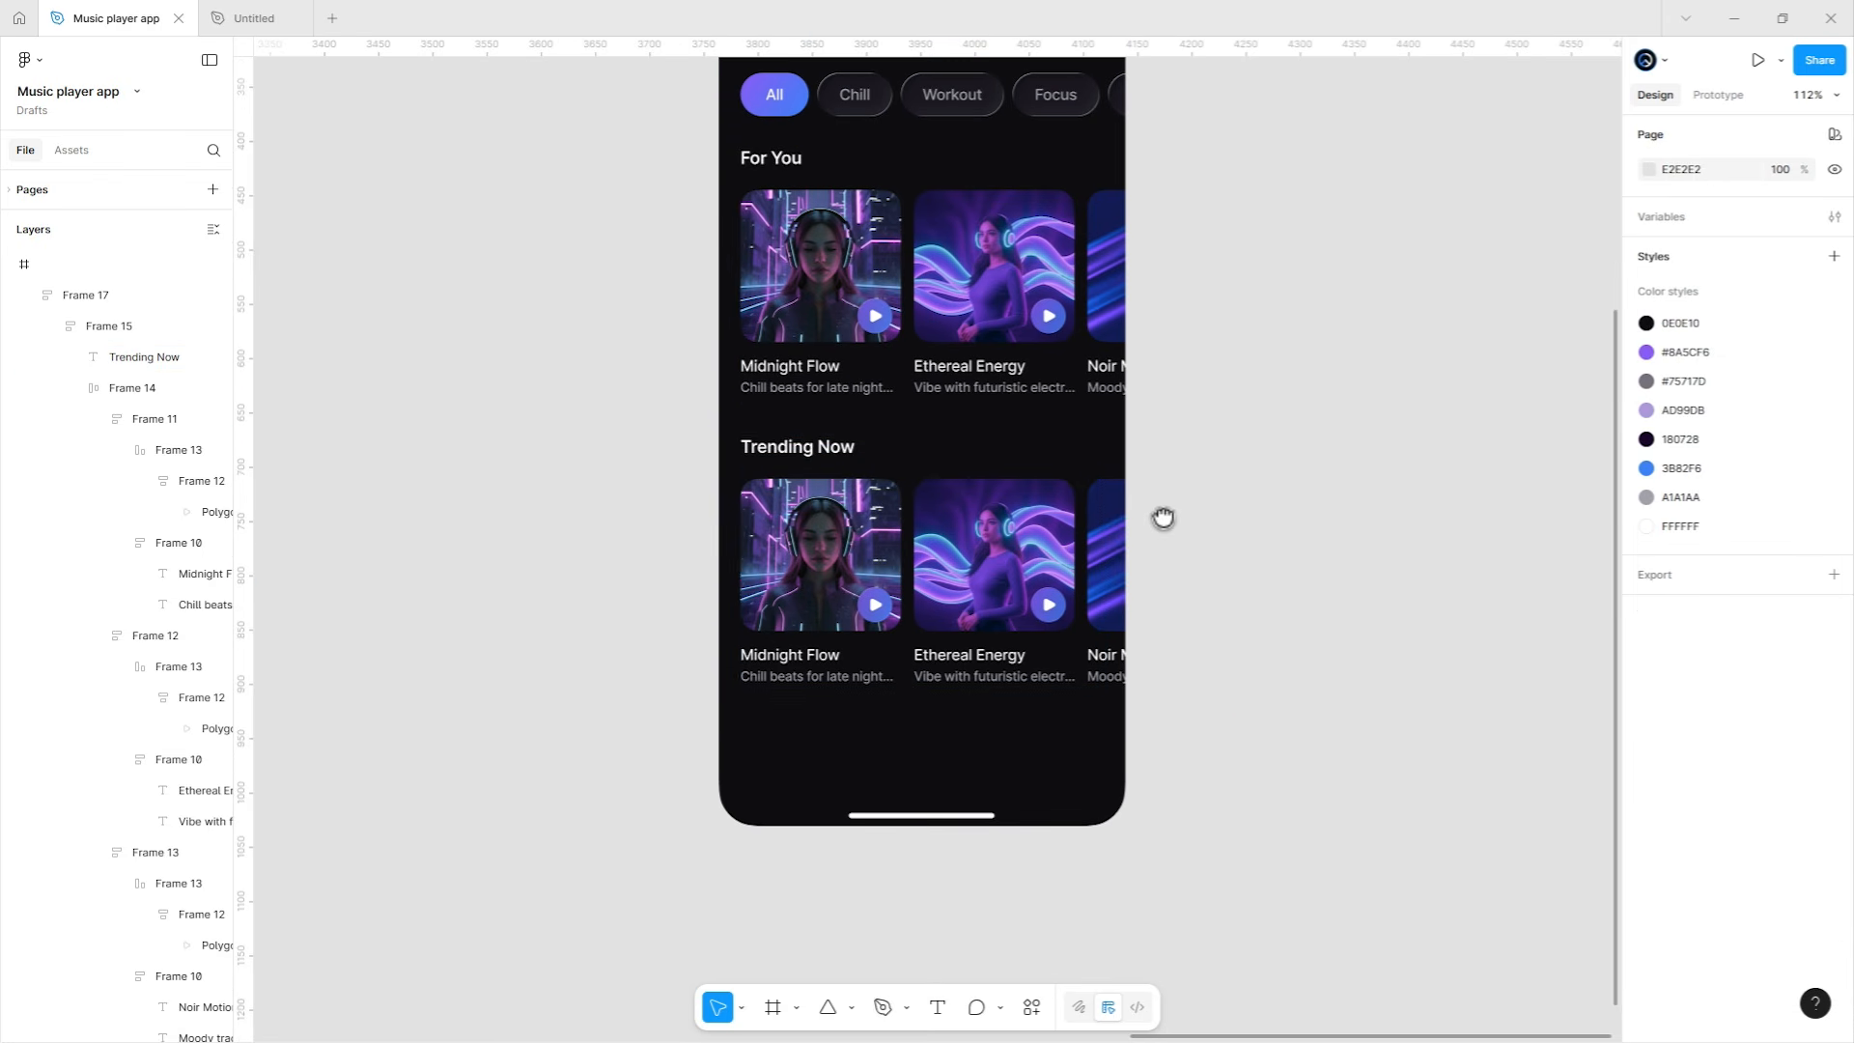
click(970, 579)
double_click(973, 577)
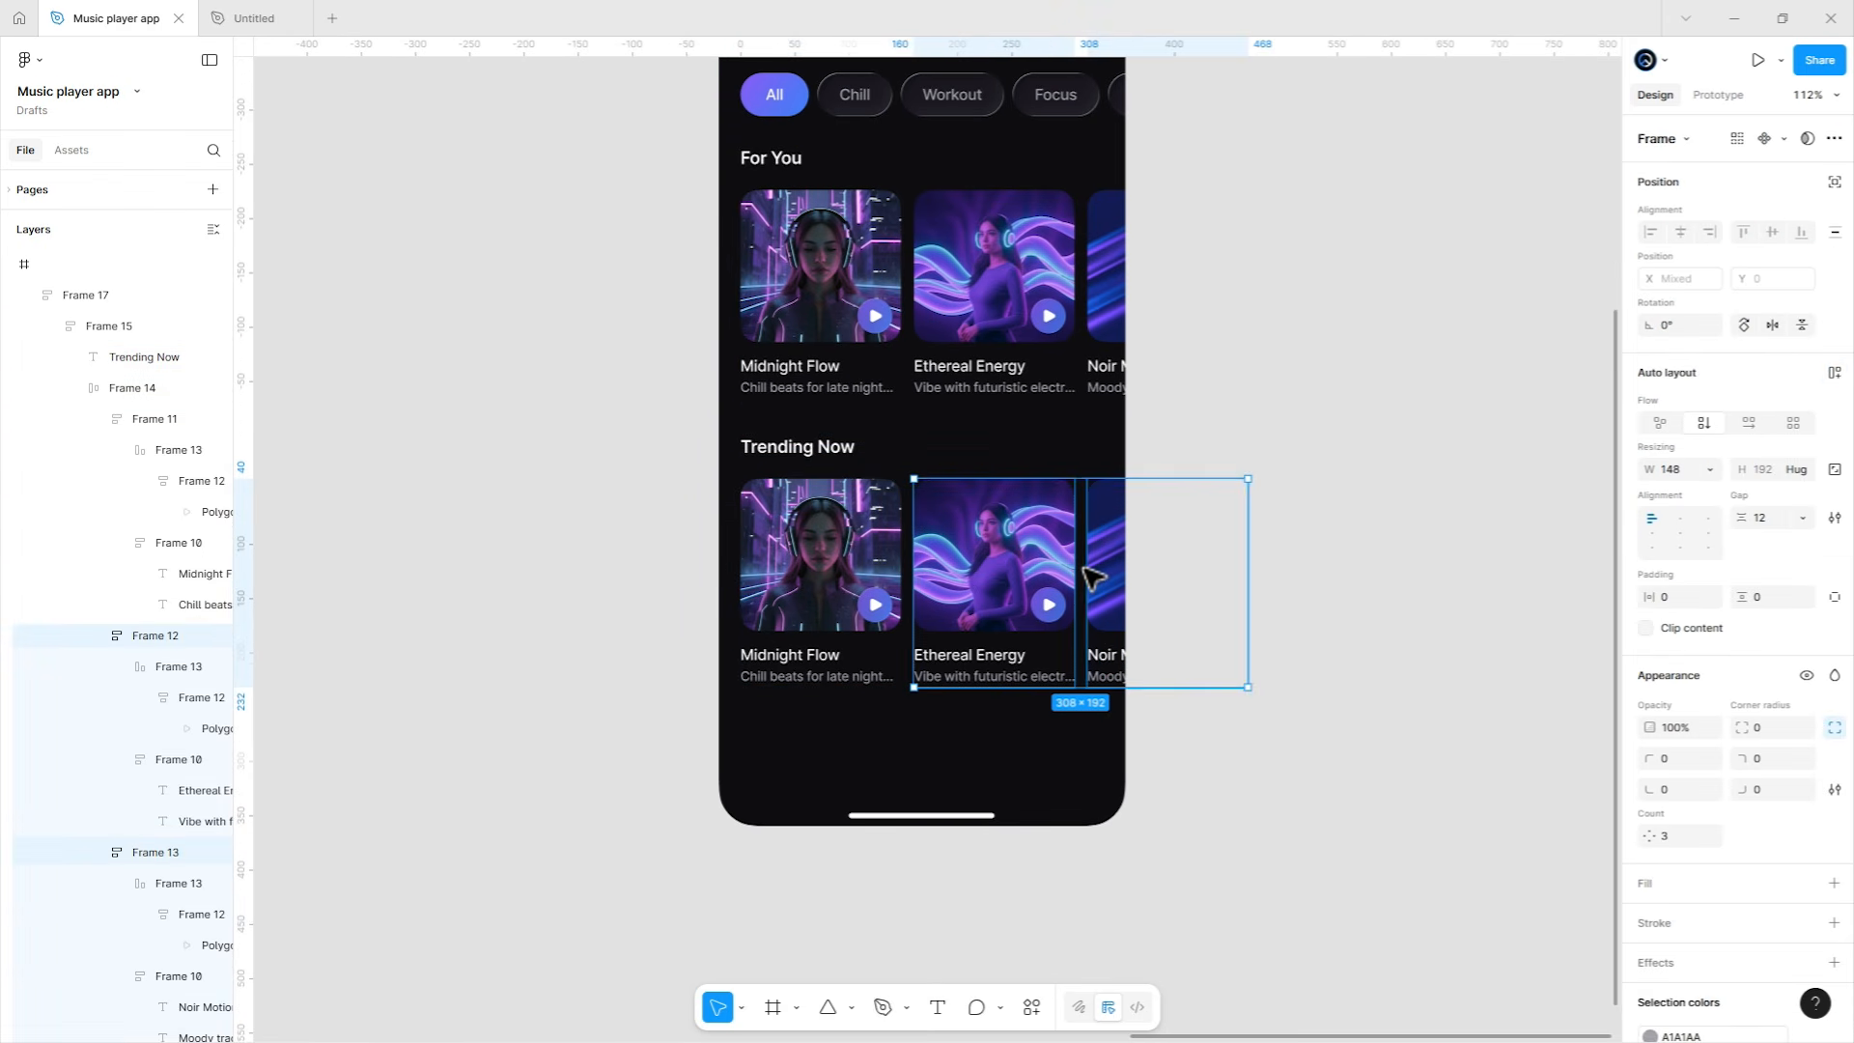
key(Delete)
Scale the Midnight Flow cover in the Trending Now section down to 60 × 60 with the Scale tool.
scroll(1025, 541, up, 3)
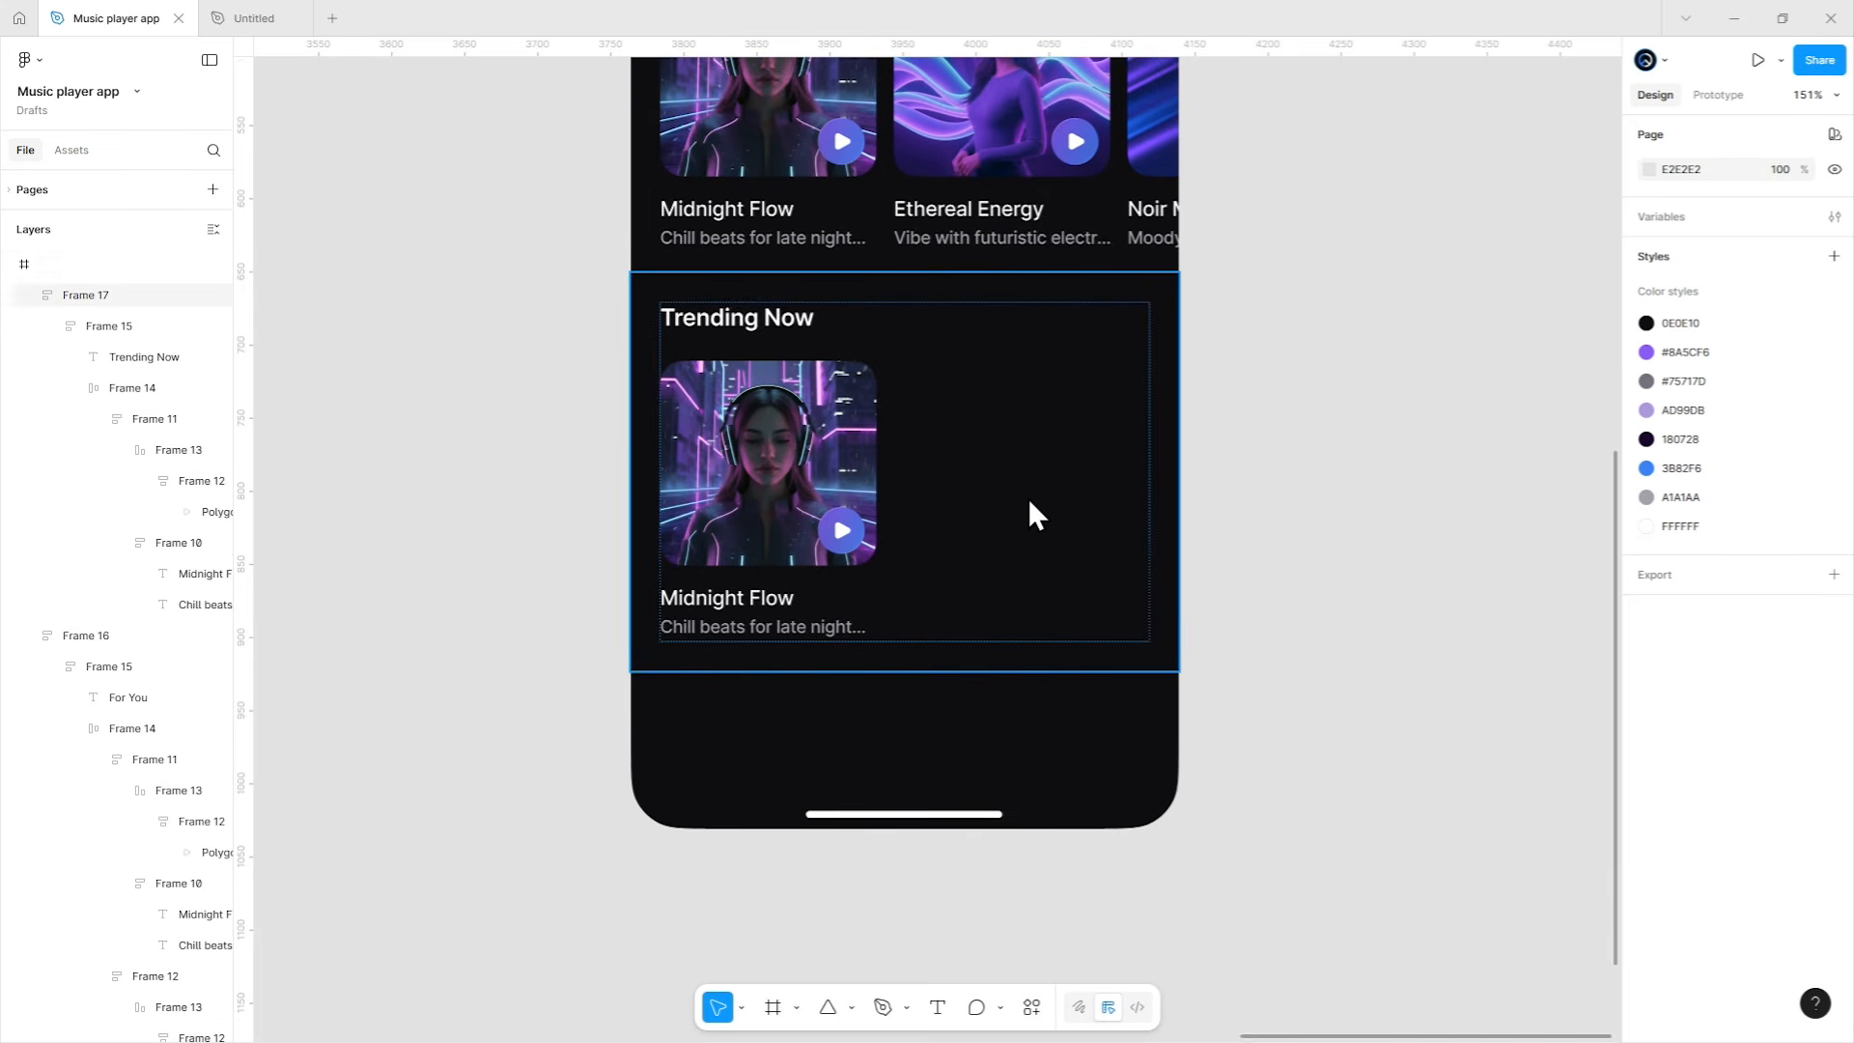
scroll(1031, 522, down, 1)
scroll(1027, 489, up, 3)
click(809, 454)
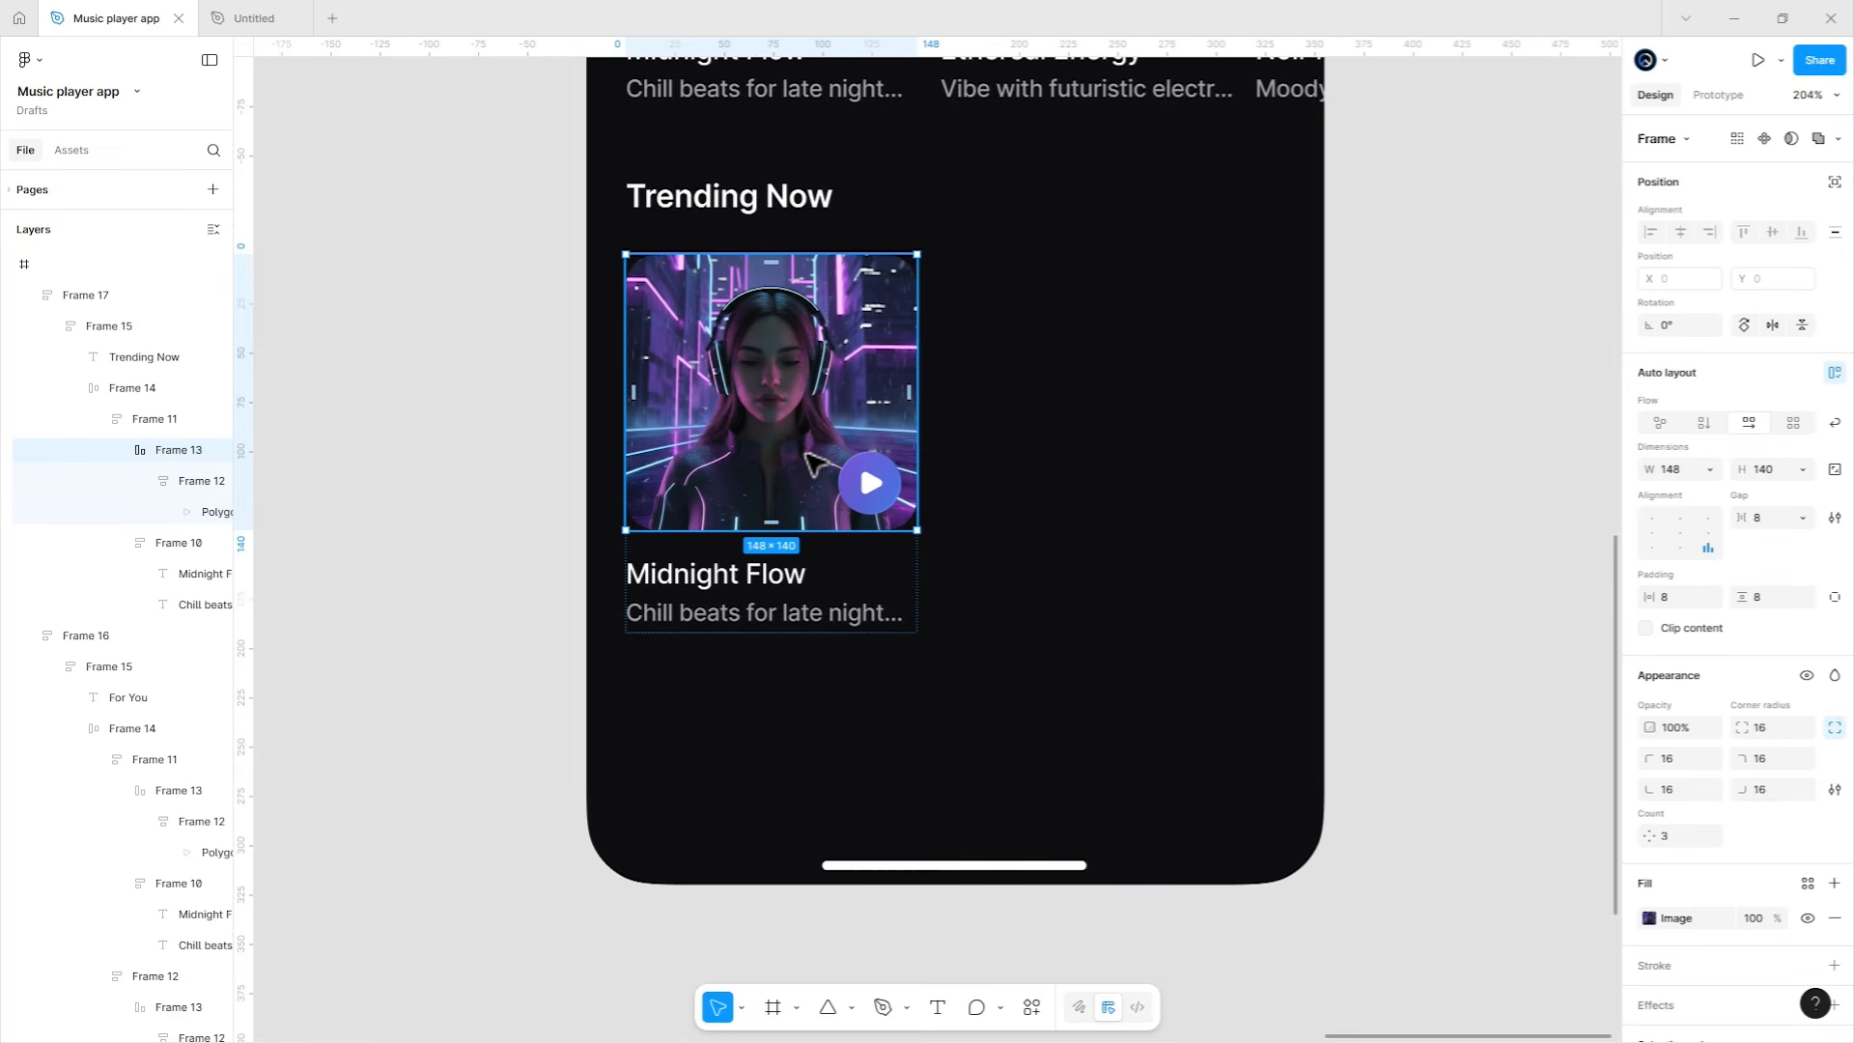
key(k)
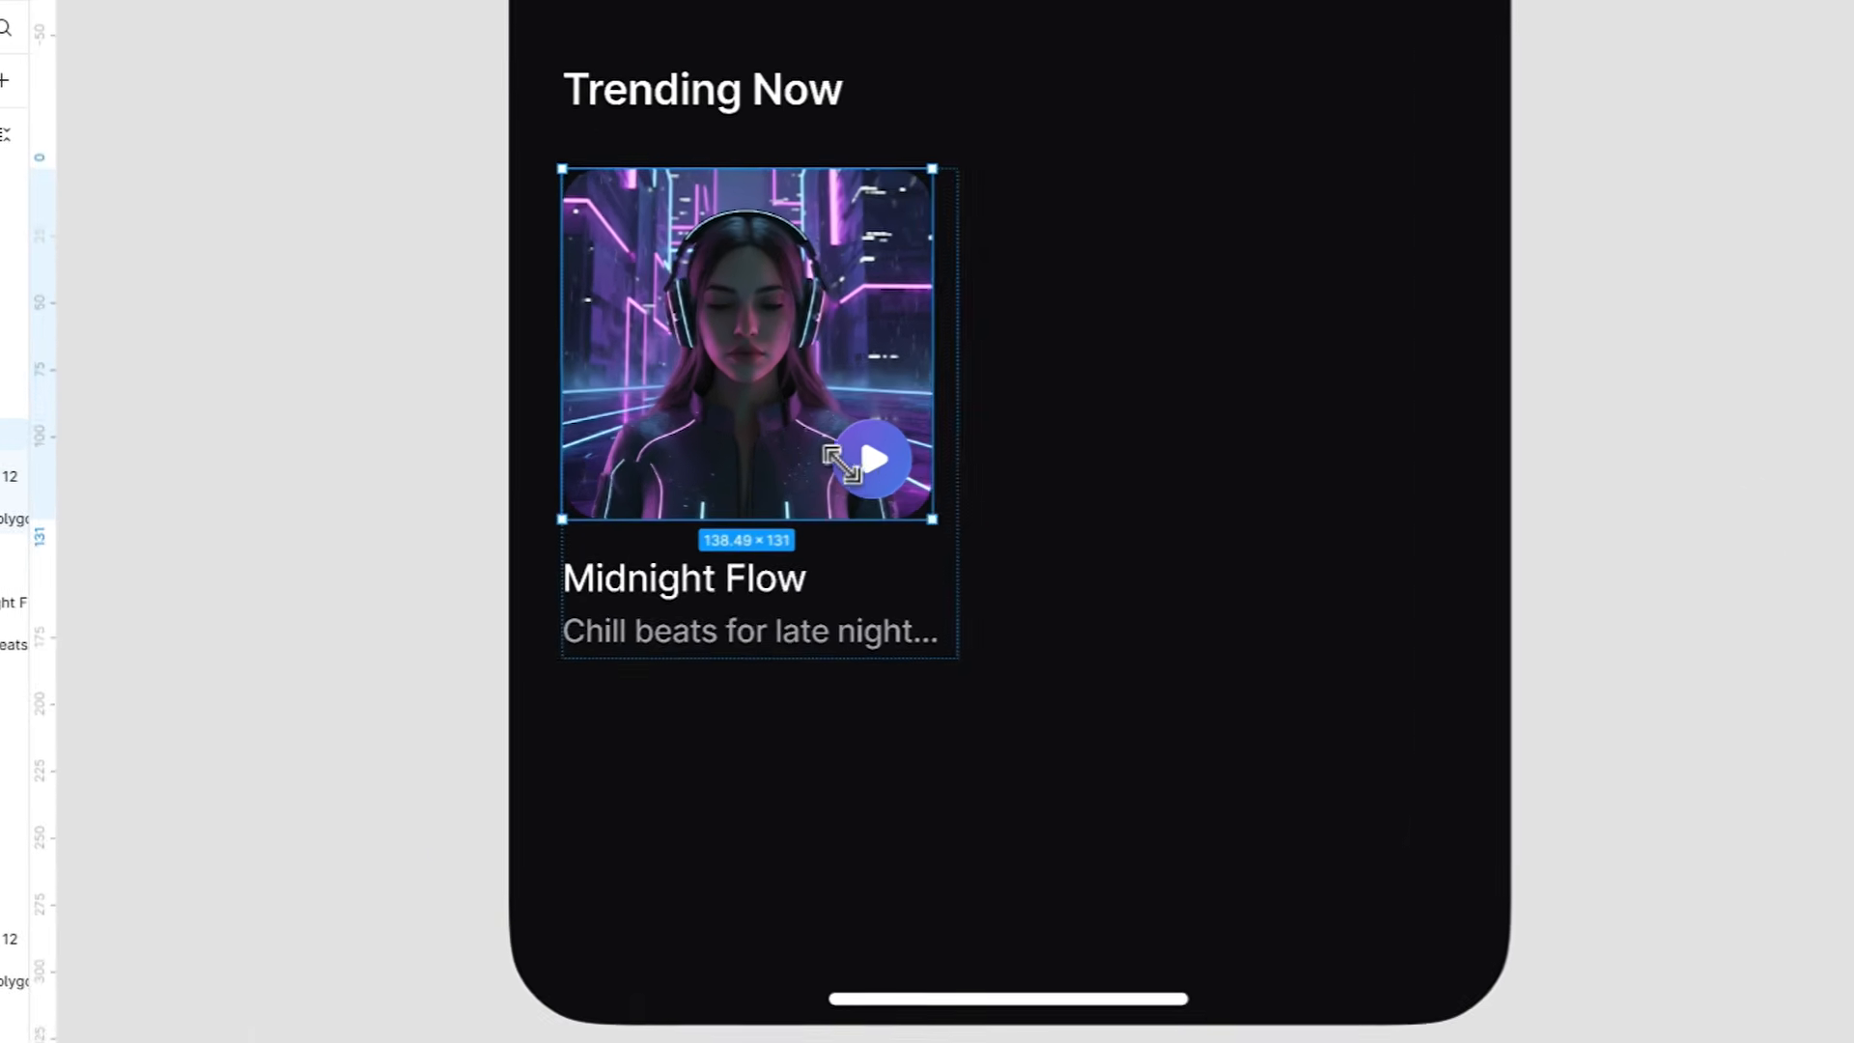
drag(917, 529, 726, 402)
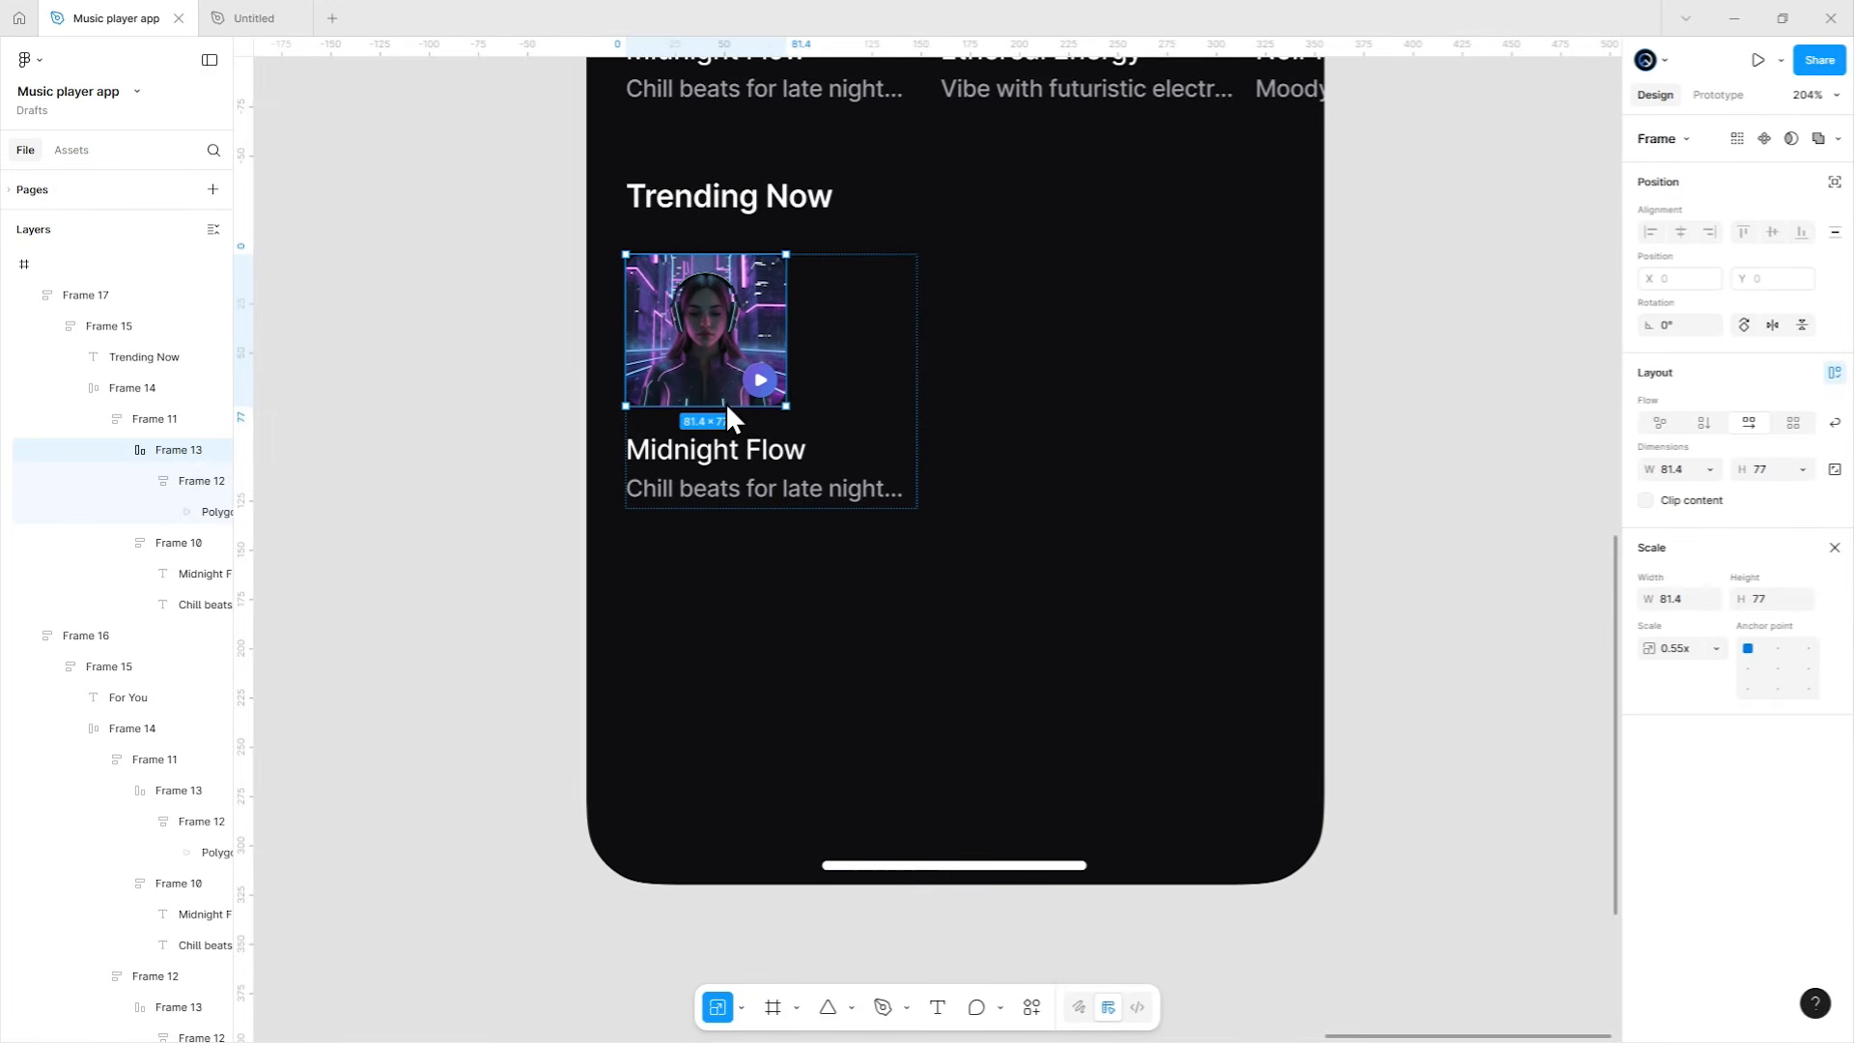
text(60)
key(Return)
key(Escape)
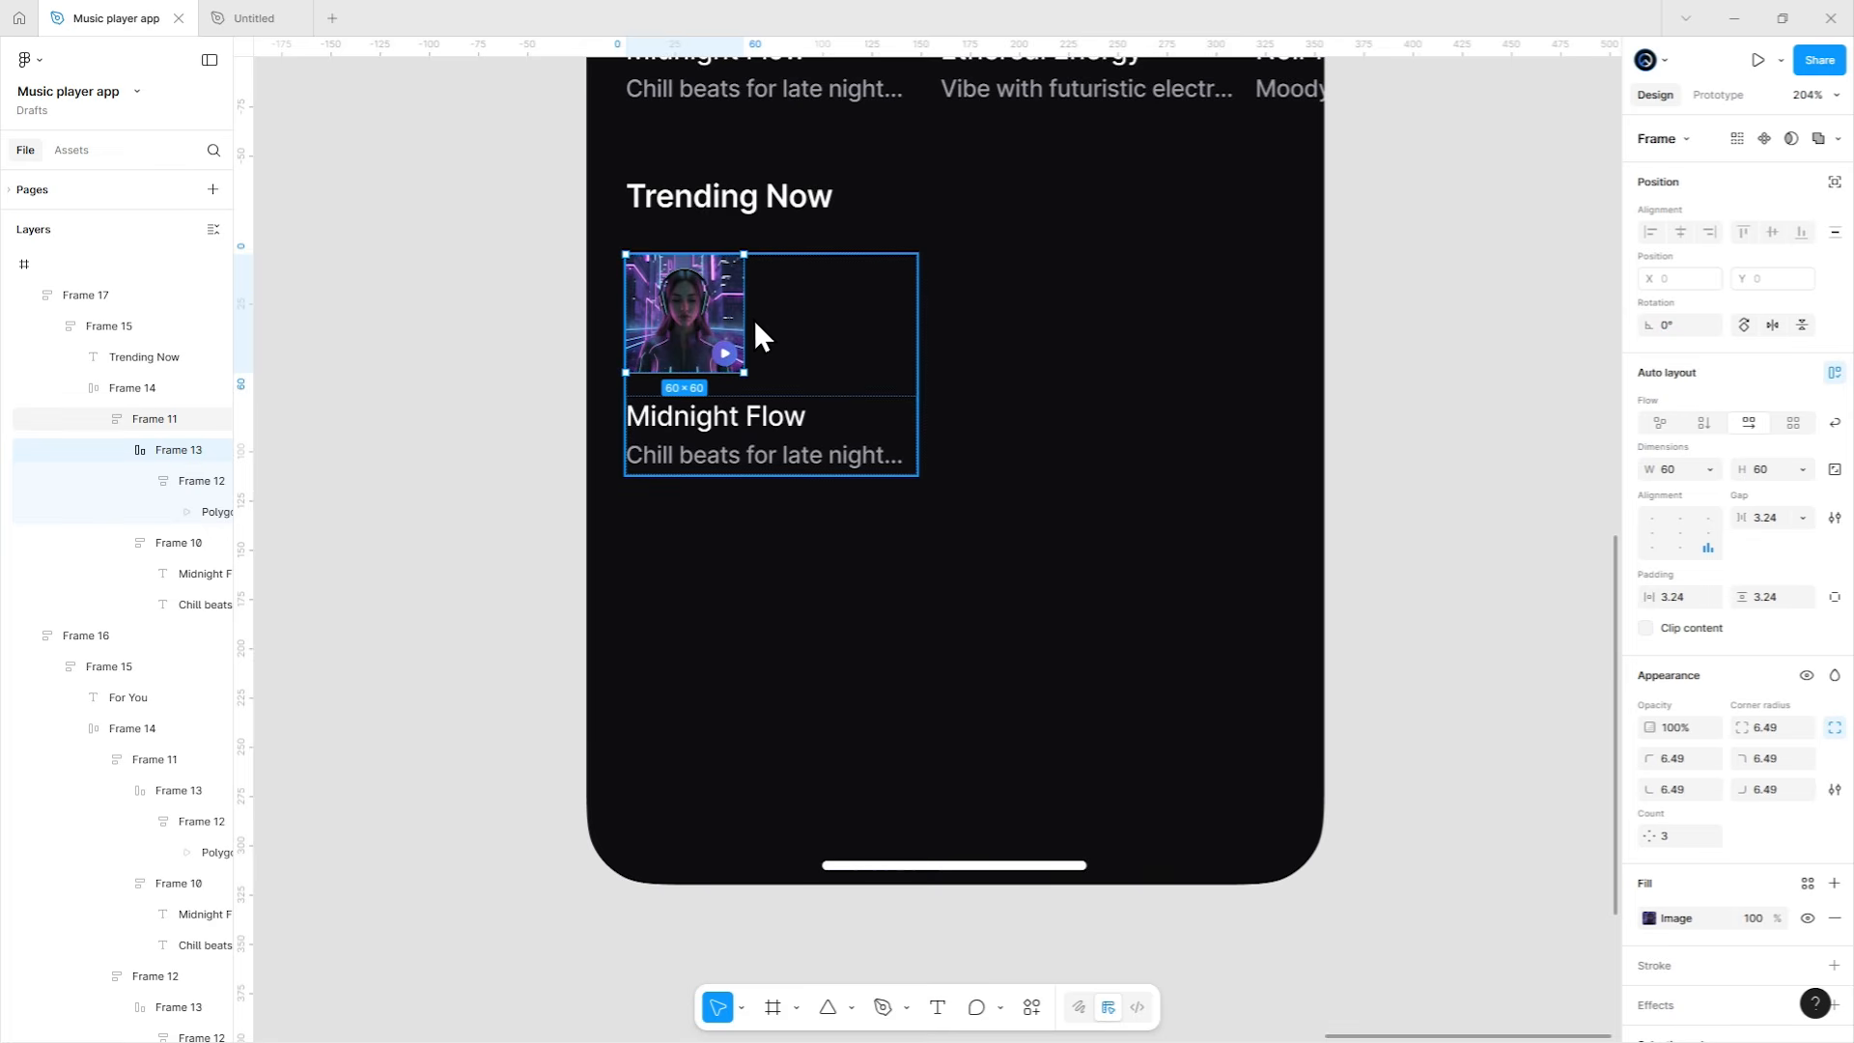
Delete the play button from the small Trending Now cover and replace its image fill with solid white FFFFFF.
click(719, 351)
key(Delete)
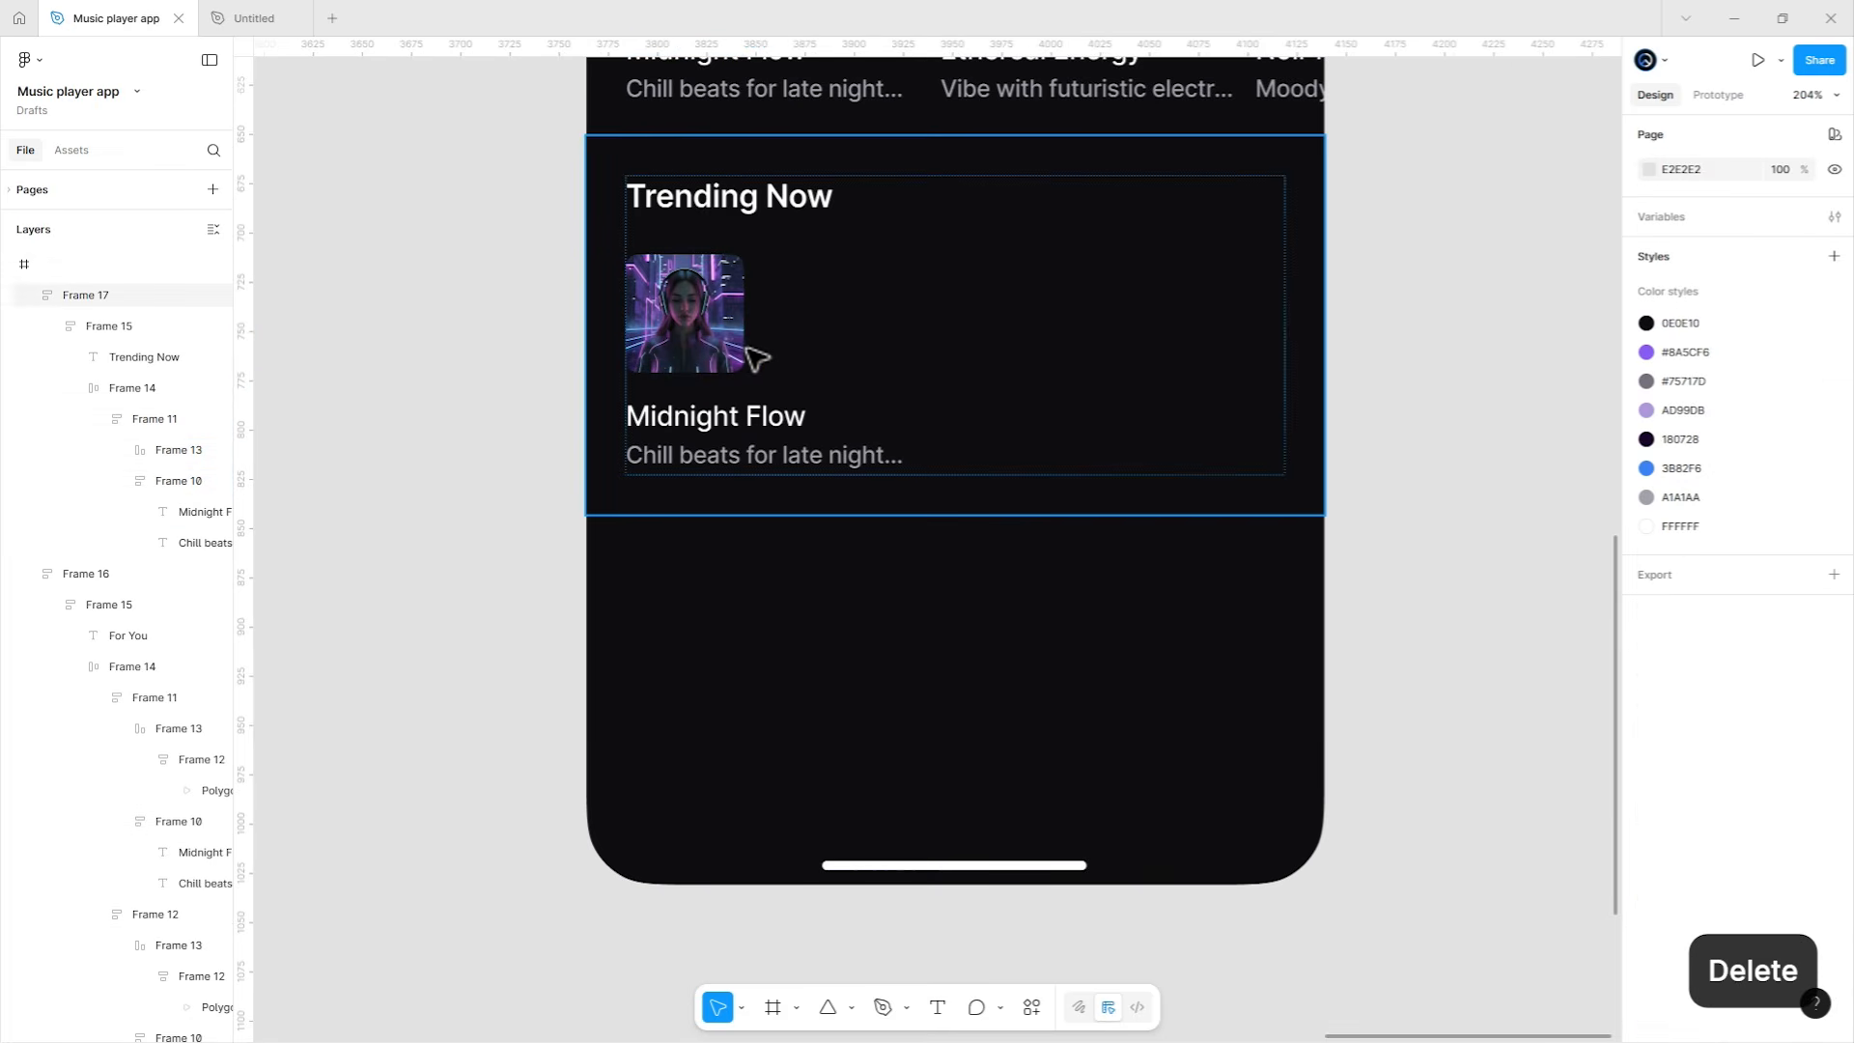
click(740, 357)
click(1830, 855)
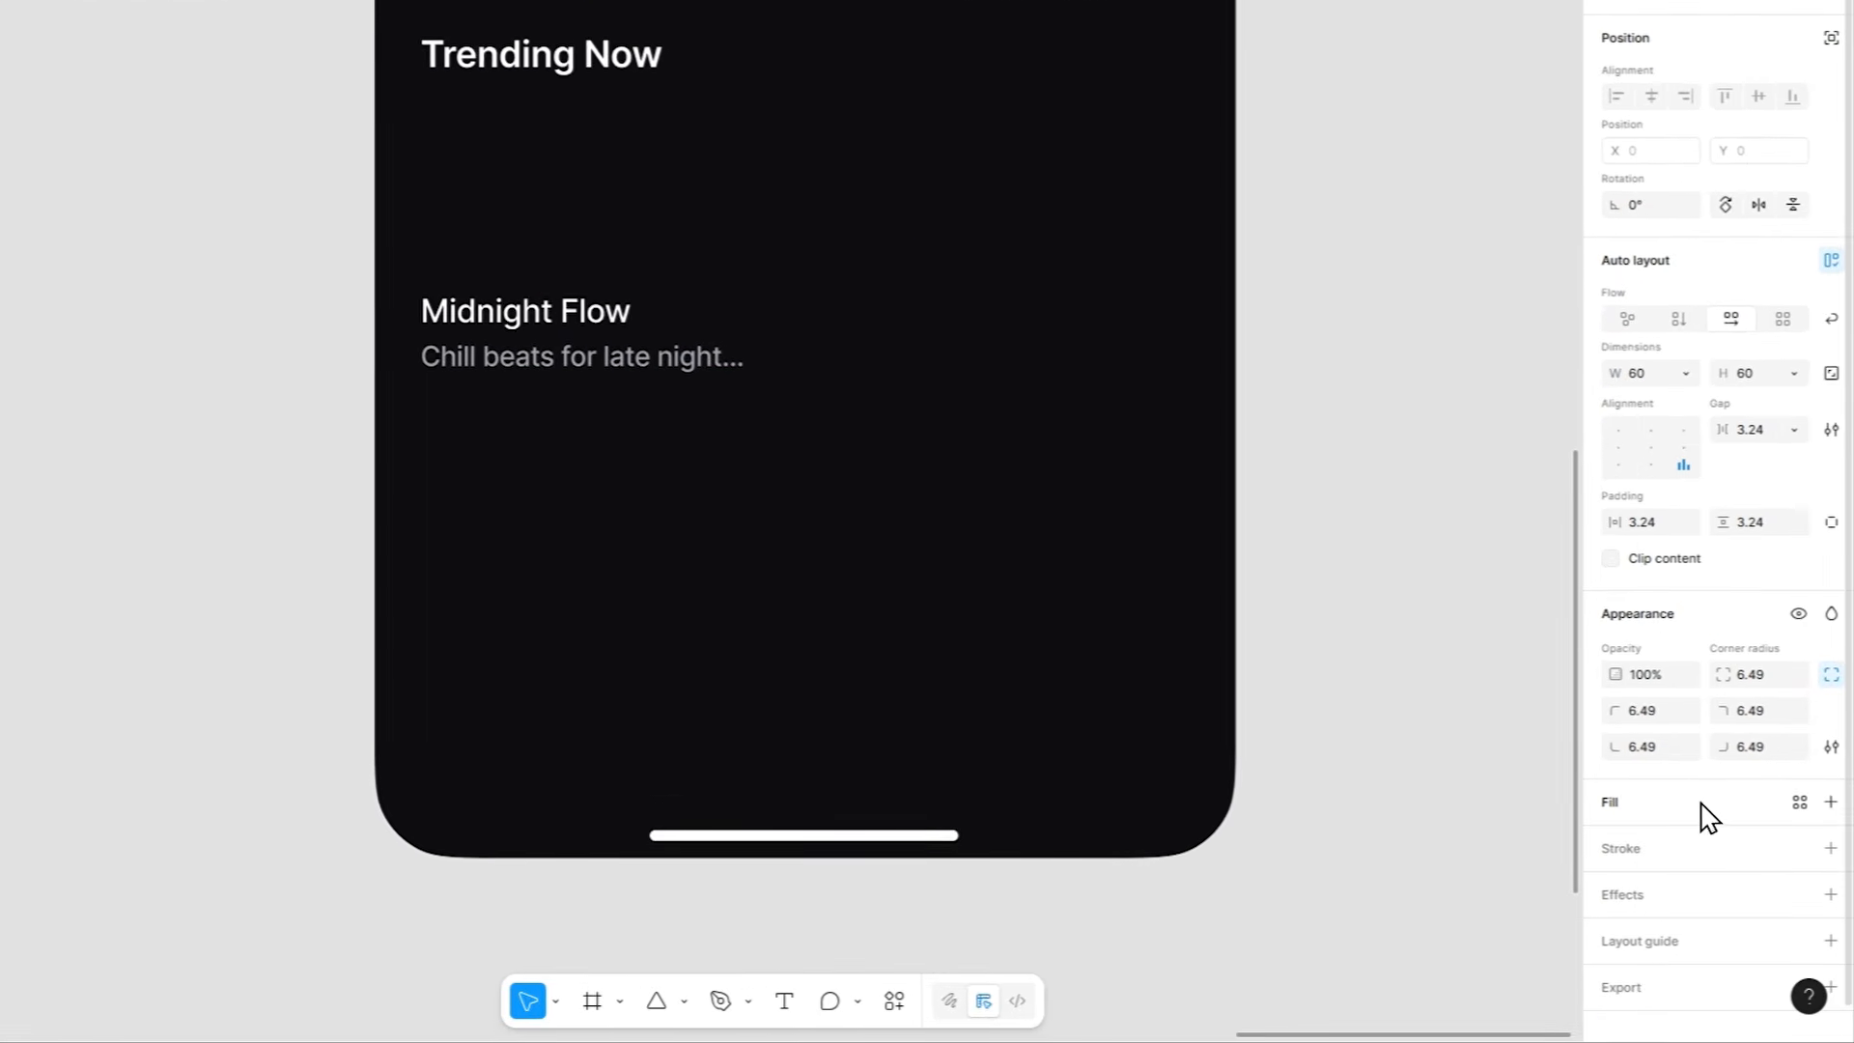
click(1709, 817)
click(1581, 470)
Make the Trending Now card a horizontal layout filling the container width, aligned left and vertically centered, with a gap of 16.
click(725, 364)
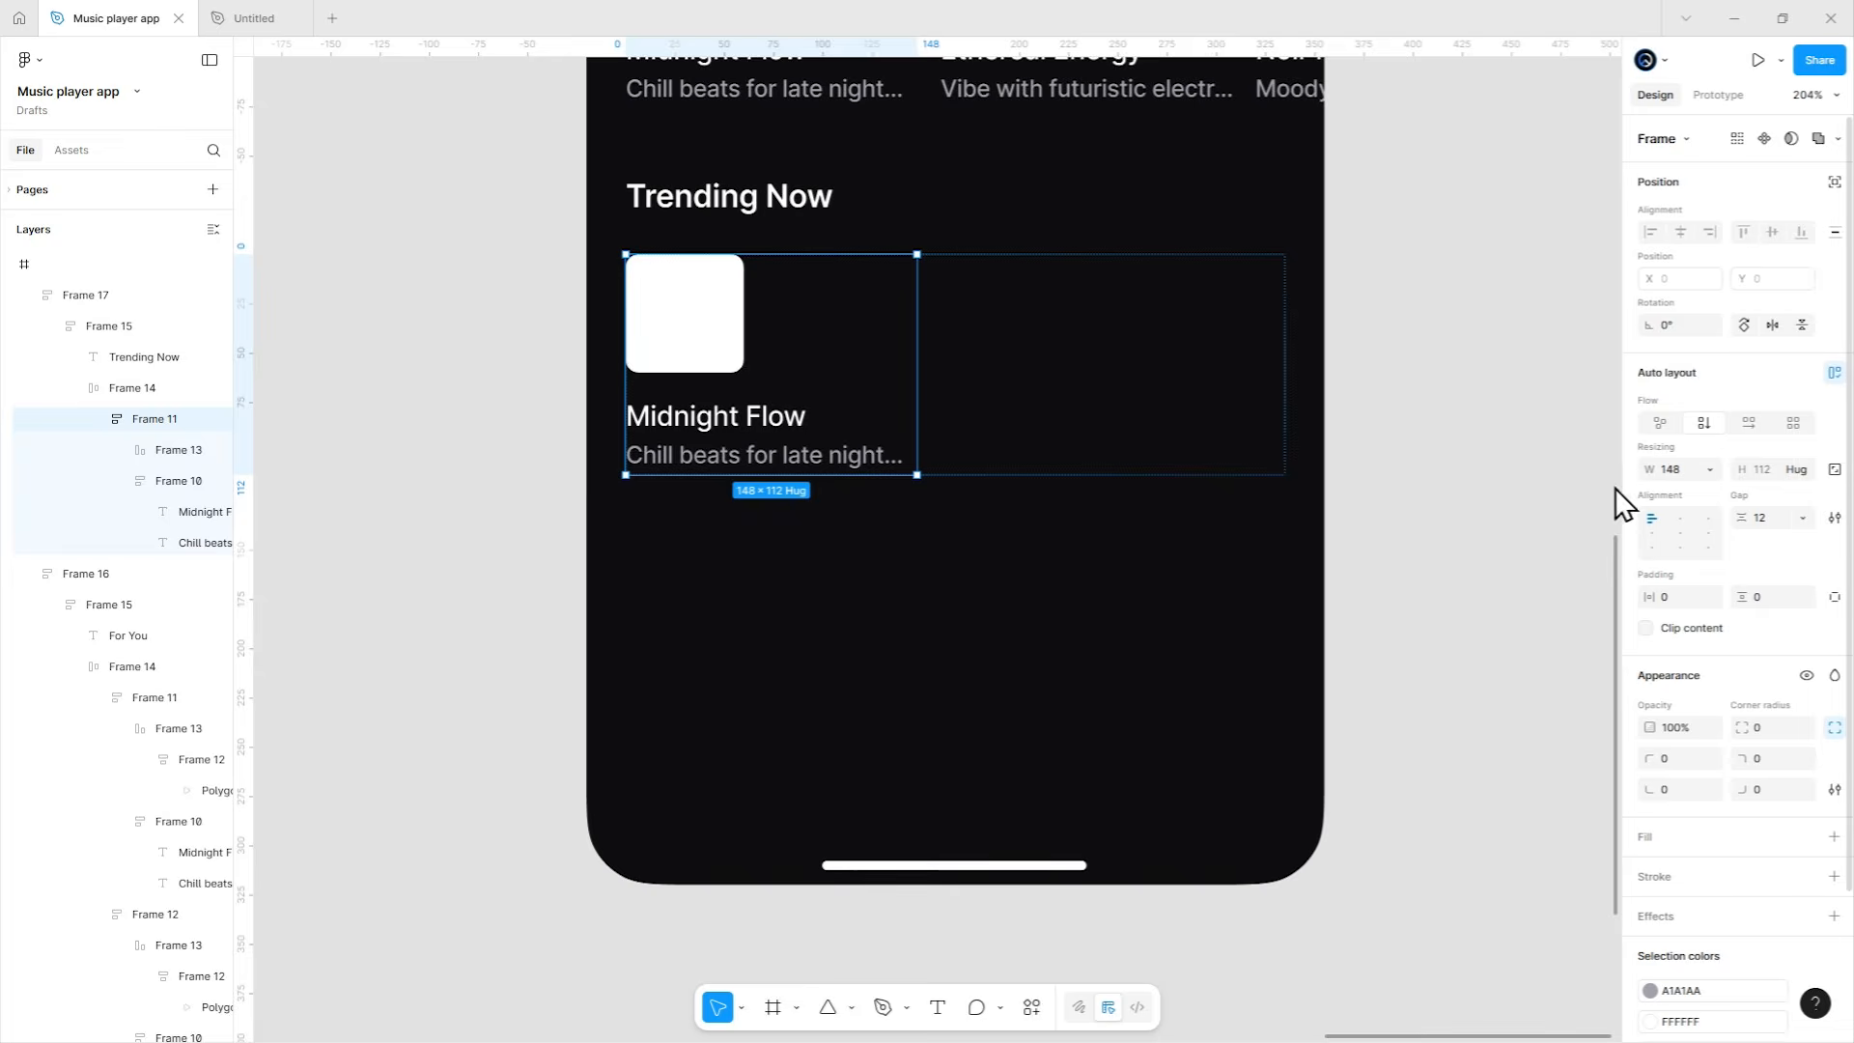
click(1708, 469)
click(1662, 509)
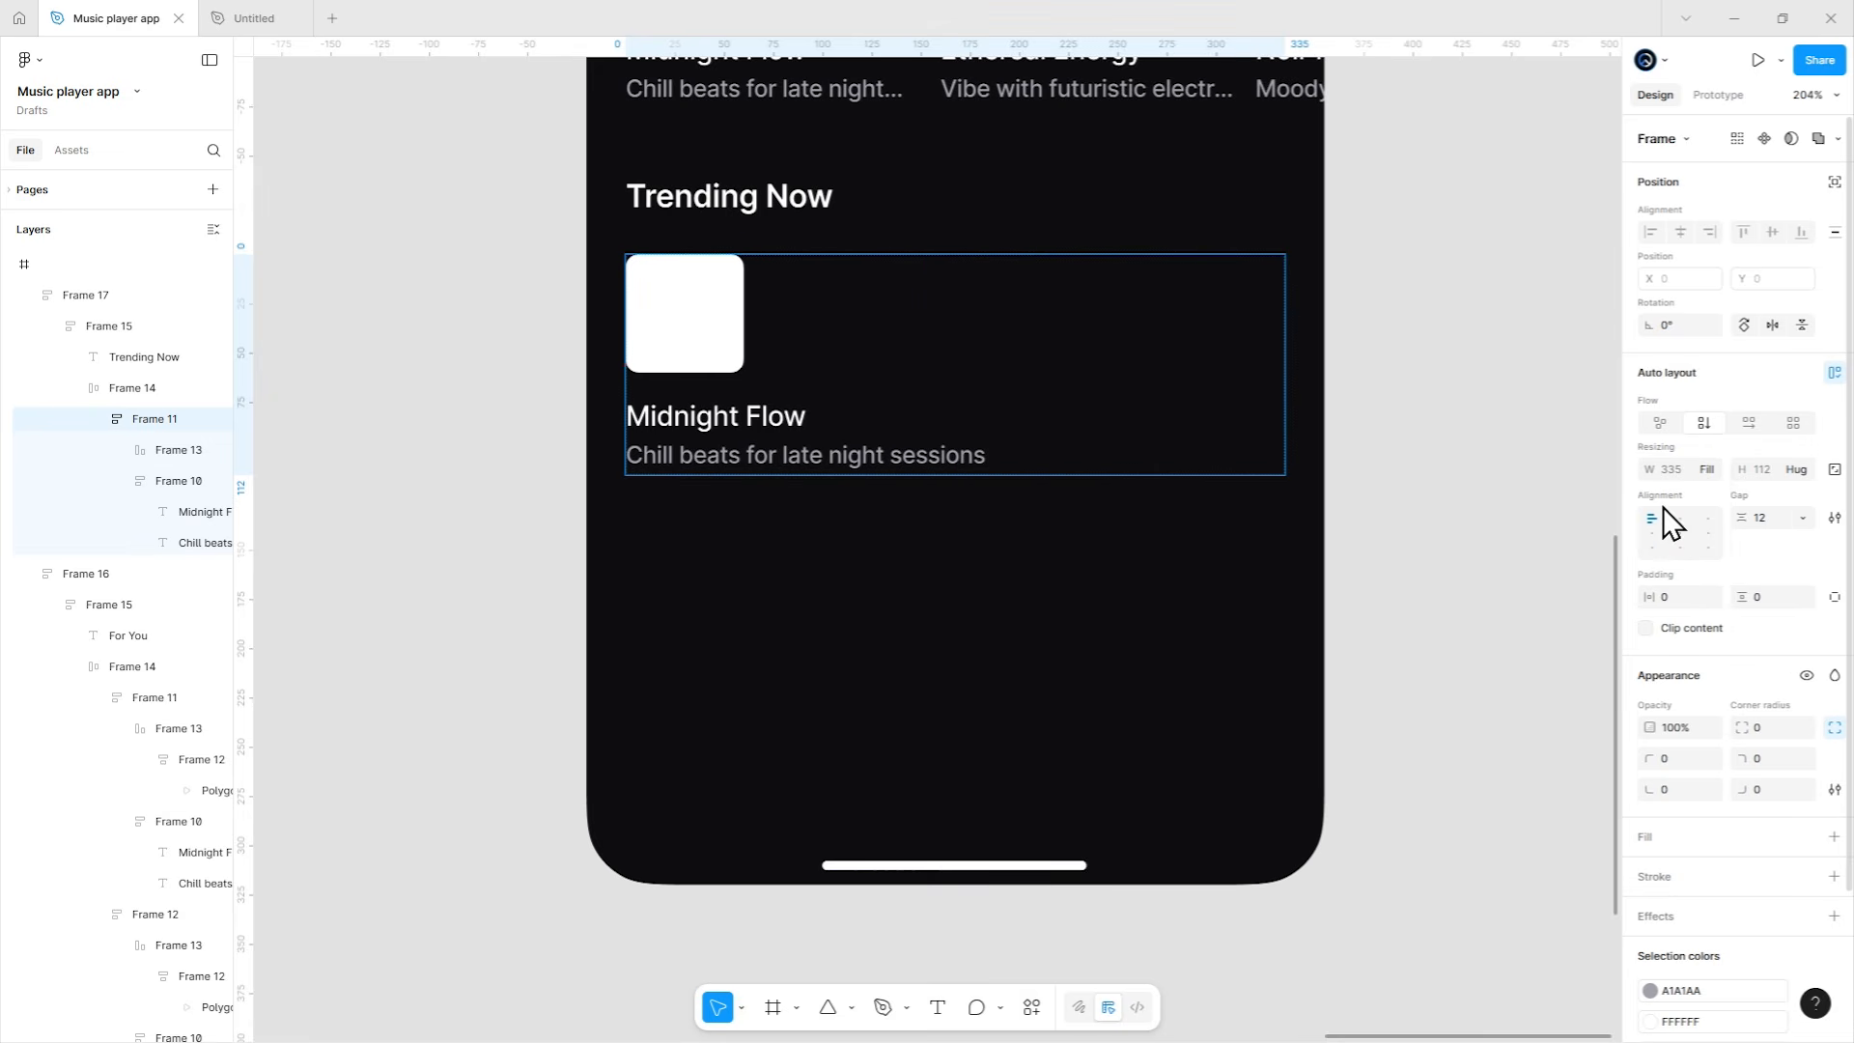
click(1749, 423)
click(1649, 533)
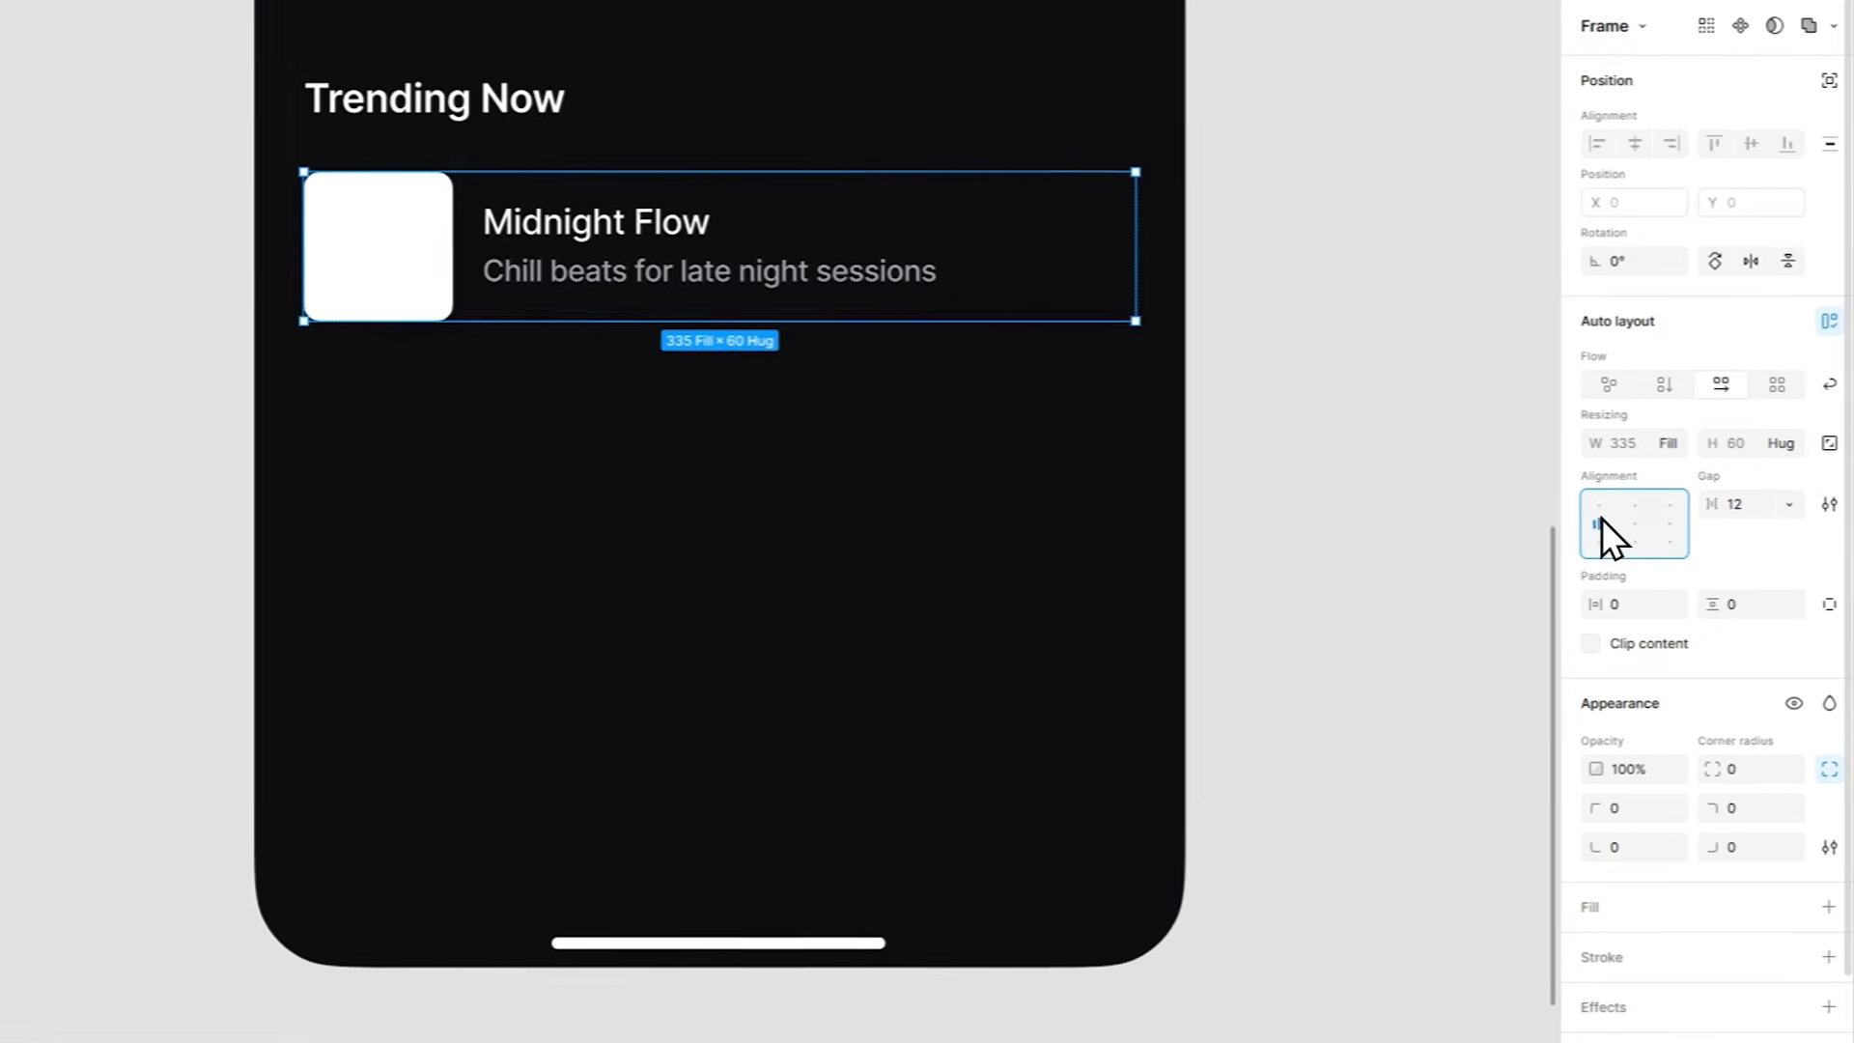
click(1773, 518)
key(Return)
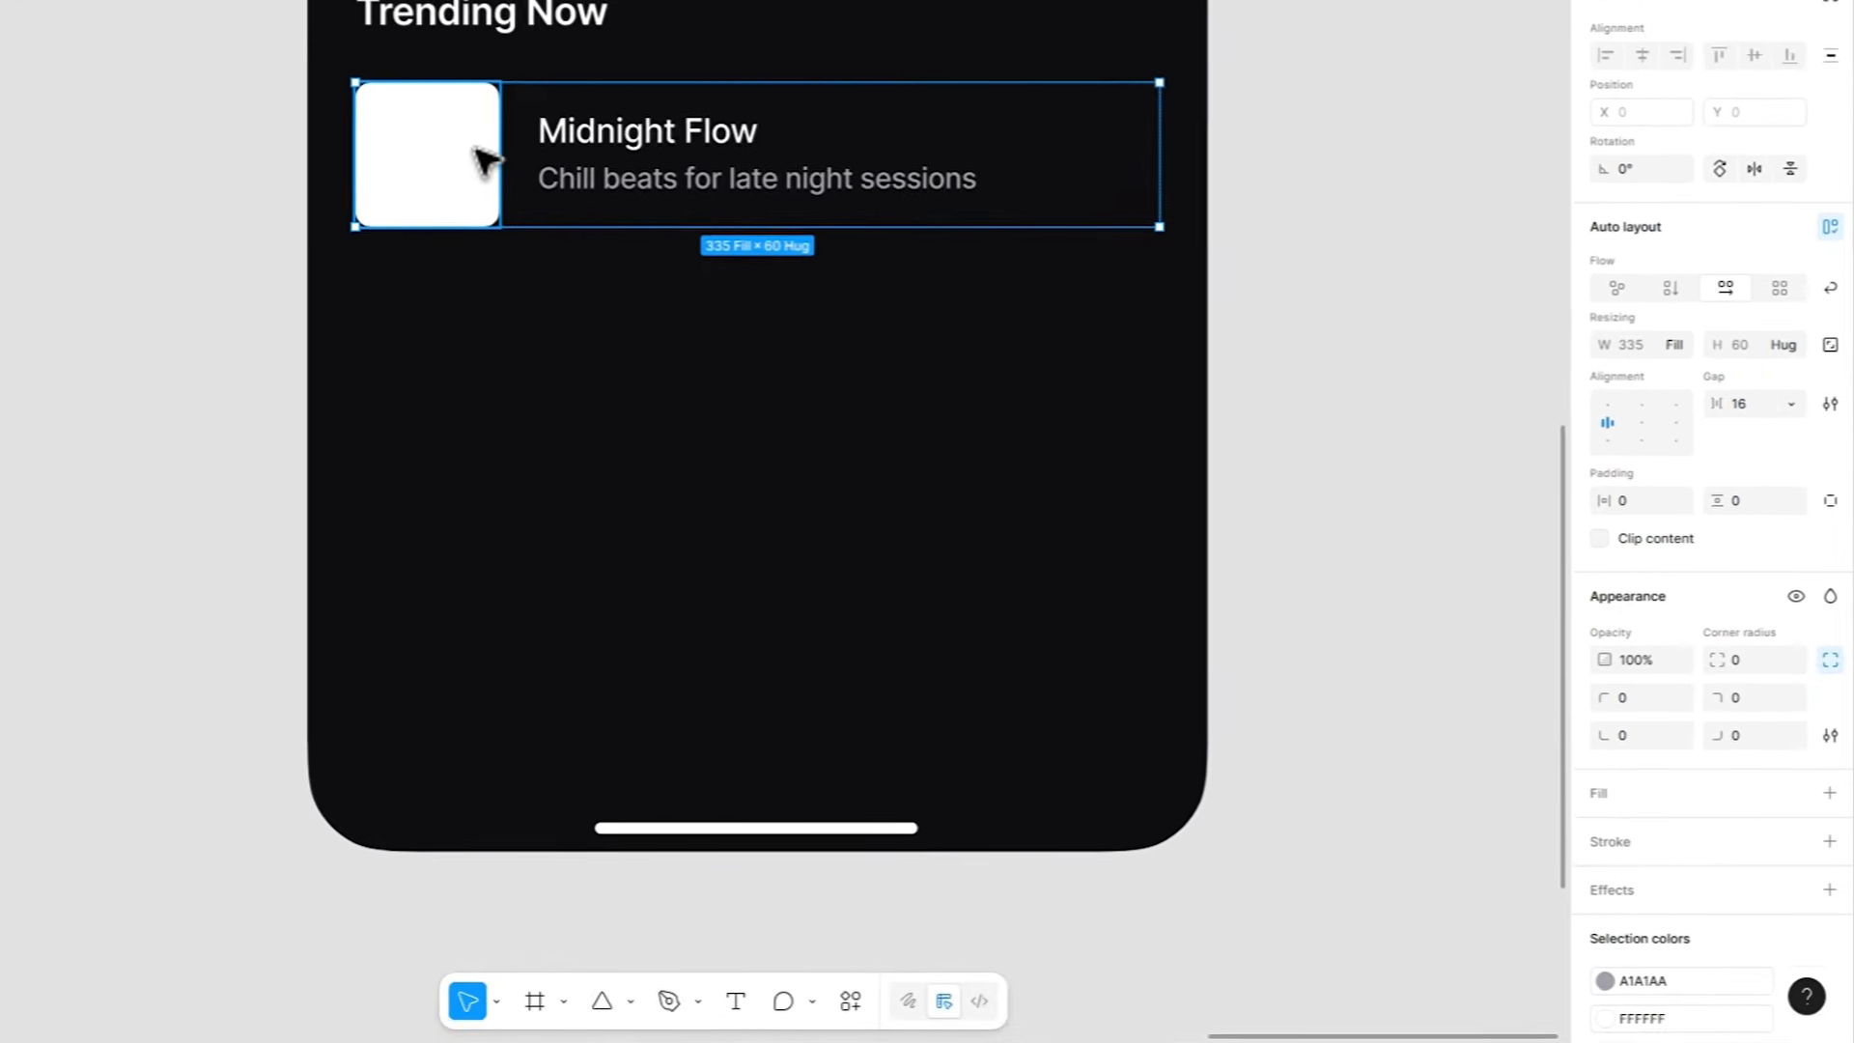
Set the corner radius of the white Trending Now cover to 16.
click(726, 316)
click(1775, 727)
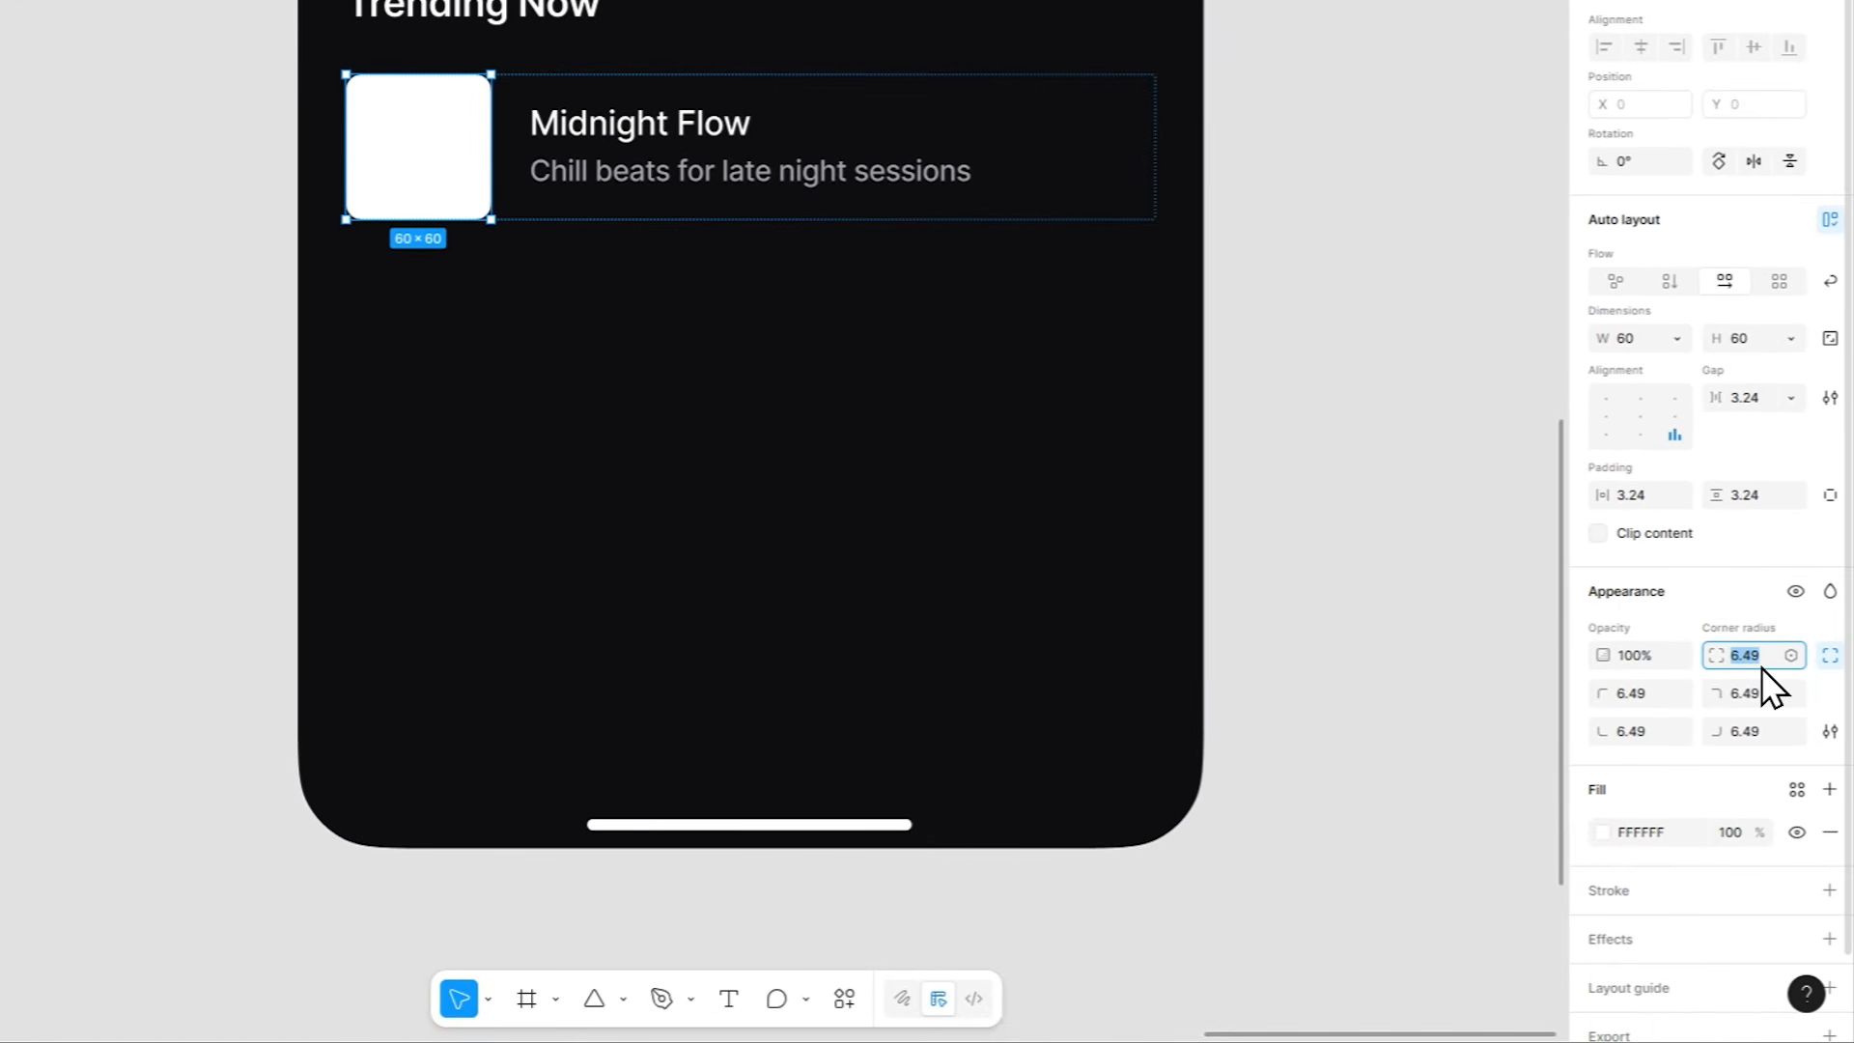
text(16)
key(Return)
key(Escape)
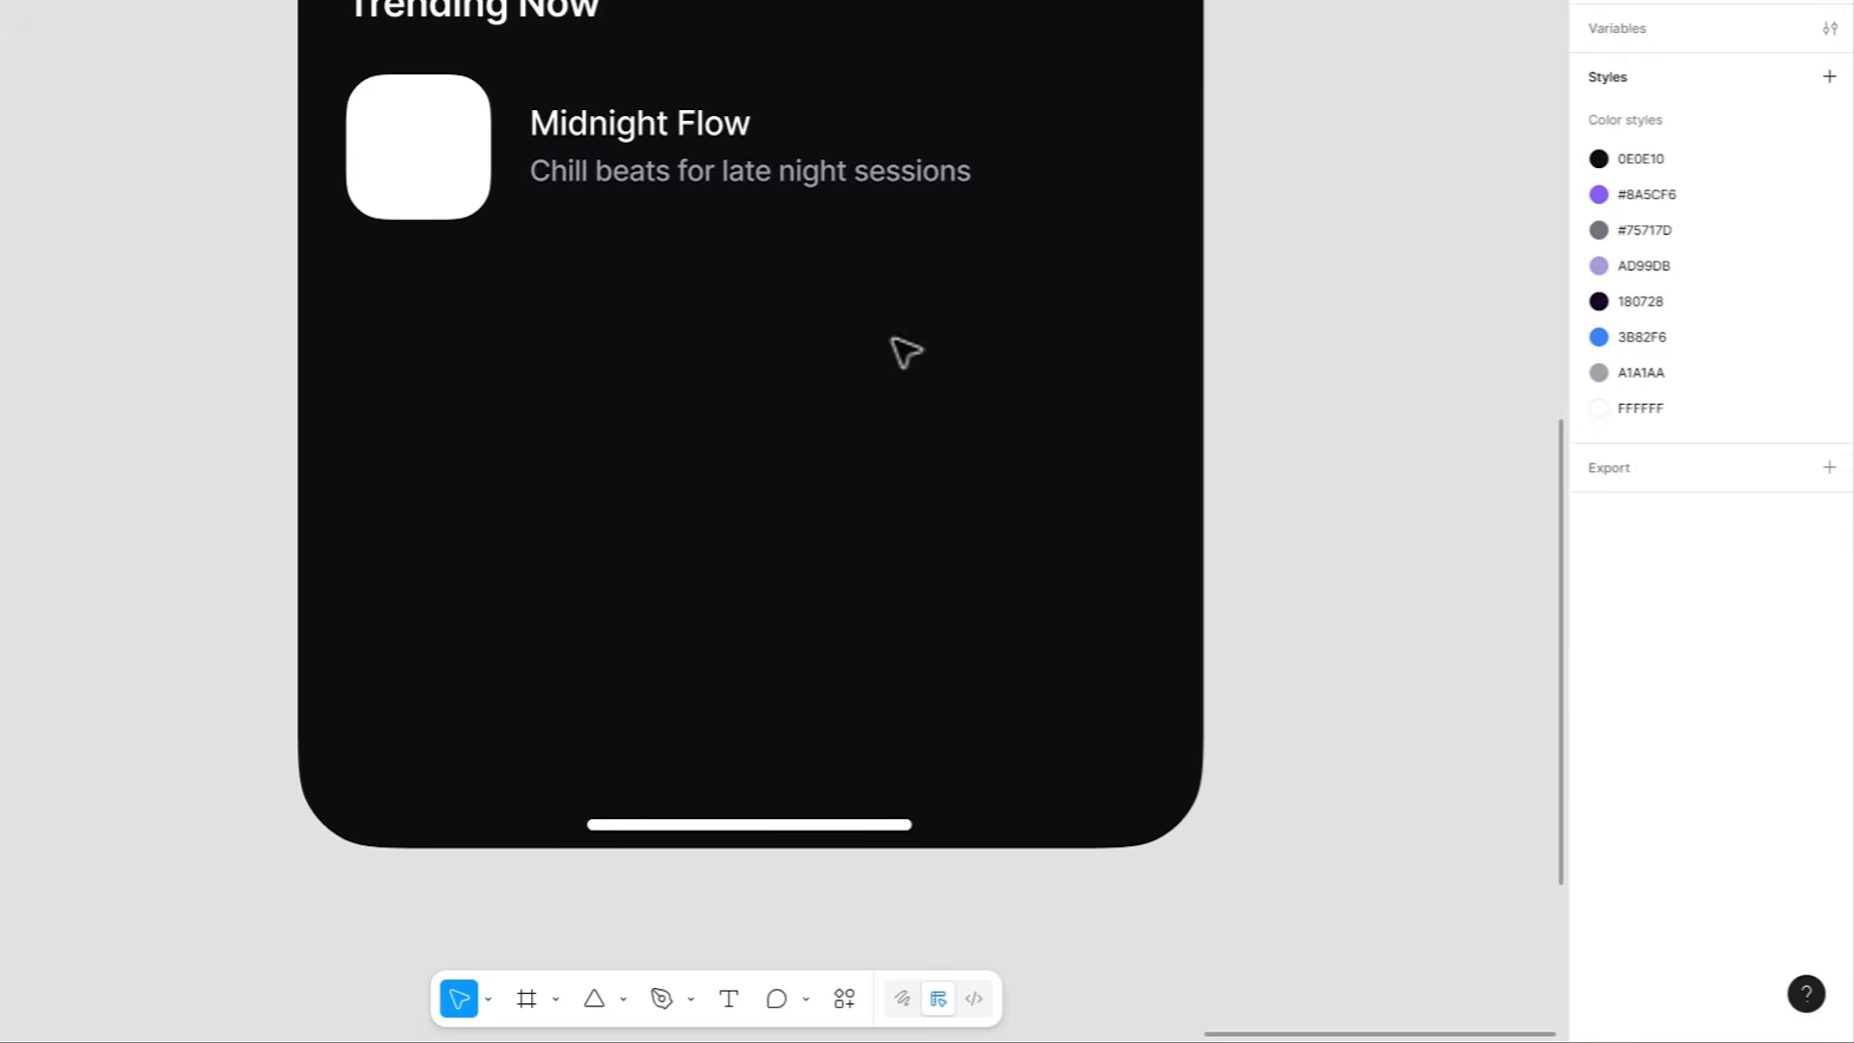
Set the vertical padding of the Trending Now section frame to 8.
drag(729, 297, 777, 537)
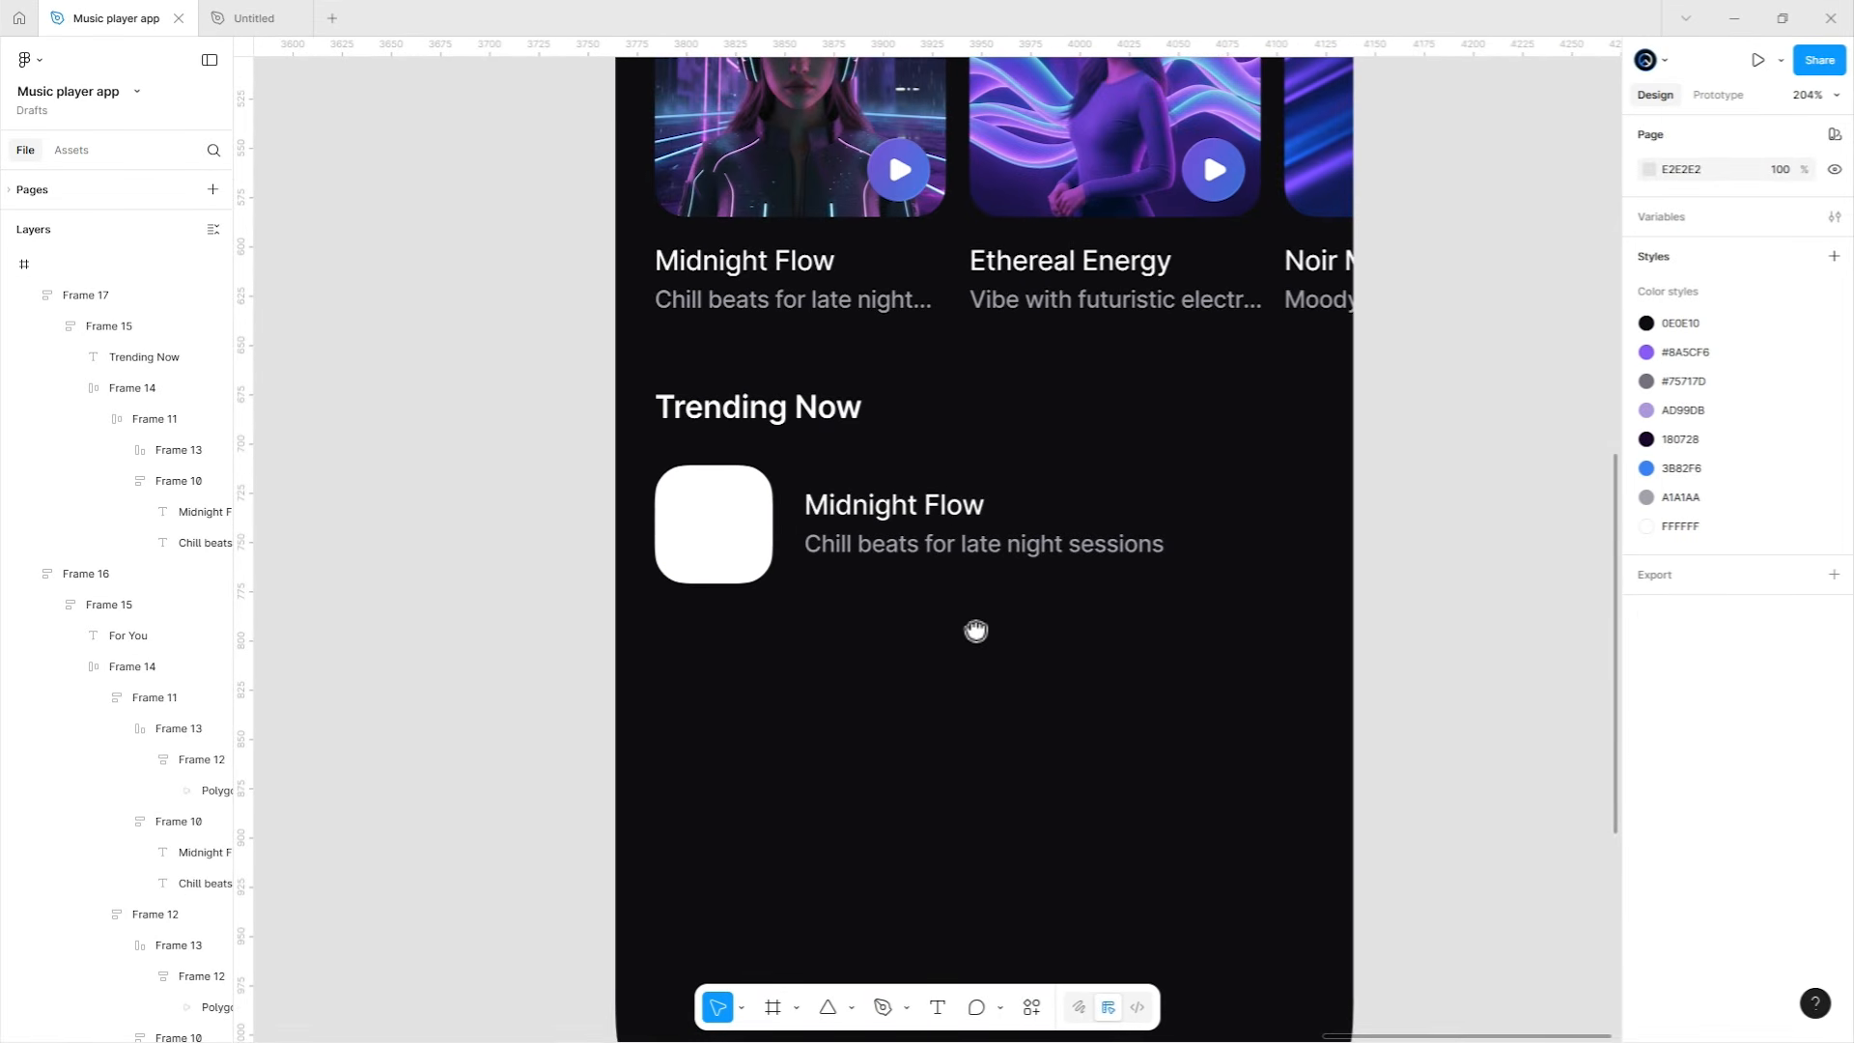
drag(975, 630, 960, 704)
click(939, 528)
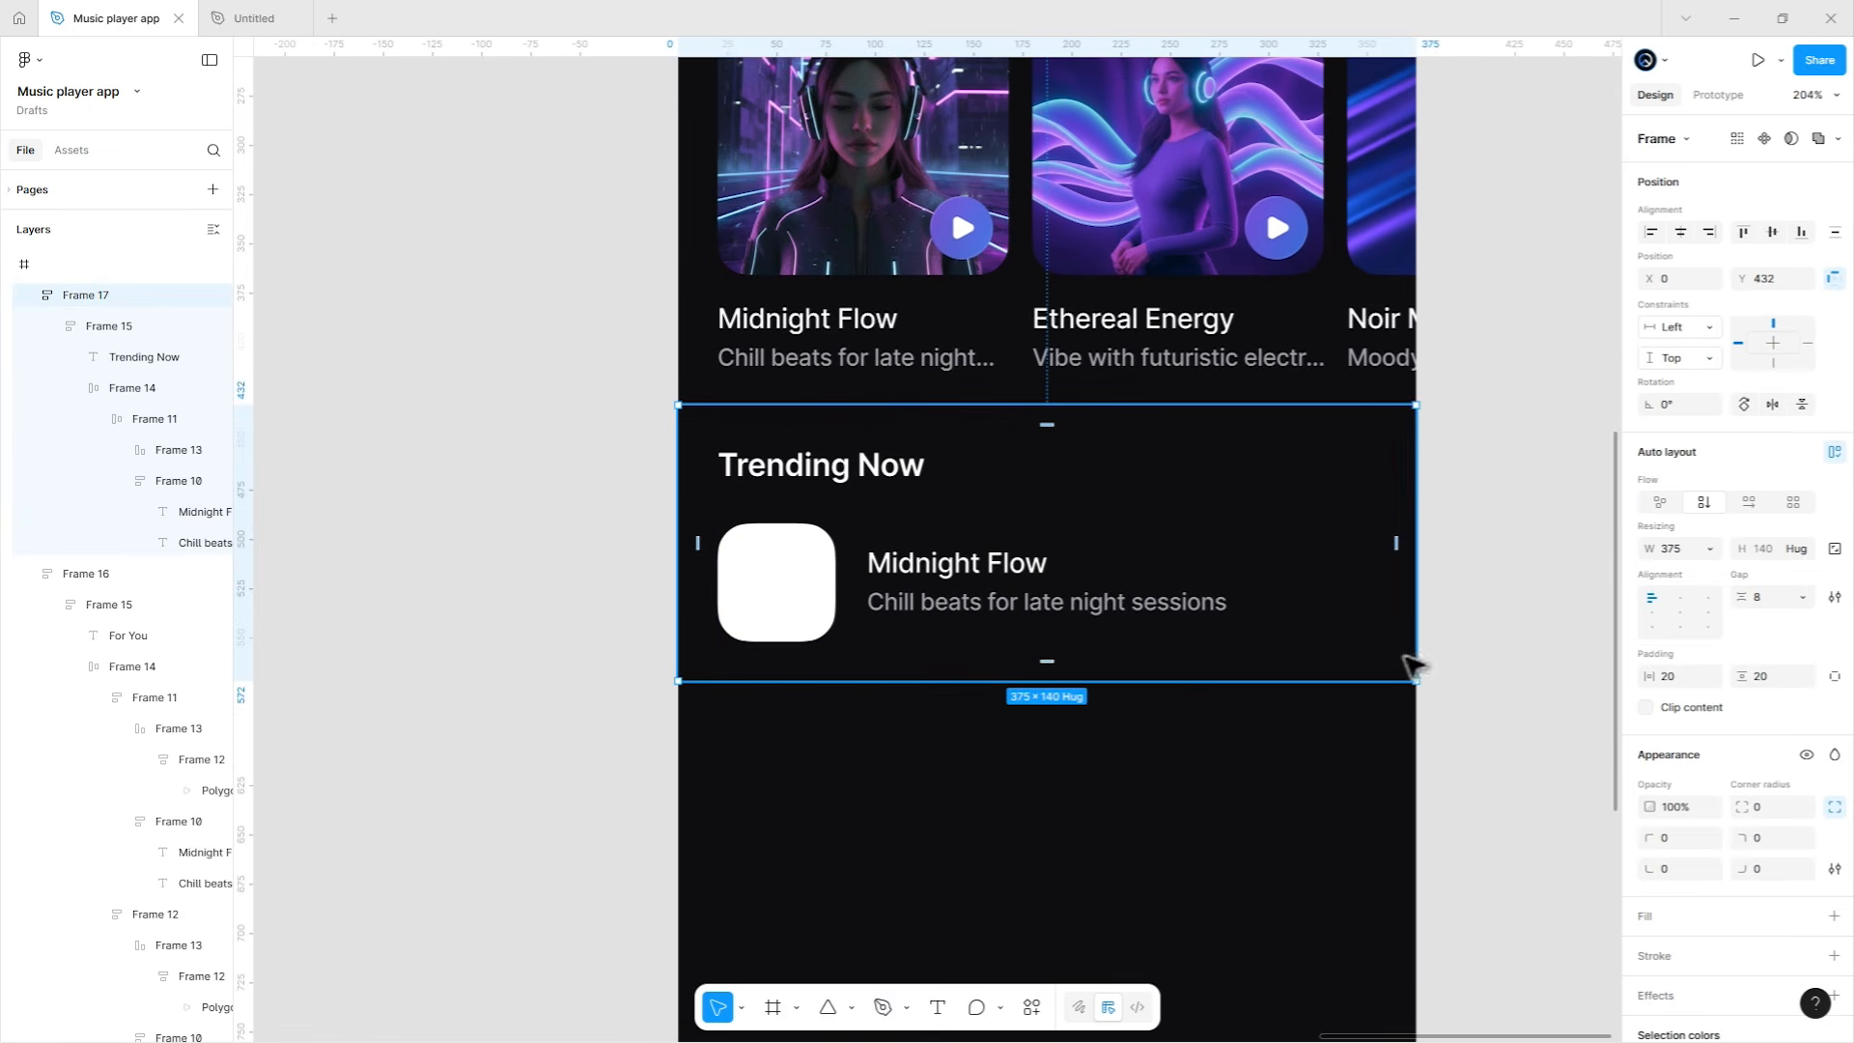
click(1775, 676)
text(8)
key(Return)
click(1048, 736)
drag(1048, 736, 1027, 756)
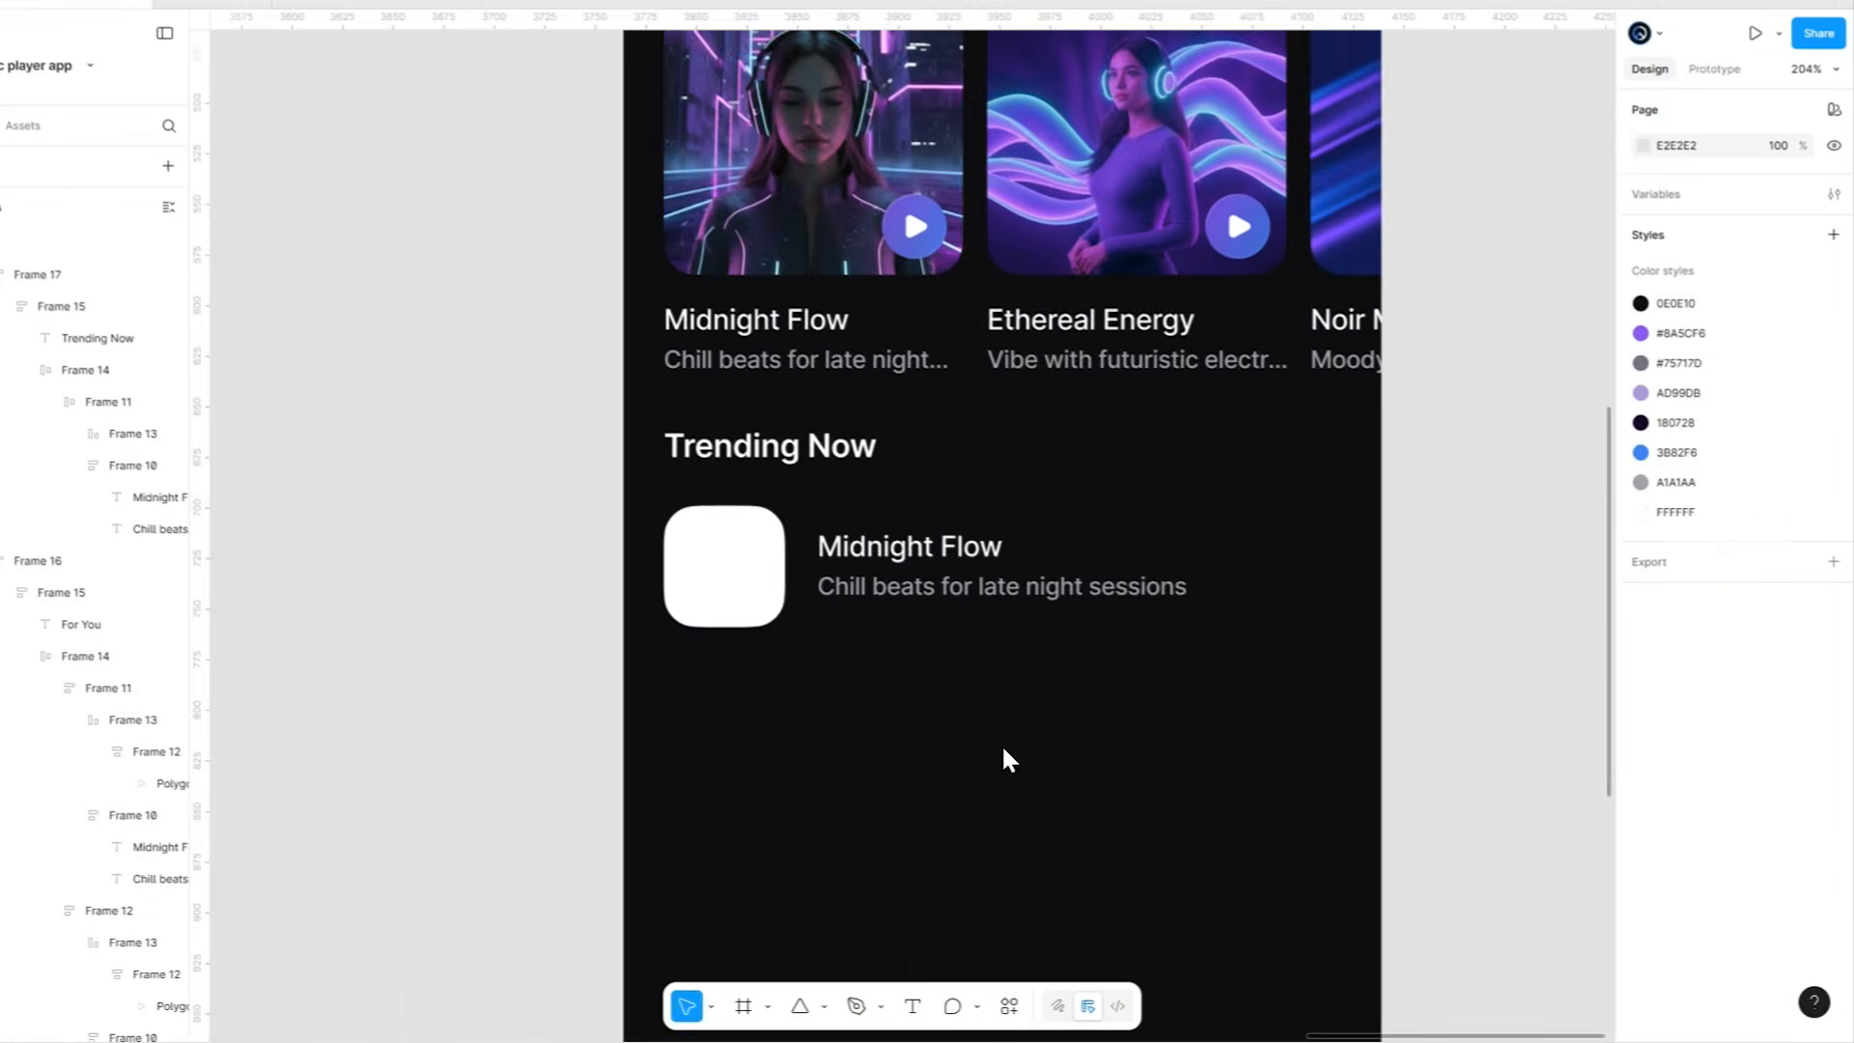
Copy the play button from the For You Midnight Flow card and paste it into the Trending Now row.
click(928, 245)
right_click(929, 245)
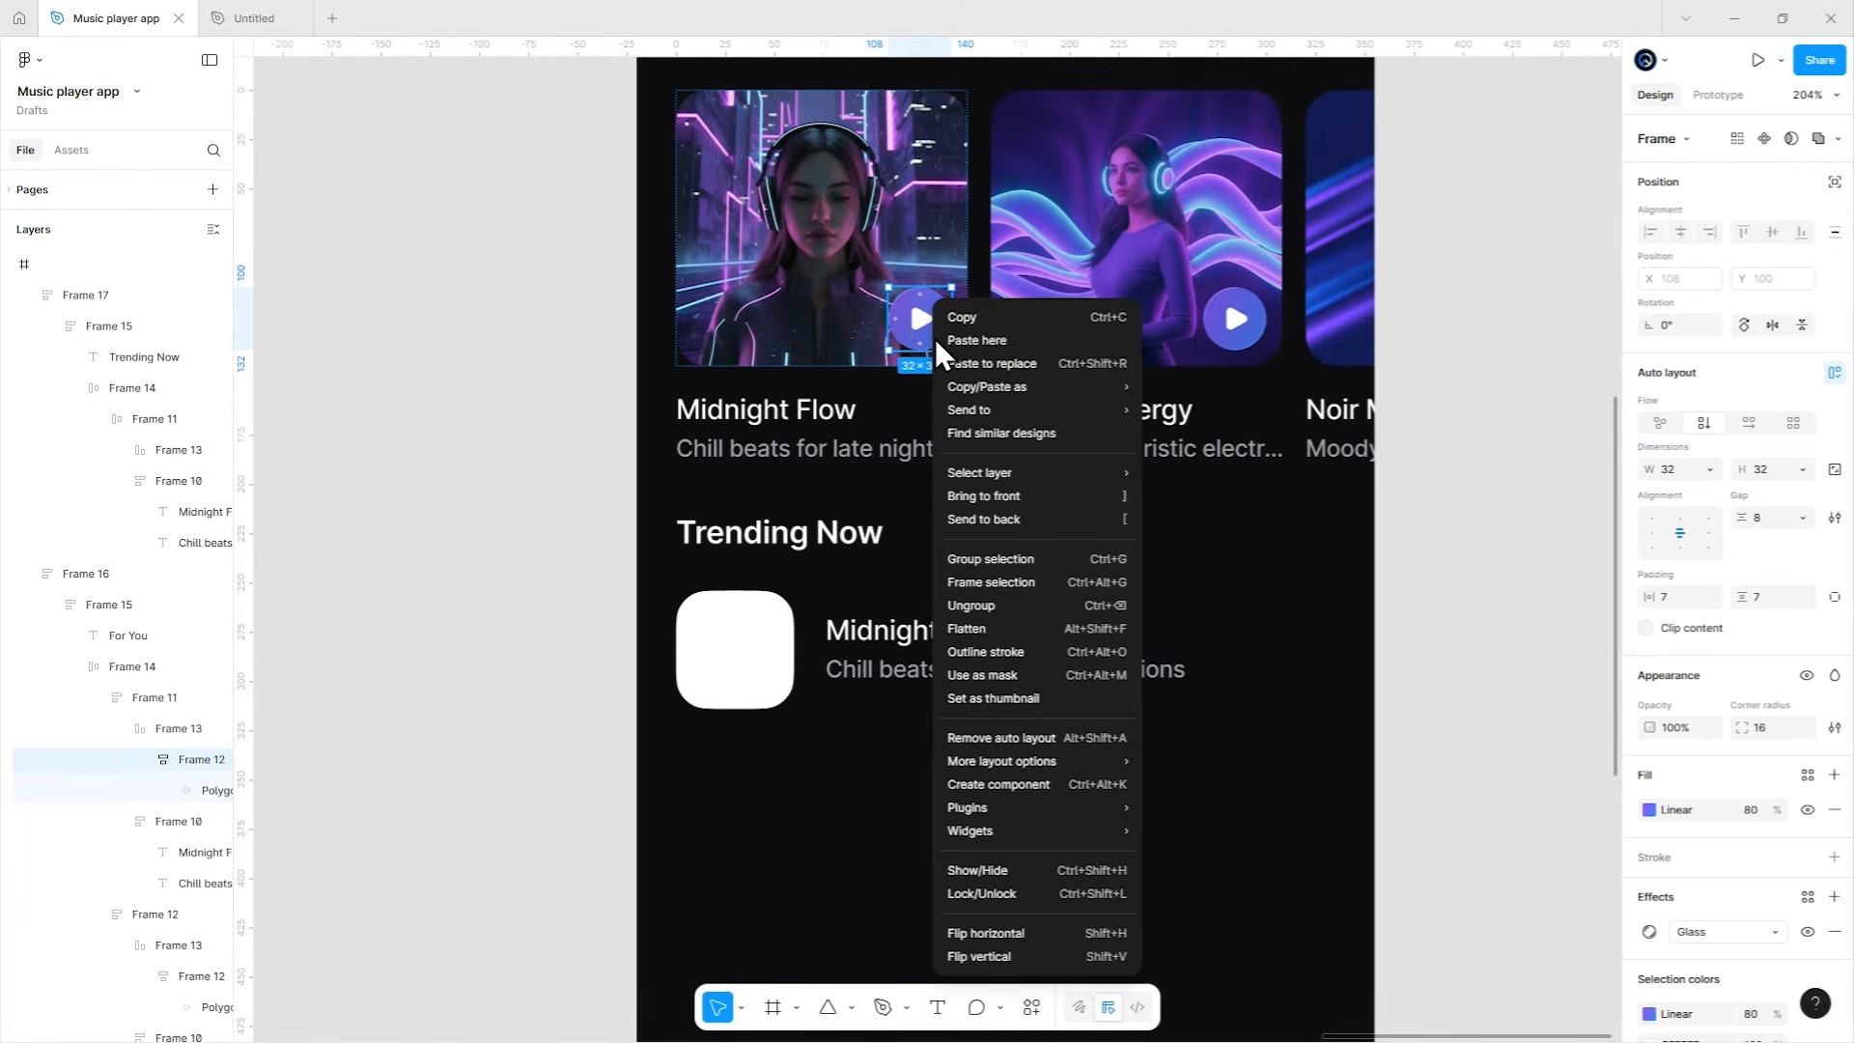
click(1016, 322)
click(999, 676)
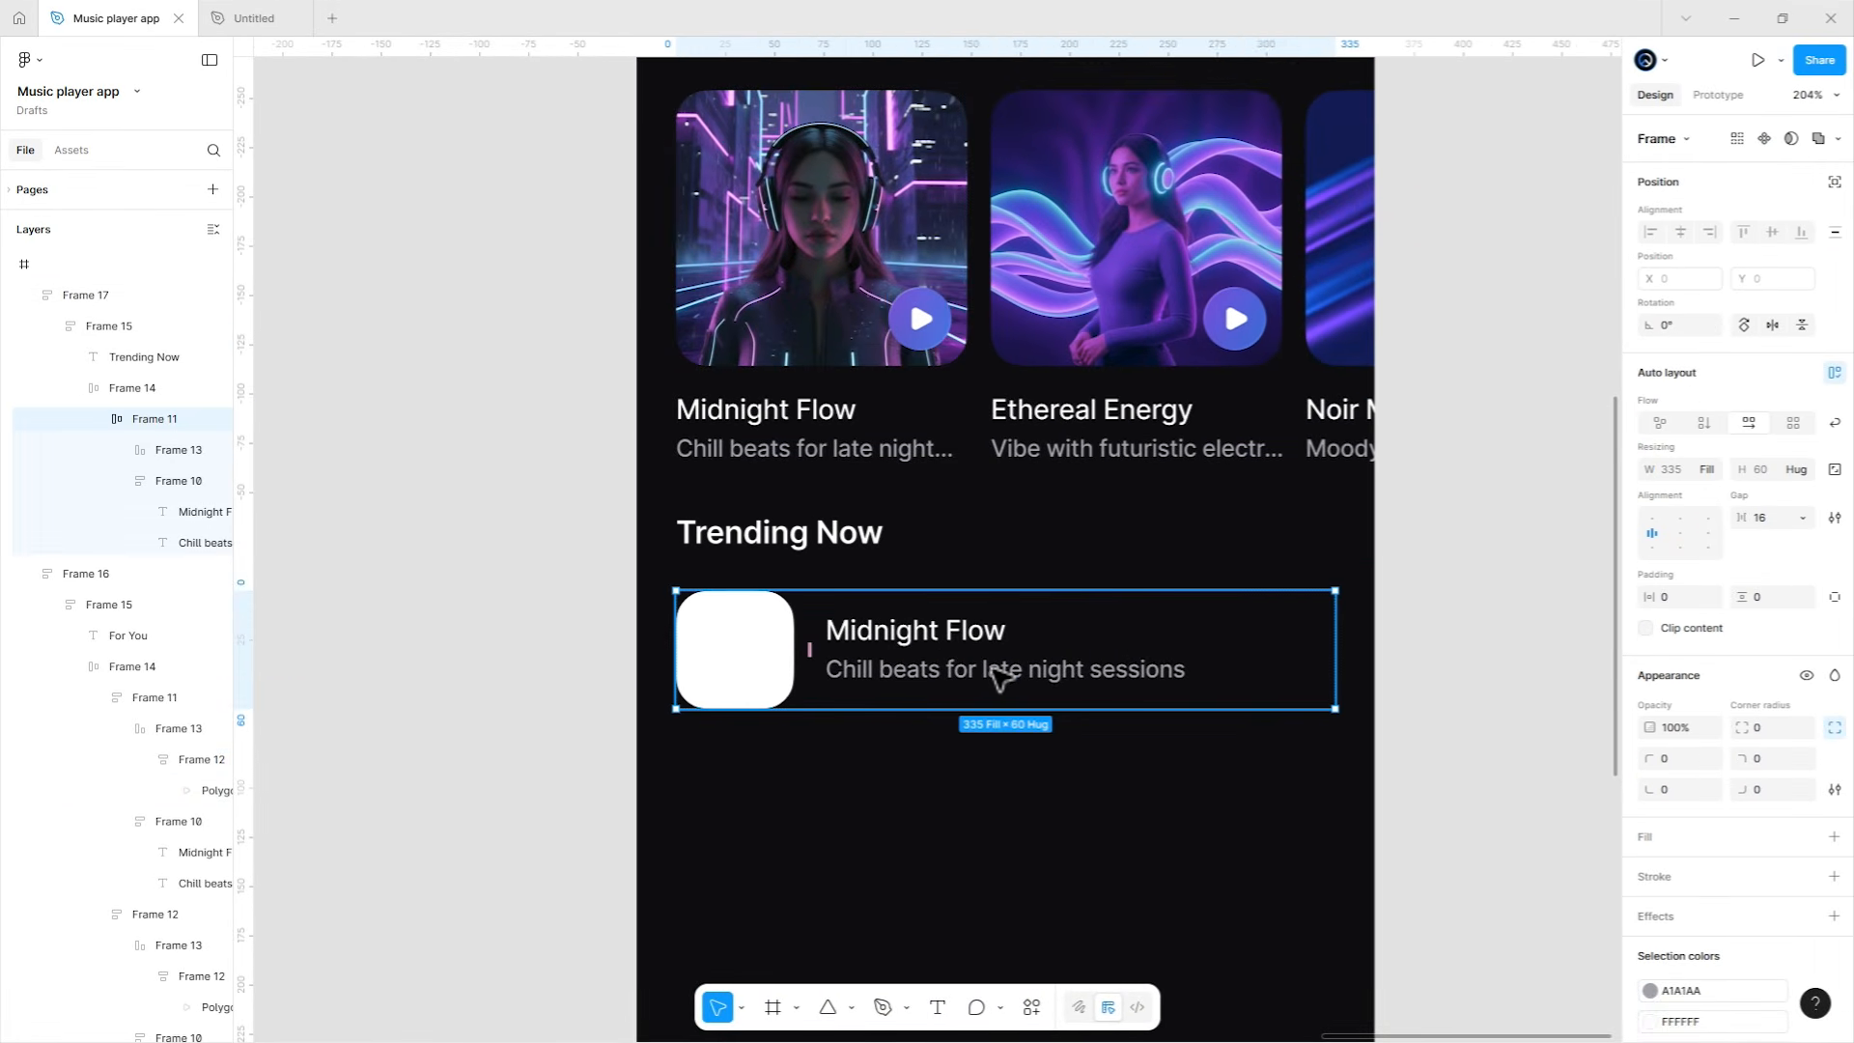
key(ctrl+v)
Wrap the cover and text block of the Trending Now row in their own auto layout frame.
click(985, 674)
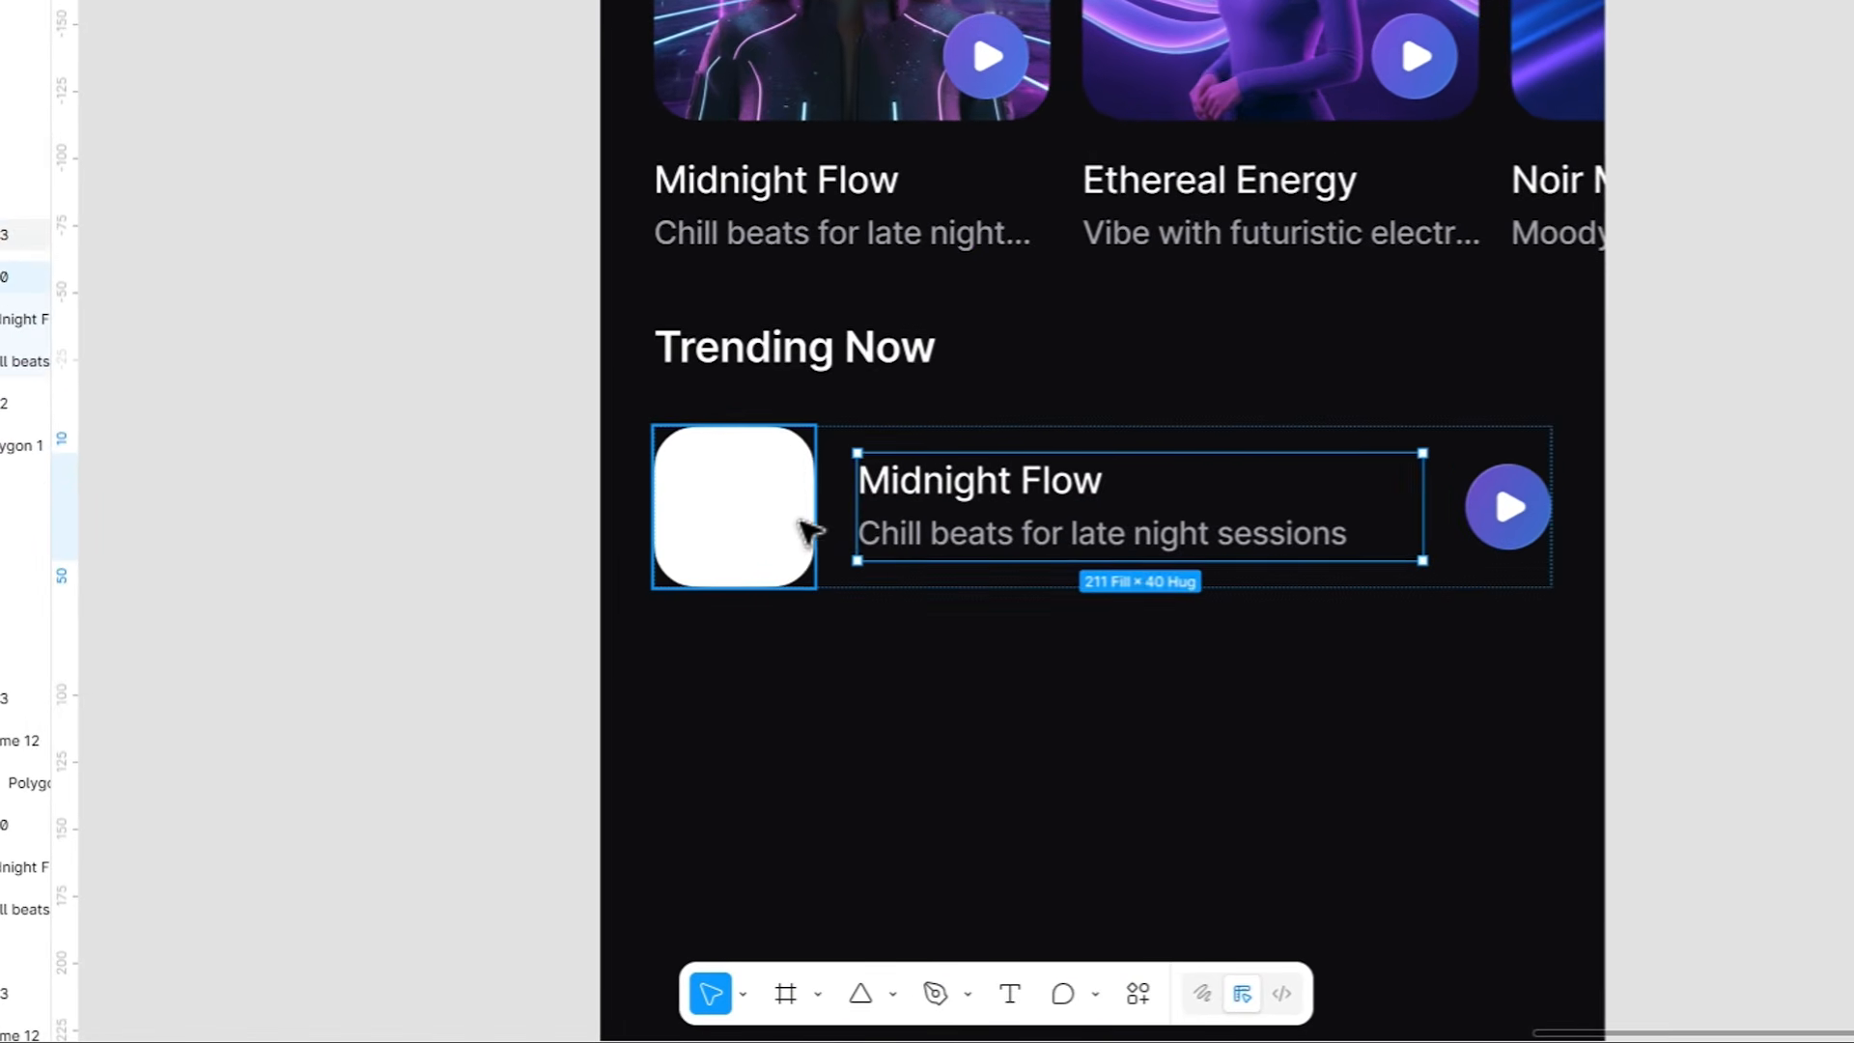
shift+click(807, 529)
key(shift+a)
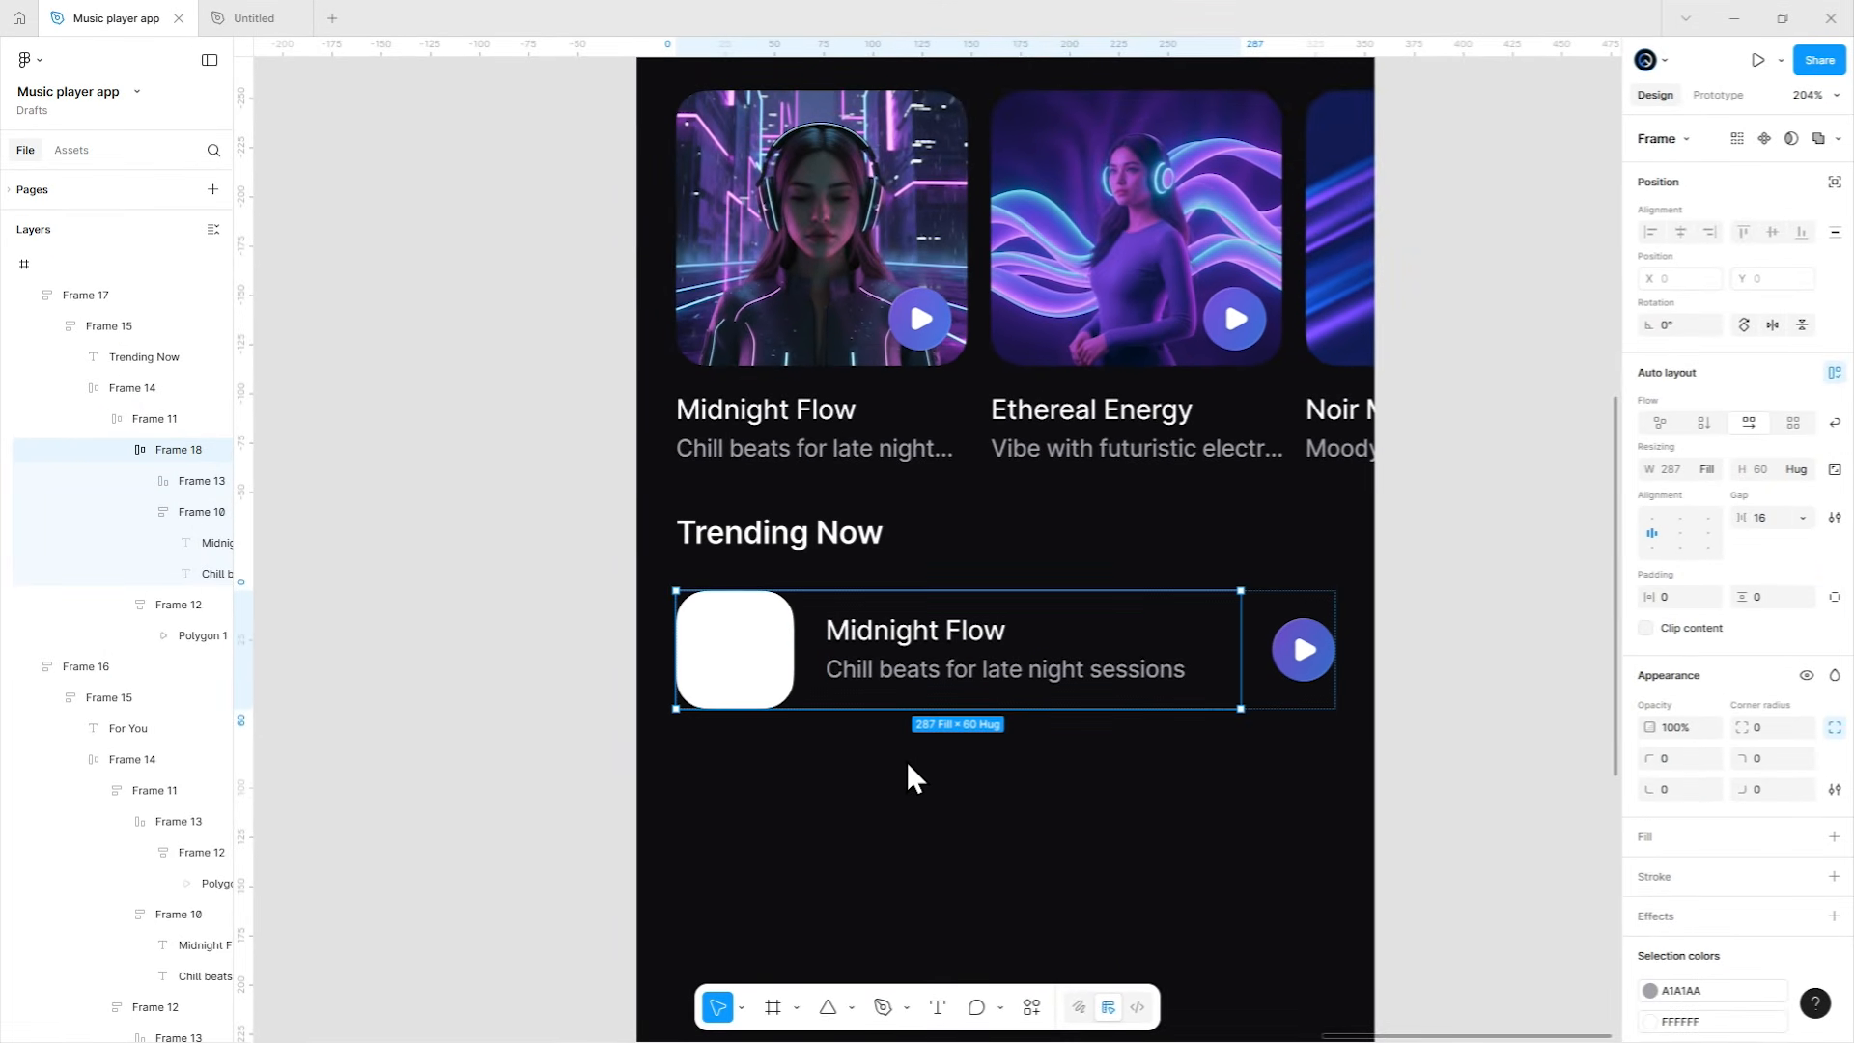
Replace the gradient fill of the Trending Now play button with the AD99DB color style at 8% opacity.
click(1299, 653)
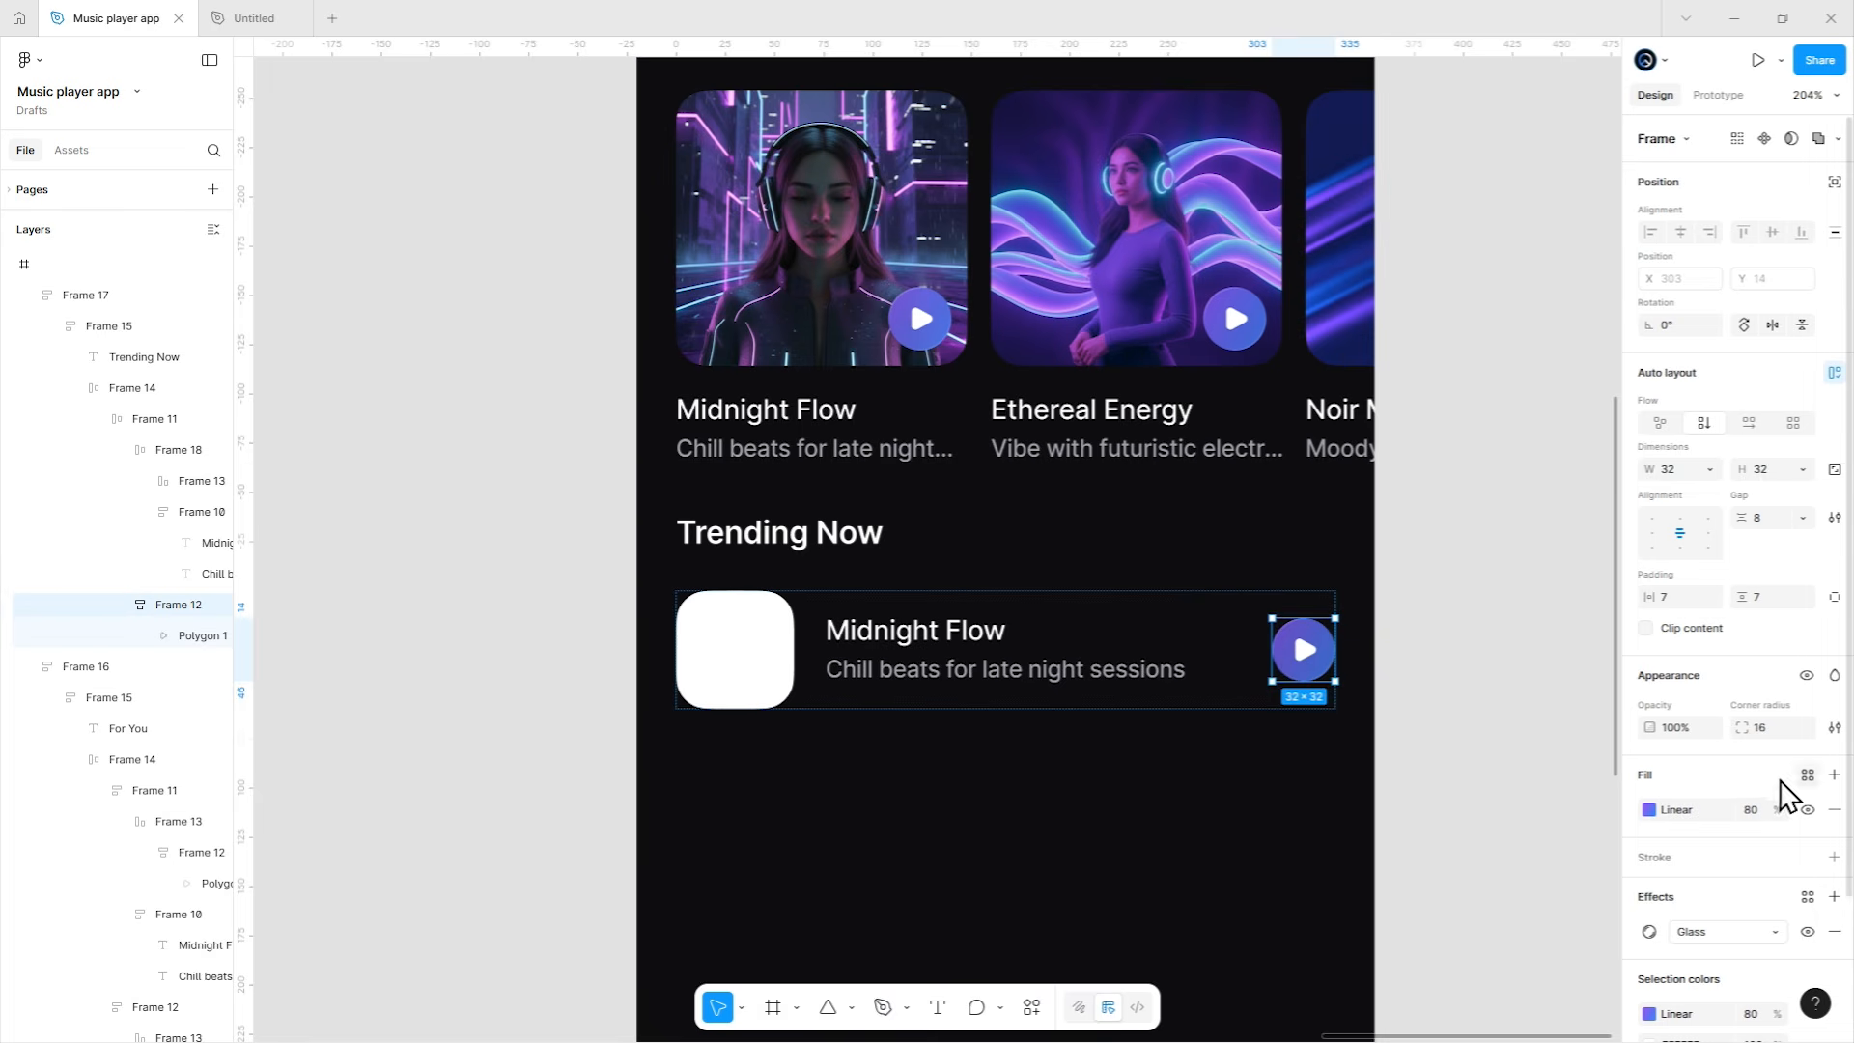
click(1807, 774)
click(1524, 841)
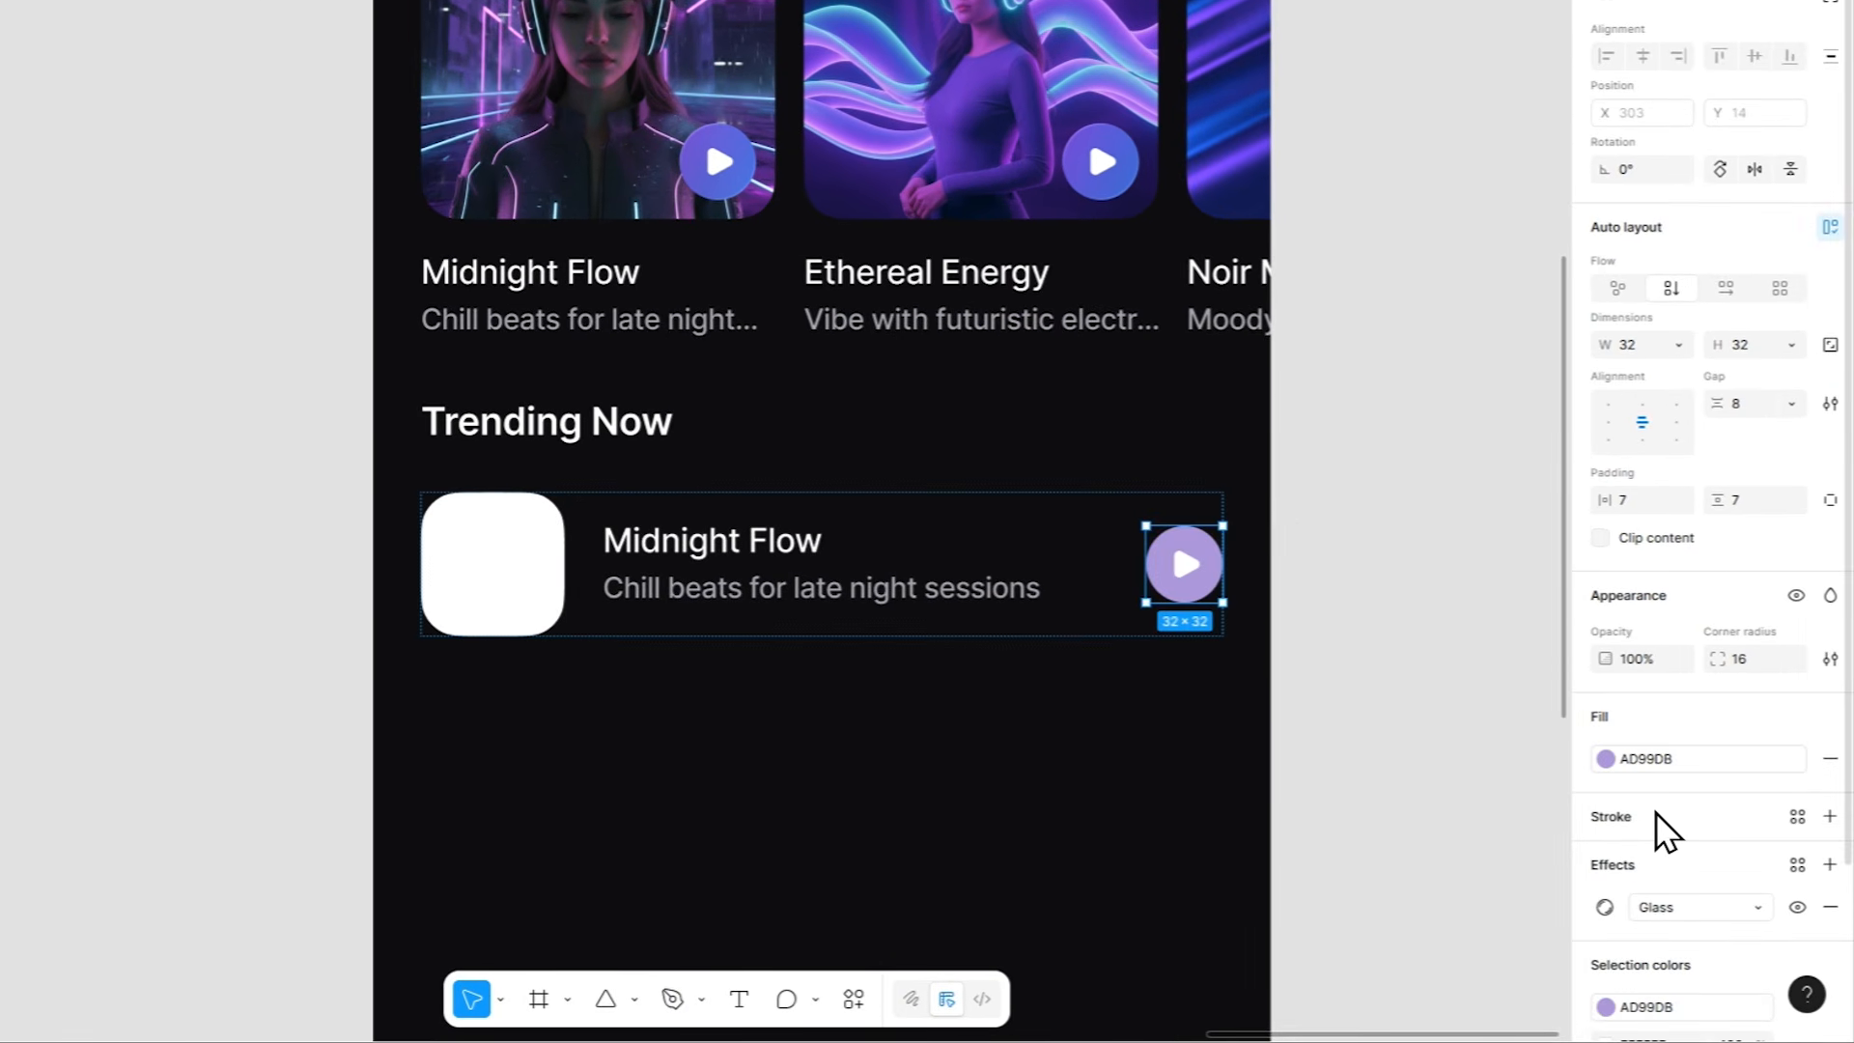
scroll(1655, 811, down, 2)
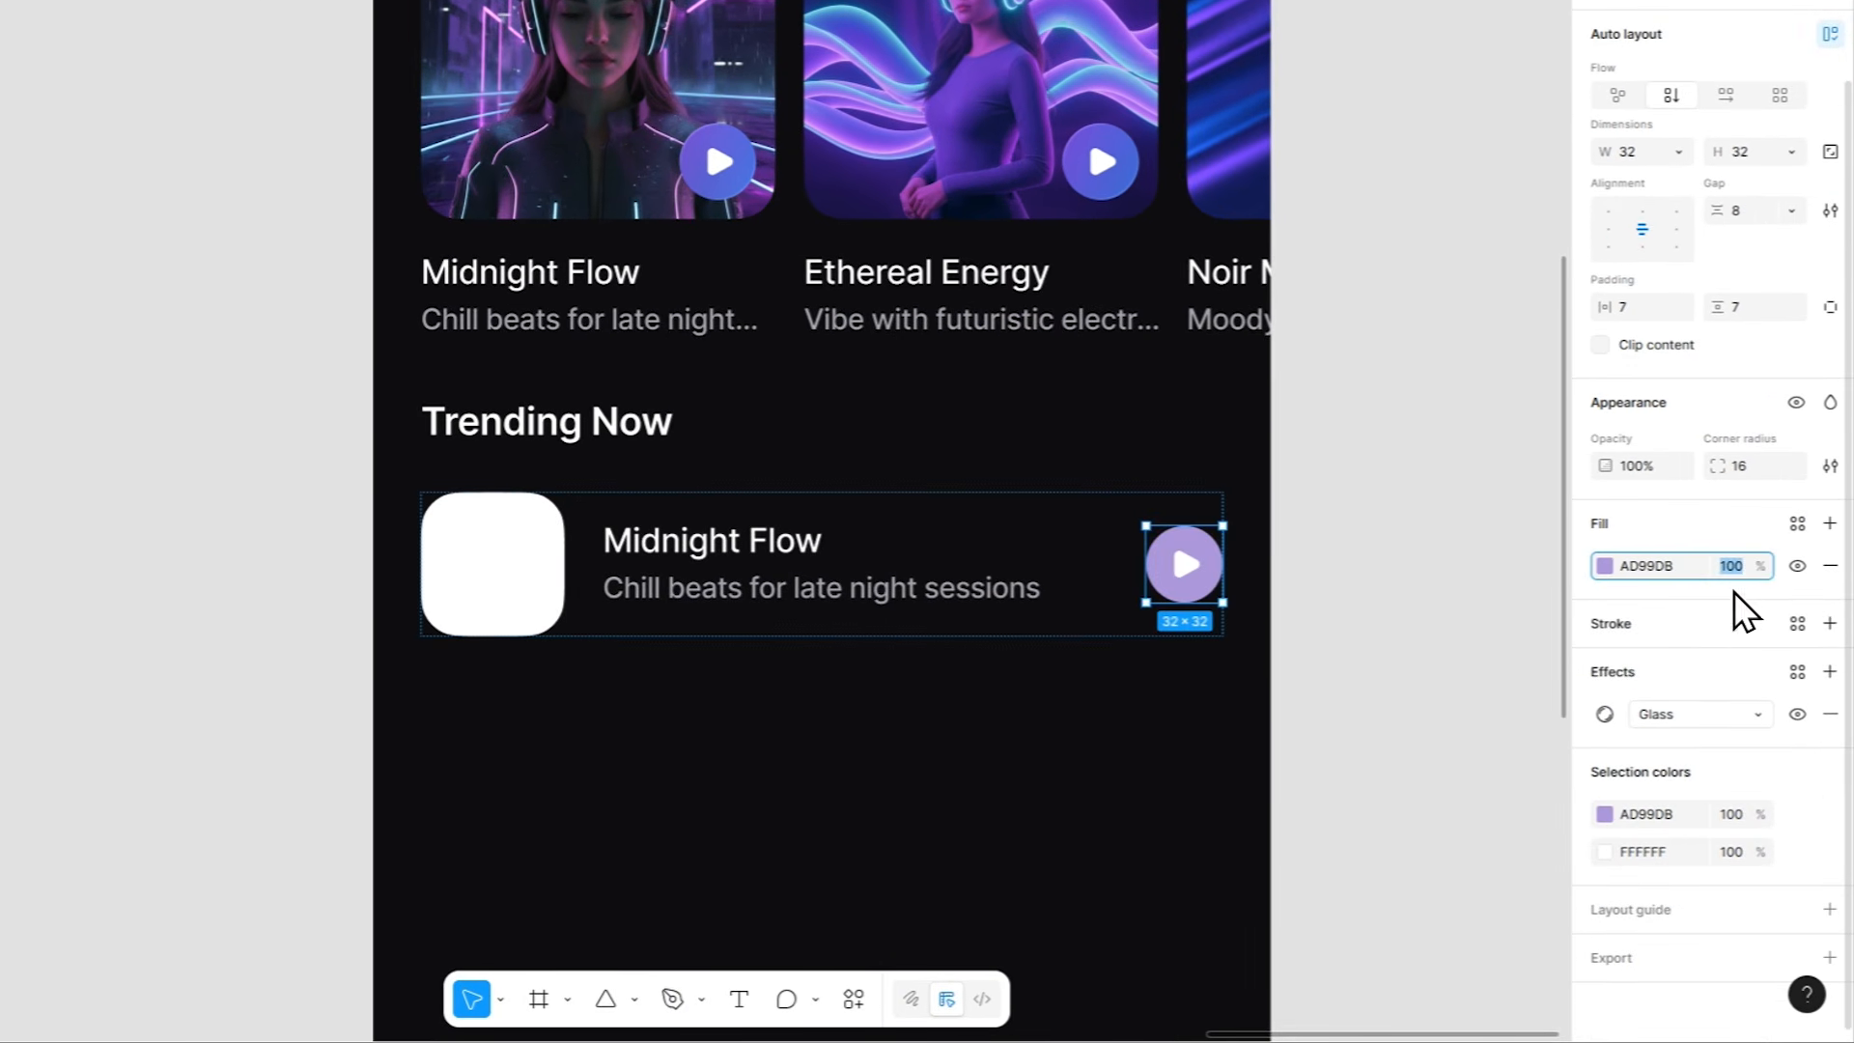
text(8)
key(Return)
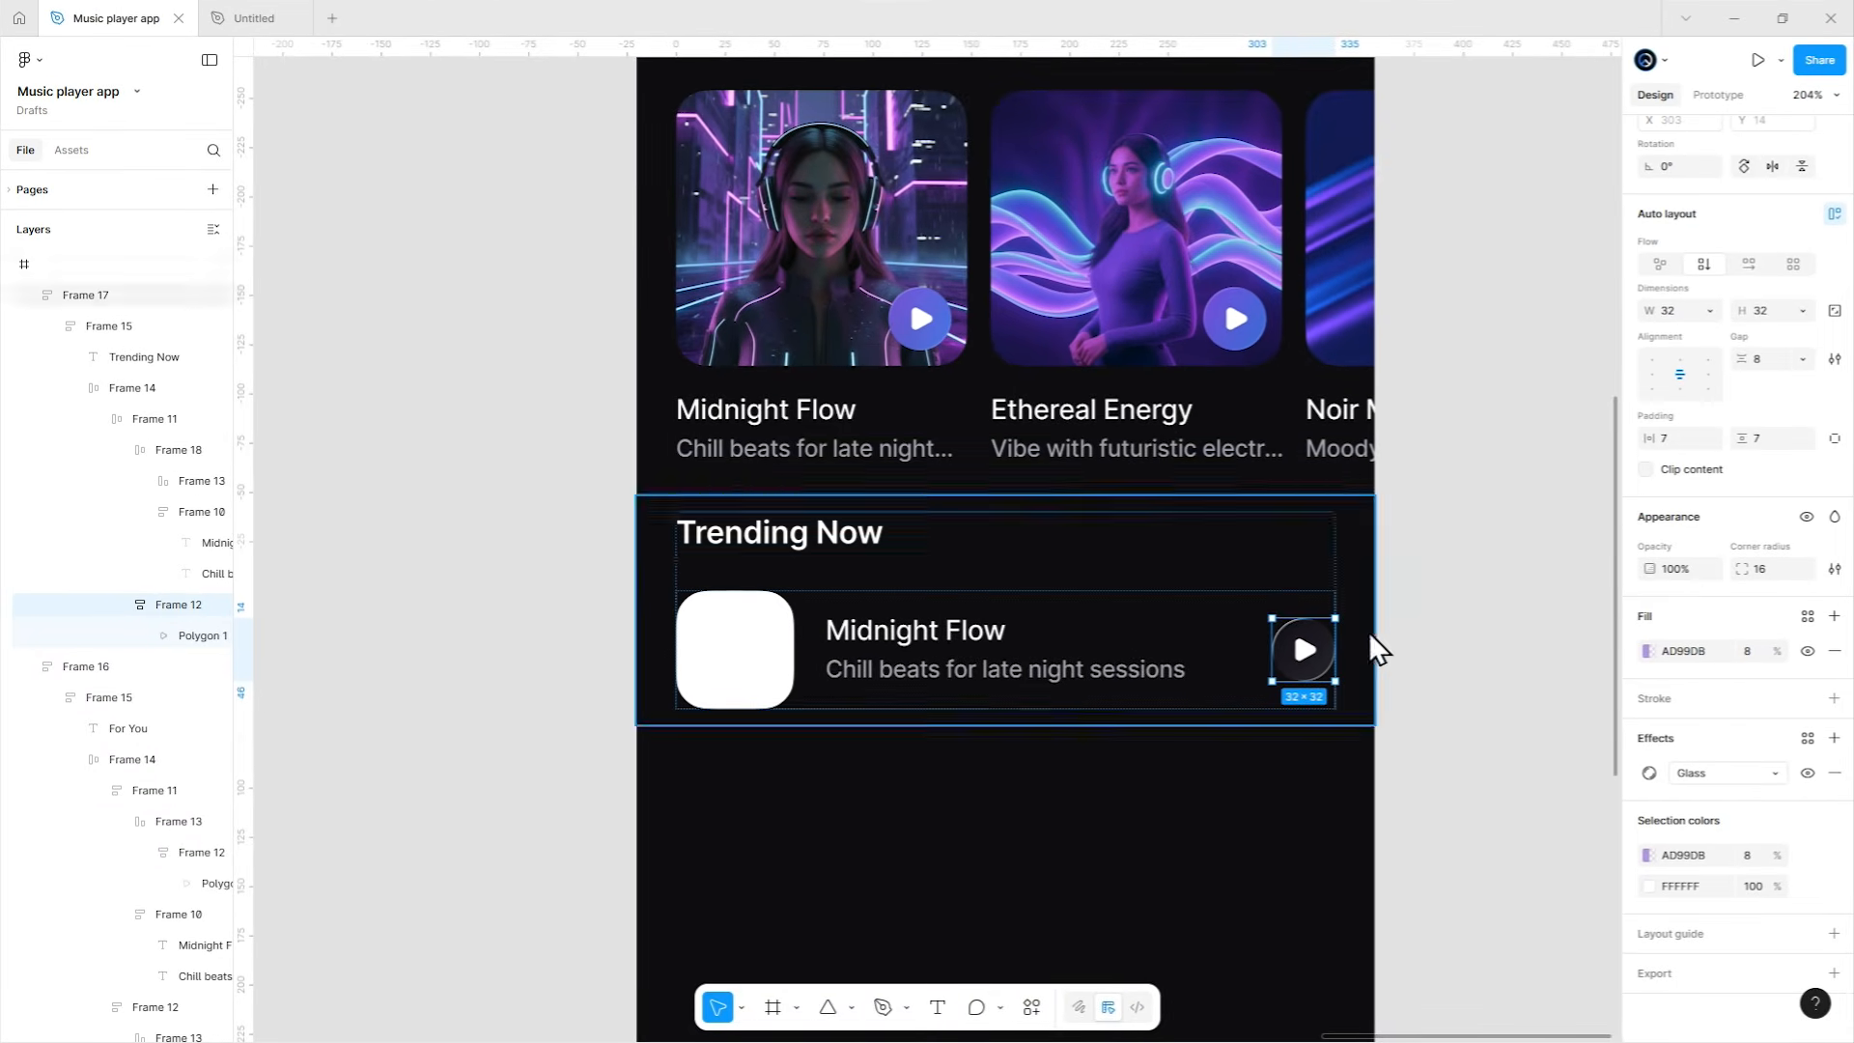
Resize the triangle icon inside the Trending Now play button to 20 × 20.
key(Return)
scroll(1340, 663, up, 5)
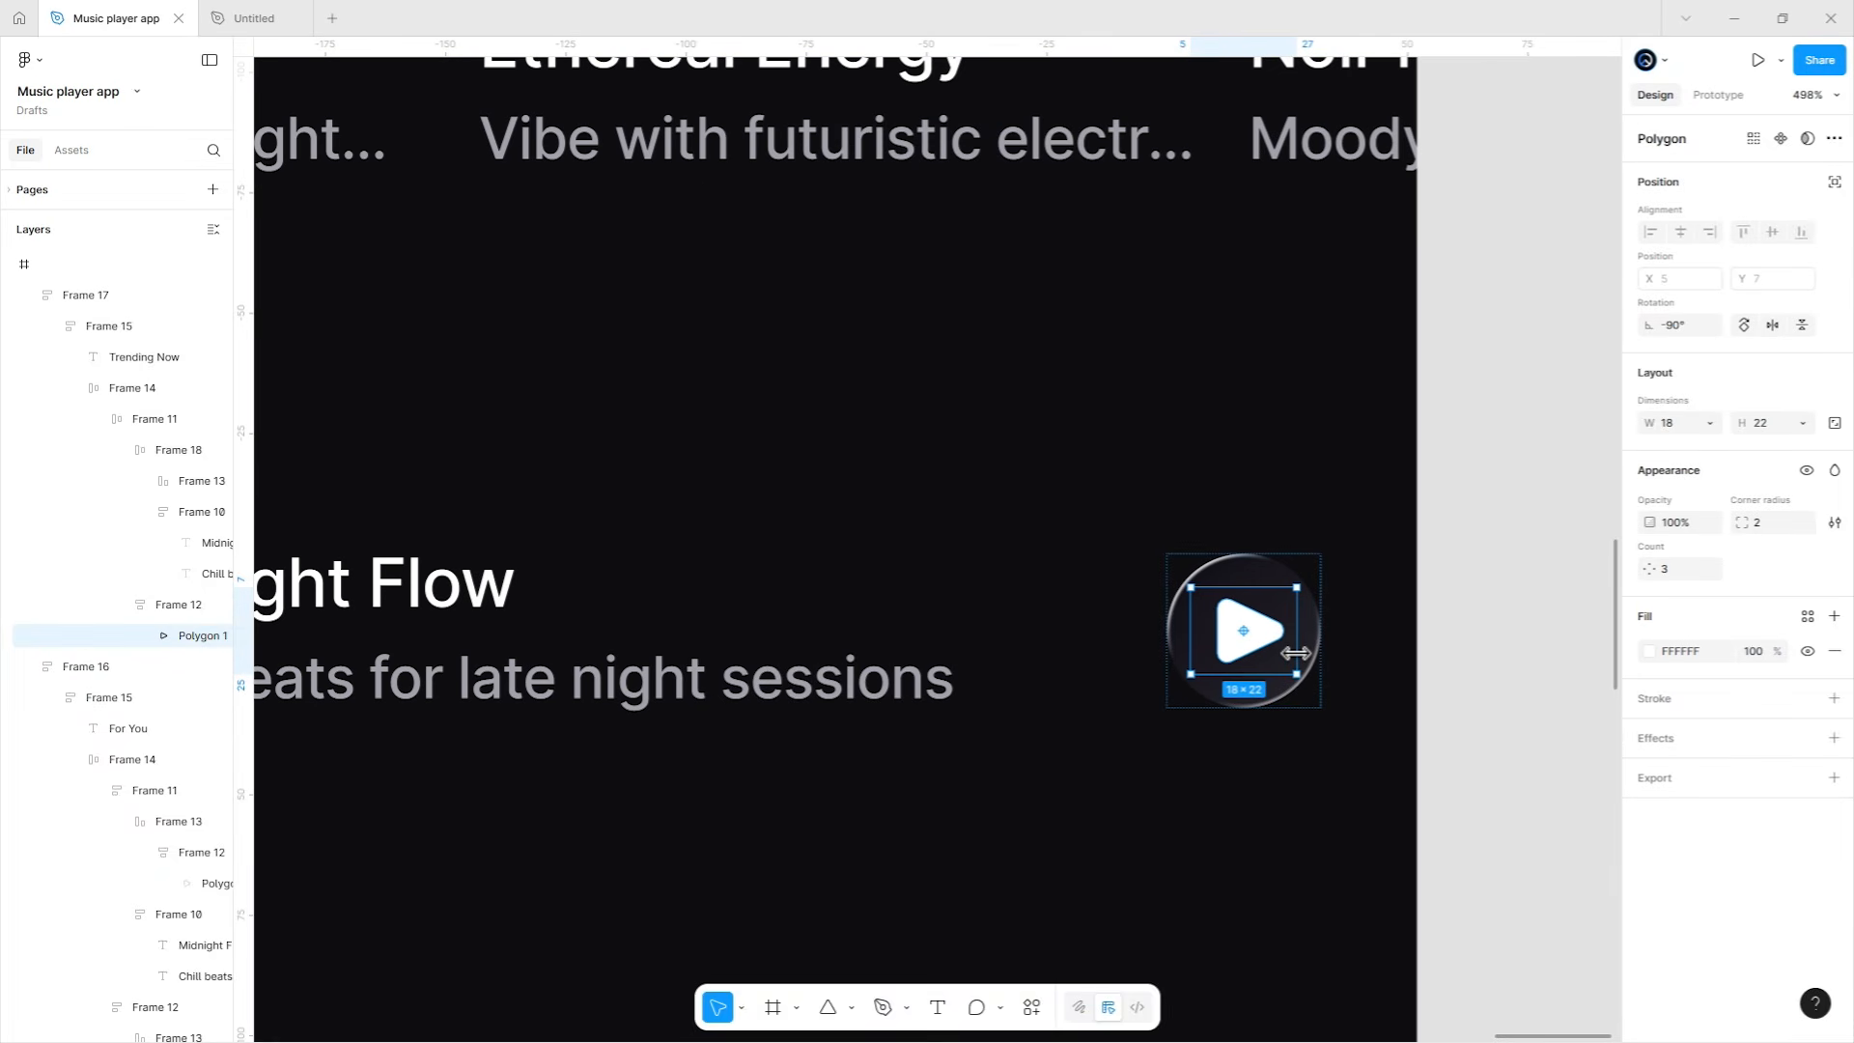
drag(1293, 653, 1267, 680)
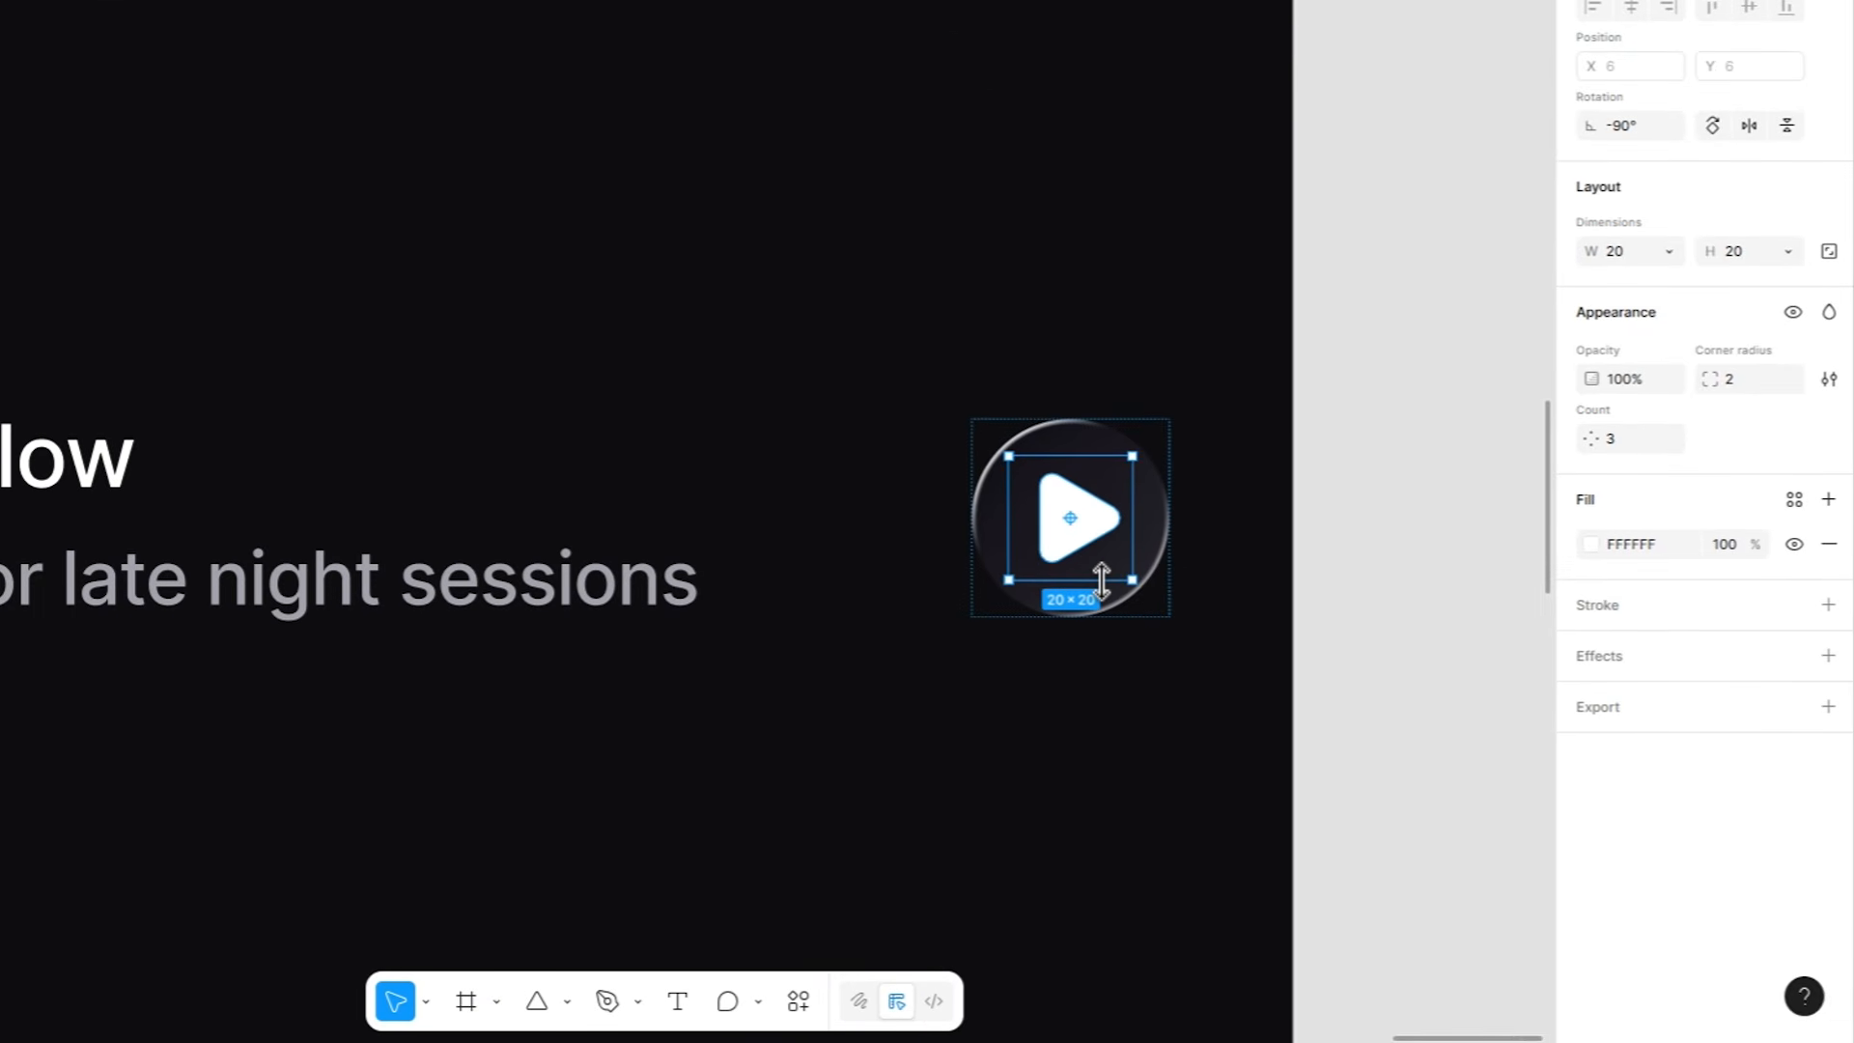
Make the Trending Now play button hug its contents in width and height, with 10 padding horizontally and vertically.
click(1159, 555)
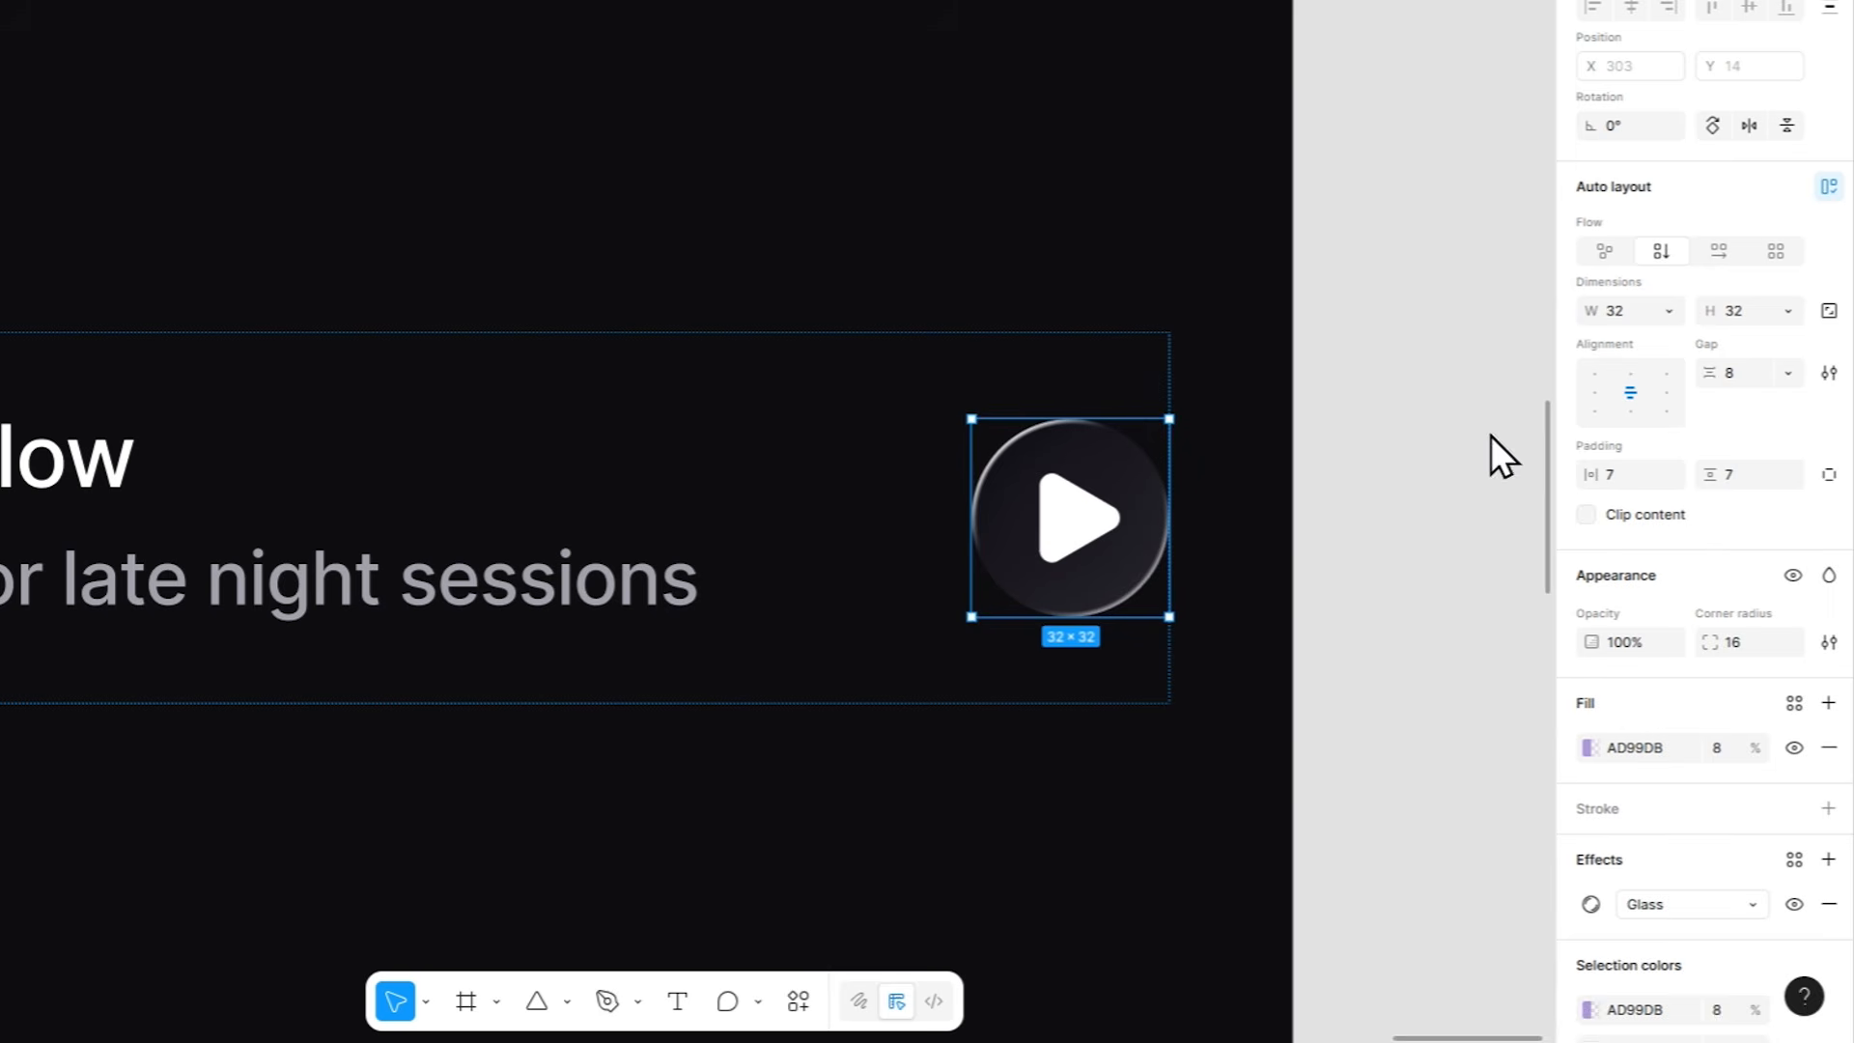
click(1671, 311)
click(1649, 340)
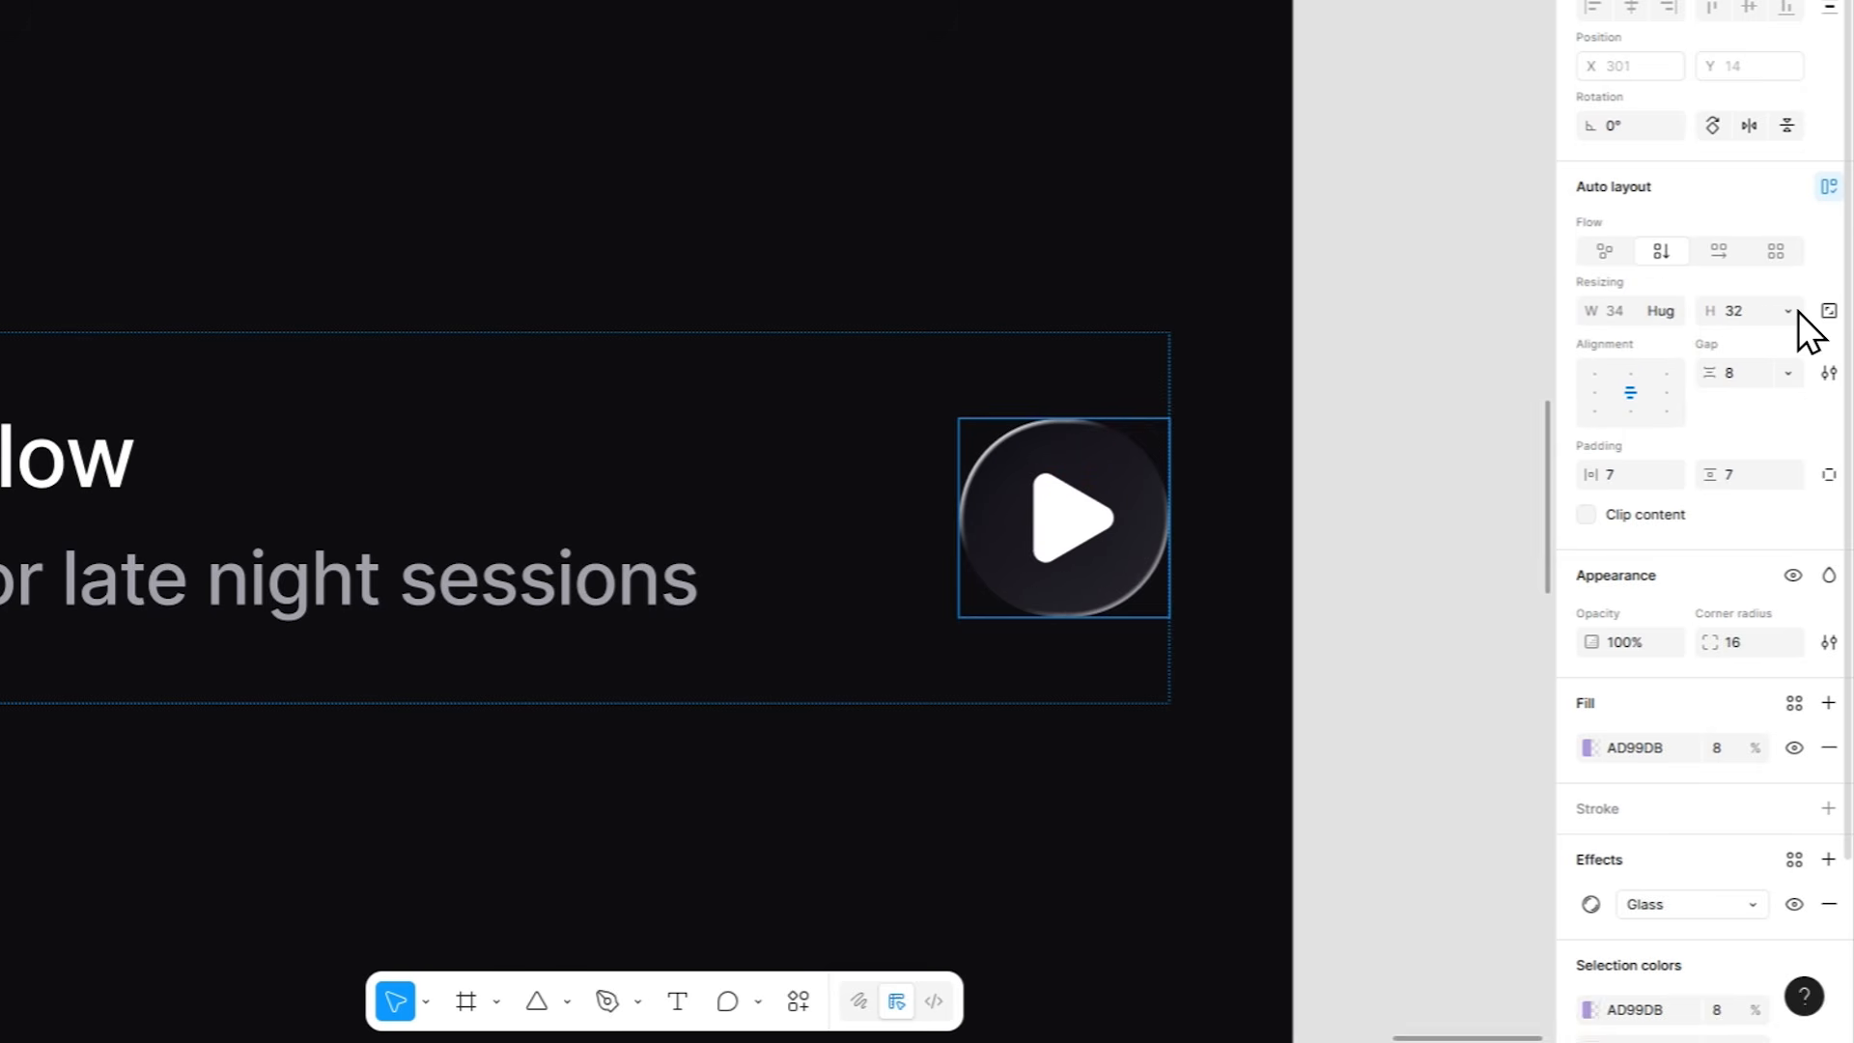
click(1790, 311)
click(1738, 343)
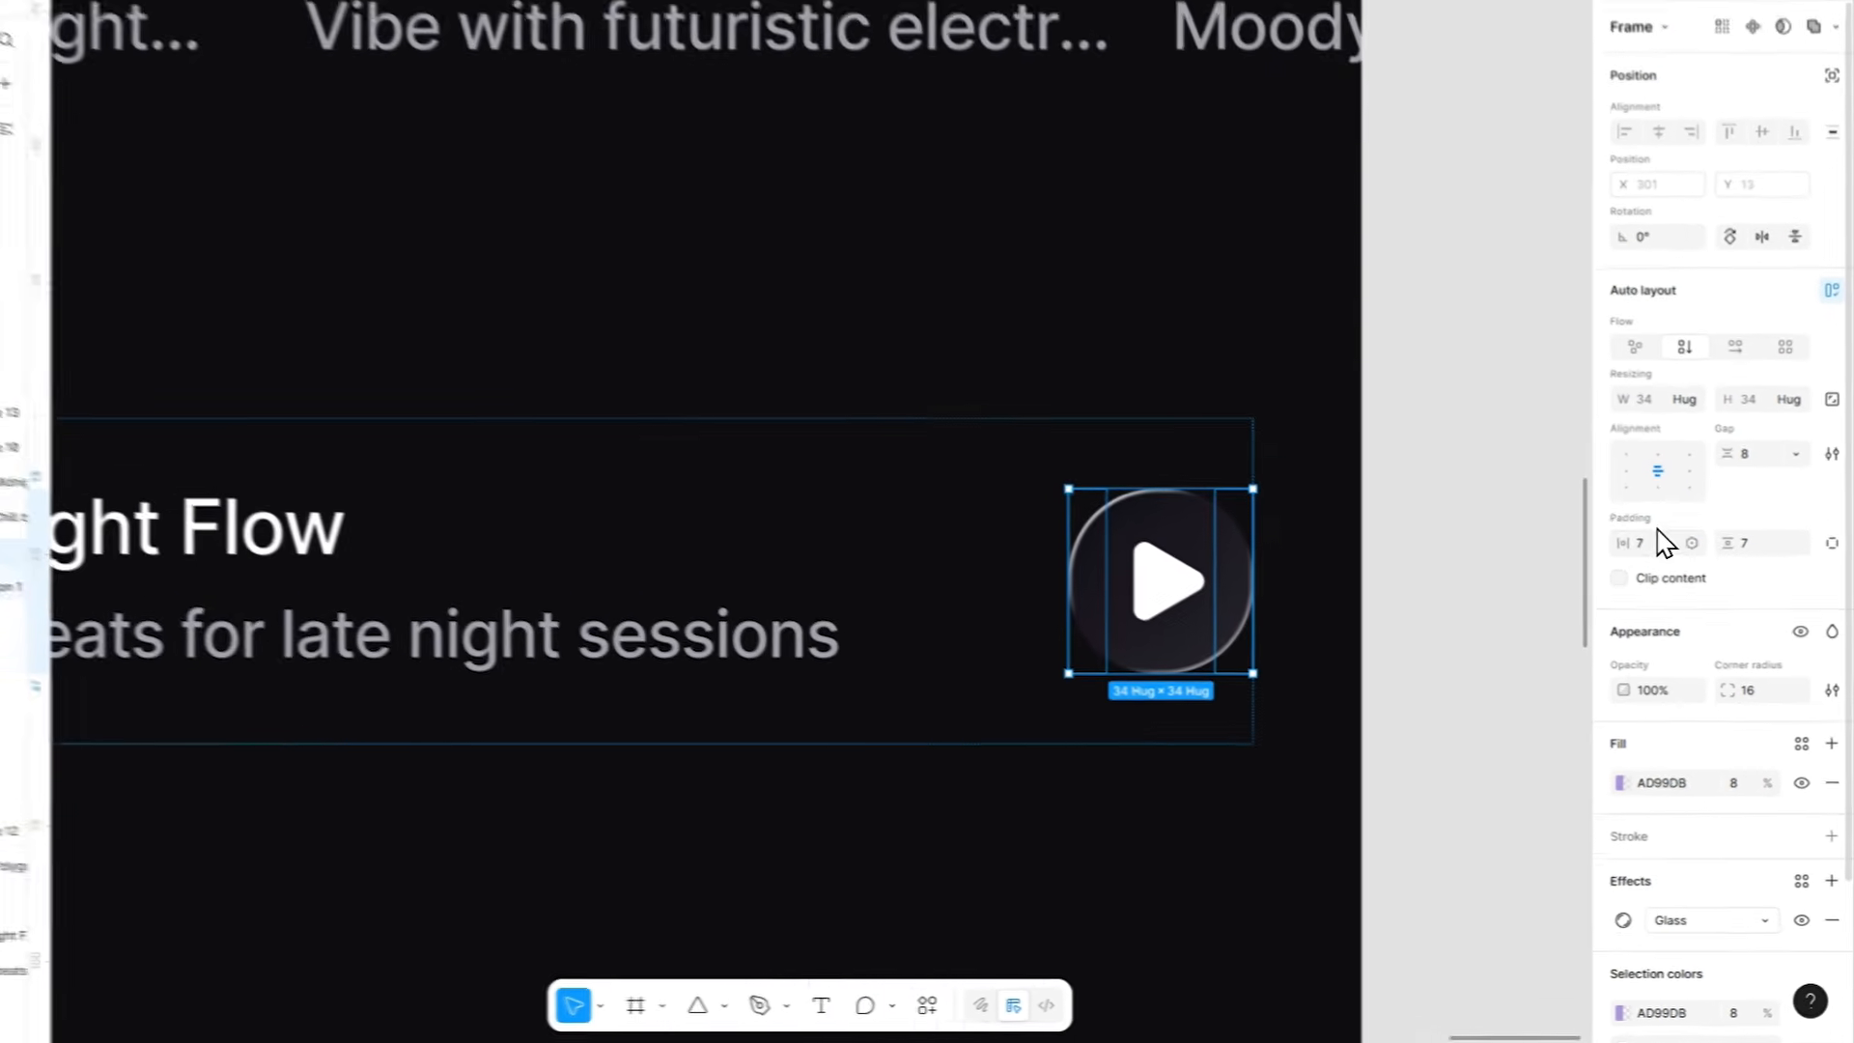
click(1670, 590)
key(Tab)
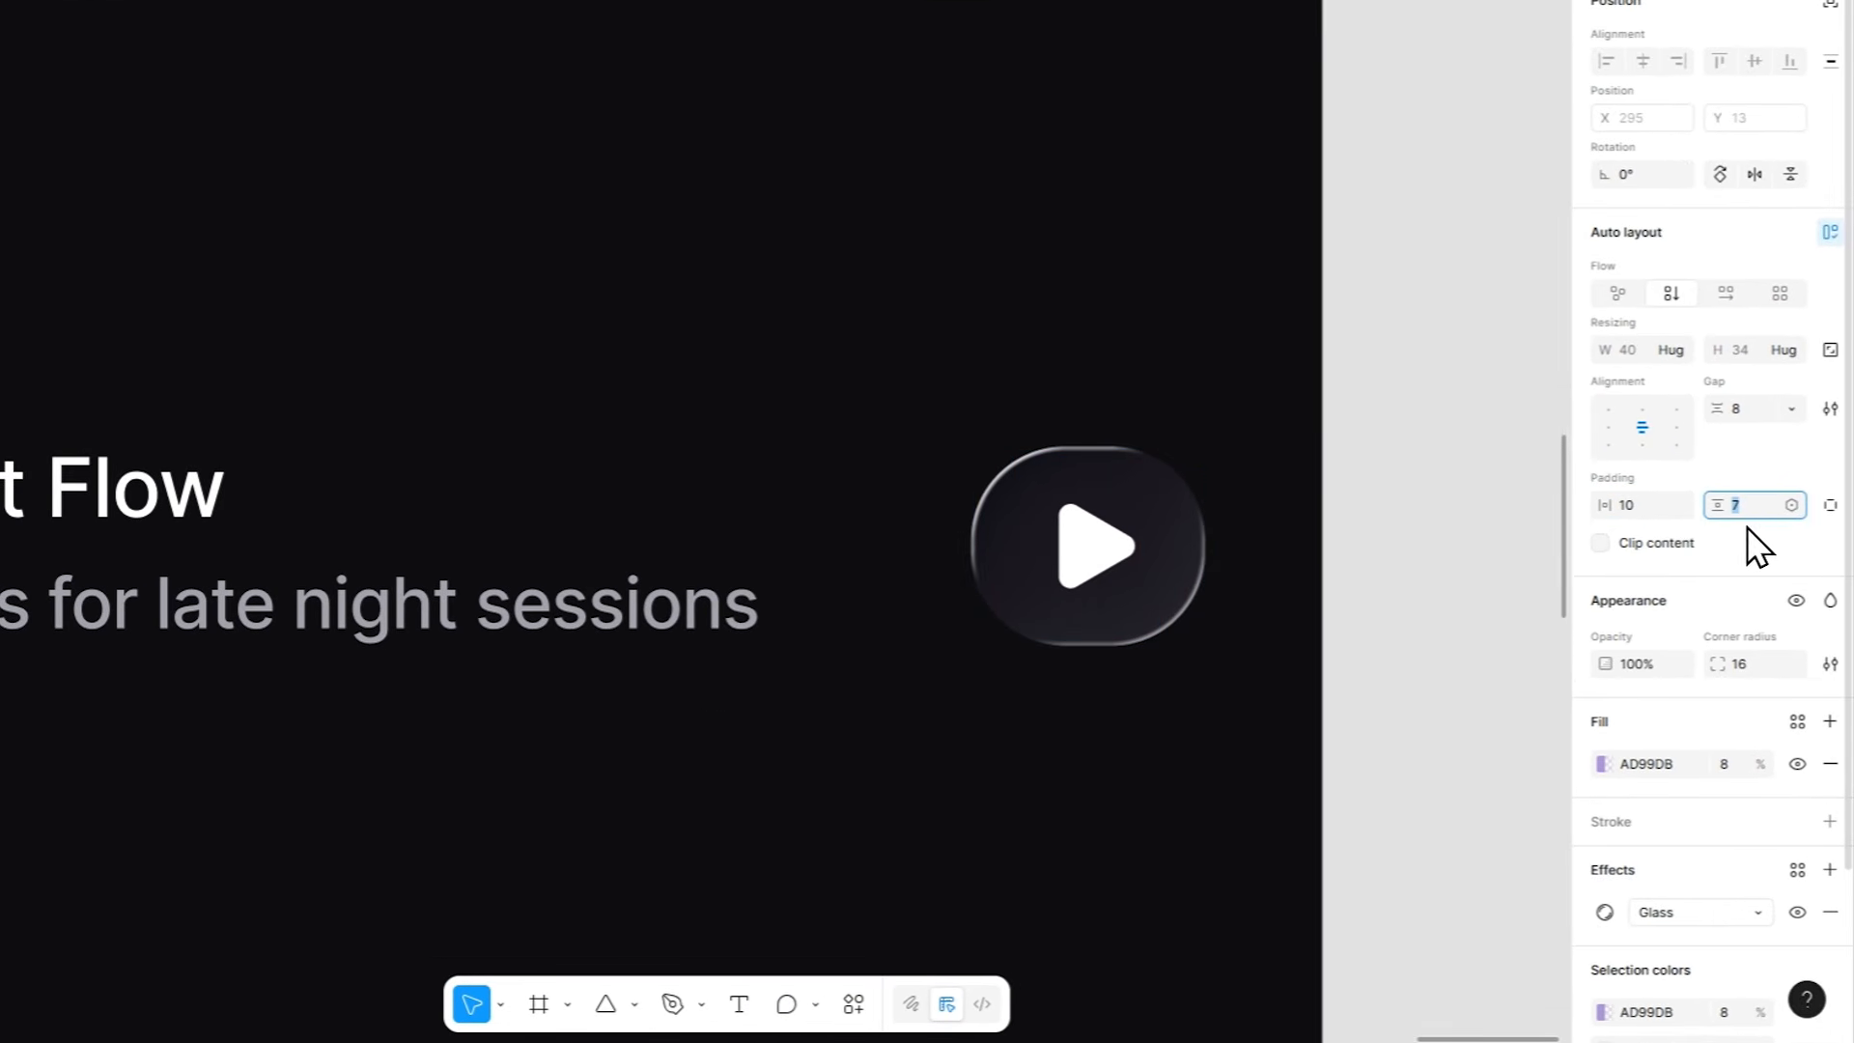
text(10)
key(Return)
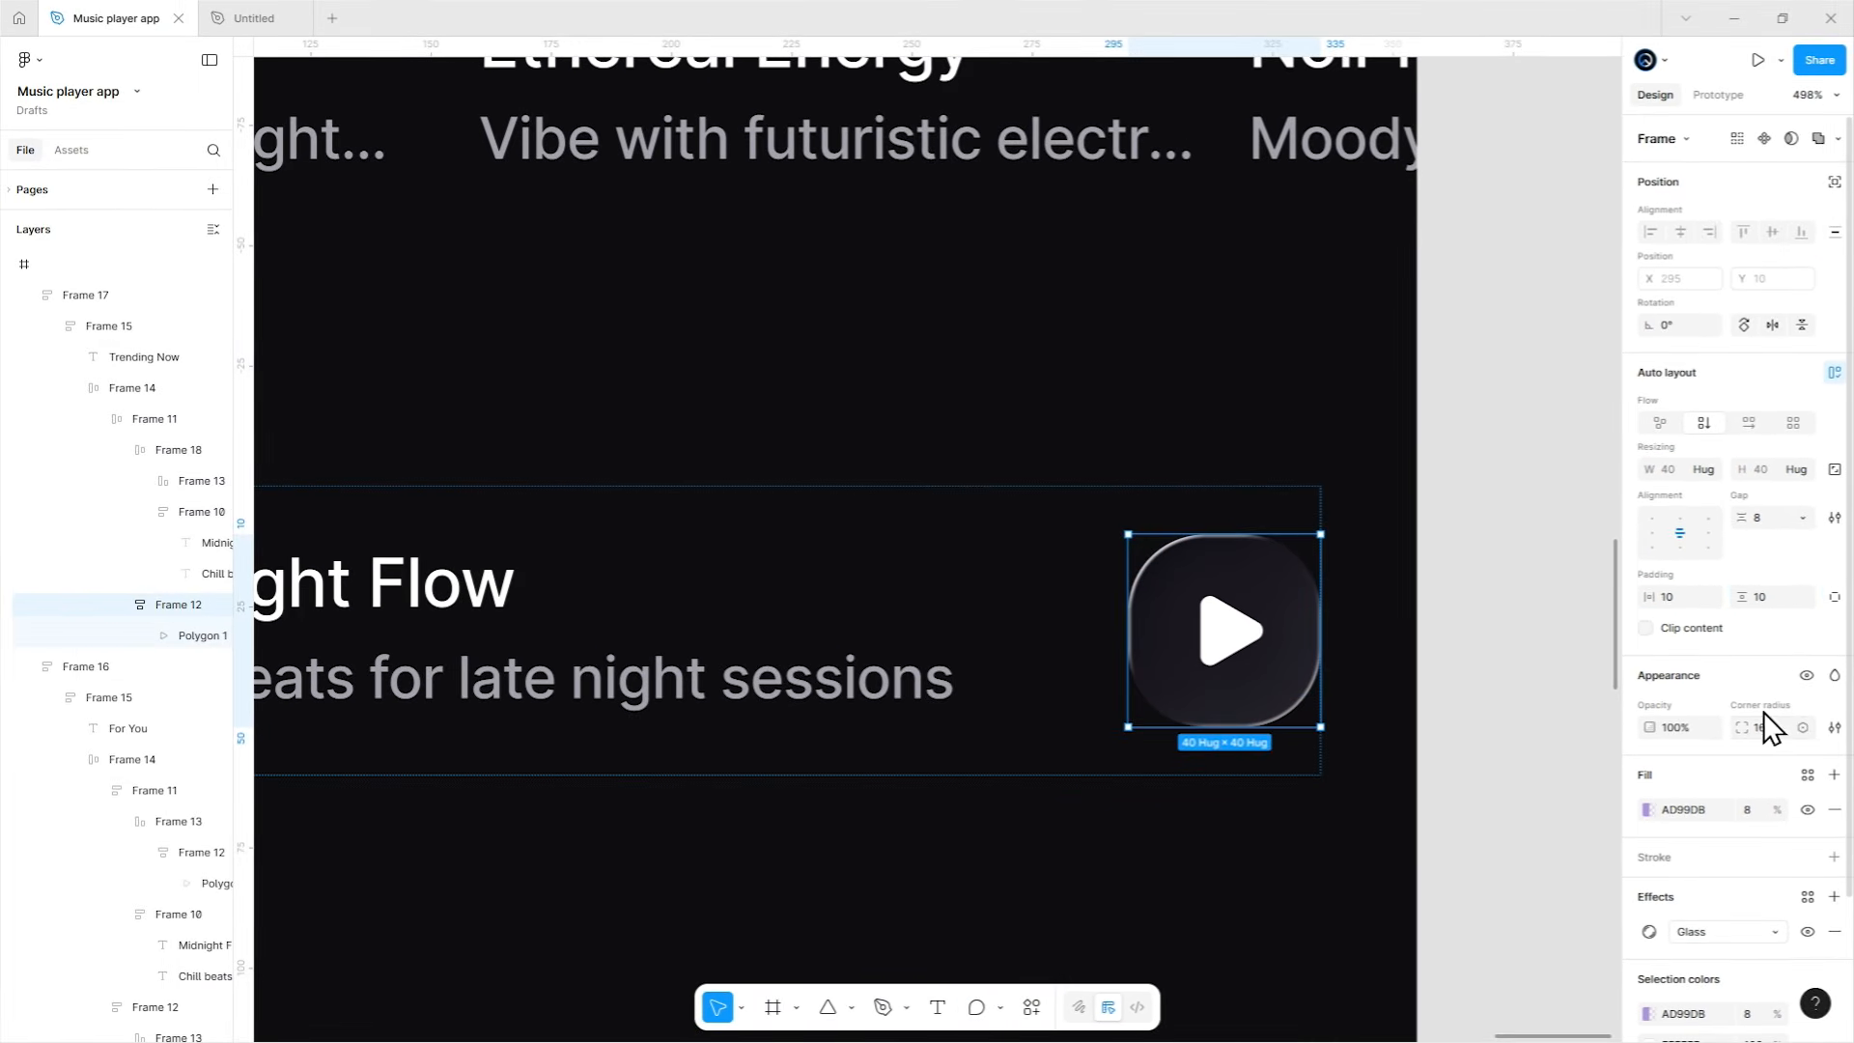
Set the corner radius of the Trending Now play button to 999.
click(1763, 726)
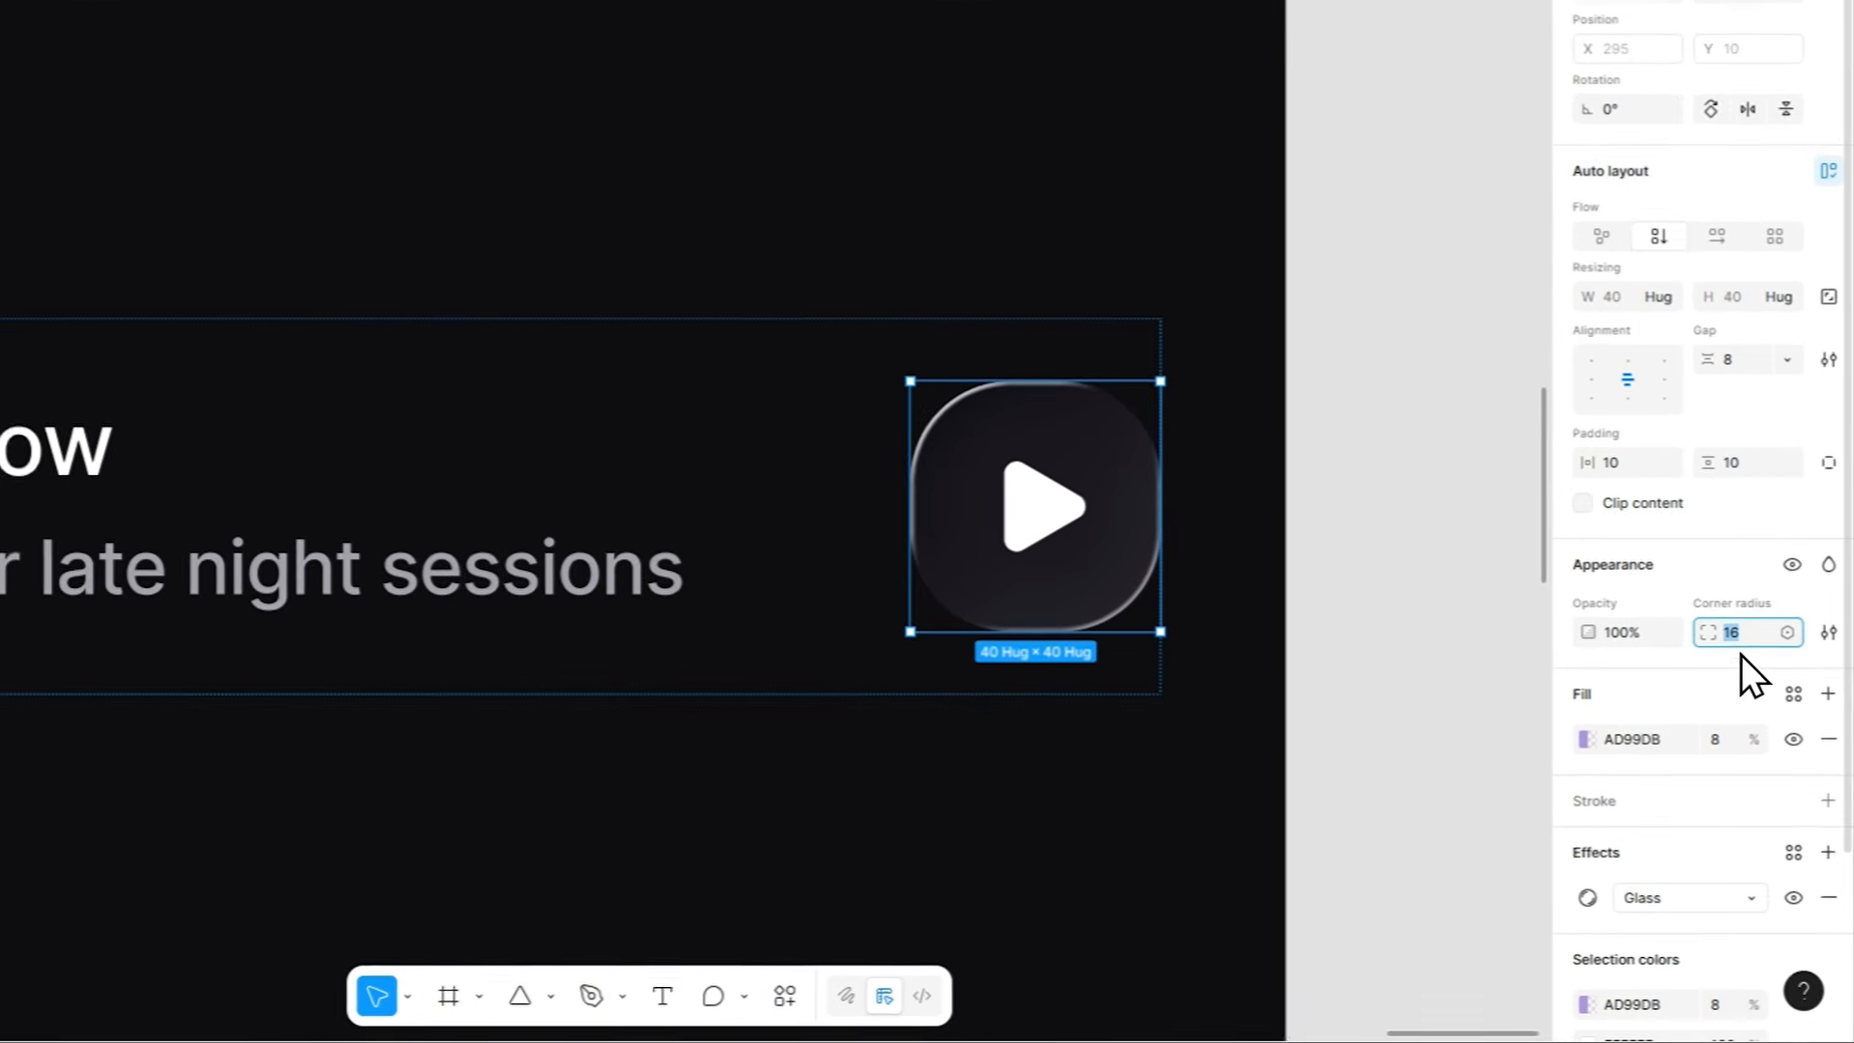
text(999)
key(Return)
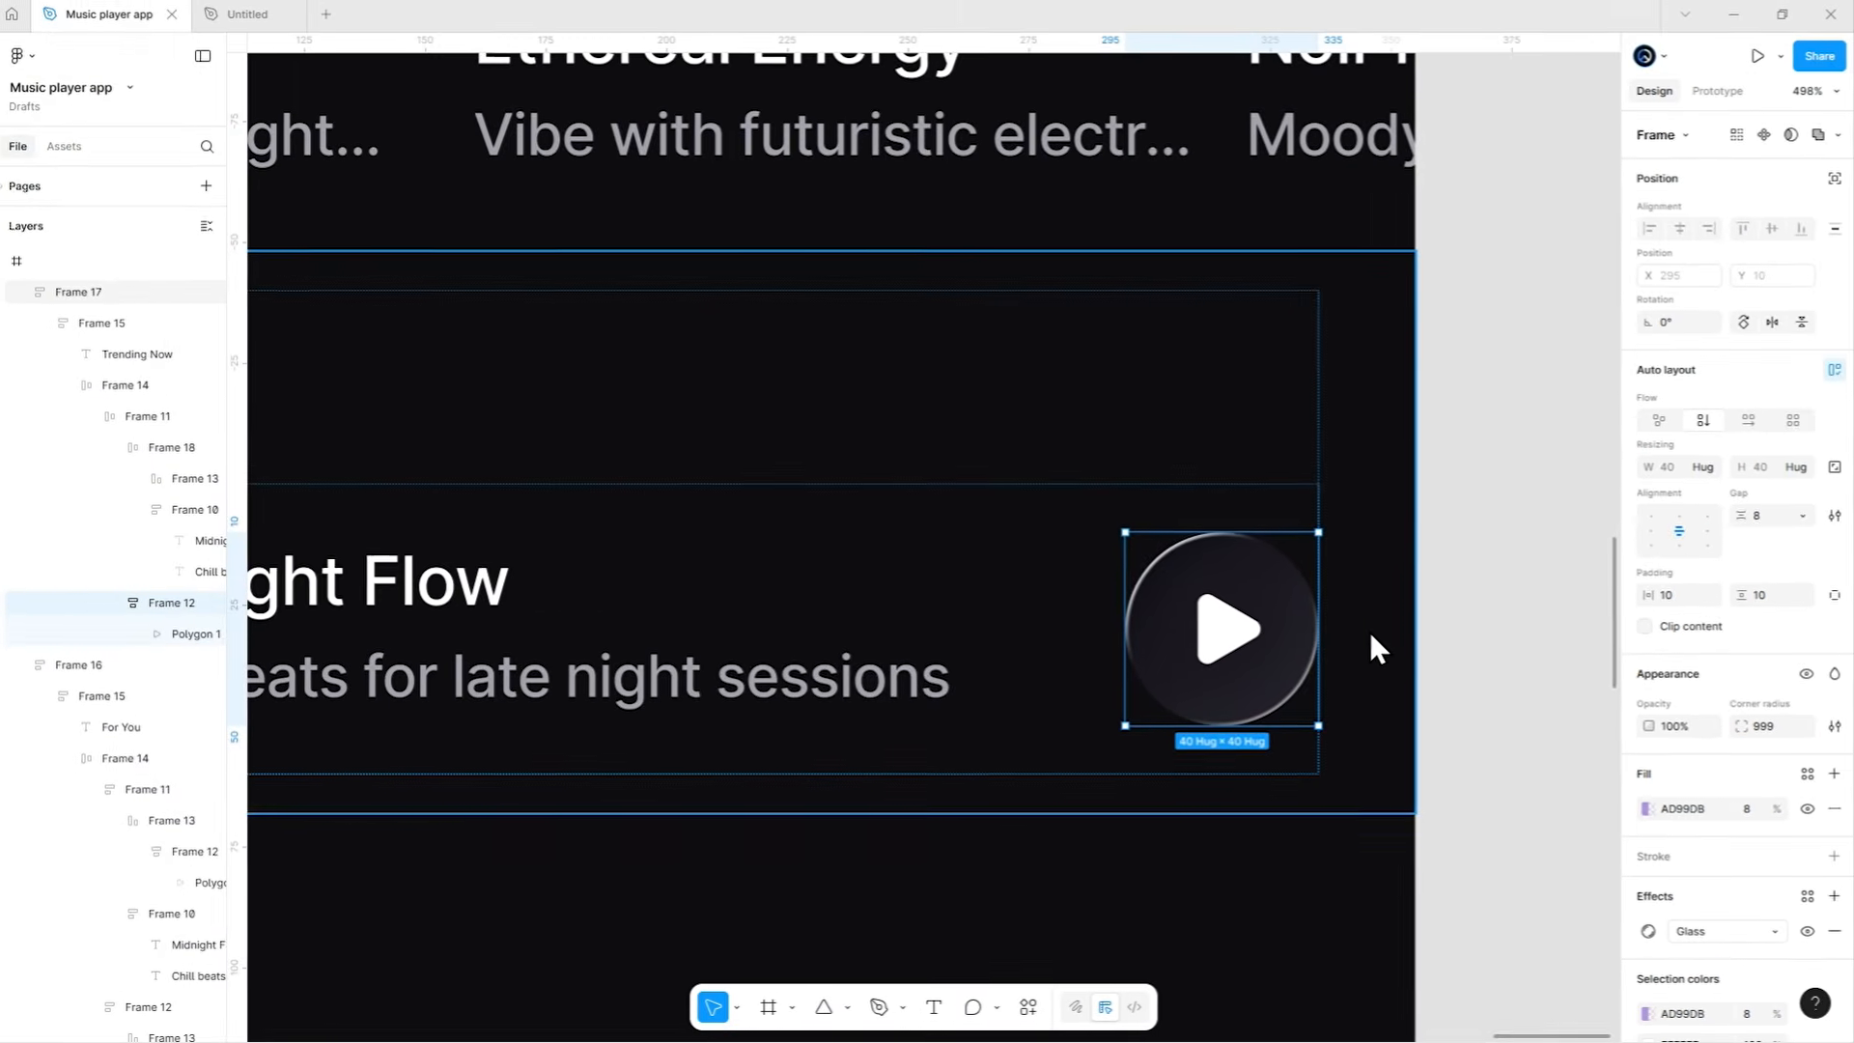
scroll(1236, 536, down, 5)
drag(787, 758, 850, 433)
key(Escape)
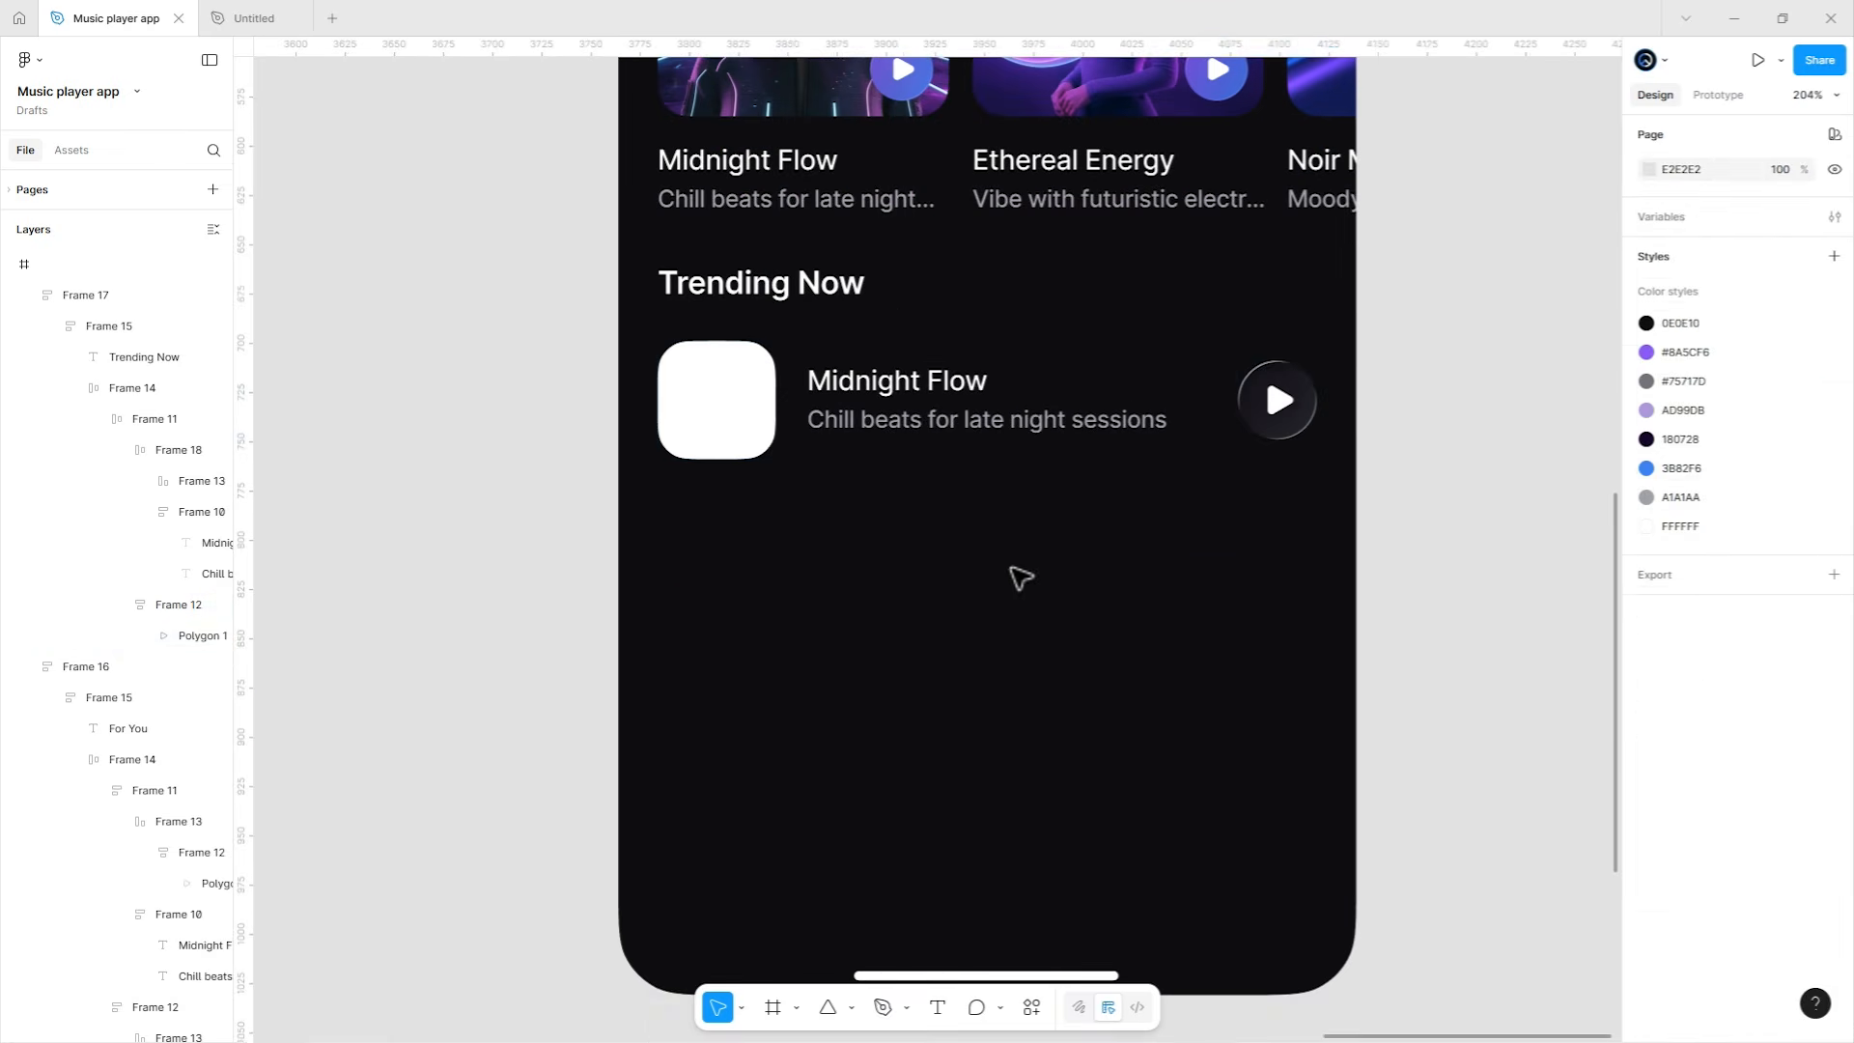
Paste the five neon cover images onto the empty canvas beside the phone screen.
drag(1013, 576, 969, 486)
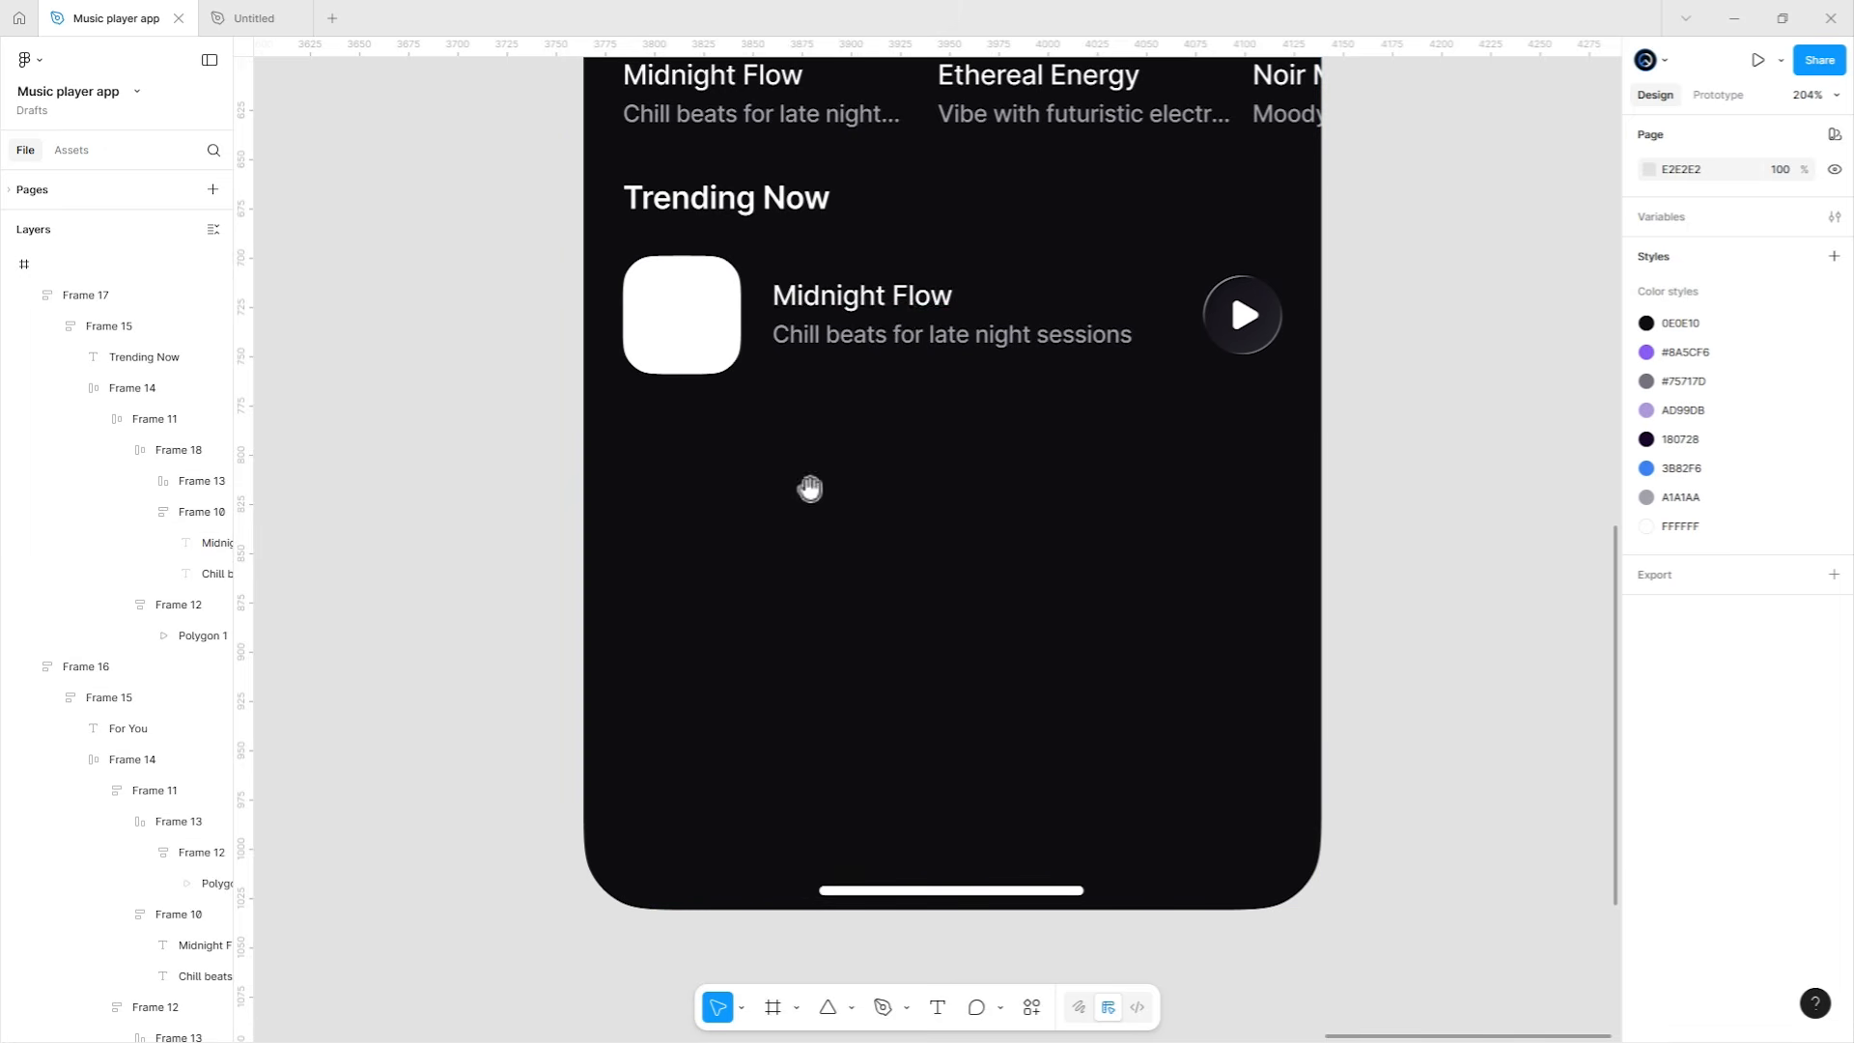
drag(809, 488, 1300, 525)
scroll(935, 502, down, 3)
drag(935, 502, 1152, 576)
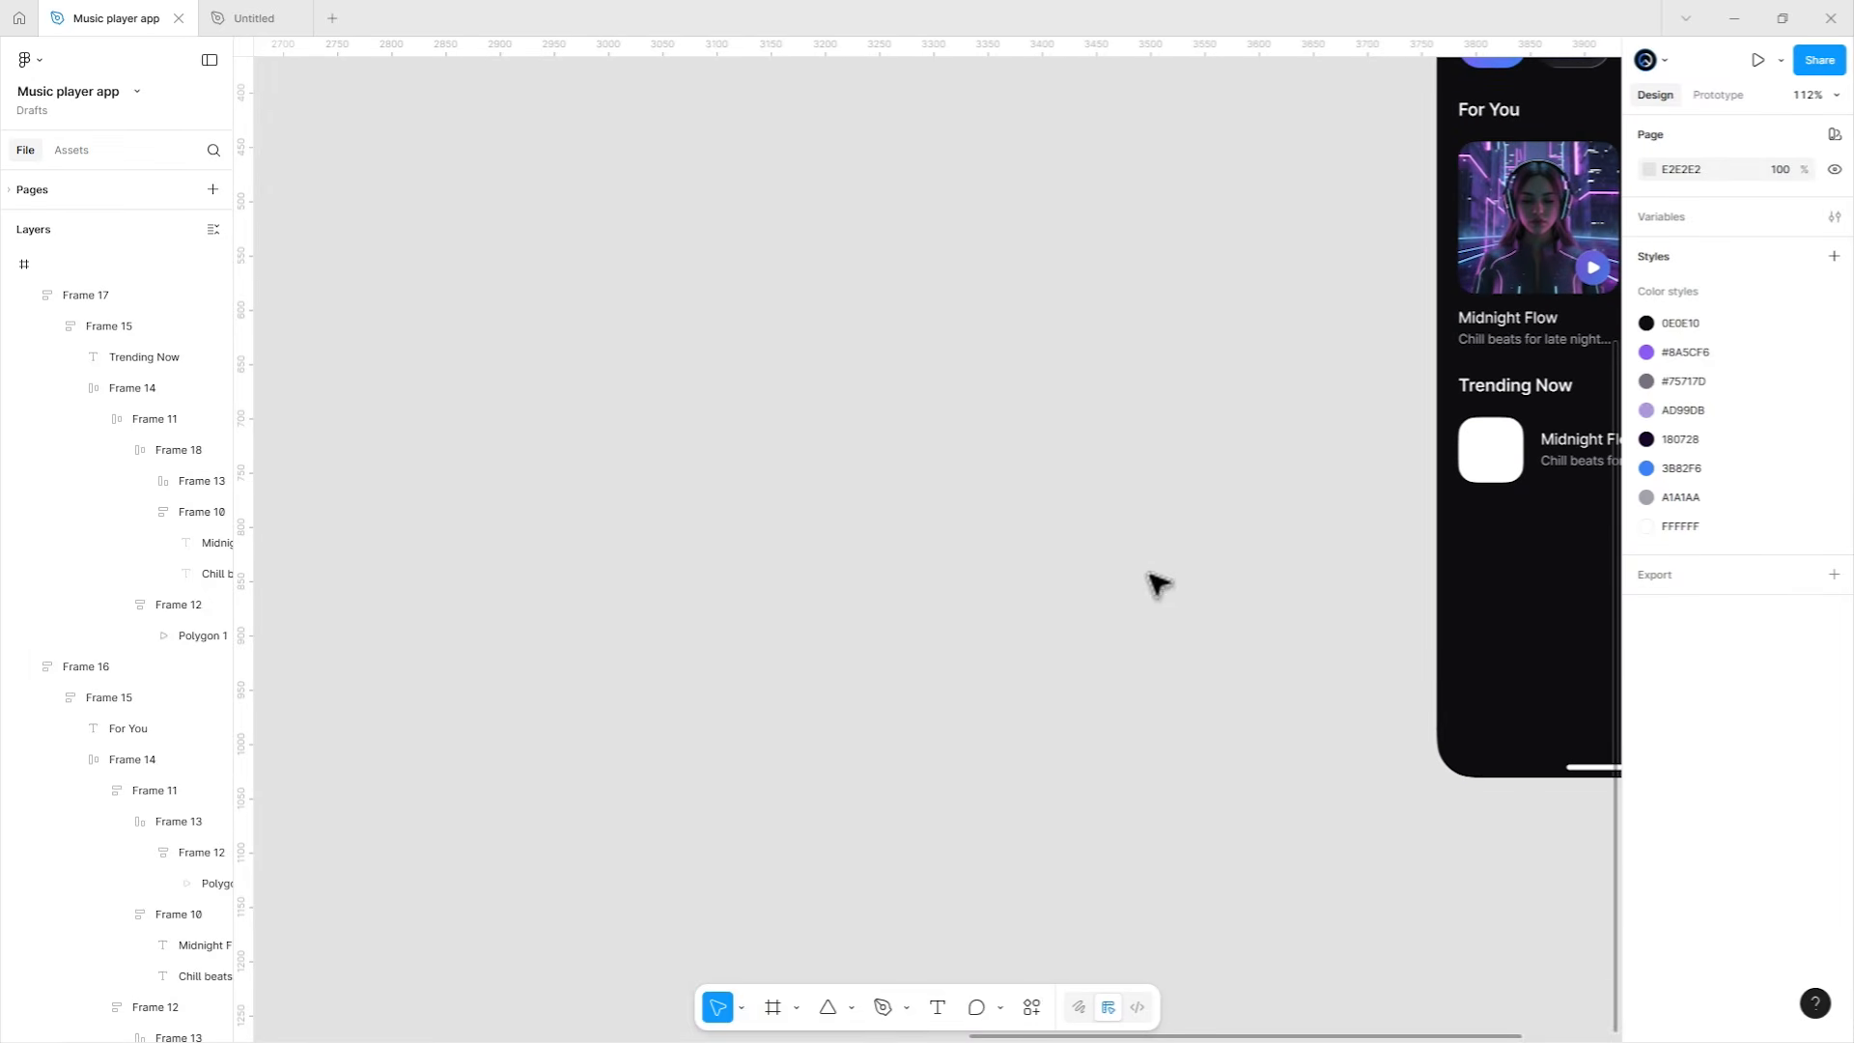
key(ctrl+v)
key(Escape)
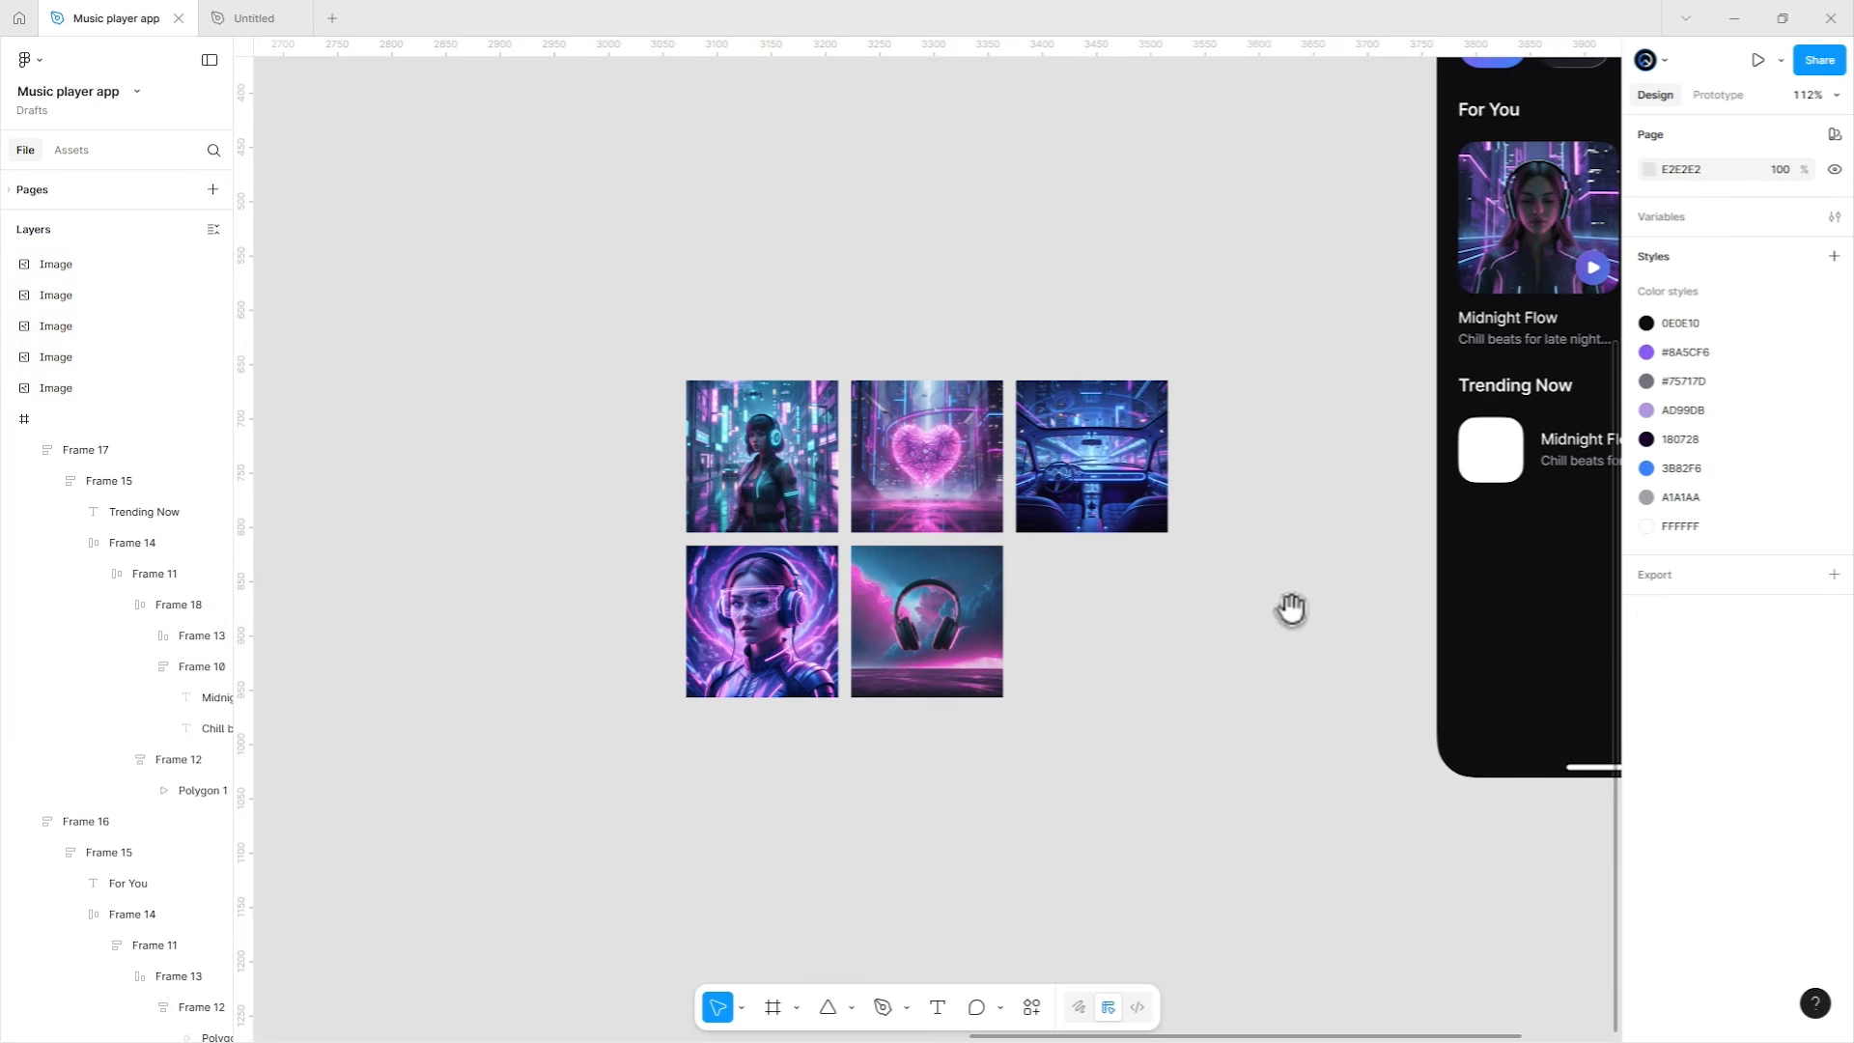
Apply the neon city image of the standing figure with headphones as the Trending Now cover's fill.
drag(1291, 608, 849, 599)
click(387, 454)
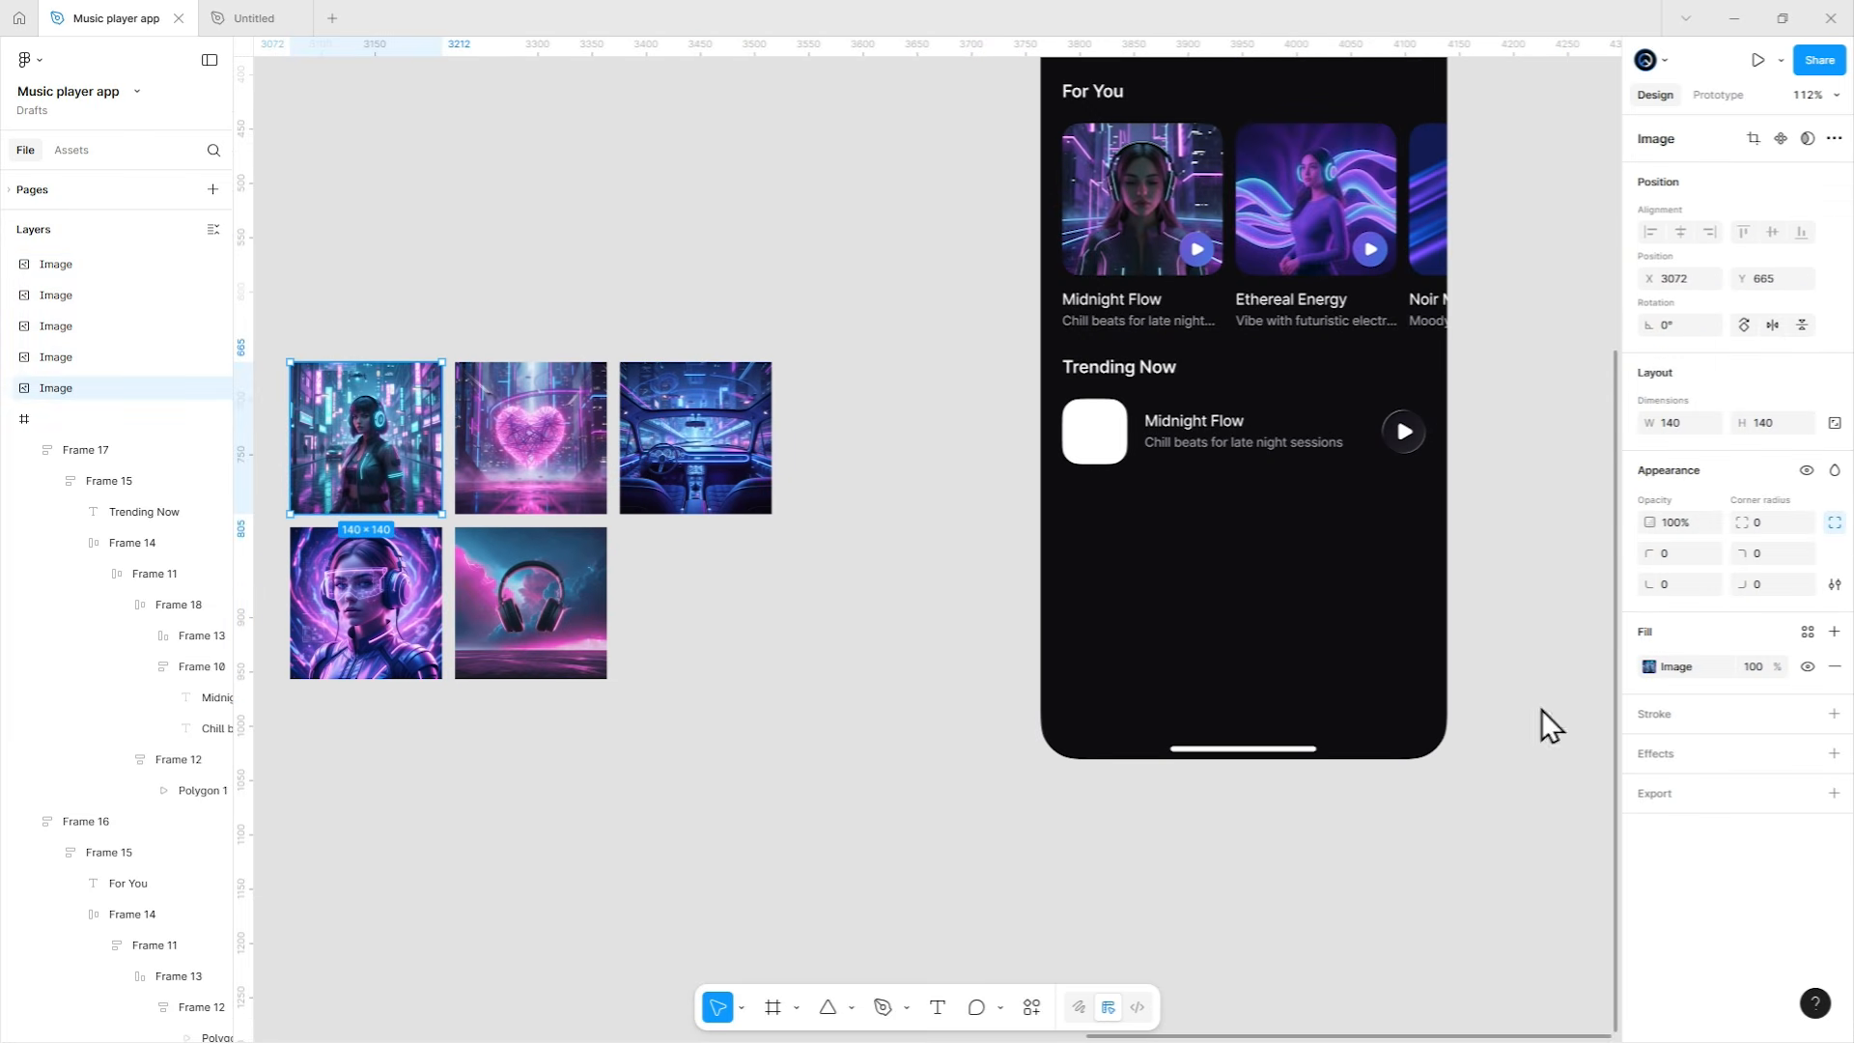
ctrl+click(1094, 431)
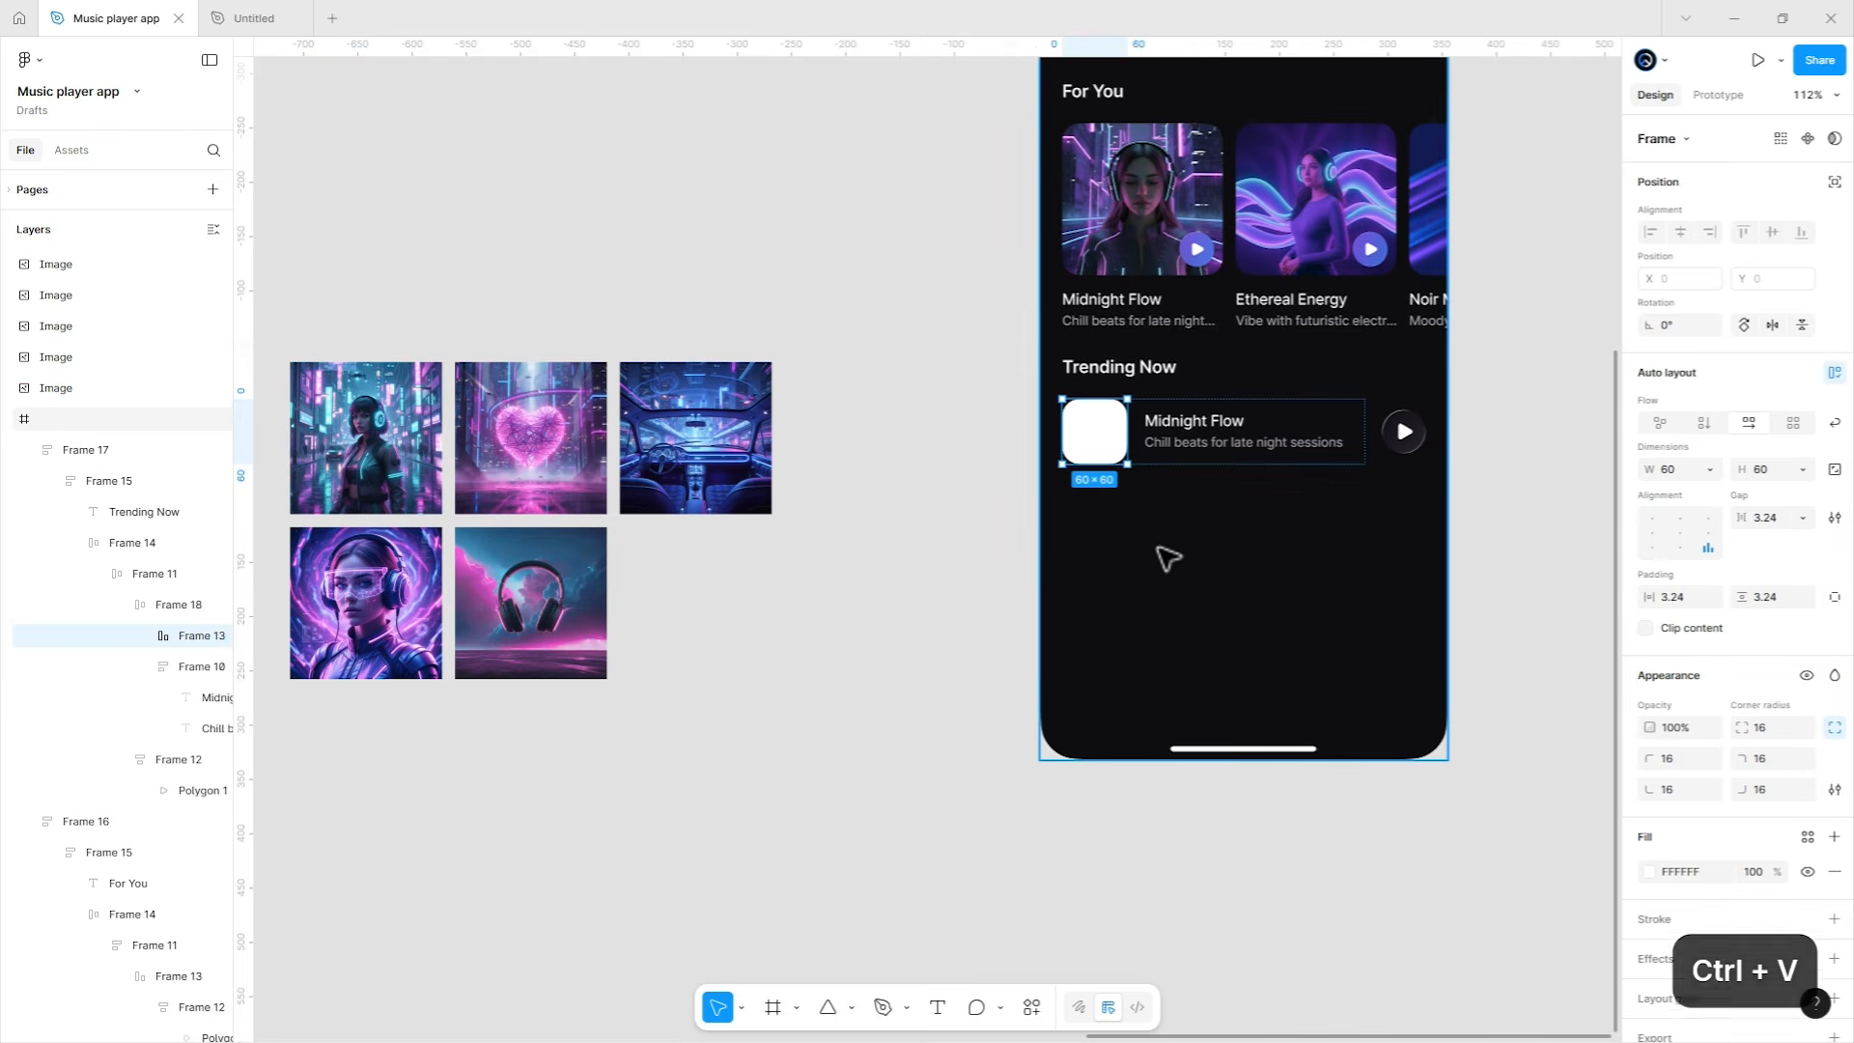
key(ctrl+v)
key(Escape)
Delete the used neon city image from the canvas.
drag(1285, 531, 1120, 553)
drag(777, 555, 966, 611)
click(623, 492)
key(Delete)
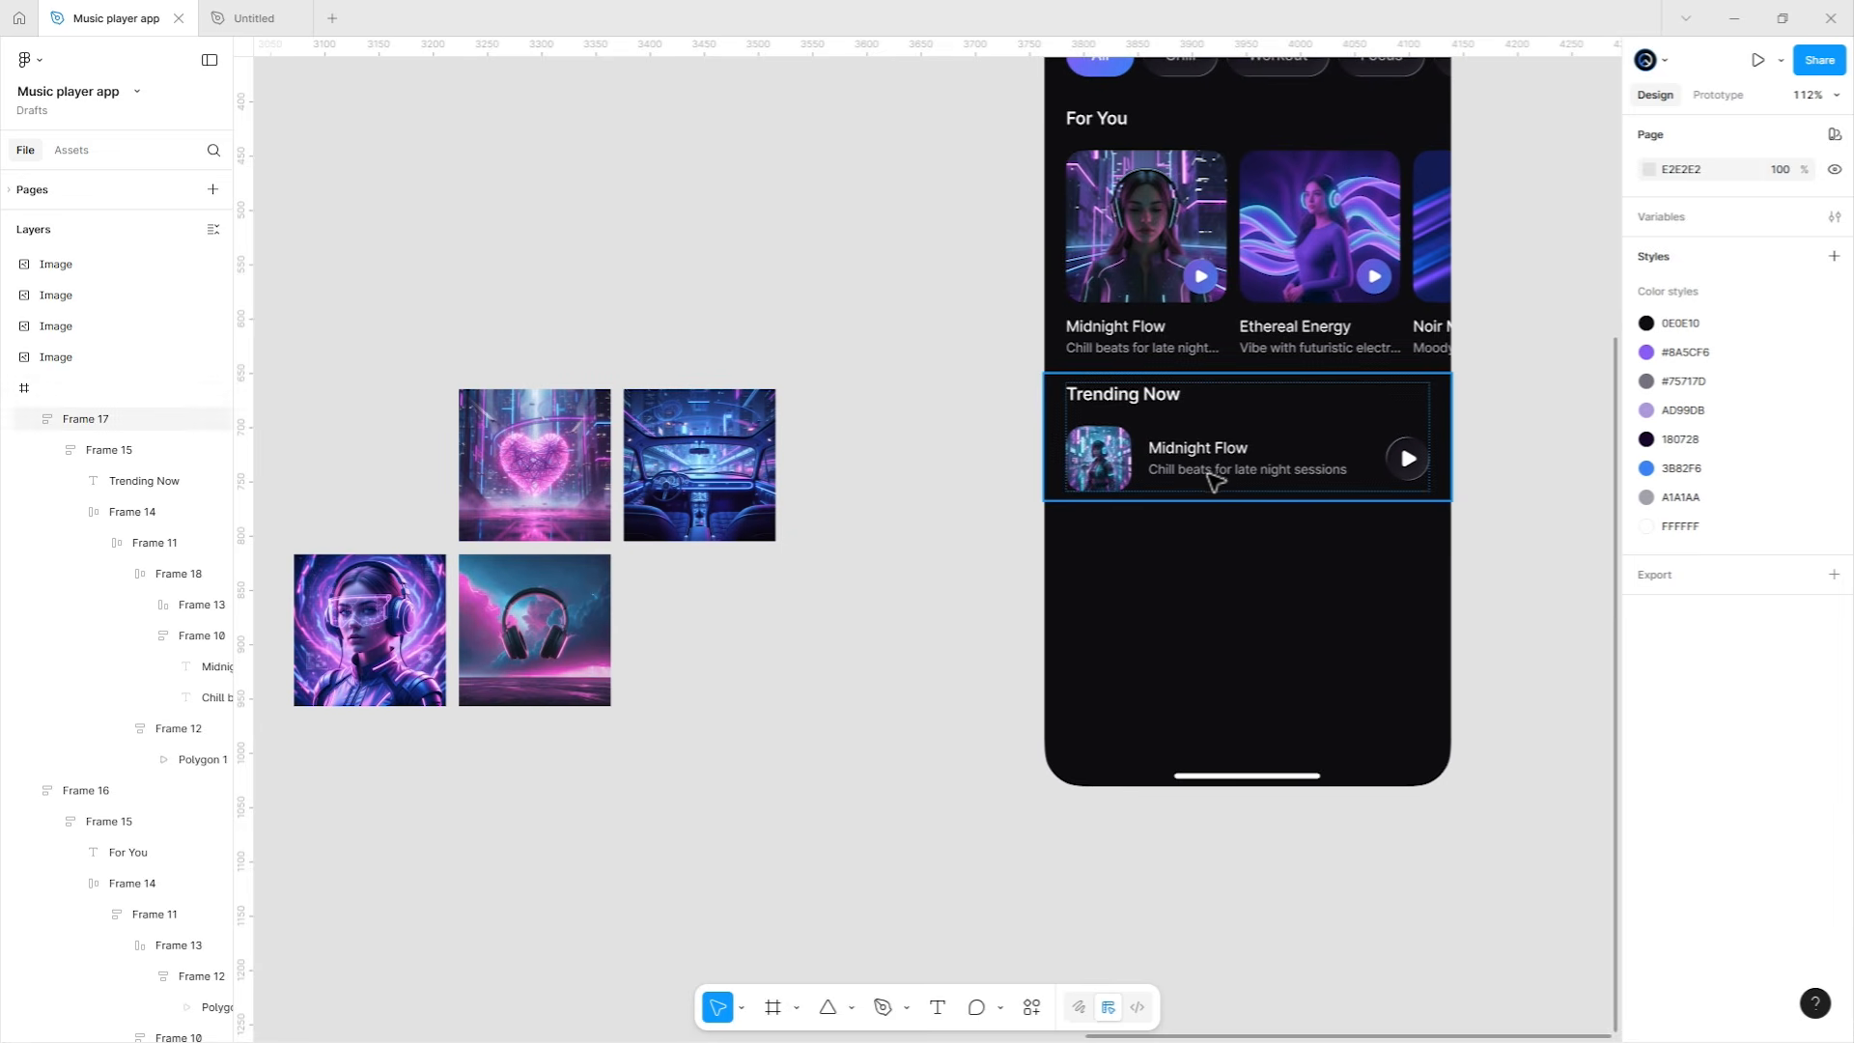
Duplicate the Midnight Flow row in Trending Now four times to make a list of five rows.
click(1222, 473)
click(1224, 474)
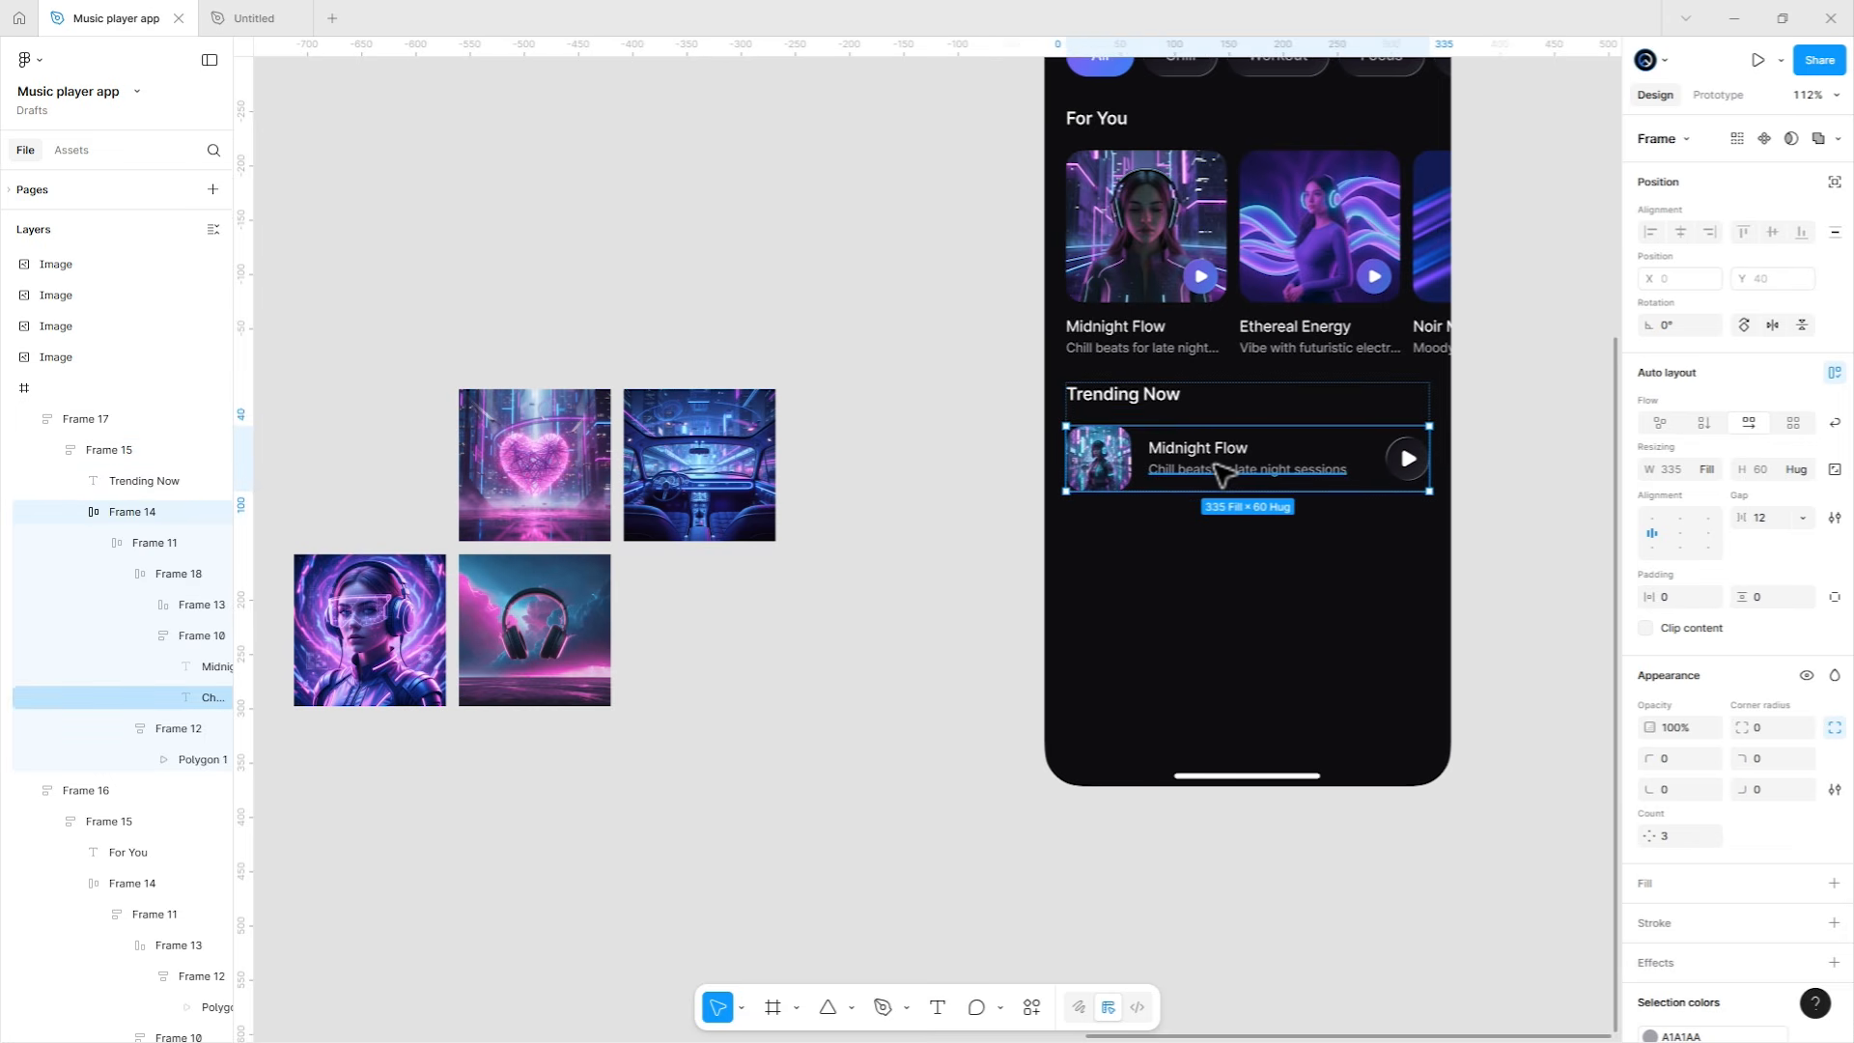
key(ctrl+d)
key(ctrl+d)
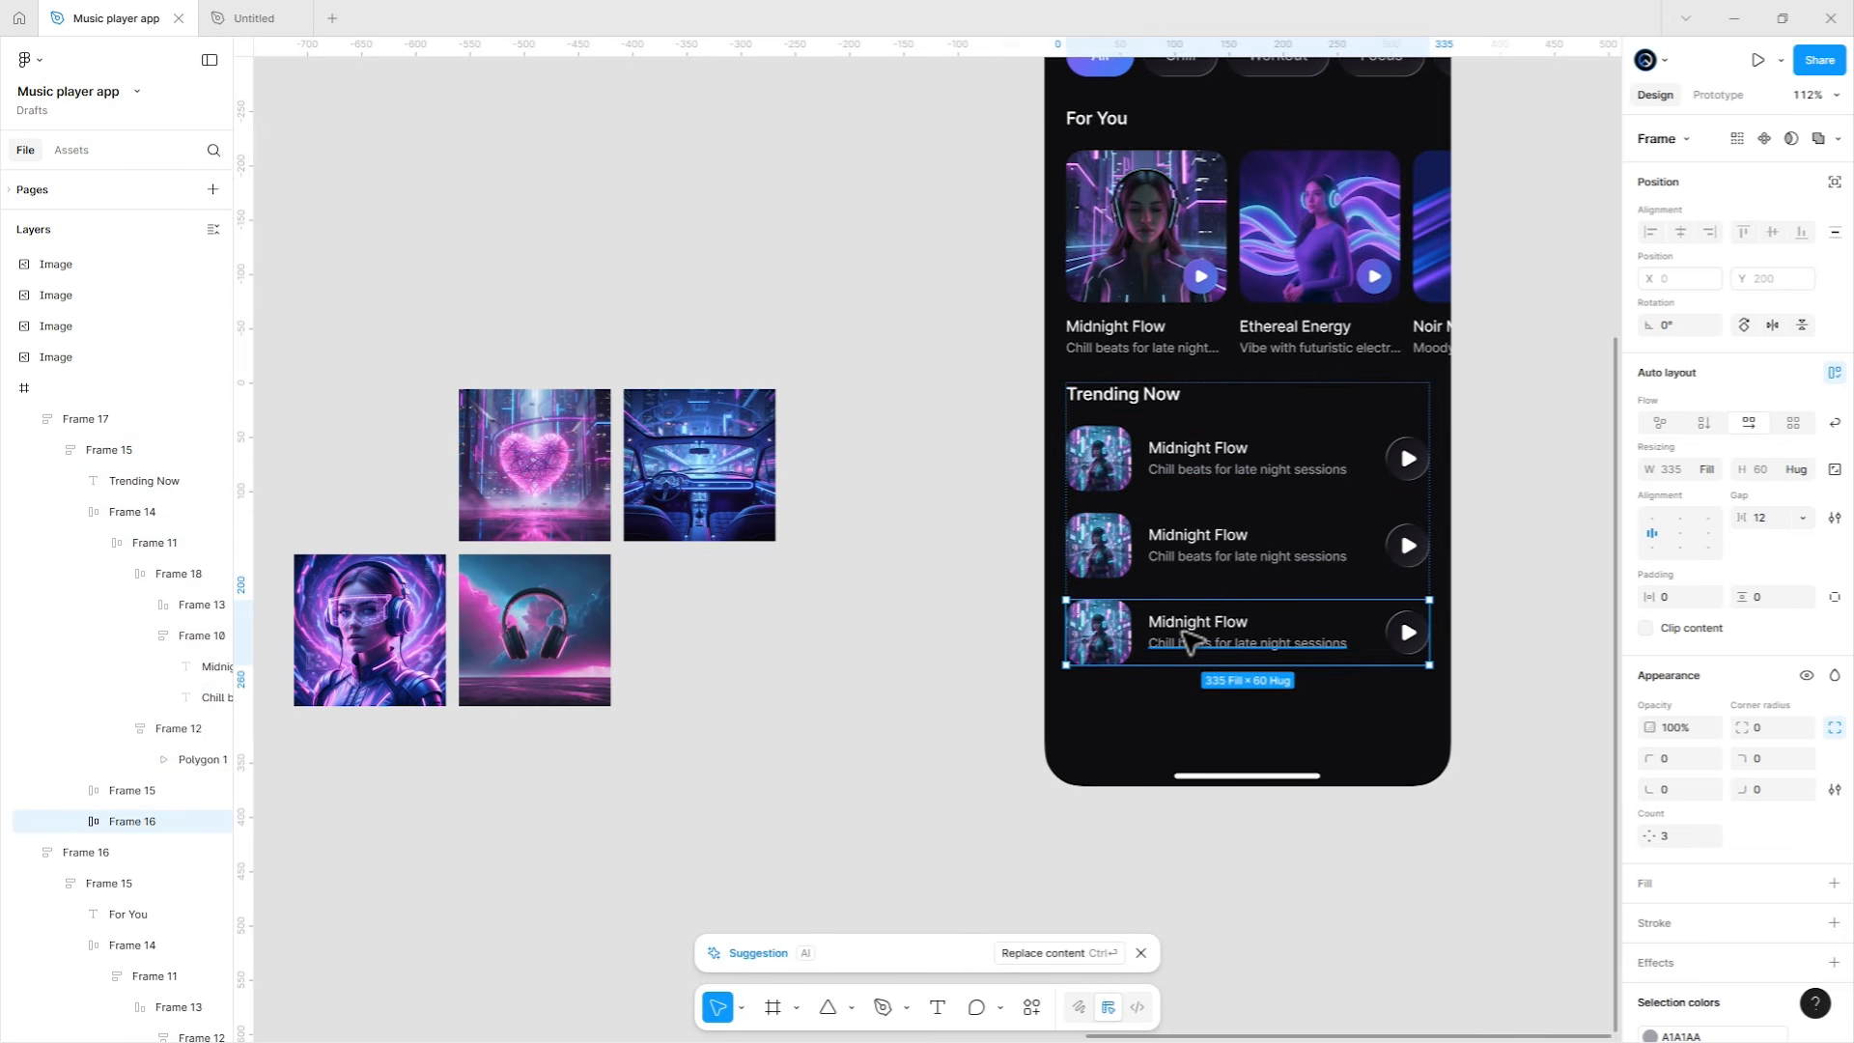
key(ctrl+d)
key(ctrl+d)
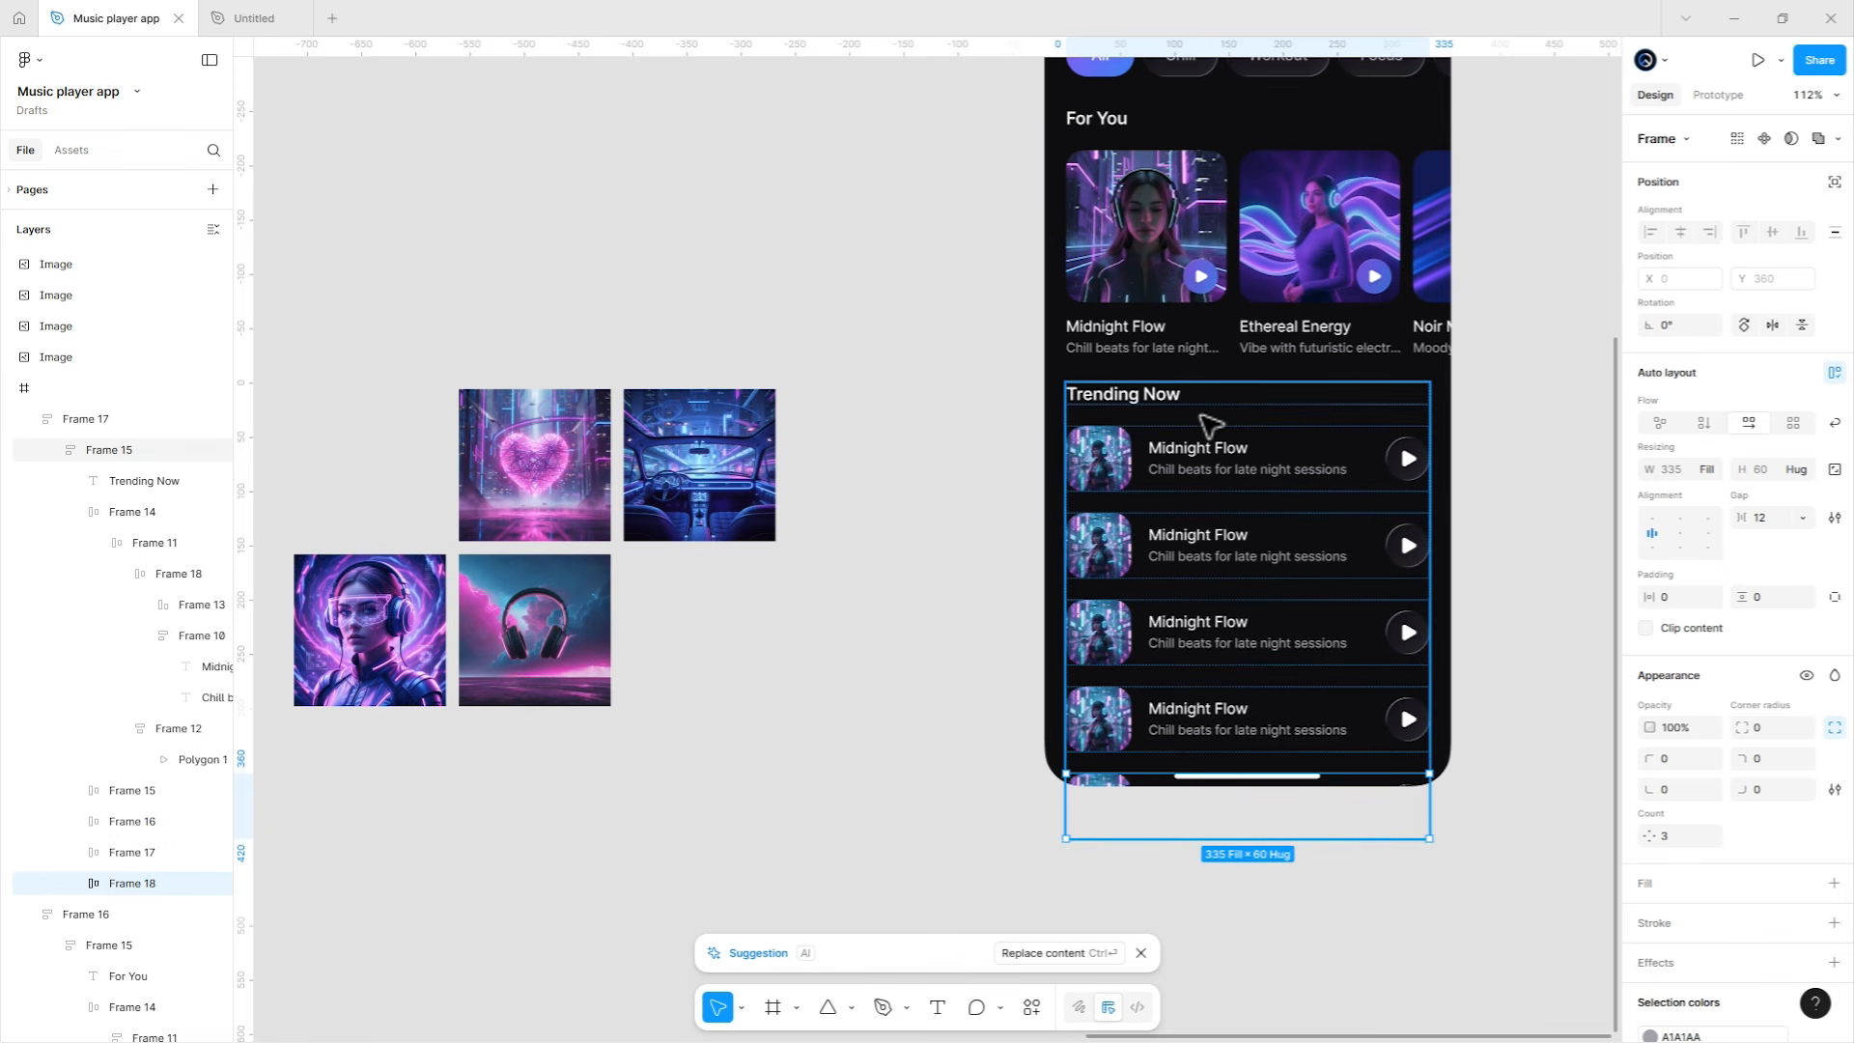
Wrap the five Trending Now rows in a vertical auto layout frame with a gap of 16.
drag(1202, 417, 1136, 740)
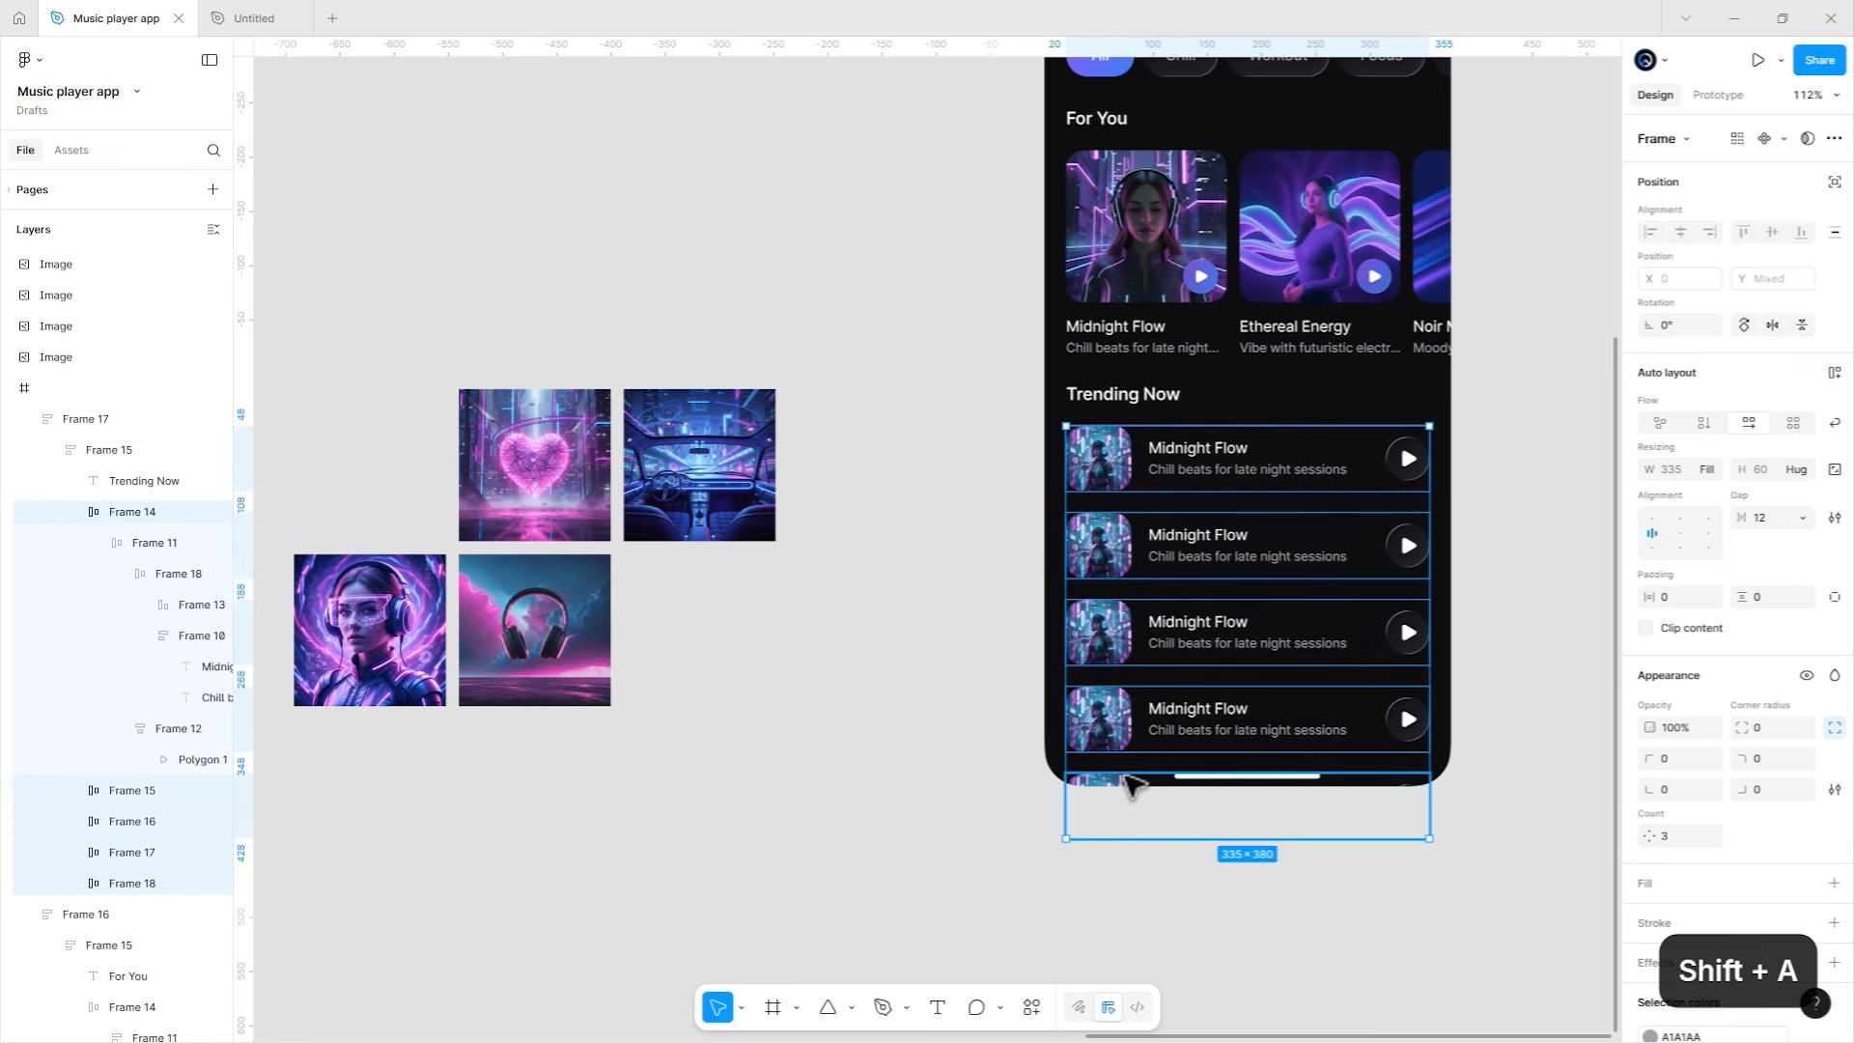
click(1765, 517)
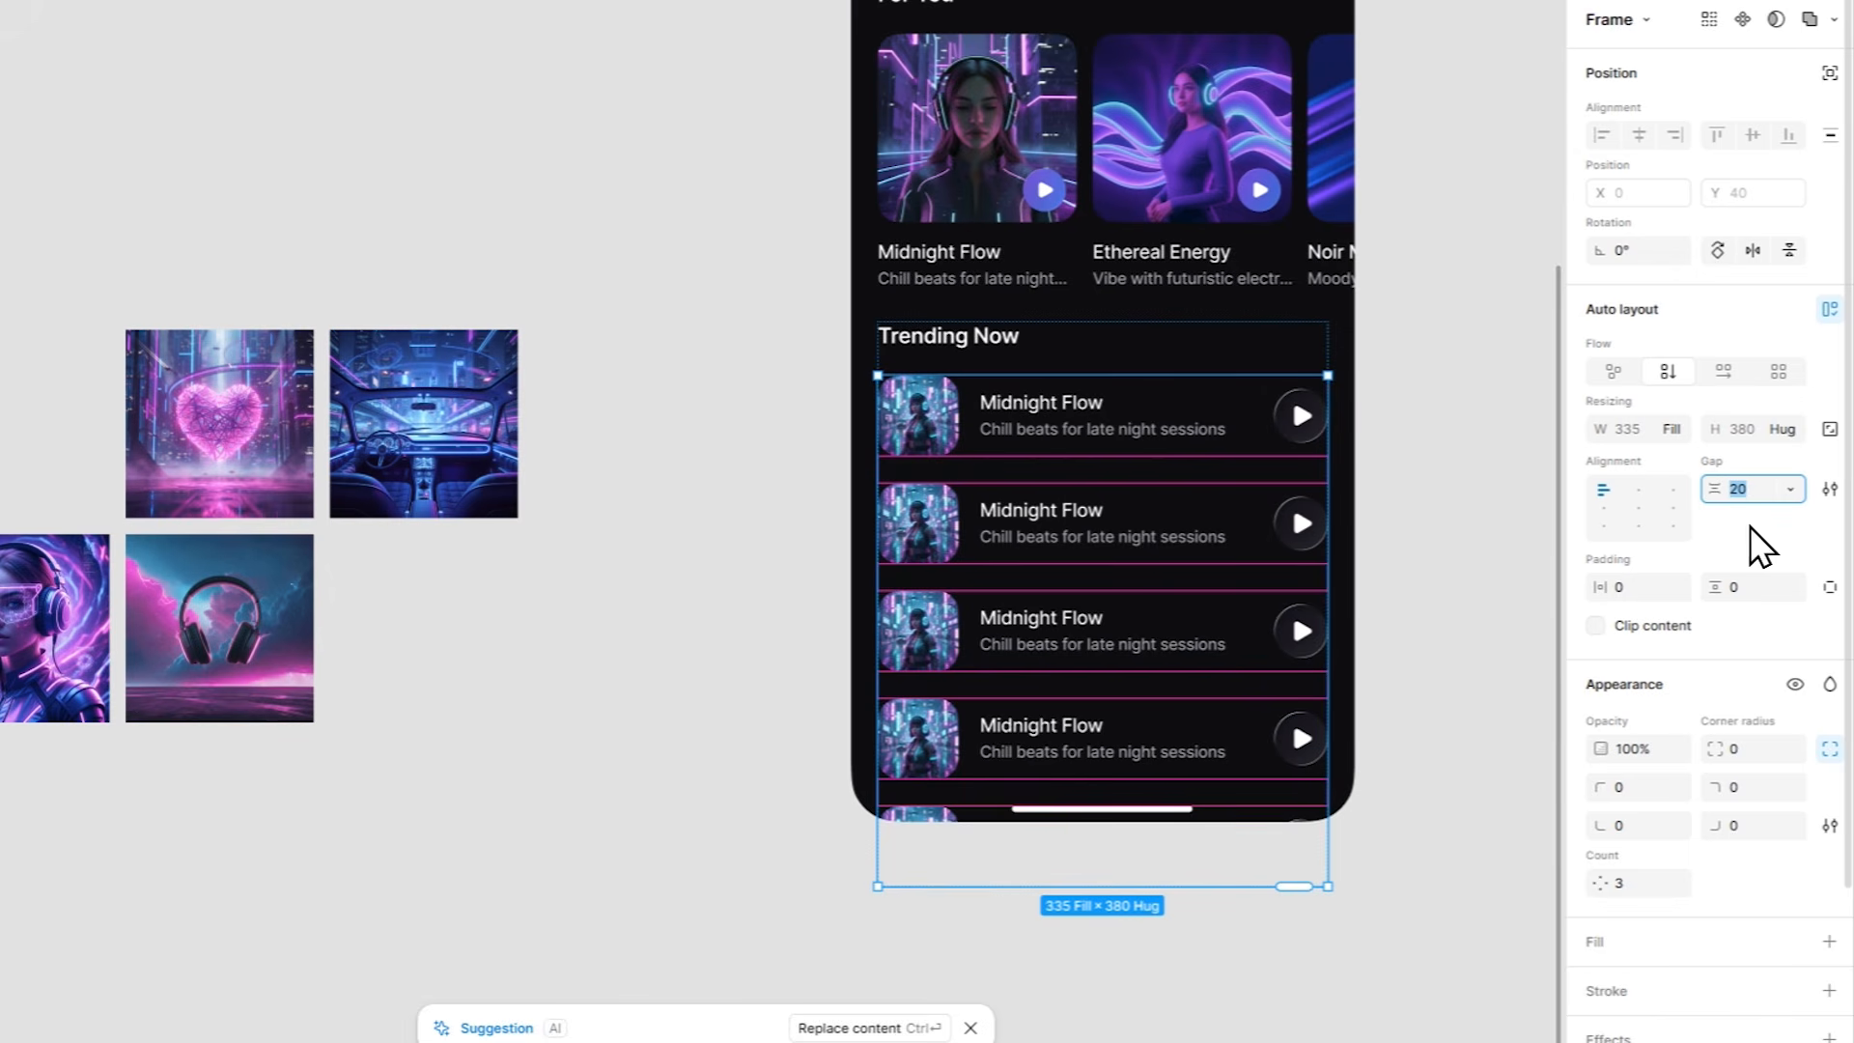
text(16)
key(Return)
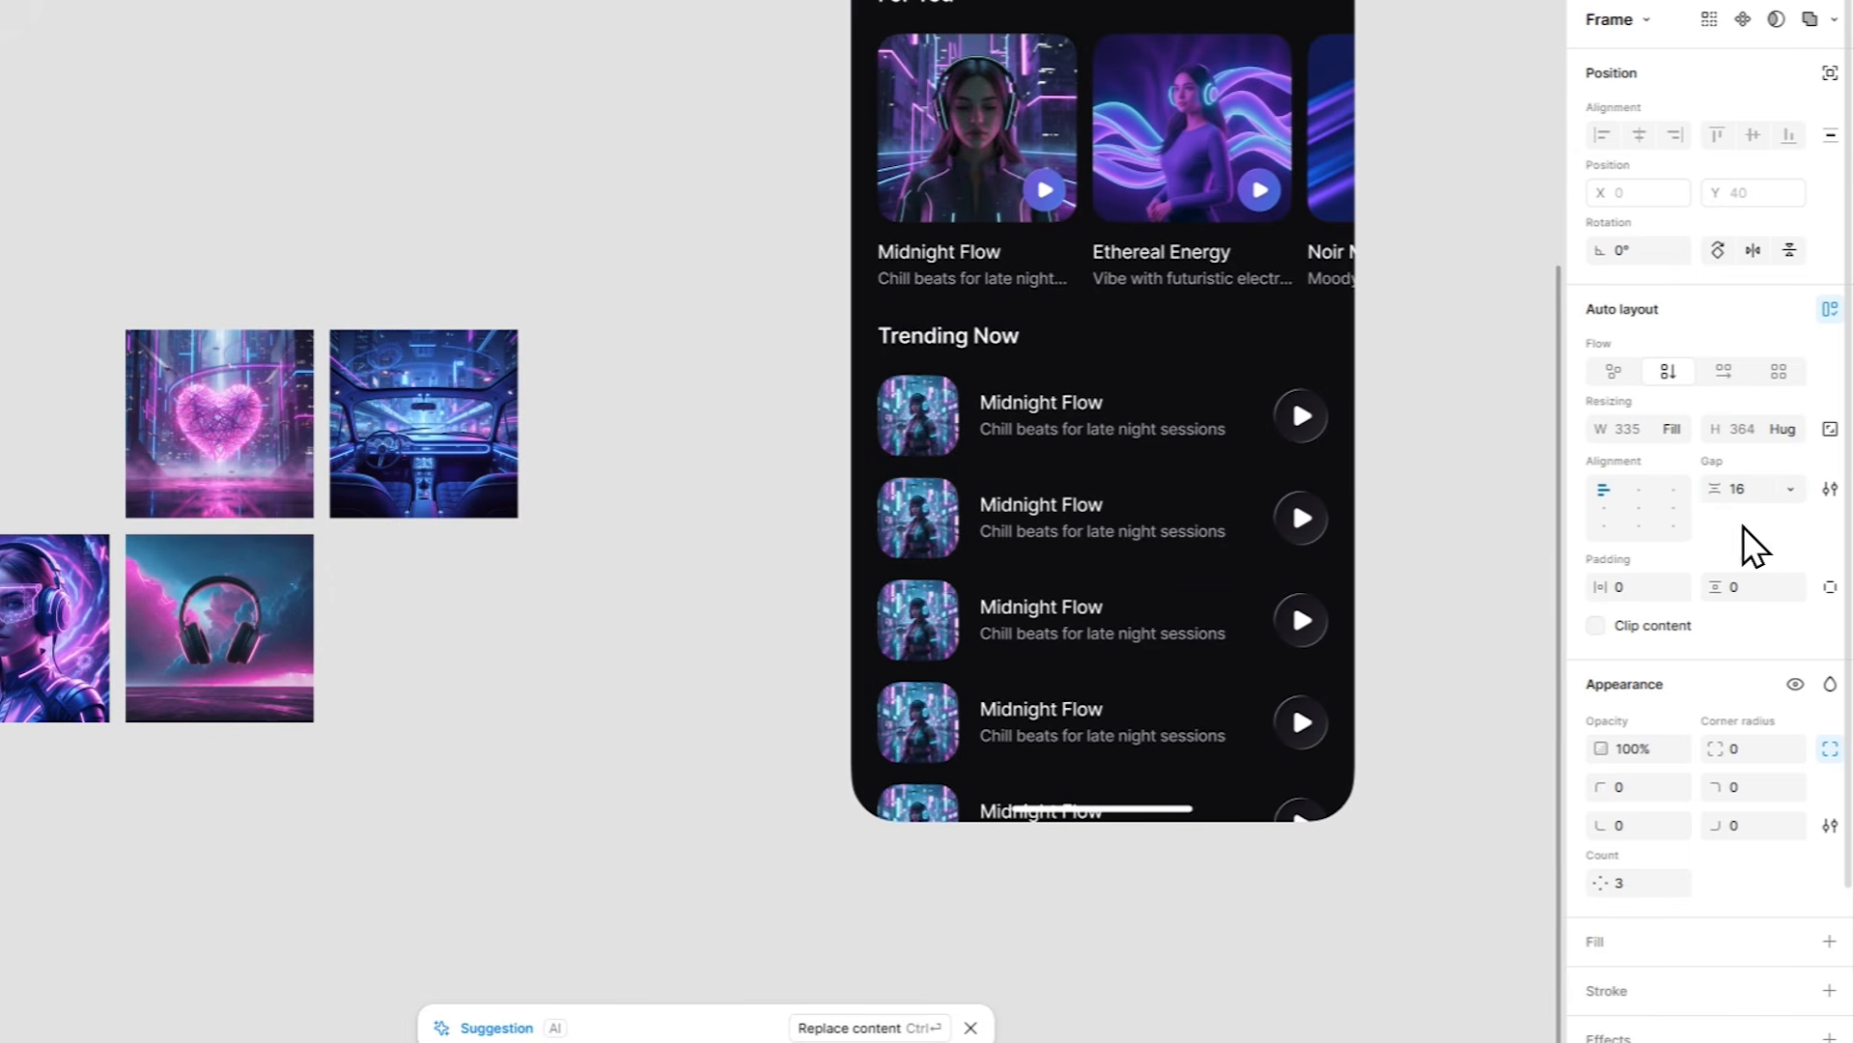
Replace the second Trending Now row's cover fill with the neon heart image and delete the used image from the canvas.
key(Escape)
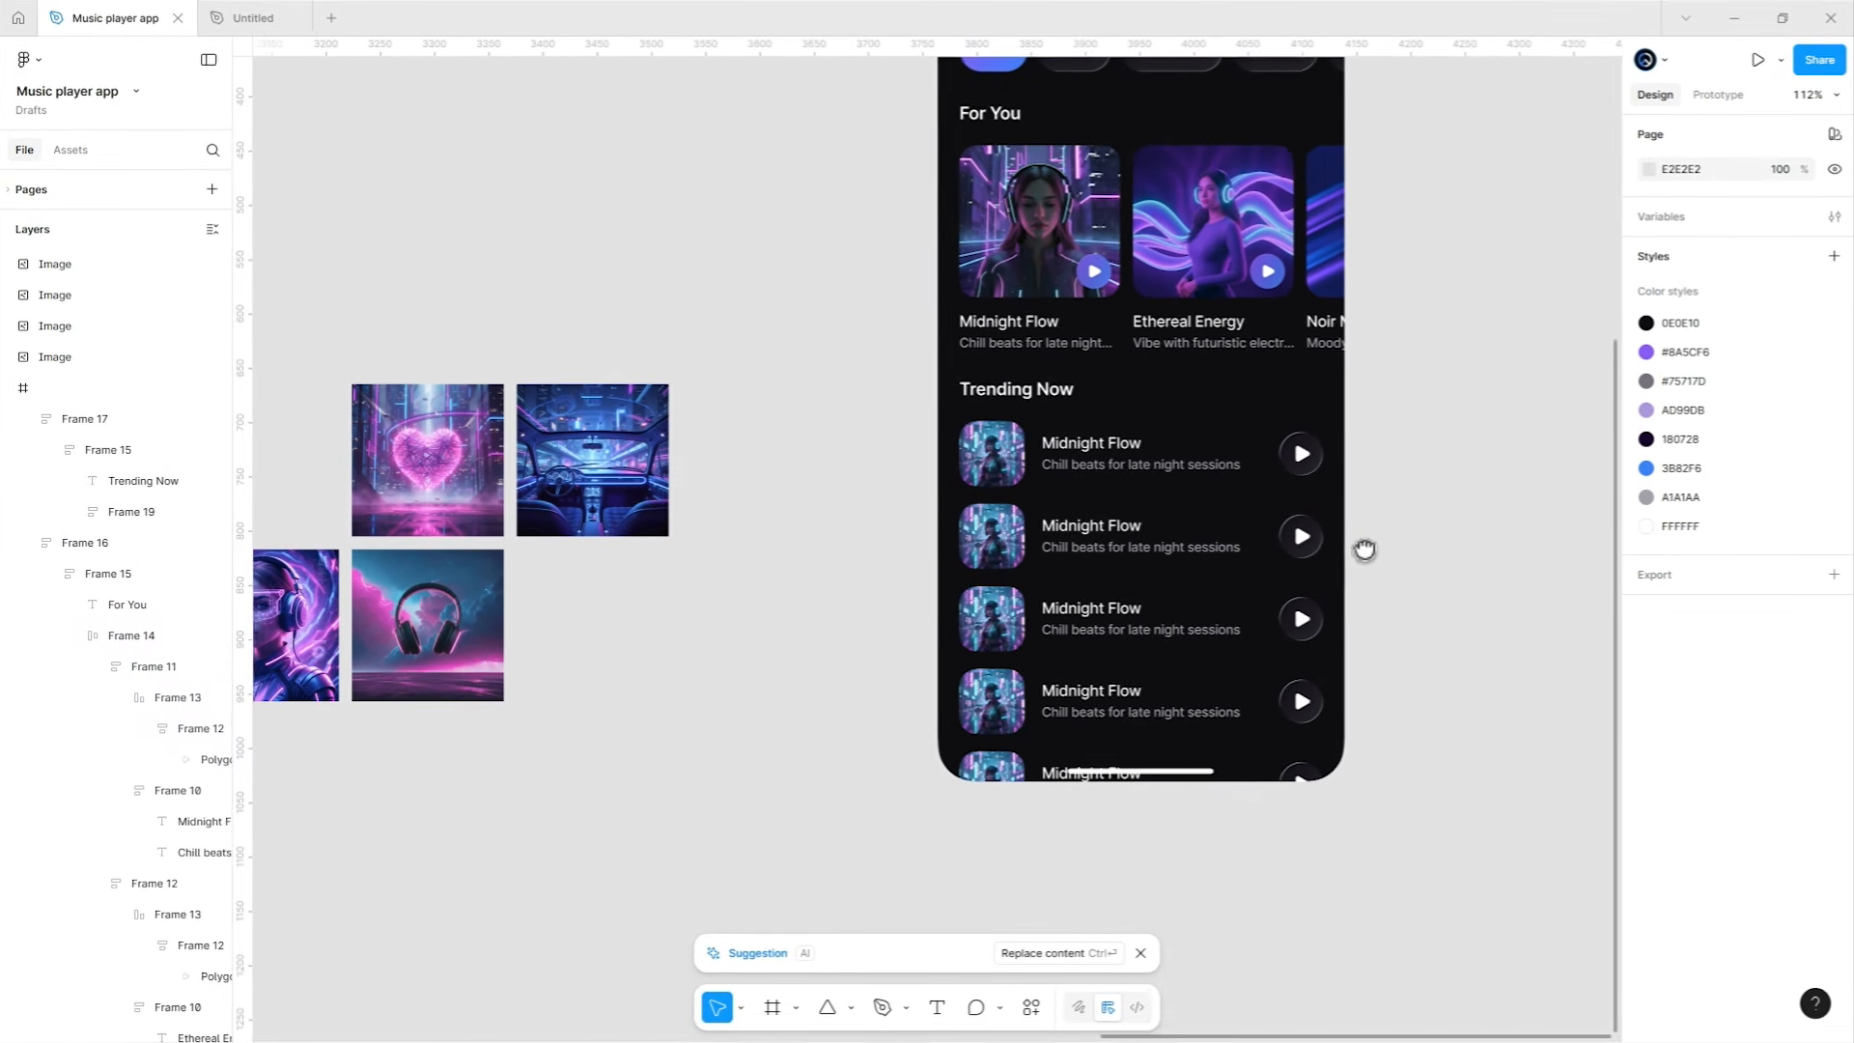
drag(1365, 548, 1413, 546)
click(483, 454)
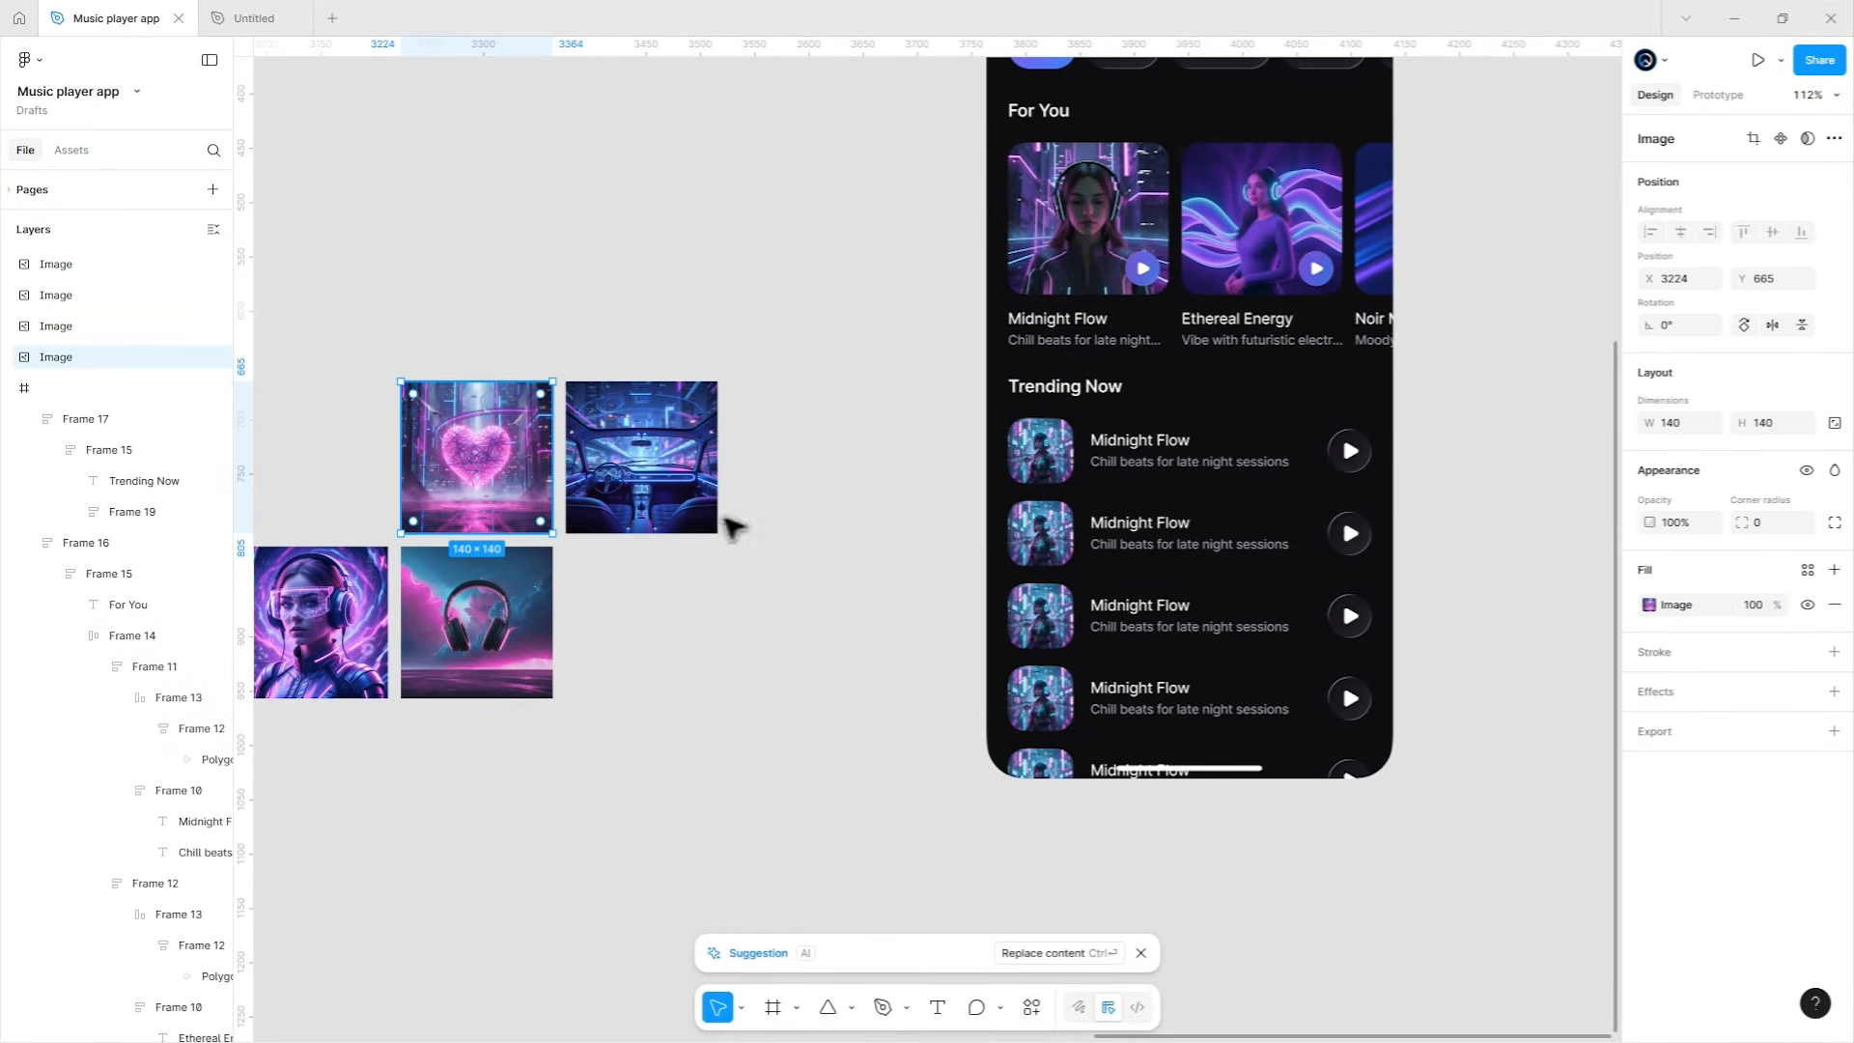
click(1040, 533)
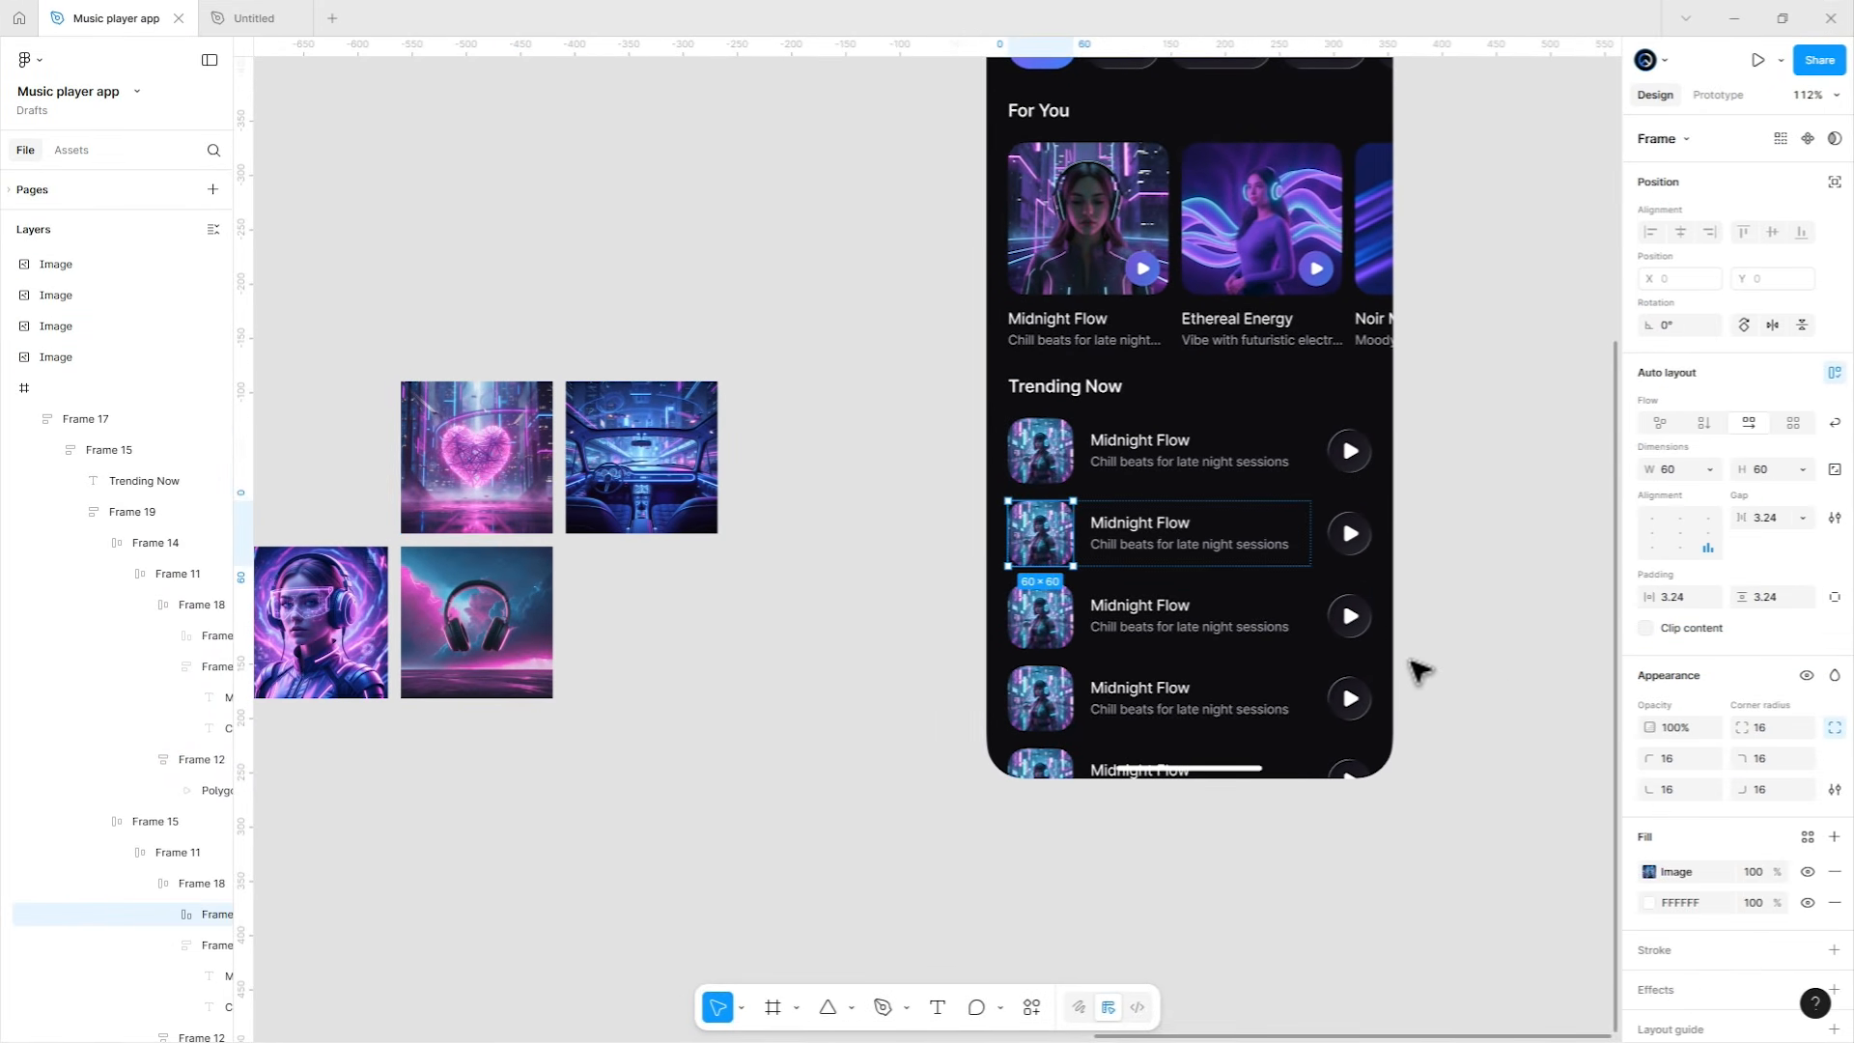
key(ctrl+v)
click(1828, 908)
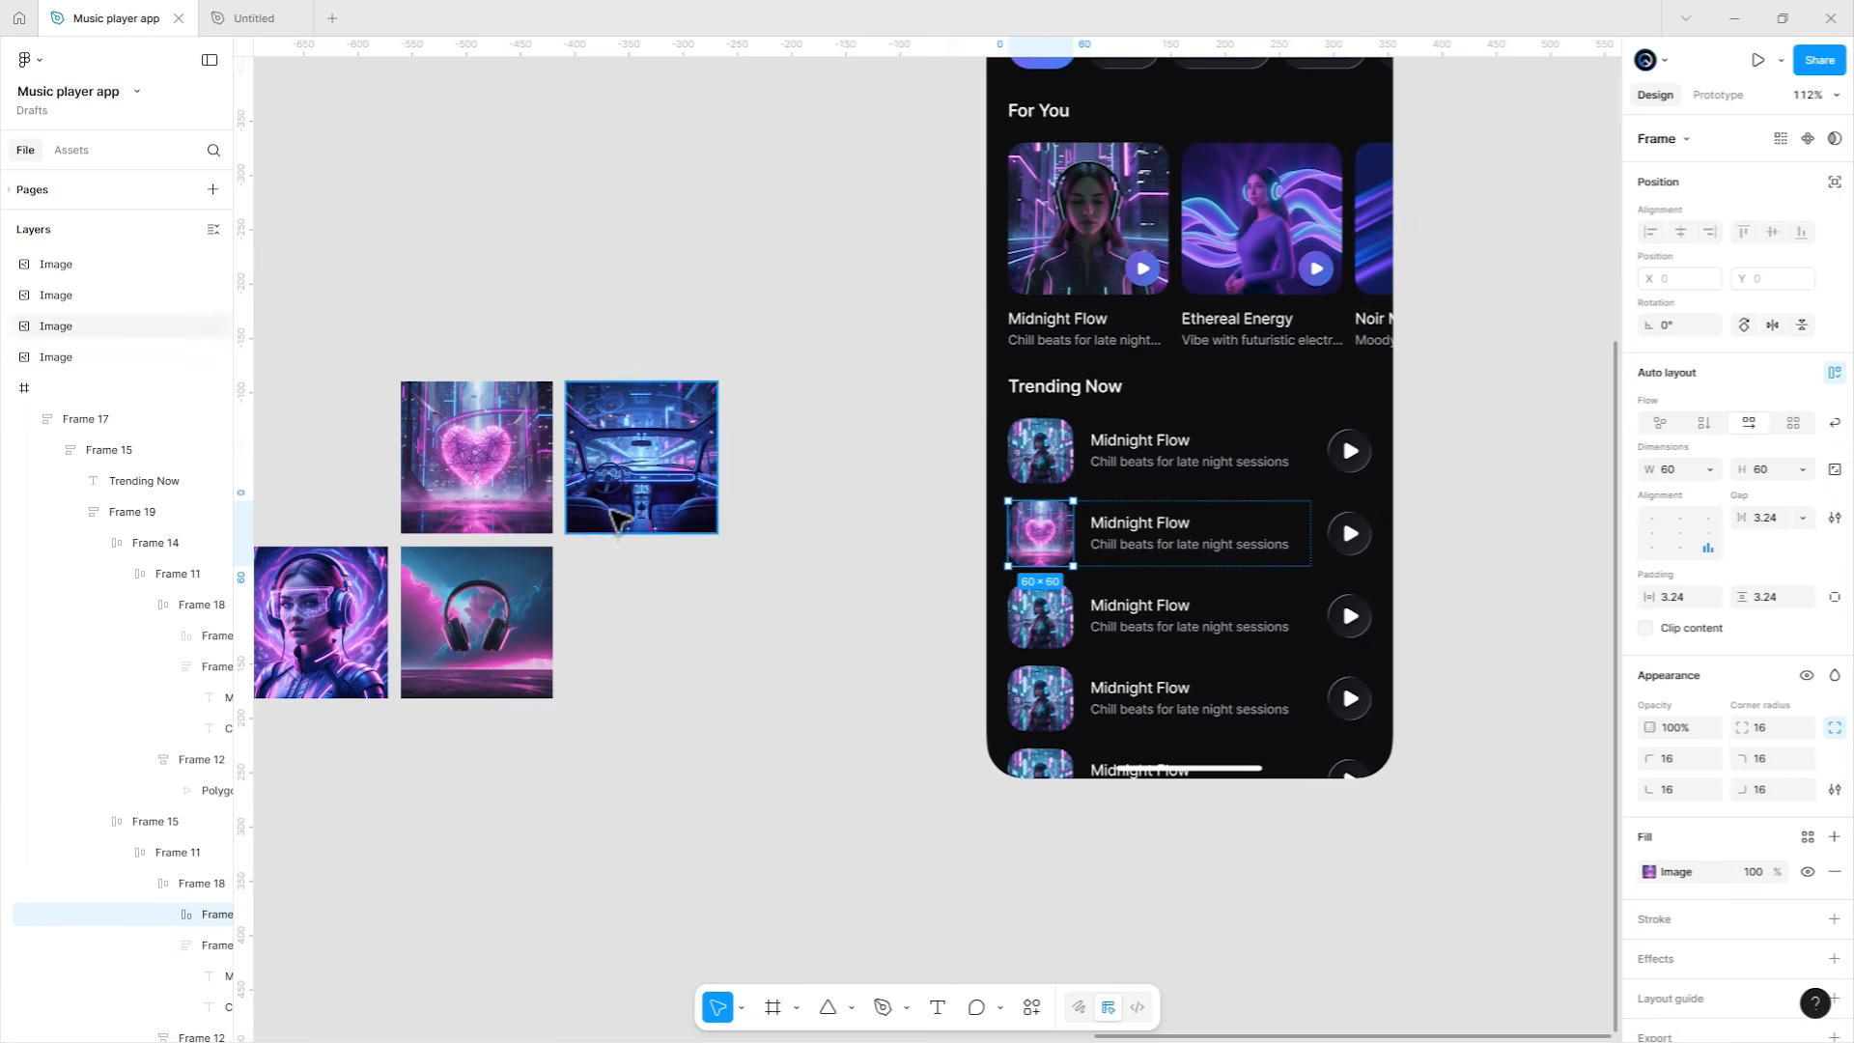
click(541, 501)
key(Delete)
Replace the third Trending Now row's cover fill with the car cockpit image and delete the used image from the canvas.
click(604, 497)
click(1632, 666)
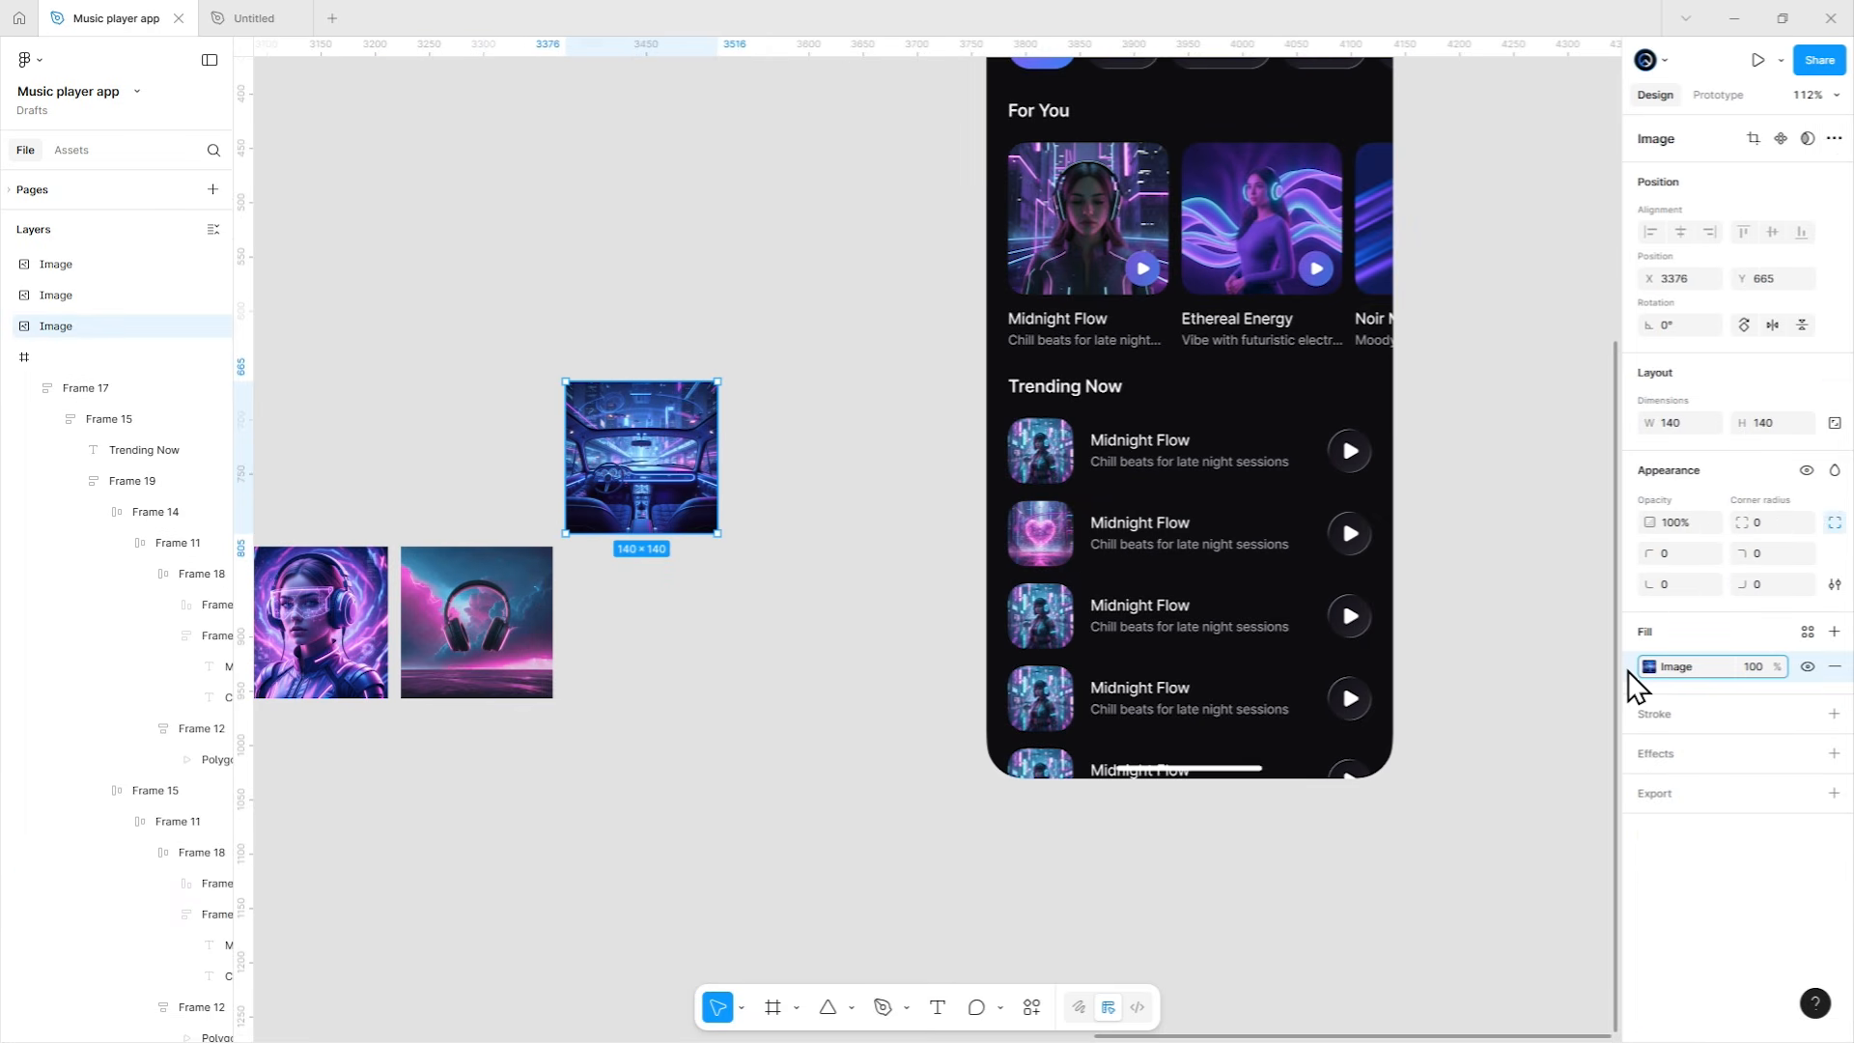
key(ctrl+c)
click(1058, 618)
key(ctrl+v)
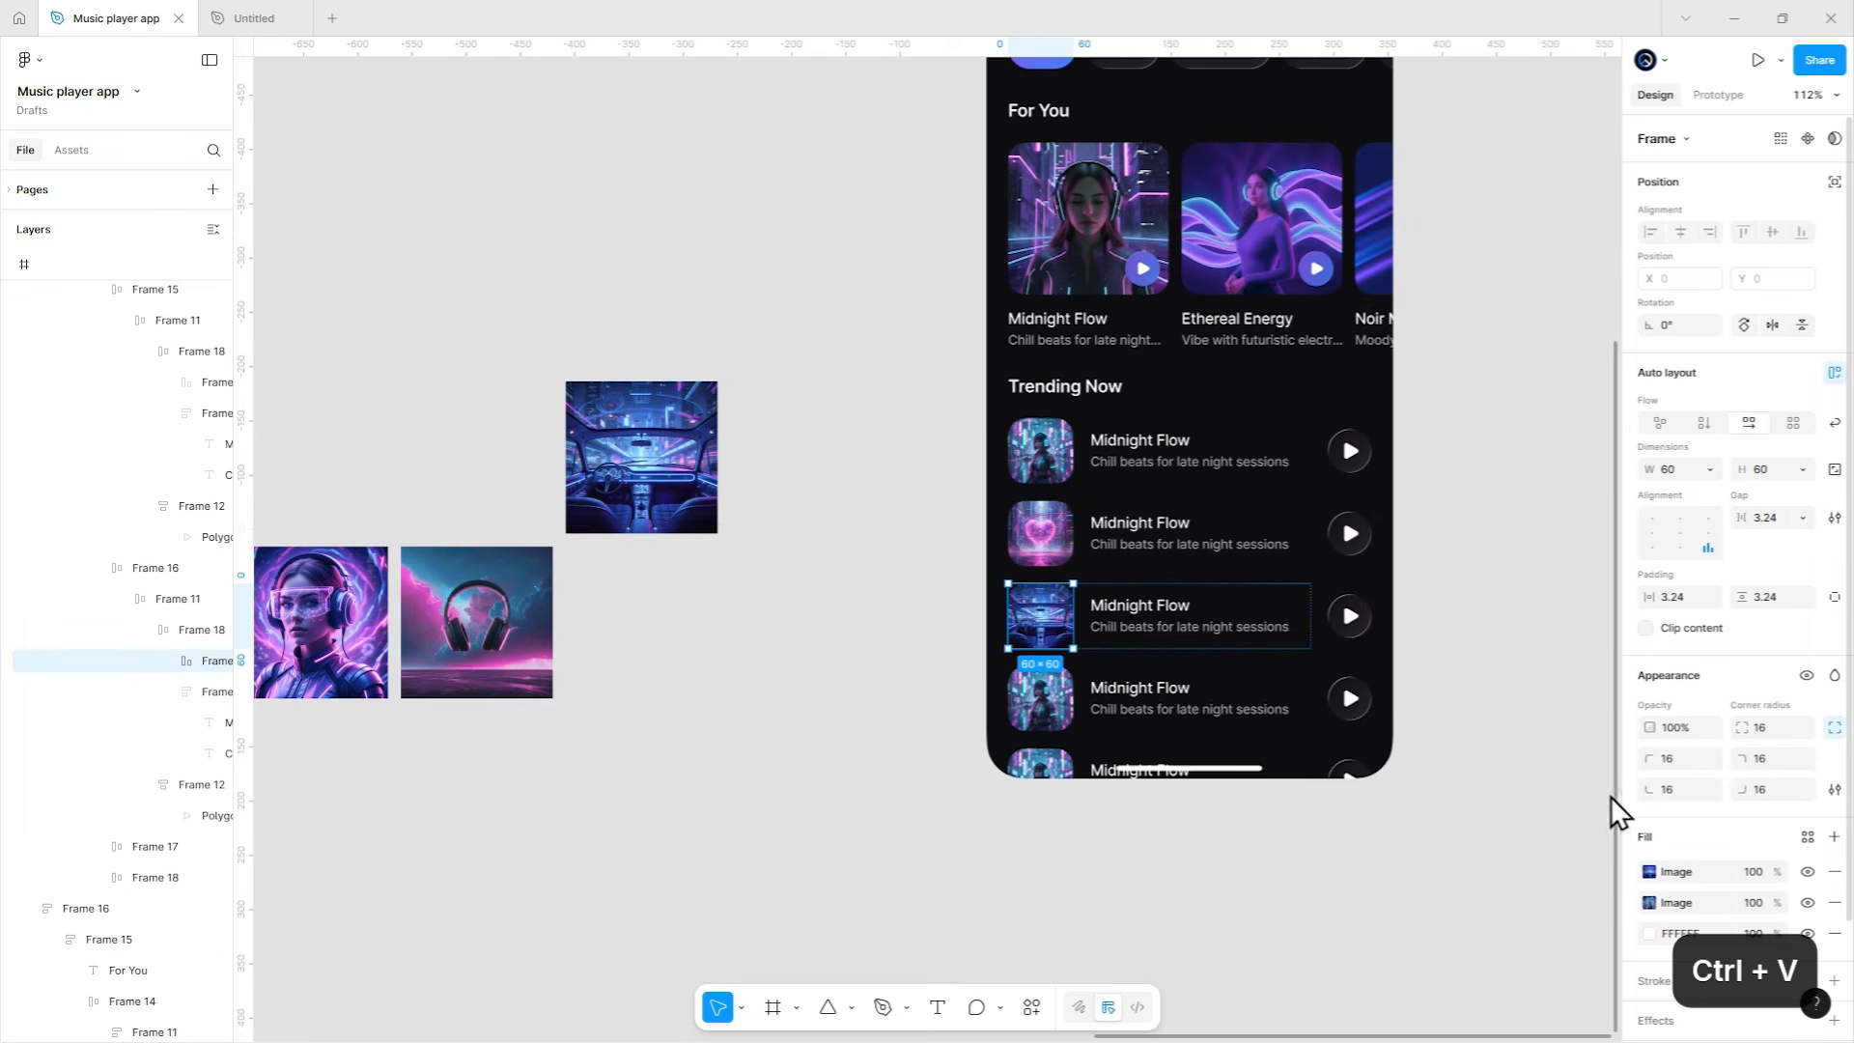
click(1834, 902)
click(632, 521)
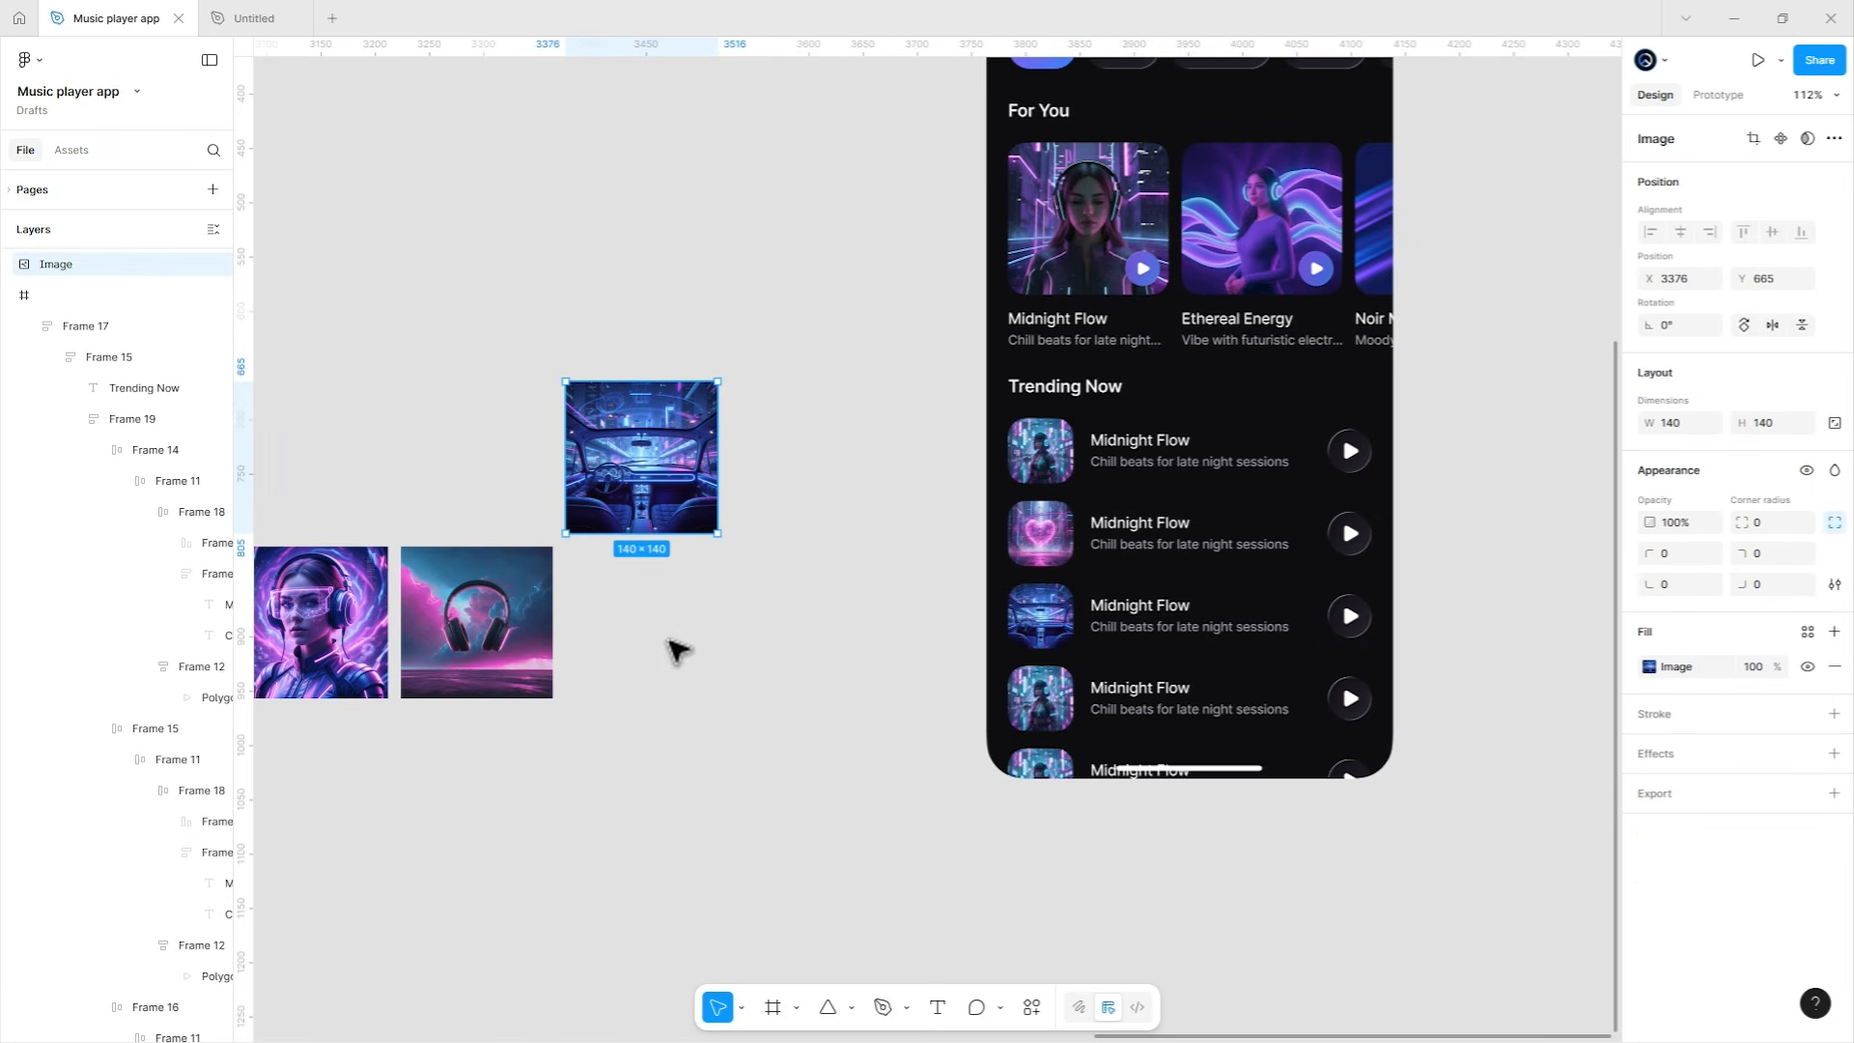
key(Delete)
Replace the fourth Trending Now row's cover fill with the image of the woman in a visor and delete the used image.
drag(592, 638, 695, 595)
click(489, 593)
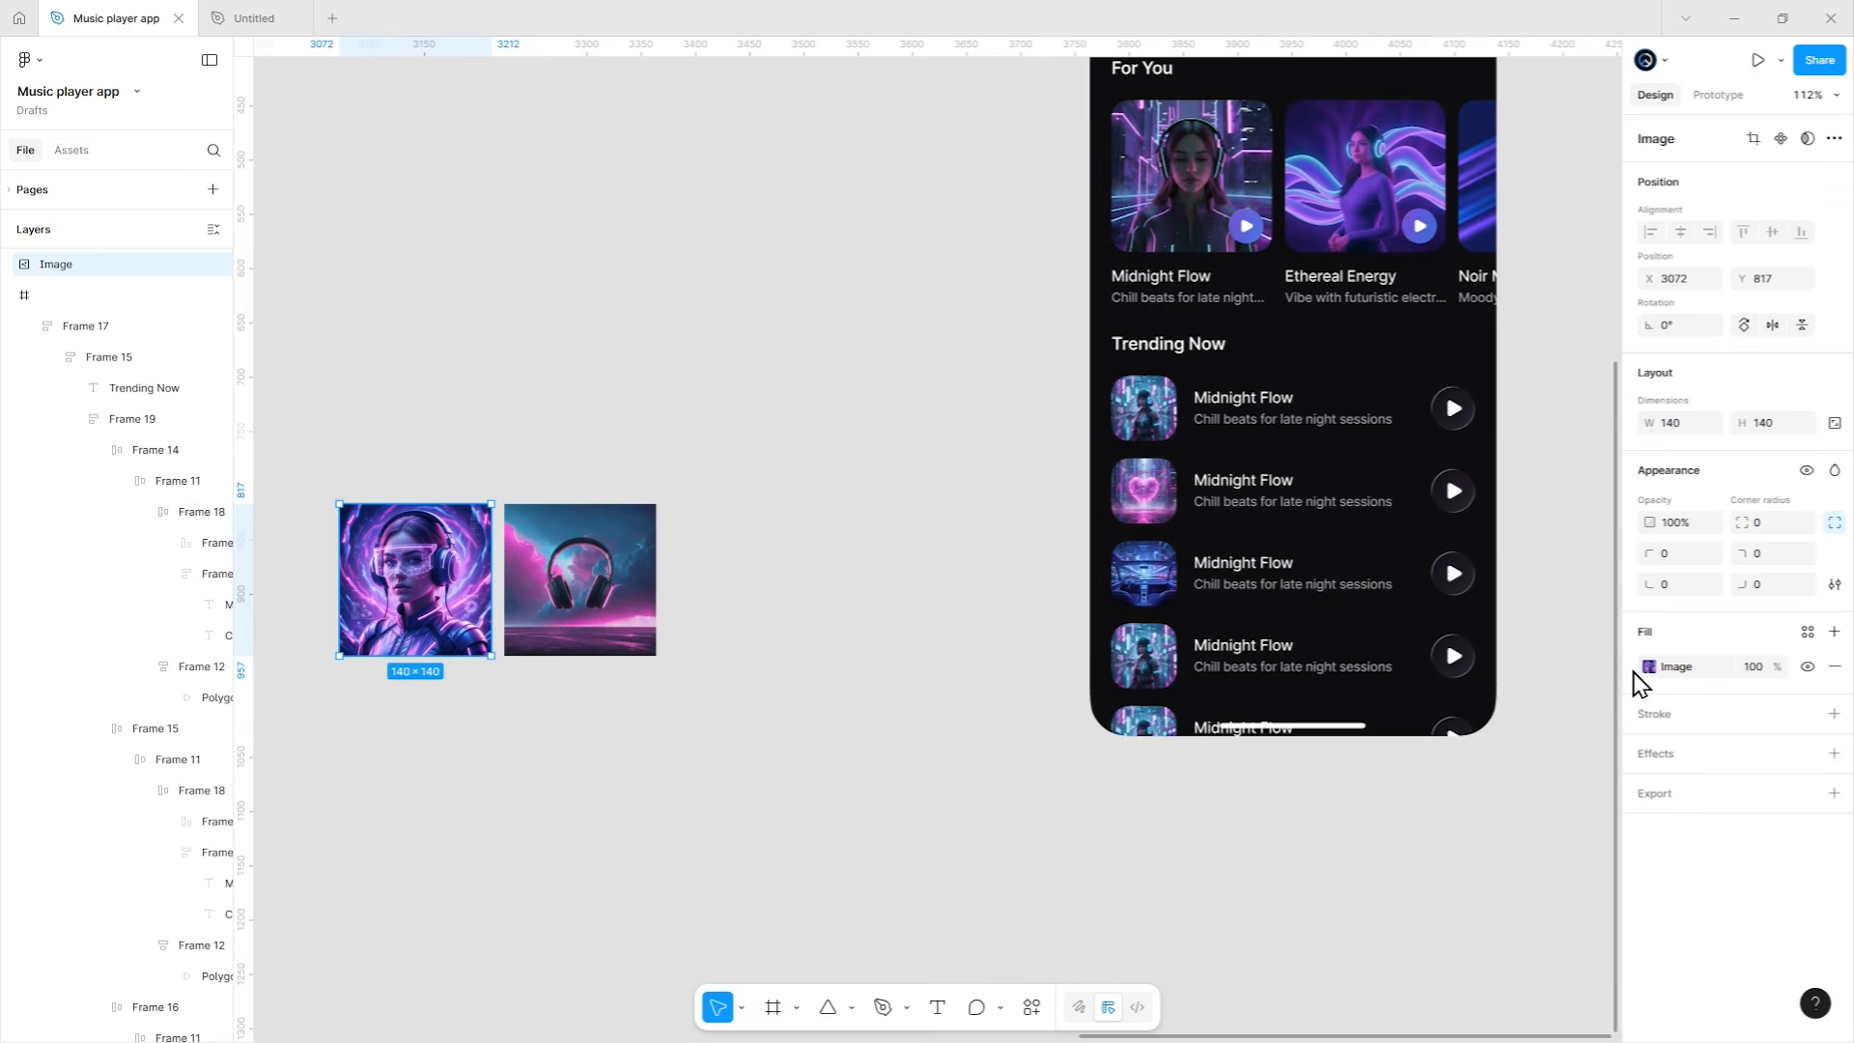
click(1174, 651)
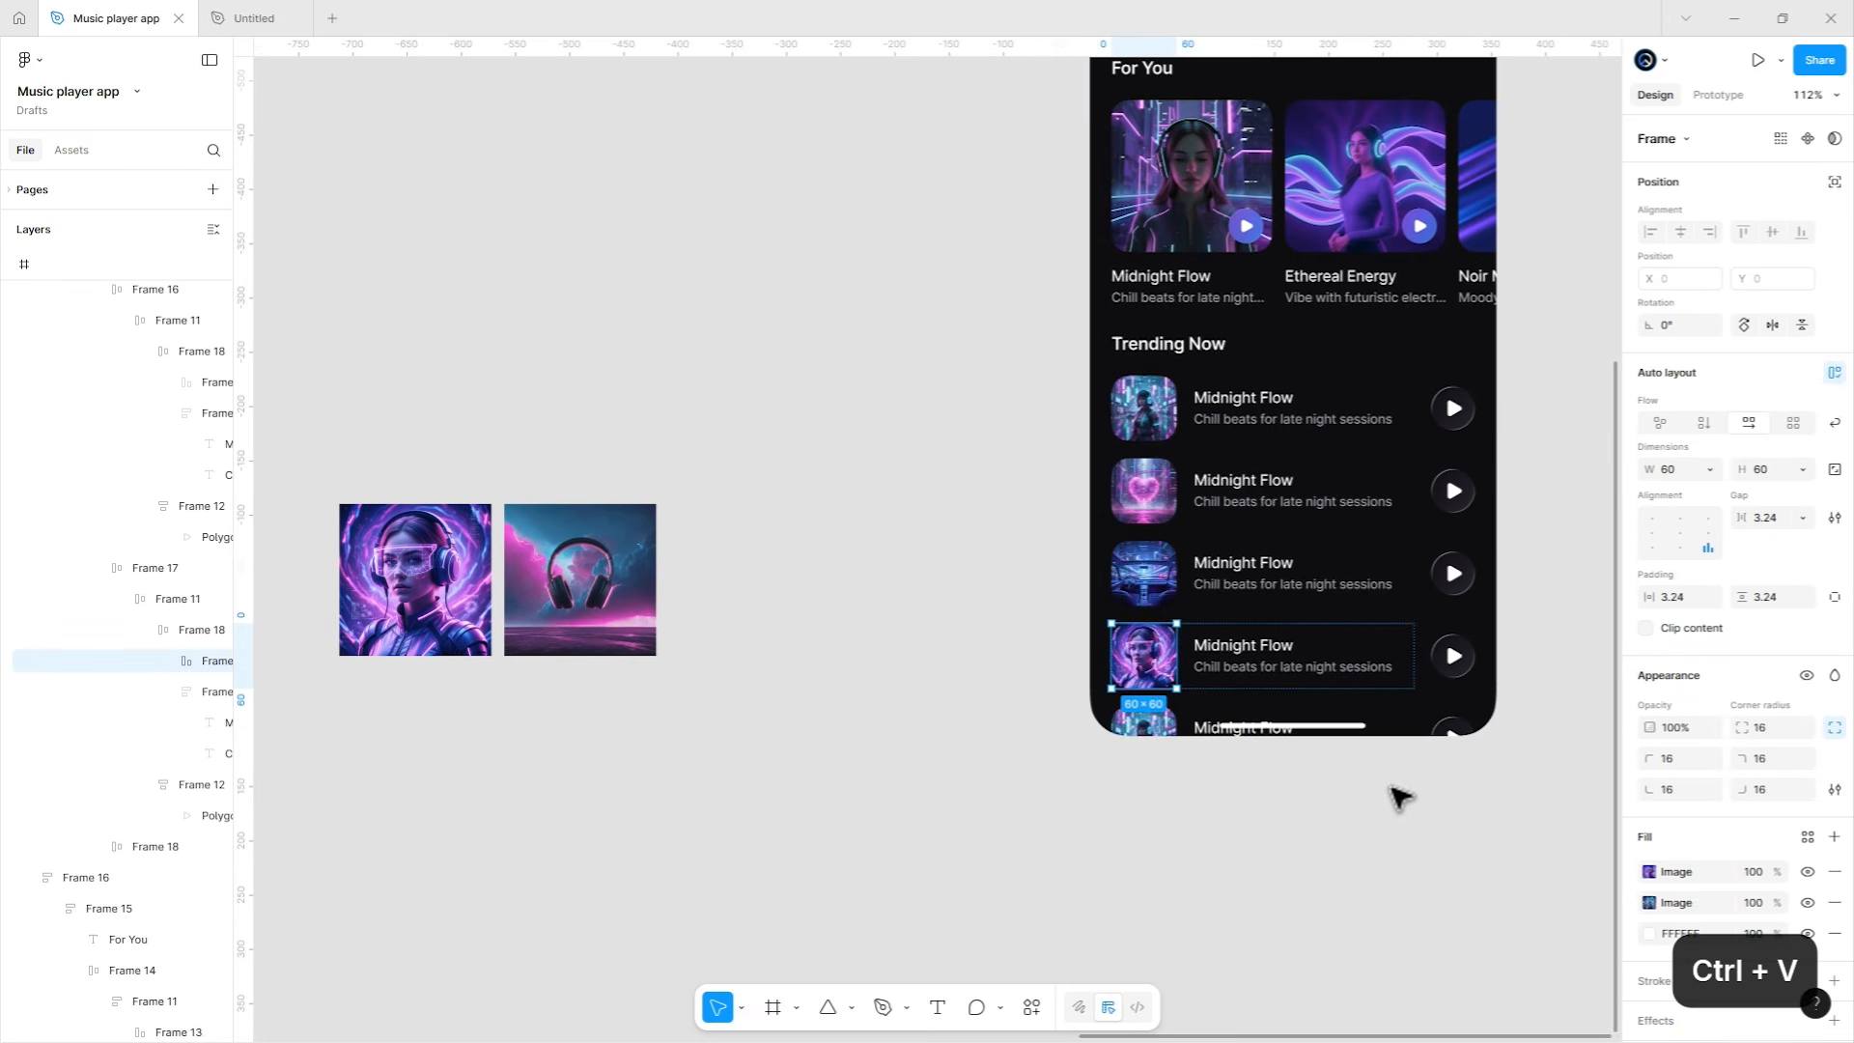
click(1834, 903)
click(473, 627)
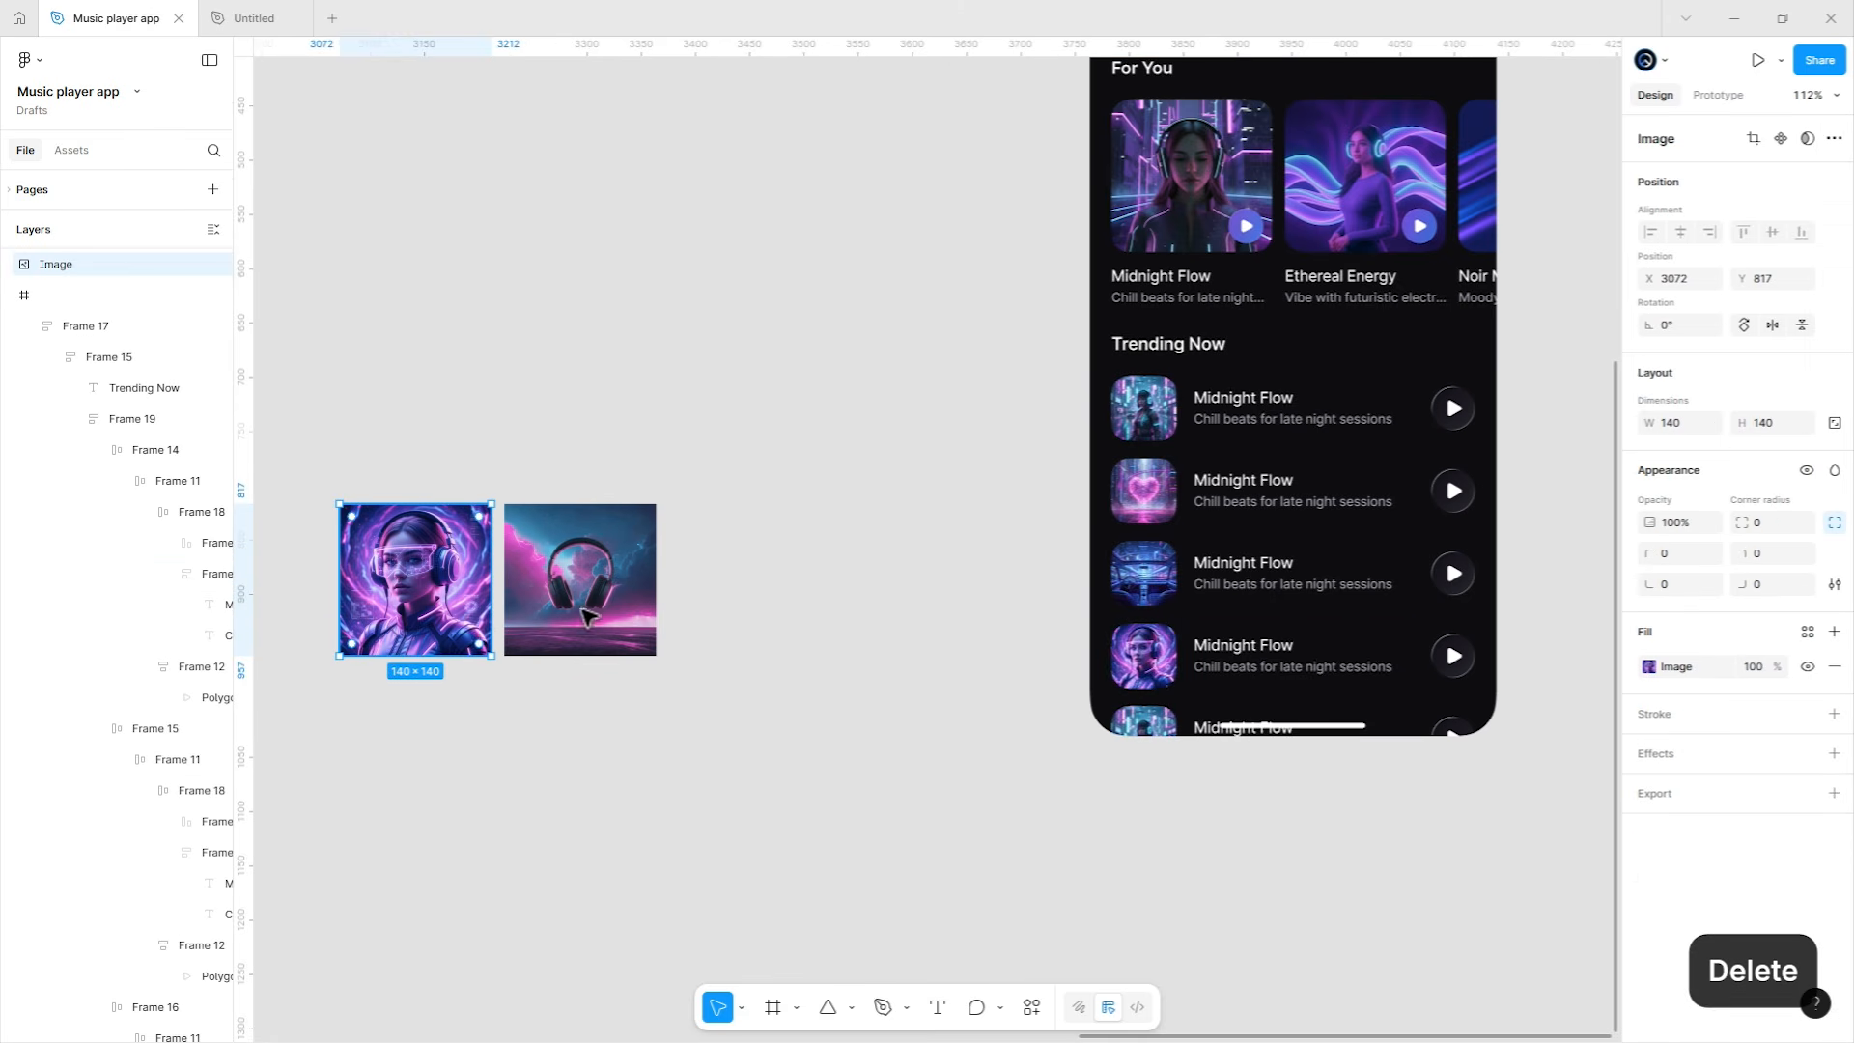
key(Delete)
Replace the fifth Trending Now row's cover fill with the pink and teal headphones image and delete the used image.
click(586, 615)
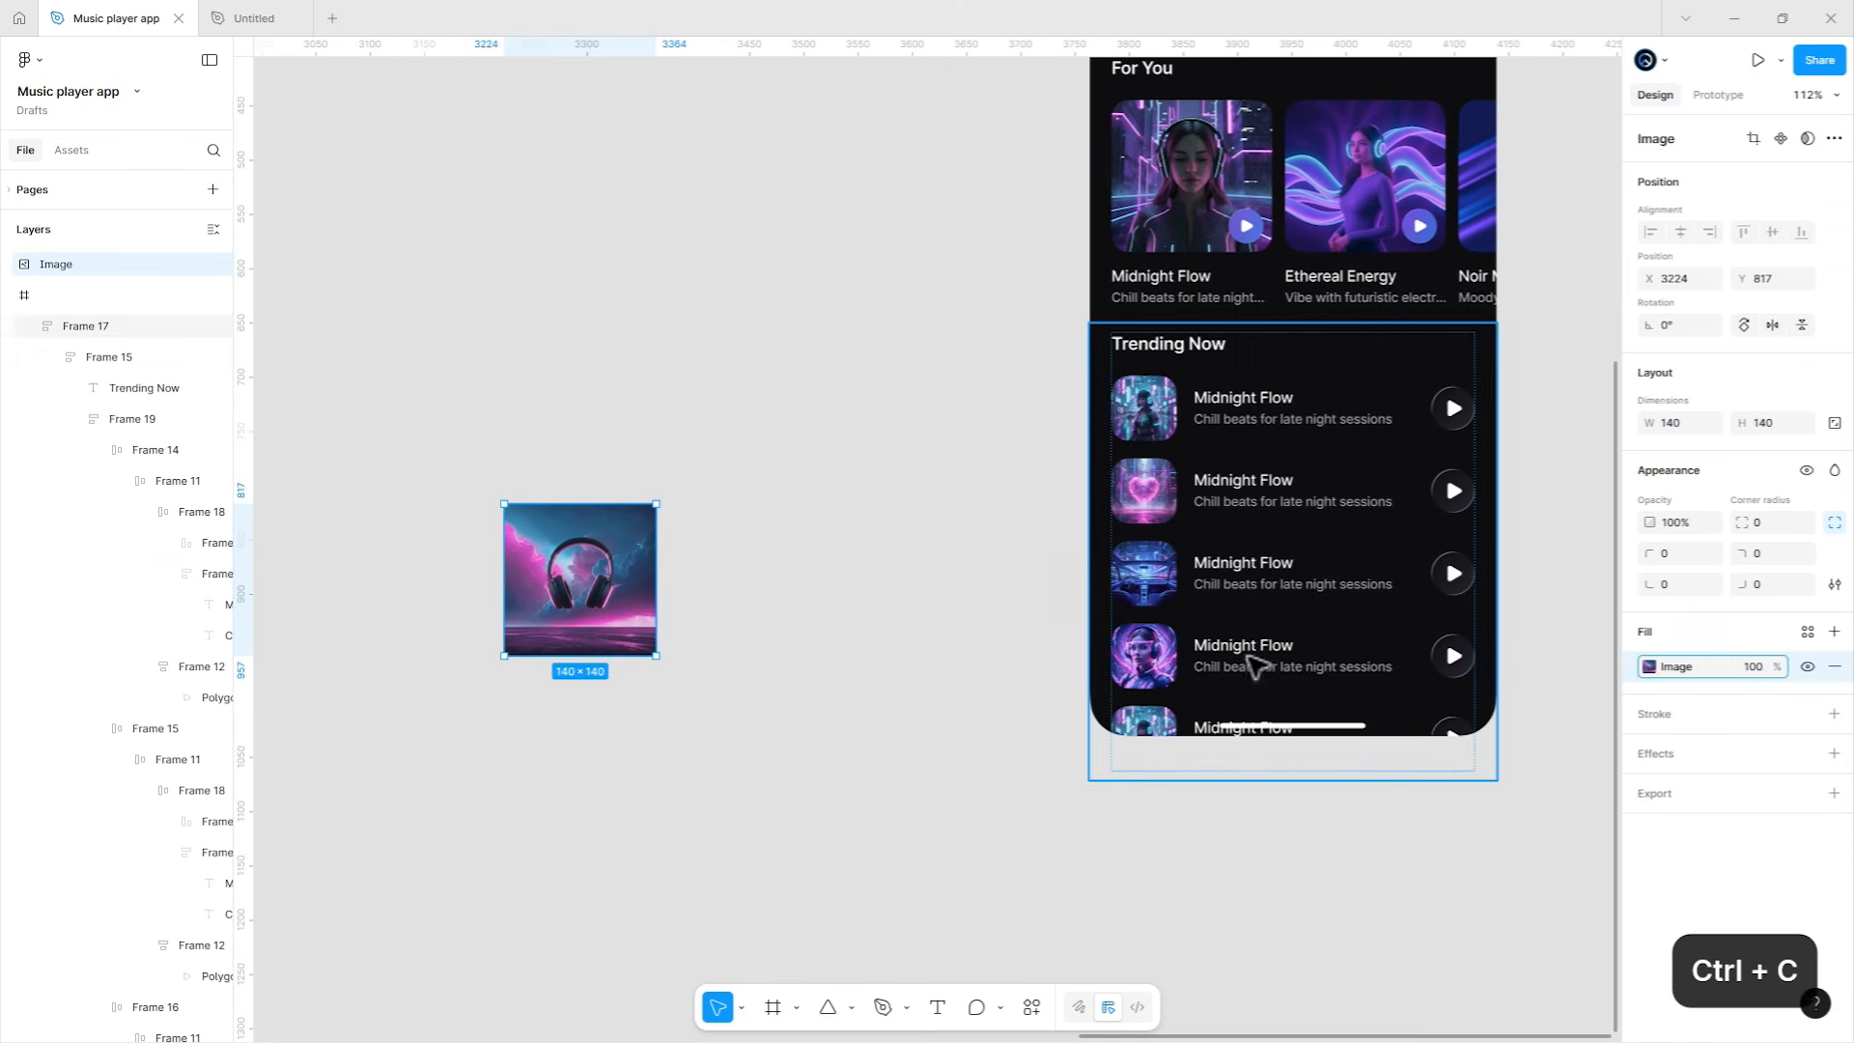
click(1169, 719)
click(1835, 903)
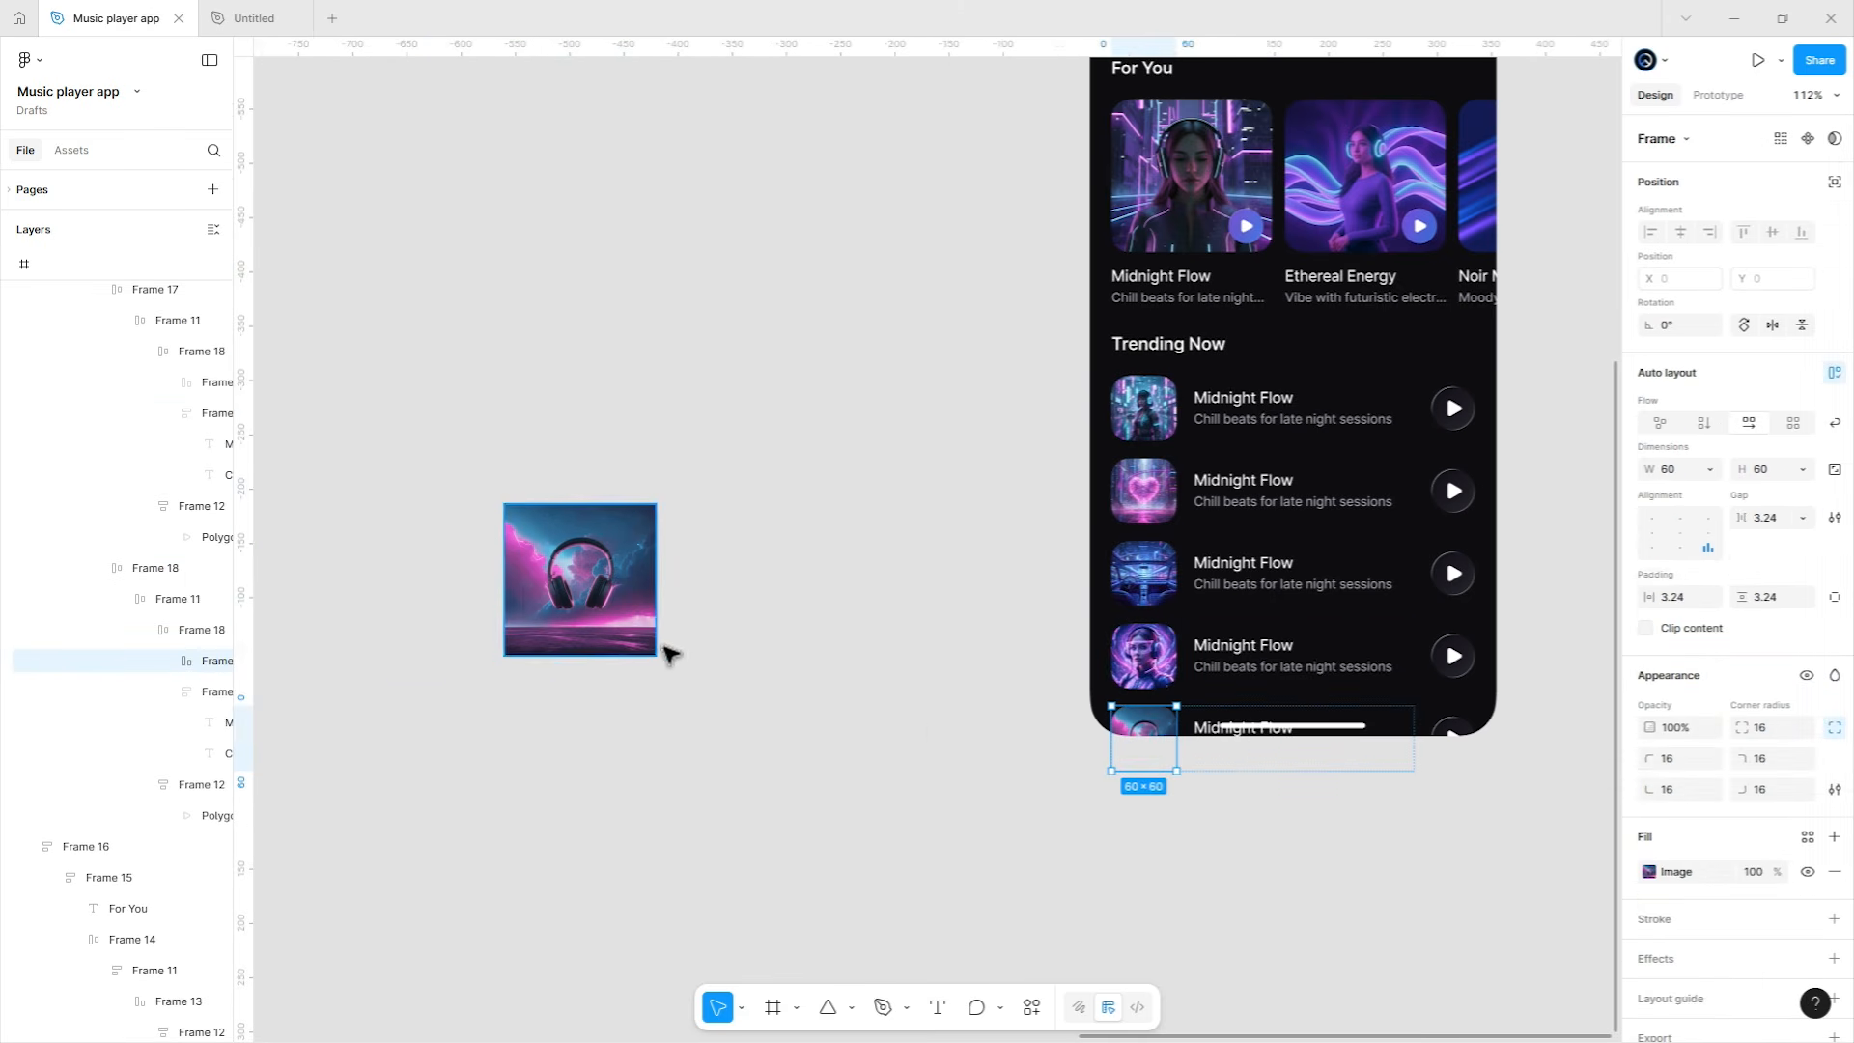
click(645, 639)
key(Delete)
Retitle the first Trending Now row "Lost in Tokyo" and replace its description with the artist's name.
scroll(1004, 704, right, 5)
scroll(1183, 421, up, 4)
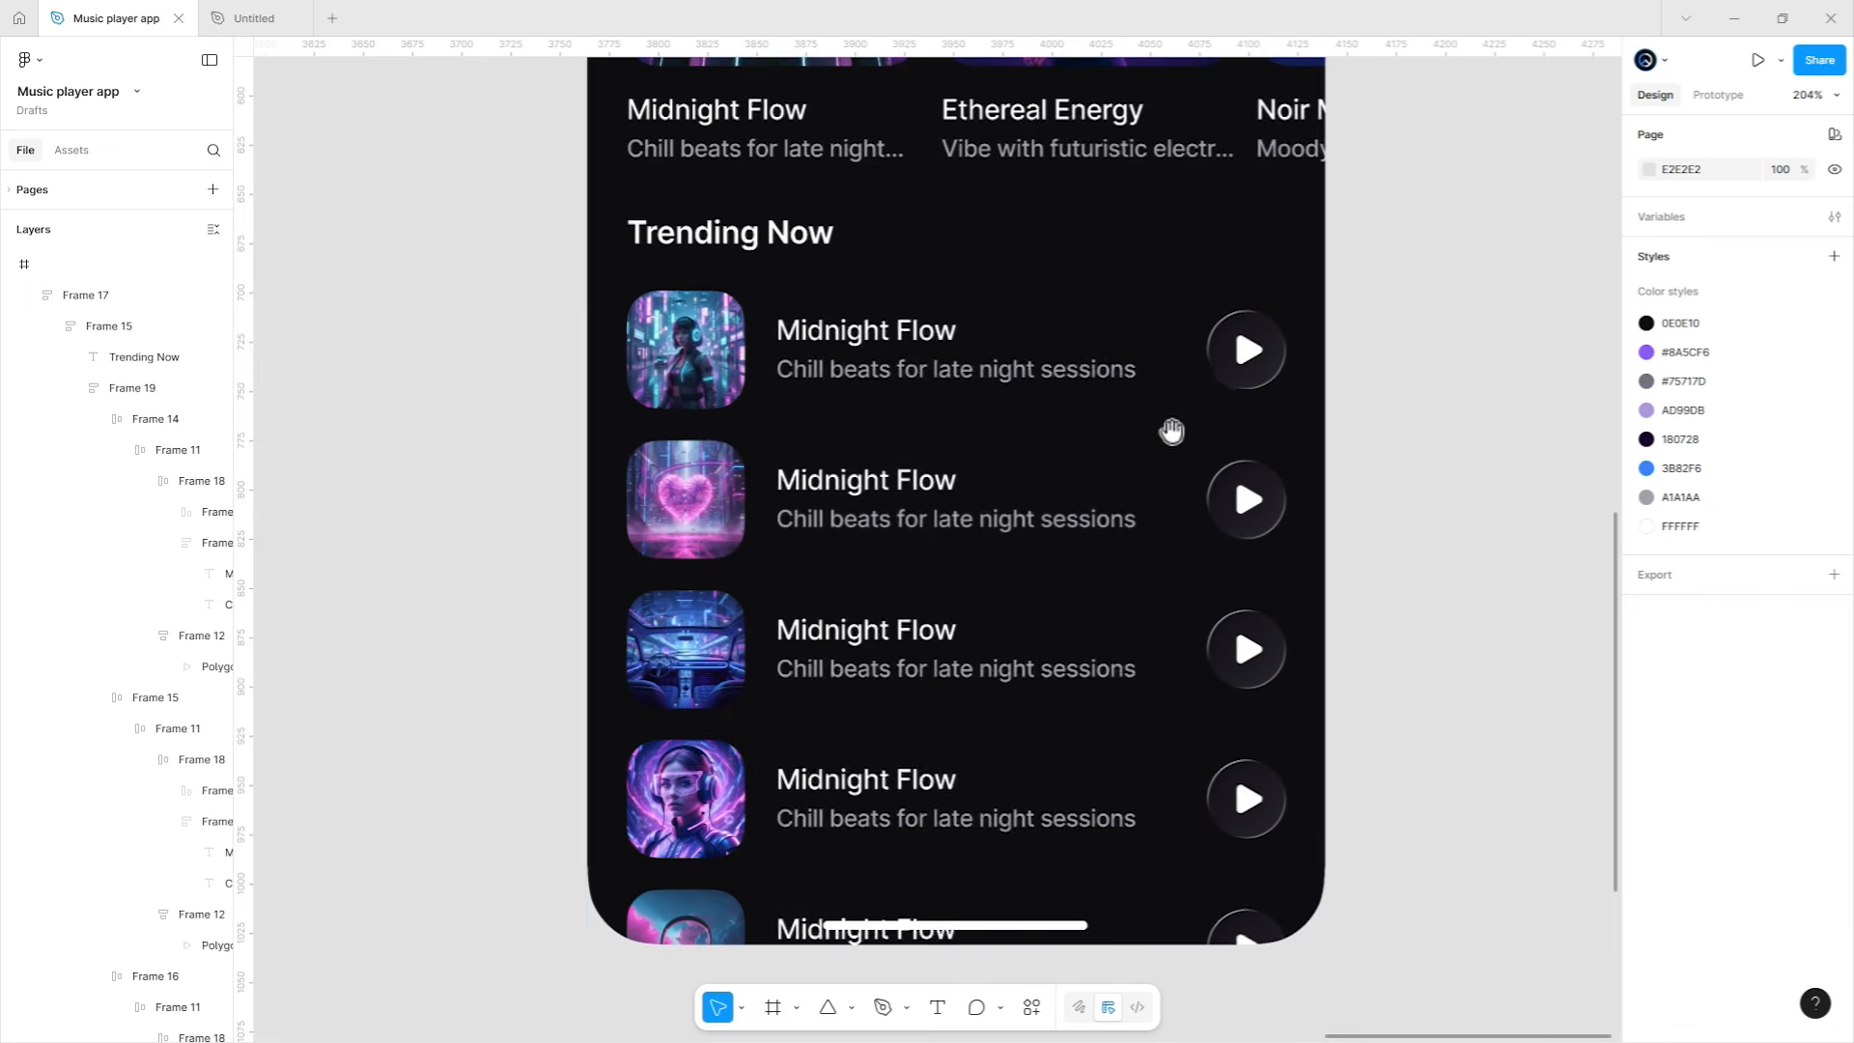
drag(1172, 430, 1155, 434)
ctrl+double_click(842, 335)
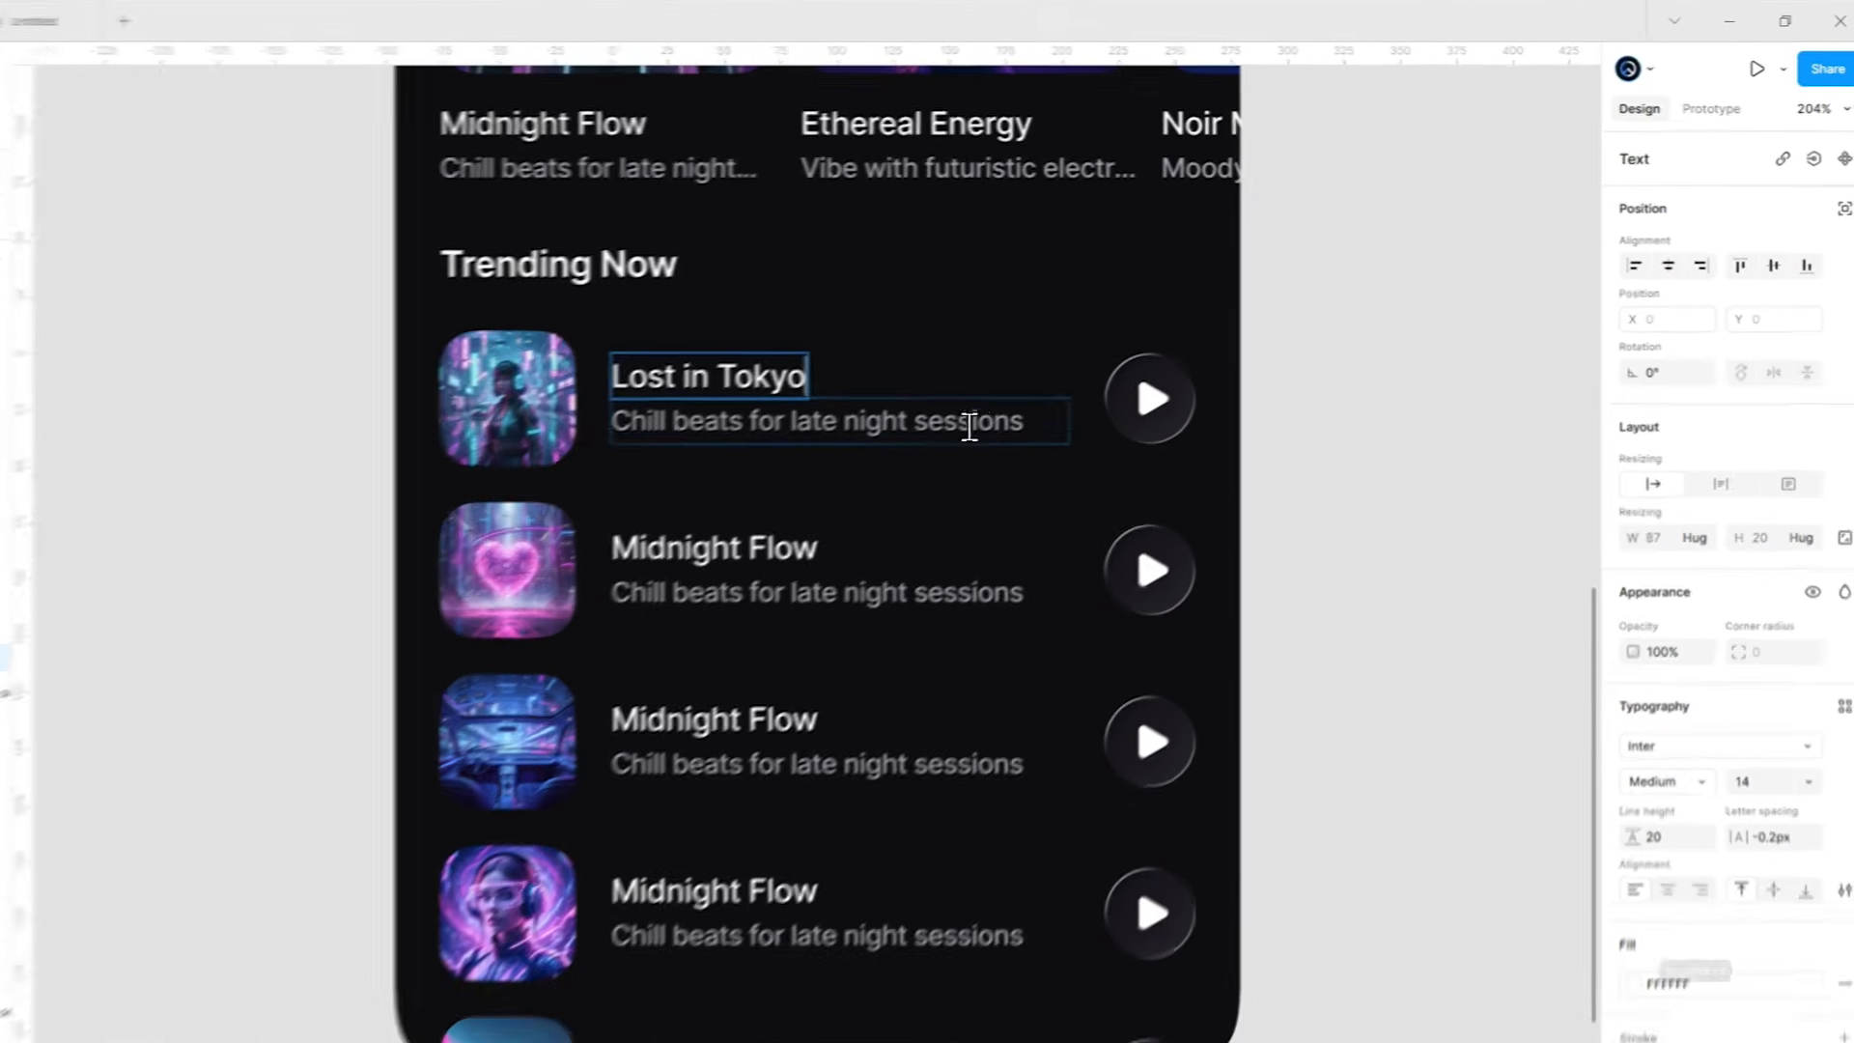
double_click(1076, 371)
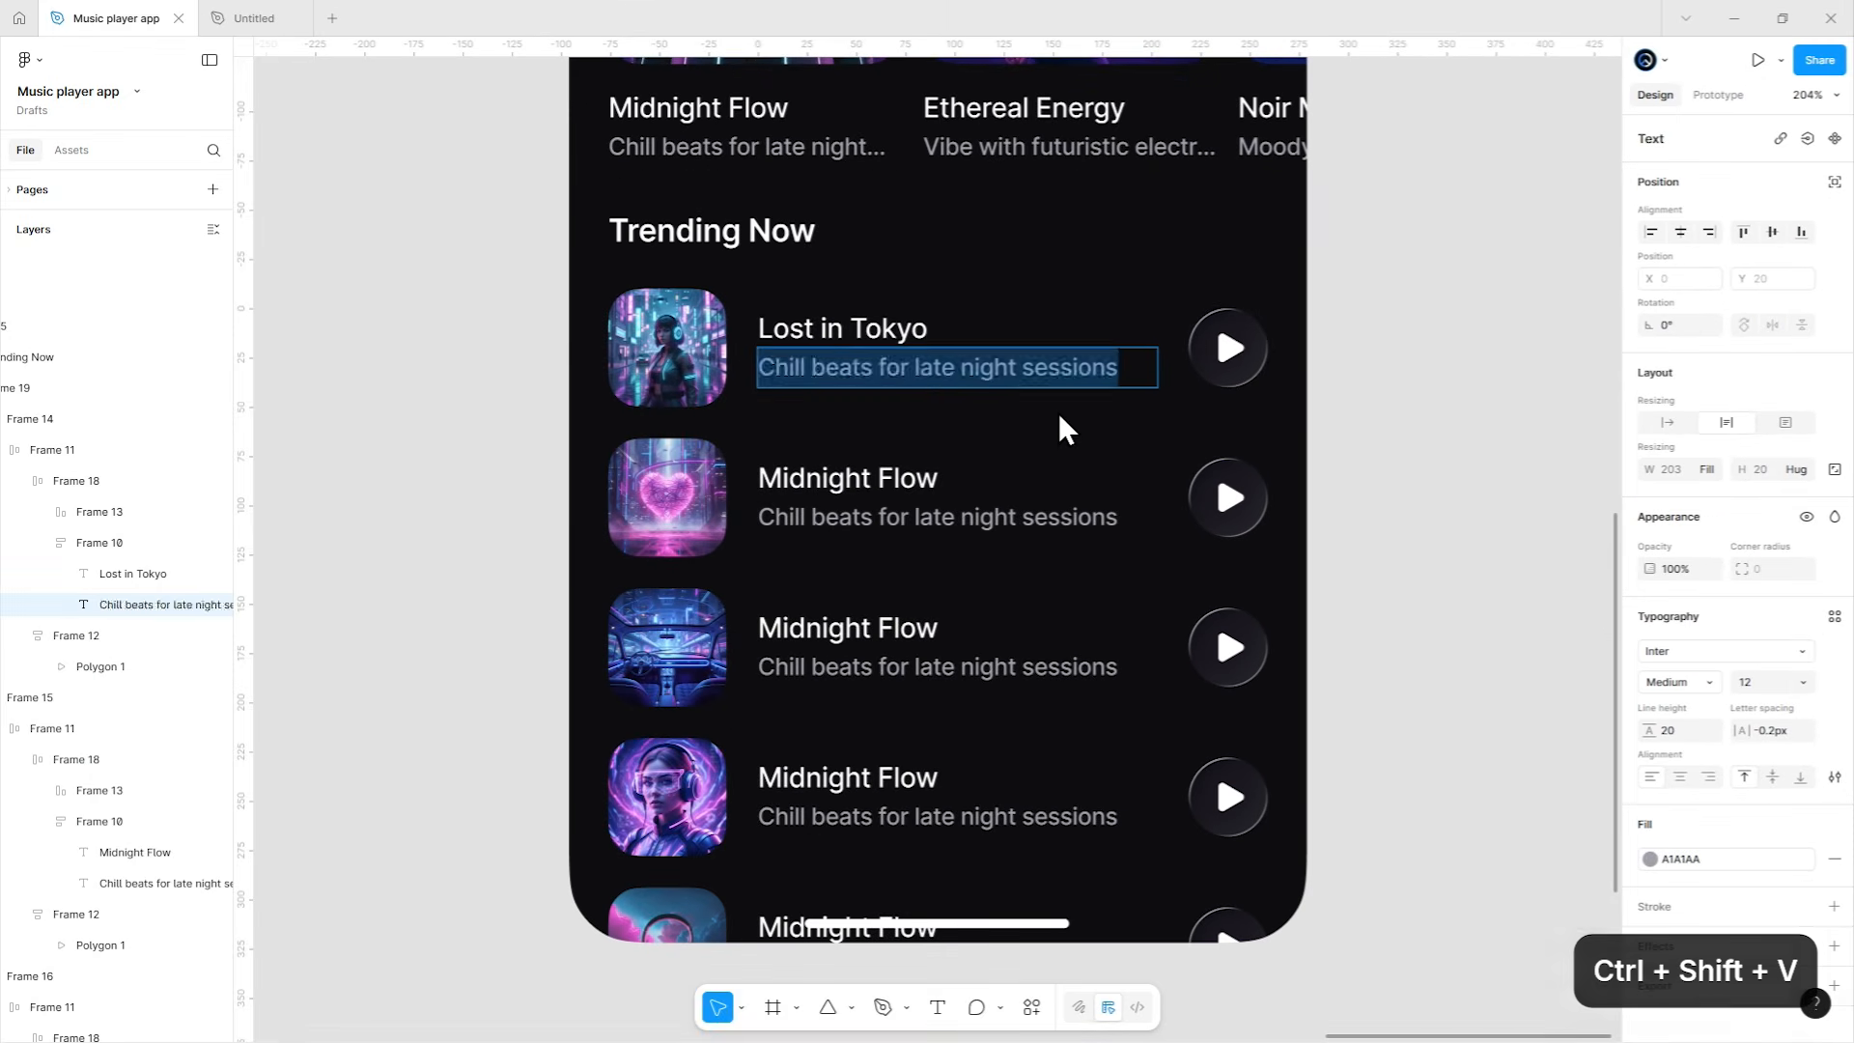
Retitle the second Trending Now row "Lover’s Dream" and replace its description with the artist's name.
double_click(1004, 483)
key(ctrl+a)
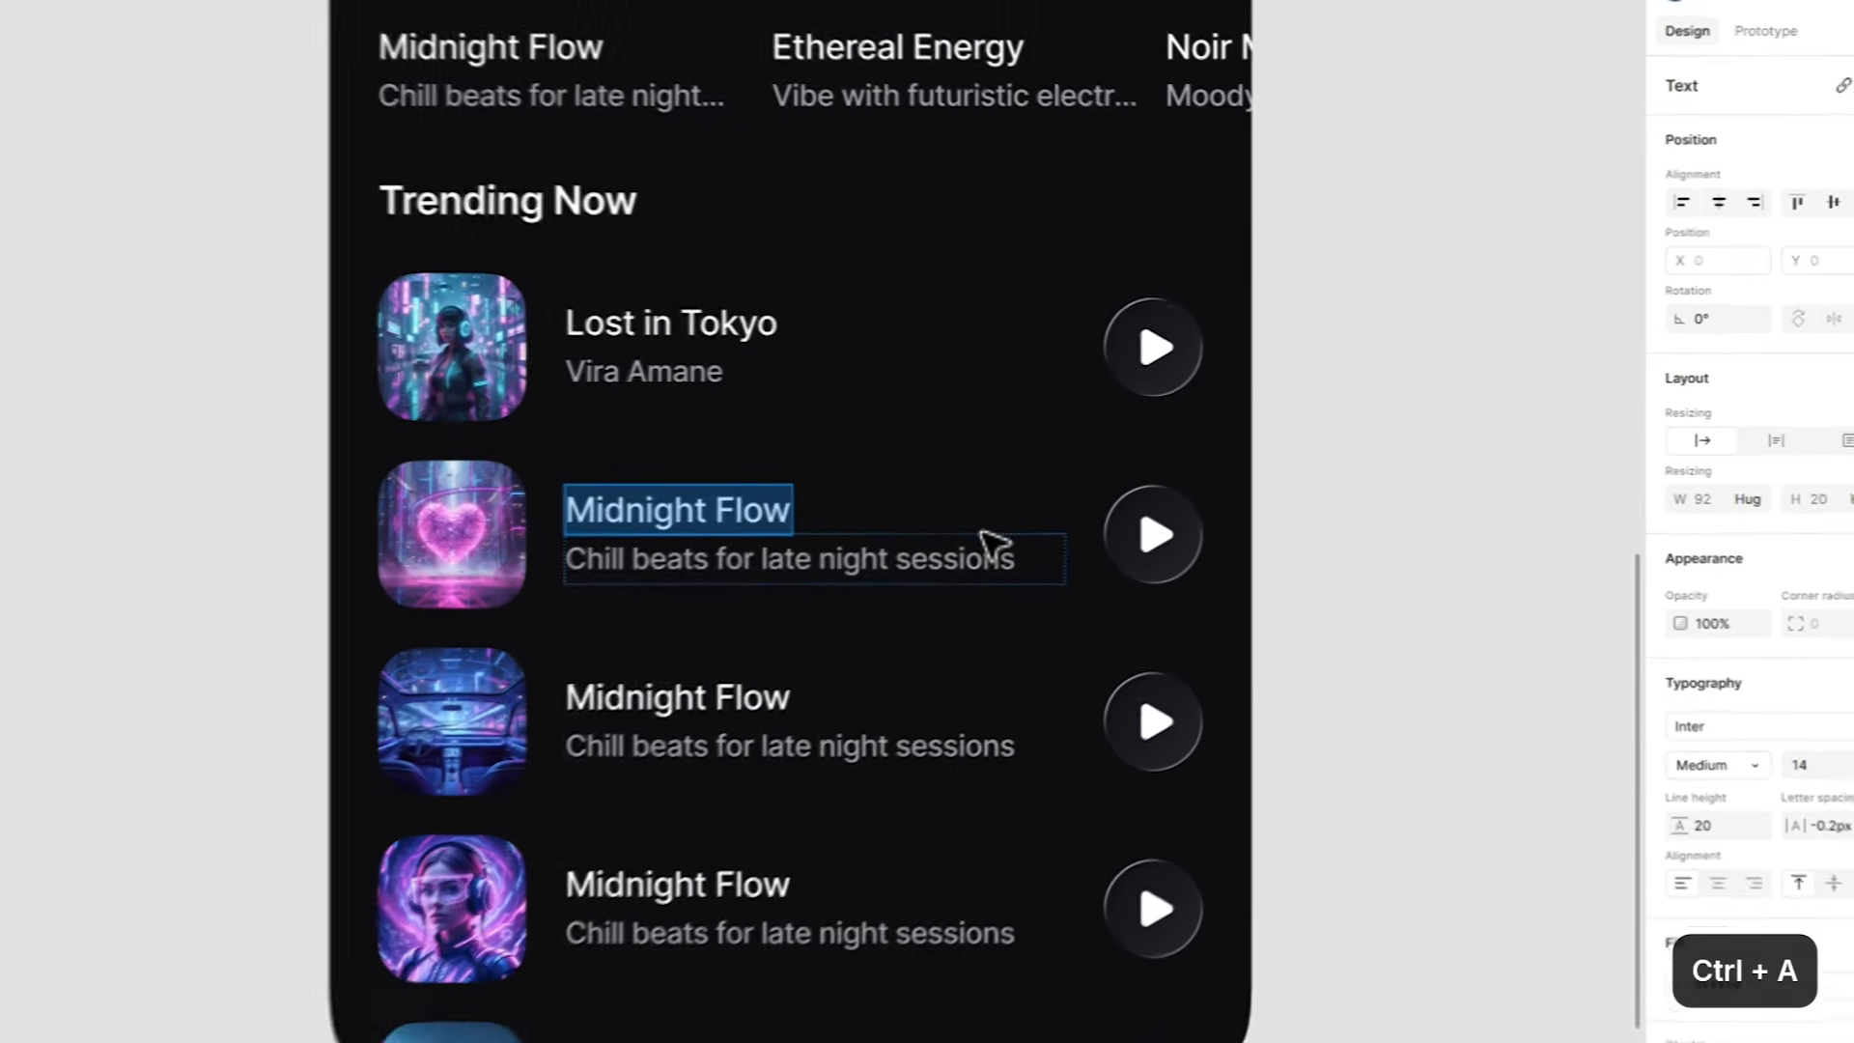
text(Lover’s Dream)
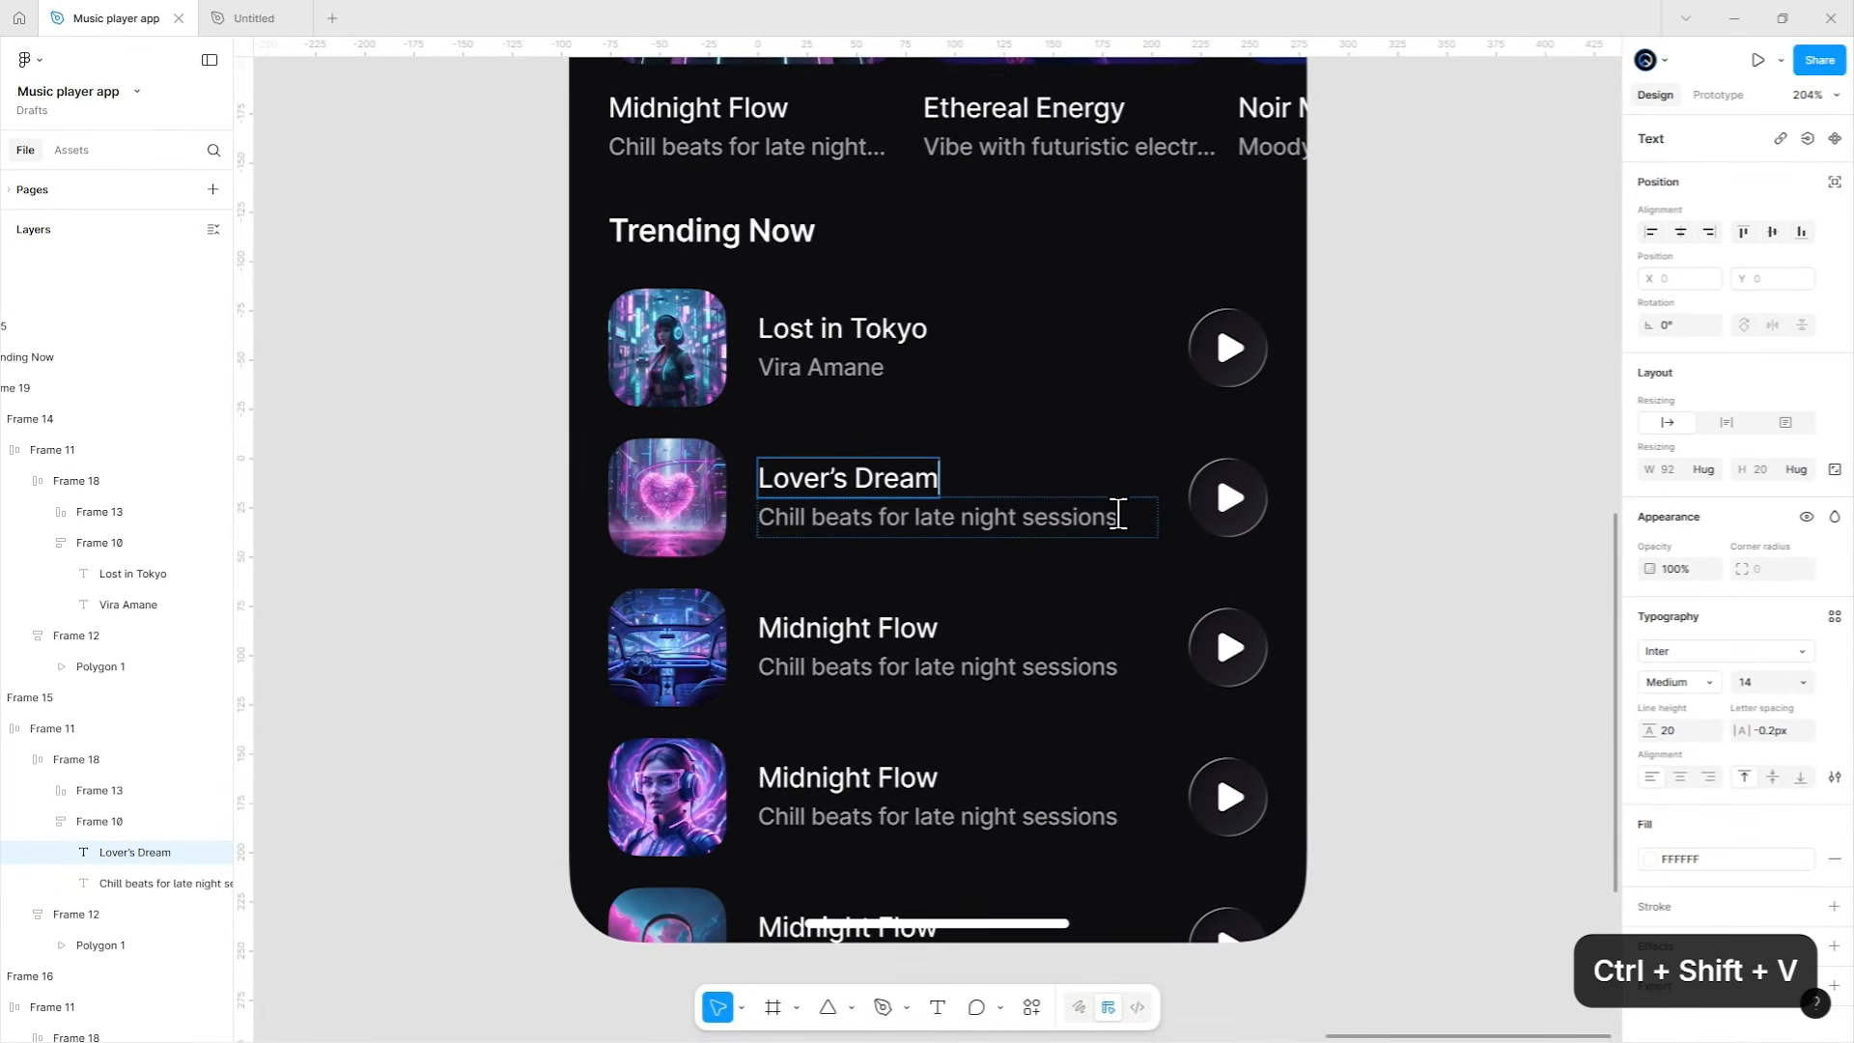
double_click(1116, 515)
key(ctrl+a)
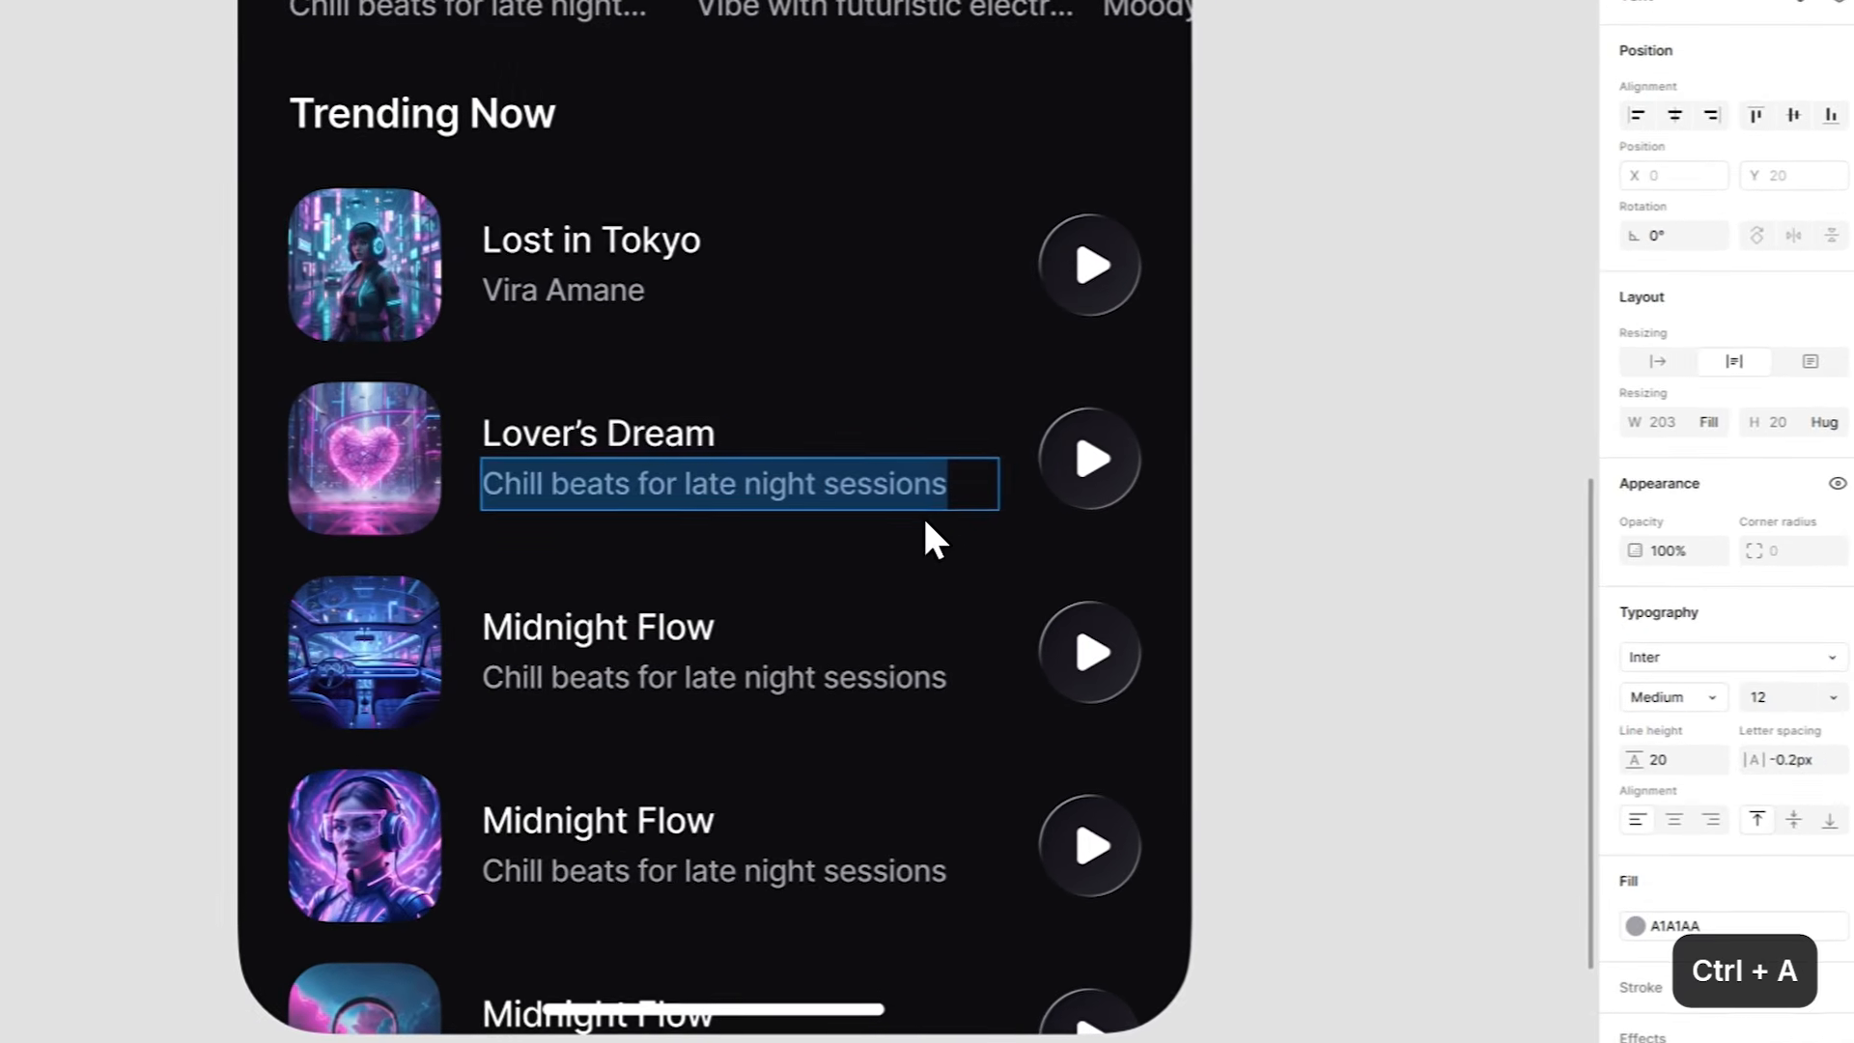
text(Tyler Cruz)
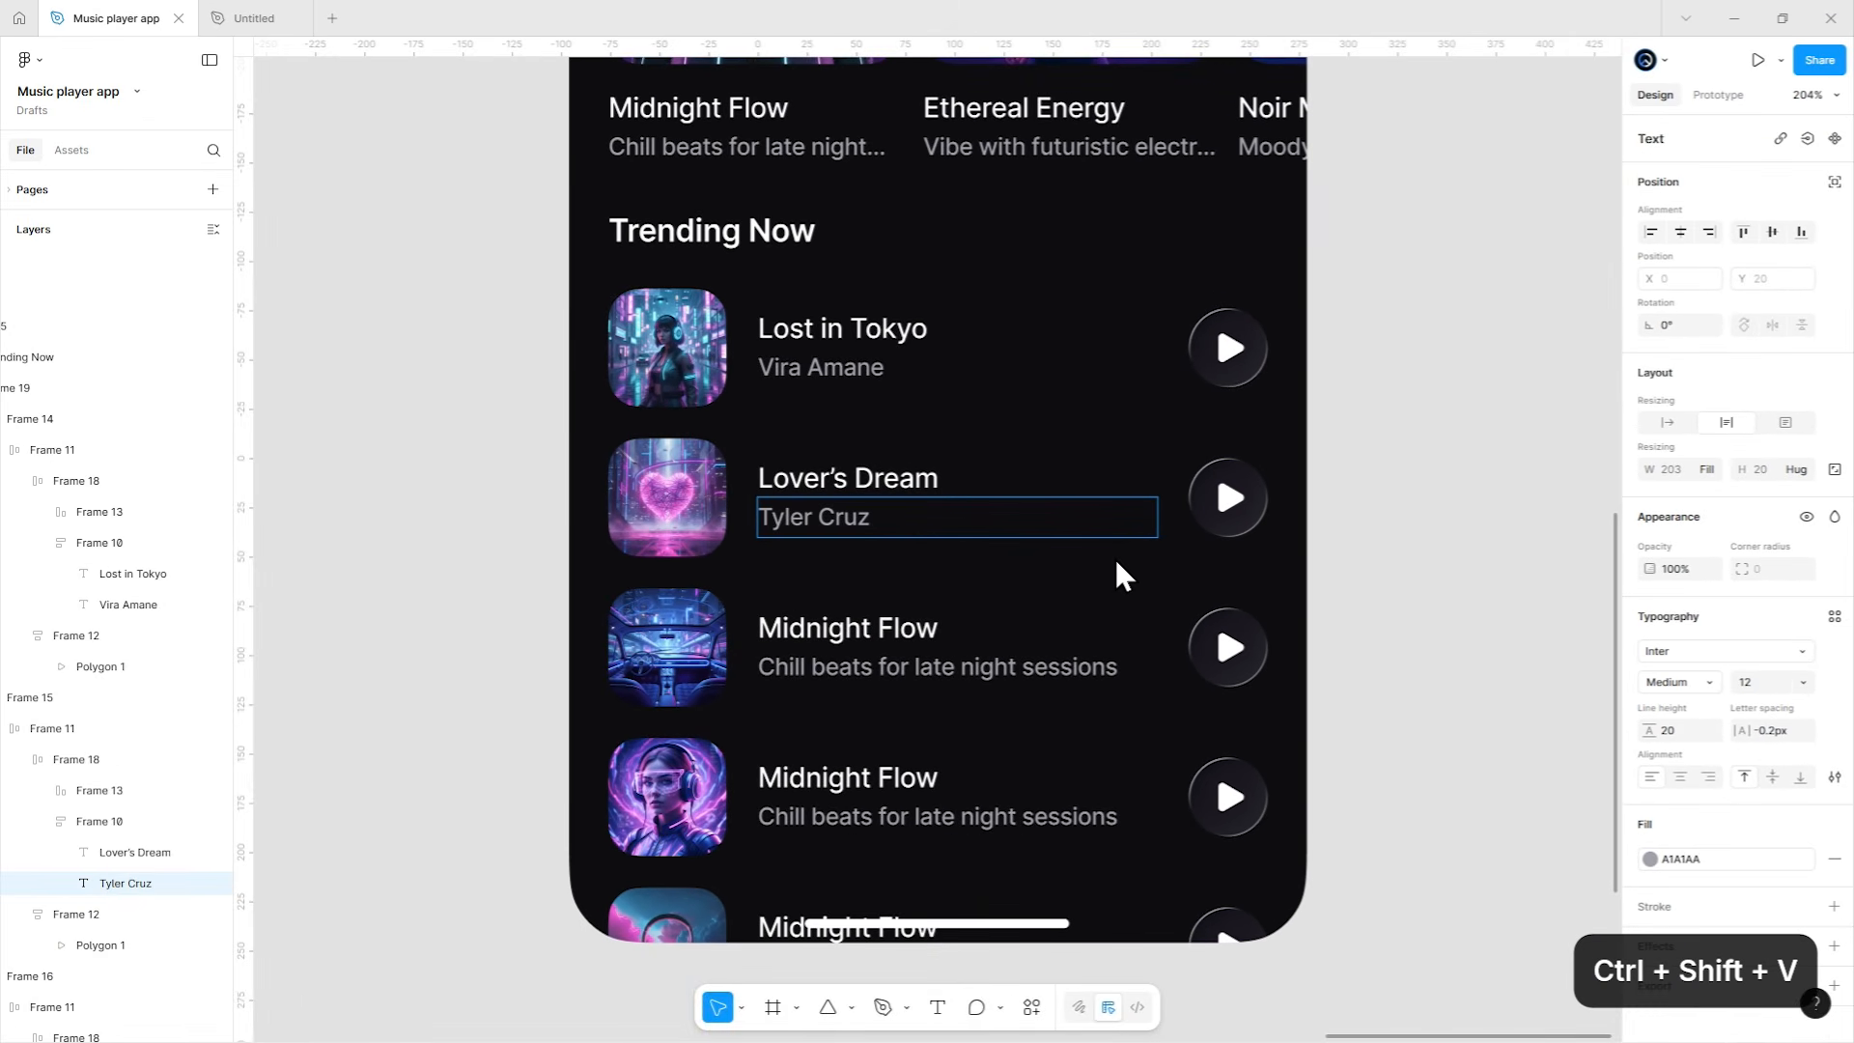
Retitle the third Trending Now row "Backseat Bounce" and replace its description with the artist's name.
double_click(1056, 637)
key(ctrl+a)
text(Backseat Bounce)
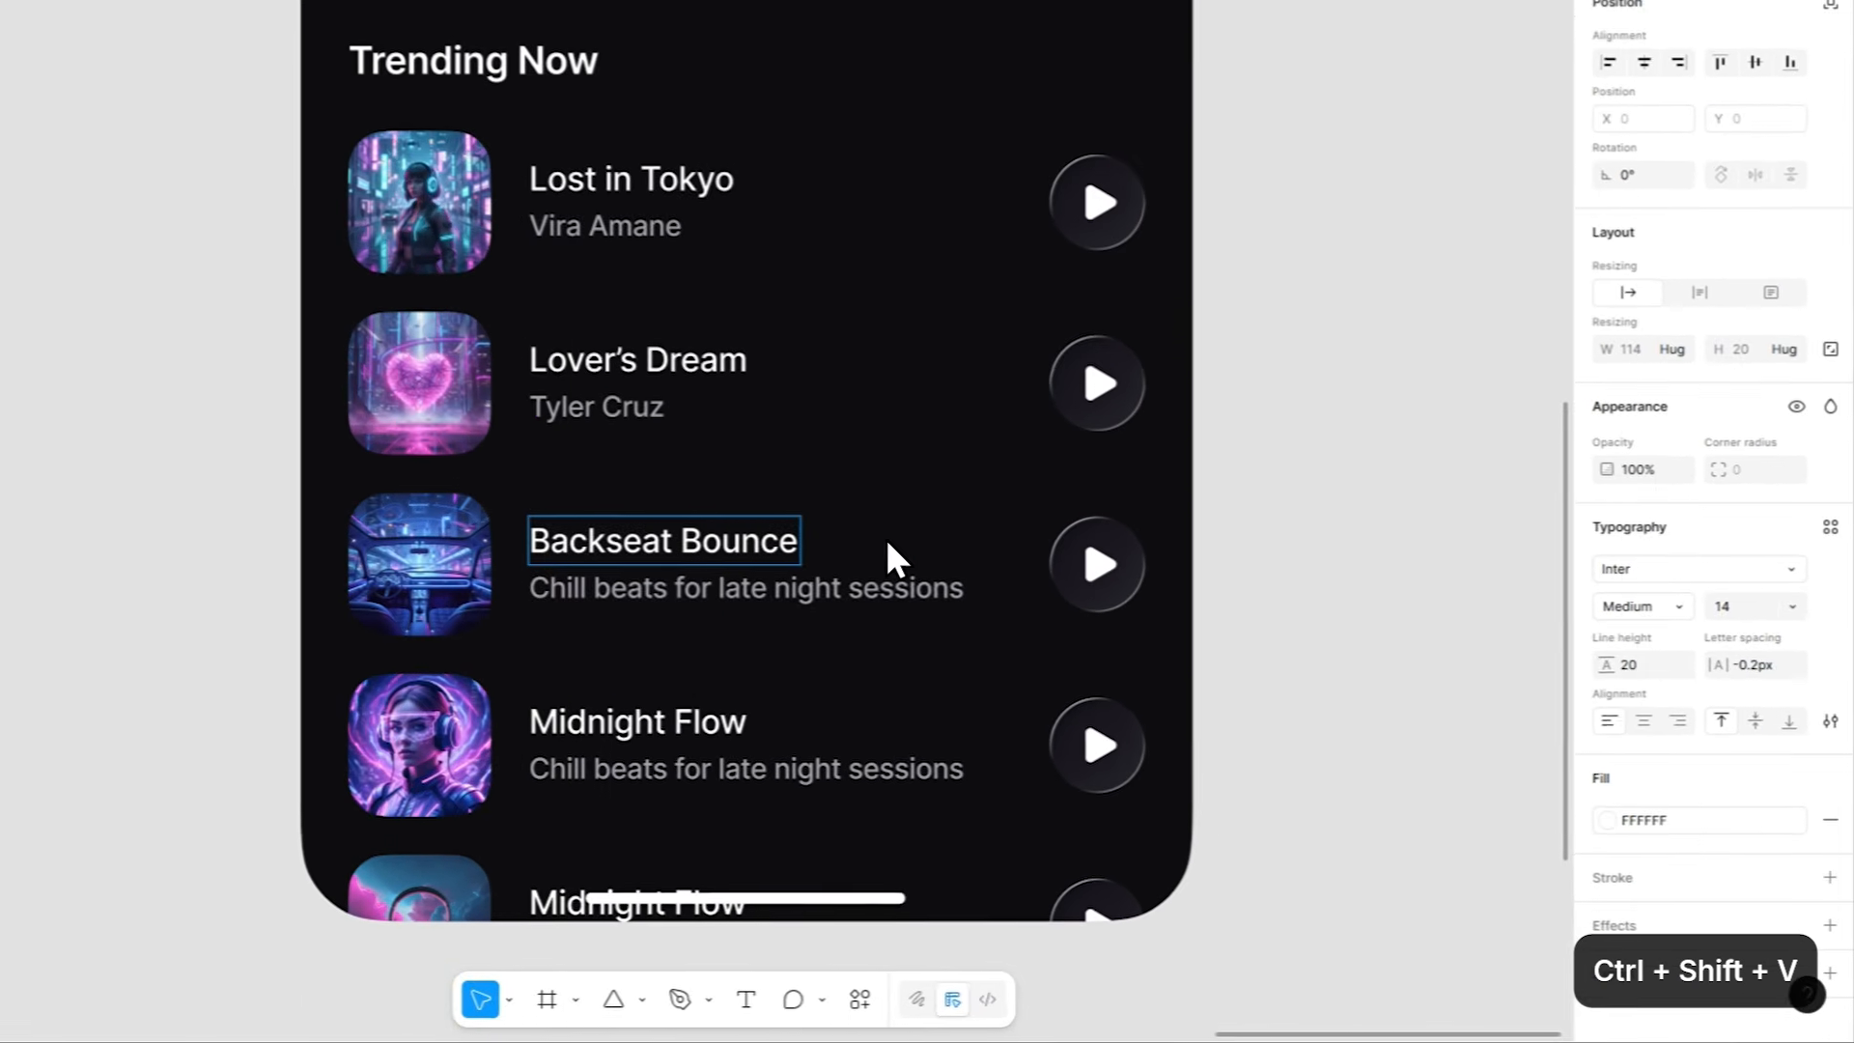
double_click(1063, 671)
key(ctrl+a)
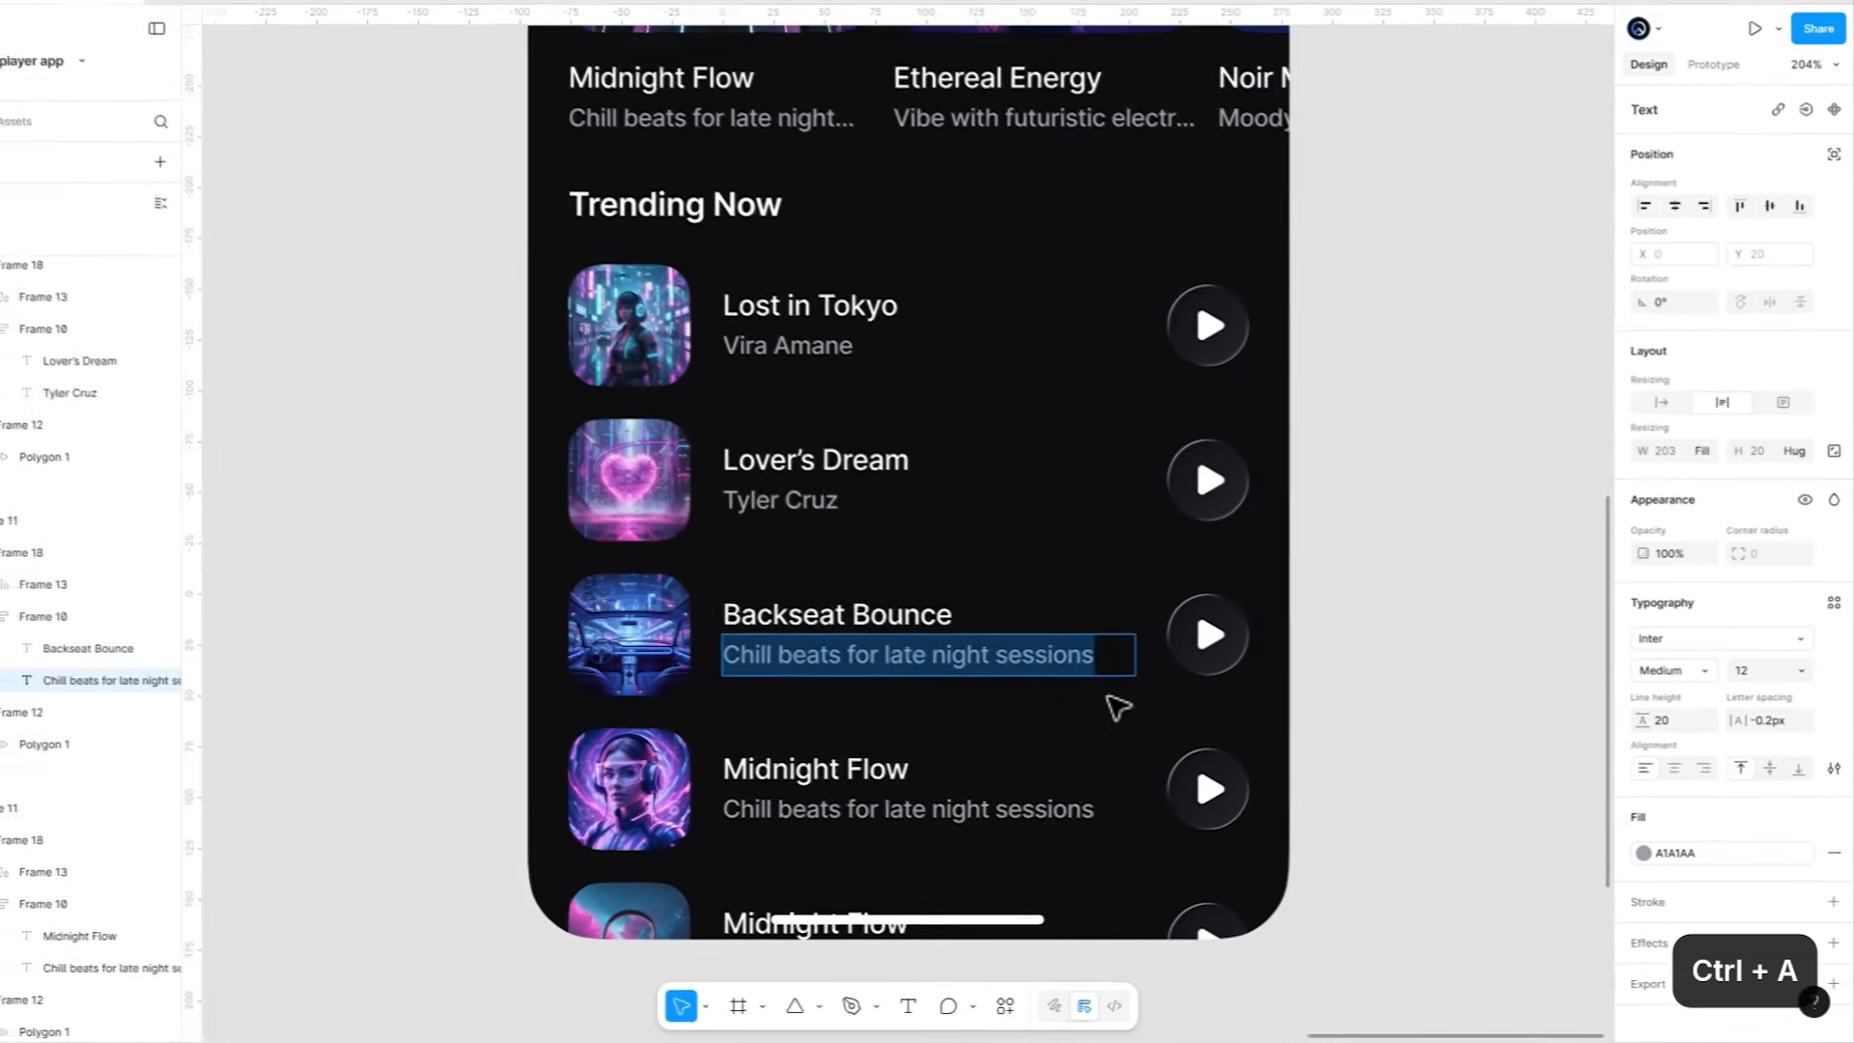
text(Kei Onyx)
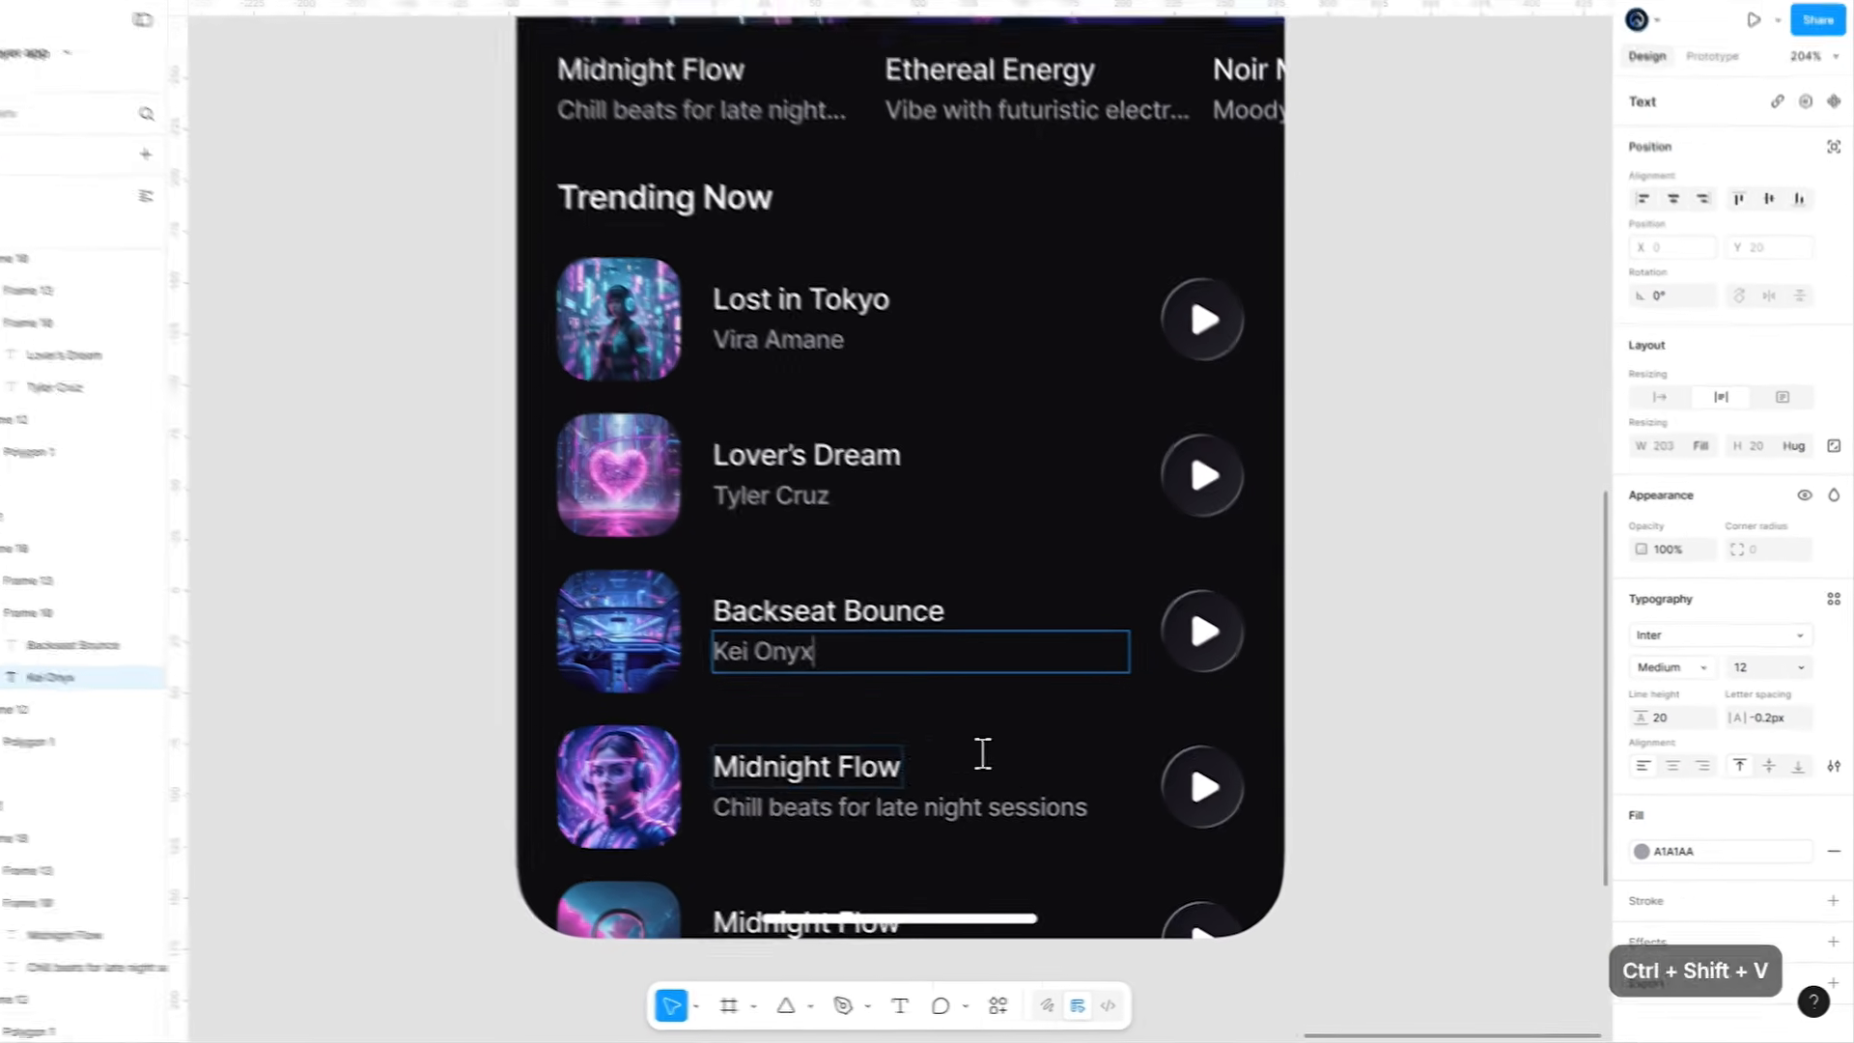
Retitle the fourth Trending Now row "Velvet Riot" and replace its description with the artist's name.
double_click(1149, 764)
key(ctrl+a)
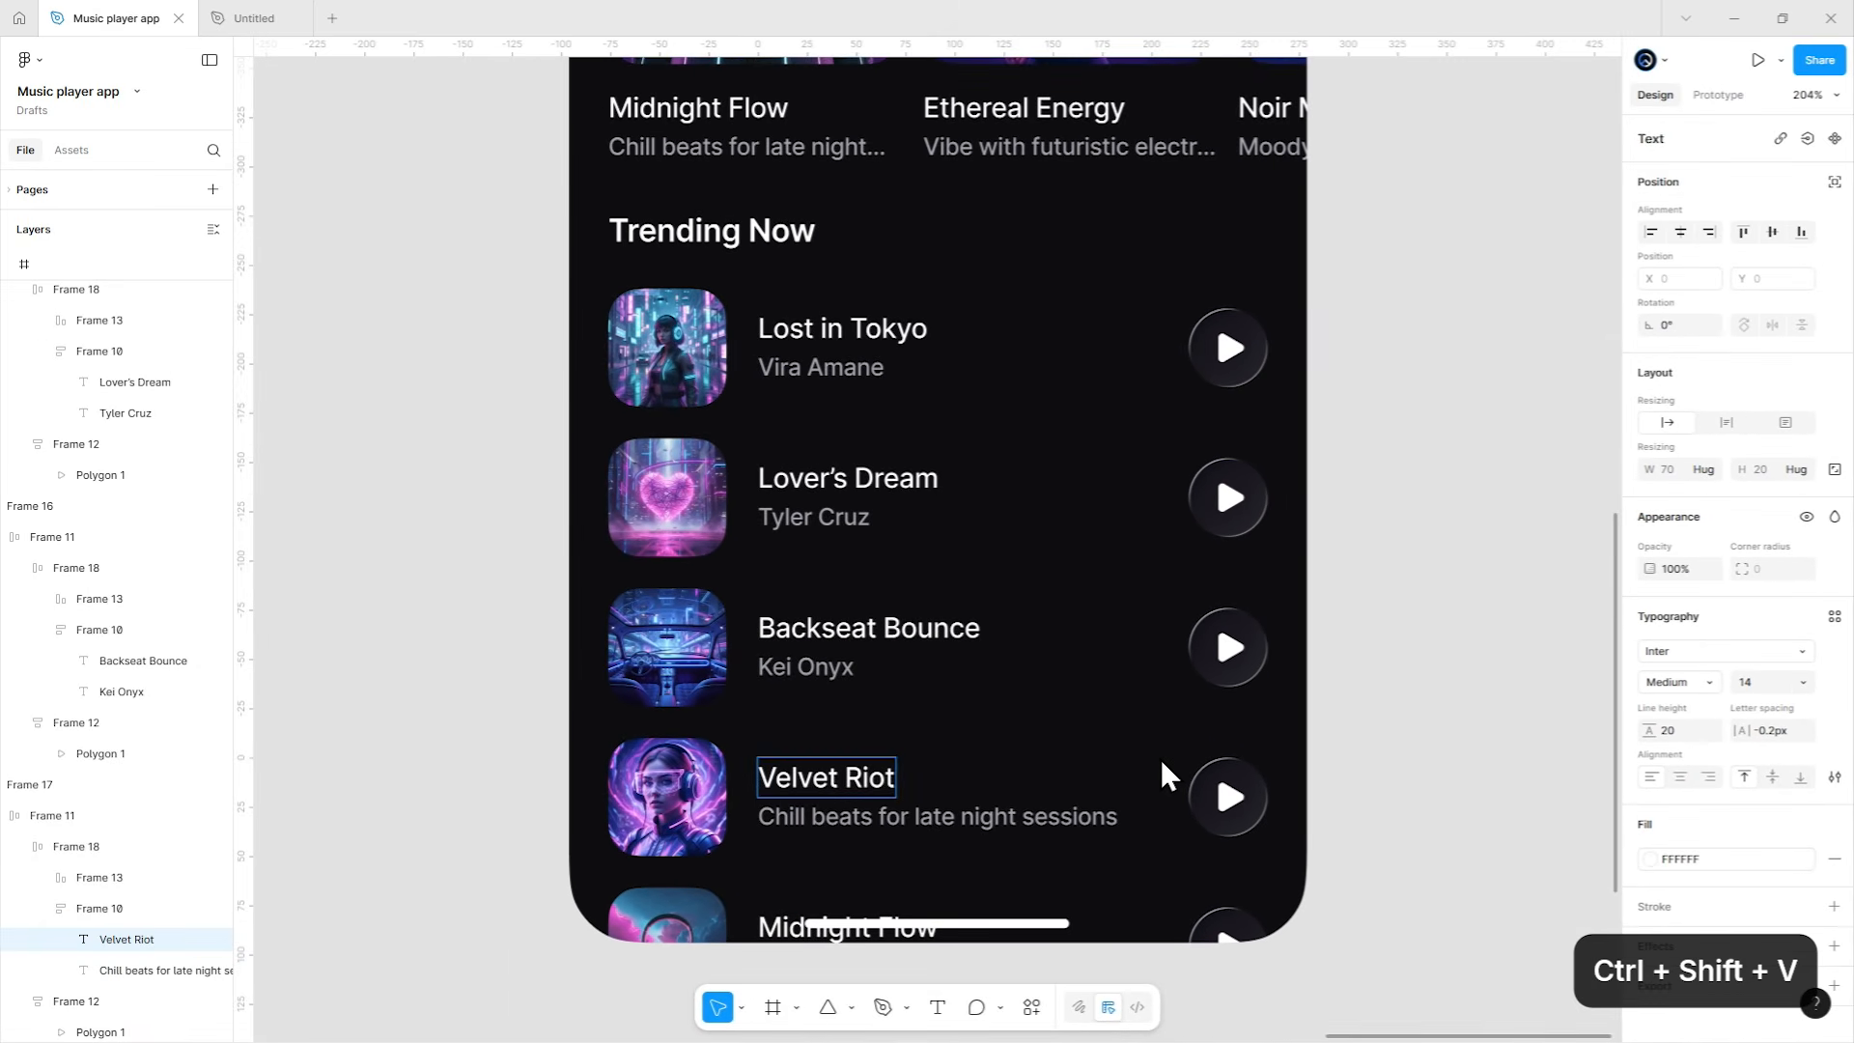
scroll(1169, 776, down, 1)
scroll(1169, 775, left, 1)
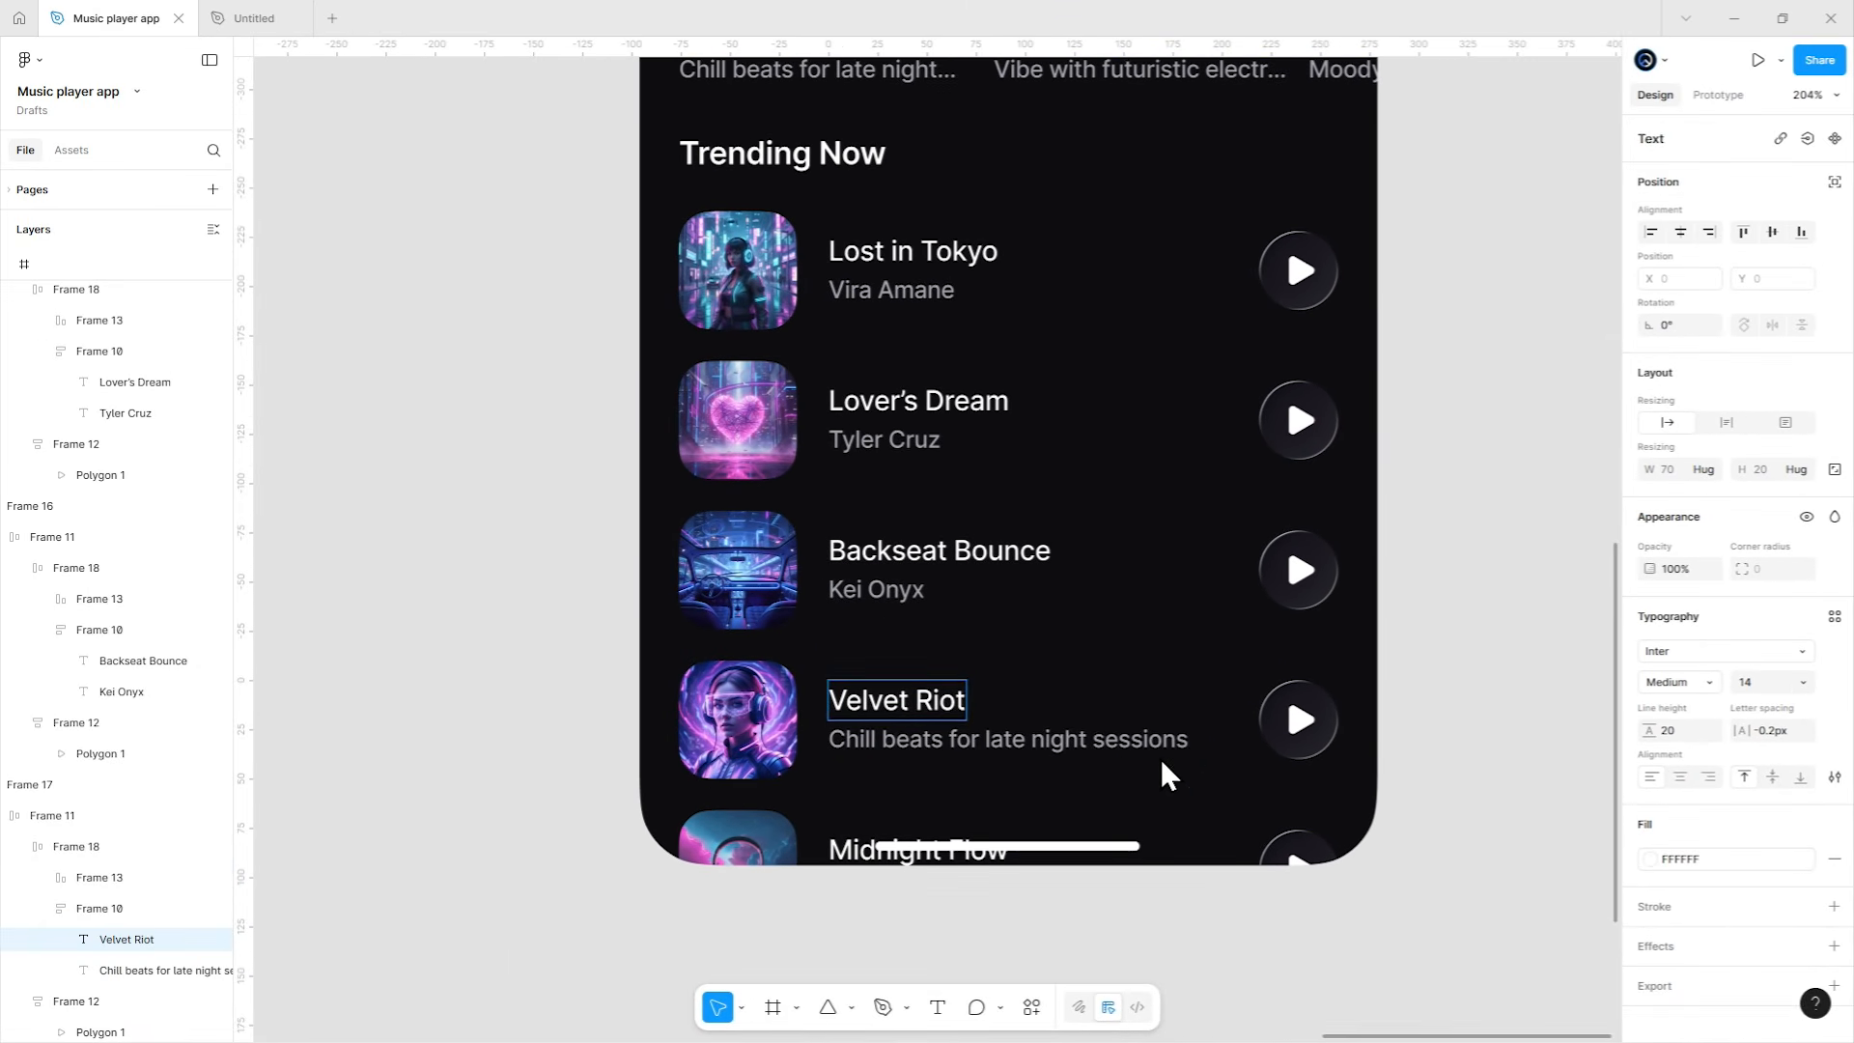
double_click(1173, 753)
key(ctrl+a)
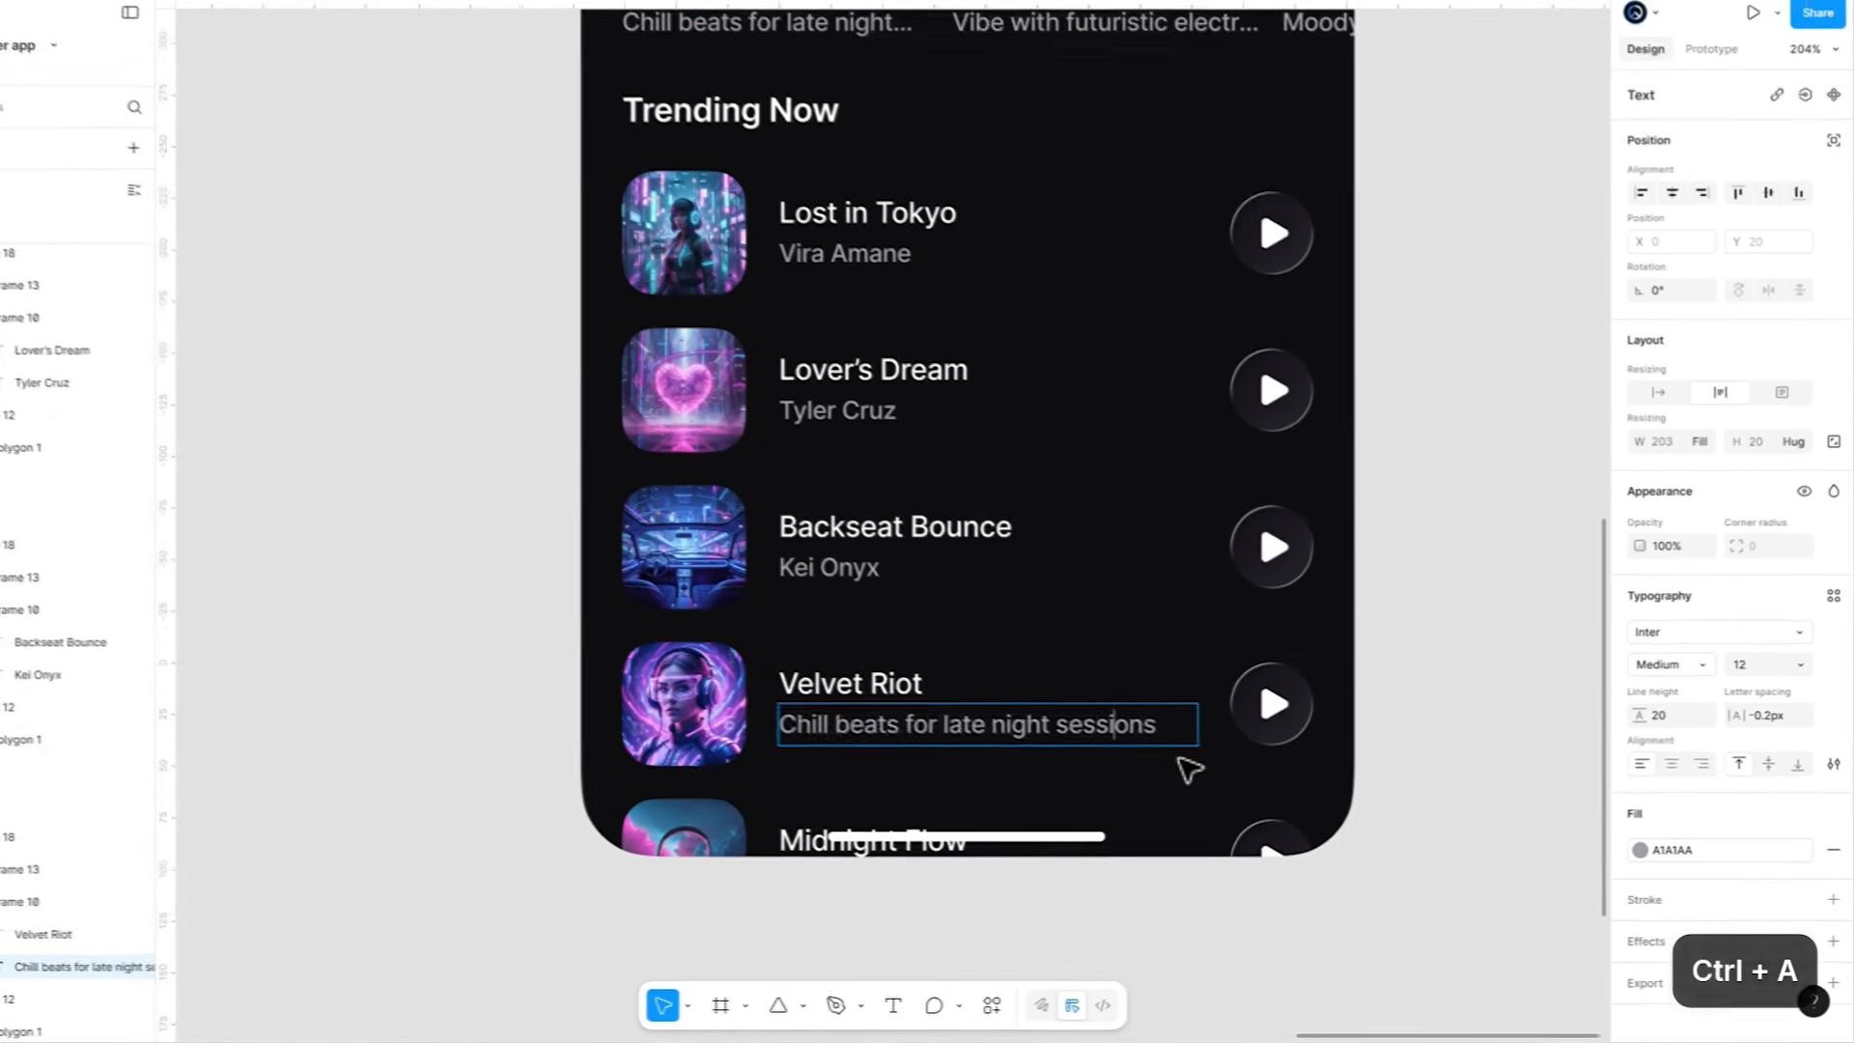
text(Naya Reign)
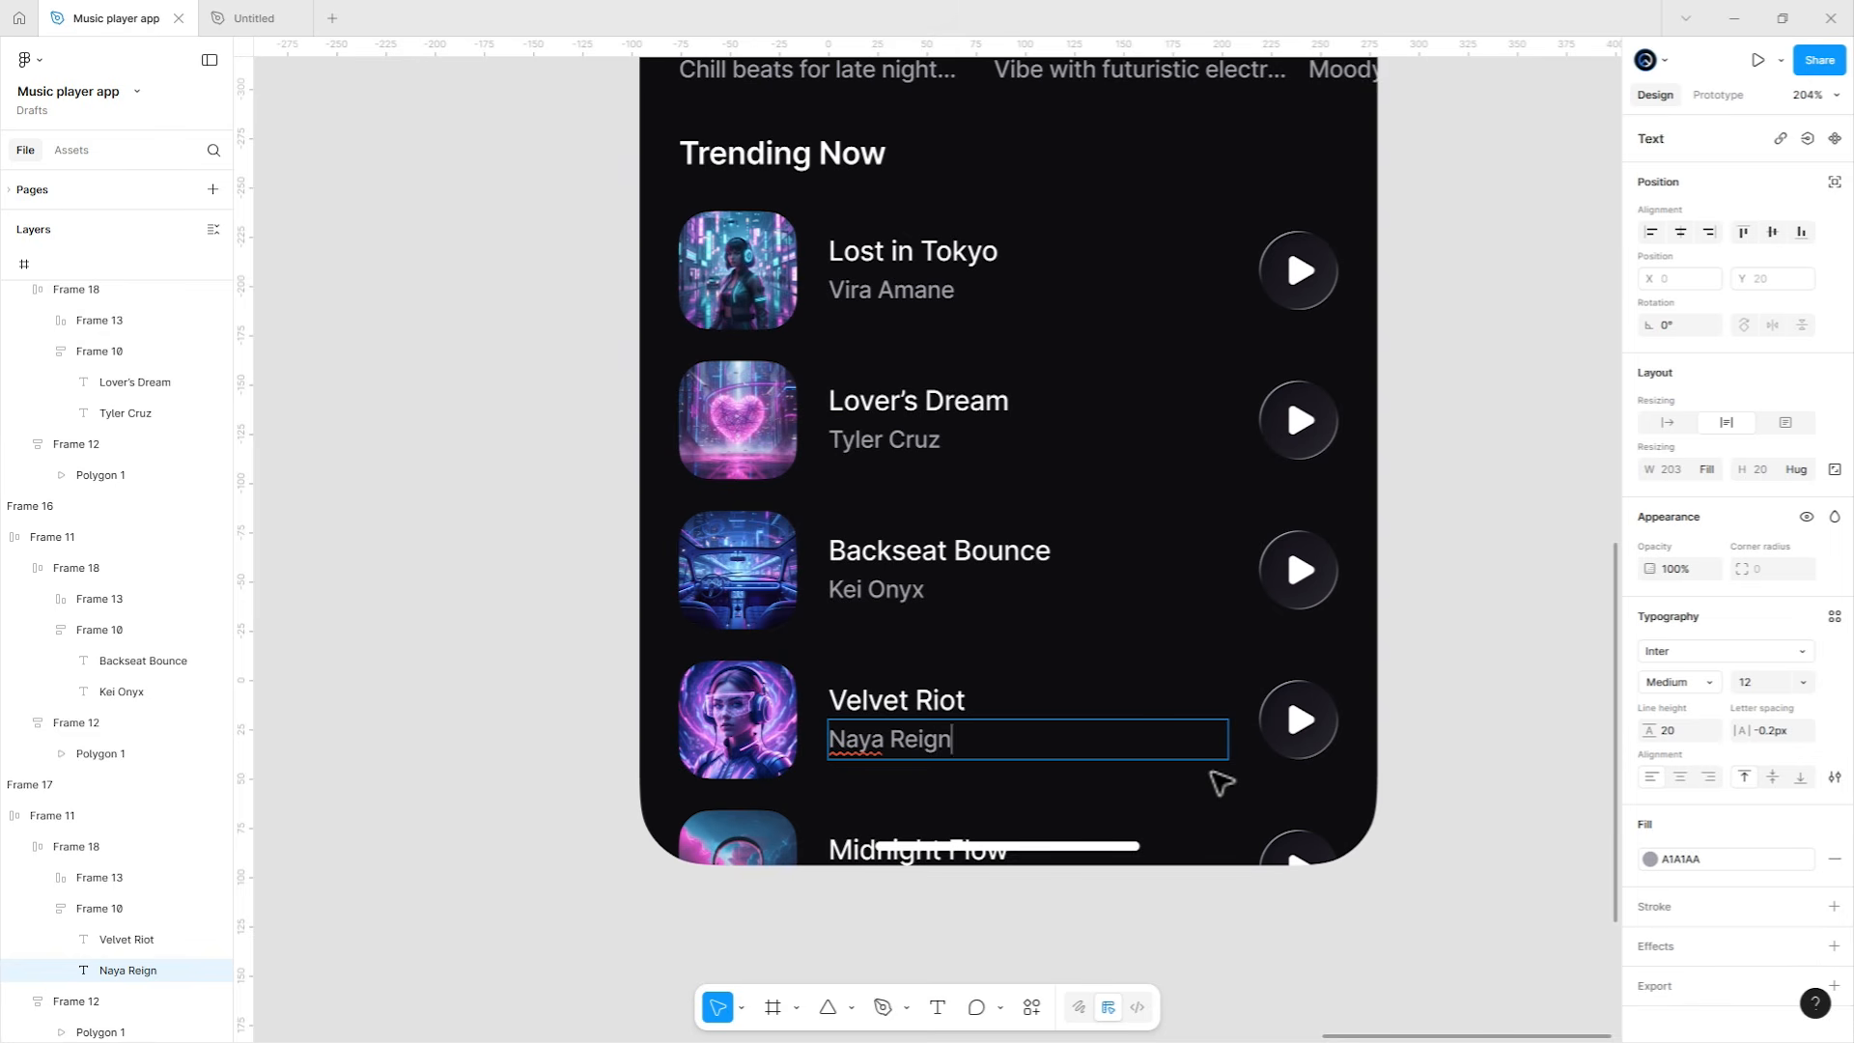
key(Escape)
click(1392, 729)
Turn off content clipping on the phone screen frame to expose the cut-off fifth Trending Now row.
drag(1405, 770, 1411, 613)
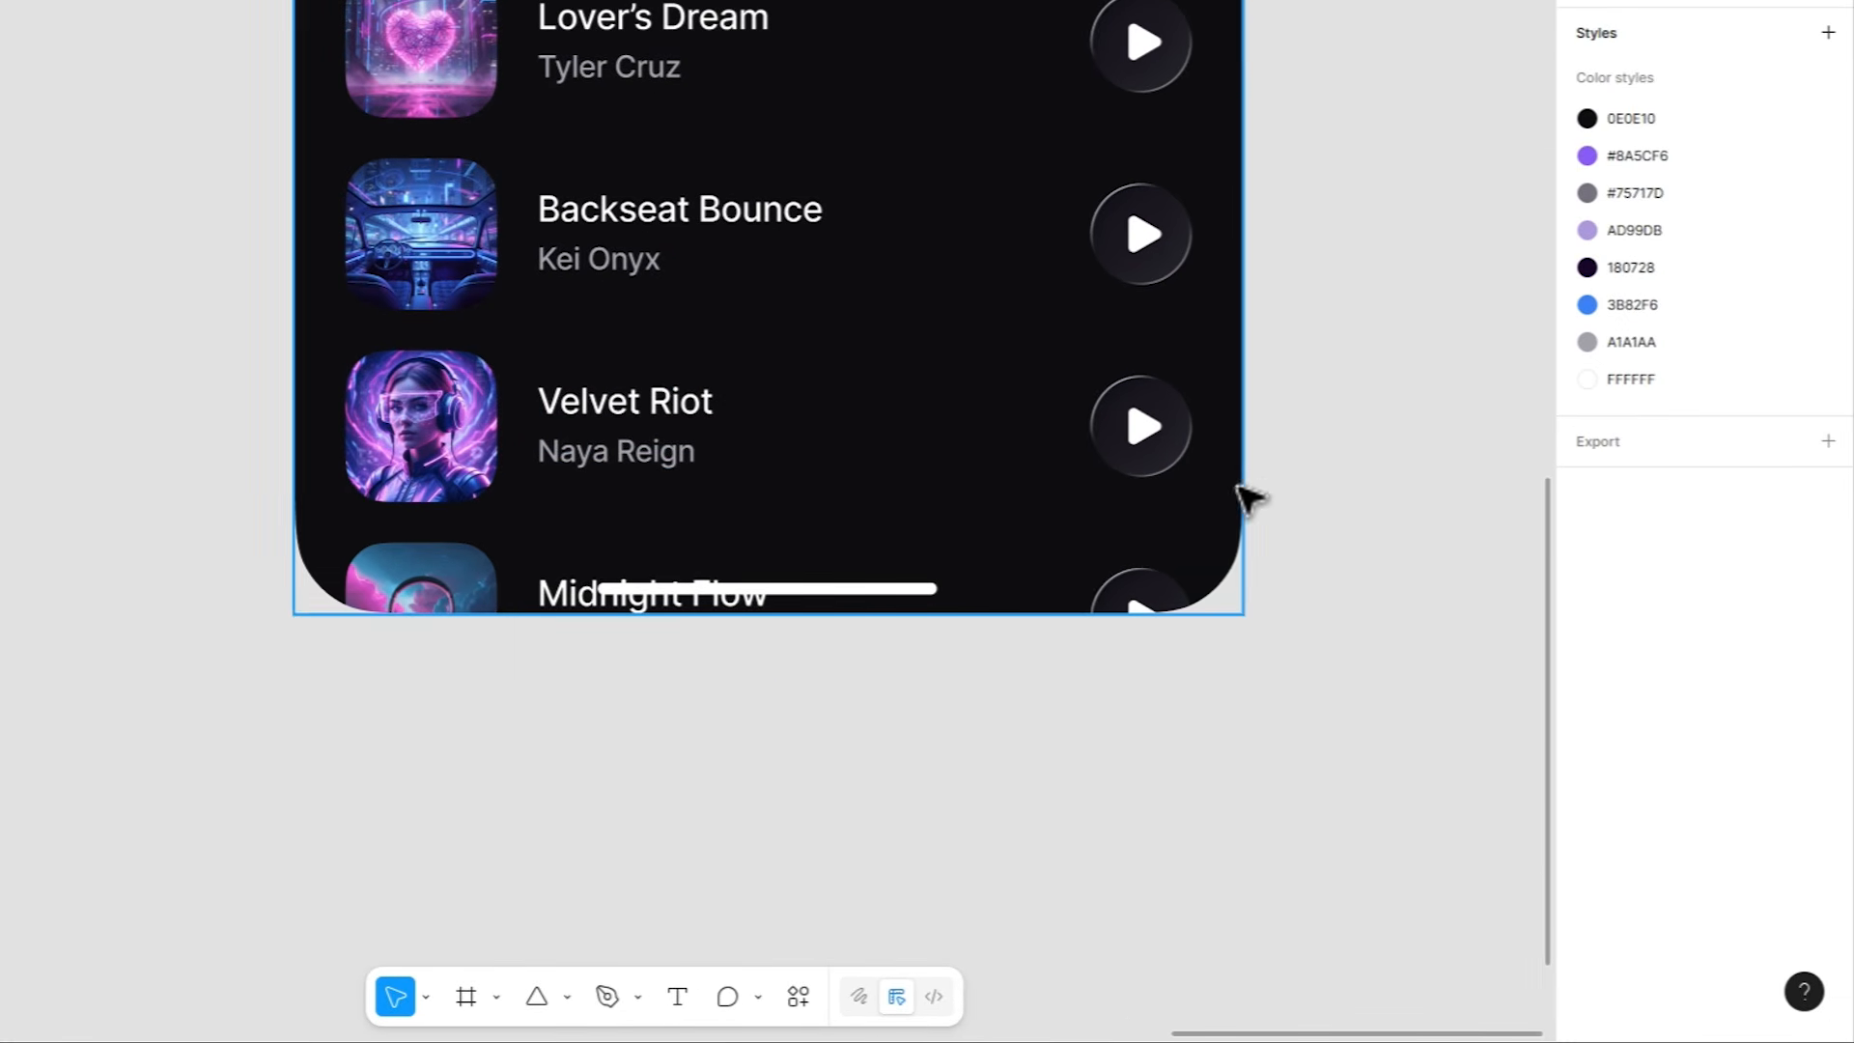
click(1243, 497)
click(1584, 339)
click(1361, 517)
scroll(1361, 483, down, 1)
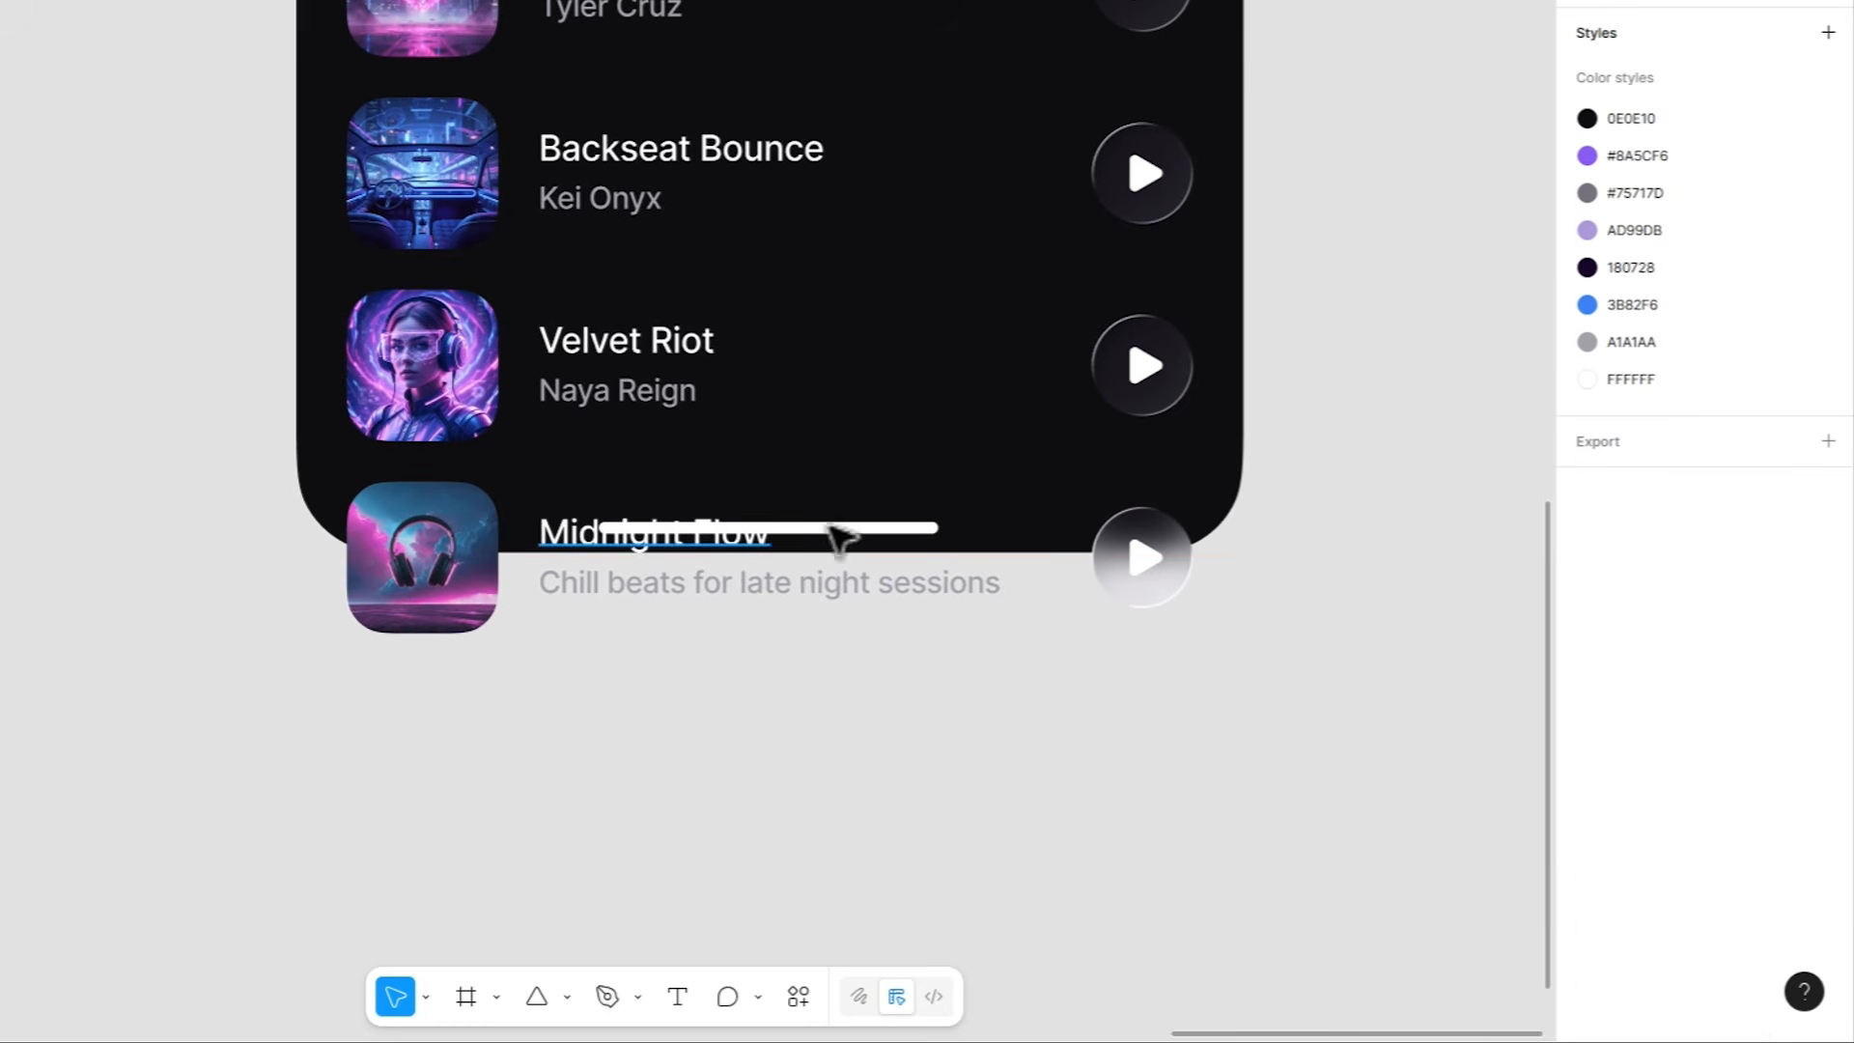
Retitle the fifth Trending Now row "Skyburn" and replace its description with the artist's name.
ctrl+click(558, 531)
double_click(558, 531)
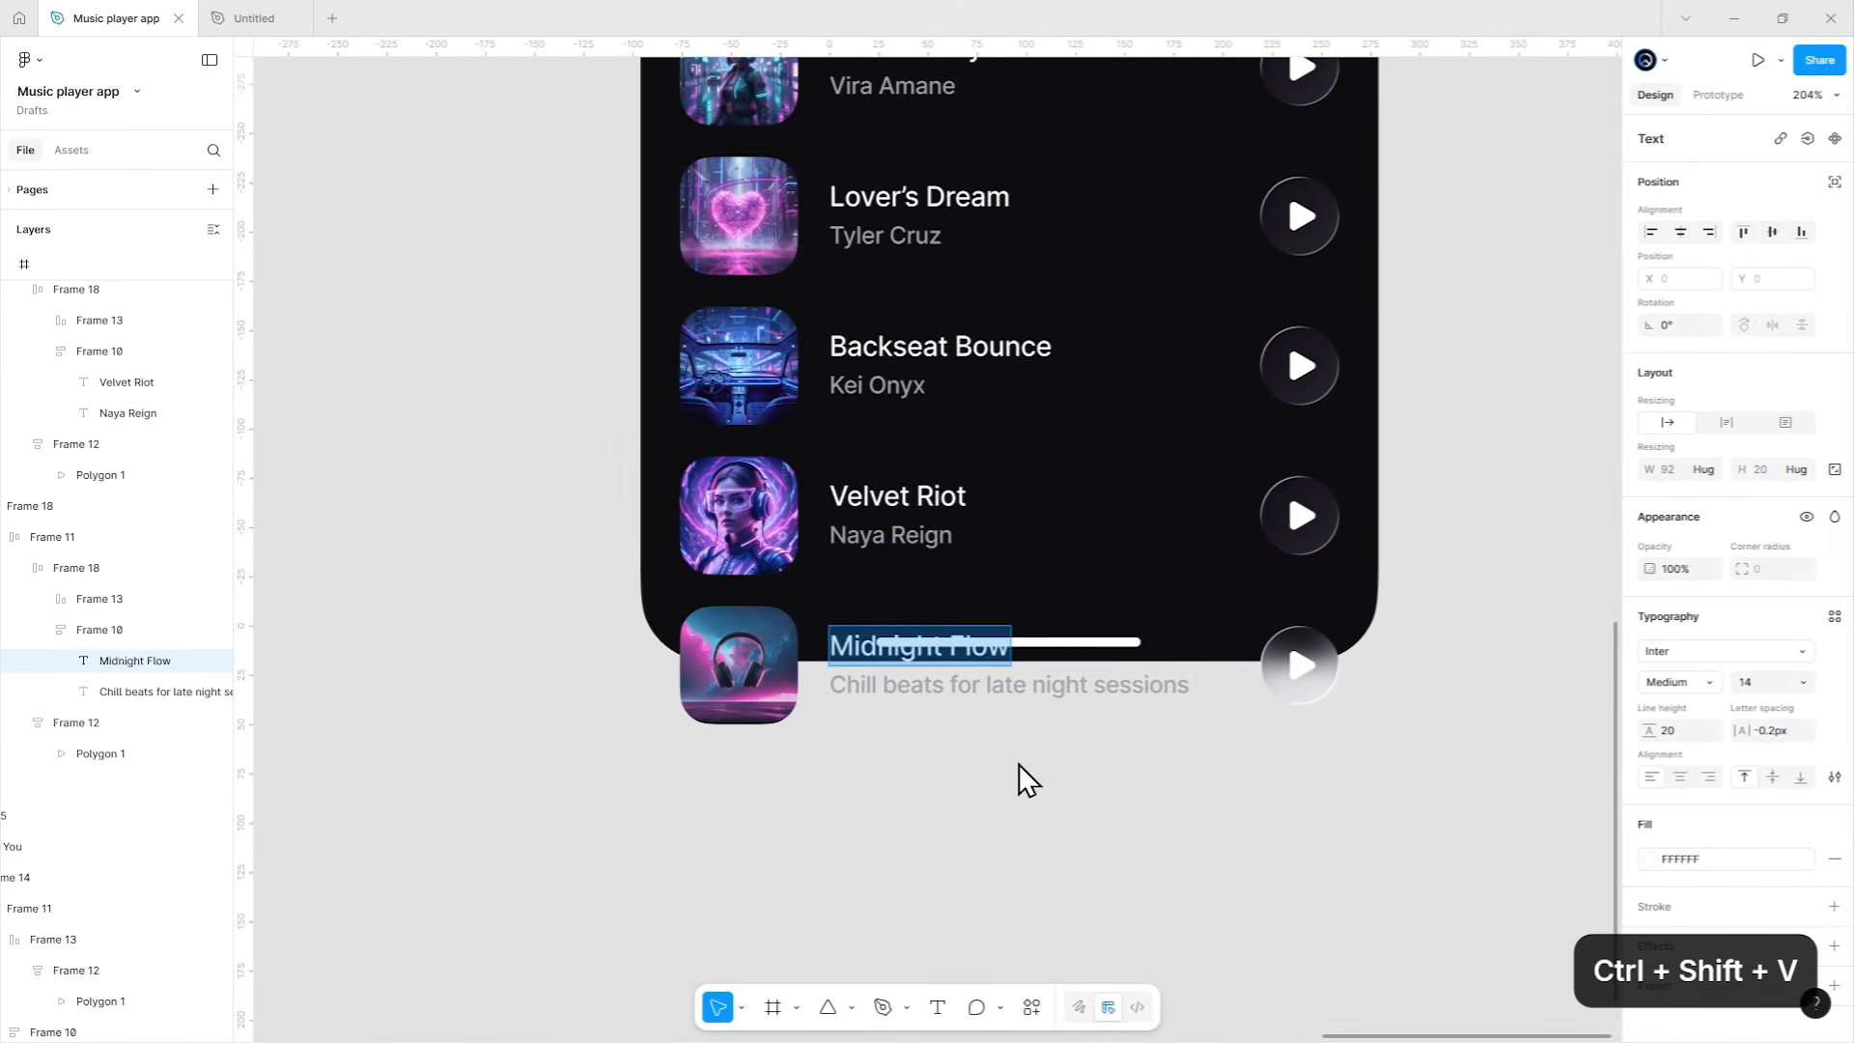
double_click(1067, 685)
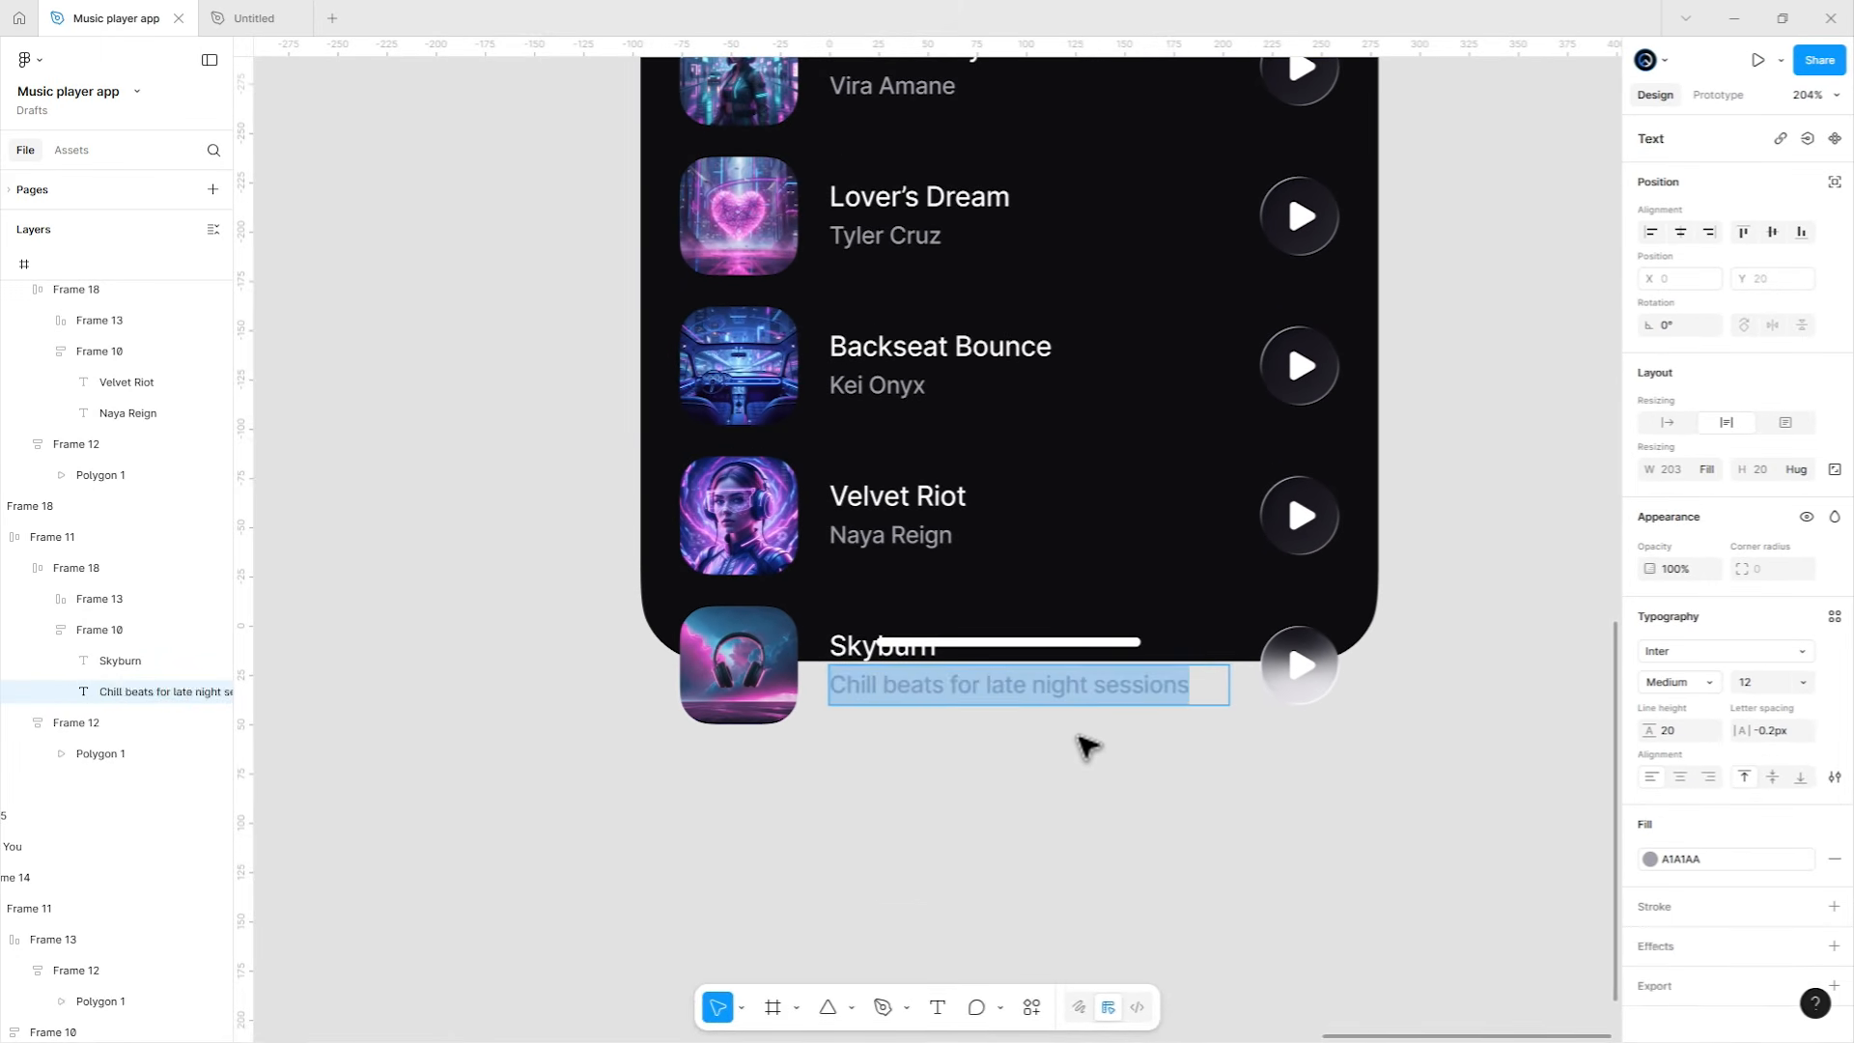
text(Luna)
key(Escape)
click(1082, 790)
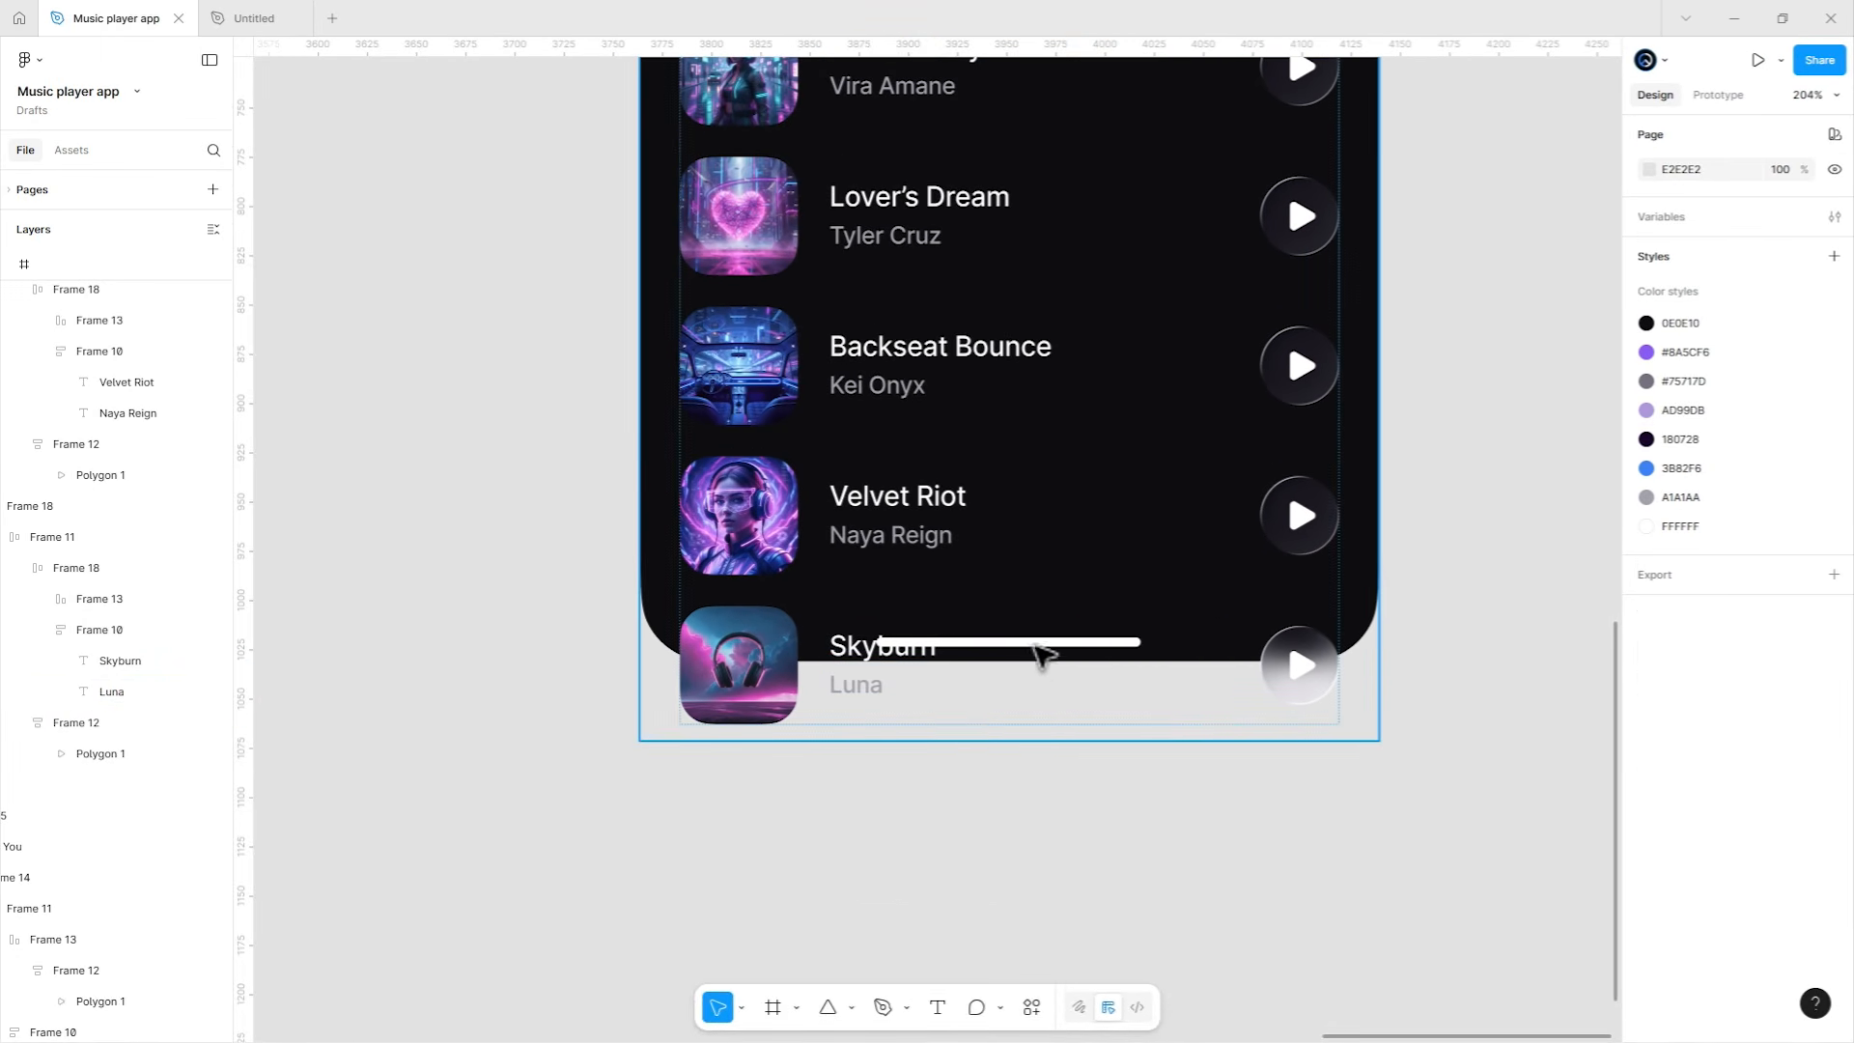
Send the Trending Now section frame to the back so it sits behind the Home Indicator.
click(1030, 635)
right_click(1028, 637)
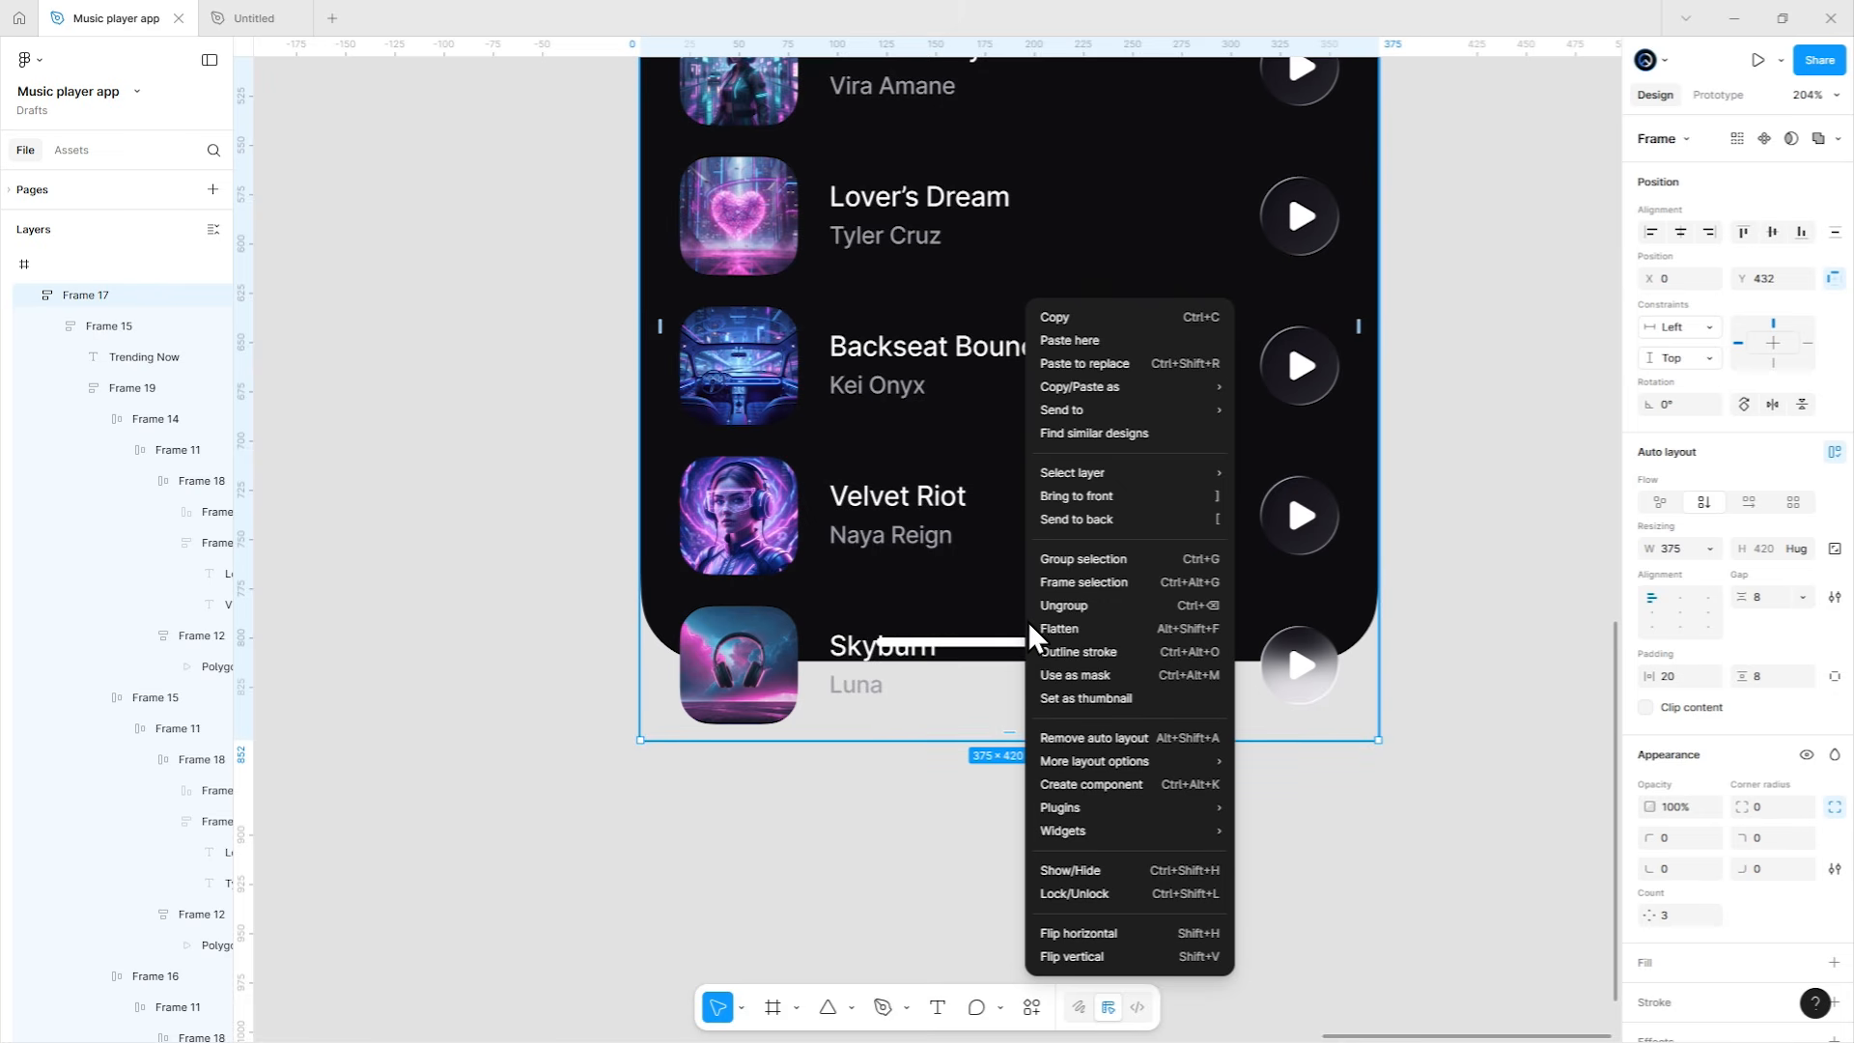
click(1089, 520)
click(1030, 645)
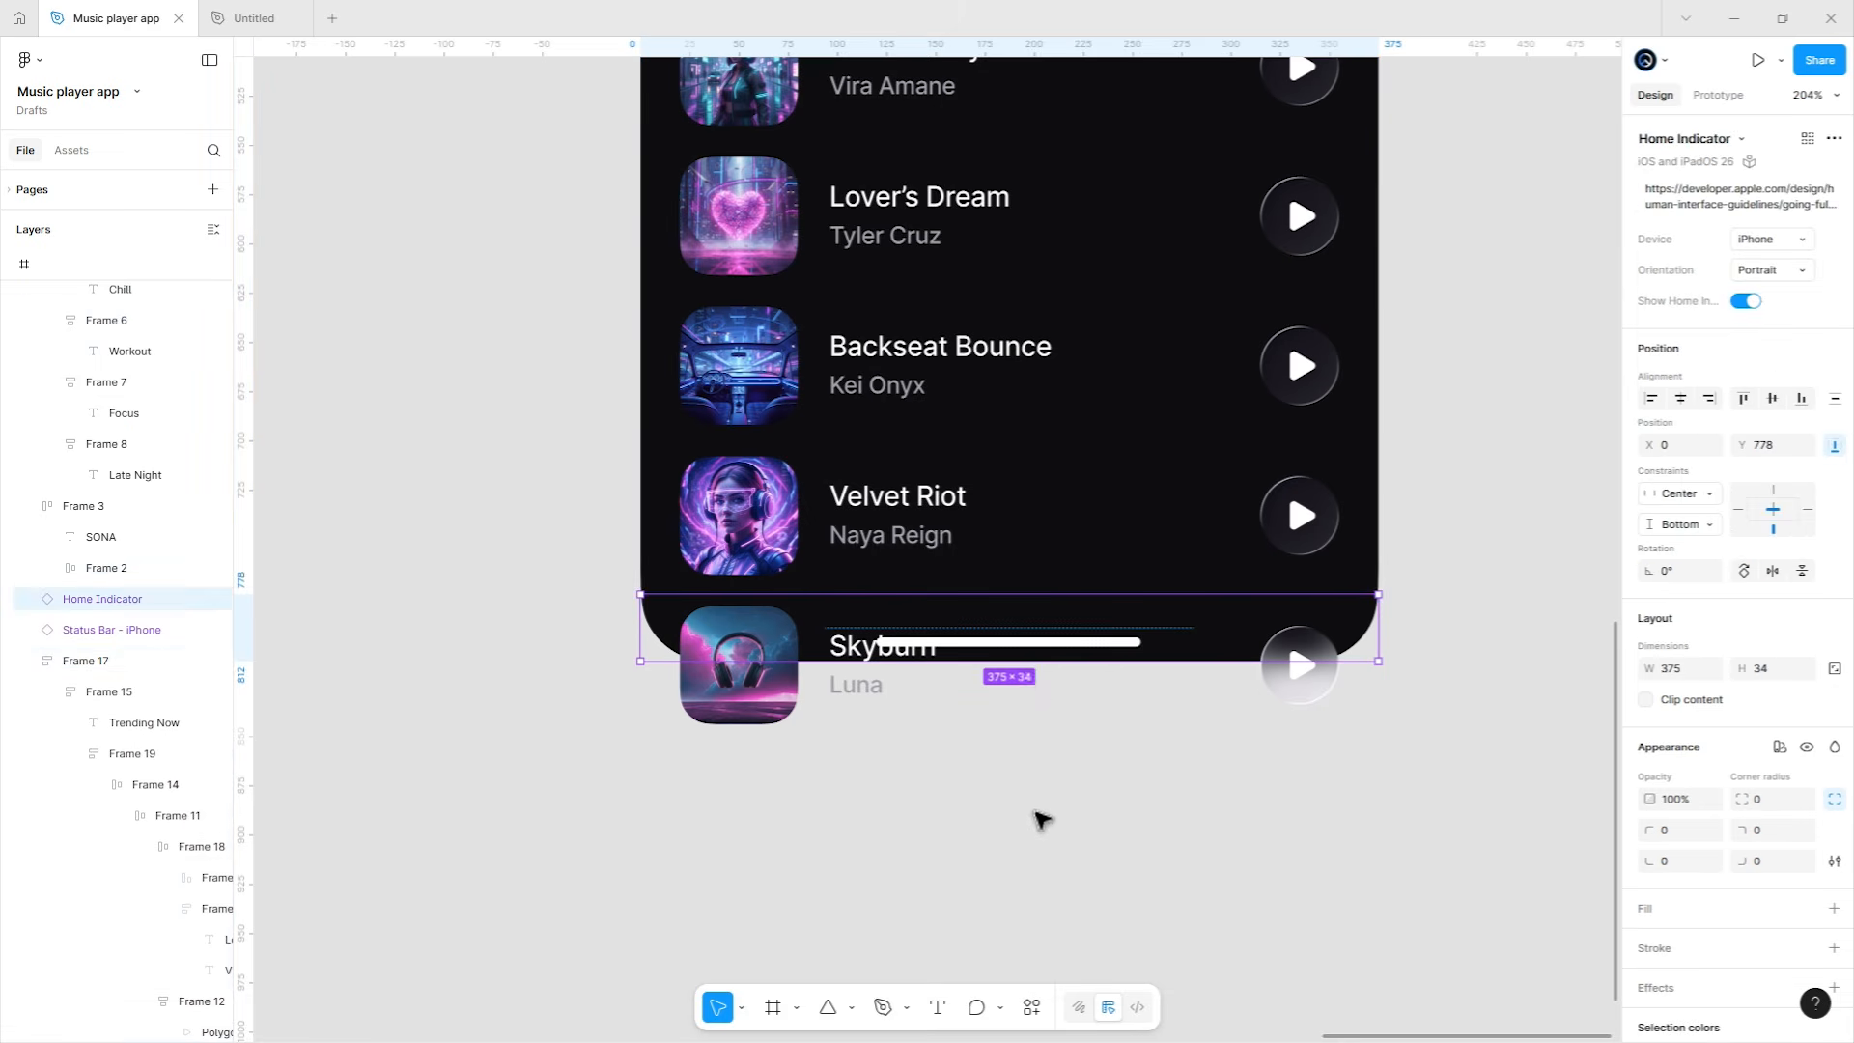
click(1039, 818)
Turn content clipping back on for the 375 × 812 phone screen frame.
scroll(1043, 780, down, 4)
scroll(1159, 714, down, 1)
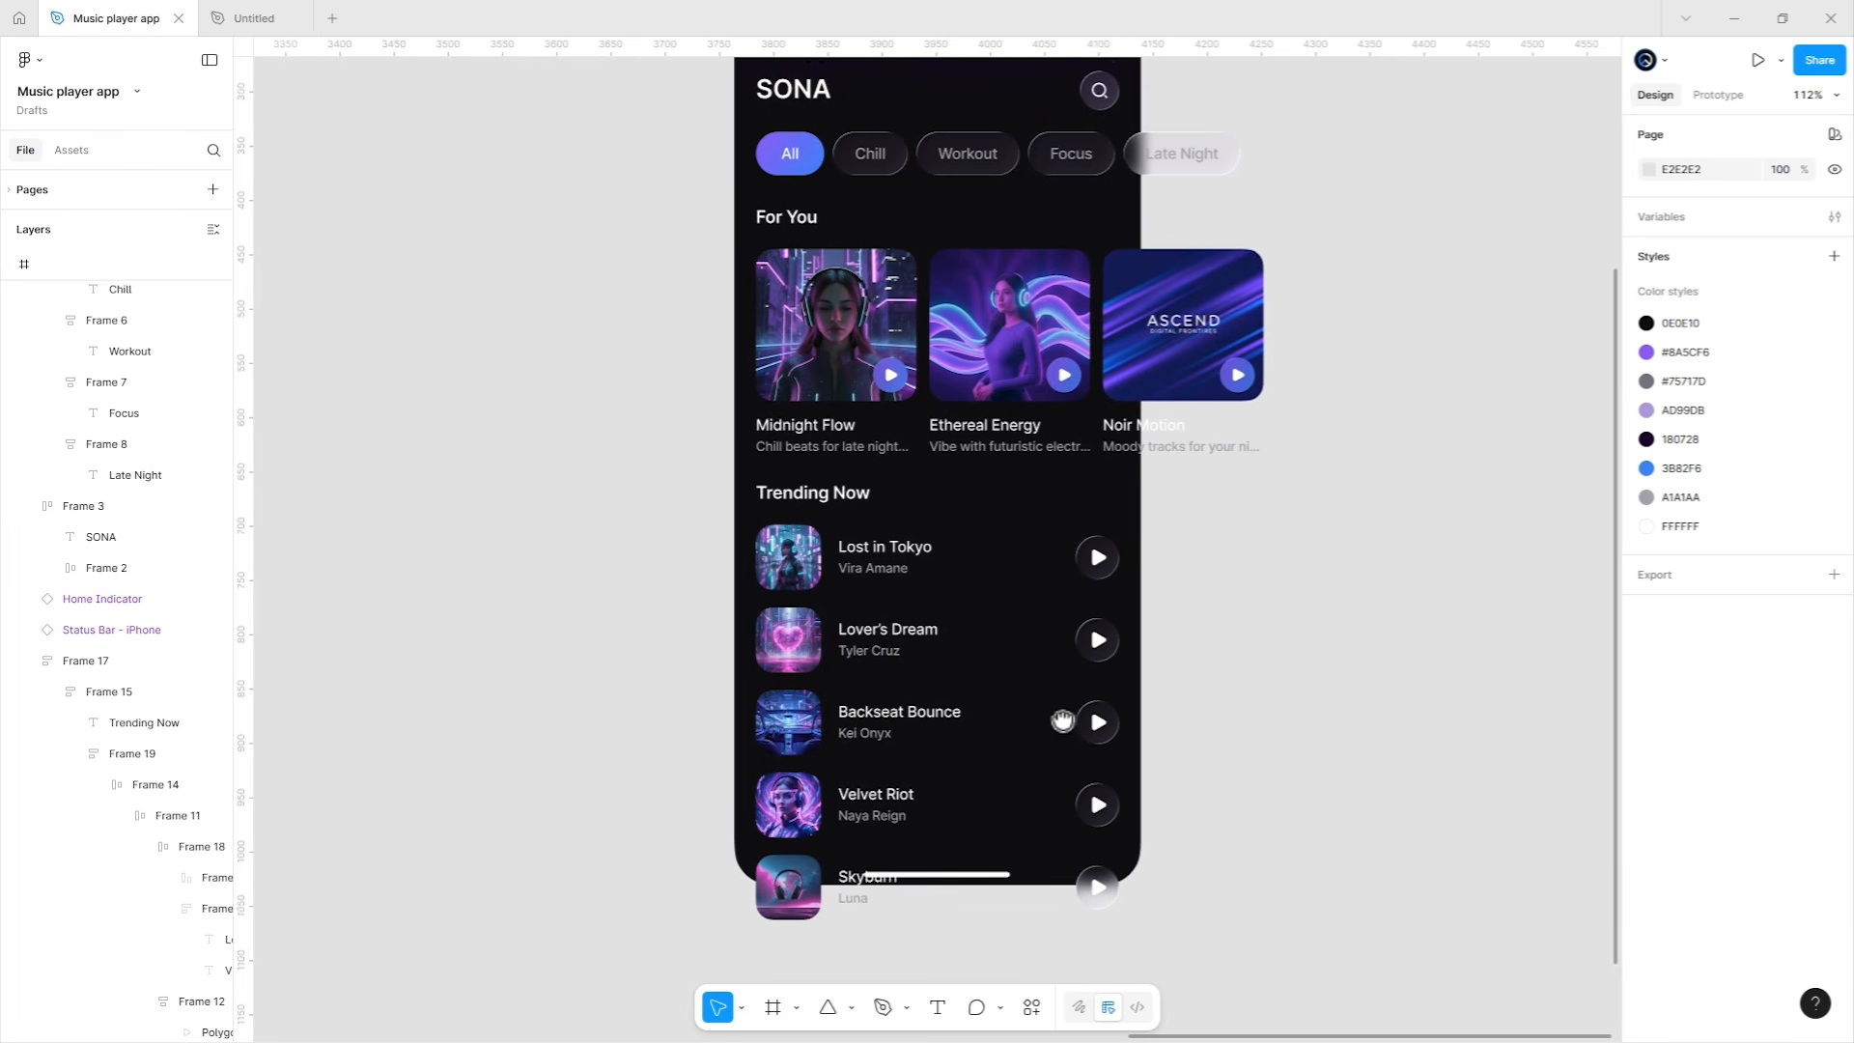
click(1165, 694)
click(1677, 505)
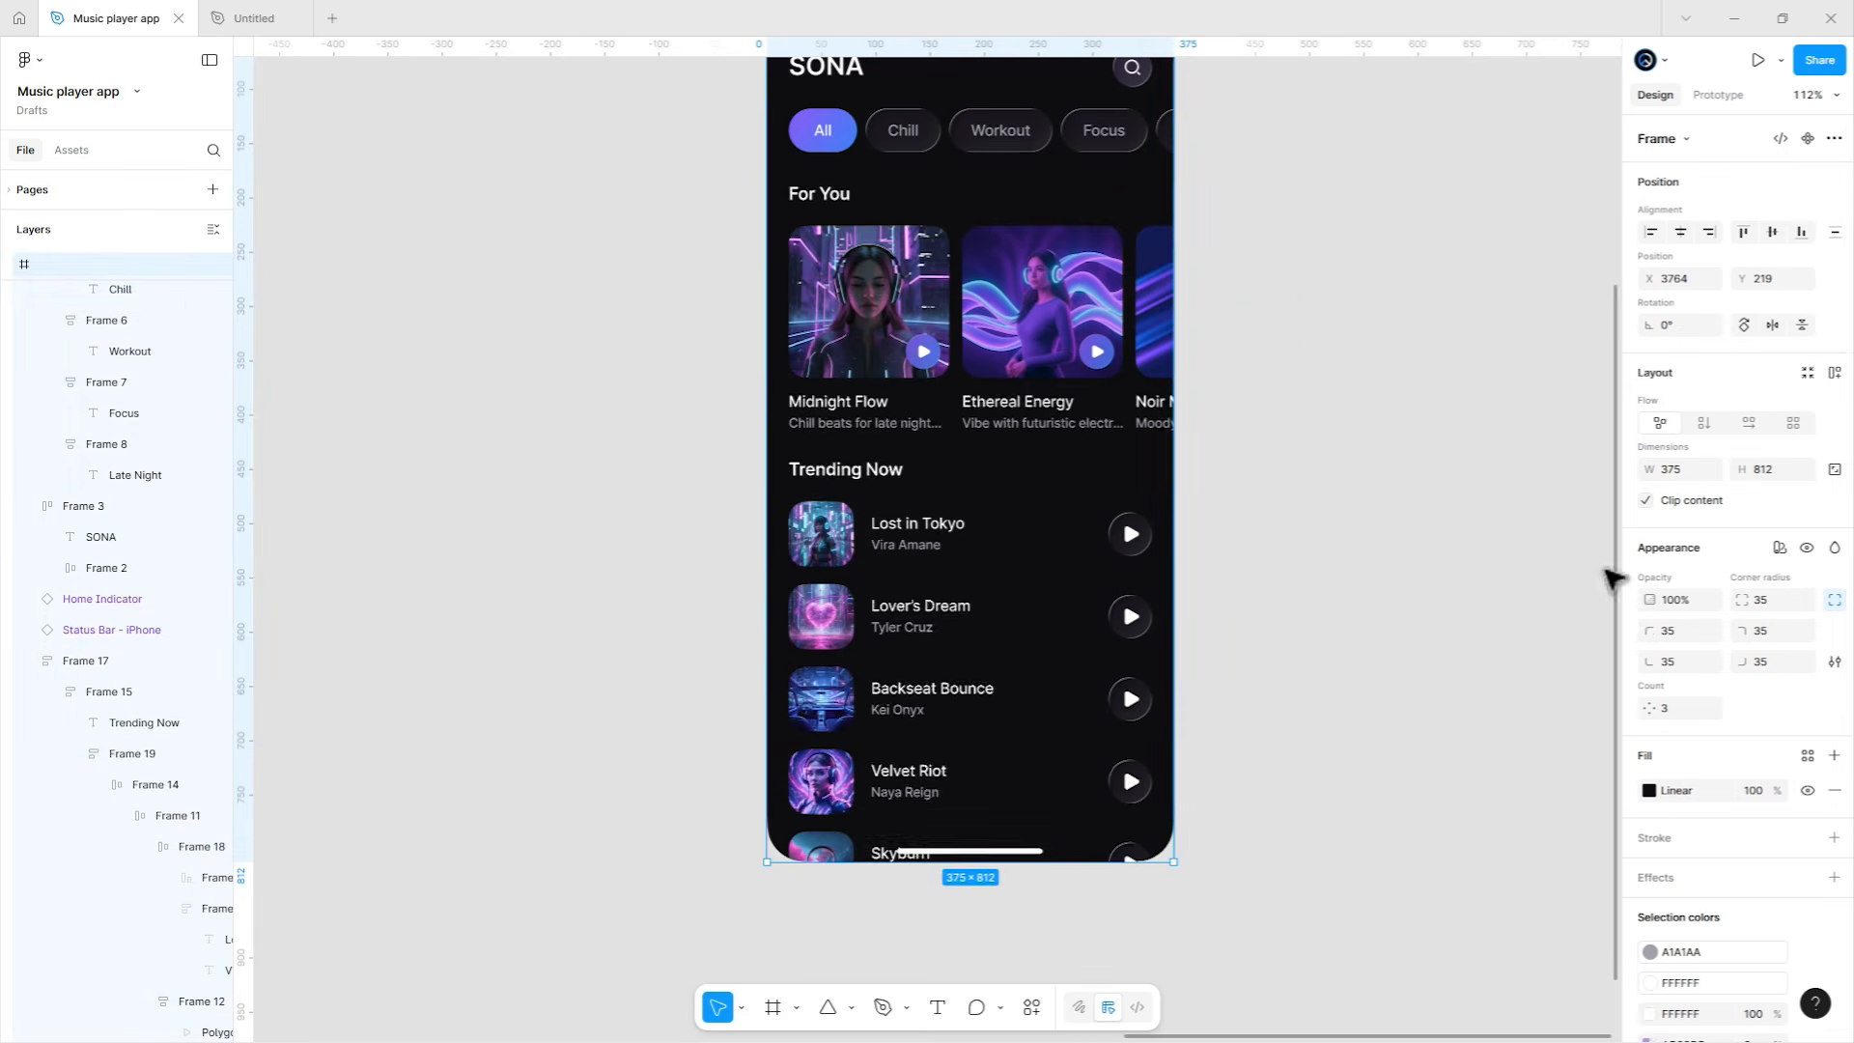
Draw a rectangle 375 wide and 28 high in the Trending Now frame near the base of the phone screen.
click(1307, 724)
drag(1307, 723, 1309, 643)
scroll(1019, 755, up, 2)
drag(1264, 714, 1251, 774)
key(r)
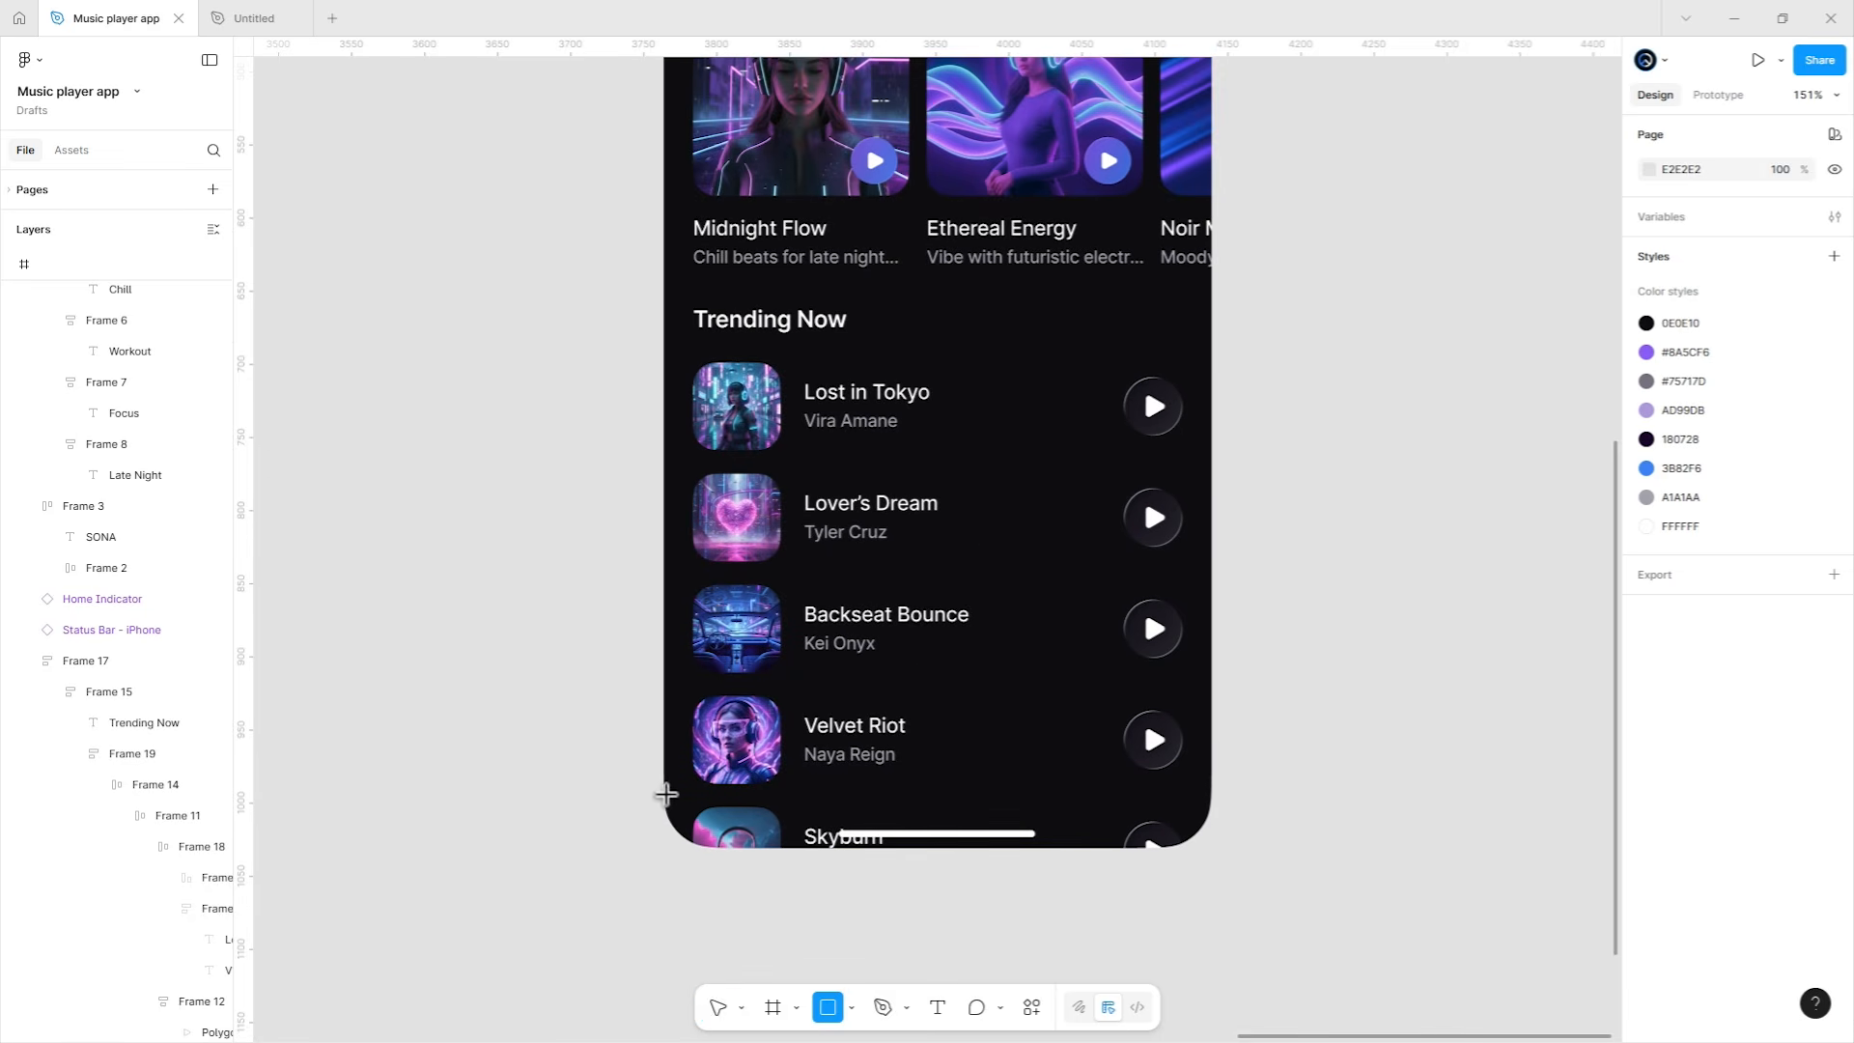
drag(666, 796, 1177, 838)
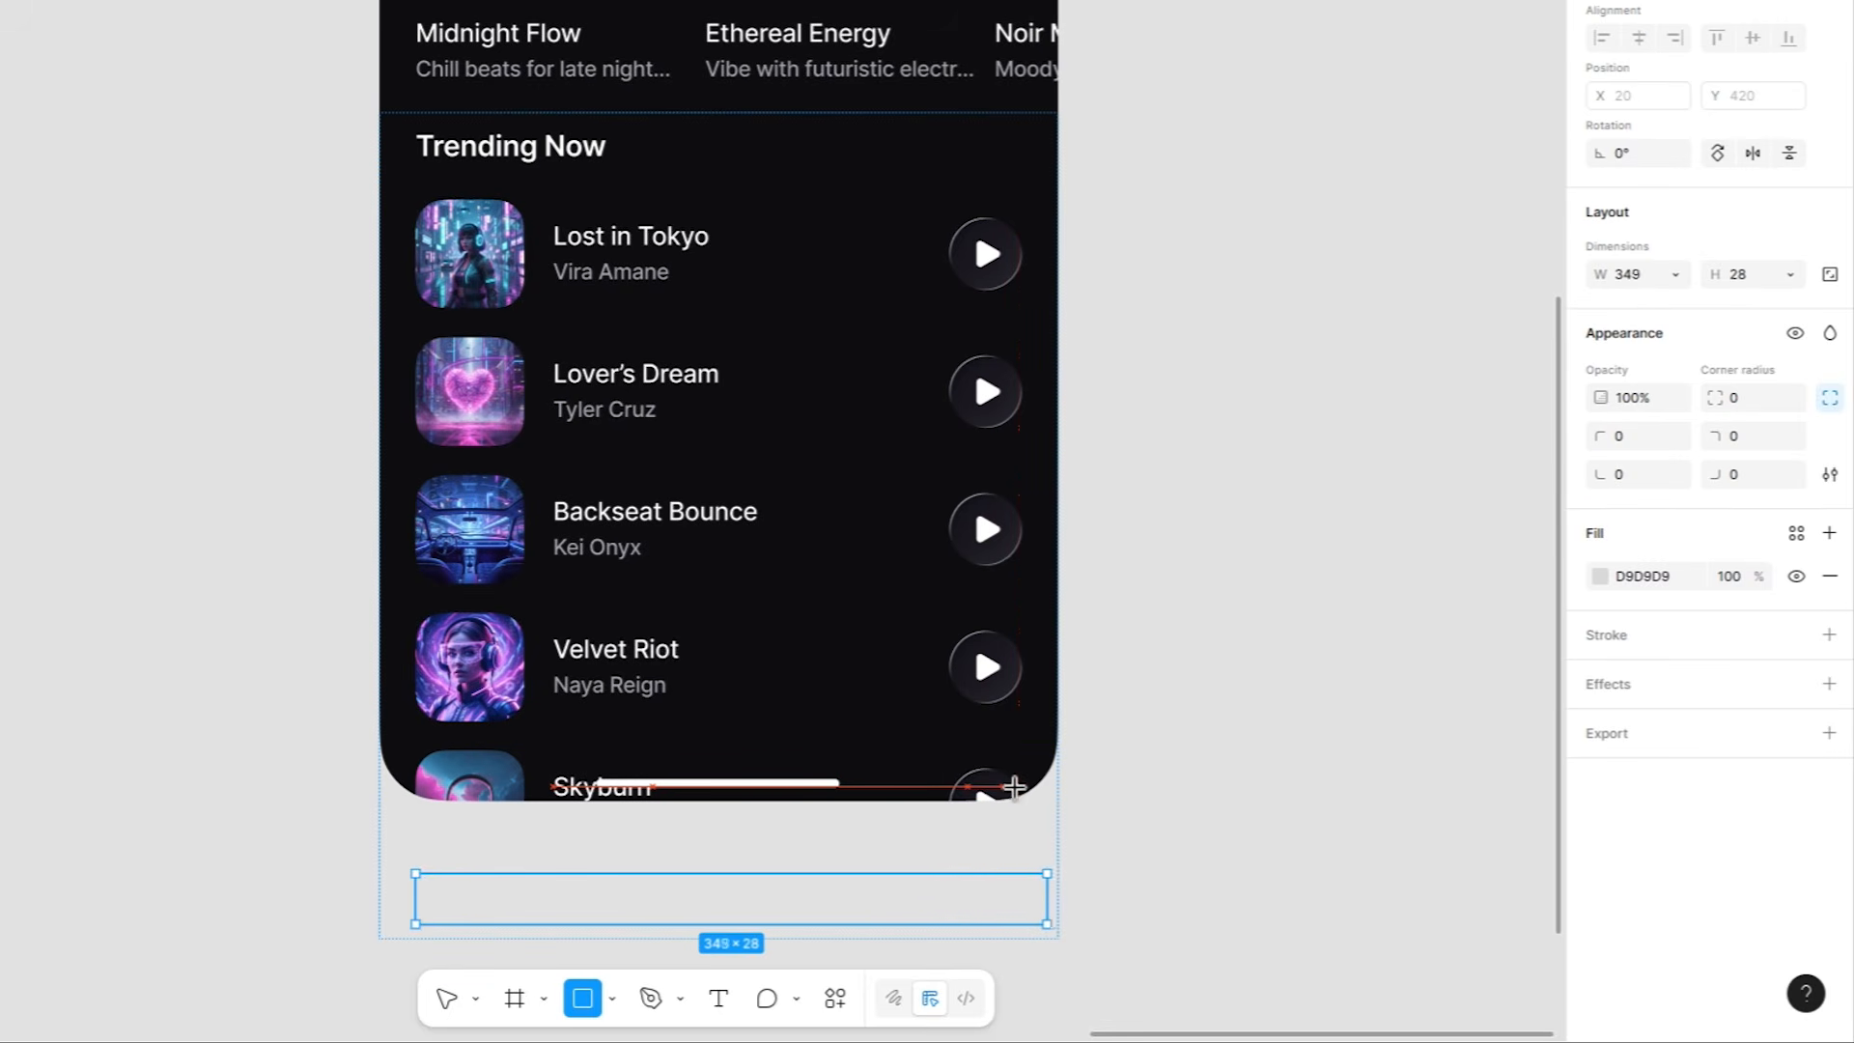
drag(1015, 788, 1025, 788)
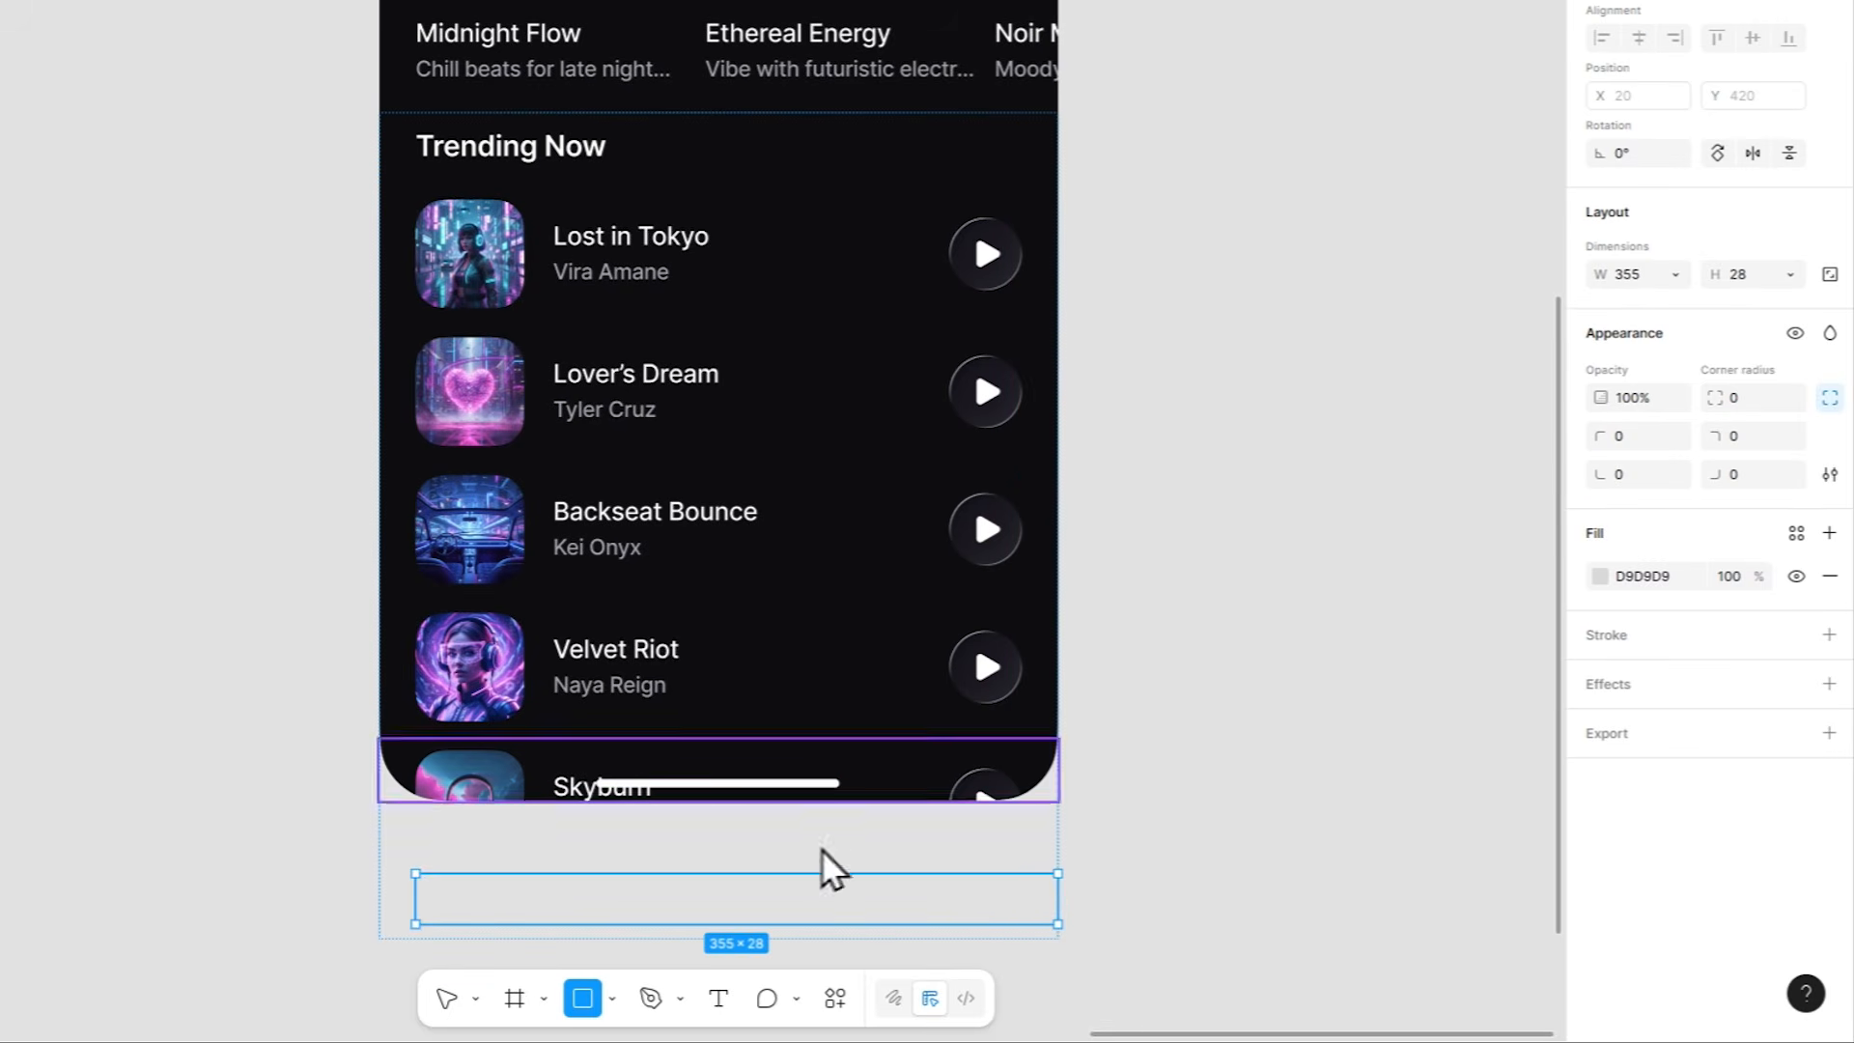
drag(404, 904, 380, 904)
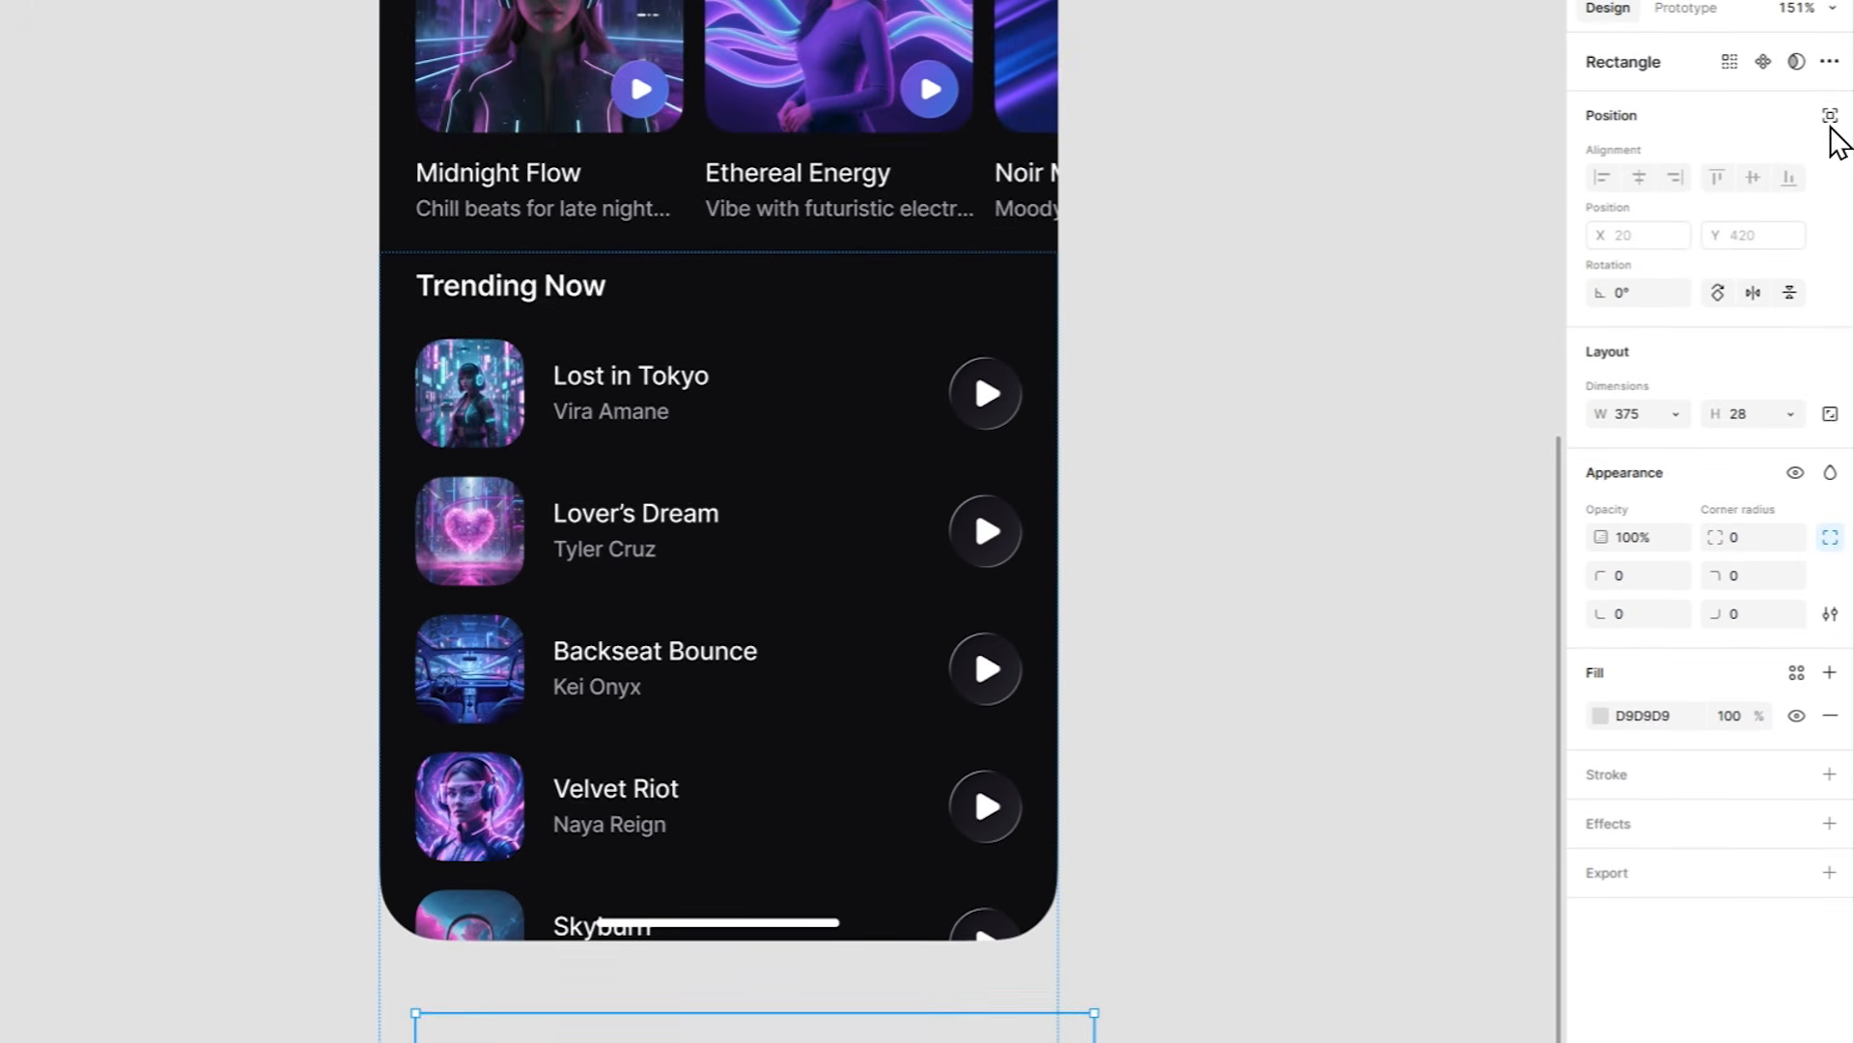
Make the rectangle ignore auto layout and move it out of the Trending Now frame in the layer order.
click(1830, 76)
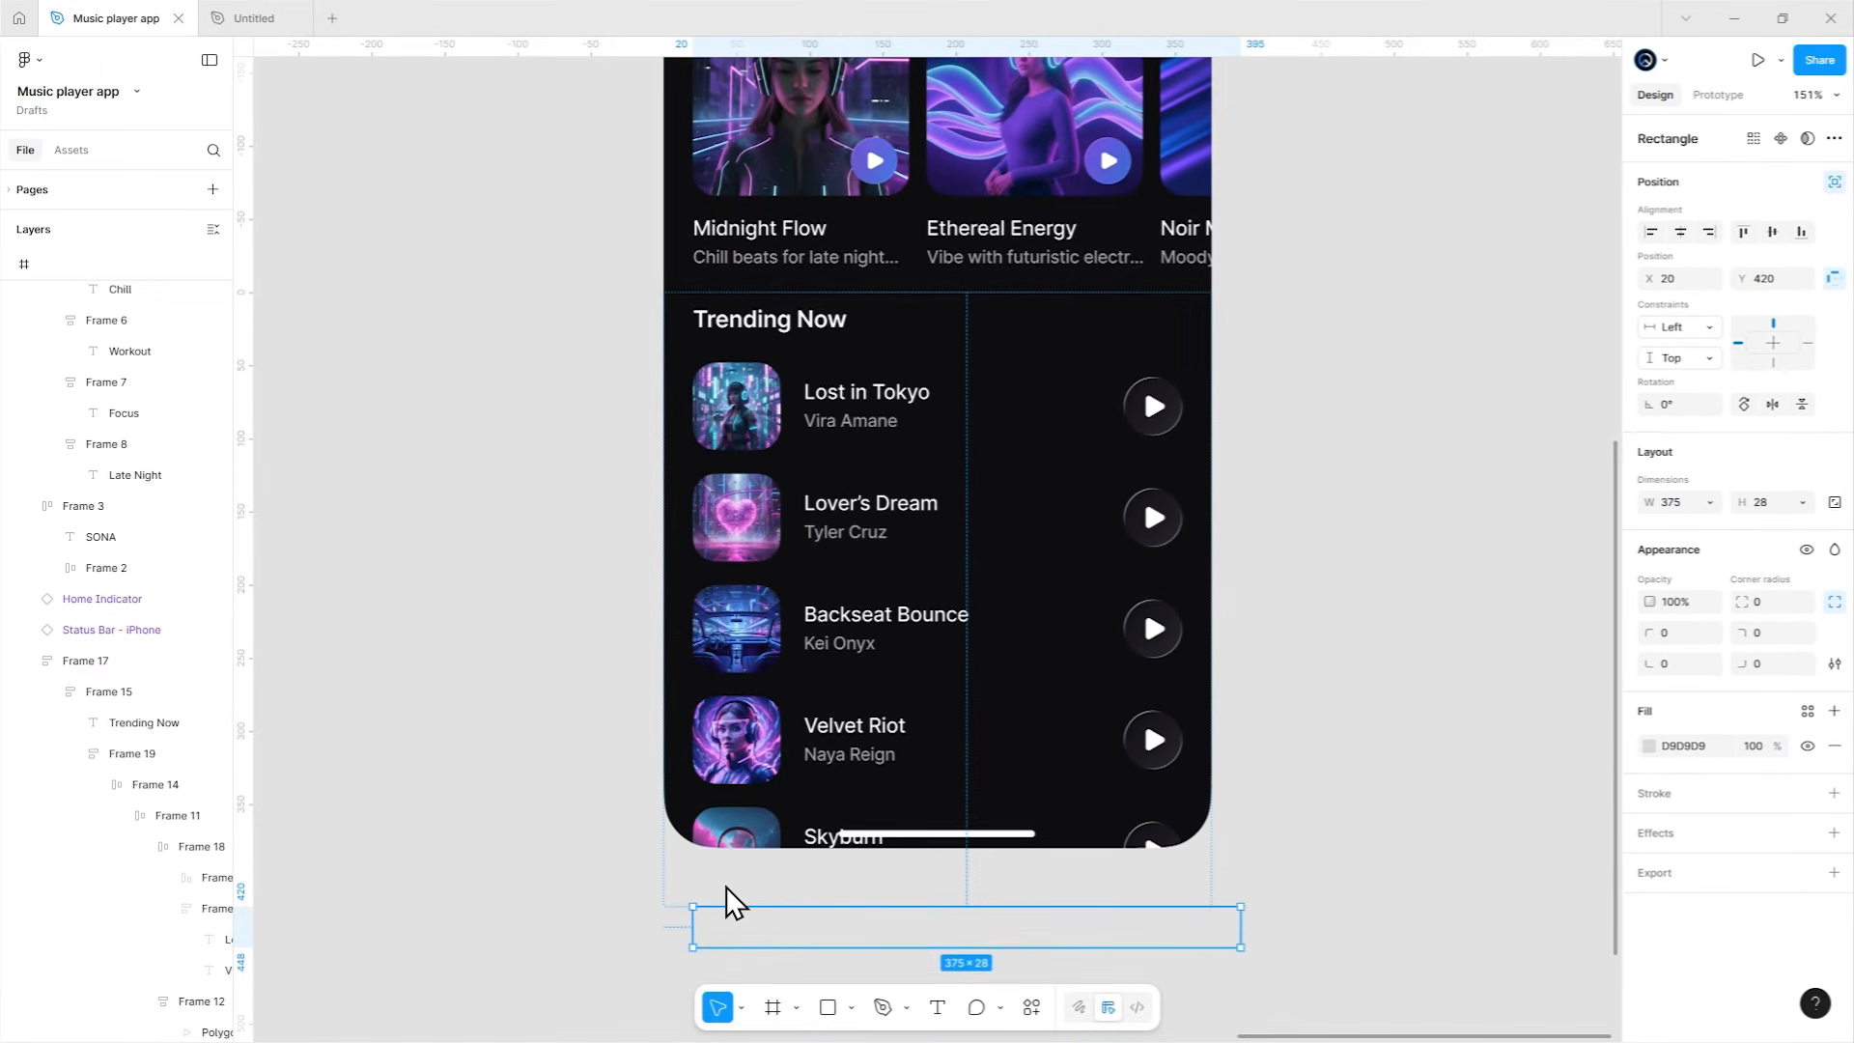
scroll(150, 866, down, 6)
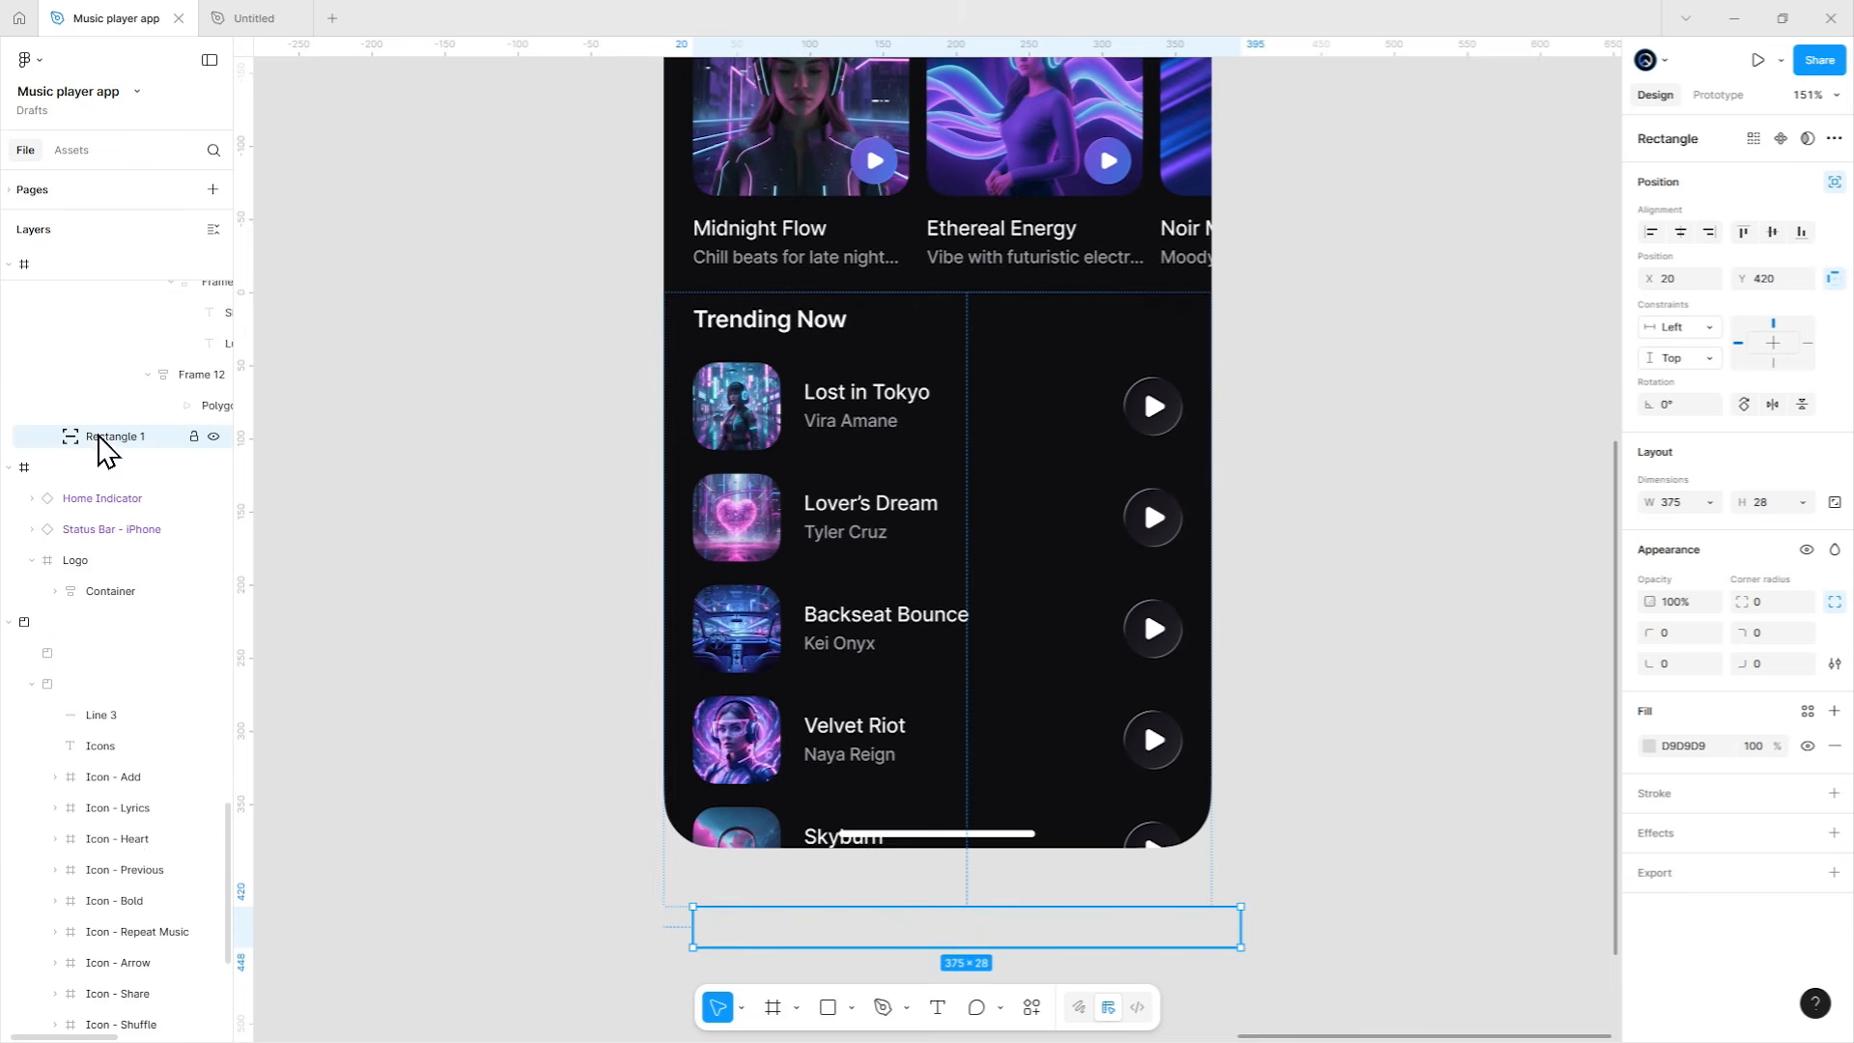
scroll(100, 443, up, 2)
drag(110, 668, 51, 680)
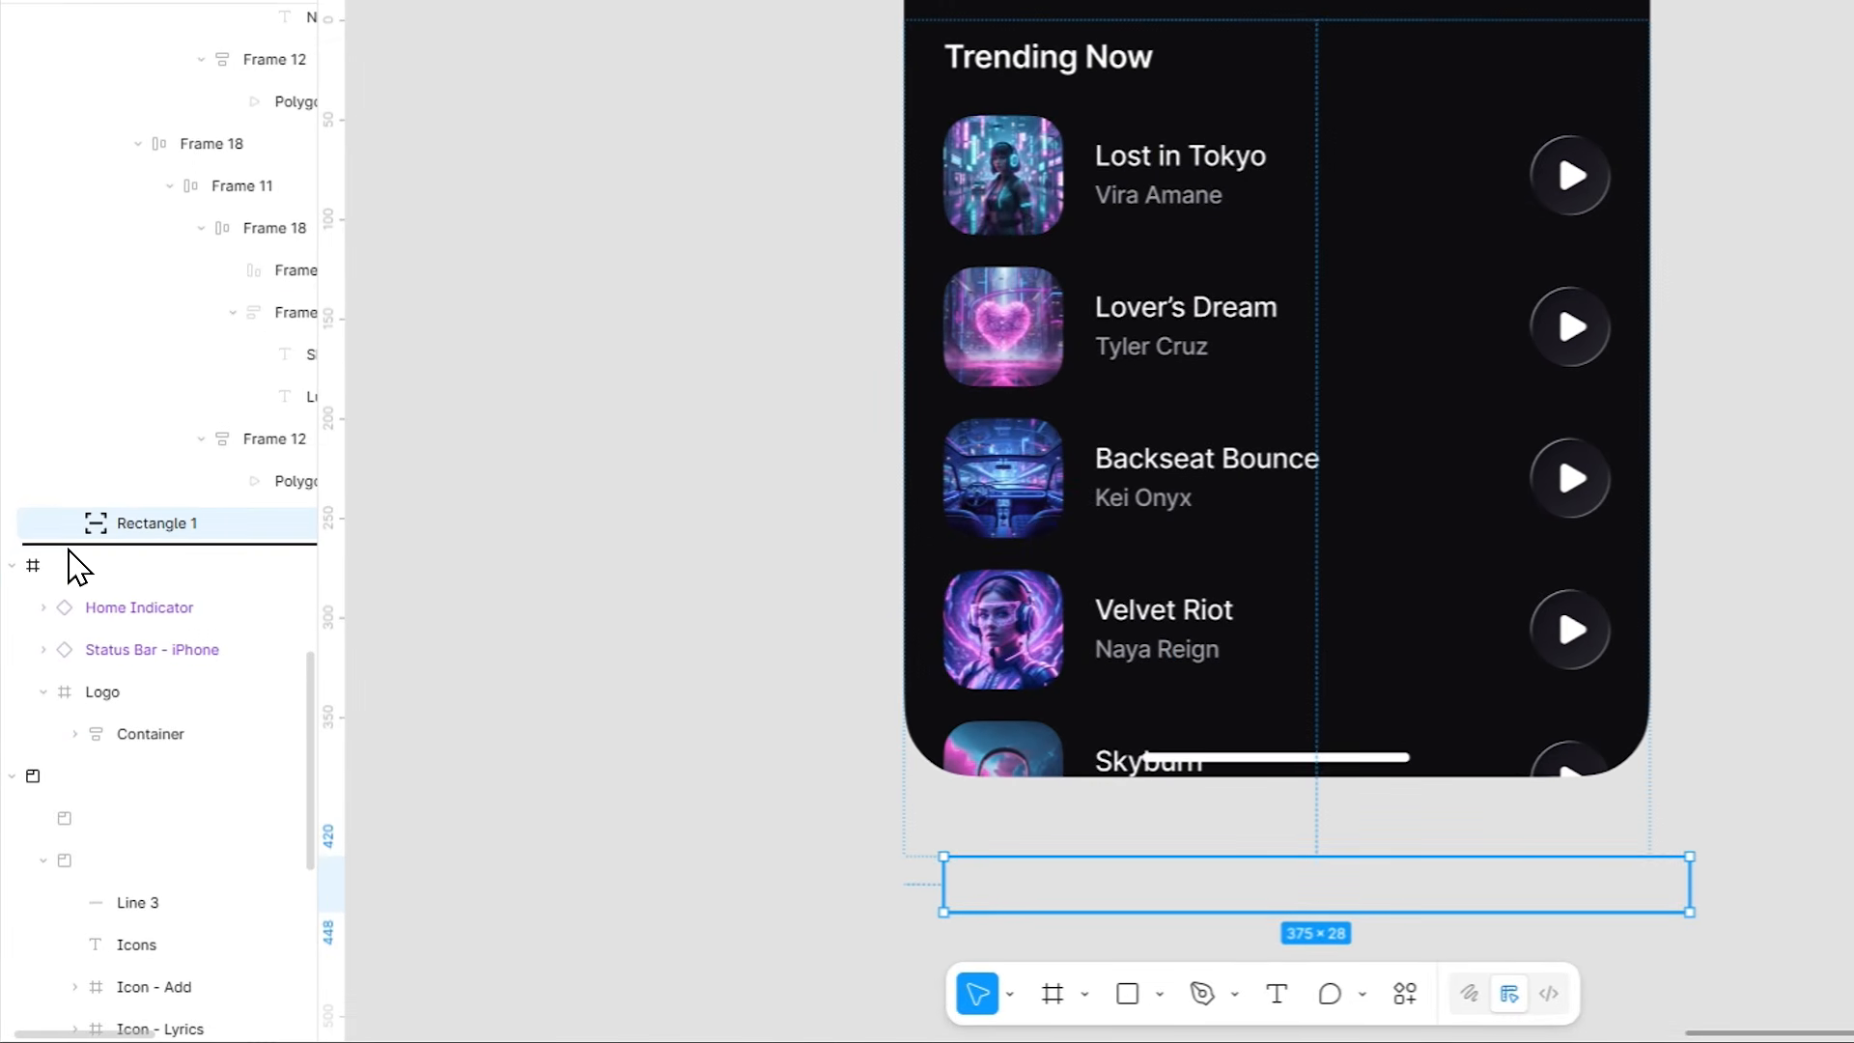
drag(68, 550, 68, 553)
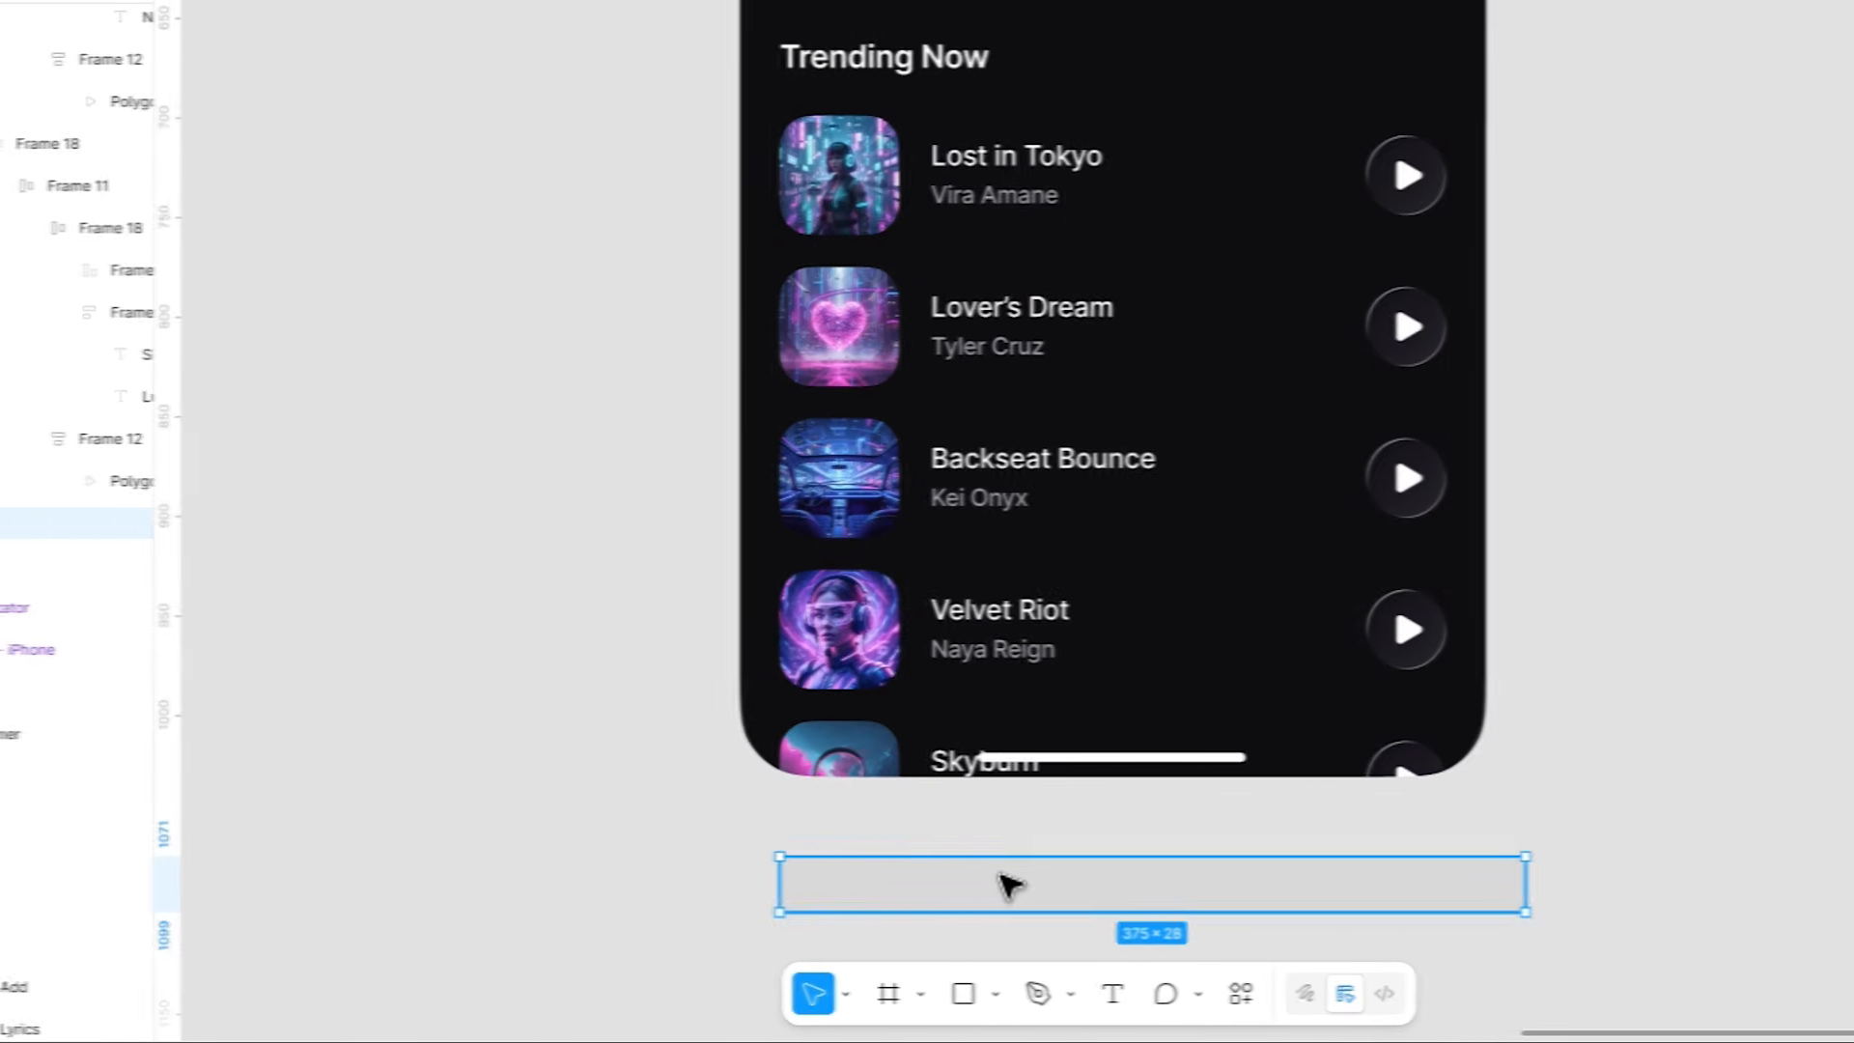
Move the rectangle onto the phone screen over the Trending Now heading, as the topmost layer of the screen frame.
drag(1173, 882, 1124, 759)
drag(829, 836, 849, 323)
scroll(1366, 476, up, 2)
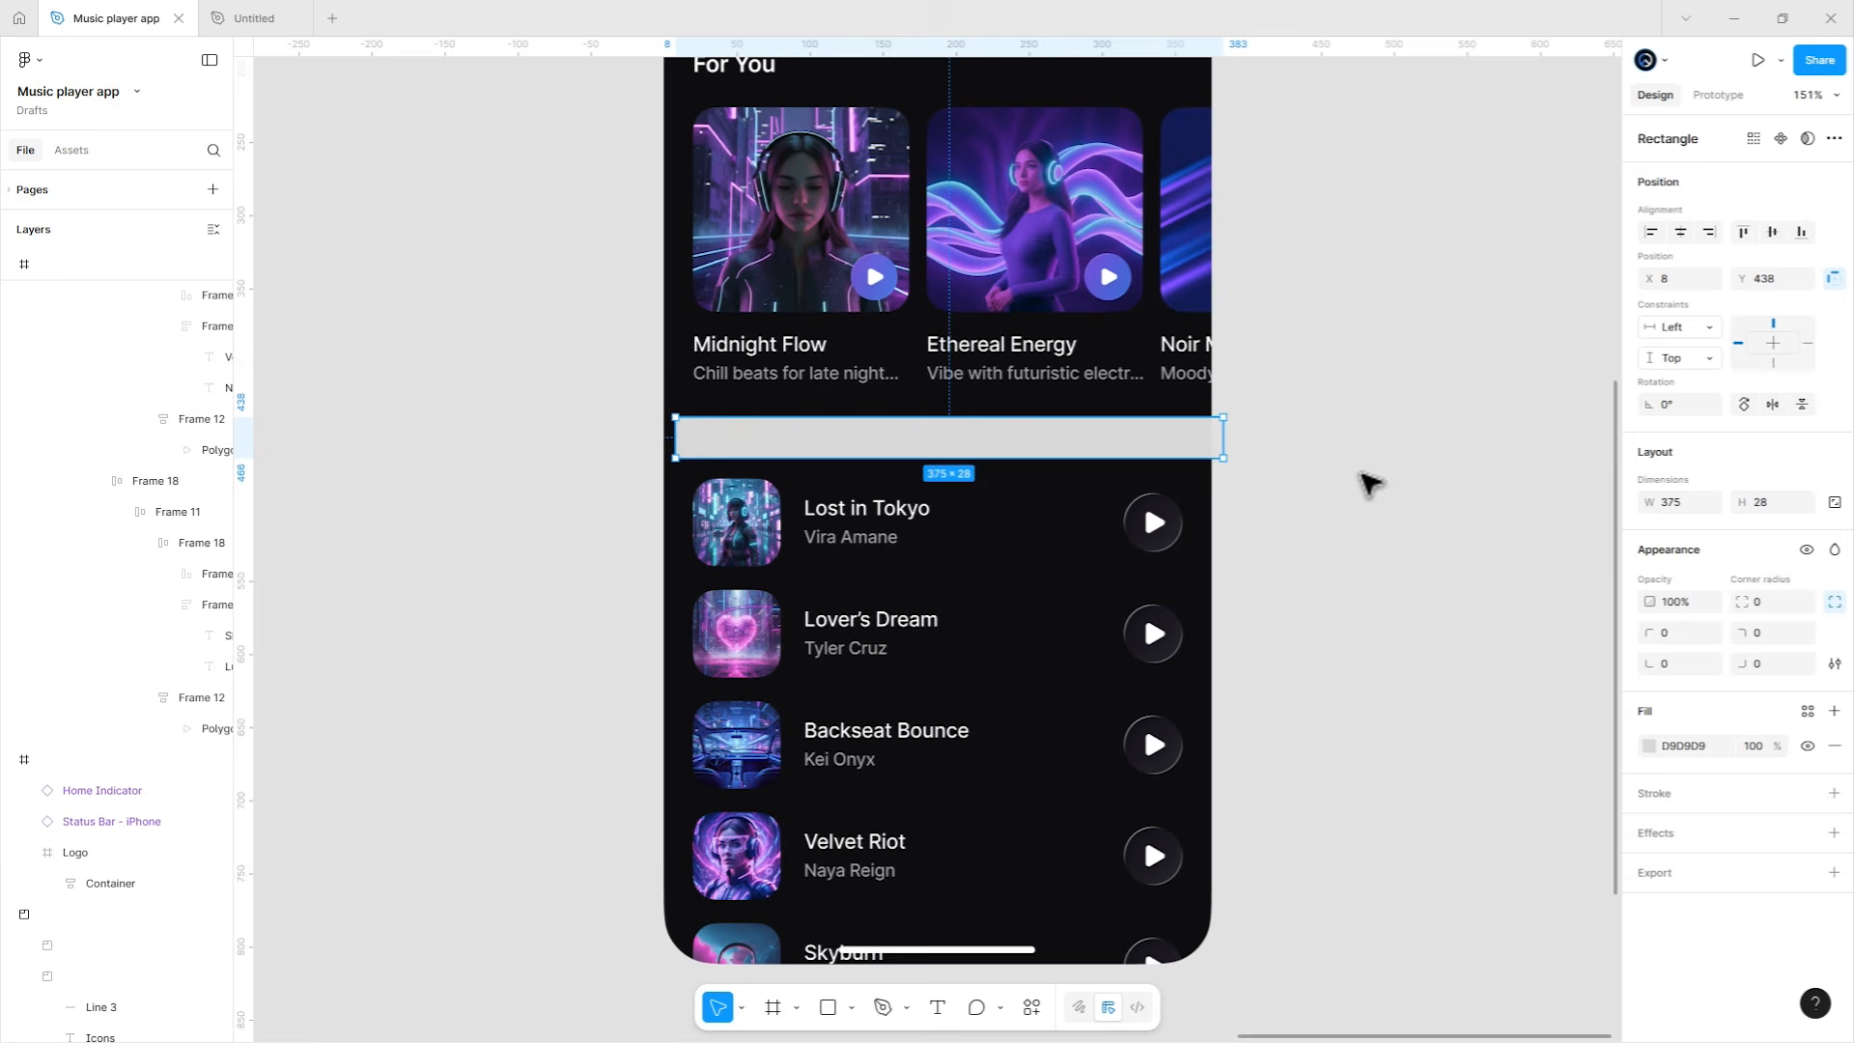
click(1365, 480)
click(1150, 447)
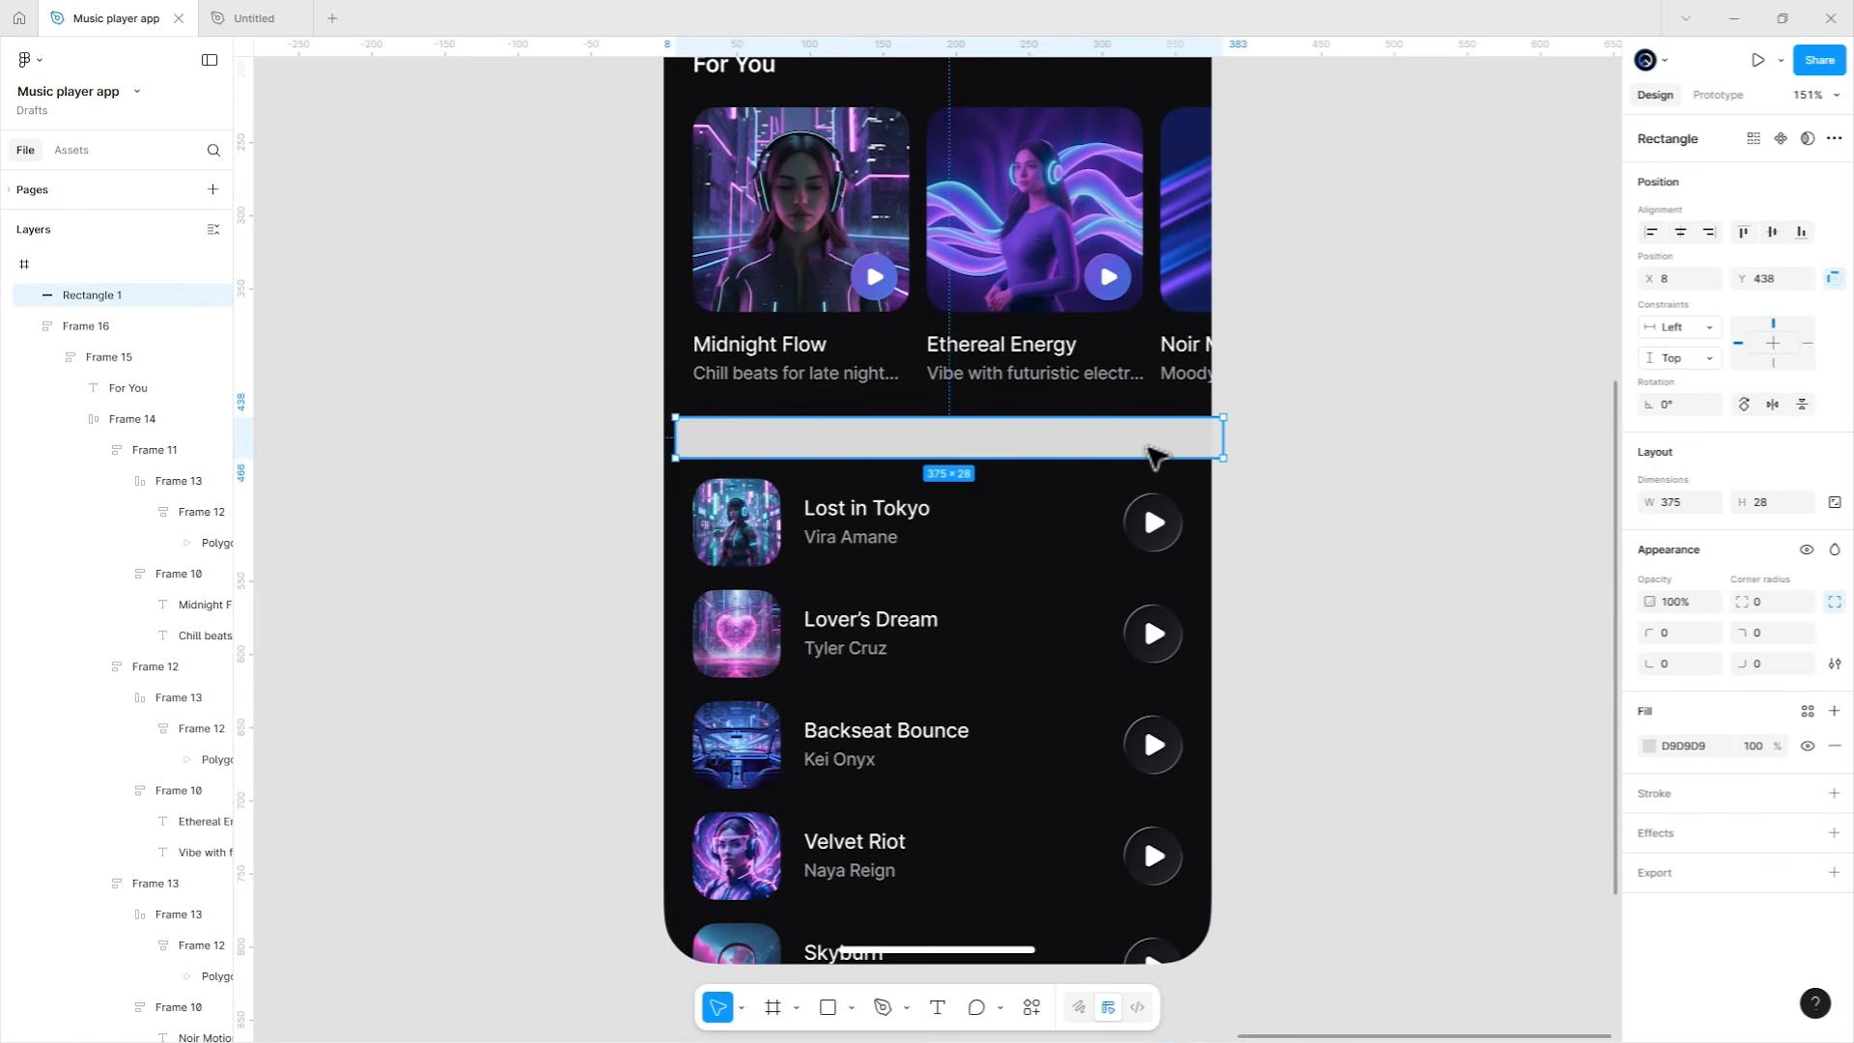
scroll(1329, 621, down, 2)
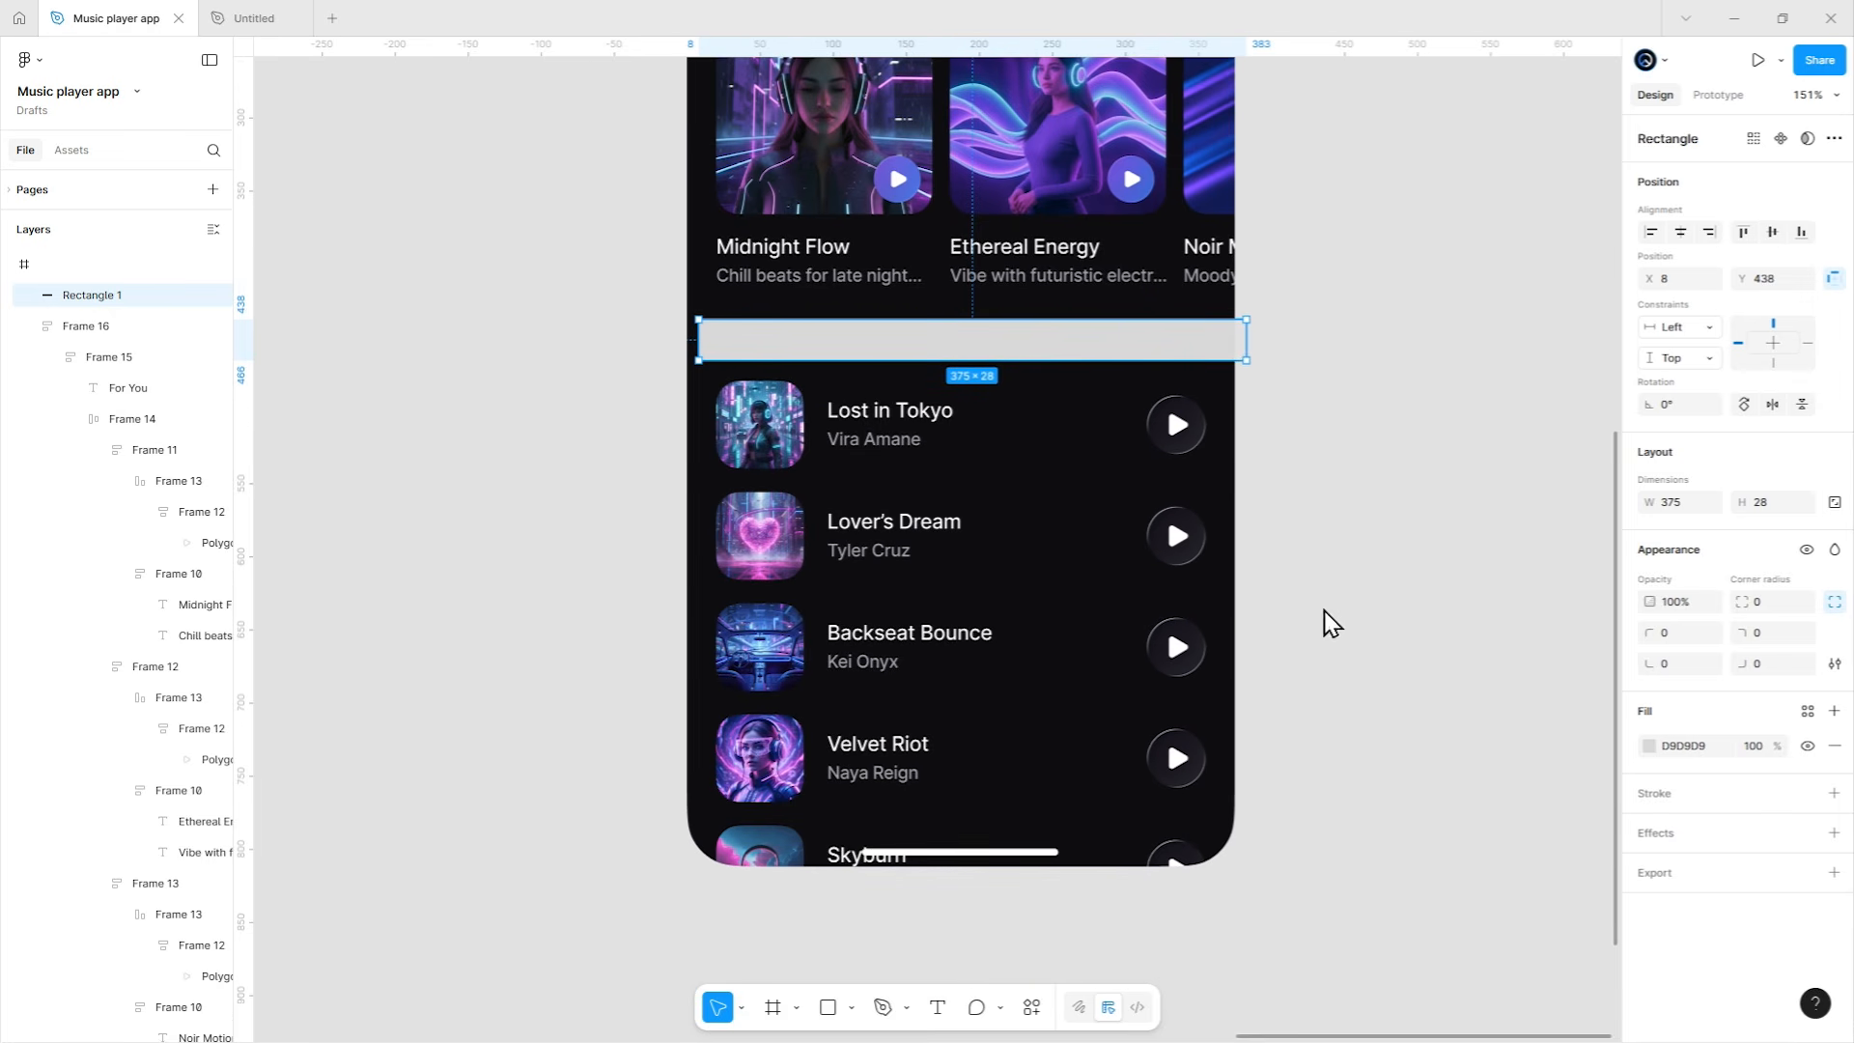
Change the rectangle's fill to a linear gradient and sample the palette colour #0E0E10 for its 100% stop.
click(1649, 746)
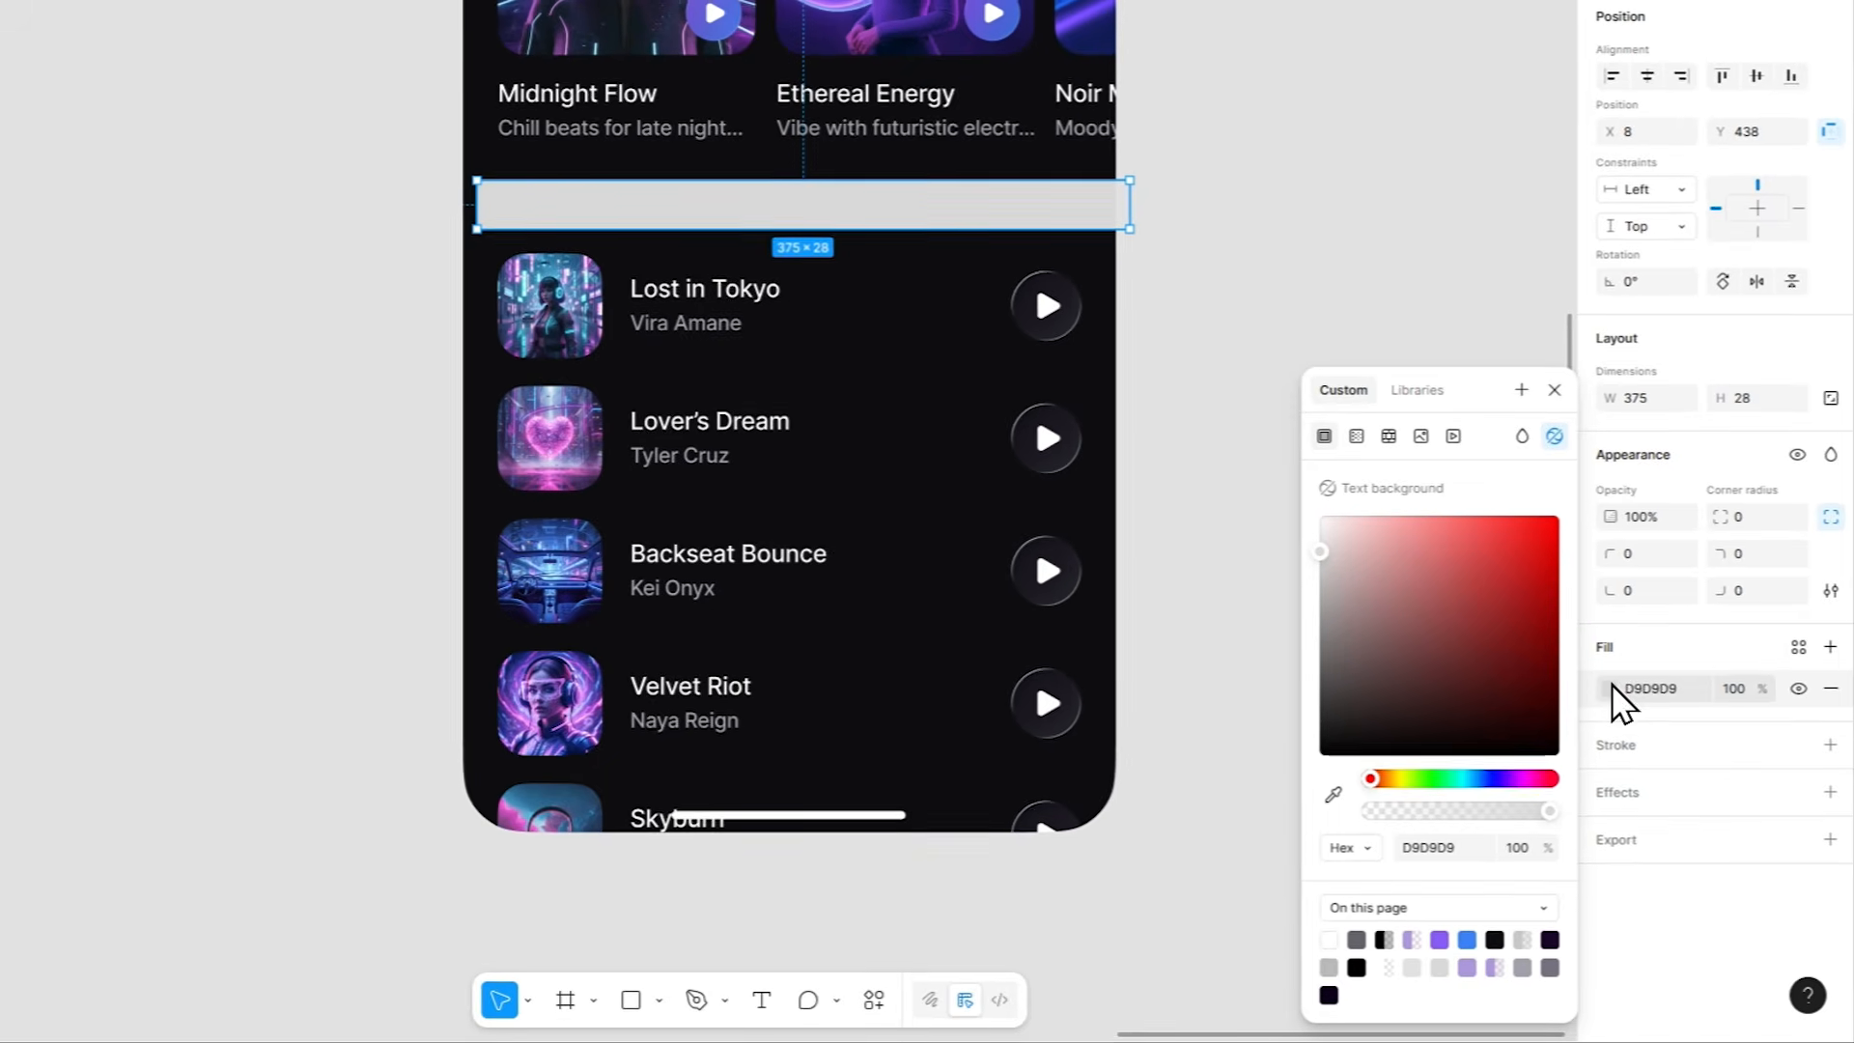
click(1435, 533)
click(1553, 487)
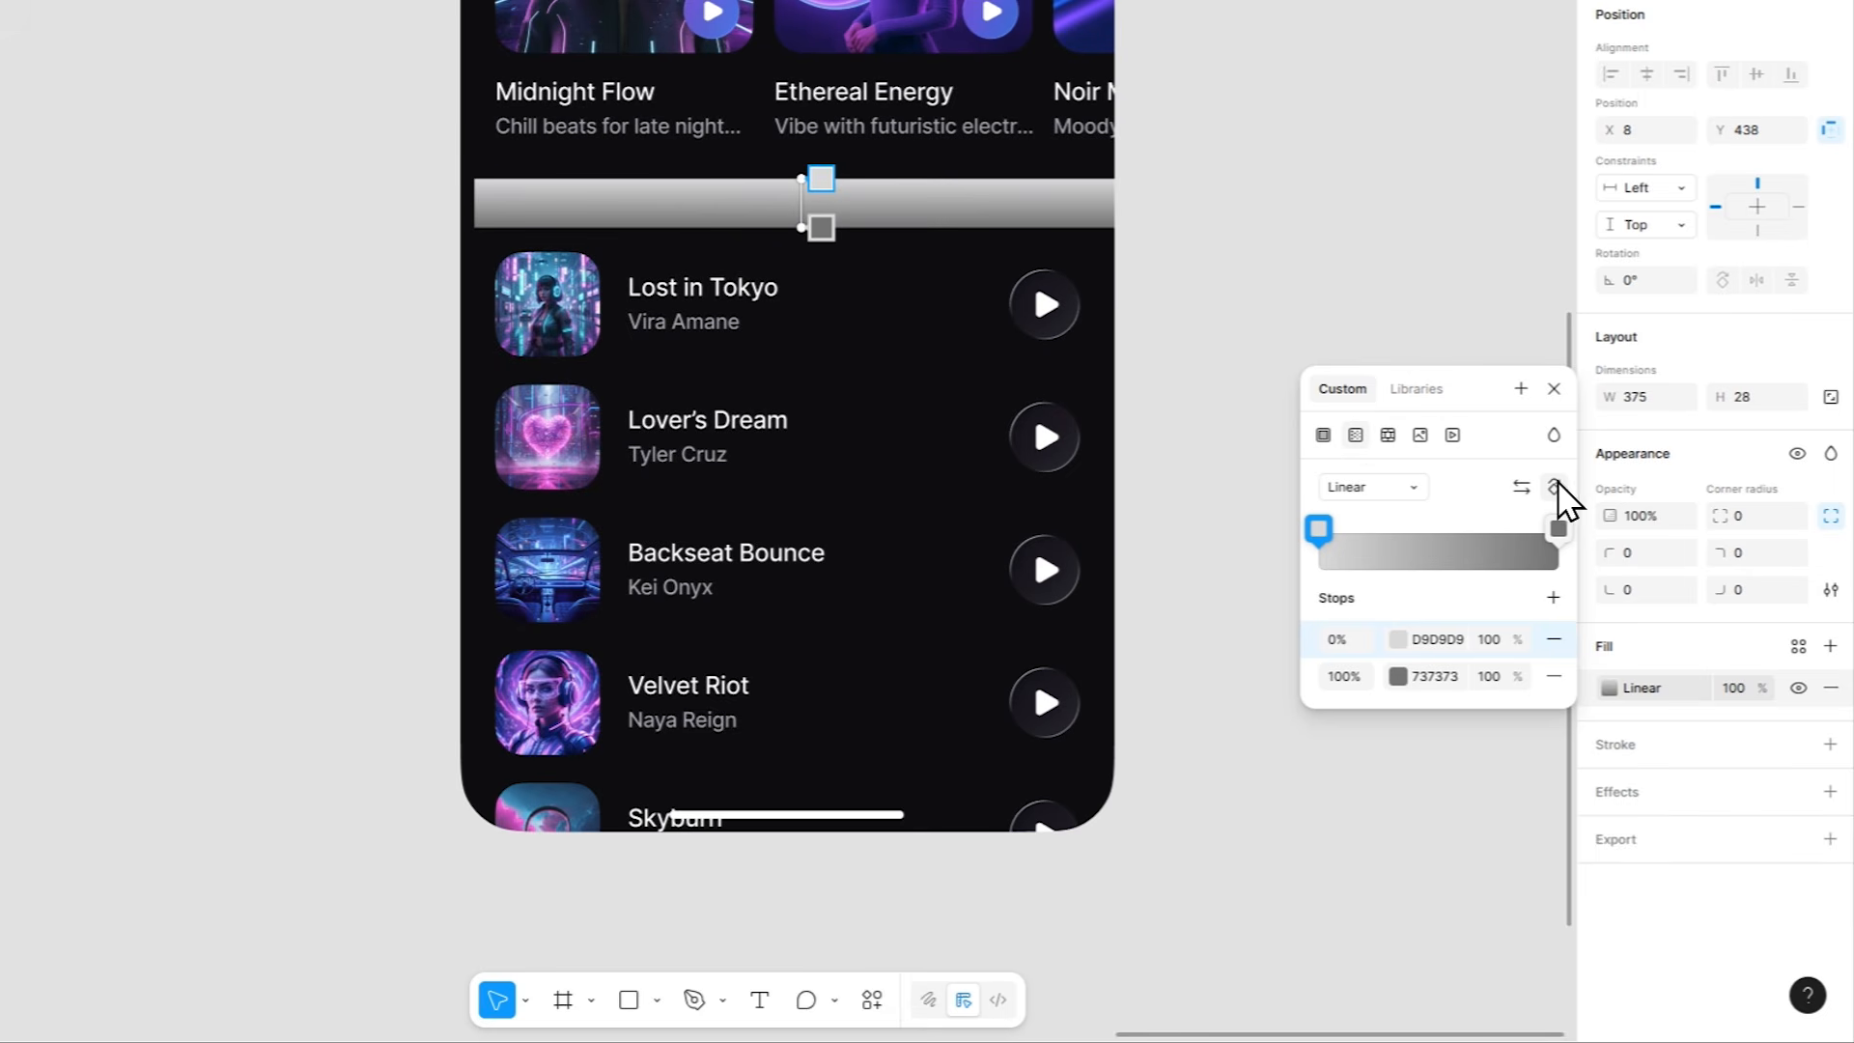
click(1400, 675)
click(1052, 797)
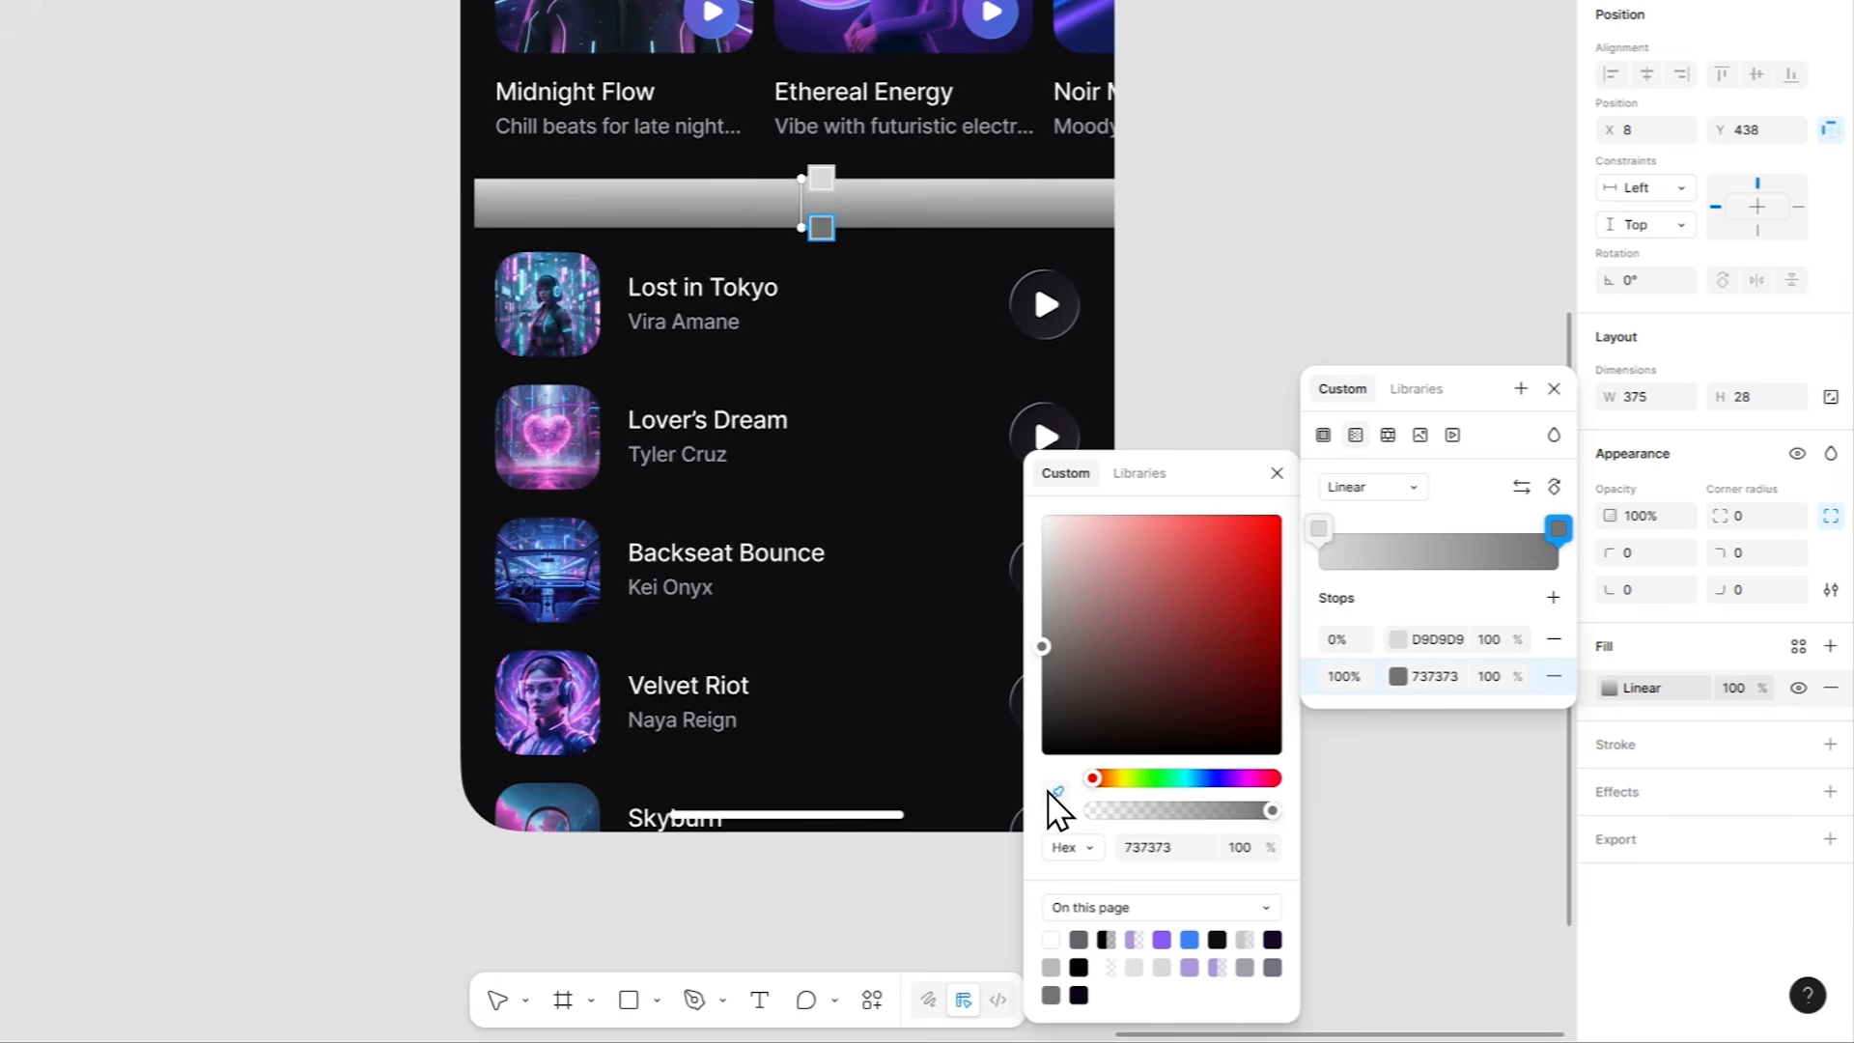
scroll(1016, 574, left, 10)
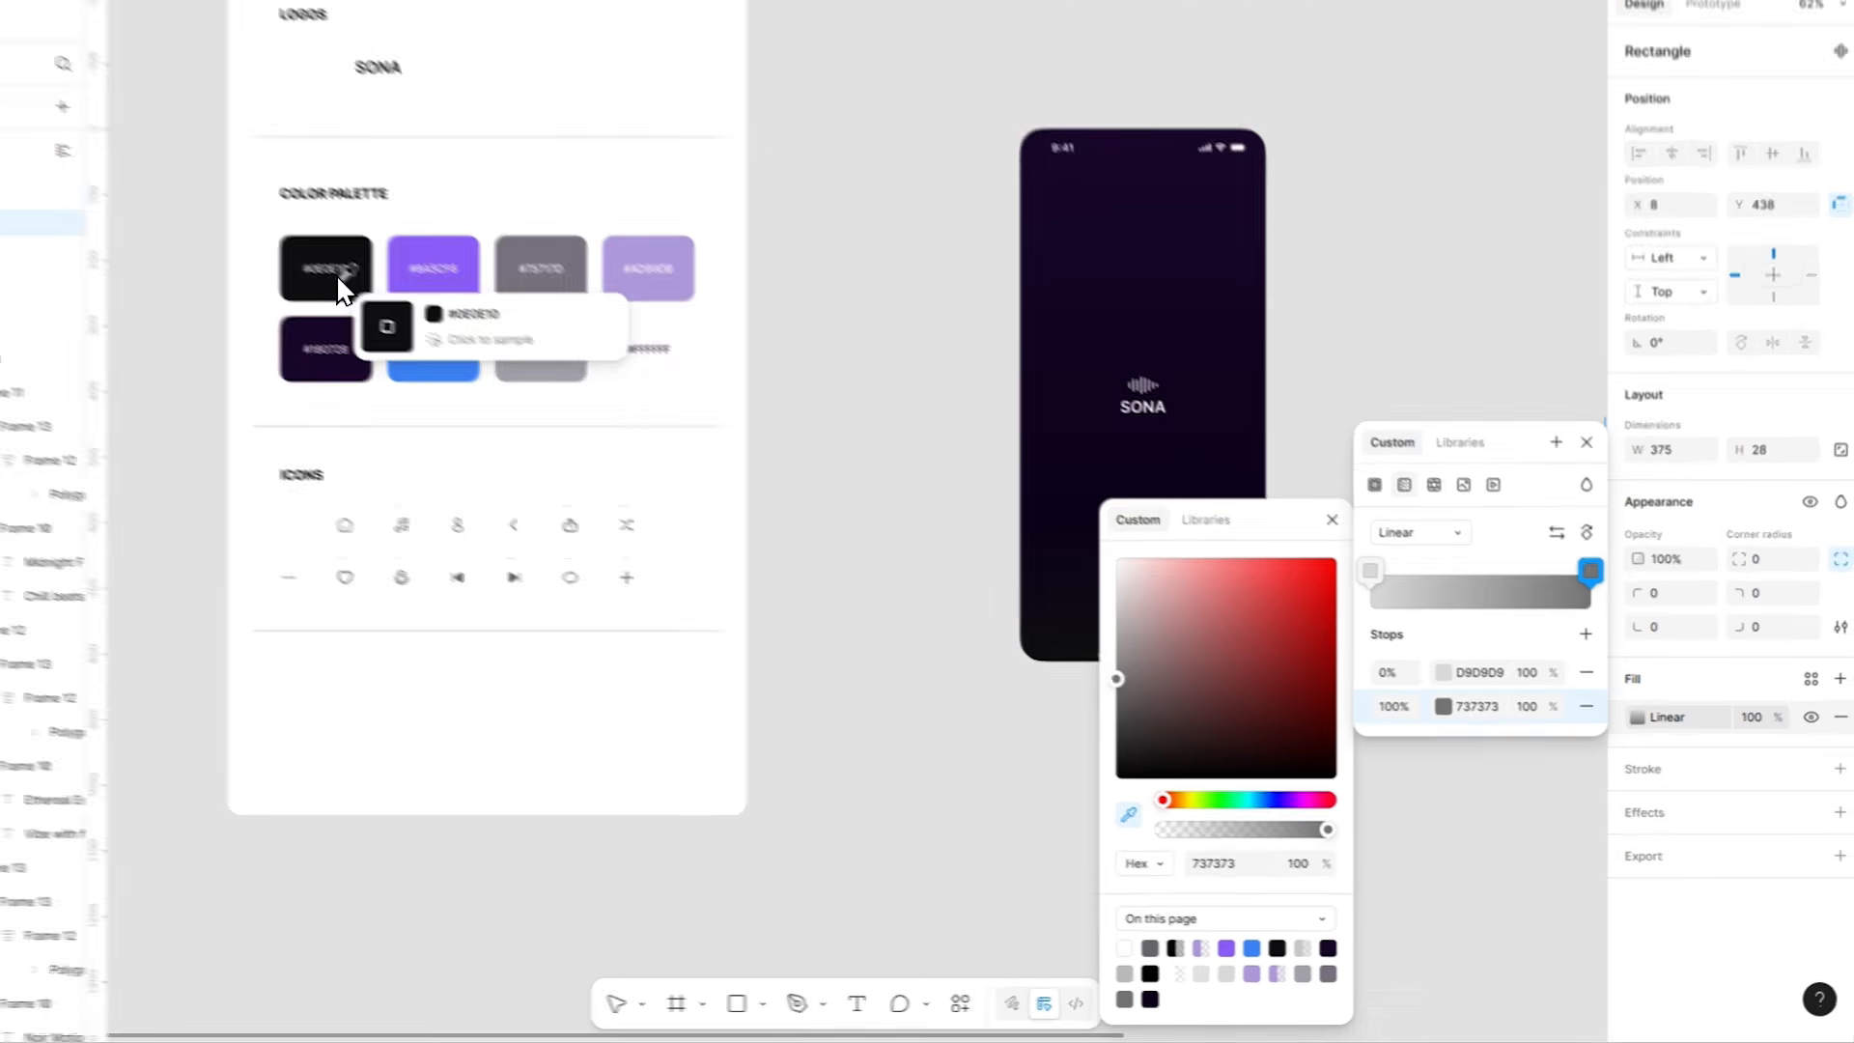
click(447, 333)
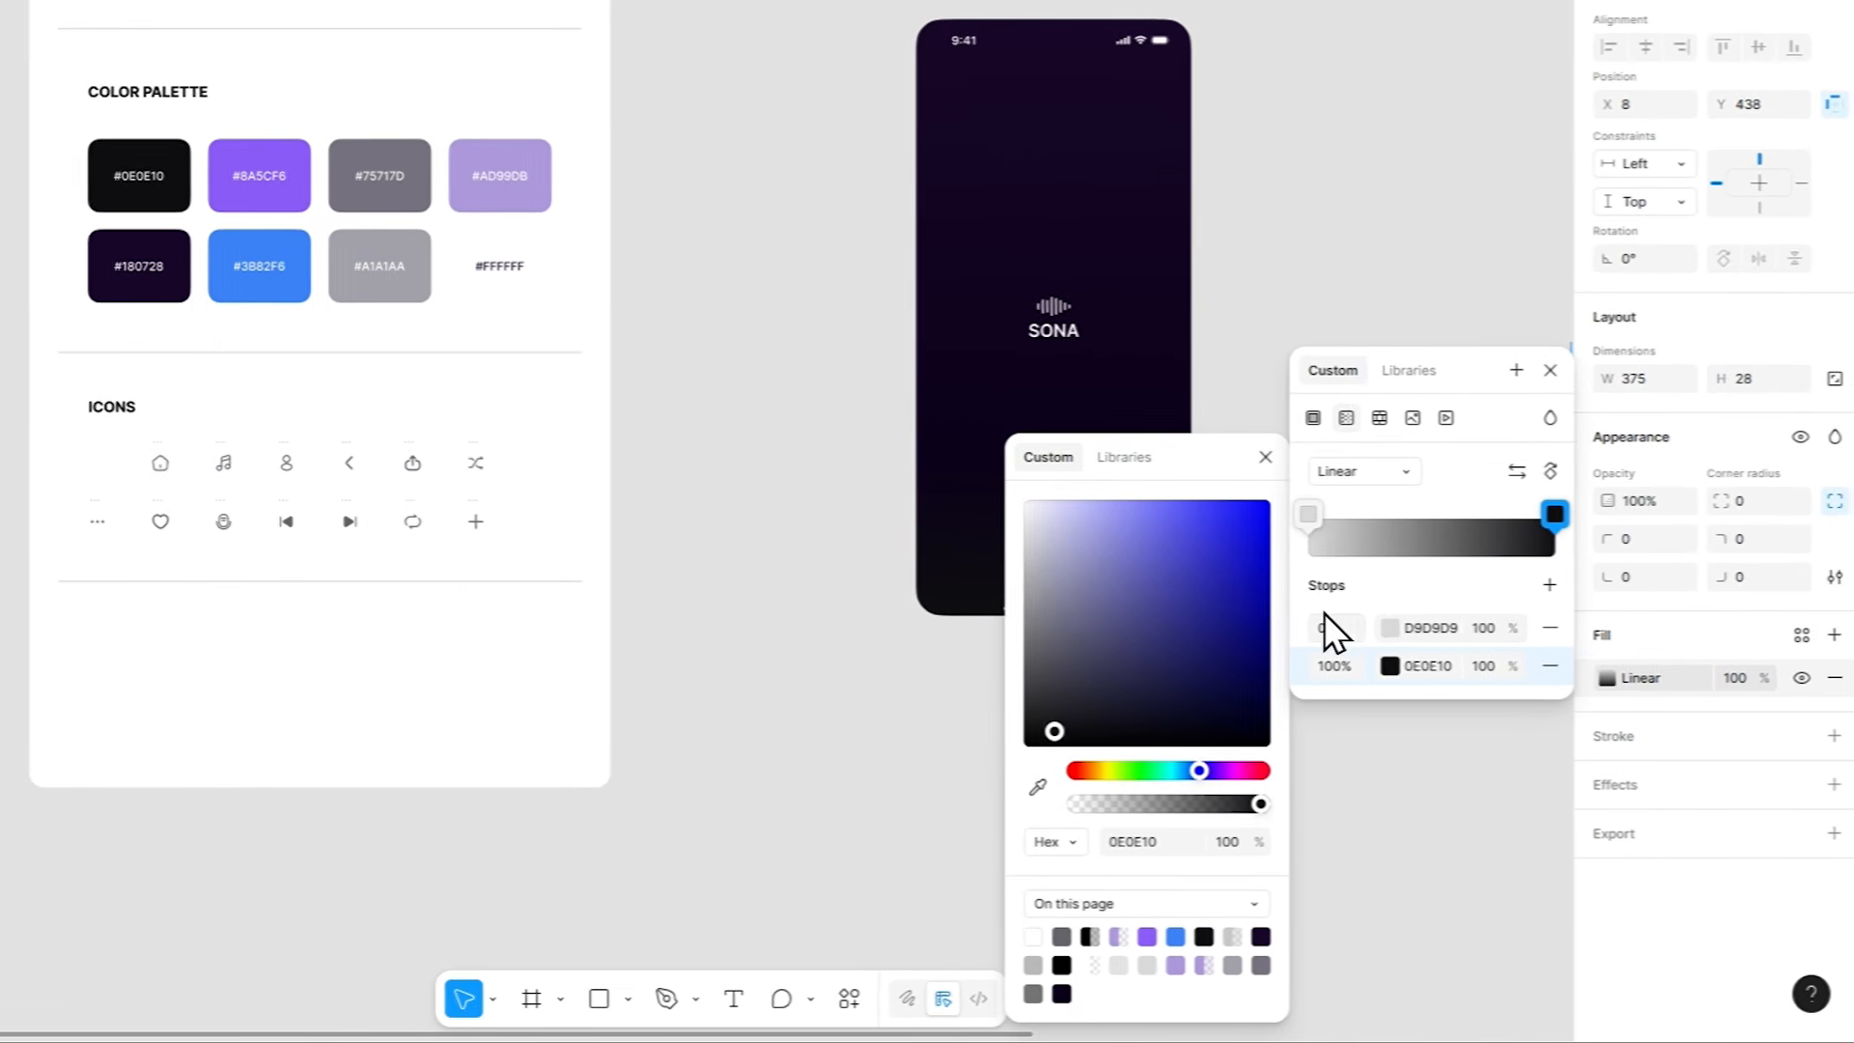
Sample #0E0E10 from the palette for the gradient's 0% stop and reduce that stop's opacity to 0%.
click(1390, 628)
click(1051, 790)
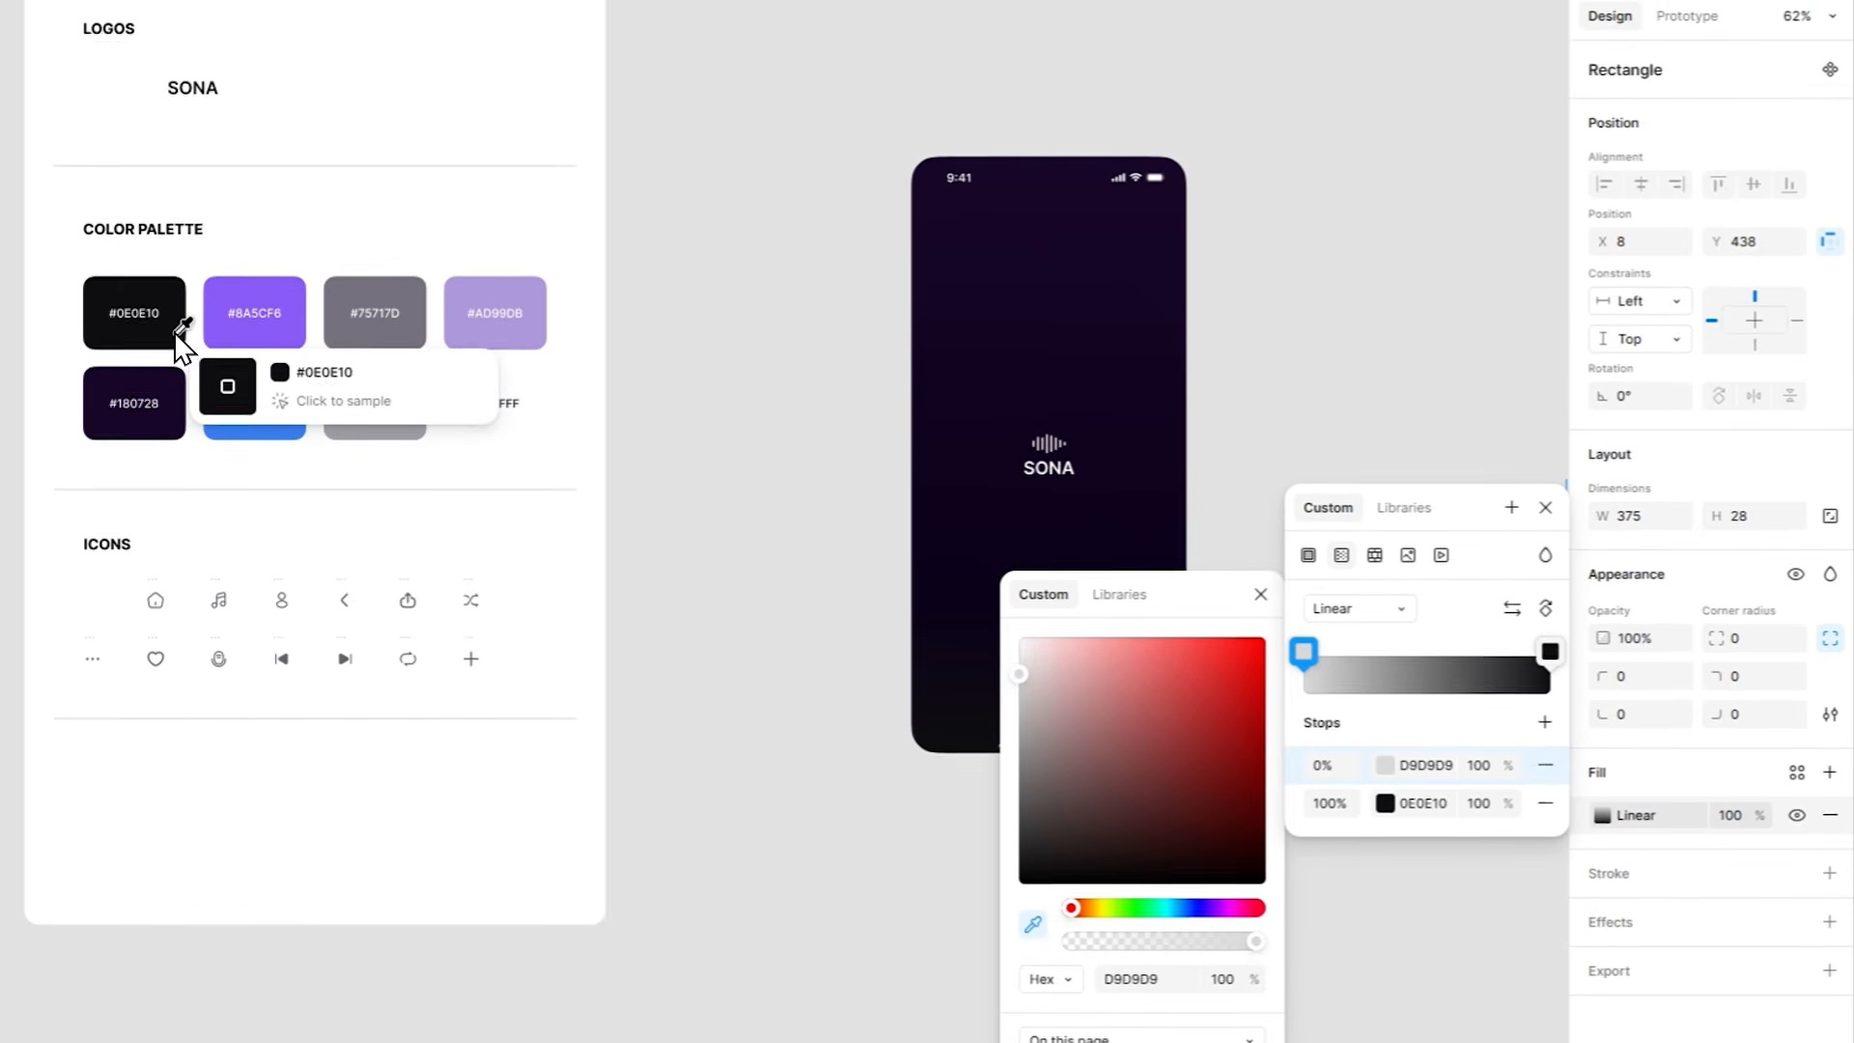
click(175, 289)
scroll(1136, 382, right, 10)
scroll(1169, 476, up, 5)
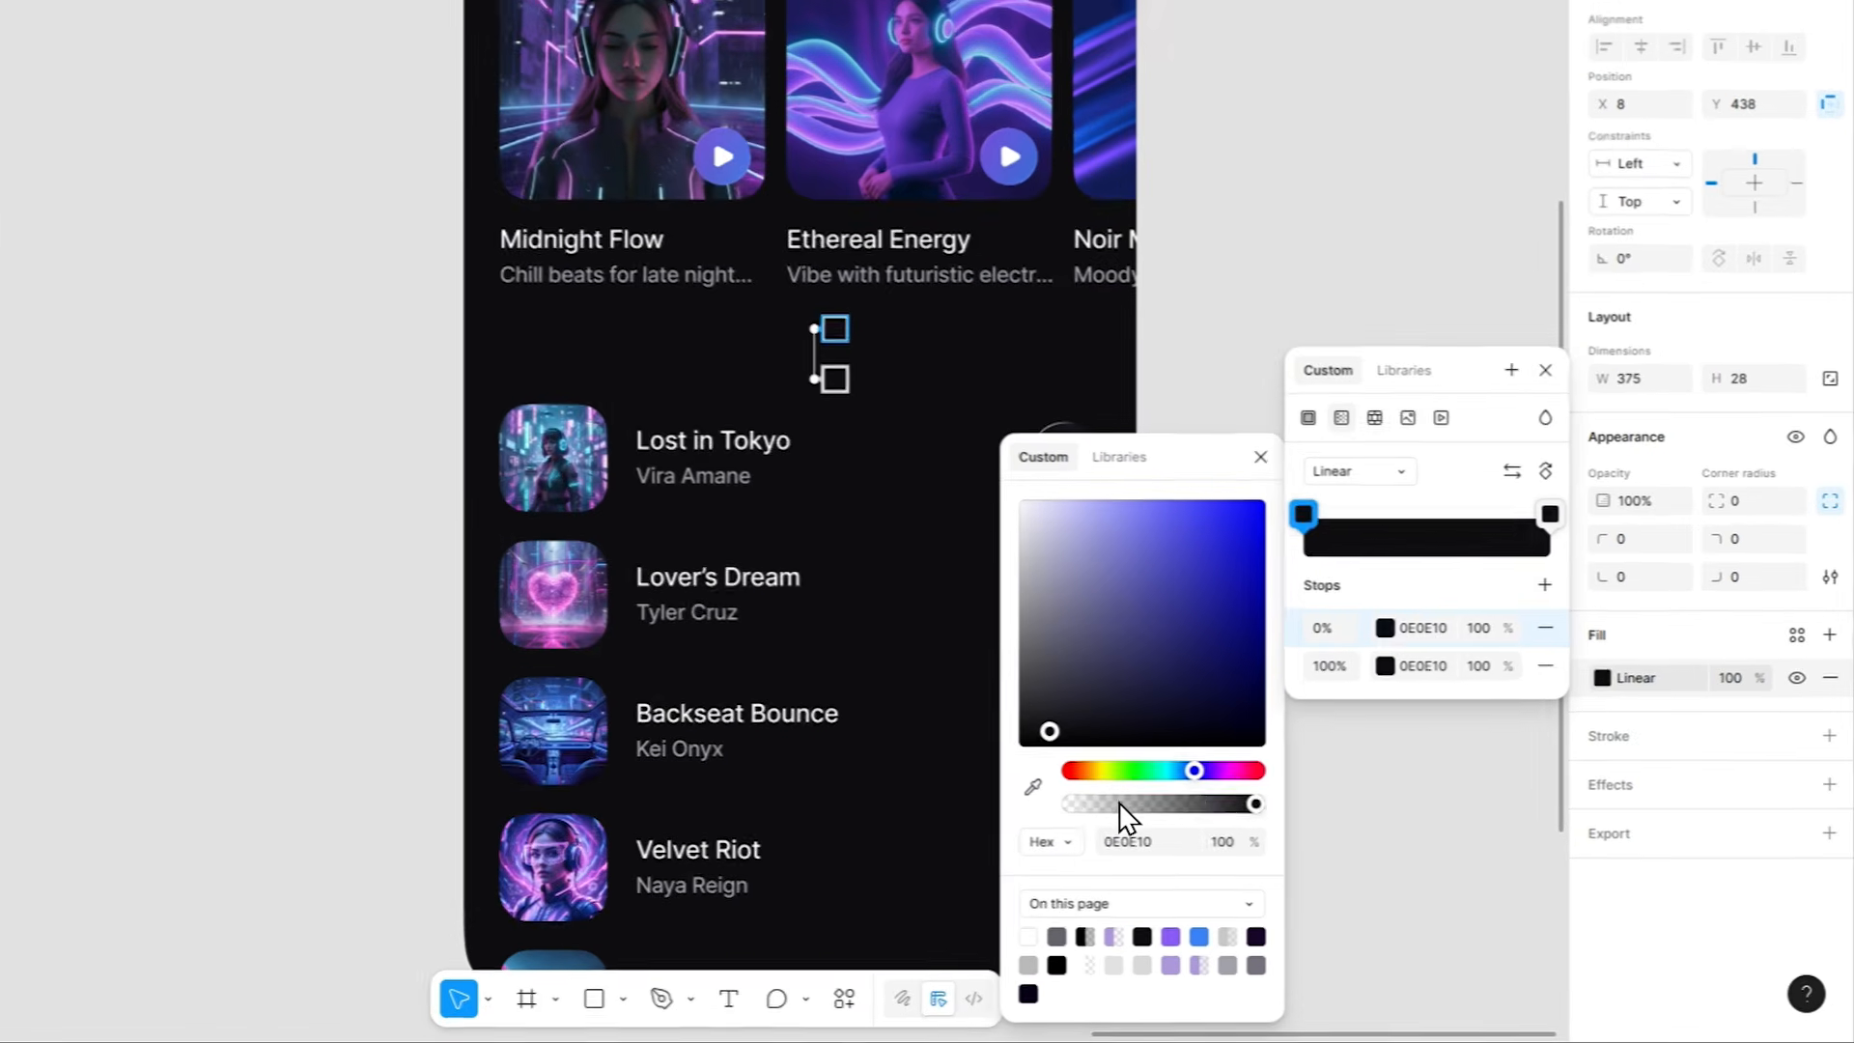
drag(1256, 854, 1203, 858)
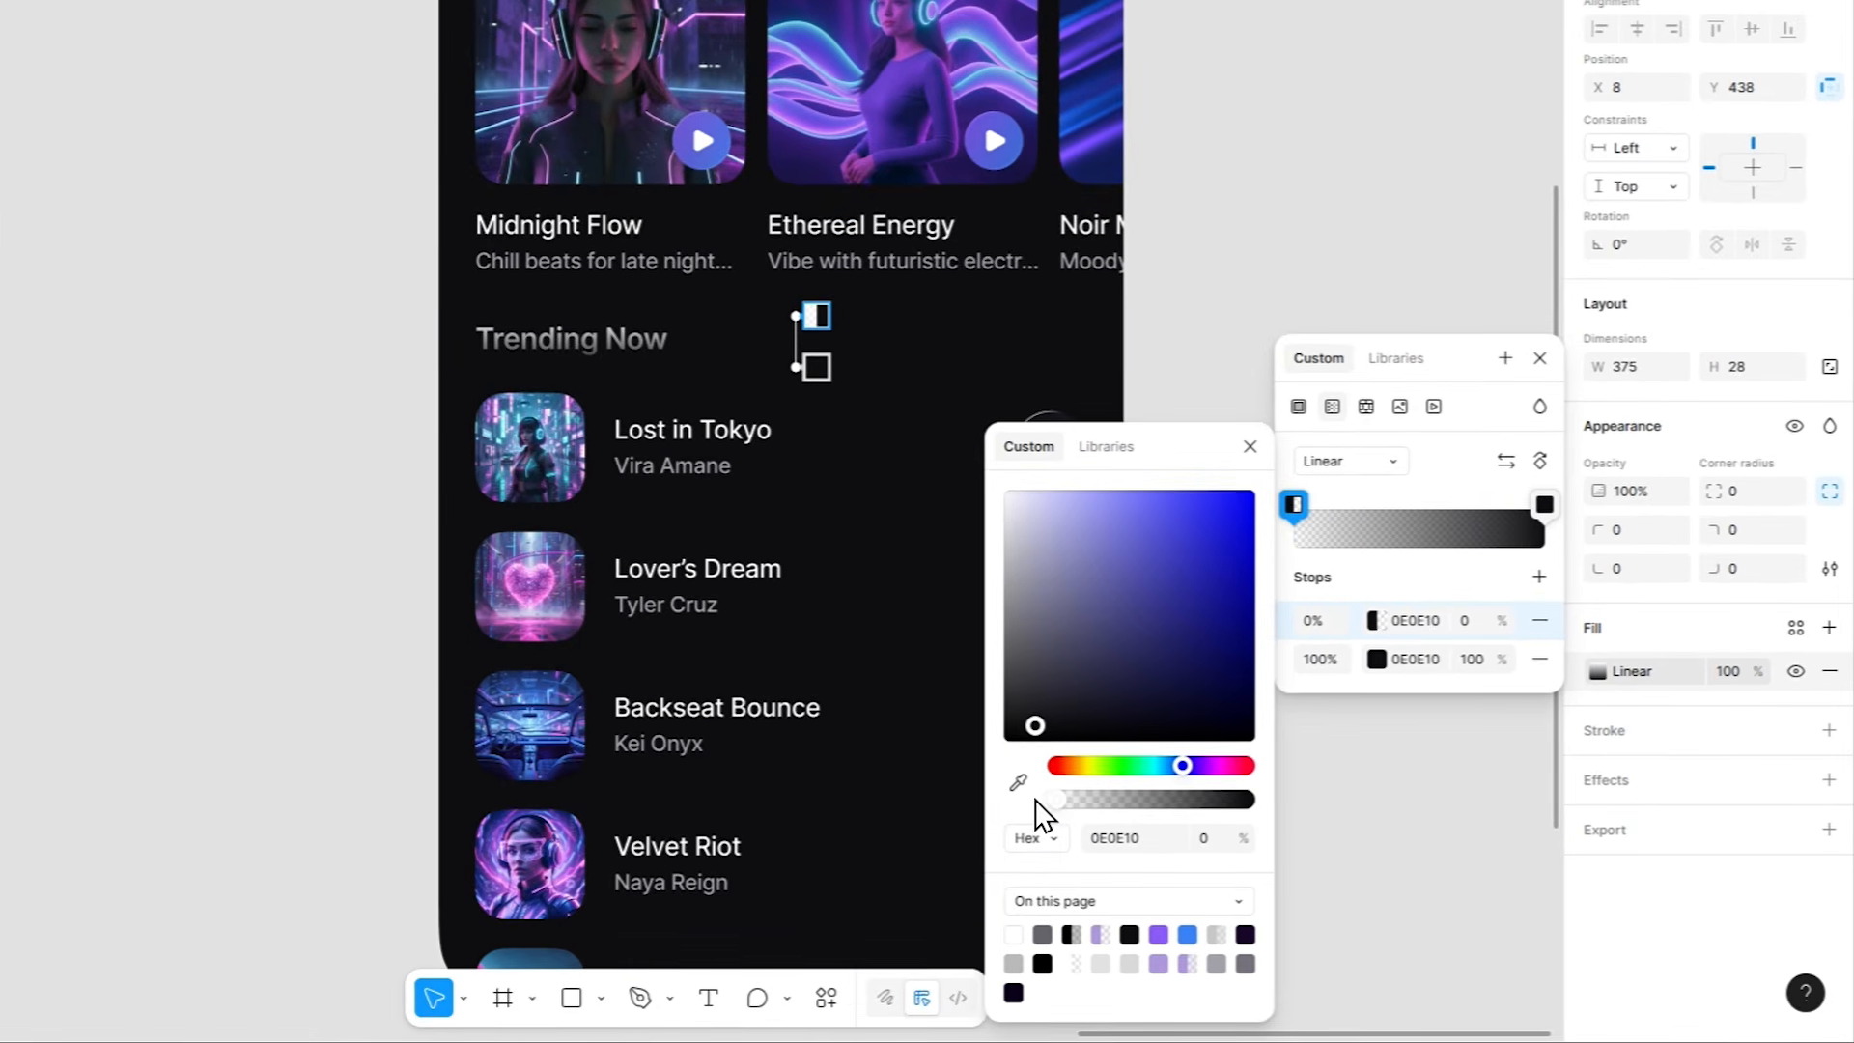
click(1250, 446)
click(1539, 358)
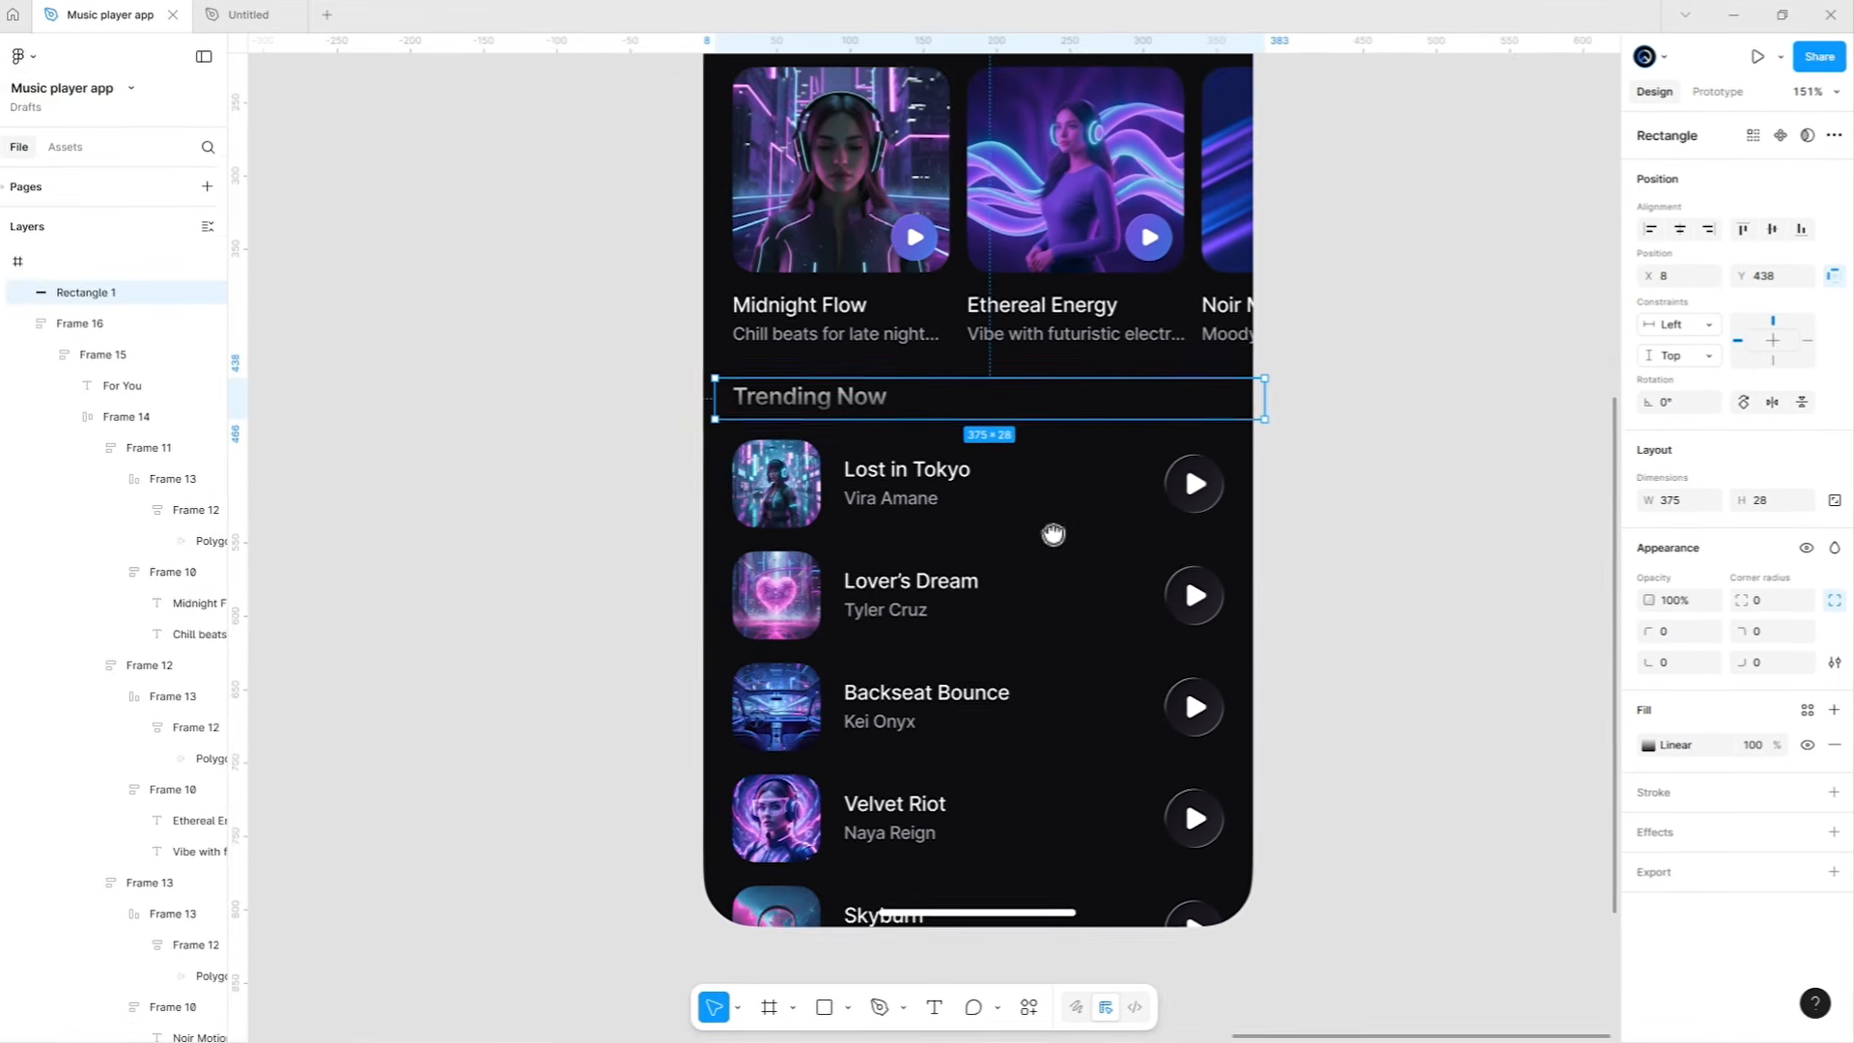
Increase the gradient rectangle's height to 34 and align it to the bottom centre of the phone screen.
drag(1038, 397, 1038, 405)
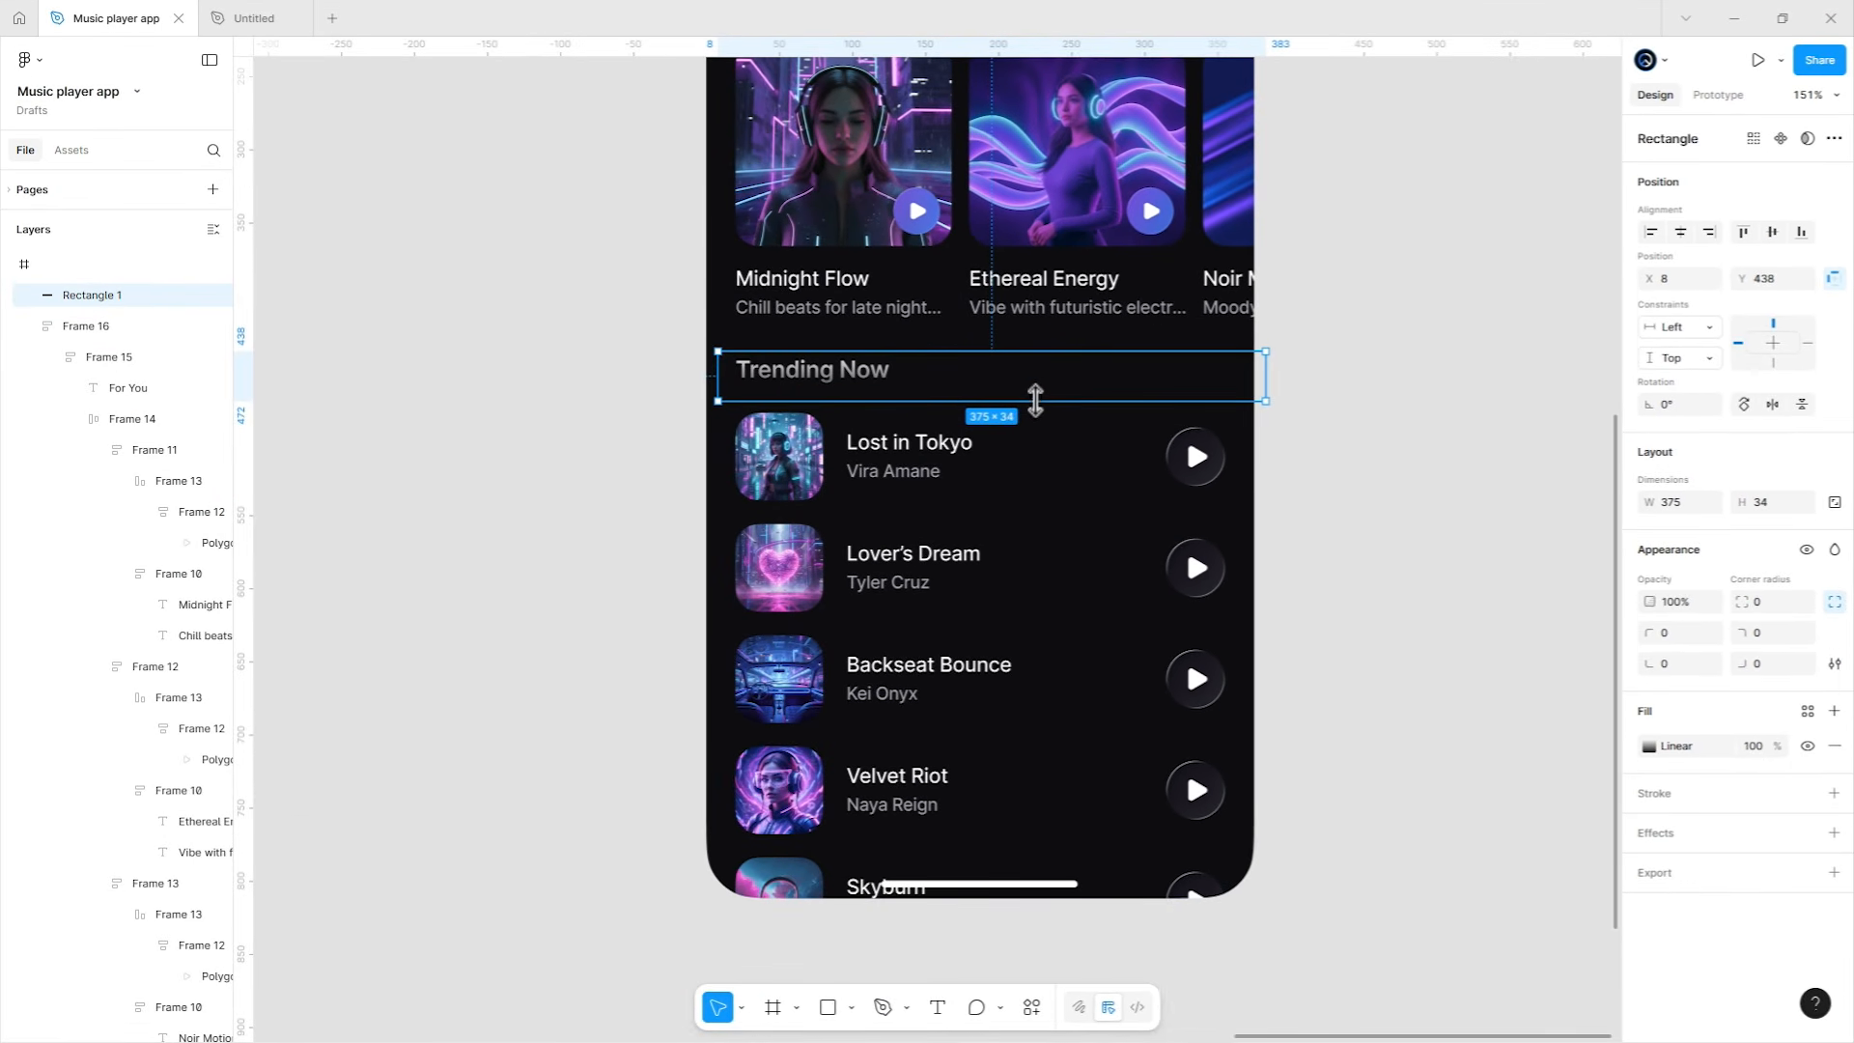
click(1680, 232)
click(1800, 232)
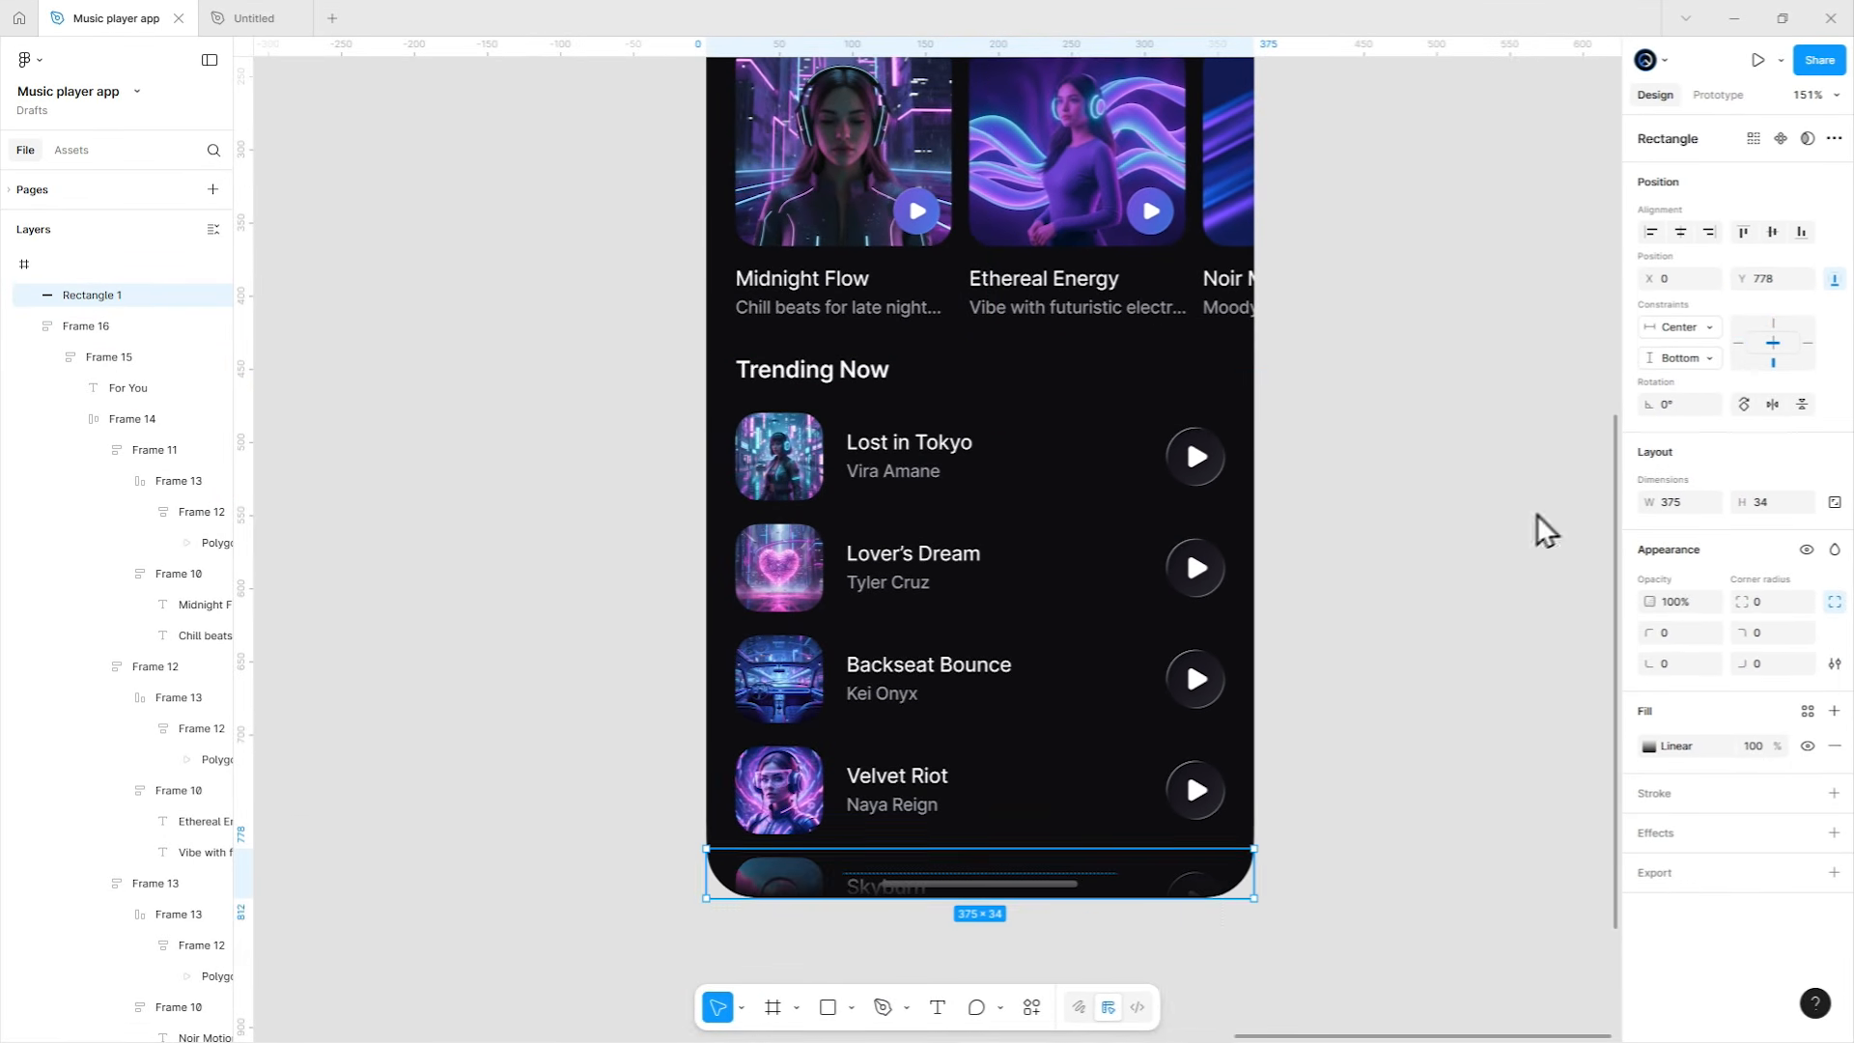
Collapse the upper layer groups and bring the Home Indicator to the front, above the gradient rectangle.
click(32, 326)
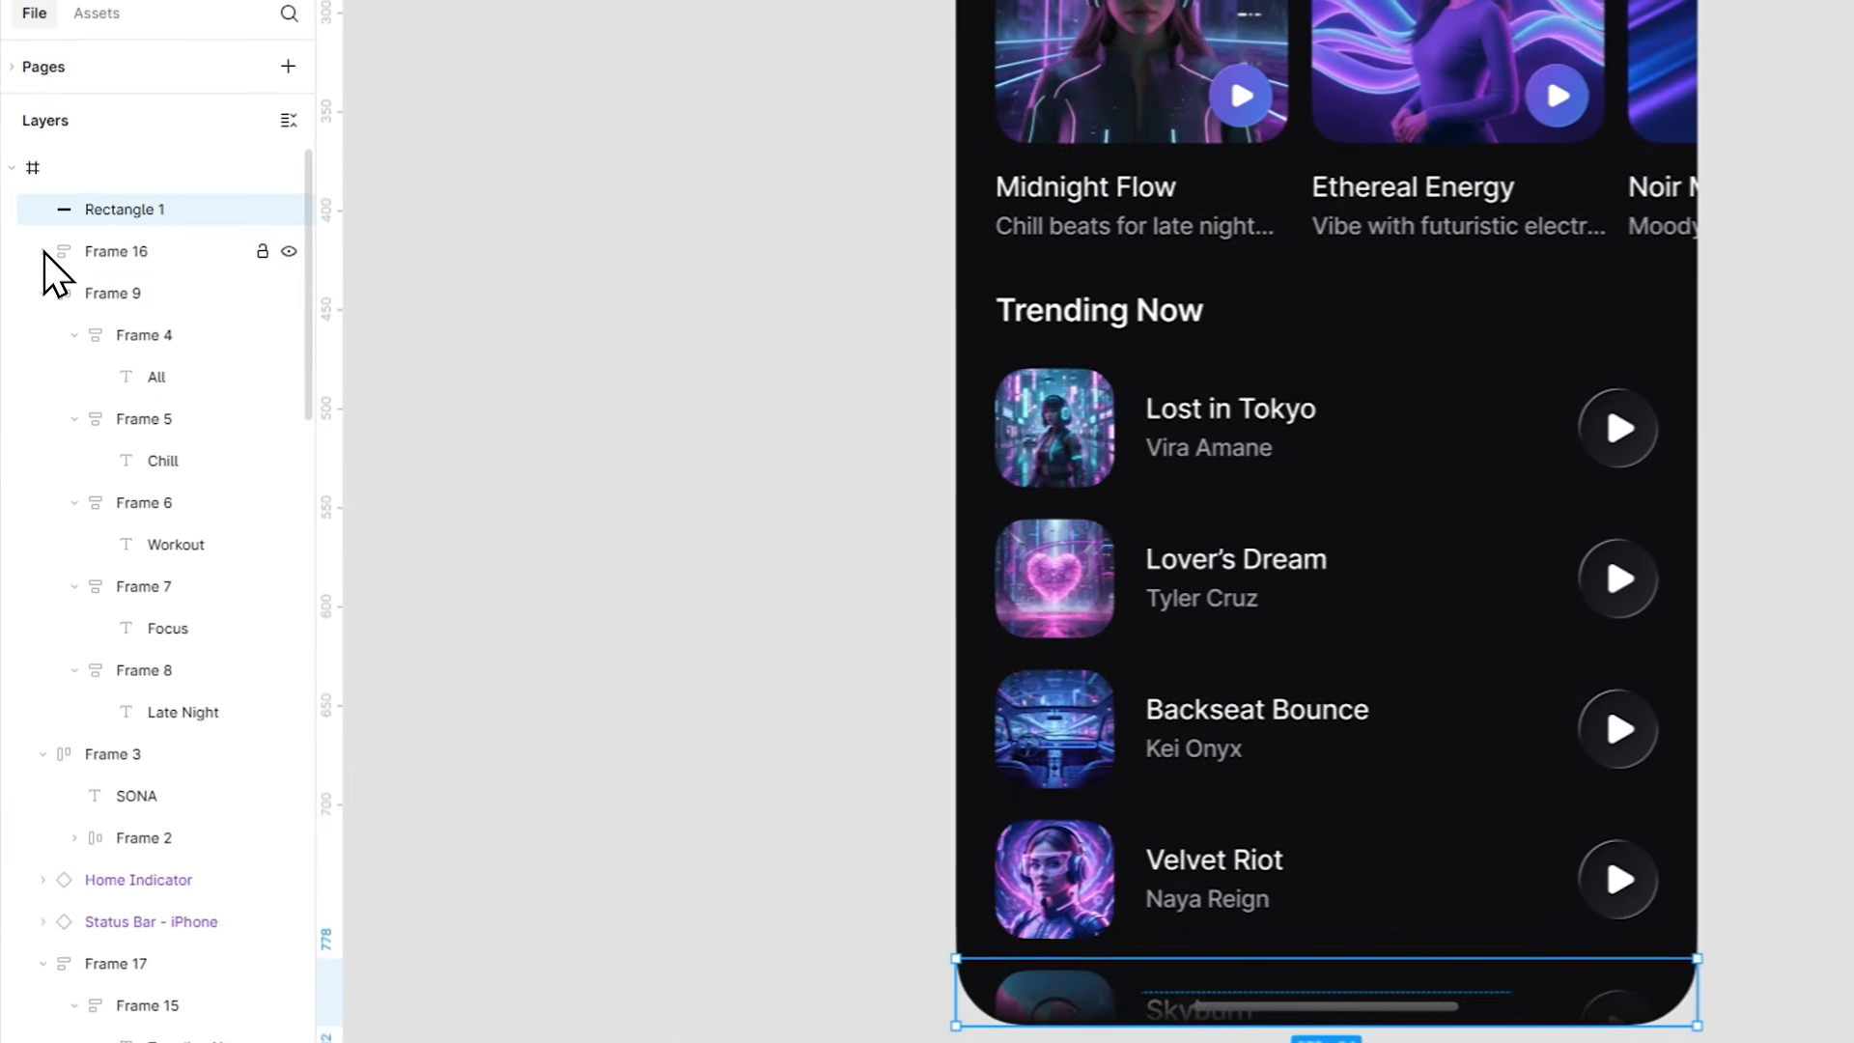
click(32, 356)
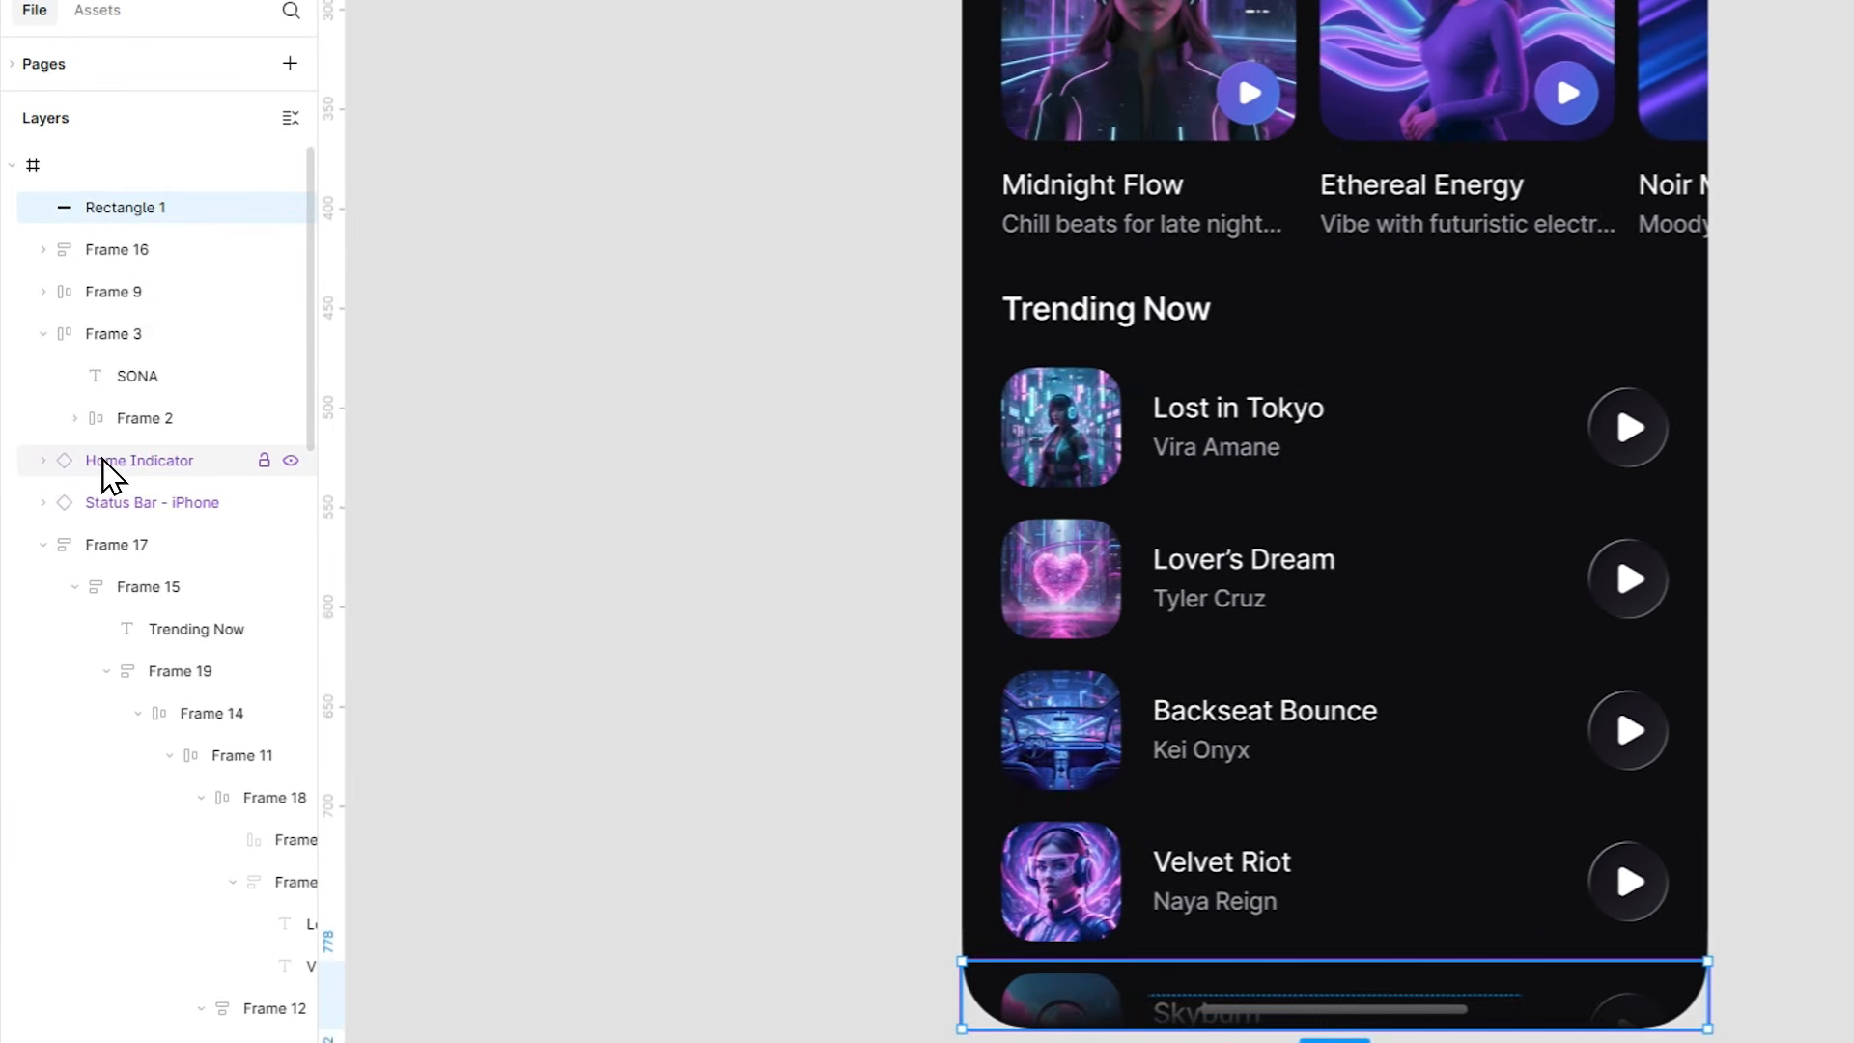
click(103, 463)
key(bracketright)
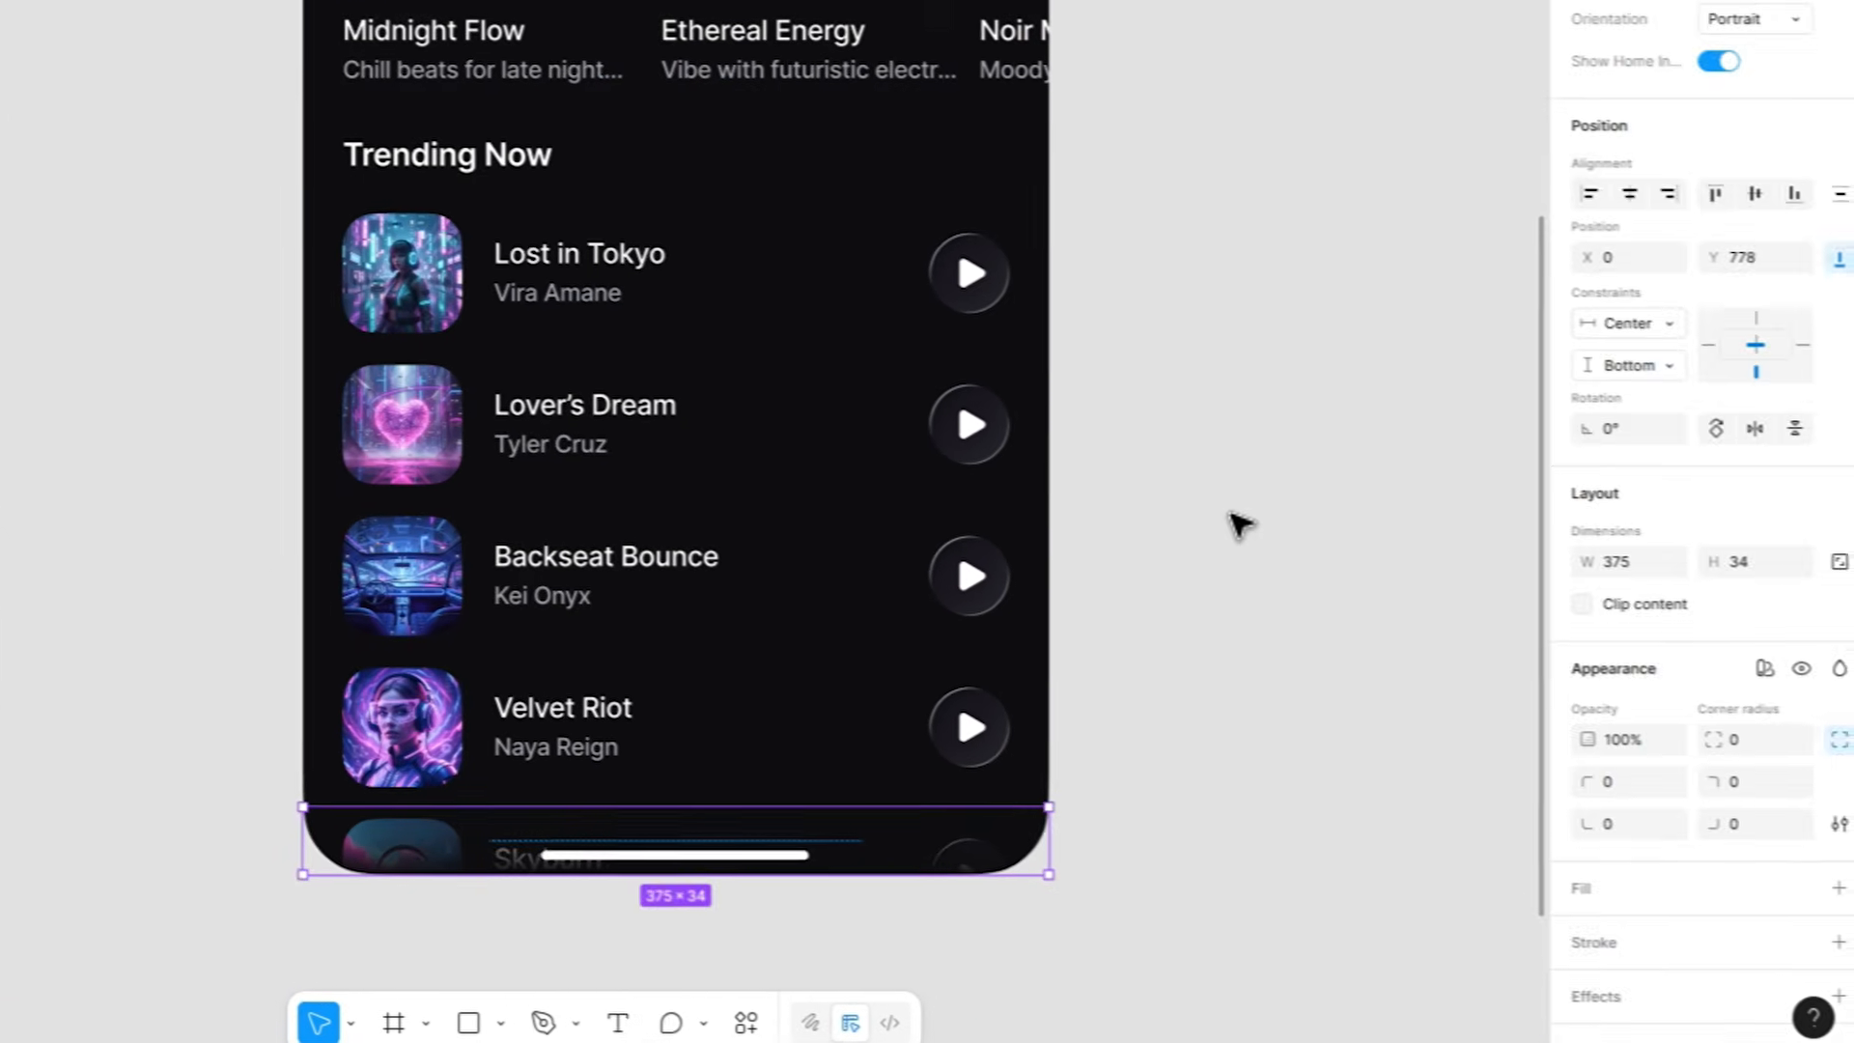
click(1240, 524)
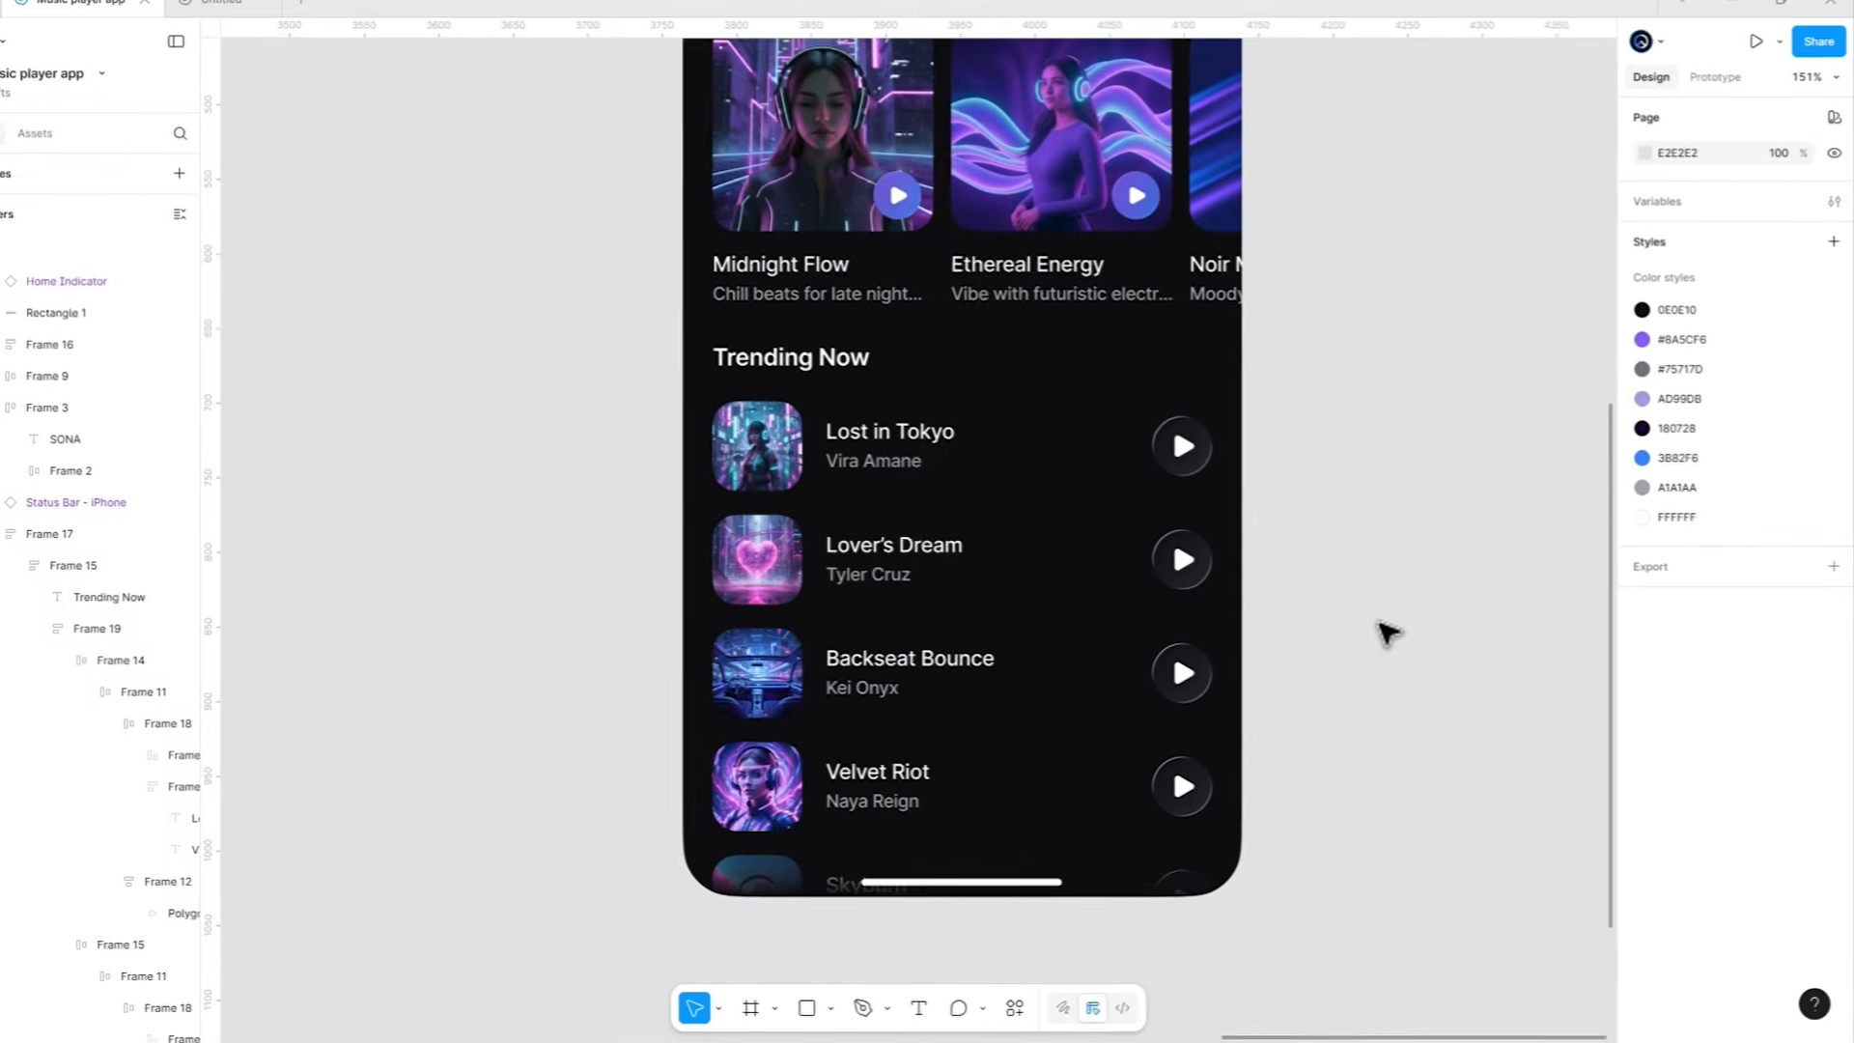
Lock the Trending Now section frame (Frame 17).
scroll(877, 317, down, 3)
drag(1210, 430, 1132, 568)
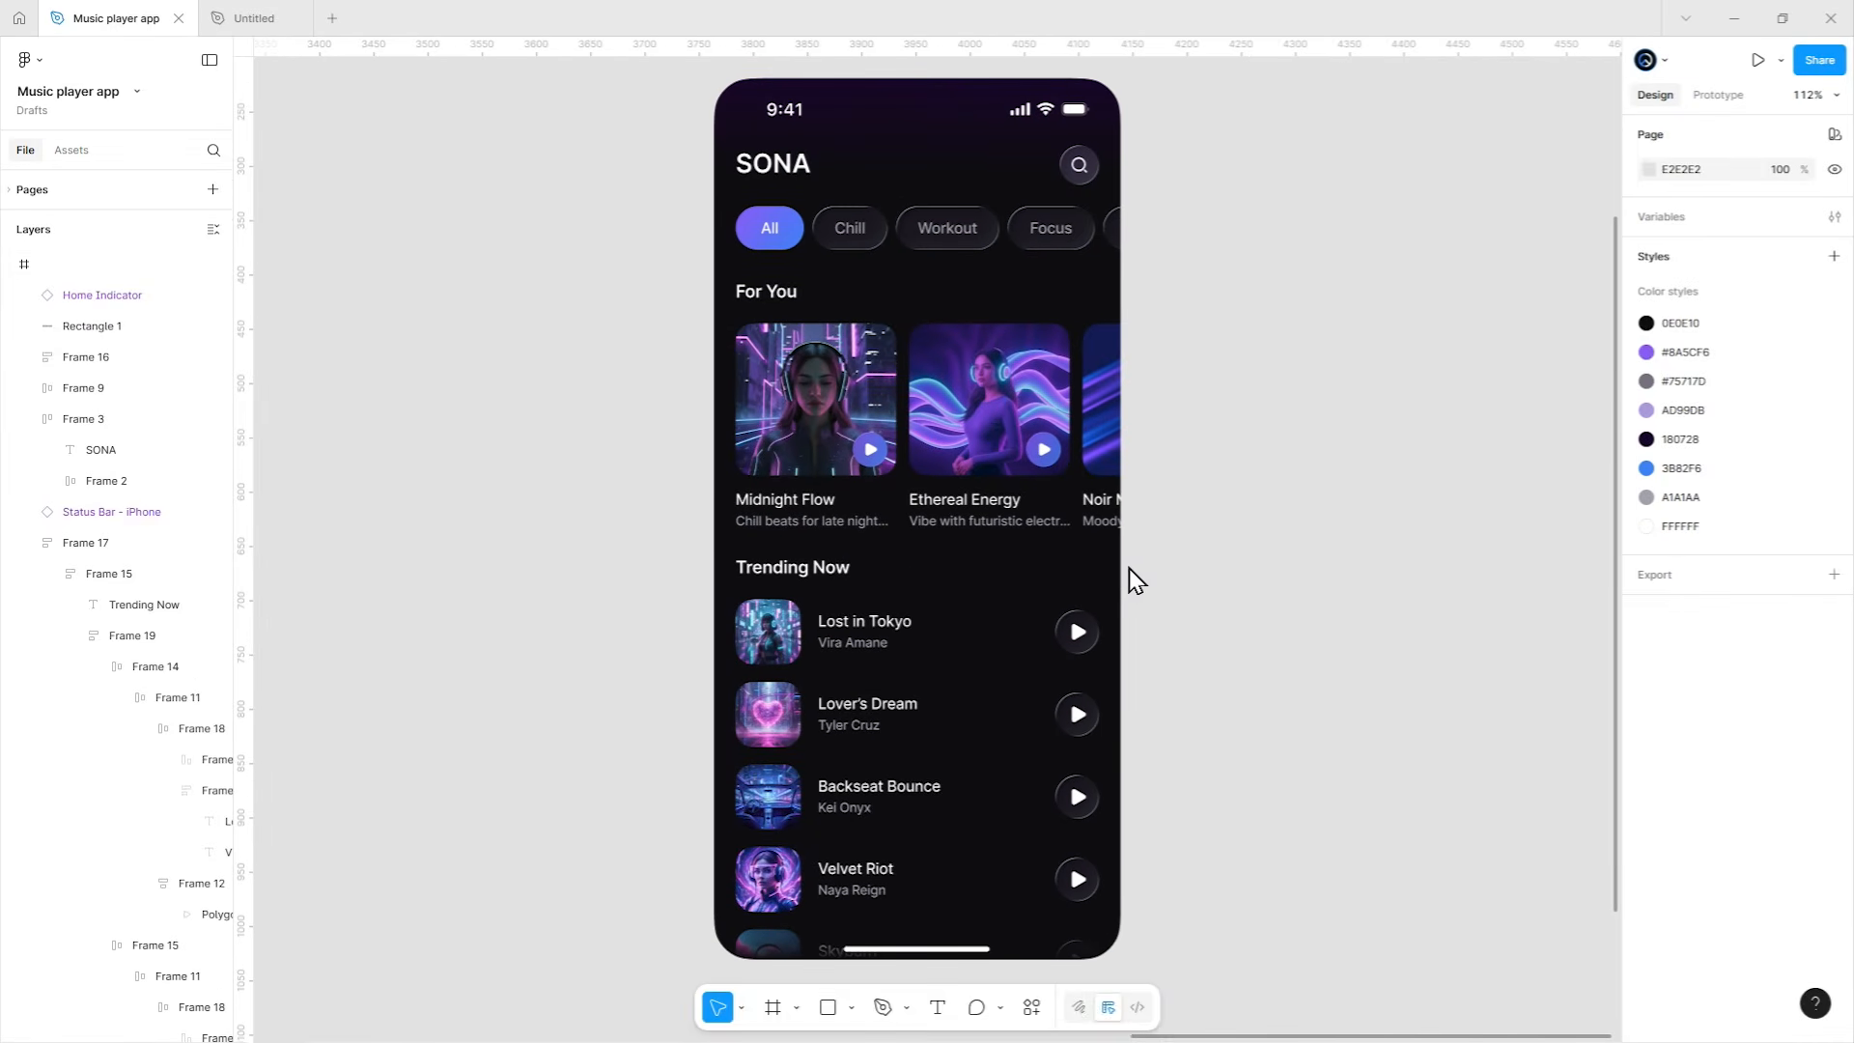
drag(1218, 763, 1231, 639)
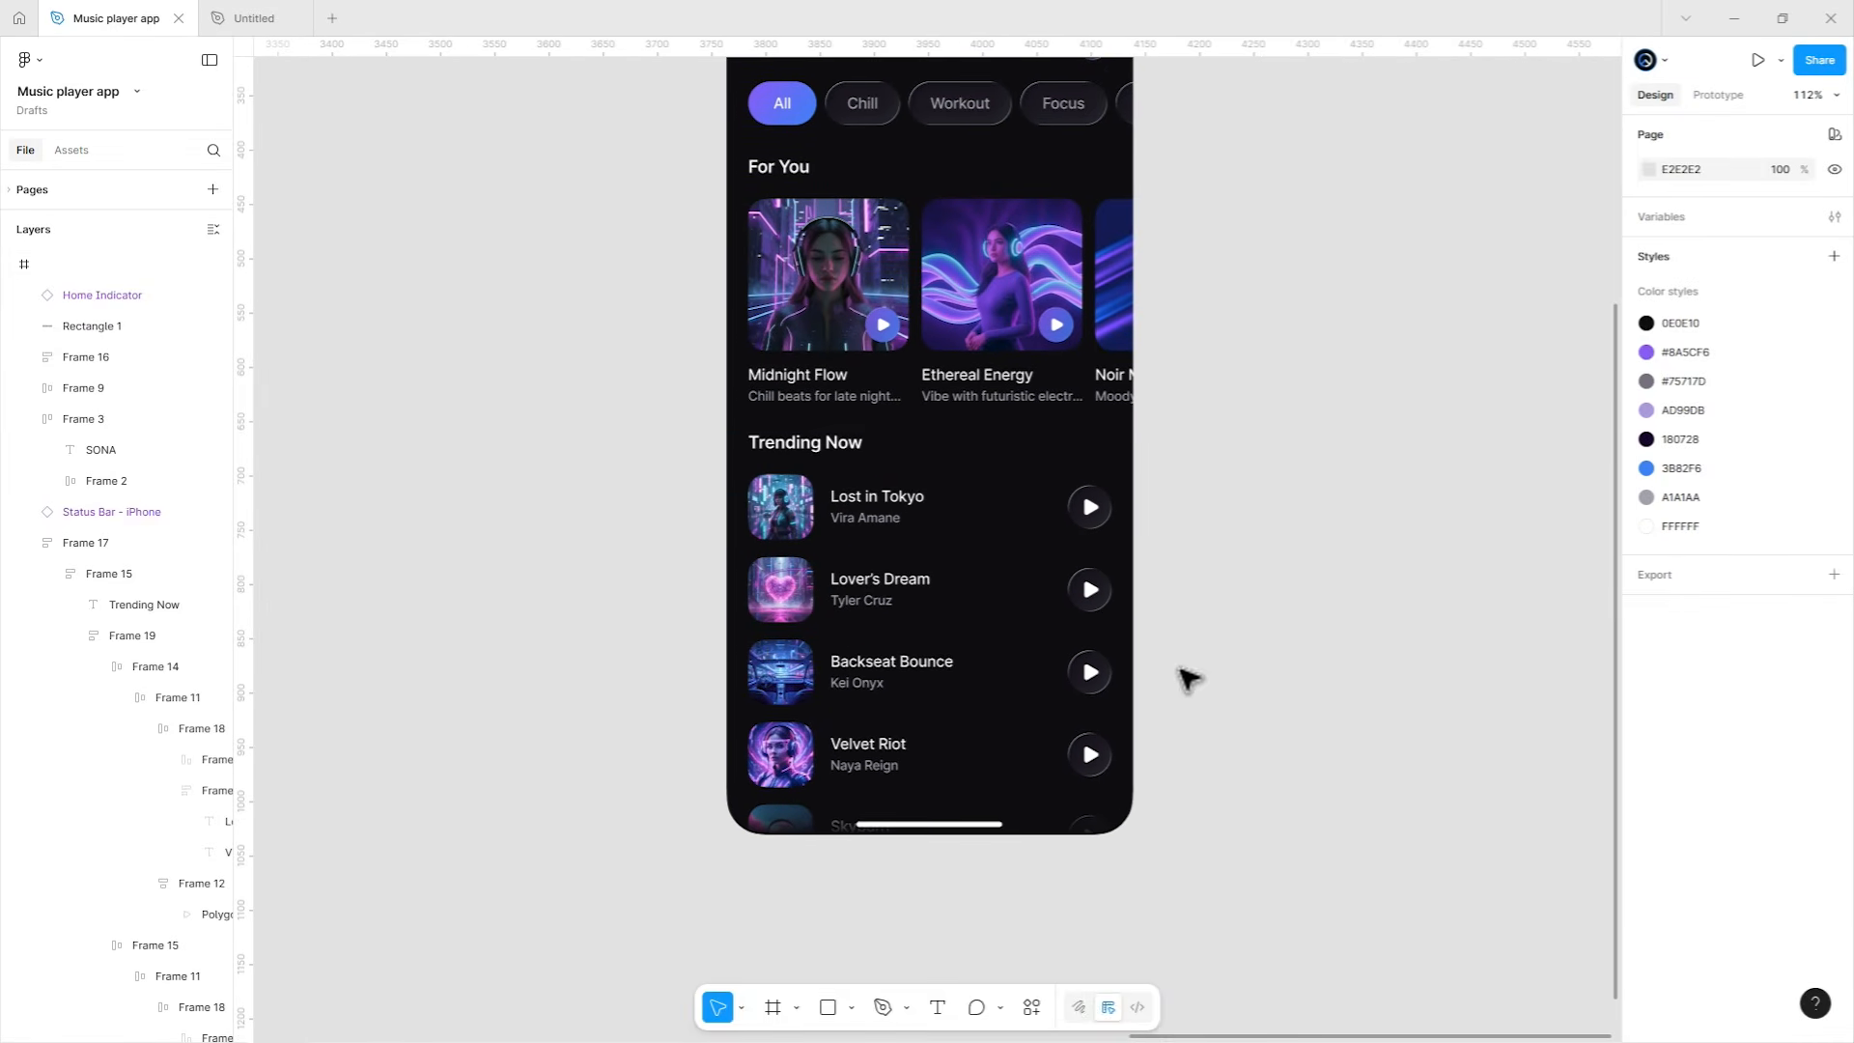
click(1018, 636)
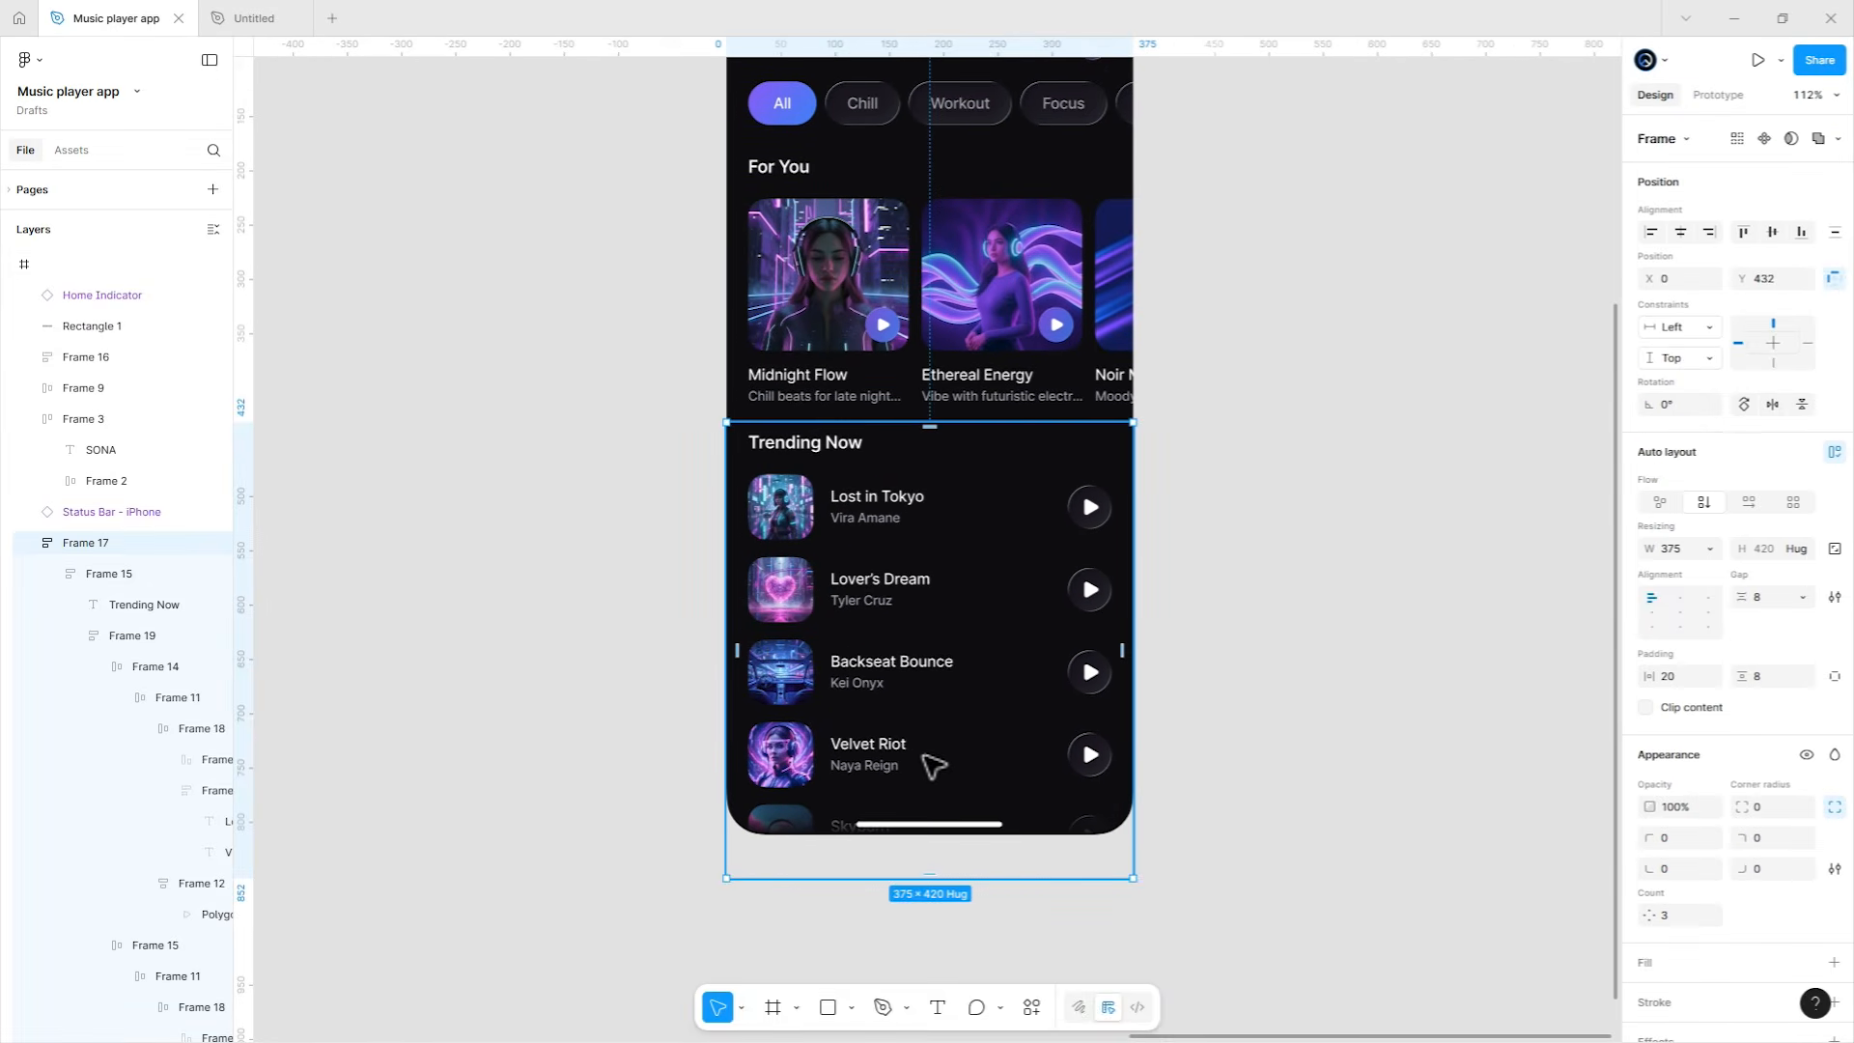
click(194, 543)
Take the Home, Library and Profile icons from the style guide and place them over the Velvet Riot row of the phone screen.
drag(963, 774, 1207, 784)
scroll(1090, 786, down, 3)
drag(522, 763, 1336, 766)
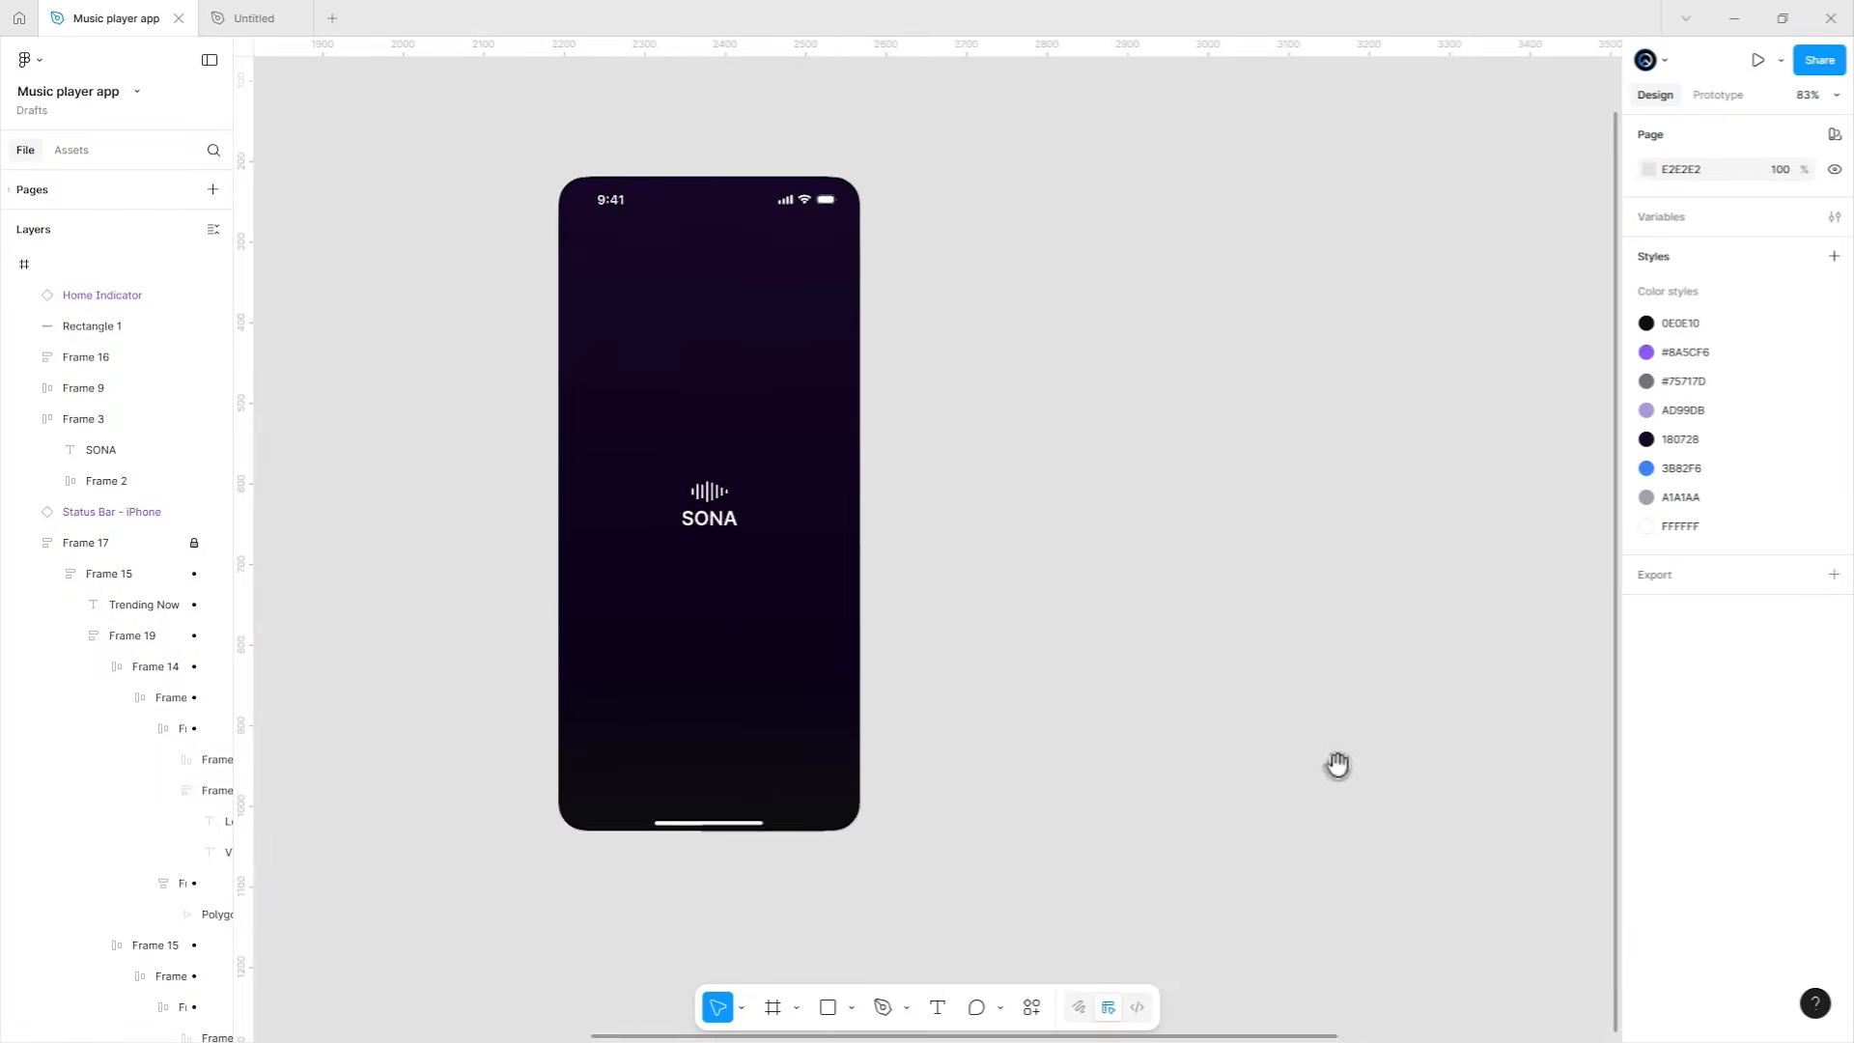
drag(328, 724, 1110, 725)
drag(951, 728, 1241, 577)
click(796, 511)
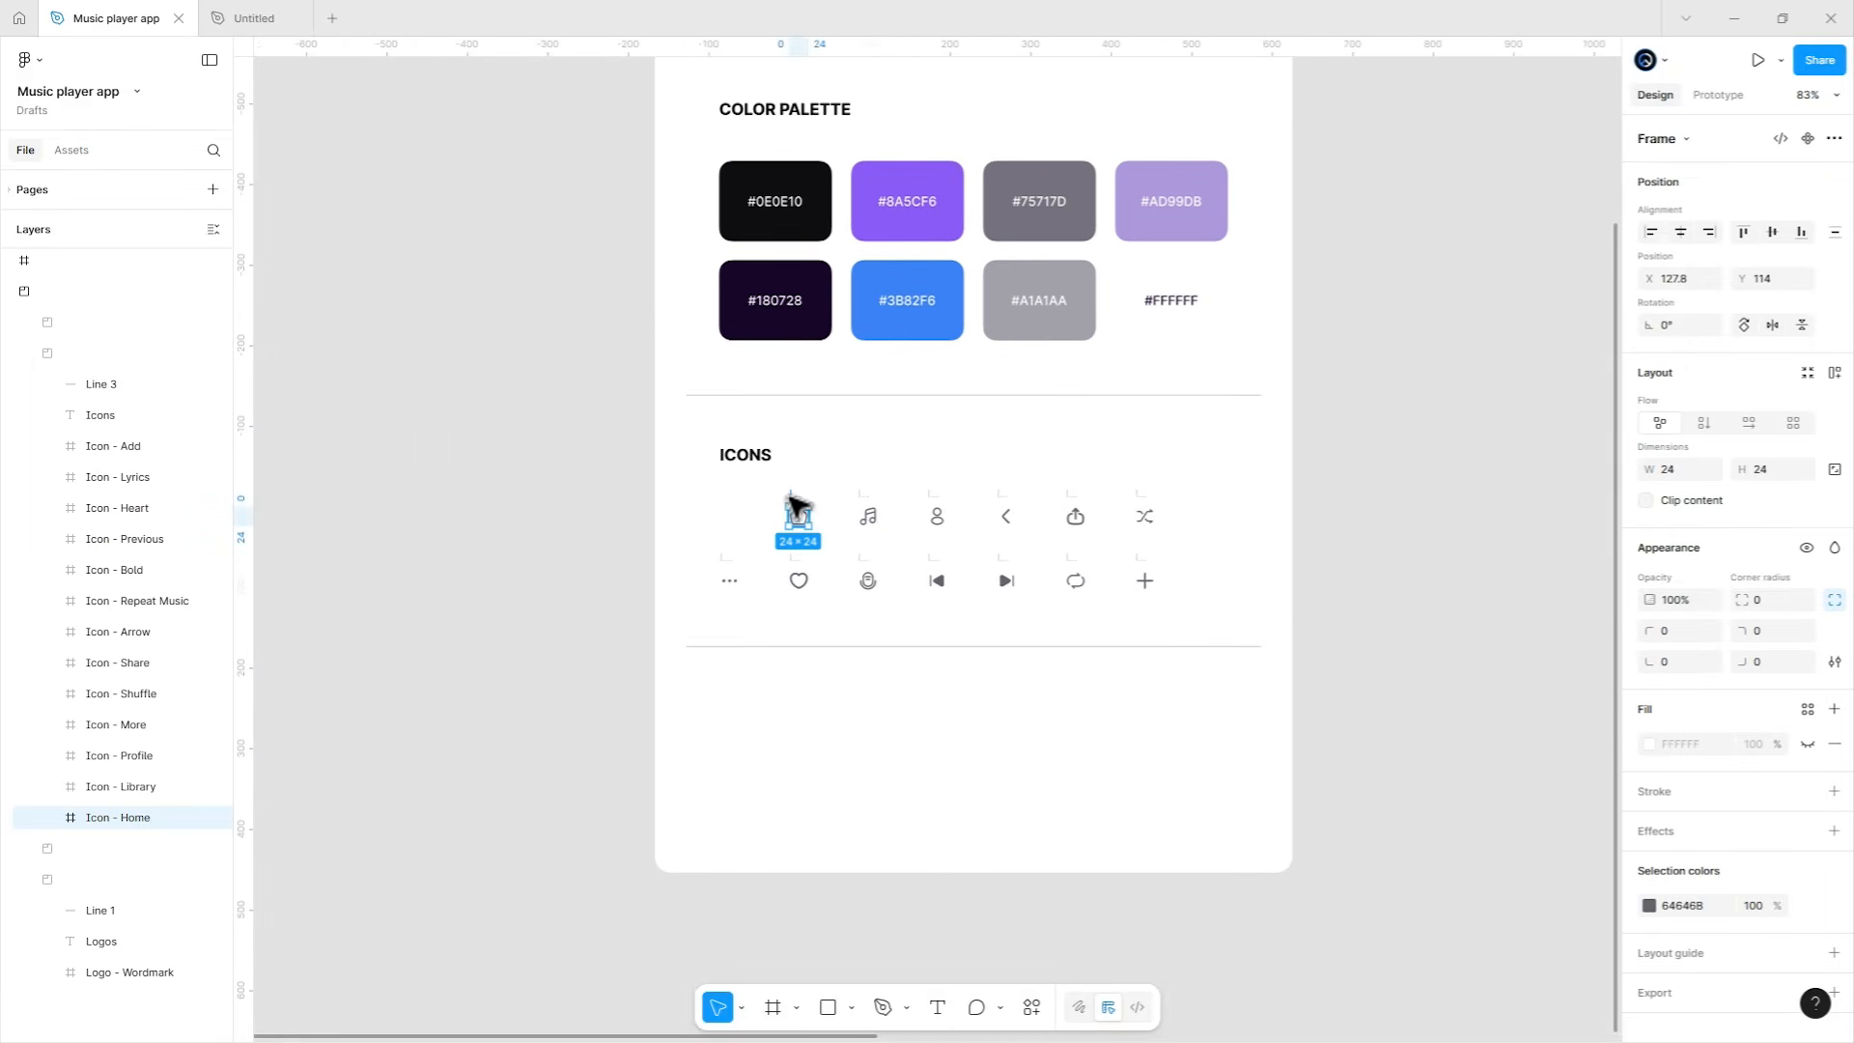
shift+click(867, 514)
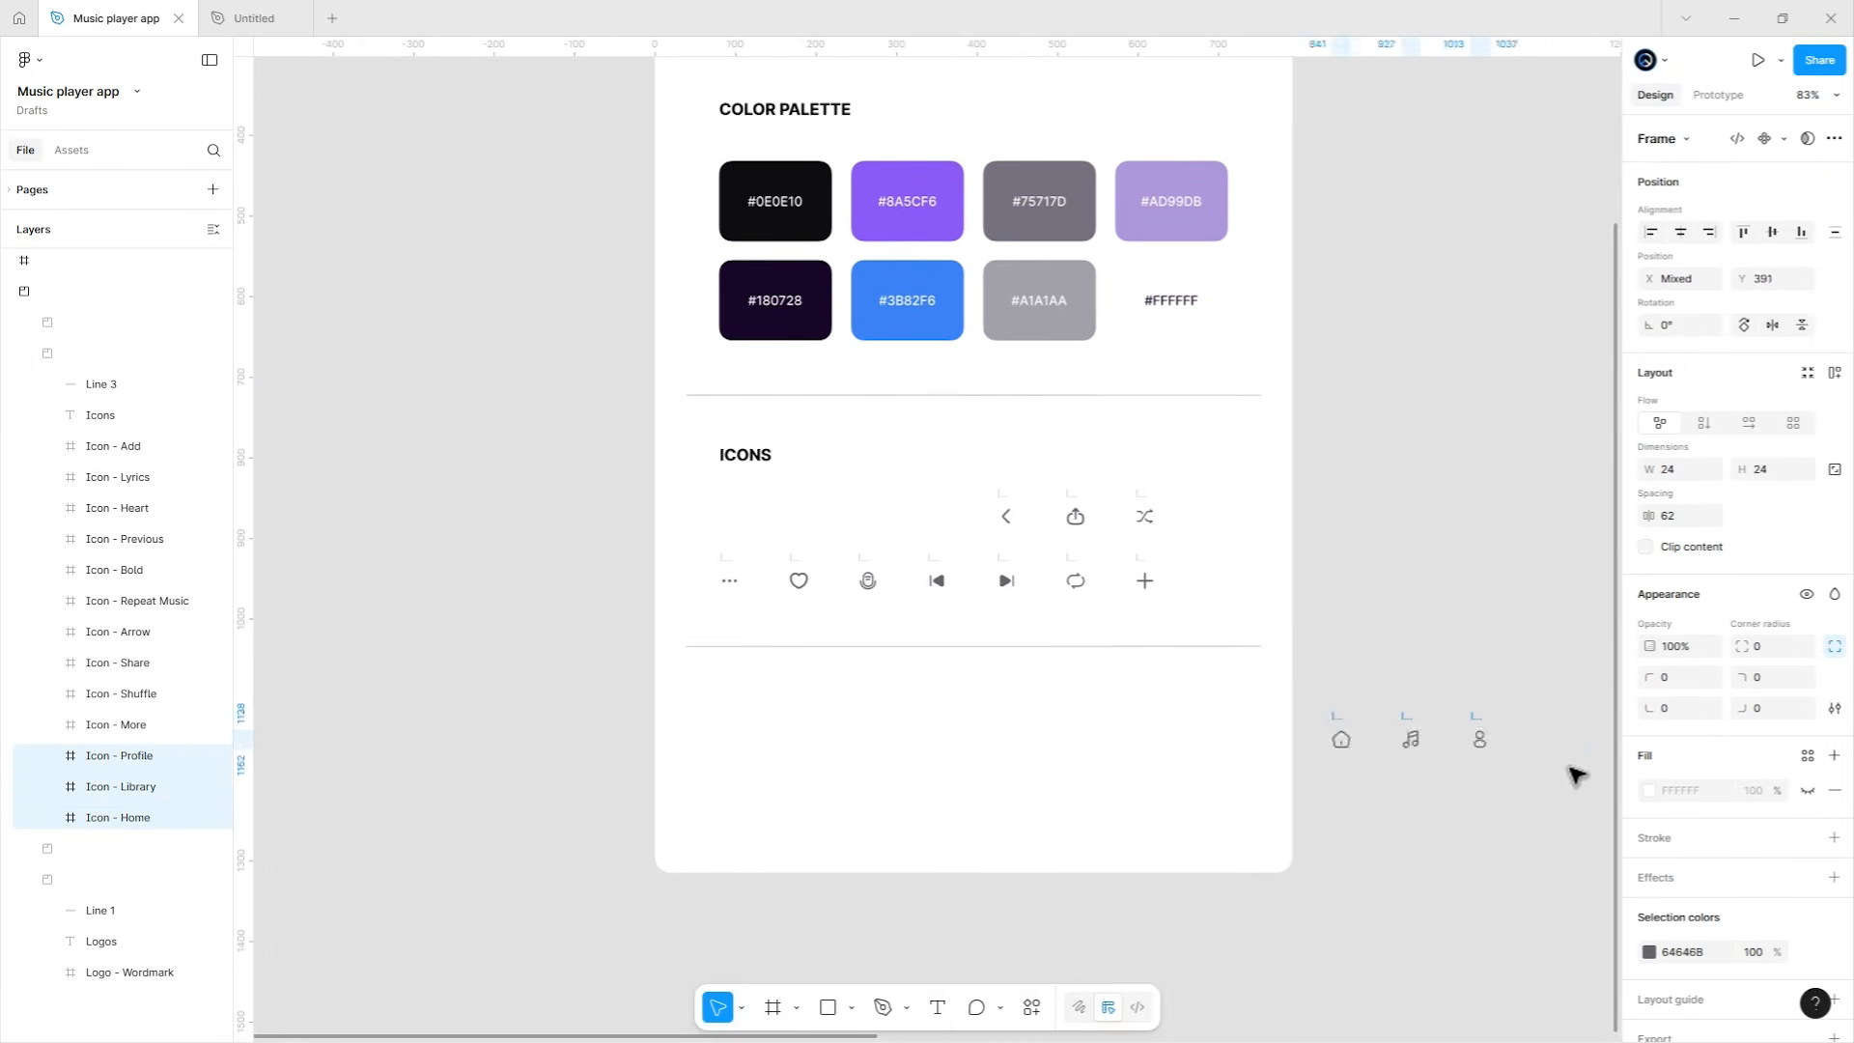
drag(1576, 774, 1583, 771)
drag(1584, 771, 497, 632)
drag(924, 783, 1125, 707)
scroll(945, 819, up, 5)
click(1443, 763)
Wrap the Home icon over the Velvet Riot row in two nested auto layout frames.
click(734, 758)
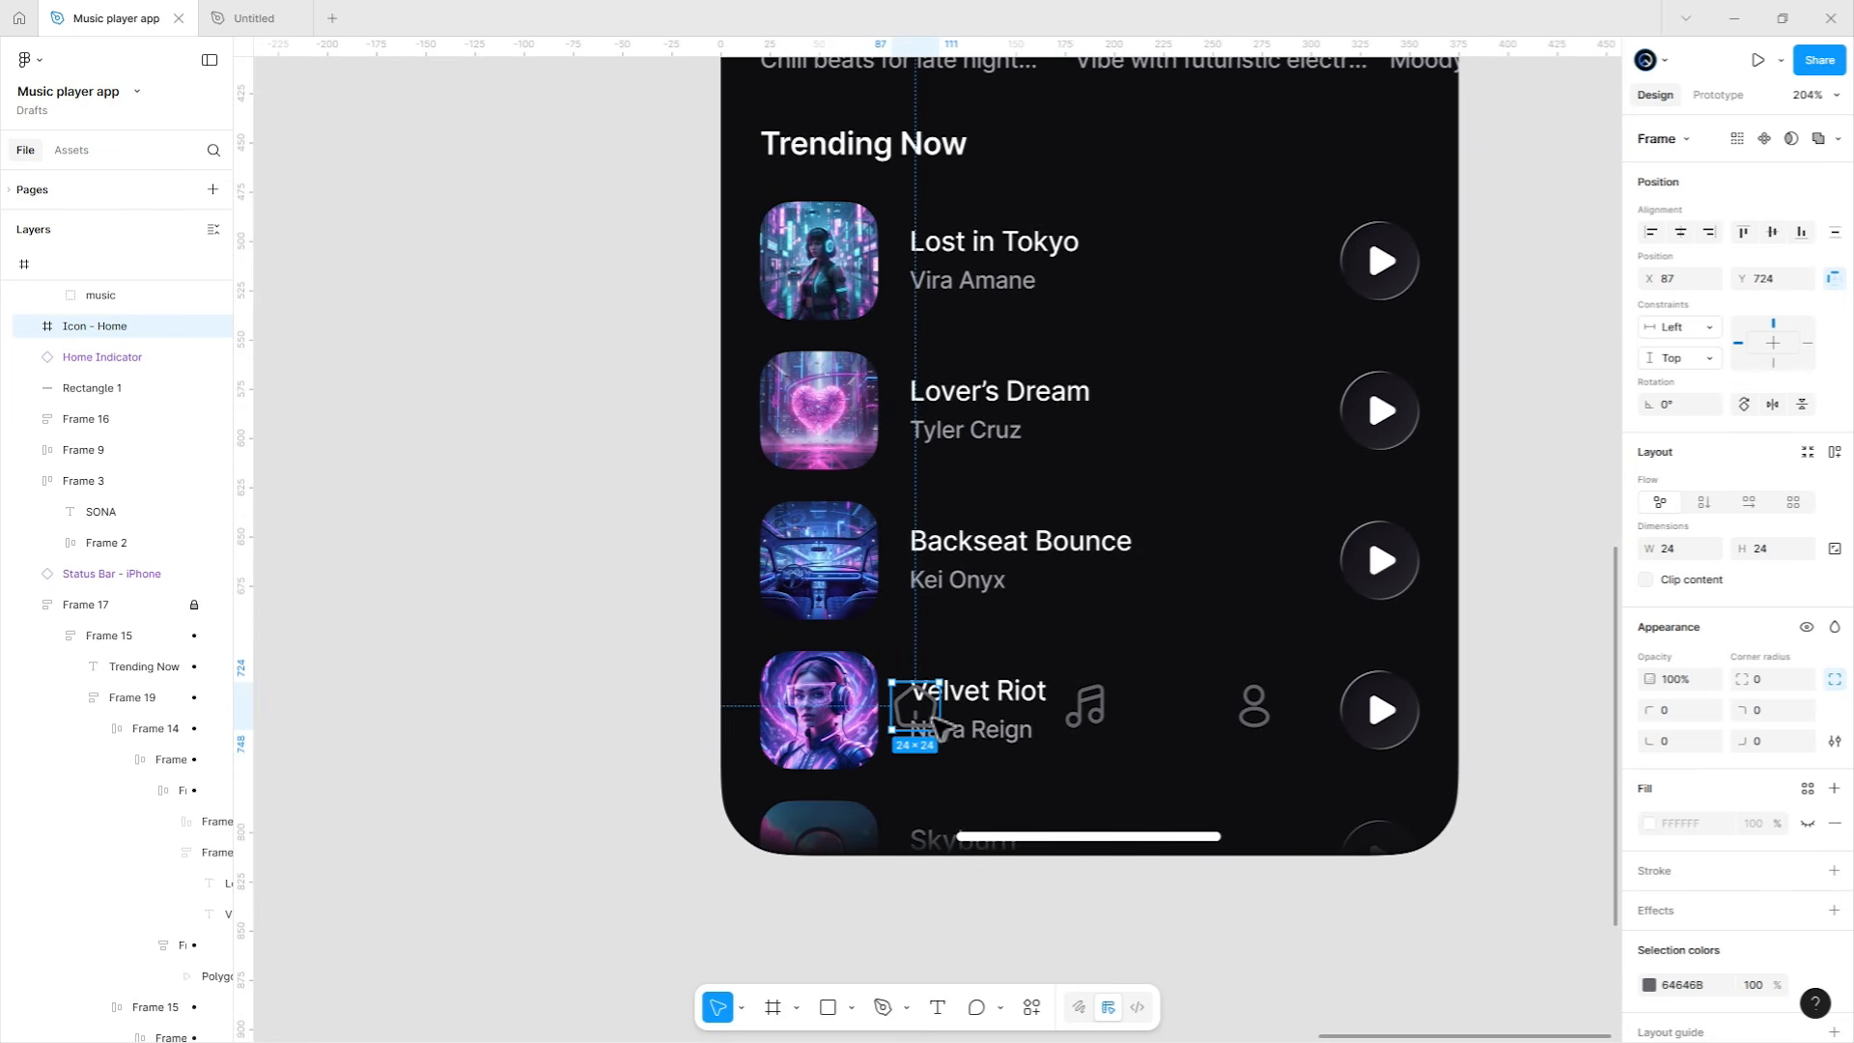
right_click(929, 715)
click(970, 584)
key(shift+a)
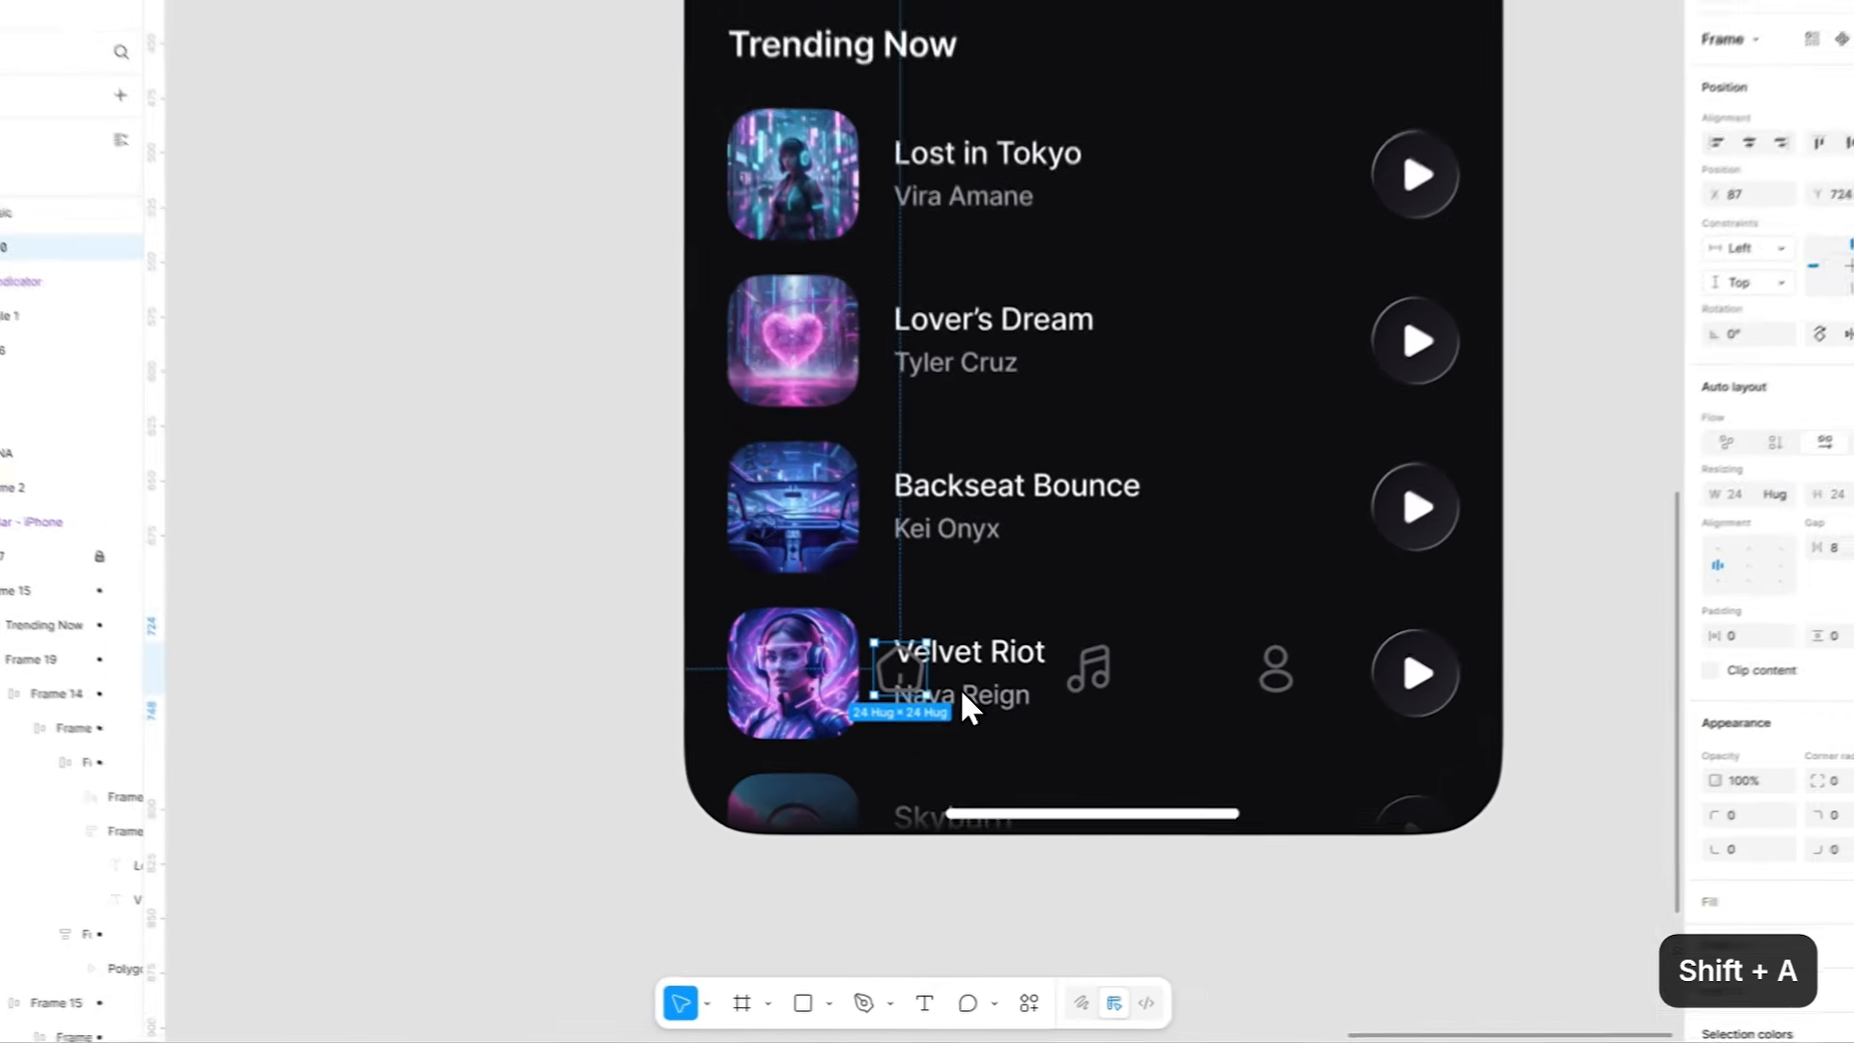
key(shift+a)
Set the Home icon's outer frame padding to 24 horizontal and 12 vertical.
click(1746, 636)
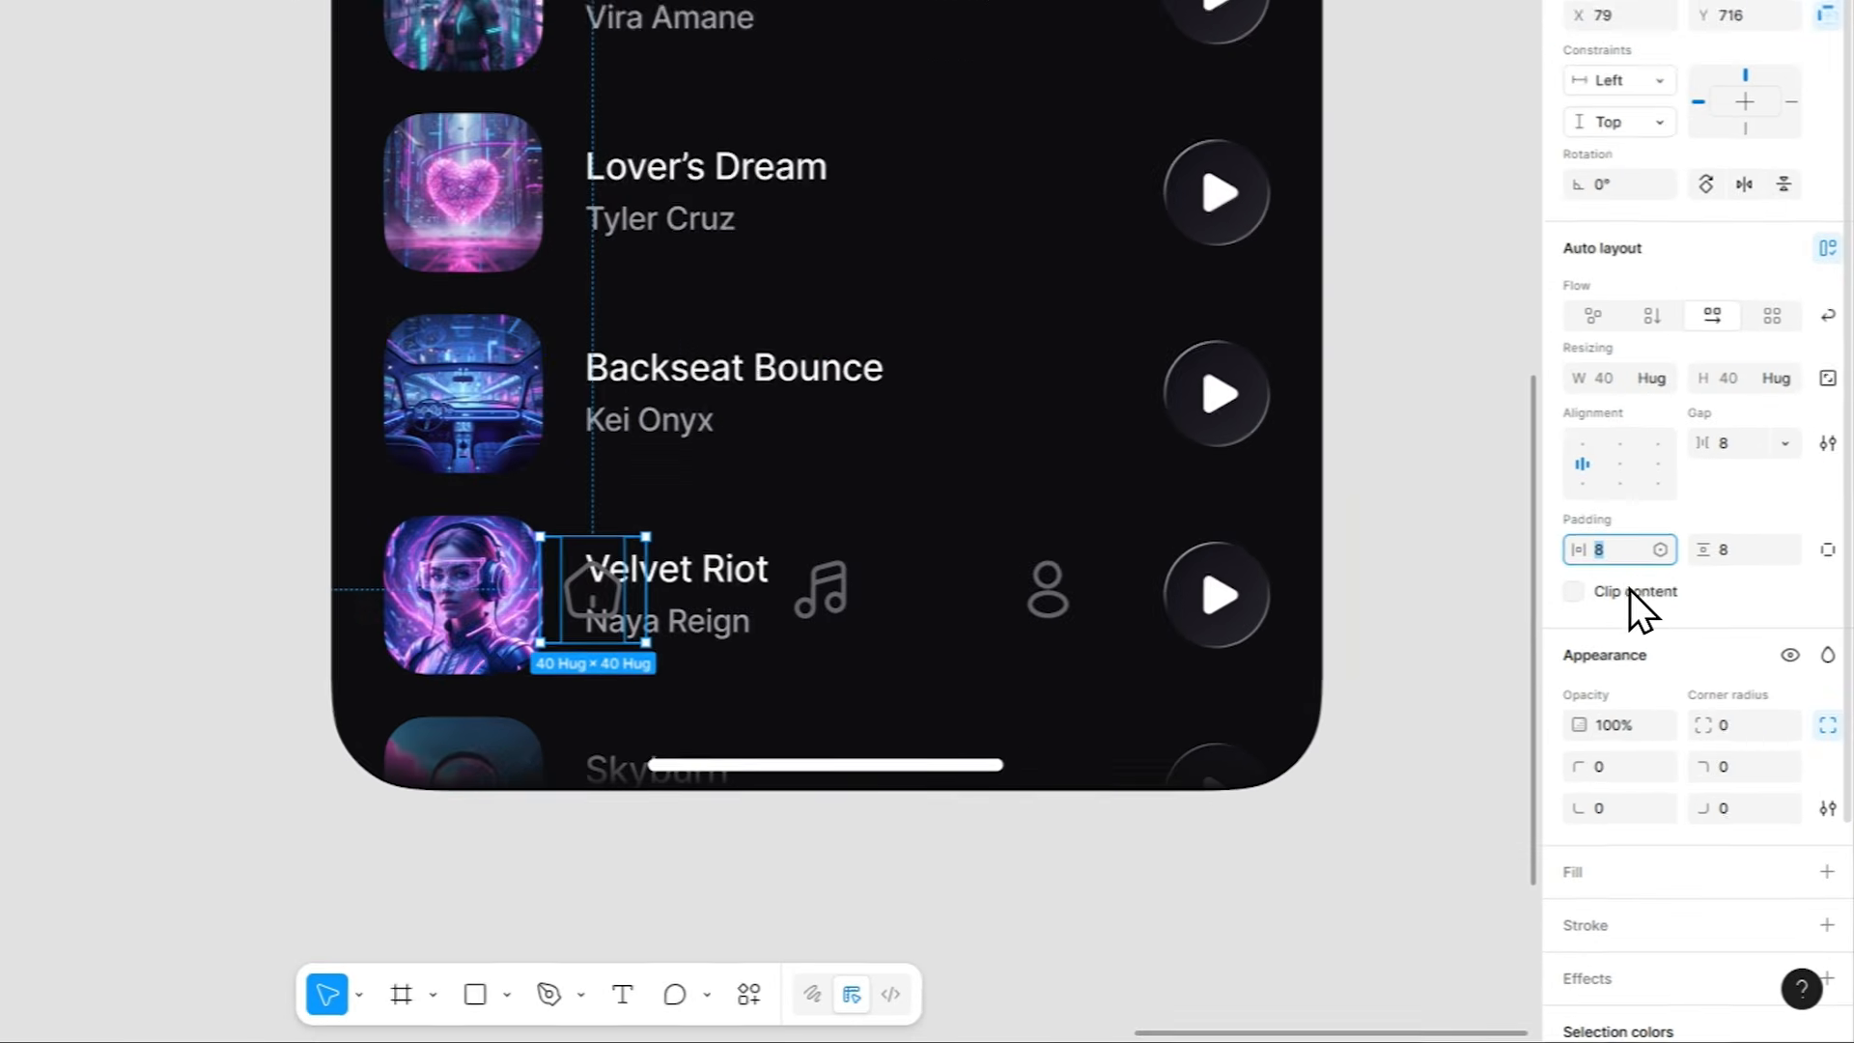
text(24)
key(Tab)
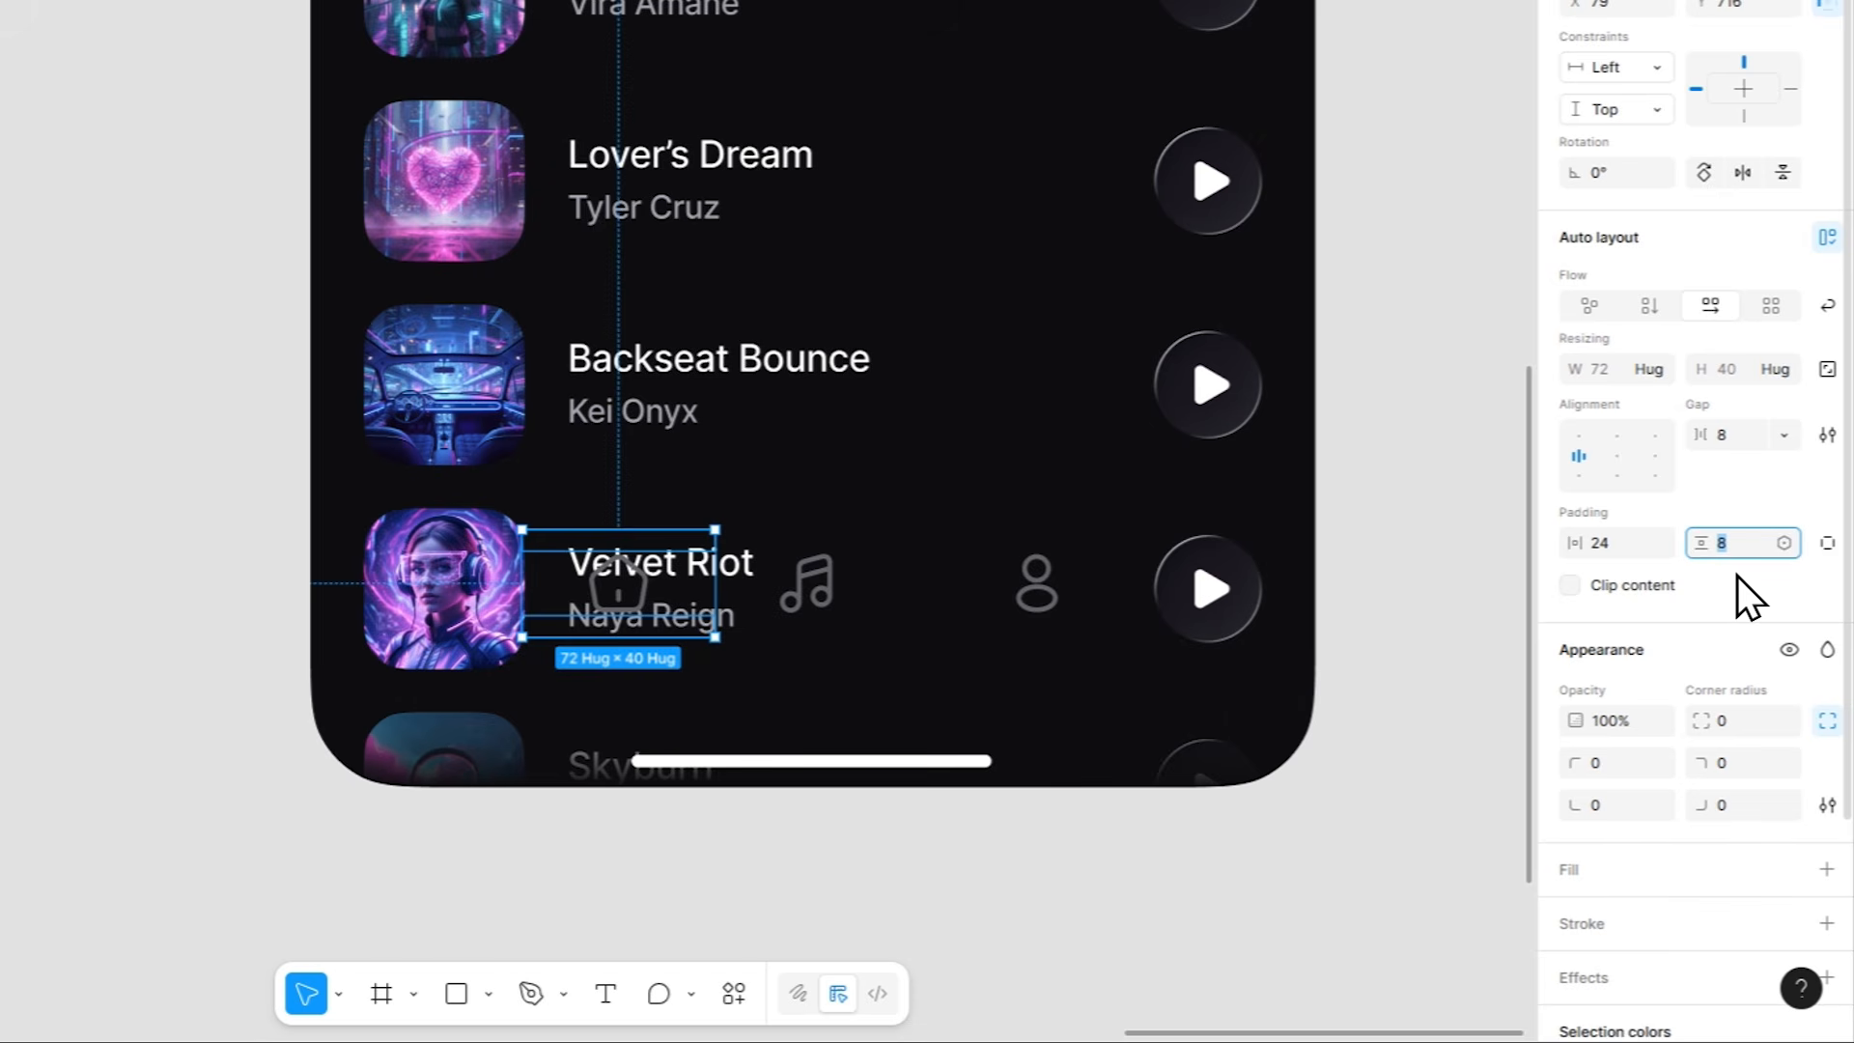
text(12)
key(Return)
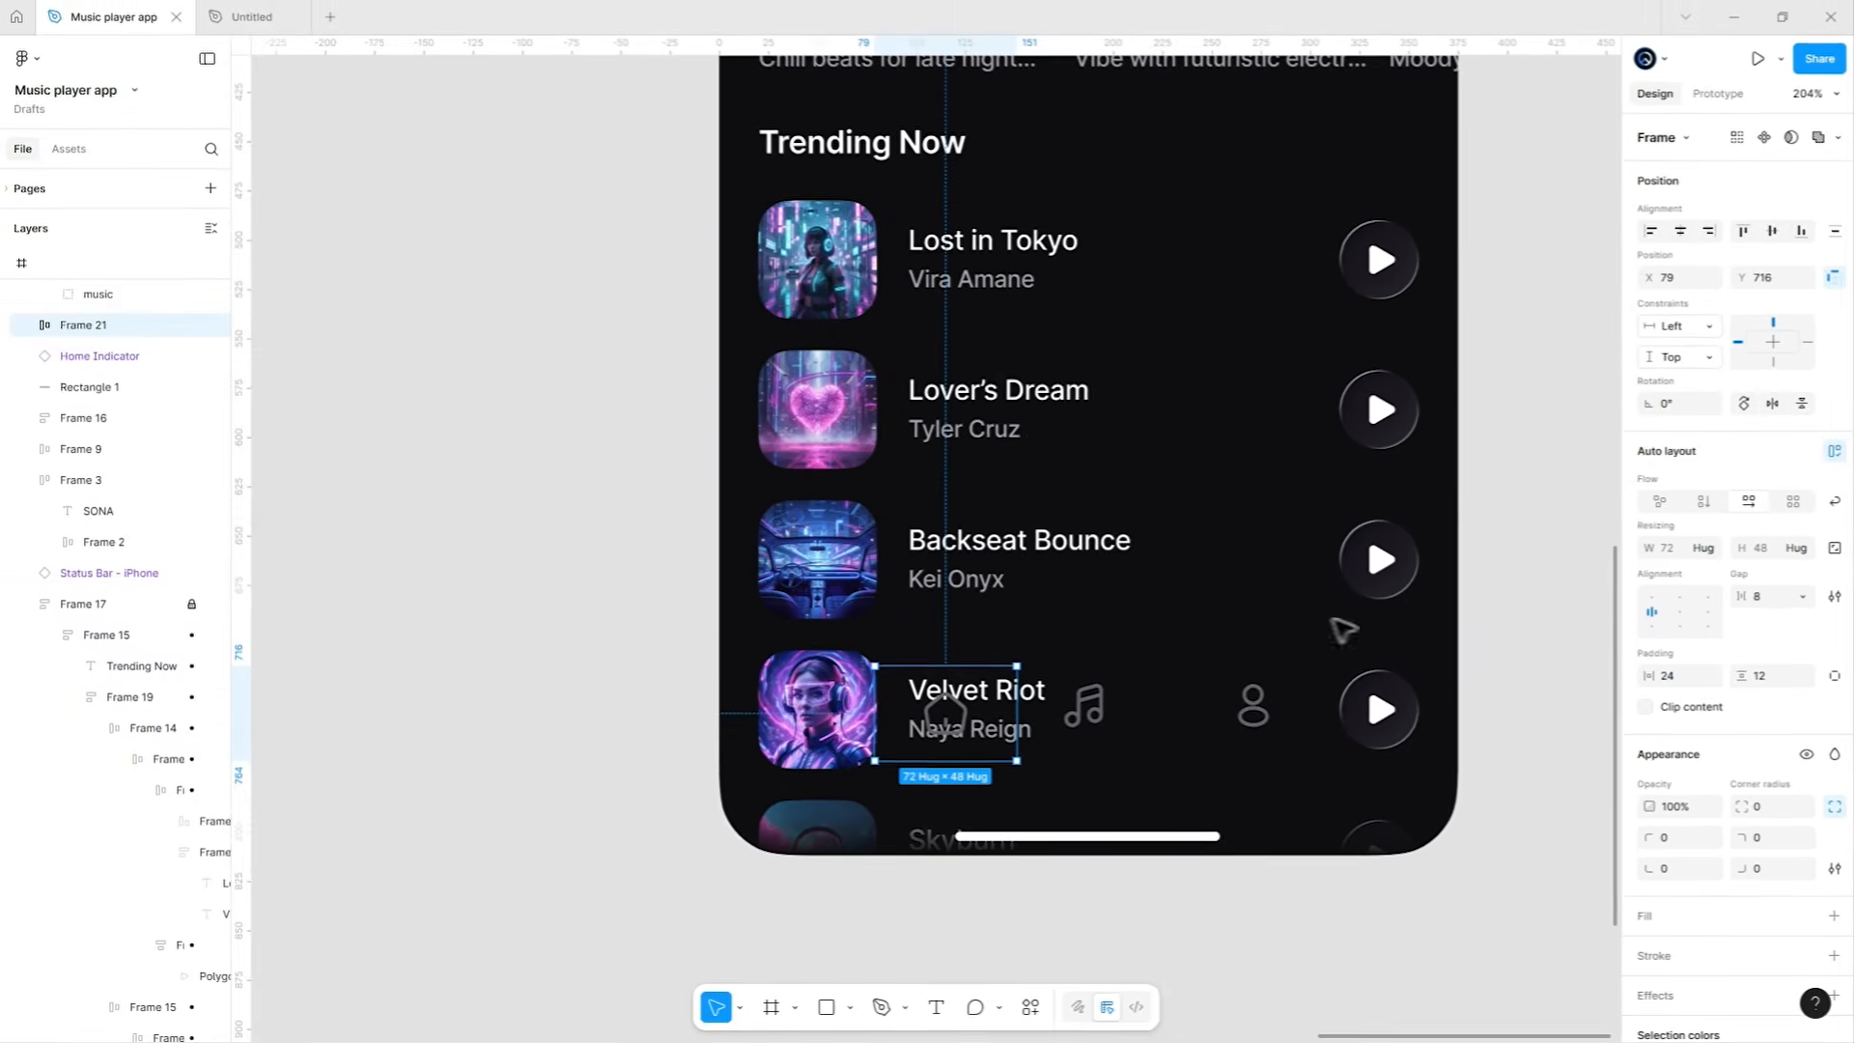
Copy the gradient fill of the Midnight Flow play button onto the Home icon's frame and set the fill opacity to 100%.
scroll(686, 315, up, 5)
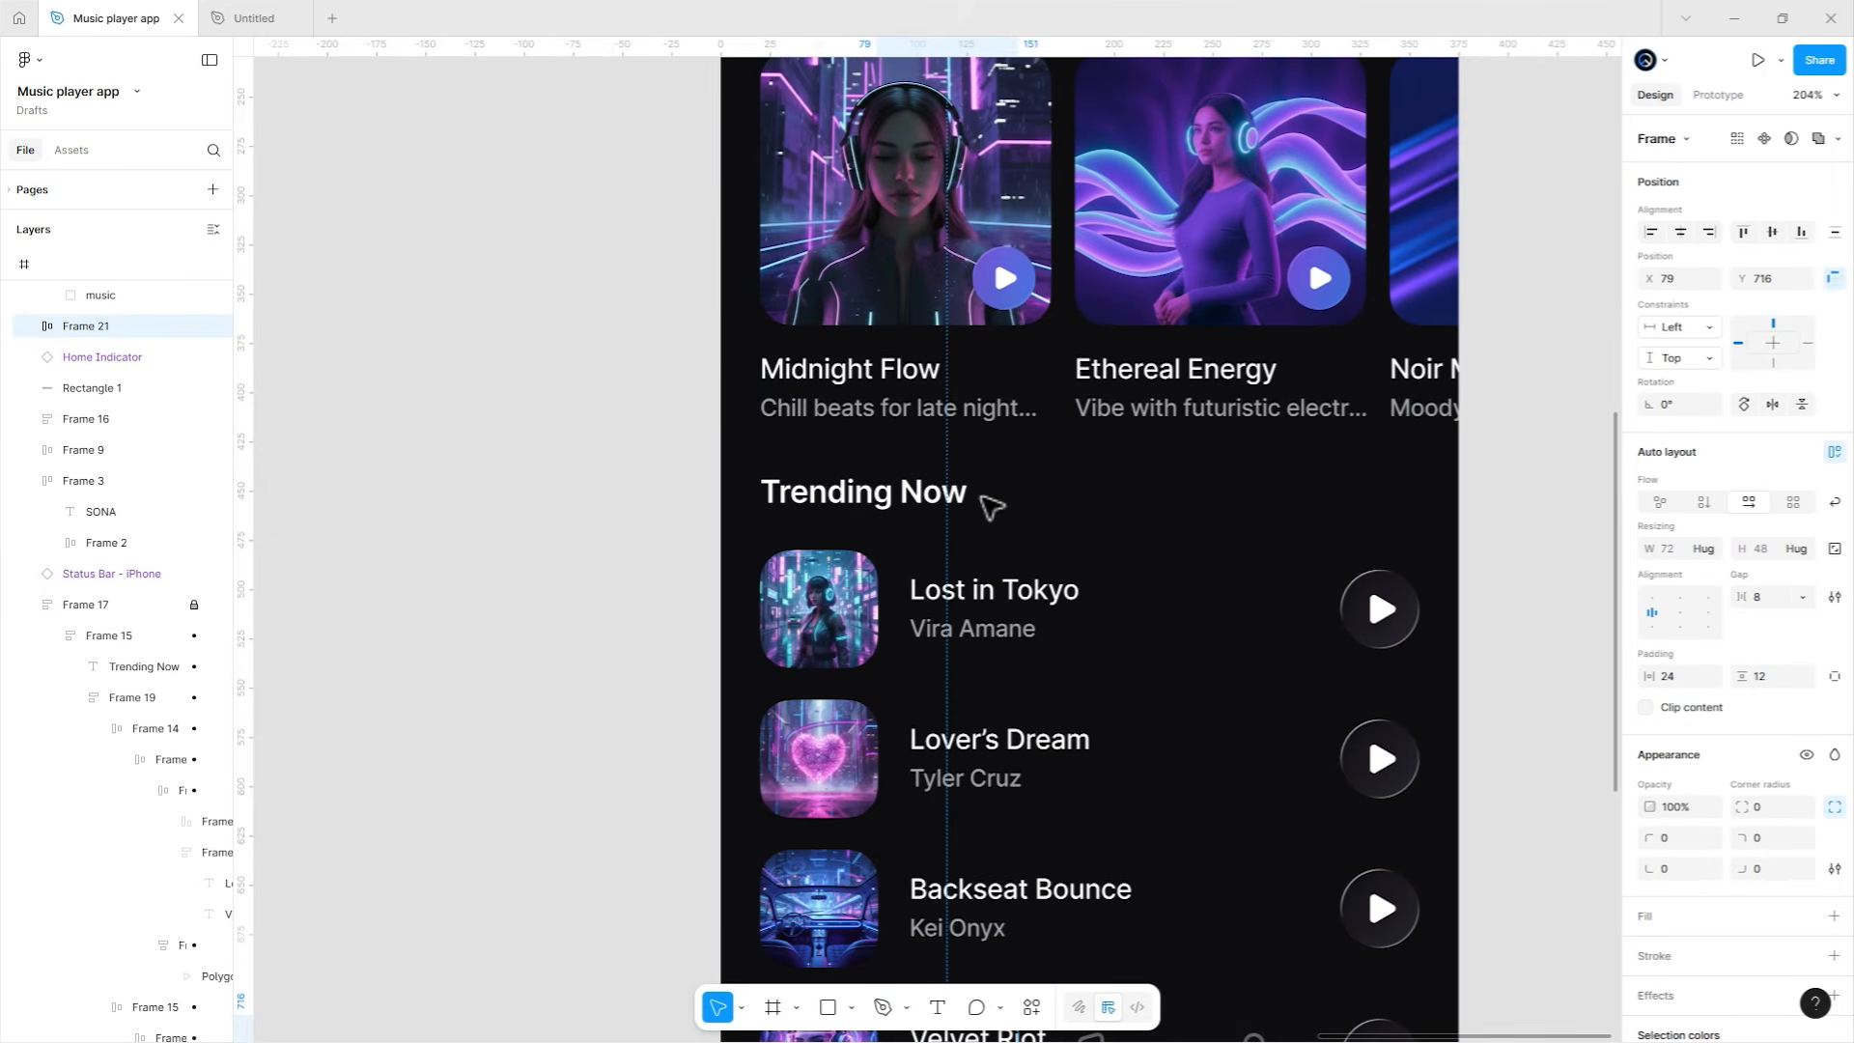
click(989, 303)
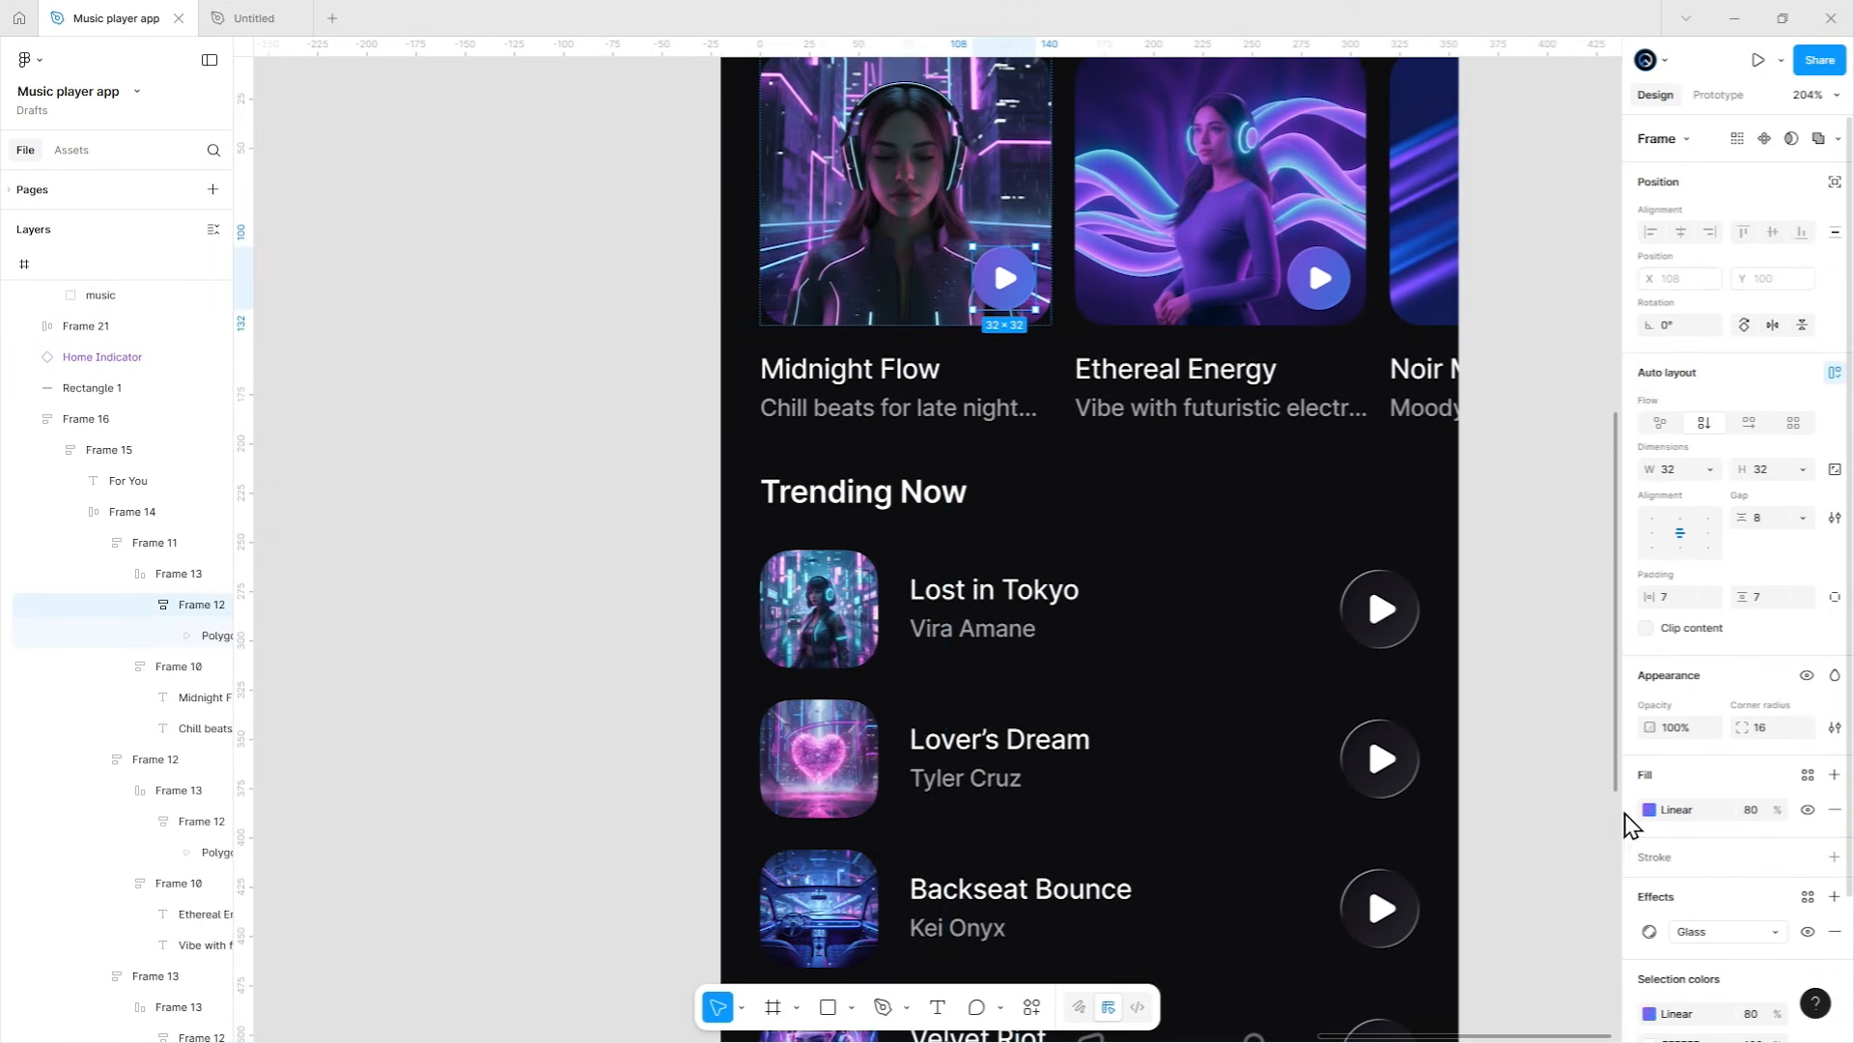
key(ctrl+c)
scroll(927, 676, down, 5)
click(961, 729)
key(ctrl+v)
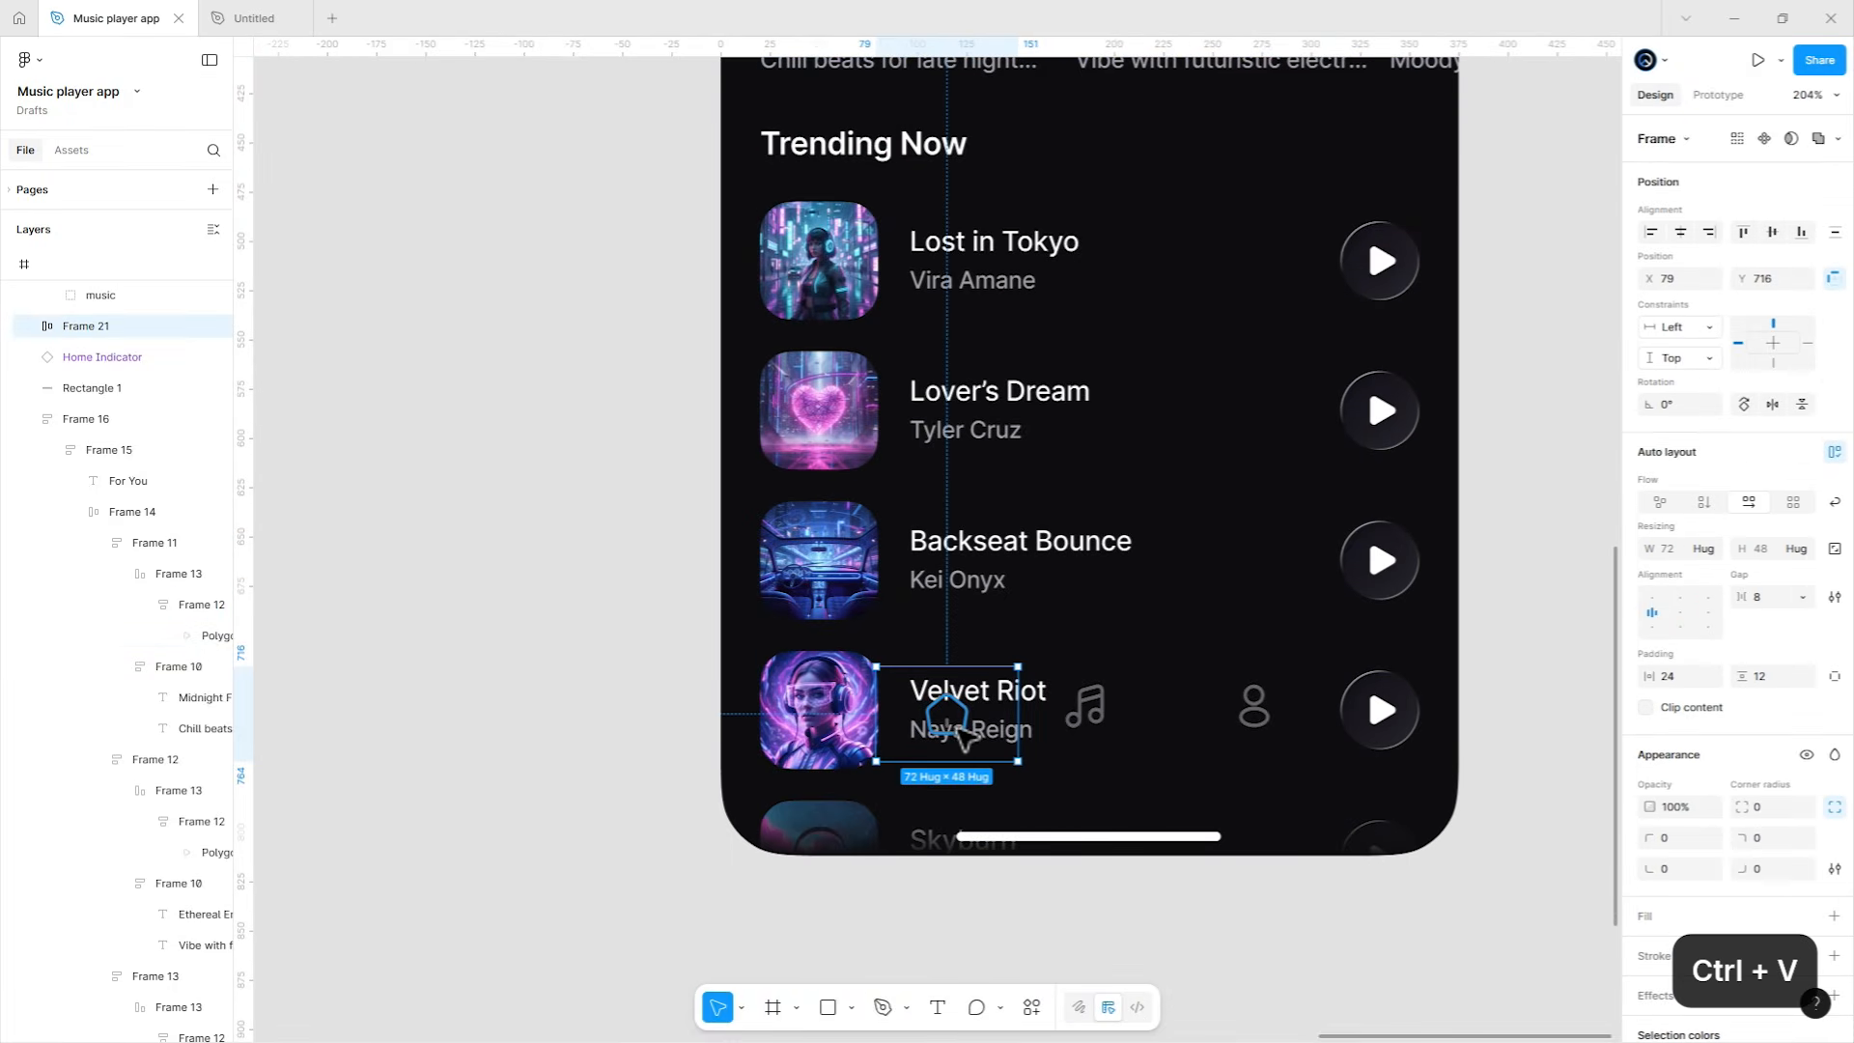
click(1767, 943)
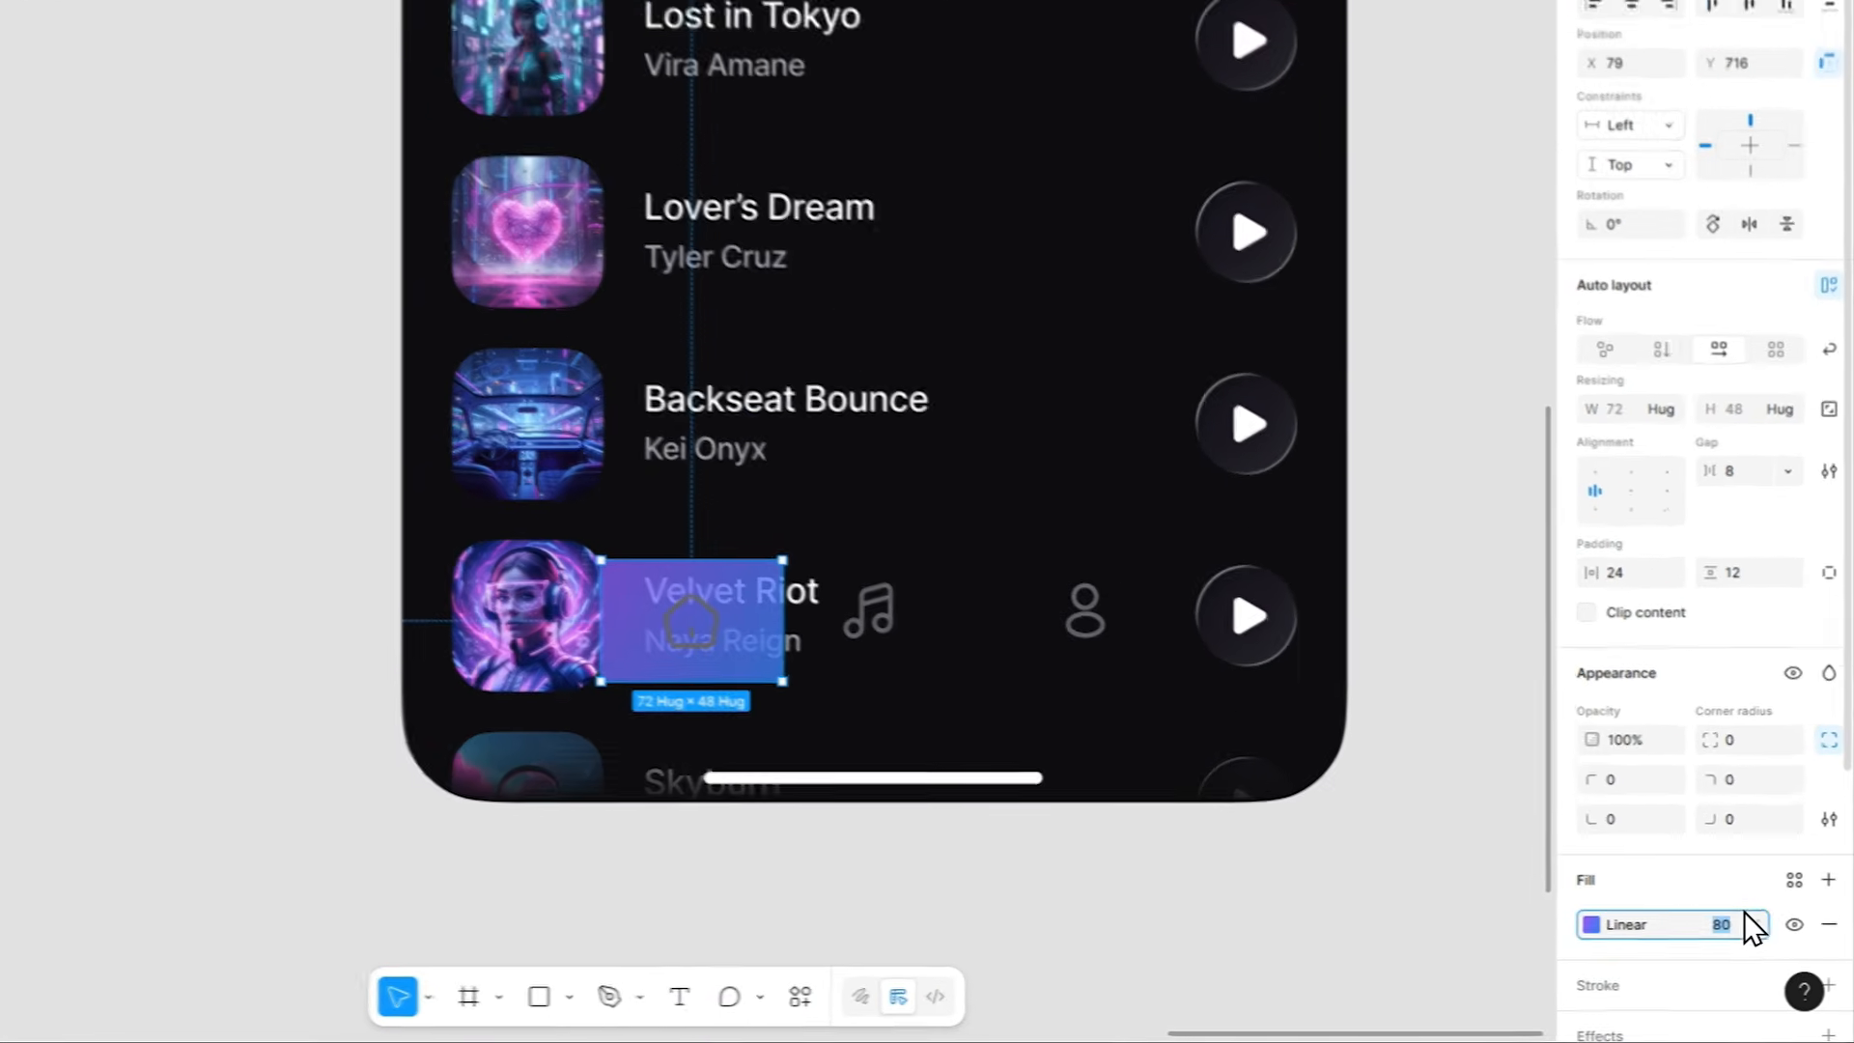
text(100)
key(Return)
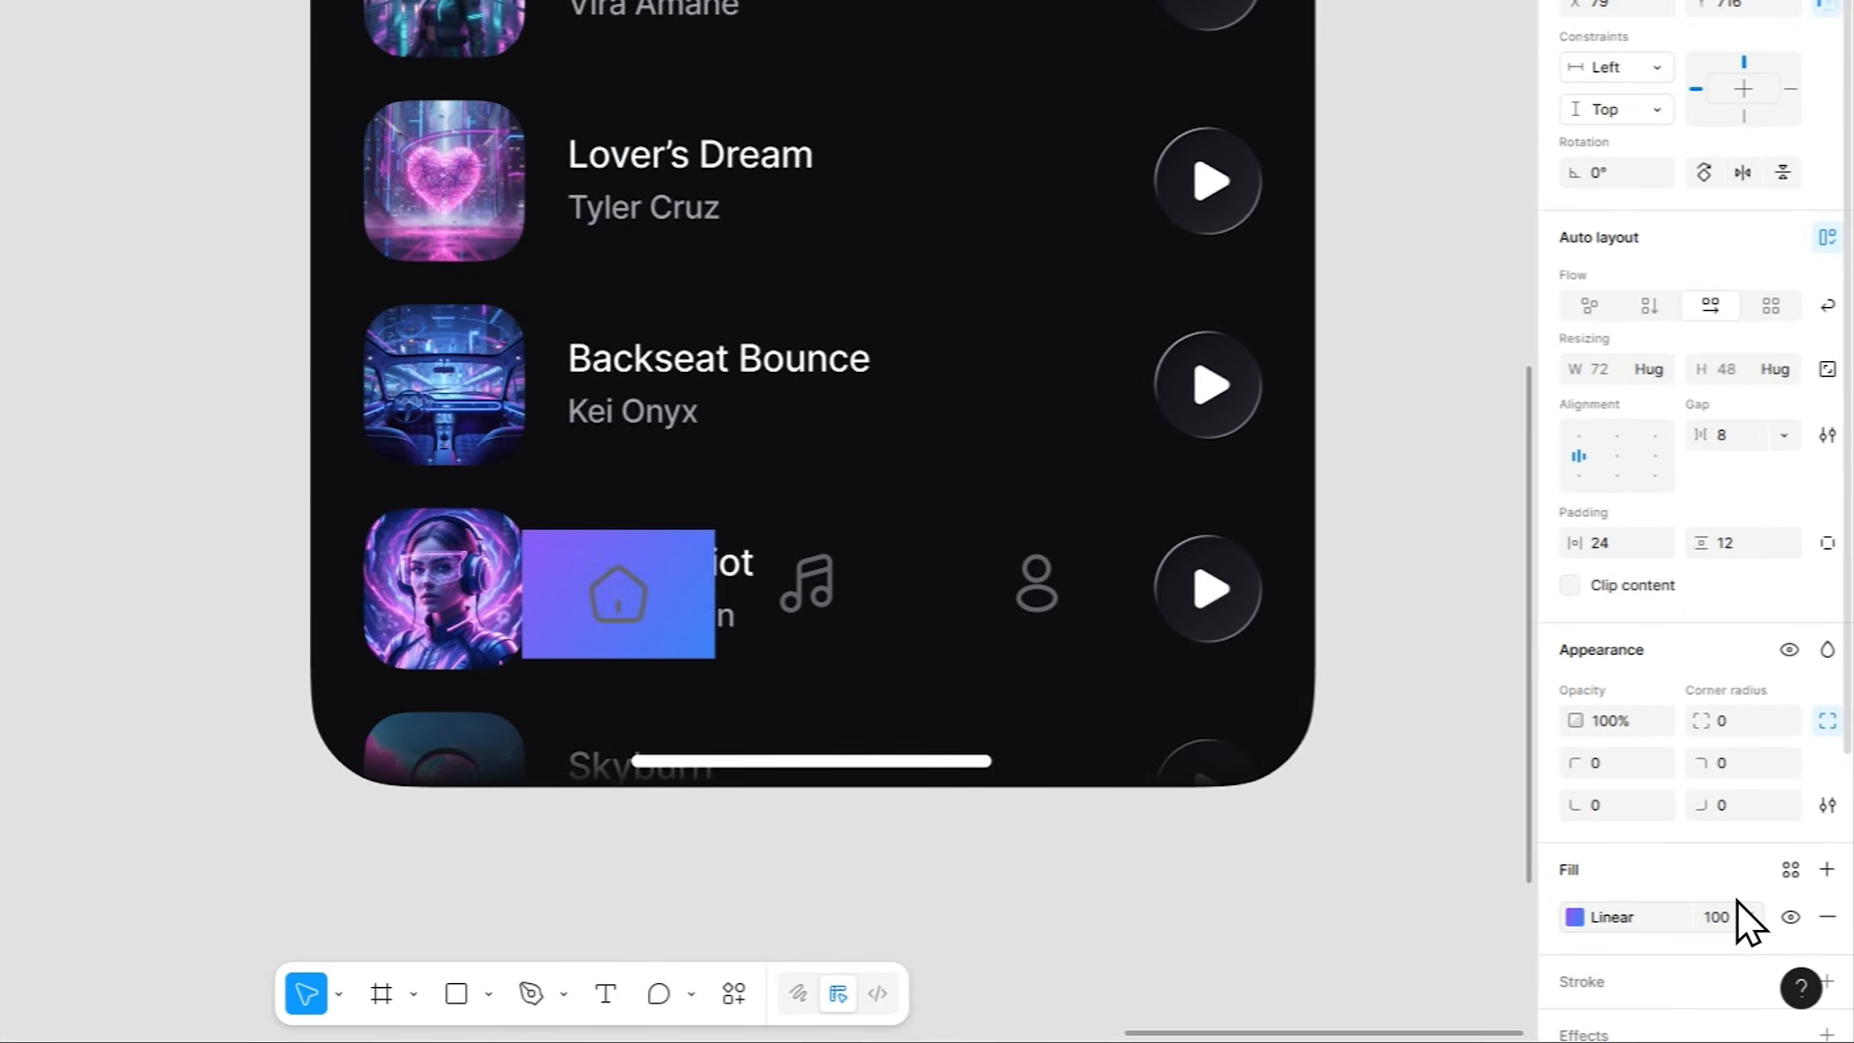
Recolour the Home icon to white FFFFFF and round its frame with a corner radius of 999.
scroll(1736, 901, down, 3)
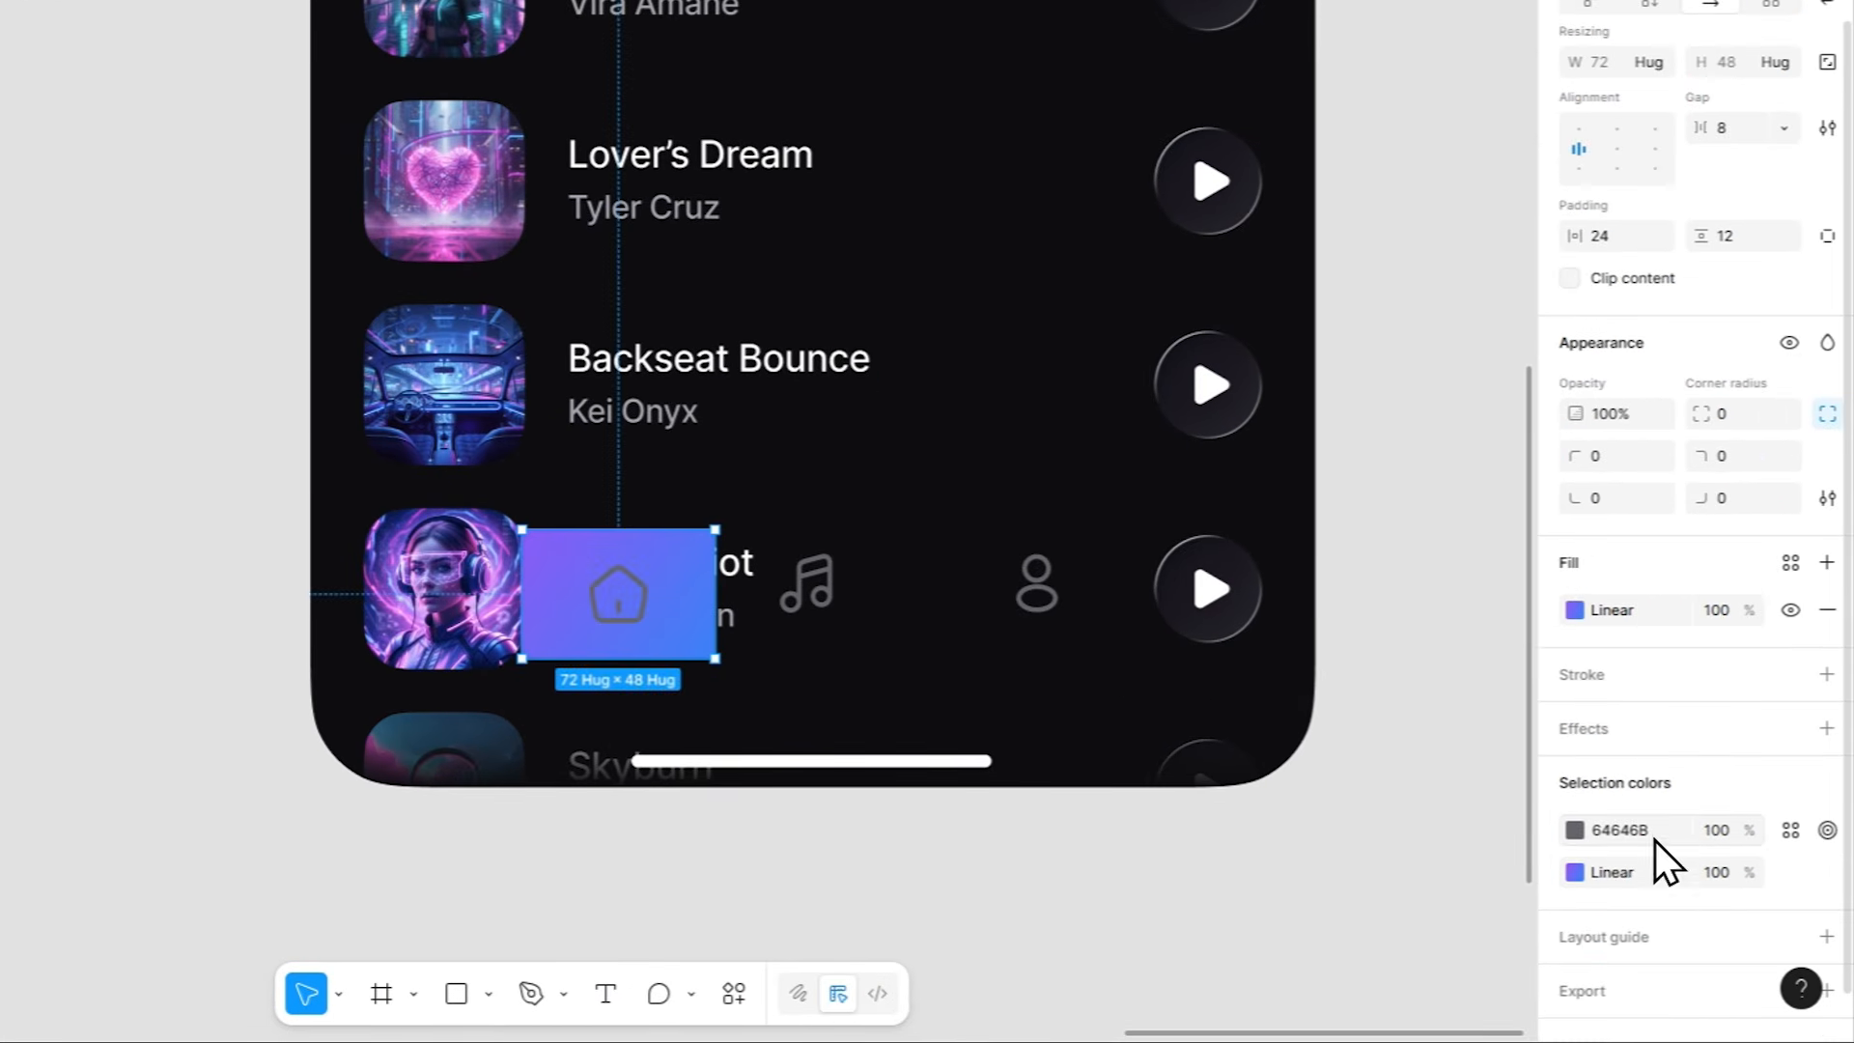
click(1574, 828)
click(1511, 296)
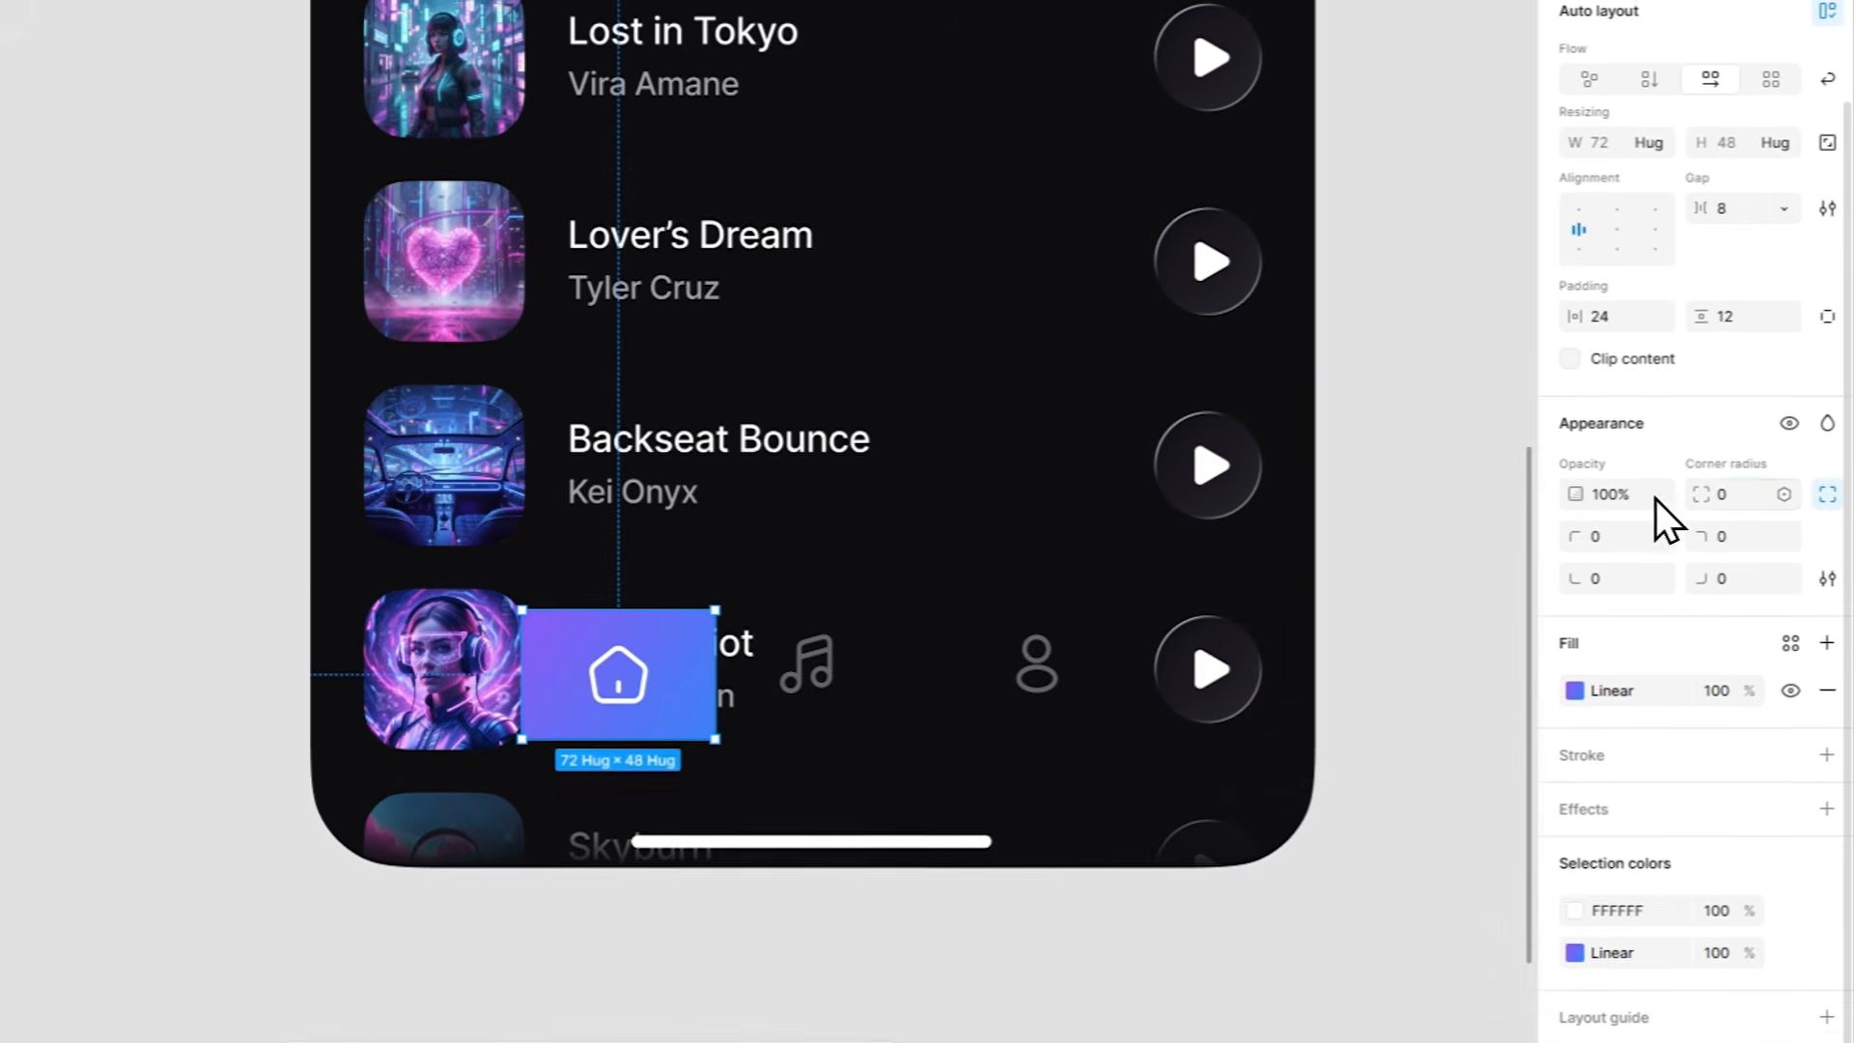
click(1742, 414)
text(999)
key(Return)
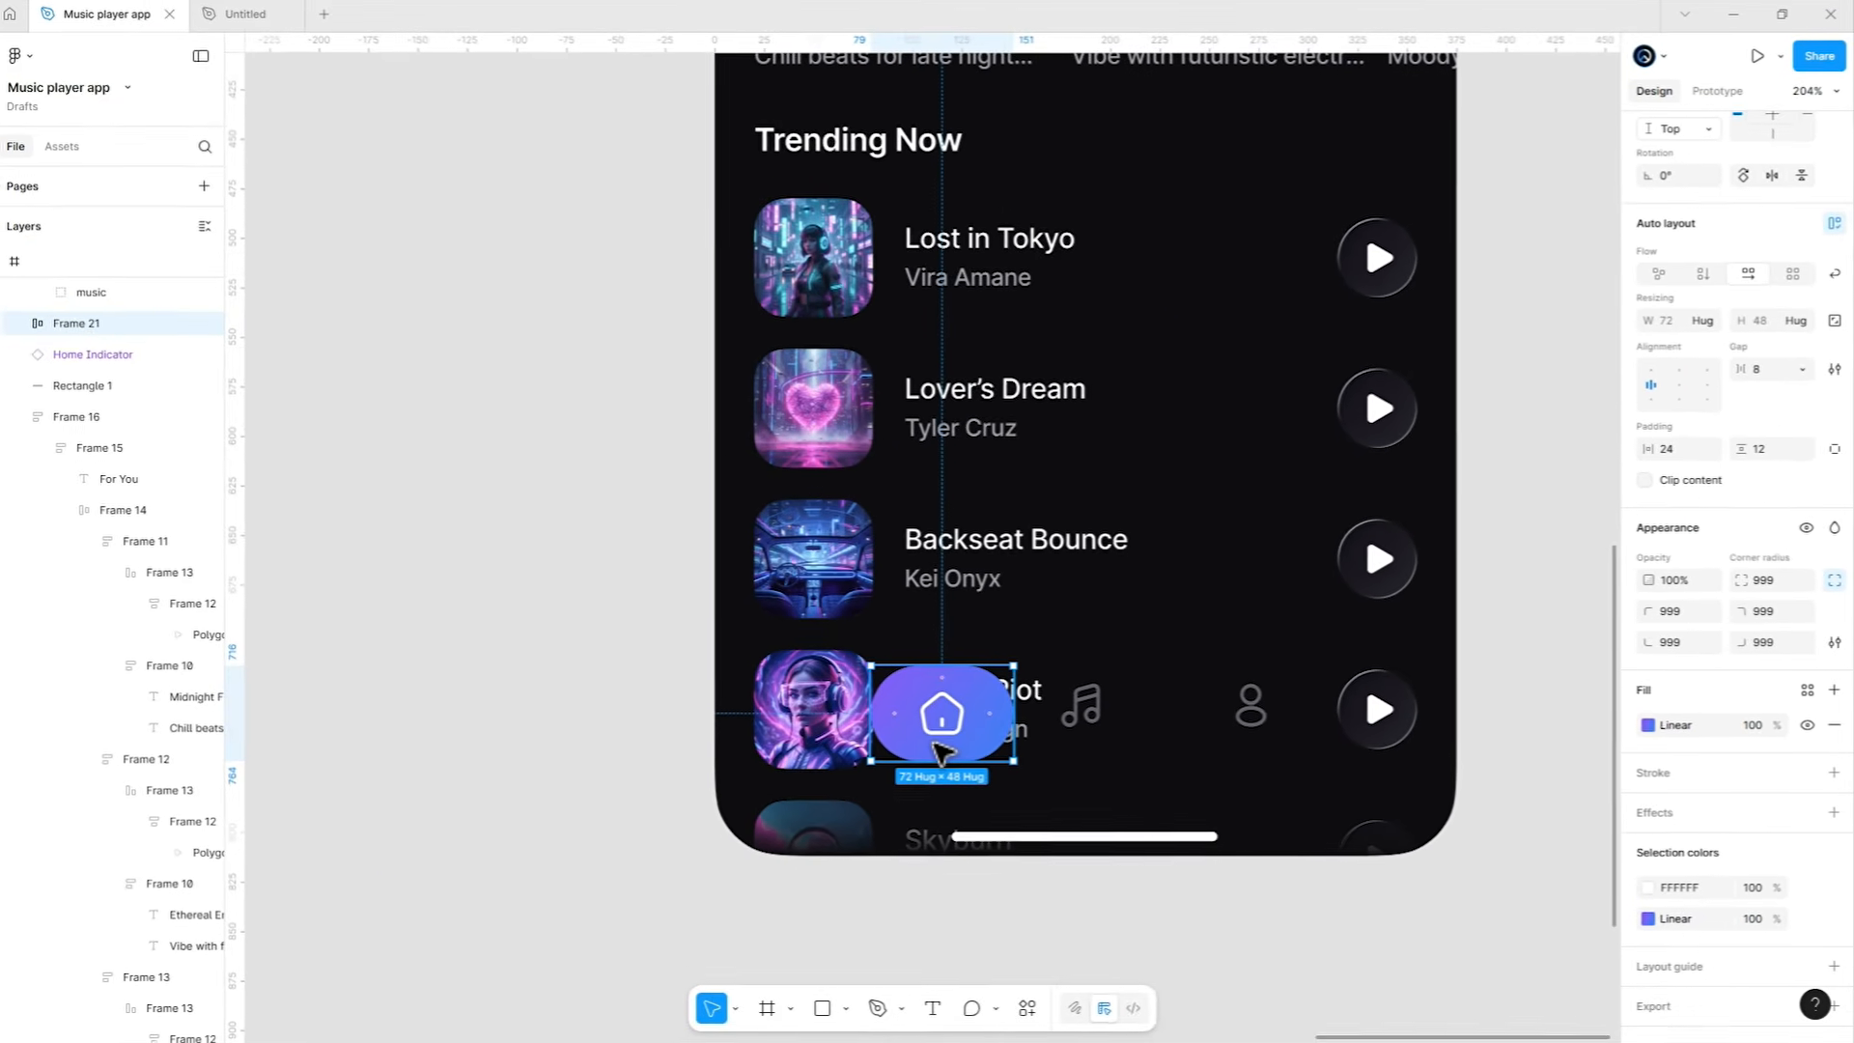
Duplicate the Home button beside the original and replace the copy's icon with the Library icon.
key(ctrl+d)
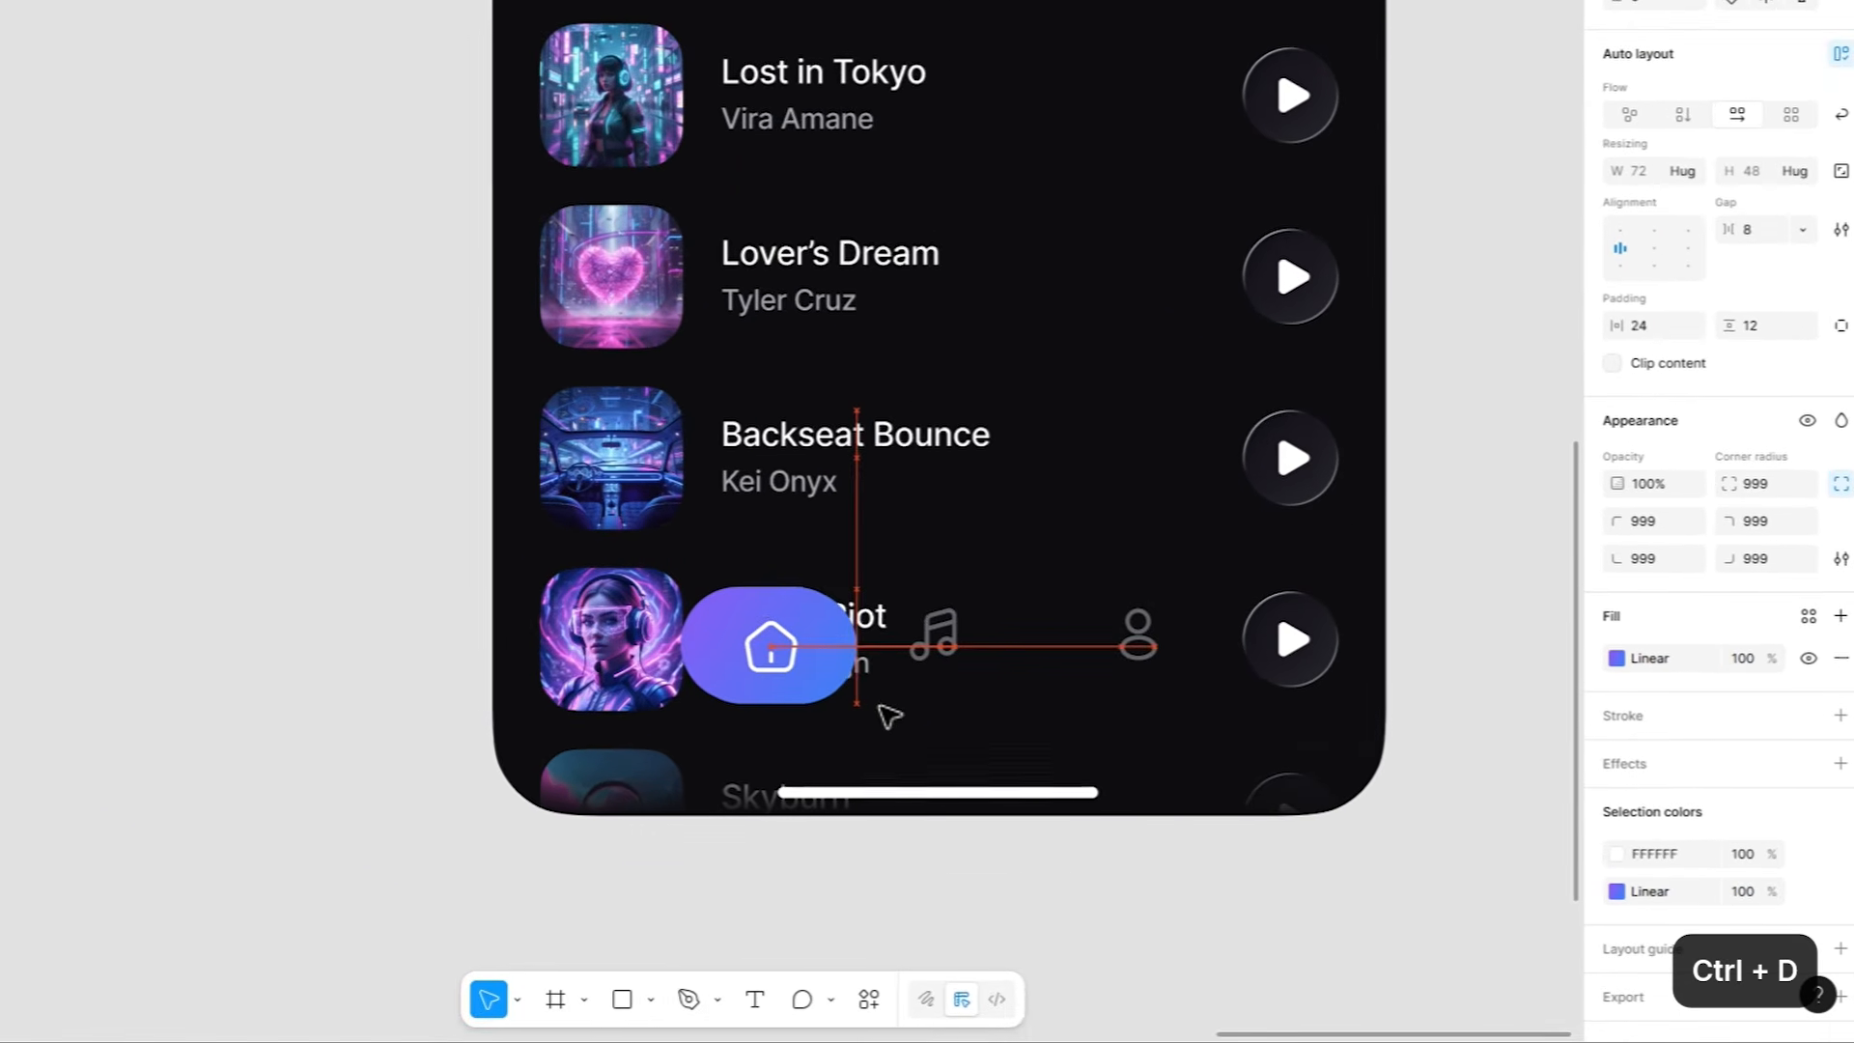
drag(888, 716, 942, 724)
click(948, 616)
key(ctrl+x)
click(927, 709)
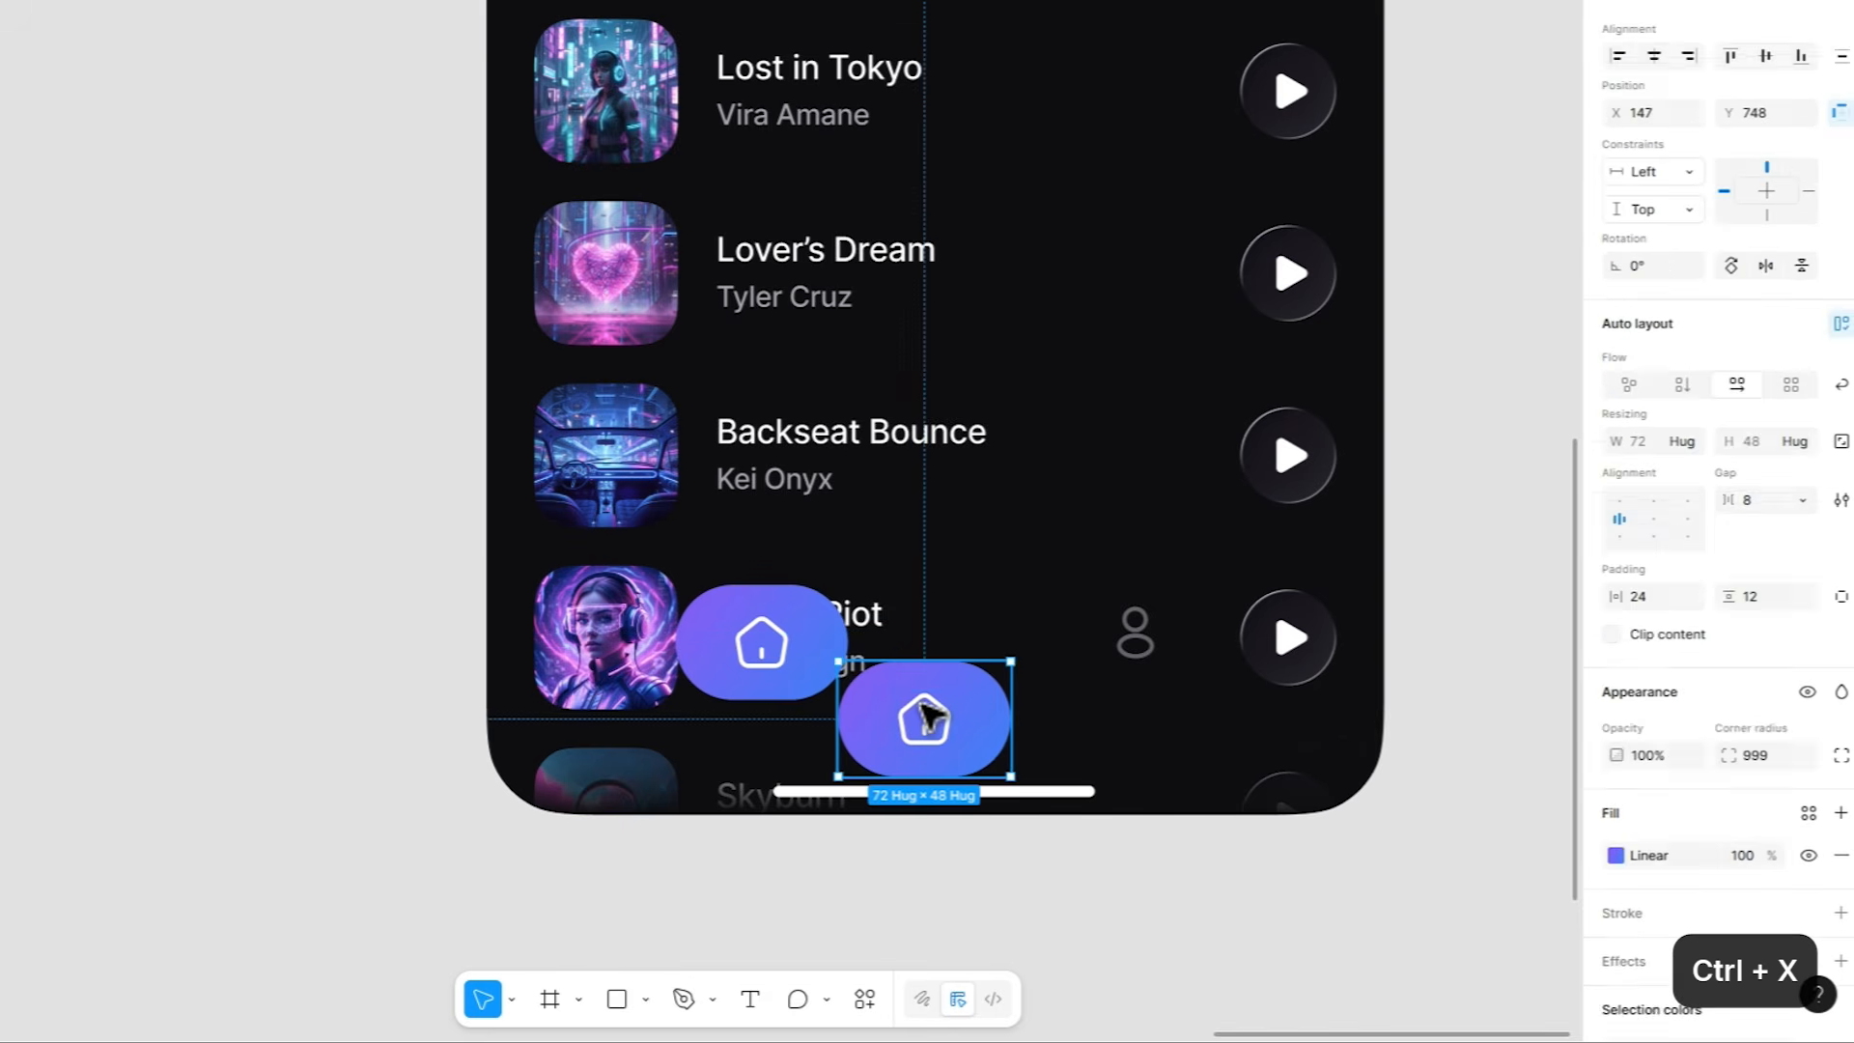
key(ctrl+v)
click(943, 715)
key(Delete)
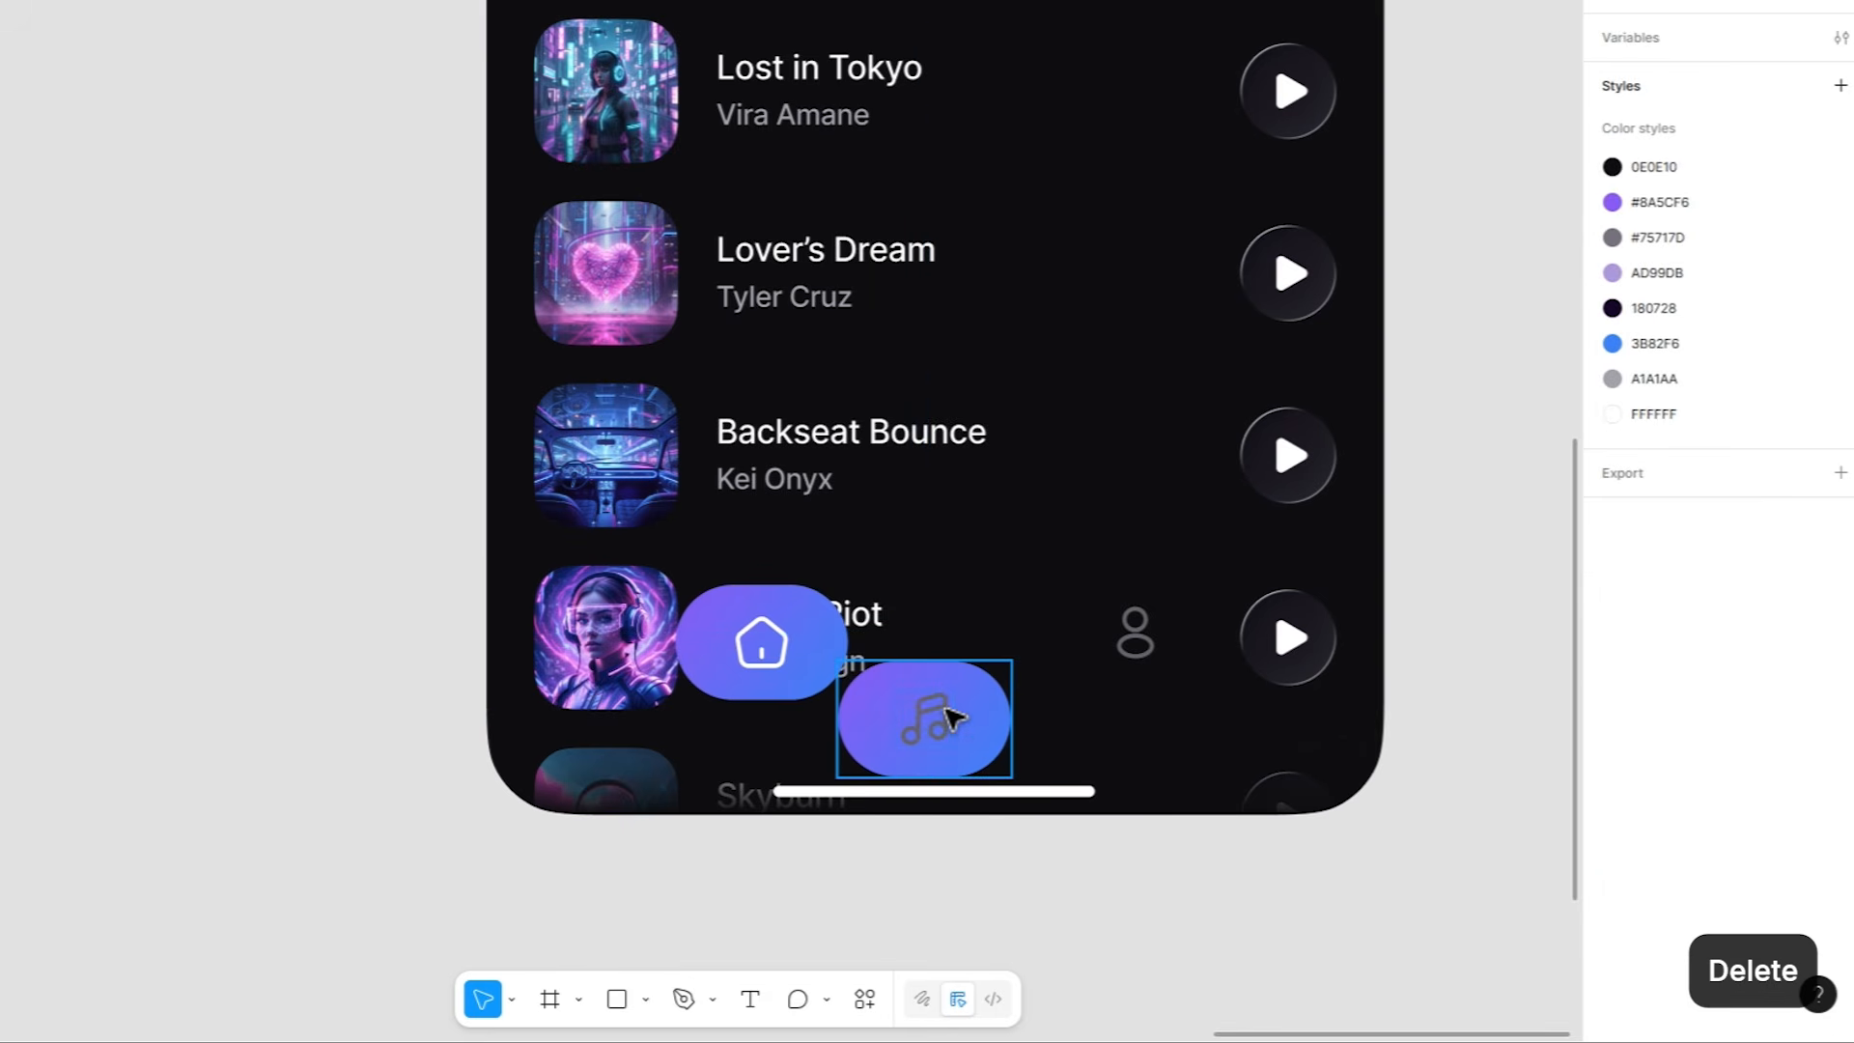
Hide the Library button's gradient fill and recolour its icon to white FFFFFF.
click(954, 717)
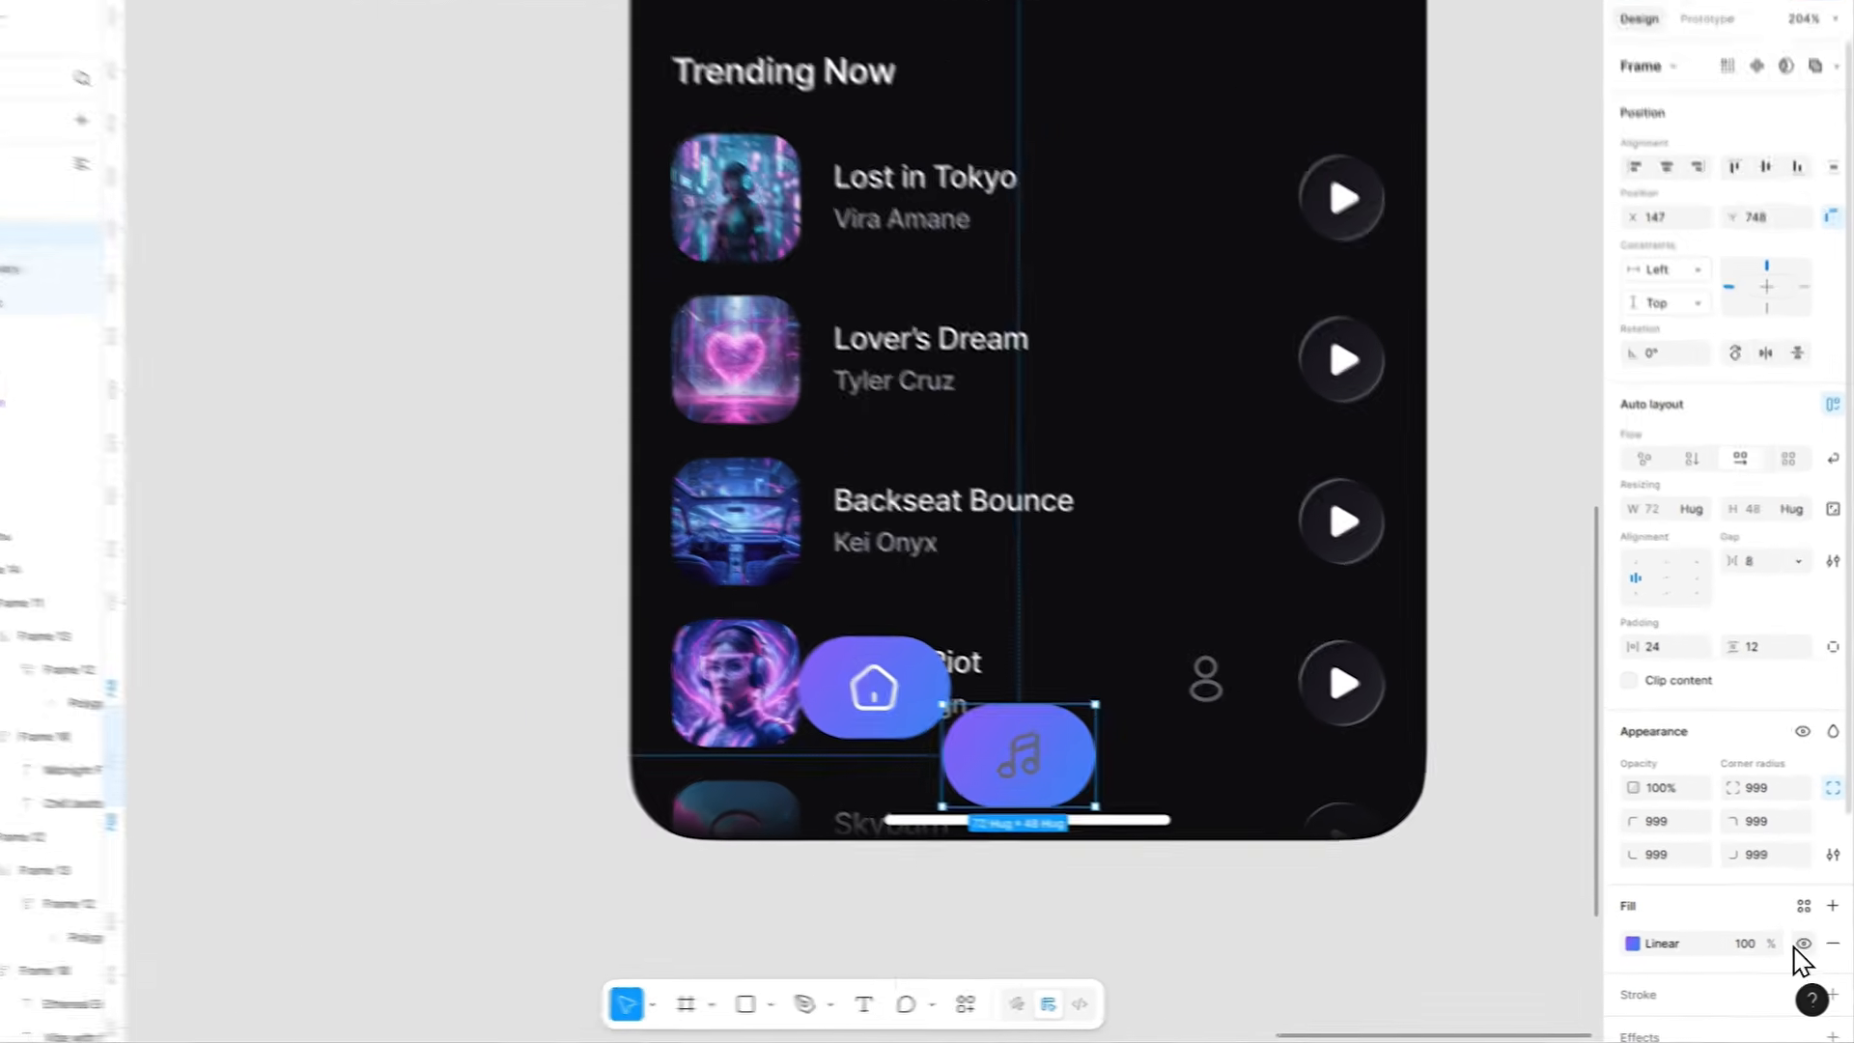
click(1803, 943)
scroll(1802, 956, down, 3)
click(1614, 850)
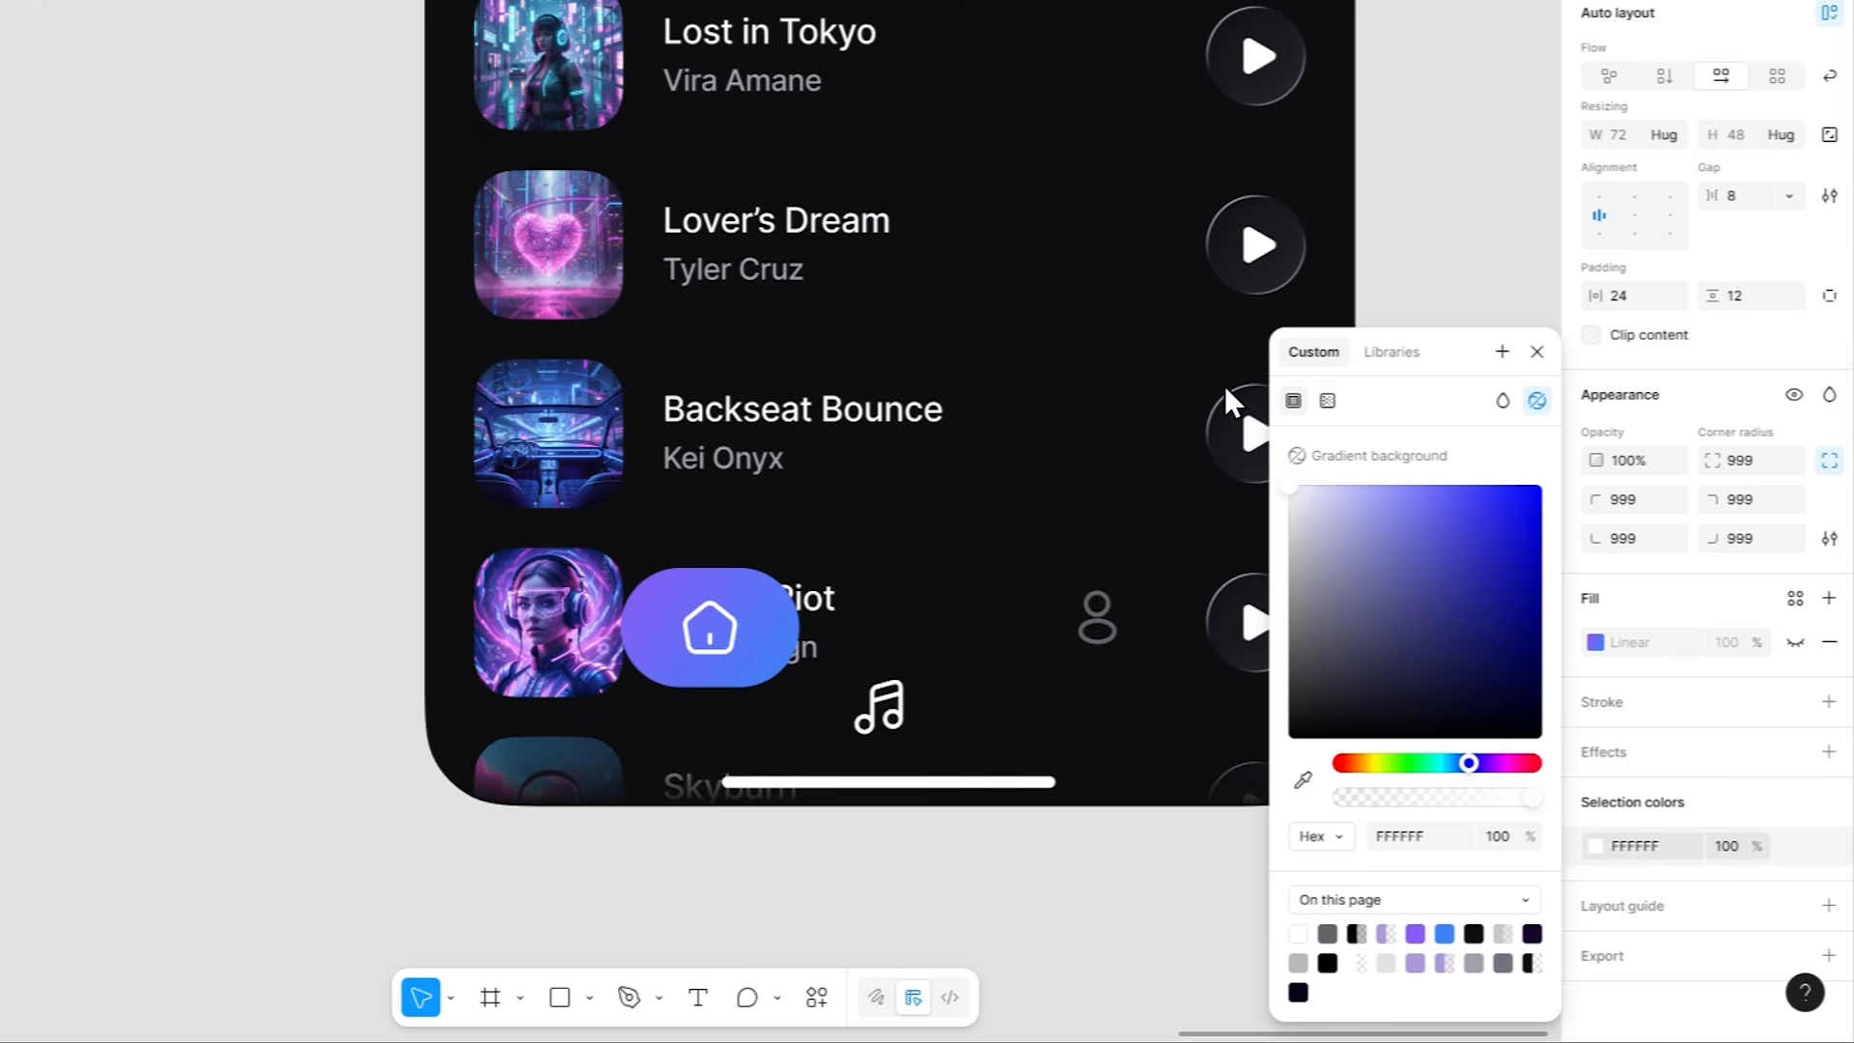
click(1537, 352)
Duplicate the Library button to its right and replace the copy's icon with the Profile icon, recoloured to white FFFFFF.
key(ctrl+d)
drag(943, 653, 1113, 701)
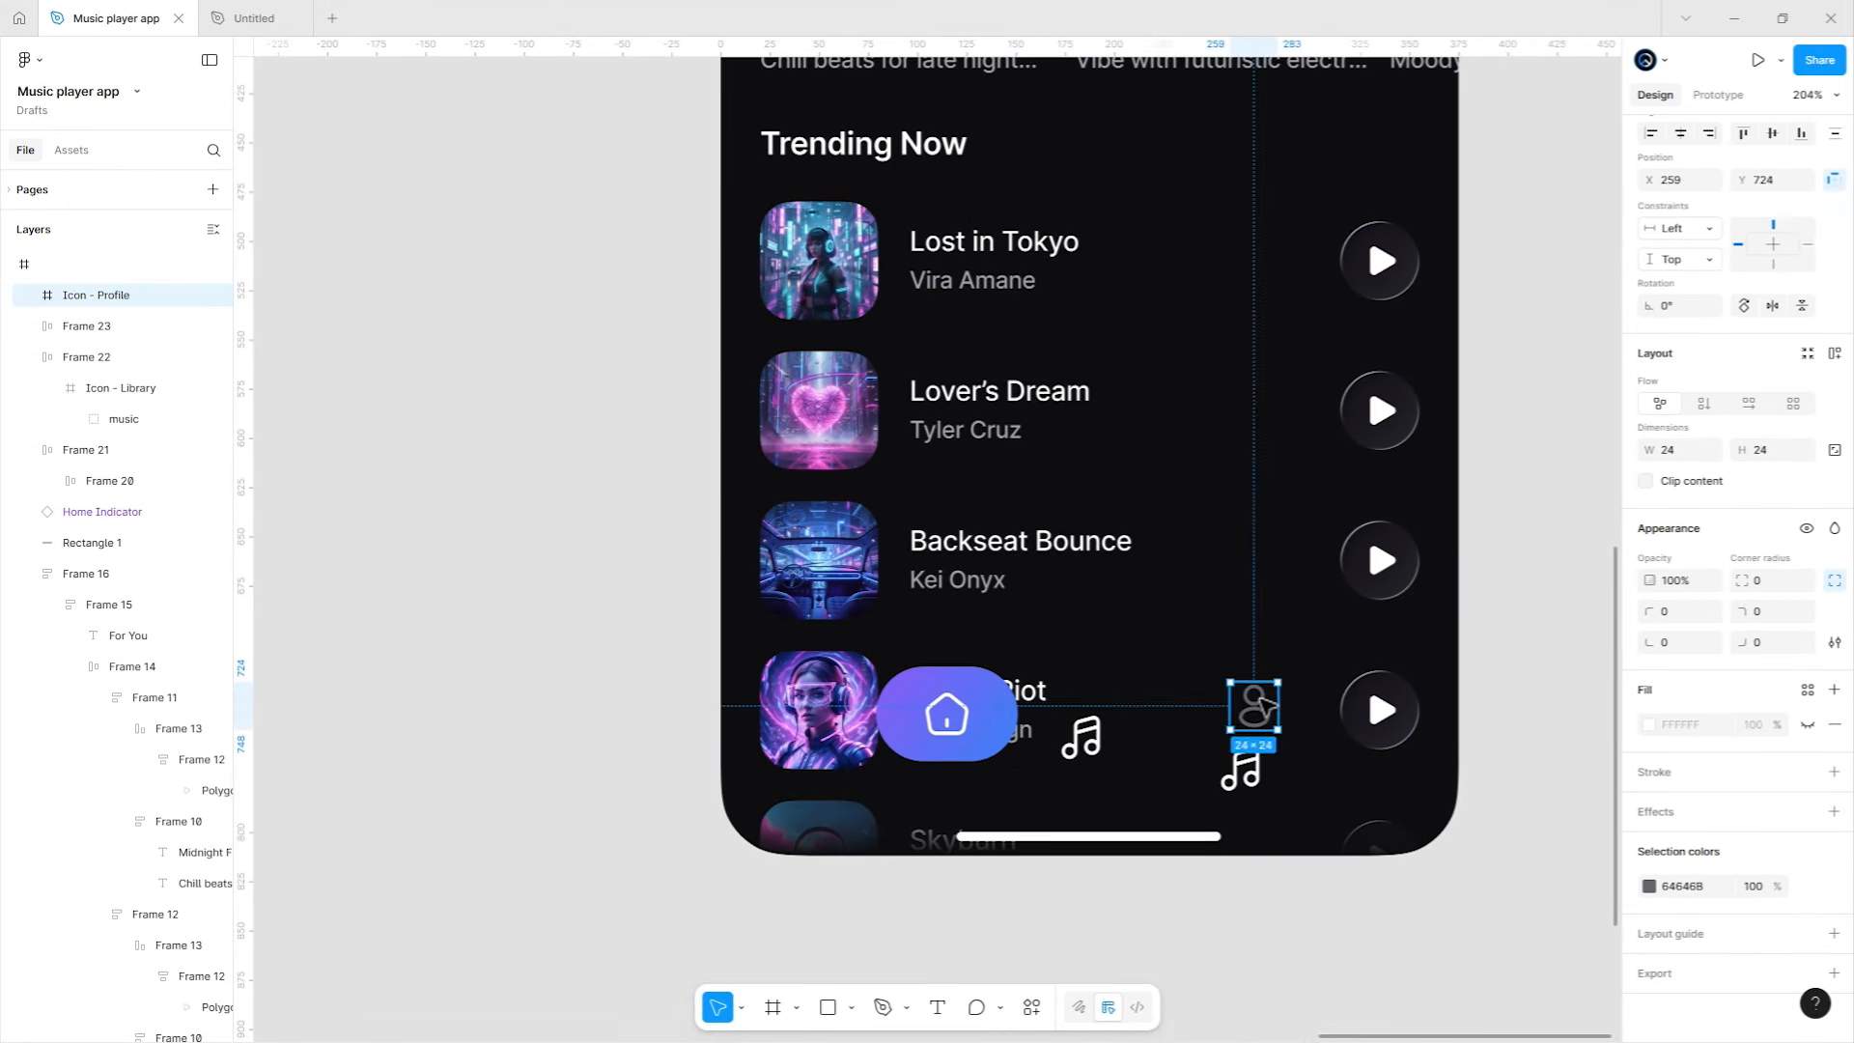
drag(1261, 708, 1304, 769)
click(1649, 886)
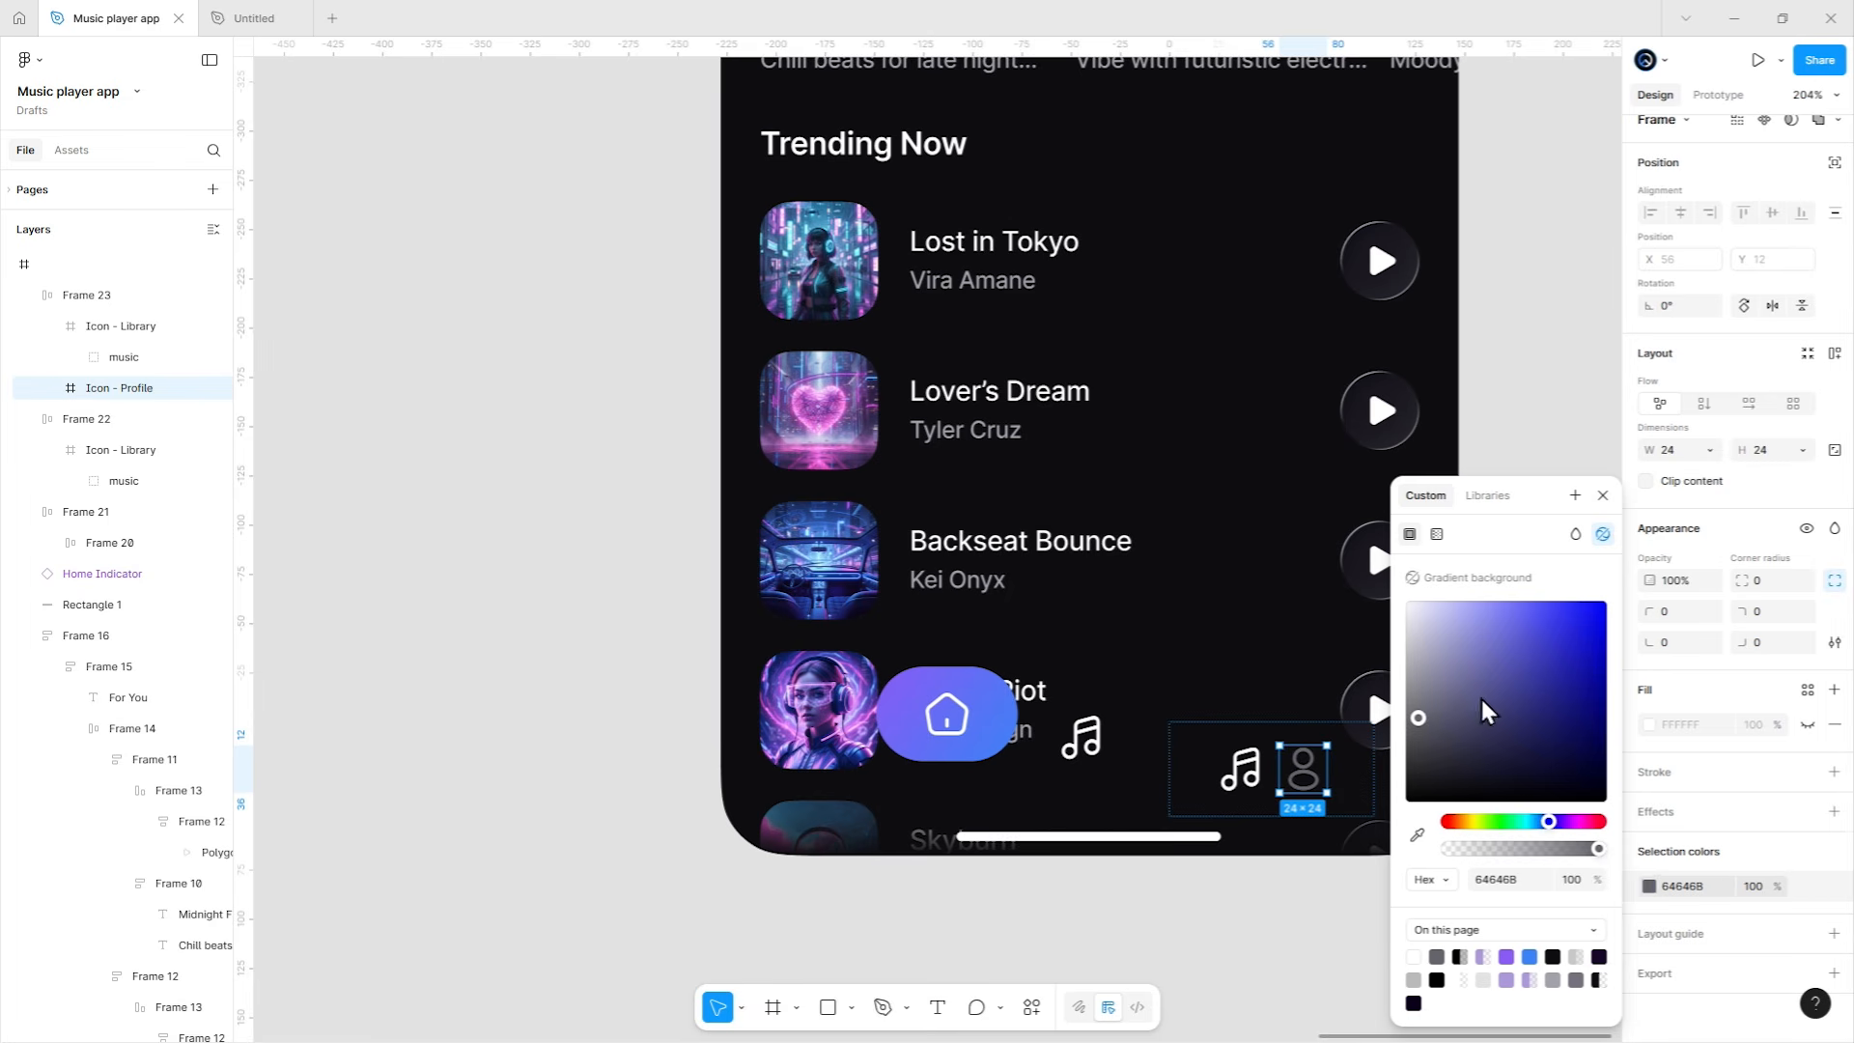
click(1603, 495)
click(1255, 781)
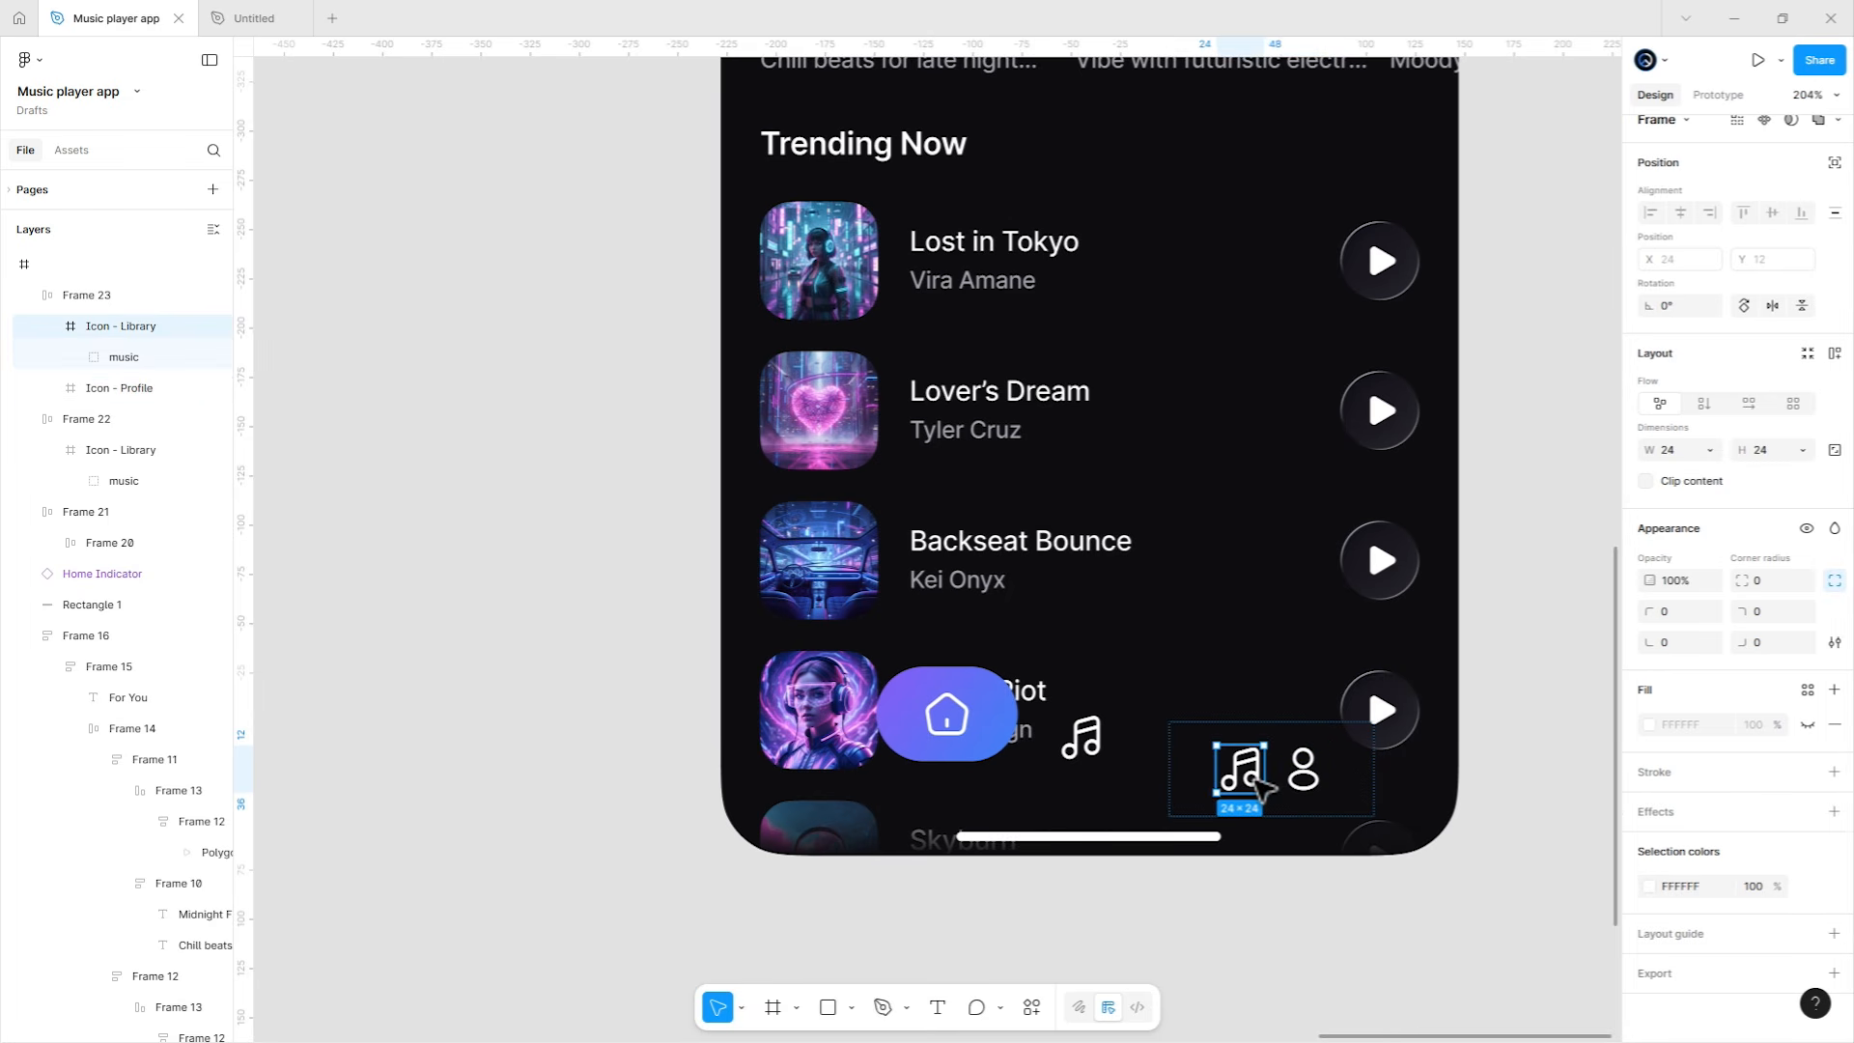
key(Delete)
Align the Home, Library and Profile buttons on their vertical centres and group them in an auto layout frame with a gap of 0.
click(1081, 734)
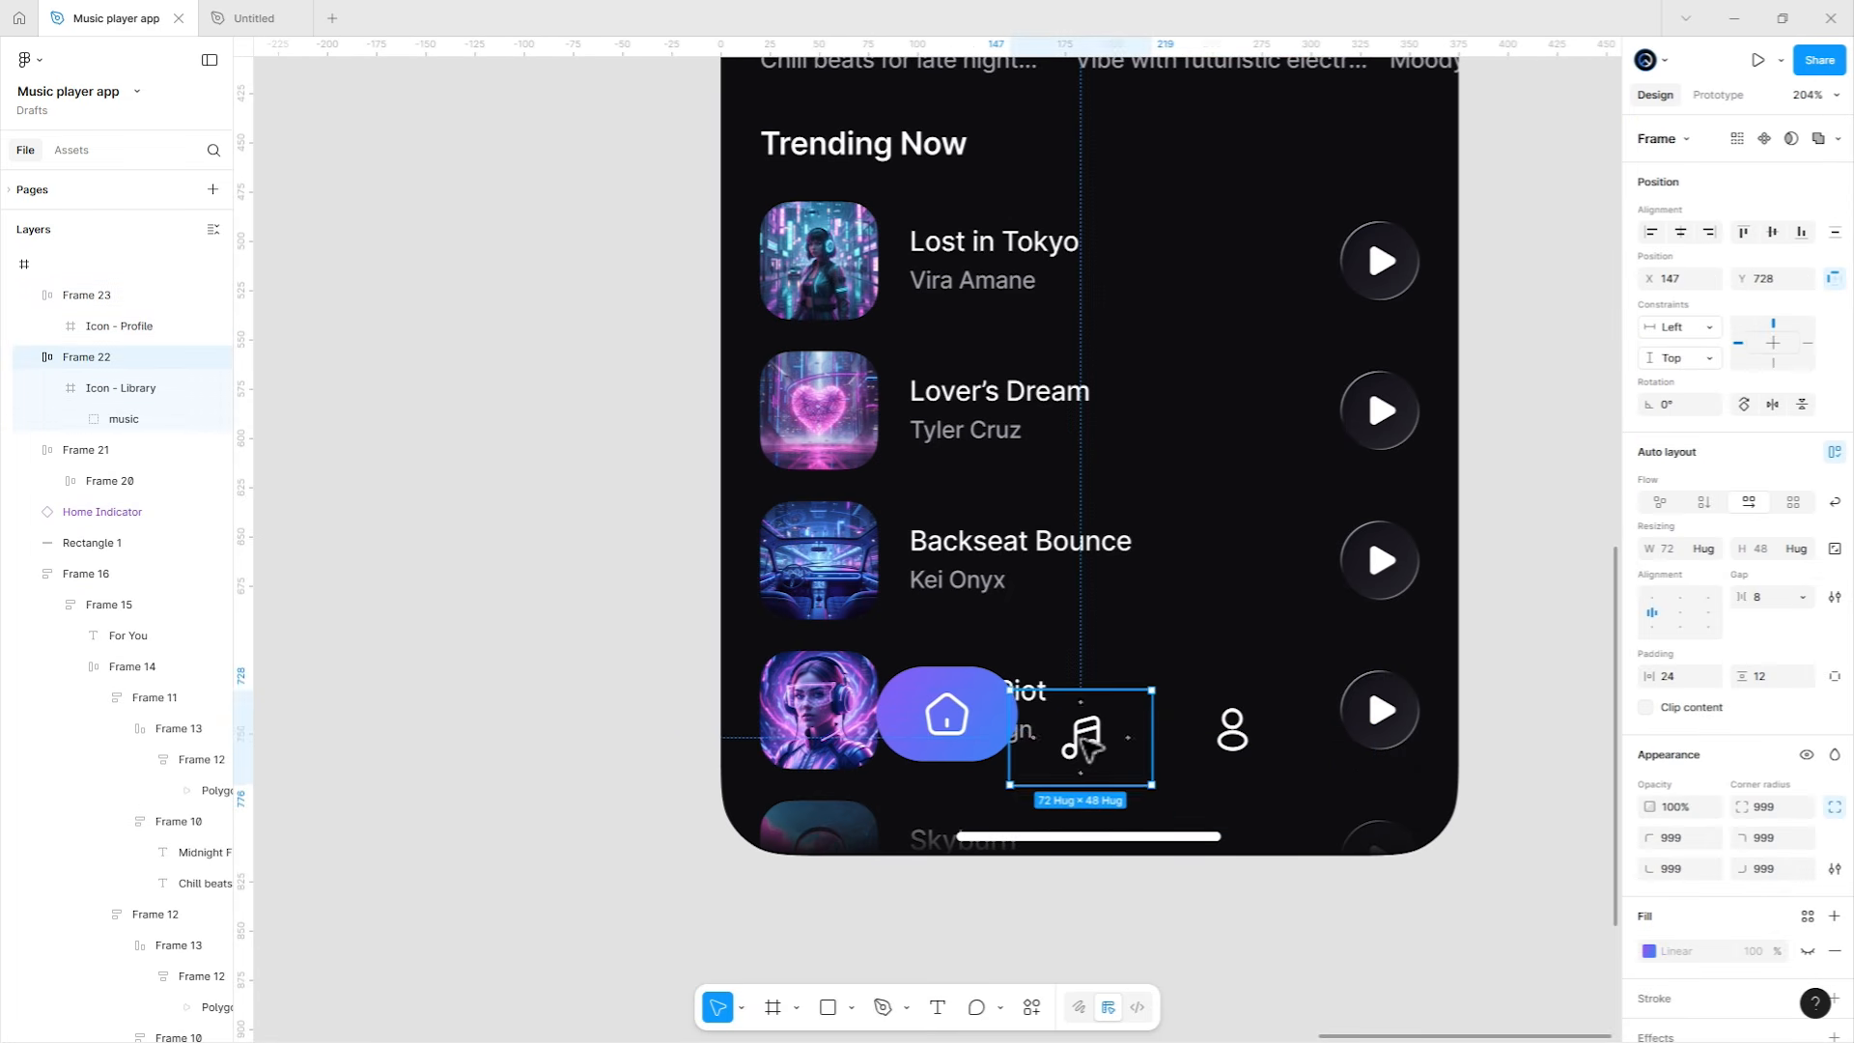
shift+click(946, 714)
shift+click(1232, 731)
click(1772, 232)
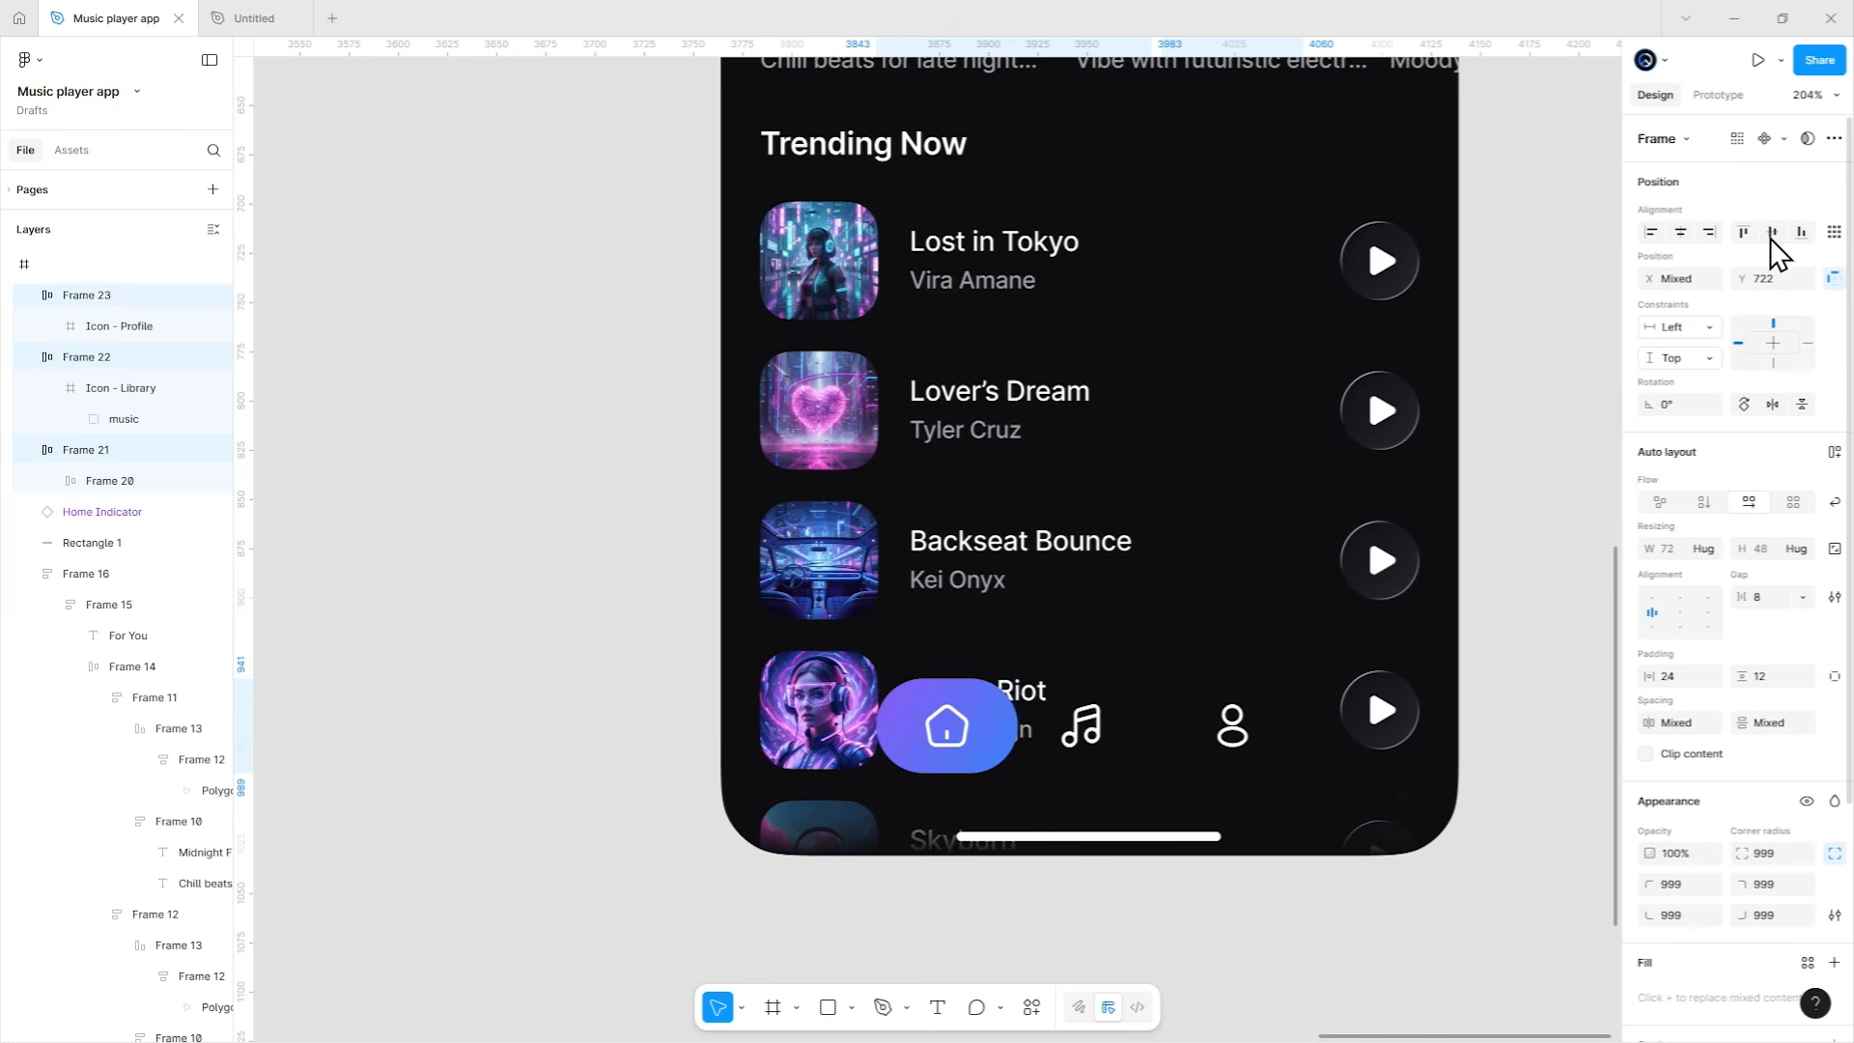
key(shift+a)
click(1762, 597)
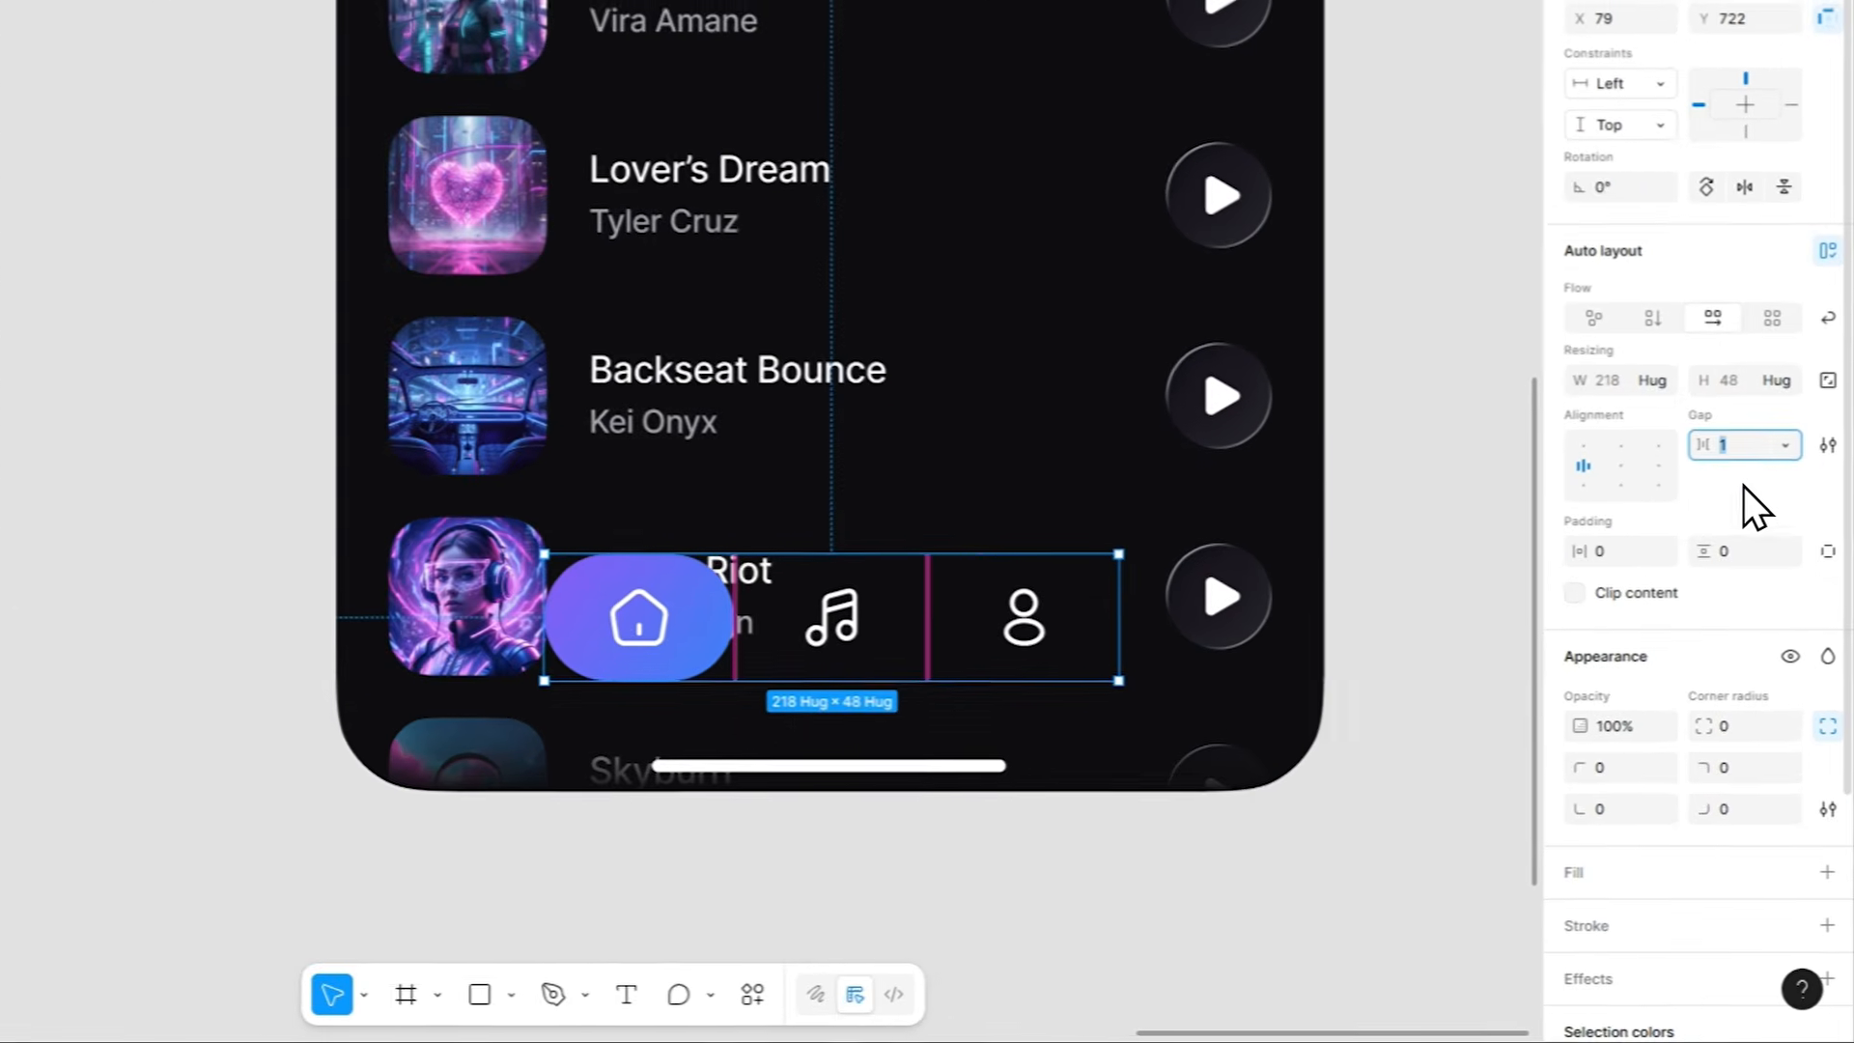
text(0)
key(Return)
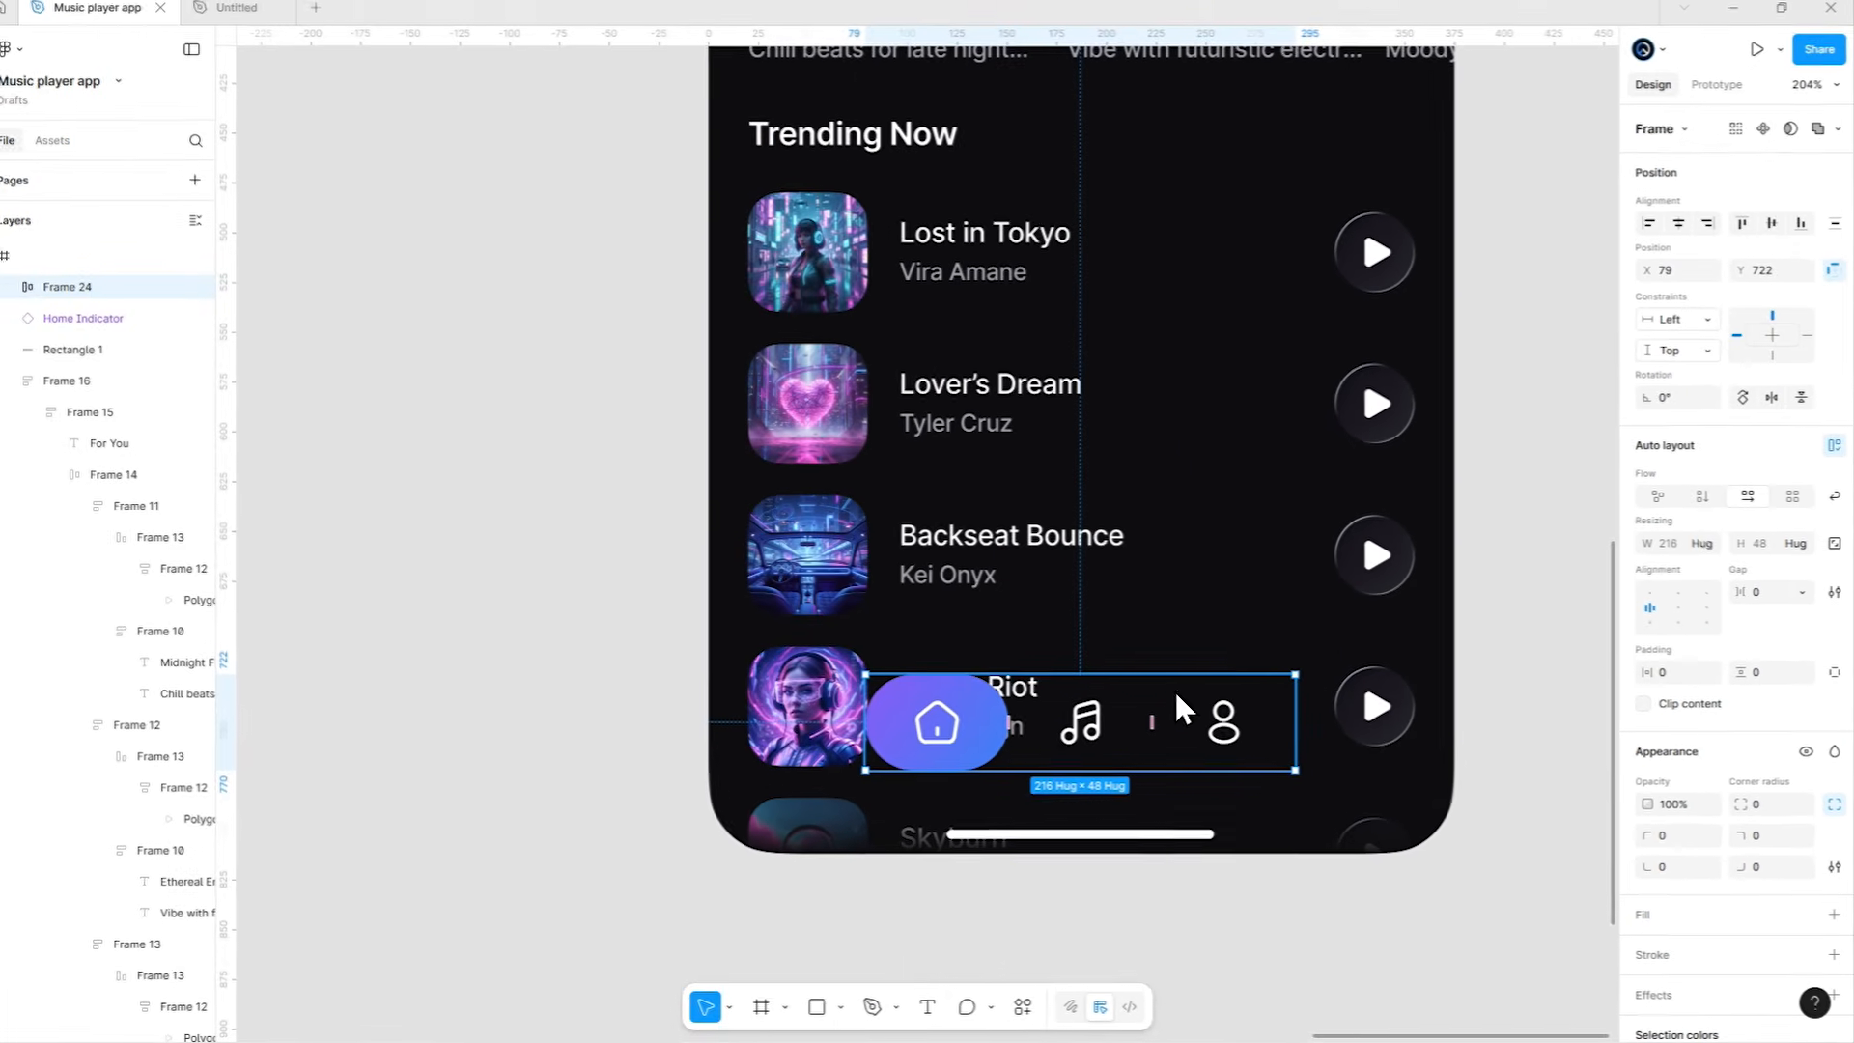
Wrap the three-button row in an outer auto layout frame with horizontal and vertical padding of 4.
key(shift+a)
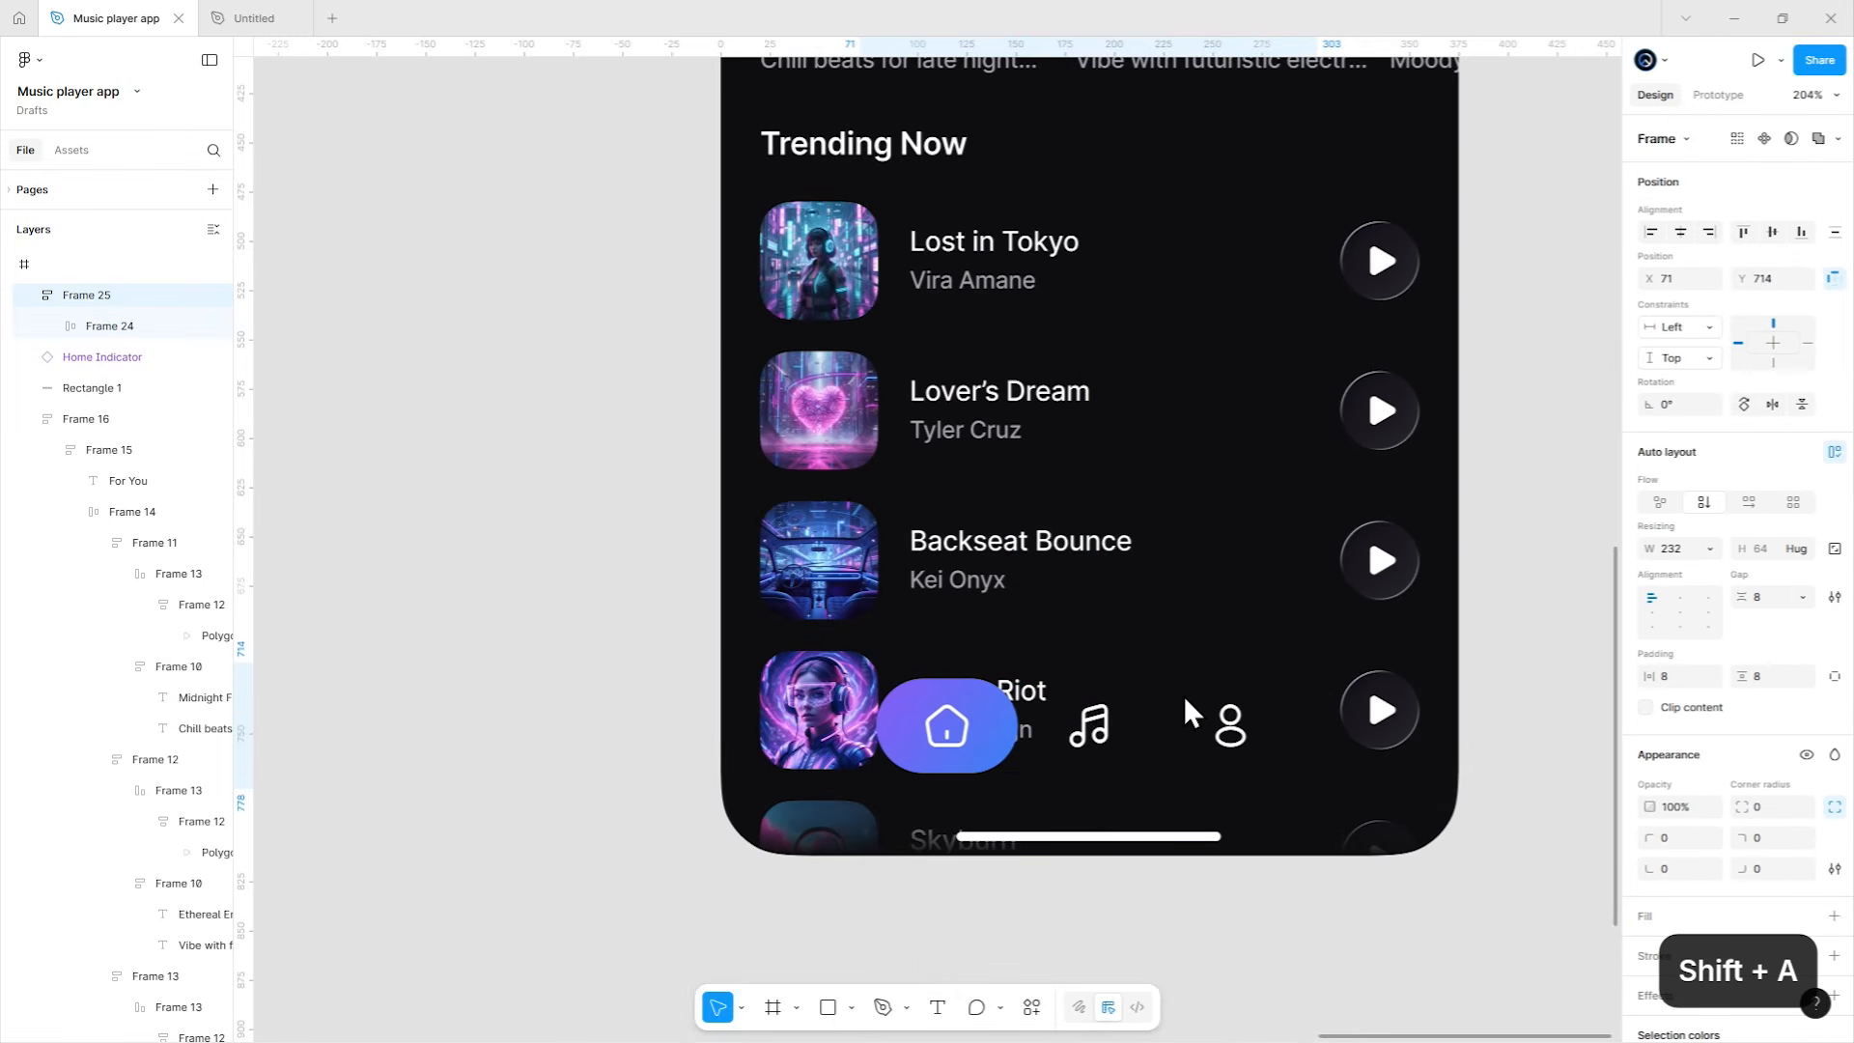
click(1679, 671)
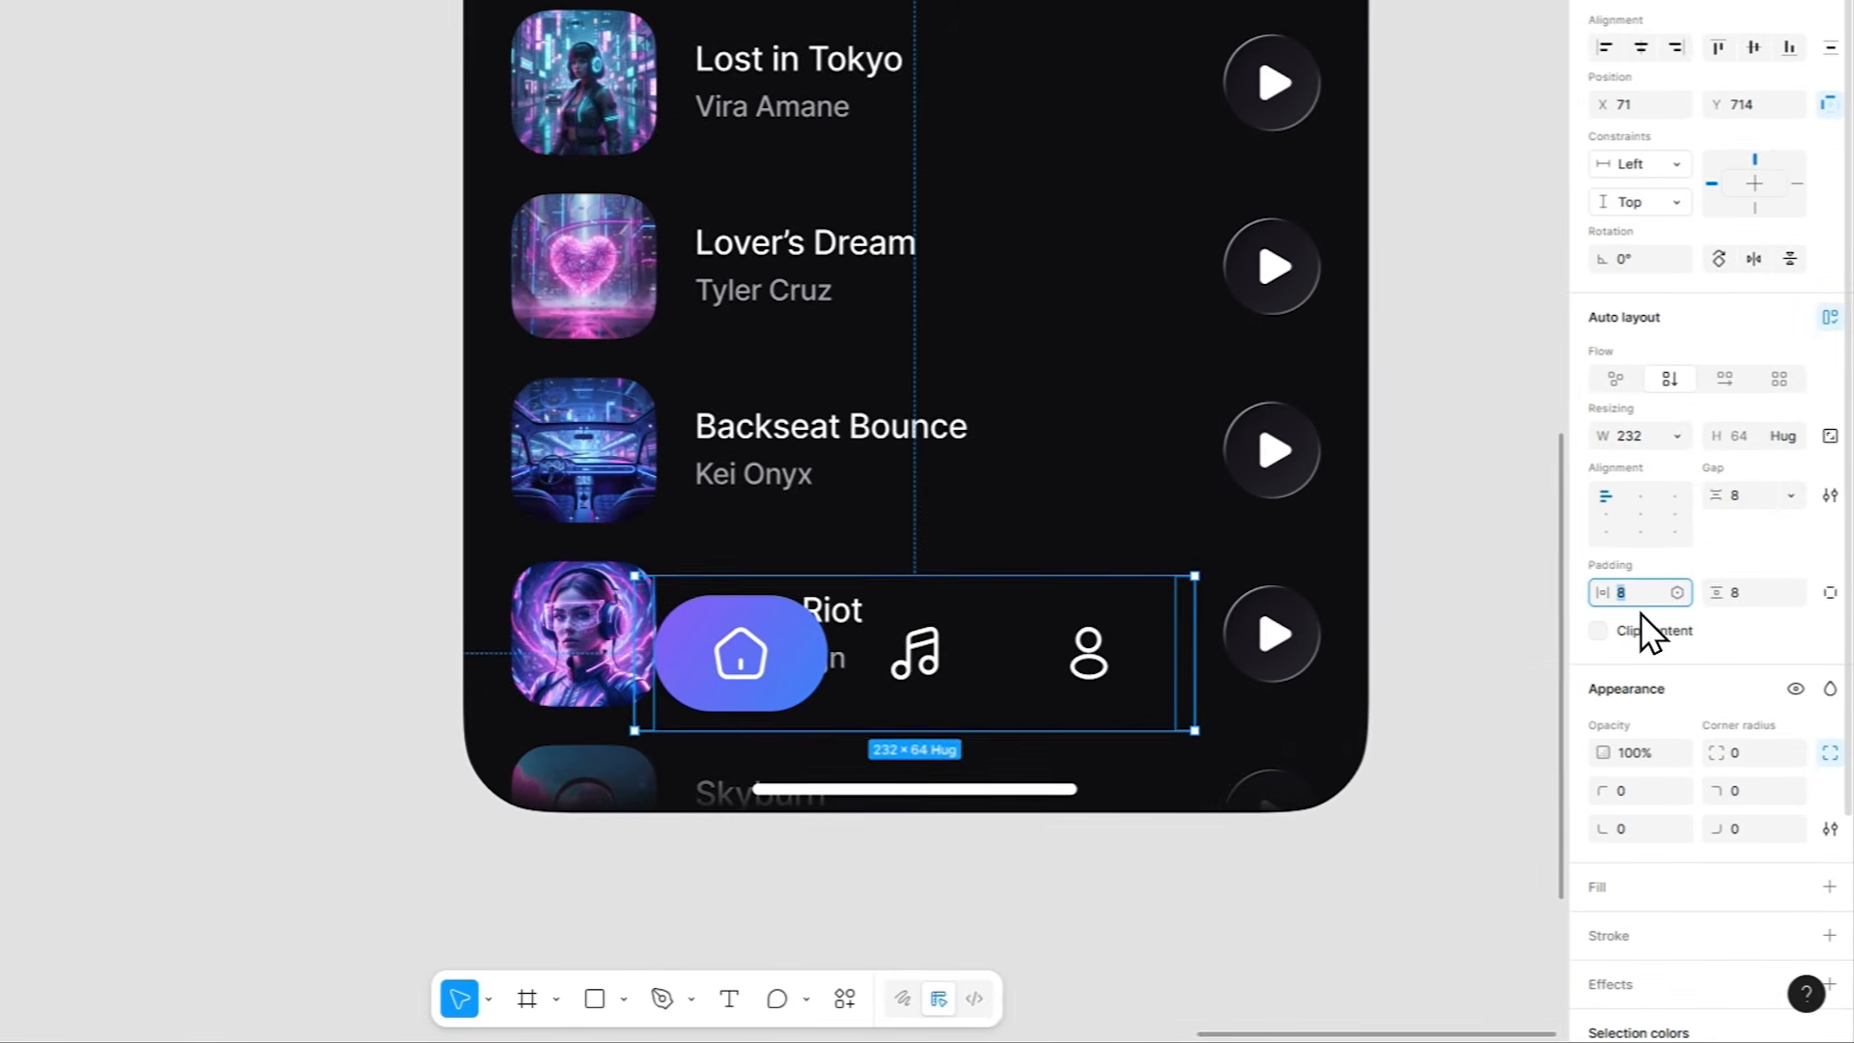
key(Down)
key(Down)
key(Down)
key(Down)
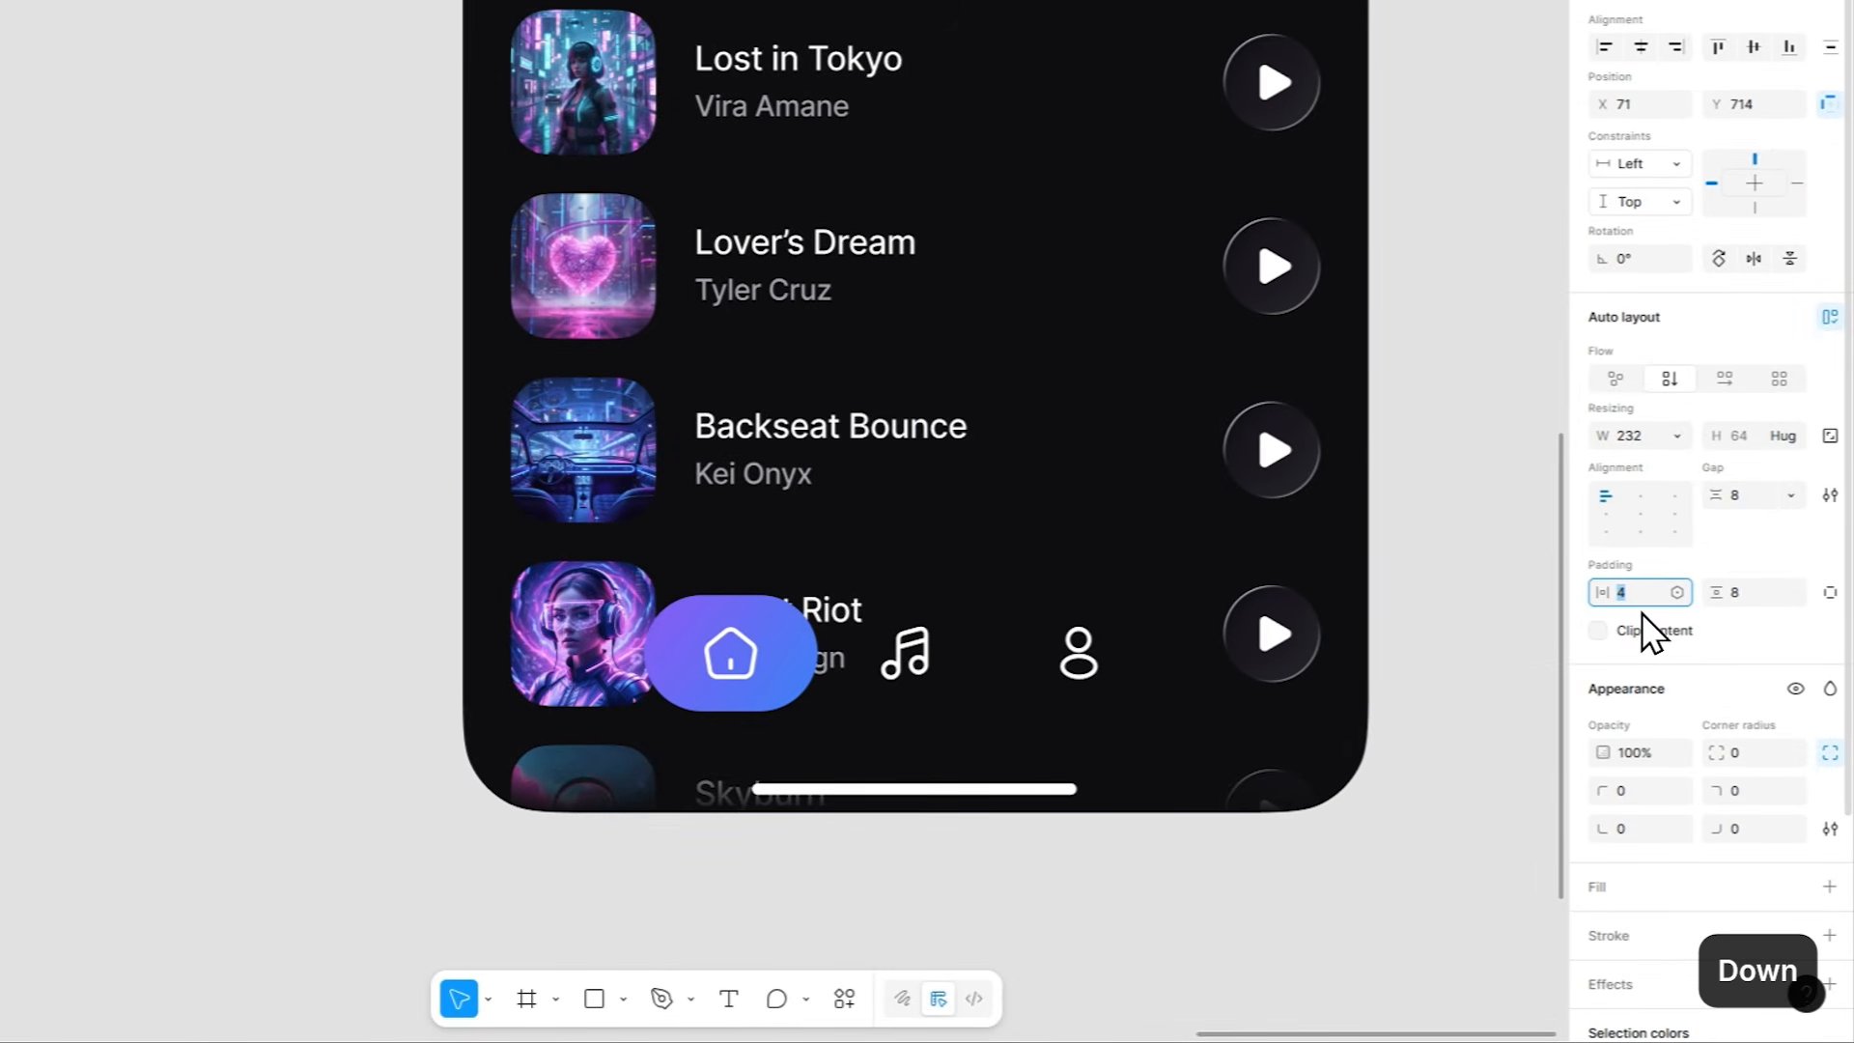
click(1767, 591)
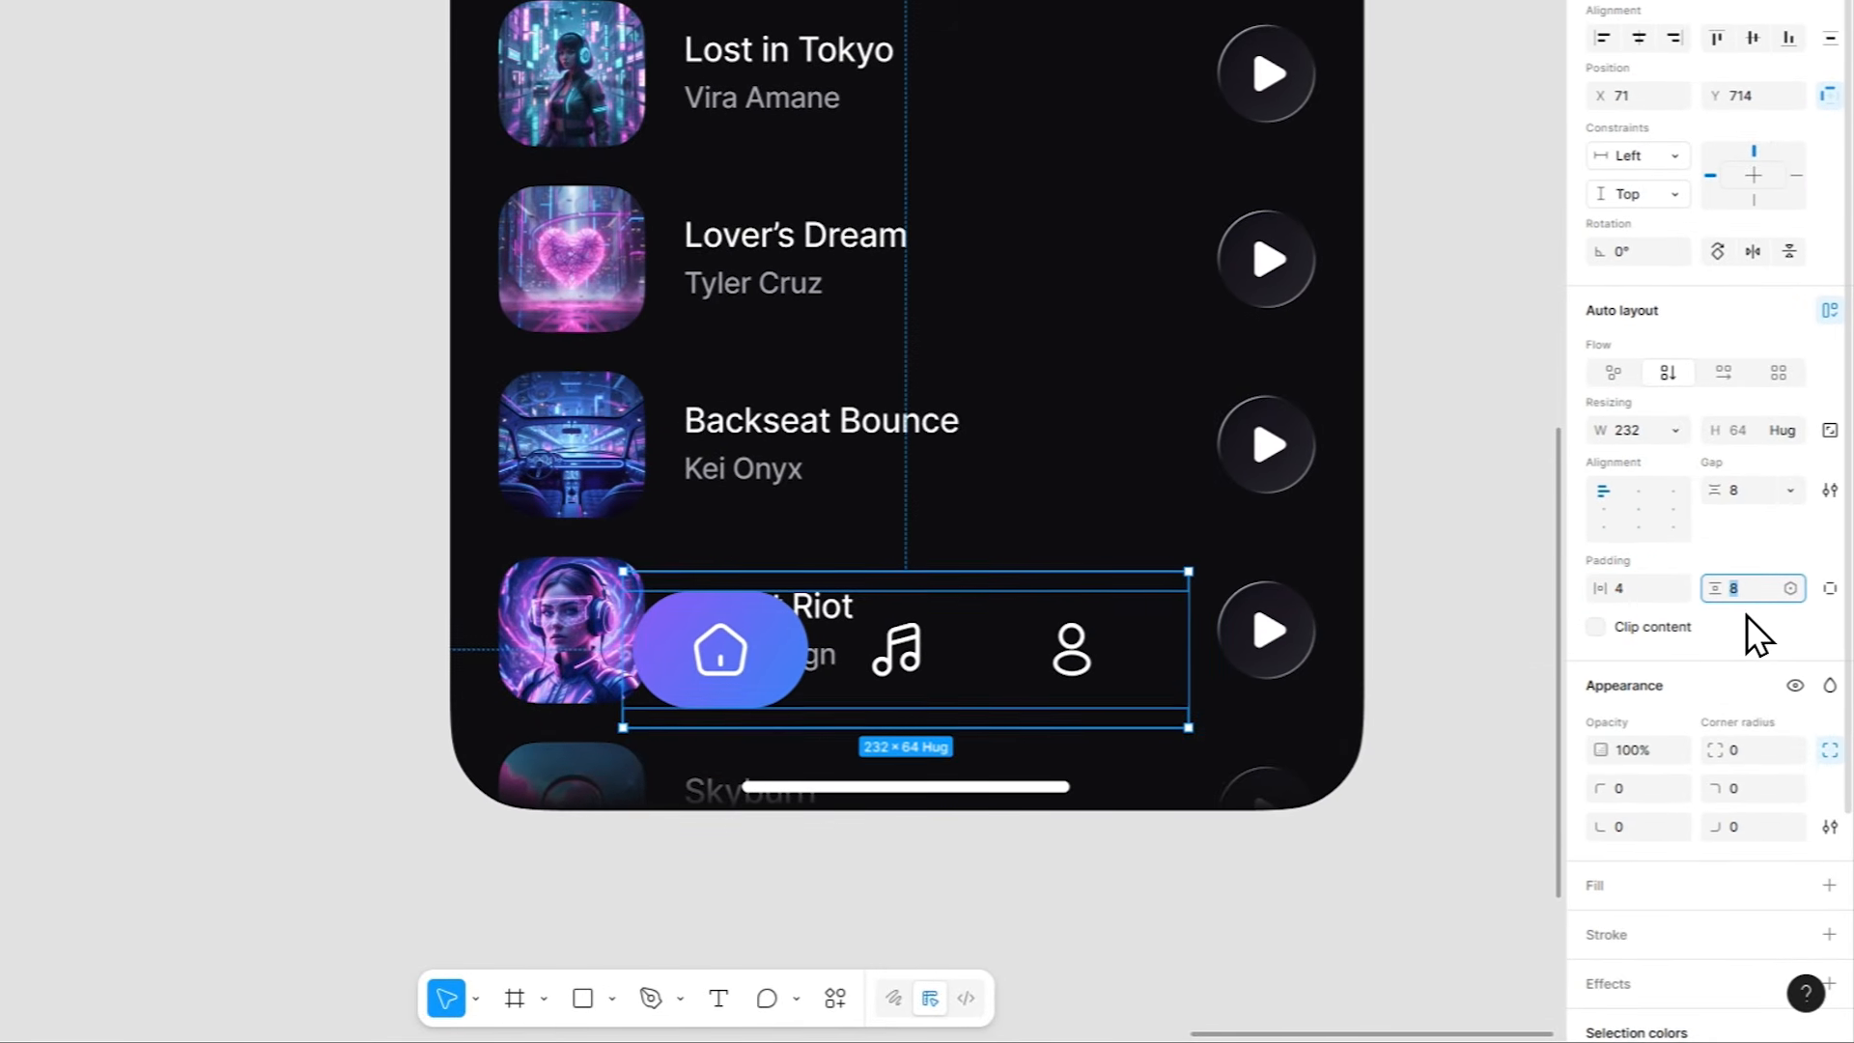
key(Down)
key(Down)
key(Down)
key(Down)
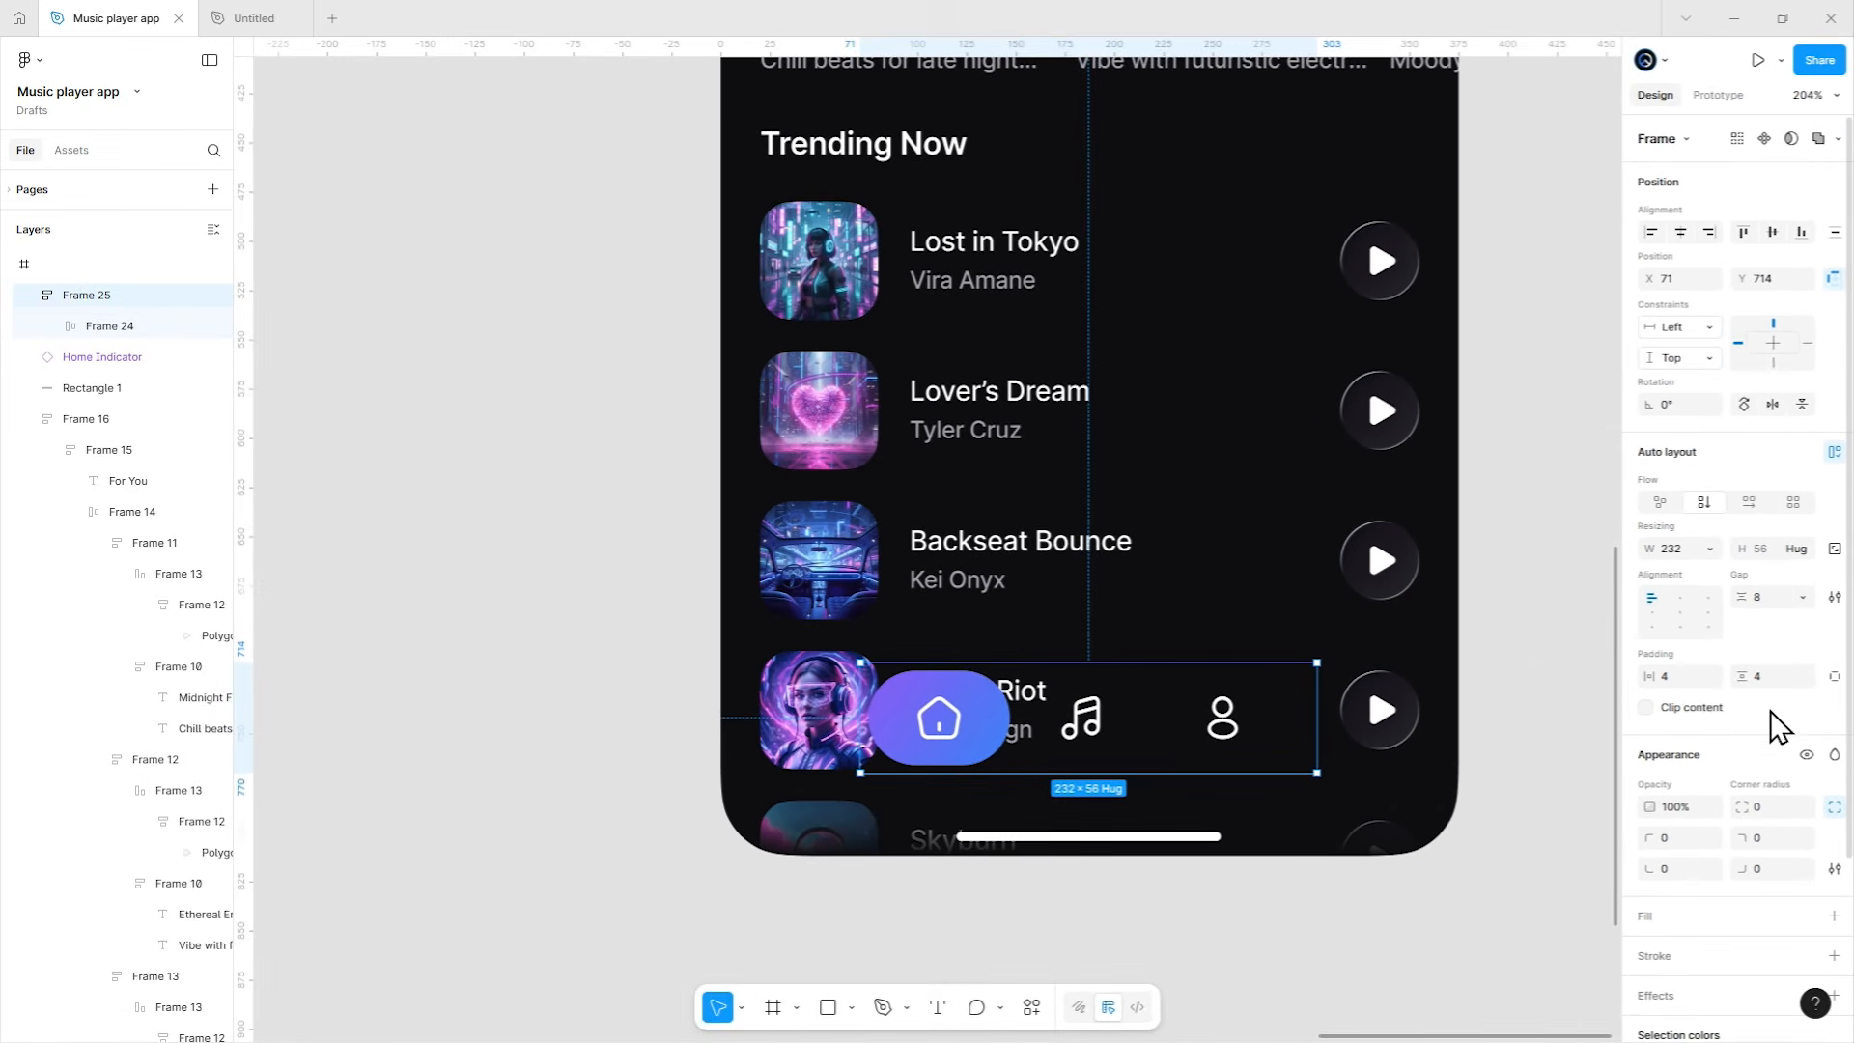
Set the navigation bar frame's corner radius to 32 and its corner smoothing to the iOS level.
click(1772, 807)
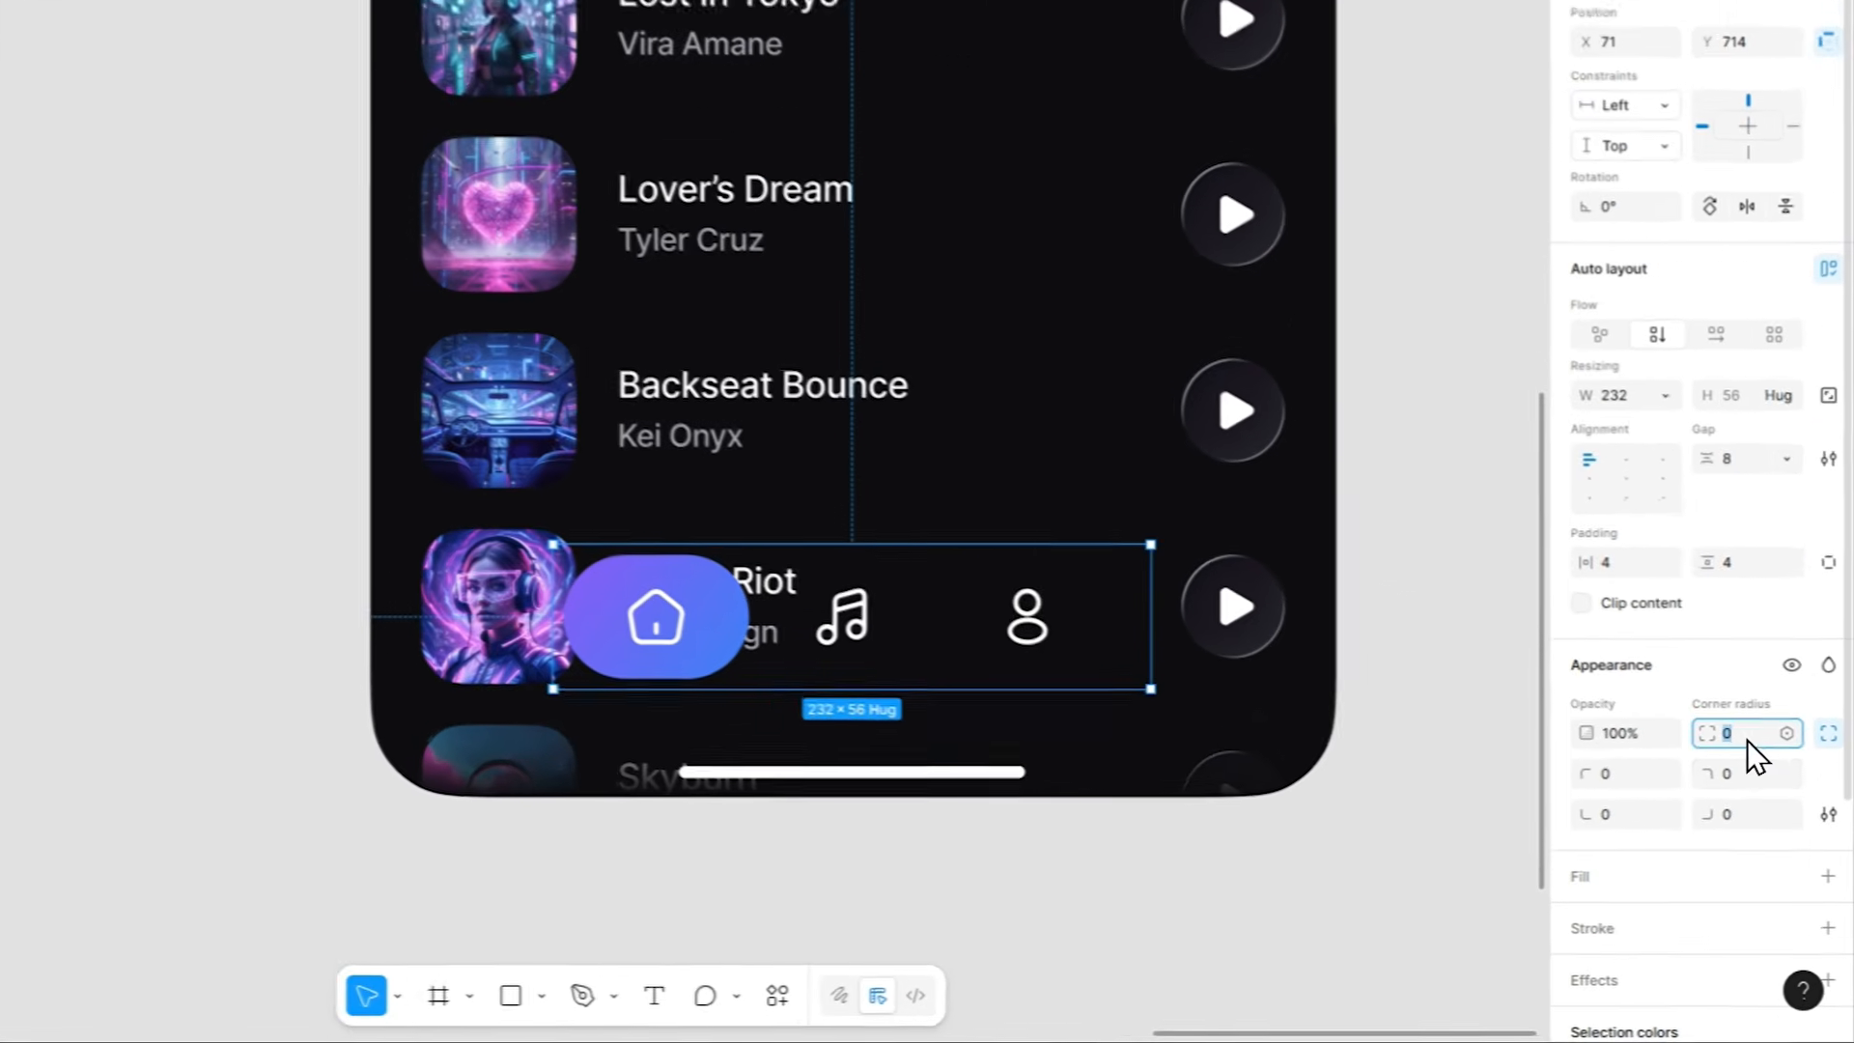
text(32)
click(1835, 868)
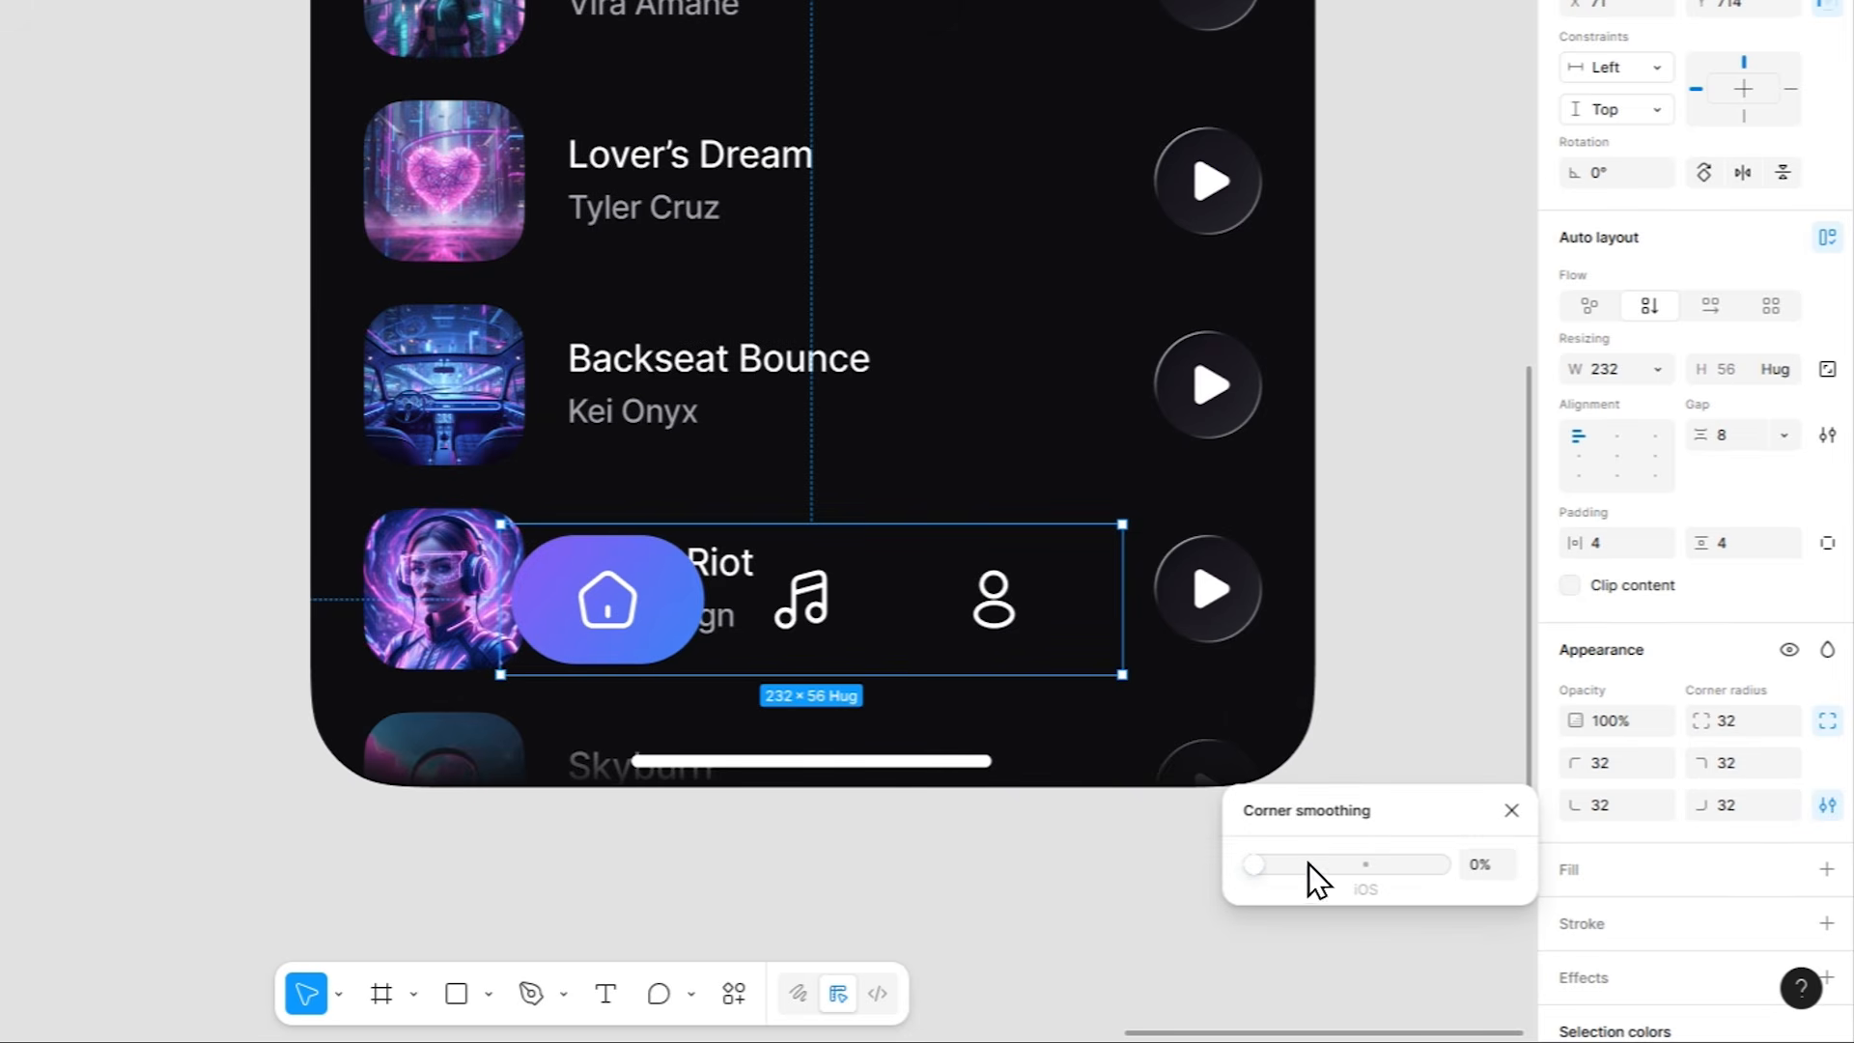
drag(1307, 866, 1366, 866)
click(1509, 811)
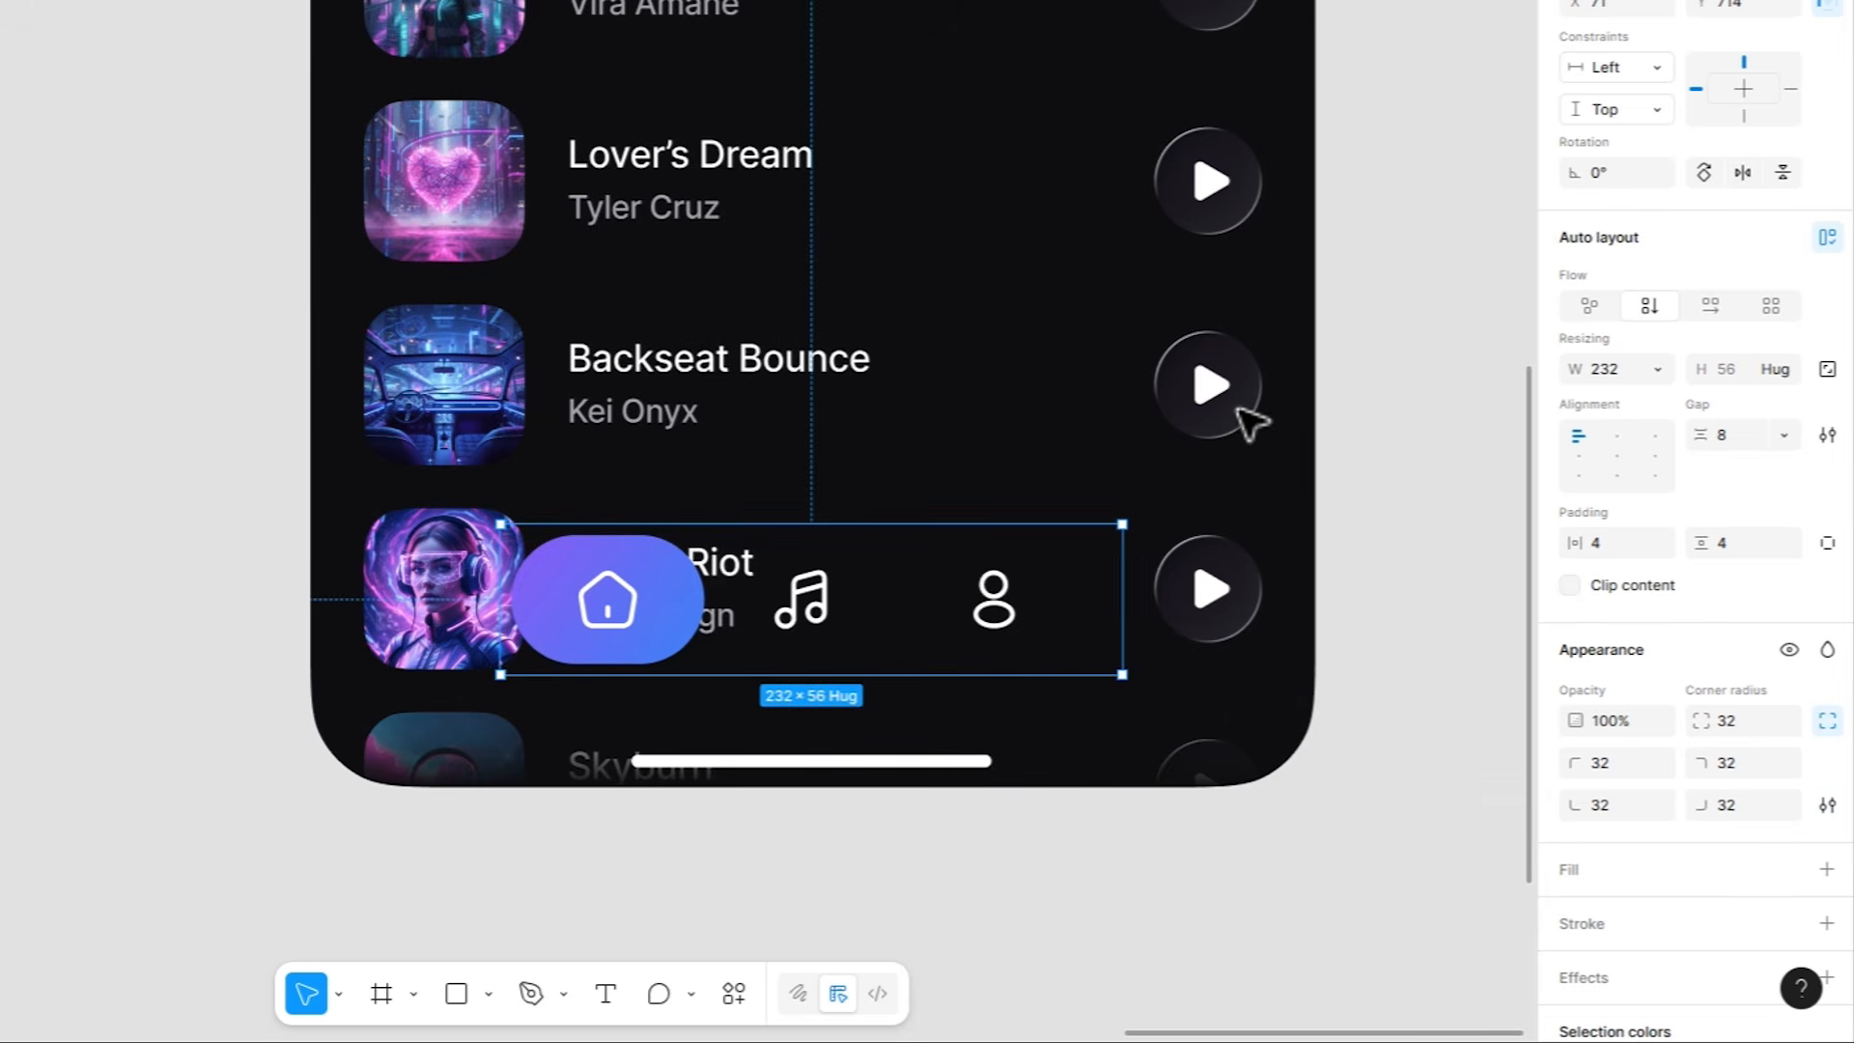
Copy the Glass effect from the Chill filter chip and paste it onto the bottom navigation bar frame.
key(Escape)
scroll(1063, 564, down, 3)
scroll(1062, 676, up, 3)
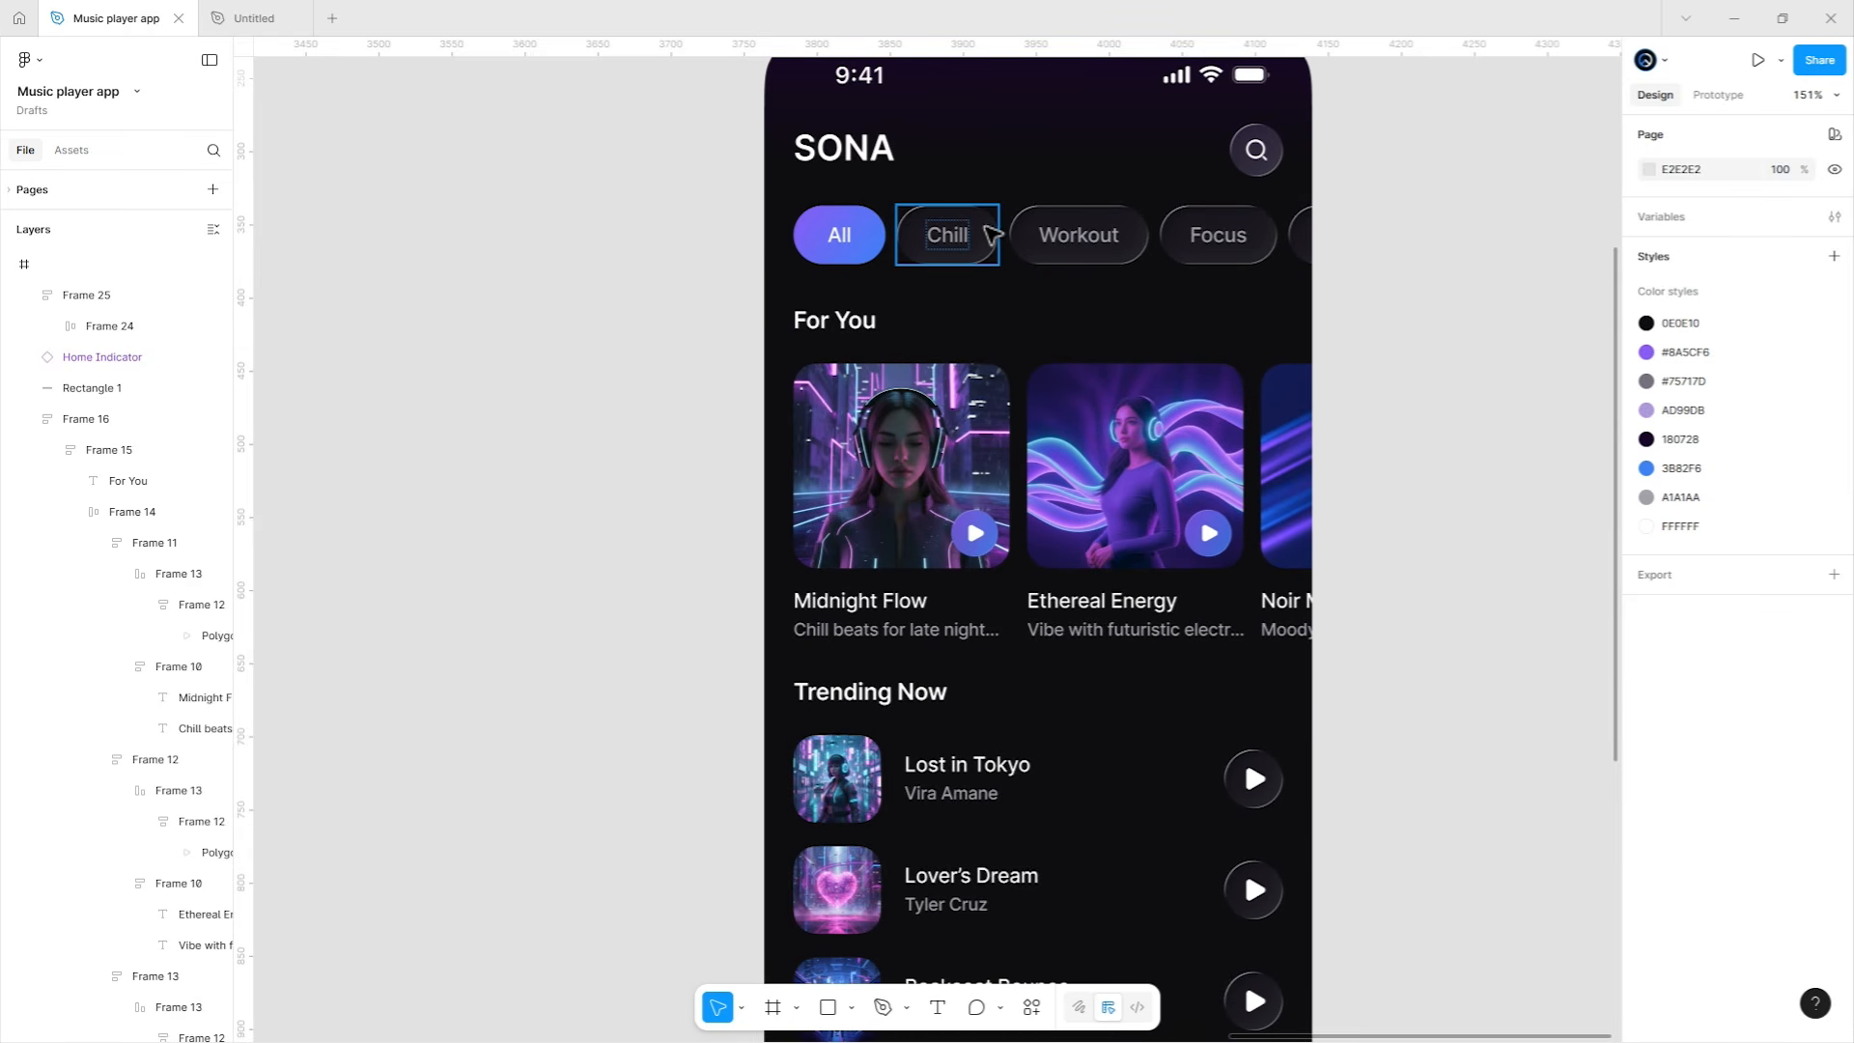
click(948, 235)
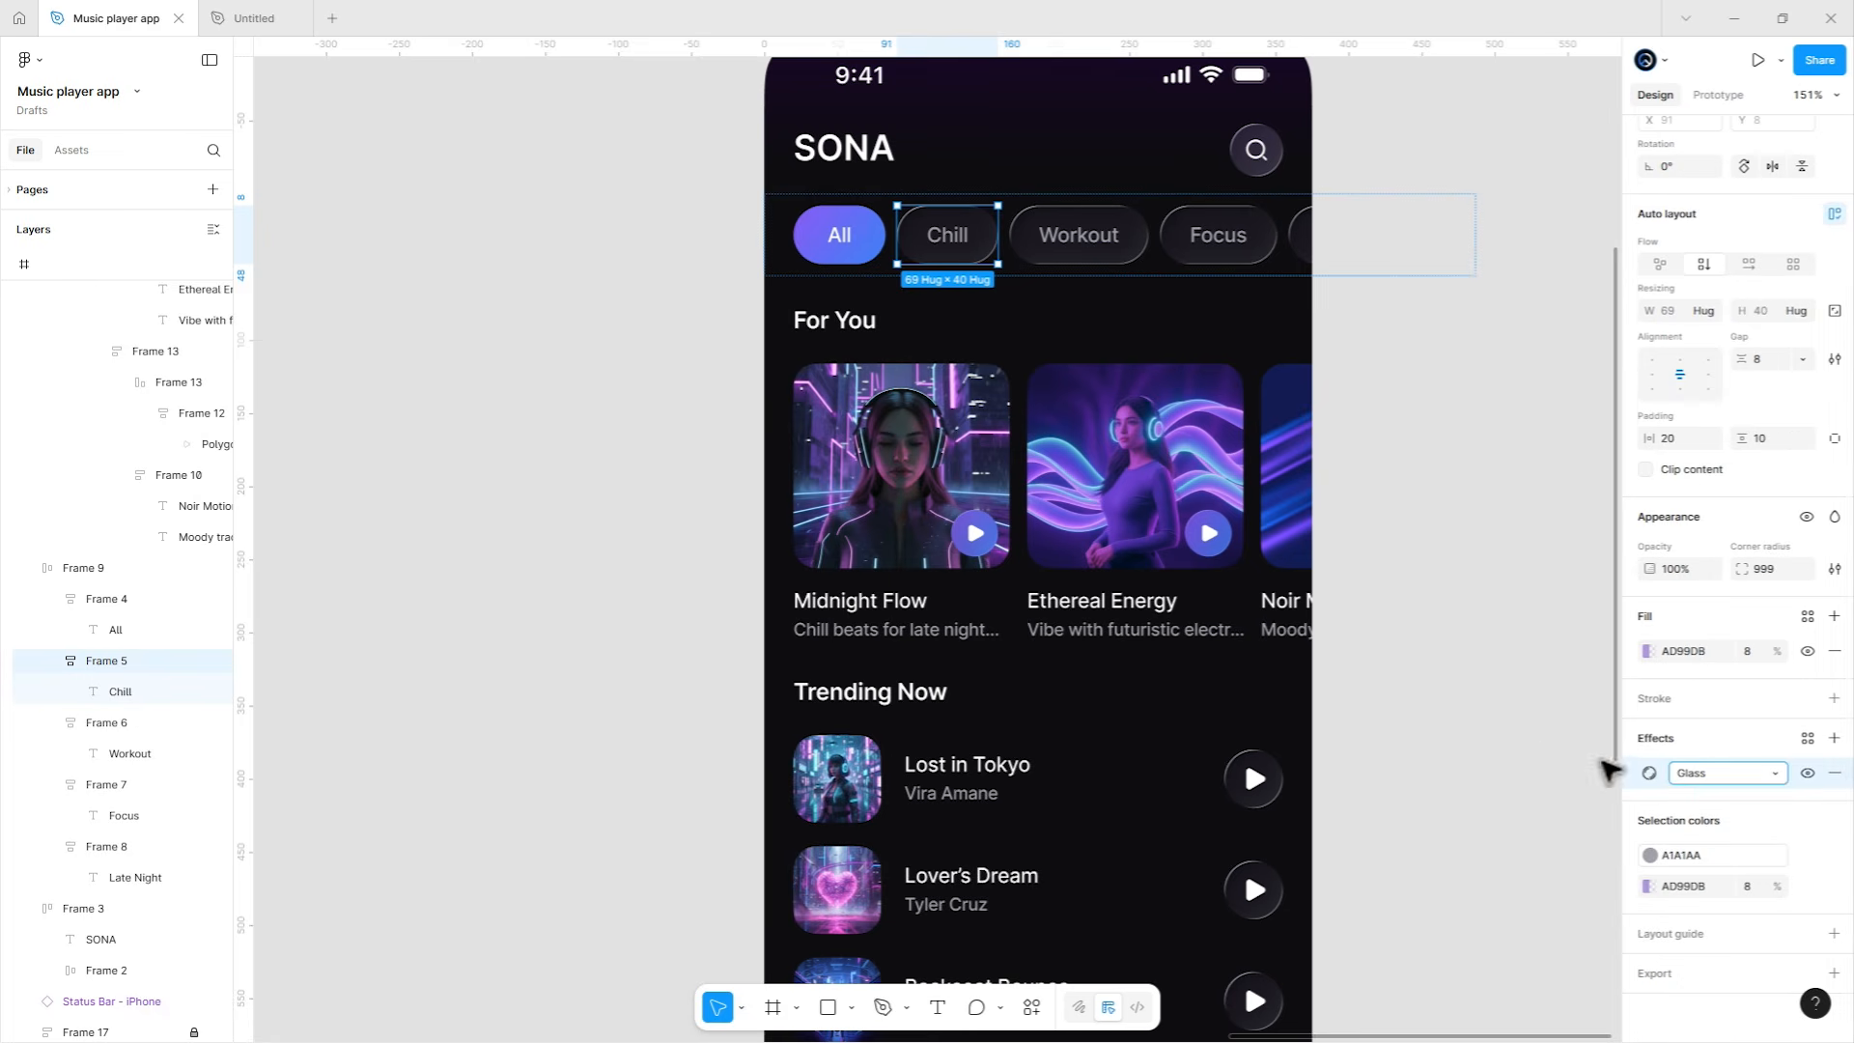
key(ctrl+c)
scroll(1159, 627, down, 4)
click(1092, 761)
key(ctrl+v)
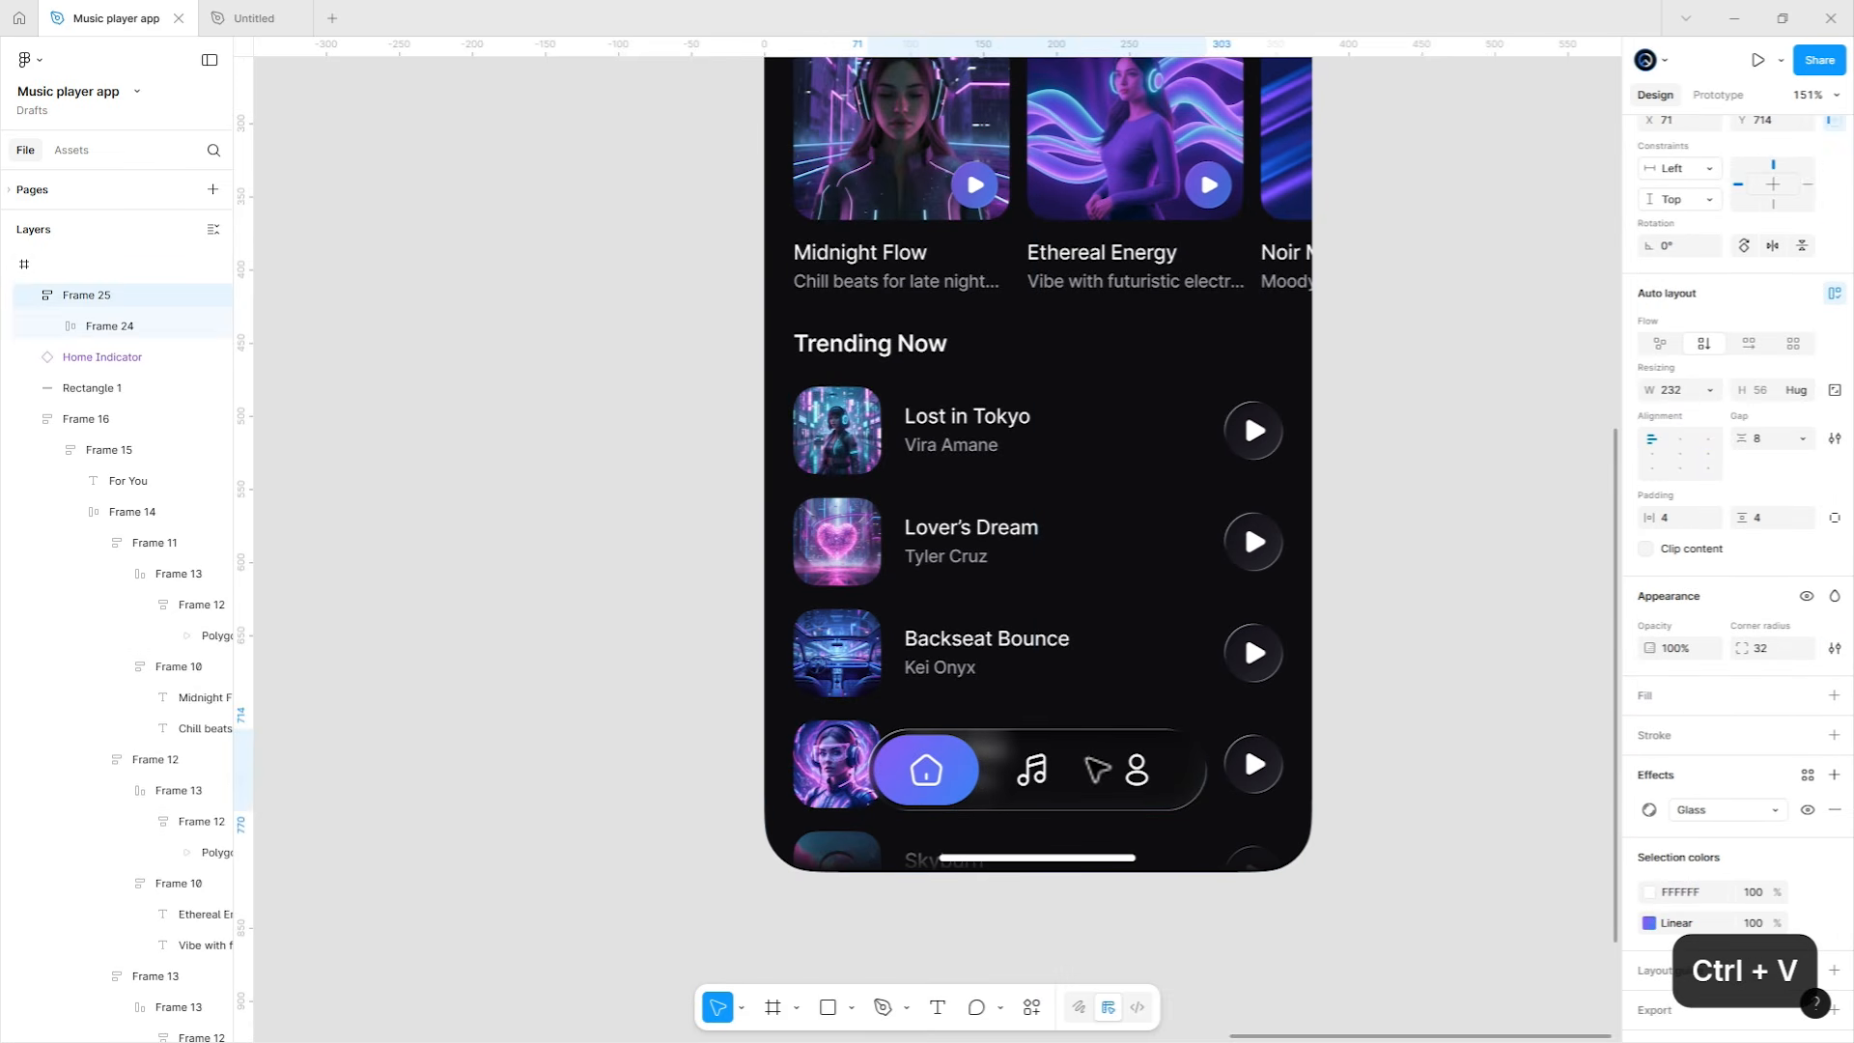
click(1318, 746)
Give the navigation bar frame a fill using the 75717D colour style at 20% opacity.
click(1194, 774)
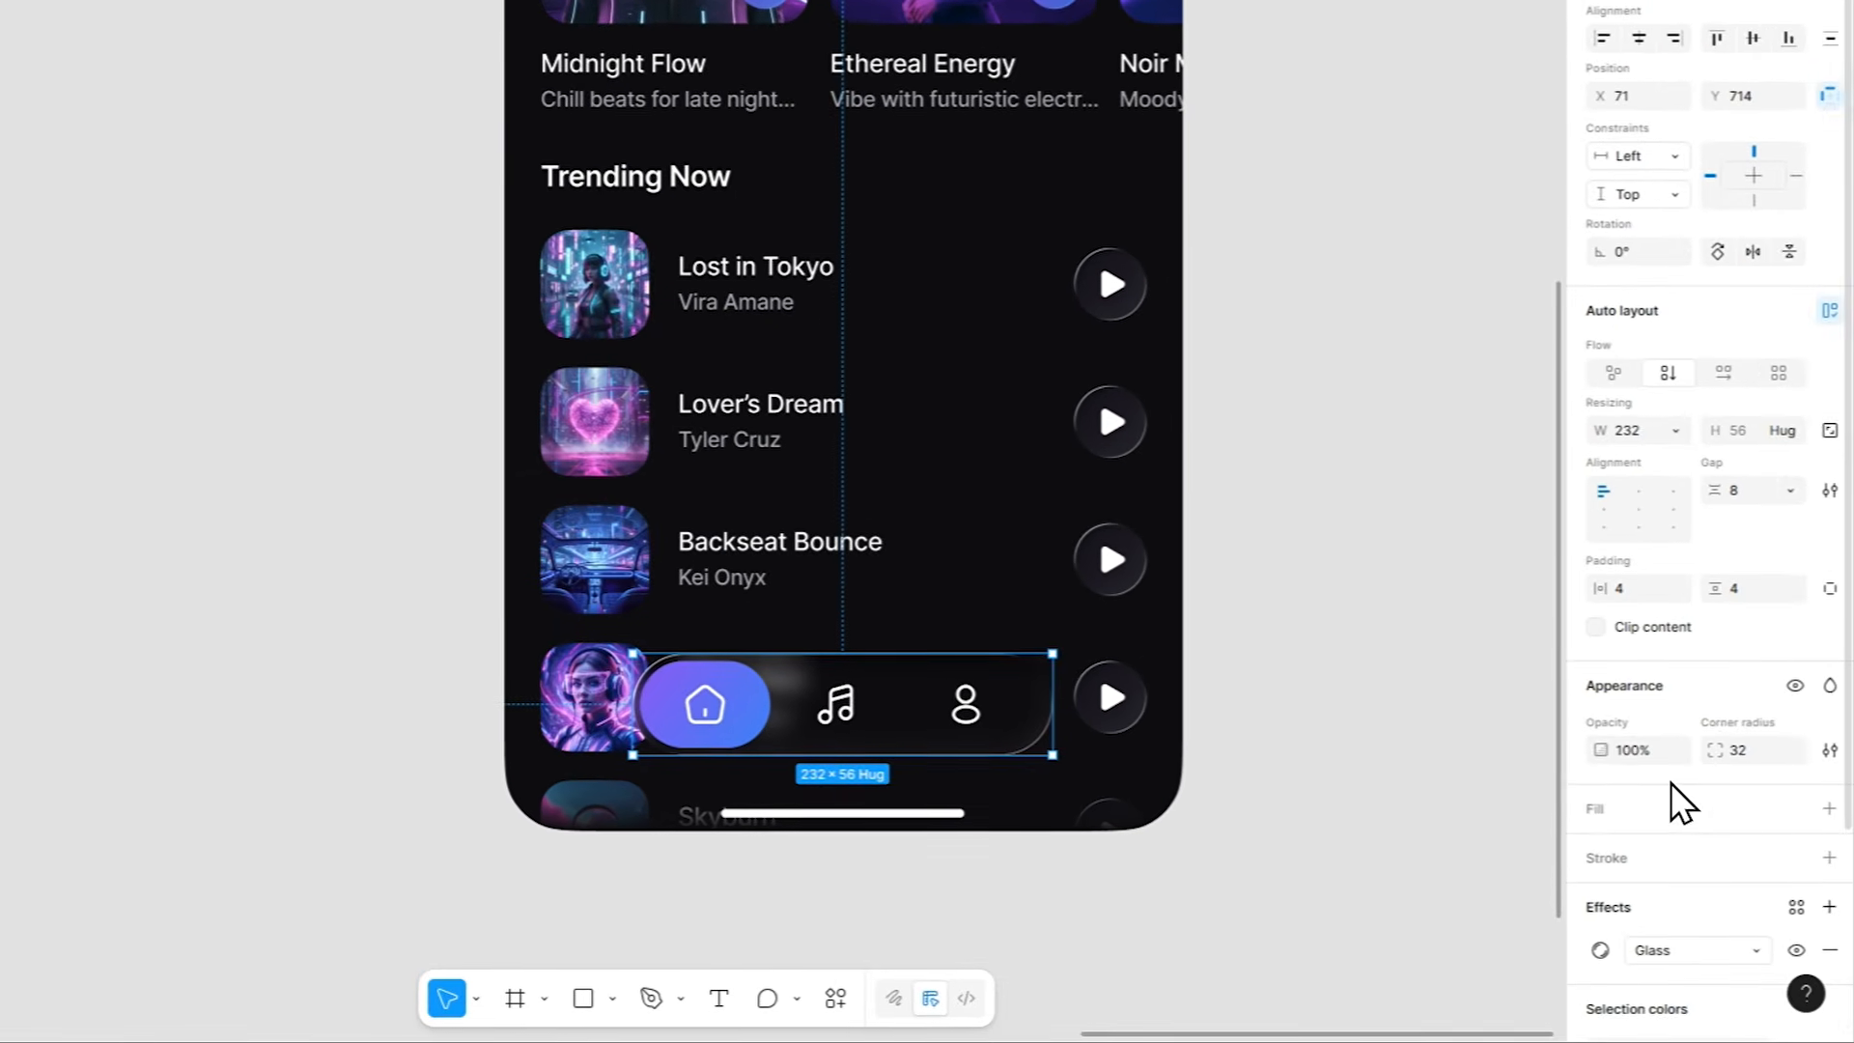
click(1682, 802)
scroll(1690, 724, down, 3)
click(1697, 585)
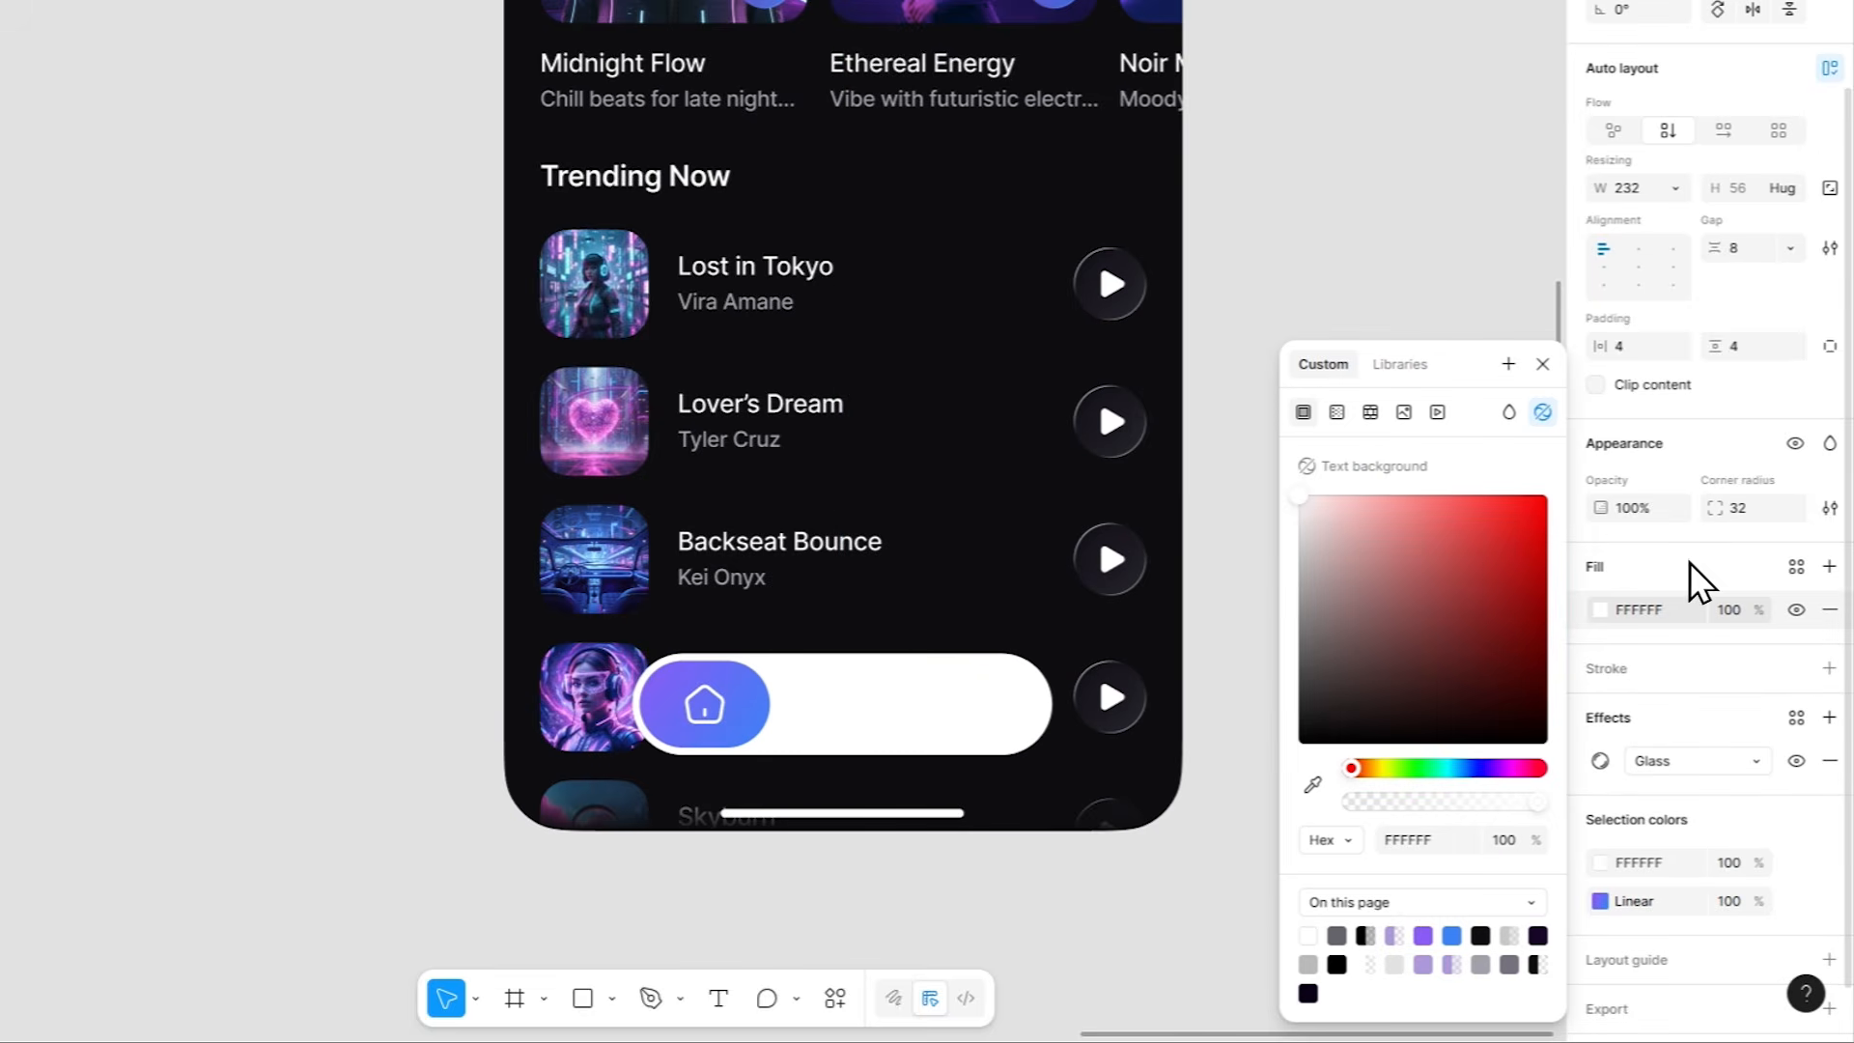
click(1414, 365)
click(1428, 592)
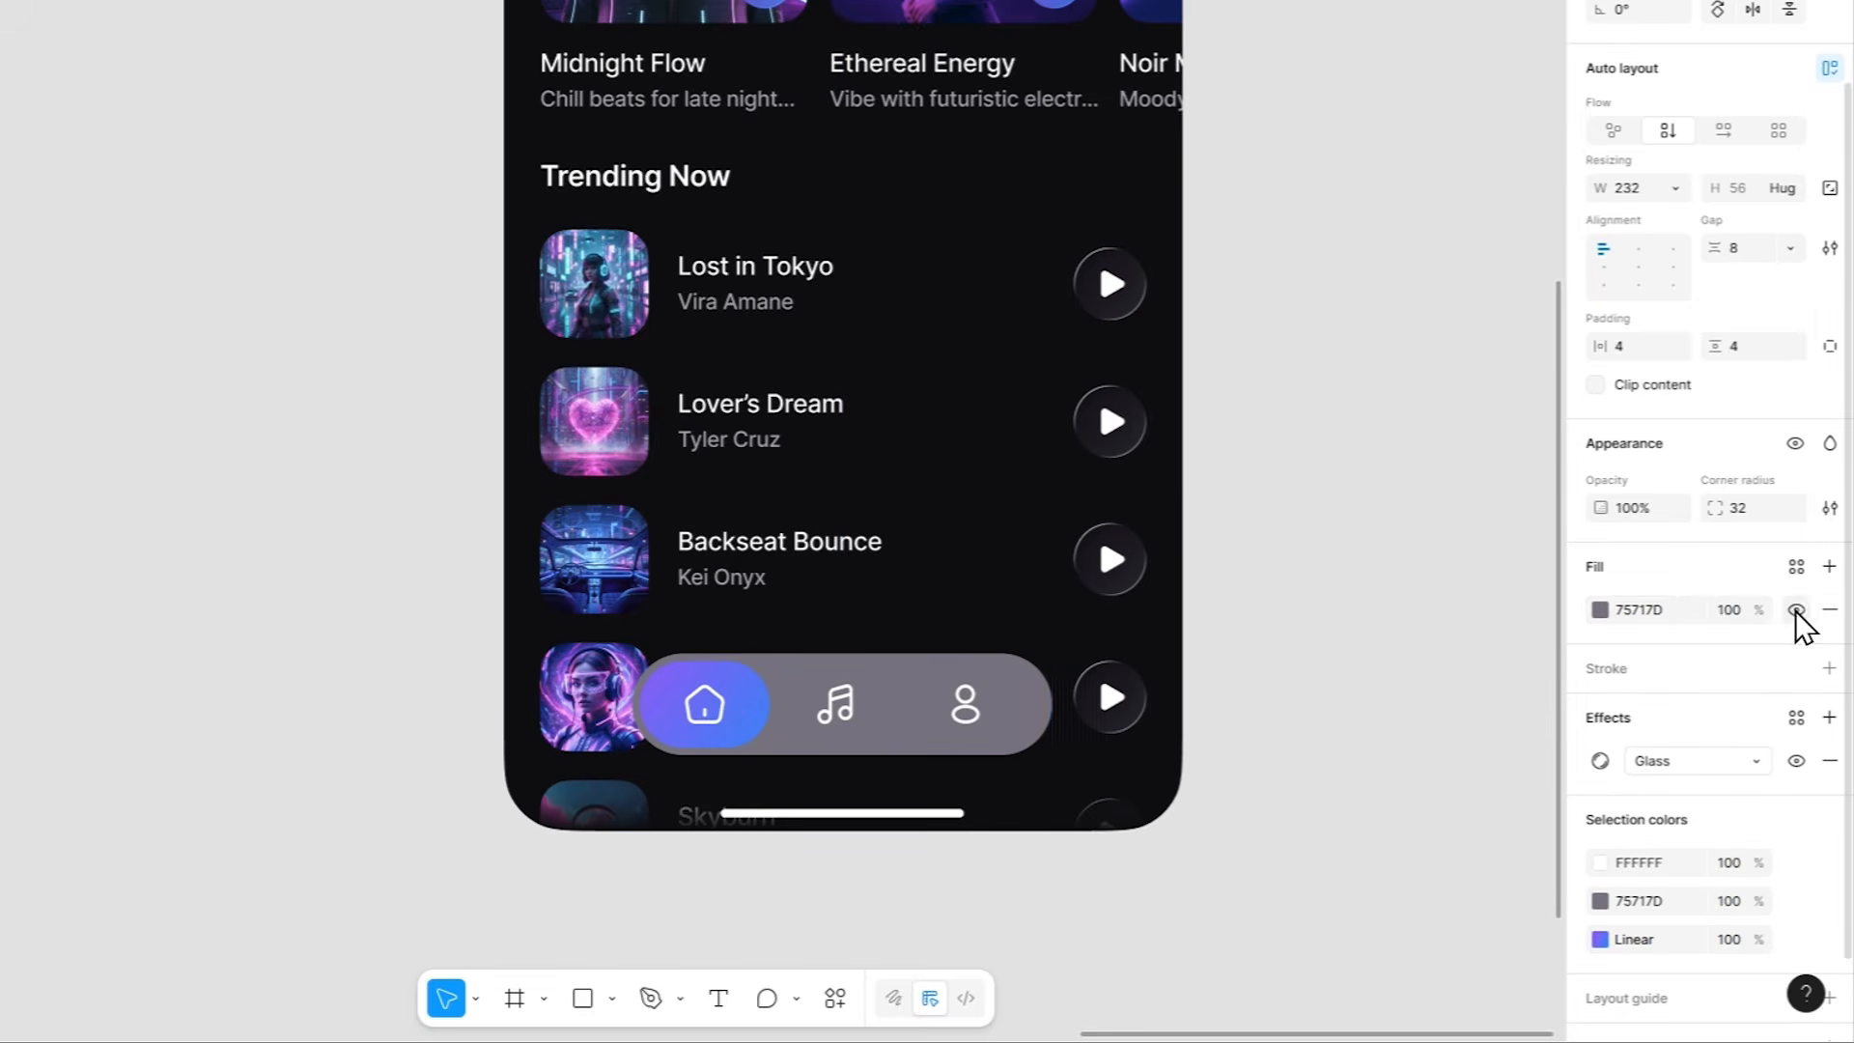
click(1728, 611)
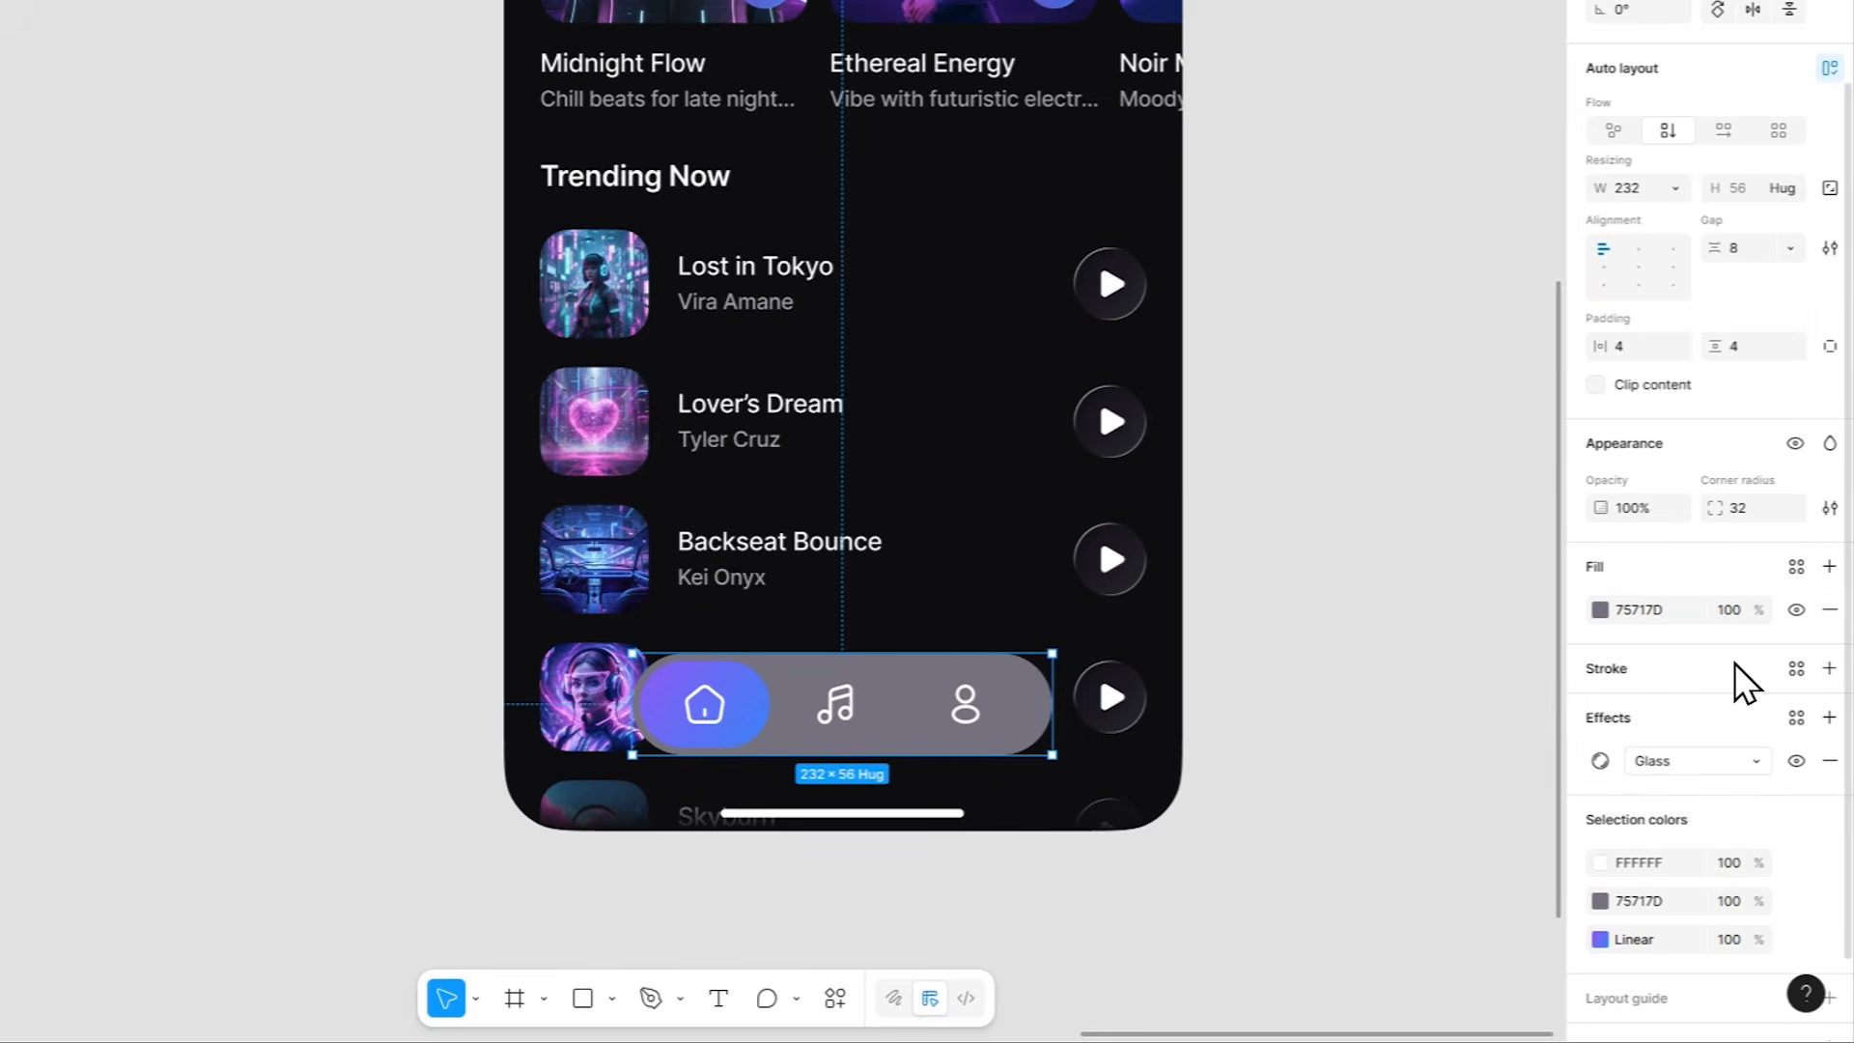
text(20)
key(Return)
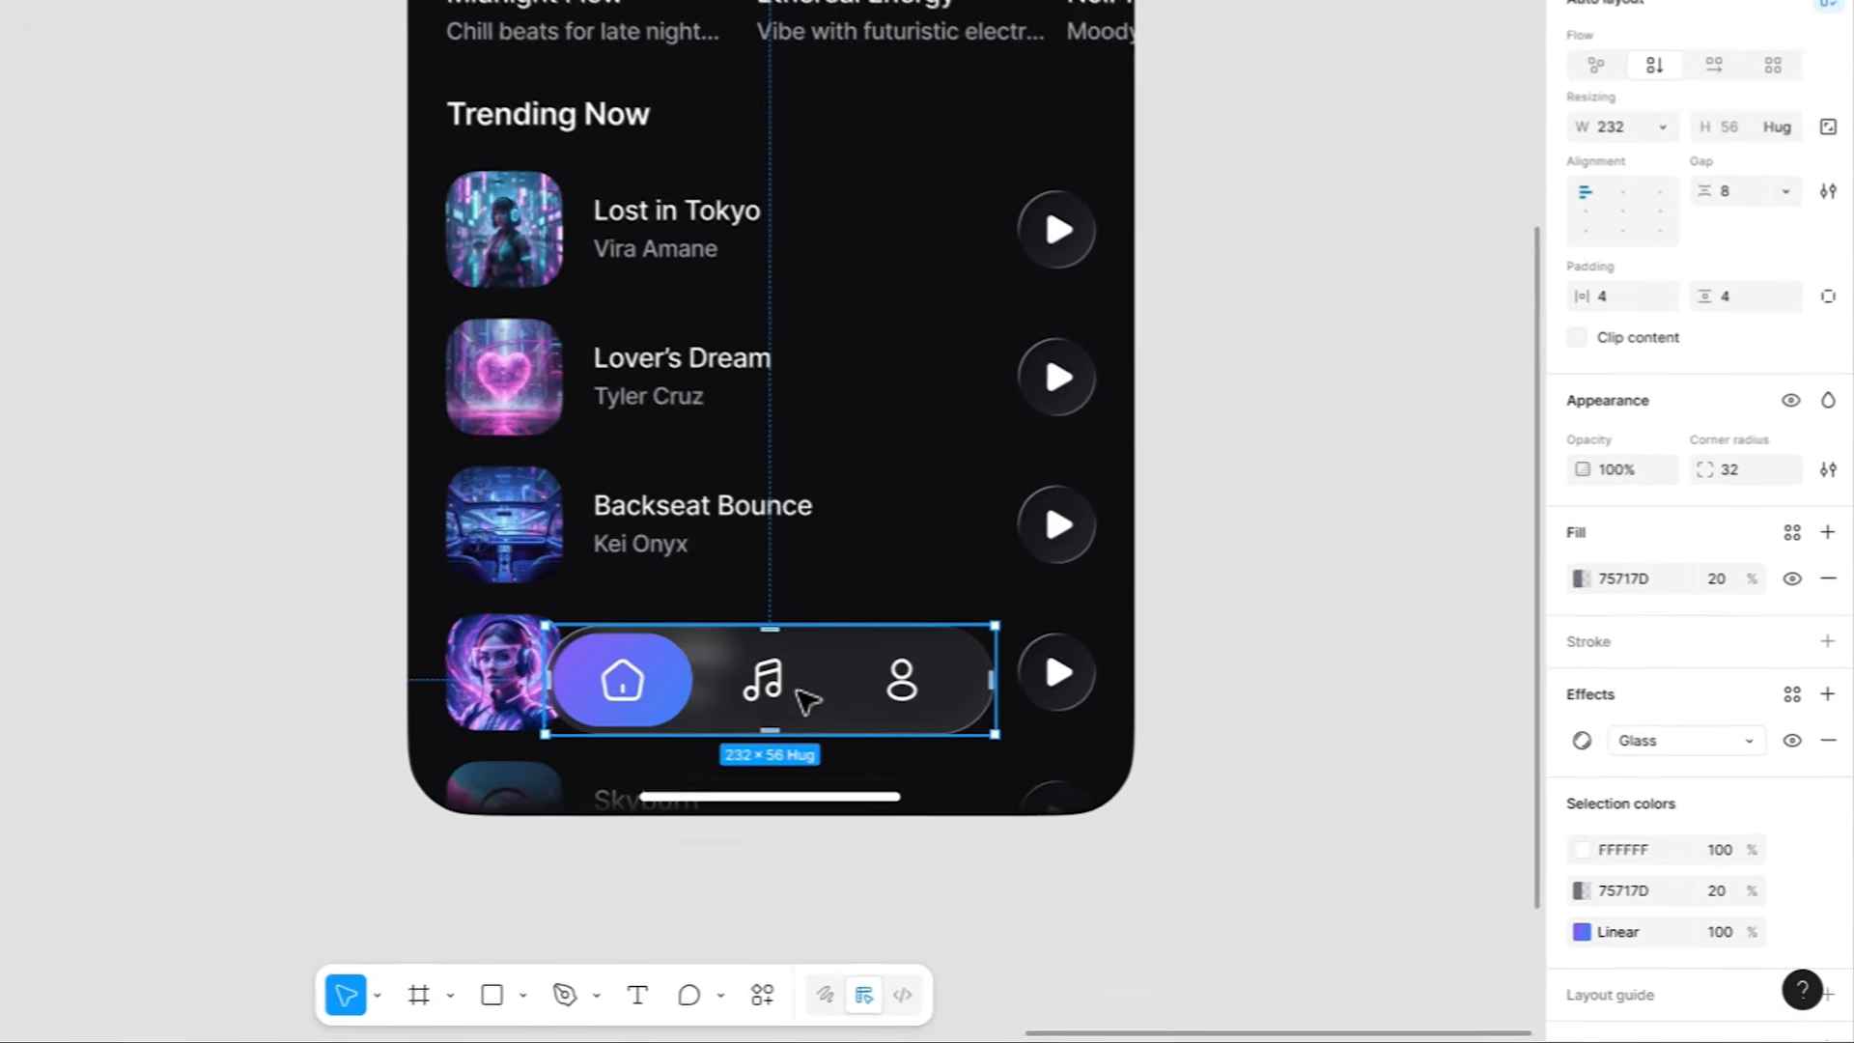
Move the navigation bar down to Y 722, just above the home indicator, and centre it horizontally on the screen.
drag(912, 727, 910, 745)
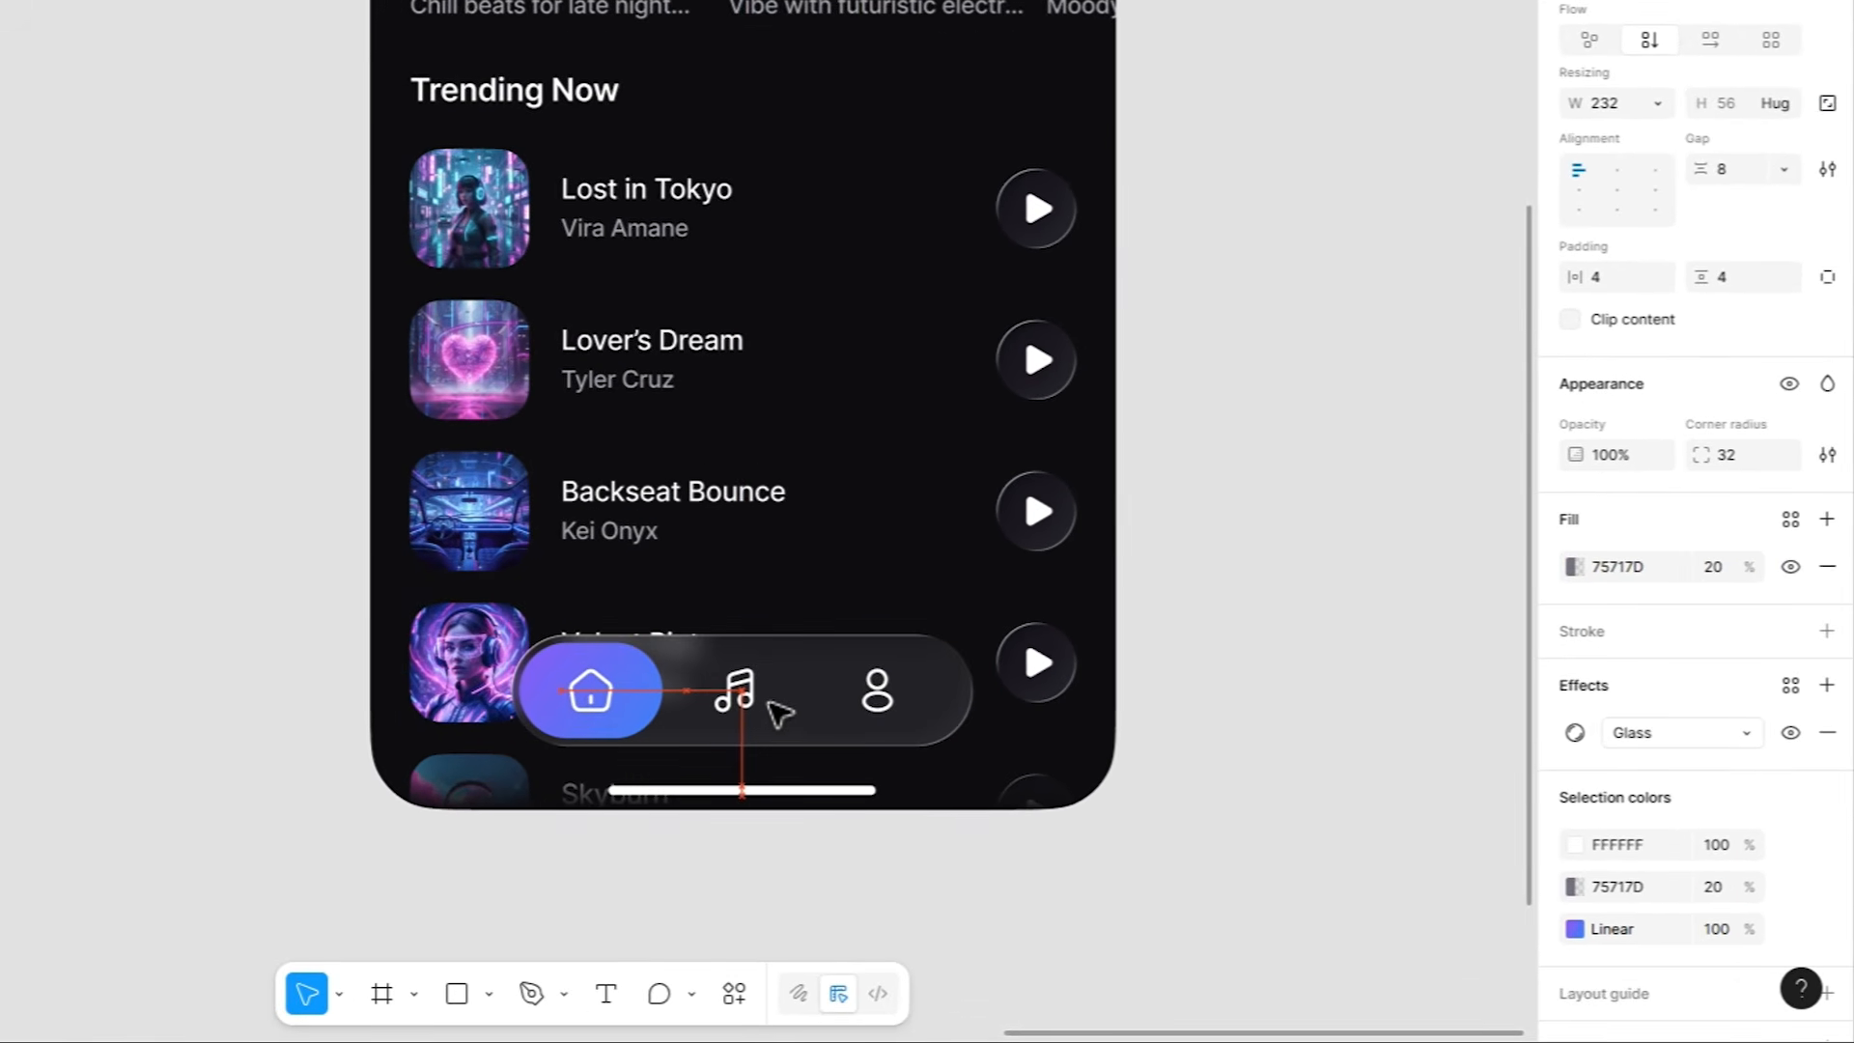
drag(770, 704, 838, 681)
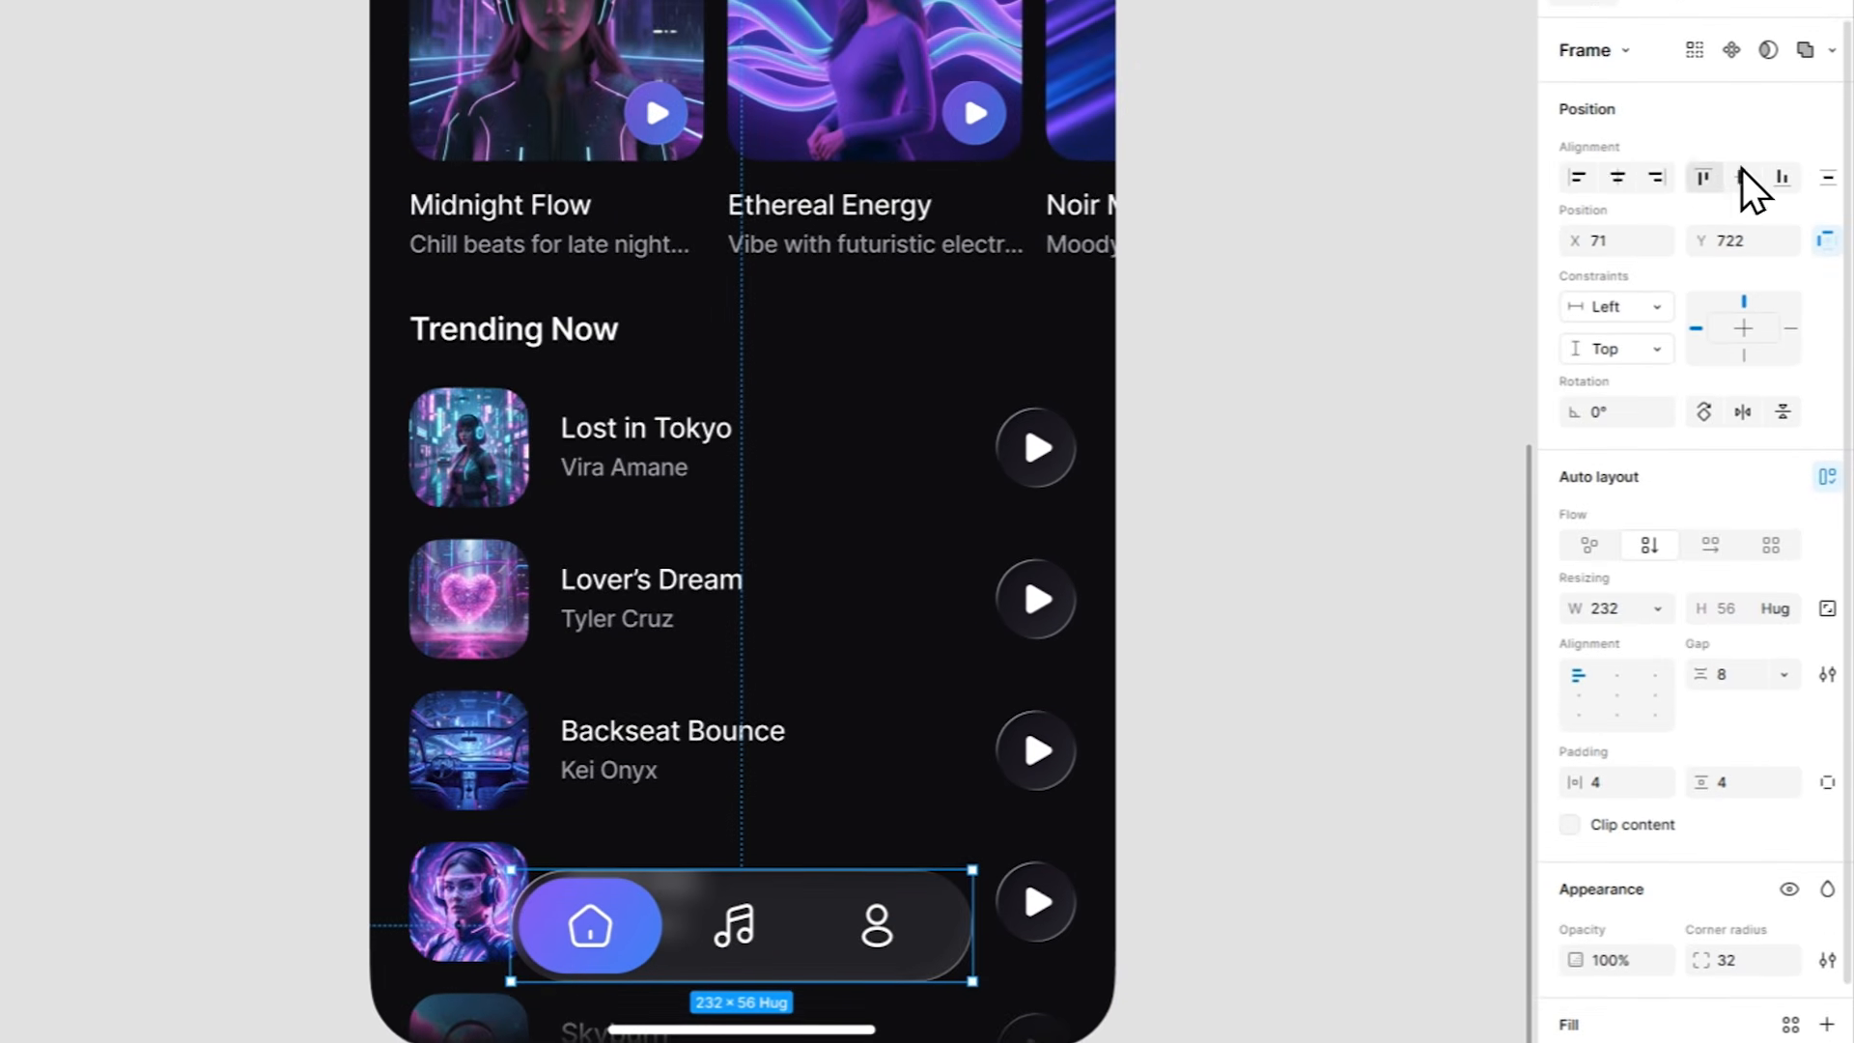
click(1618, 177)
click(1253, 531)
drag(1075, 557, 948, 642)
scroll(1050, 420, down, 2)
drag(1050, 420, 936, 533)
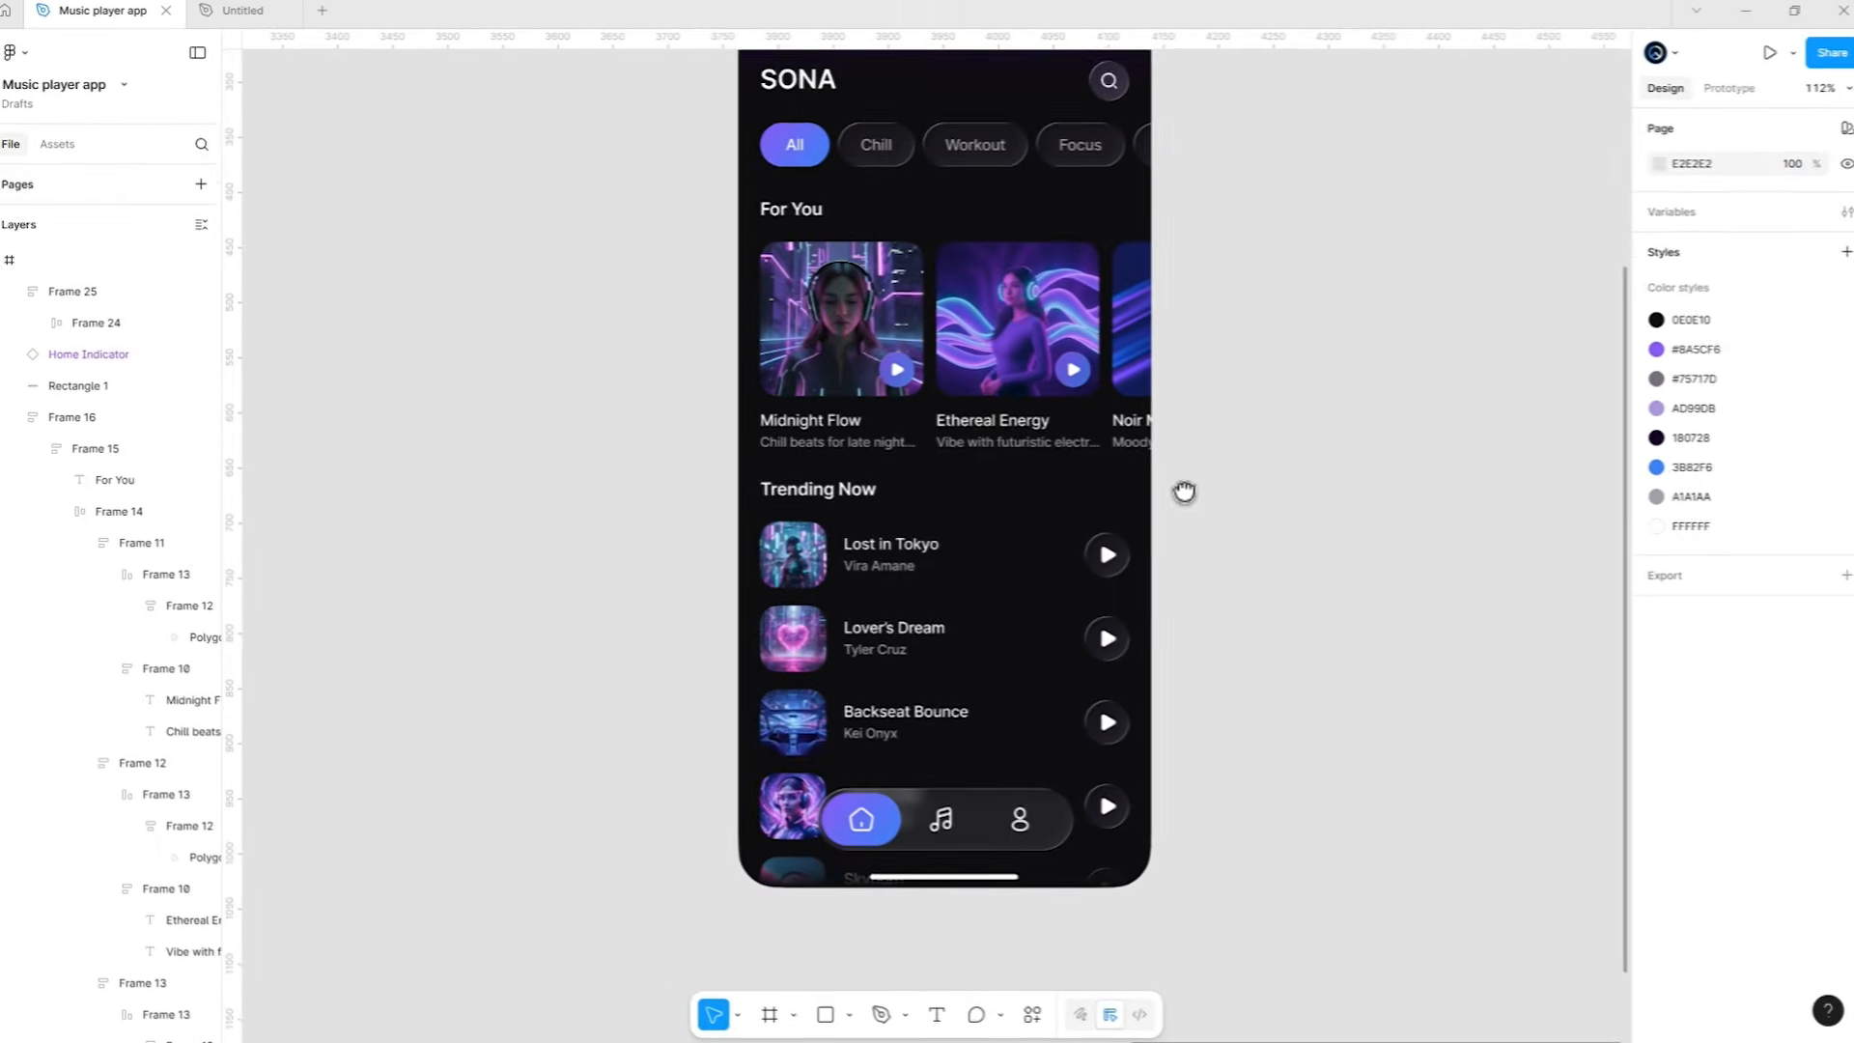
drag(1185, 491, 1191, 552)
scroll(1070, 554, down, 2)
drag(1331, 527, 1326, 566)
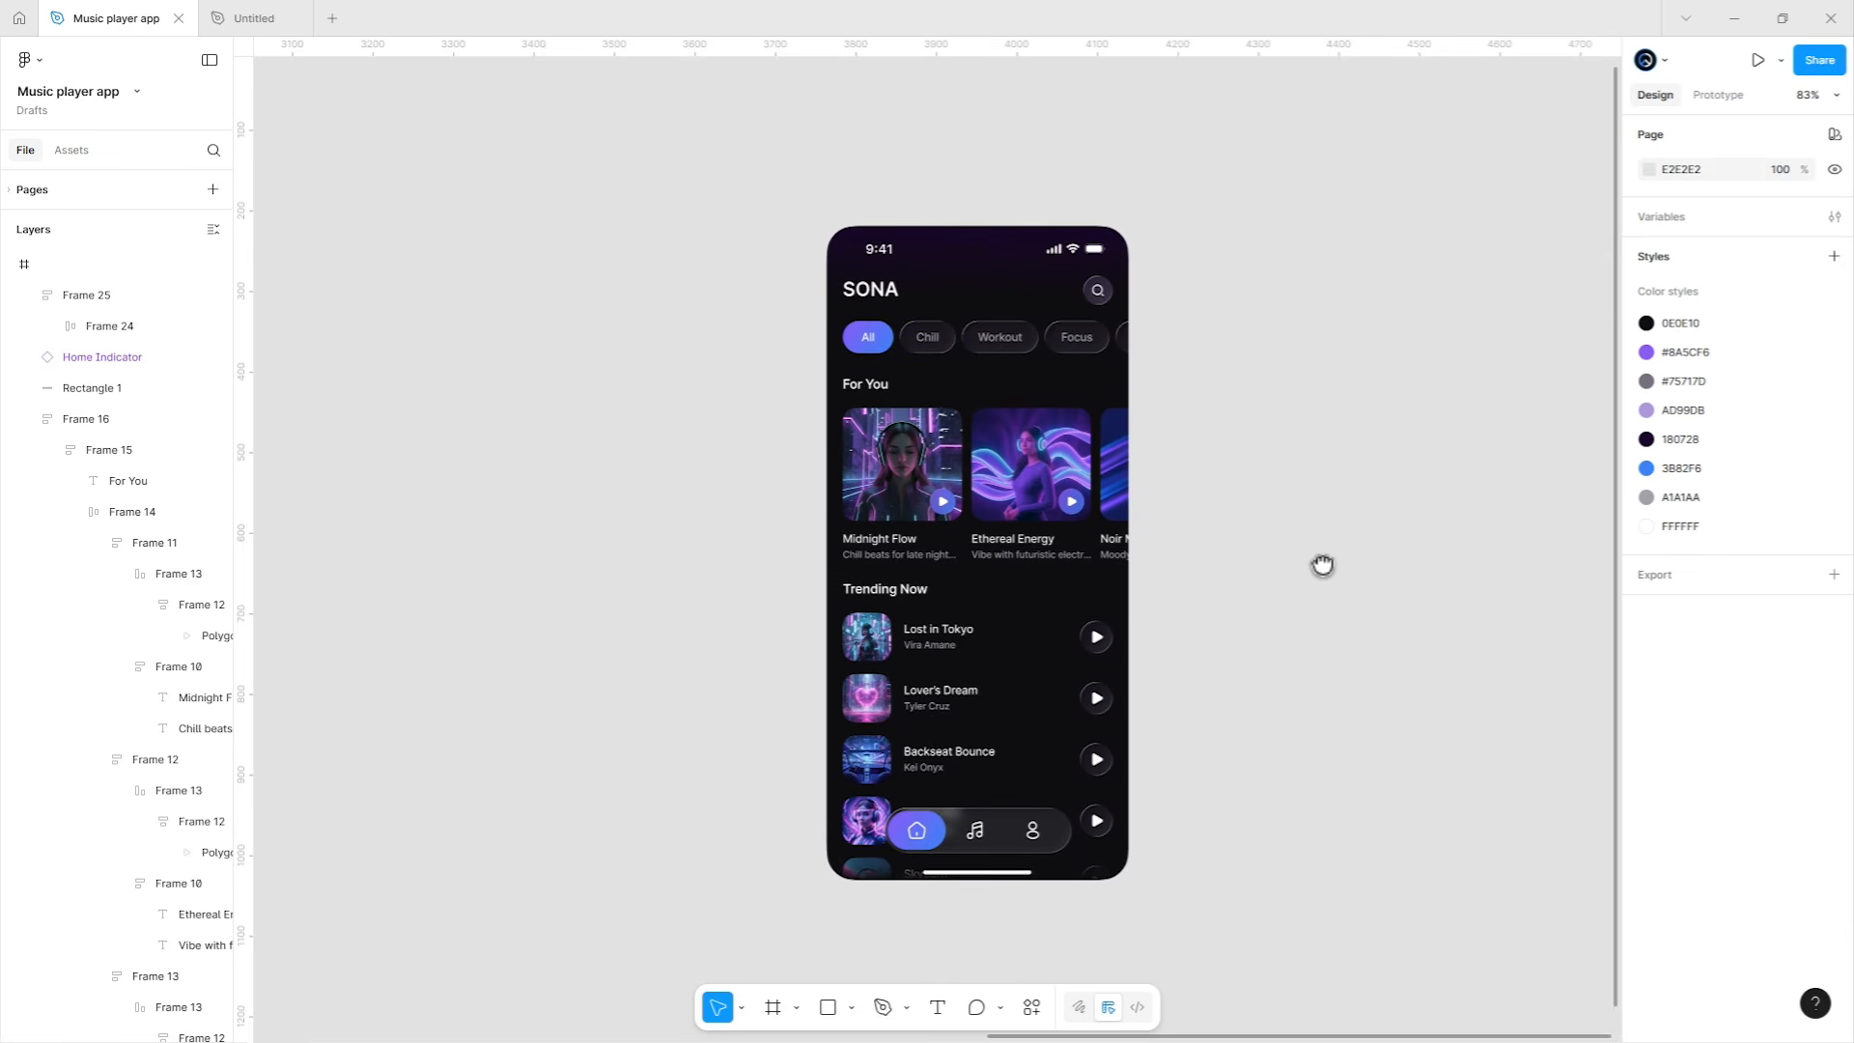
Collapse the For You and filter chip layers in the home screen frame and unlock the Trending Now section frame.
click(112, 275)
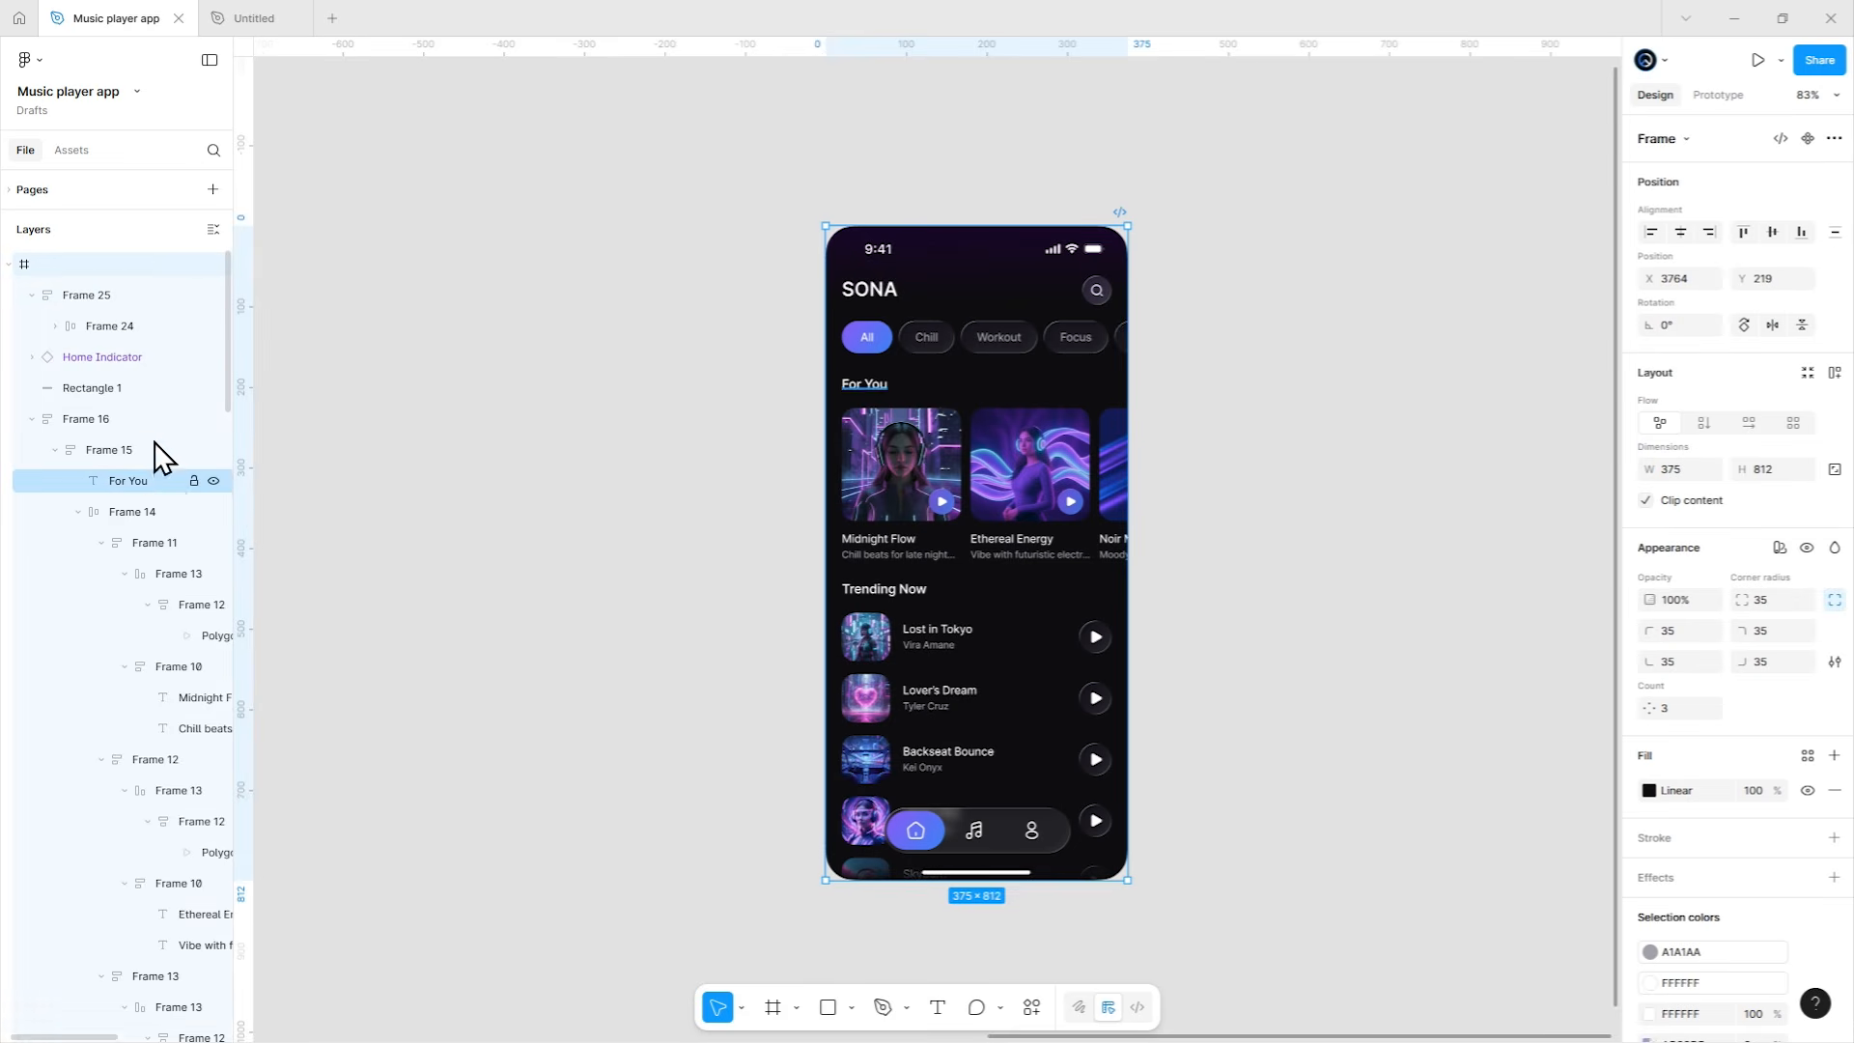
click(32, 419)
click(32, 450)
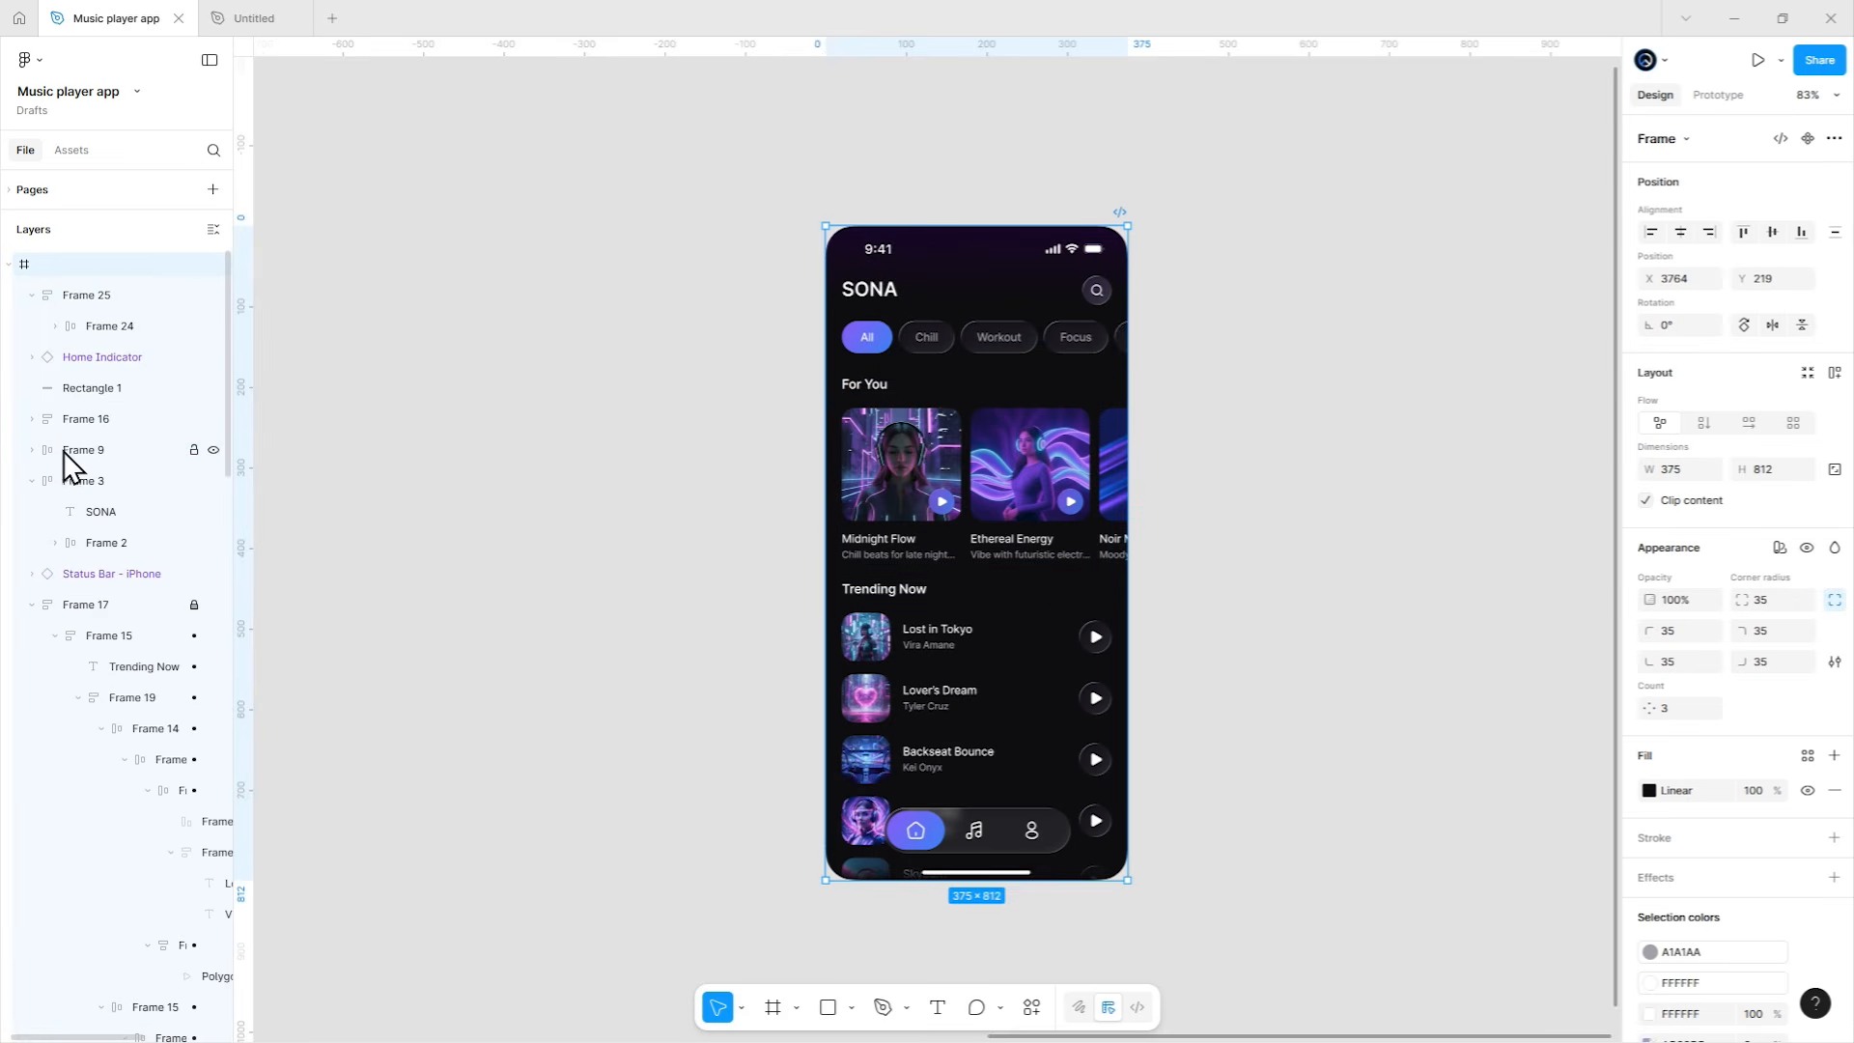
click(194, 605)
click(1307, 690)
drag(1265, 700, 1253, 712)
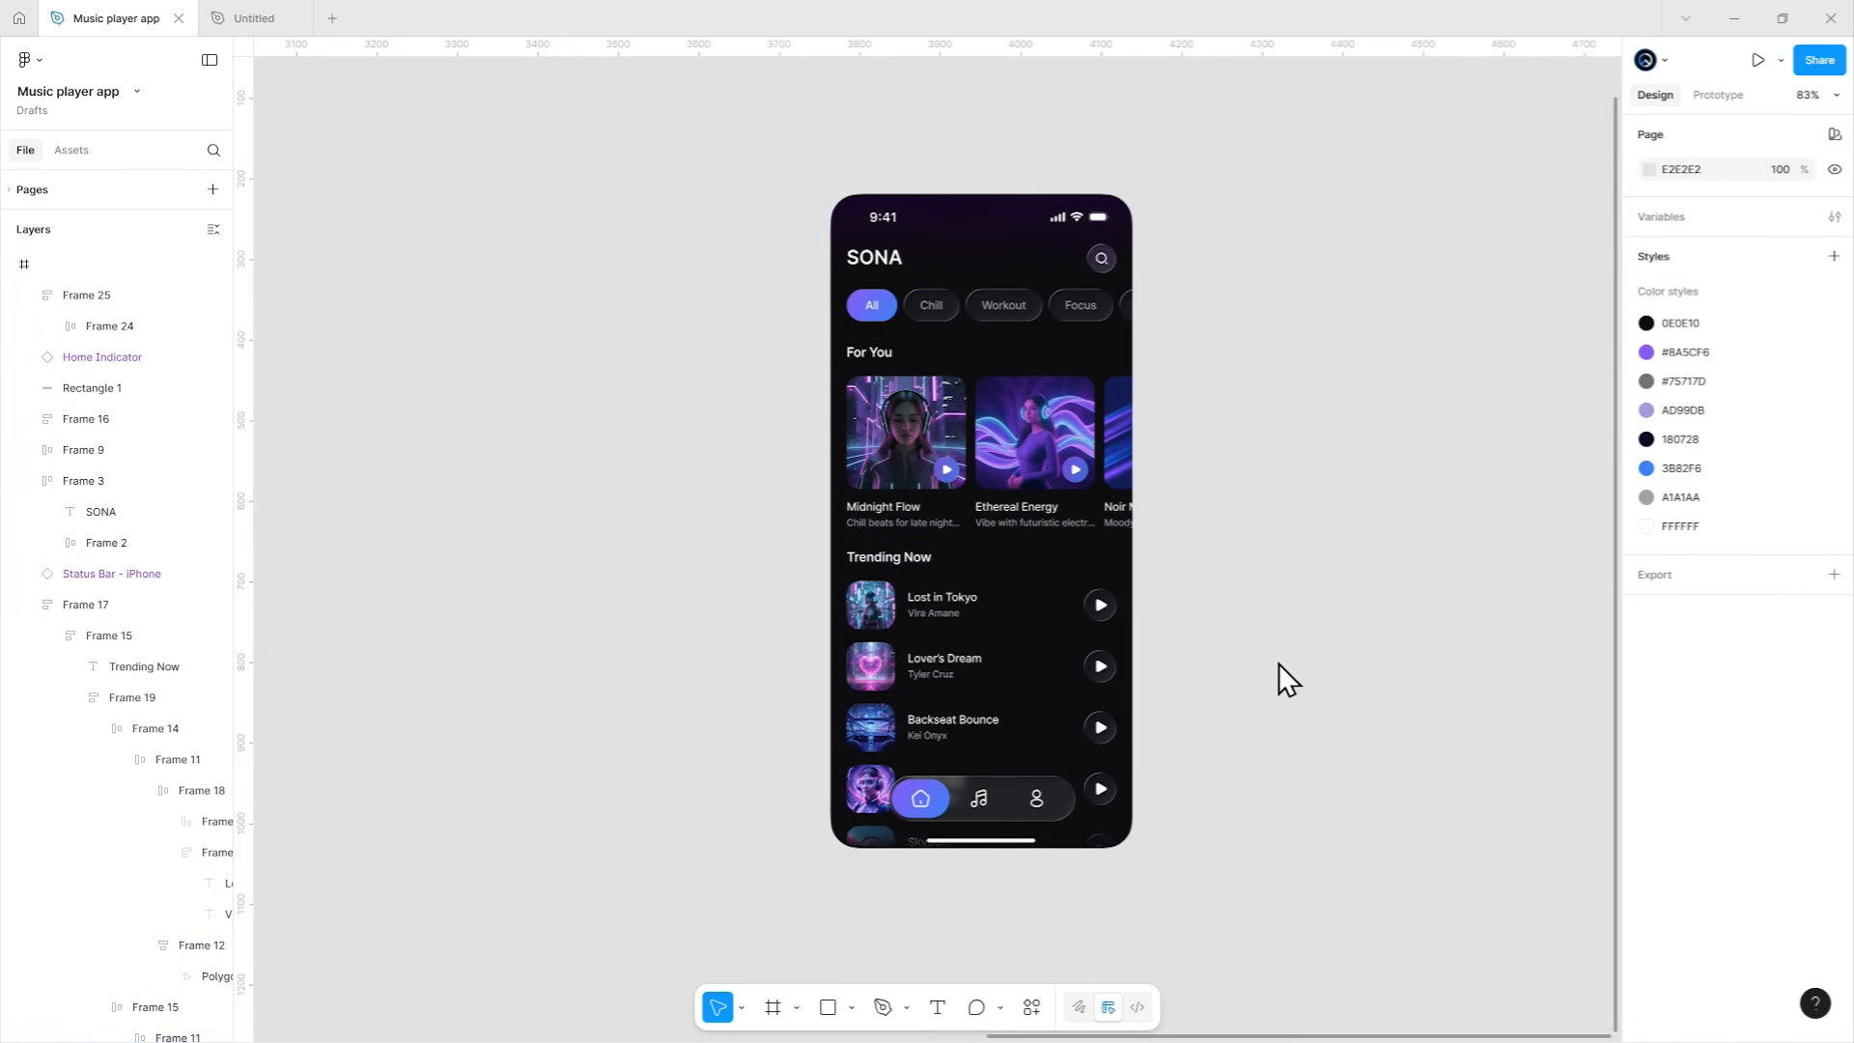
scroll(1024, 604, up, 3)
drag(1061, 604, 1058, 634)
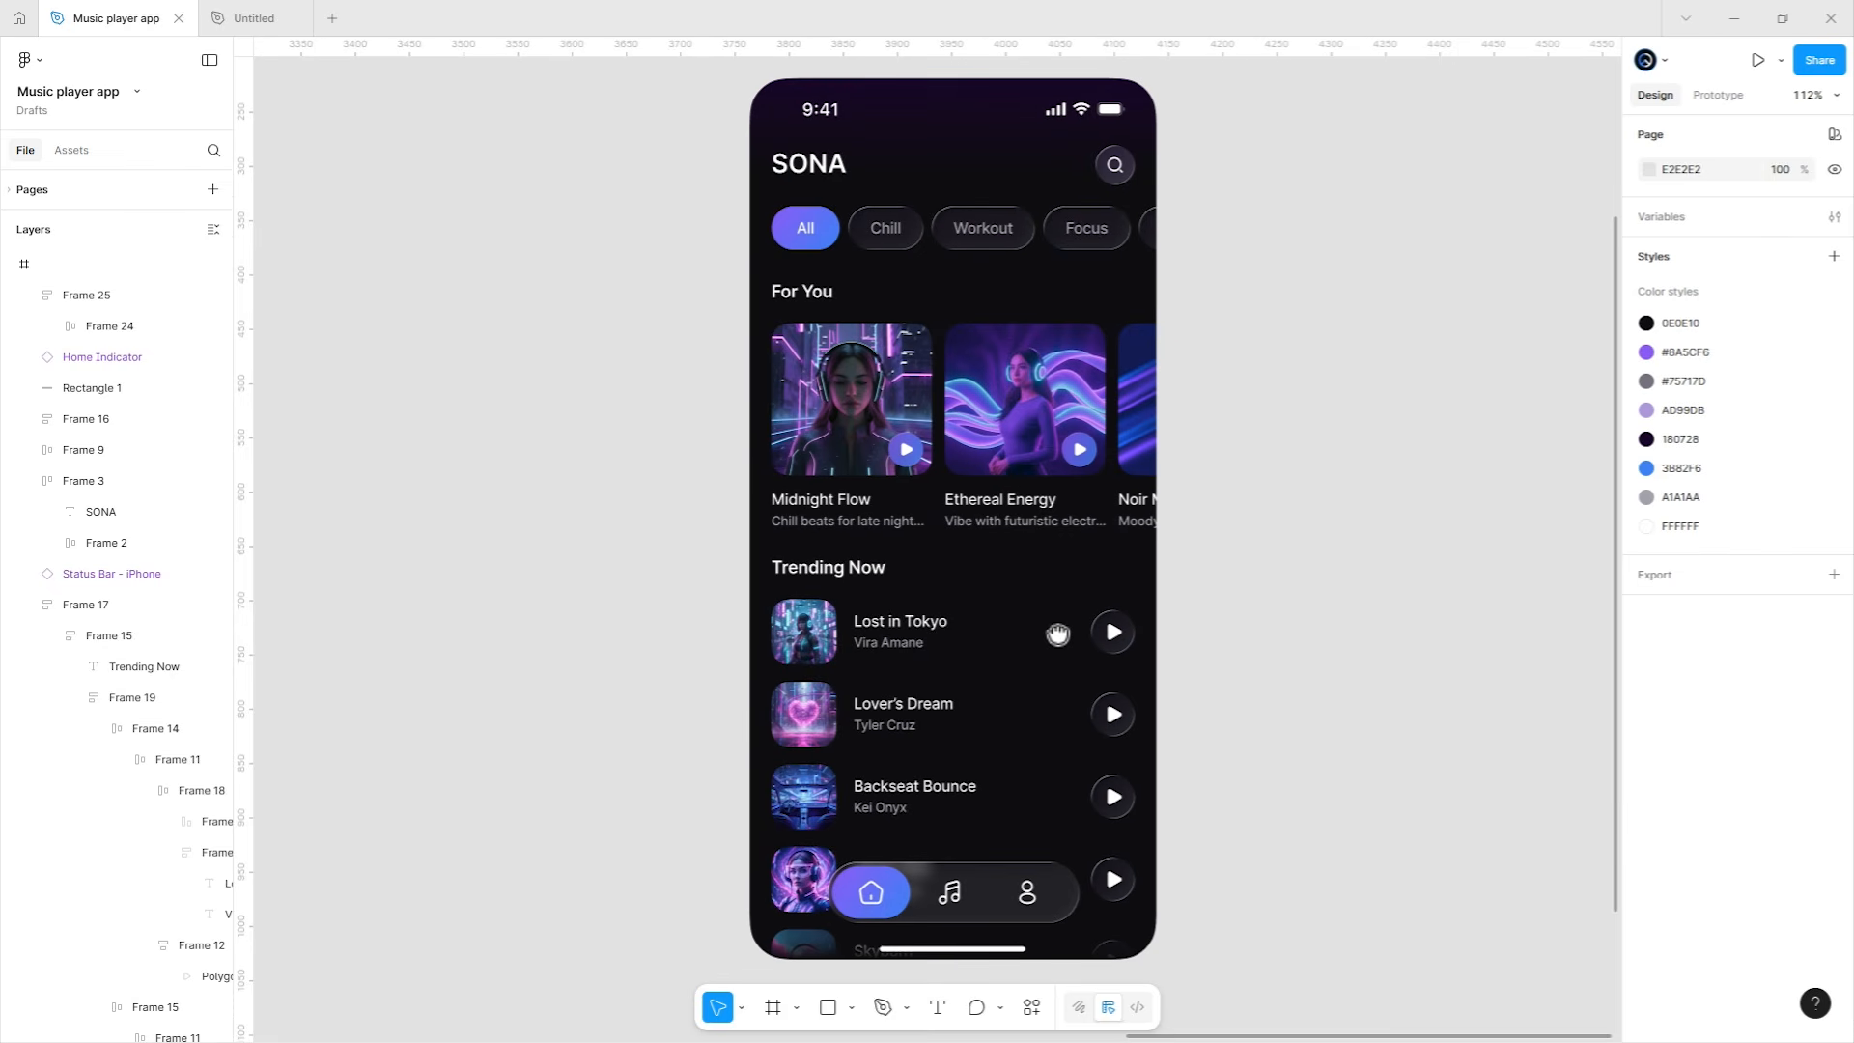
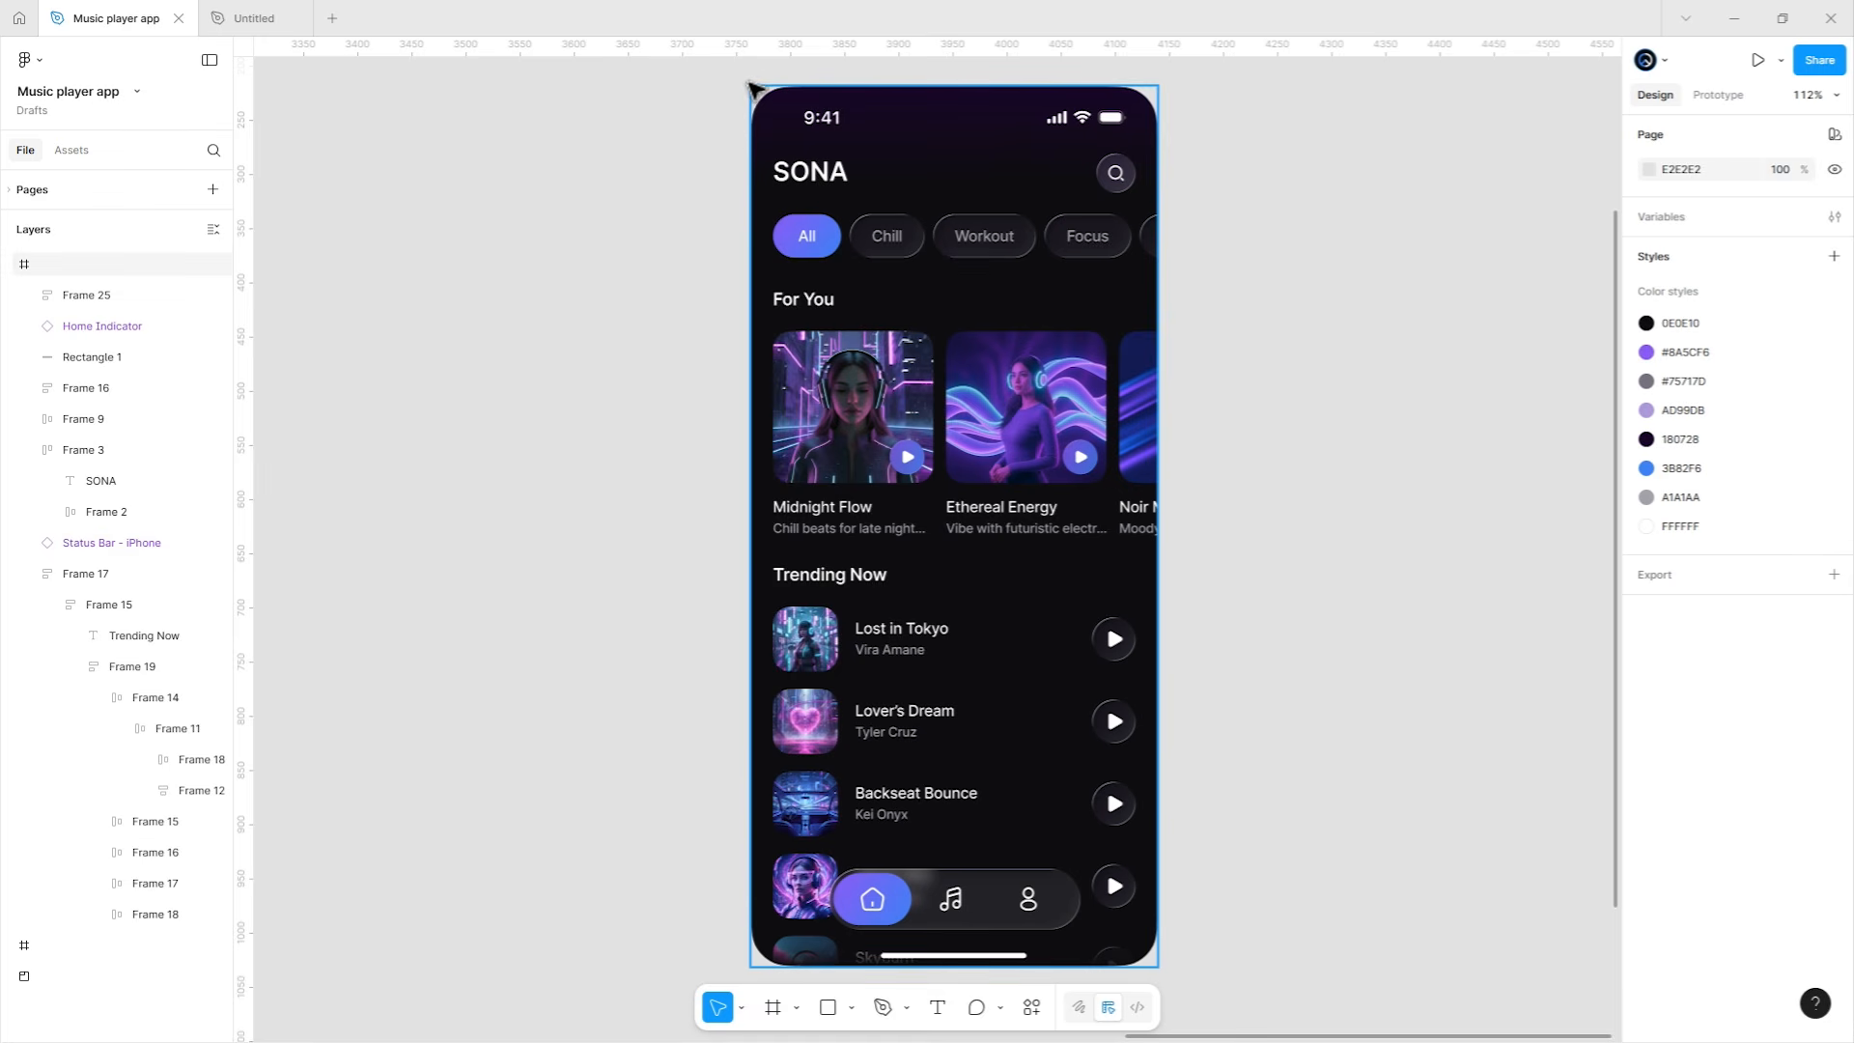
Duplicate the home screen frame, moving the original toward the splash screen and the copy farther away from it.
click(840, 136)
key(ctrl+d)
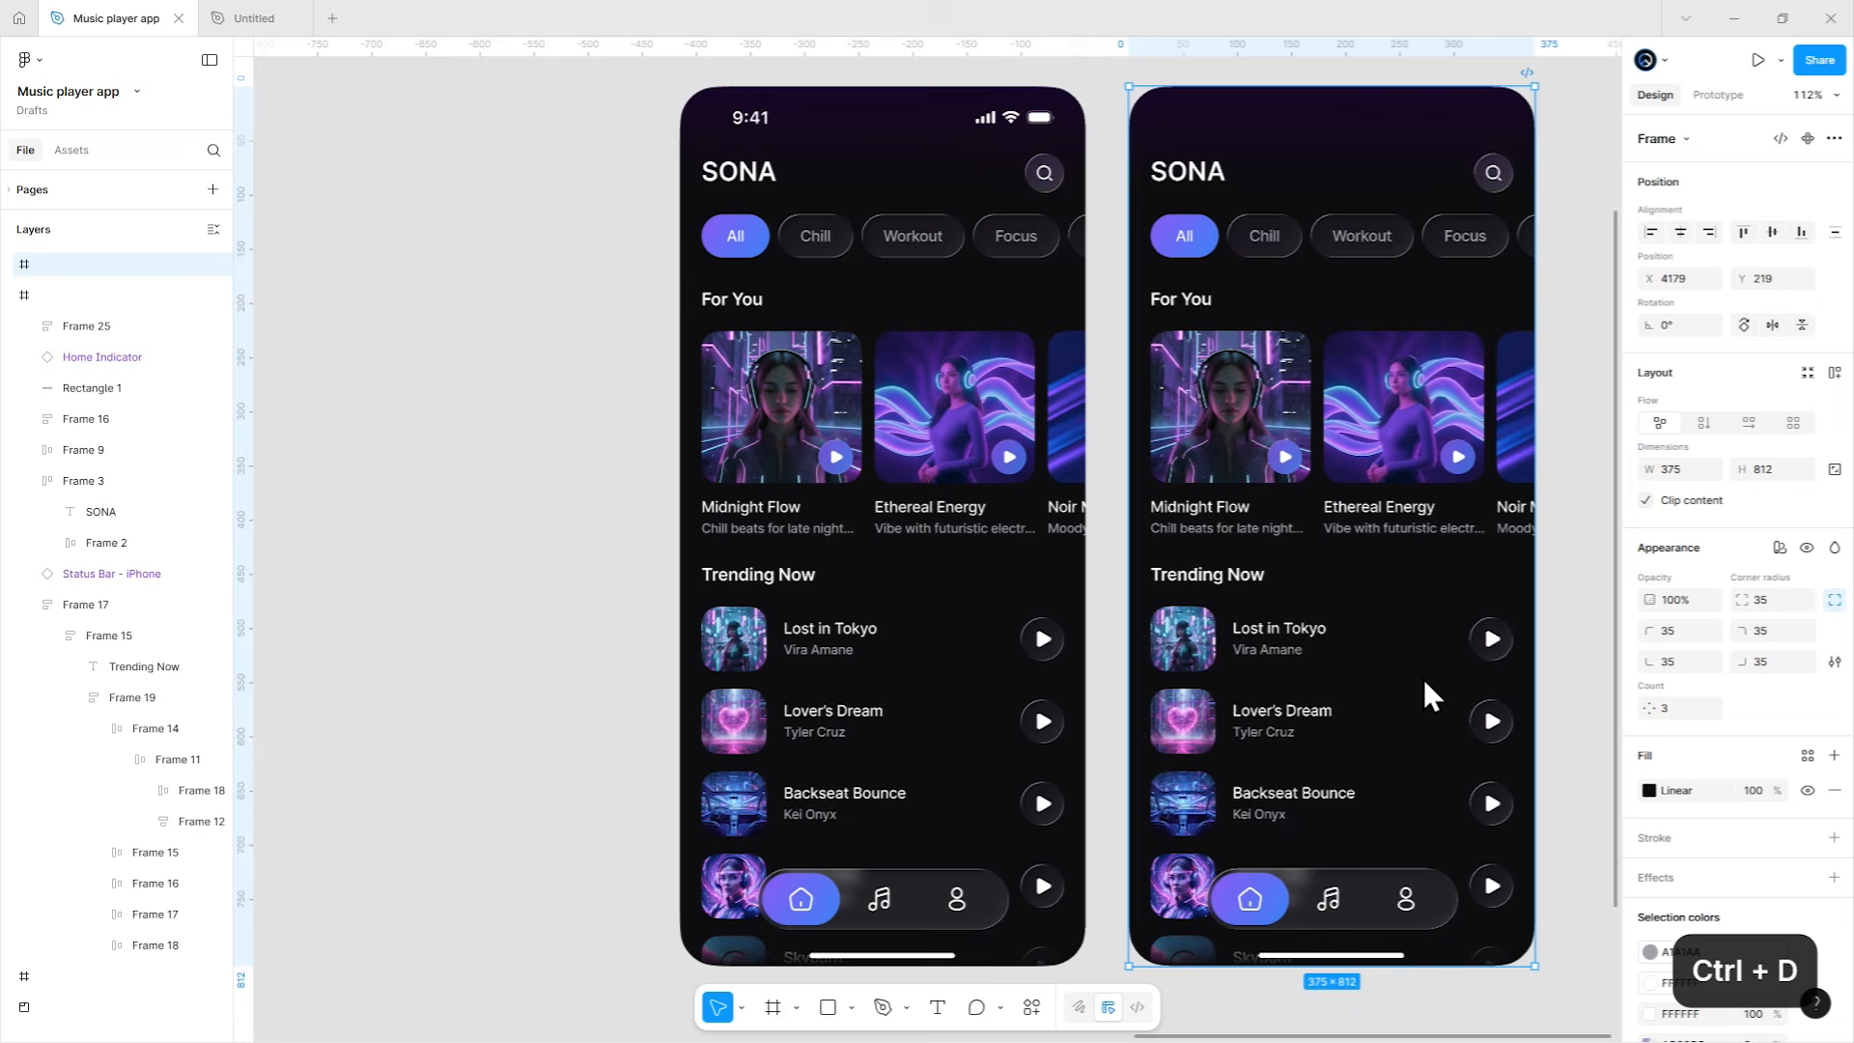
scroll(1062, 696, down, 4)
drag(1060, 696, 1303, 566)
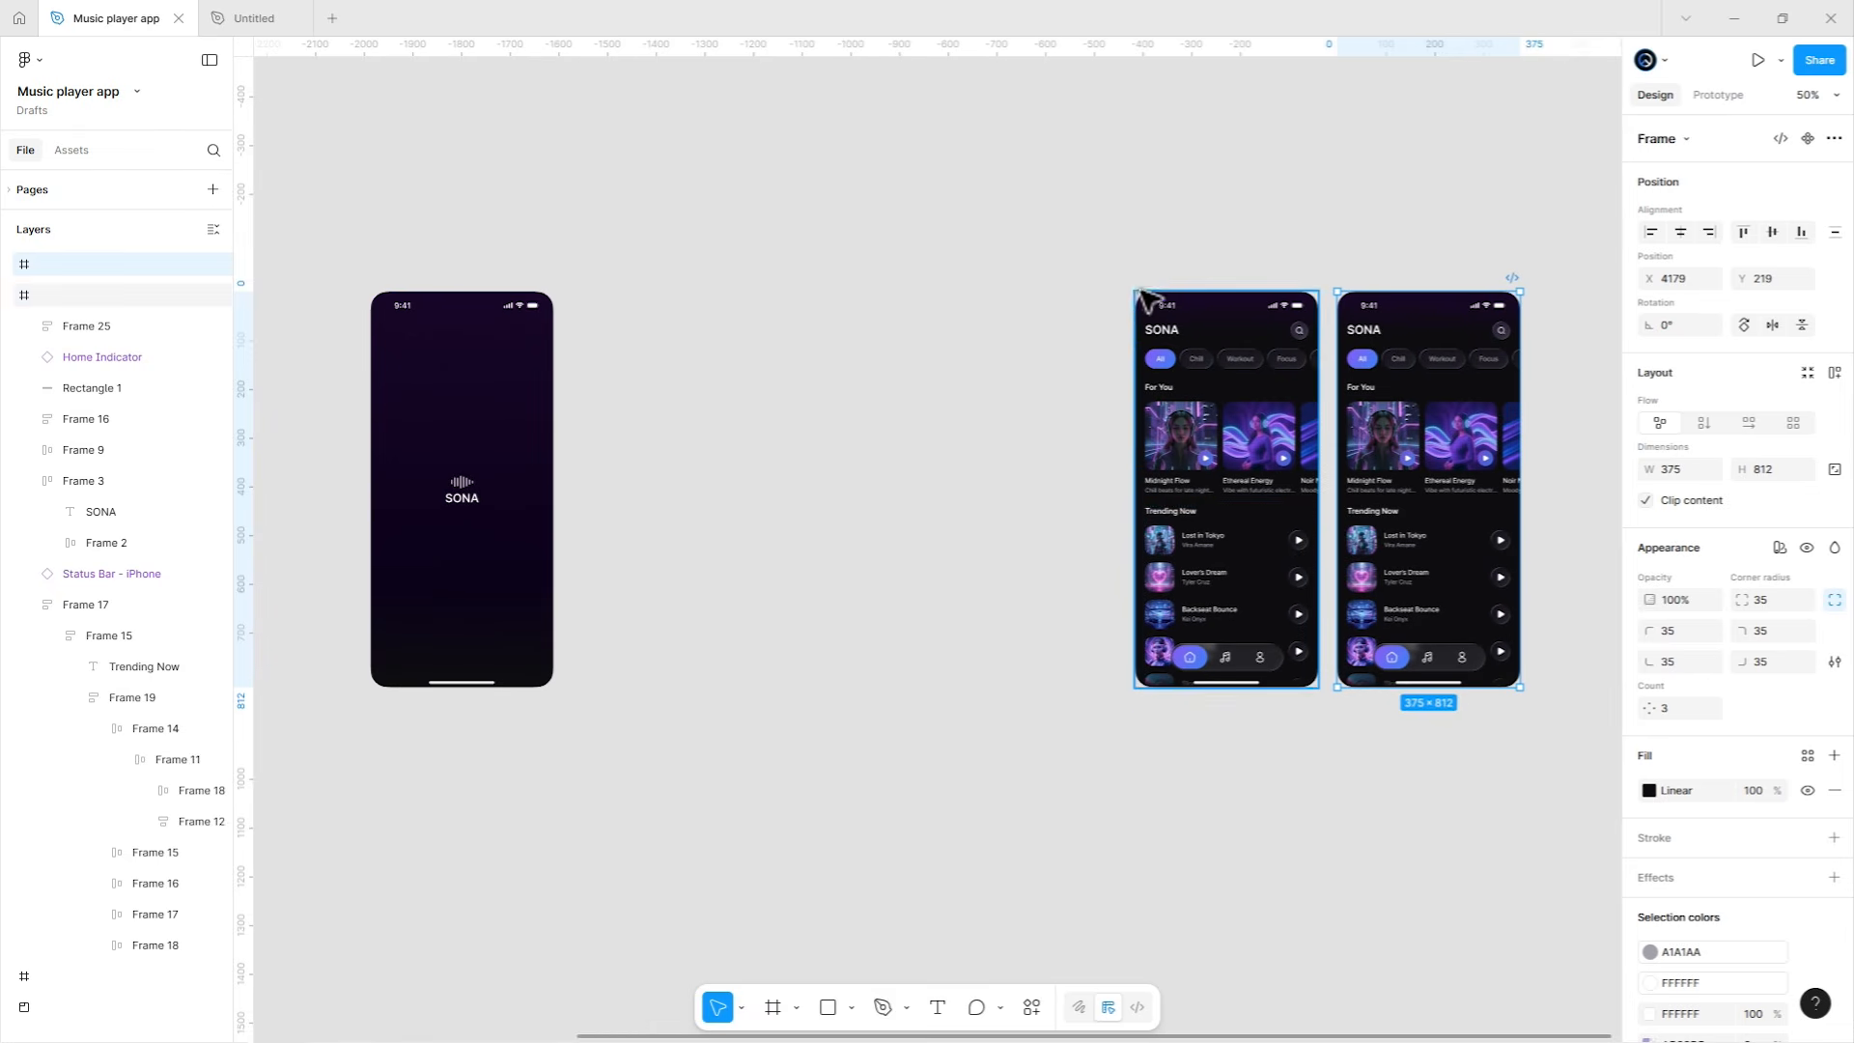
drag(1175, 511, 731, 510)
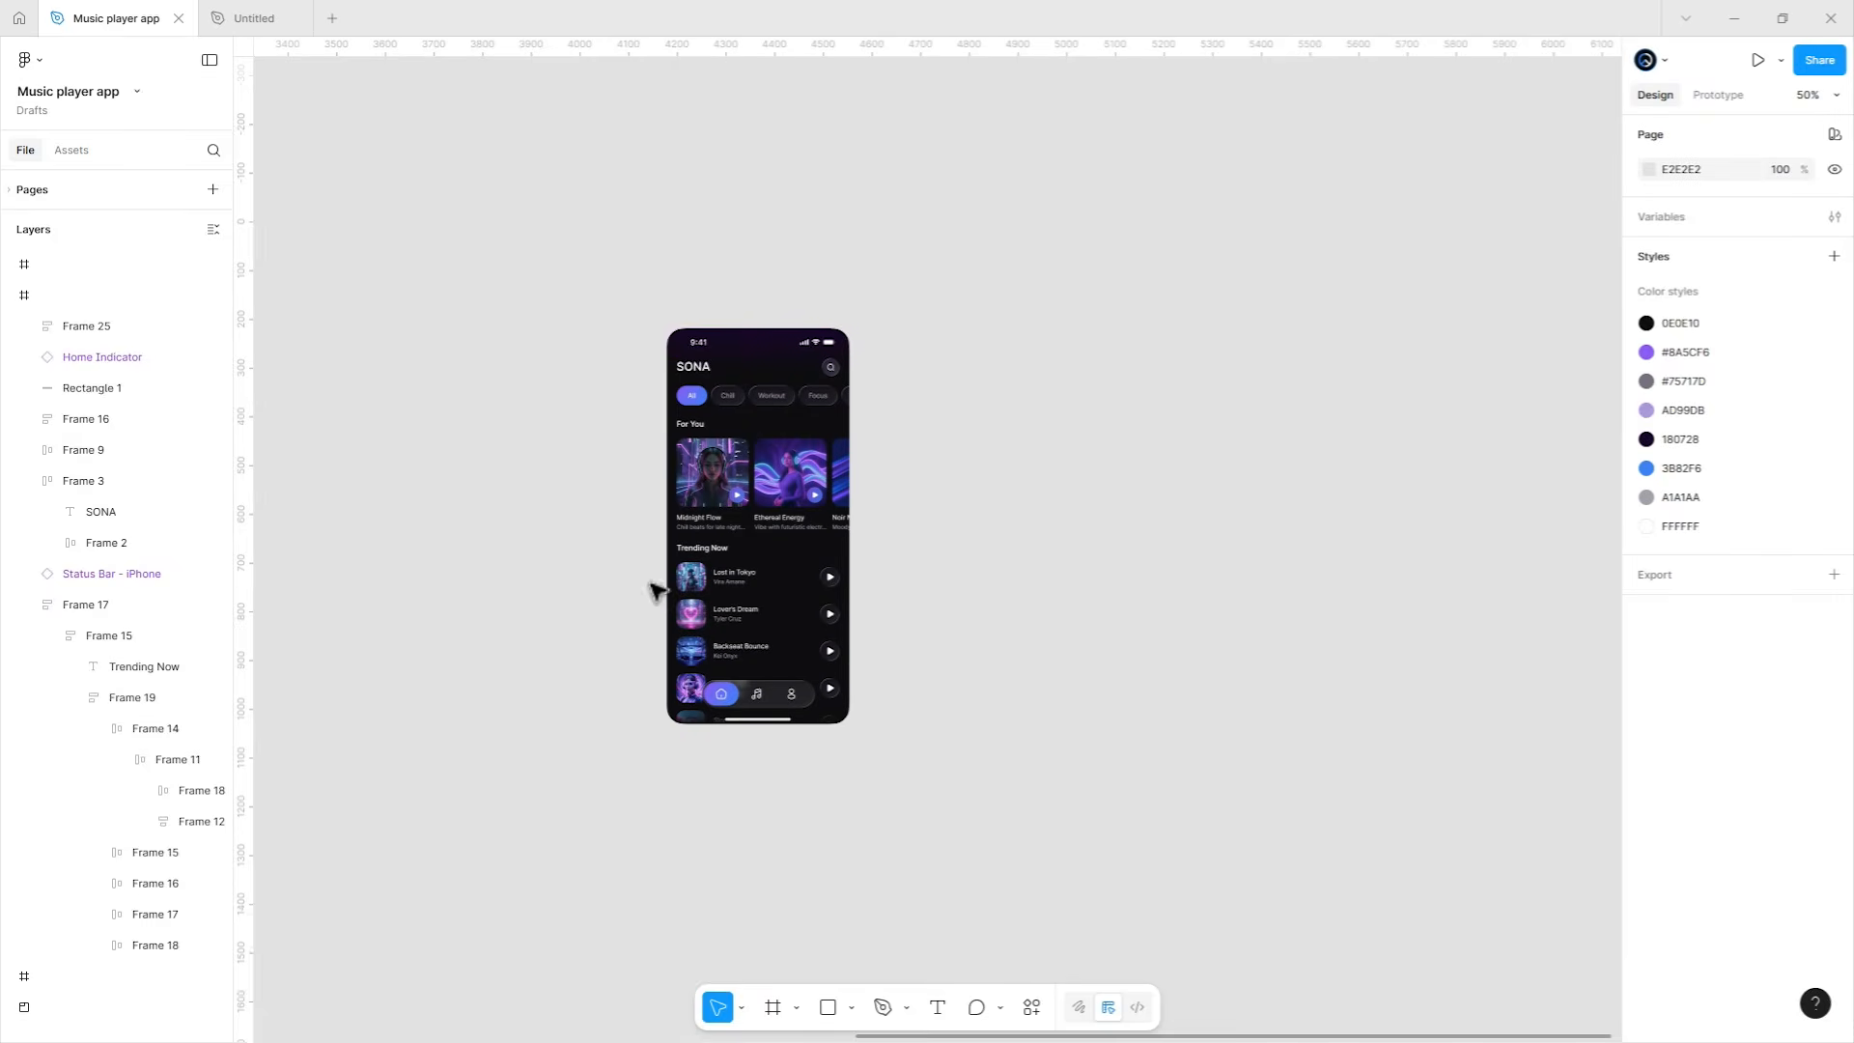
click(676, 579)
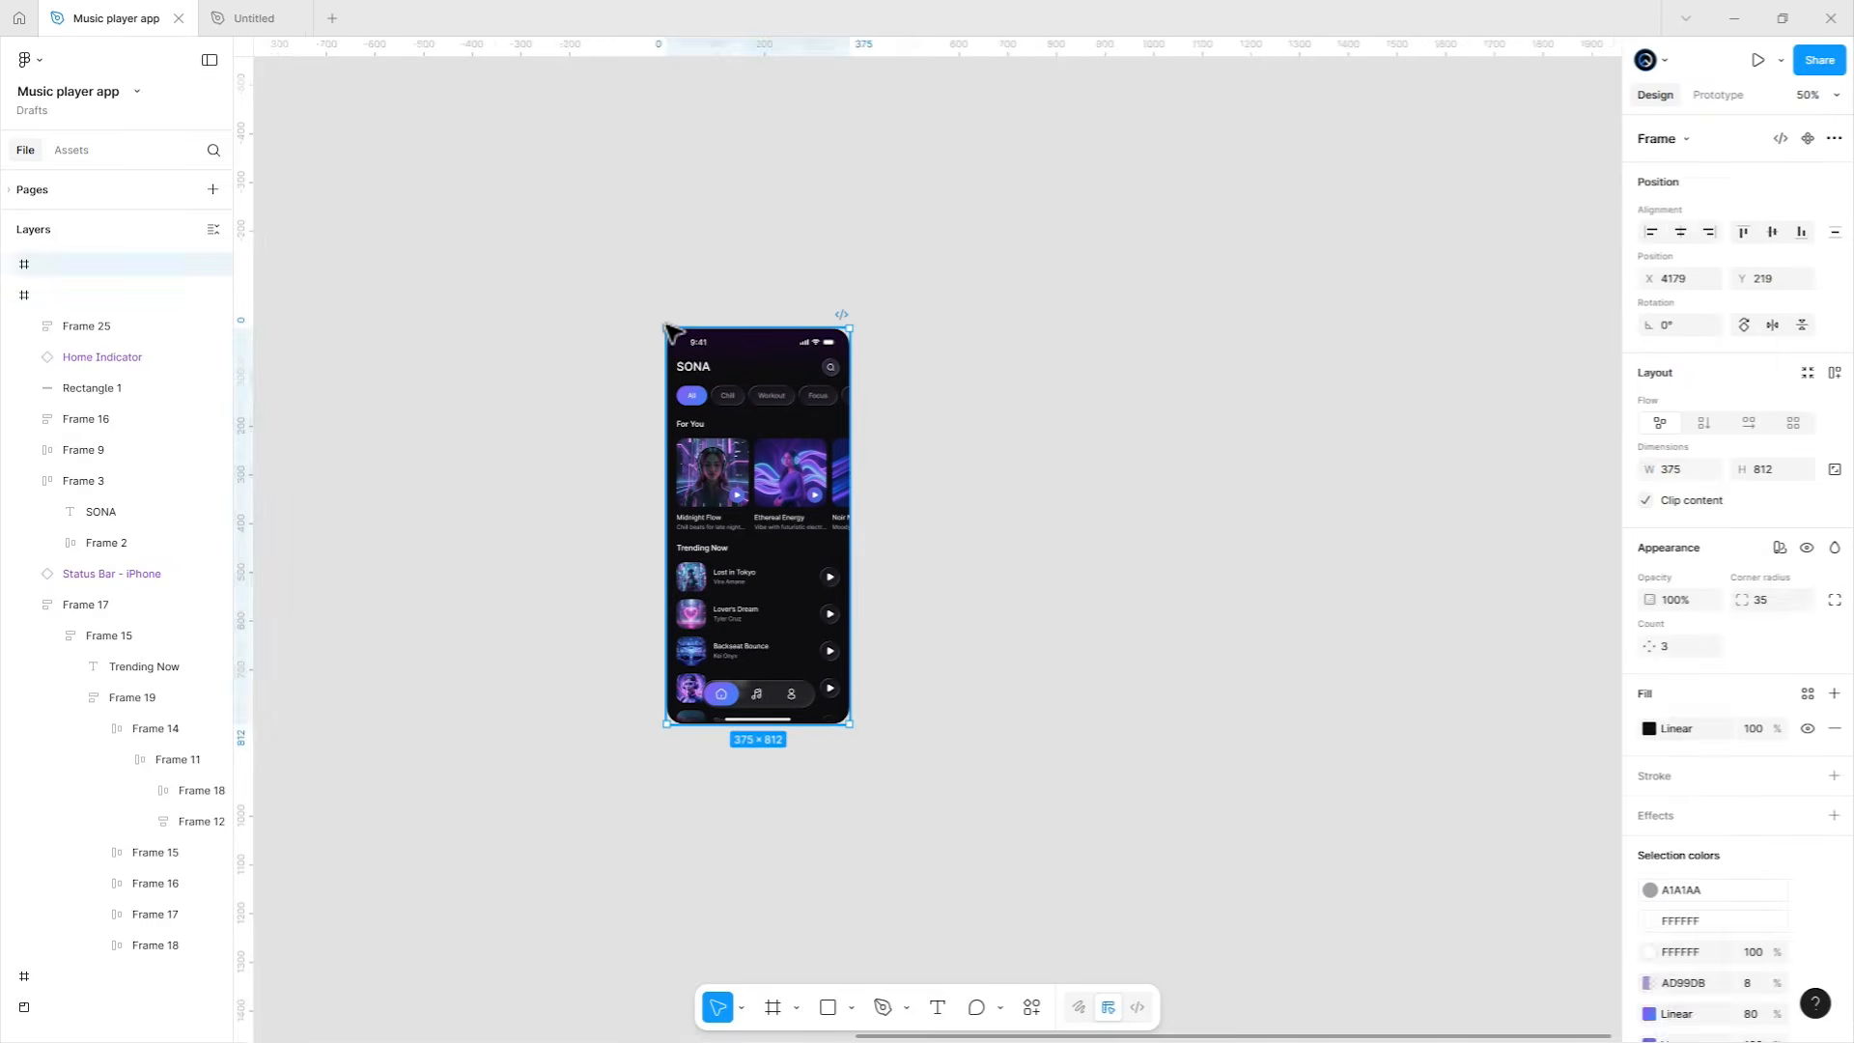
drag(743, 549, 909, 548)
Delete the header, filter chips, For You section, Trending Now section and navigation bar from the duplicated screen.
scroll(911, 551, up, 5)
click(994, 695)
shift+click(978, 514)
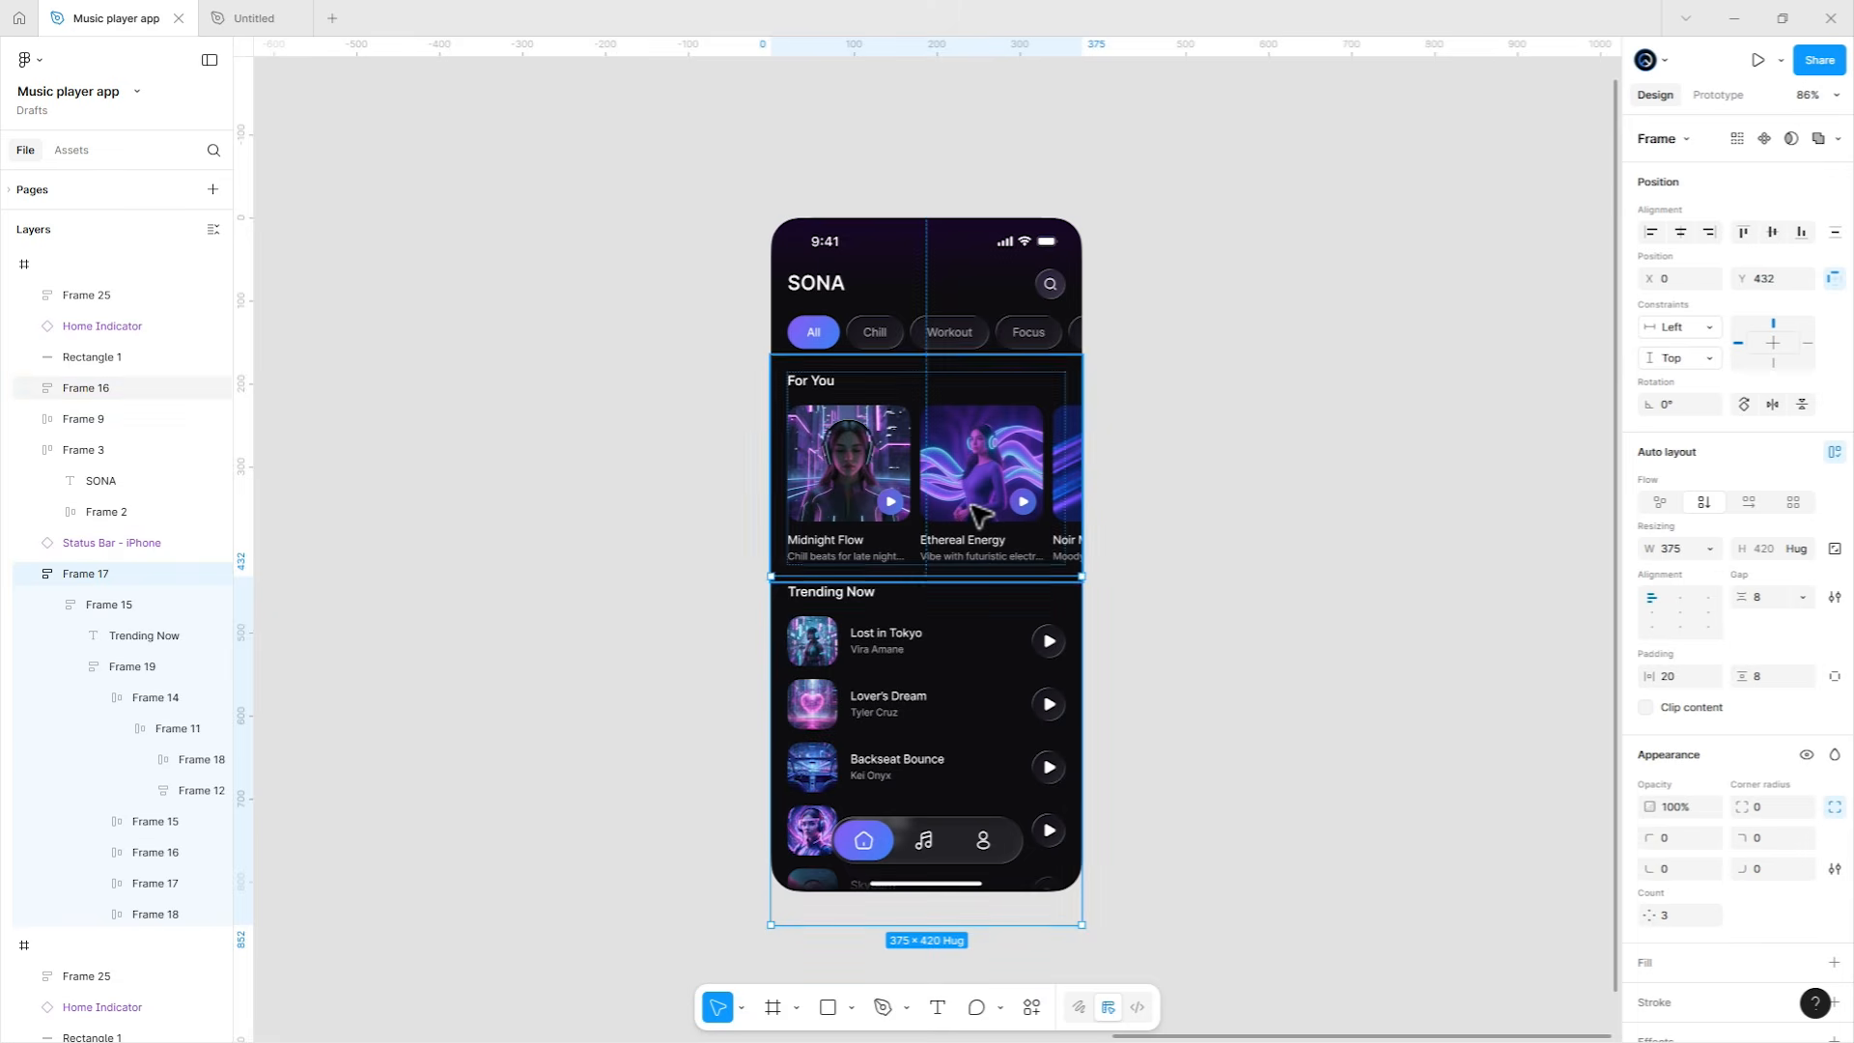
shift+click(969, 334)
shift+click(965, 294)
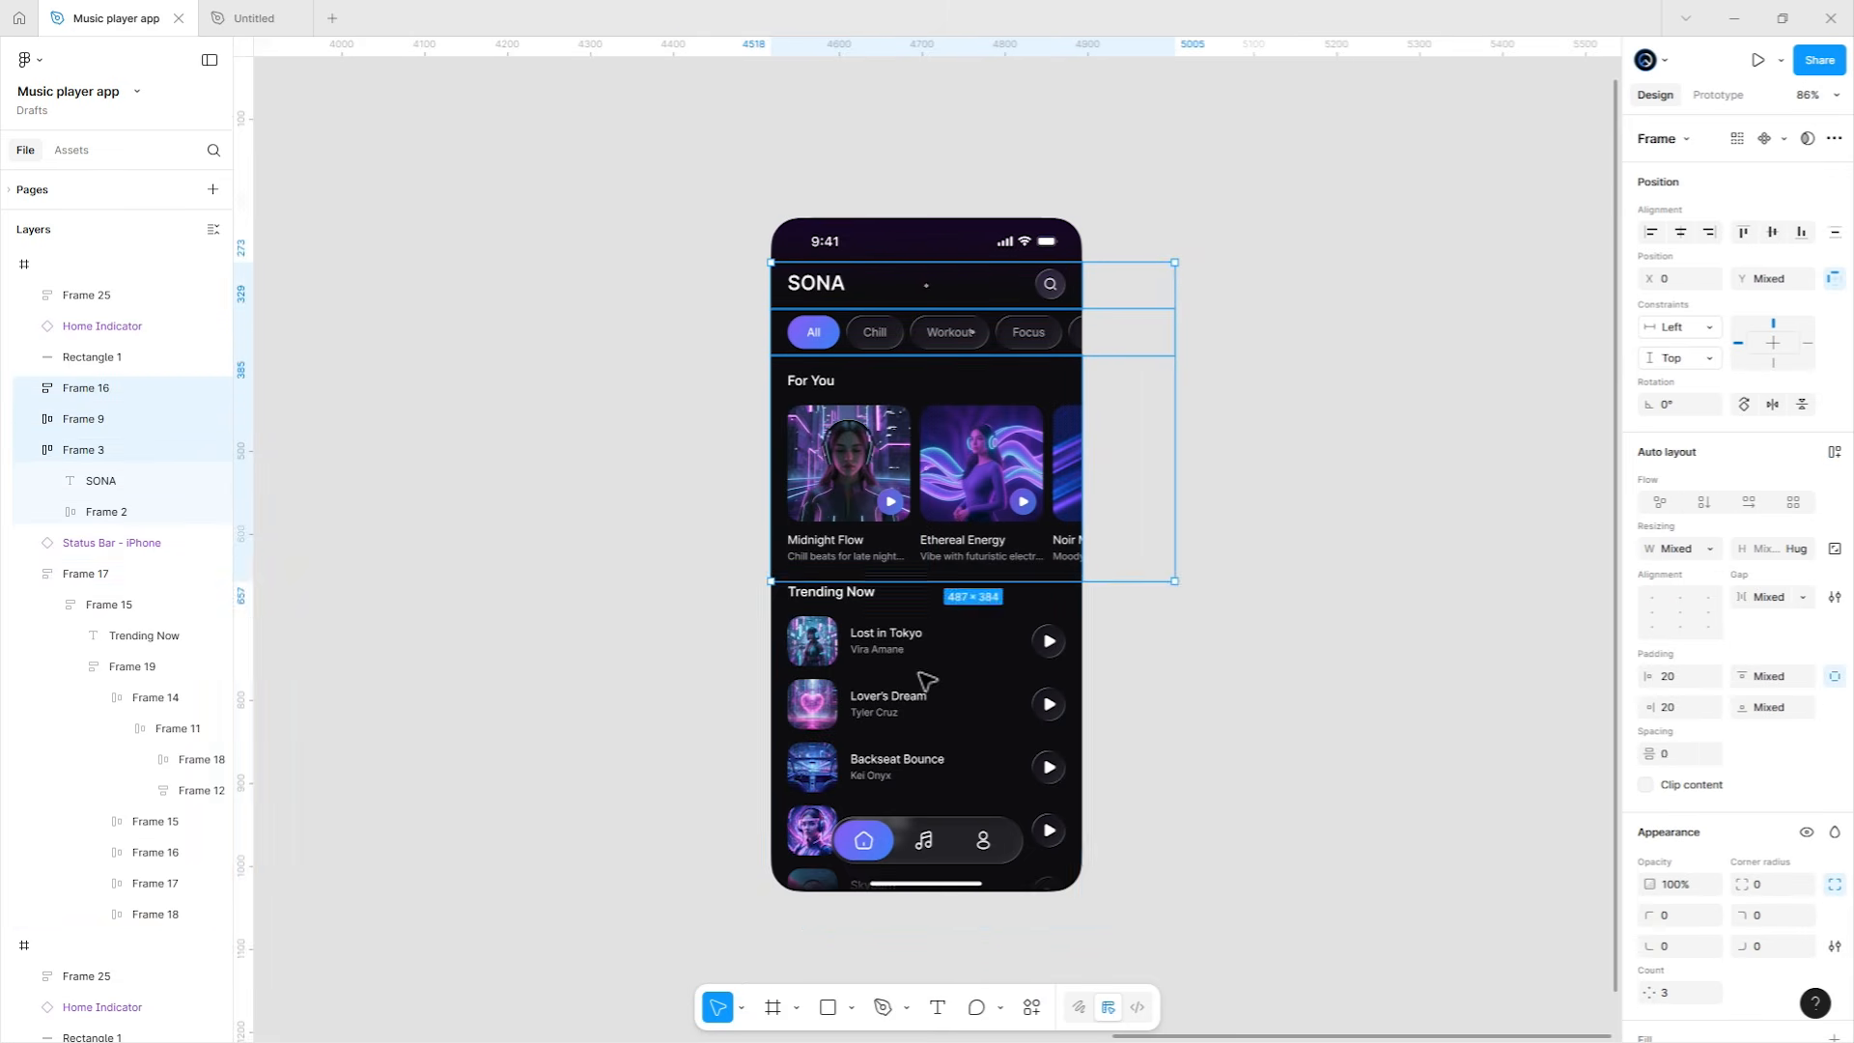
shift+click(922, 848)
key(Delete)
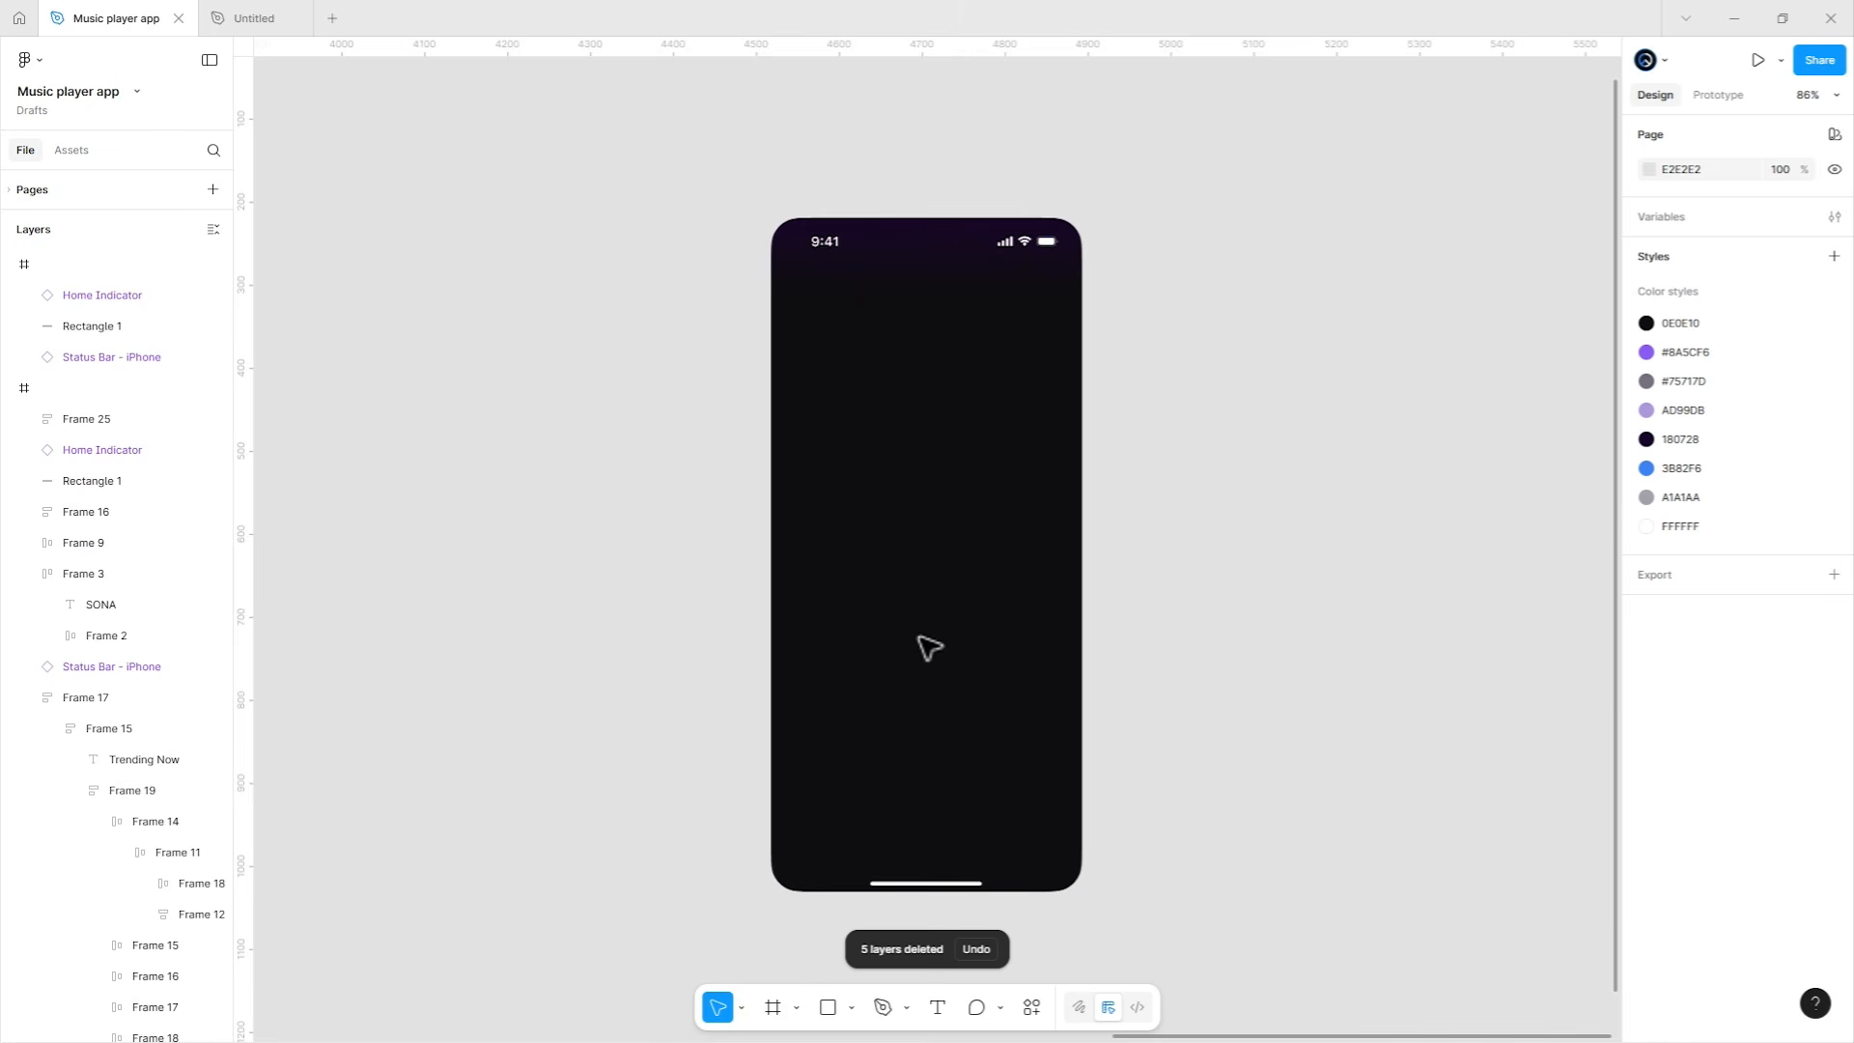
drag(920, 605, 930, 590)
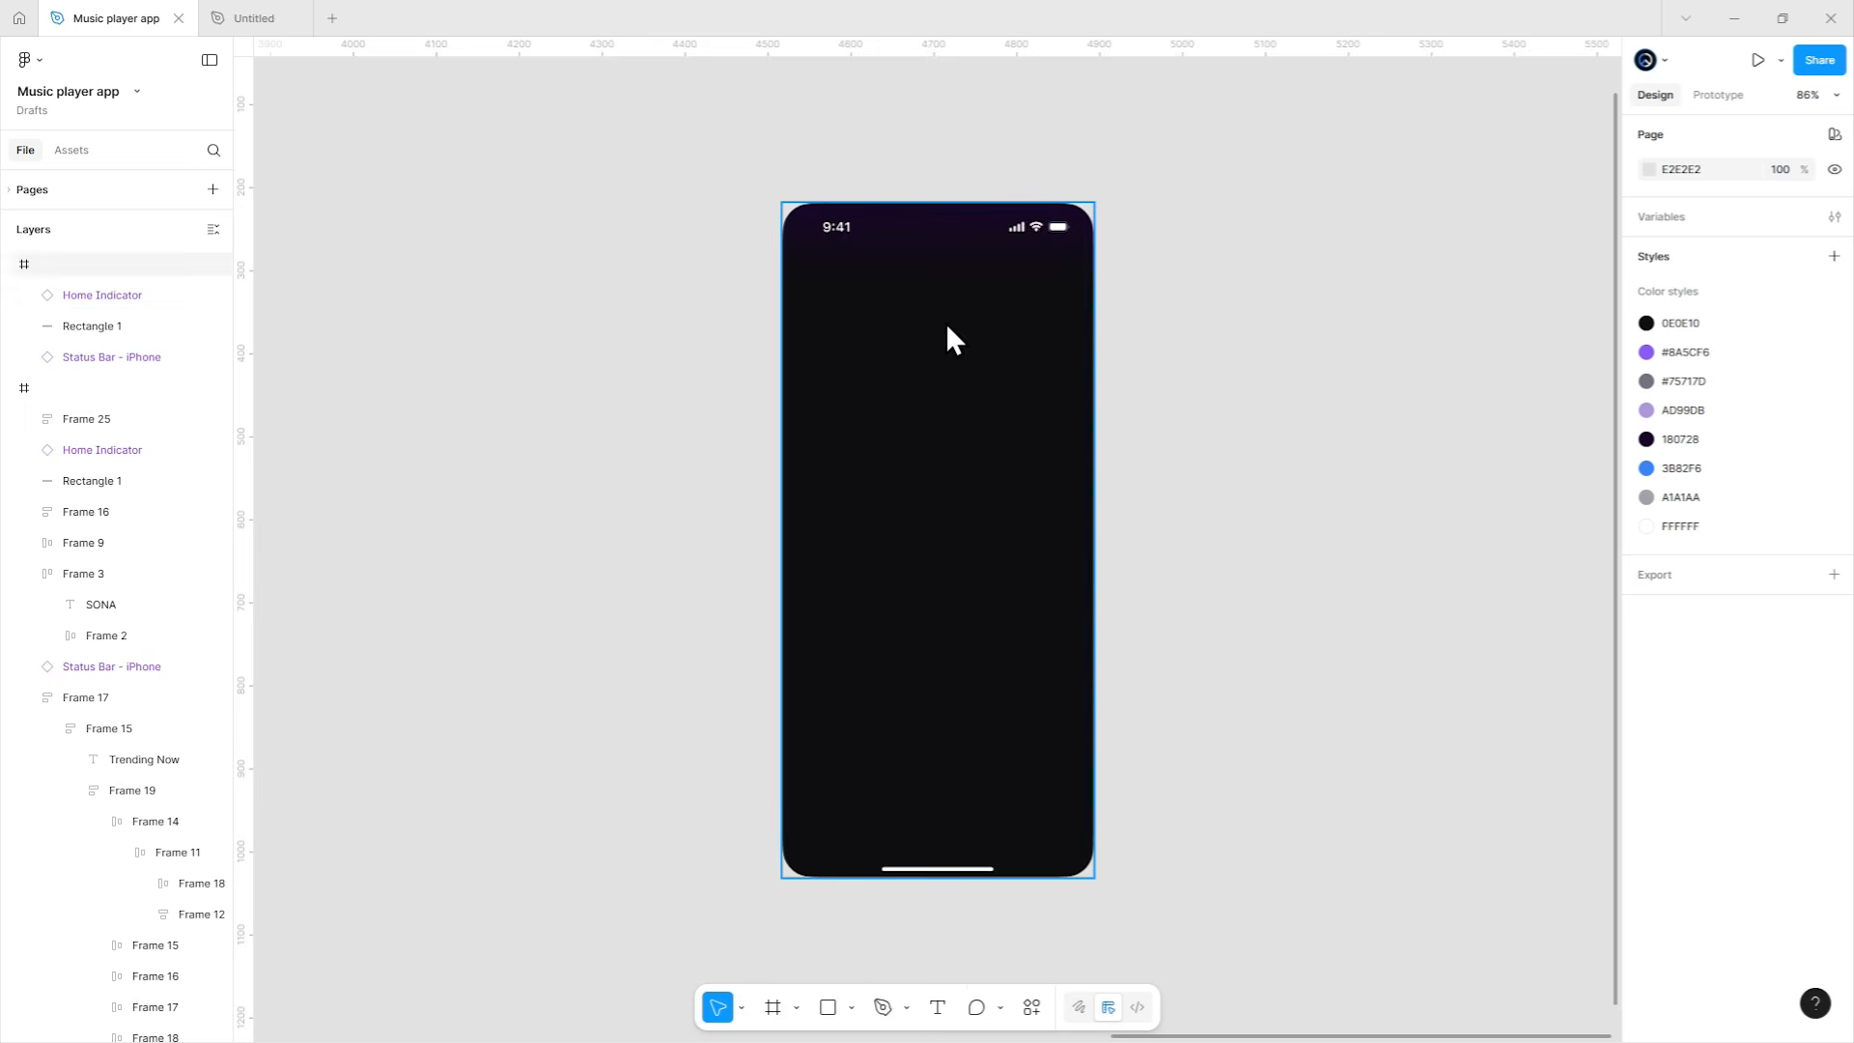
Draw a placeholder rectangle about 195 × 186 near the top of the empty screen and centre it horizontally at Y 97.
scroll(948, 339, up, 3)
drag(992, 402, 1005, 458)
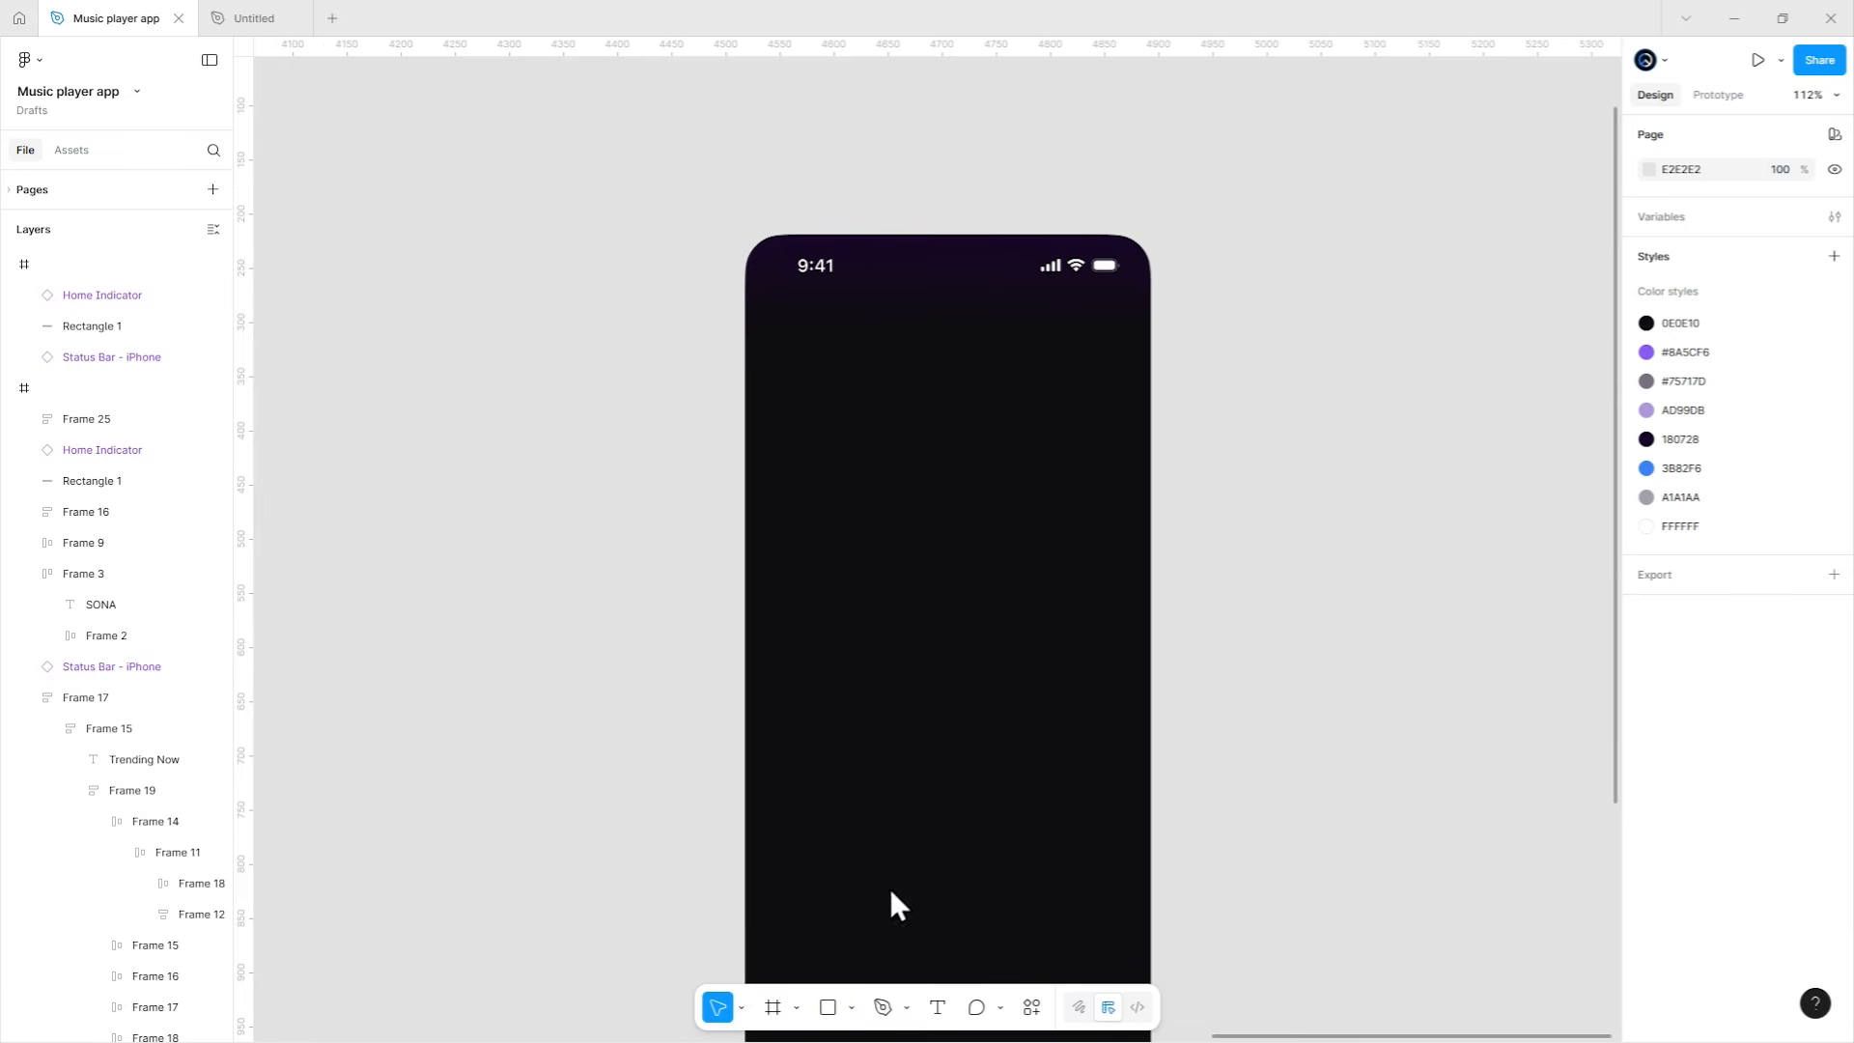
drag(868, 349, 1082, 549)
drag(964, 471, 934, 461)
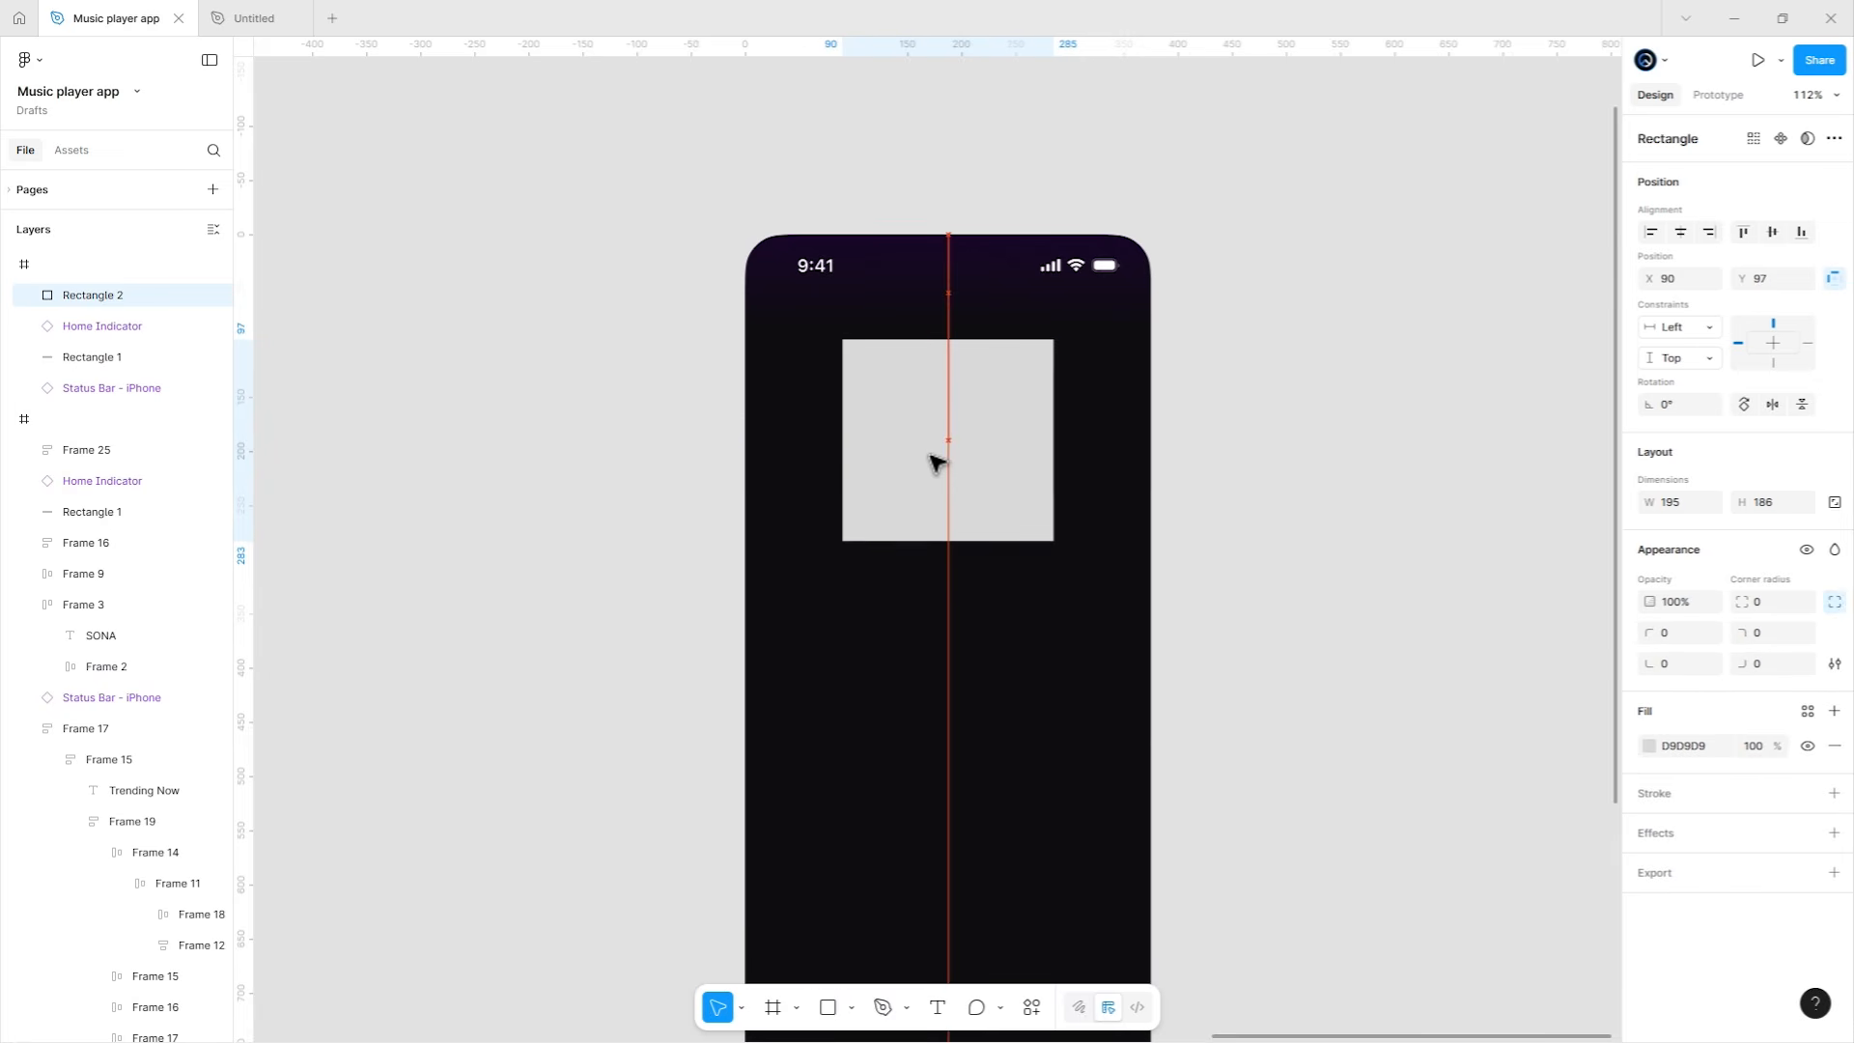
click(983, 618)
drag(987, 651, 981, 534)
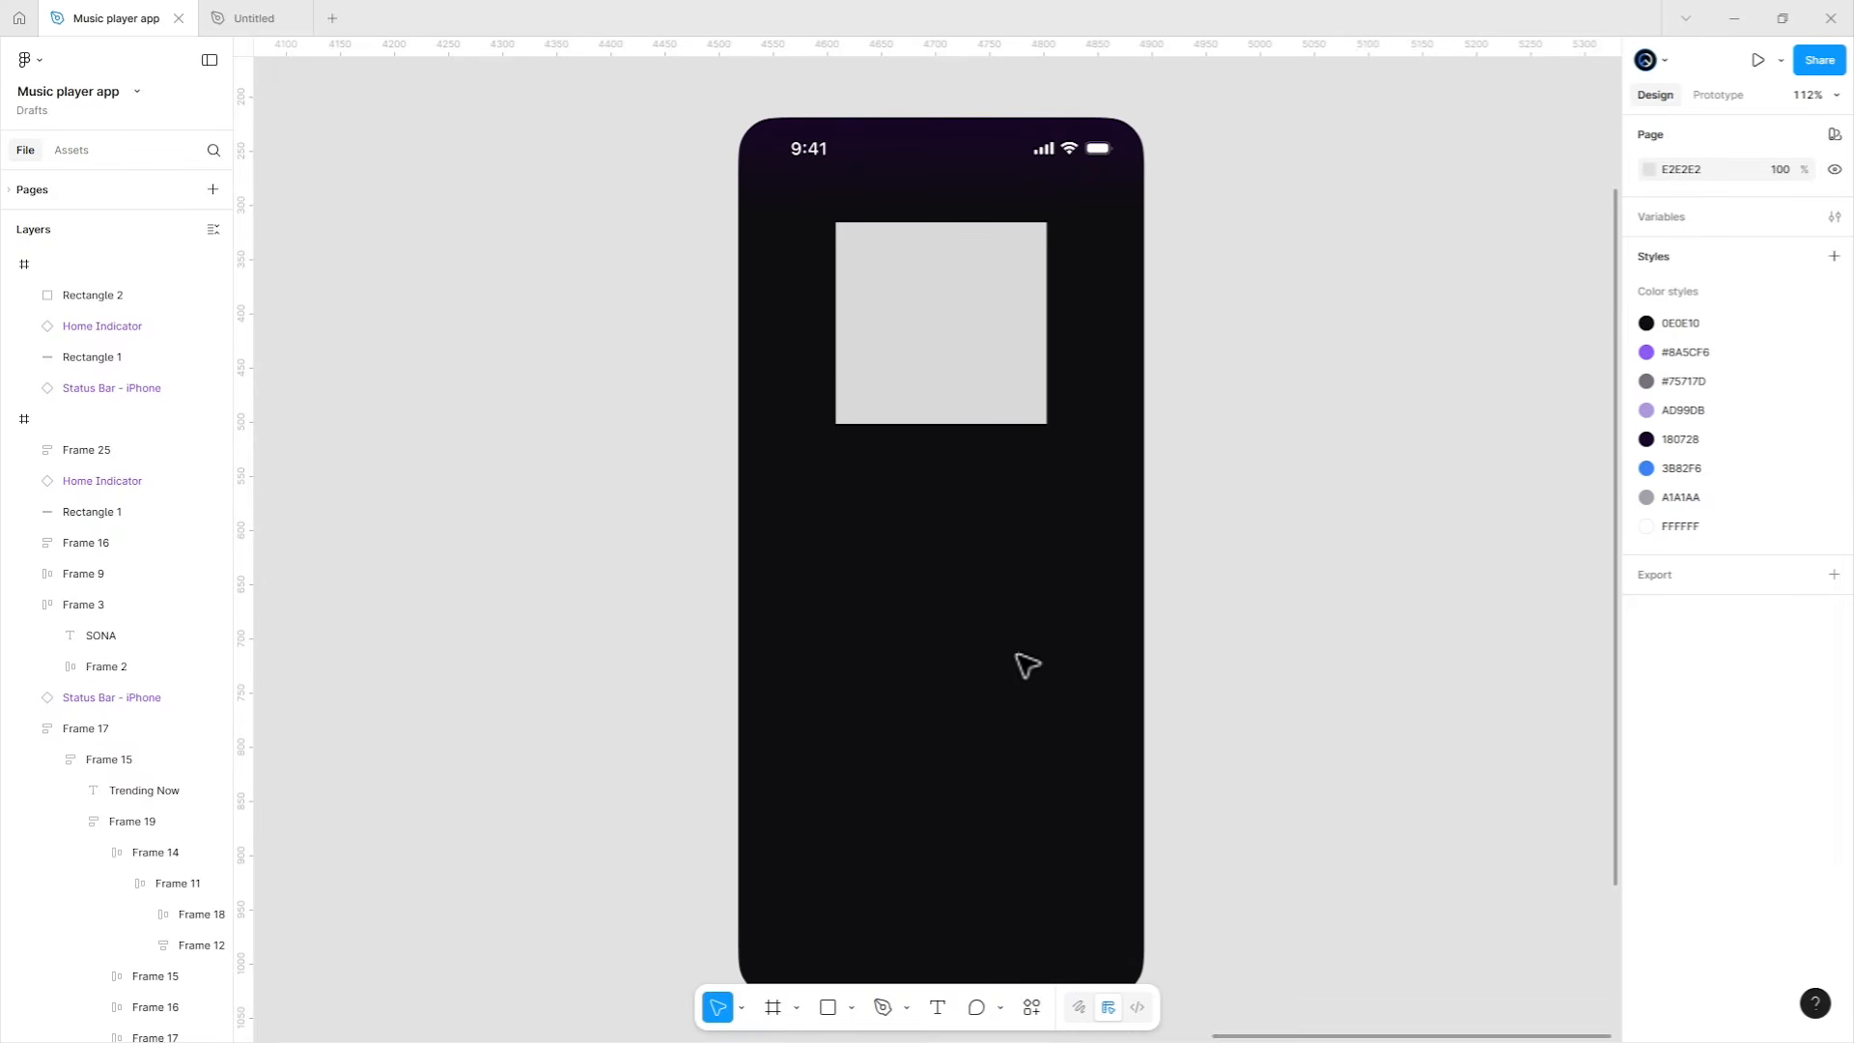
Add a thin title placeholder bar about 163 × 14 below the large rectangle, near the screen's left edge.
drag(960, 343, 873, 644)
drag(875, 729, 902, 558)
click(947, 560)
click(963, 519)
click(906, 560)
click(904, 509)
Duplicate the title bar below itself and resize the copy into a roughly square thumbnail placeholder about 75 wide at X 15, Y 392.
key(ctrl+d)
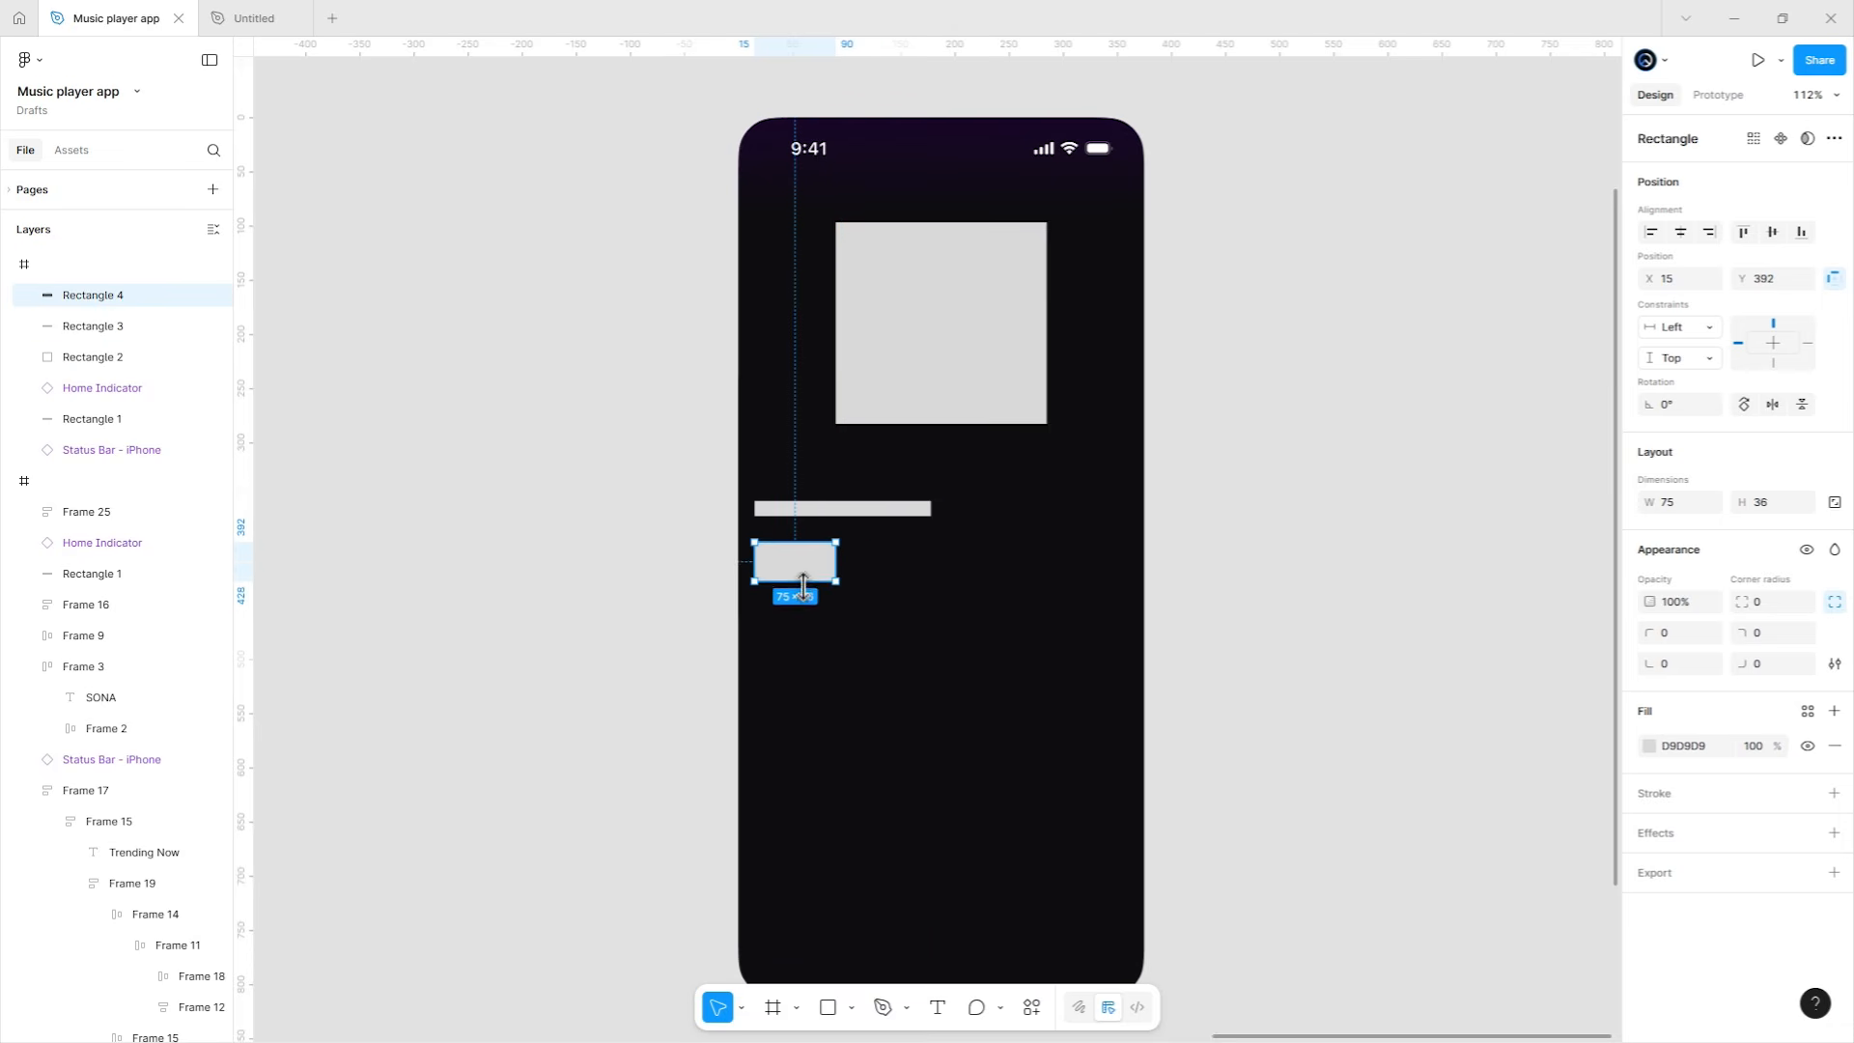
scroll(853, 578, up, 5)
click(902, 563)
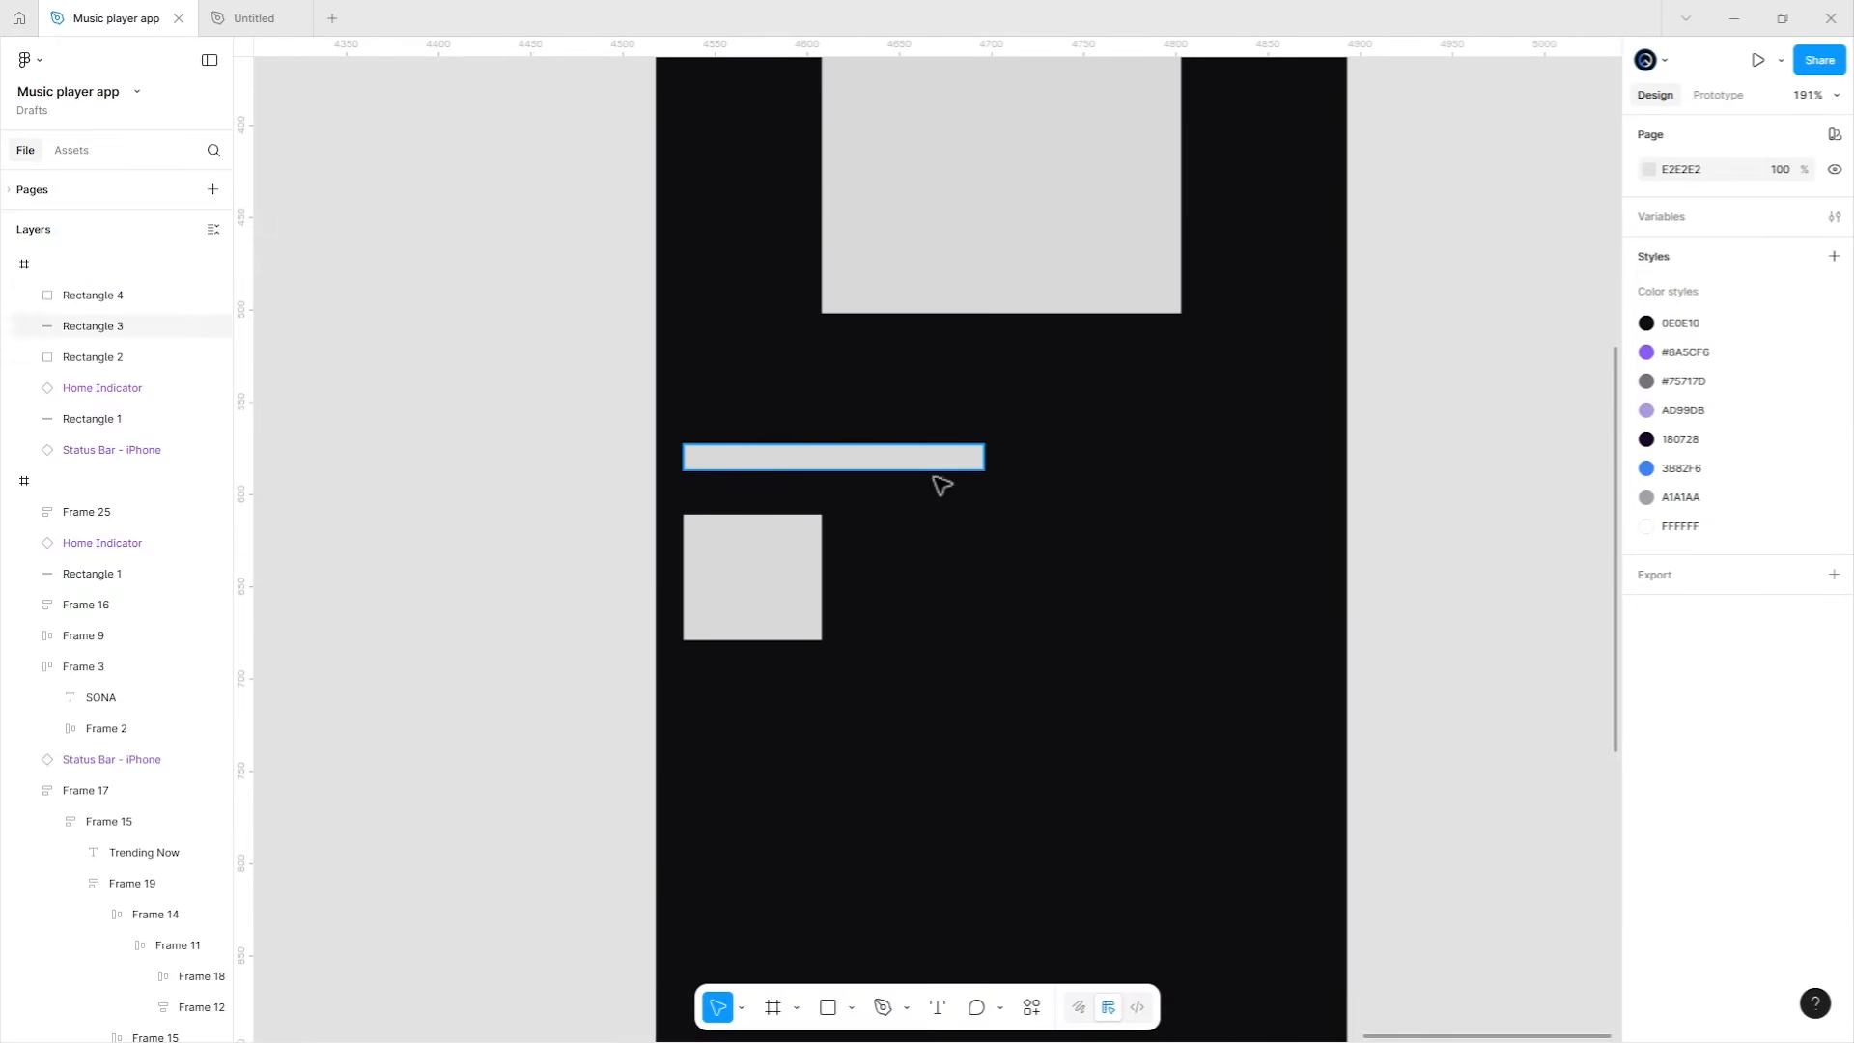
Duplicate the title bar and place the copy beside the thumbnail placeholder at X 106, Y 396.
click(849, 476)
key(ctrl+d)
drag(849, 476, 1022, 546)
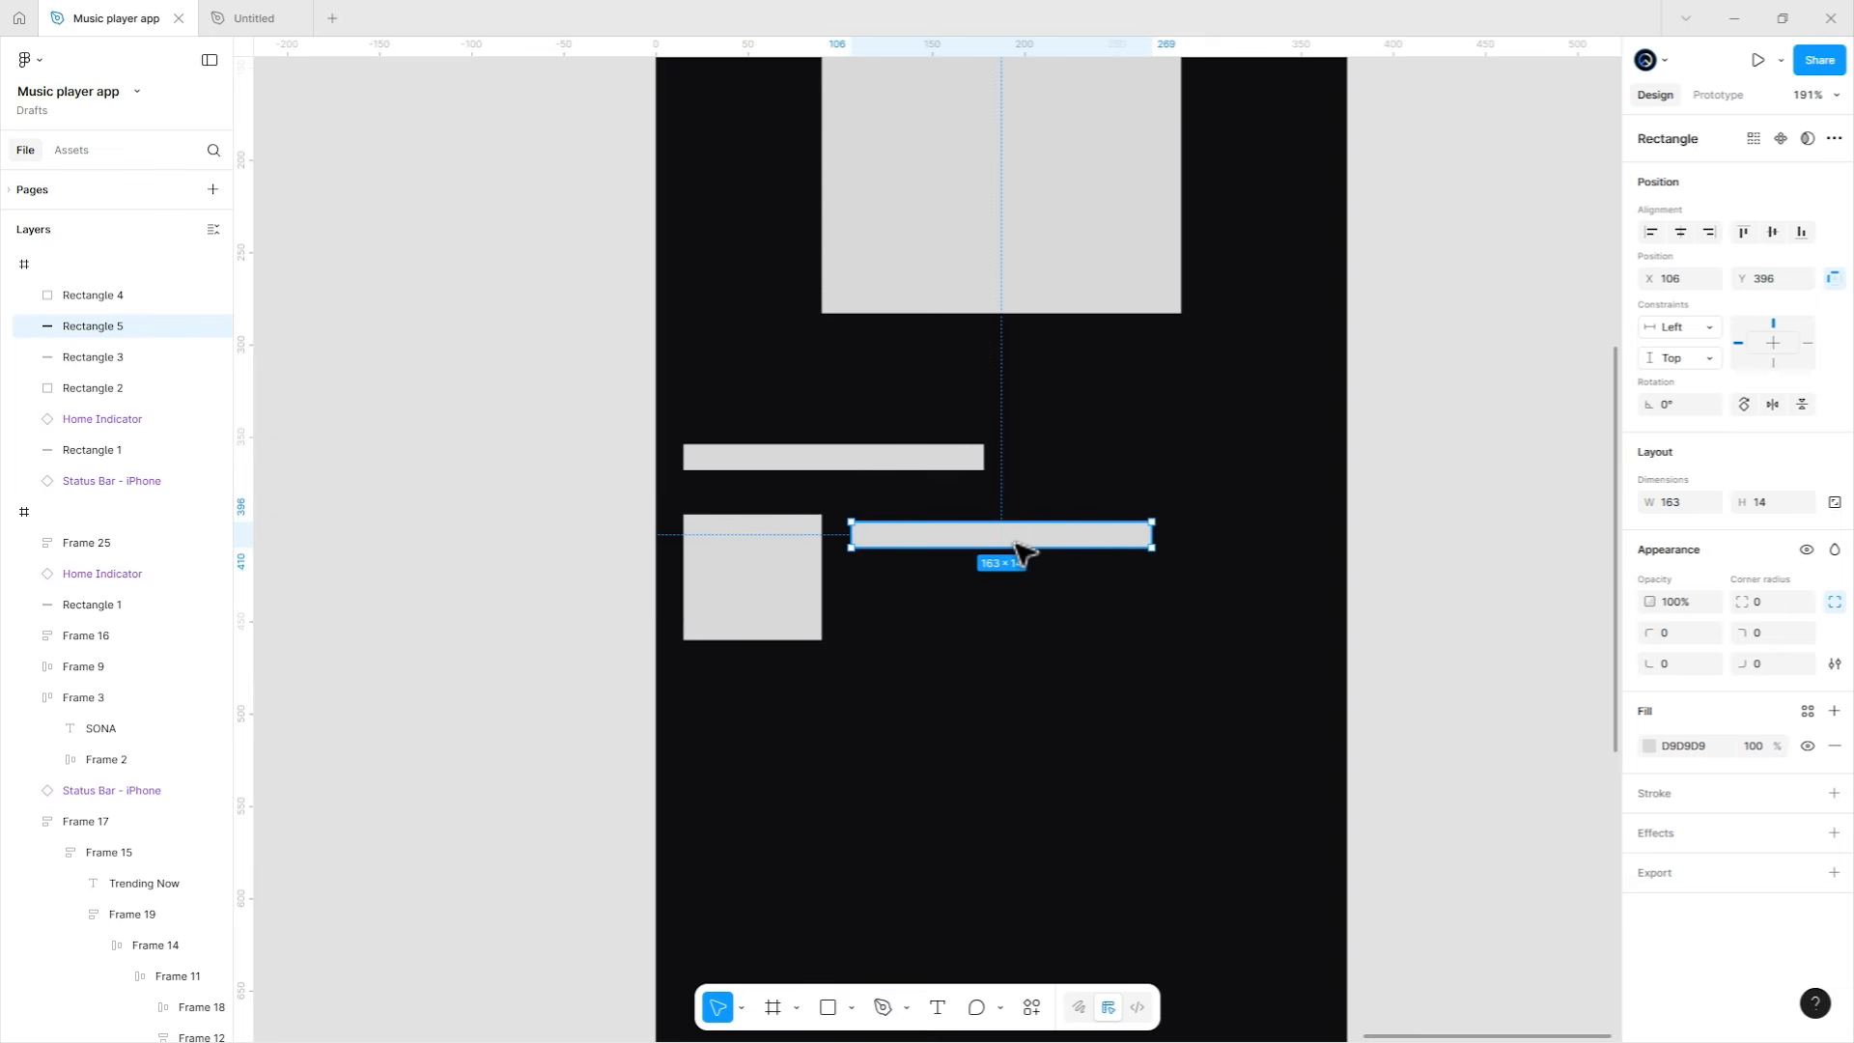
Duplicate the bar beside the thumbnail, shrink the copy to about 46 × 9 at Y 426, and repeat it alongside at X 168.
key(ctrl+d)
drag(1092, 623, 923, 601)
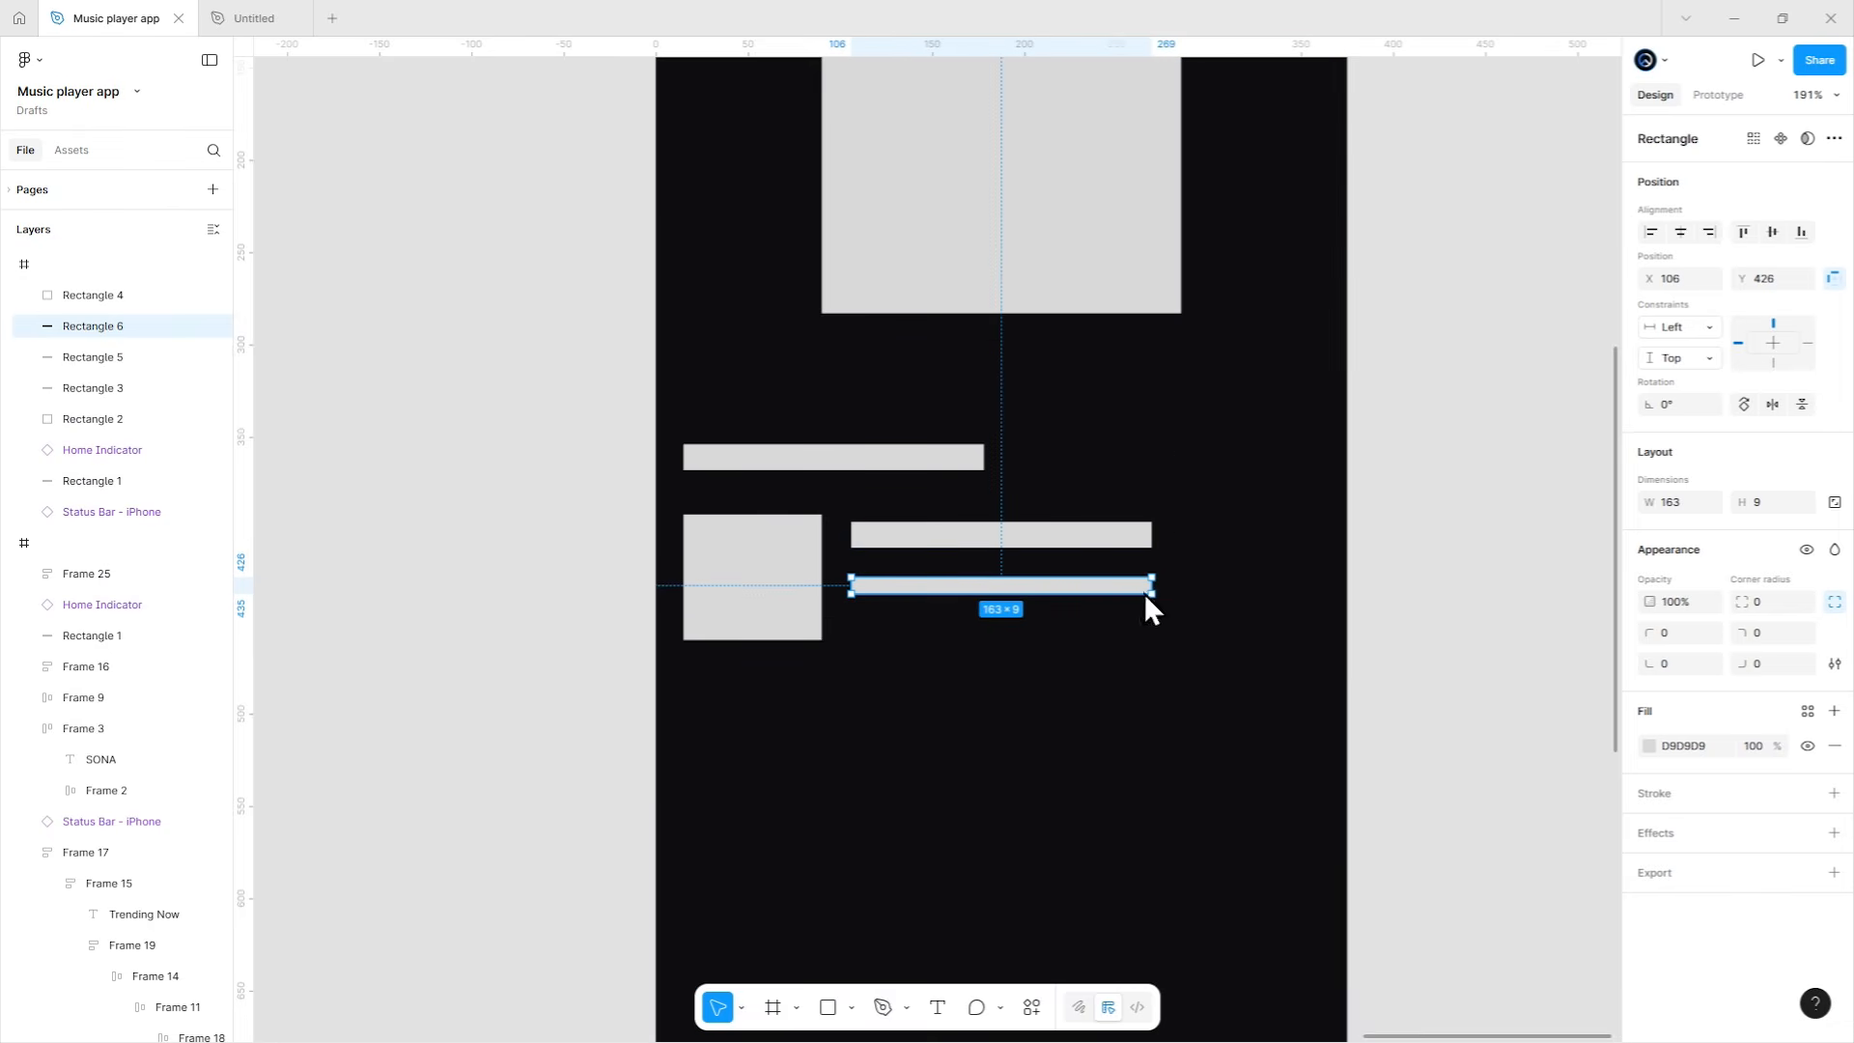
drag(1147, 595, 1029, 589)
key(ctrl+d)
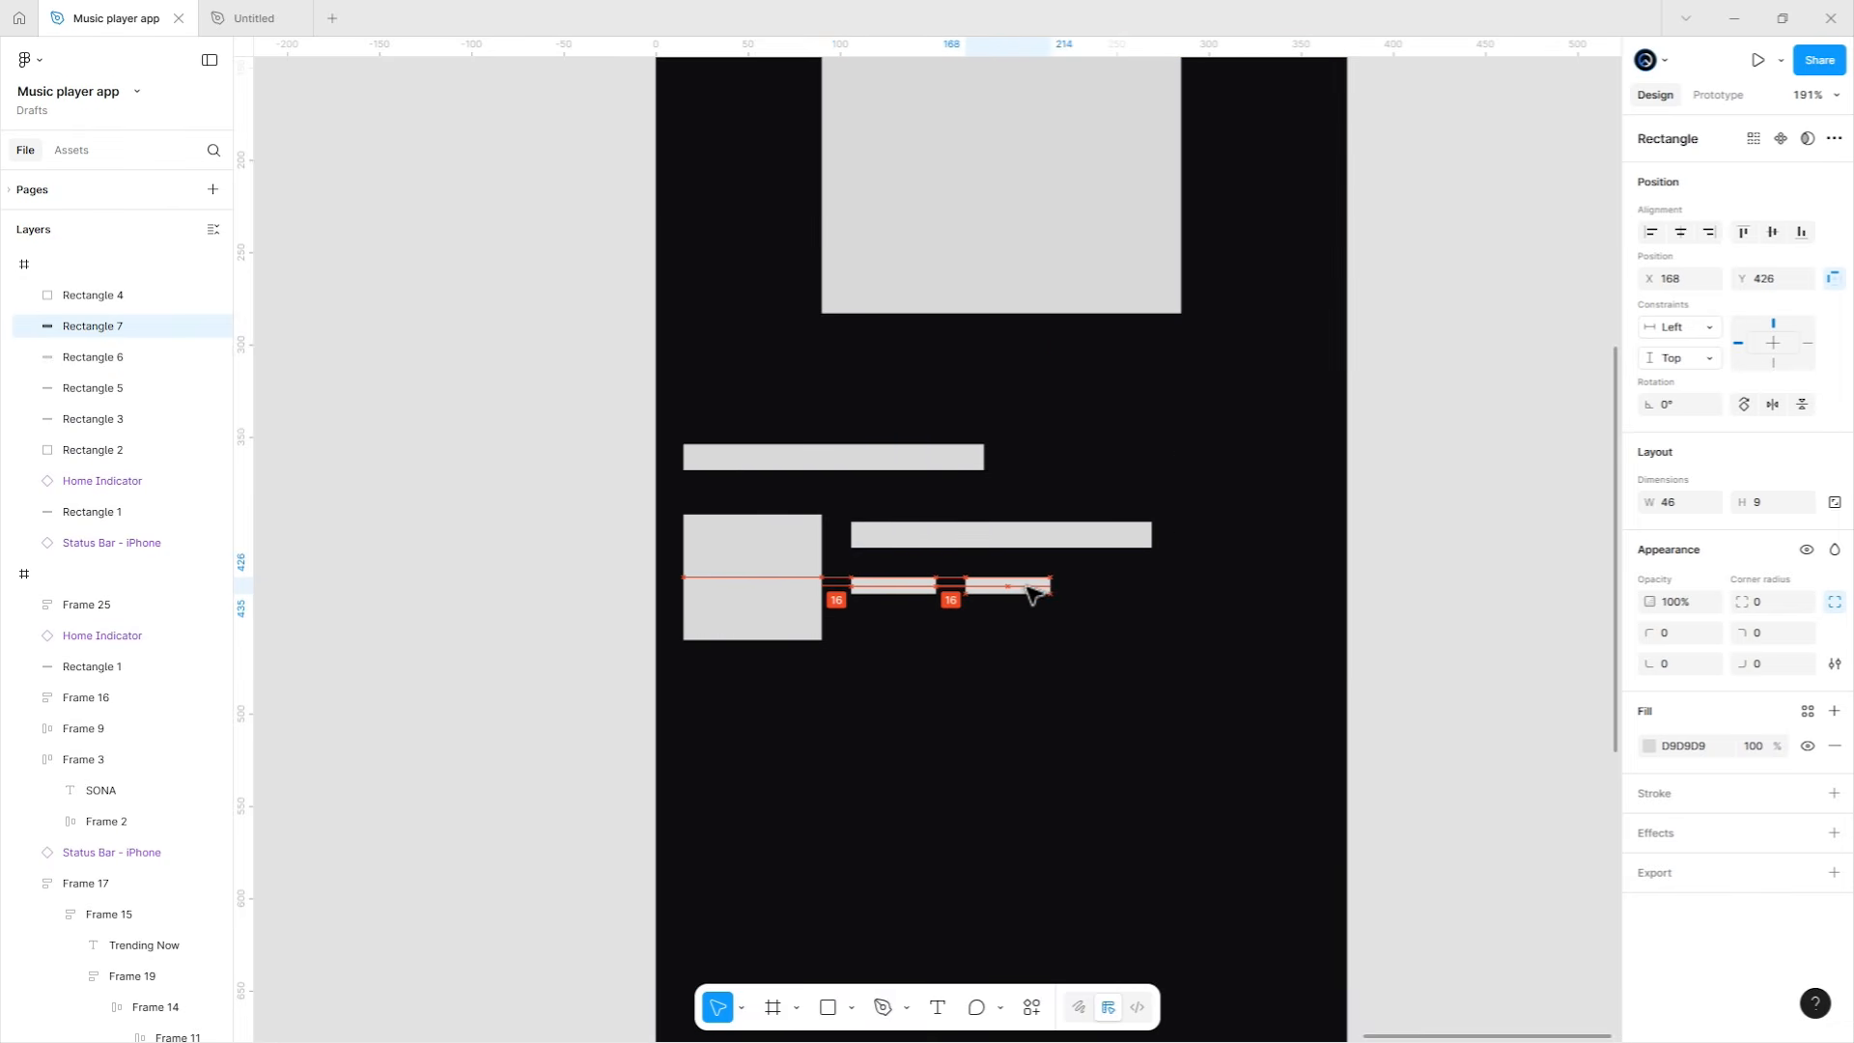
click(1022, 658)
Draw a circle about 37 × 37 near the screen's right edge, level with the title placeholder bar.
scroll(1014, 657, down, 5)
drag(1014, 657, 995, 588)
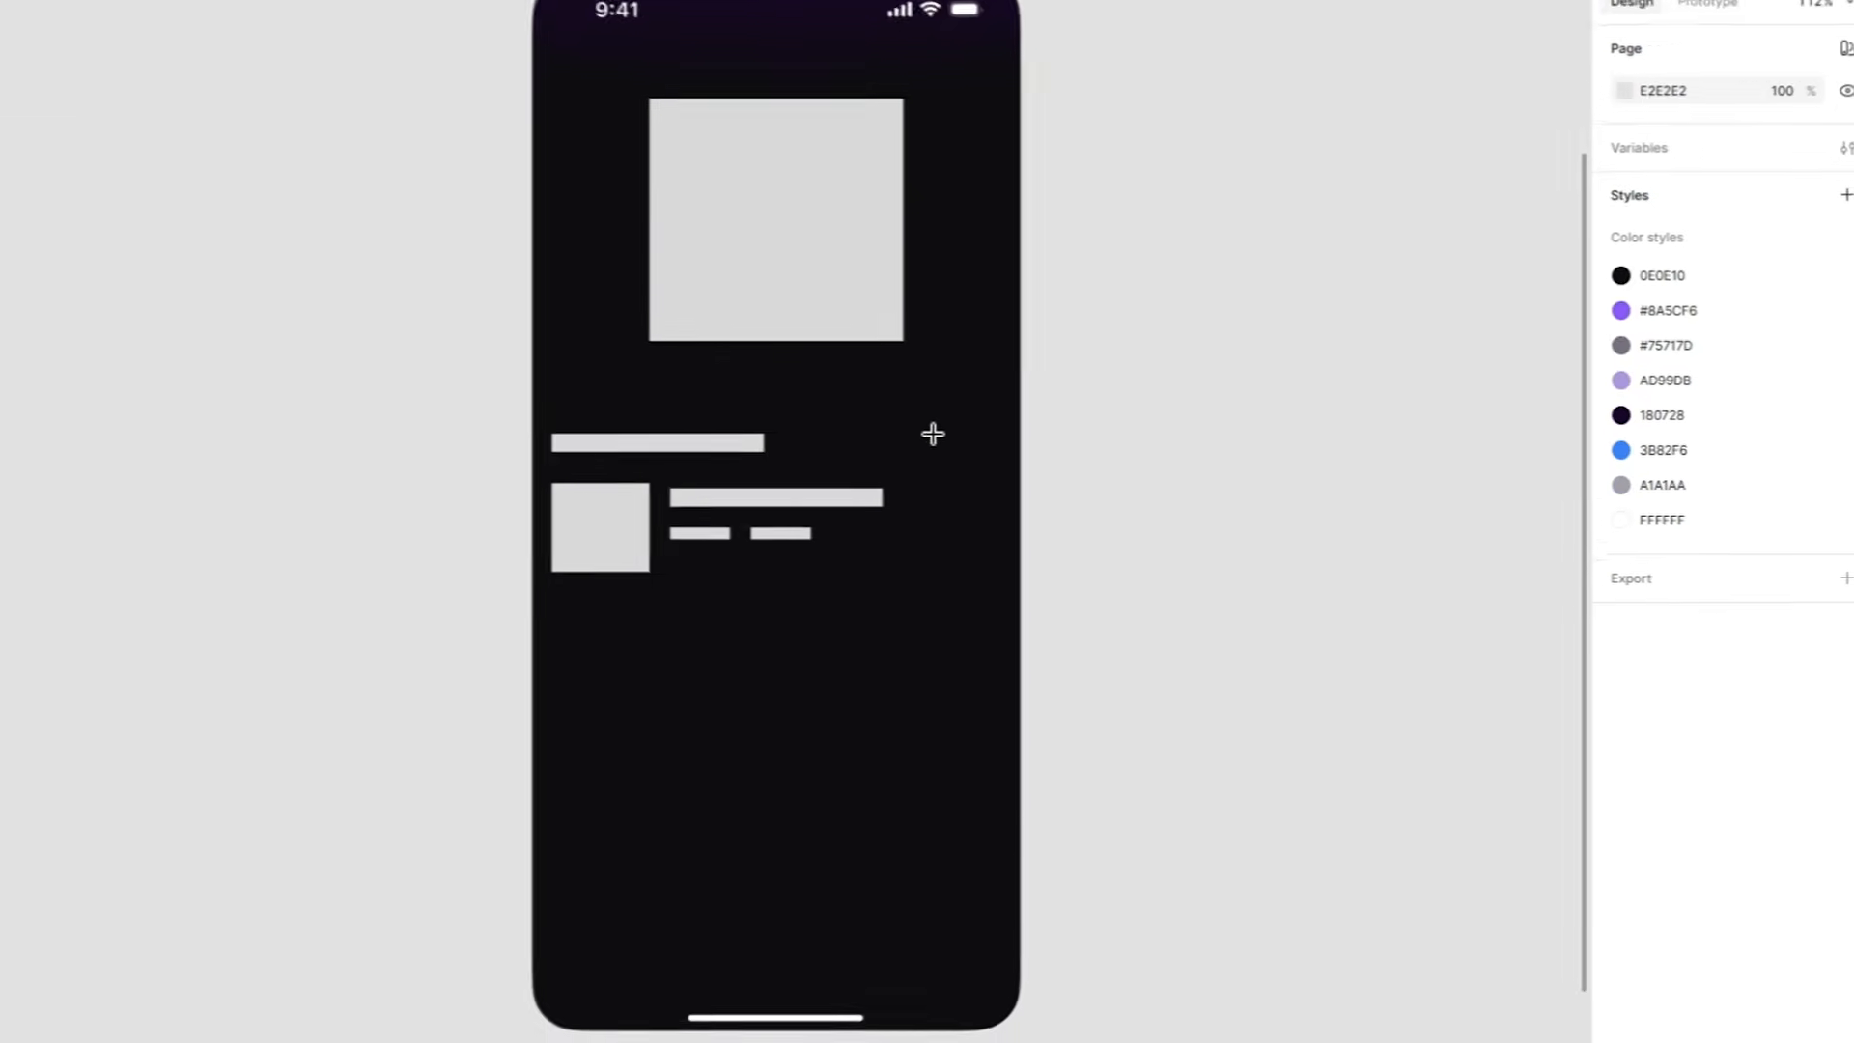
drag(1072, 441, 1110, 480)
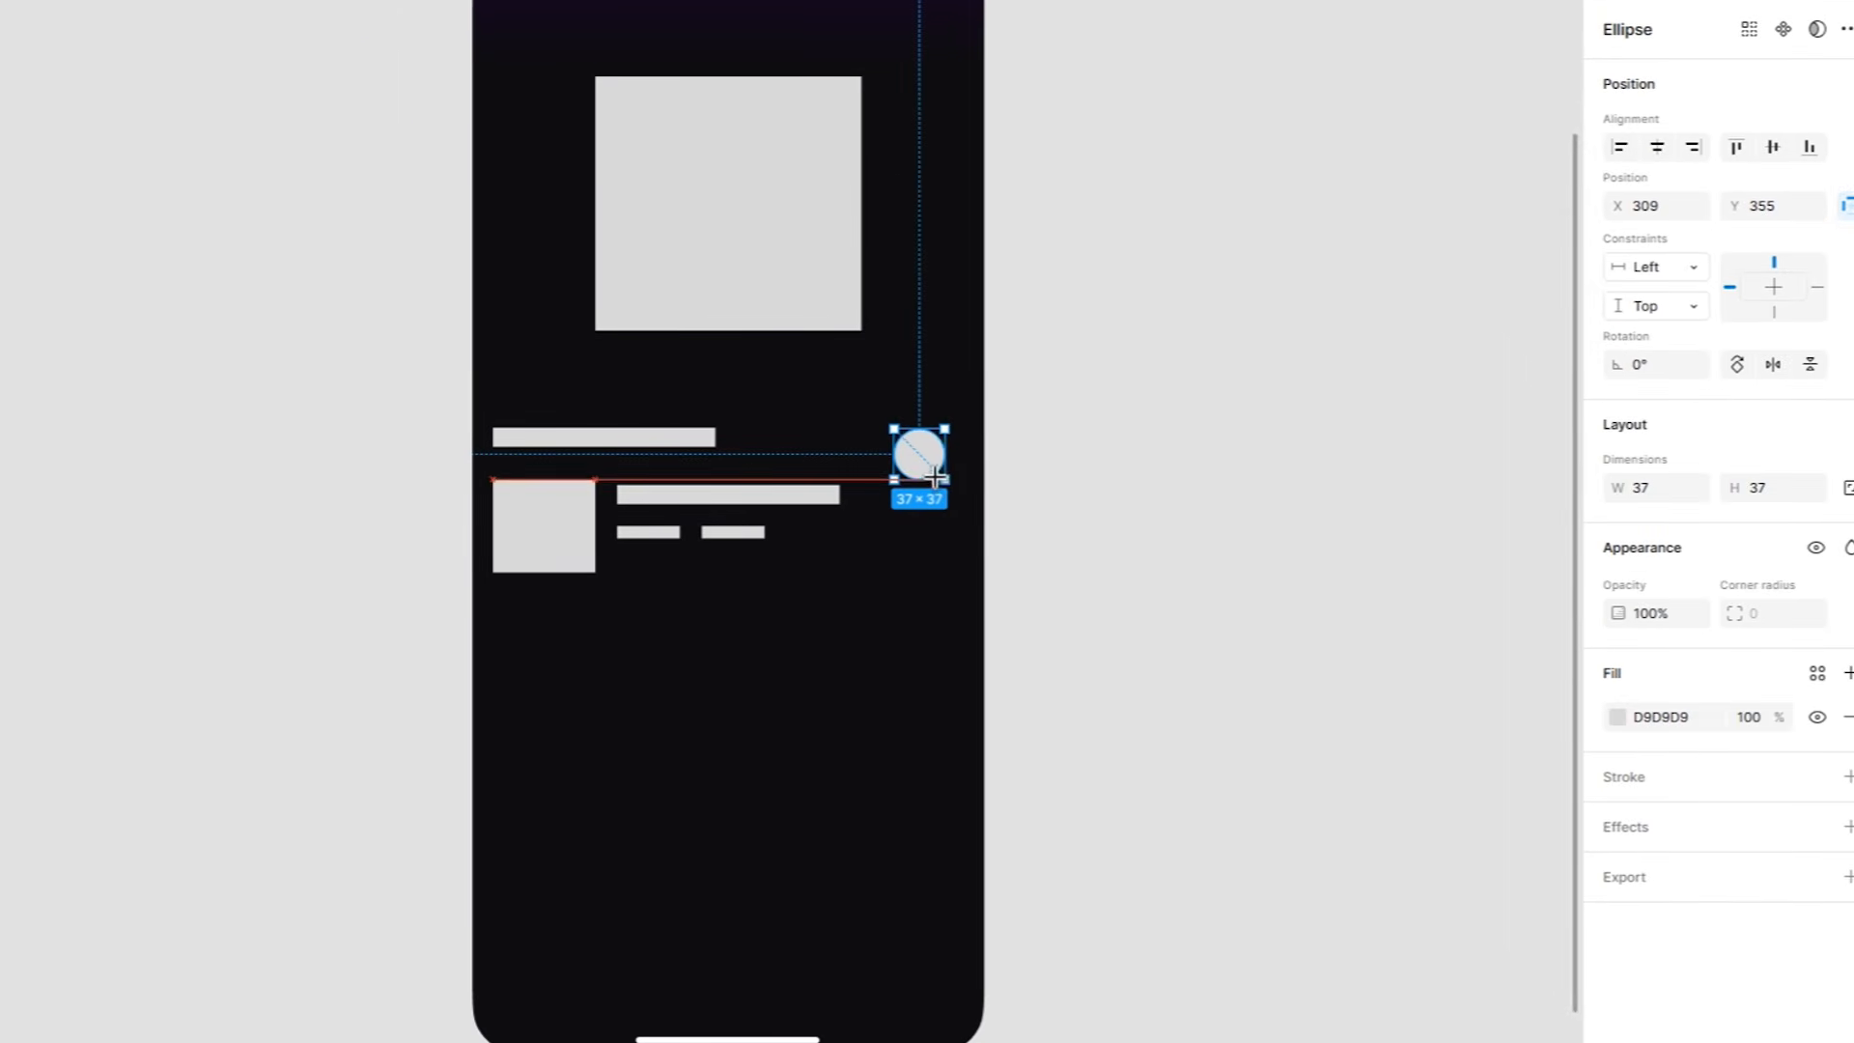
Move the middle 0E0E10 stop of the new screen's linear background gradient to 45%.
click(929, 502)
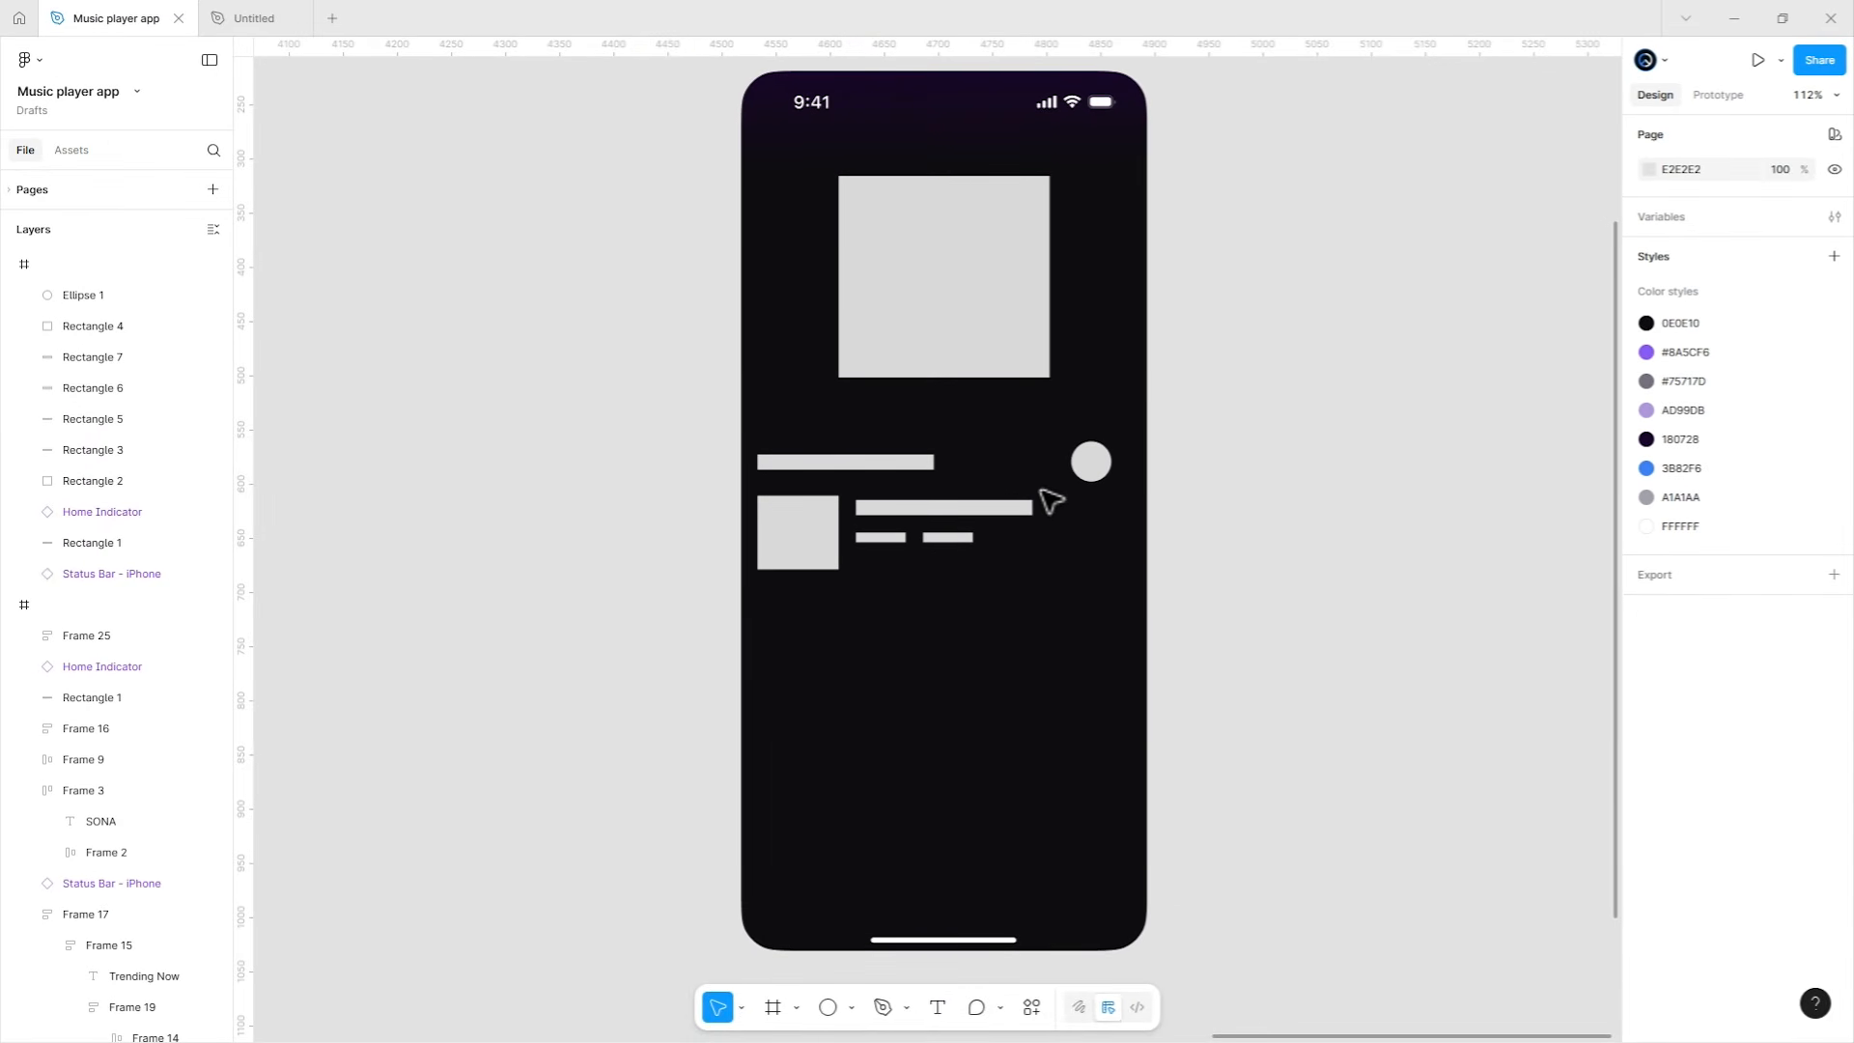
click(1082, 528)
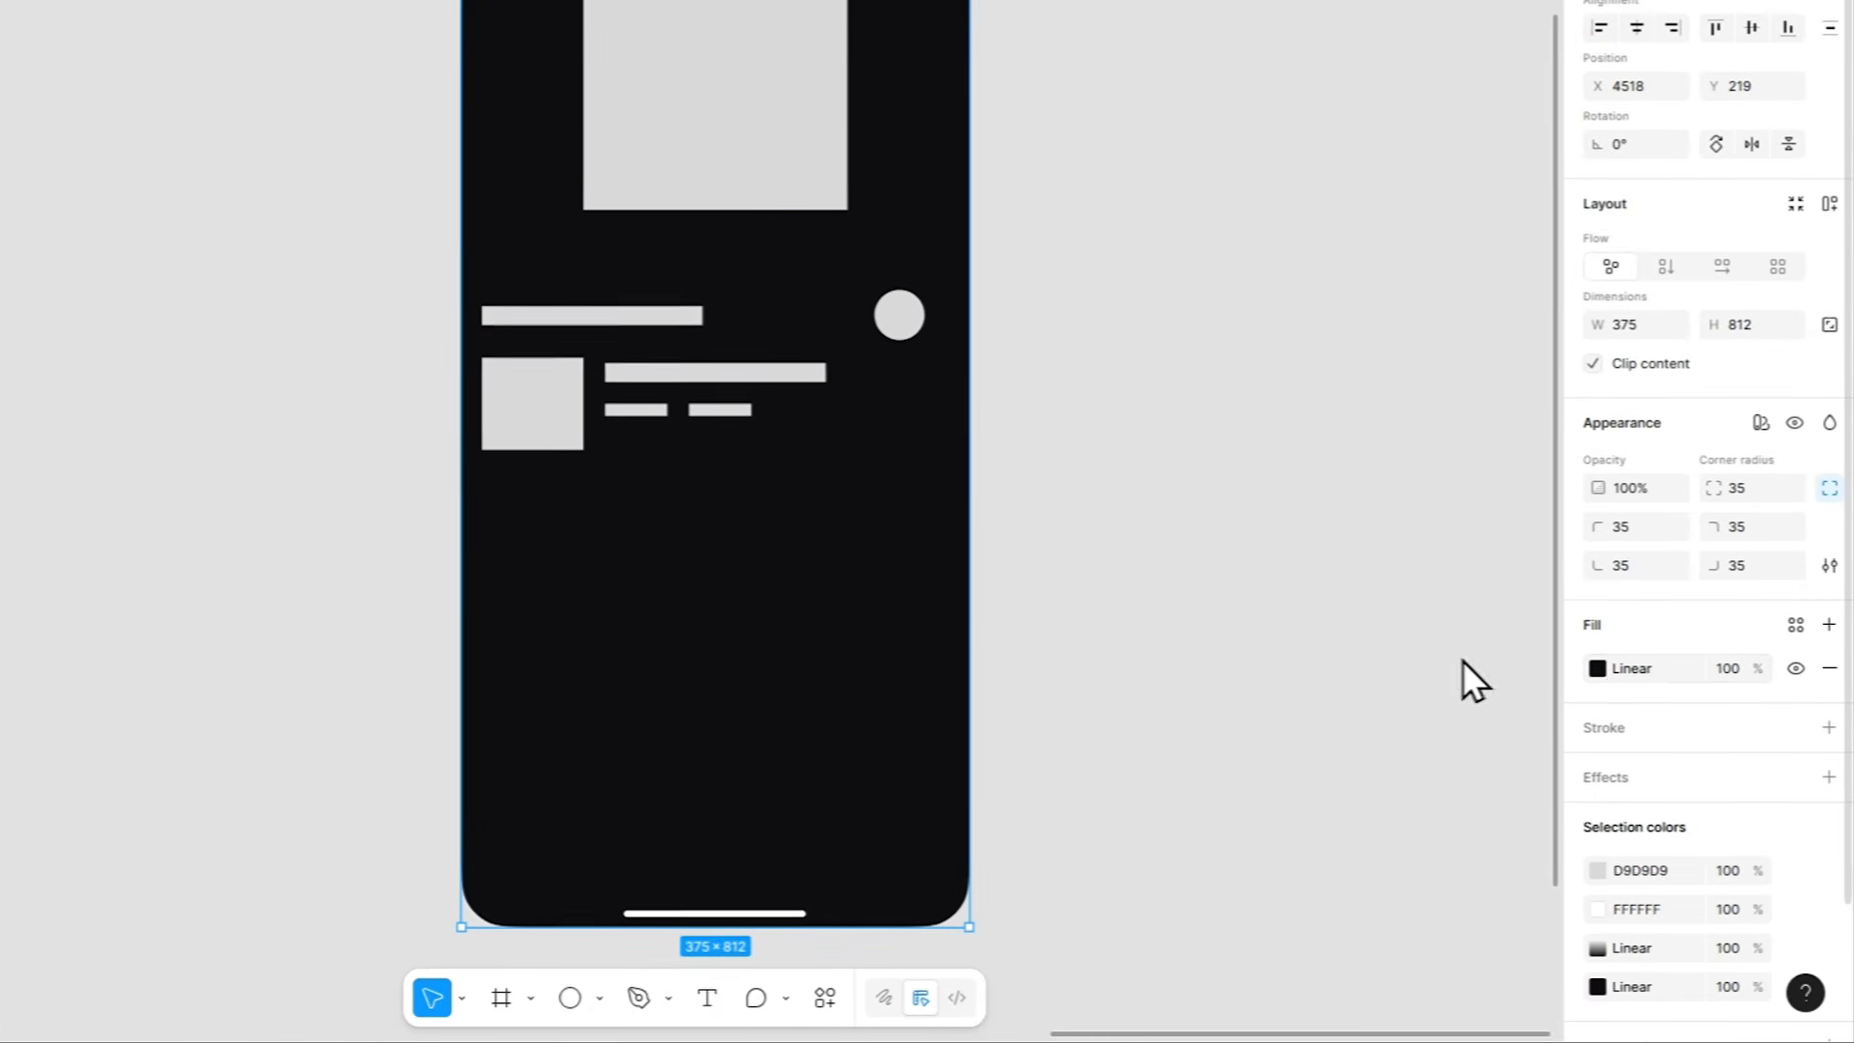
click(1595, 665)
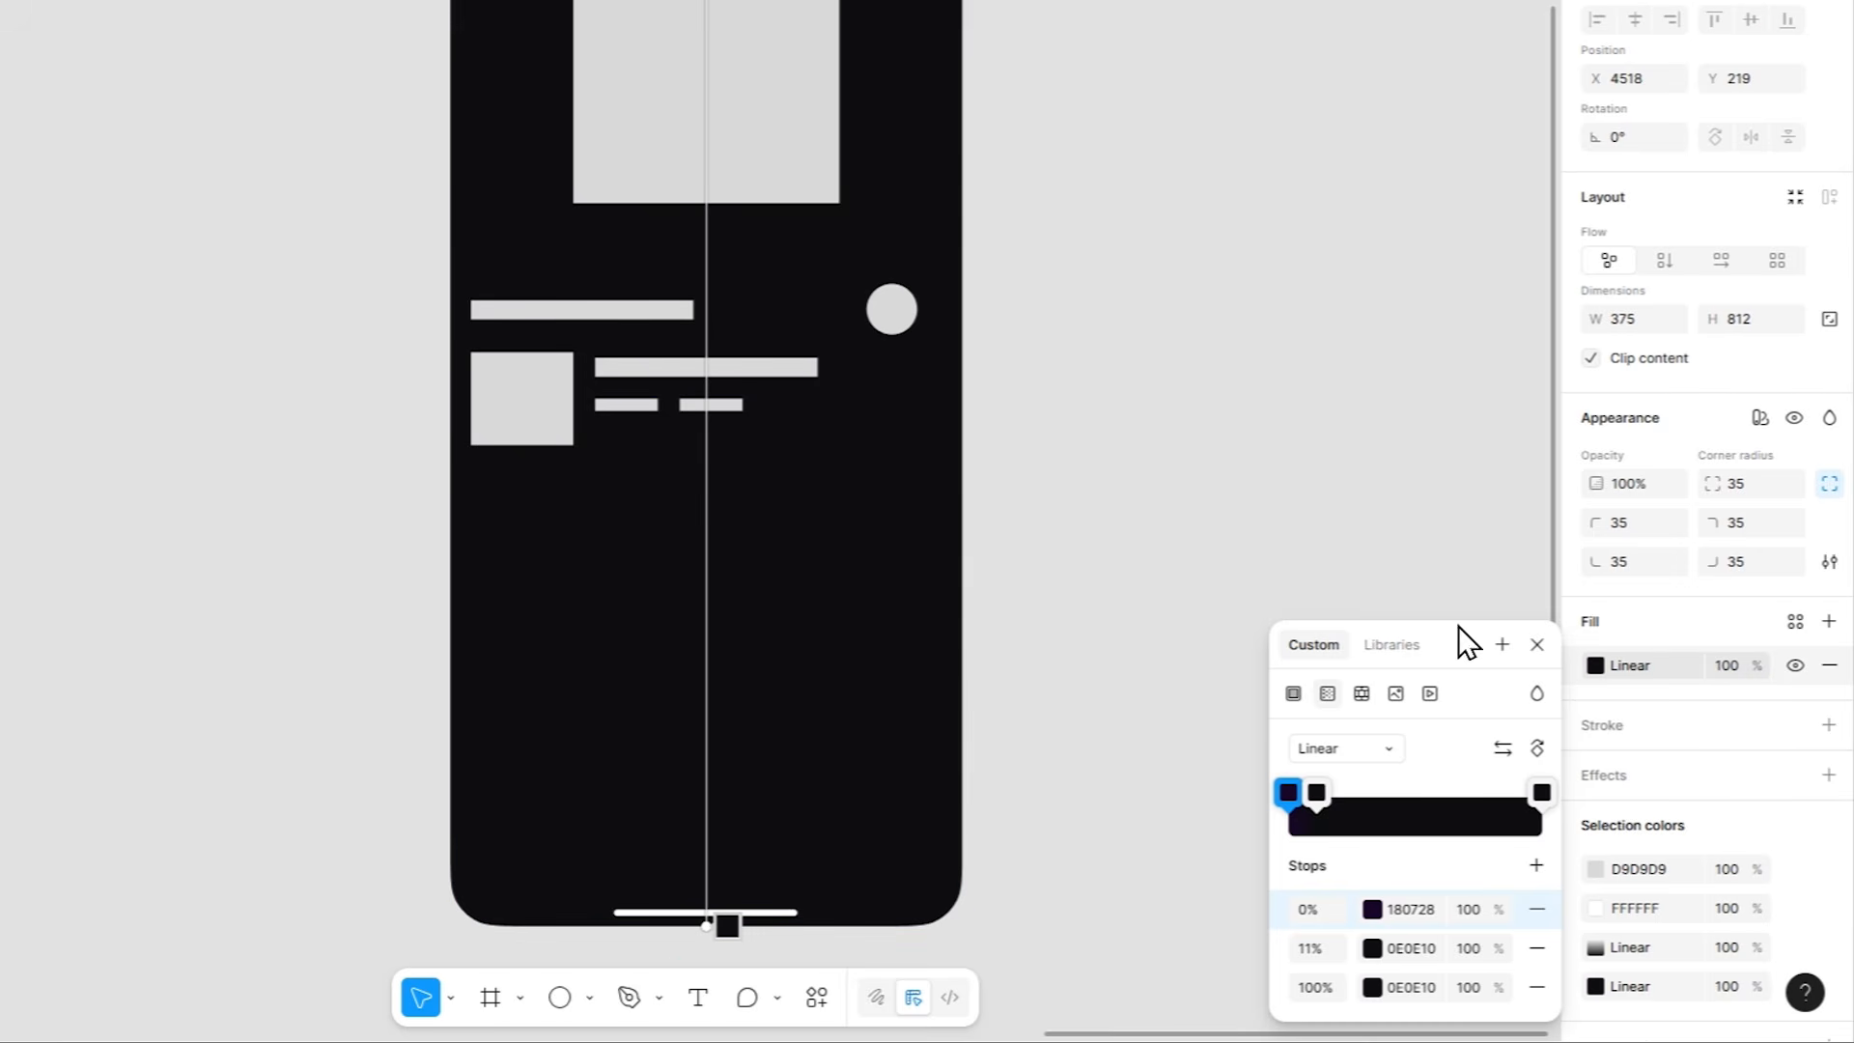
drag(1460, 628, 1381, 318)
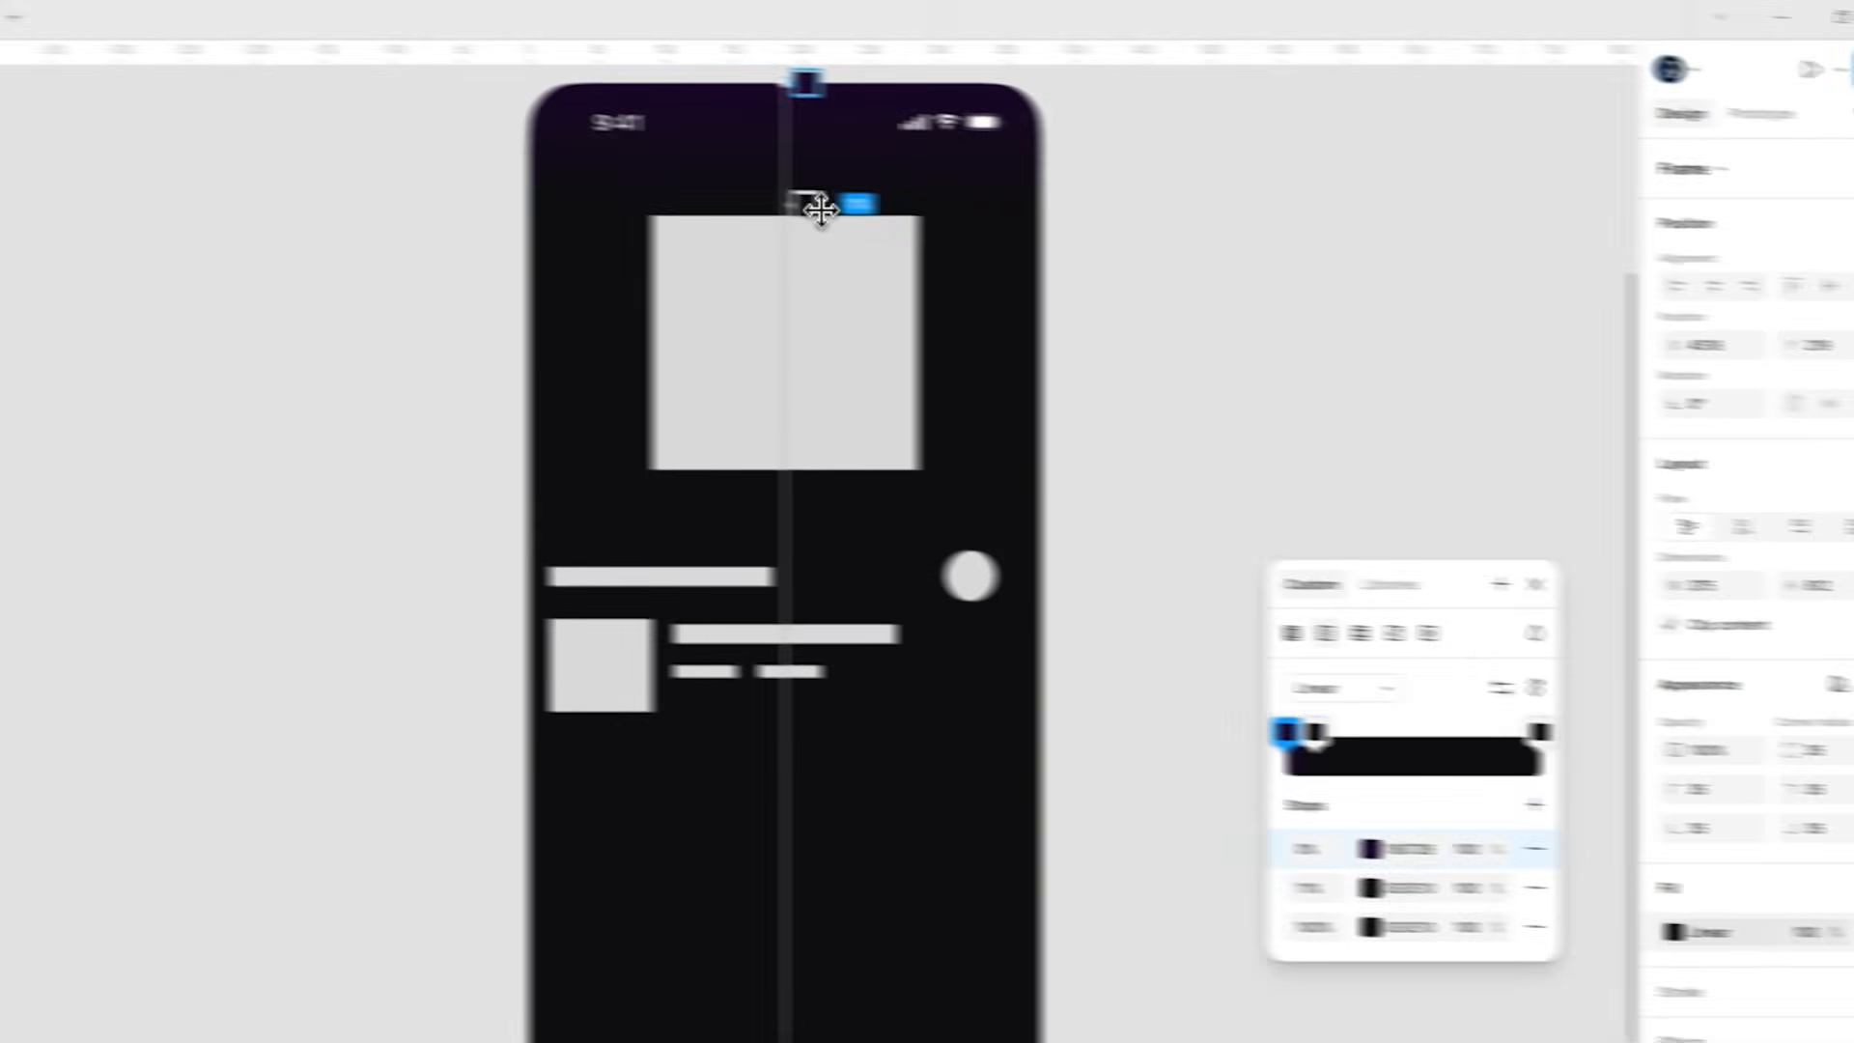
drag(906, 211, 911, 642)
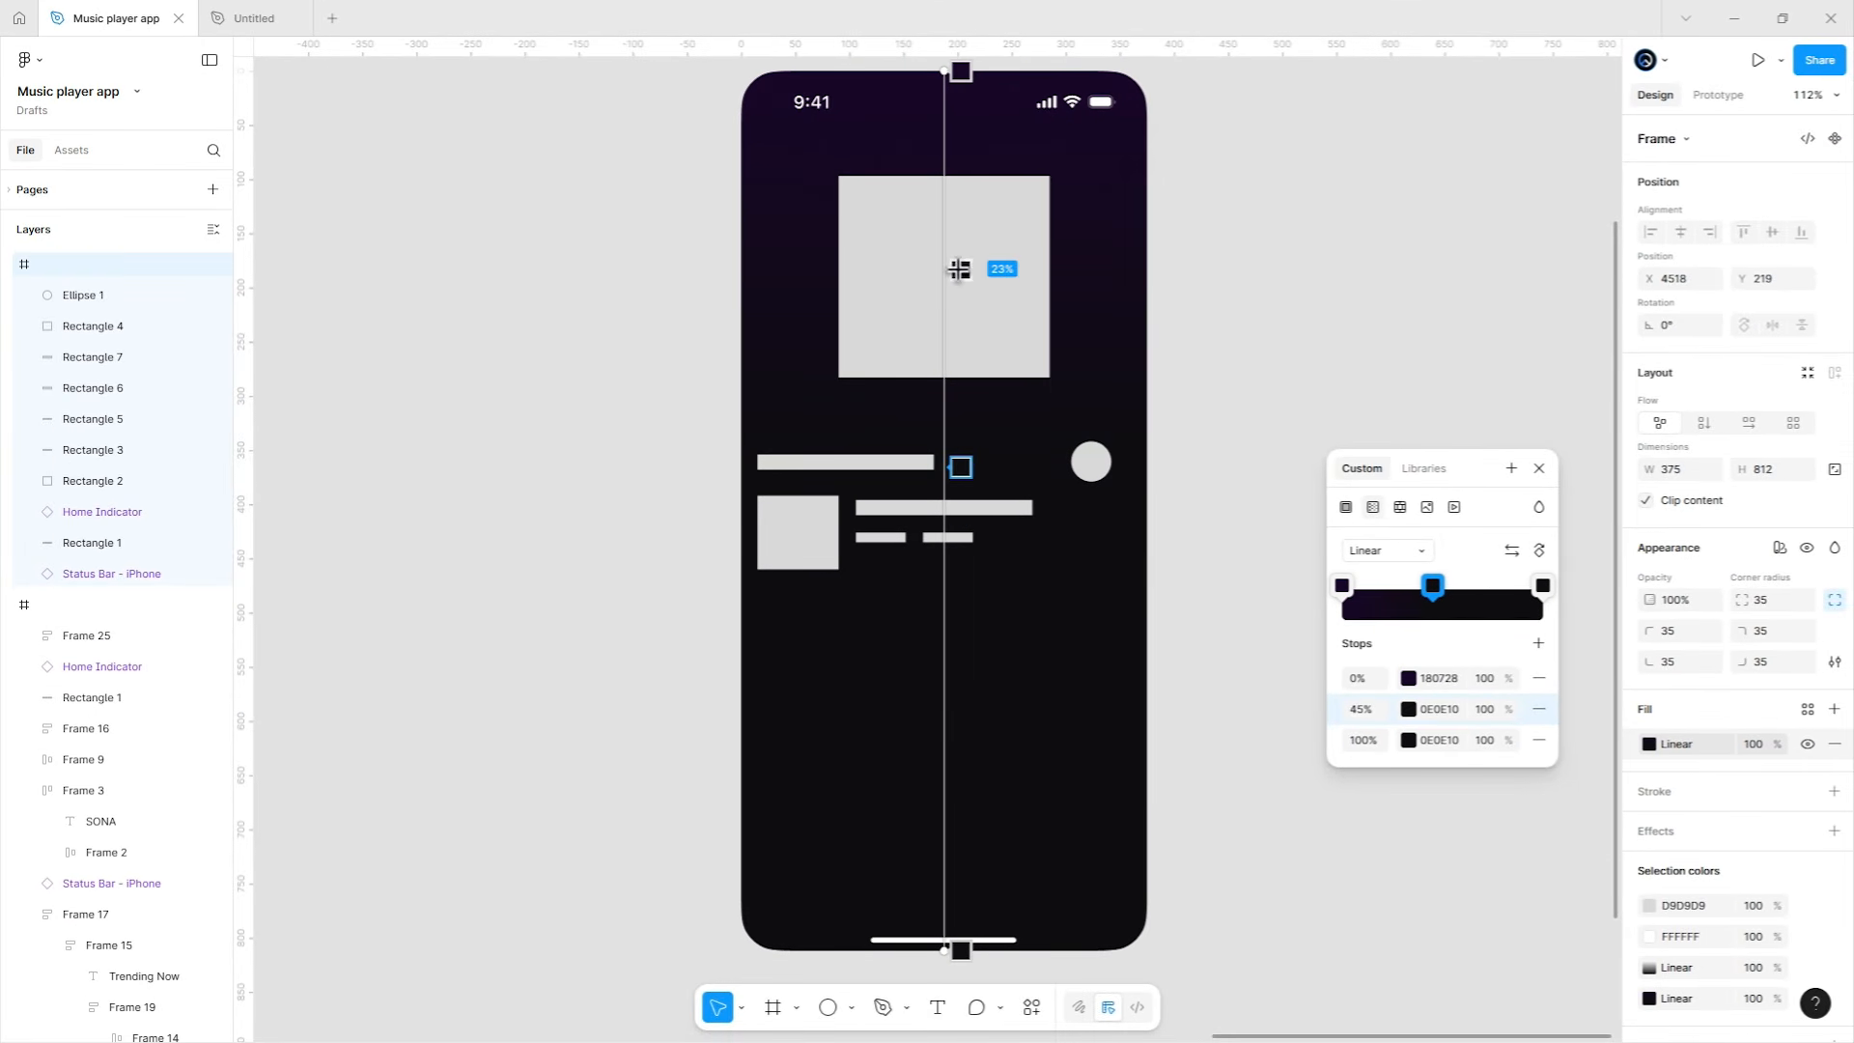
Add a gradient stop at 17% to the screen background and set its colour to 201031.
click(958, 221)
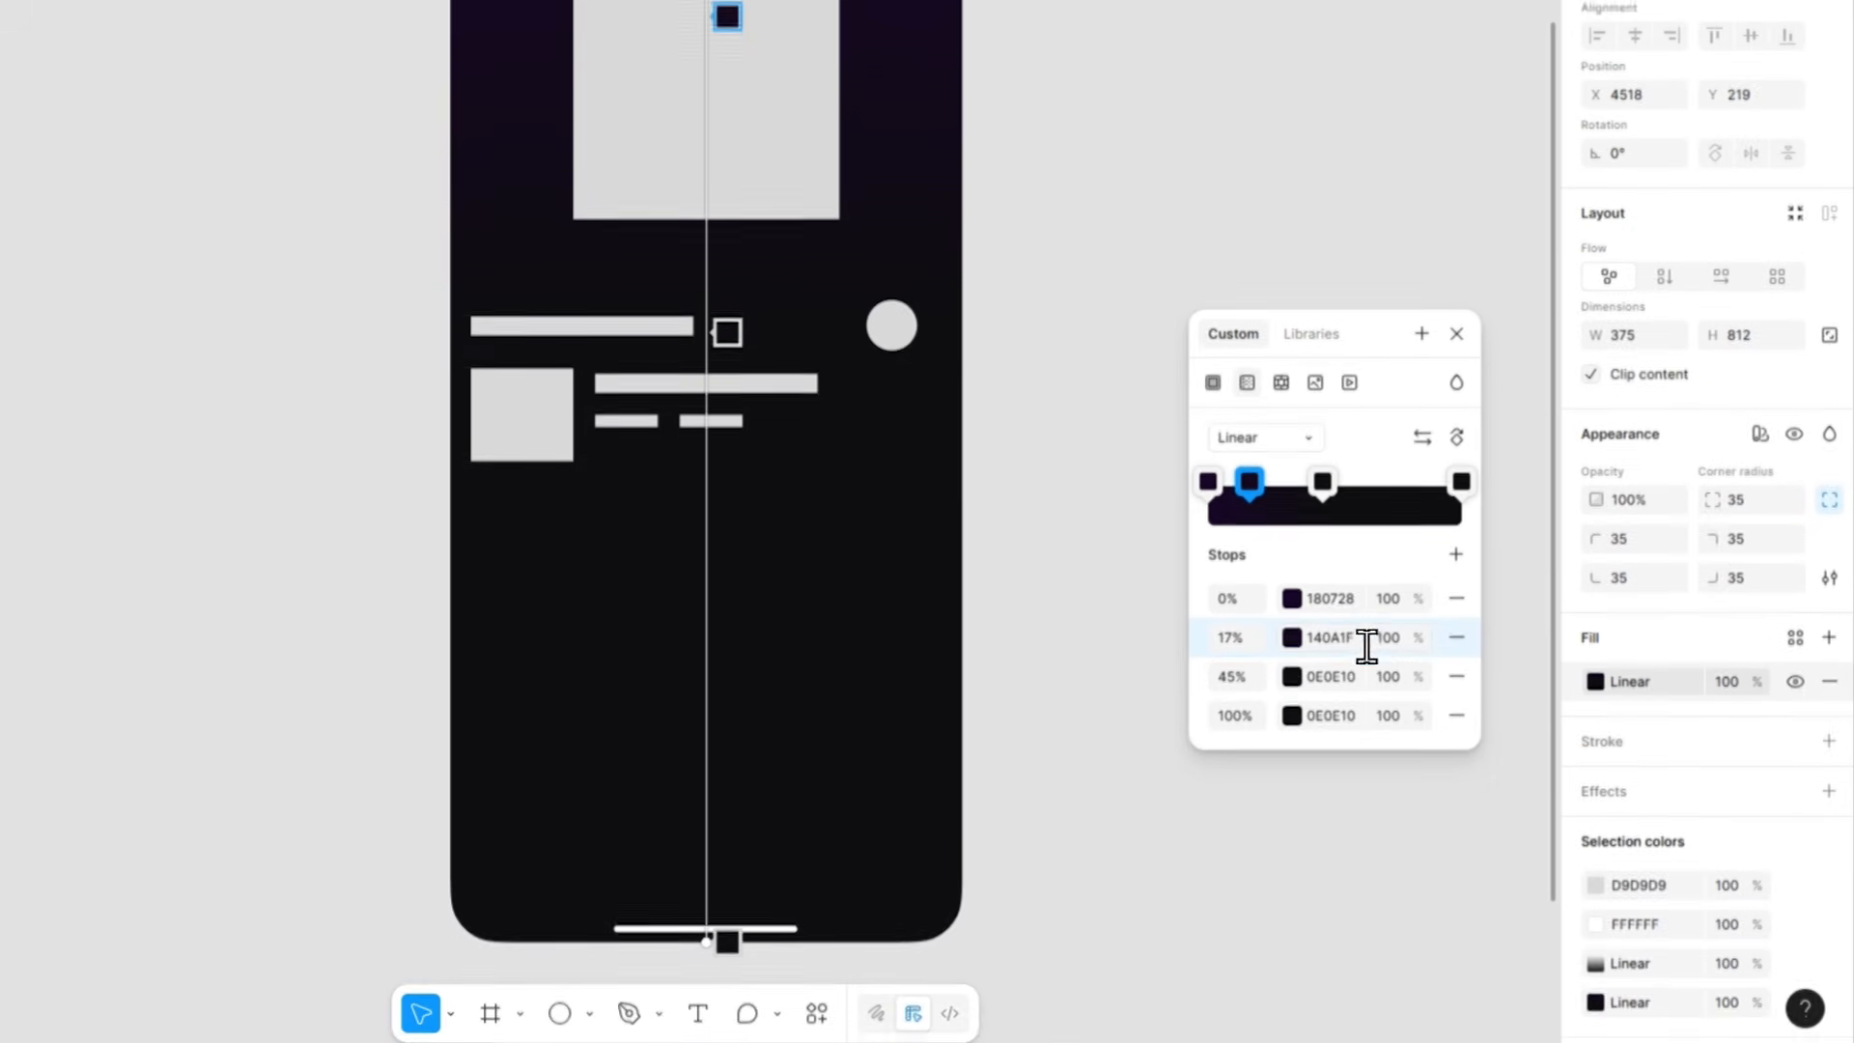
click(1366, 642)
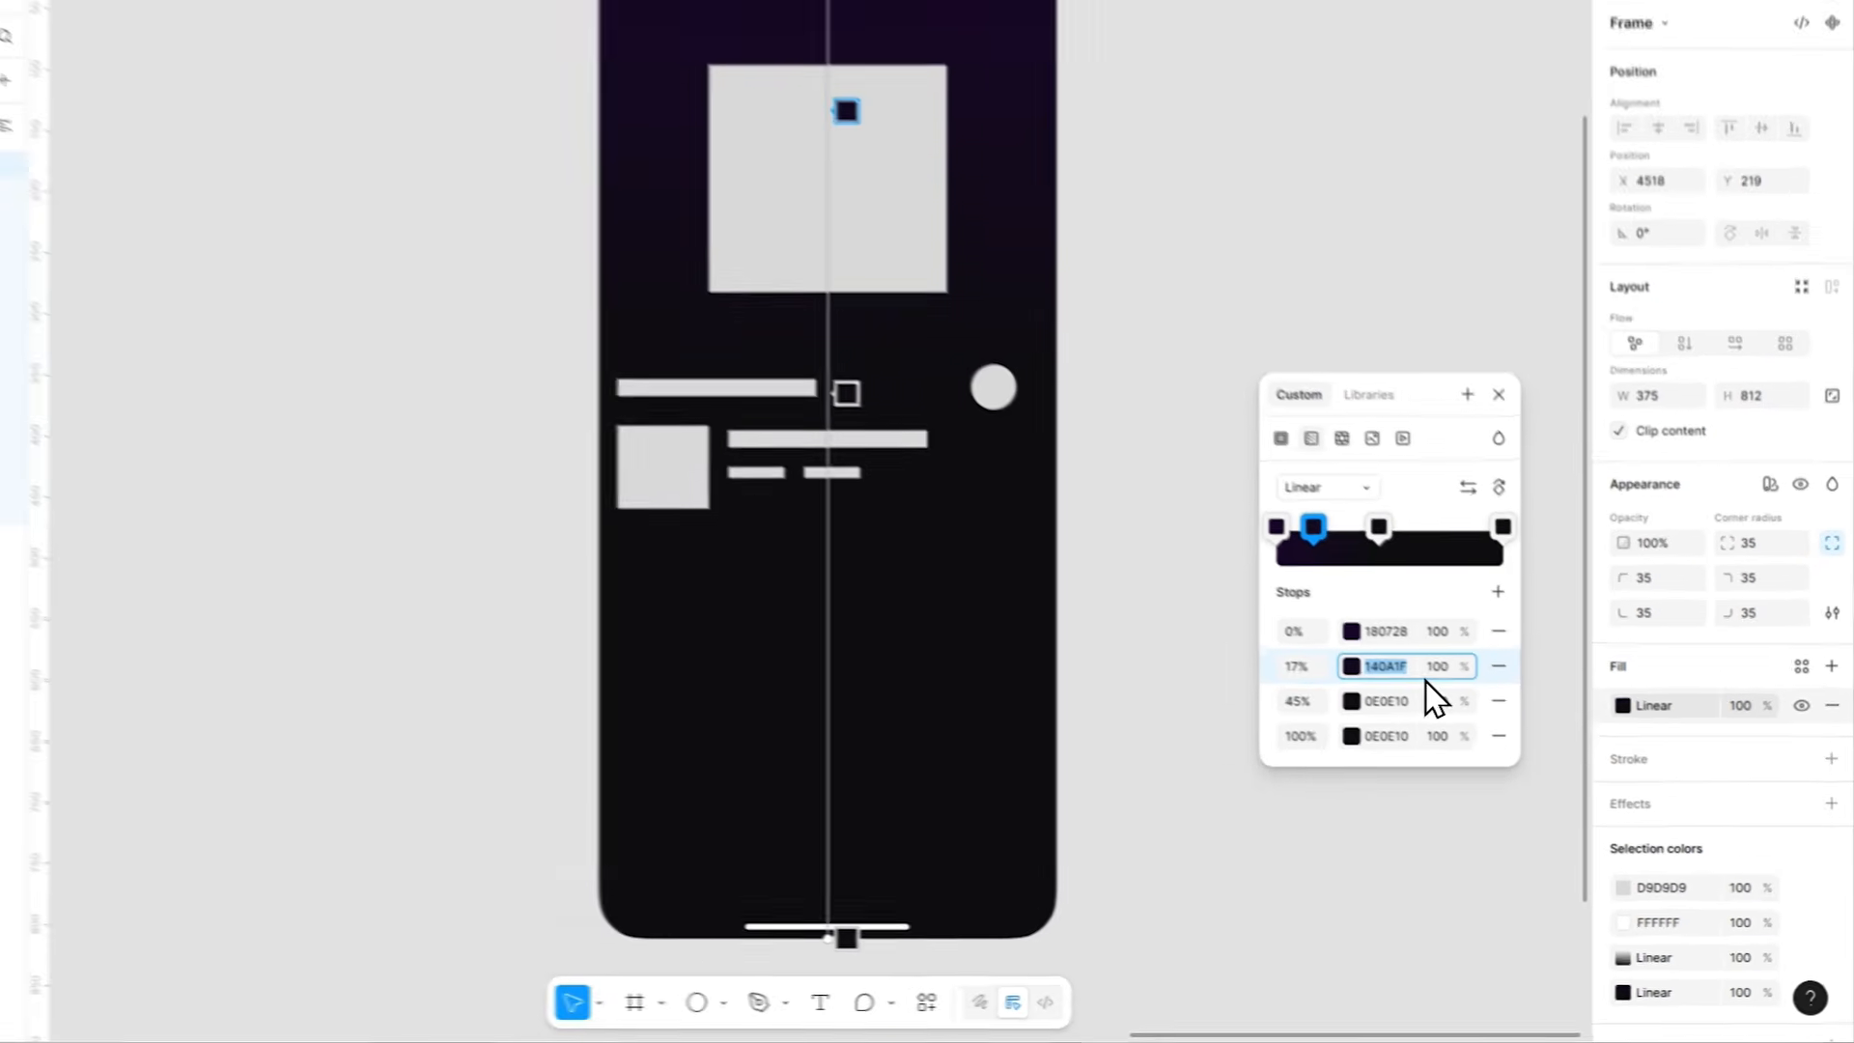
text(201031)
key(Return)
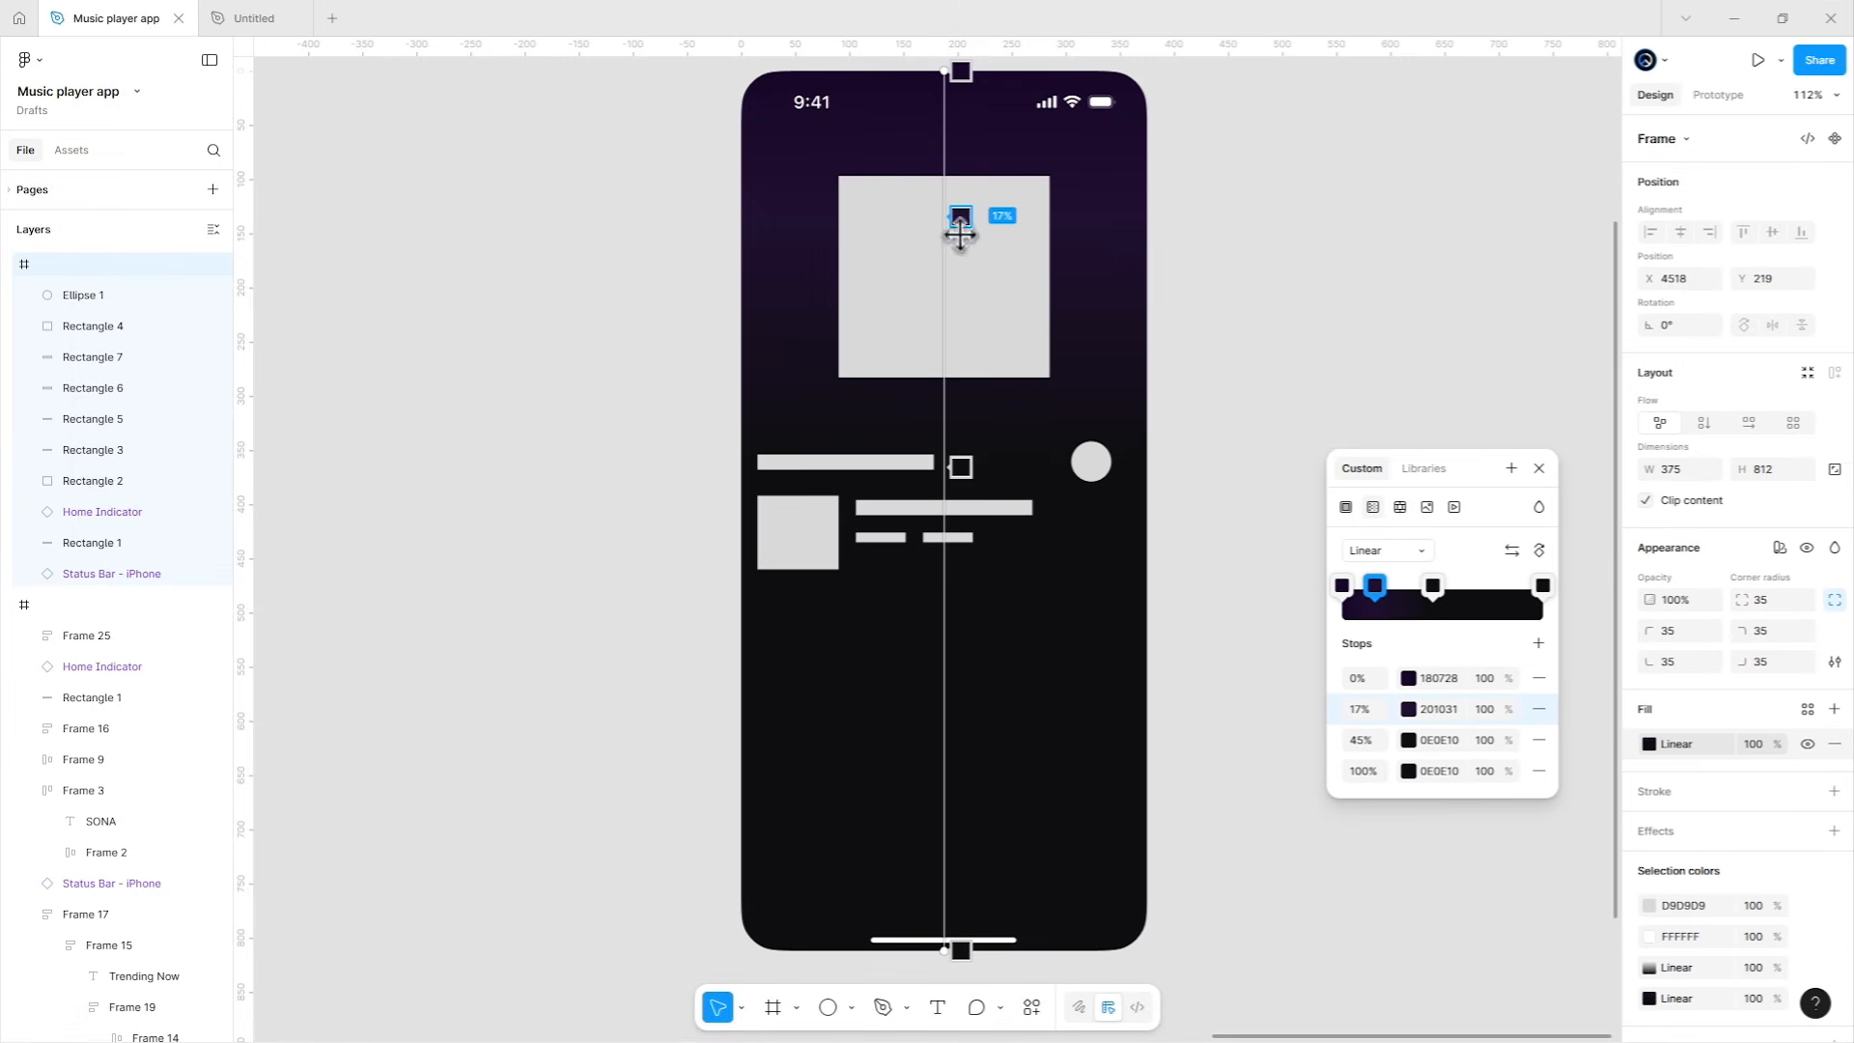
click(1539, 470)
click(1229, 460)
scroll(1207, 459, up, 2)
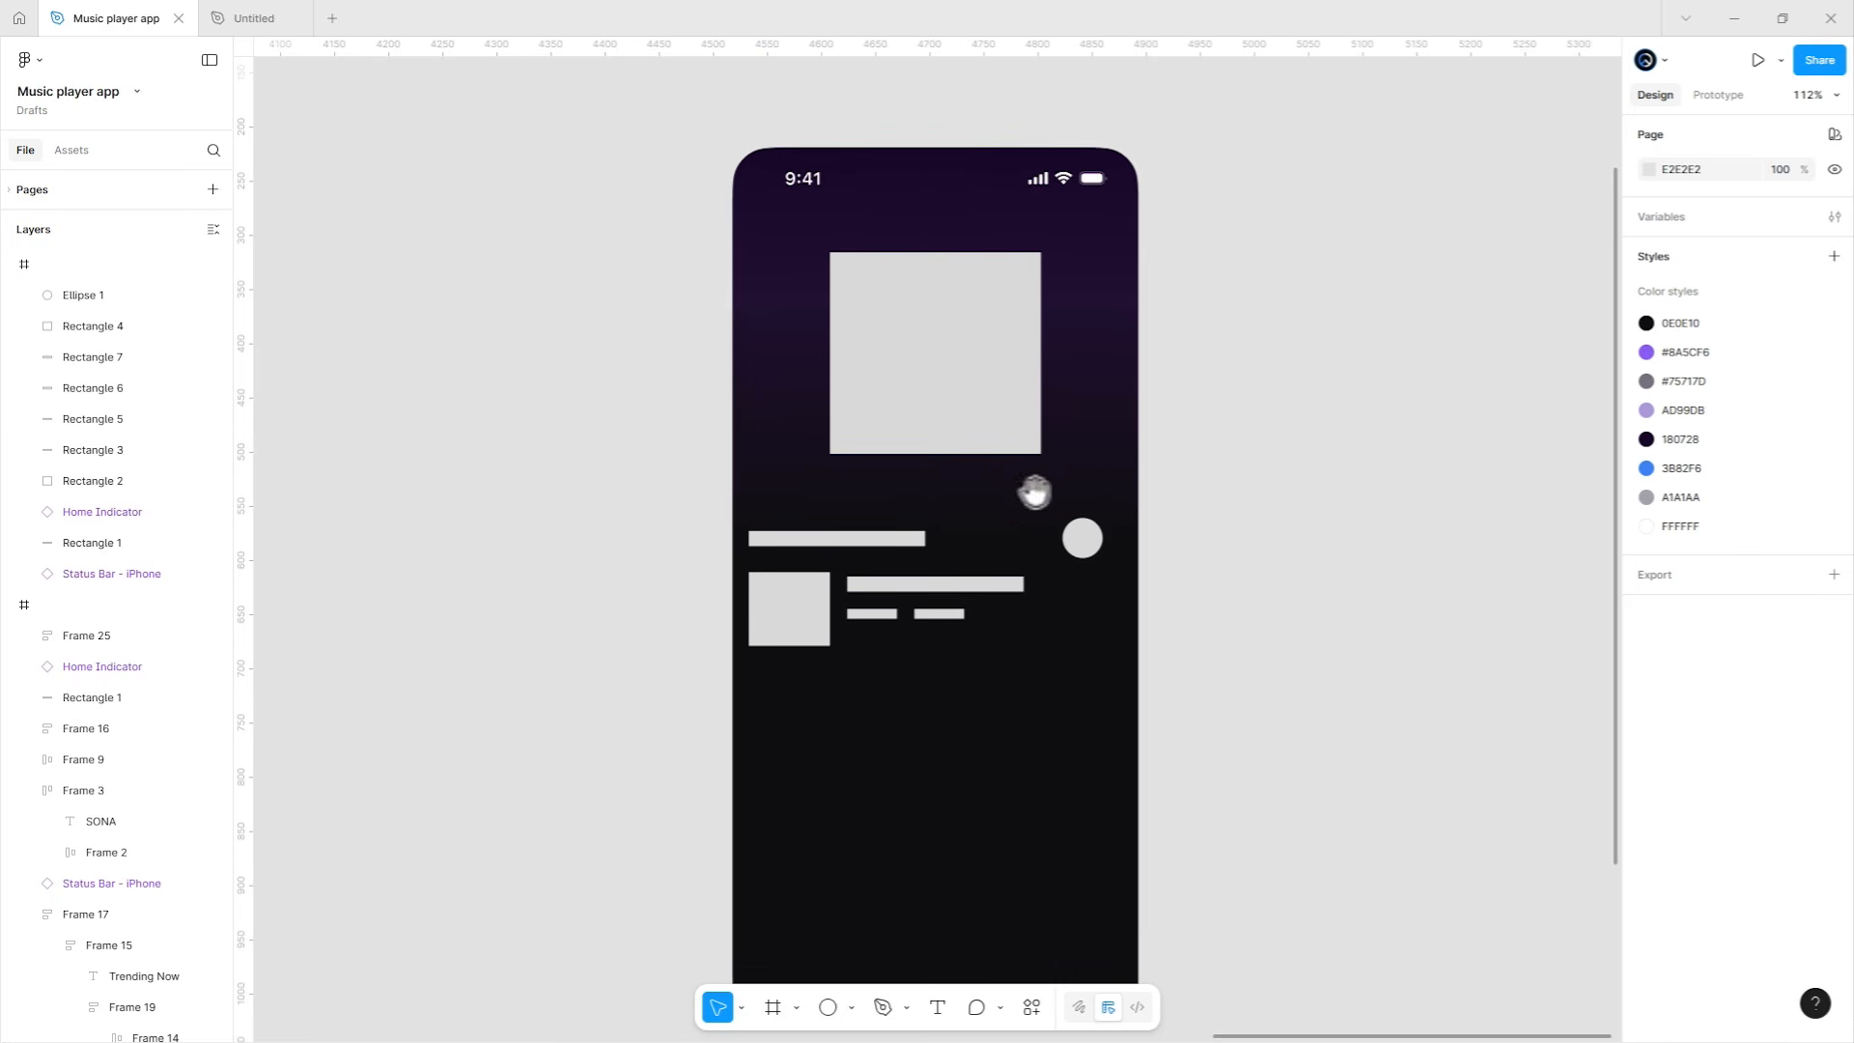
Copy the round glass search button from the SONA home screen's header.
drag(1035, 493, 1494, 526)
scroll(1493, 531, down, 1)
drag(734, 492, 1336, 464)
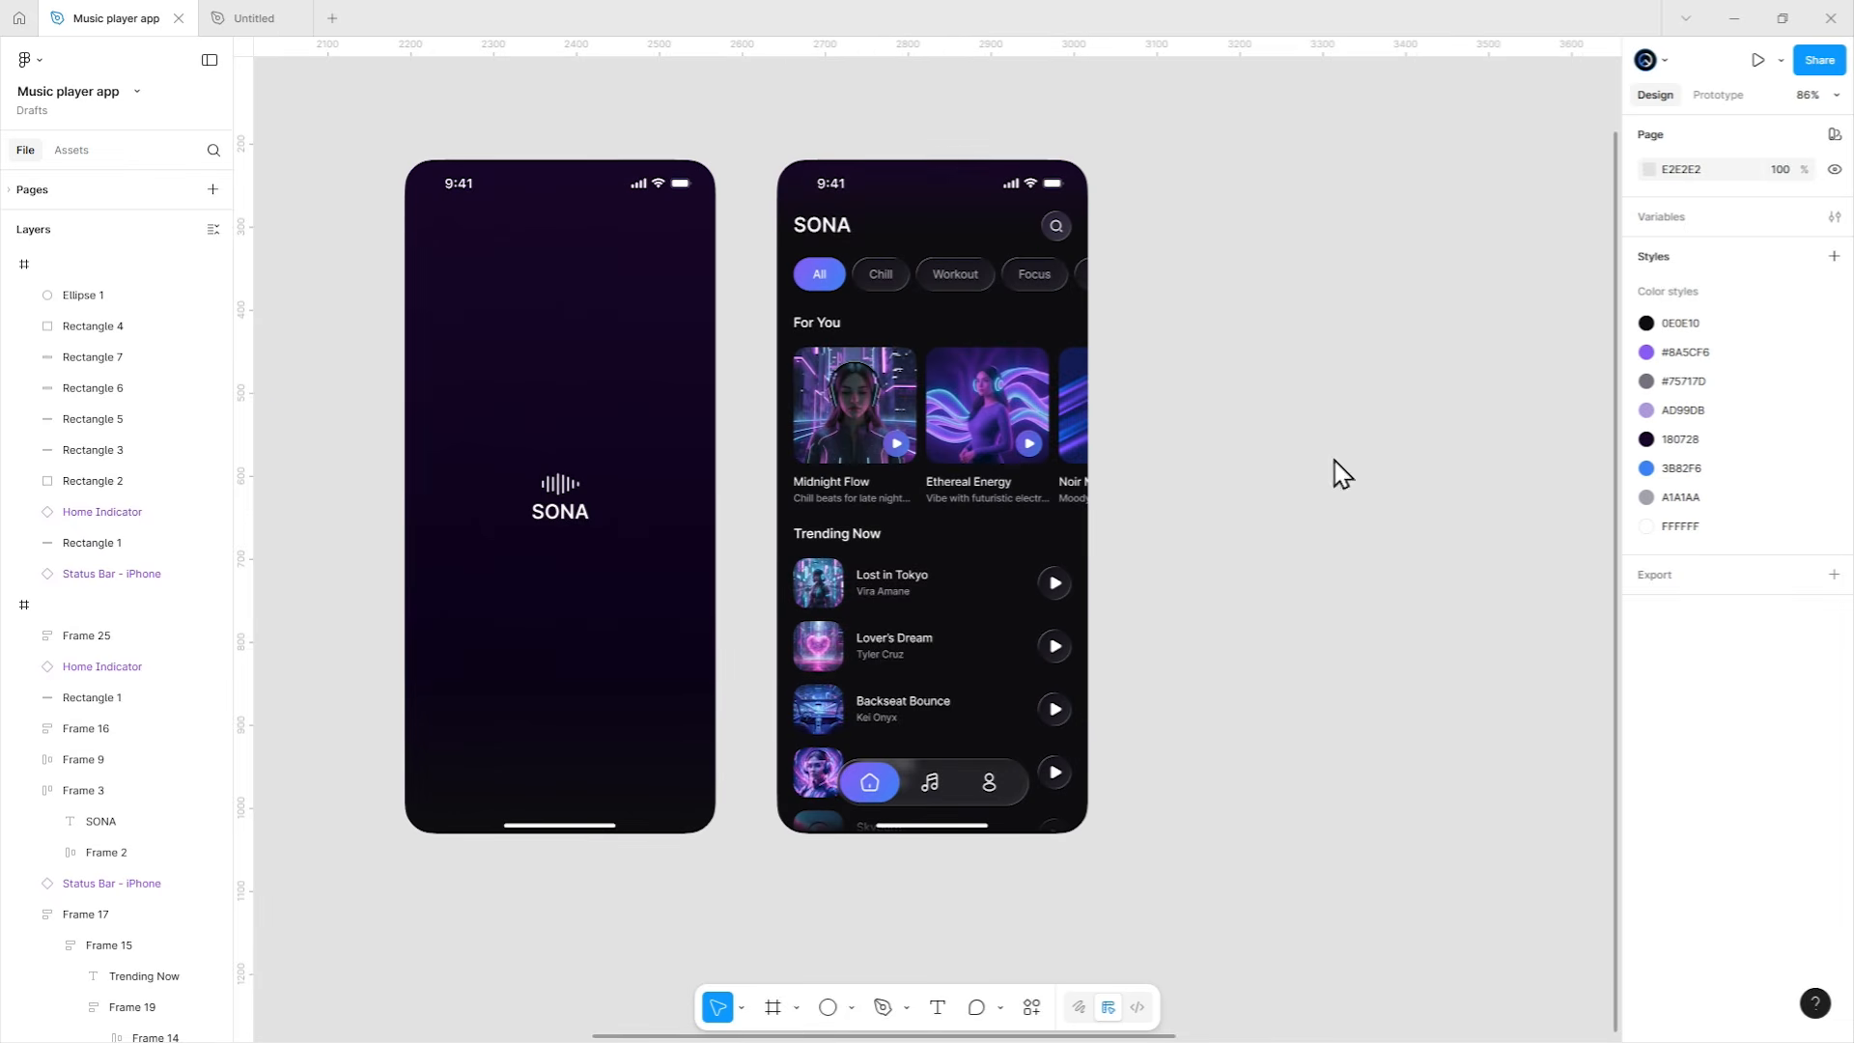
ctrl+click(1060, 235)
right_click(1064, 234)
click(1147, 250)
click(1352, 333)
Paste the search button into the placeholder screen and place it below the status bar's battery icon at X 320, Y 61.
drag(1372, 350, 645, 333)
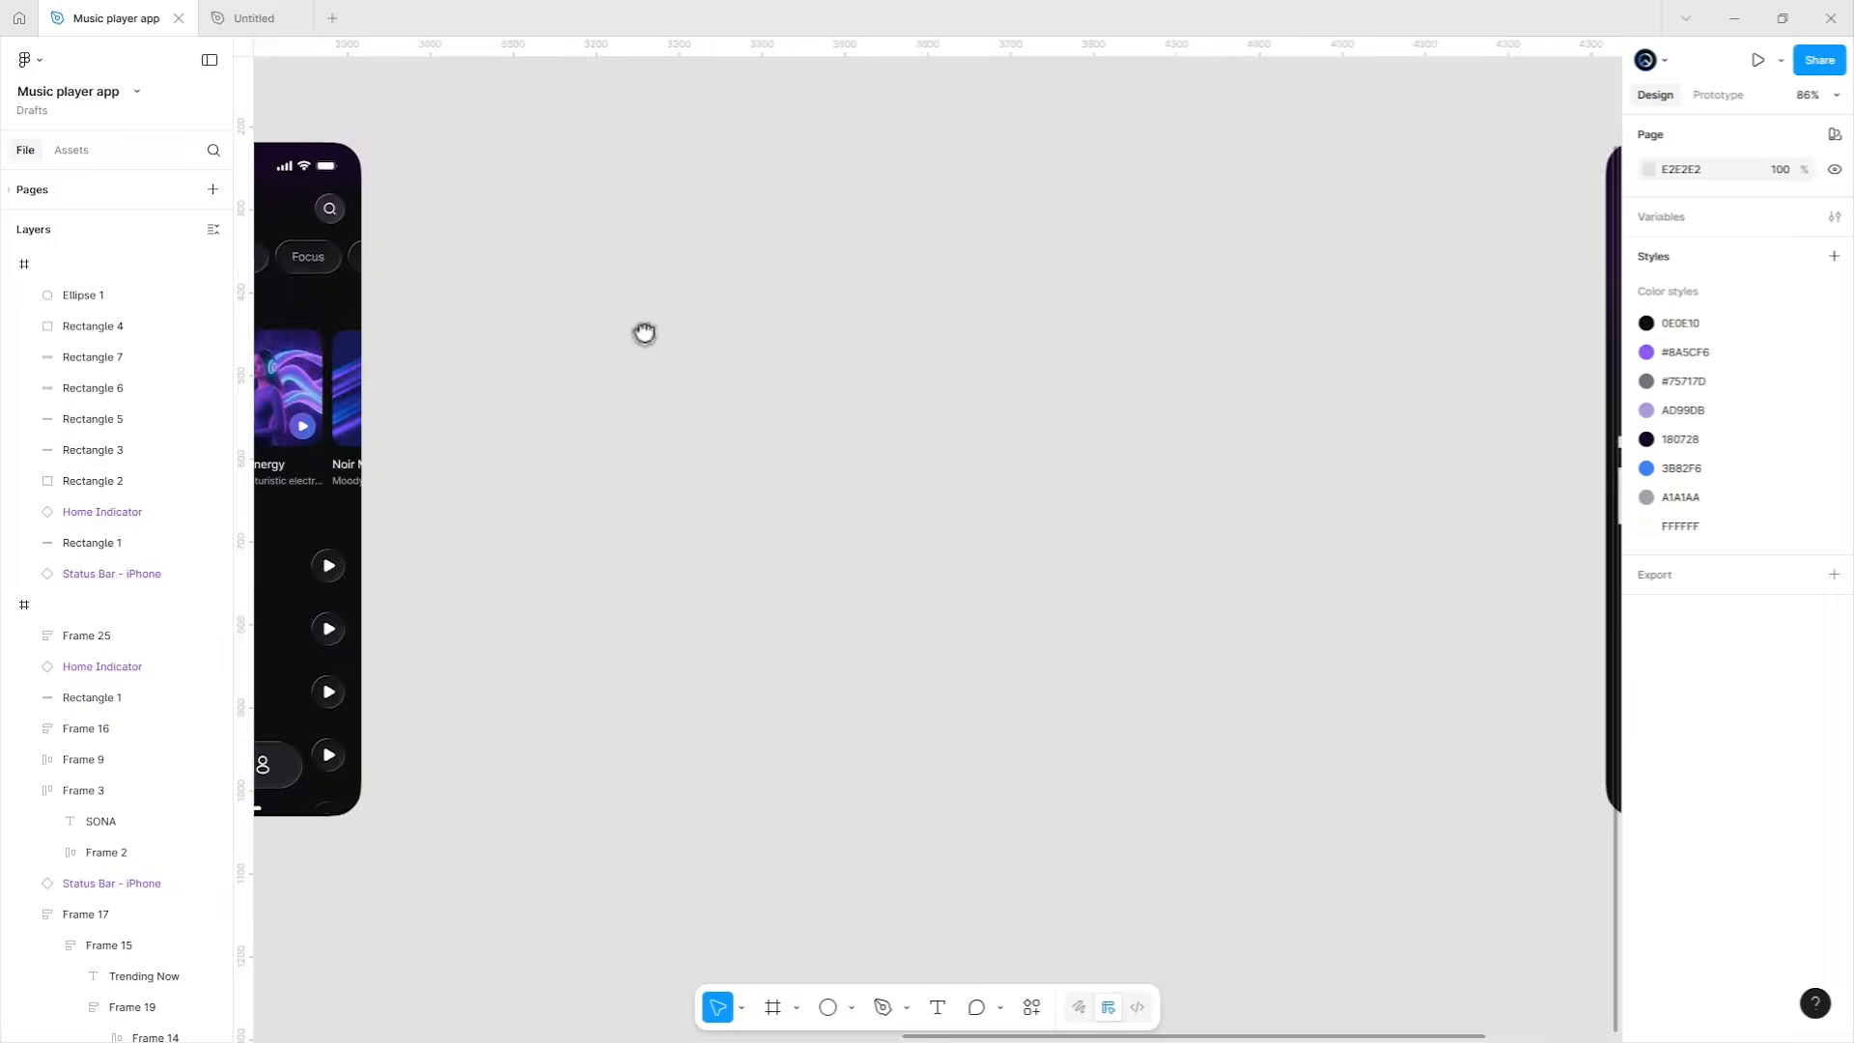
drag(1162, 339, 718, 320)
drag(1239, 324, 855, 349)
scroll(922, 227, up, 1)
drag(909, 275, 869, 414)
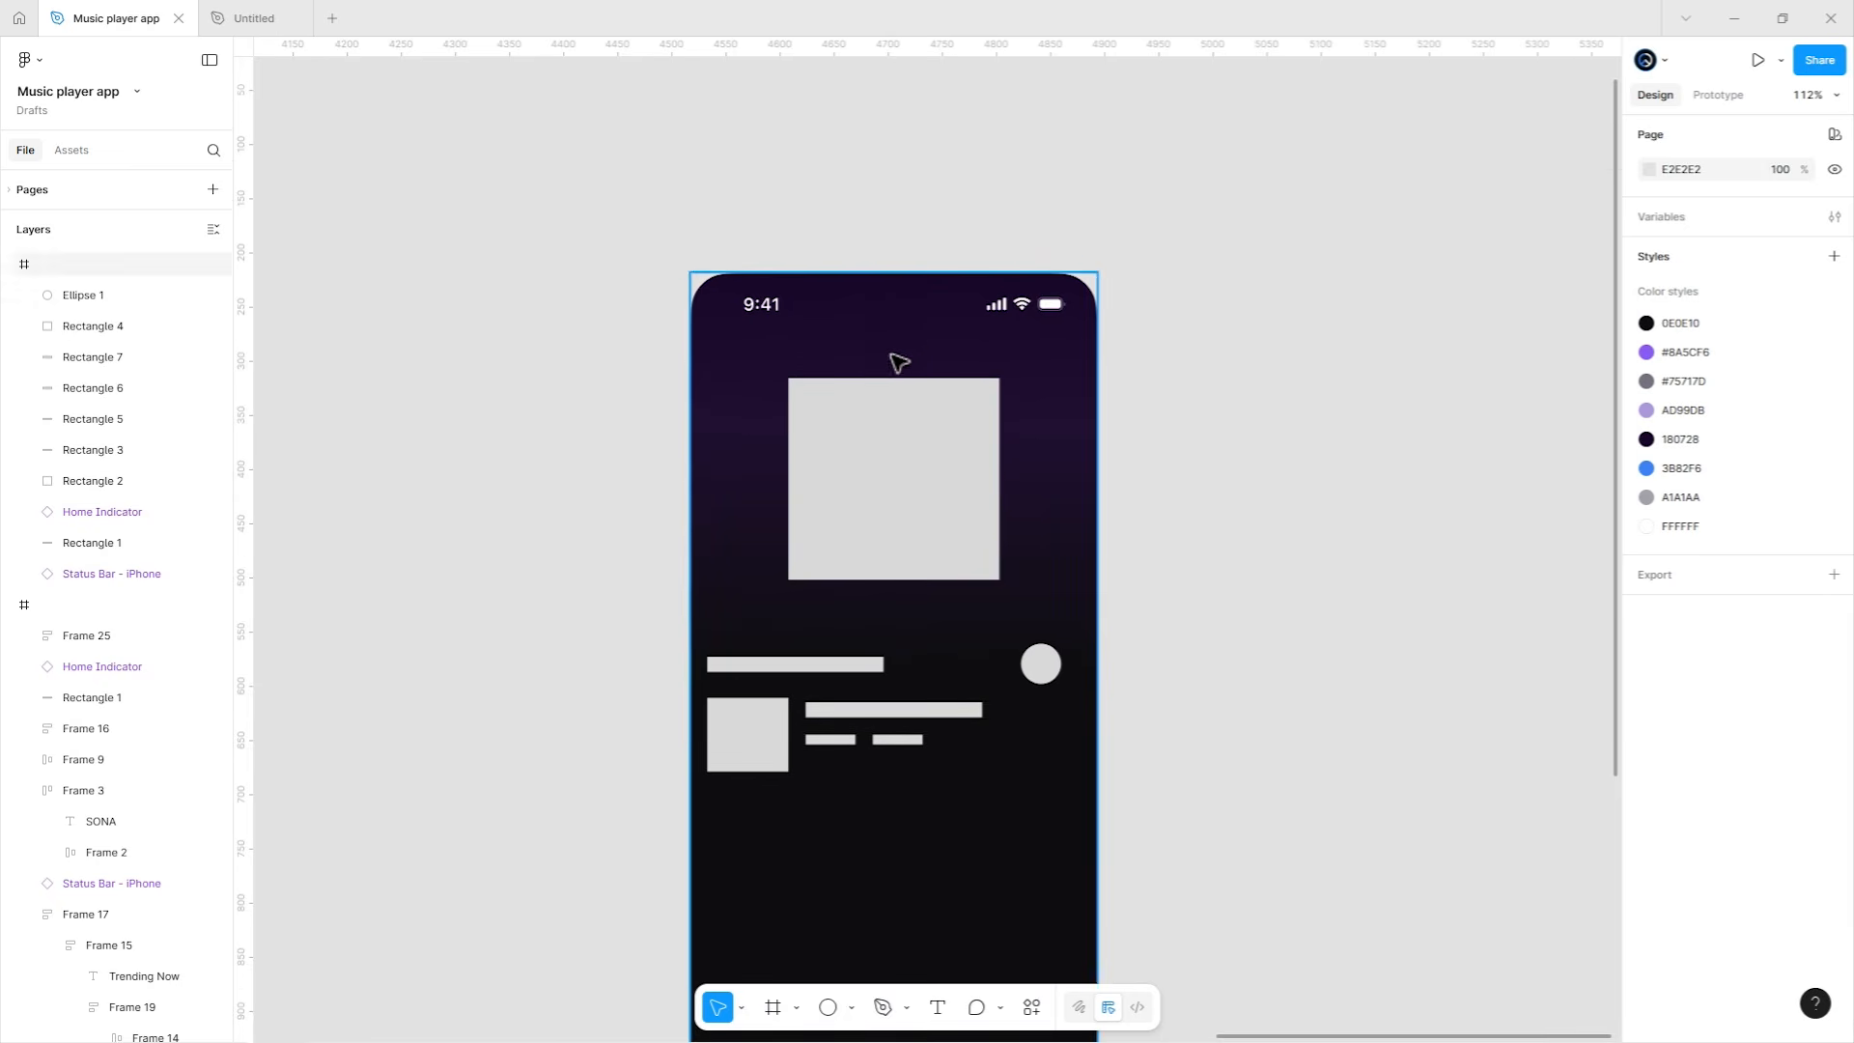
click(901, 357)
key(ctrl+v)
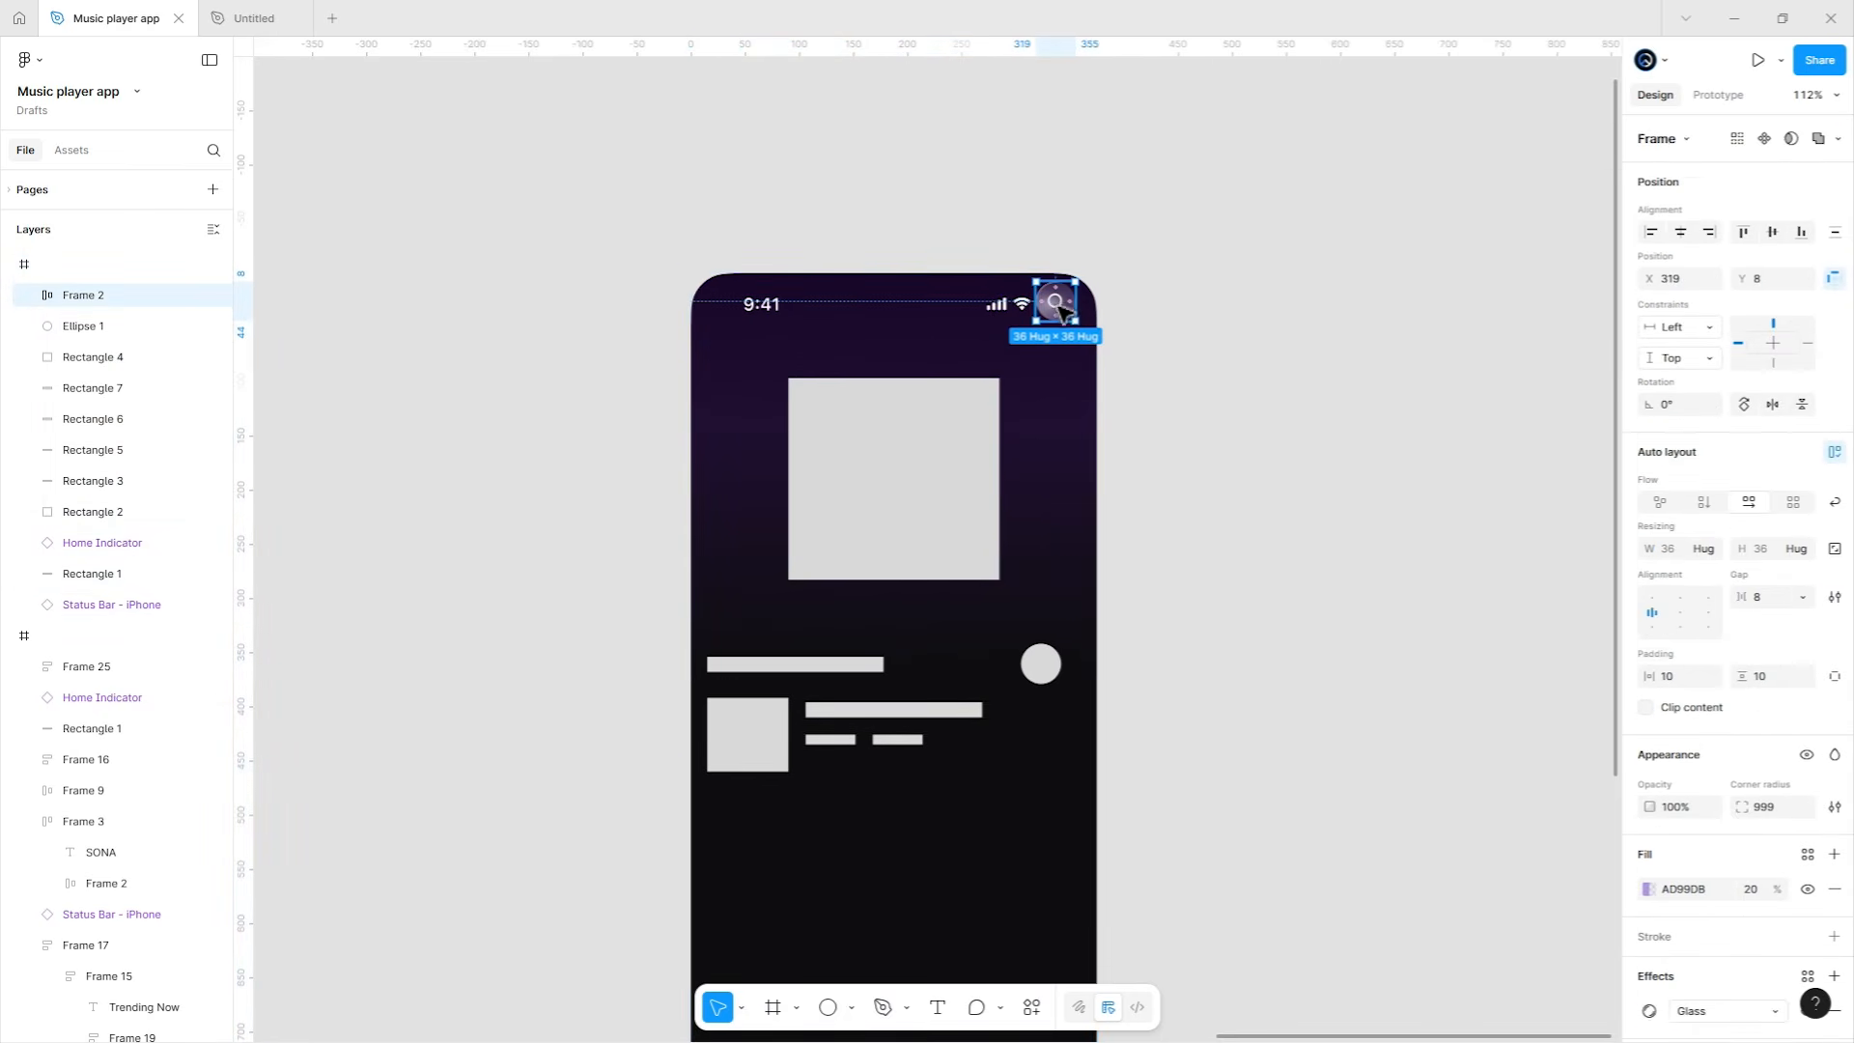
click(1047, 426)
scroll(1068, 416, up, 3)
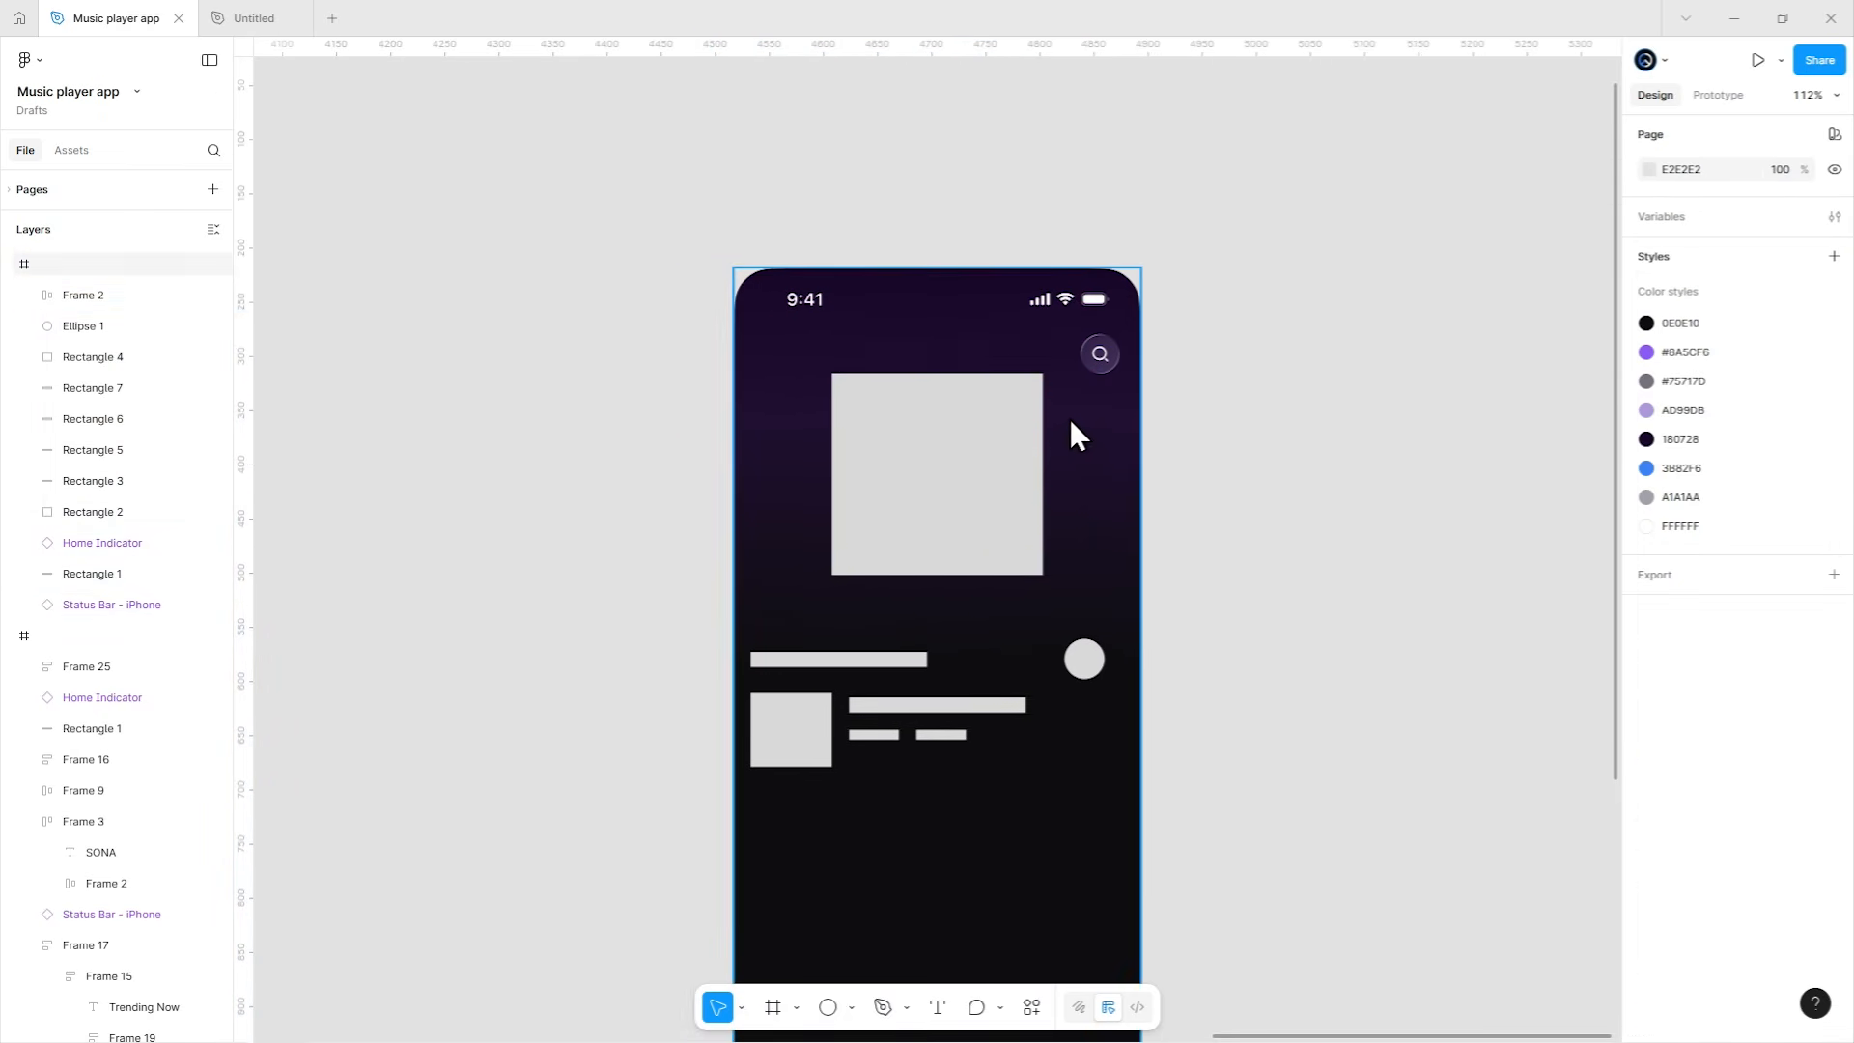
Take the back arrow and share icons out of the style guide's icon set and move them beside the placeholder screen.
scroll(971, 477, down, 1)
drag(608, 464, 1352, 439)
drag(541, 482, 1333, 484)
scroll(1327, 482, down, 1)
drag(1222, 548, 1197, 428)
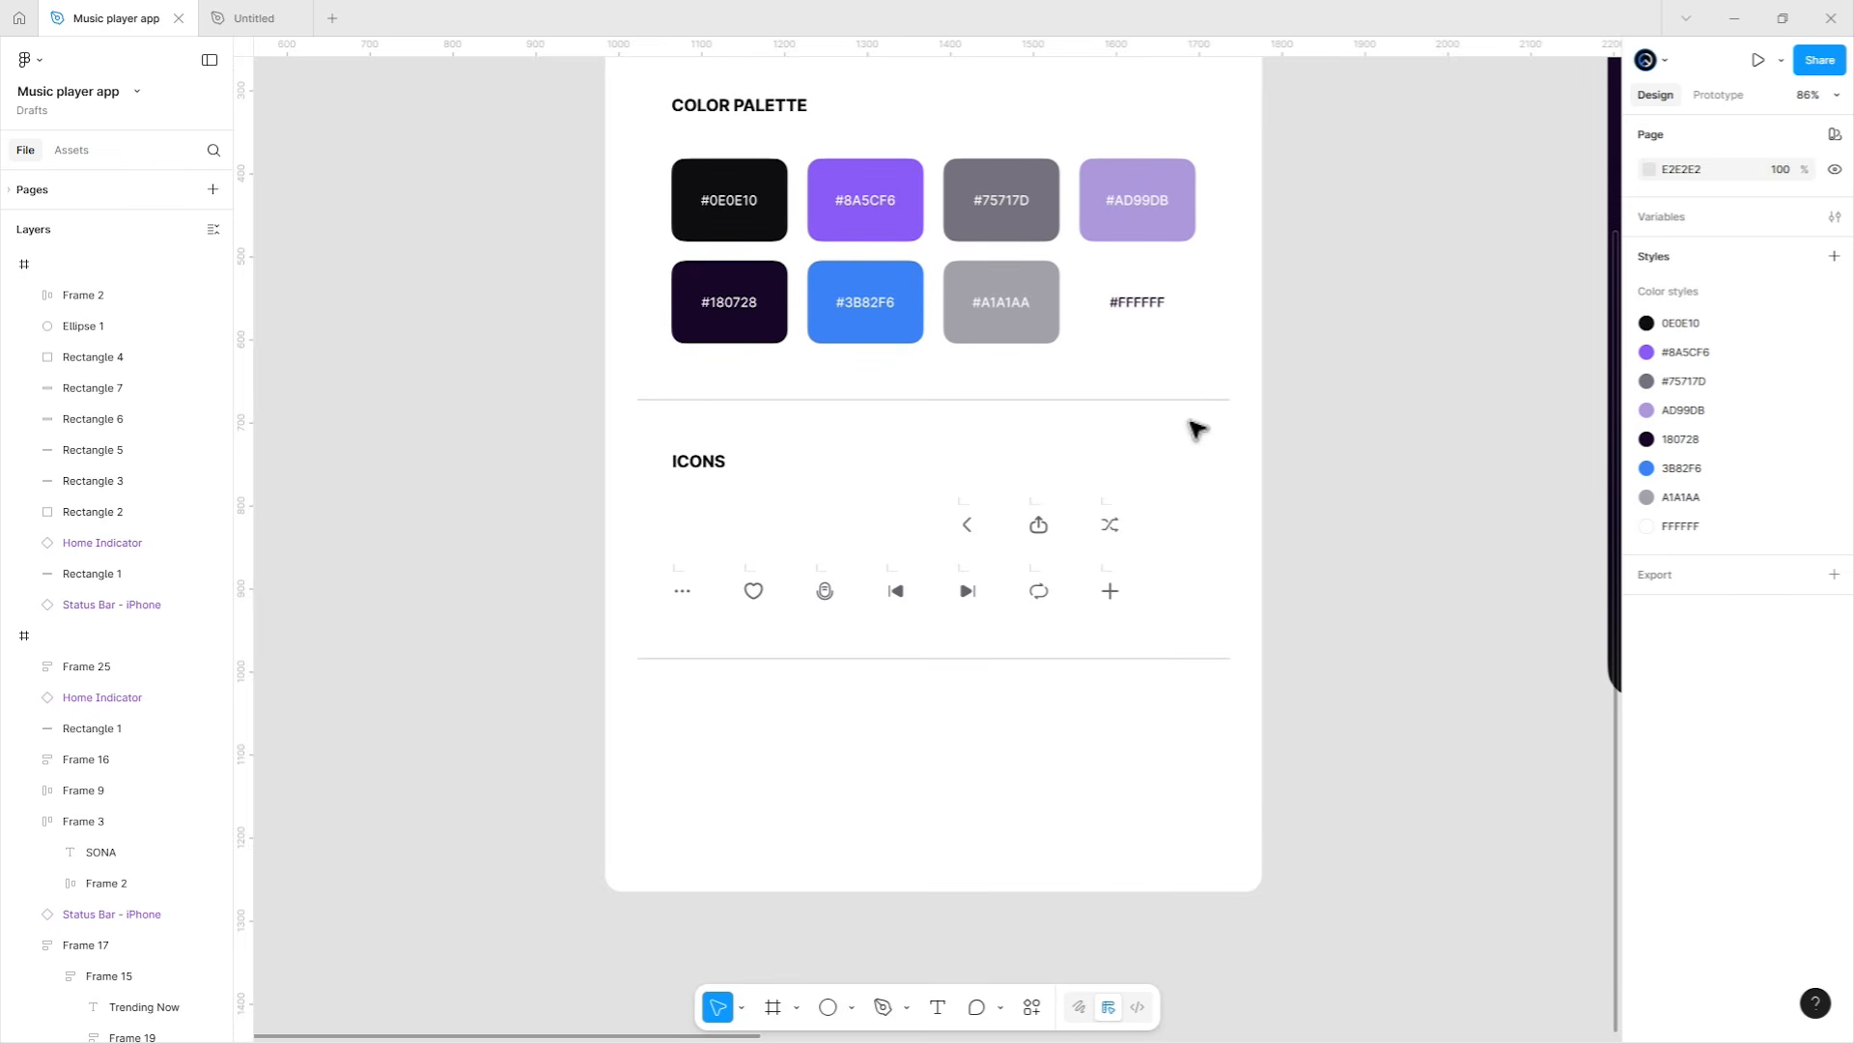
click(1030, 509)
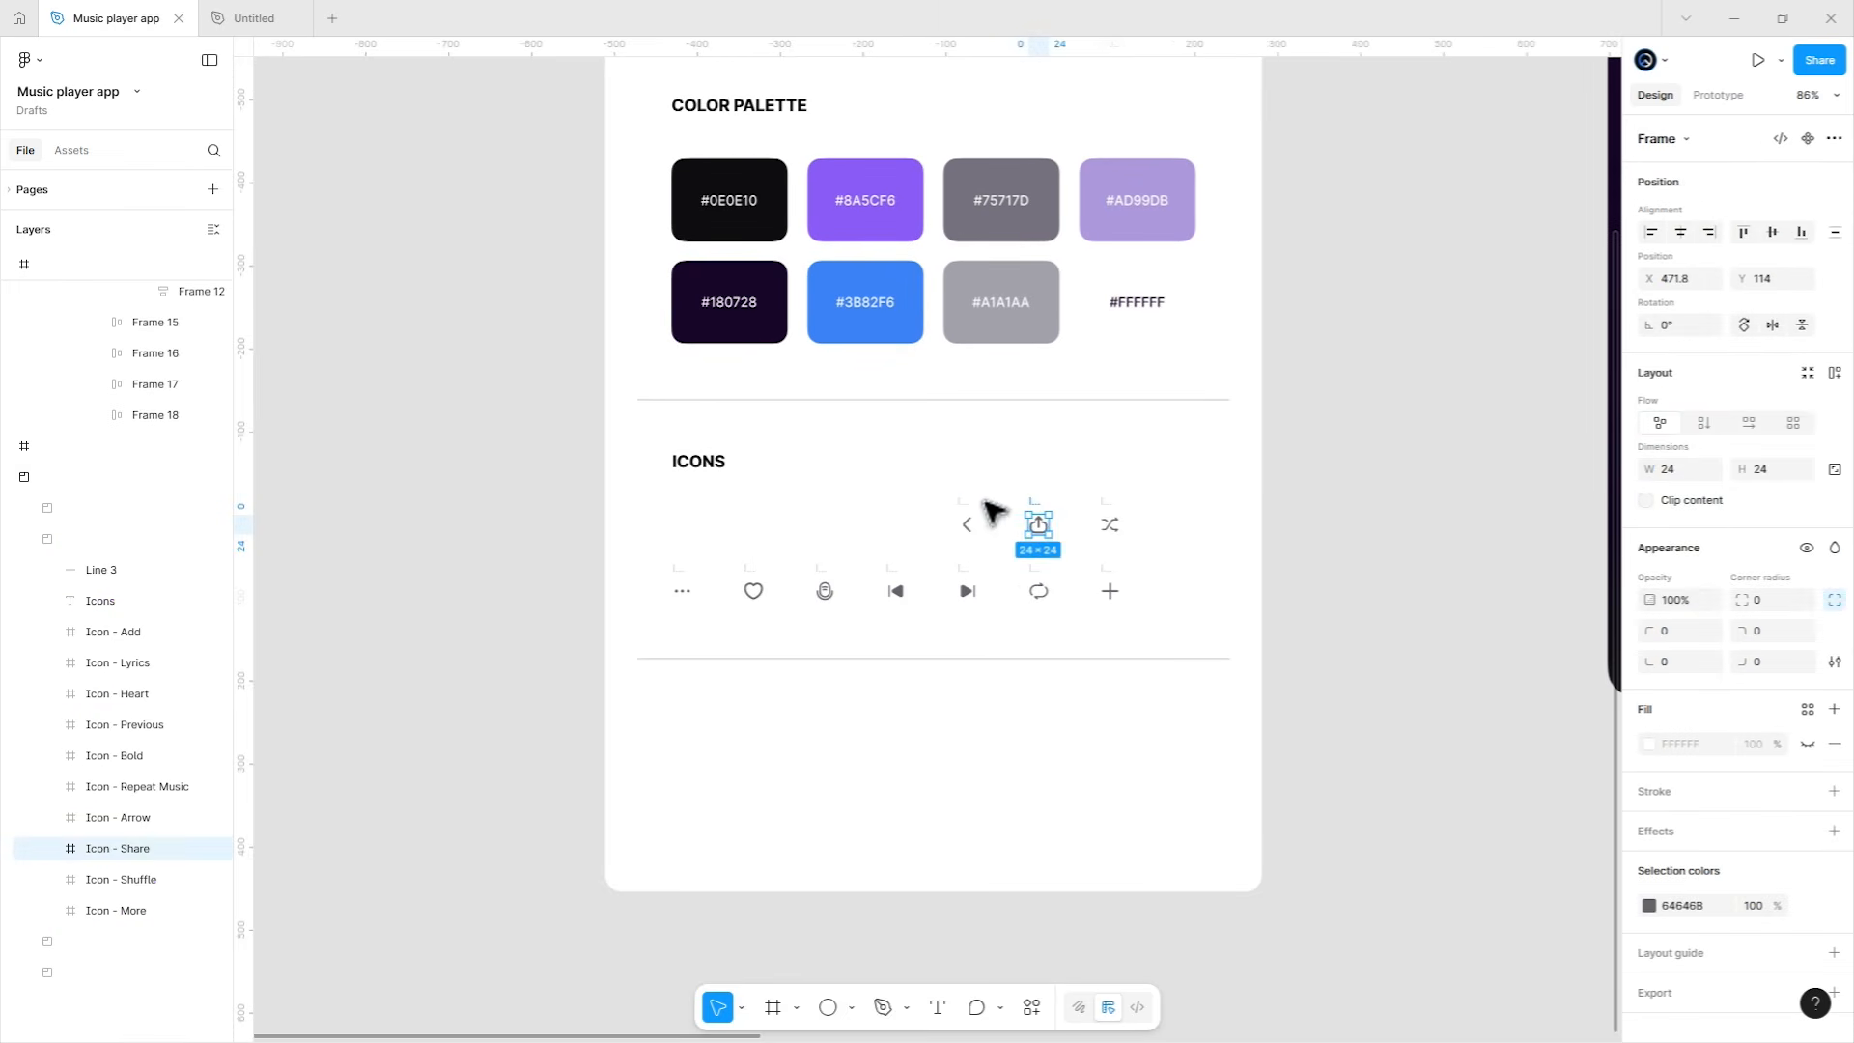
shift+click(971, 507)
drag(975, 509, 461, 576)
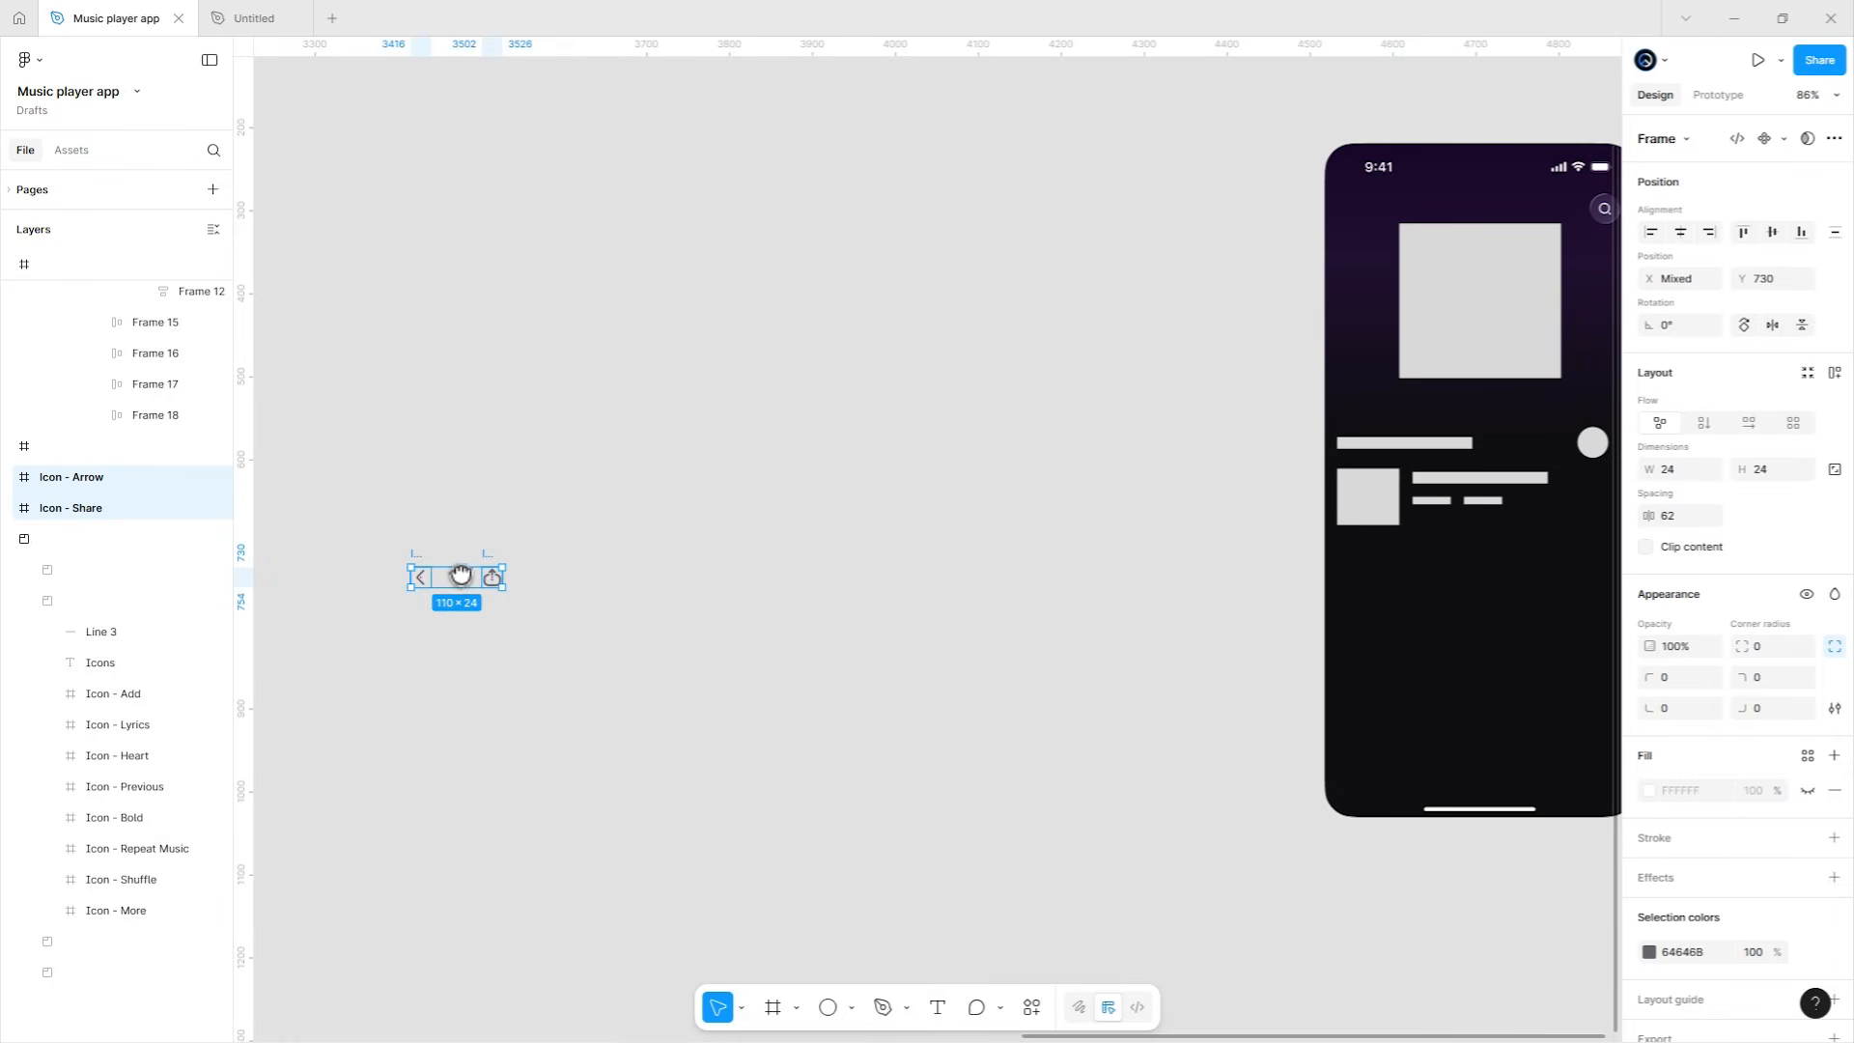
drag(1251, 302, 1255, 298)
drag(1515, 241, 1045, 369)
Insert the share icon into the pasted search button and scale it to 16 × 16.
scroll(975, 242, up, 3)
click(682, 531)
drag(681, 531, 1325, 375)
click(1245, 361)
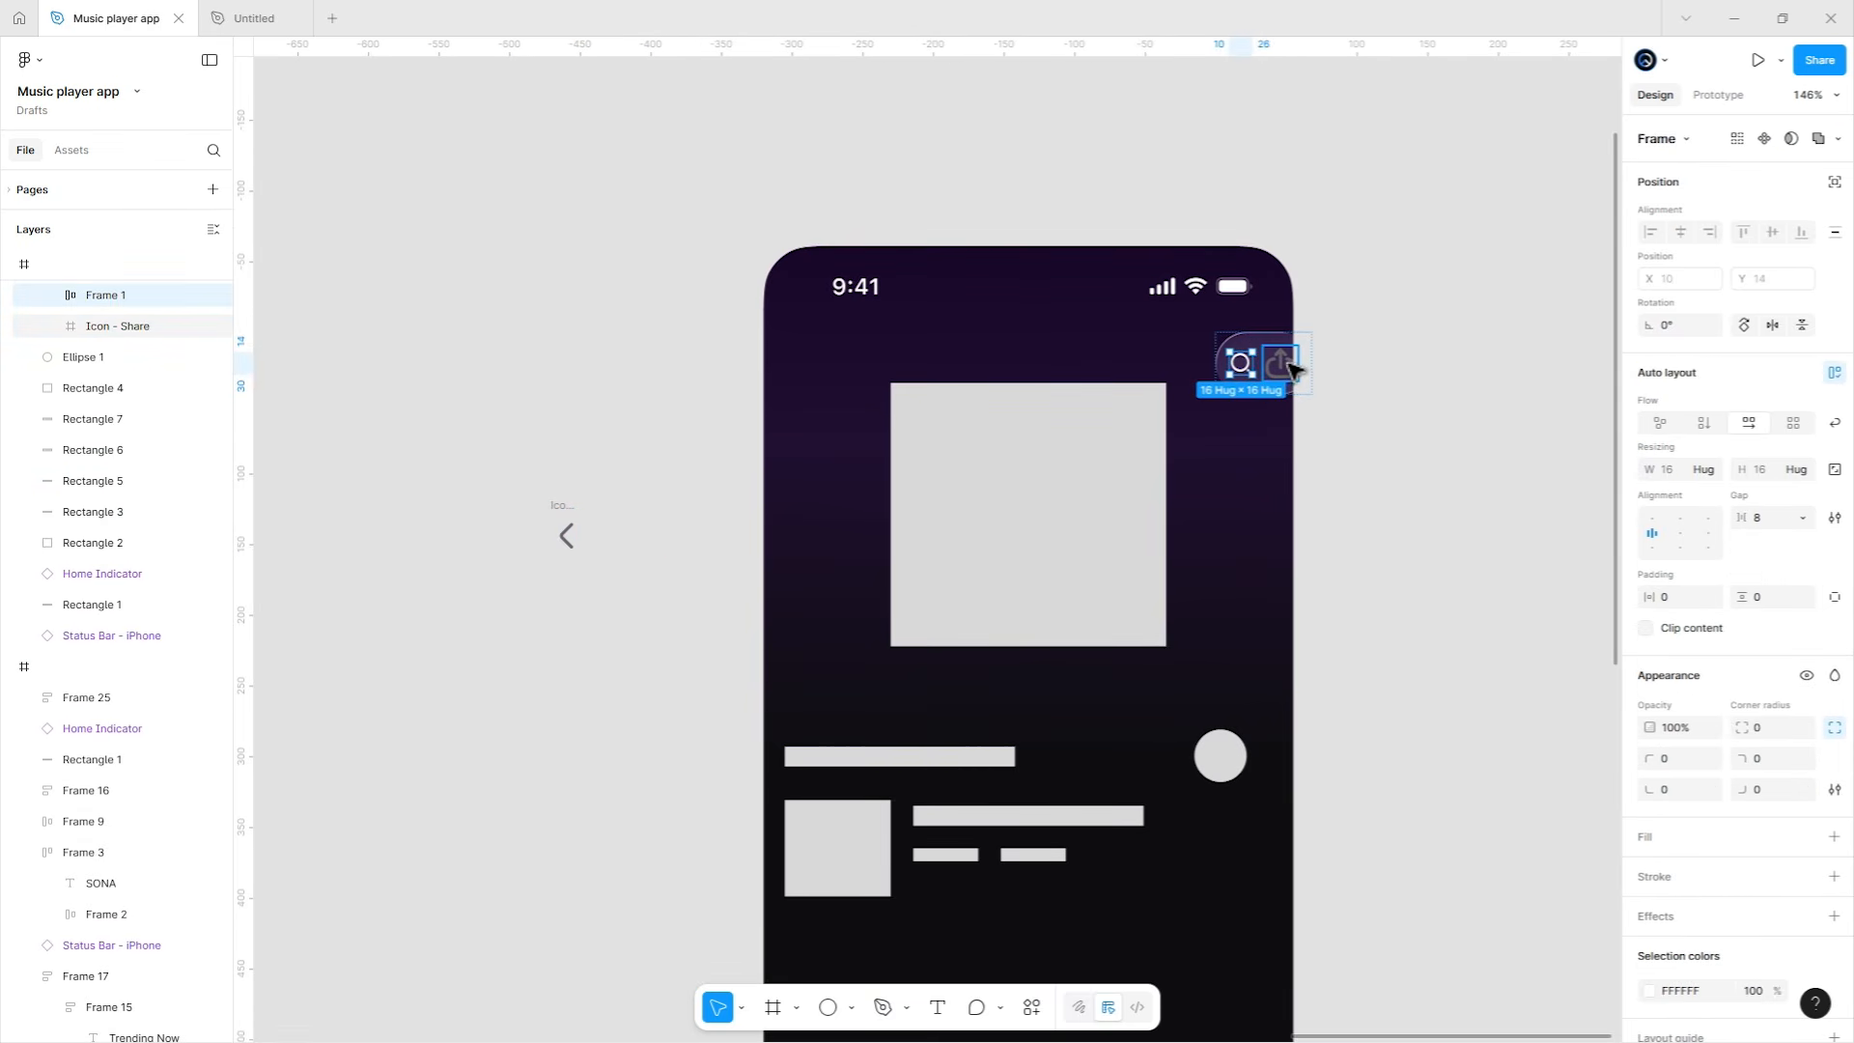
click(1292, 370)
key(k)
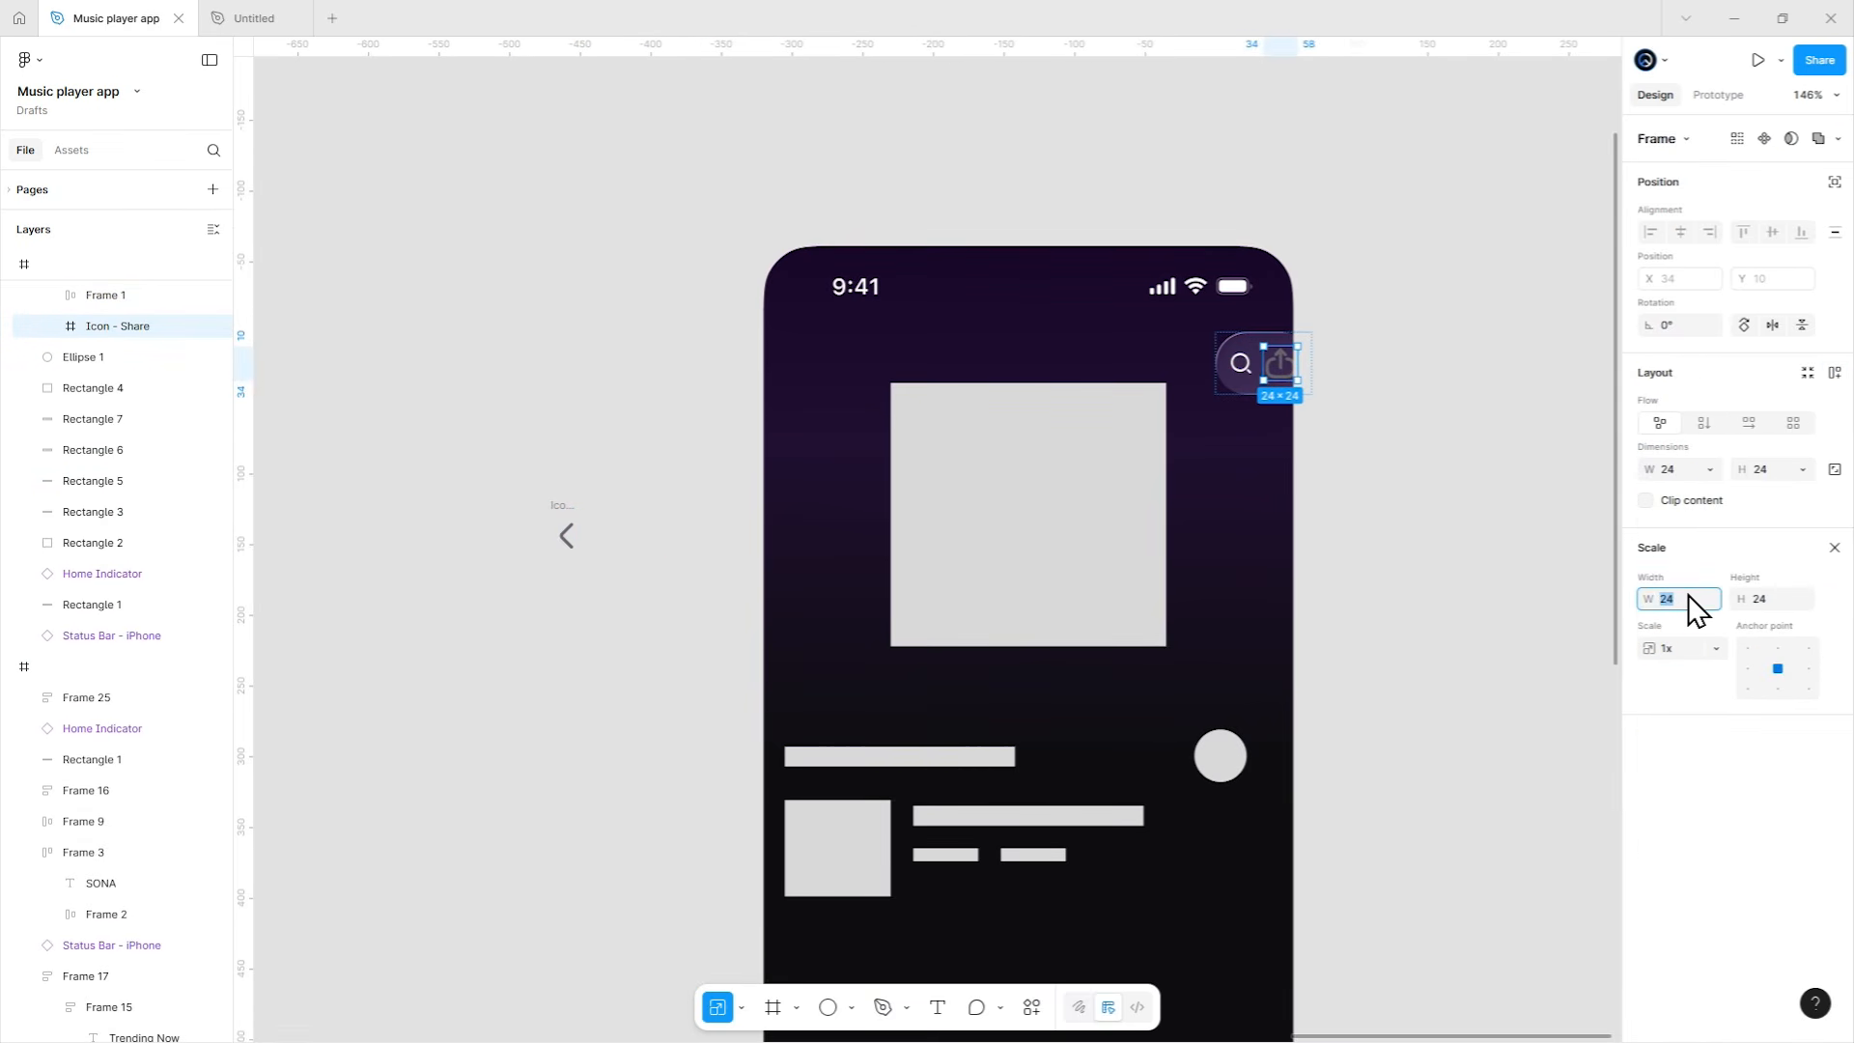
click(1688, 595)
text(16)
key(Return)
key(v)
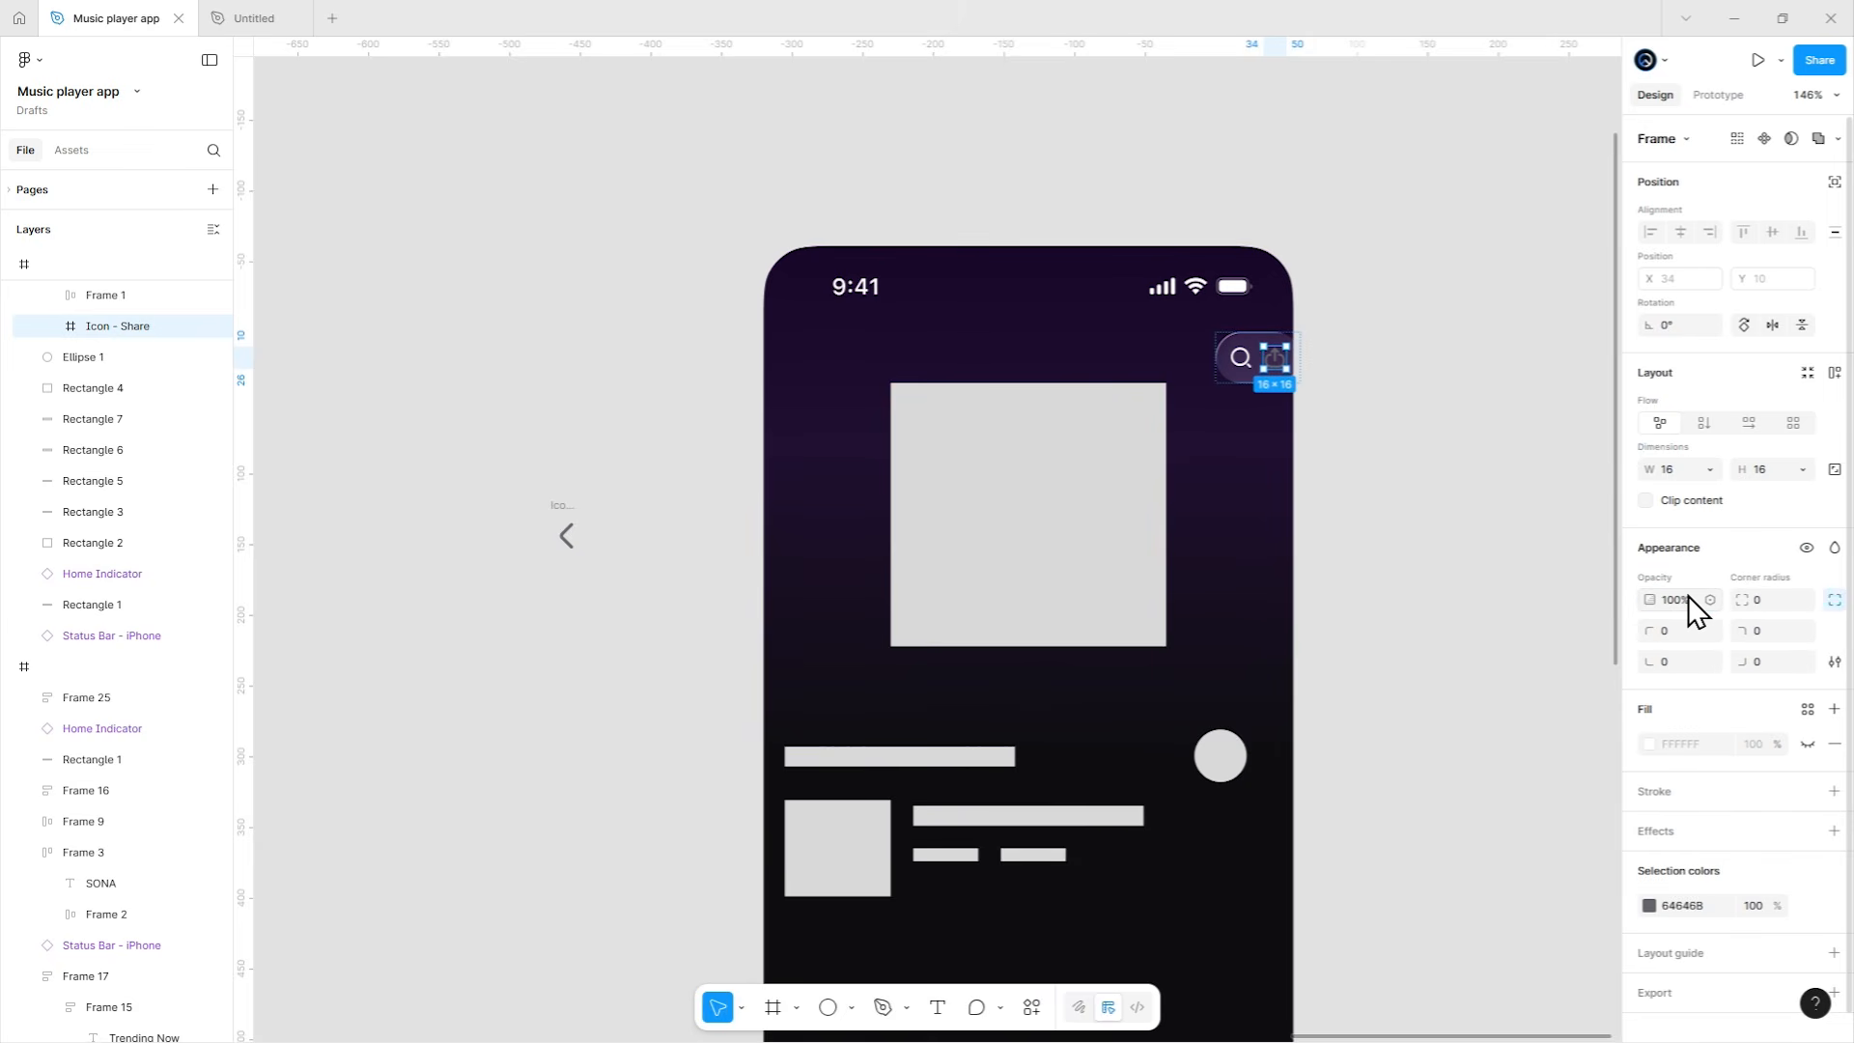
Recolour the share icon to FFFFFF and delete the search icon from the same button.
key(Return)
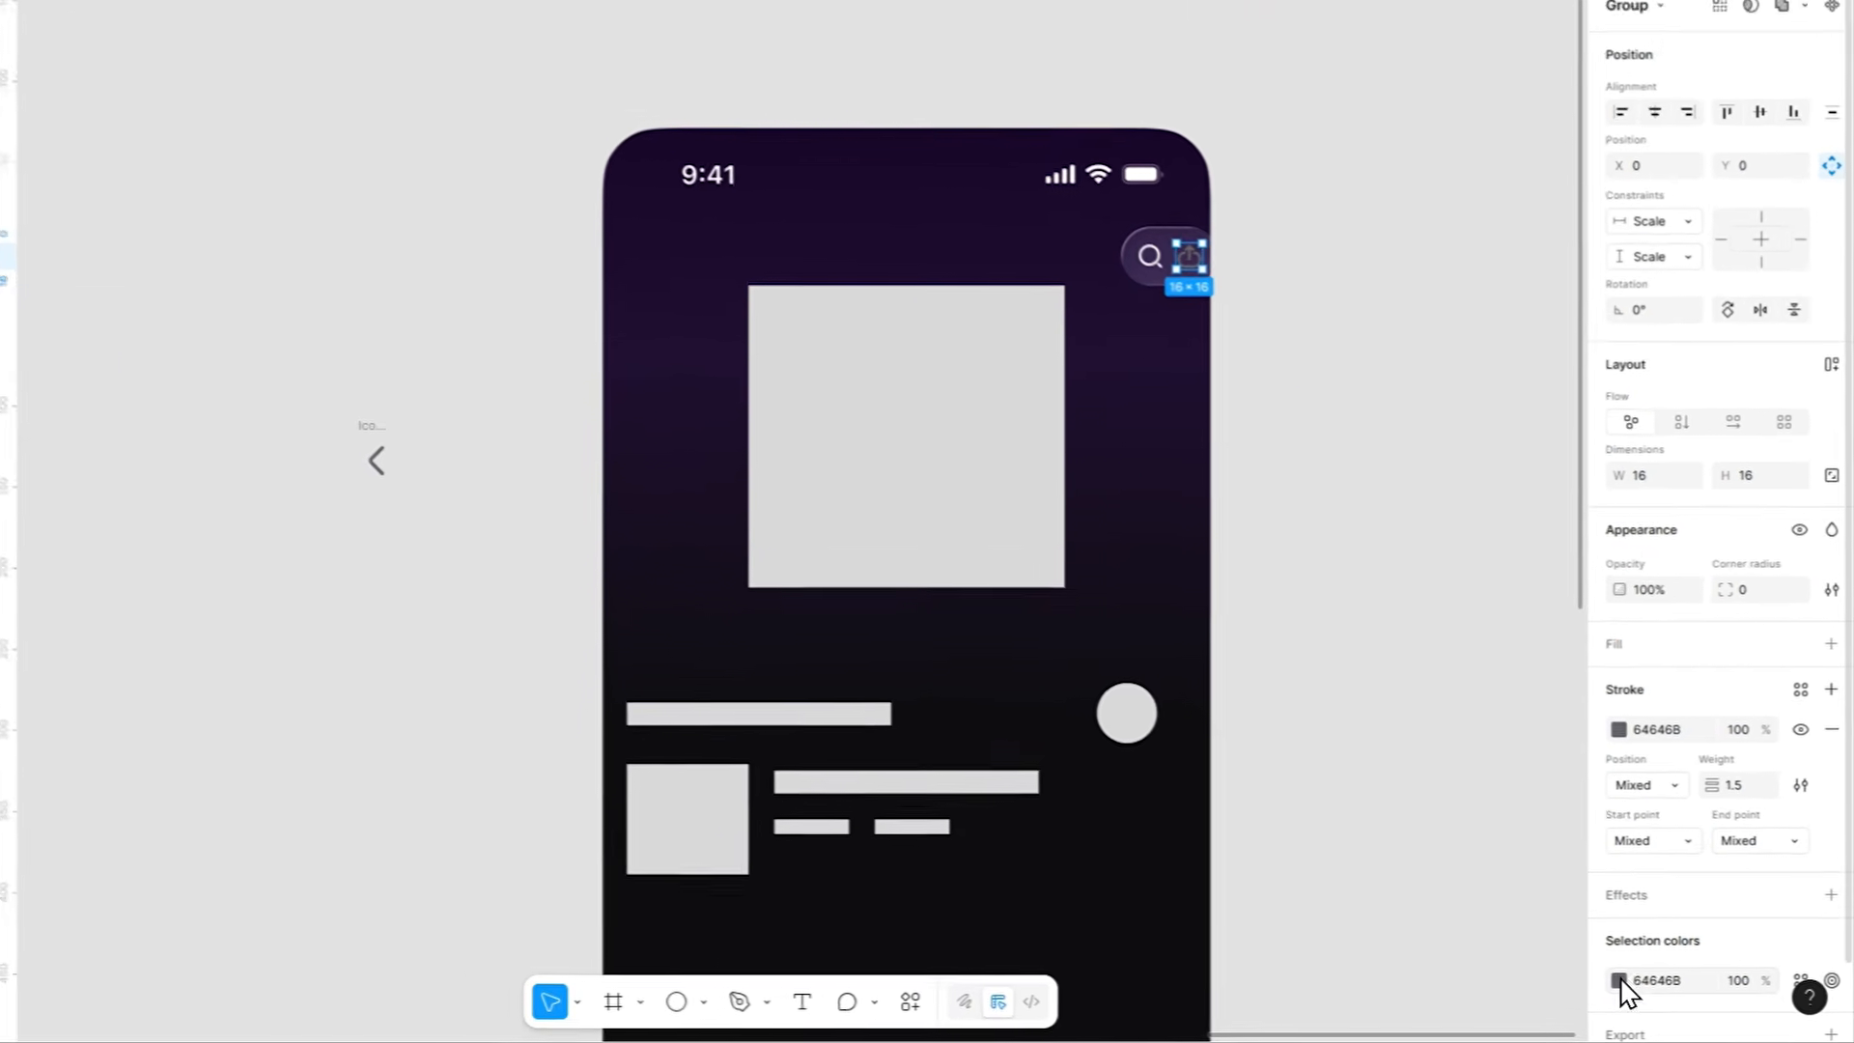
click(1621, 981)
drag(1487, 733, 1296, 491)
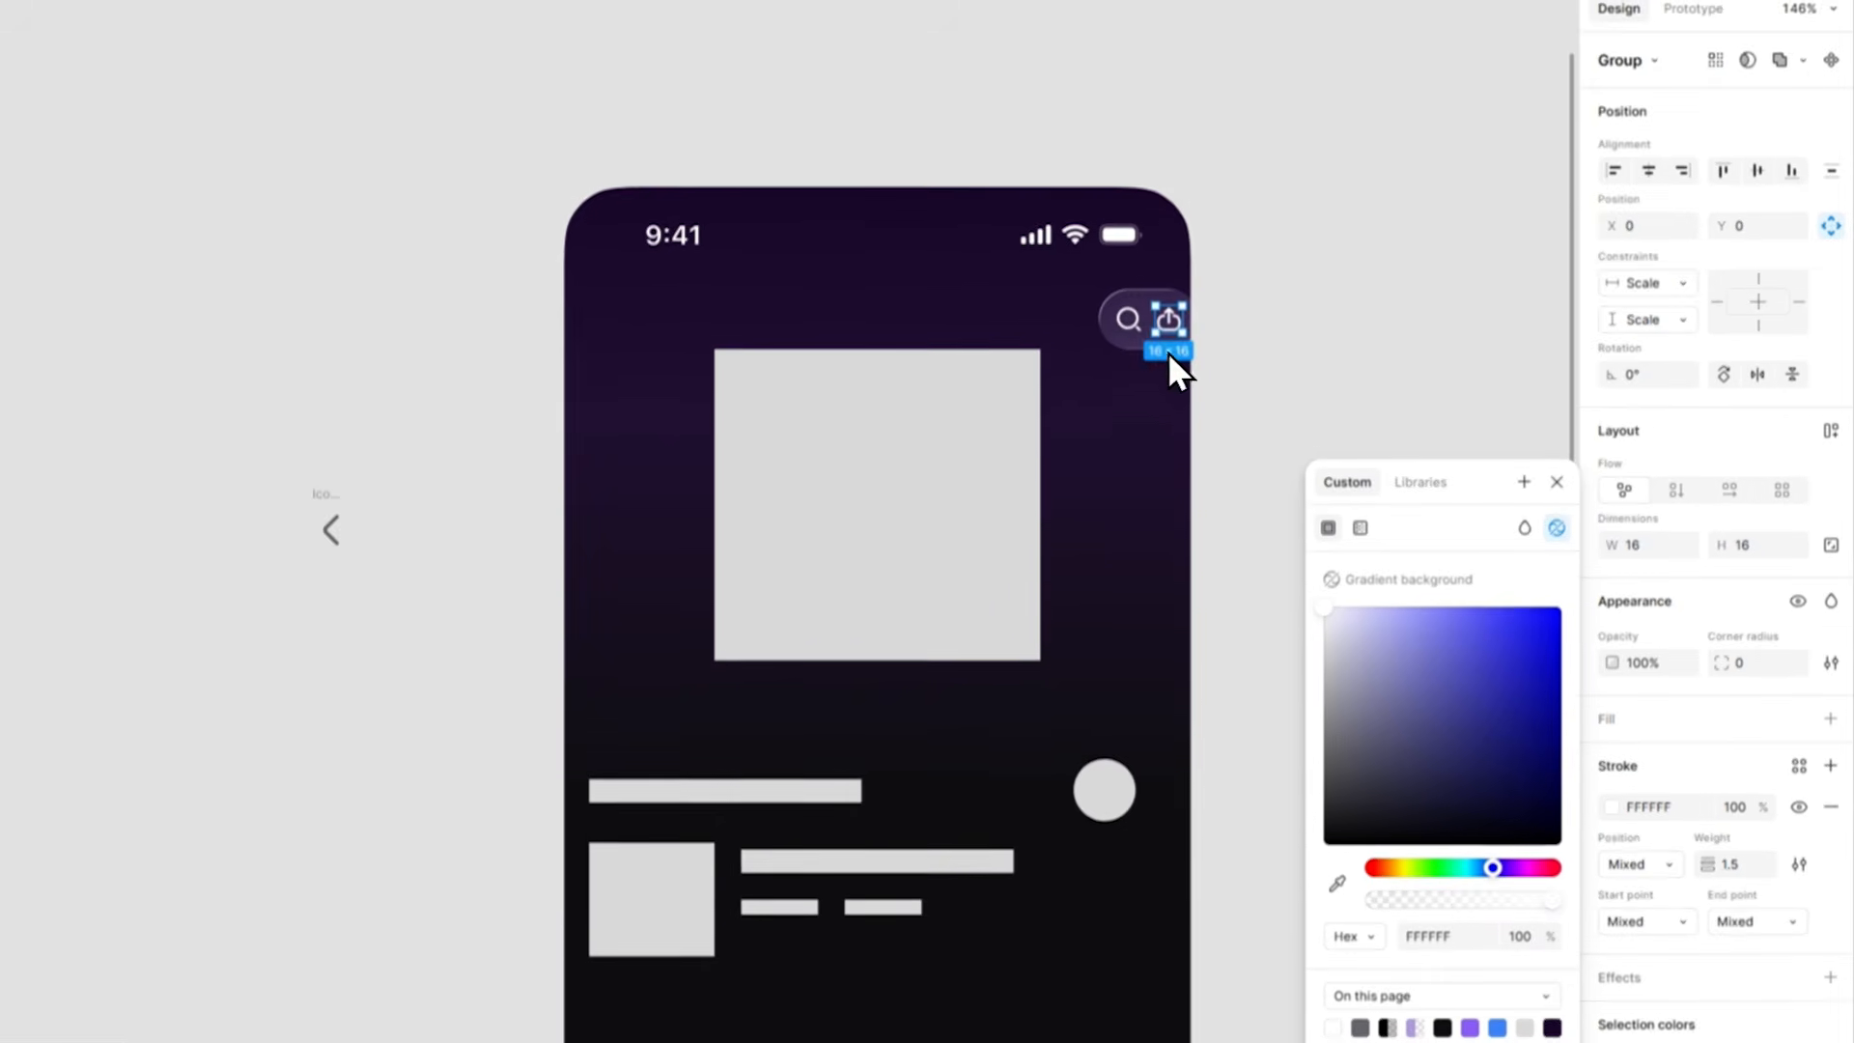
click(1150, 253)
key(Delete)
click(1130, 336)
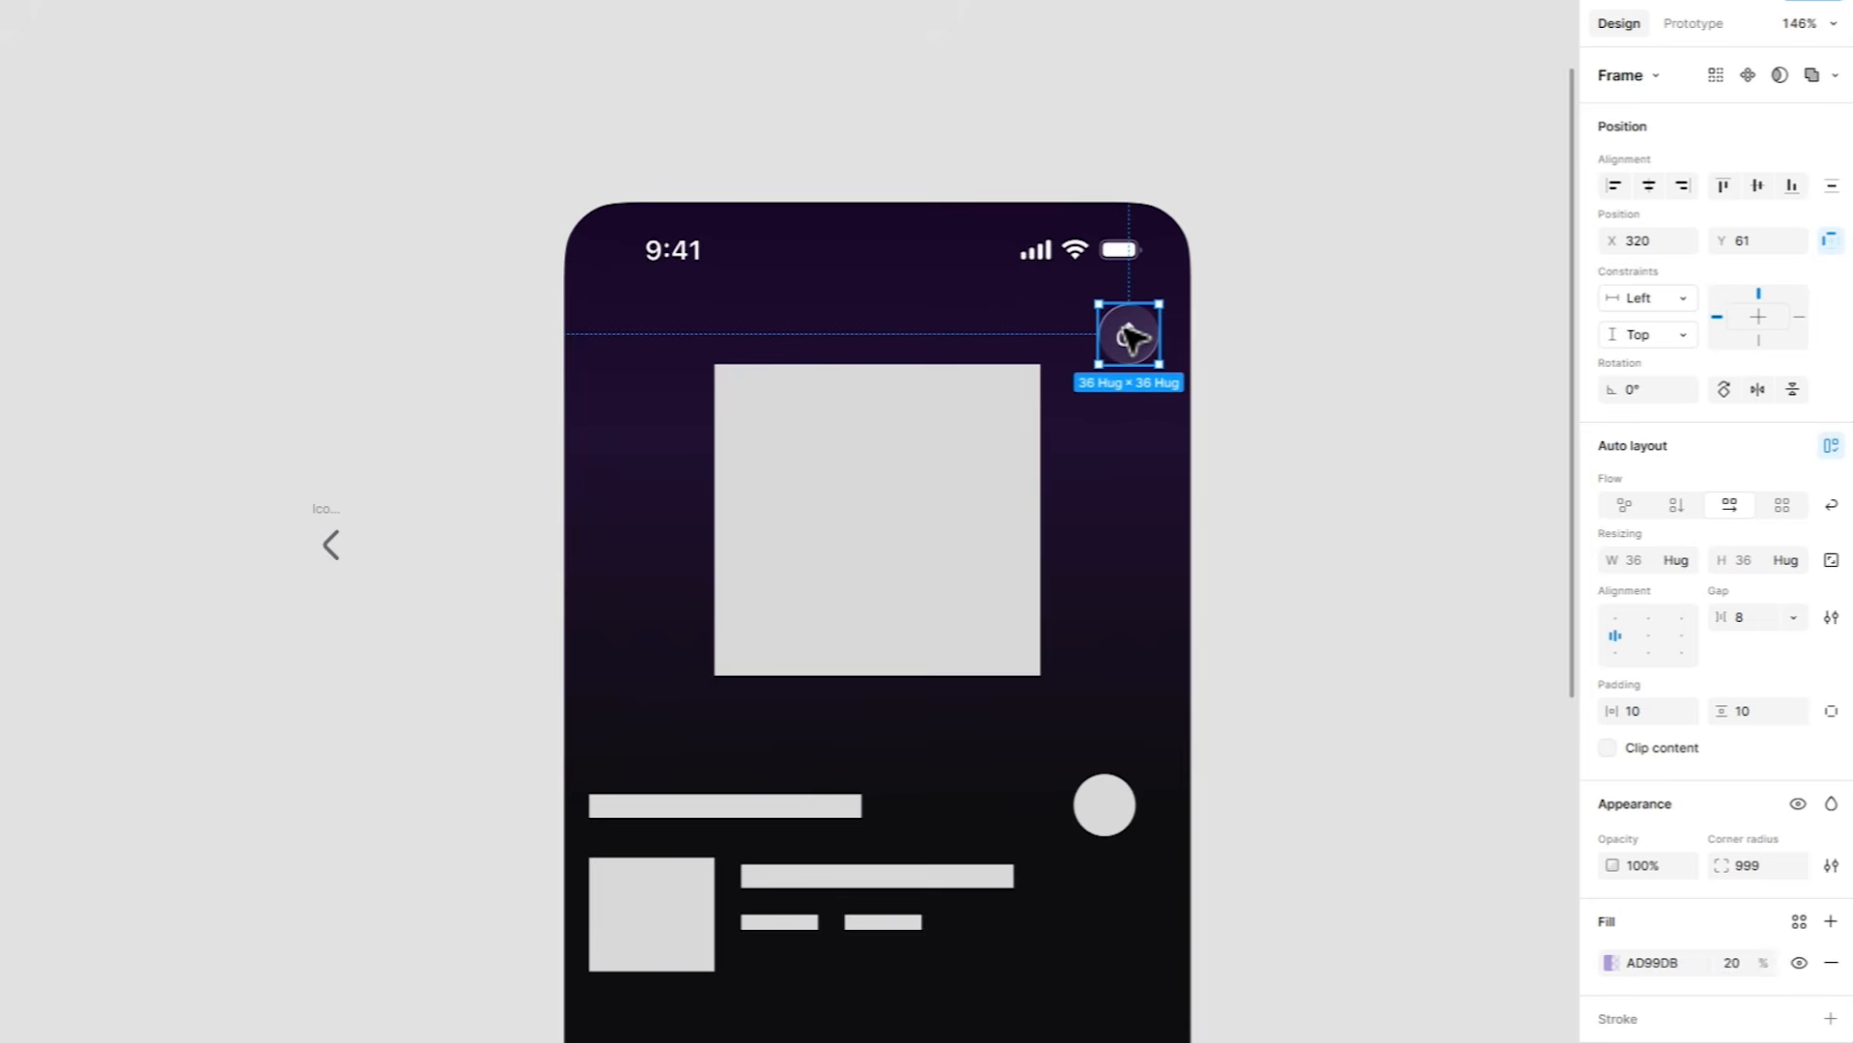
Duplicate the share button to X 23, Y 61 and insert the back arrow icon into the copy.
key(ctrl+d)
drag(1131, 336, 634, 335)
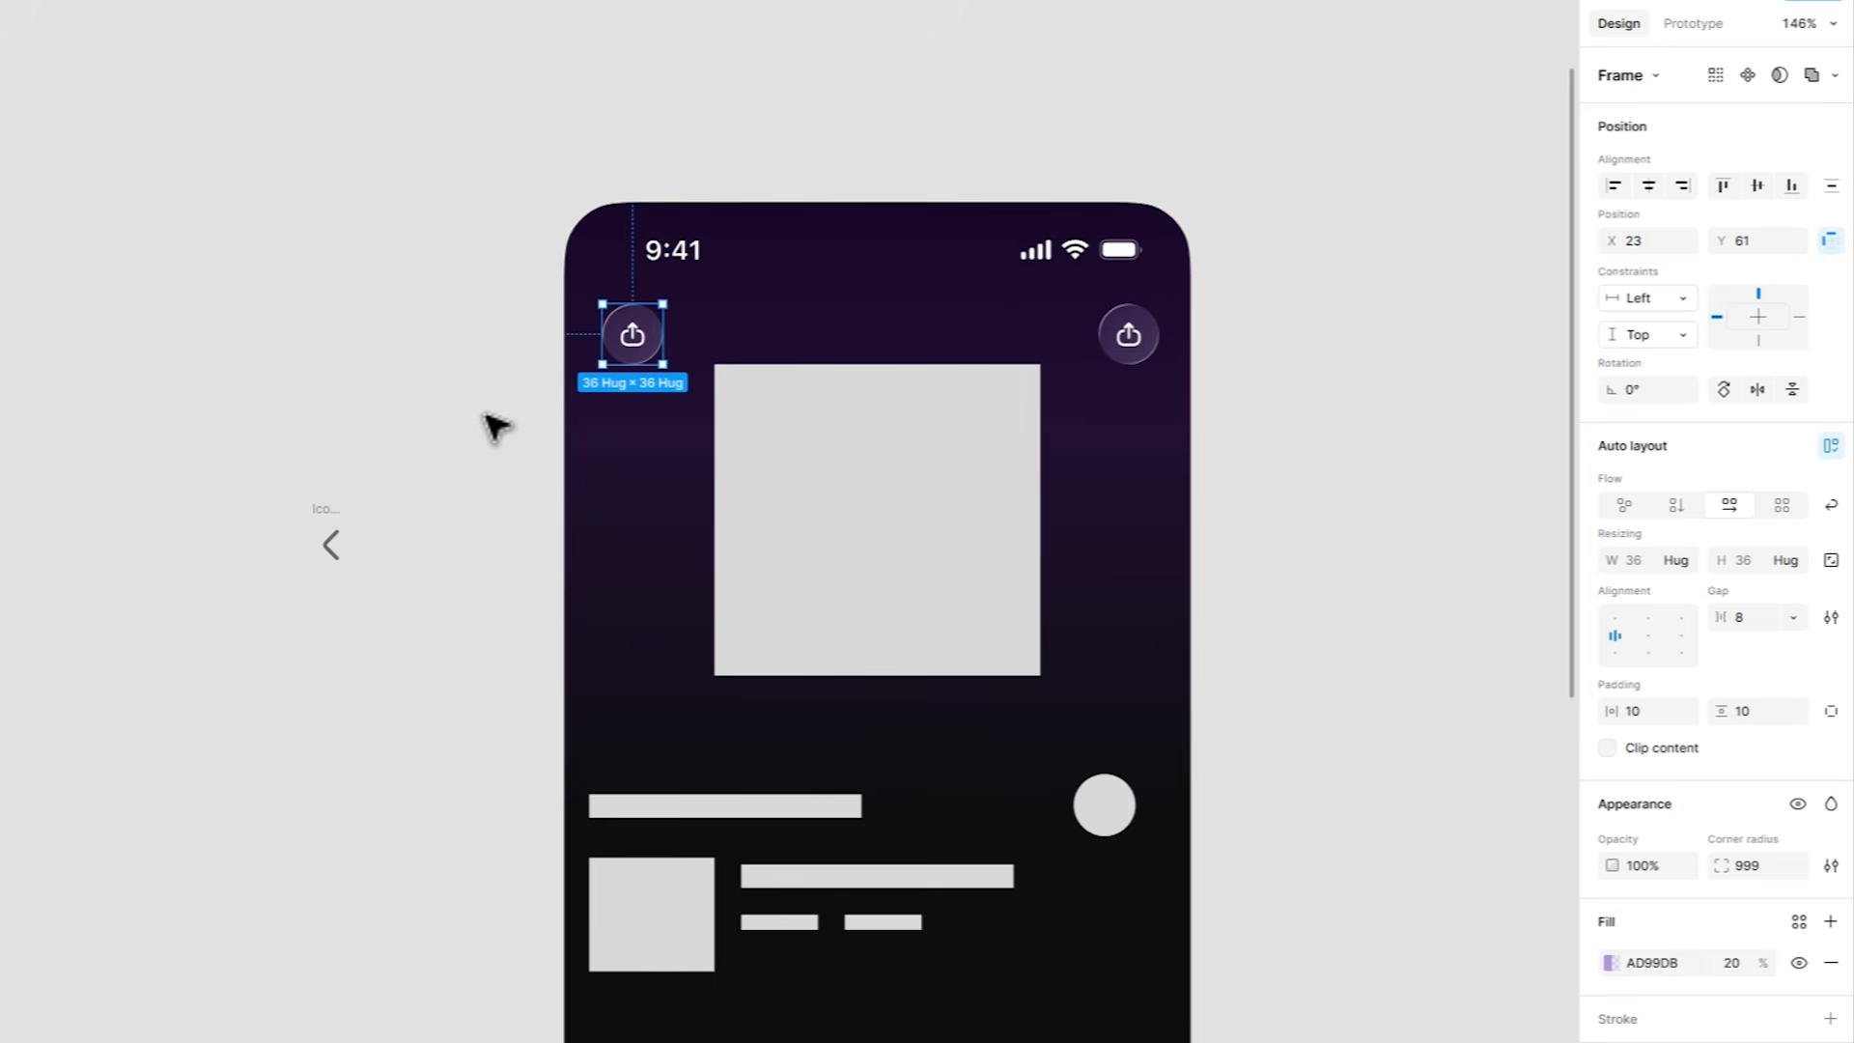
click(330, 544)
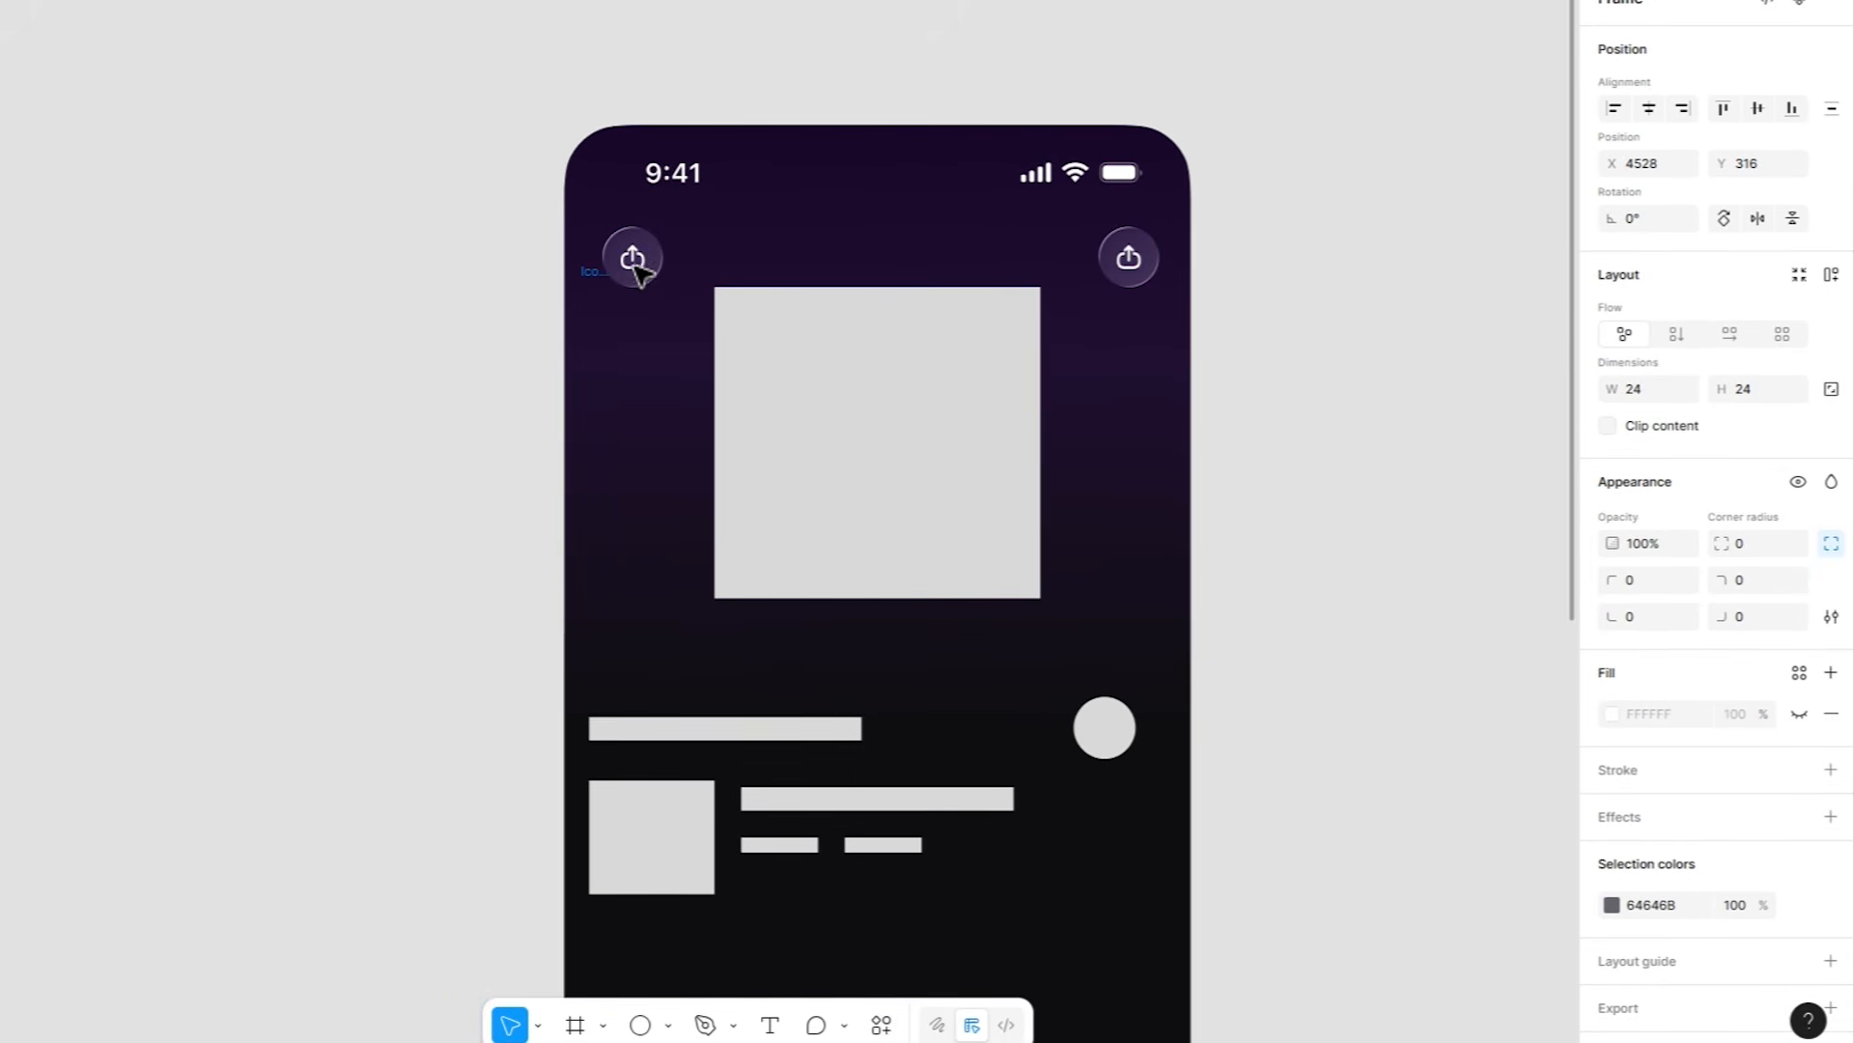
drag(635, 265, 653, 265)
Scale the back arrow icon to 16 × 16 and recolour it white.
key(k)
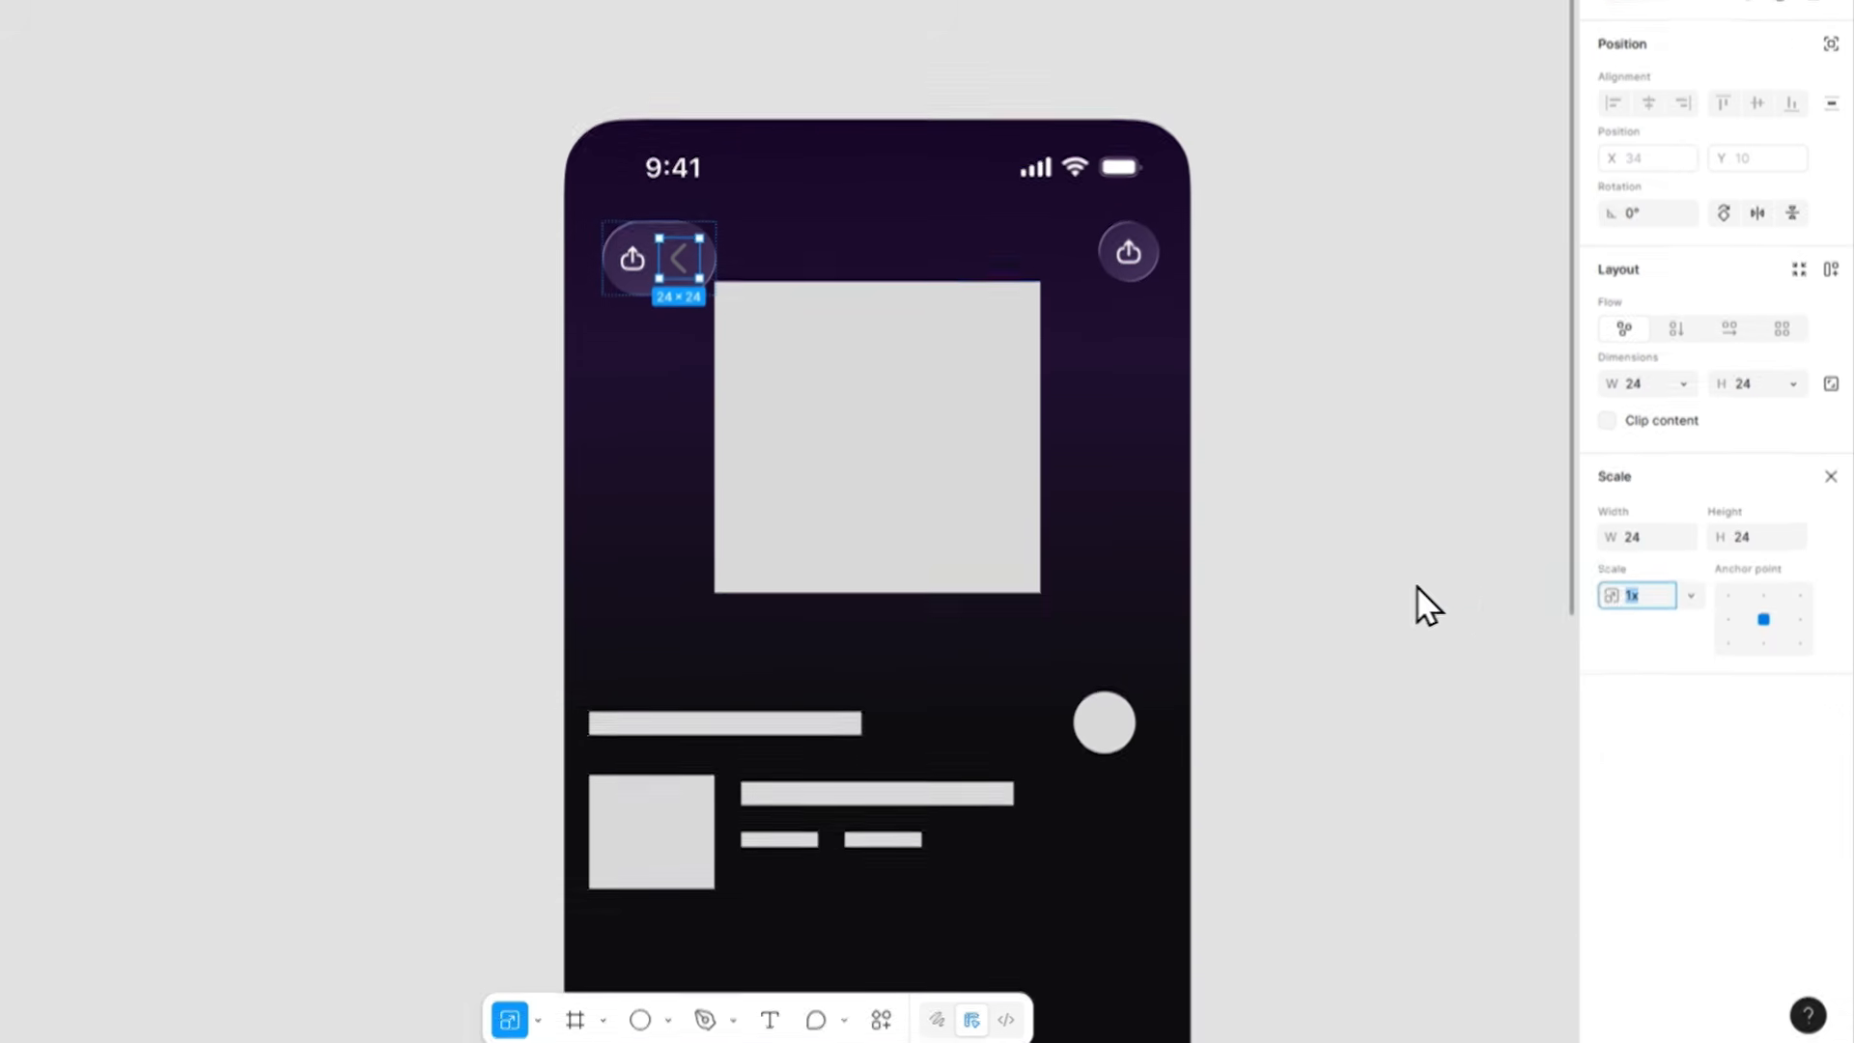
click(1651, 541)
text(16)
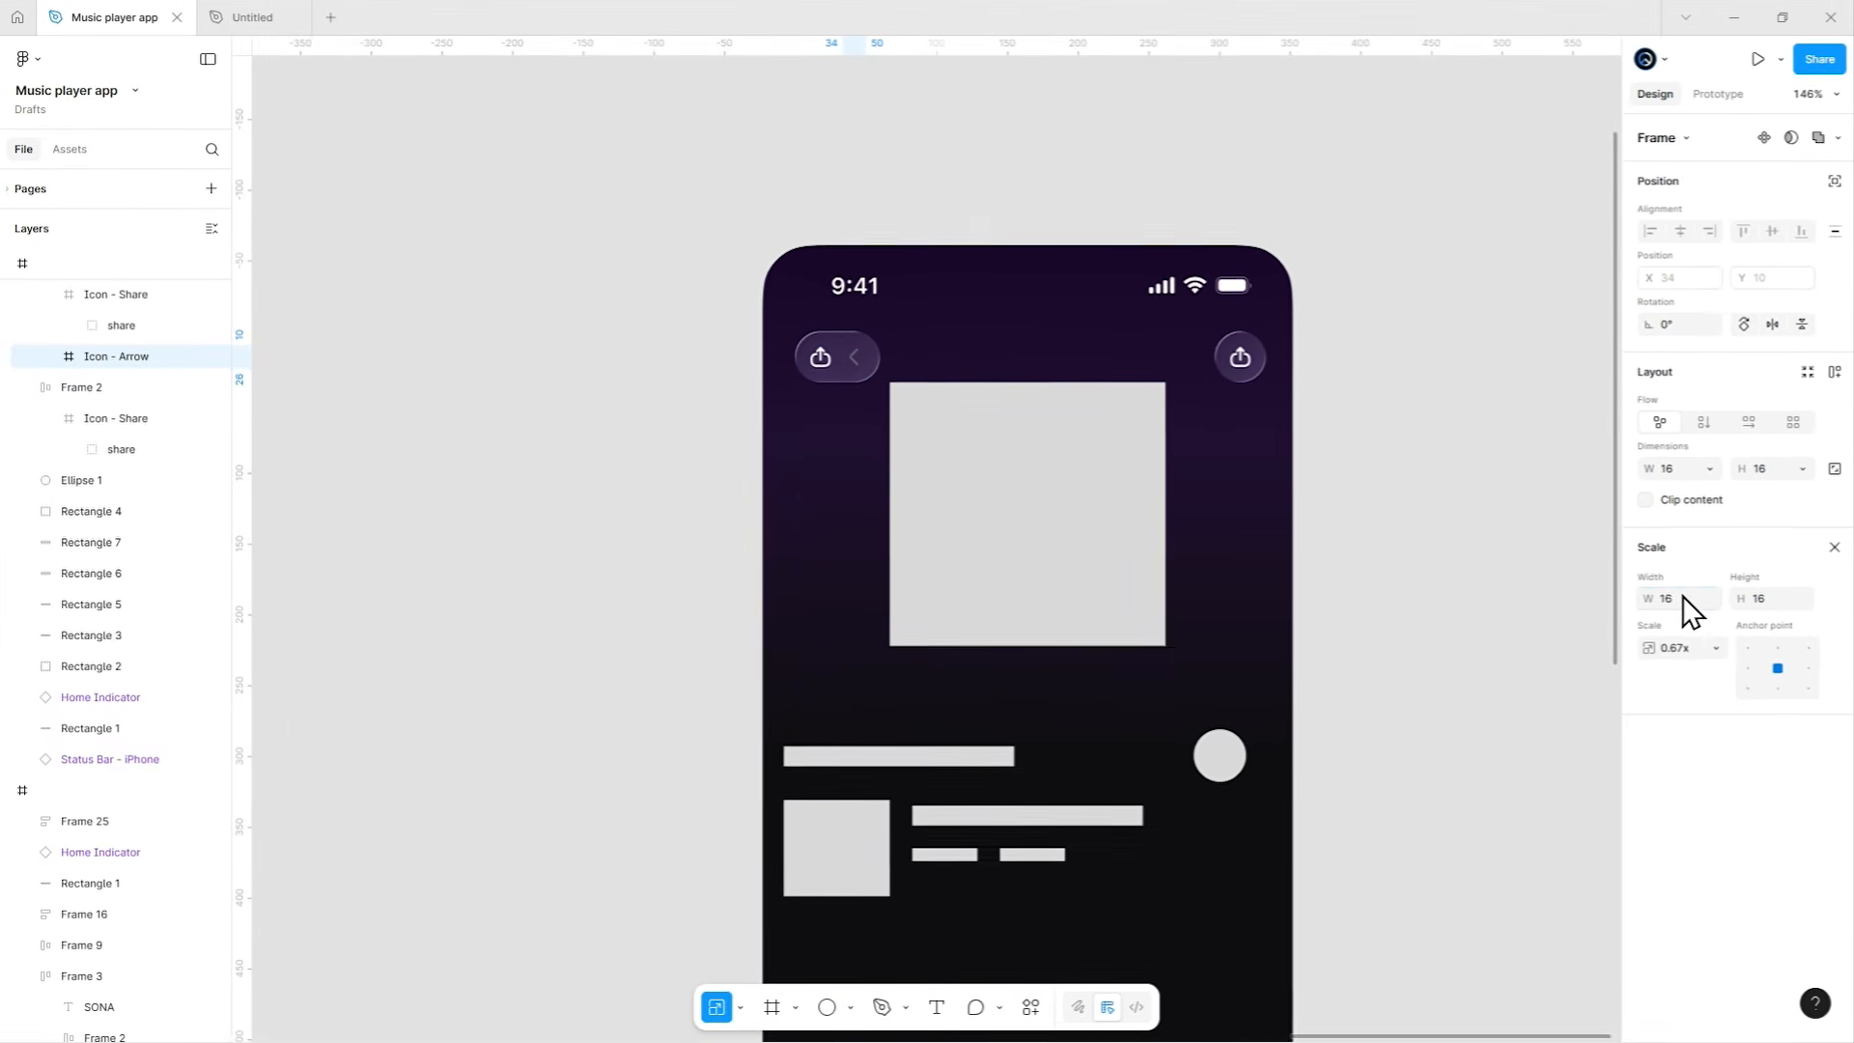
key(Return)
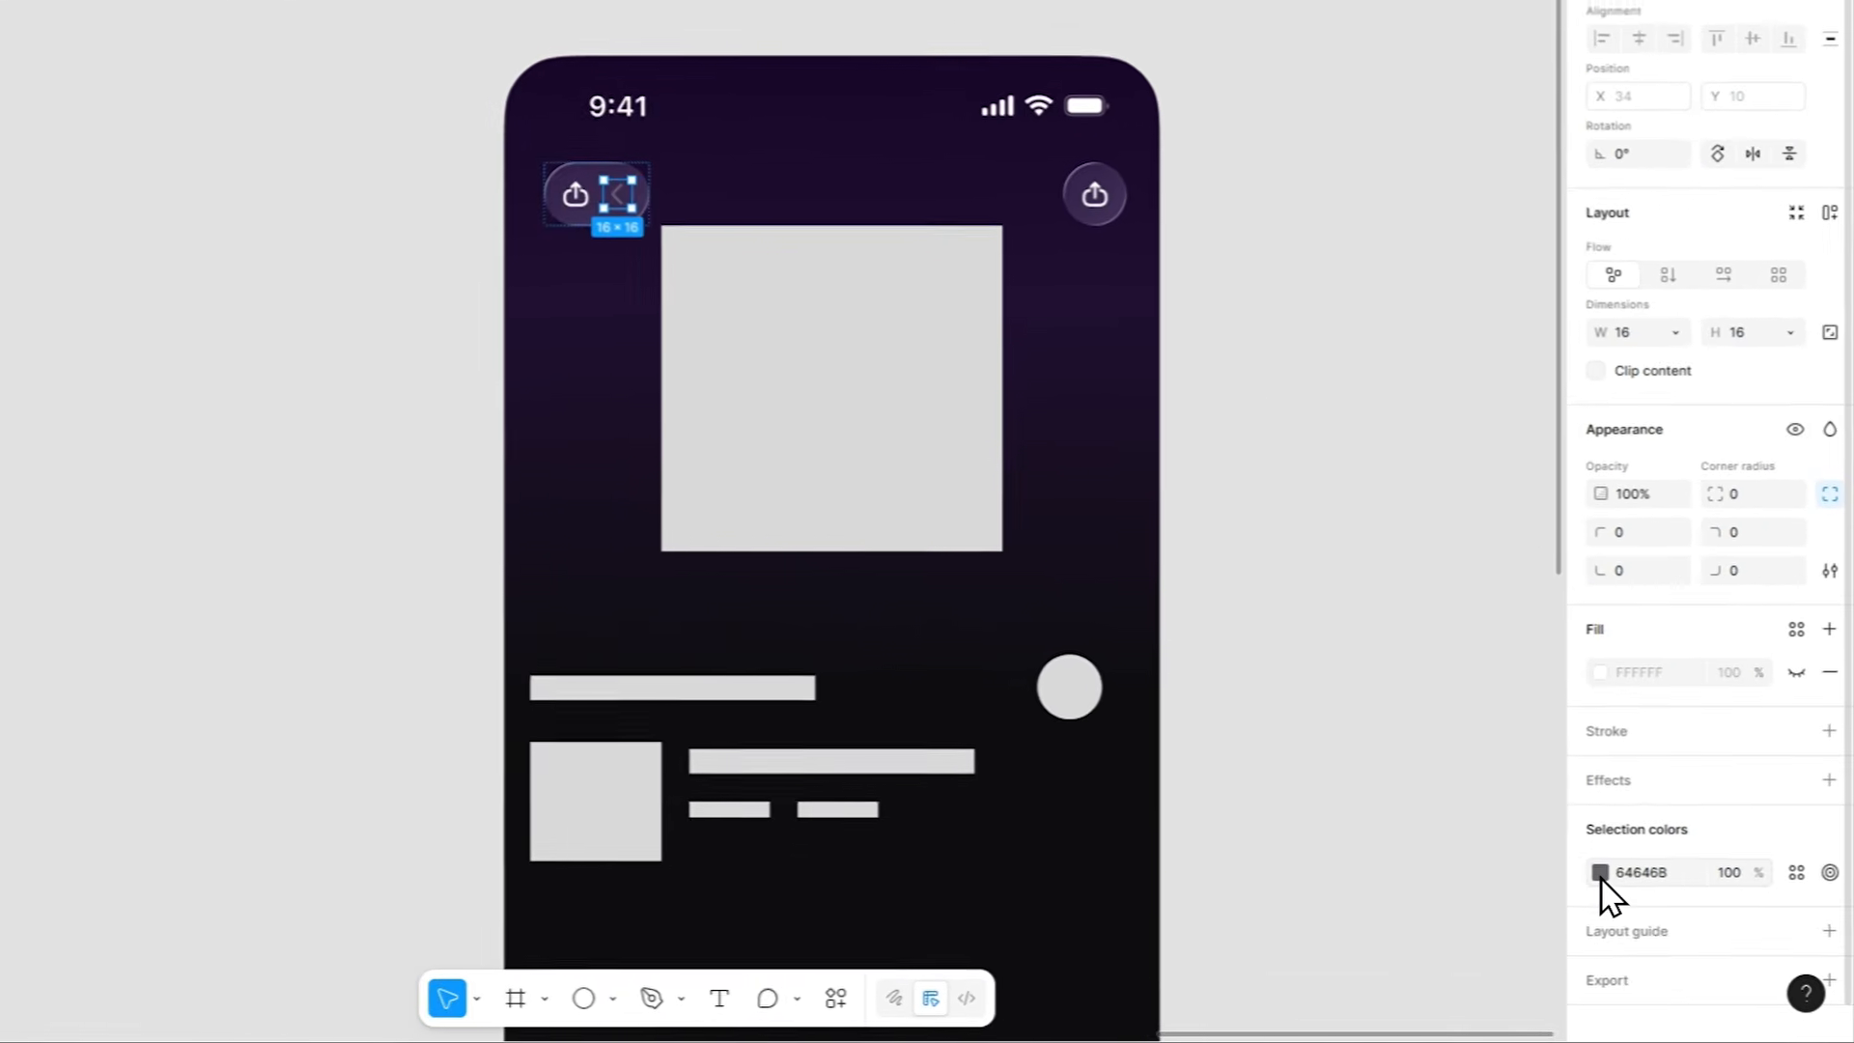
click(1649, 906)
click(1472, 691)
click(1536, 352)
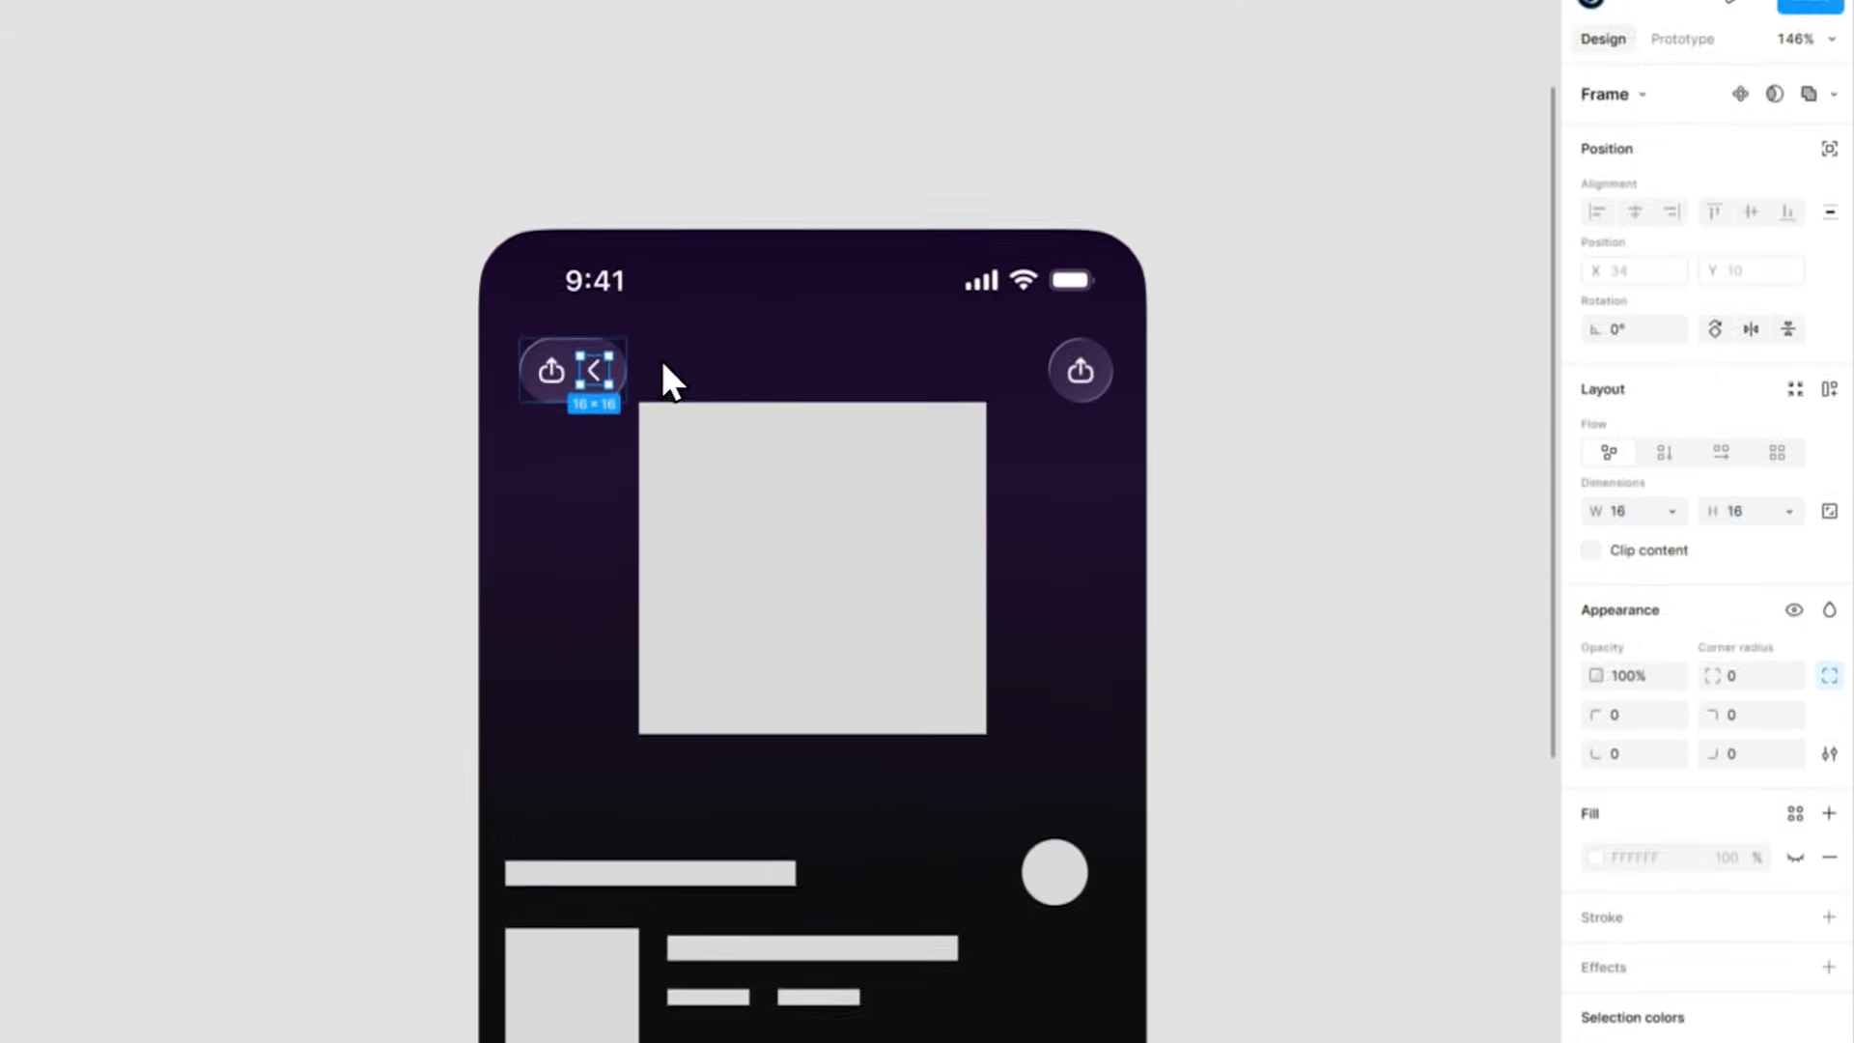
Delete the share icon from the duplicated button, keeping only the back arrow inside.
click(552, 176)
key(Delete)
double_click(860, 447)
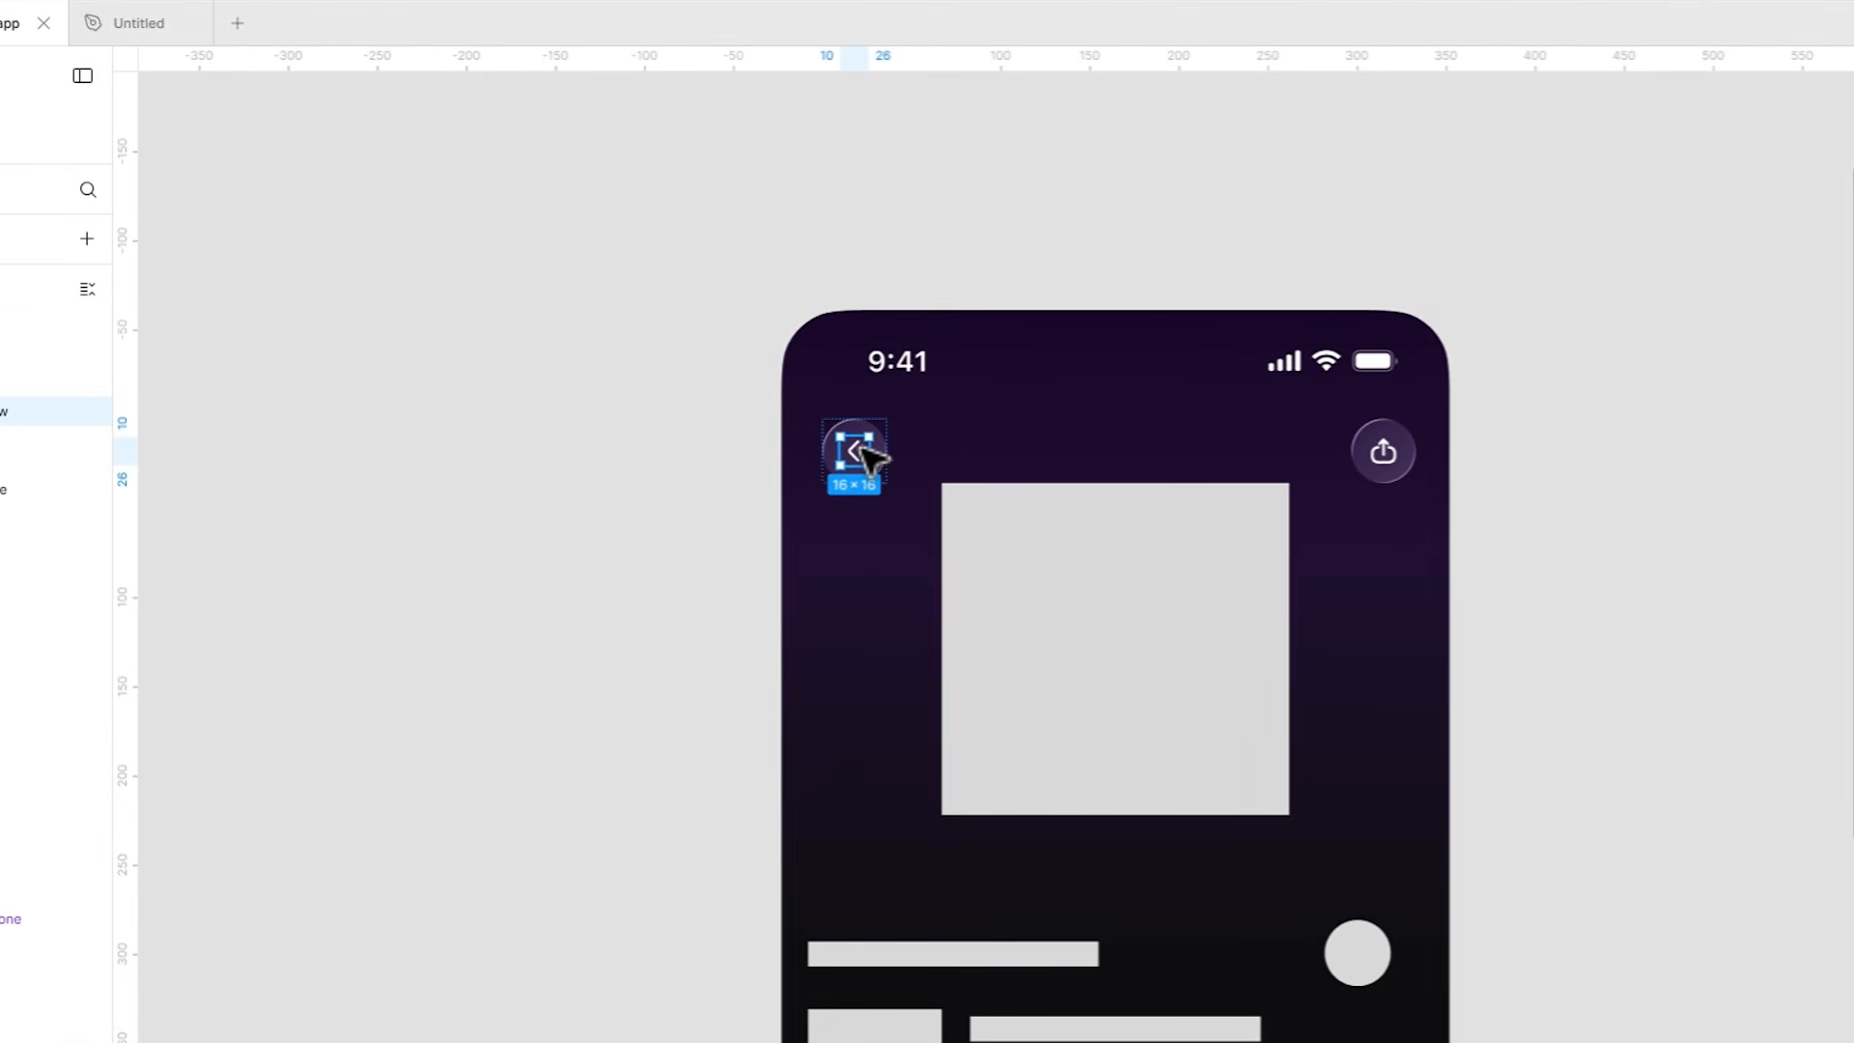
double_click(861, 447)
click(948, 428)
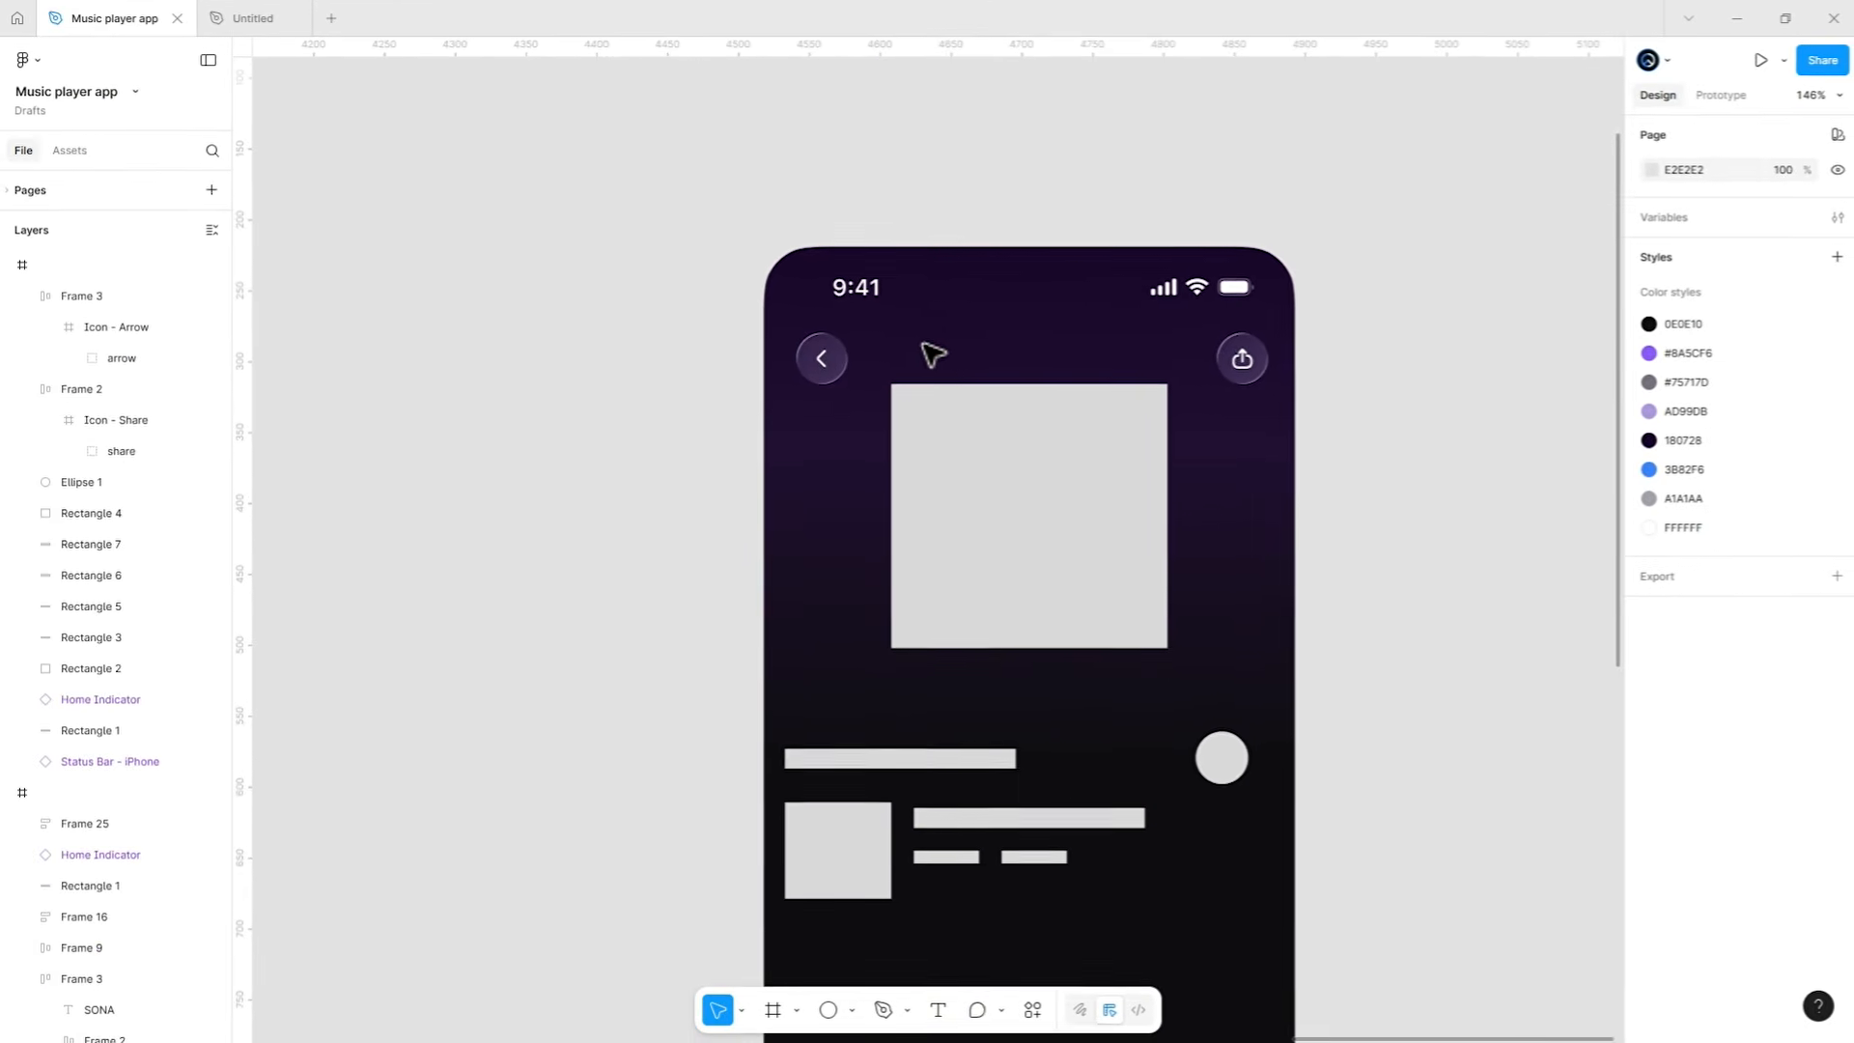
Wrap the back and share buttons in an auto layout frame with horizontal padding of 20.
click(829, 367)
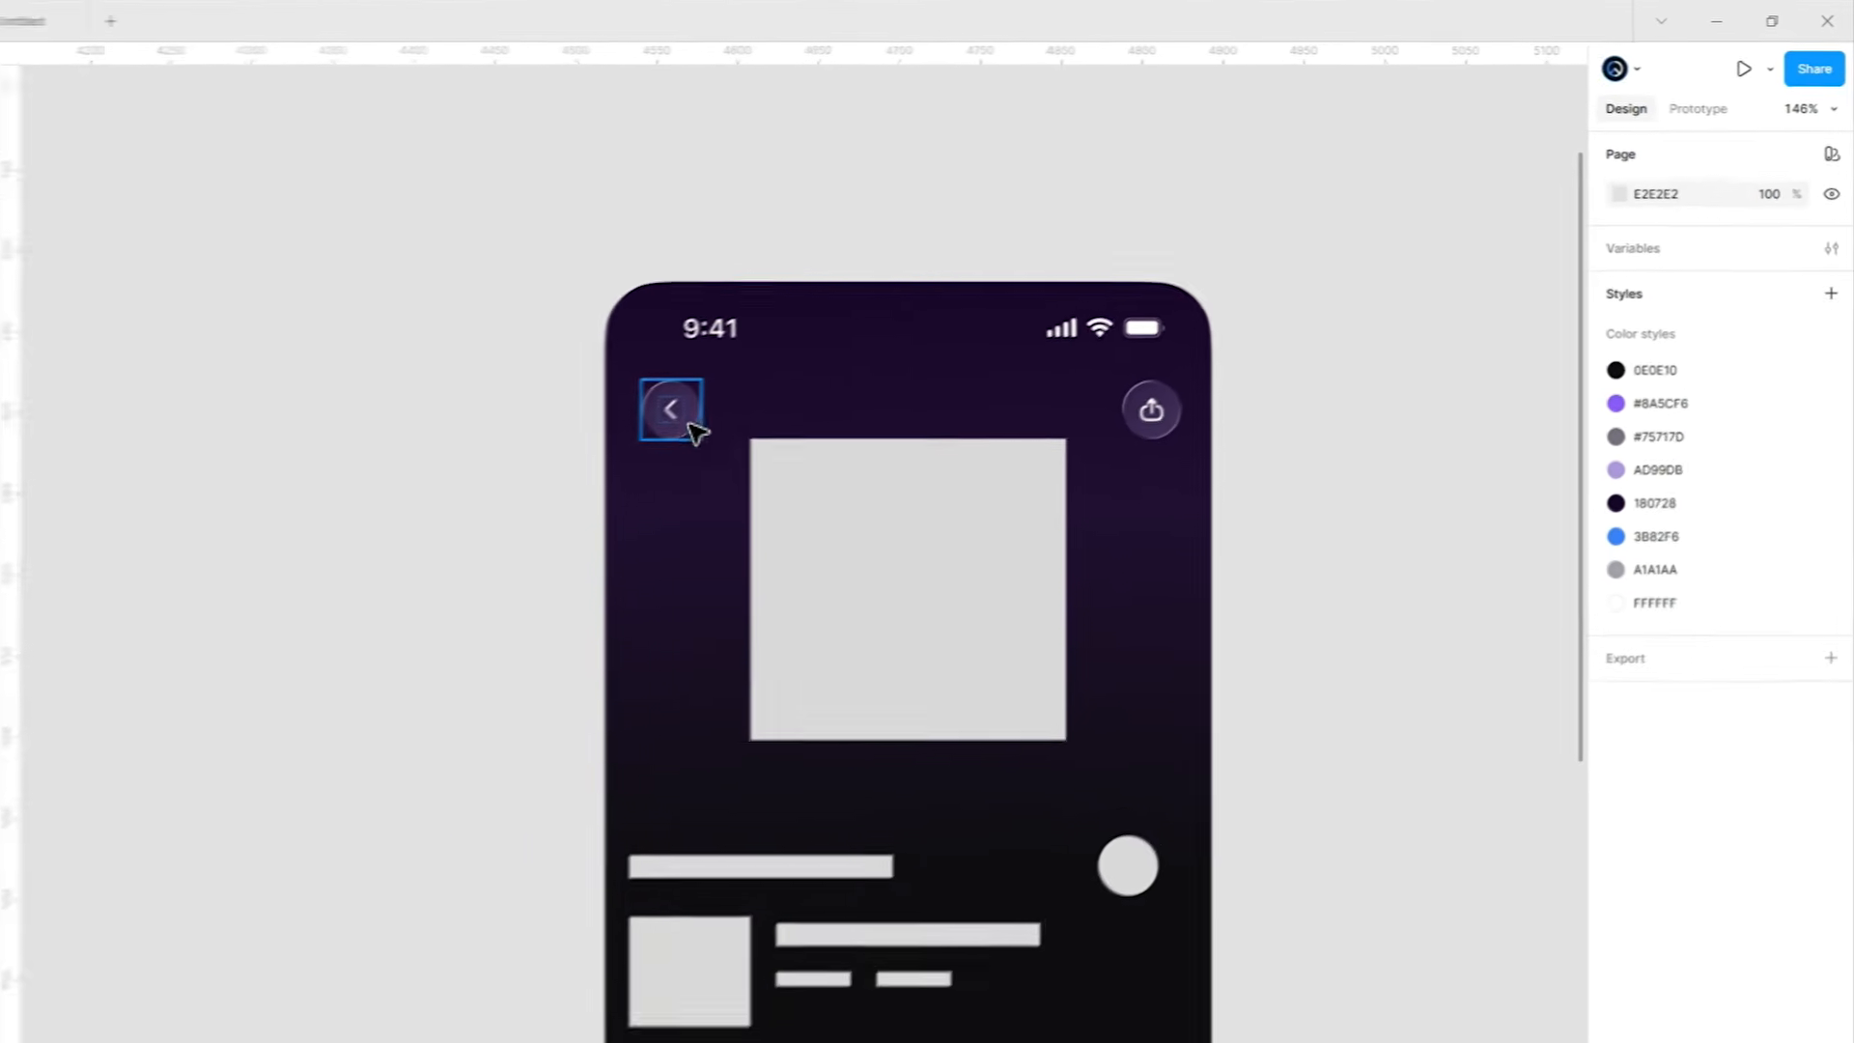
shift+click(1245, 374)
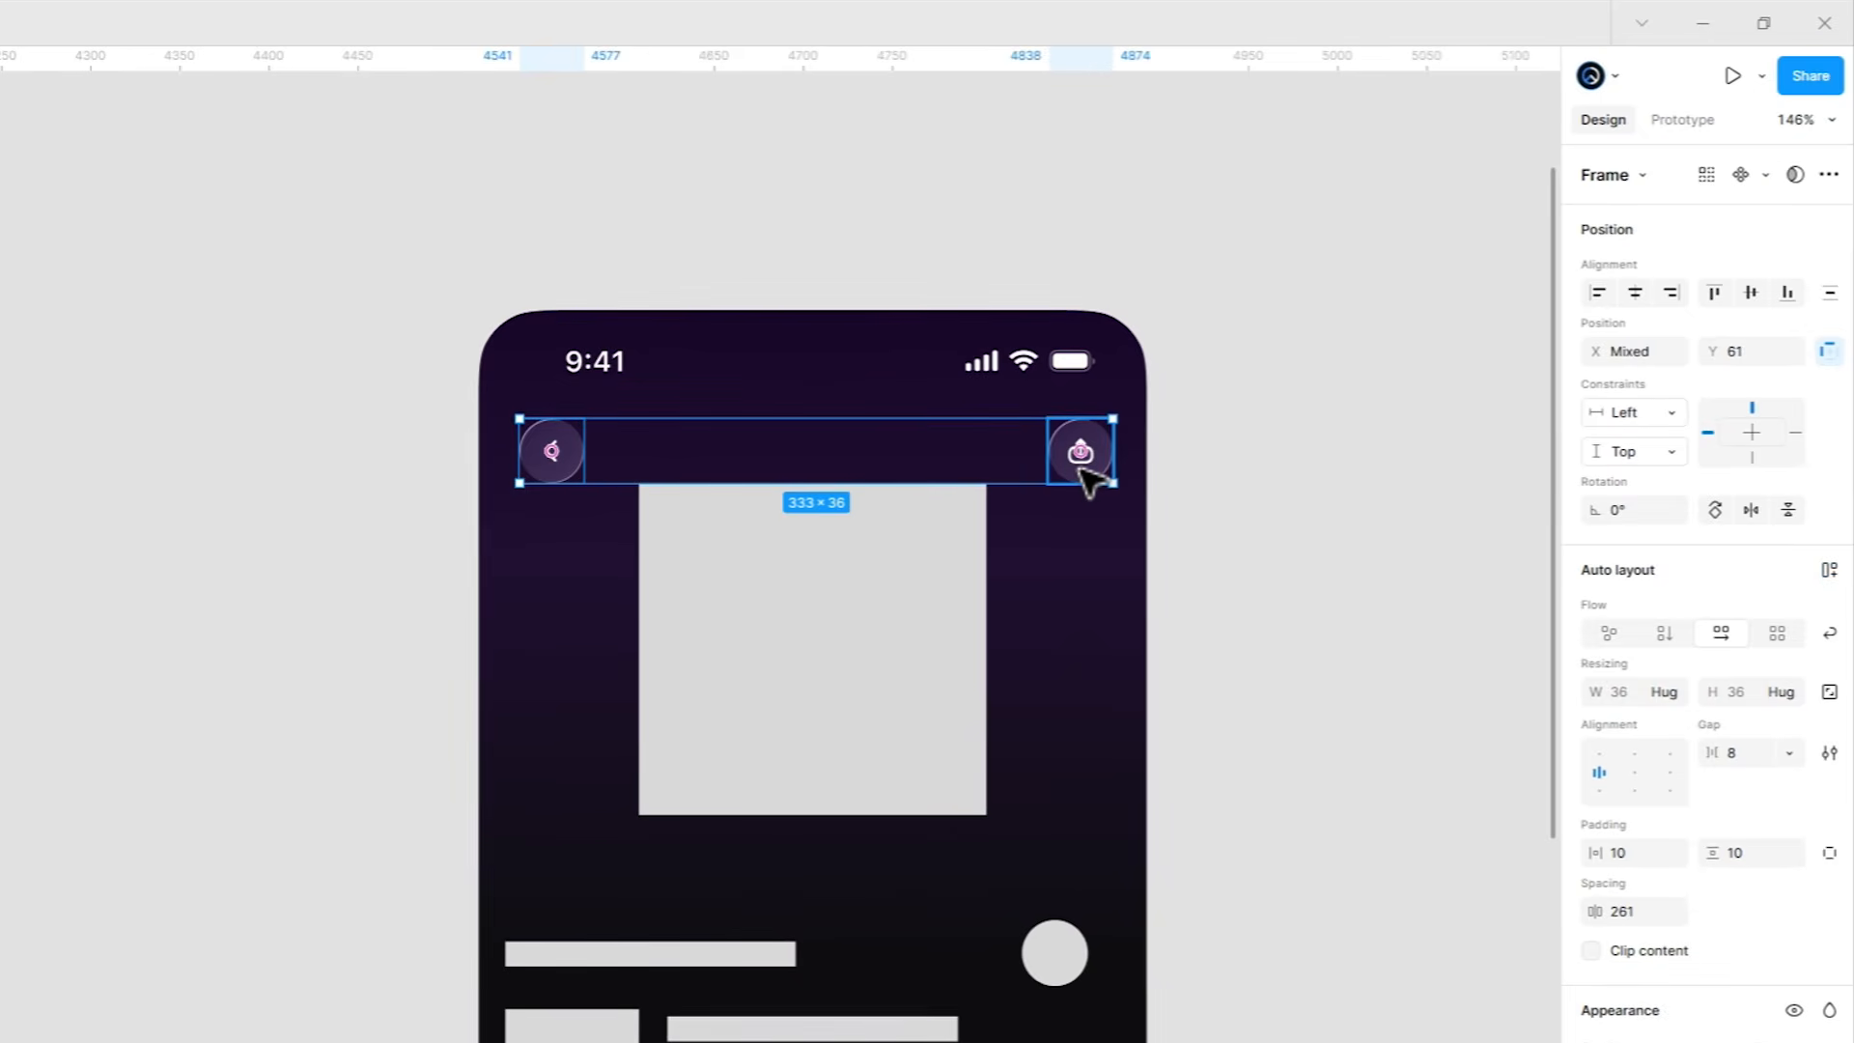
key(shift+a)
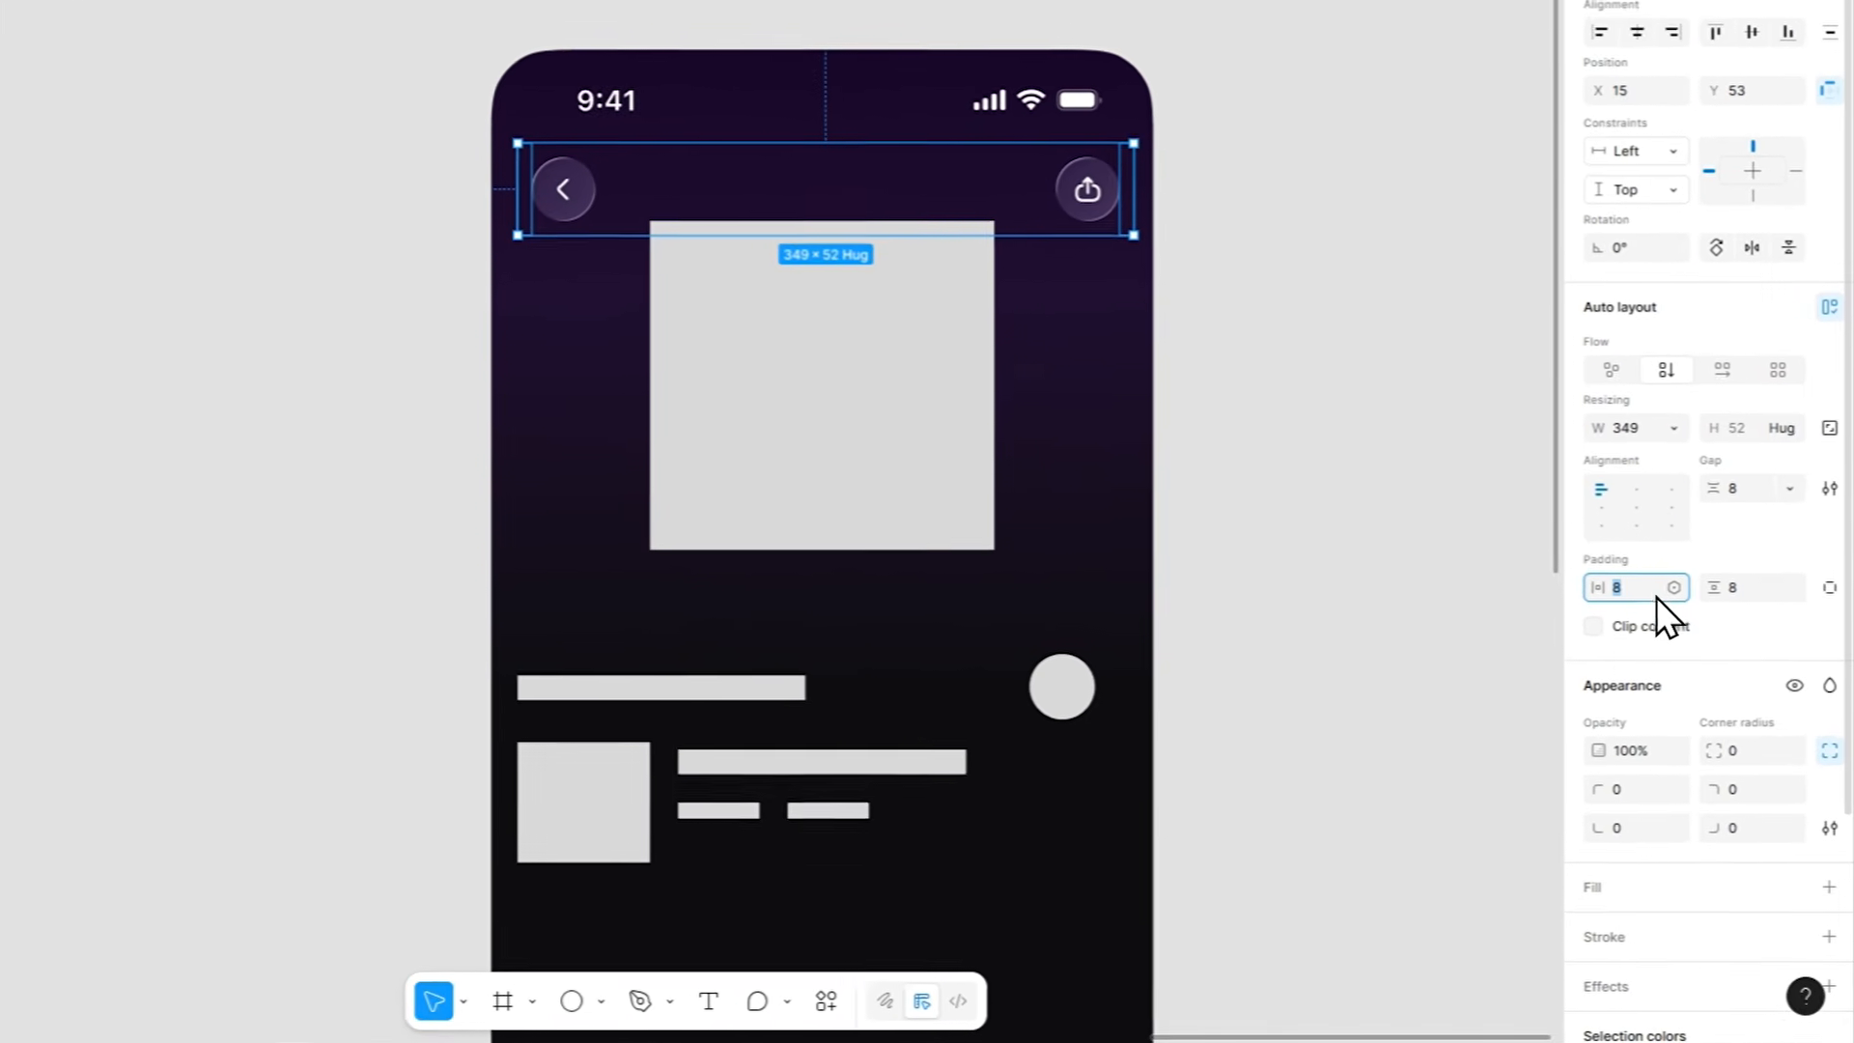
click(1698, 685)
text(20)
key(Return)
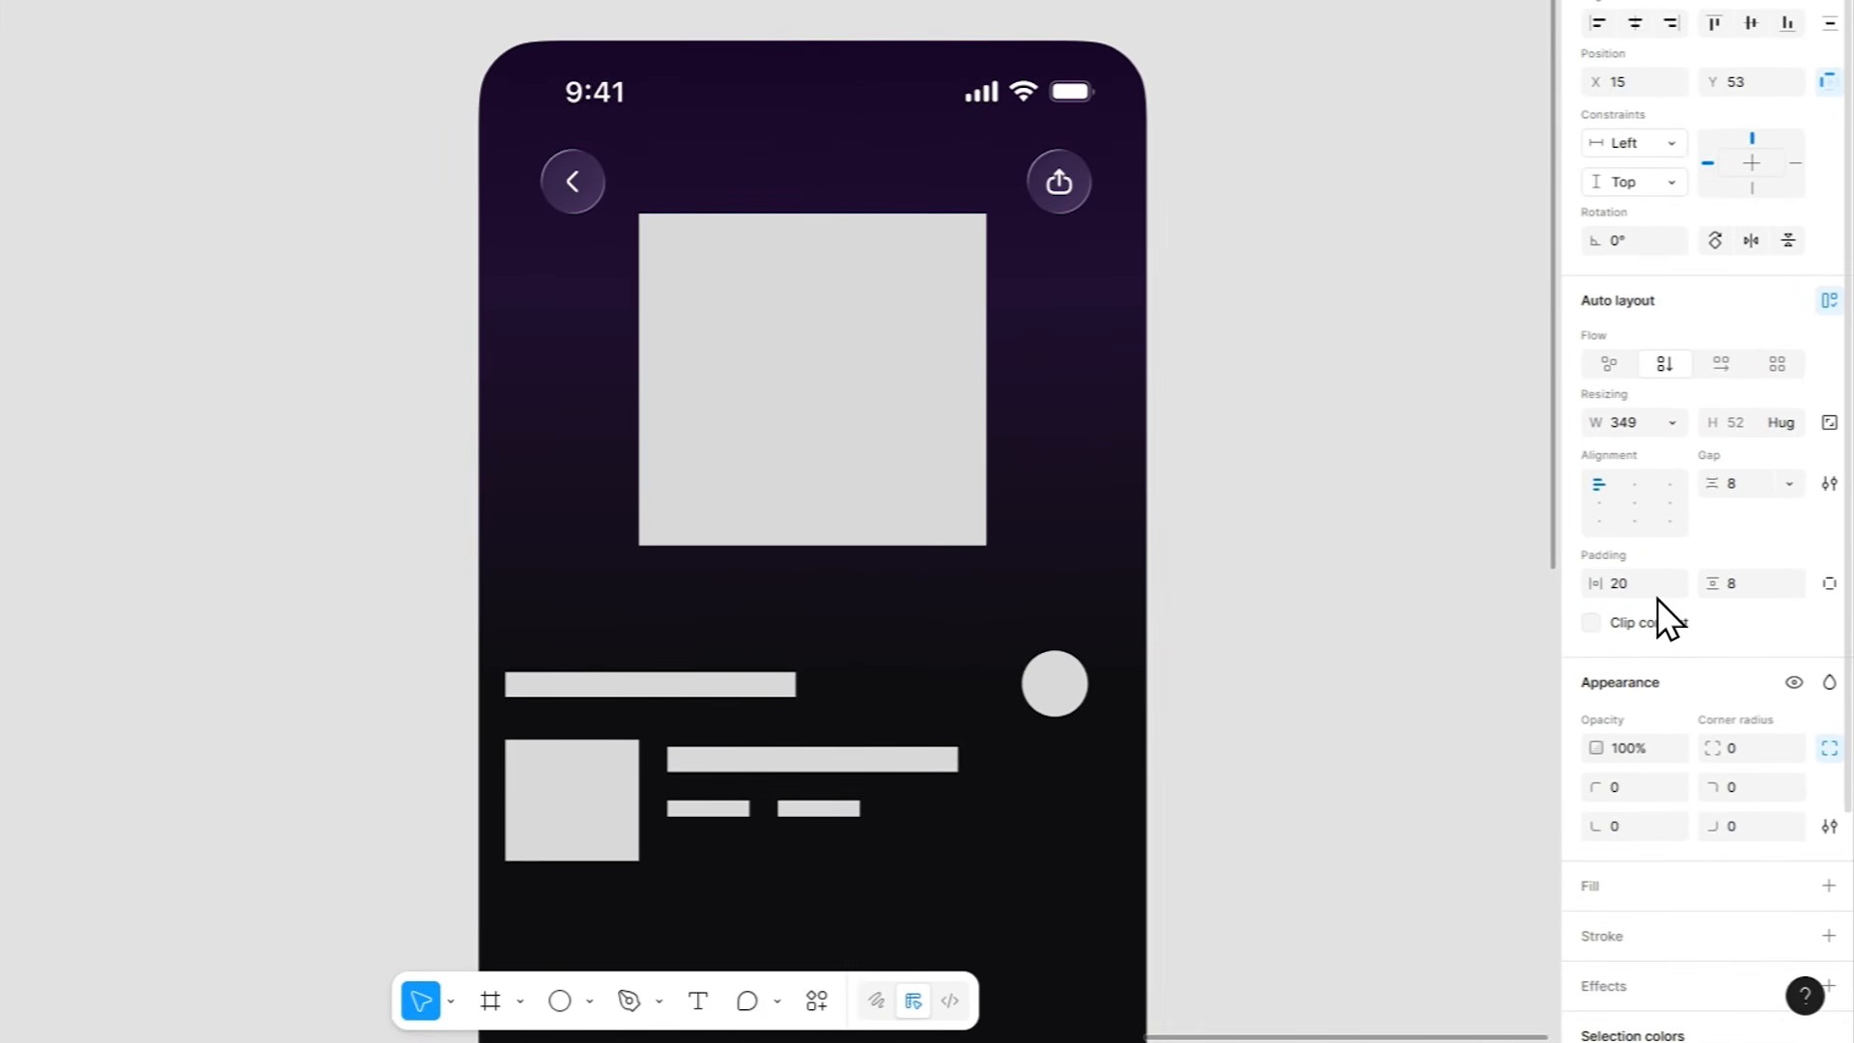
Stretch the header frame to the full screen width of 375 and place it at X 0, Y 54.
drag(1238, 304, 1250, 309)
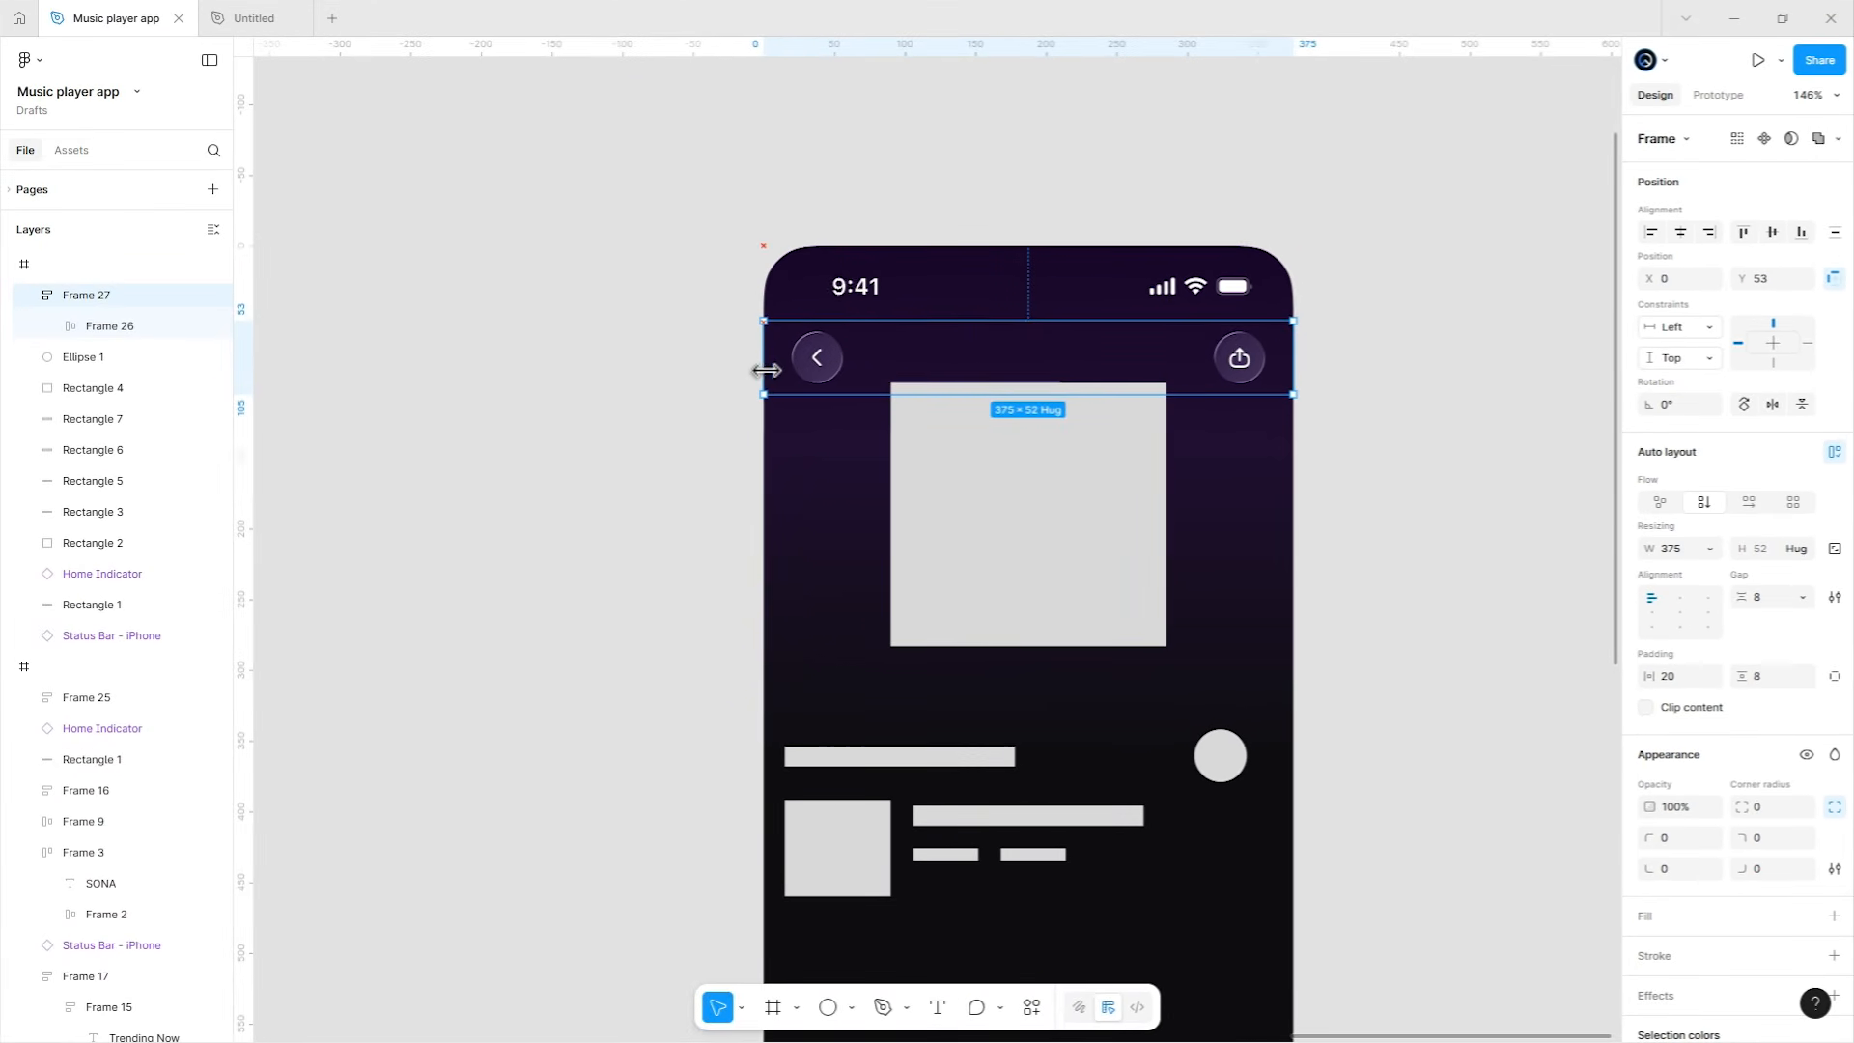
drag(997, 301, 1017, 347)
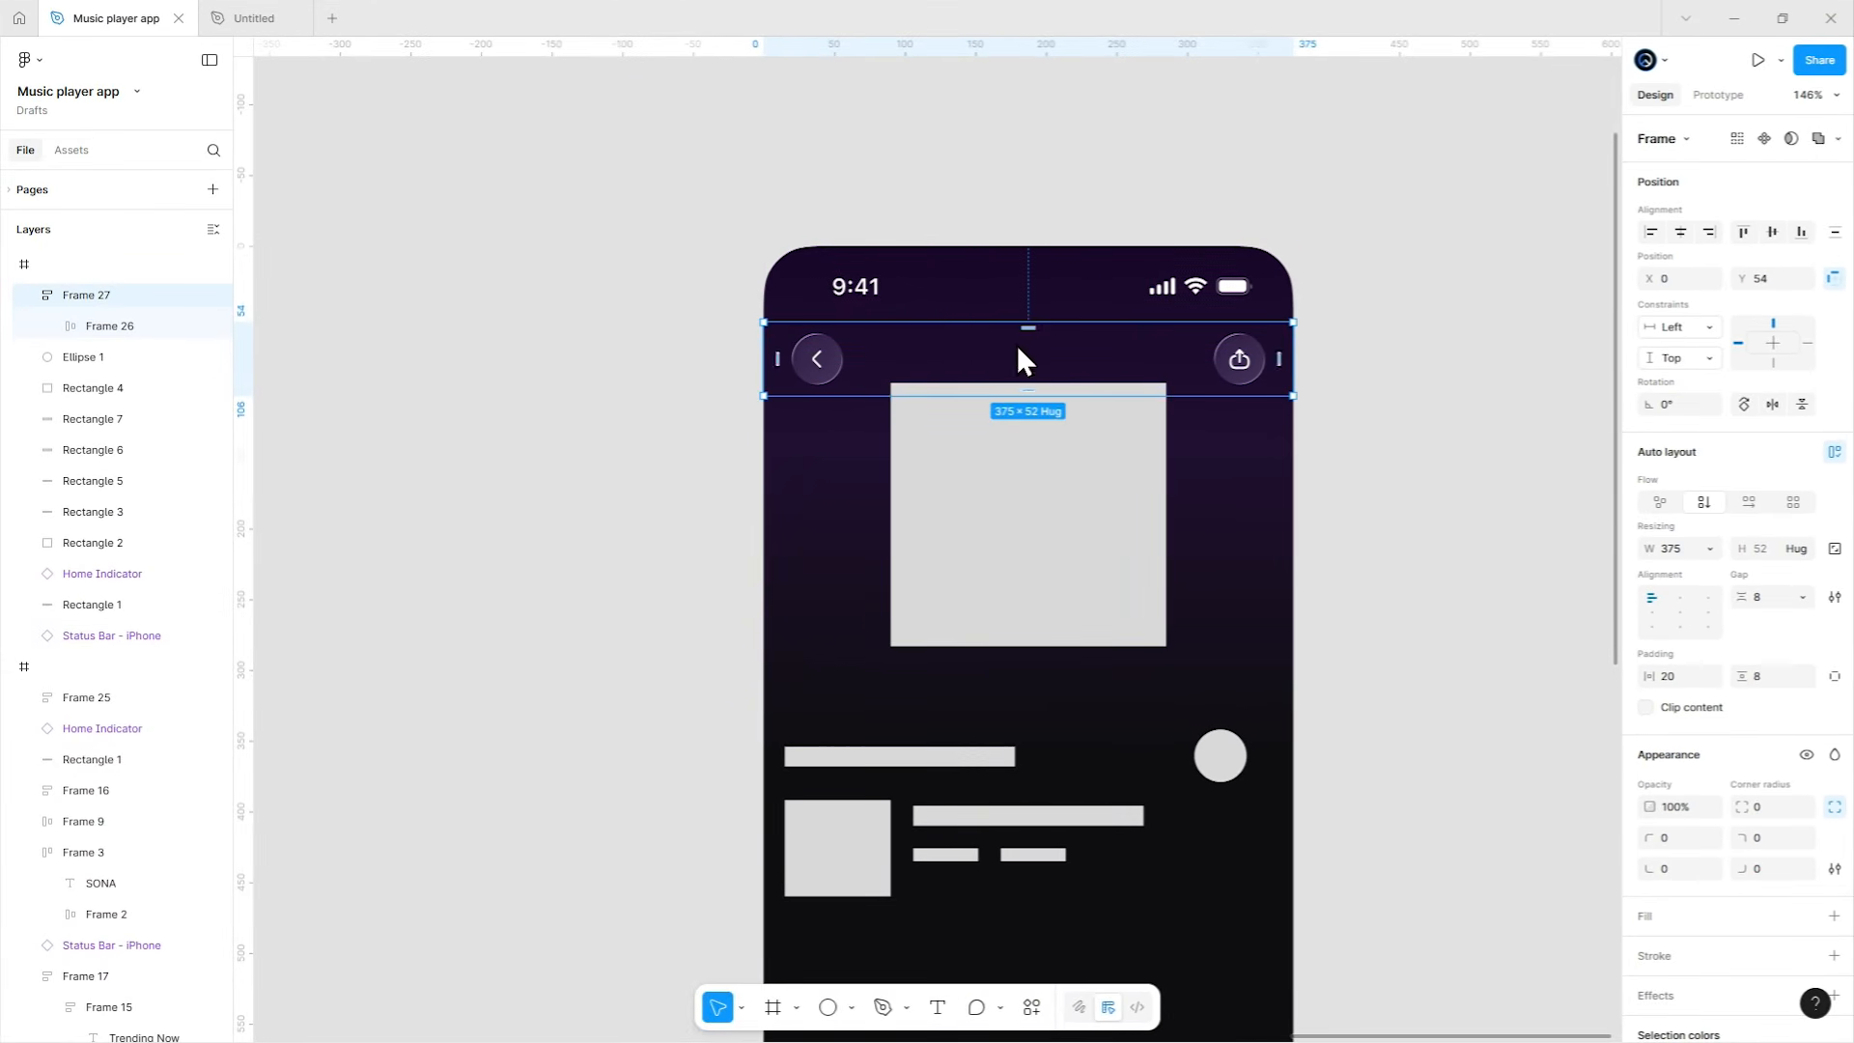
click(1224, 498)
Move the large placeholder rectangle to Y 106, resize it to 220 × 208 and centre it horizontally on the screen.
scroll(1159, 503, down, 2)
mouse_move(1022, 430)
mouse_down()
mouse_move(1022, 450)
mouse_move(1015, 436)
mouse_up()
drag(887, 462, 852, 463)
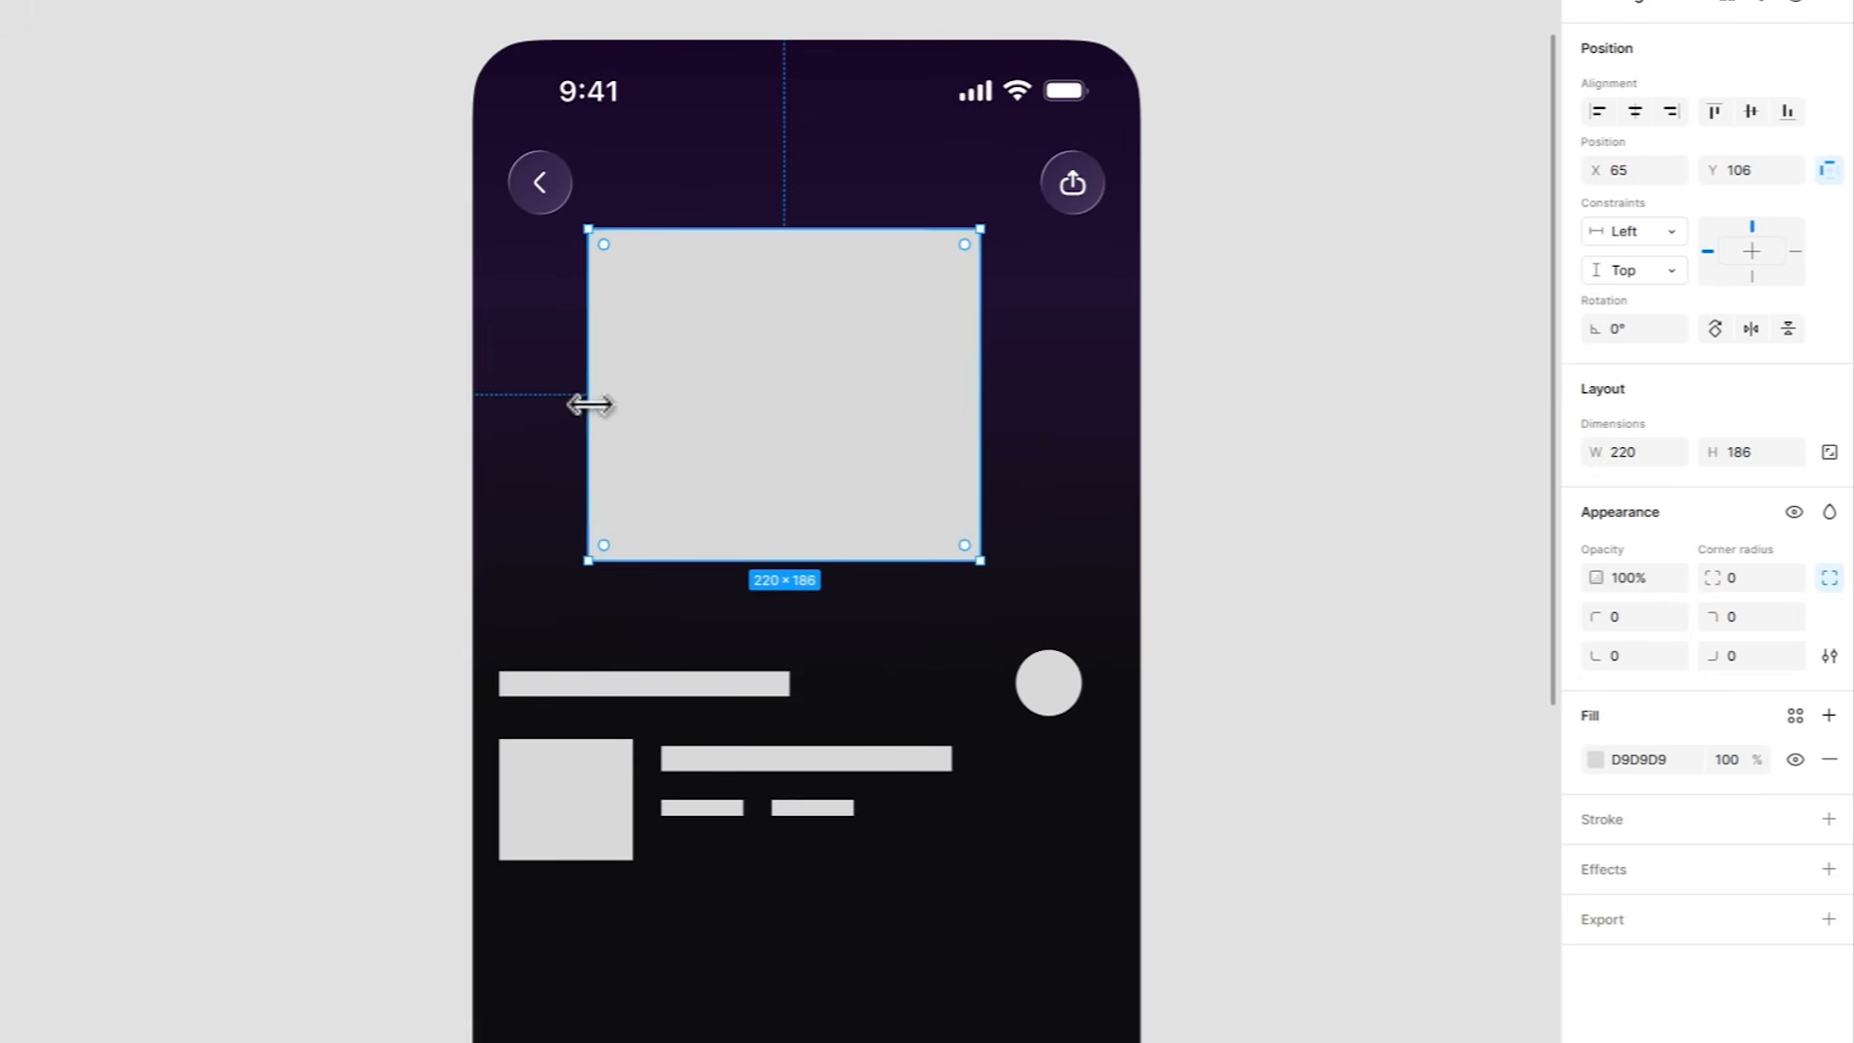
drag(881, 552, 882, 592)
click(1634, 112)
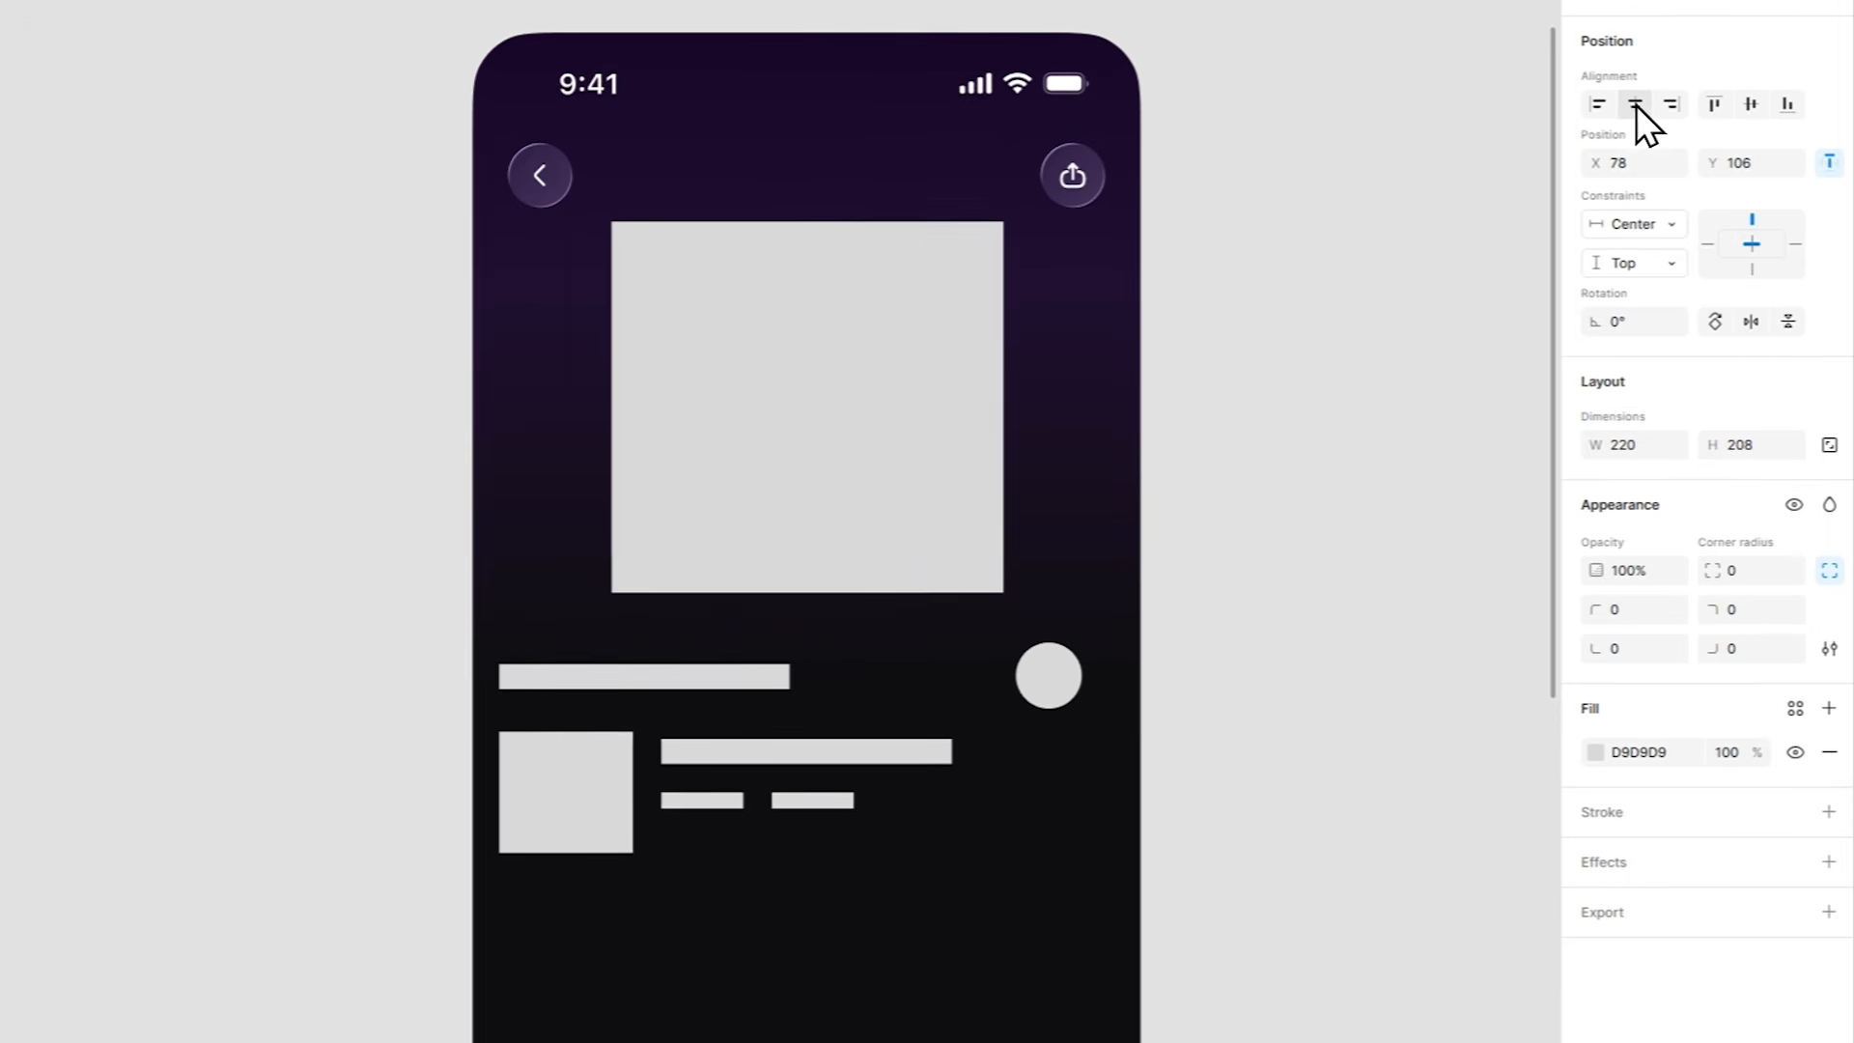
Round the large rectangle's corners to 24 with iOS corner smoothing of 60%.
text(24)
key(Return)
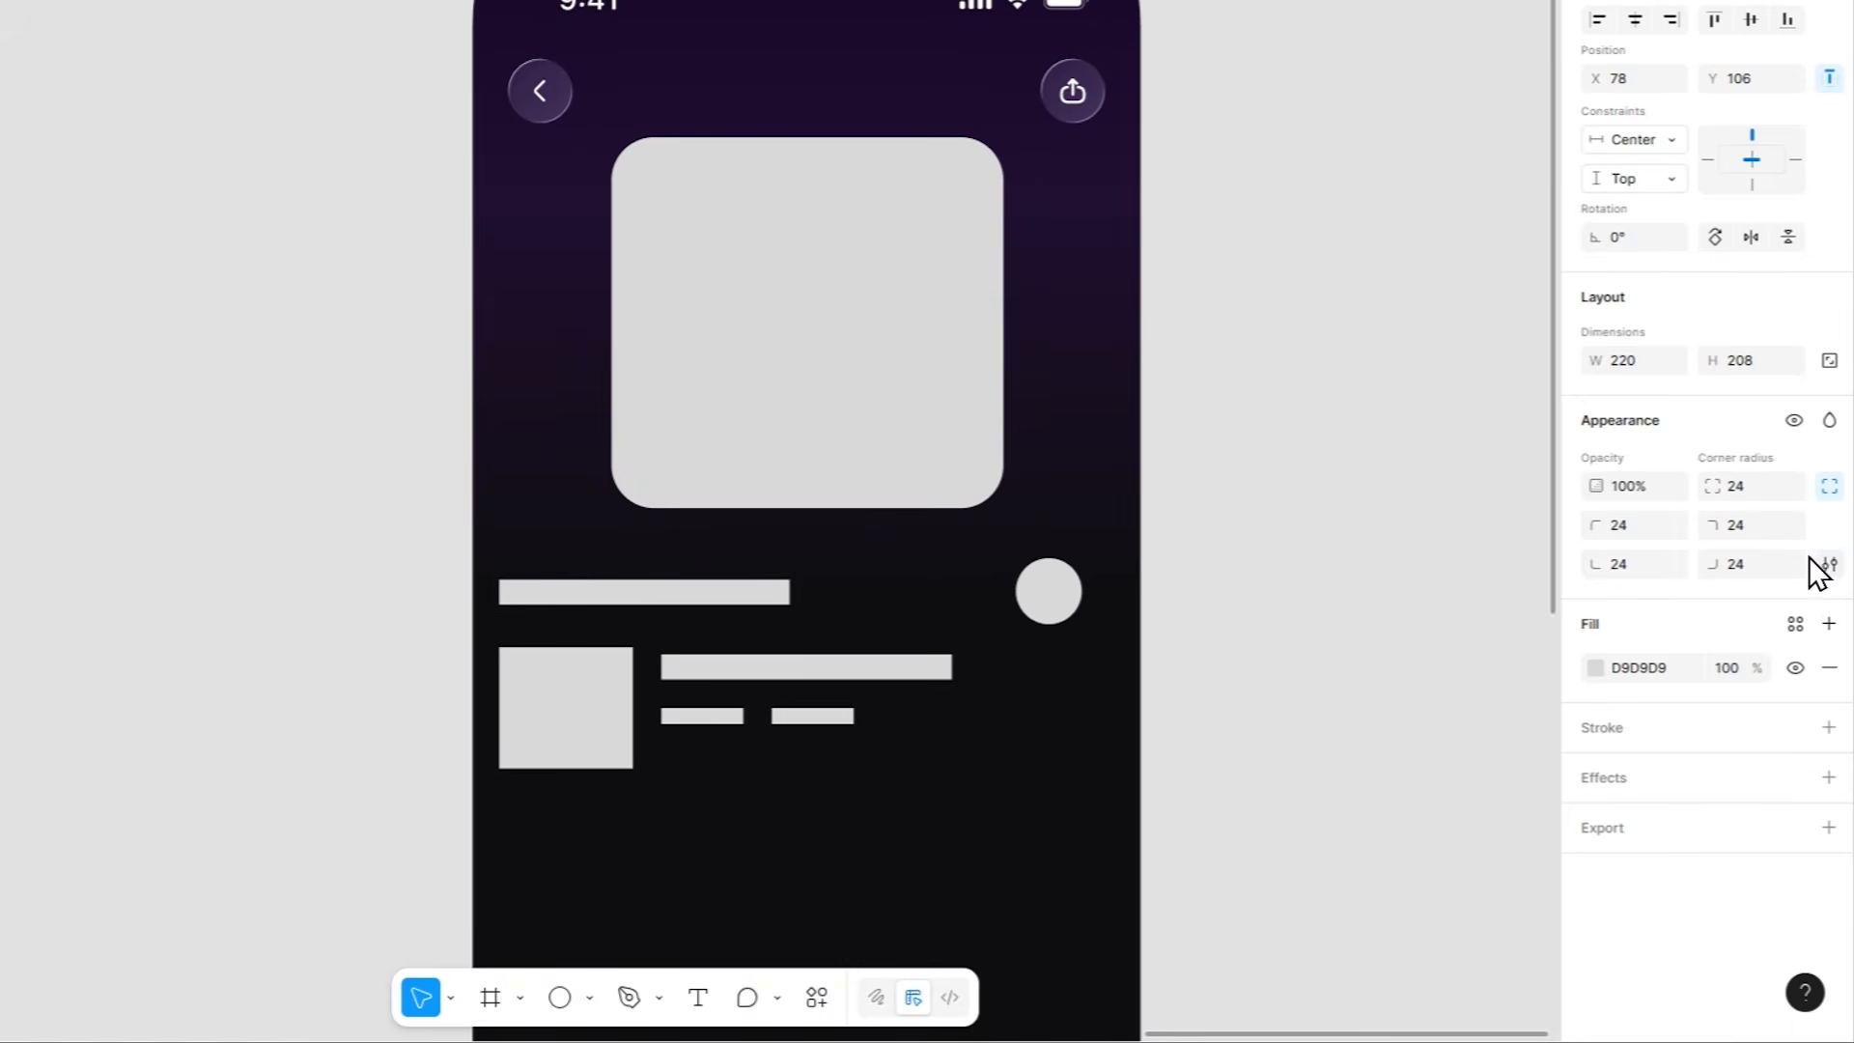
click(1828, 648)
click(1303, 619)
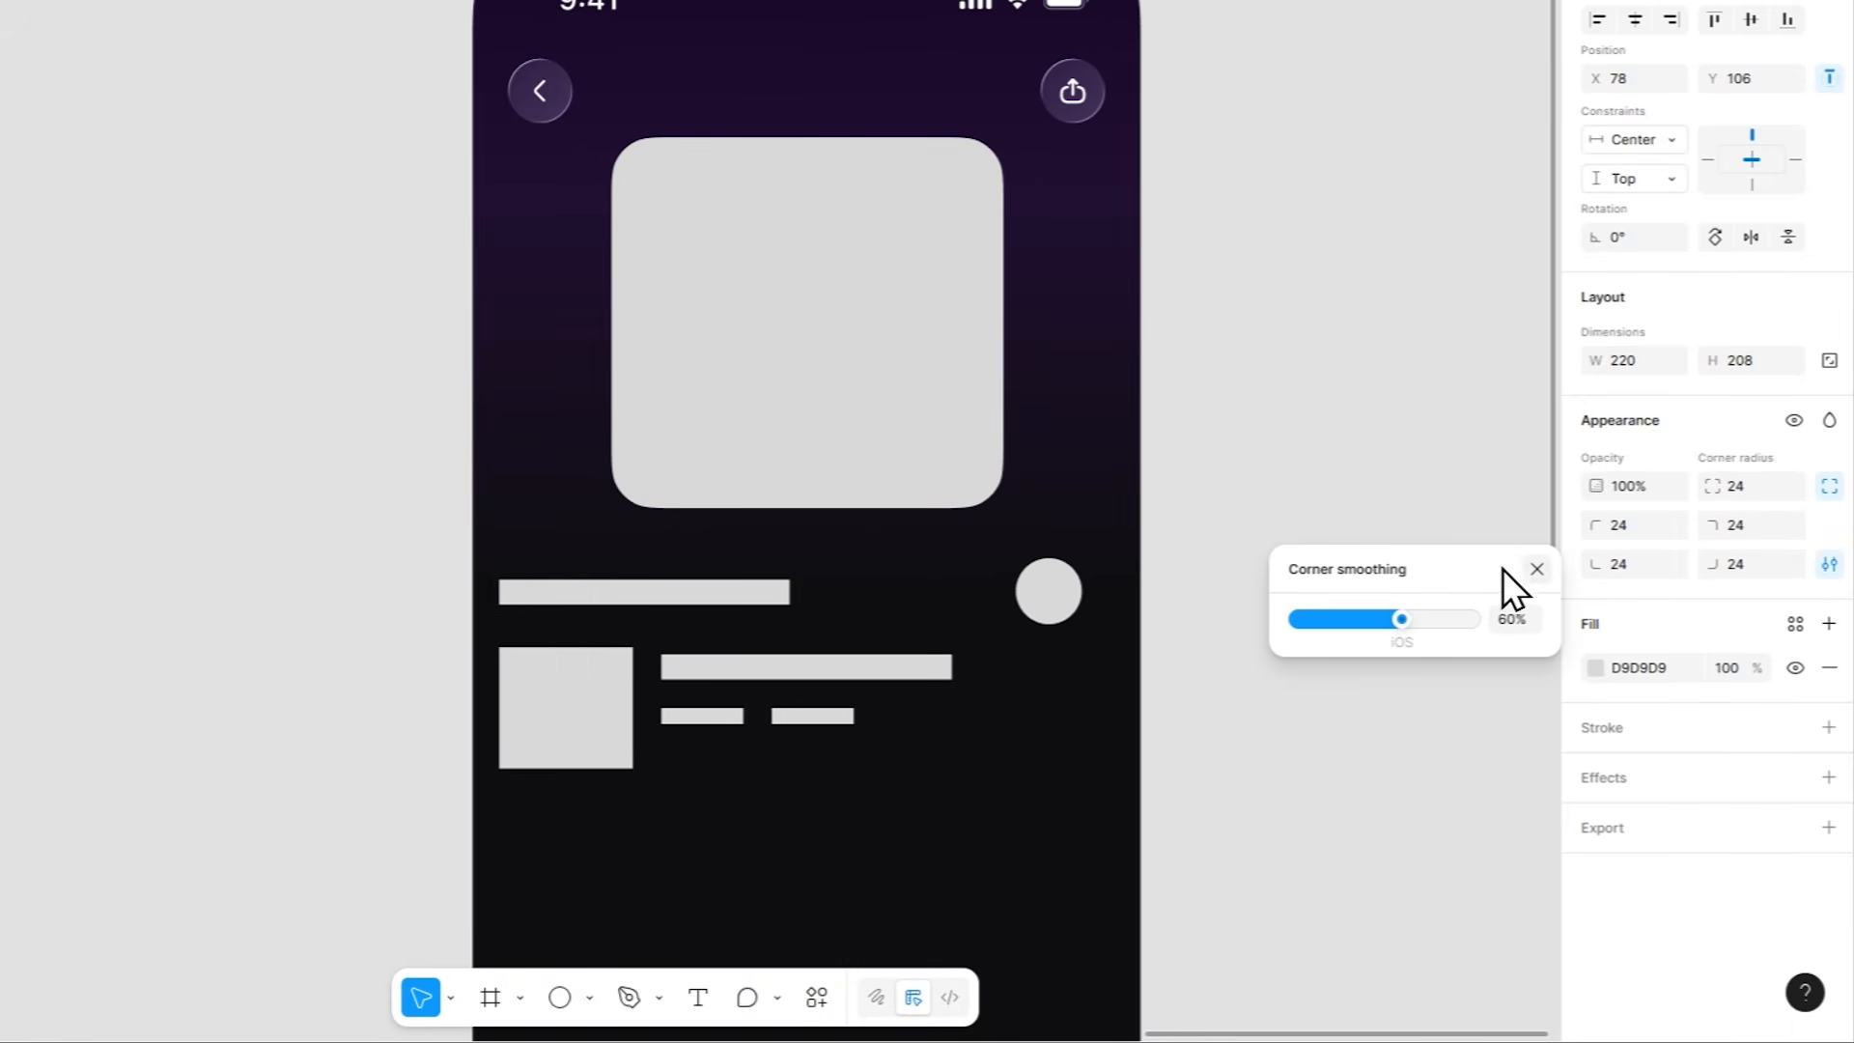
click(1537, 568)
Copy the Midnight Flow card's image fill from the home screen onto the large rectangle and remove its D9D9D9 fill.
scroll(1064, 600, down, 3)
drag(1063, 599, 1201, 453)
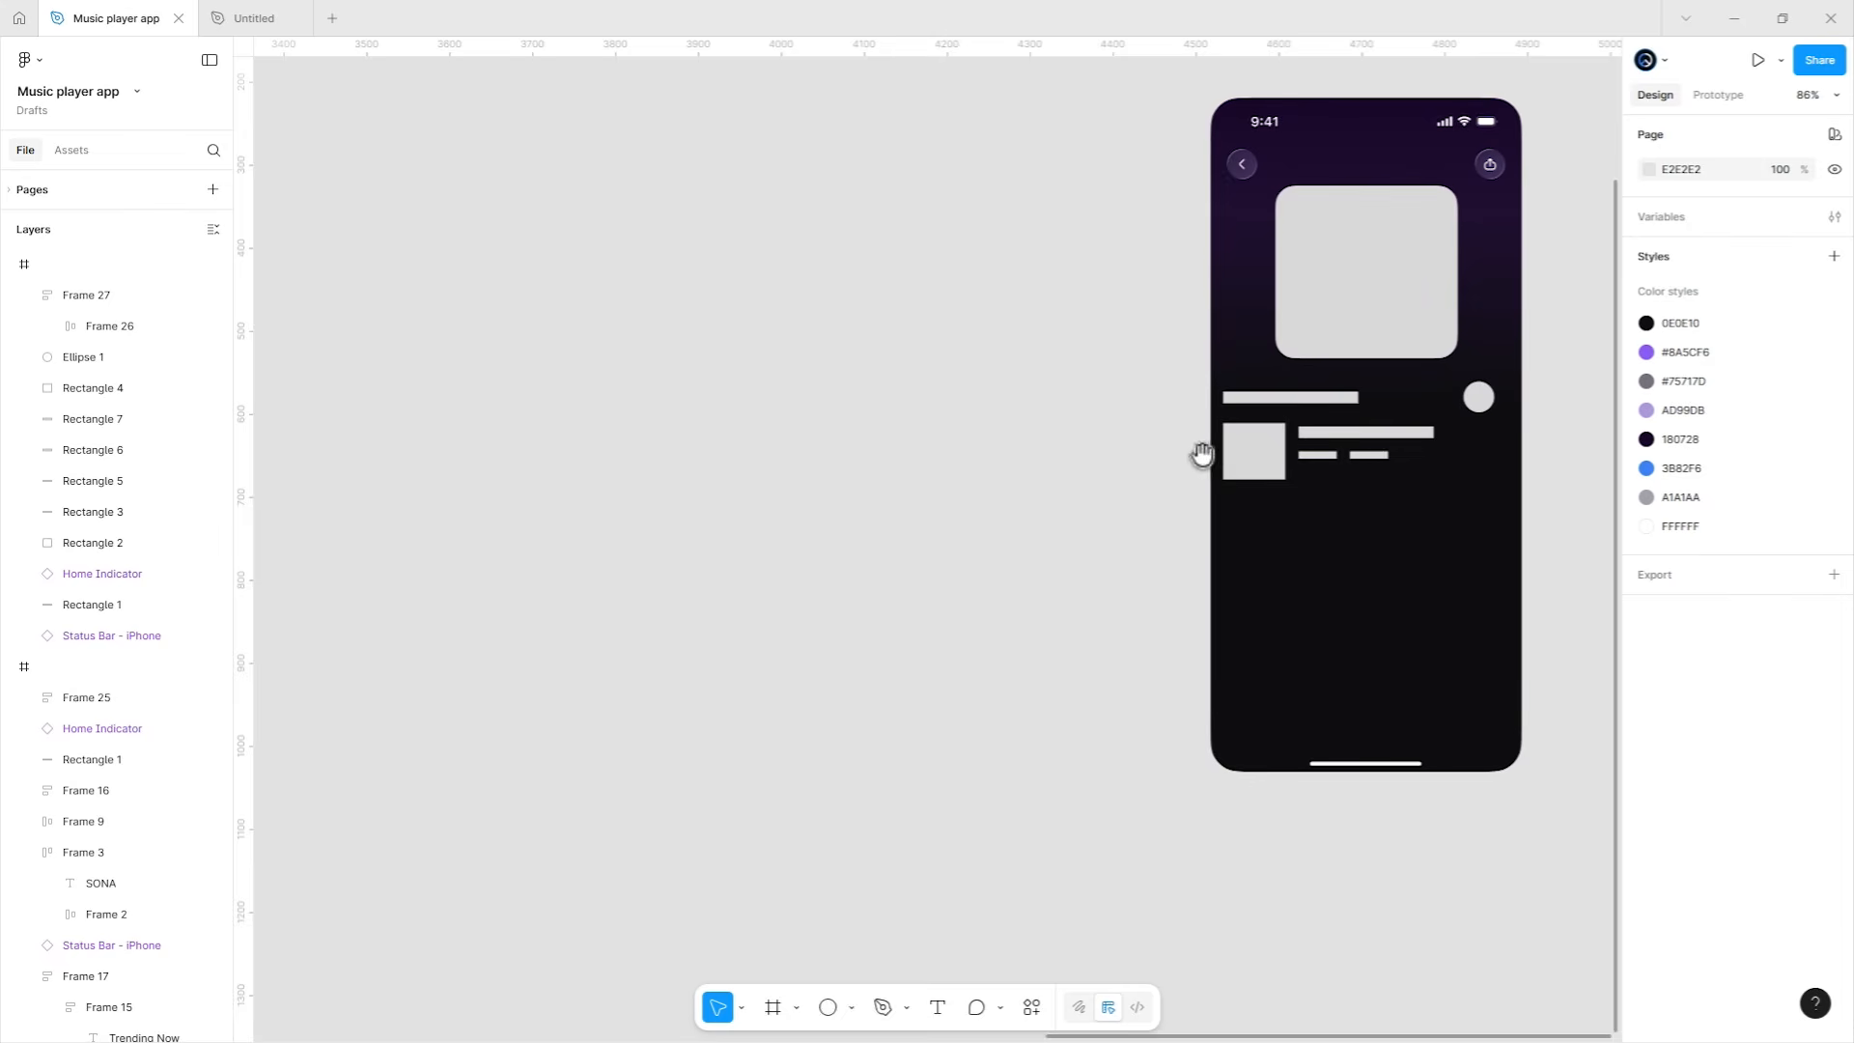
scroll(1202, 454, left, 20)
click(784, 375)
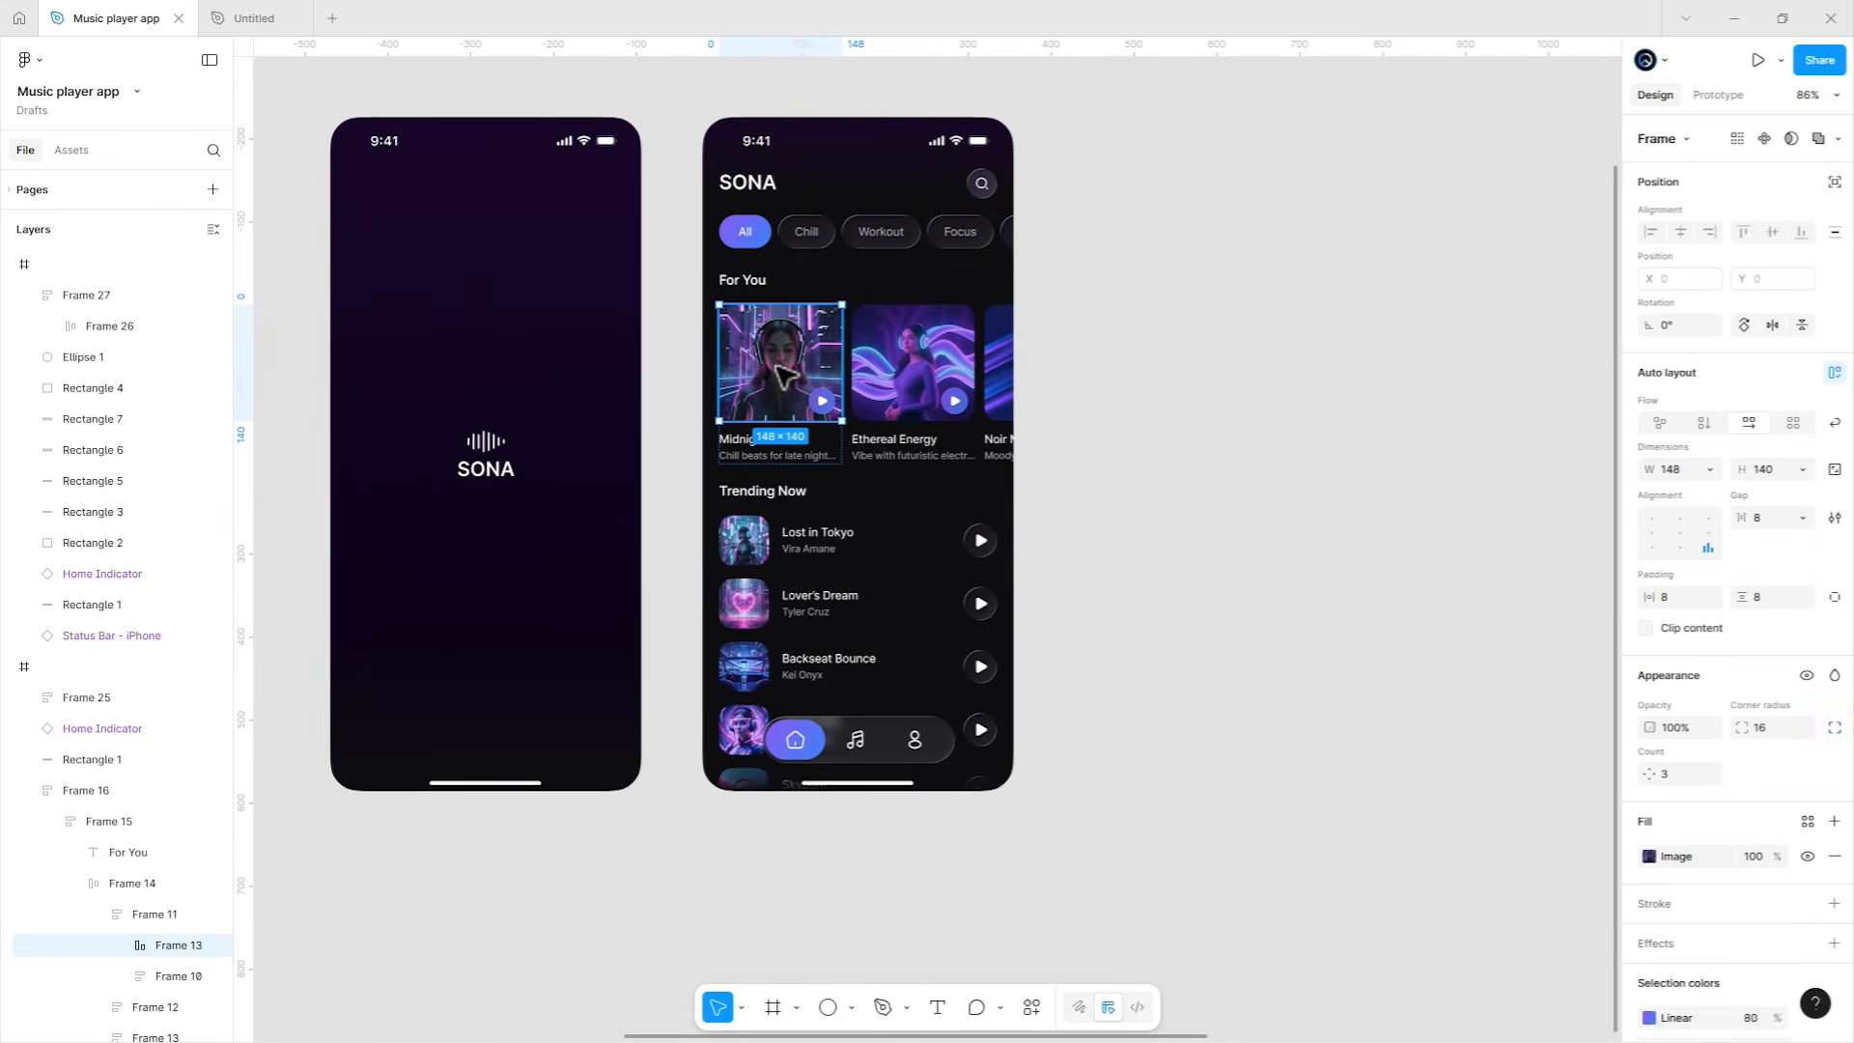
key(ctrl+c)
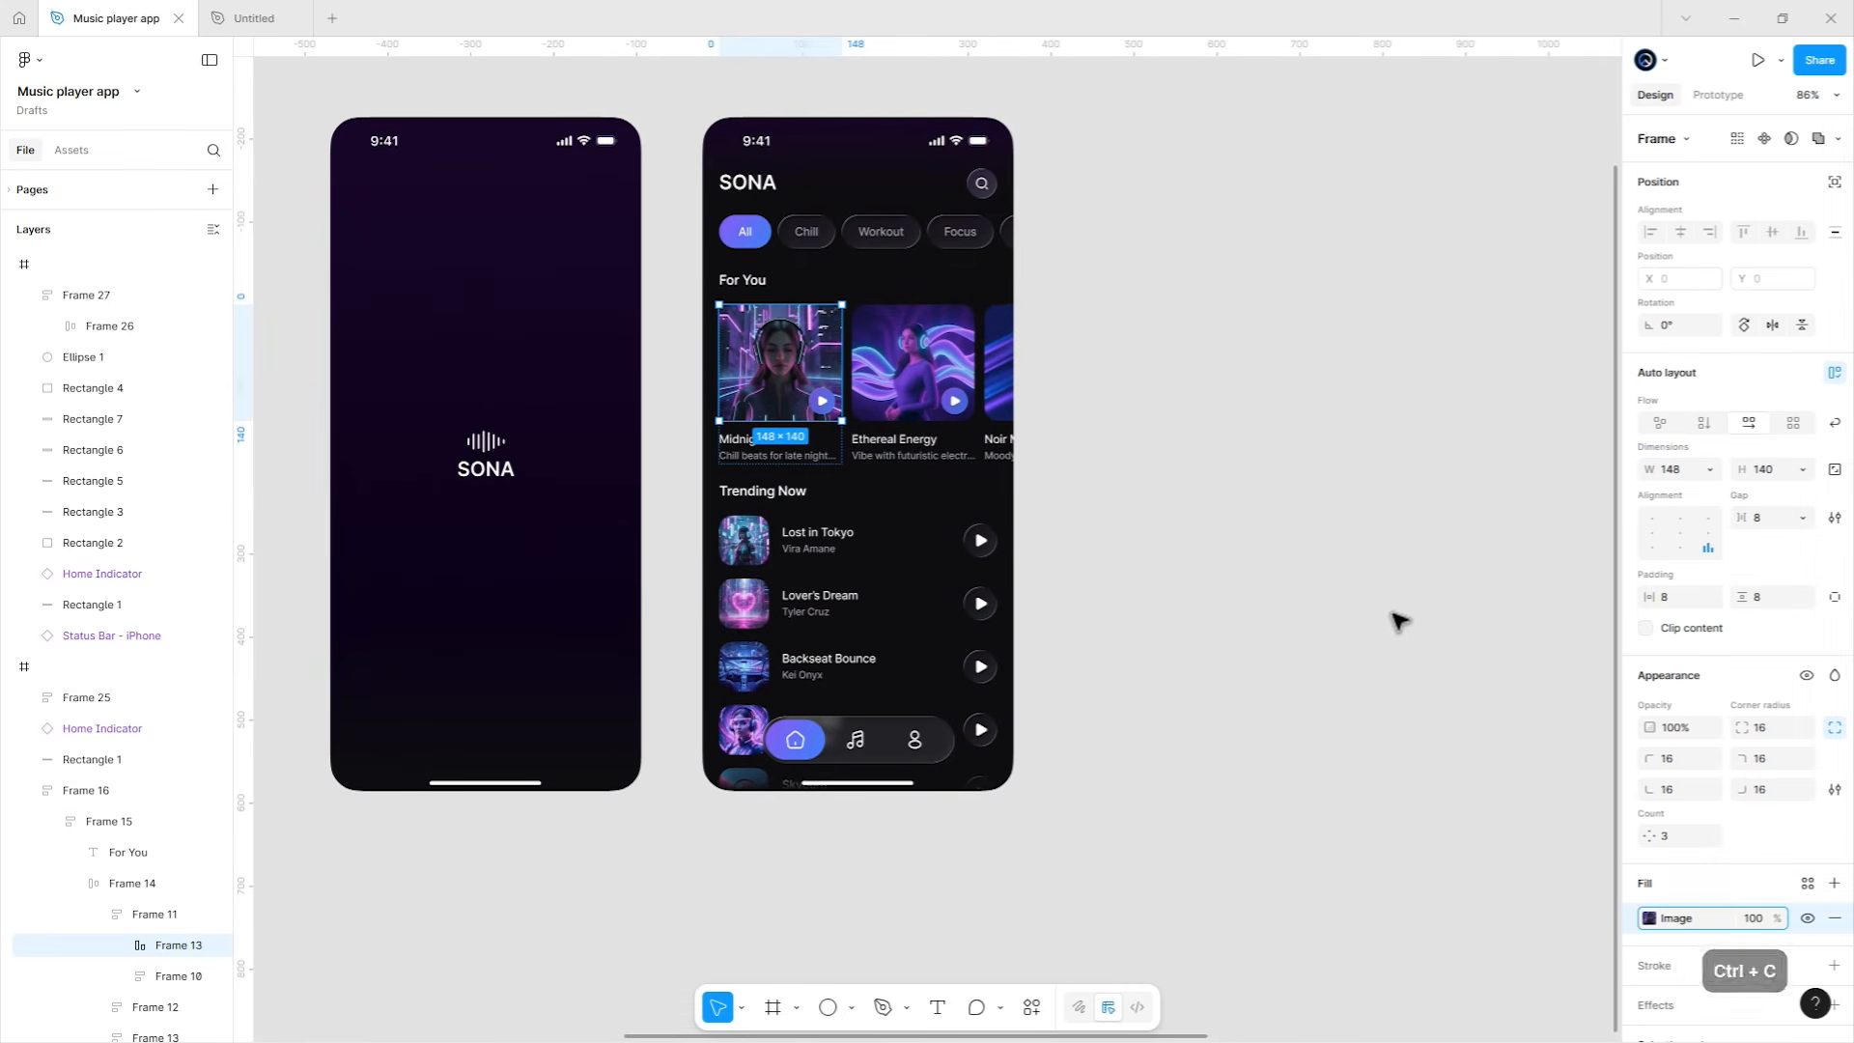
click(1399, 621)
scroll(836, 575, right, 20)
scroll(1075, 297, up, 2)
scroll(1076, 297, up, 2)
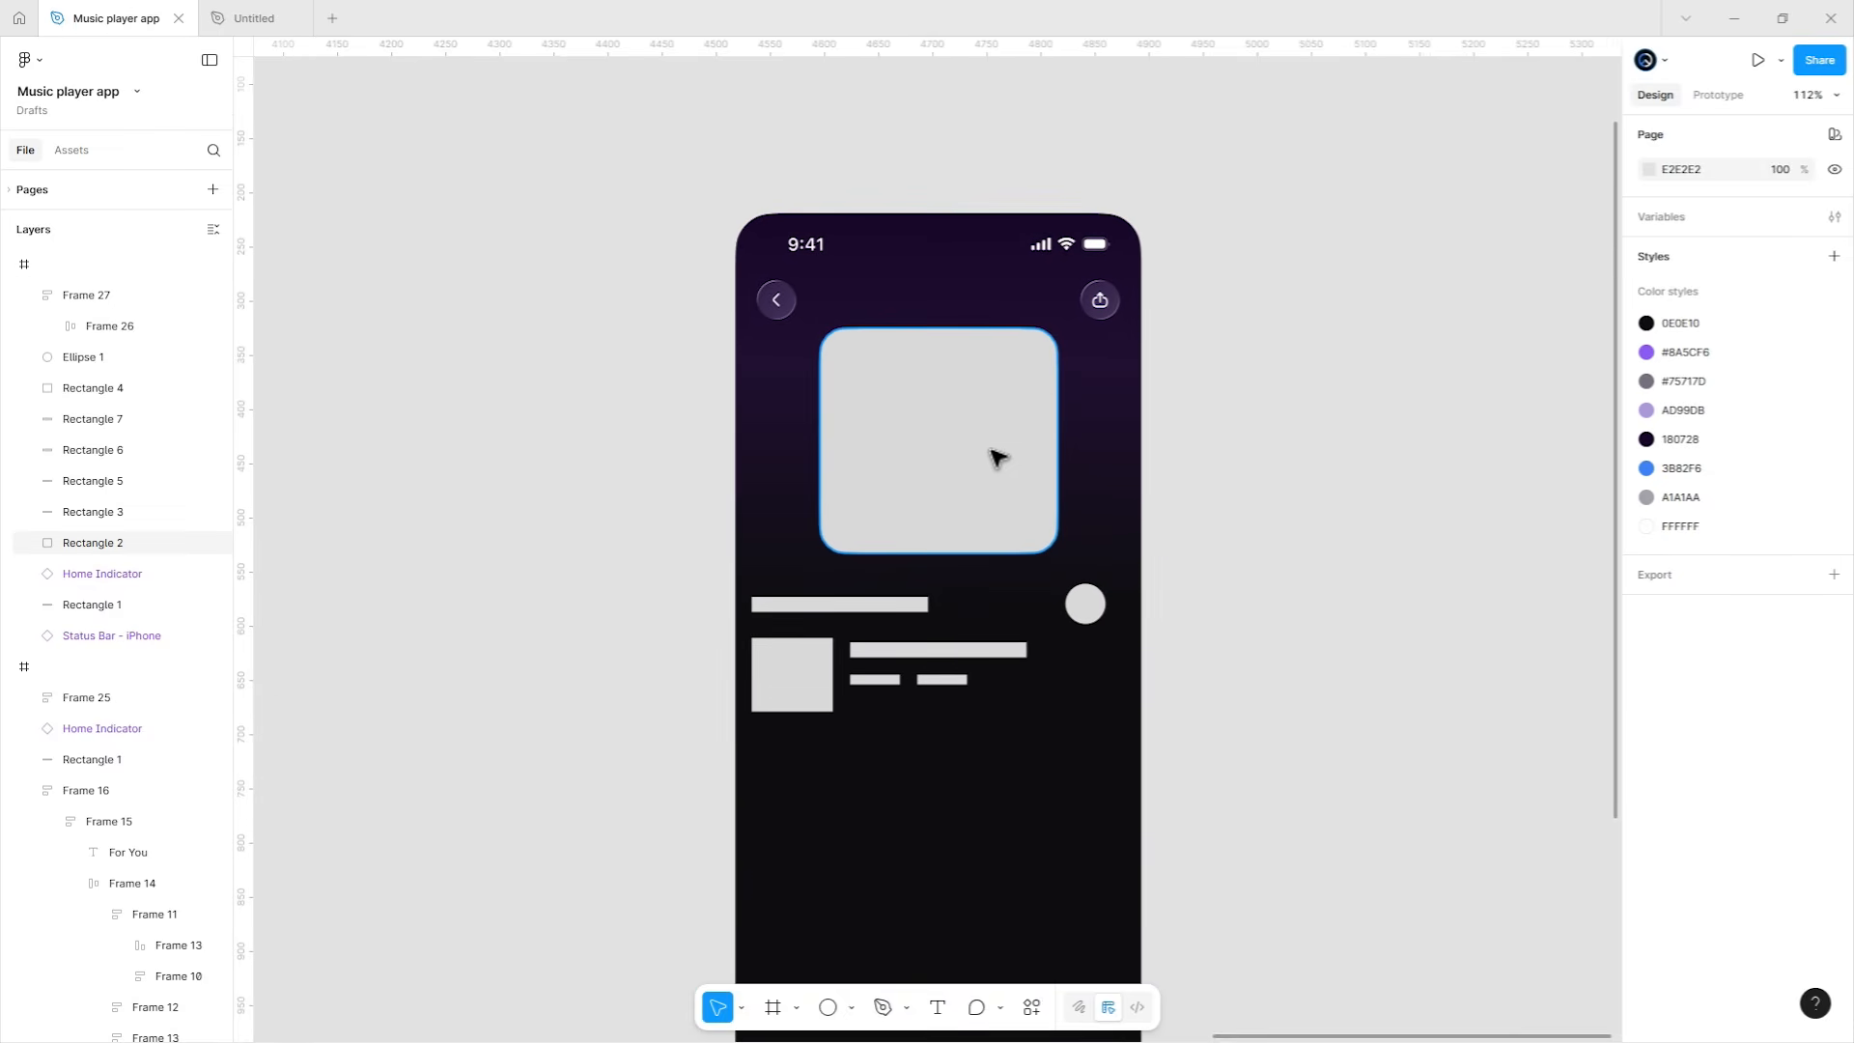
click(994, 455)
key(ctrl+v)
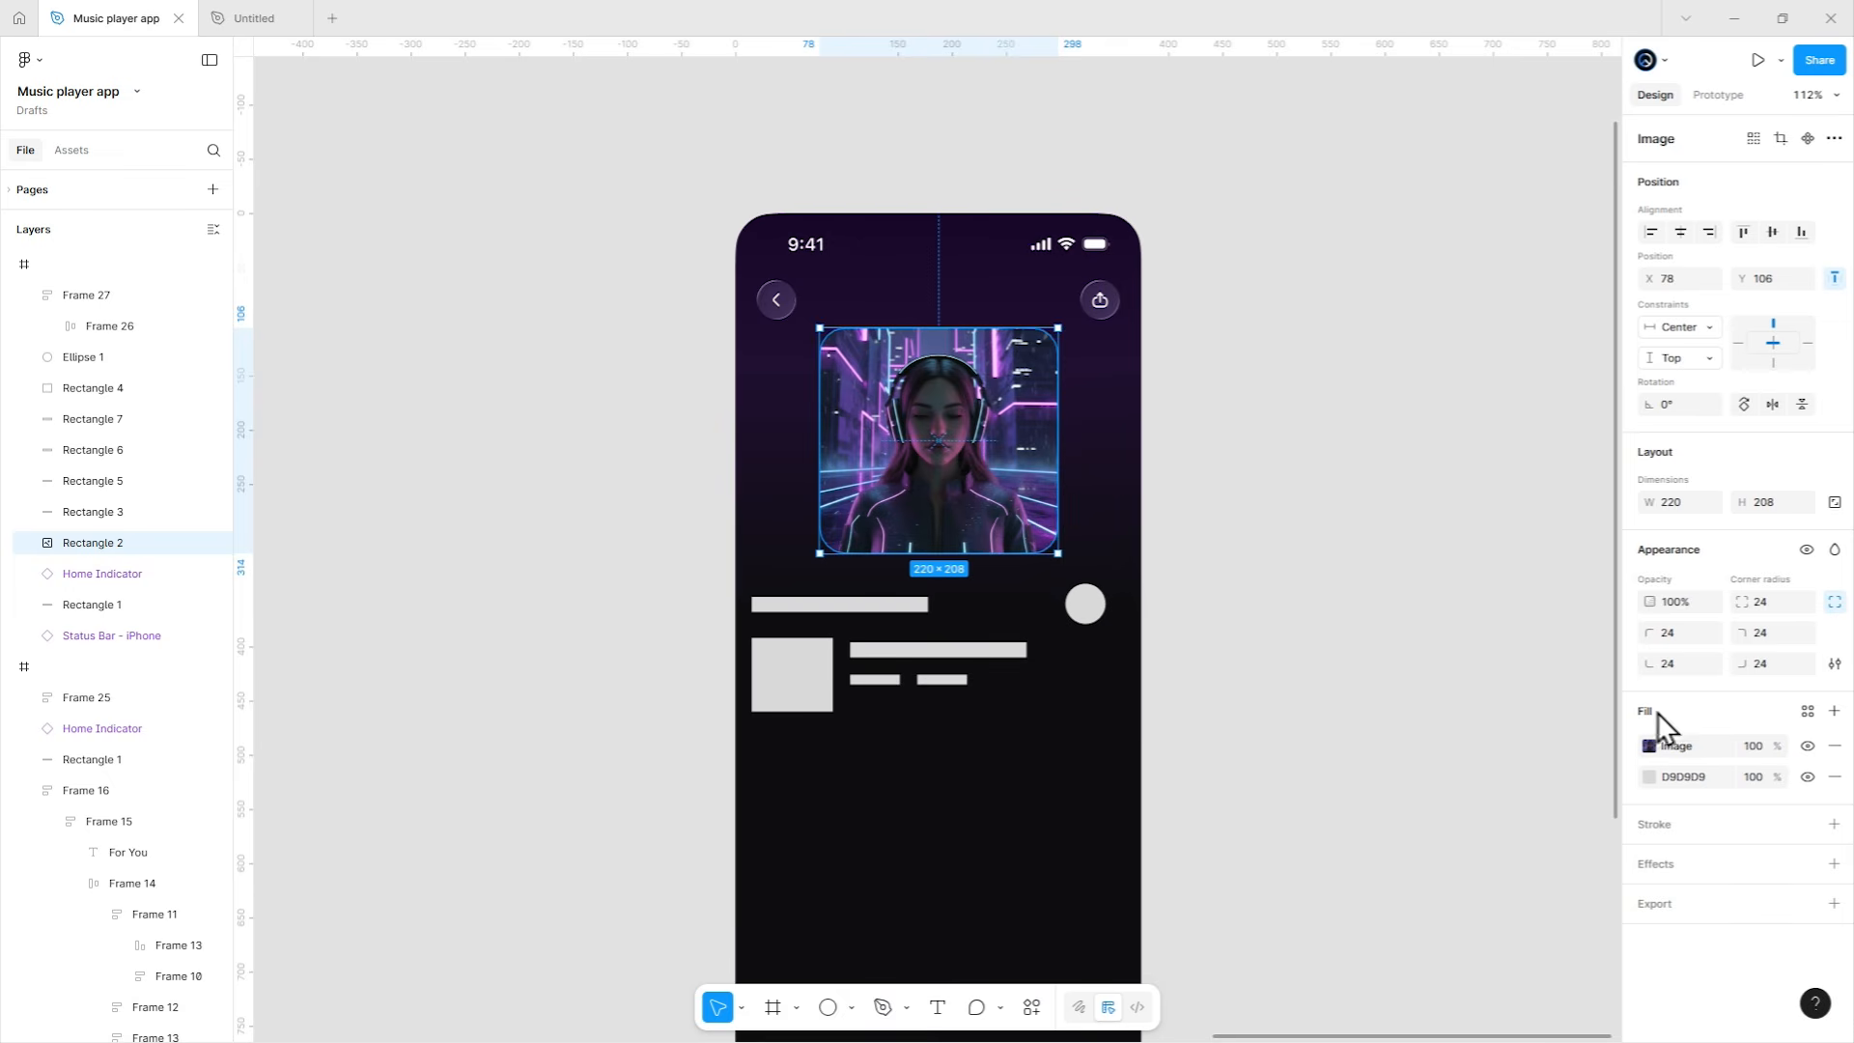
click(1834, 777)
Add a drop shadow to the cover image in colour 1E0F40 at 100% opacity.
click(1693, 837)
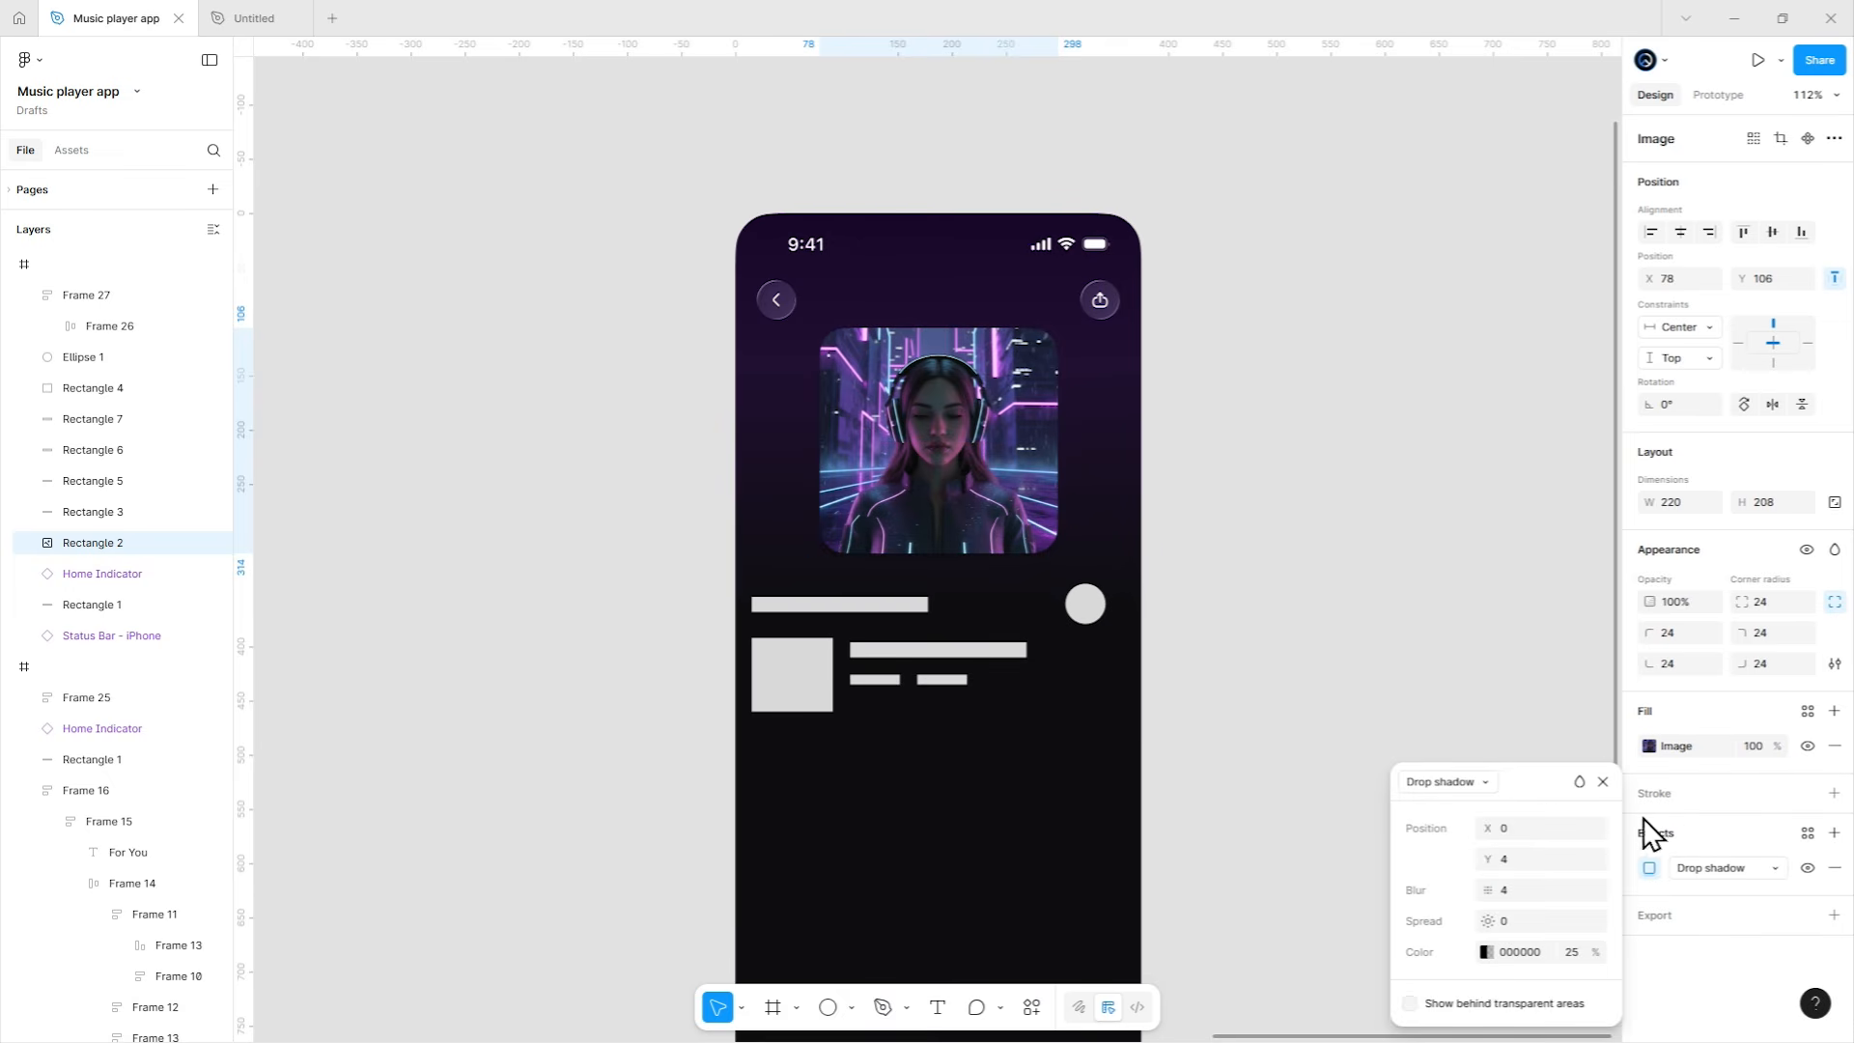
drag(1525, 773, 1462, 476)
scroll(1259, 305, up, 3)
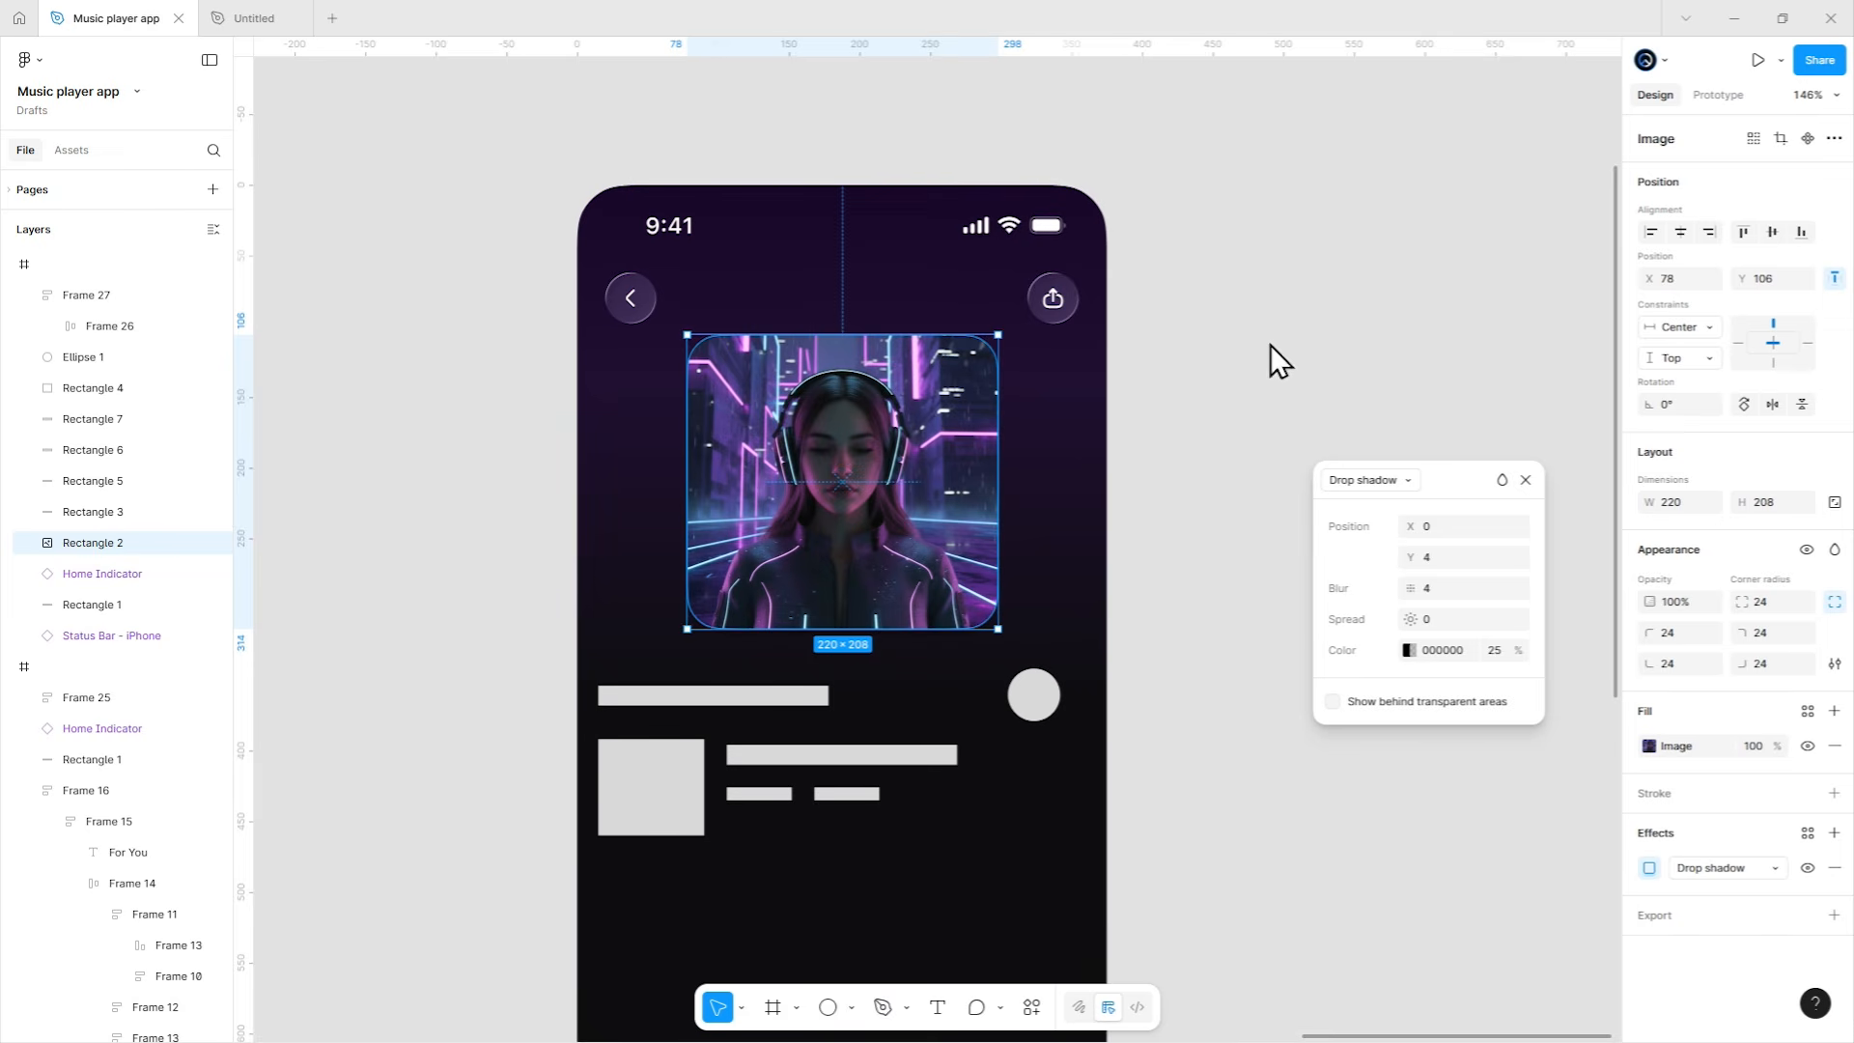
click(1419, 648)
click(1178, 566)
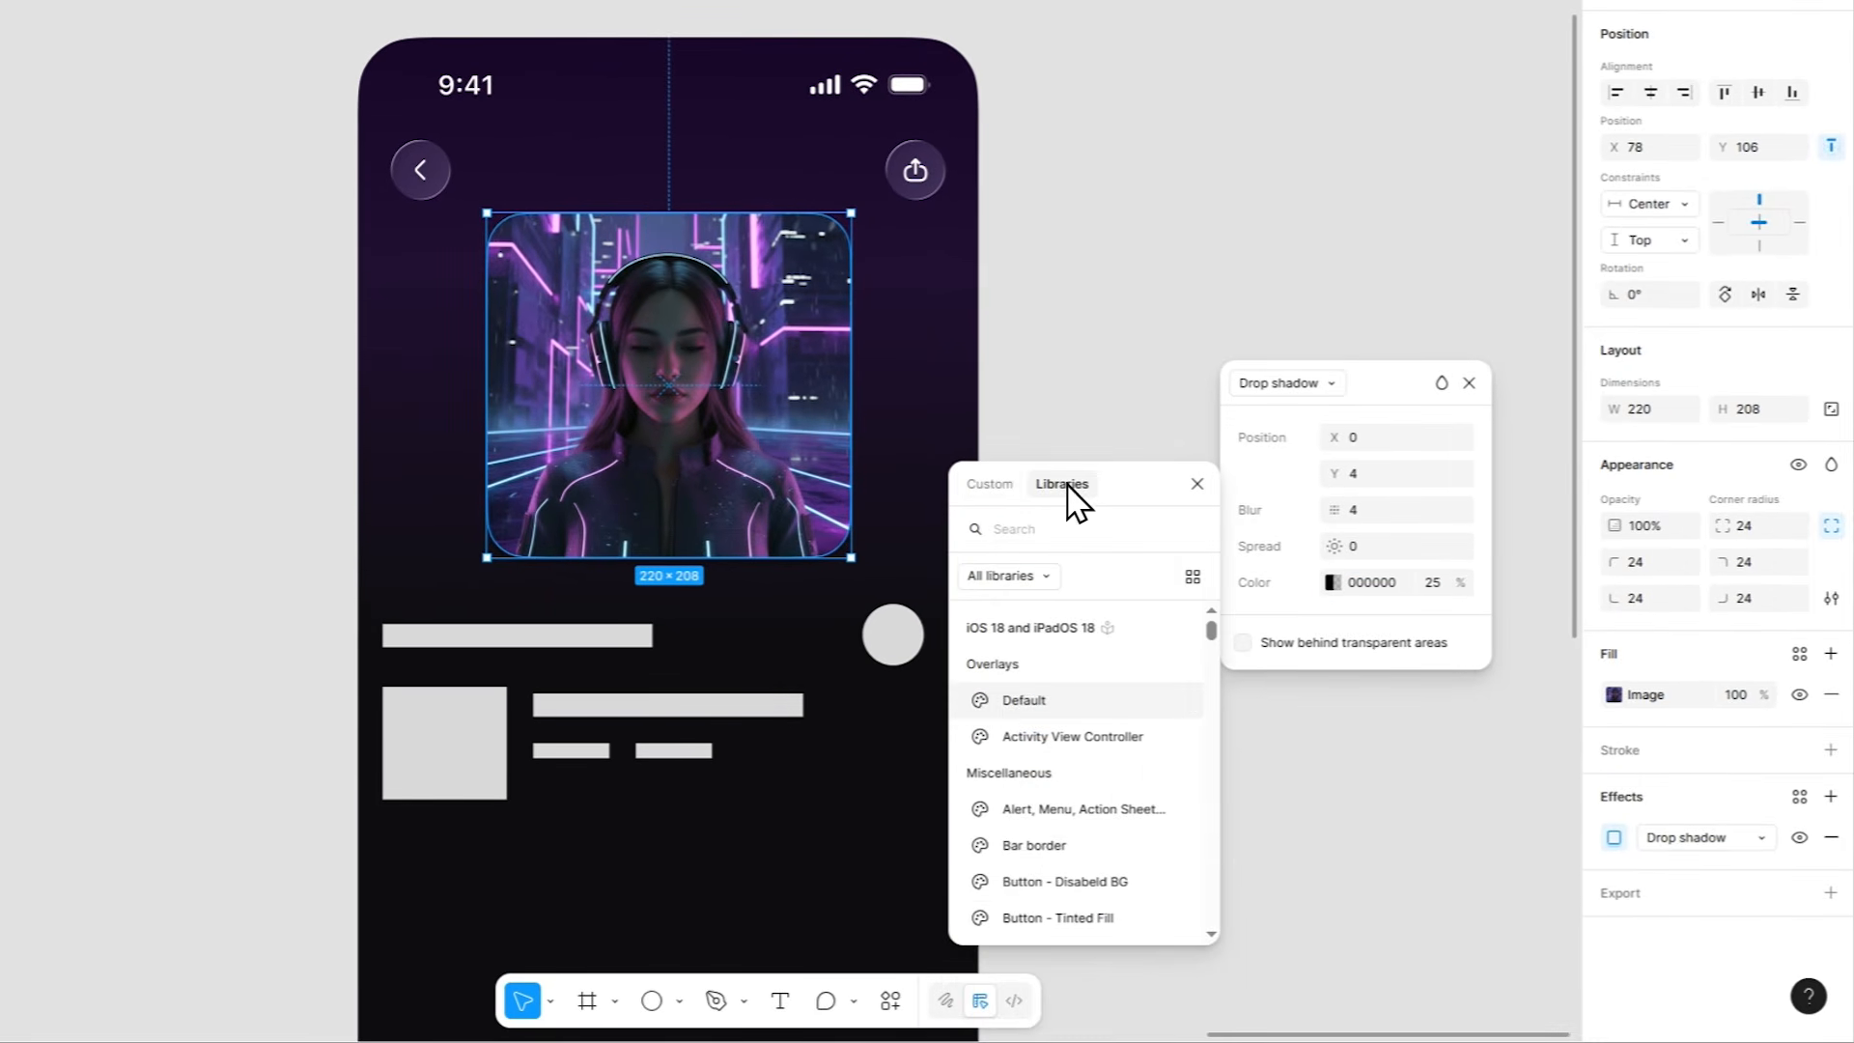
click(991, 484)
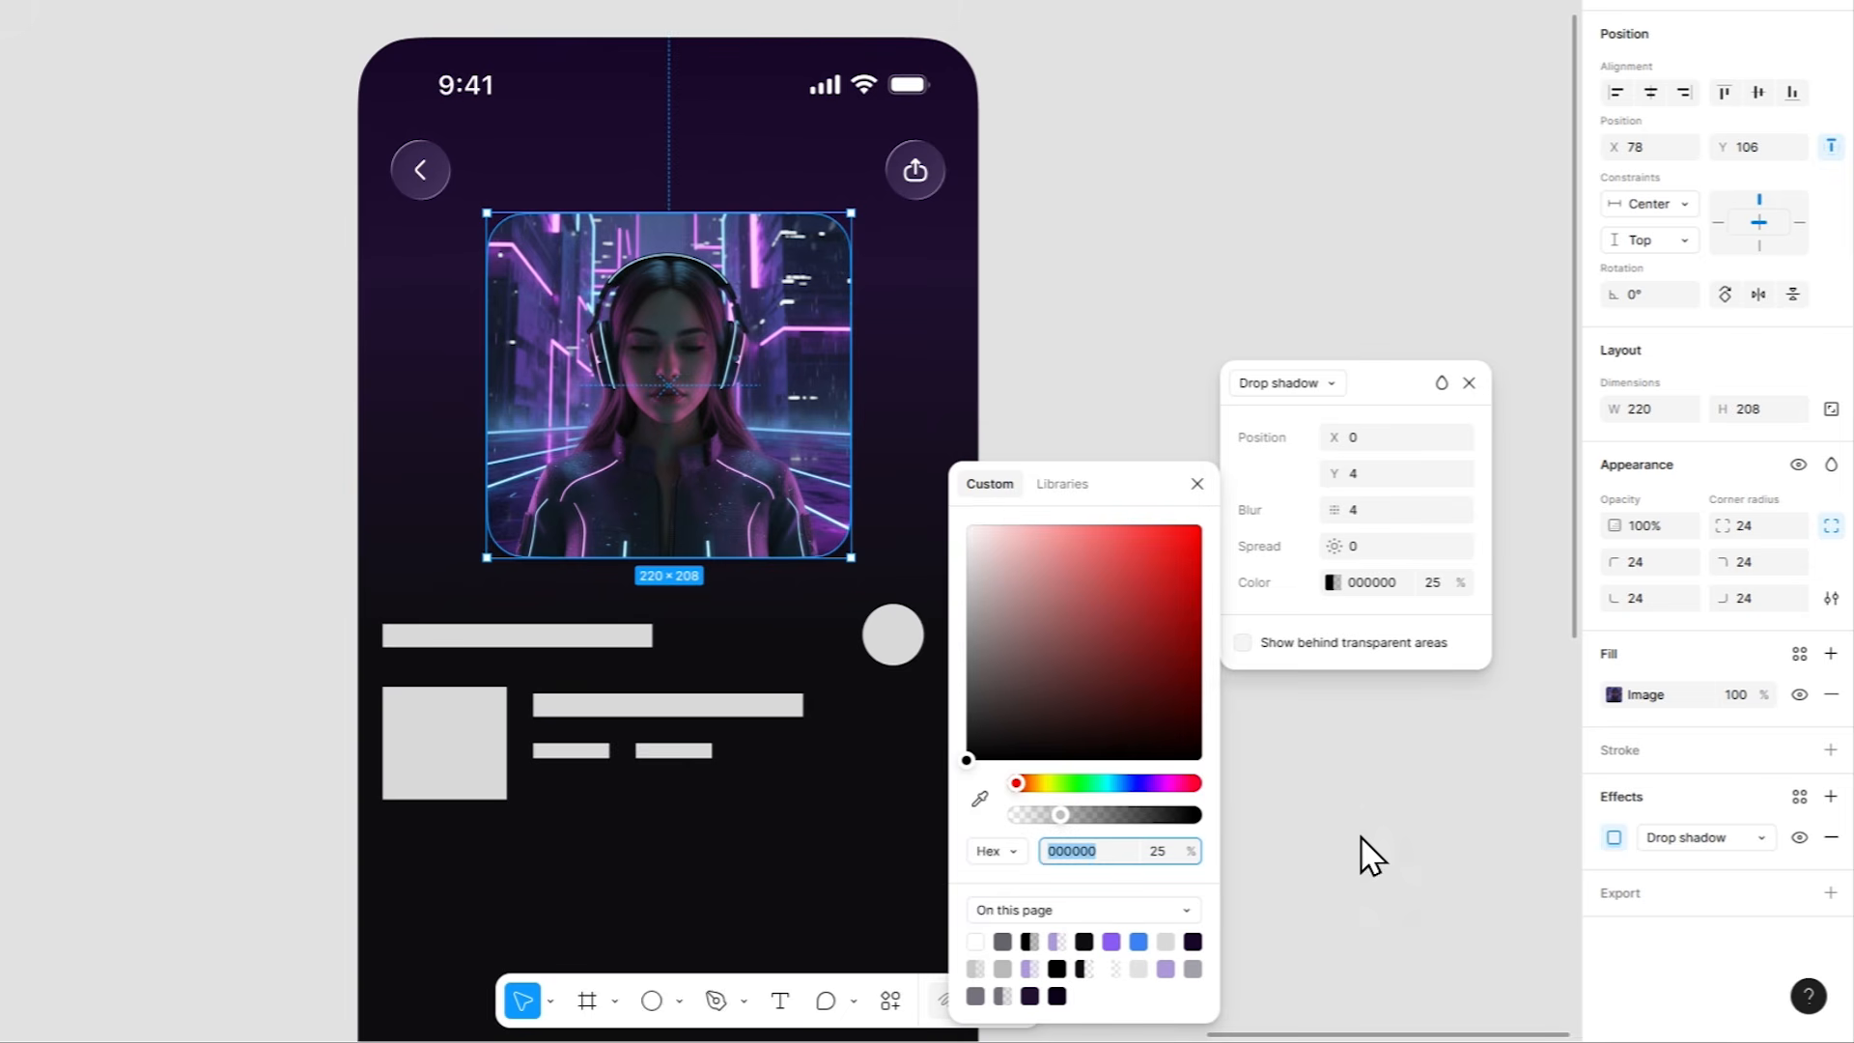
text(1E0F40)
key(Return)
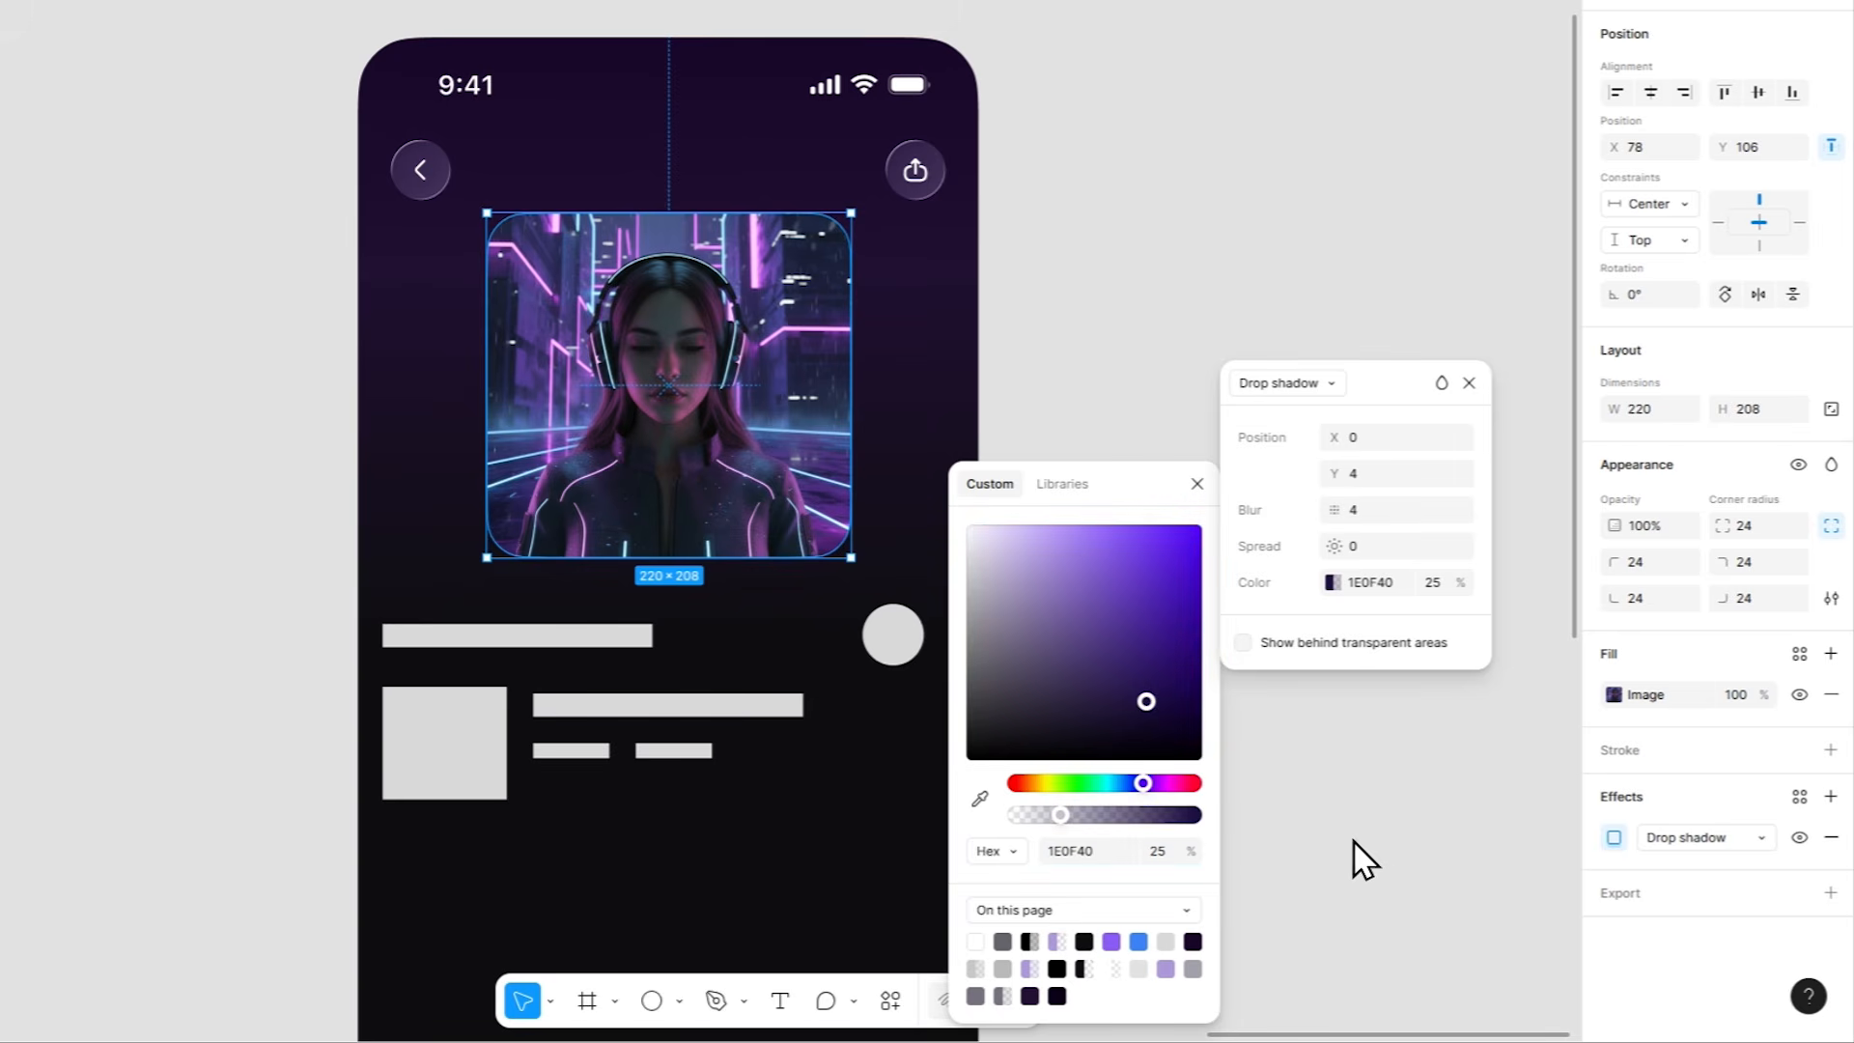
drag(1095, 817, 1281, 801)
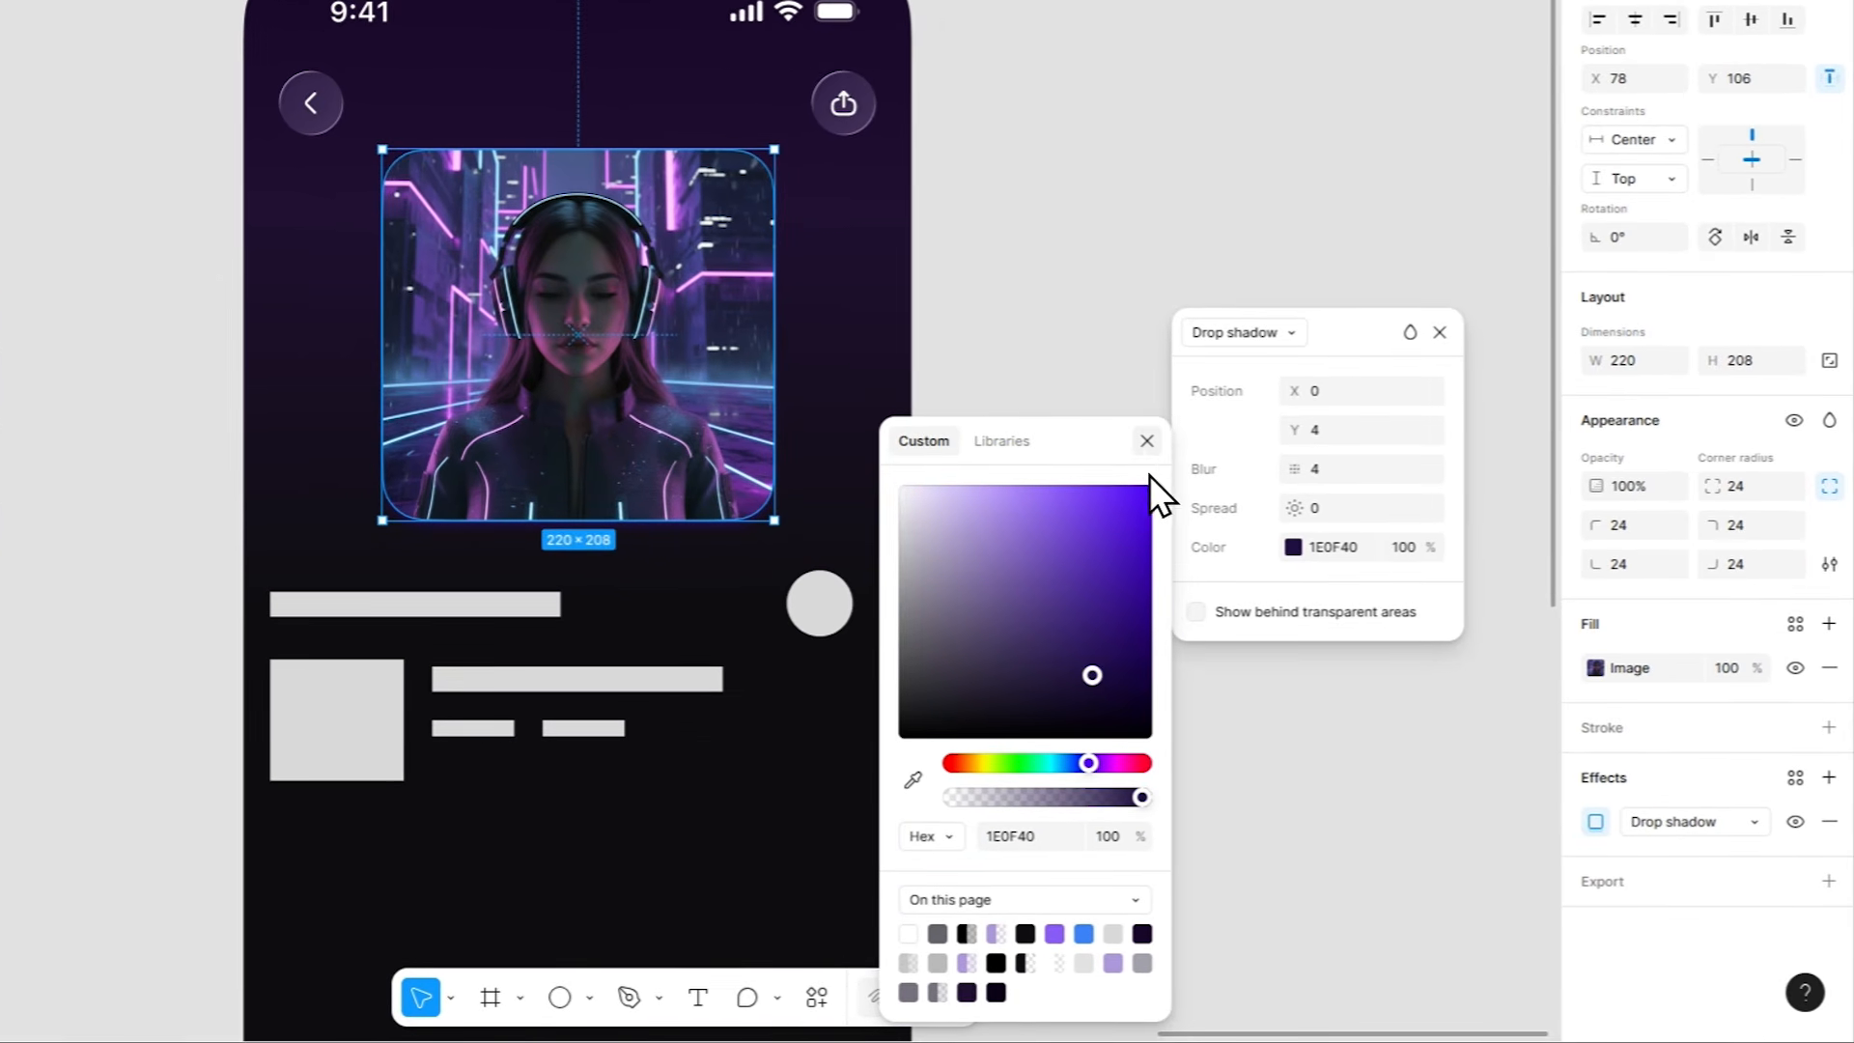
click(1147, 441)
Set the cover image's drop shadow blur to 40.
click(1338, 474)
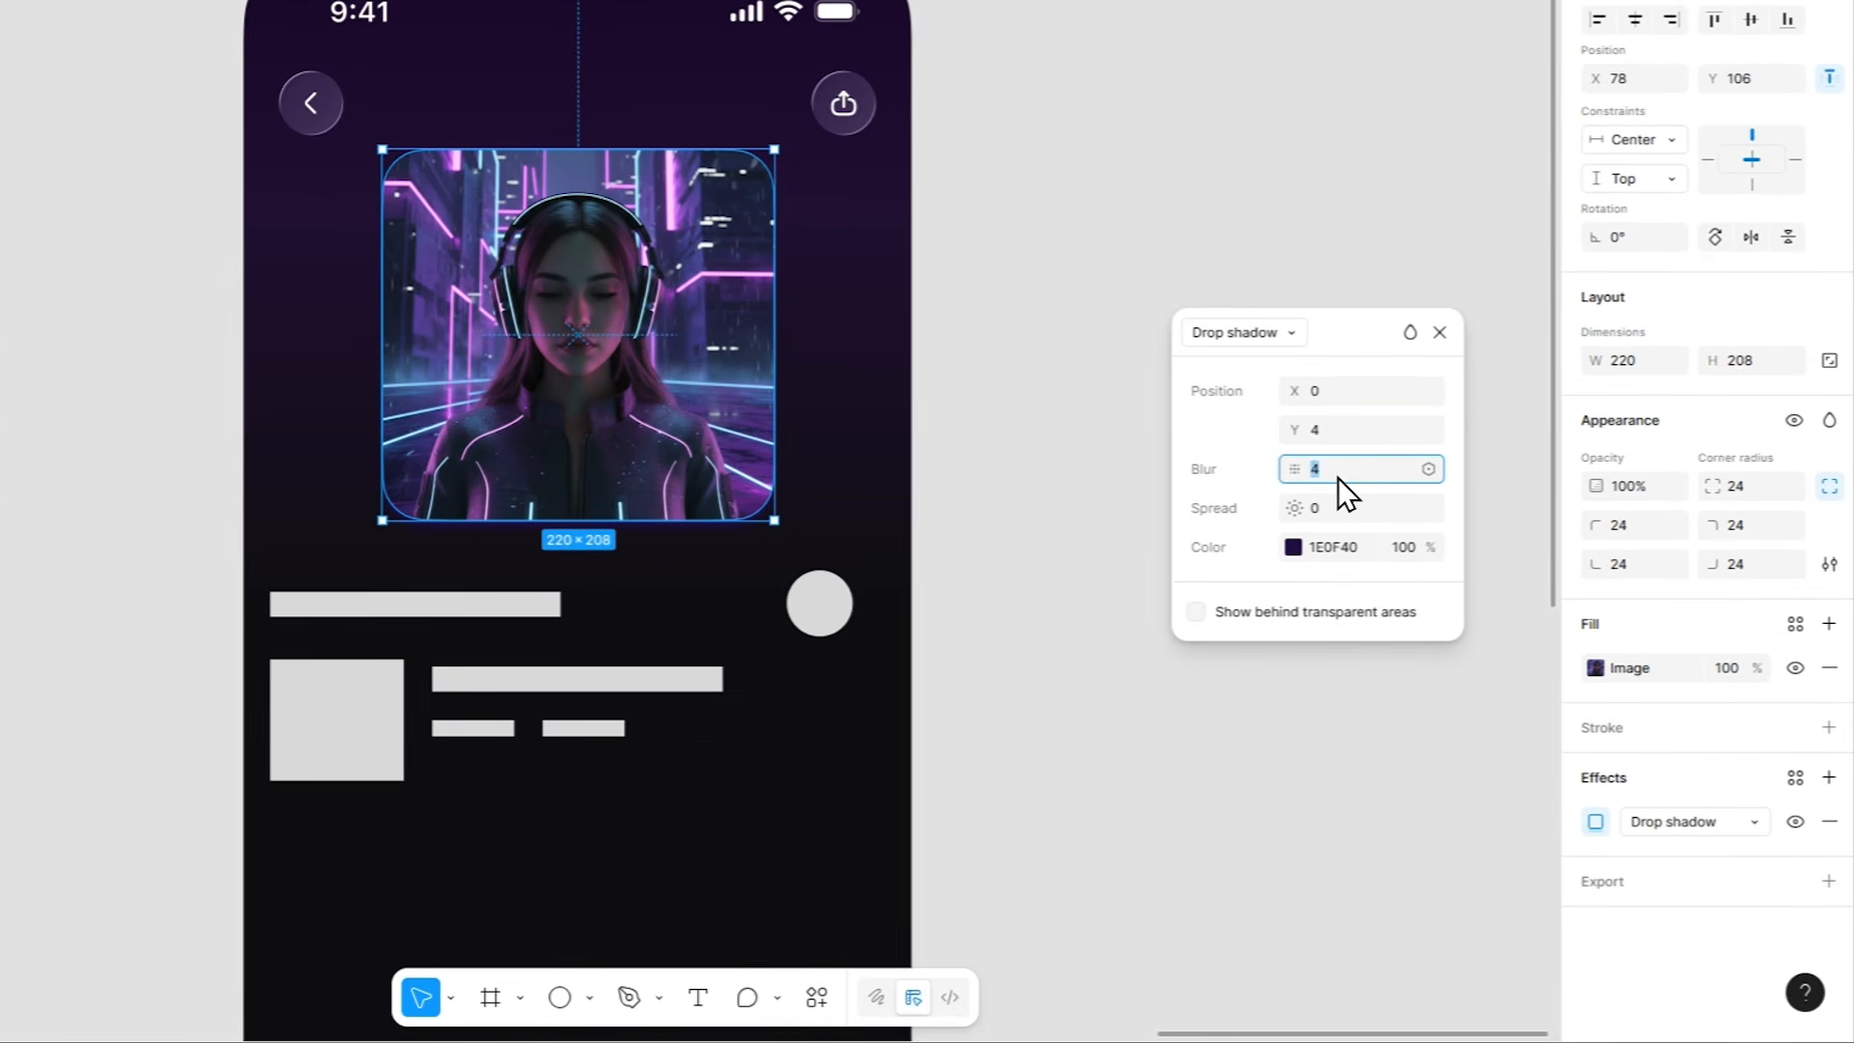
text(40)
key(Return)
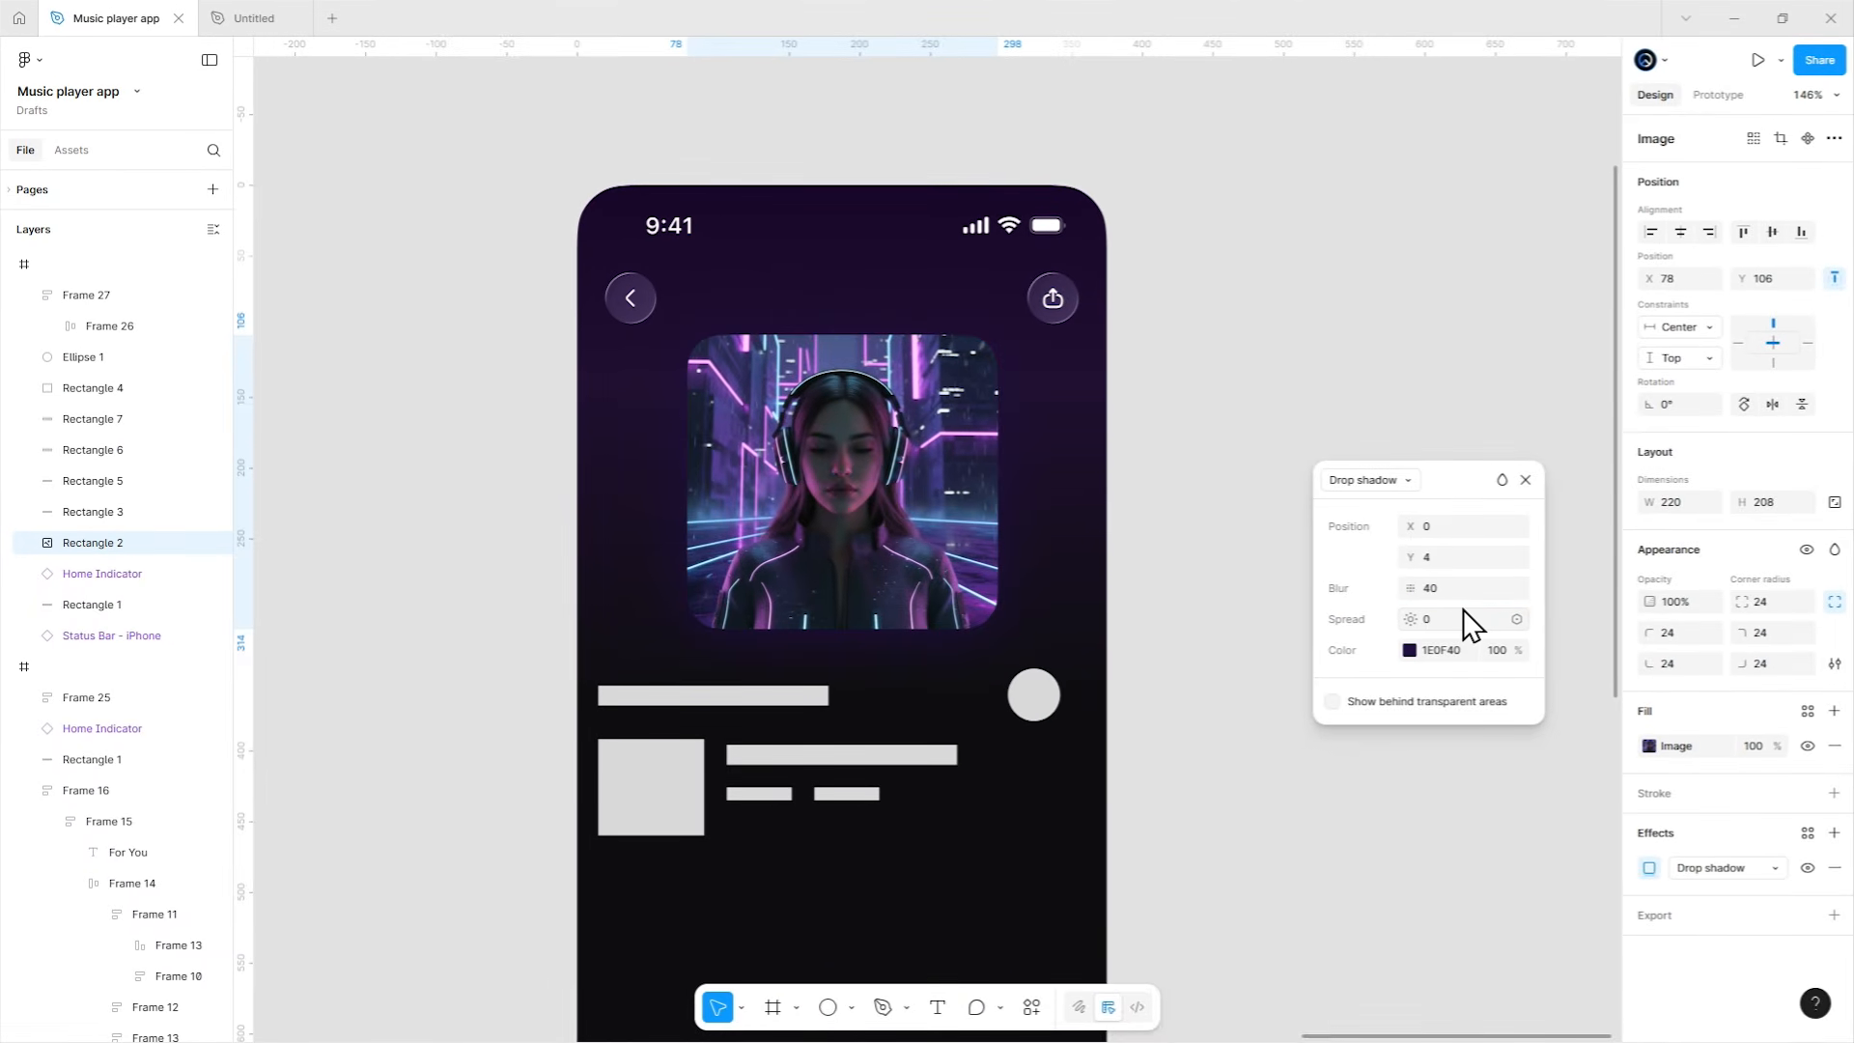
click(1525, 480)
click(1236, 501)
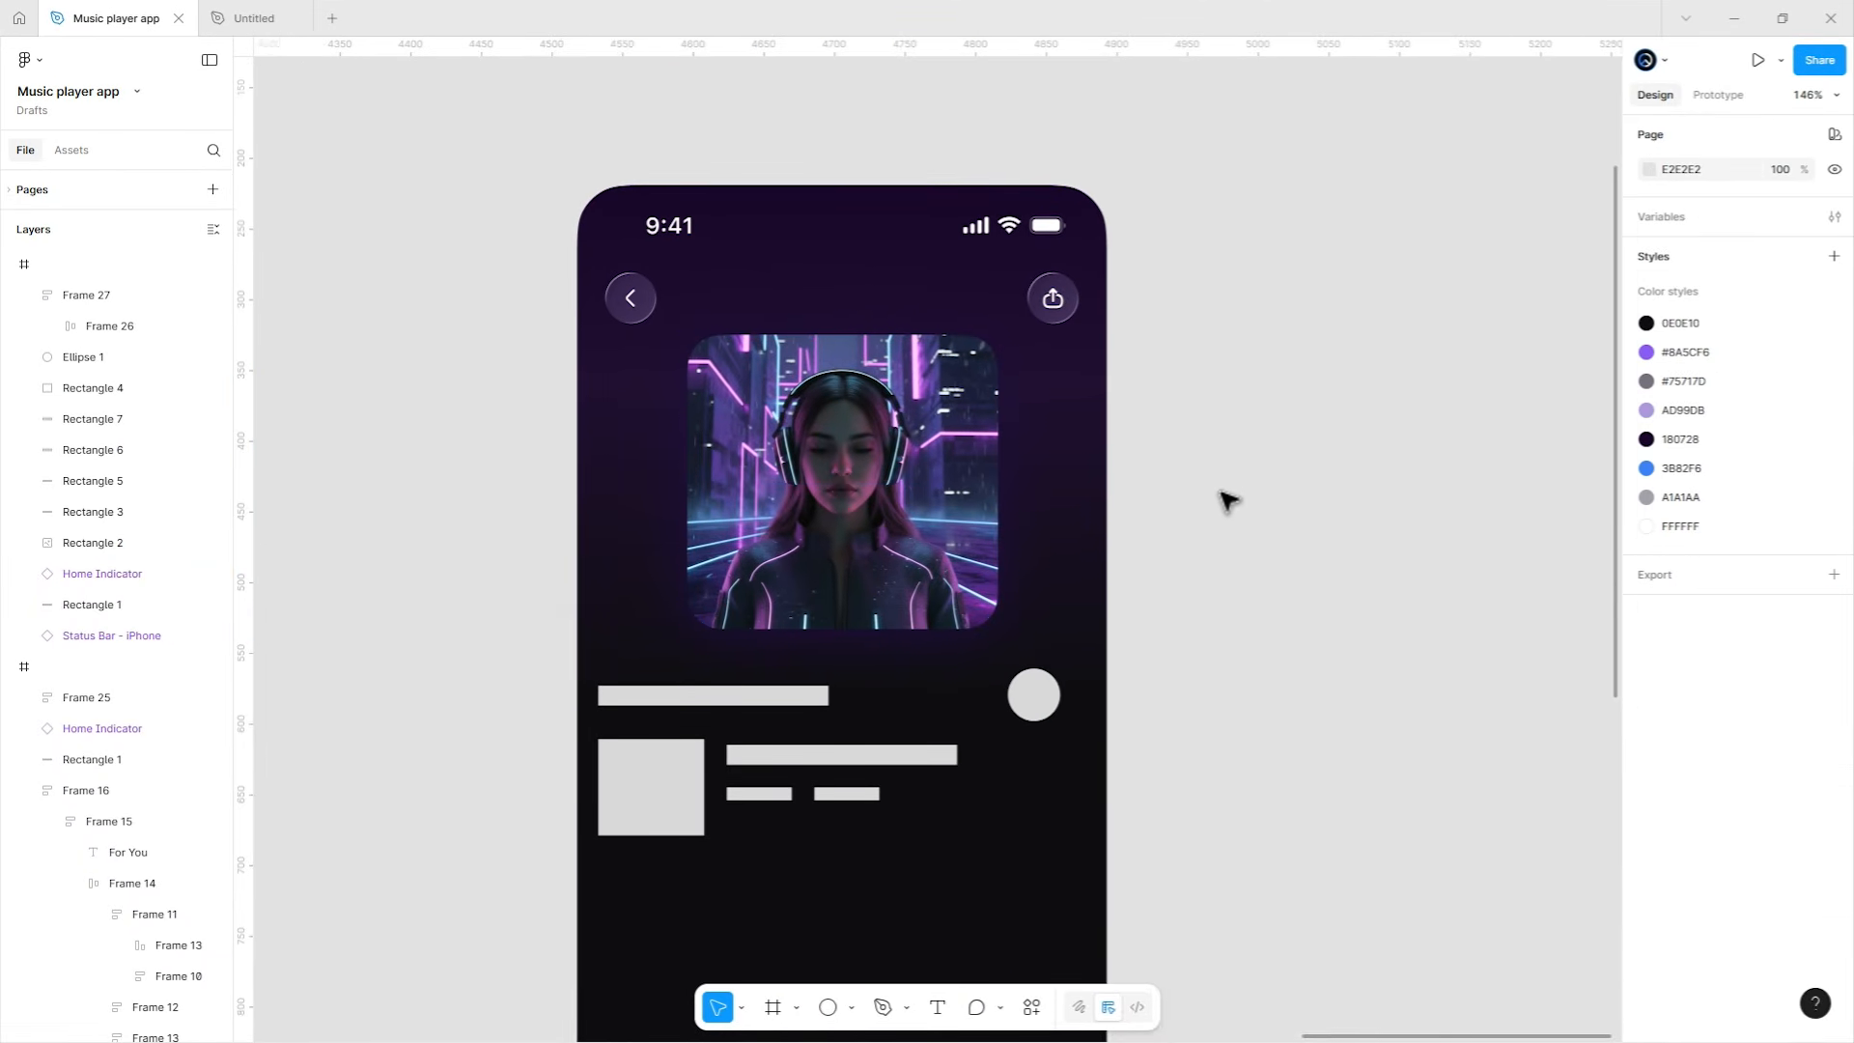
scroll(1222, 482, left, 3)
click(1062, 472)
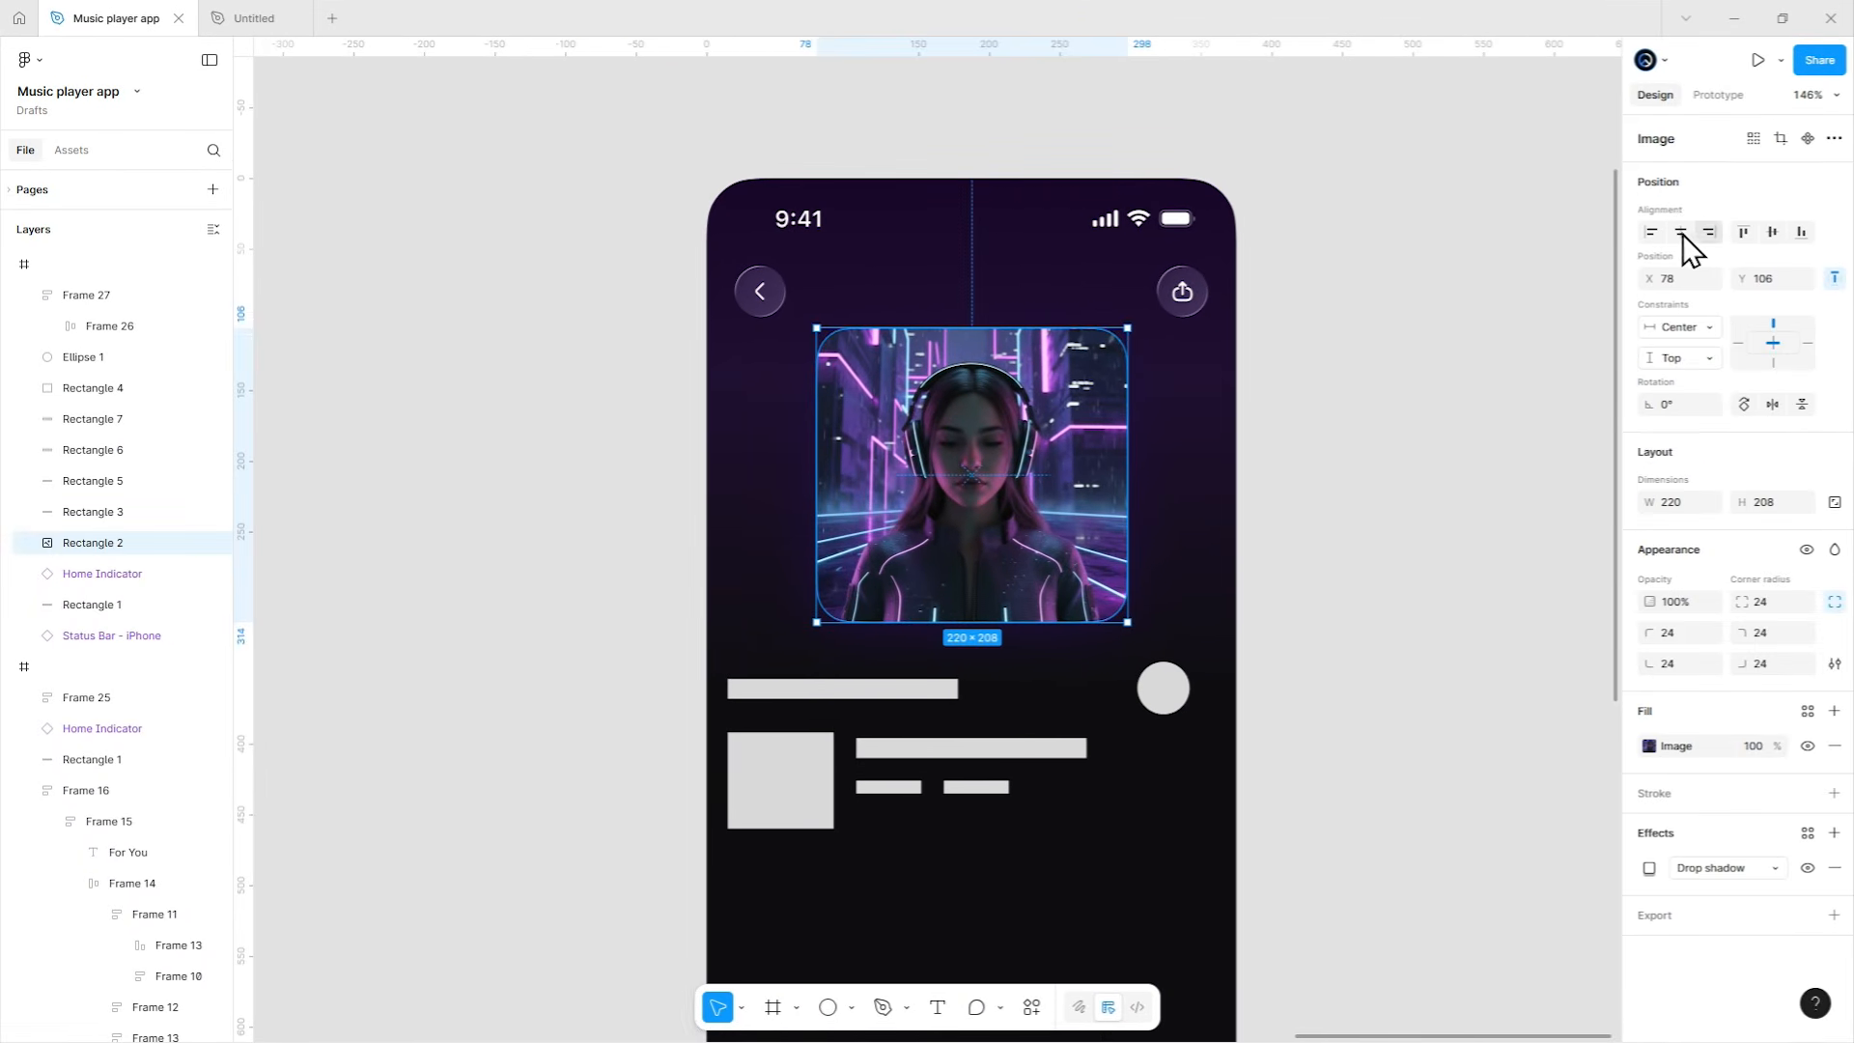
click(1164, 452)
Delete the grey bar and the circle placeholder directly below the cover image.
scroll(1208, 445, down, 2)
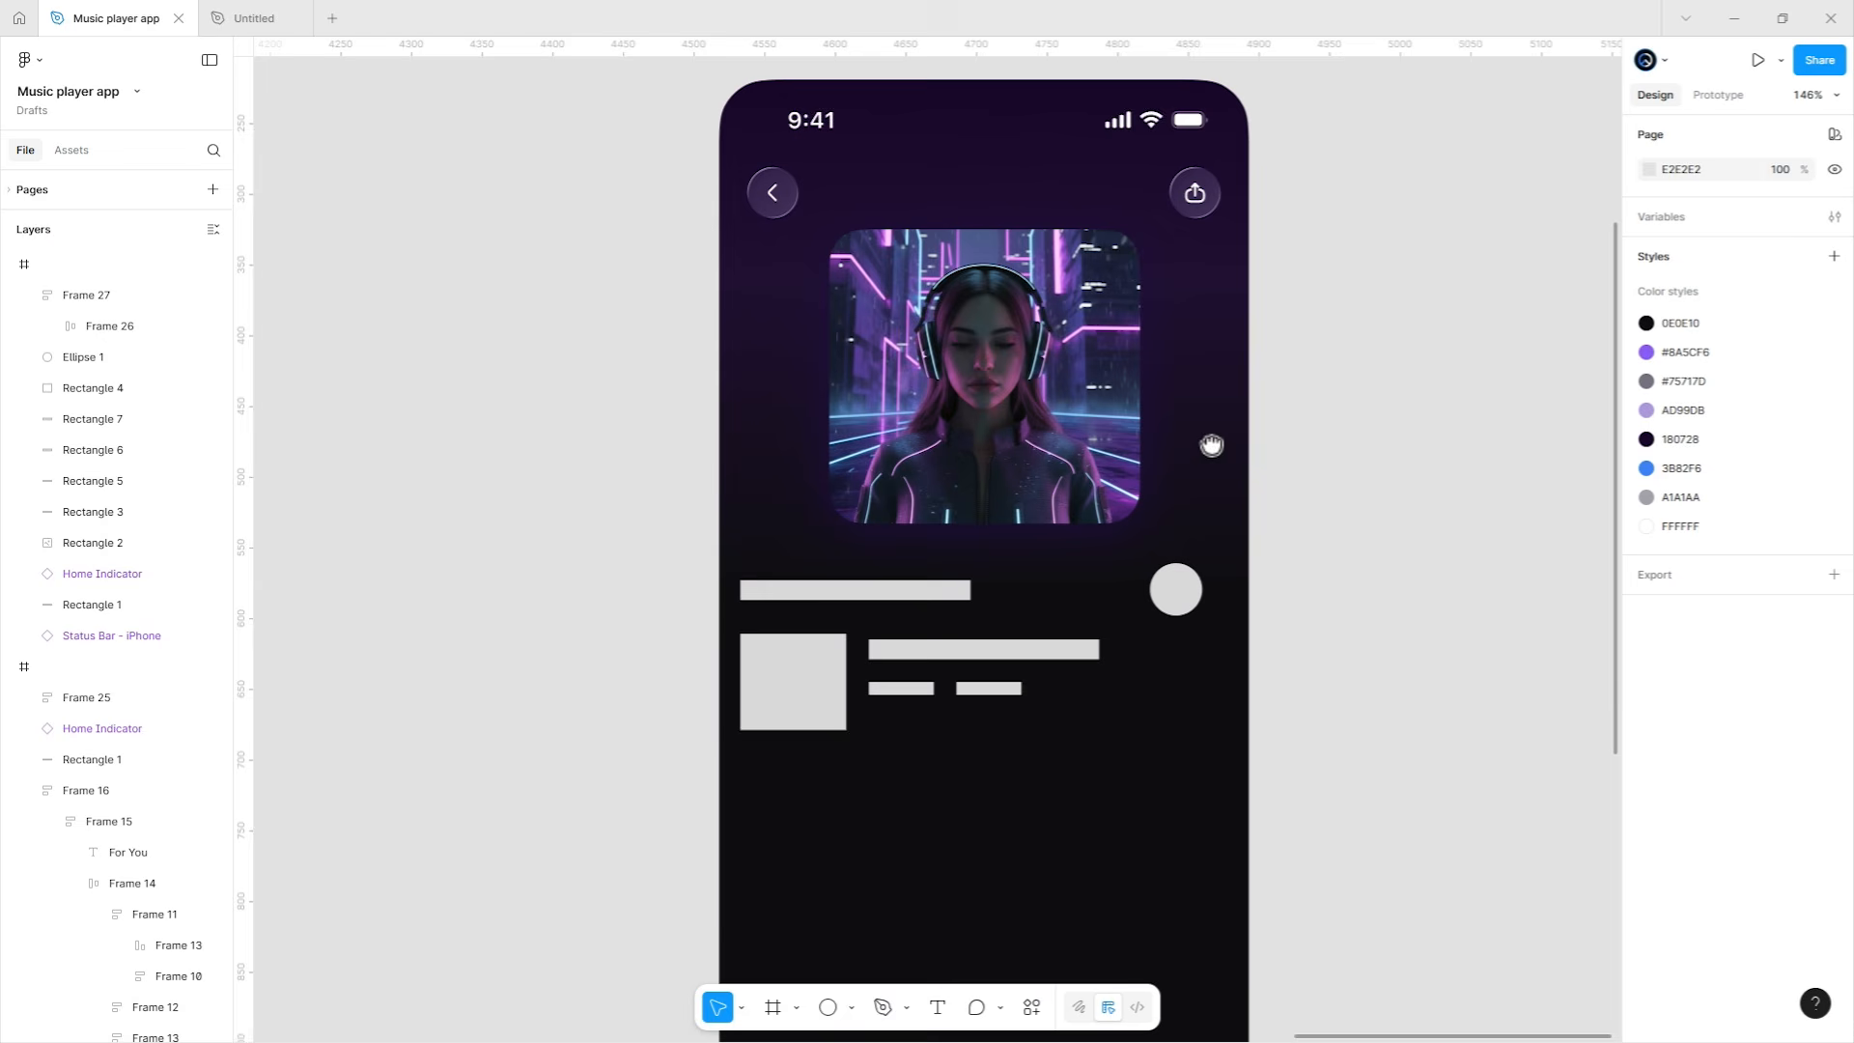
click(965, 586)
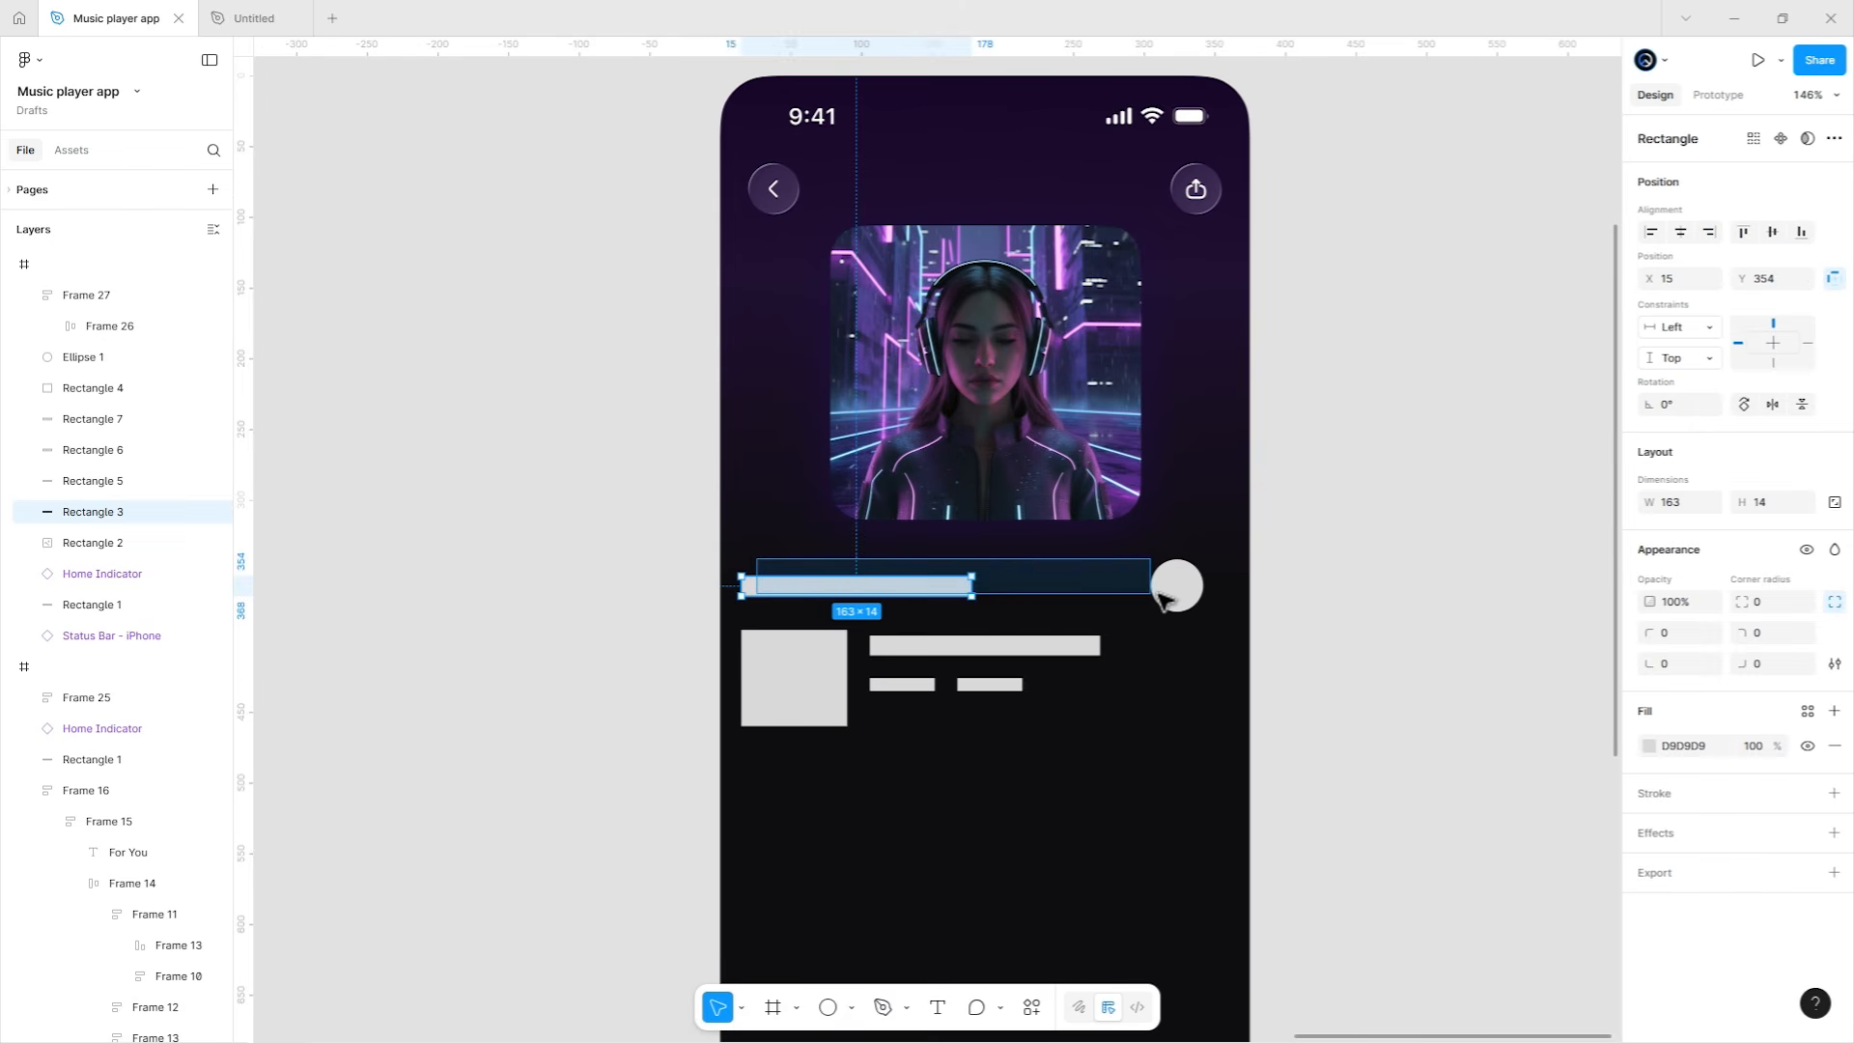
shift+click(1177, 586)
key(Delete)
Copy the Midnight Flow title from the home screen's first card and place it below the cover image at X 20, Y 349.
scroll(1046, 587, down, 3)
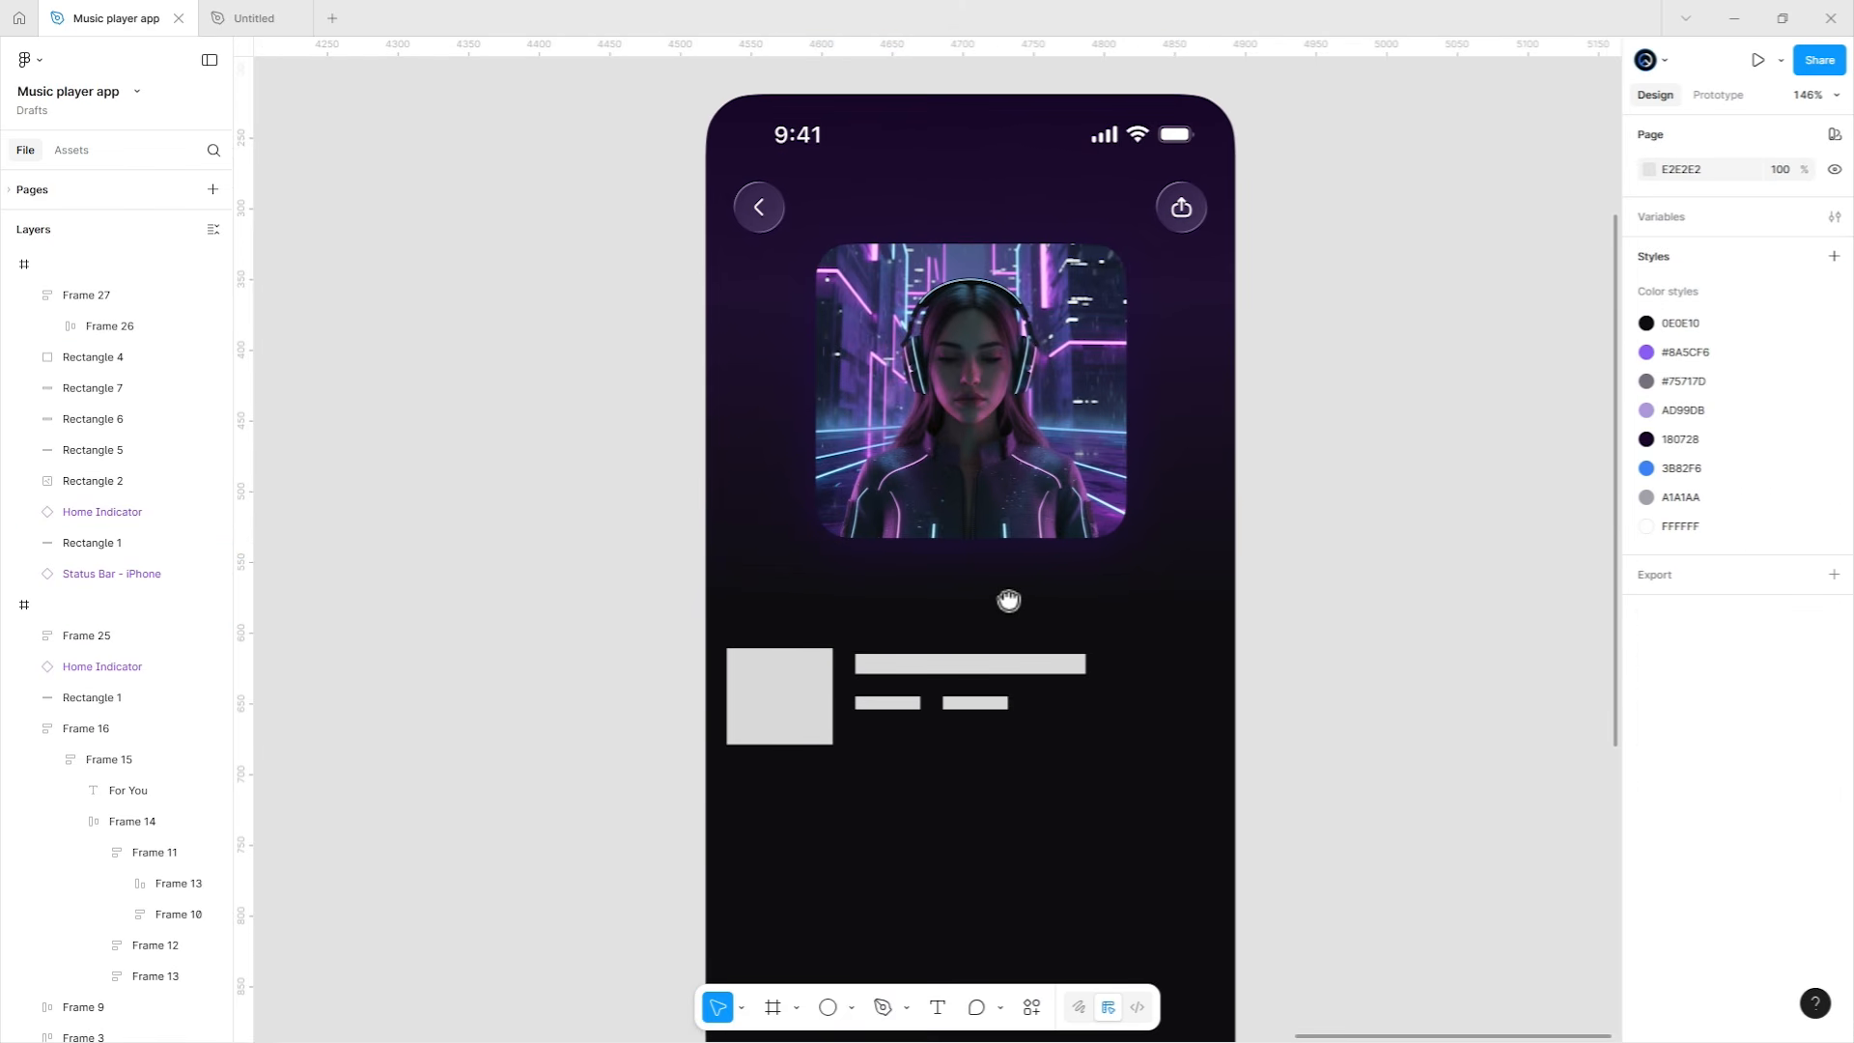
scroll(1010, 612, left, 5)
scroll(1169, 643, left, 10)
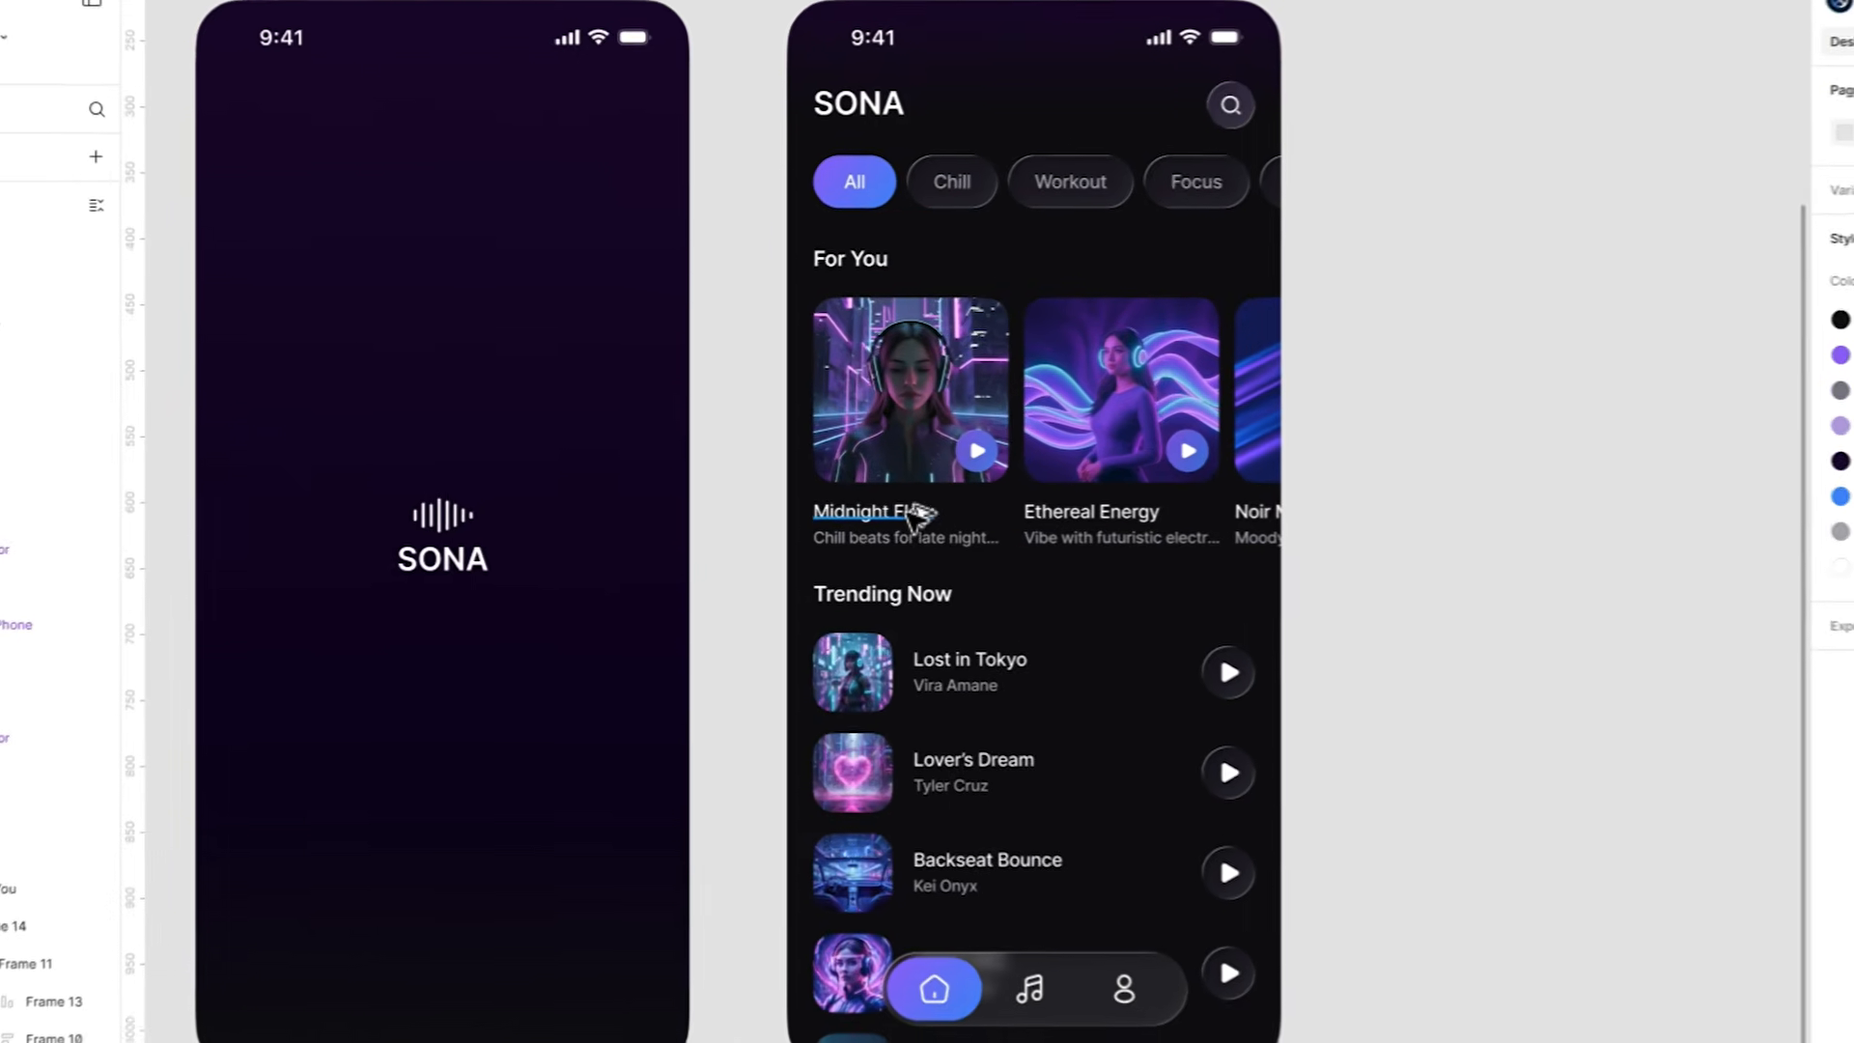
ctrl+click(883, 480)
drag(899, 498, 406, 586)
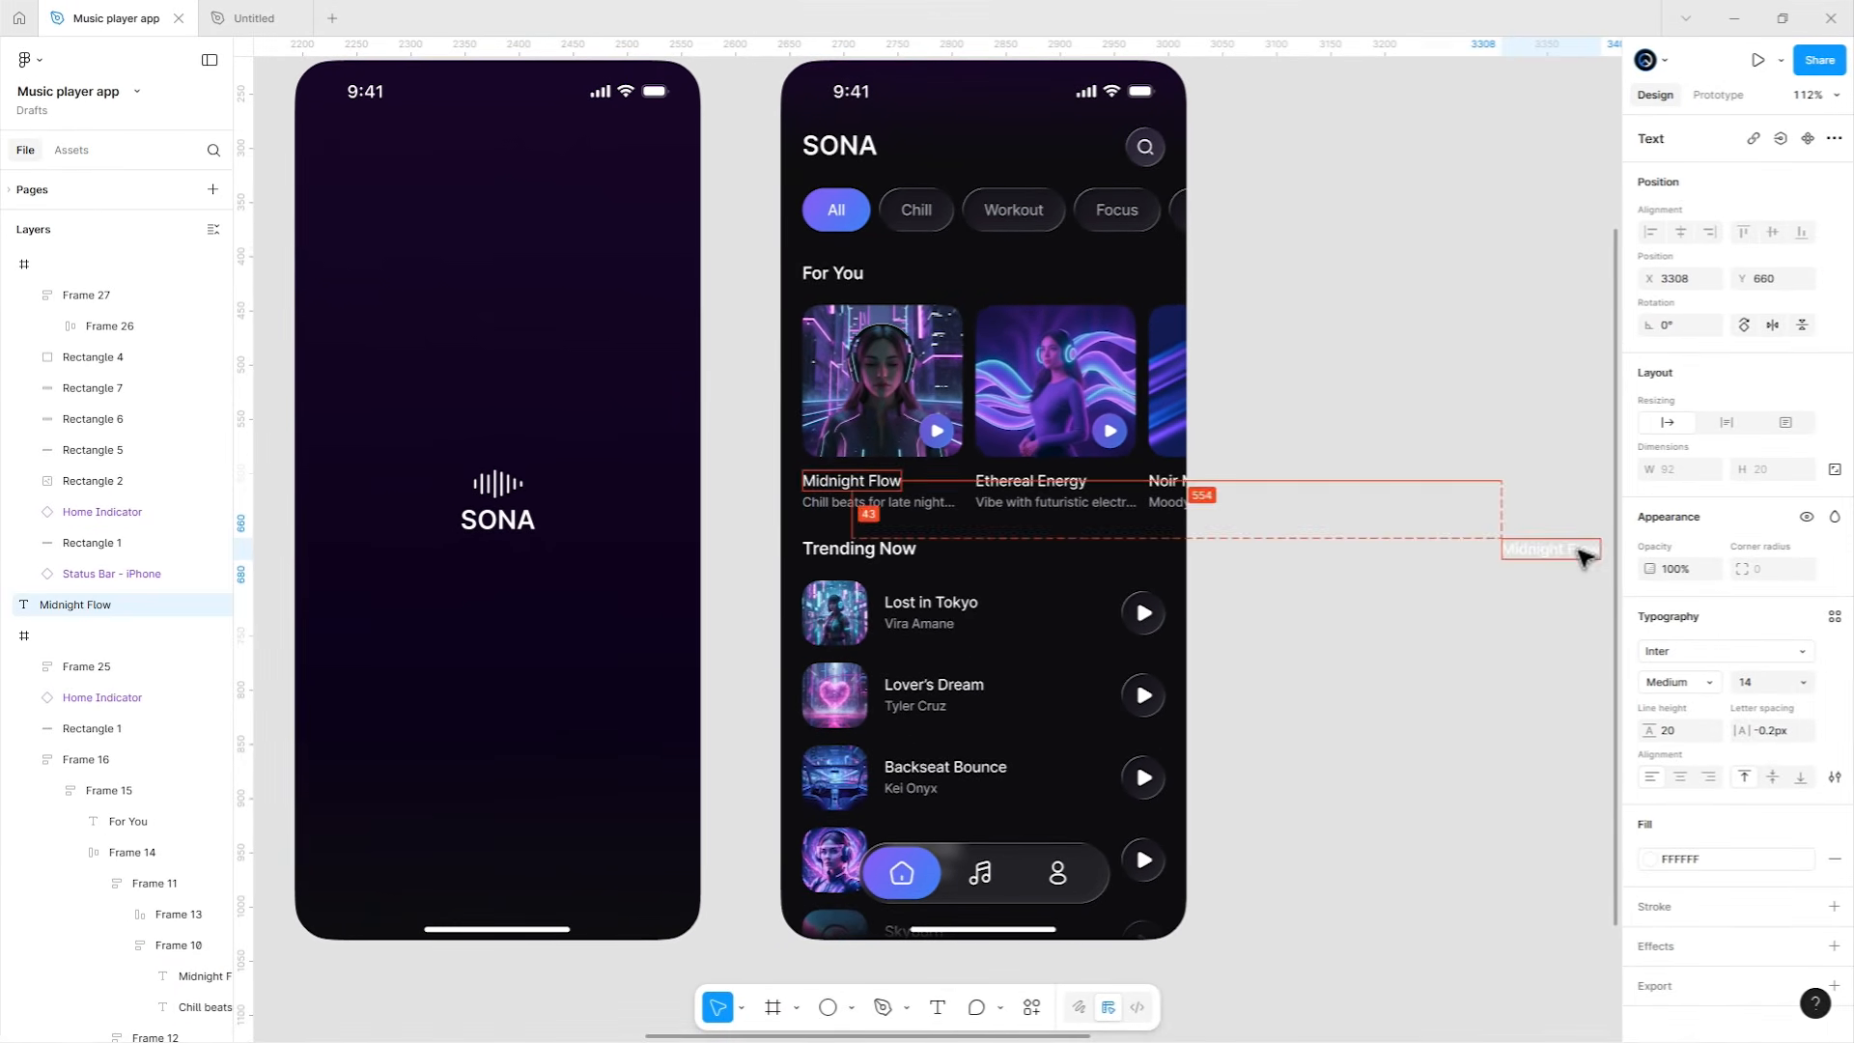
drag(1587, 593, 908, 510)
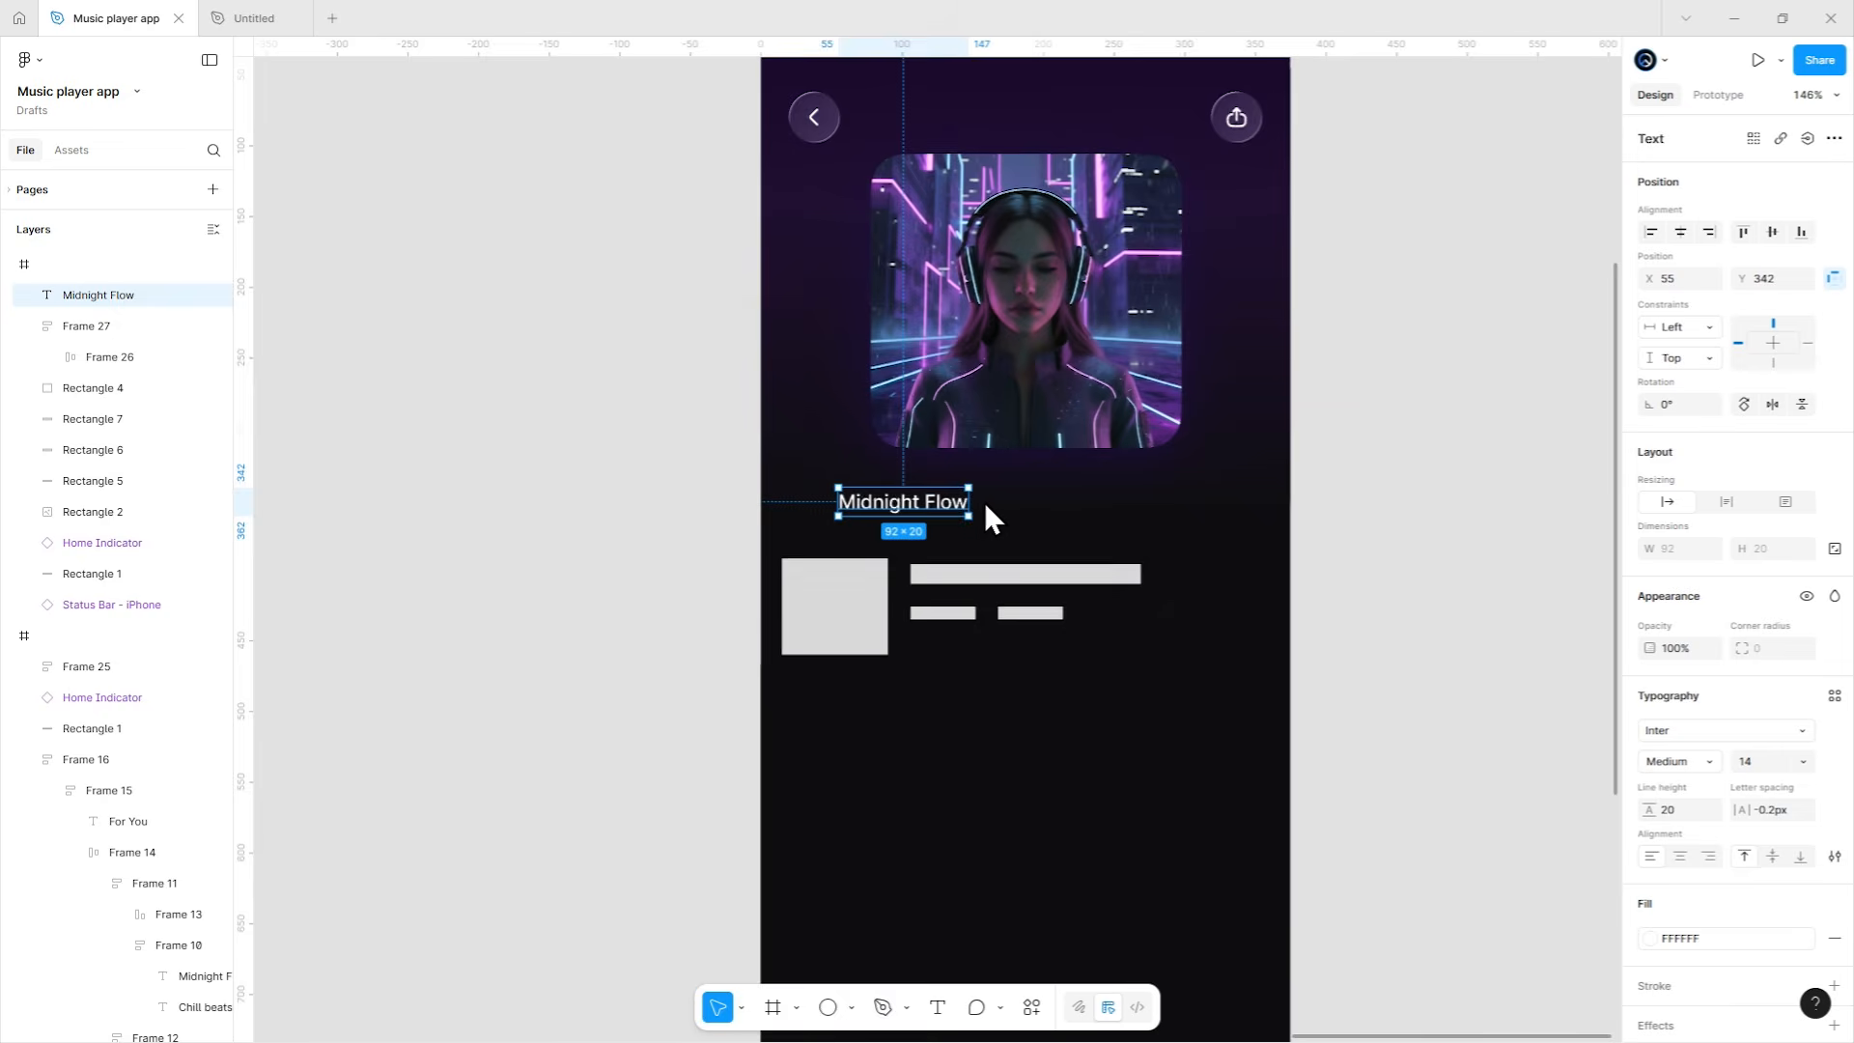
scroll(989, 560, up, 3)
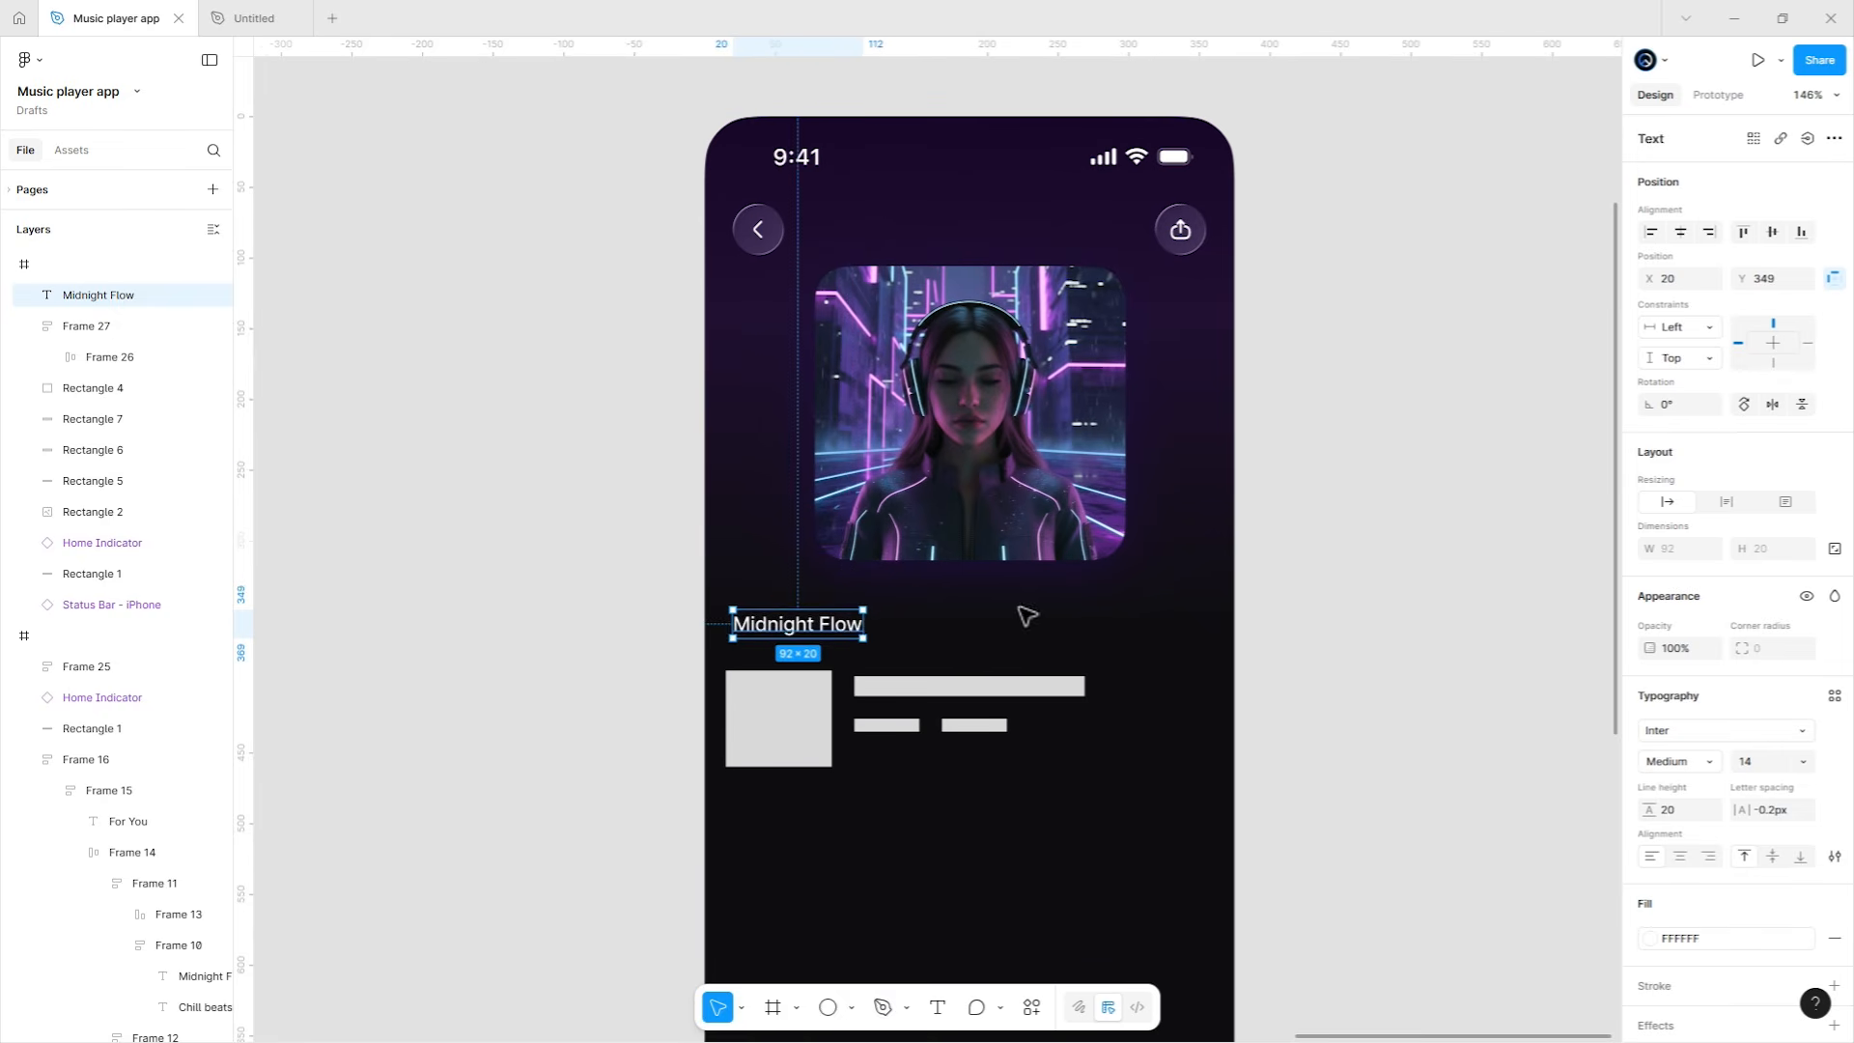
Format the copied Midnight Flow title as Semi Bold, size 20, with a line height of 24.
scroll(1027, 615, up, 5)
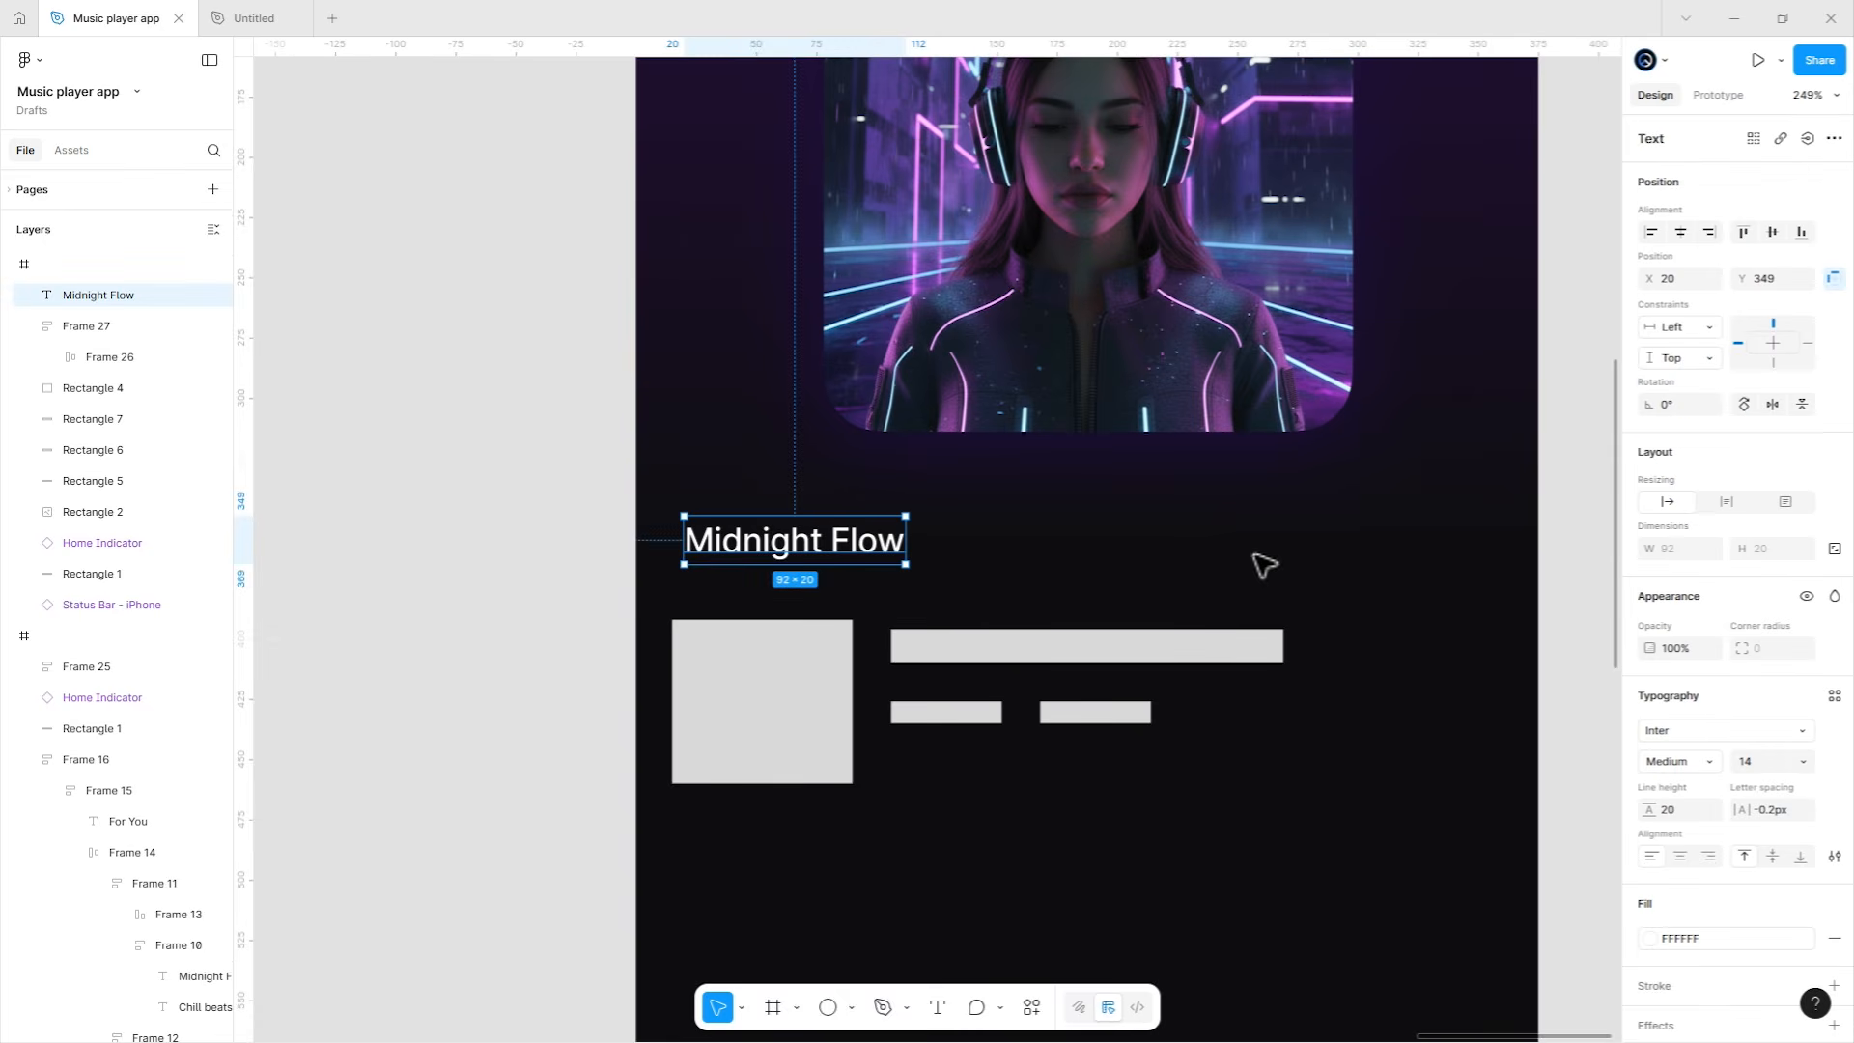
click(1682, 761)
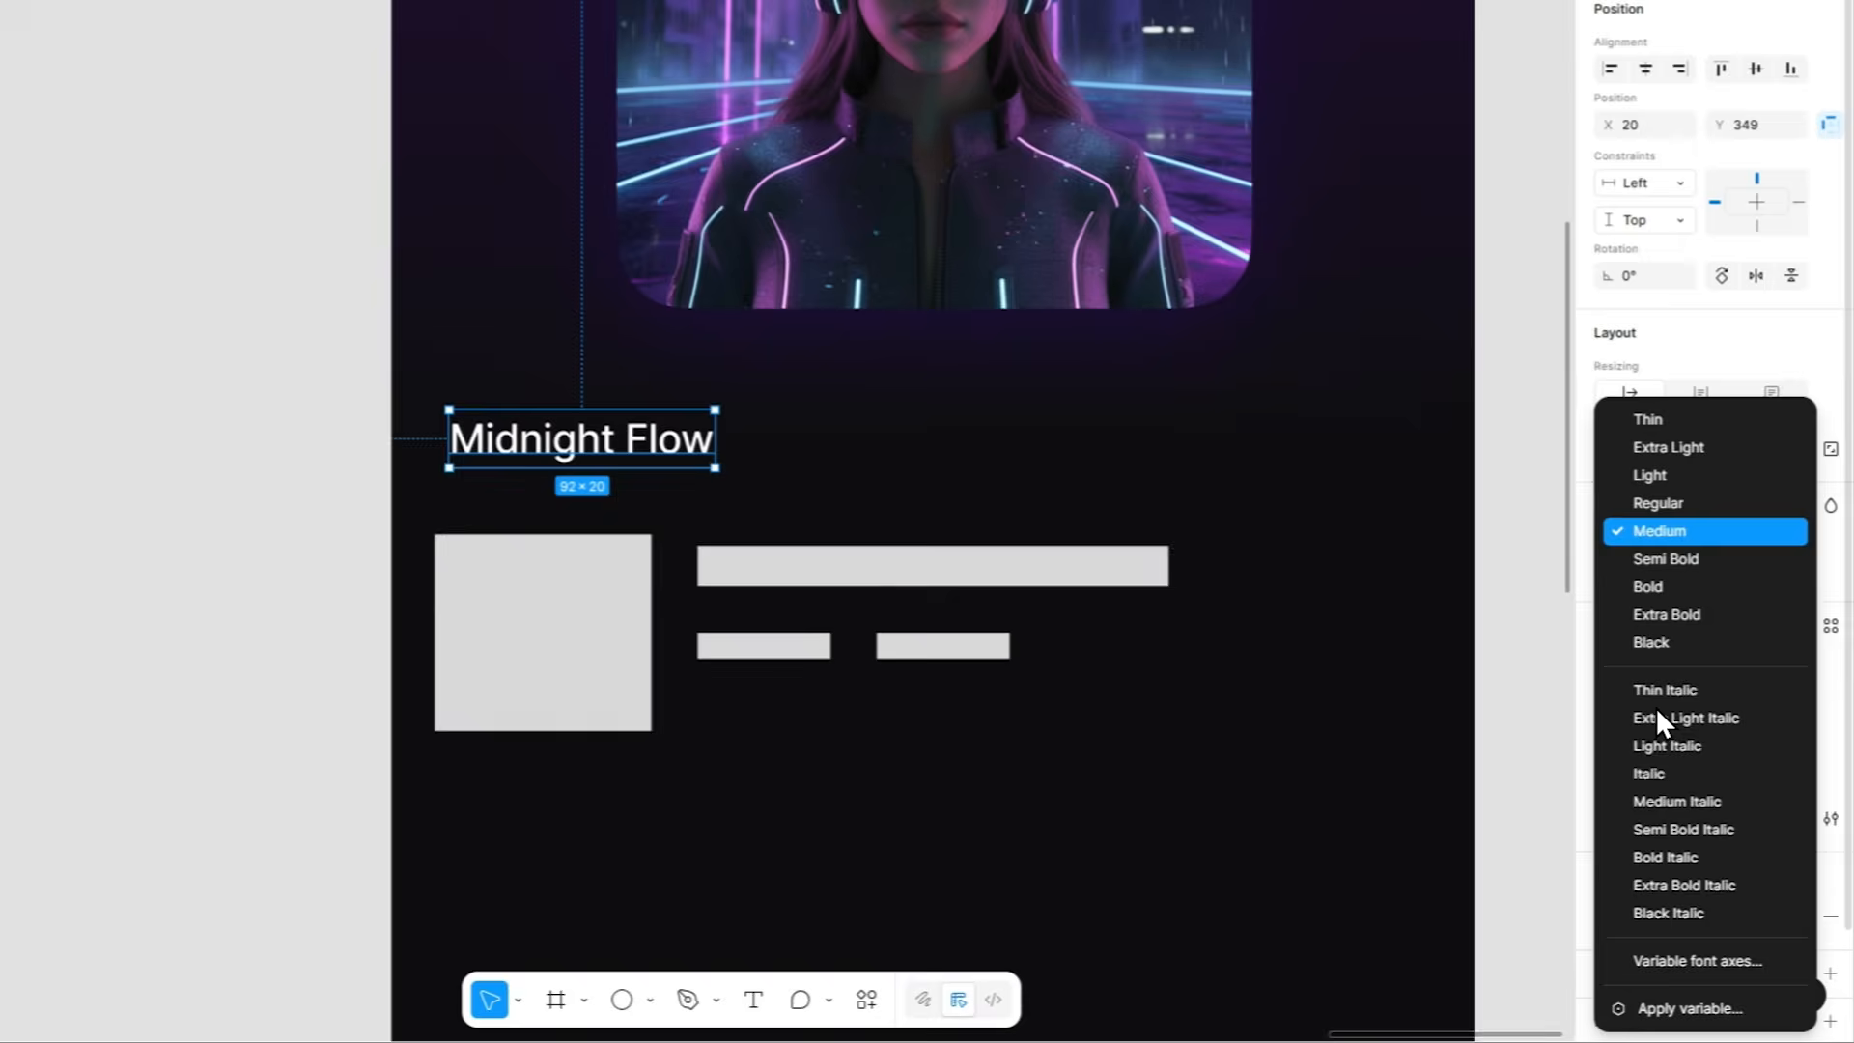
click(1733, 635)
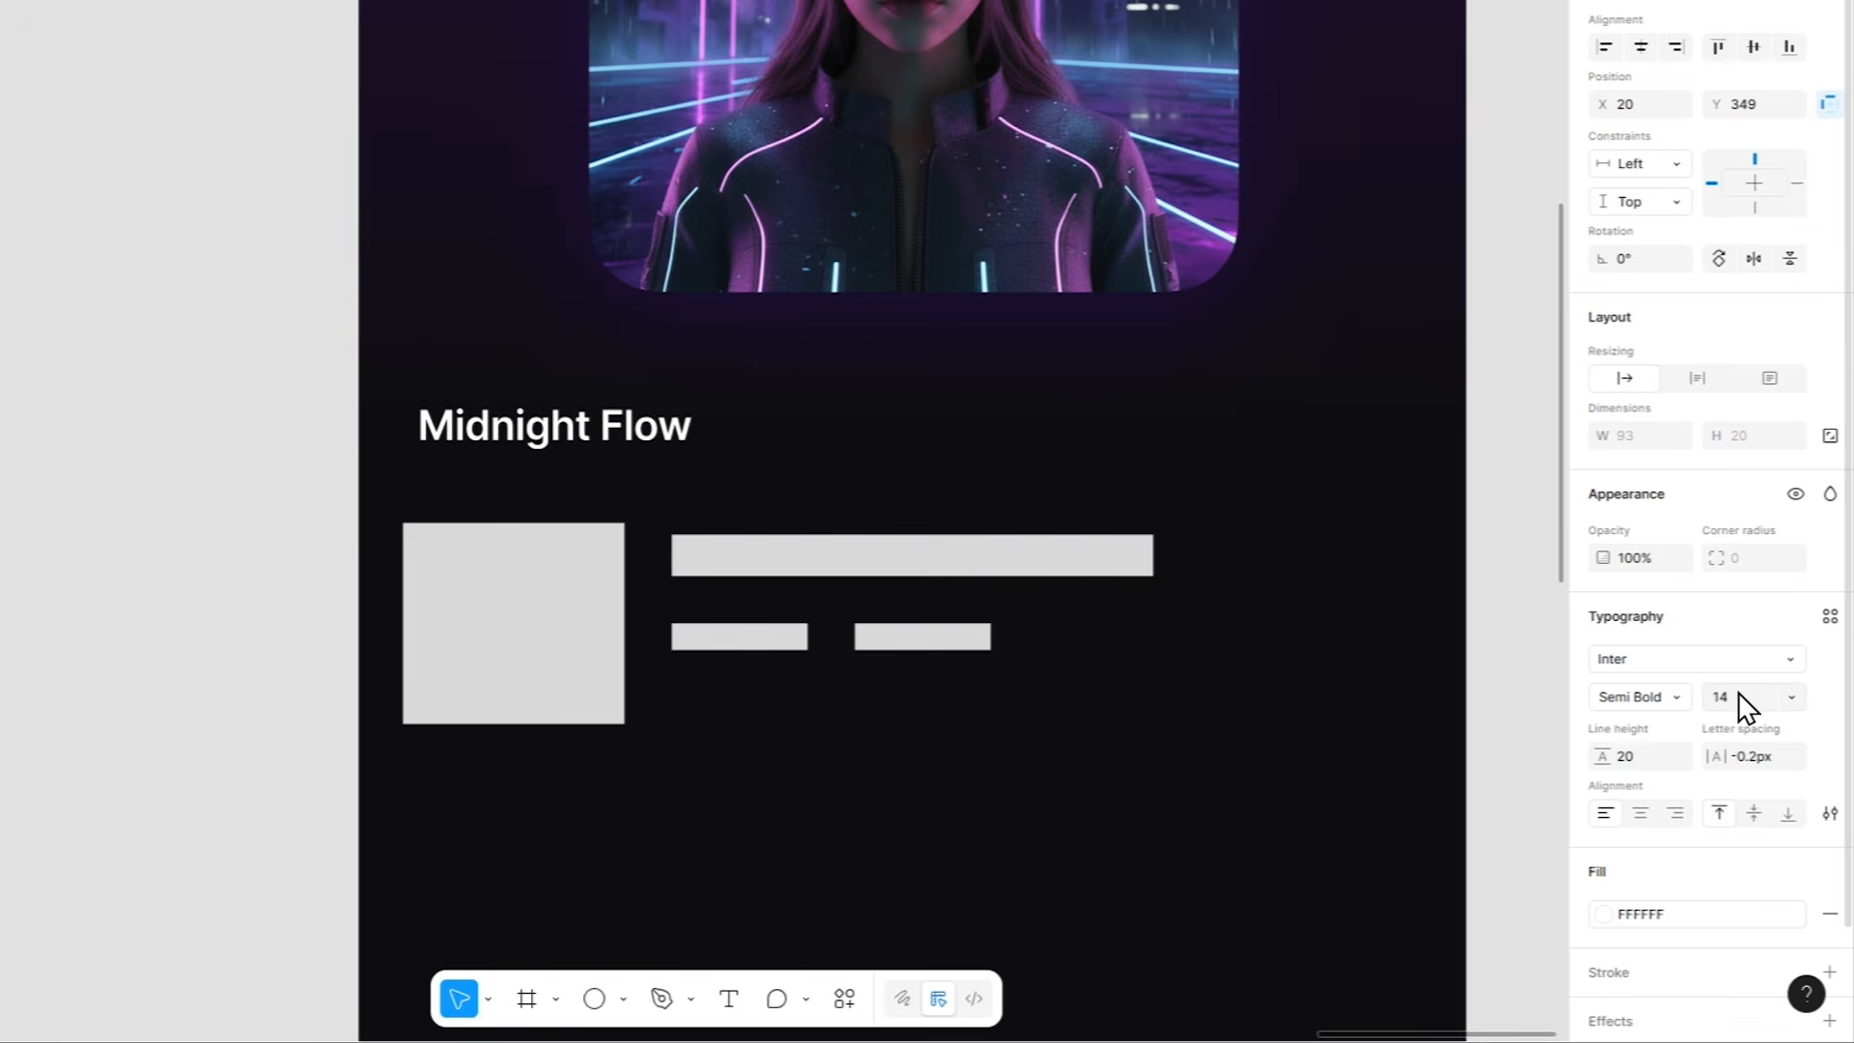
click(1740, 695)
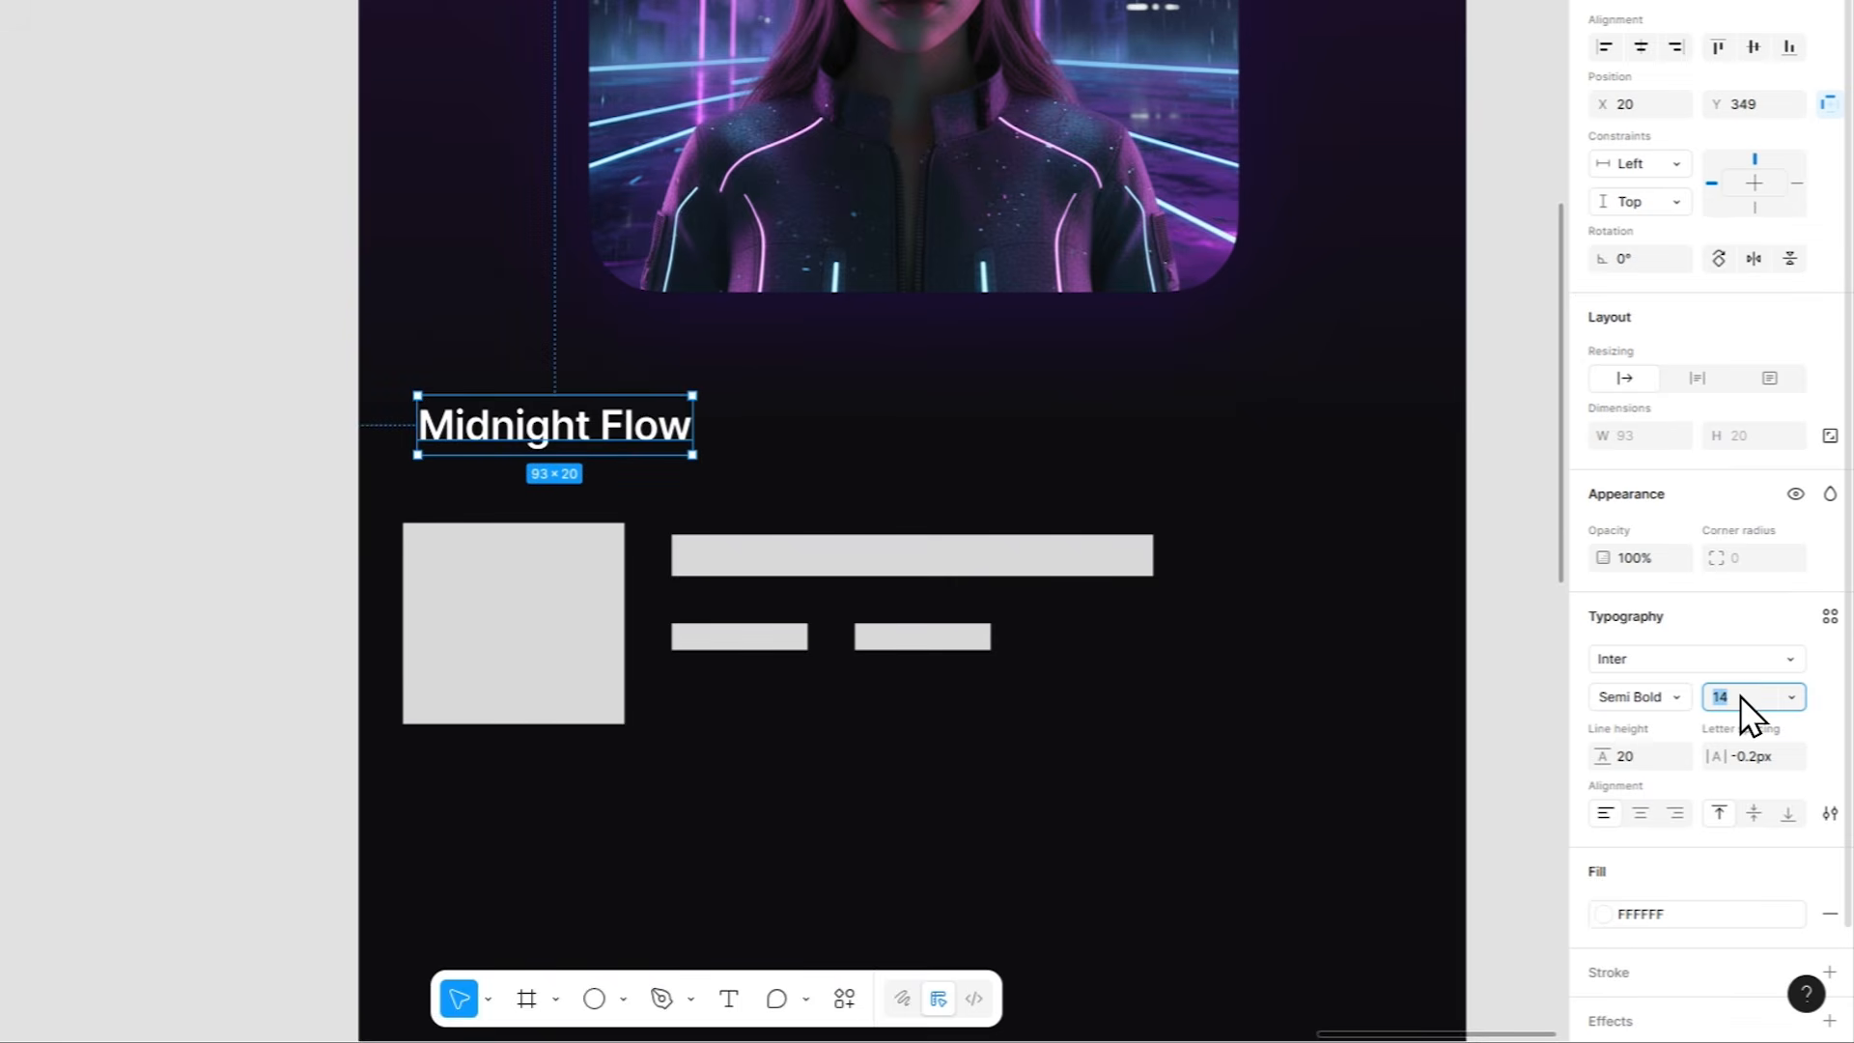
text(20)
key(Return)
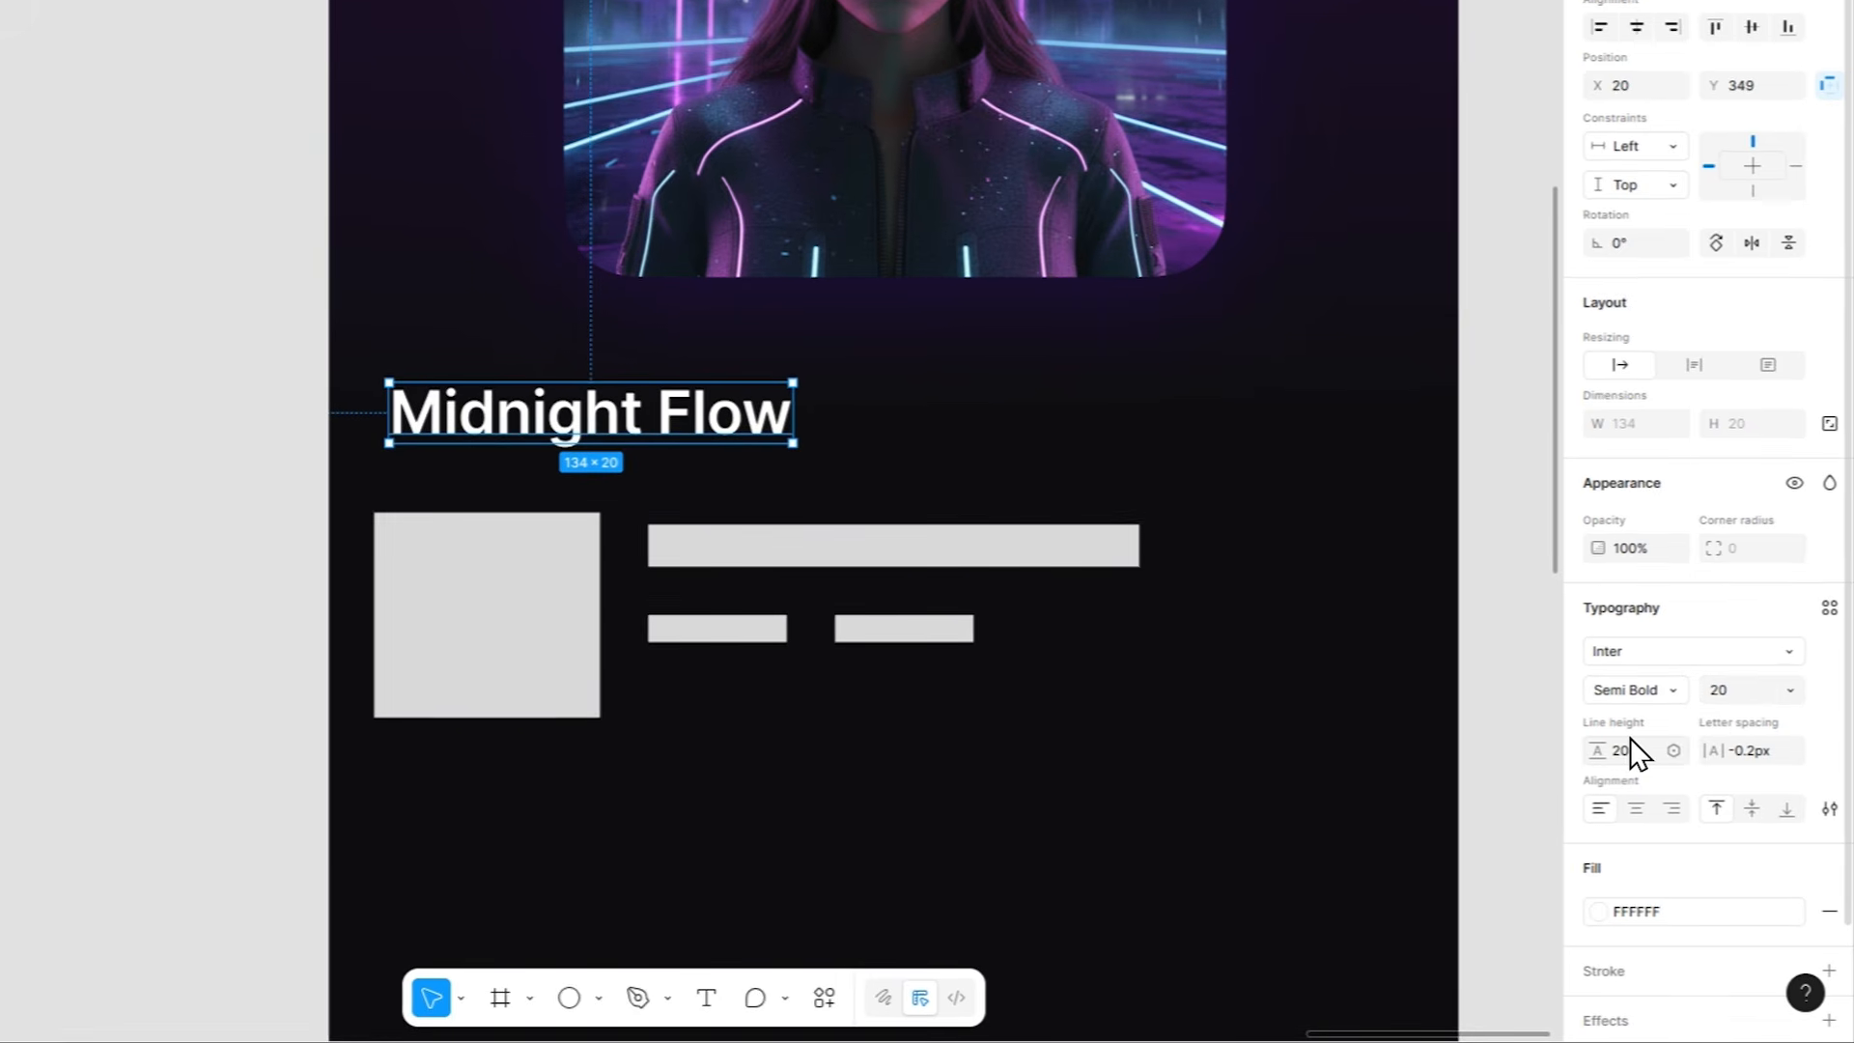
click(1641, 756)
text(24)
key(Return)
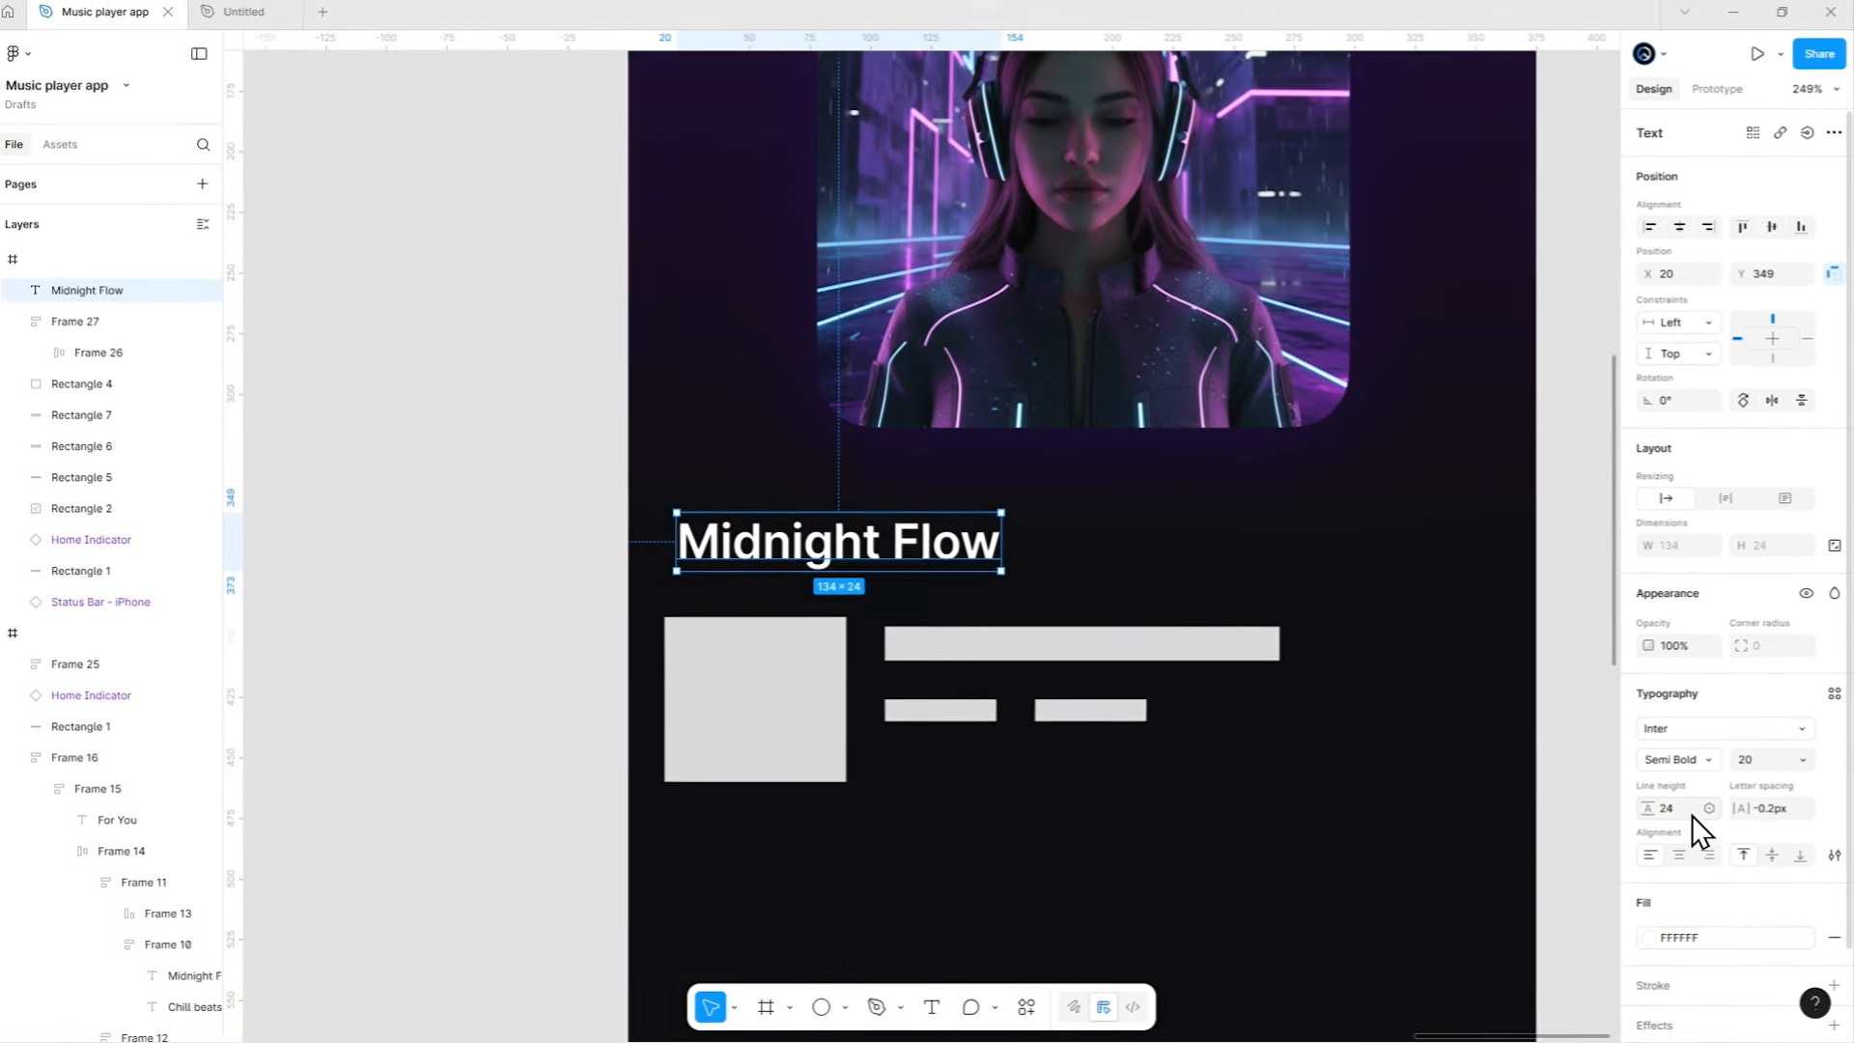
Move the remaining grey placeholder shapes further down to free space, and duplicate the large Midnight Flow title.
drag(502, 816, 976, 749)
click(1009, 542)
click(787, 463)
key(ctrl+d)
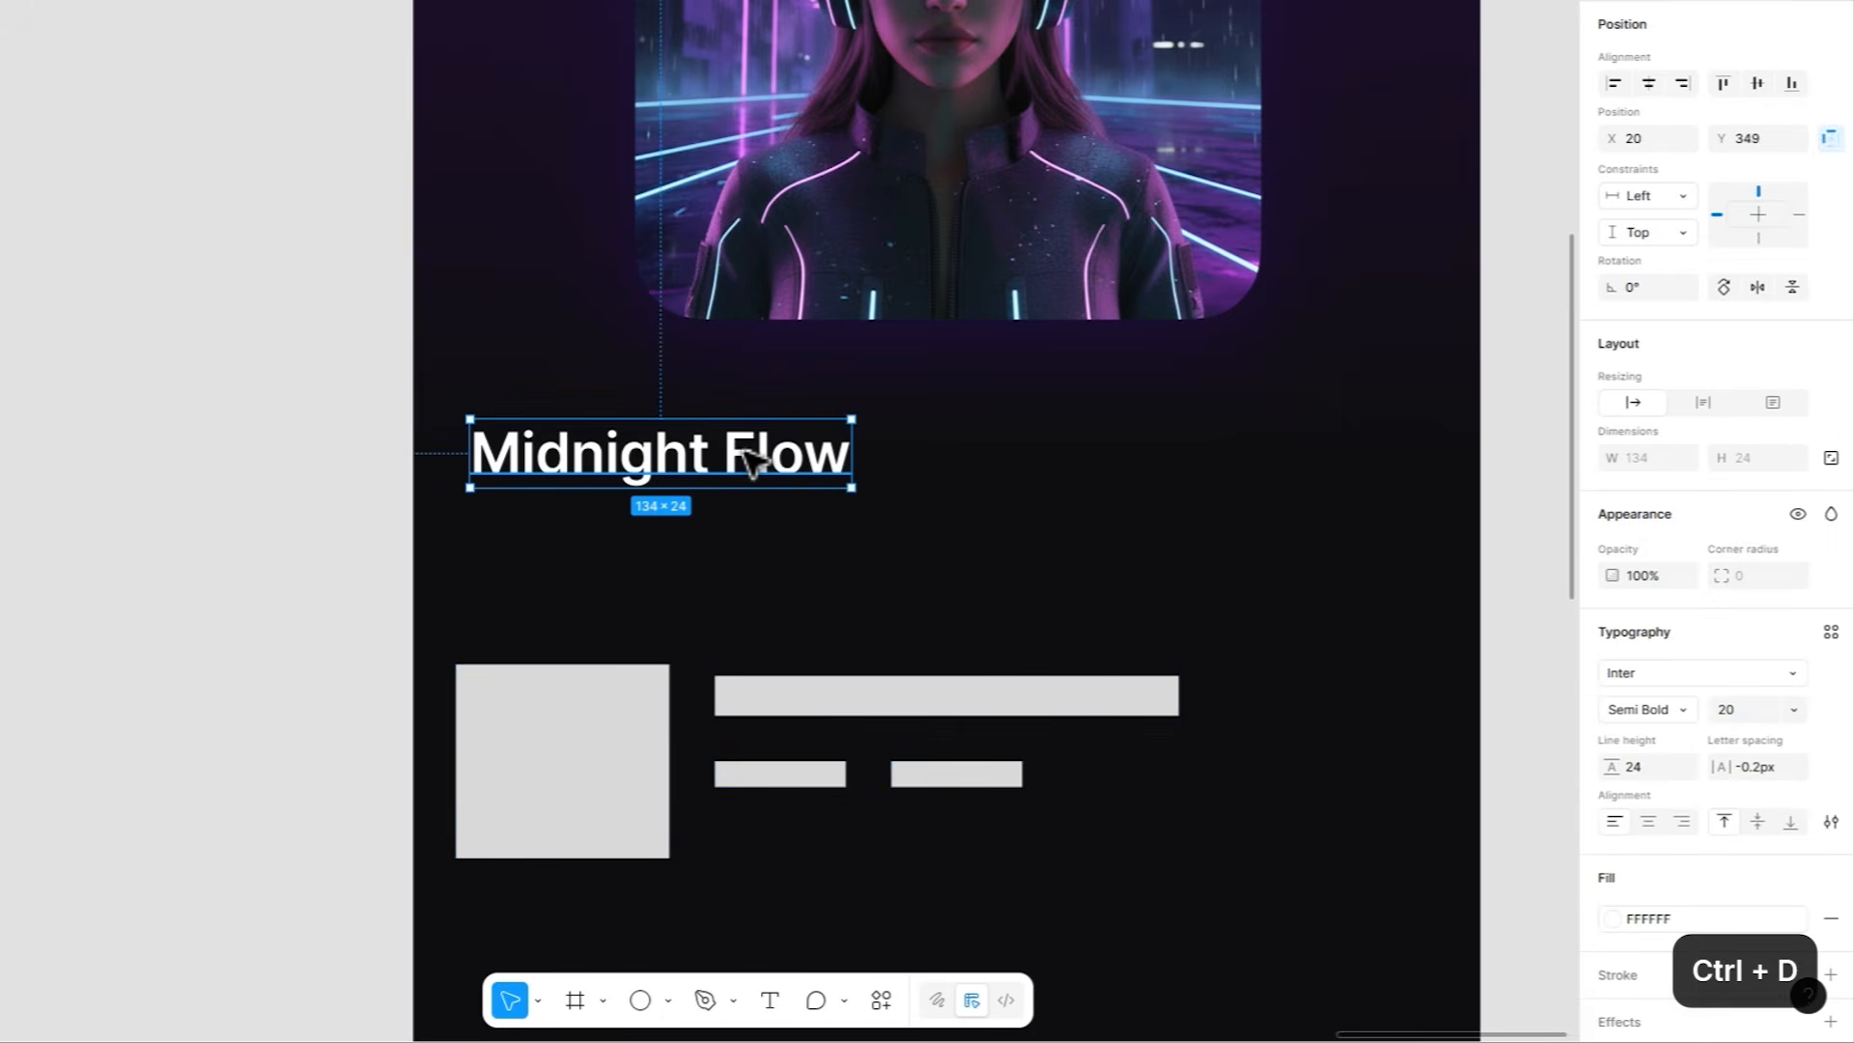
Place the duplicated title at X 20, Y 382 and format it as Medium, size 12, with a line height of 20.
drag(763, 449, 743, 555)
click(1623, 709)
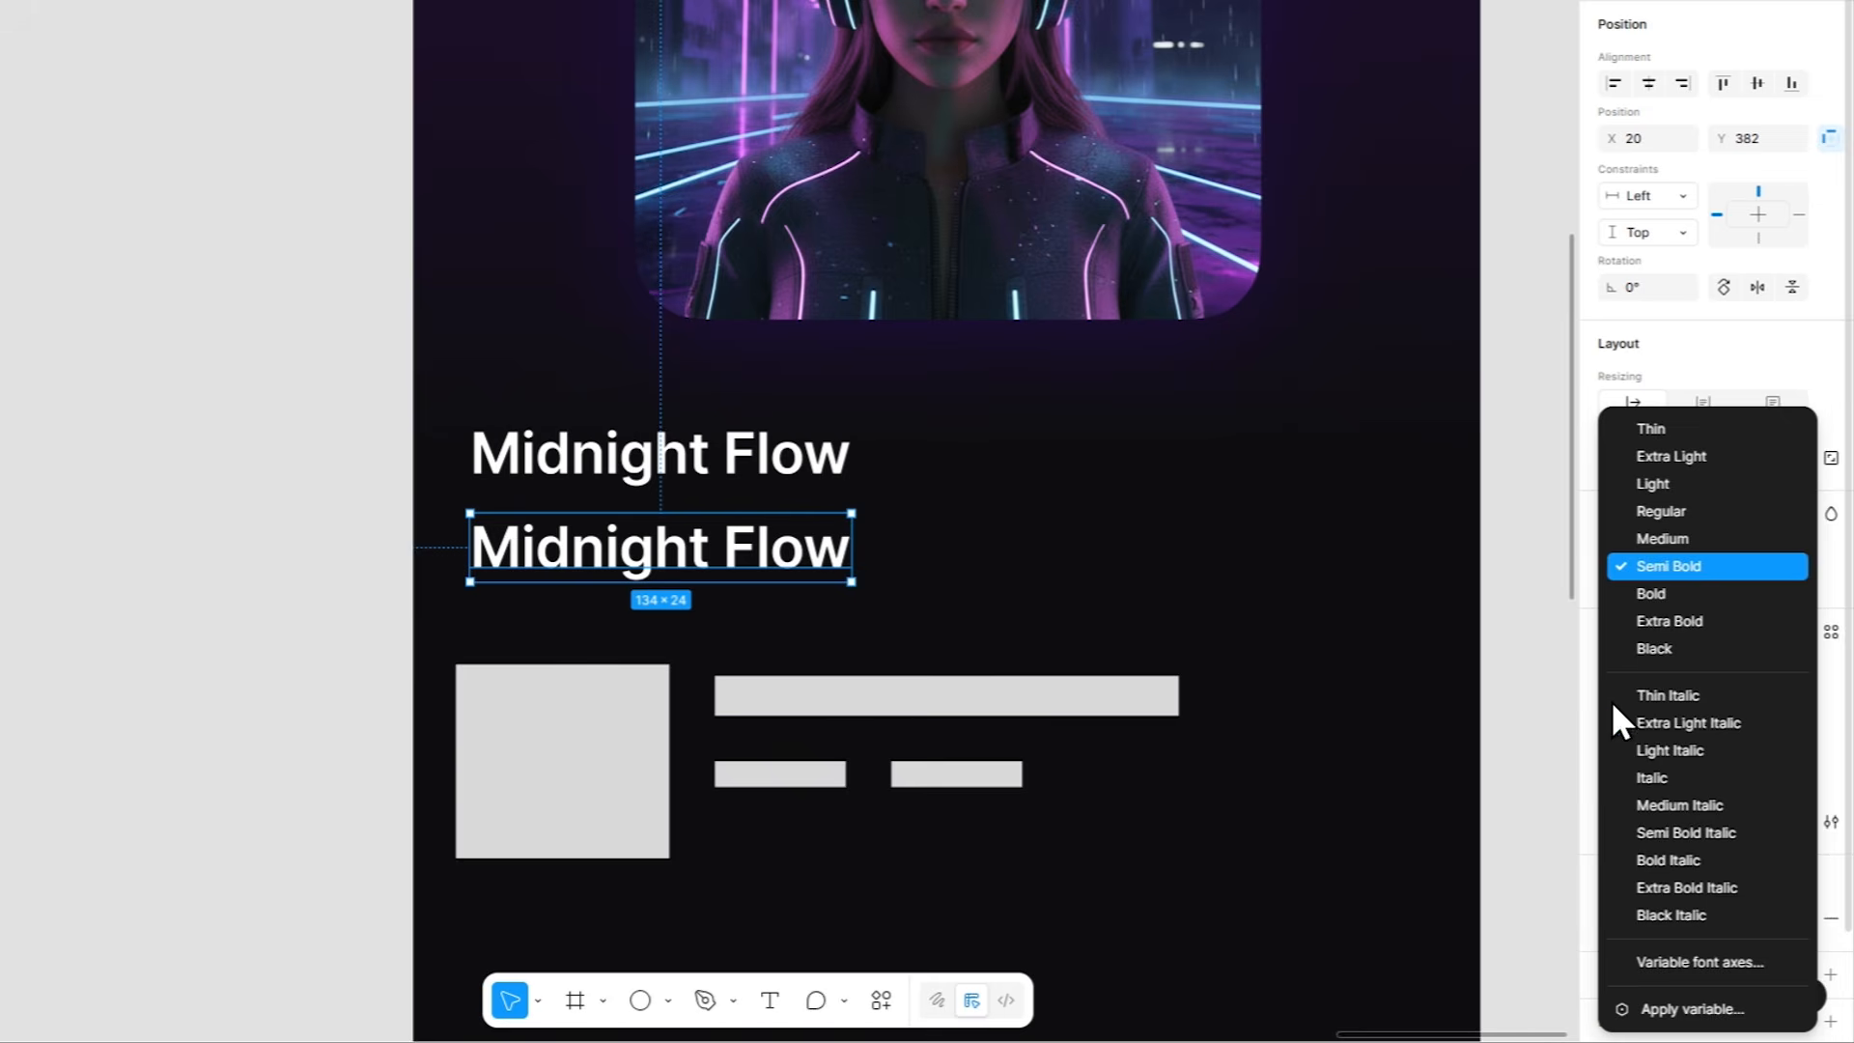
click(1657, 545)
click(1749, 716)
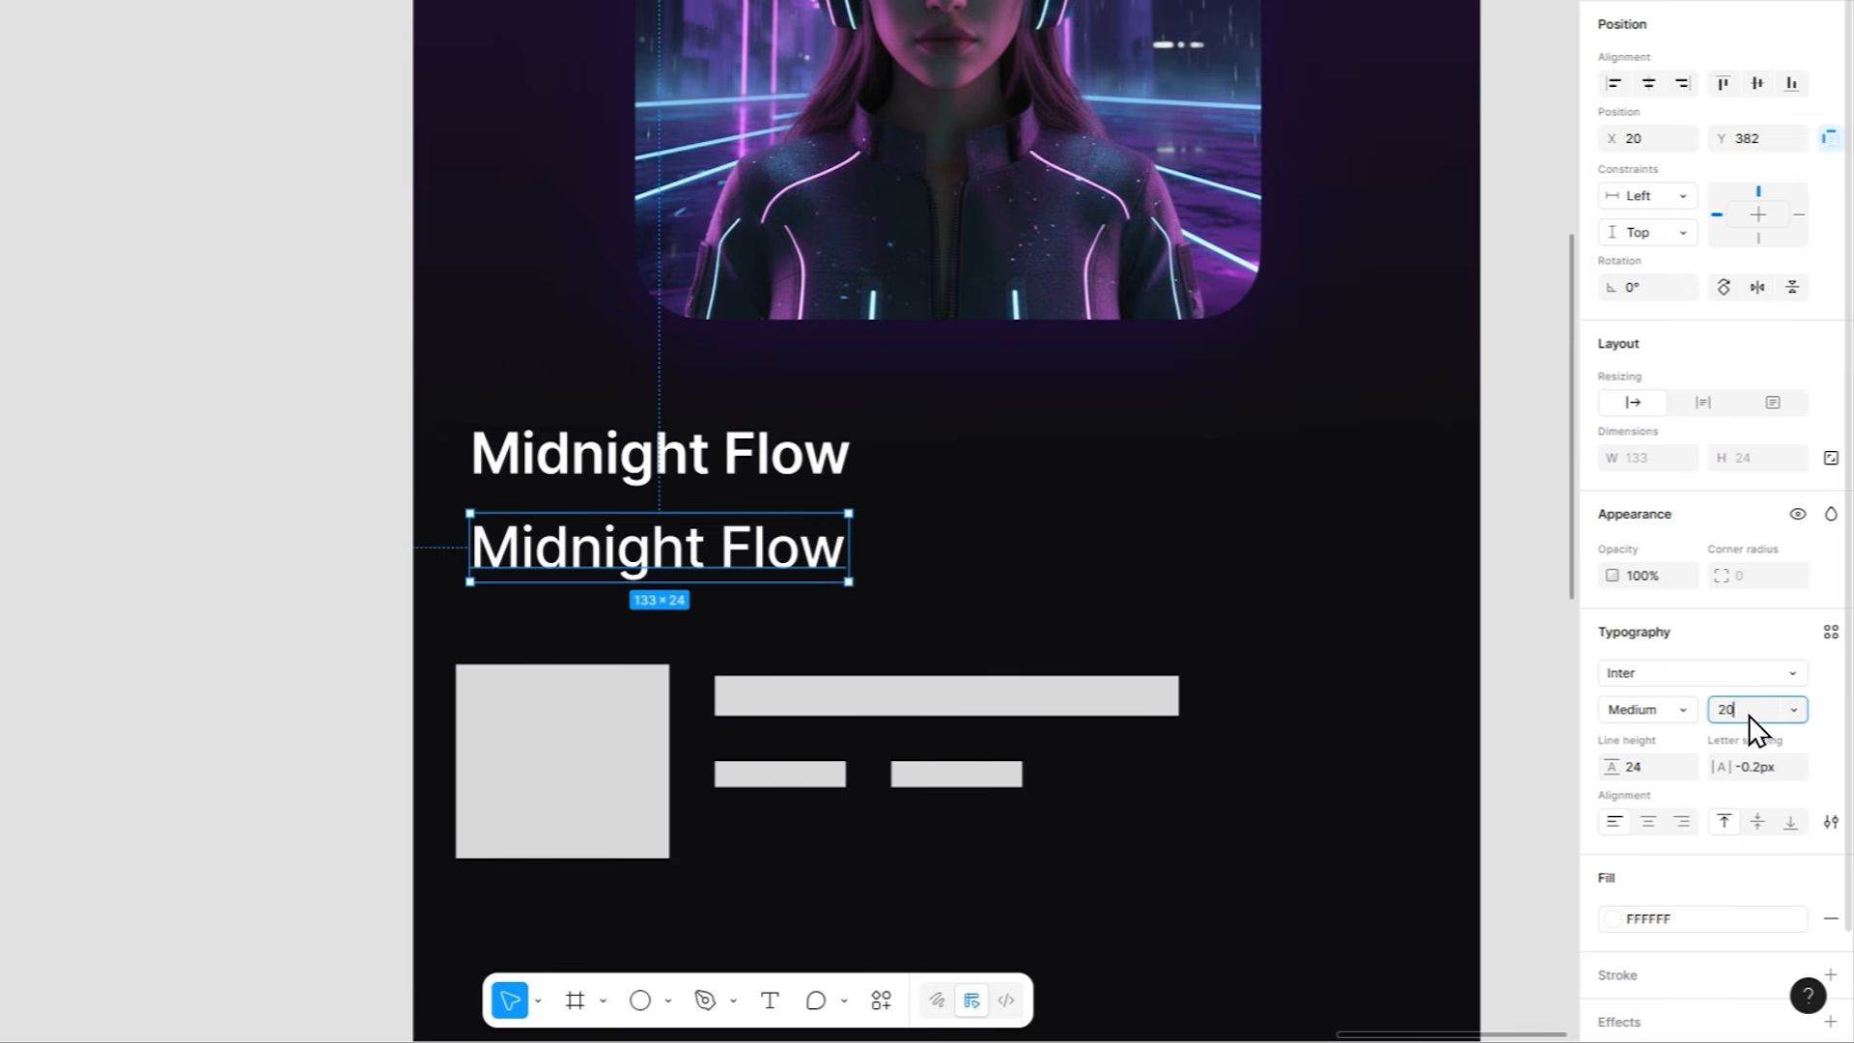
text(12)
key(Return)
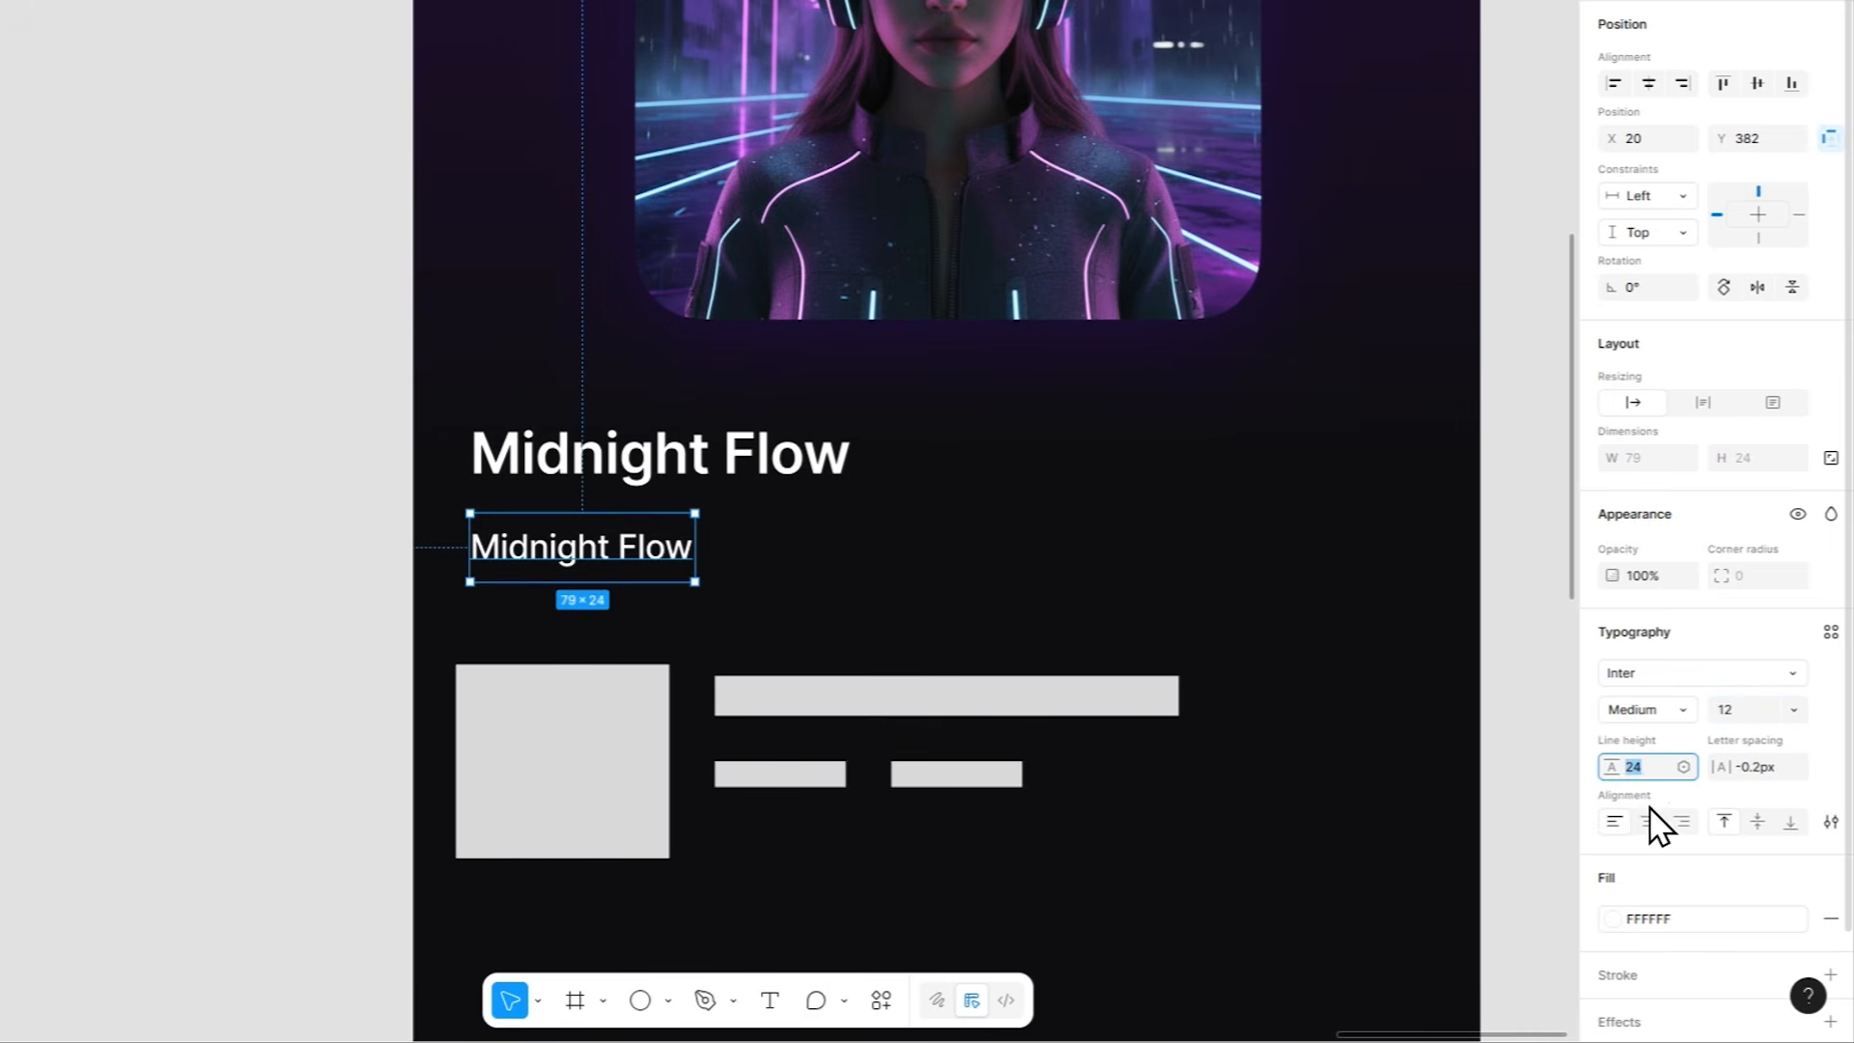
text(20)
key(Return)
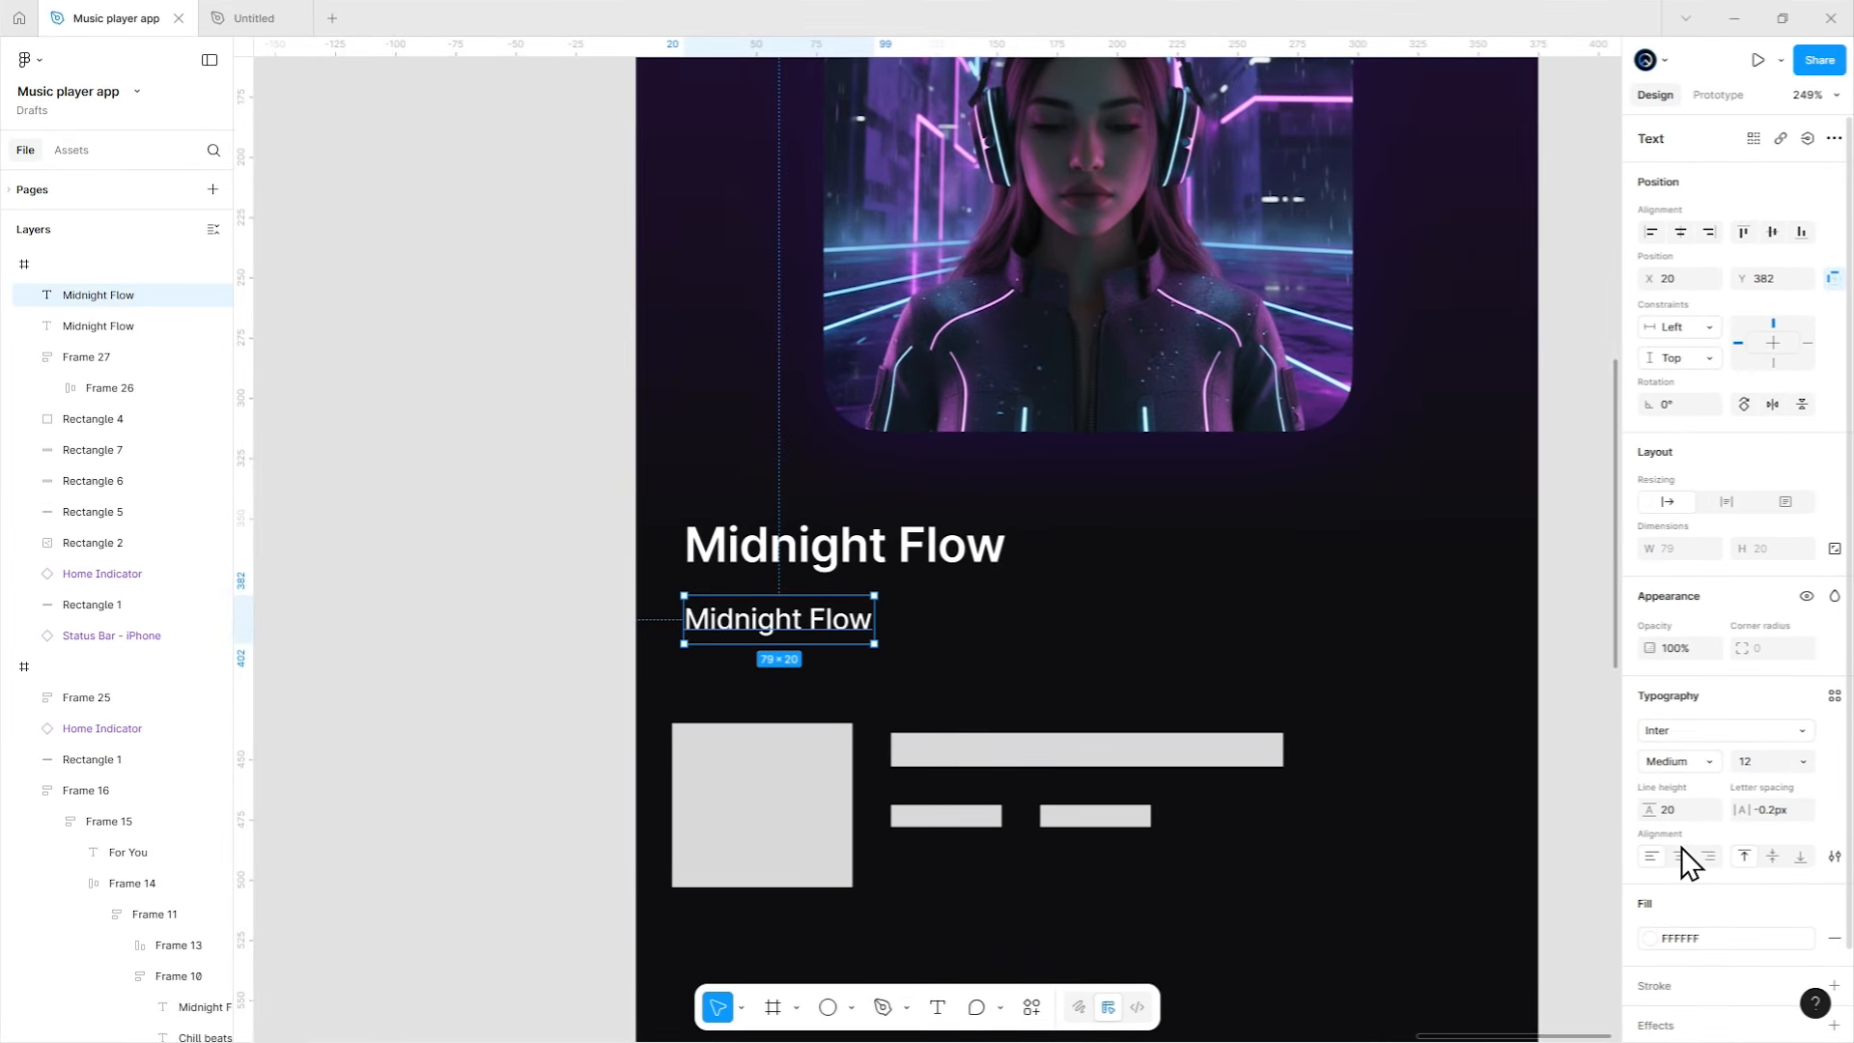
Recolour the smaller text to A1A1AA and change its wording to "28 tracks".
click(1699, 938)
click(1523, 879)
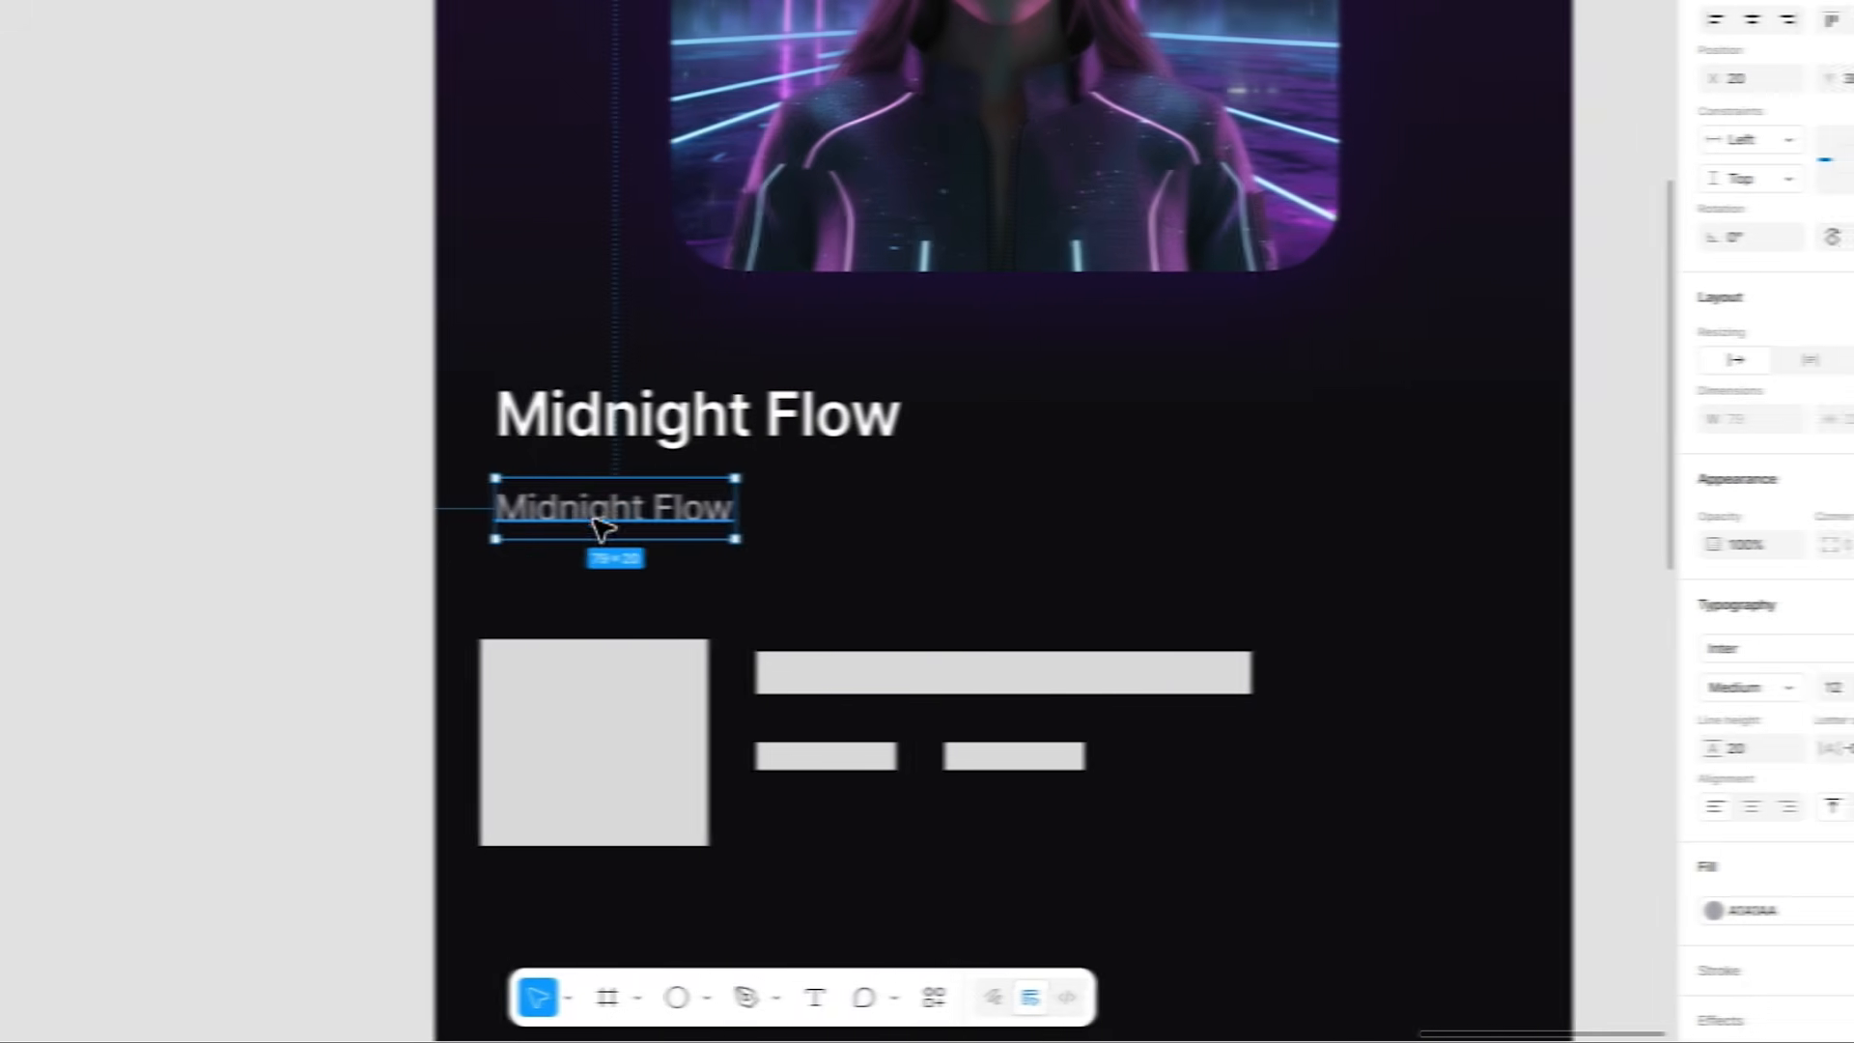
key(Return)
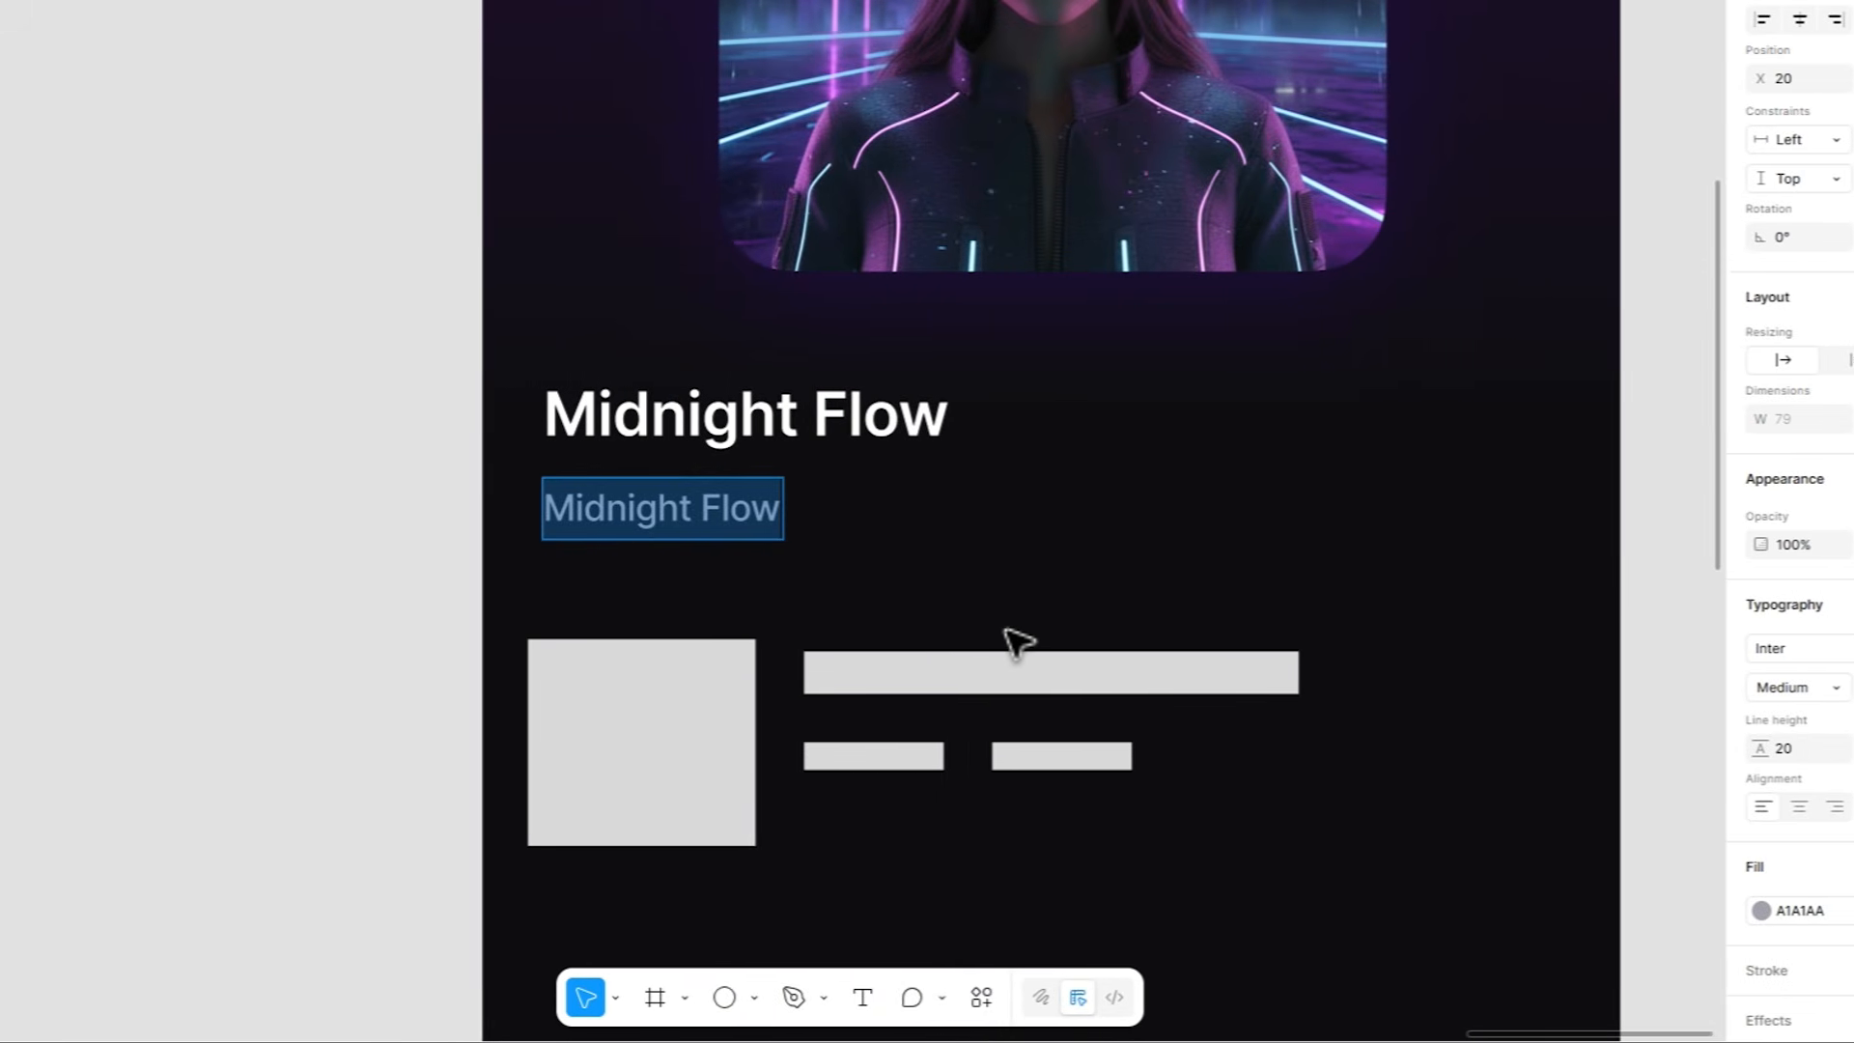
text(28 tracks)
key(Escape)
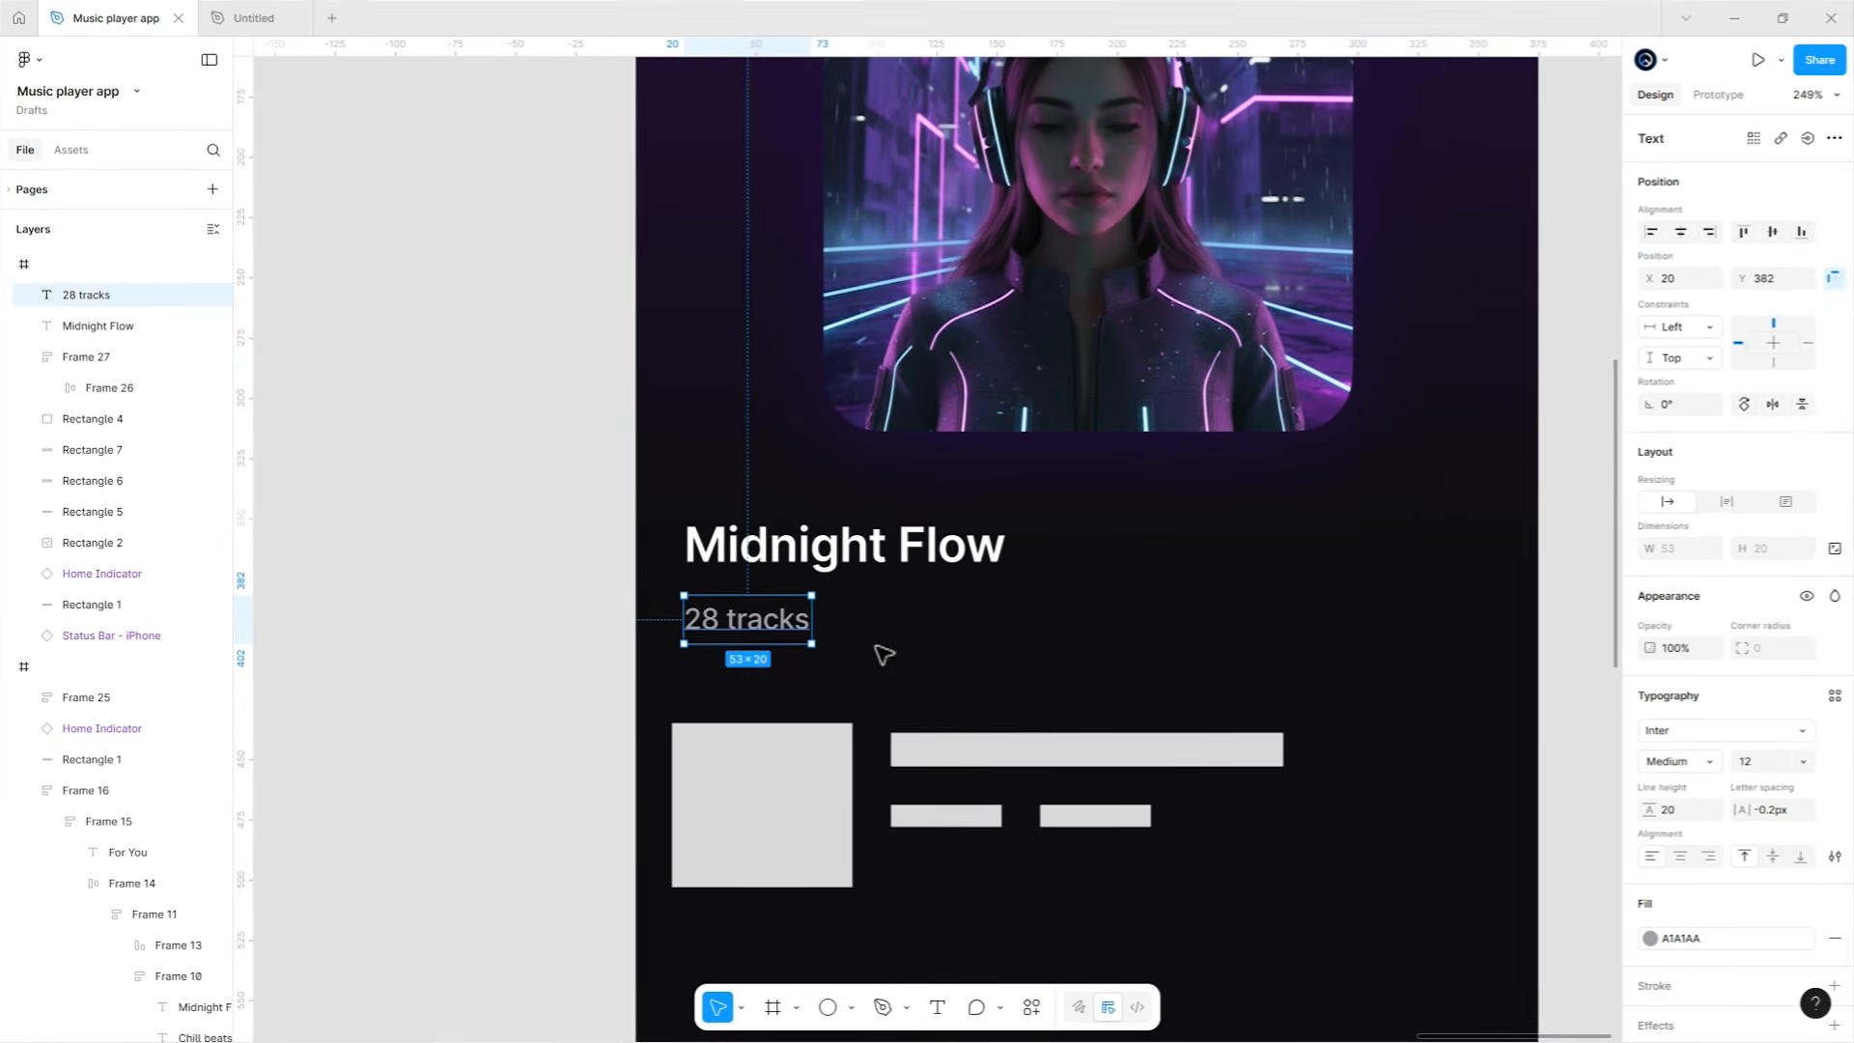
Draw a 2 × 2 separator dot after "28 tracks" at X 80, Y 391 and fill it with A1A1AA.
click(730, 497)
scroll(729, 494, up, 3)
drag(859, 541, 934, 524)
drag(993, 632, 929, 592)
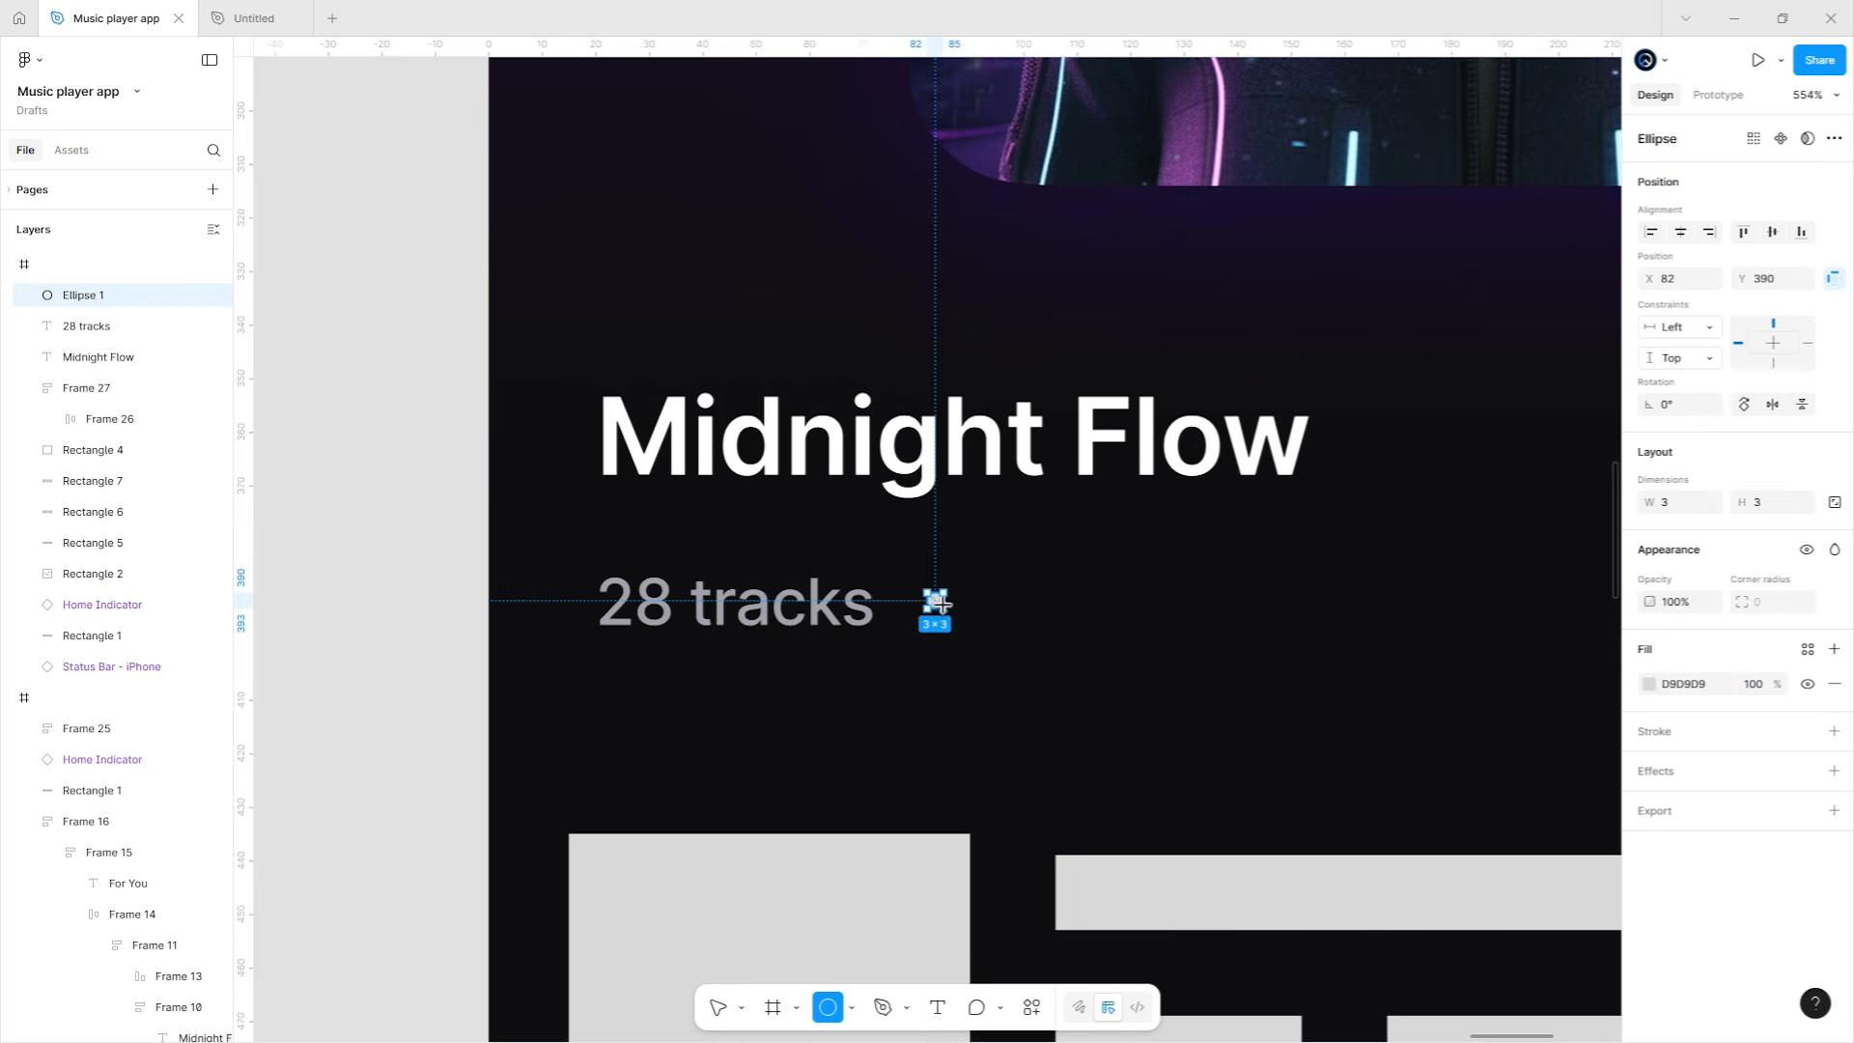
click(1802, 657)
click(1535, 848)
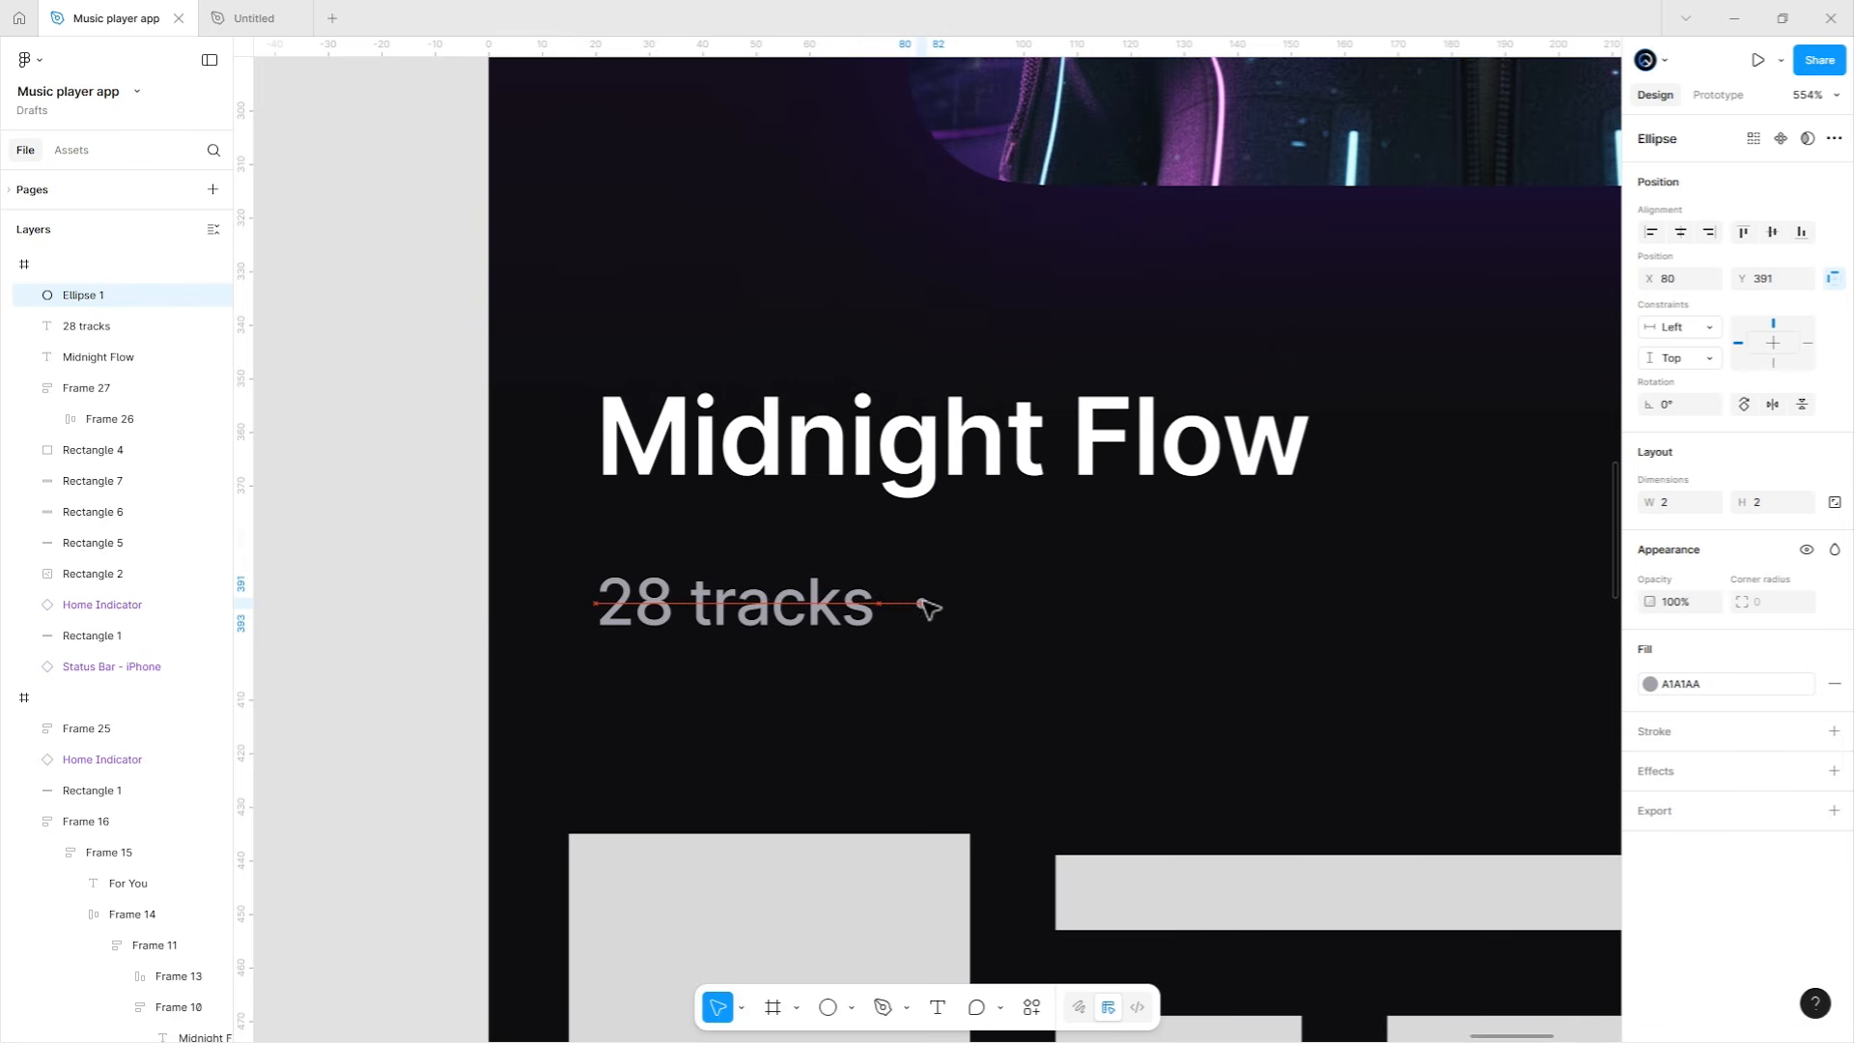
key(Escape)
Duplicate the "28 tracks" text to X 92, Y 382, after the dot, and change it to "1 hr 45 min".
click(850, 618)
key(ctrl+d)
drag(869, 618, 1138, 616)
double_click(1139, 623)
text(1 hr 45 min)
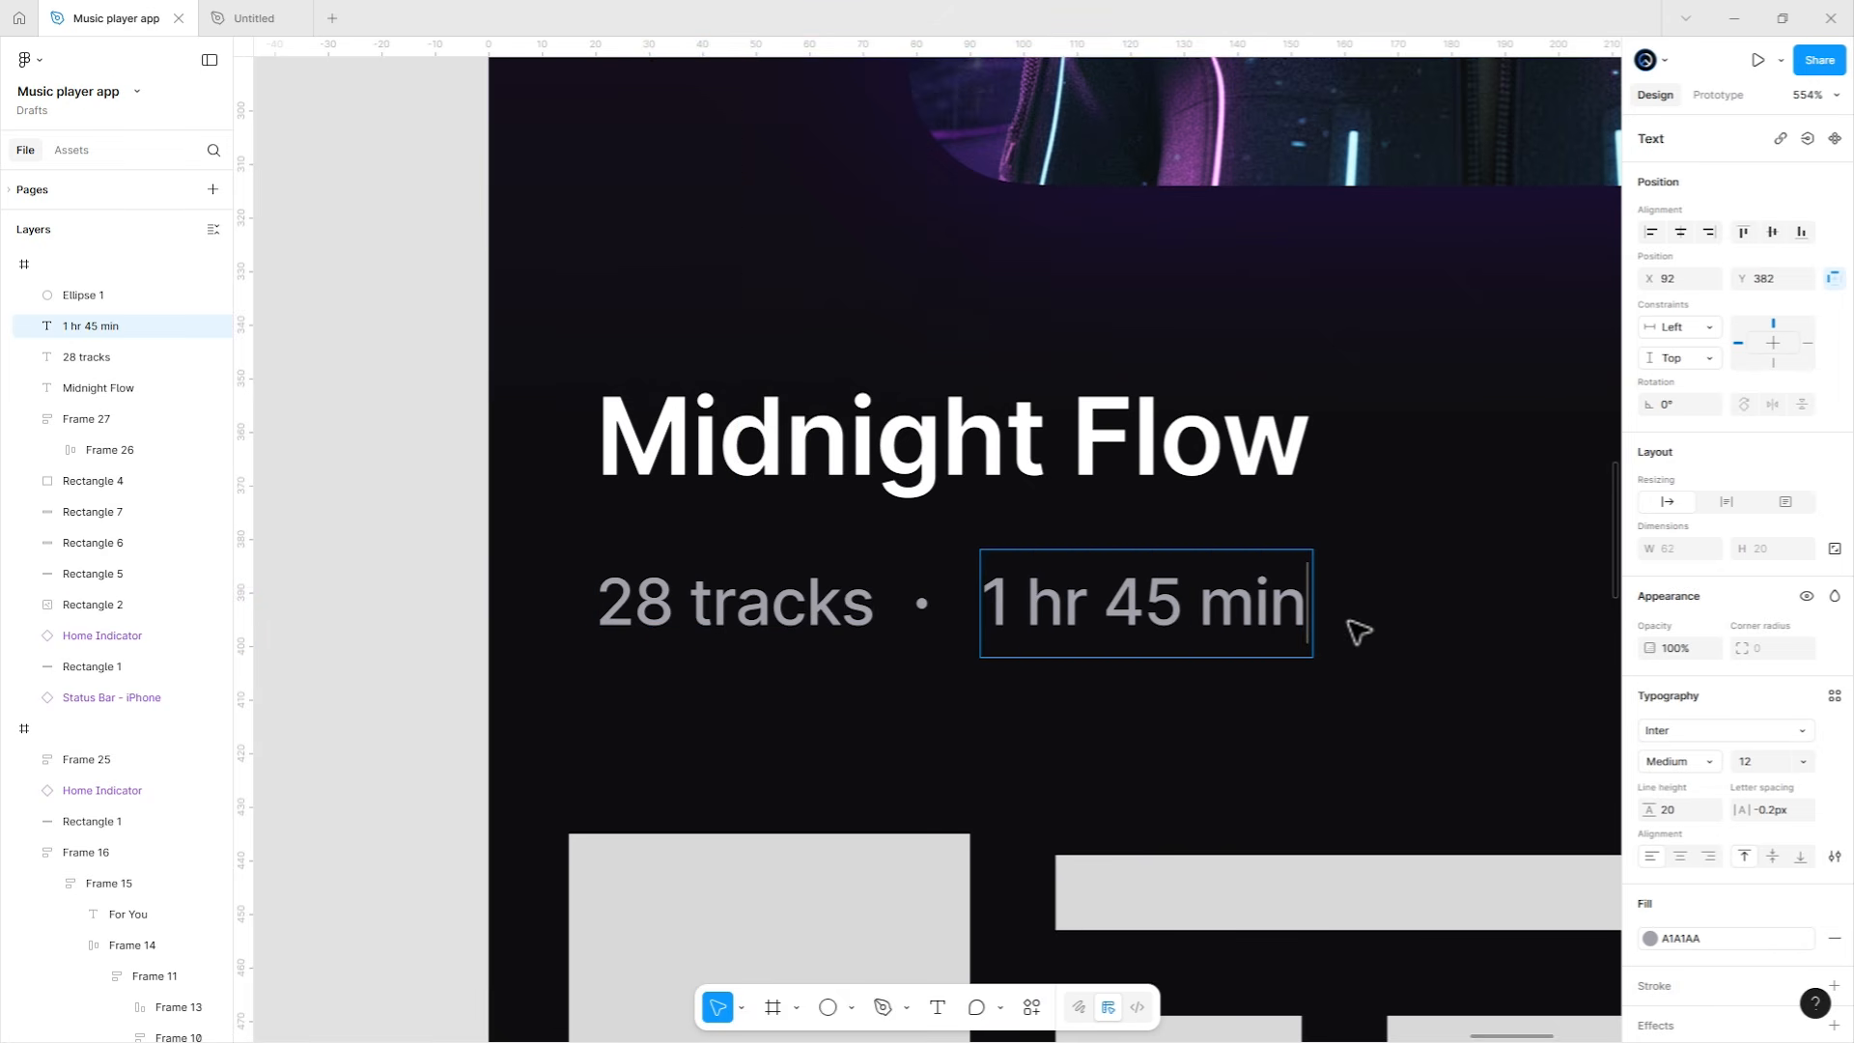
key(Escape)
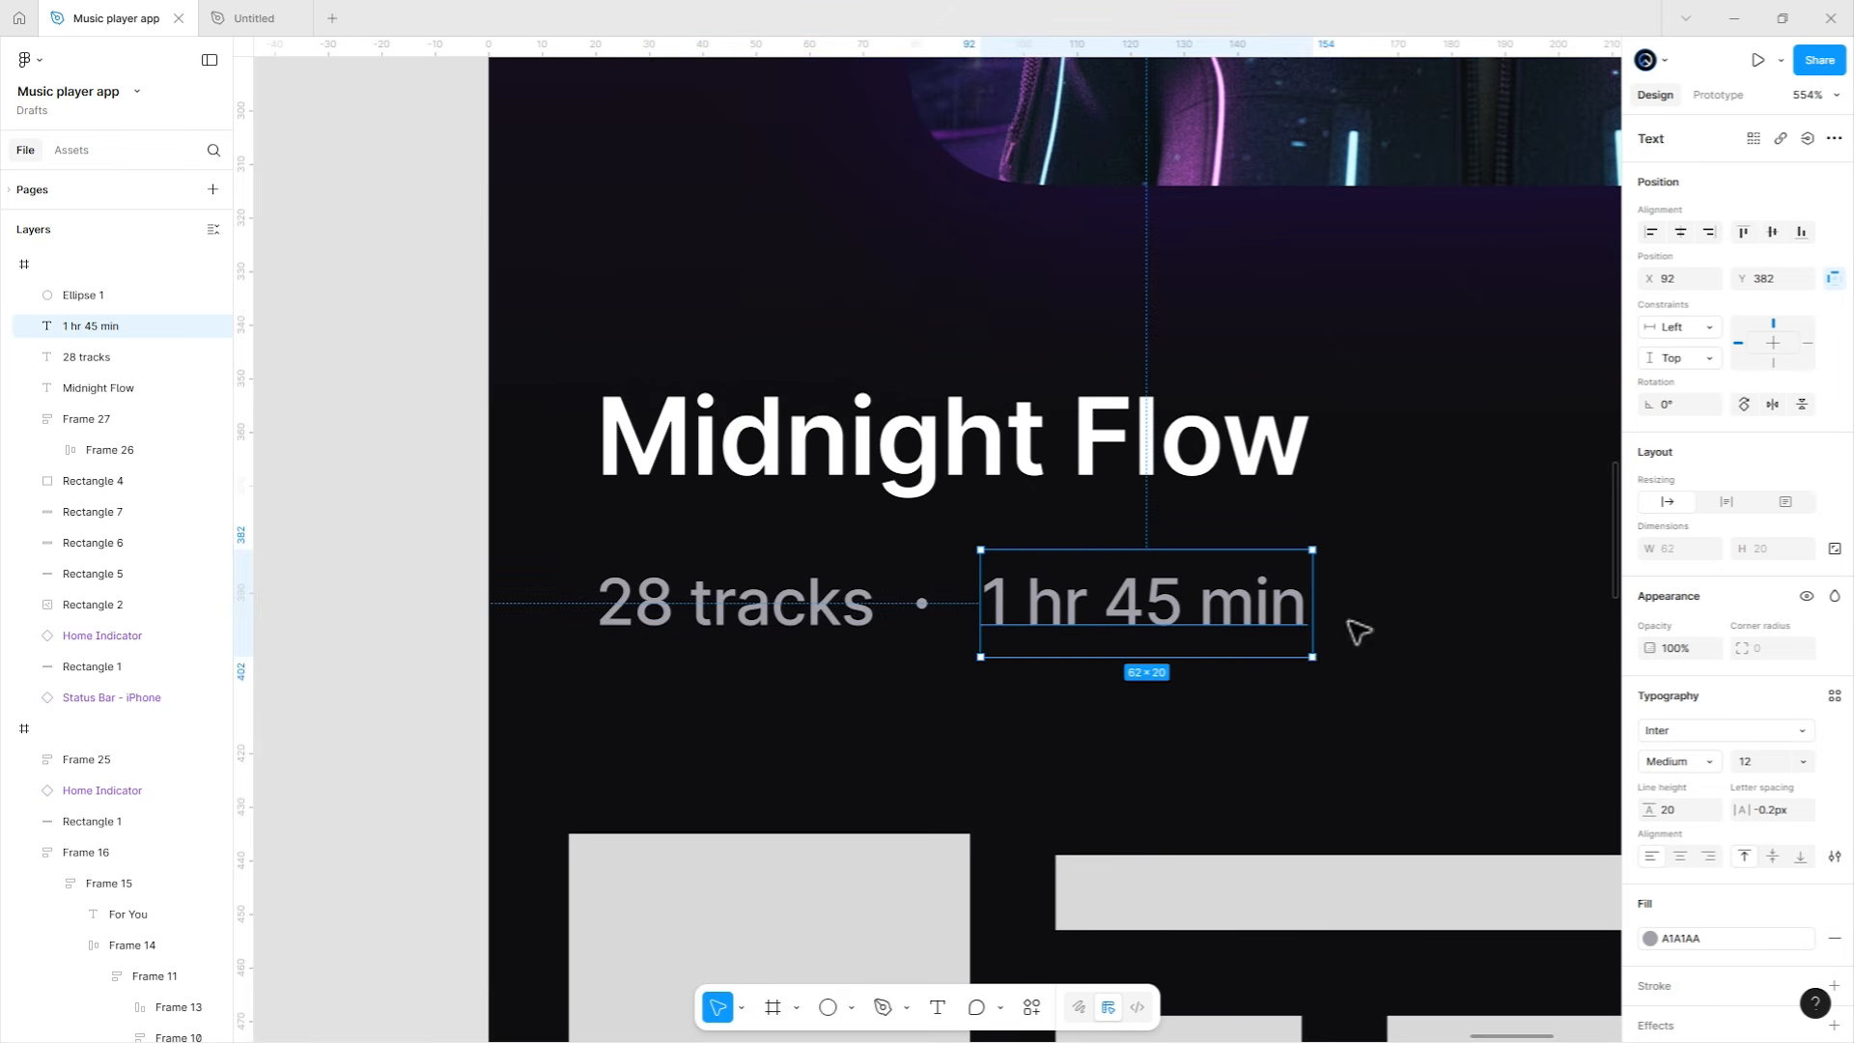
key(Escape)
Combine the track count, dot and duration into a horizontal auto layout with a gap of 4.
drag(1347, 622, 1228, 642)
scroll(562, 707, down, 2)
scroll(562, 710, down, 3)
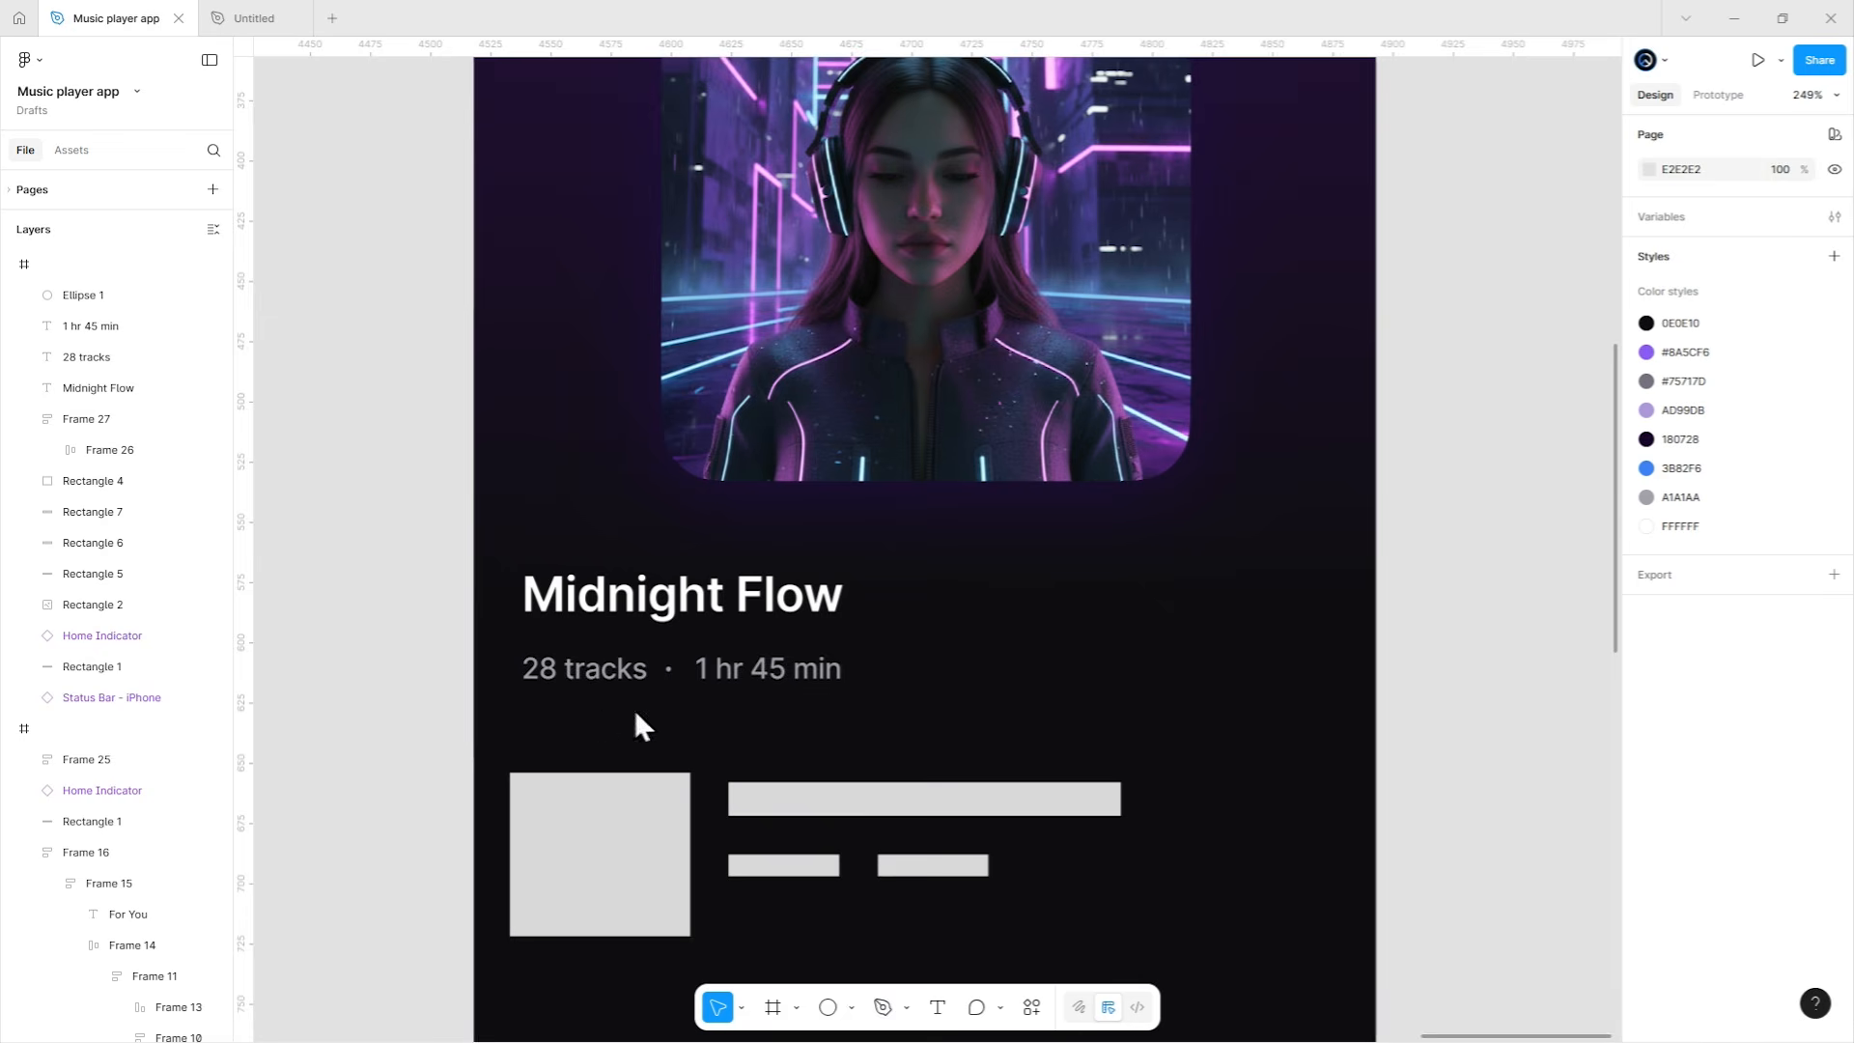
scroll(985, 633, down, 1)
drag(529, 646, 873, 591)
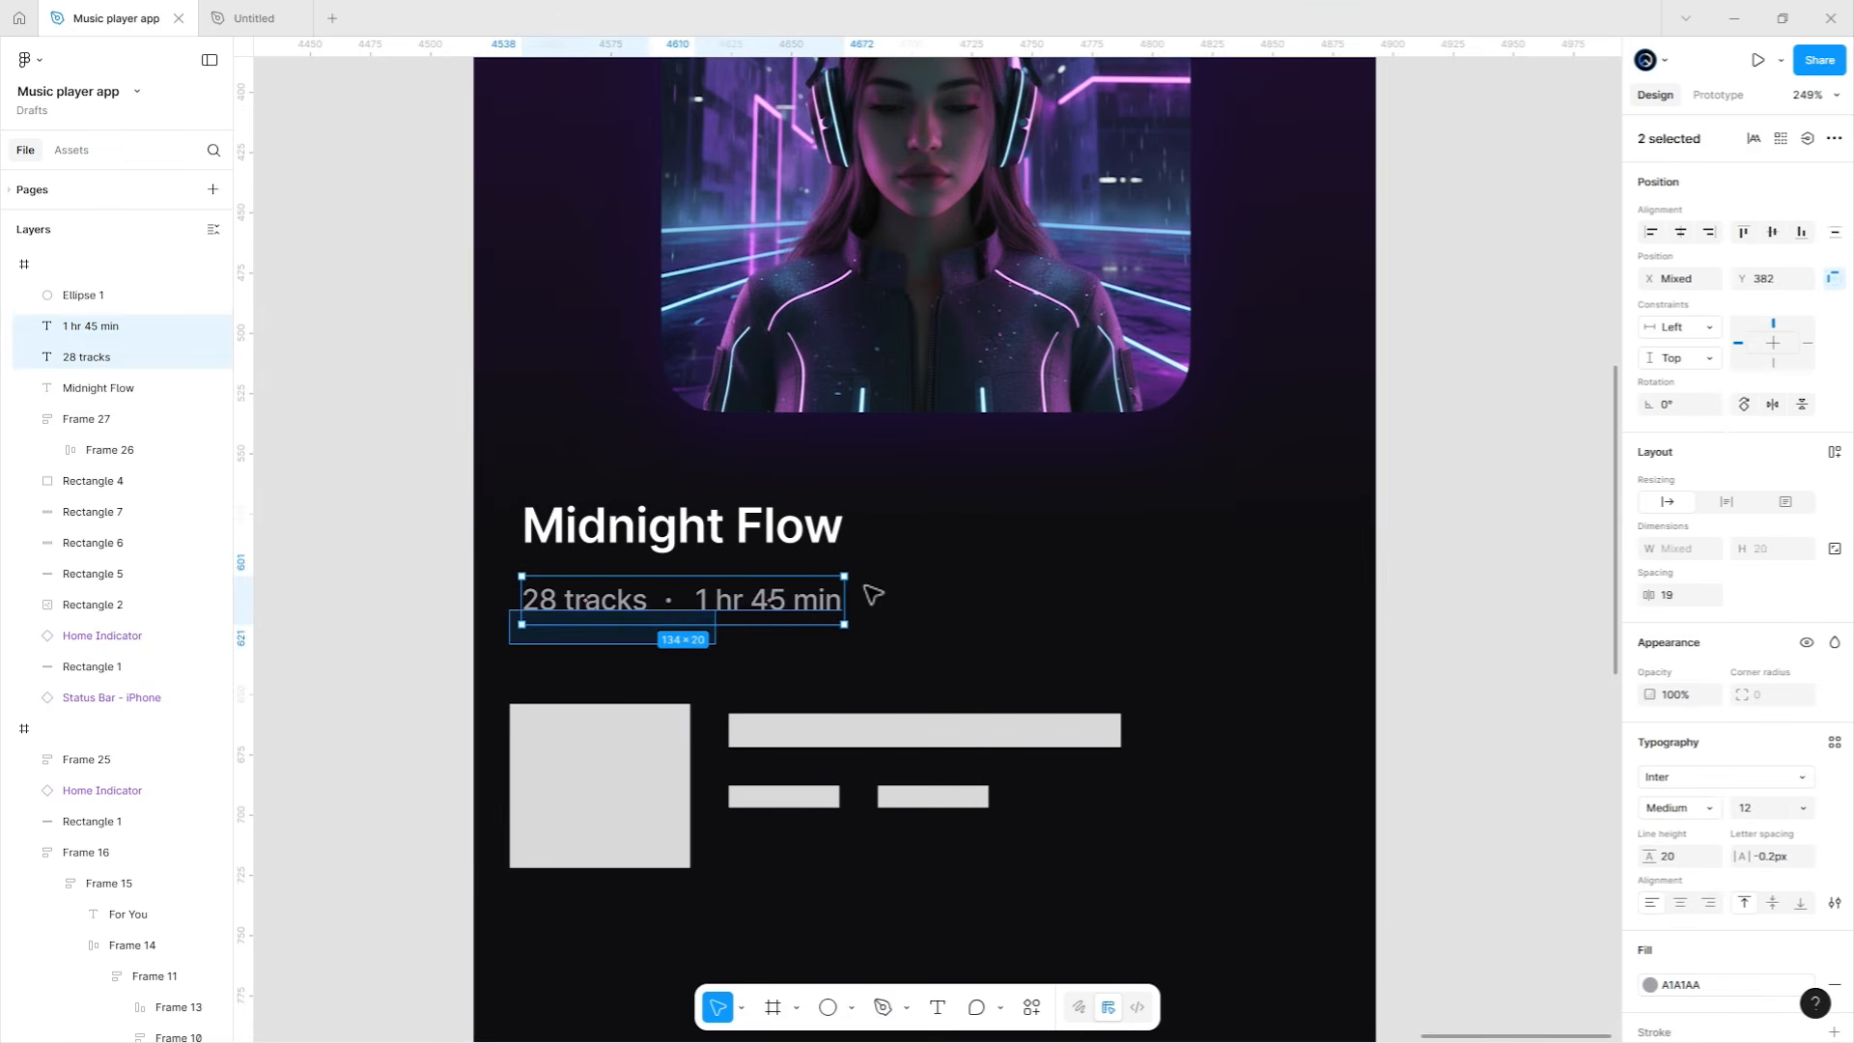
key(shift+a)
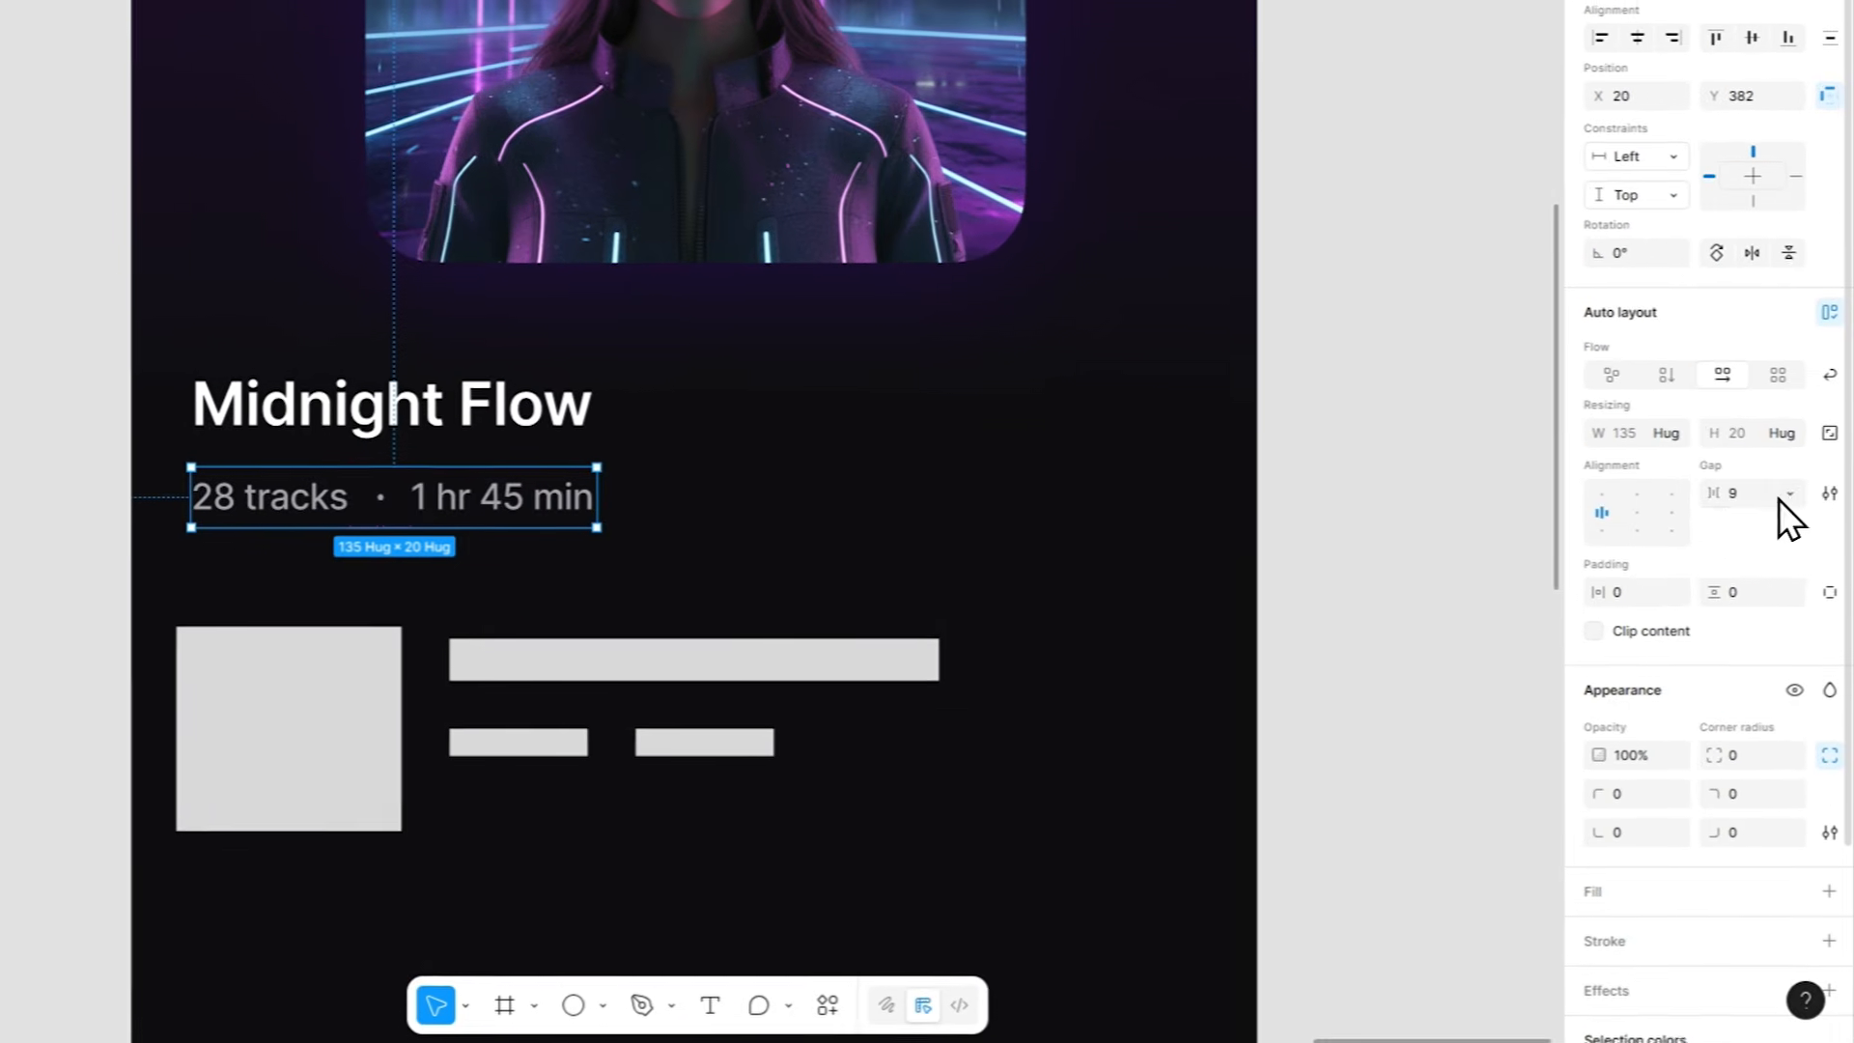
click(1779, 500)
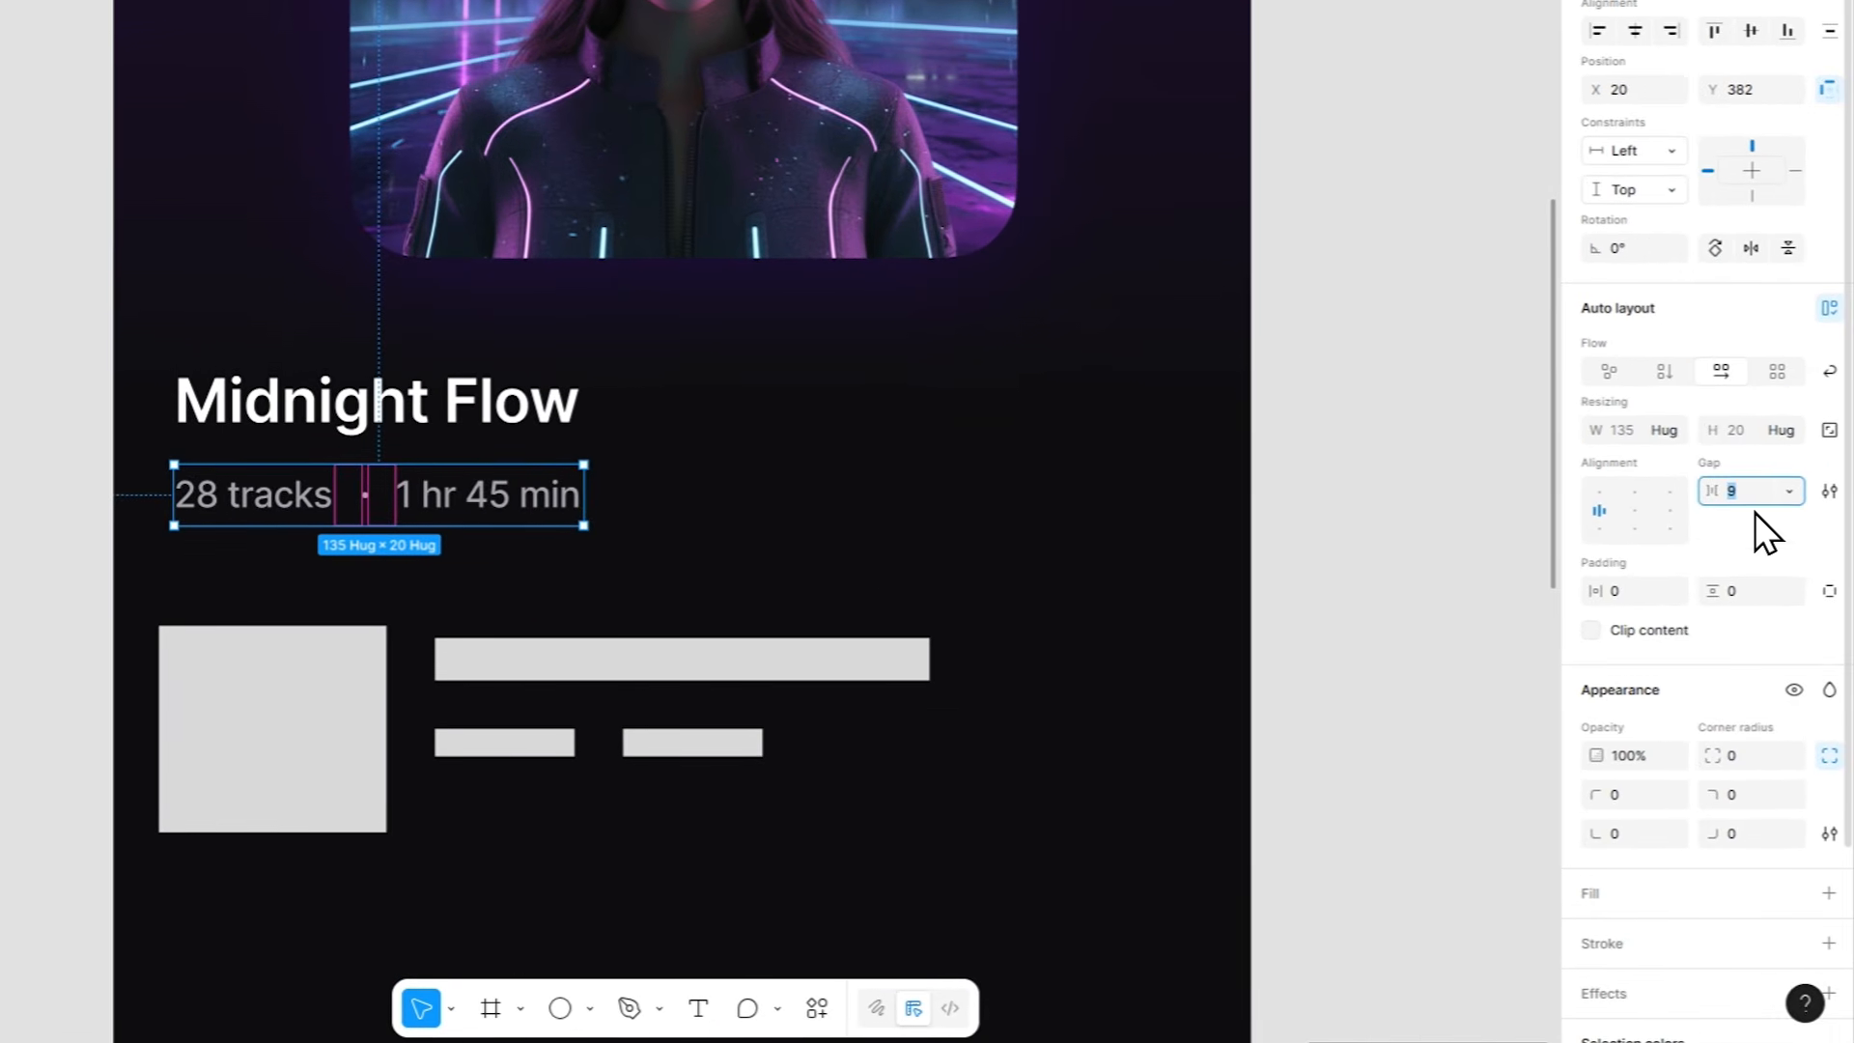
text(4)
key(Return)
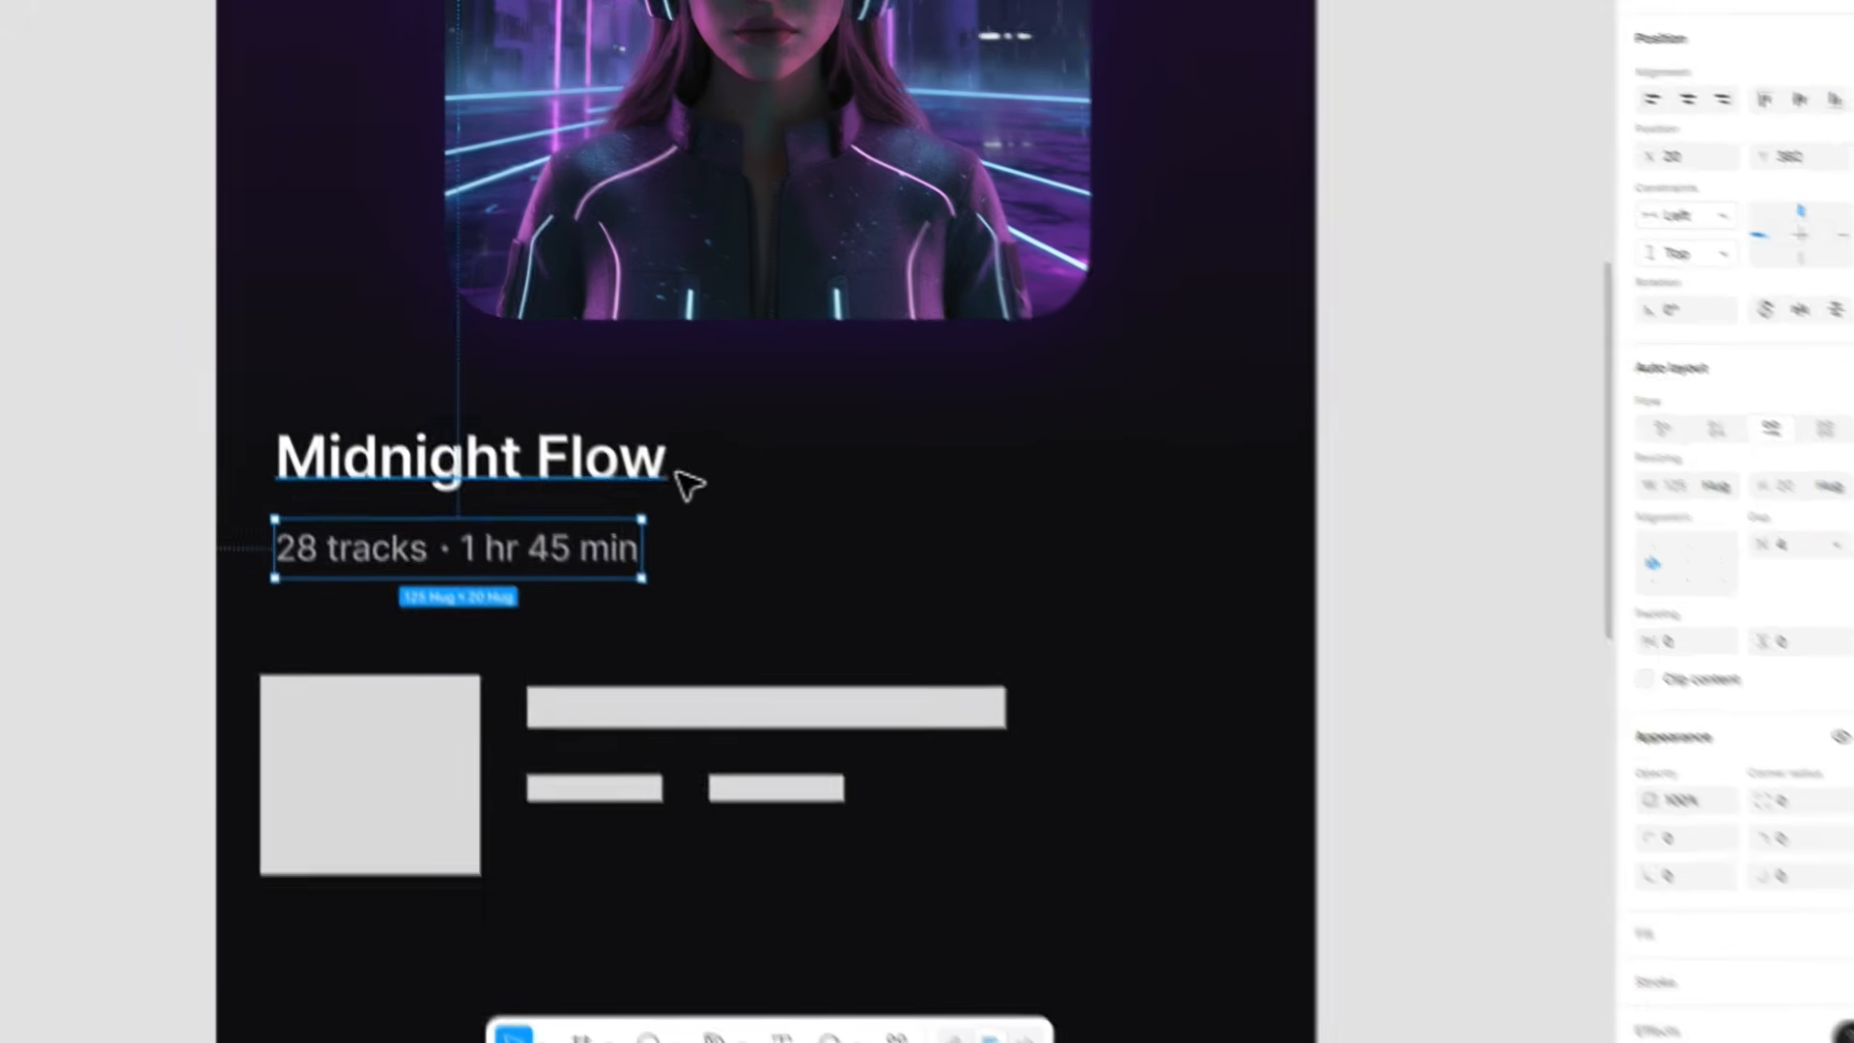
Combine the large Midnight Flow title and the details row below it into a vertical auto layout.
click(674, 473)
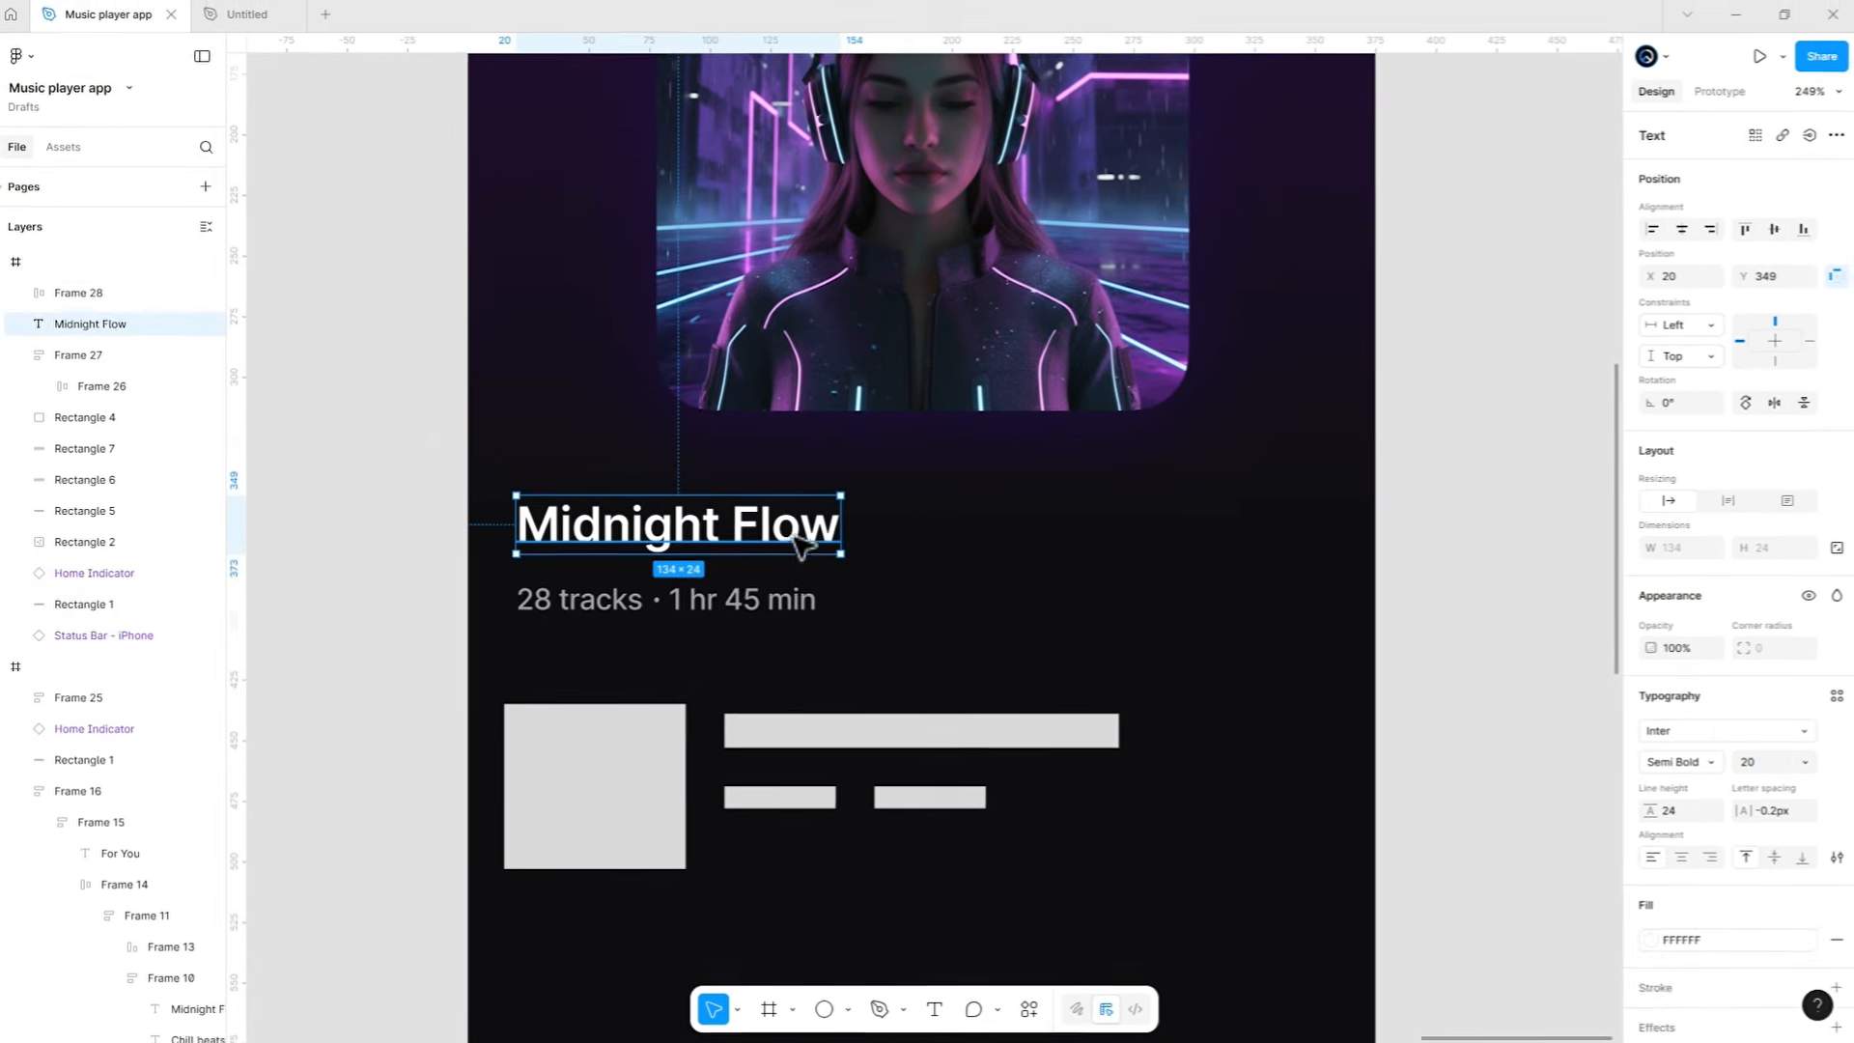
shift+click(447, 554)
key(shift+a)
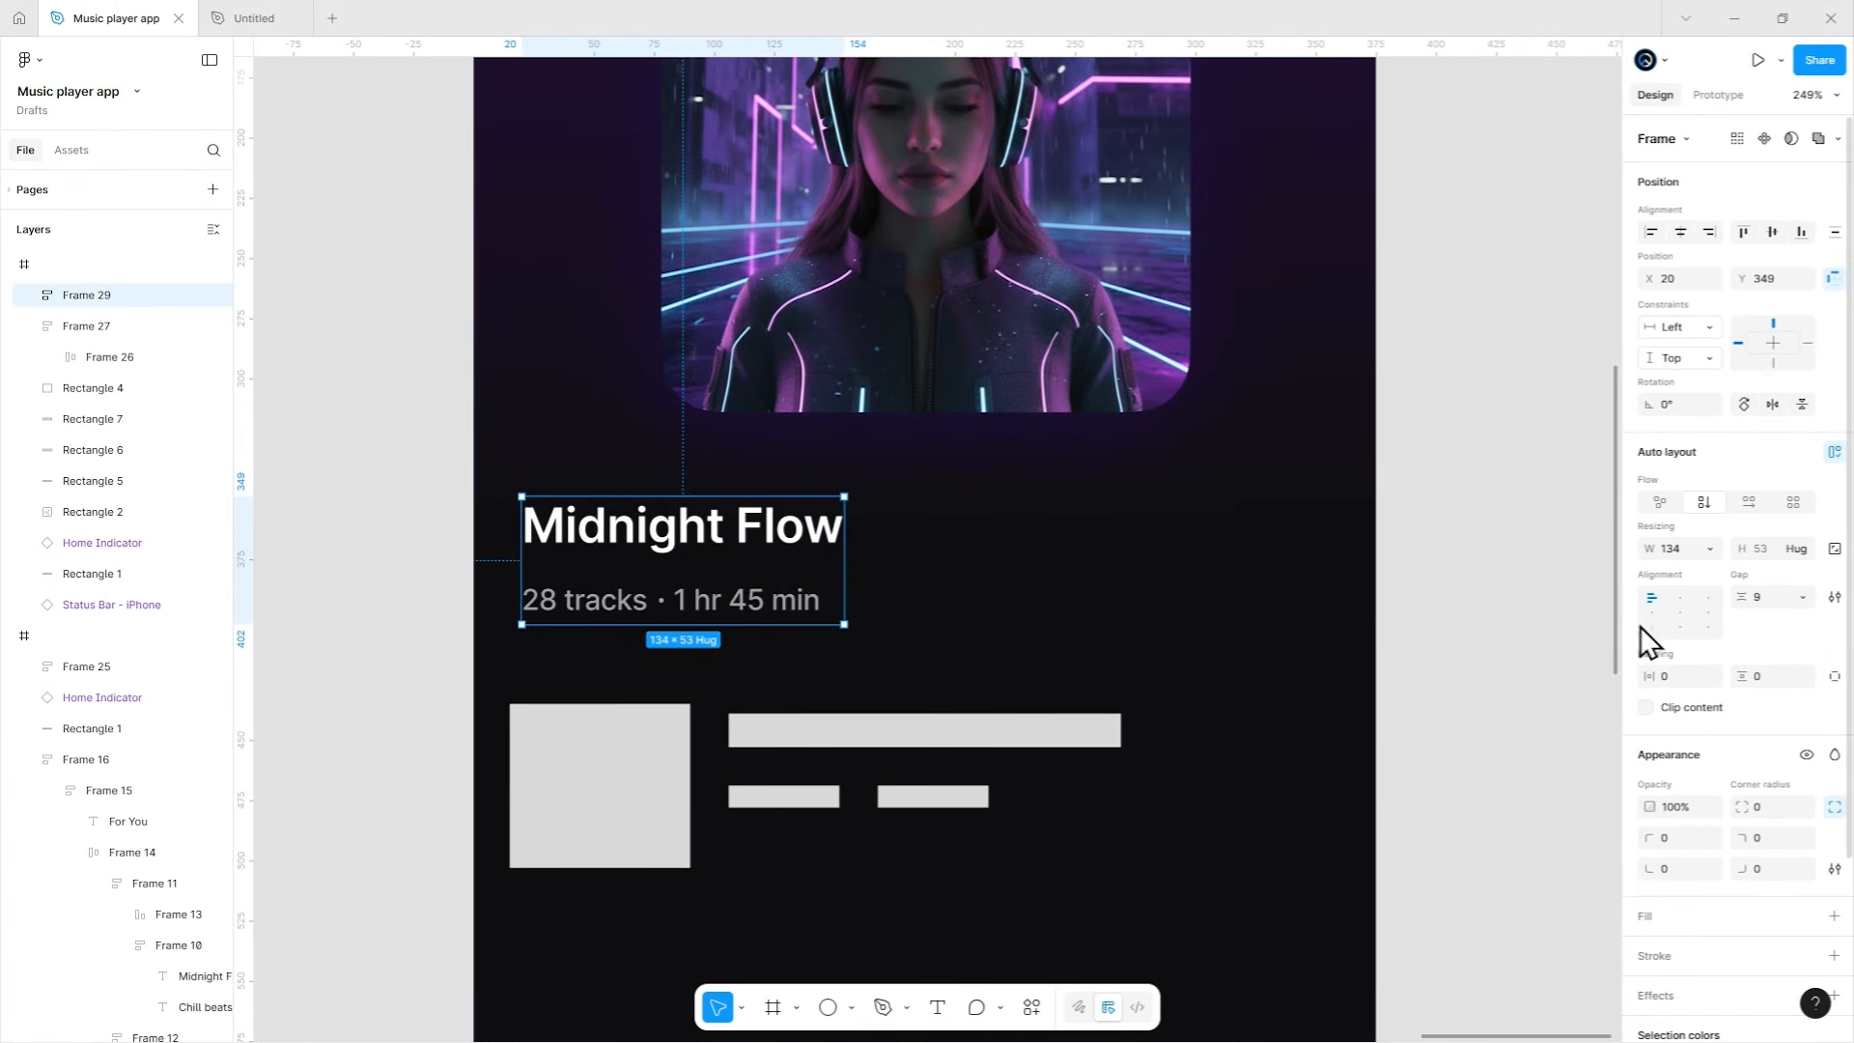
click(1137, 637)
scroll(1138, 637, down, 5)
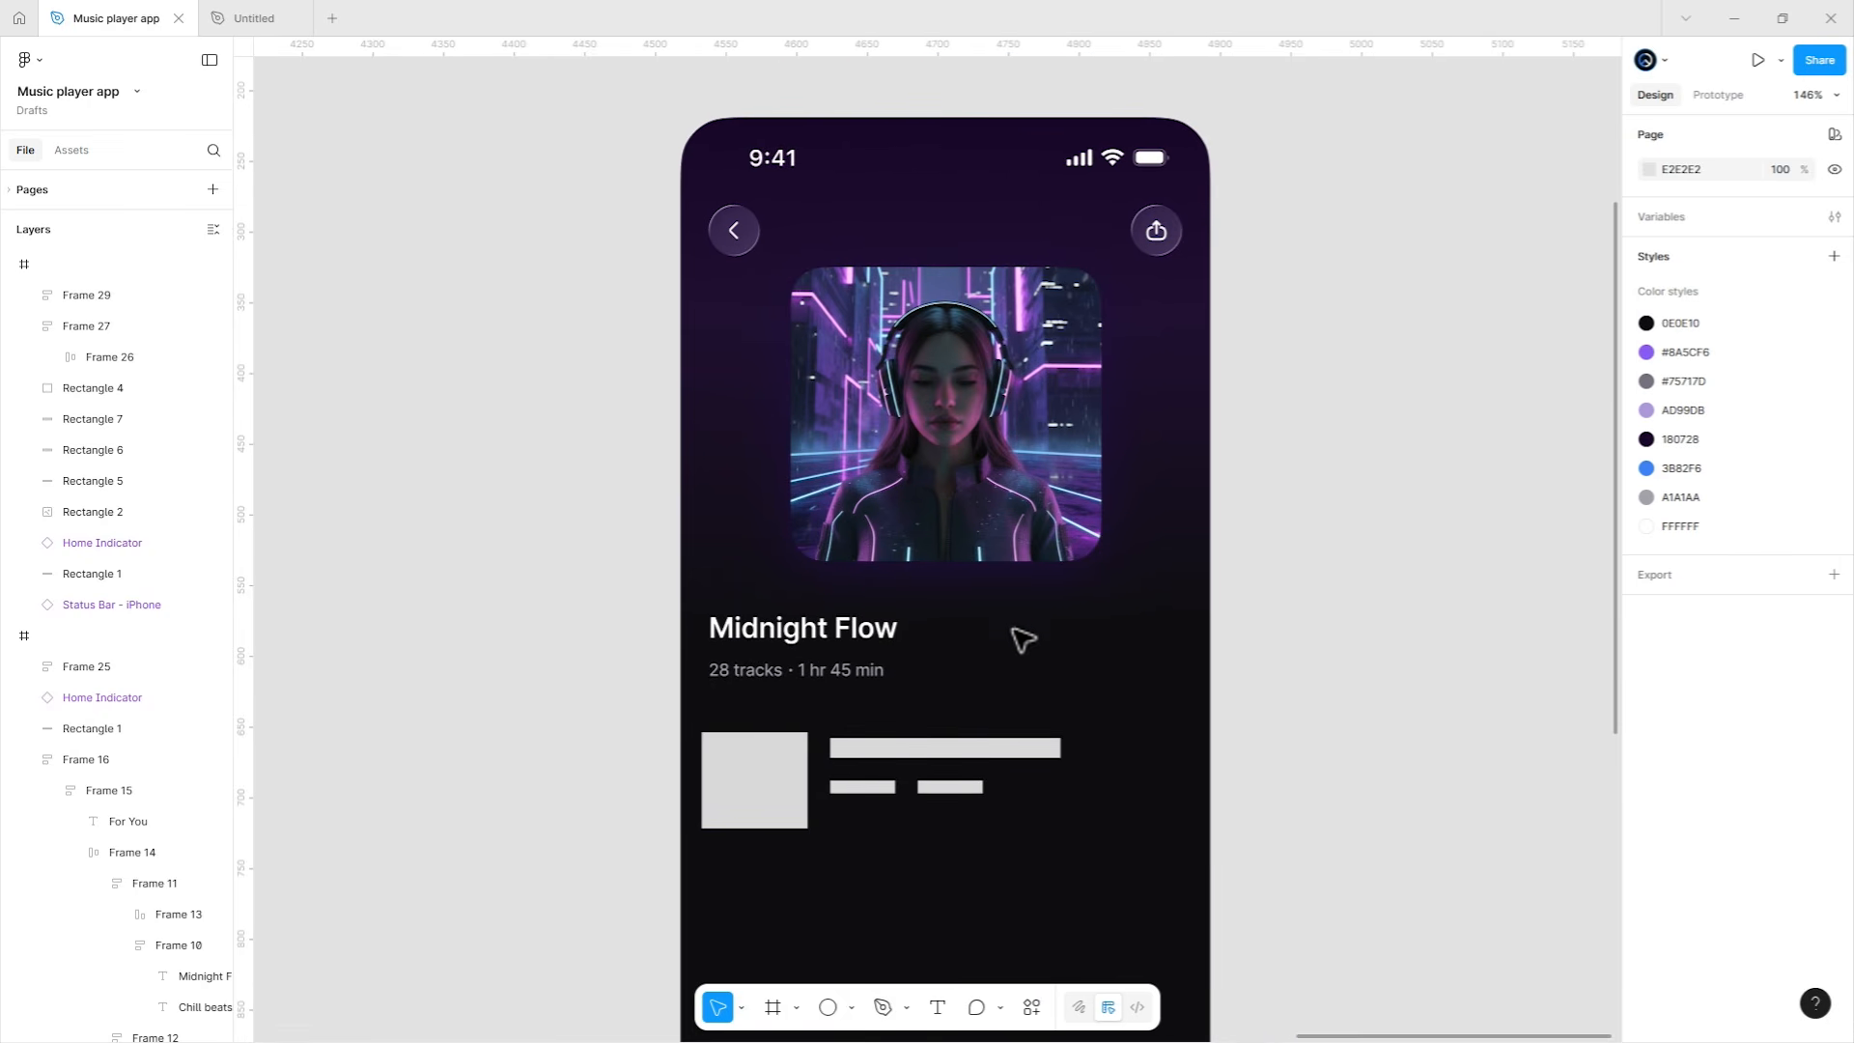
Duplicate the share button beside the Midnight Flow title, and cut the shuffle icon from the style guide's Icons section.
drag(1171, 239, 1593, 703)
click(1262, 583)
scroll(1159, 636, down, 2)
scroll(1148, 626, down, 3)
drag(580, 555, 1101, 553)
click(1026, 554)
key(ctrl+x)
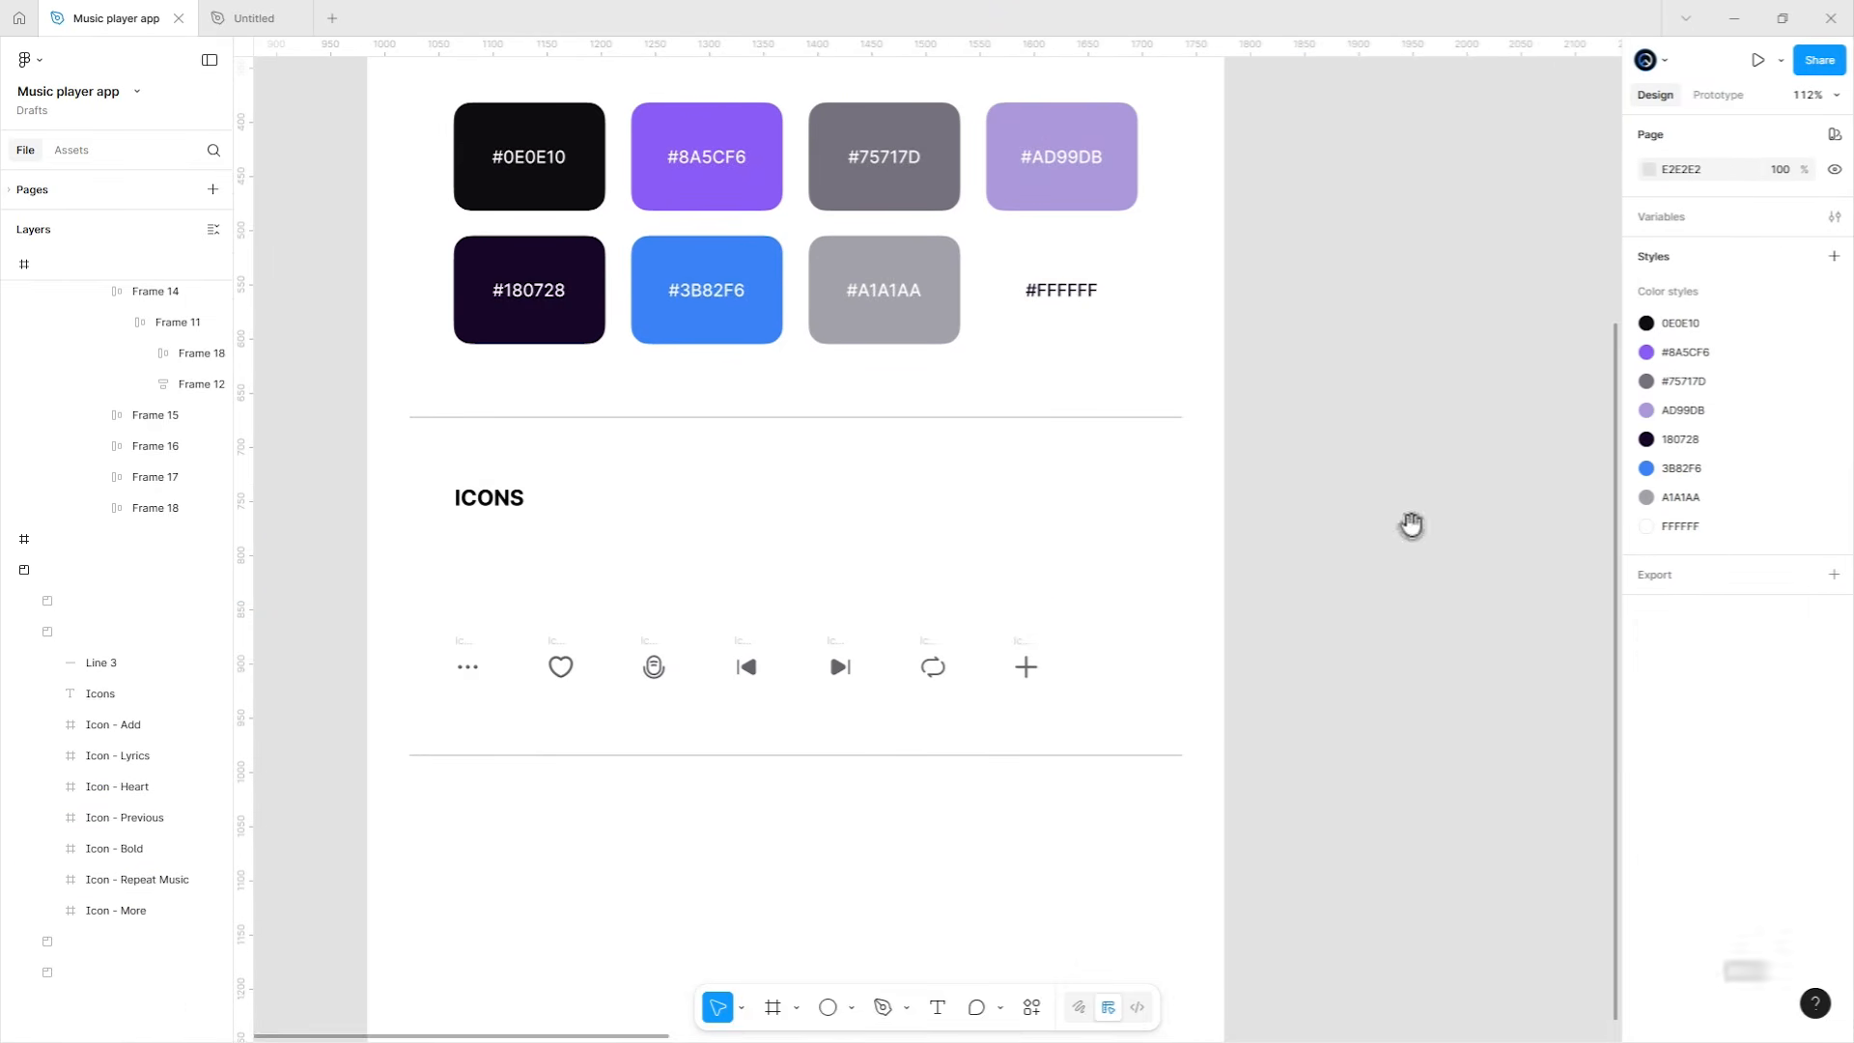
Paste the shuffle icon into the duplicated share button beside the Midnight Flow title.
drag(1412, 526, 386, 521)
drag(1342, 534, 499, 524)
drag(1145, 492, 653, 520)
drag(1255, 536, 625, 604)
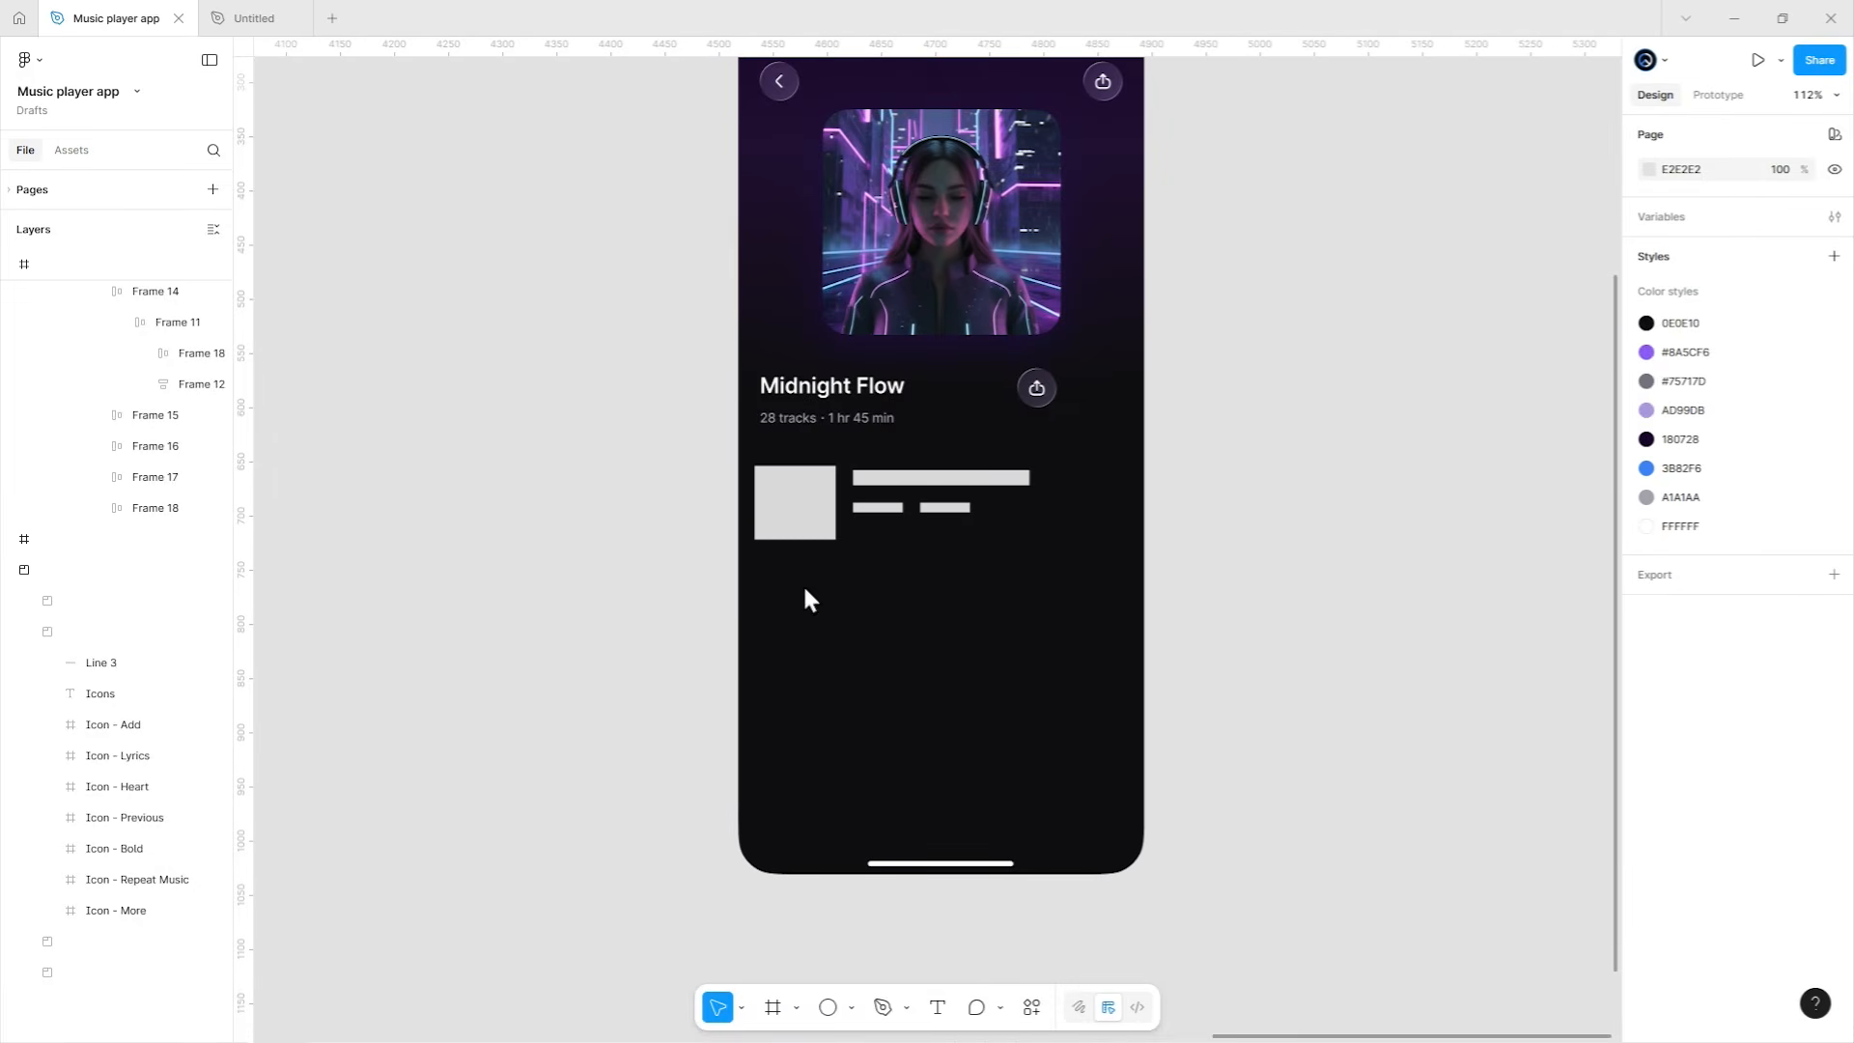
scroll(1026, 349, up, 3)
drag(980, 438, 1072, 493)
click(1161, 486)
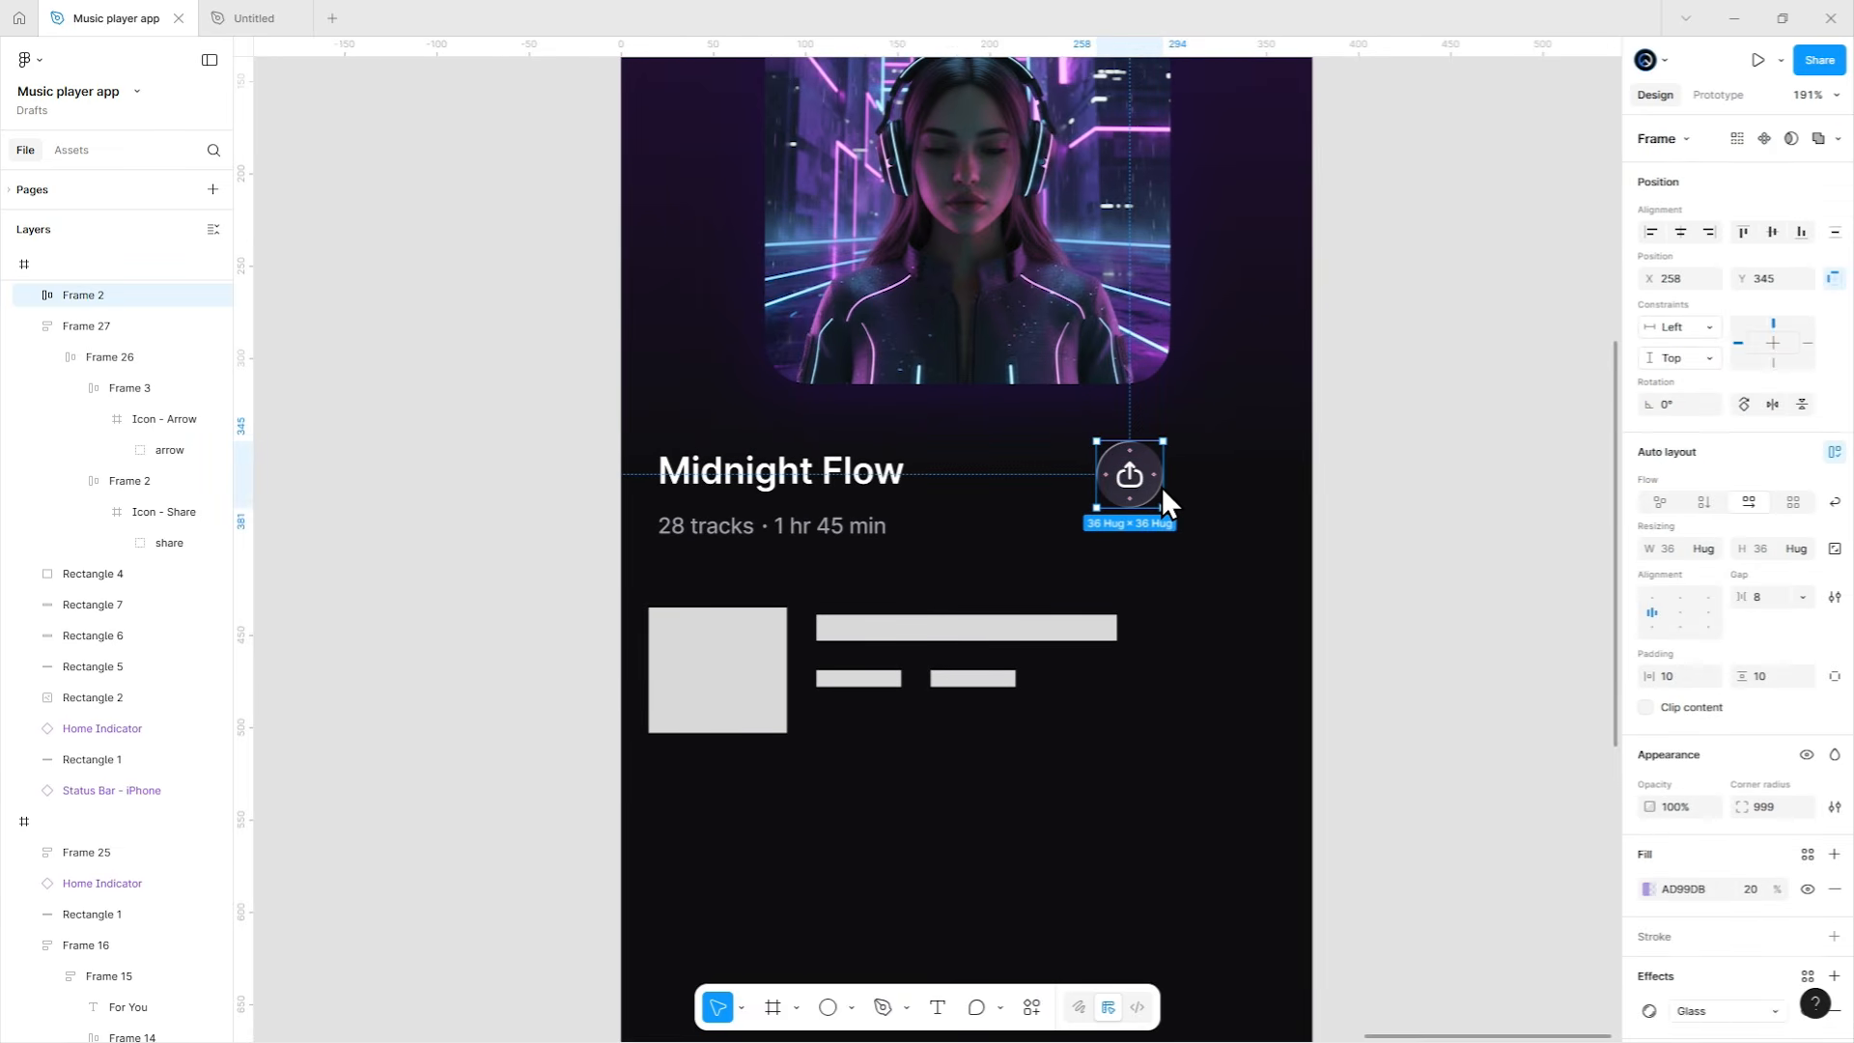
key(ctrl+v)
Scale the shuffle icon to 20 × 20 and recolour it to FFFFFF.
key(k)
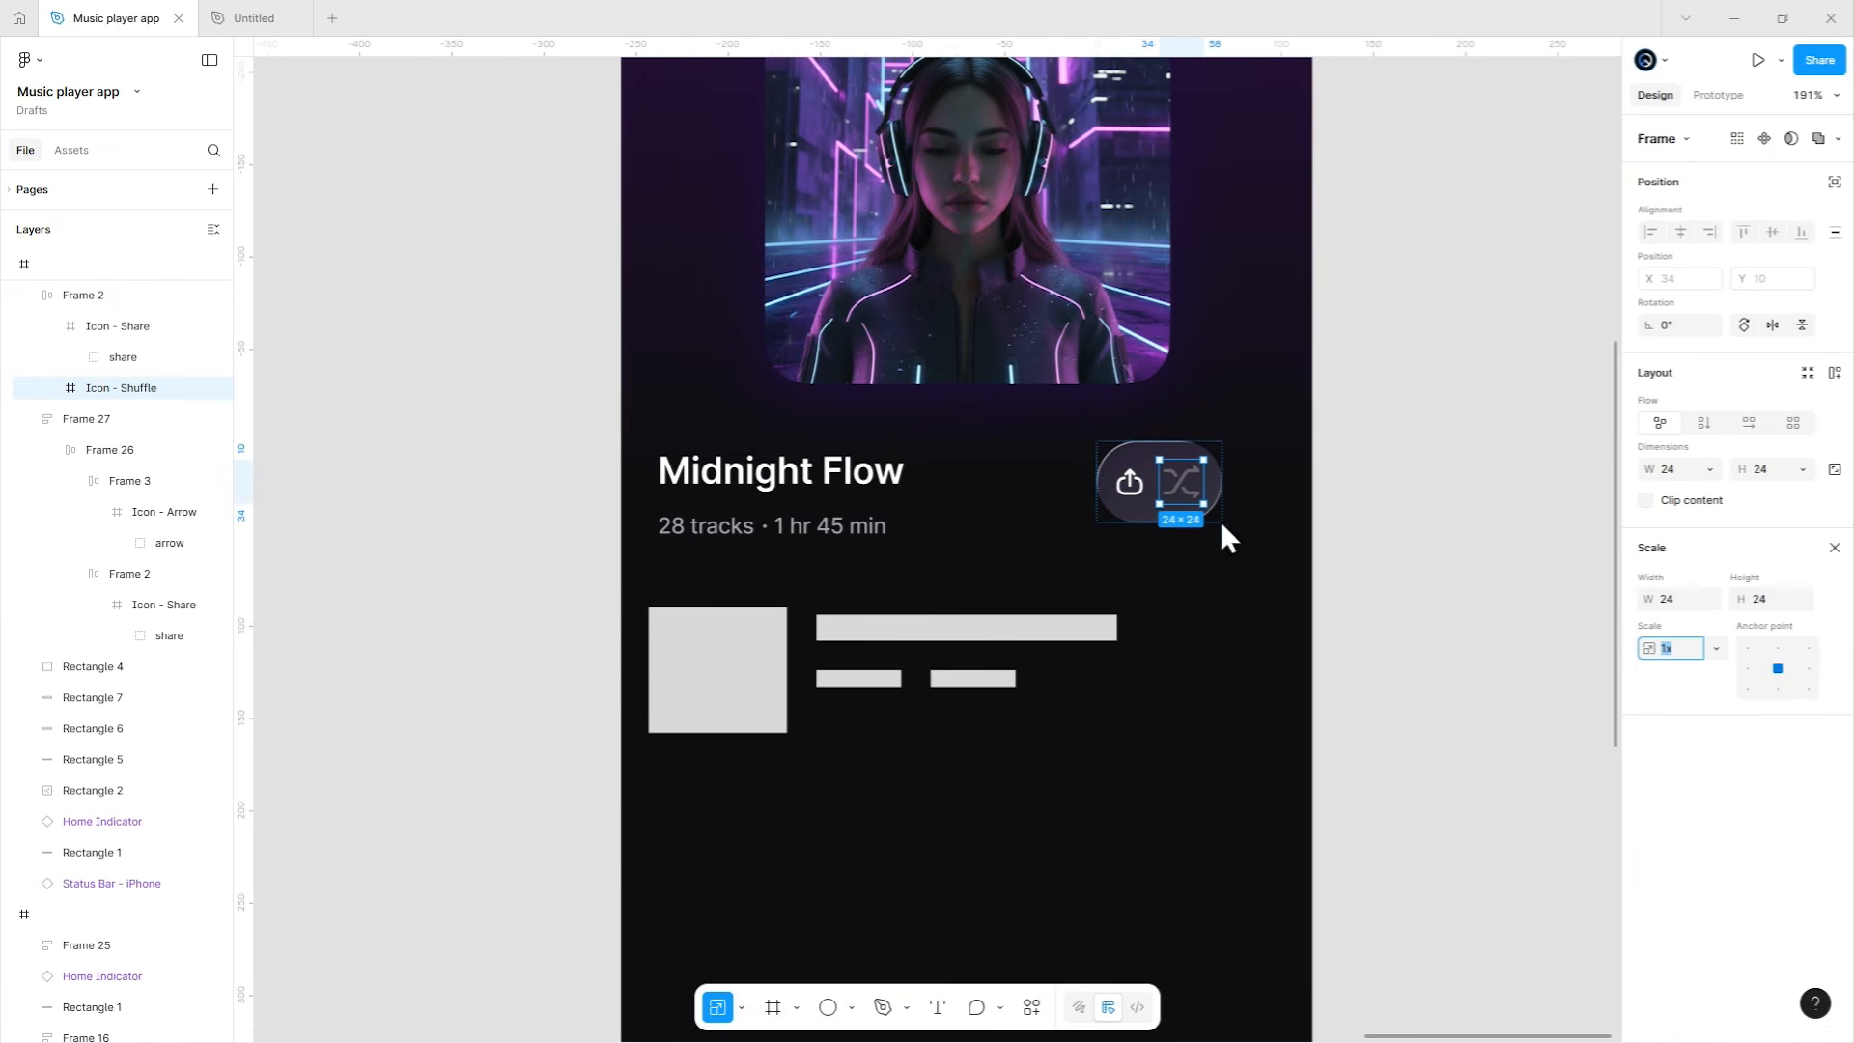
click(1670, 600)
text(20)
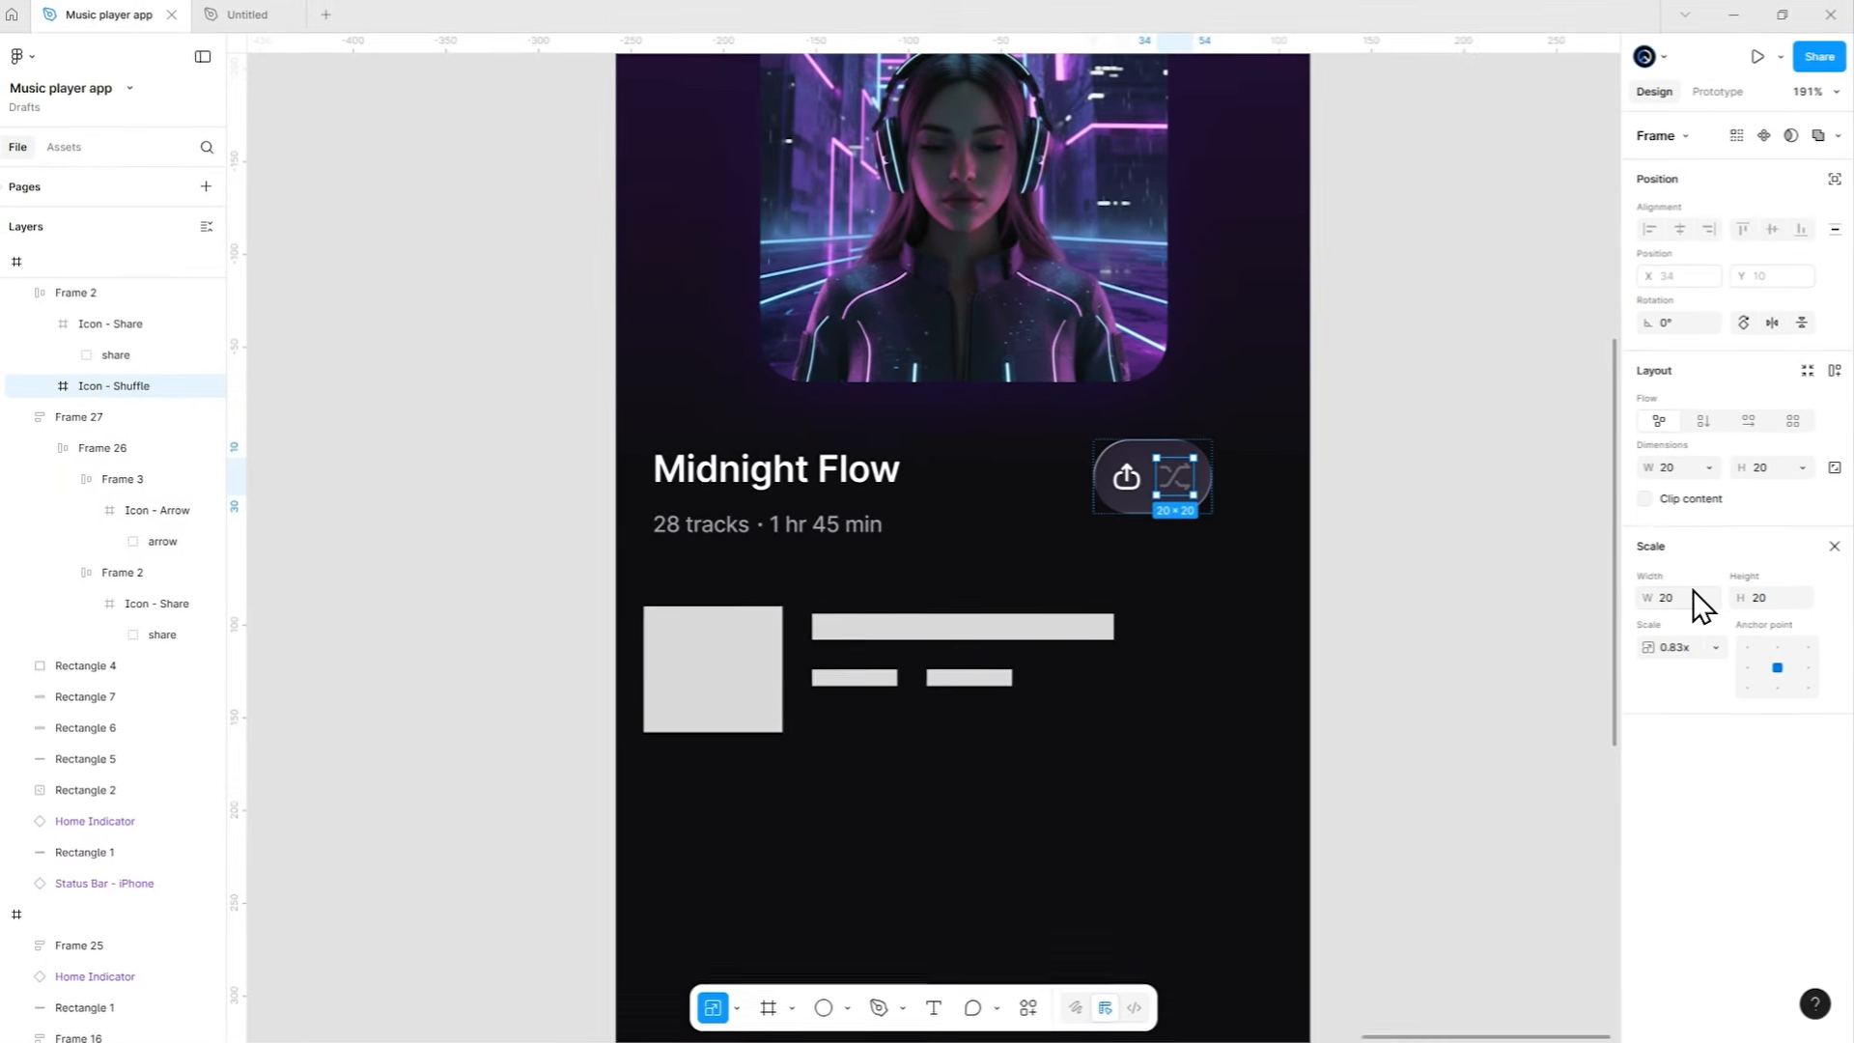
key(Return)
click(1643, 858)
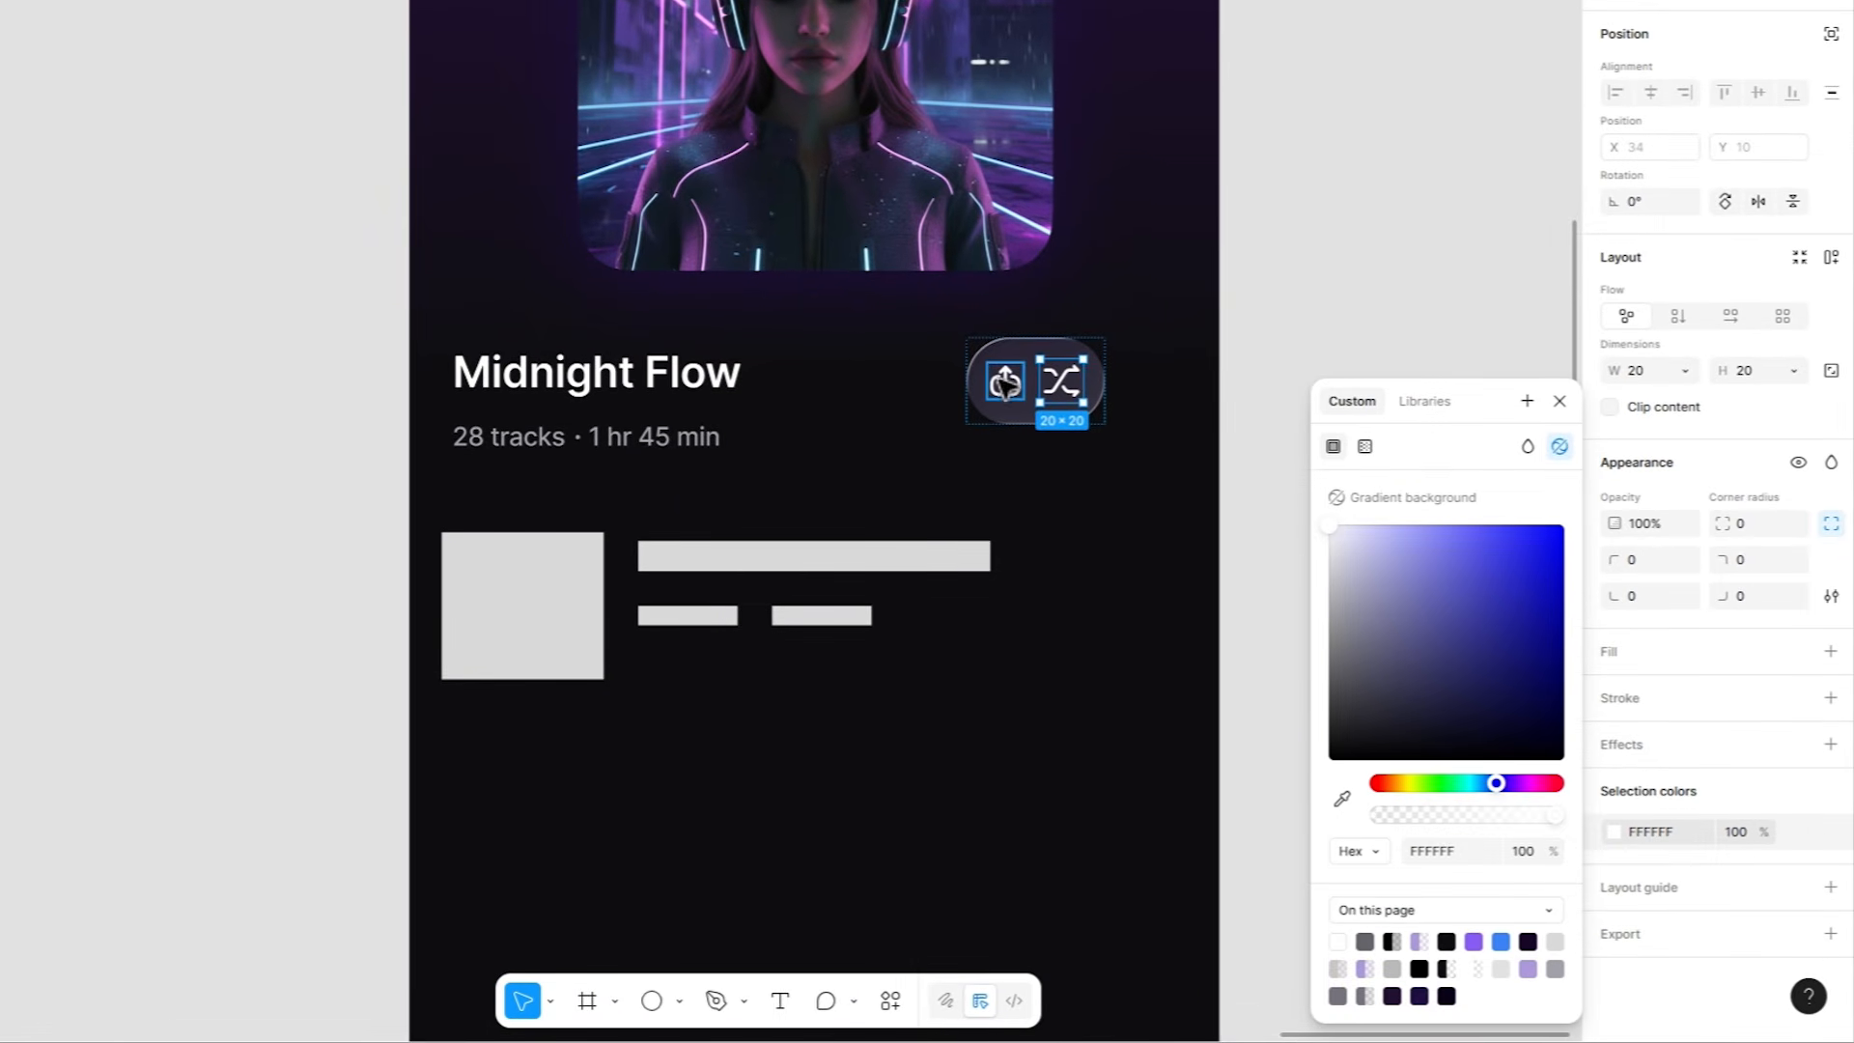
Delete the share icon from the duplicated button and set the button's horizontal and vertical padding to 8.
click(1004, 384)
key(Delete)
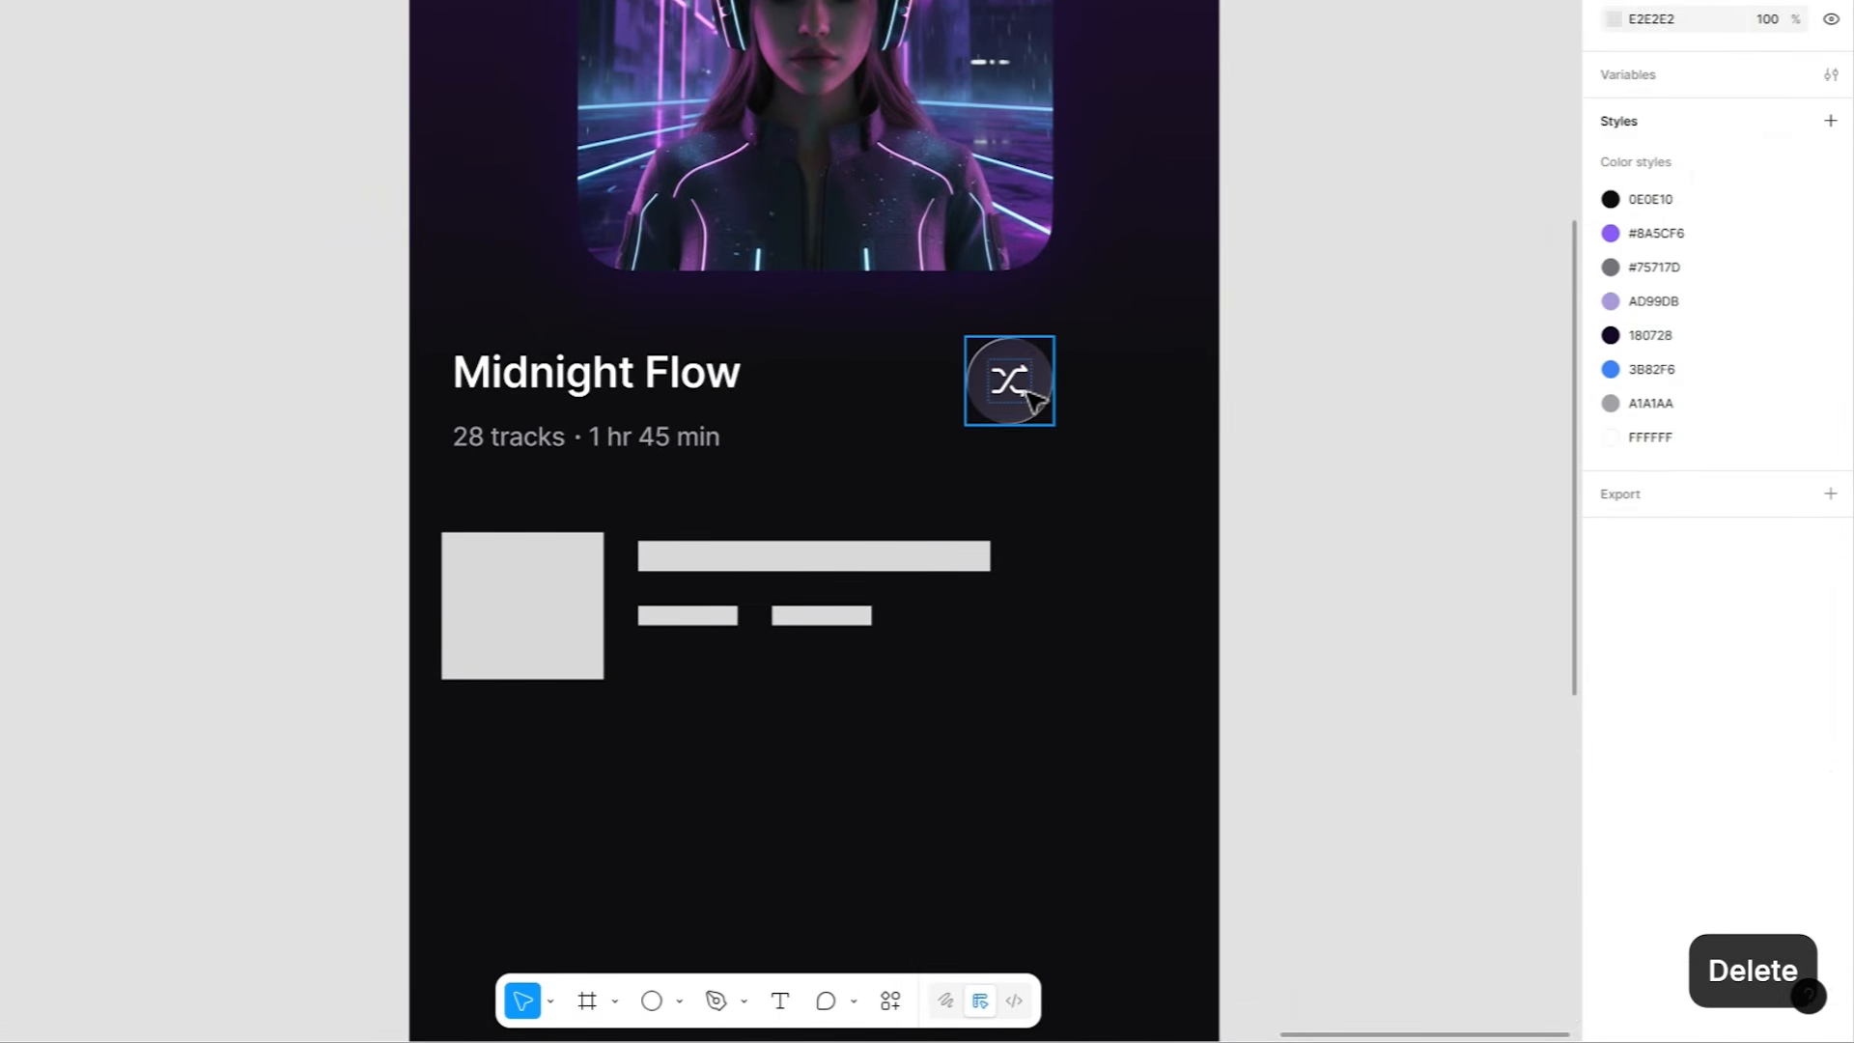
click(1038, 401)
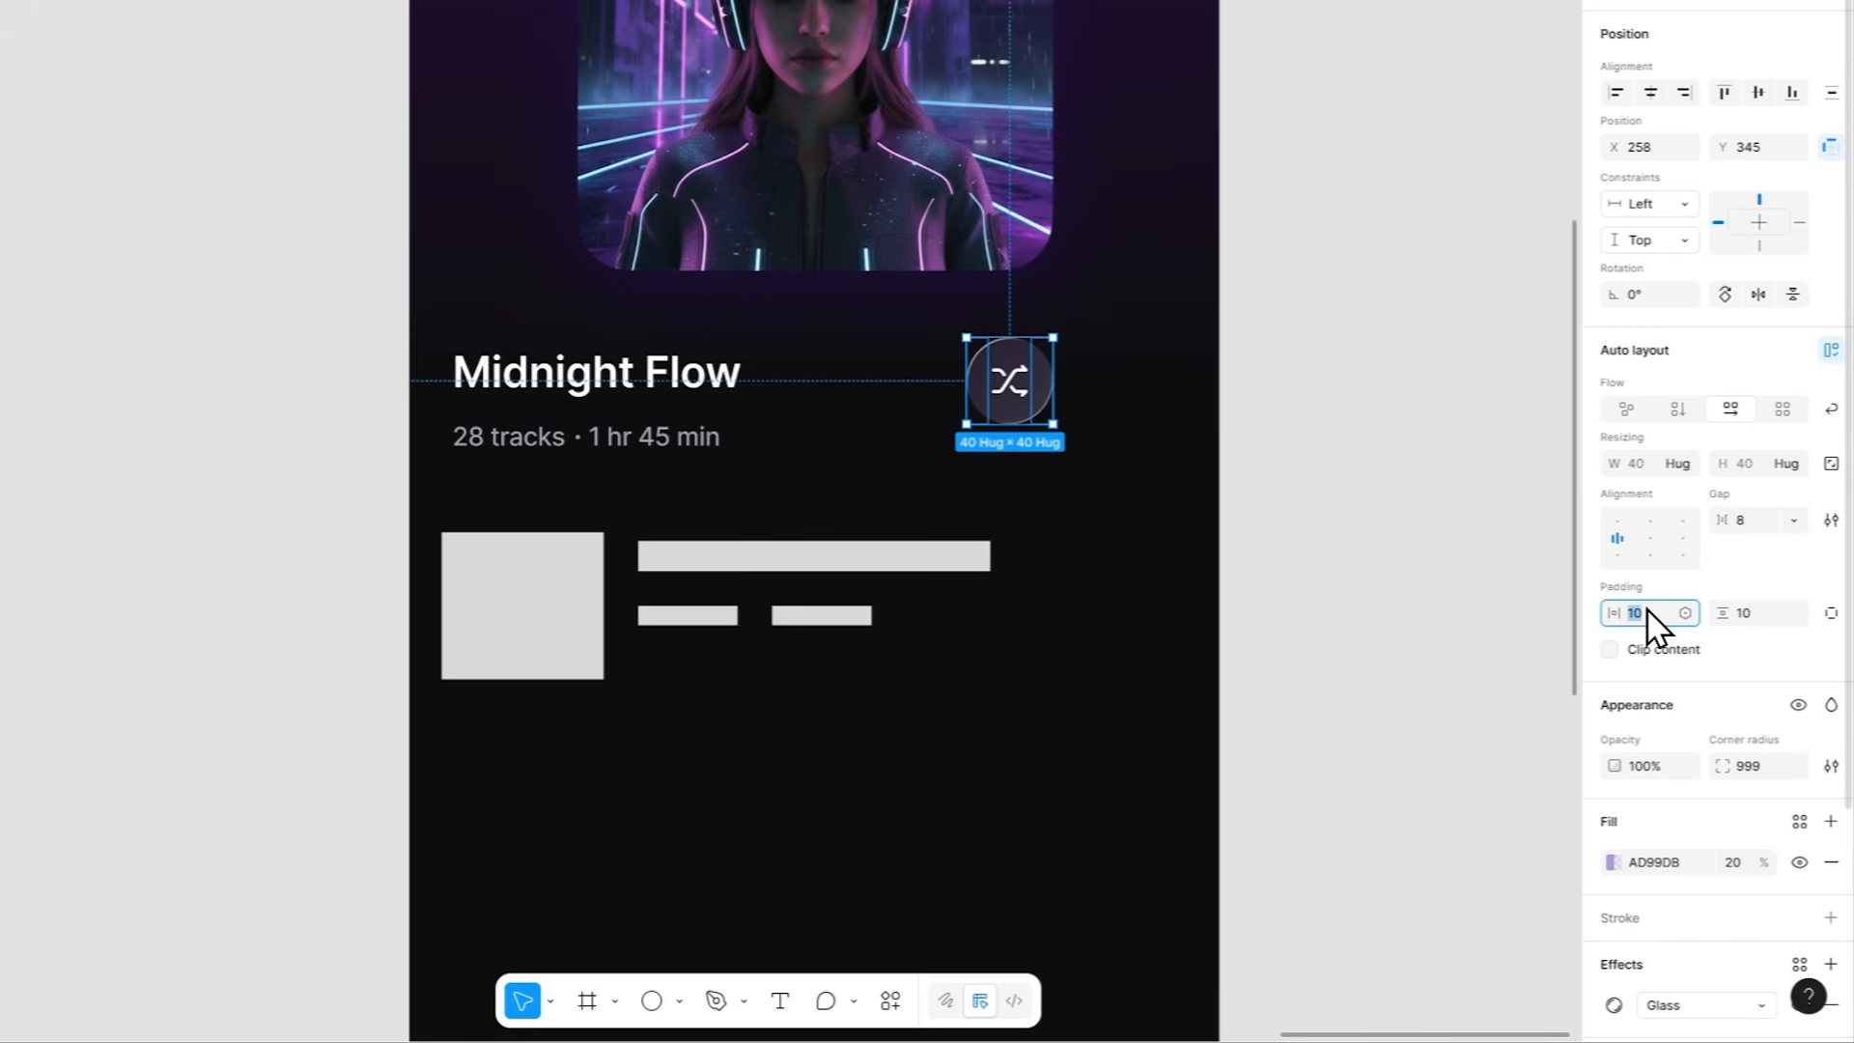
key(Down)
key(Down)
click(1749, 612)
key(Down)
key(Down)
click(1400, 522)
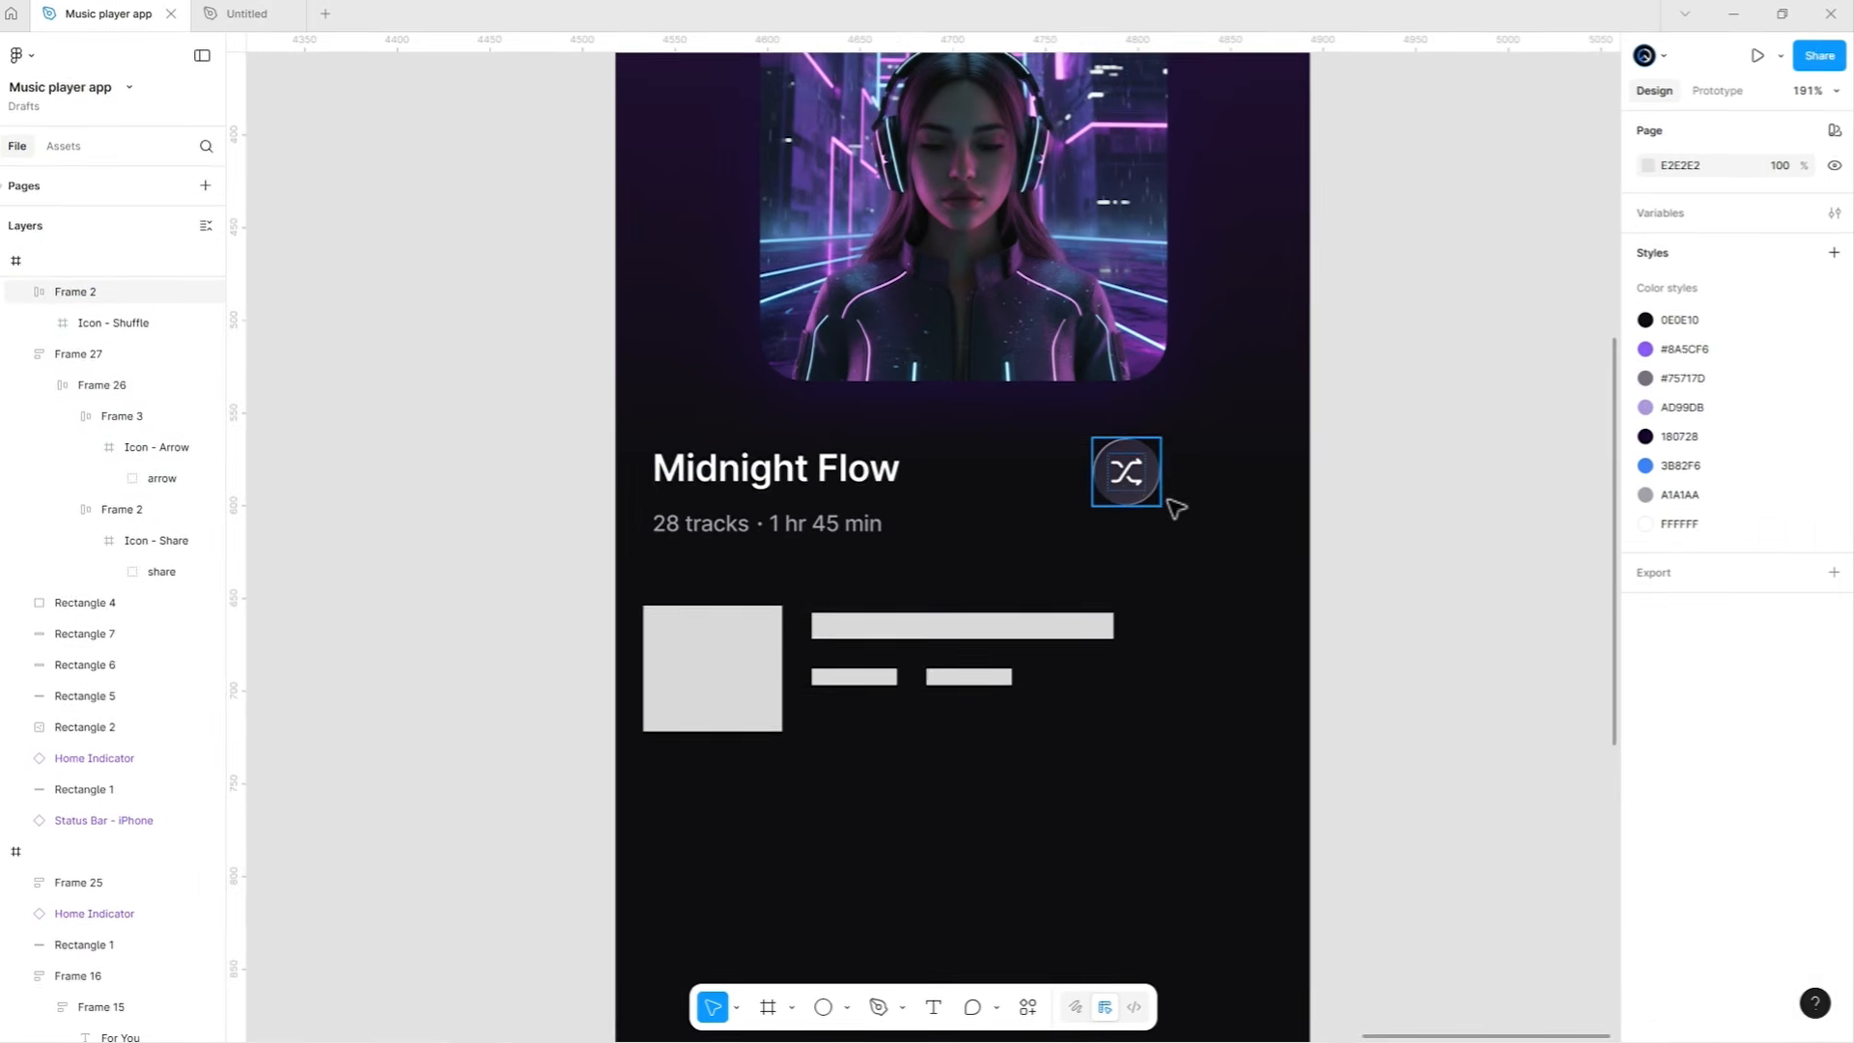
Move the shuffle button to X 256, Y 350 and set its AD99DB fill opacity to 8%.
drag(1128, 482, 1127, 492)
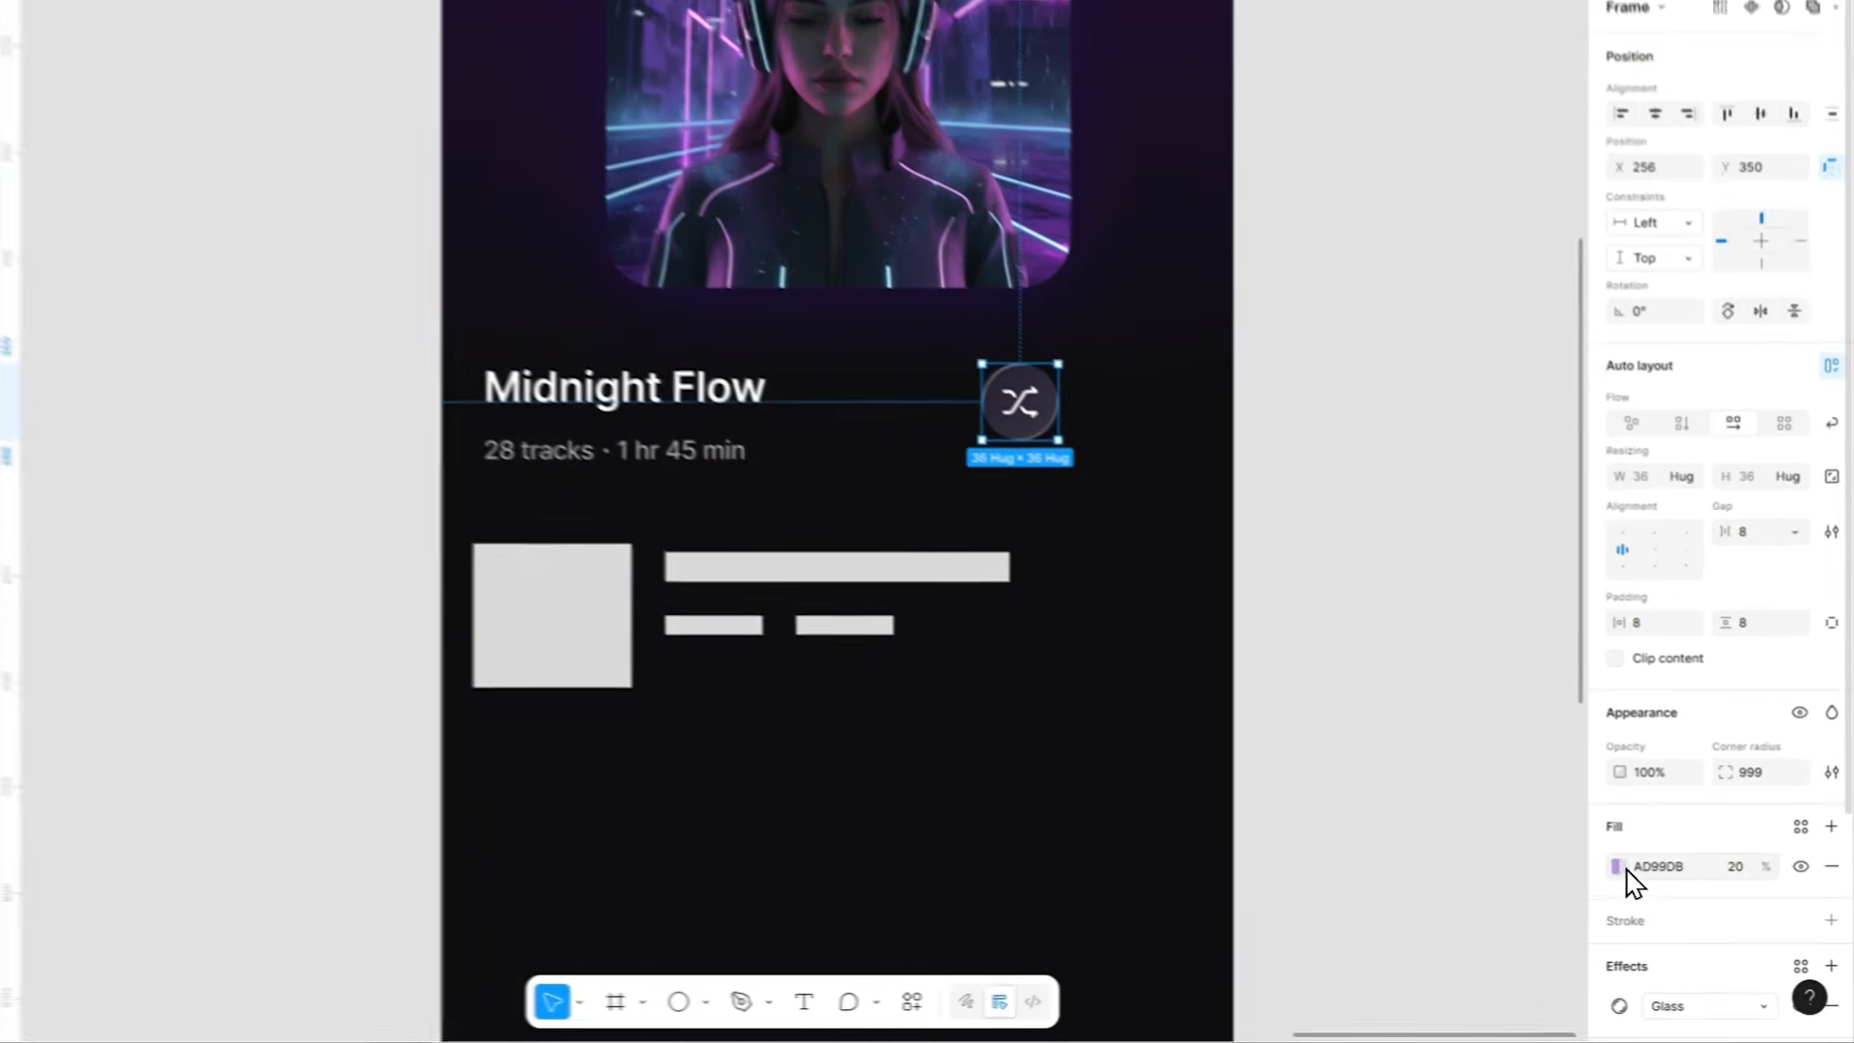
click(1648, 889)
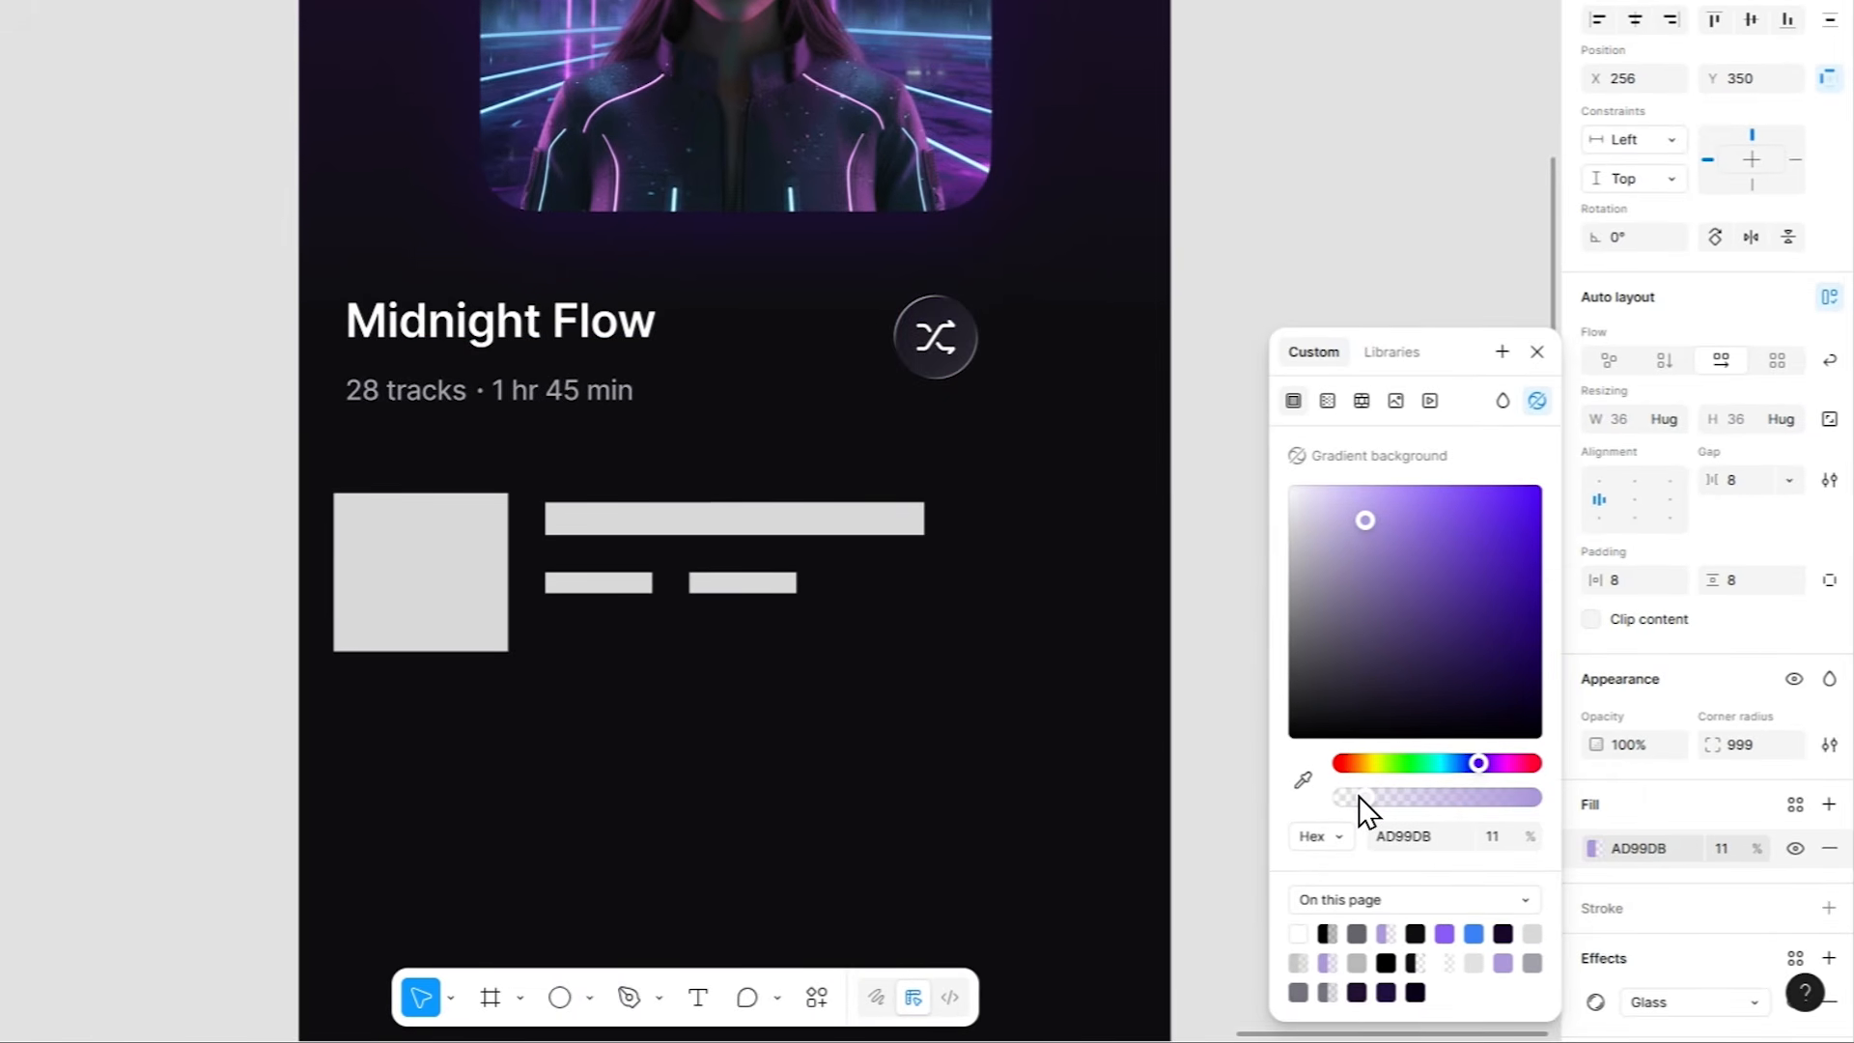
drag(1359, 795, 1354, 798)
click(1536, 351)
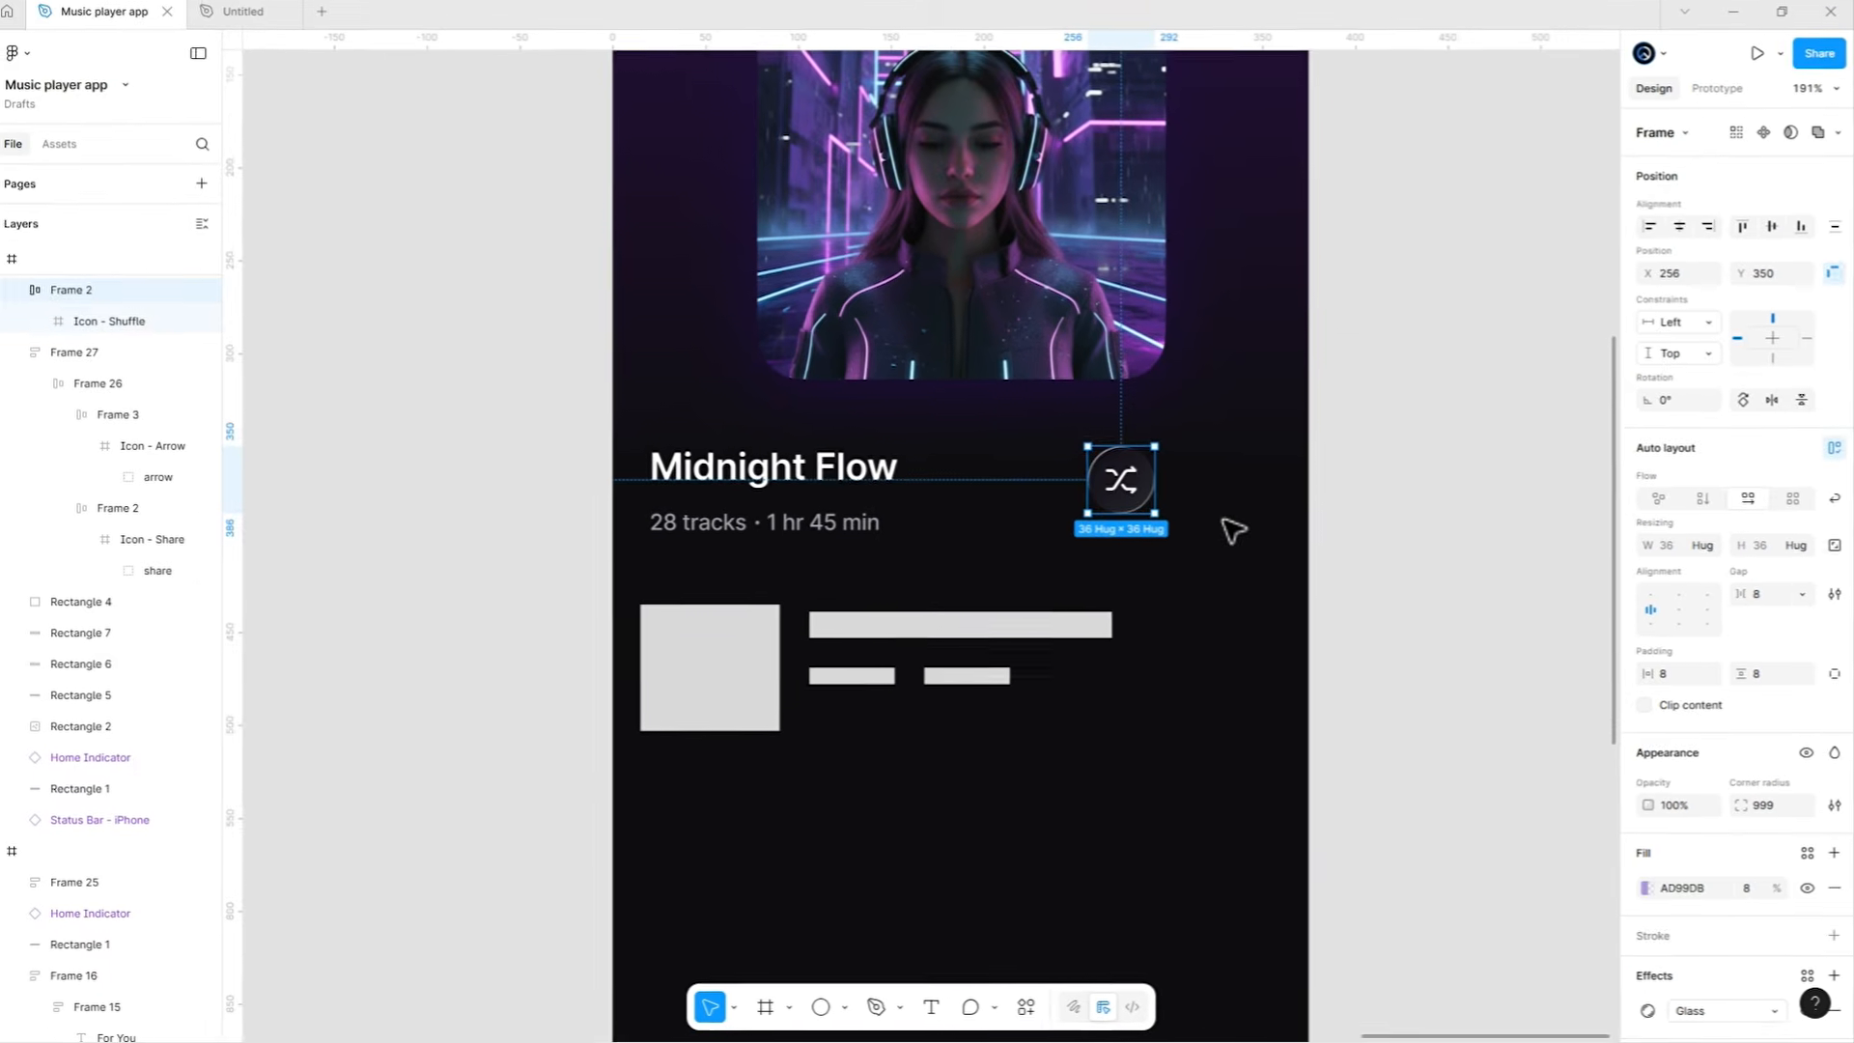
Copy the gradient play button from the Midnight Flow card on the SONA home screen.
click(1062, 402)
drag(1035, 398, 1036, 502)
scroll(1204, 606, down, 4)
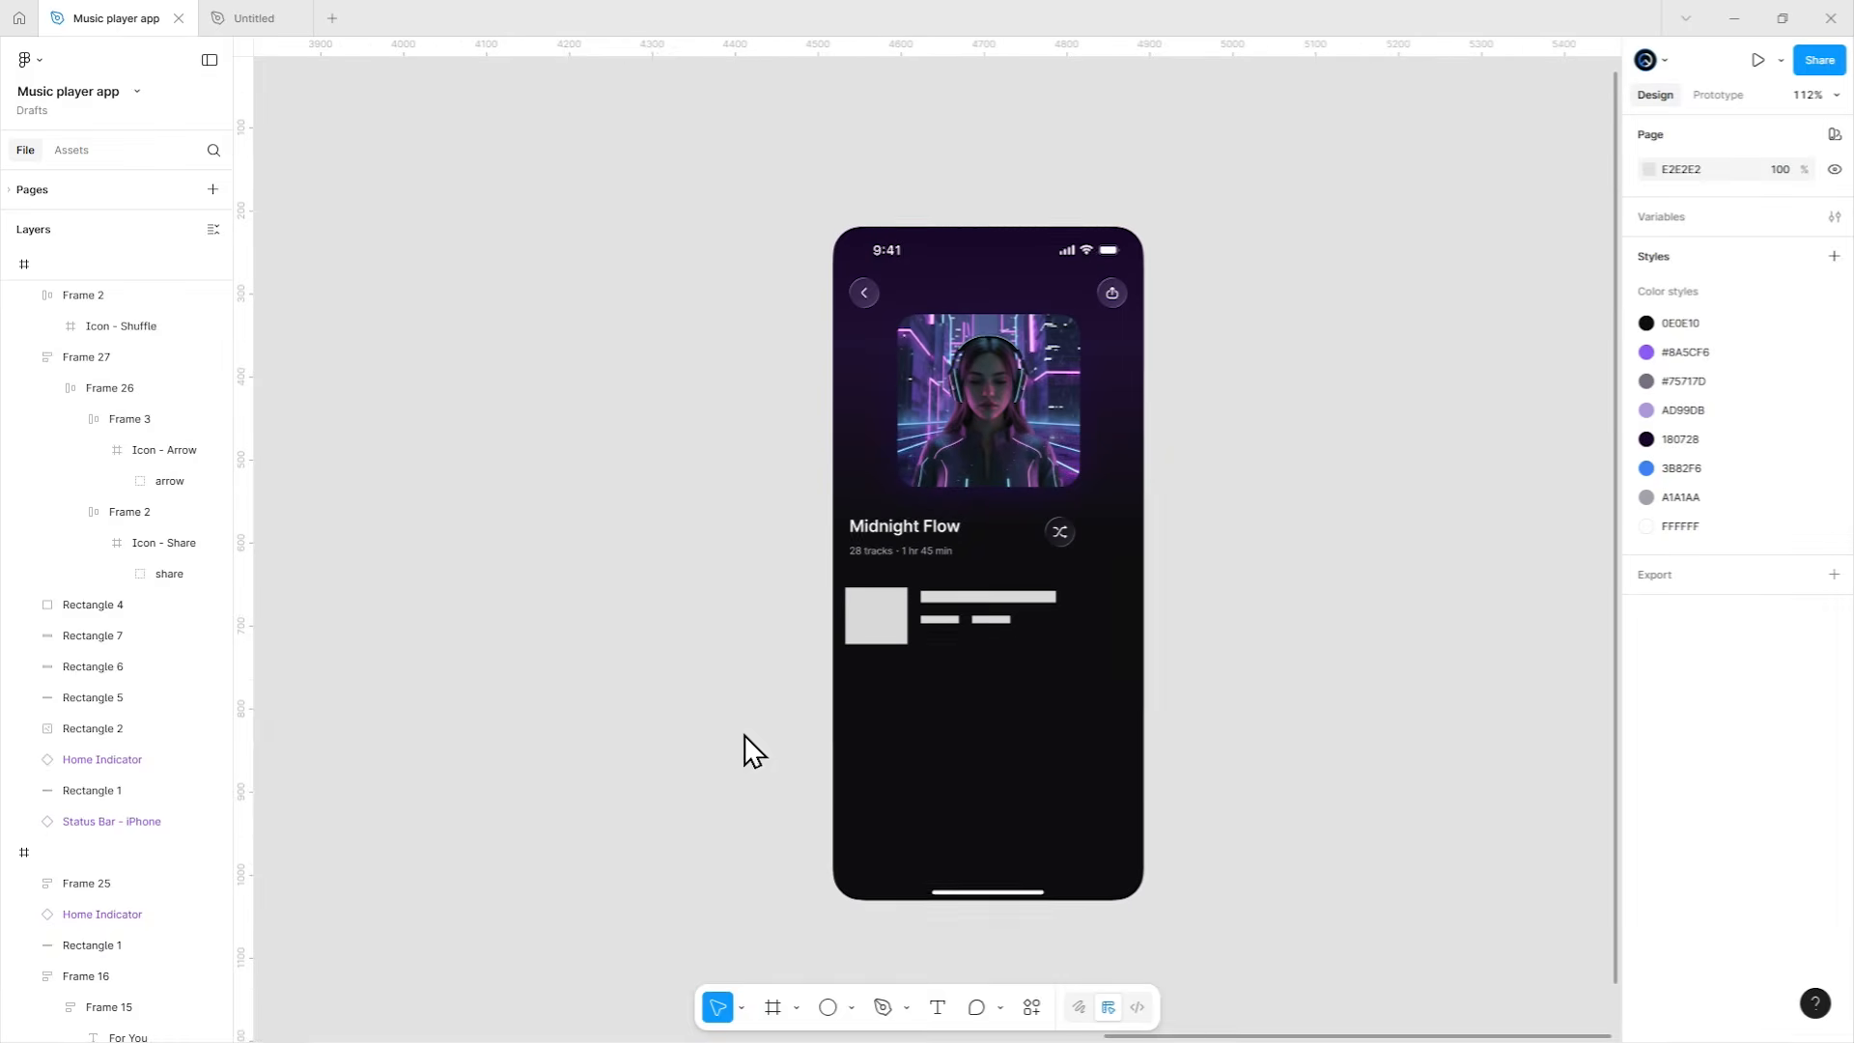
drag(756, 751, 1386, 724)
drag(541, 693, 1132, 689)
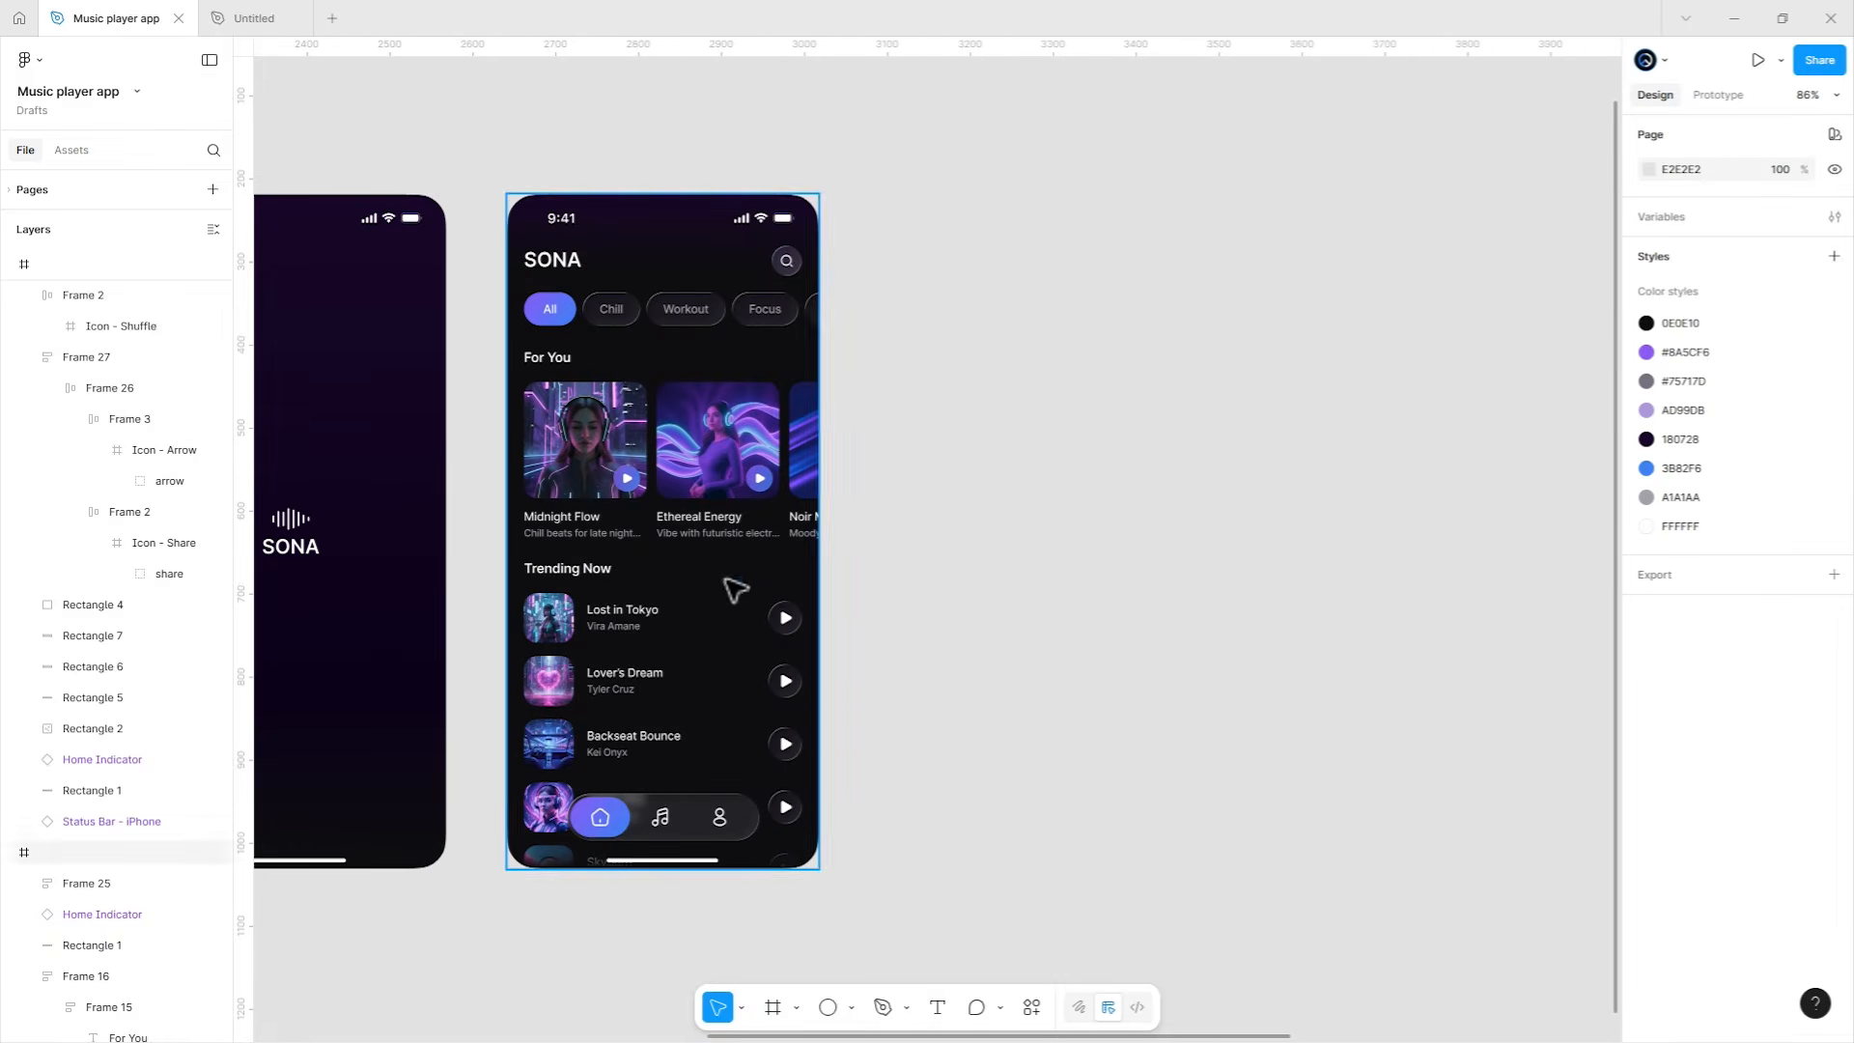
ctrl+click(631, 485)
right_click(631, 483)
mouse_move(633, 475)
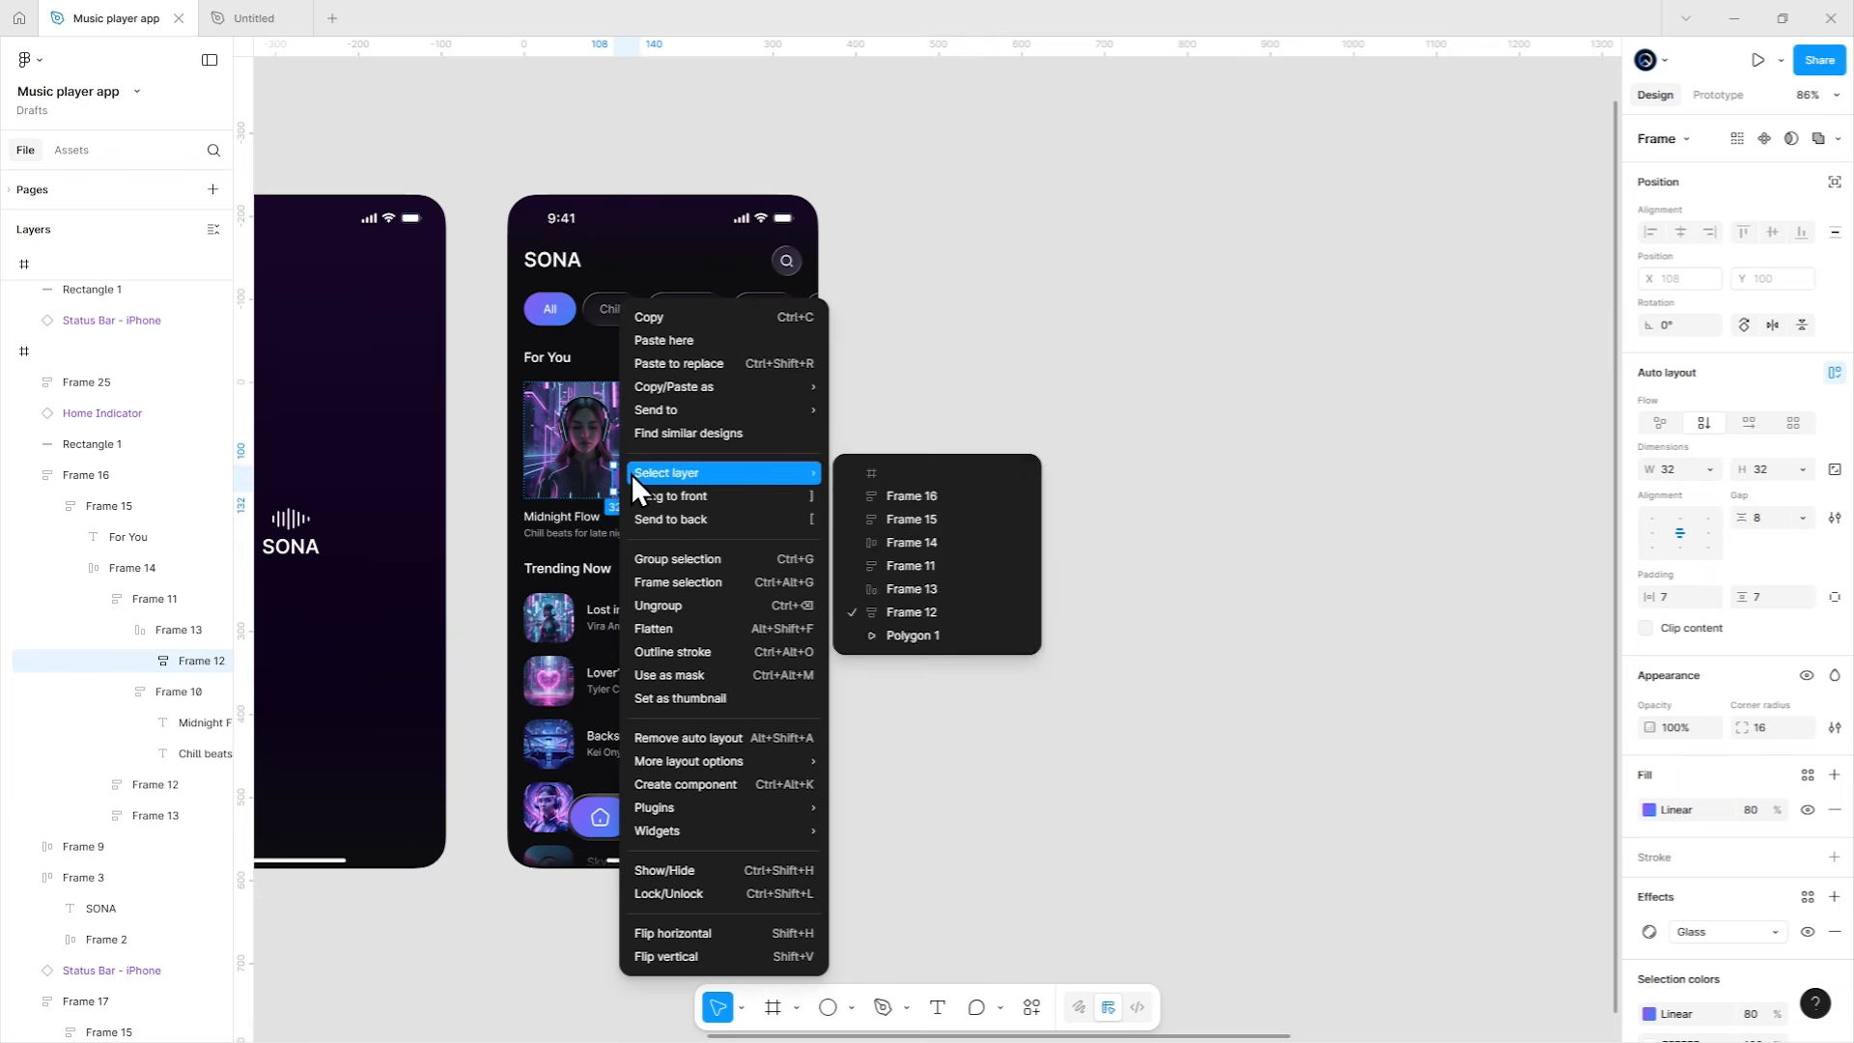
click(704, 318)
Paste the play button into the playlist screen and place it beside the shuffle button at X 321, Y 352.
click(1261, 481)
drag(1445, 522, 386, 560)
drag(1208, 573, 779, 586)
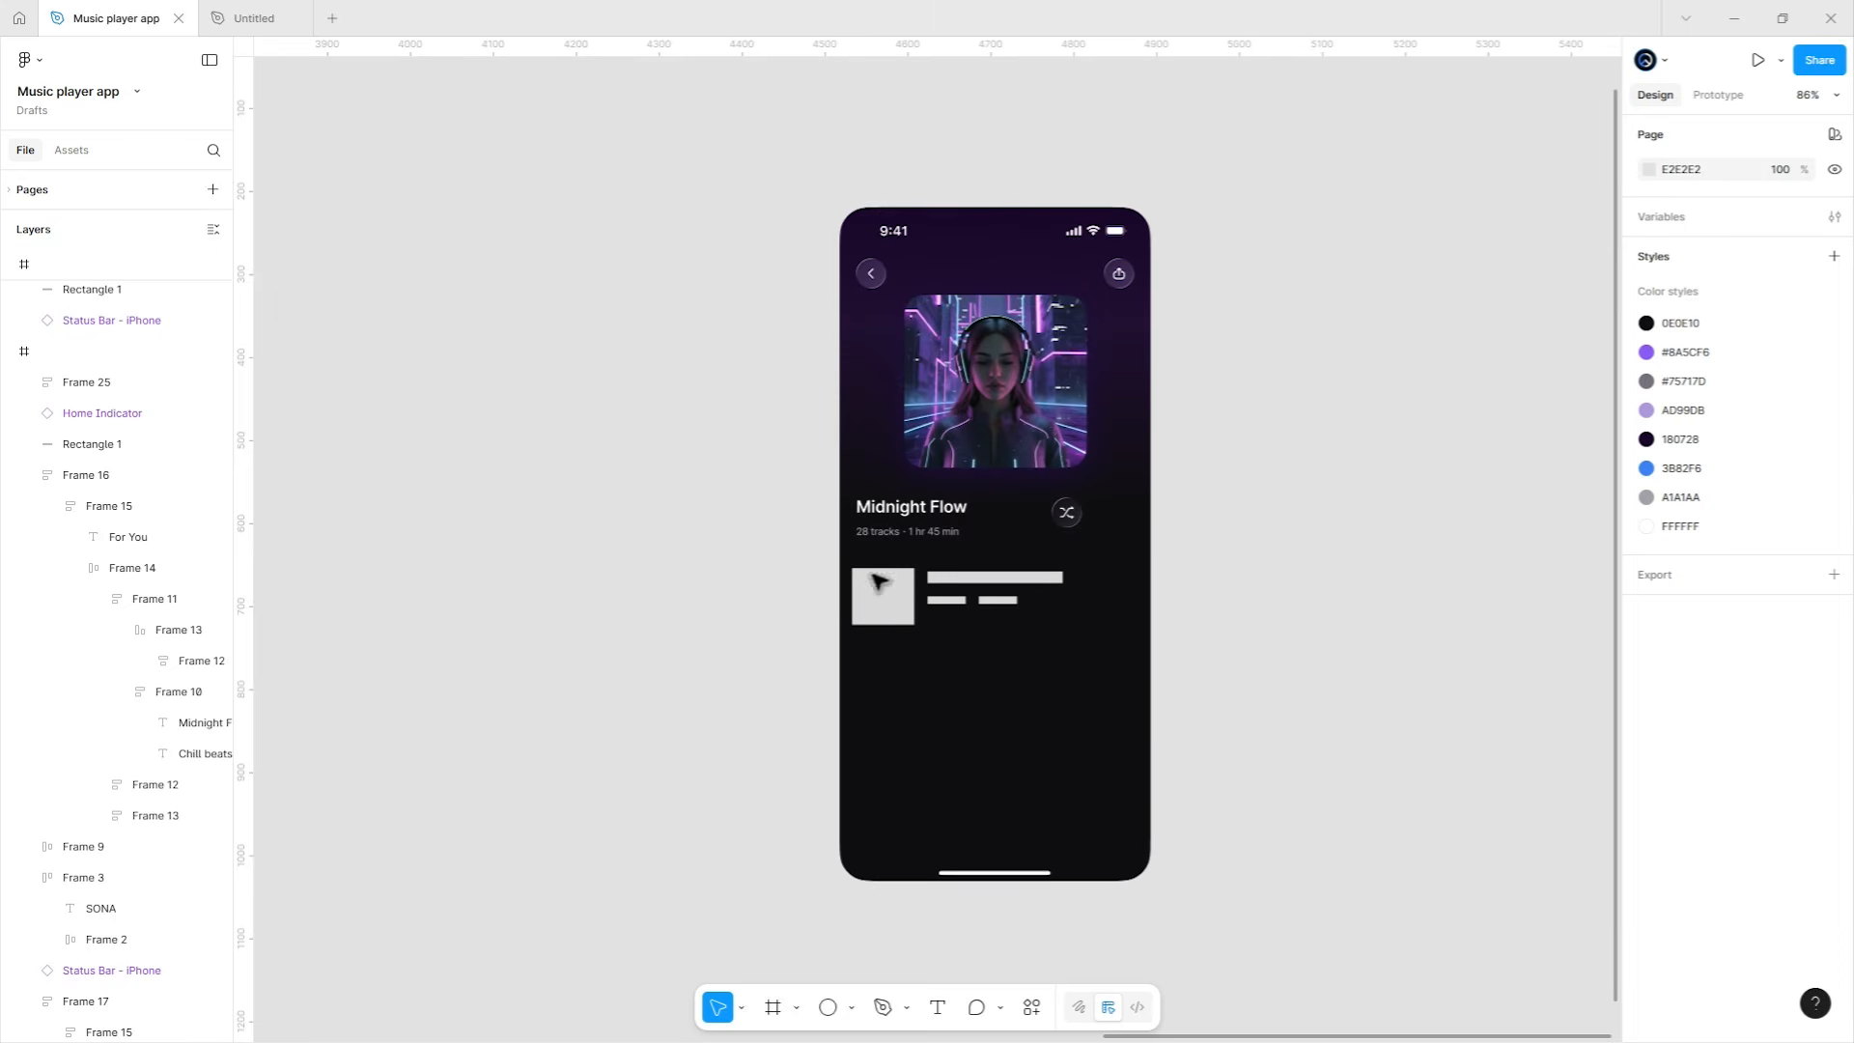
ctrl+scroll(1126, 530, up, 4)
right_click(1089, 498)
click(1131, 342)
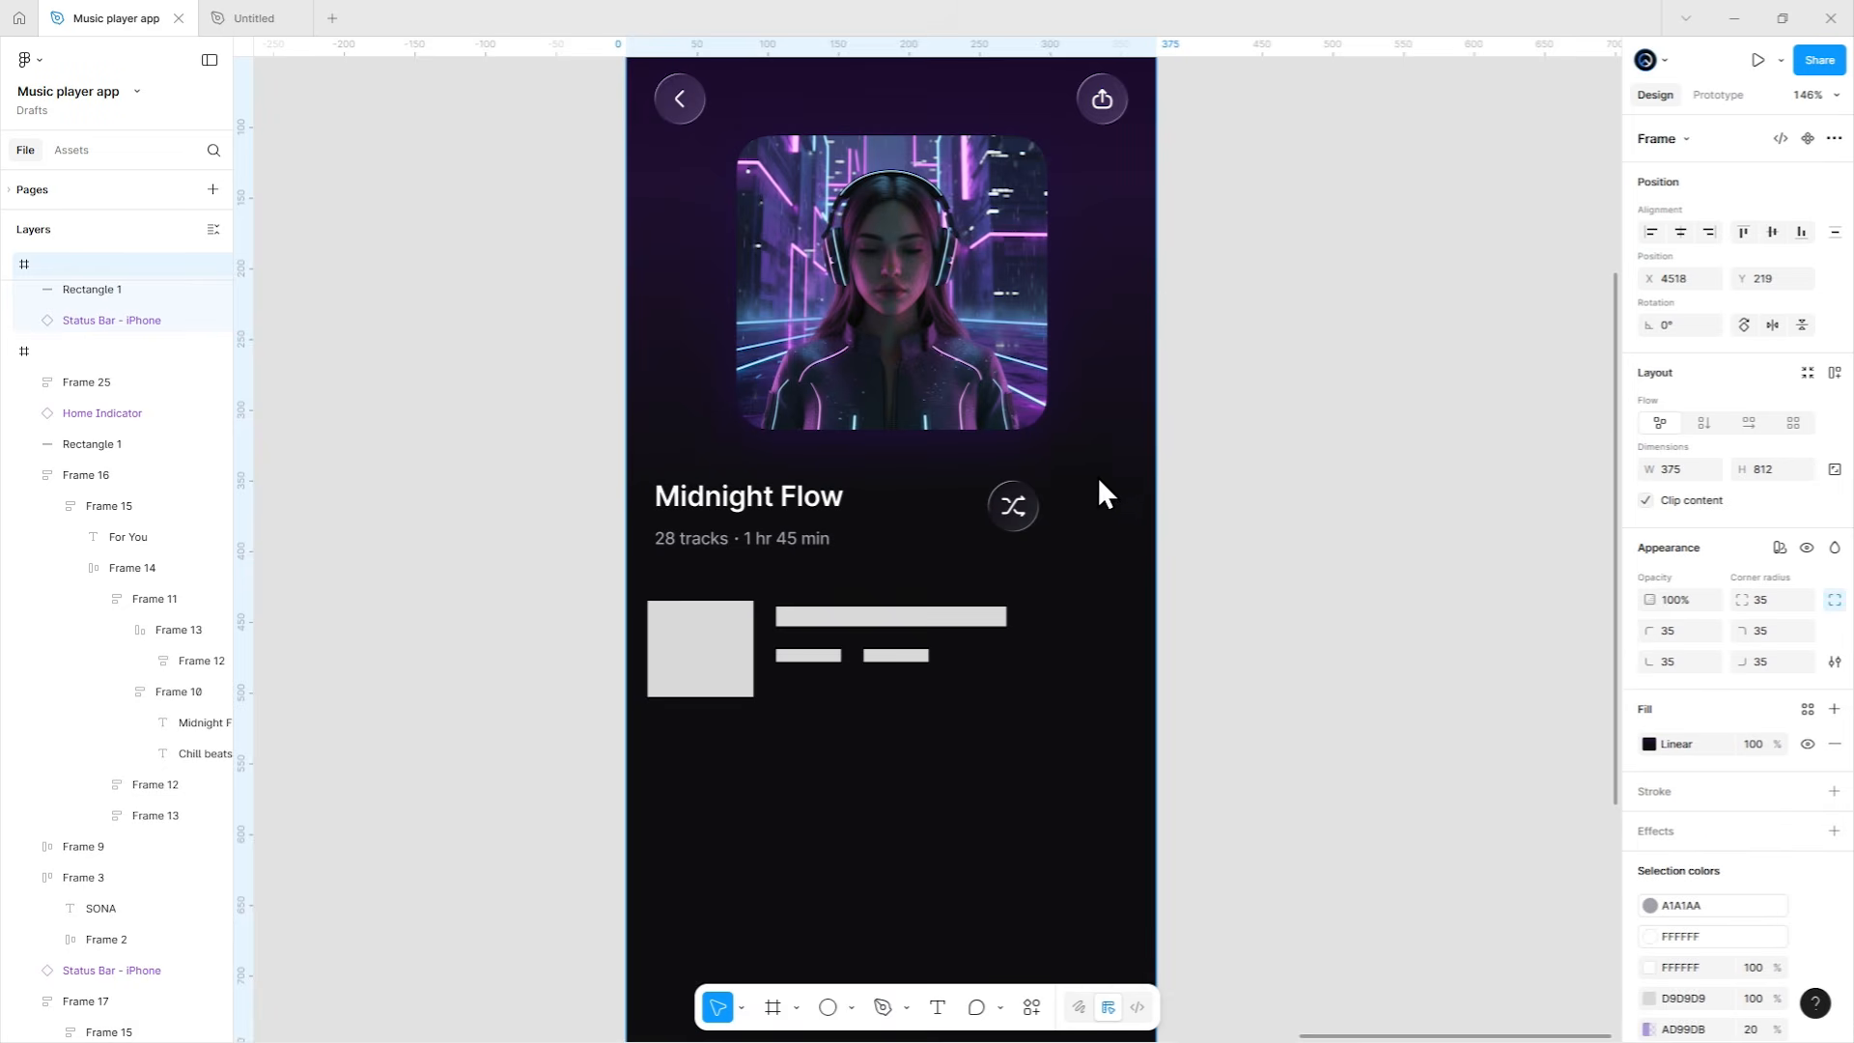
ctrl+scroll(1094, 498, up, 4)
drag(1155, 538, 1128, 517)
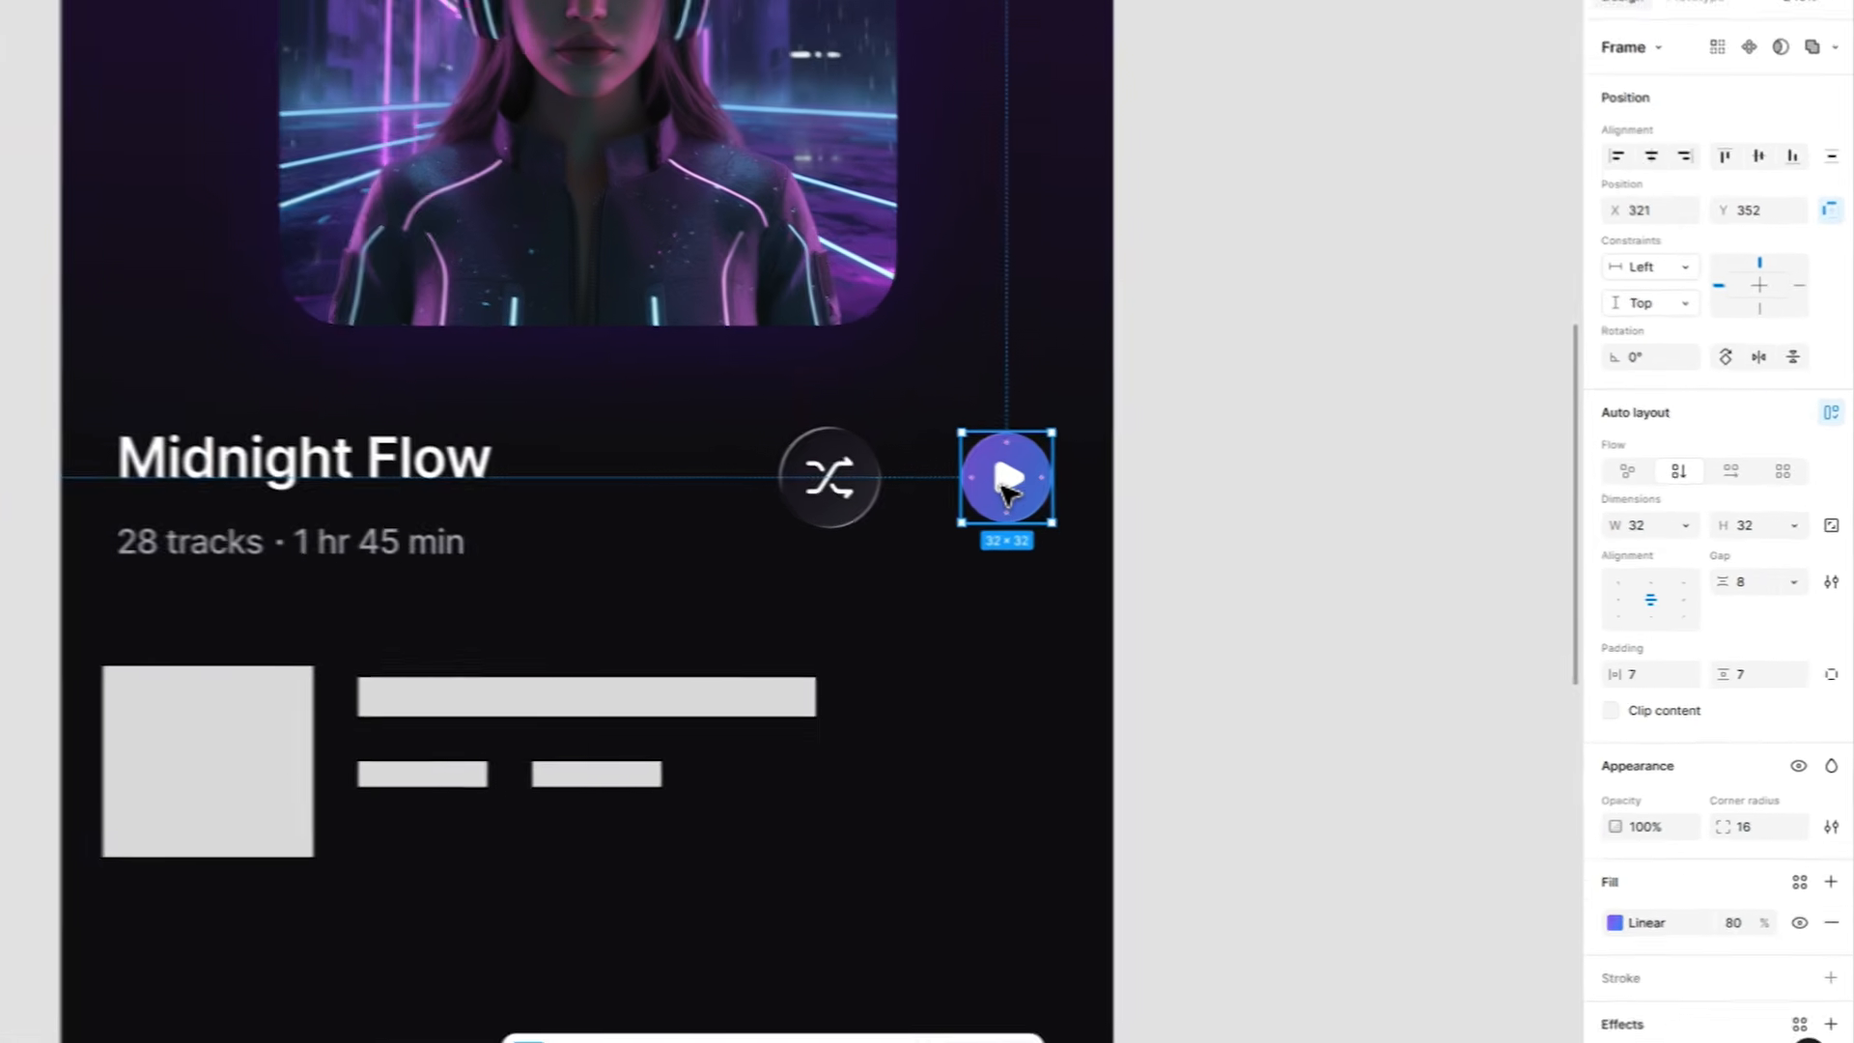
Scale the play triangle inside the button to a height of 20 and stretch its width to 22.
double_click(1127, 515)
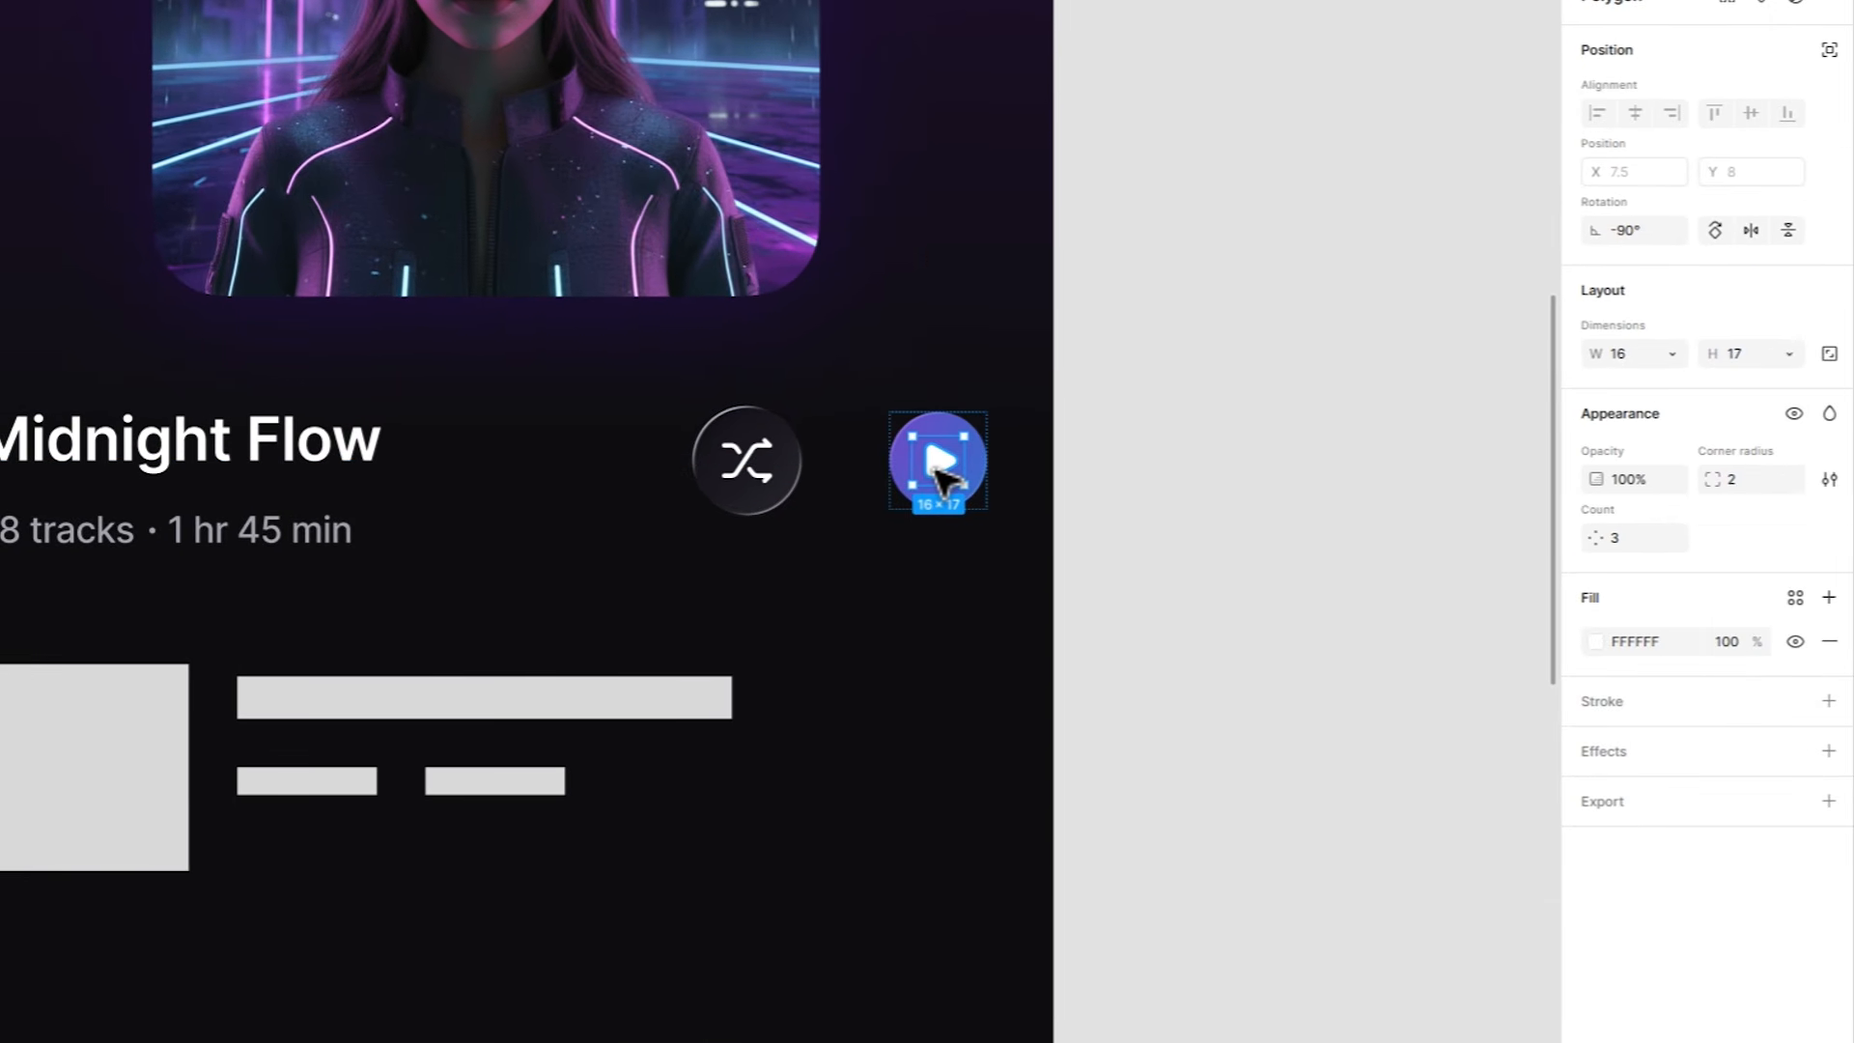
key(k)
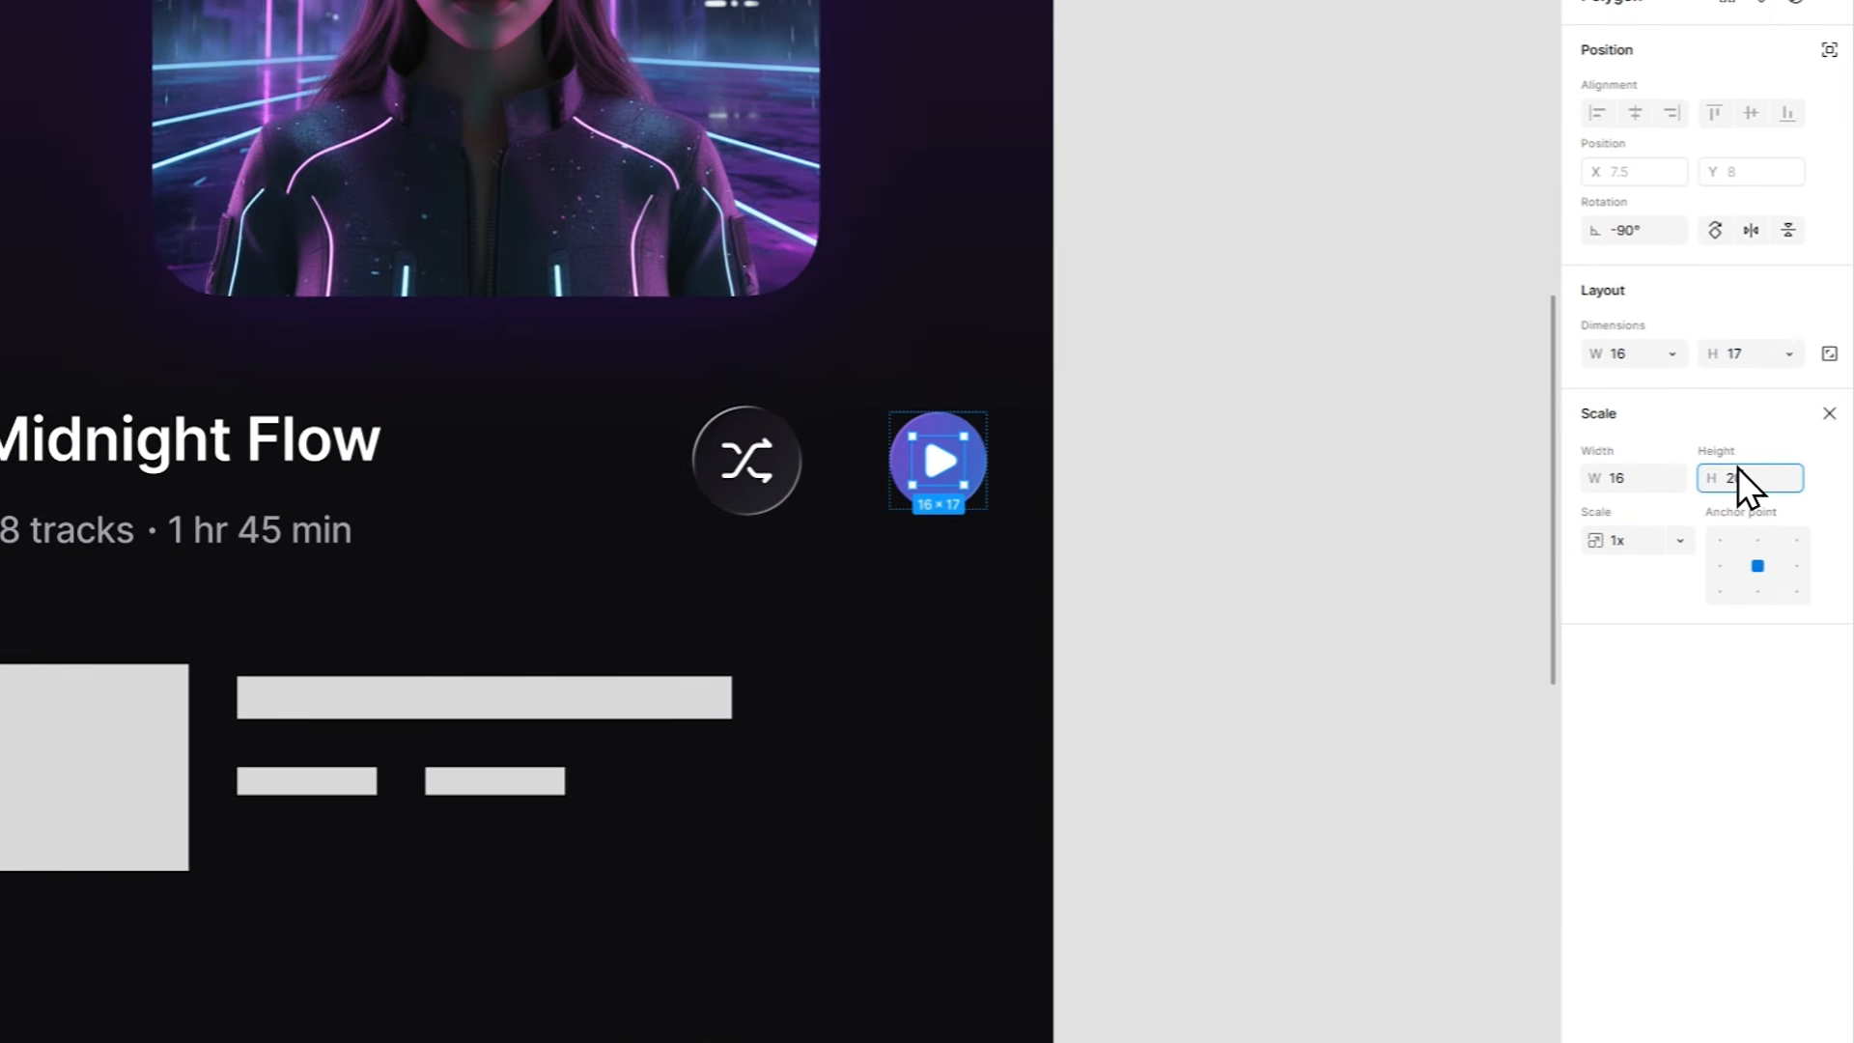
text(20)
key(Return)
key(Escape)
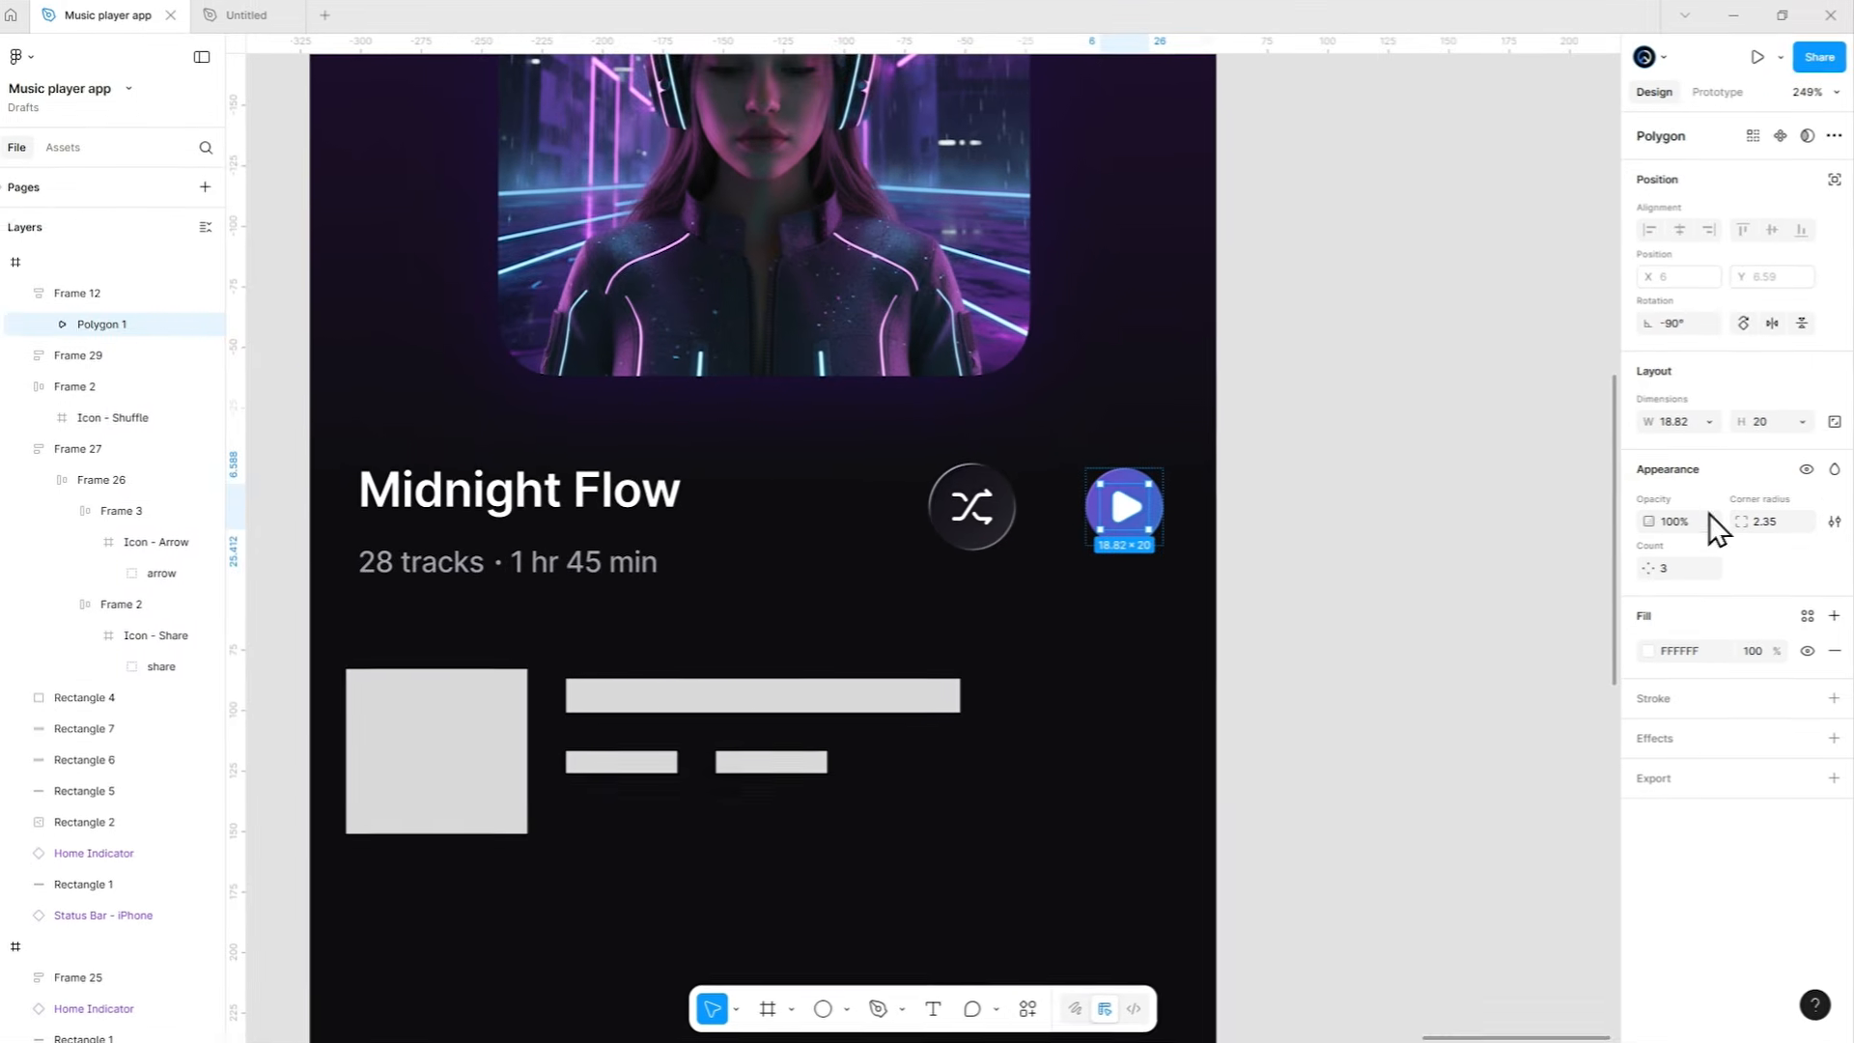
scroll(1137, 523, up, 5)
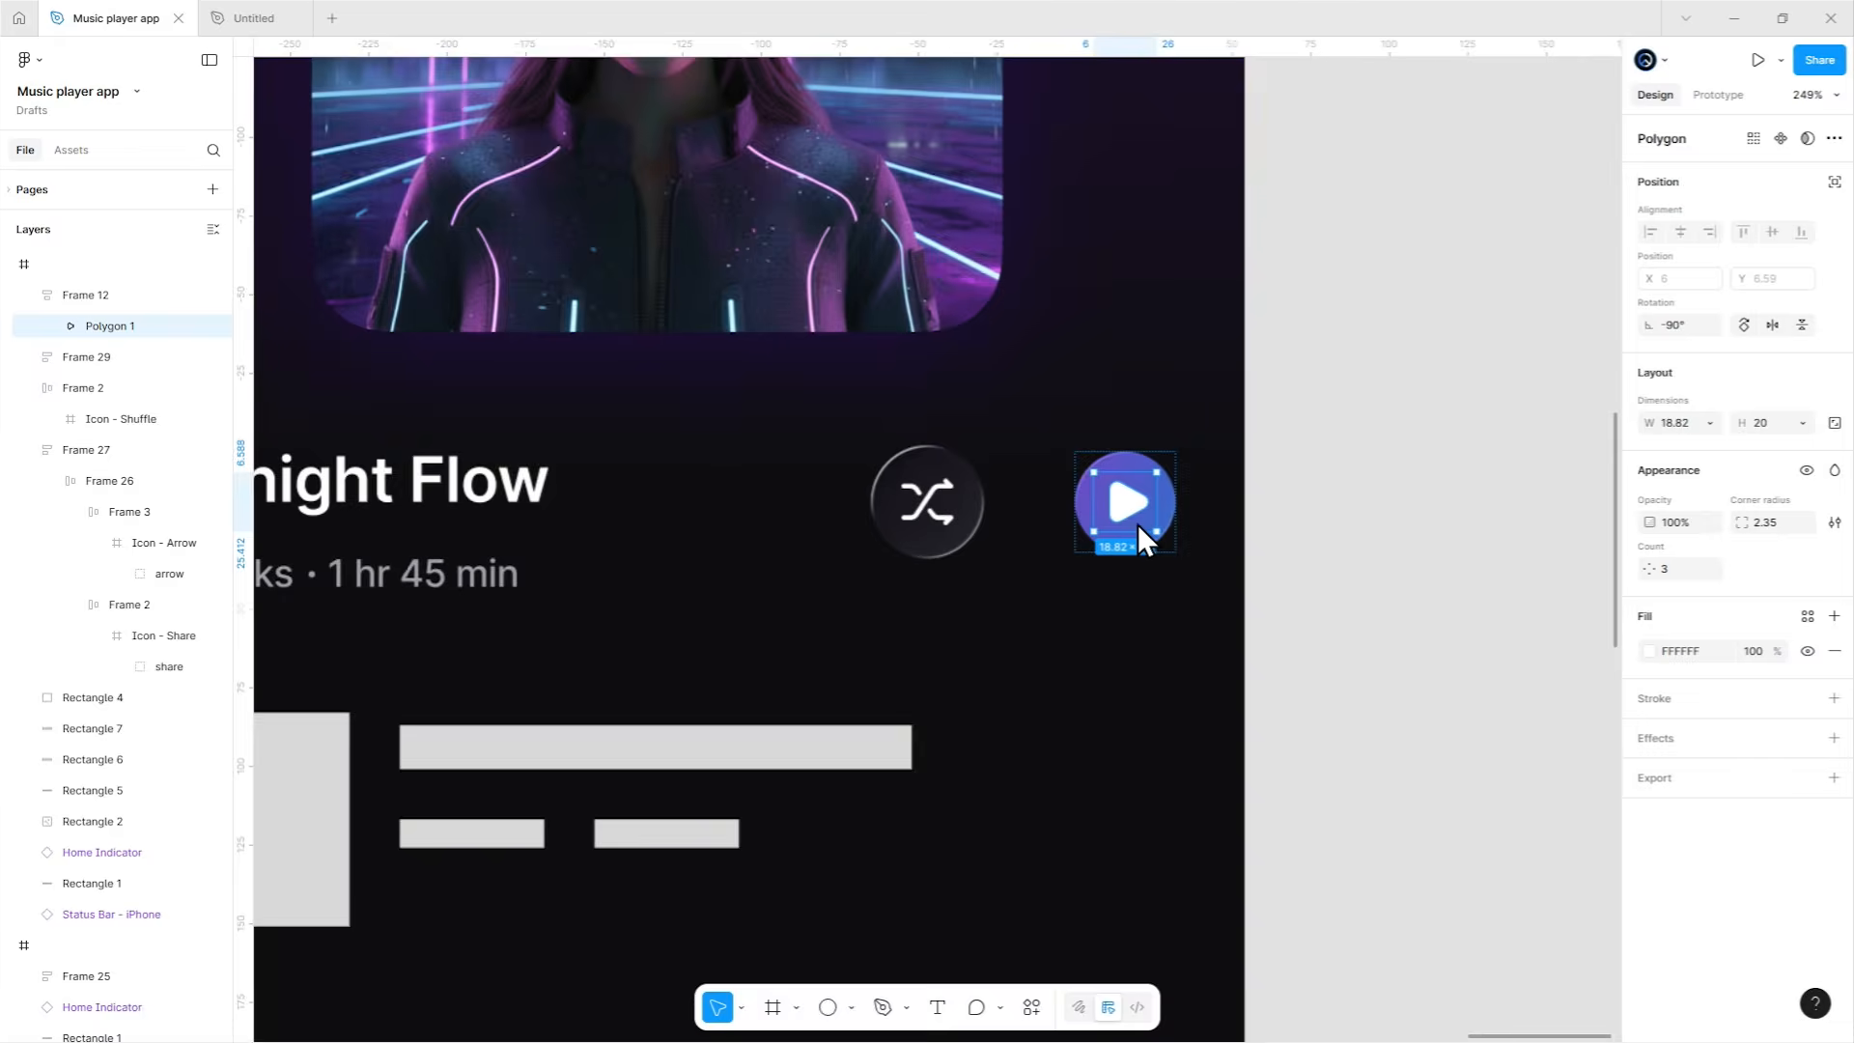
drag(1120, 527, 1120, 545)
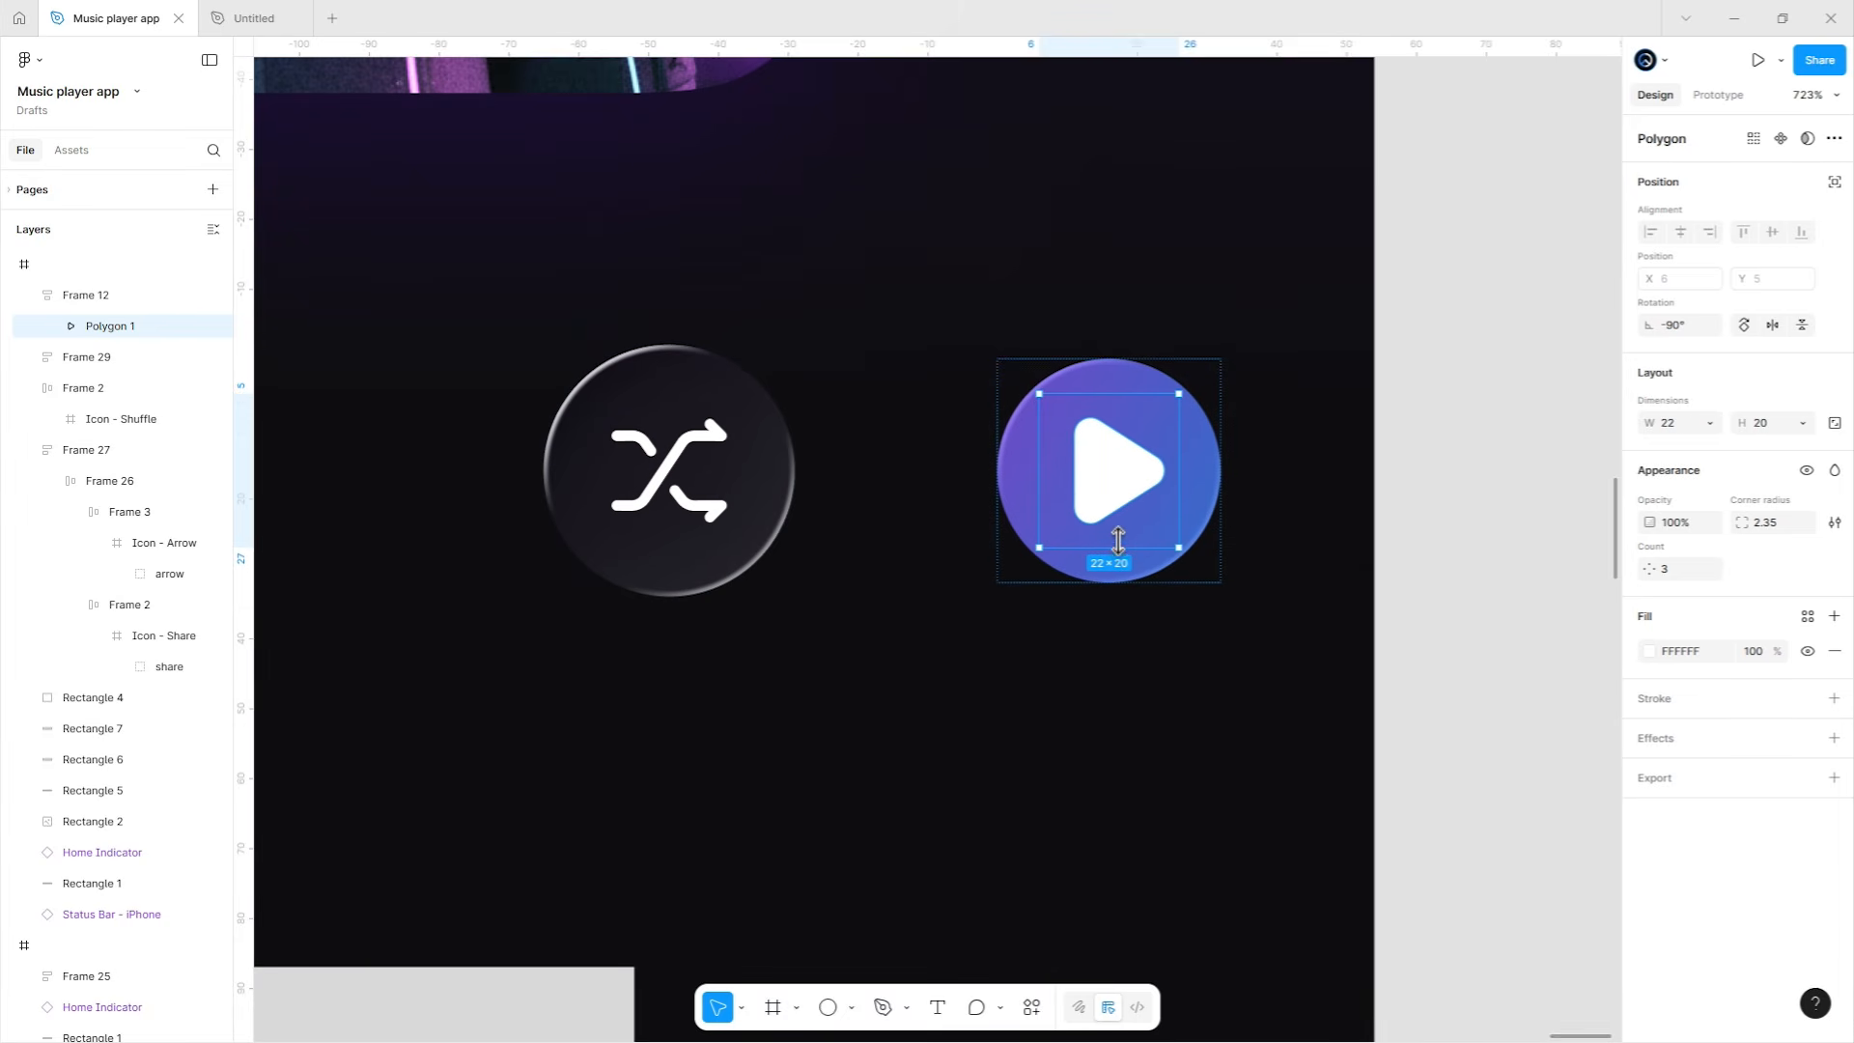
Set the play button's width and height to hug its contents.
click(1215, 445)
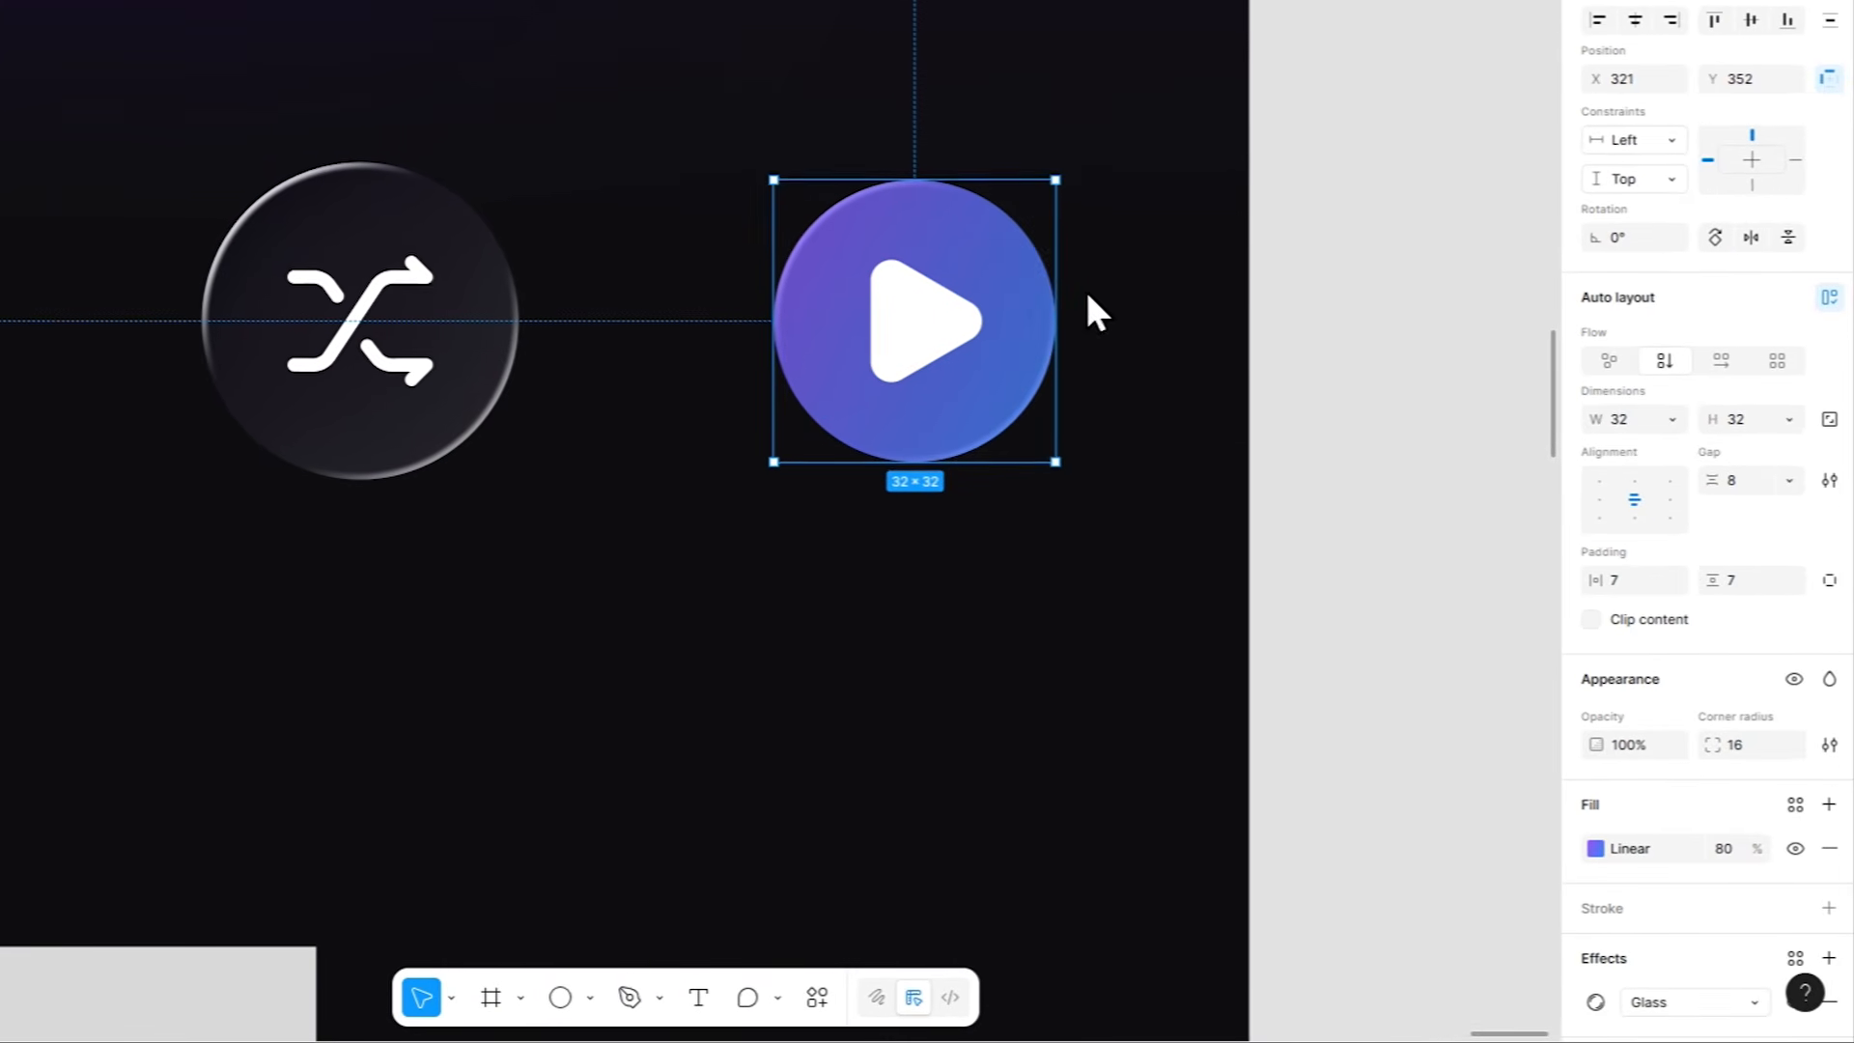
click(1702, 548)
click(1649, 449)
click(1788, 421)
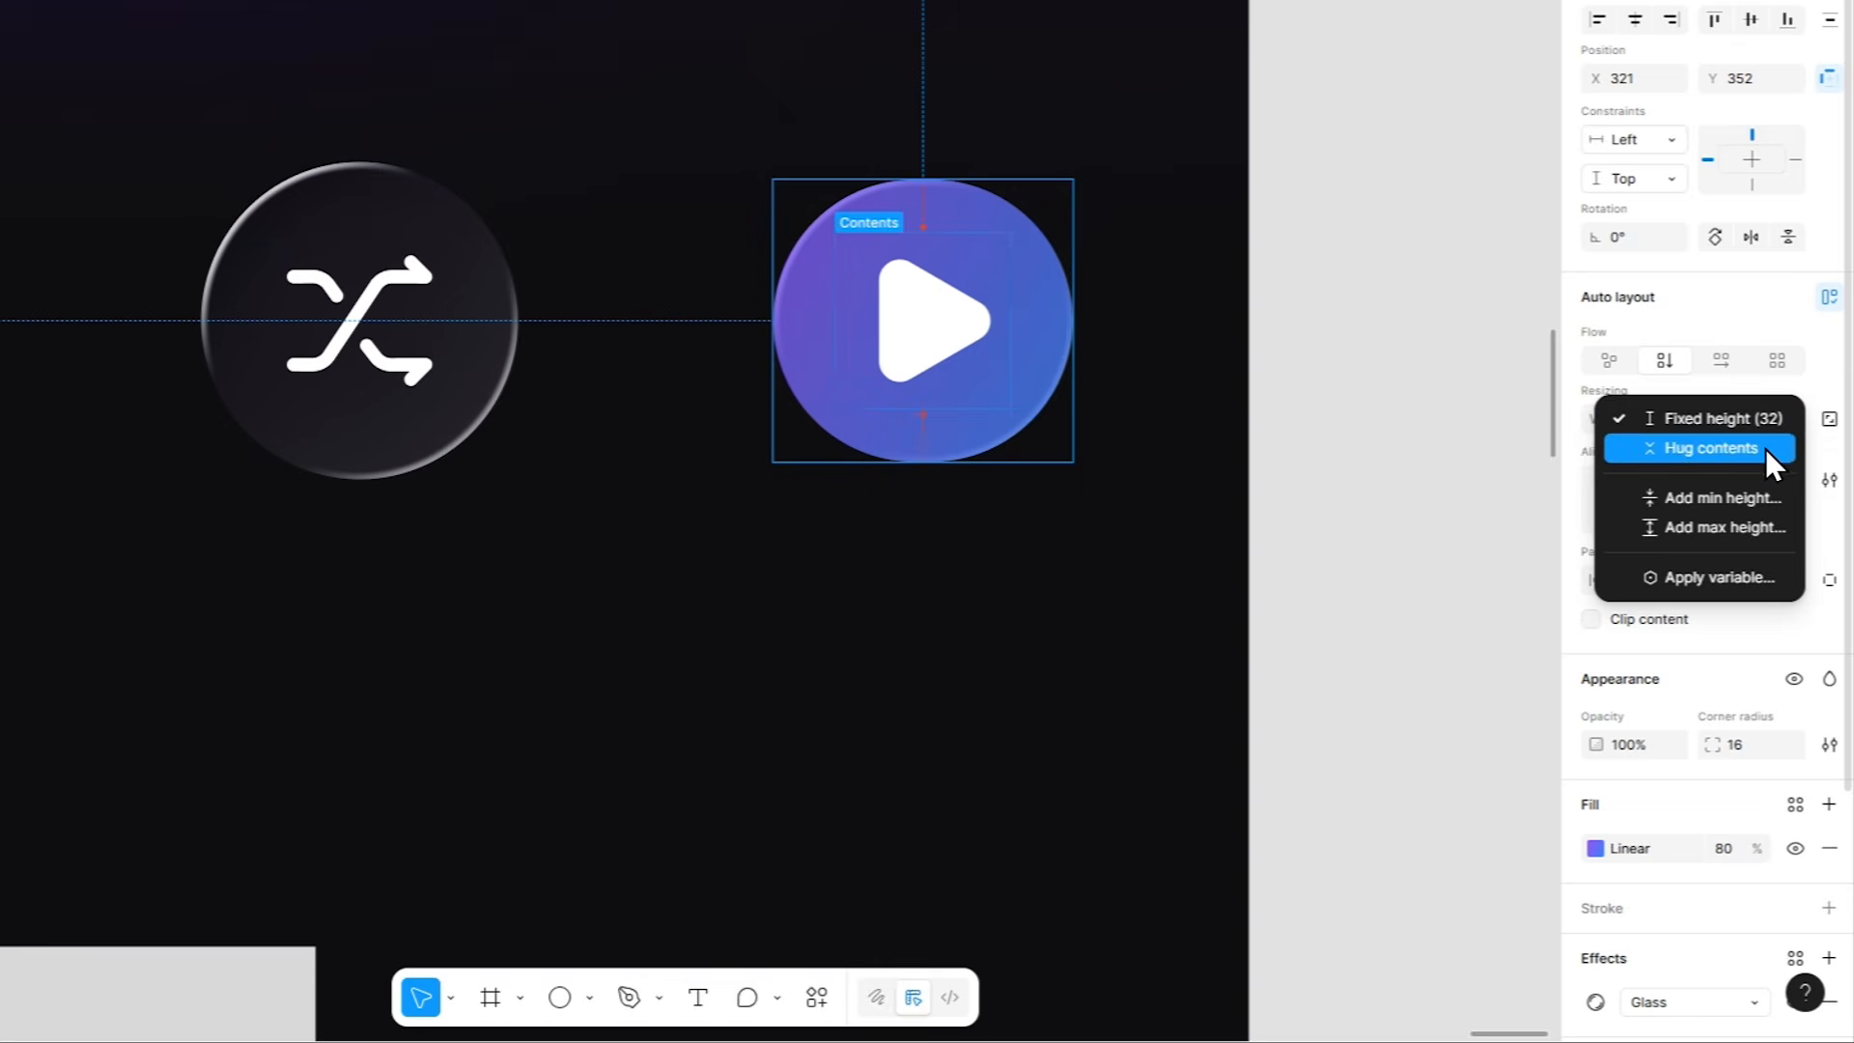
click(1767, 449)
Set the play button's horizontal and vertical padding to 10.
key(Up)
key(Up)
key(Up)
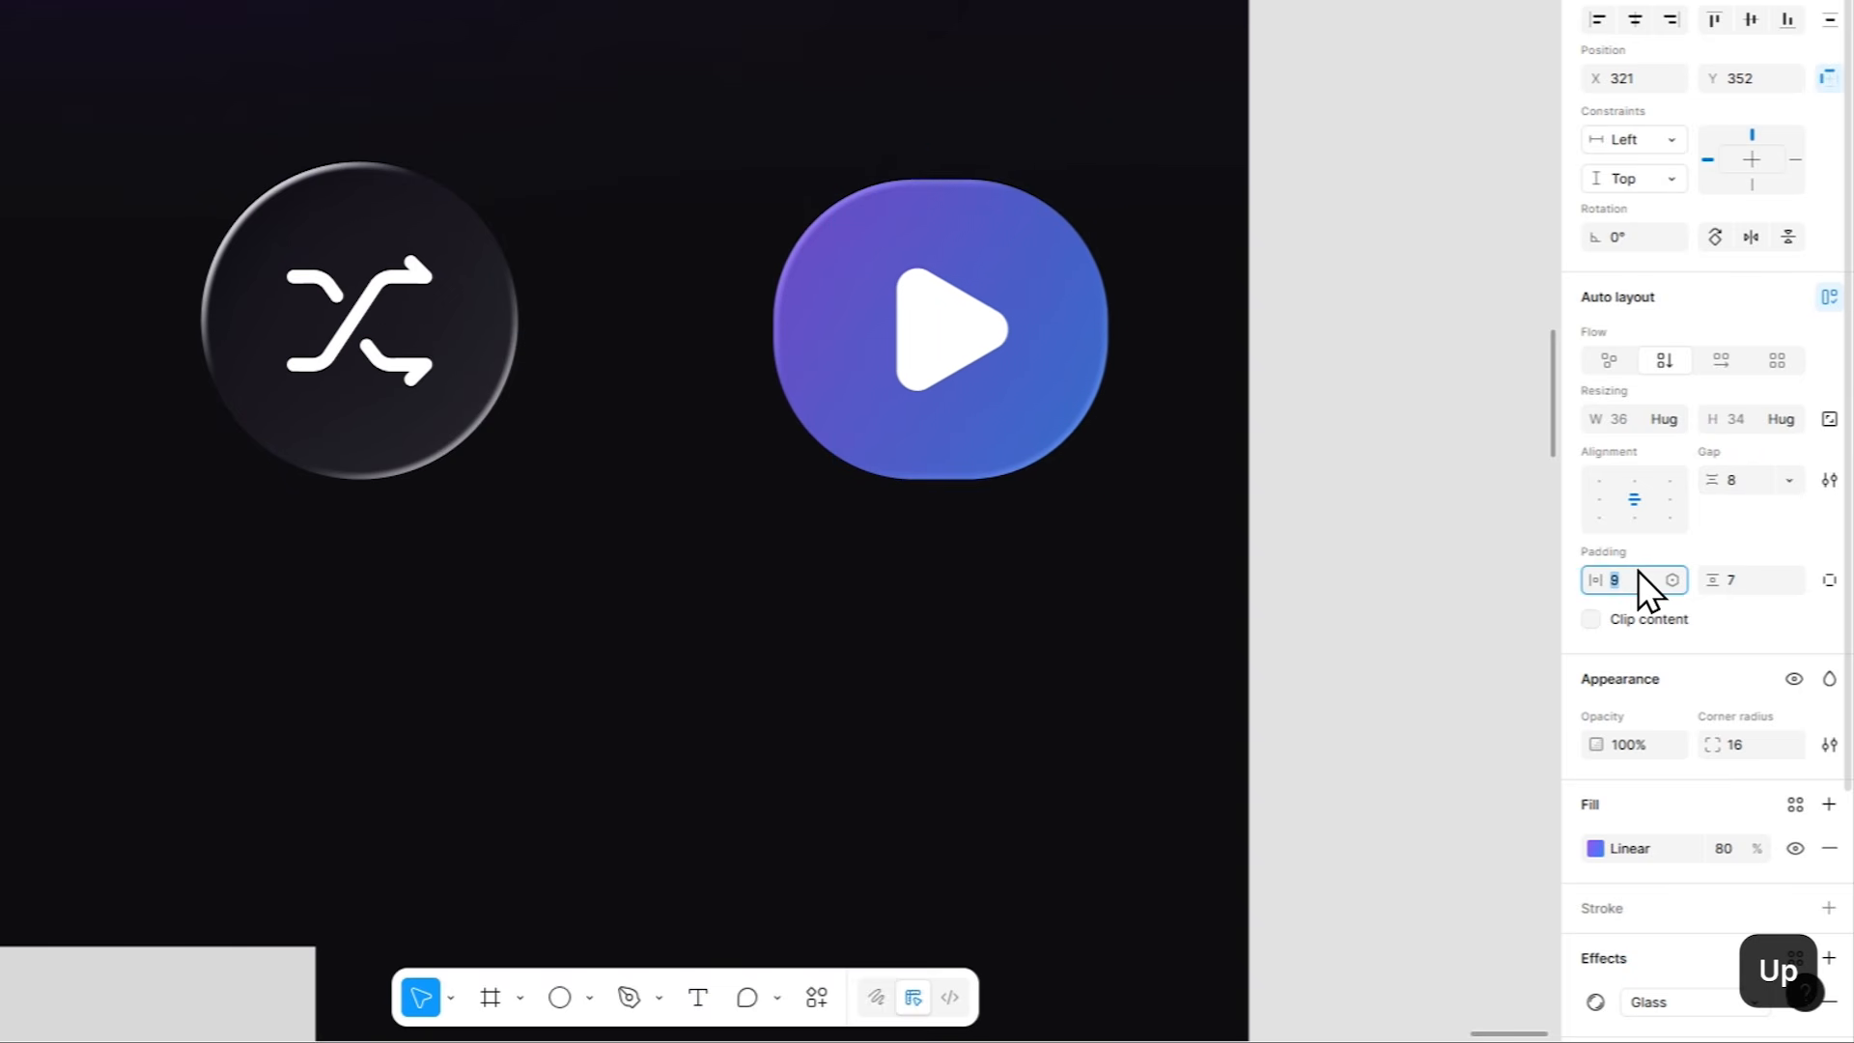
click(1729, 579)
key(Up)
key(Up)
key(Up)
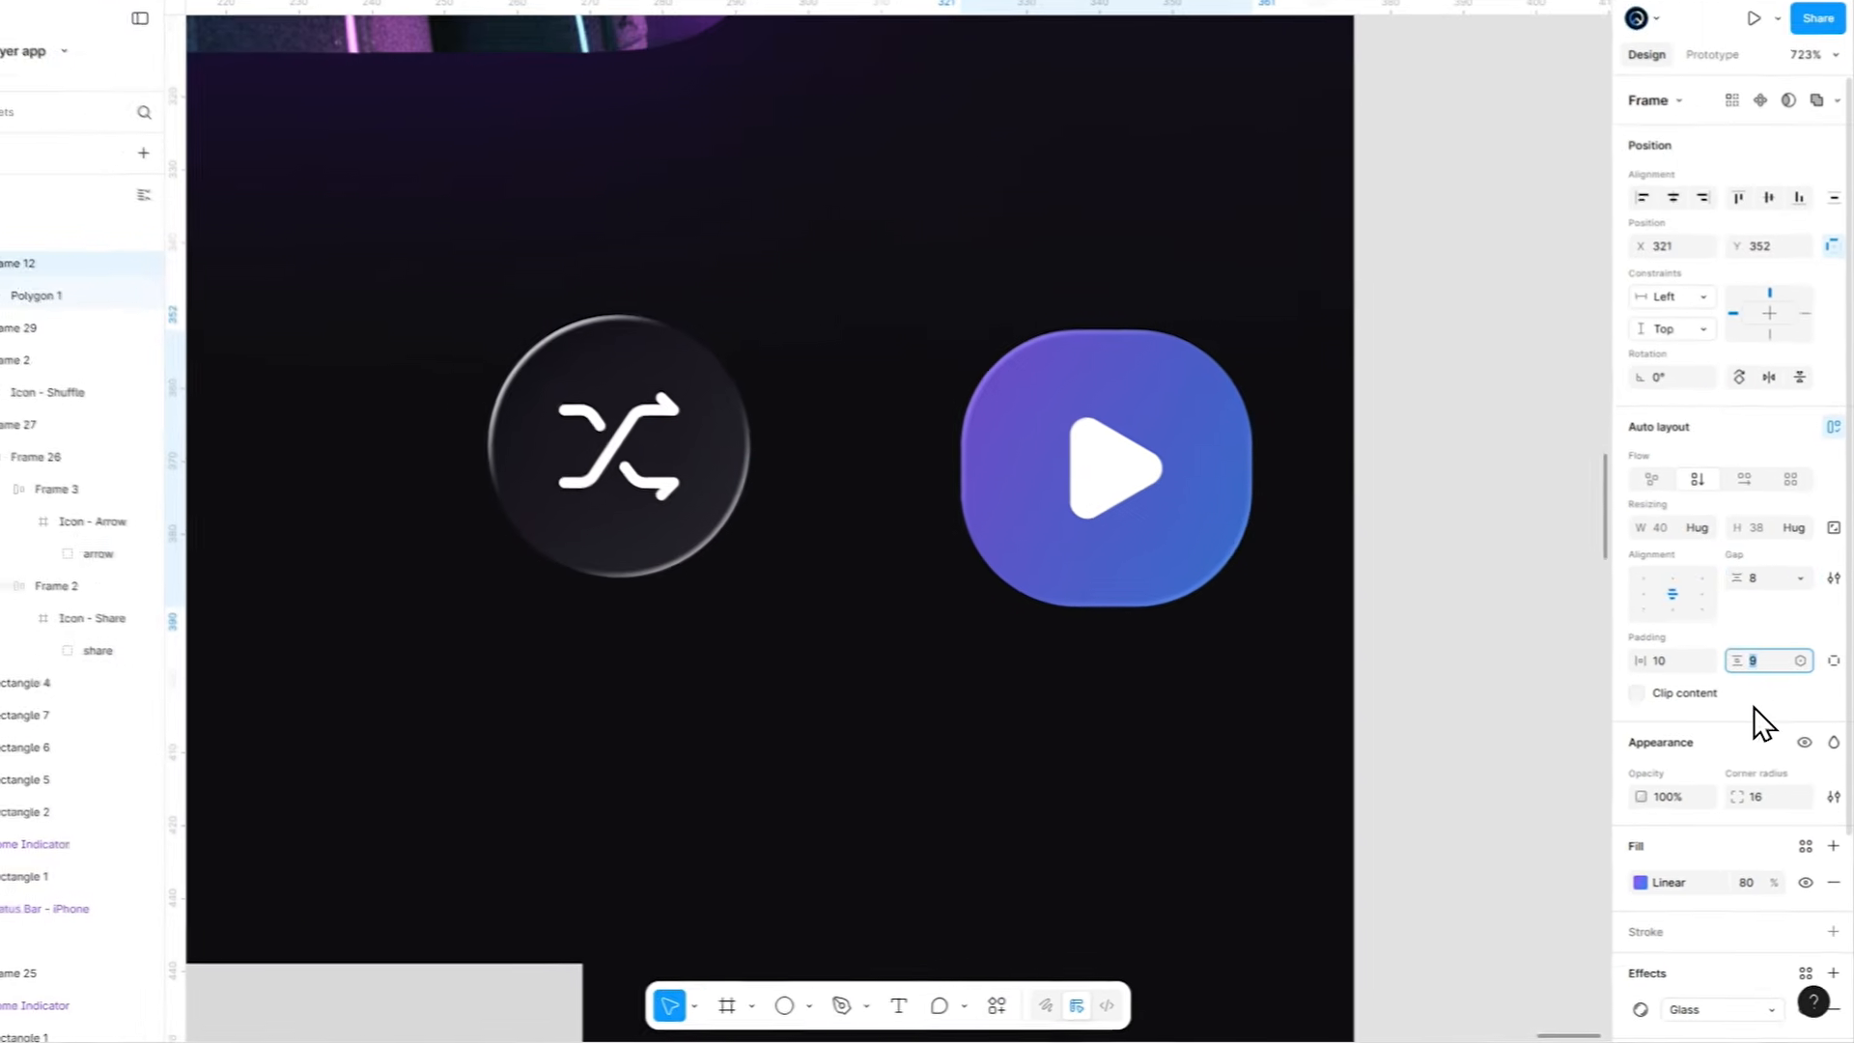
Set the play button's corner radius to 999 and move the button to X 314, Y 347.
click(1741, 748)
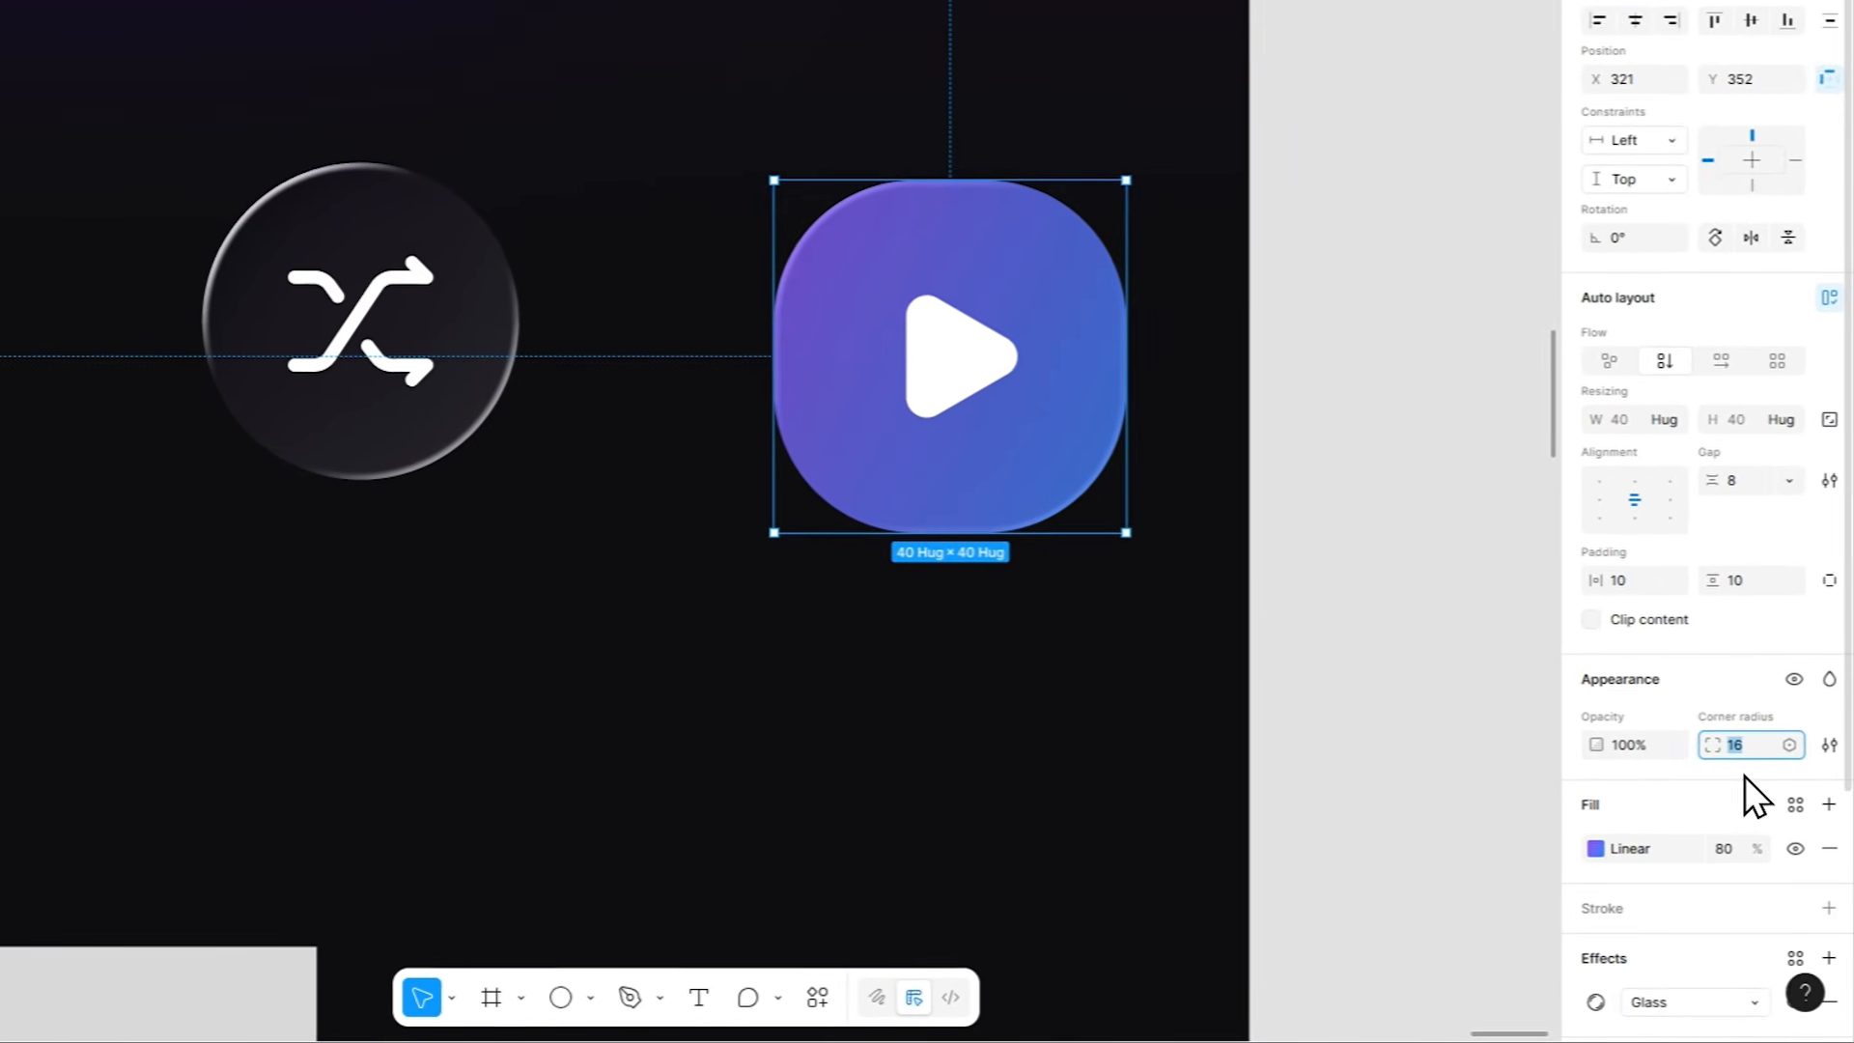
text(999)
key(Return)
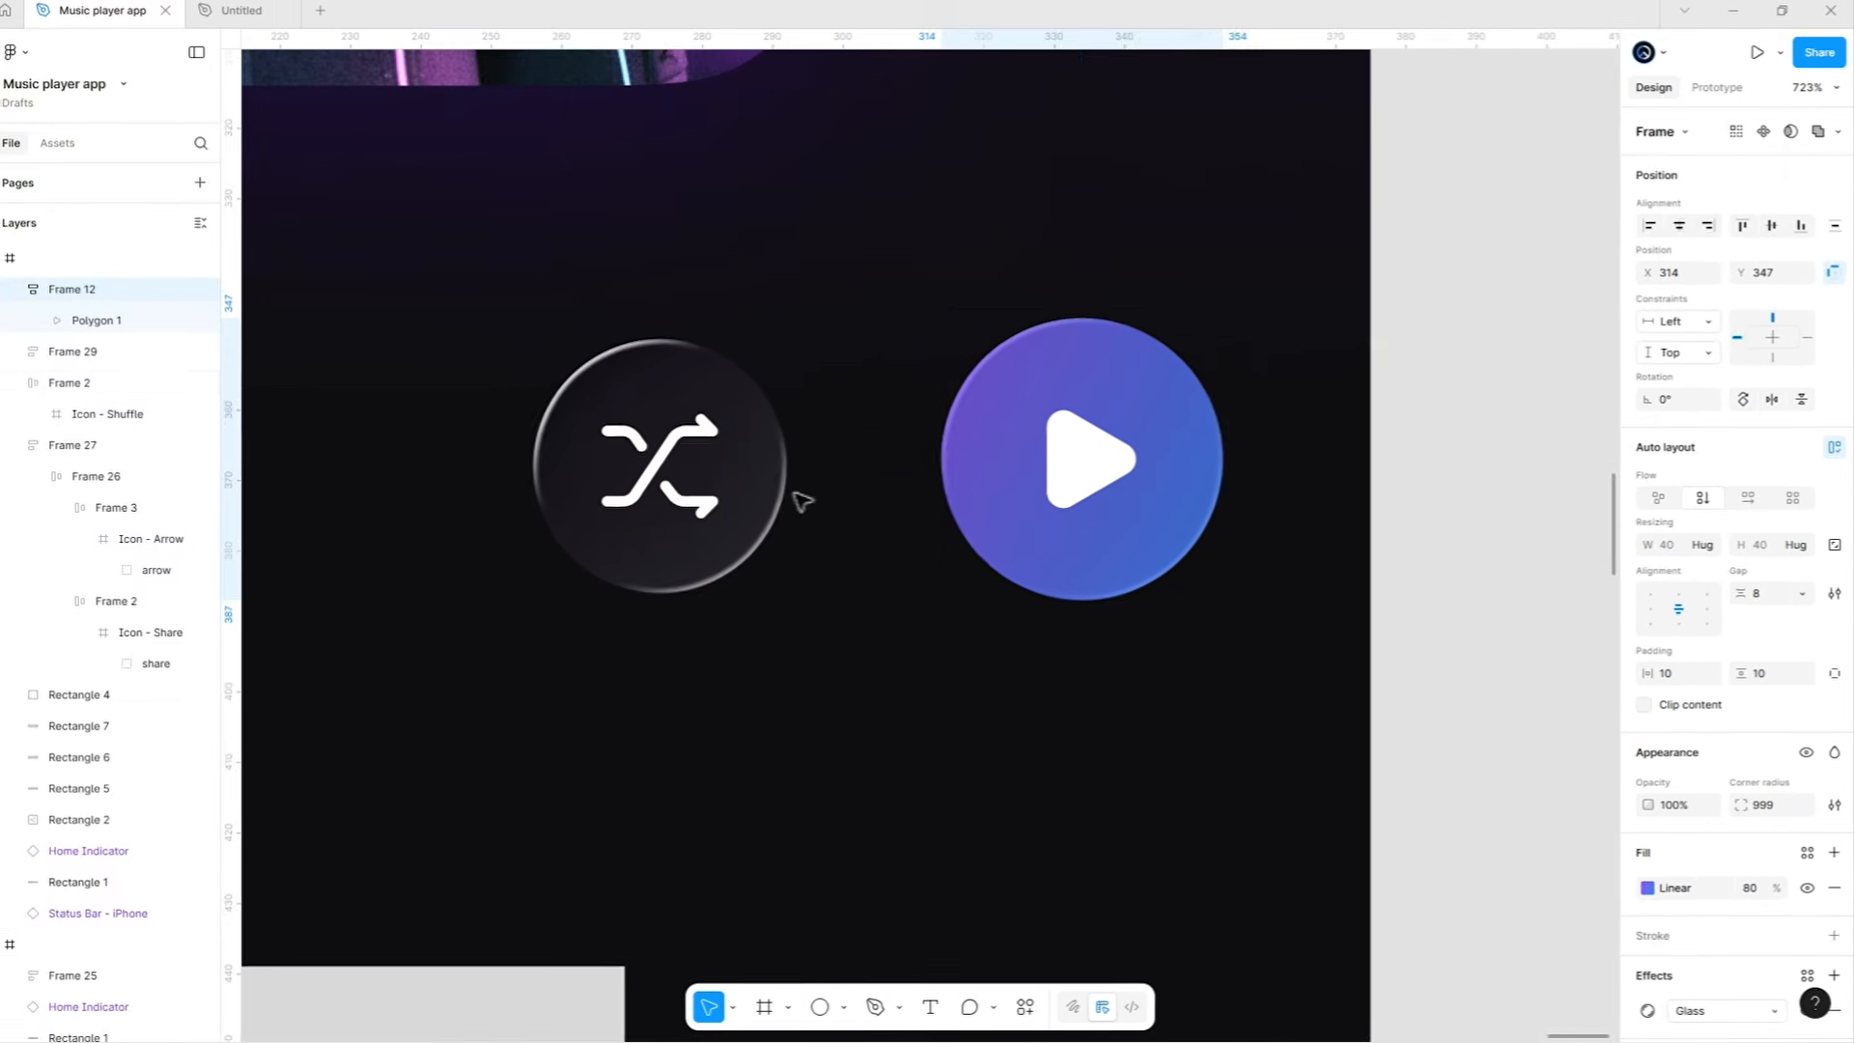
click(365, 354)
click(975, 522)
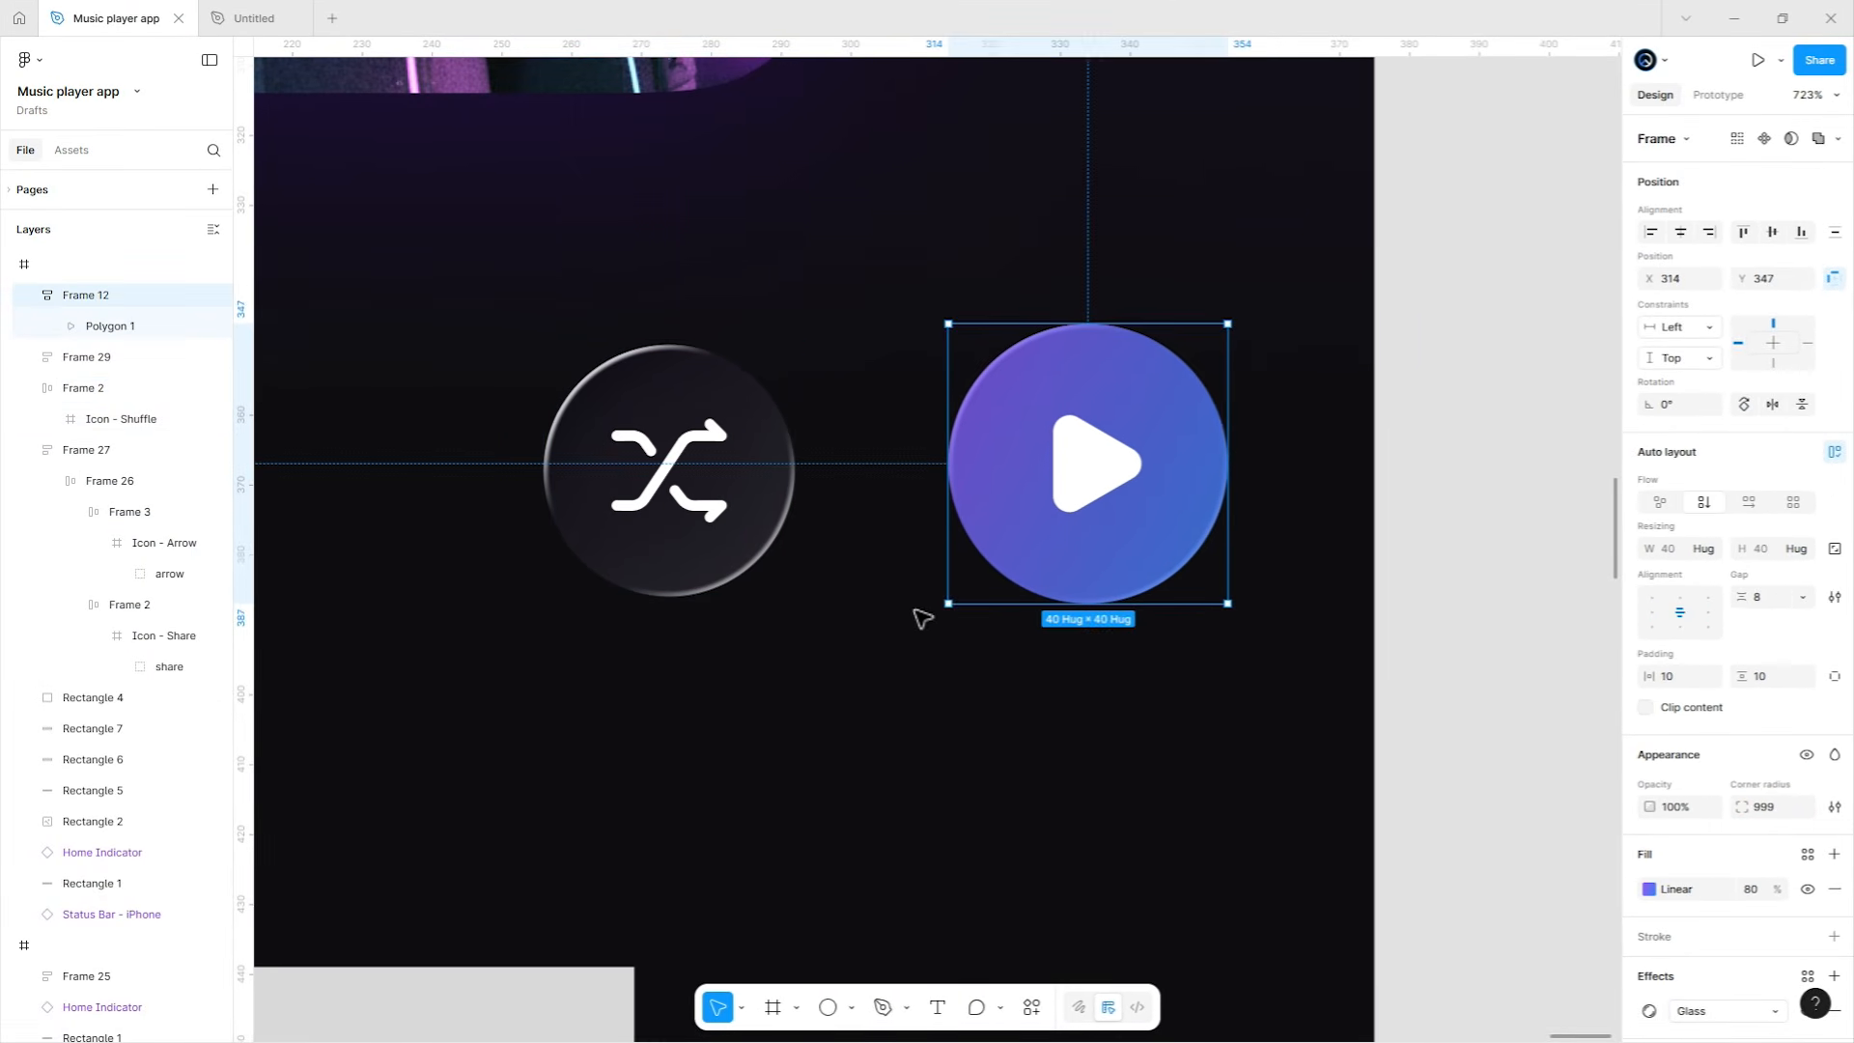
Group the shuffle and play buttons in a horizontal auto layout with a gap of 16.
click(918, 617)
scroll(902, 625, down, 5)
drag(869, 679, 1308, 579)
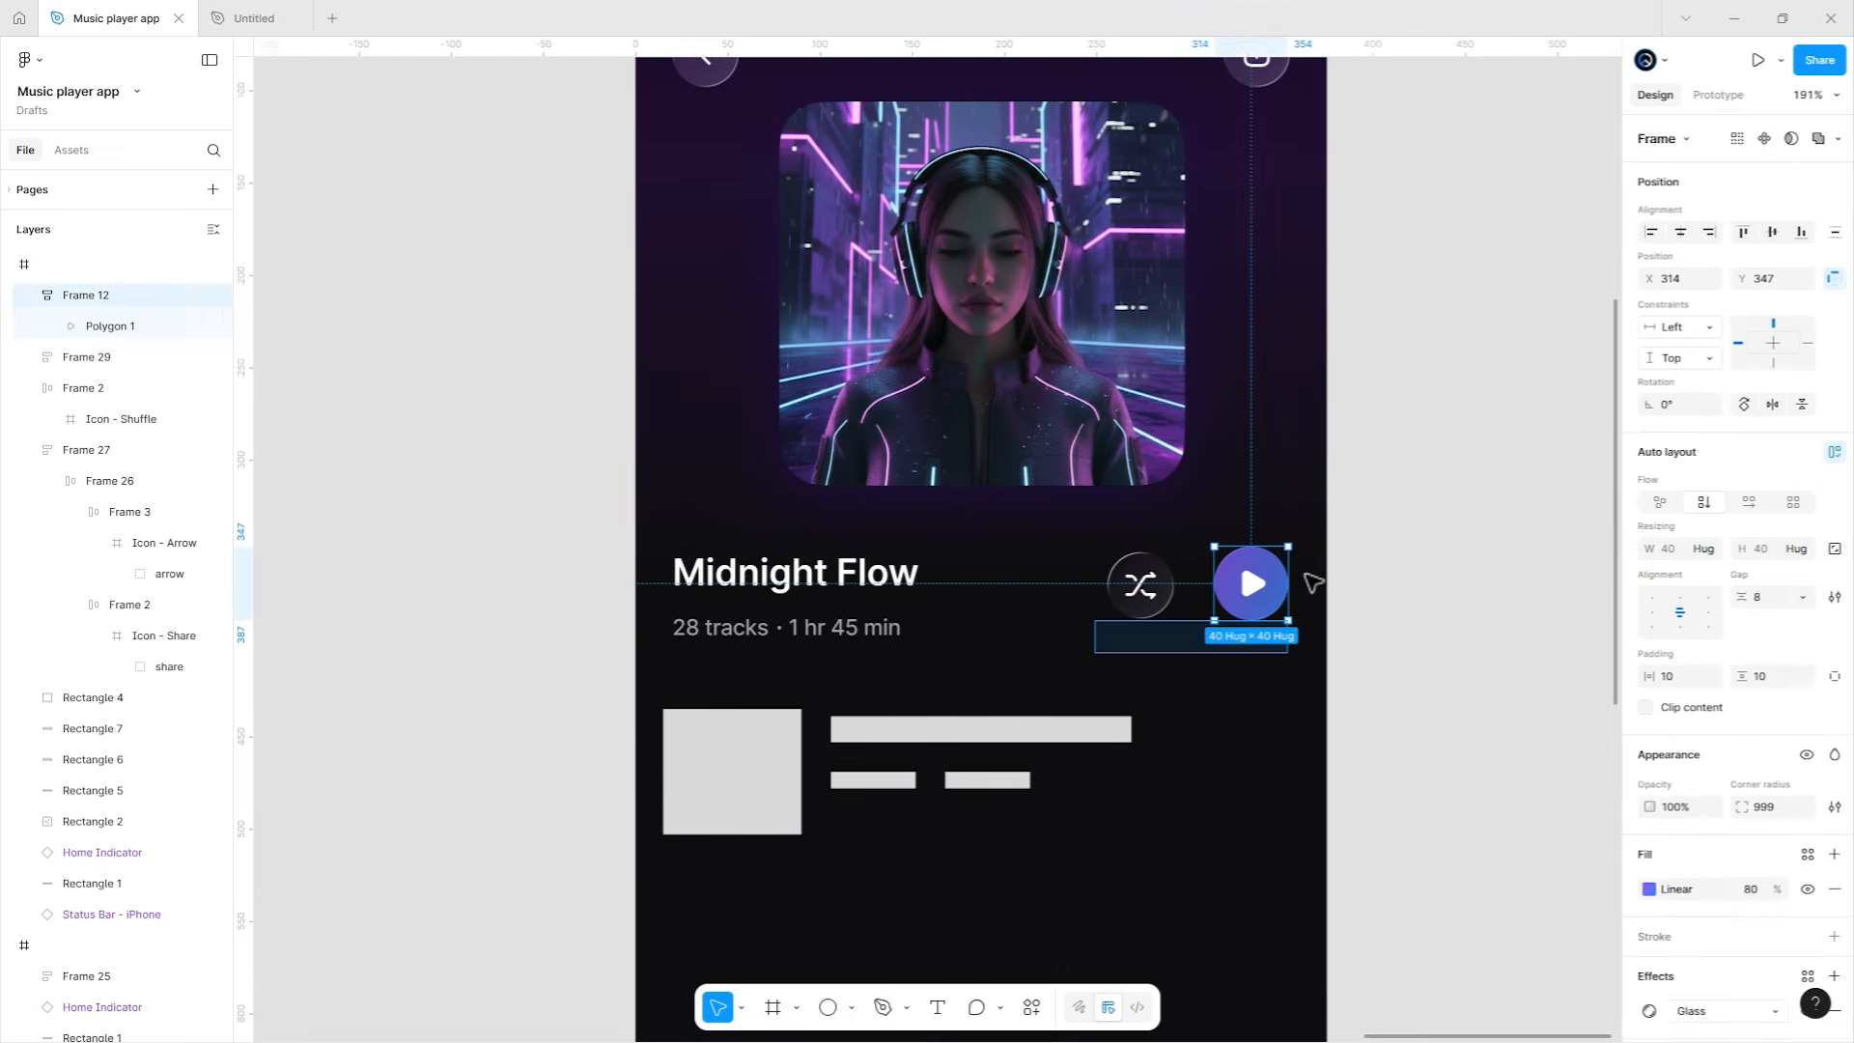
key(shift+a)
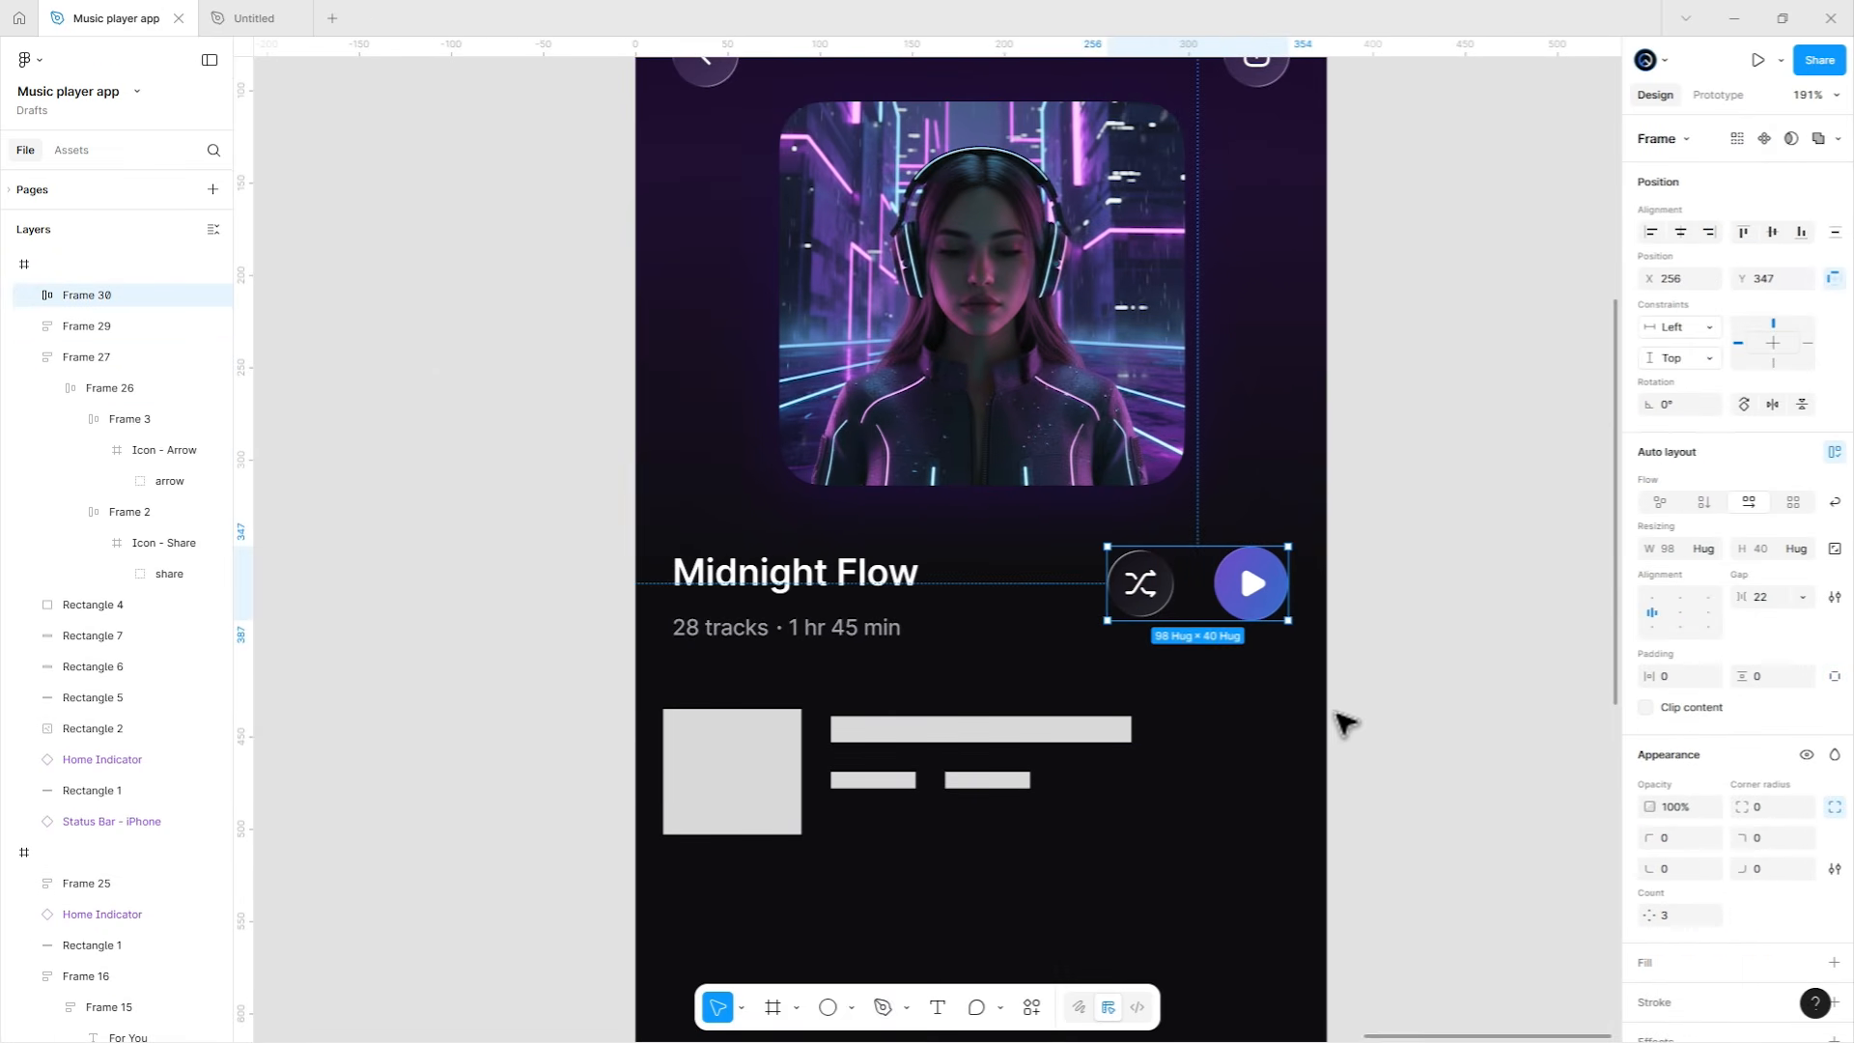
click(1767, 599)
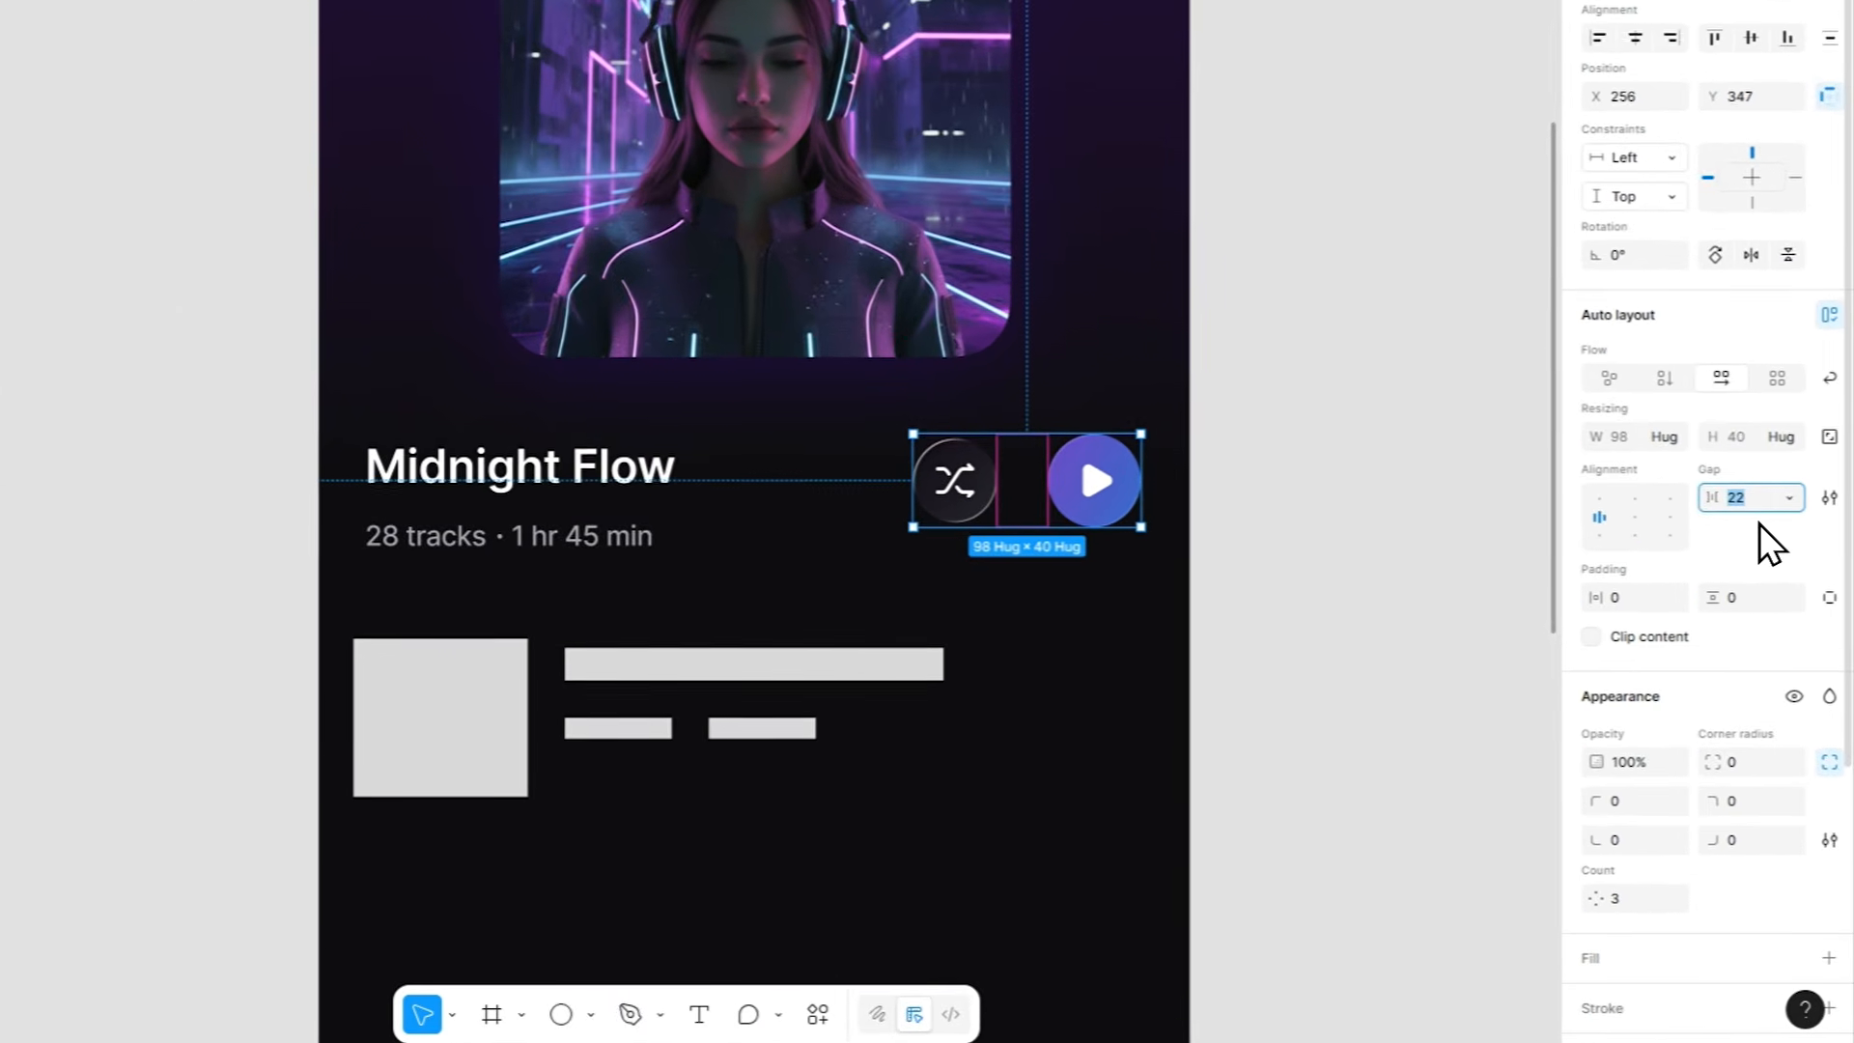
text(16)
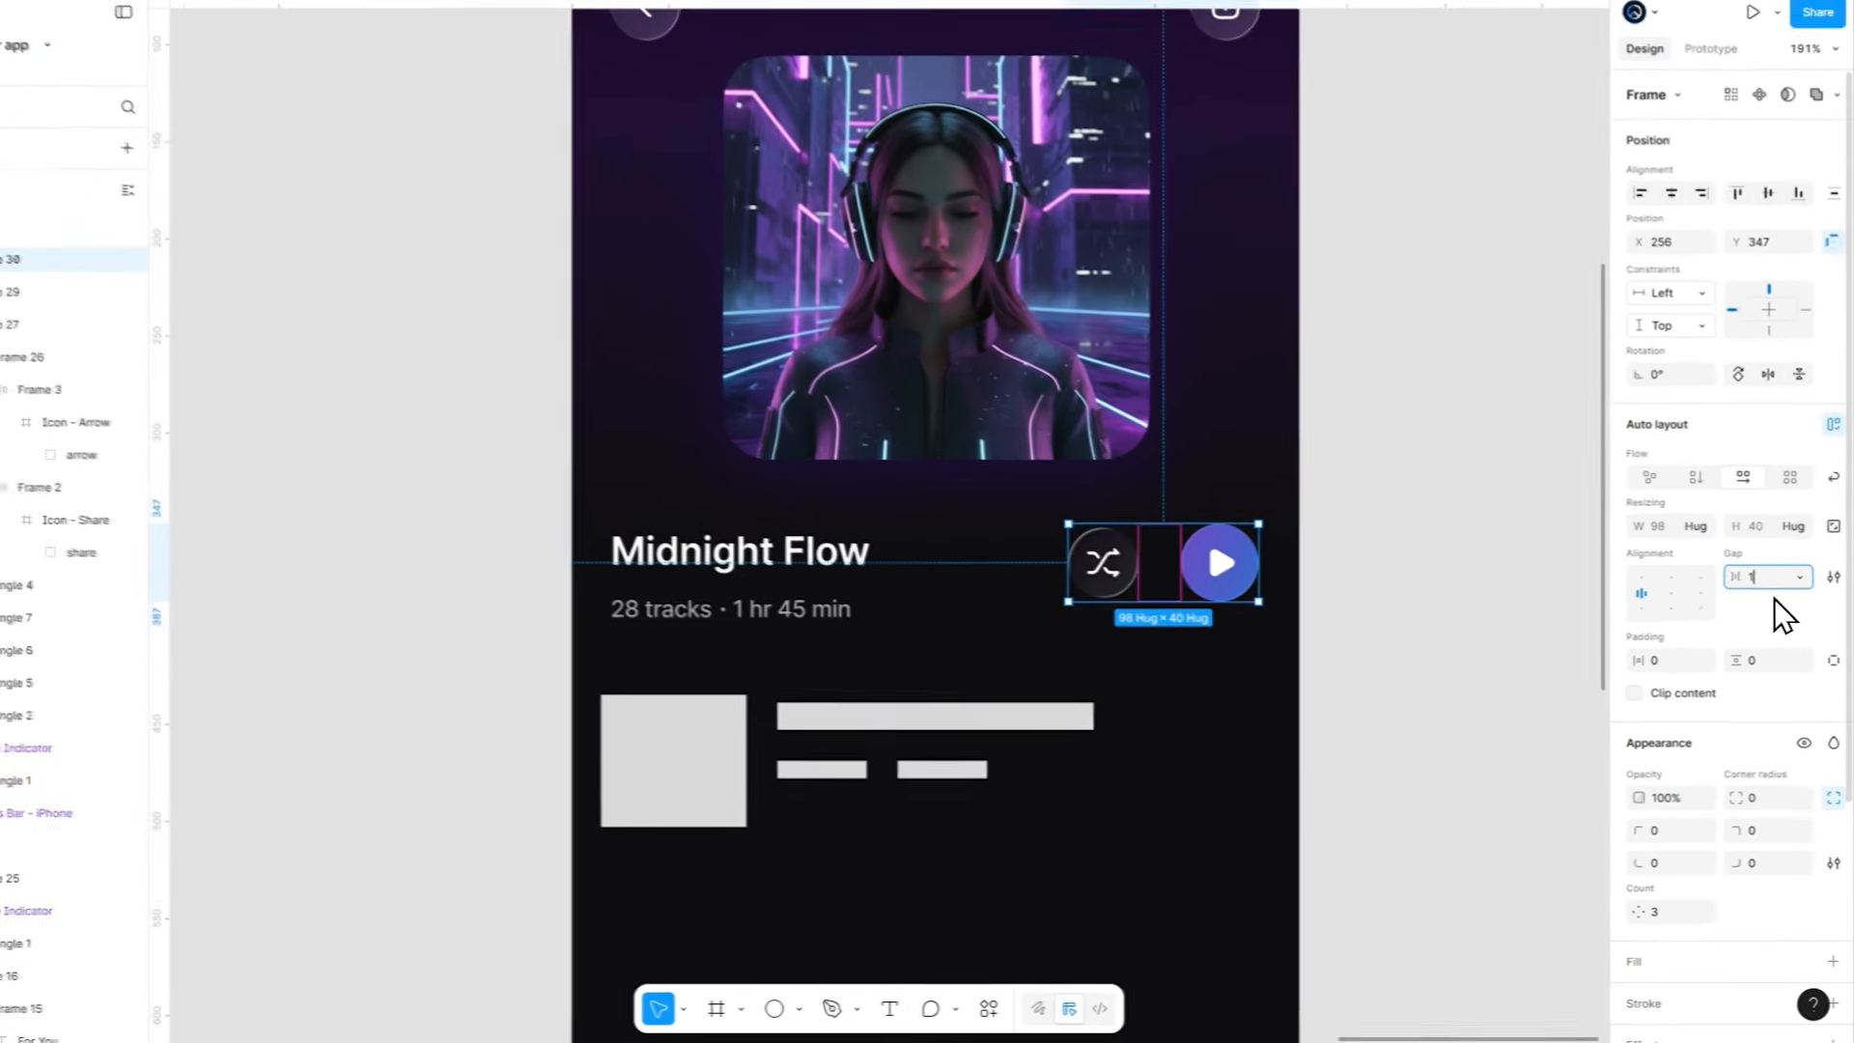
key(Return)
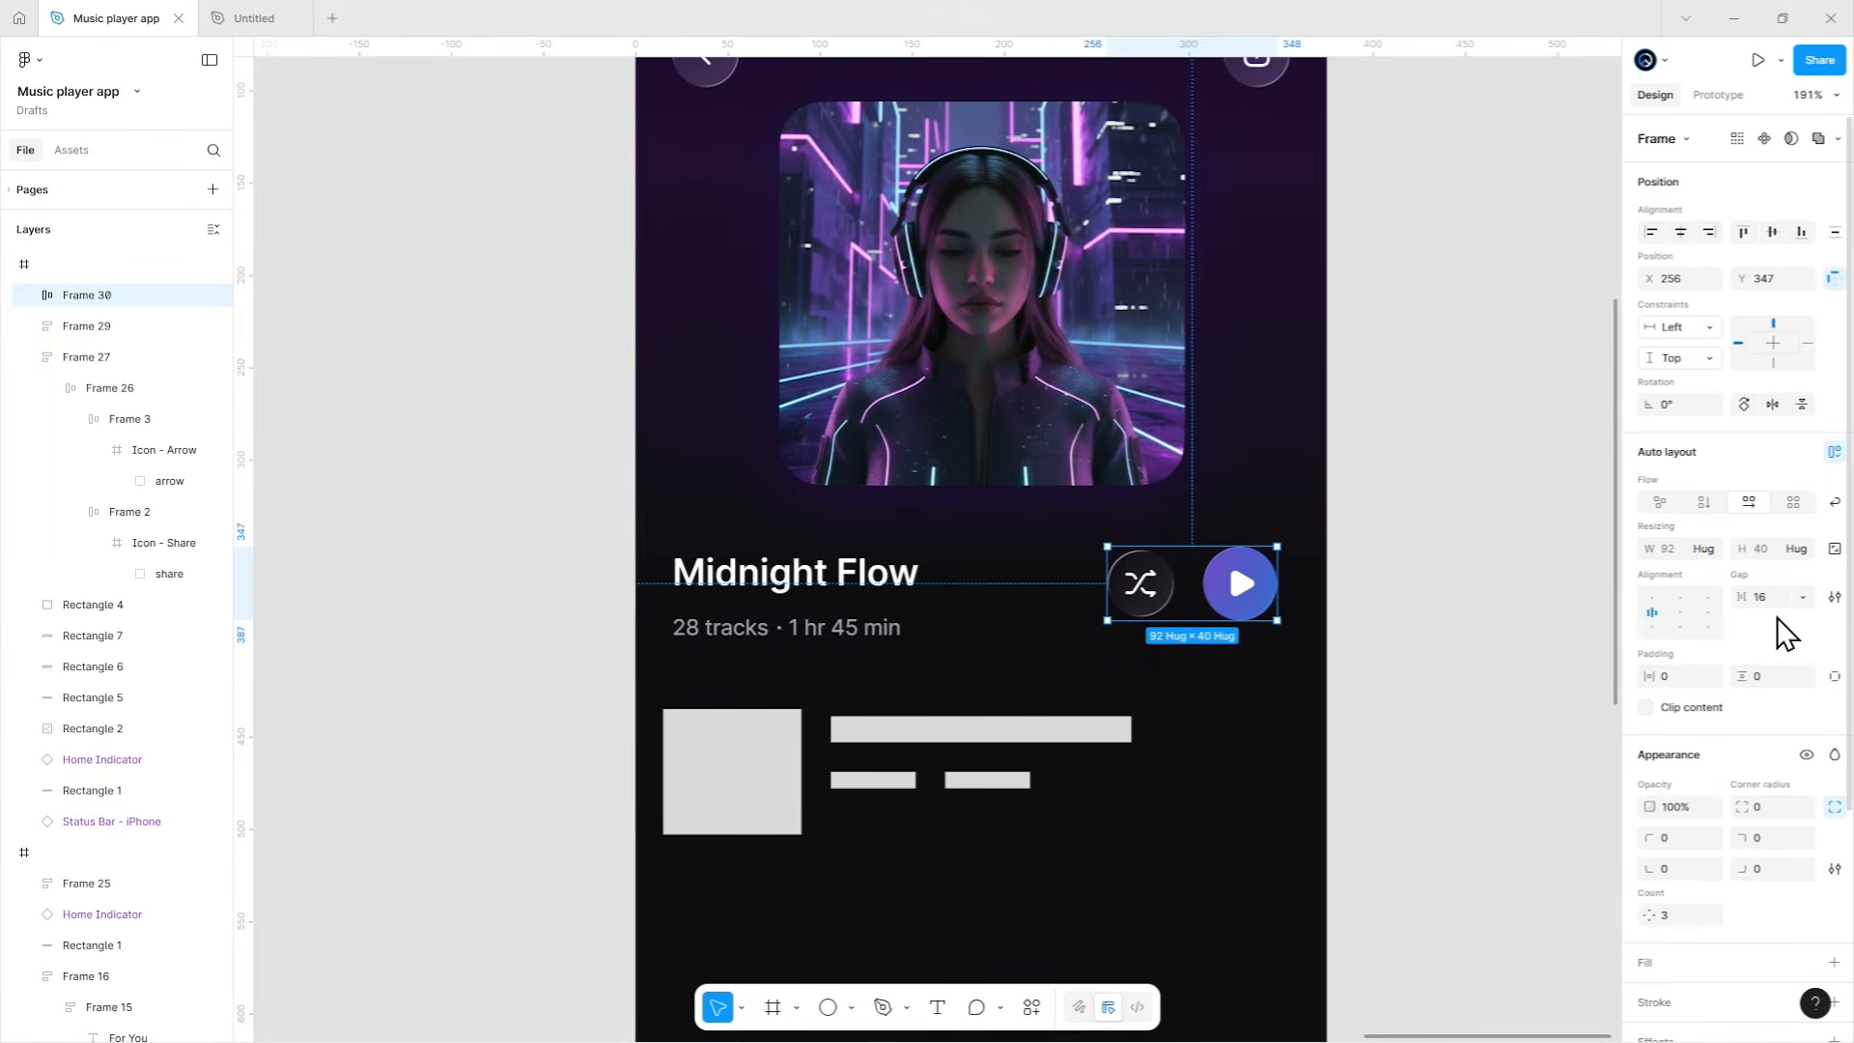
Combine the Midnight Flow text group and the button group in a horizontal auto layout, aligned top left with a gap of 102.
shift+click(874, 579)
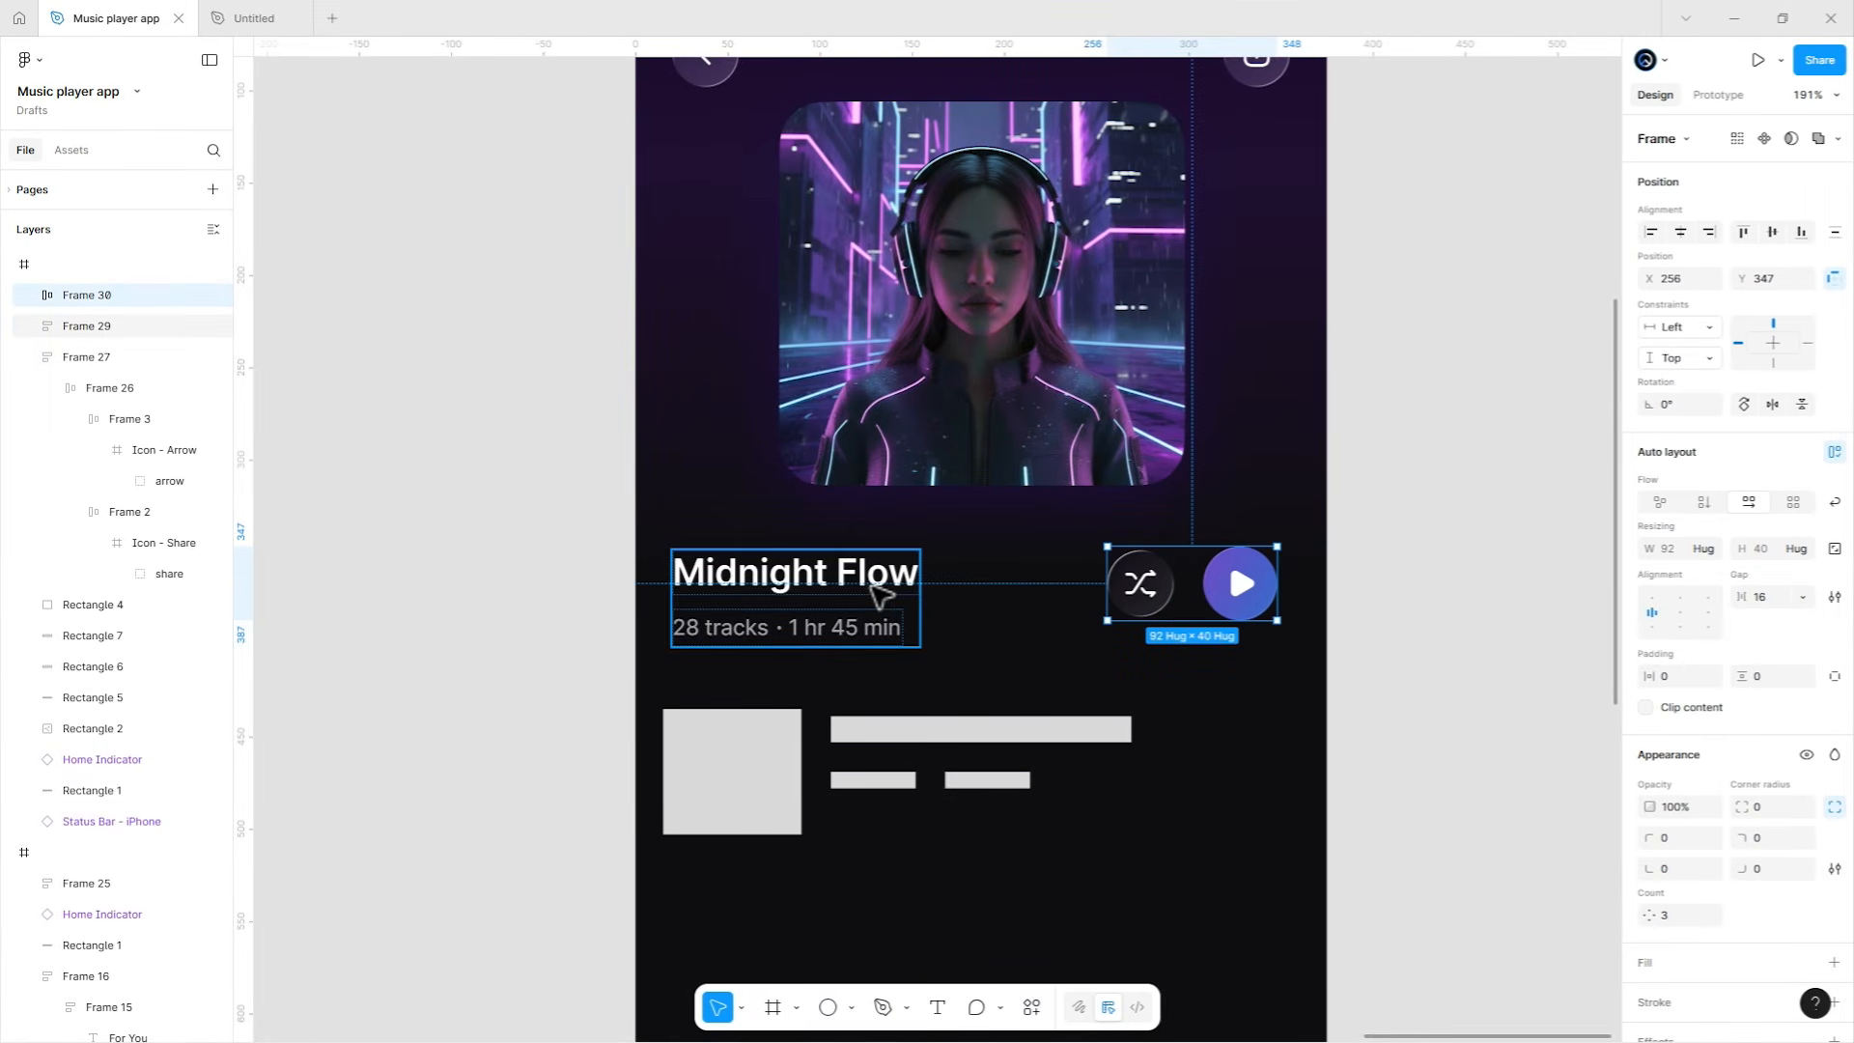
key(shift+a)
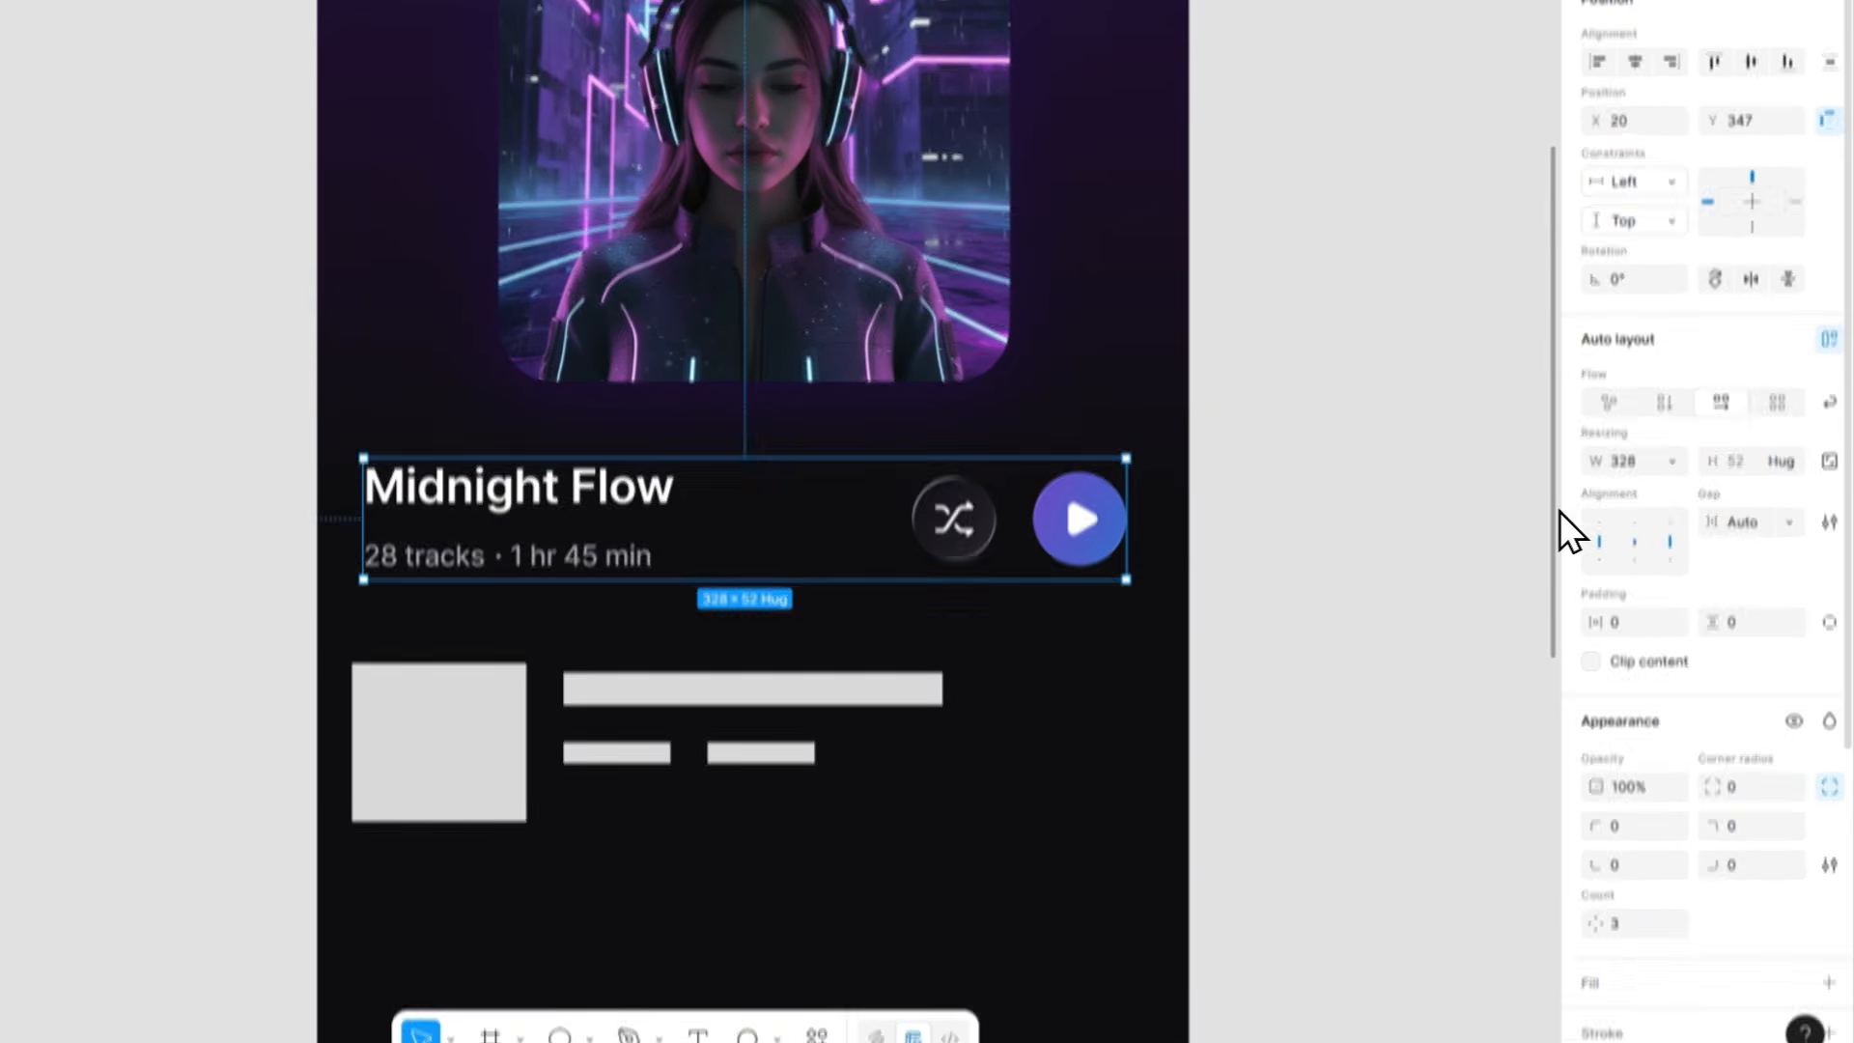
click(1599, 538)
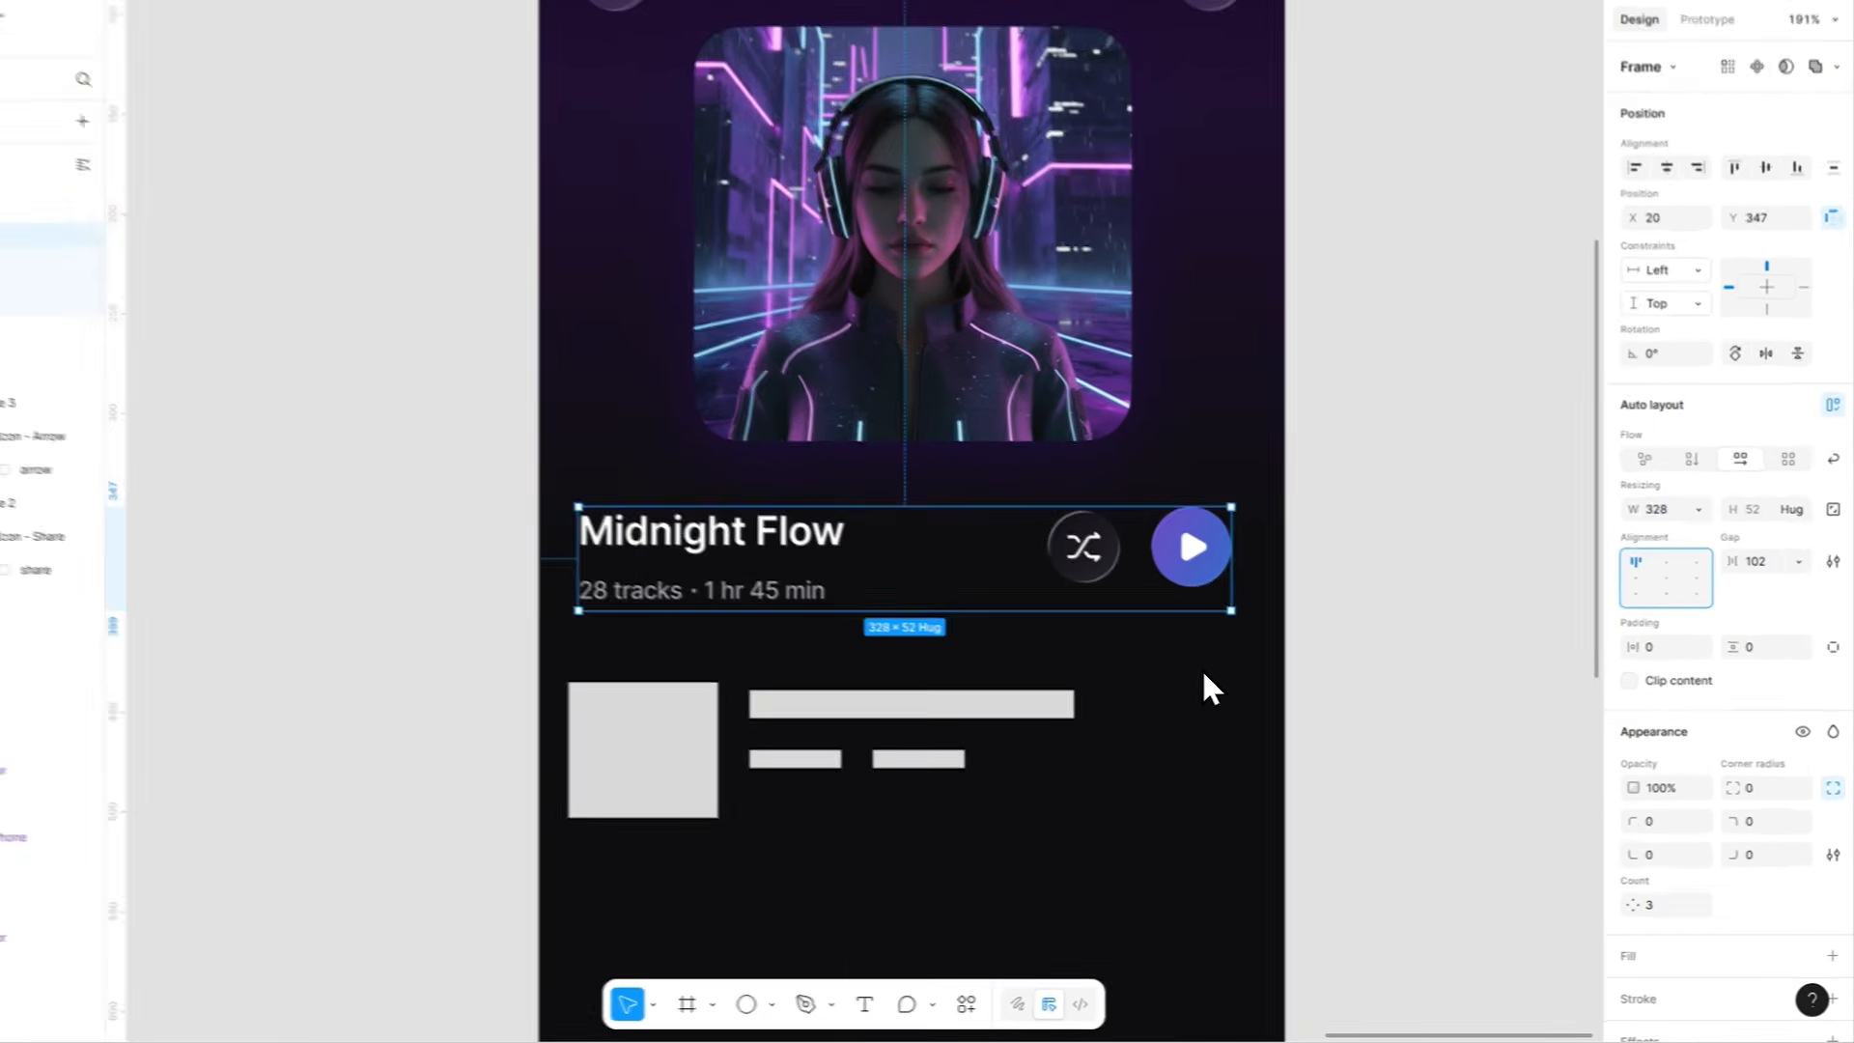
Wrap the title and button row in another auto layout frame with a horizontal padding of 20.
key(shift+a)
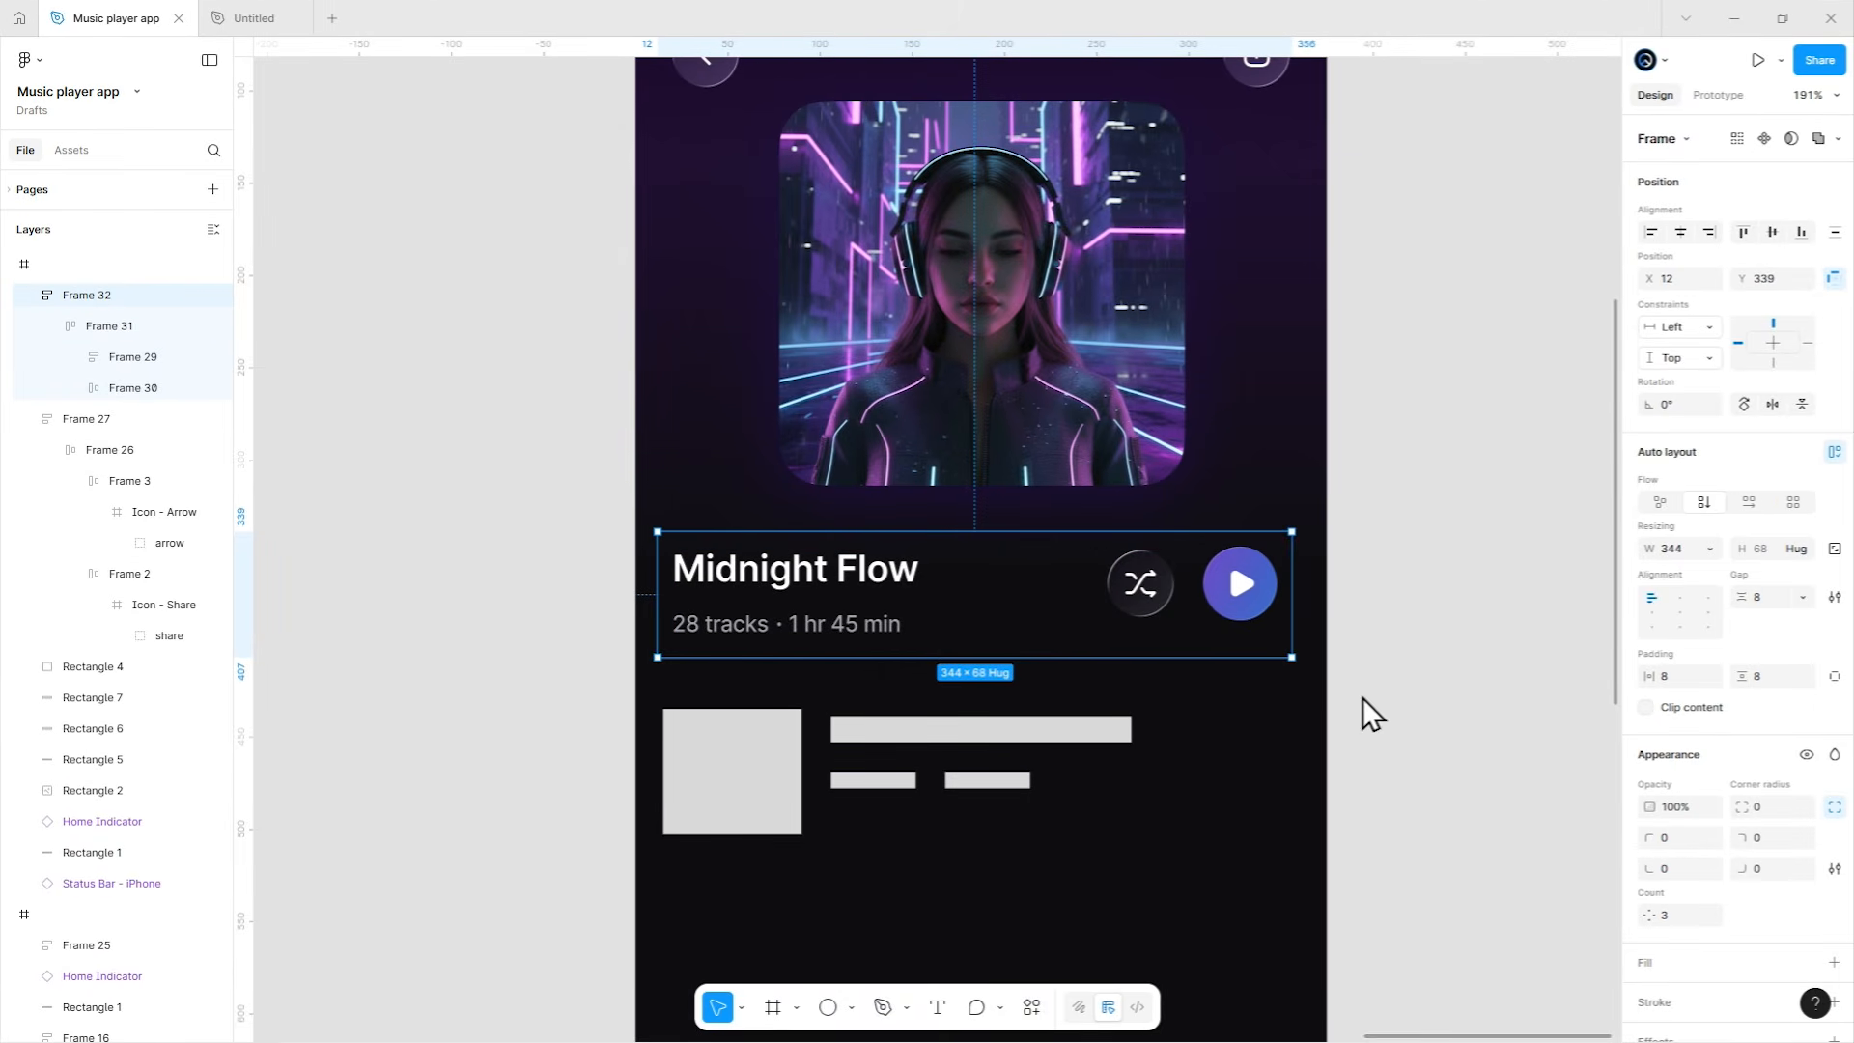
click(1681, 678)
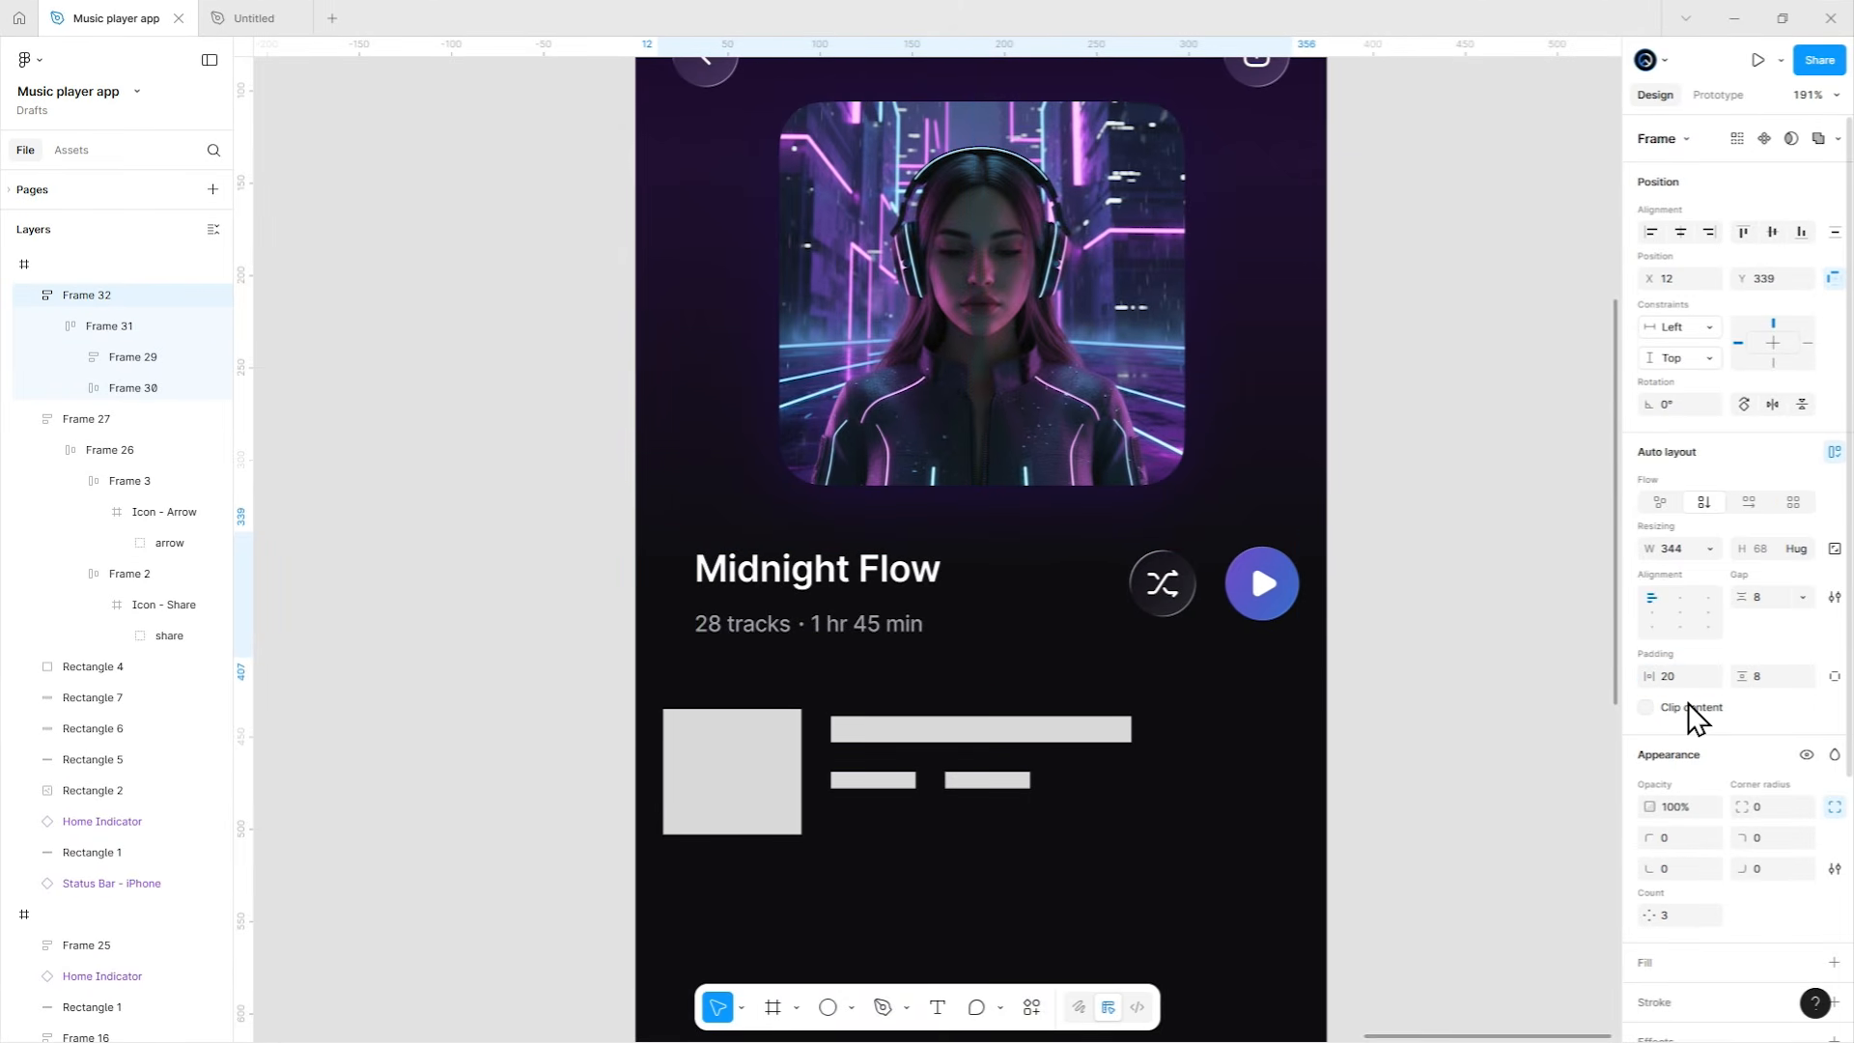
Set the Midnight Flow header frame's vertical padding to 16 and stretch it to the screen's full 375 width.
click(1794, 676)
text(16)
key(Return)
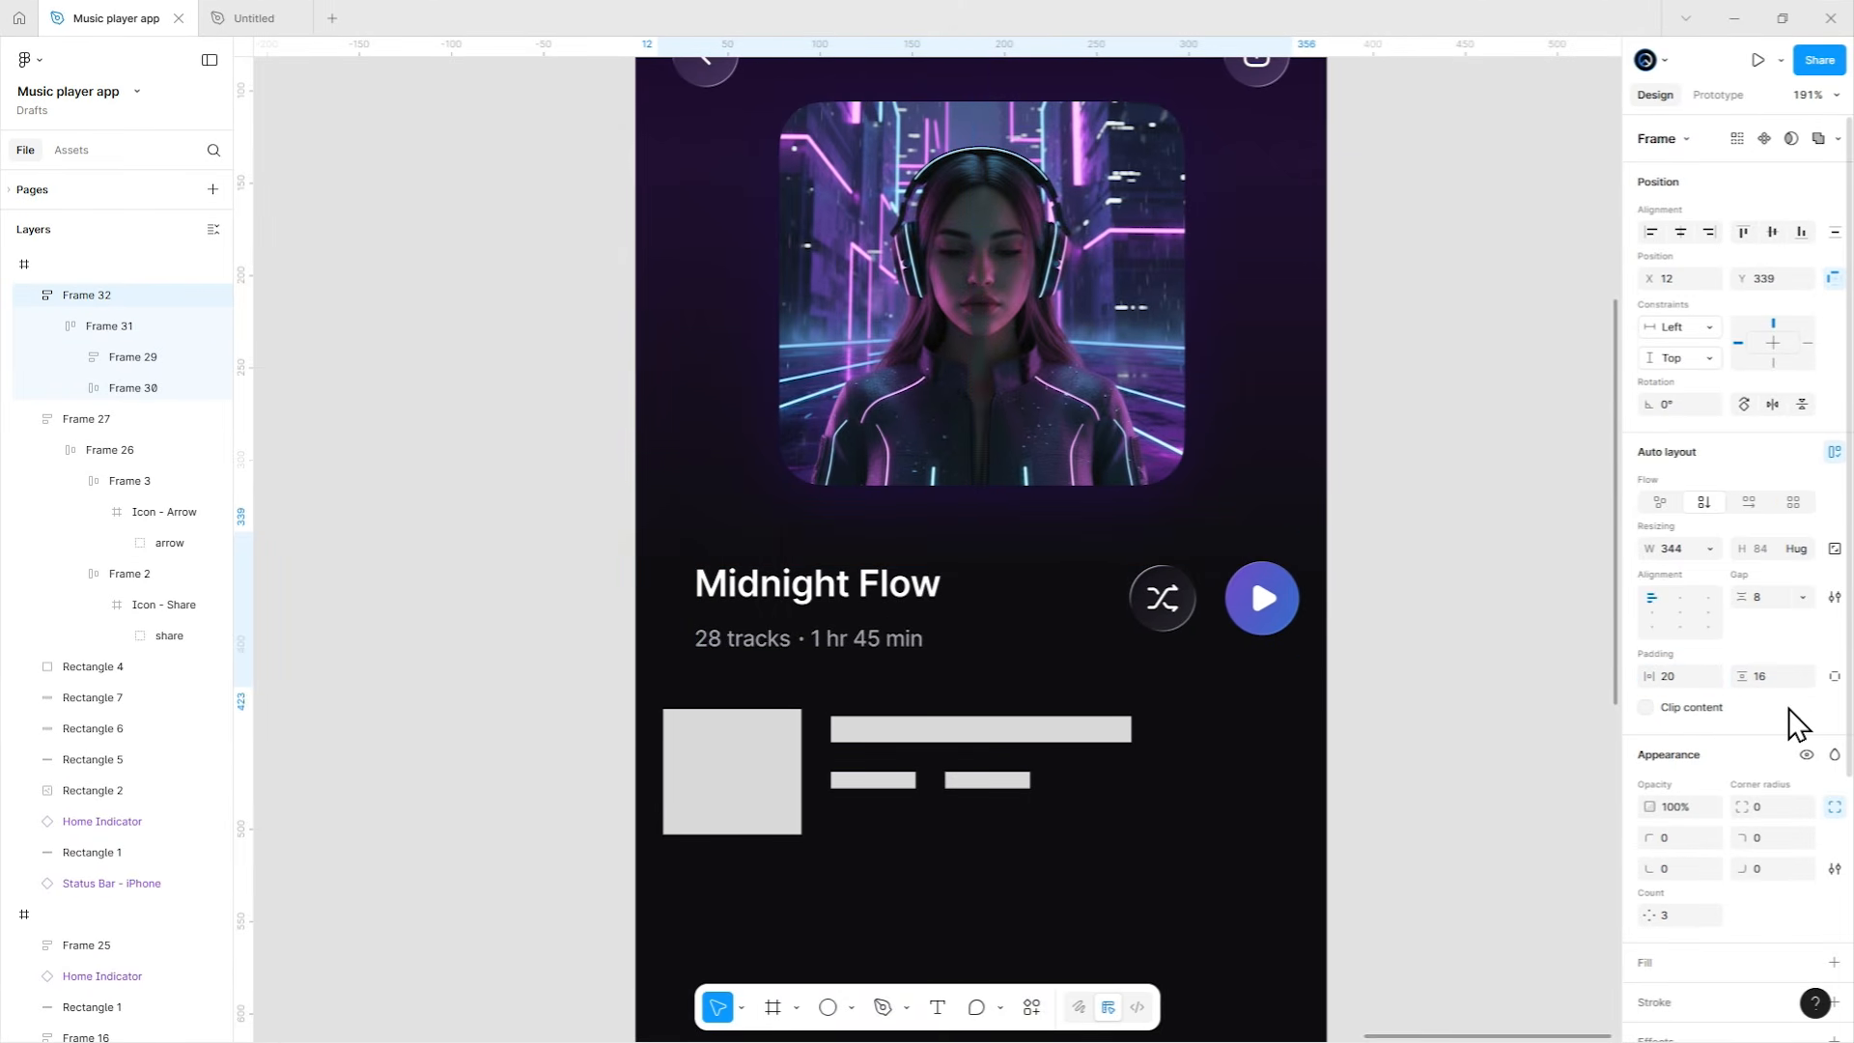
drag(659, 607, 634, 608)
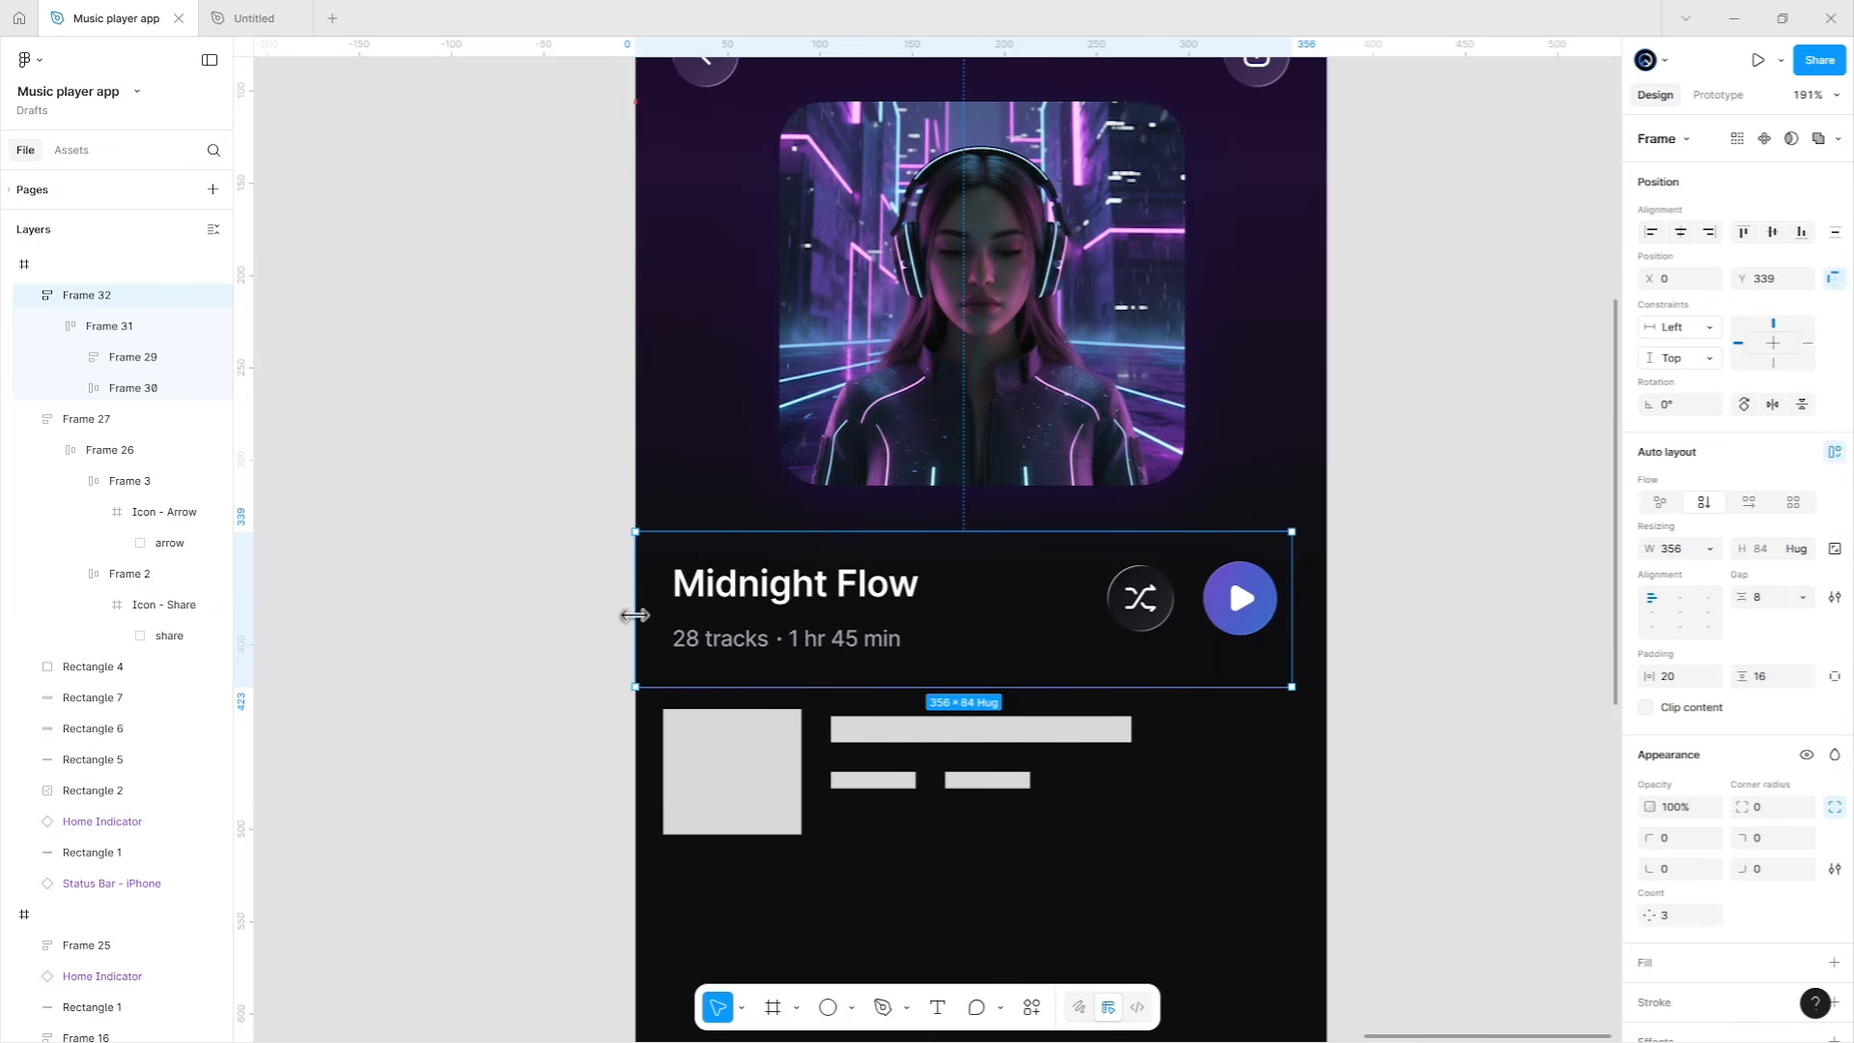
drag(1291, 621, 1327, 621)
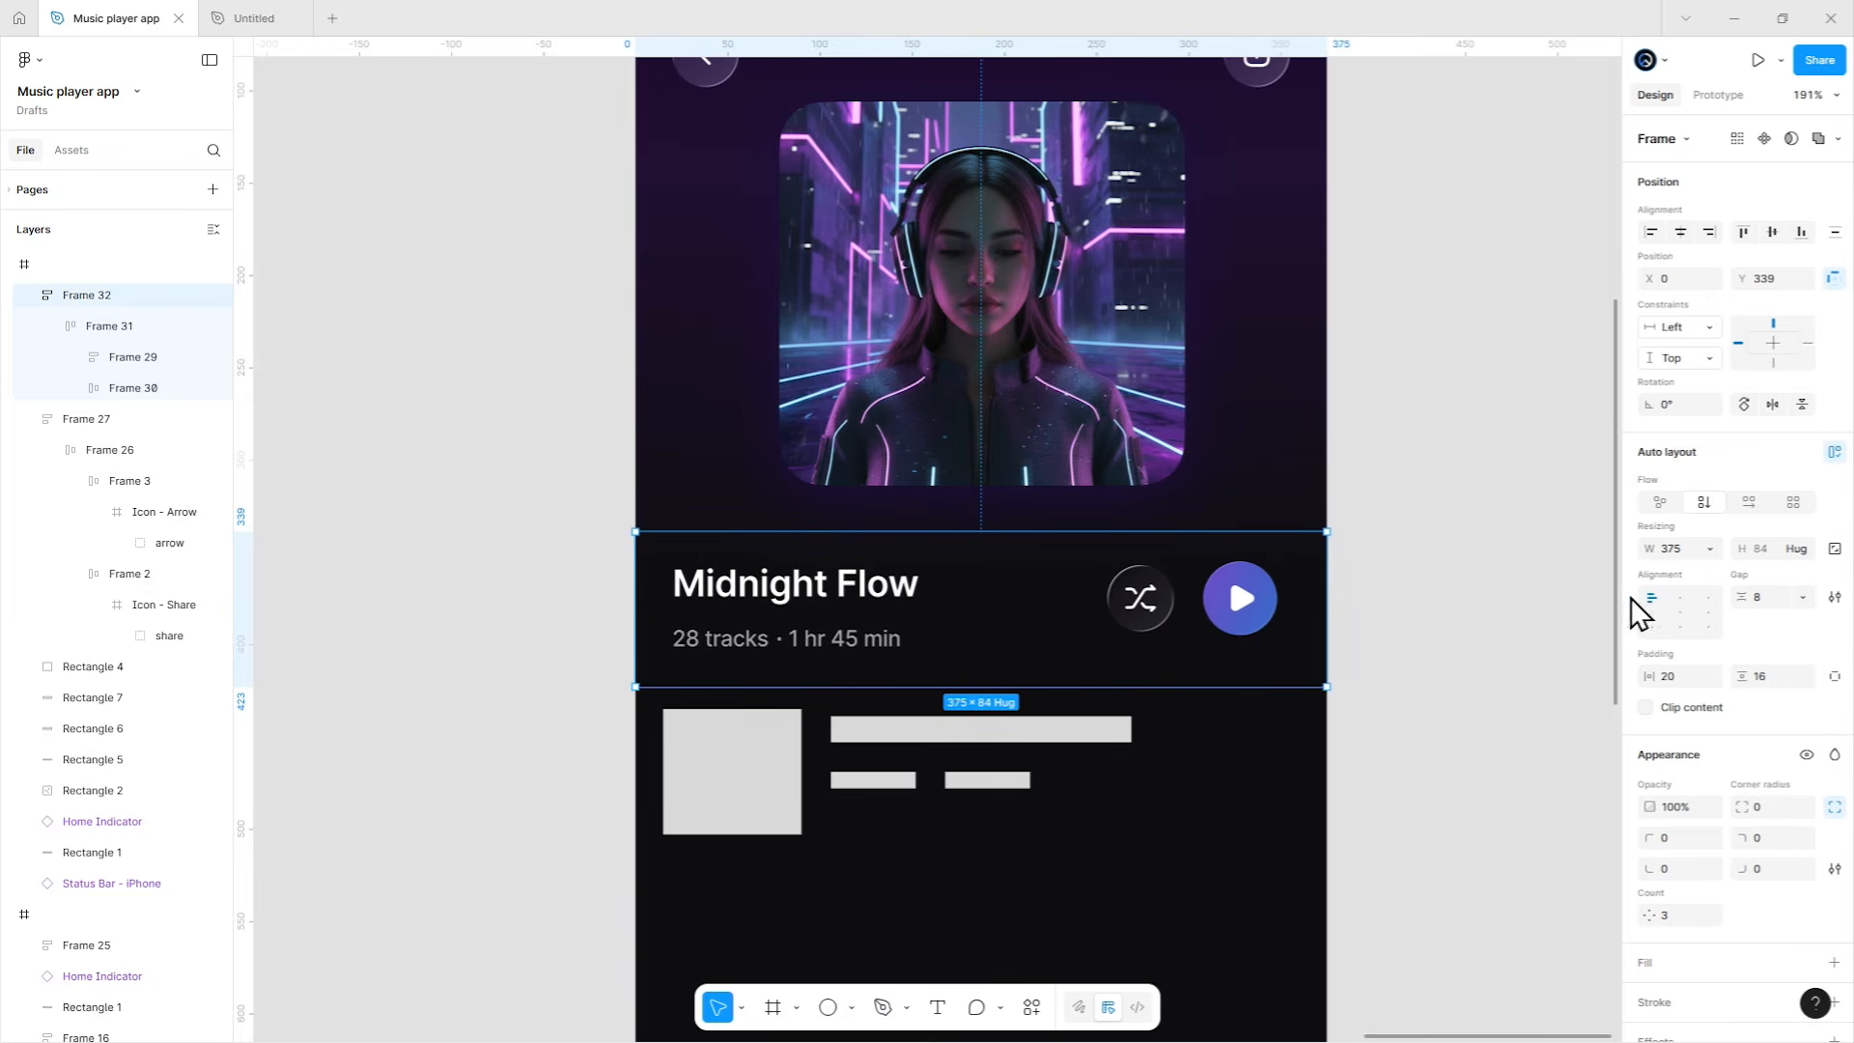
Move the Midnight Flow header frame up beneath the cover image and set the spacing between them to 20.
drag(1097, 612, 1088, 577)
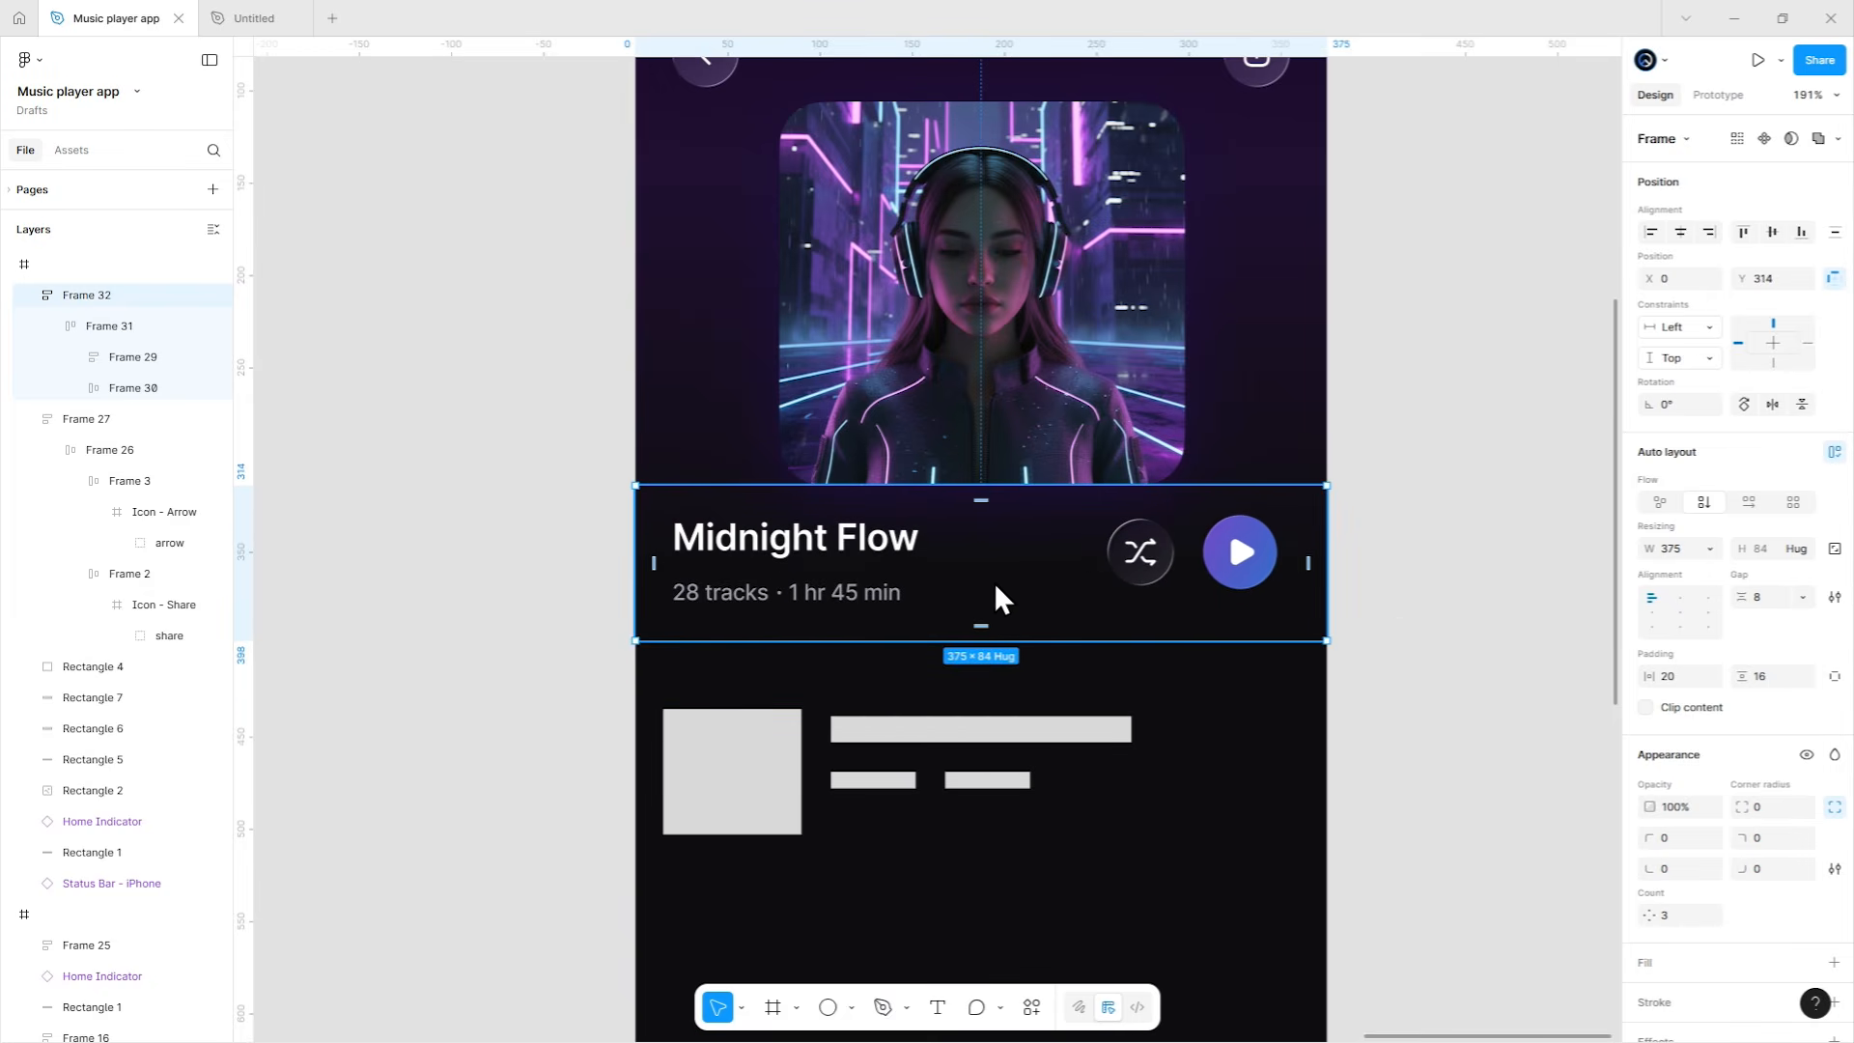
shift+click(1015, 450)
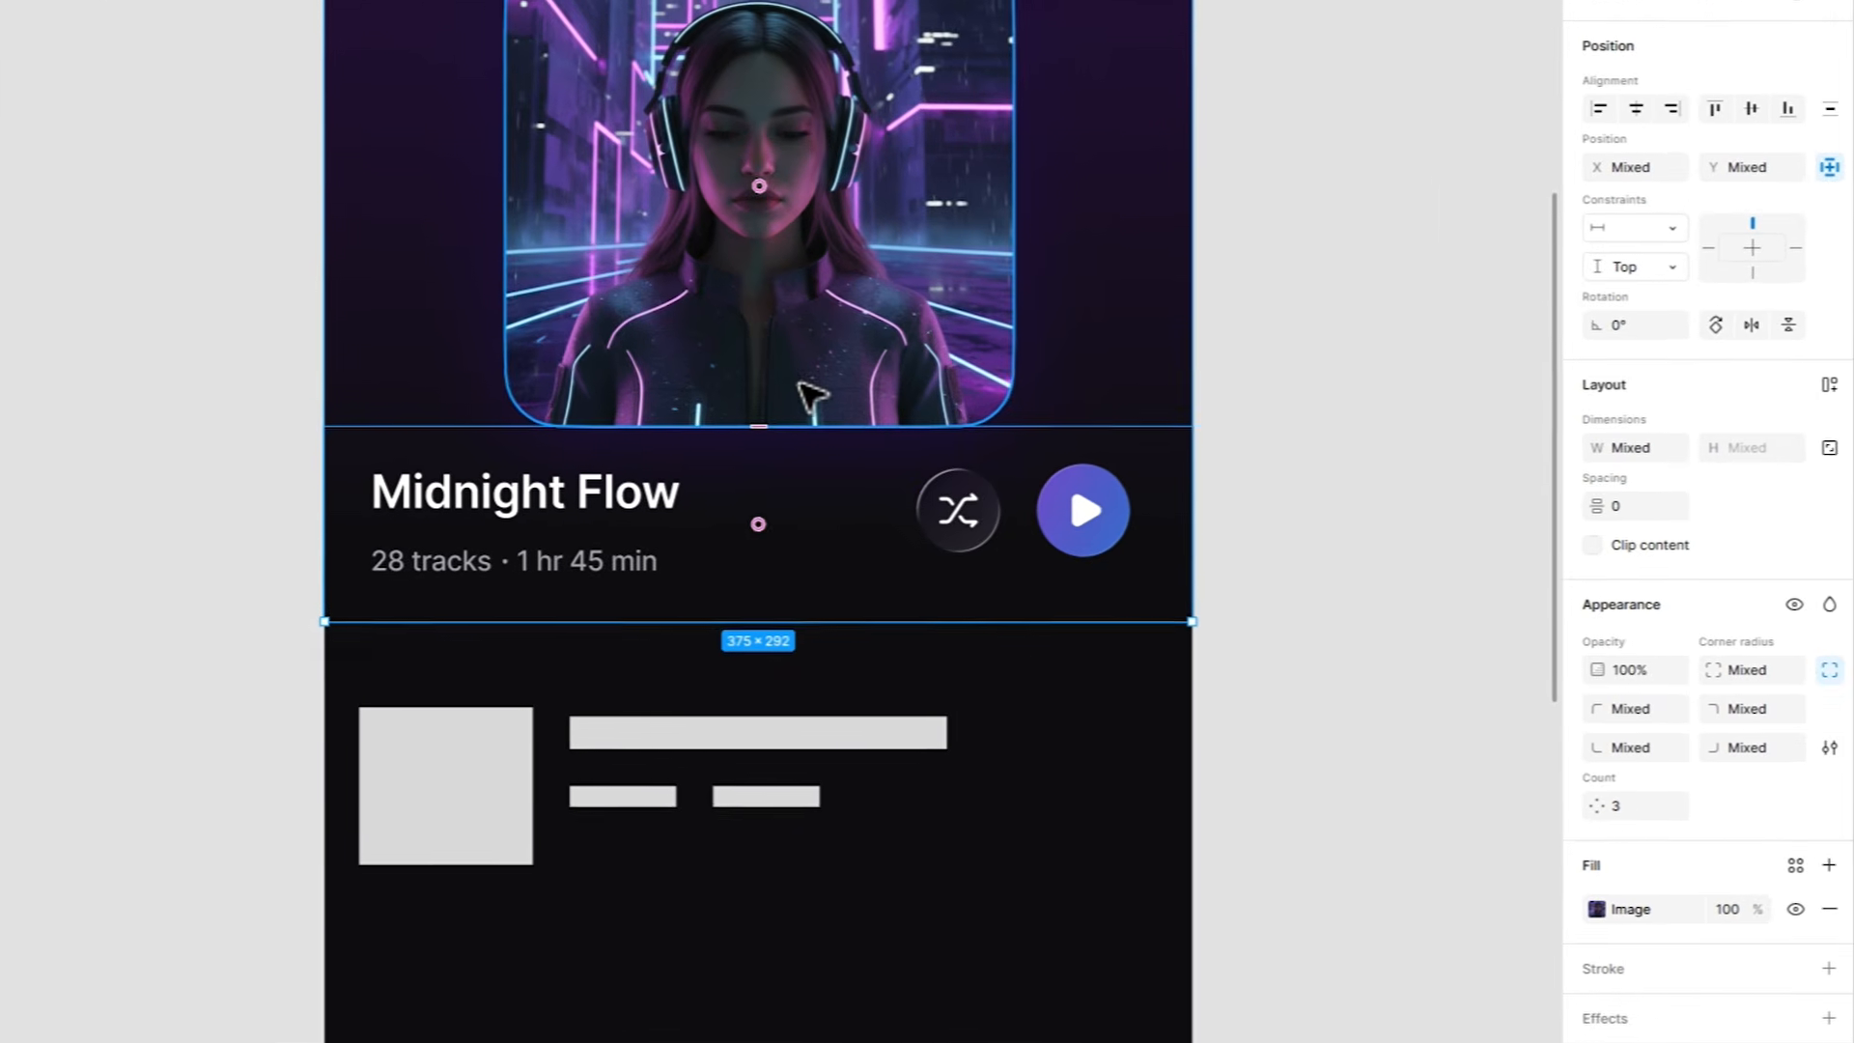
key(Return)
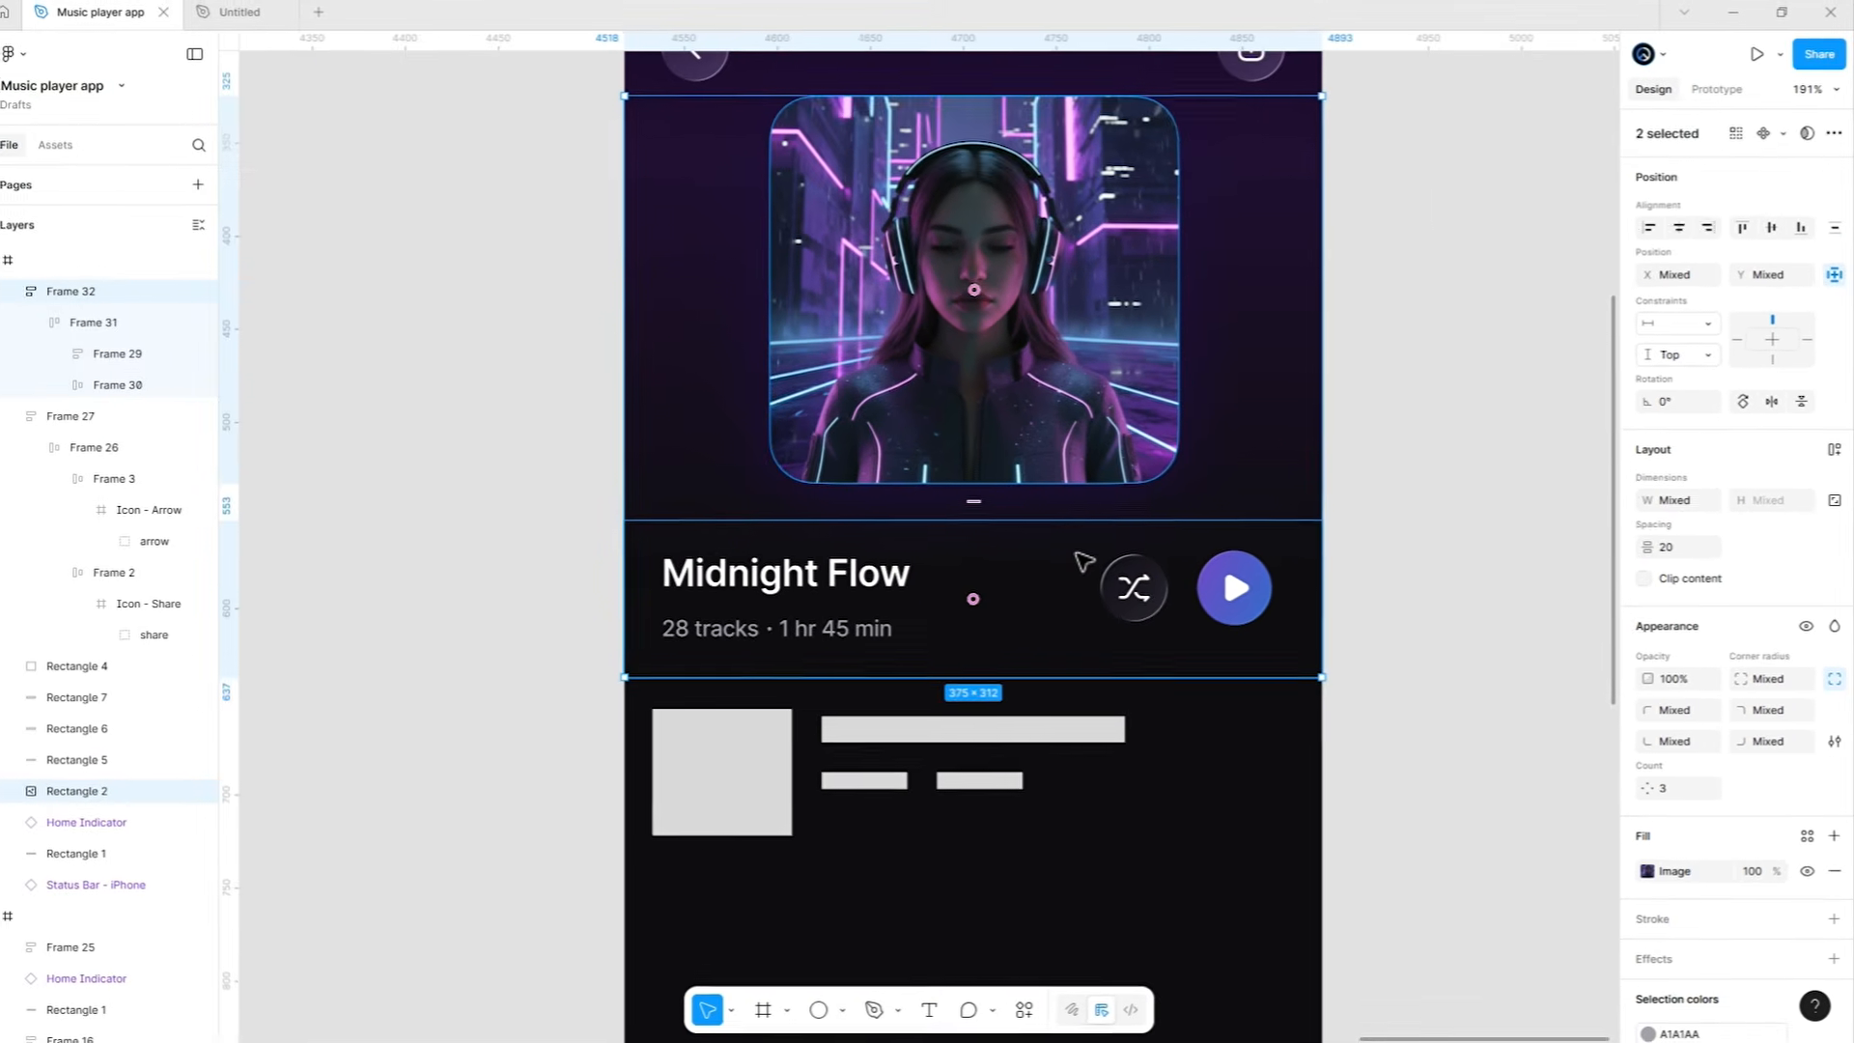
double_click(902, 512)
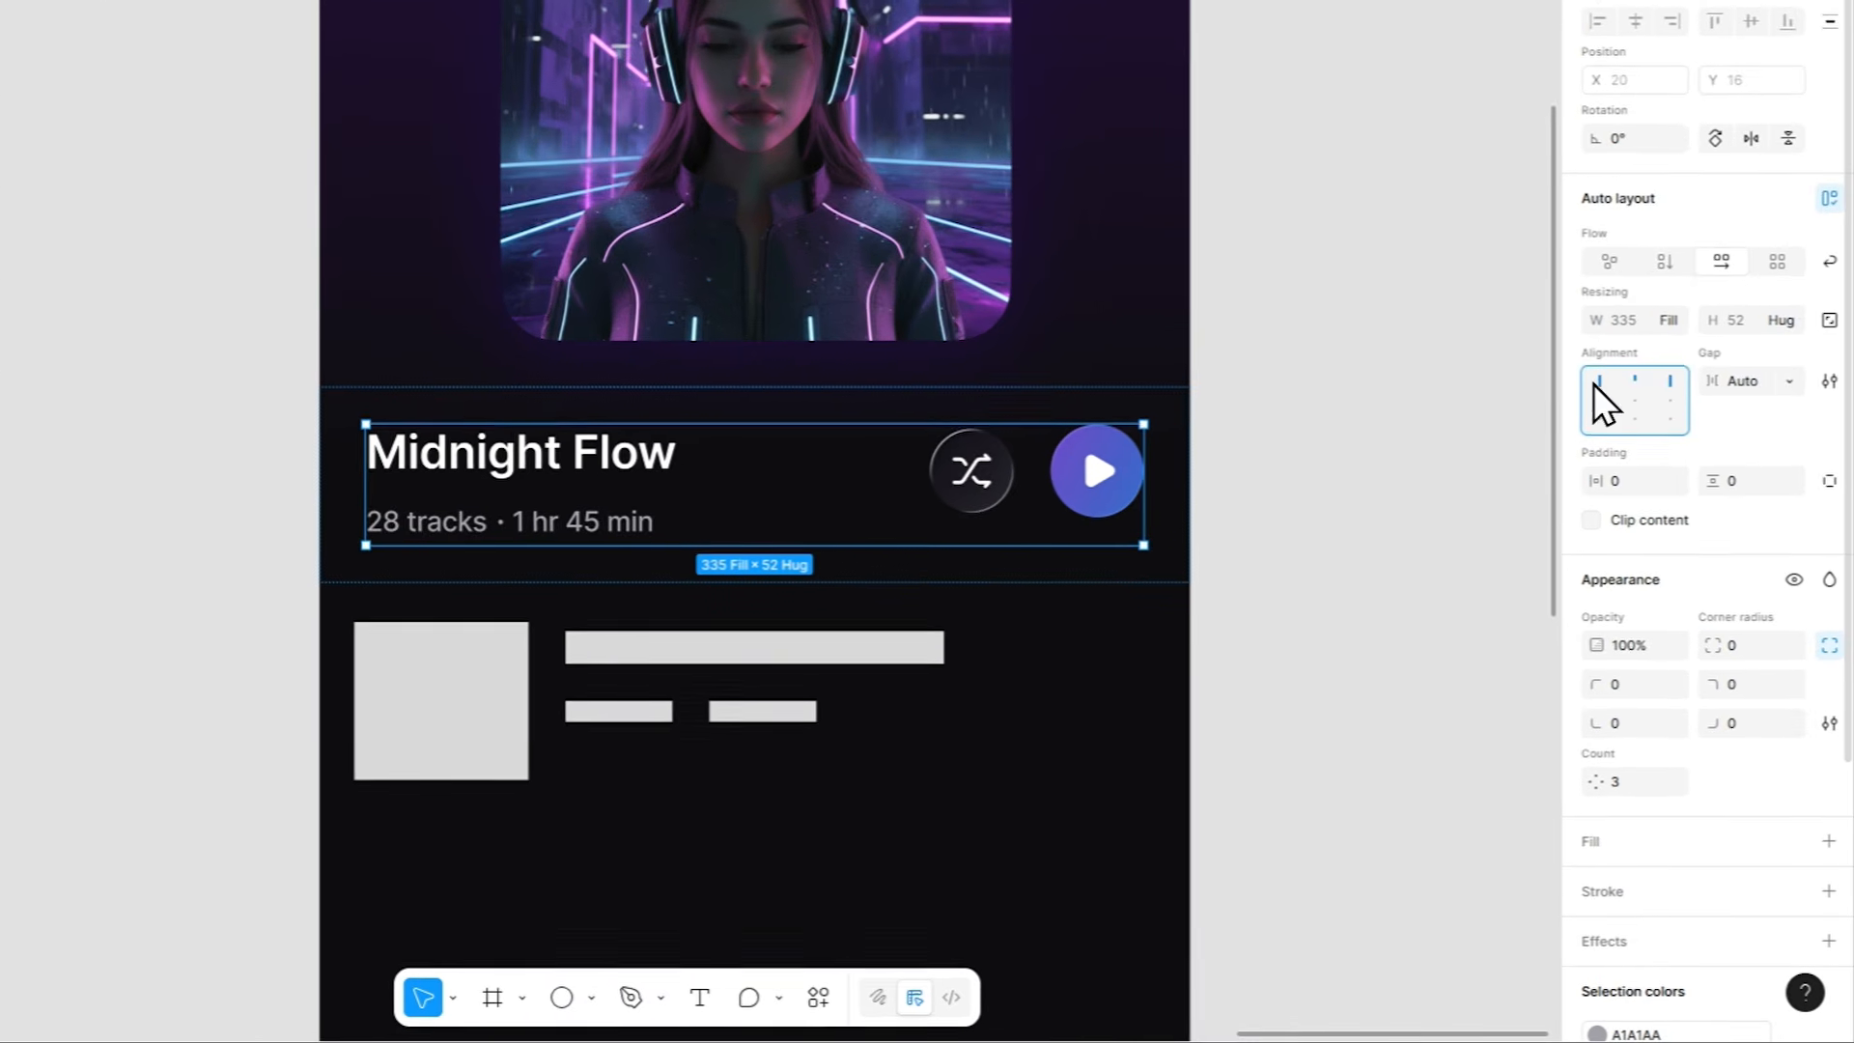
click(1343, 602)
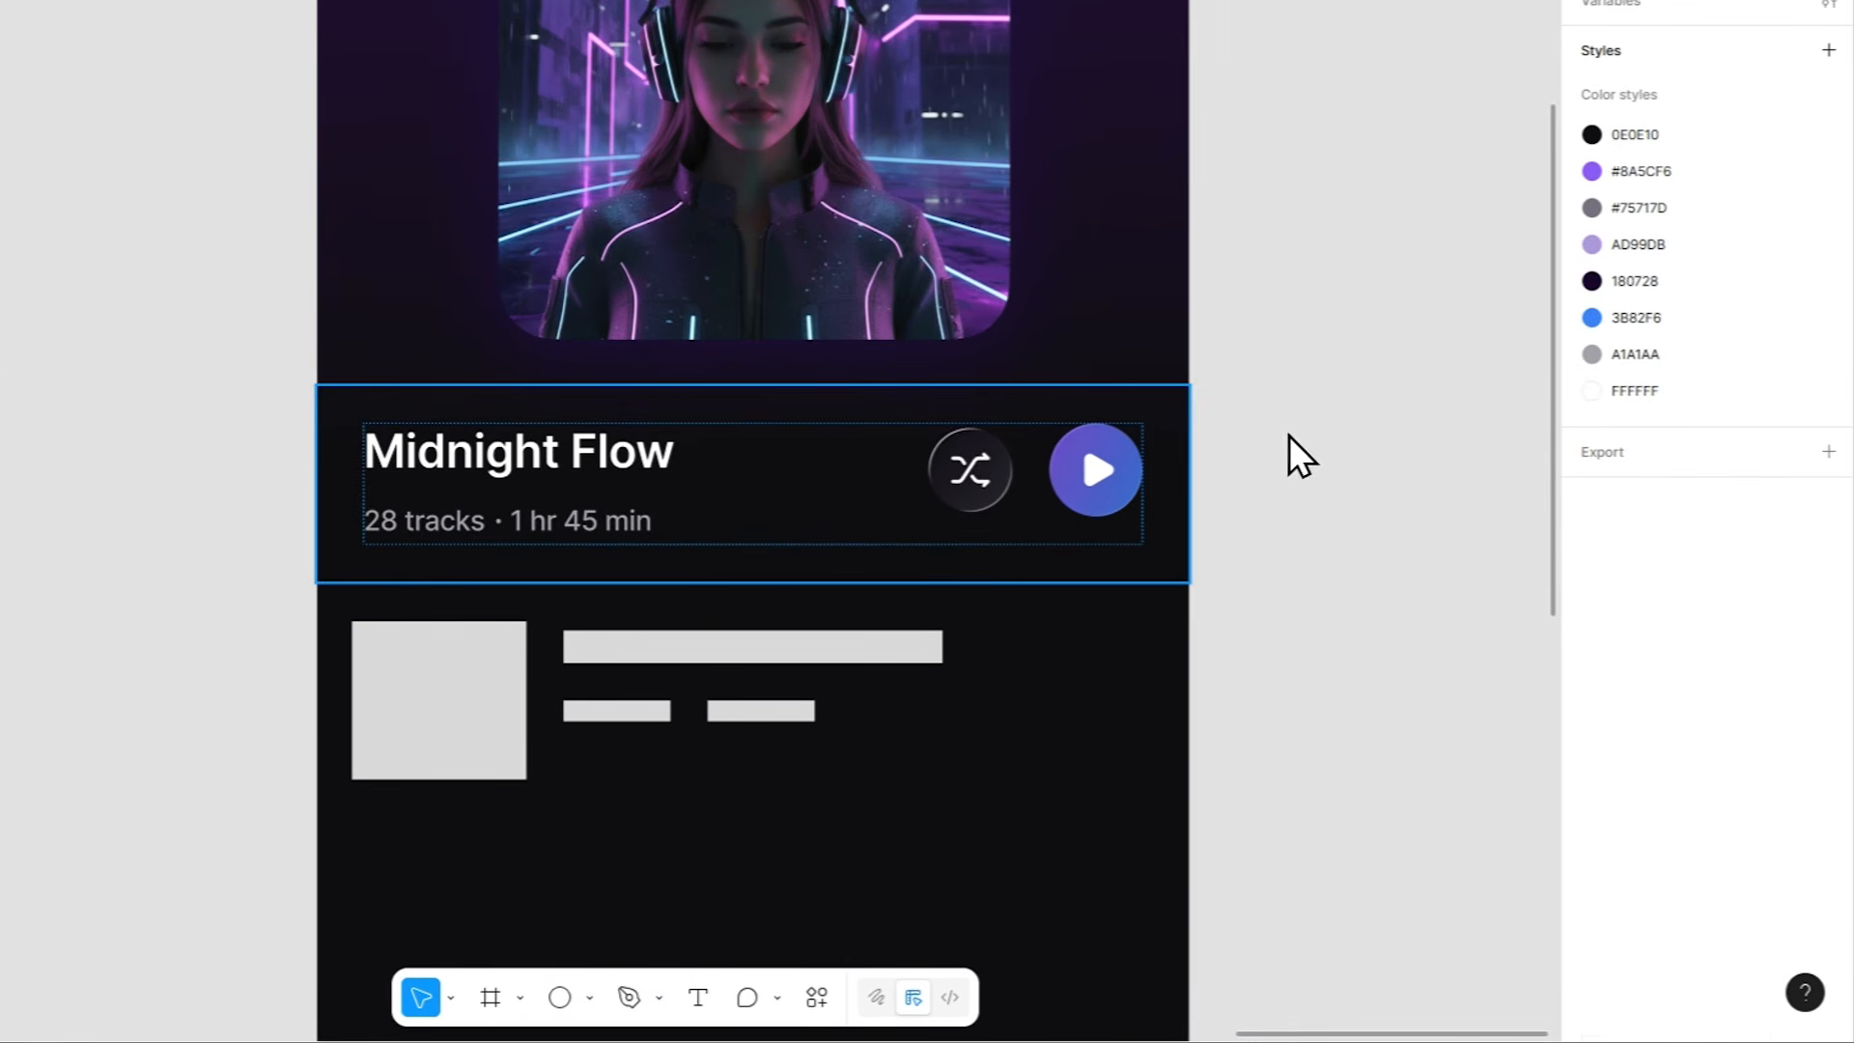
click(1097, 530)
click(1183, 480)
scroll(1184, 480, down, 2)
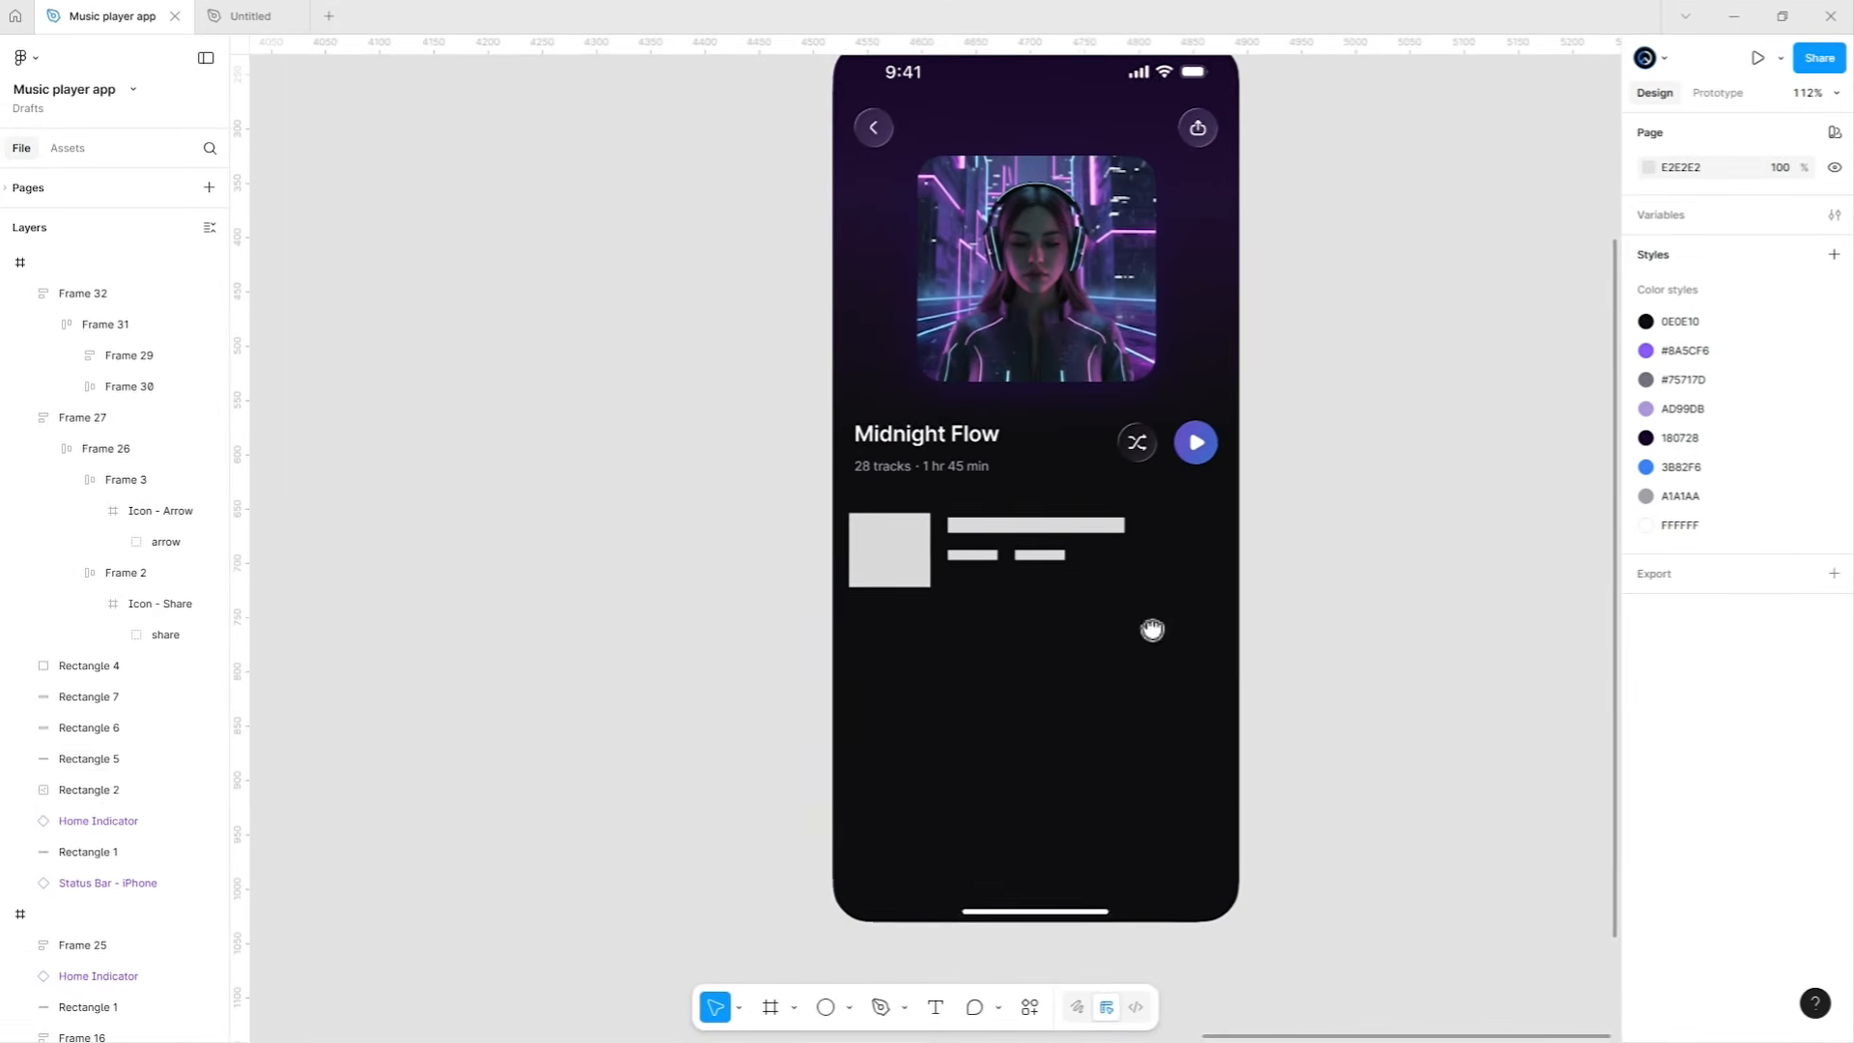
scroll(1092, 605, up, 3)
scroll(1036, 599, down, 1)
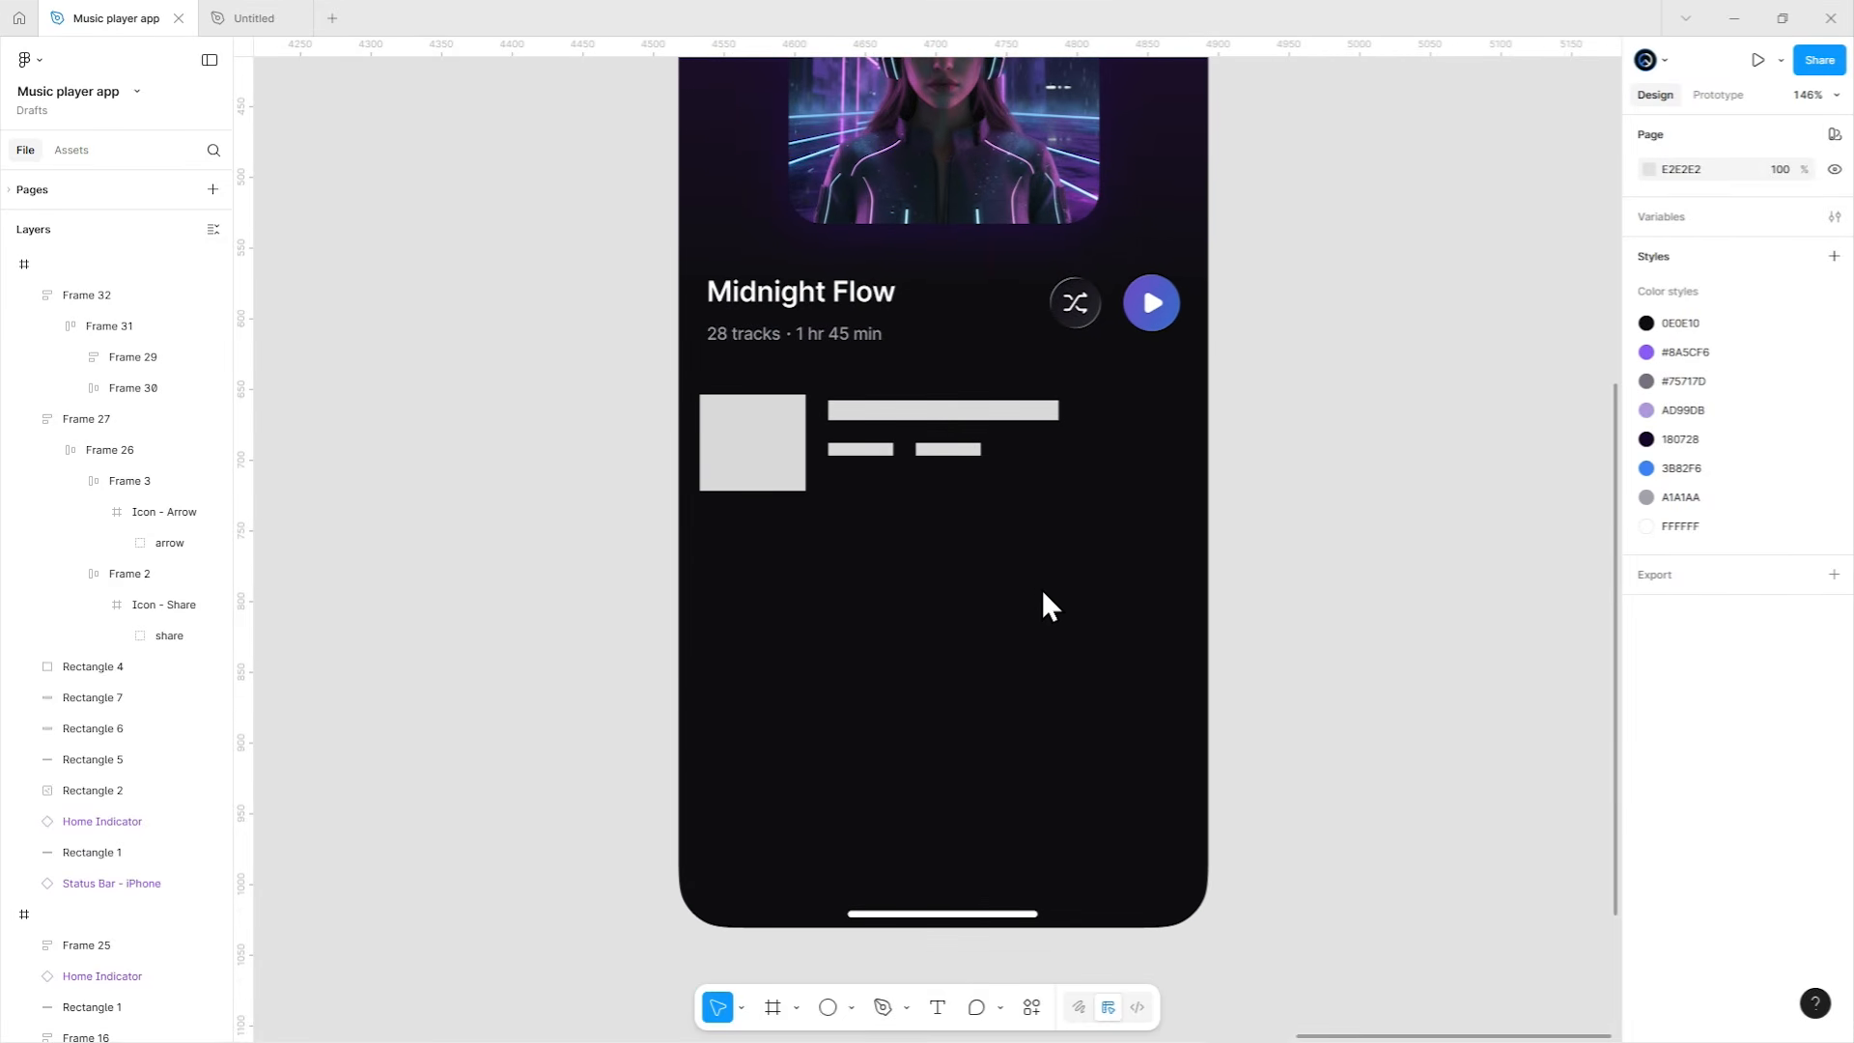
Copy the entire Trending Now section frame from the SONA home screen.
scroll(1040, 589, down, 4)
scroll(964, 670, left, 10)
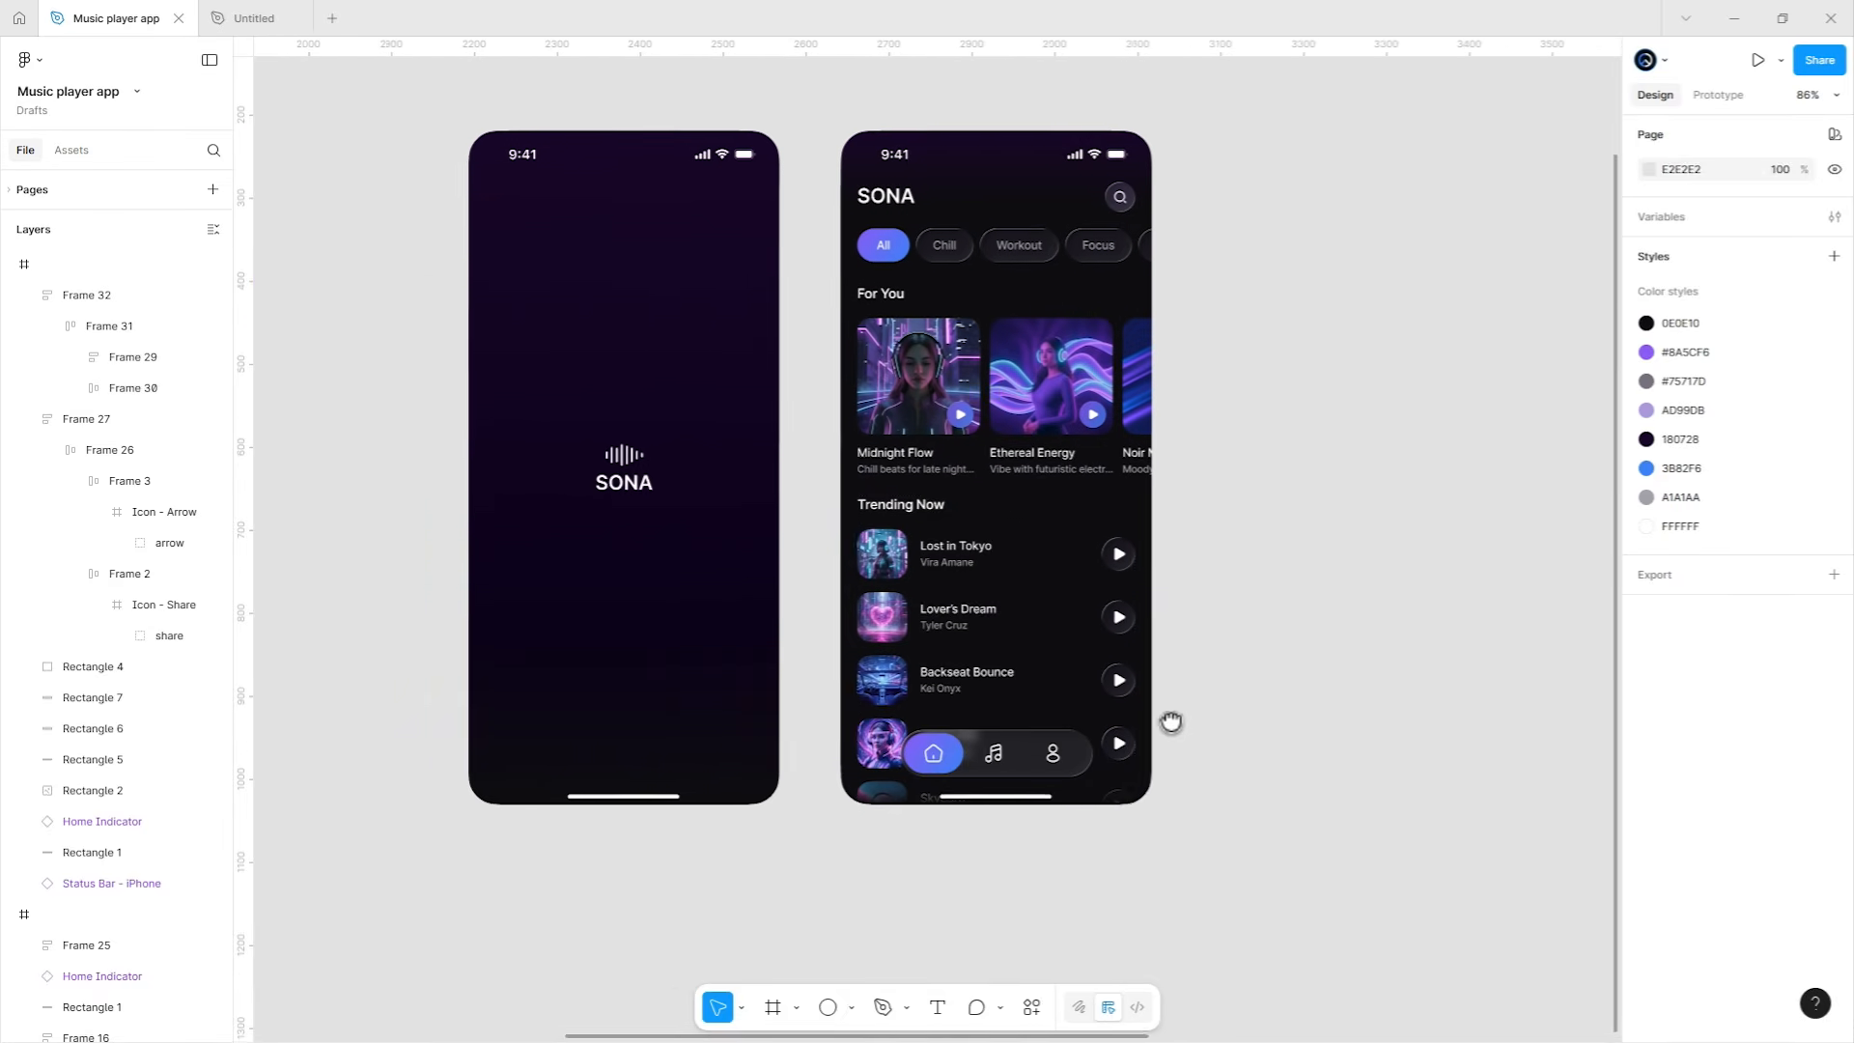
scroll(1171, 723, right, 3)
click(918, 612)
double_click(878, 609)
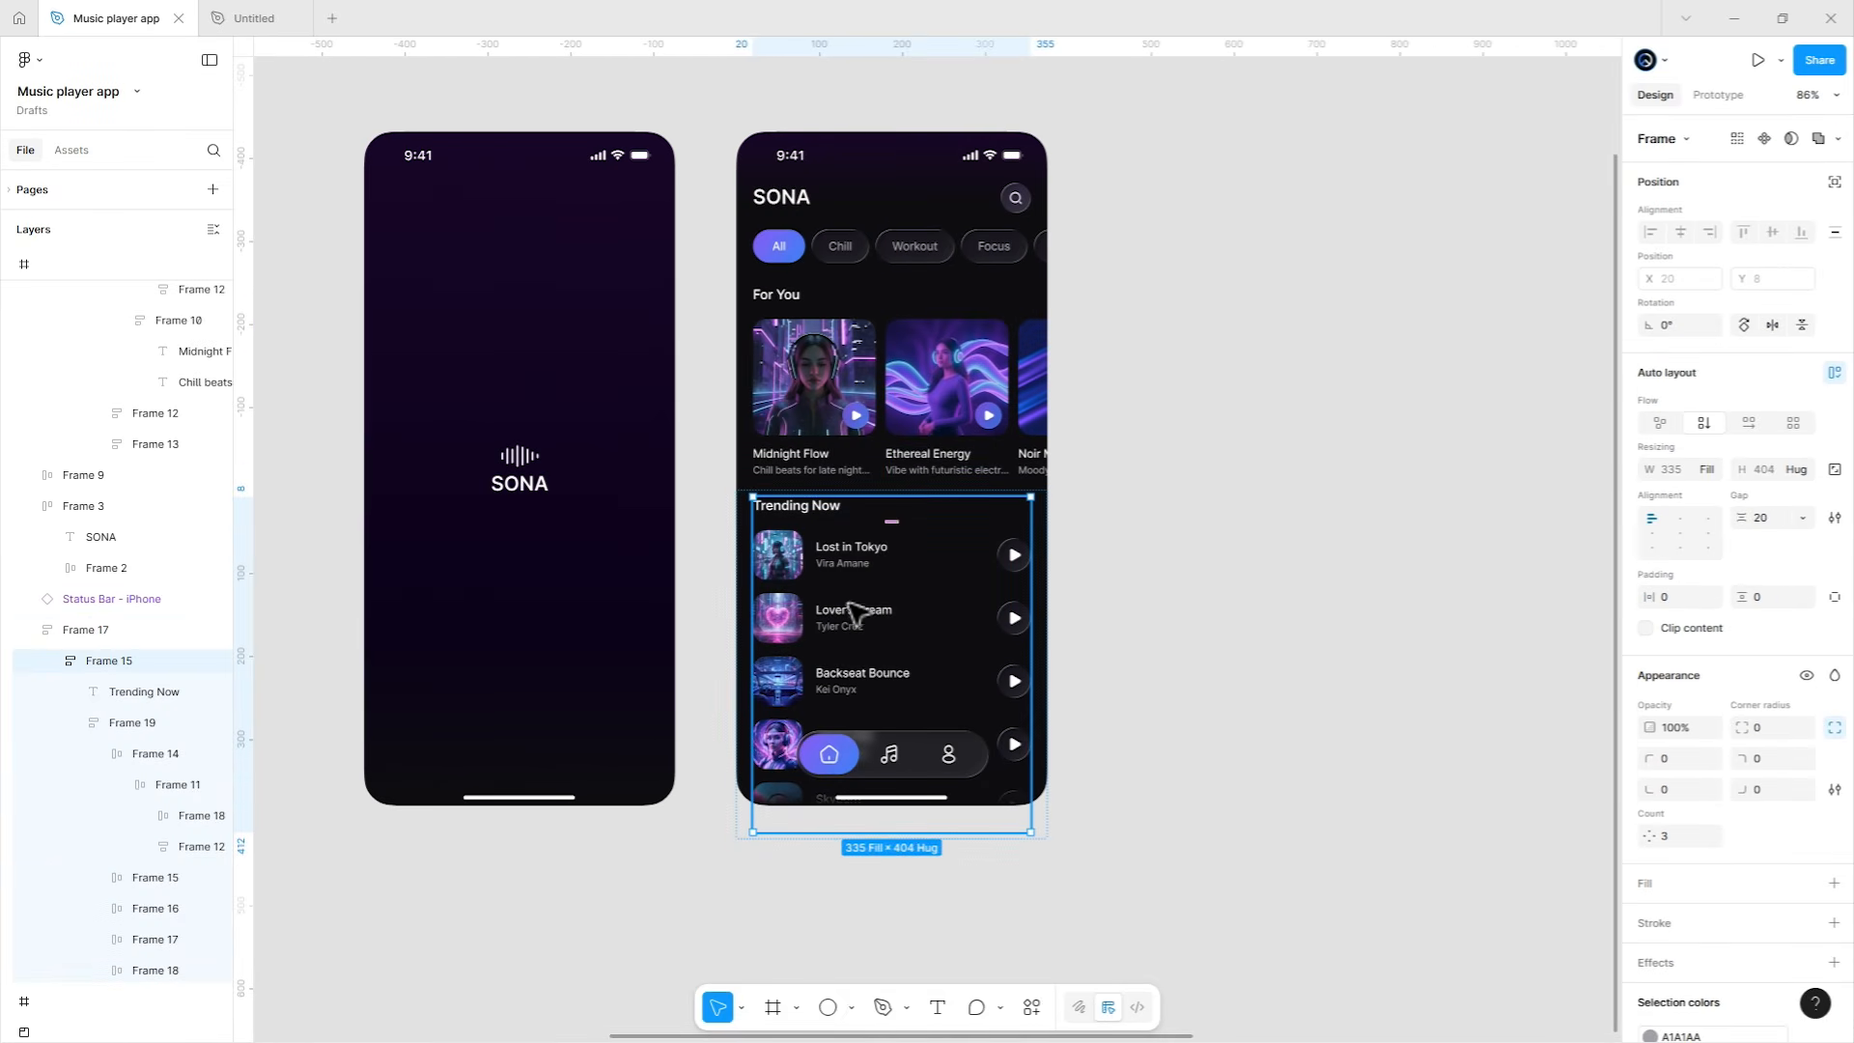
click(744, 618)
right_click(836, 604)
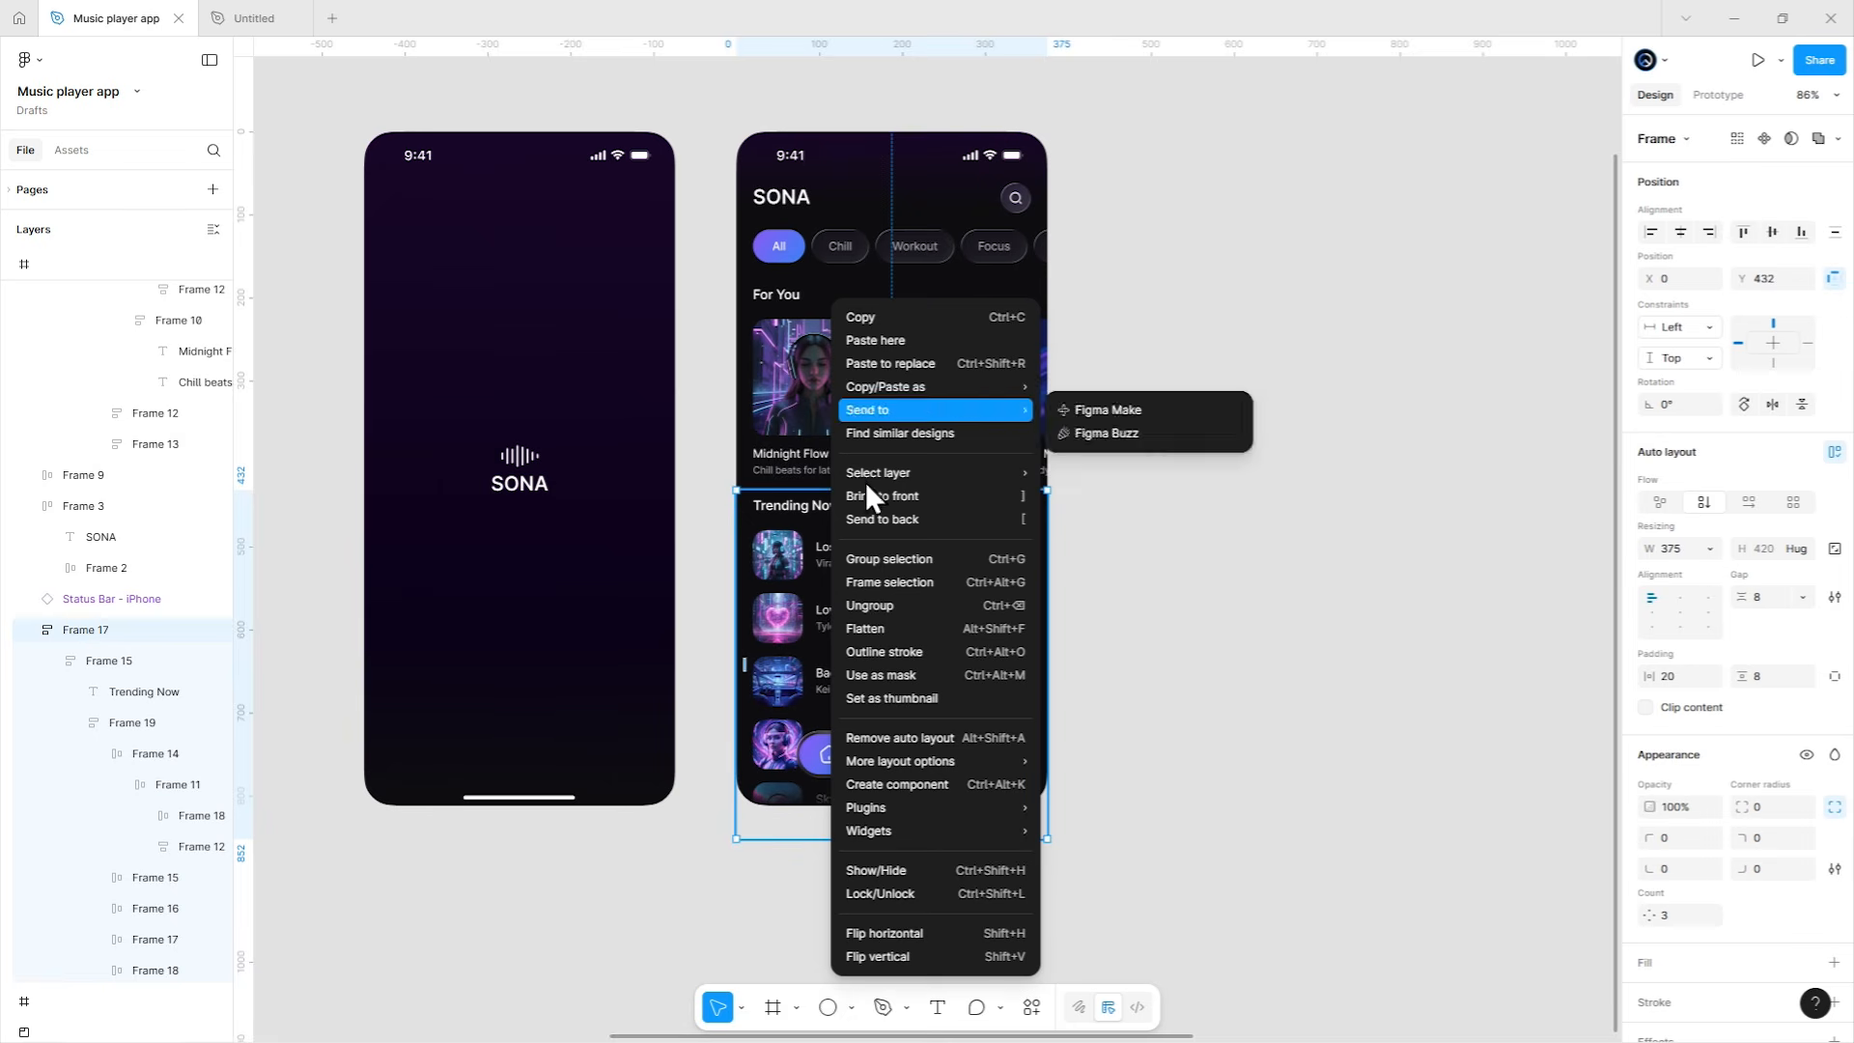
click(904, 322)
Paste the copied Trending Now section on the empty canvas beside the Midnight Flow screen.
drag(1441, 538, 548, 571)
scroll(1005, 663, right, 10)
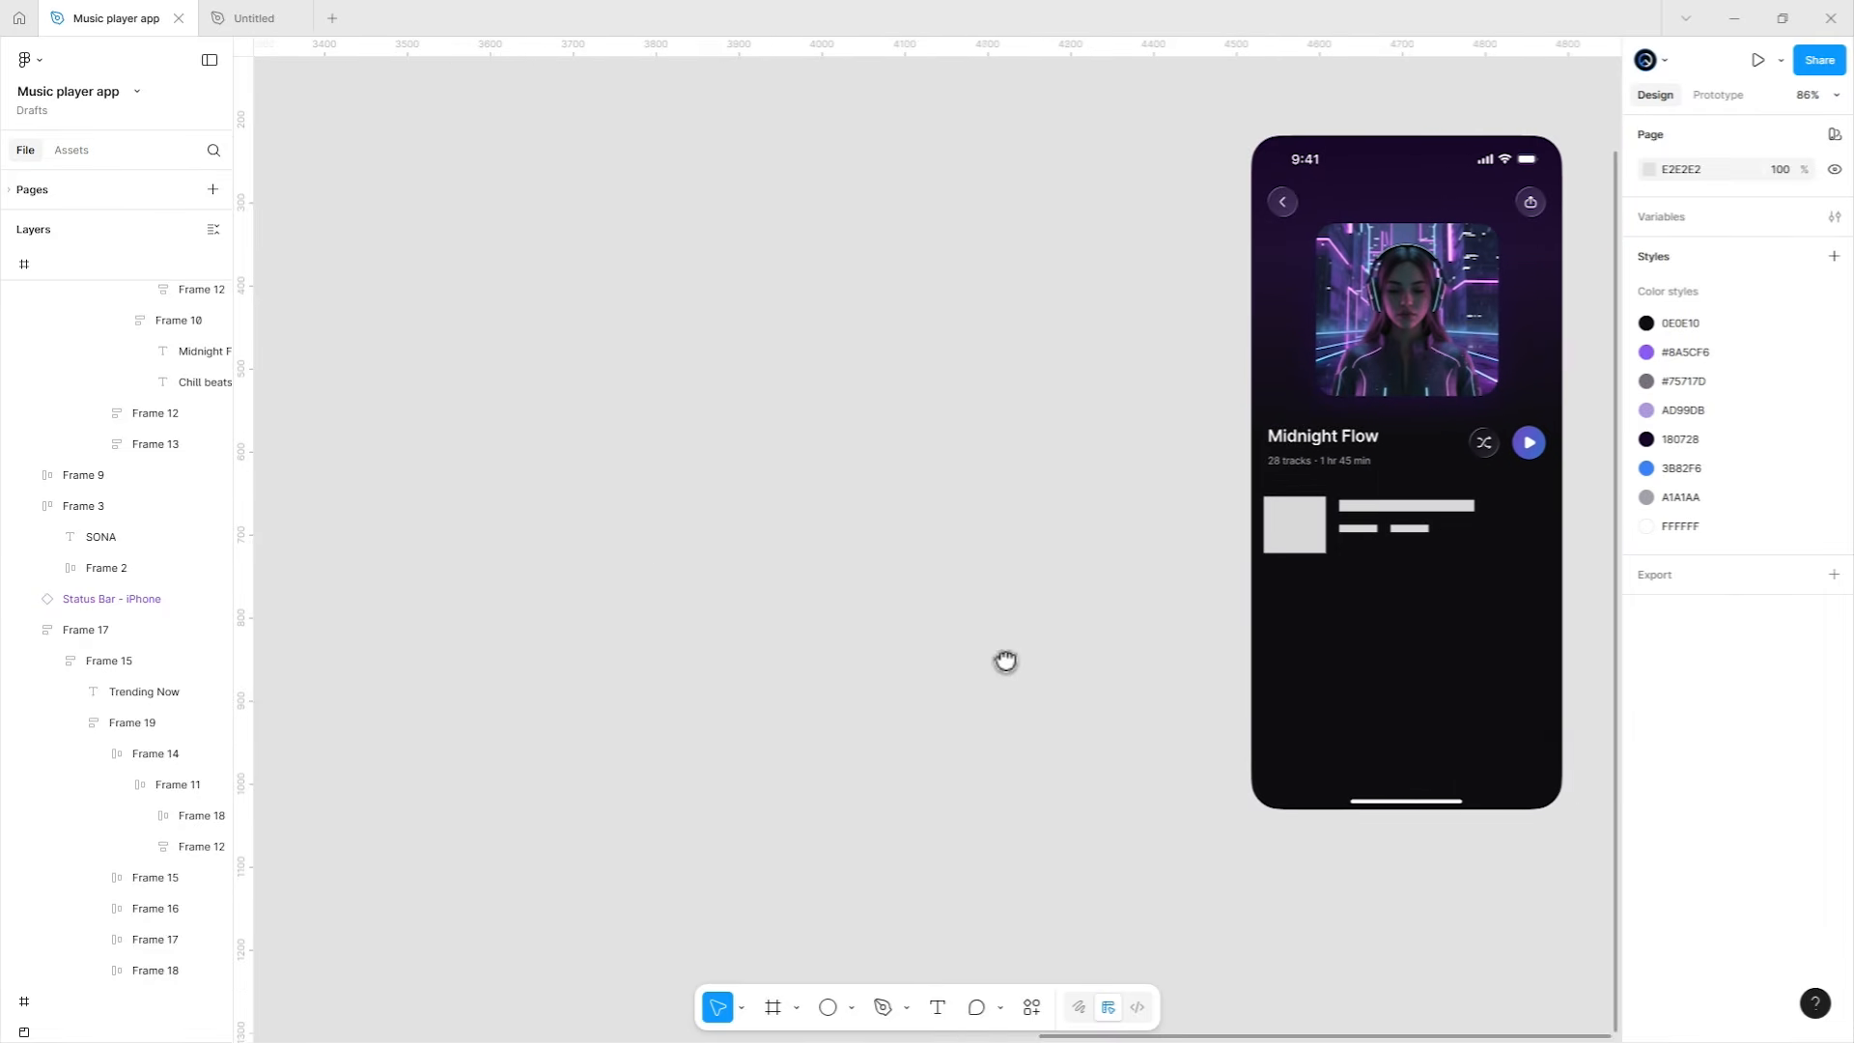
scroll(990, 666, up, 5)
drag(990, 666, 976, 505)
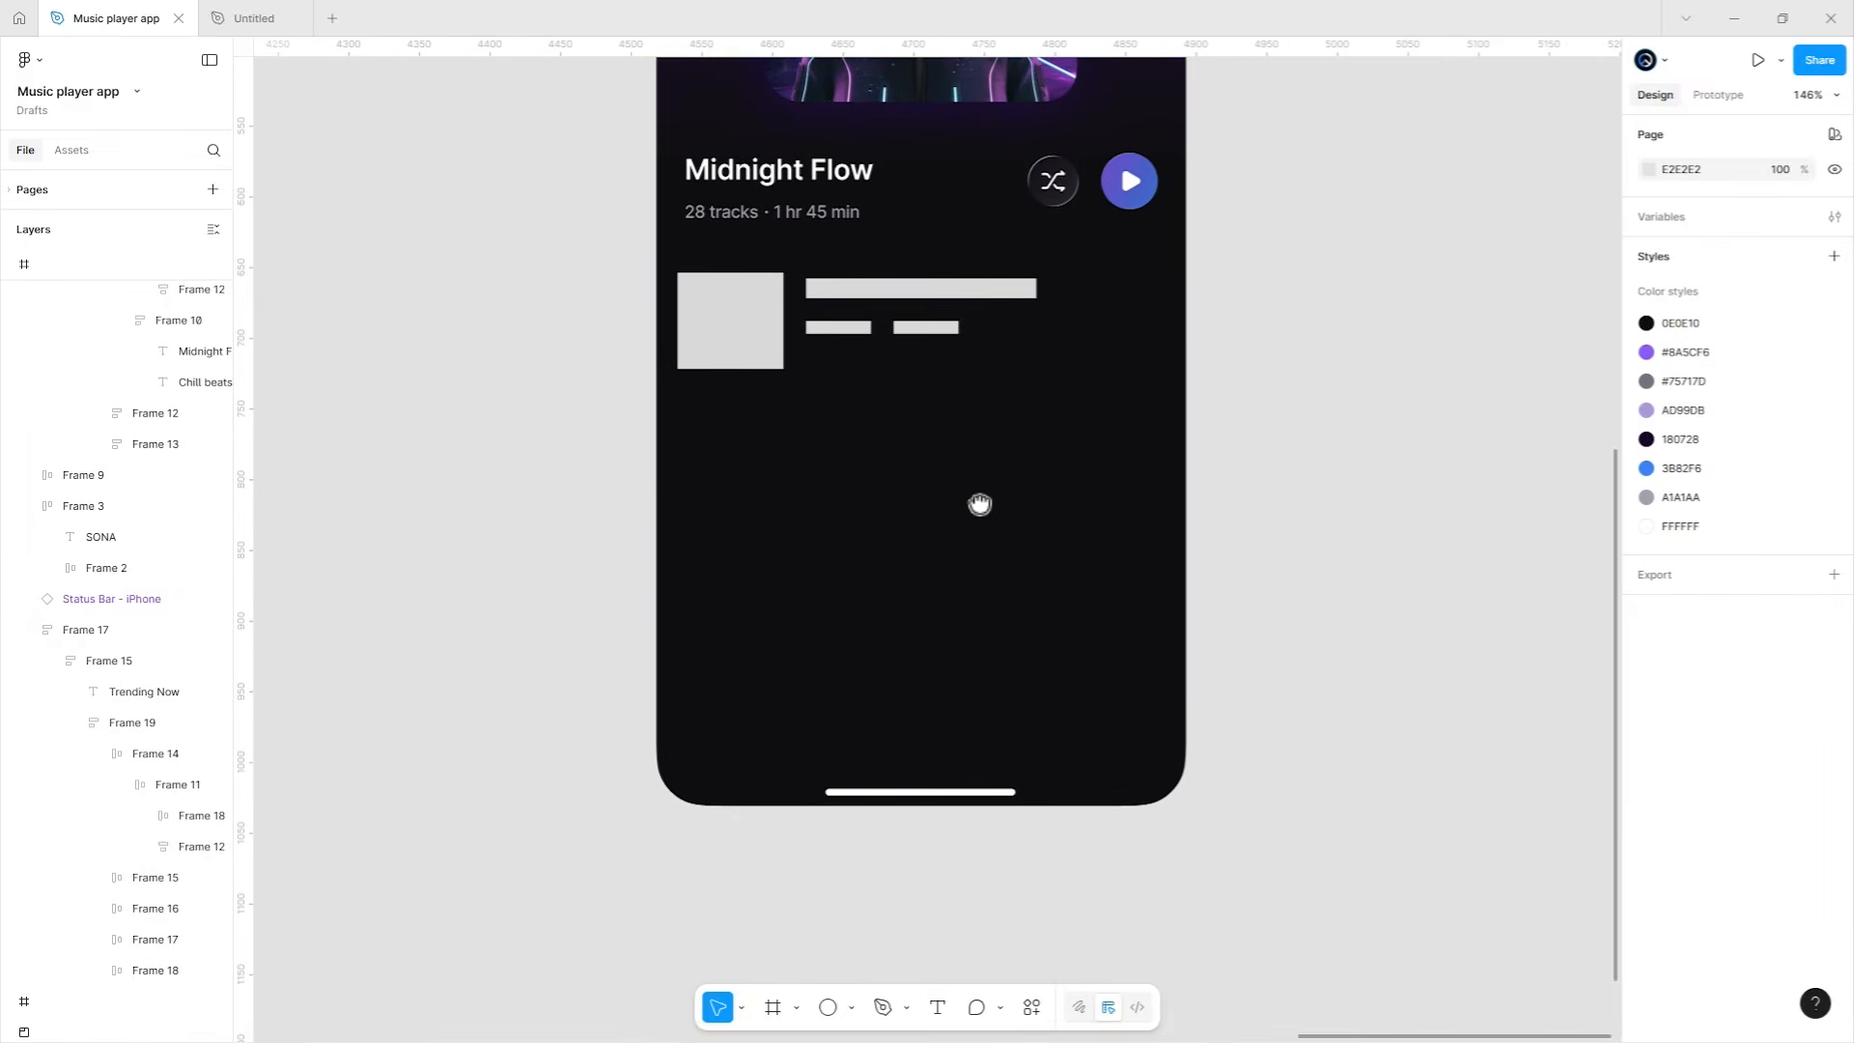
right_click(1325, 475)
click(1382, 490)
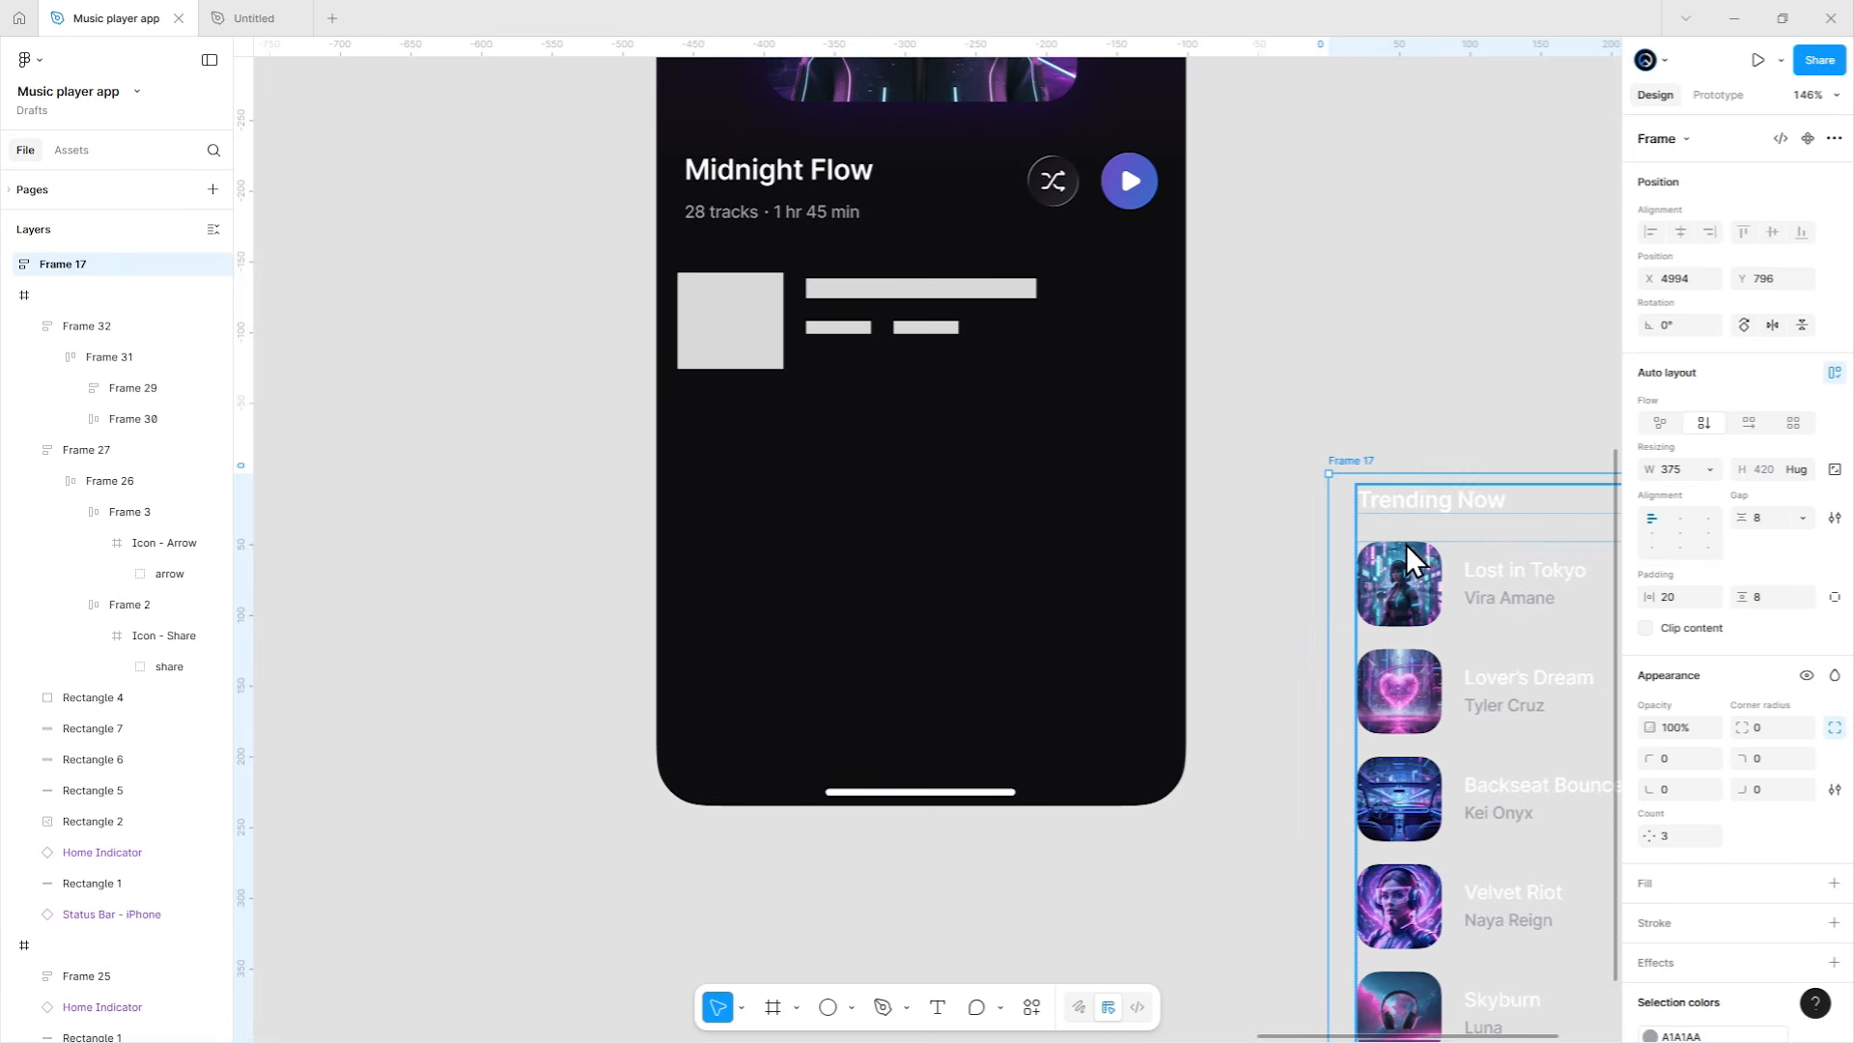
Delete the grey placeholder rectangles and place the Trending Now section directly below the Midnight Flow header, aligned with the screen.
drag(821, 460, 1083, 292)
click(1084, 318)
key(Delete)
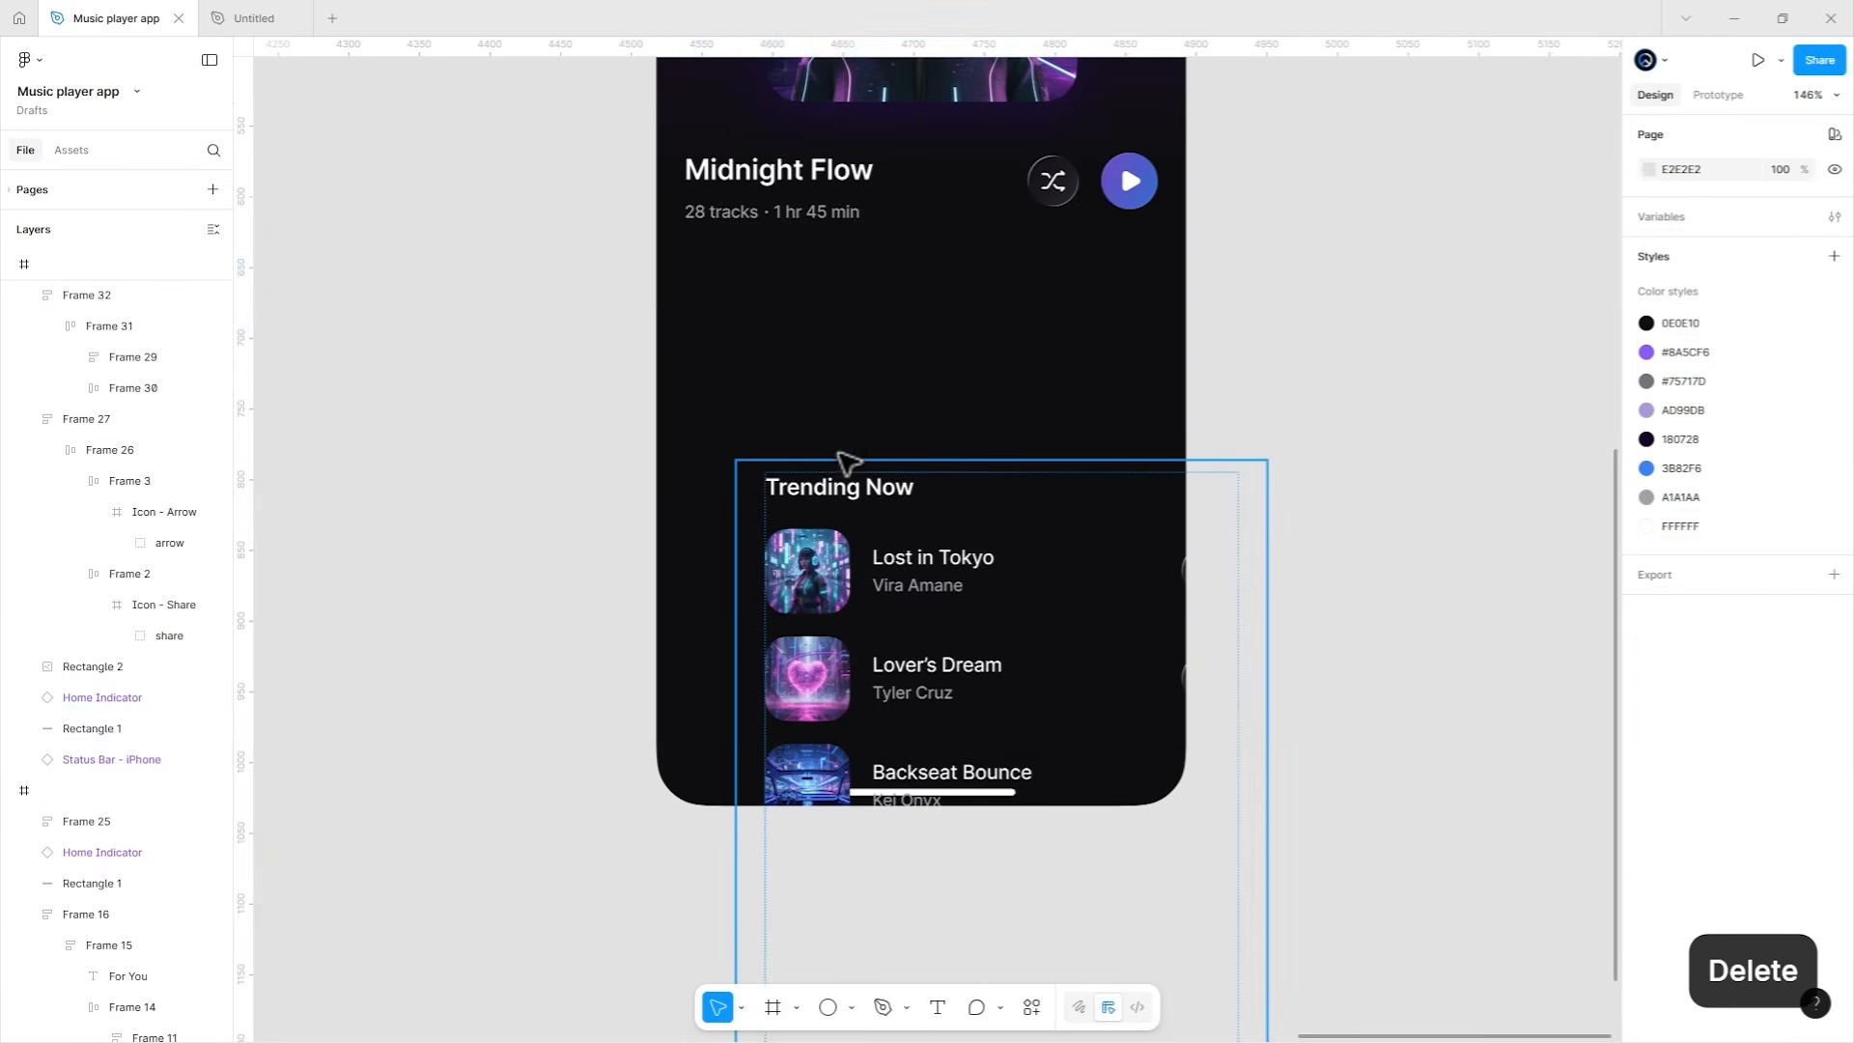
drag(816, 483, 730, 253)
Delete the "Trending Now" heading from the pasted section and ungroup the leftover inner frame around the track list.
double_click(723, 262)
double_click(722, 263)
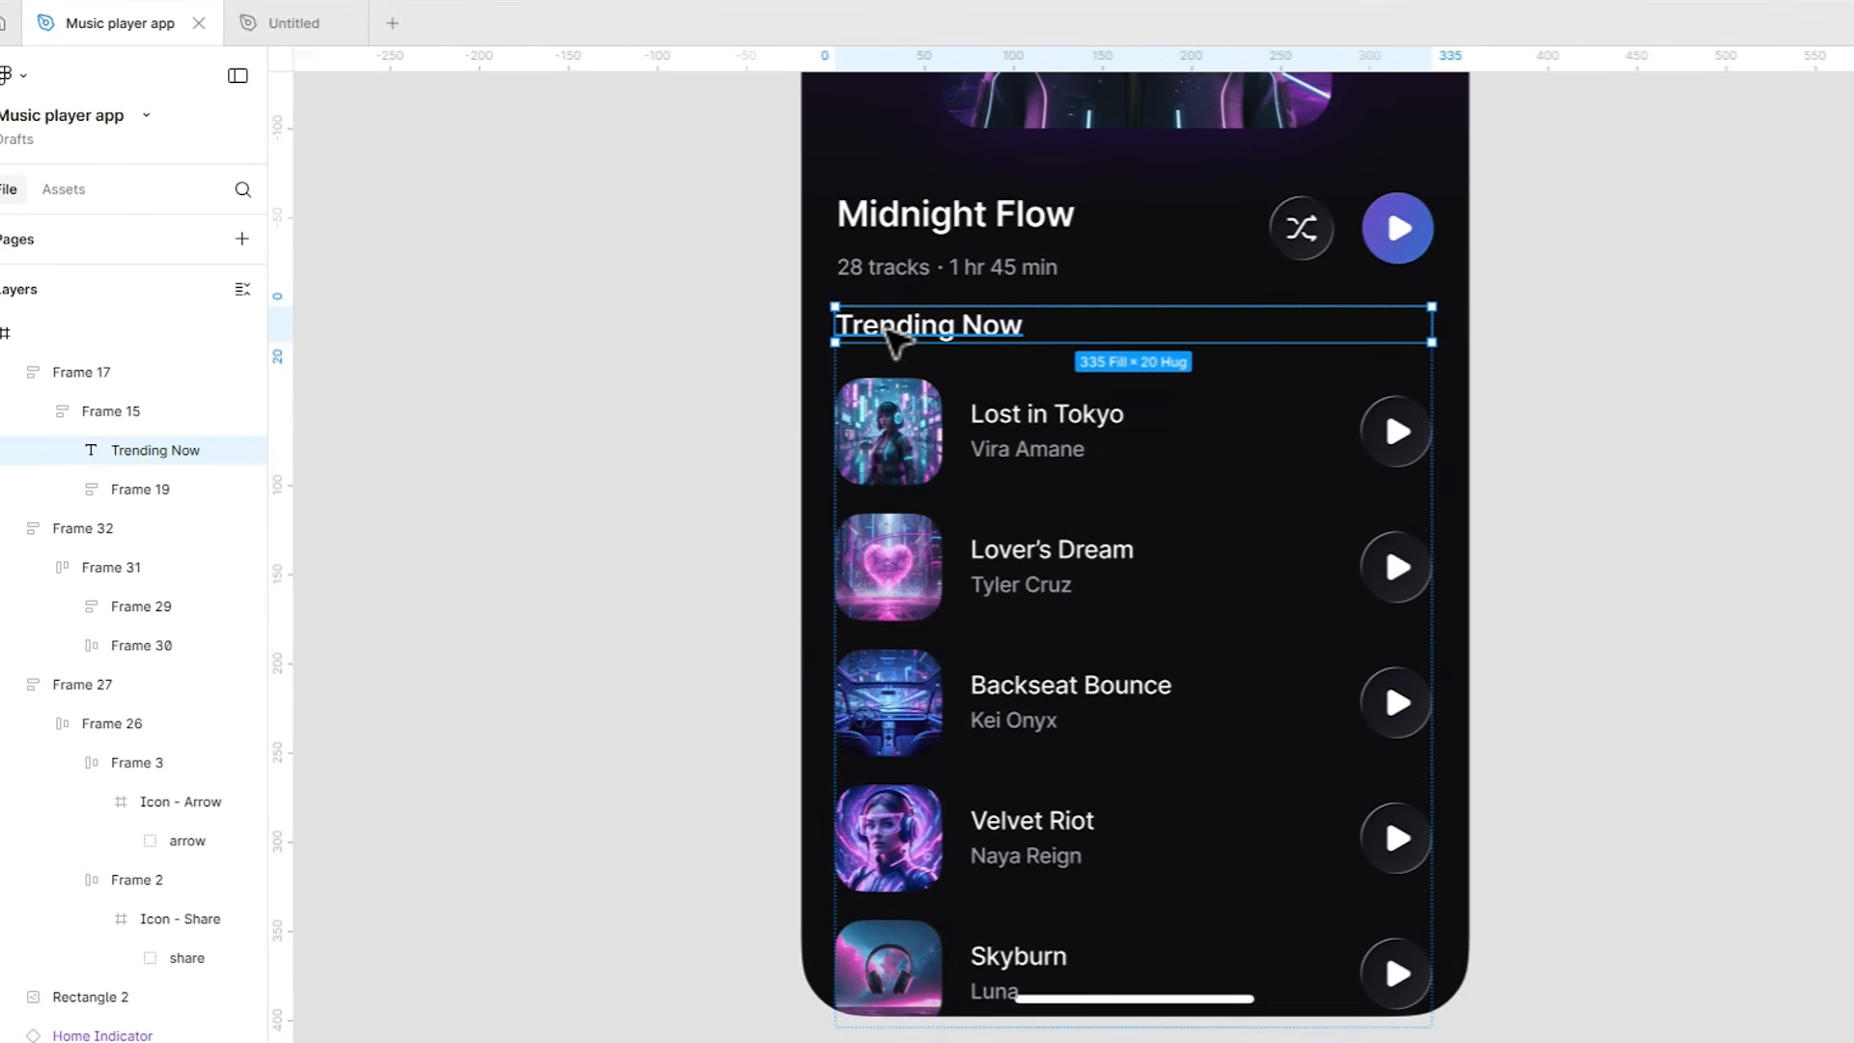
key(Delete)
click(937, 363)
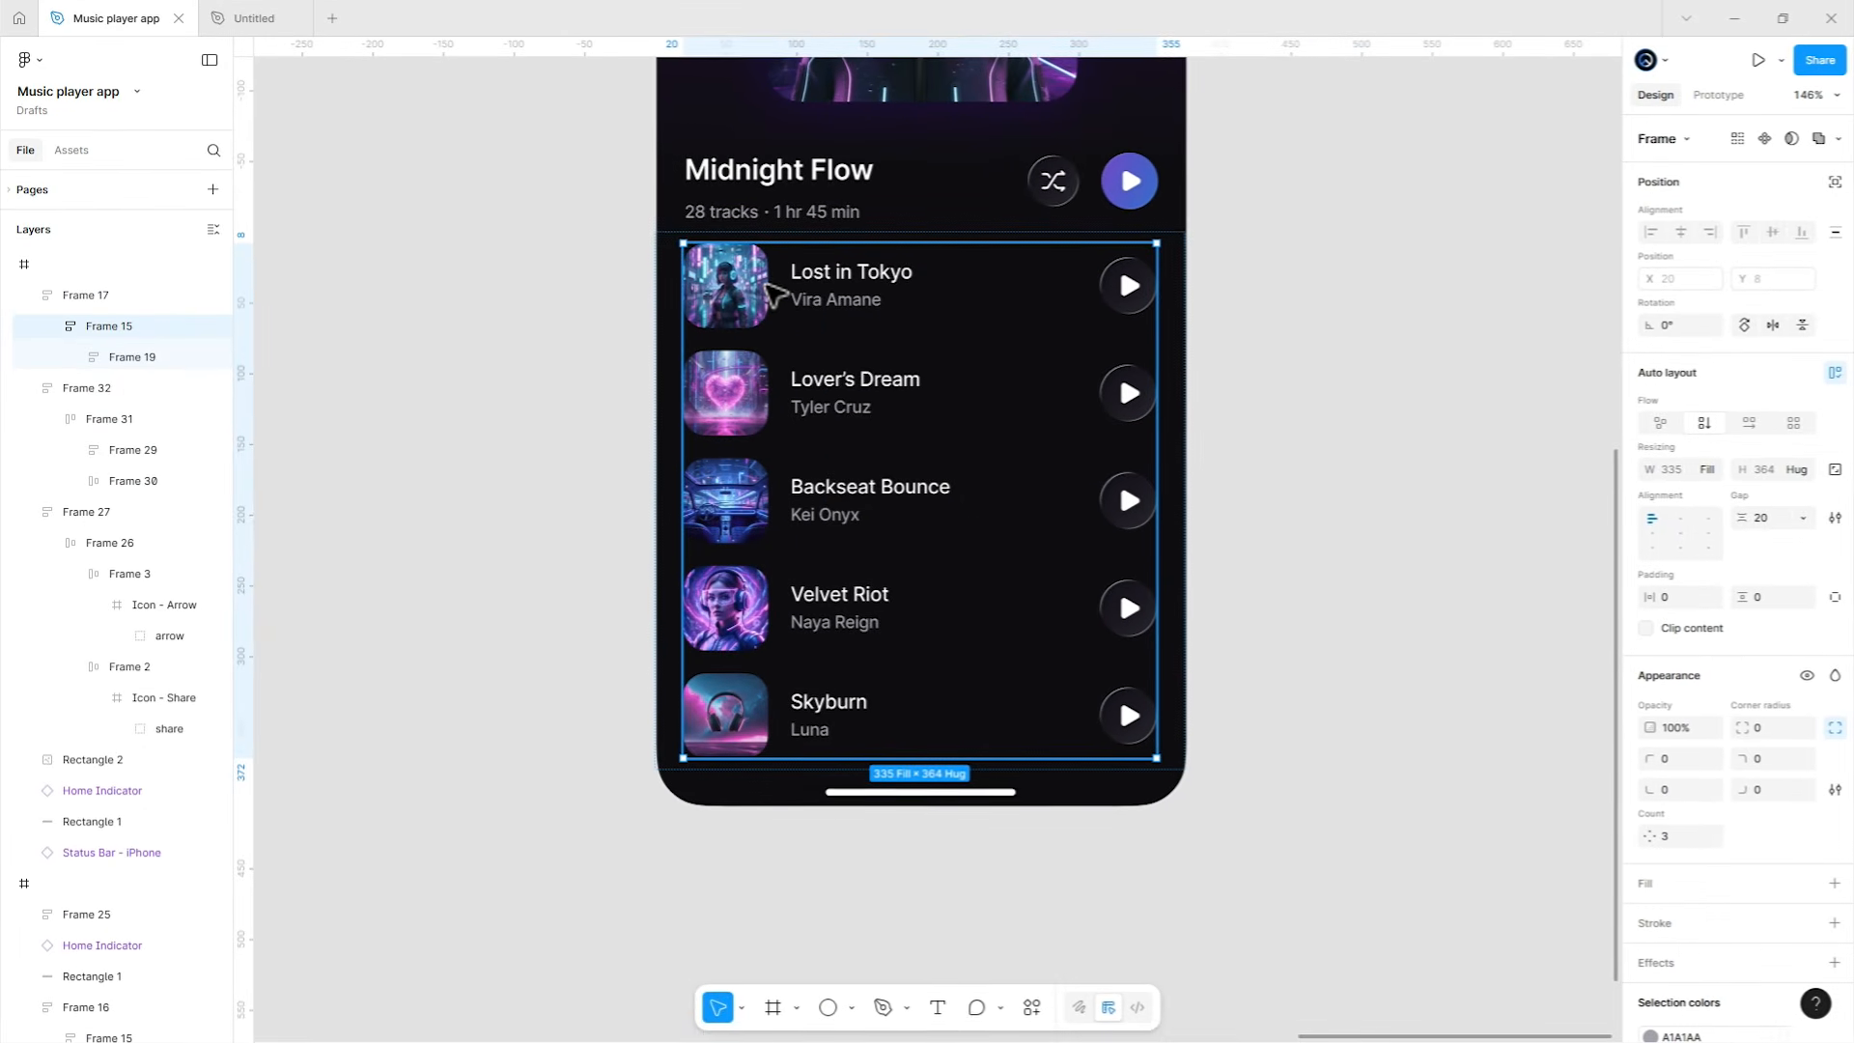
key(ctrl+BackSpace)
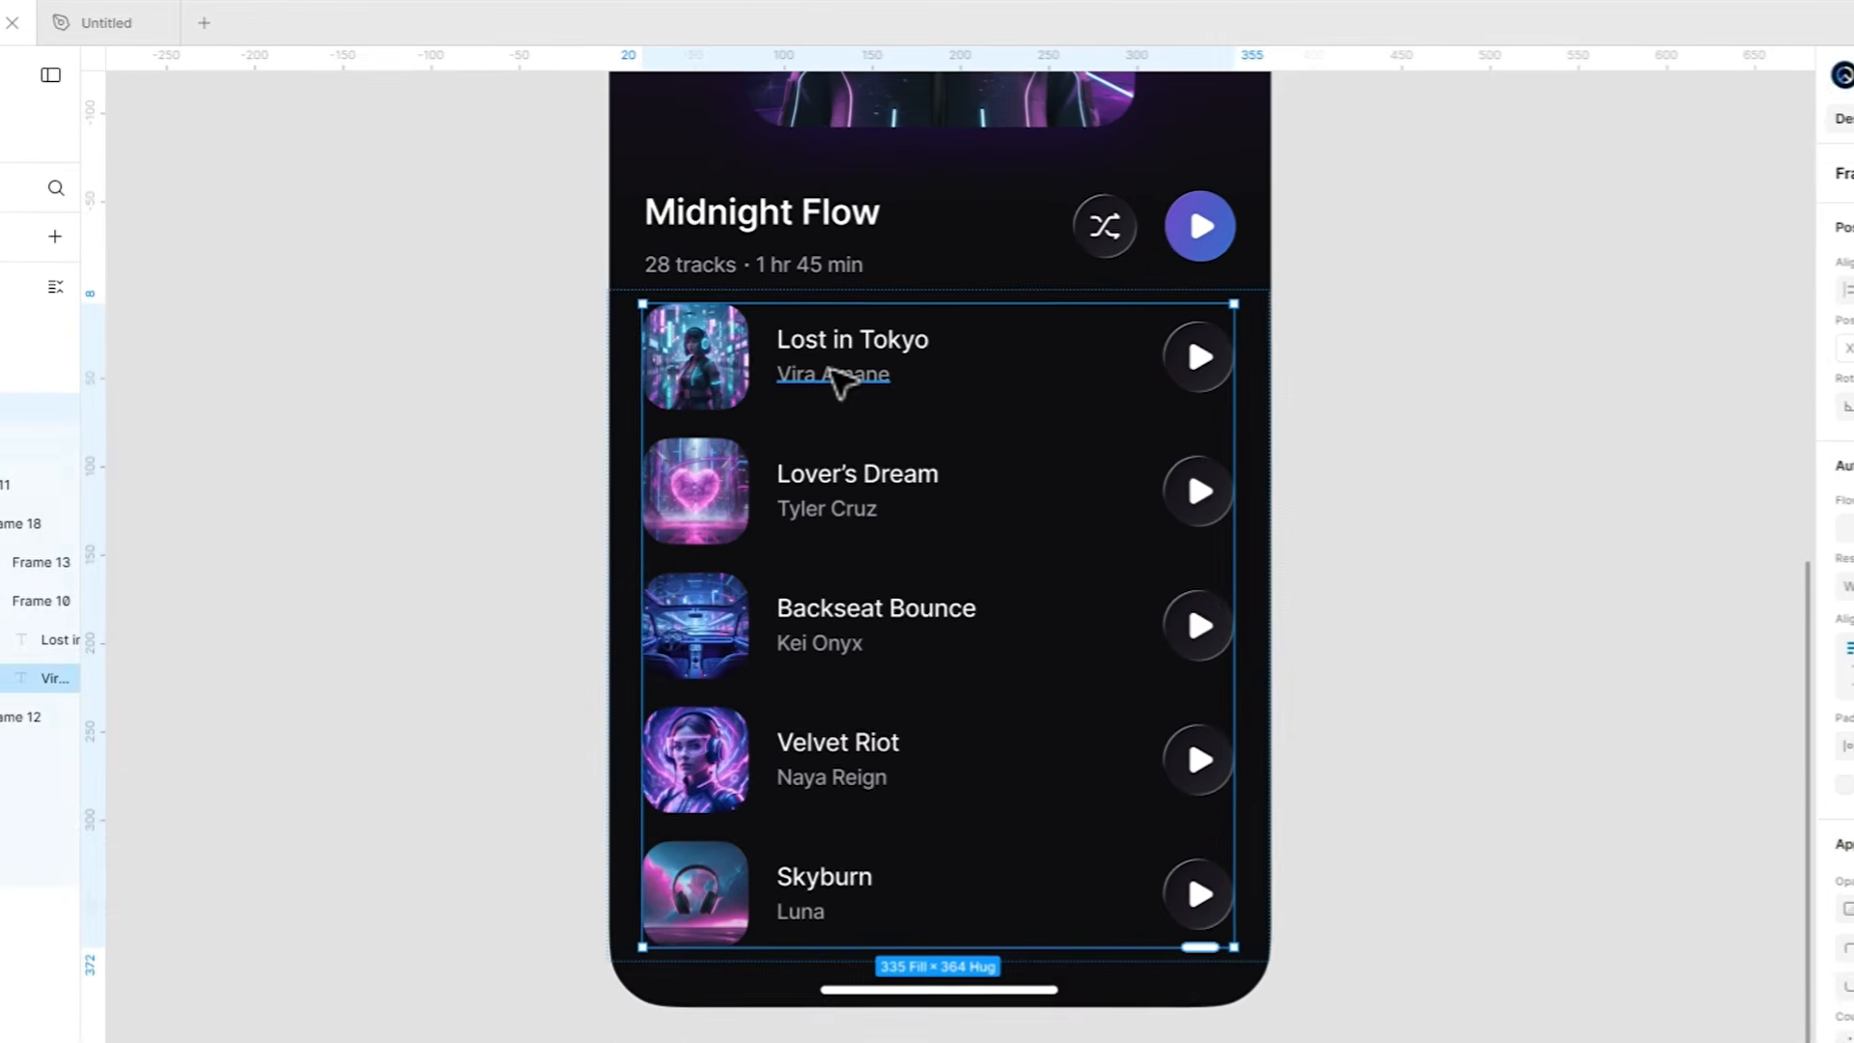
Duplicate the artist text in the Lost in Tokyo row and wrap both copies in a horizontal auto layout.
ctrl+click(930, 311)
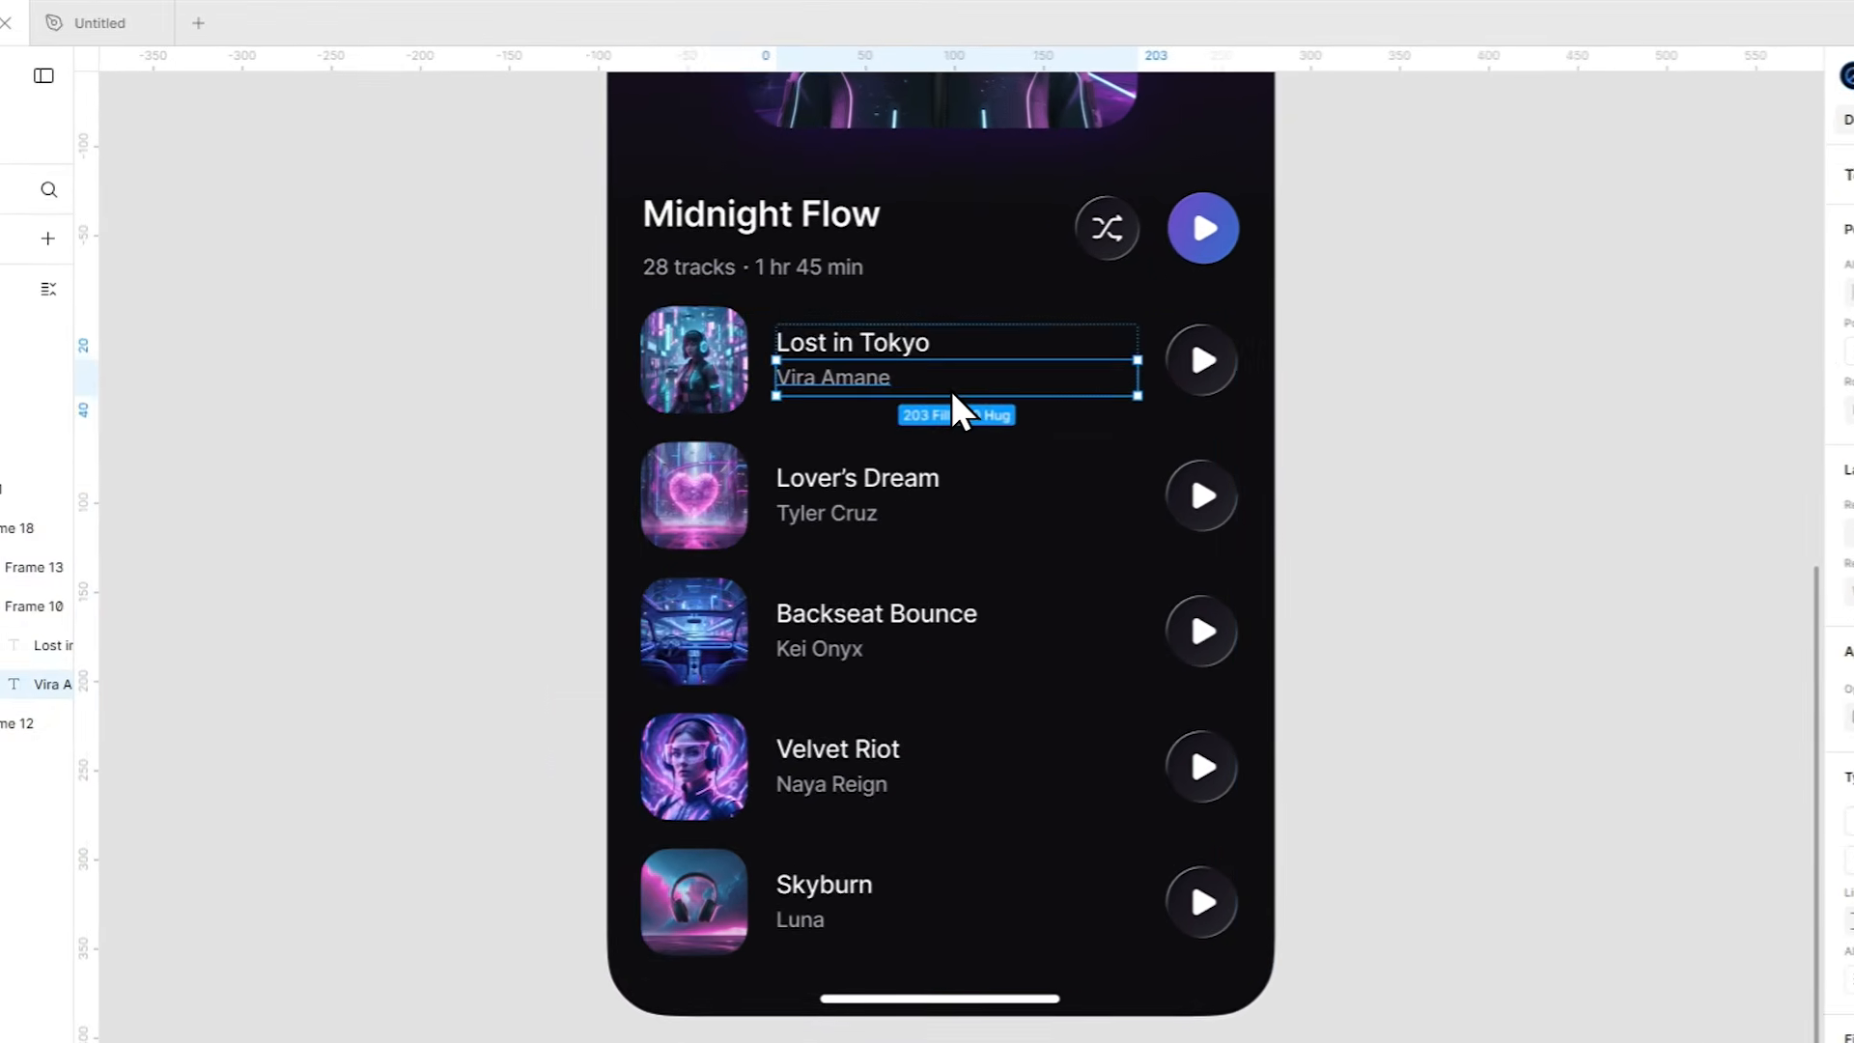
key(ctrl+d)
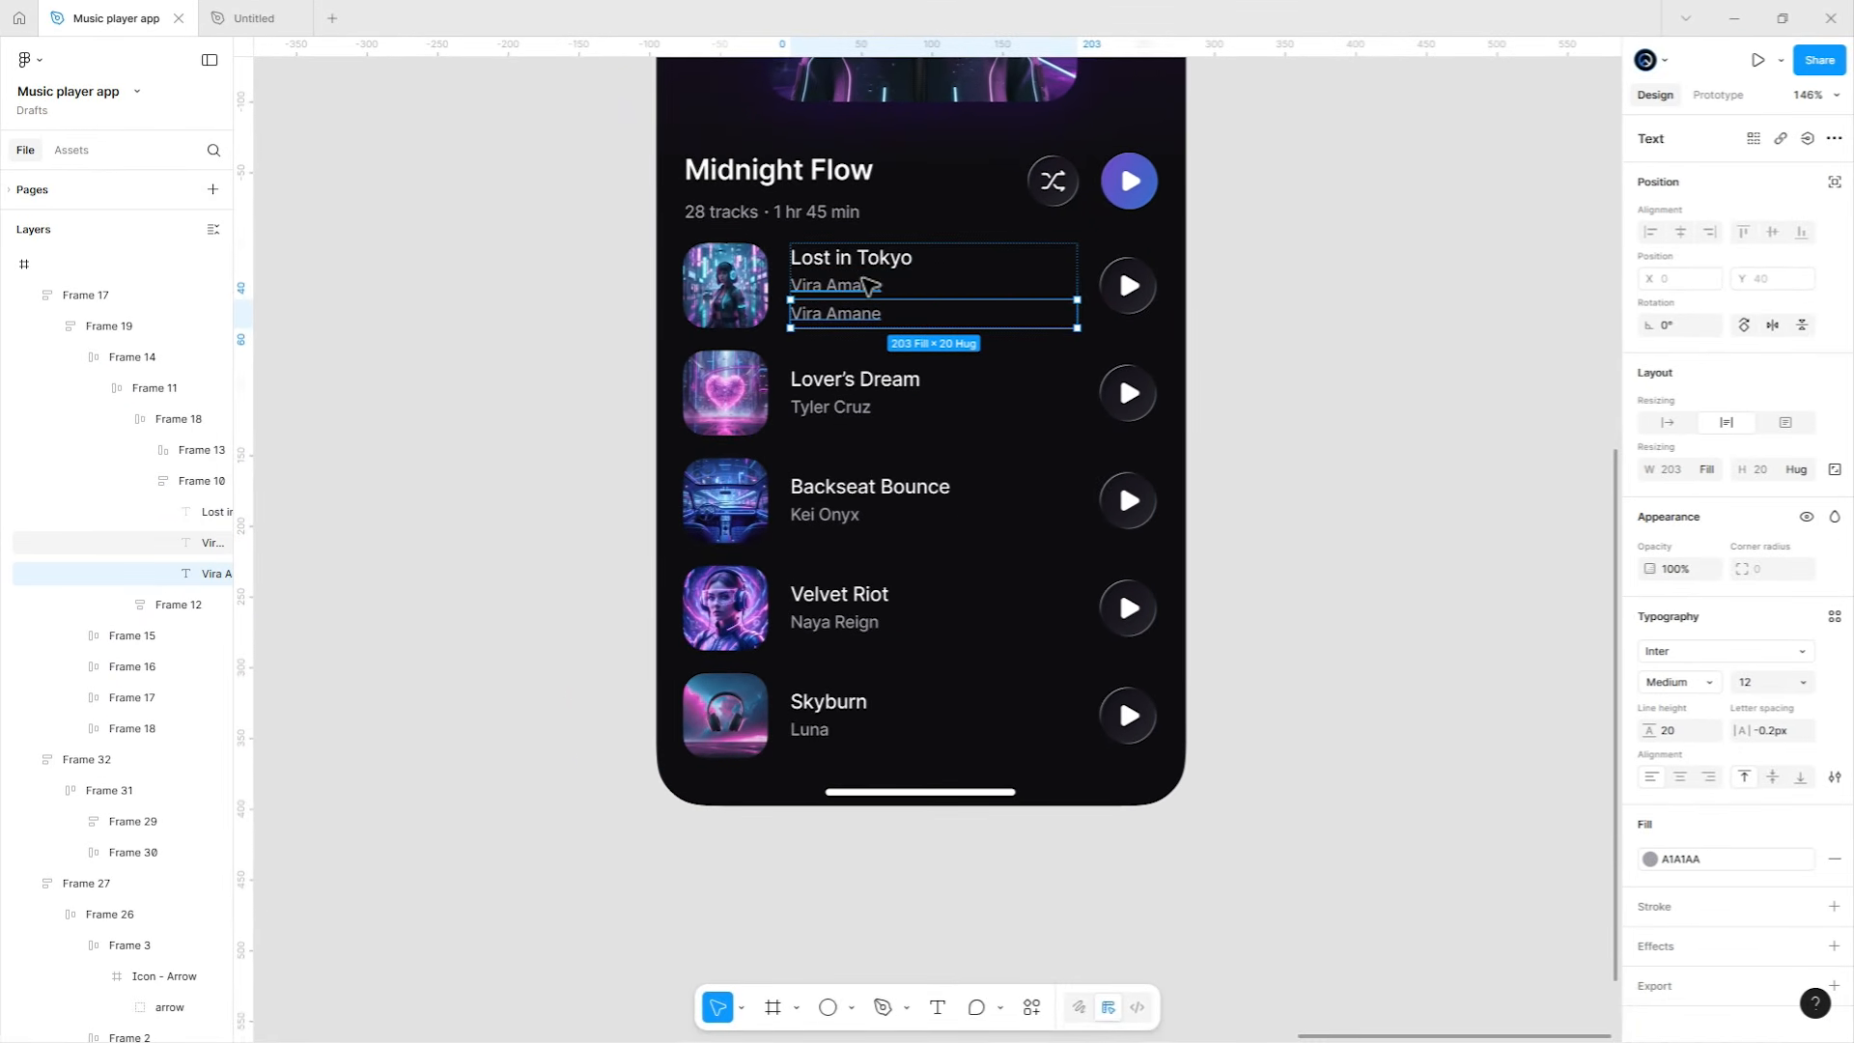
shift+click(869, 281)
scroll(869, 281, up, 2)
scroll(871, 286, up, 3)
key(shift+a)
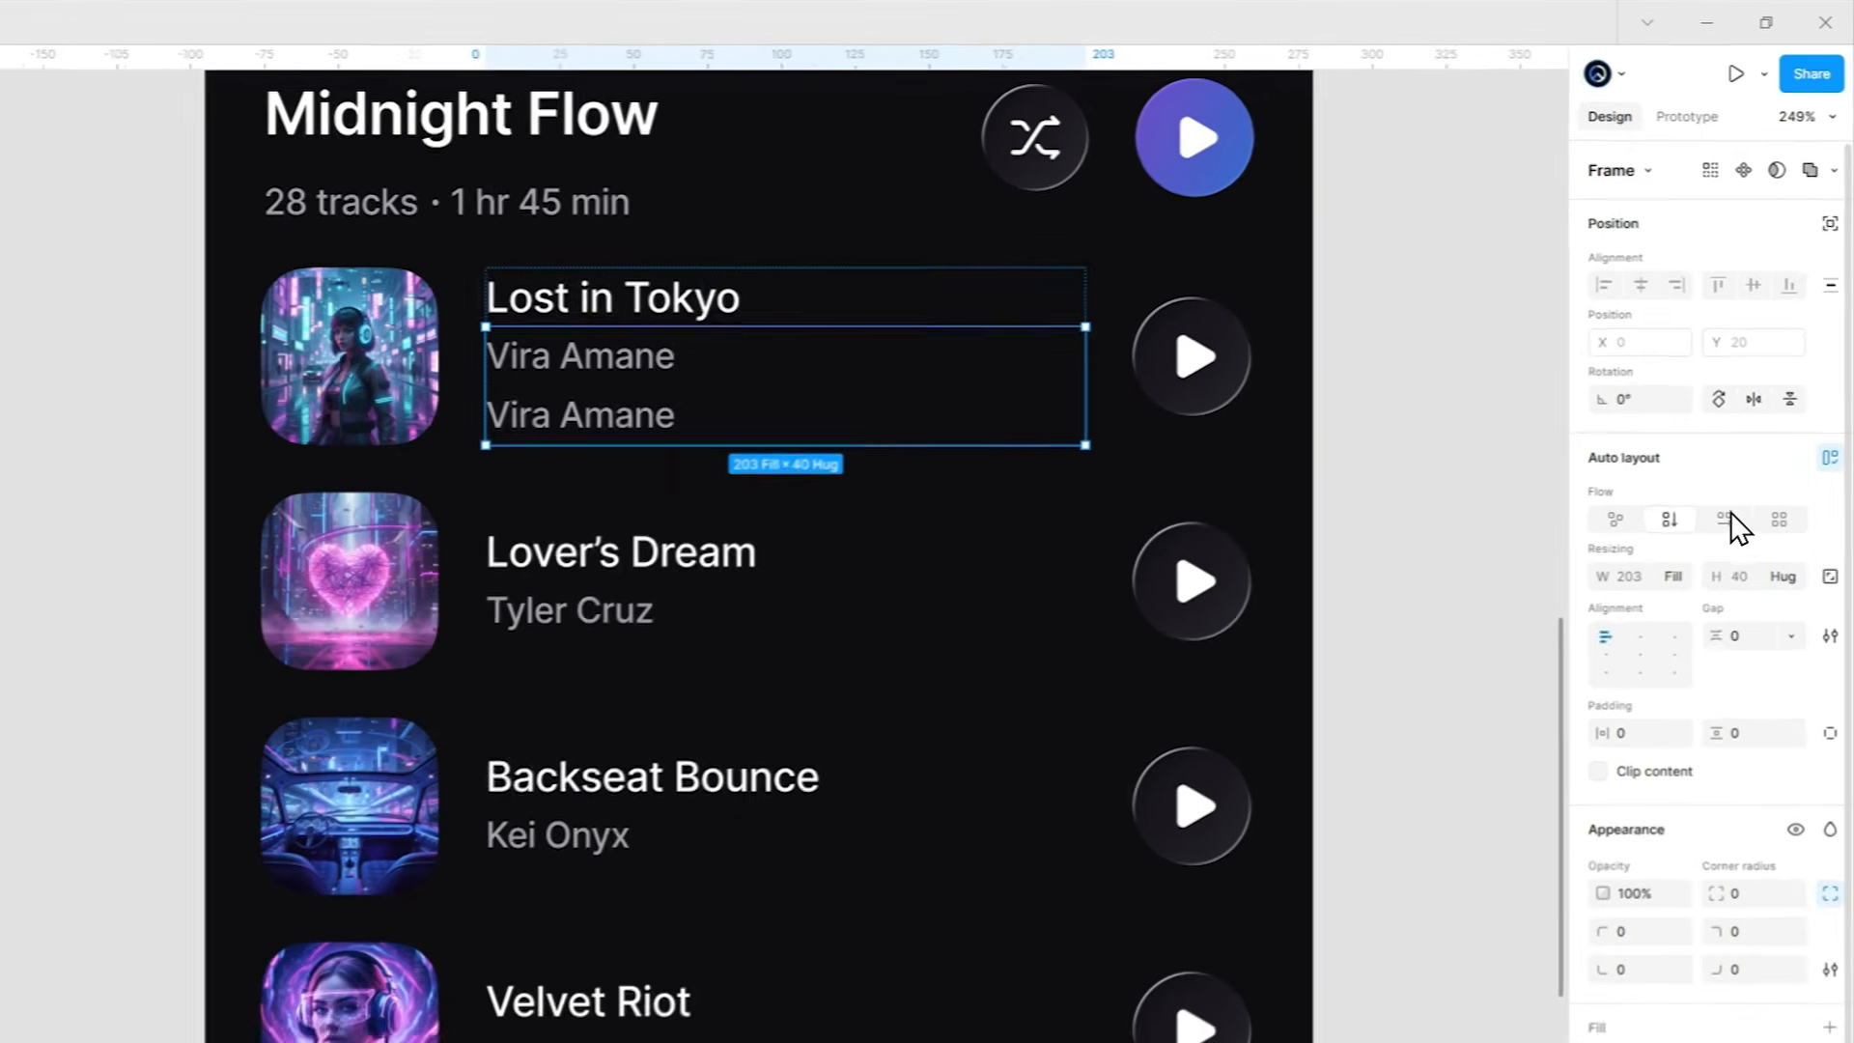
click(1748, 419)
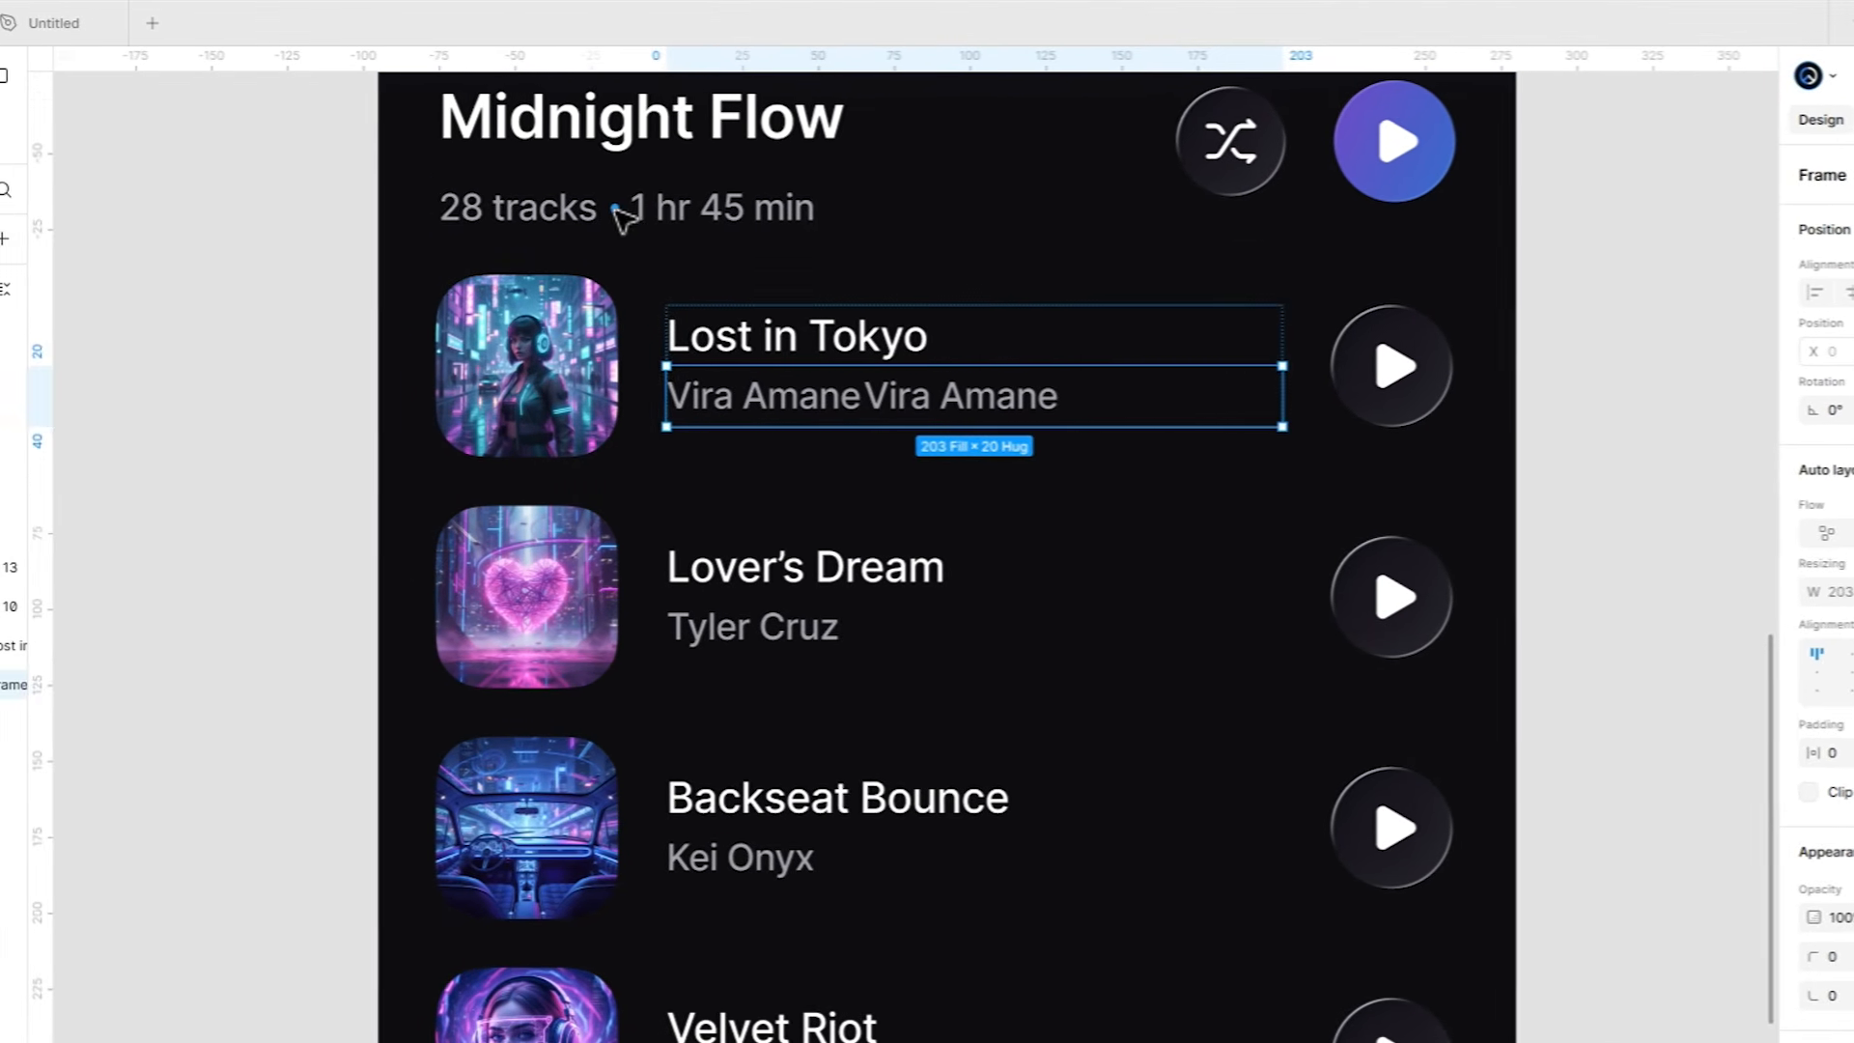
Copy the dot separator from the "28 tracks" line and paste it between the row's two artist texts.
click(399, 208)
key(ctrl+c)
click(821, 411)
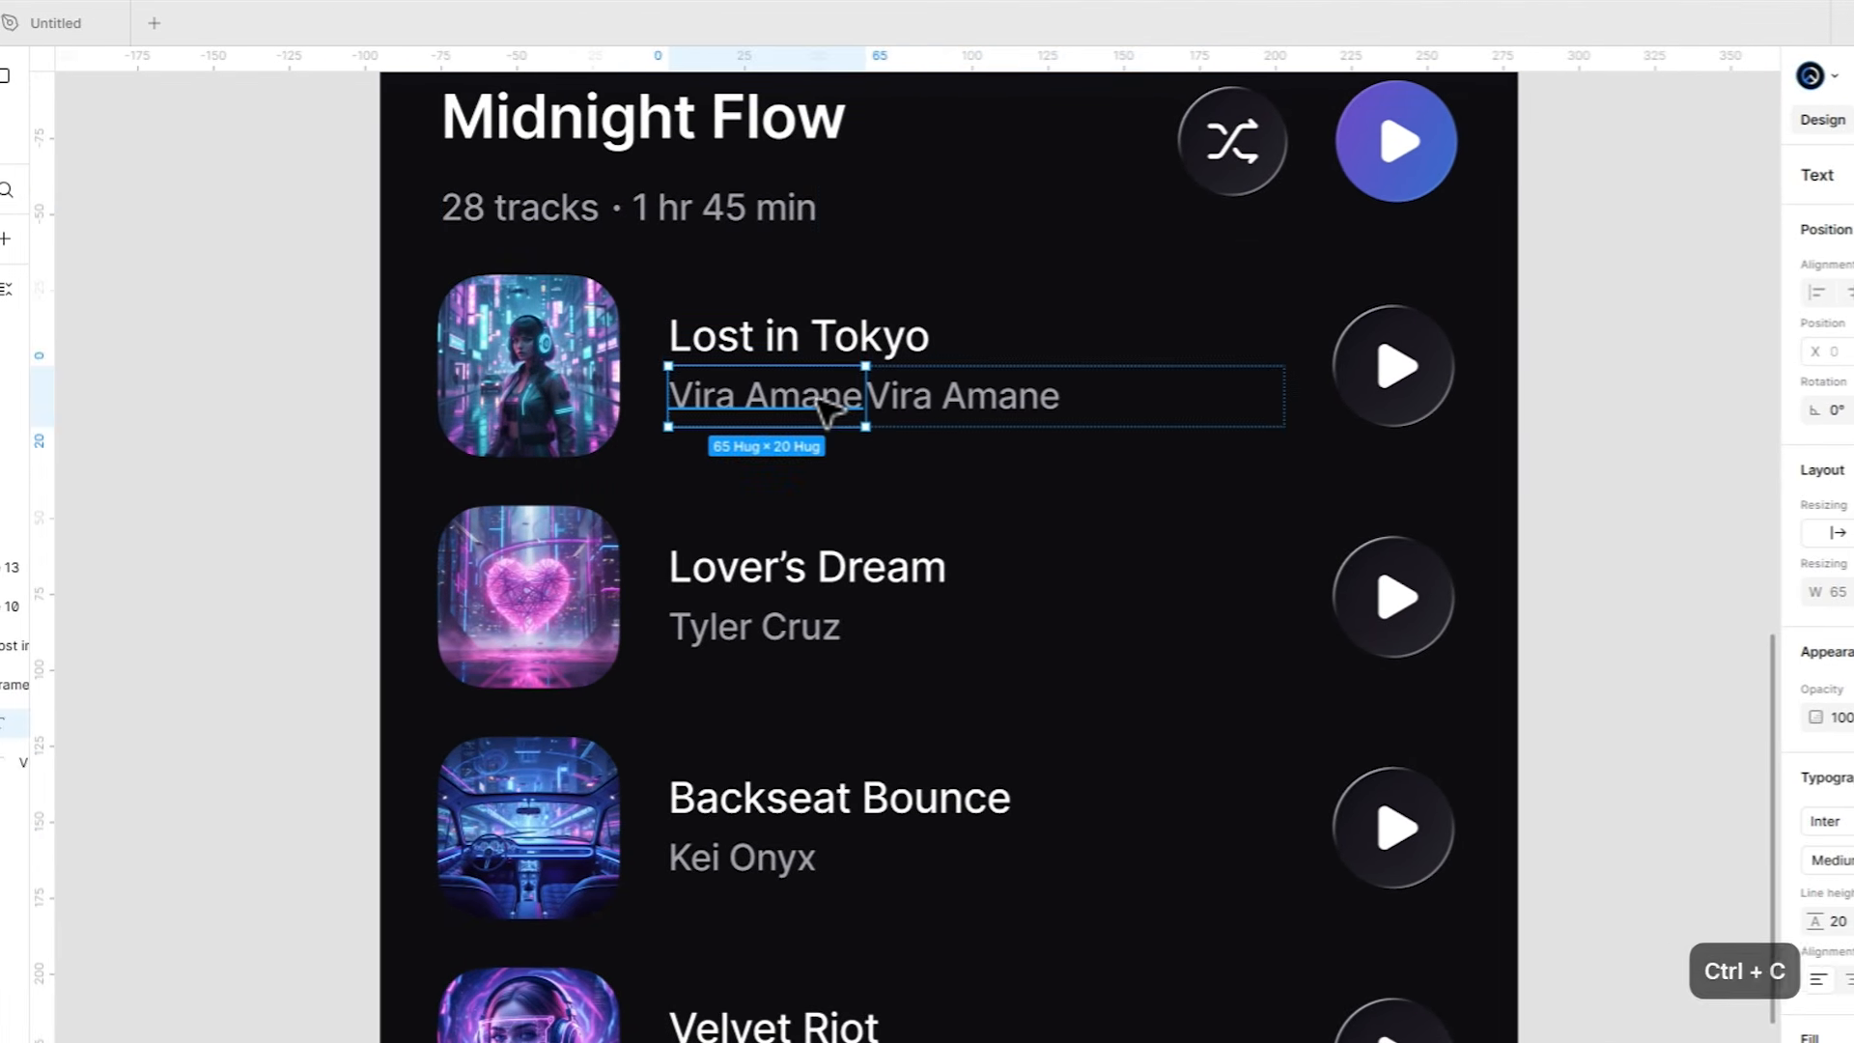
key(ctrl+v)
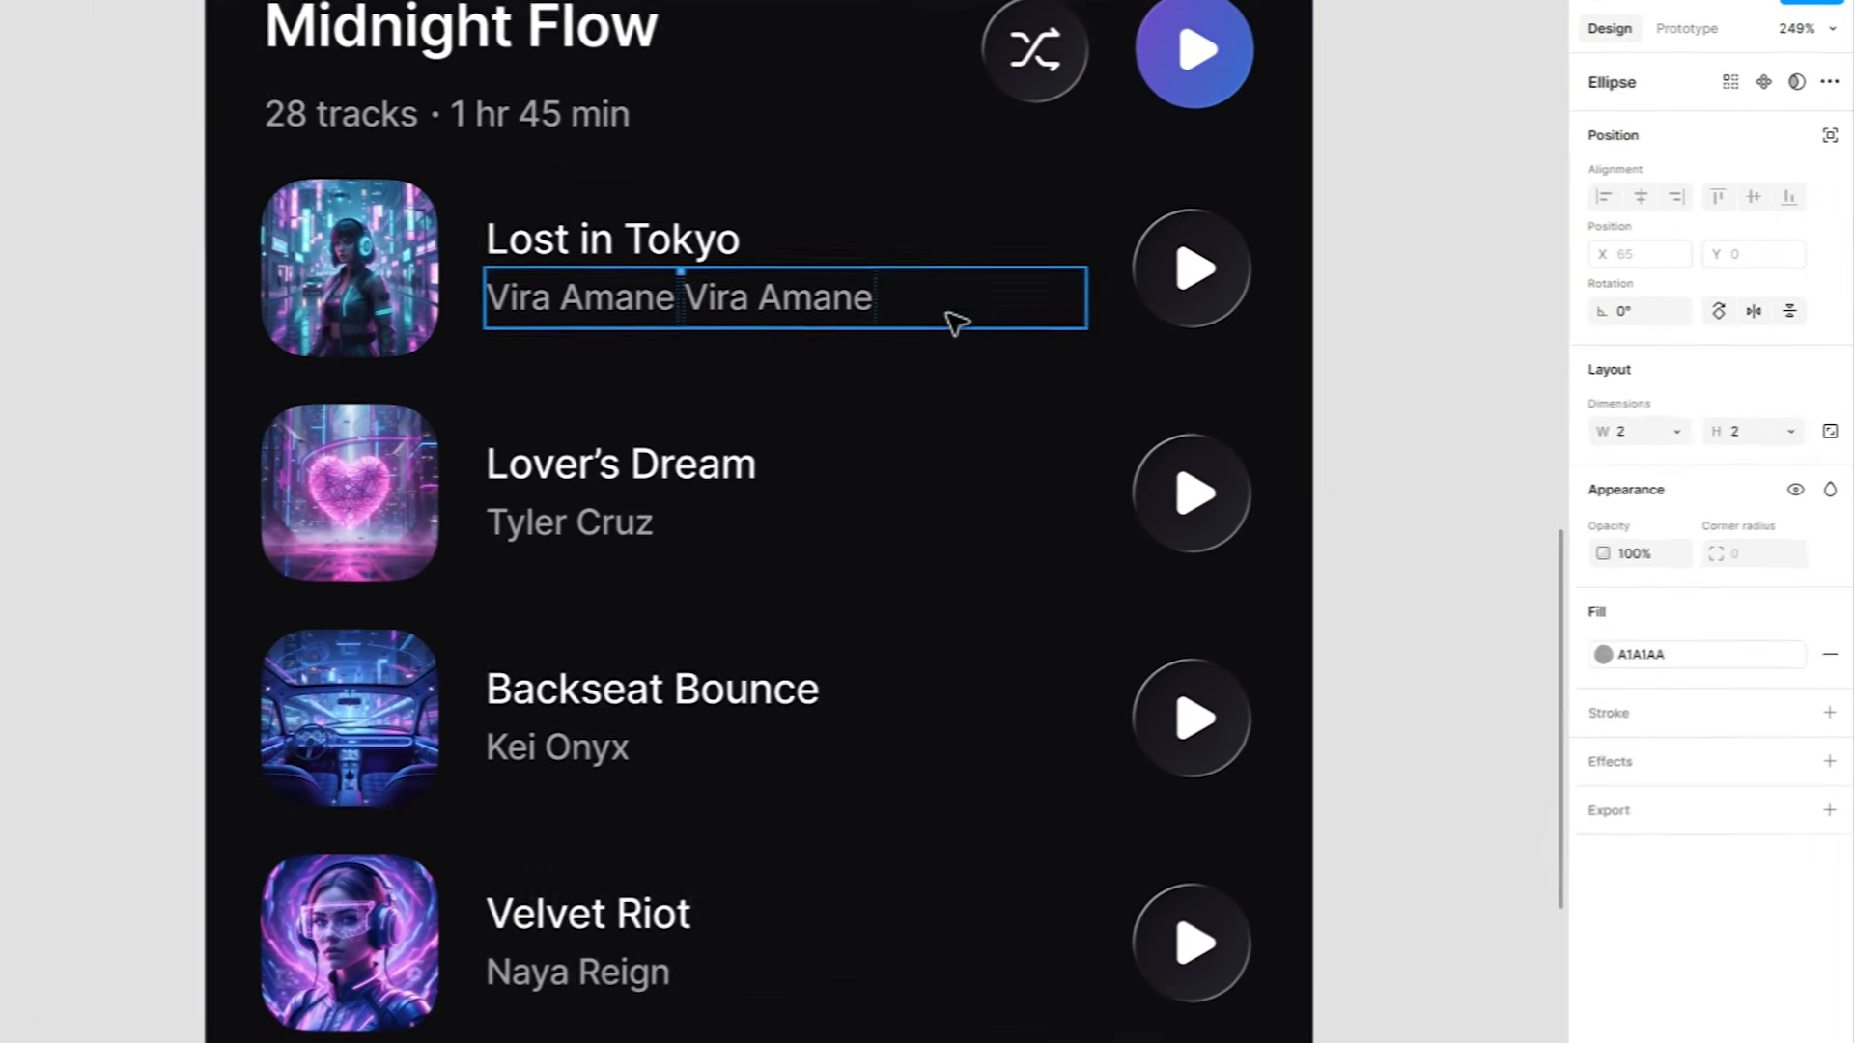
Align the artist line's auto layout to the left centre and set its gap to 4.
click(1117, 324)
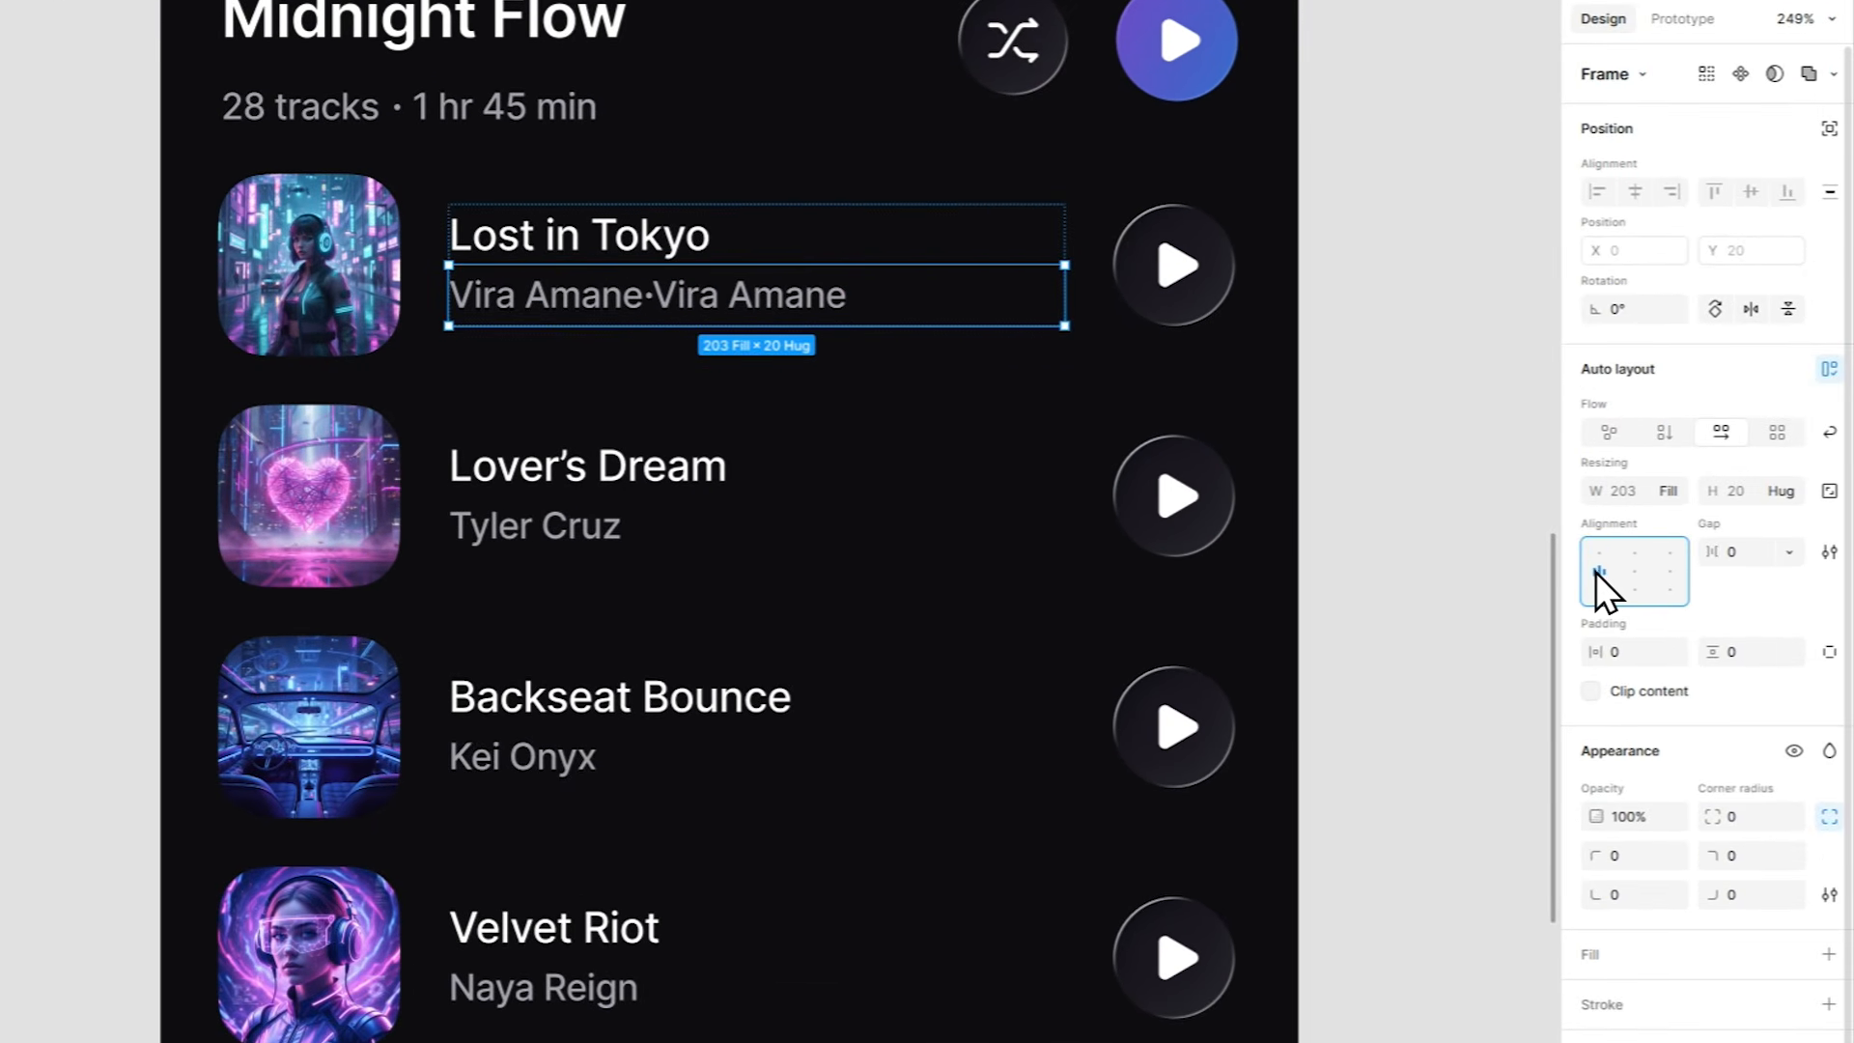
text(4)
key(Return)
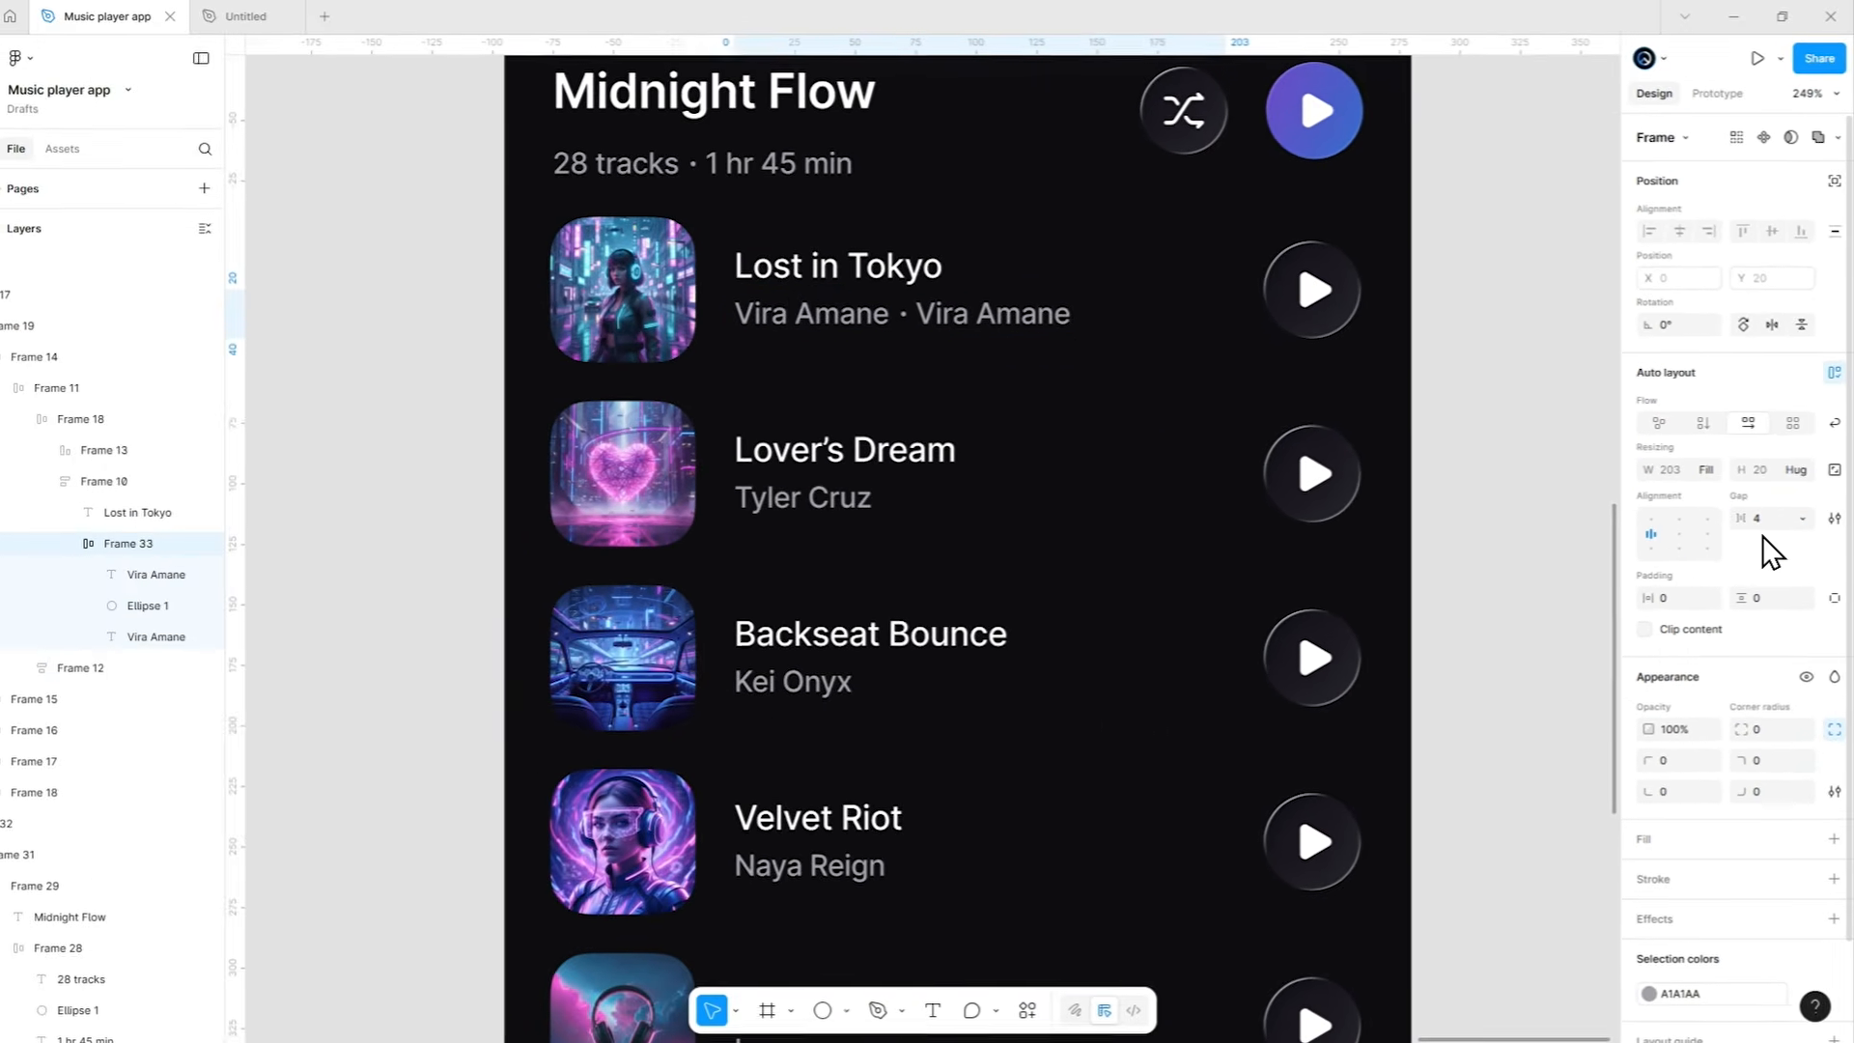
click(1456, 399)
Cut the three-dot More icon from the ICONS section of the style guide.
scroll(1030, 406, down, 5)
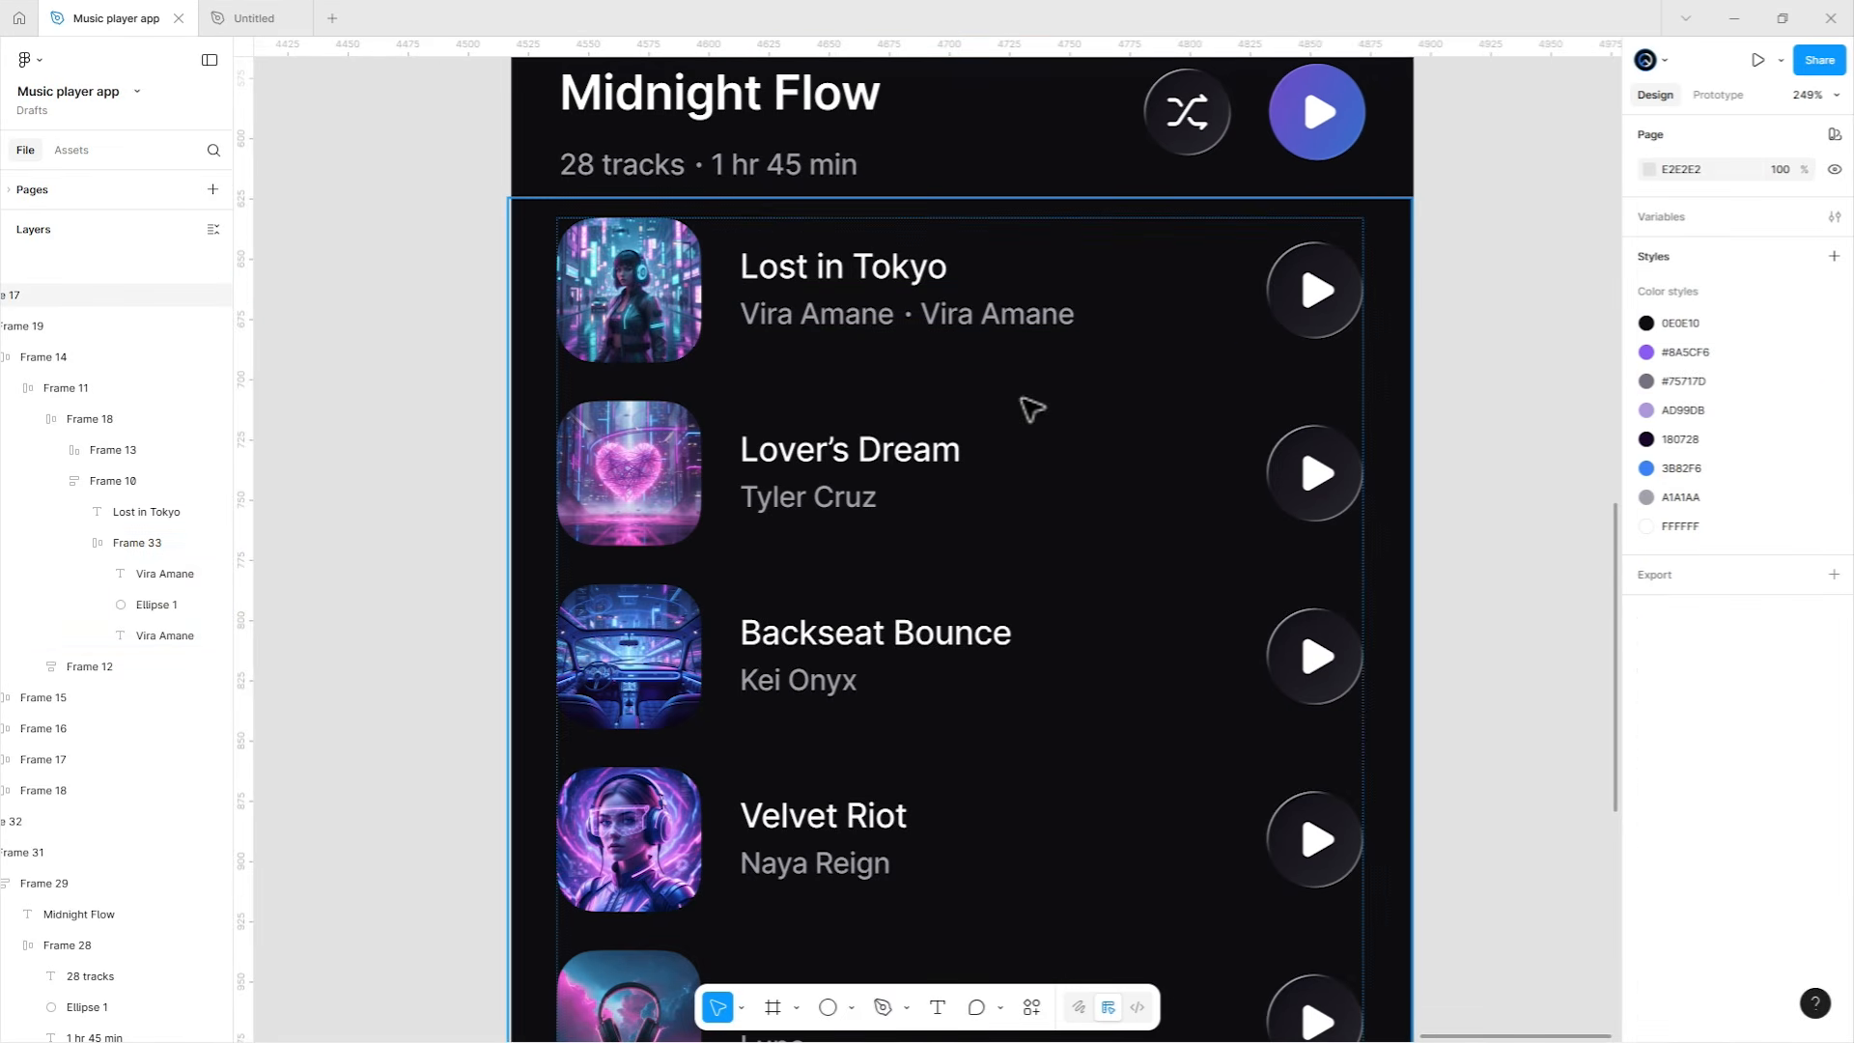
scroll(614, 453, left, 15)
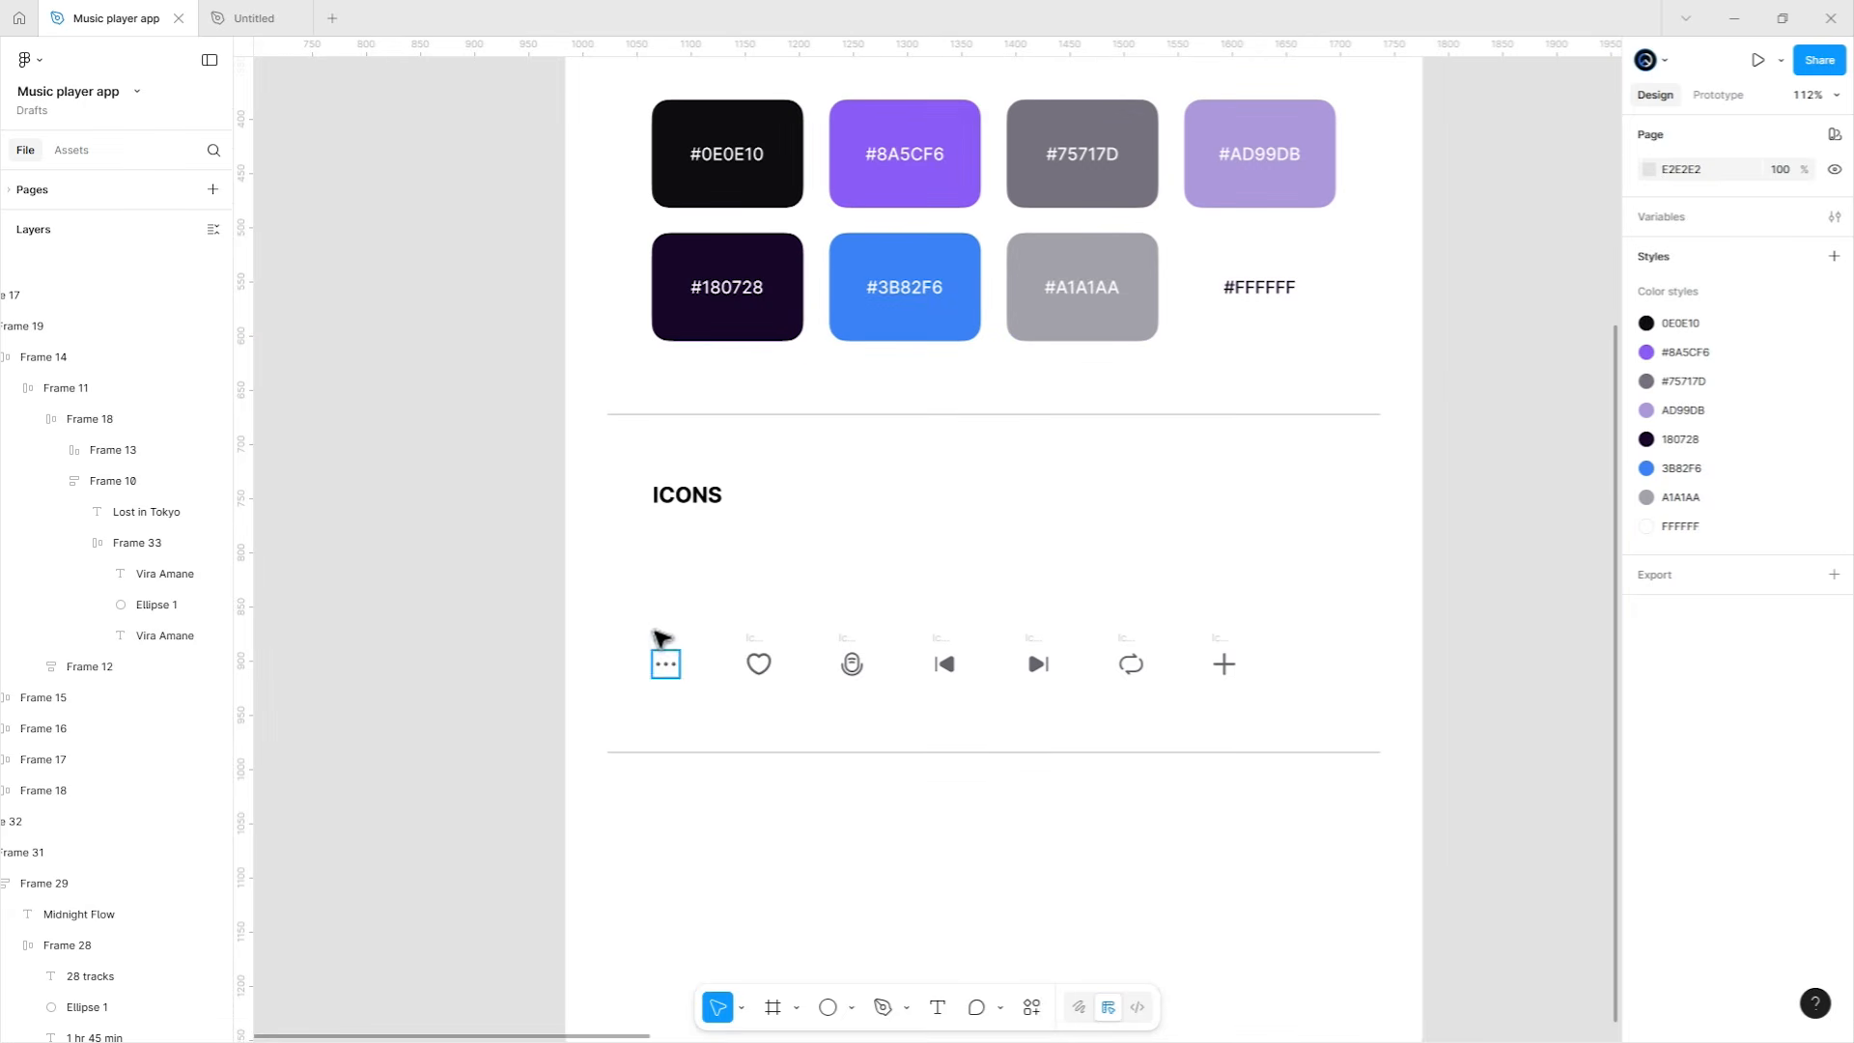
click(662, 641)
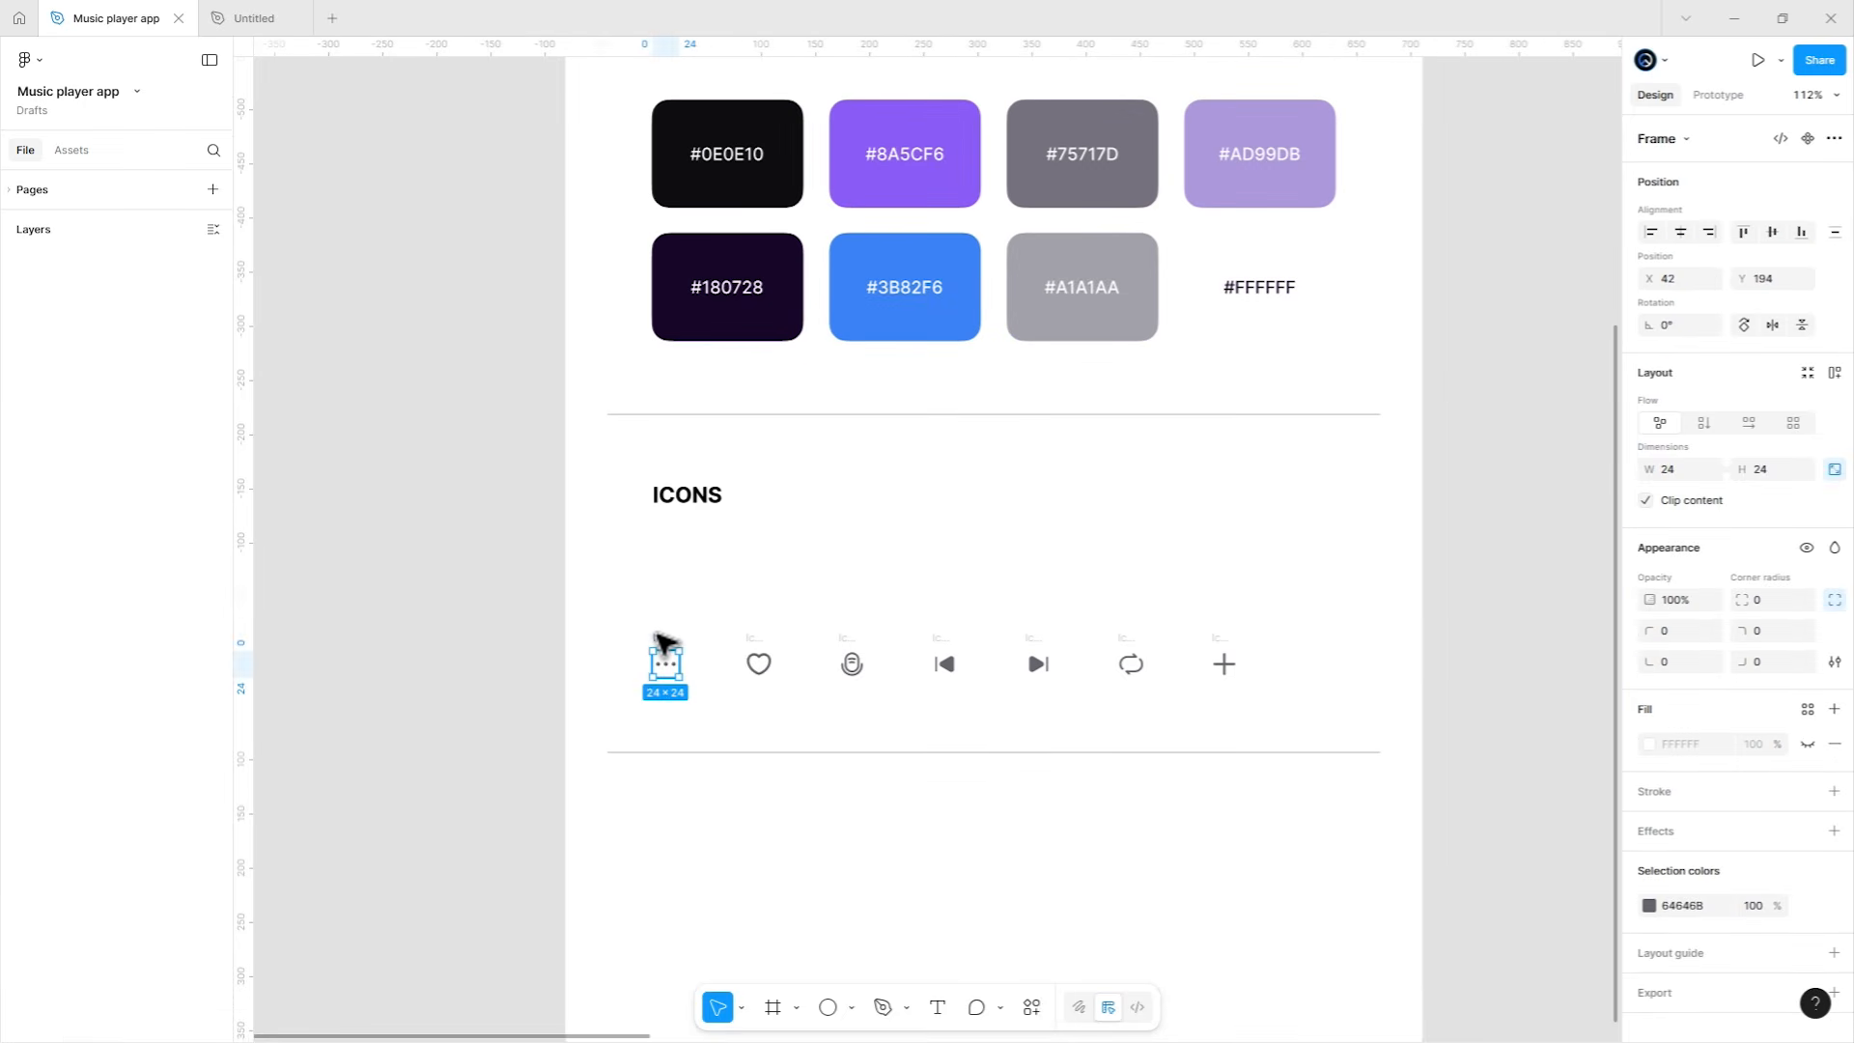
key(ctrl+x)
Paste the More icon into the Lost in Tokyo row, after its play button.
scroll(508, 579, right, 15)
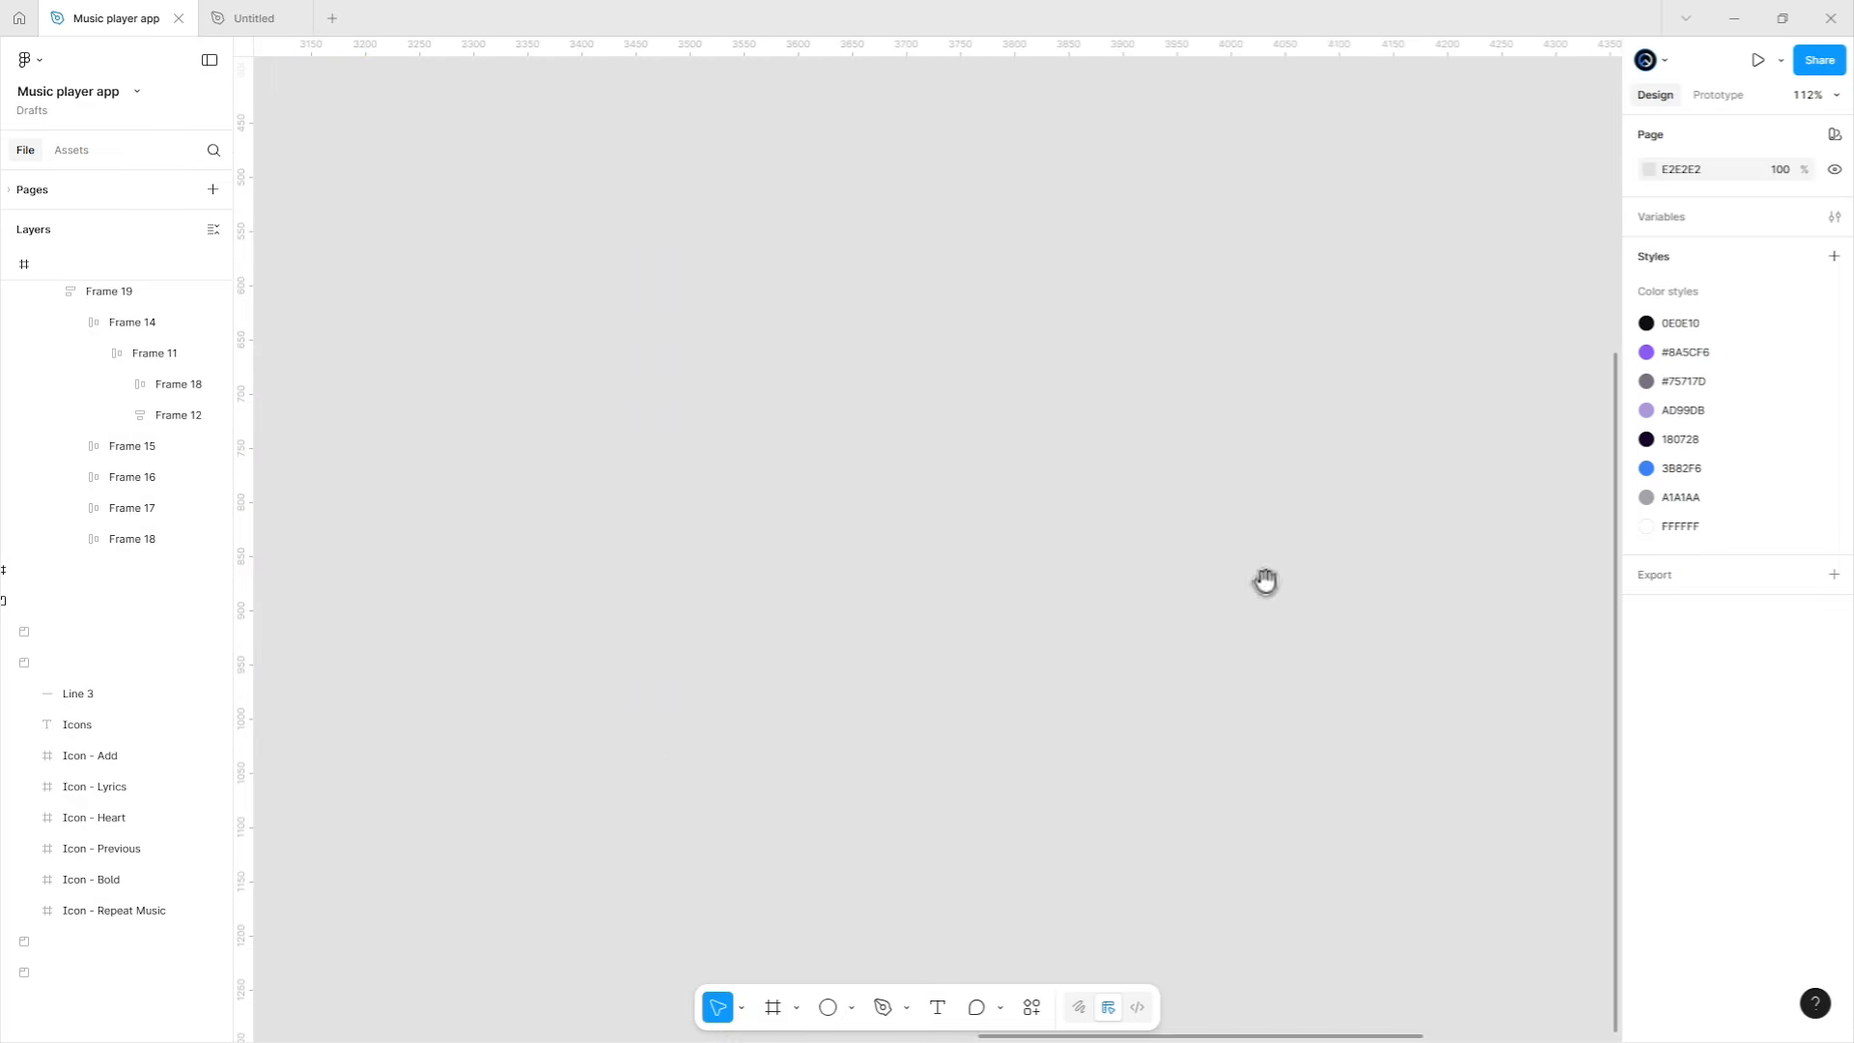
drag(755, 611, 583, 613)
scroll(831, 422, up, 5)
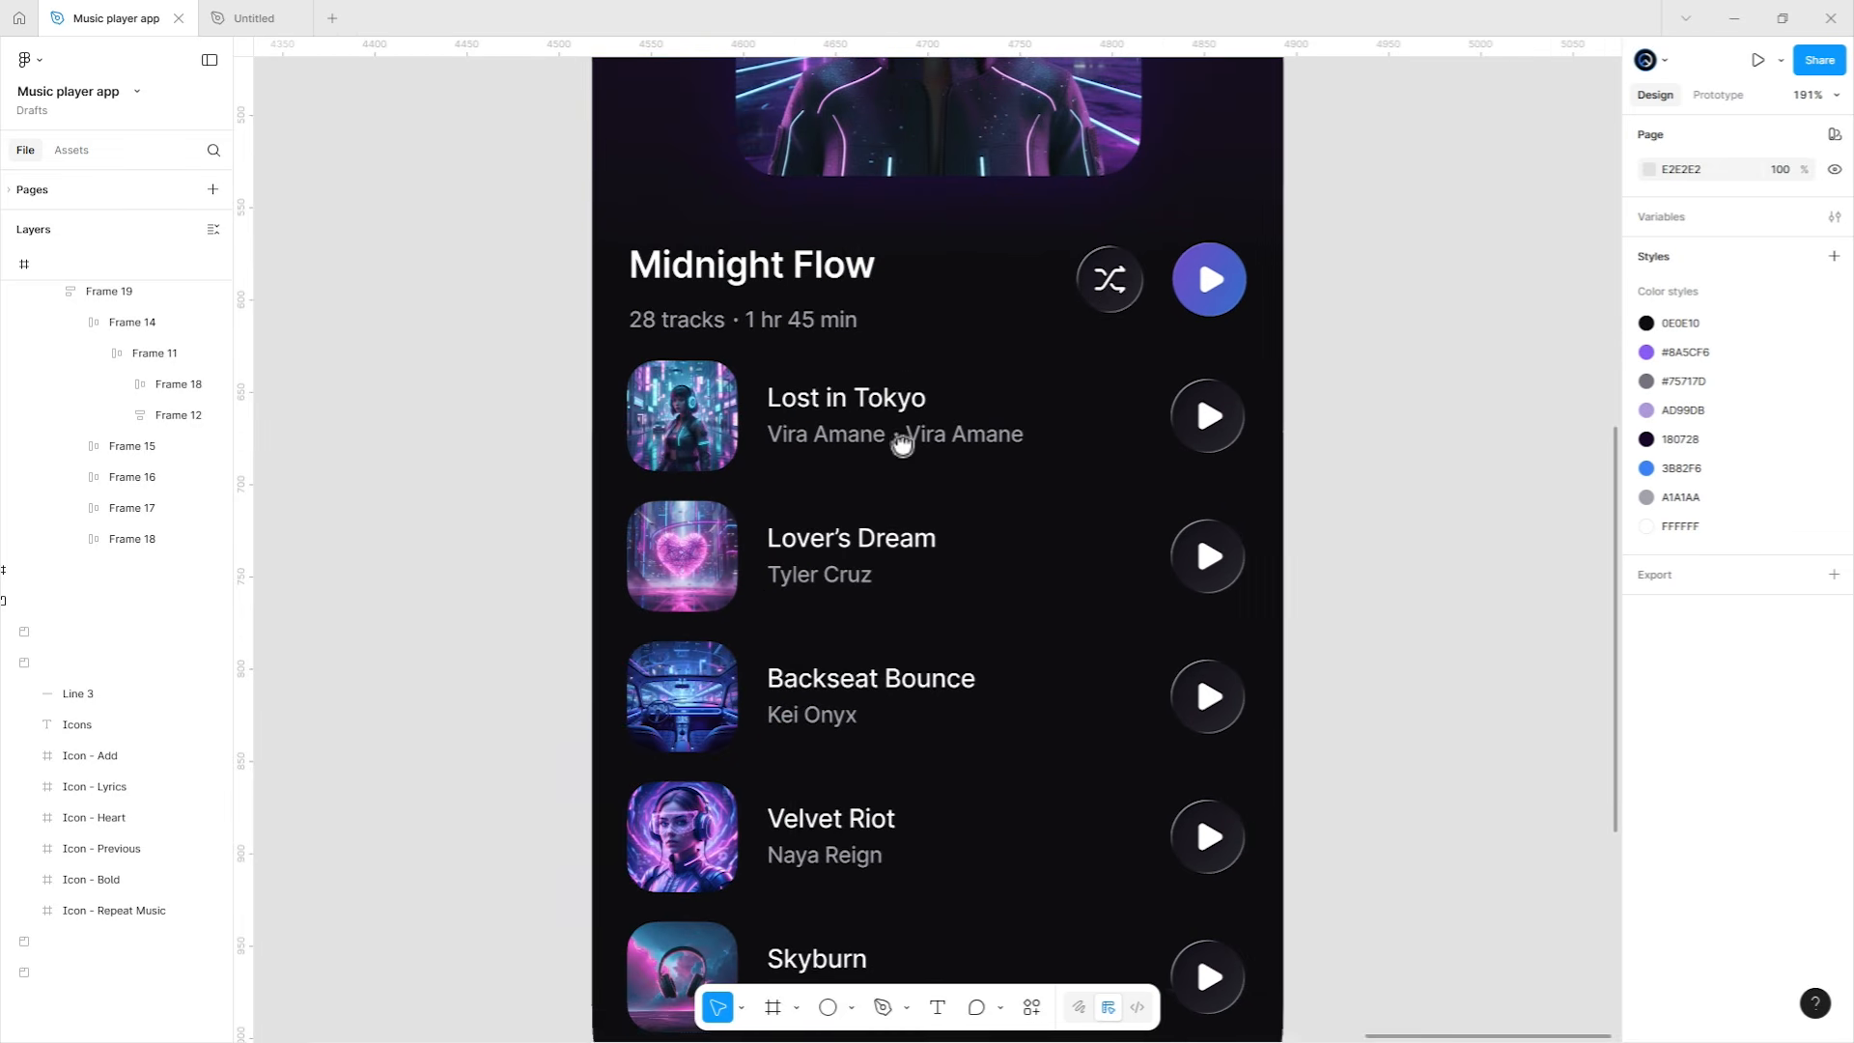
click(1190, 442)
double_click(1189, 442)
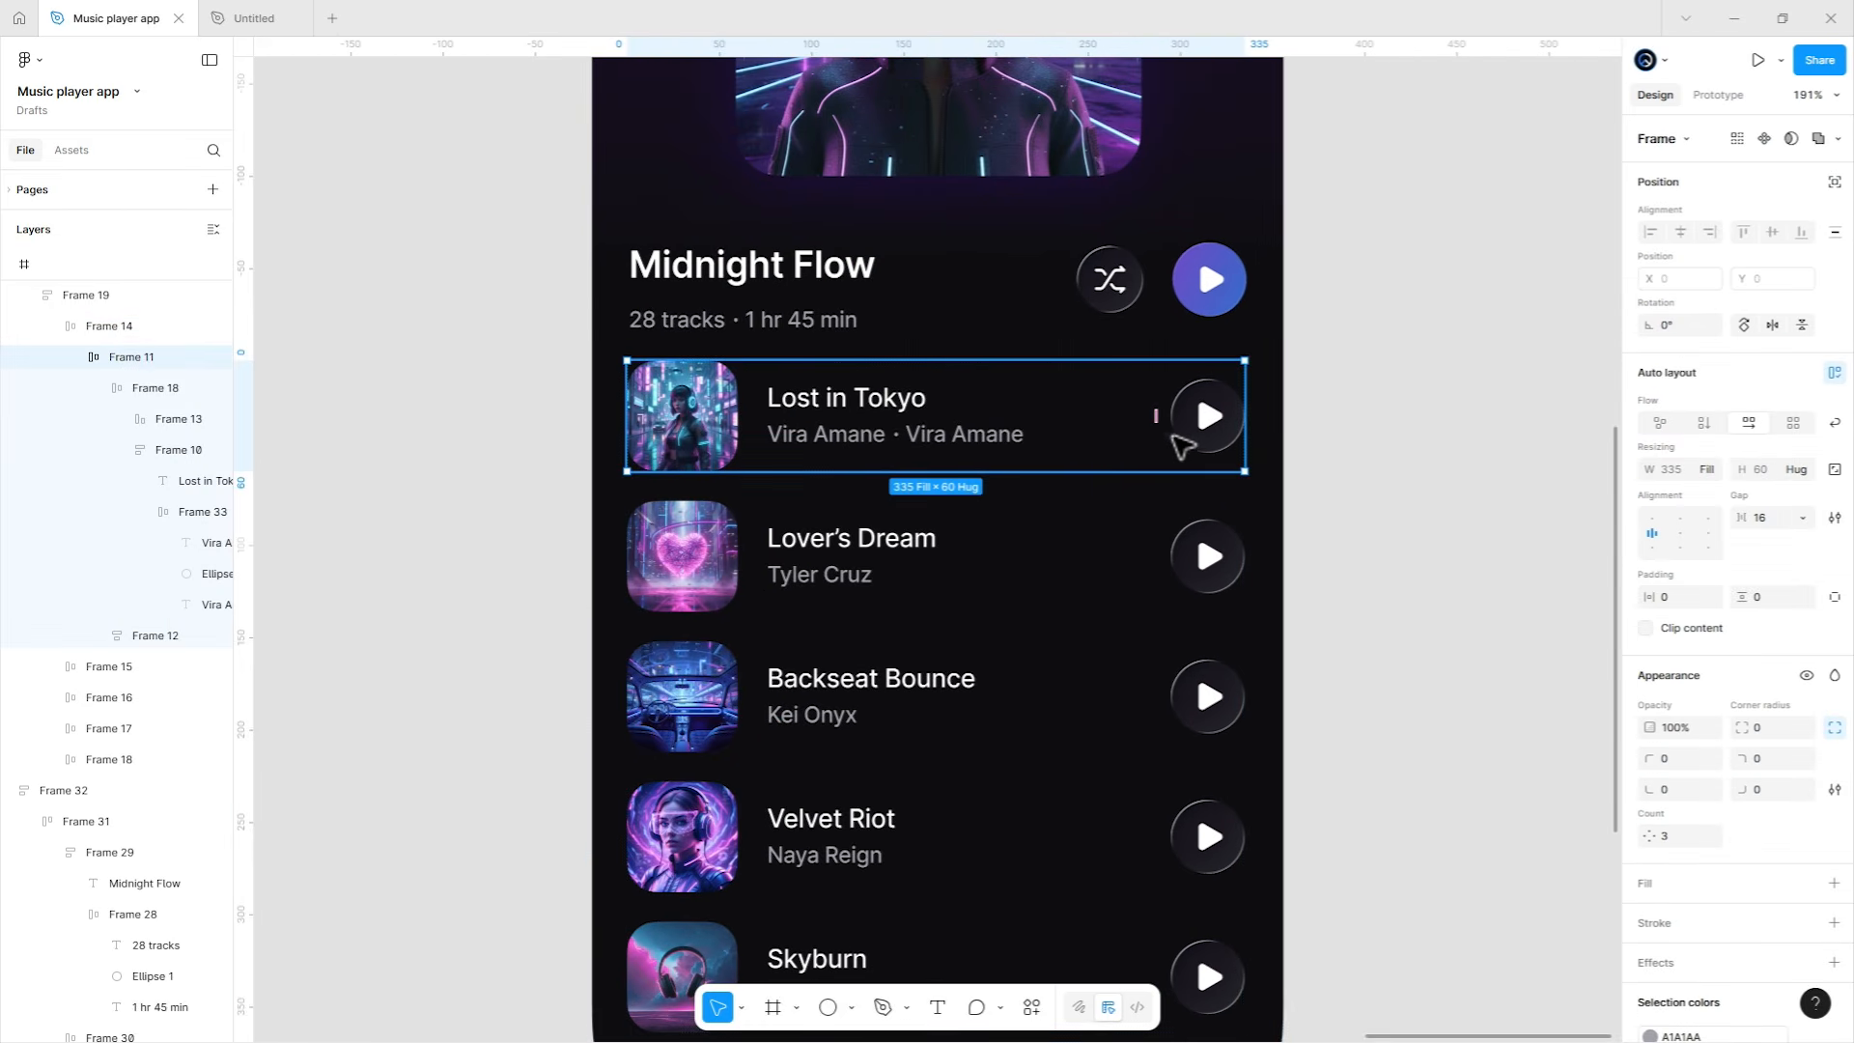
double_click(1191, 443)
click(1155, 467)
key(ctrl+v)
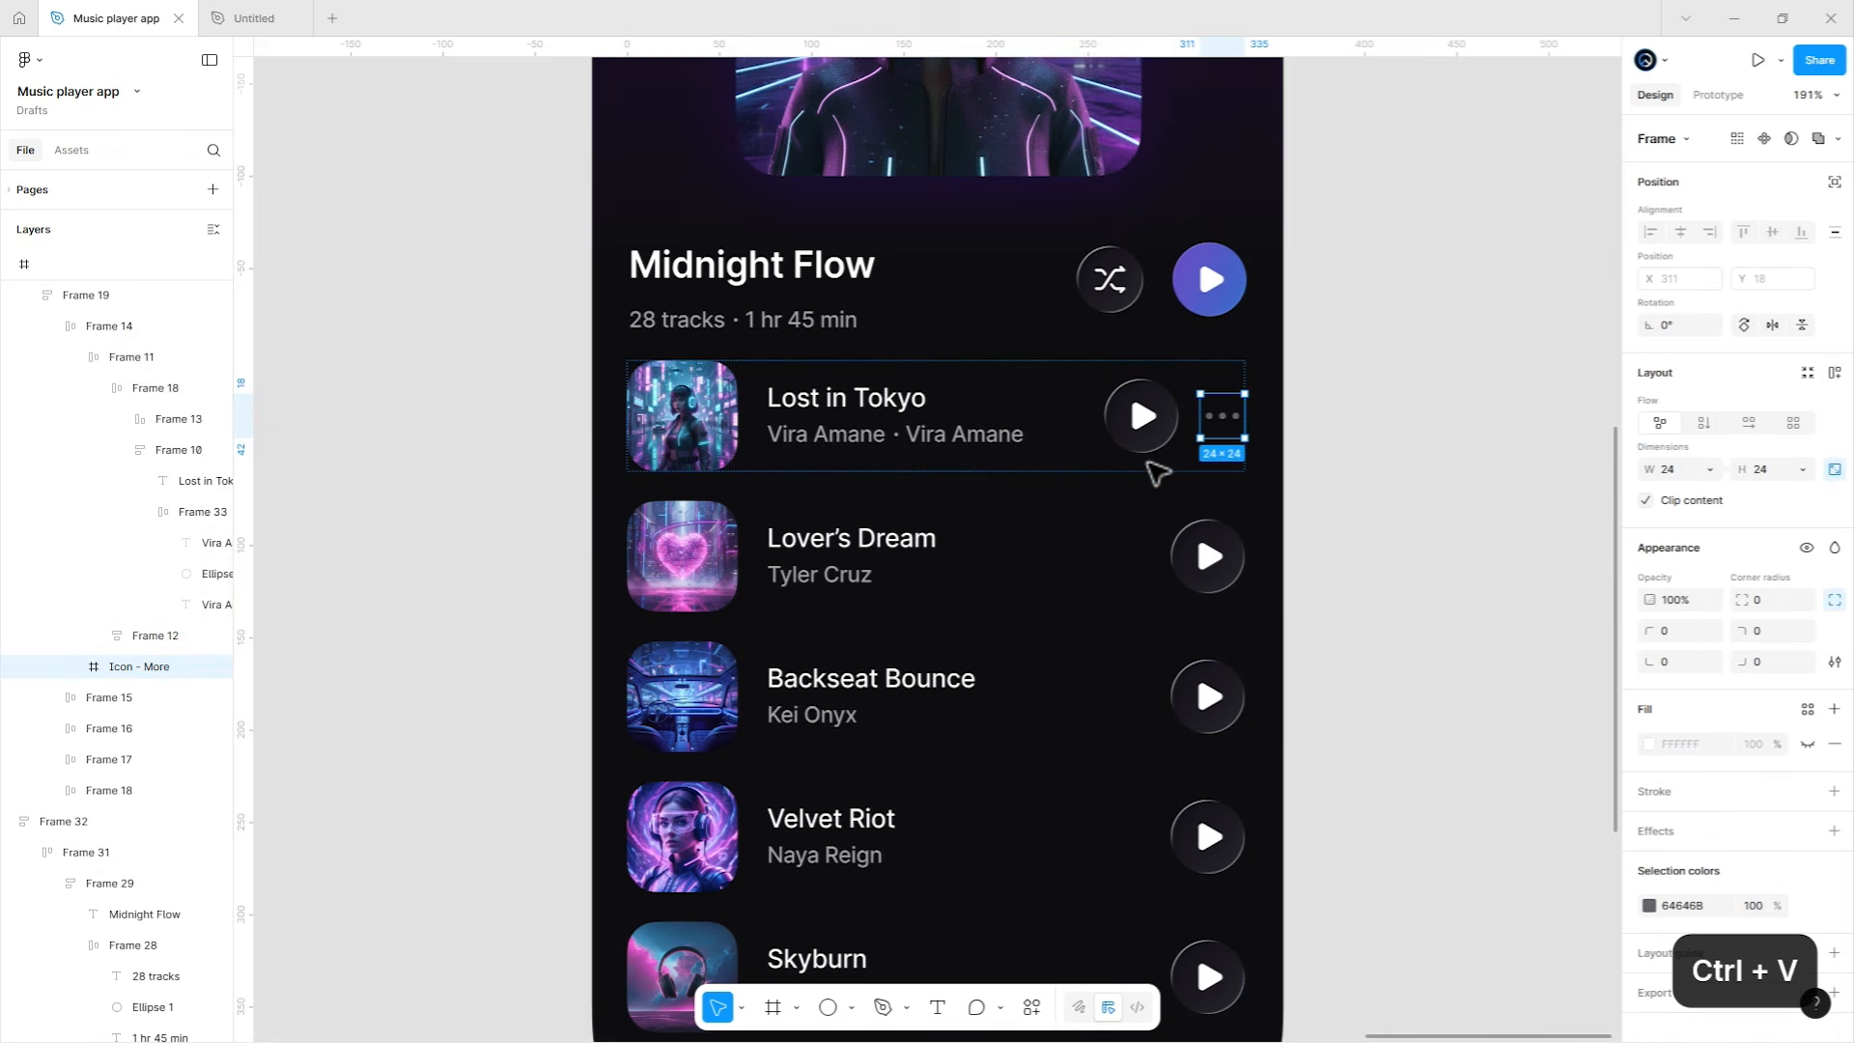
Scale the More icon in the Lost in Tokyo row down to 20 × 20.
key(k)
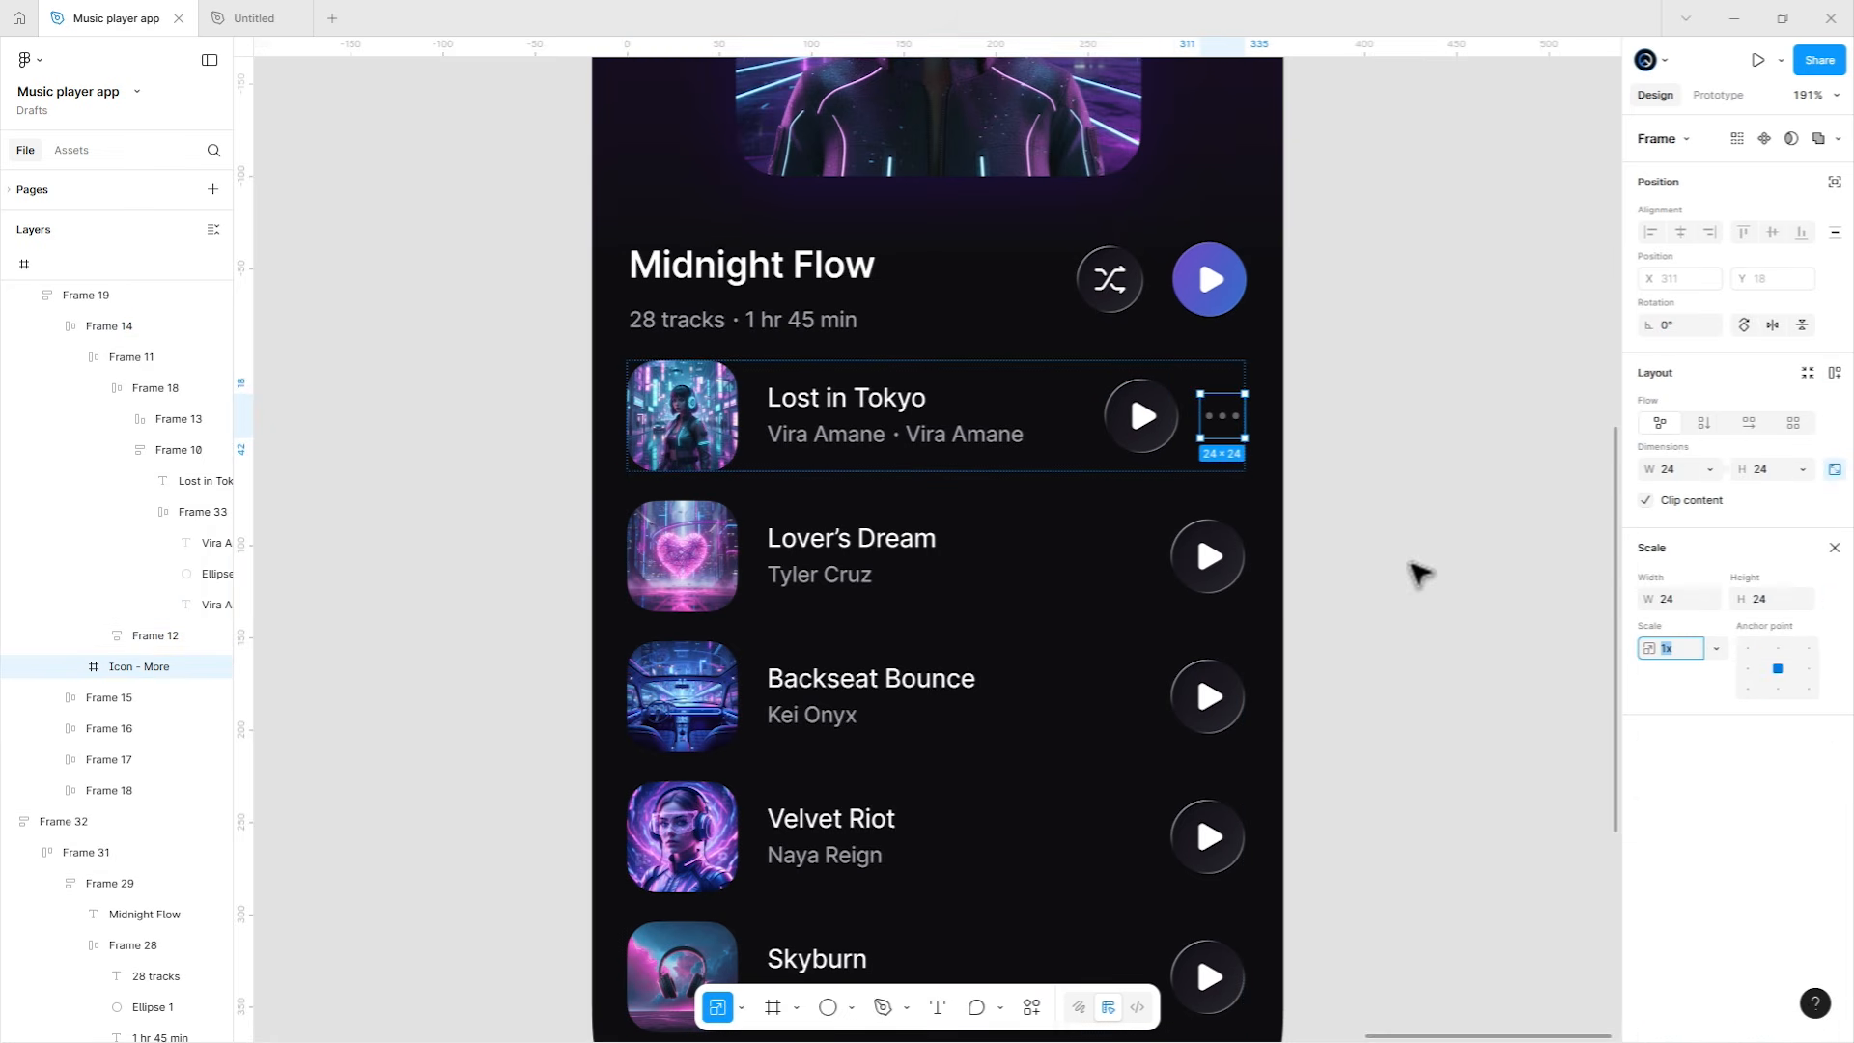
click(1671, 565)
text(20)
key(Return)
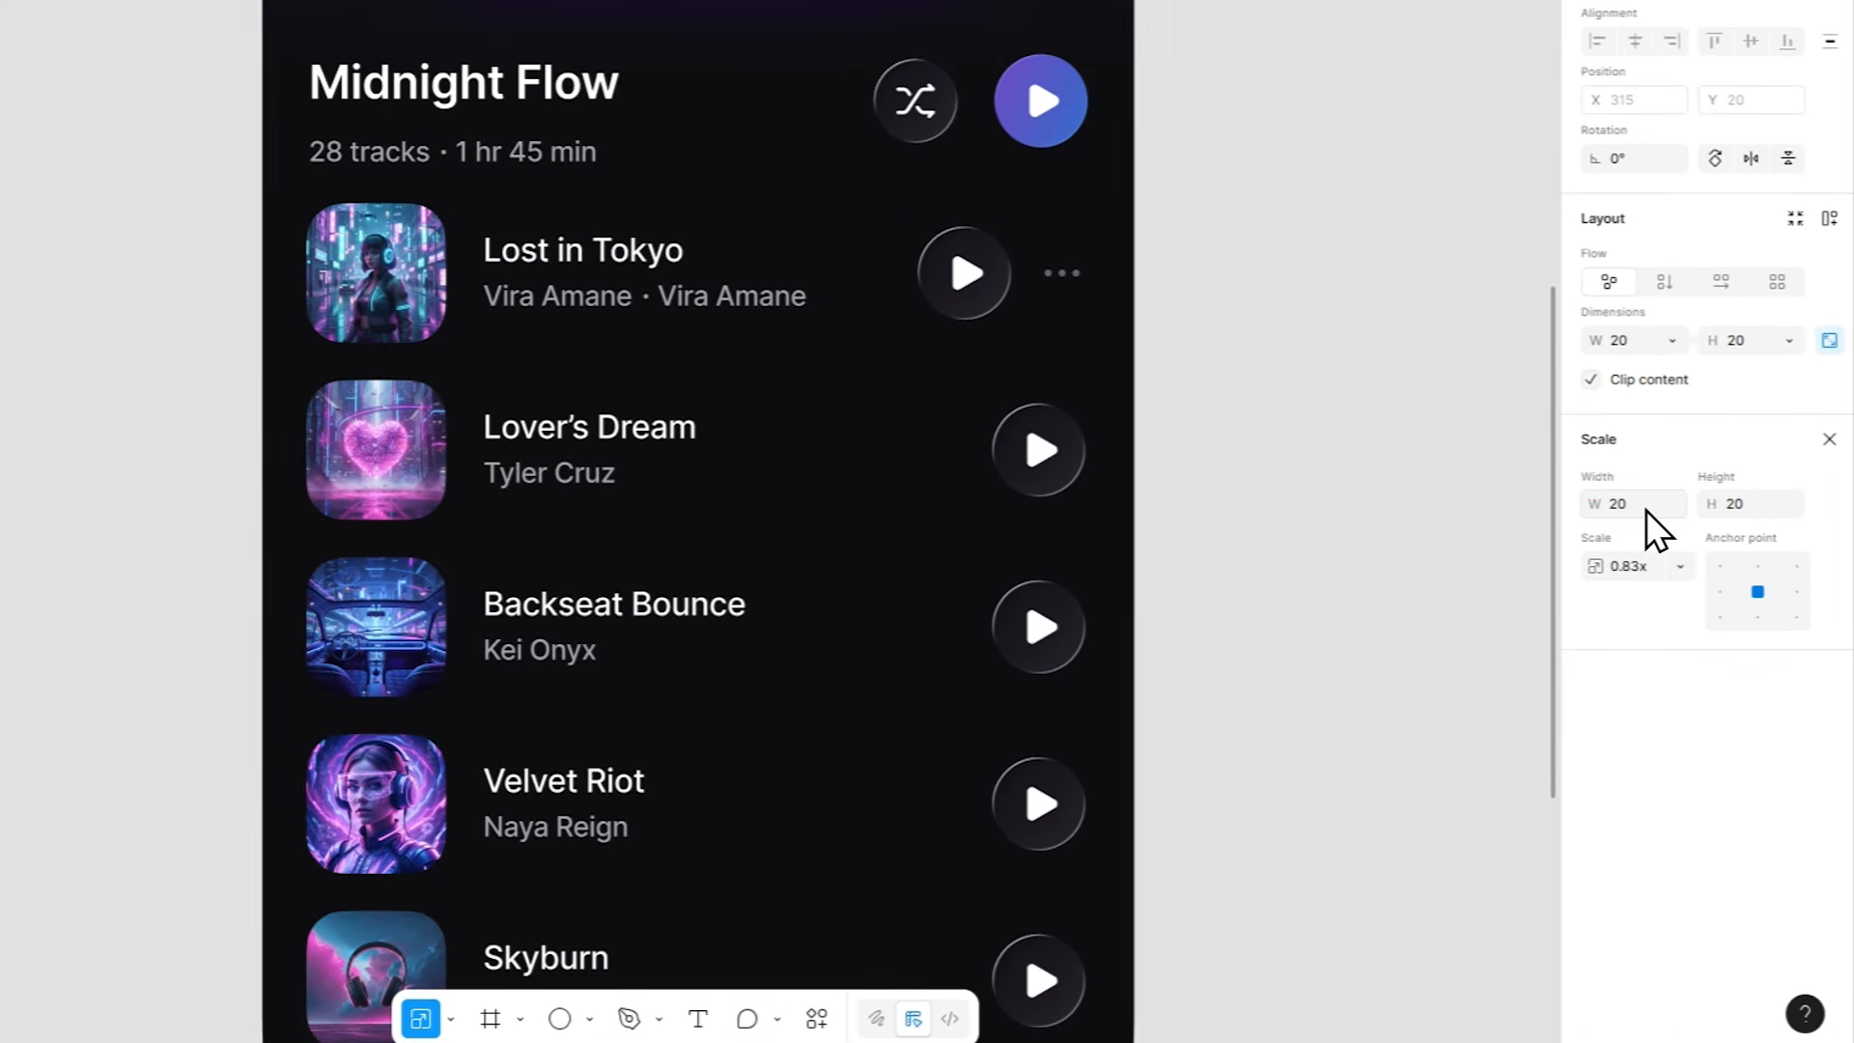
key(v)
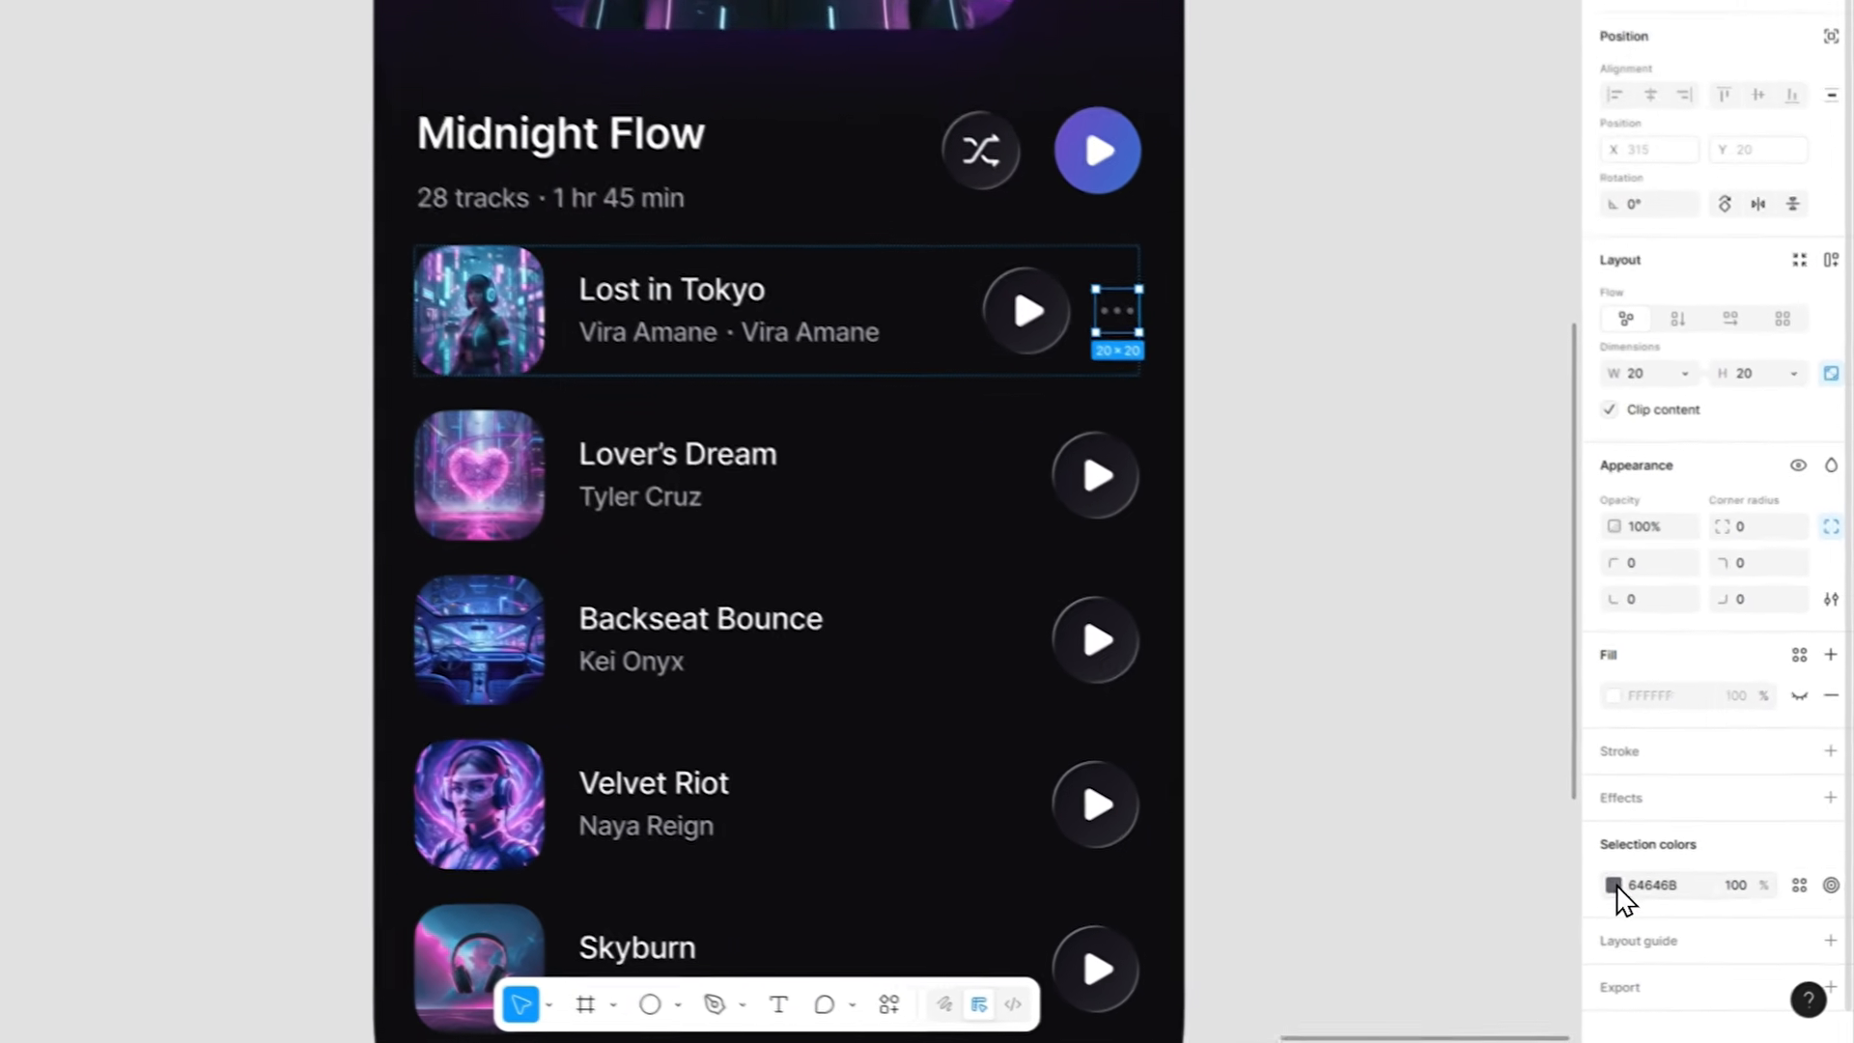
Recolor the More icon's dots with the A1A1AA color style.
click(1595, 890)
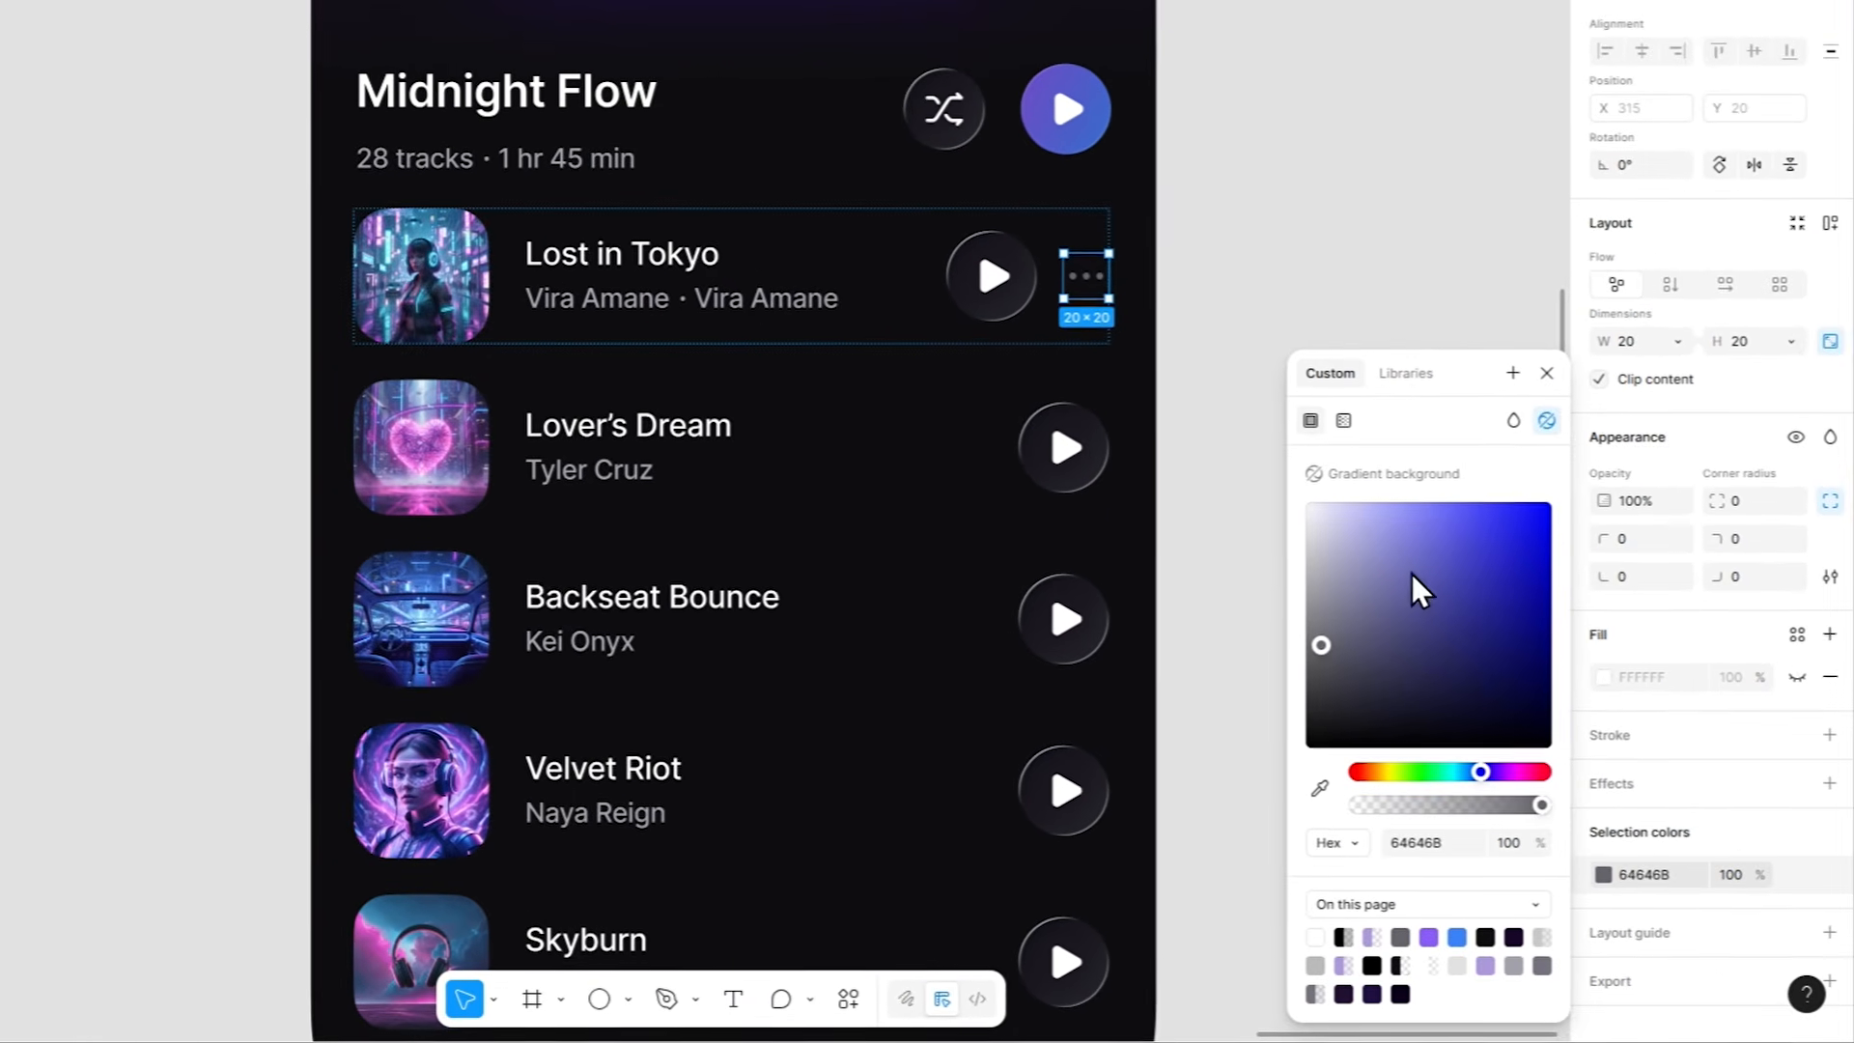
drag(1402, 601, 1266, 503)
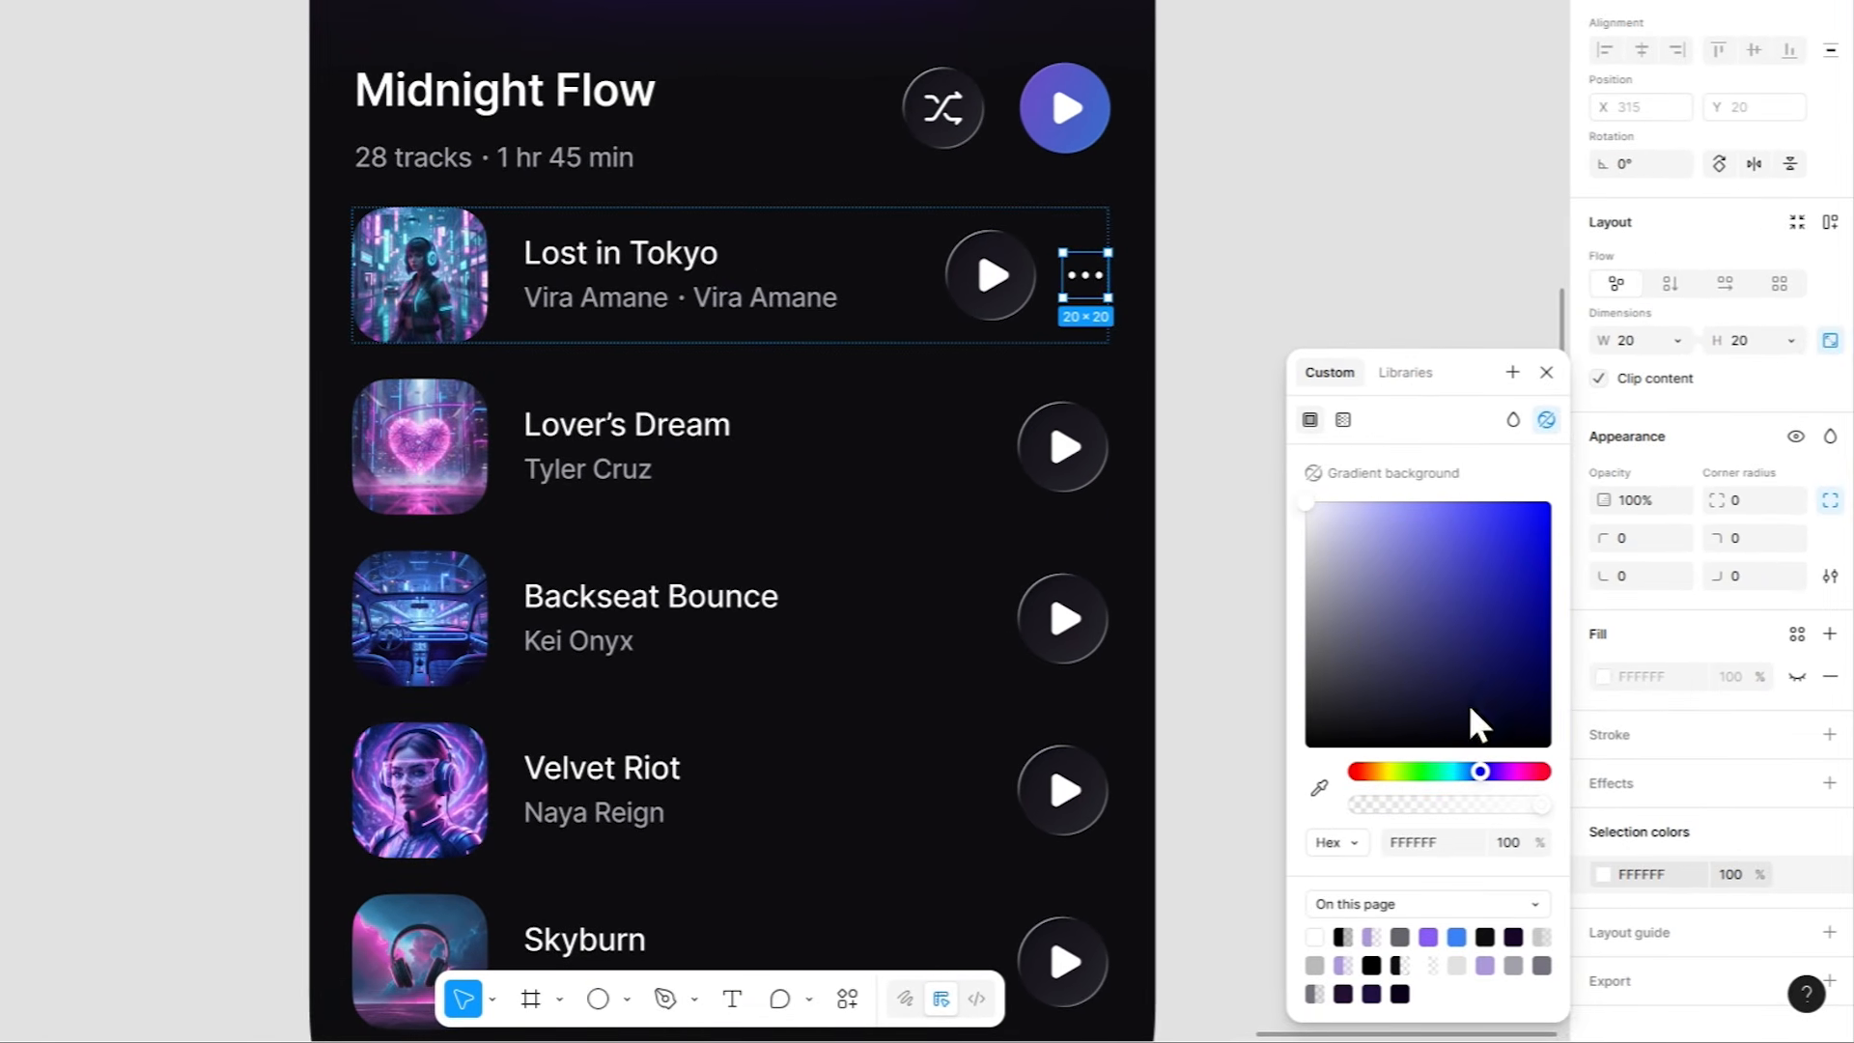
click(1411, 368)
click(1466, 744)
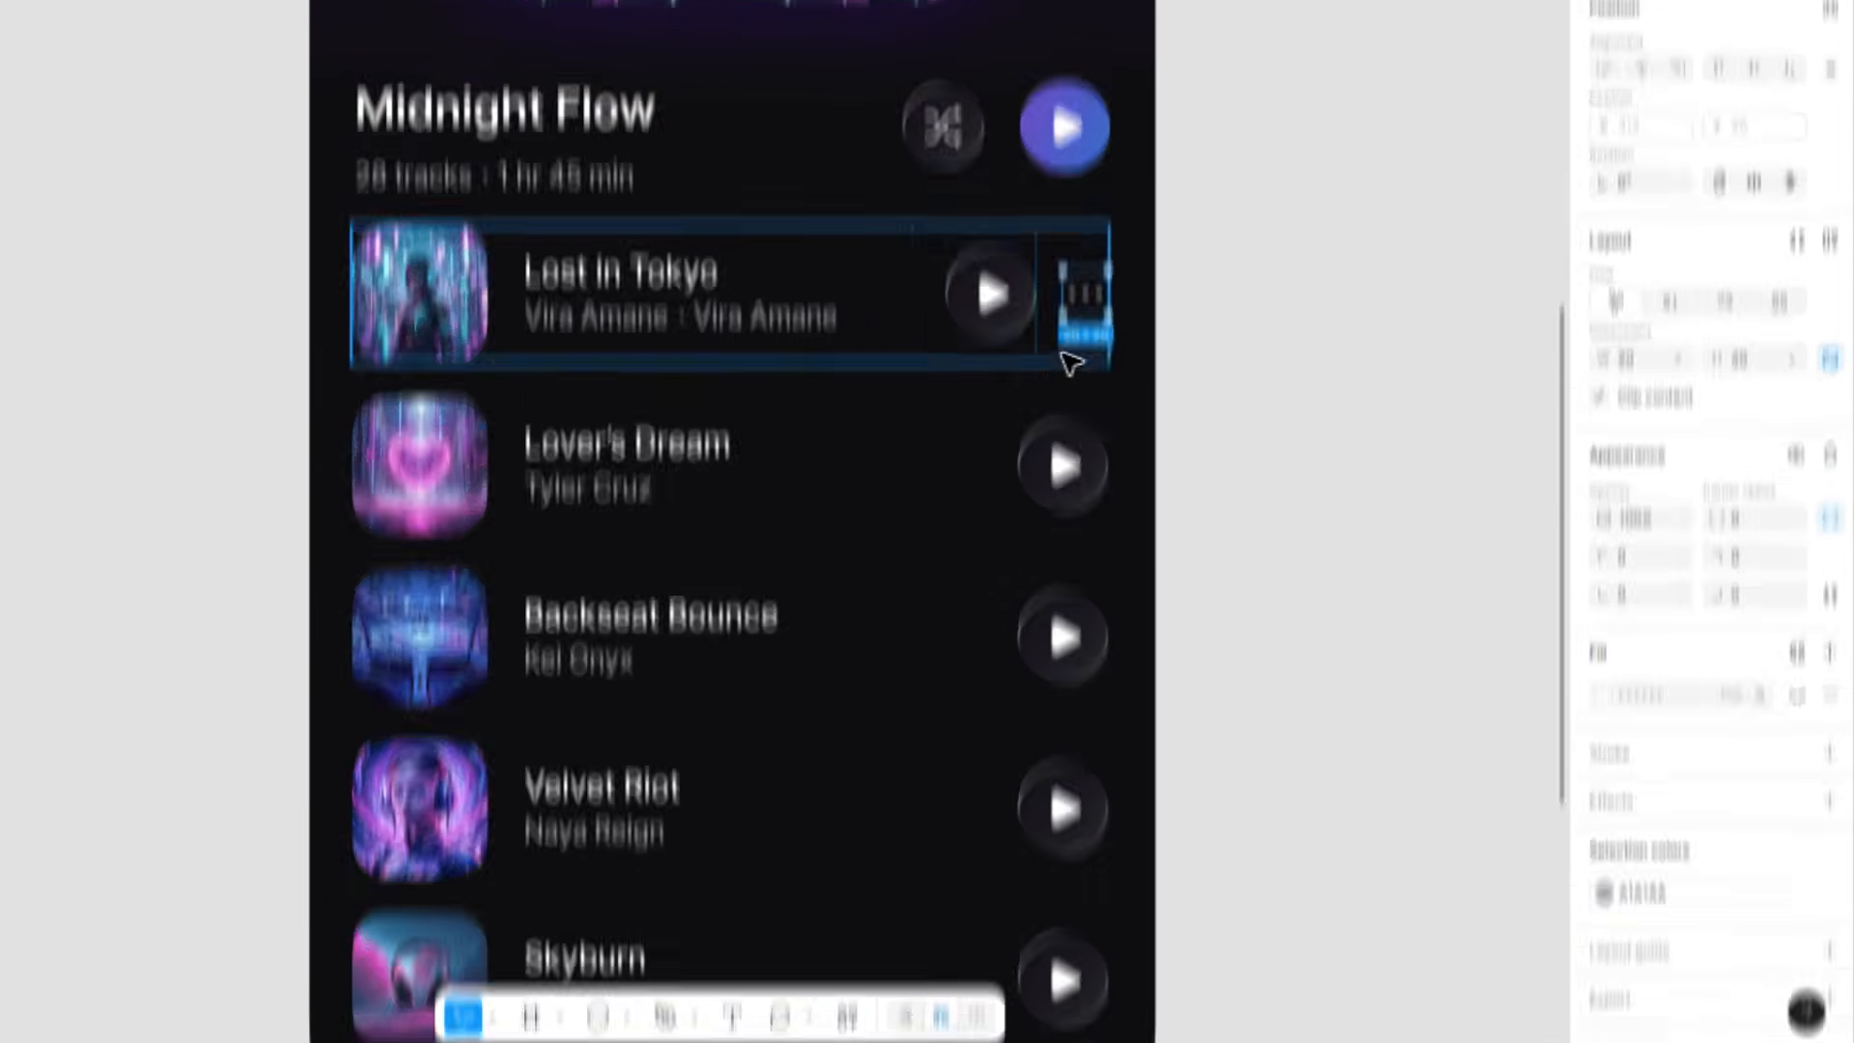
Place the More icon at the end of the Lost in Tokyo row and delete the row's play button.
click(986, 293)
click(1084, 475)
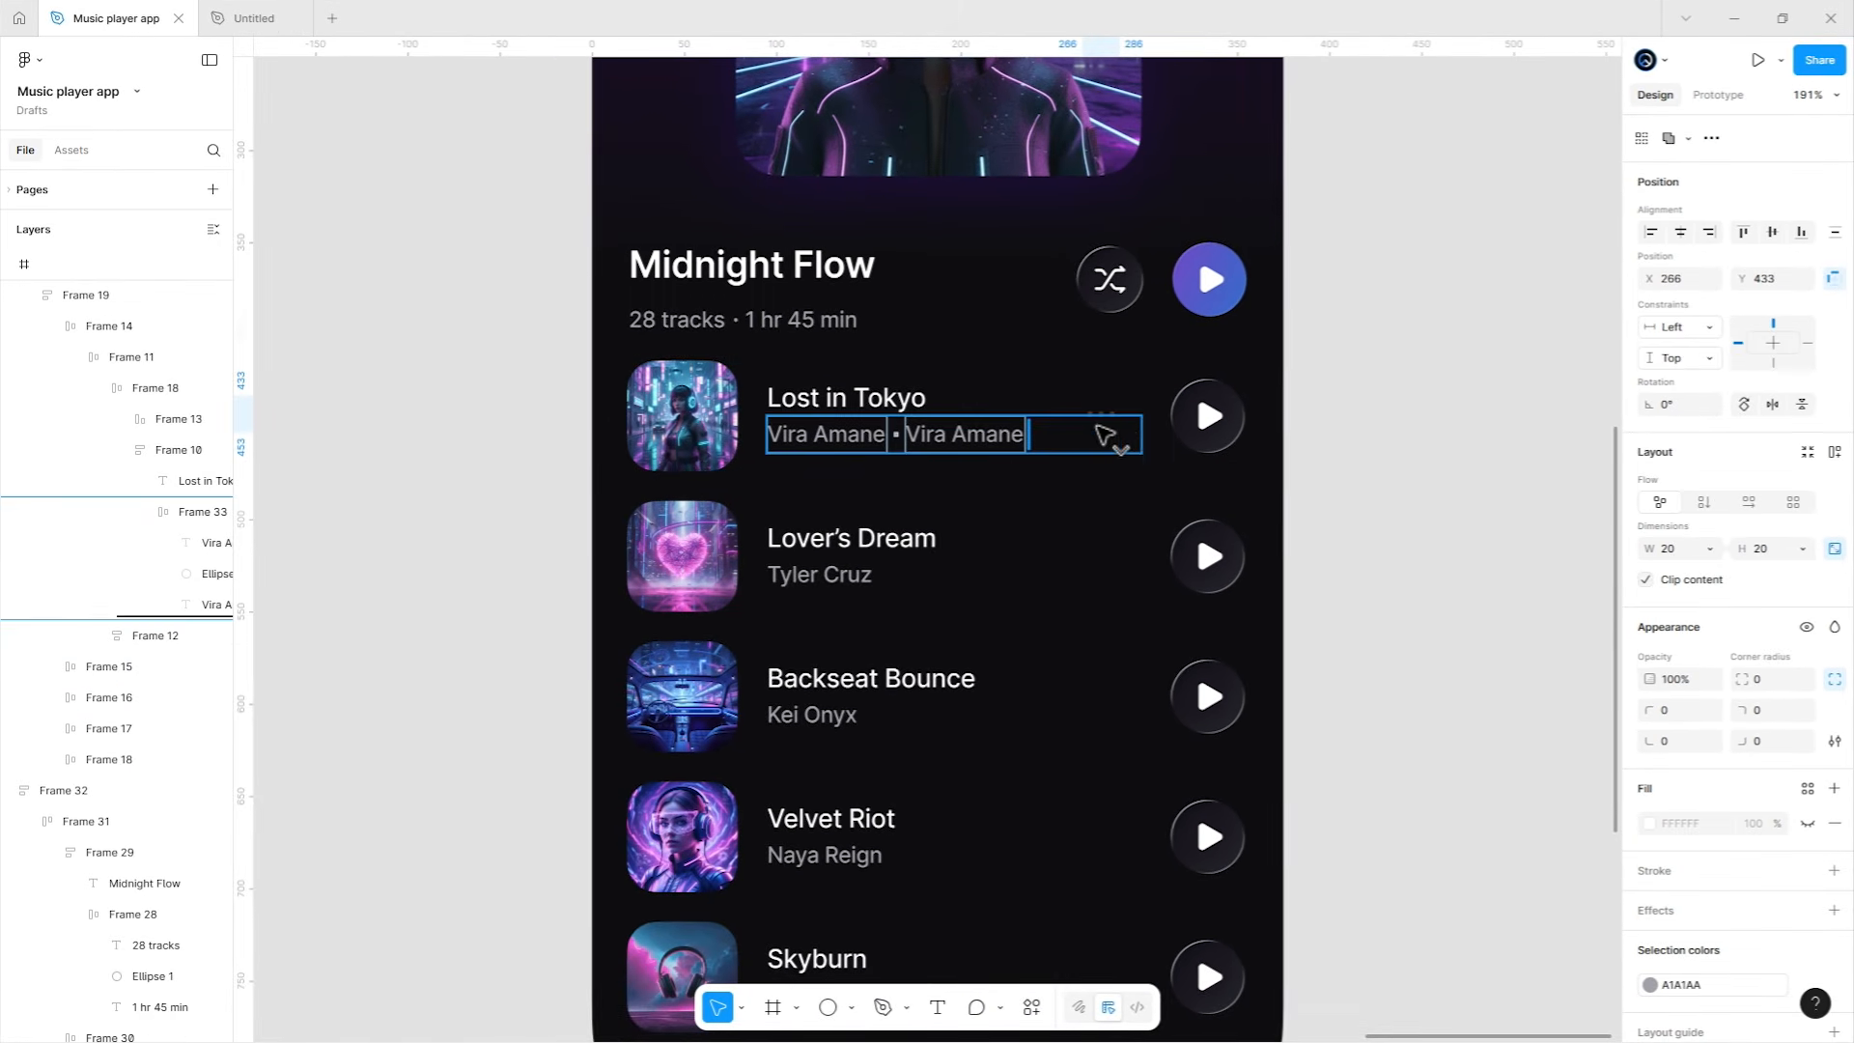
drag(941, 474, 999, 467)
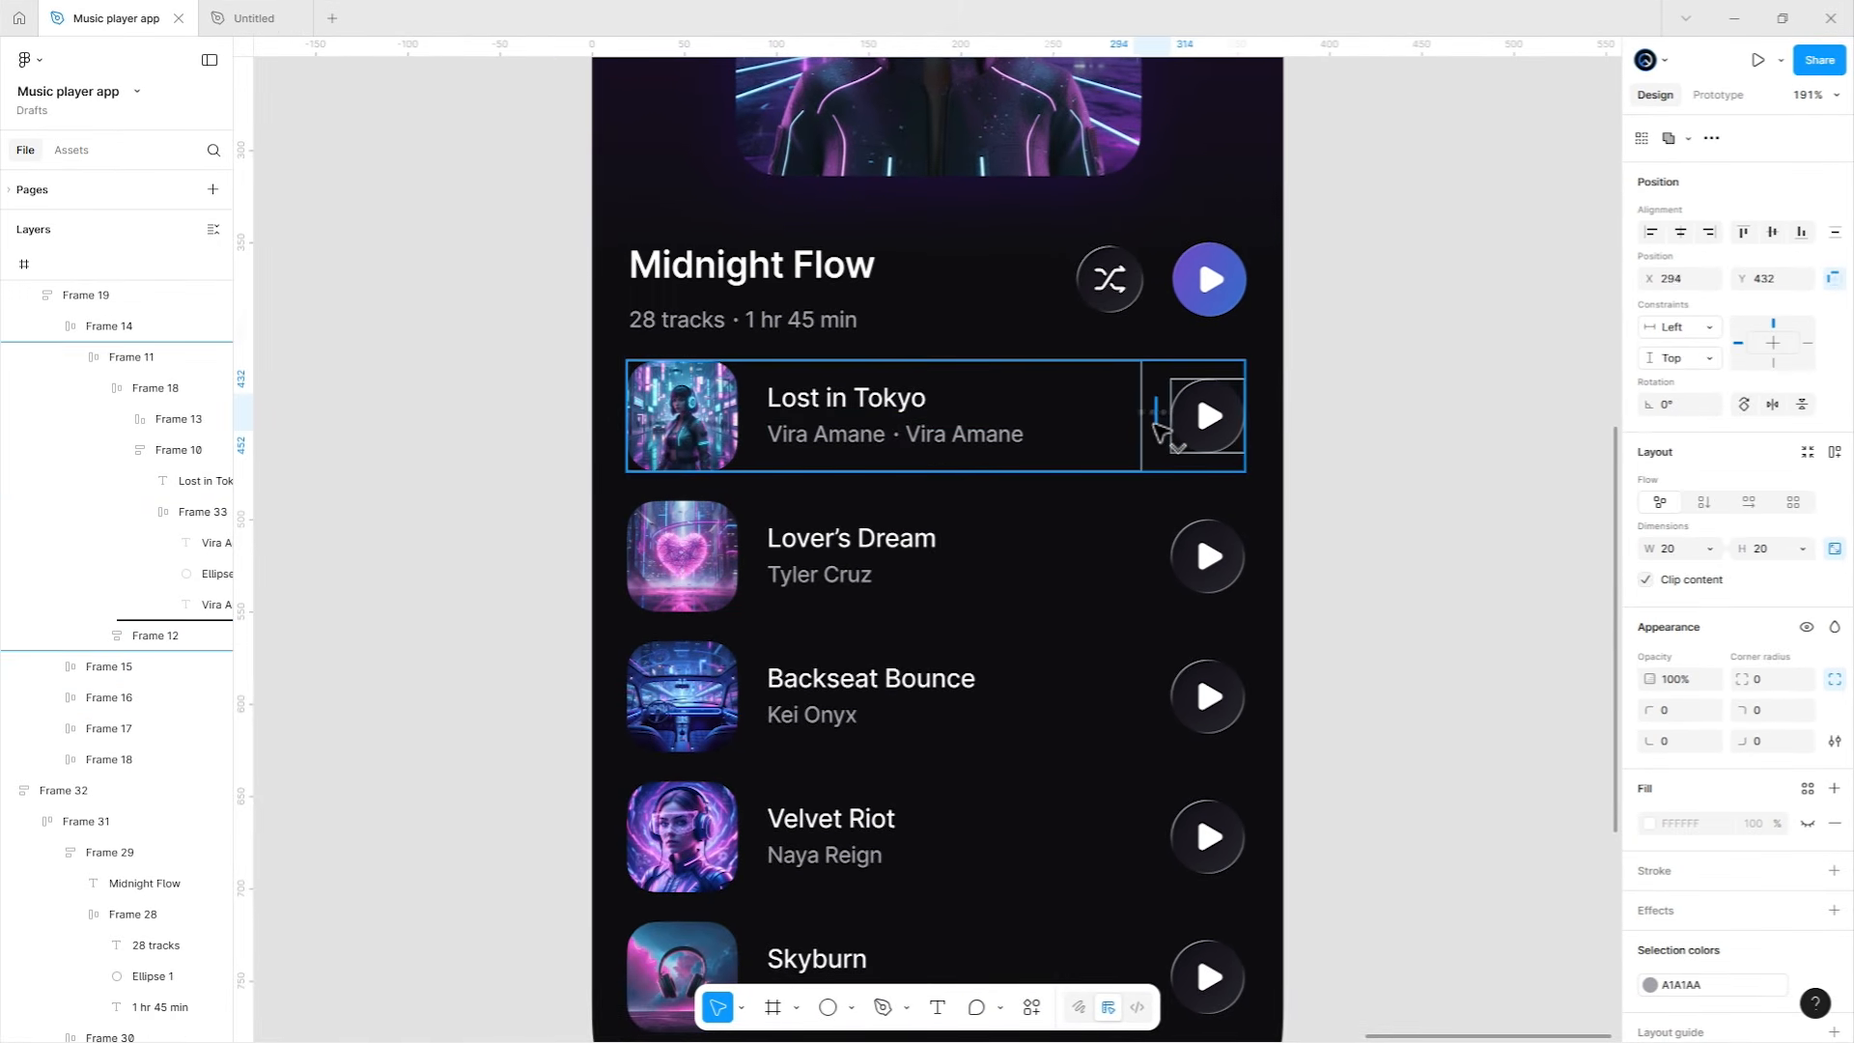
drag(1157, 431, 1159, 434)
click(1206, 423)
key(Delete)
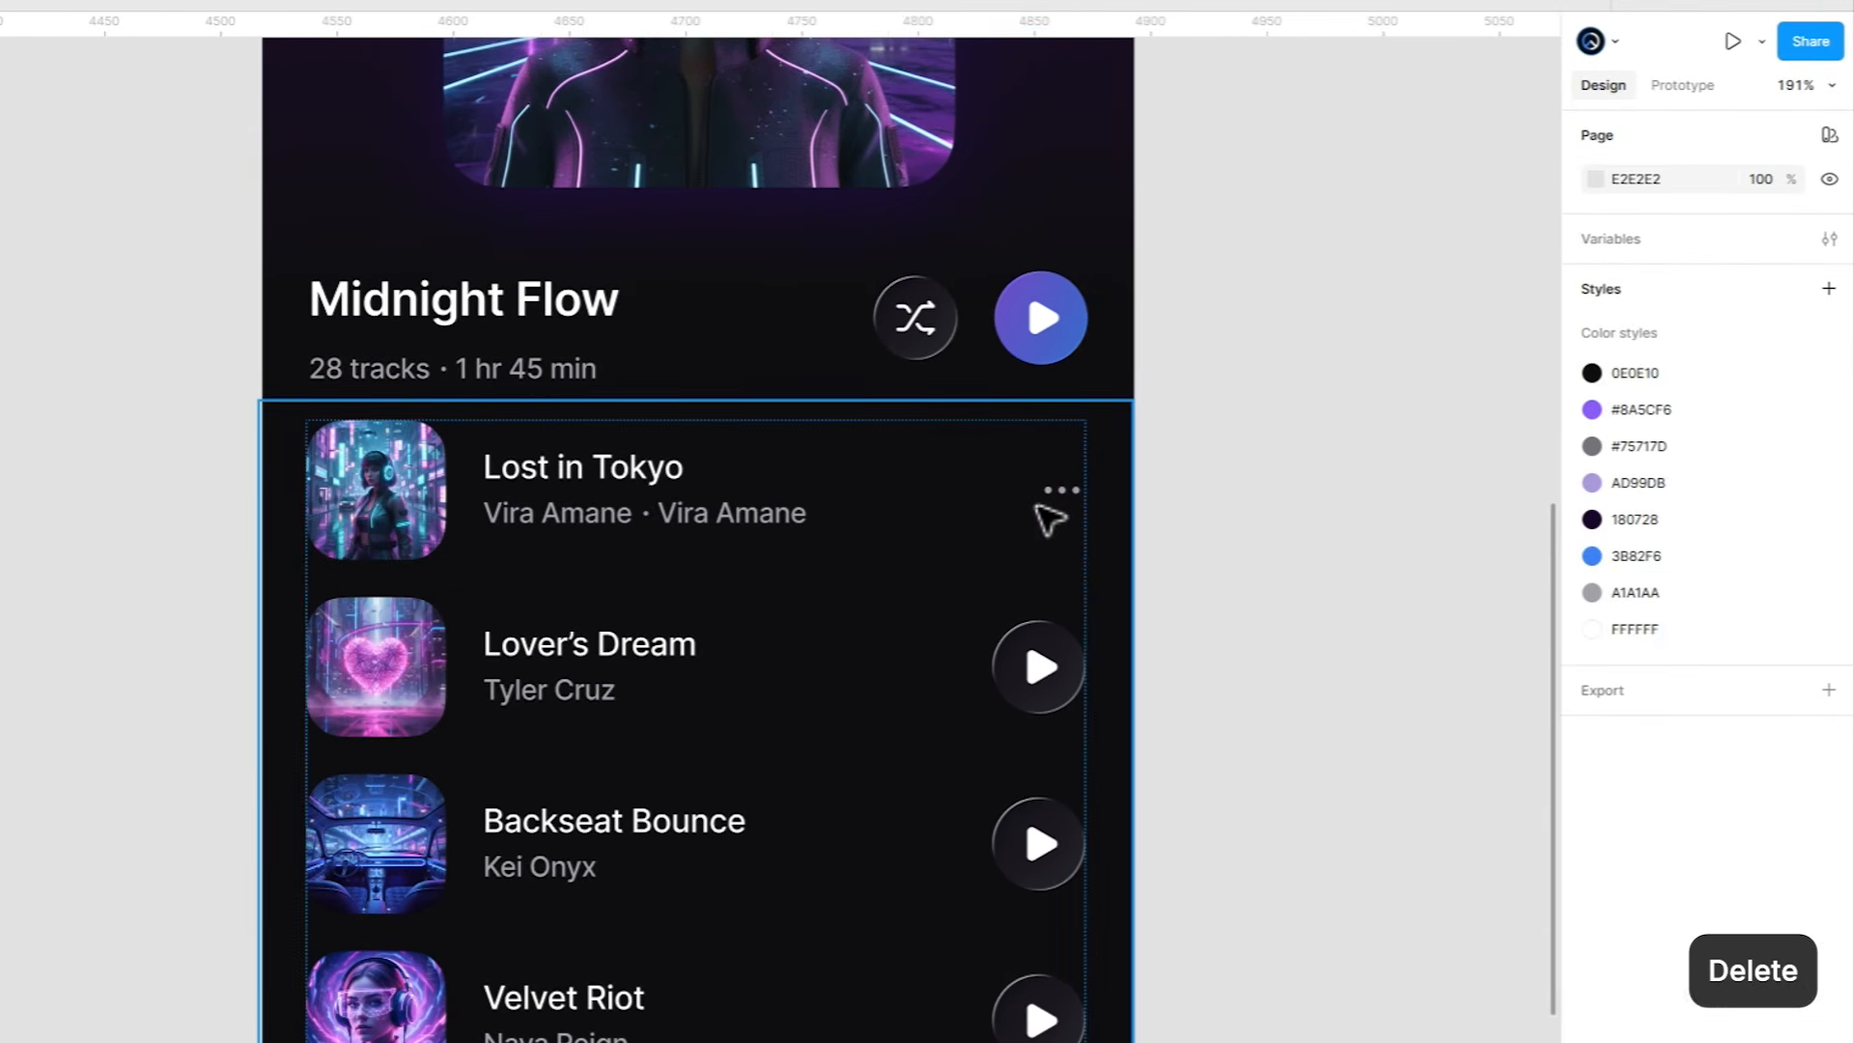
Duplicate the finished Lost in Tokyo row within the track list.
click(609, 530)
click(608, 530)
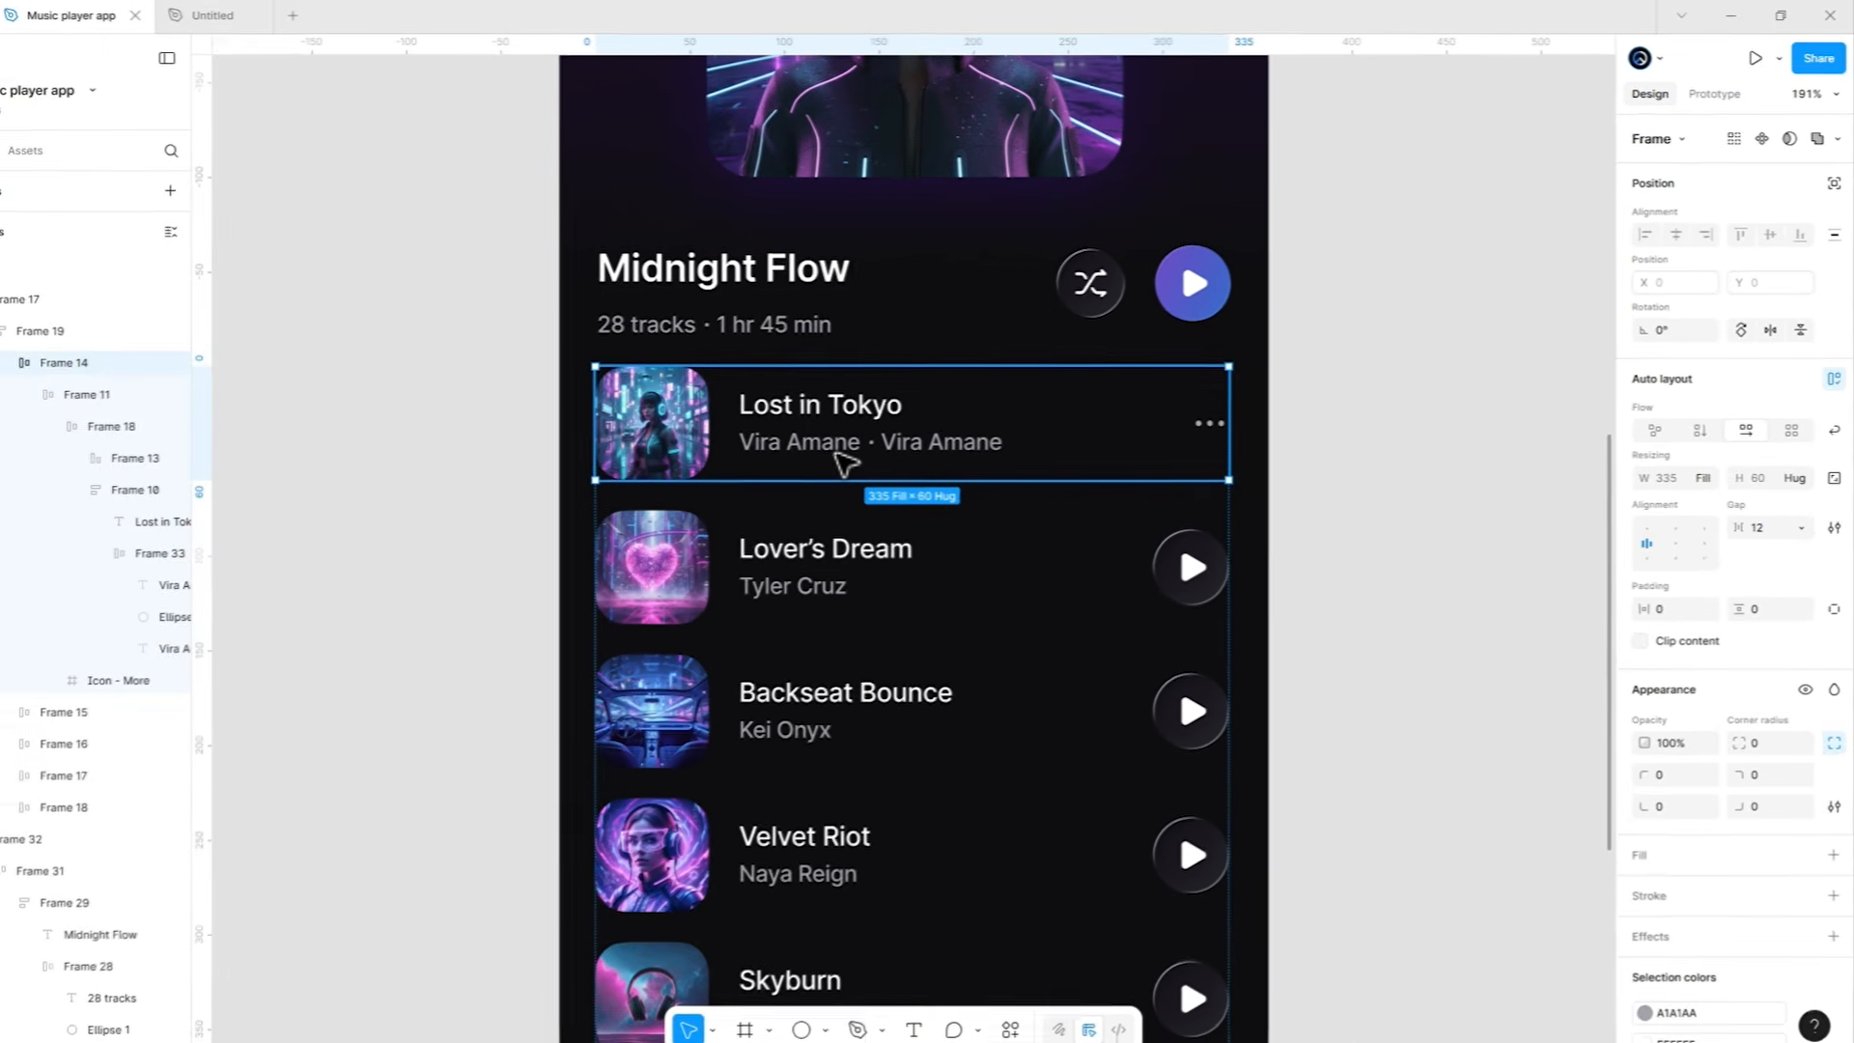
key(ctrl+d)
Delete the old Lover's Dream, Backseat Bounce, Velvet Riot and Skyburn rows from the track list.
scroll(874, 463, down, 4)
click(877, 342)
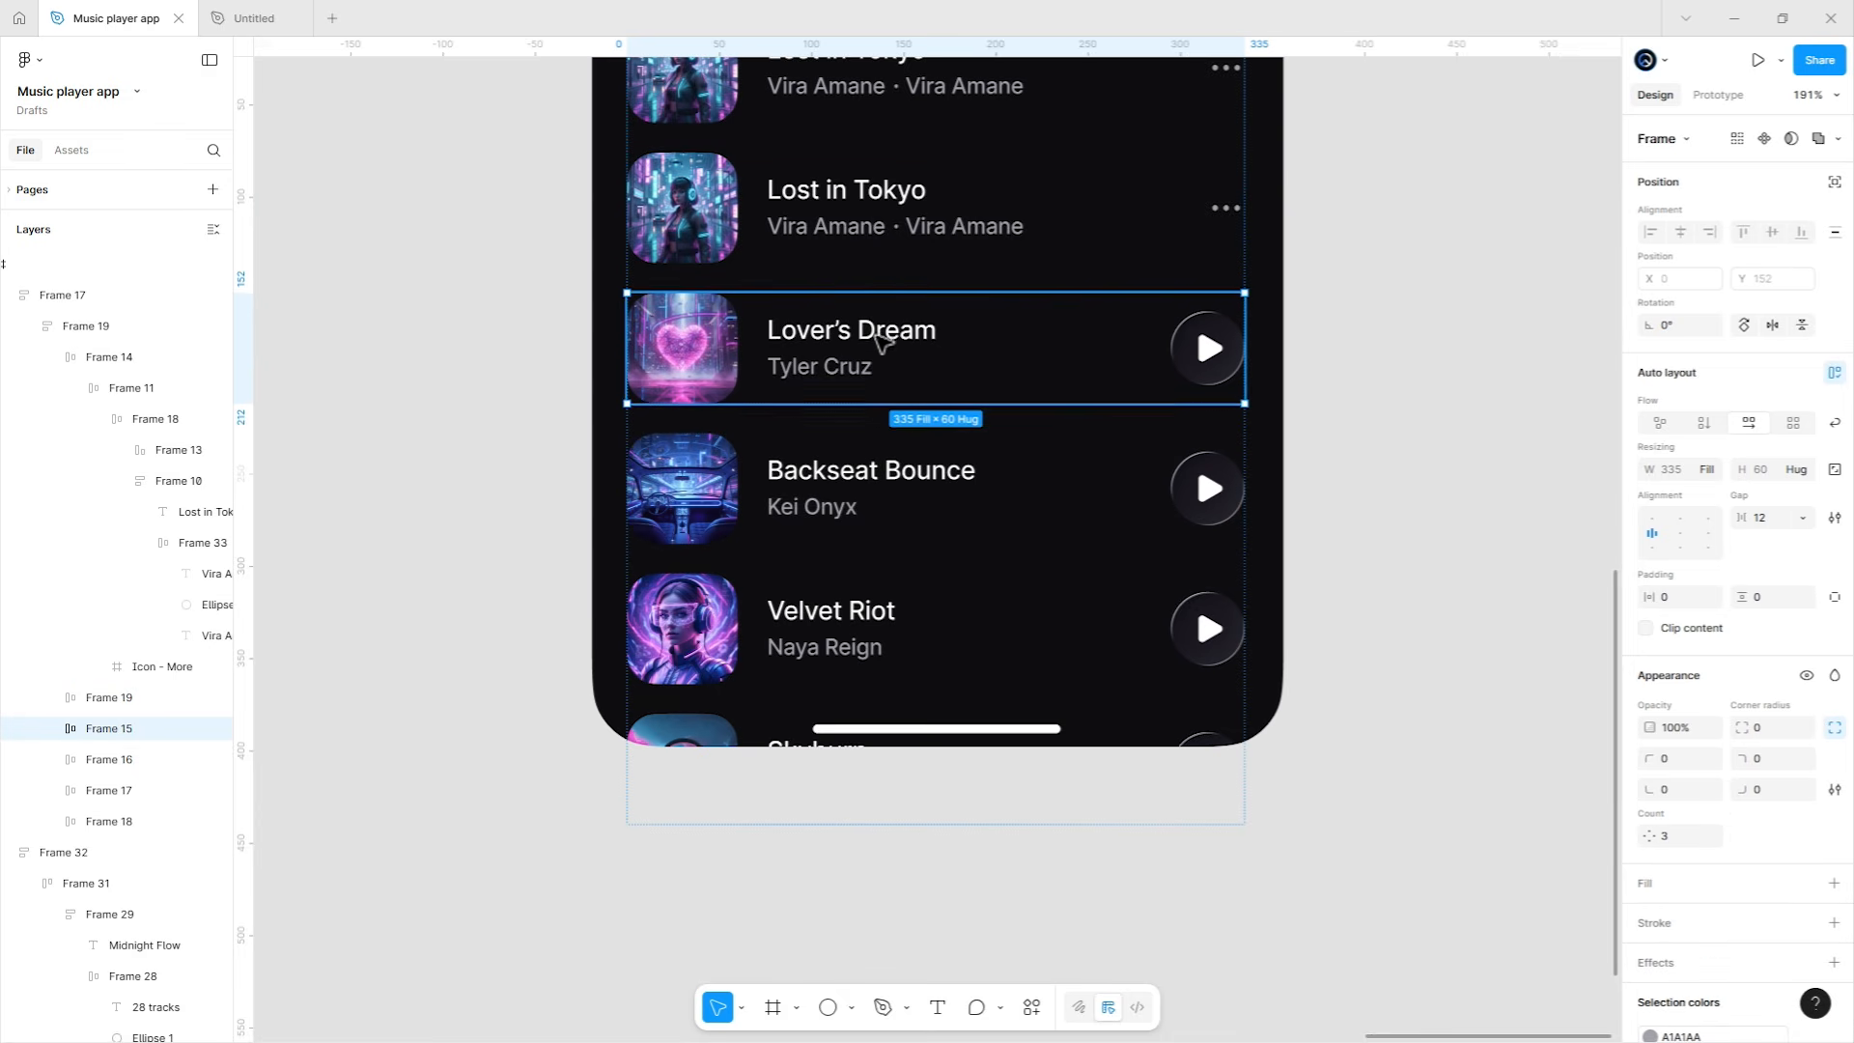
shift+click(762, 724)
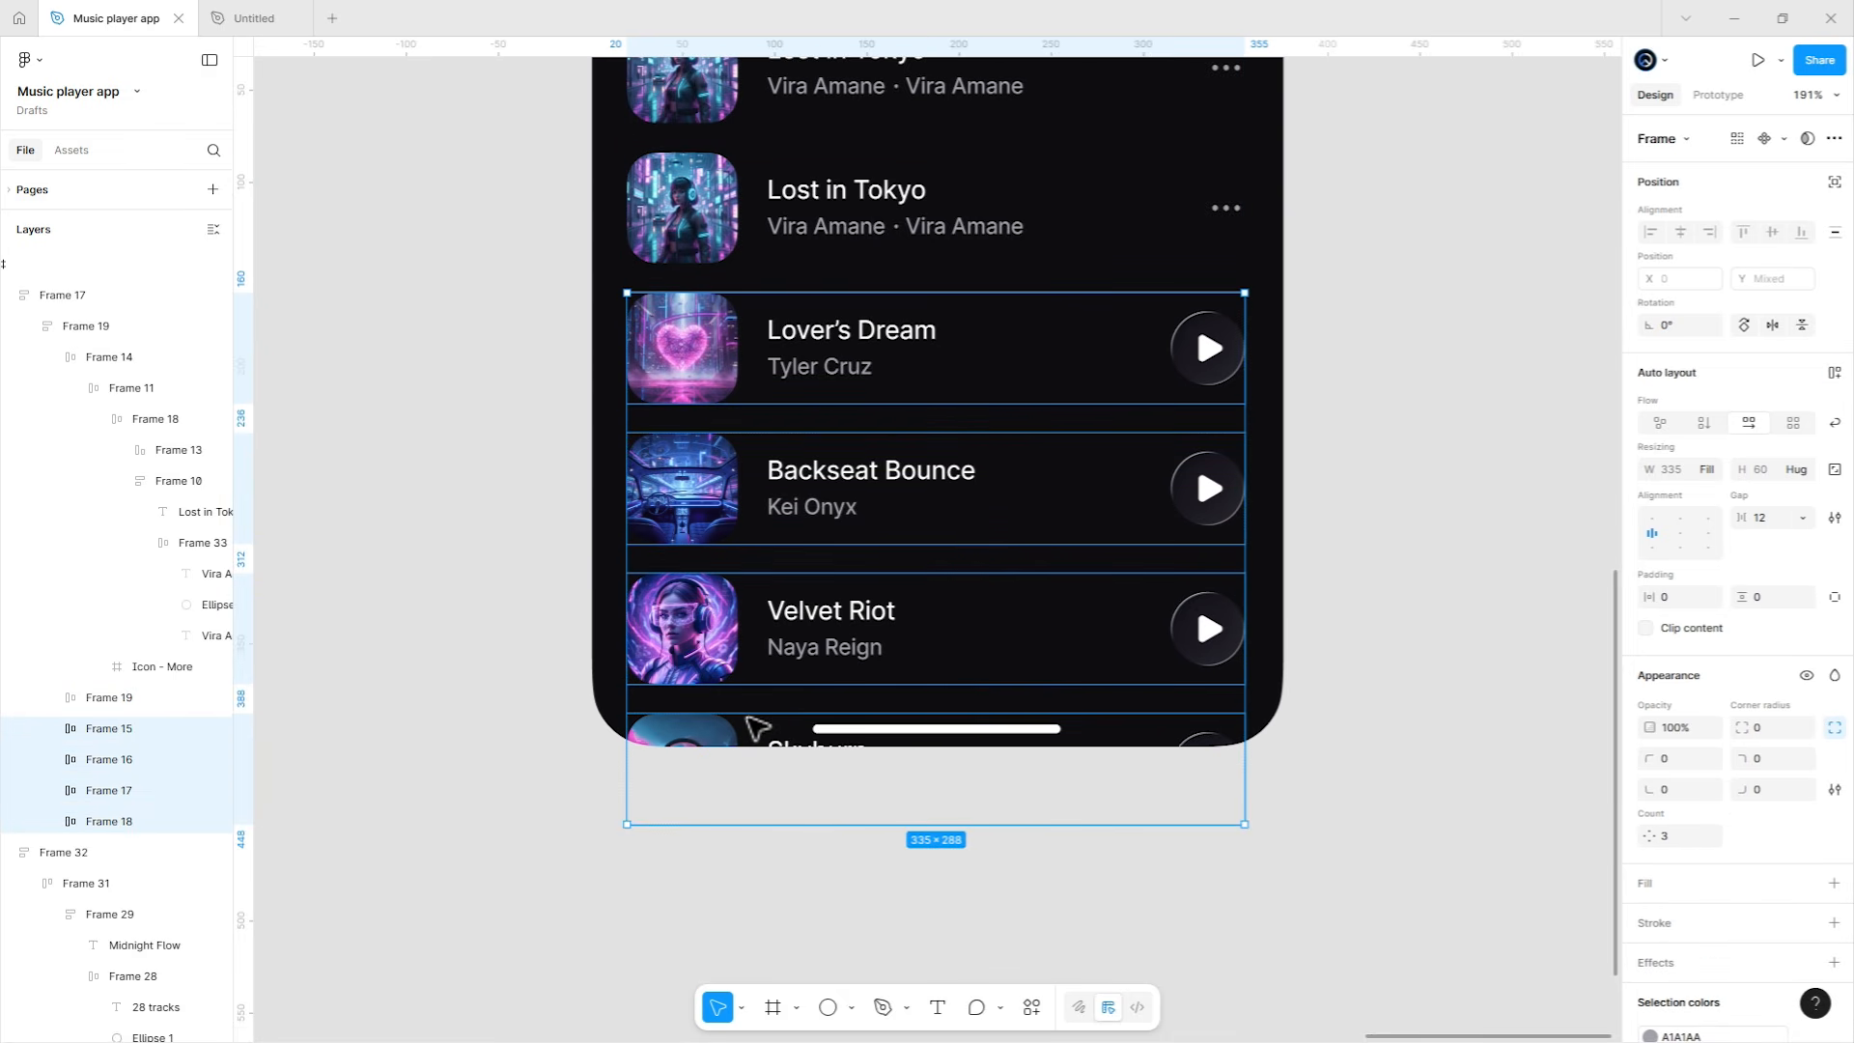
key(Delete)
scroll(758, 726, up, 4)
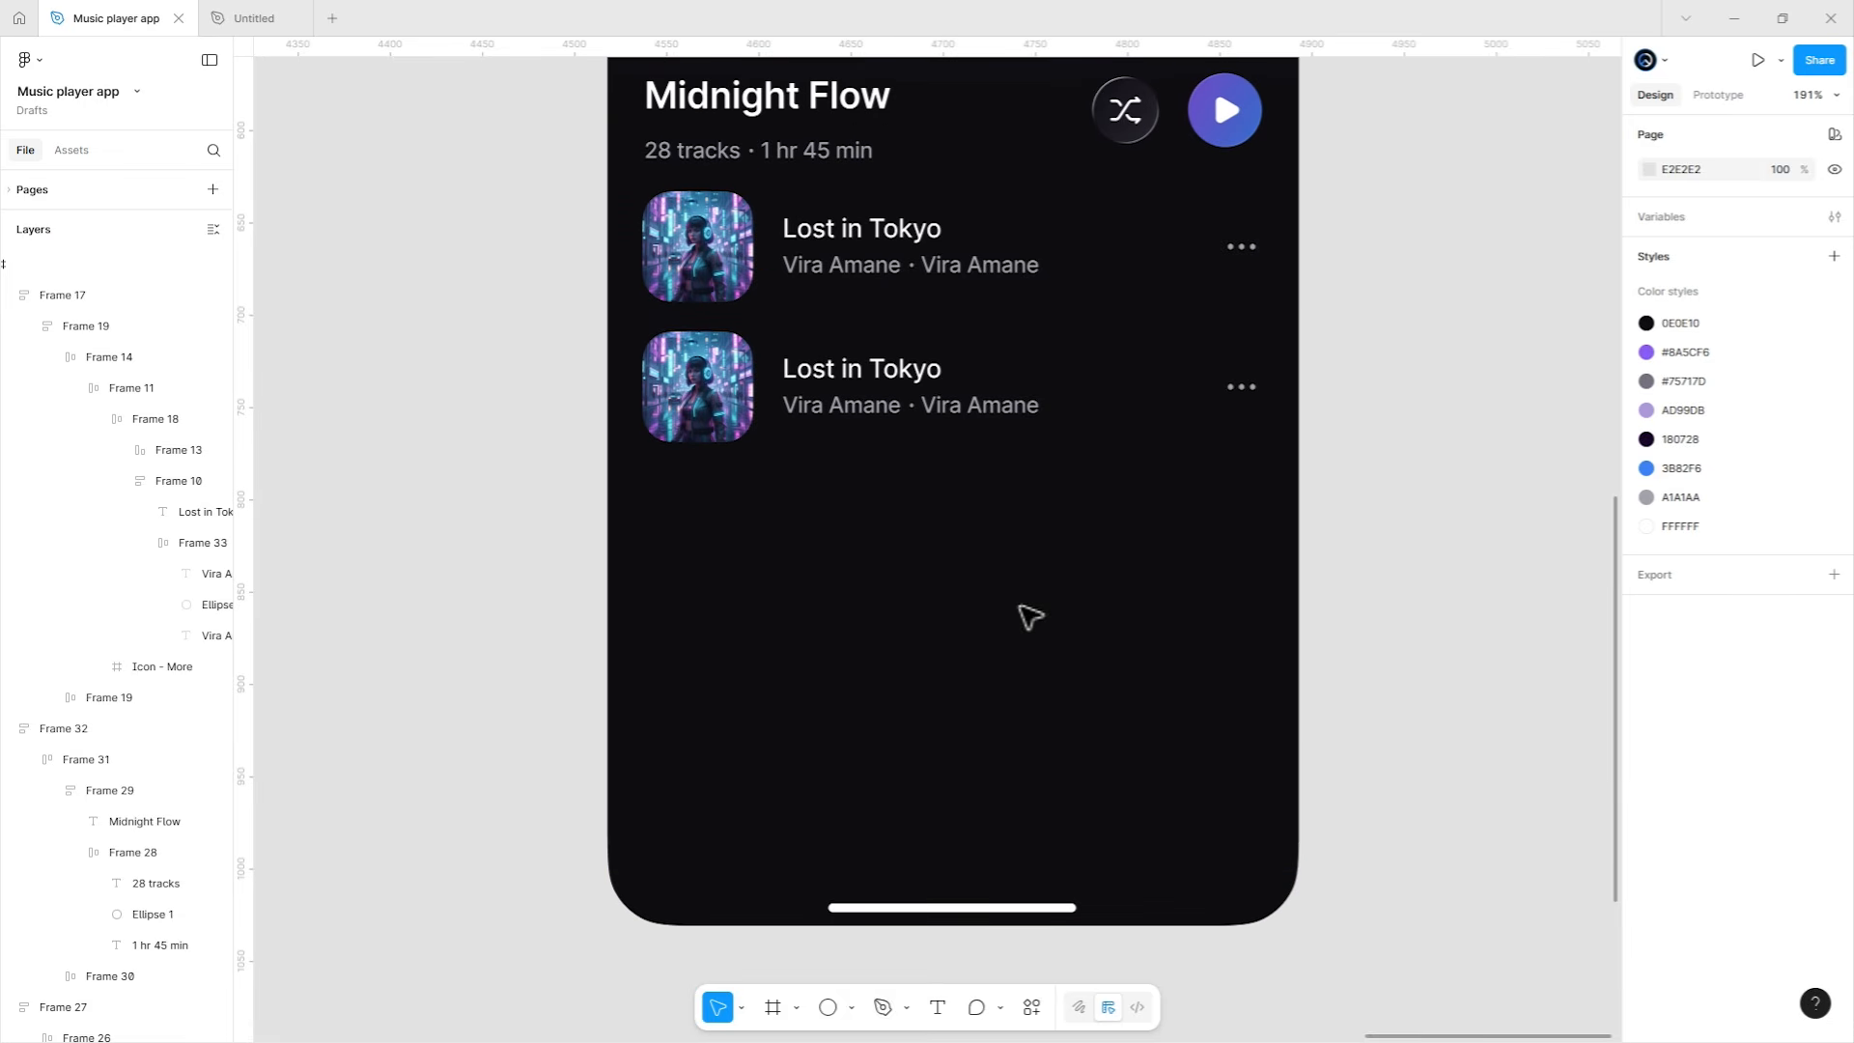
Duplicate the second Lost in Tokyo row three times to make a five-row track list.
click(944, 402)
click(943, 402)
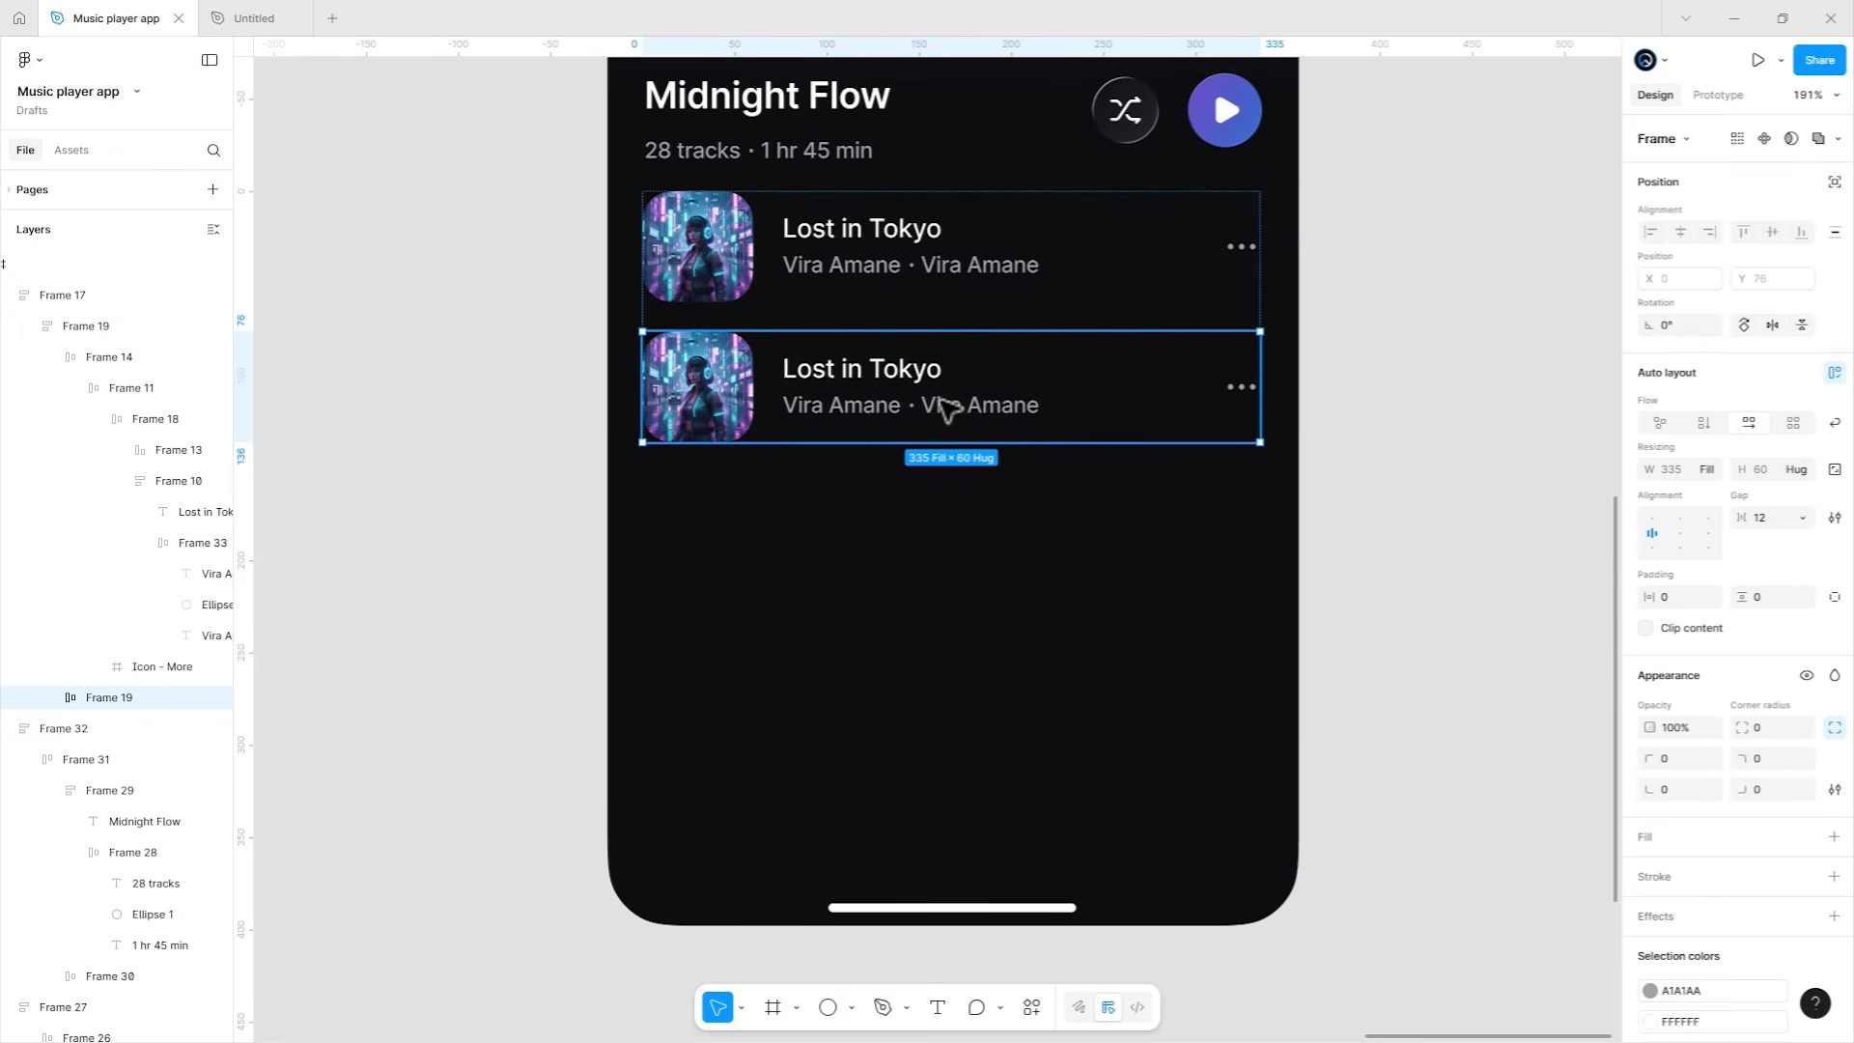
key(ctrl+d)
key(ctrl+d)
key(ctrl+d)
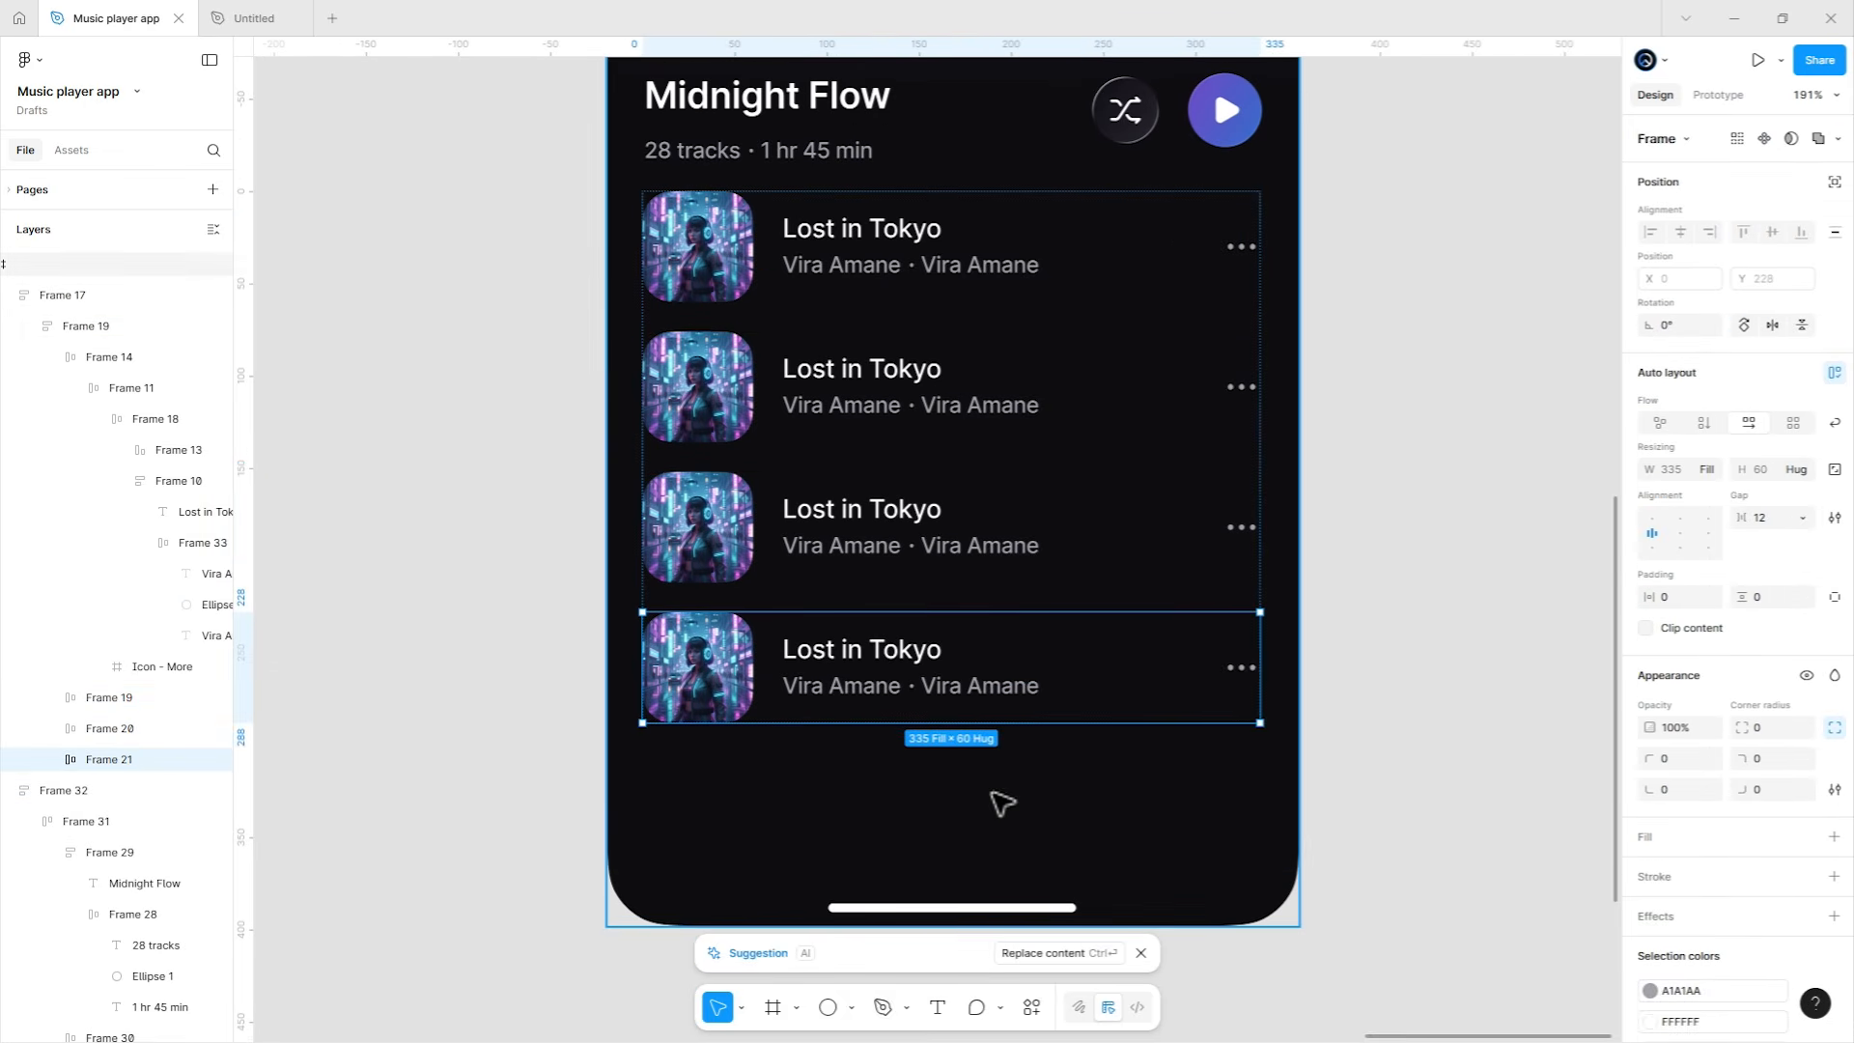
click(1345, 426)
Try a spacing of 0 between the header and the track list frames, and undo it.
scroll(1345, 426, up, 1)
click(944, 435)
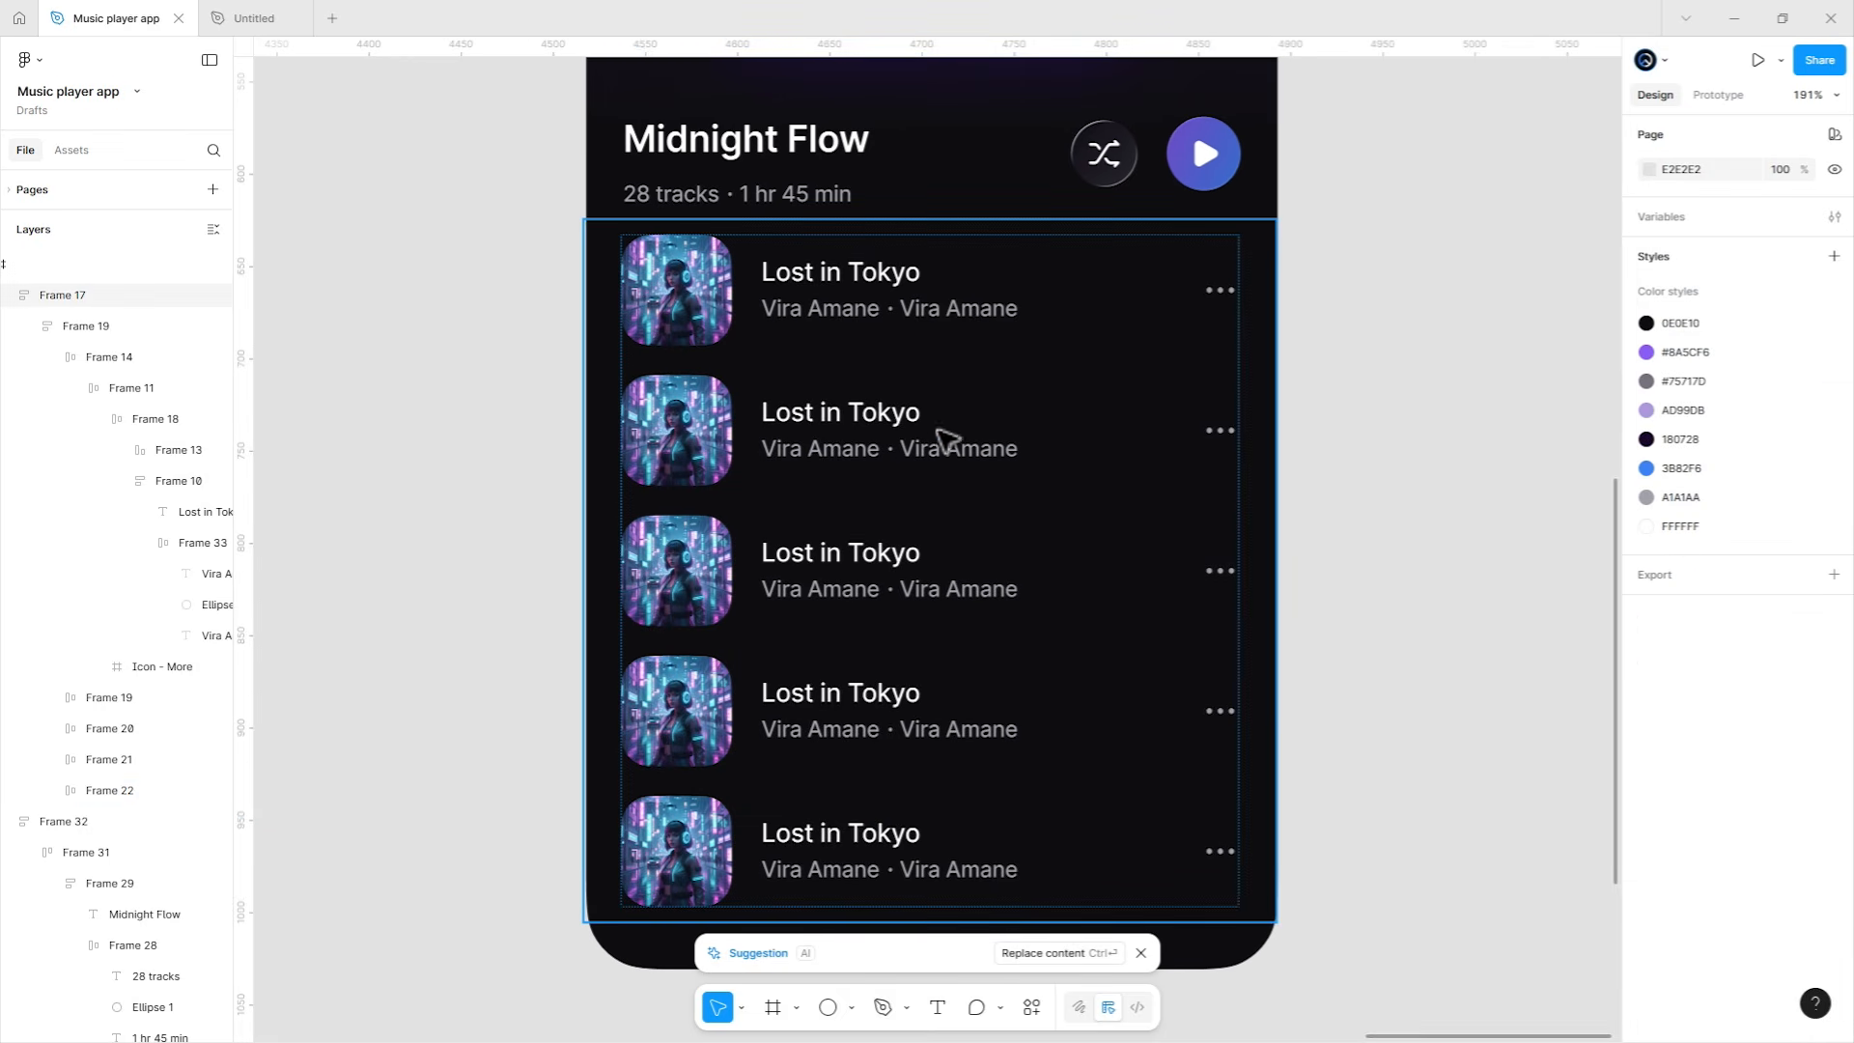
shift+click(898, 190)
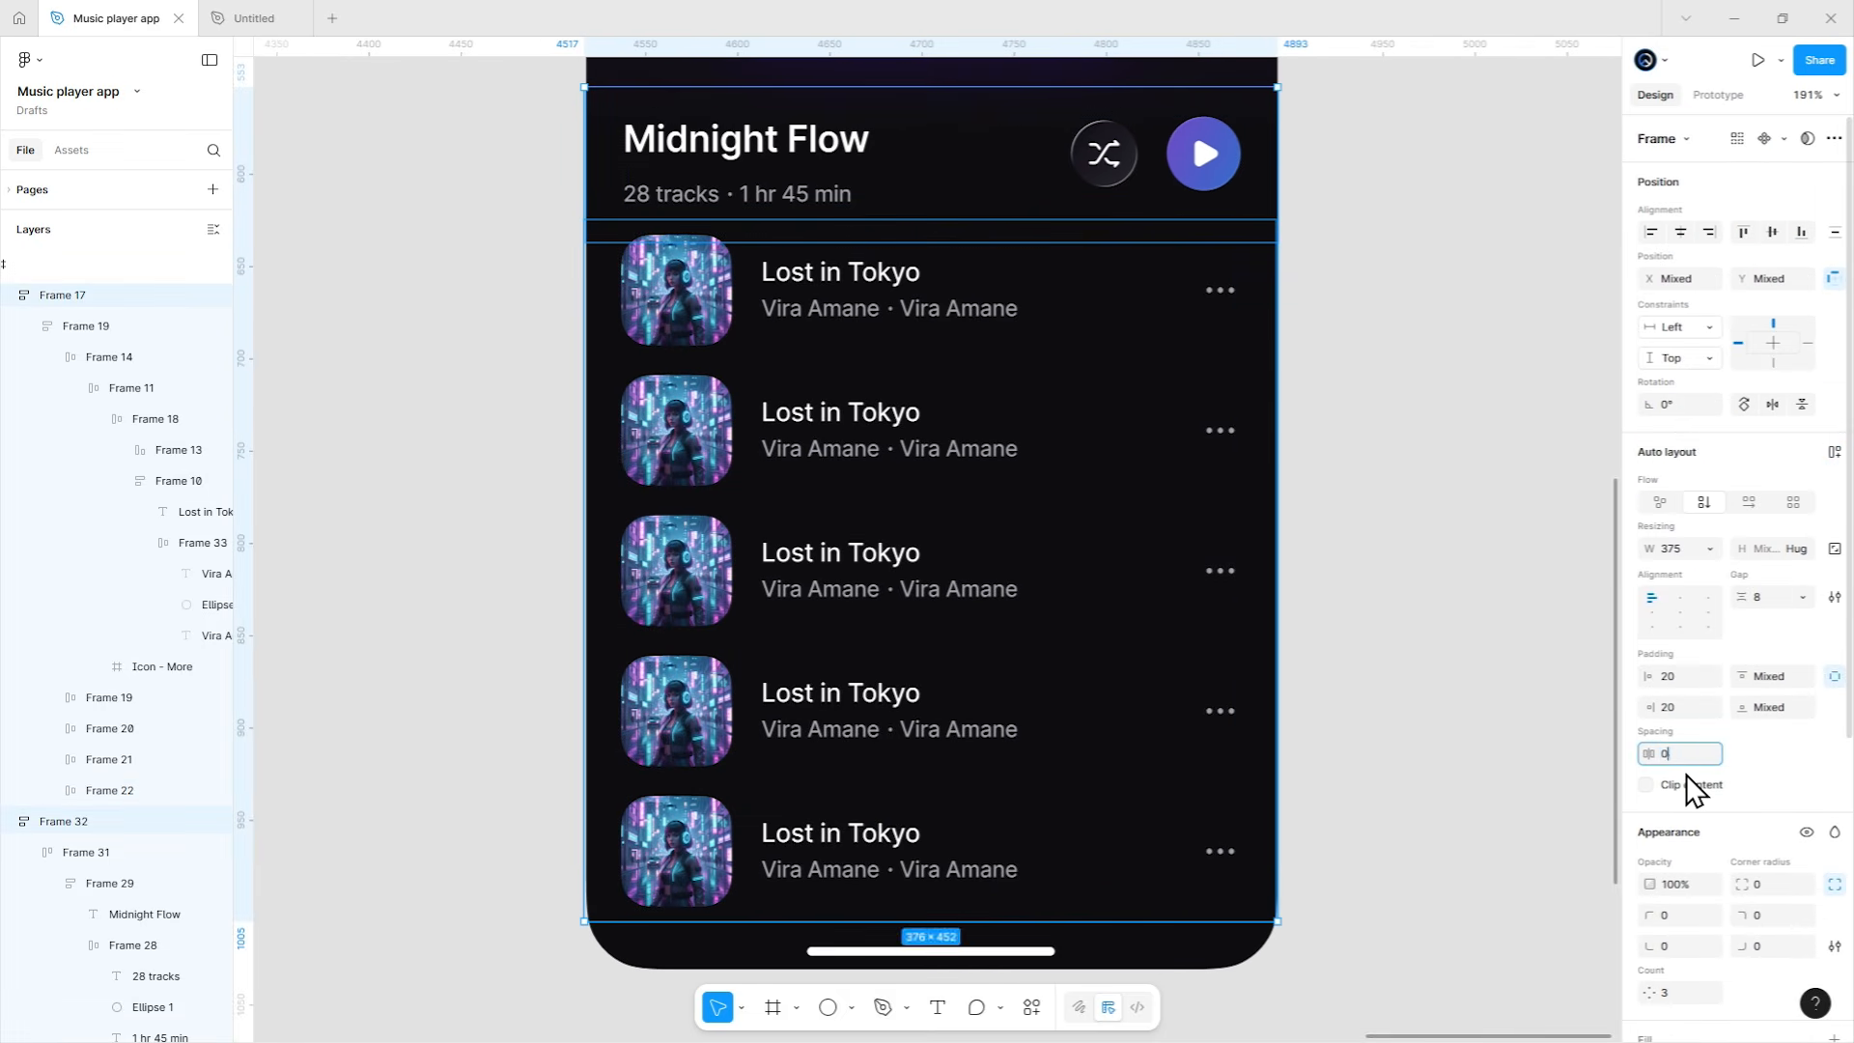
key(Return)
key(ctrl+z)
click(1522, 676)
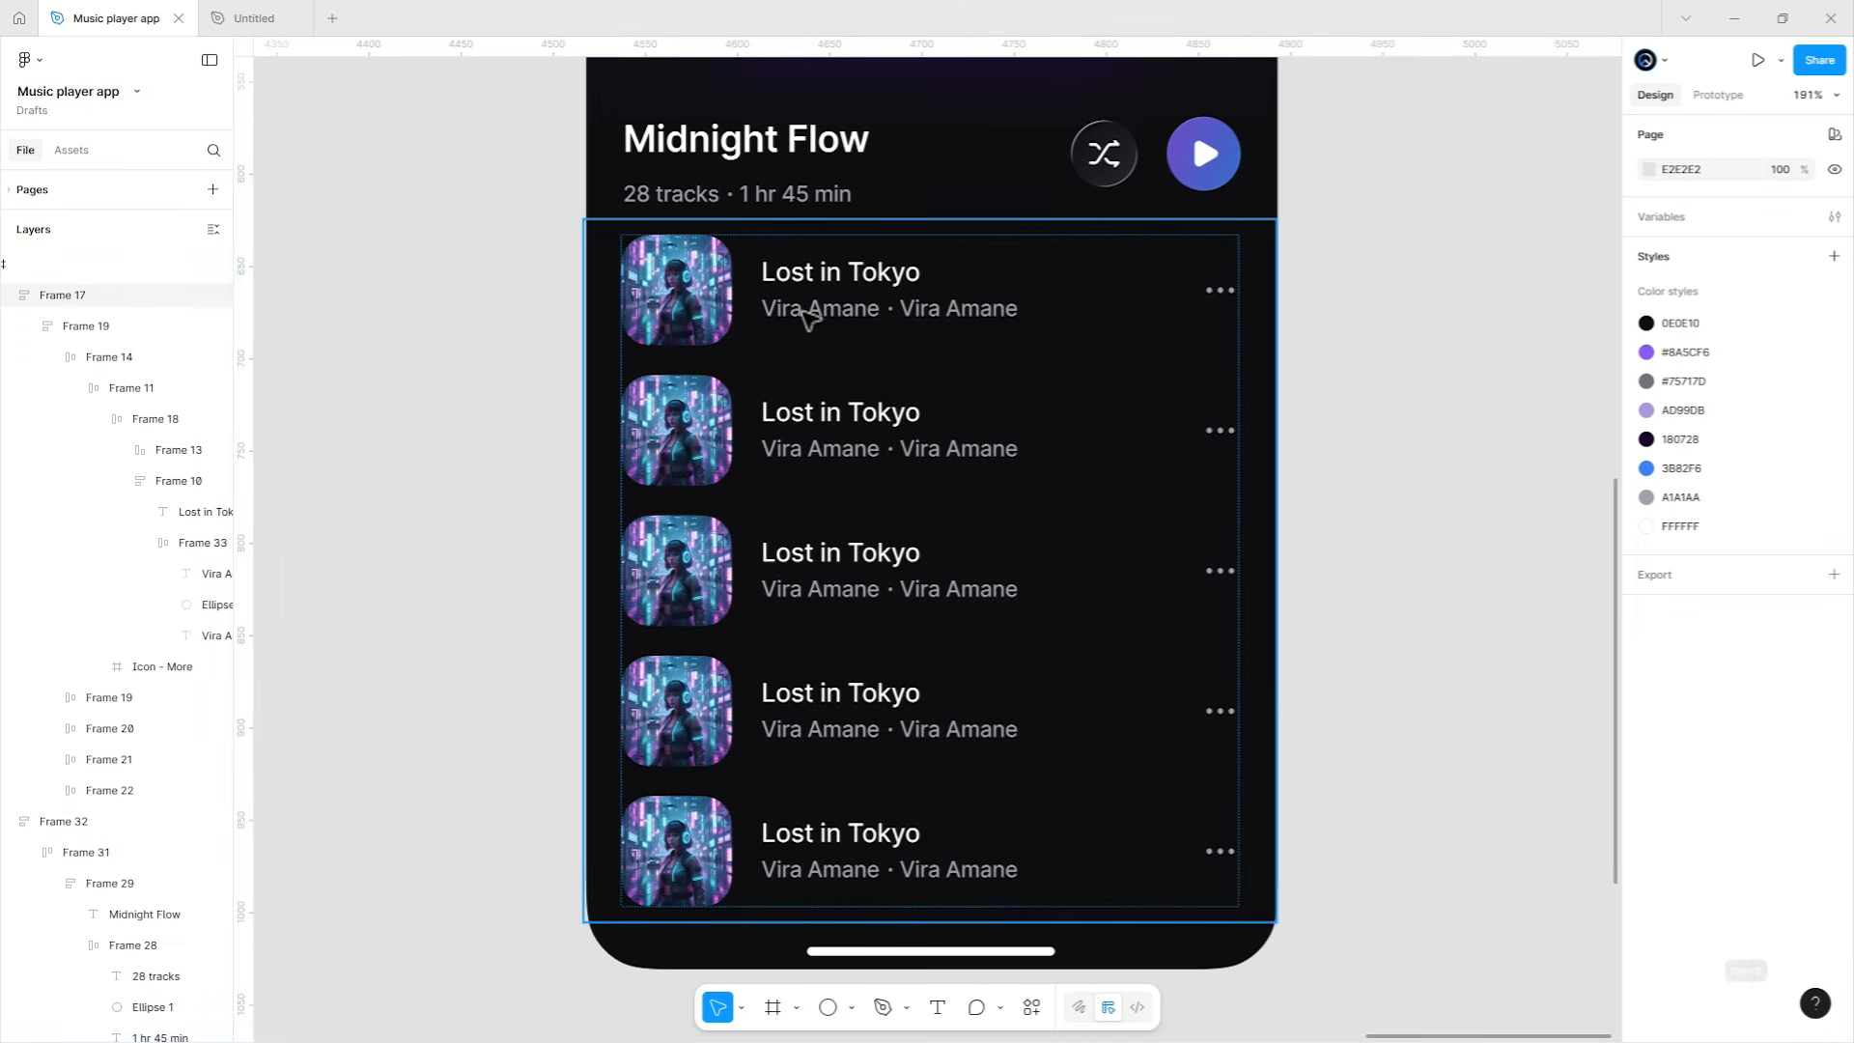
Center the track list frame horizontally on the playlist screen.
click(809, 316)
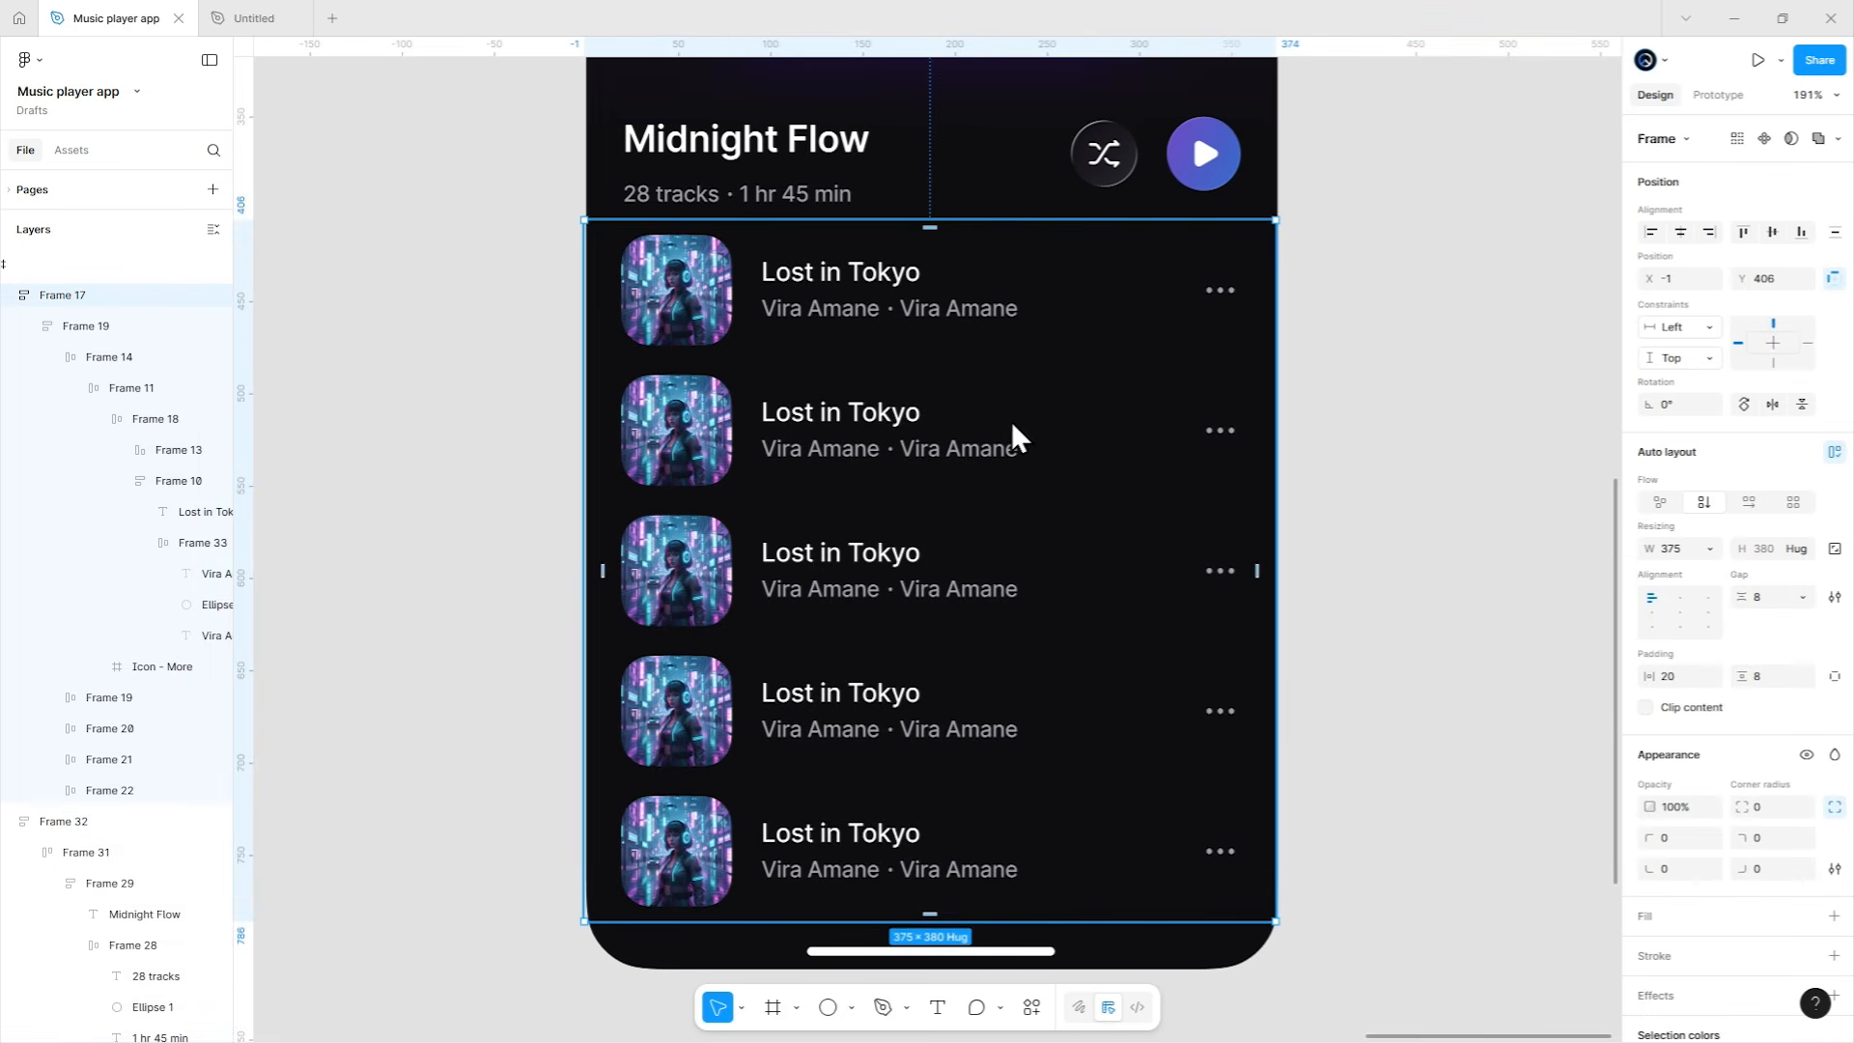
scroll(962, 432, down, 2)
scroll(962, 433, up, 1)
click(1677, 231)
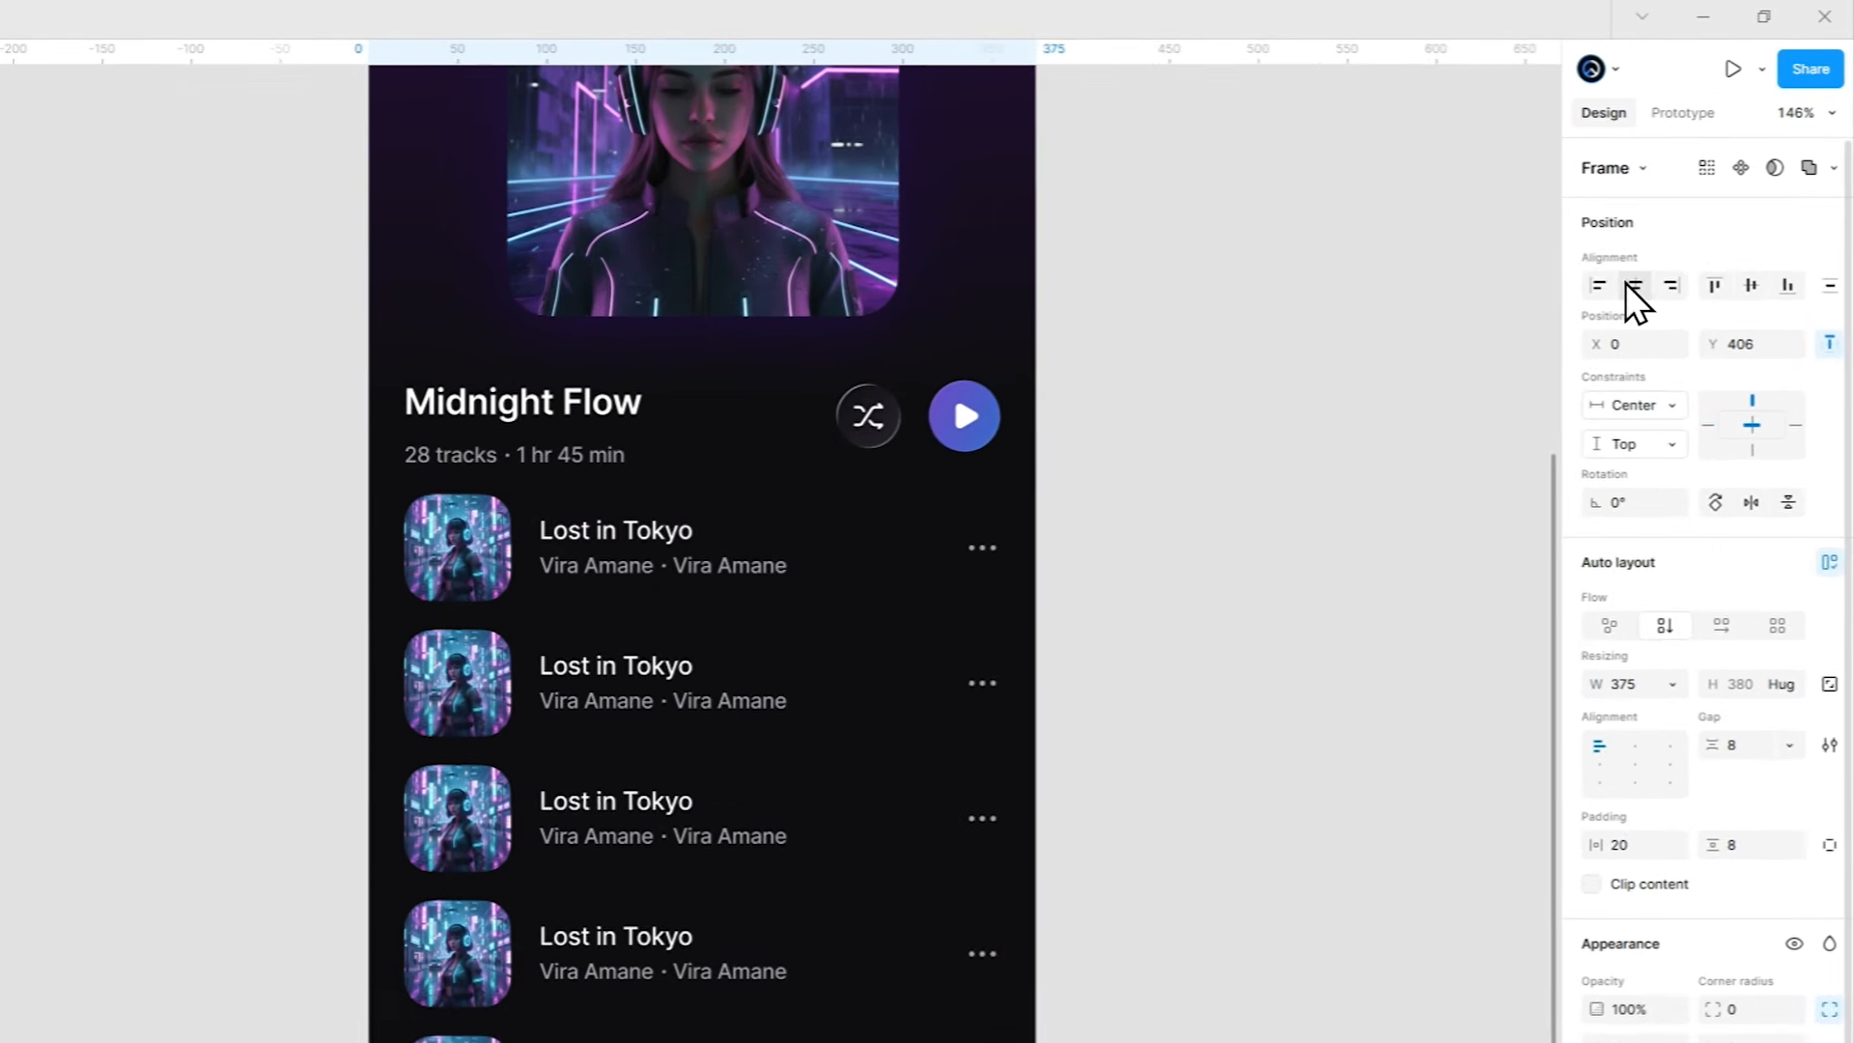
Move the track list down to Y 418 so it starts directly below the Midnight Flow header.
click(757, 455)
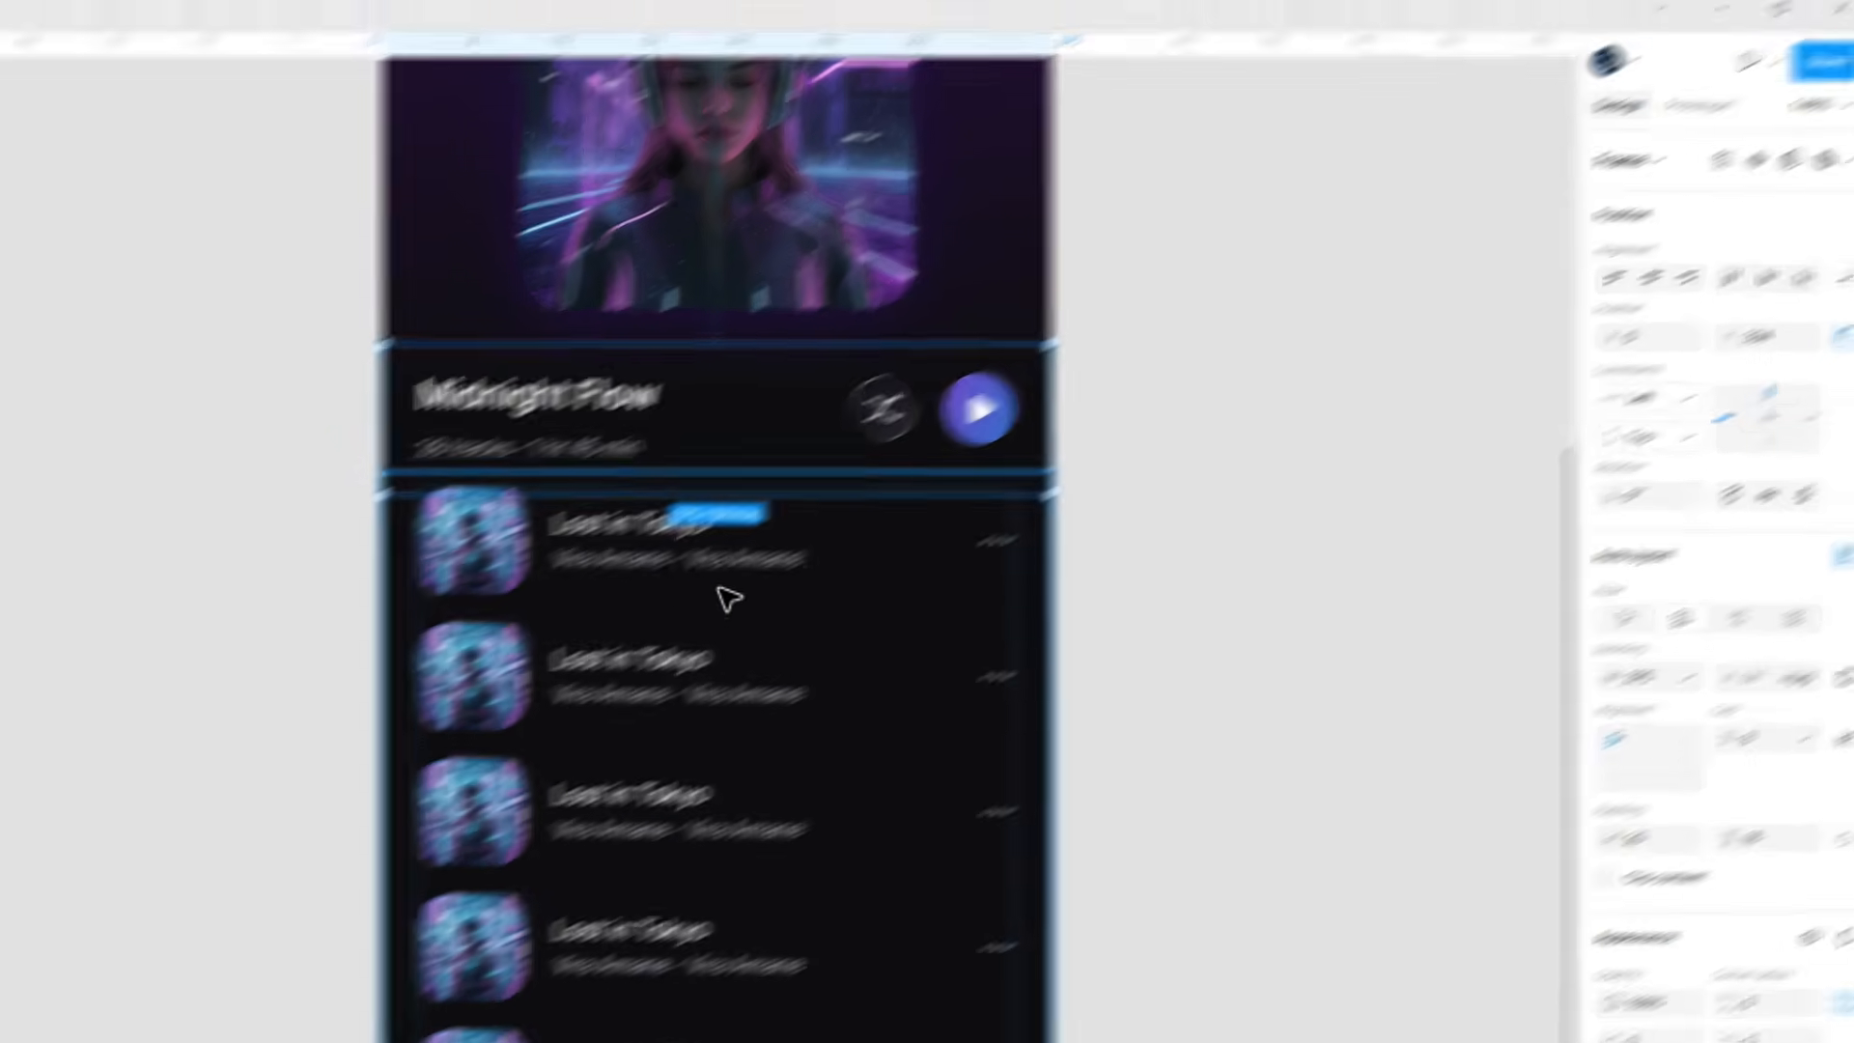
click(699, 621)
mouse_move(699, 621)
mouse_down()
mouse_move(698, 641)
mouse_move(696, 624)
mouse_up()
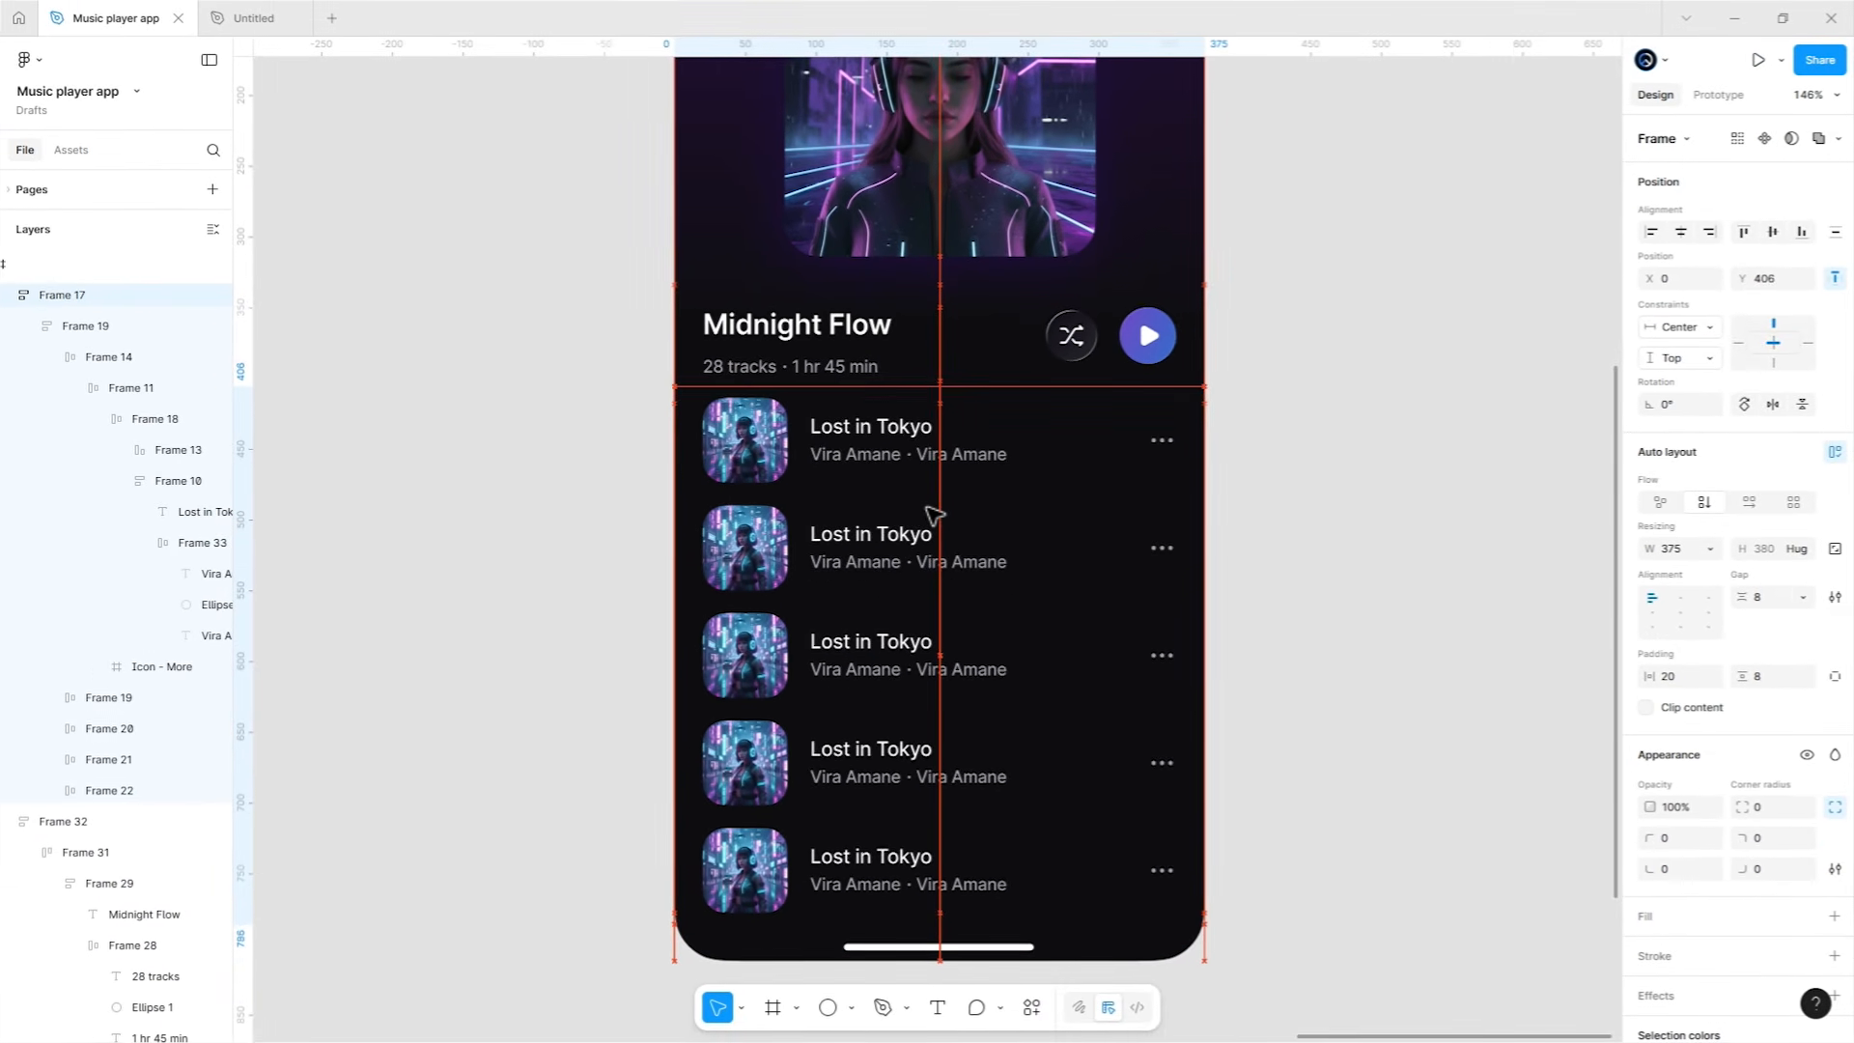
drag(933, 513, 935, 527)
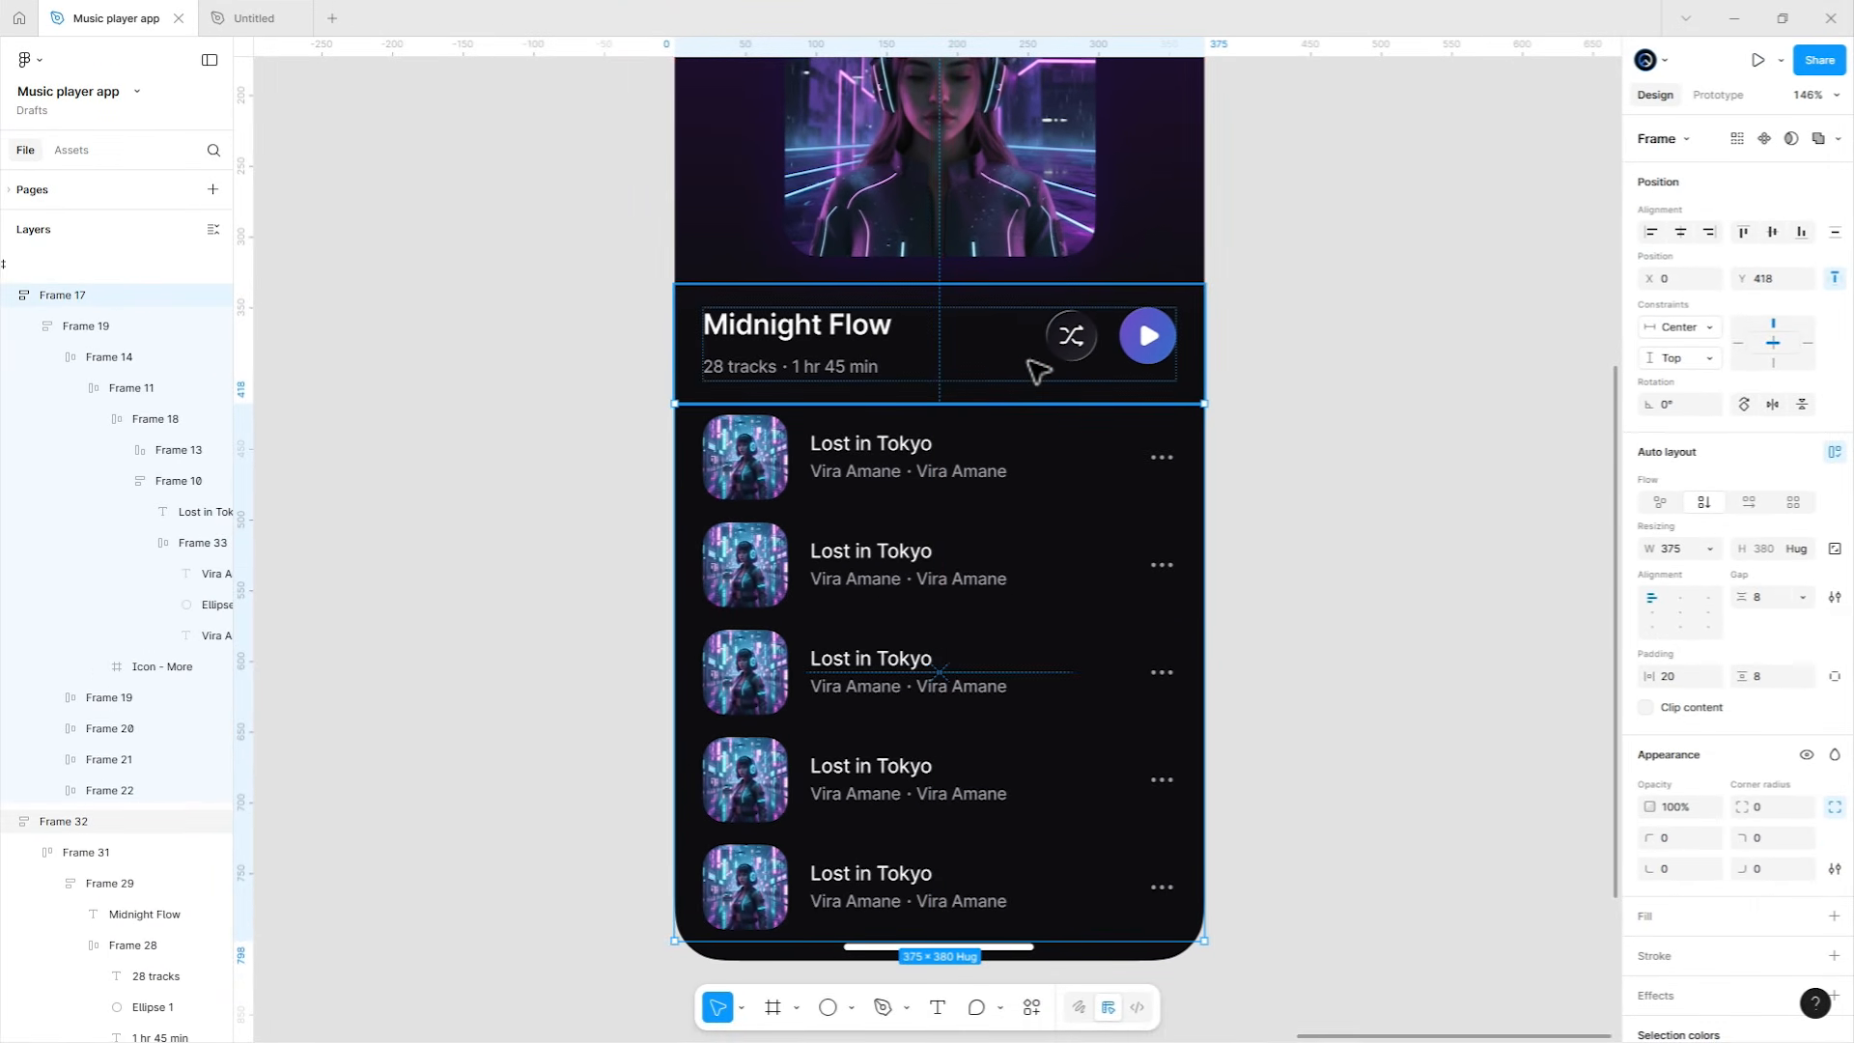
click(1316, 376)
drag(1232, 416, 1235, 434)
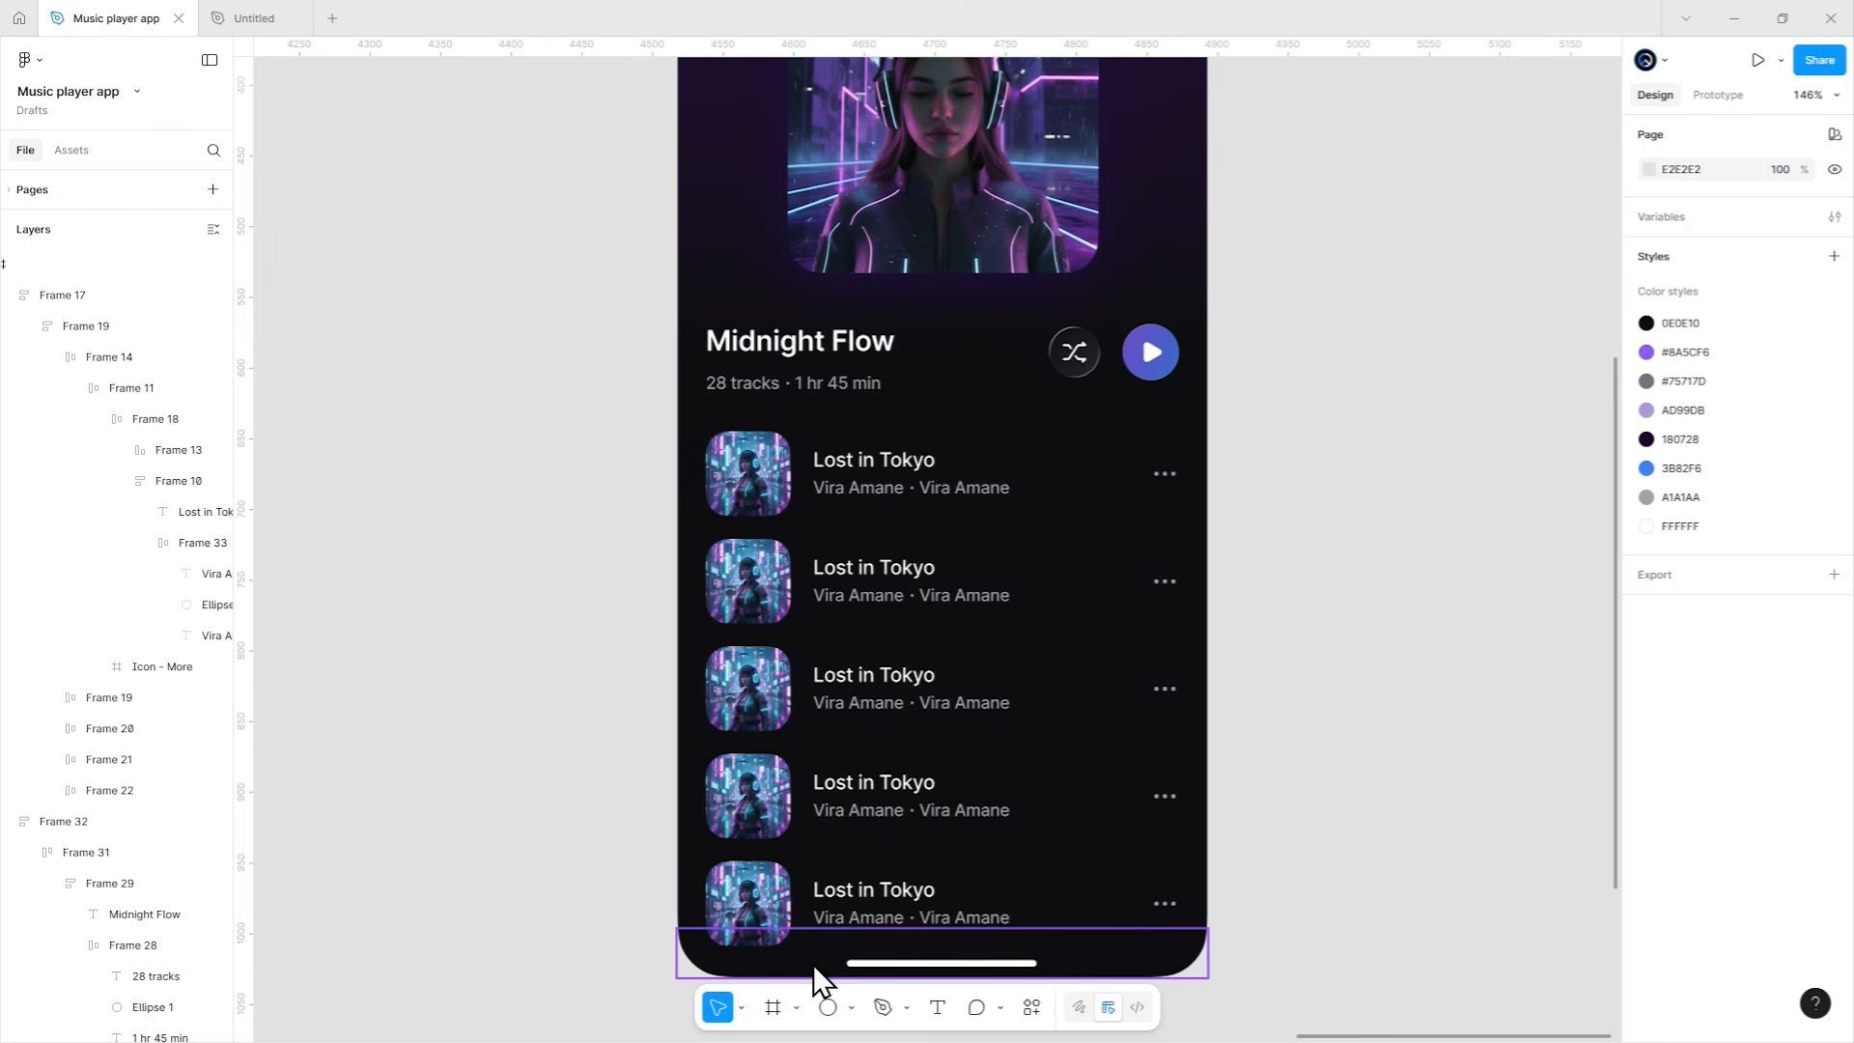
Bring the Home Indicator and Rectangle 1 to the top of the playlist screen's layer order, above the track list.
scroll(1047, 473, down, 3)
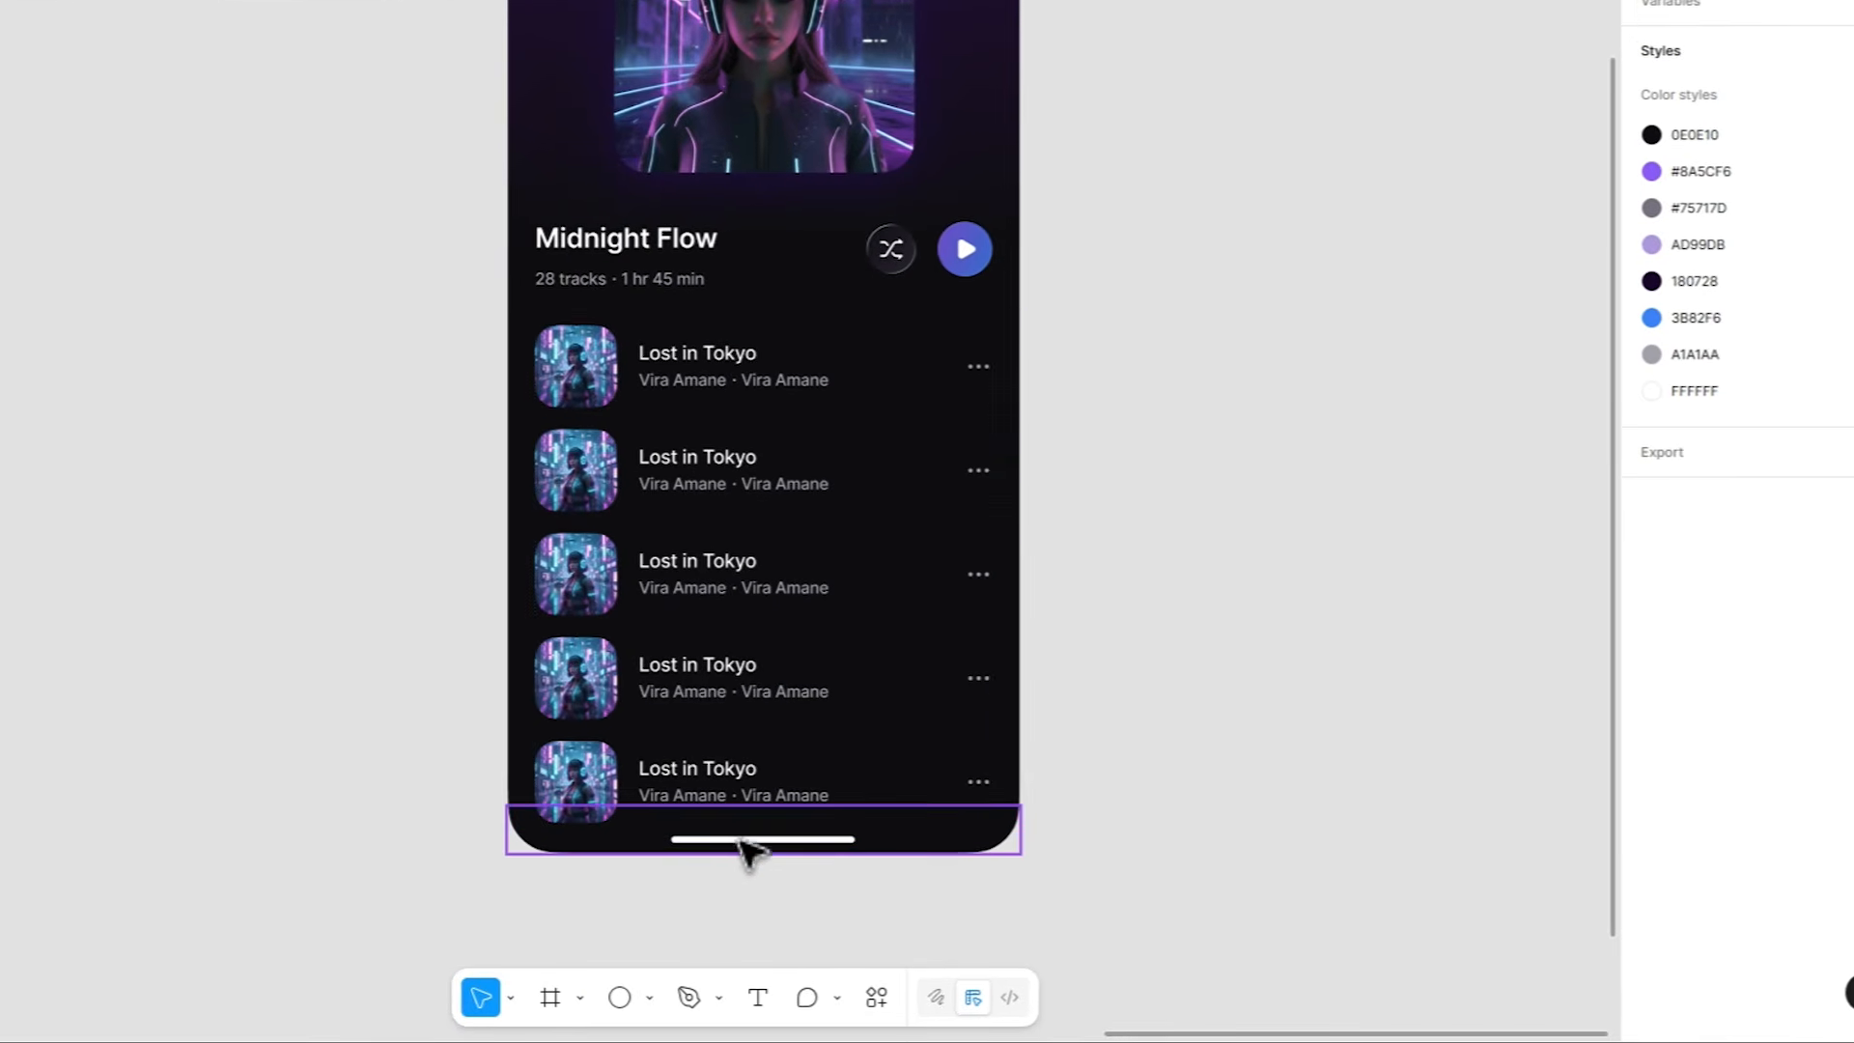
click(748, 852)
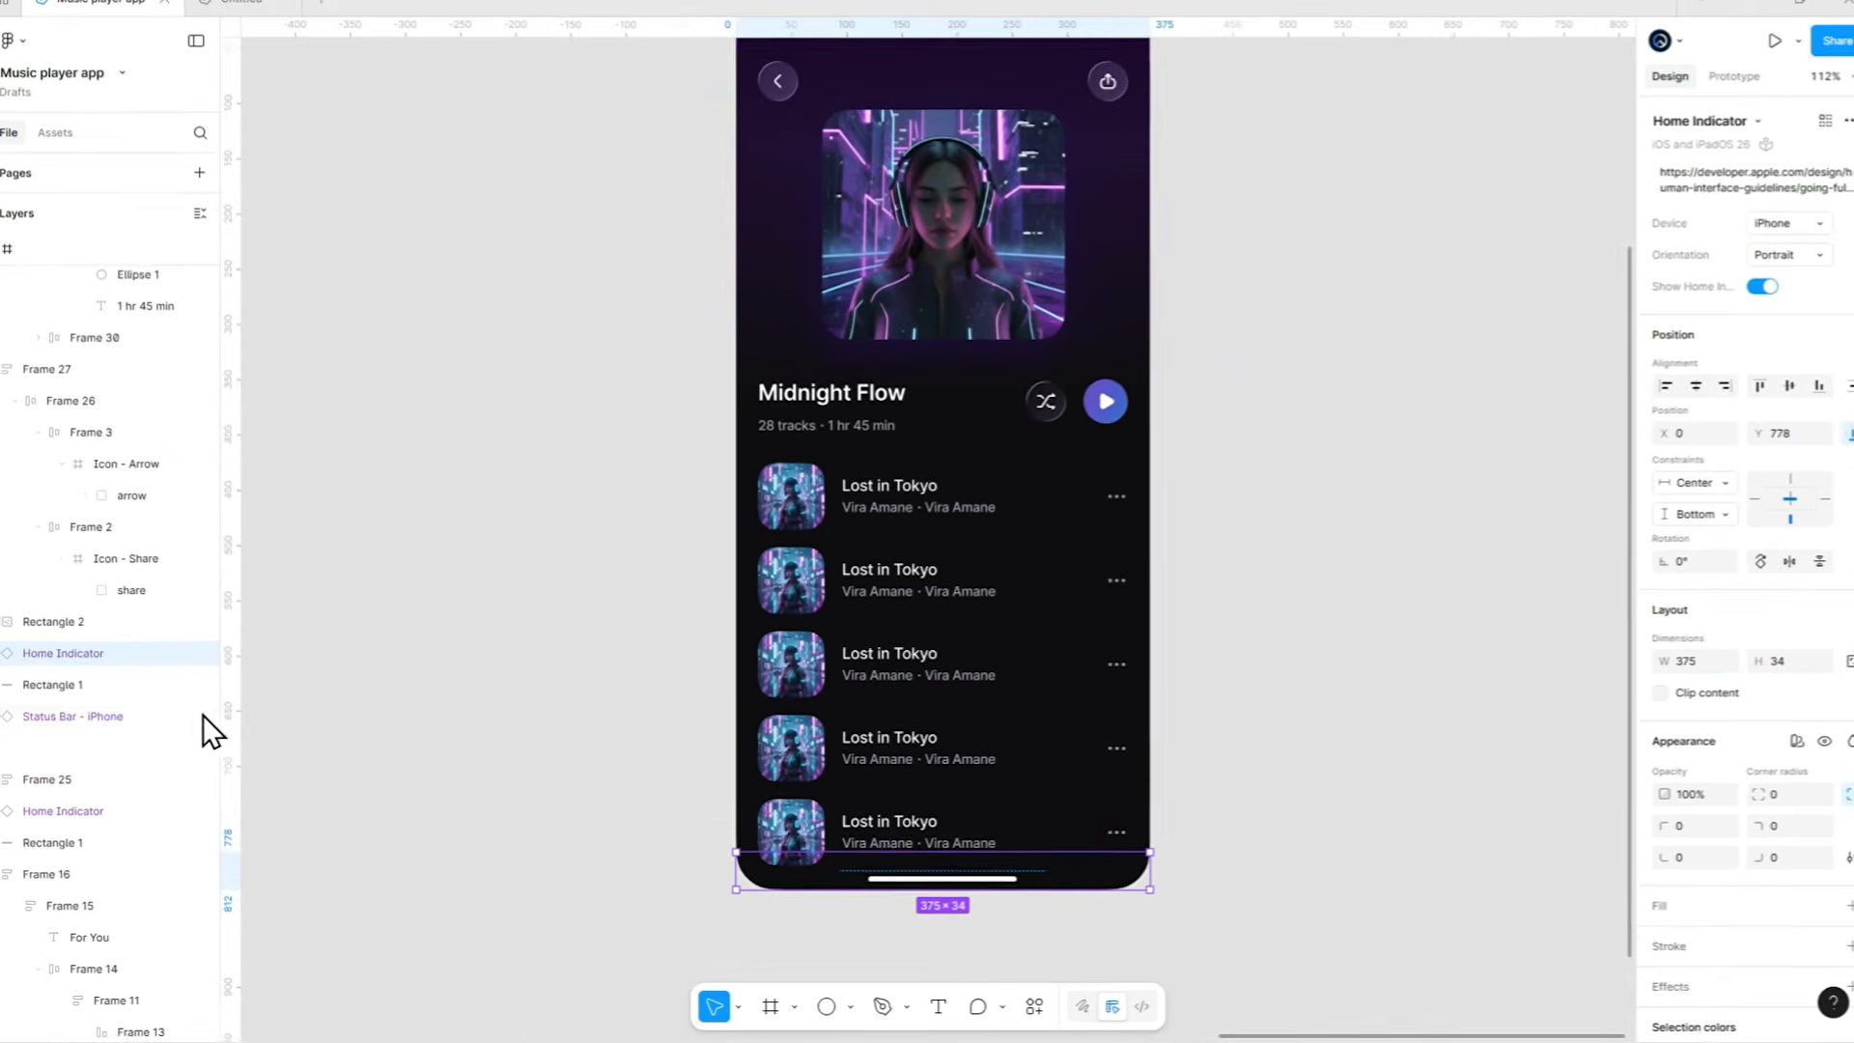
scroll(135, 710, down, 5)
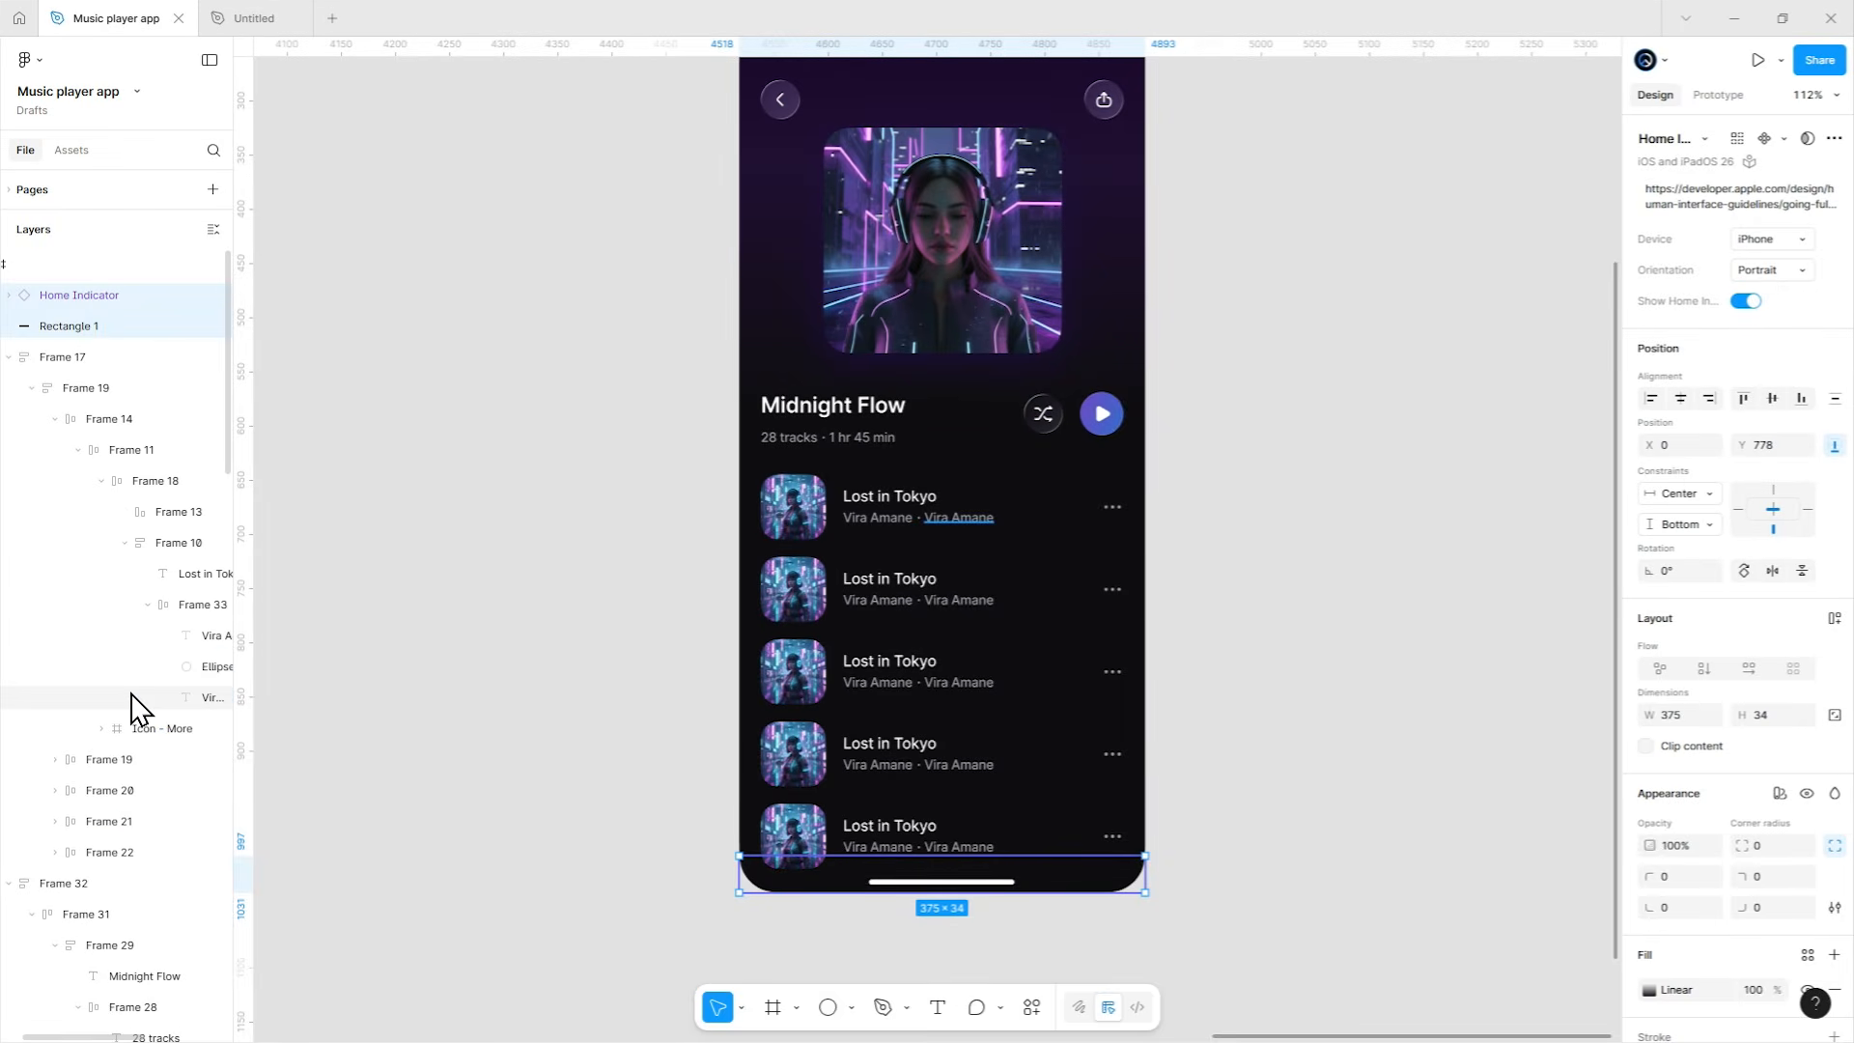
click(1235, 676)
scroll(1234, 666, down, 2)
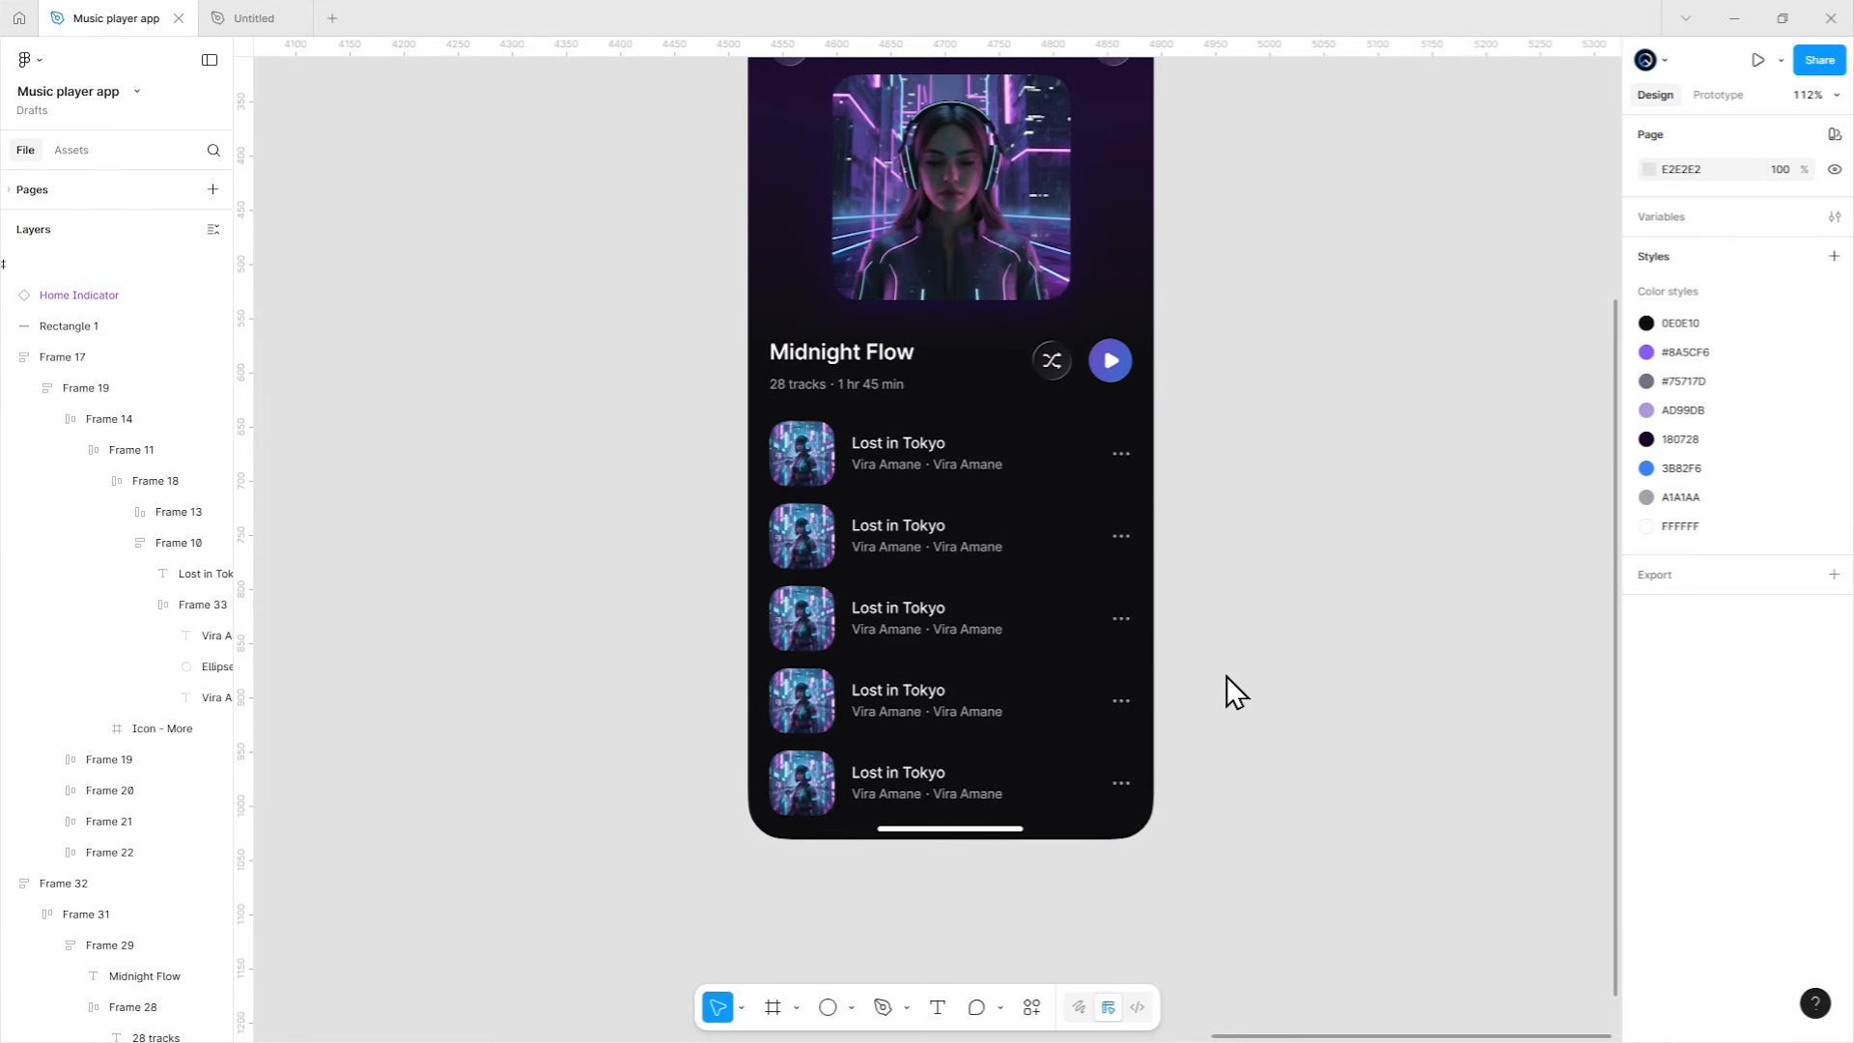
Paste the five cover images onto the empty canvas beside the playlist screen.
mouse_move(1202, 518)
mouse_down()
mouse_move(1201, 733)
mouse_move(1201, 496)
mouse_up()
drag(1398, 520, 861, 522)
key(ctrl+v)
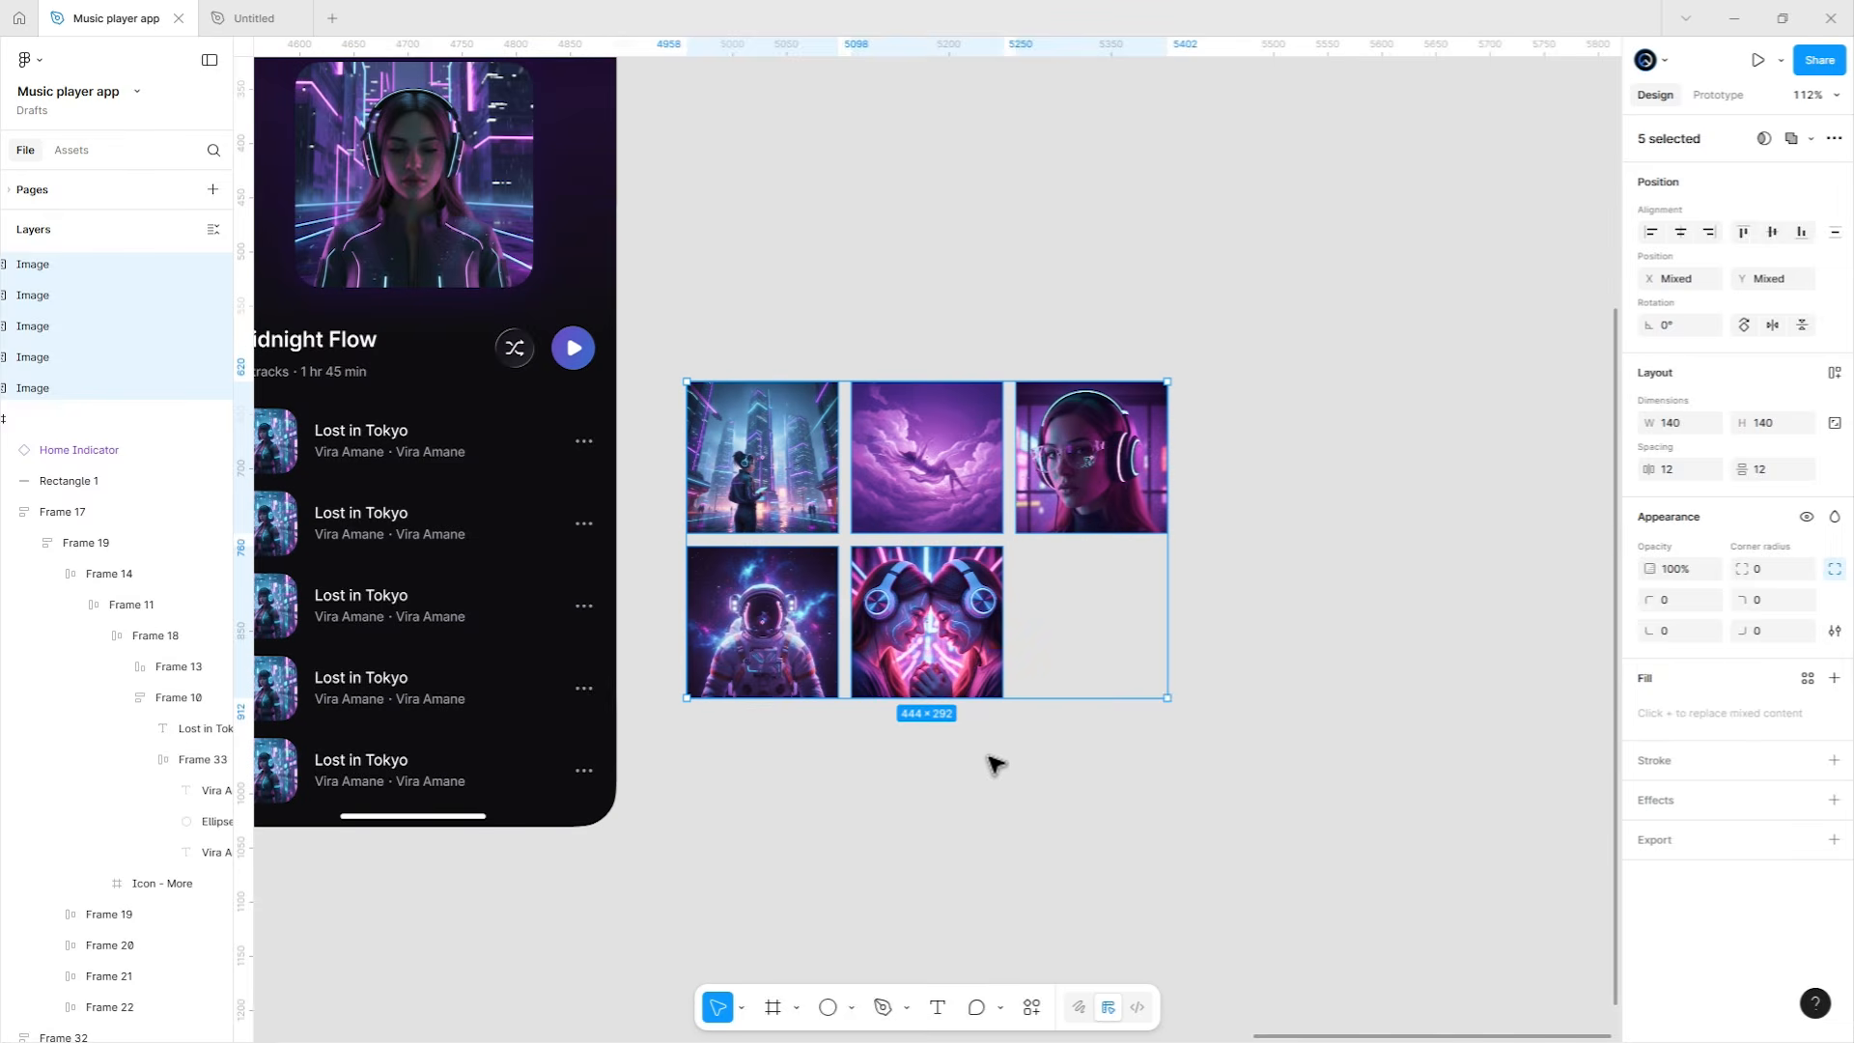
click(989, 758)
drag(884, 768, 1380, 745)
Replace the first row's cover fill with the neon city image's fill, and delete the source image from the canvas.
click(1305, 418)
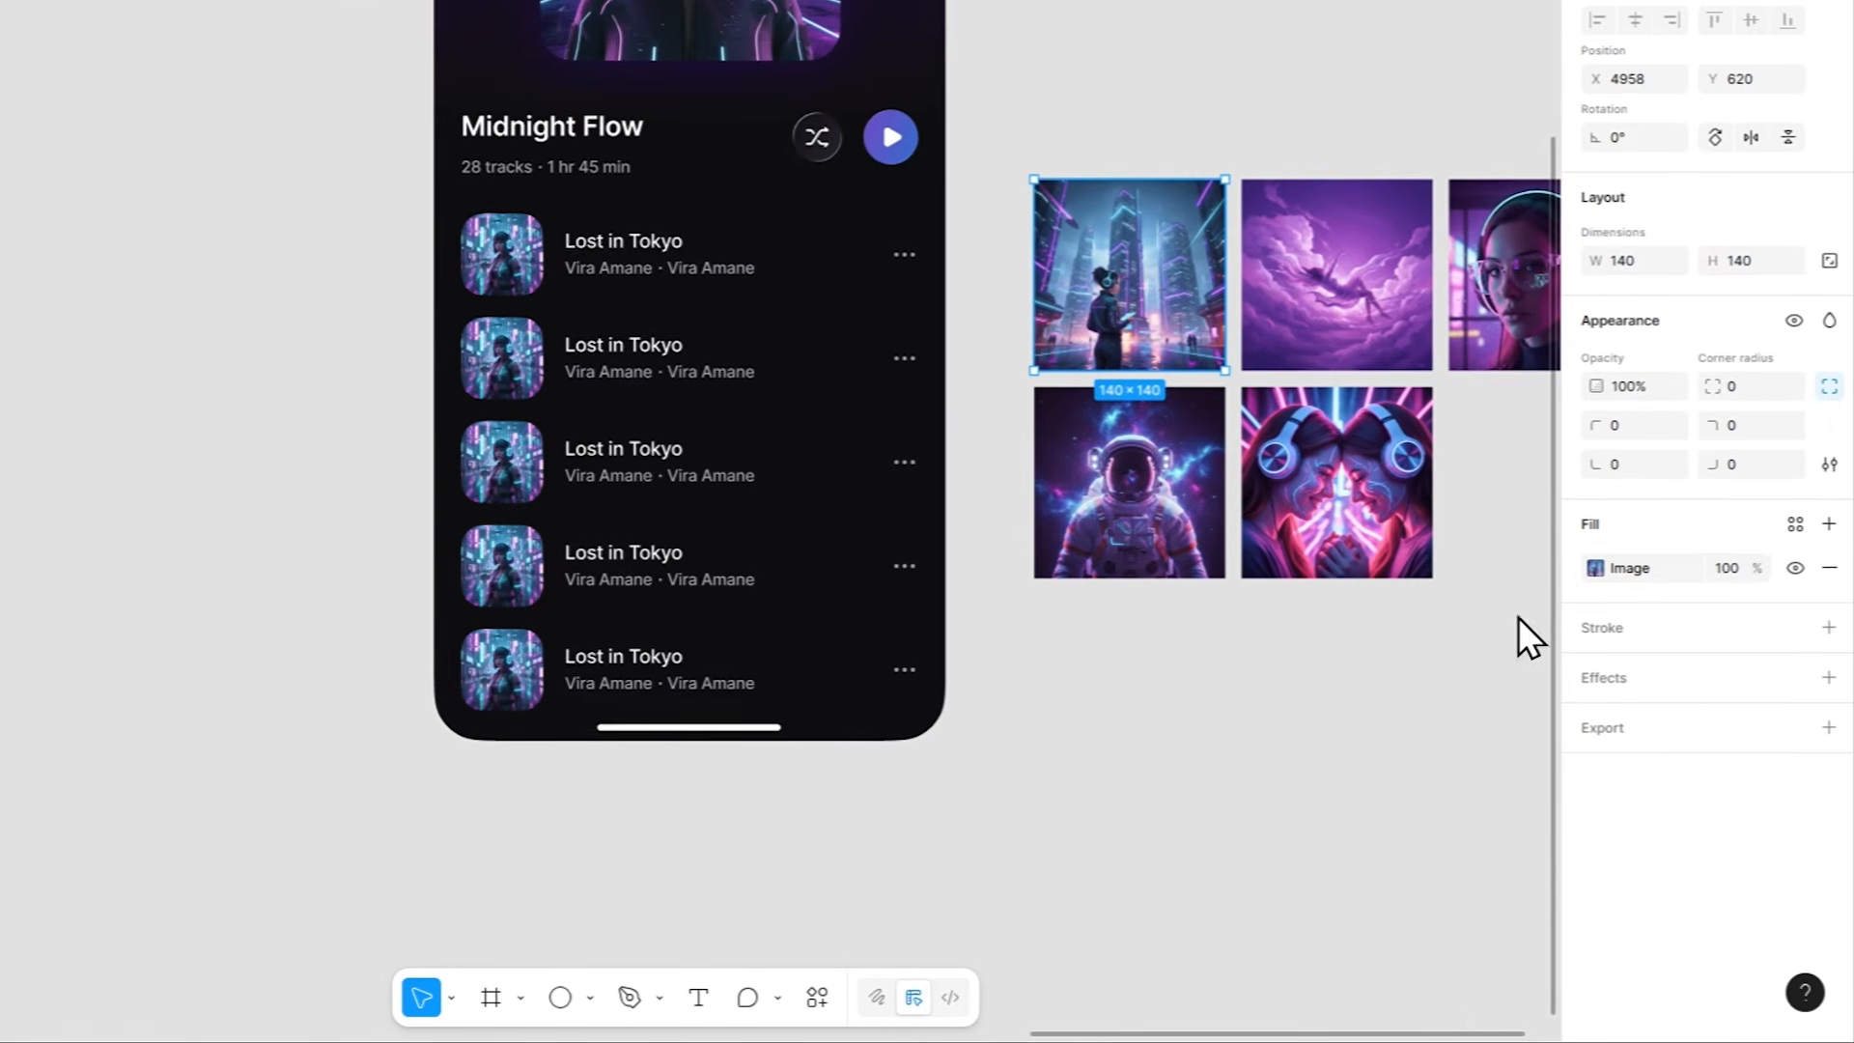
click(1626, 668)
key(ctrl+c)
click(536, 259)
key(ctrl+v)
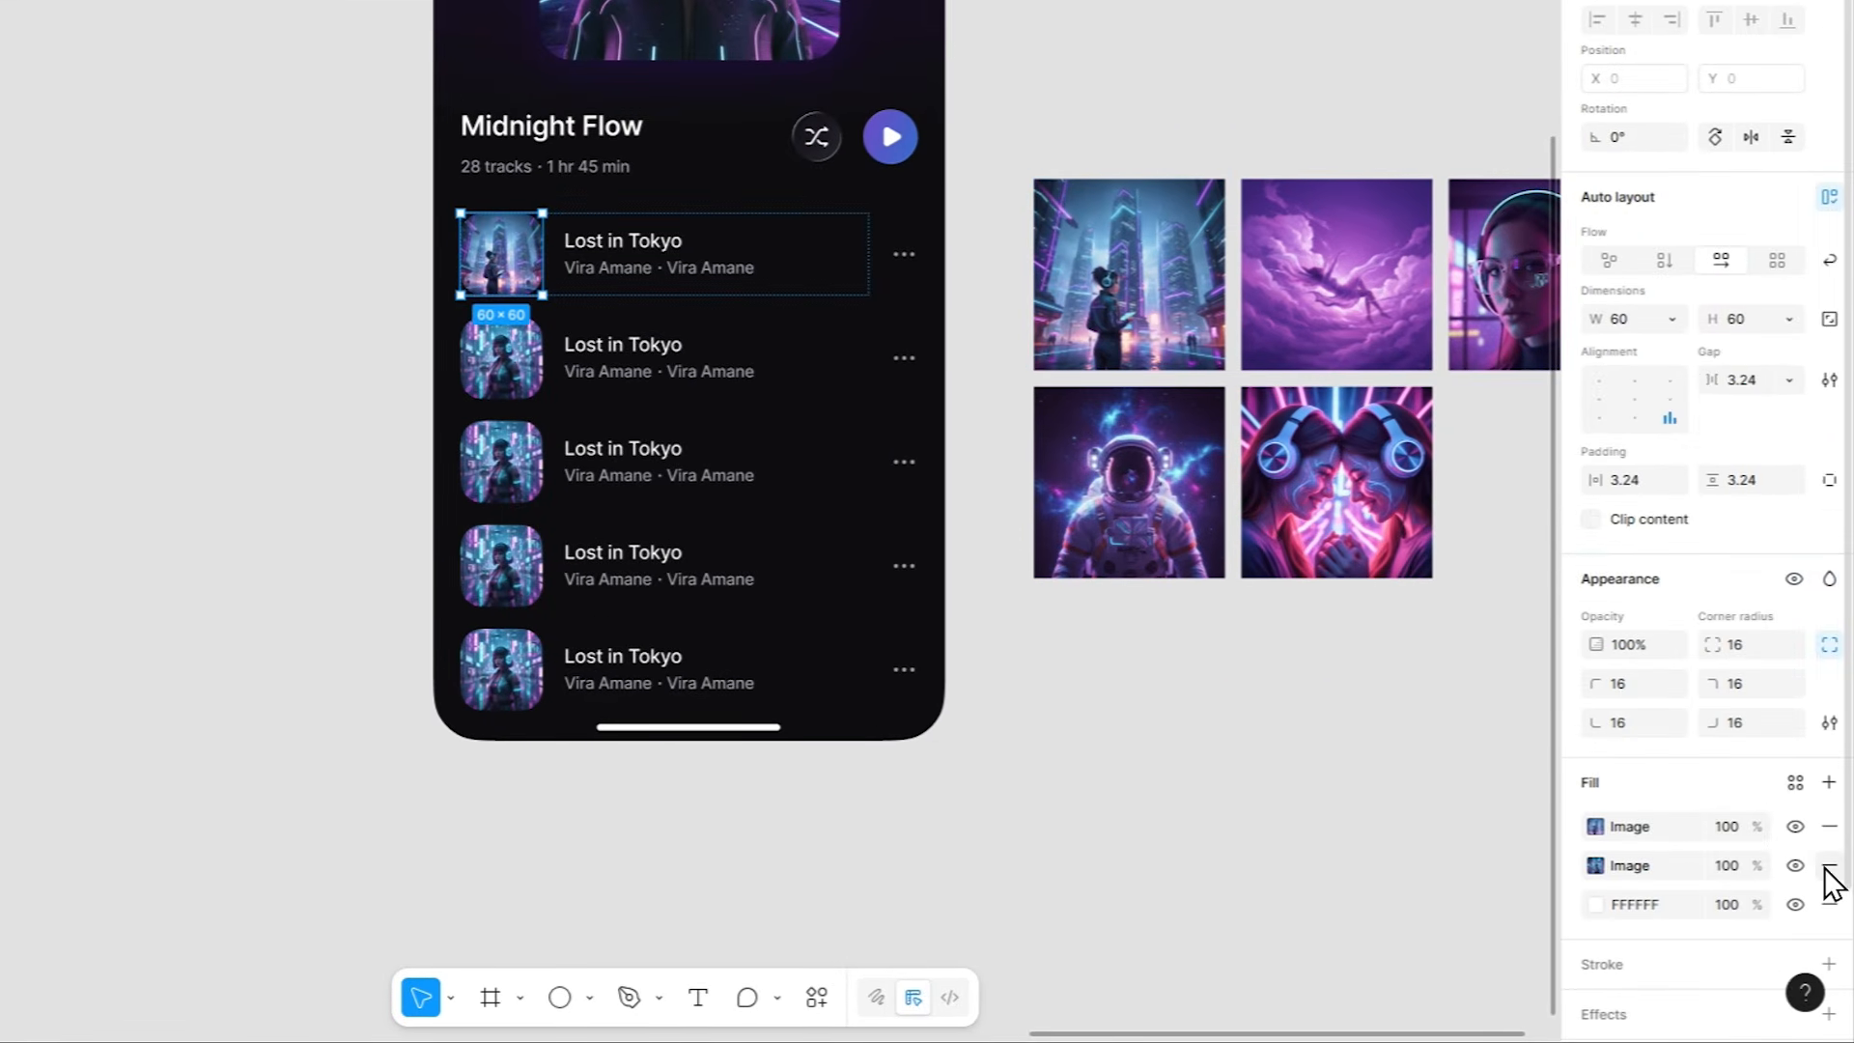
click(1829, 865)
click(1197, 318)
key(Delete)
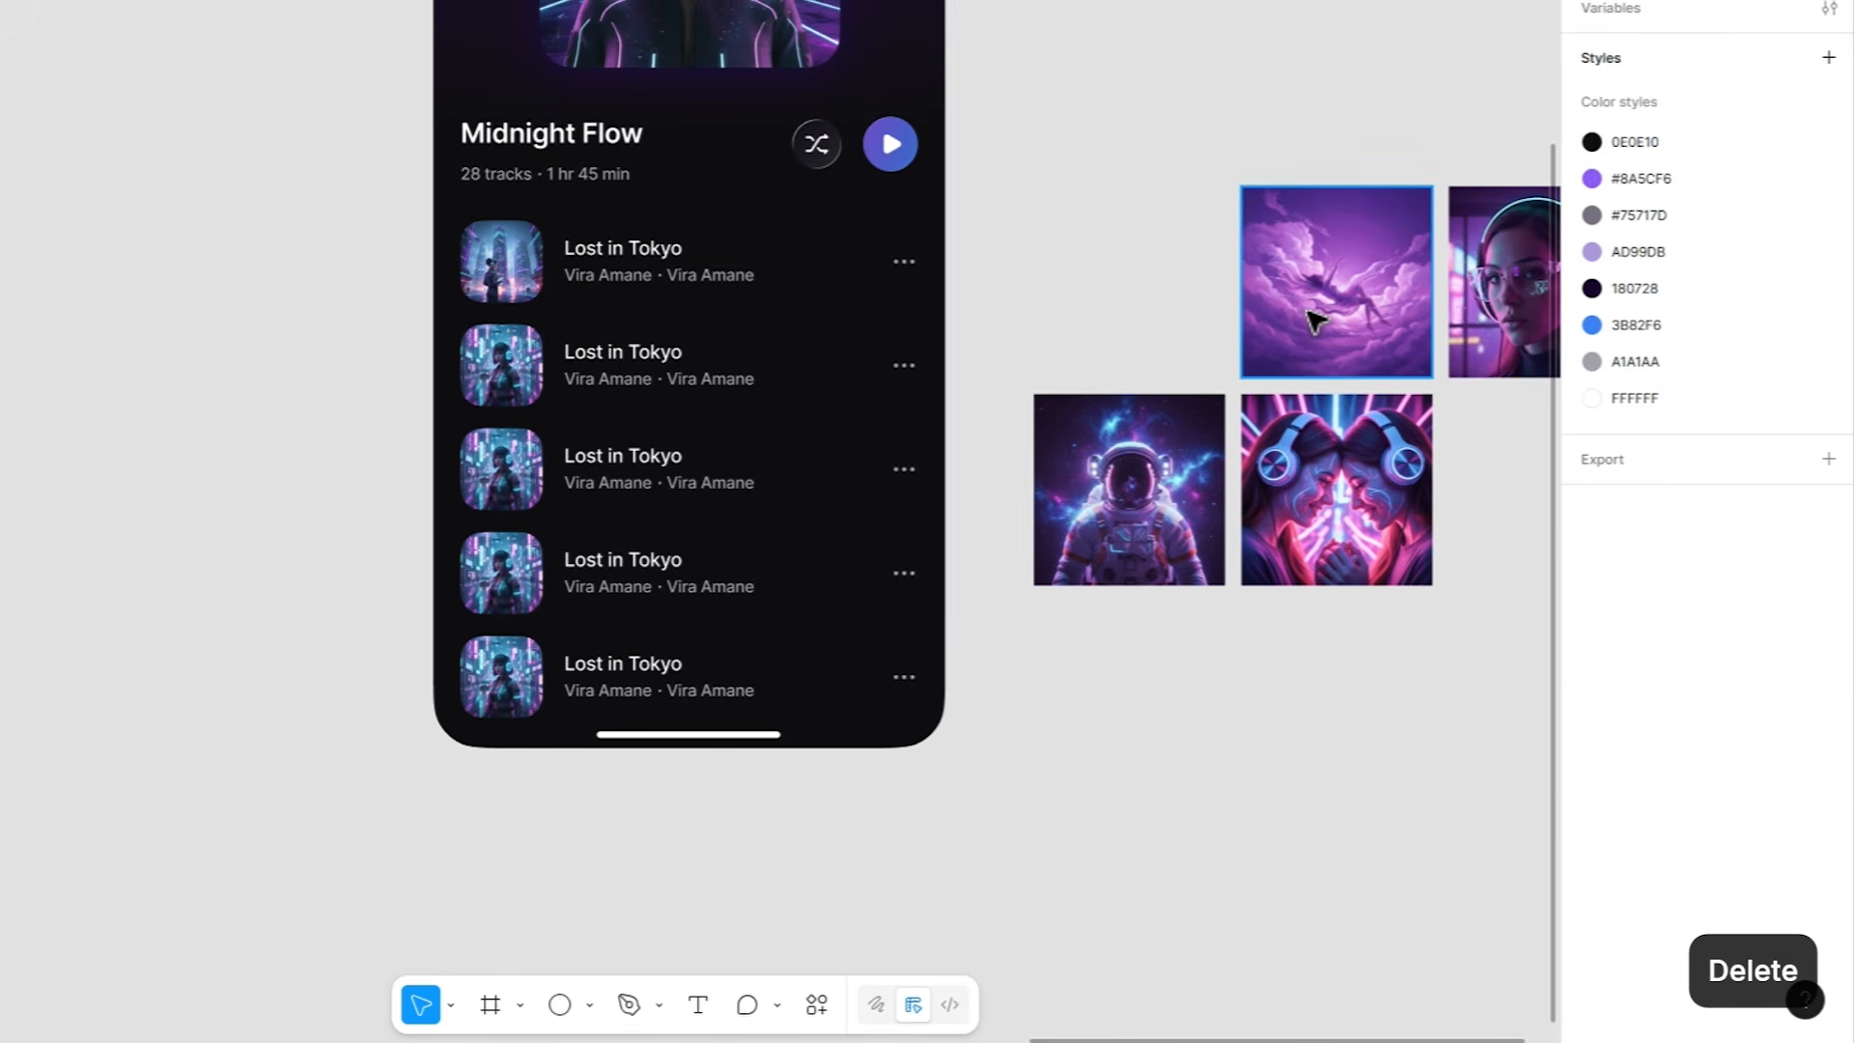
Copy the purple clouds image fill to the second row's cover and remove that cover's old image fill.
click(1312, 311)
click(1578, 575)
key(ctrl+c)
click(537, 392)
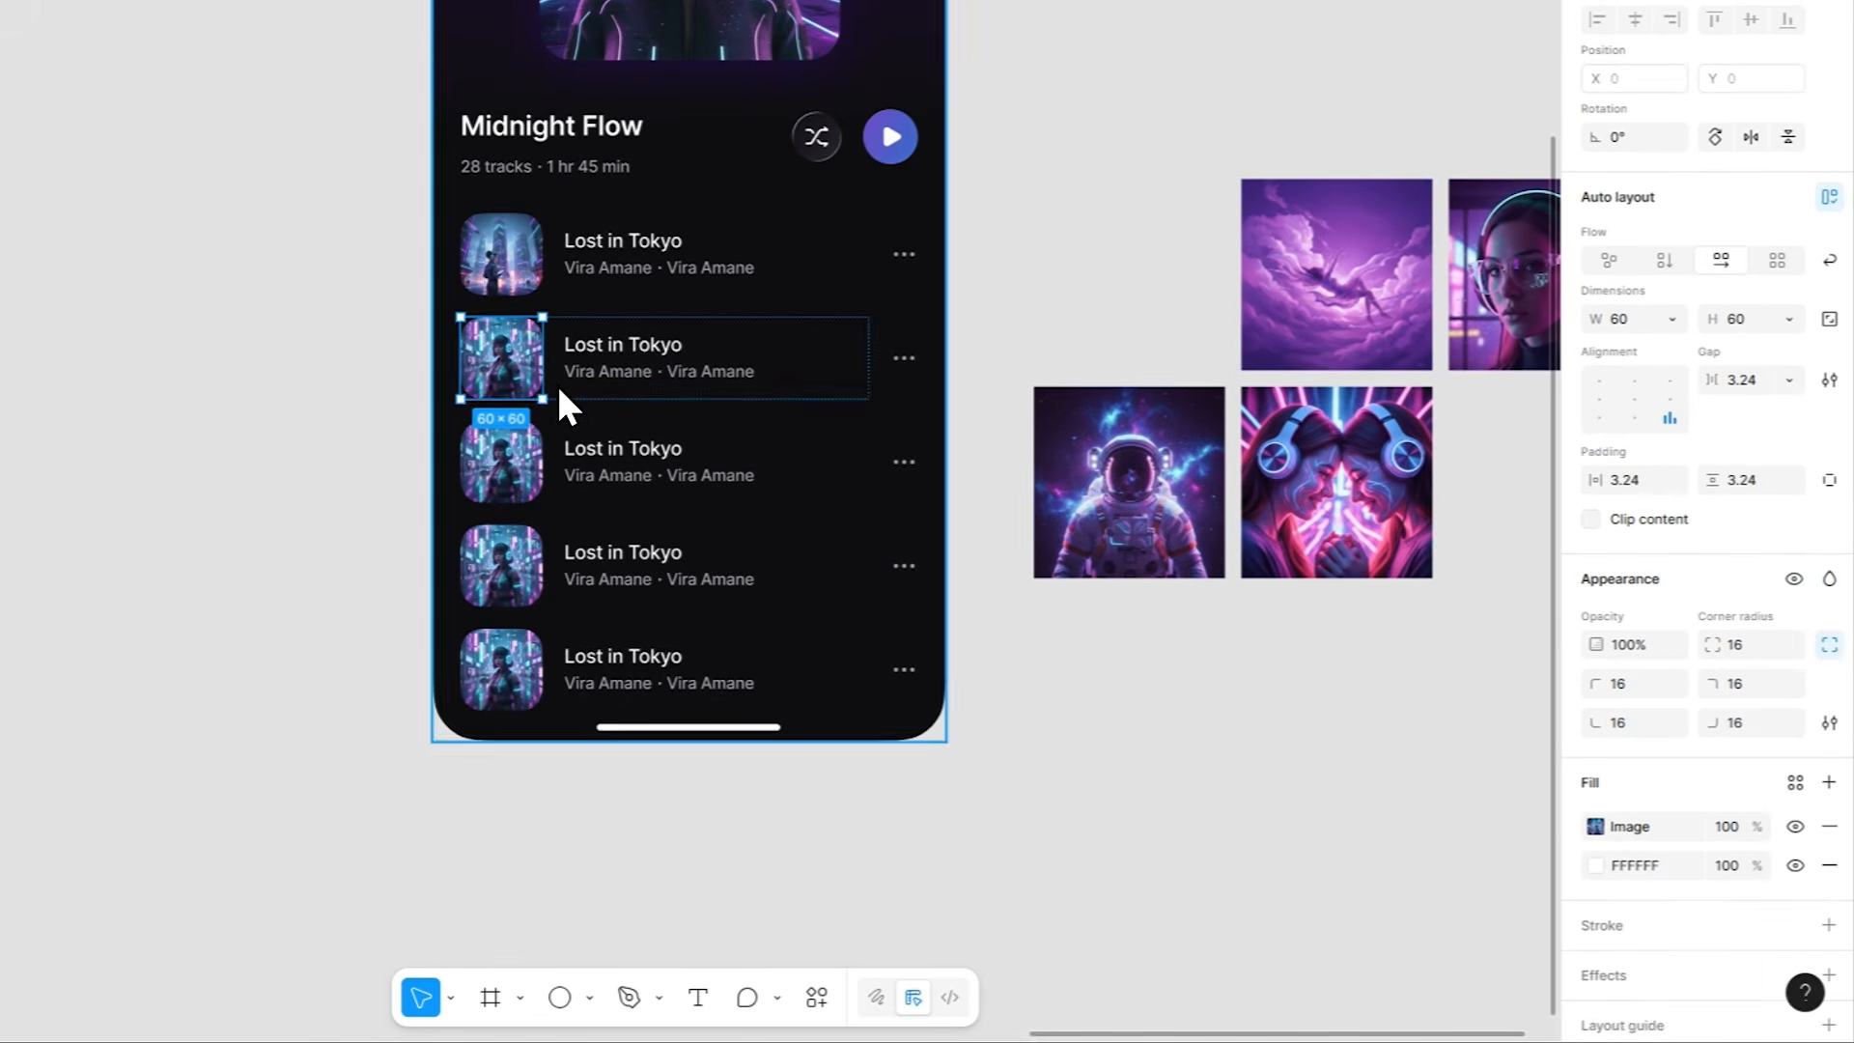
key(ctrl+v)
click(1821, 864)
Copy the fill of the woman-with-headphones image to the third row's cover and remove that cover's old image and FFFFFF fills.
click(1529, 360)
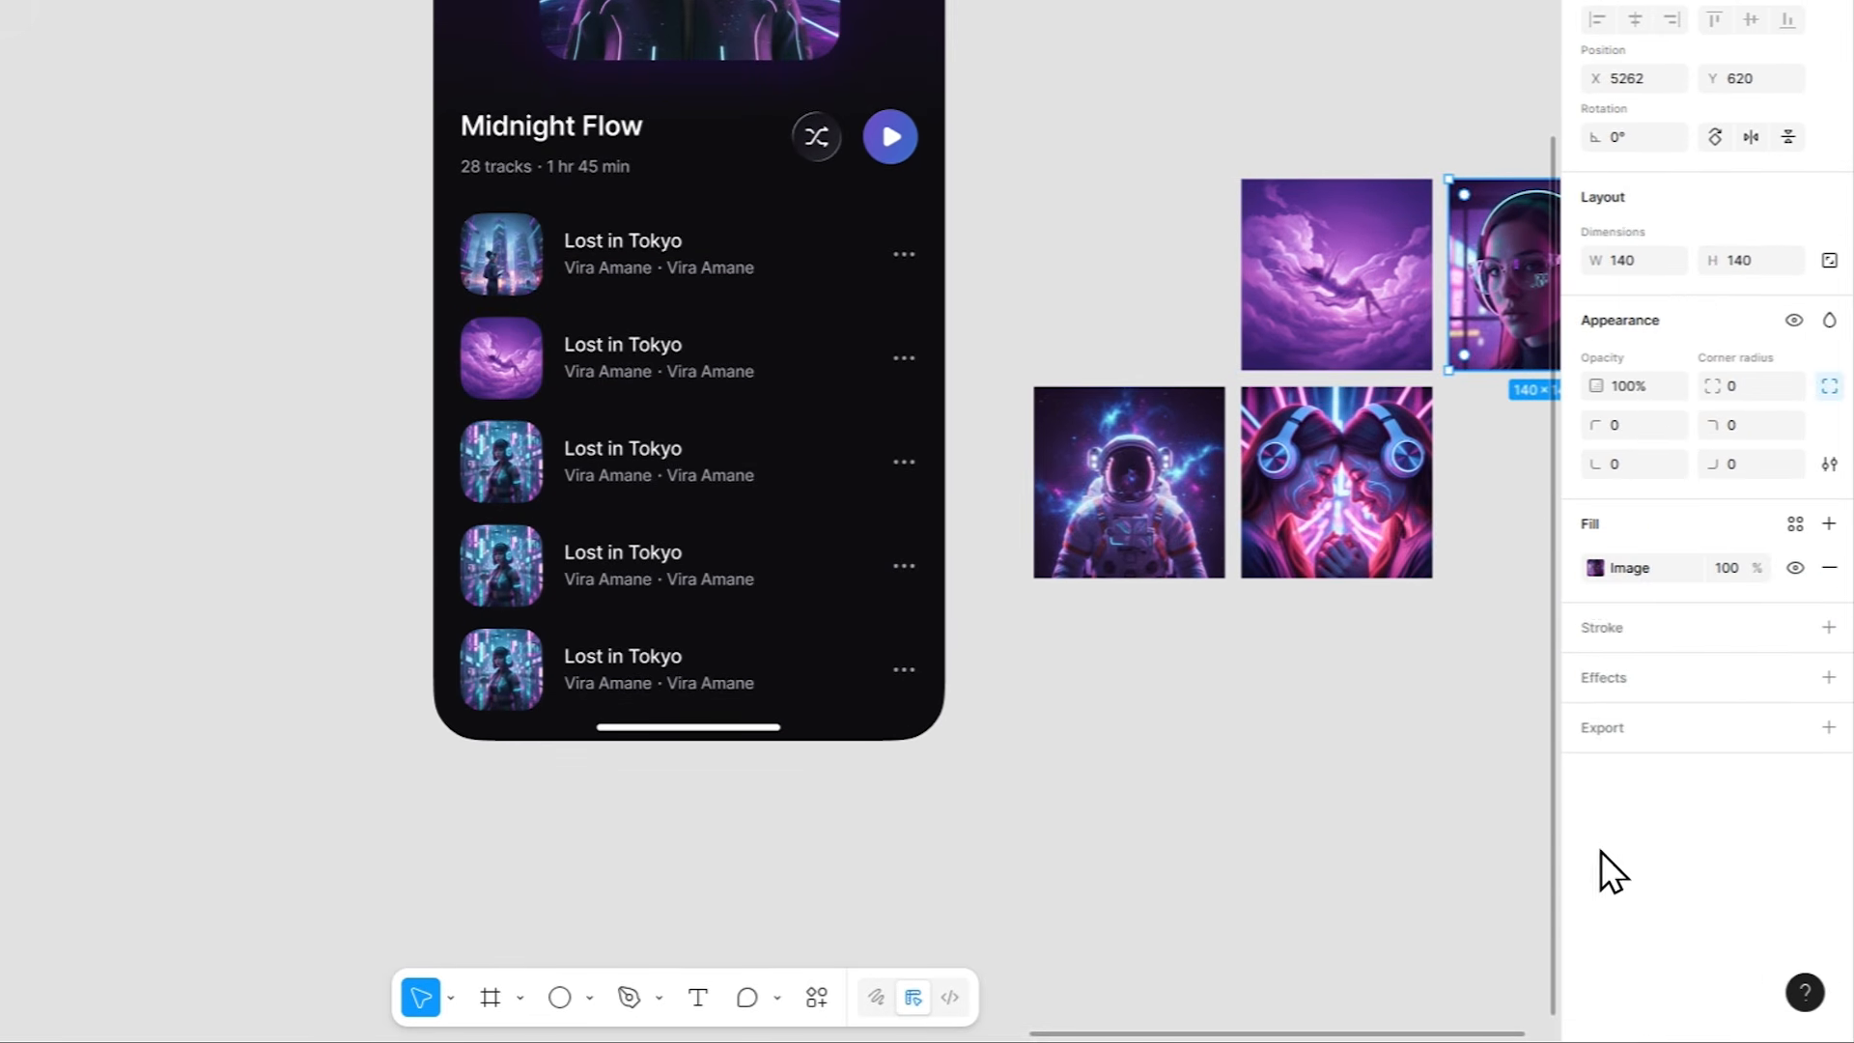
key(ctrl+c)
click(501, 461)
key(ctrl+v)
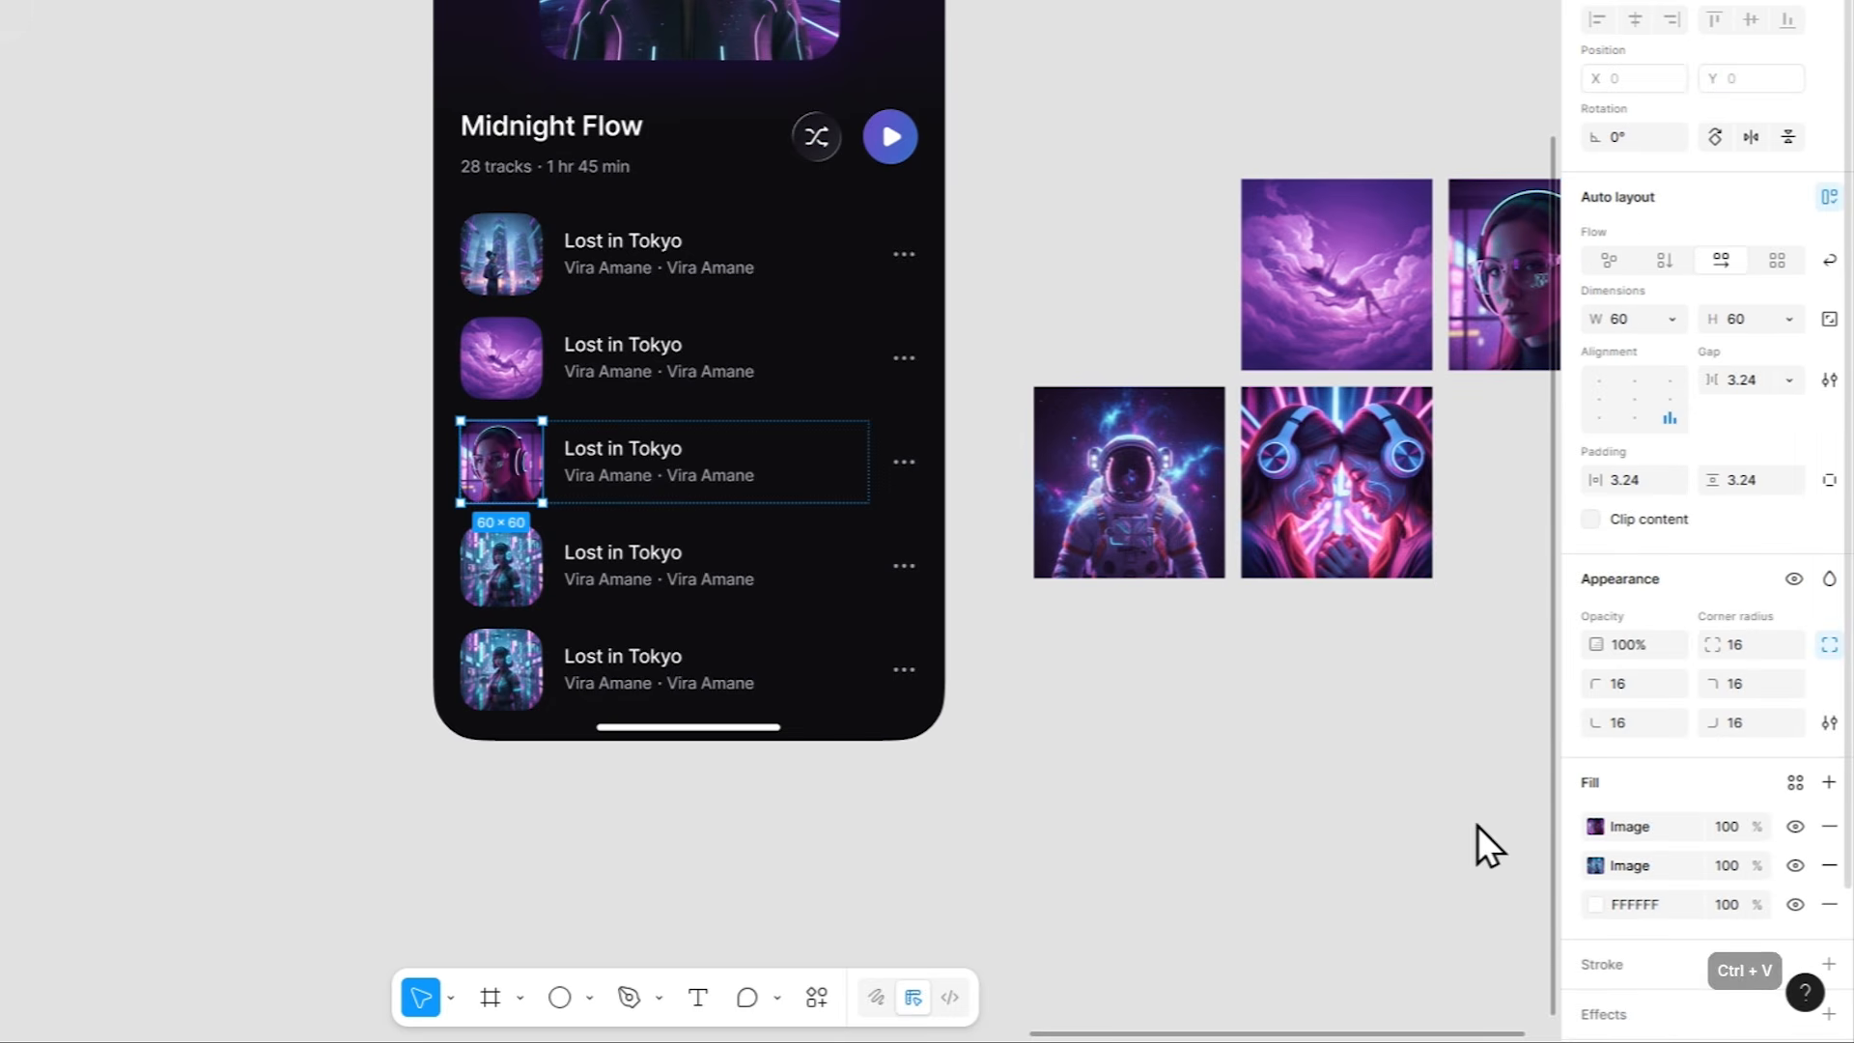
click(1821, 864)
click(1821, 864)
Replace the fourth row's cover fill with the astronaut image's fill.
click(1188, 511)
click(1568, 570)
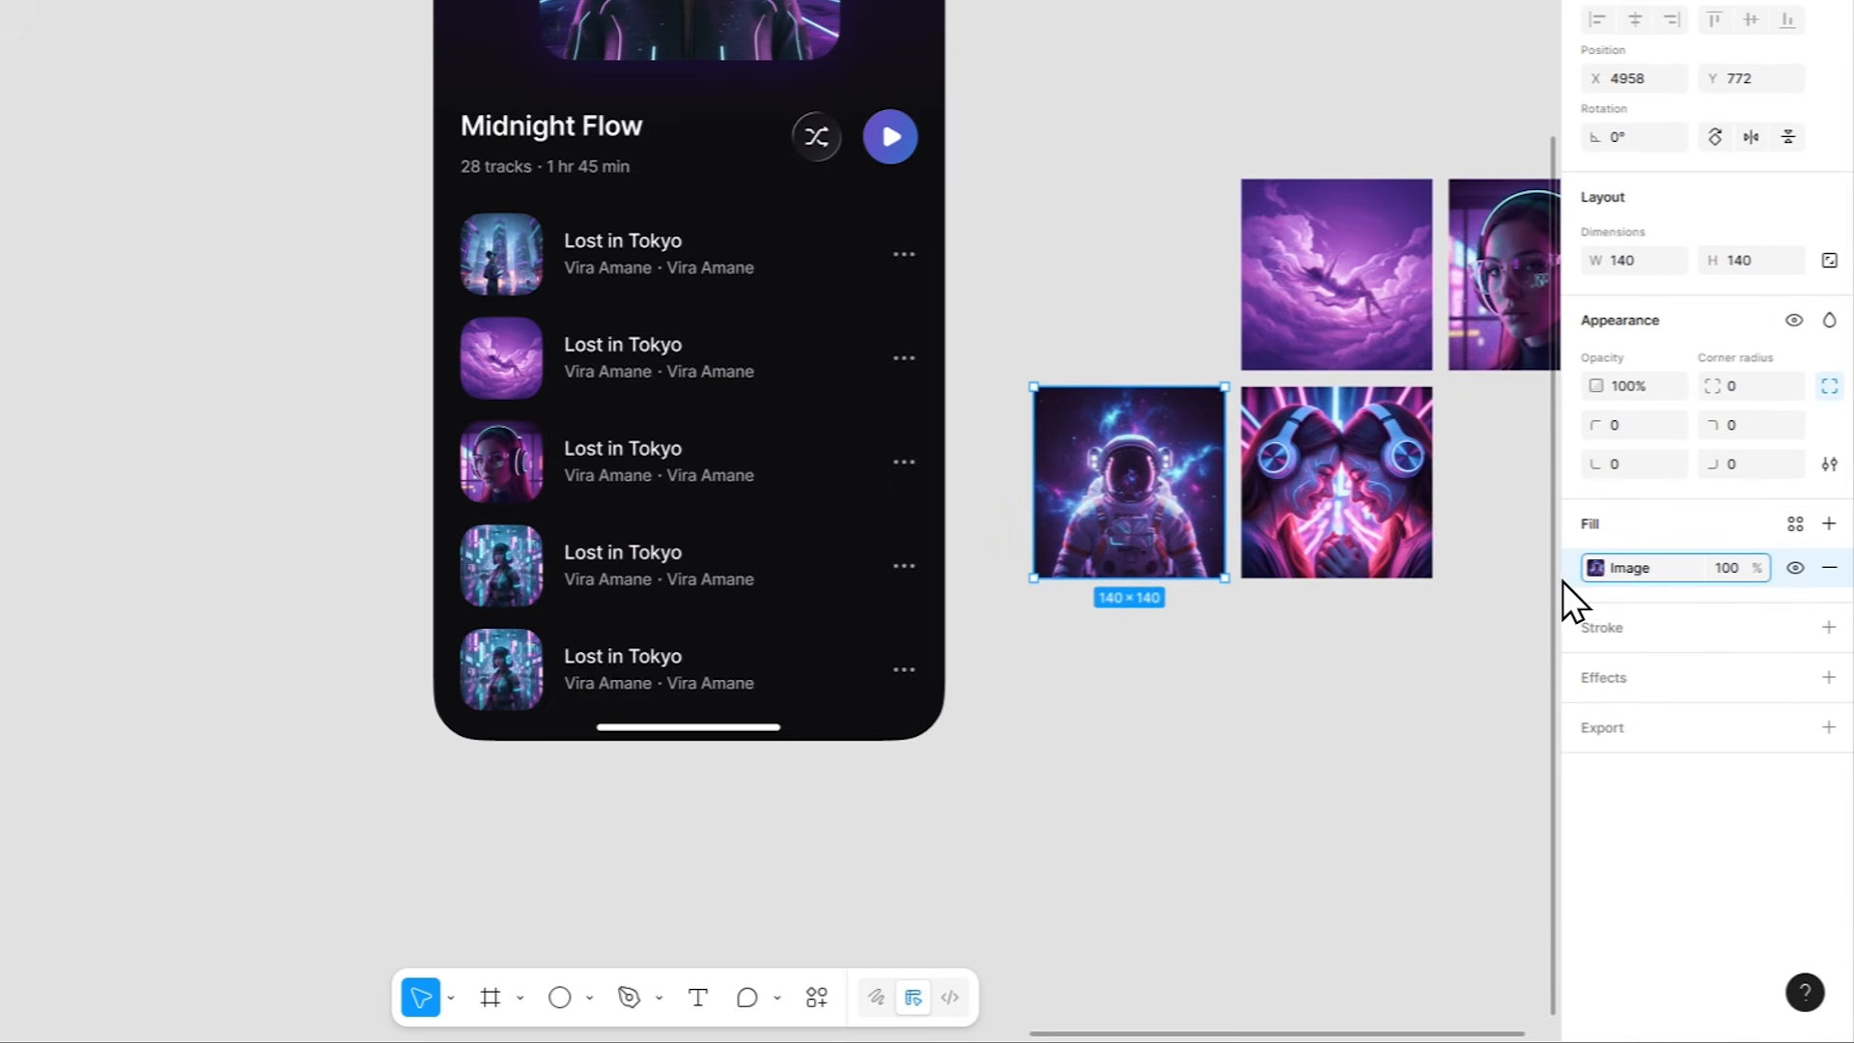
key(ctrl+c)
click(499, 579)
key(ctrl+v)
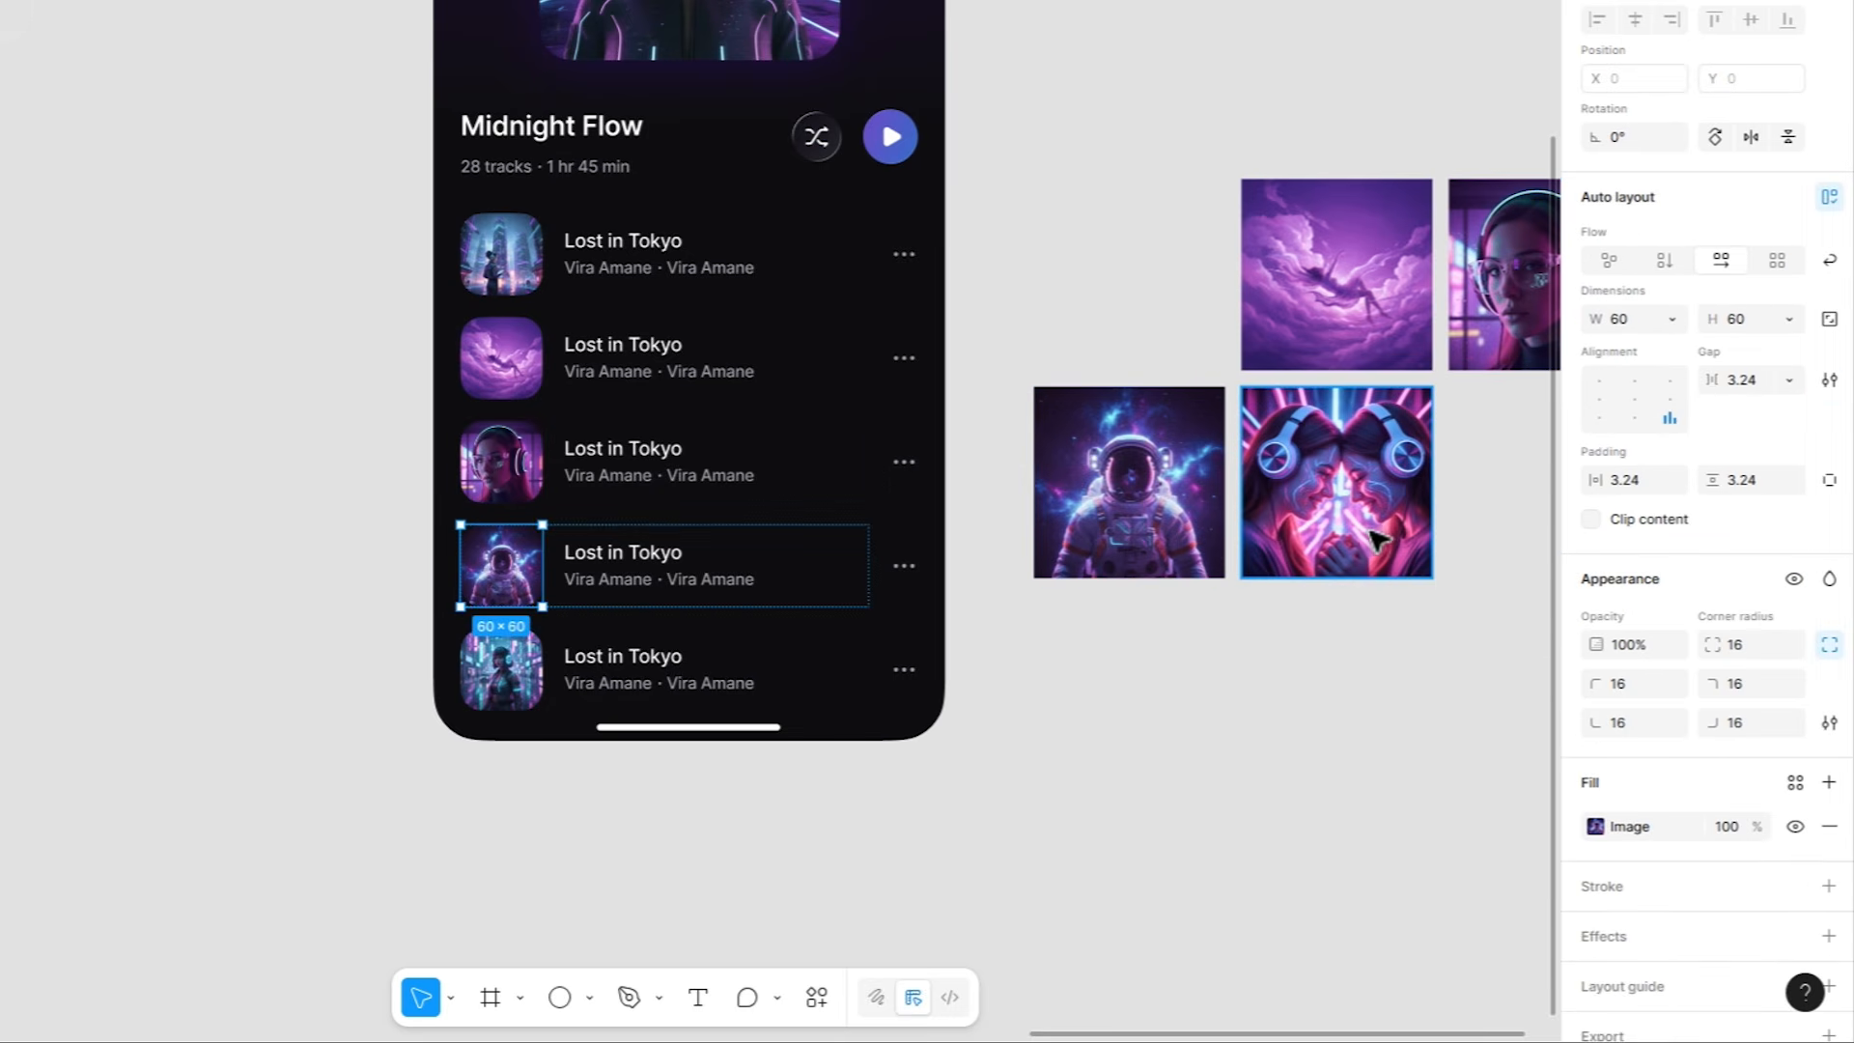
Copy the fill of the two-figures-with-headphones image to the fifth row's cover and remove that cover's old image and FFFFFF fills.
click(1379, 541)
click(1564, 569)
key(ctrl+c)
click(501, 669)
key(ctrl+v)
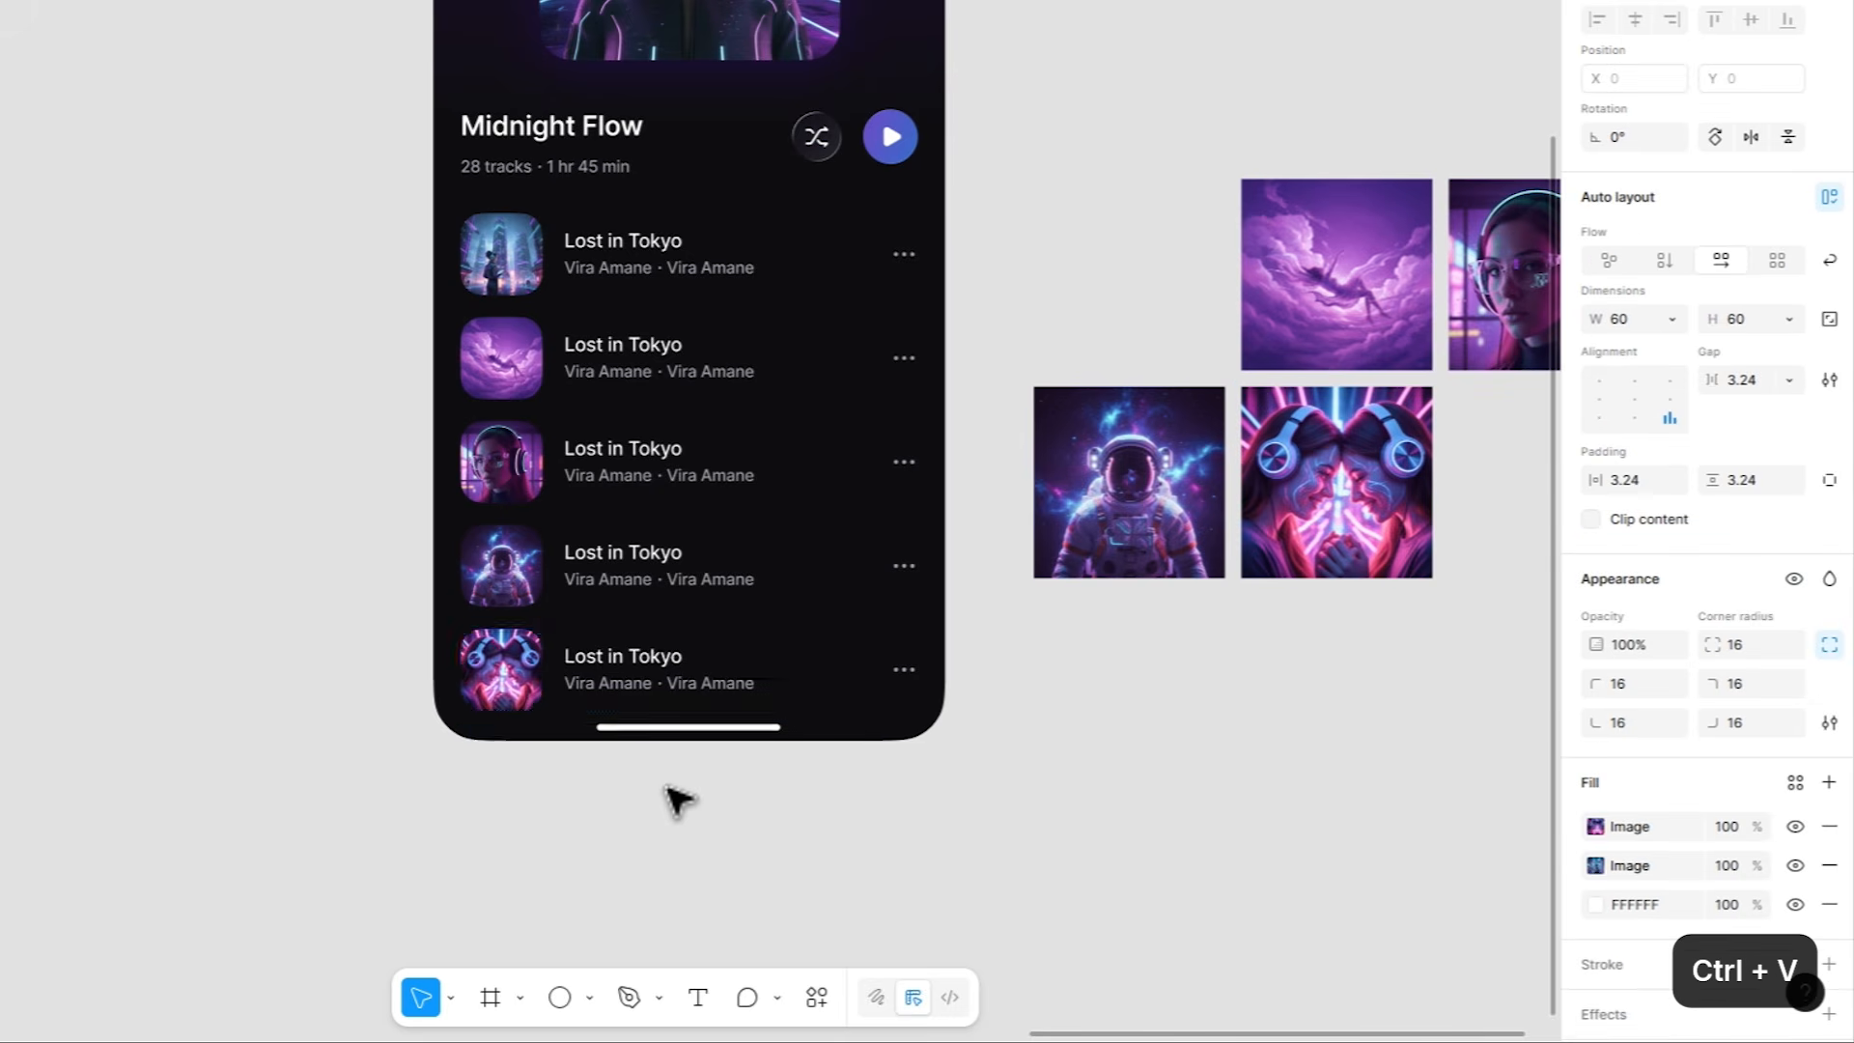
click(1829, 866)
click(1828, 866)
Delete the four remaining source images from the canvas beside the playlist screen.
click(1463, 744)
drag(1394, 695, 1038, 738)
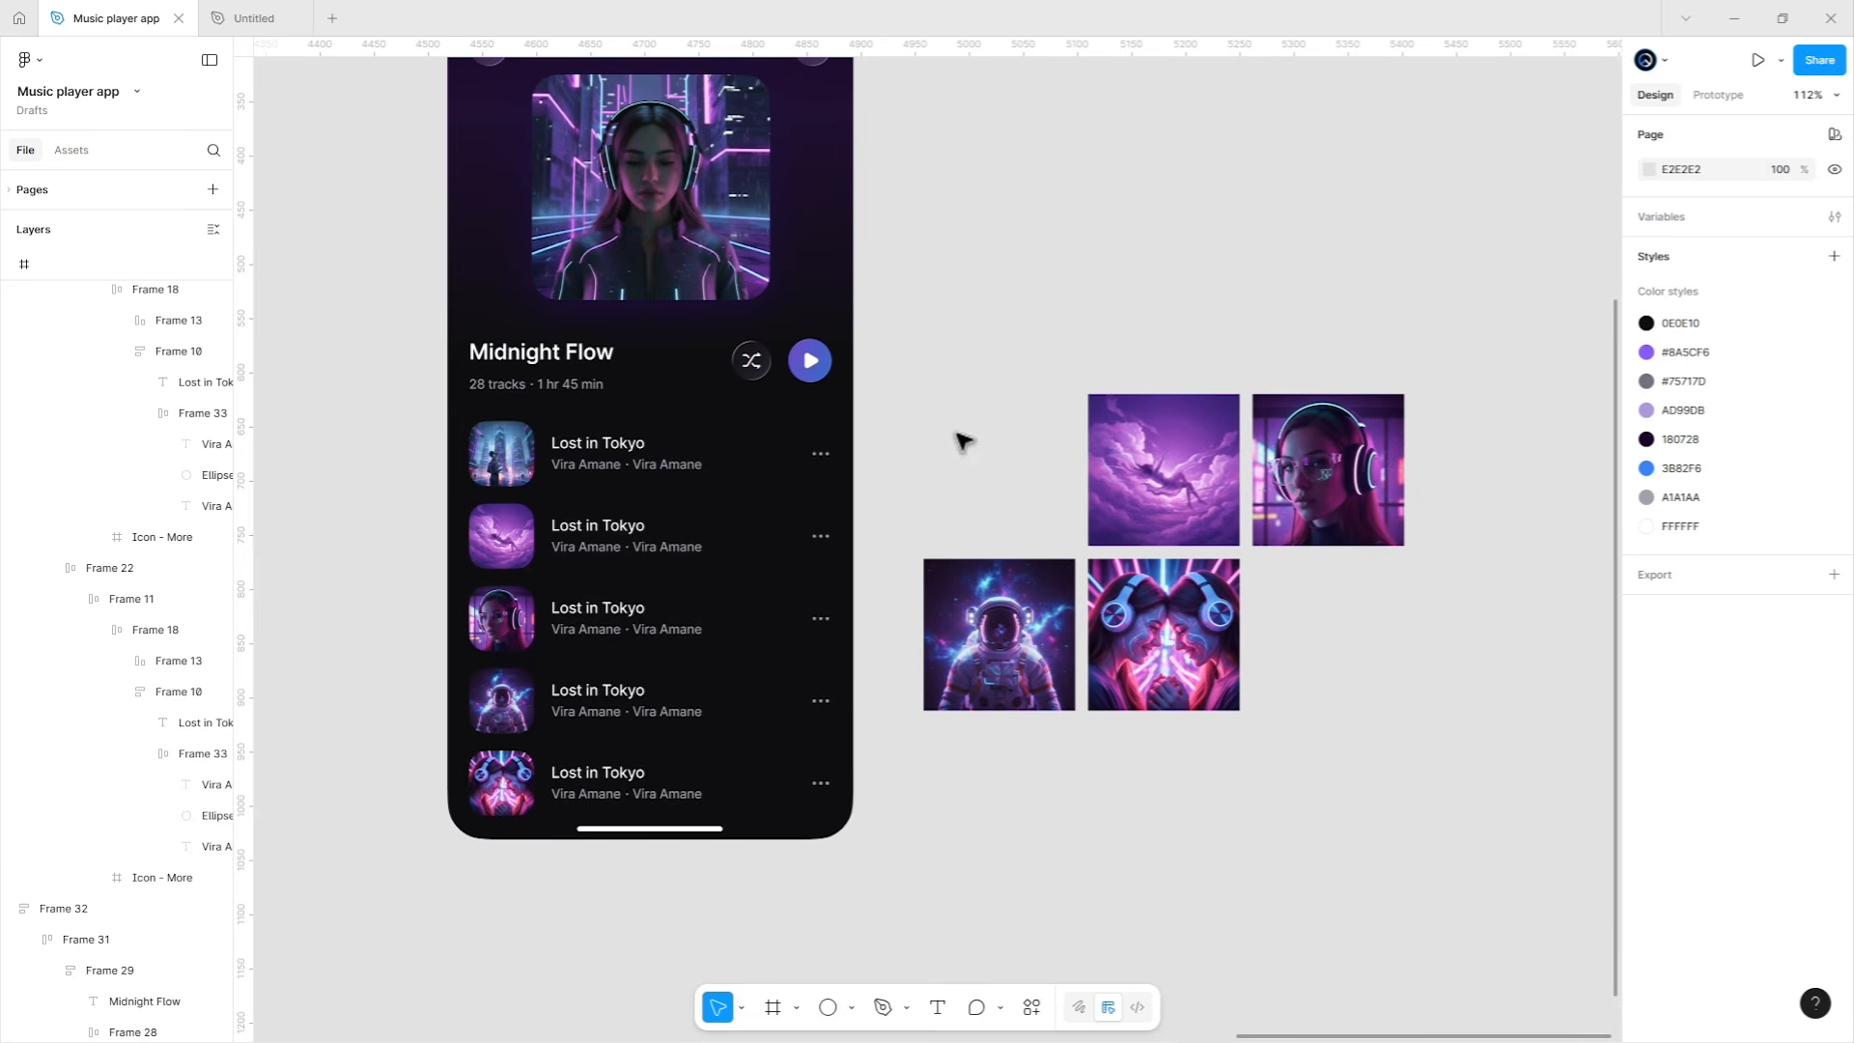
drag(963, 441, 1407, 720)
key(Delete)
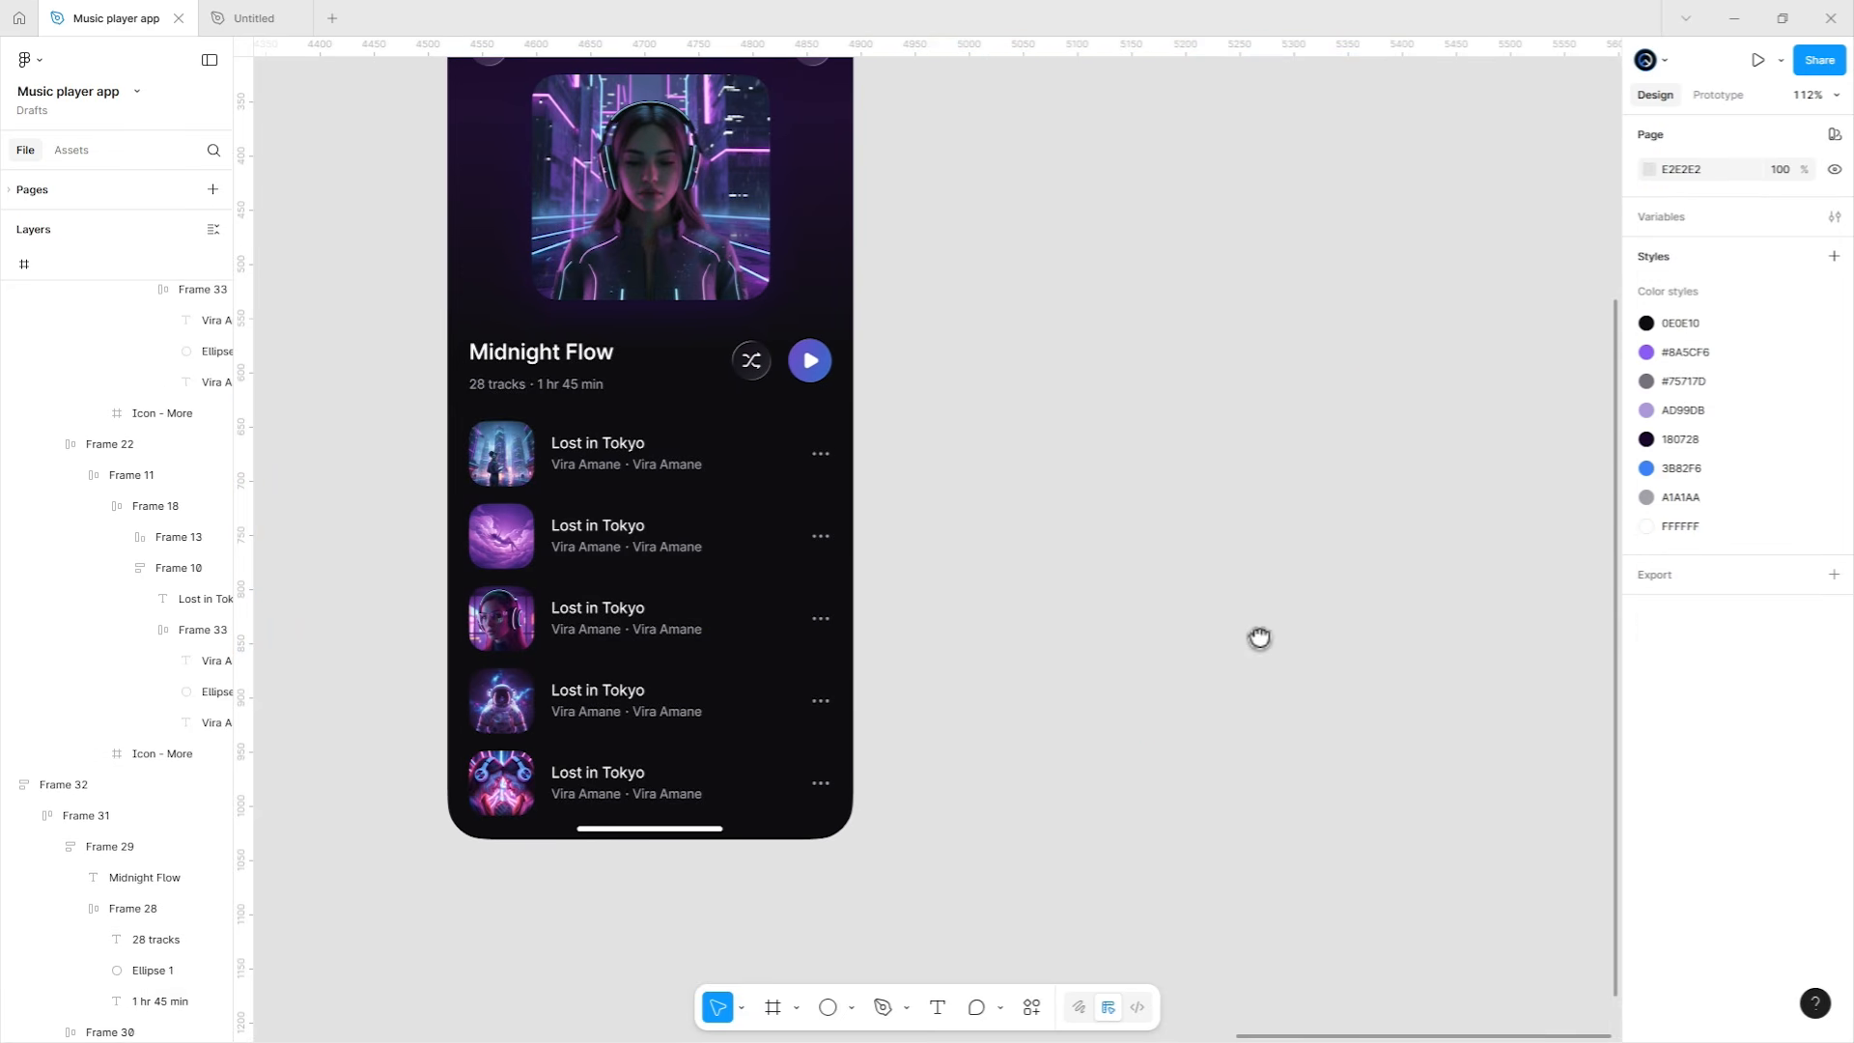
Change the first row's title to "City Lights", replace its artist name, and set its duration text to 3:42.
drag(1260, 637, 1314, 637)
scroll(994, 618, up, 2)
mouse_move(995, 637)
mouse_down()
mouse_move(1055, 654)
mouse_move(1015, 629)
mouse_up()
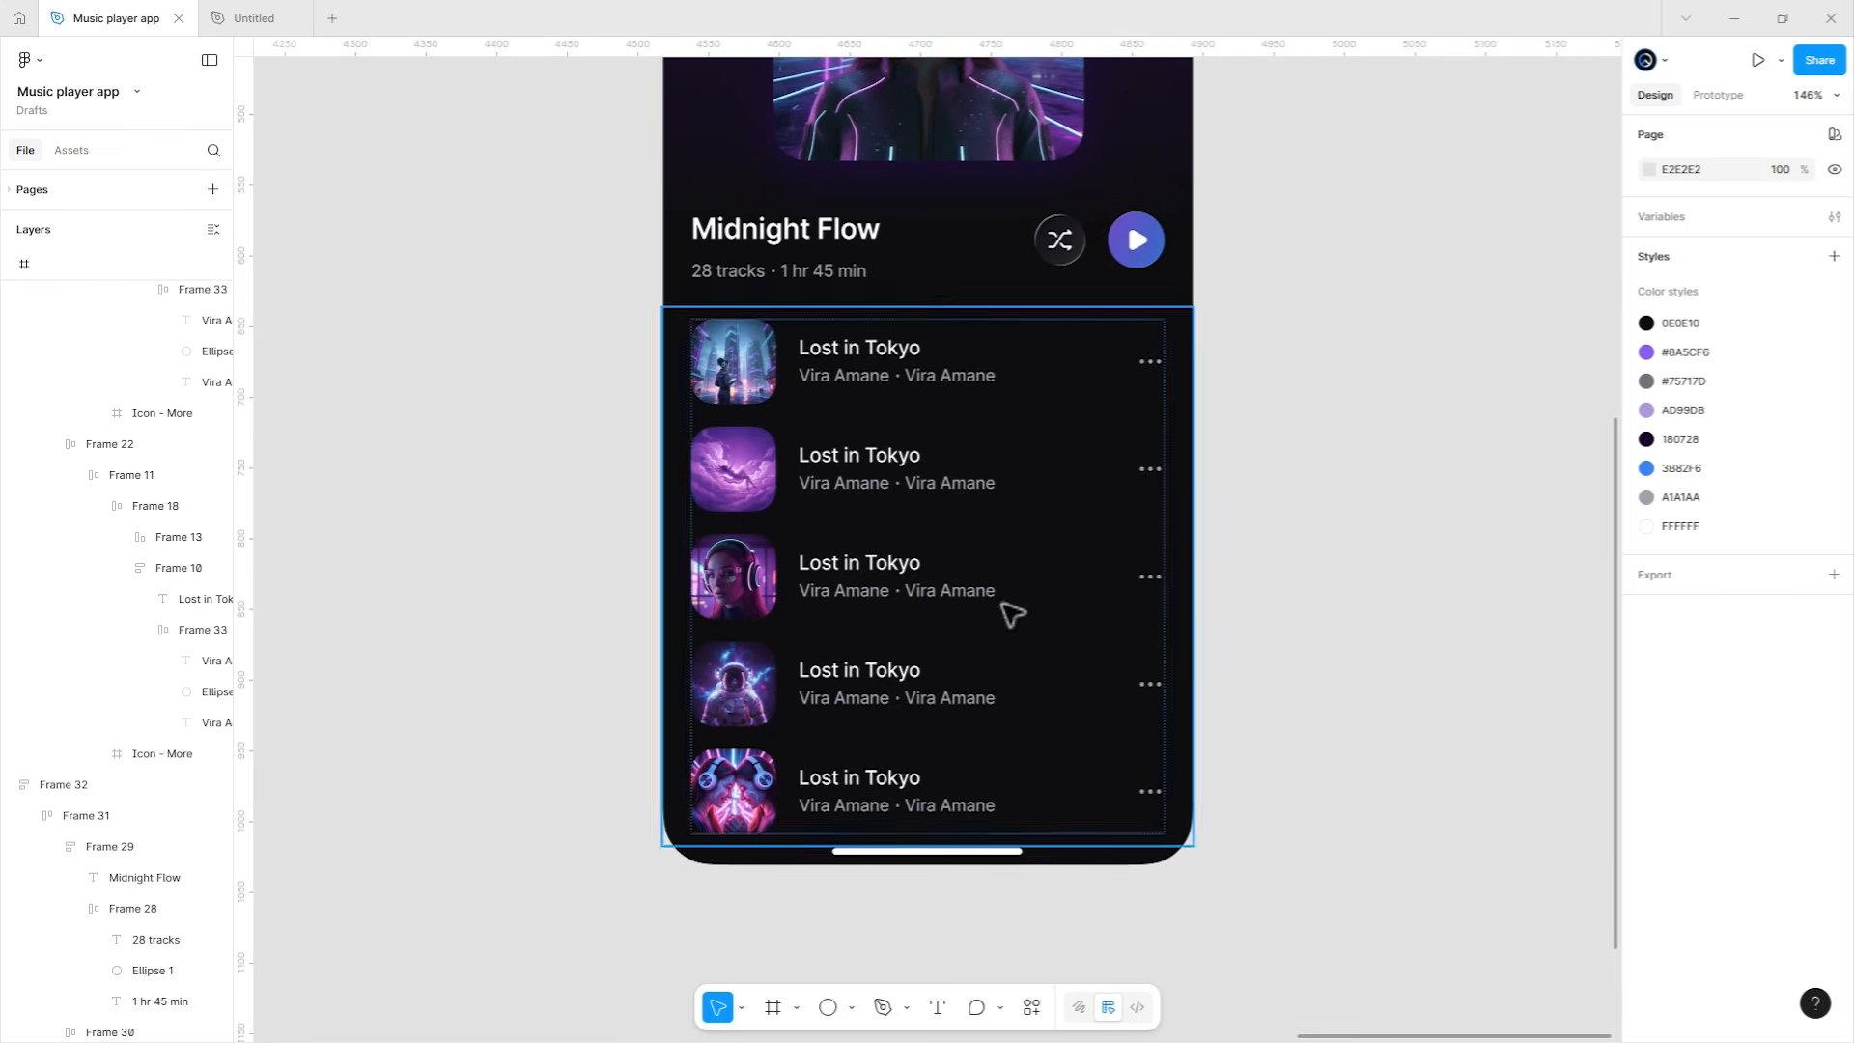
click(907, 359)
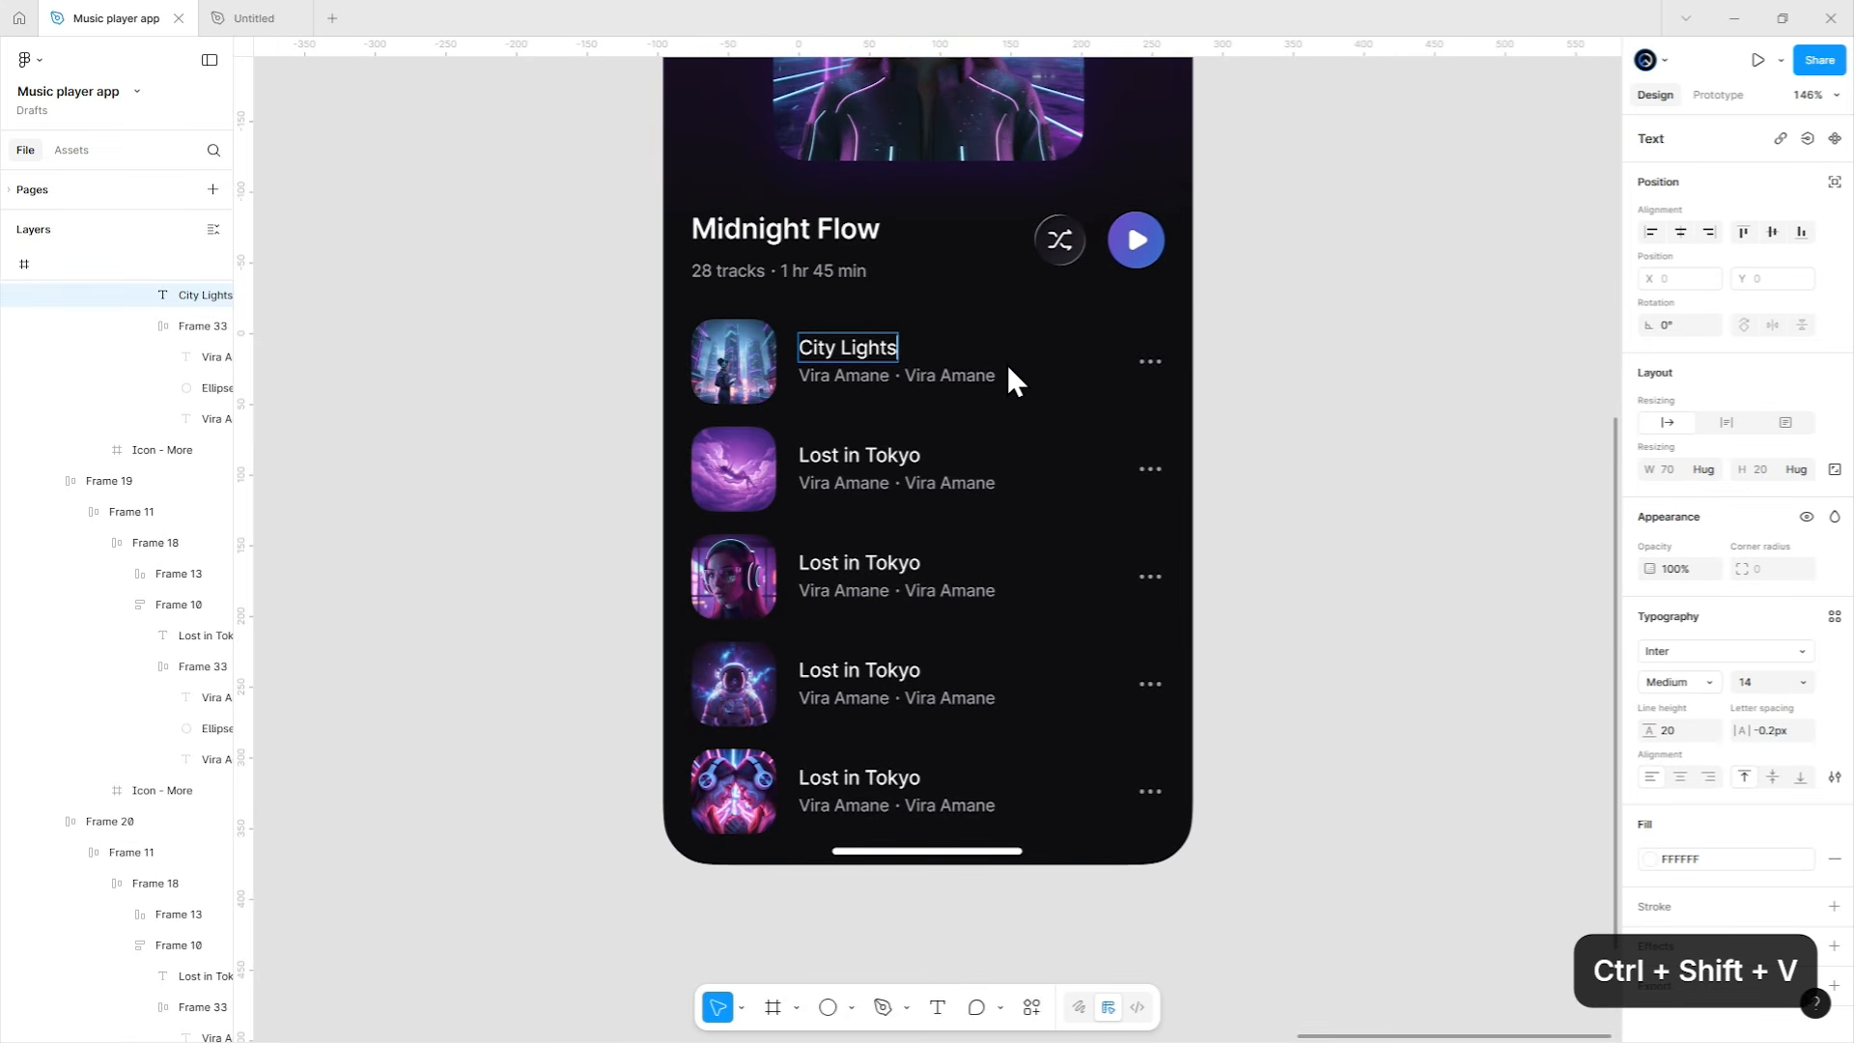
click(850, 377)
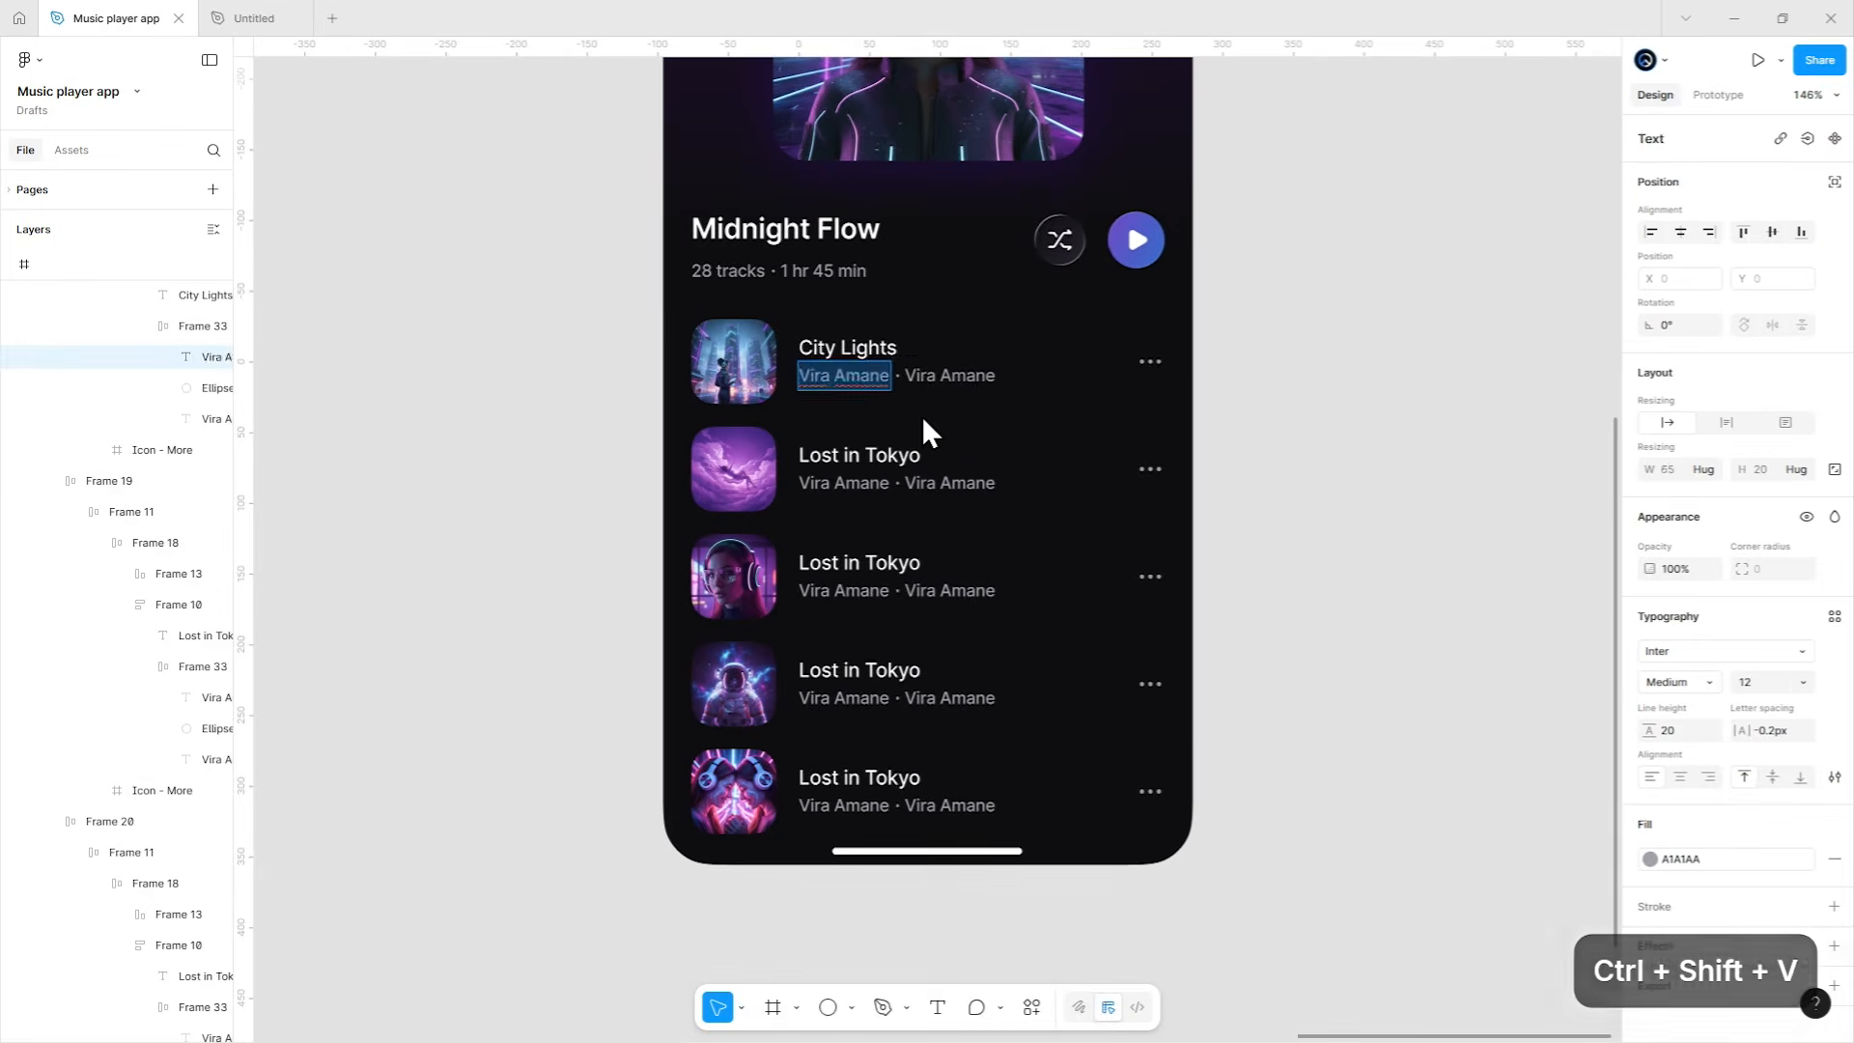
text(Kei Onyx)
double_click(949, 377)
key(ctrl+a)
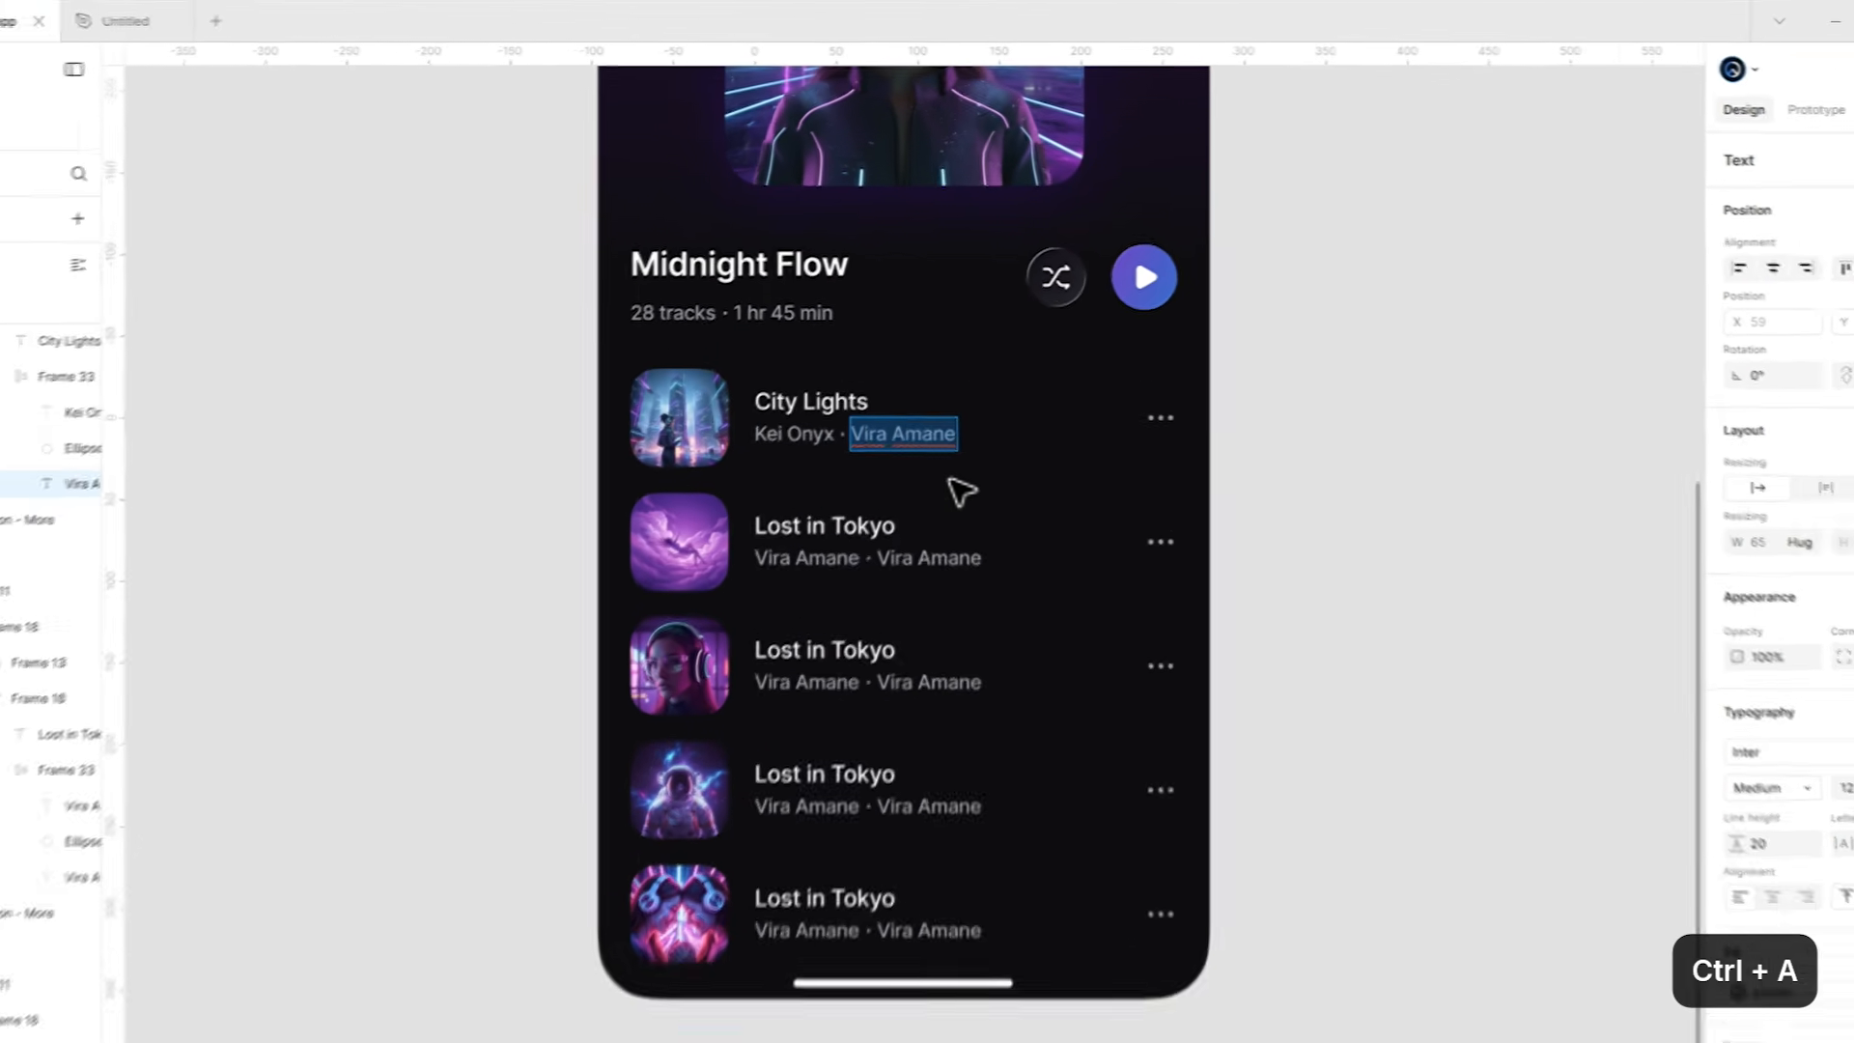
text(3:42)
Change the second row's title to "Falling Fast", replace its artist name, and set its duration text to 3:08.
double_click(918, 527)
key(ctrl+a)
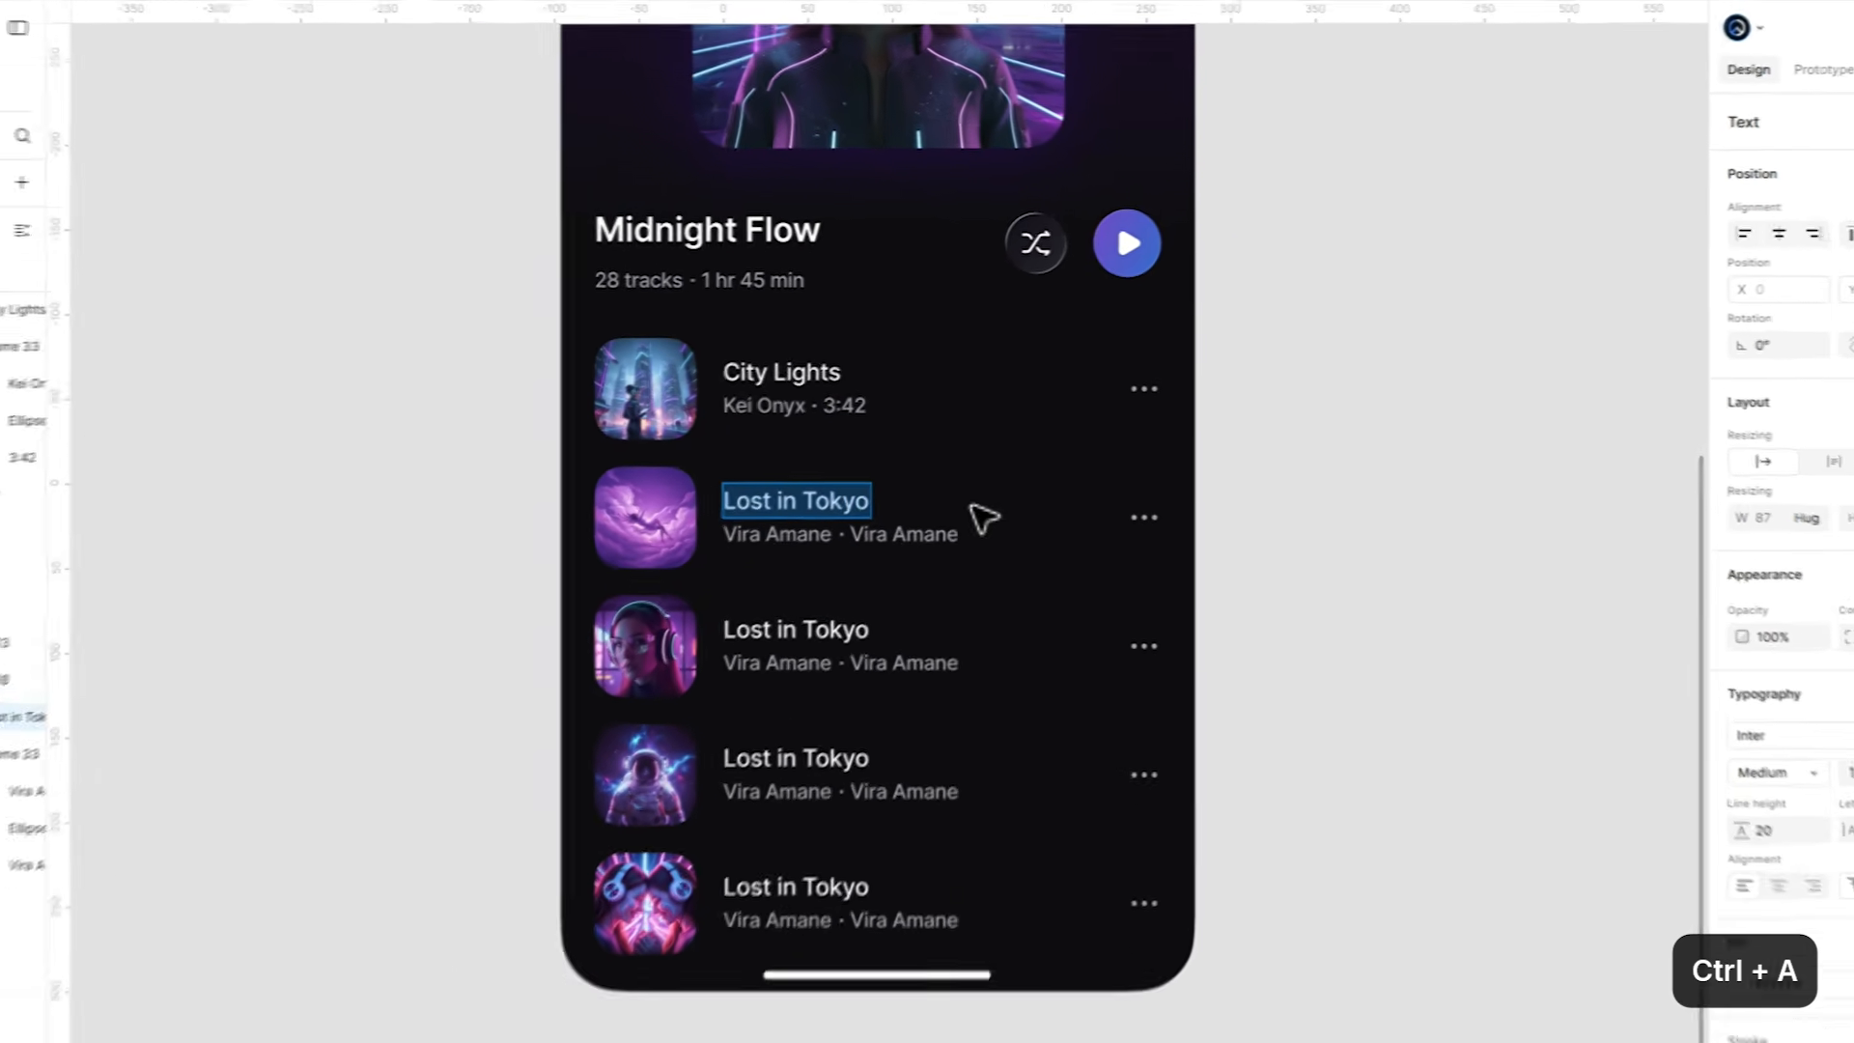
text(Falling Fast)
double_click(792, 534)
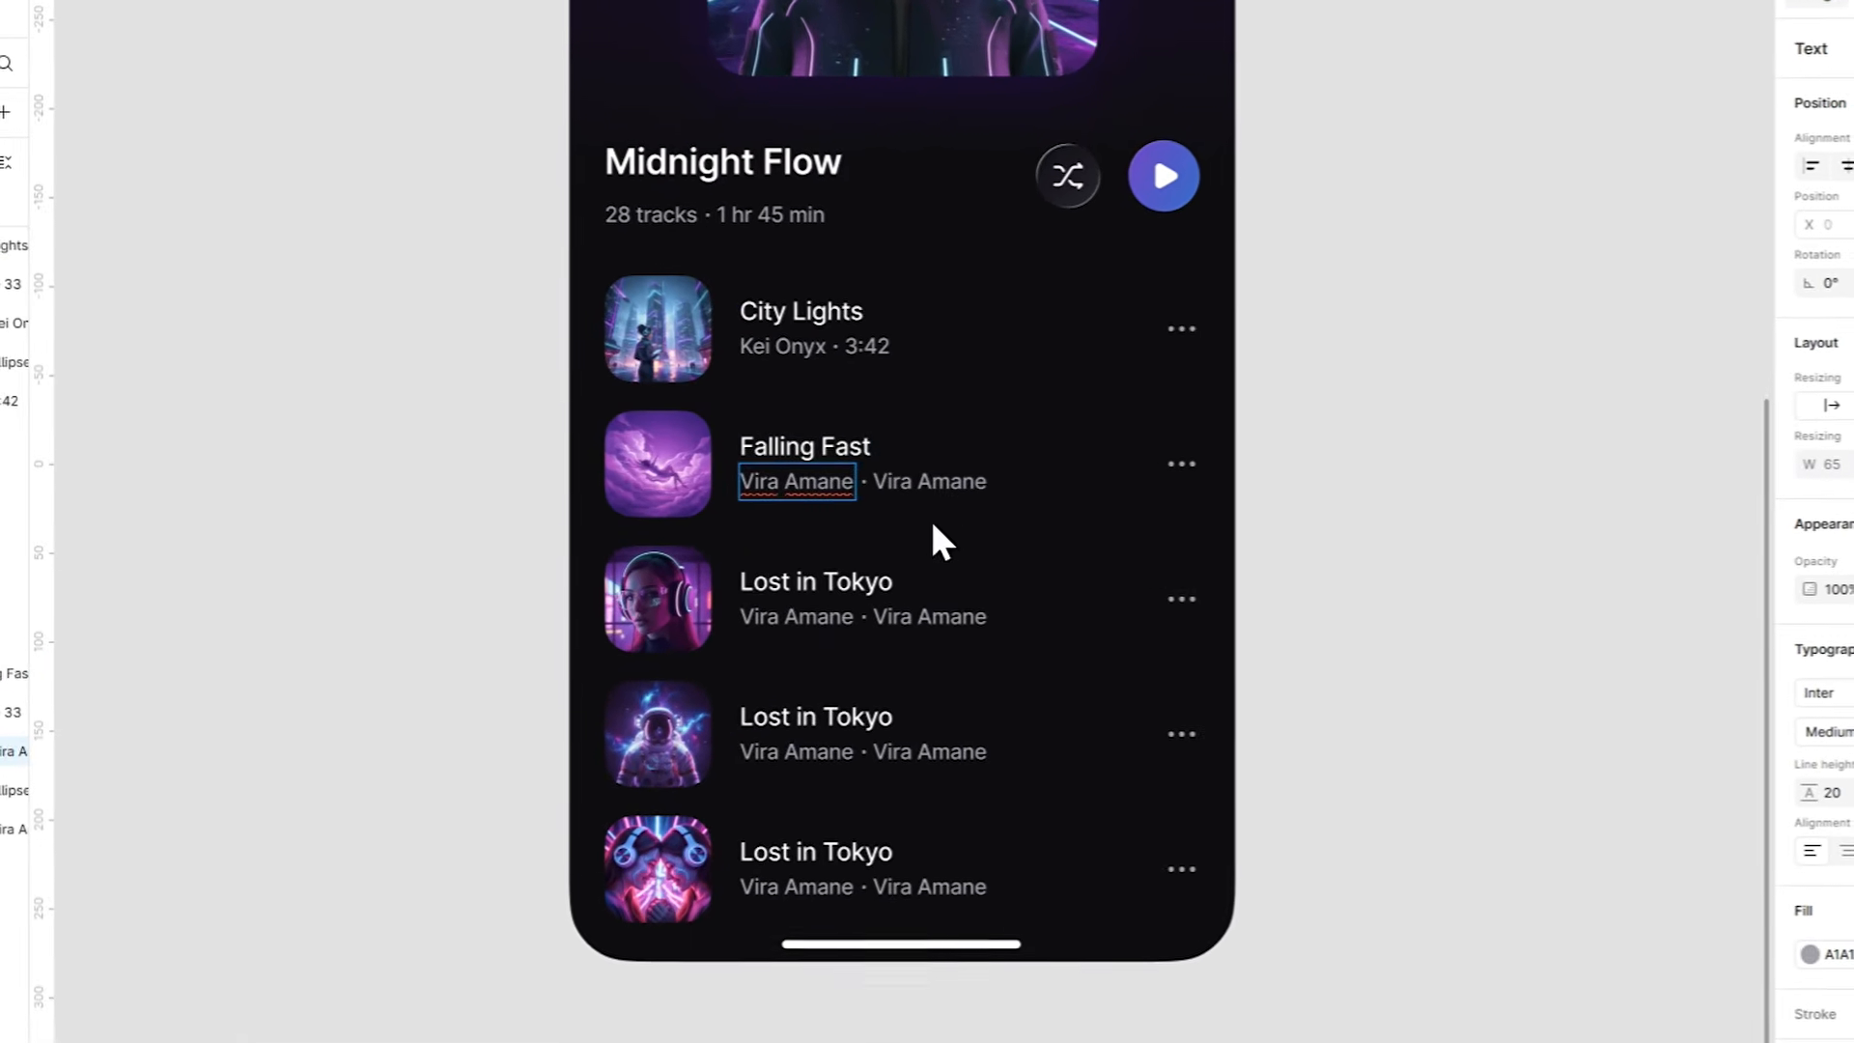
key(ctrl+a)
text(Tyler Cruz)
double_click(1004, 546)
key(ctrl+a)
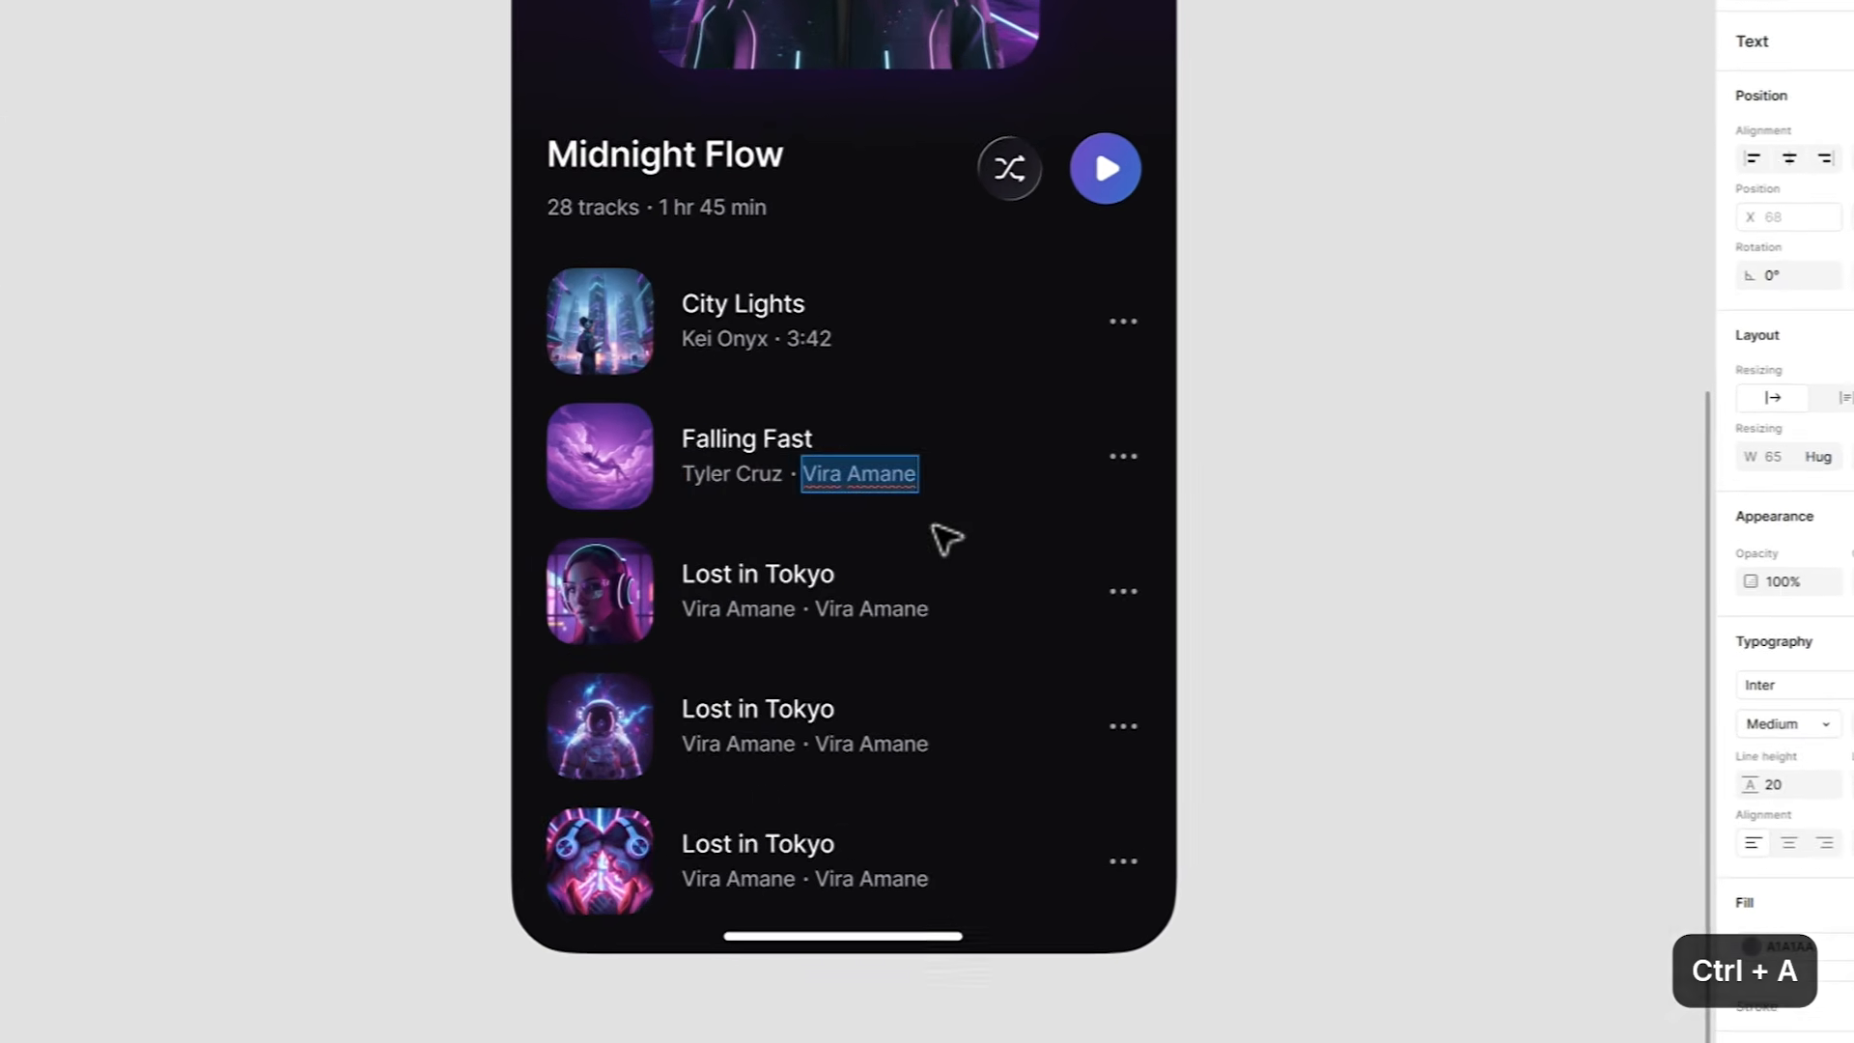
text(3:08)
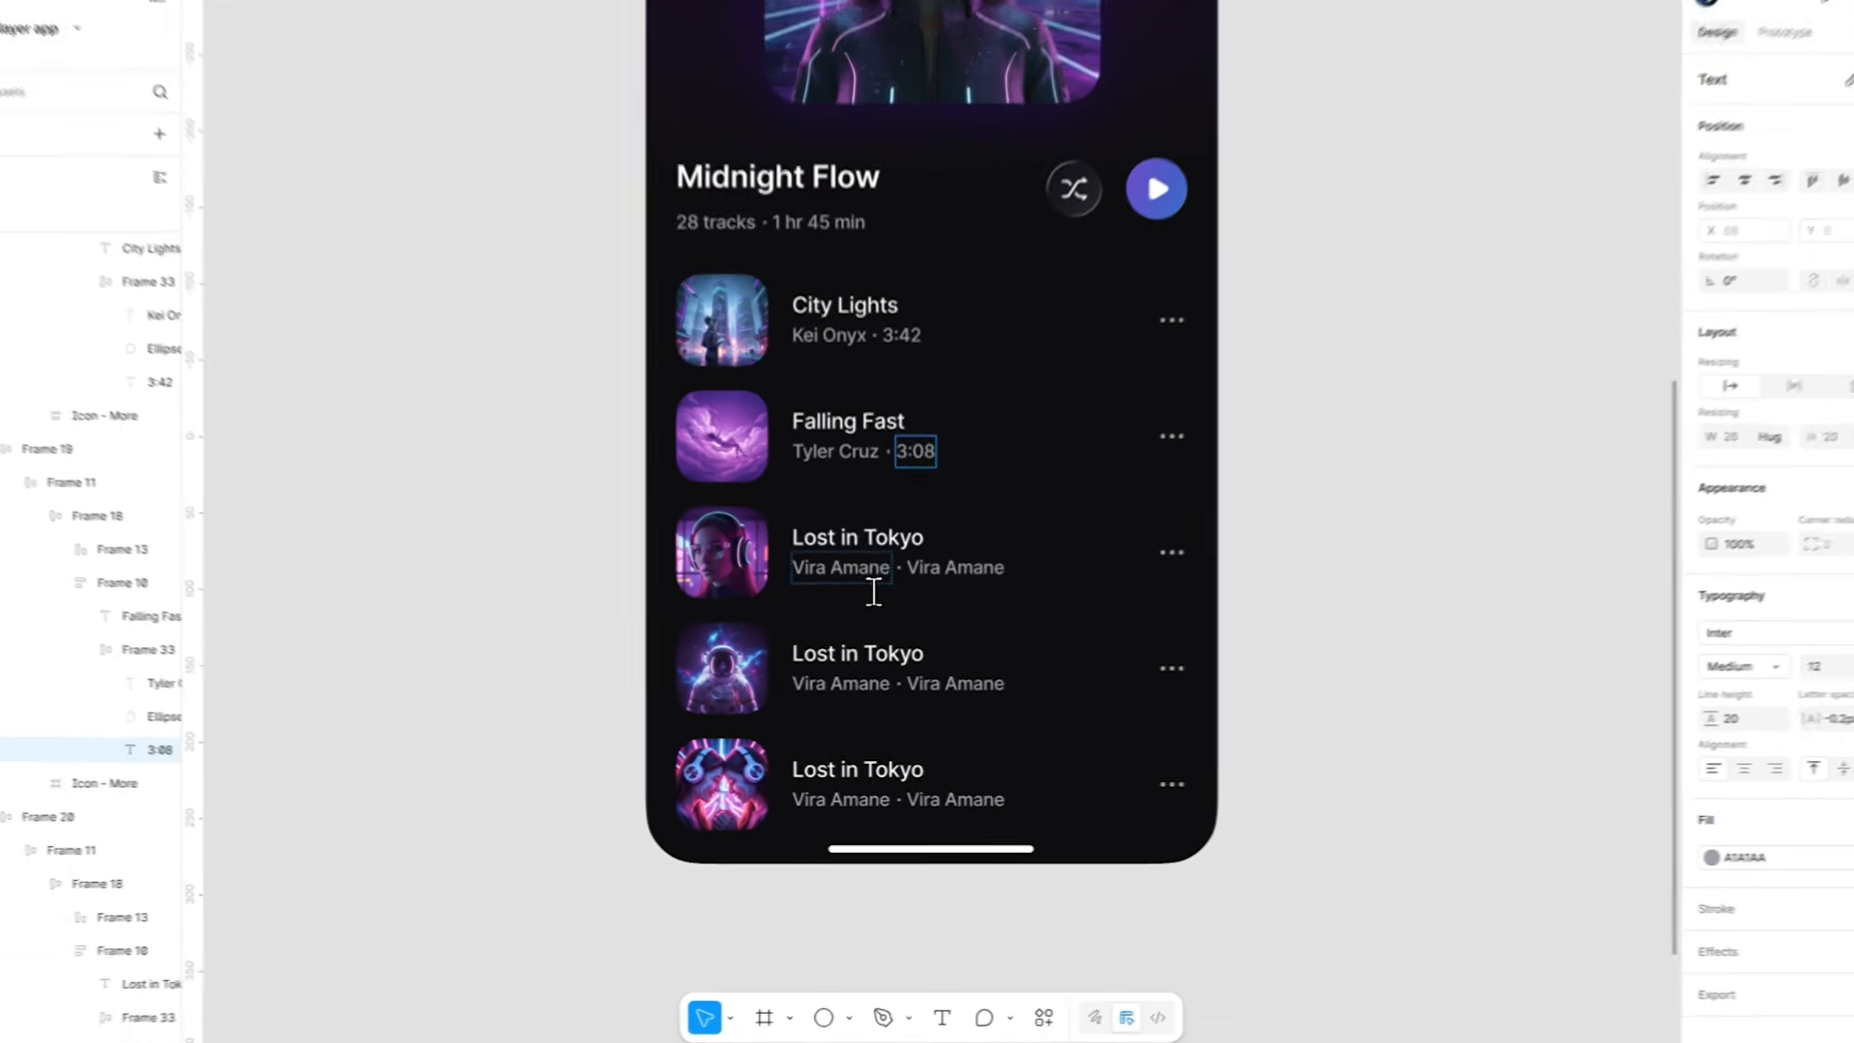
Change the third row's title to "Electric Dream Soul", replace its artist name, and set its duration text to 3:56.
click(873, 596)
click(874, 565)
key(ctrl+a)
text(Electric Dream Soul)
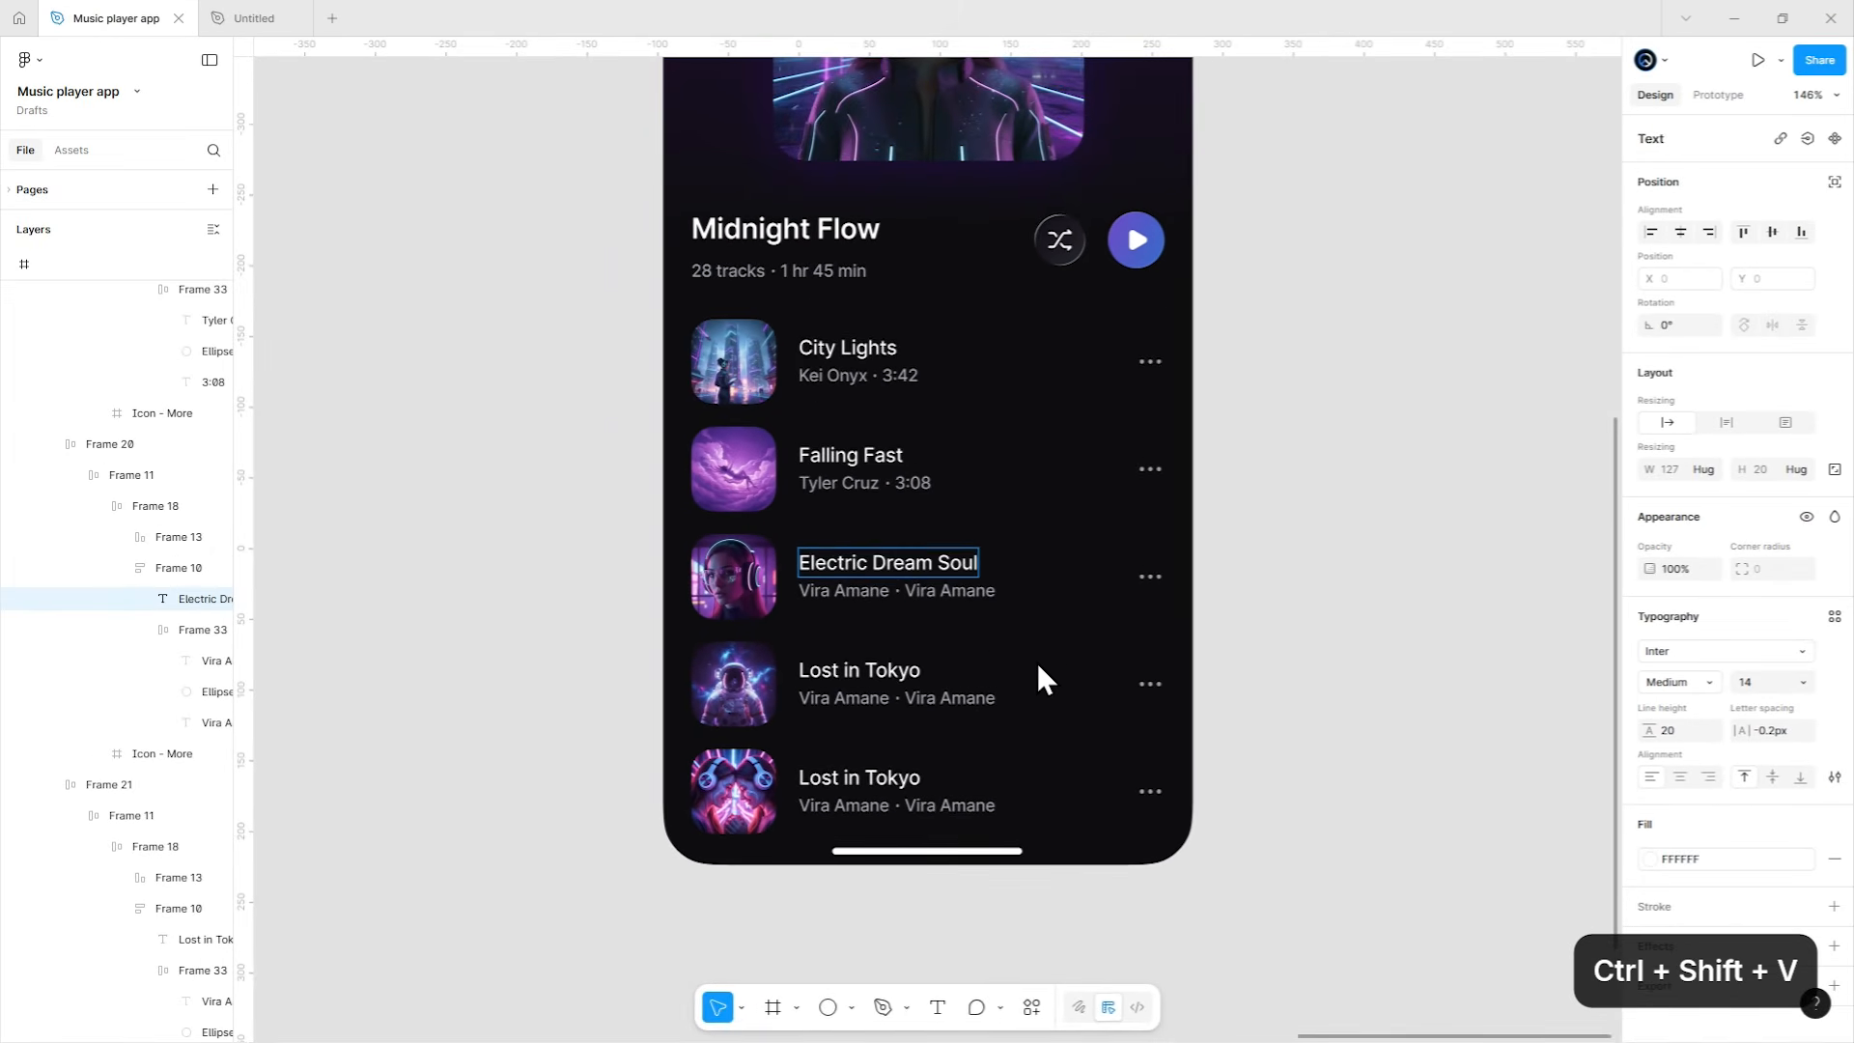
double_click(836, 536)
key(ctrl+a)
text(Zaro)
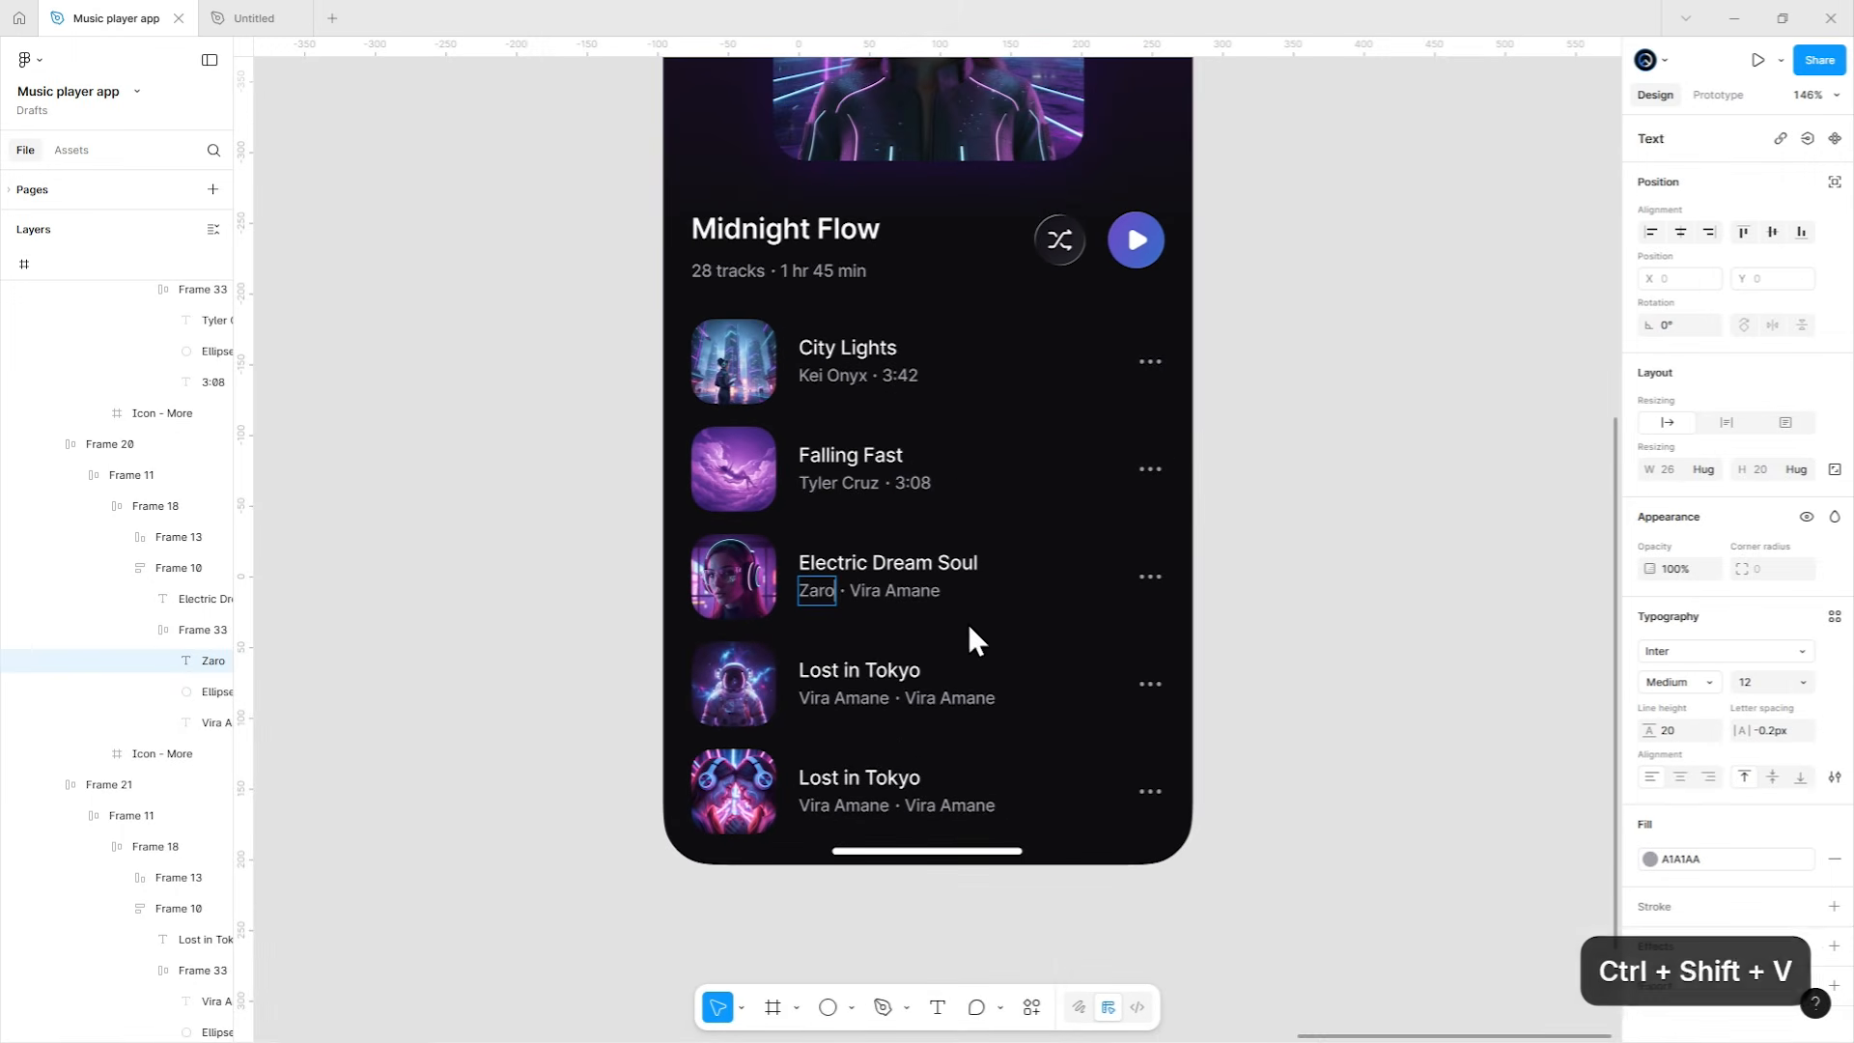
double_click(860, 511)
key(ctrl+a)
key(ctrl+shift+v)
key(Escape)
key(Escape)
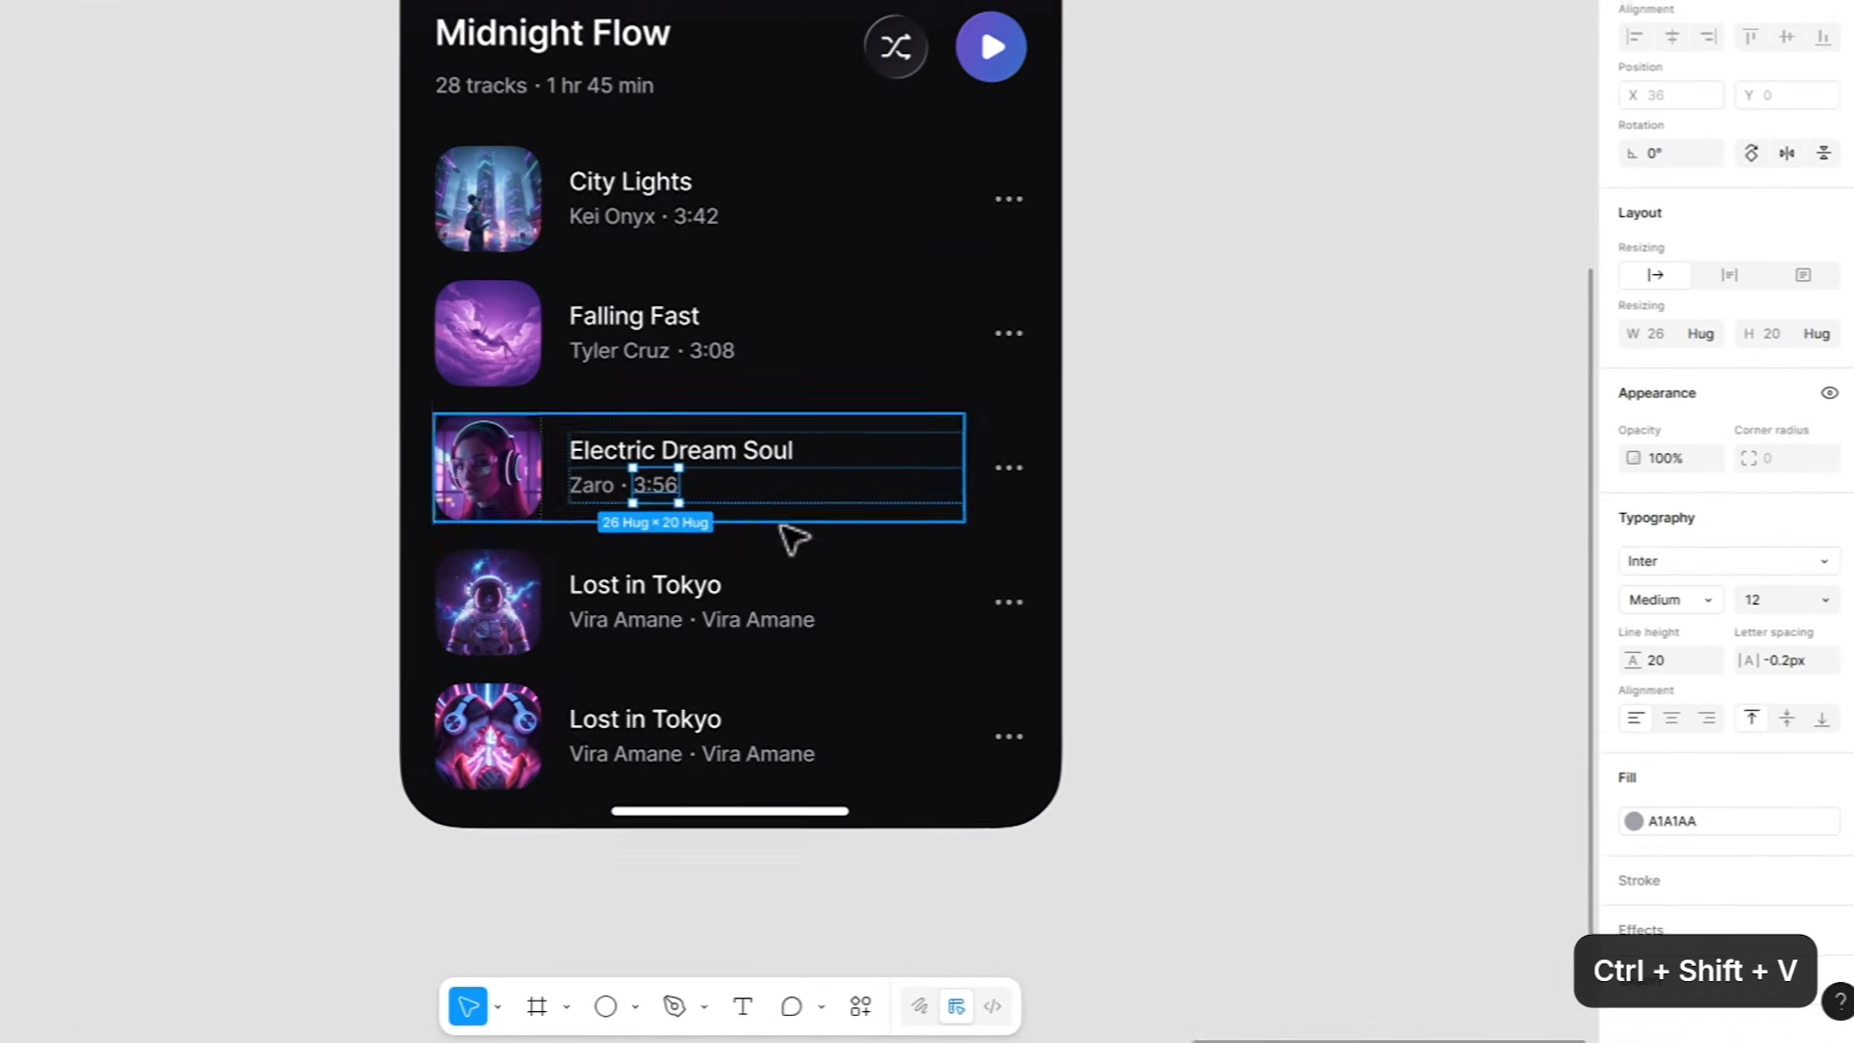
Change the fourth row's title to "Gravity Dreams", replace its artist name, and set its duration text to 4:12.
scroll(850, 464, down, 3)
scroll(850, 463, left, 2)
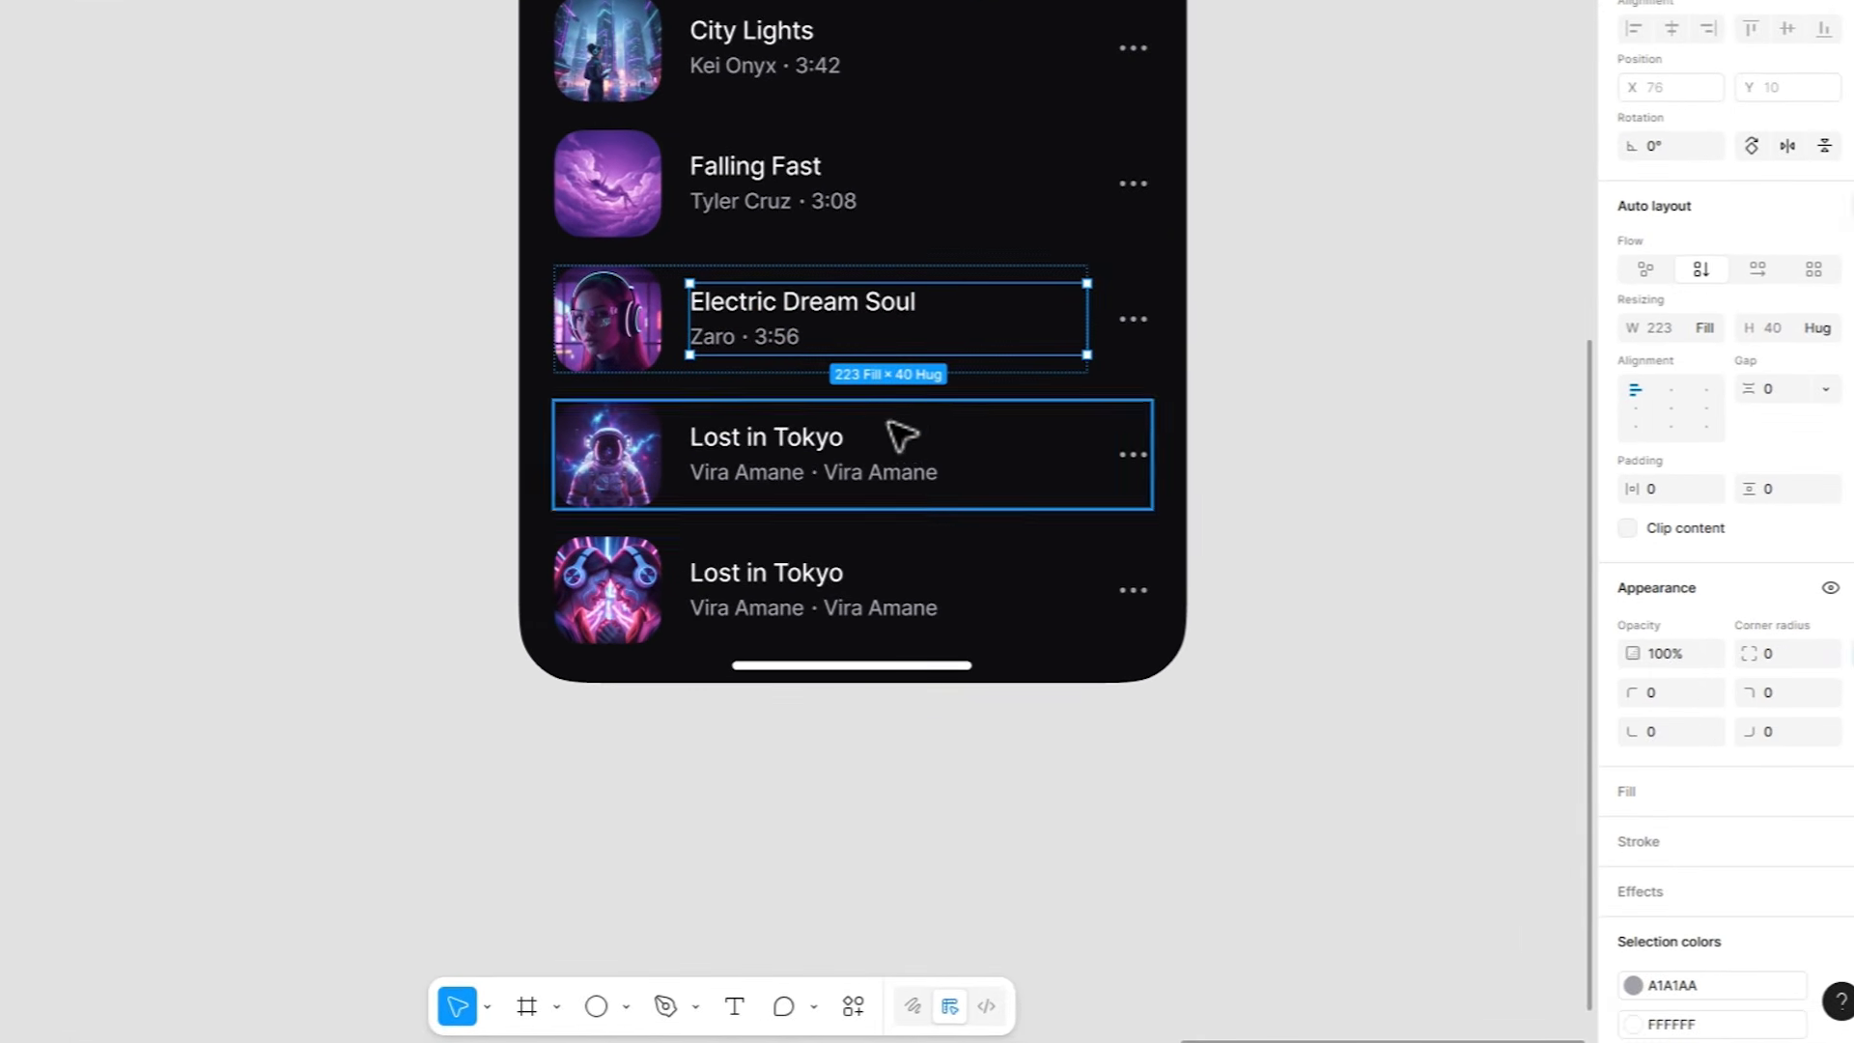
double_click(797, 444)
key(Return)
text(Gravity Dreams)
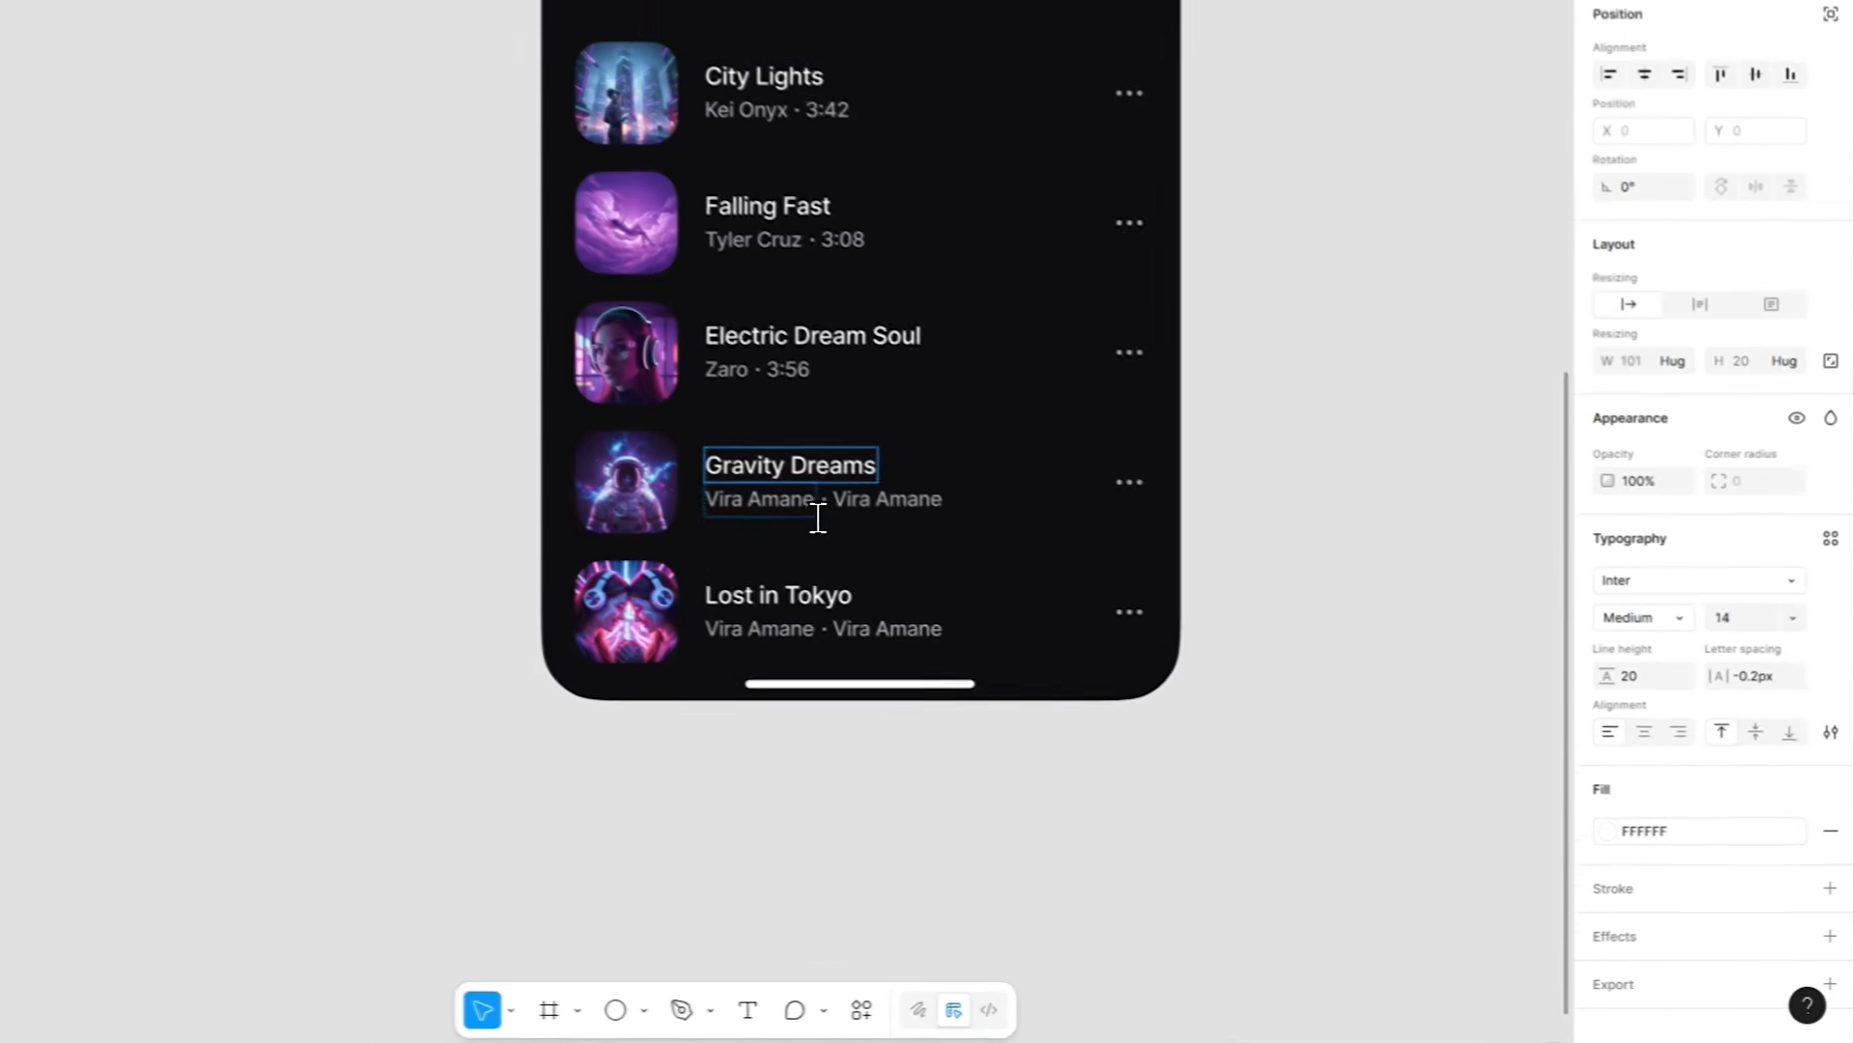
double_click(980, 585)
key(ctrl+a)
text(Luna)
click(1017, 584)
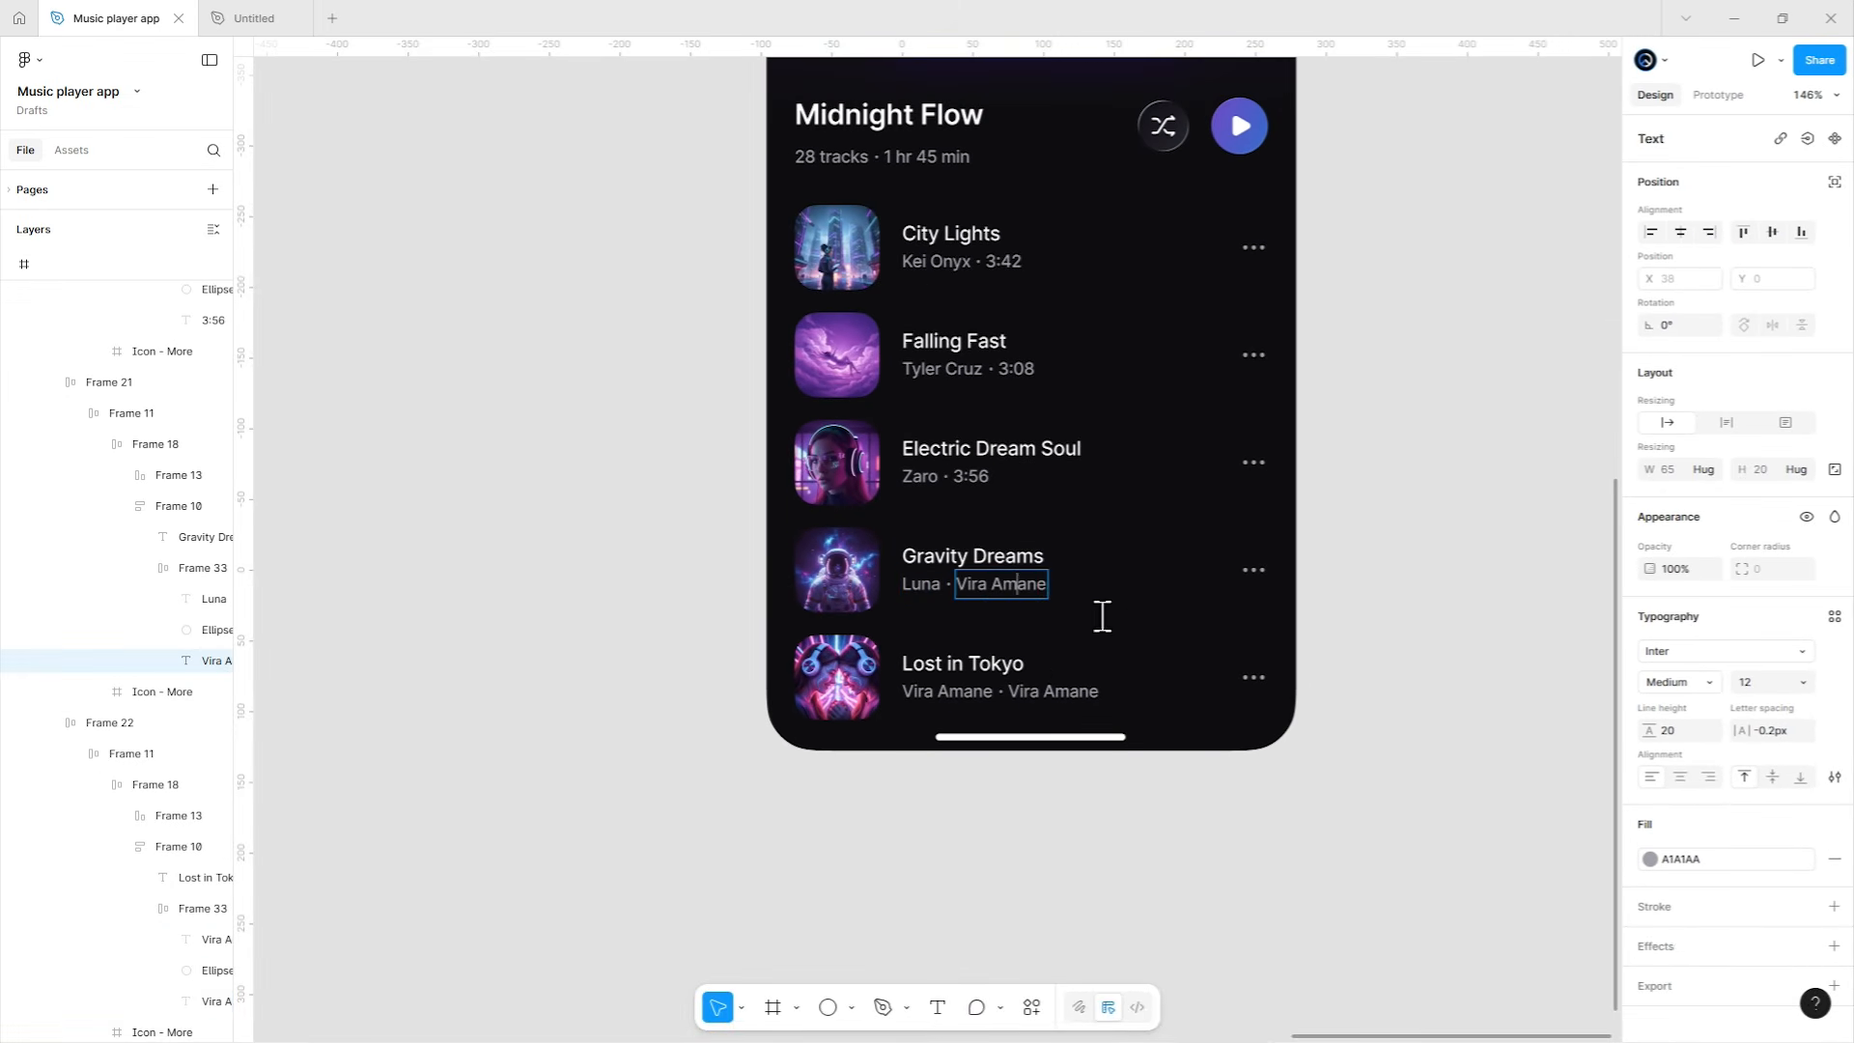
key(Escape)
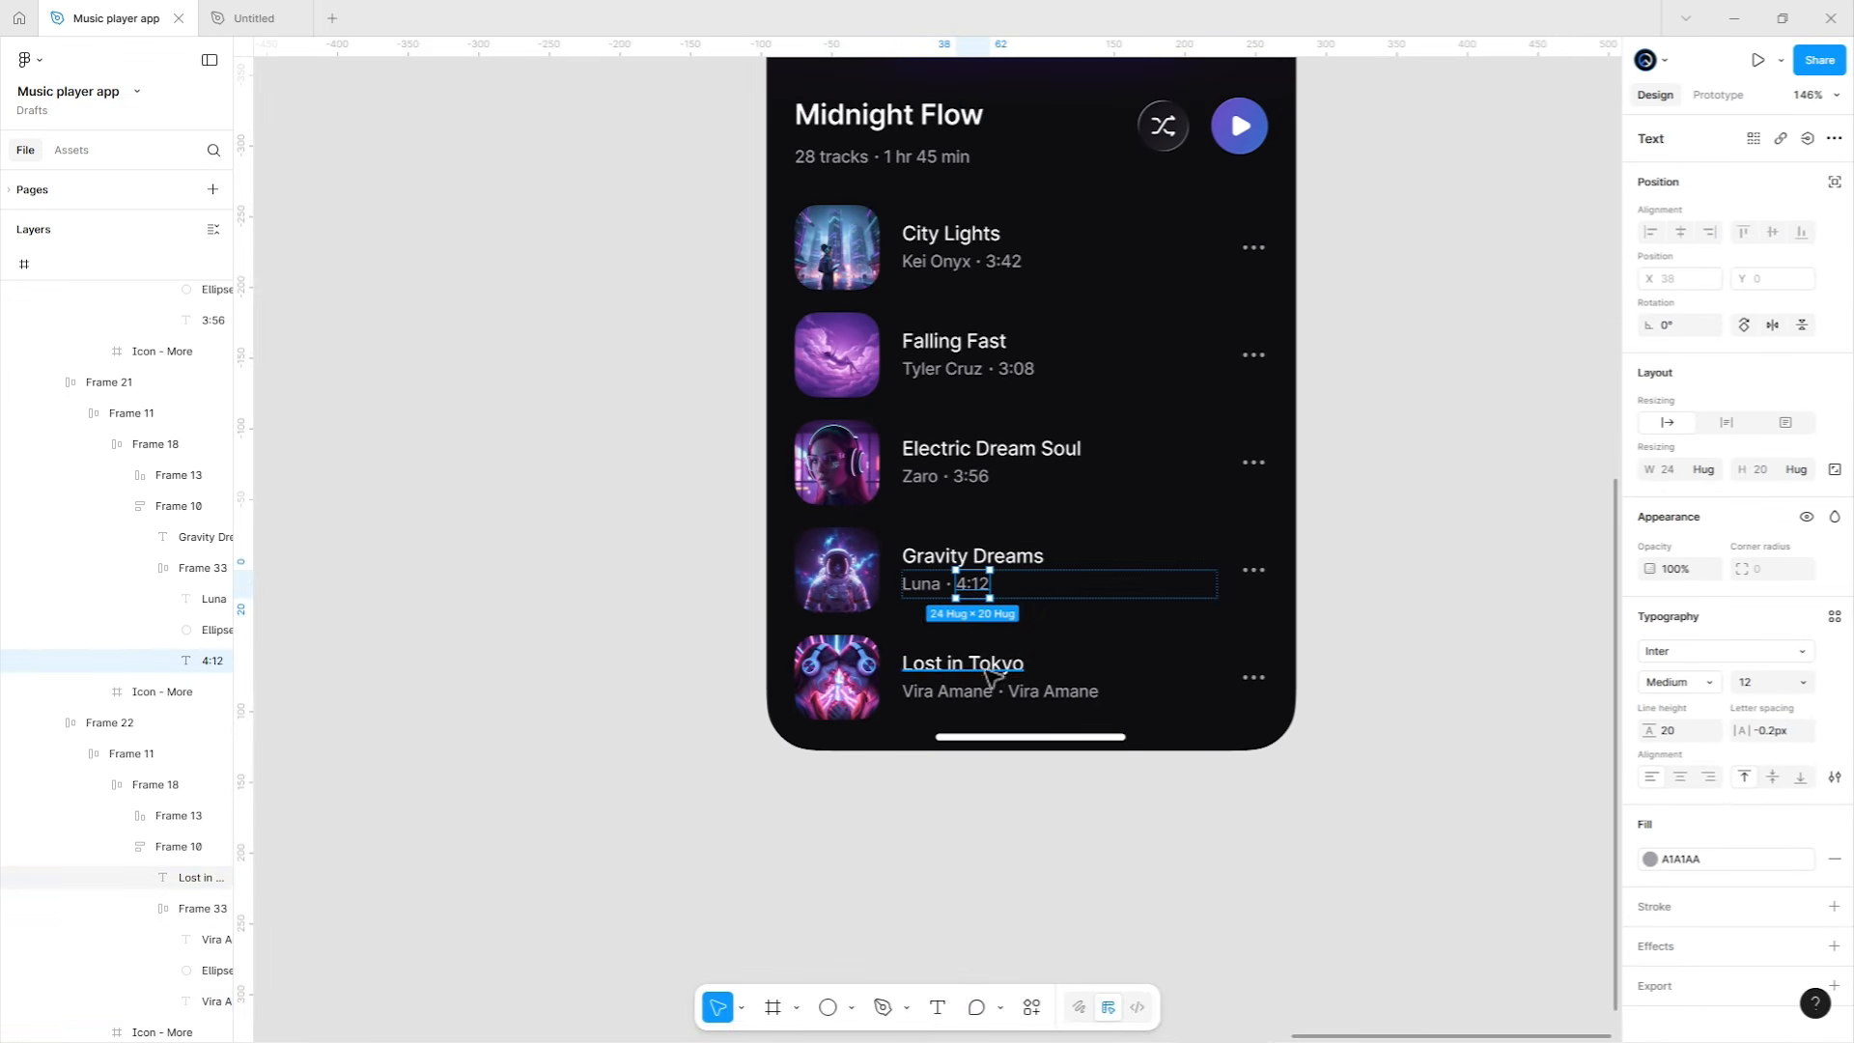
Change the fifth row's title to "Into You Forever", replace its artist name, and set its duration text to 3:25.
click(946, 692)
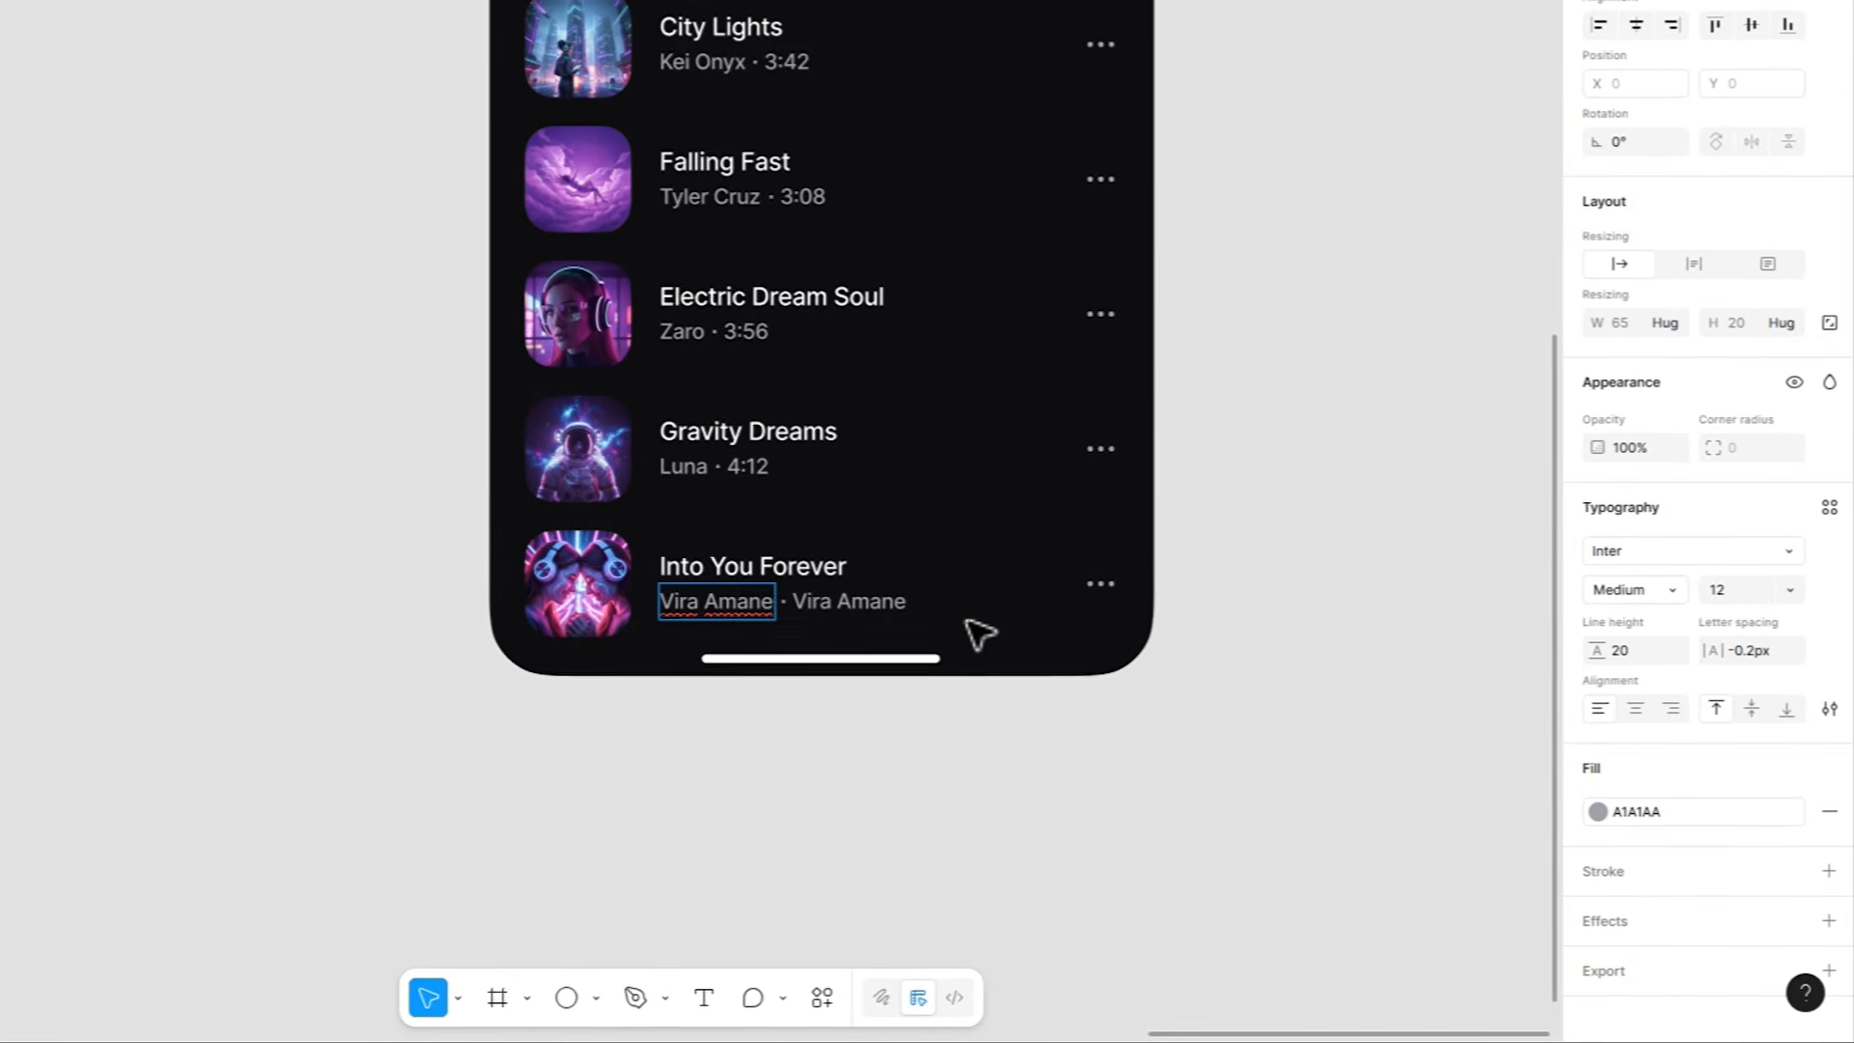
key(ctrl+a)
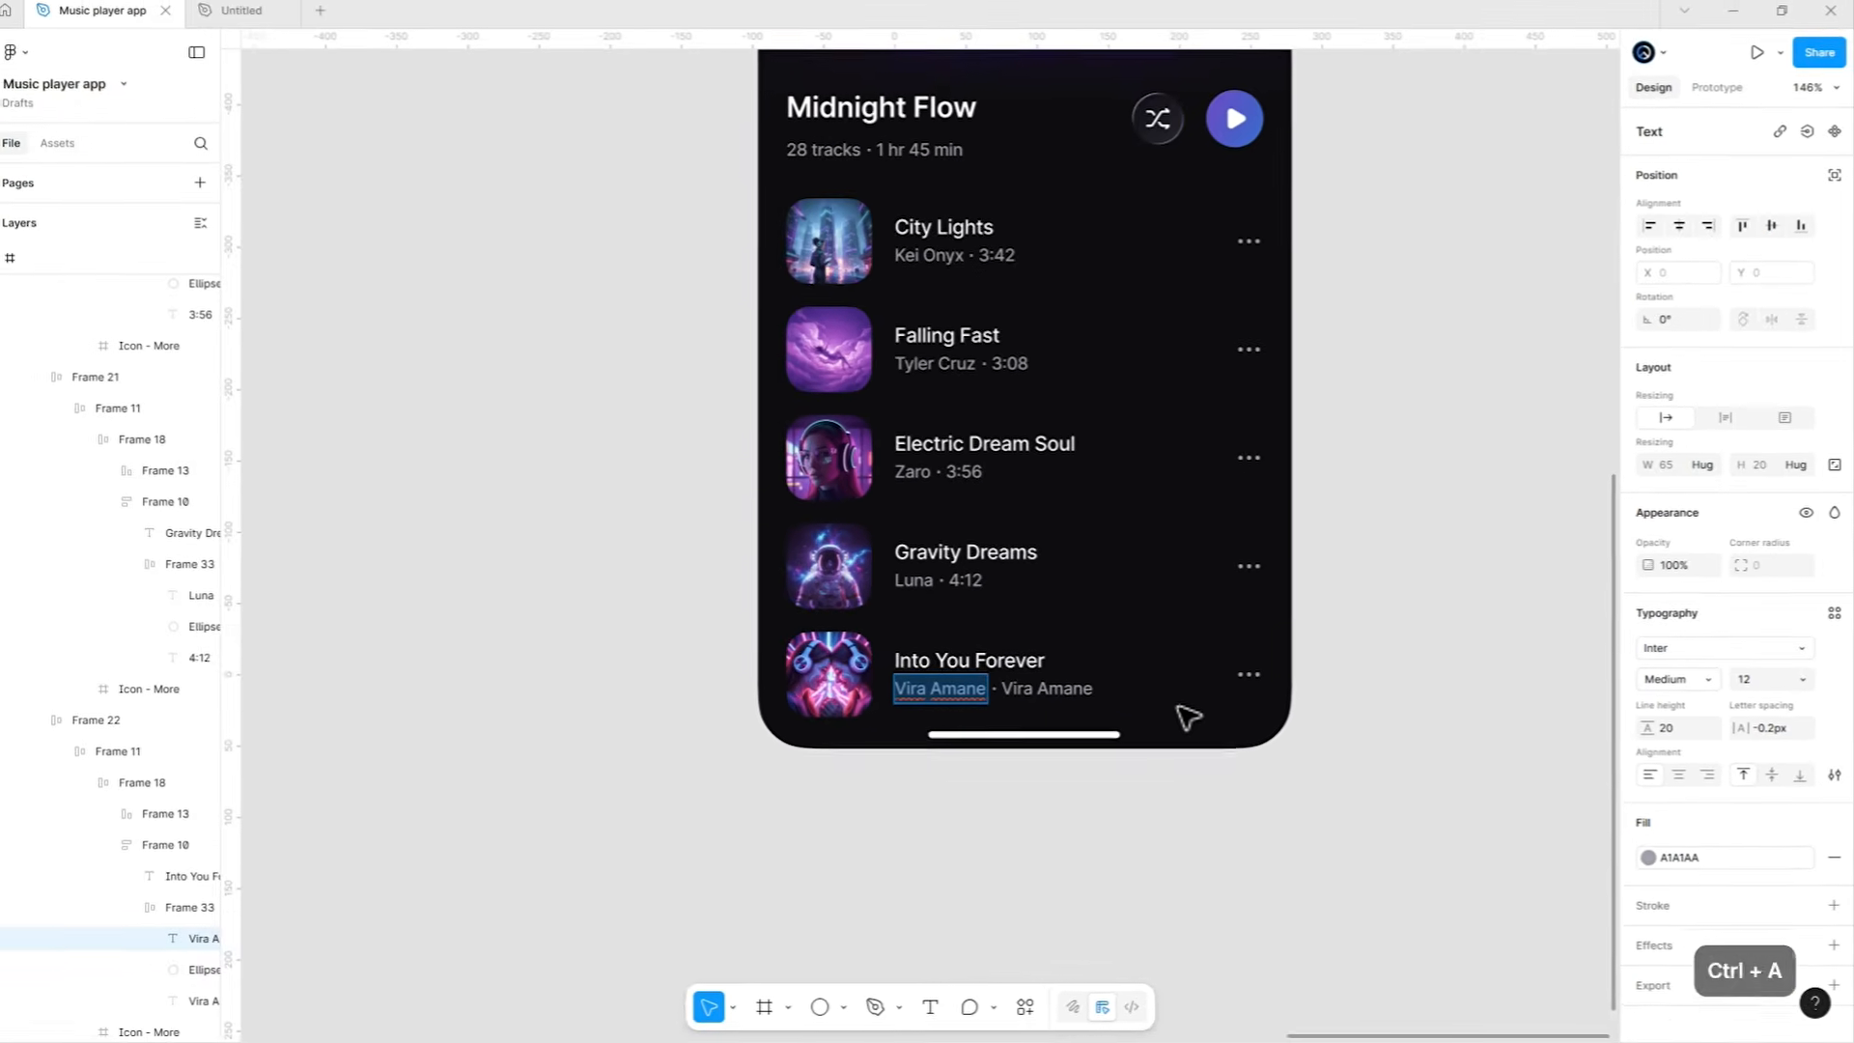
text(Mikael)
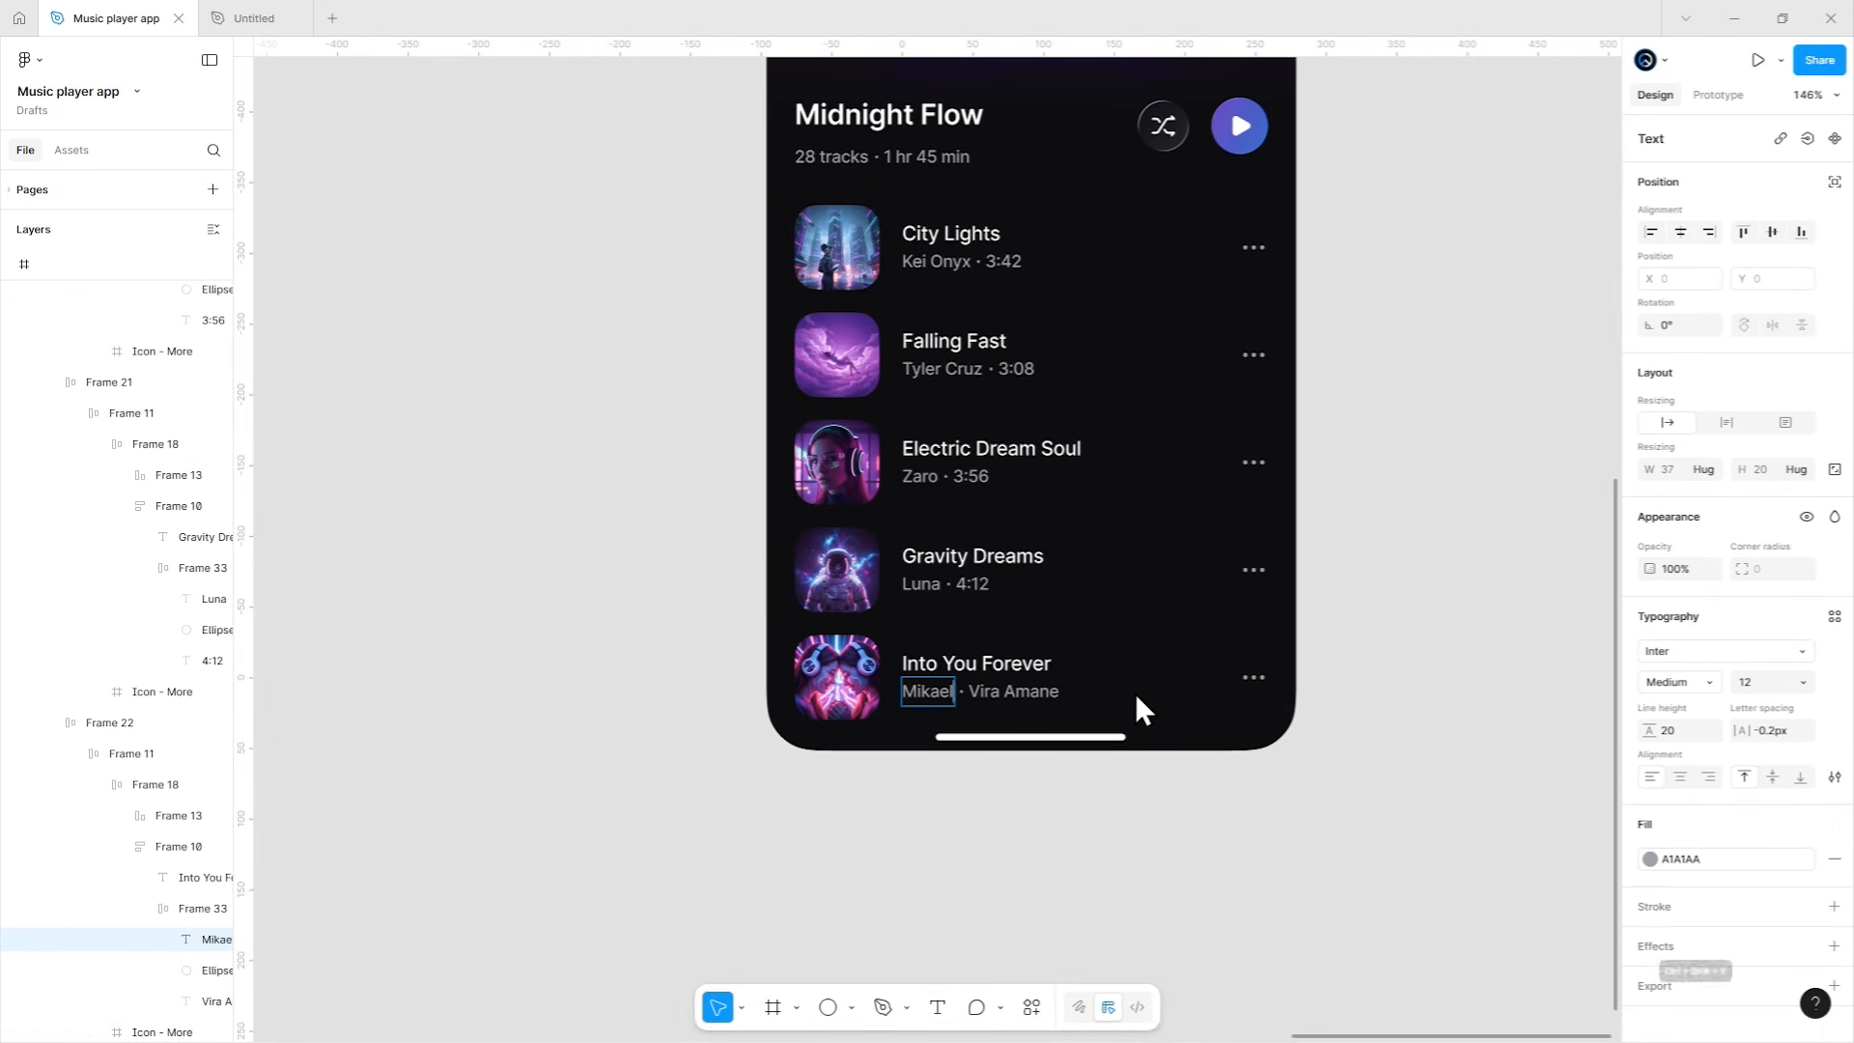
click(1033, 686)
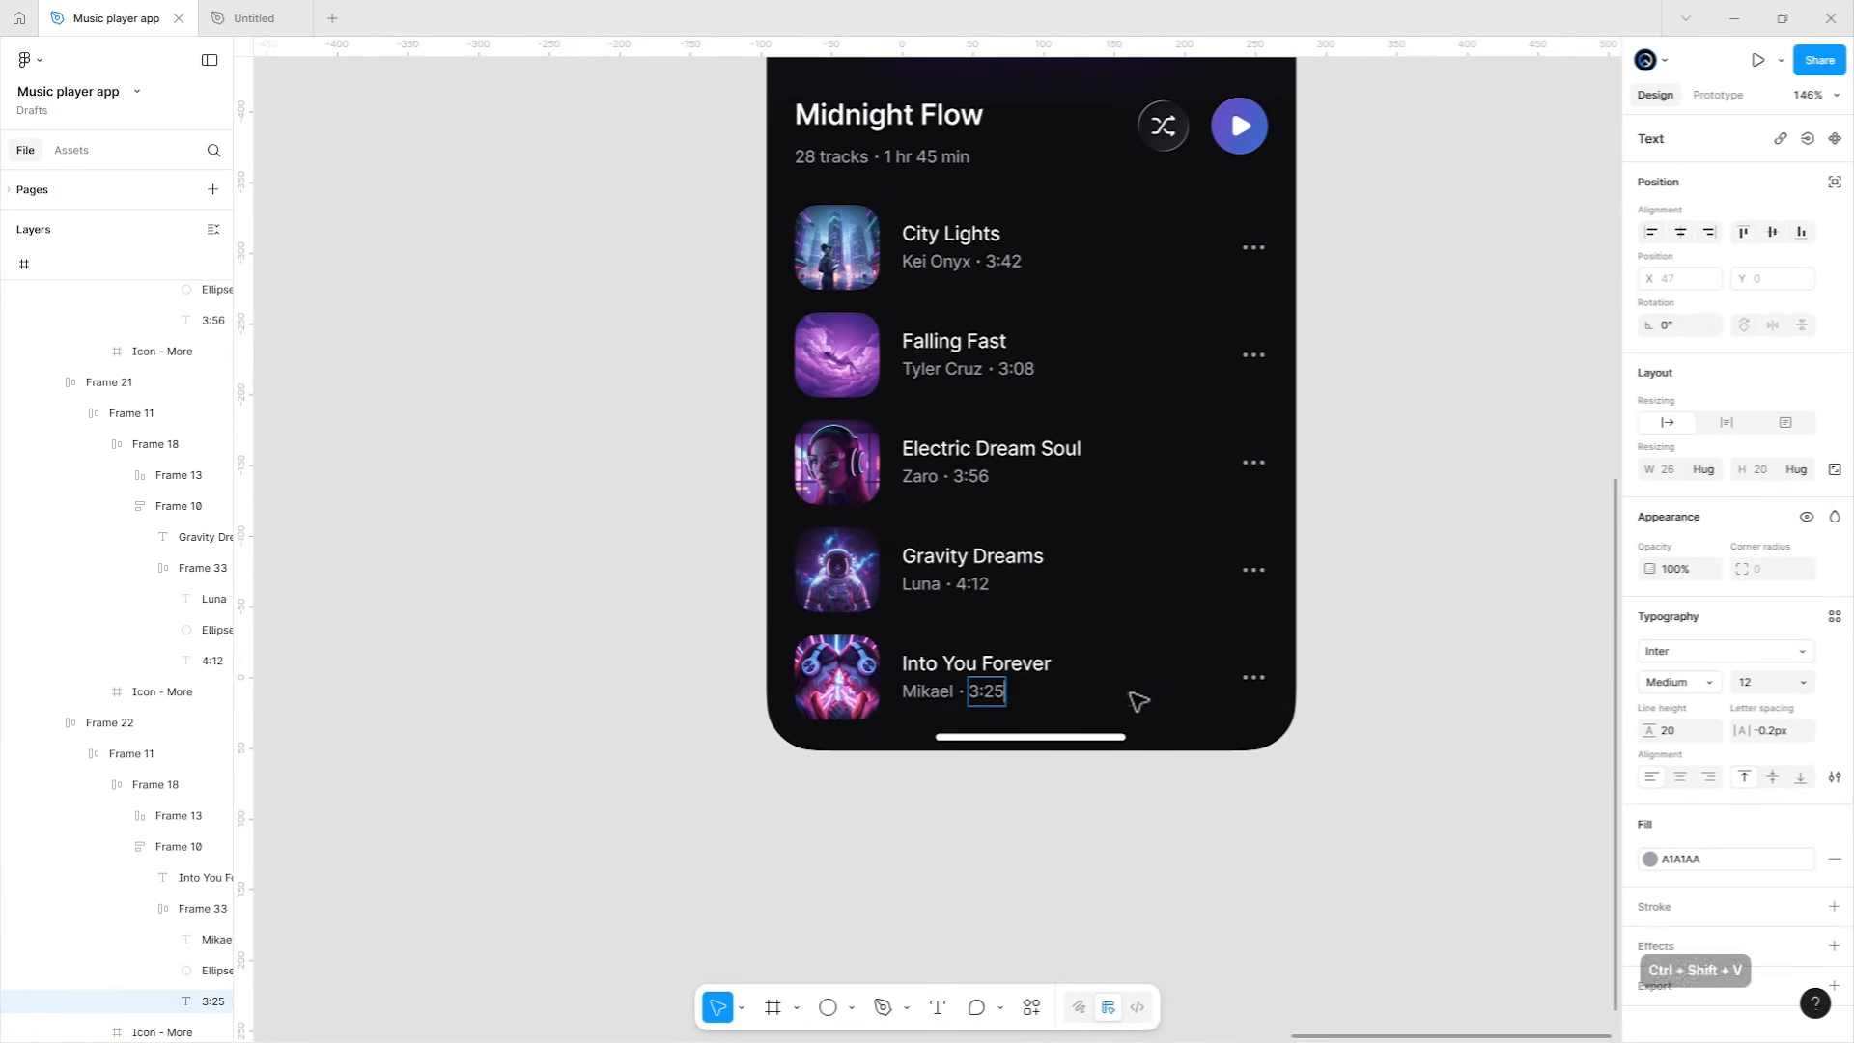
click(1338, 518)
drag(1345, 472, 1295, 532)
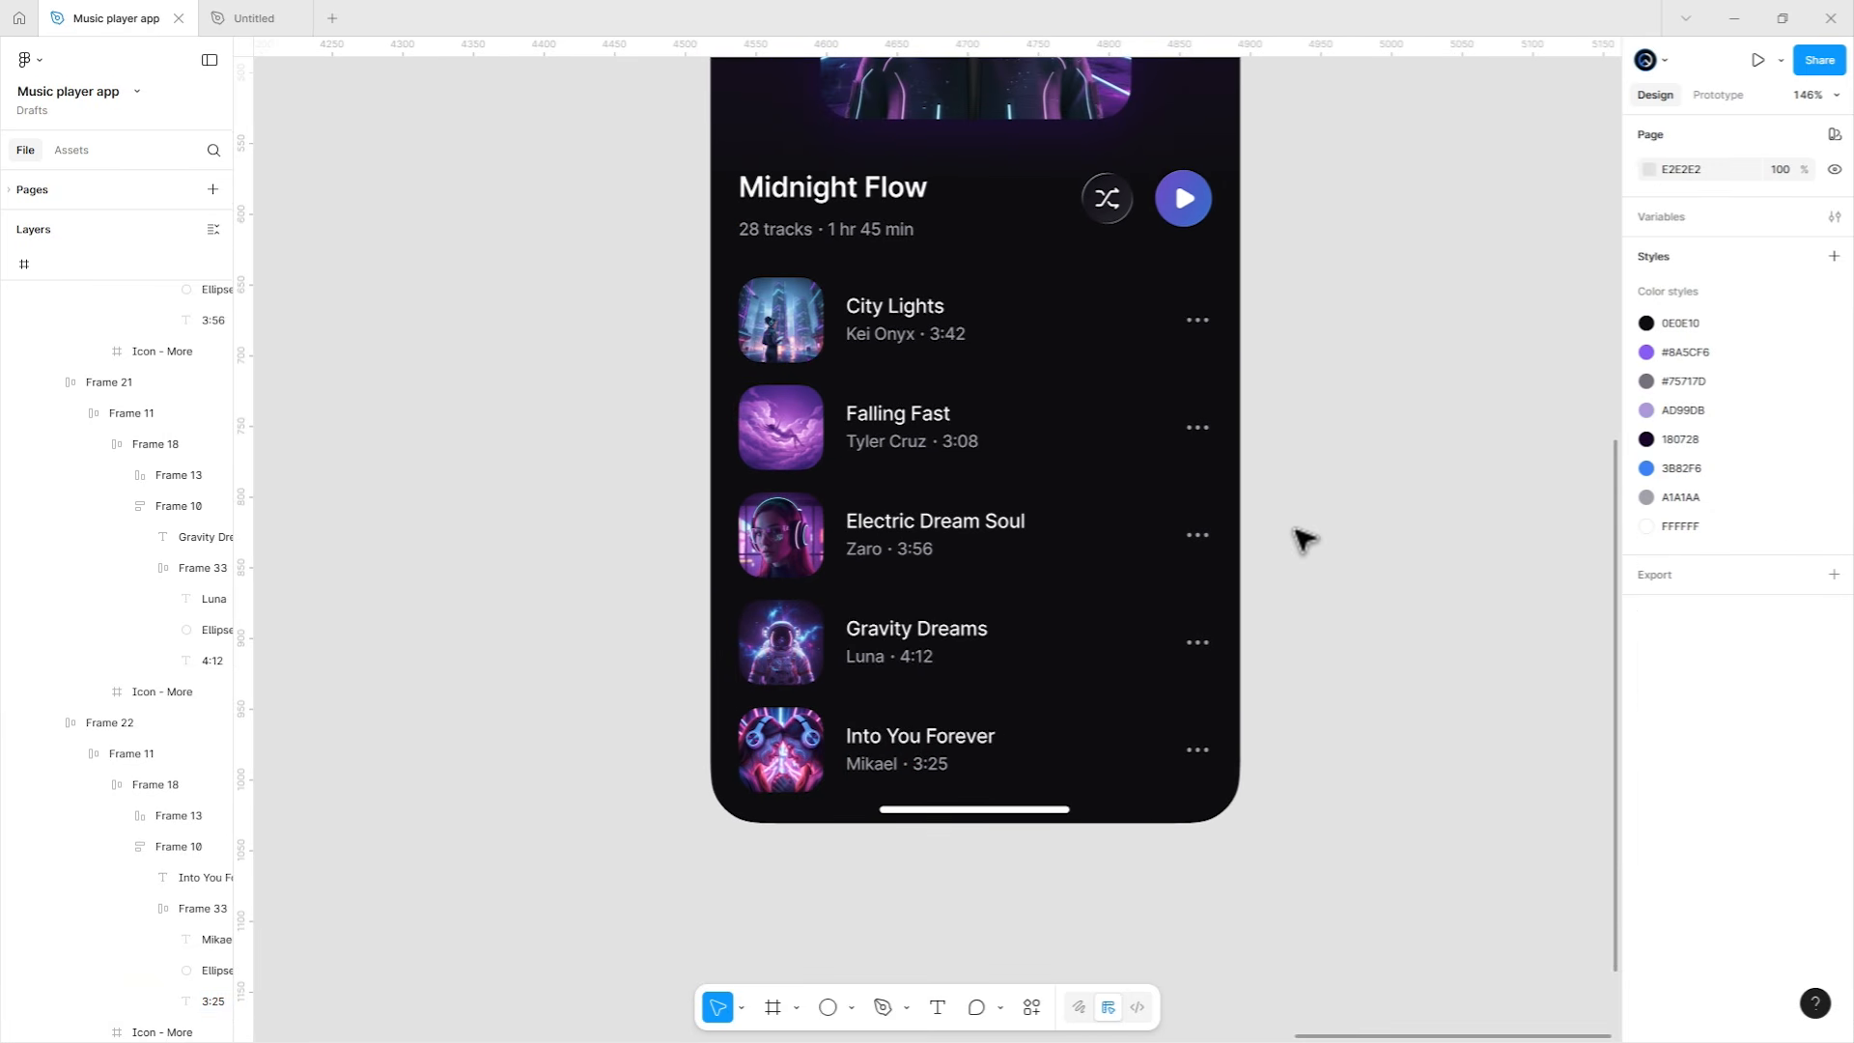
Duplicate the "Falling Fast" title and wrap both copies in a horizontal auto layout frame.
click(927, 416)
key(ctrl+d)
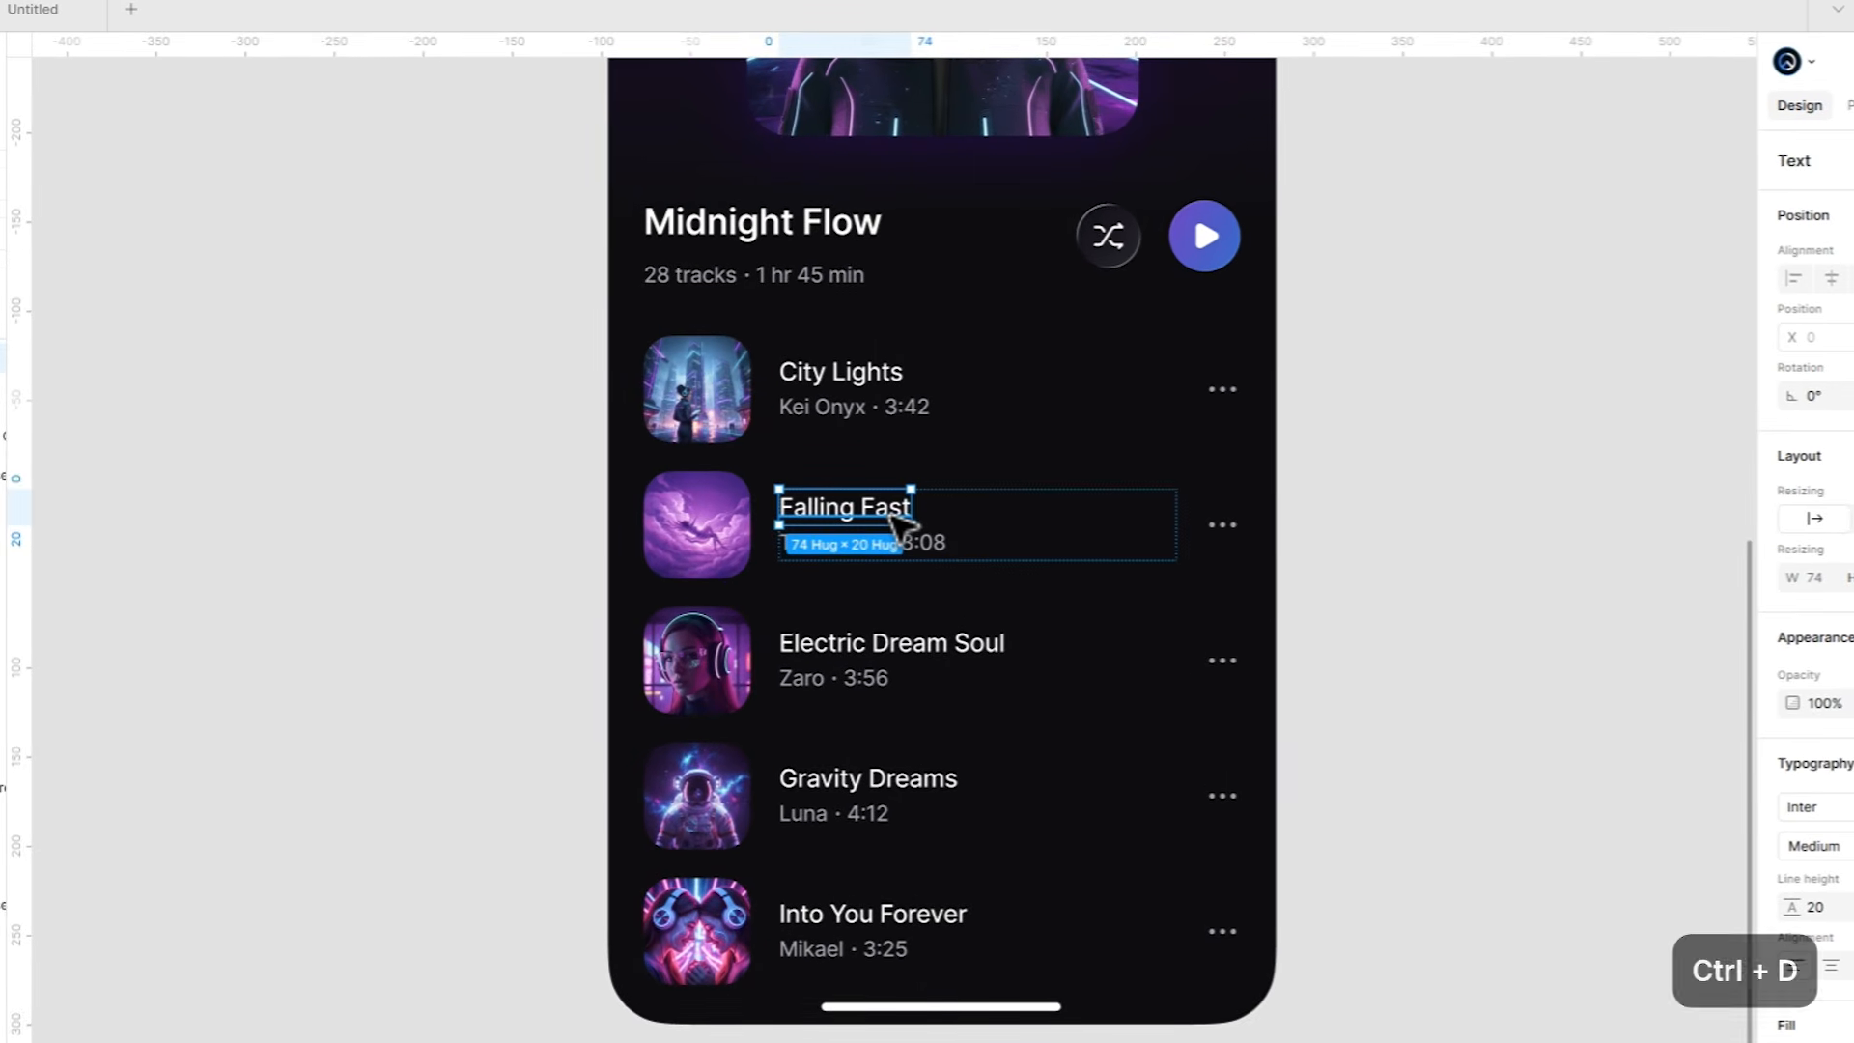
shift+click(902, 495)
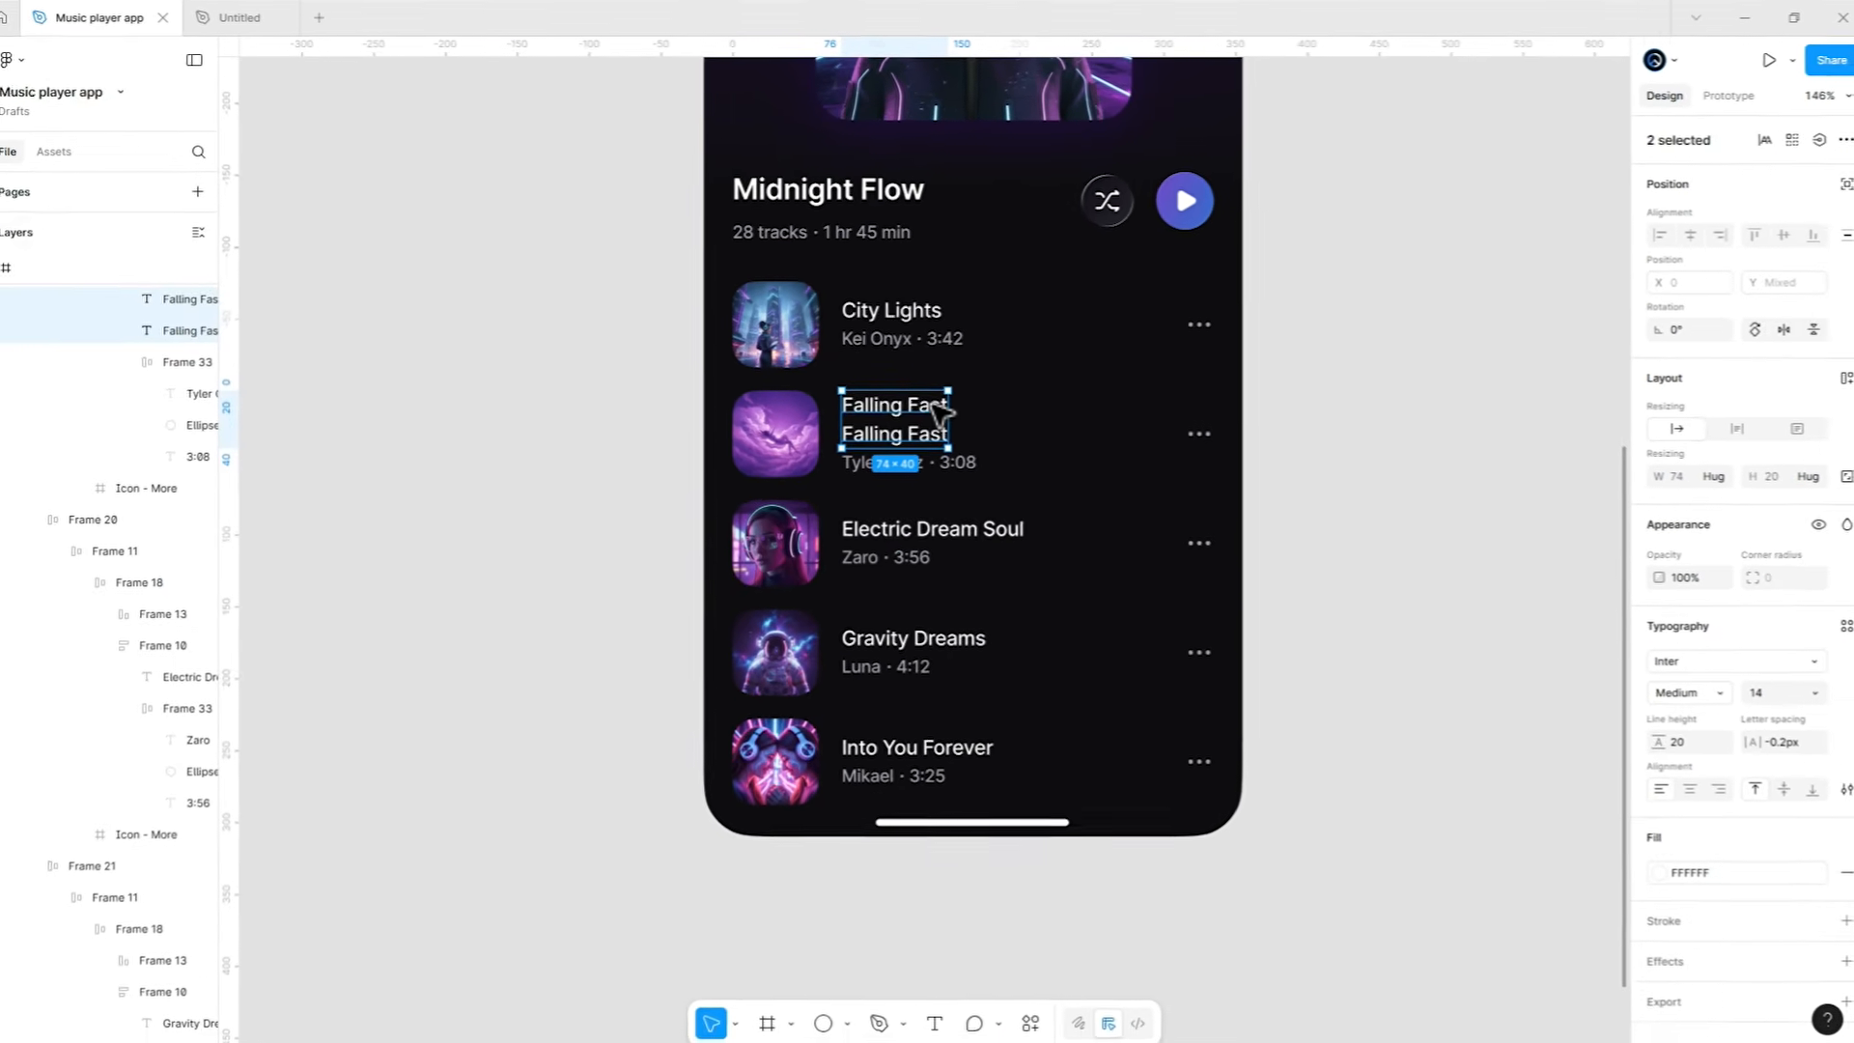
key(shift+a)
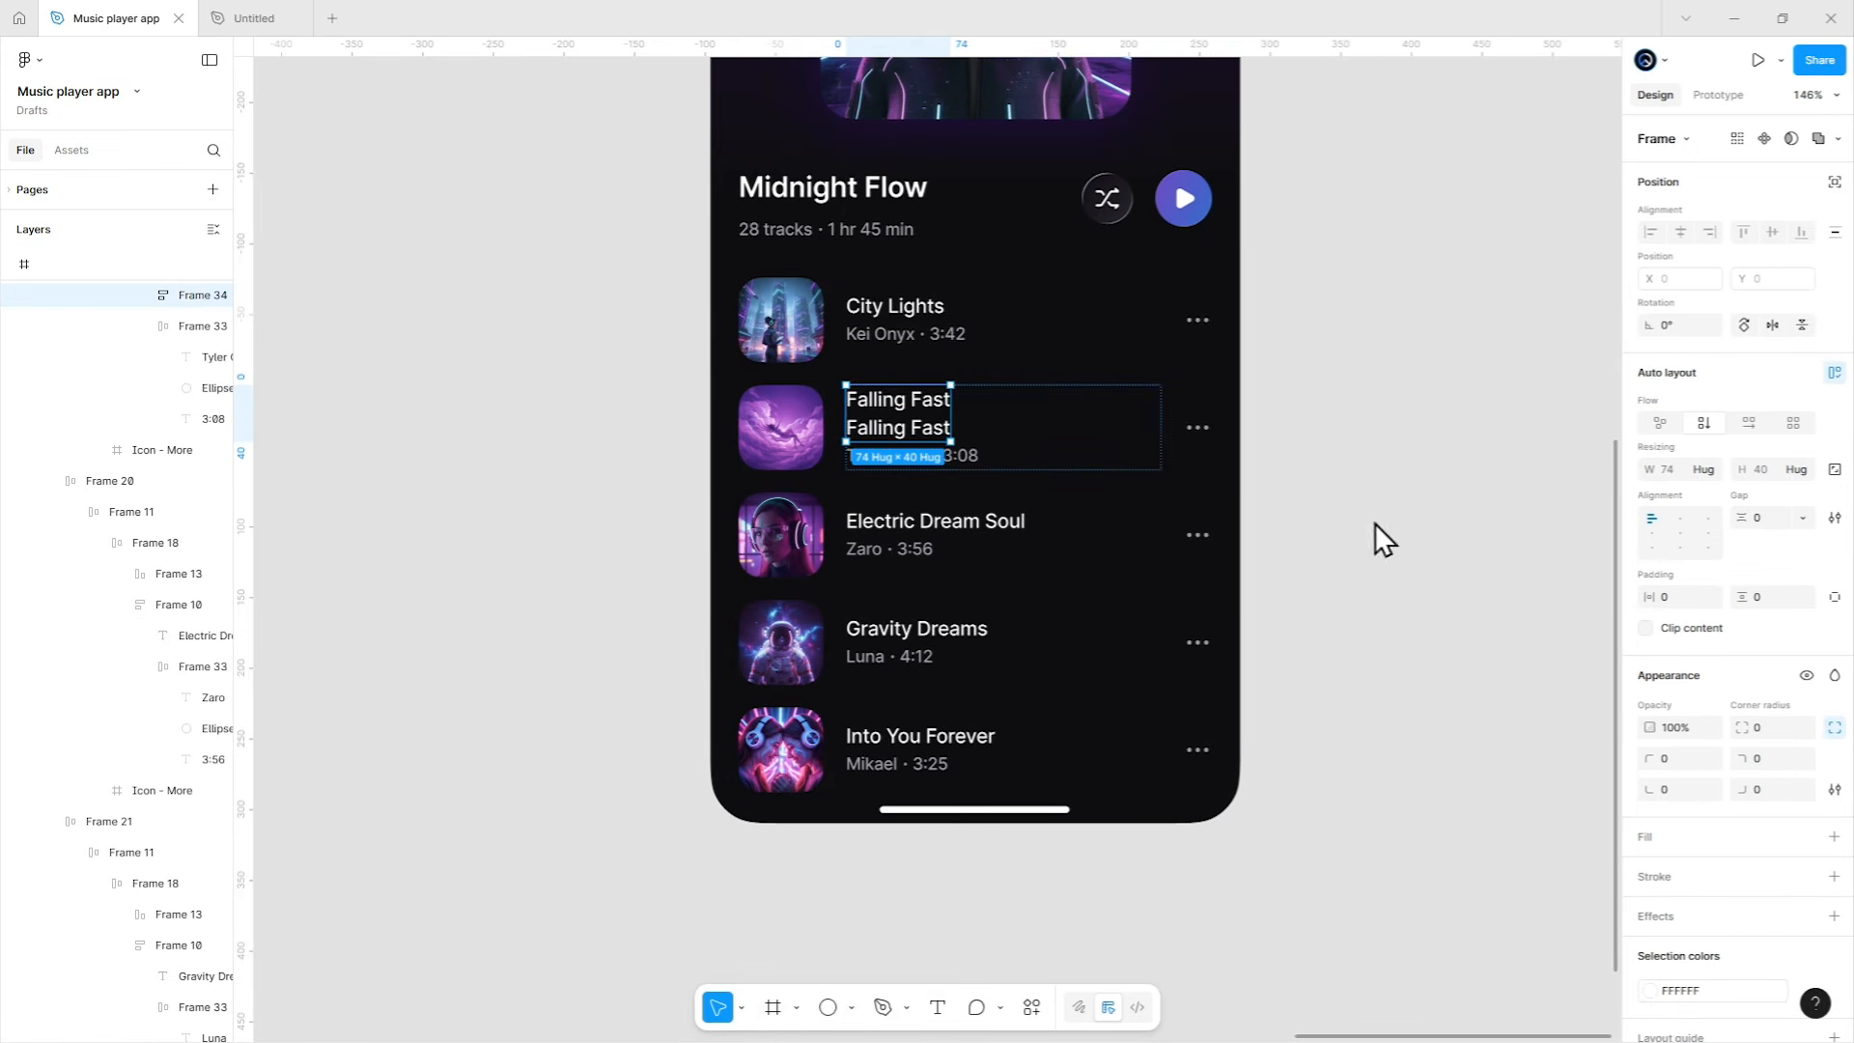
click(1748, 422)
Style the second "Falling Fast" copy as Semi Bold, size 8, with line height 10 and letter spacing 0.
scroll(1014, 410, up, 3)
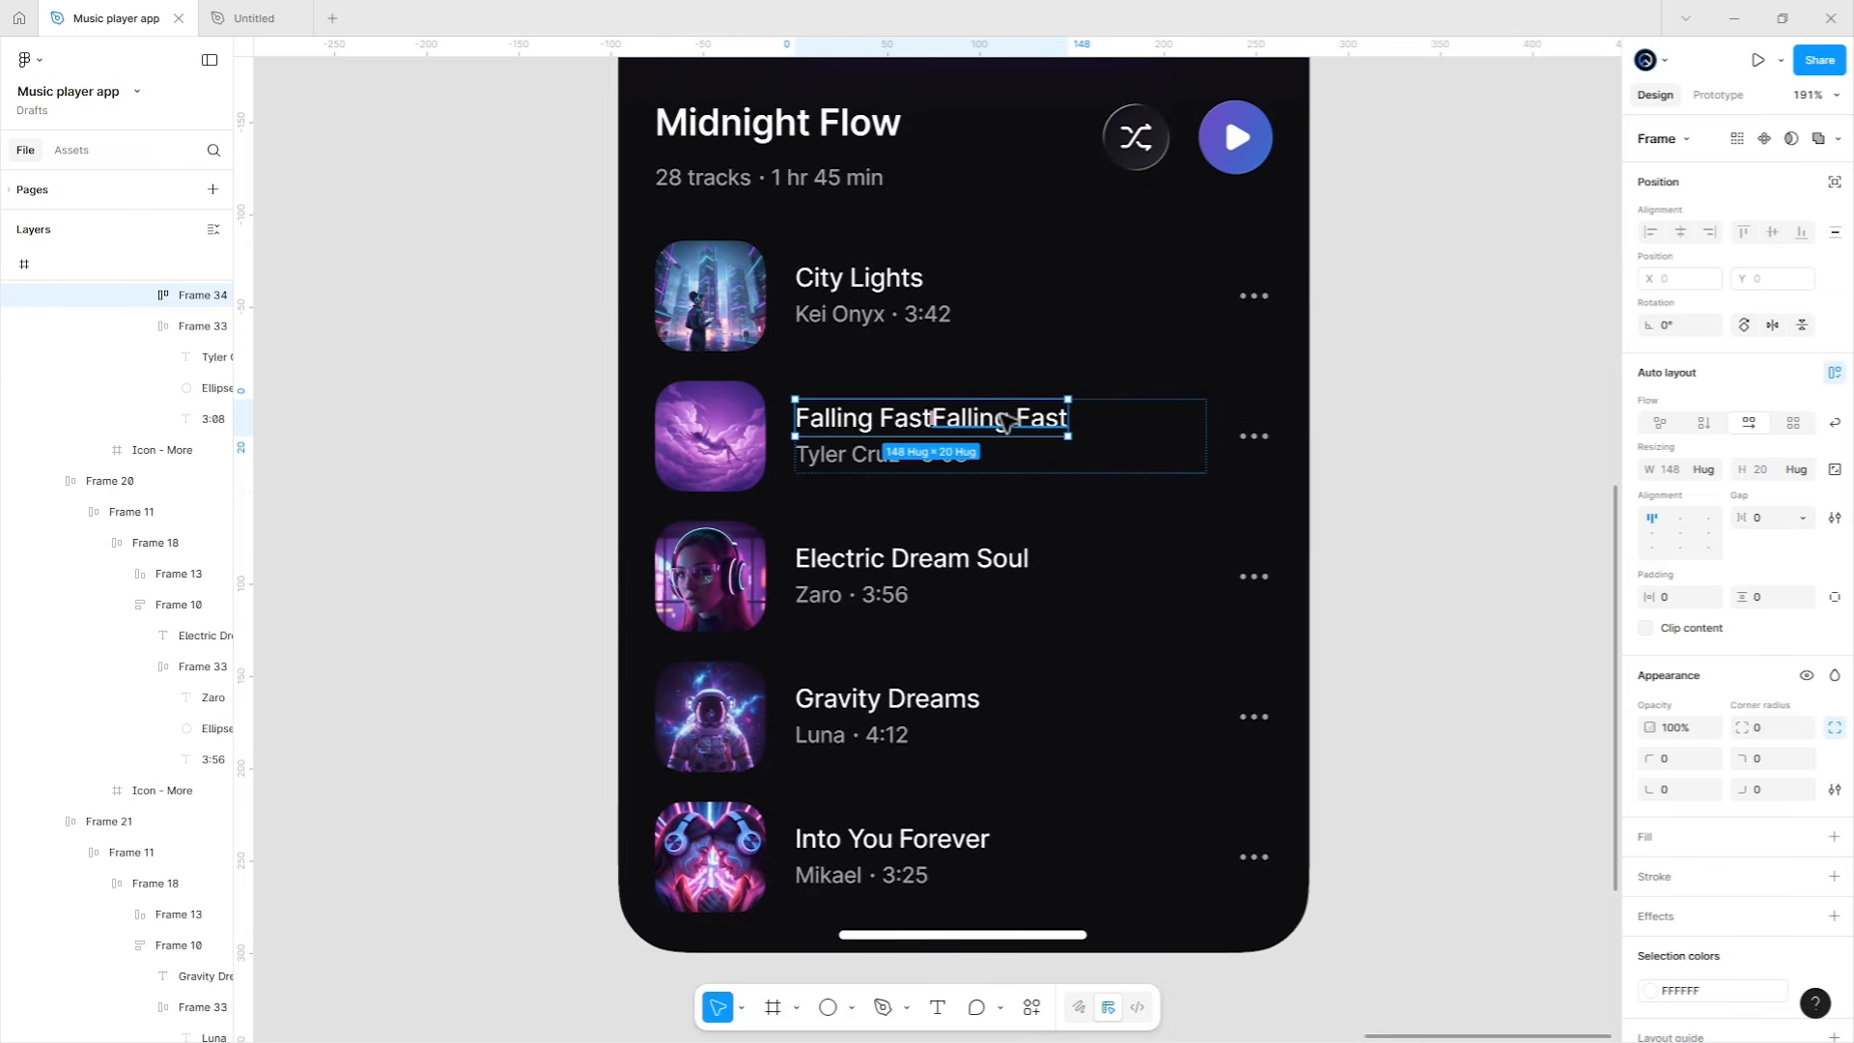
click(1004, 421)
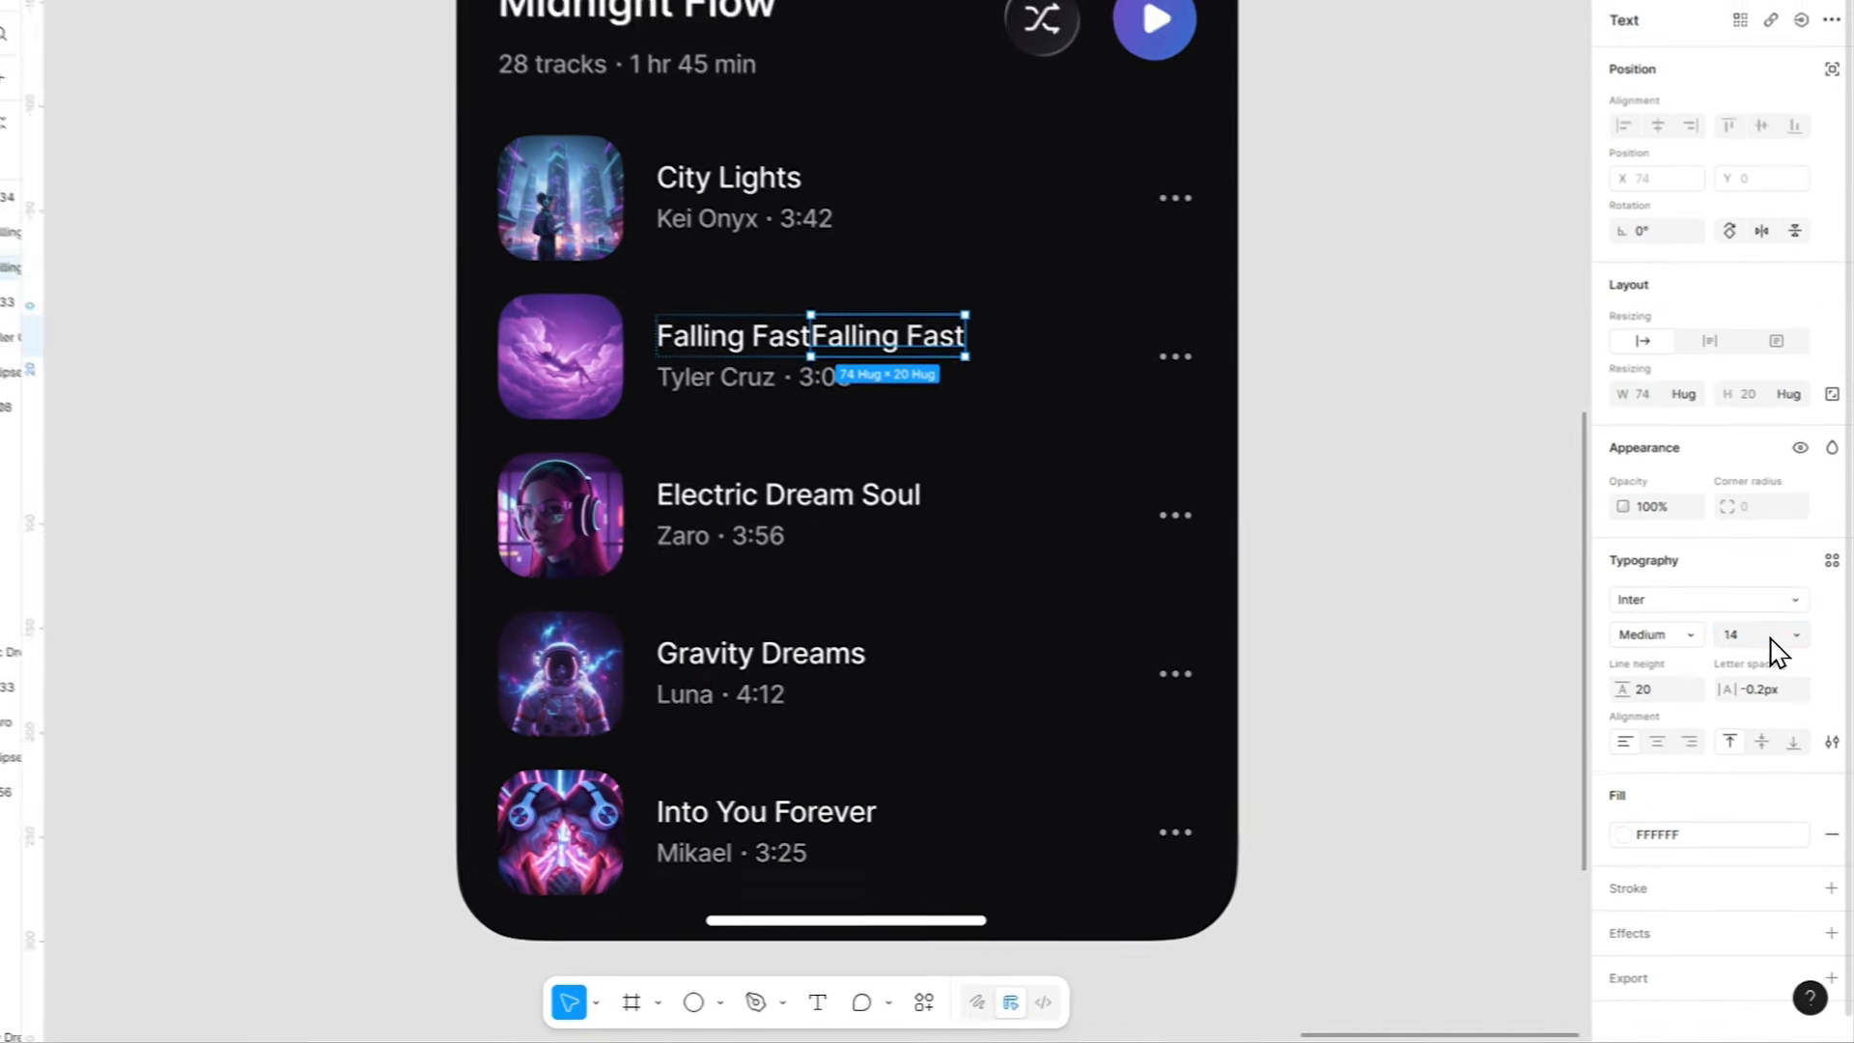
click(1775, 682)
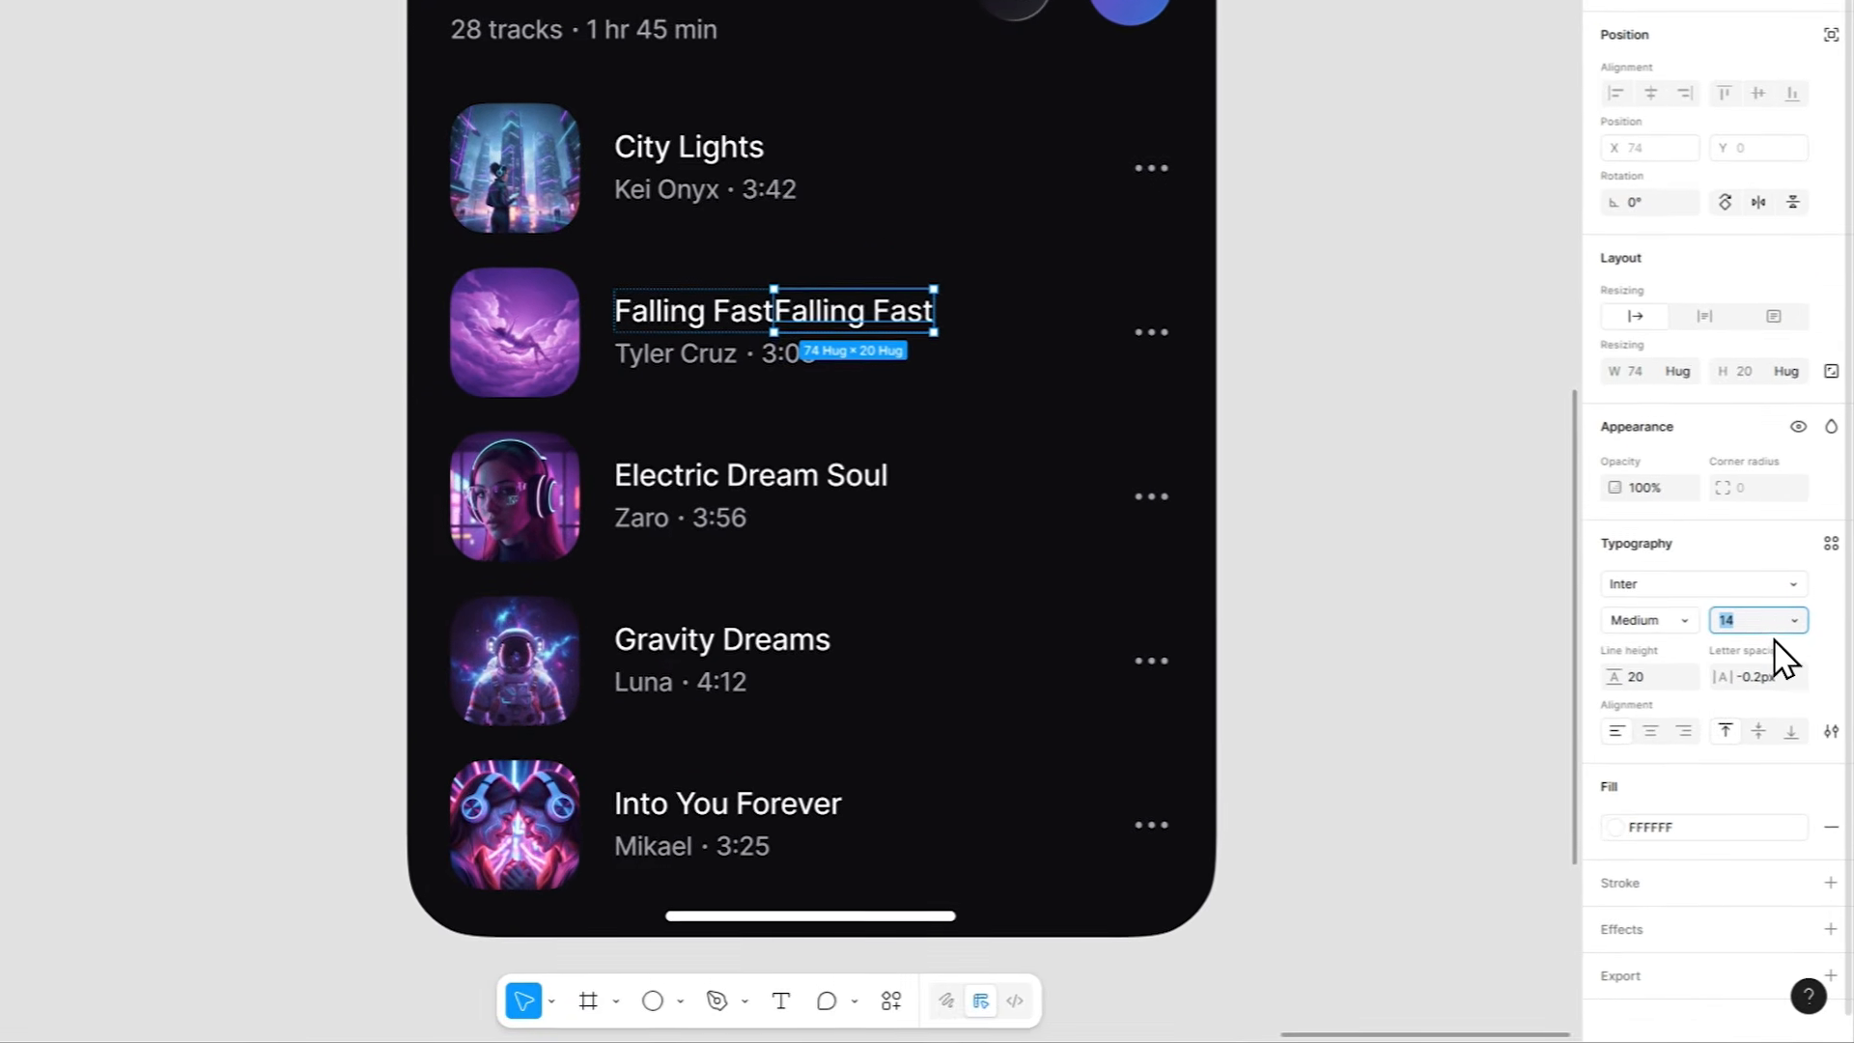
key(BackSpace)
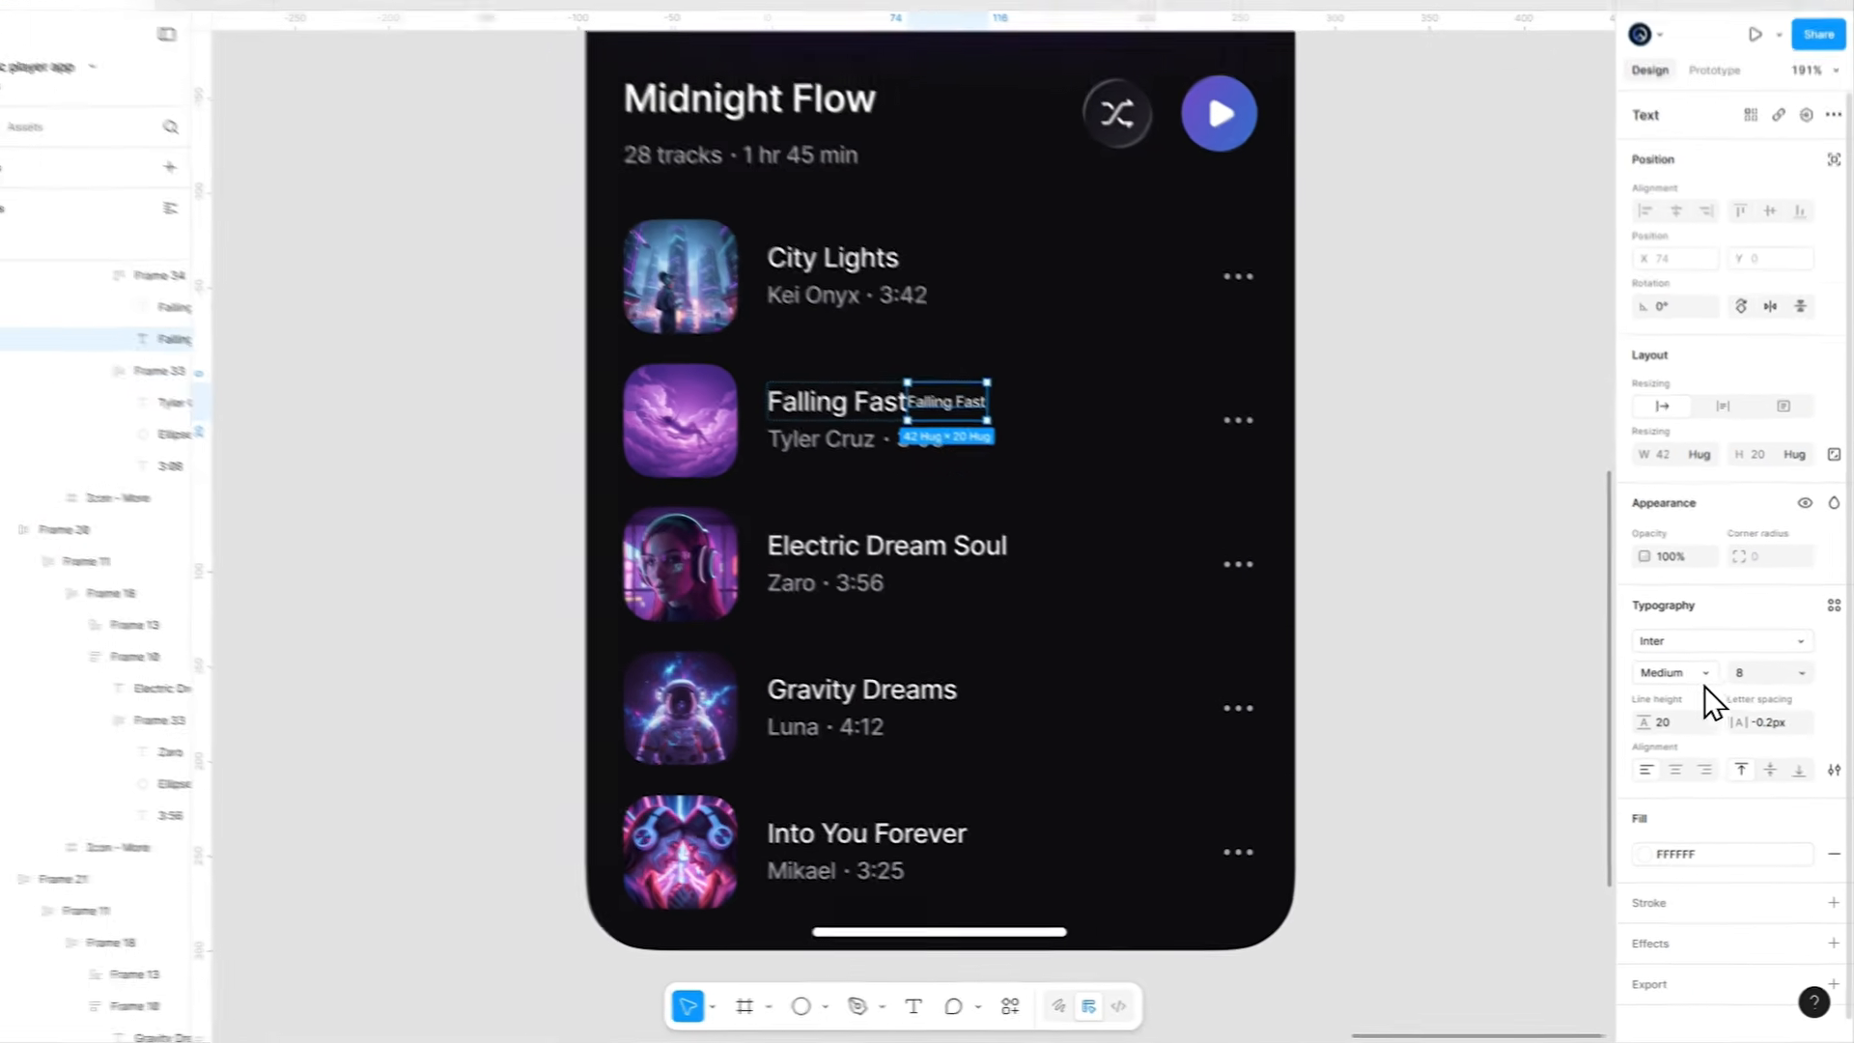
click(1649, 619)
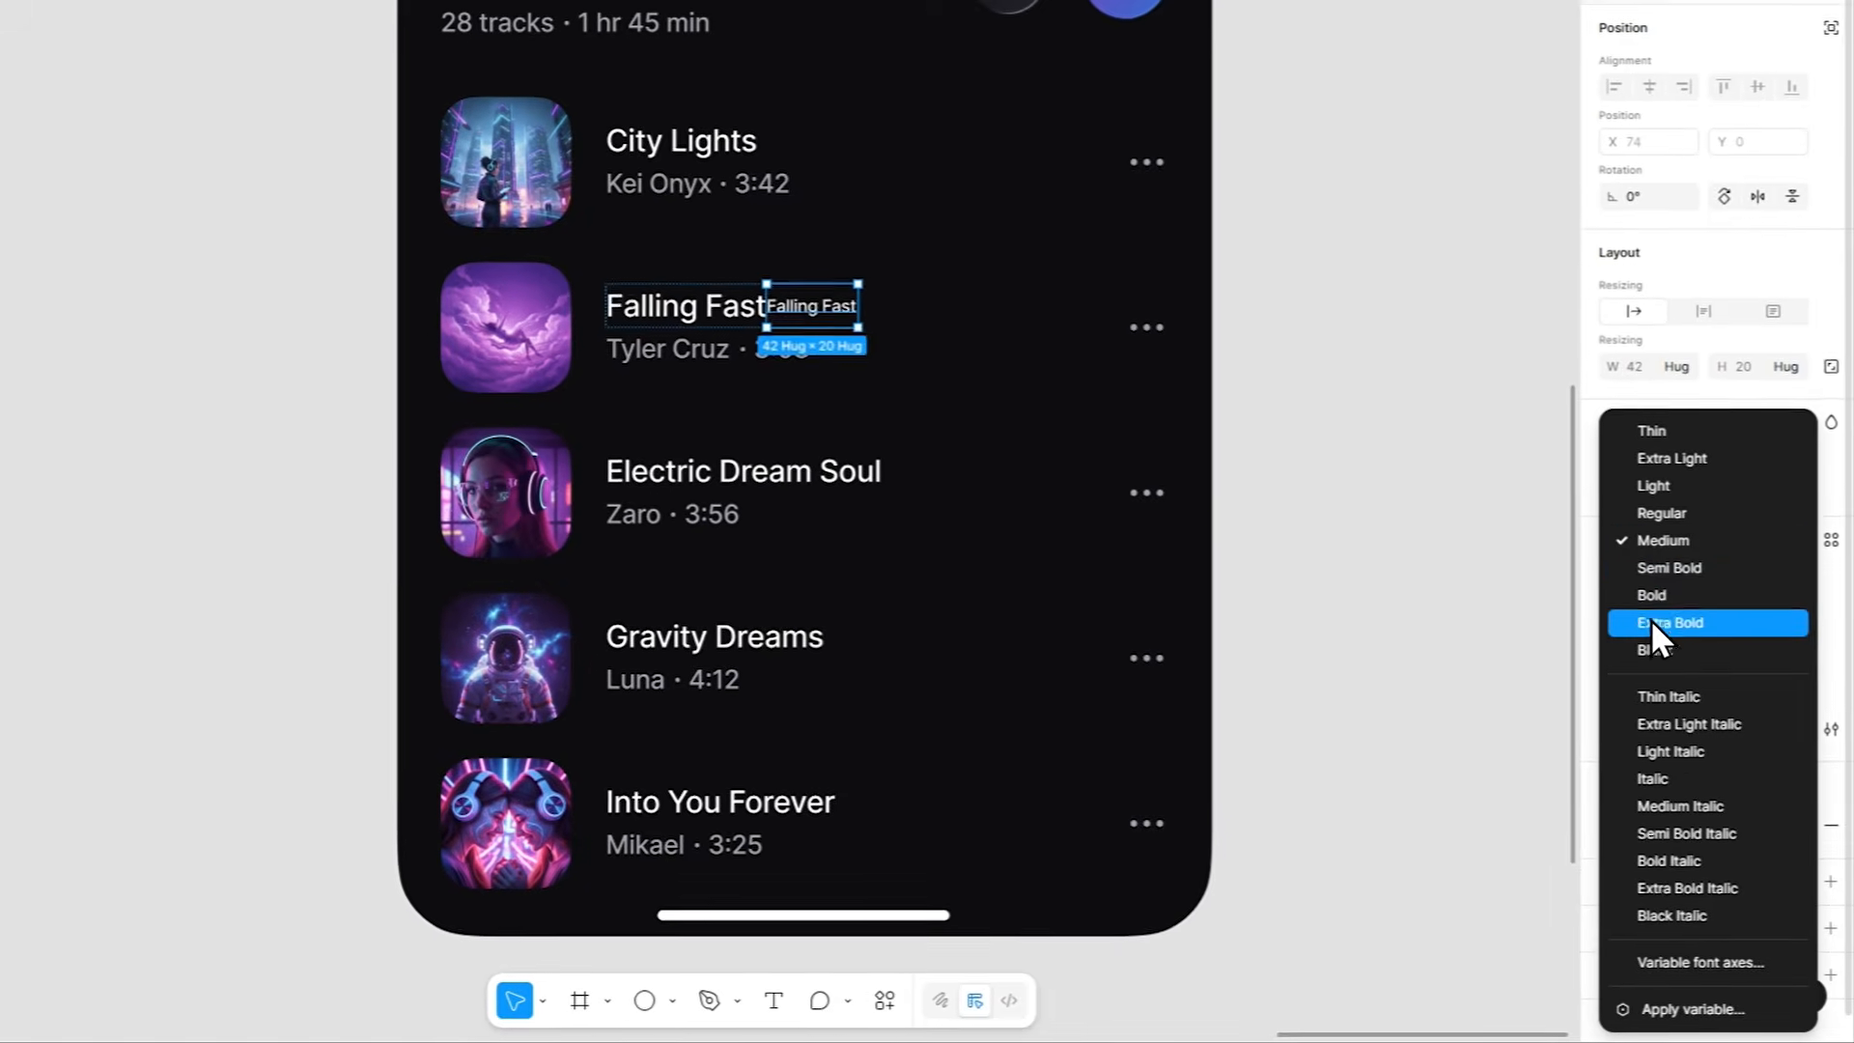
click(1661, 569)
click(1663, 676)
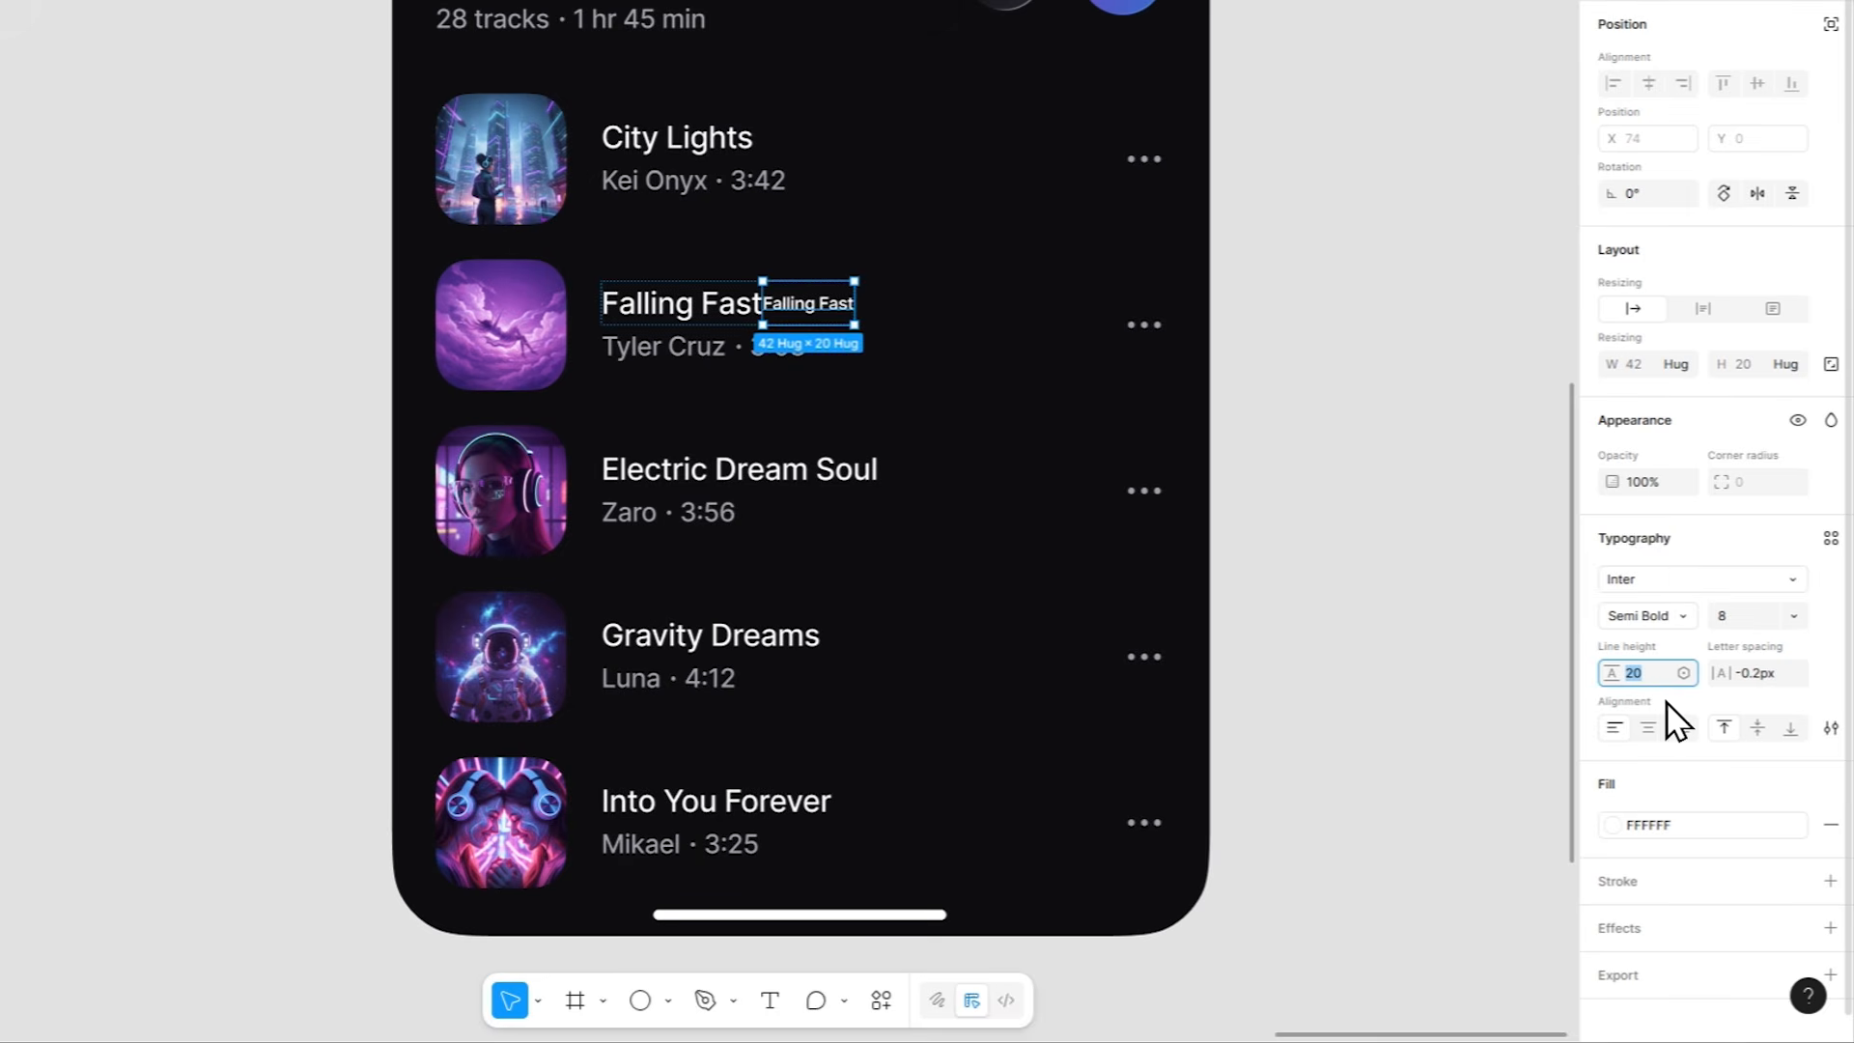
click(1755, 673)
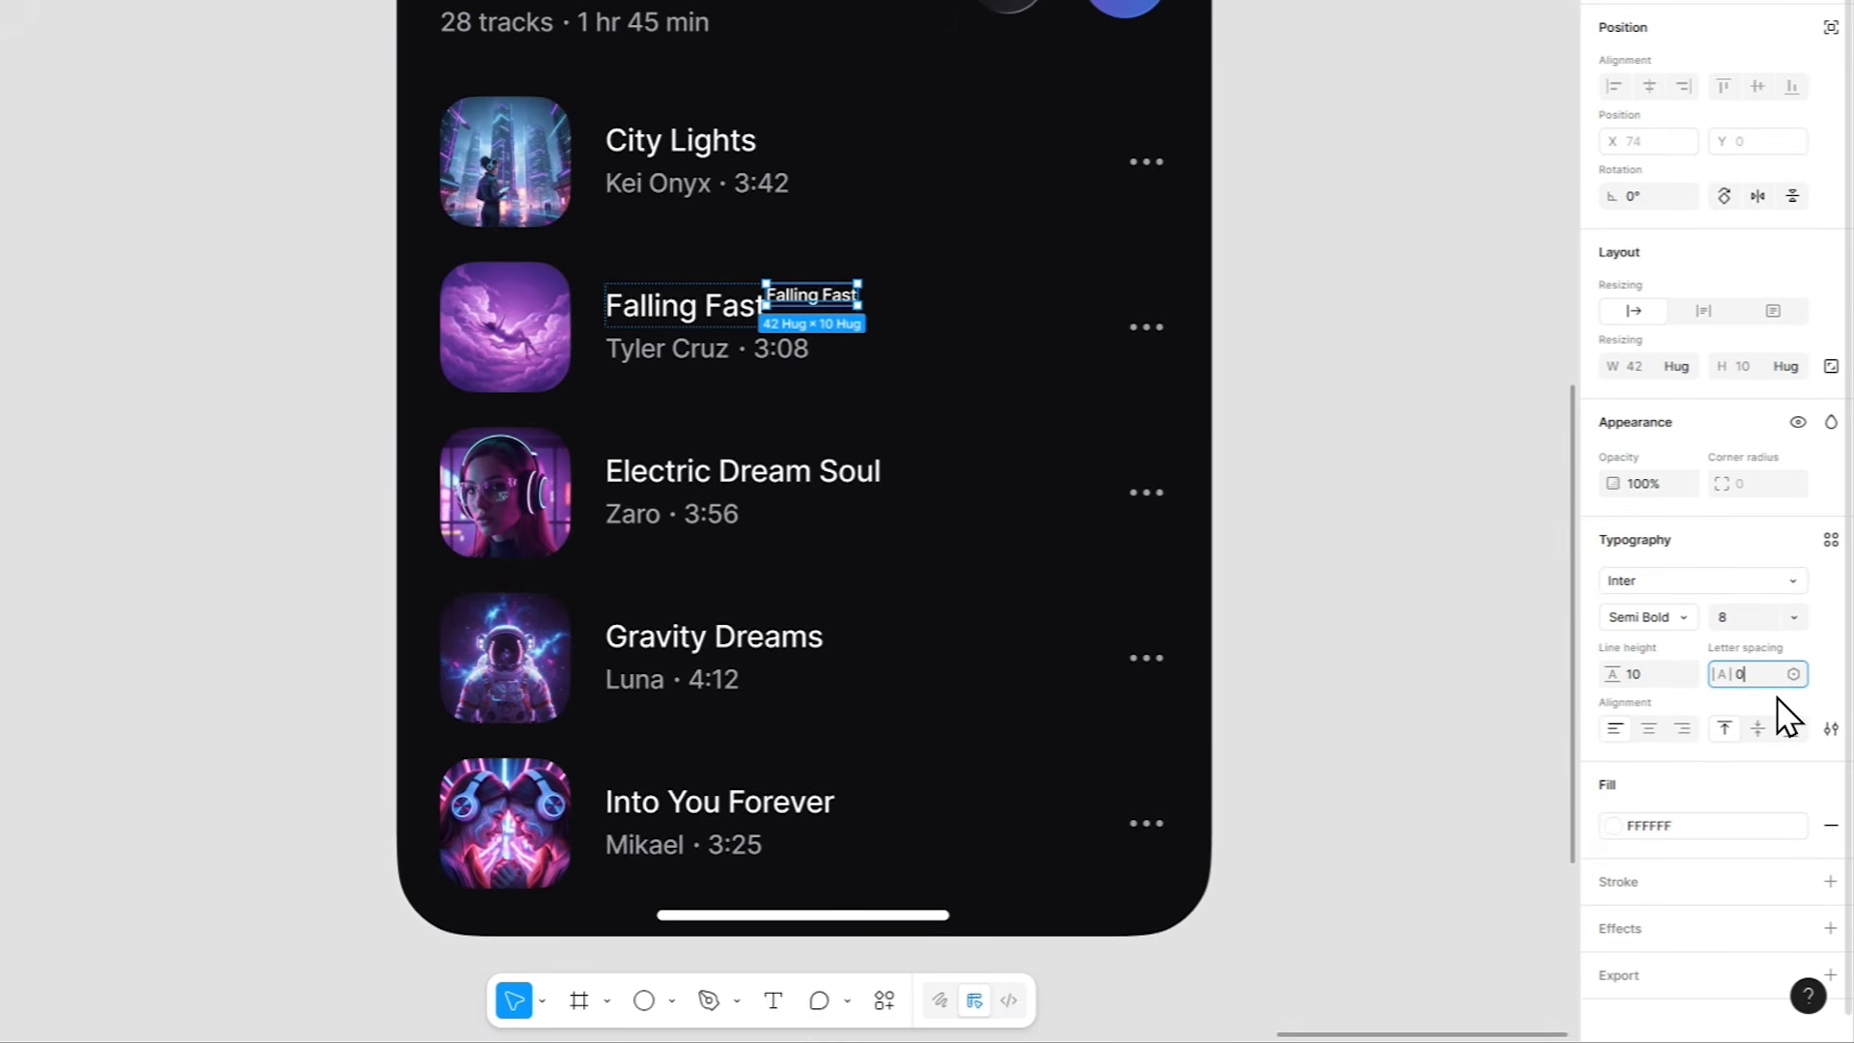
Change the small text copy to "New" and wrap it in an auto layout frame with horizontal padding 4 and vertical padding 2.
key(Return)
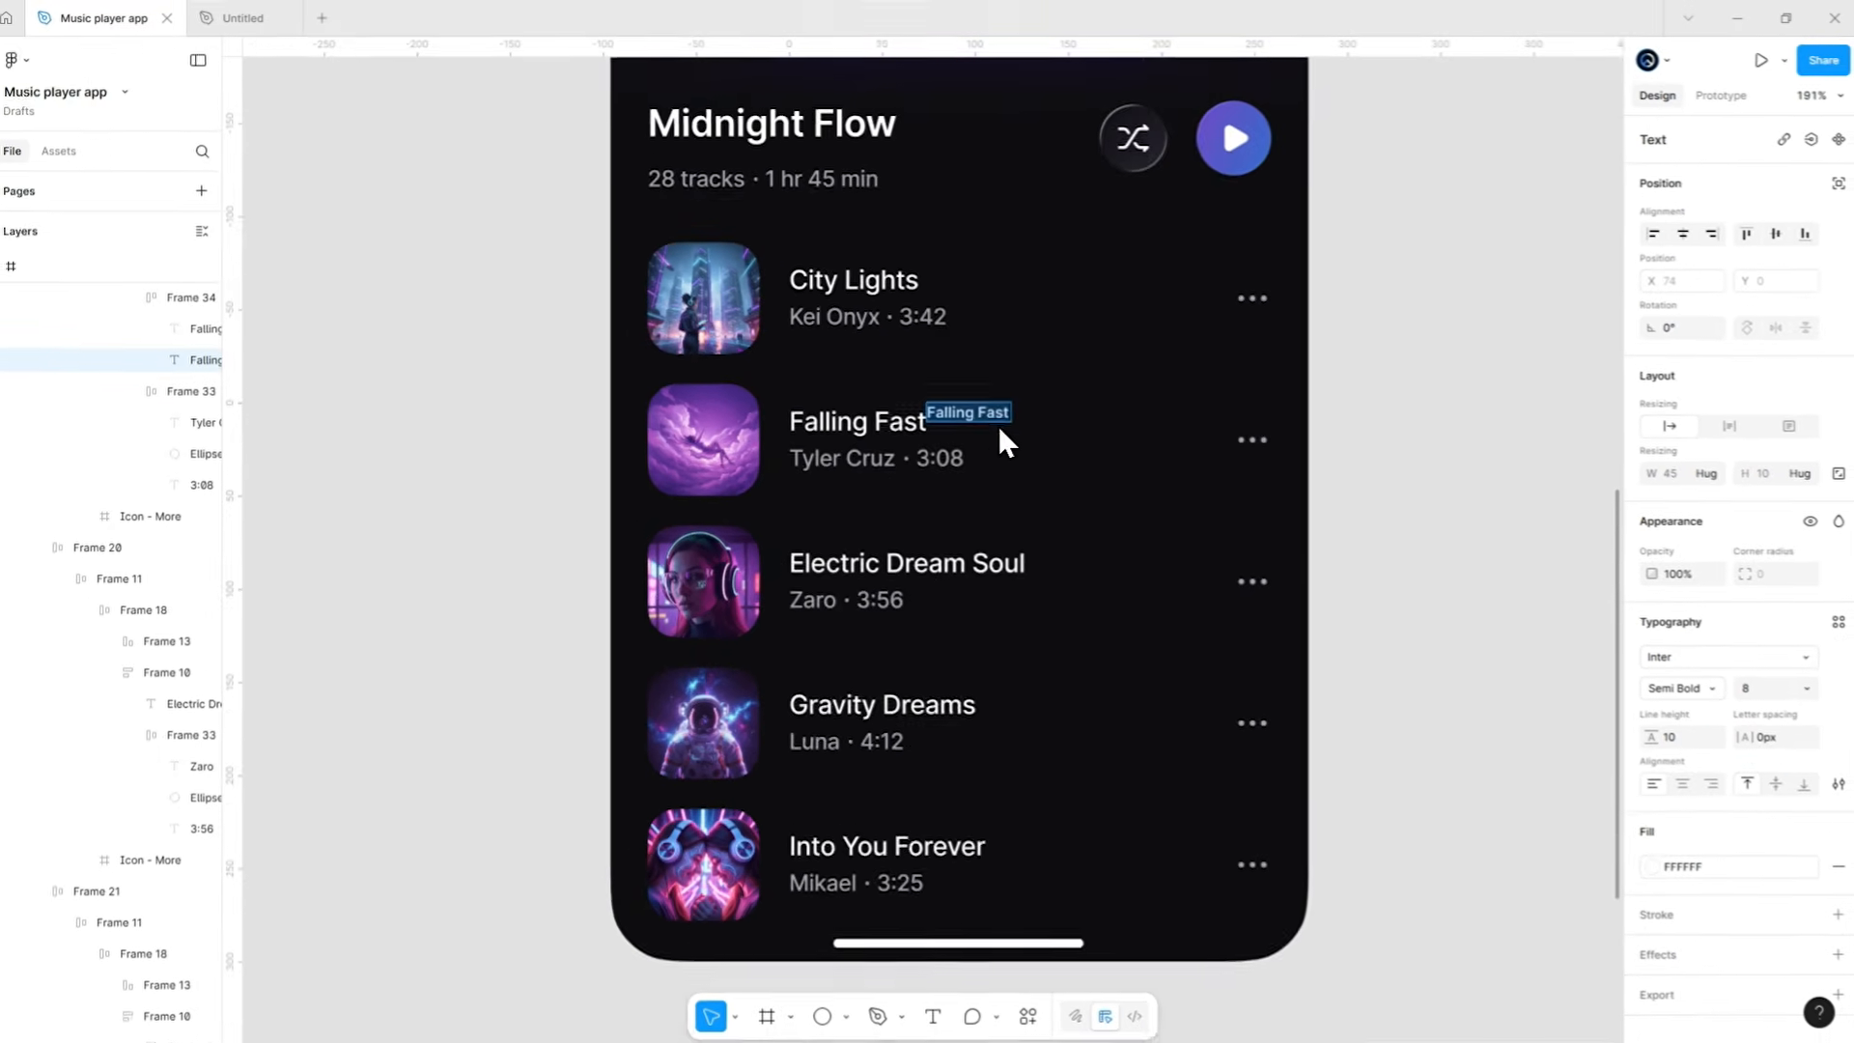
scroll(998, 426, up, 3)
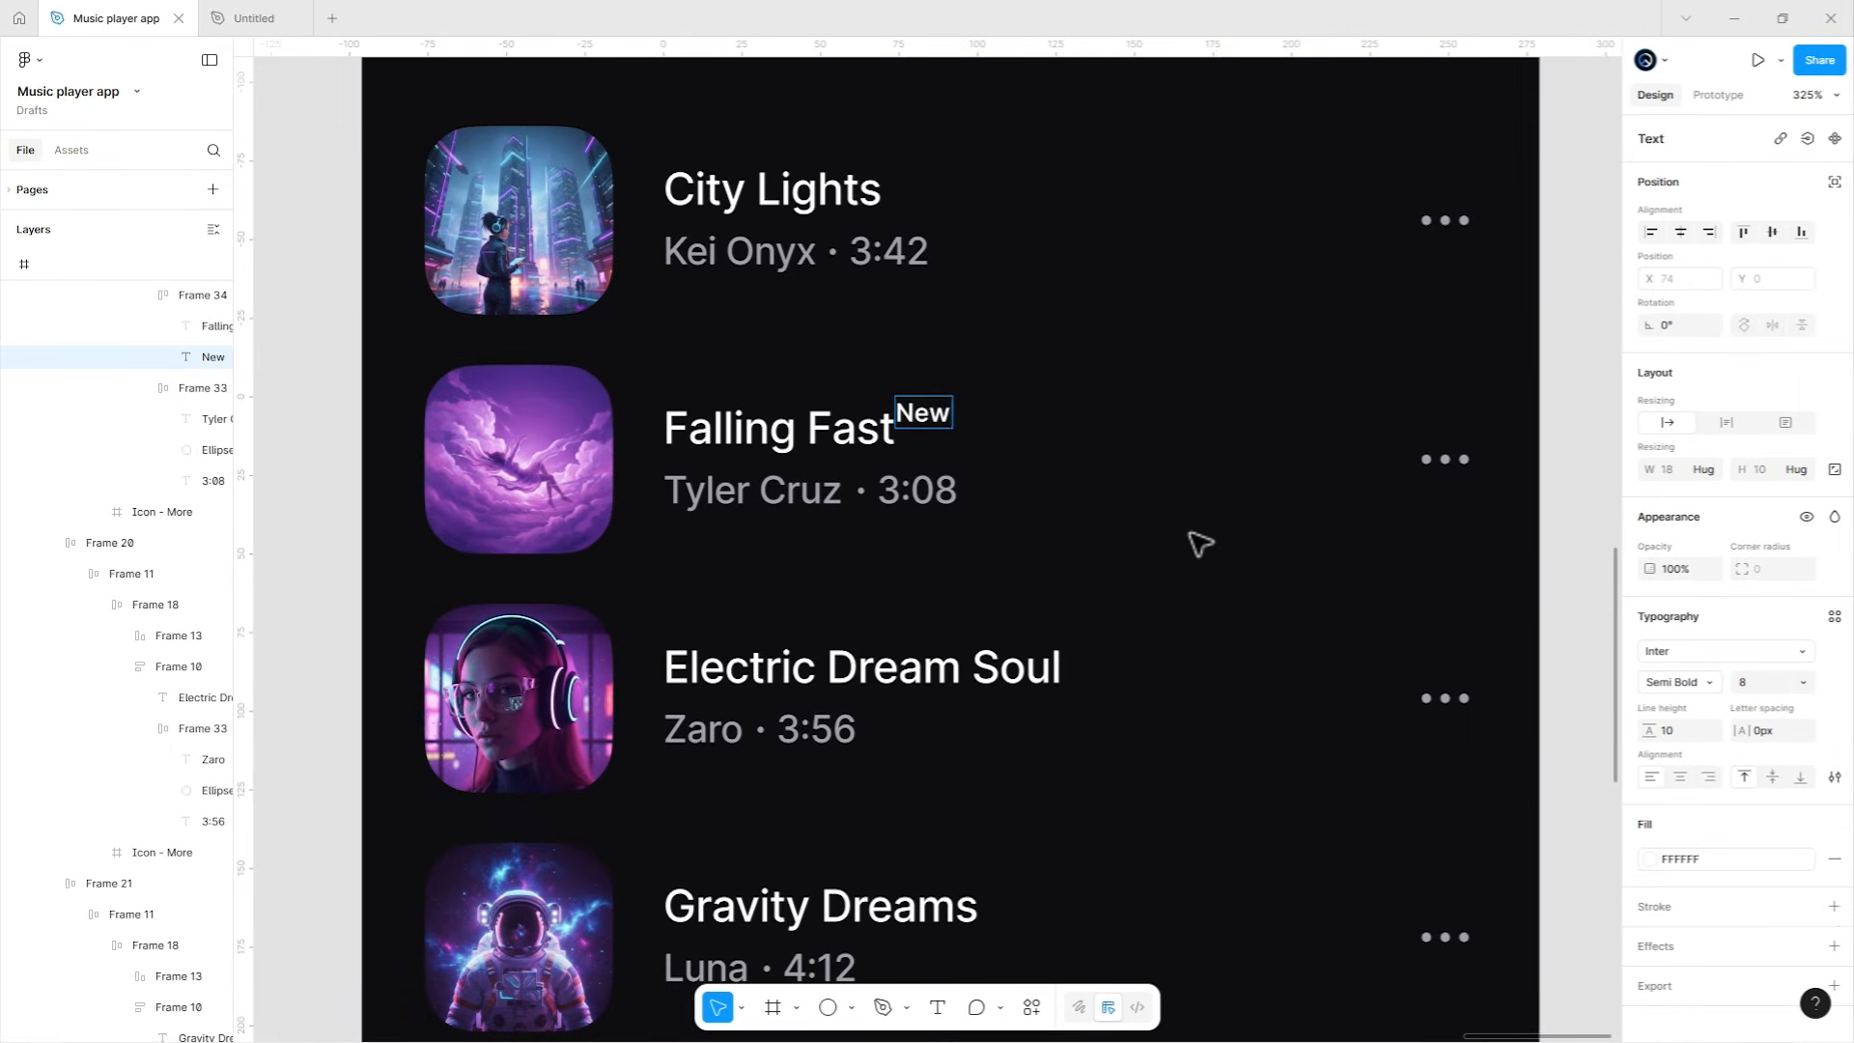
key(shift+a)
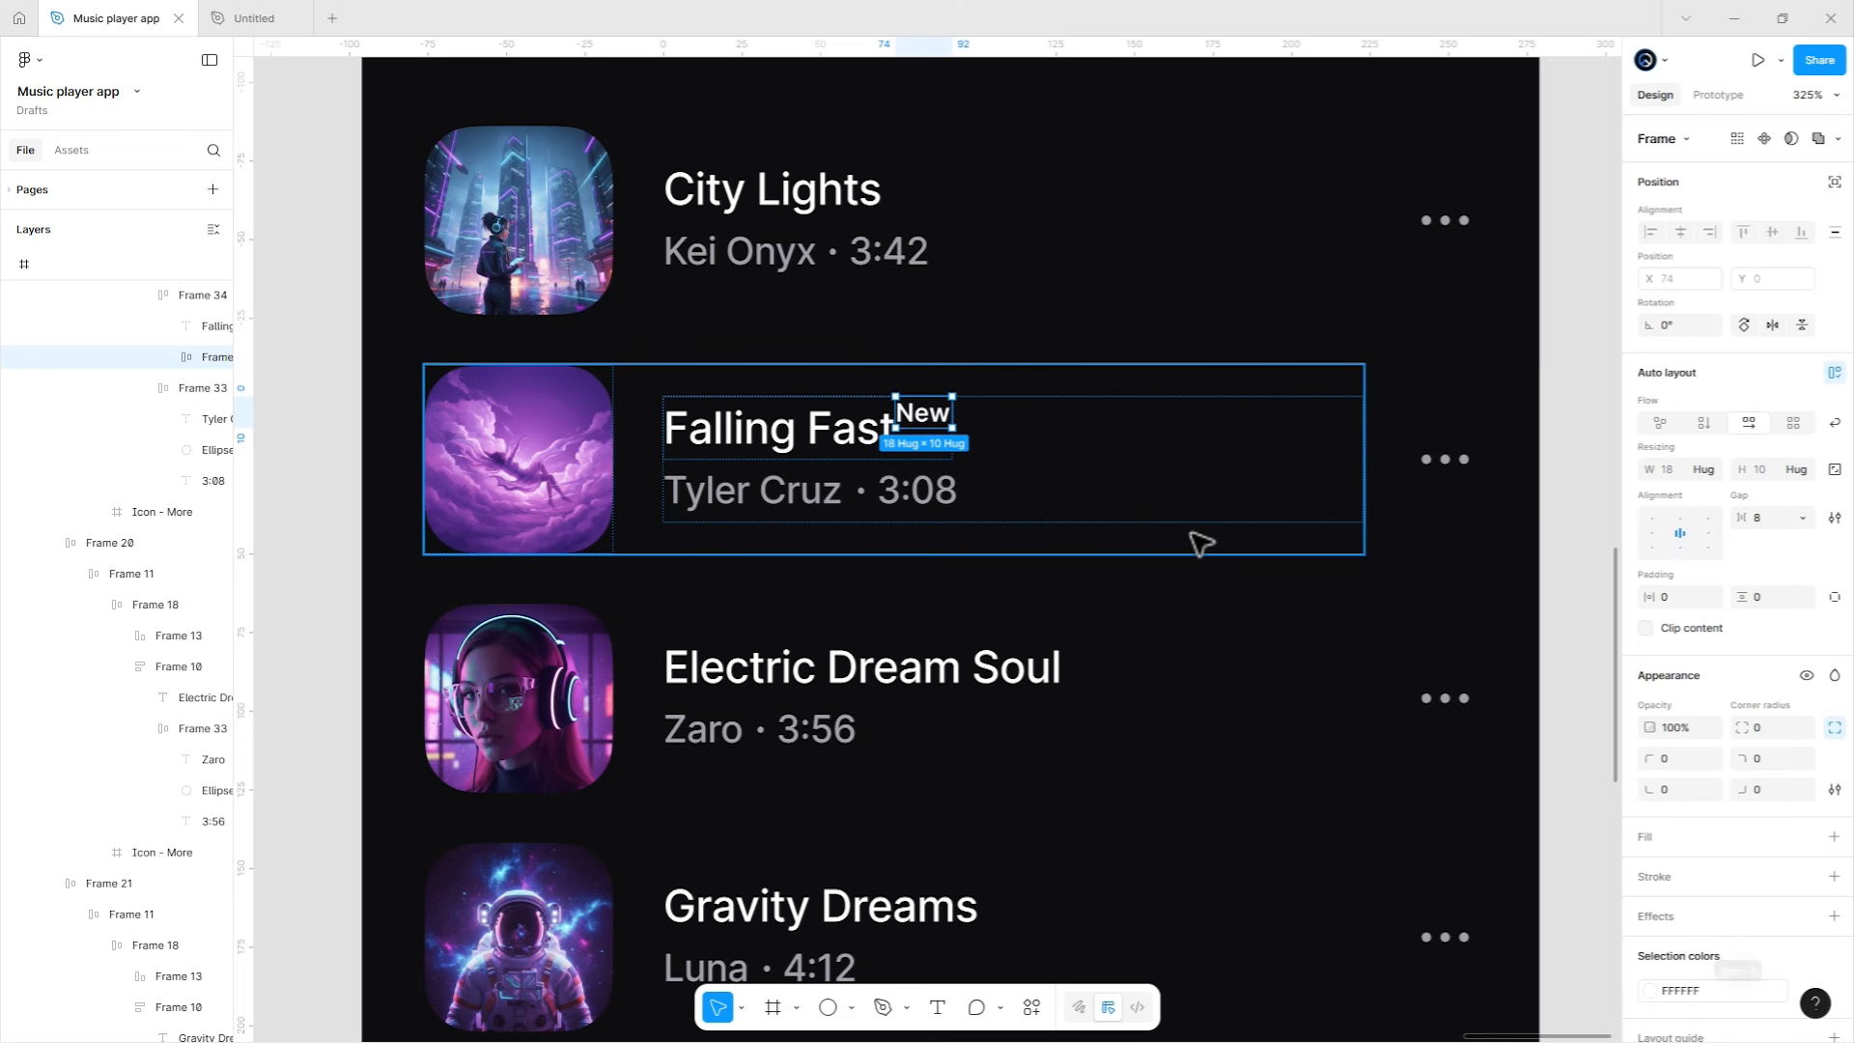
click(1685, 598)
text(4)
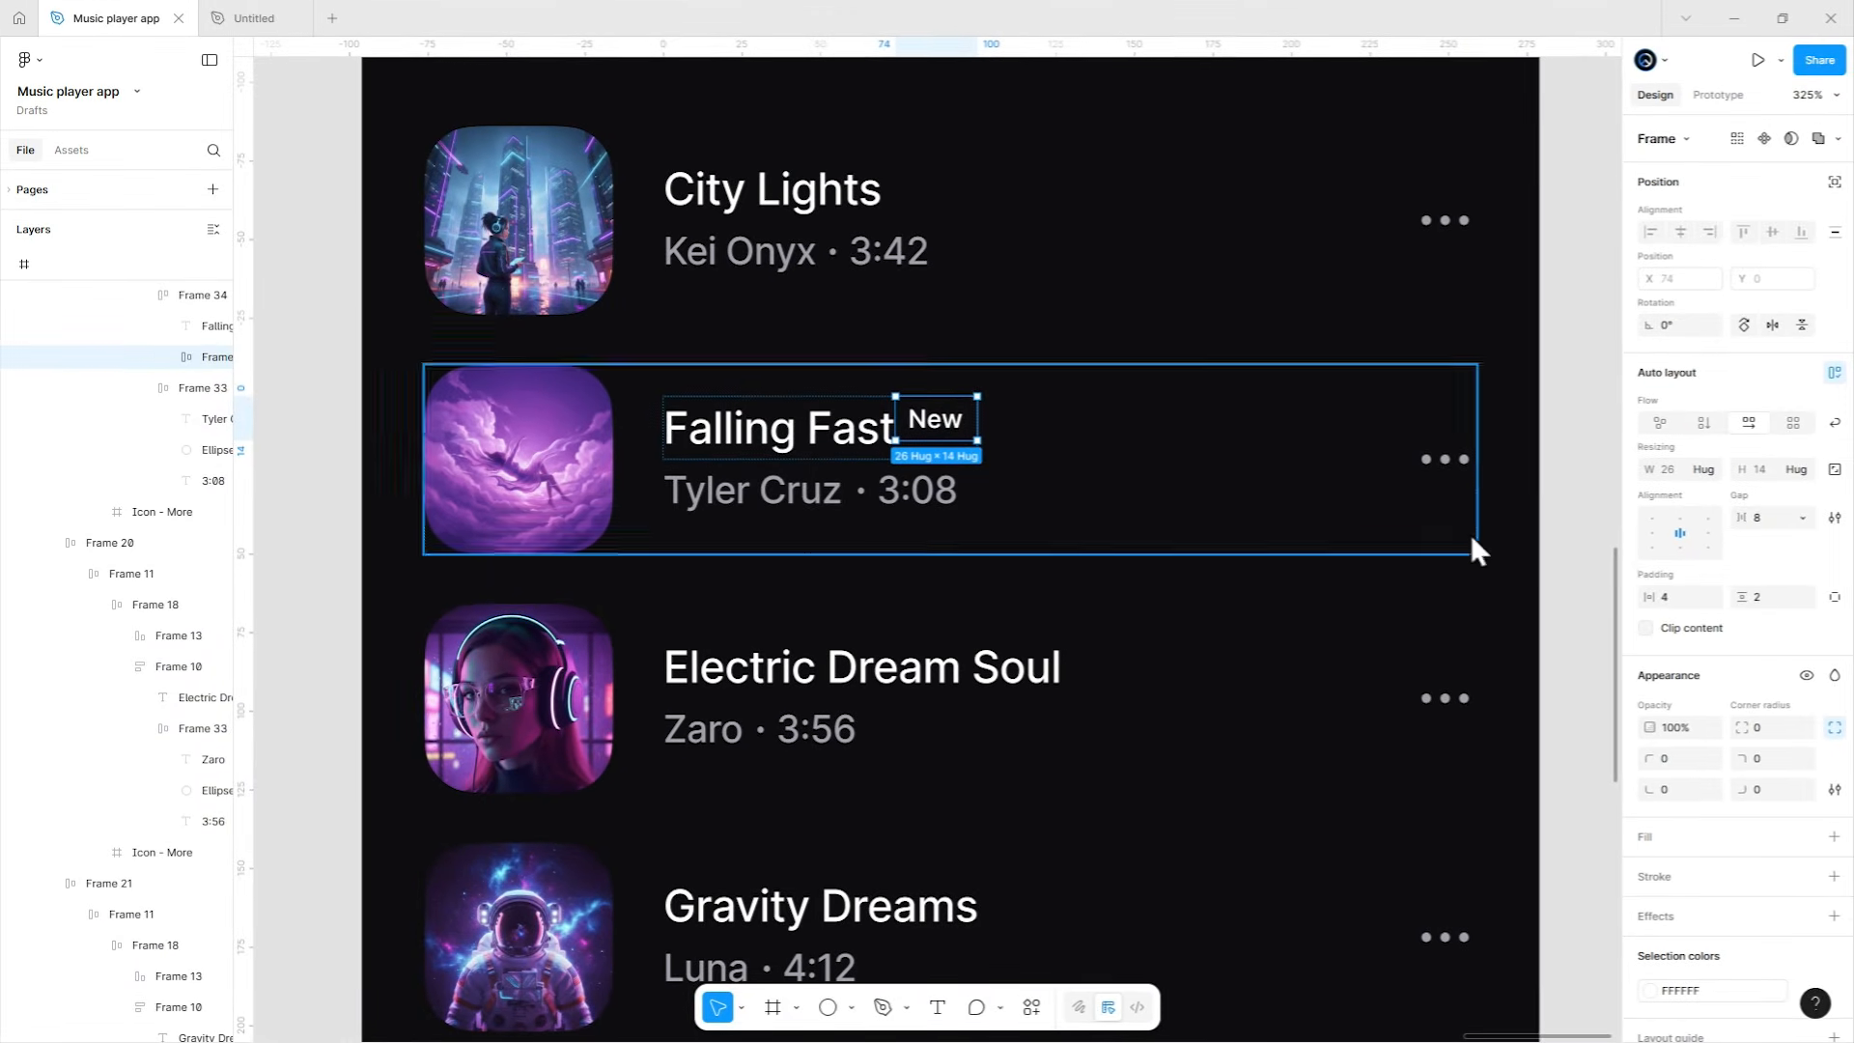
Copy the linear gradient fill from the round play button and apply it to the "New" badge frame.
scroll(973, 290, down, 3)
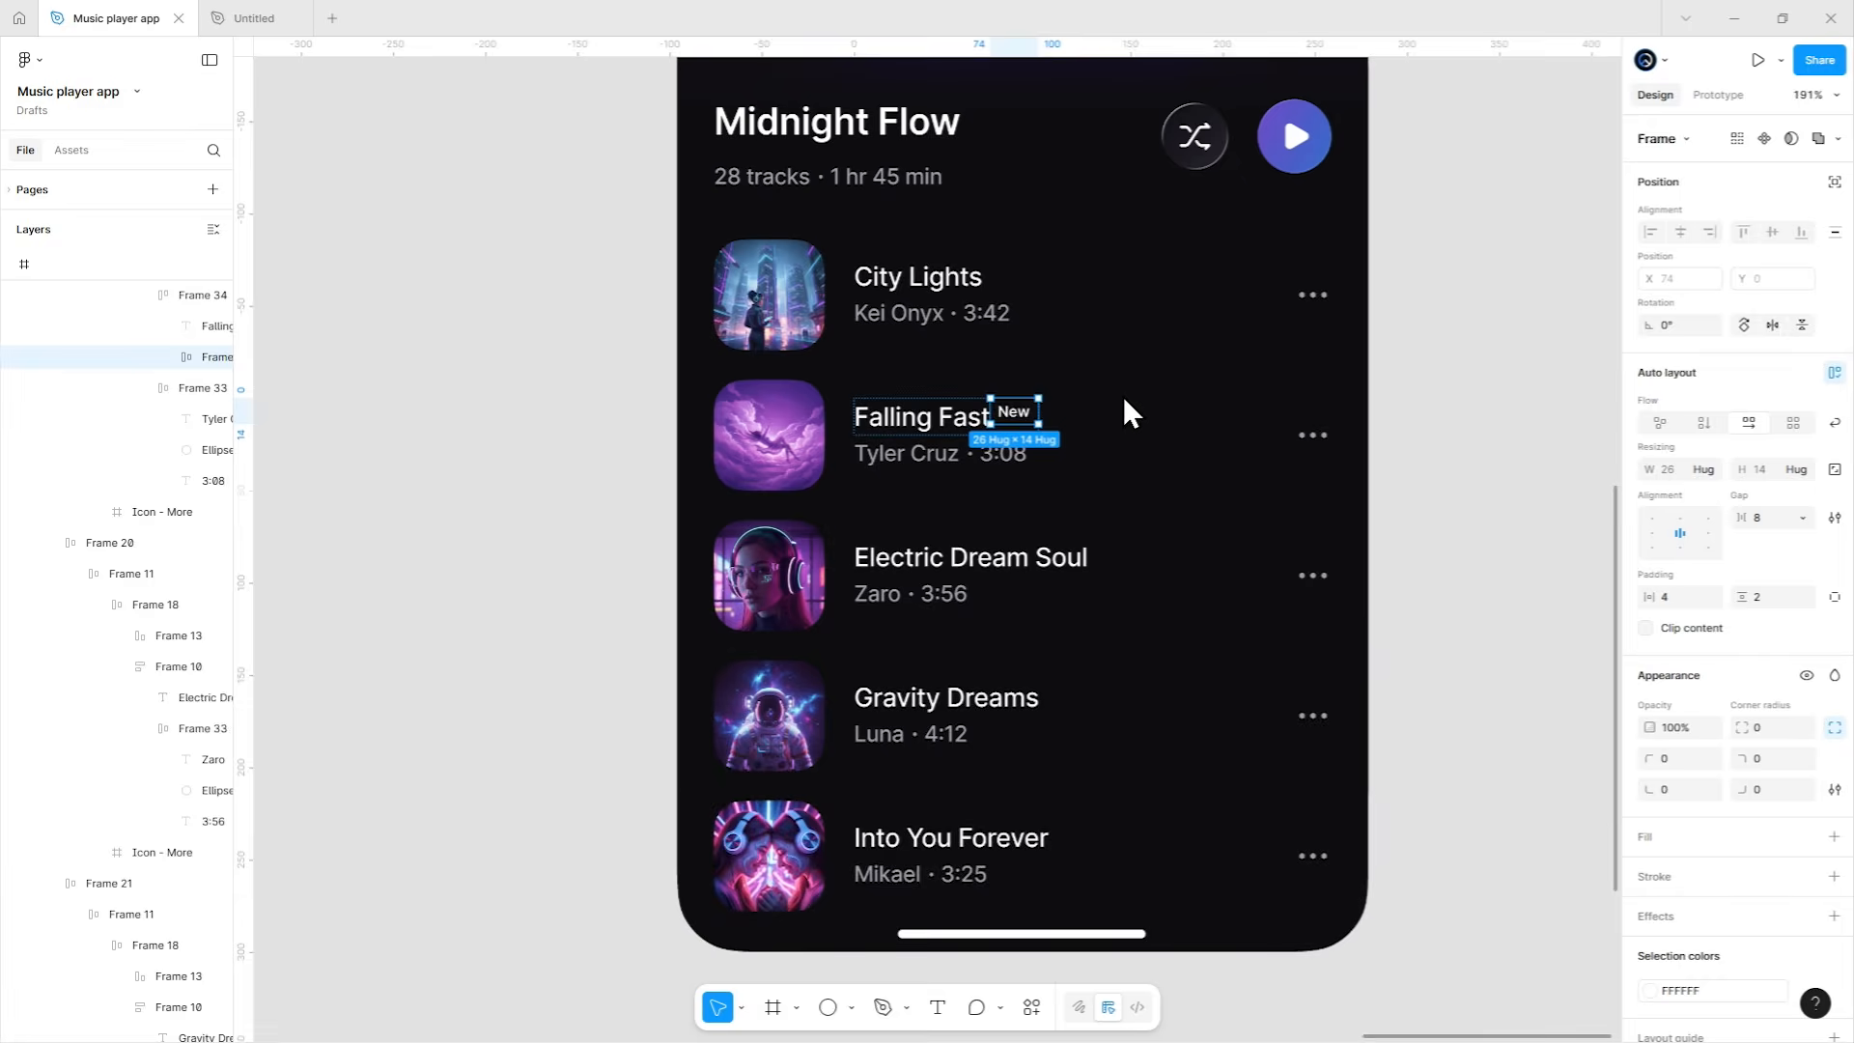
click(1139, 323)
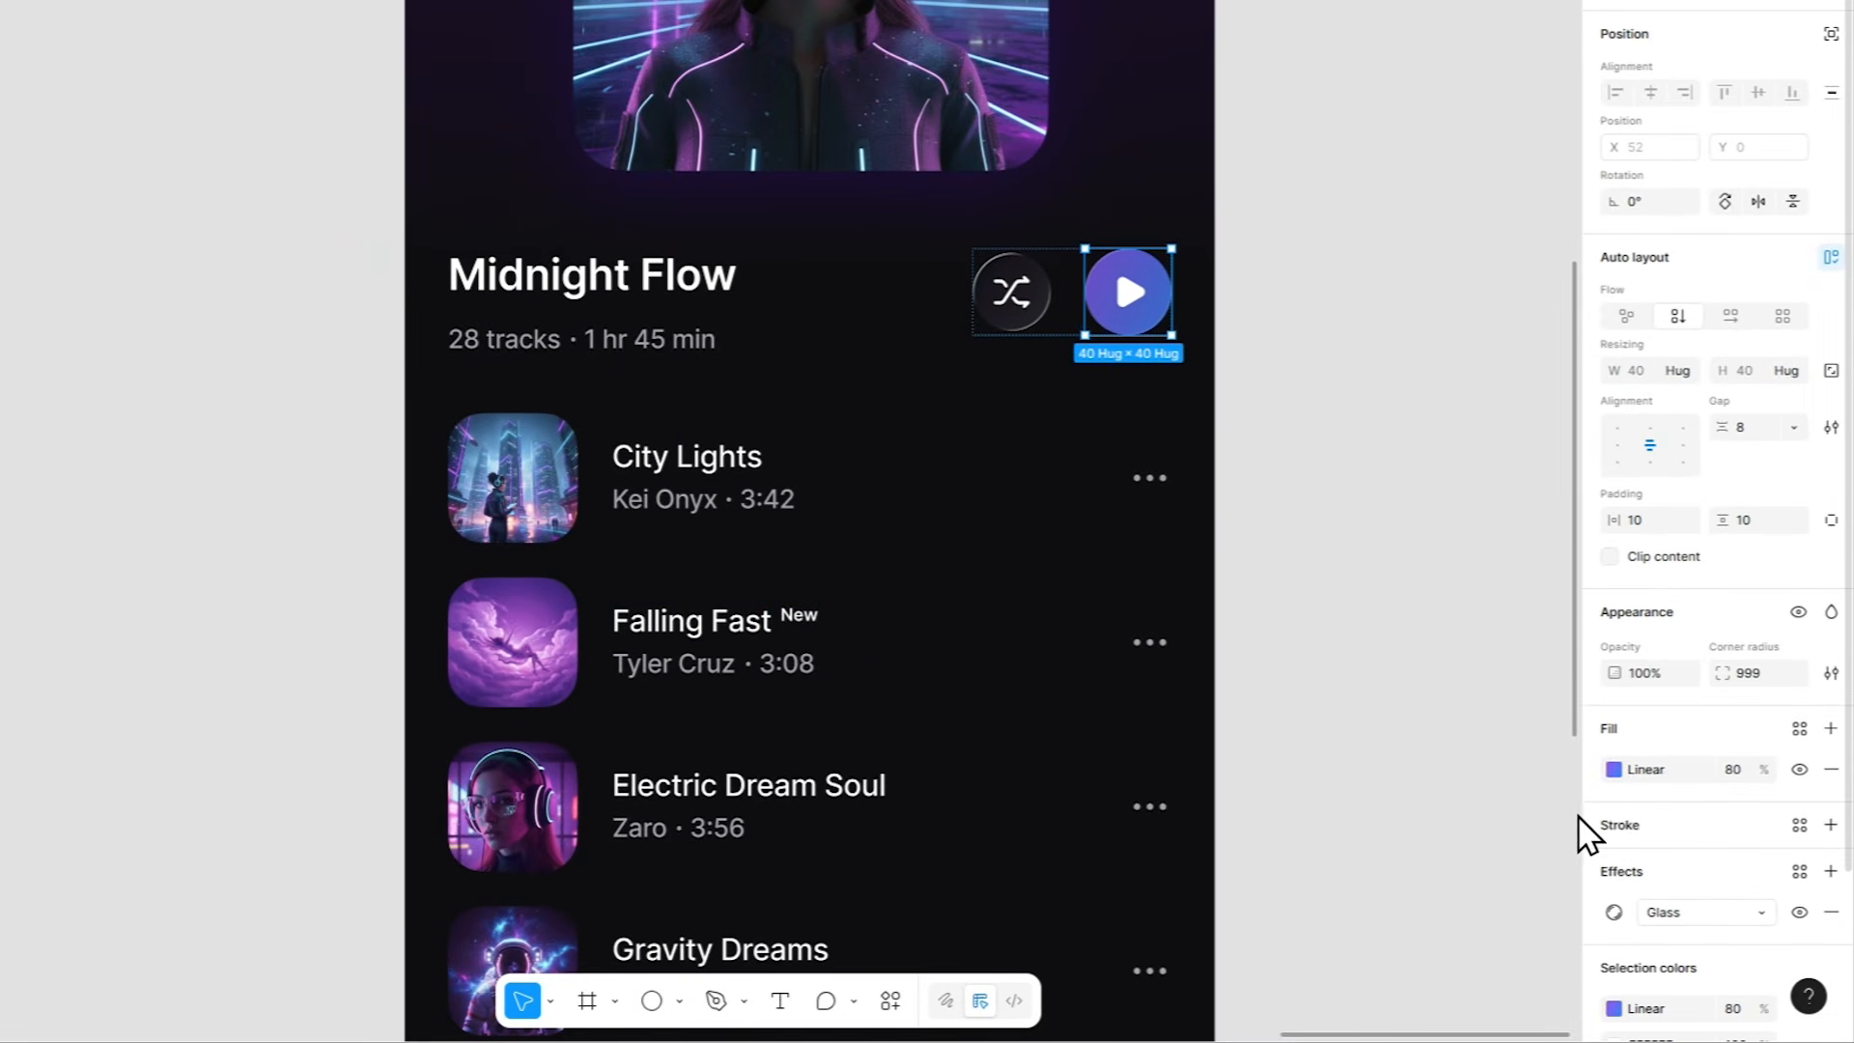
key(ctrl+c)
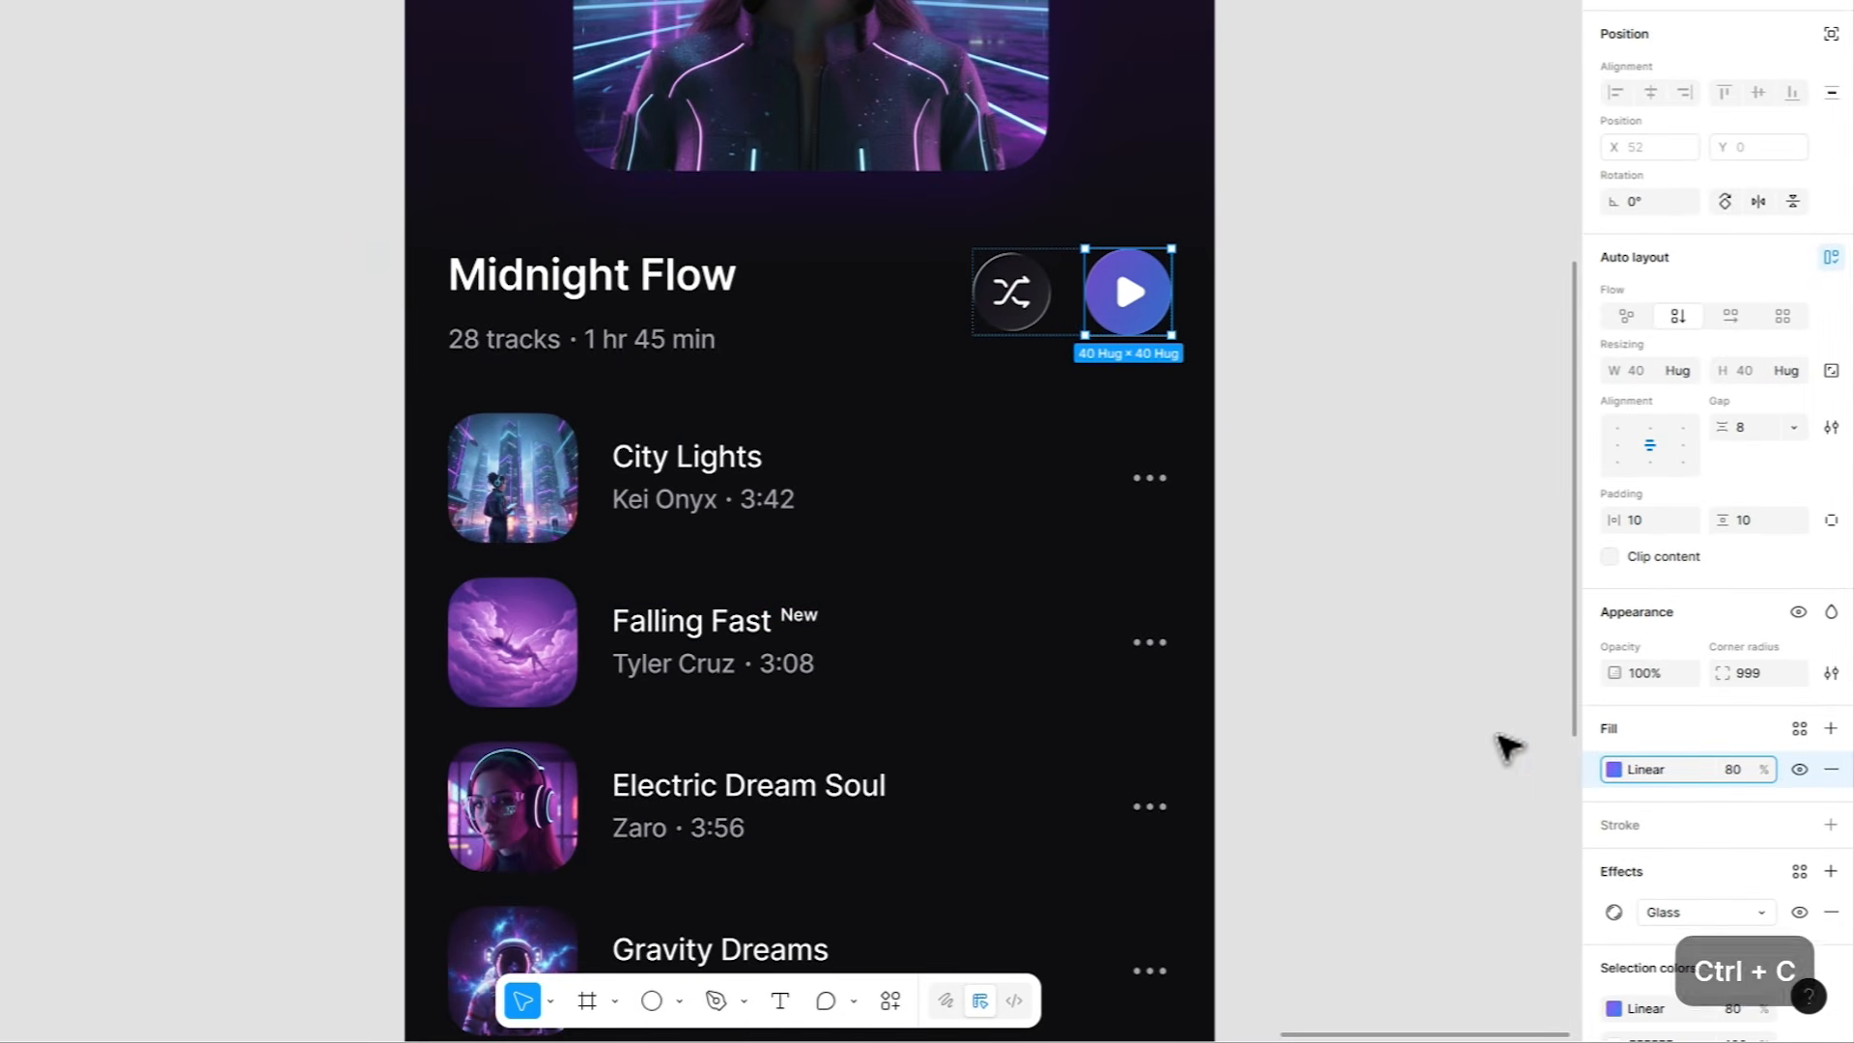
click(827, 629)
click(811, 615)
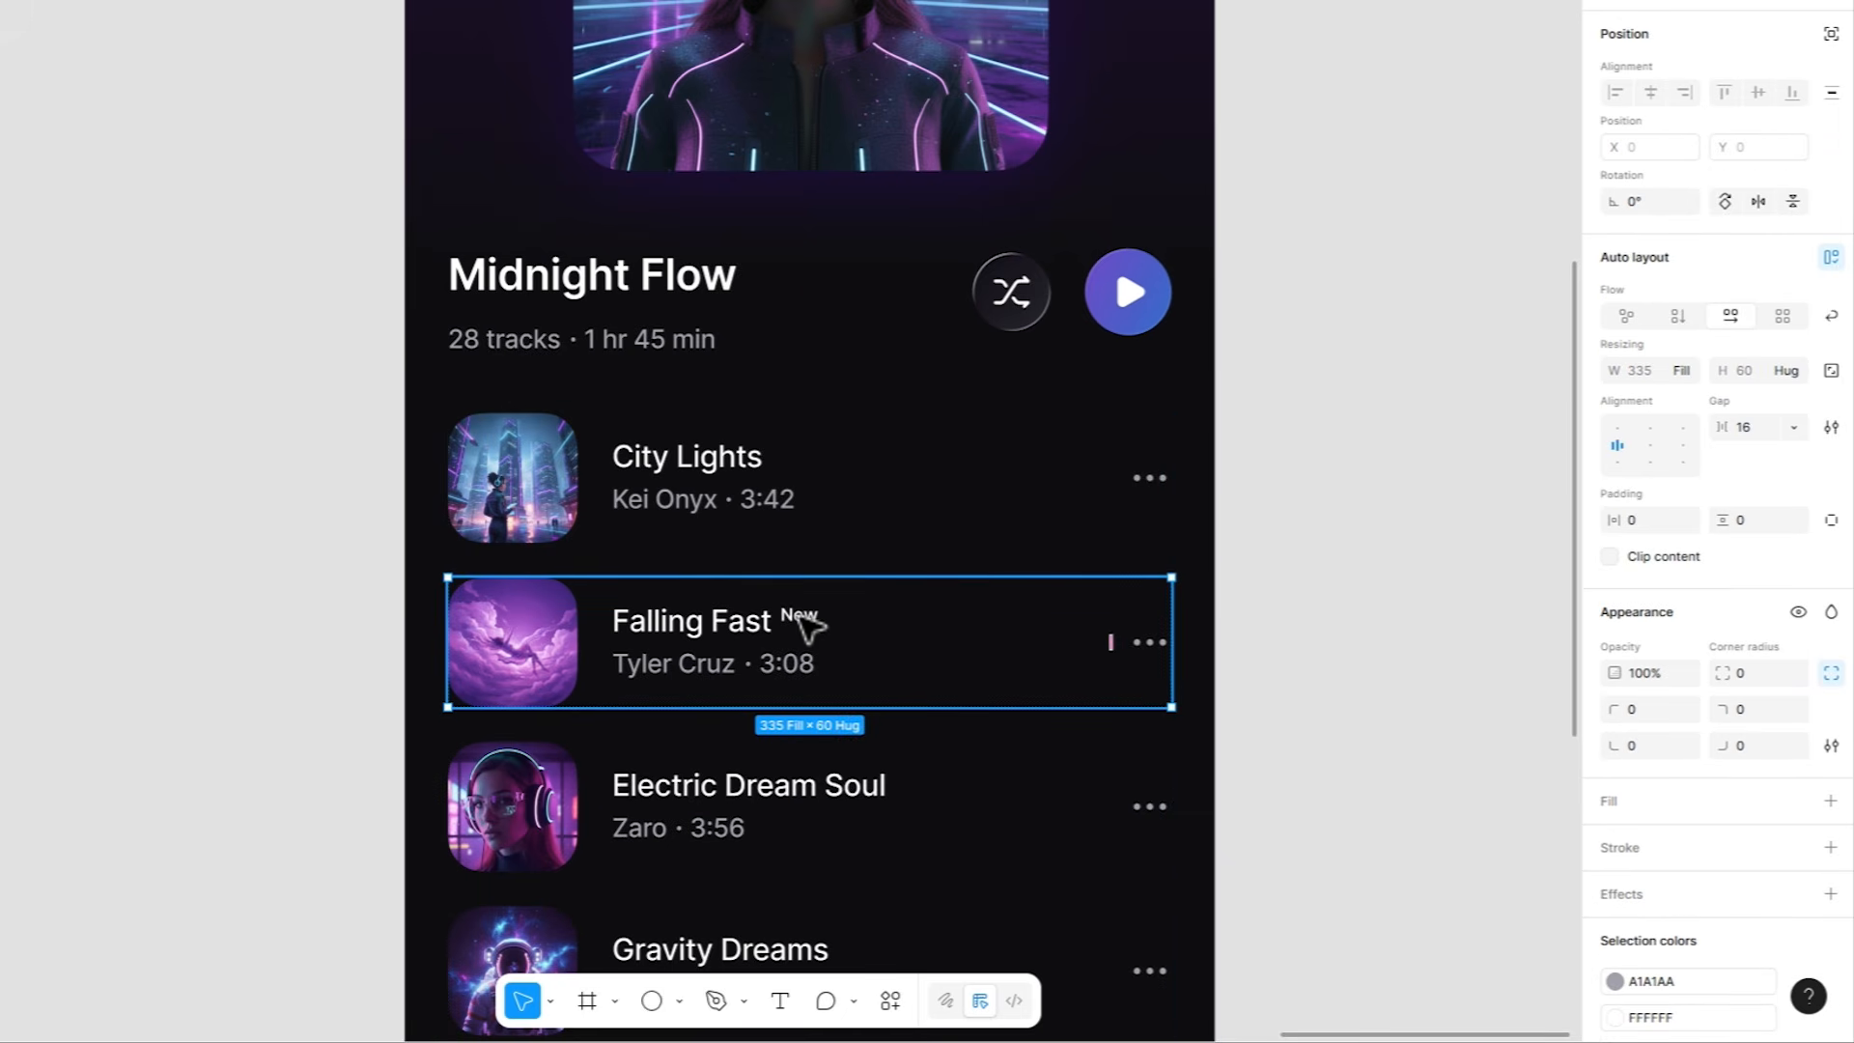
double_click(804, 621)
double_click(804, 621)
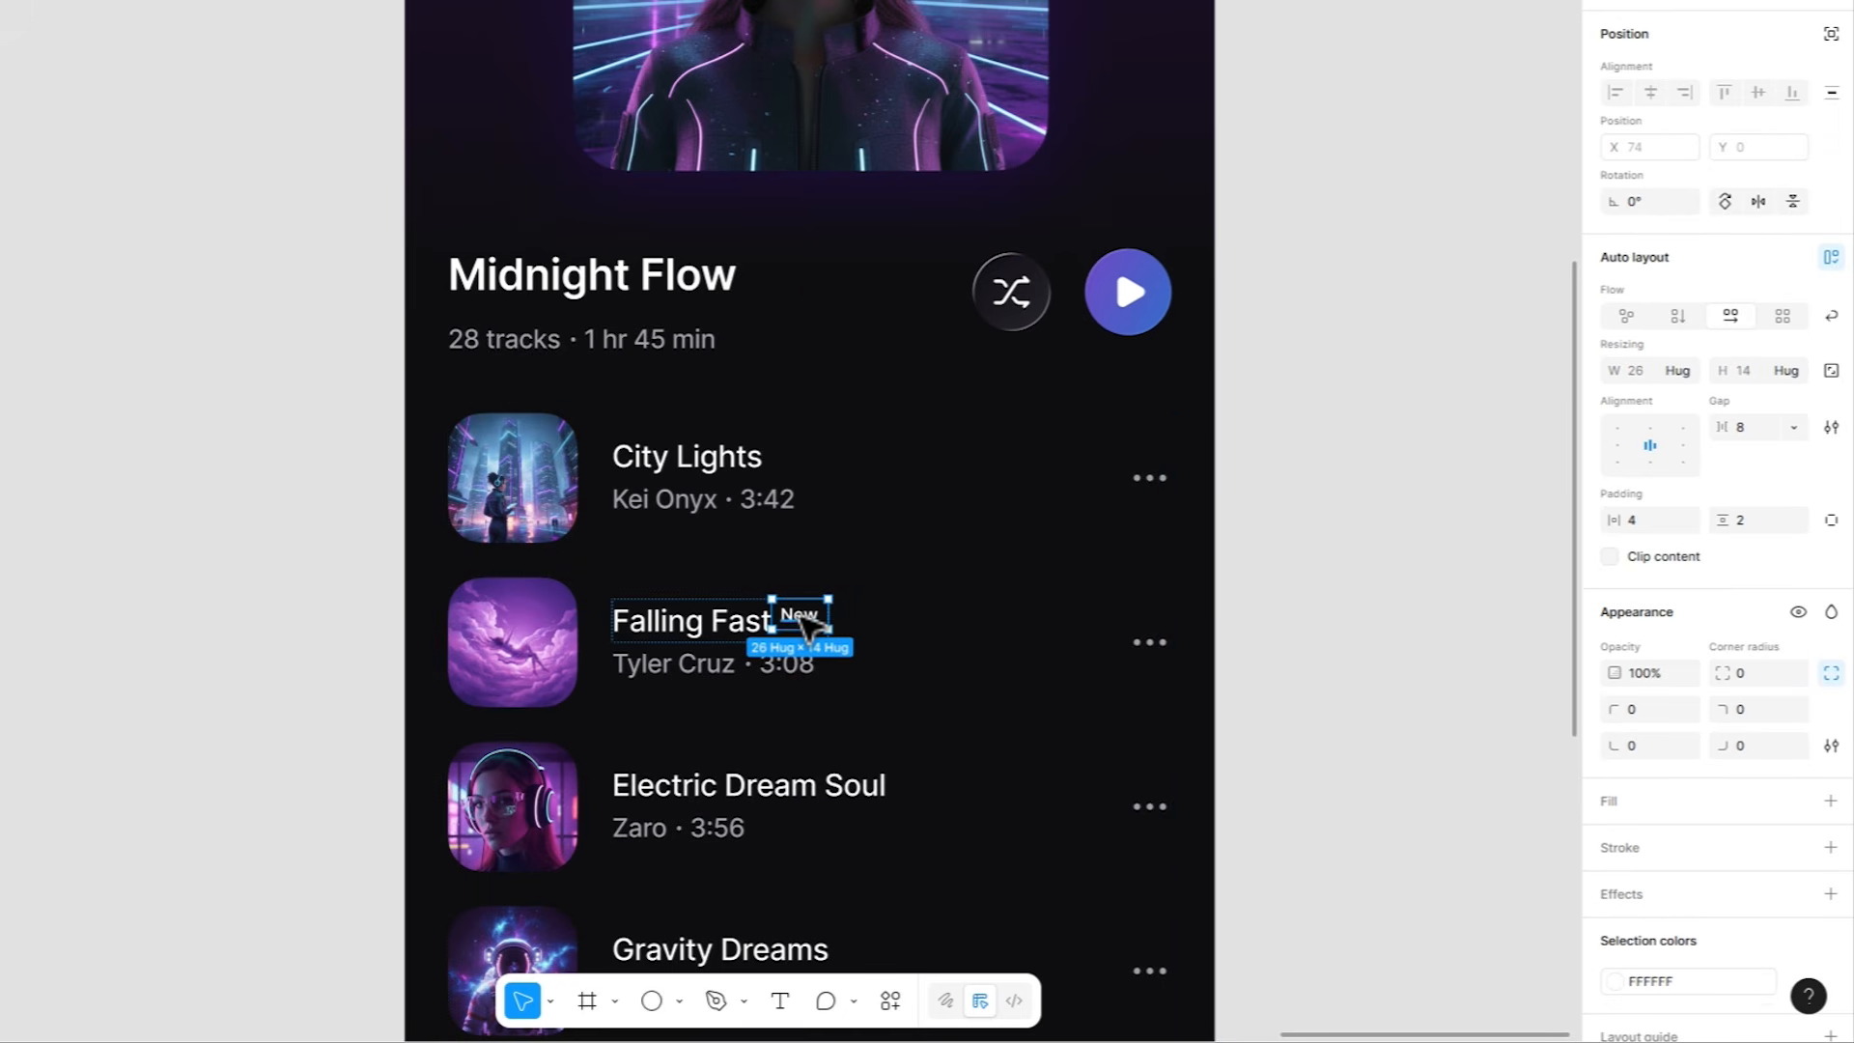
key(ctrl+v)
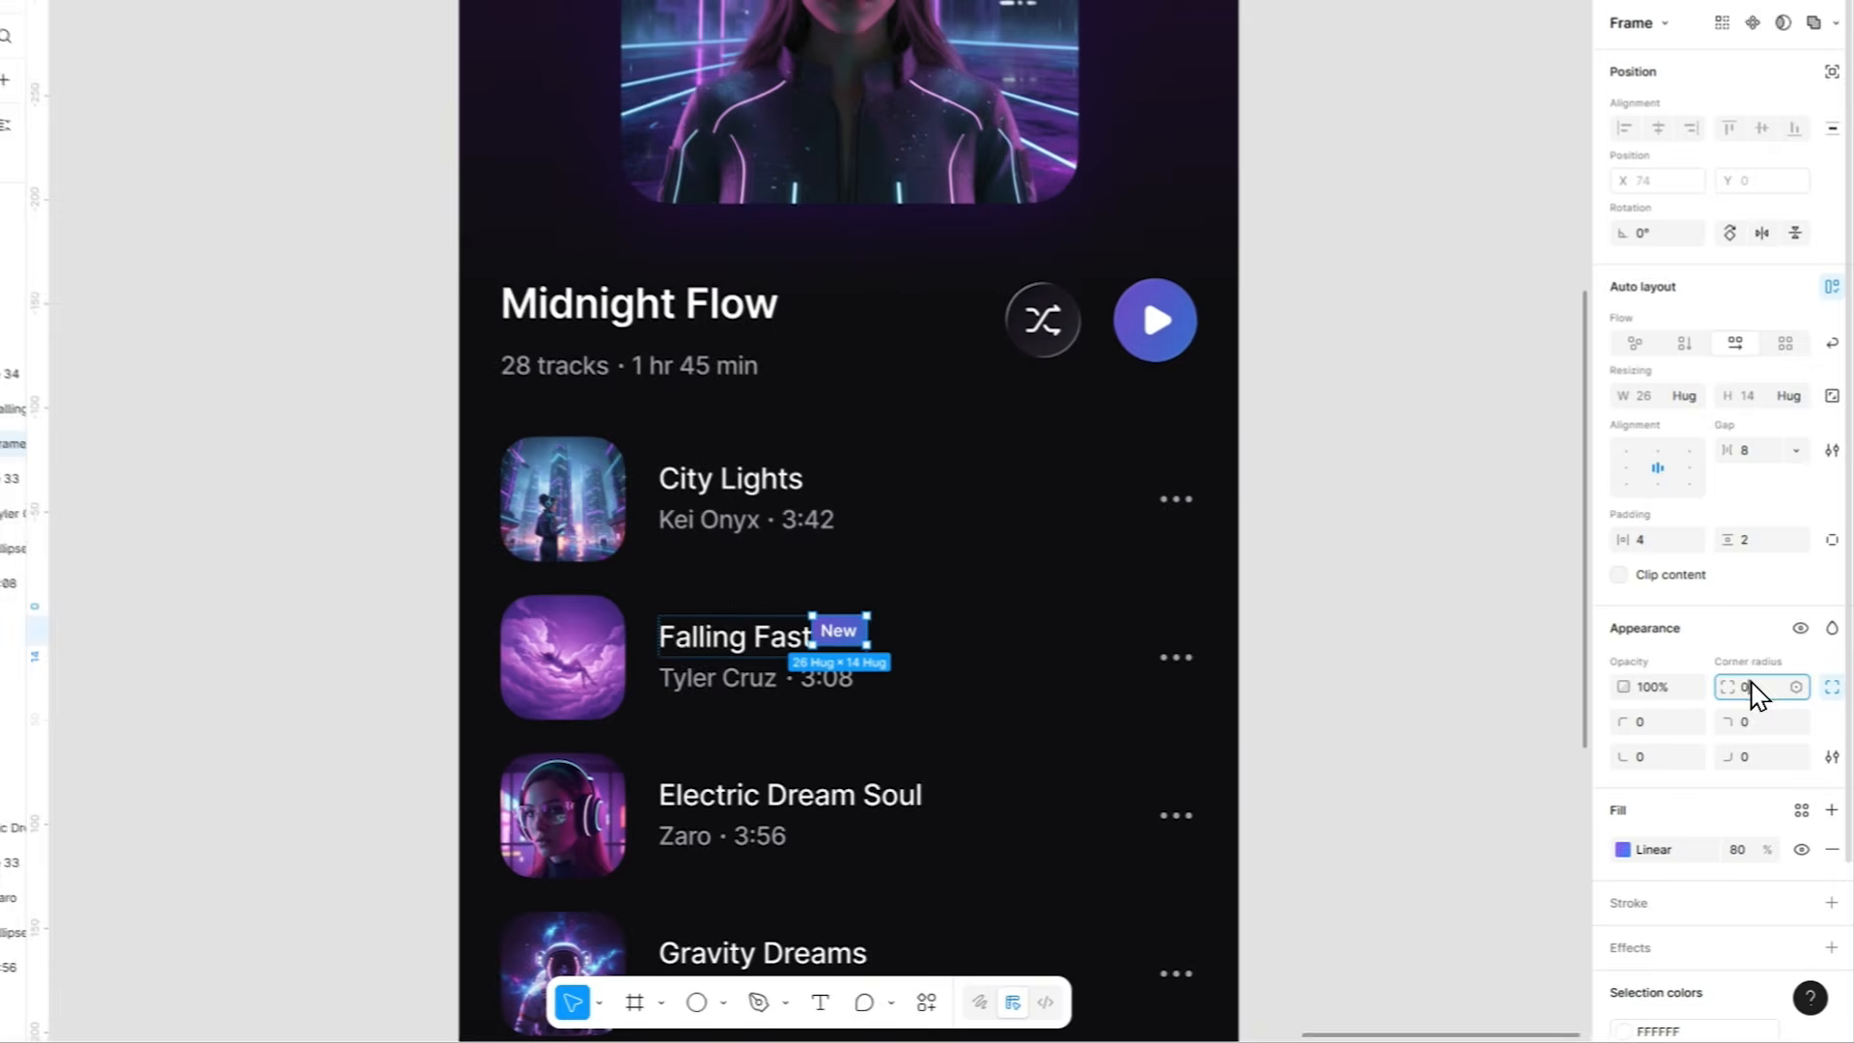
Give the "New" badge a corner radius of 4 and set its gradient fill opacity to 100%.
click(1759, 727)
text(4)
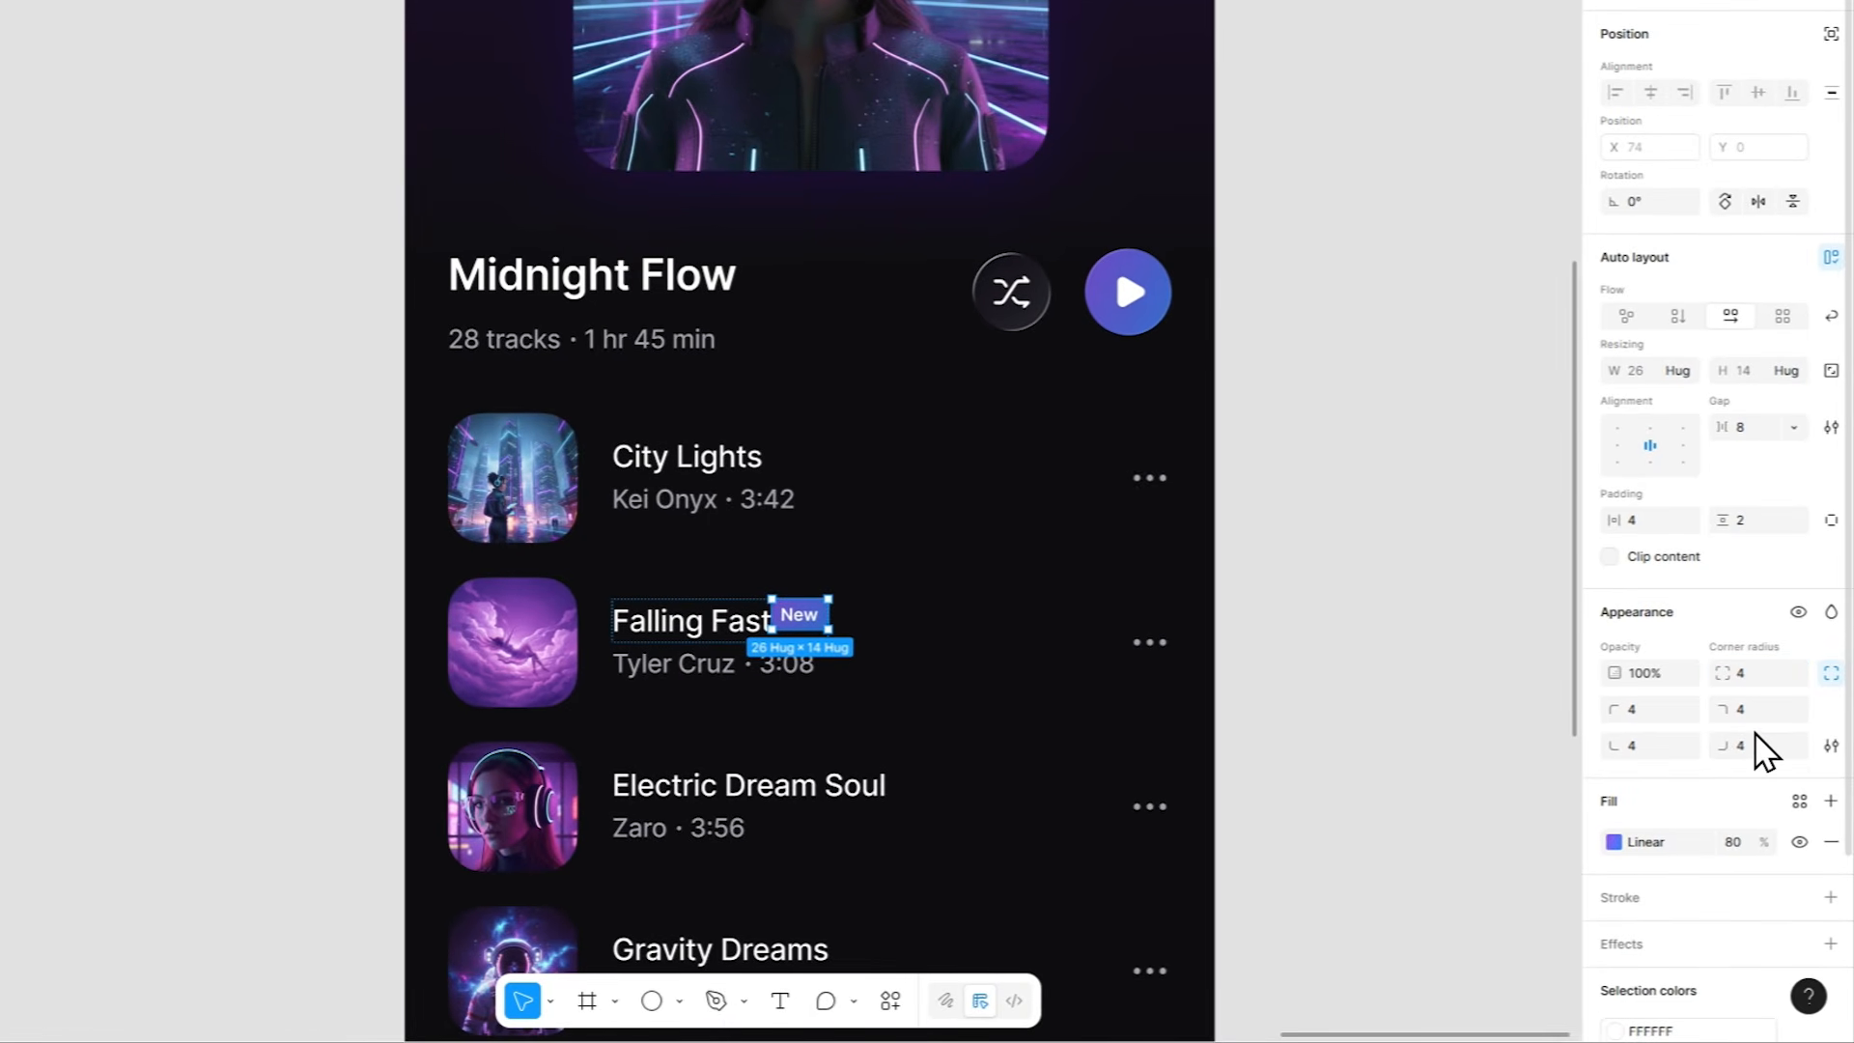
click(1831, 745)
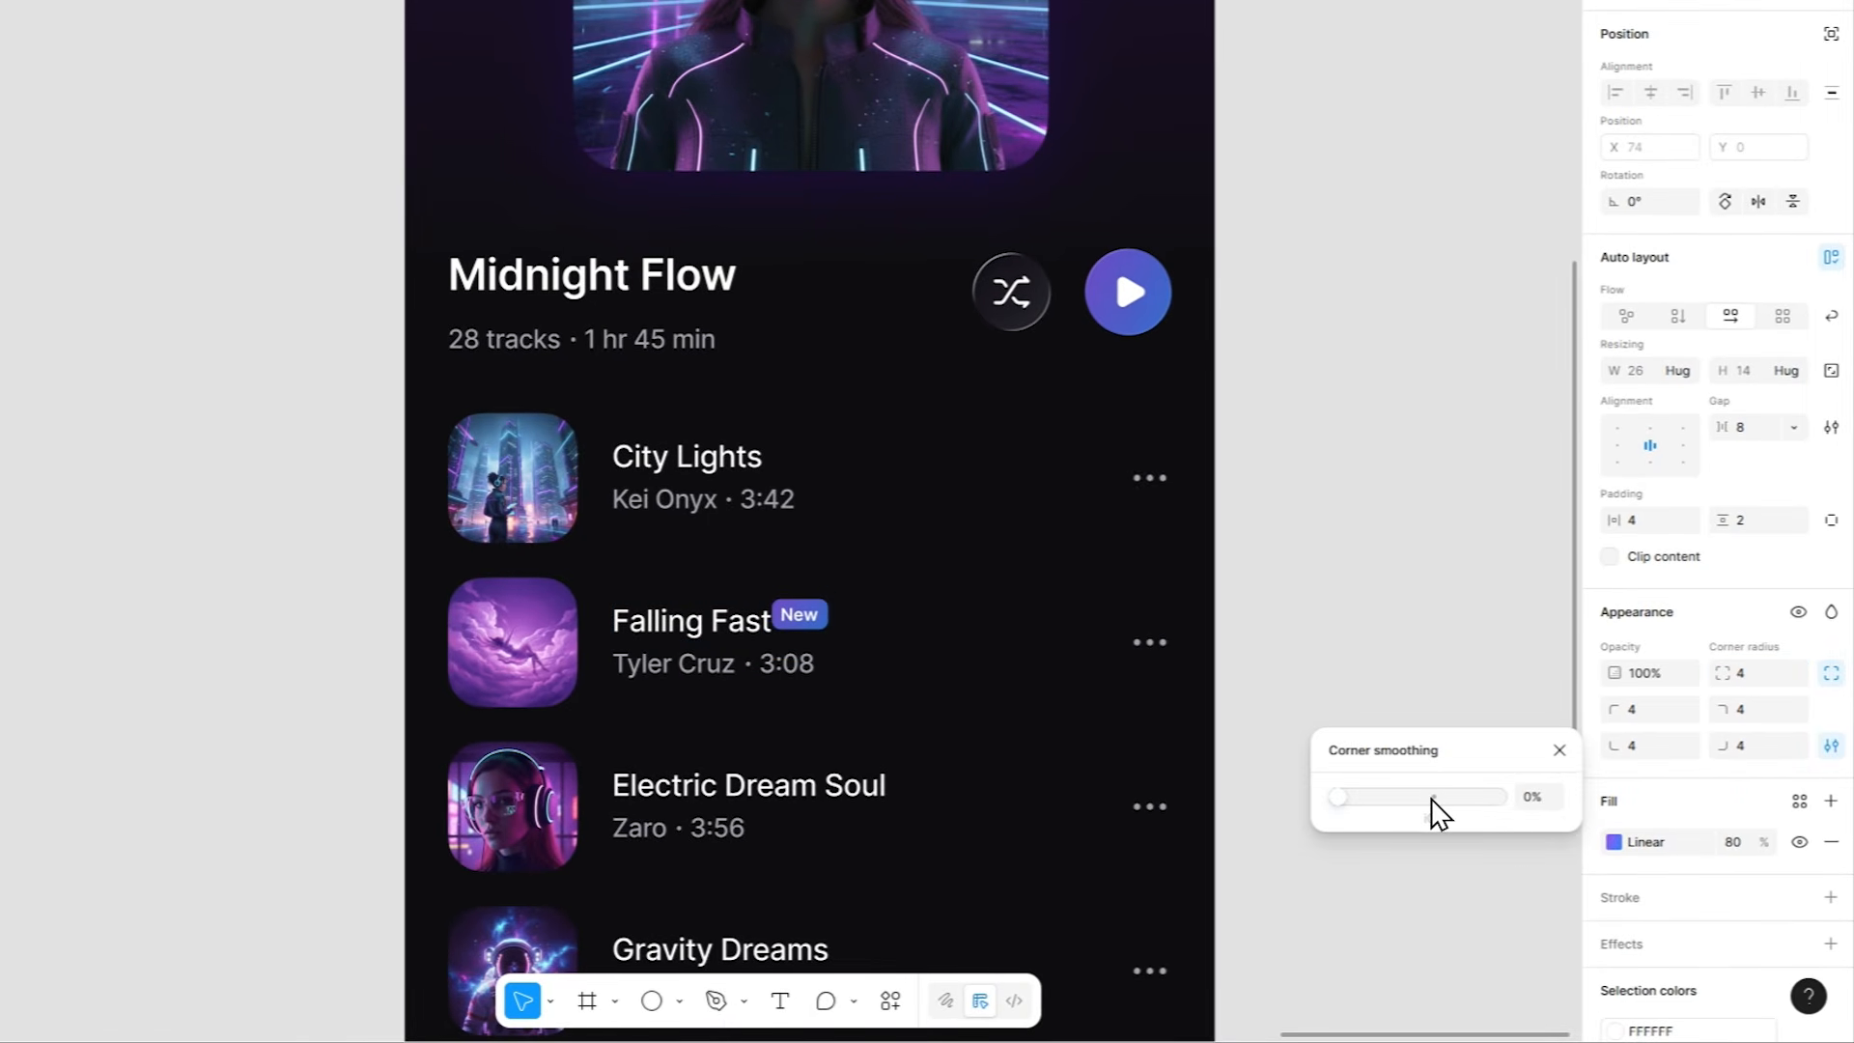
click(1558, 751)
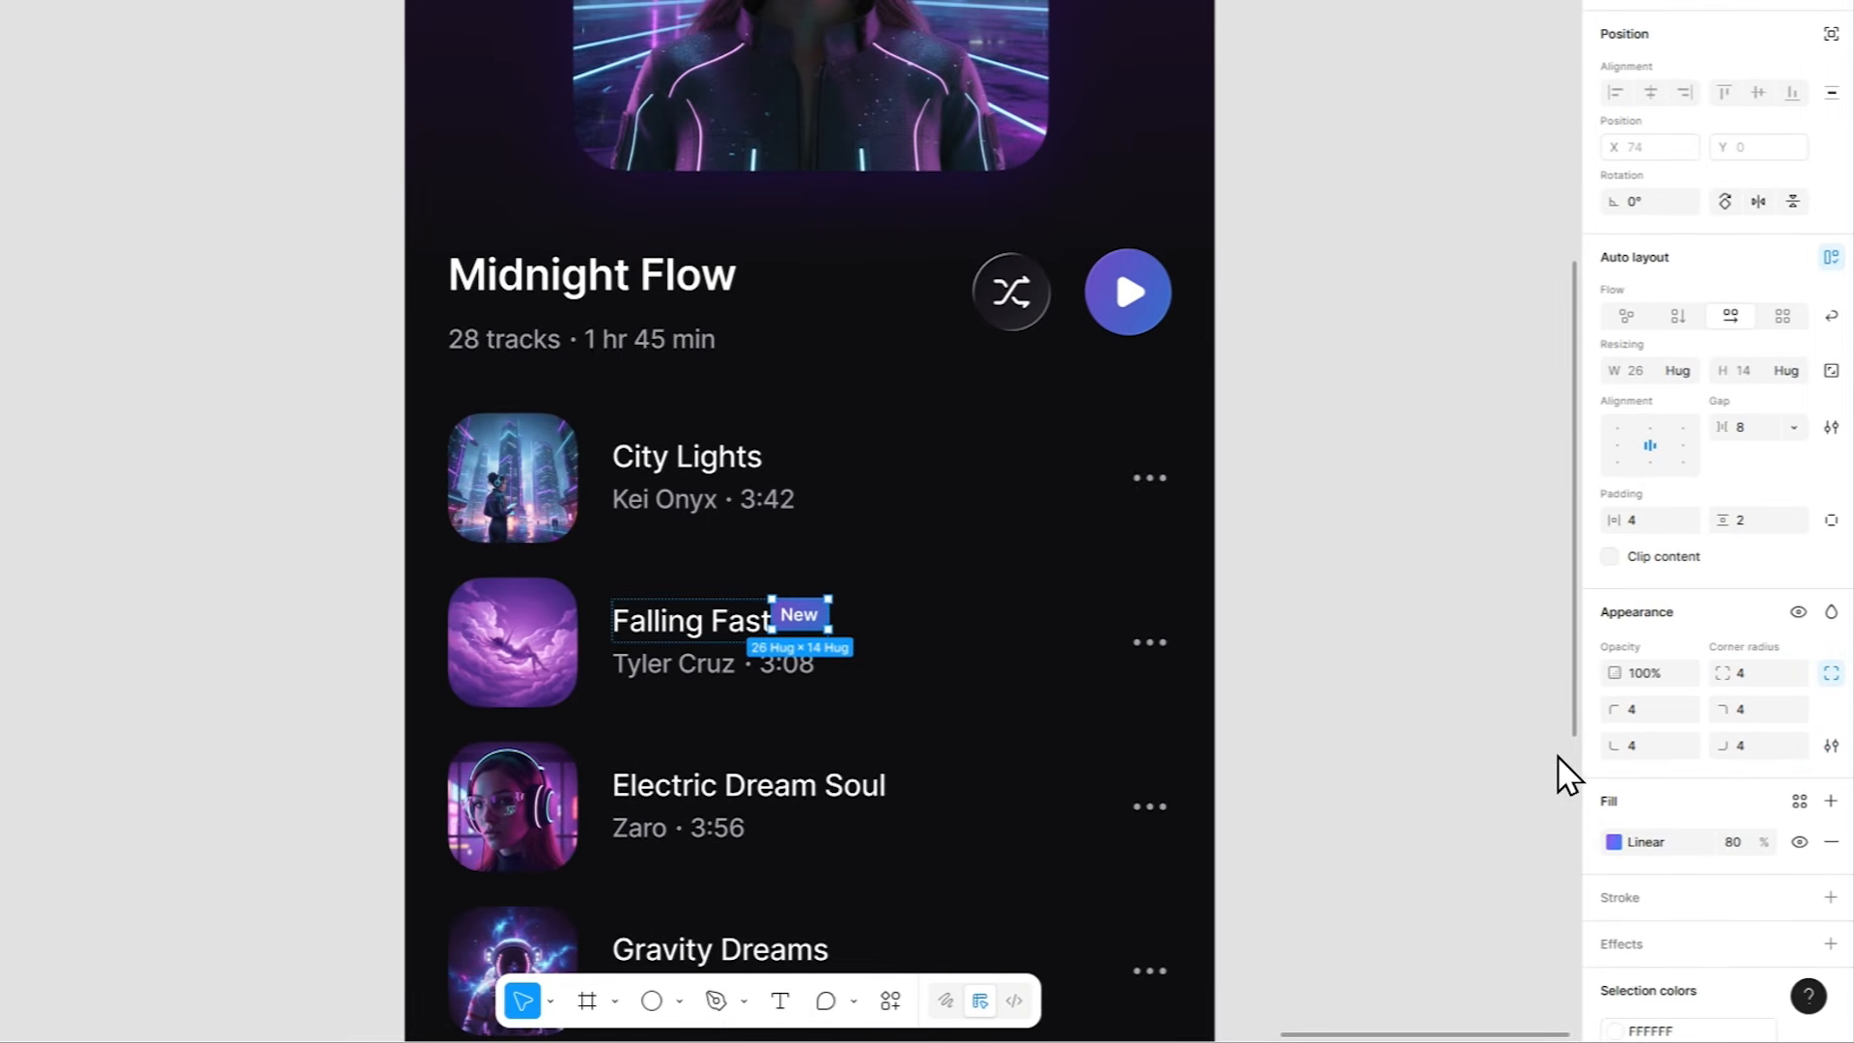
click(1744, 853)
text(100)
key(Return)
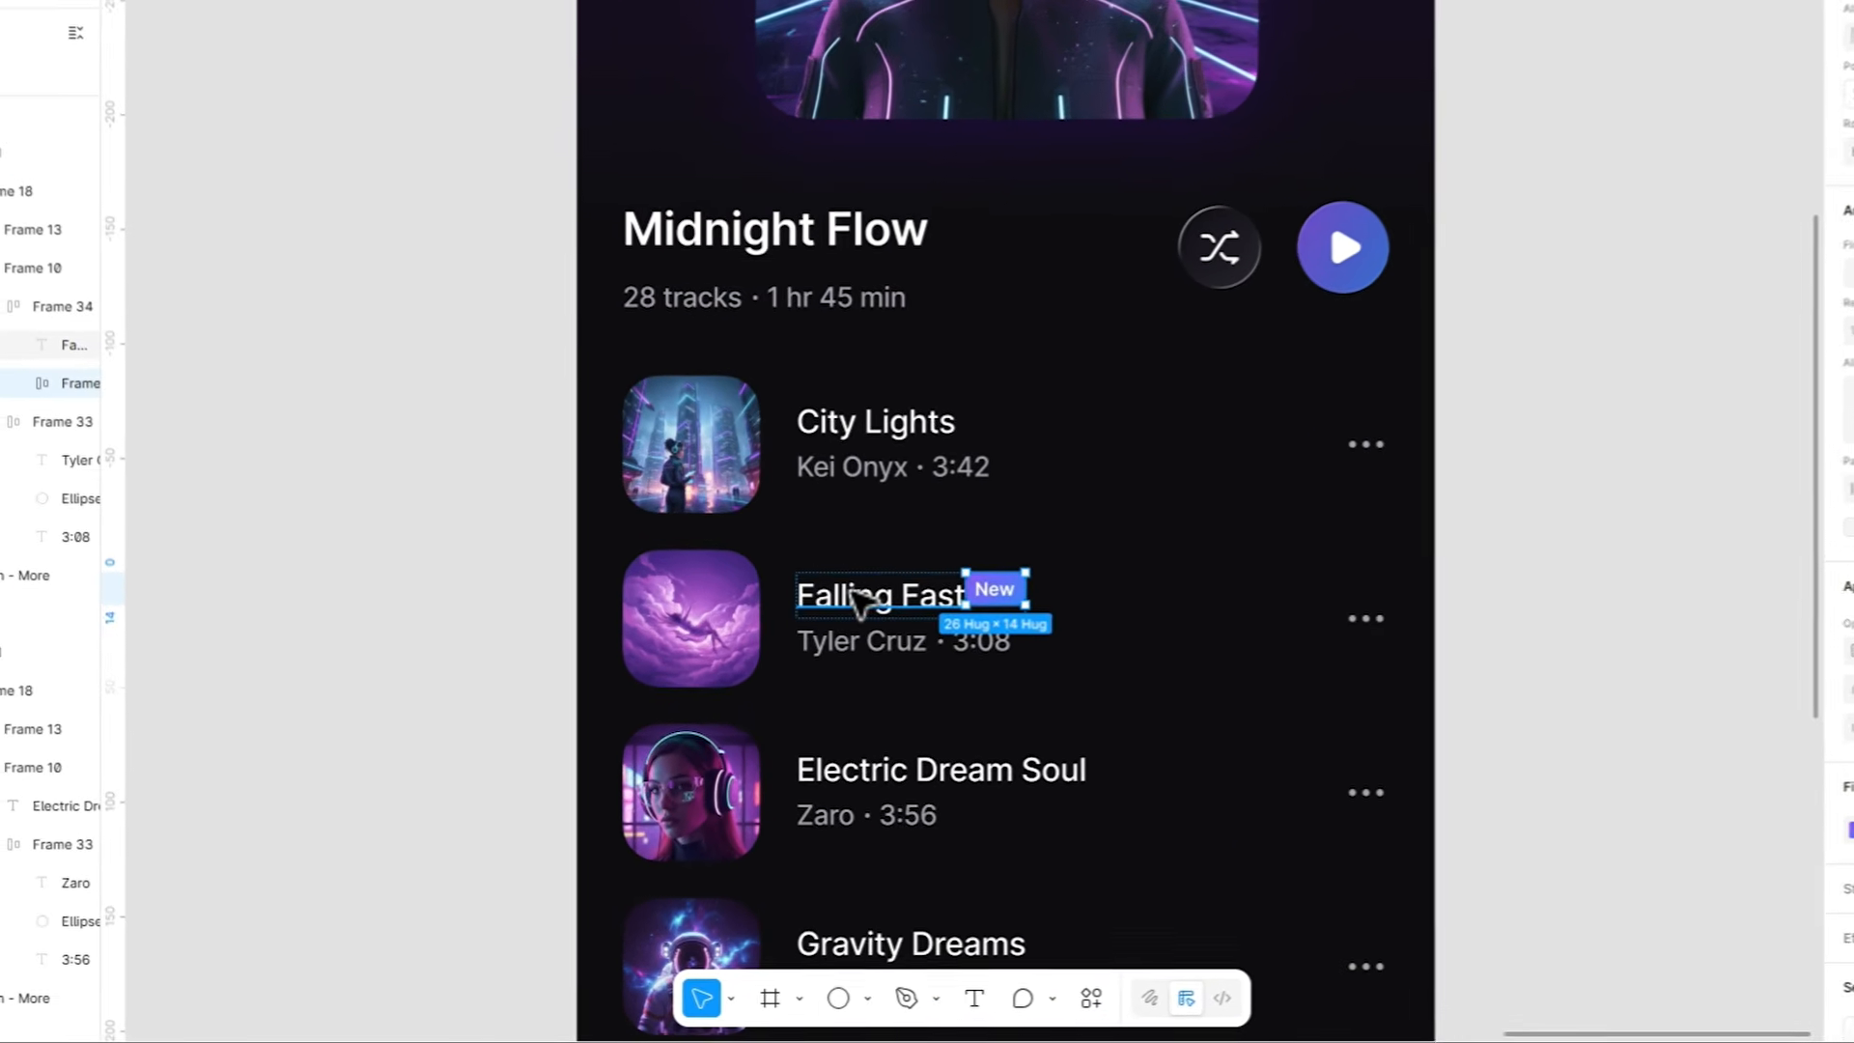
Align the "Falling Fast" title and "New" badge vertically centered in their frame and set their gap to 8.
click(874, 685)
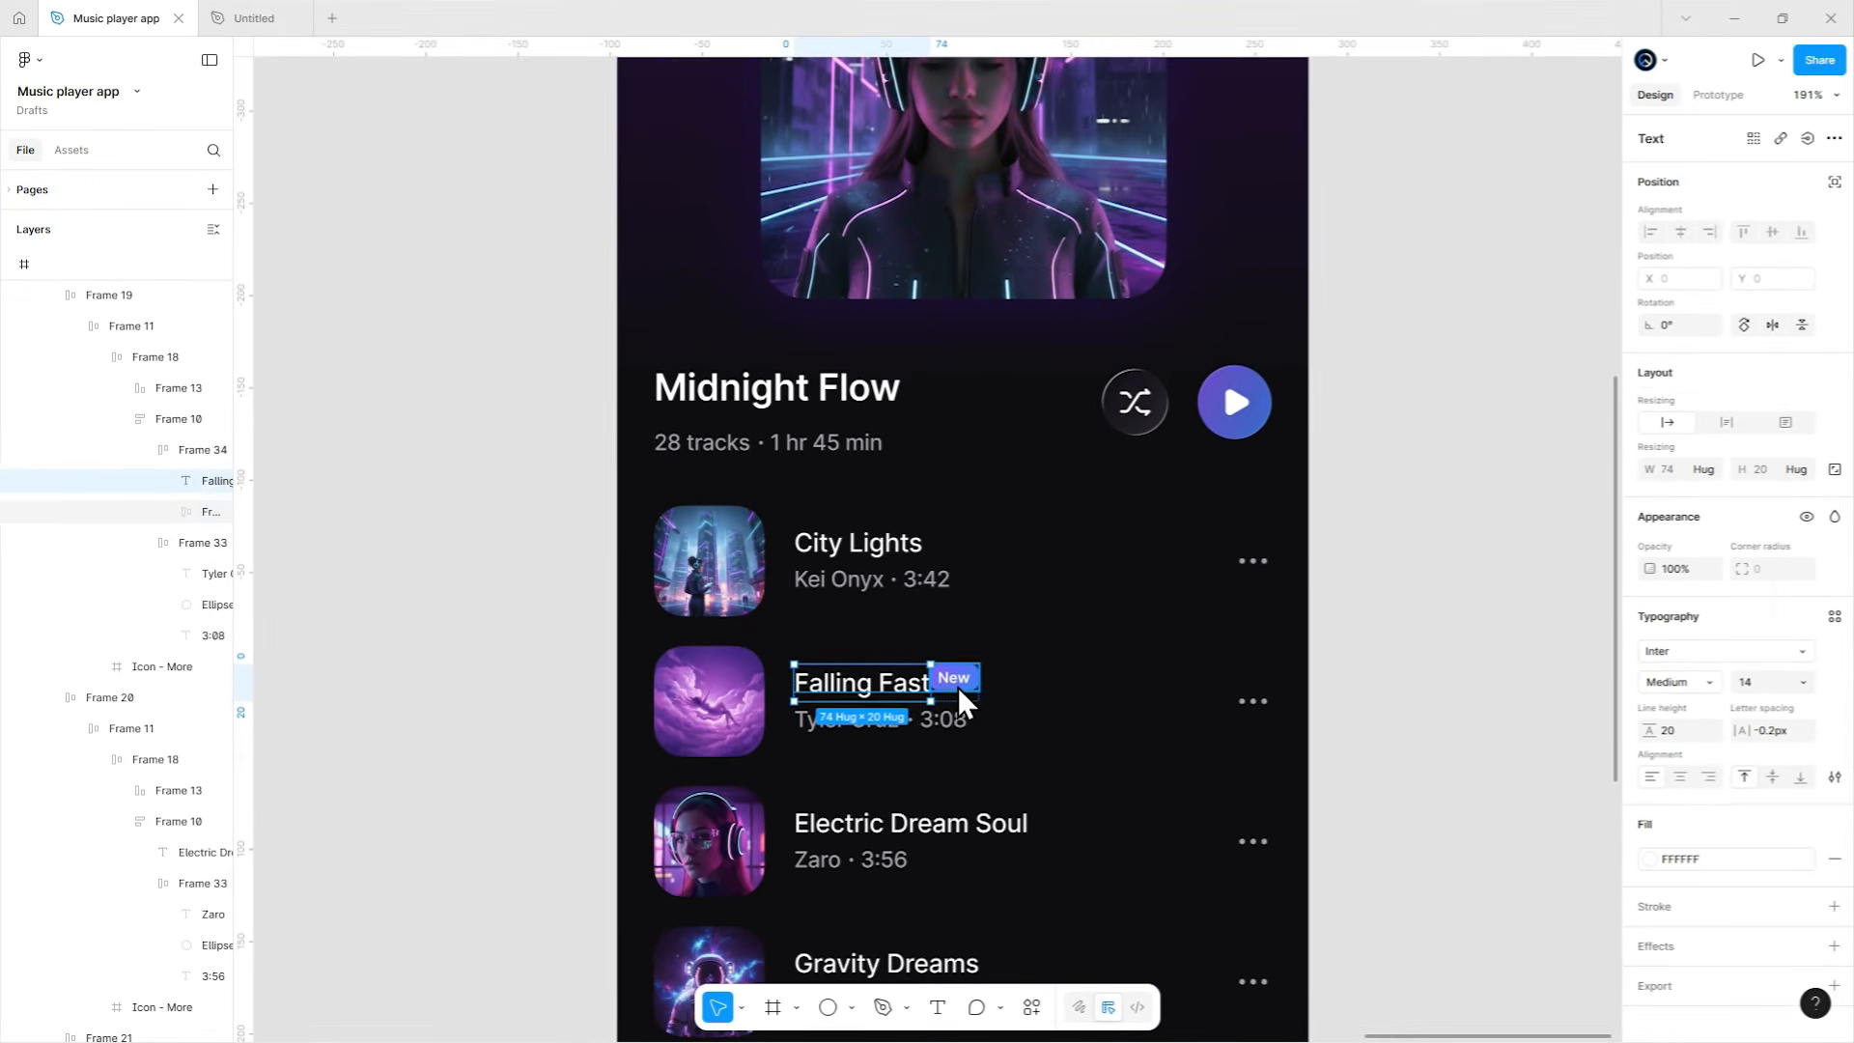
key(shift+Return)
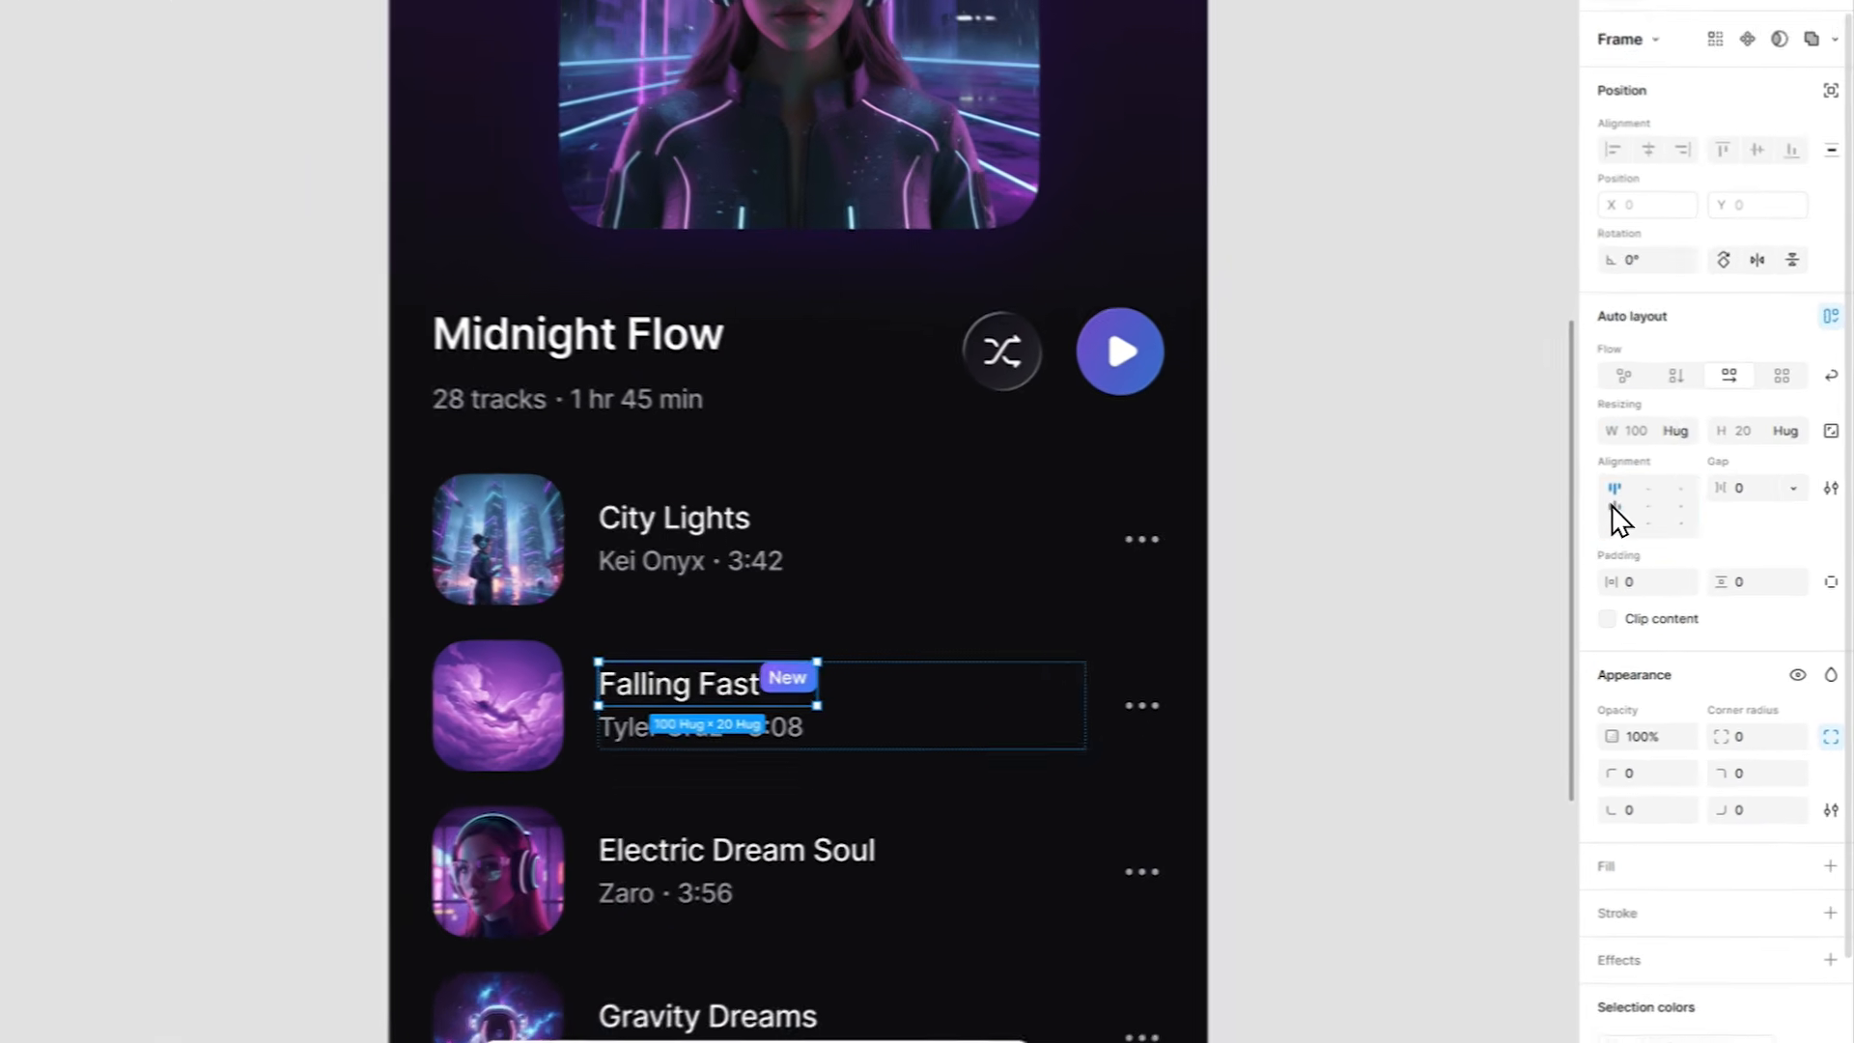
click(1613, 505)
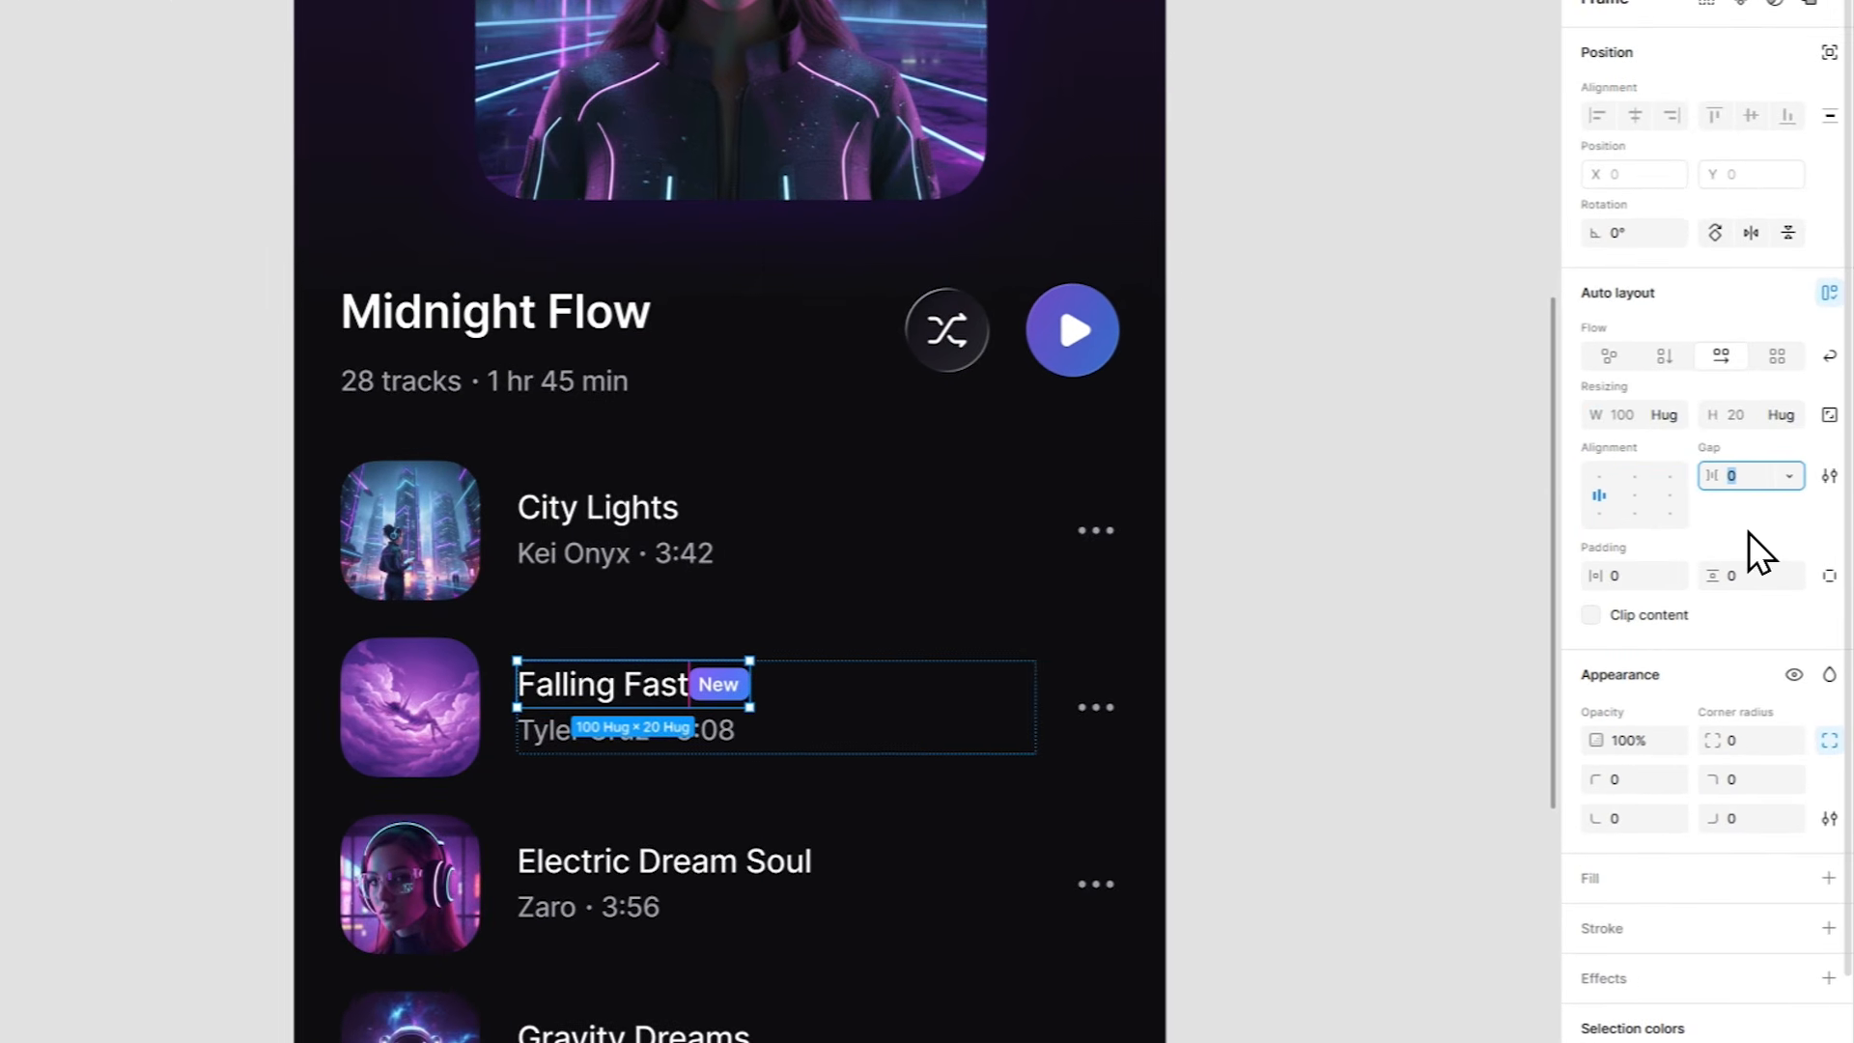
text(8)
key(Return)
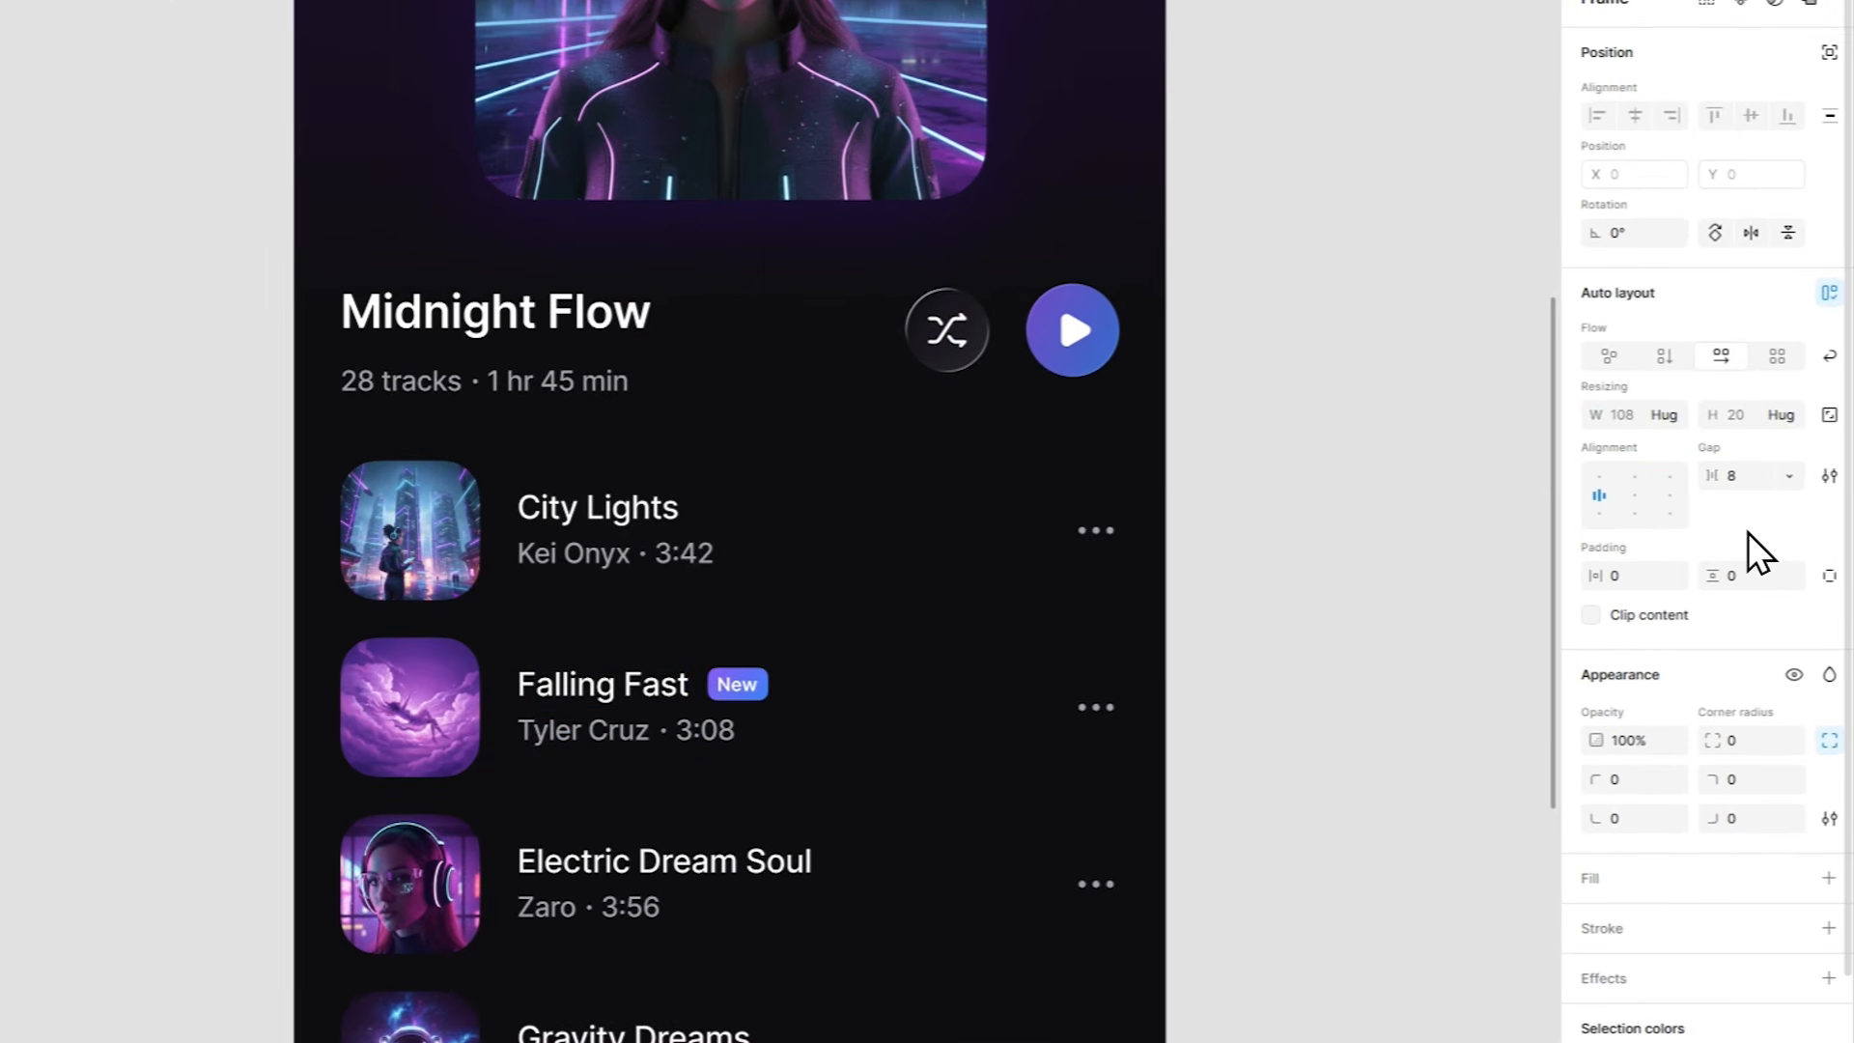
click(1197, 560)
Copy the floating navigation bar from the SONA home screen and paste it into the Midnight Flow screen.
drag(889, 630, 850, 297)
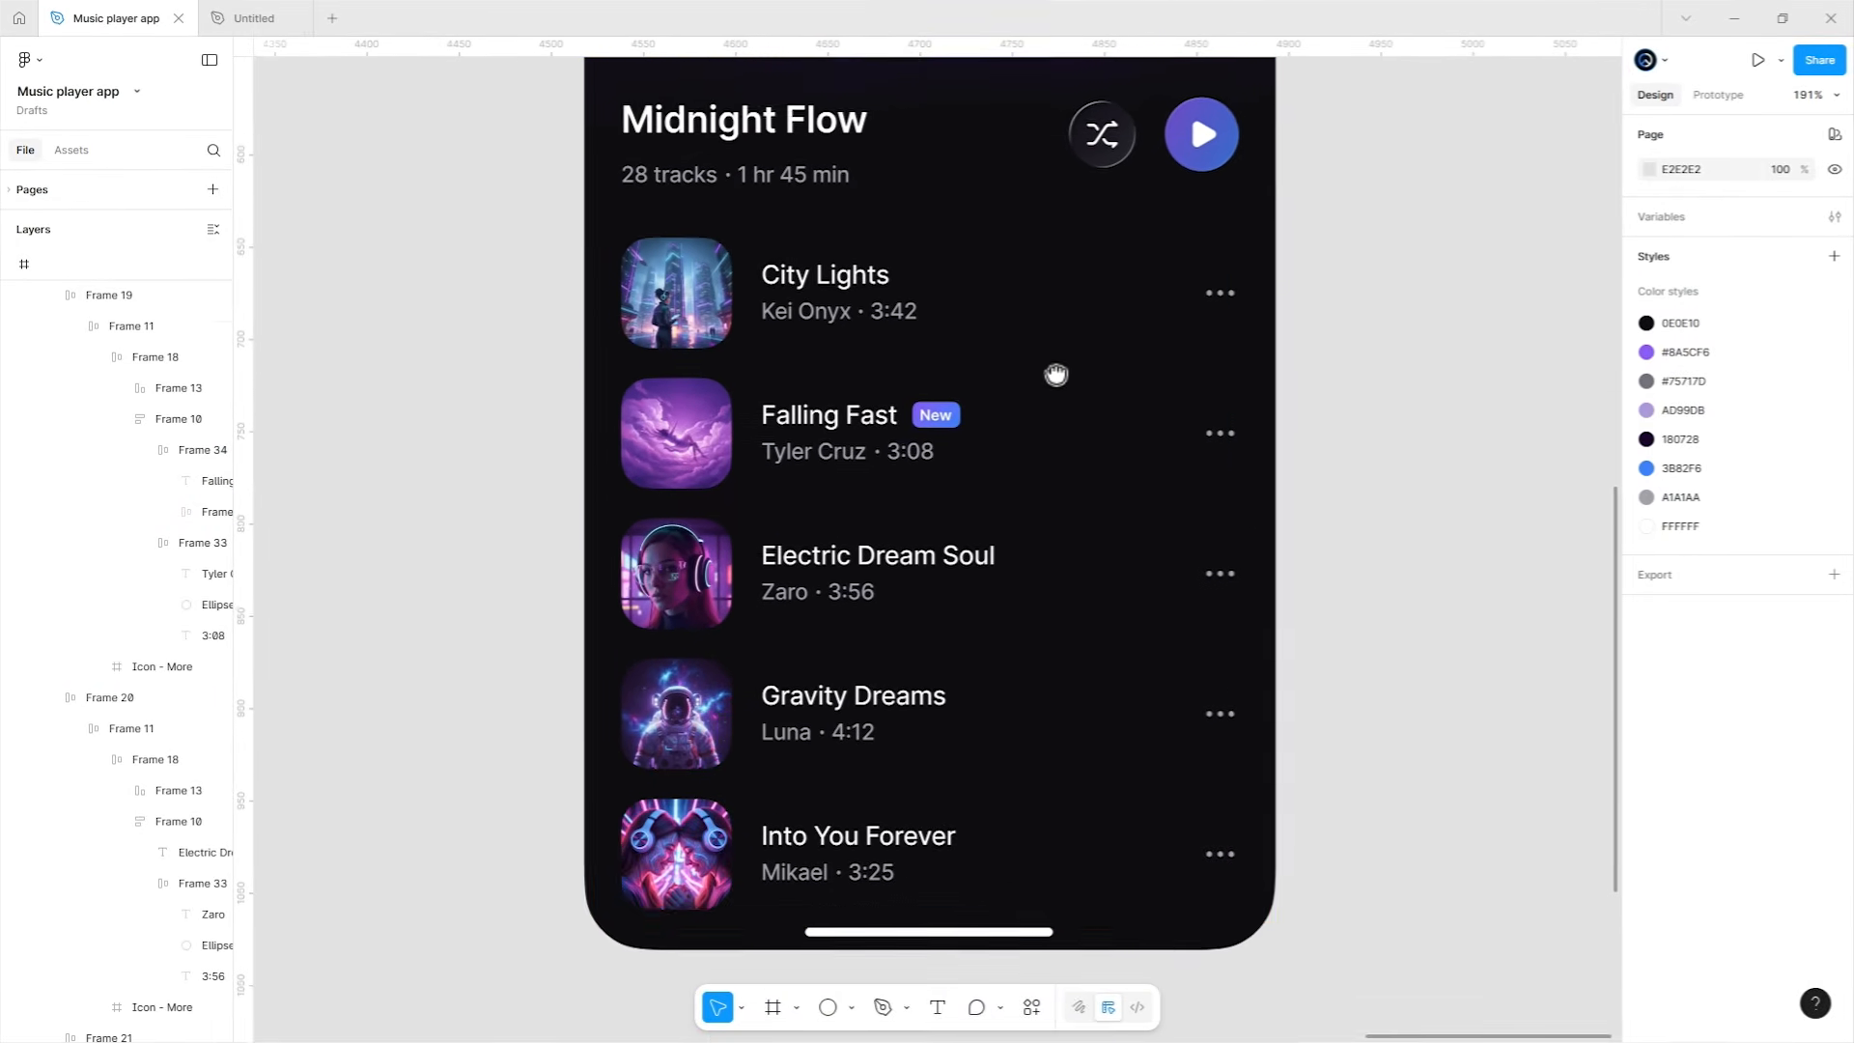
ctrl+scroll(1055, 375, down, 5)
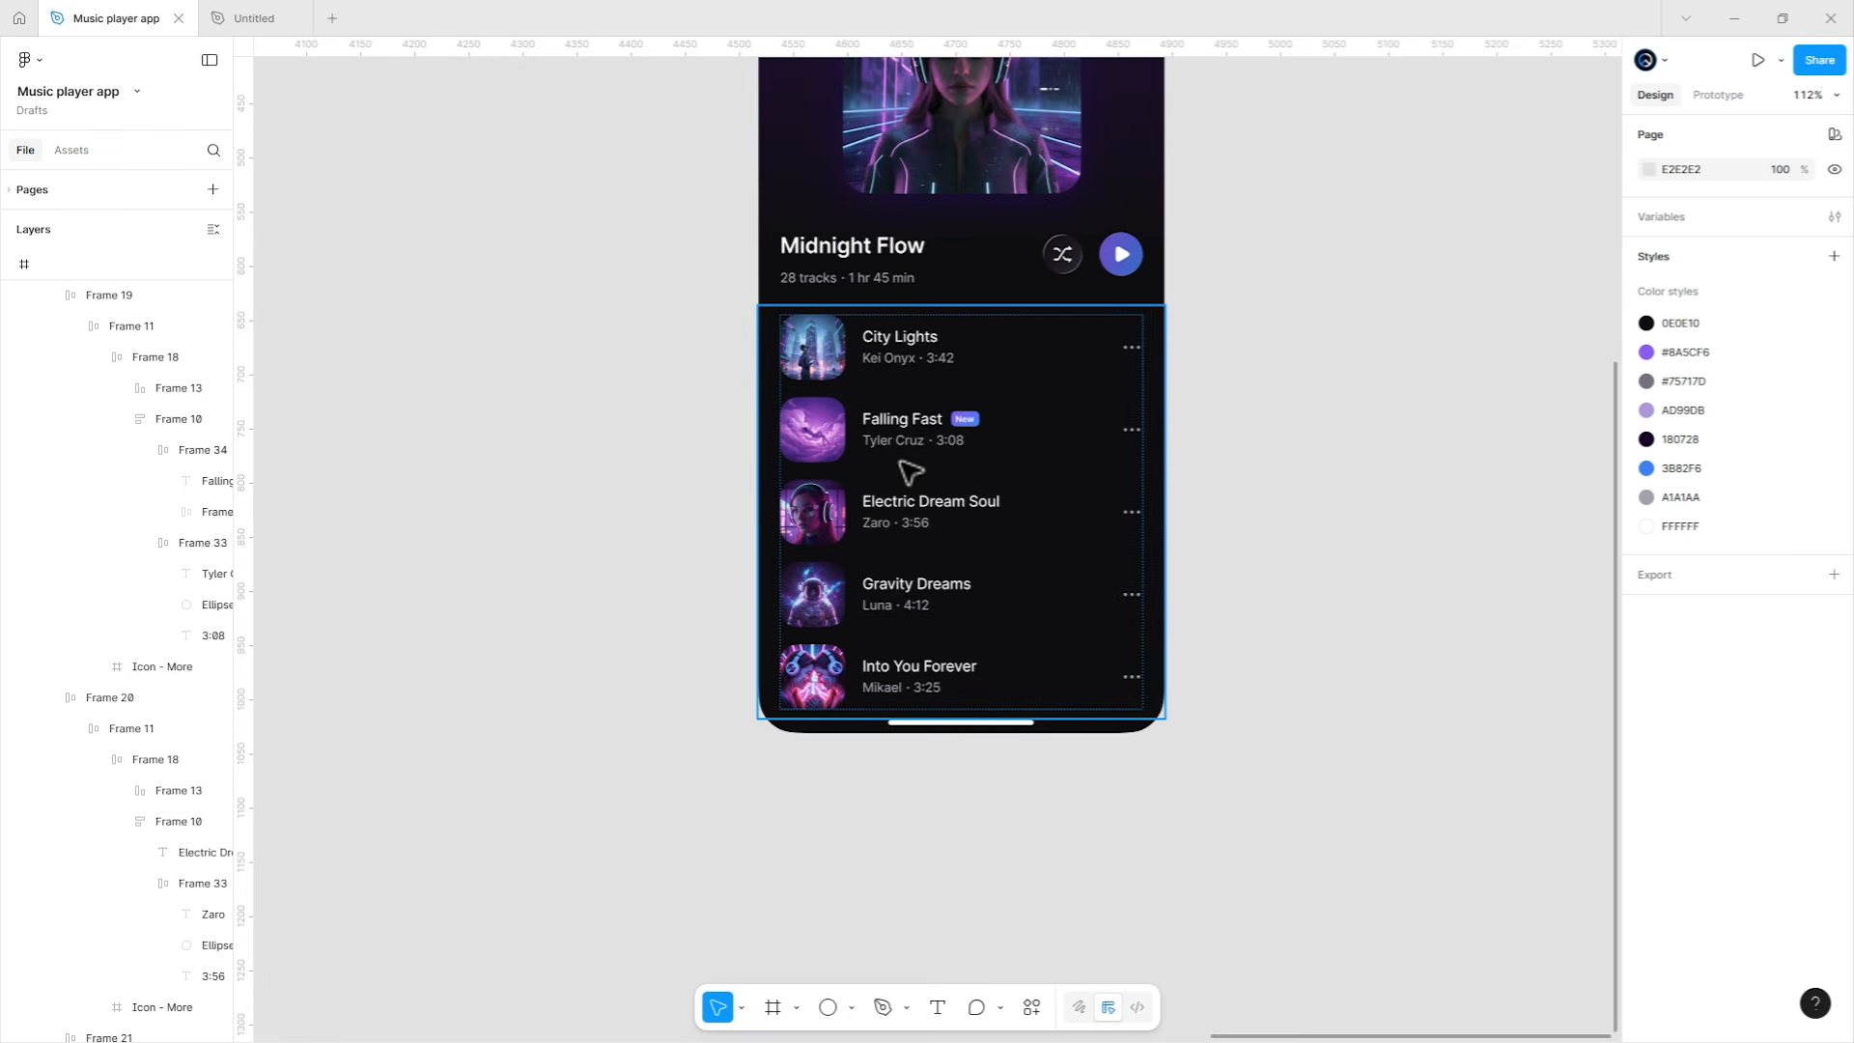
ctrl+scroll(1253, 749, down, 3)
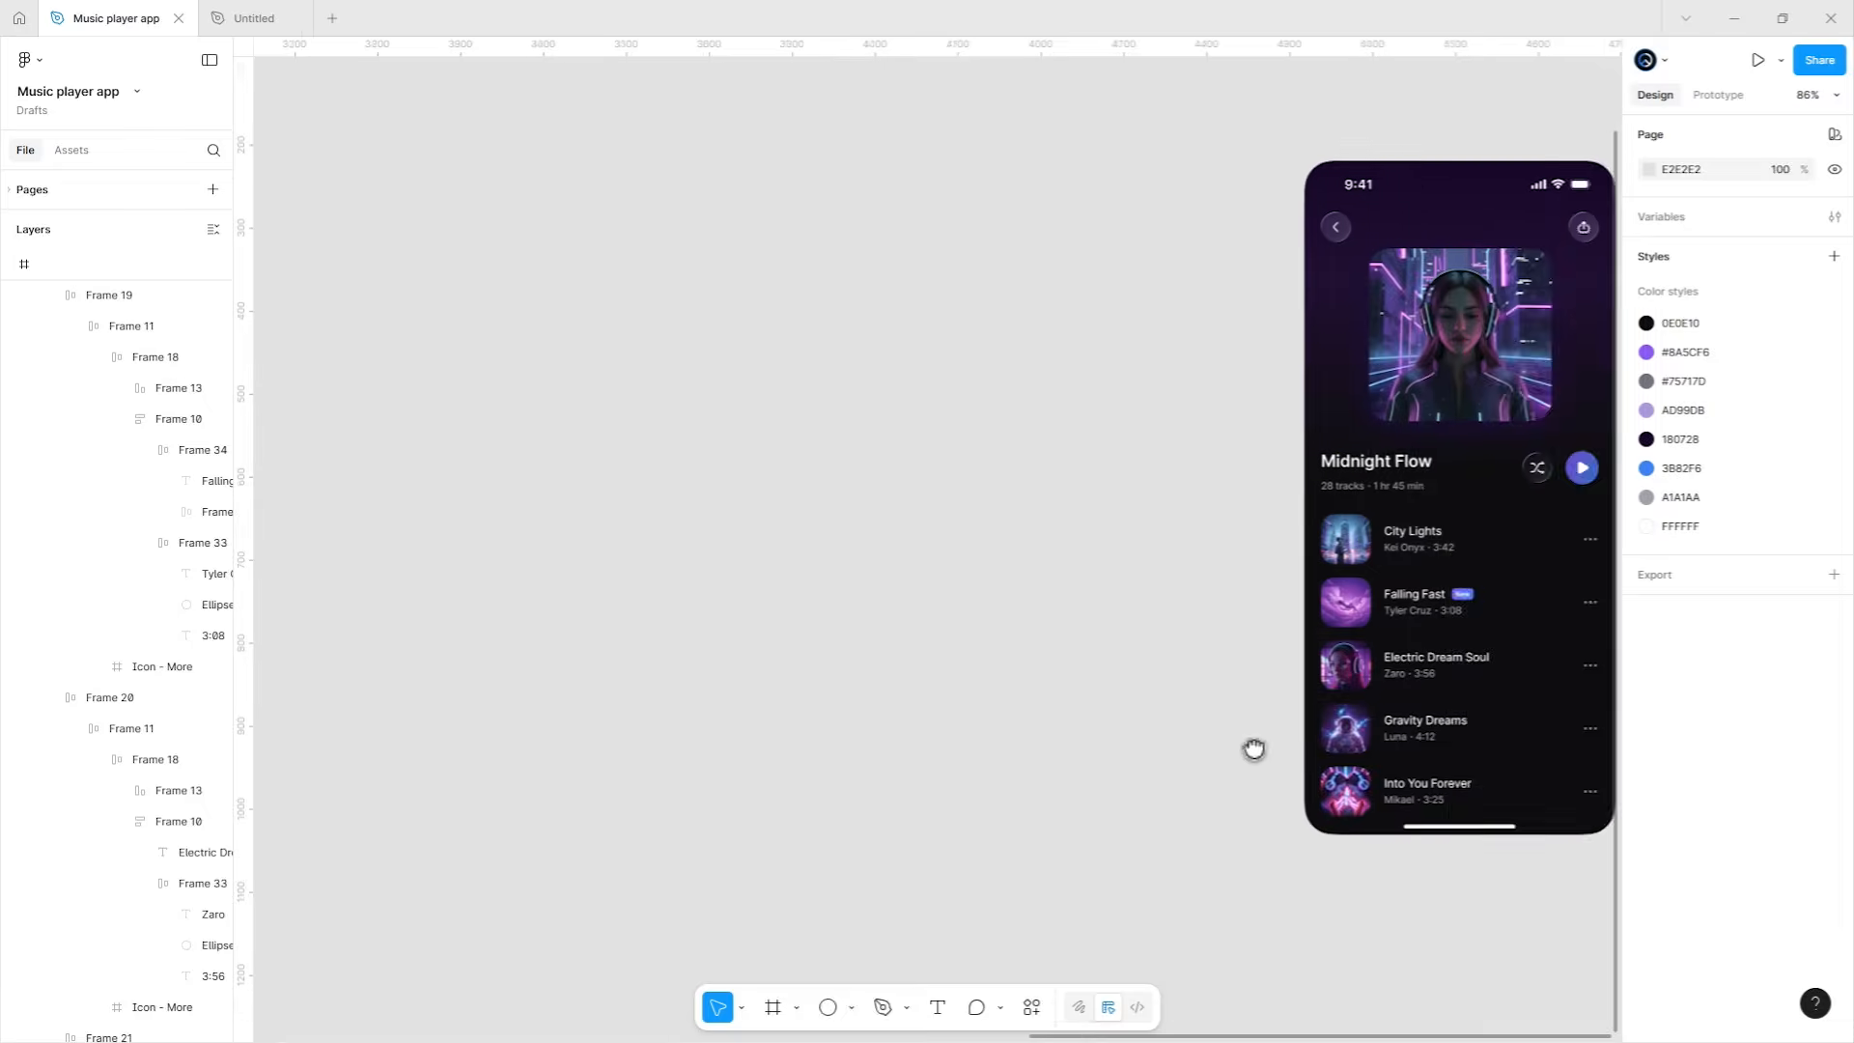
scroll(1415, 621, left, 10)
click(881, 737)
key(ctrl+c)
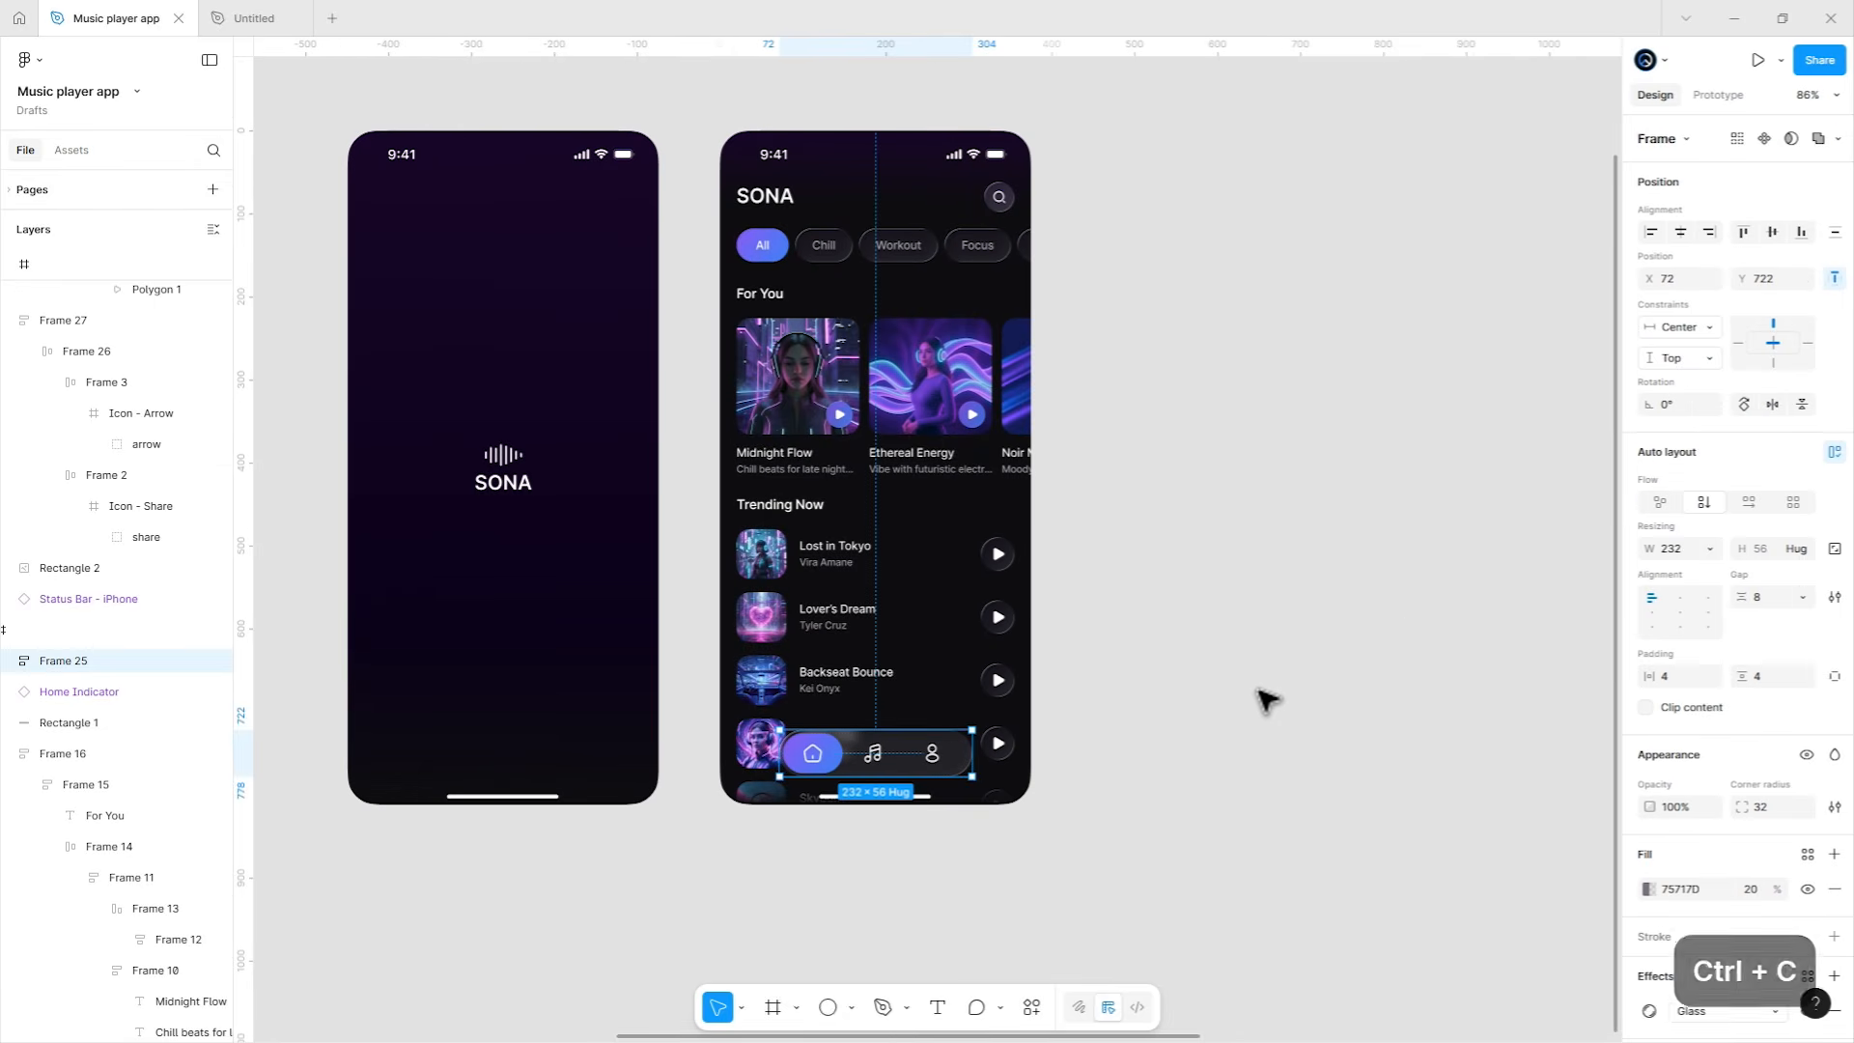
drag(1446, 655, 683, 663)
drag(1537, 690, 807, 729)
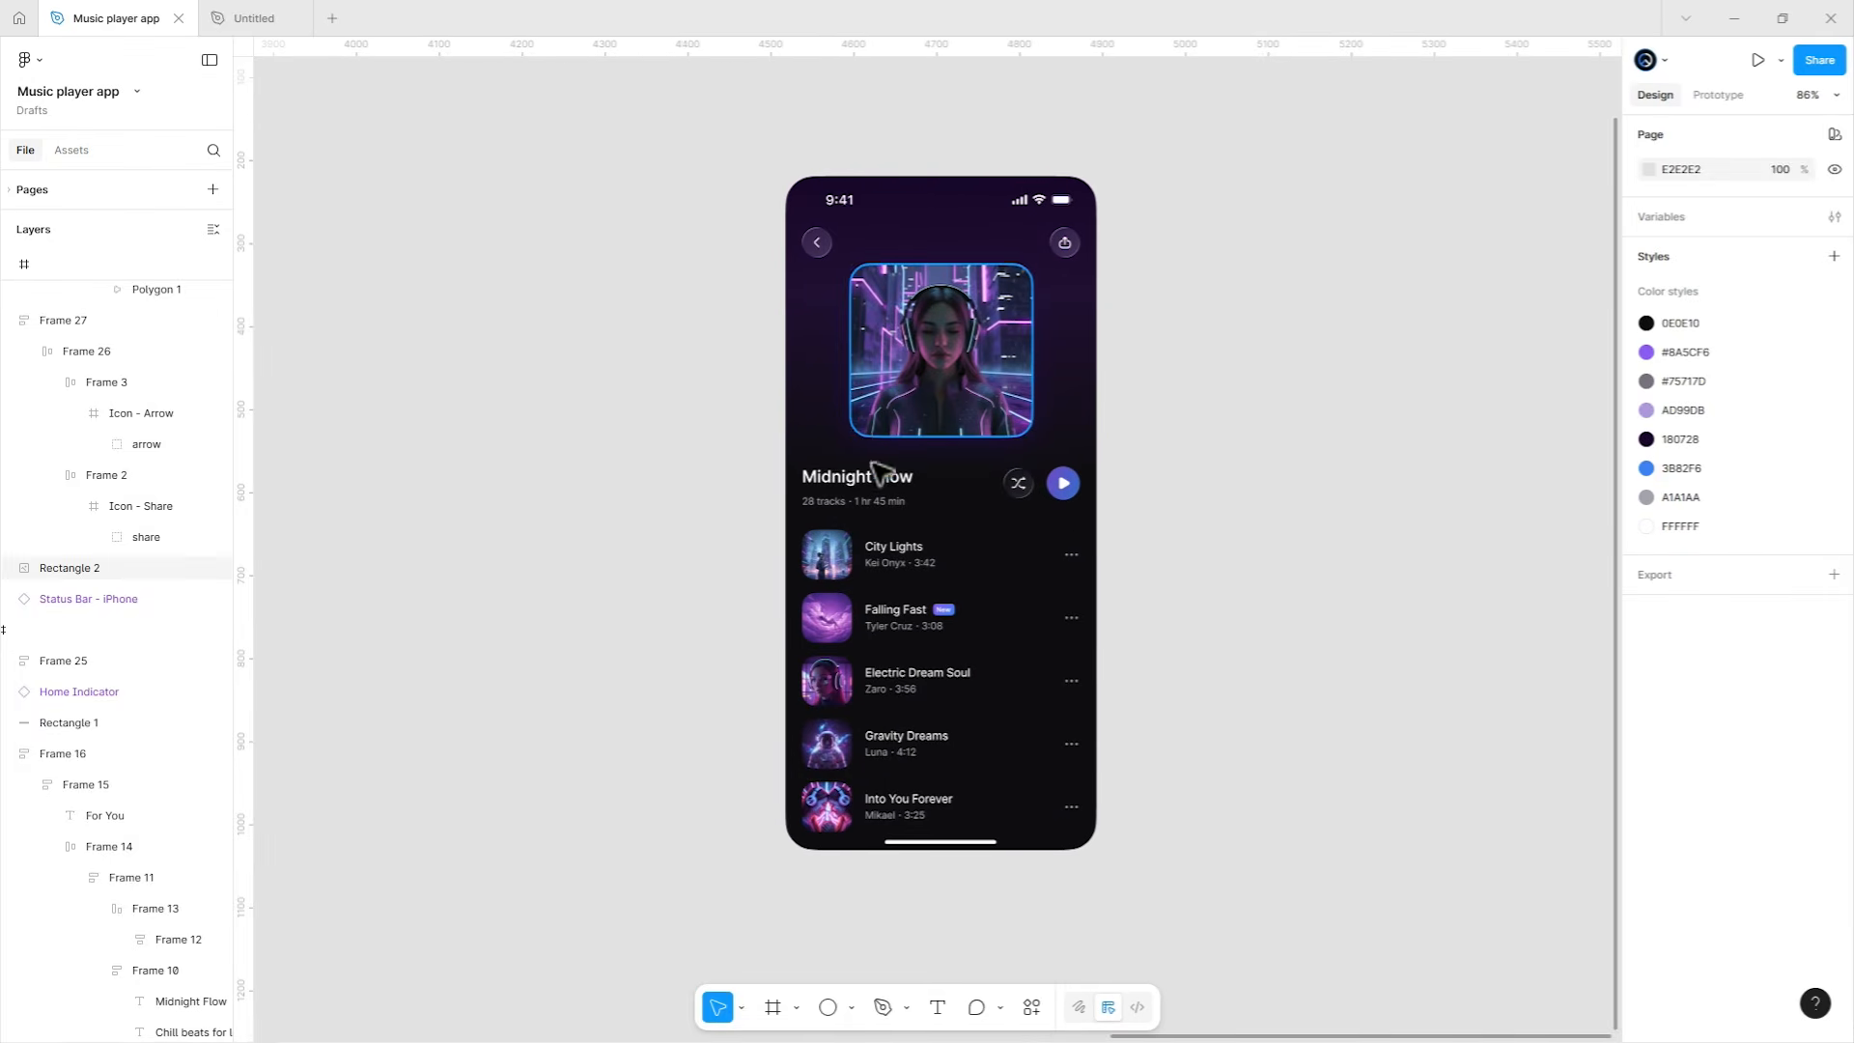
click(796, 178)
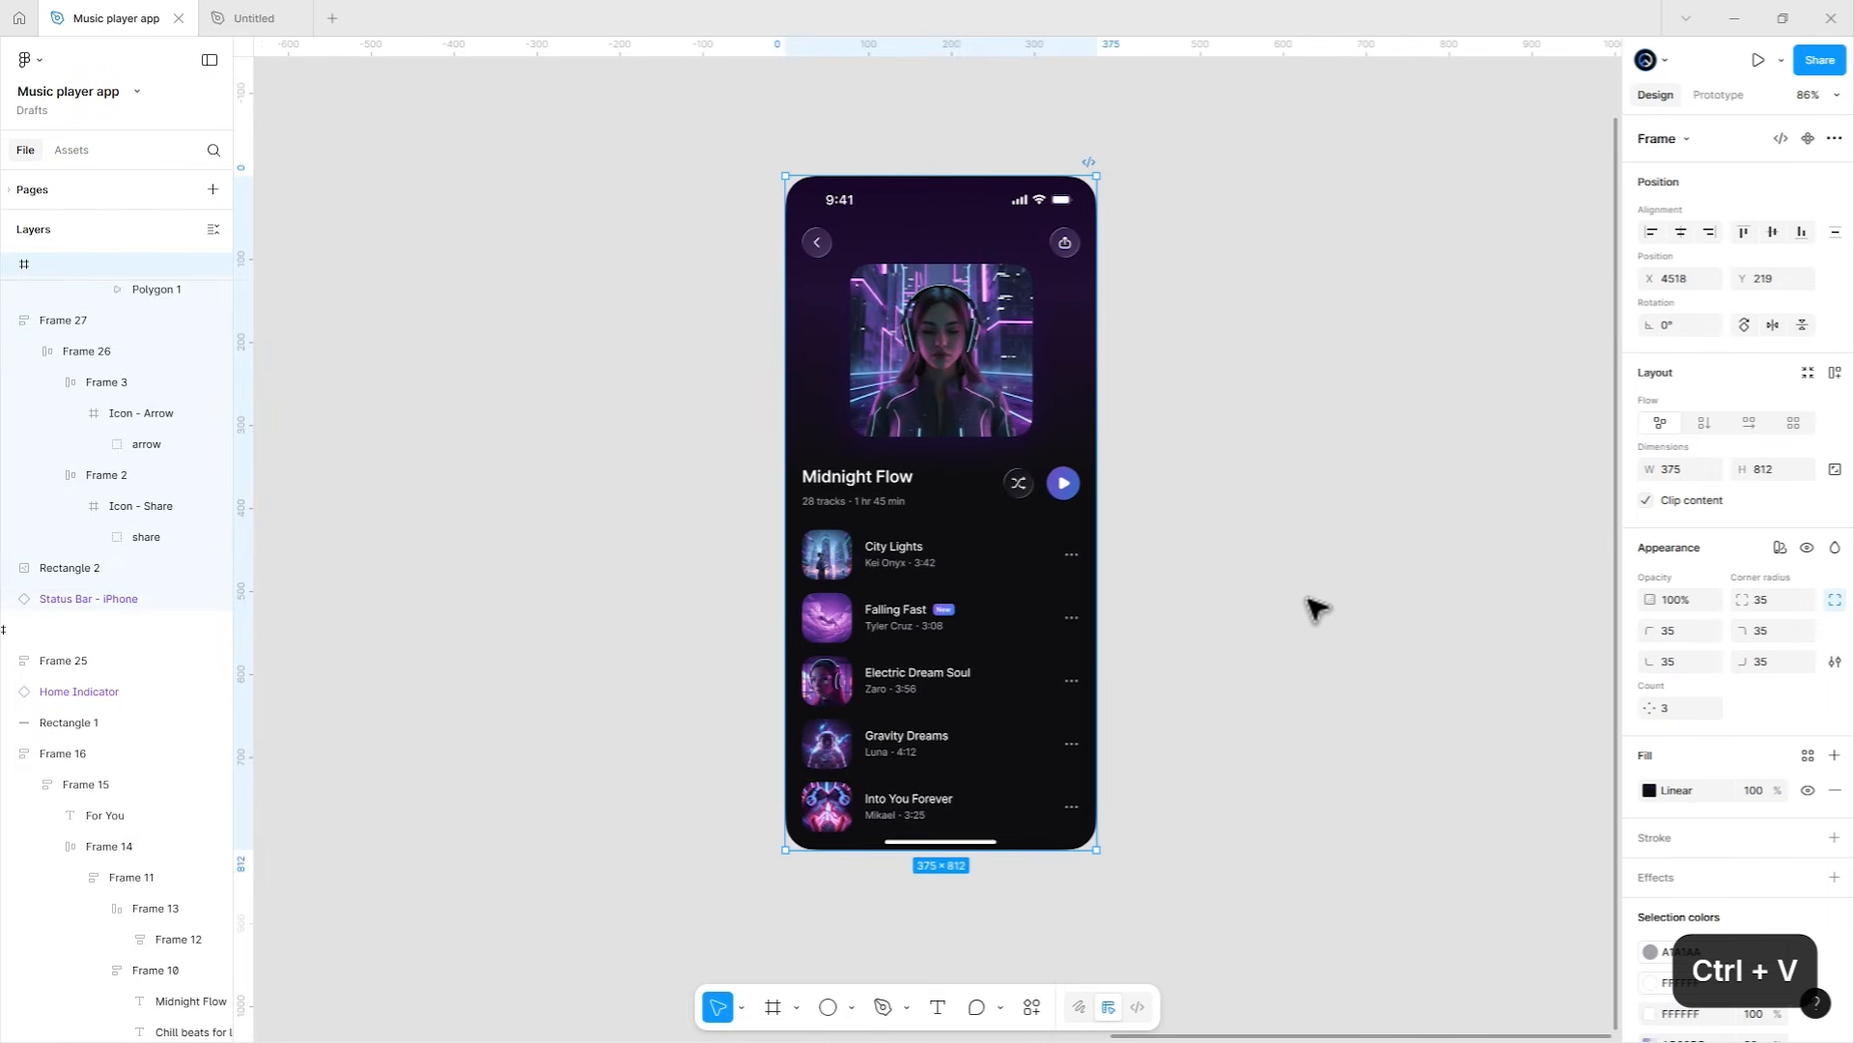
key(ctrl+v)
click(1208, 692)
scroll(1225, 720, left, 1)
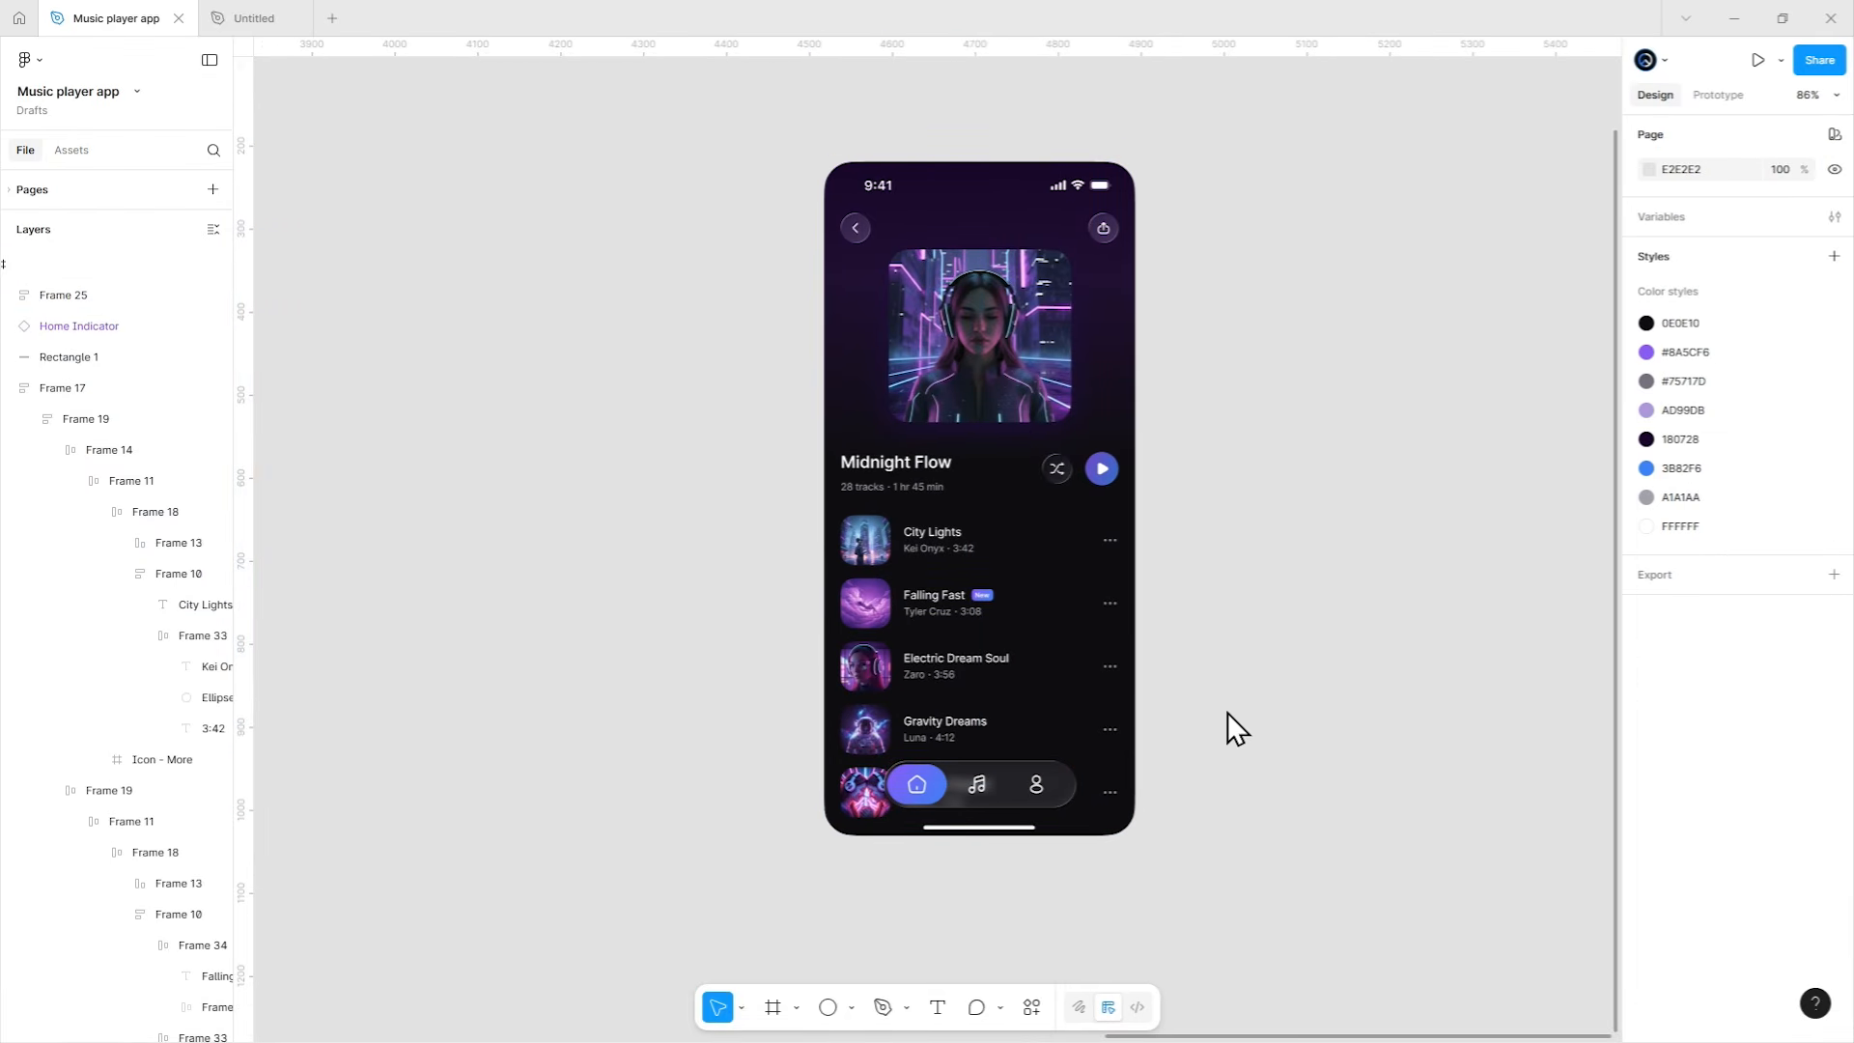
Duplicate the finished Midnight Flow playlist screen to start a new screen beside it.
scroll(1237, 730, up, 3)
drag(1224, 716, 1244, 803)
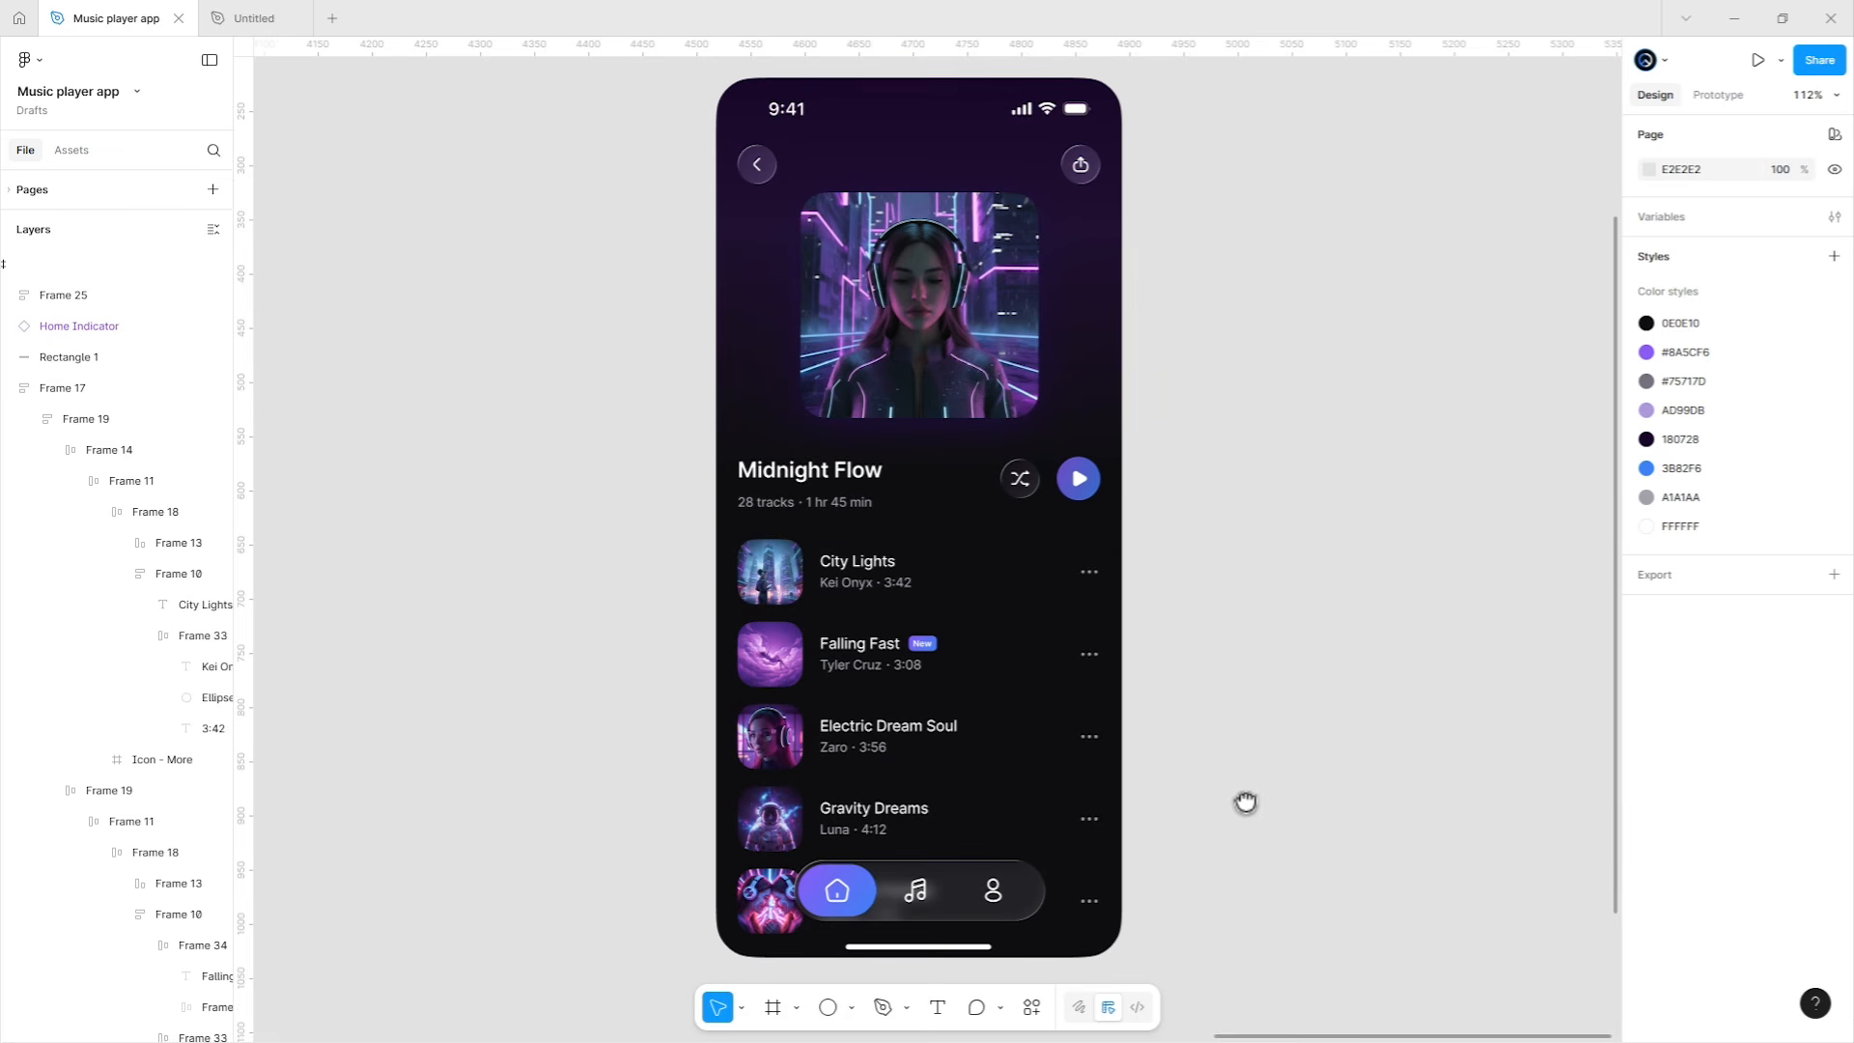
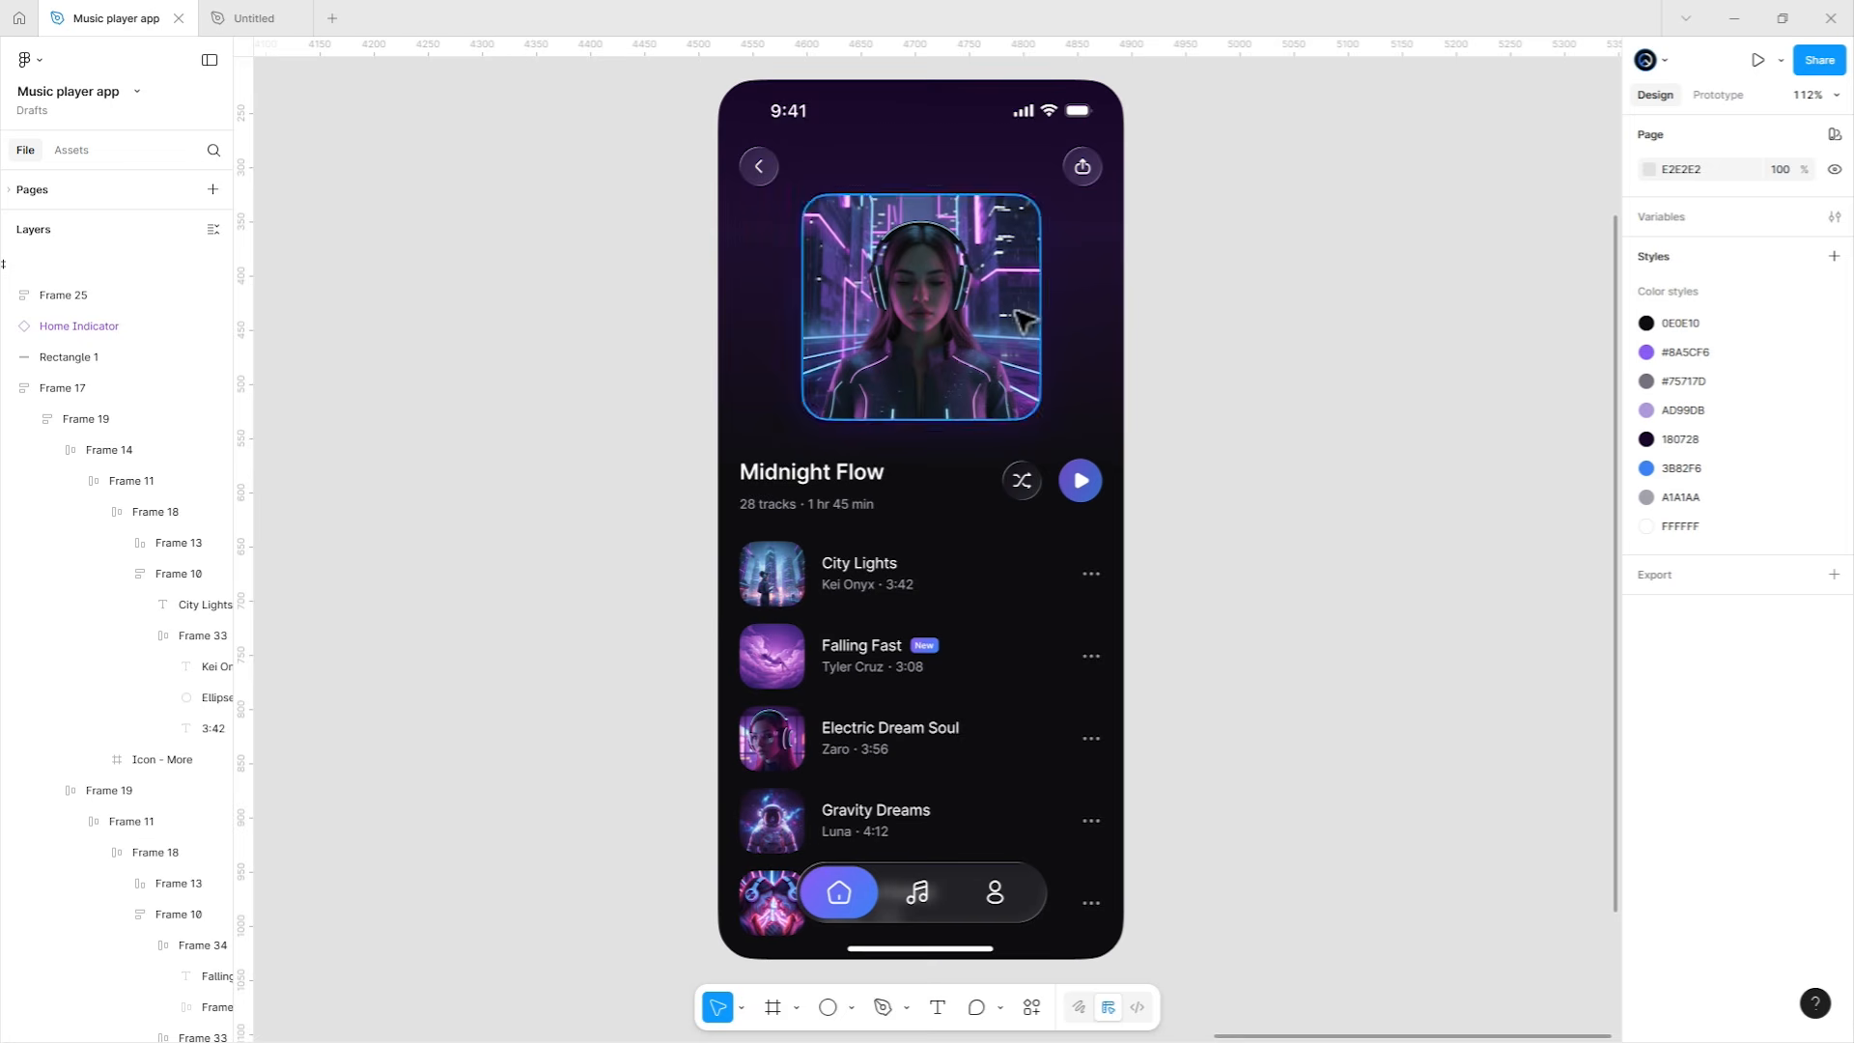
click(718, 81)
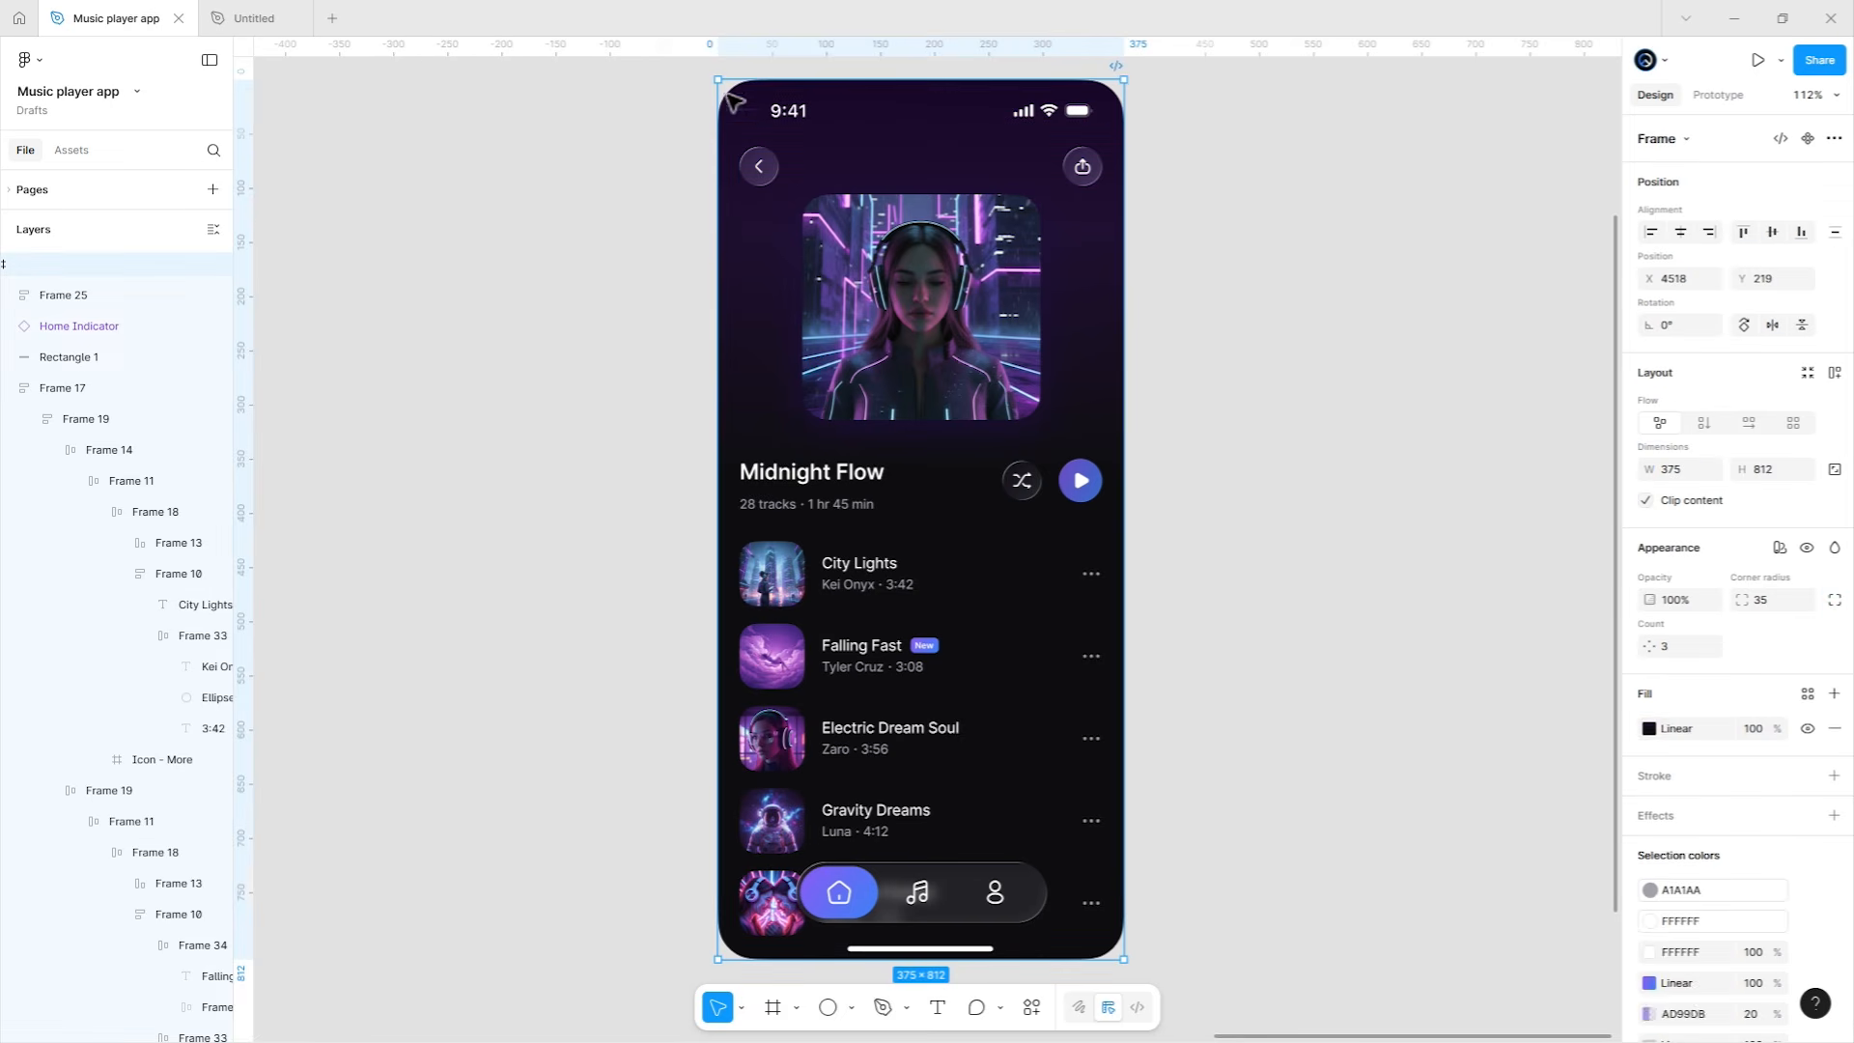
key(ctrl+d)
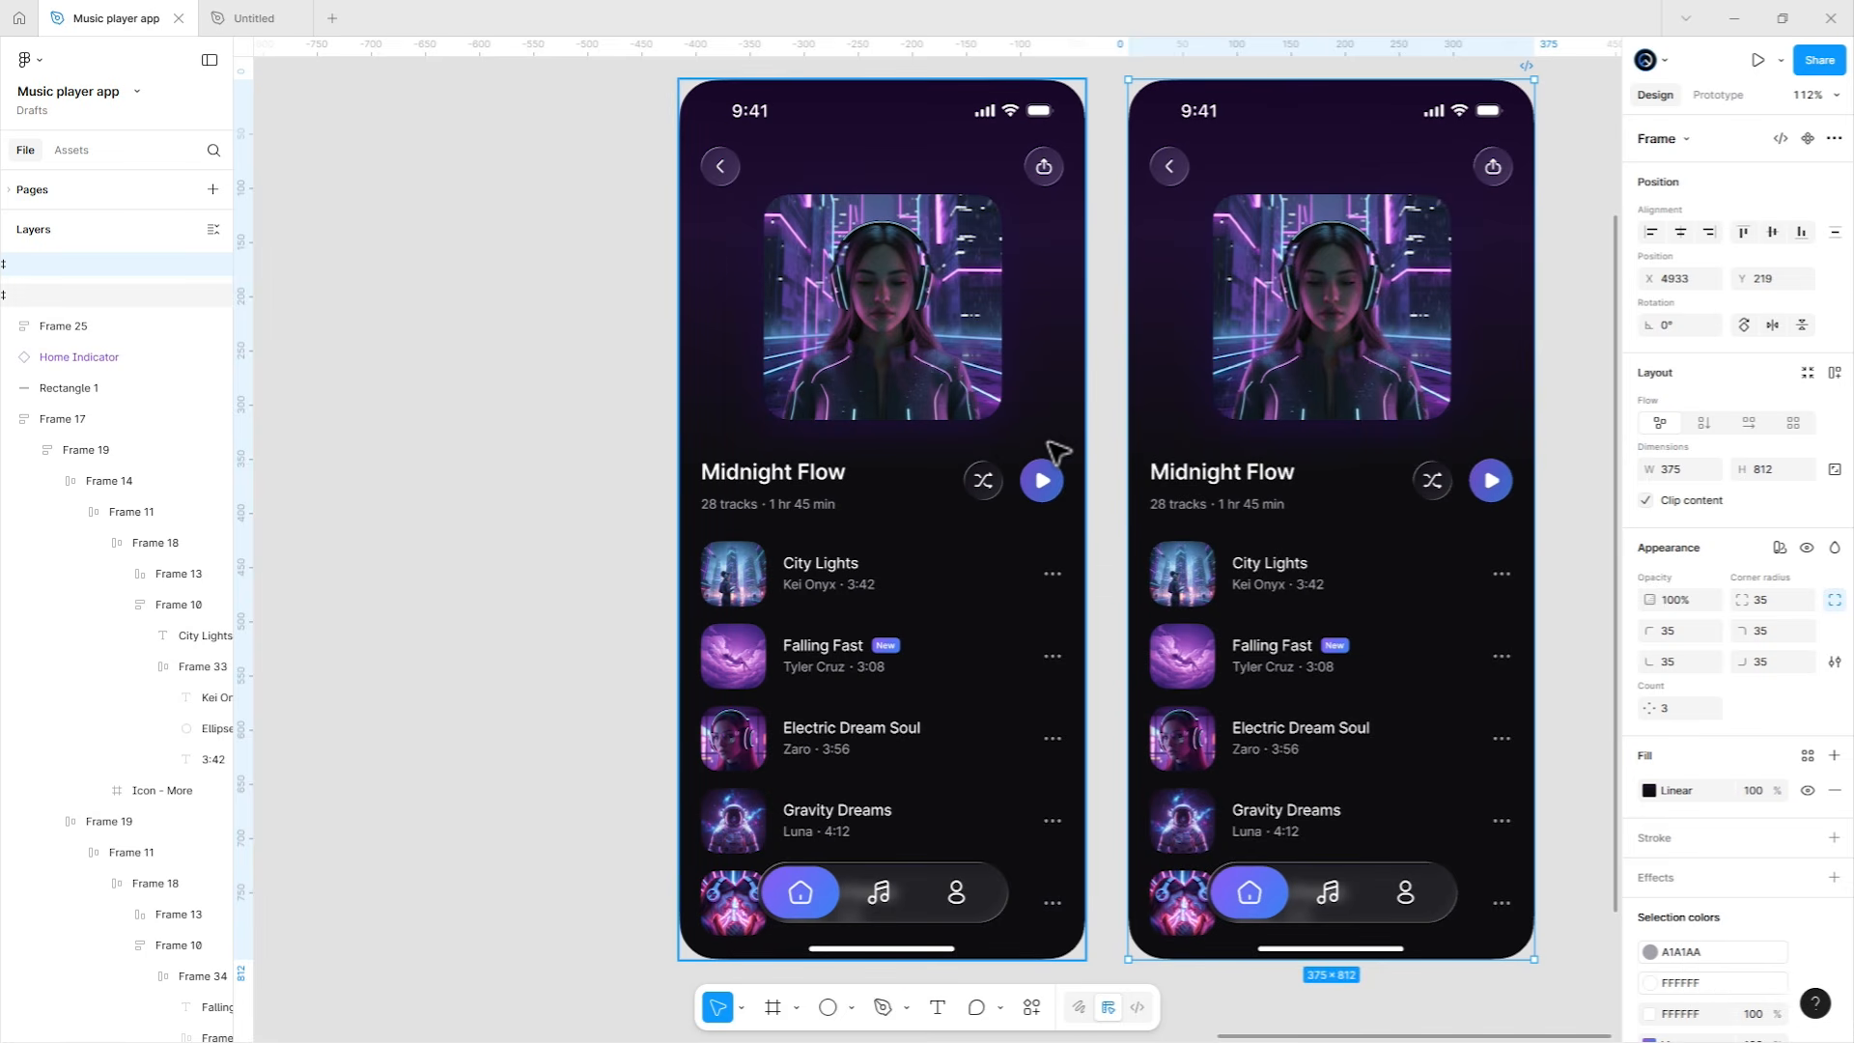
Delete the navigation bar, track list, title row and cover image from the duplicated screen.
click(1059, 451)
scroll(1058, 451, down, 3)
drag(1047, 442, 1576, 484)
drag(1433, 497, 1110, 498)
click(1363, 512)
drag(1483, 534, 552, 523)
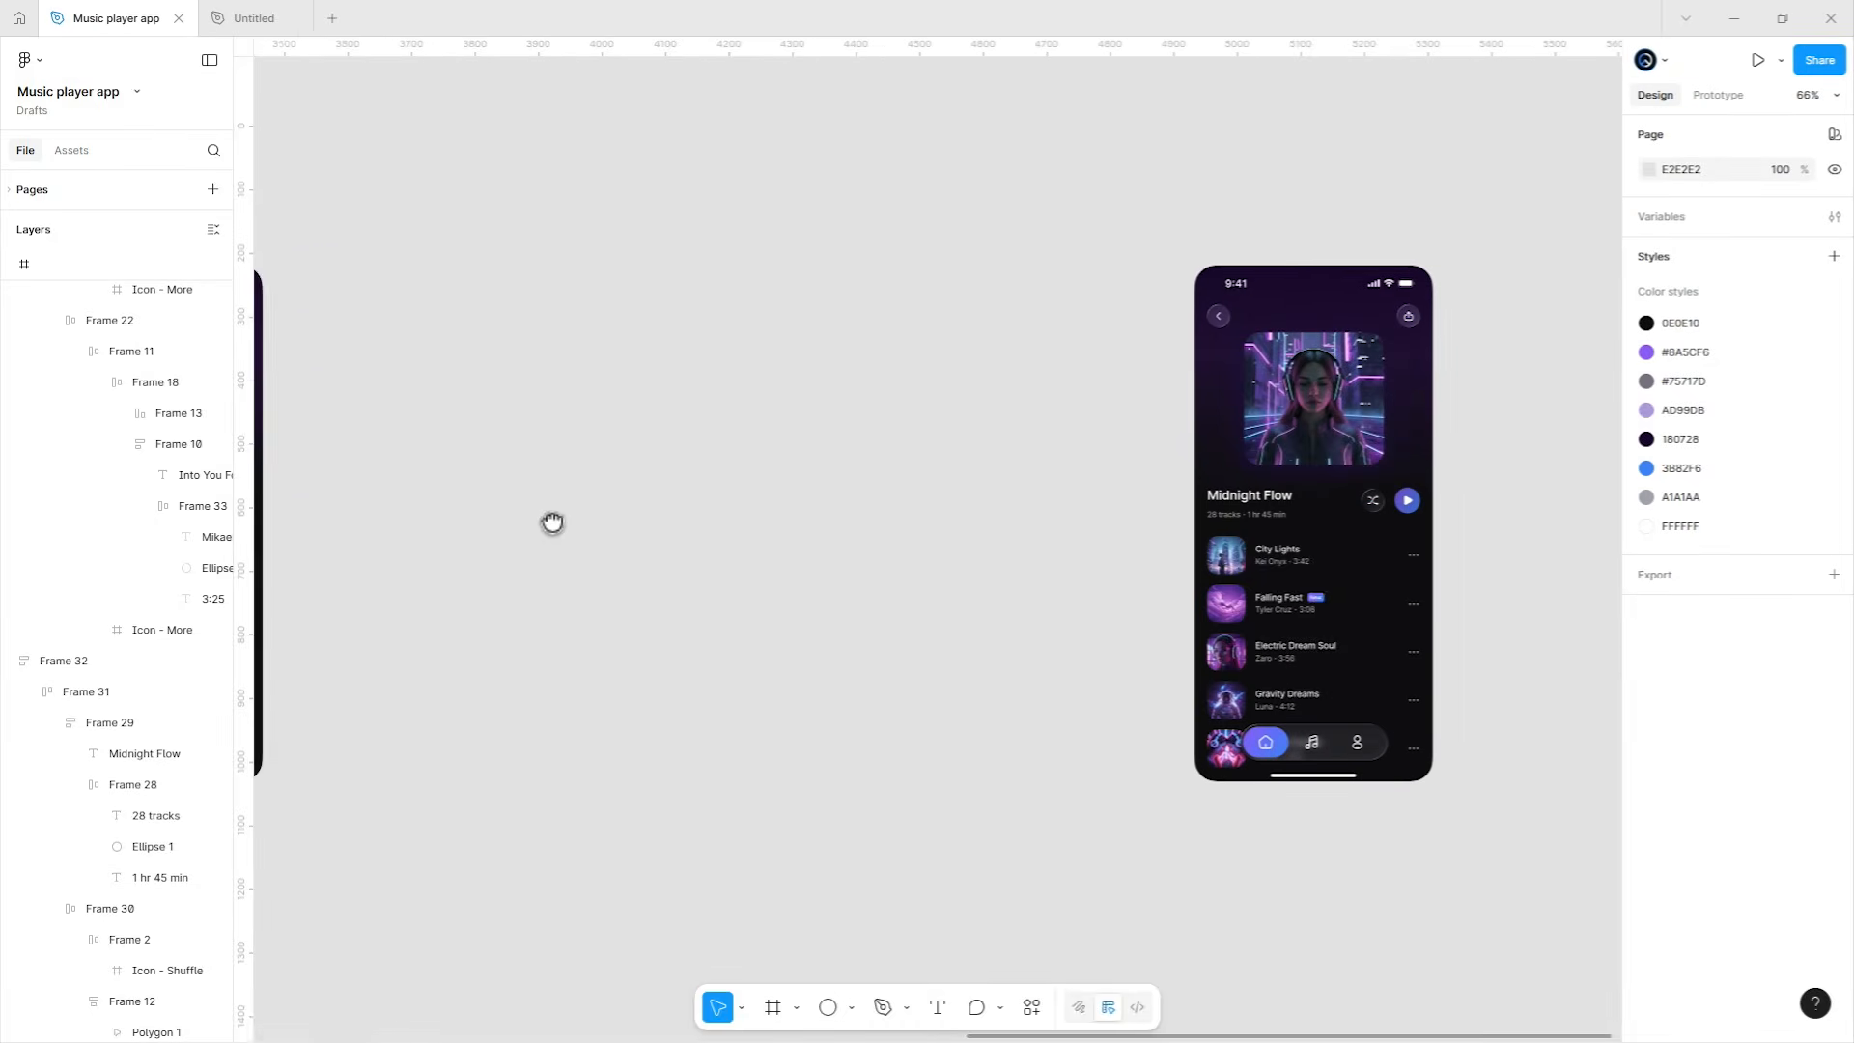
drag(1074, 530, 692, 511)
scroll(906, 485, up, 5)
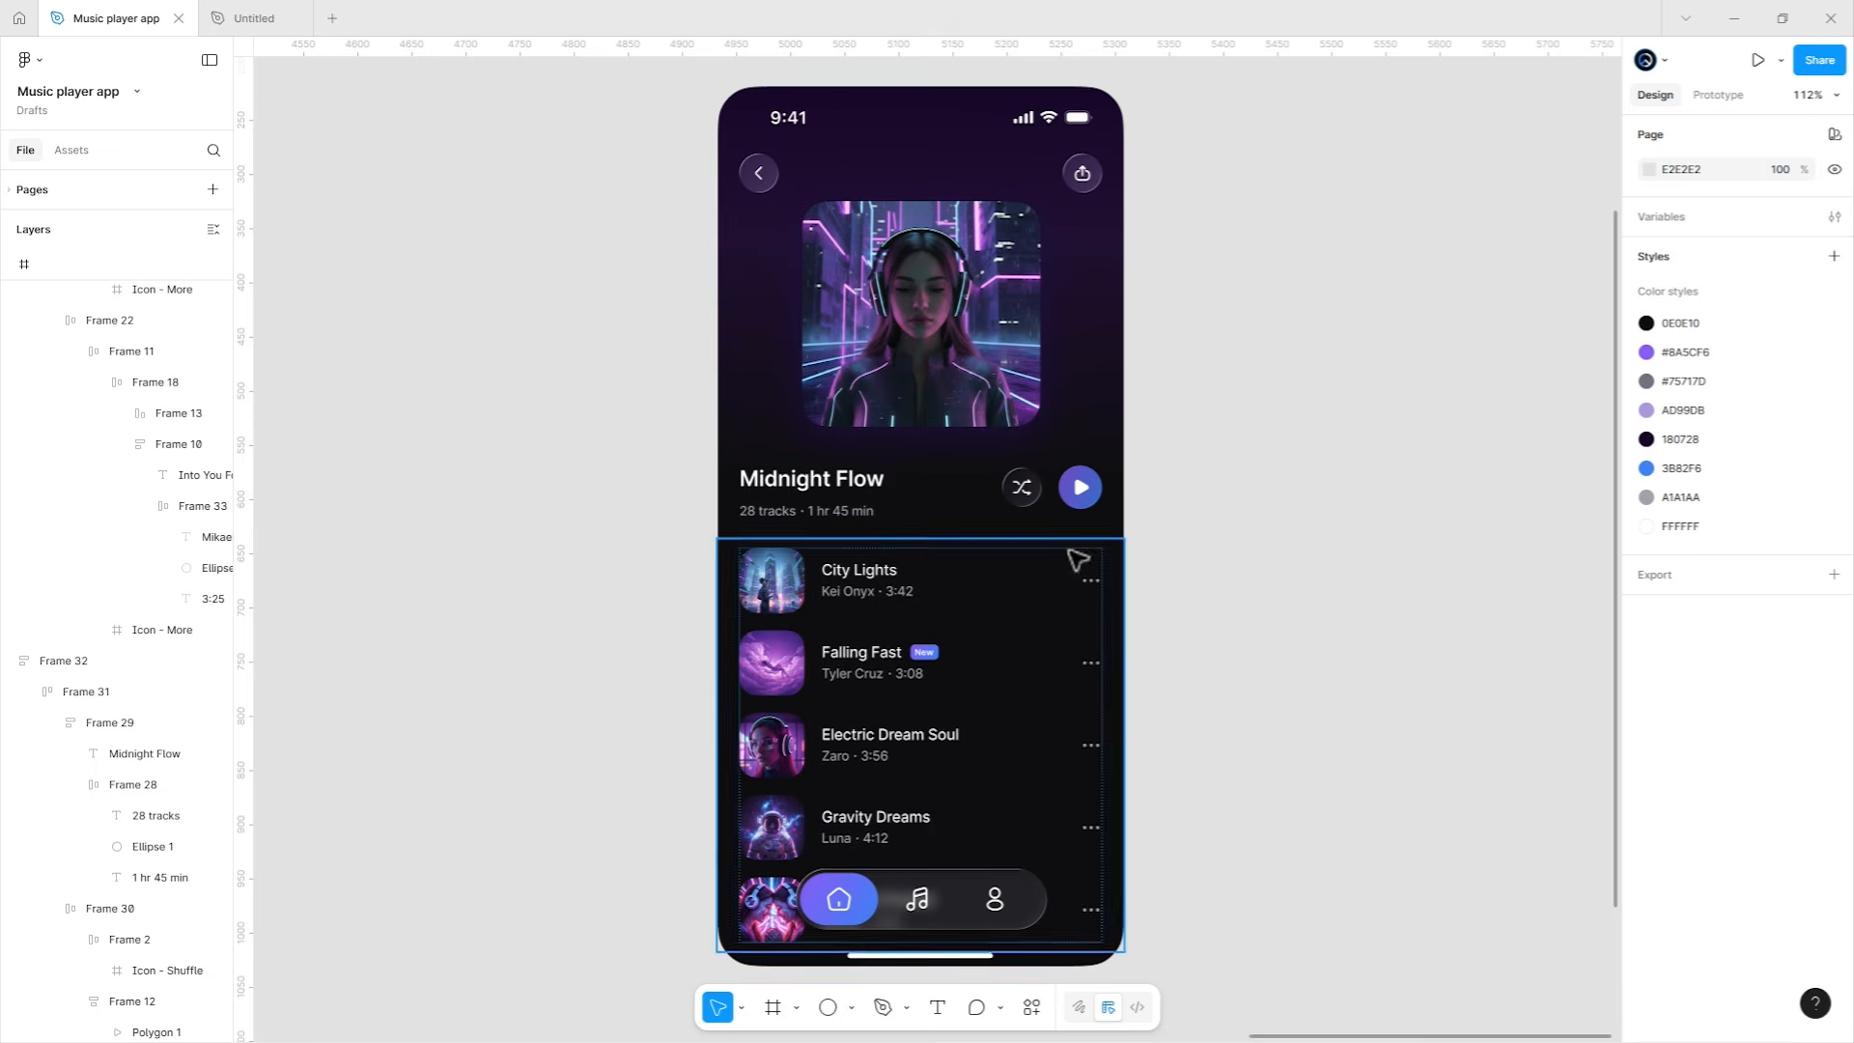
click(951, 899)
shift+click(947, 644)
shift+click(937, 463)
shift+click(941, 358)
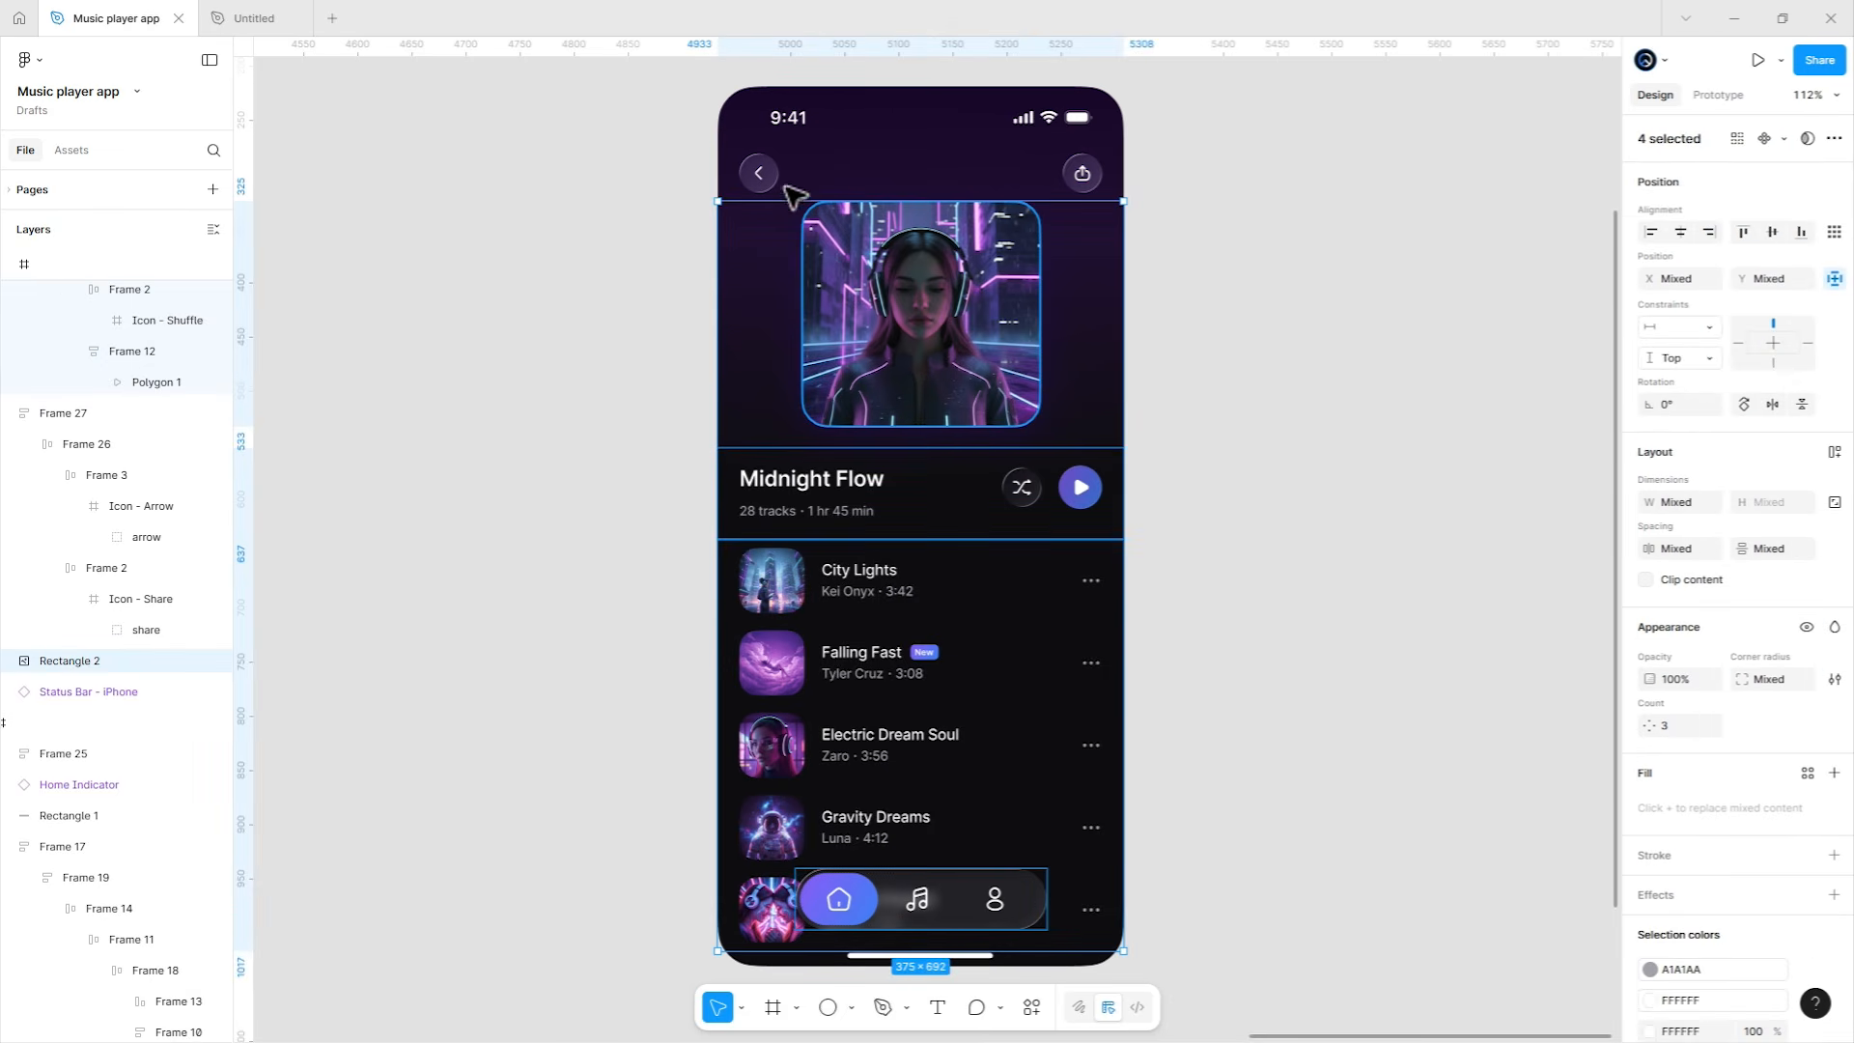
key(Delete)
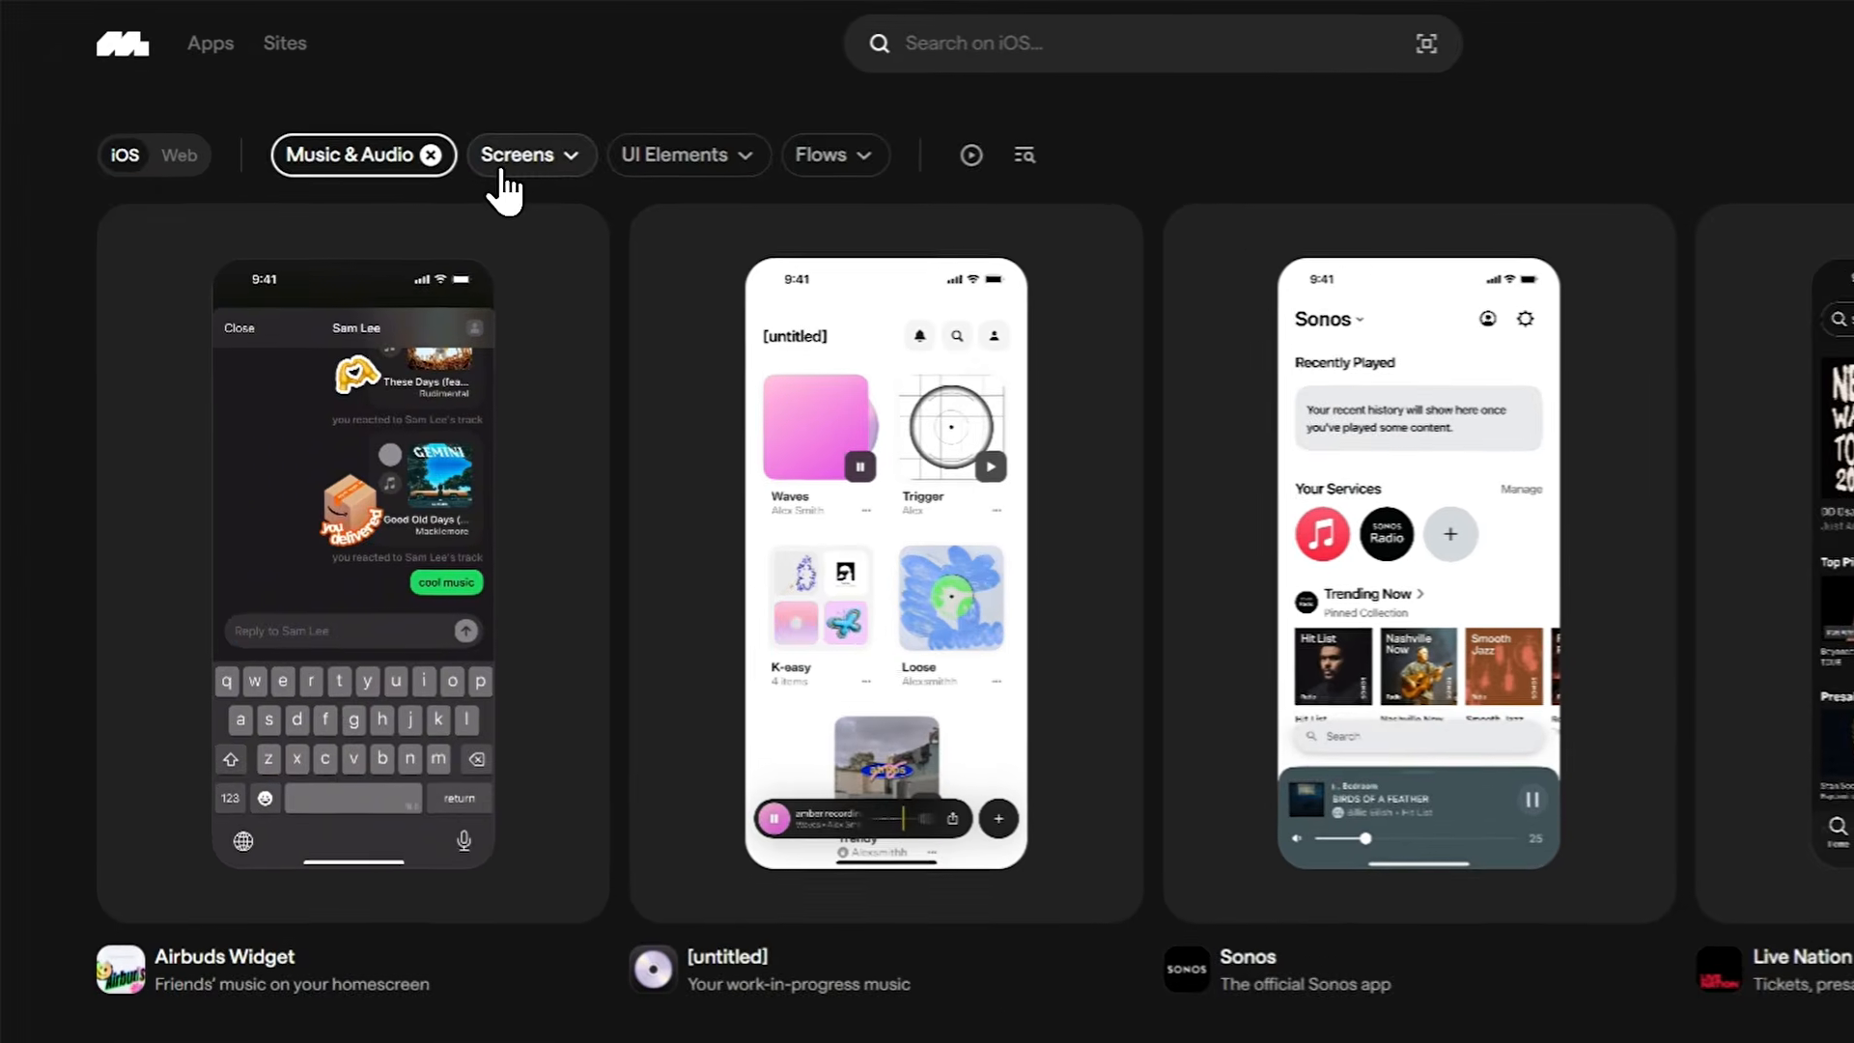
Switch to Mobbin and filter the Music & Audio iOS designs to Audio Player screens.
click(413, 123)
text(audio)
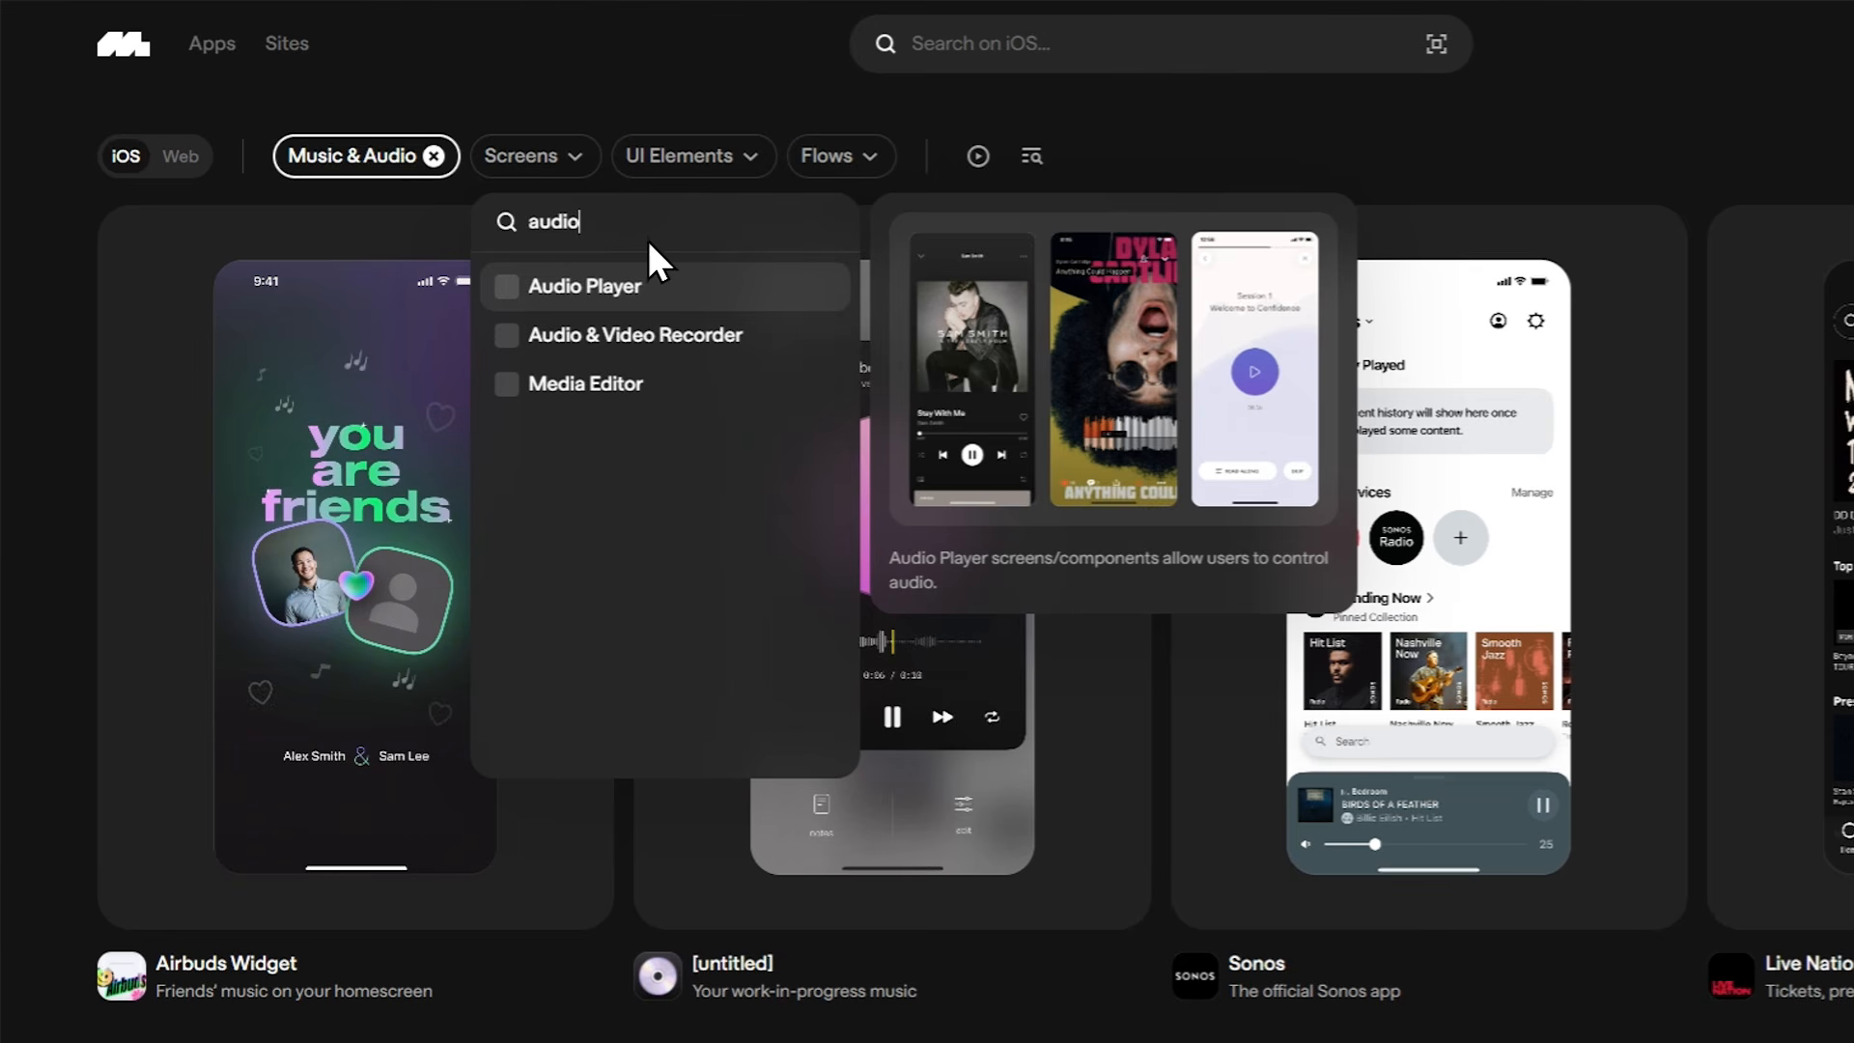
click(649, 294)
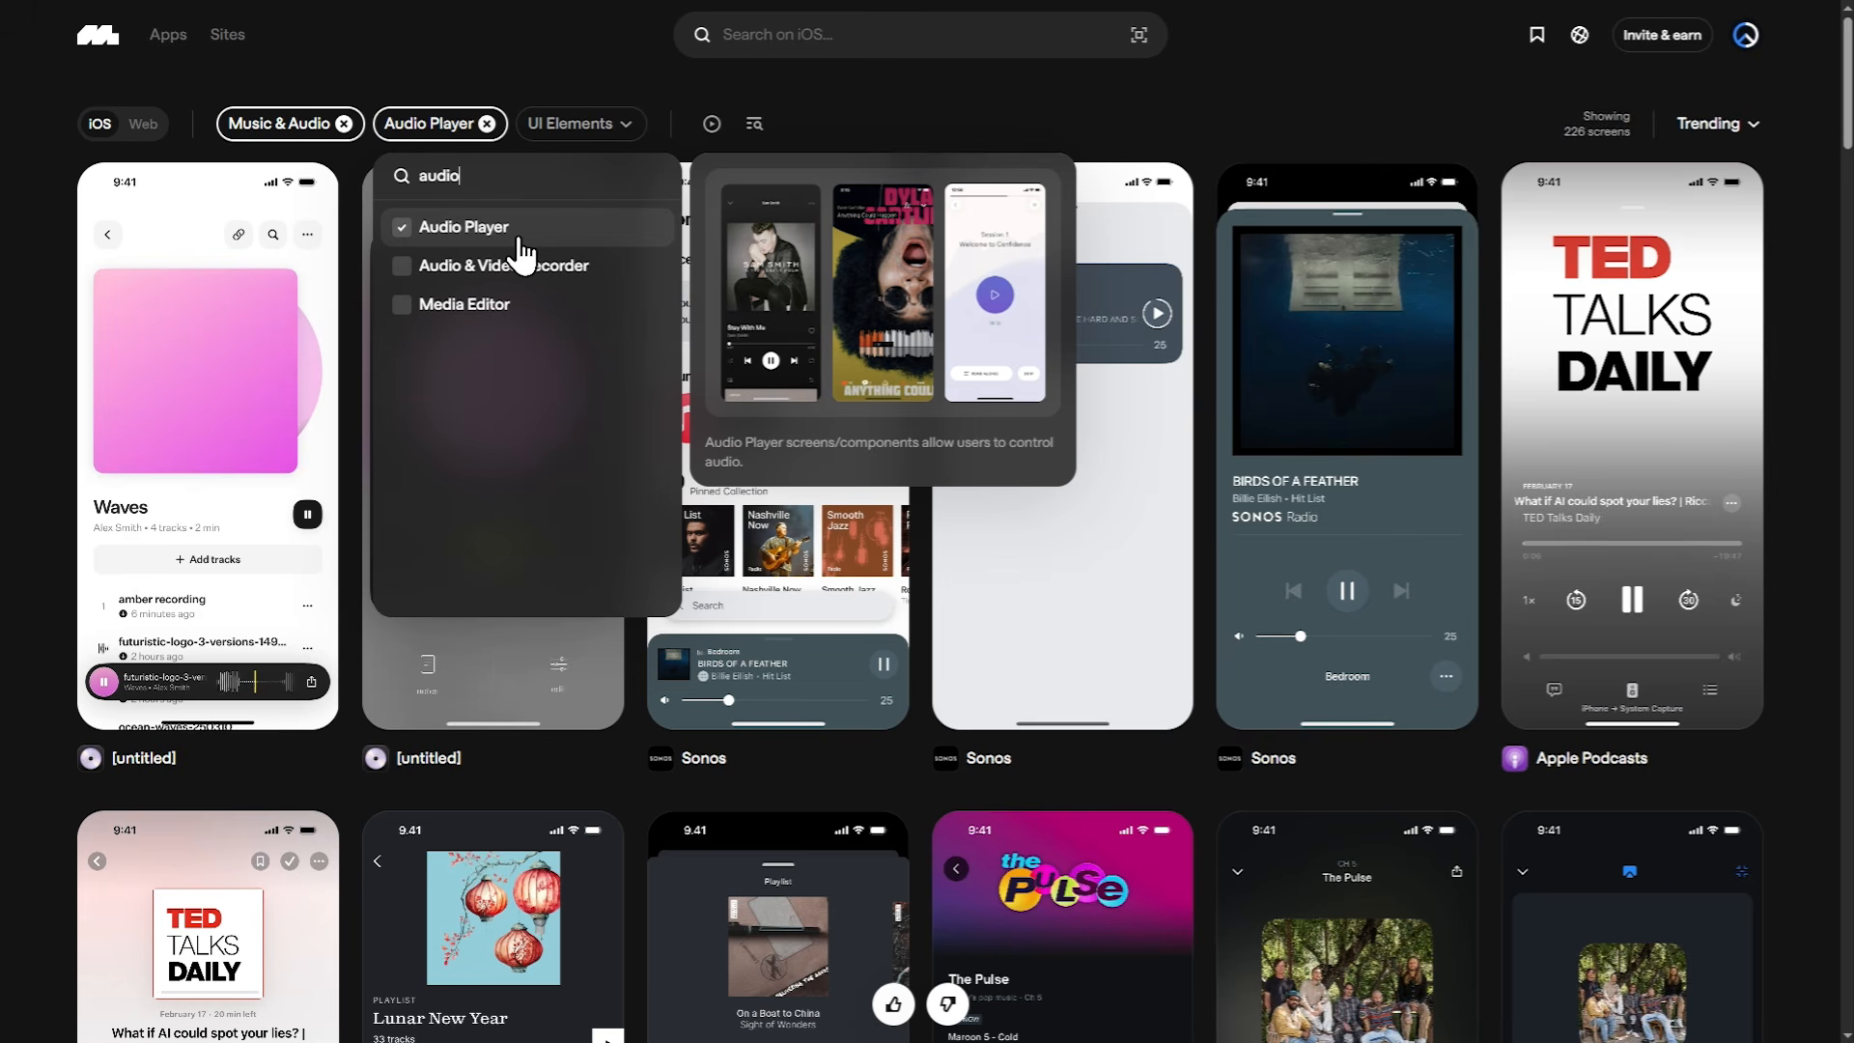
click(1236, 135)
Browse the Audio Player results and copy Spotify's "Dosed" player screen as a reference image.
scroll(1816, 495, down, 10)
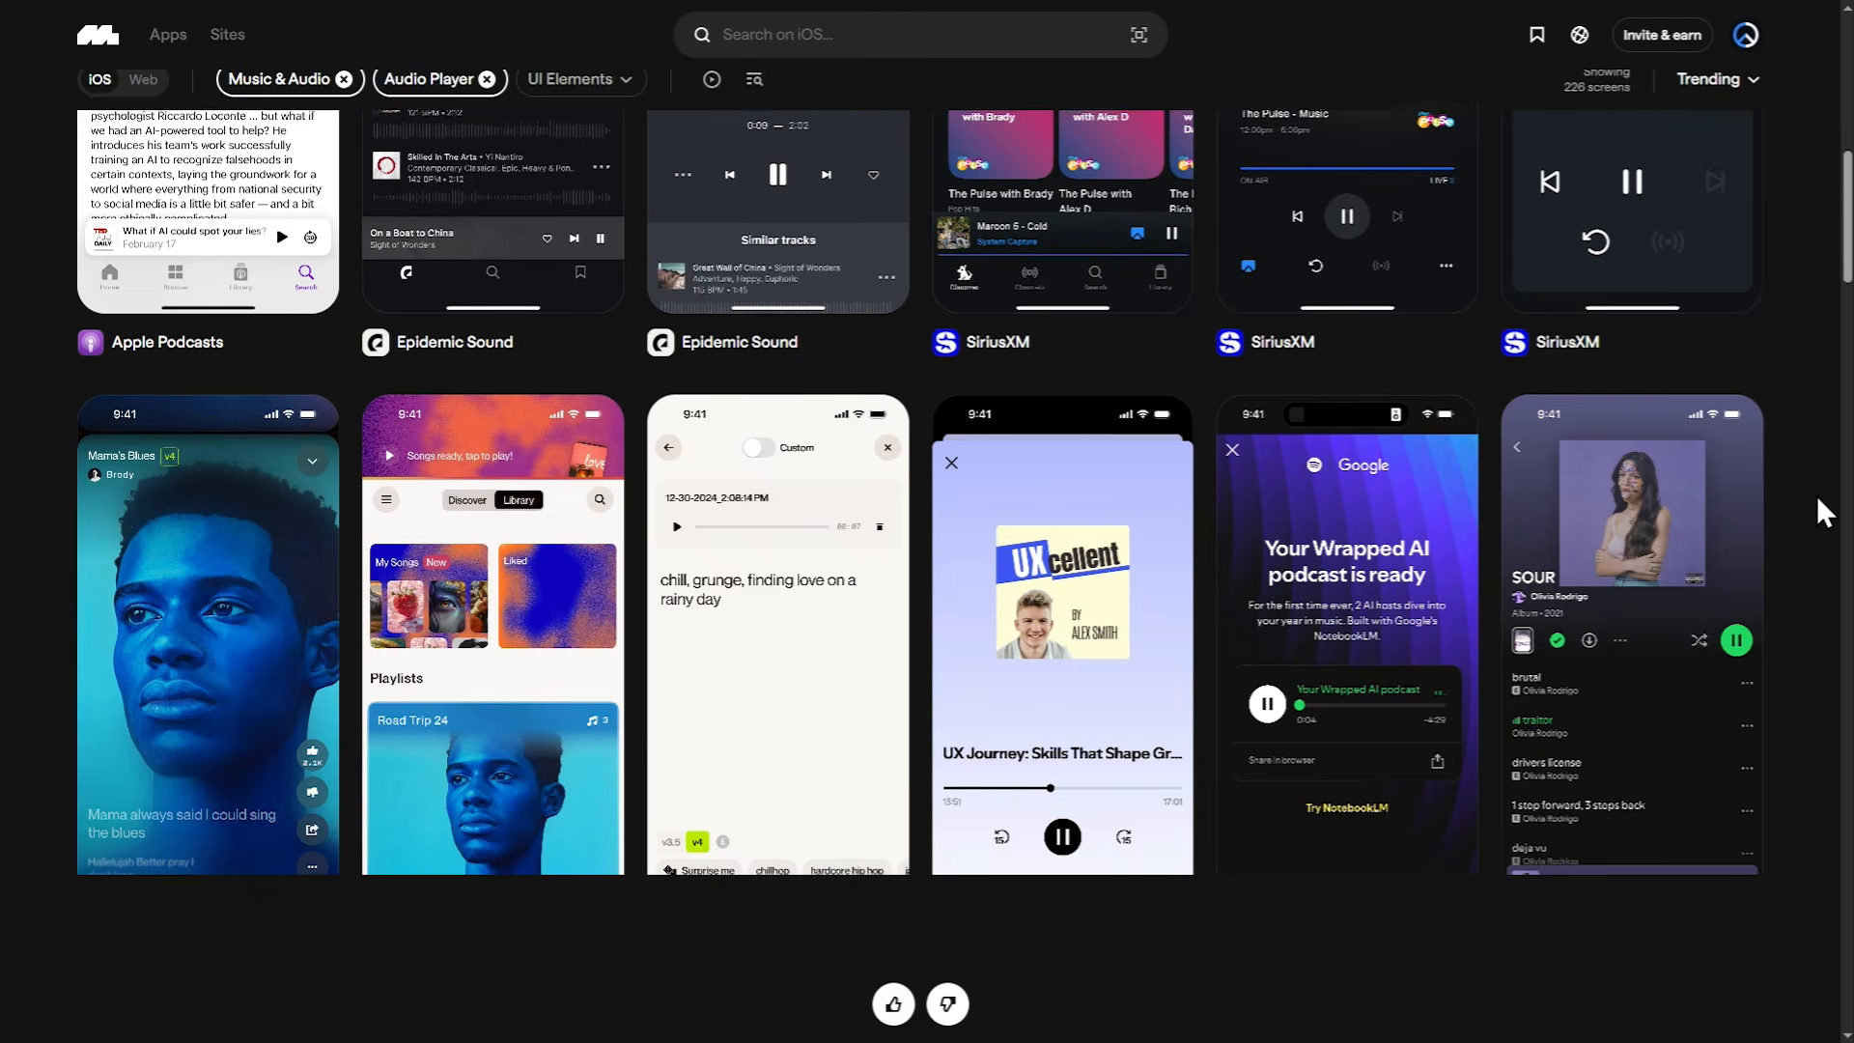
scroll(1816, 495, down, 20)
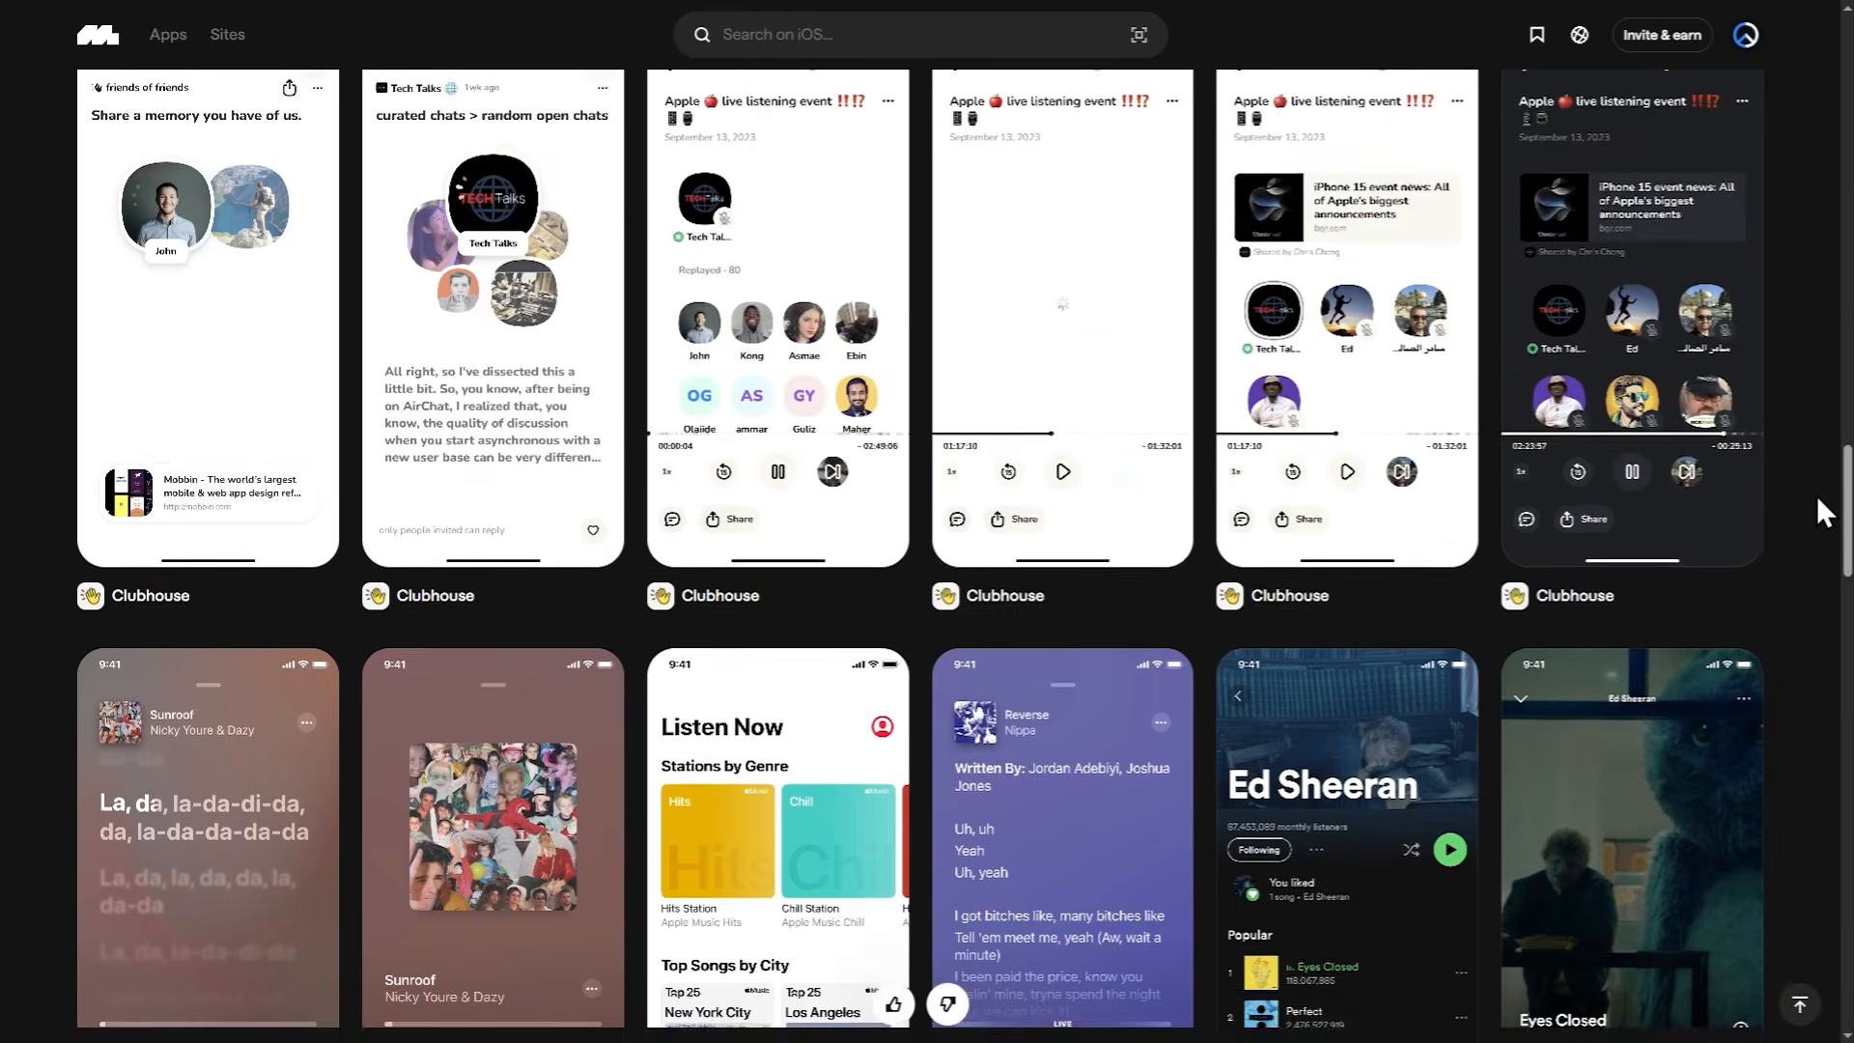
scroll(1818, 497, down, 20)
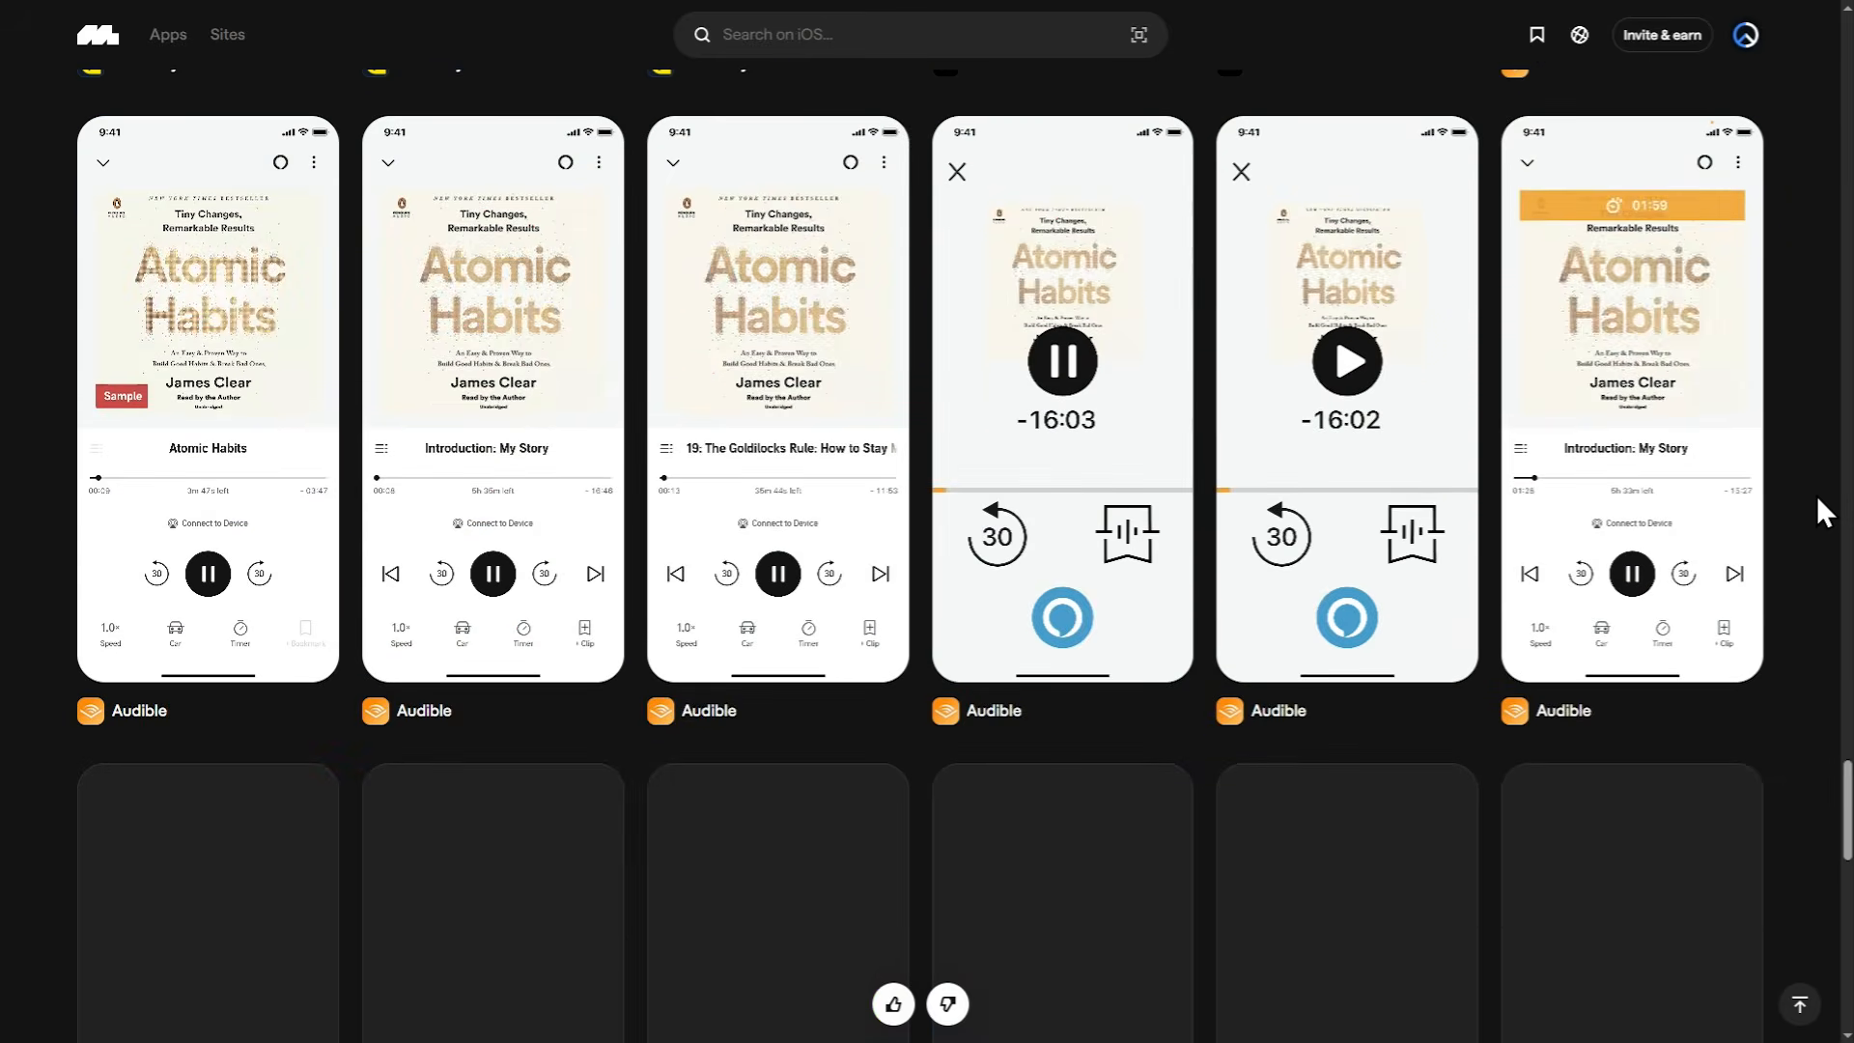
scroll(1816, 495, down, 20)
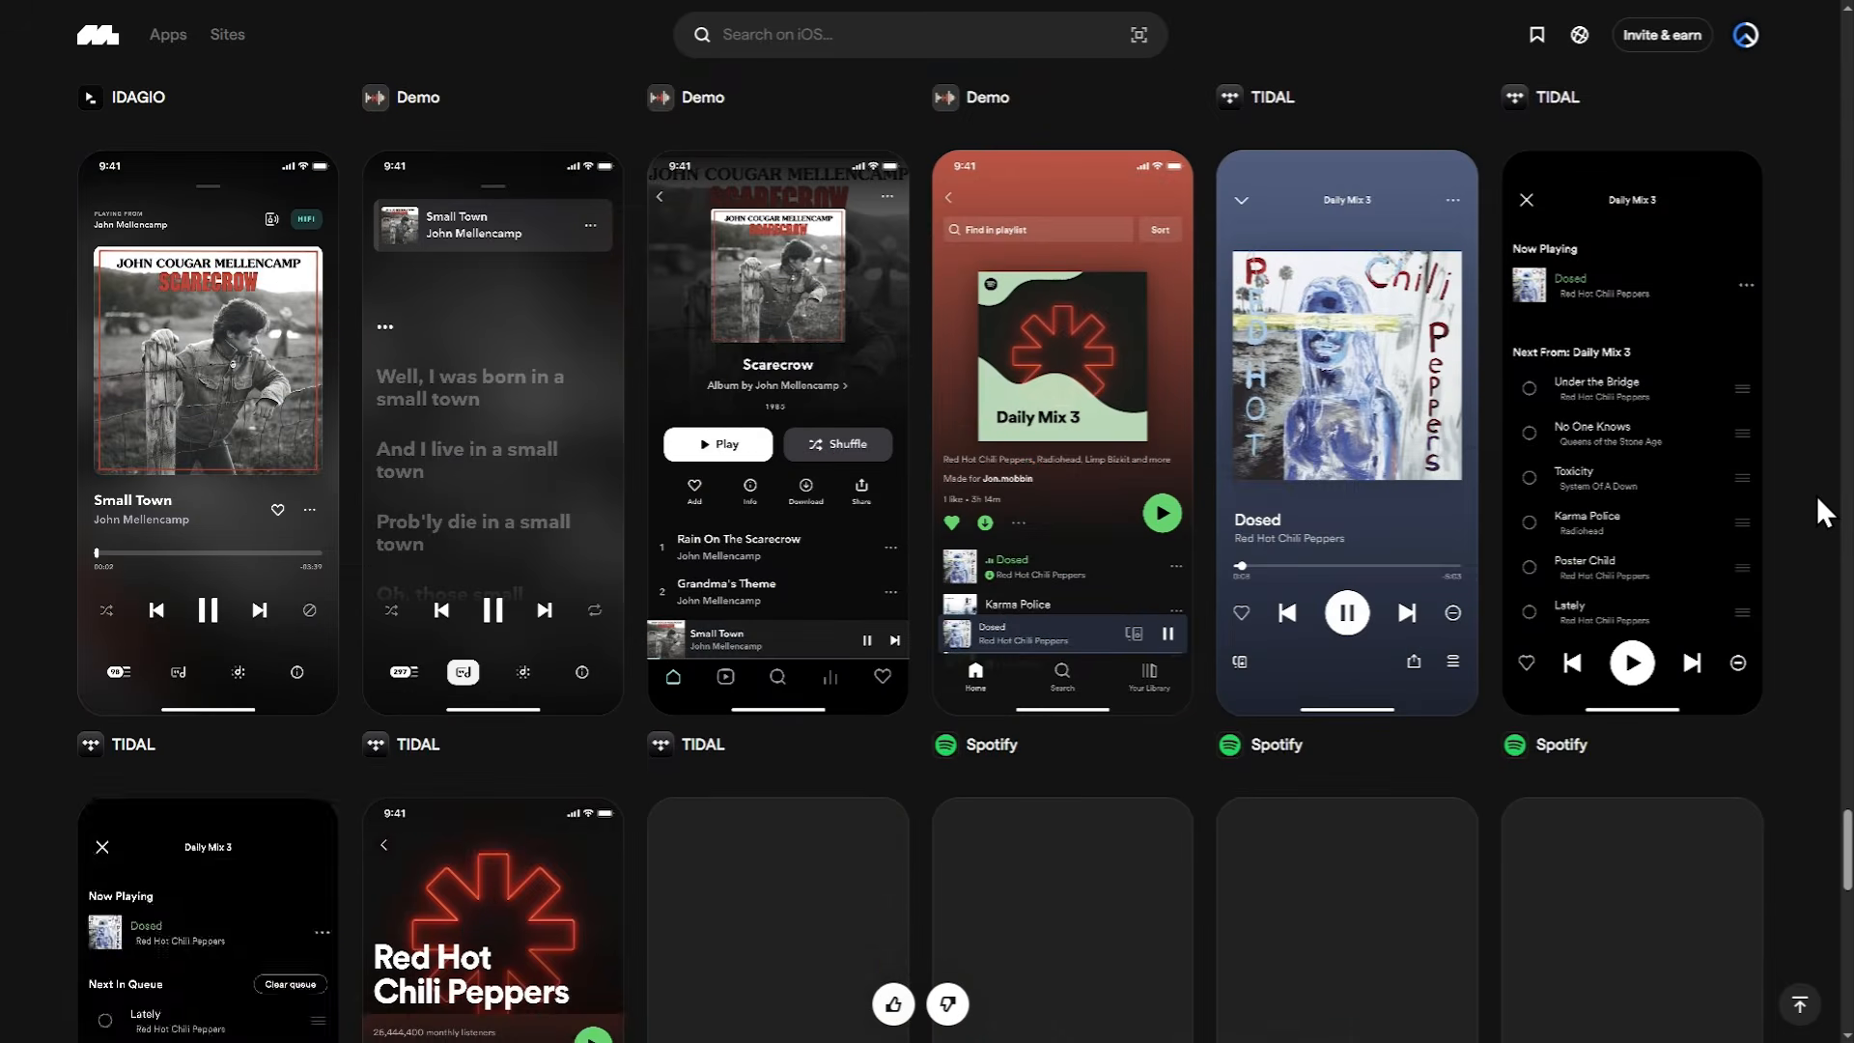
mouse_move(1352, 444)
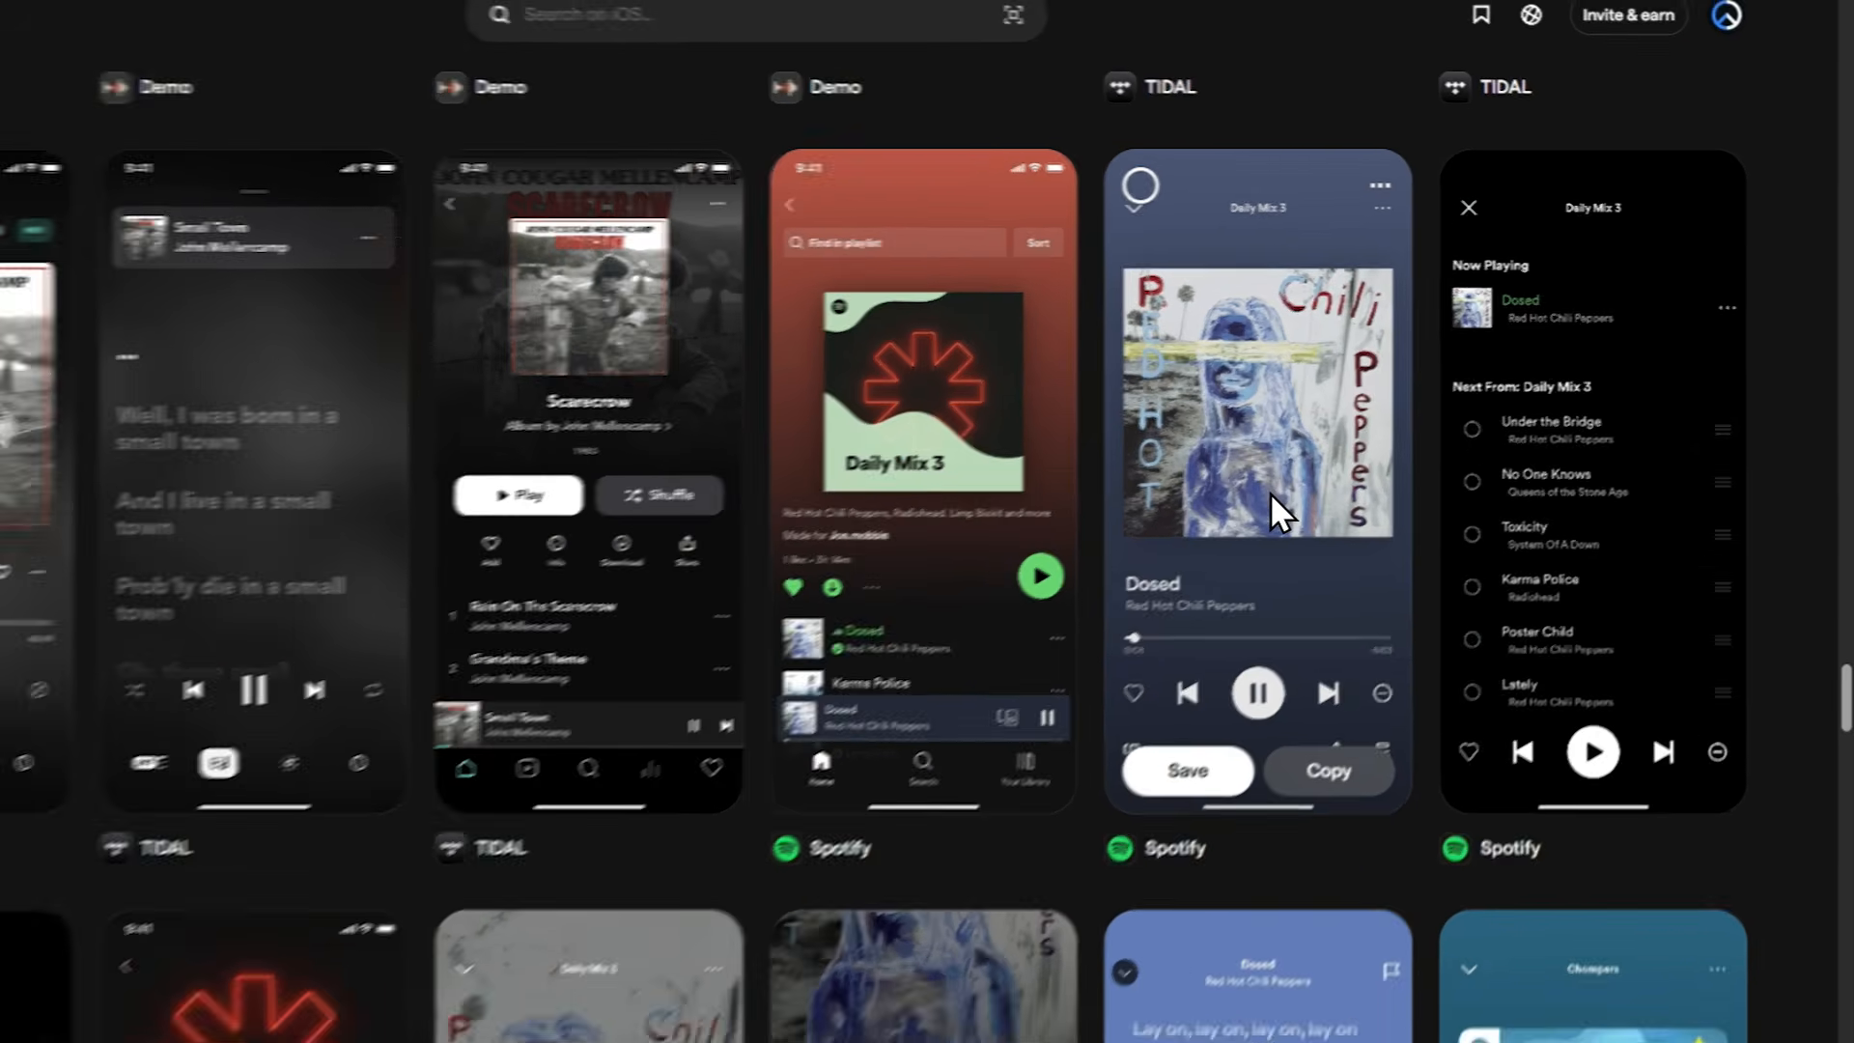
click(1271, 494)
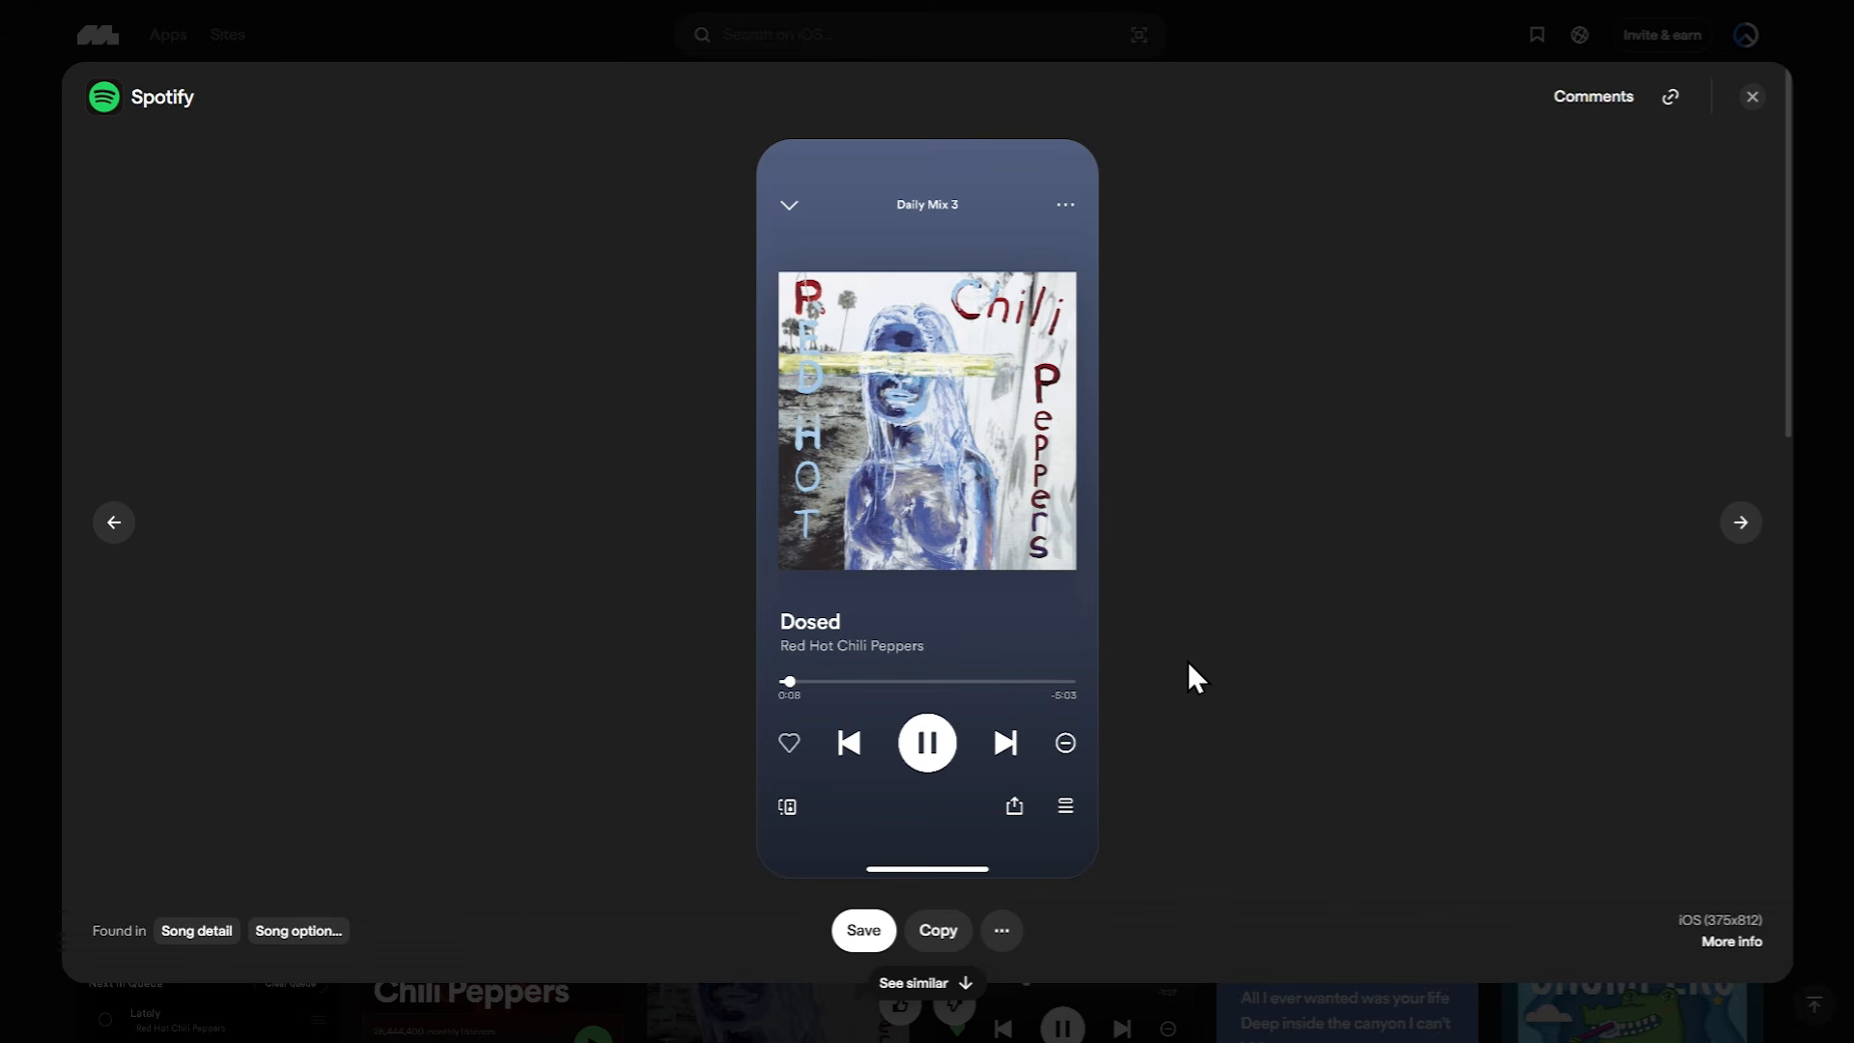
click(938, 930)
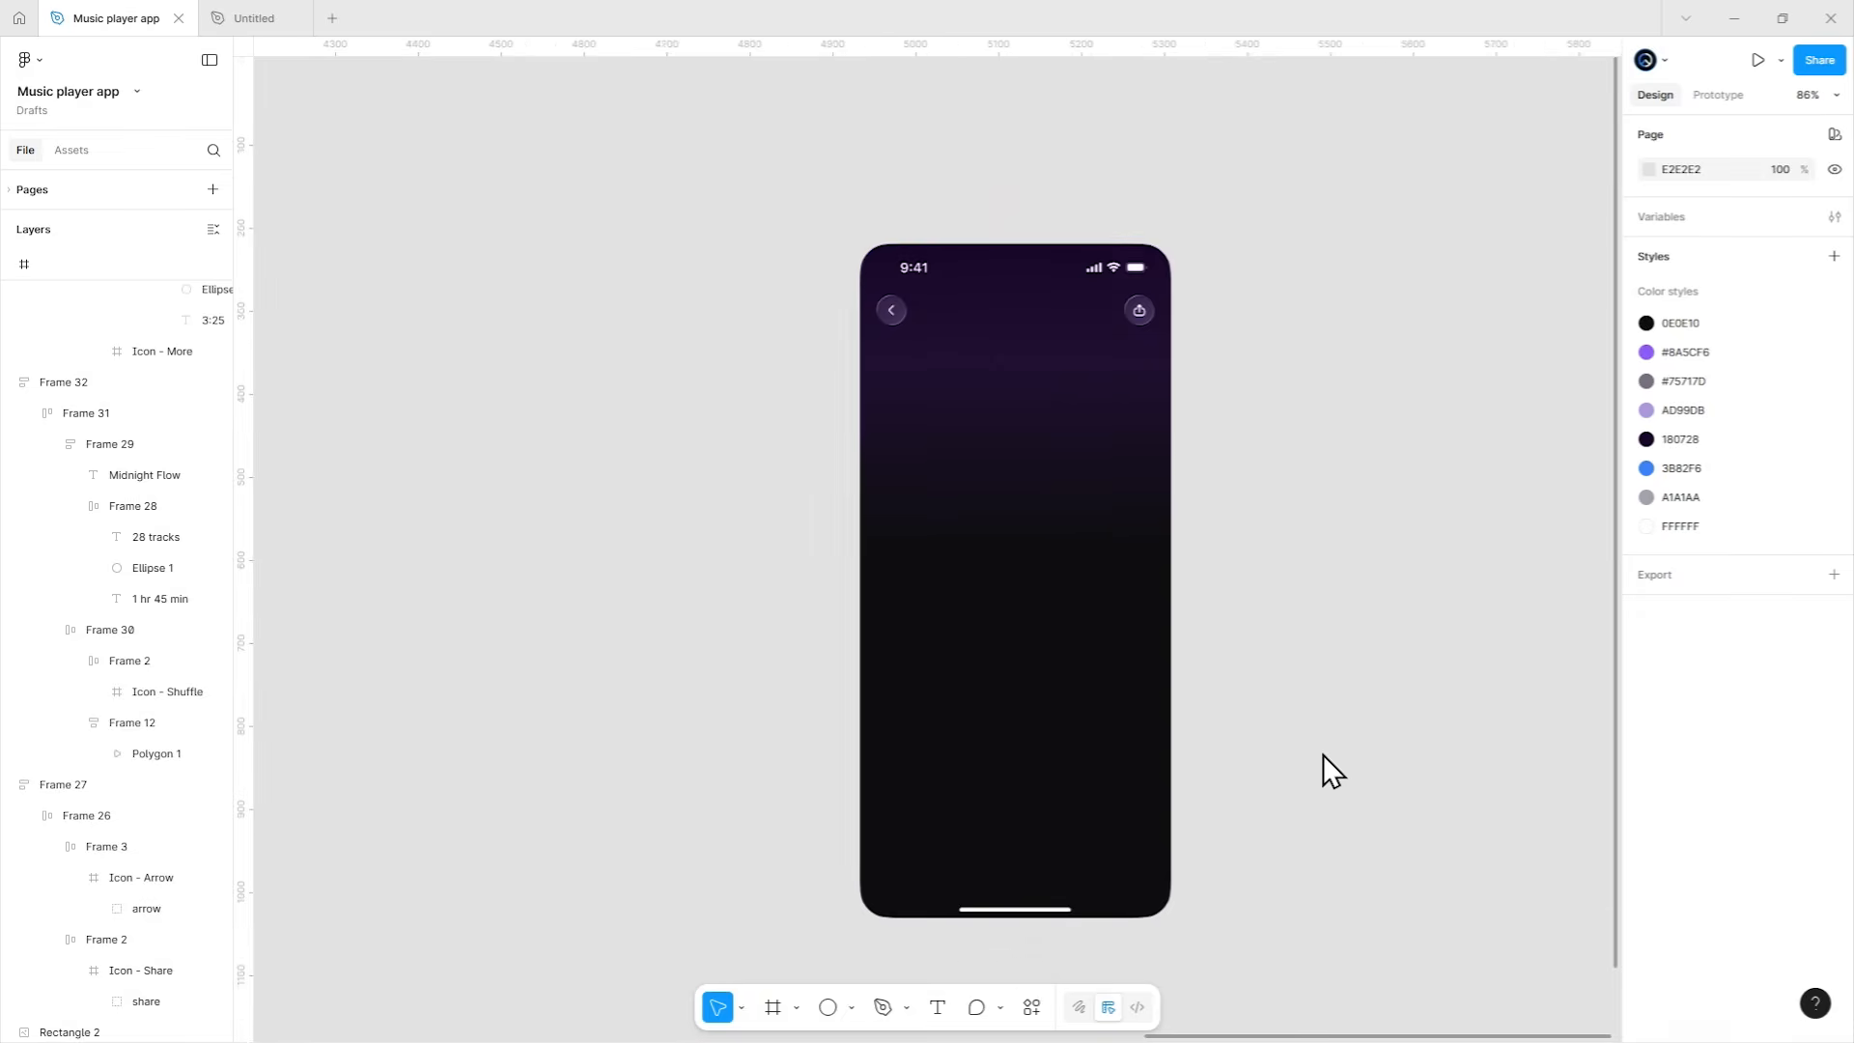
Switch to Figma, paste the Spotify reference beside the emptied screen and scale it down to about the screen's height.
scroll(1322, 755, right, 10)
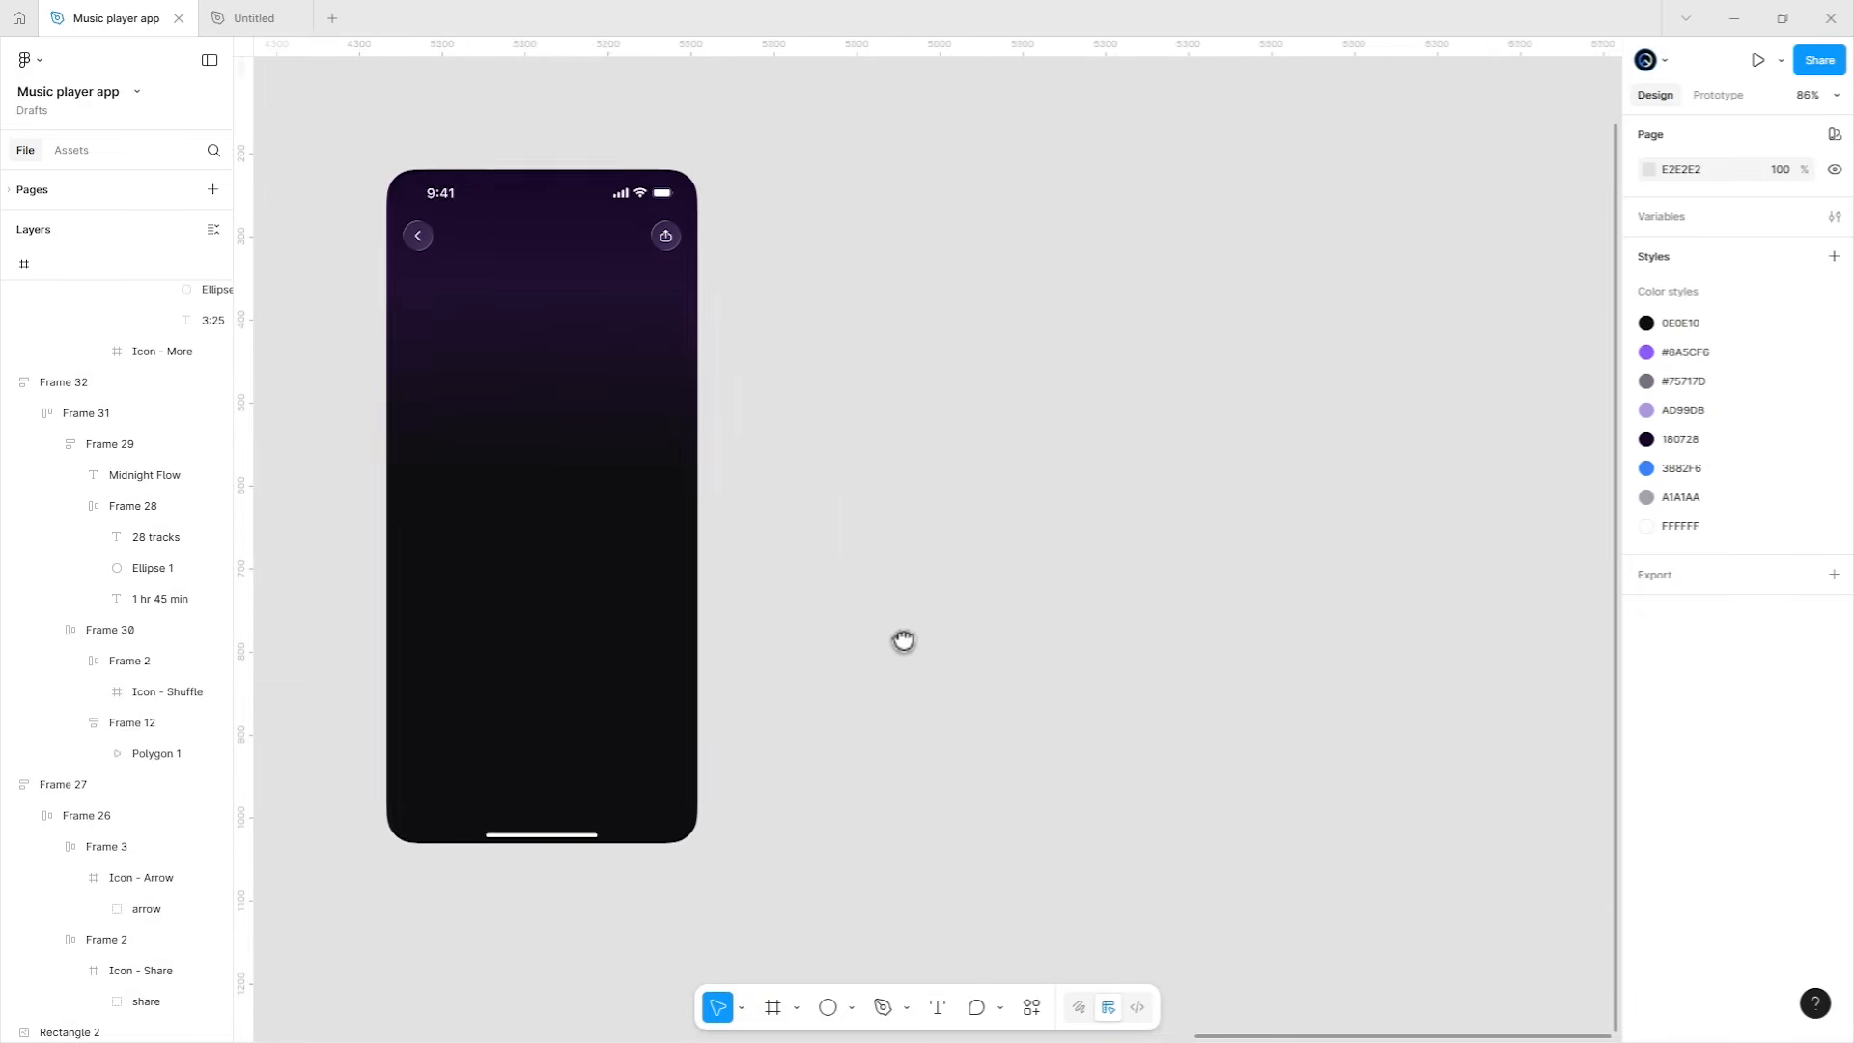
key(ctrl+v)
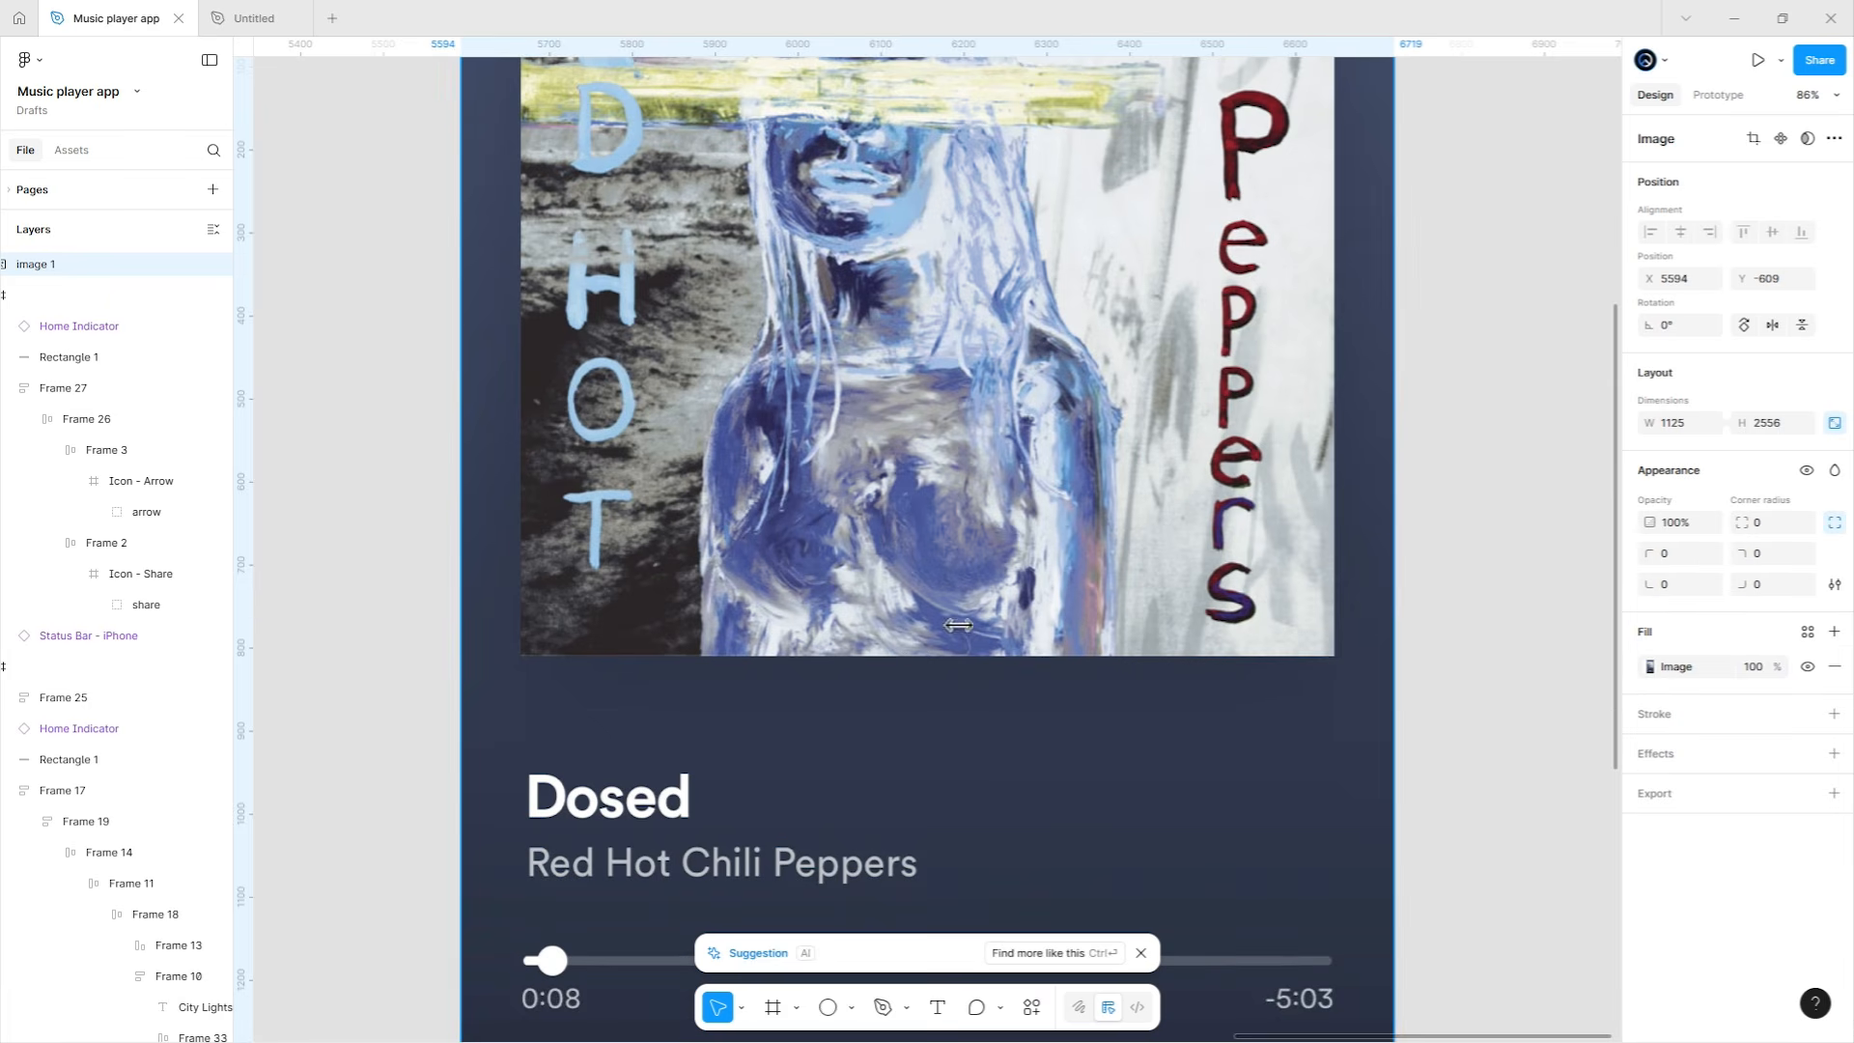
drag(958, 625, 1516, 638)
click(1202, 587)
mouse_move(1220, 596)
mouse_down()
mouse_move(1000, 594)
mouse_move(1245, 583)
mouse_up()
drag(1505, 572, 1322, 563)
drag(1089, 509, 1071, 509)
click(1074, 514)
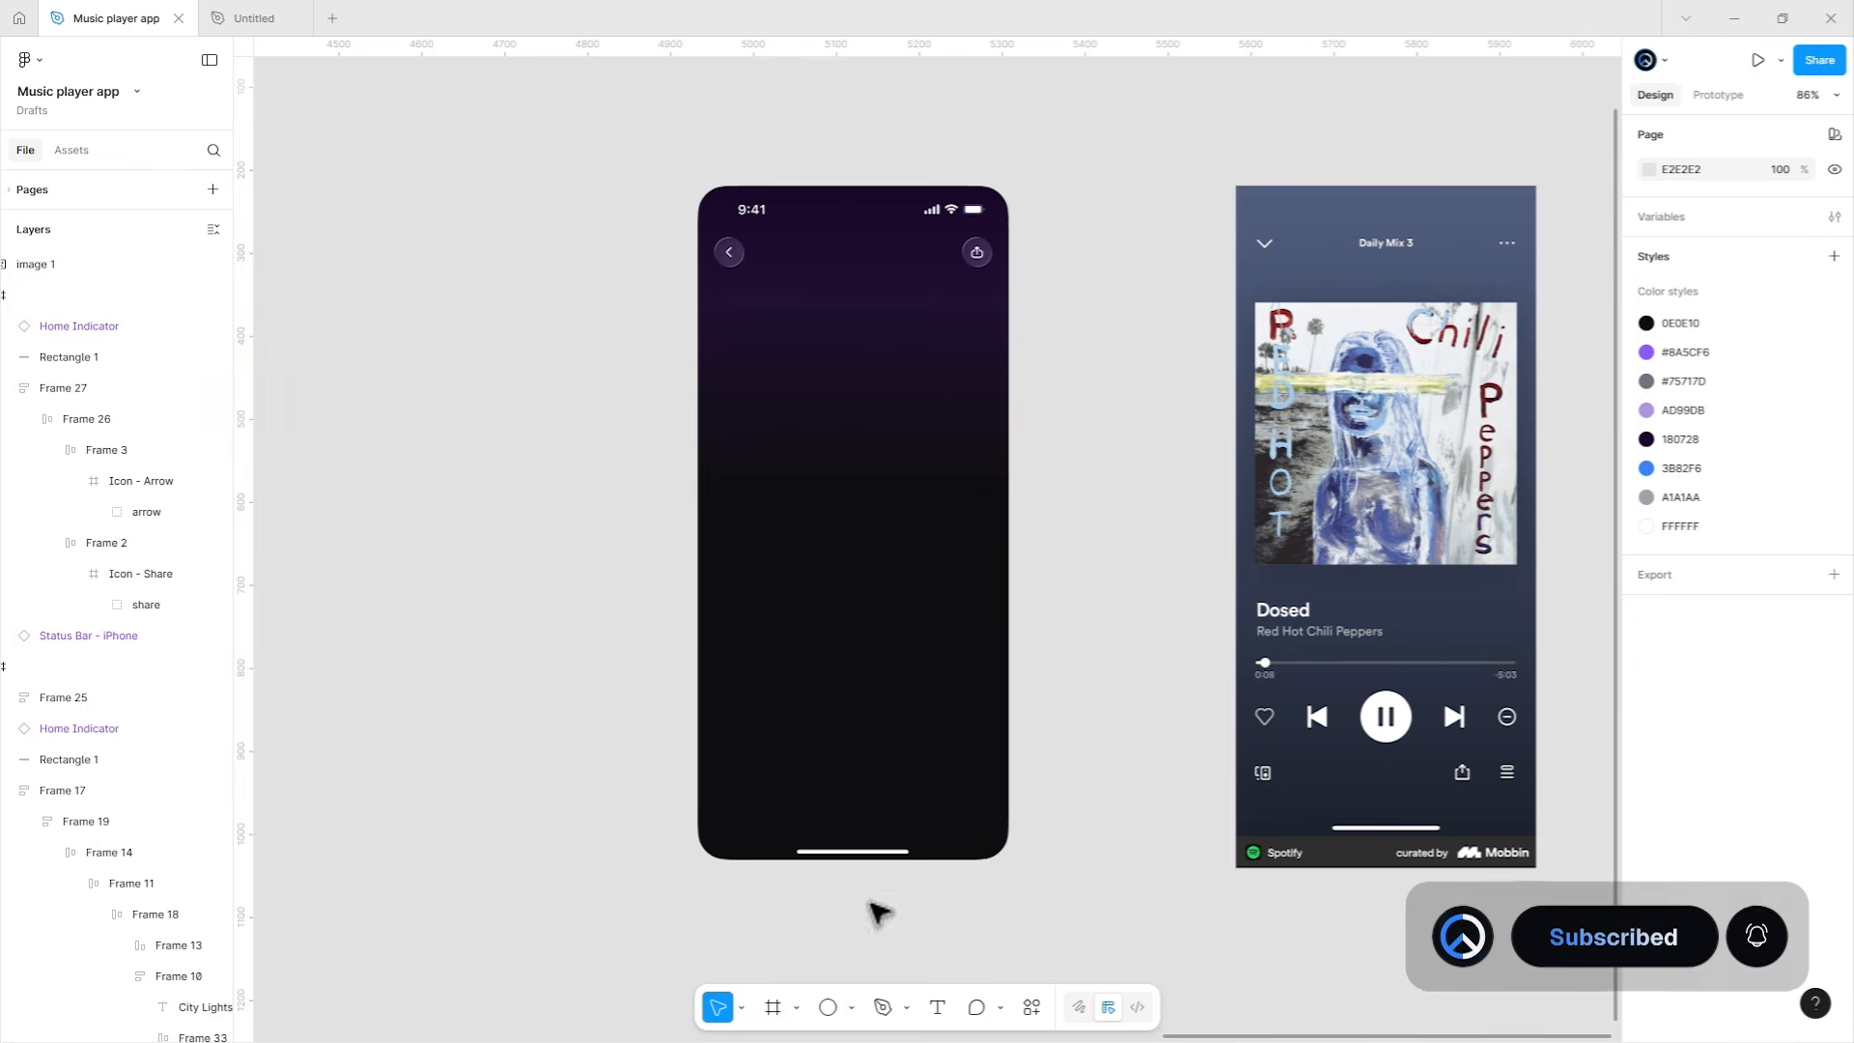
Draw a placeholder rectangle about 203 × 194 below the emptied screen's back and share buttons.
click(850, 1007)
click(858, 830)
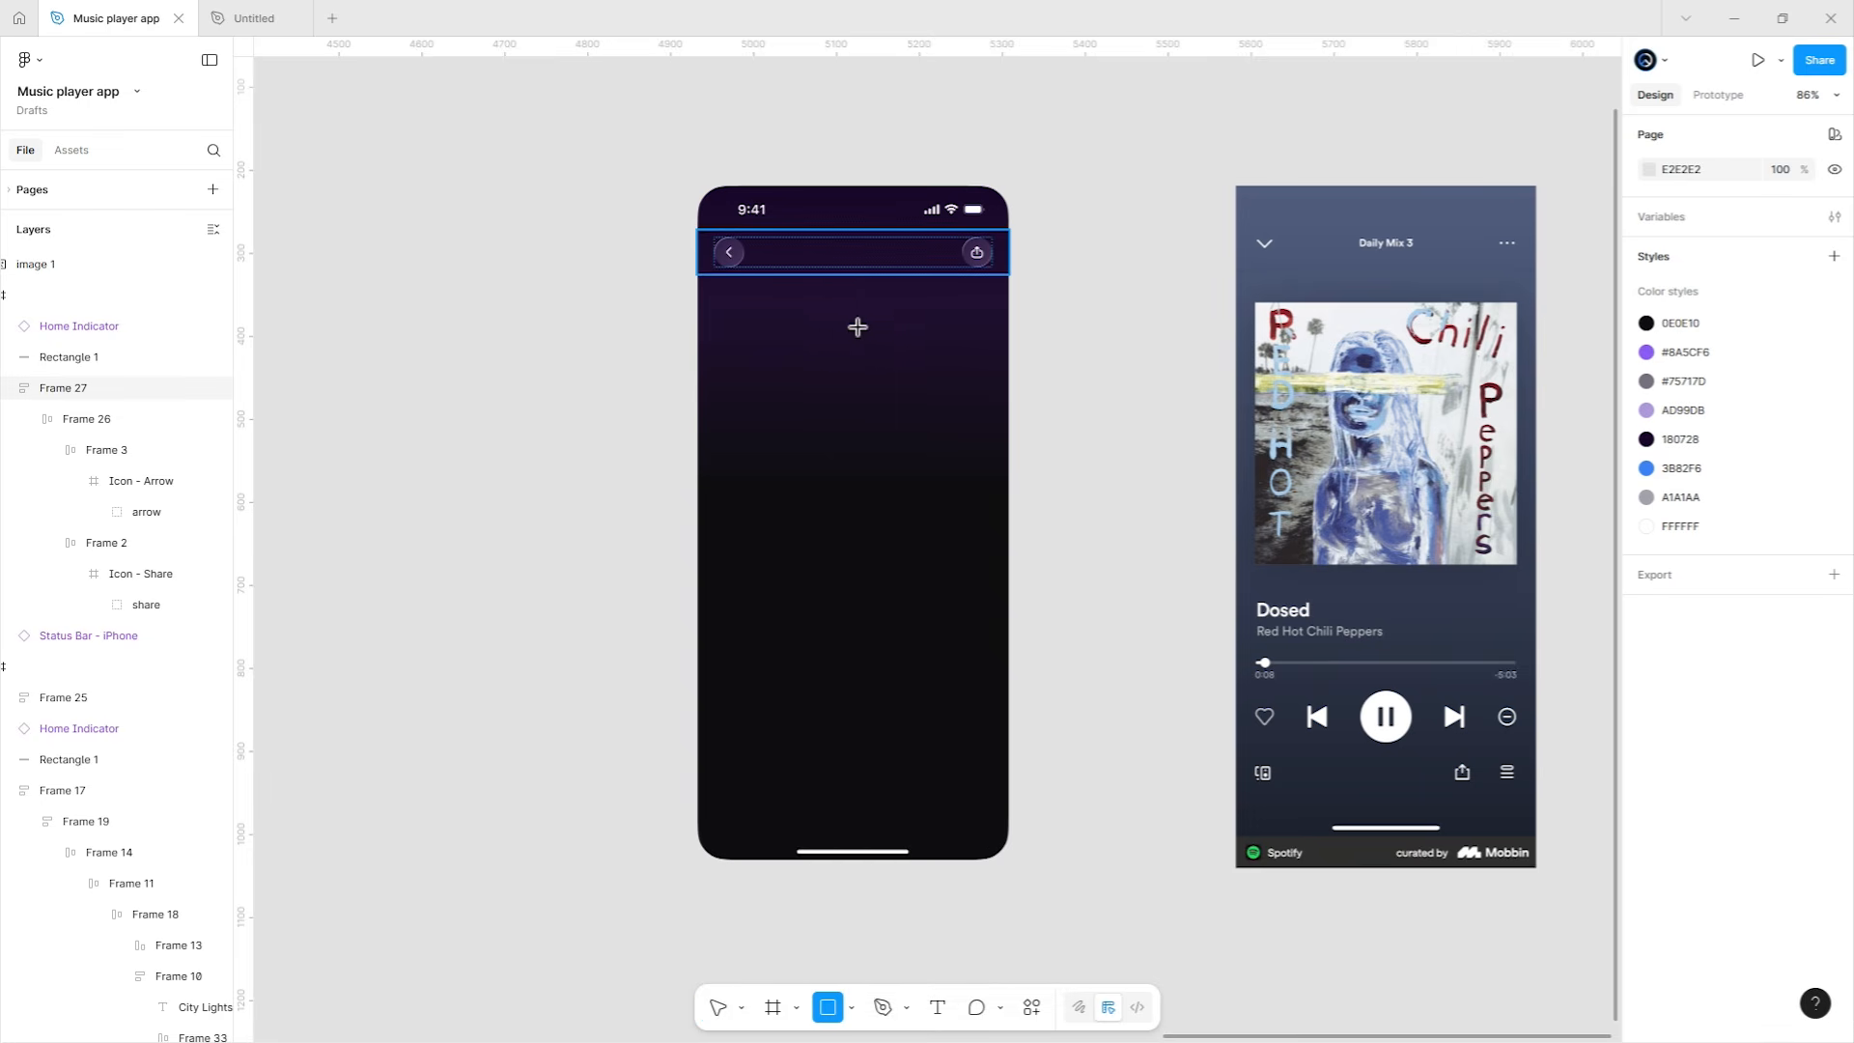
drag(713, 274, 923, 383)
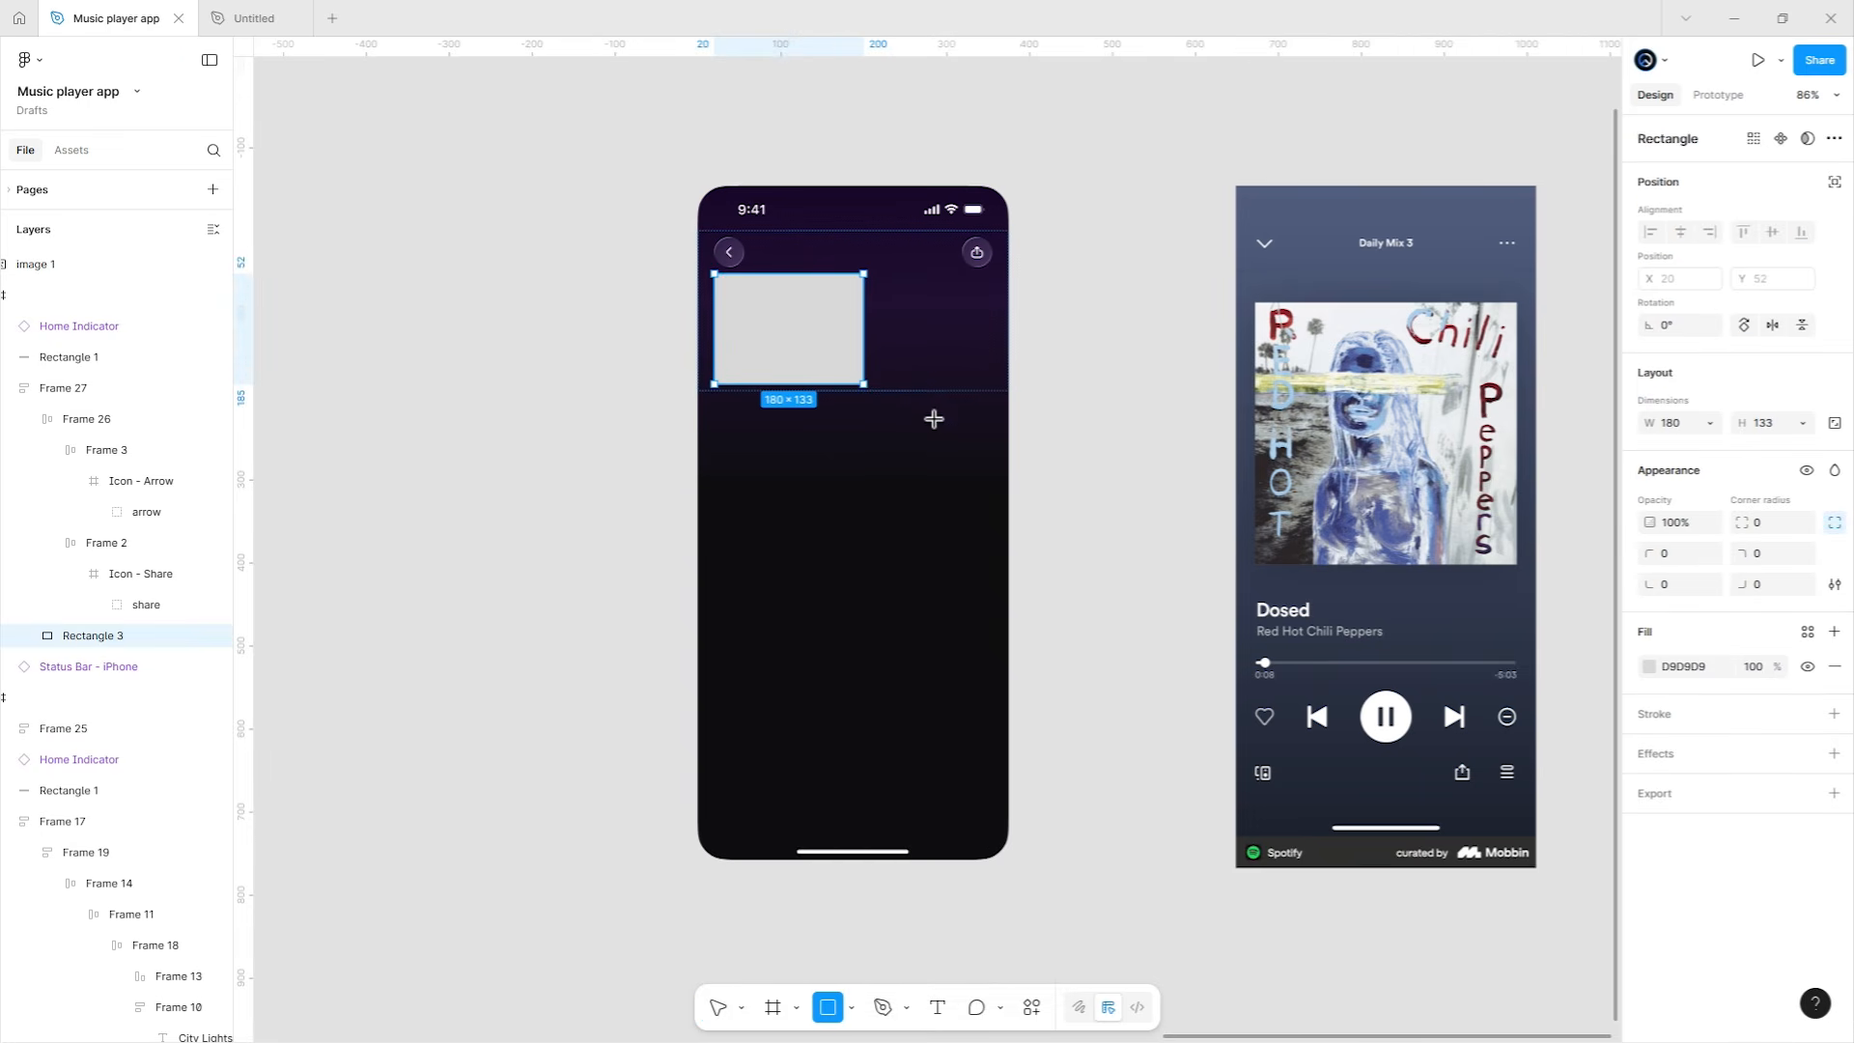
drag(908, 404, 1040, 514)
scroll(994, 399, up, 4)
drag(859, 399, 1008, 541)
drag(997, 761, 1005, 750)
drag(778, 567, 736, 567)
drag(1005, 517, 995, 471)
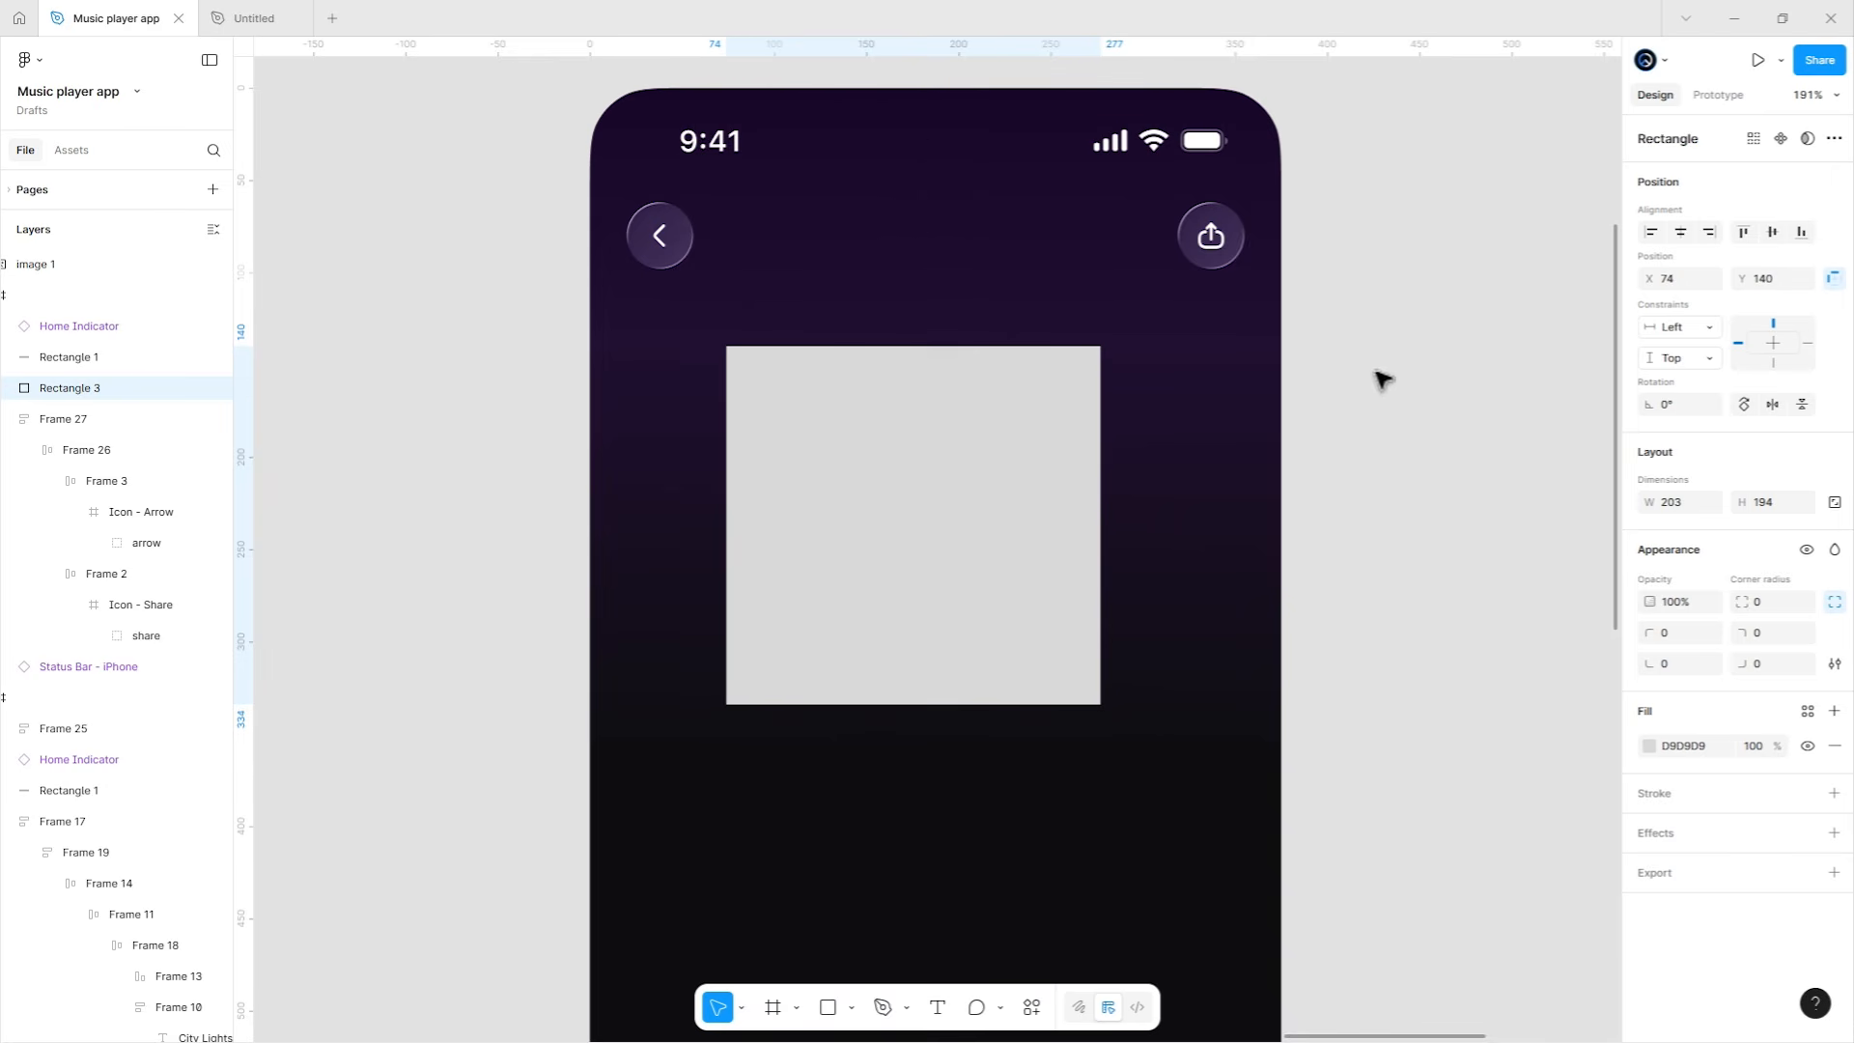
Copy the "Midnight Flow" title from the playlist screen and paste it between the new screen's back and share buttons.
click(1382, 380)
scroll(1210, 375, down, 3)
drag(889, 427, 1275, 387)
scroll(1276, 387, down, 1)
drag(280, 433, 1405, 383)
ctrl+click(919, 474)
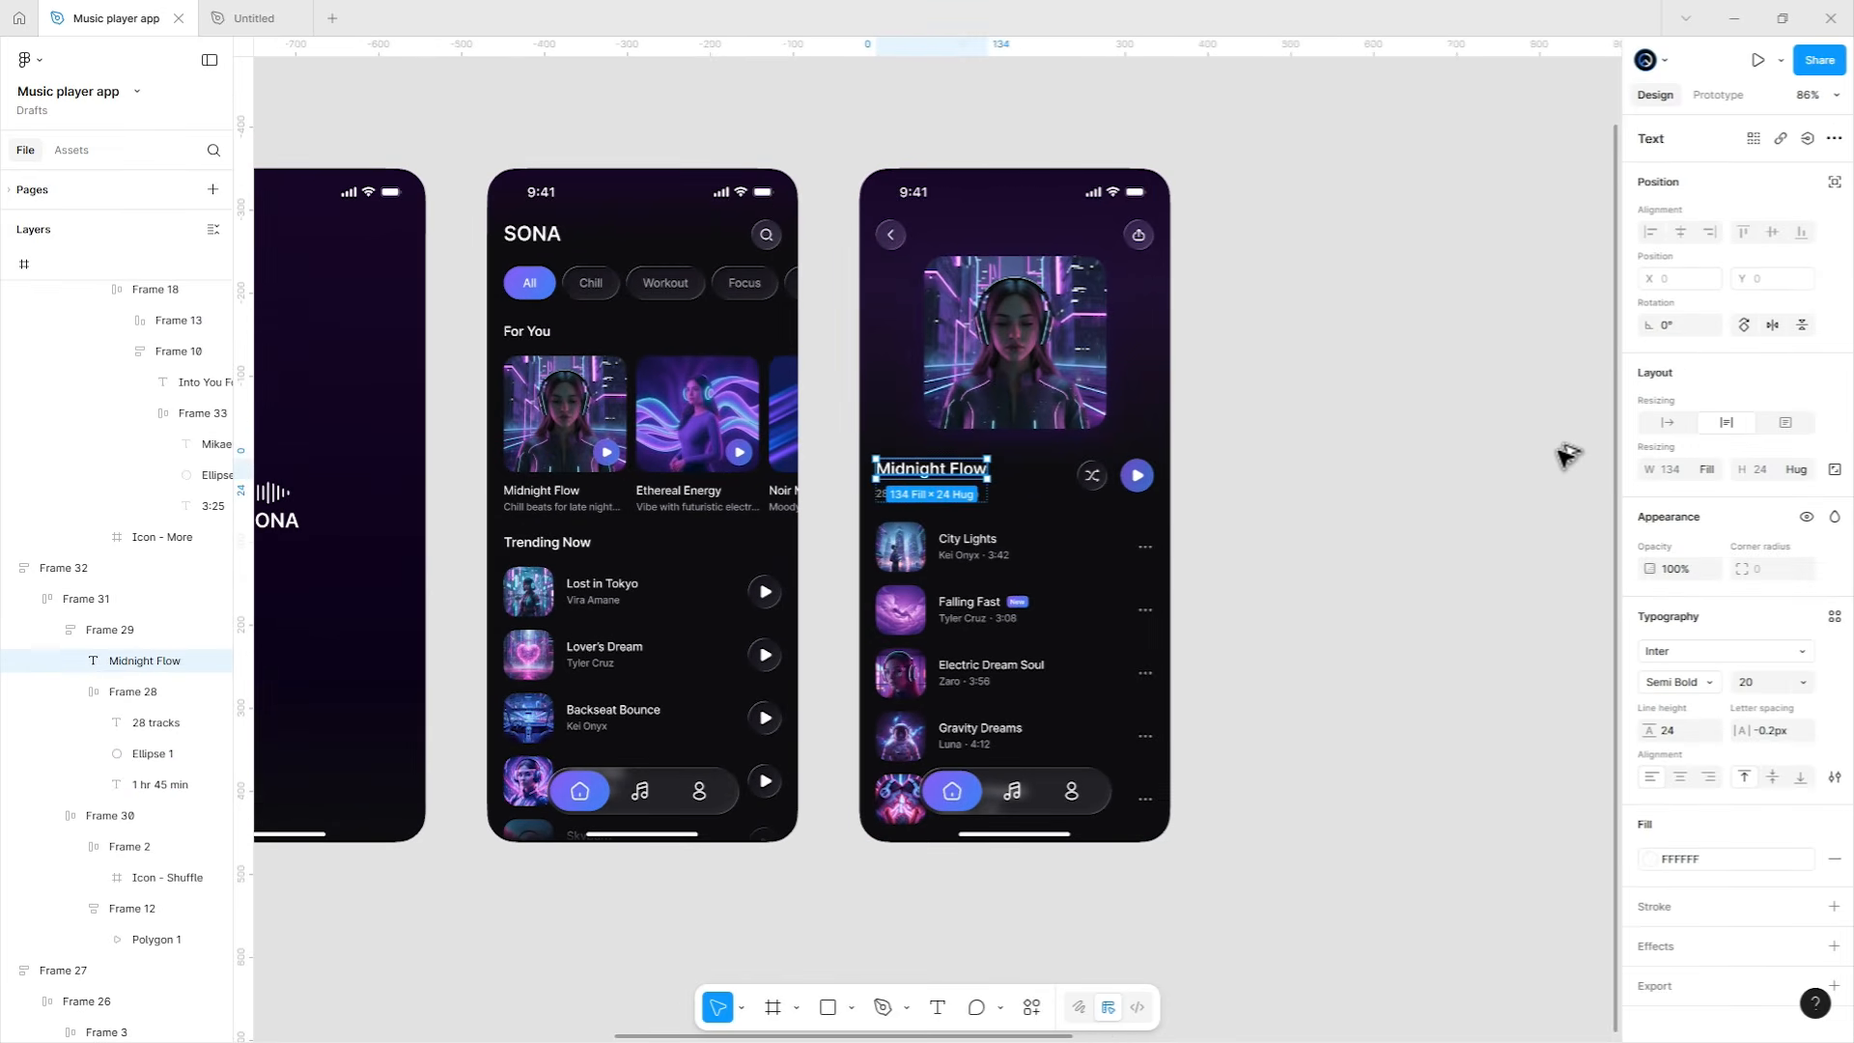
drag(1559, 448, 1356, 275)
drag(1343, 292, 1011, 338)
scroll(1011, 338, up, 3)
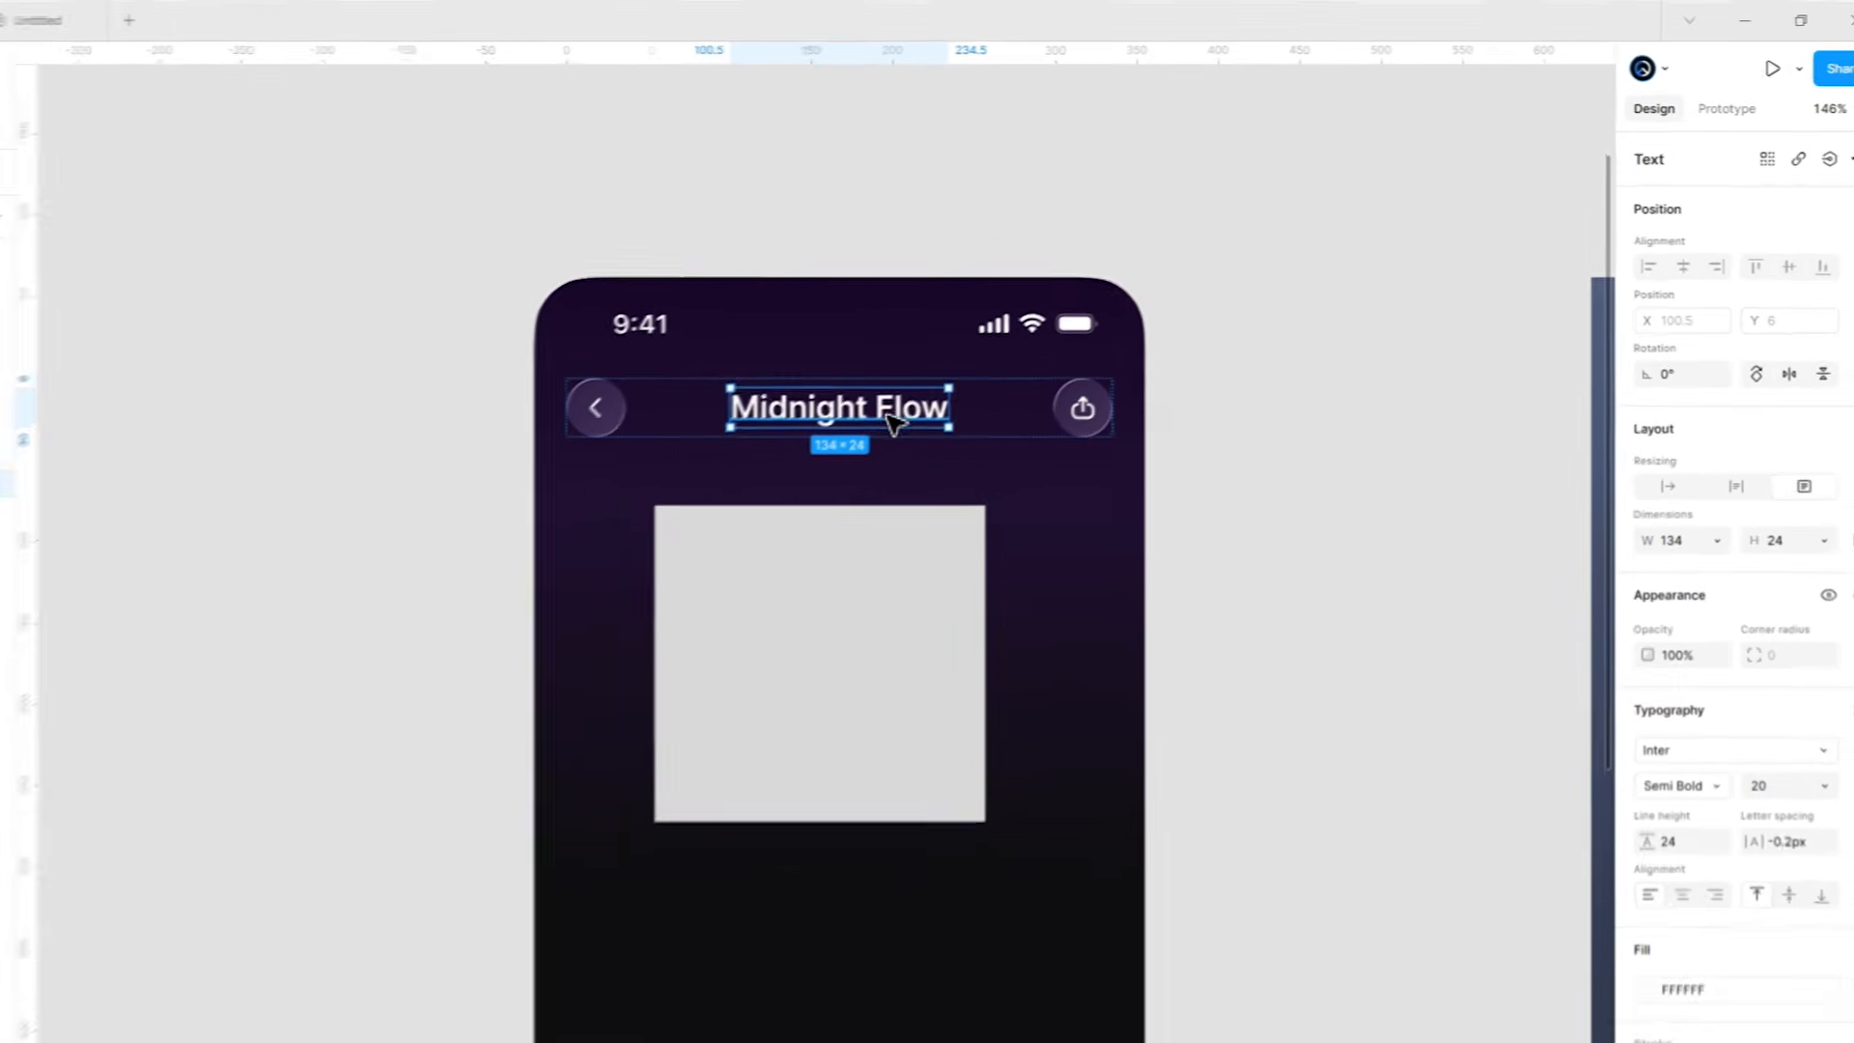
Replace the new screen's header title with "Ethereal Energy", copied from the playlist card on the SONA home screen.
key(Return)
scroll(1101, 428, down, 5)
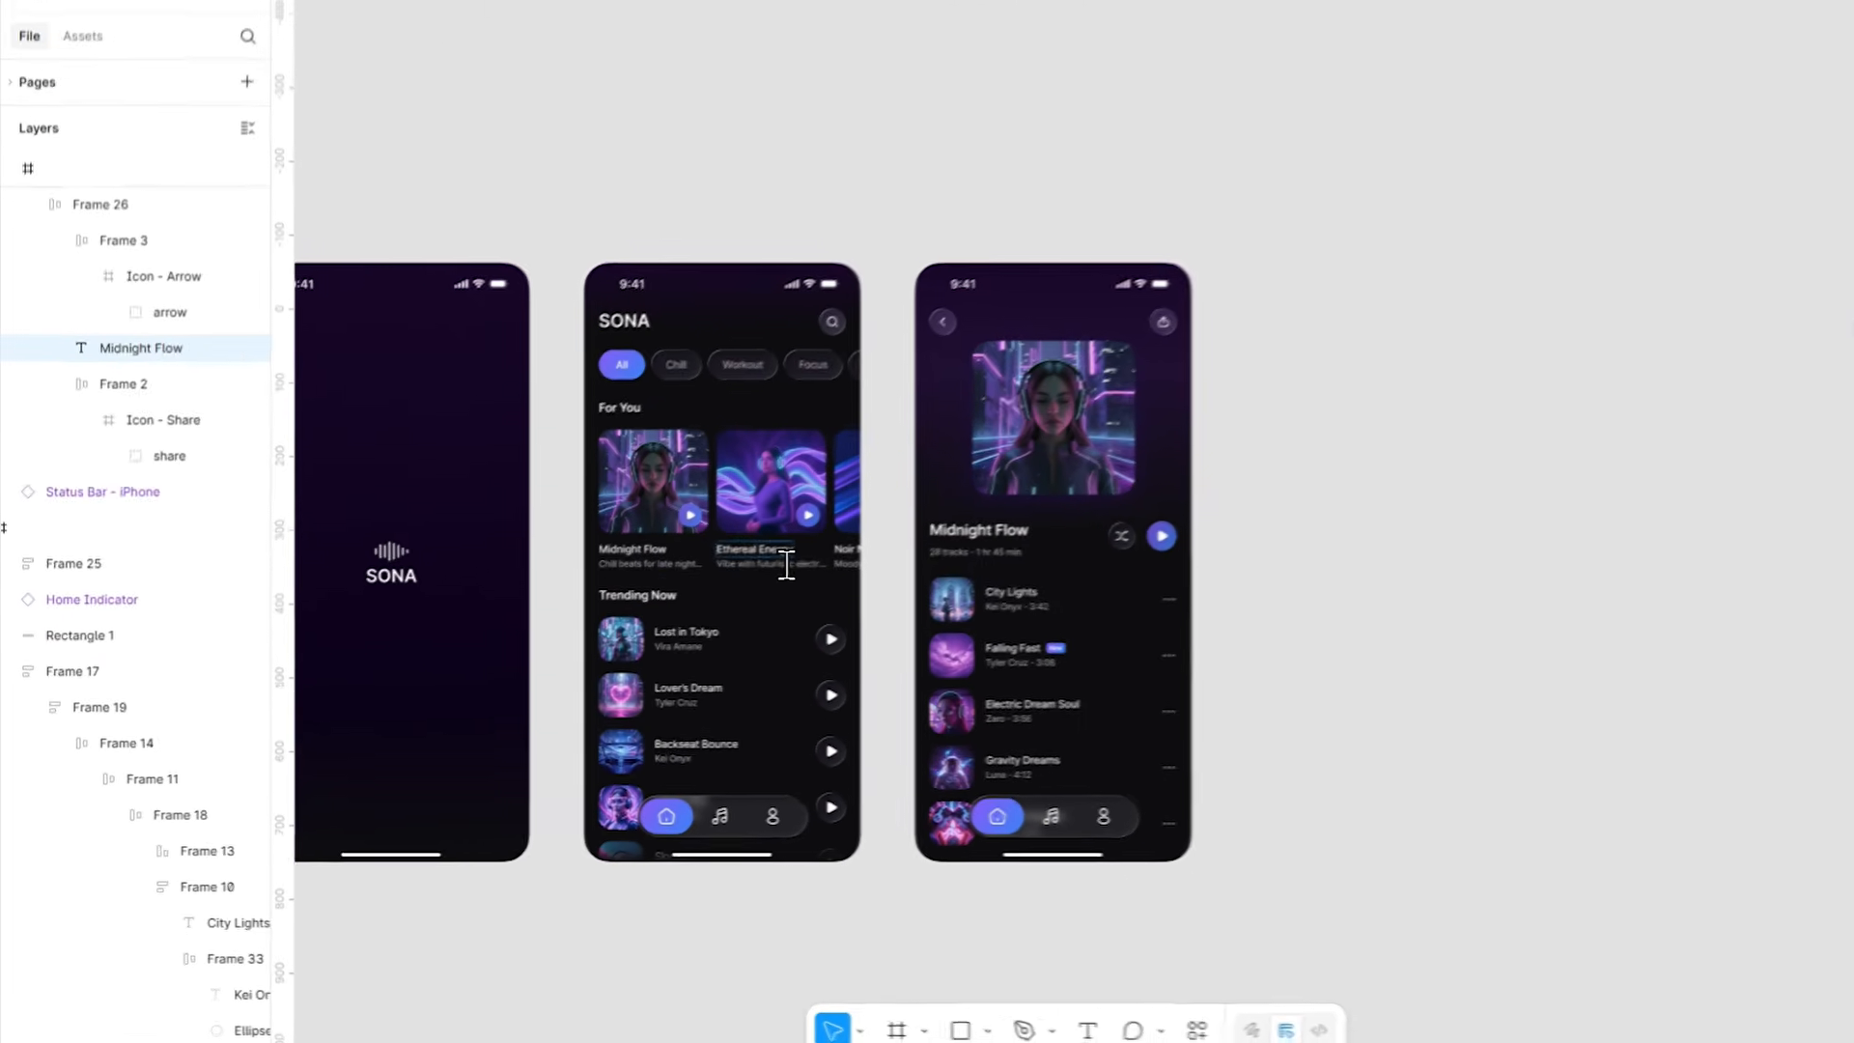
double_click(703, 606)
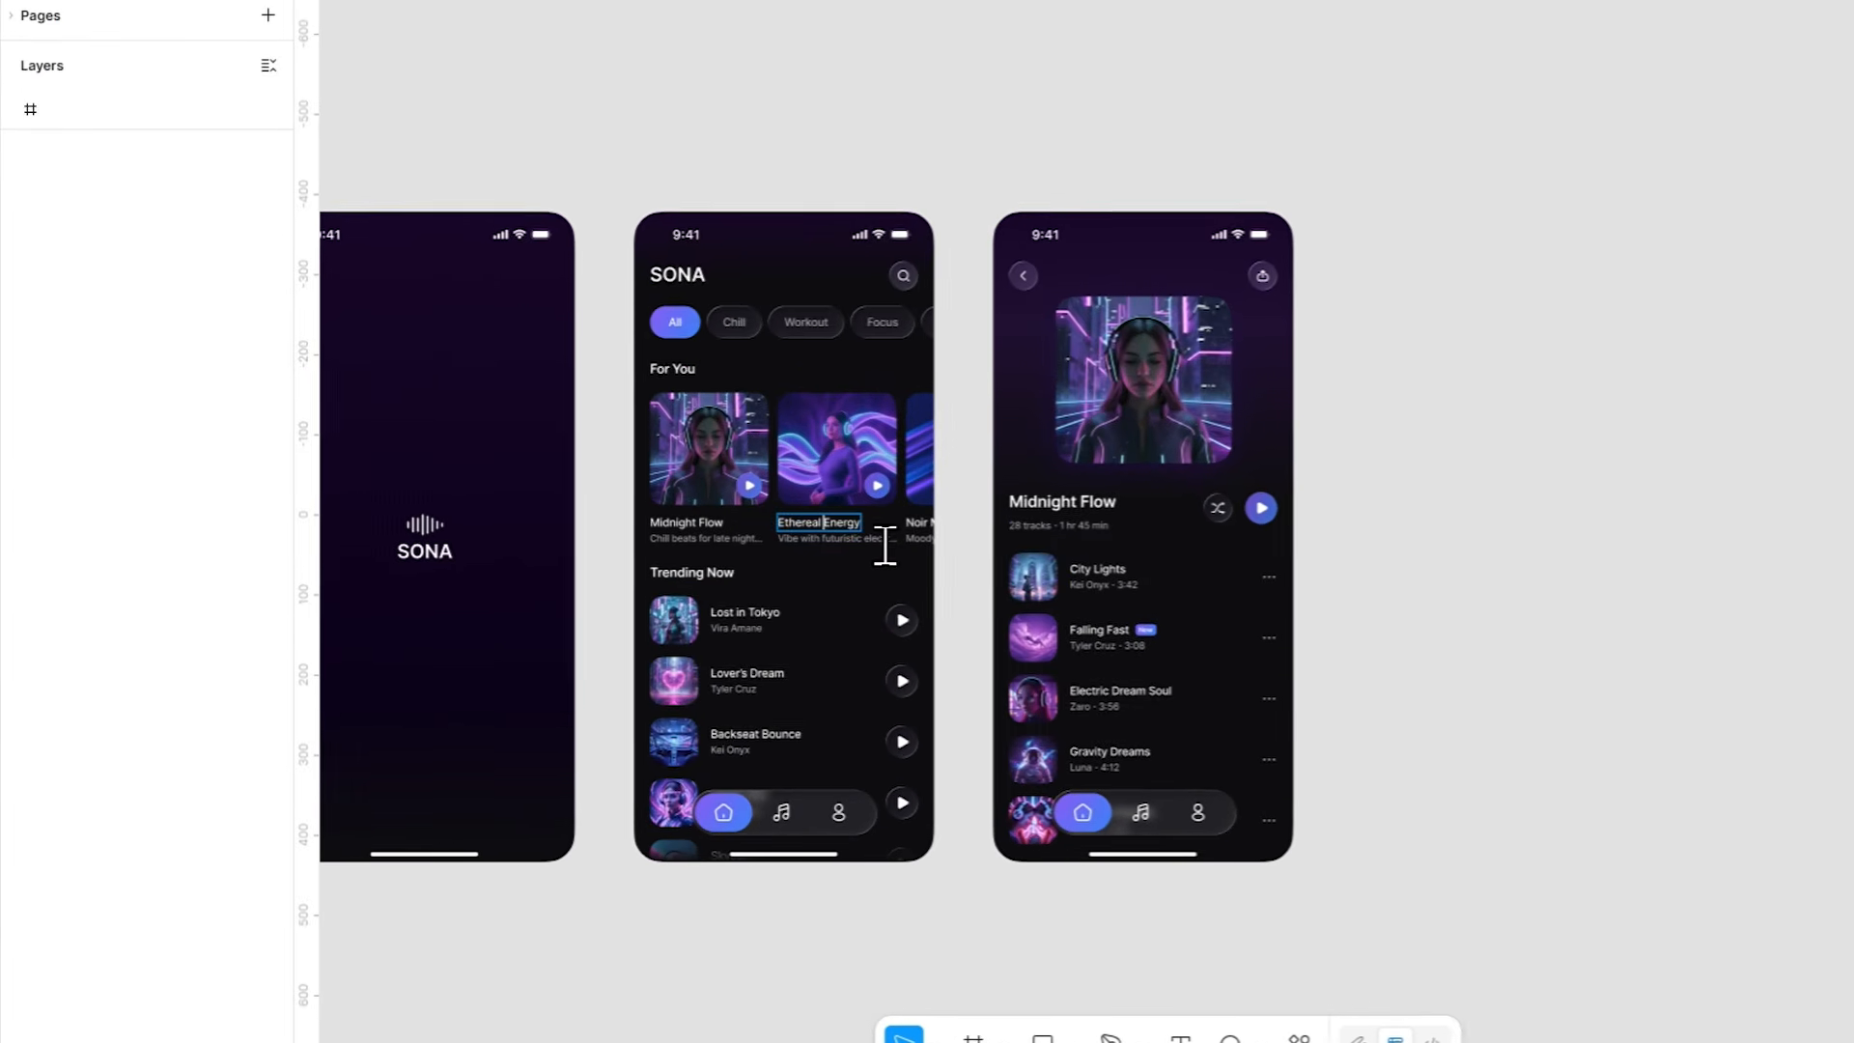
key(ctrl+a)
key(ctrl+c)
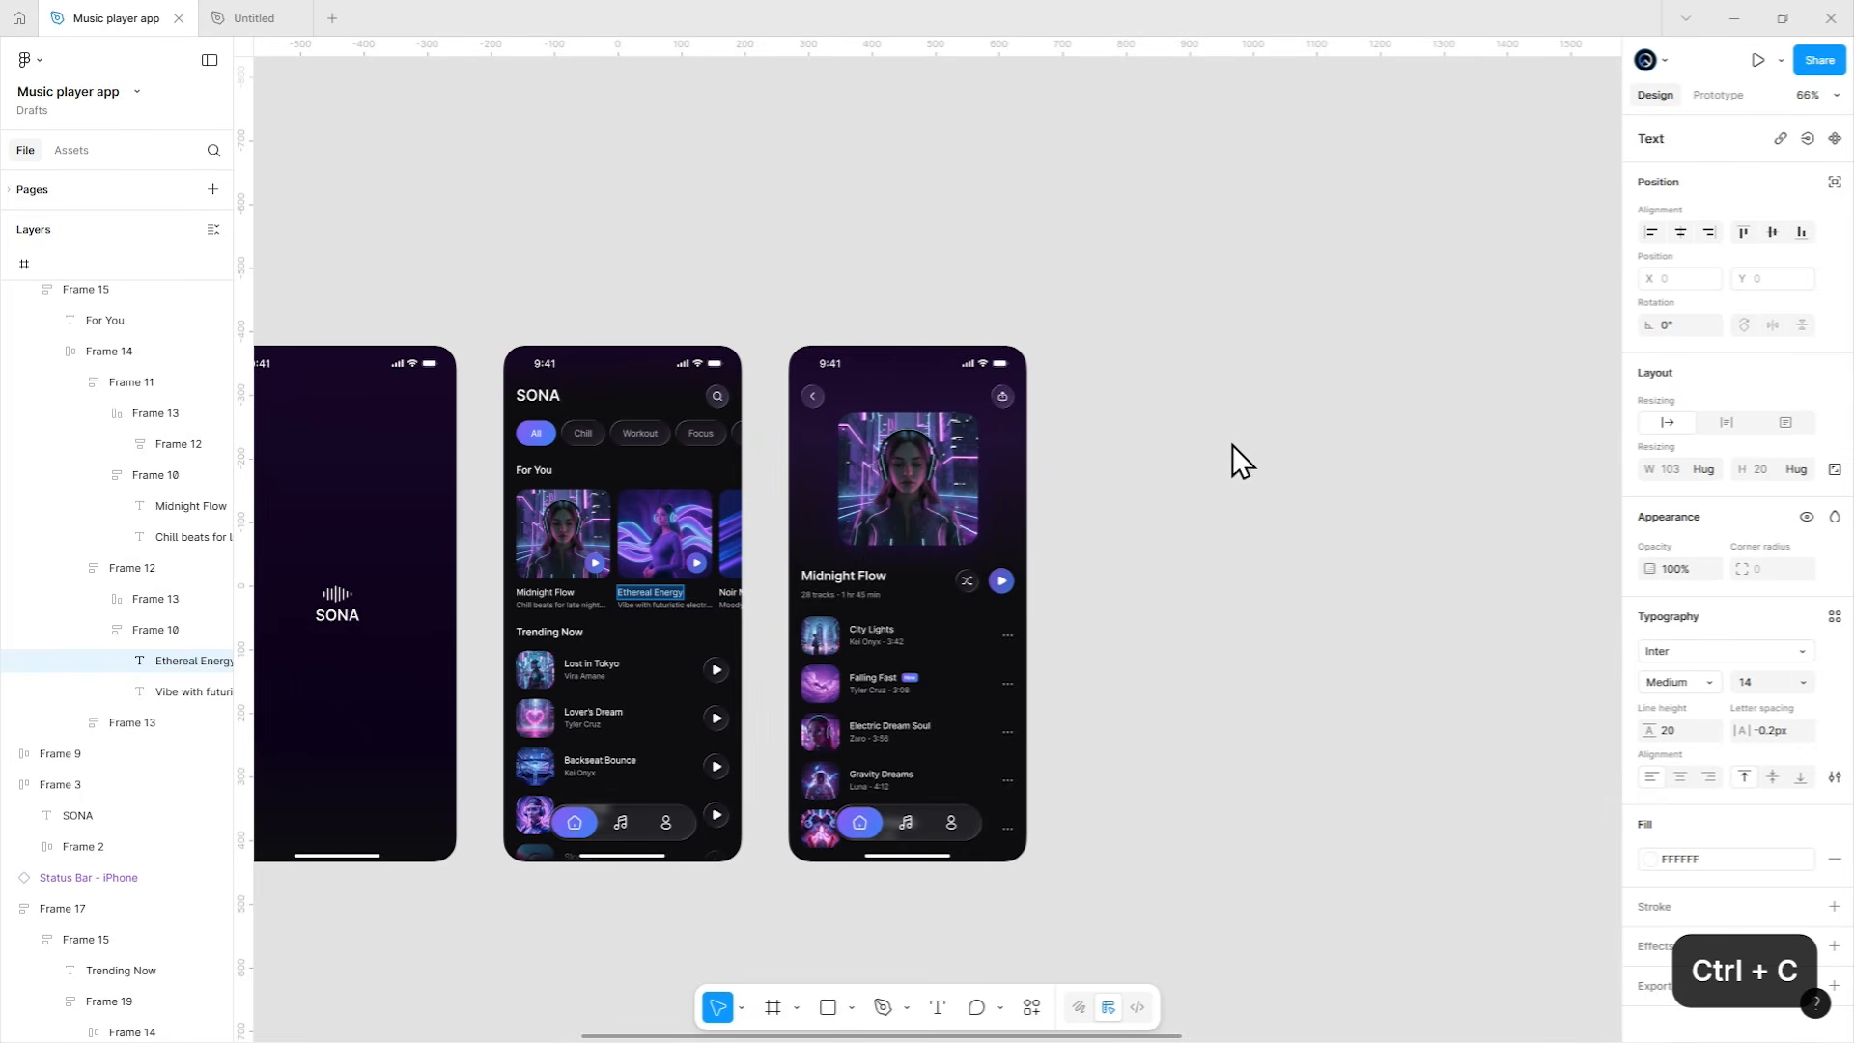
scroll(1236, 444, right, 8)
scroll(962, 390, up, 3)
click(899, 404)
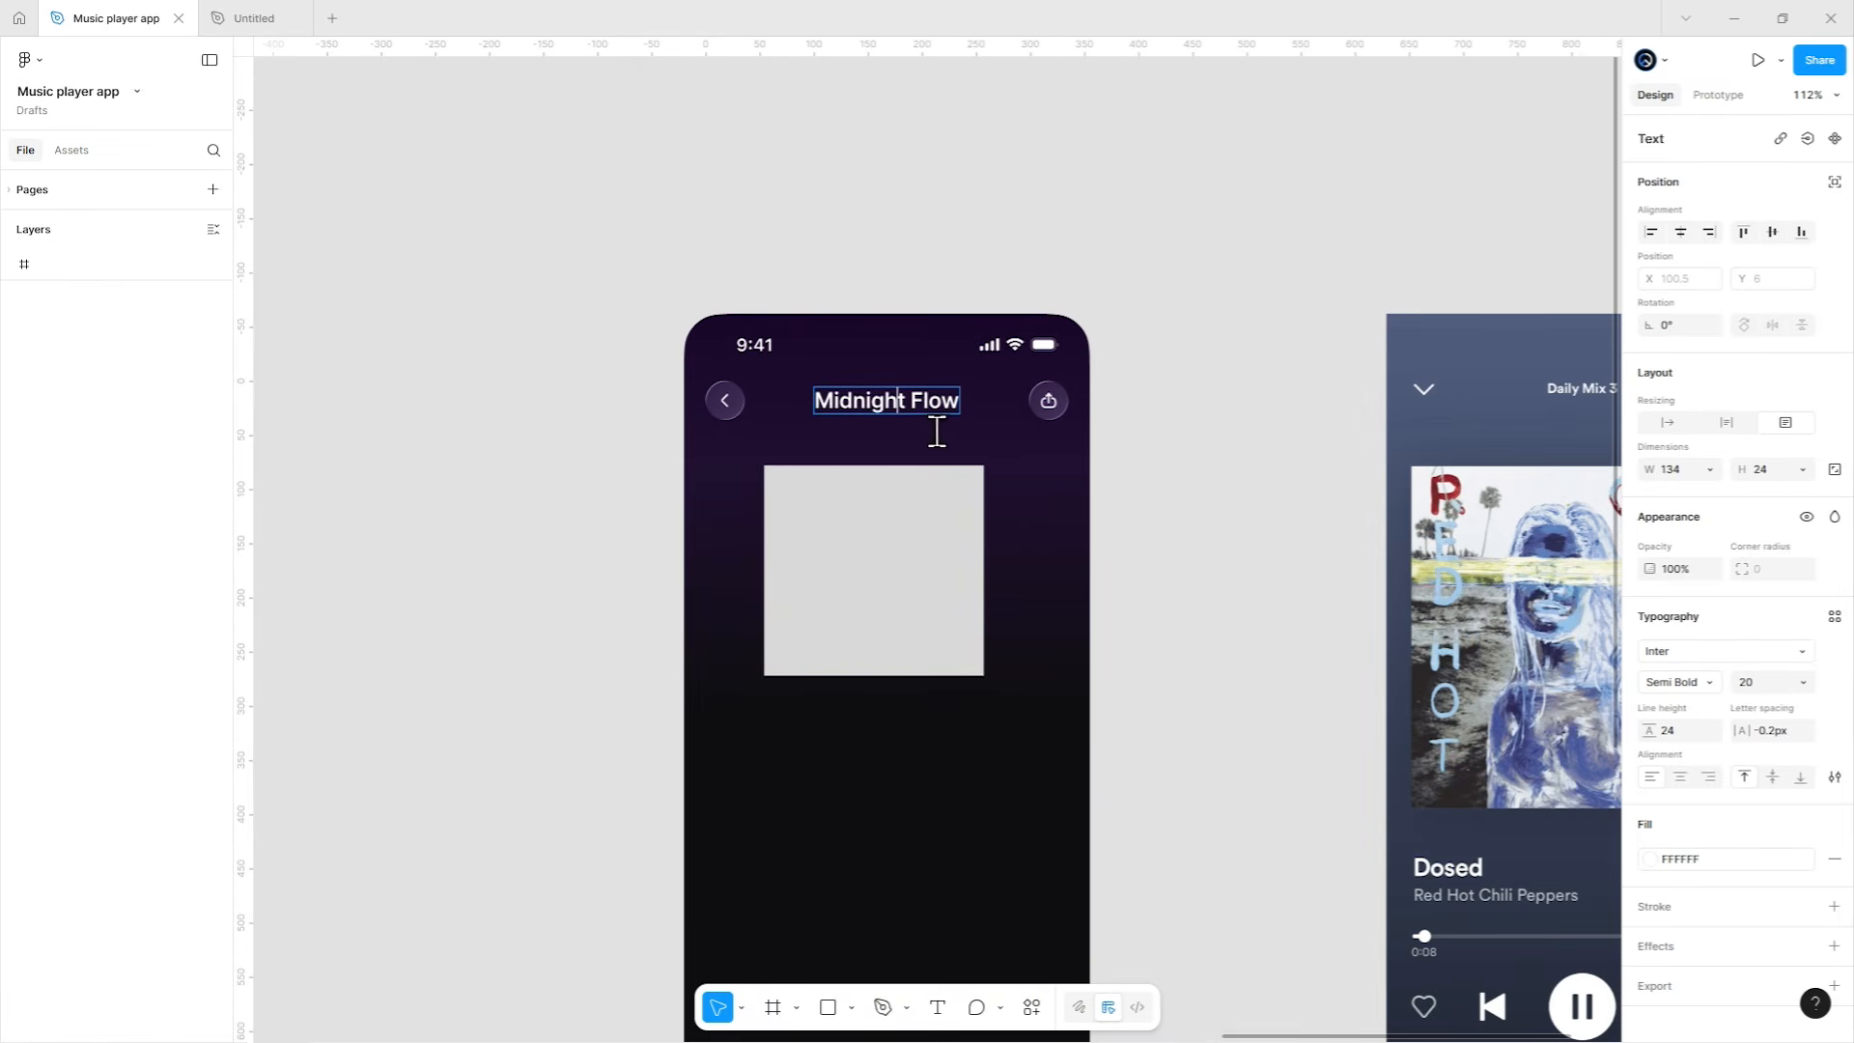
key(ctrl+a)
key(ctrl+shift+v)
key(Escape)
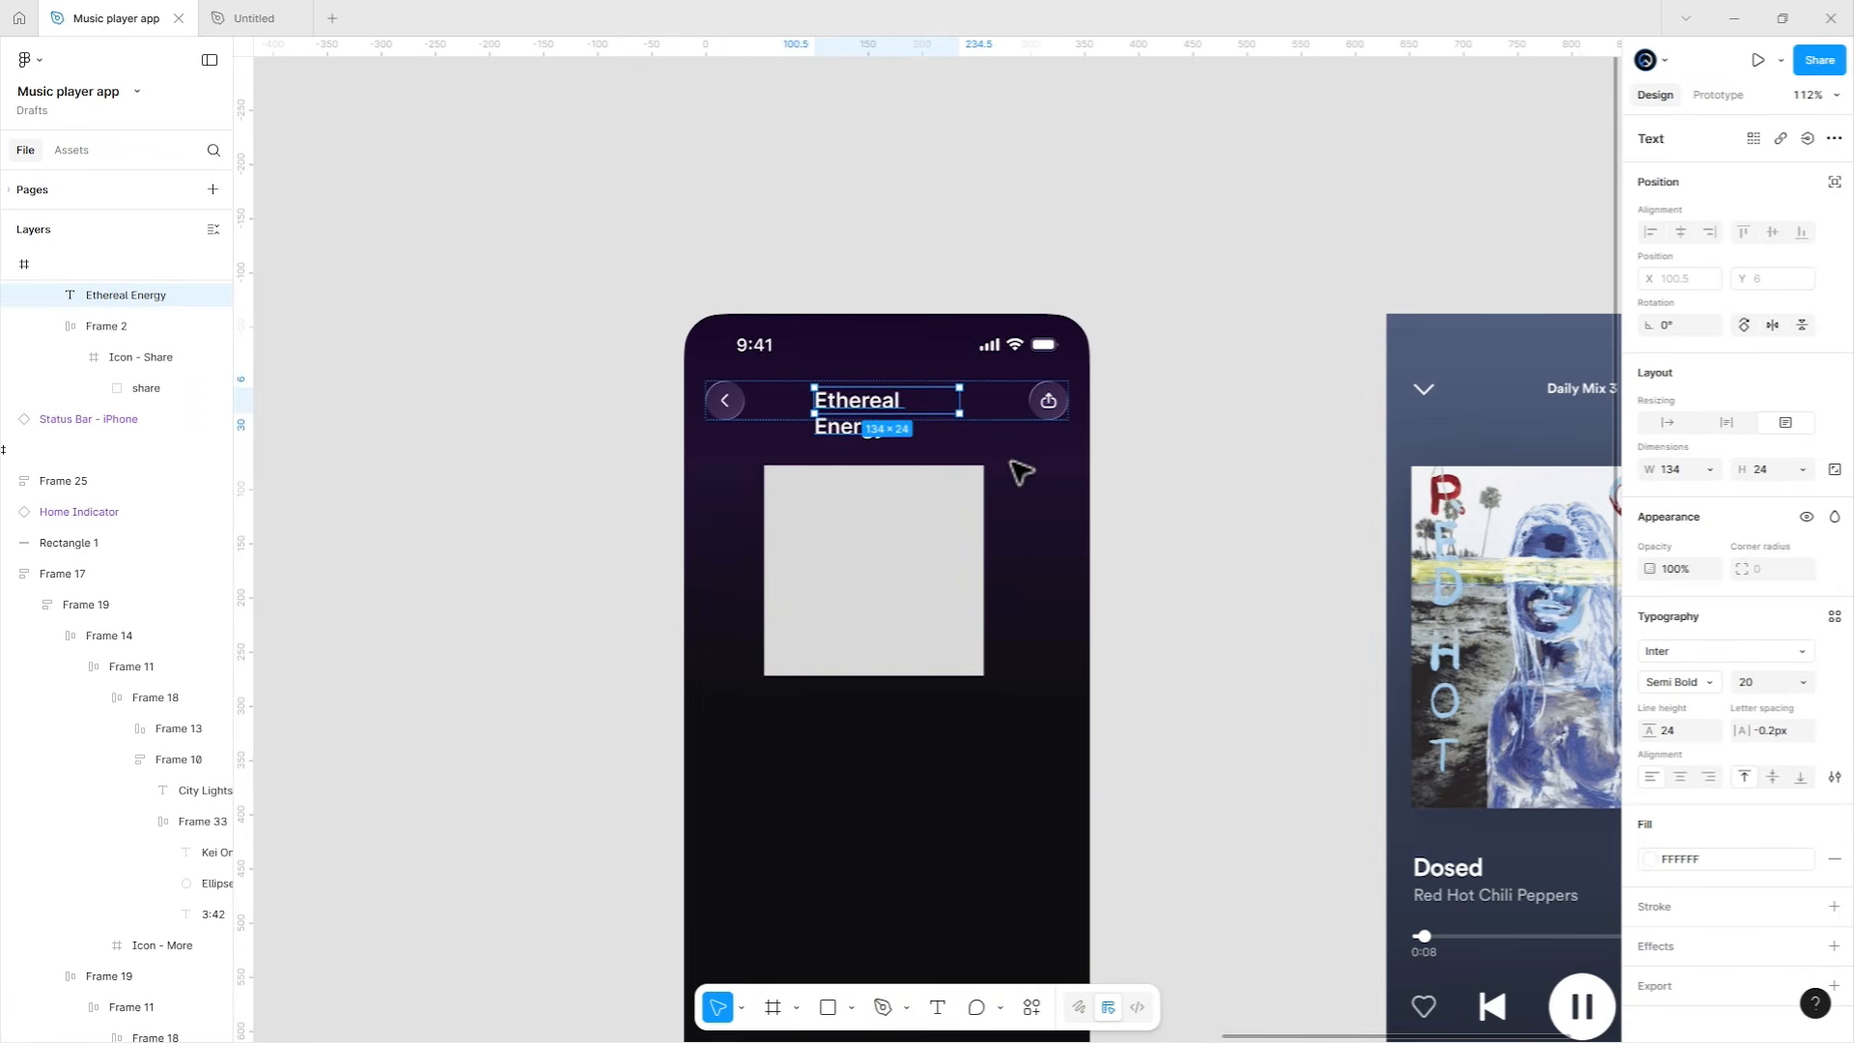
Set the "Ethereal Energy" header title's font size to 16.
click(1764, 685)
text(1)
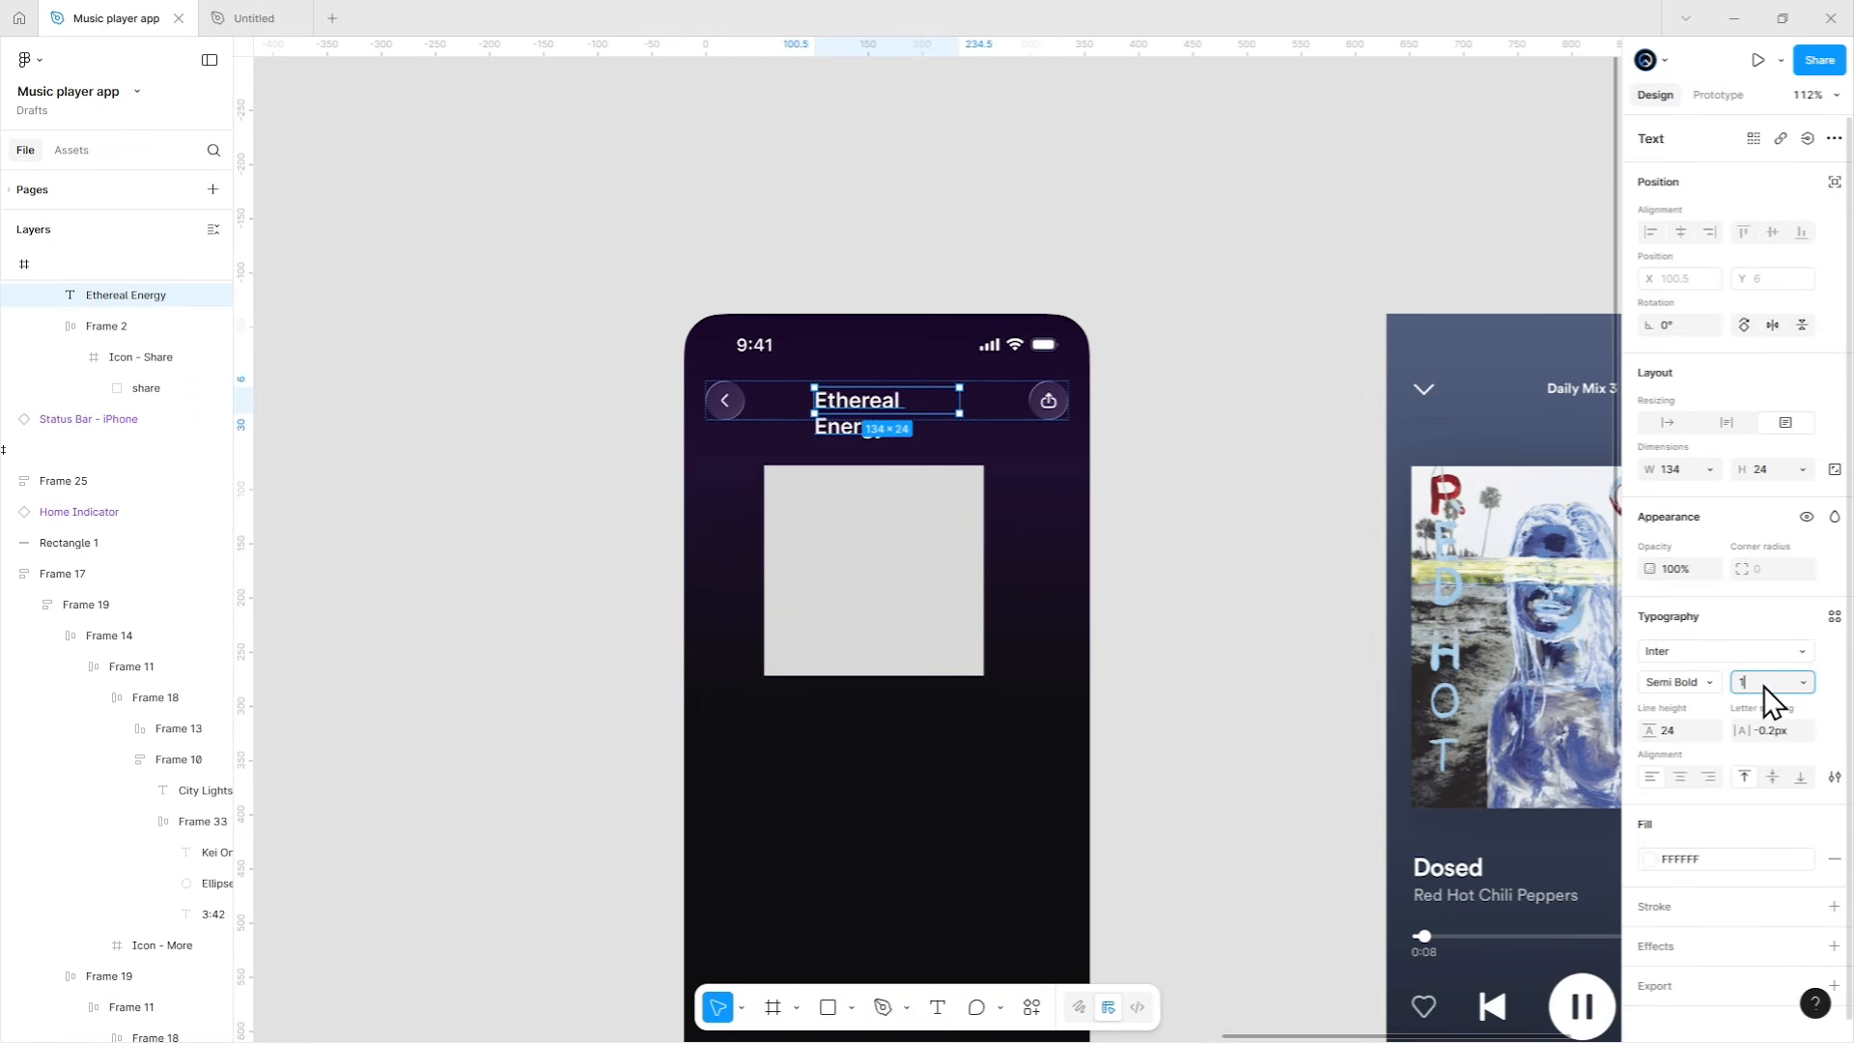
text(6)
key(Return)
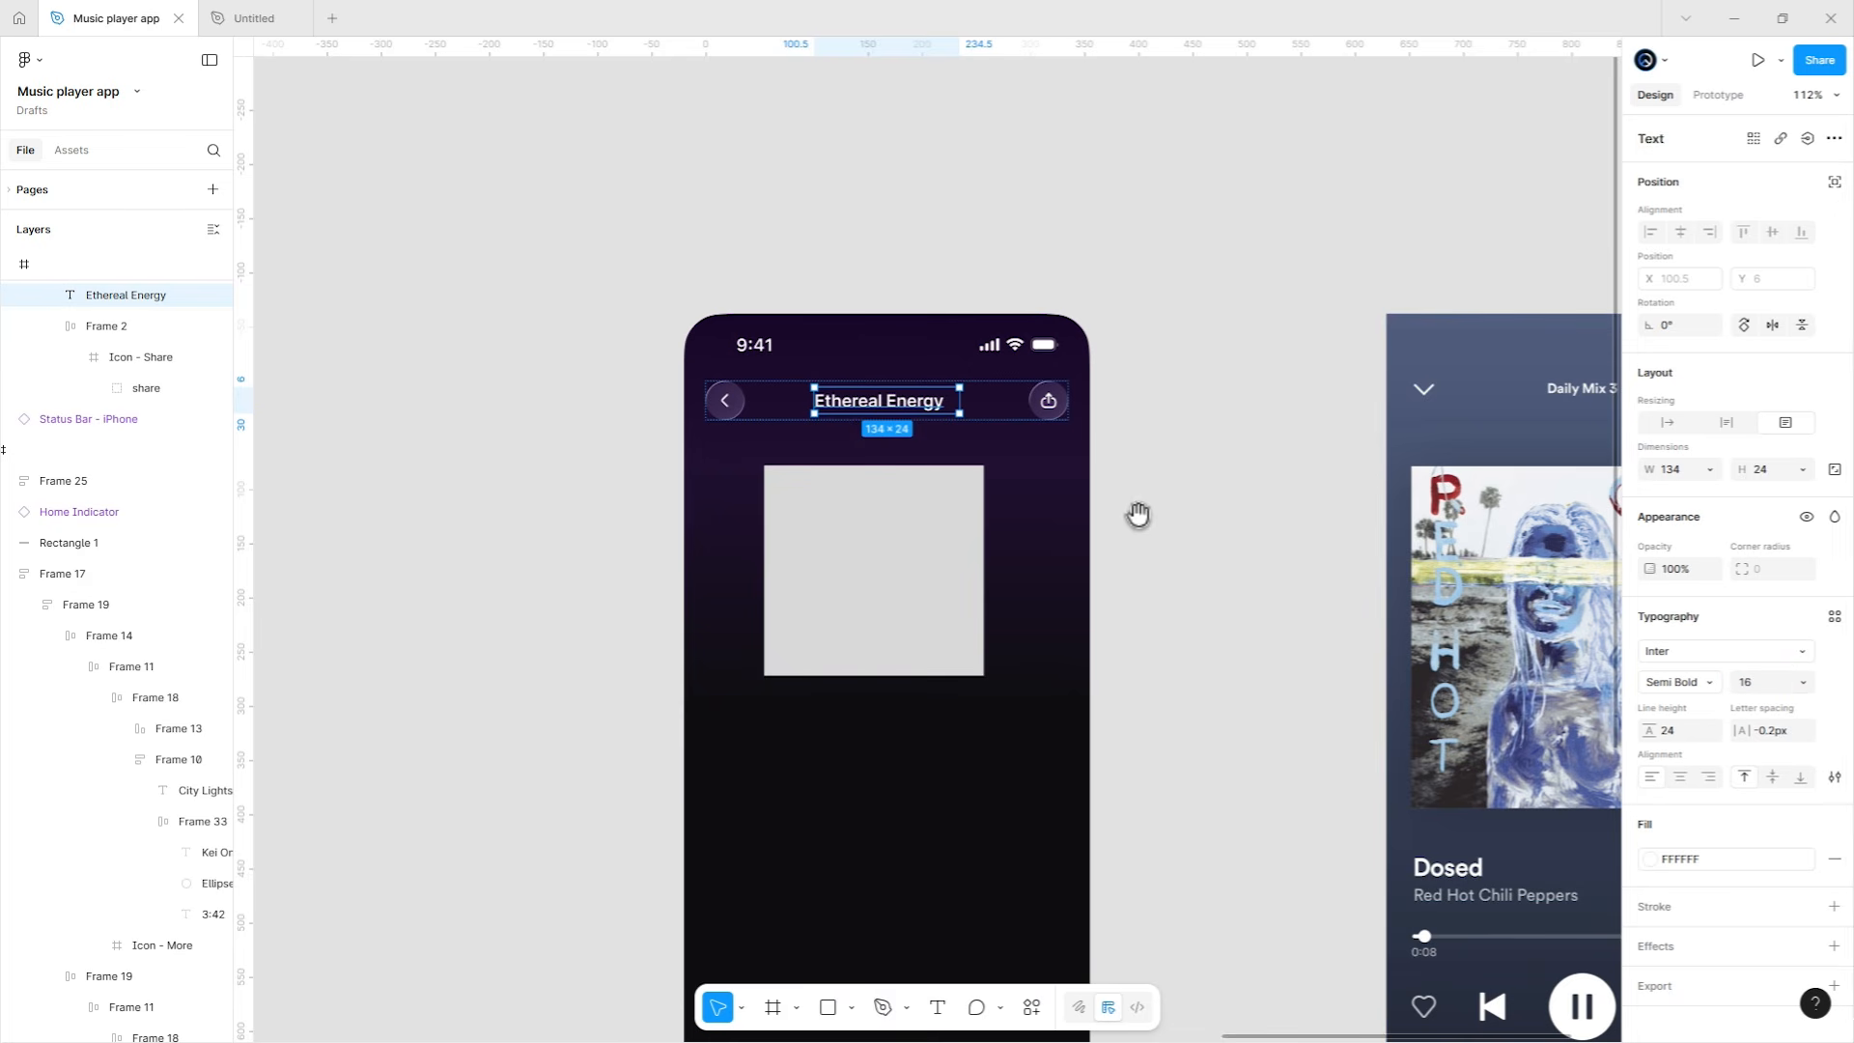
key(Escape)
Resize the grey placeholder rectangle to 277 × 277 and move it to about X 46, Y 129 below the header.
drag(1139, 515, 1196, 468)
click(1004, 526)
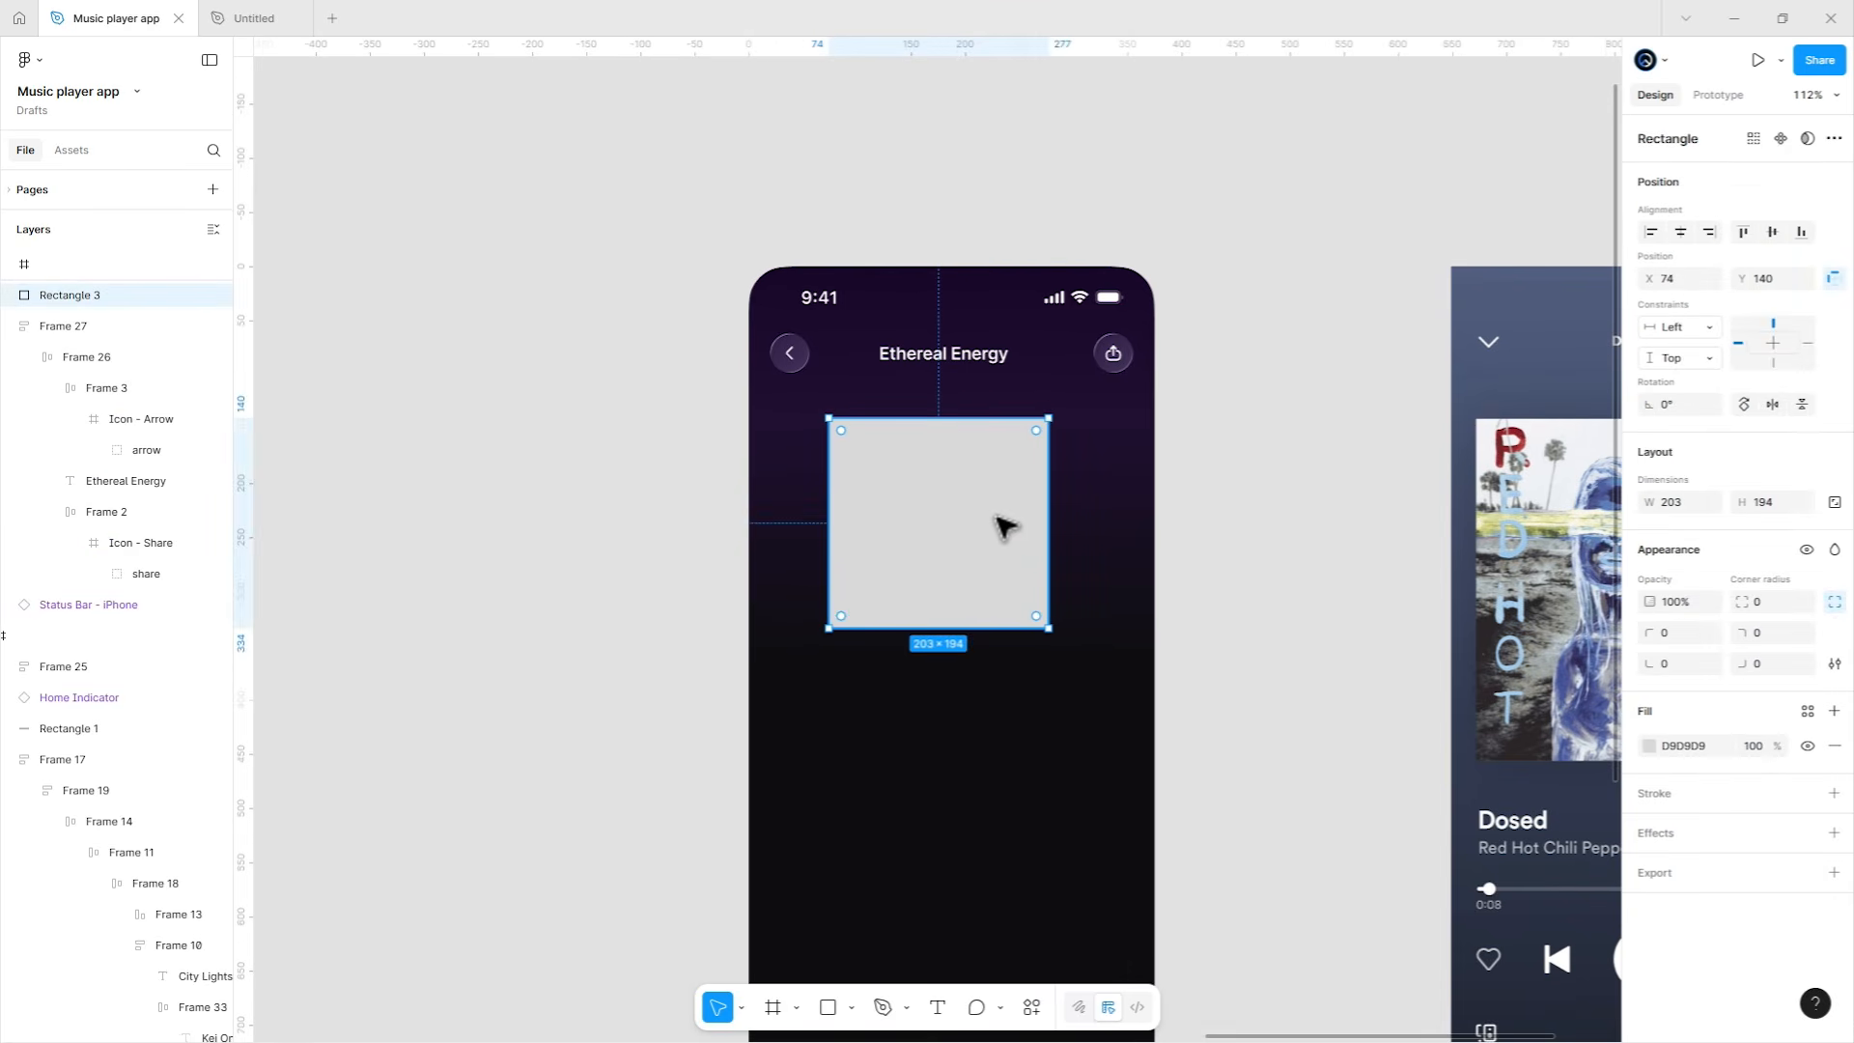
drag(1071, 534, 1087, 534)
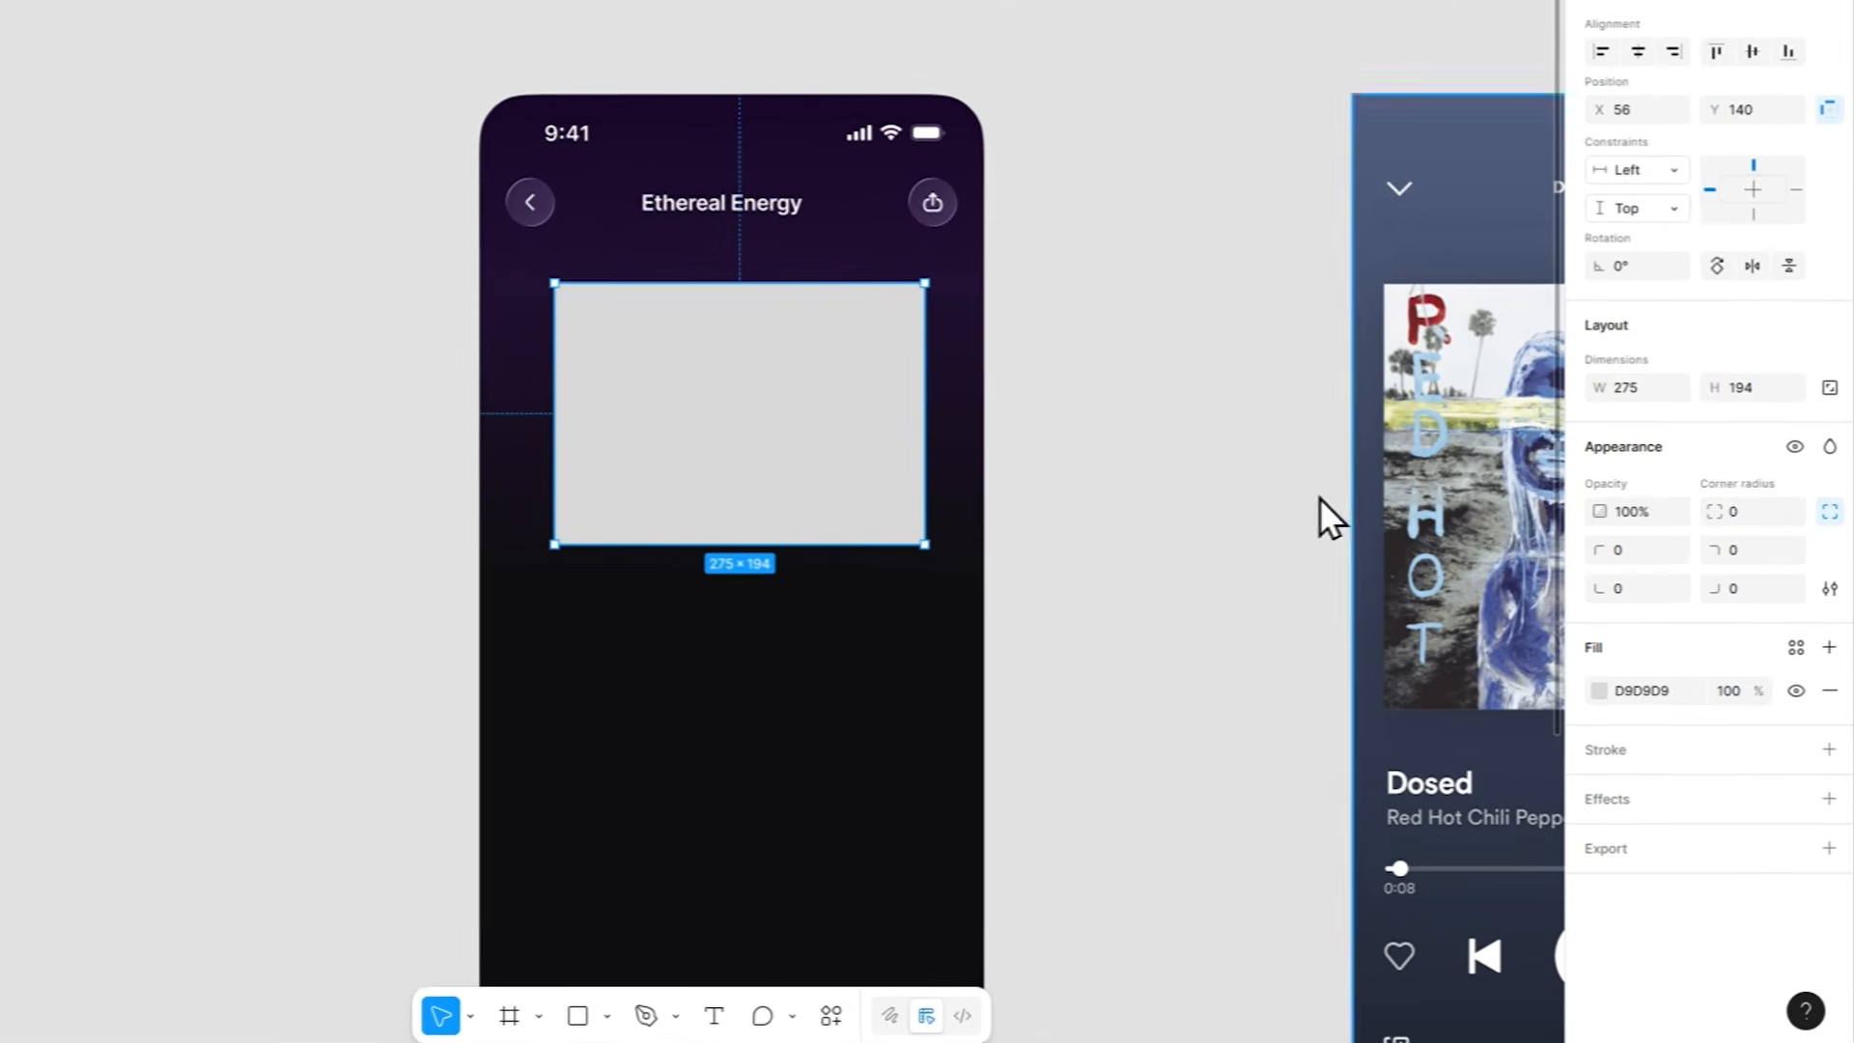
click(1675, 502)
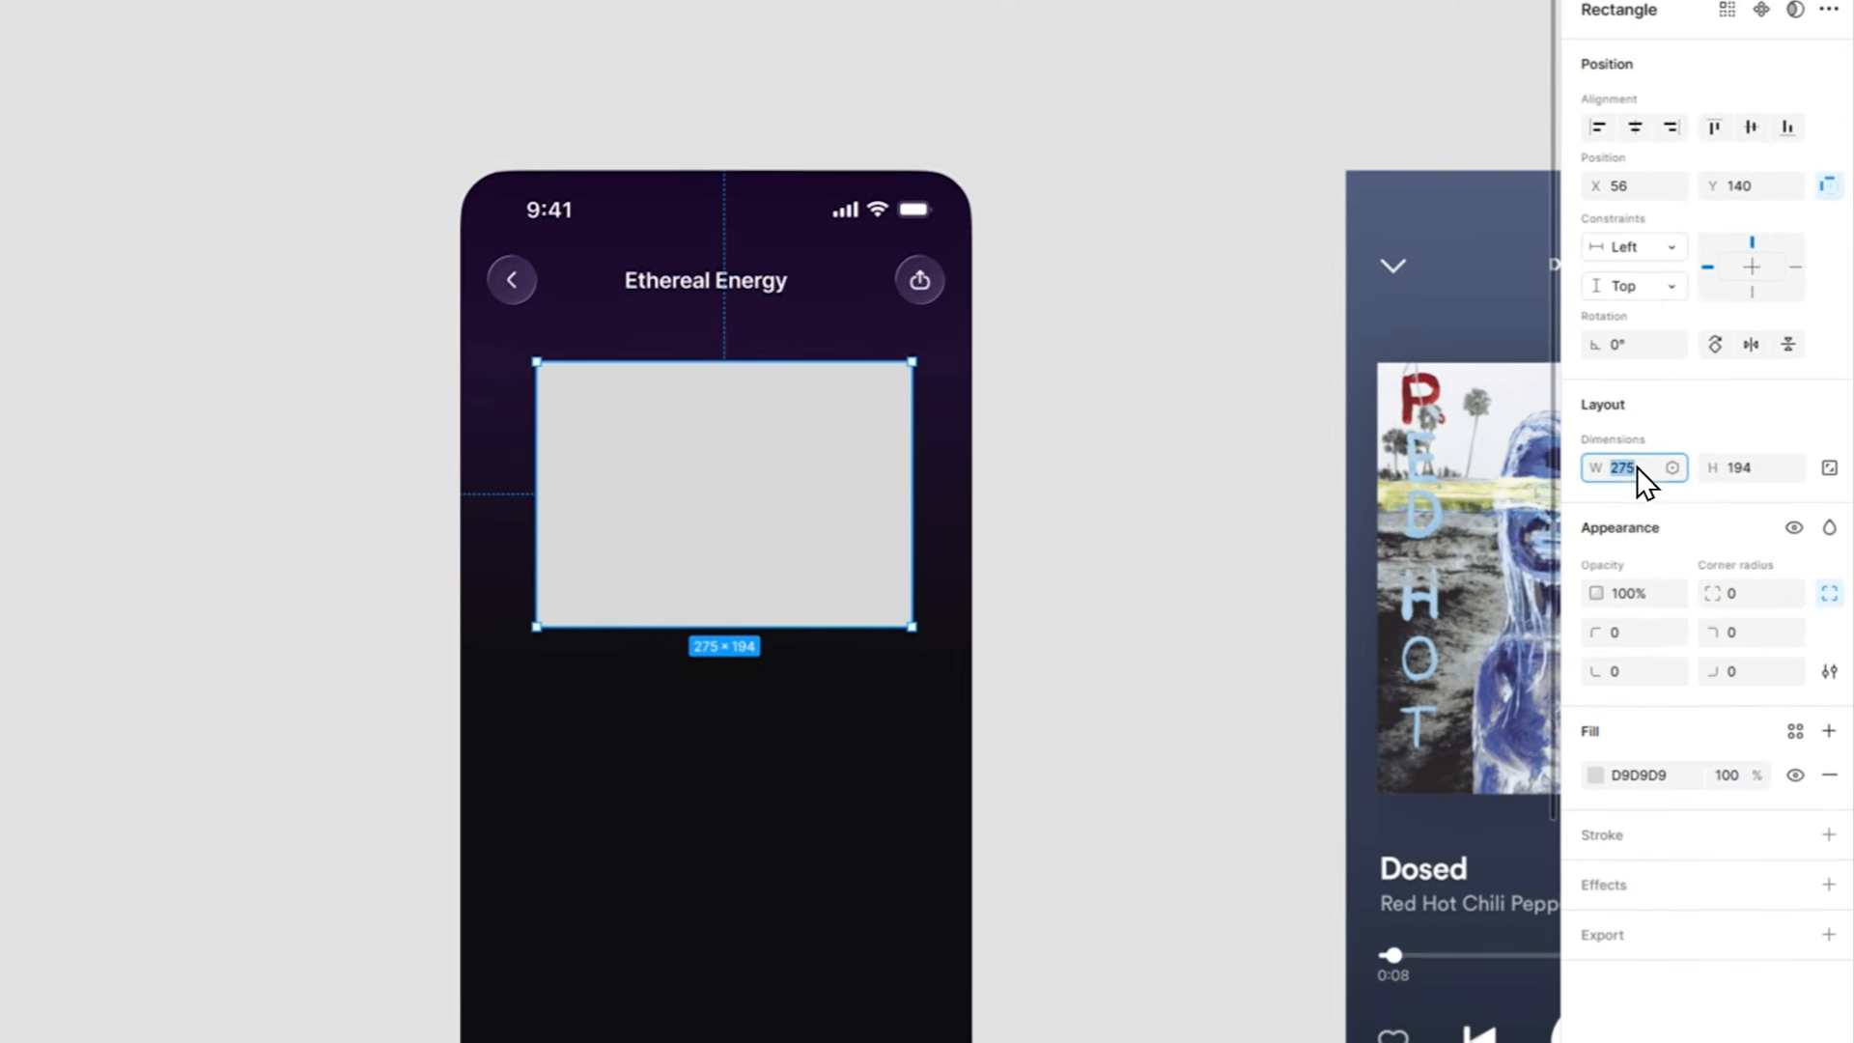
key(Up)
key(Up)
drag(577, 634, 642, 743)
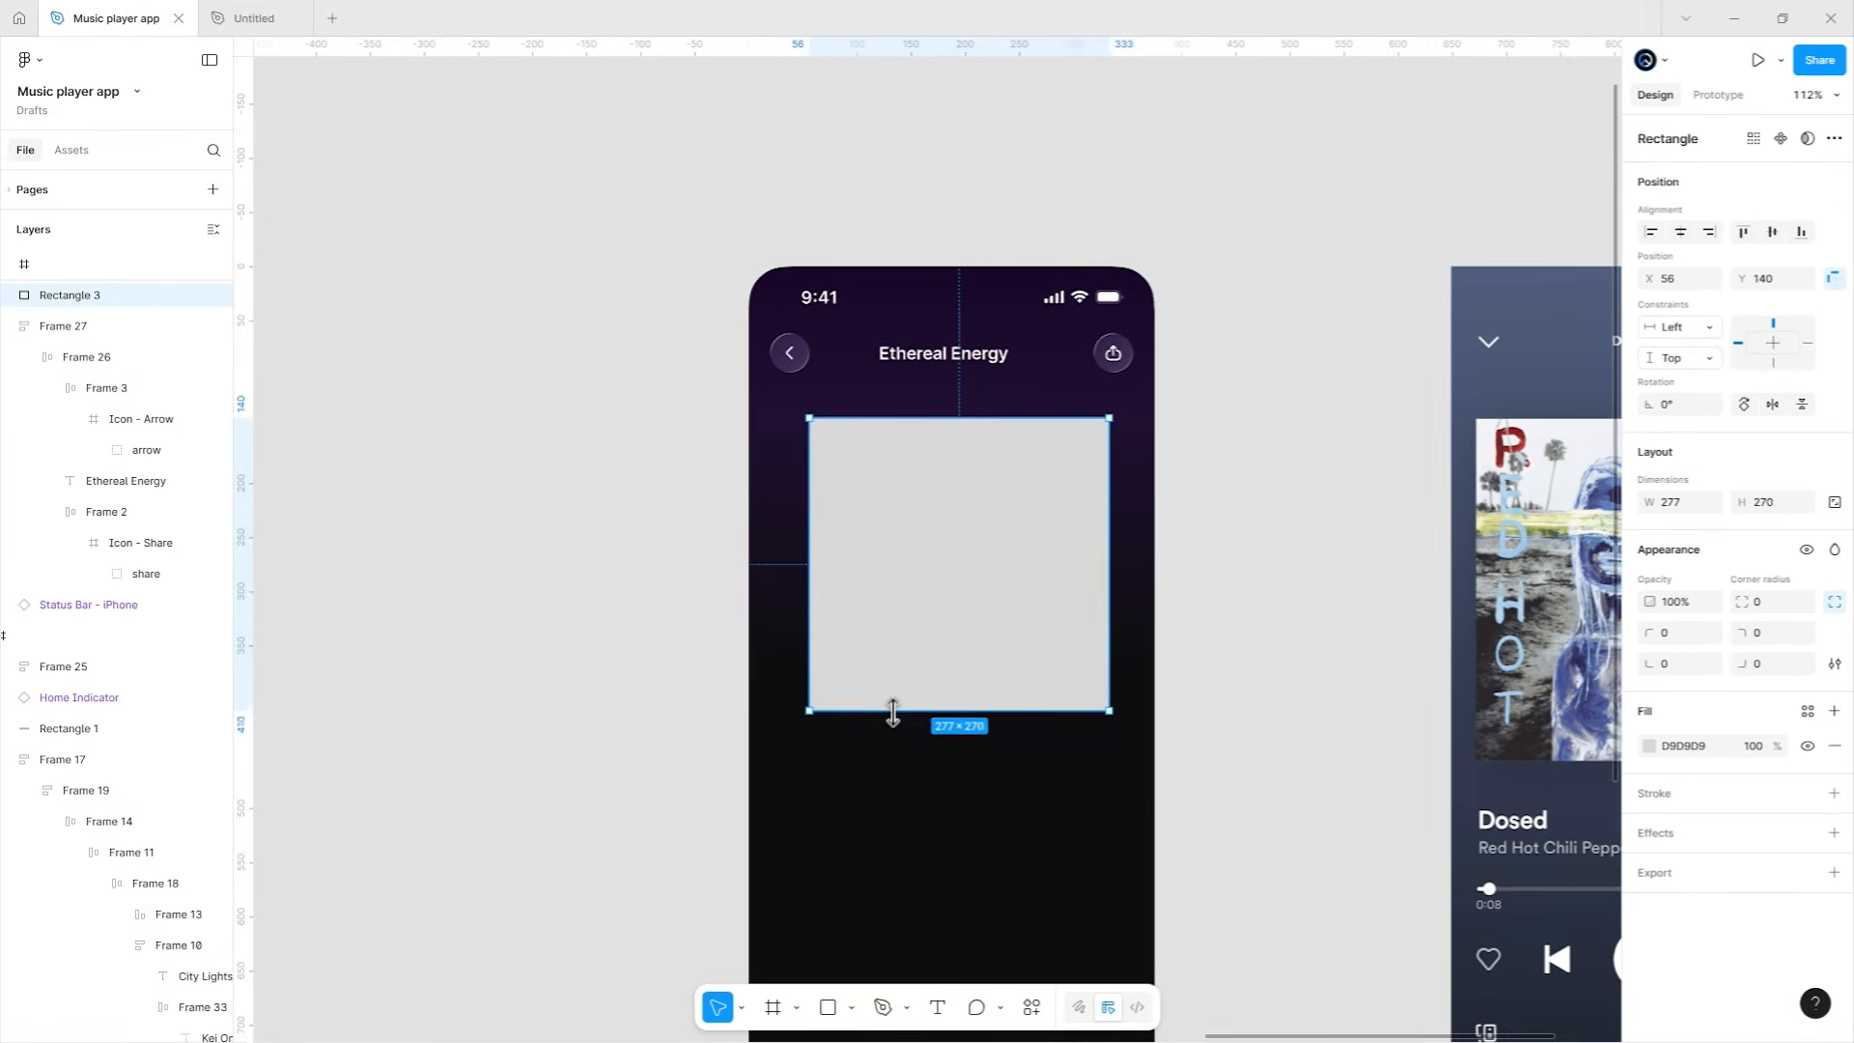
drag(929, 720, 929, 718)
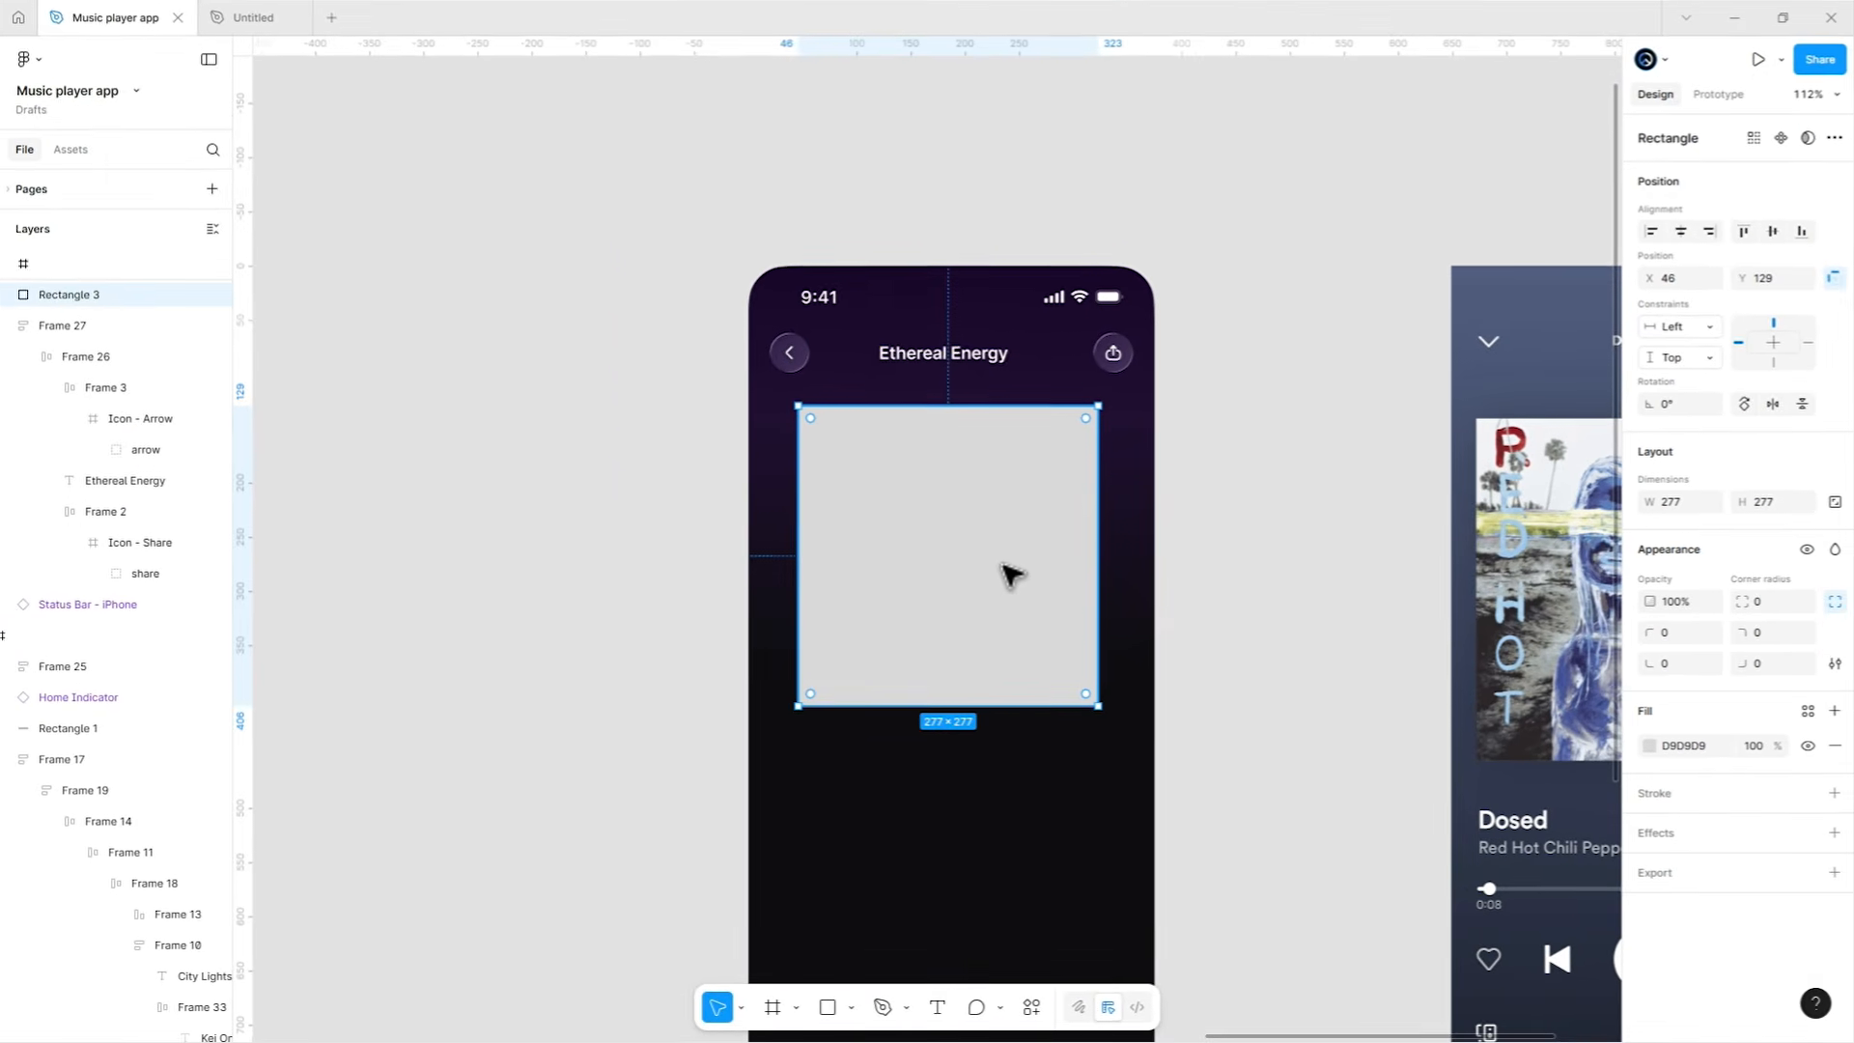
Give the placeholder square a corner radius of 24 and increase its corner smoothing.
click(1773, 596)
text(24)
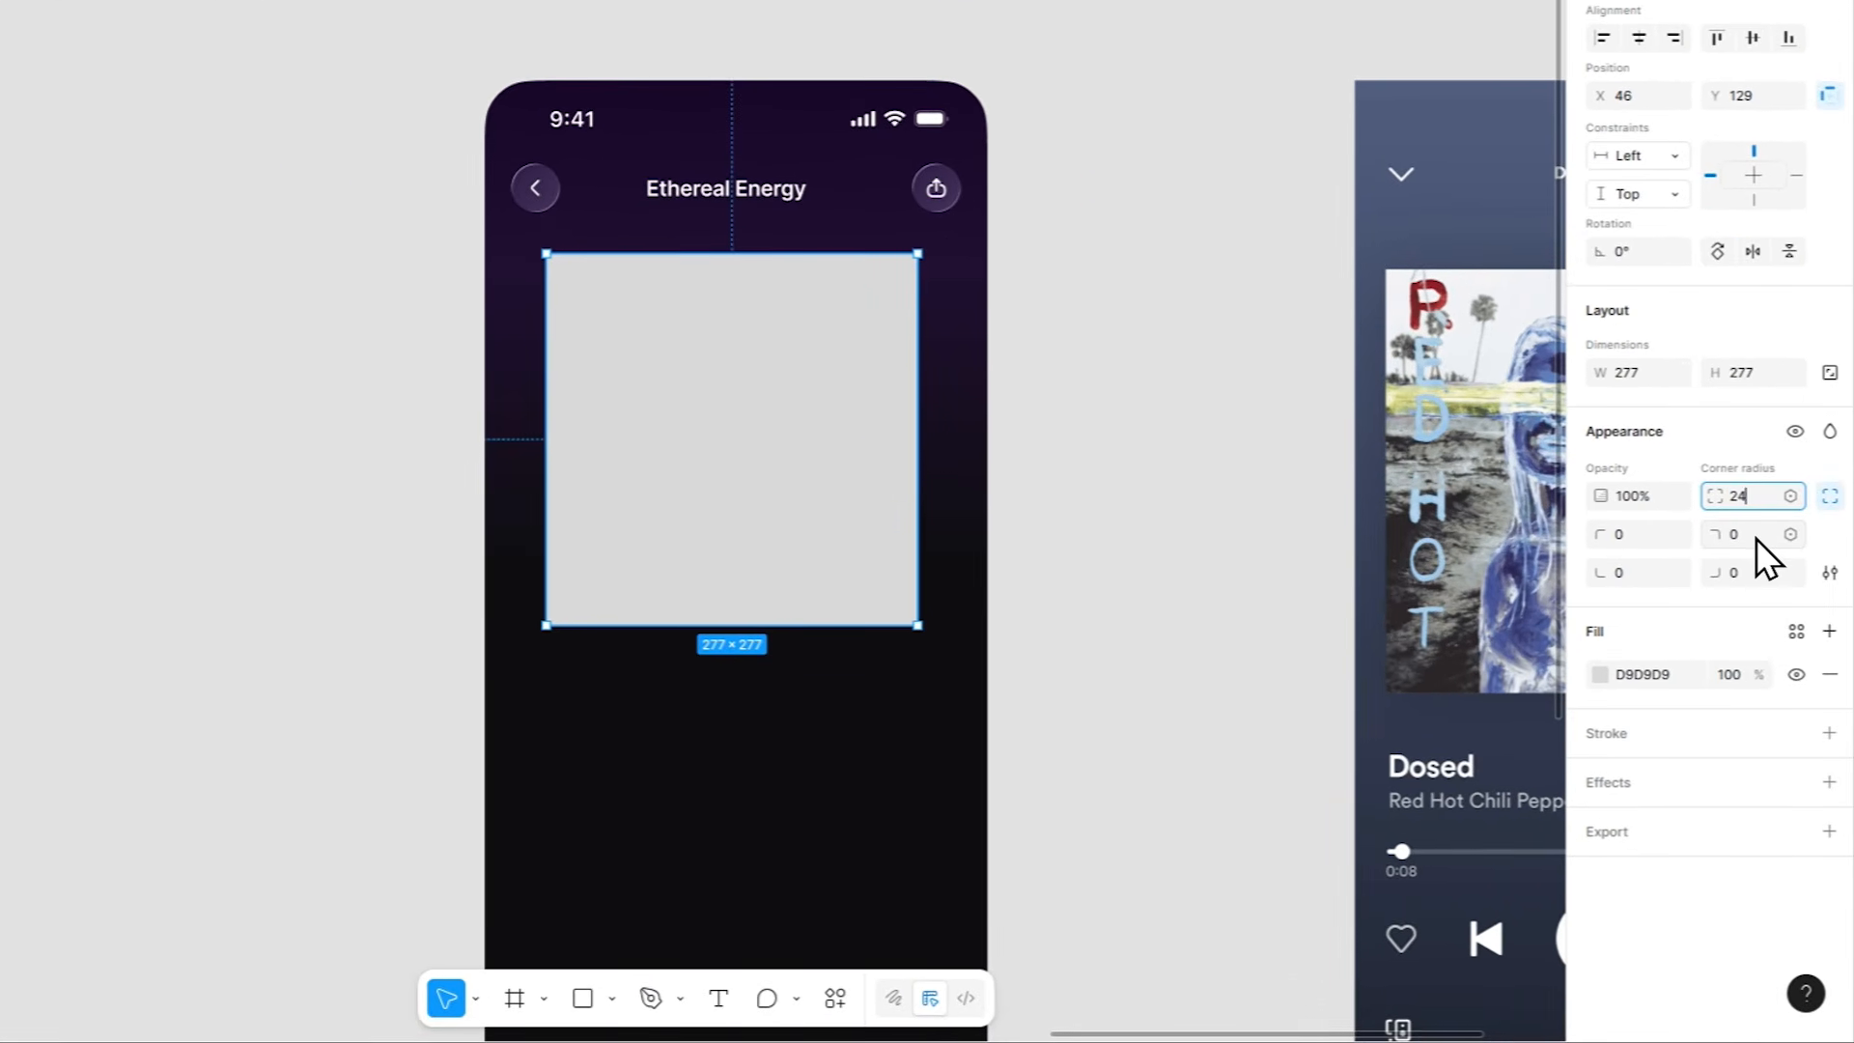
key(Return)
click(1829, 573)
drag(1309, 626, 1385, 618)
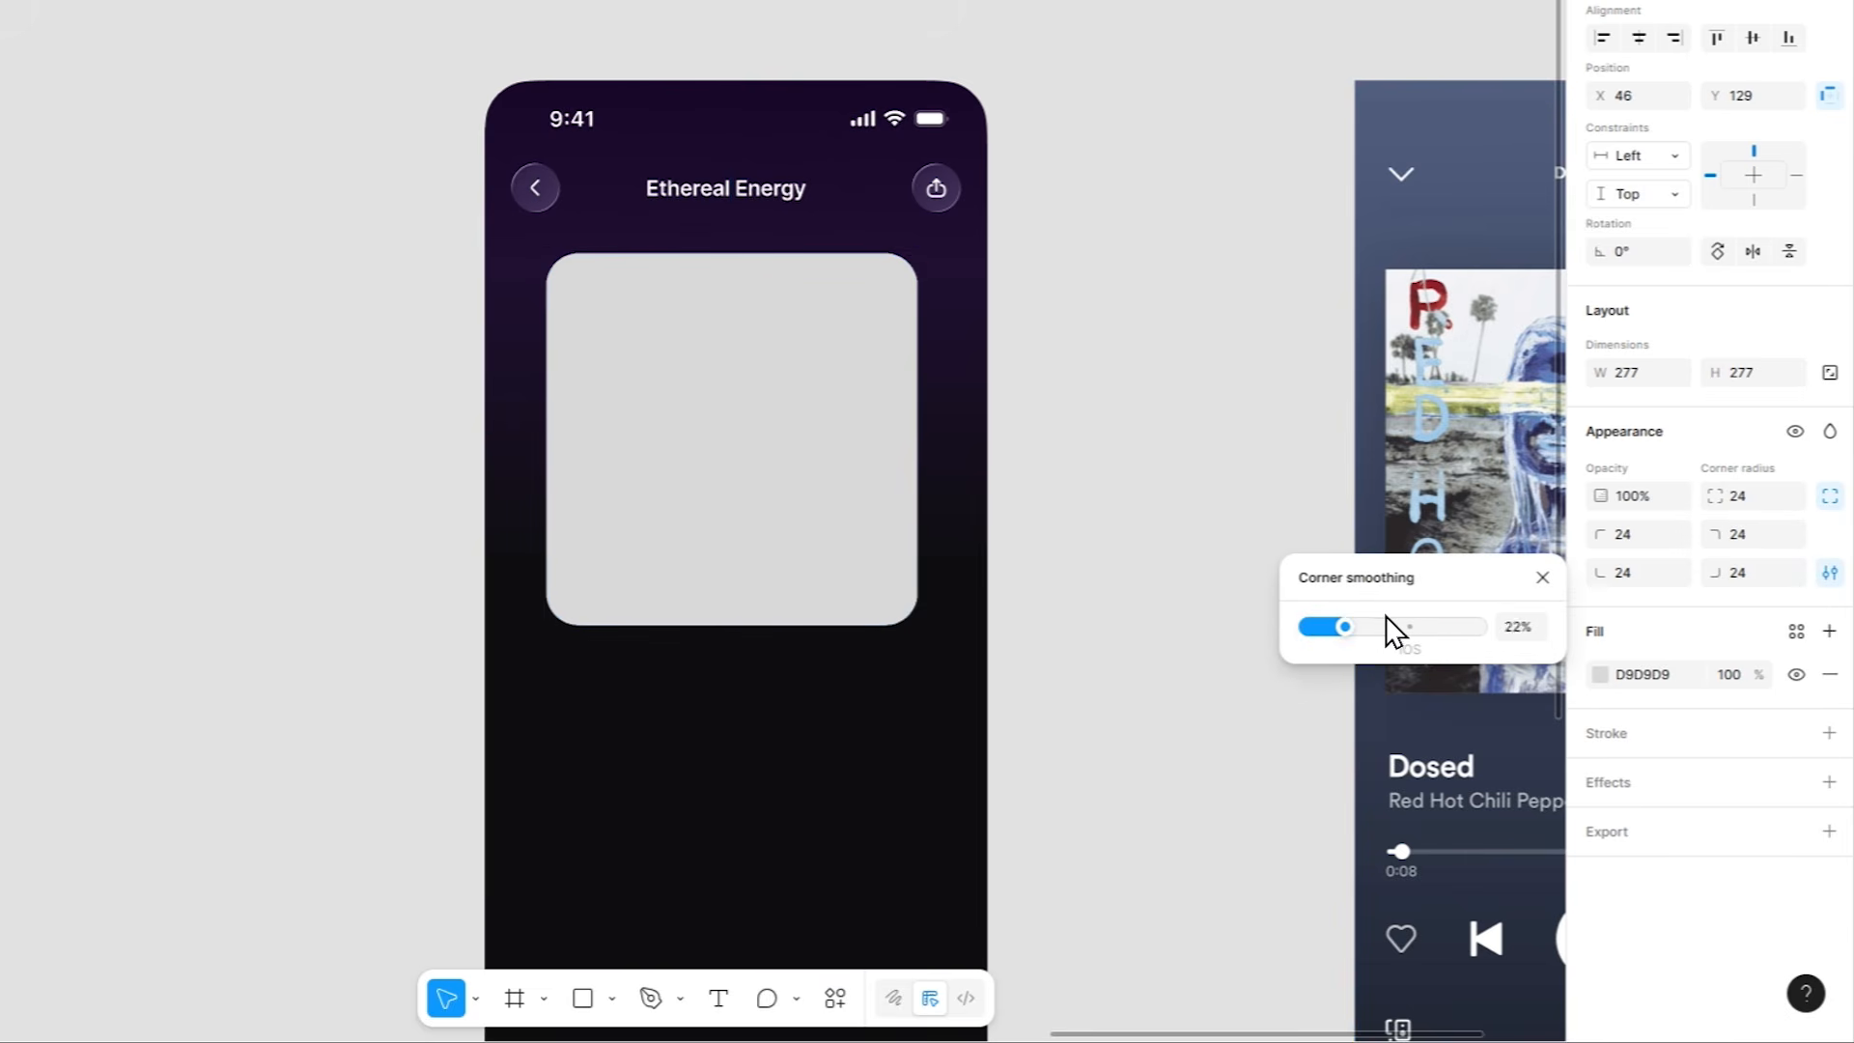
click(1542, 578)
click(1079, 432)
drag(1083, 430, 1083, 325)
scroll(1083, 326, down, 2)
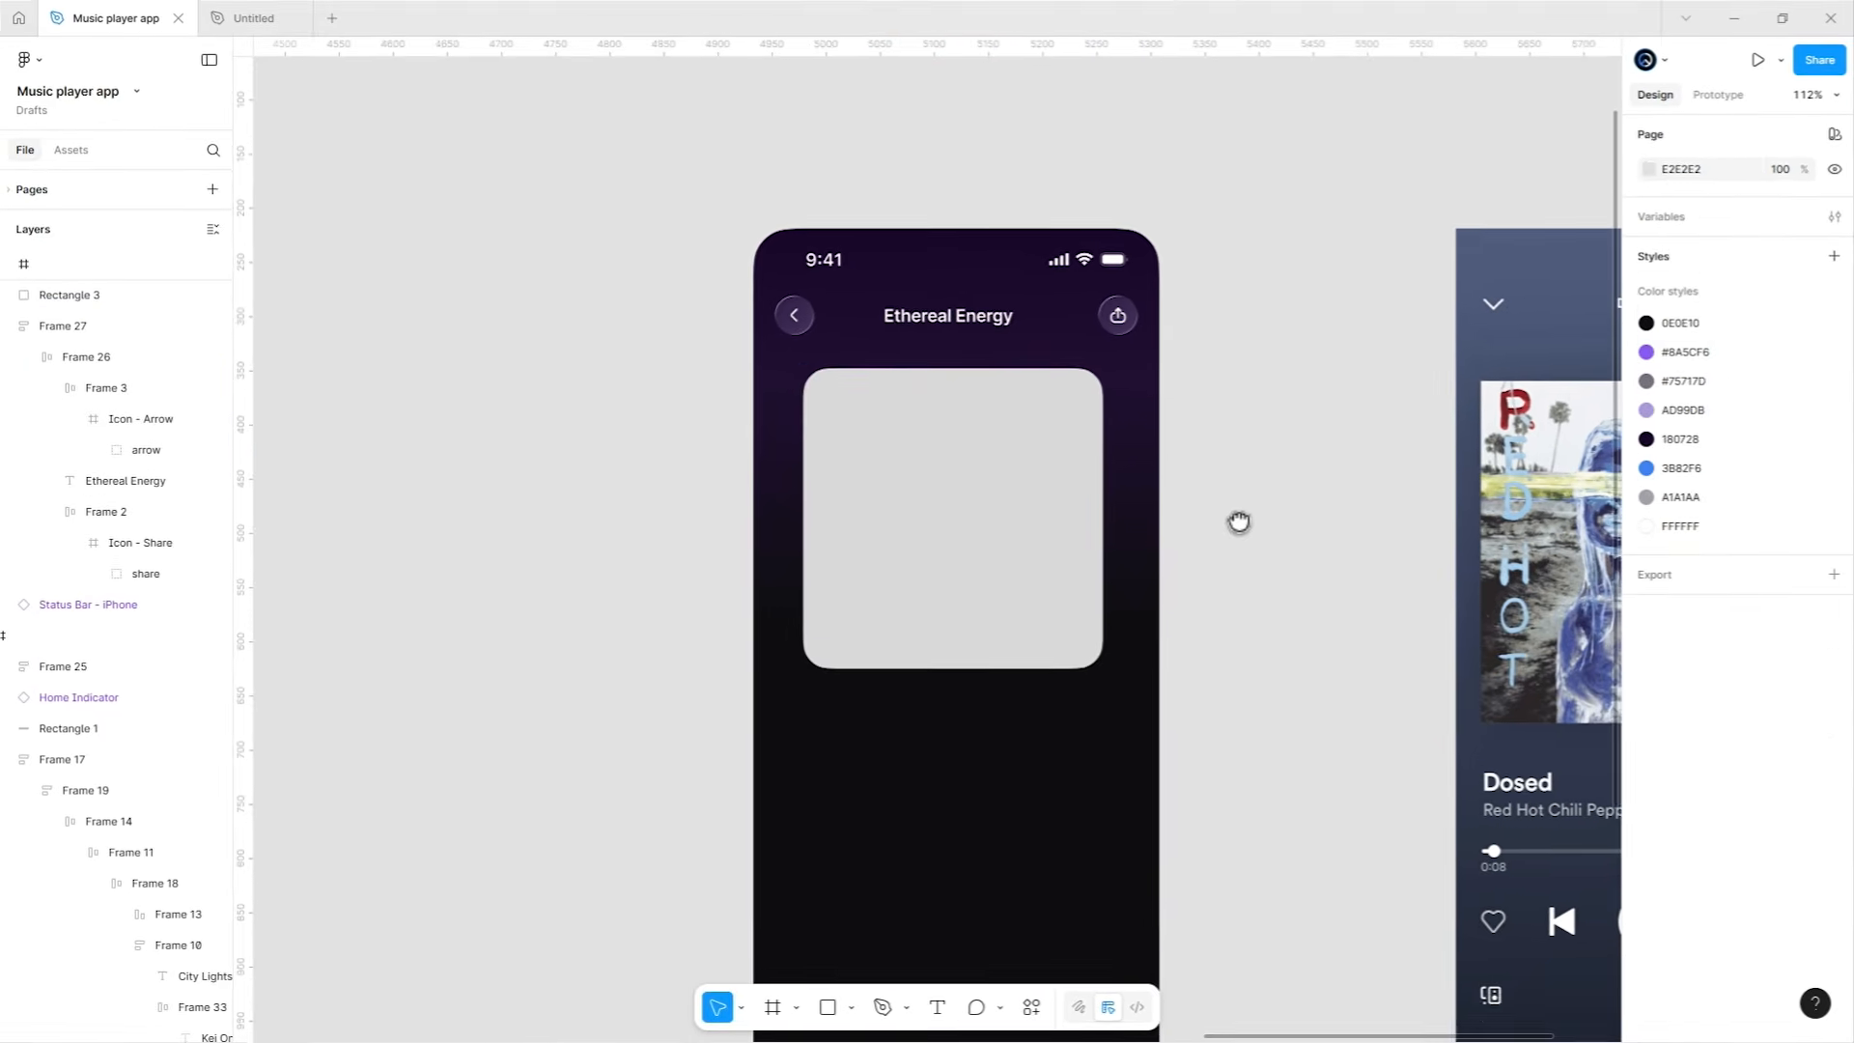
Copy the image fill of the "Electric Dream Soul" track thumbnail on the Midnight Flow playlist screen.
drag(660, 563, 1445, 518)
ctrl+click(930, 687)
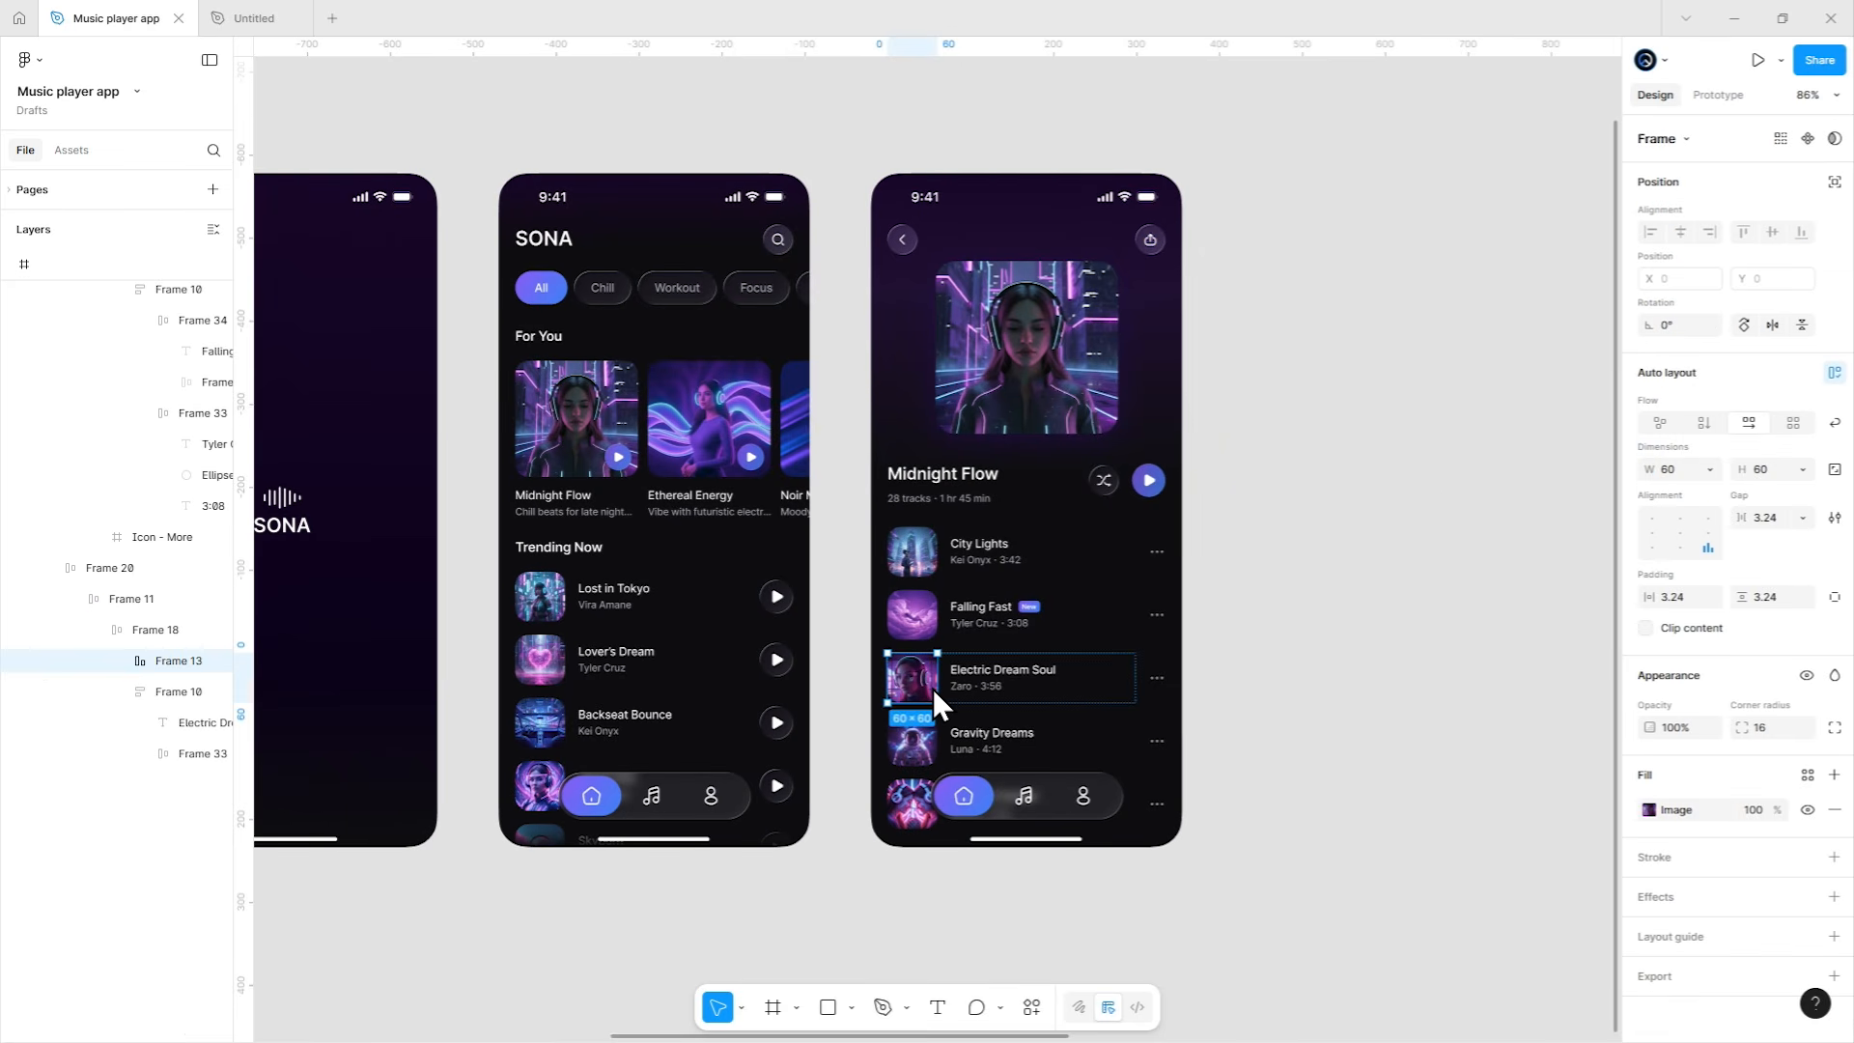
click(1628, 871)
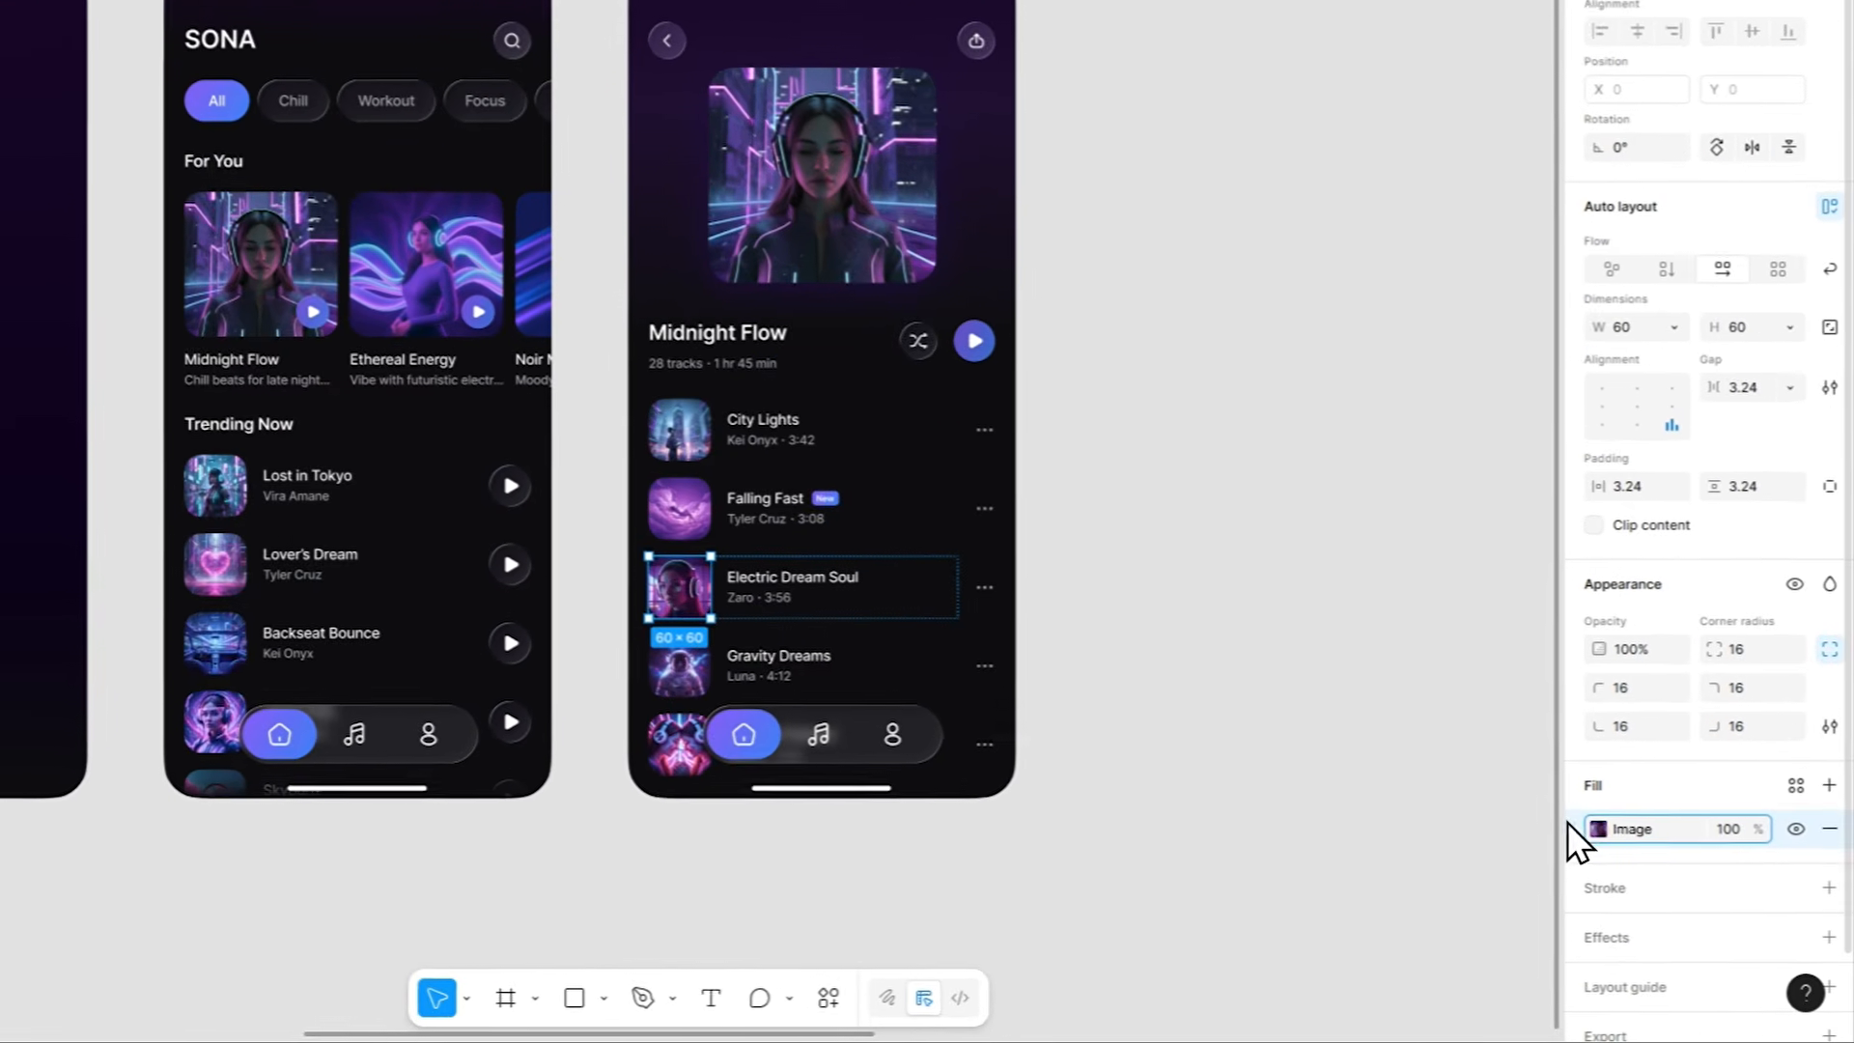
key(ctrl+c)
Paste the copied image fill onto the Ethereal Energy screen's rounded square and remove its grey D9D9D9 fill.
click(1483, 764)
drag(1460, 518, 685, 586)
scroll(685, 586, right, 8)
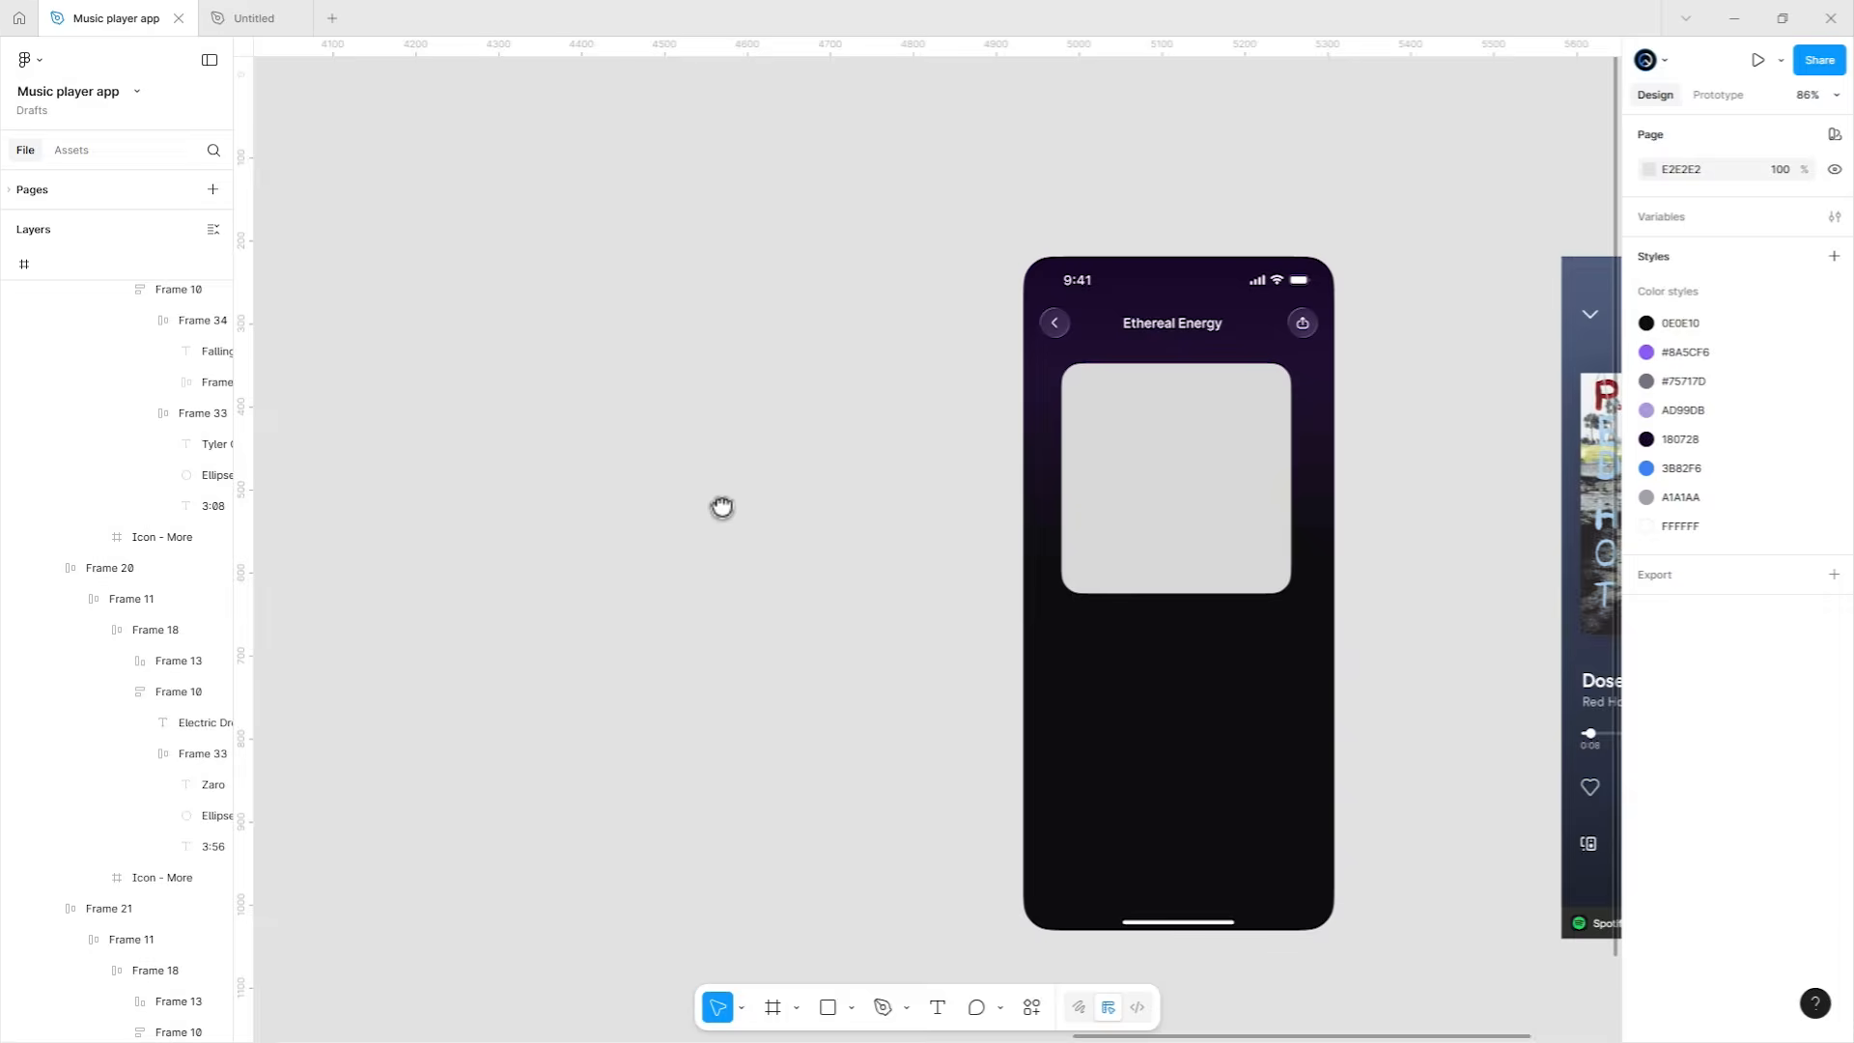
ctrl+scroll(1056, 467, up, 3)
click(973, 453)
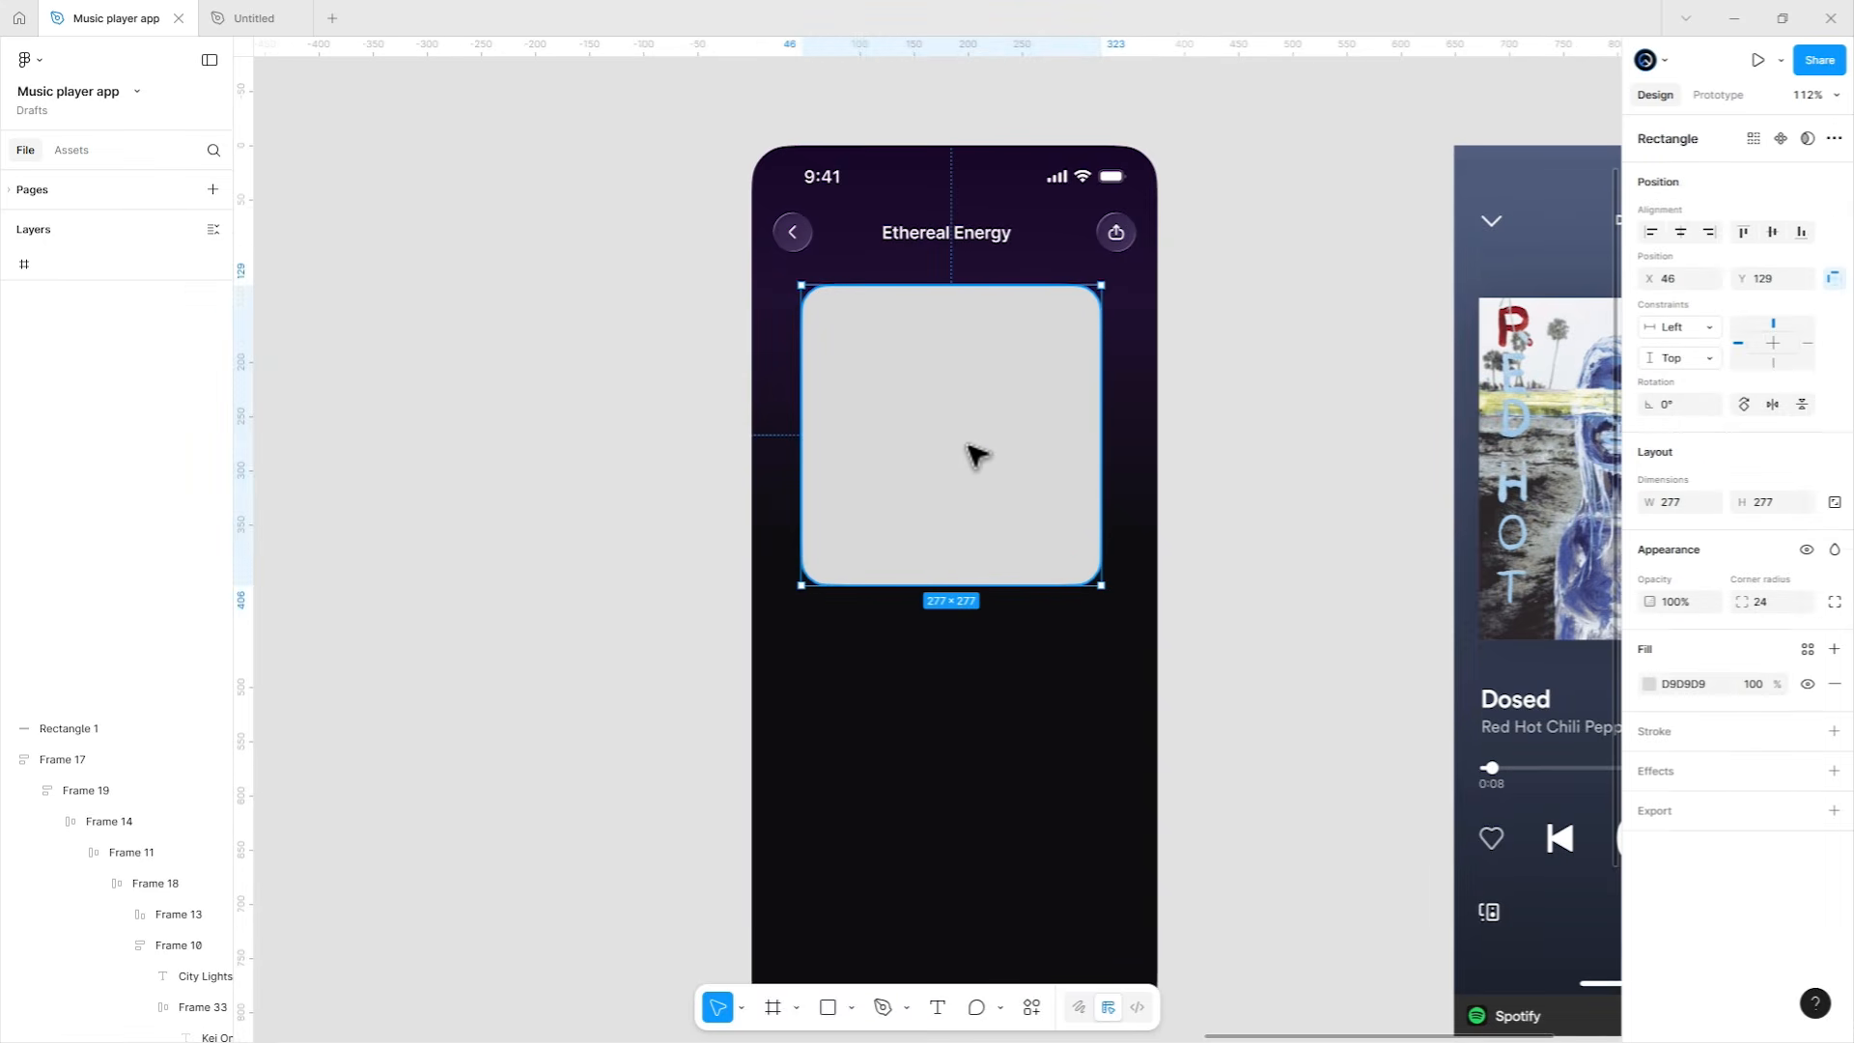
click(1638, 753)
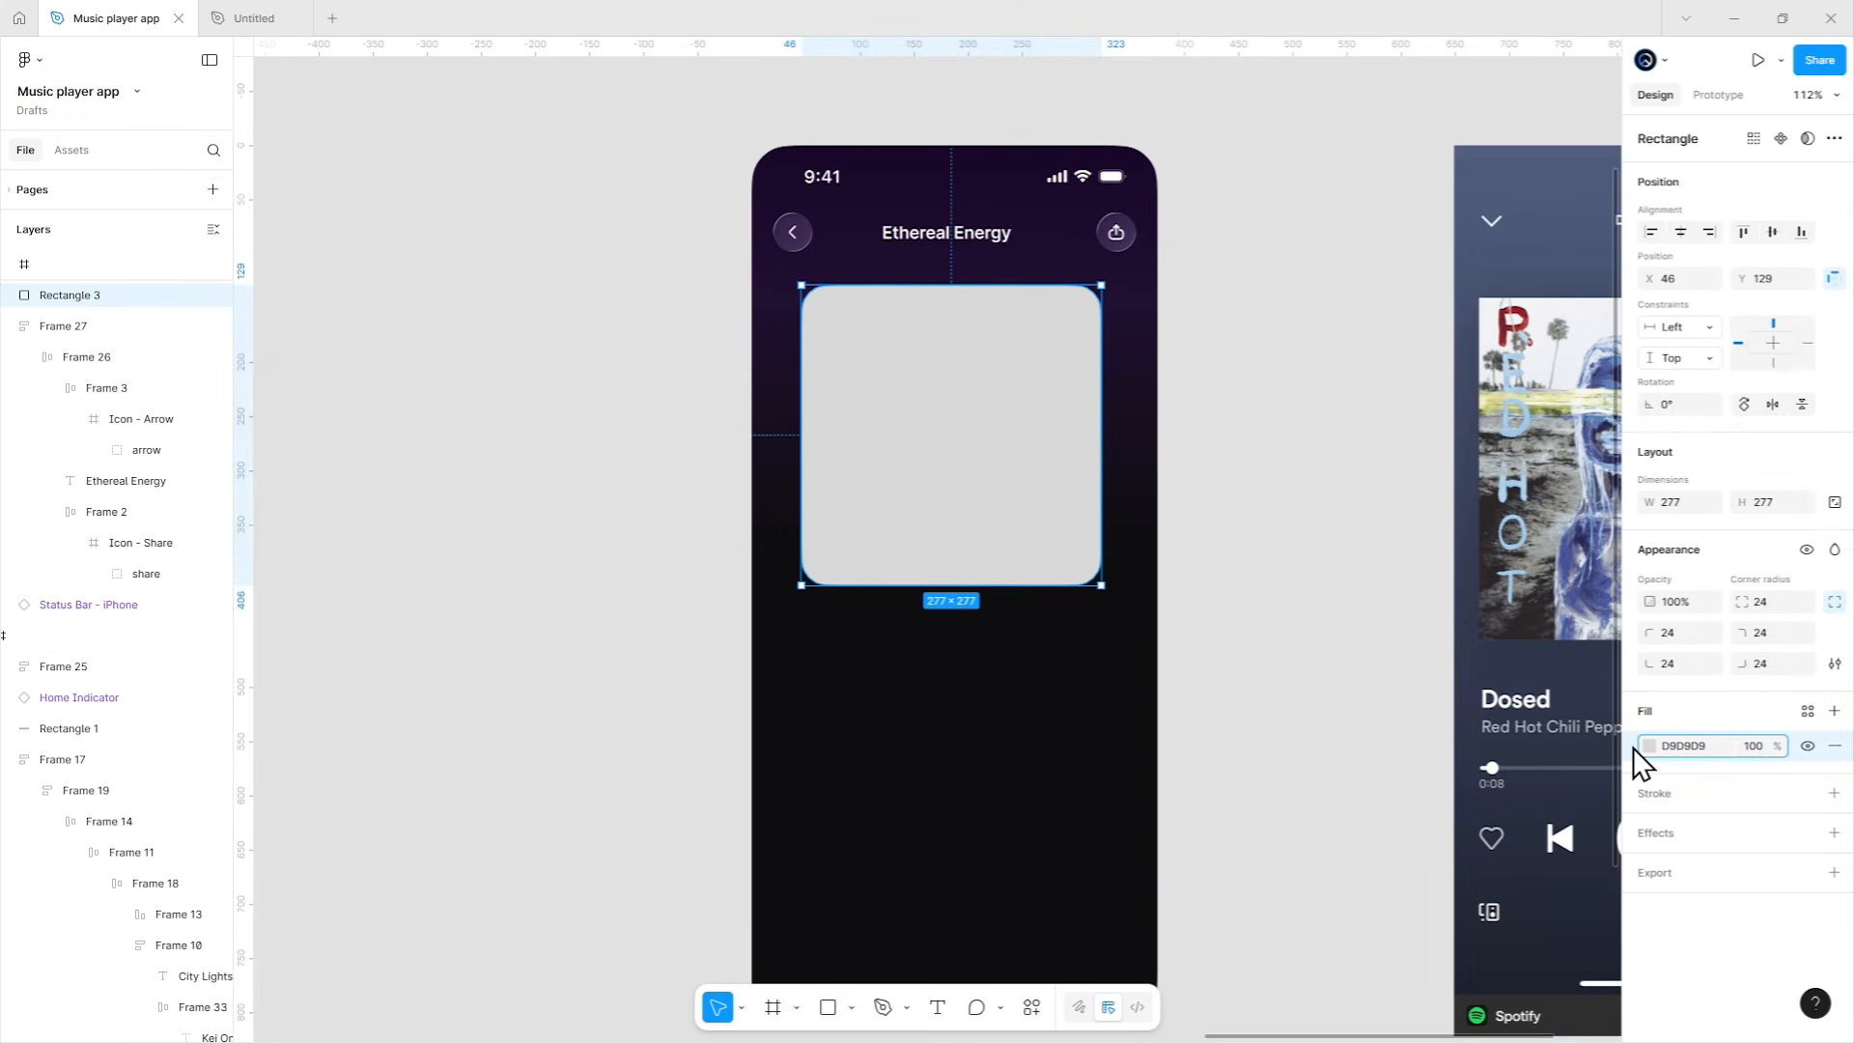
key(ctrl+v)
click(1833, 777)
click(1256, 400)
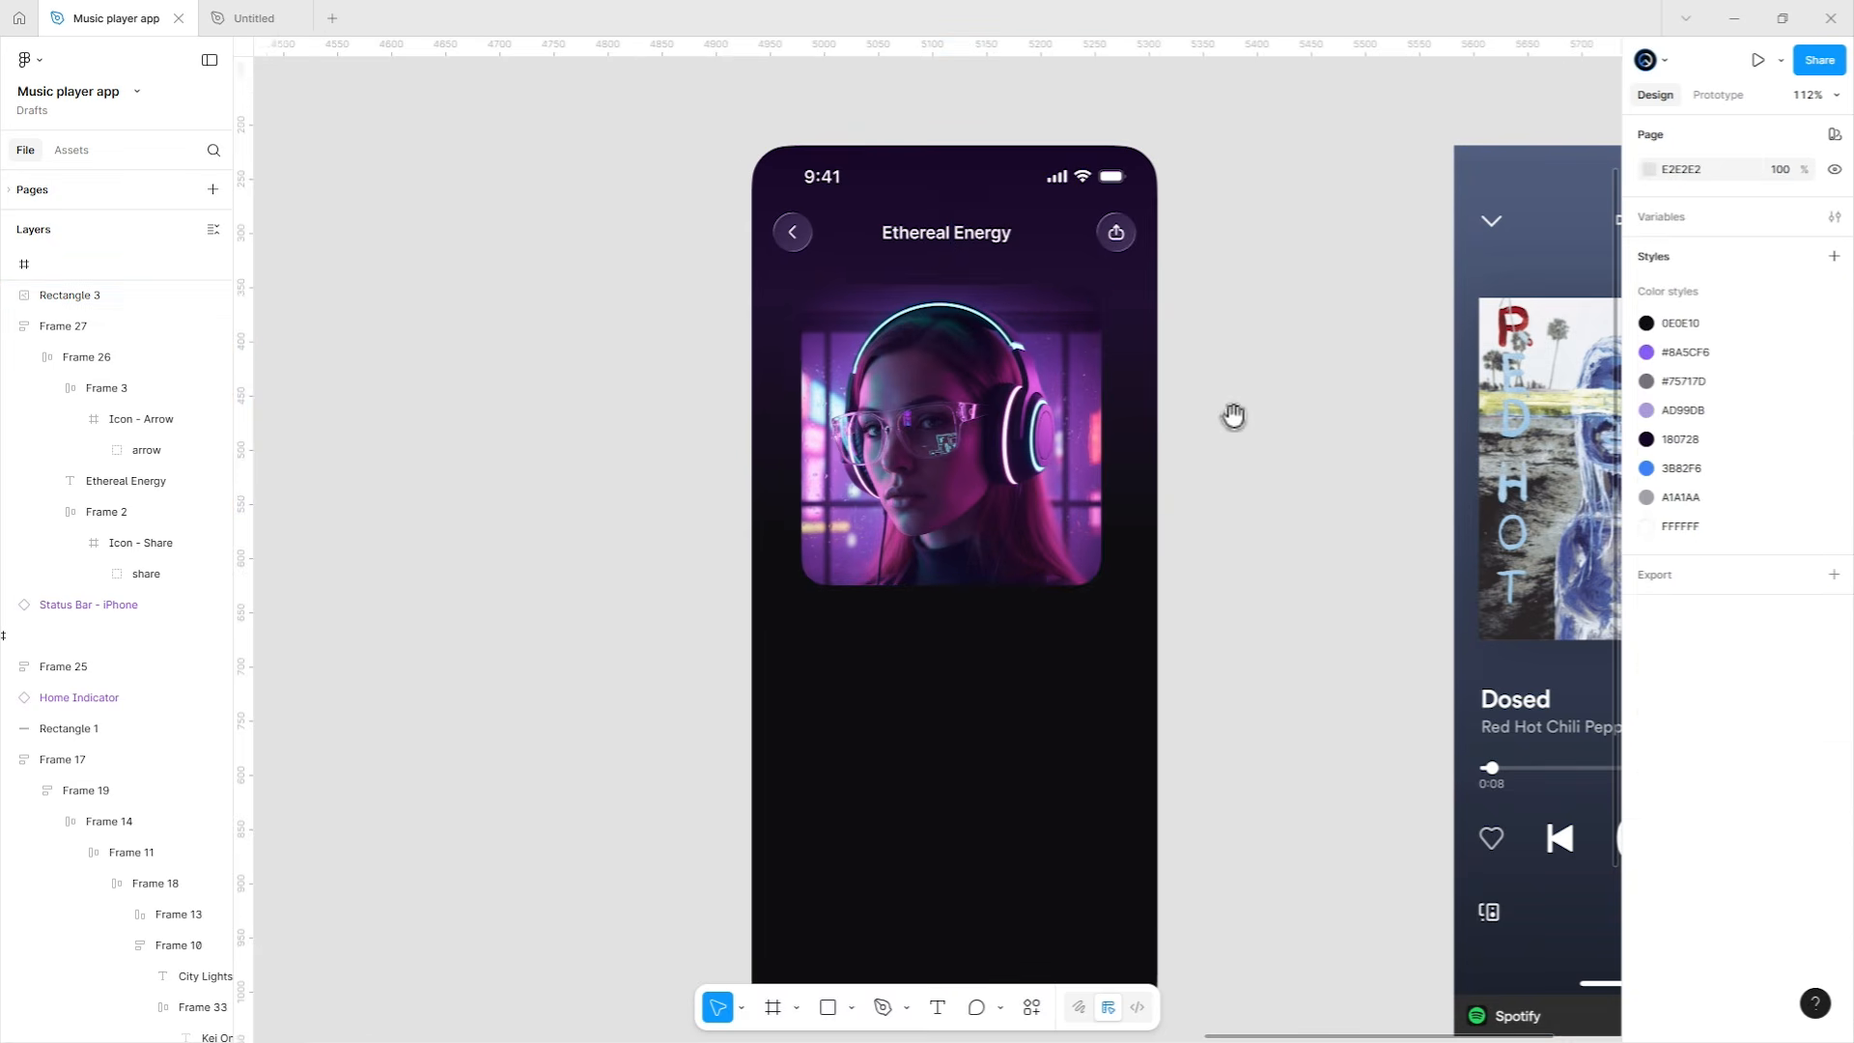
Remove the 0% stop from the Ethereal Energy frame's linear background gradient and set the 17% stop to 4D1681.
drag(1241, 433, 1187, 393)
ctrl+scroll(1223, 370, down, 3)
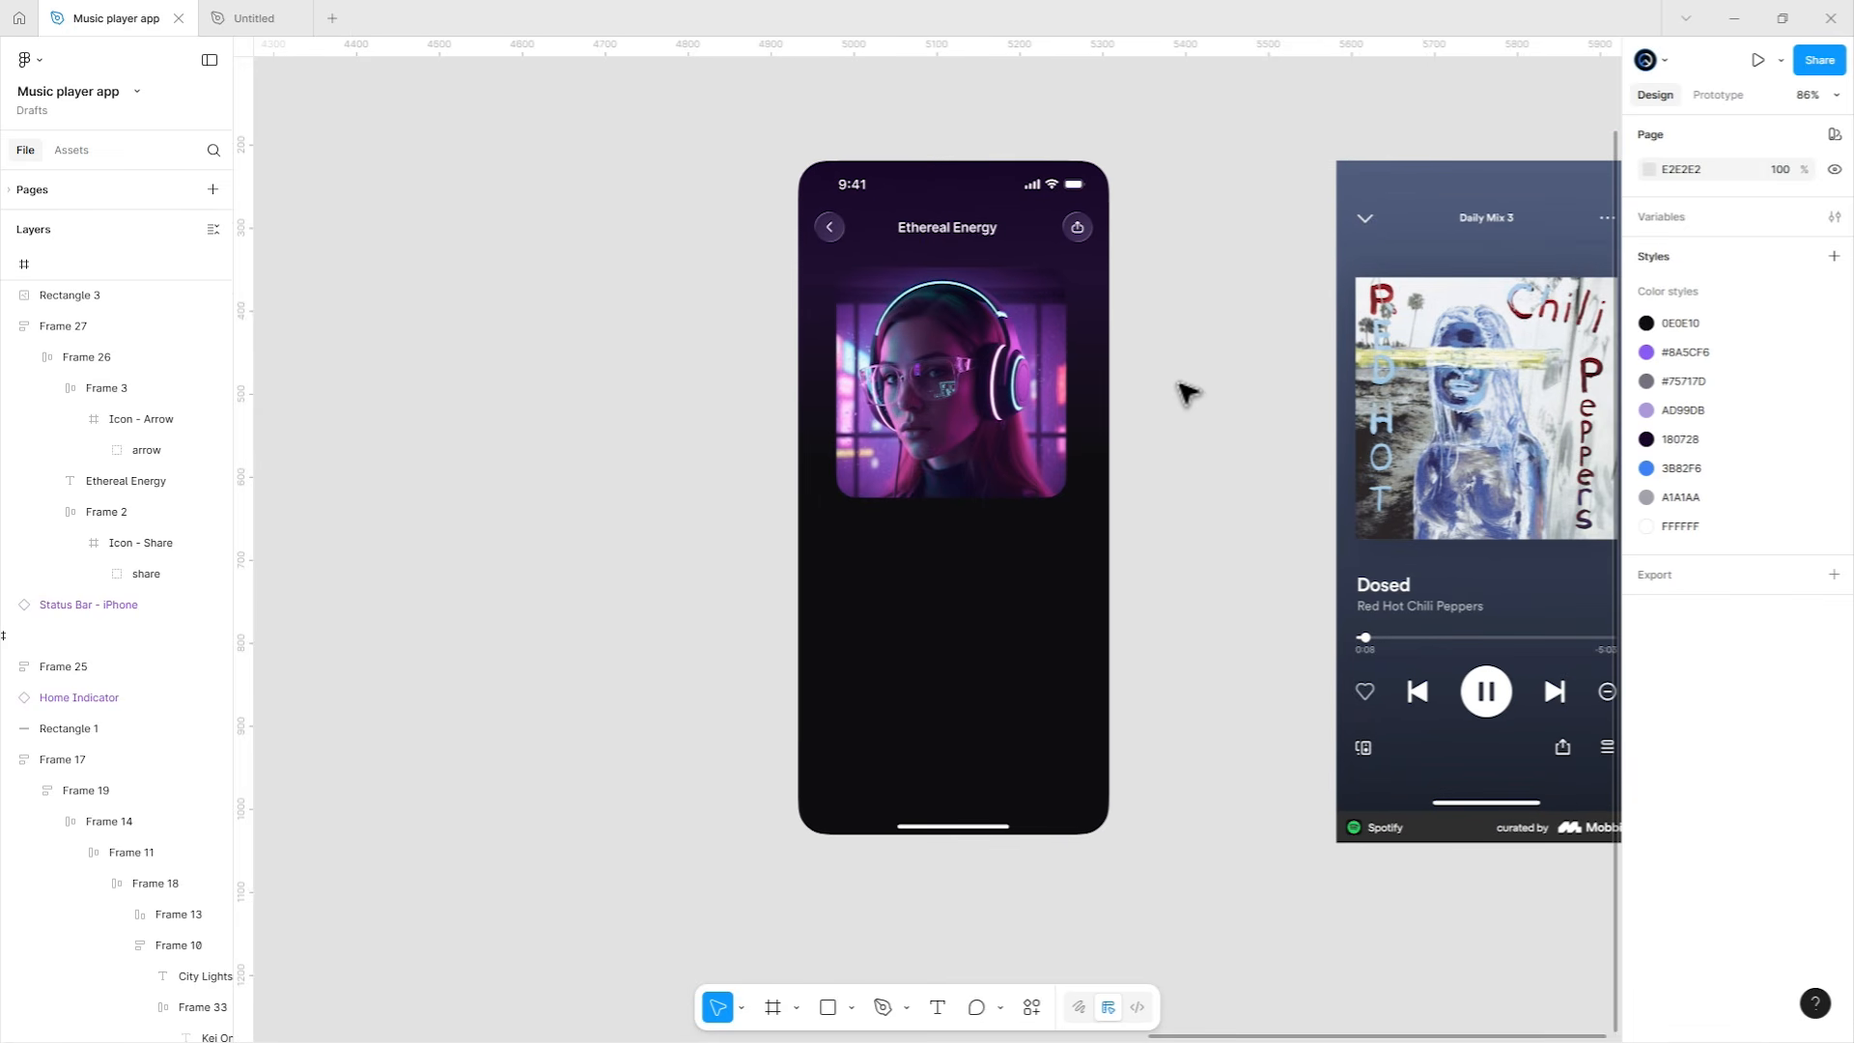
click(1101, 494)
click(1193, 536)
click(1088, 608)
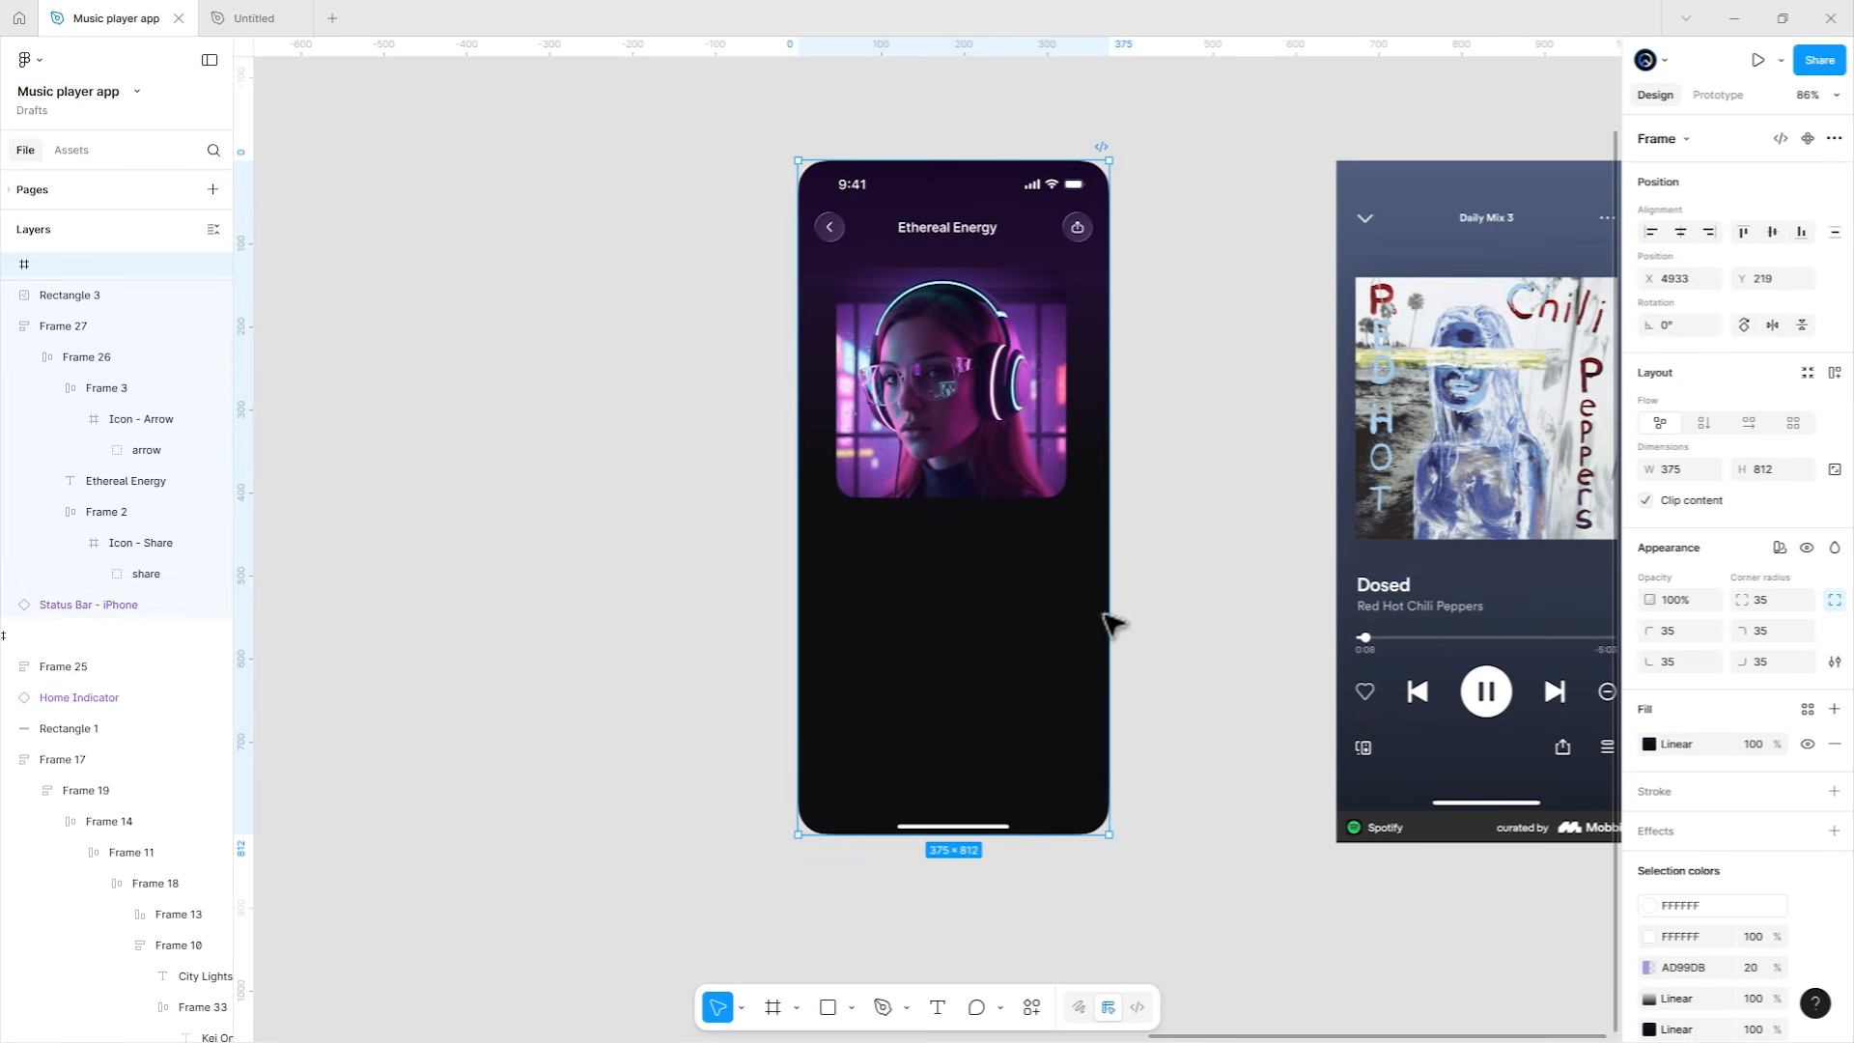
click(1648, 744)
drag(1574, 734, 1357, 414)
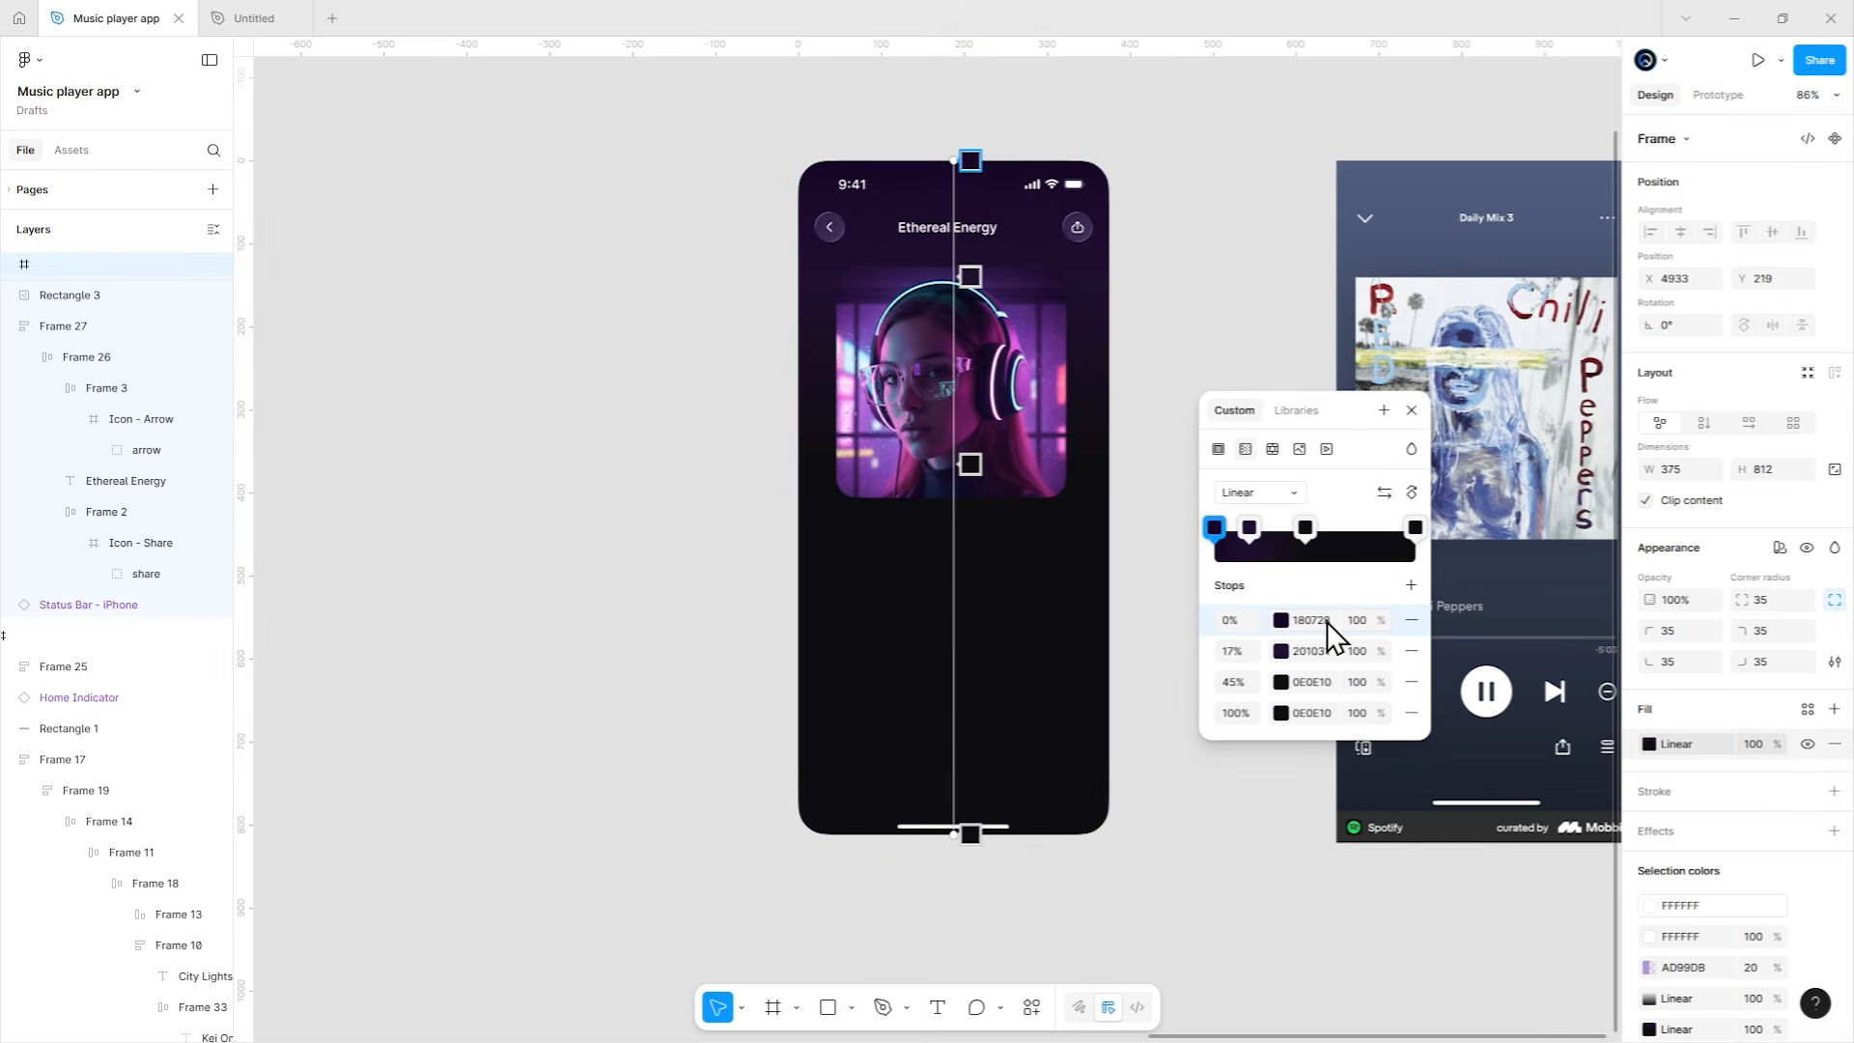
click(1411, 620)
text(4D)
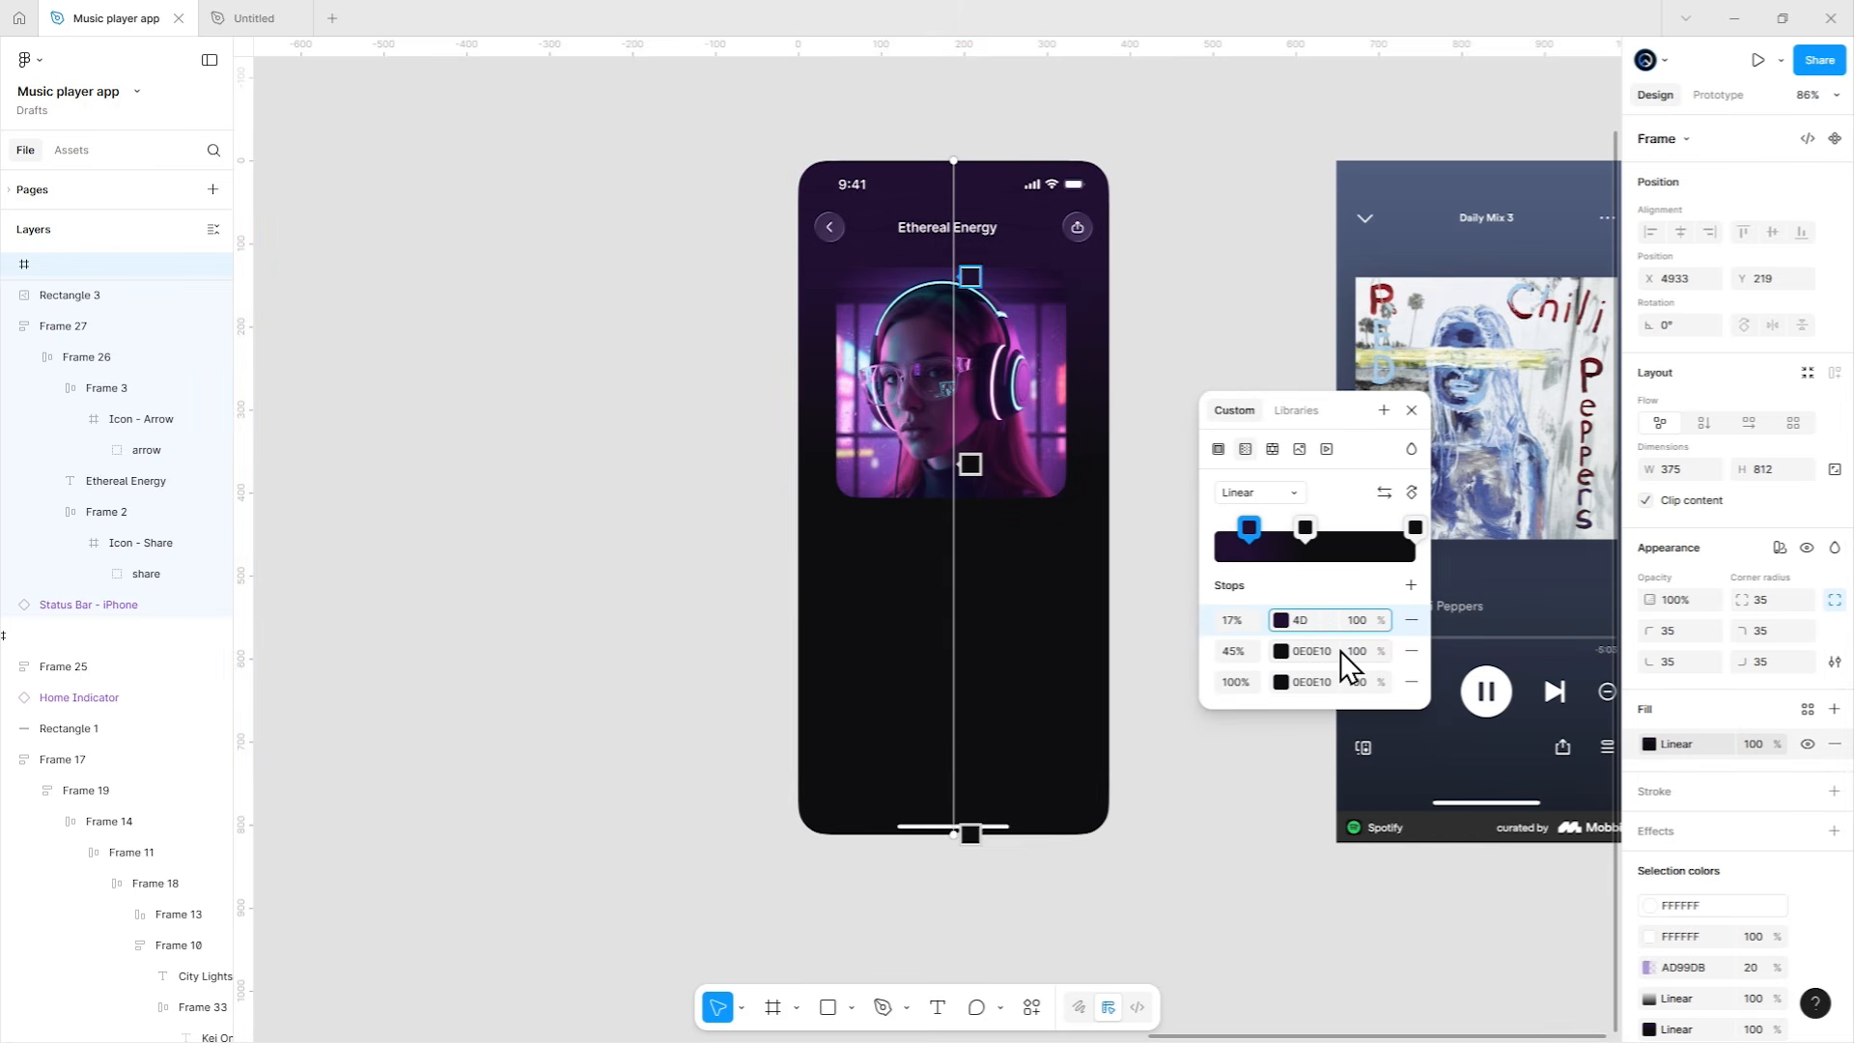
text(1681)
Set the background gradient's 45% stop to 542982 and its 100% stop to 1E1041.
click(1340, 651)
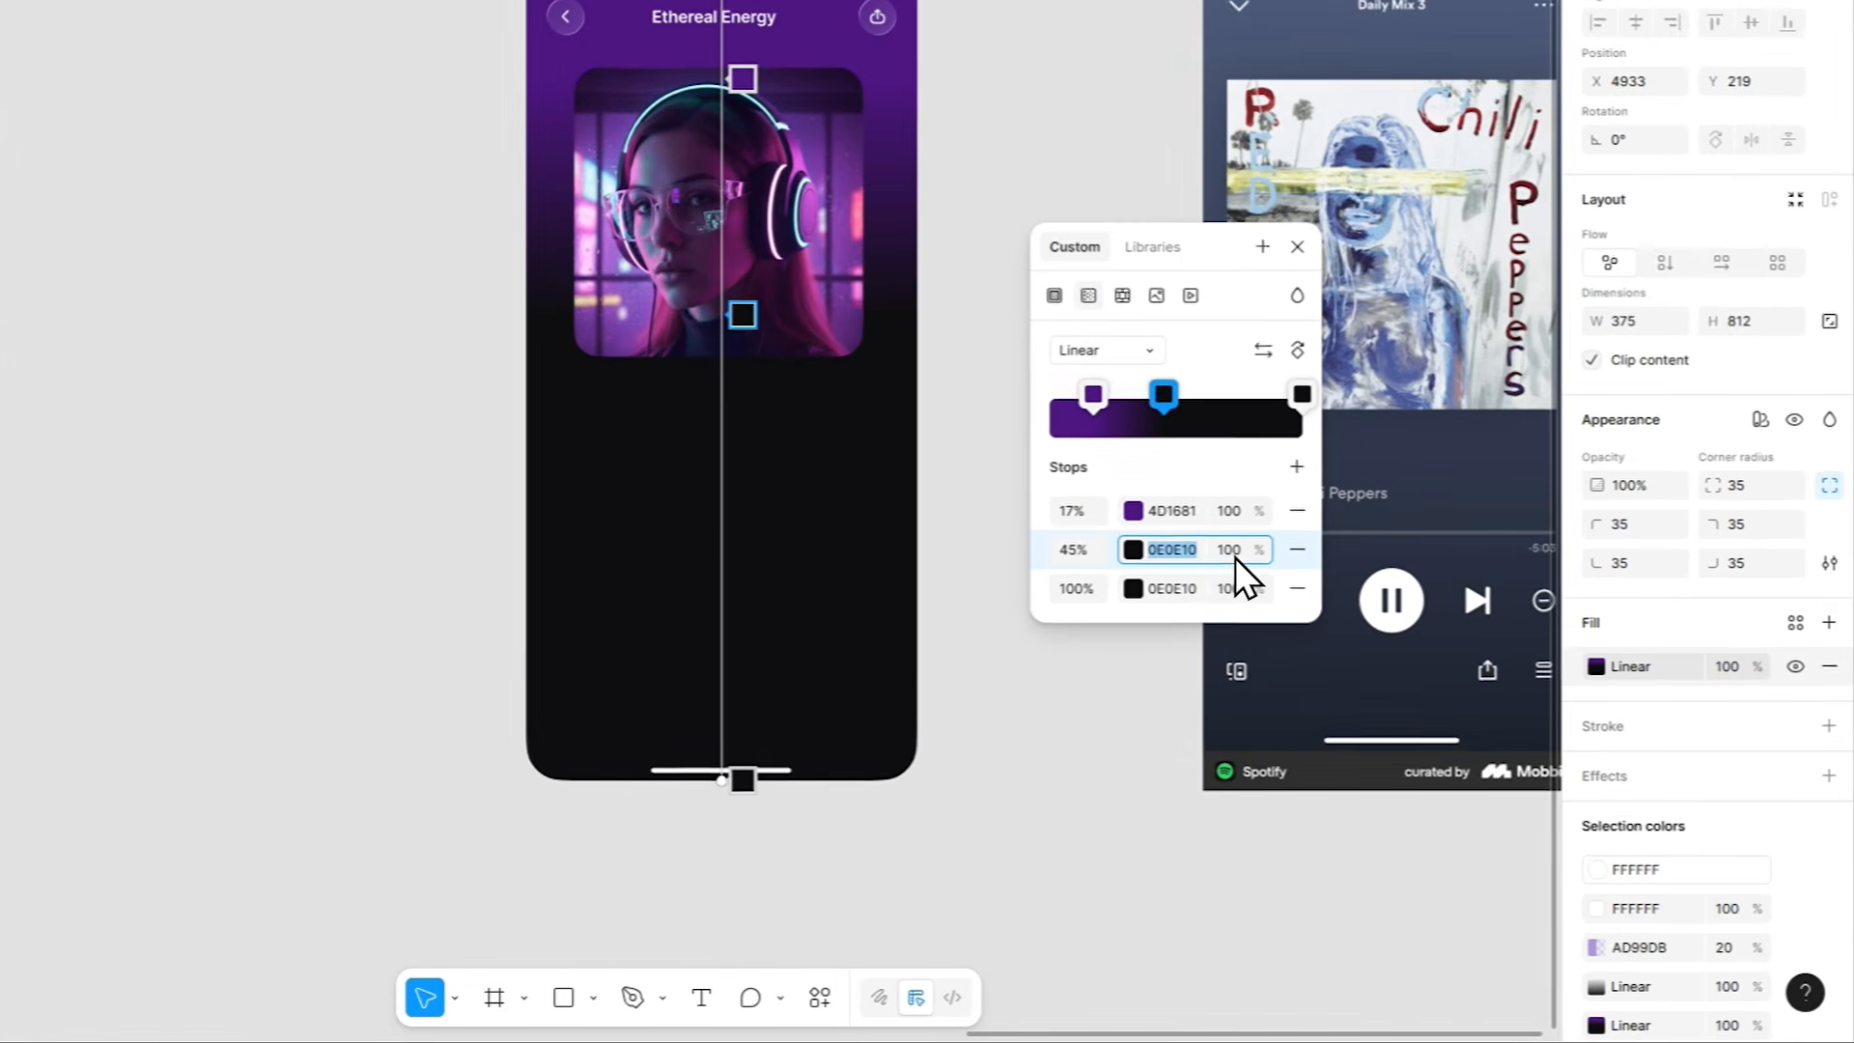
text(542982)
key(Return)
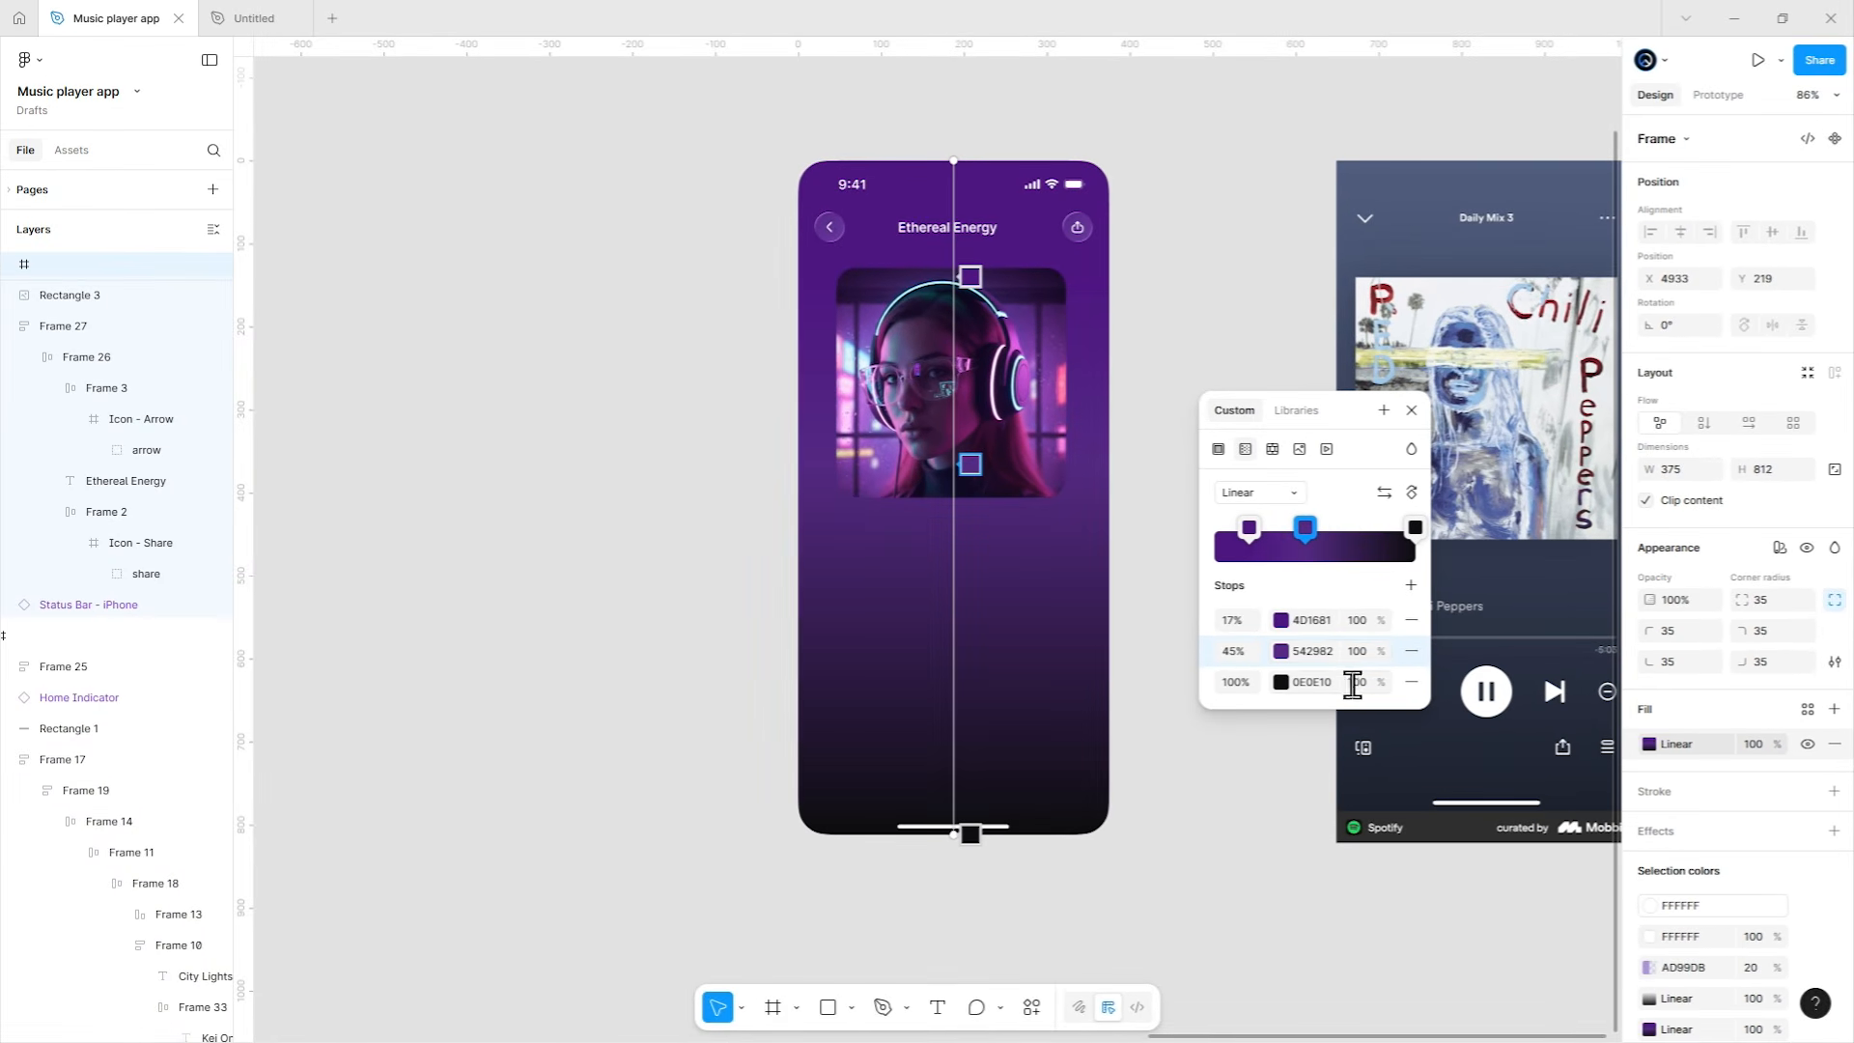
click(1352, 684)
text(1E1041)
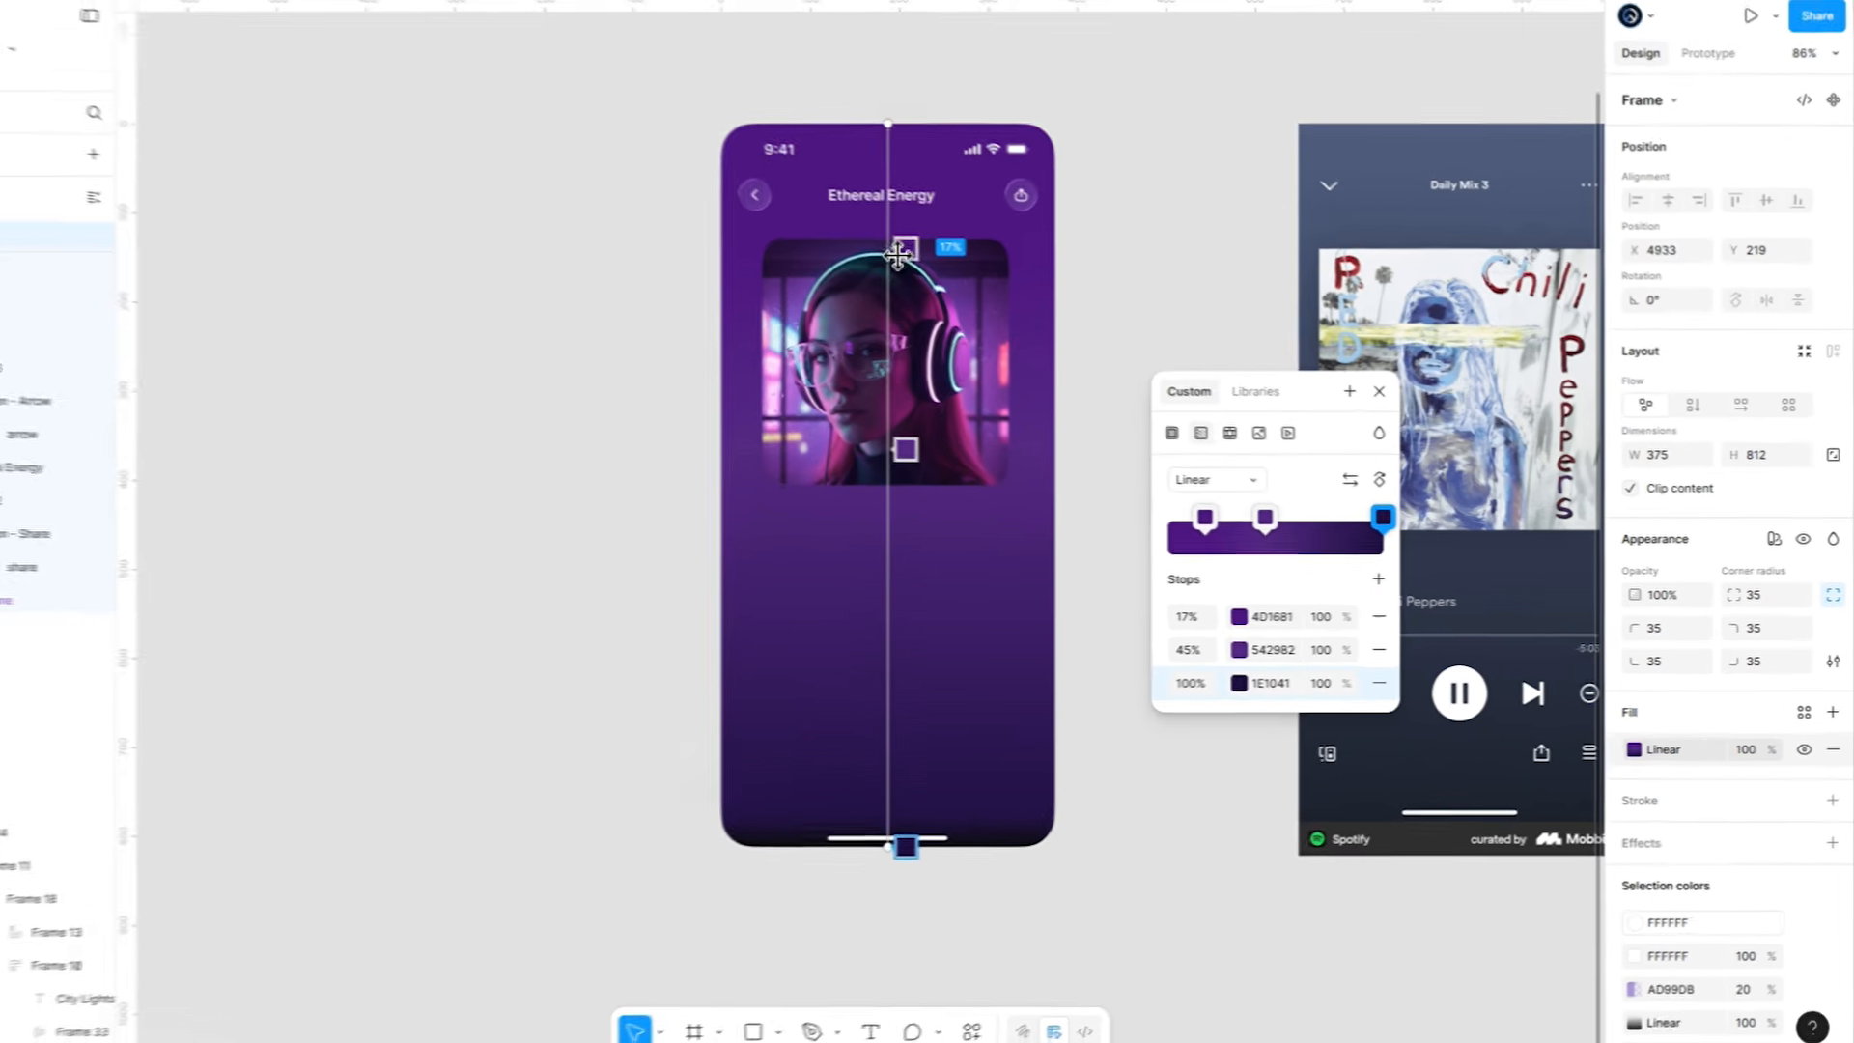
Move the background gradient's 4D1681 stop to 0% and its 542982 stop to 18%.
drag(970, 277, 970, 161)
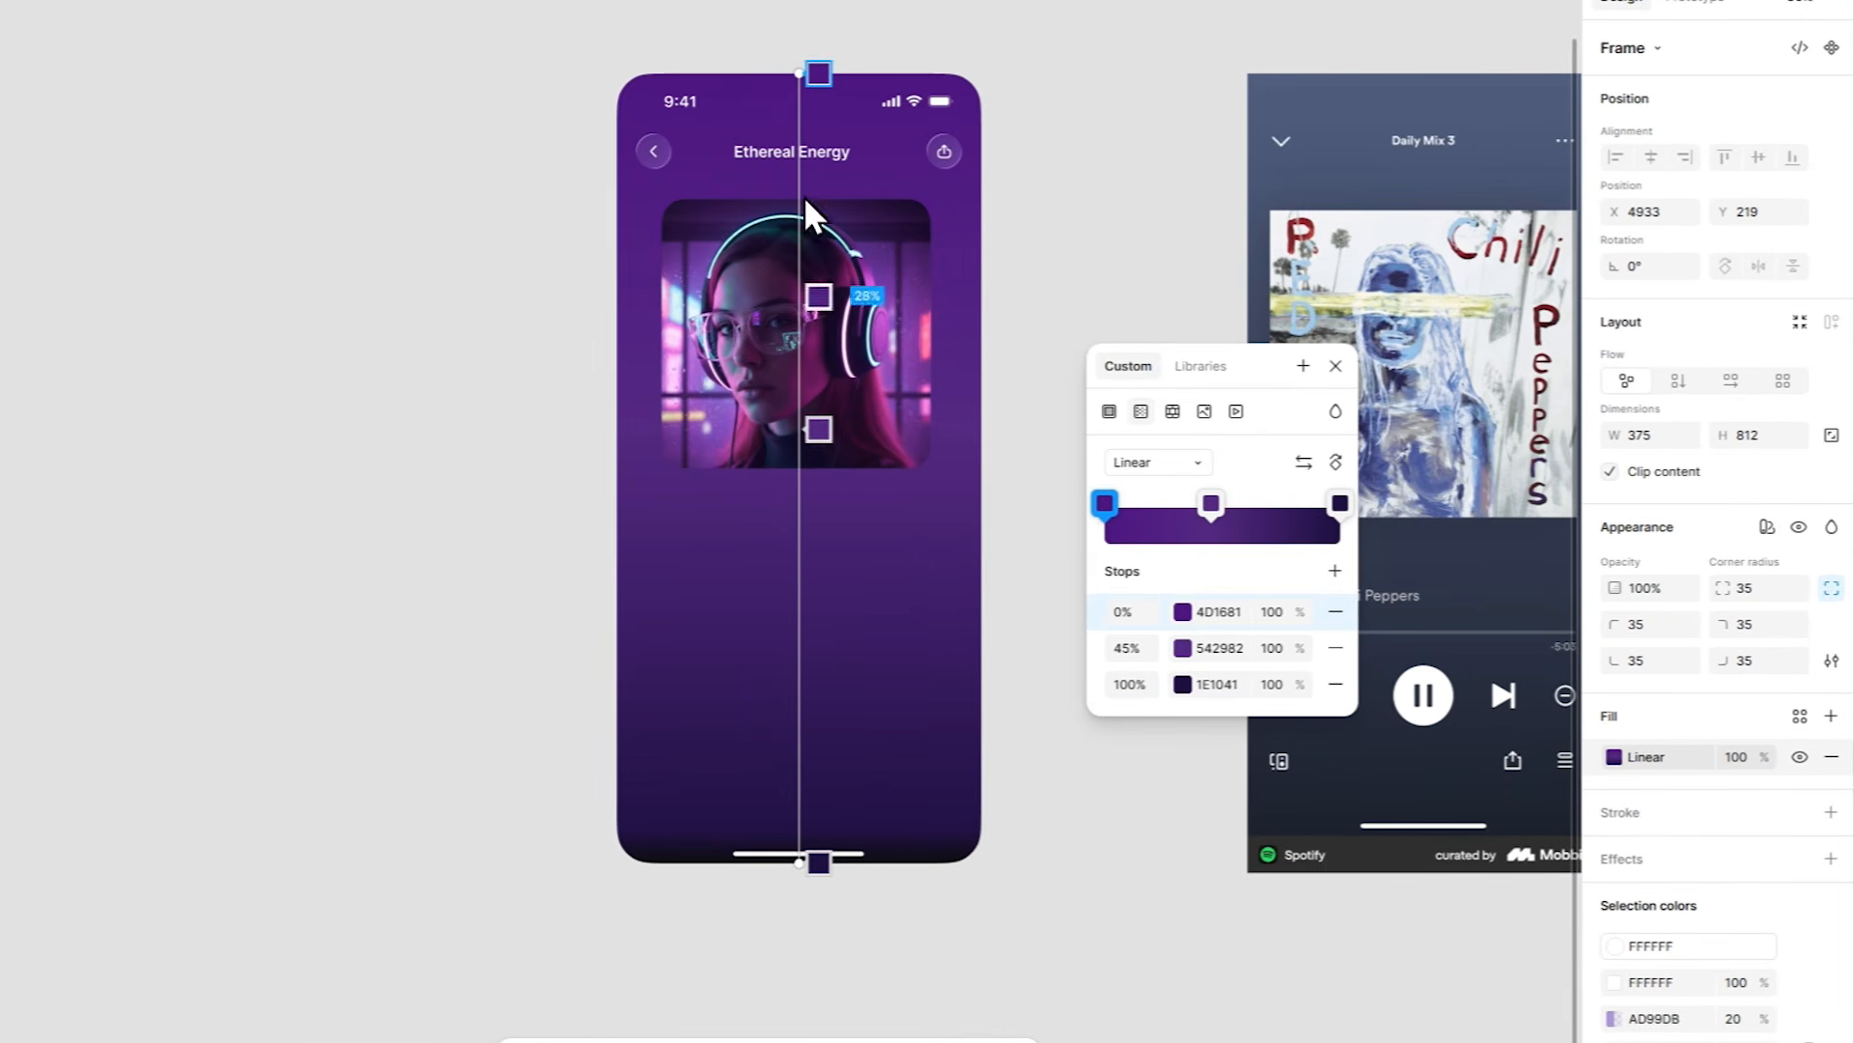
click(819, 439)
key(ctrl+z)
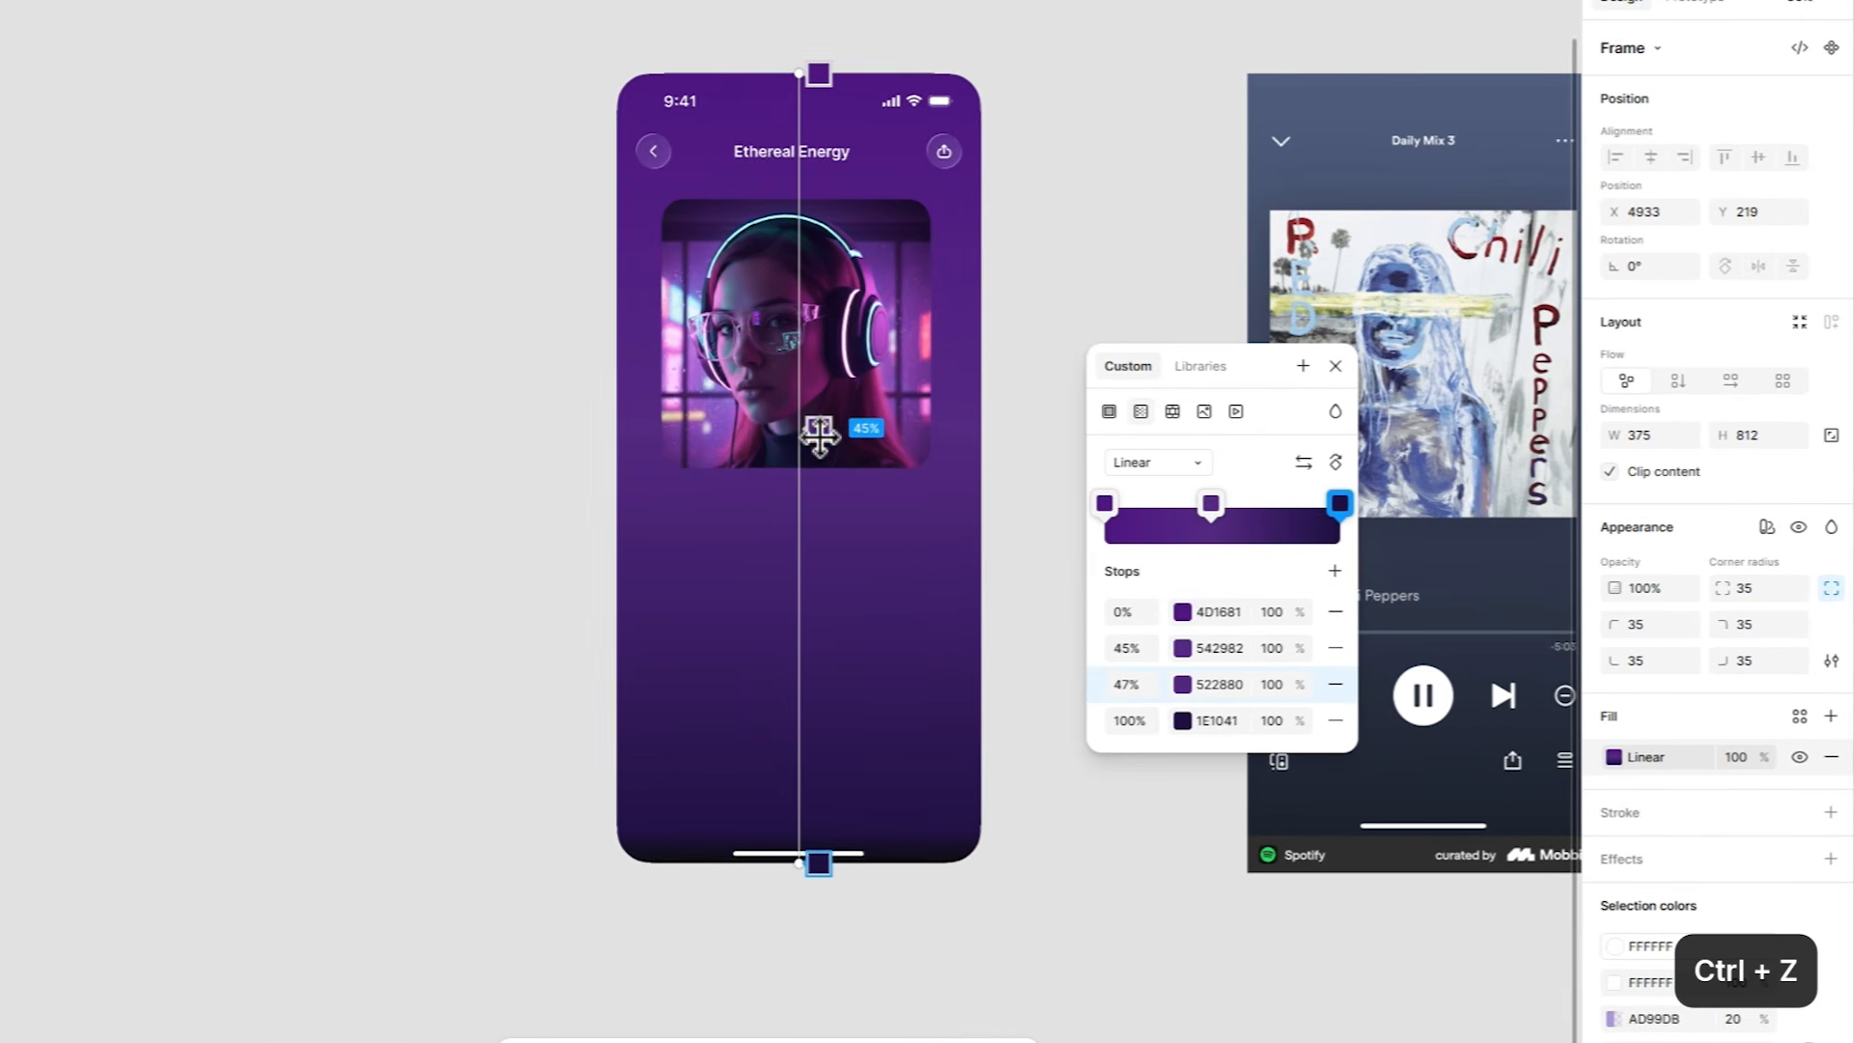
drag(818, 428, 818, 218)
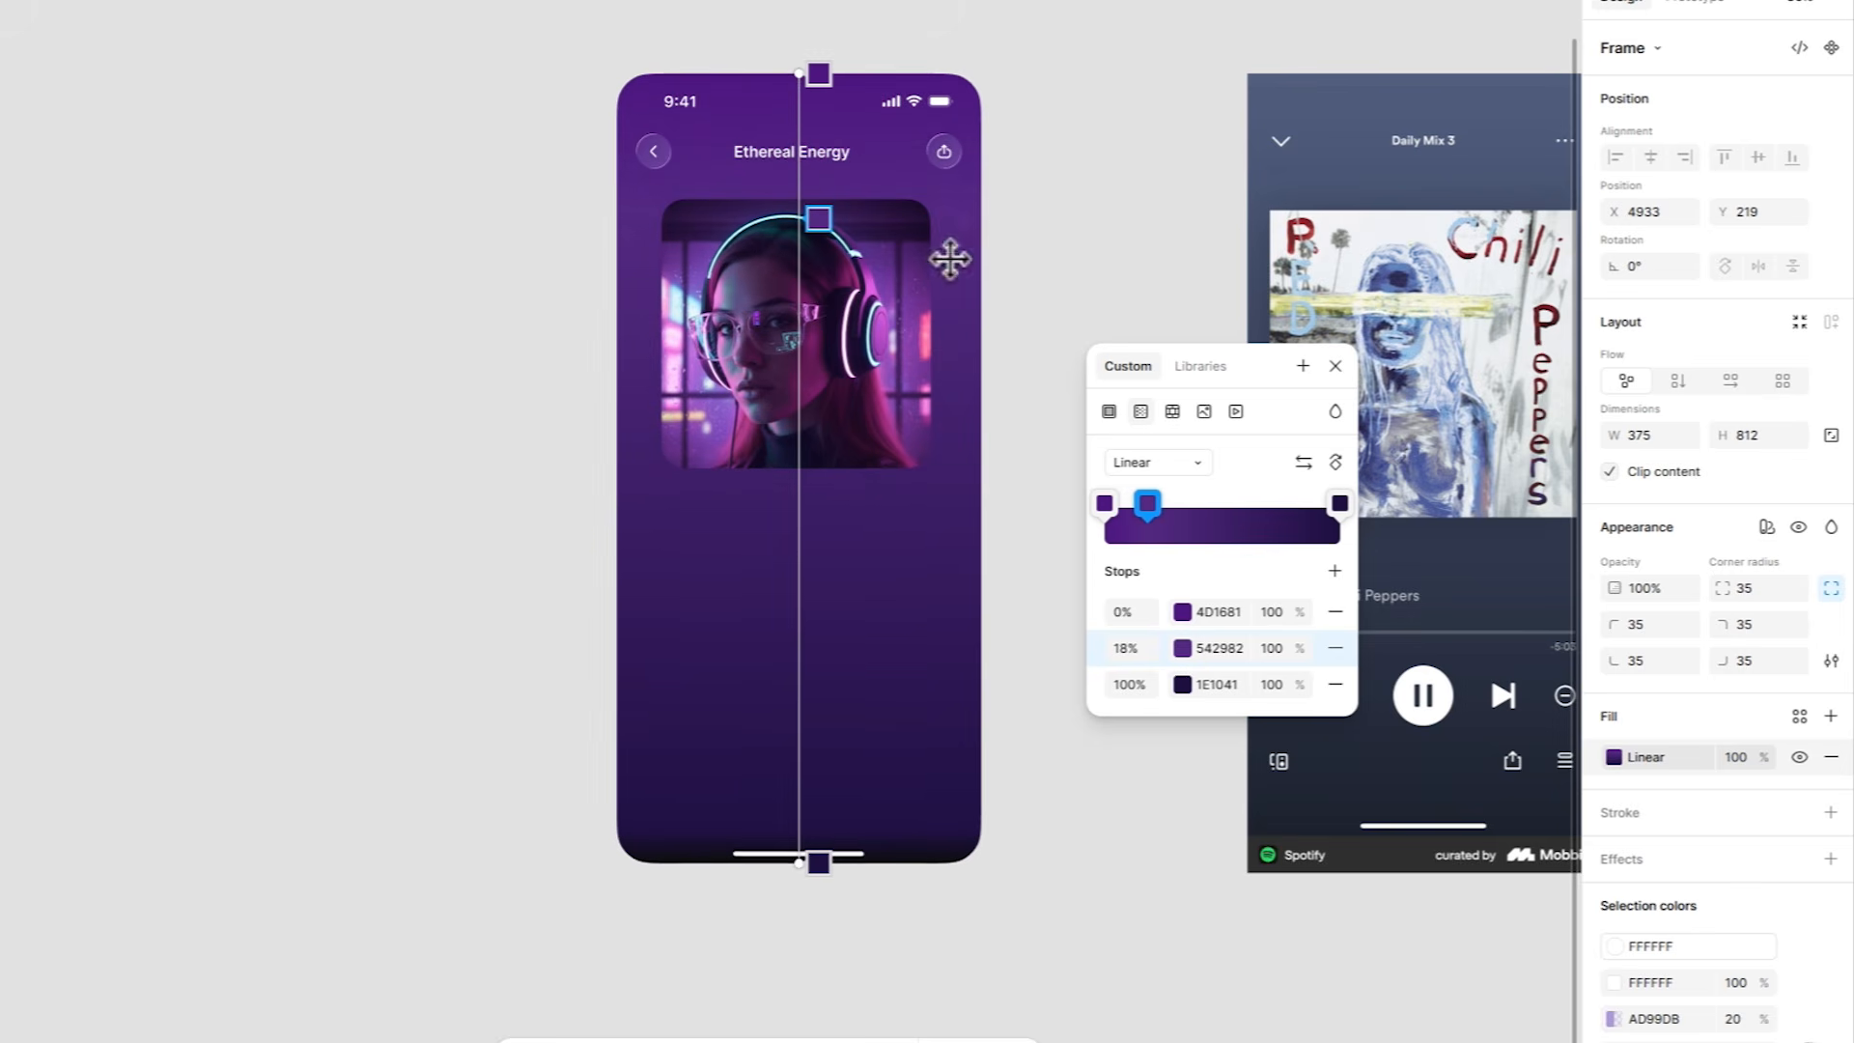
click(1333, 368)
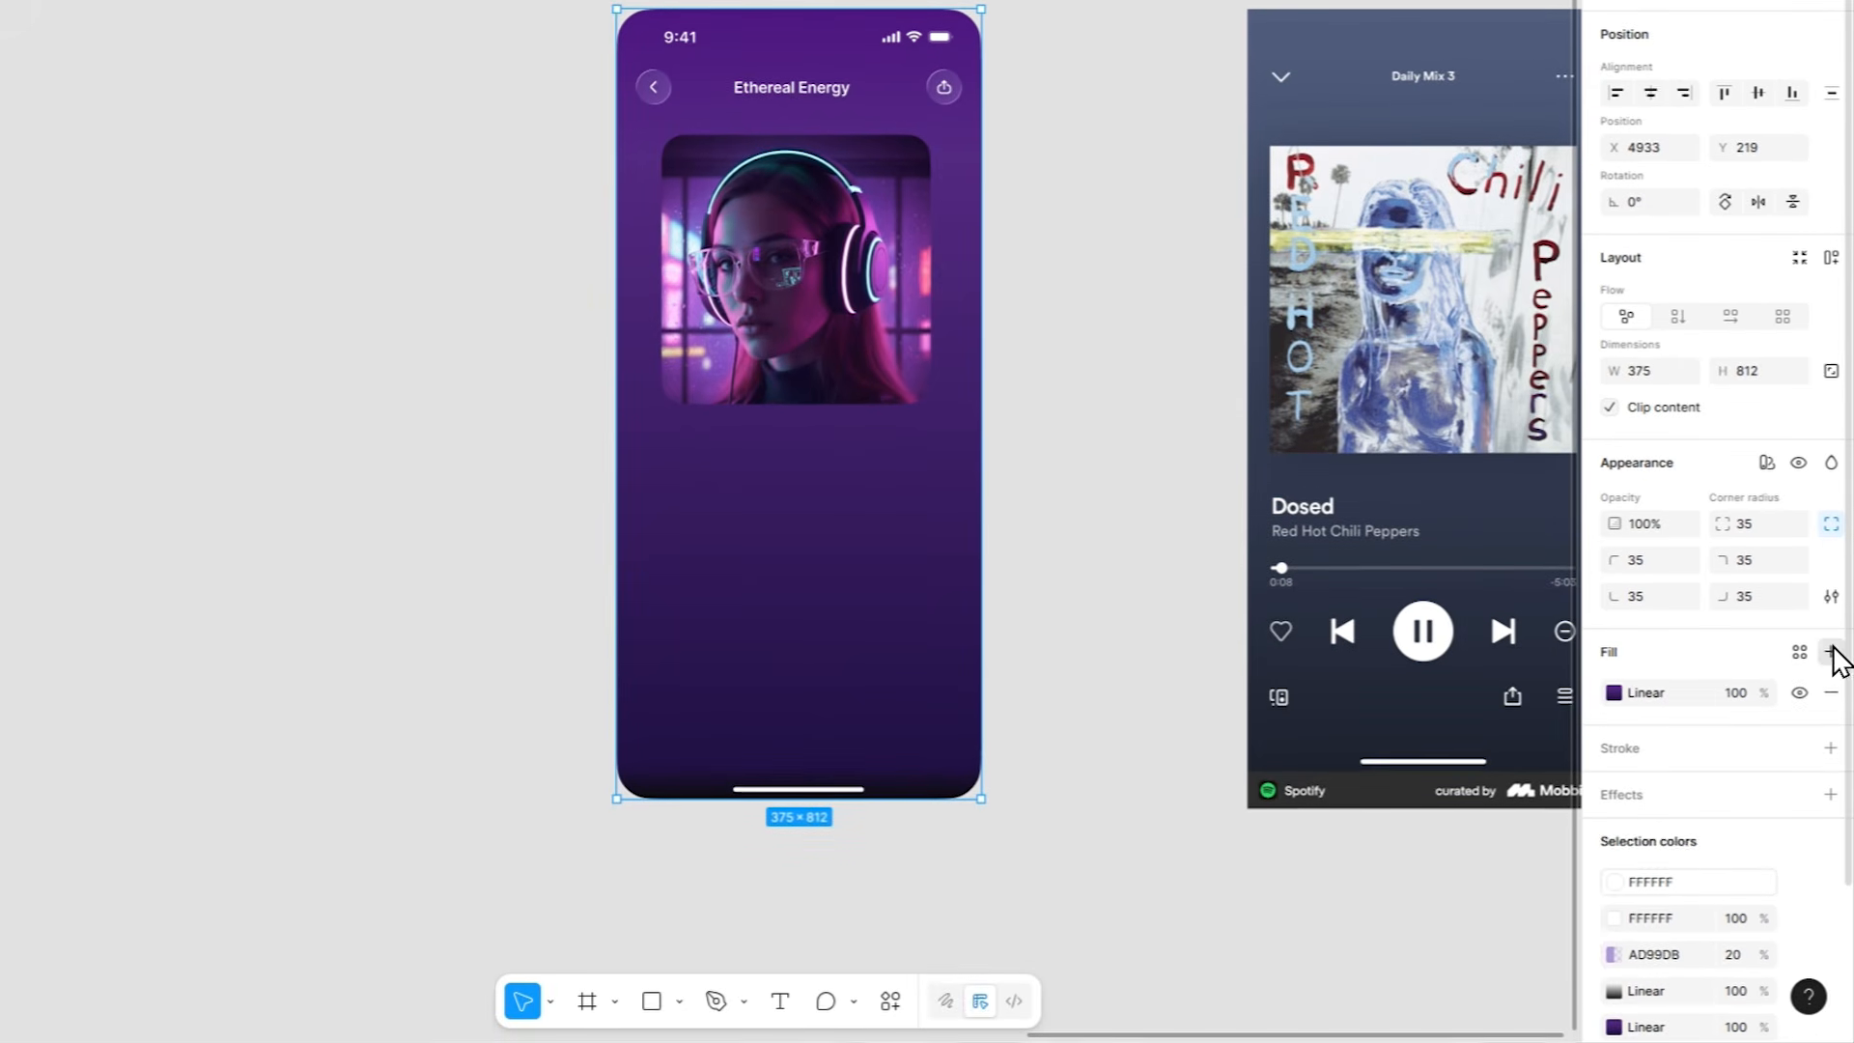
Add a second fill to the Ethereal Energy frame and make it a radial gradient.
click(1831, 651)
click(1365, 446)
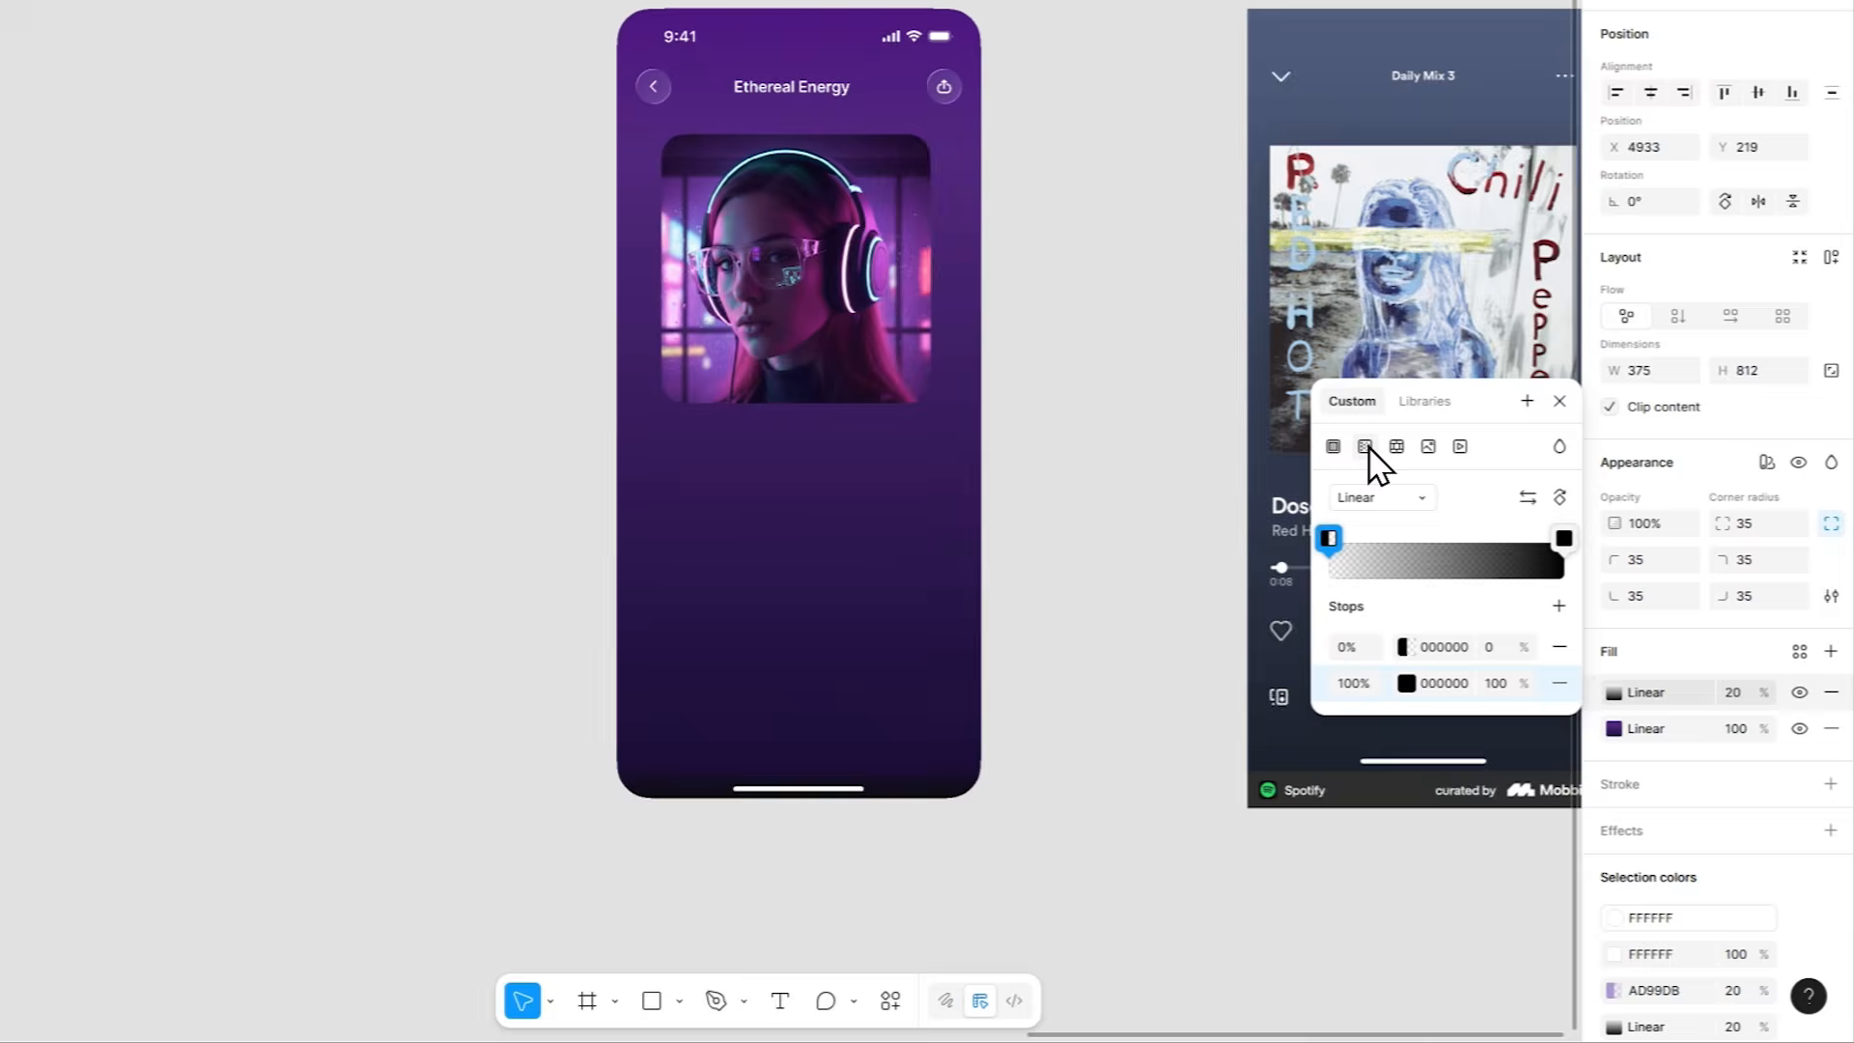
drag(1496, 413, 1260, 289)
click(1175, 375)
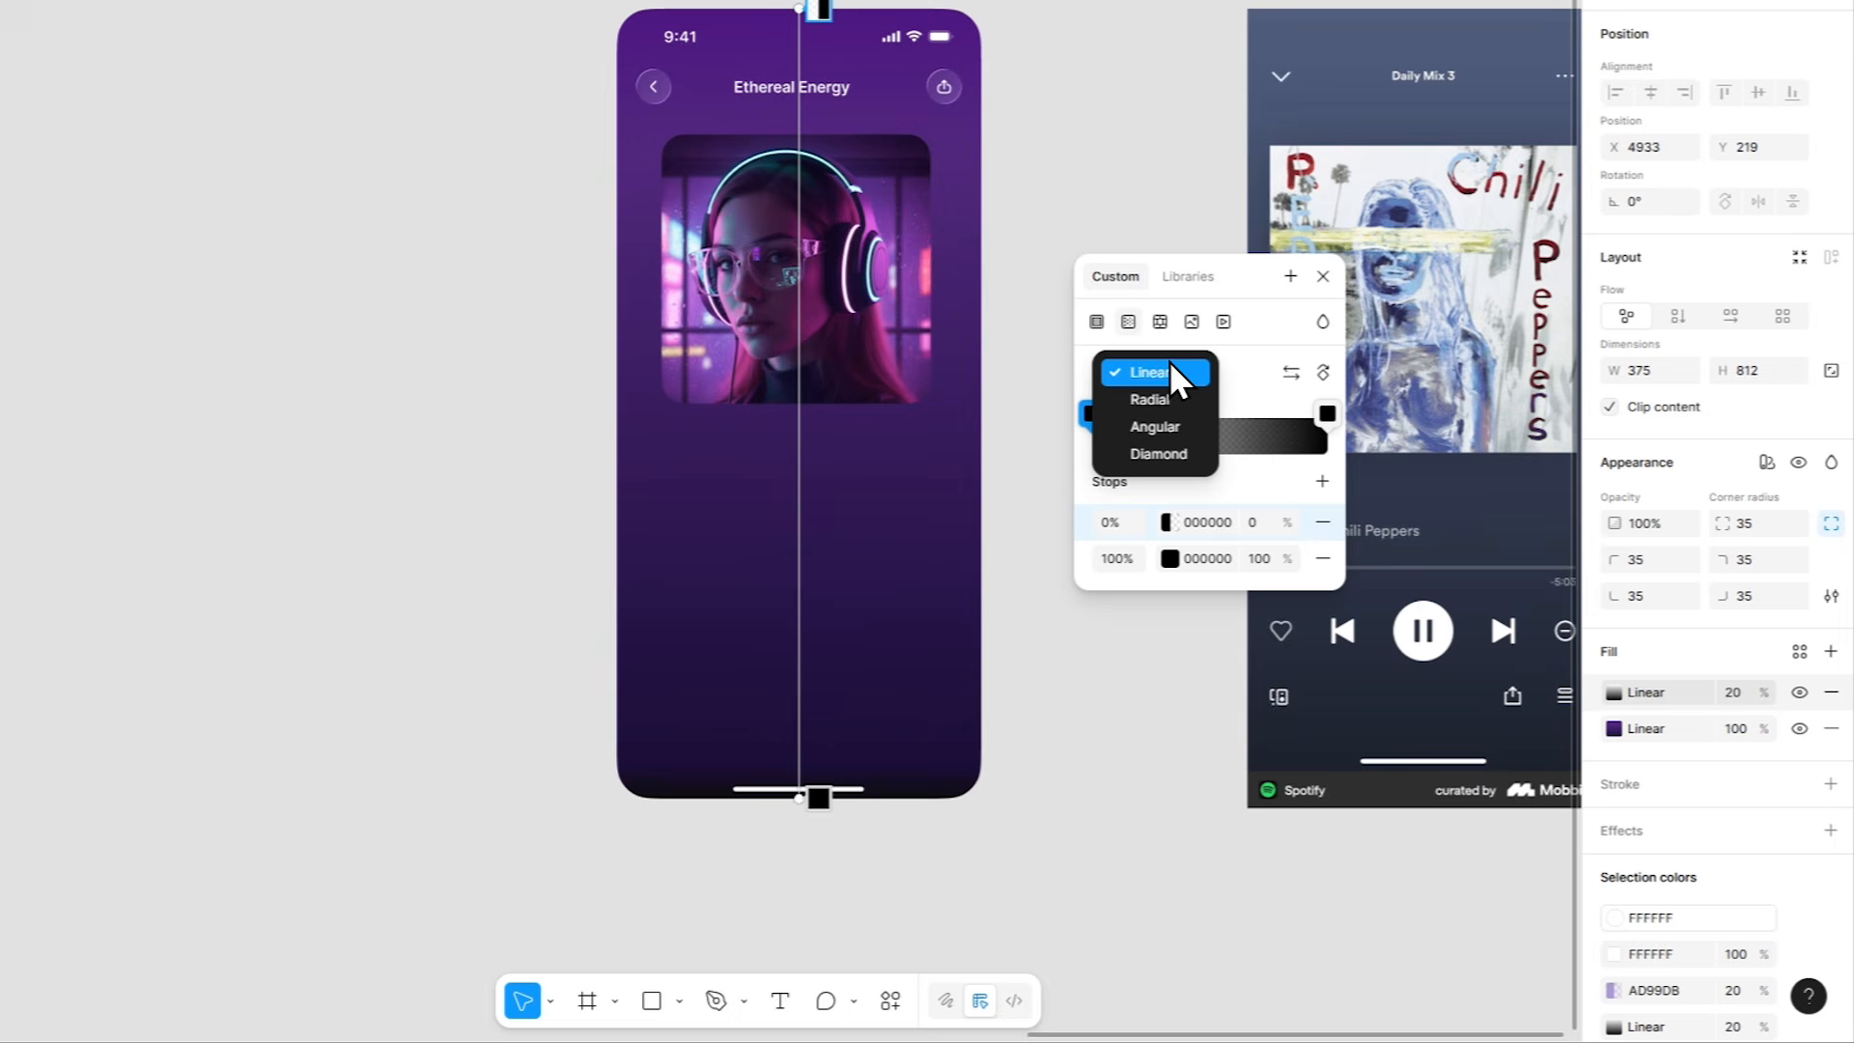
click(1178, 402)
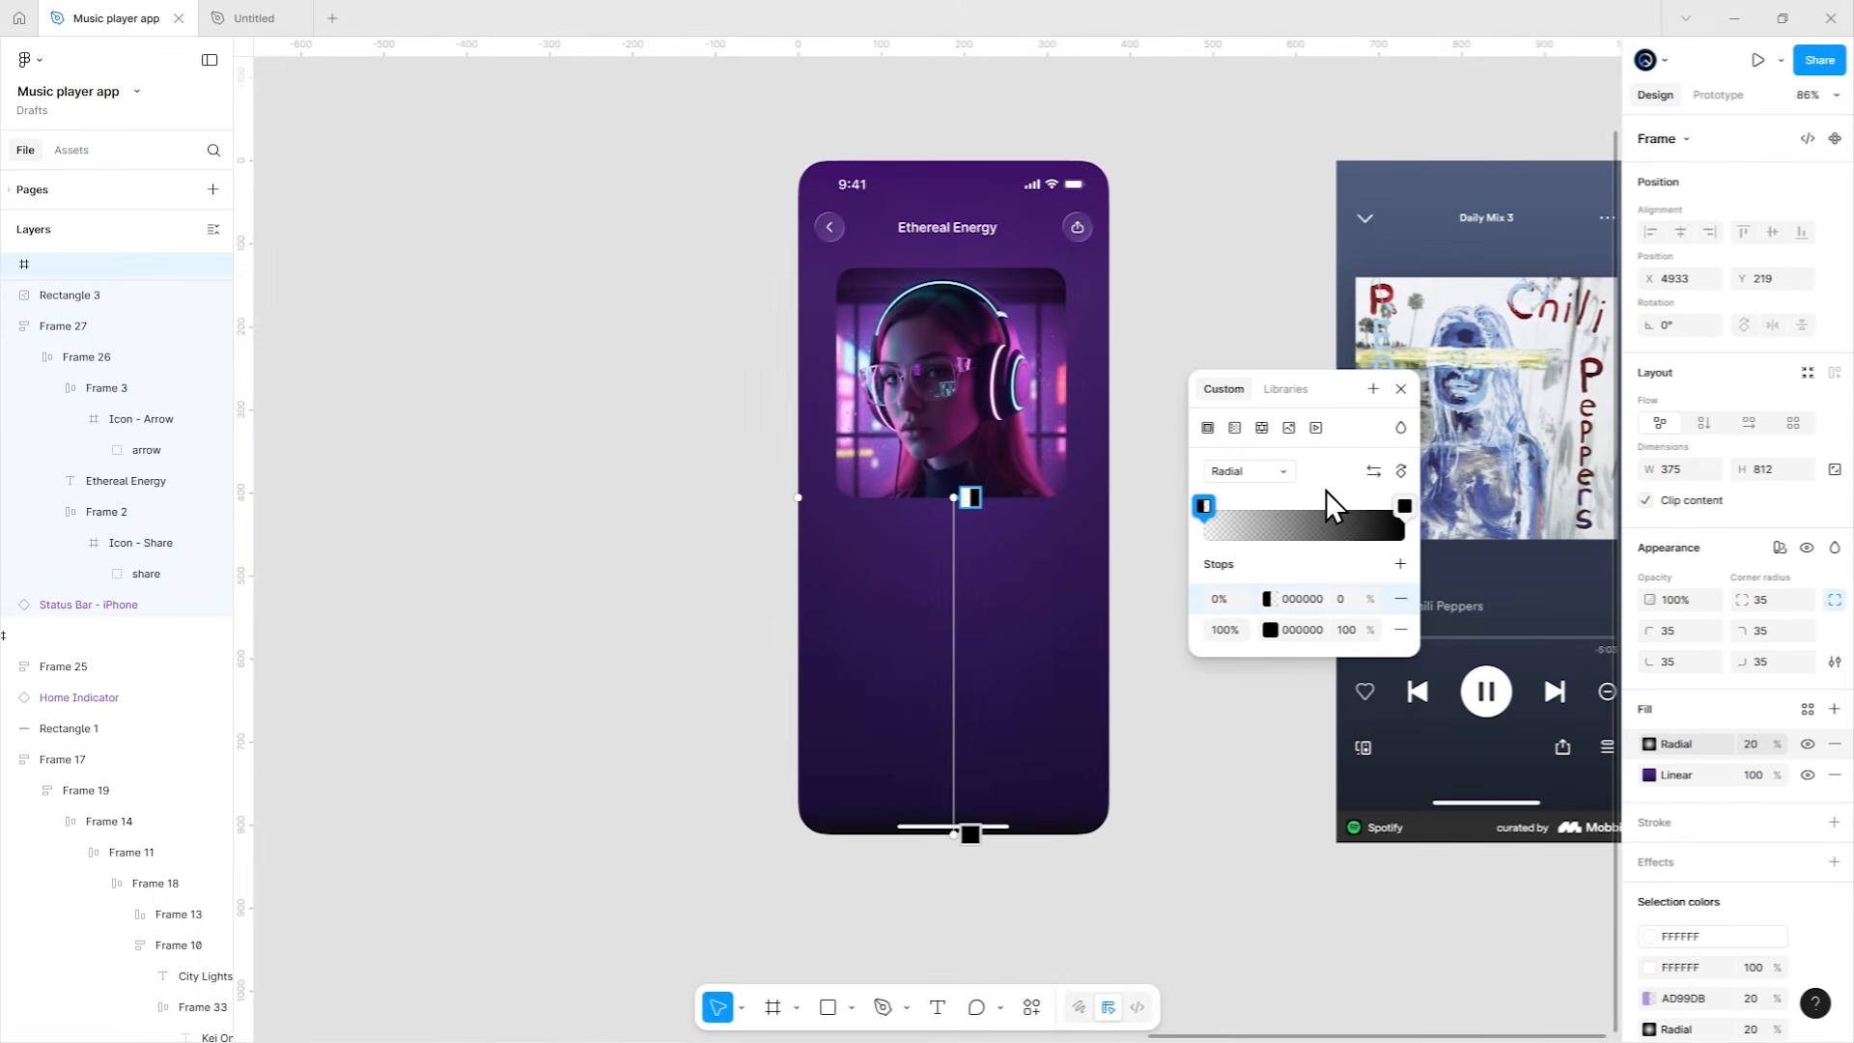
Set the radial gradient's 0% stop to colour A23689 at 100% opacity.
click(1337, 600)
text(A23689)
key(Return)
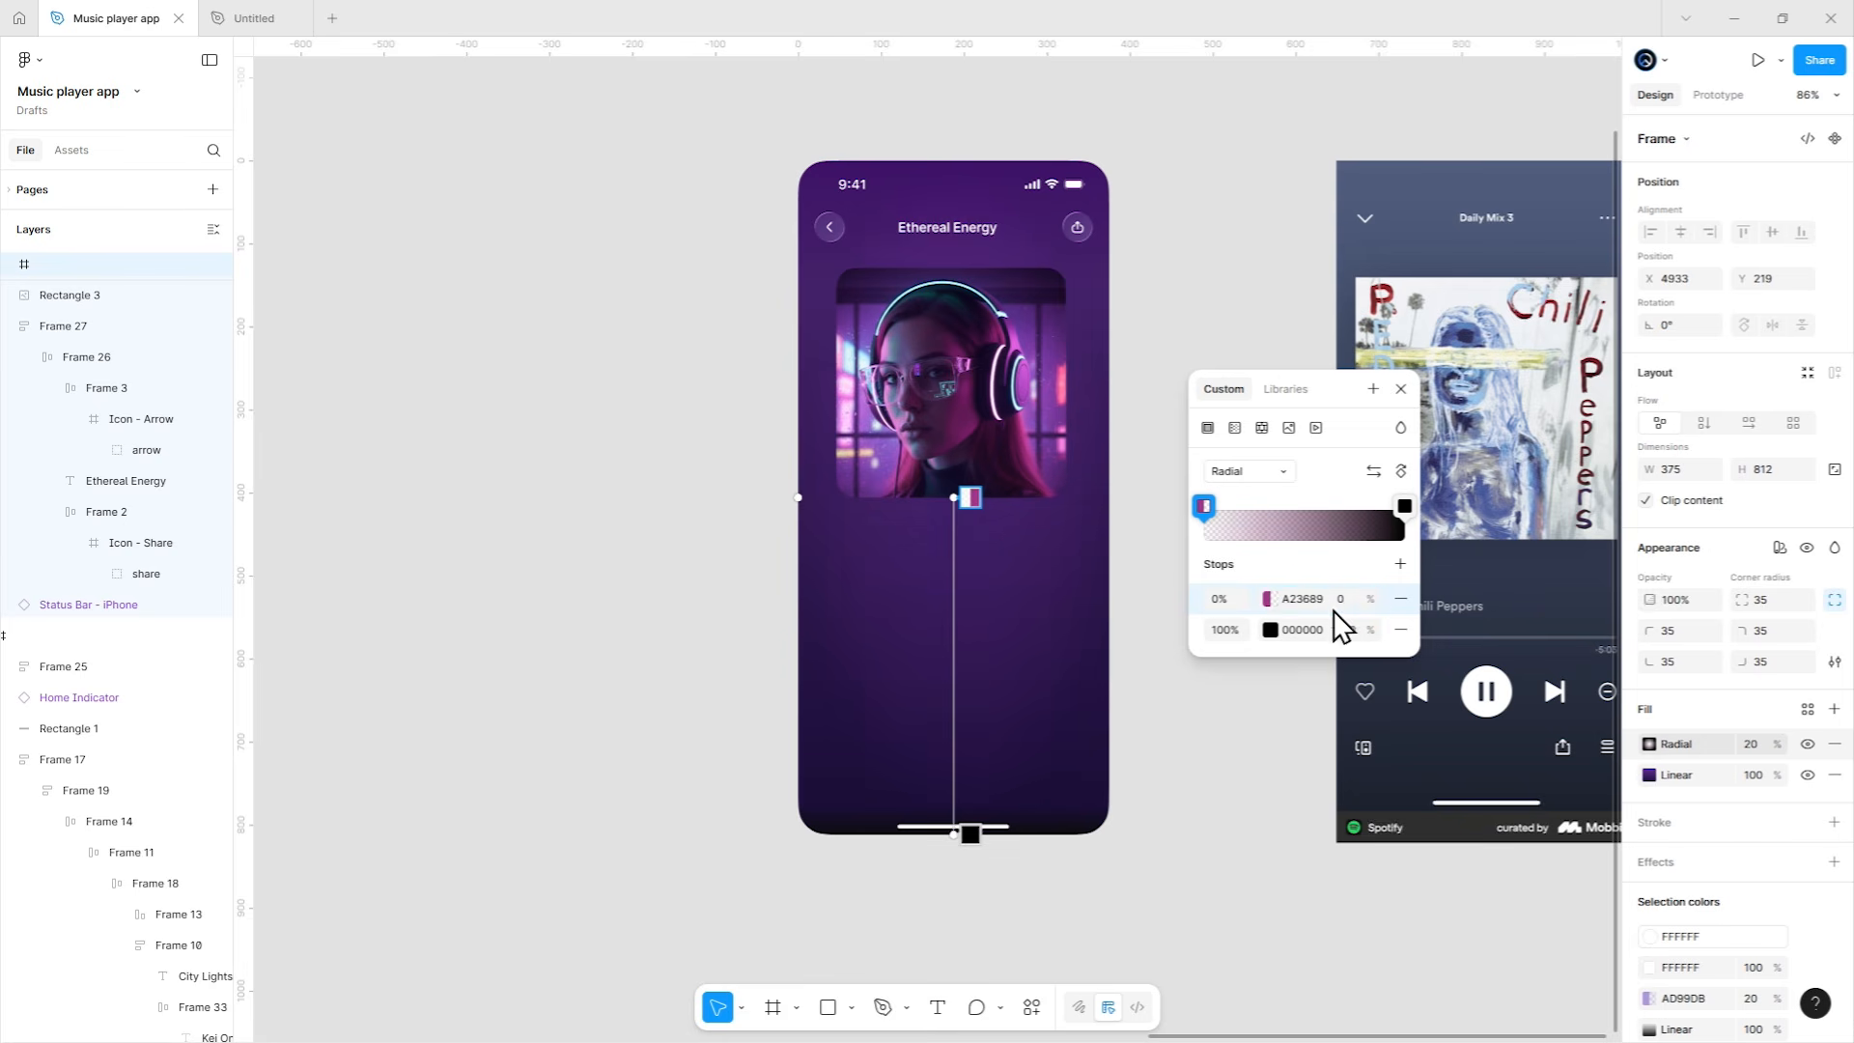
click(1267, 599)
drag(1105, 848, 1169, 847)
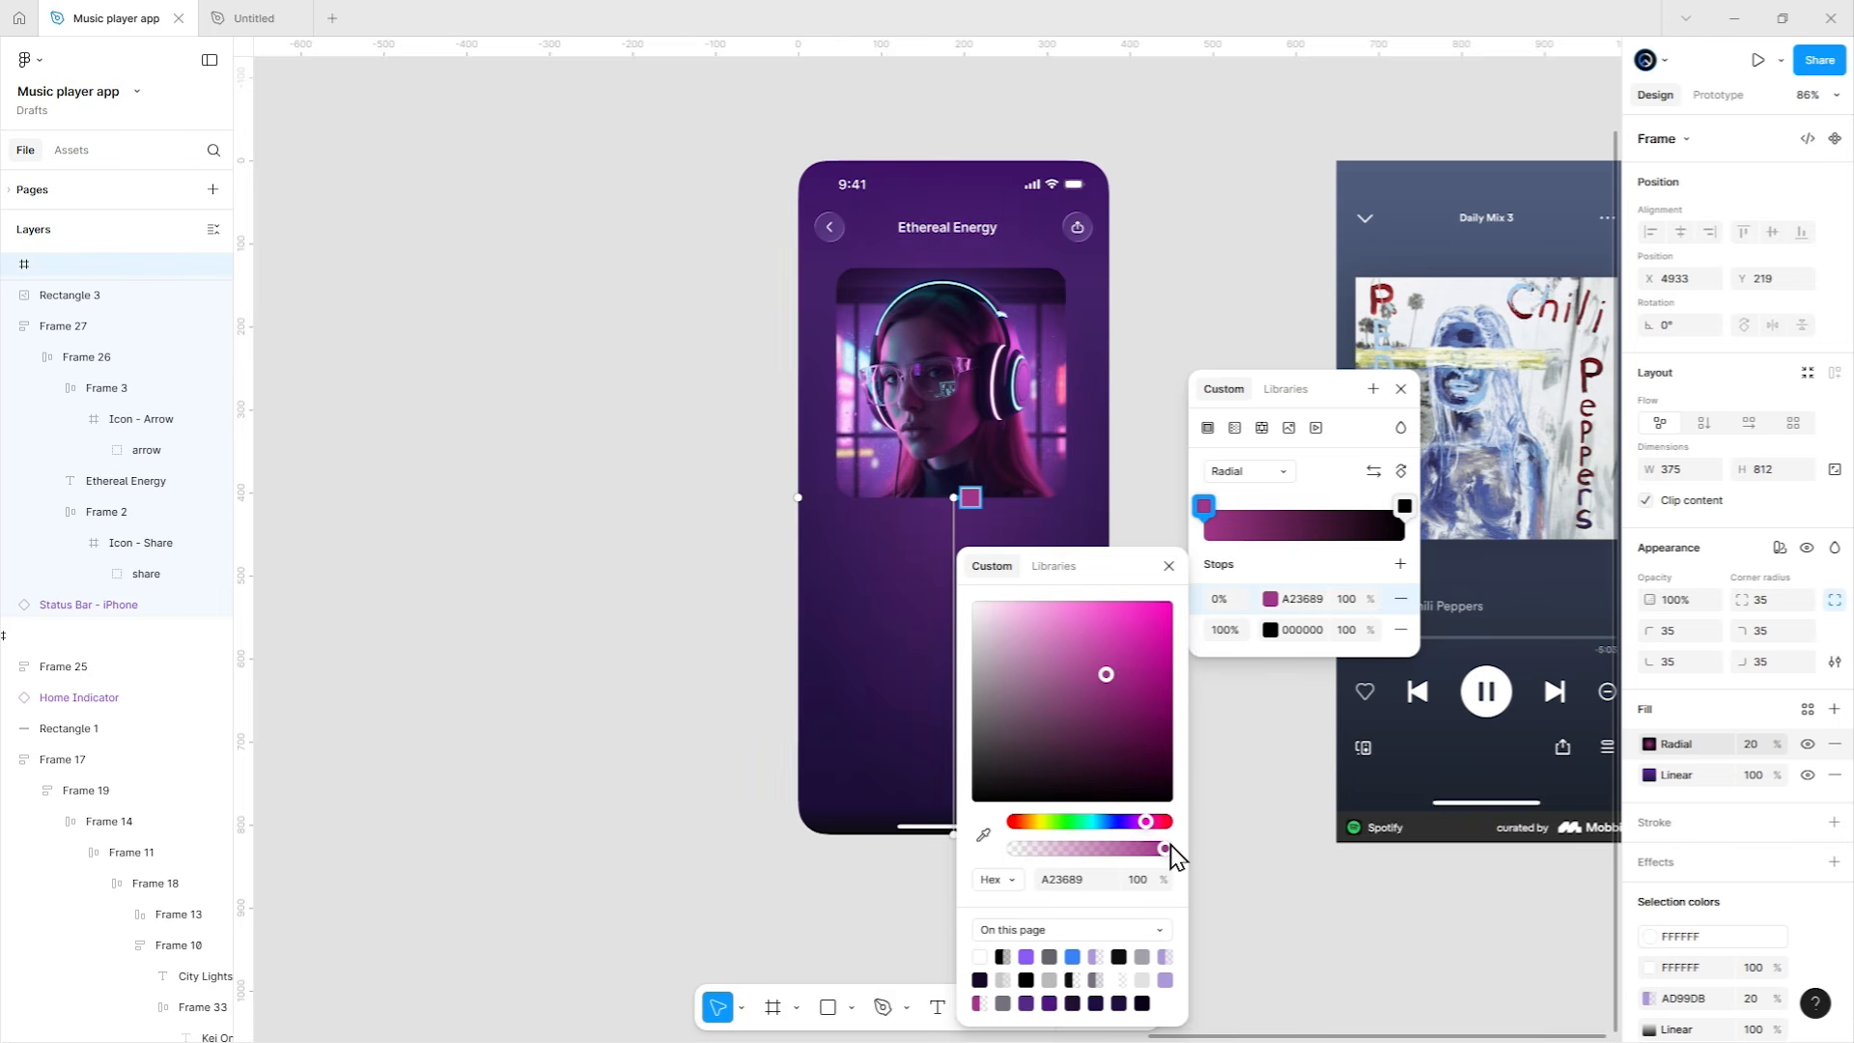
click(1168, 566)
Set the radial gradient's 100% stop to 1E1041, copied from the linear fill's last stop, with 0% opacity.
click(1337, 634)
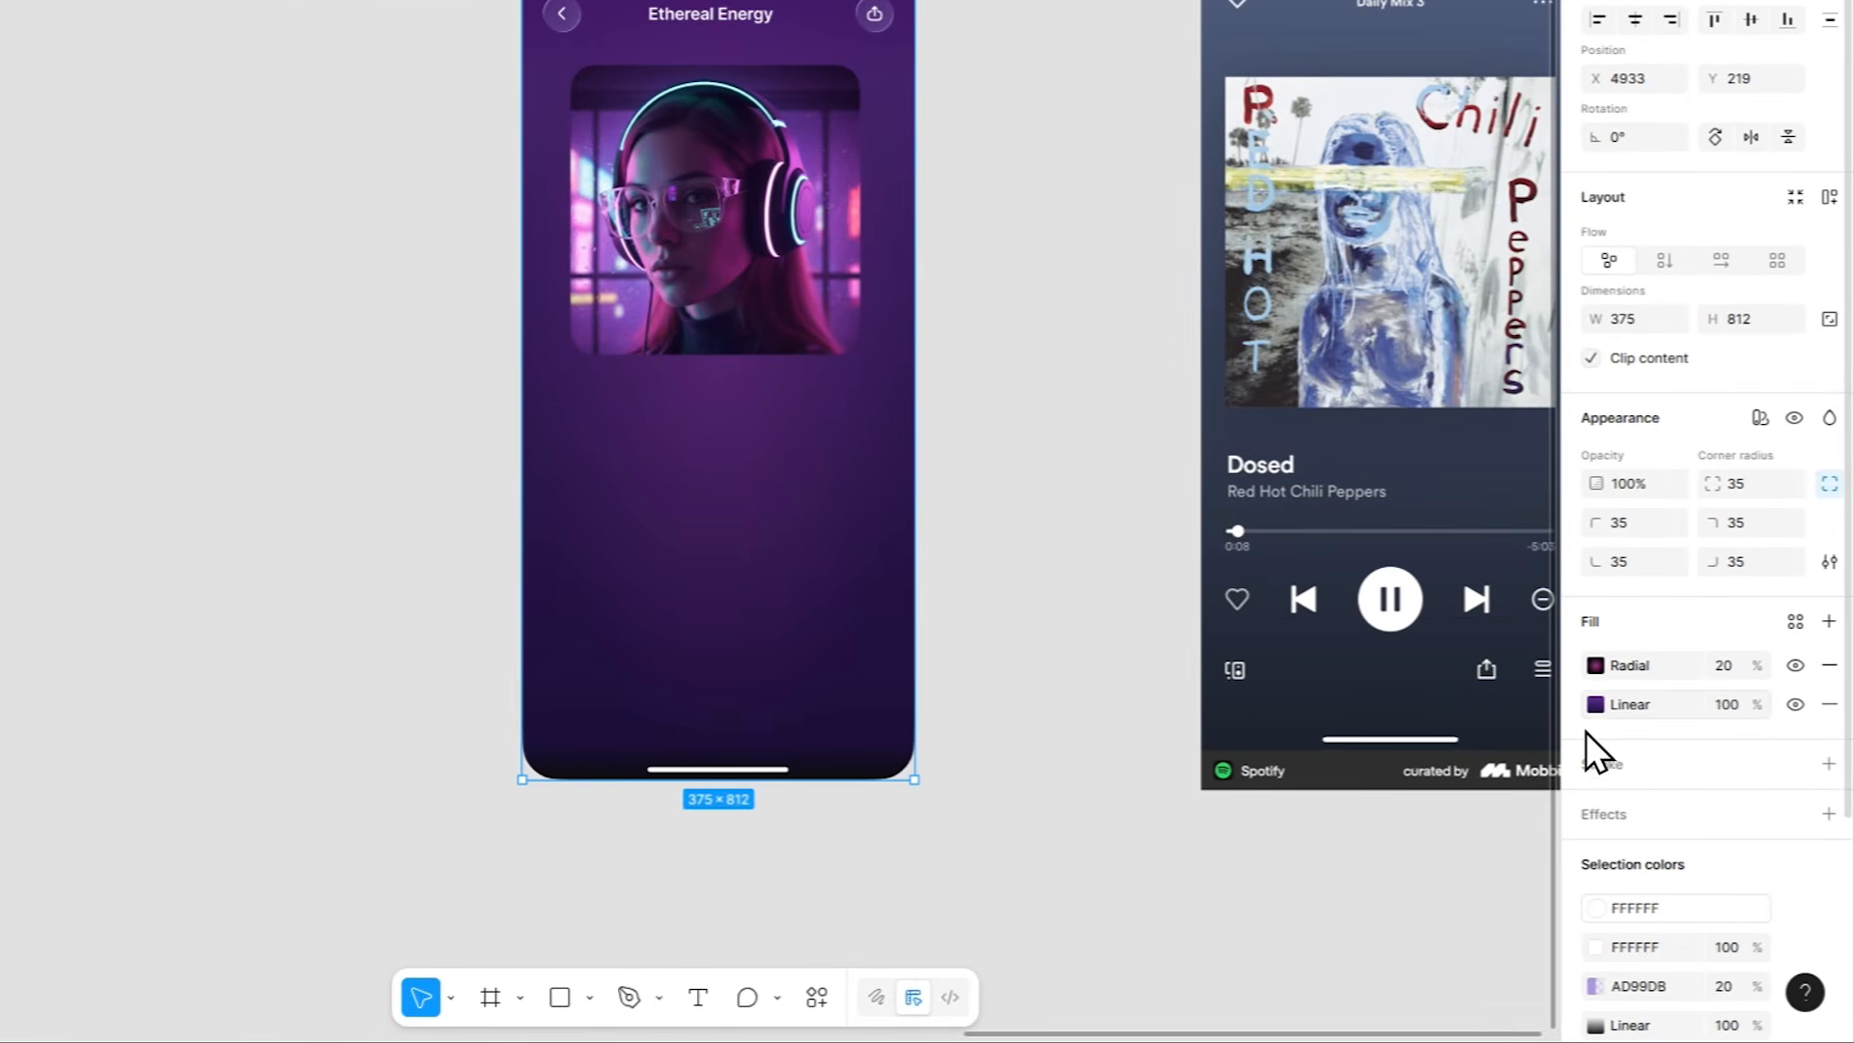
click(1623, 741)
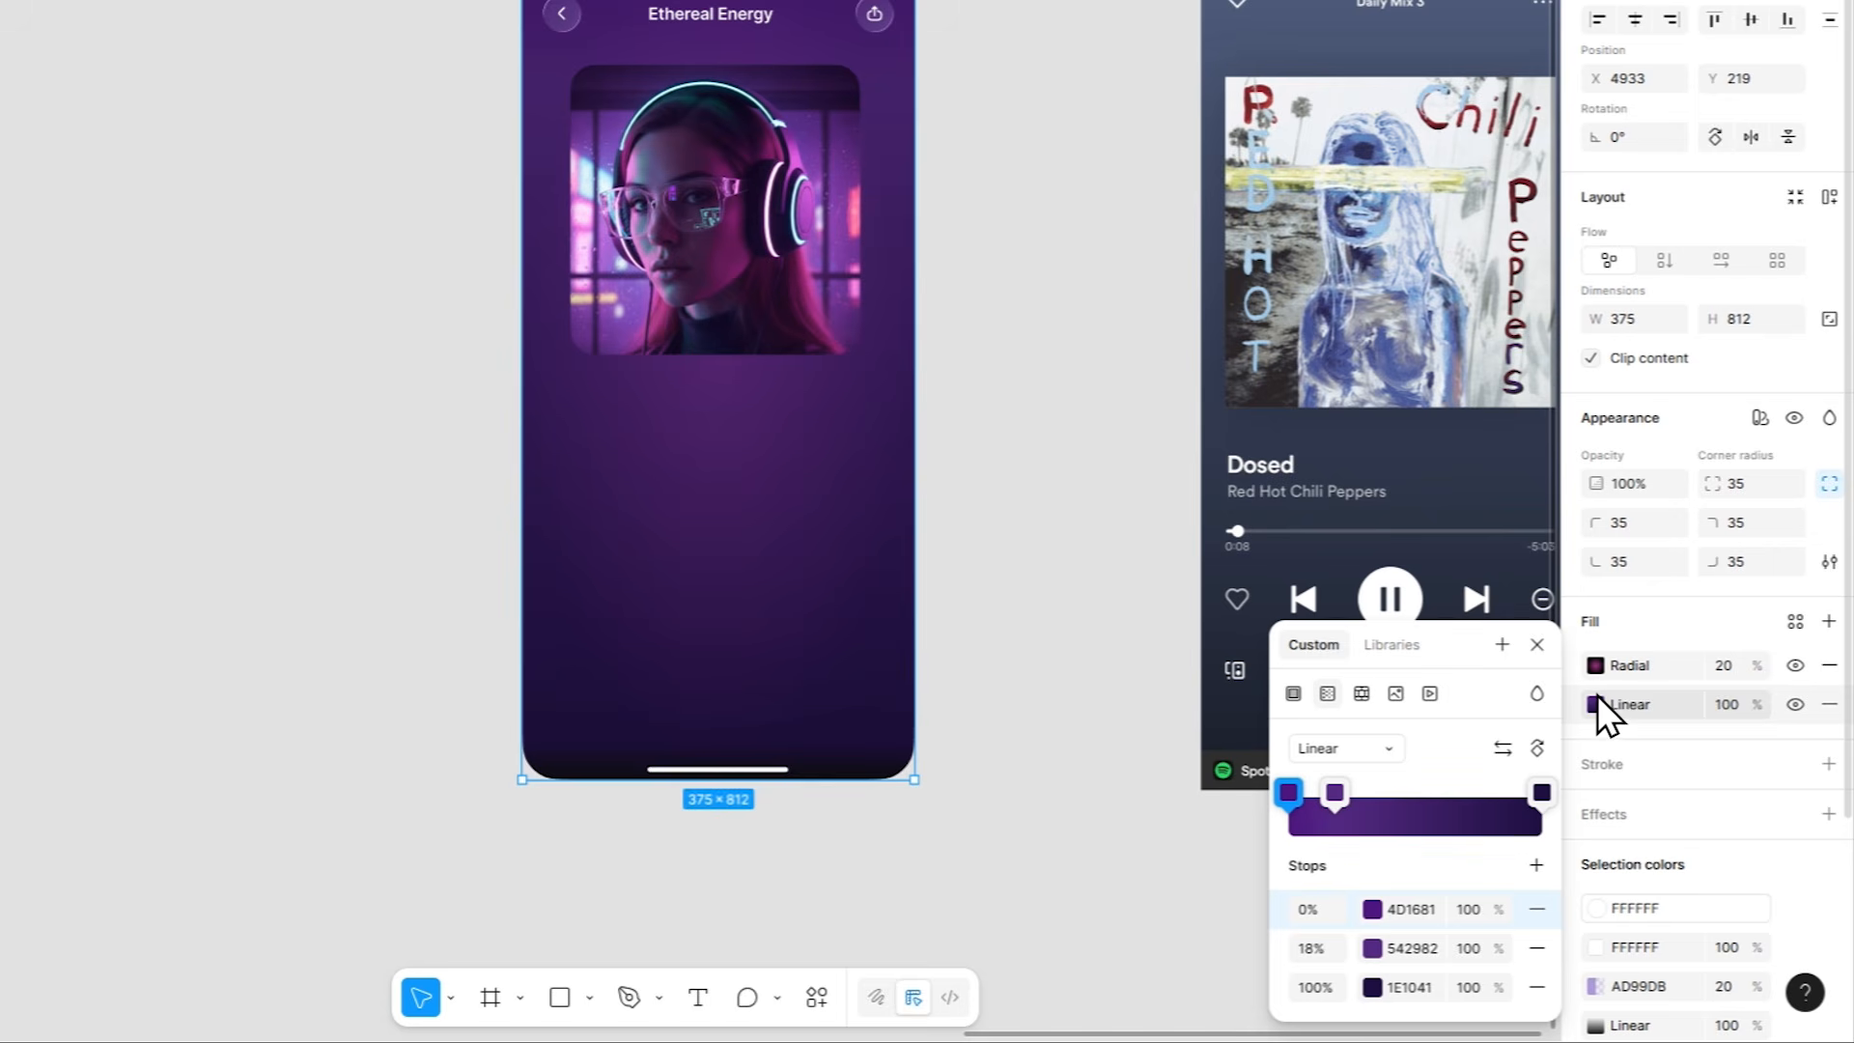
click(1490, 980)
key(ctrl+c)
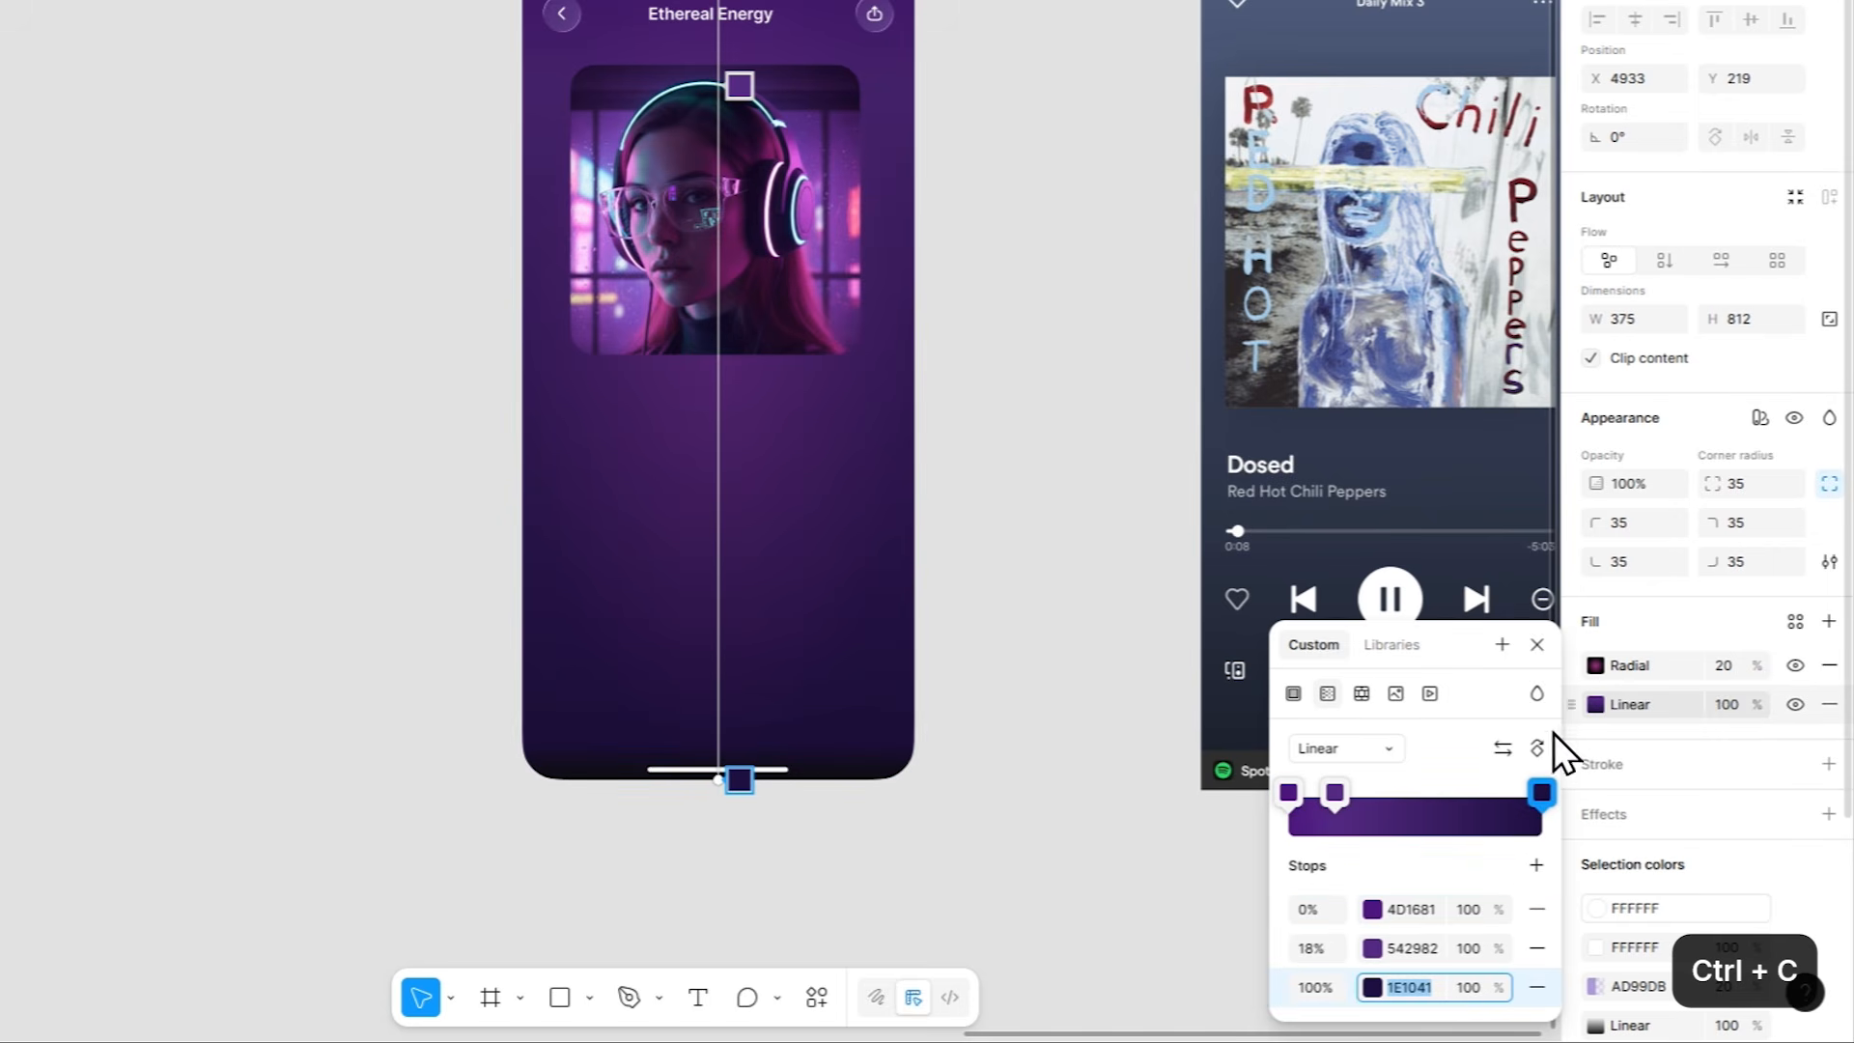
click(1591, 665)
click(1593, 665)
click(1444, 976)
key(ctrl+v)
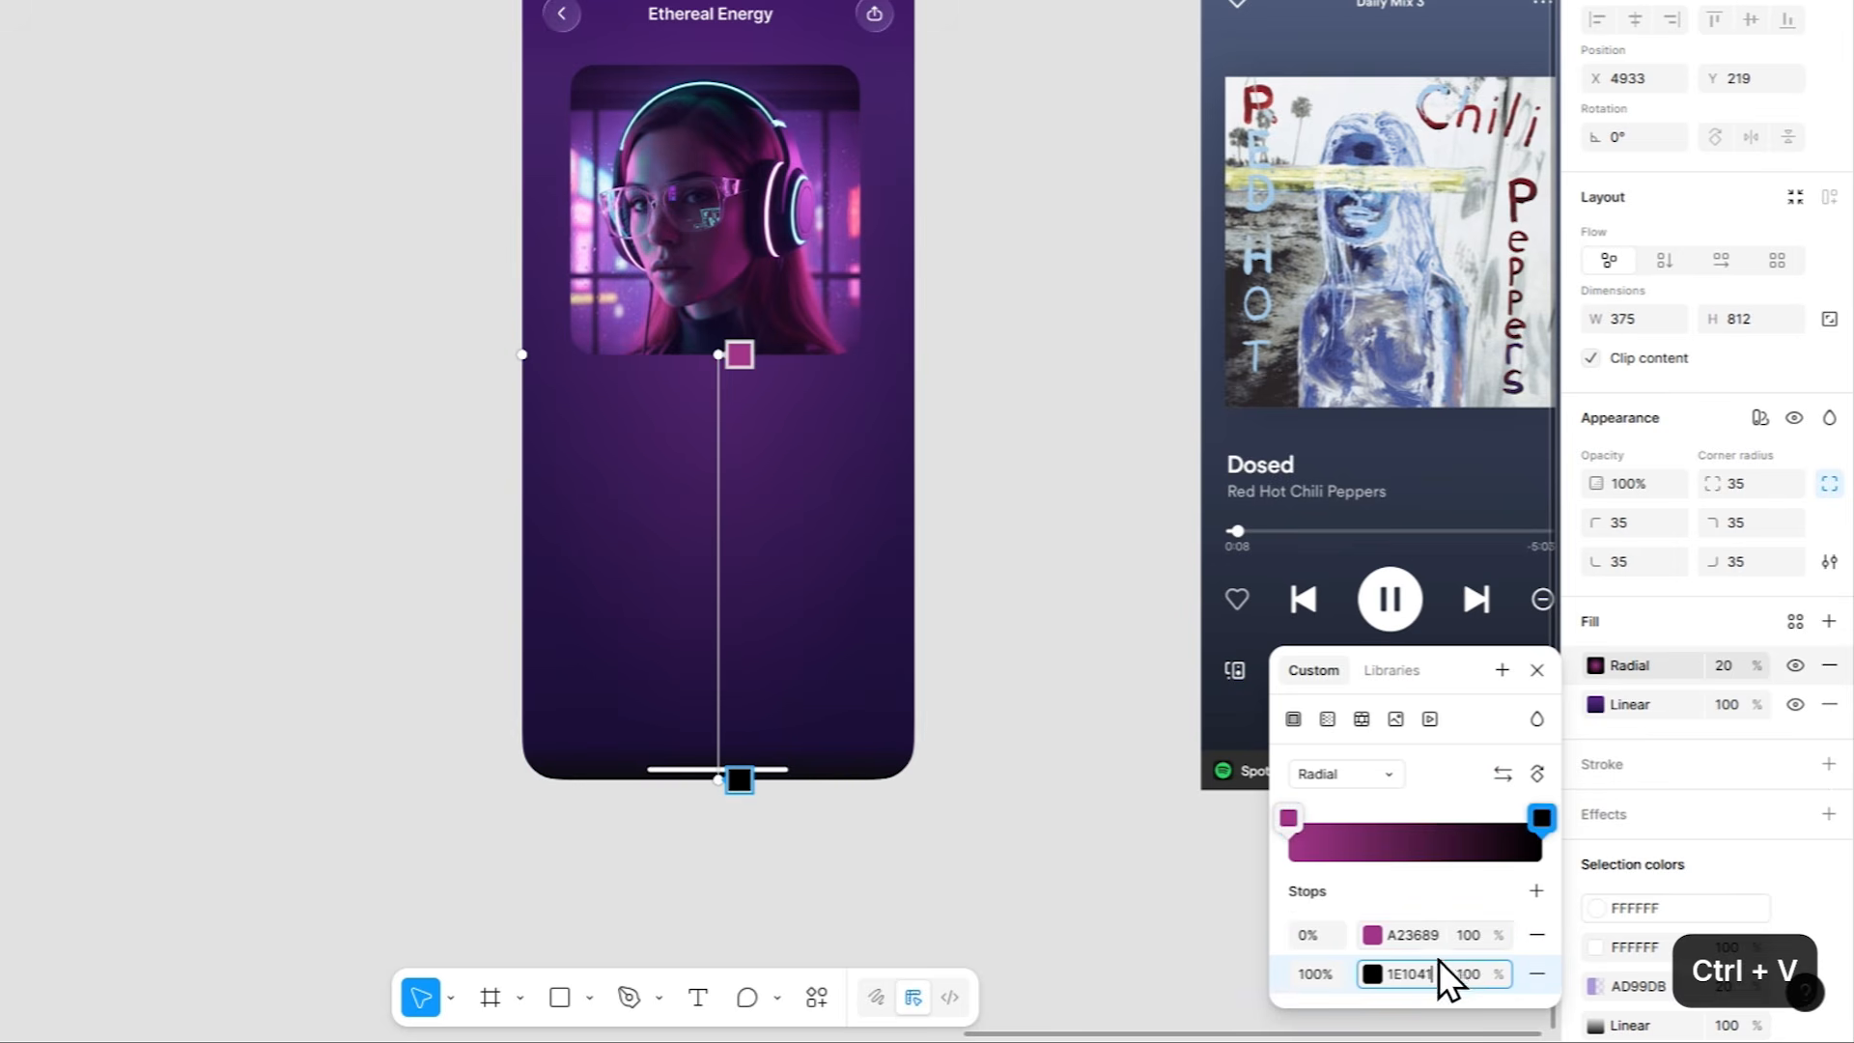
click(1467, 973)
text(0)
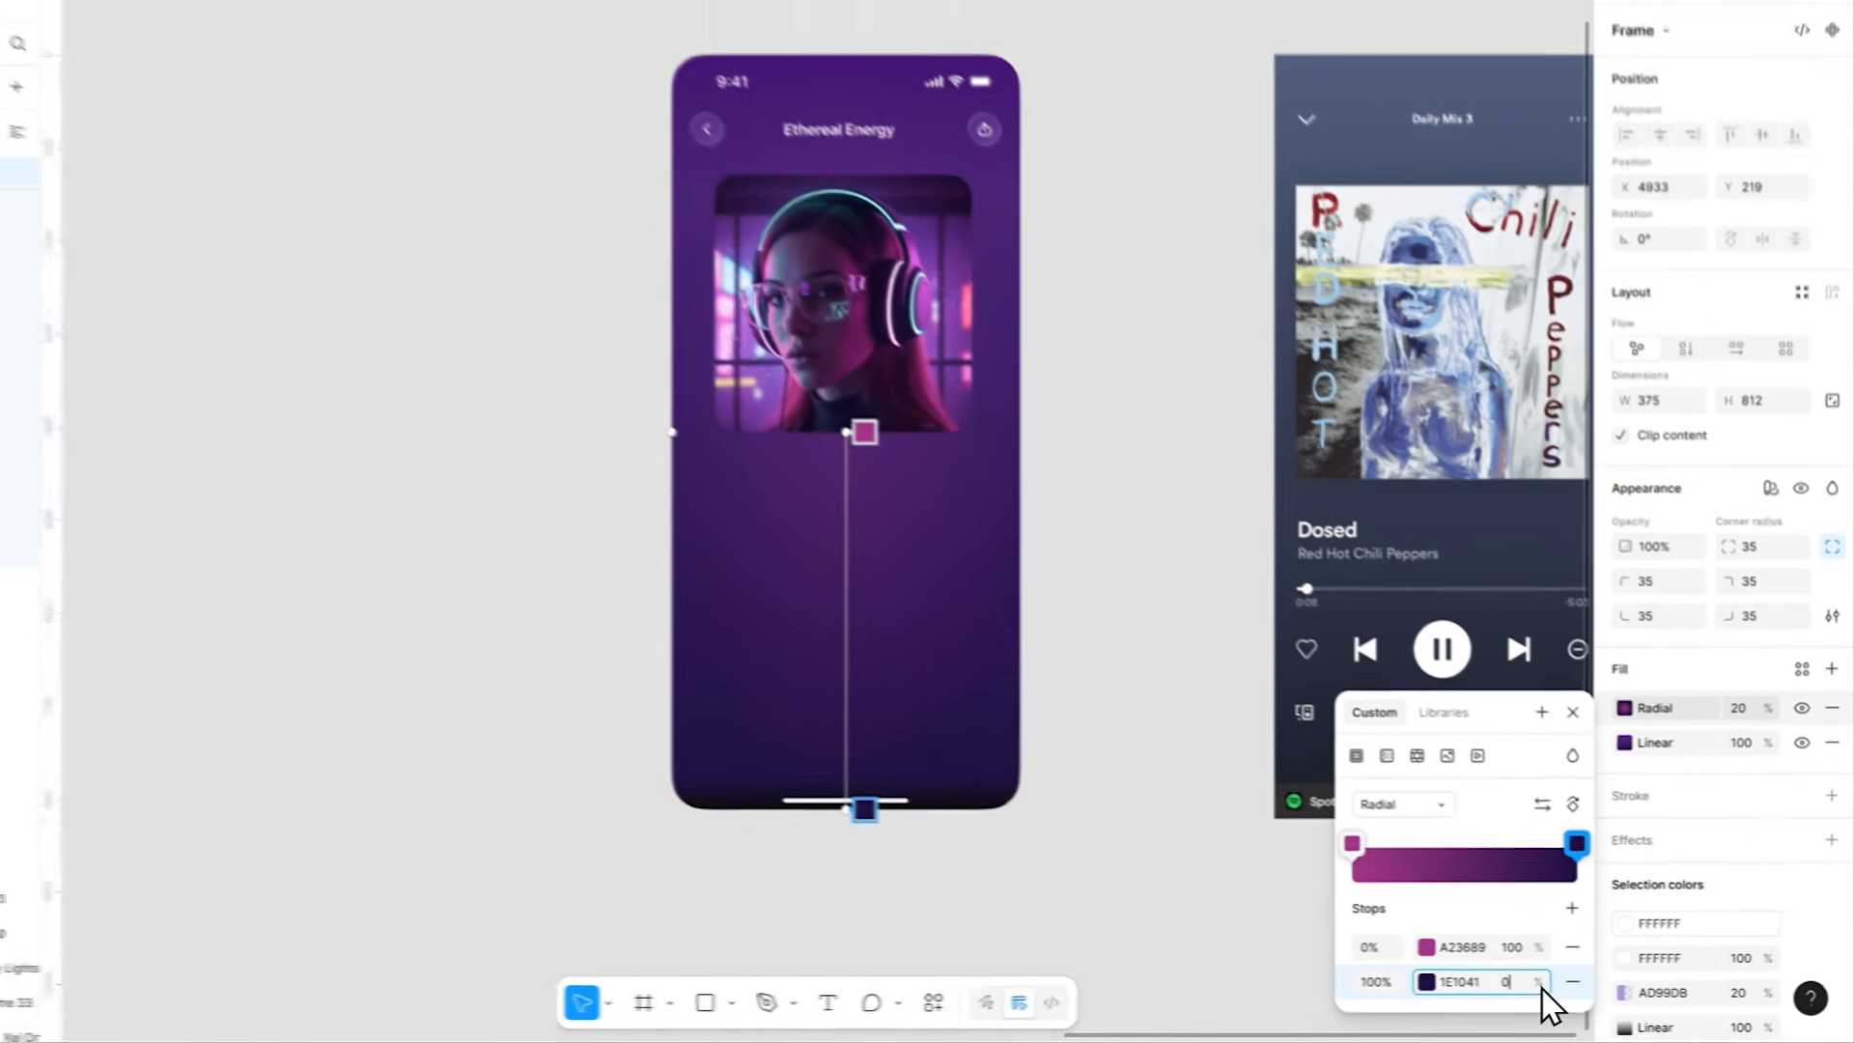
Set the radial fill's overall opacity to 30% on the Ethereal Energy frame.
key(Return)
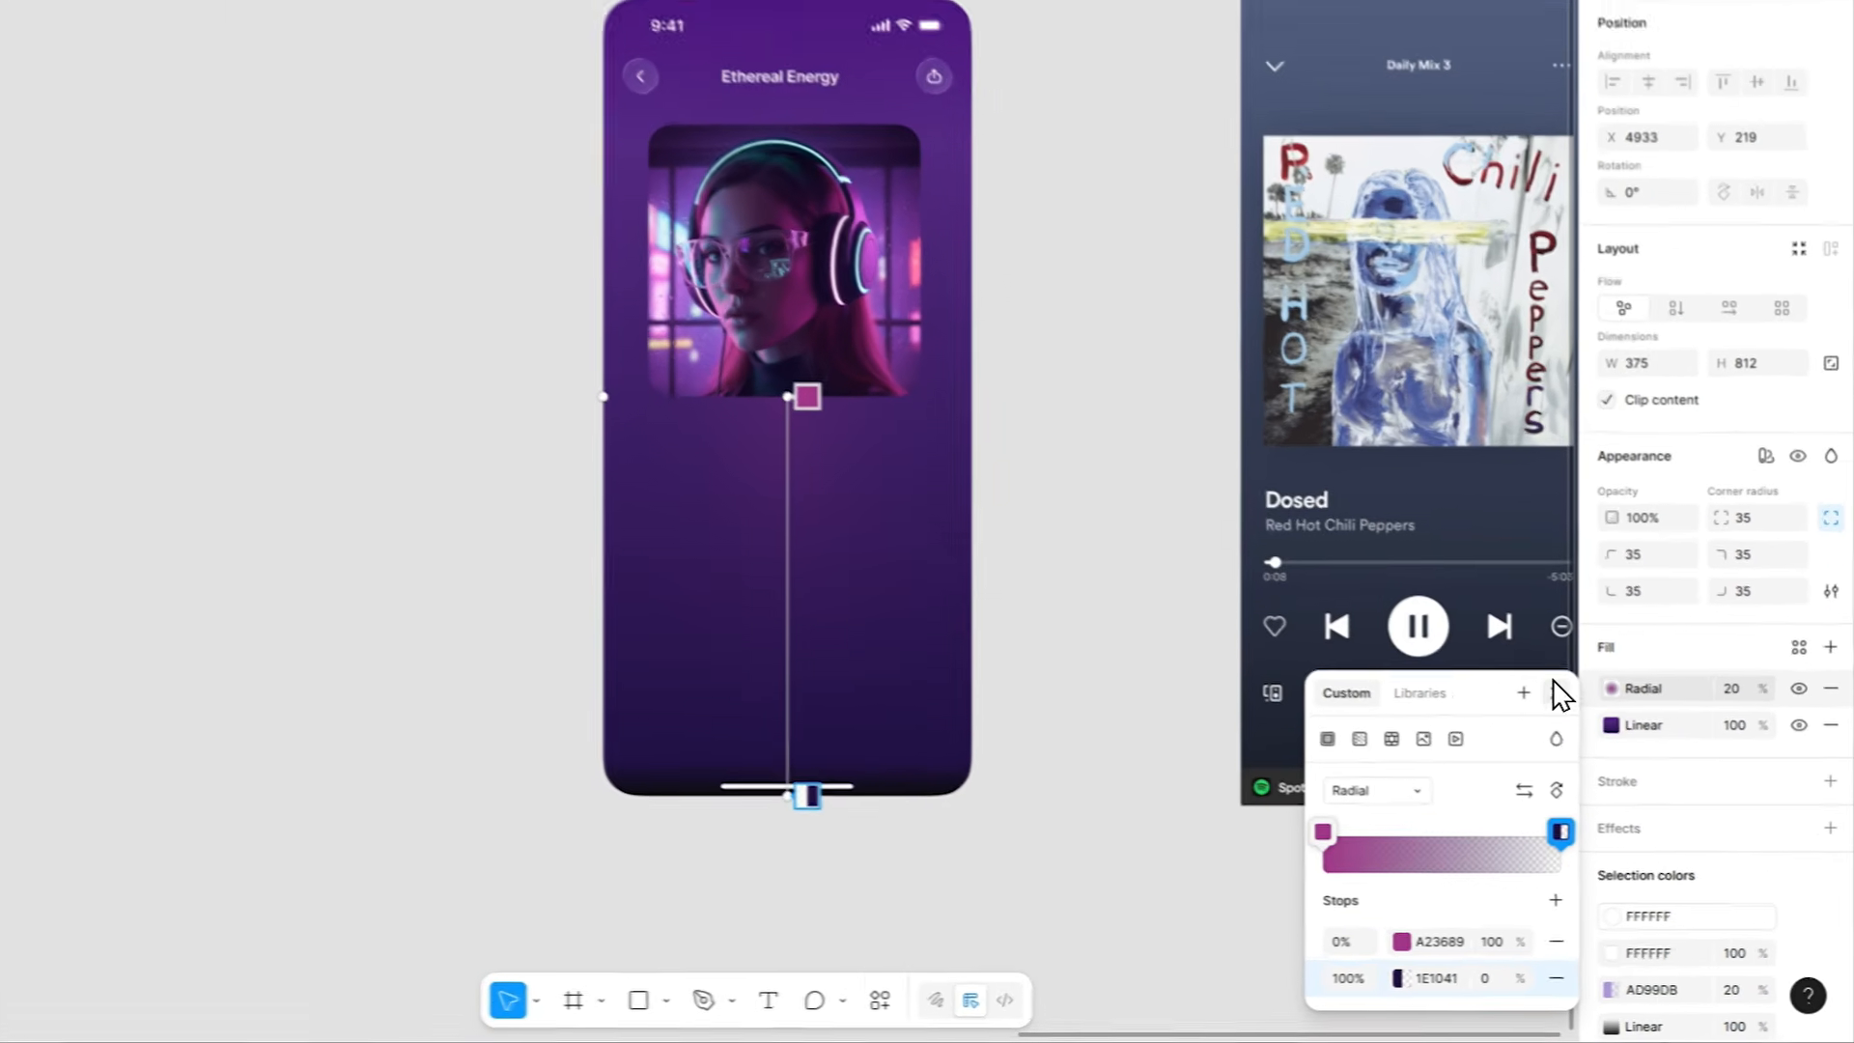
click(1750, 742)
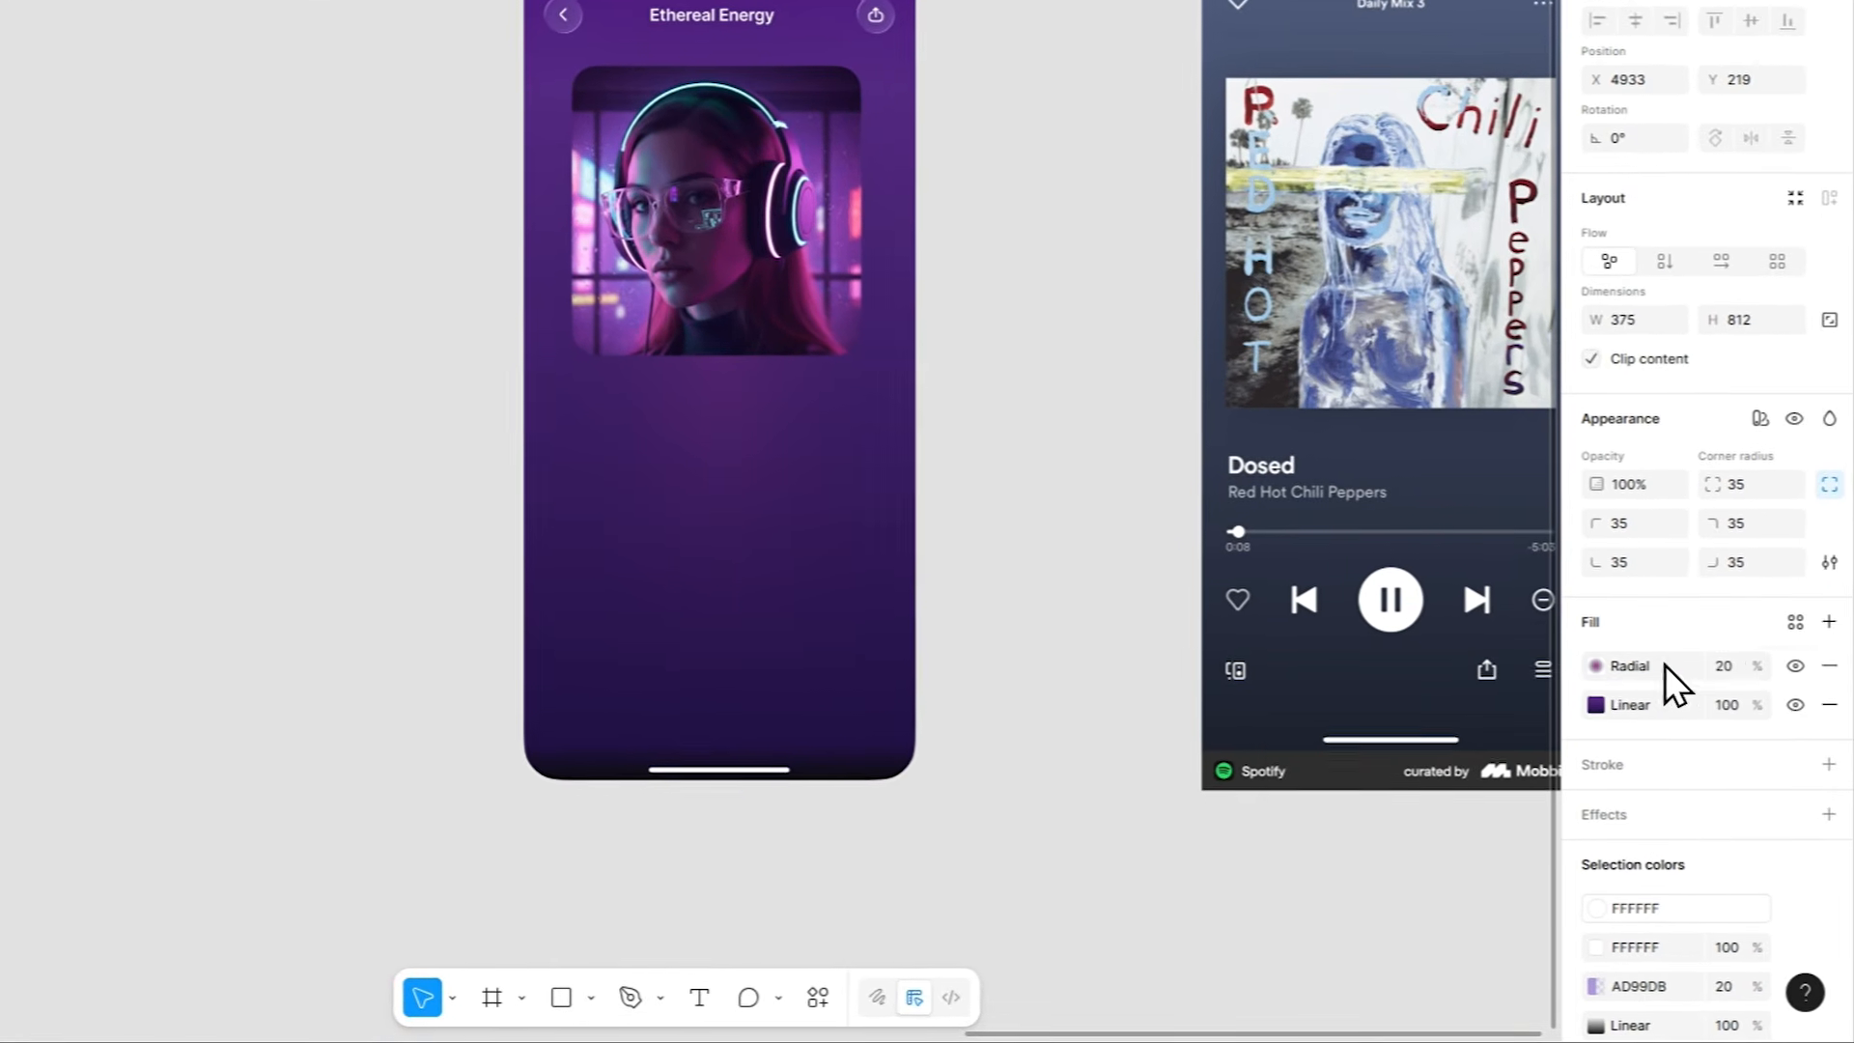
text(30)
key(Return)
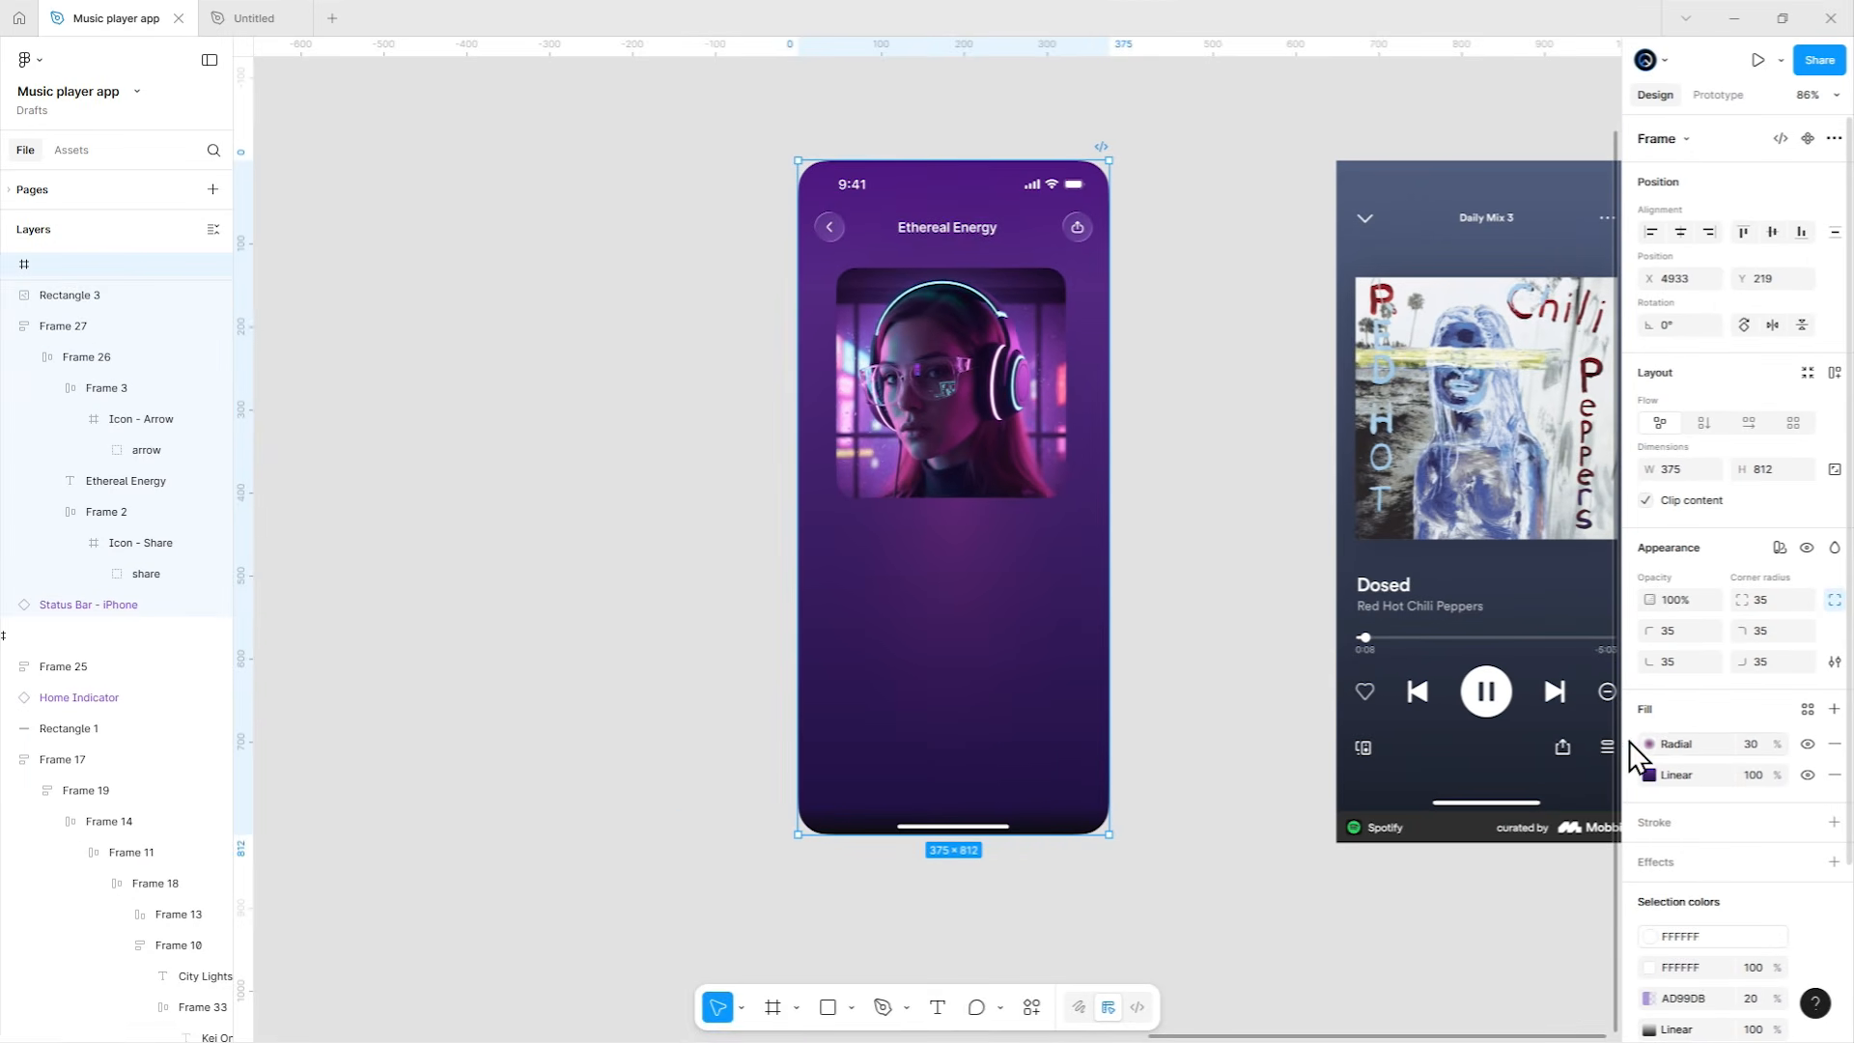
Move the radial gradient's centre to the album art's lower-right area and pull its outer end up to shorten the glow.
click(1649, 744)
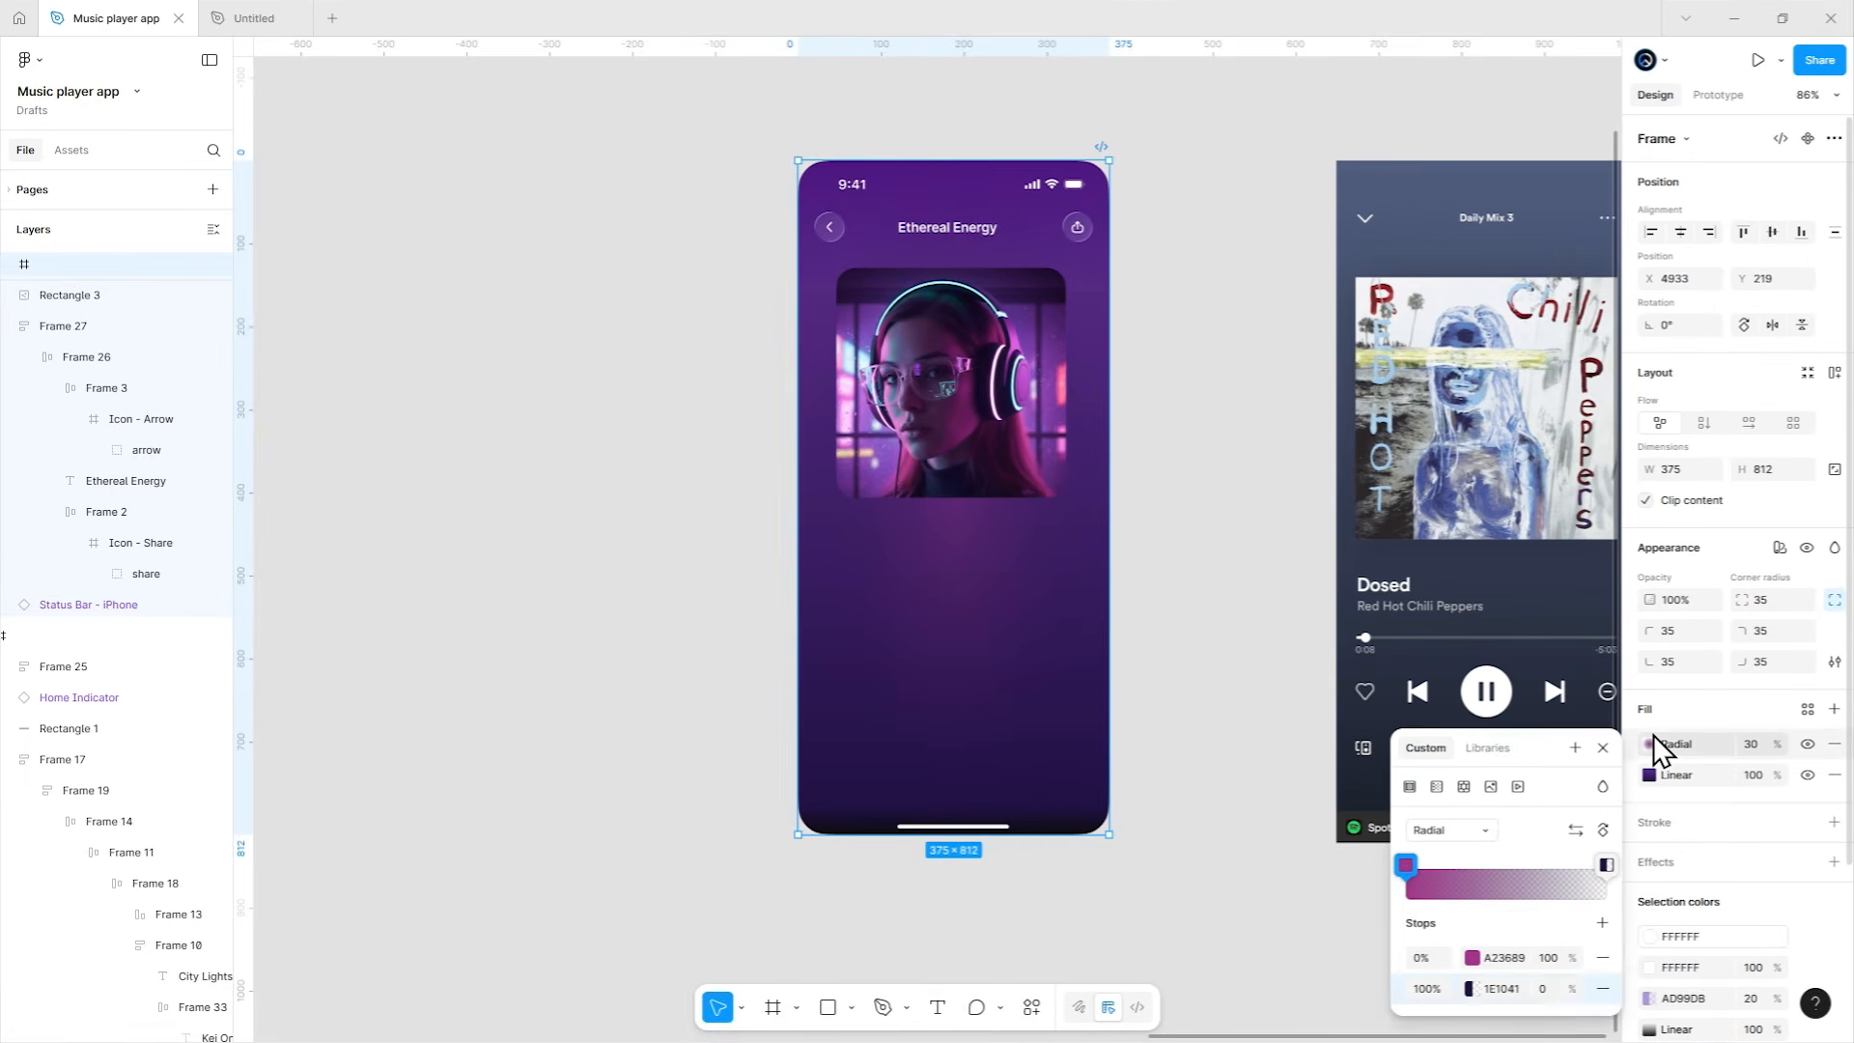
drag(1550, 743, 1415, 502)
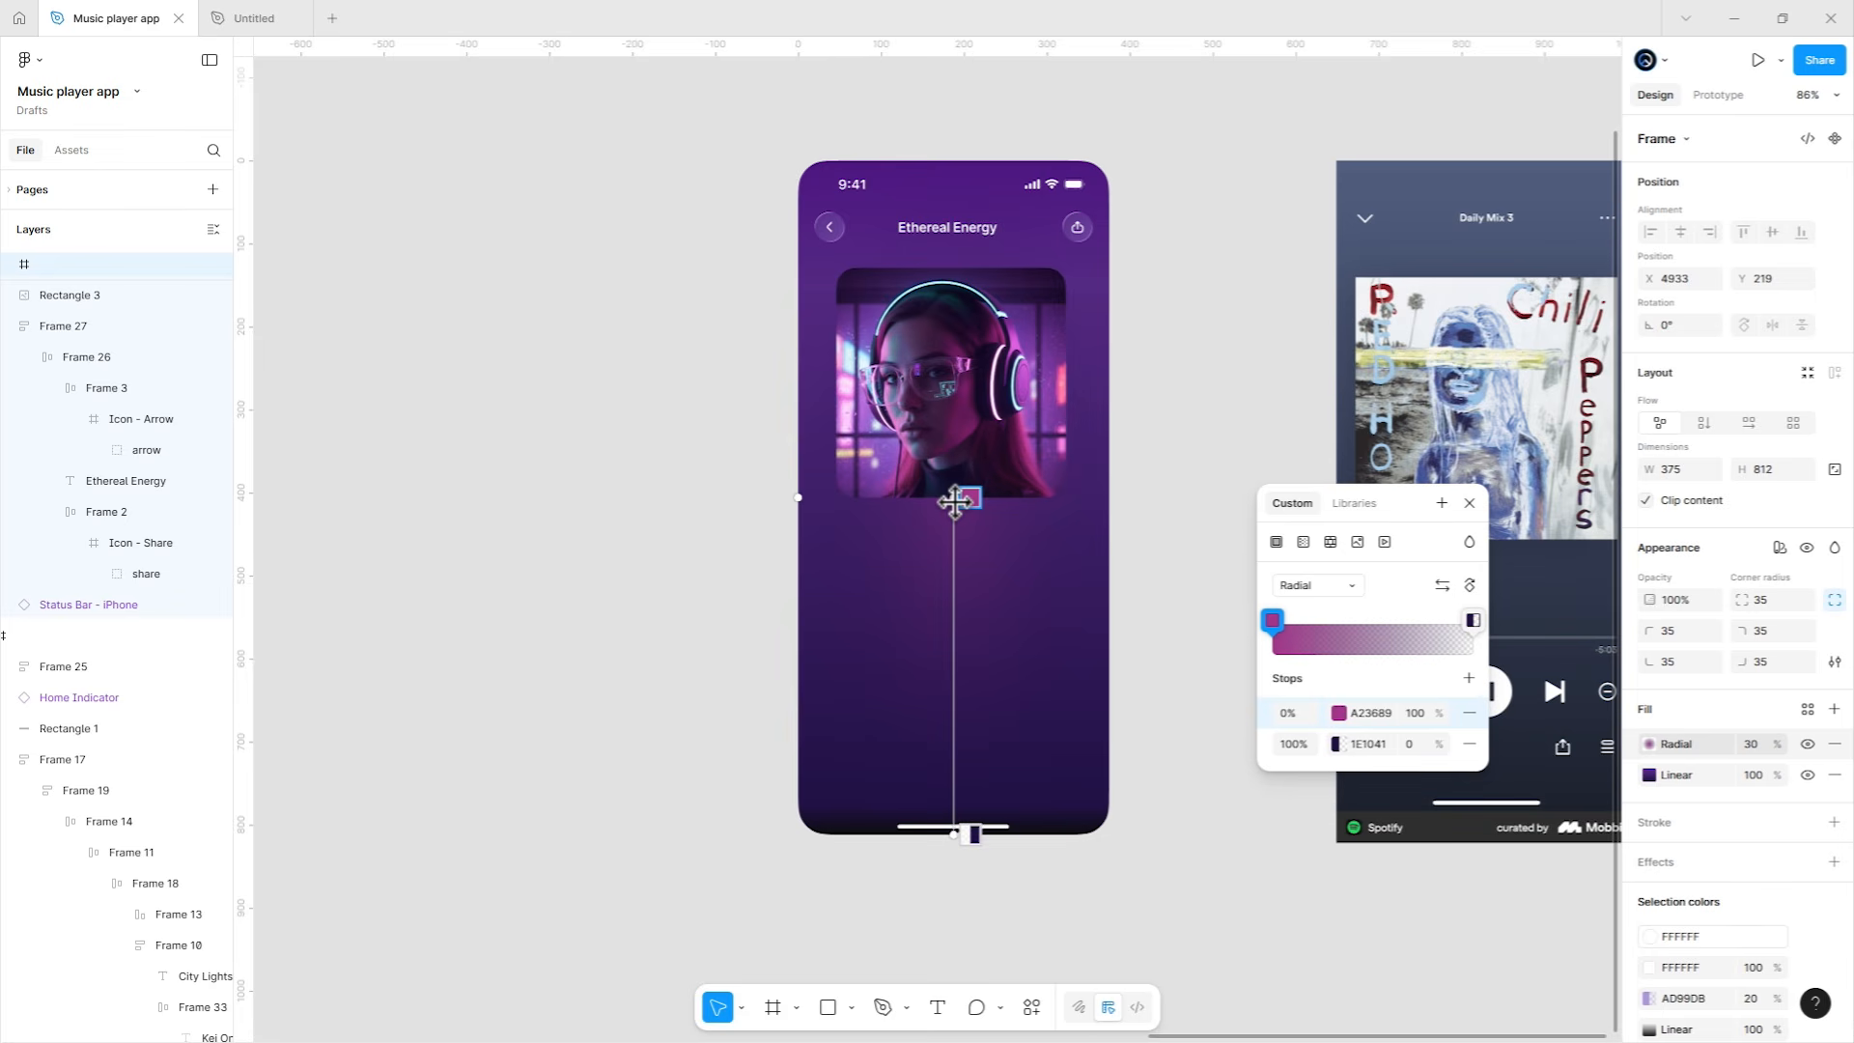
drag(947, 493, 1025, 459)
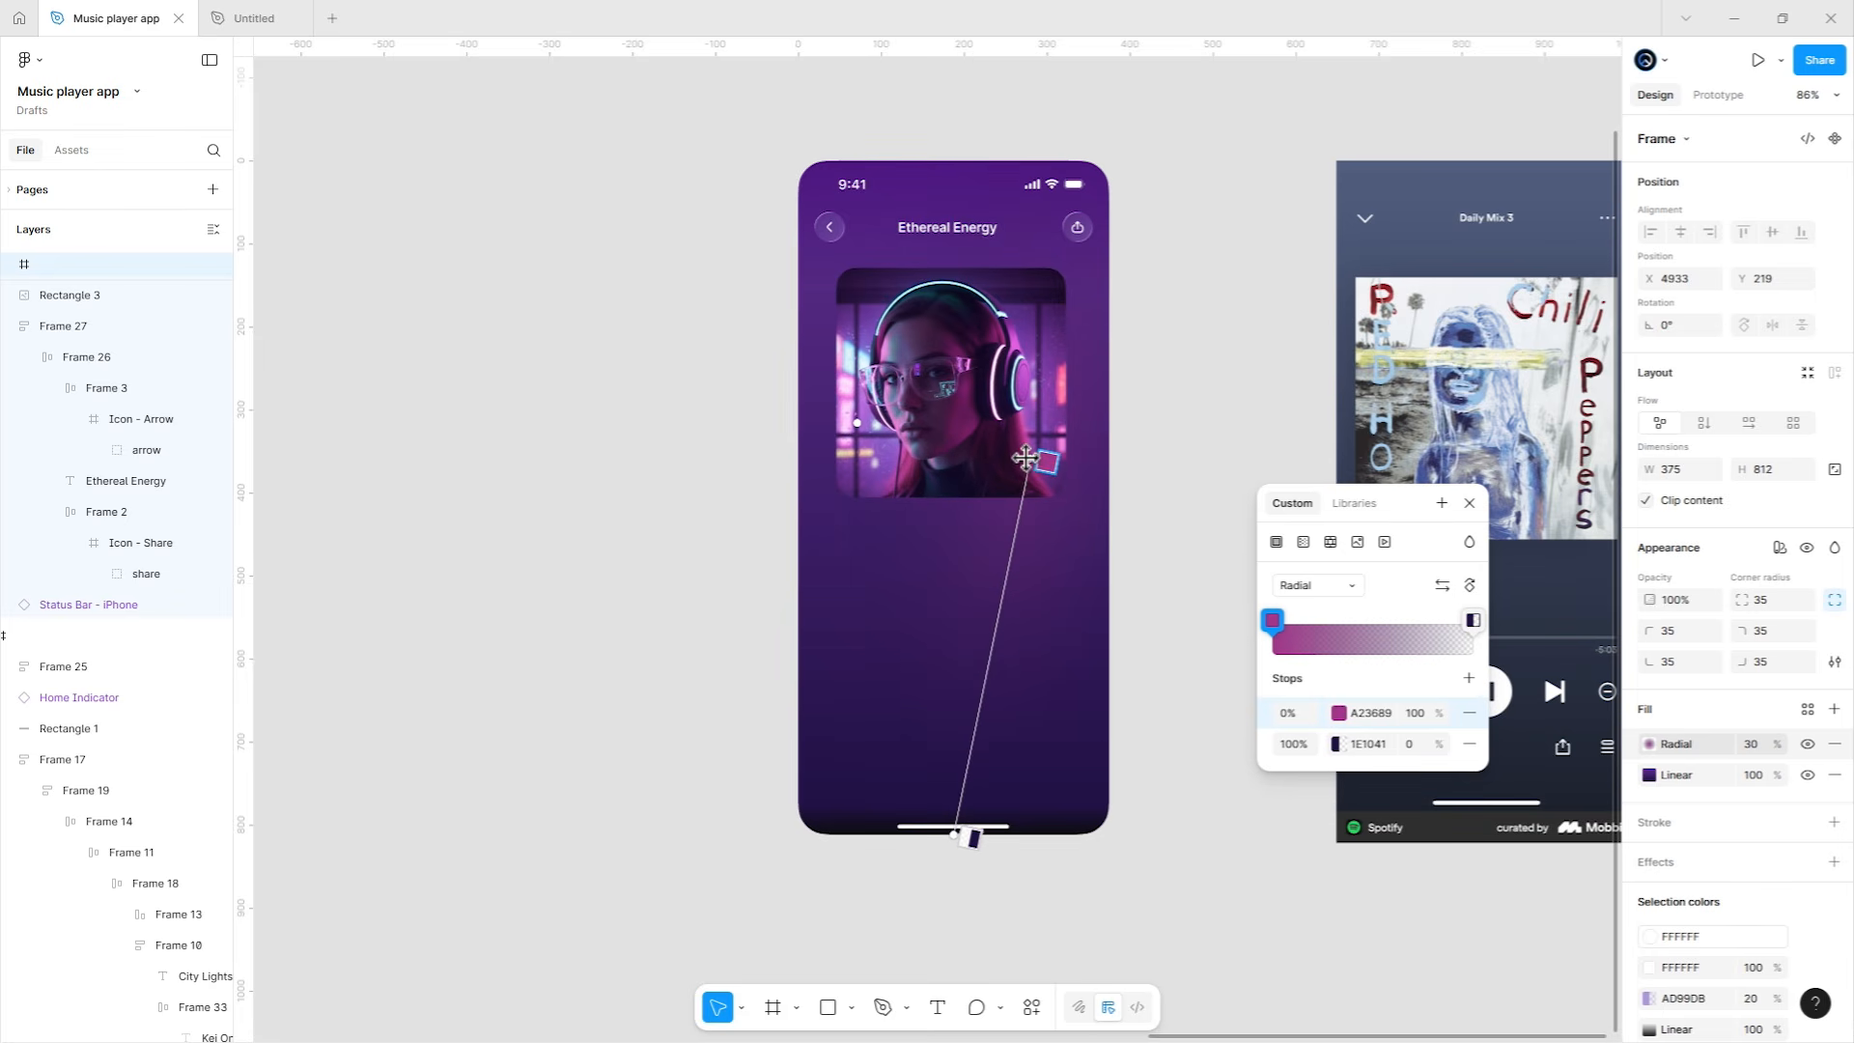
drag(964, 836, 961, 720)
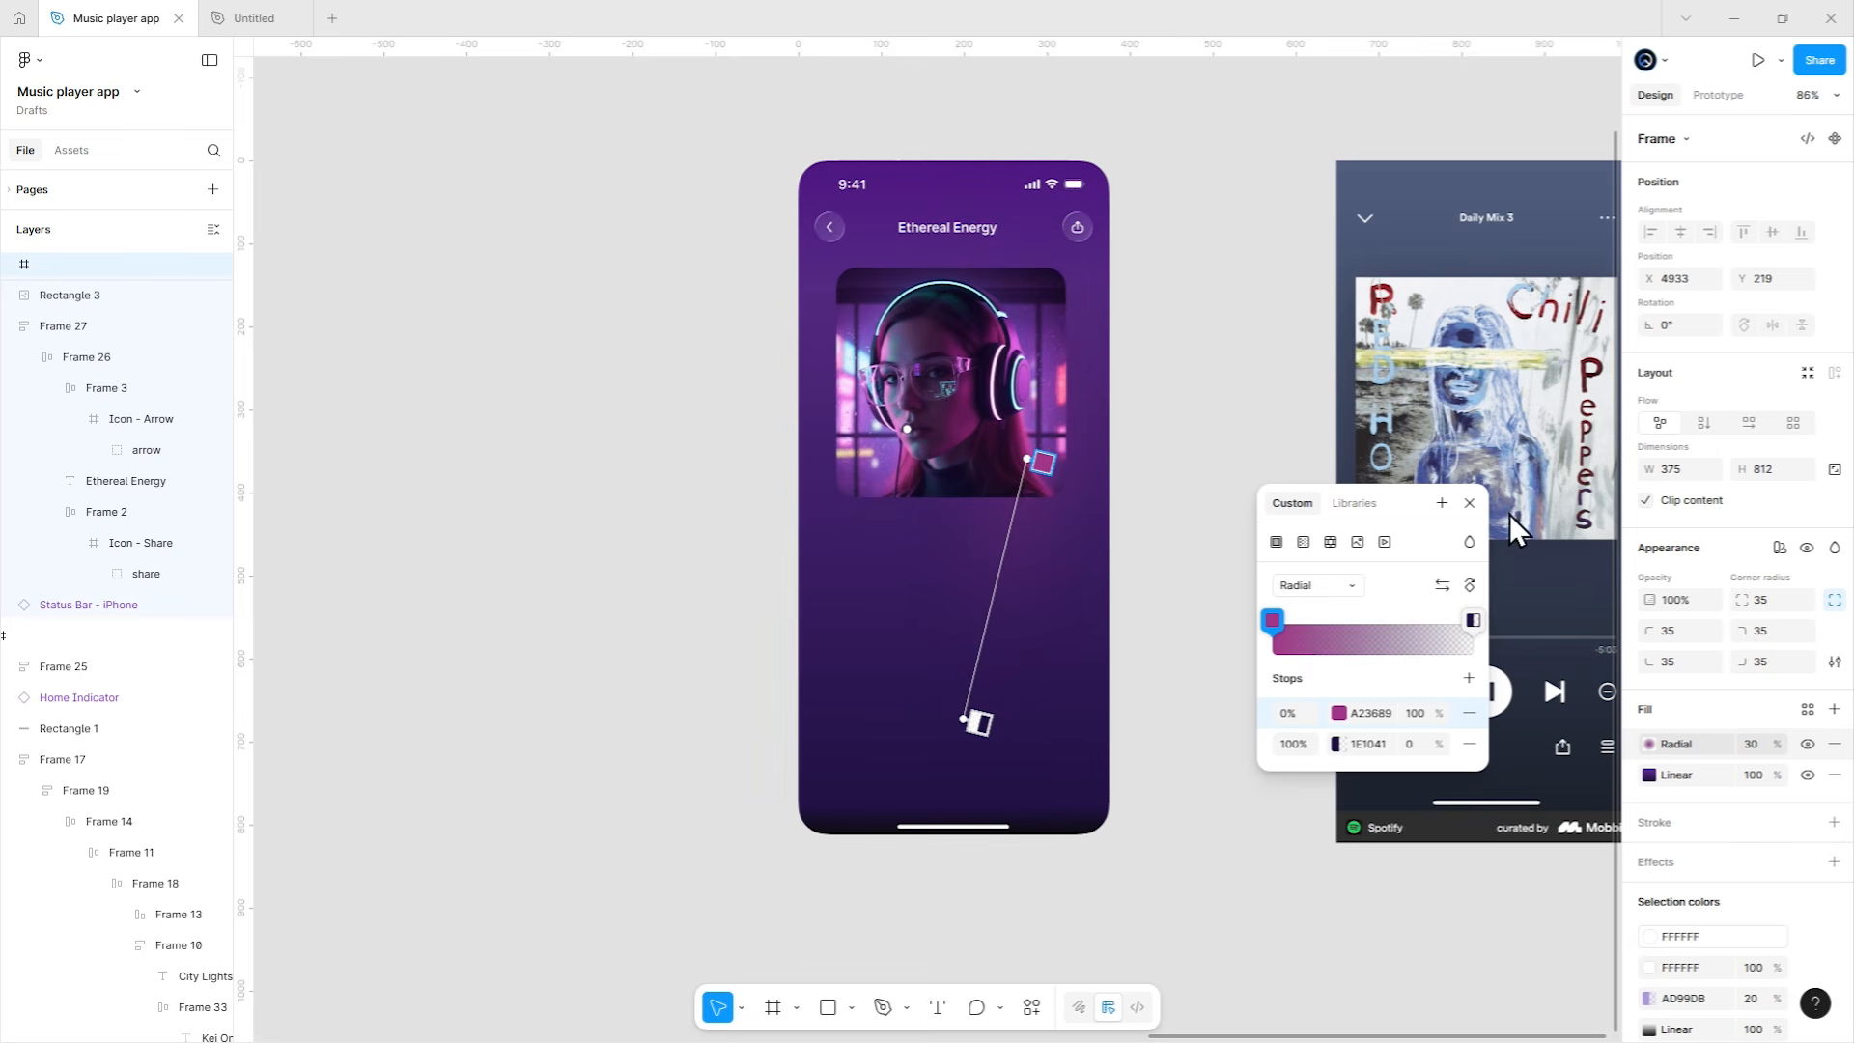
click(1466, 505)
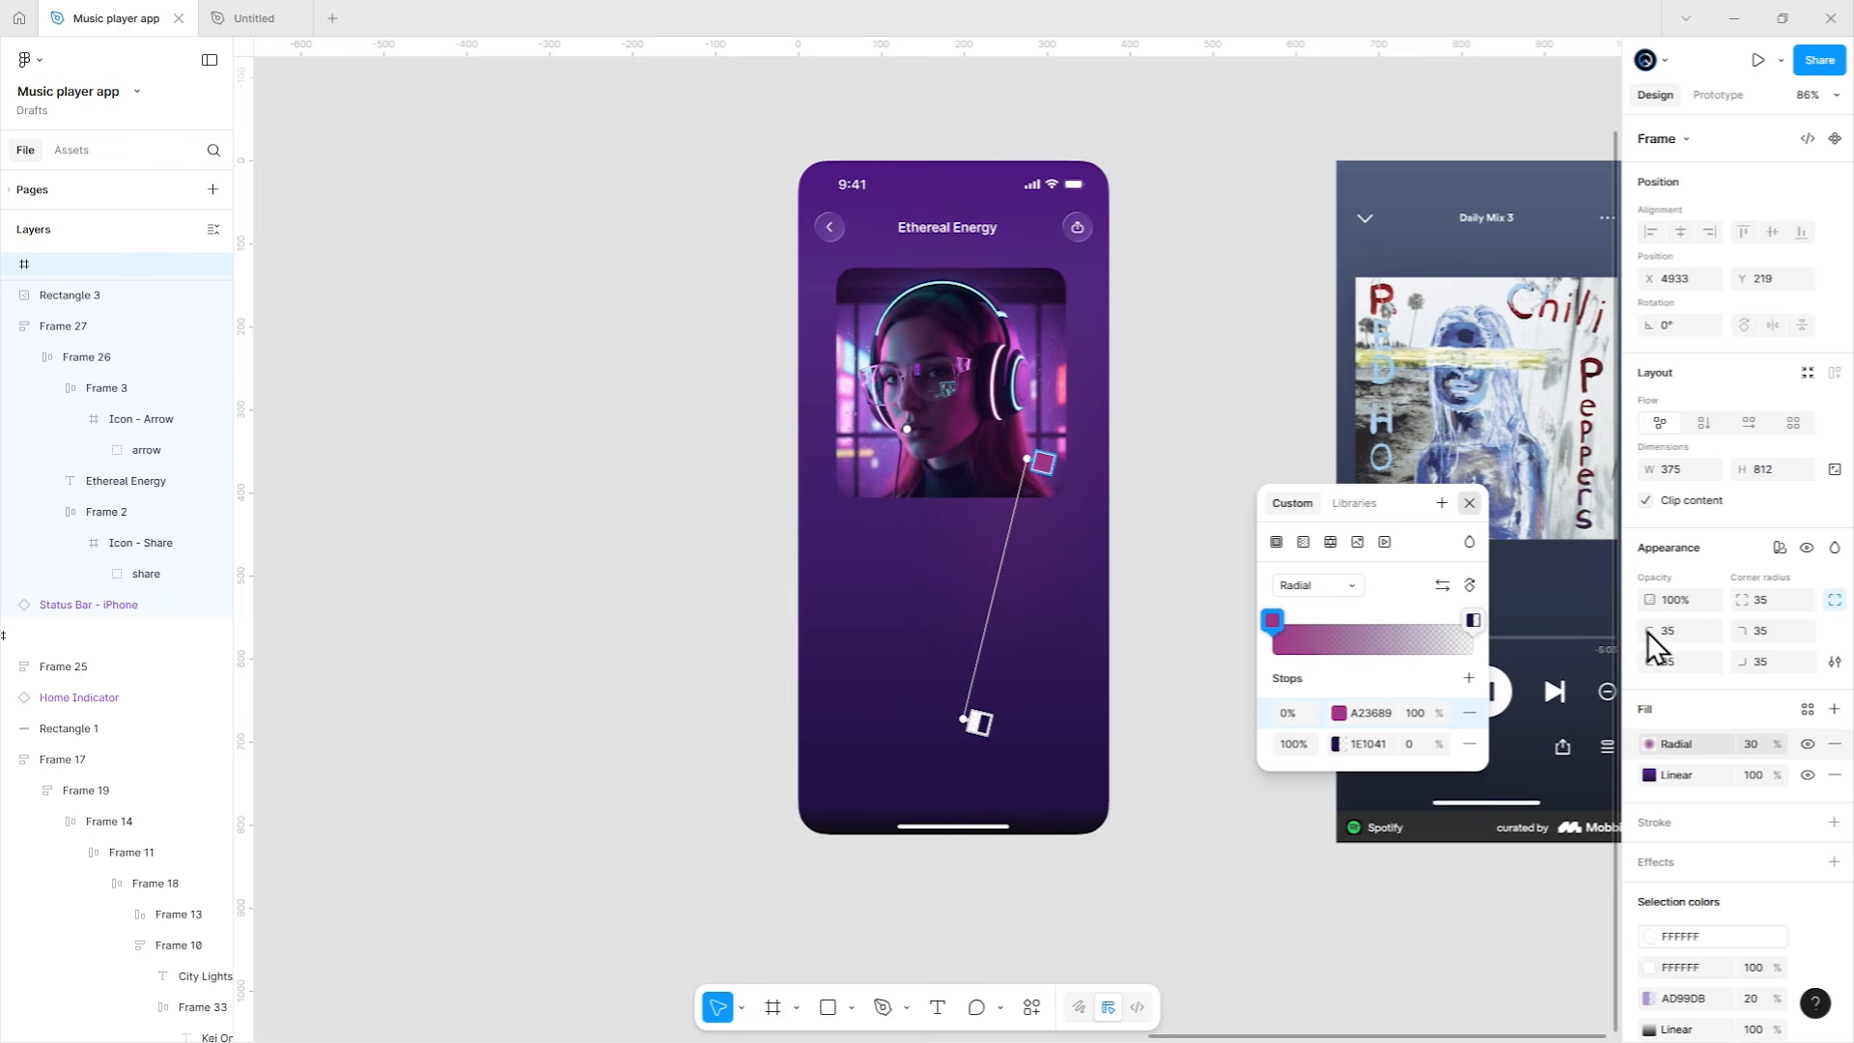
Duplicate the radial fill and move the copy's centre to the album art's lower-left corner.
key(ctrl+d)
click(1649, 744)
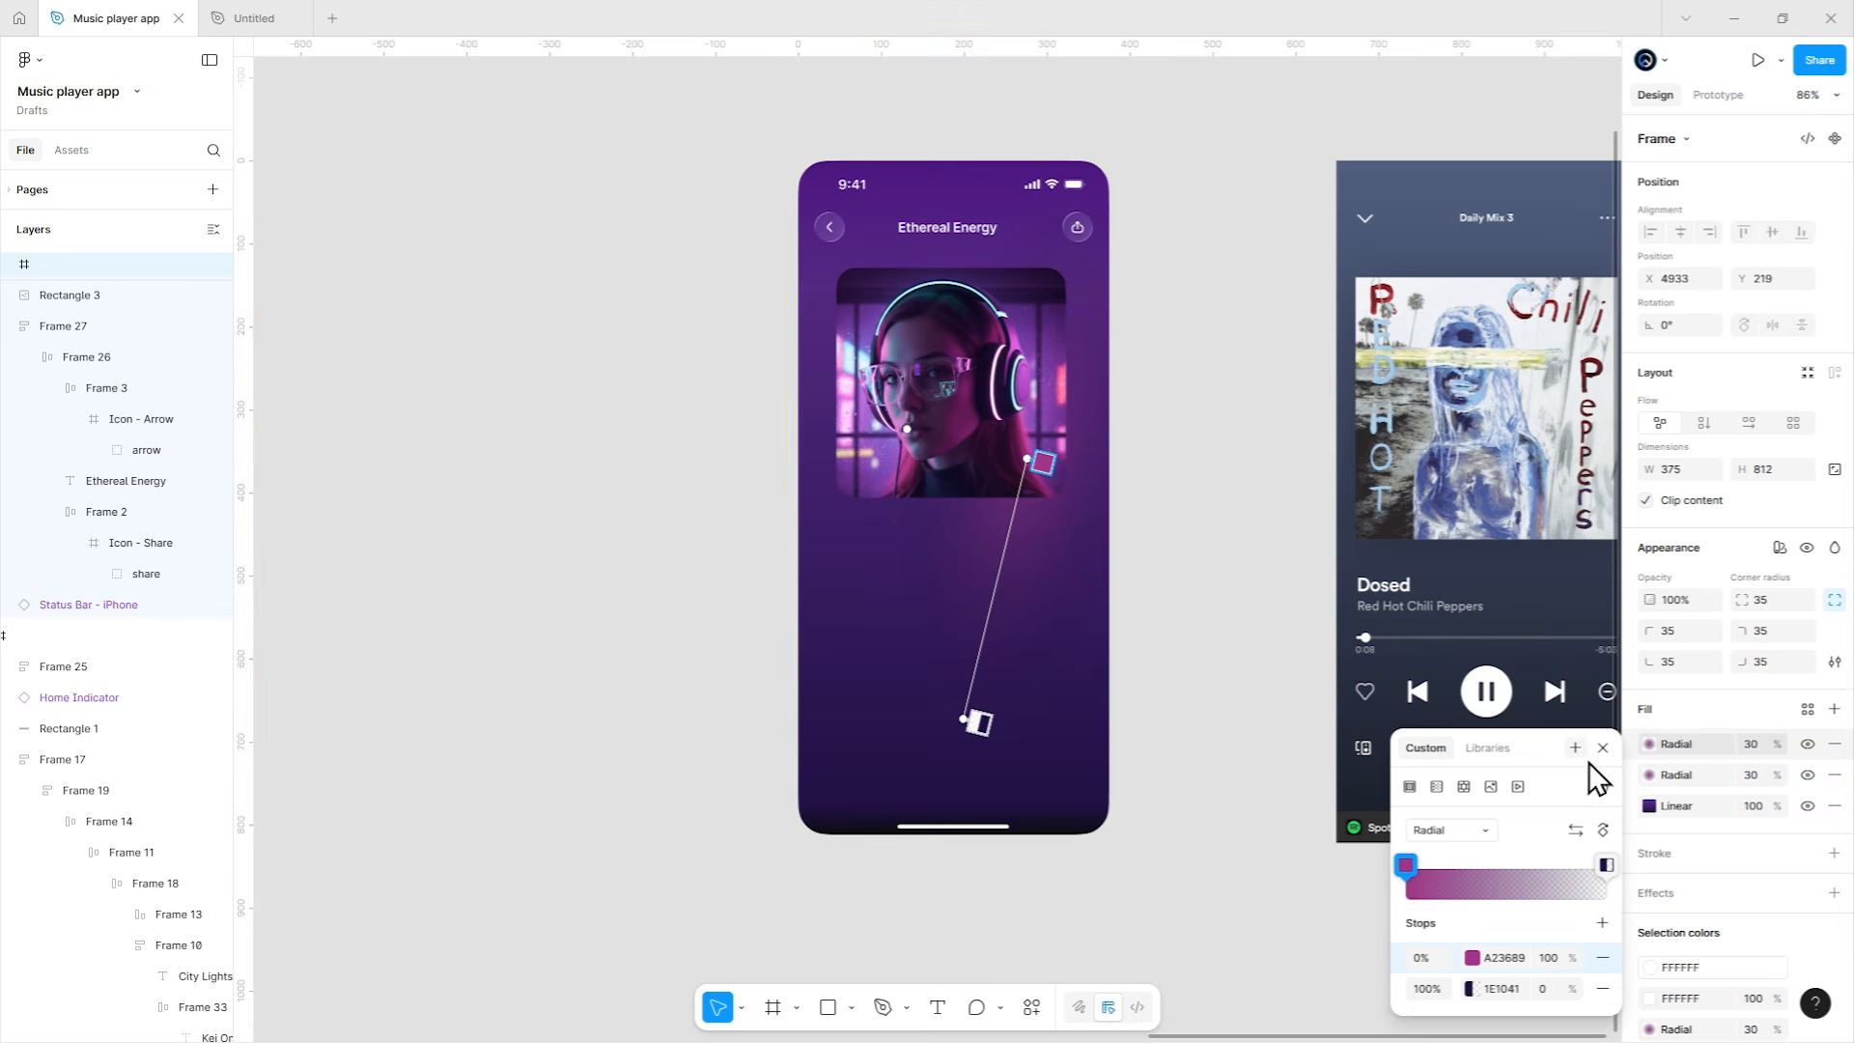
drag(1589, 762, 1360, 537)
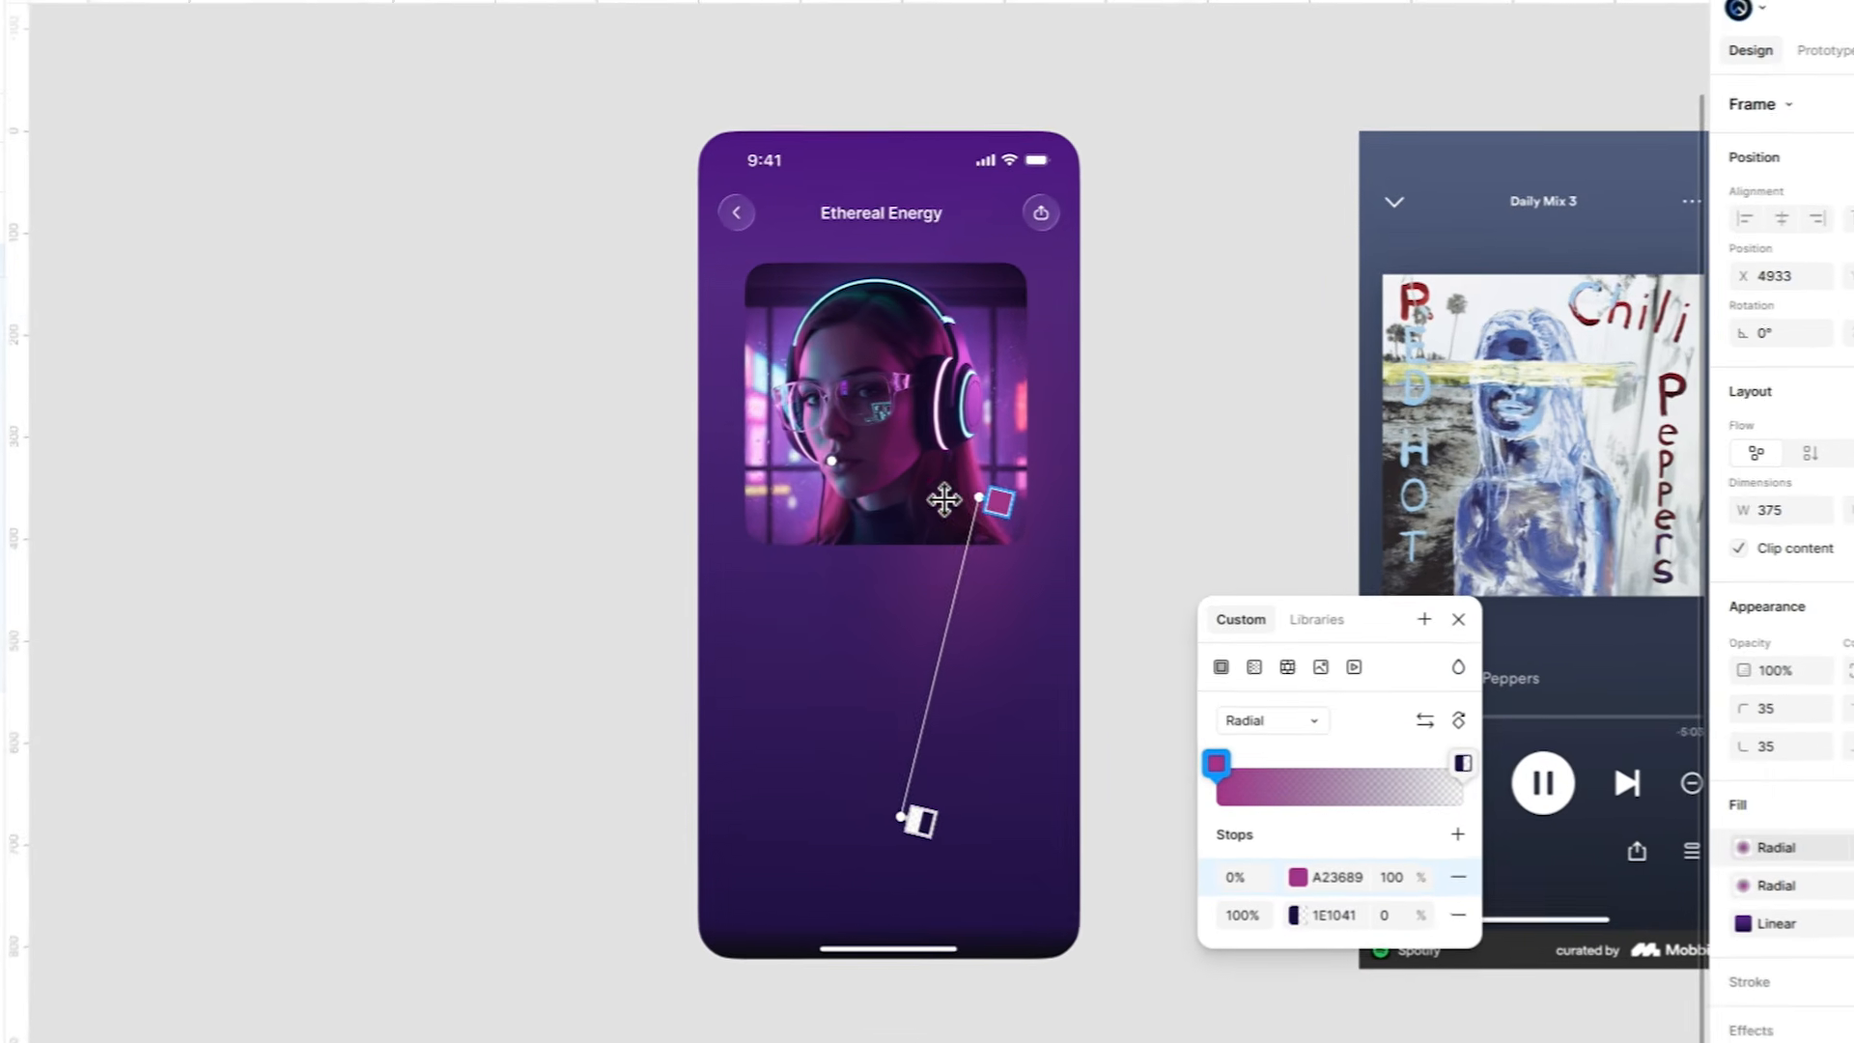
drag(945, 499, 743, 519)
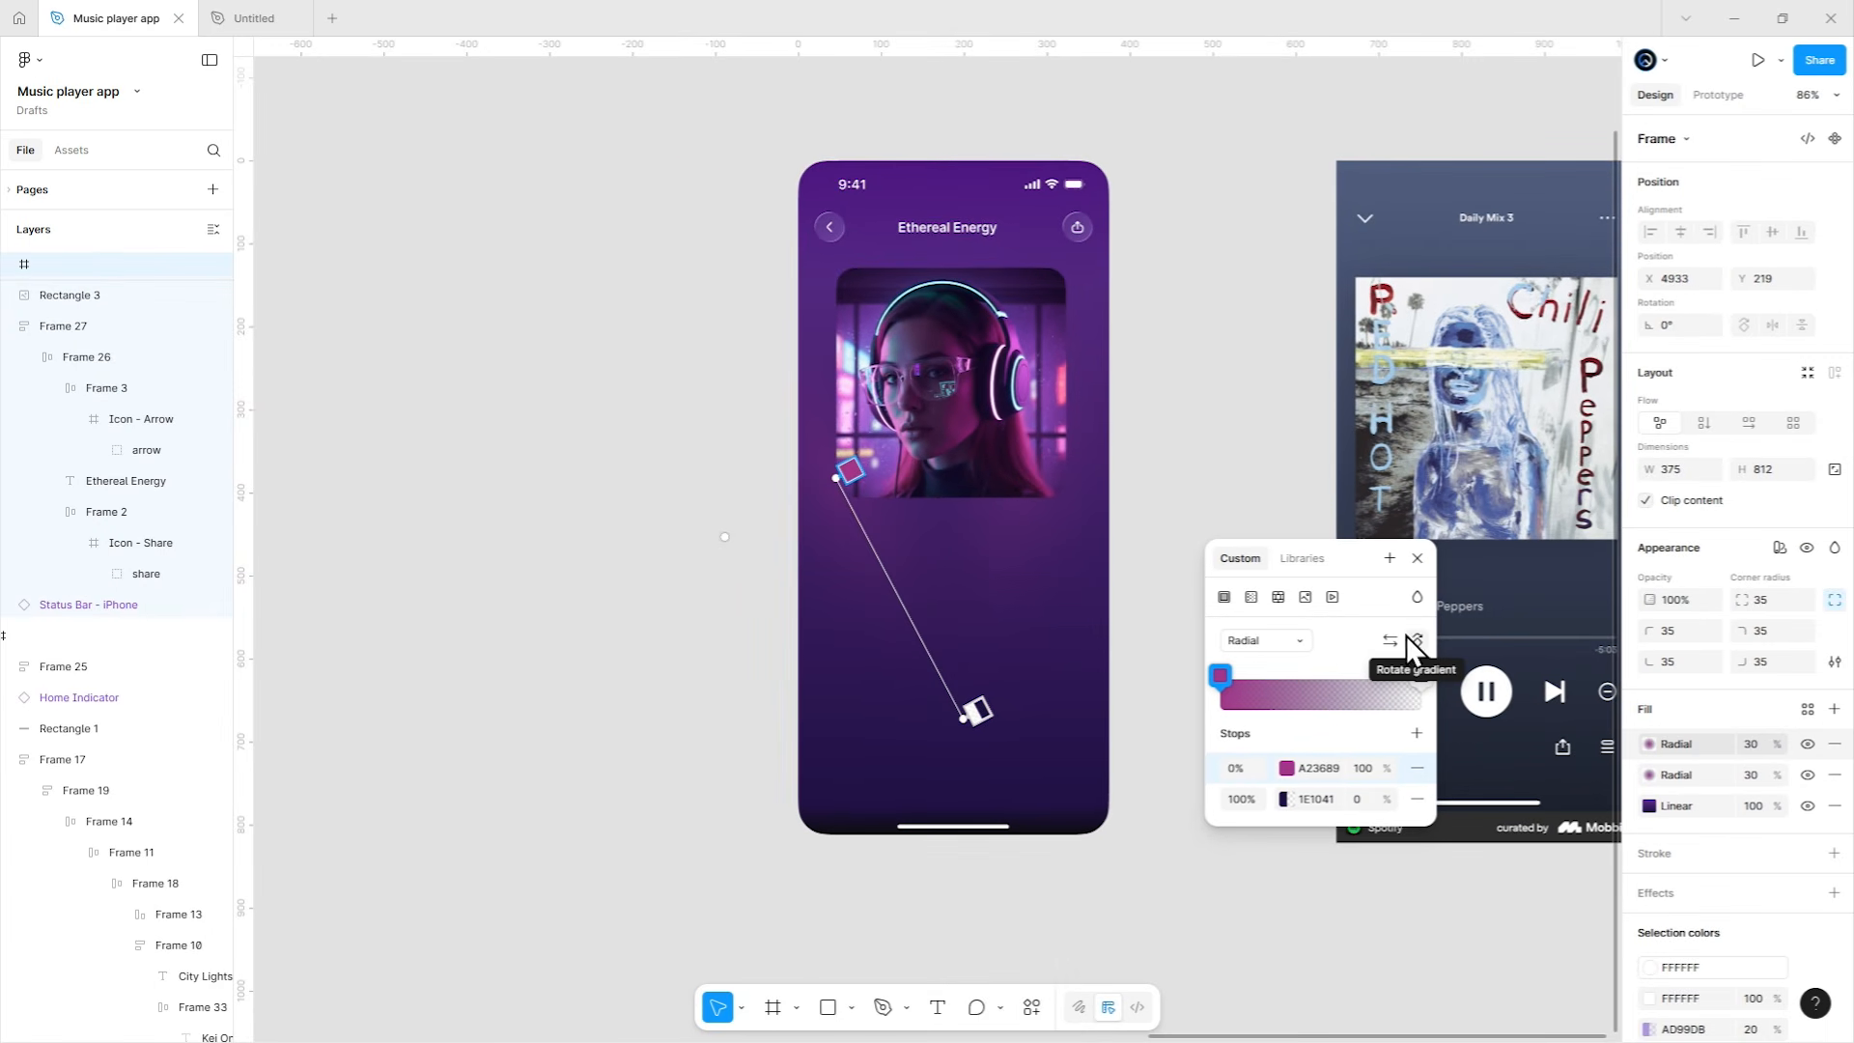
Reverse the duplicate radial gradient so its centre sits in the frame's lower middle and its outer end at the left edge, adjusting its width.
click(1420, 674)
drag(725, 537, 780, 506)
drag(692, 582, 692, 579)
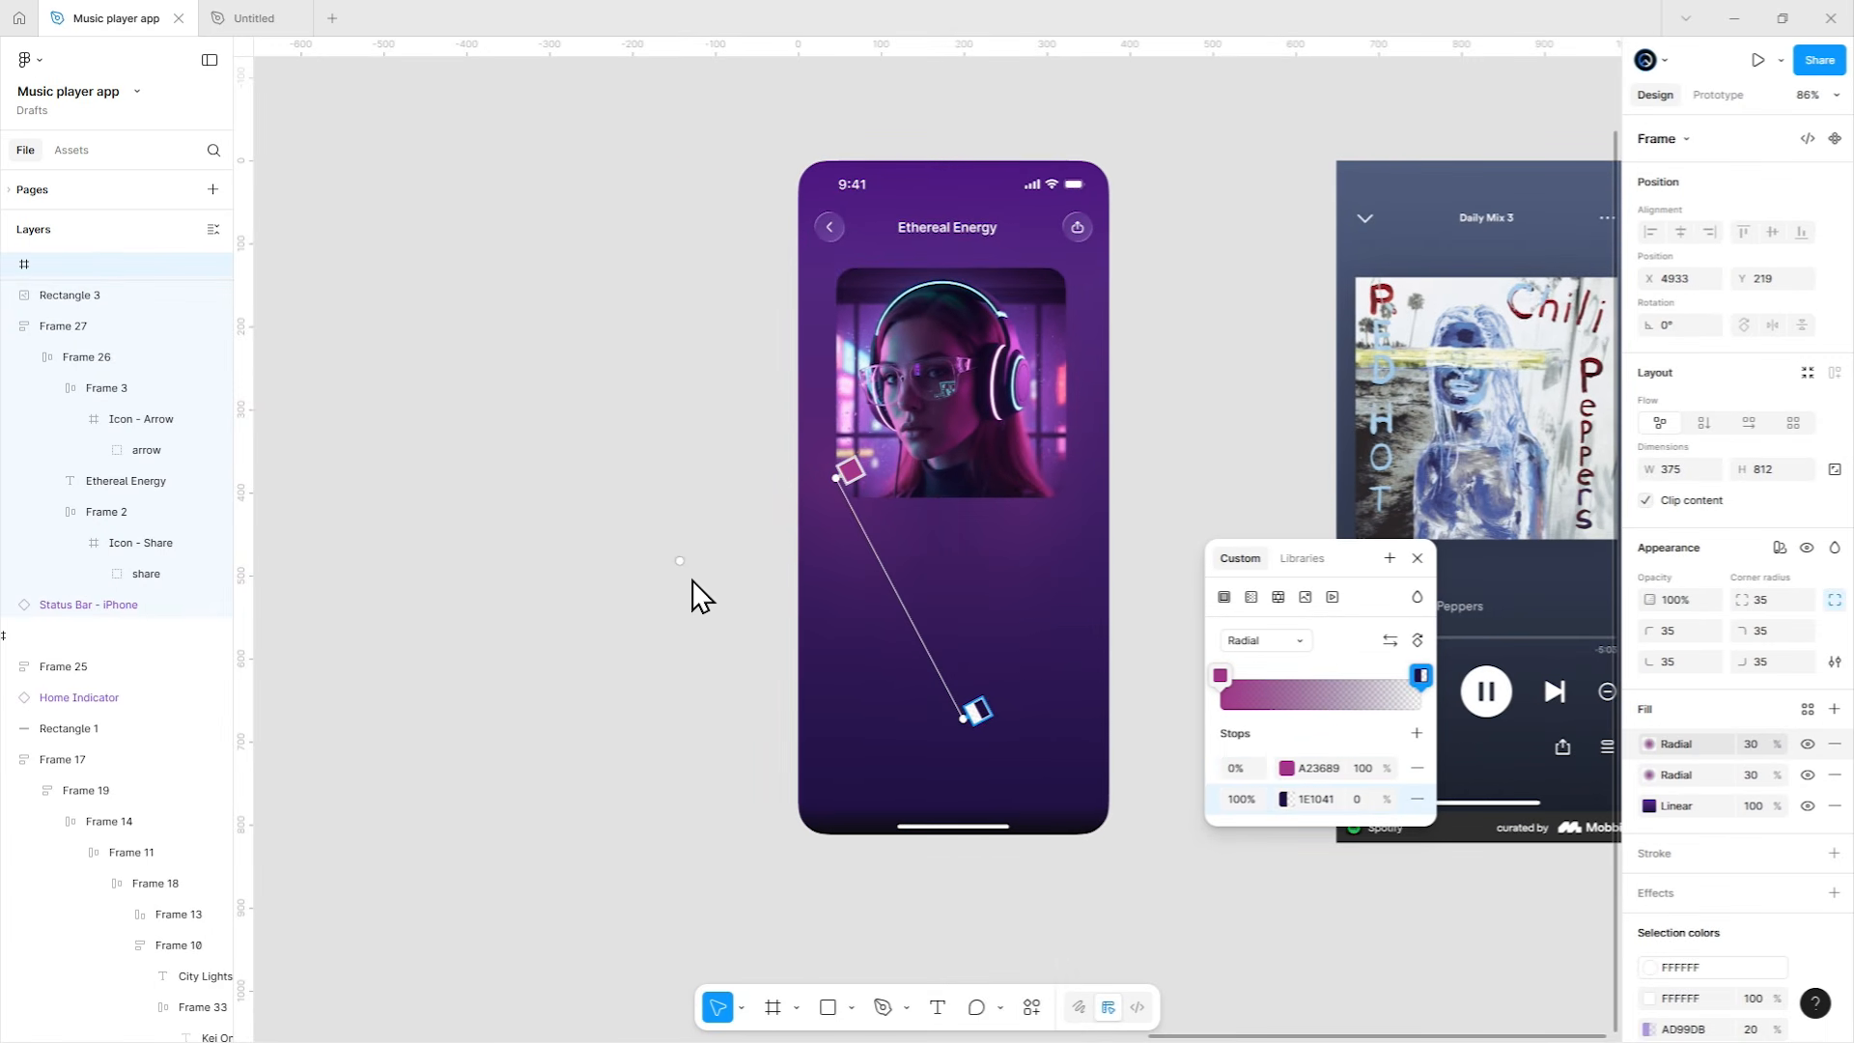
drag(831, 479, 979, 716)
mouse_move(966, 717)
mouse_down()
mouse_move(826, 465)
mouse_move(973, 703)
mouse_up()
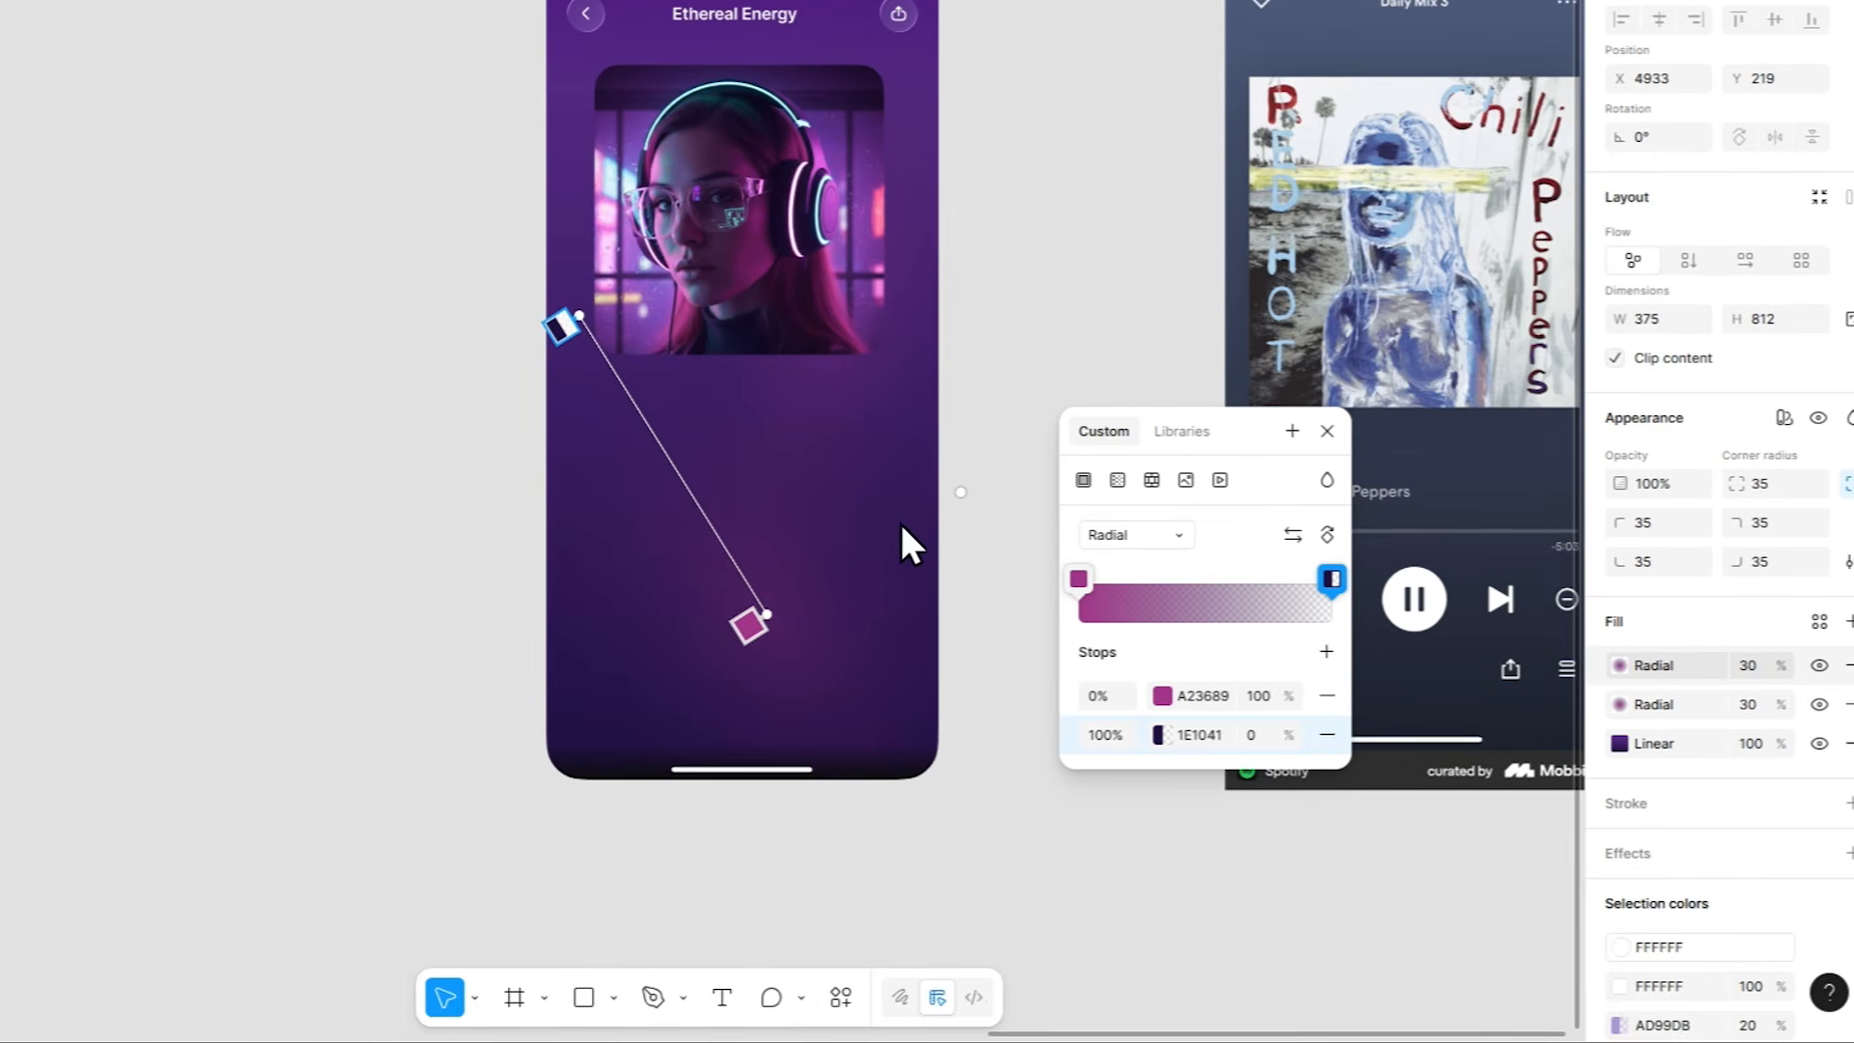
drag(1127, 605, 1159, 586)
drag(1002, 467, 1014, 454)
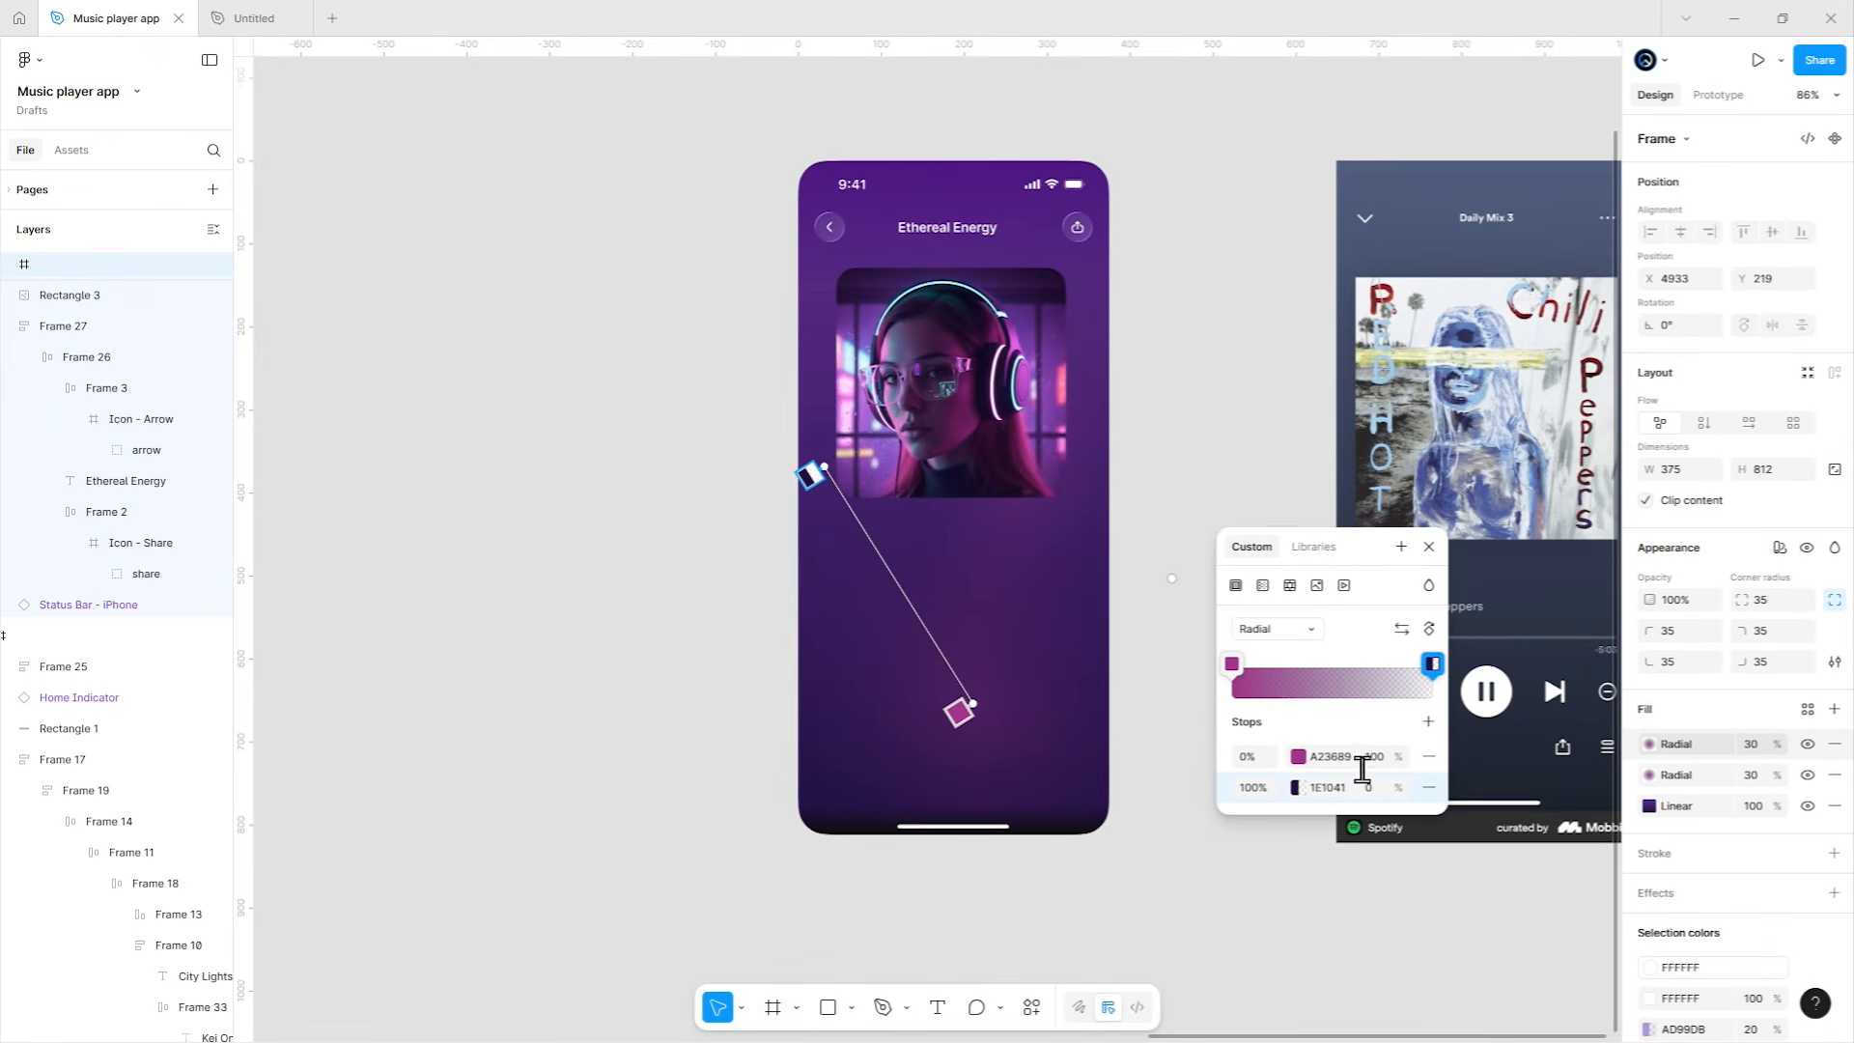
Set the duplicate radial gradient's 0% stop to A4589E and that fill's opacity to 20%.
click(1360, 761)
text(A45896)
key(Return)
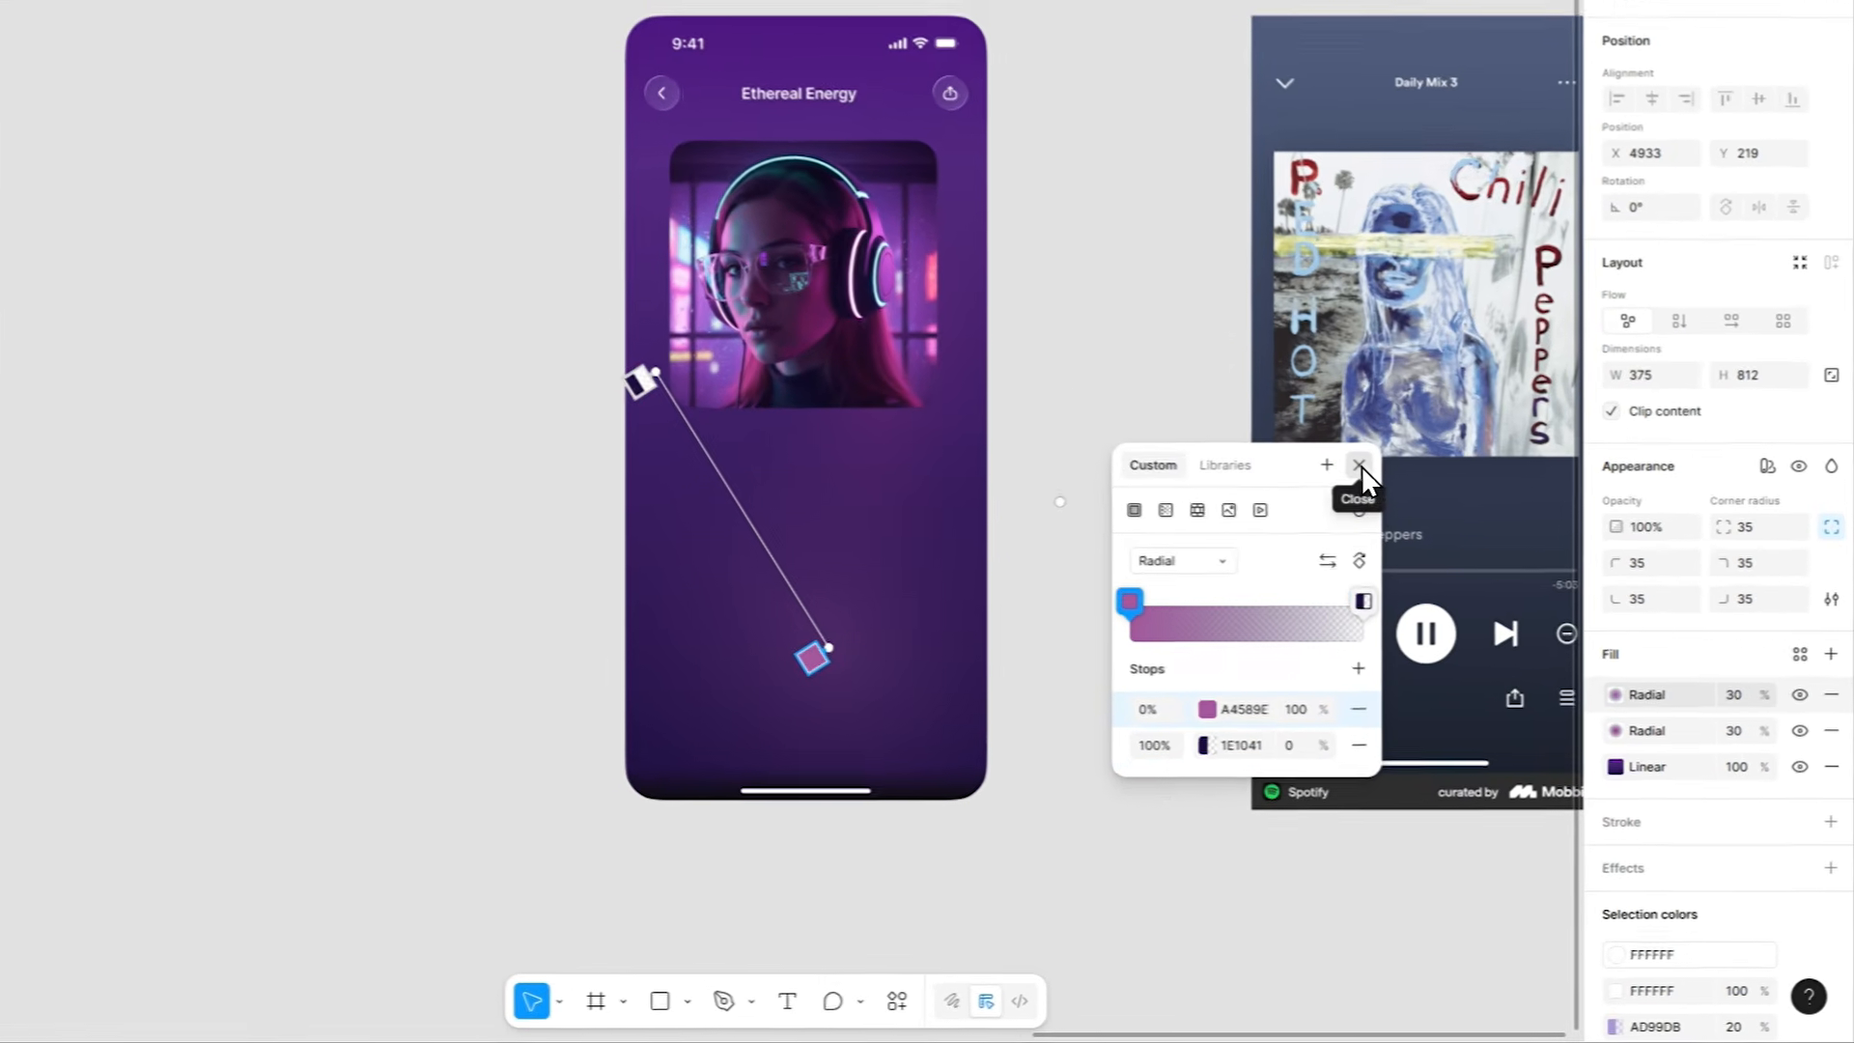
click(1429, 547)
click(1730, 685)
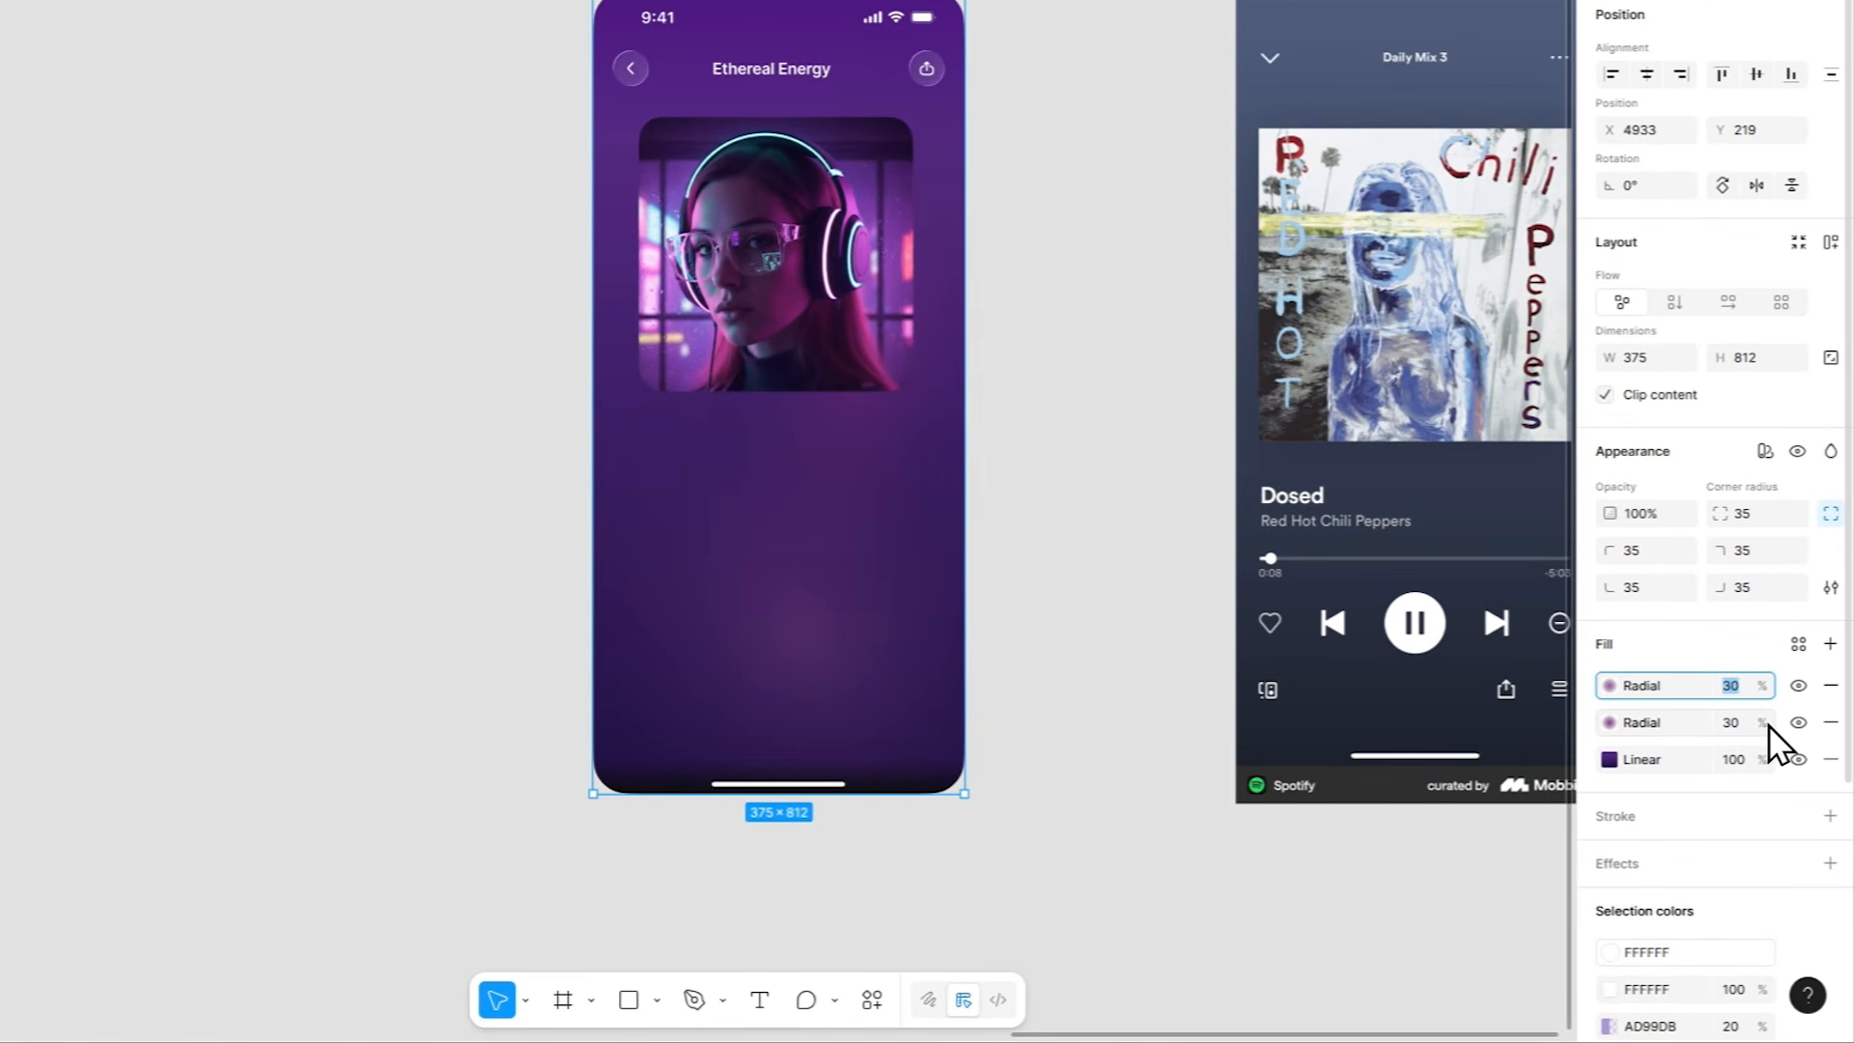
key(shift+Down)
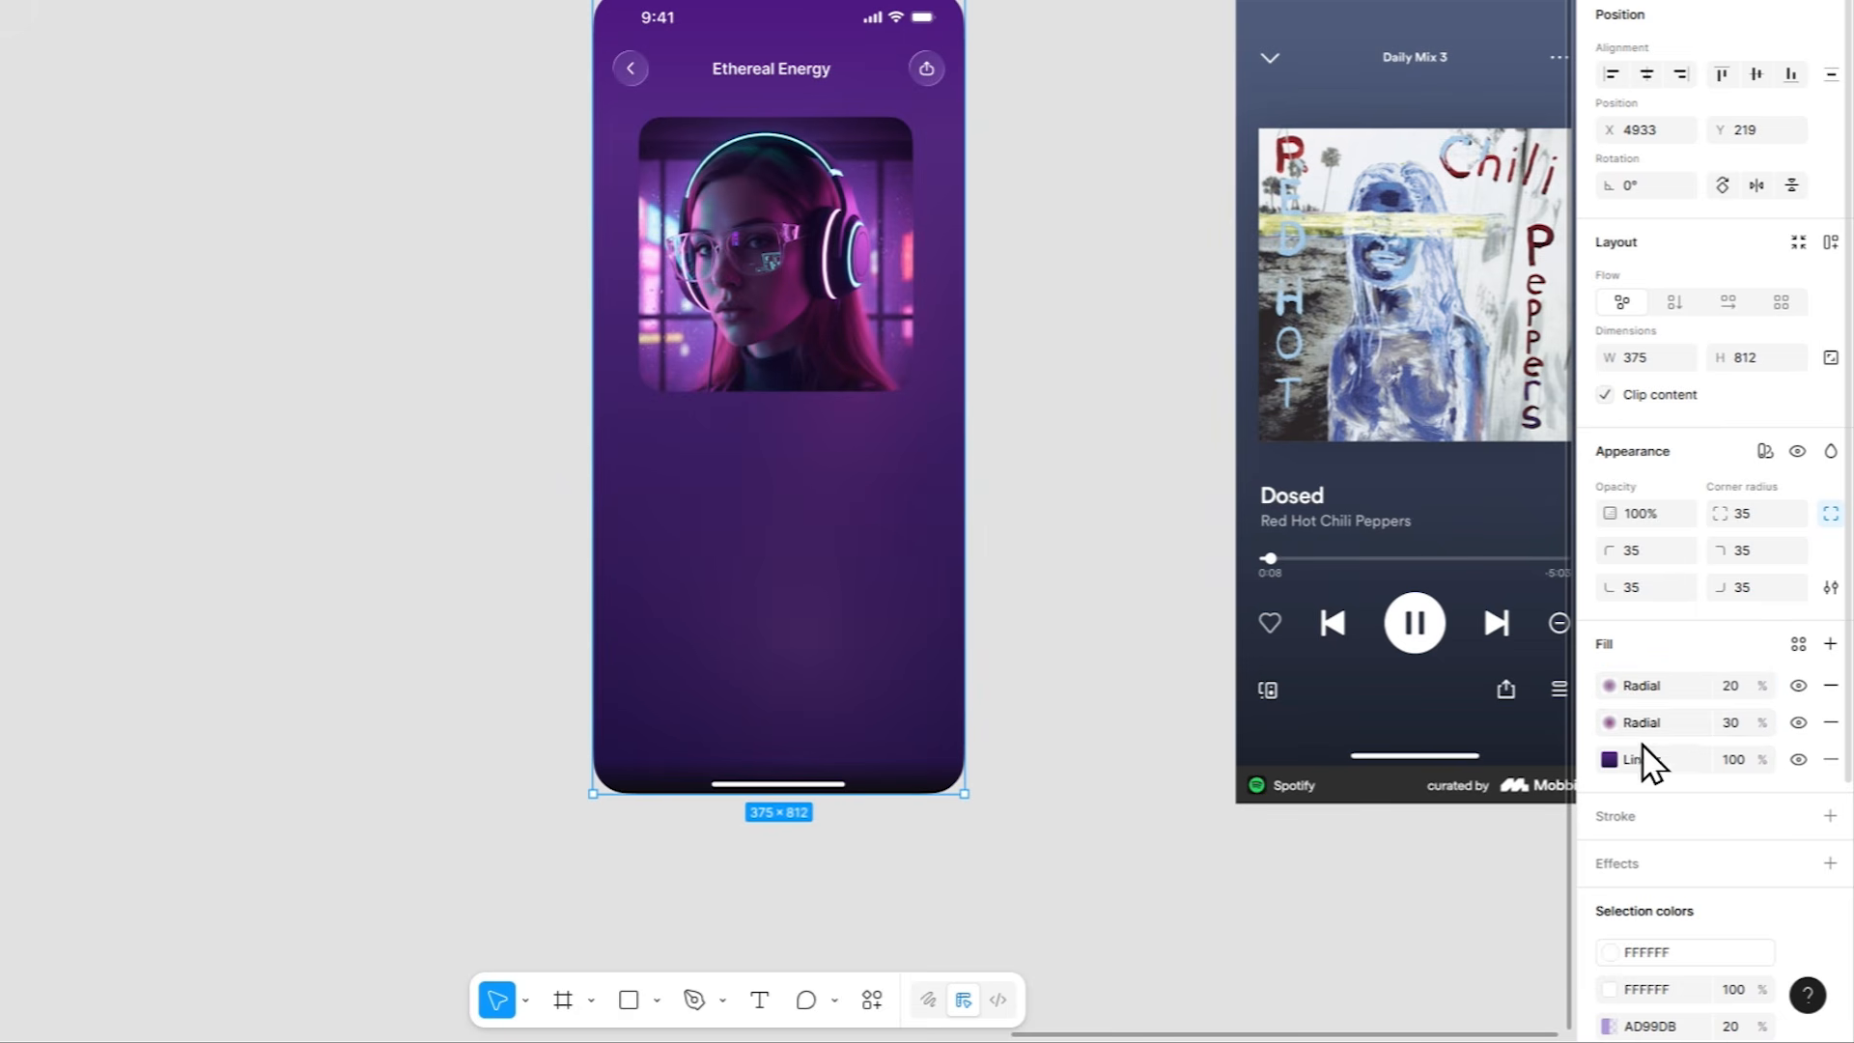
Widen the original radial gradient and shift its centre slightly up and left over the album art.
click(1609, 723)
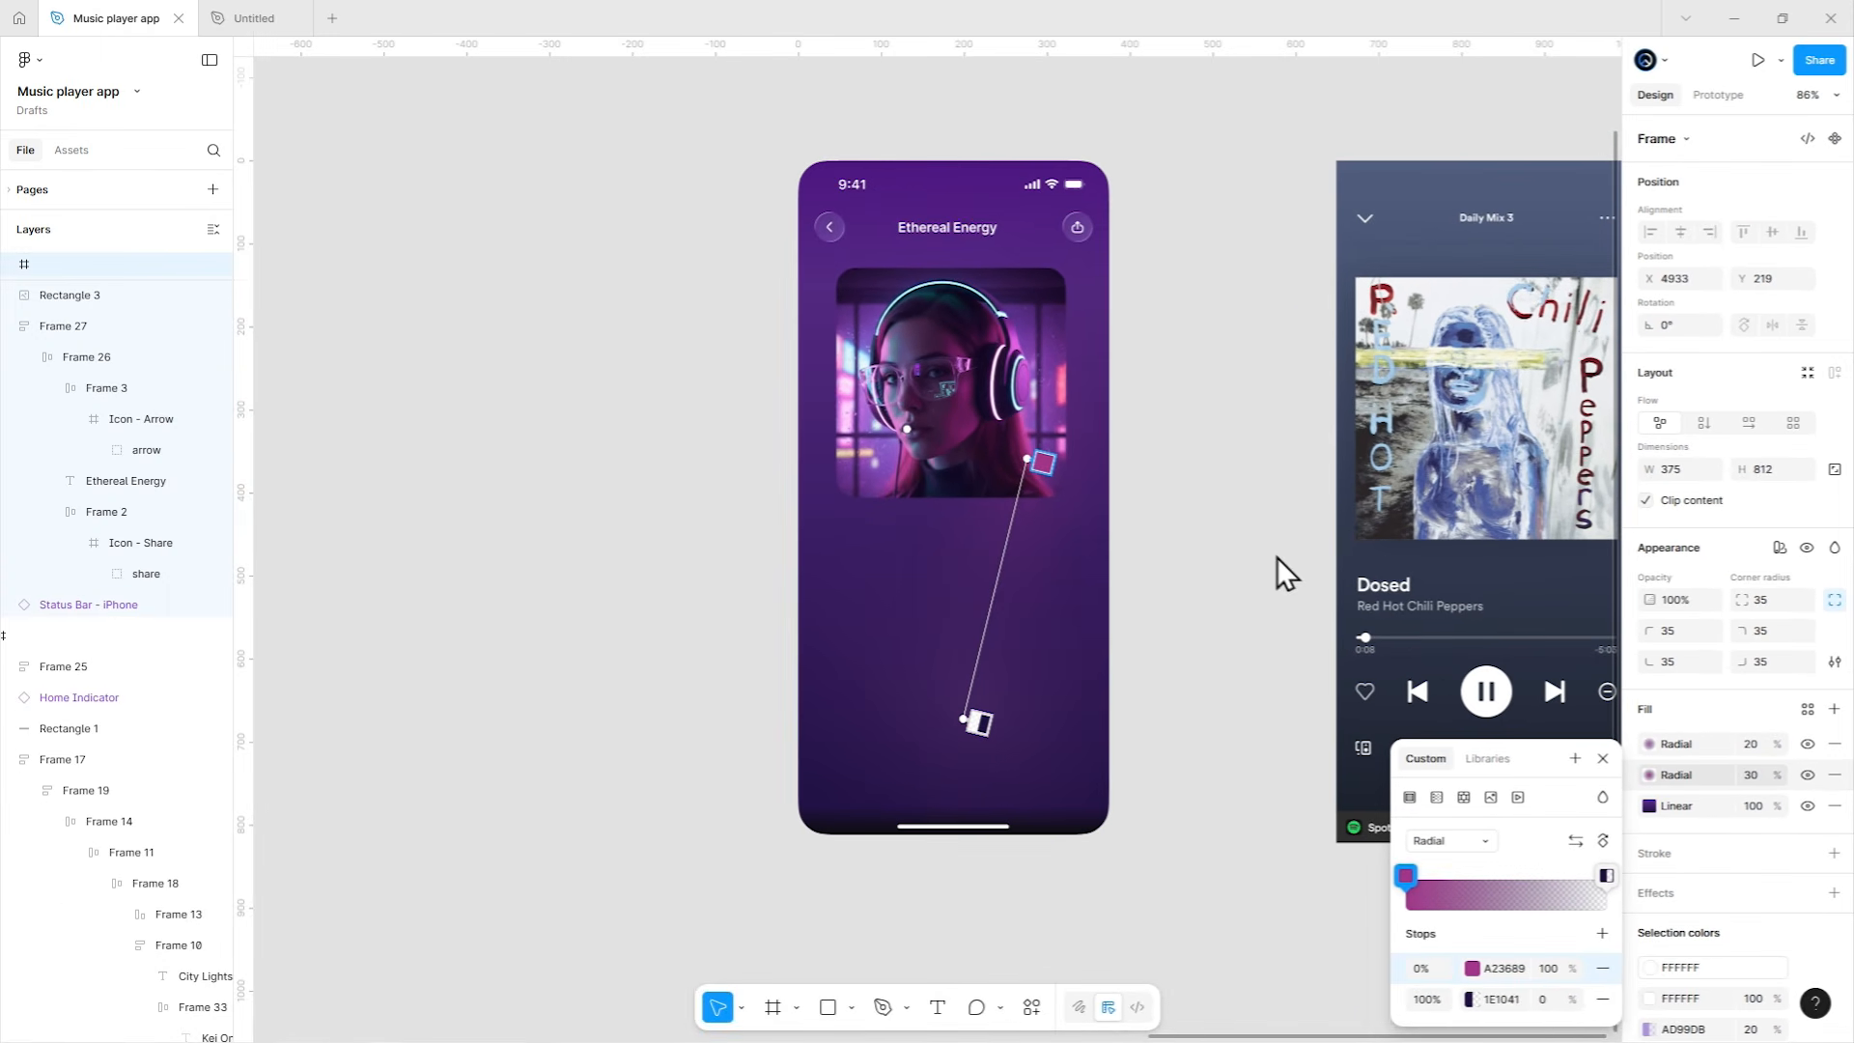
drag(905, 429, 862, 419)
drag(1027, 459, 1016, 429)
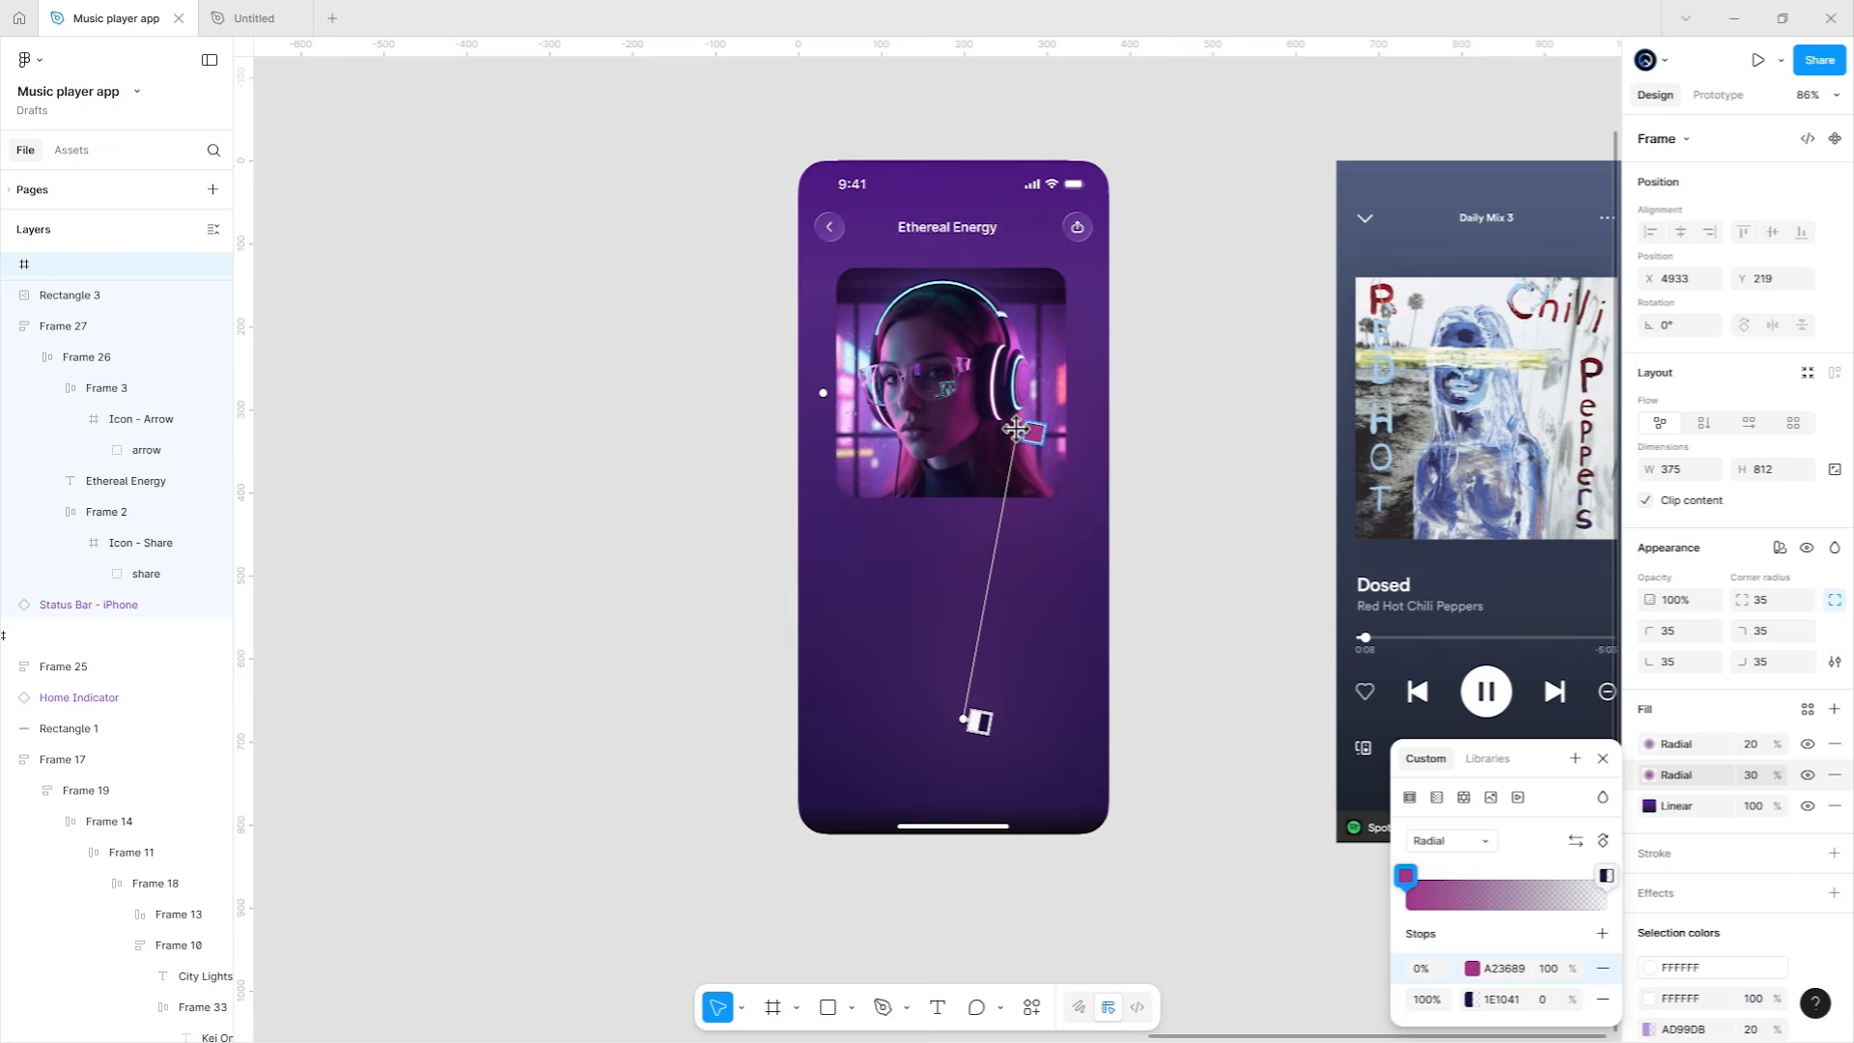
click(1198, 446)
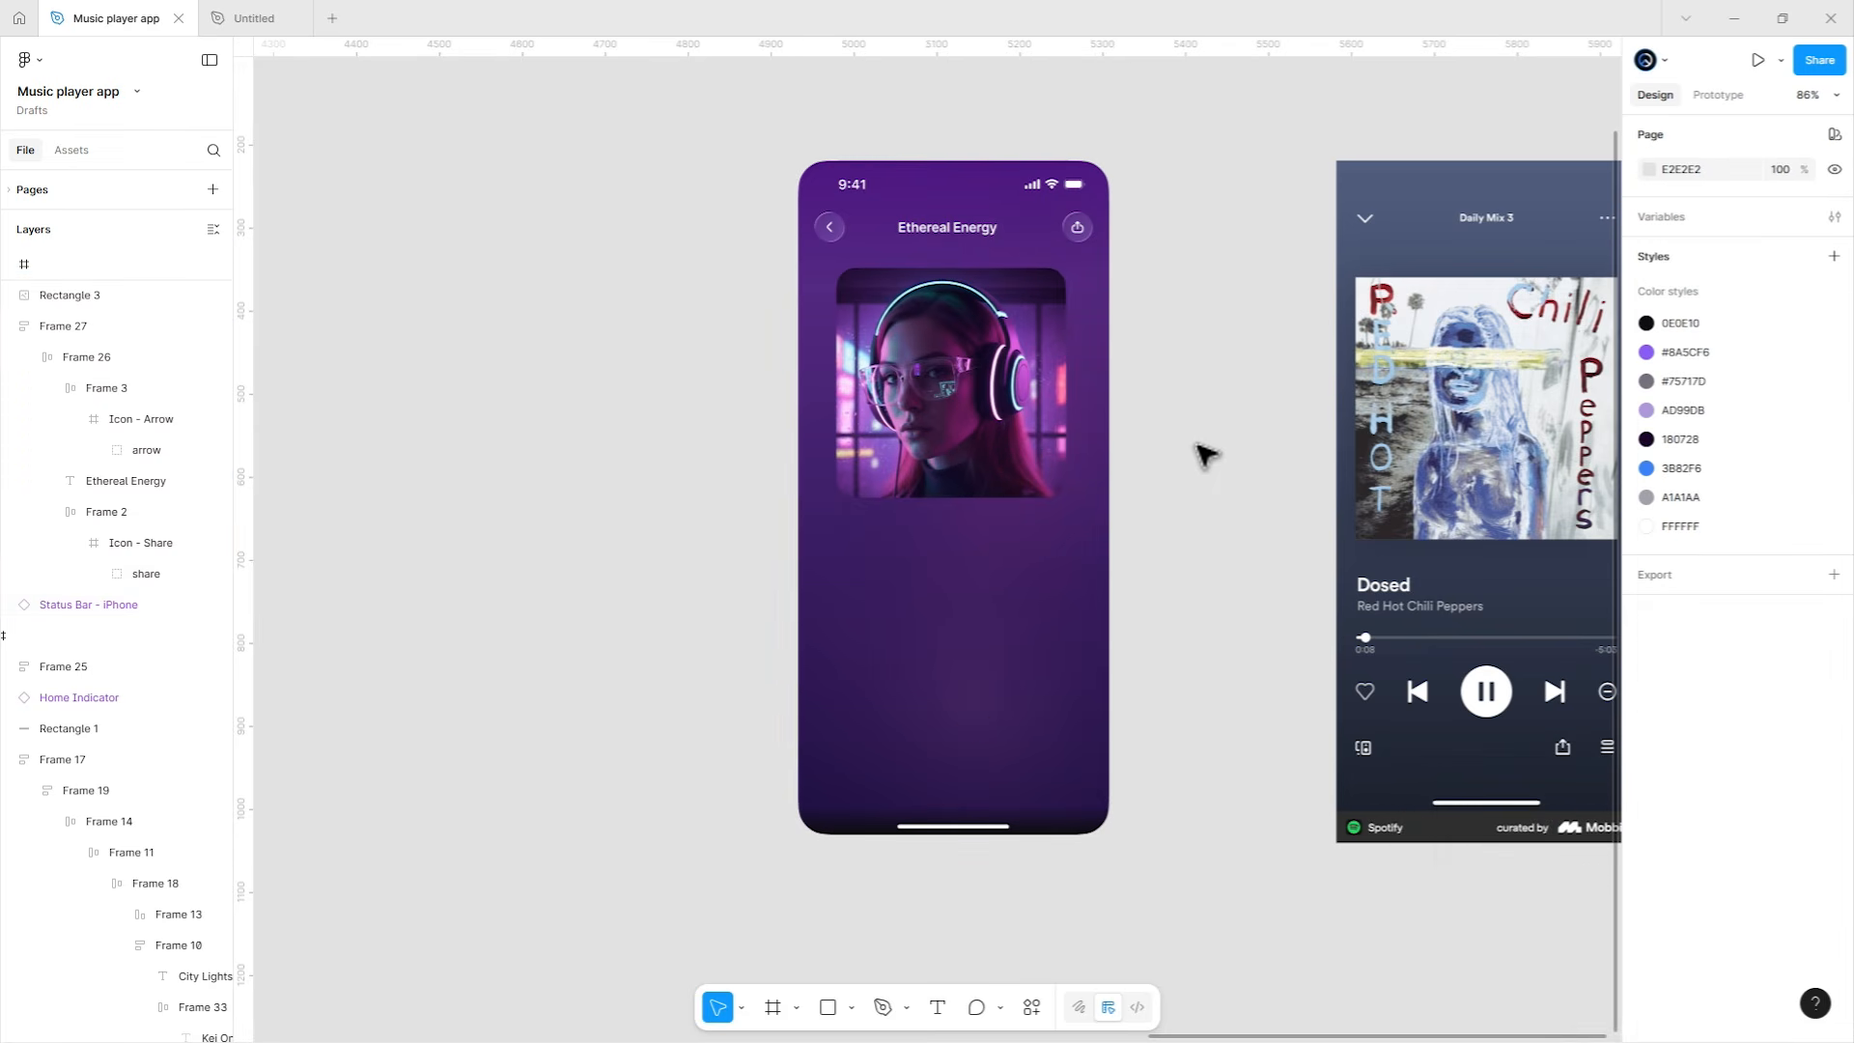
Set the opacity of the 100% stop to 31% in the linear gradient rectangle behind the home indicator.
click(1068, 809)
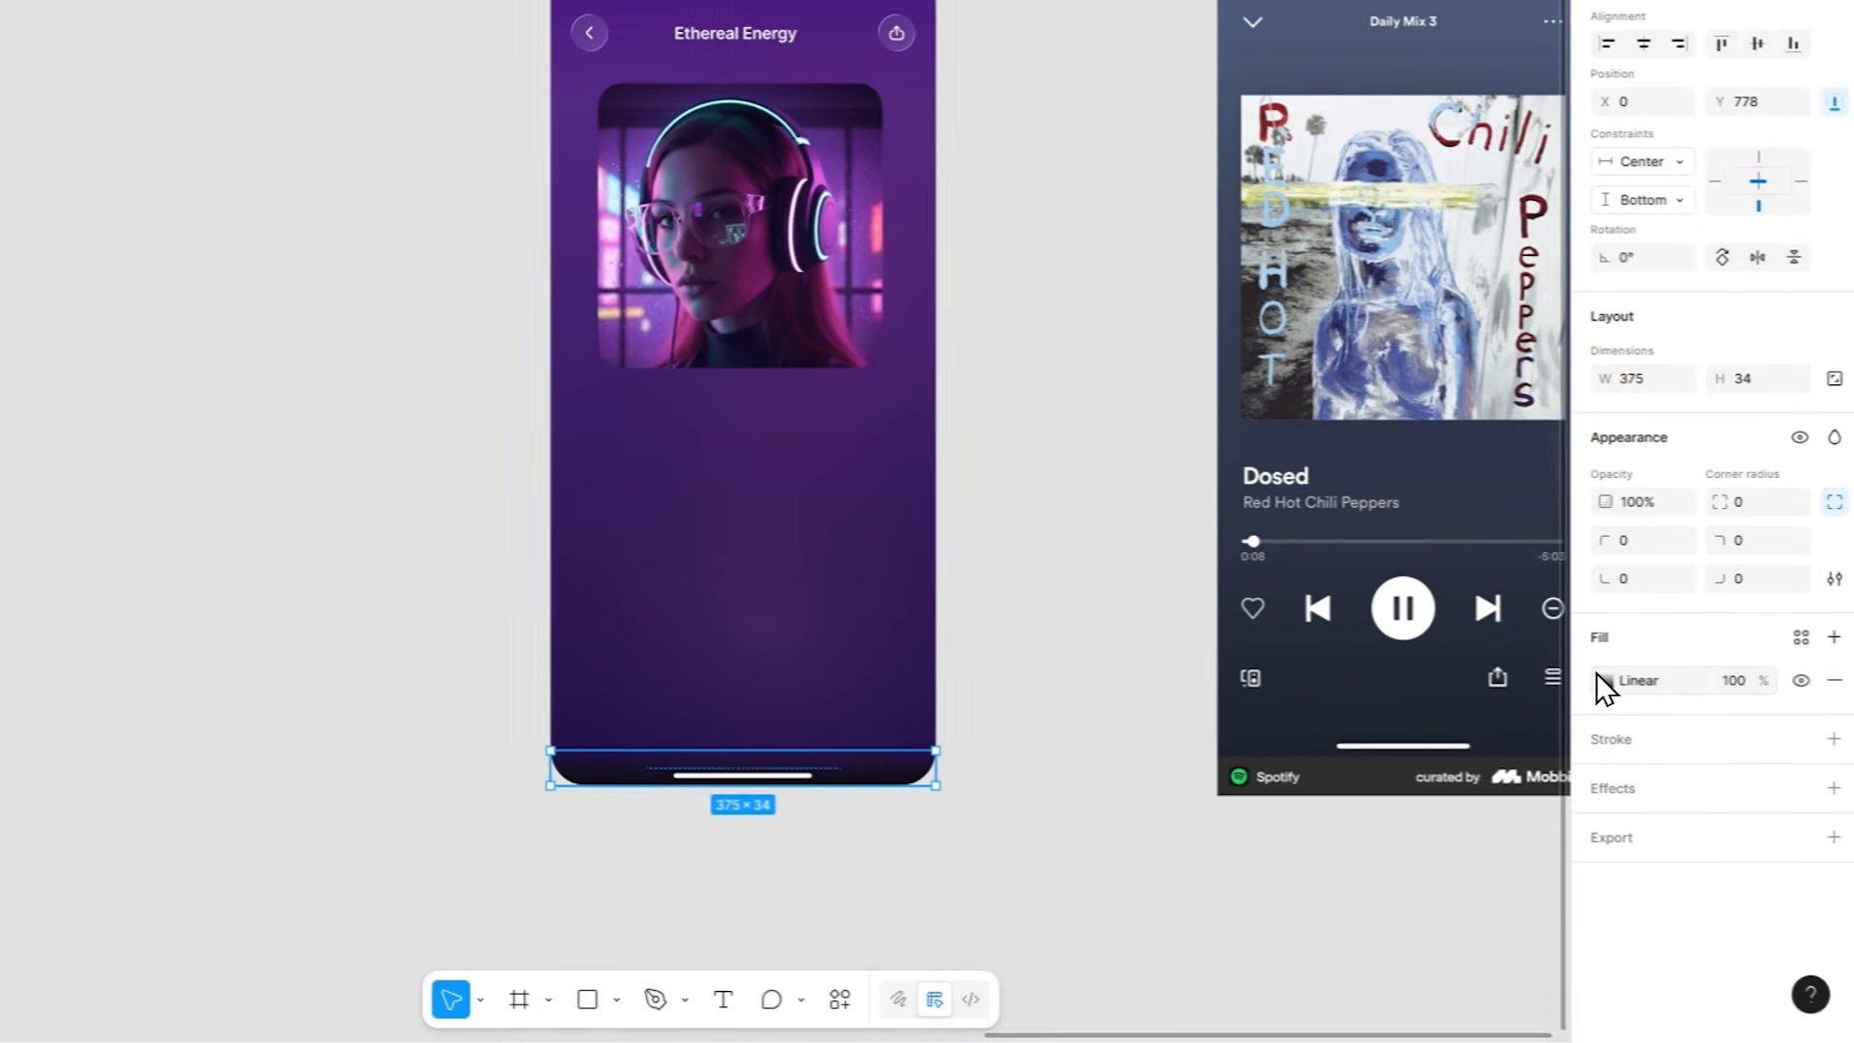
click(1597, 680)
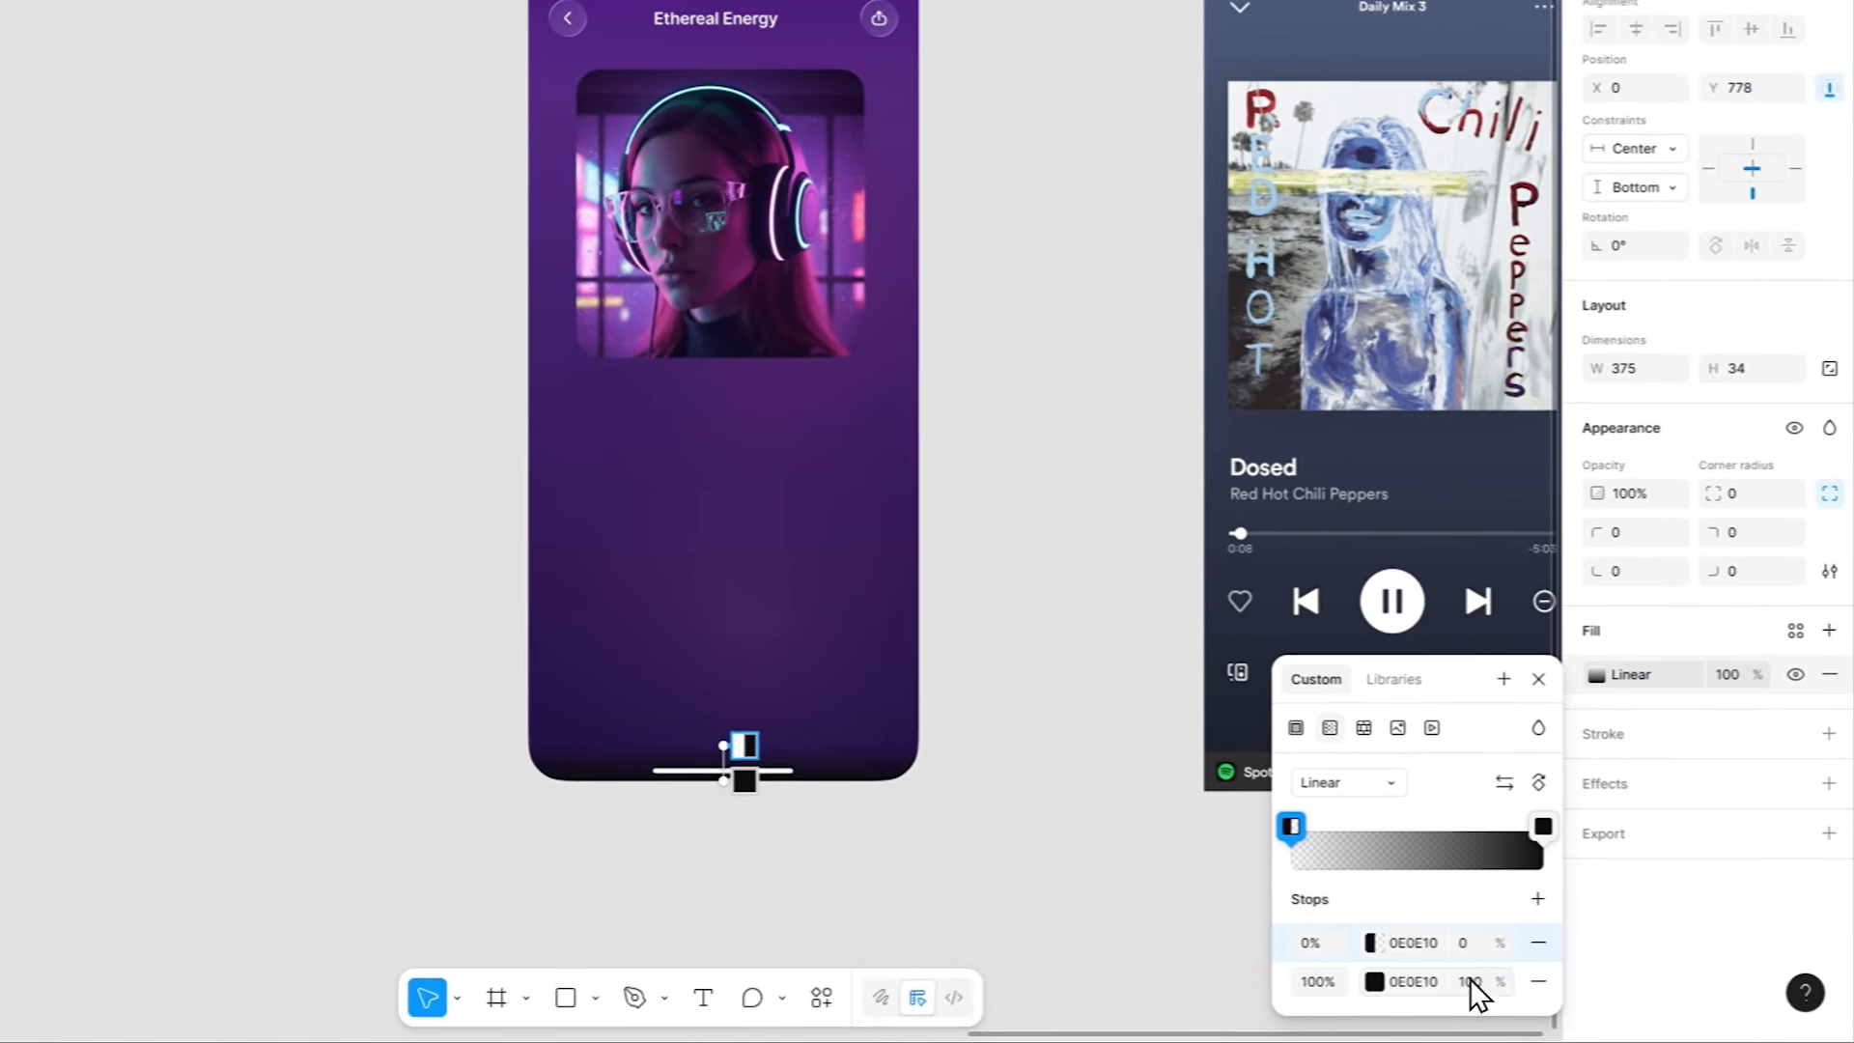
click(1474, 982)
text(31)
key(Return)
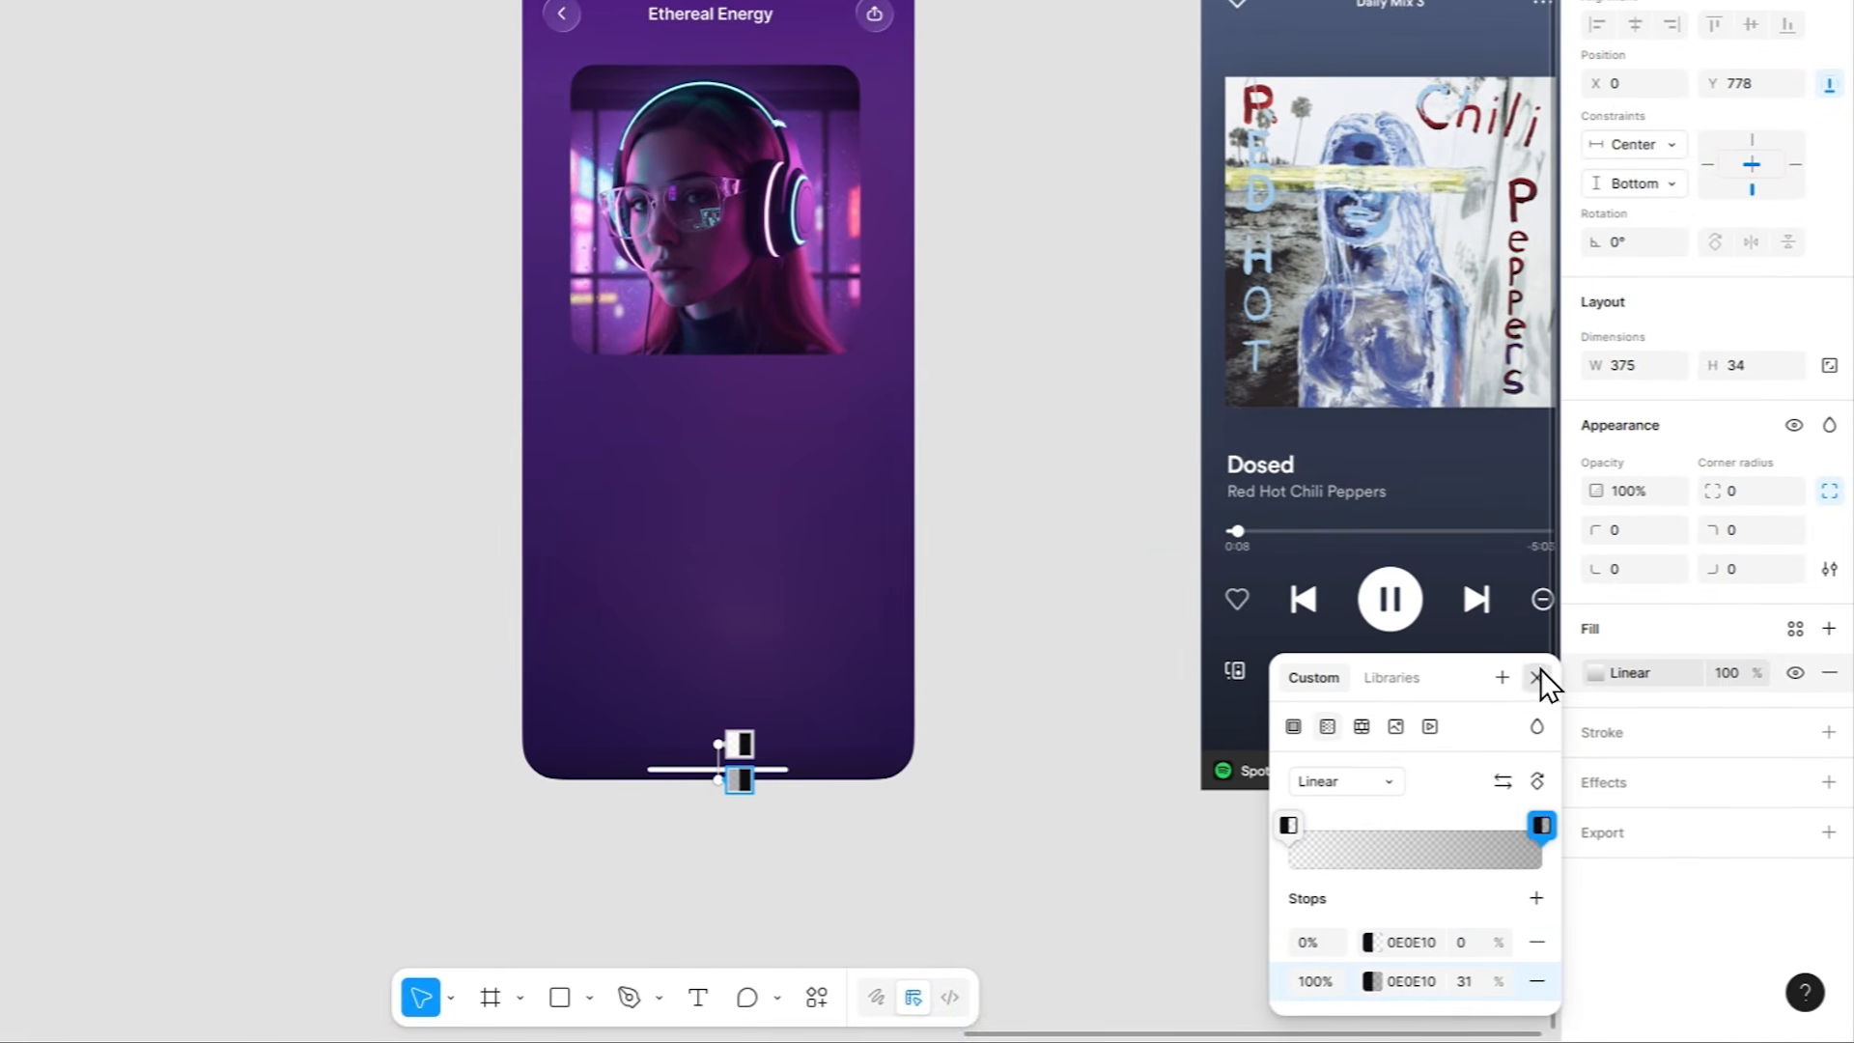
click(1537, 676)
click(934, 539)
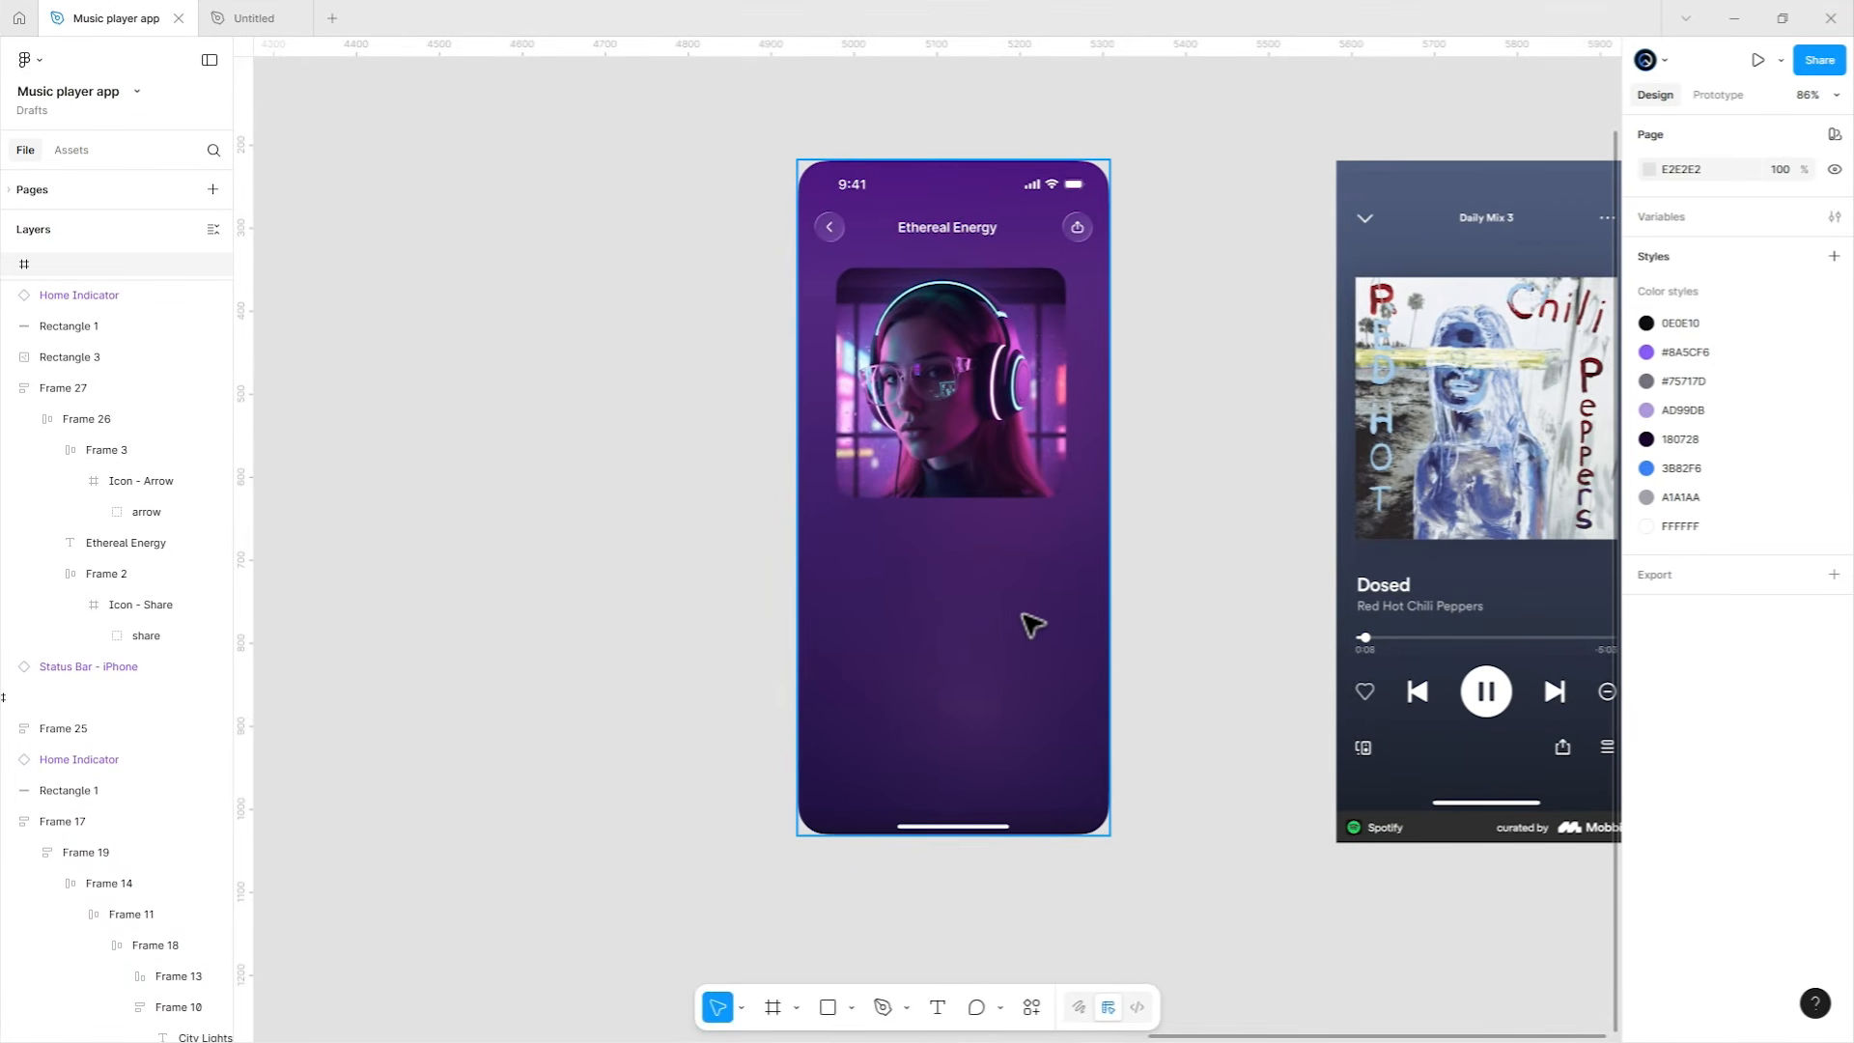
Add a drop shadow to the album art with Y offset 10 and blur 42.
scroll(1027, 625, up, 4)
click(1021, 534)
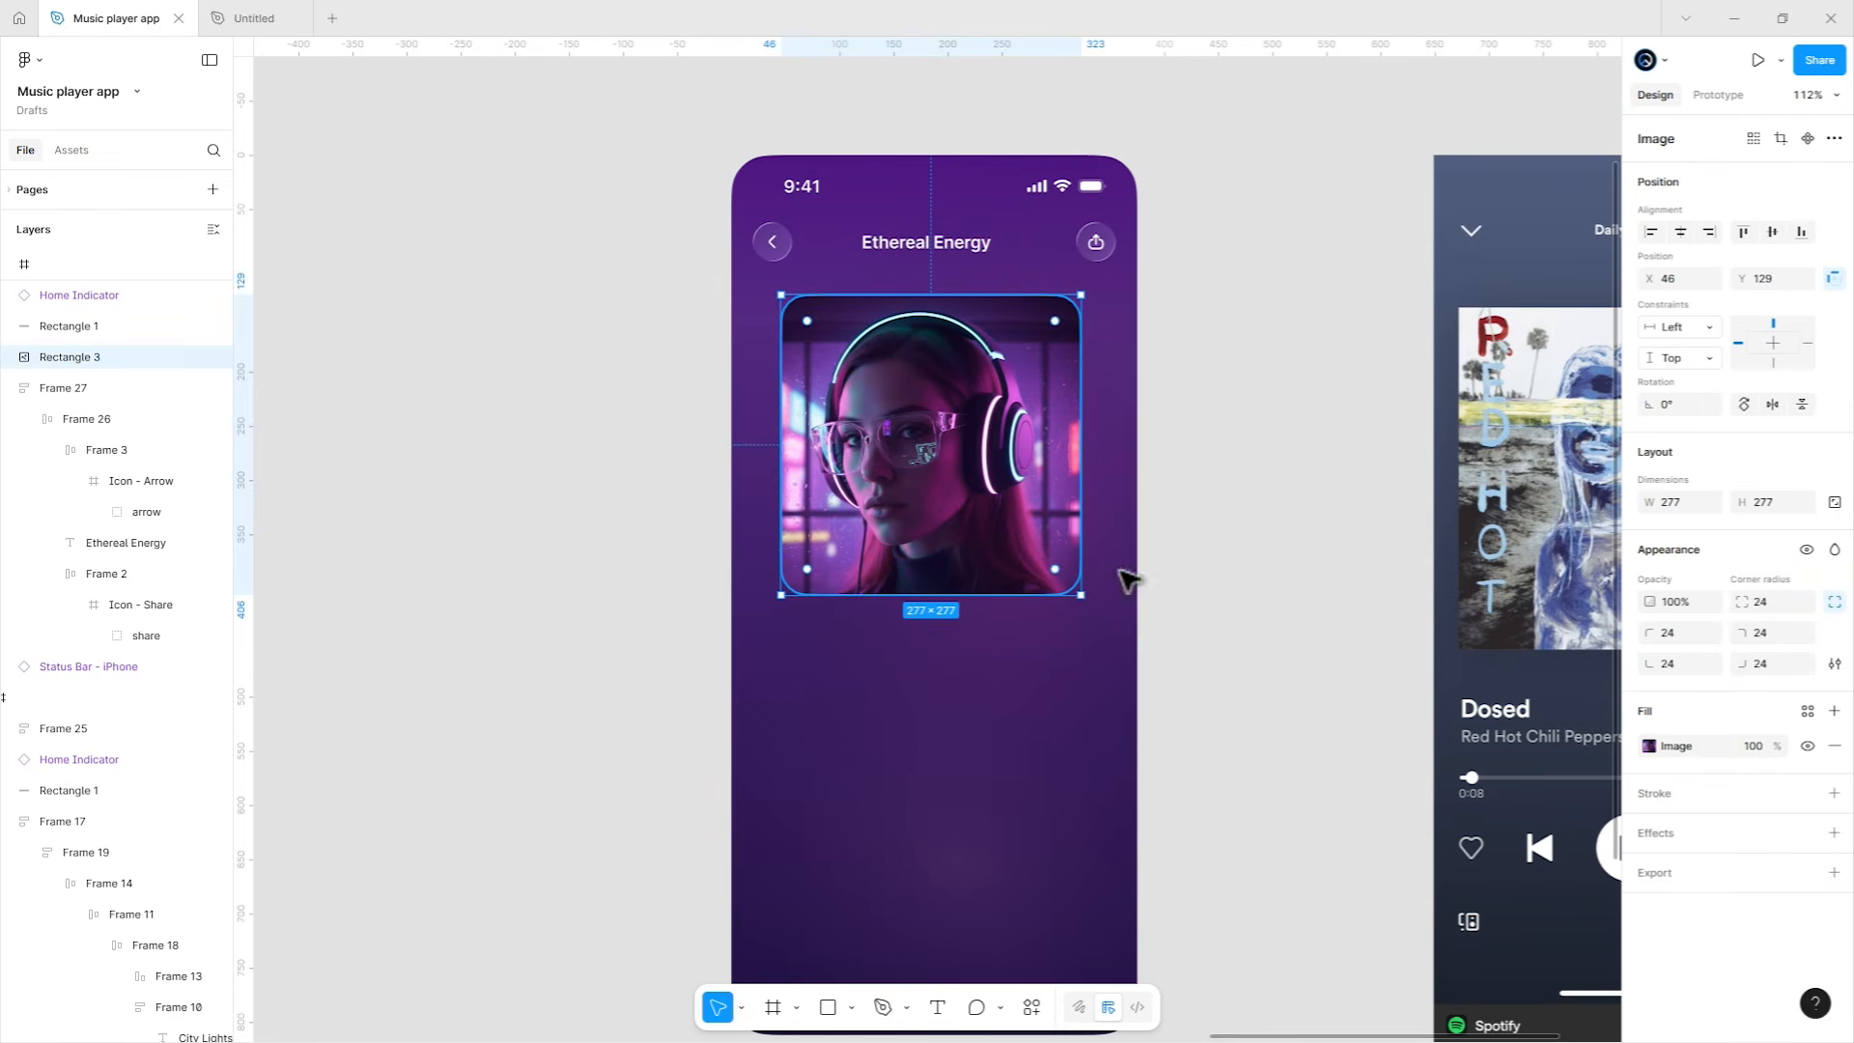
click(1700, 832)
drag(1528, 787, 1390, 526)
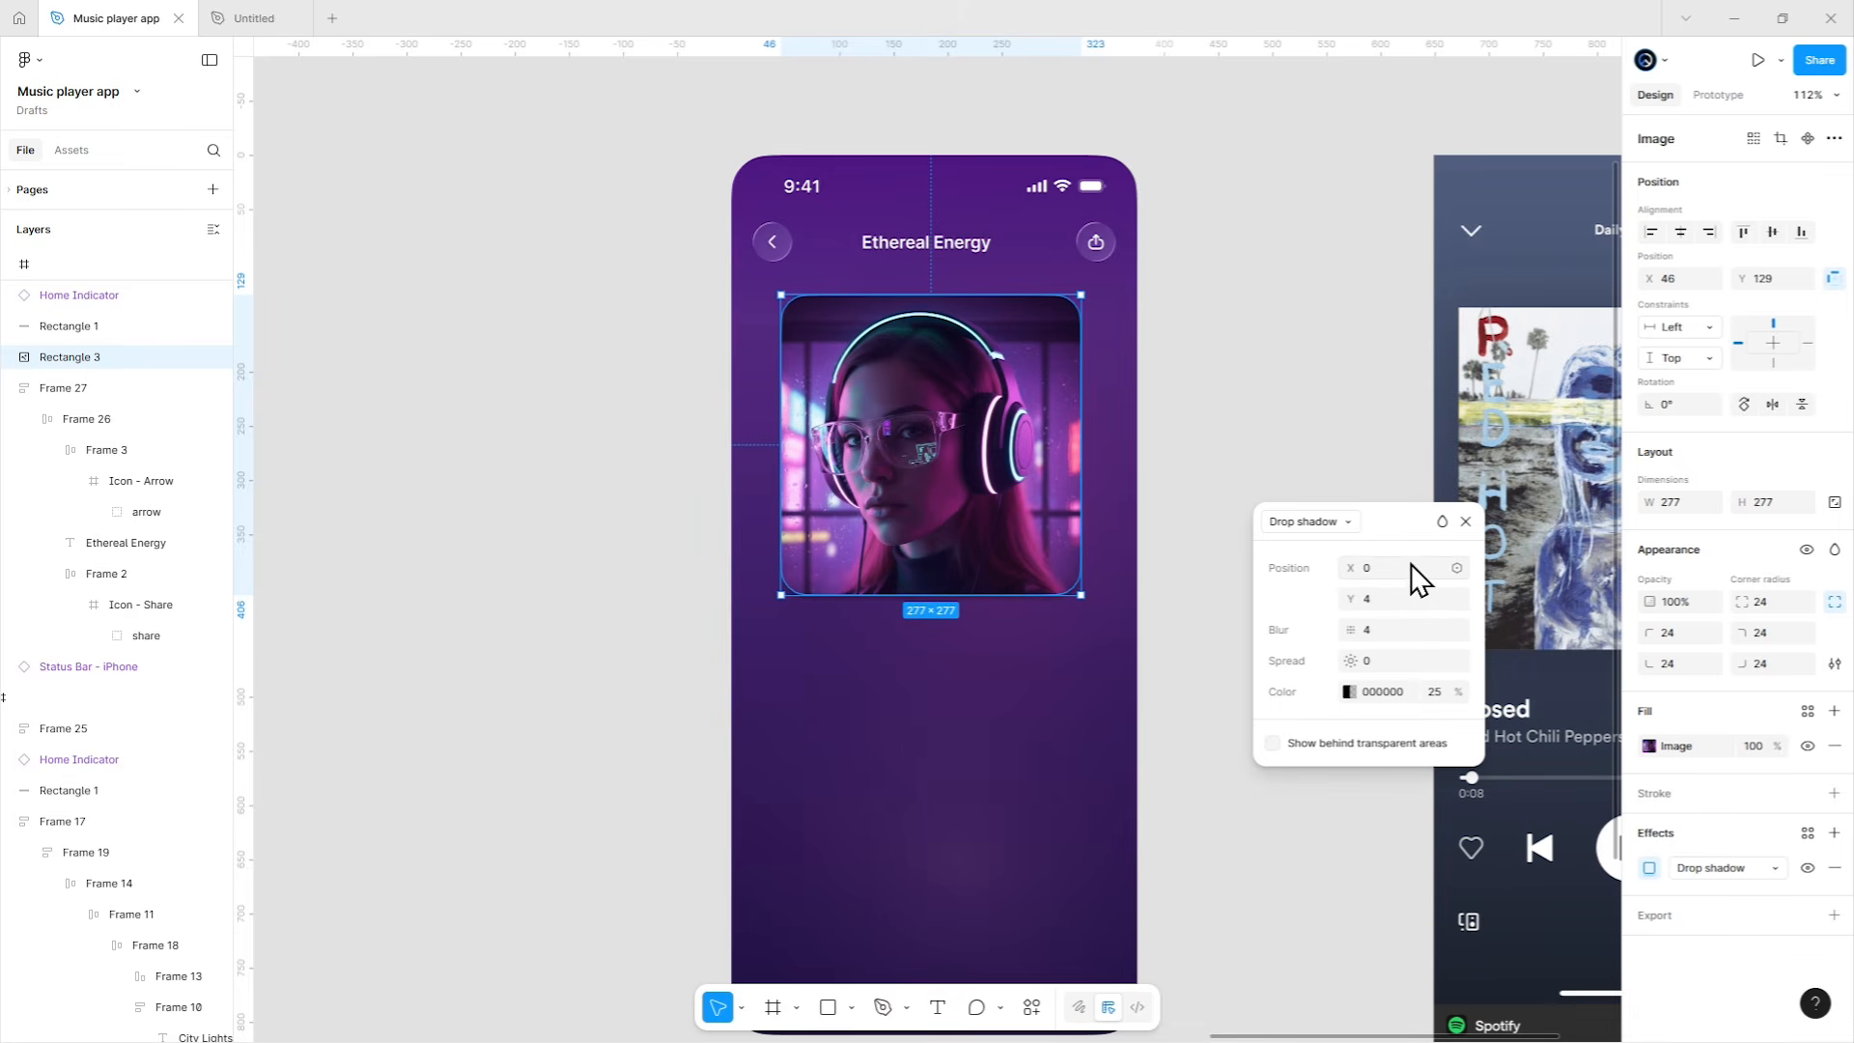
click(1408, 599)
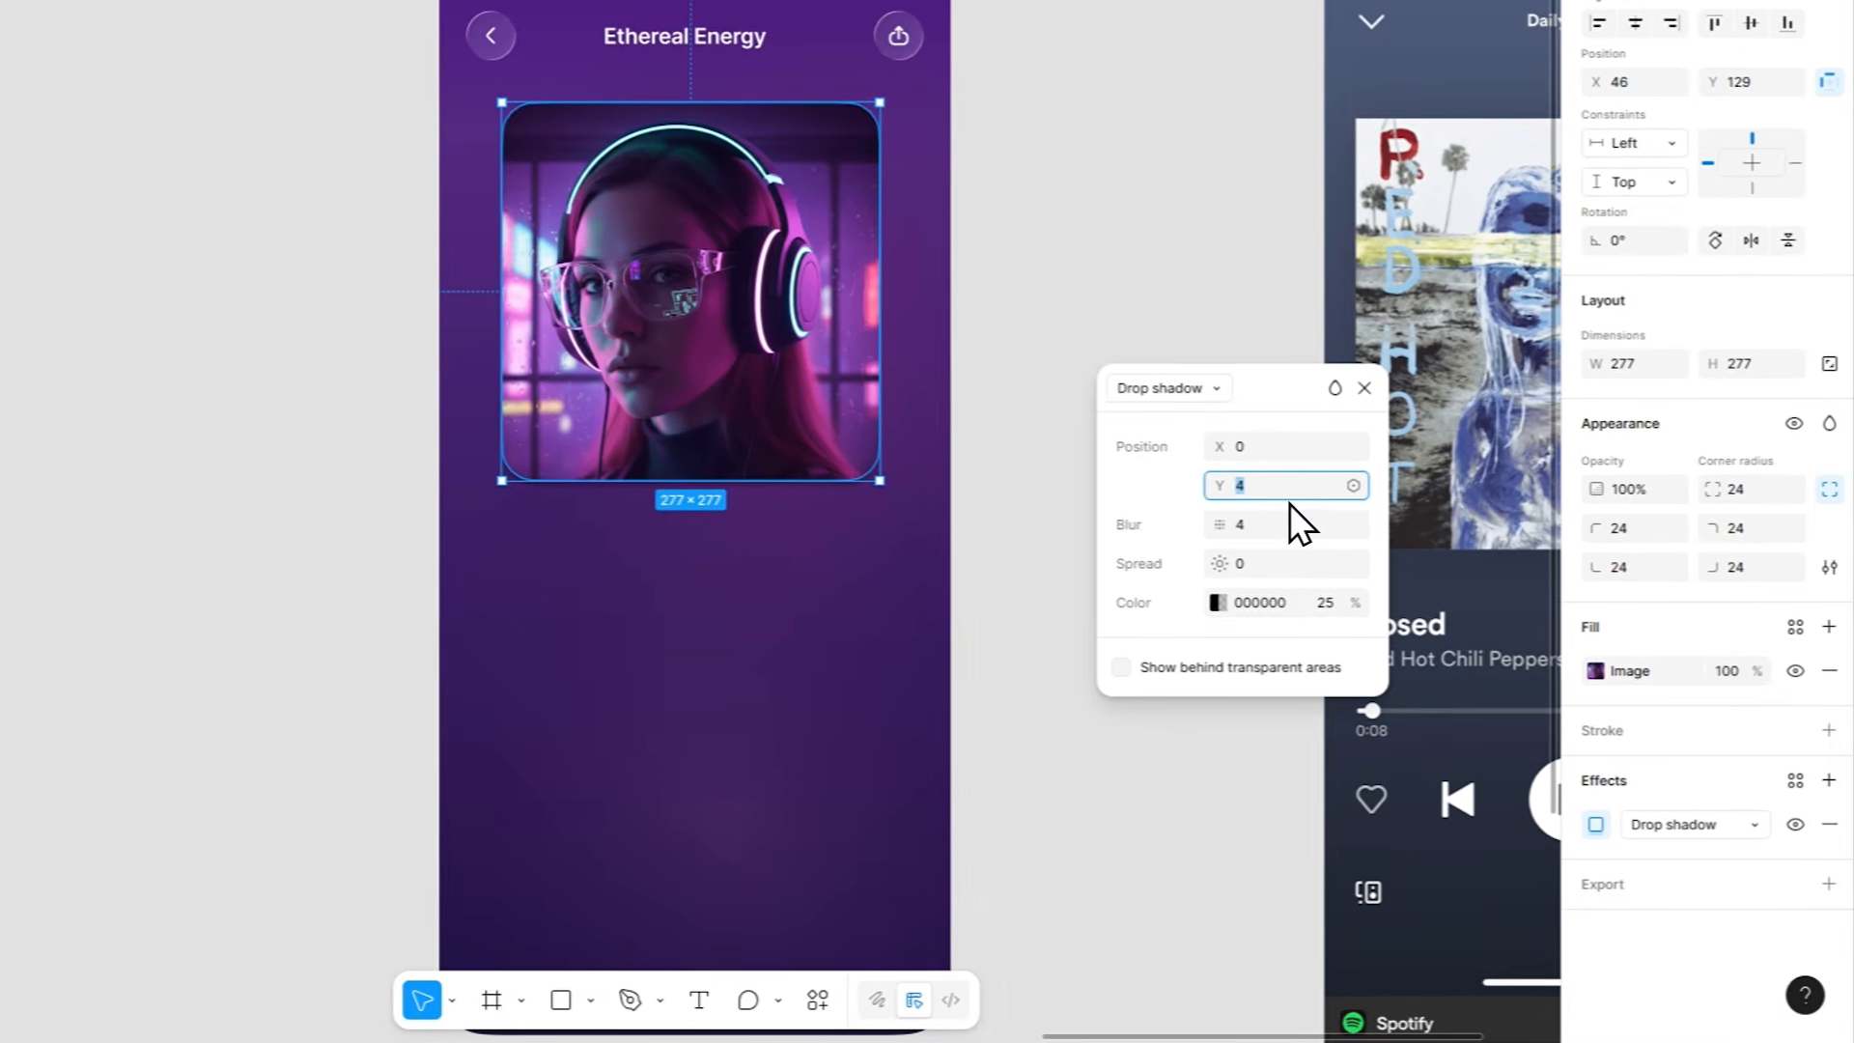
text(10)
click(1265, 527)
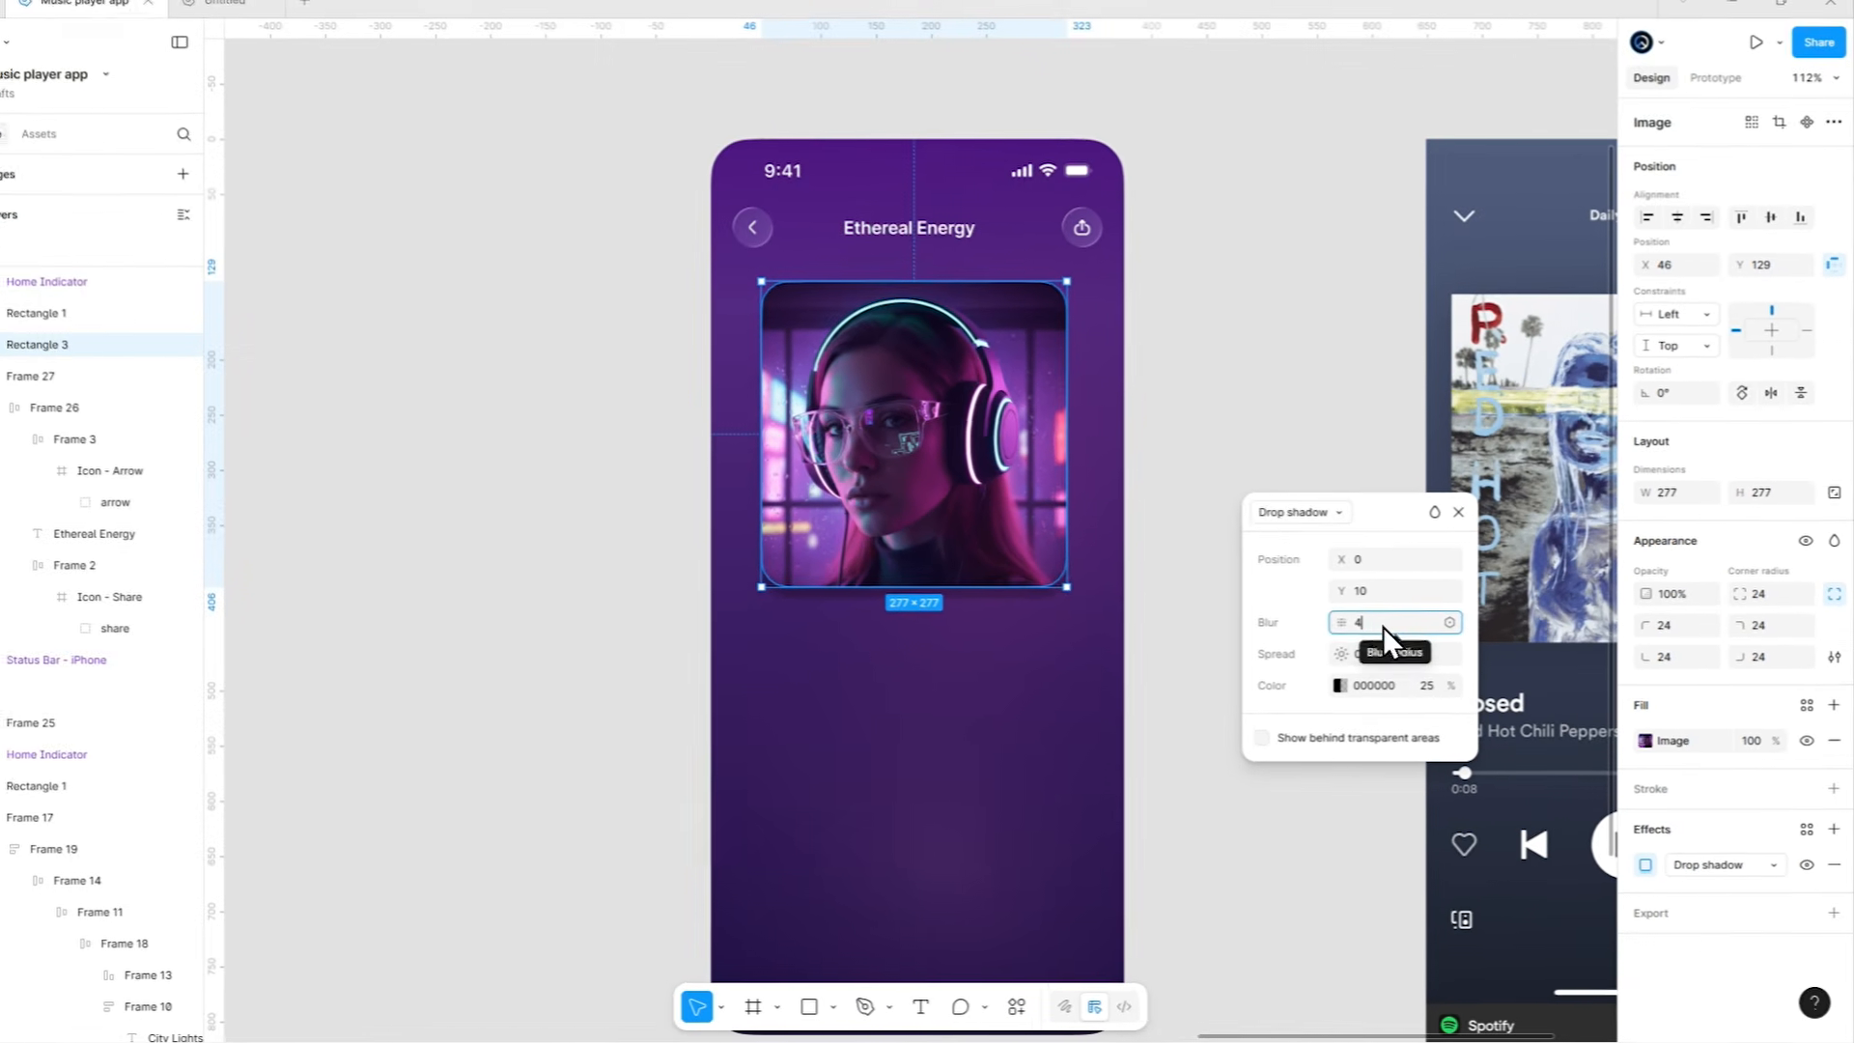
key(Return)
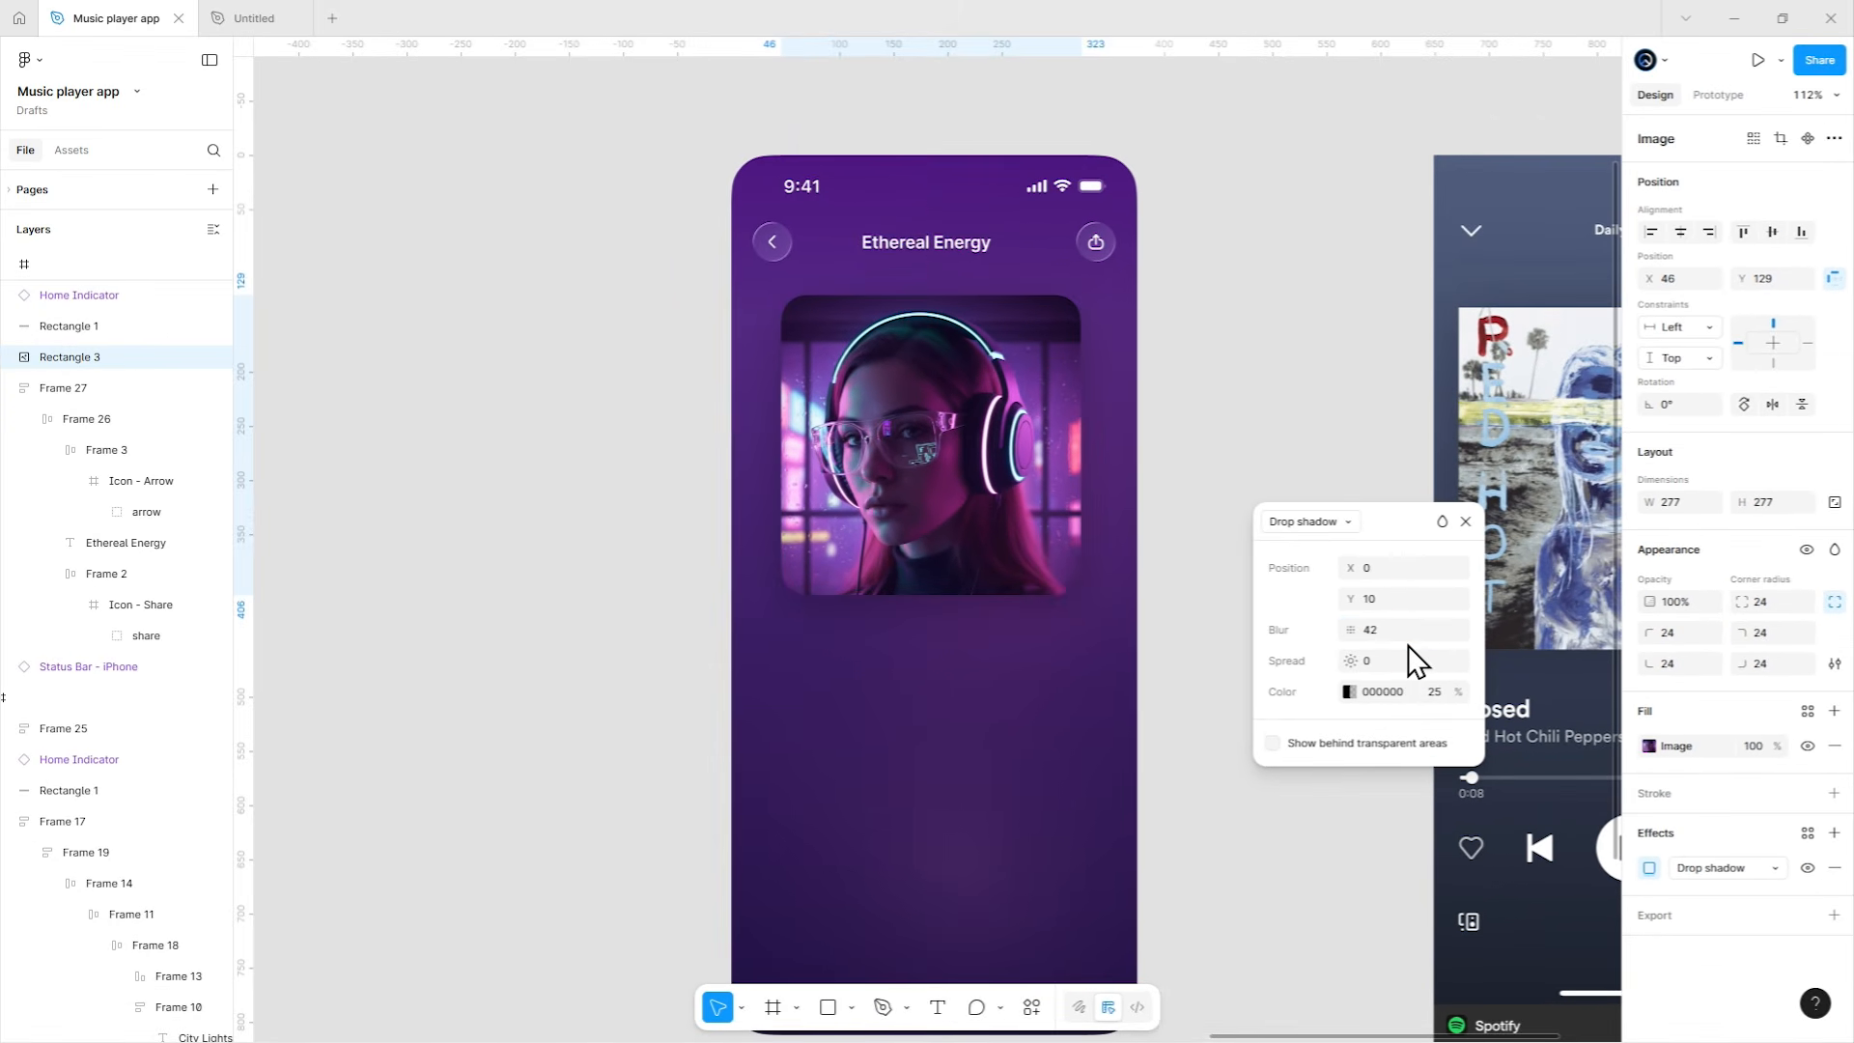
Set the album art's drop shadow colour to 24134C at 100% opacity.
click(1349, 691)
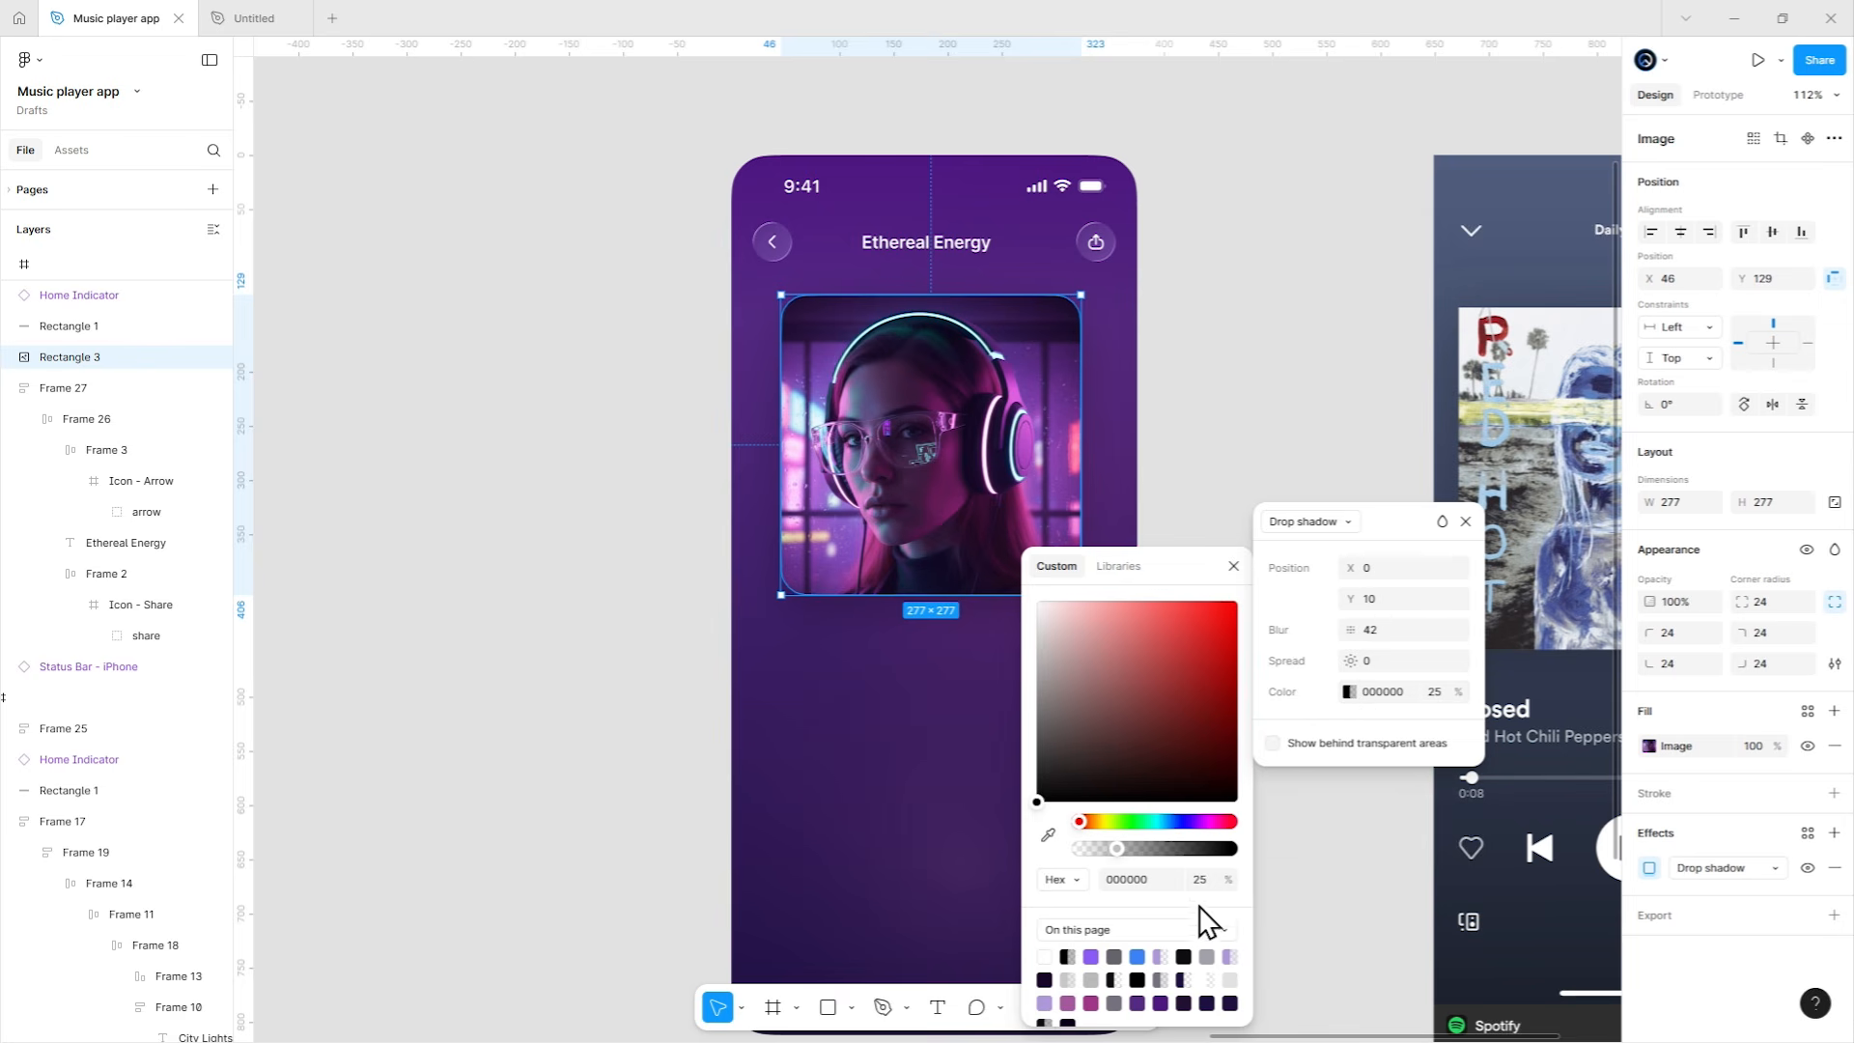
click(1136, 955)
click(1091, 956)
click(1153, 880)
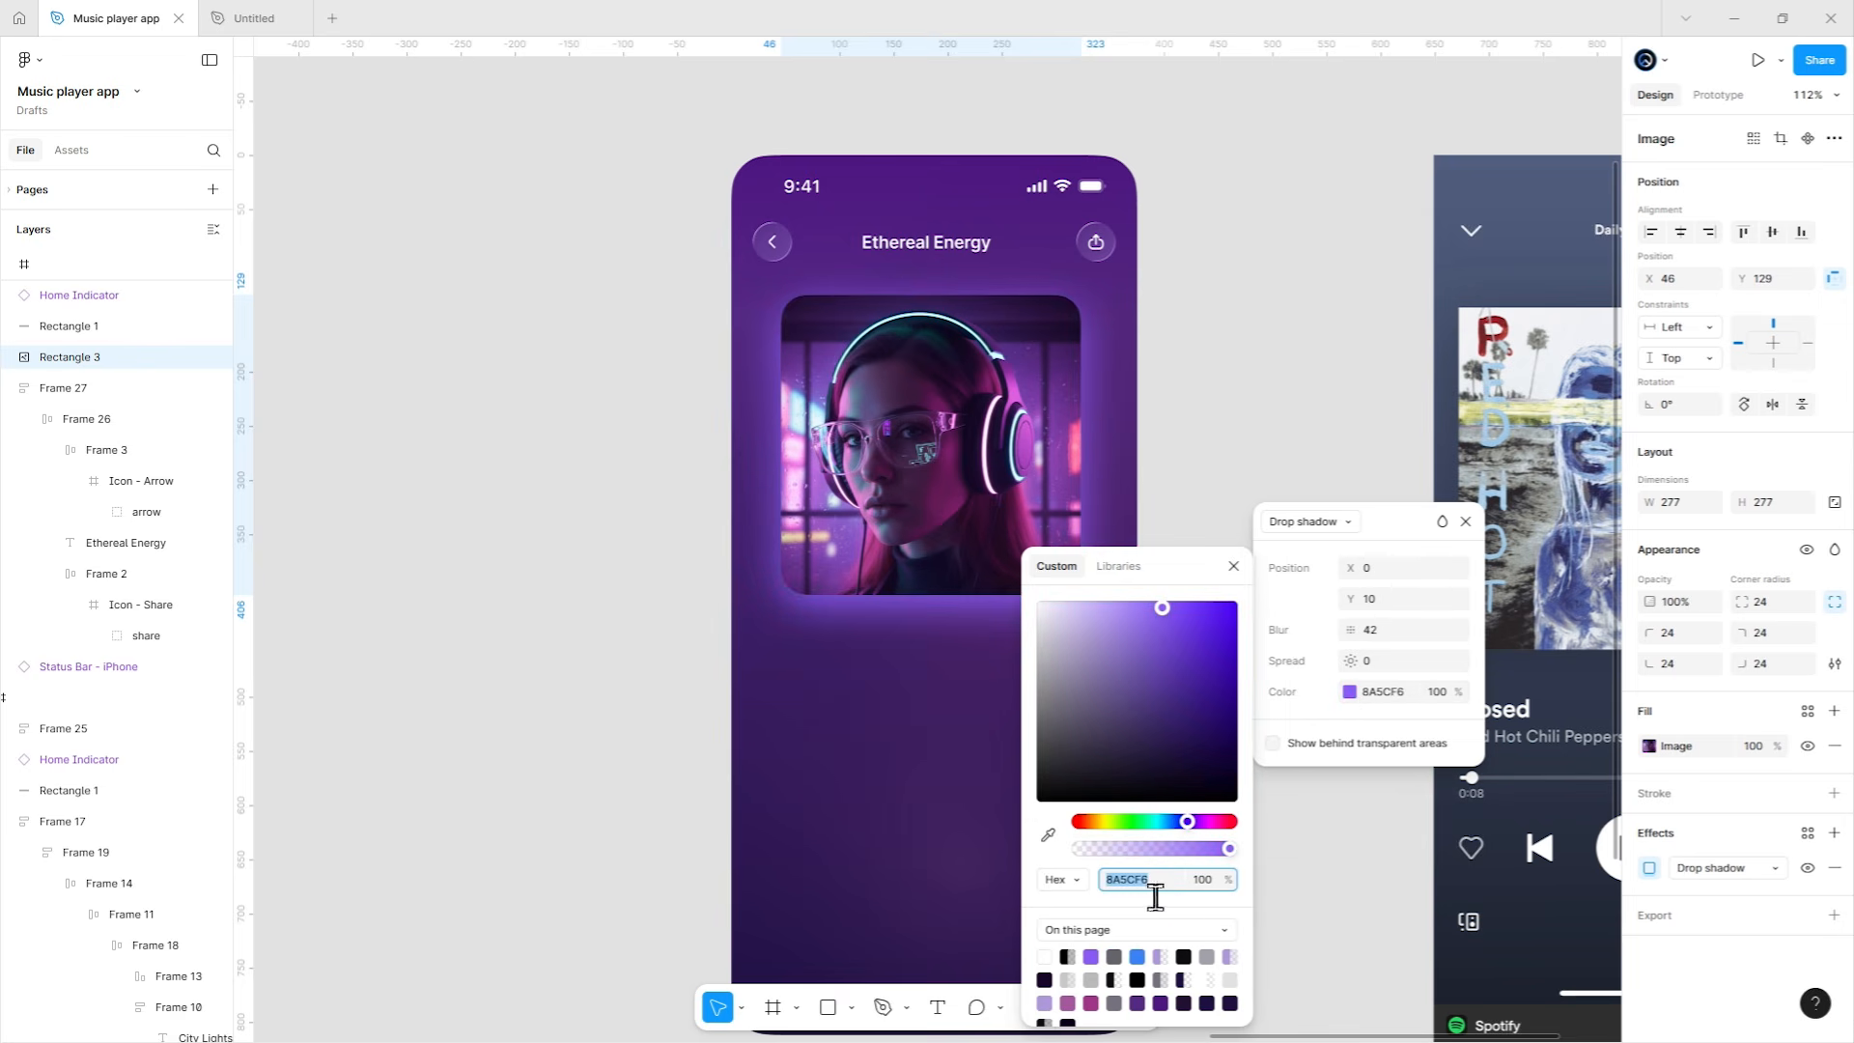
text(24134)
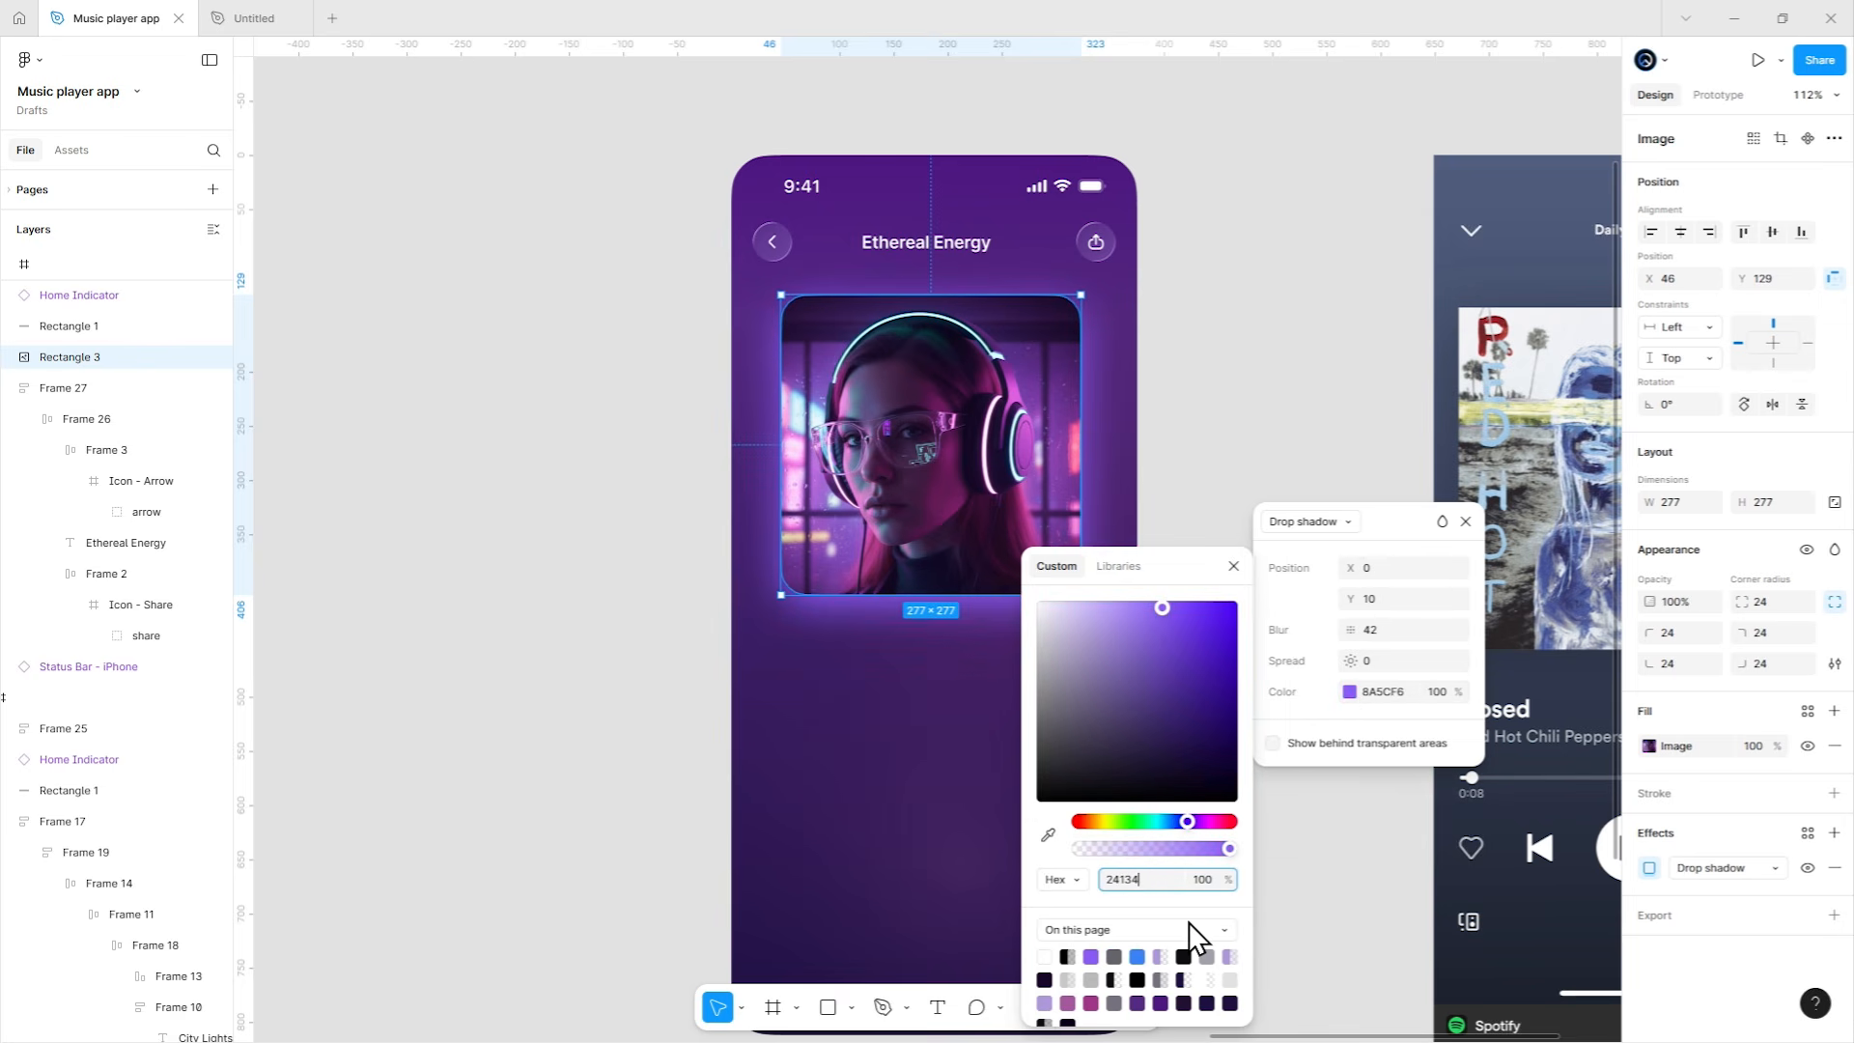
text(C)
key(Return)
Set the album art's drop shadow spread to -4 and deselect the image.
drag(1350, 660, 1341, 658)
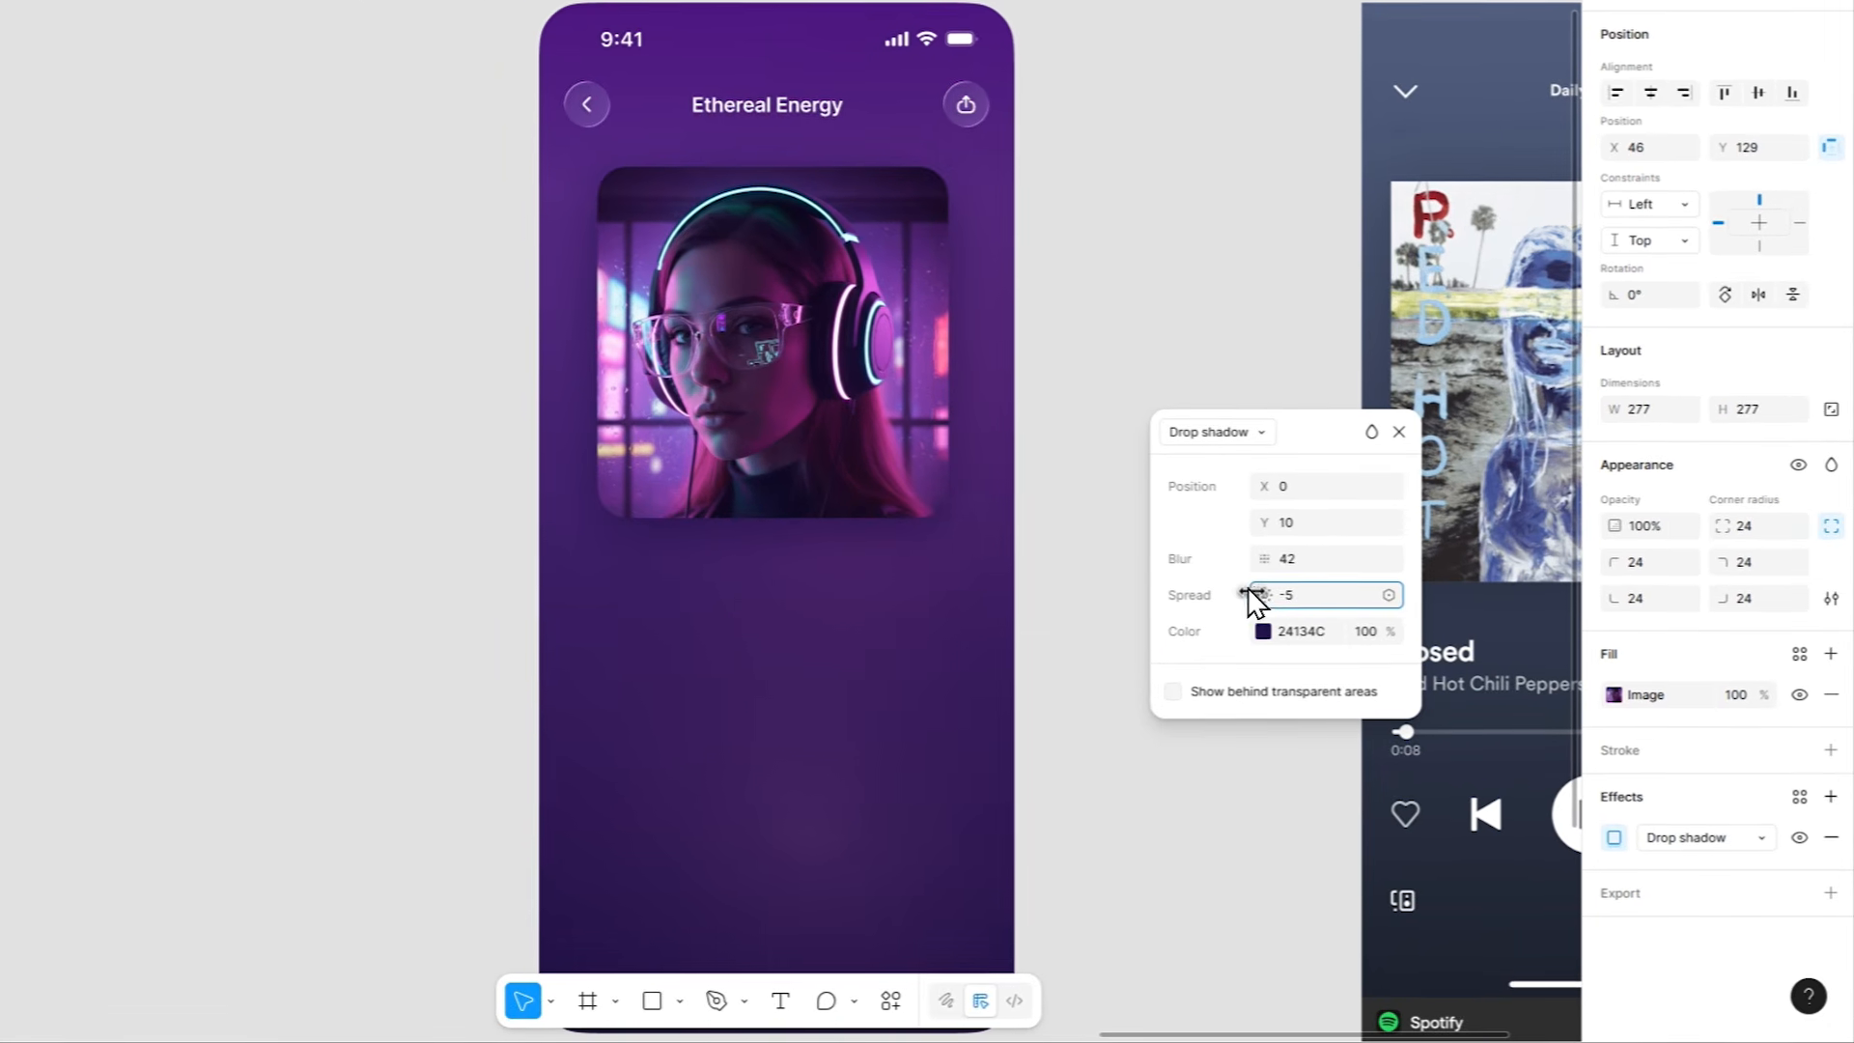
drag(1255, 601, 1257, 597)
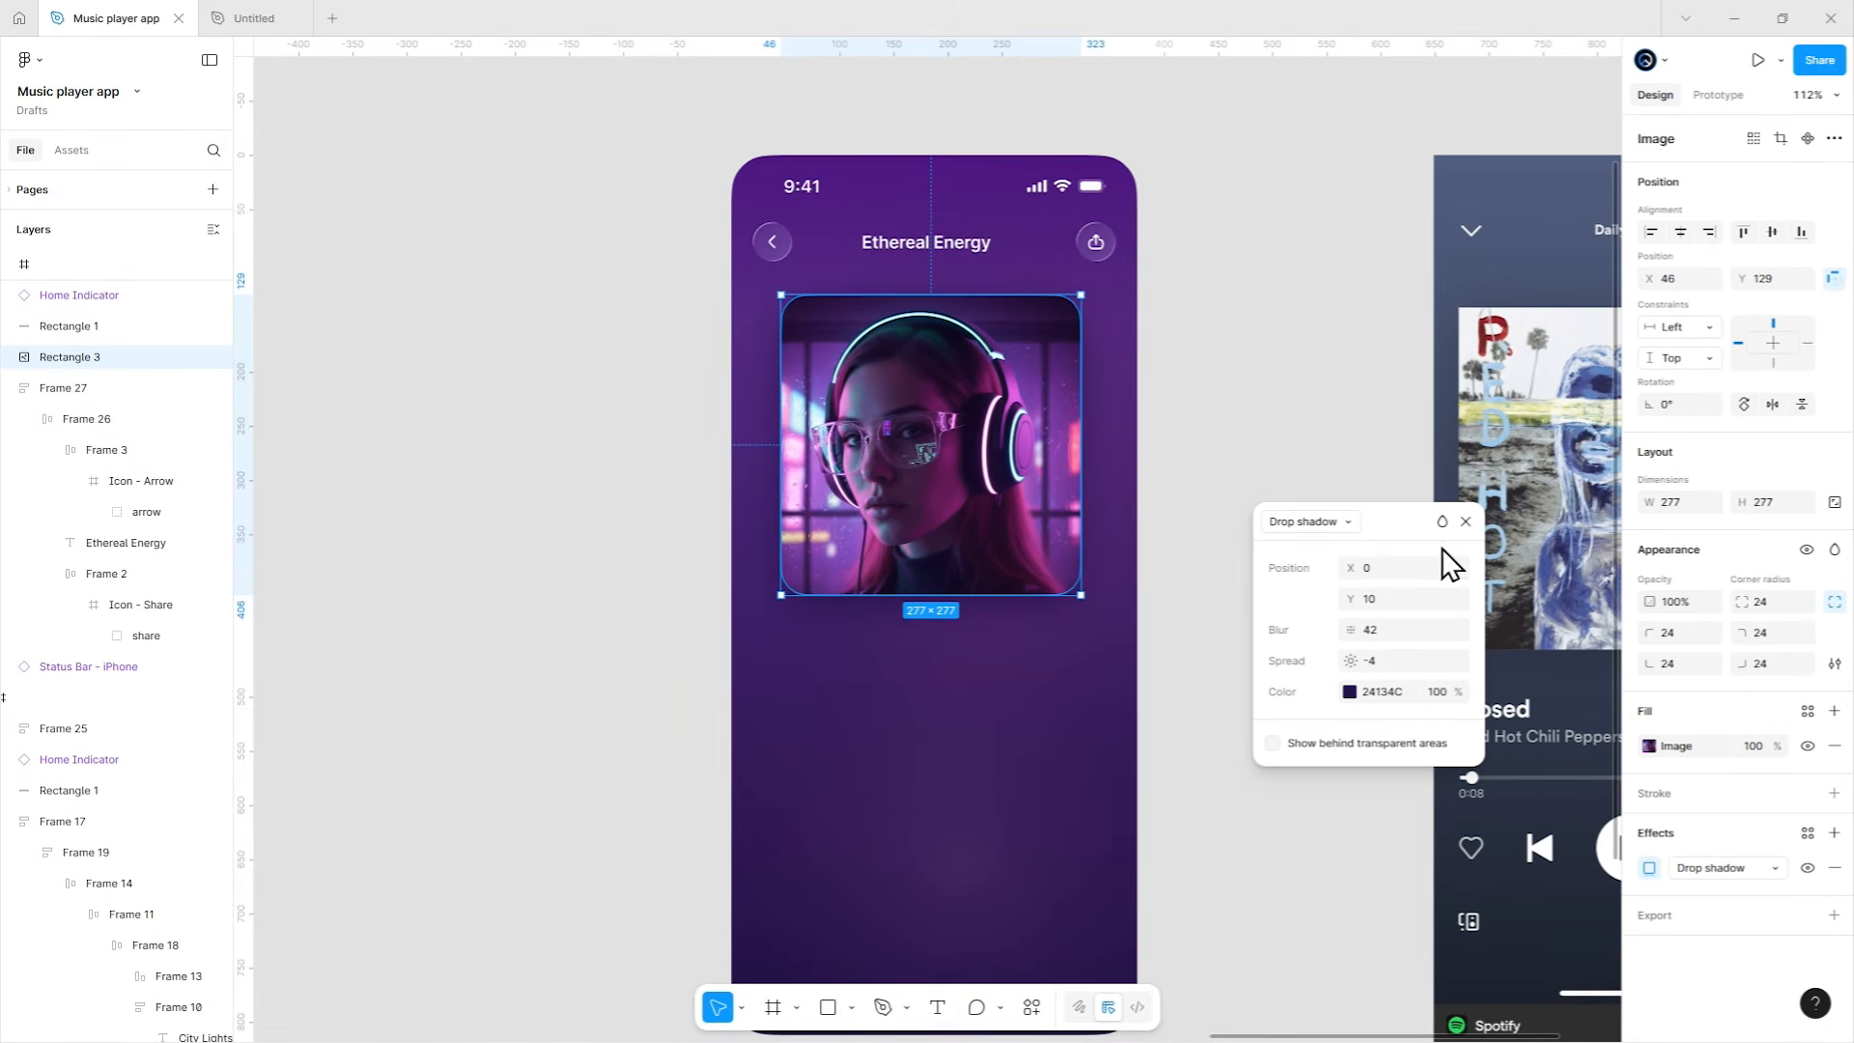
click(1466, 522)
click(1221, 530)
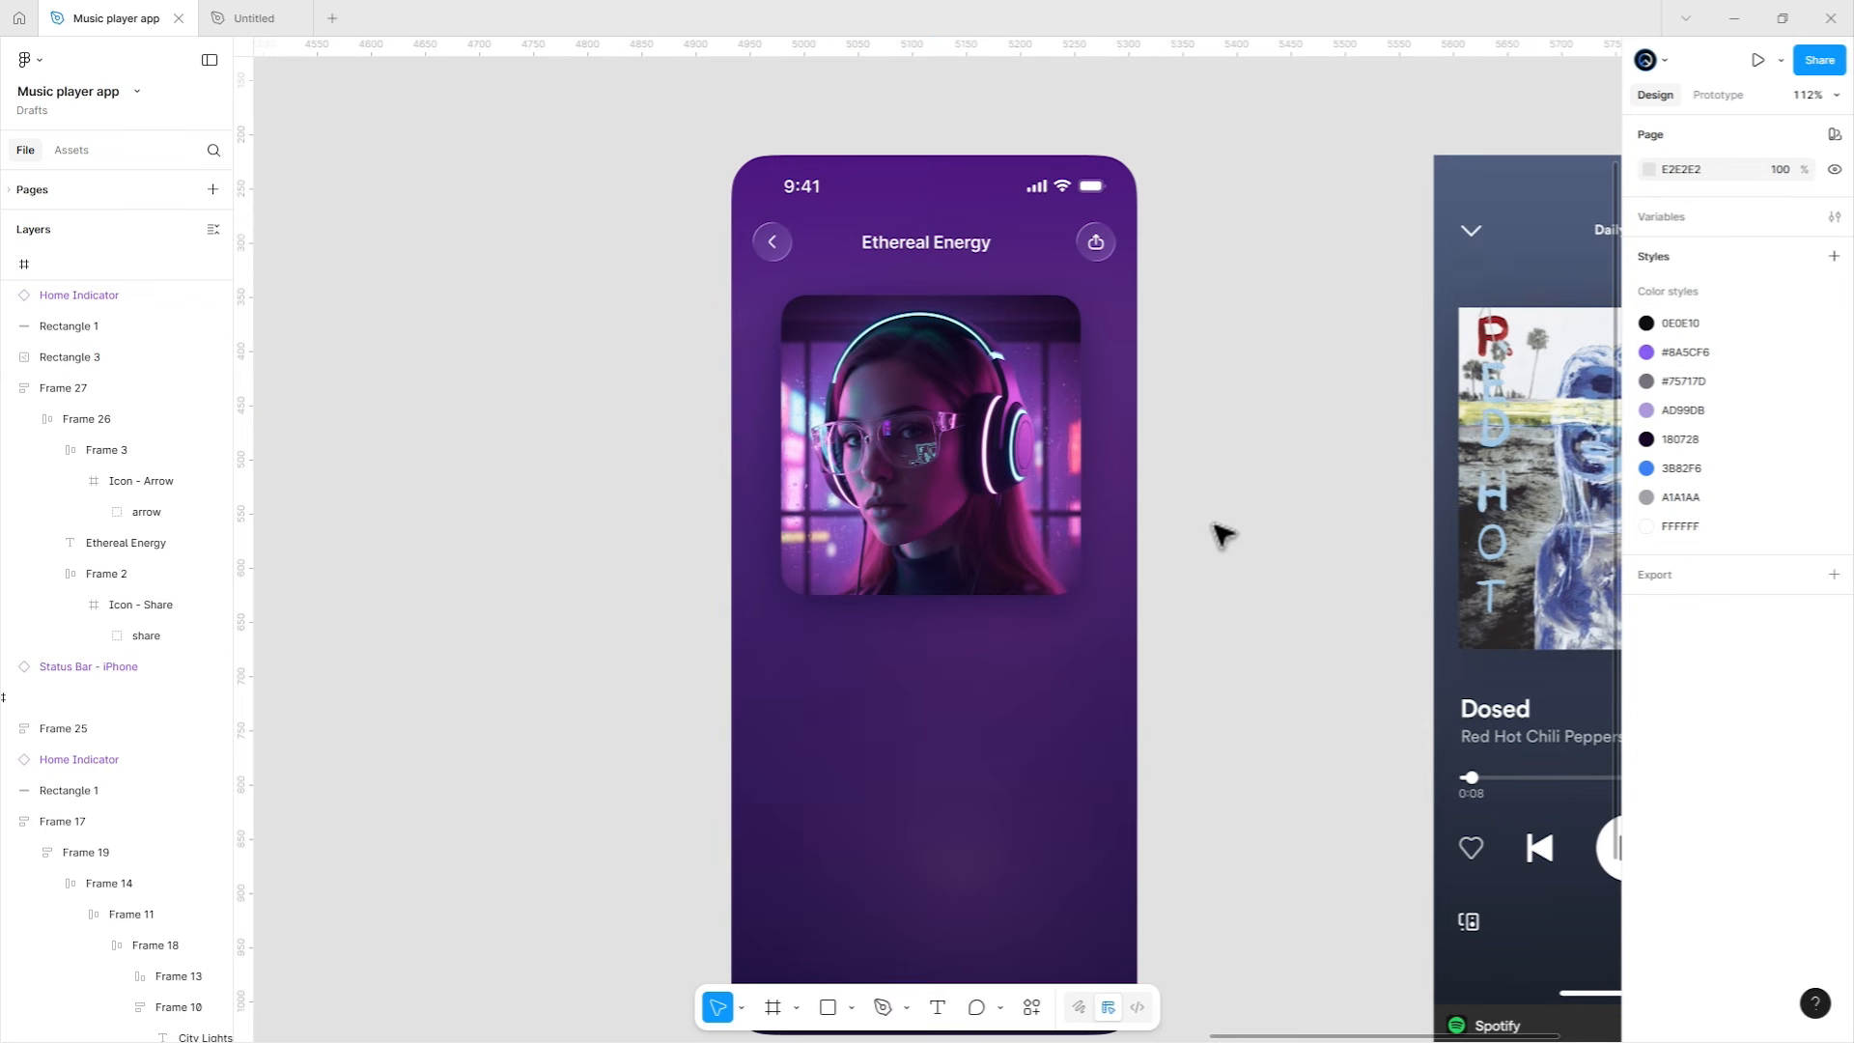
Nudge the album art up a few pixels to tighten the gap below the Ethereal Energy header, and deselect it.
click(1042, 527)
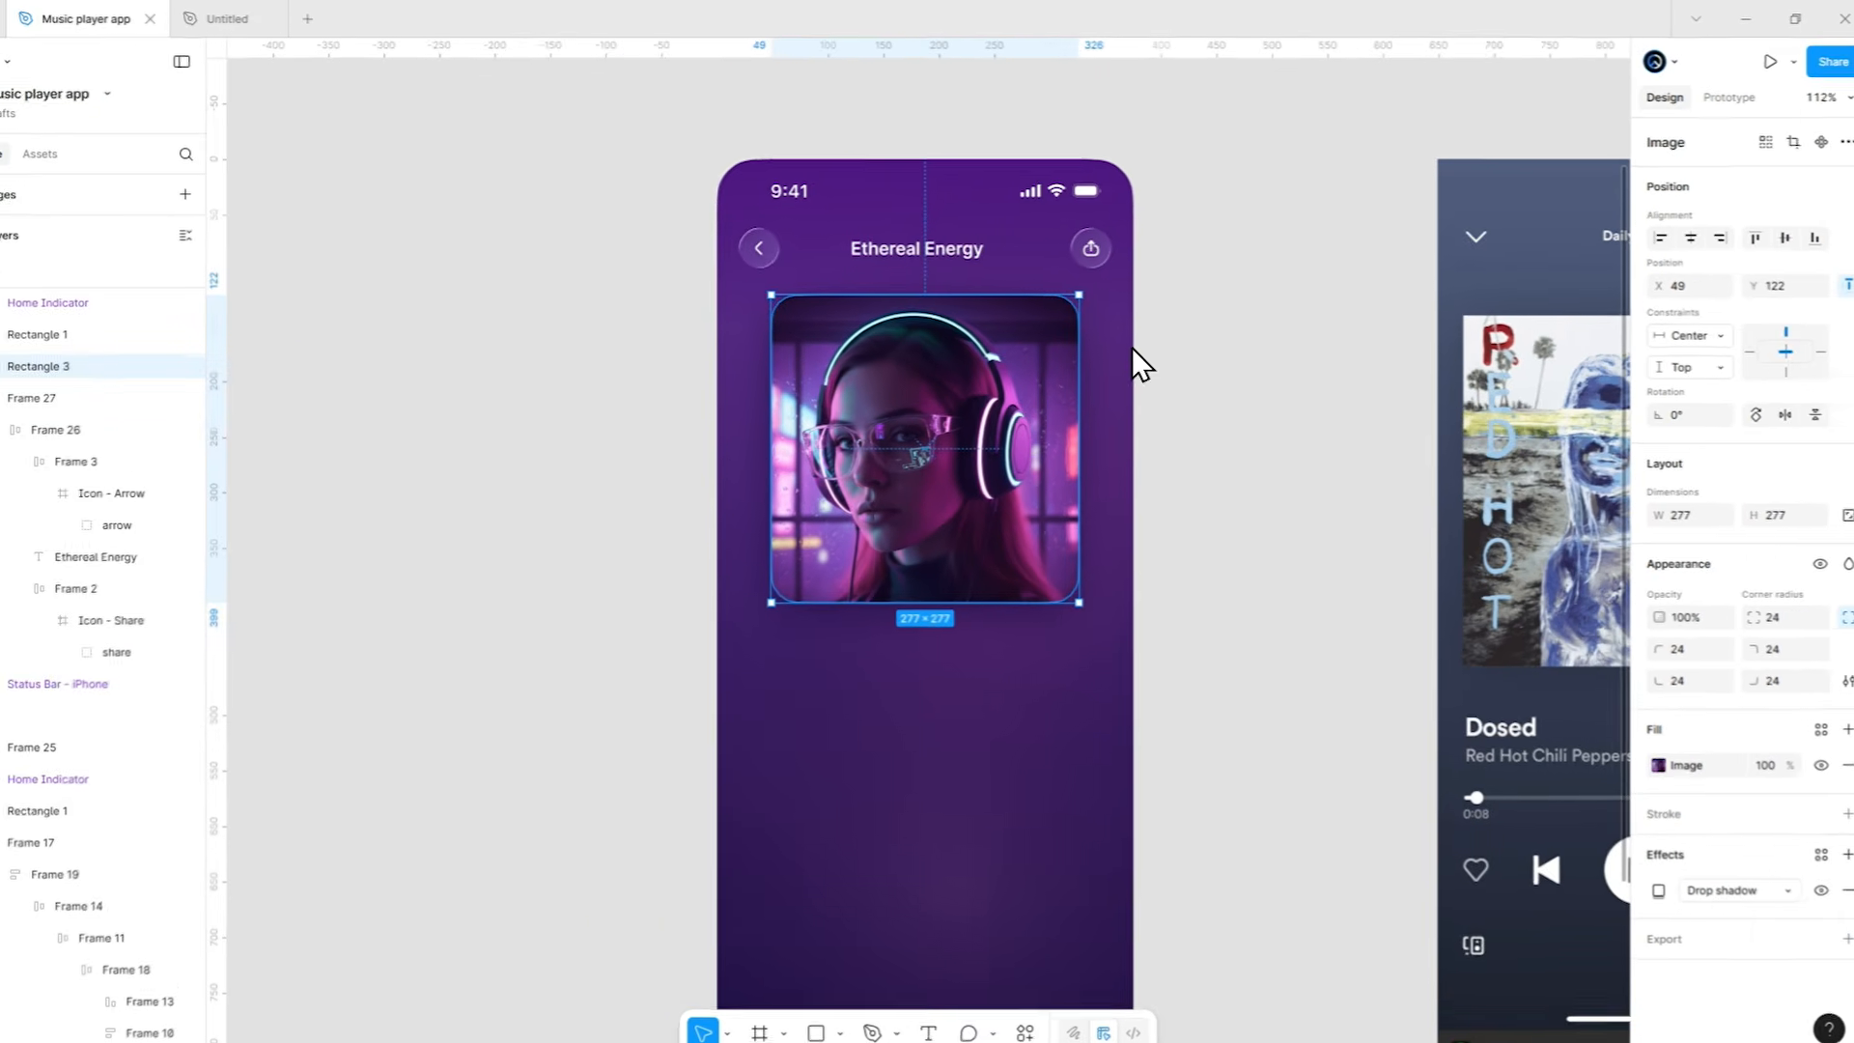
key(Up)
key(Up)
key(Up)
key(Up)
key(alt)
click(1273, 450)
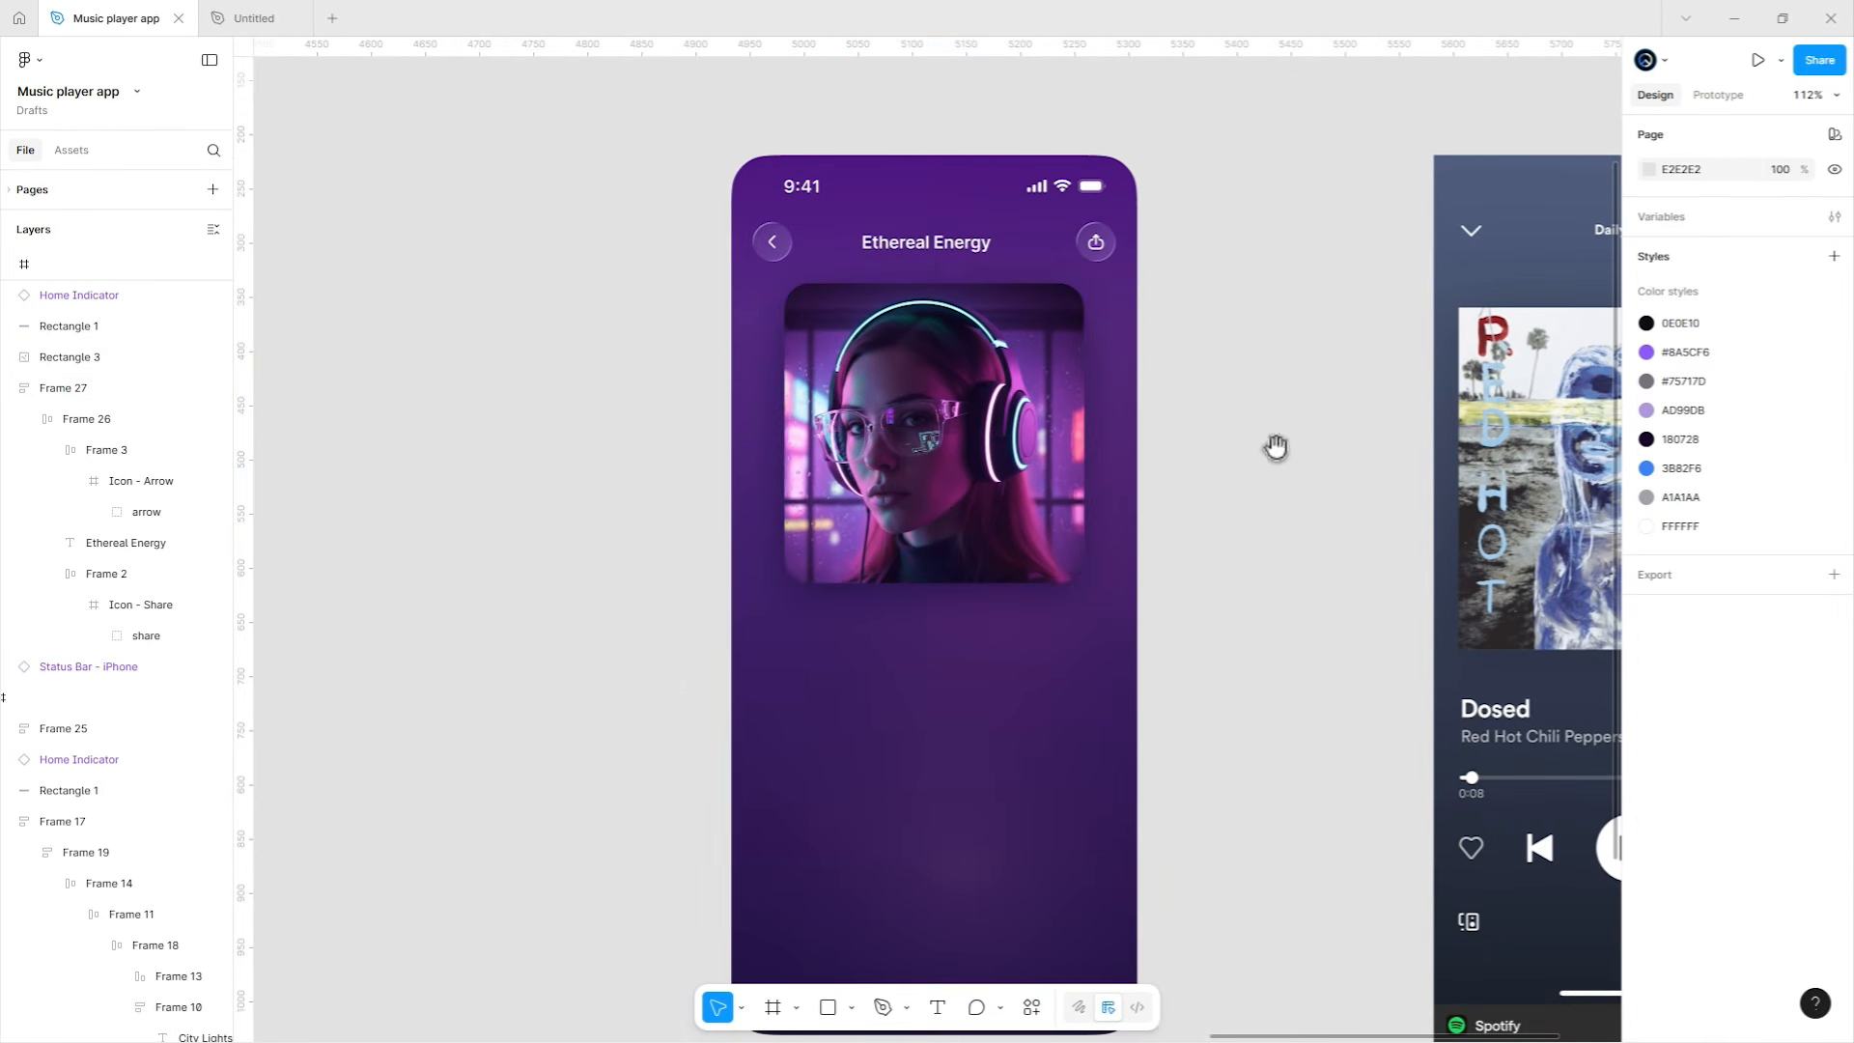
Add a "Now Playing" text label centred roughly beneath the album art.
drag(1273, 458, 1294, 264)
scroll(988, 440, up, 2)
drag(1006, 441, 1042, 422)
key(t)
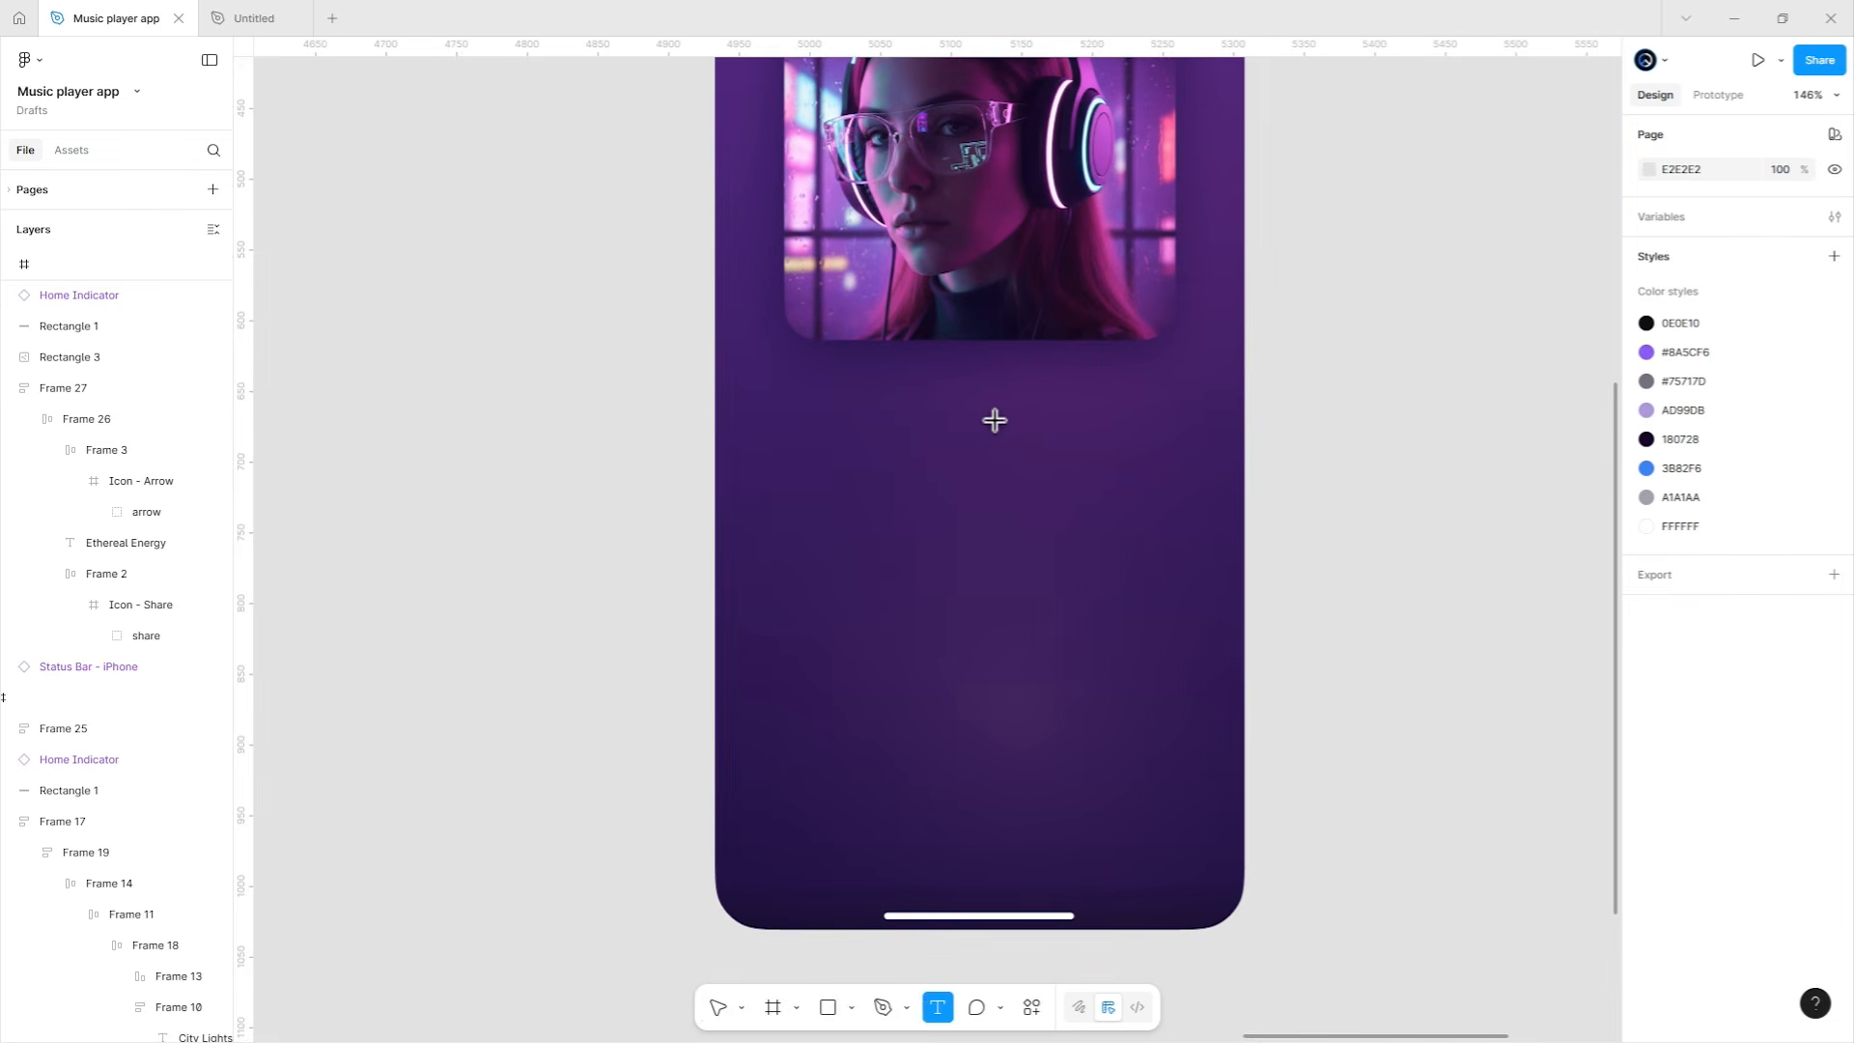
click(937, 386)
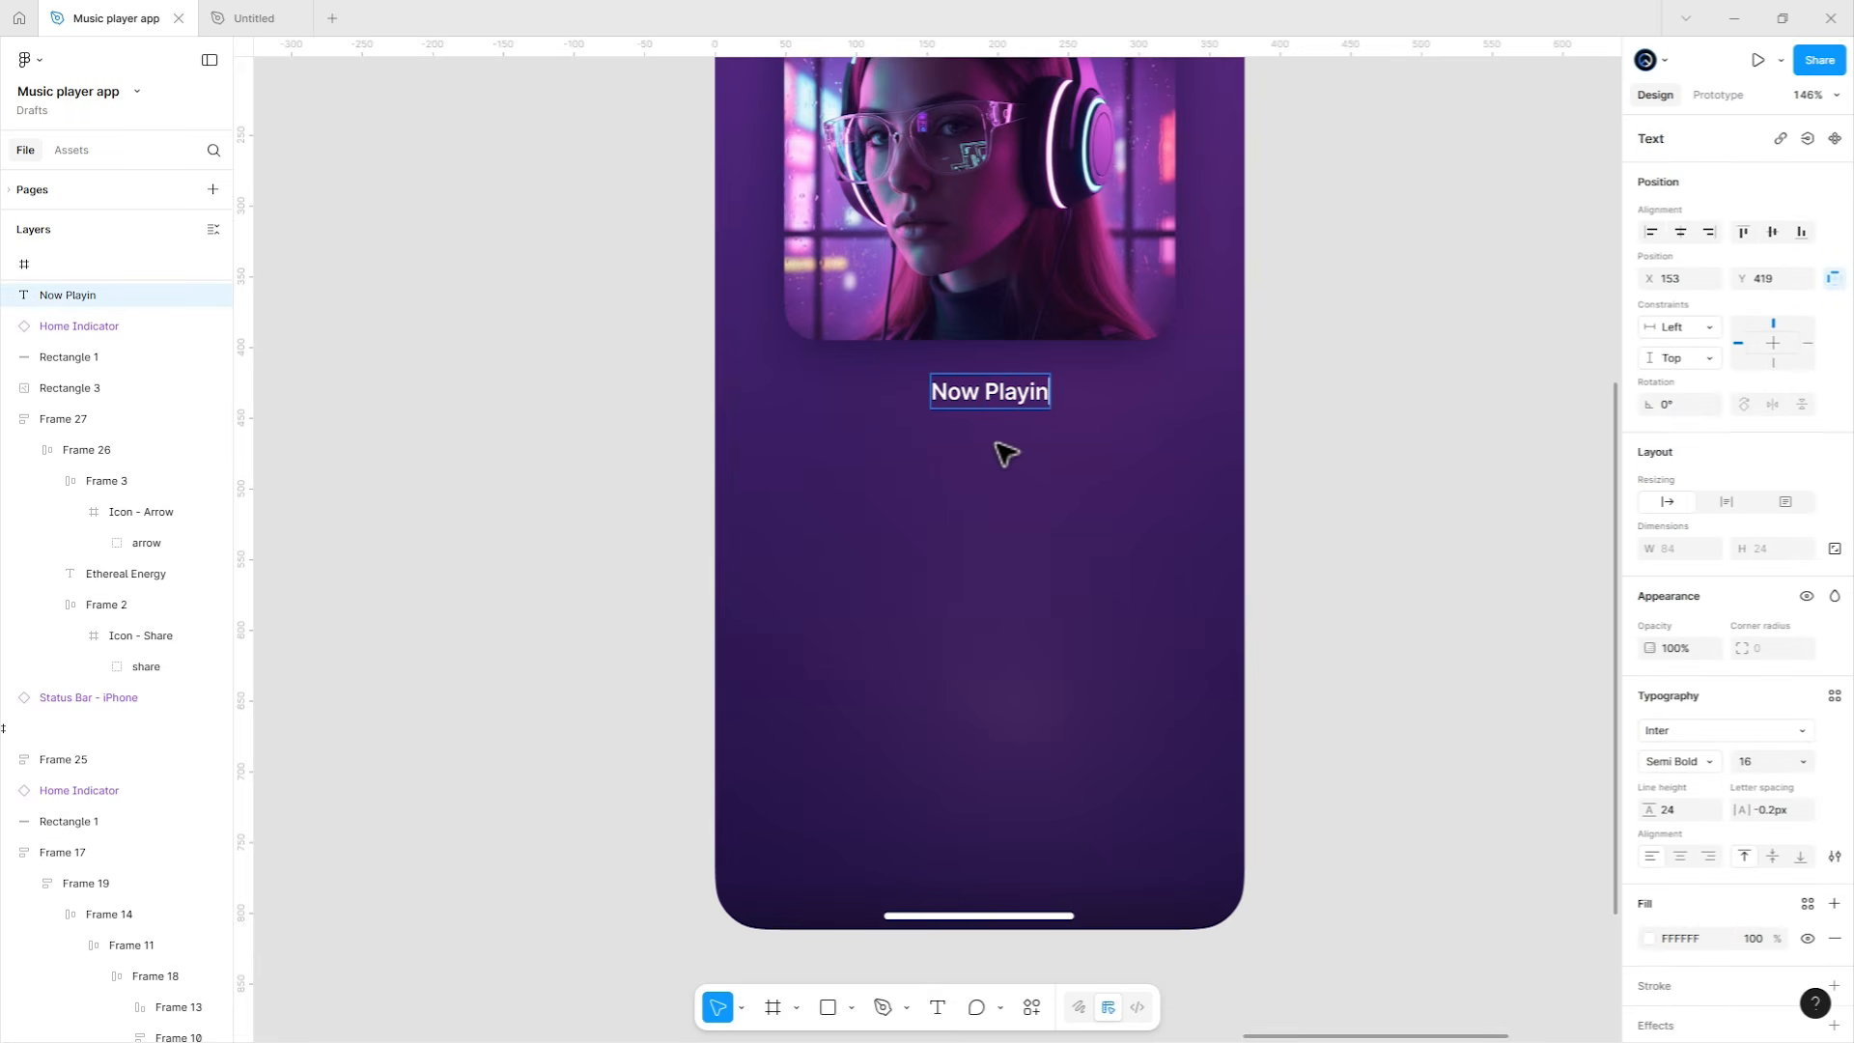
text(Now Playing)
key(Escape)
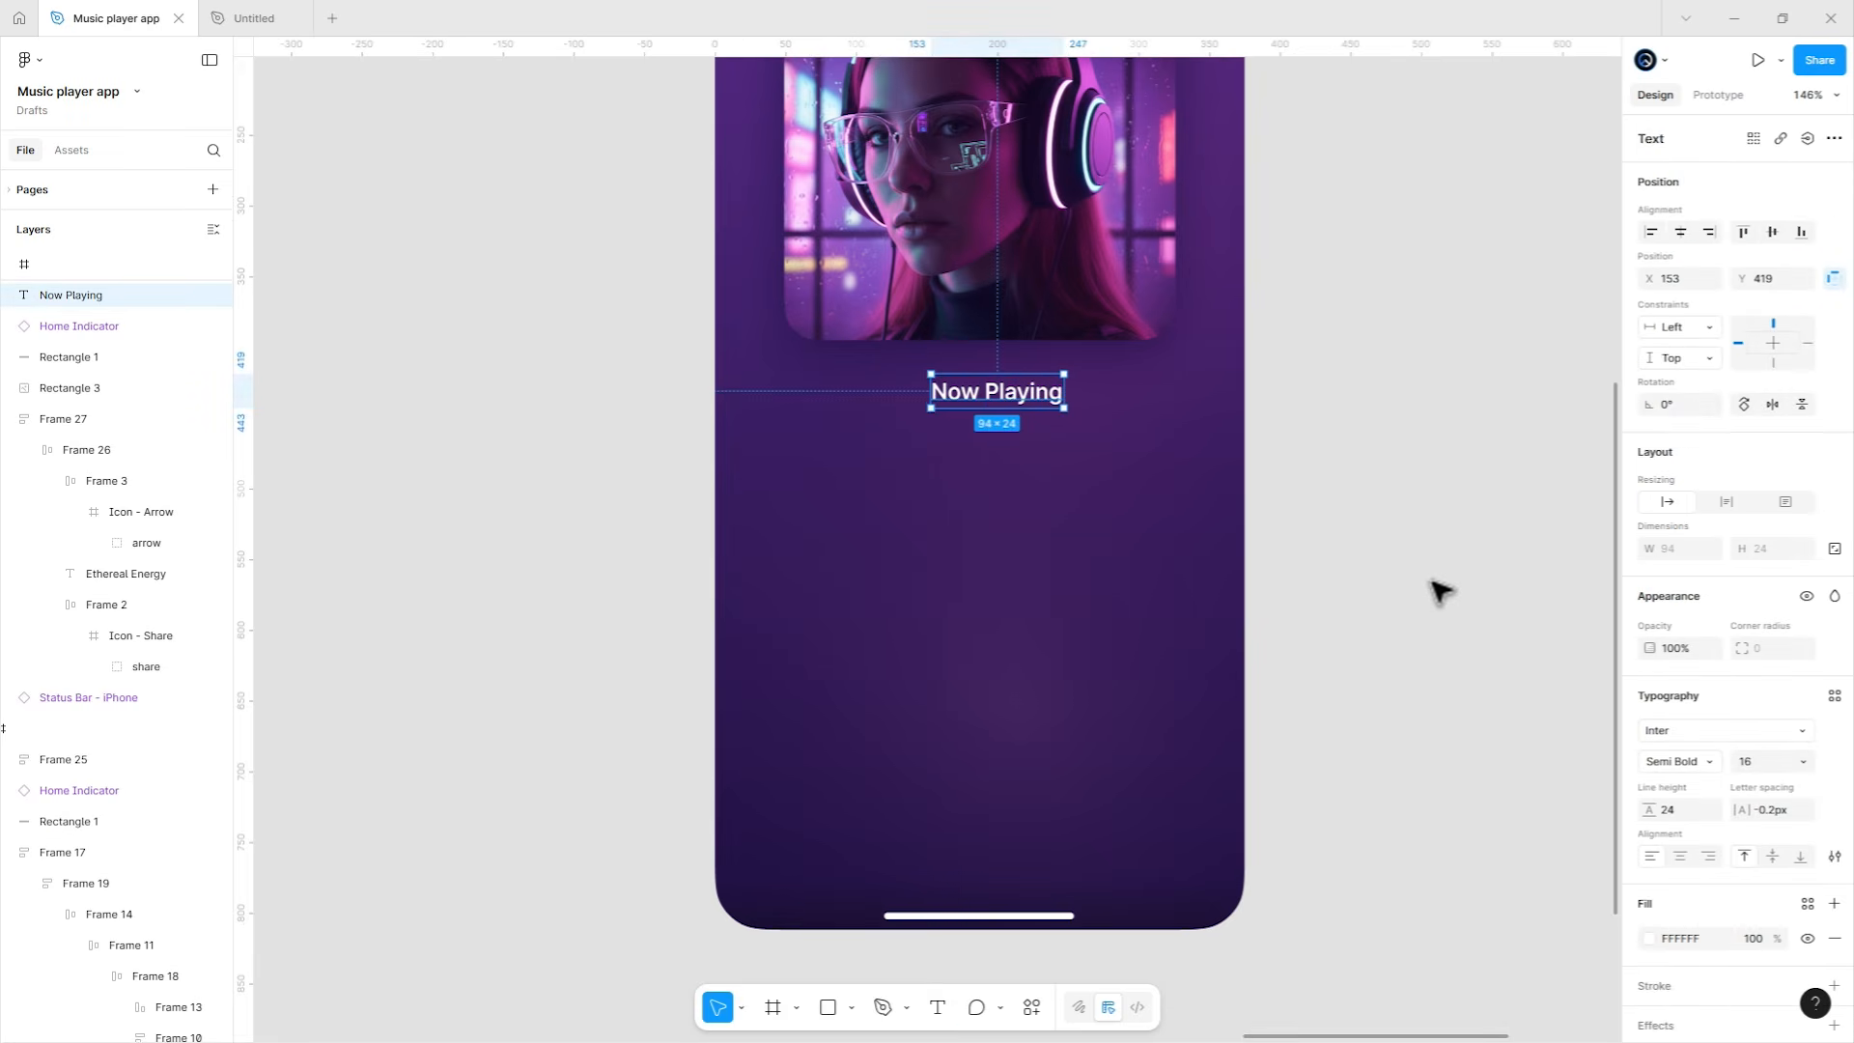
Set the Now Playing label to Medium weight, font size 12 and line height 20.
click(1671, 761)
click(1685, 615)
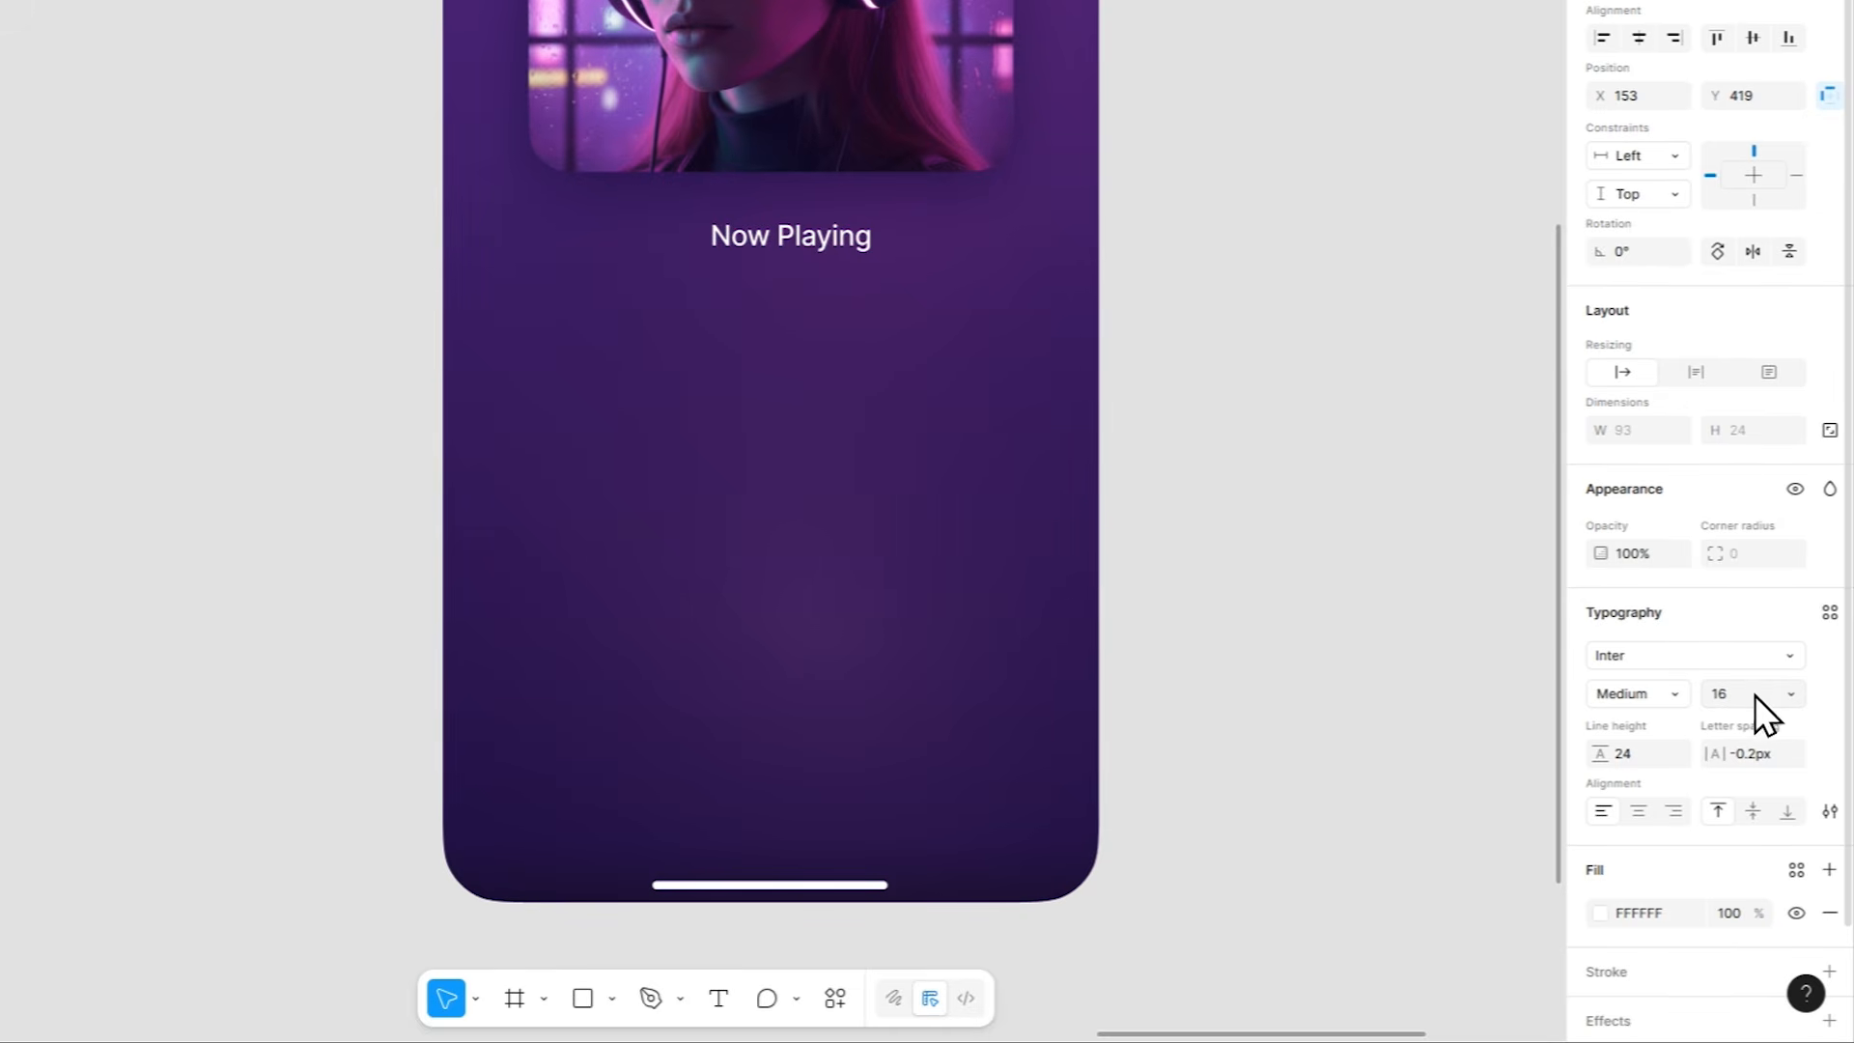
text(12)
key(Return)
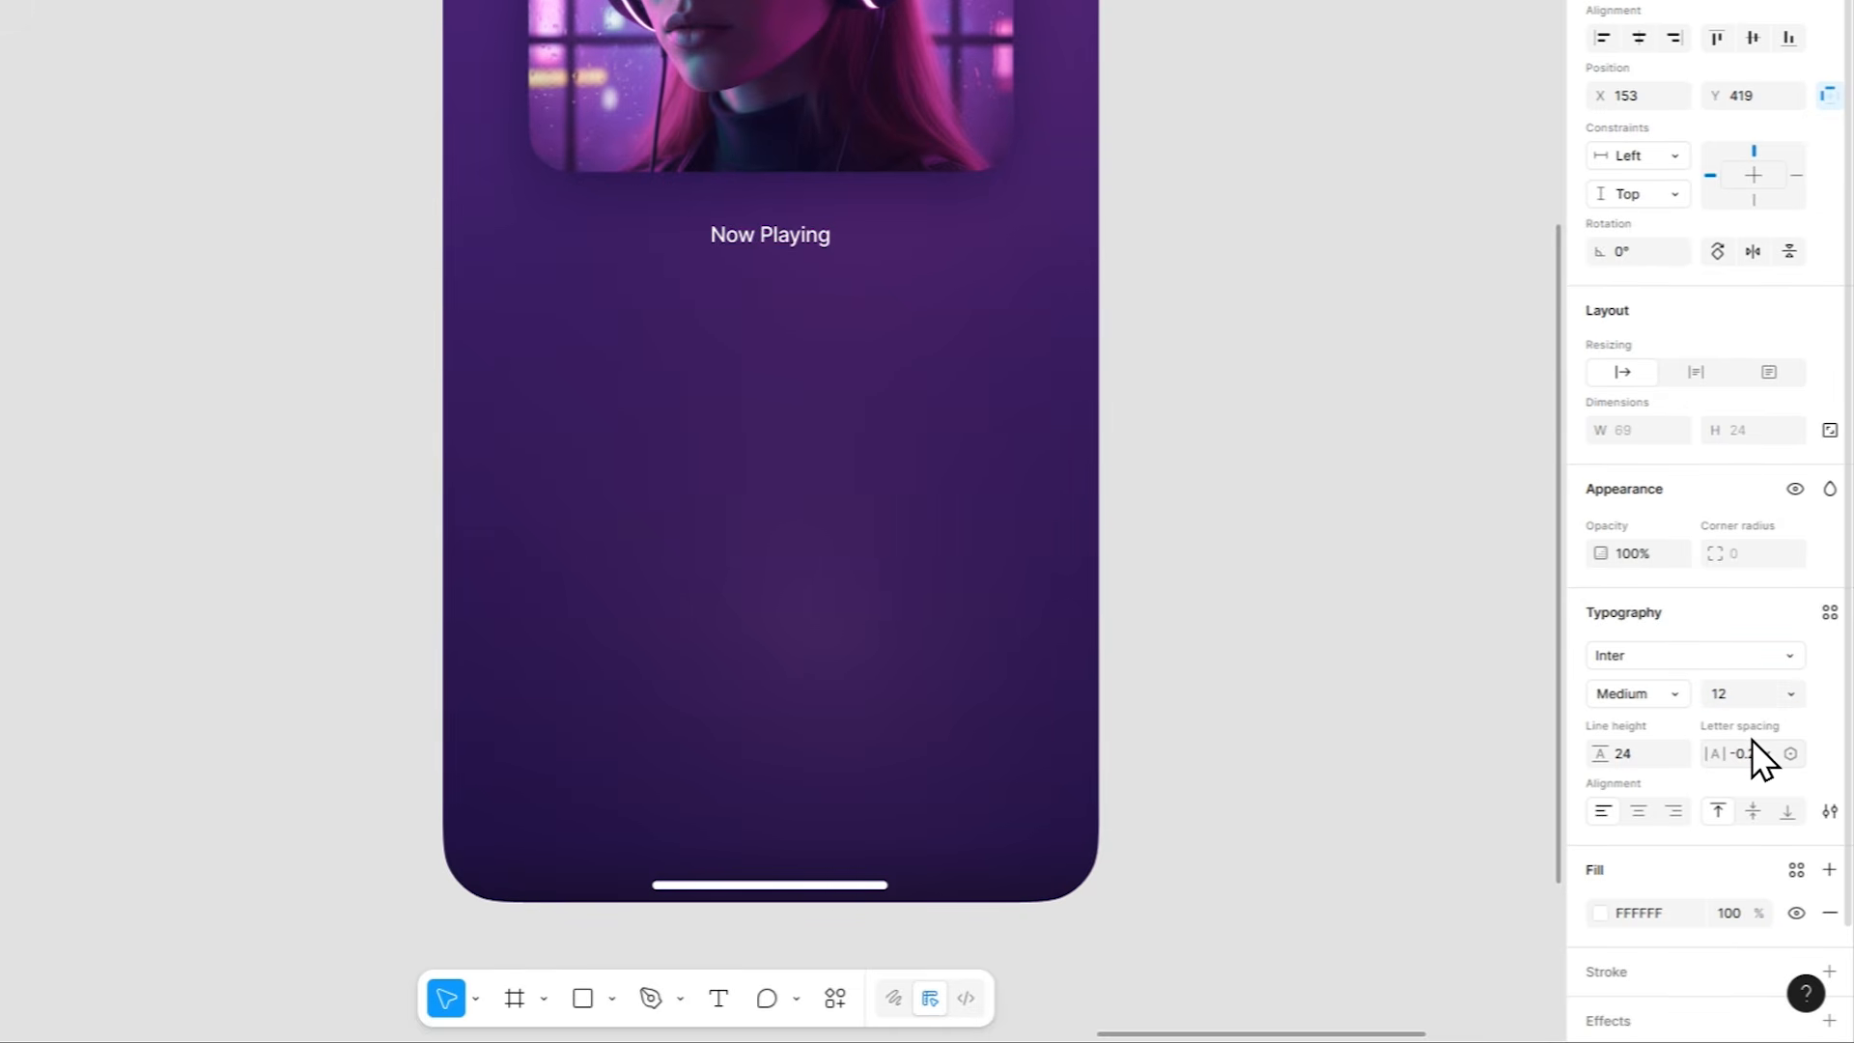
text(2)
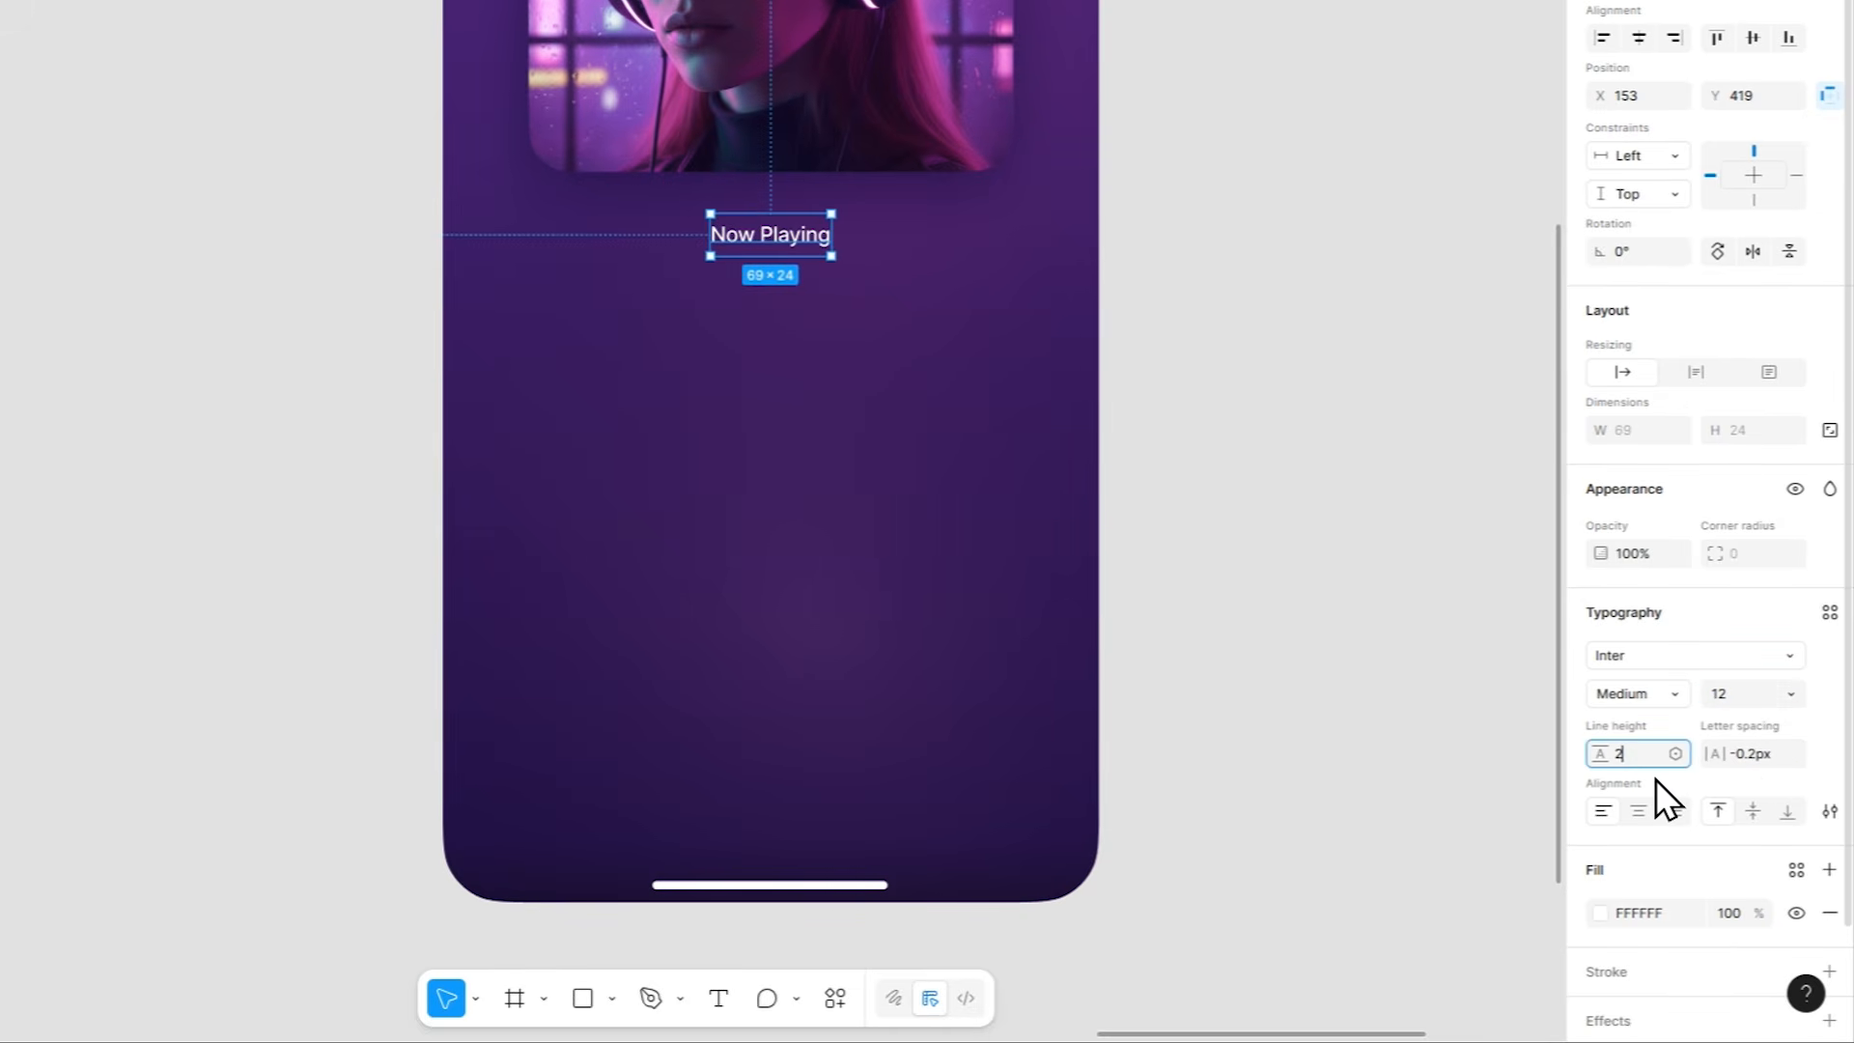
text(0)
key(Return)
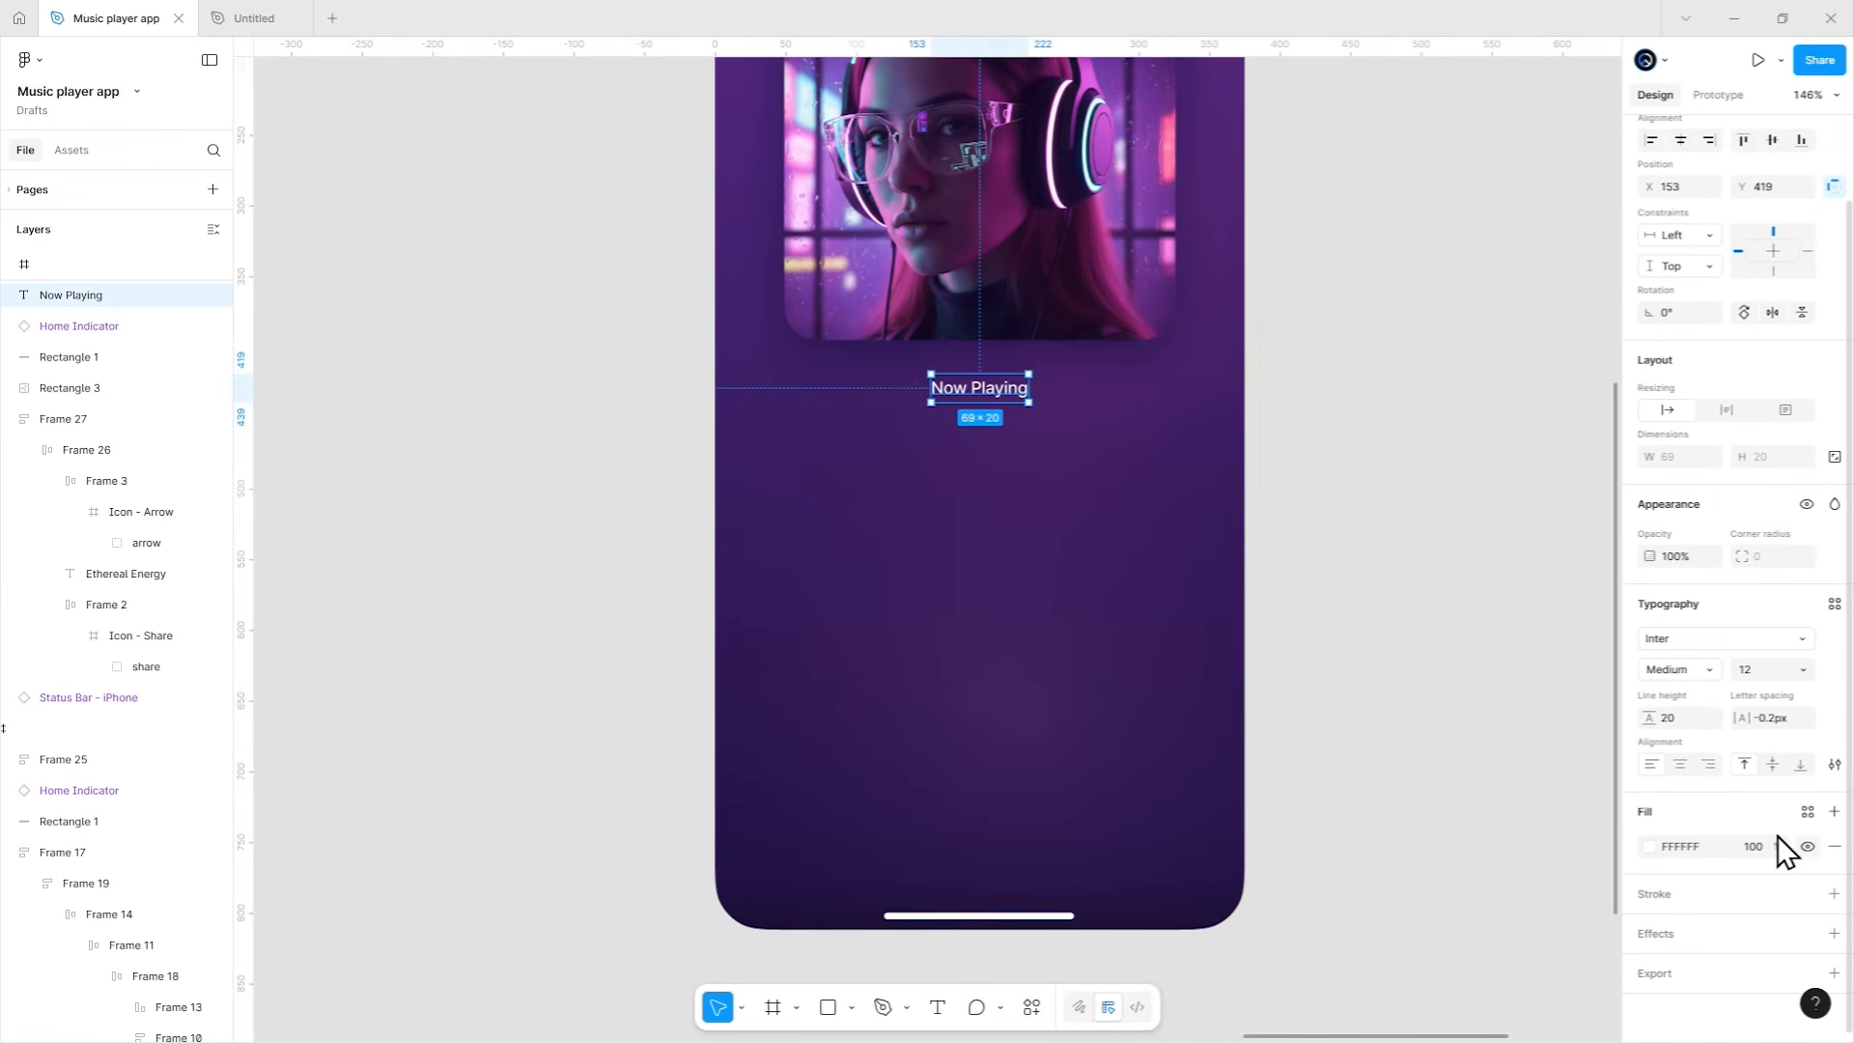
Apply the A1A1AA colour style to the Now Playing label's fill and deselect it.
click(1803, 816)
click(1512, 950)
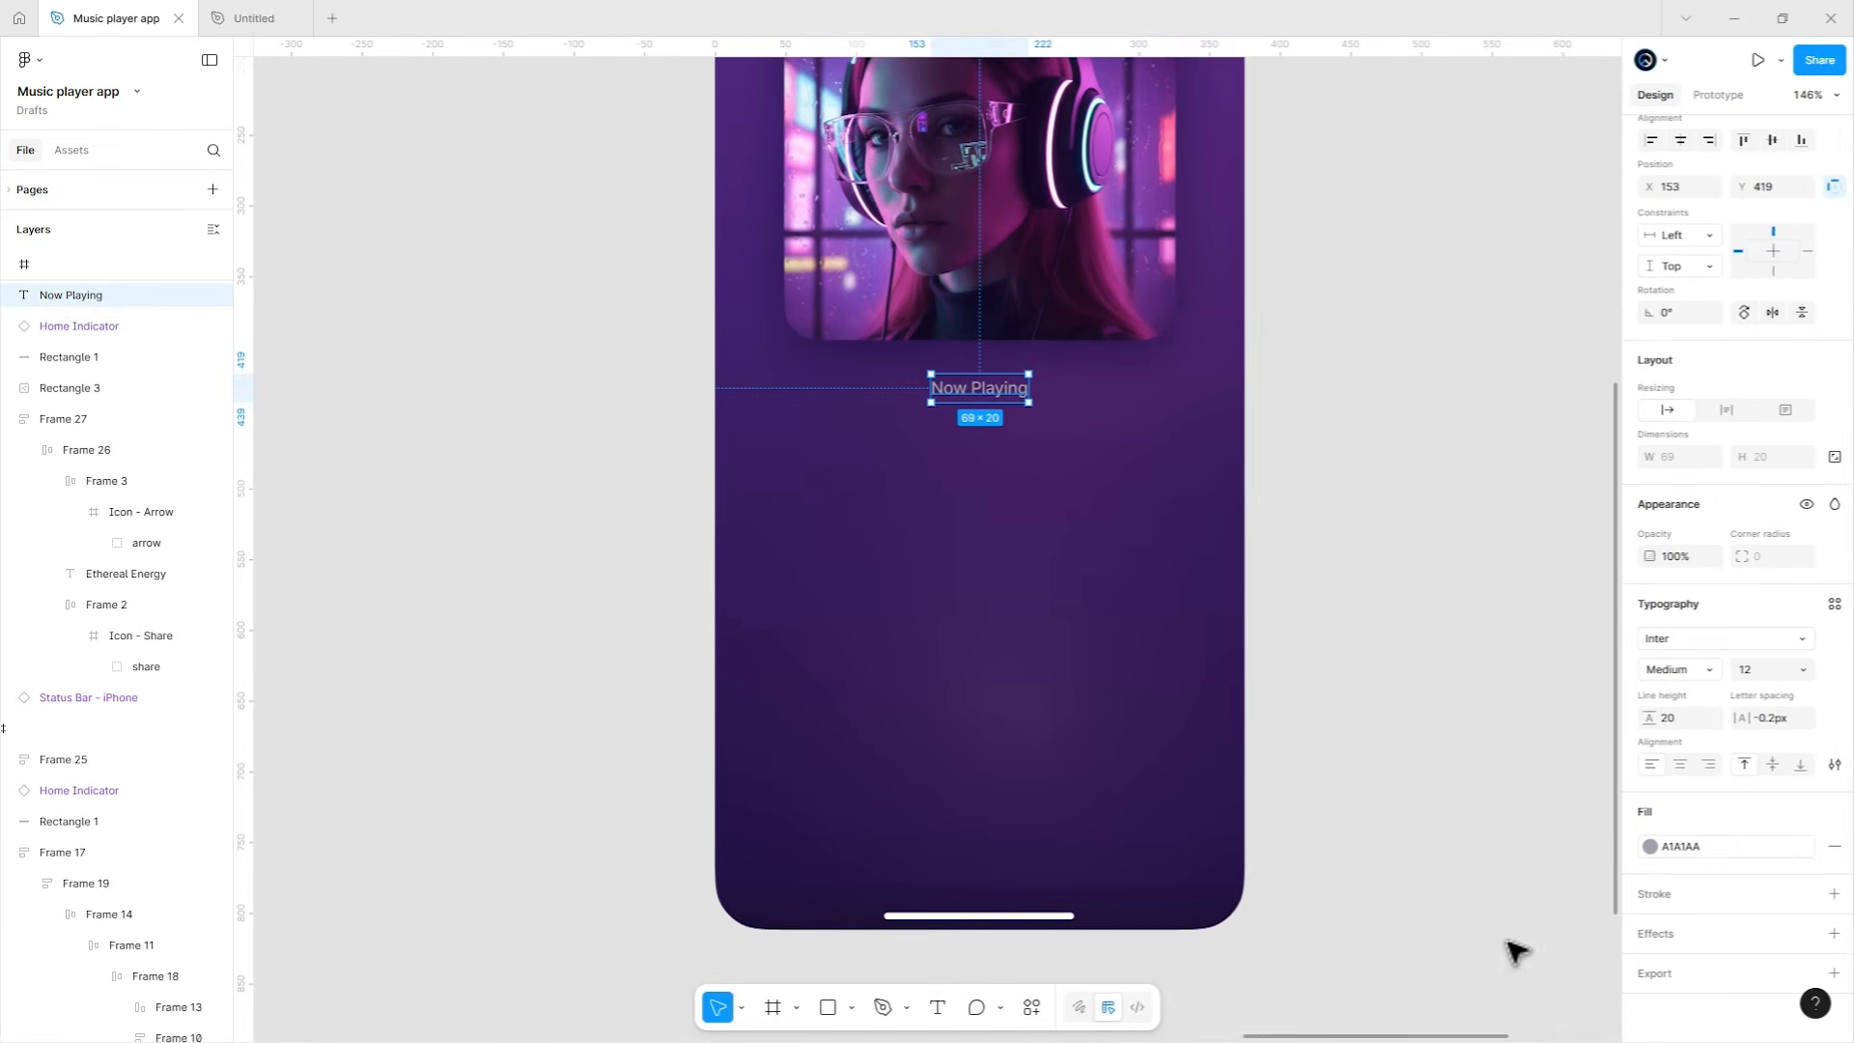
click(979, 505)
Set the Now Playing label's vertical trim to cap height to baseline.
drag(979, 505, 992, 558)
scroll(990, 554, down, 3)
drag(734, 609, 1577, 637)
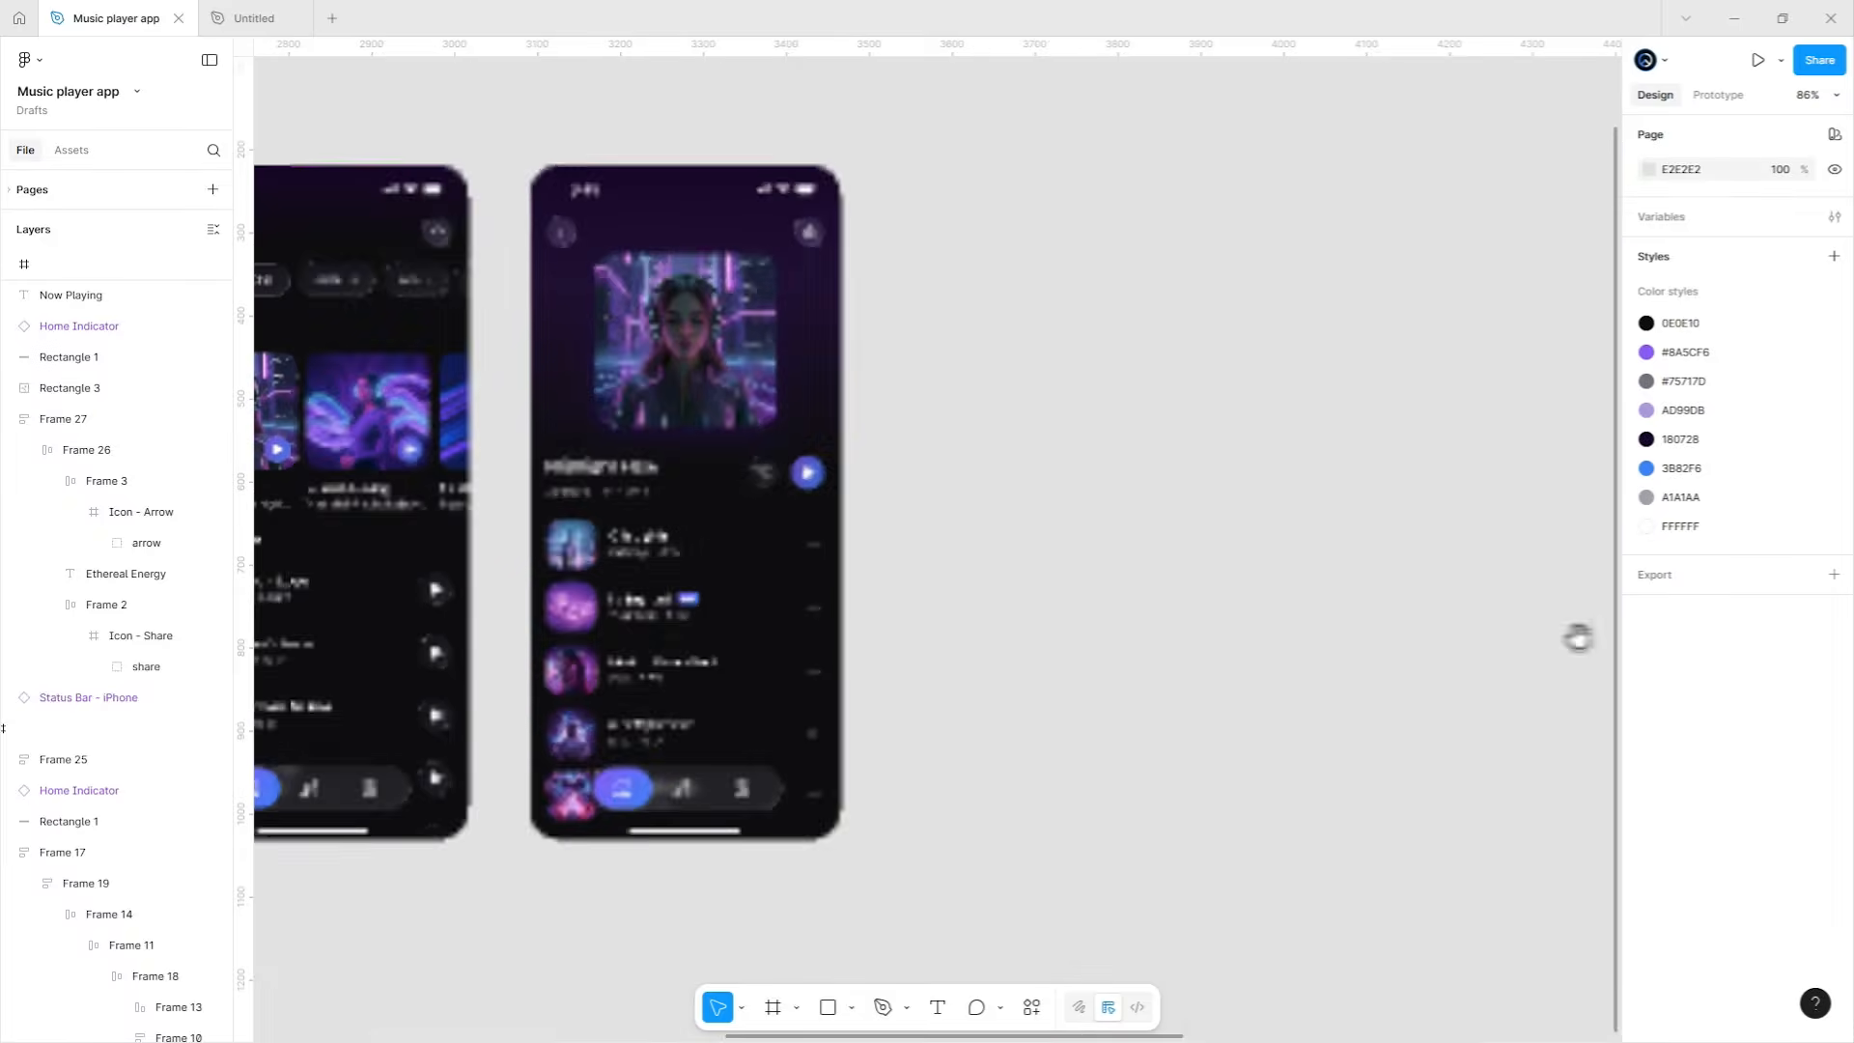
drag(579, 618, 853, 656)
drag(1506, 652, 828, 634)
scroll(869, 599, up, 8)
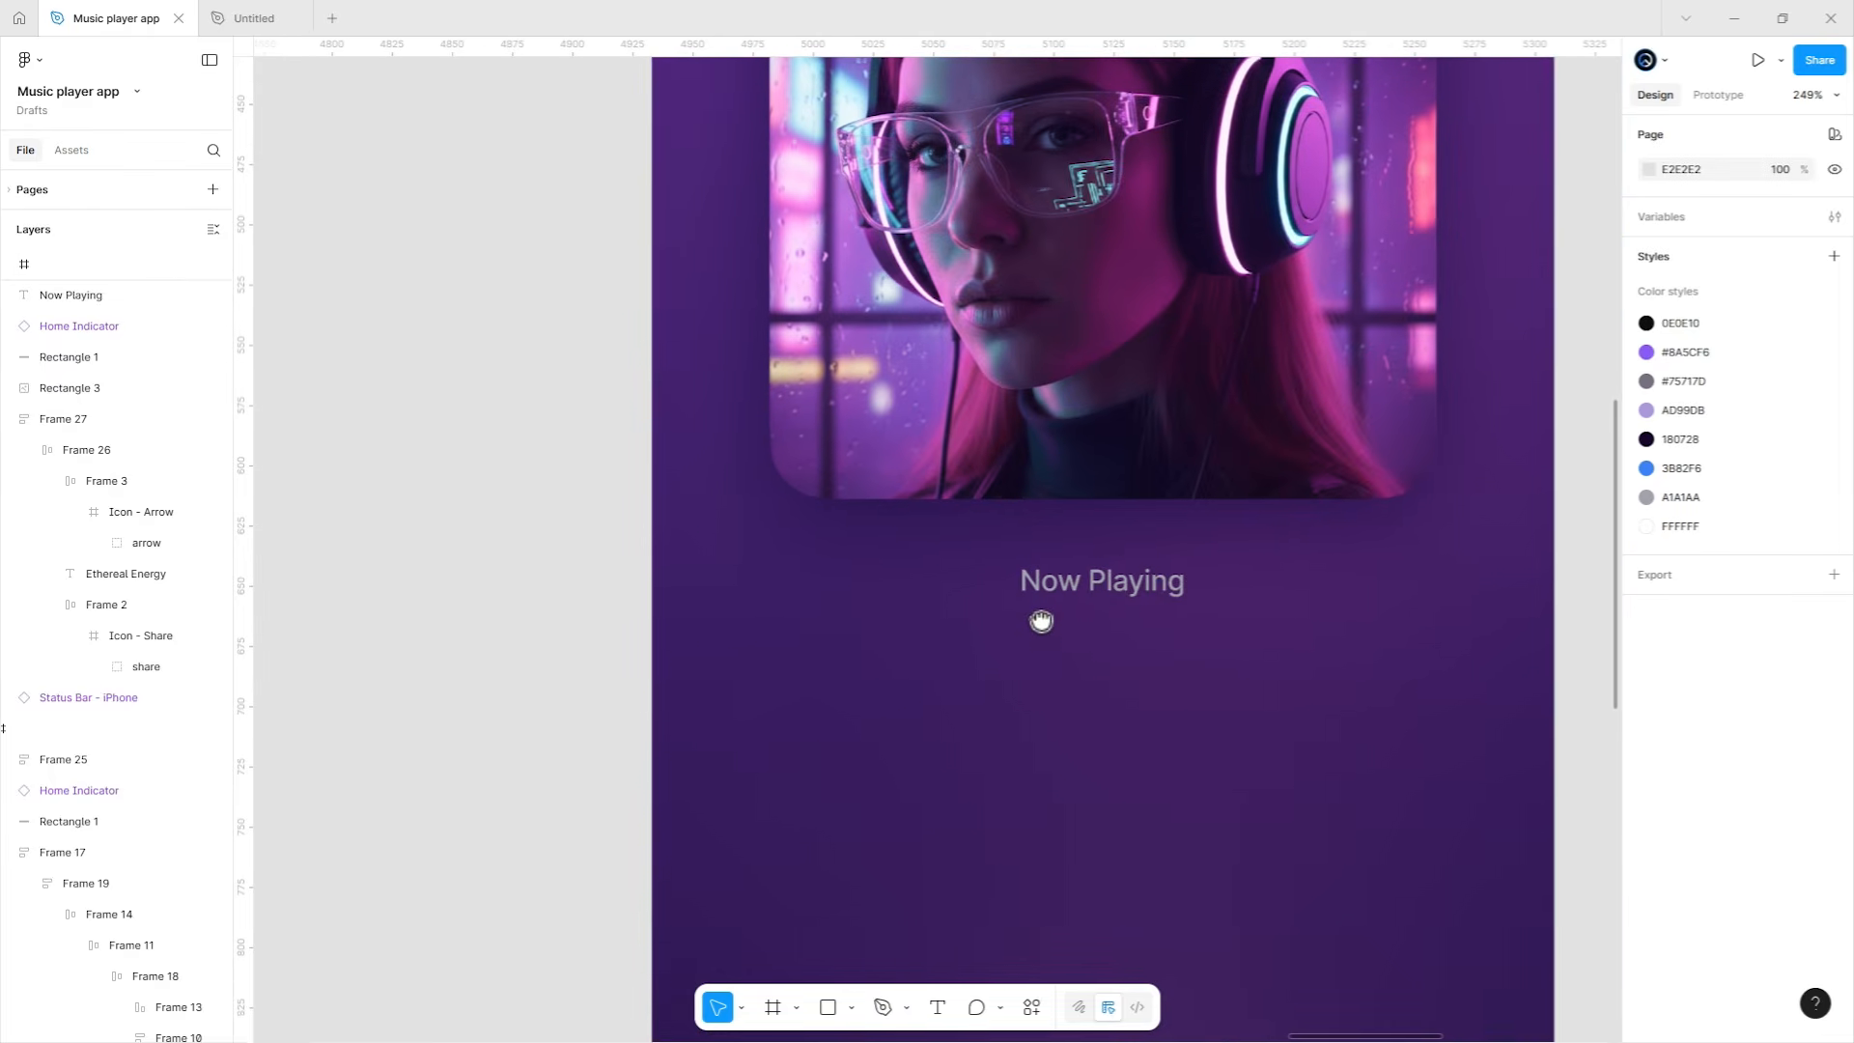
click(1086, 579)
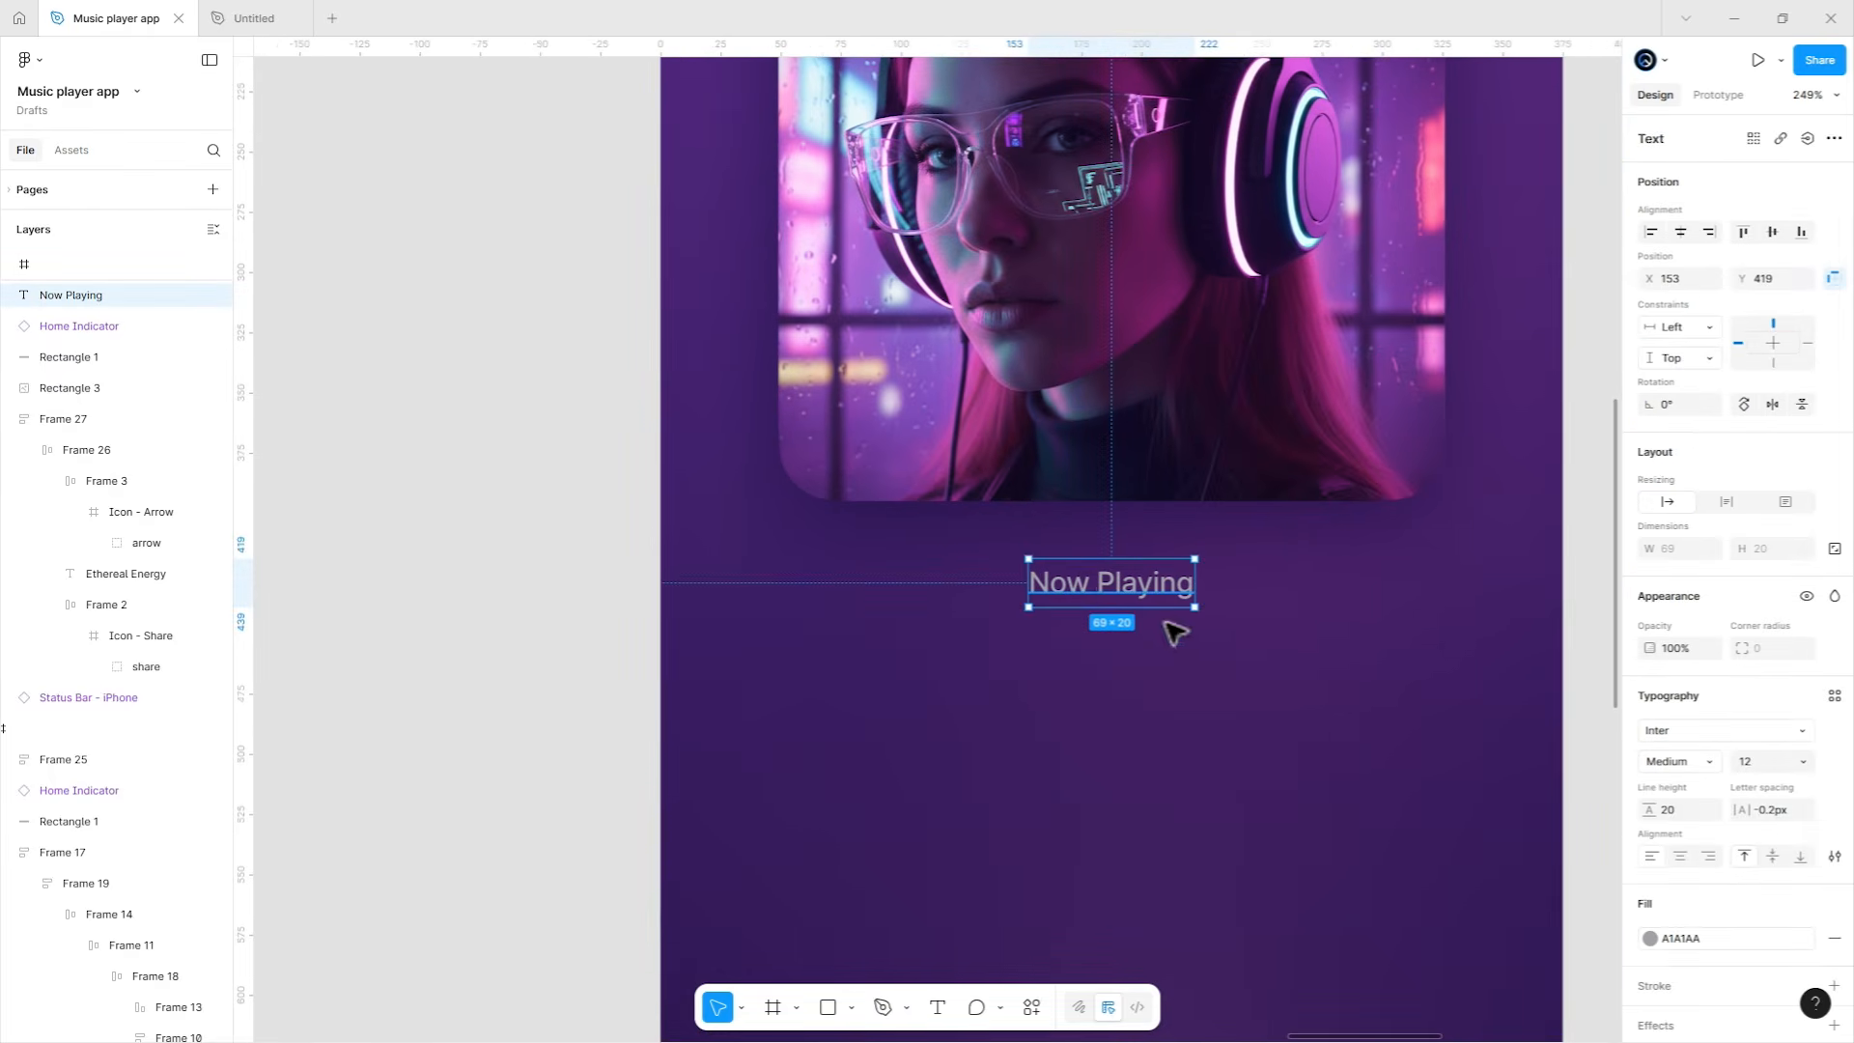
click(1834, 856)
click(1595, 836)
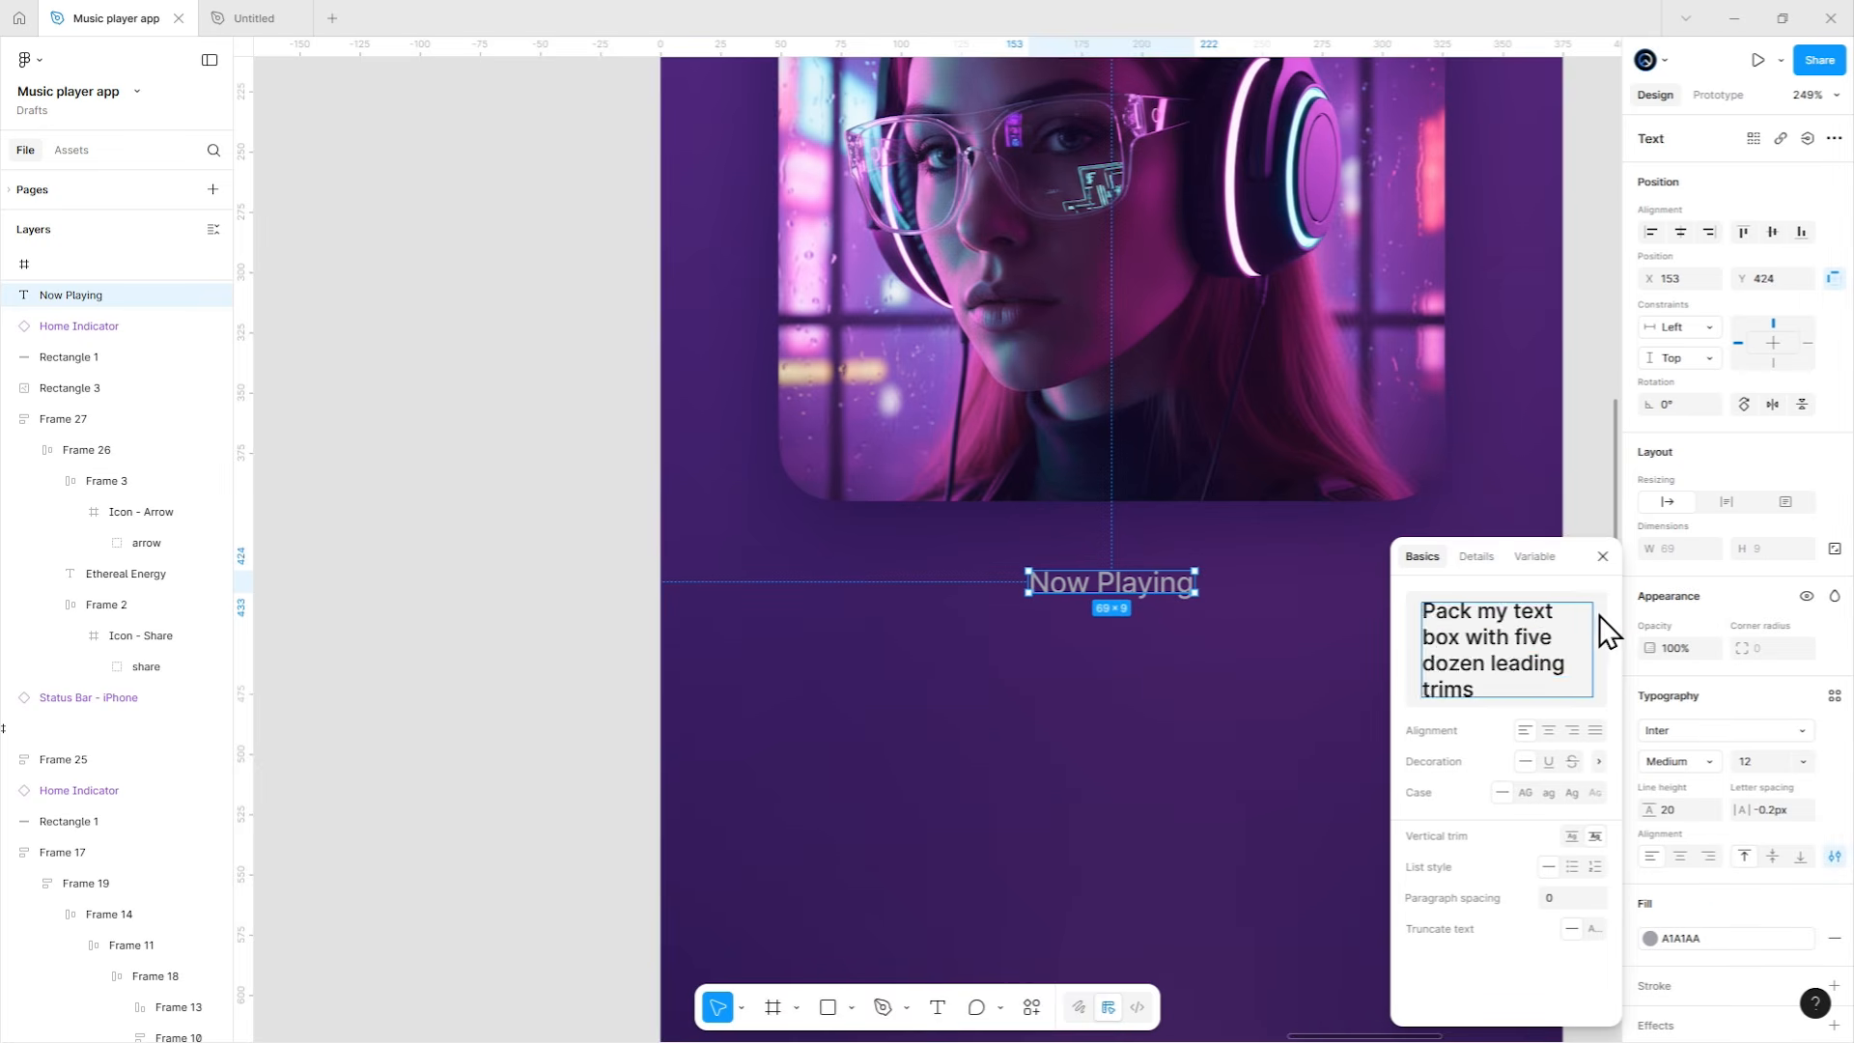
click(1298, 637)
Draw a vertical line about 4 px long just before the Now Playing label.
scroll(1062, 637, up, 4)
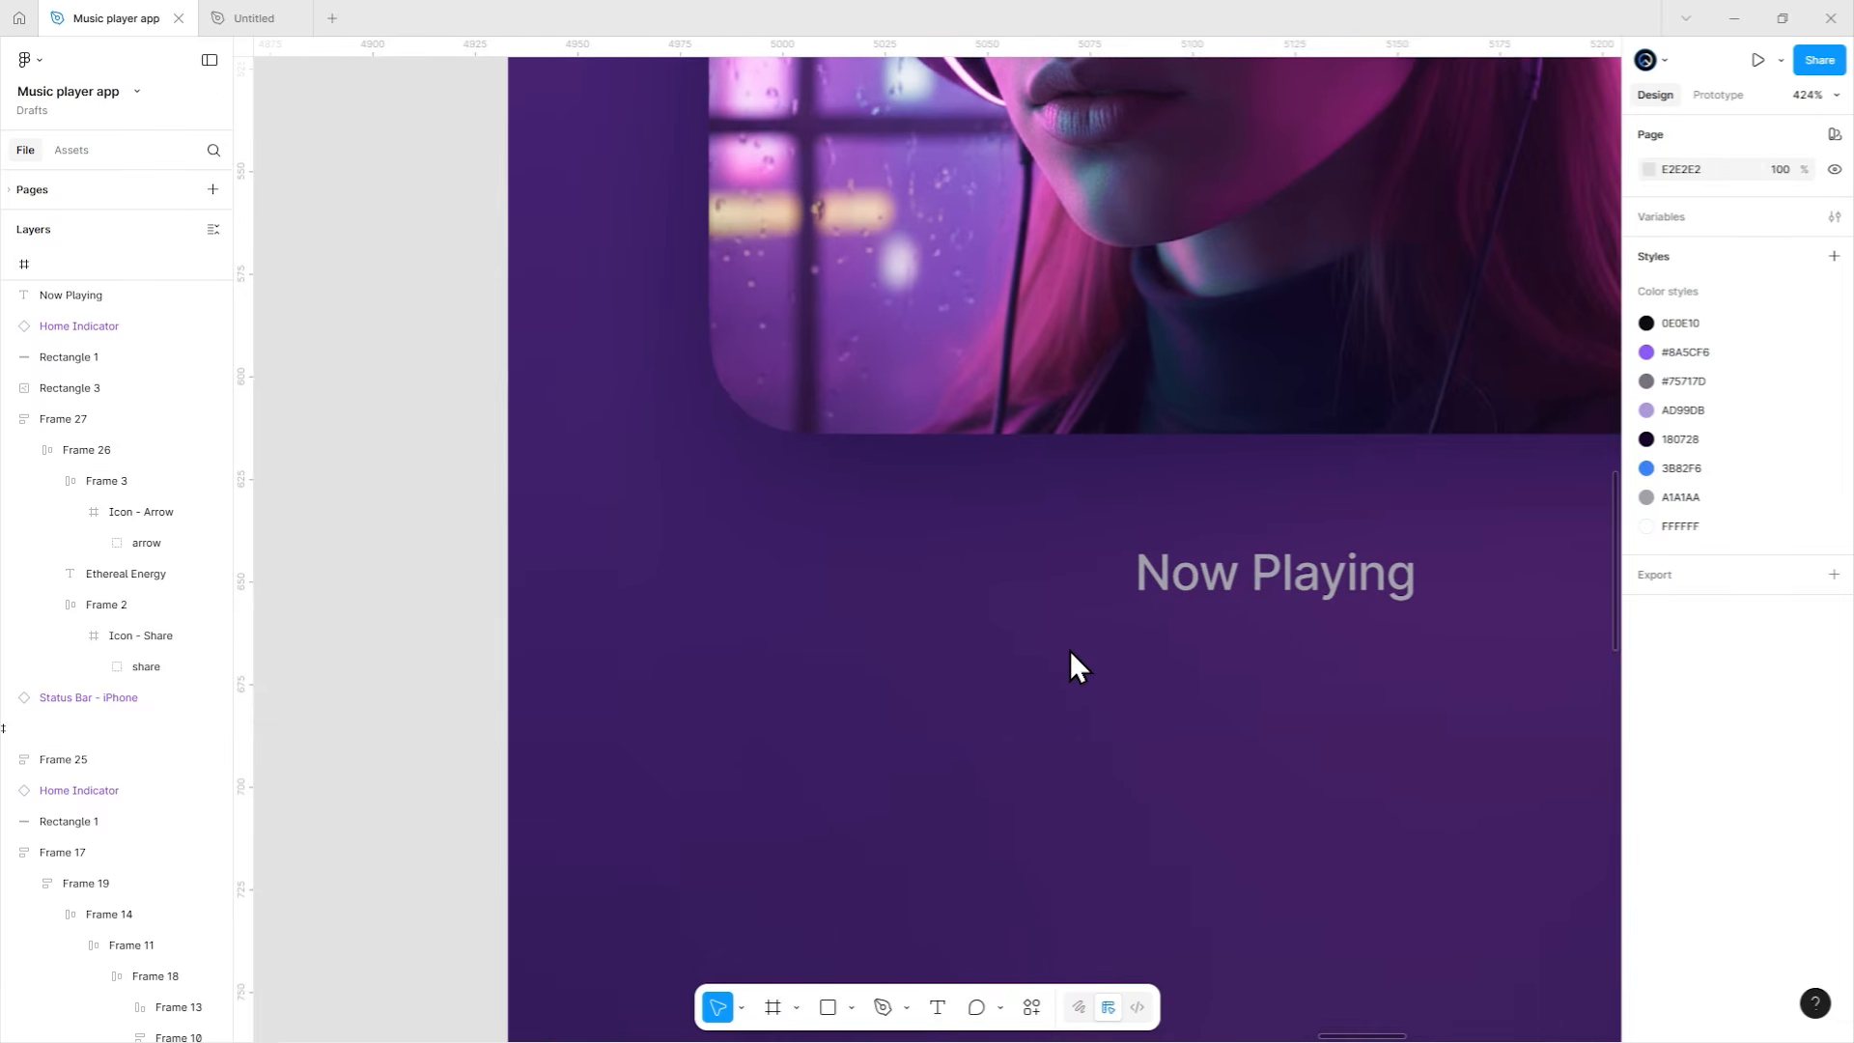
click(851, 1007)
click(917, 850)
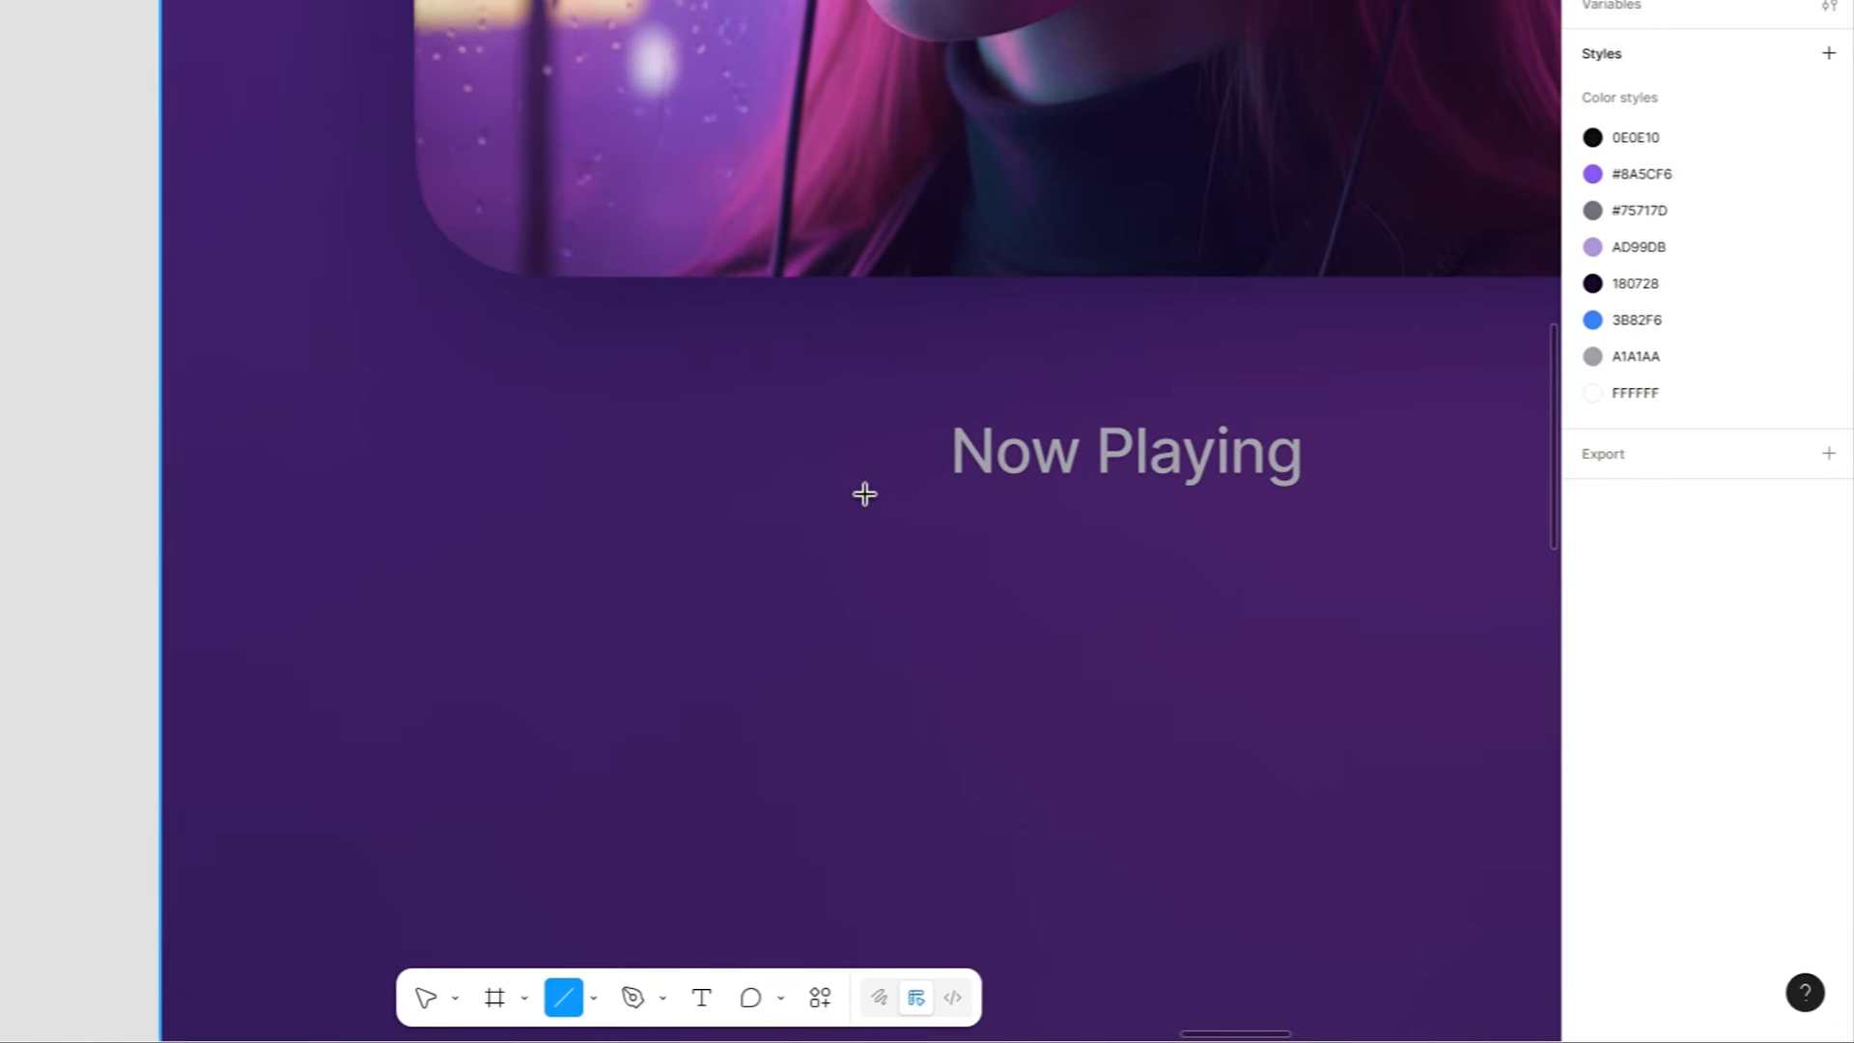
drag(1068, 582, 1072, 593)
scroll(899, 466, up, 7)
drag(883, 466, 836, 473)
scroll(828, 467, down, 4)
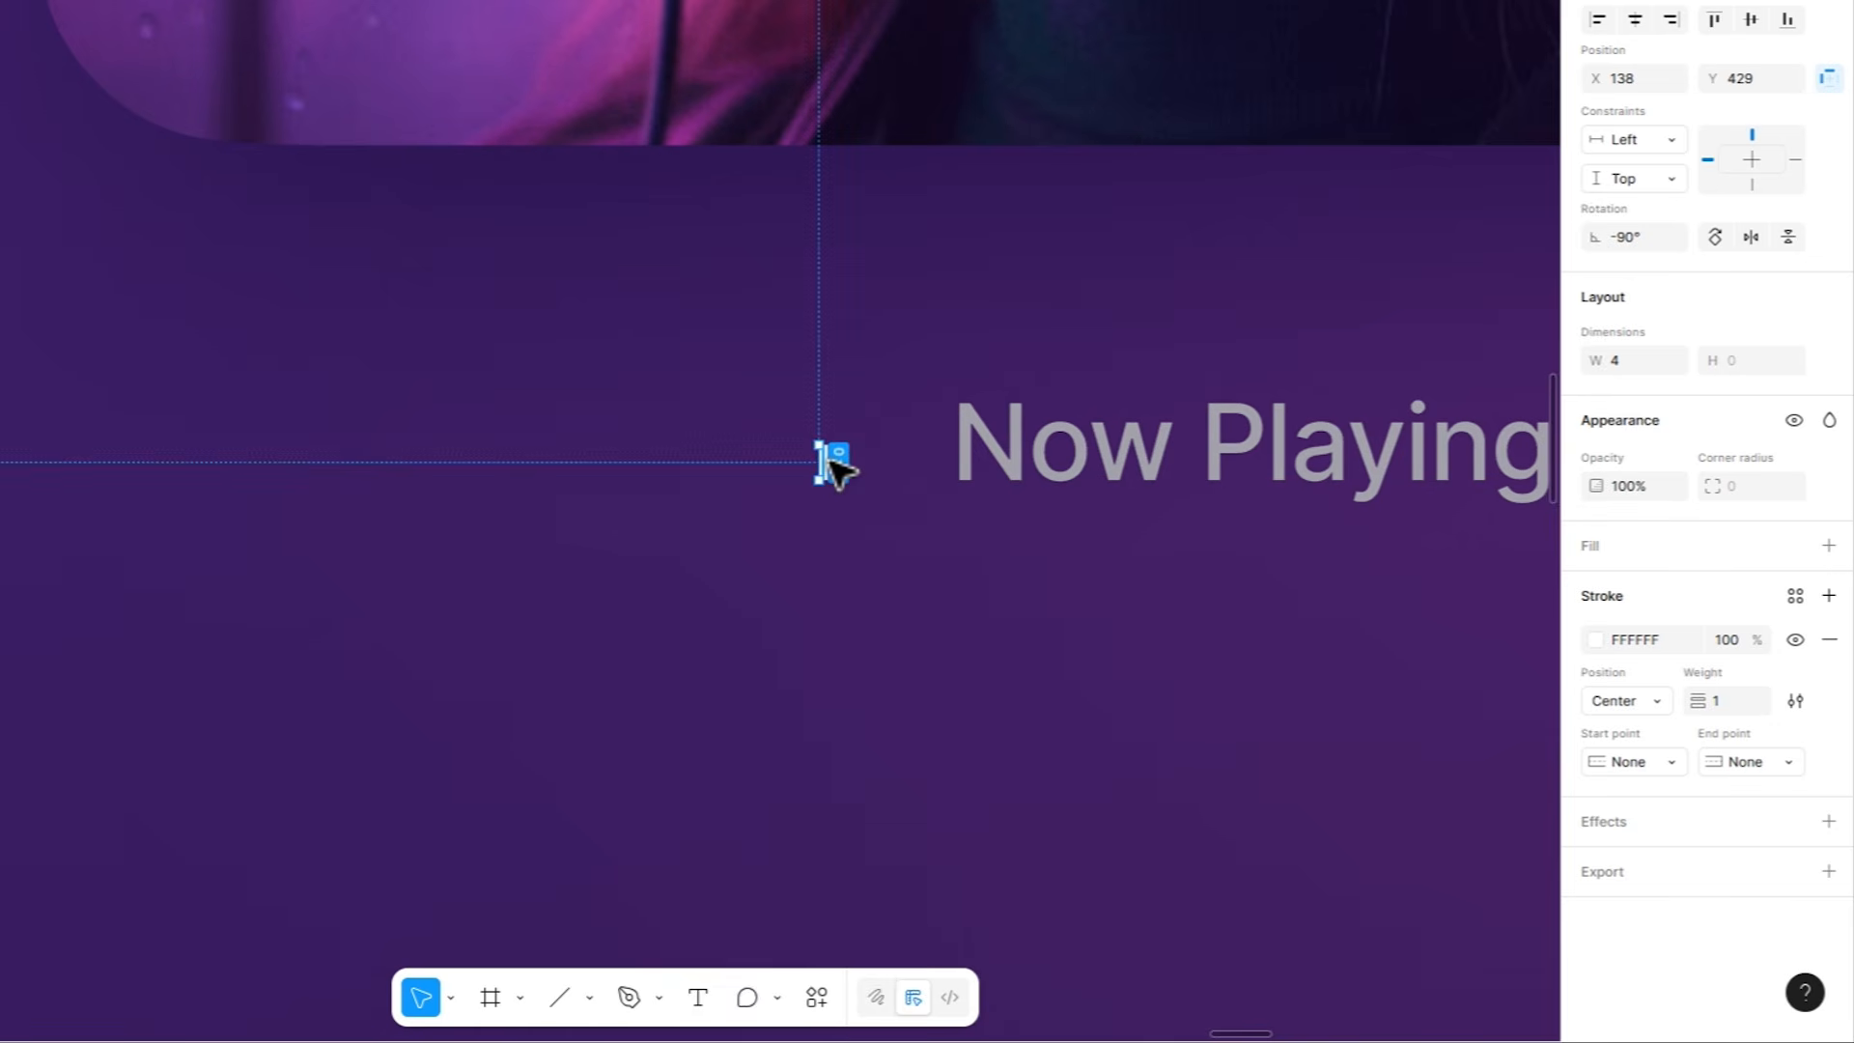
Give the short line round start and end points and apply the A1A1AA colour style to its stroke.
click(1606, 762)
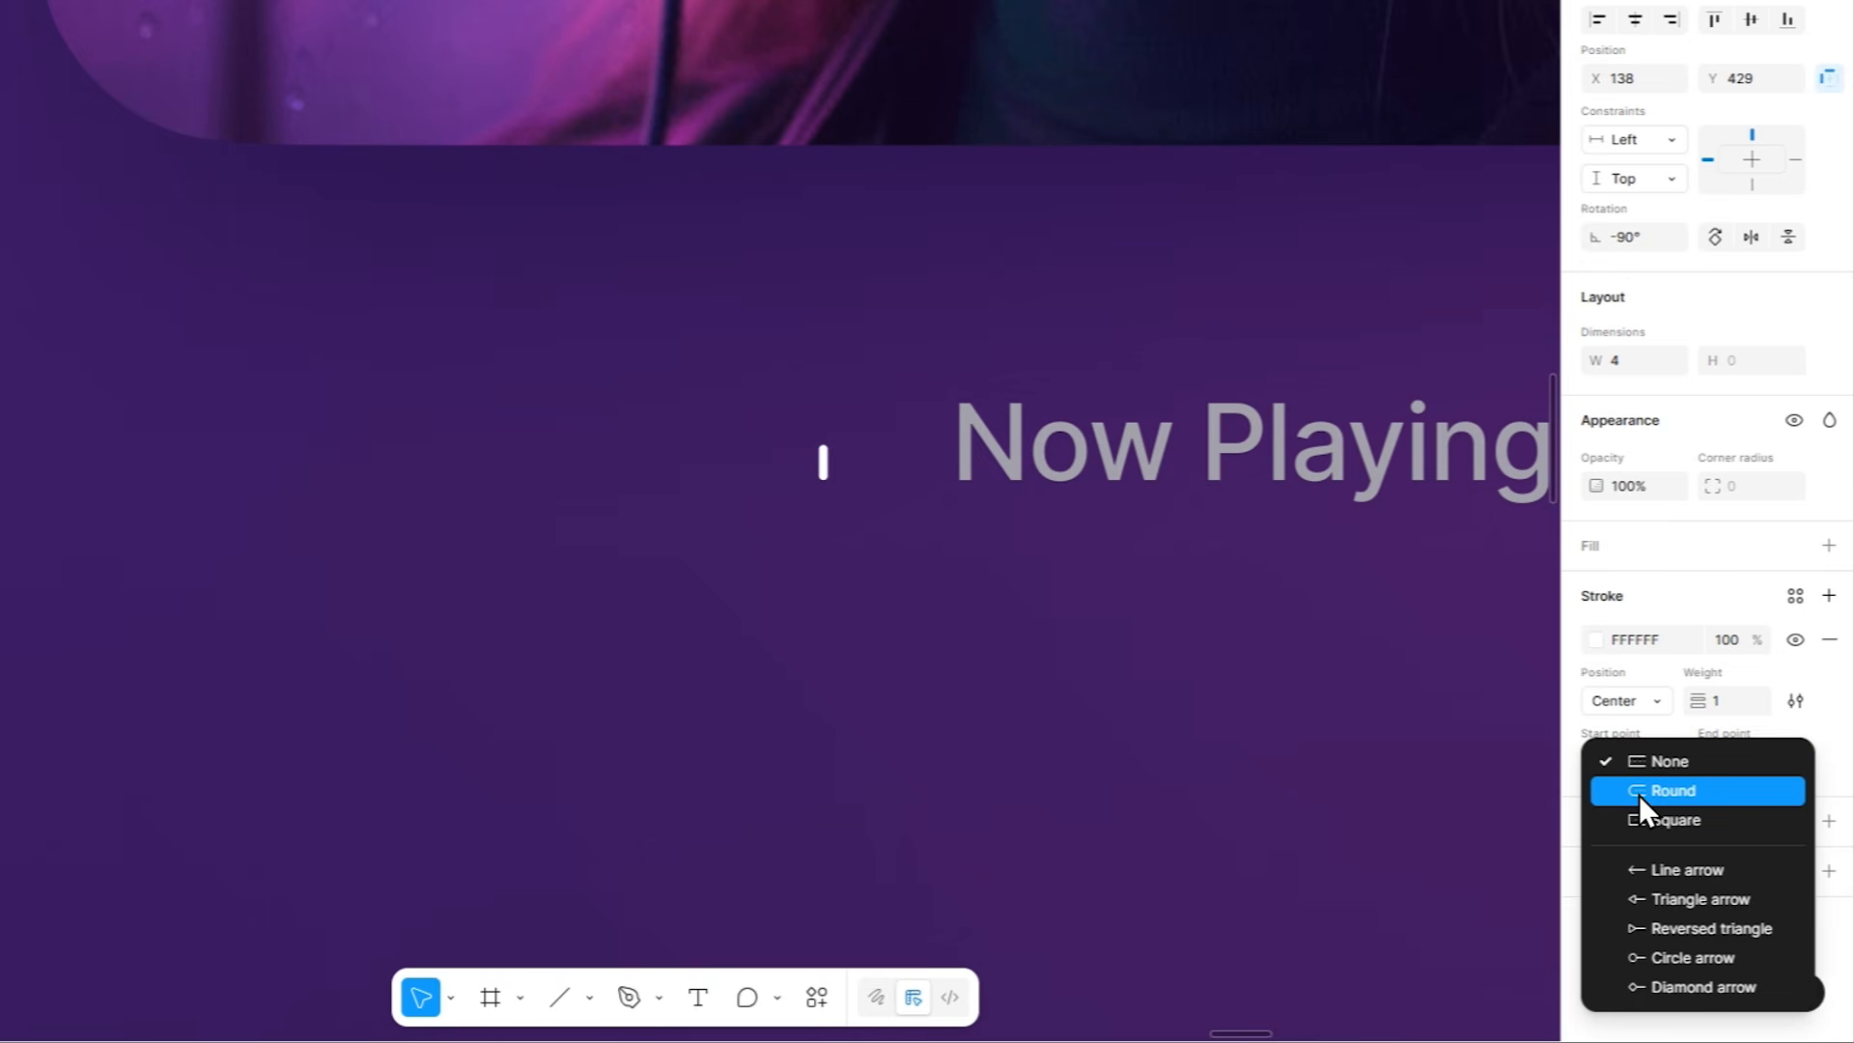
click(1638, 789)
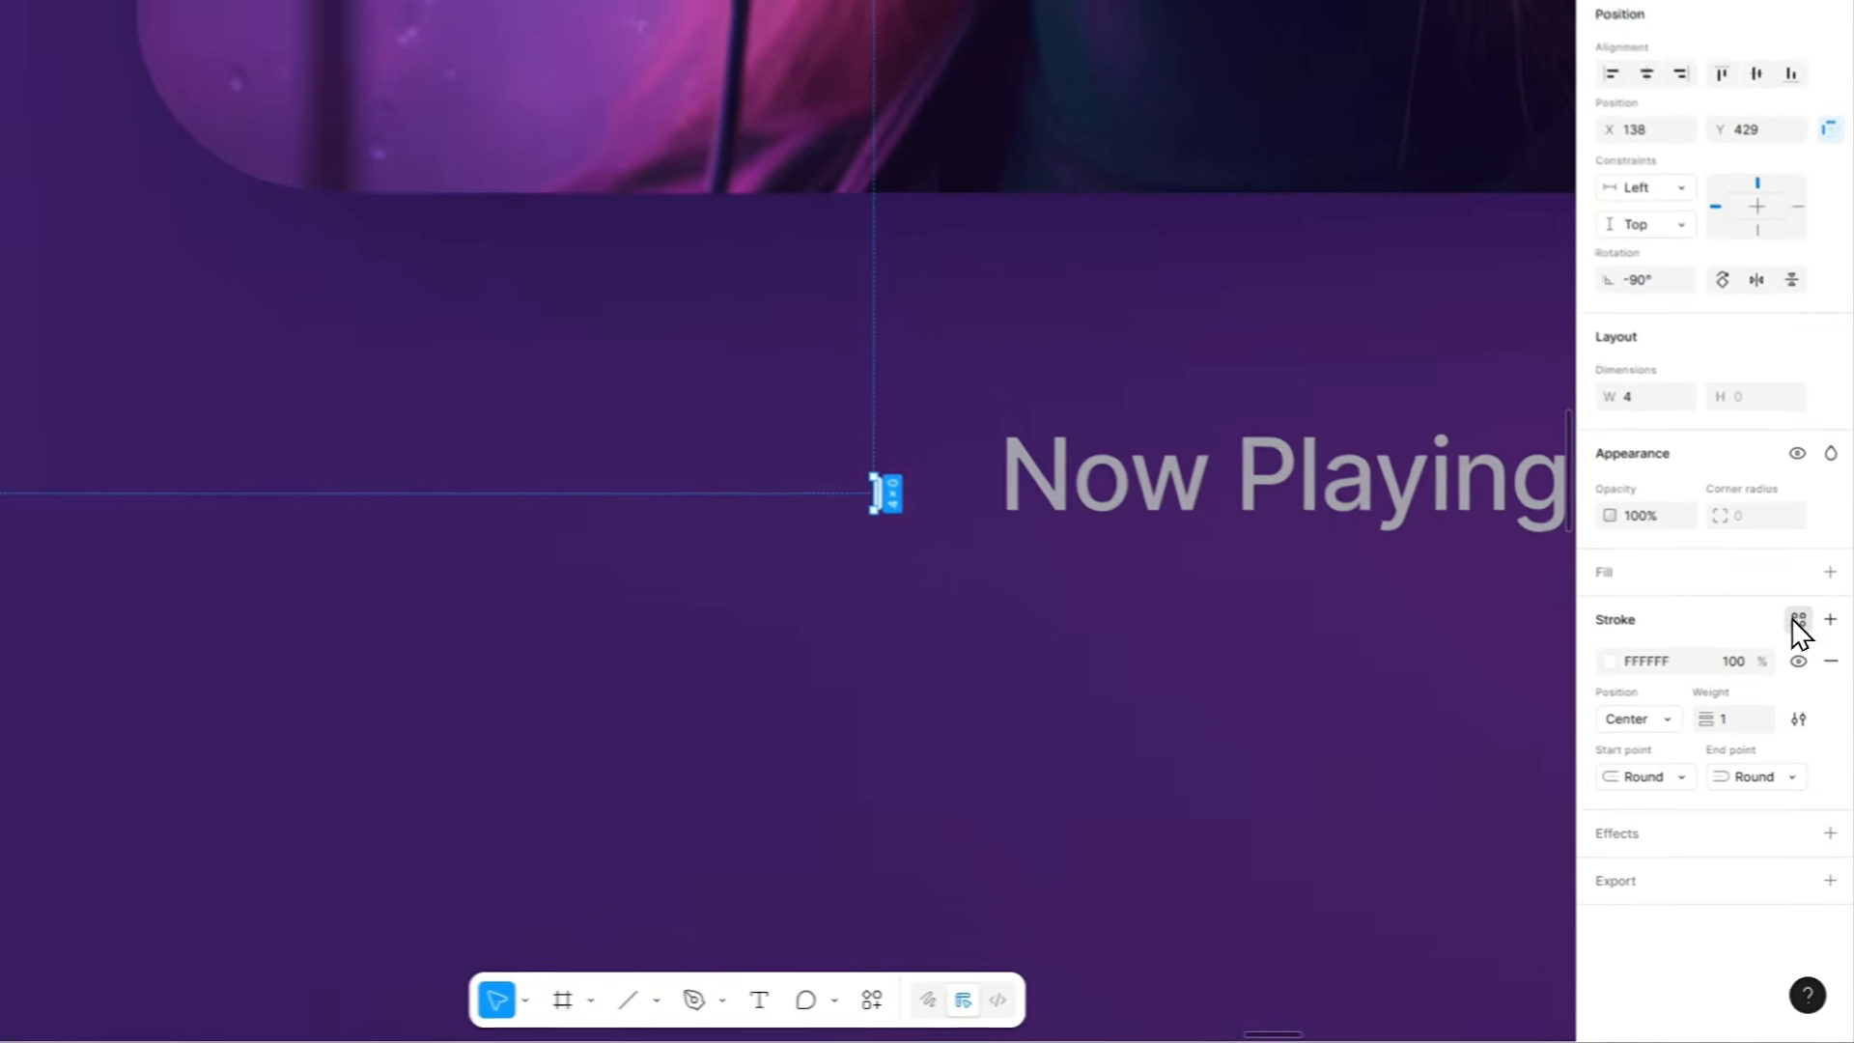
click(1807, 688)
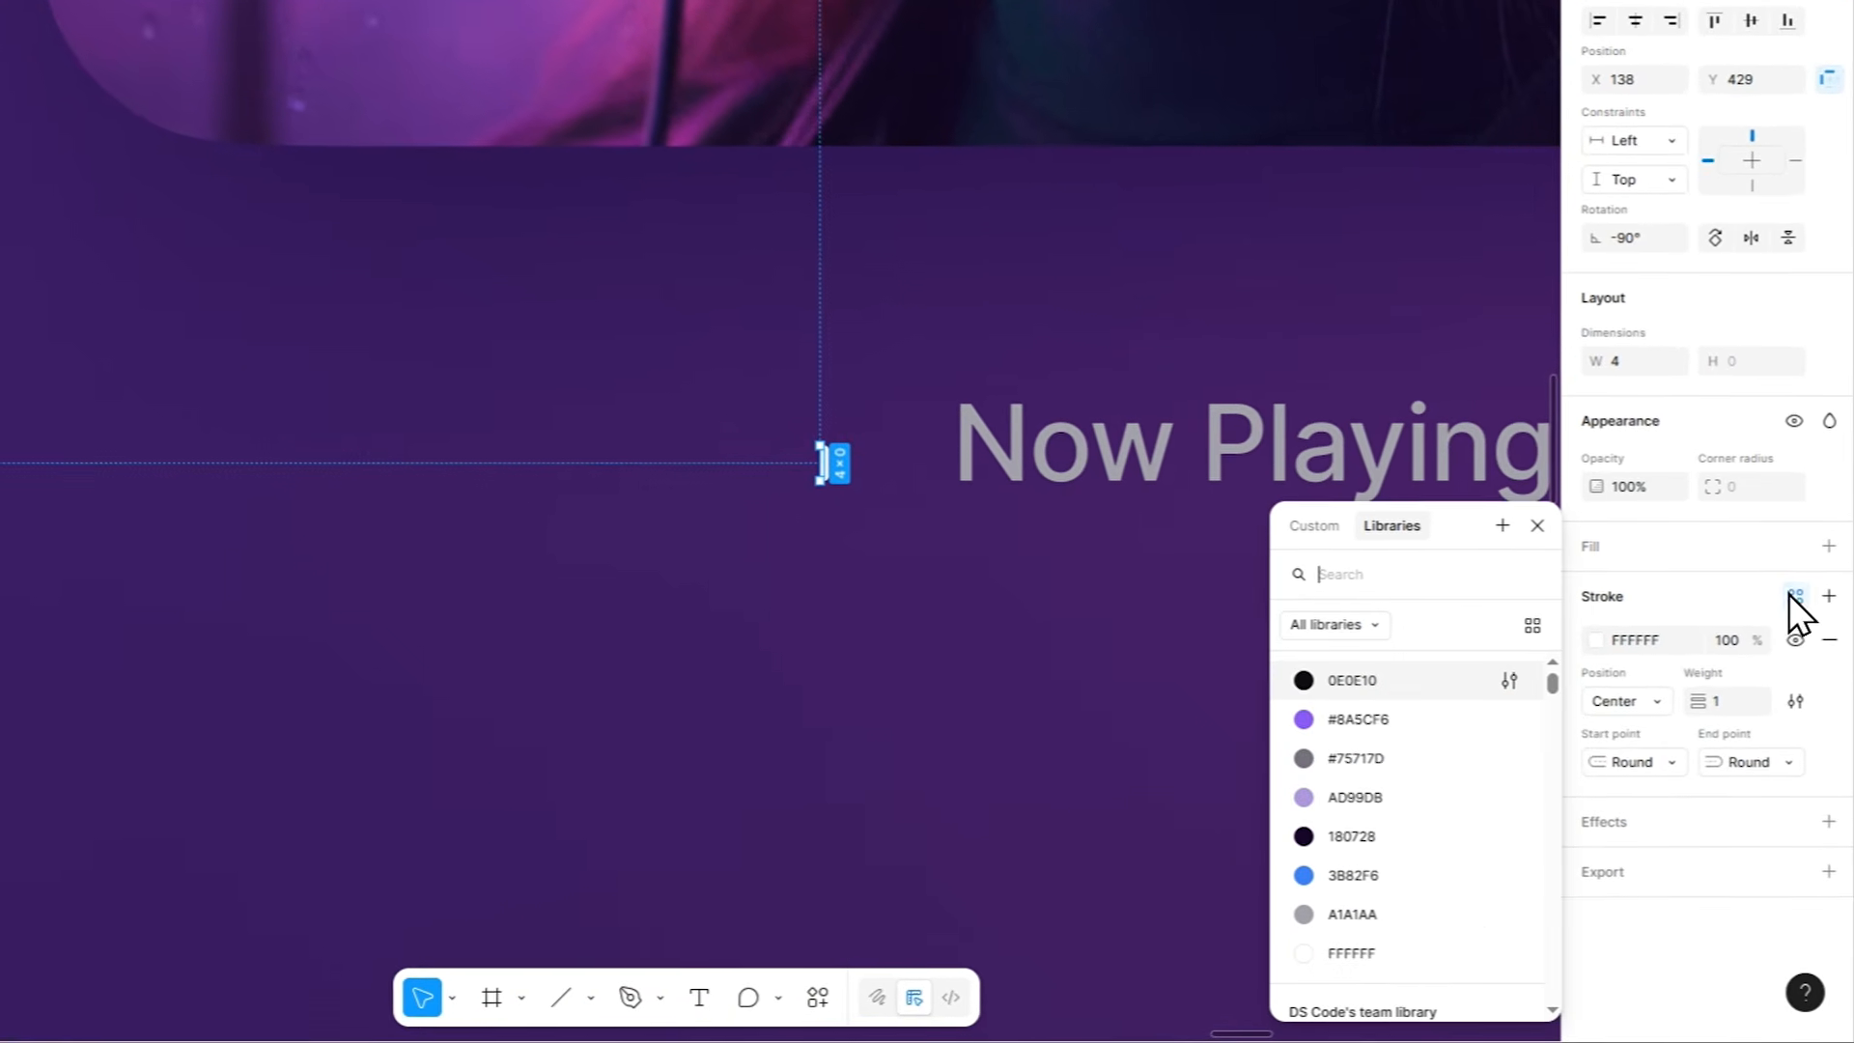
click(1522, 938)
Flatten the short line into a vector path.
scroll(917, 483, up, 2)
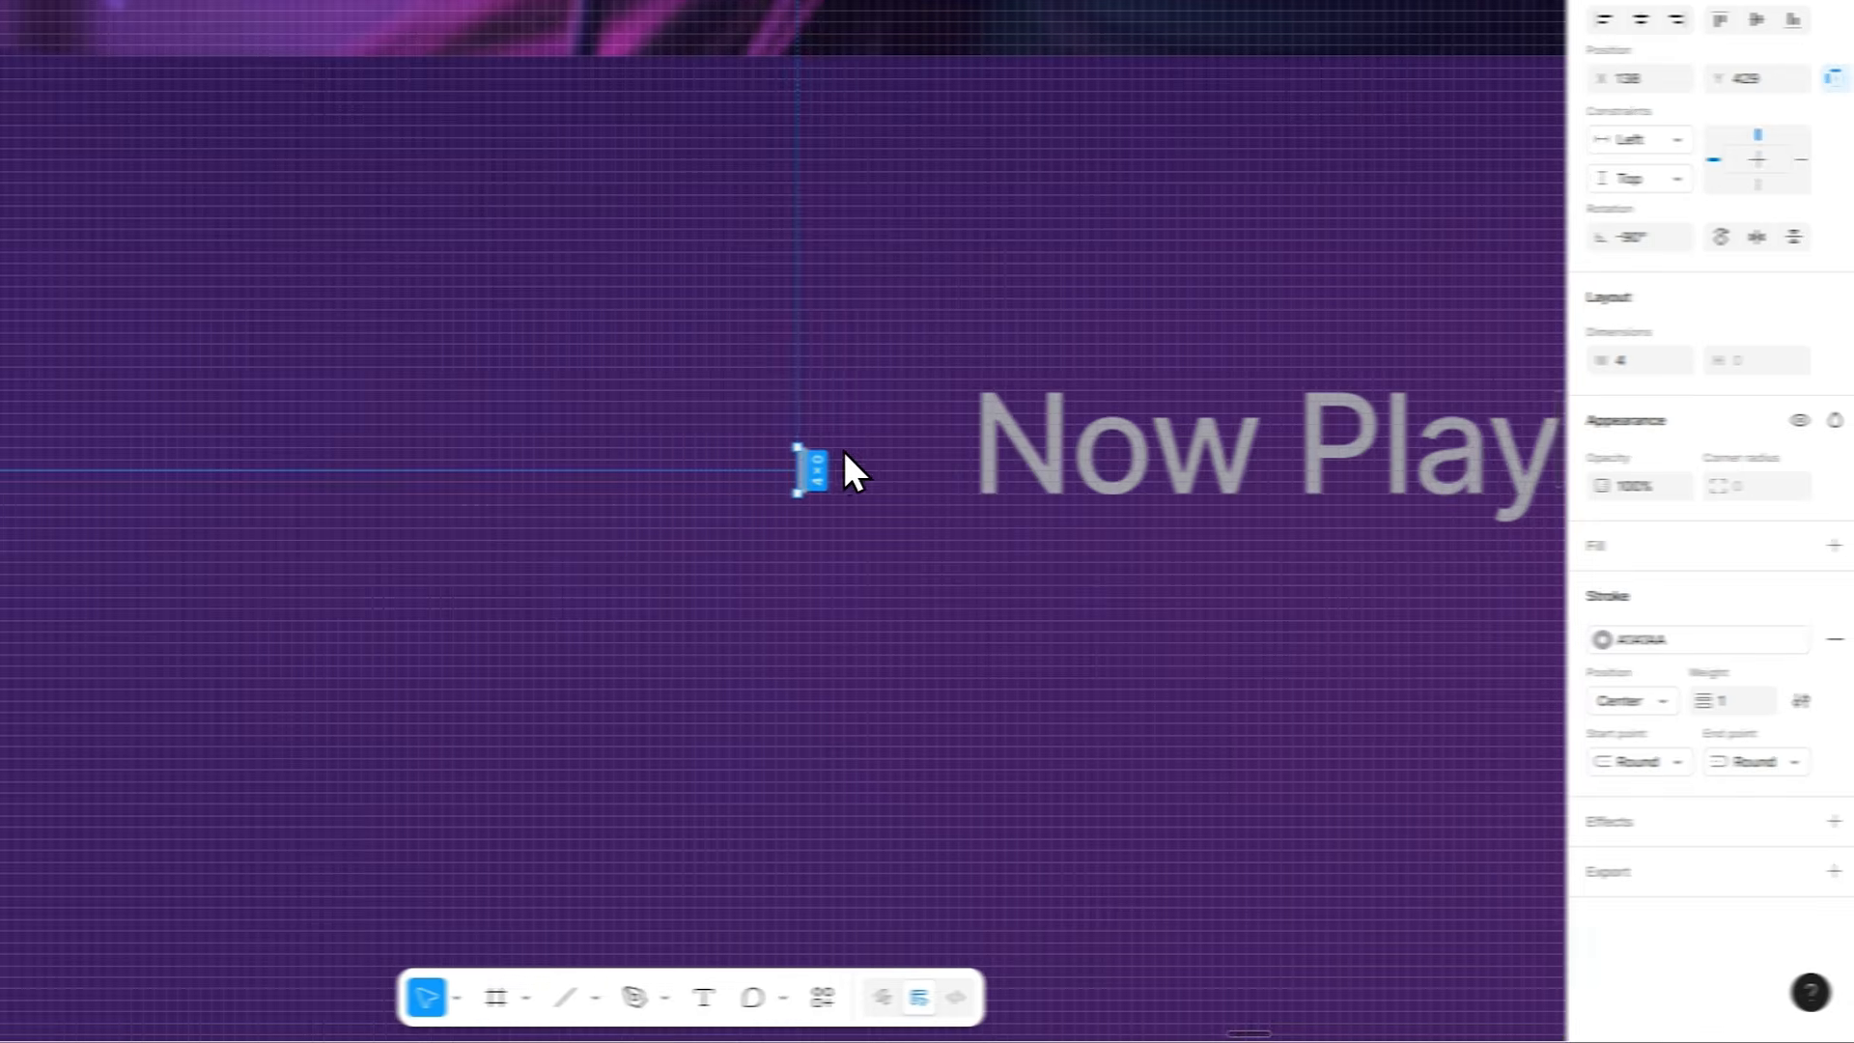
right_click(792, 473)
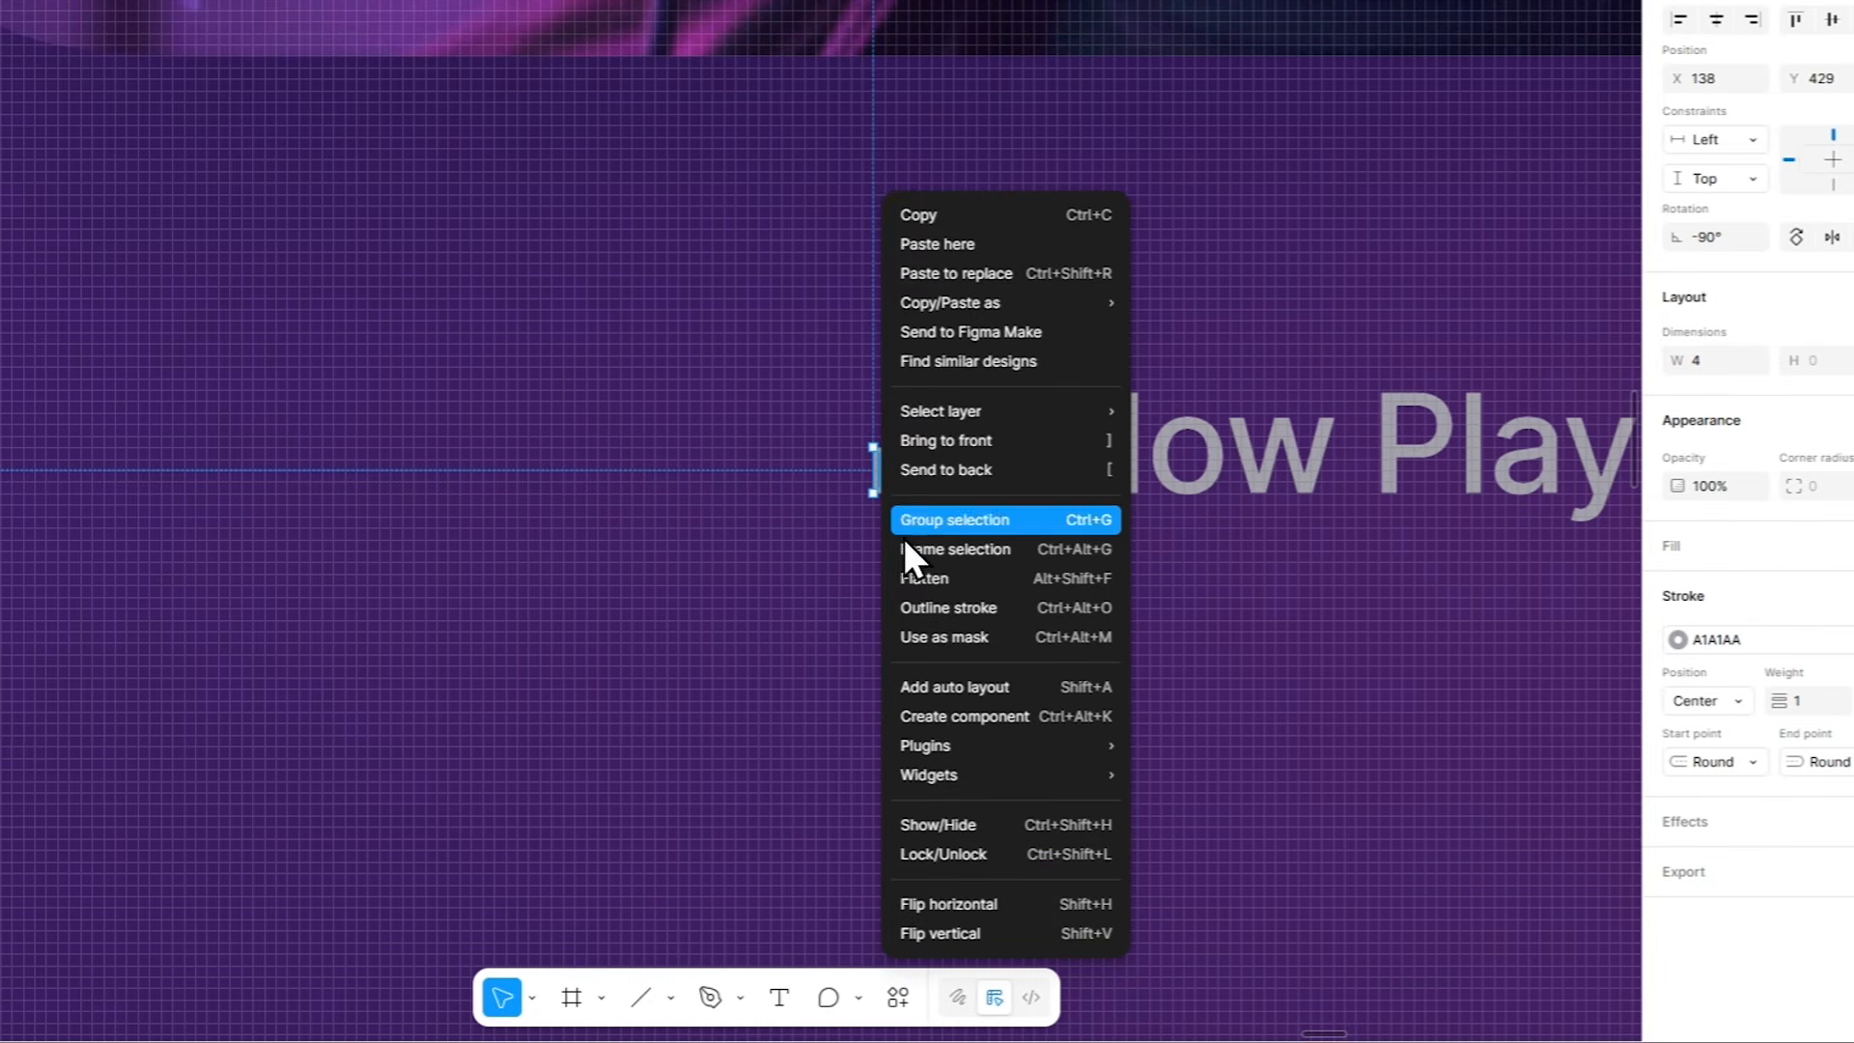
click(918, 575)
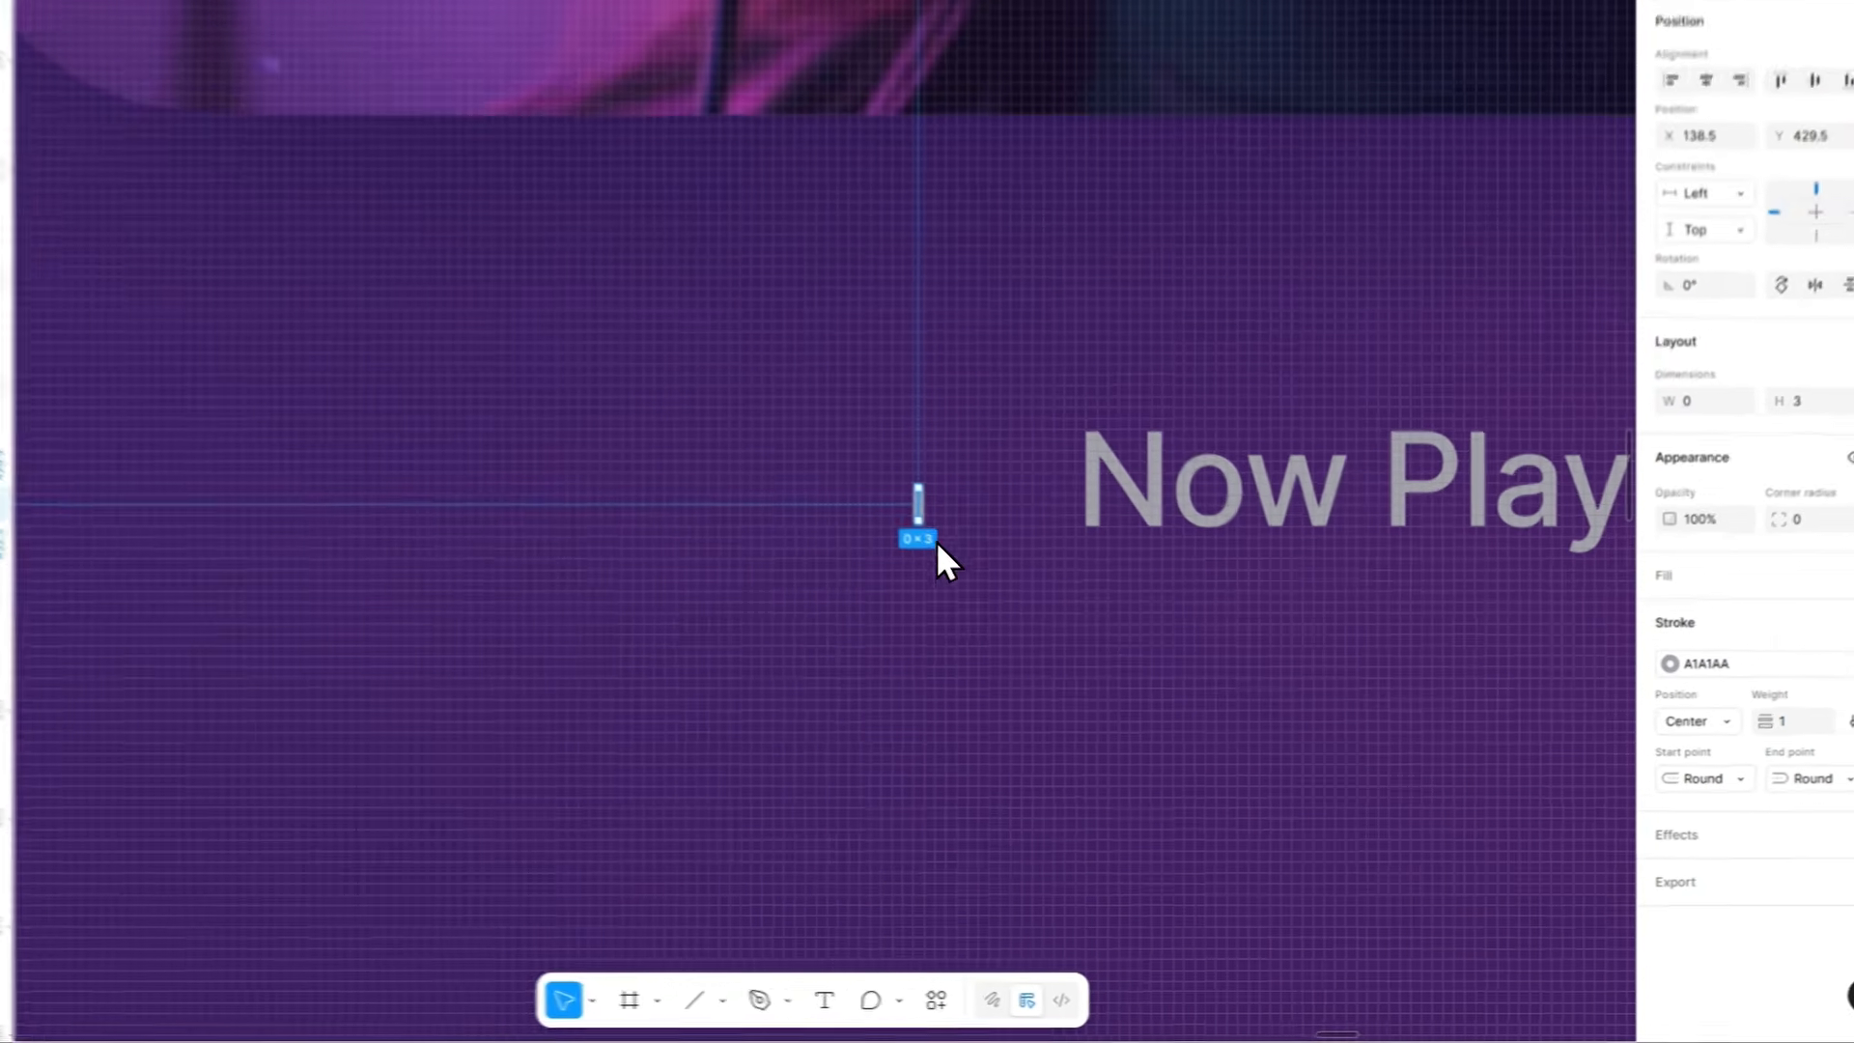
Duplicate the short bar and place the copy 3 px to the right, at X 141.5.
key(ctrl+d)
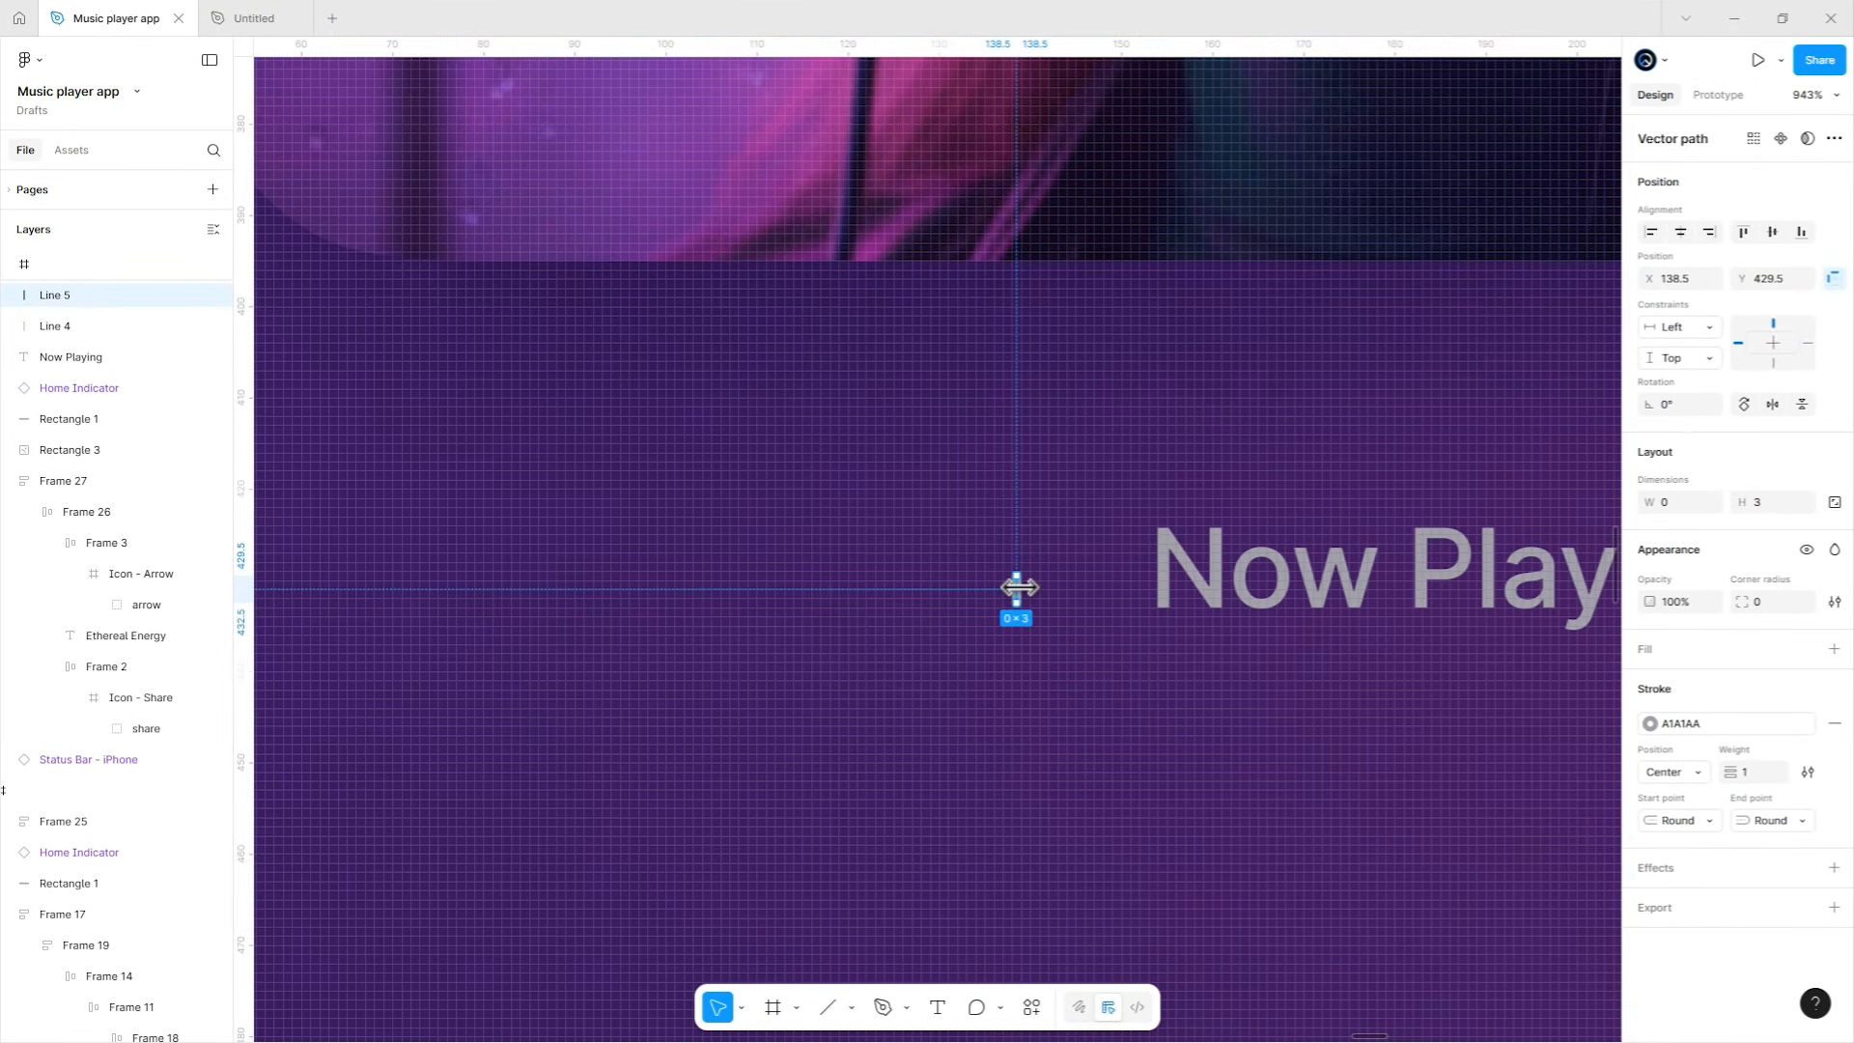
key(shift+Right)
key(Left)
key(Left)
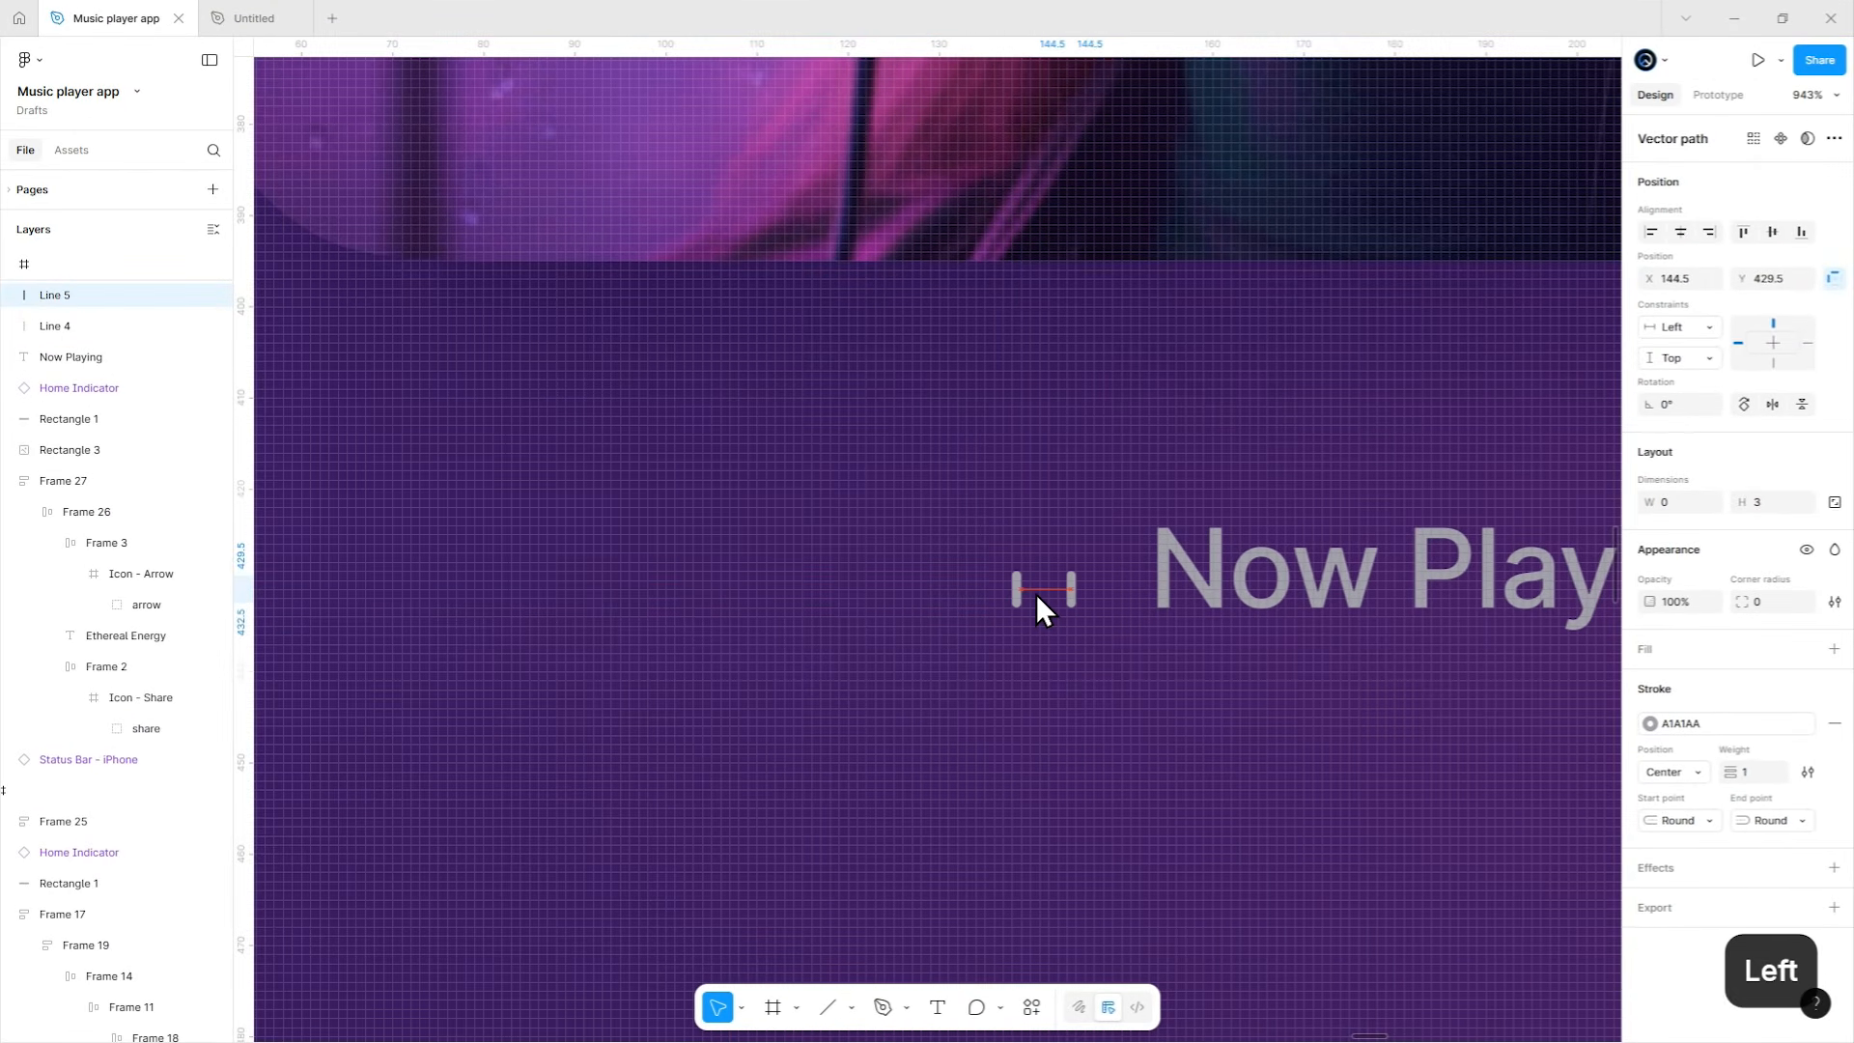
Make the duplicated bar taller than the first, trying a height of 10 and settling on 5 px at Y 427.
scroll(1035, 593, up, 5)
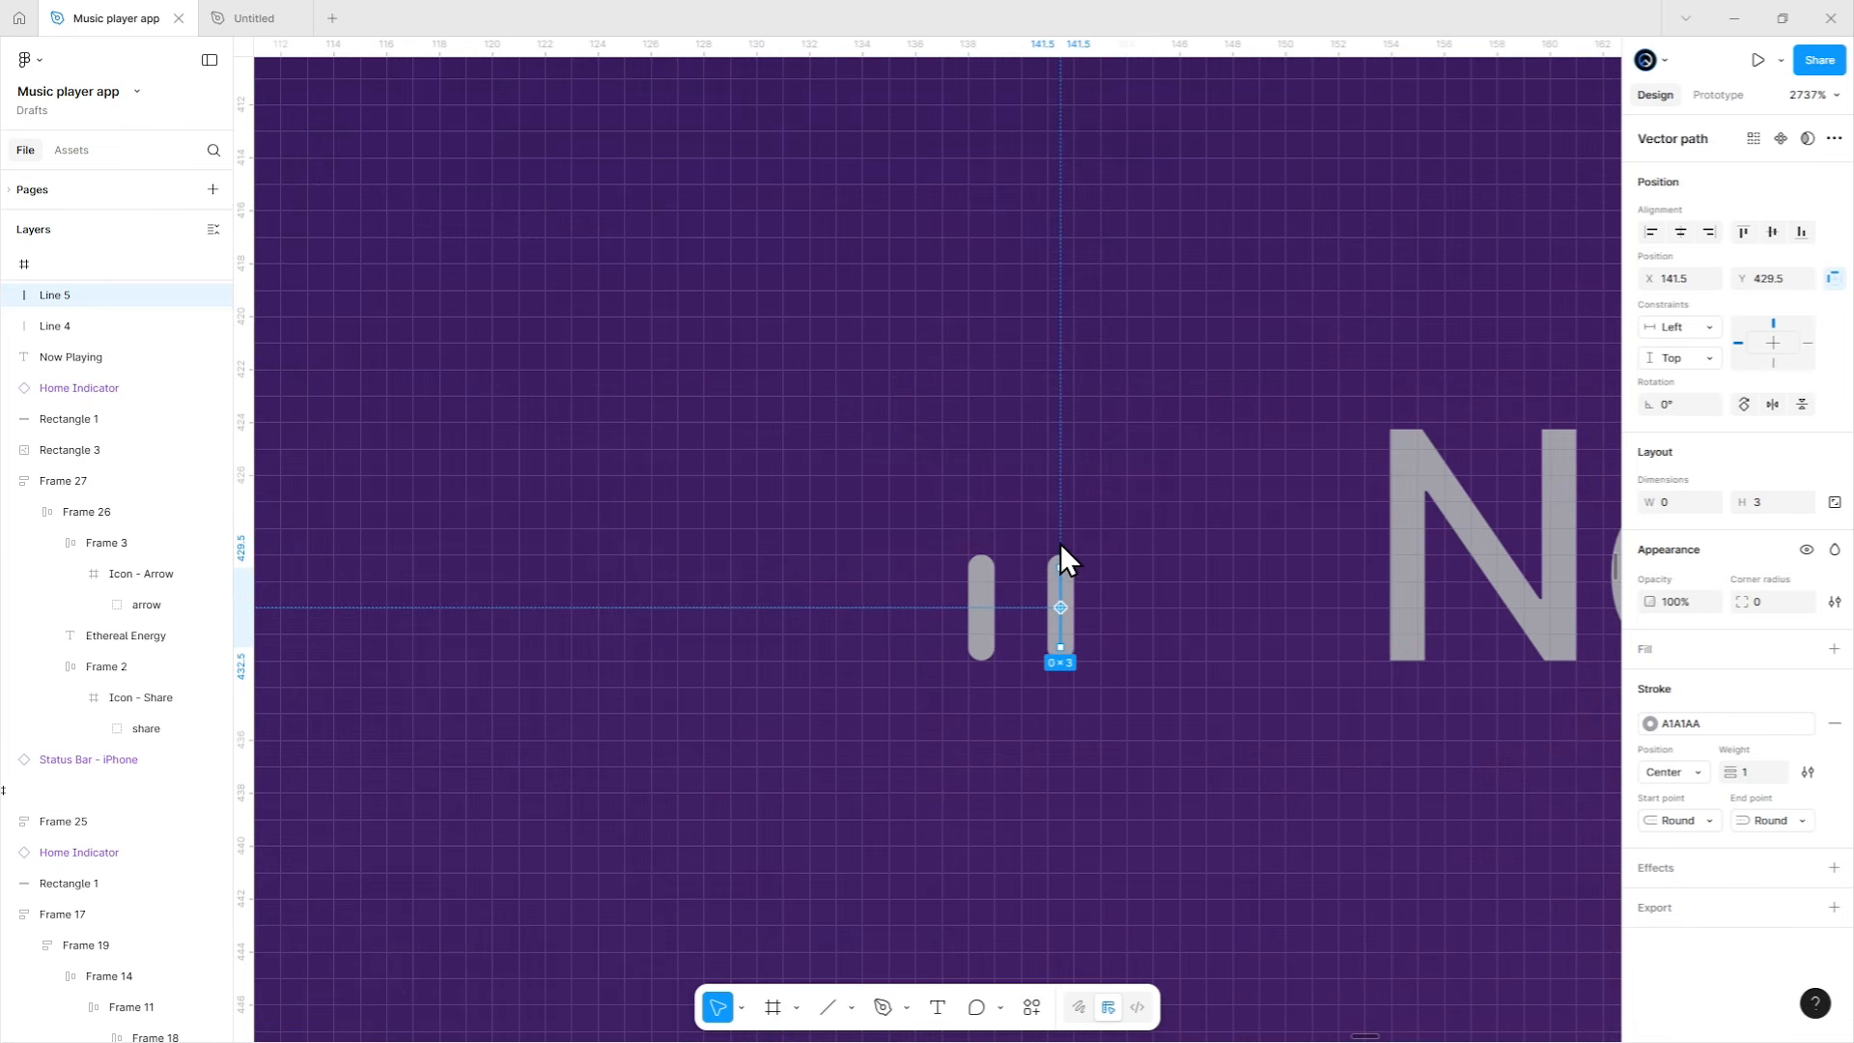
click(1757, 502)
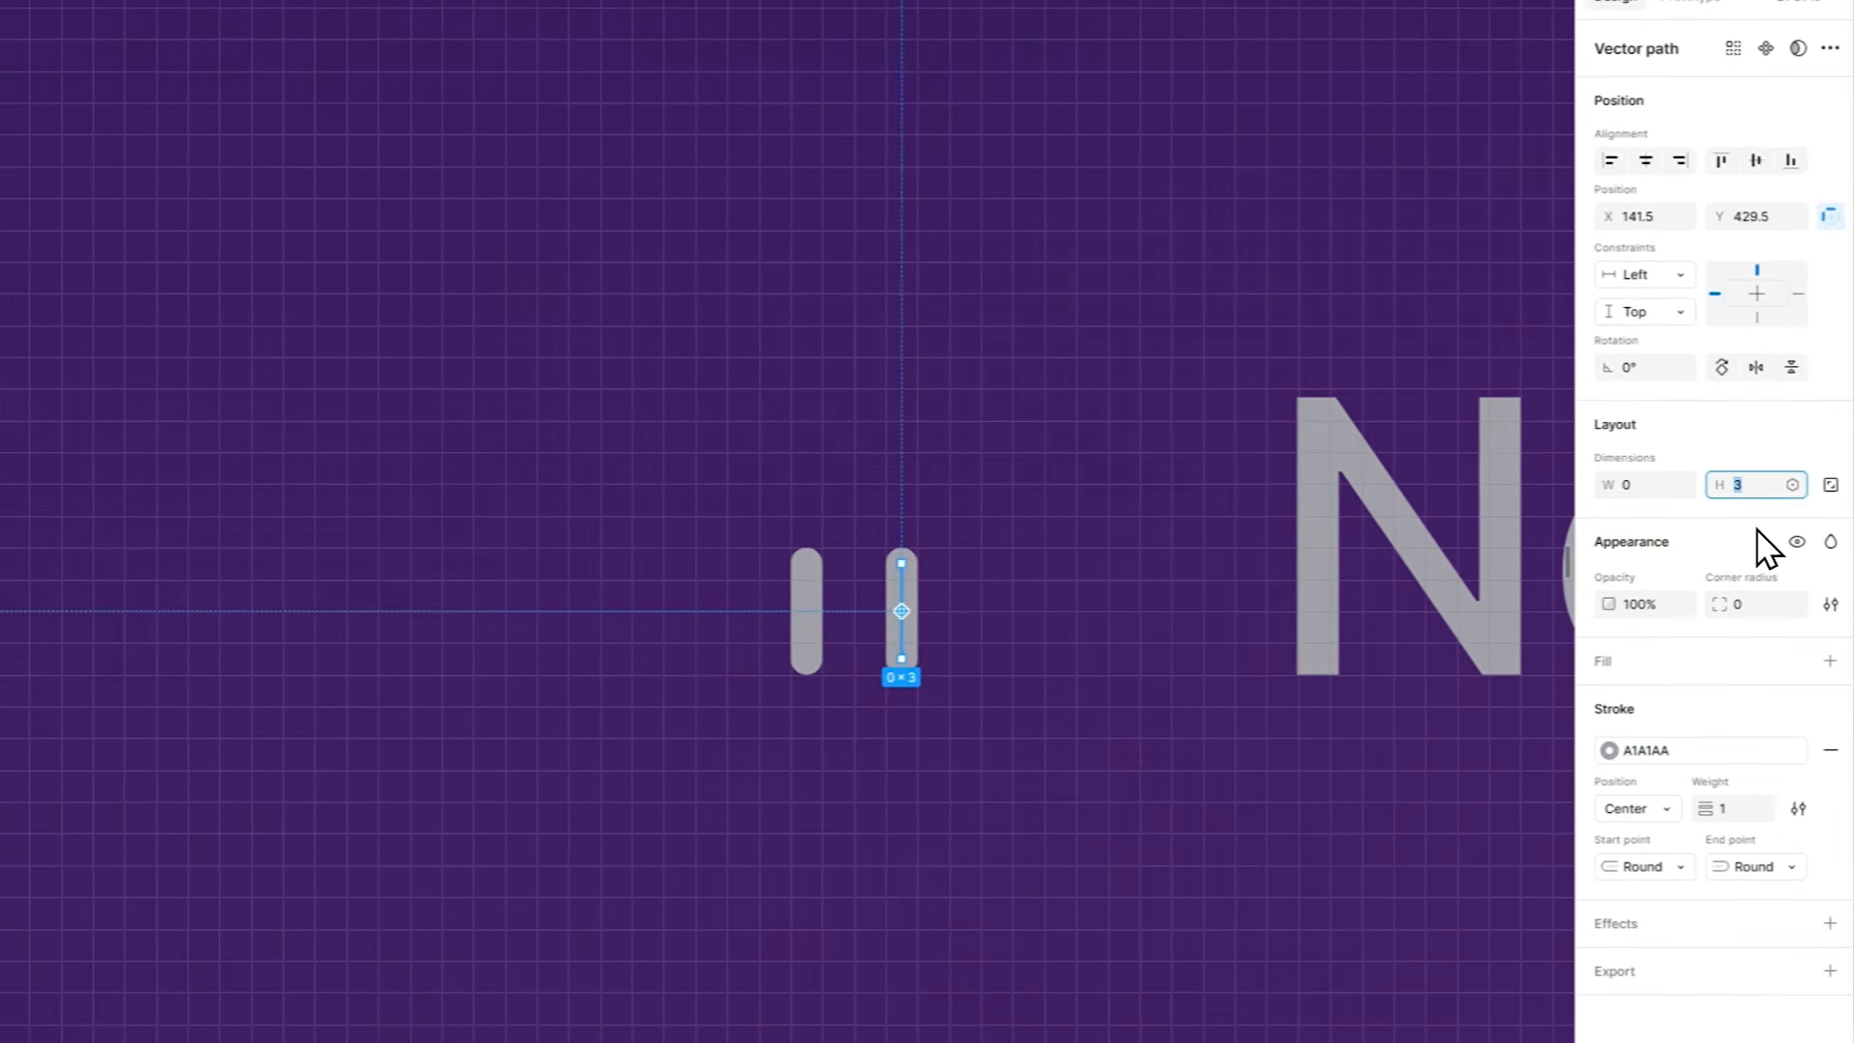
text(10)
key(Return)
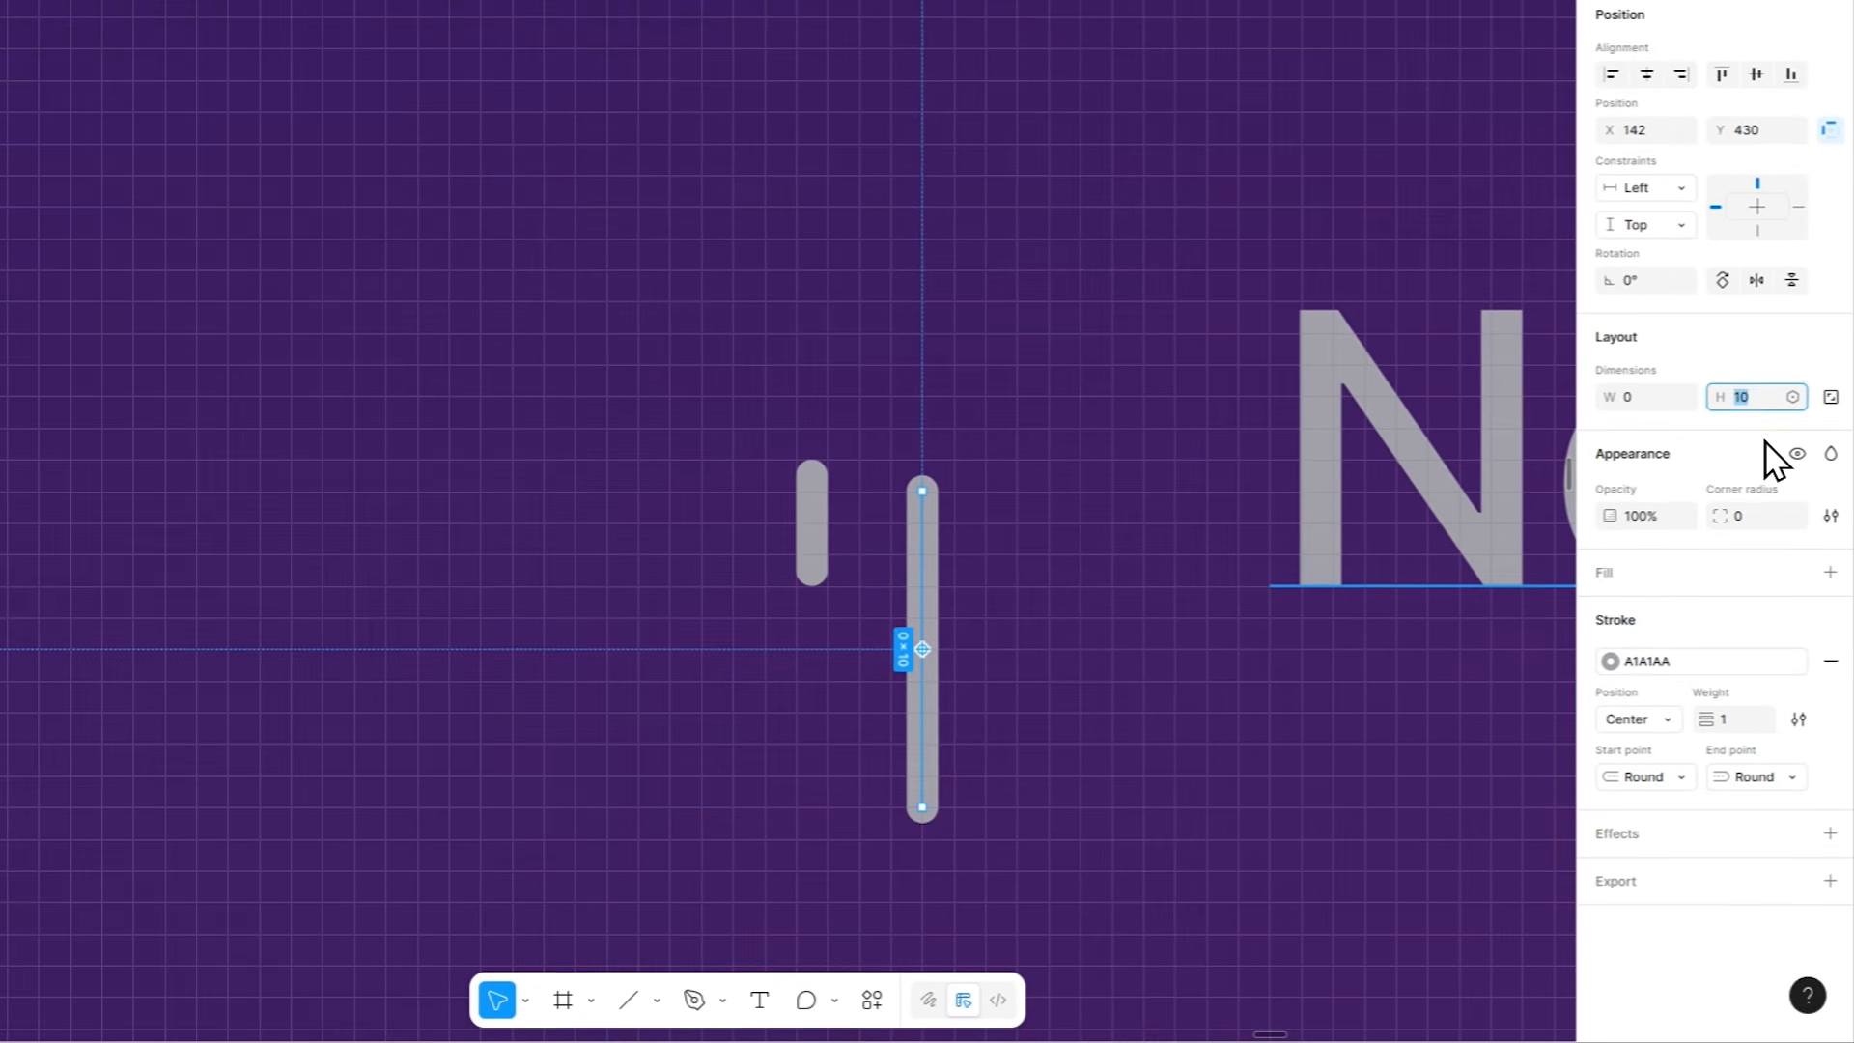
drag(938, 579, 927, 440)
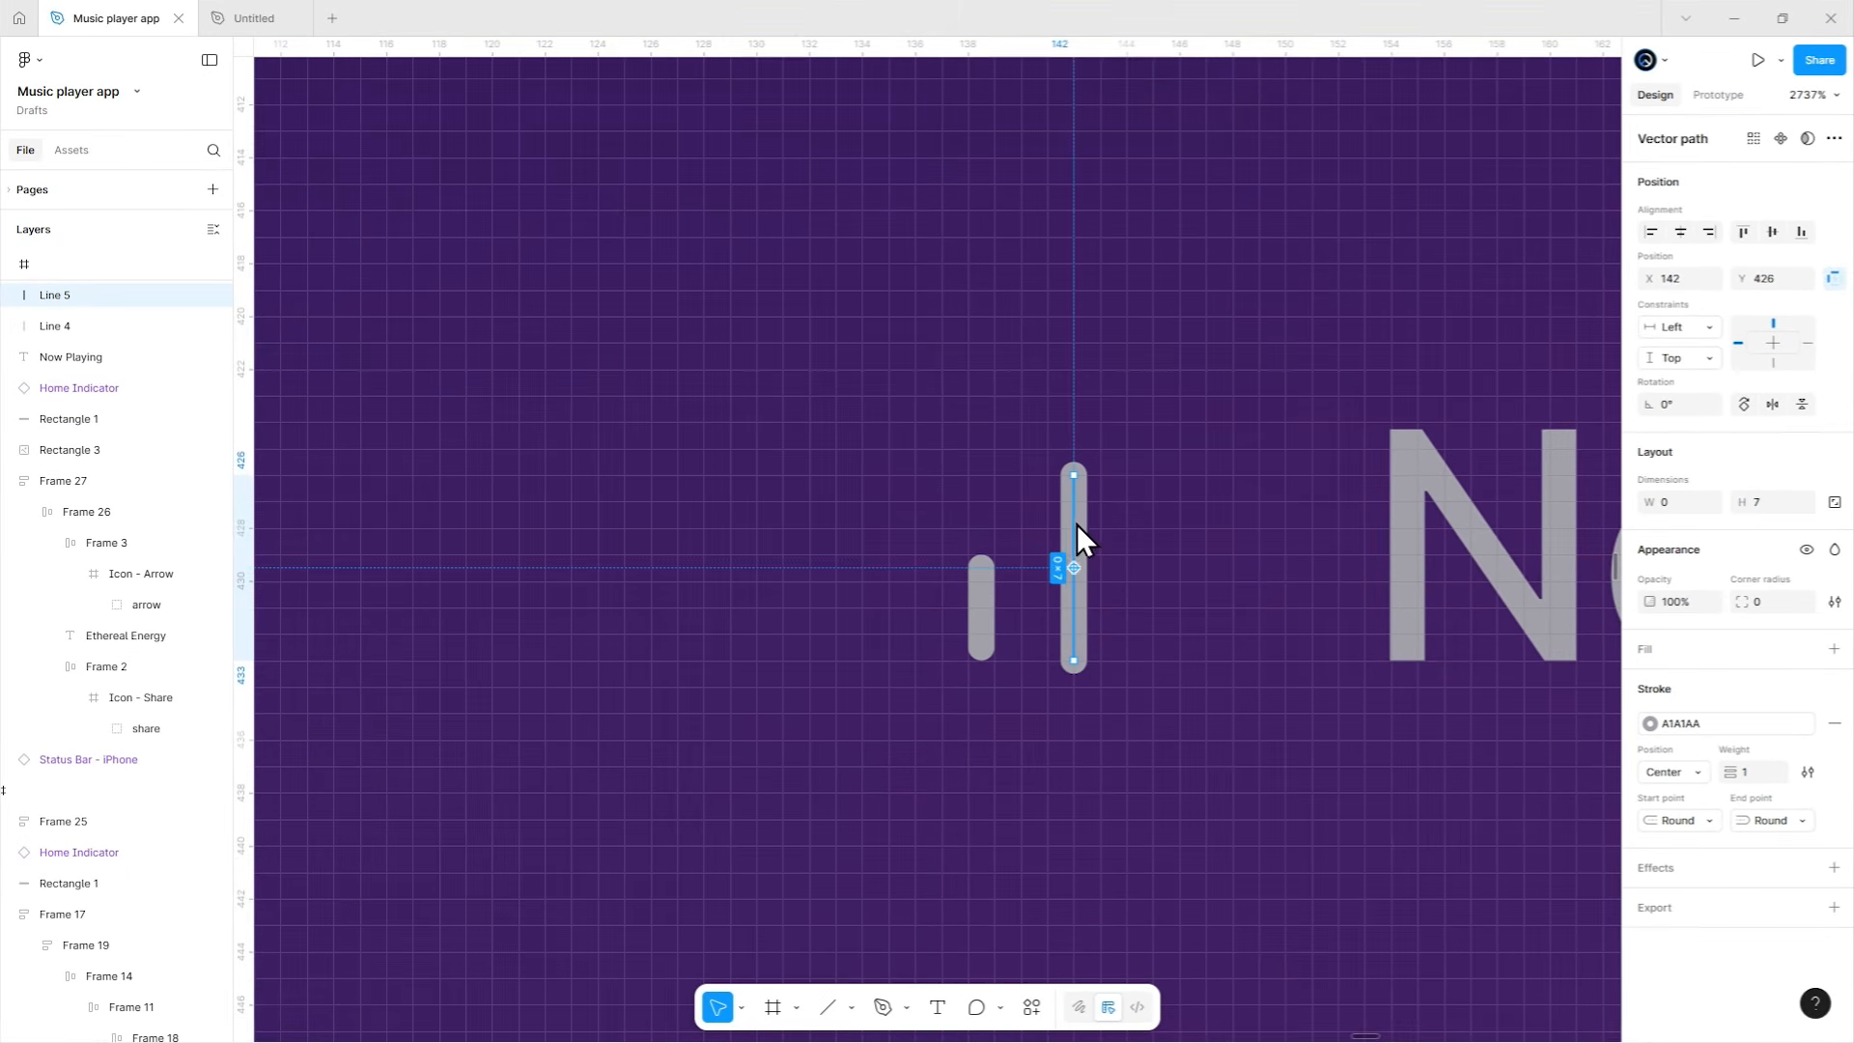
drag(1074, 475, 1069, 513)
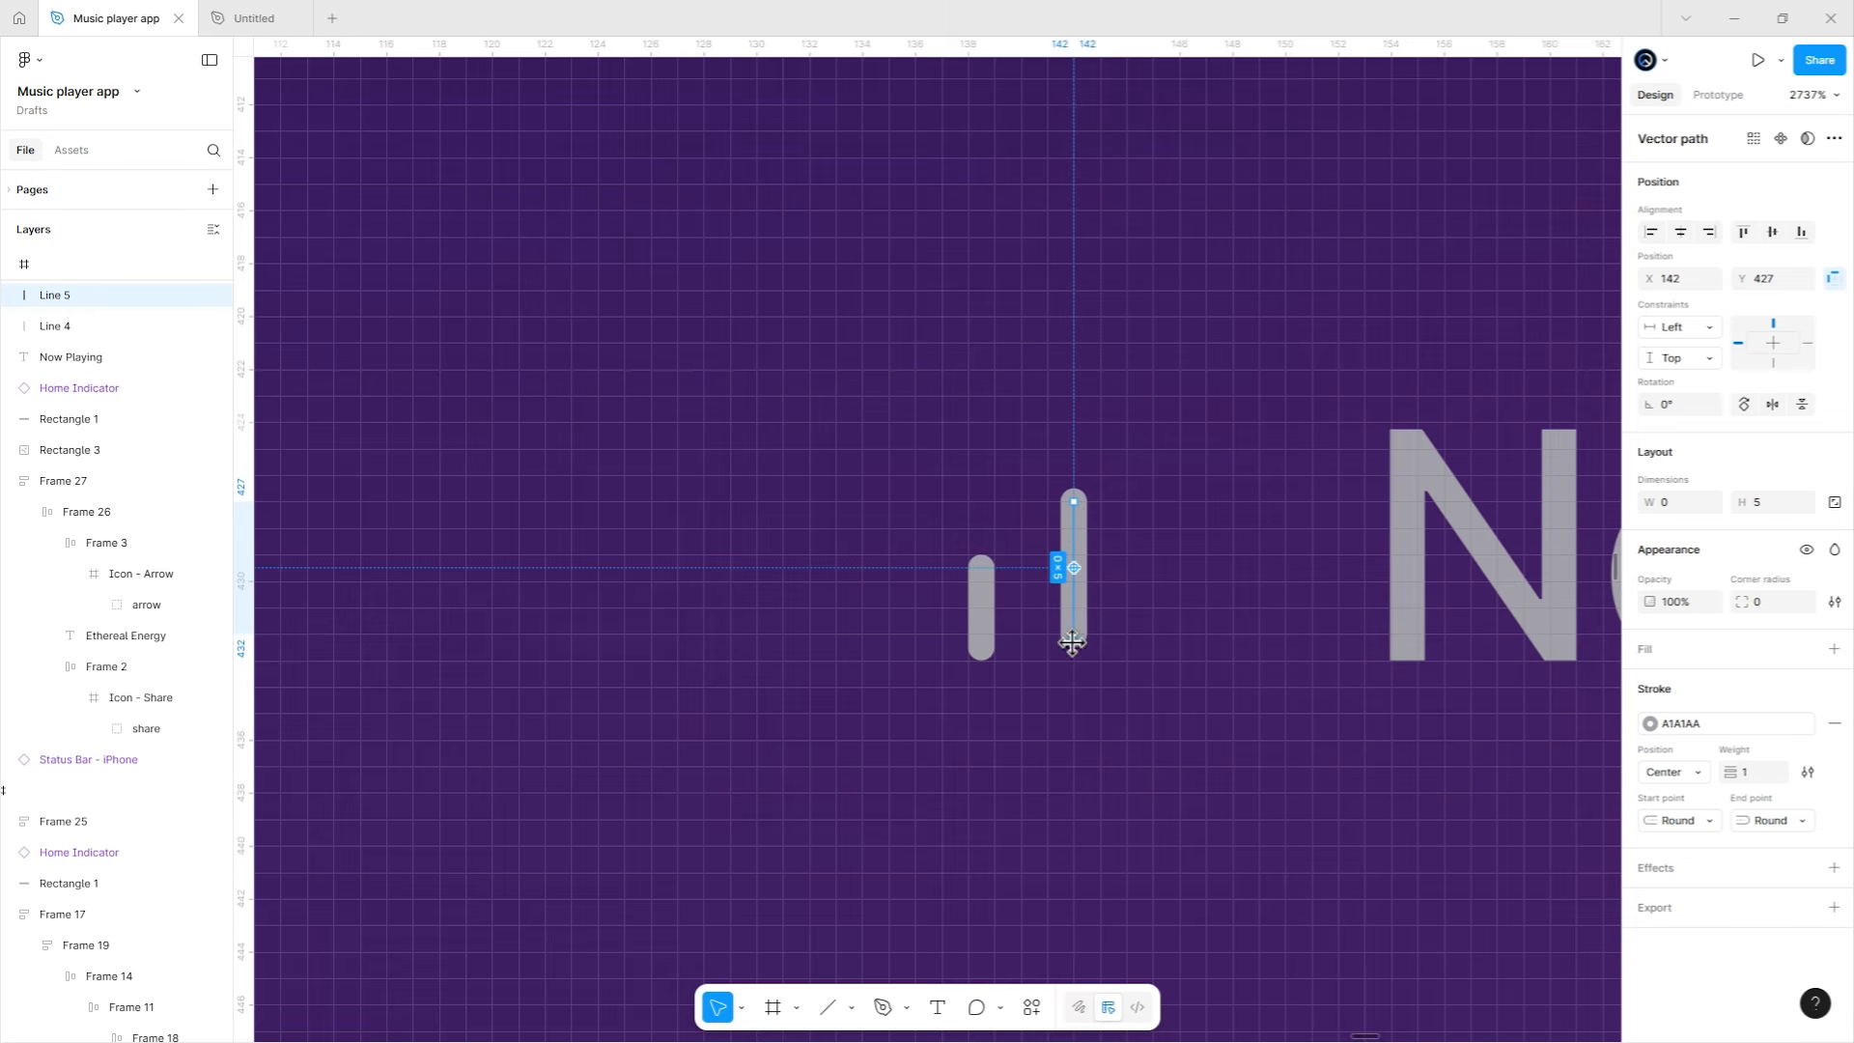
Move the first short bar so its lower end aligns with the taller bar, 3 px away from it.
click(987, 606)
click(986, 558)
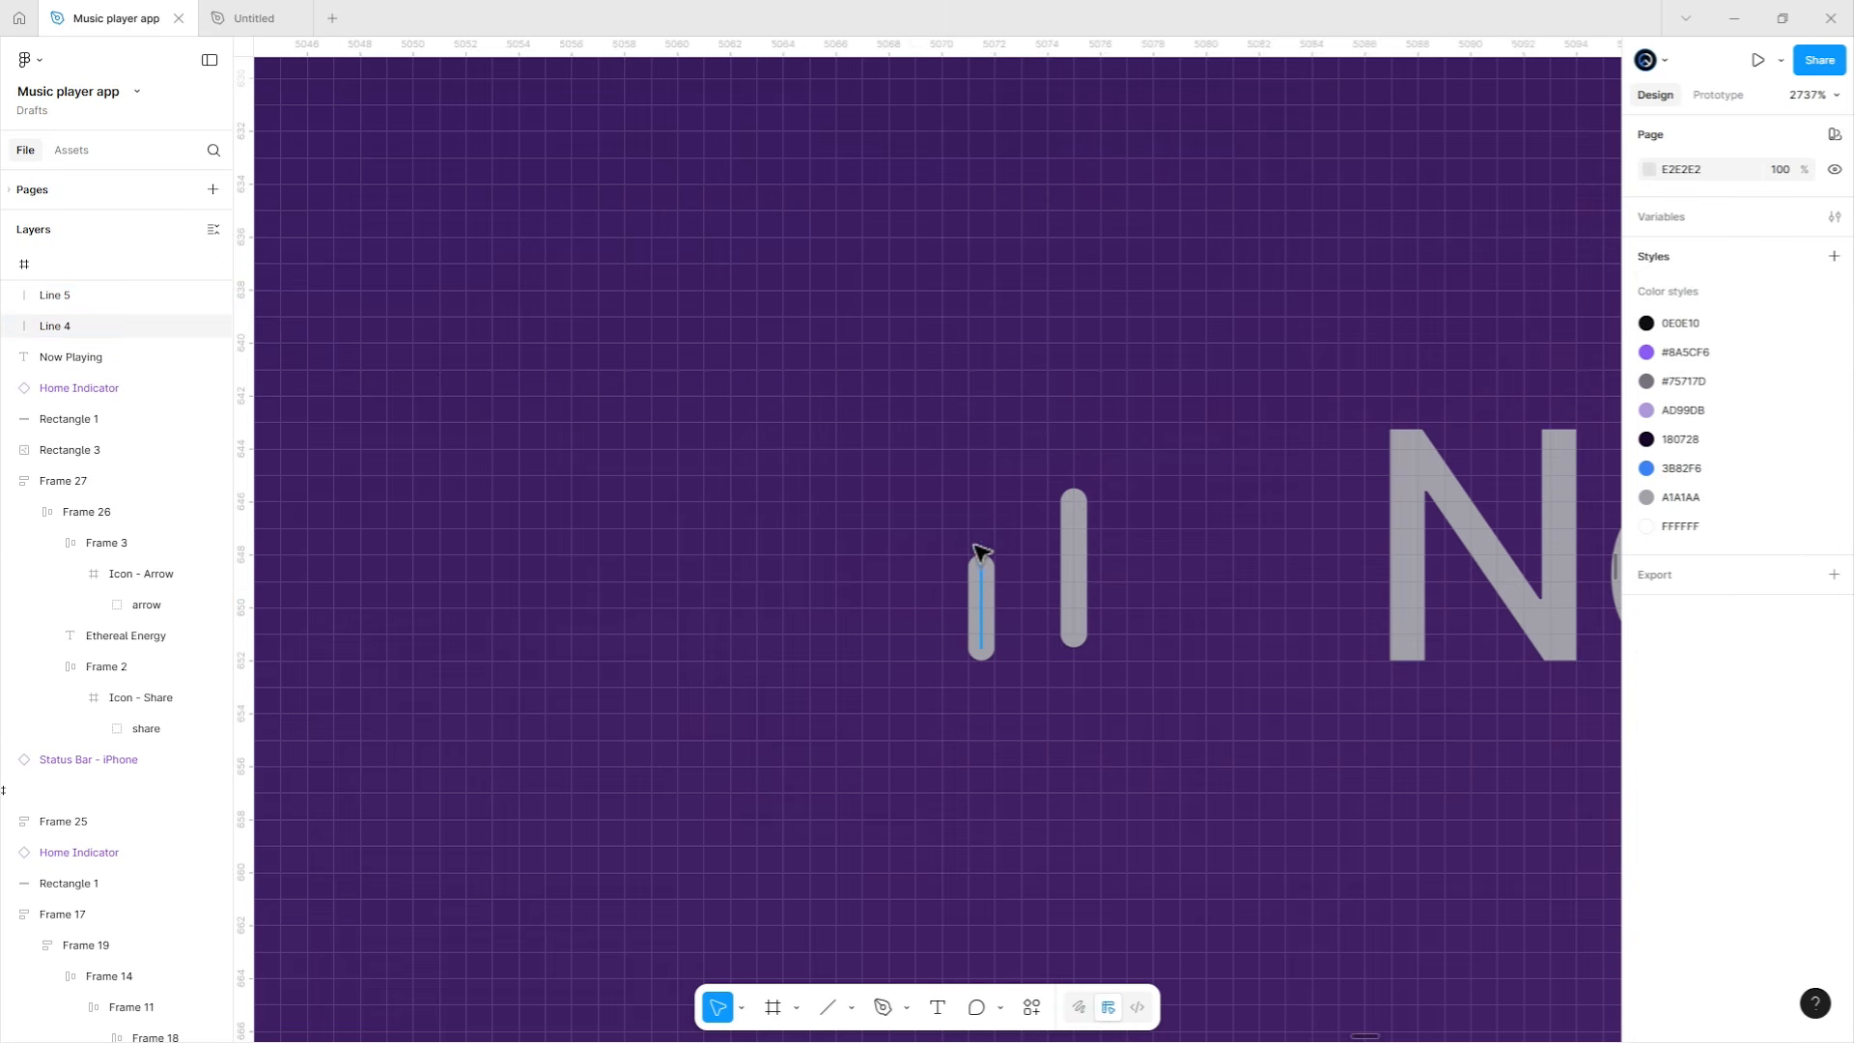
drag(976, 550, 977, 538)
Duplicate the tall bar, place the copy 3 px to its right, and shorten it into the smallest bar with aligned bases.
click(1073, 586)
key(ctrl+d)
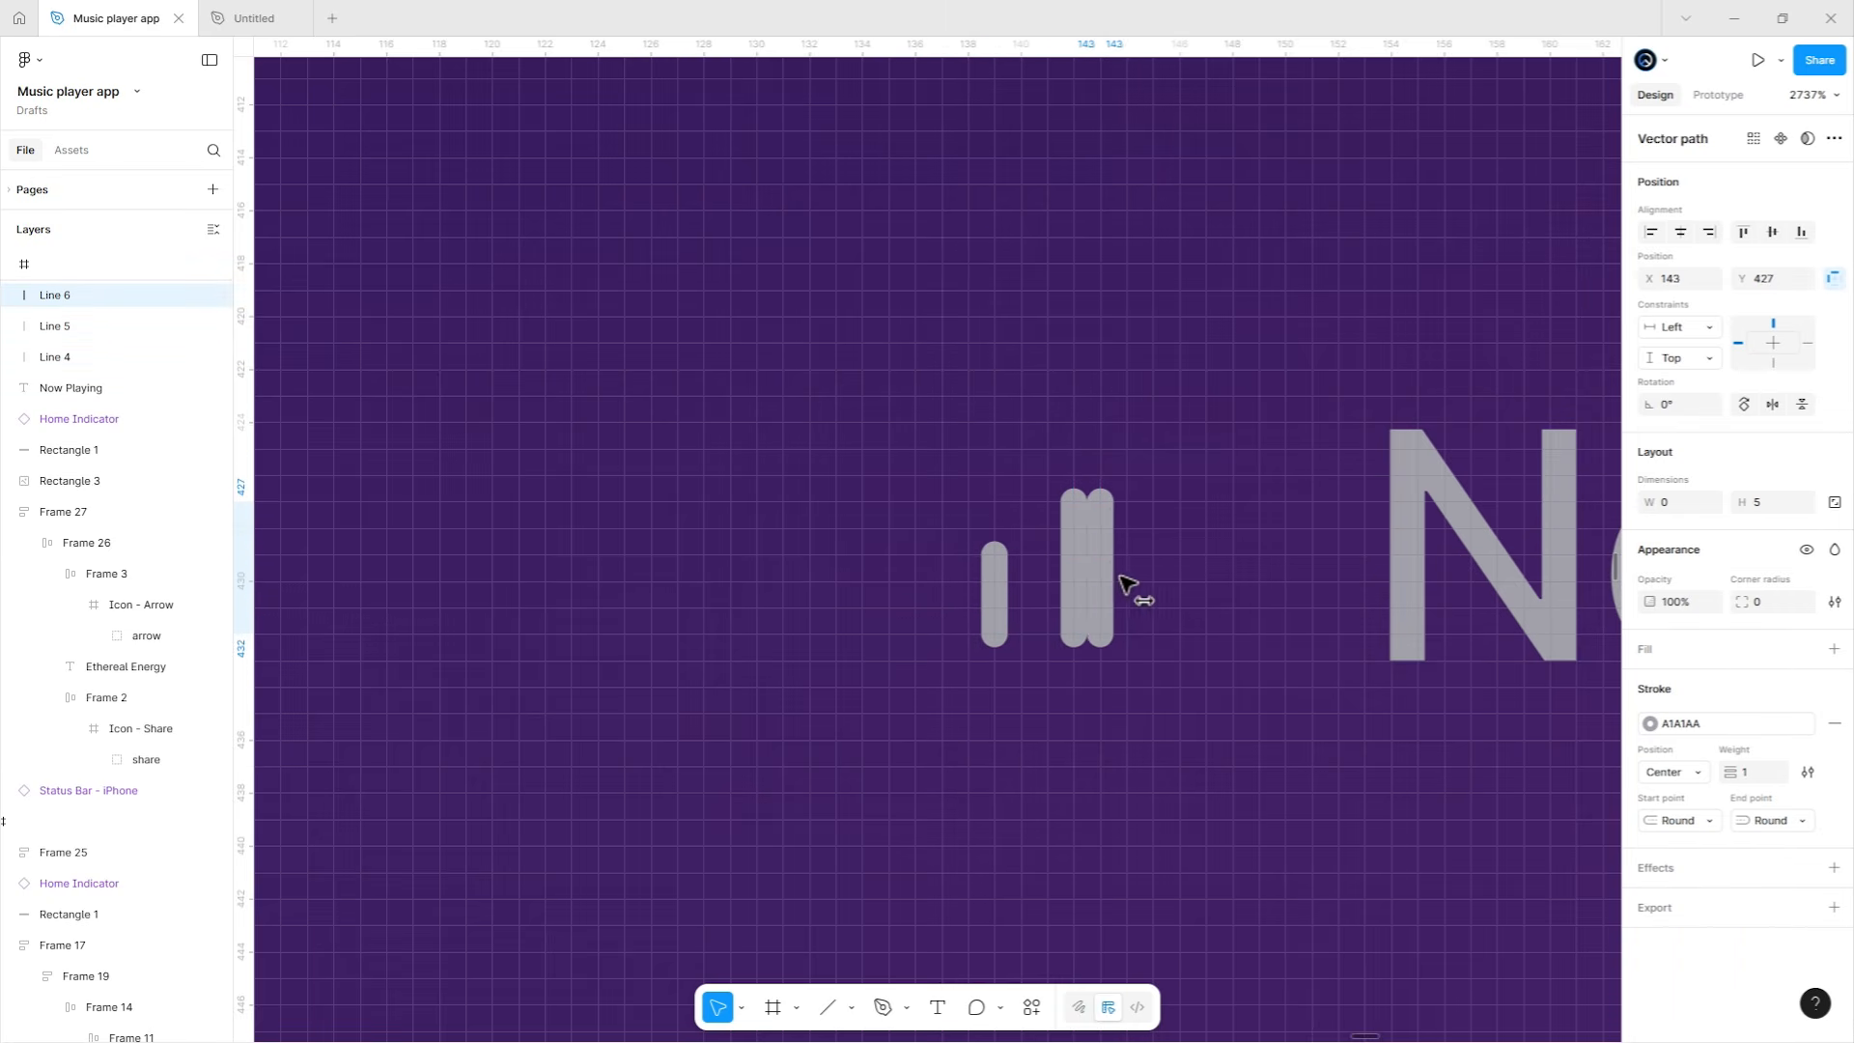
click(1159, 517)
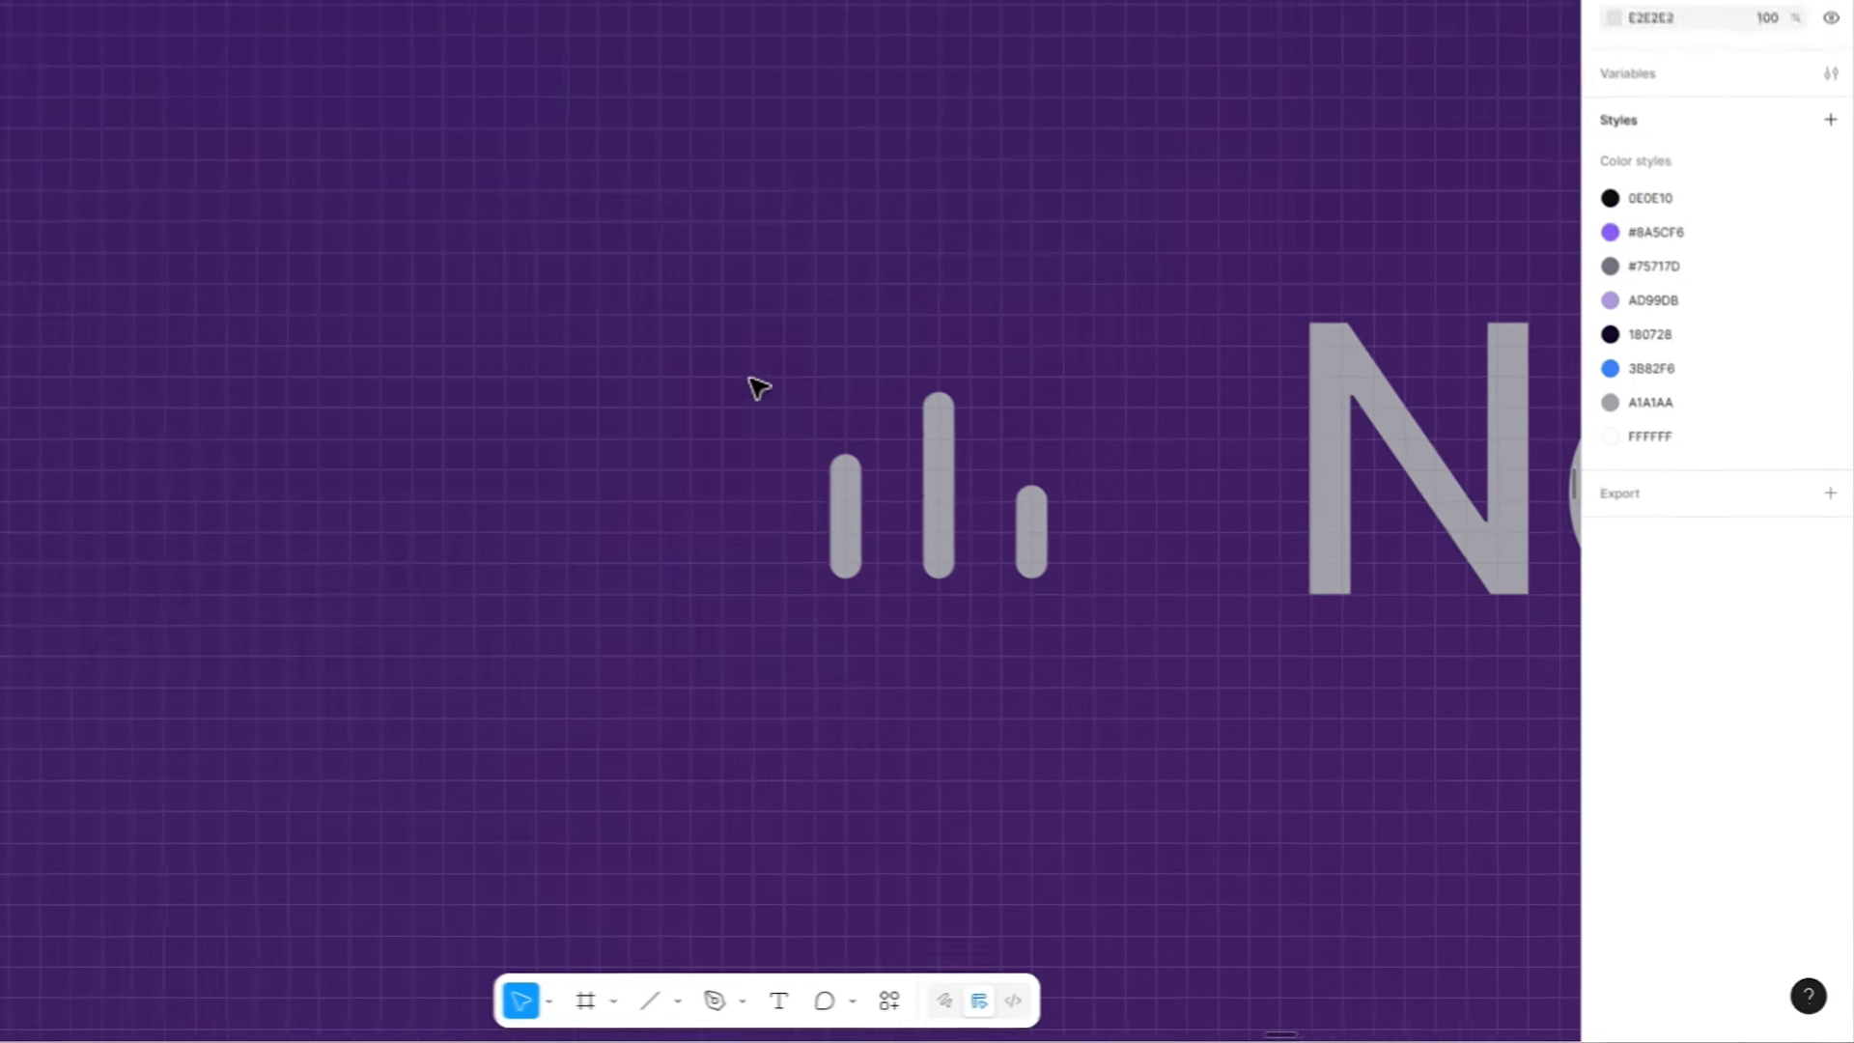
Set the spacing between the three equalizer bars to 4 and their stroke weight to 2.
drag(915, 479, 1239, 695)
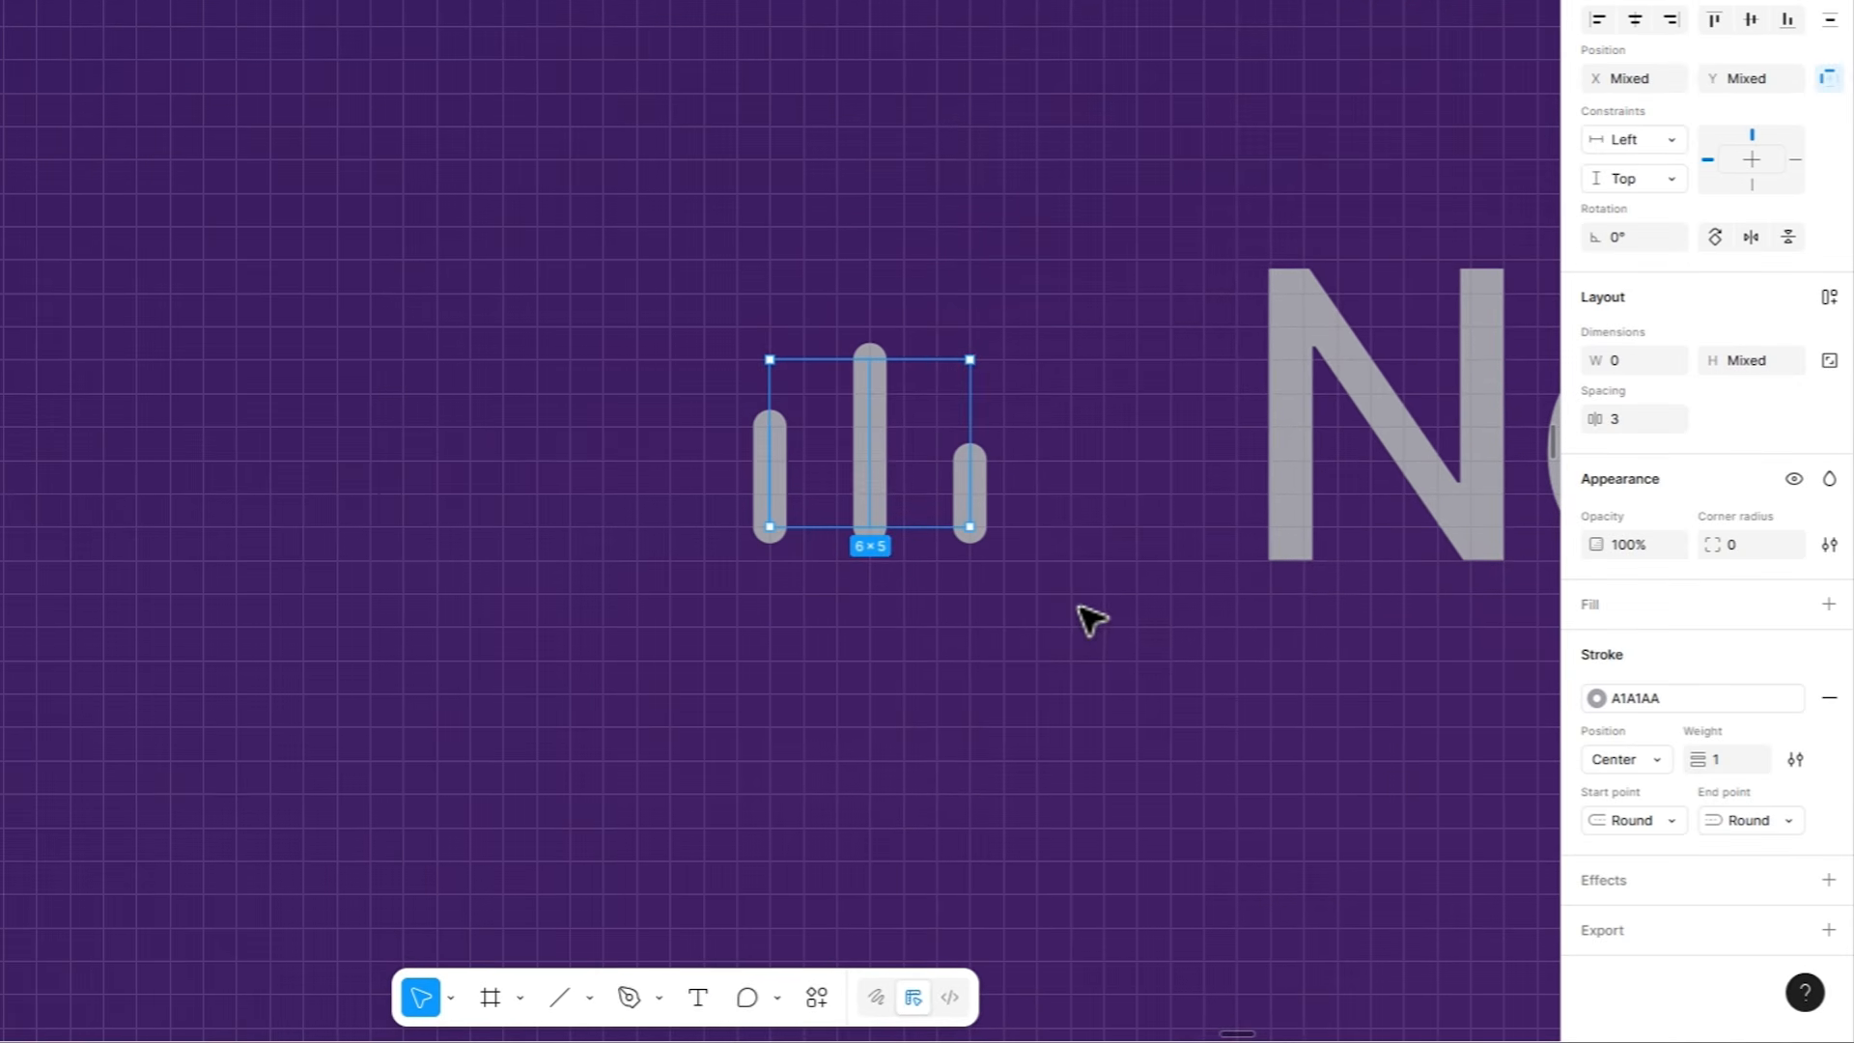
click(1630, 421)
key(BackSpace)
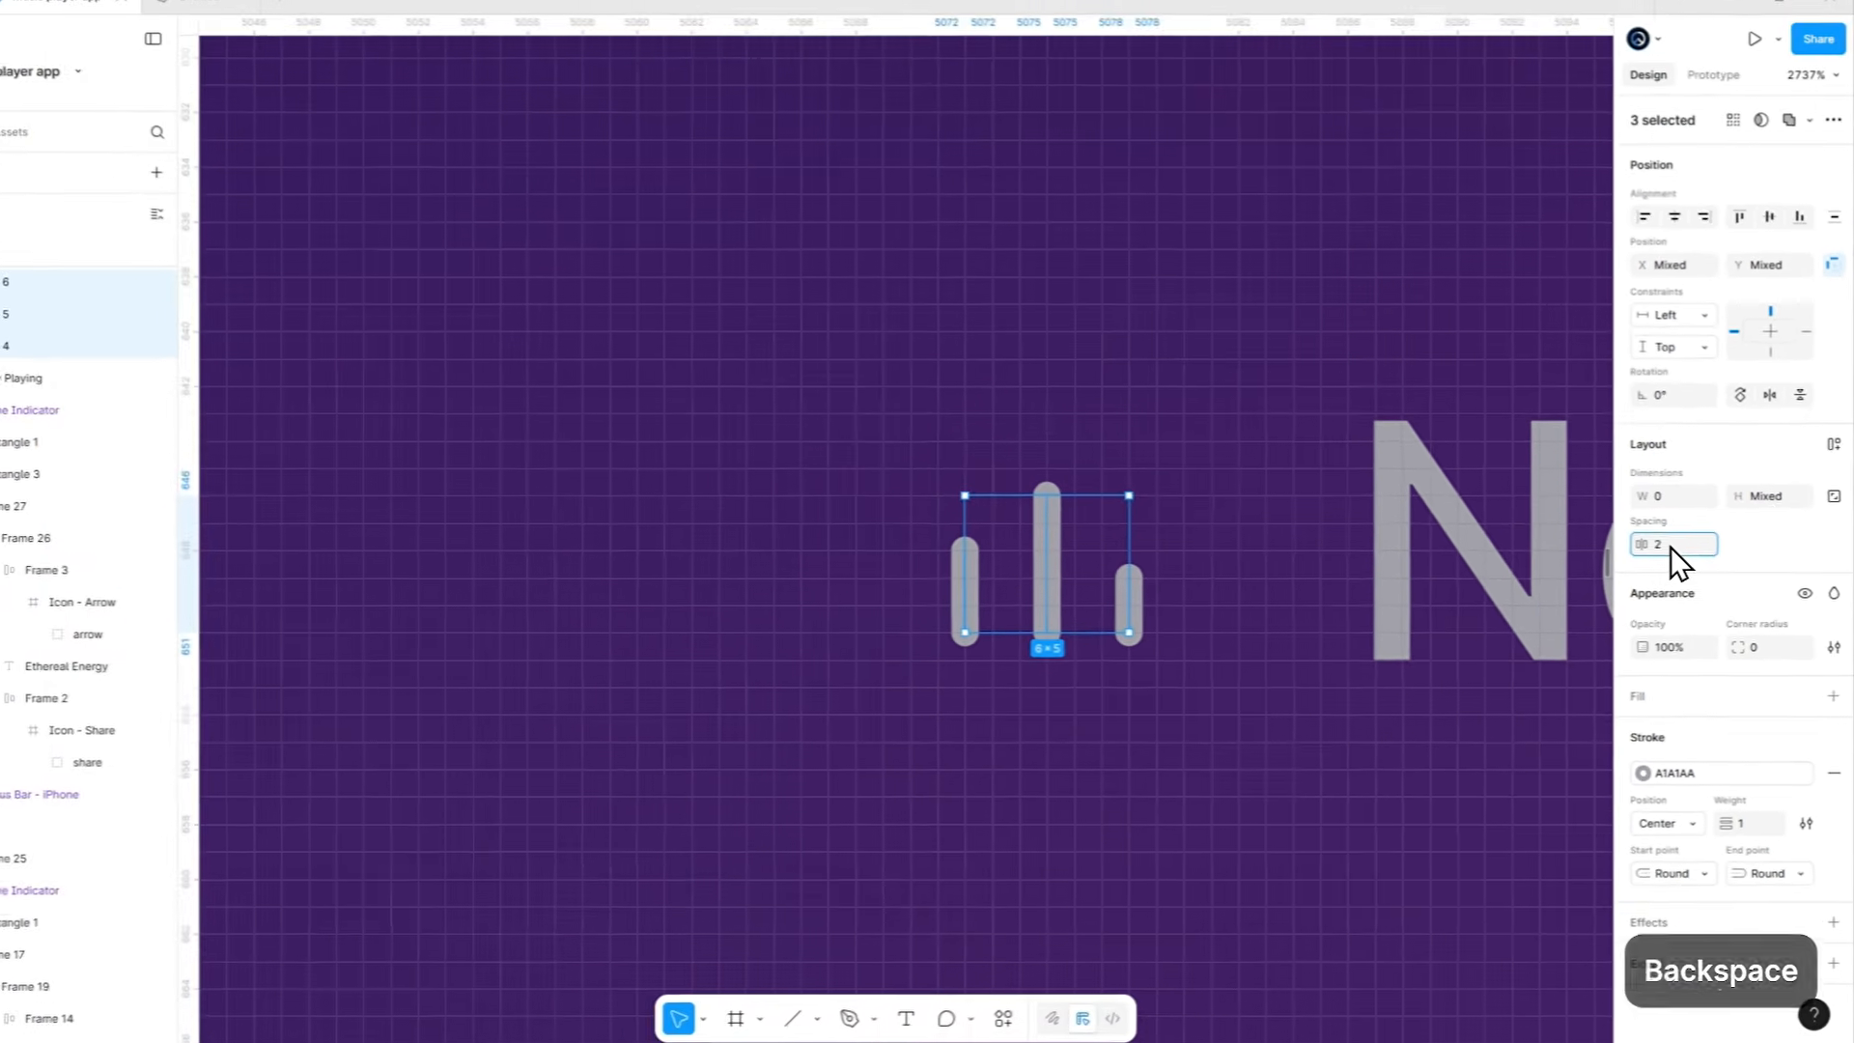
text(4)
click(1748, 818)
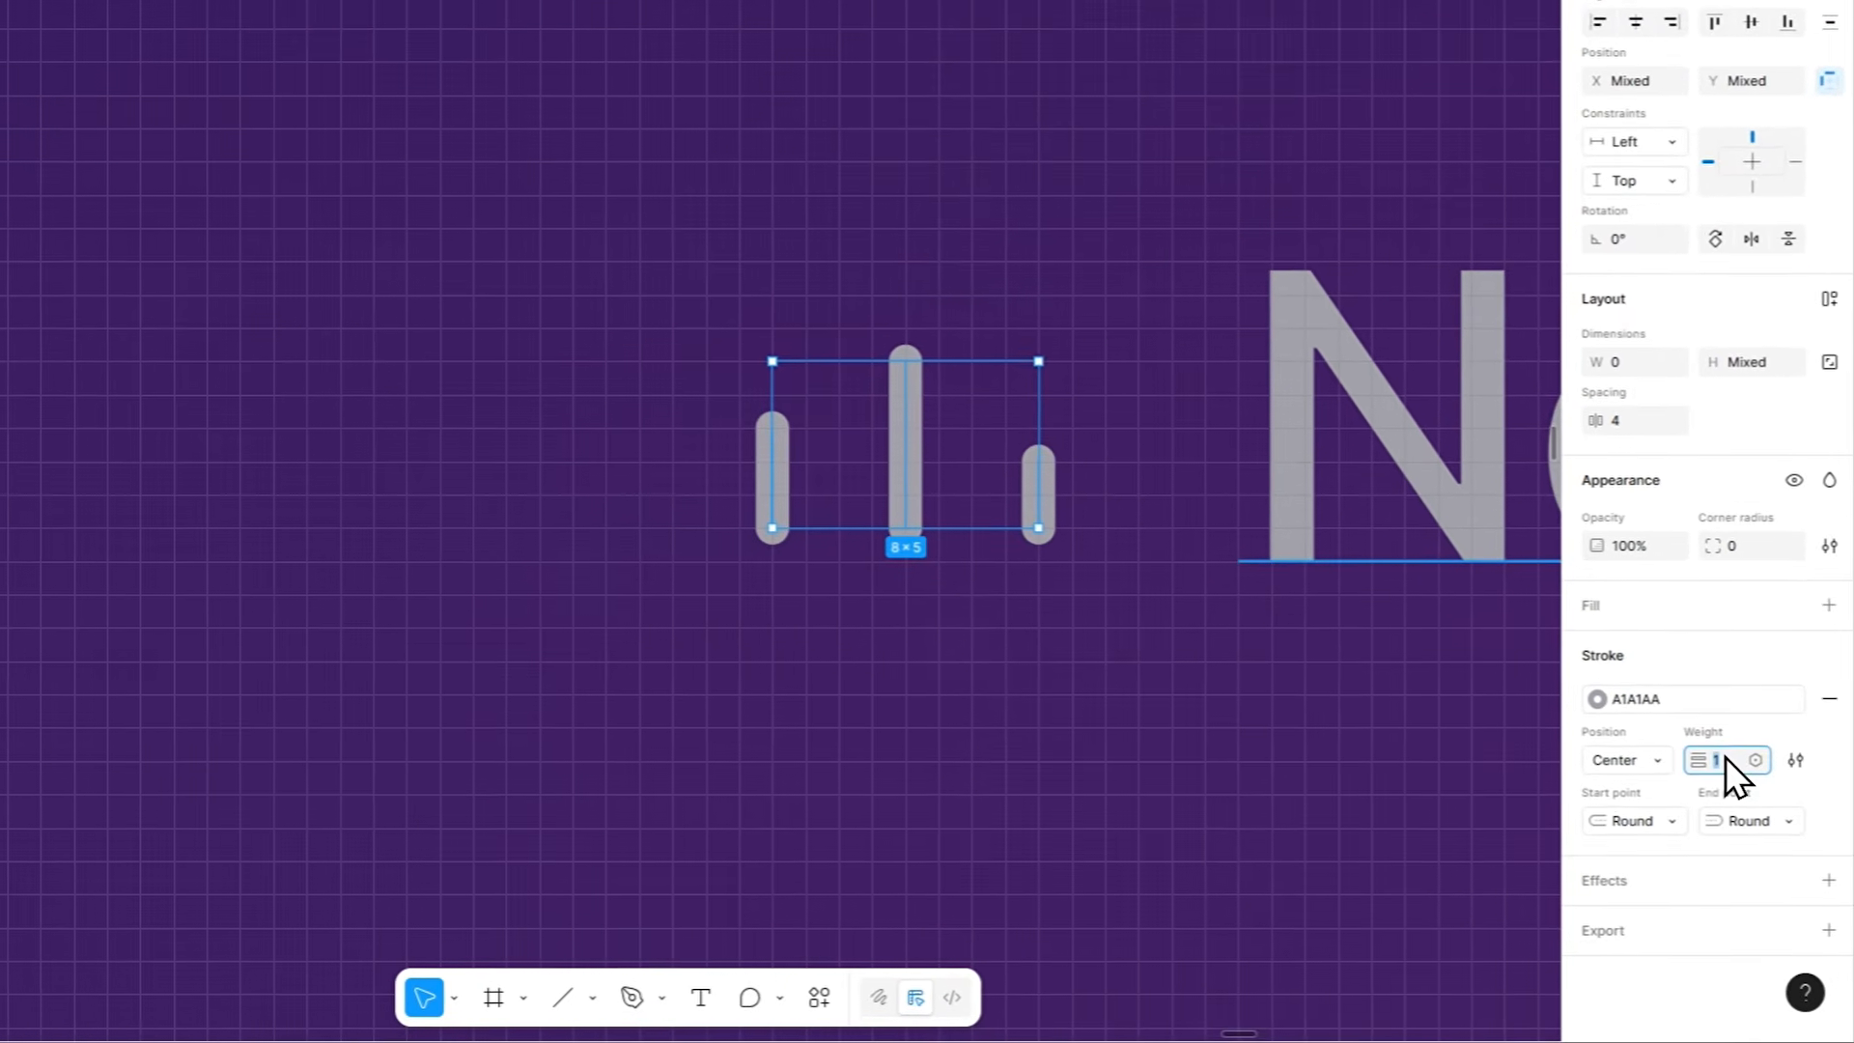
text(2)
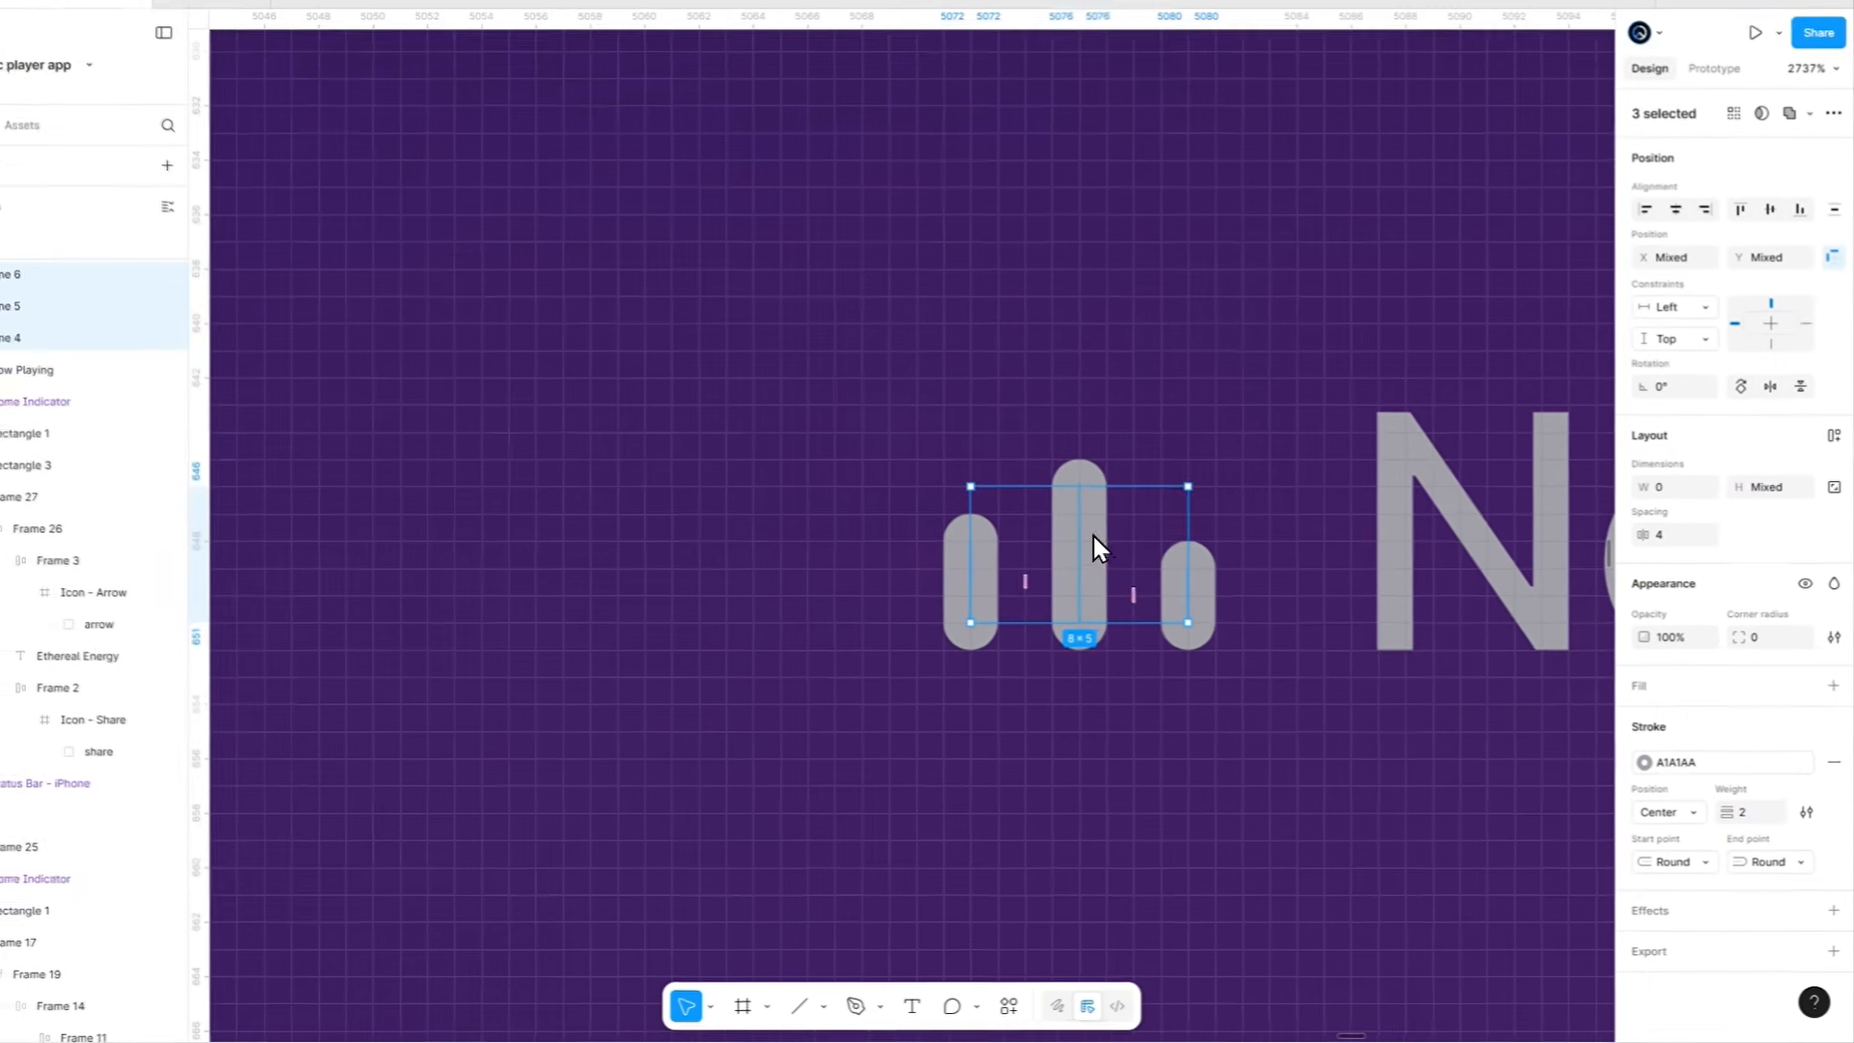
Wrap the three equalizer bars in one frame resized to fit around them.
right_click(921, 433)
click(1131, 627)
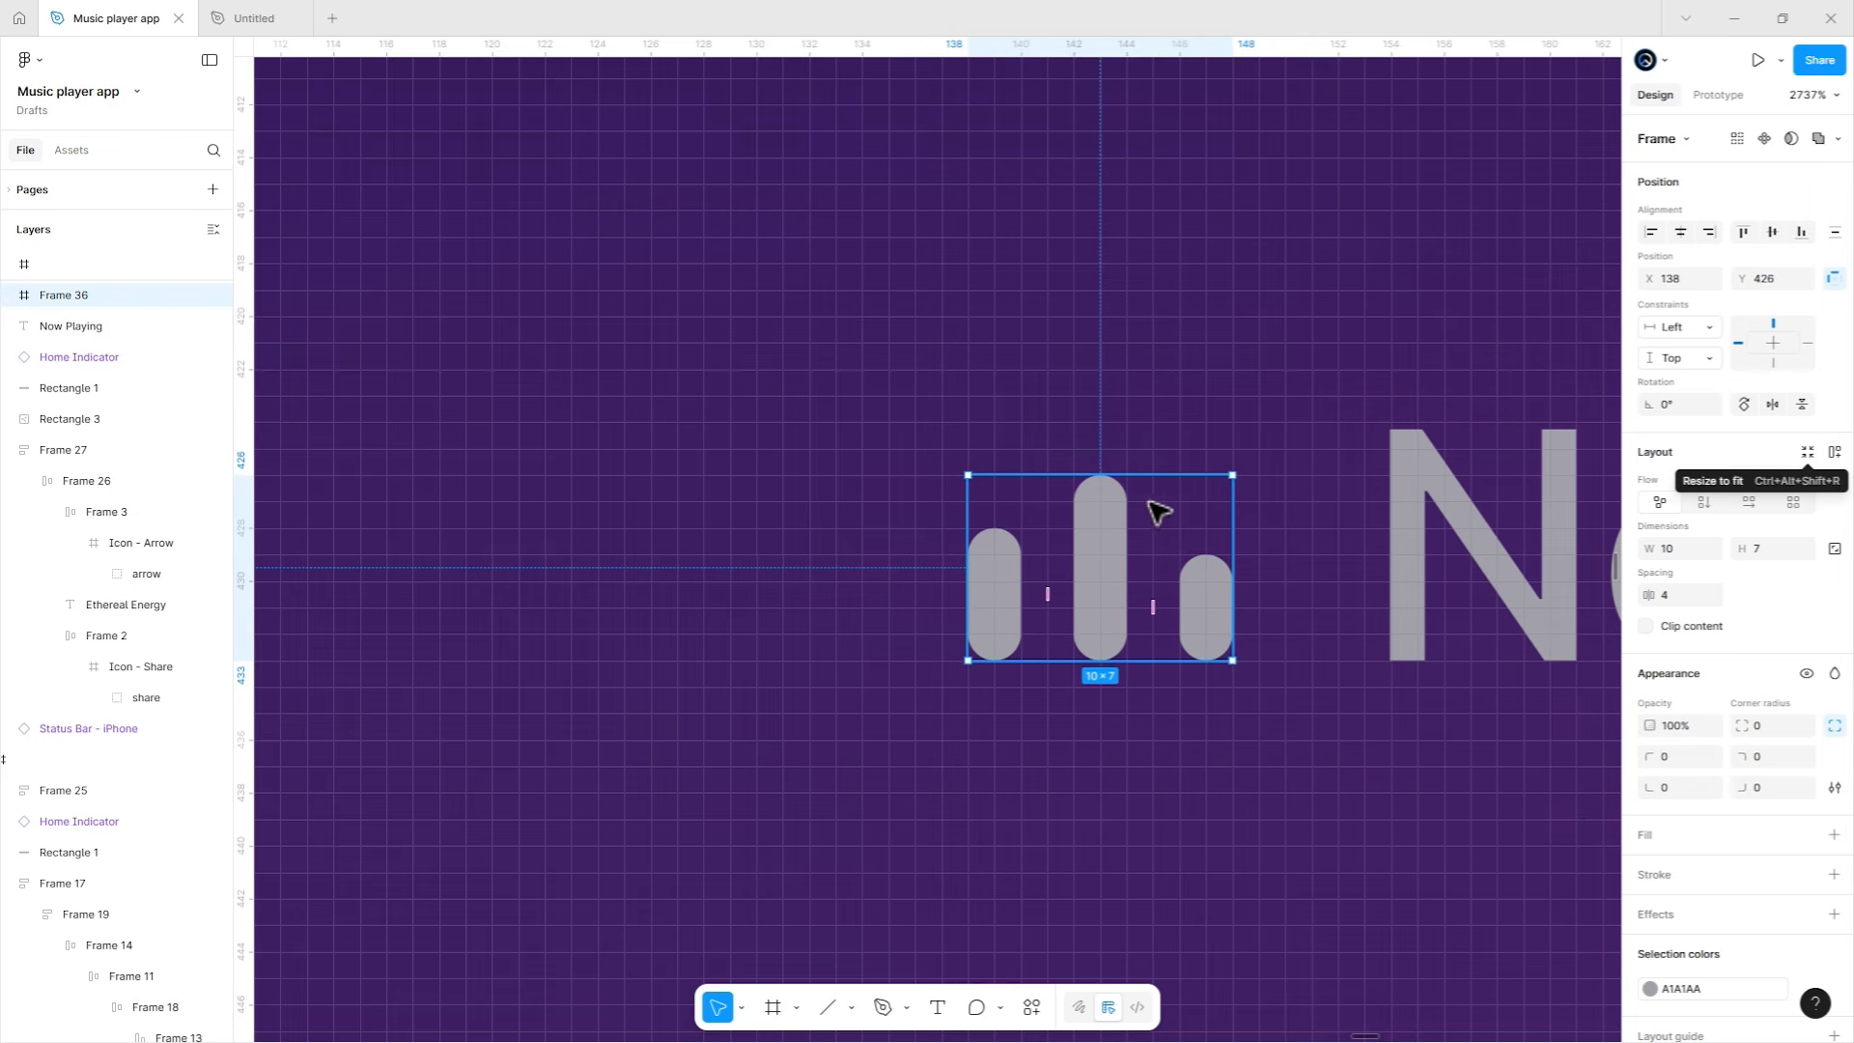
scroll(1068, 538, down, 5)
click(1074, 516)
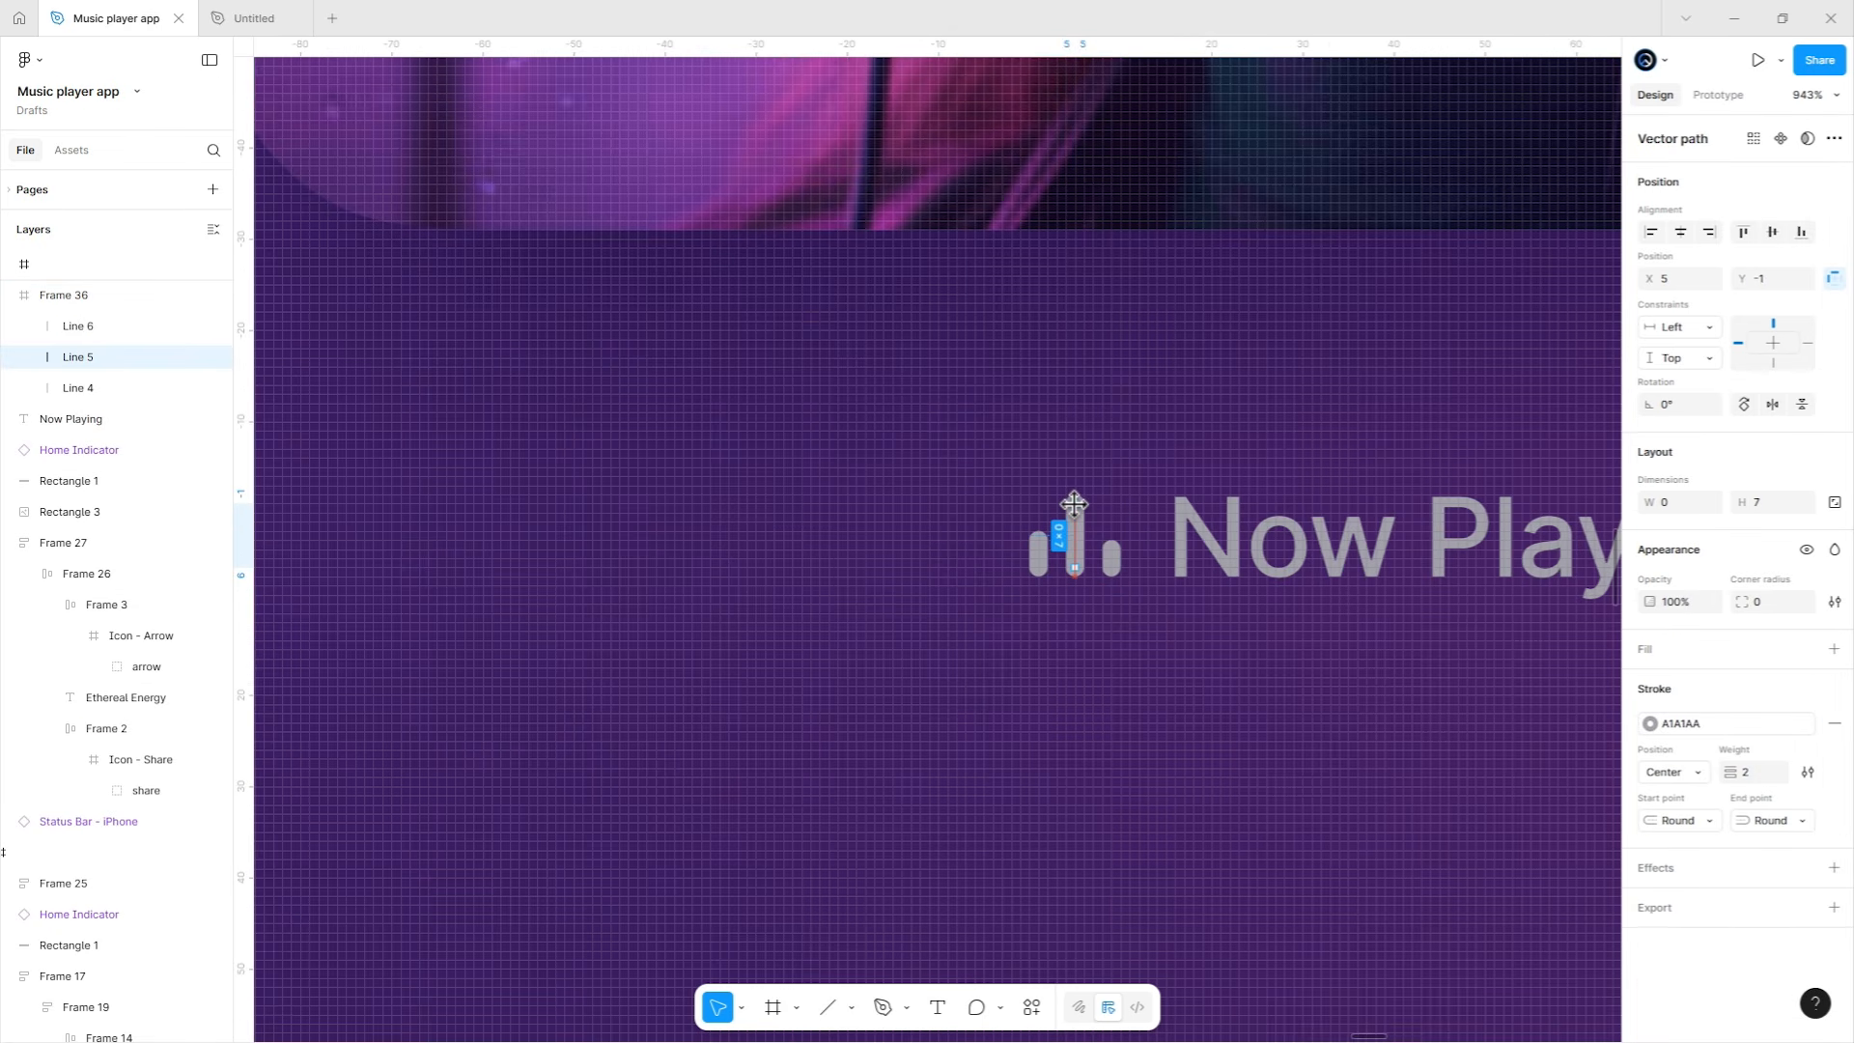
click(1021, 522)
click(1057, 537)
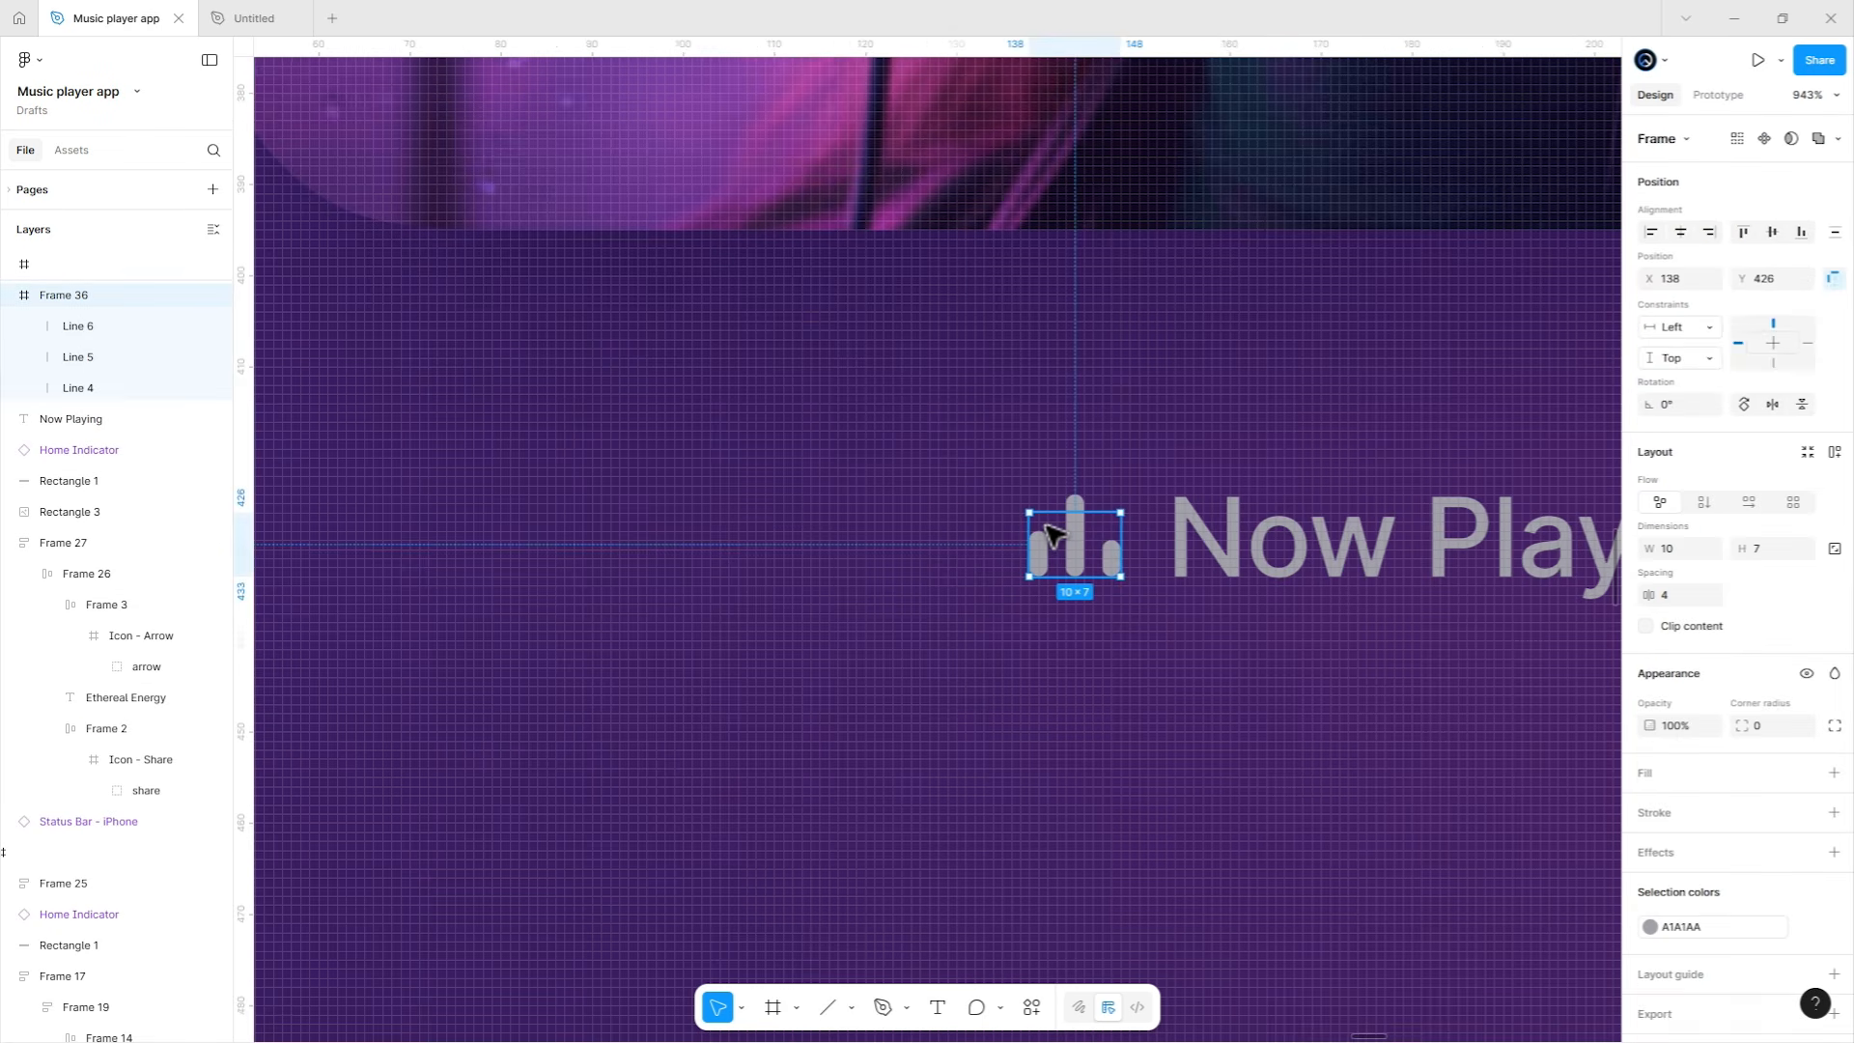
click(1287, 447)
Combine the equalizer icon and the Now Playing text in a horizontal auto layout with a gap of 8.
scroll(1249, 454, down, 5)
scroll(951, 490, down, 2)
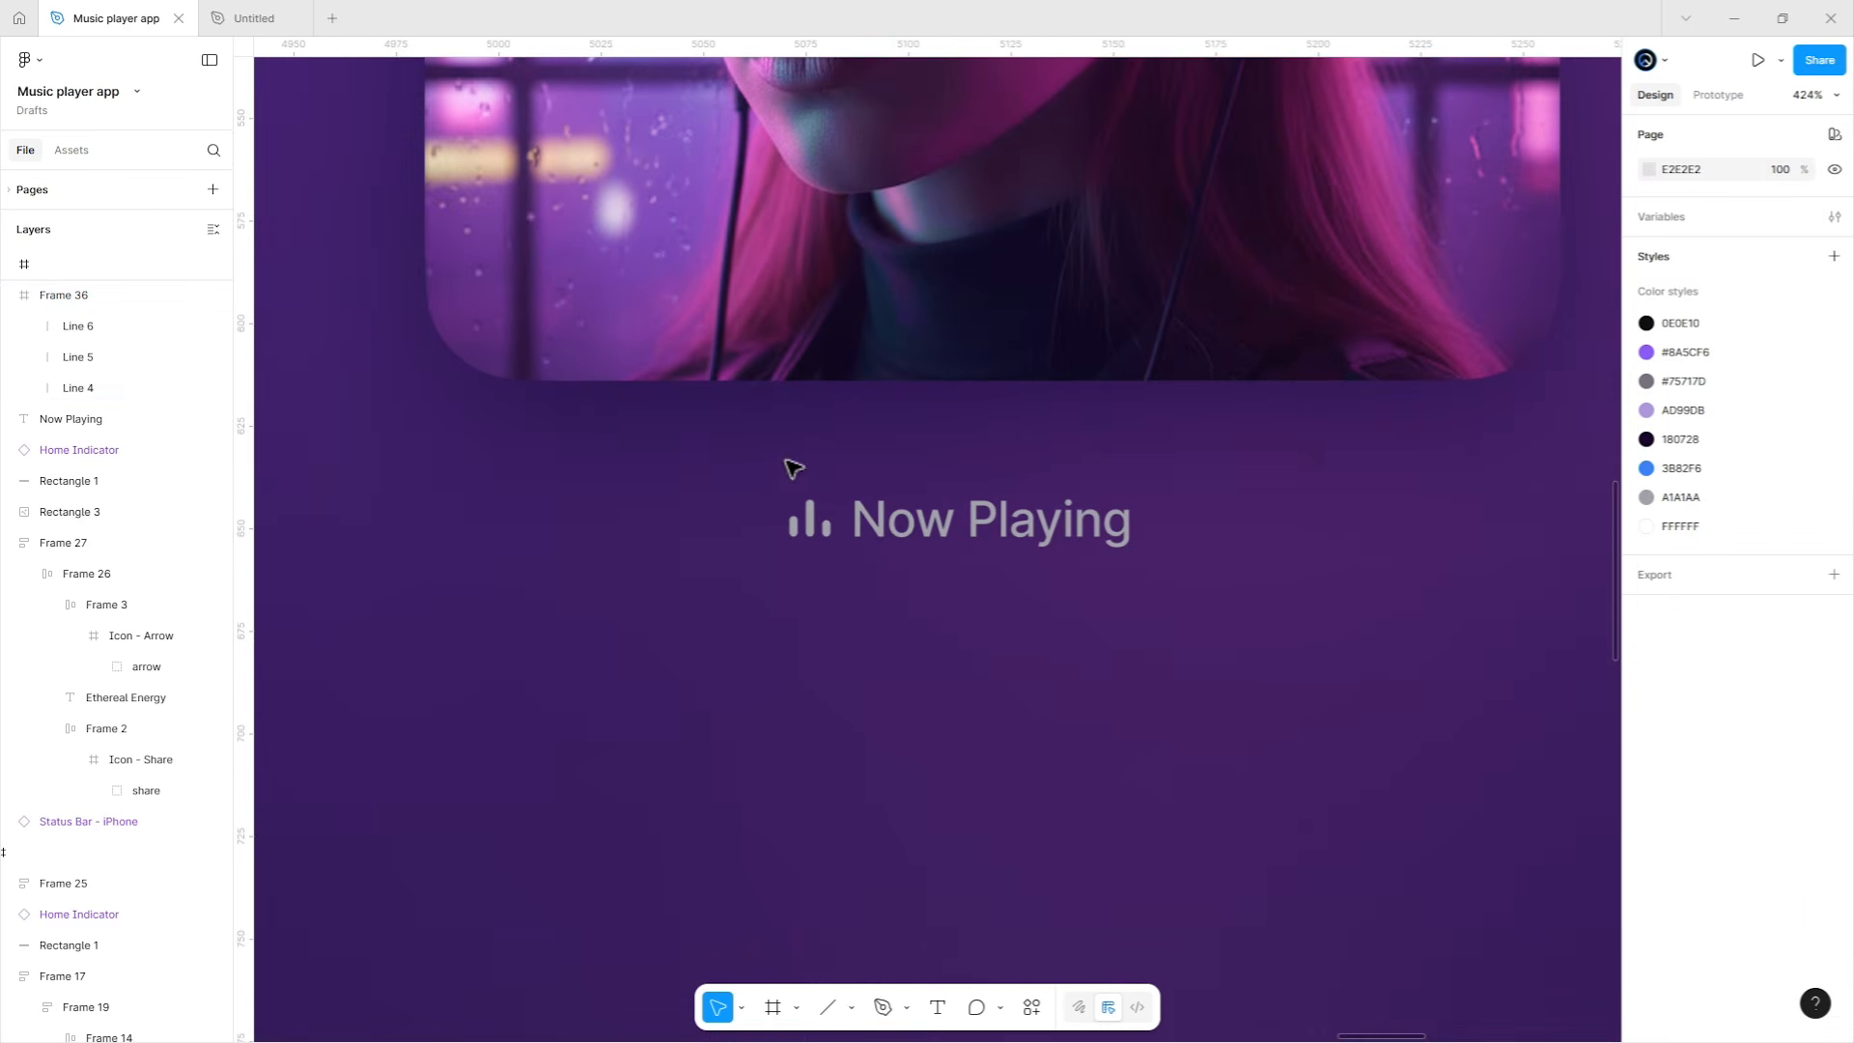
drag(742, 473, 1163, 579)
key(shift+a)
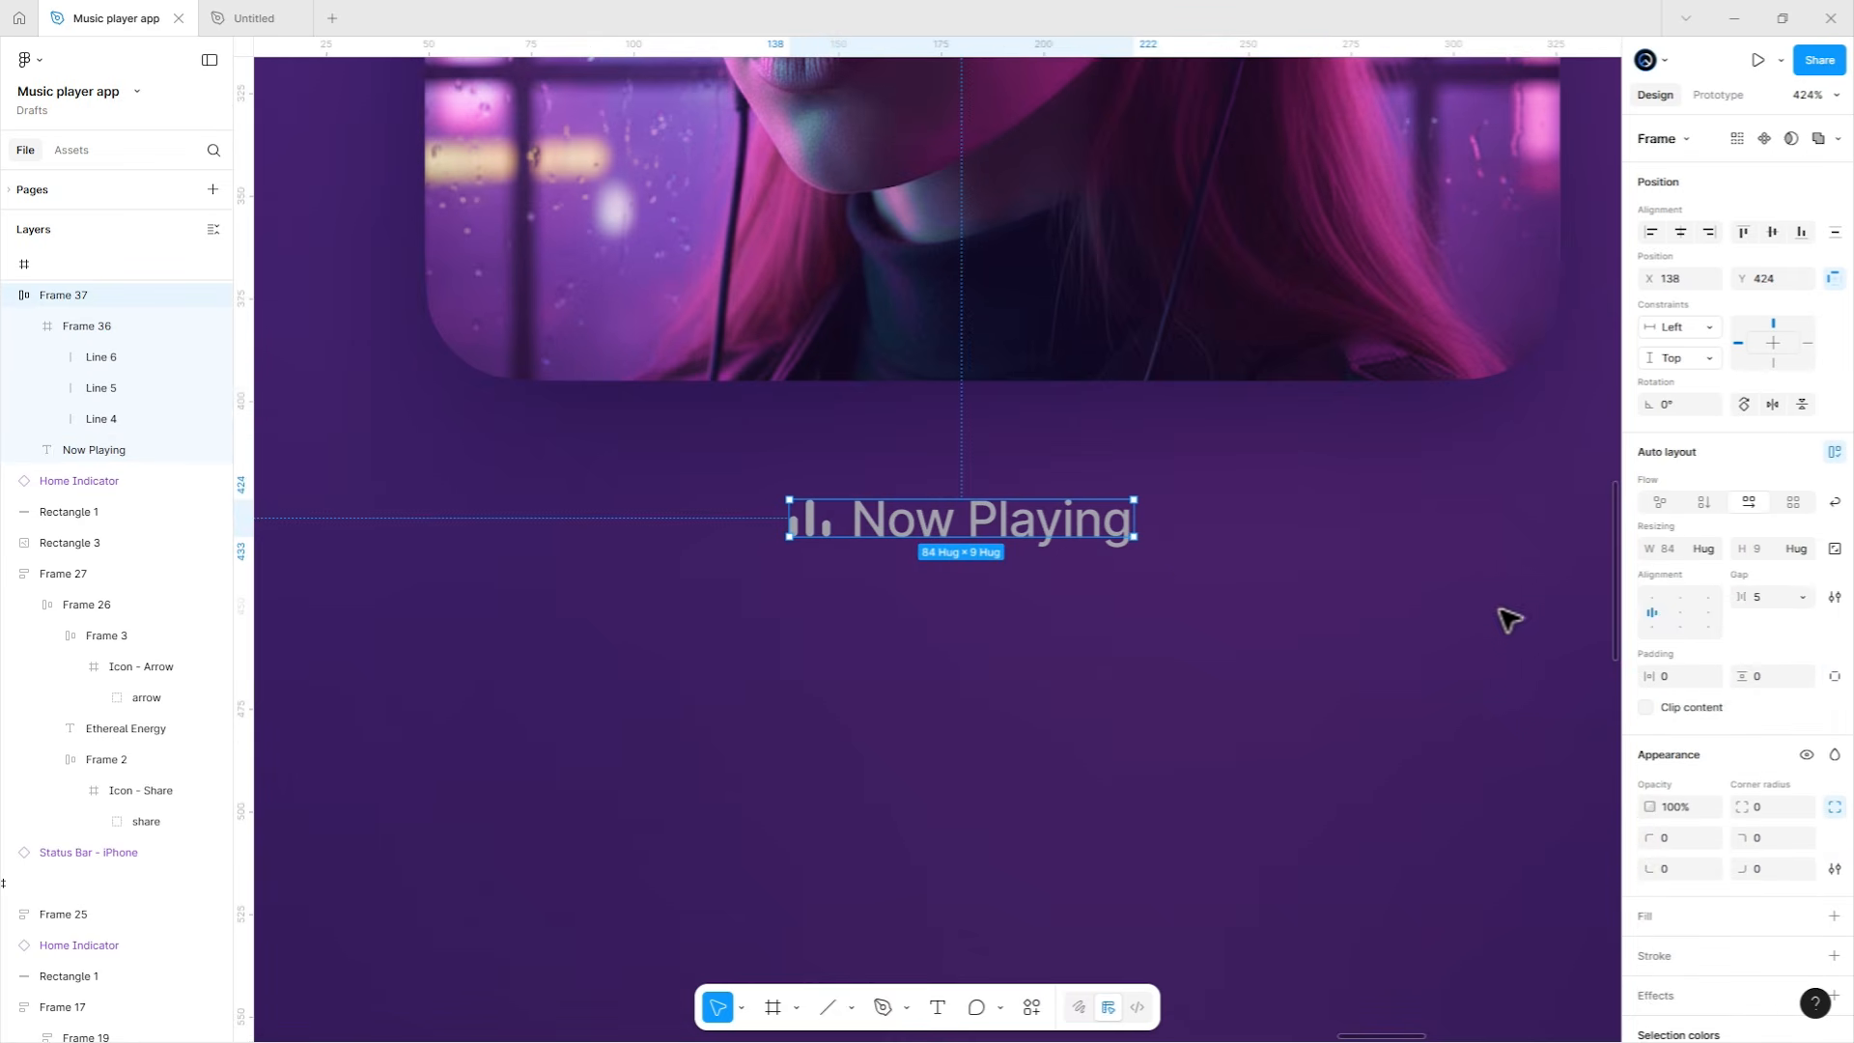
click(1767, 596)
text(8)
key(Return)
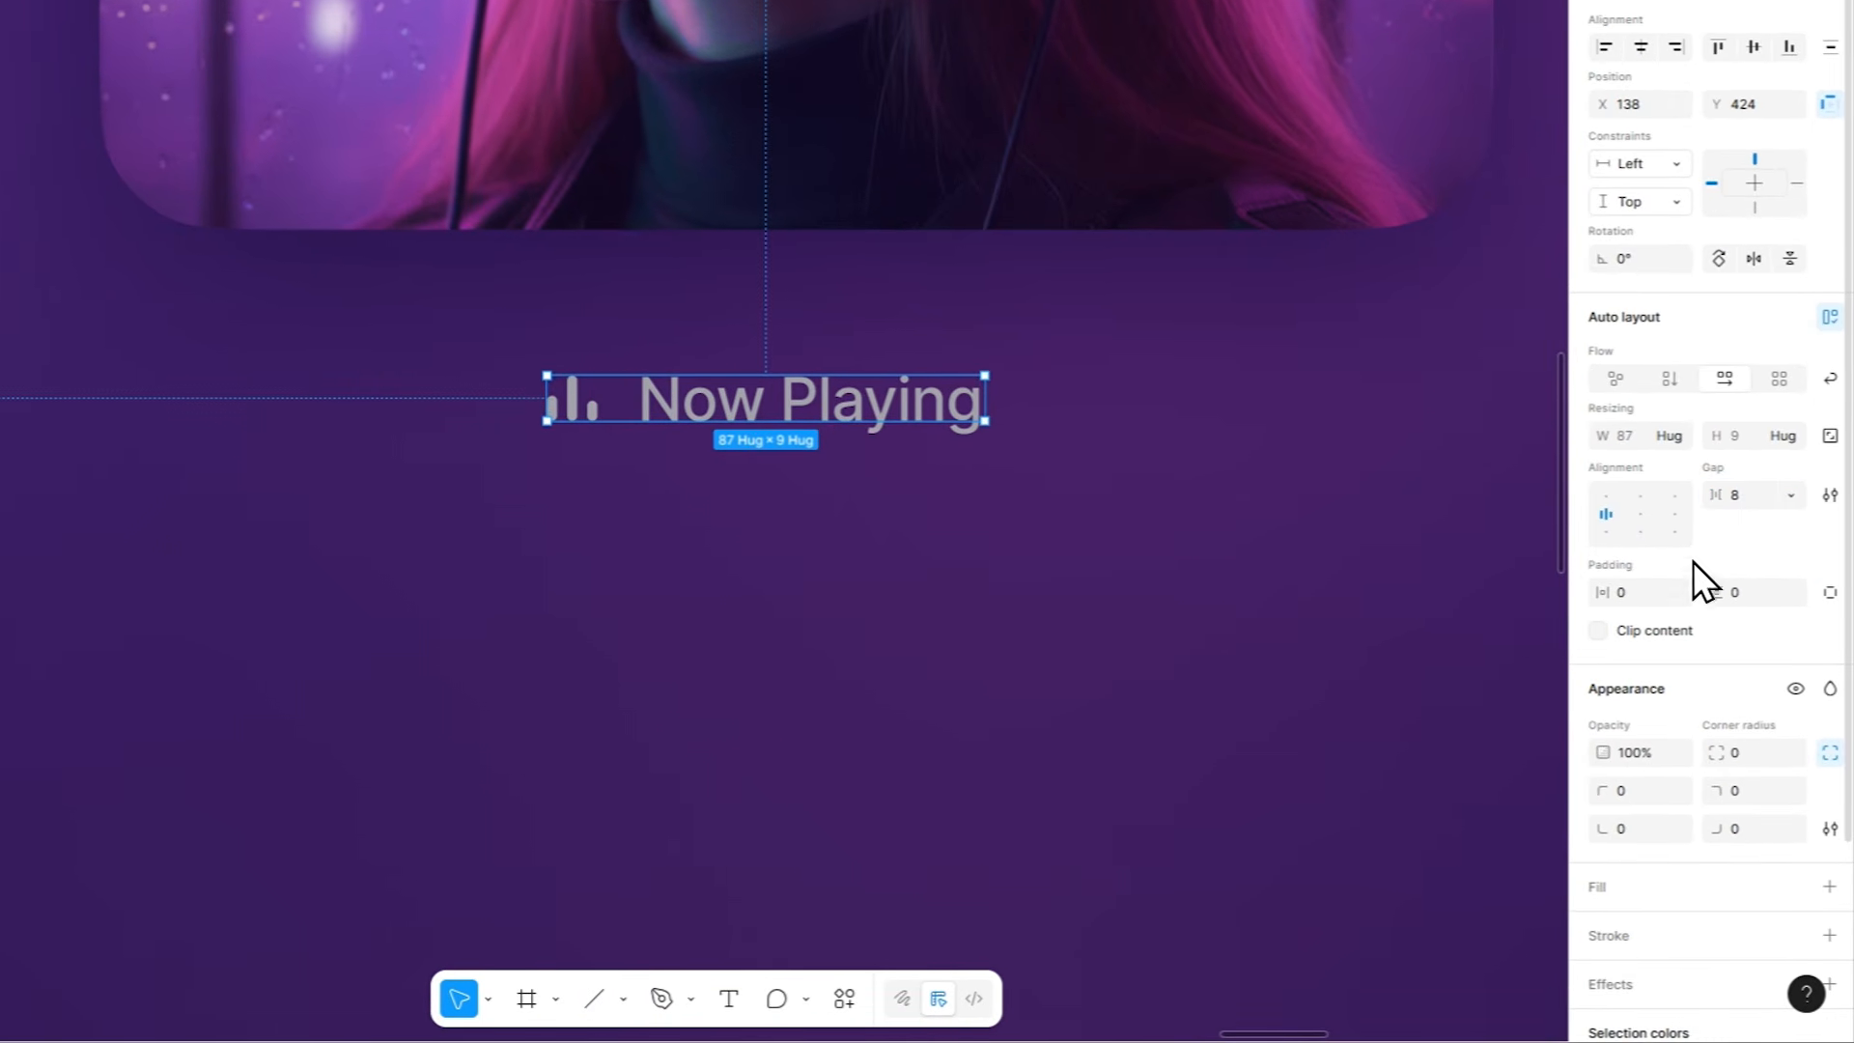
Set both the horizontal and vertical padding of the Now Playing row to 8.
click(1638, 592)
key(shift+Up)
click(1758, 593)
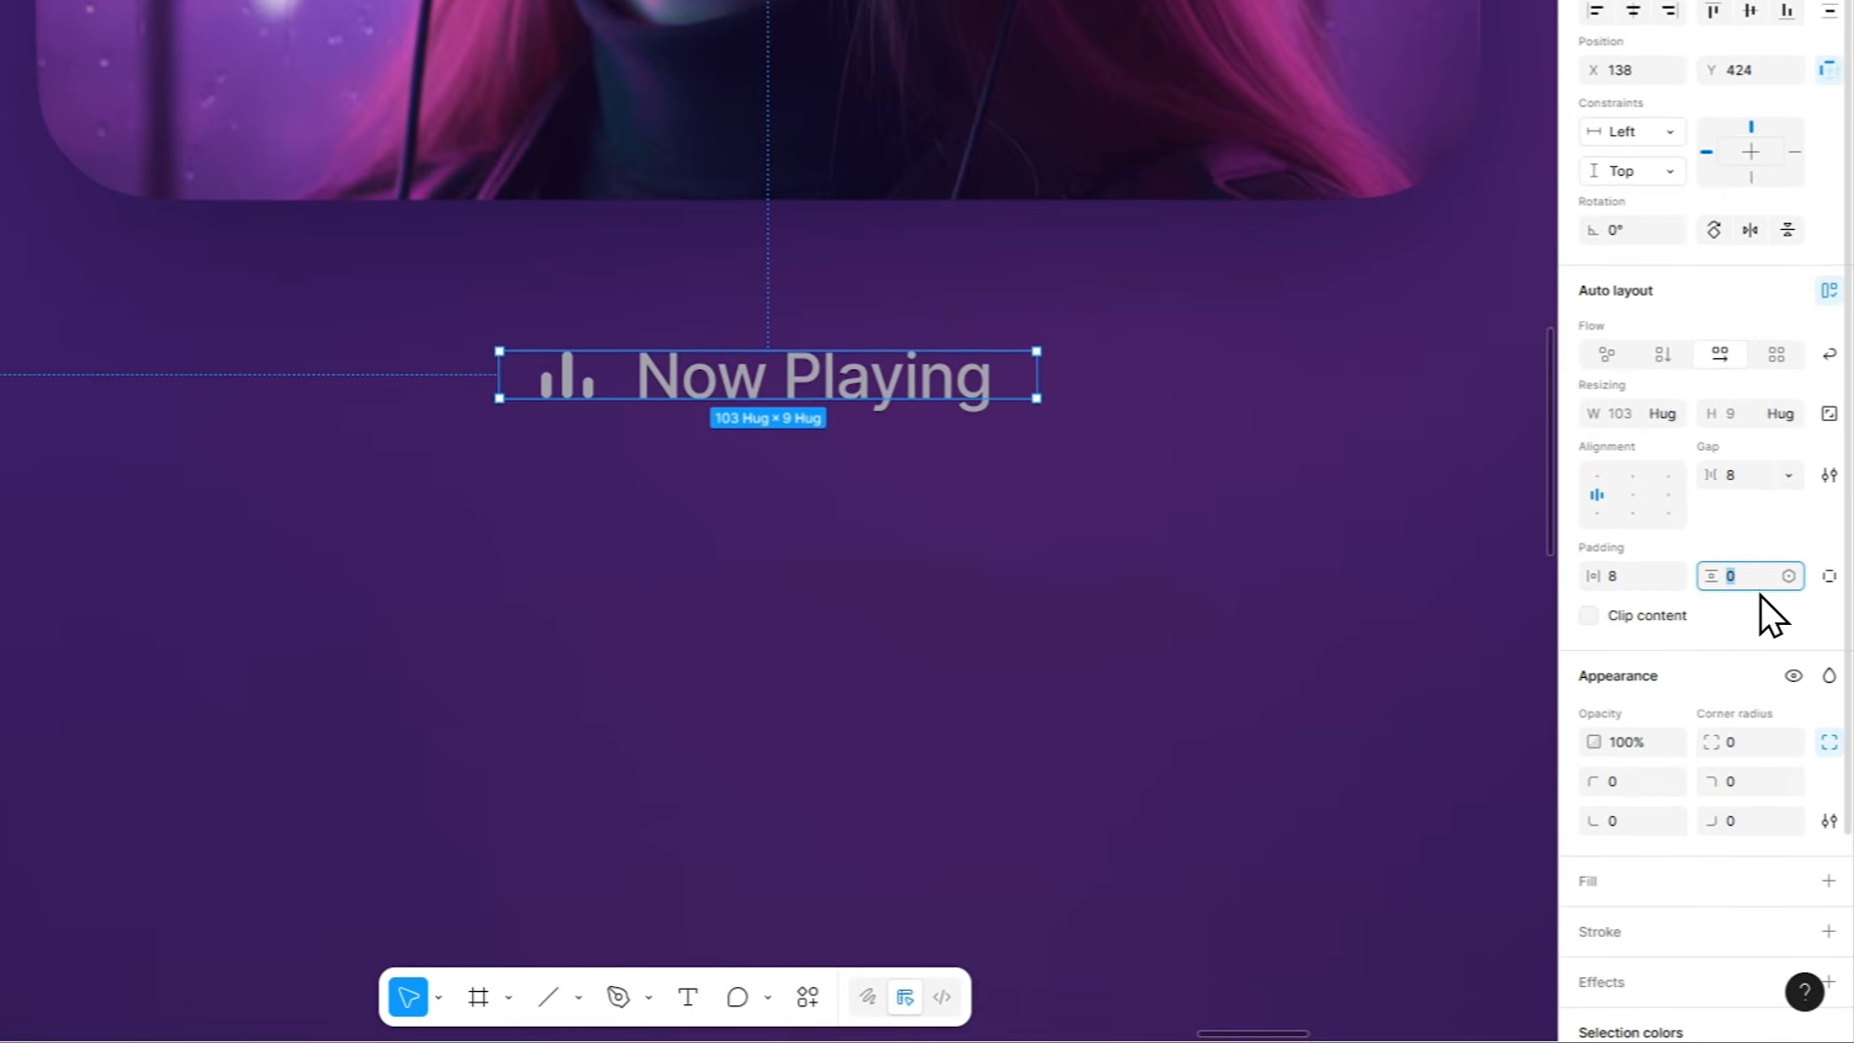
text(8)
key(Return)
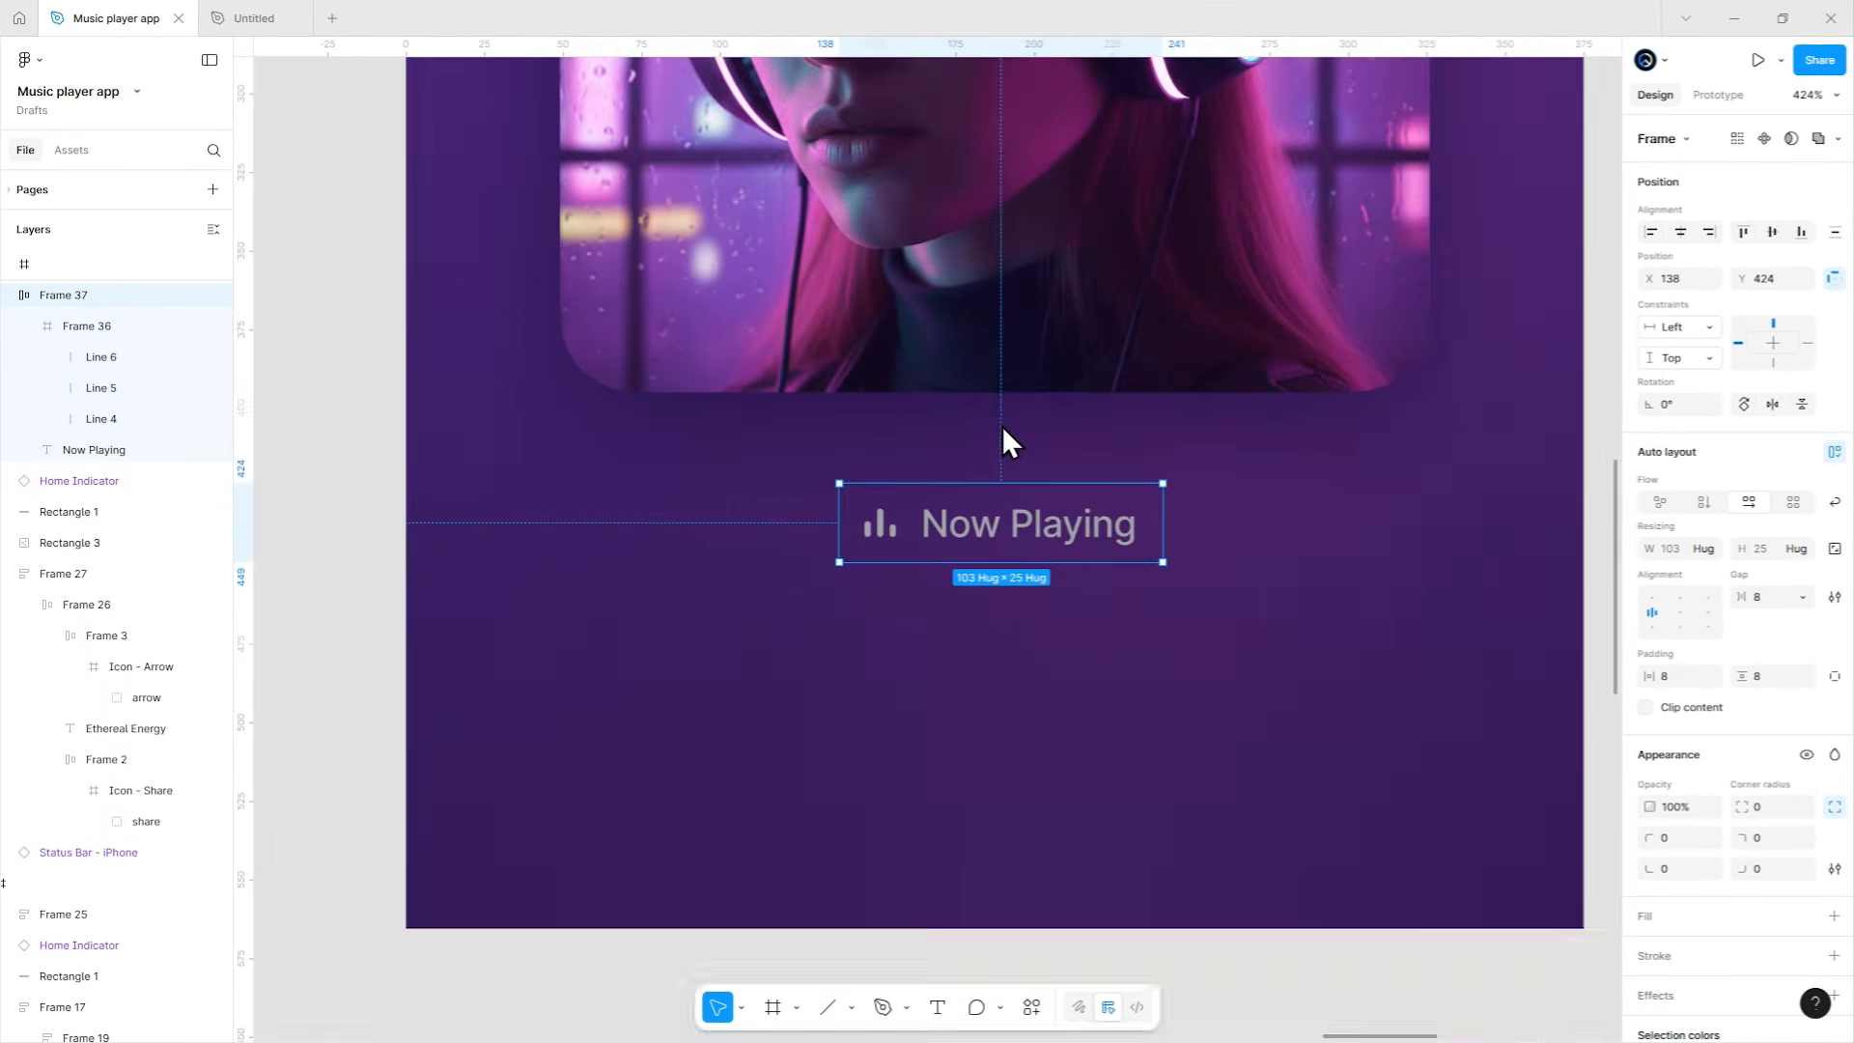
Combine the album cover and the Now Playing row in a vertical auto layout with a gap of 0.
scroll(1002, 440, down, 3)
scroll(1000, 653, down, 3)
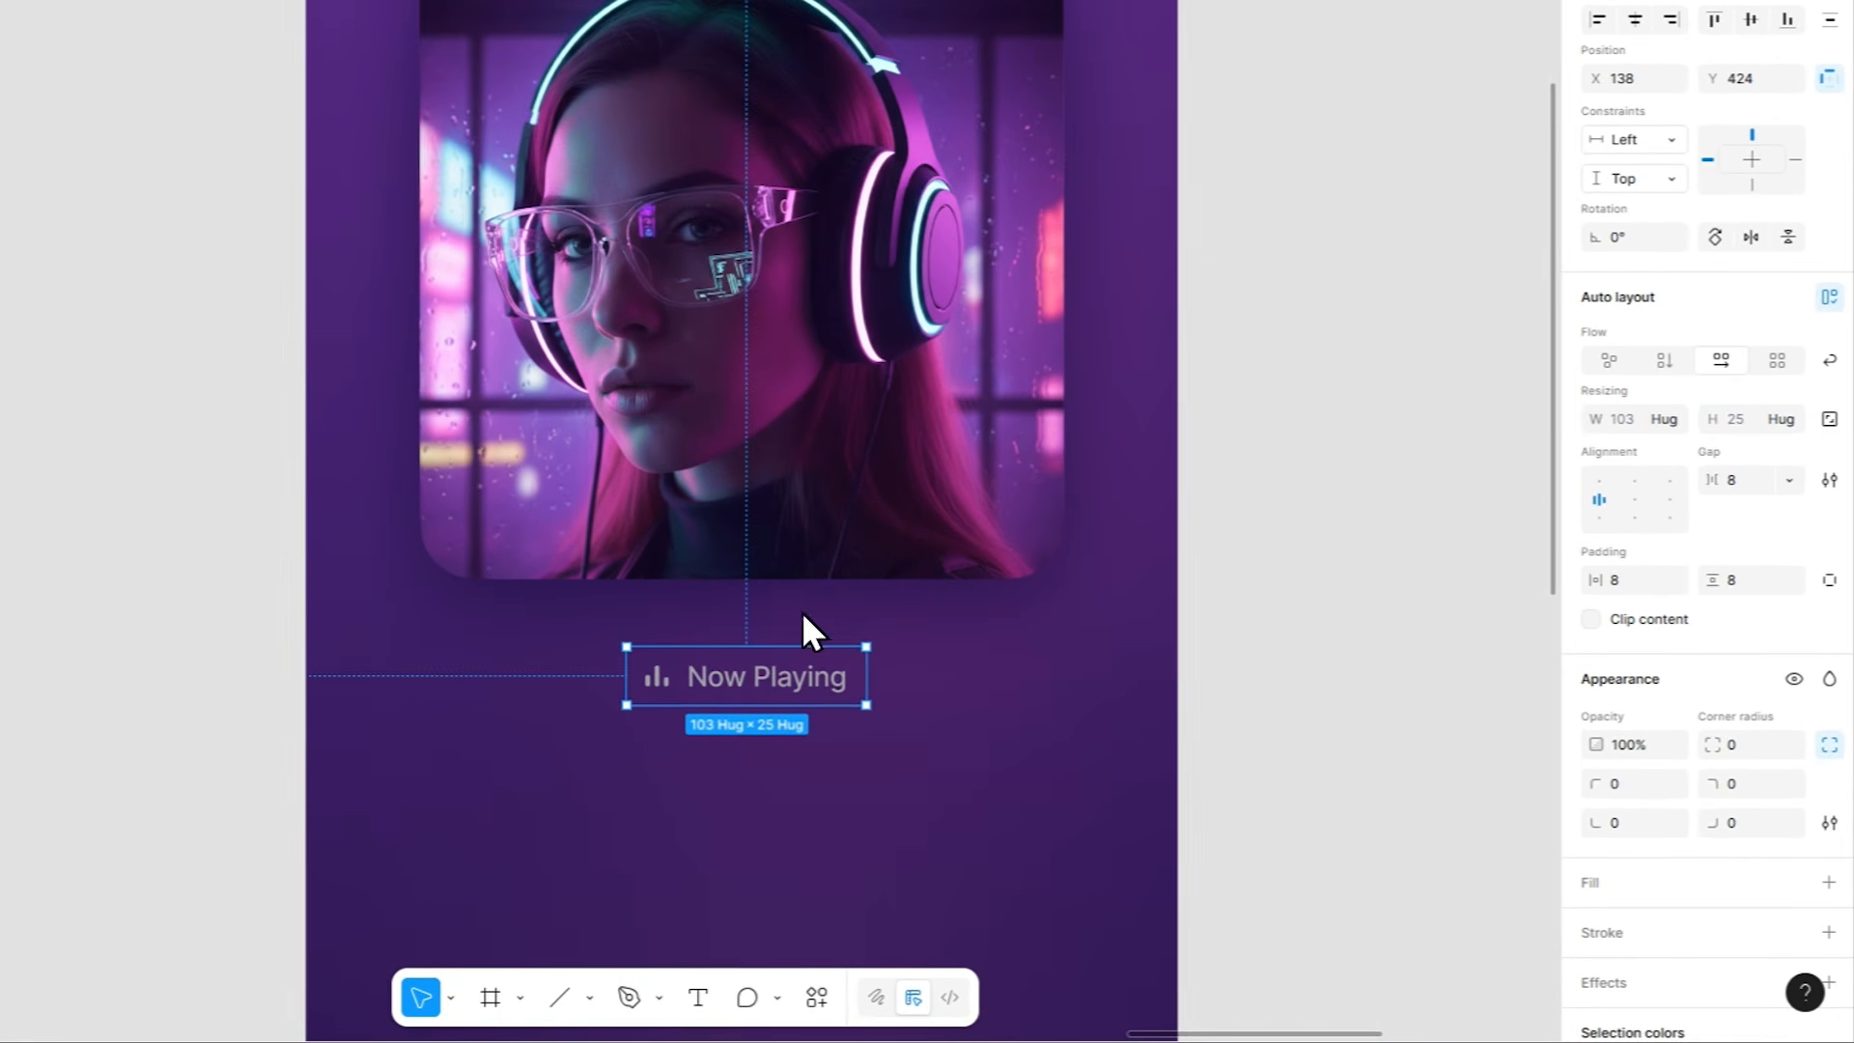
shift+click(820, 520)
key(shift+a)
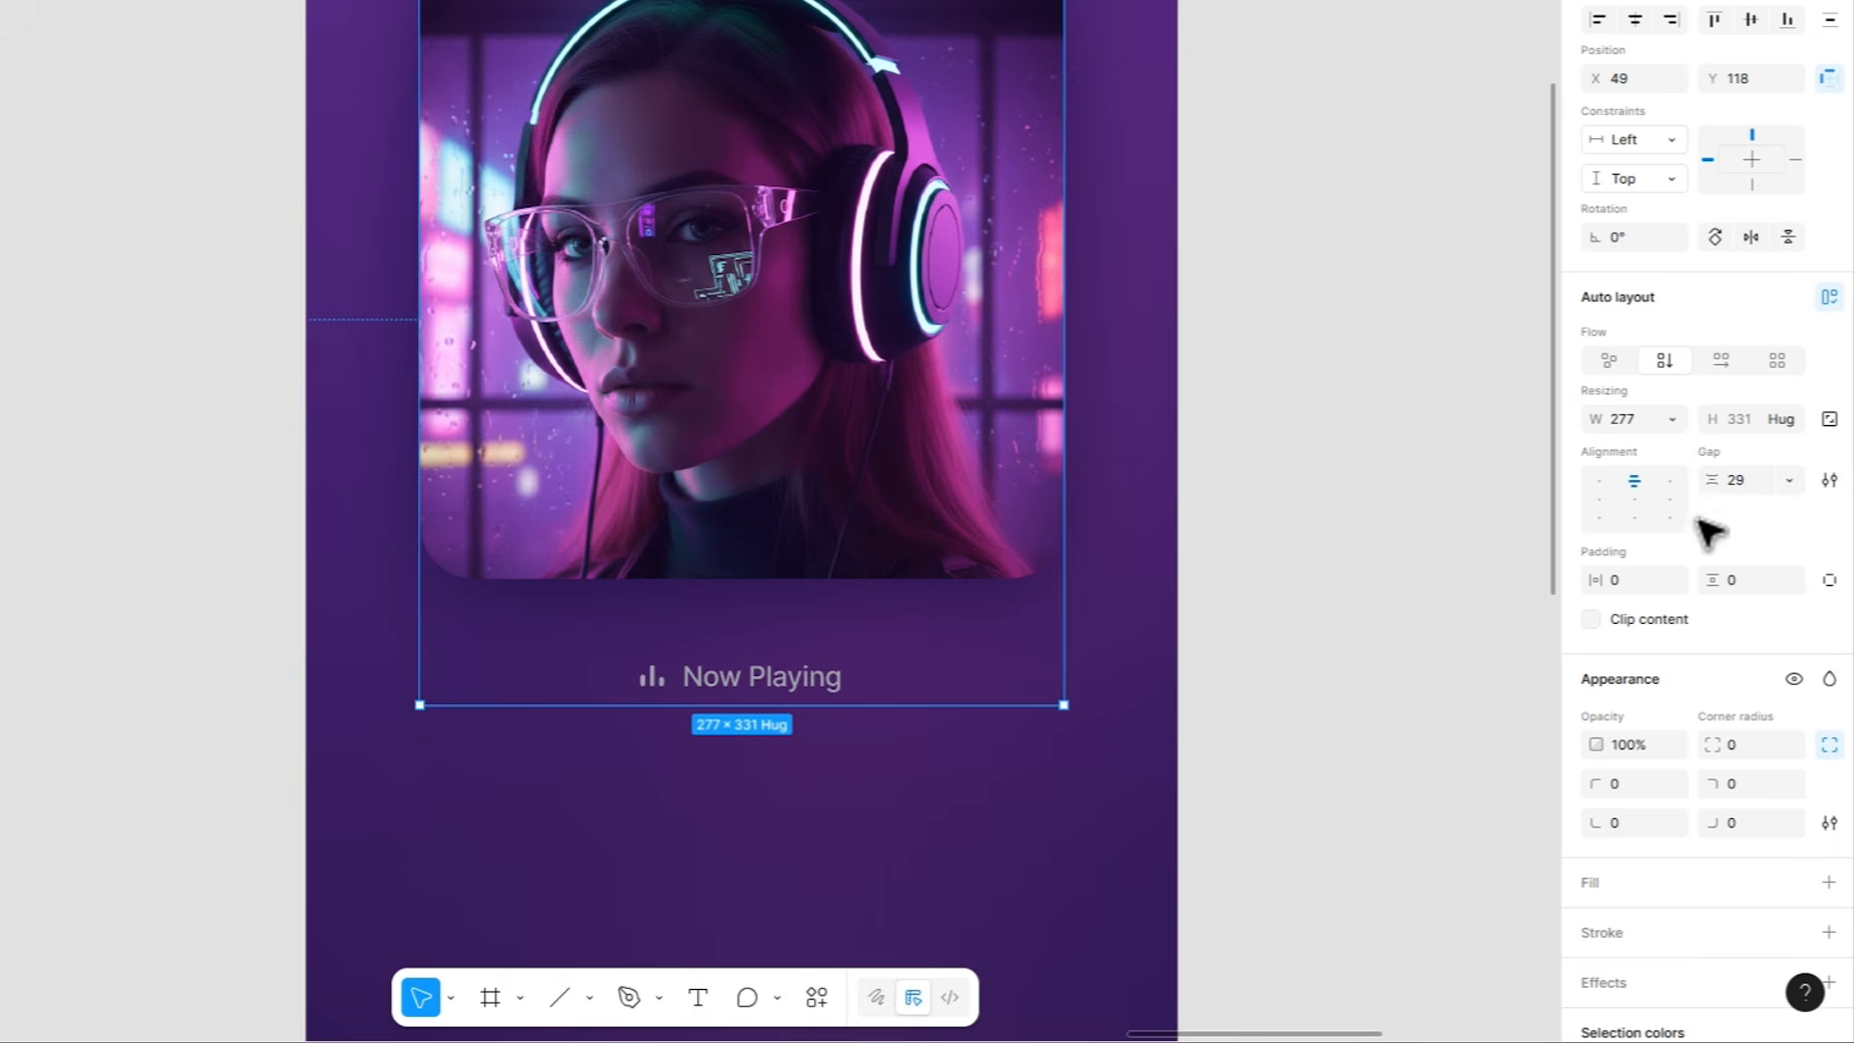
click(1752, 486)
text(0)
key(Return)
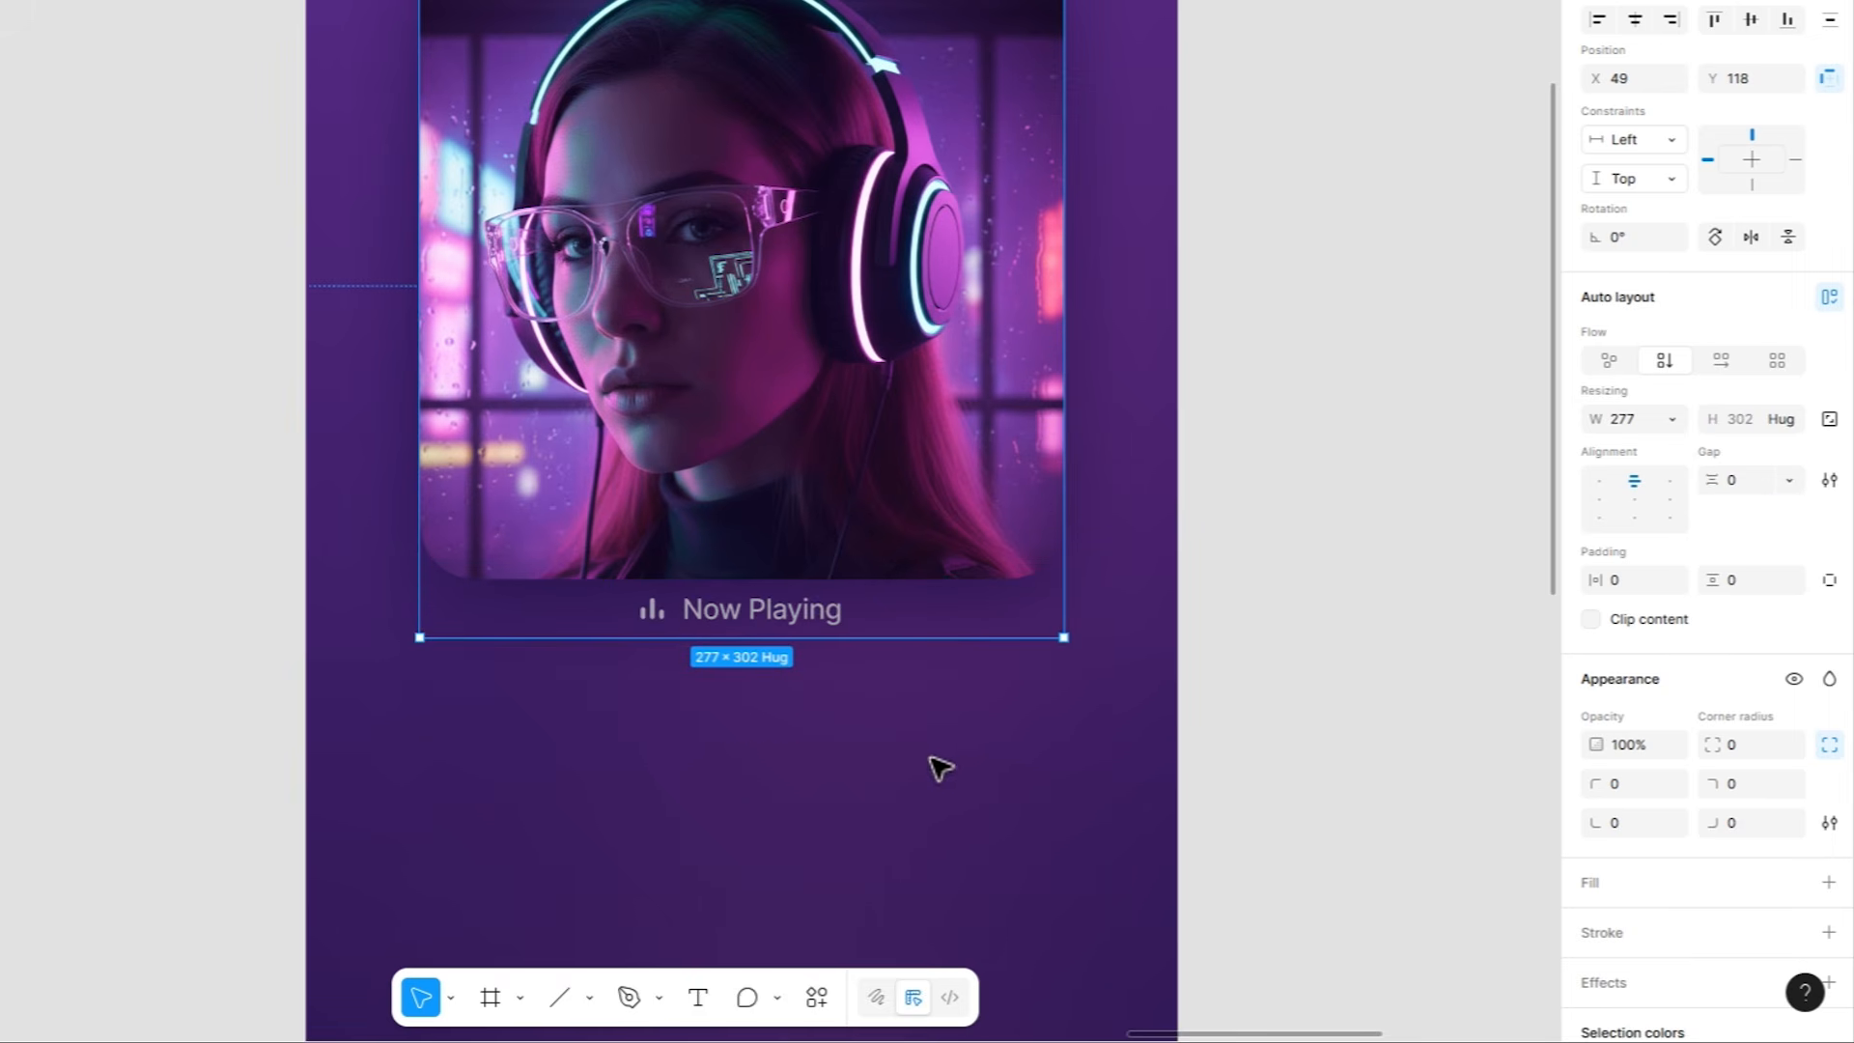
Set the gap between the album cover and the Now Playing row to 4.
click(882, 728)
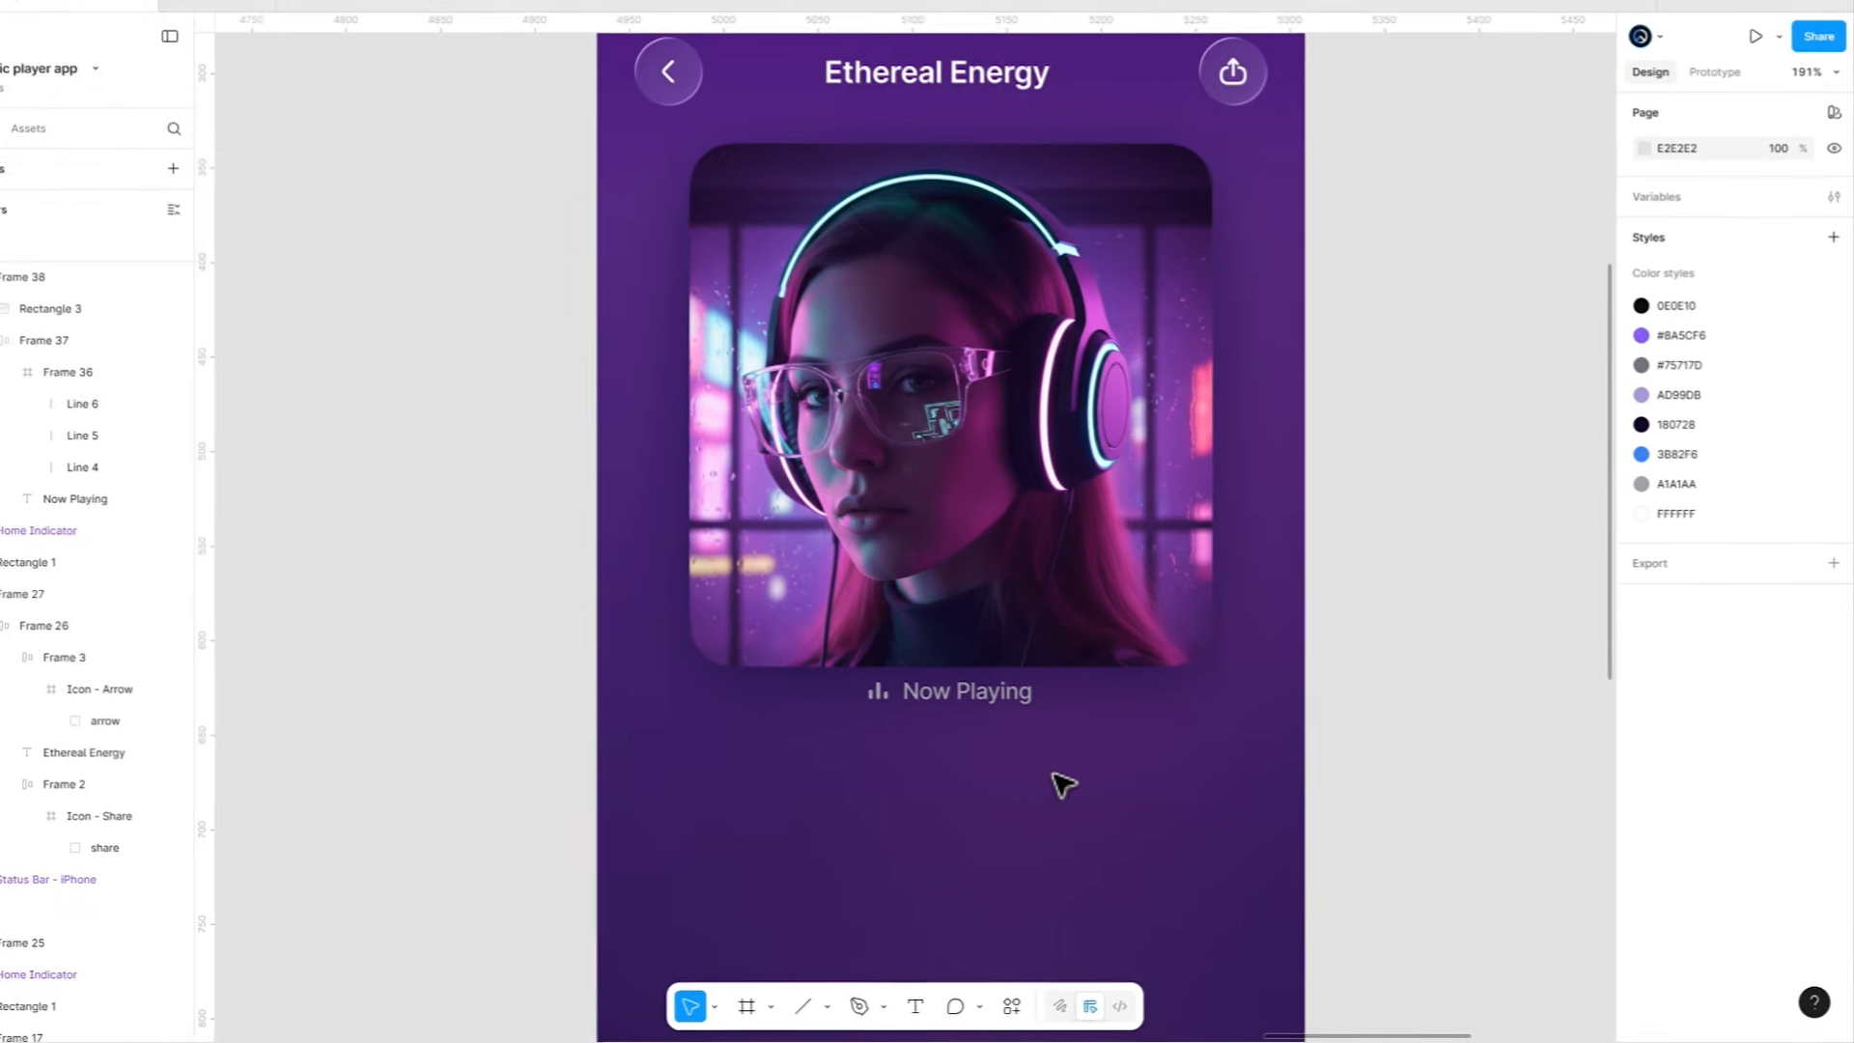
click(1050, 696)
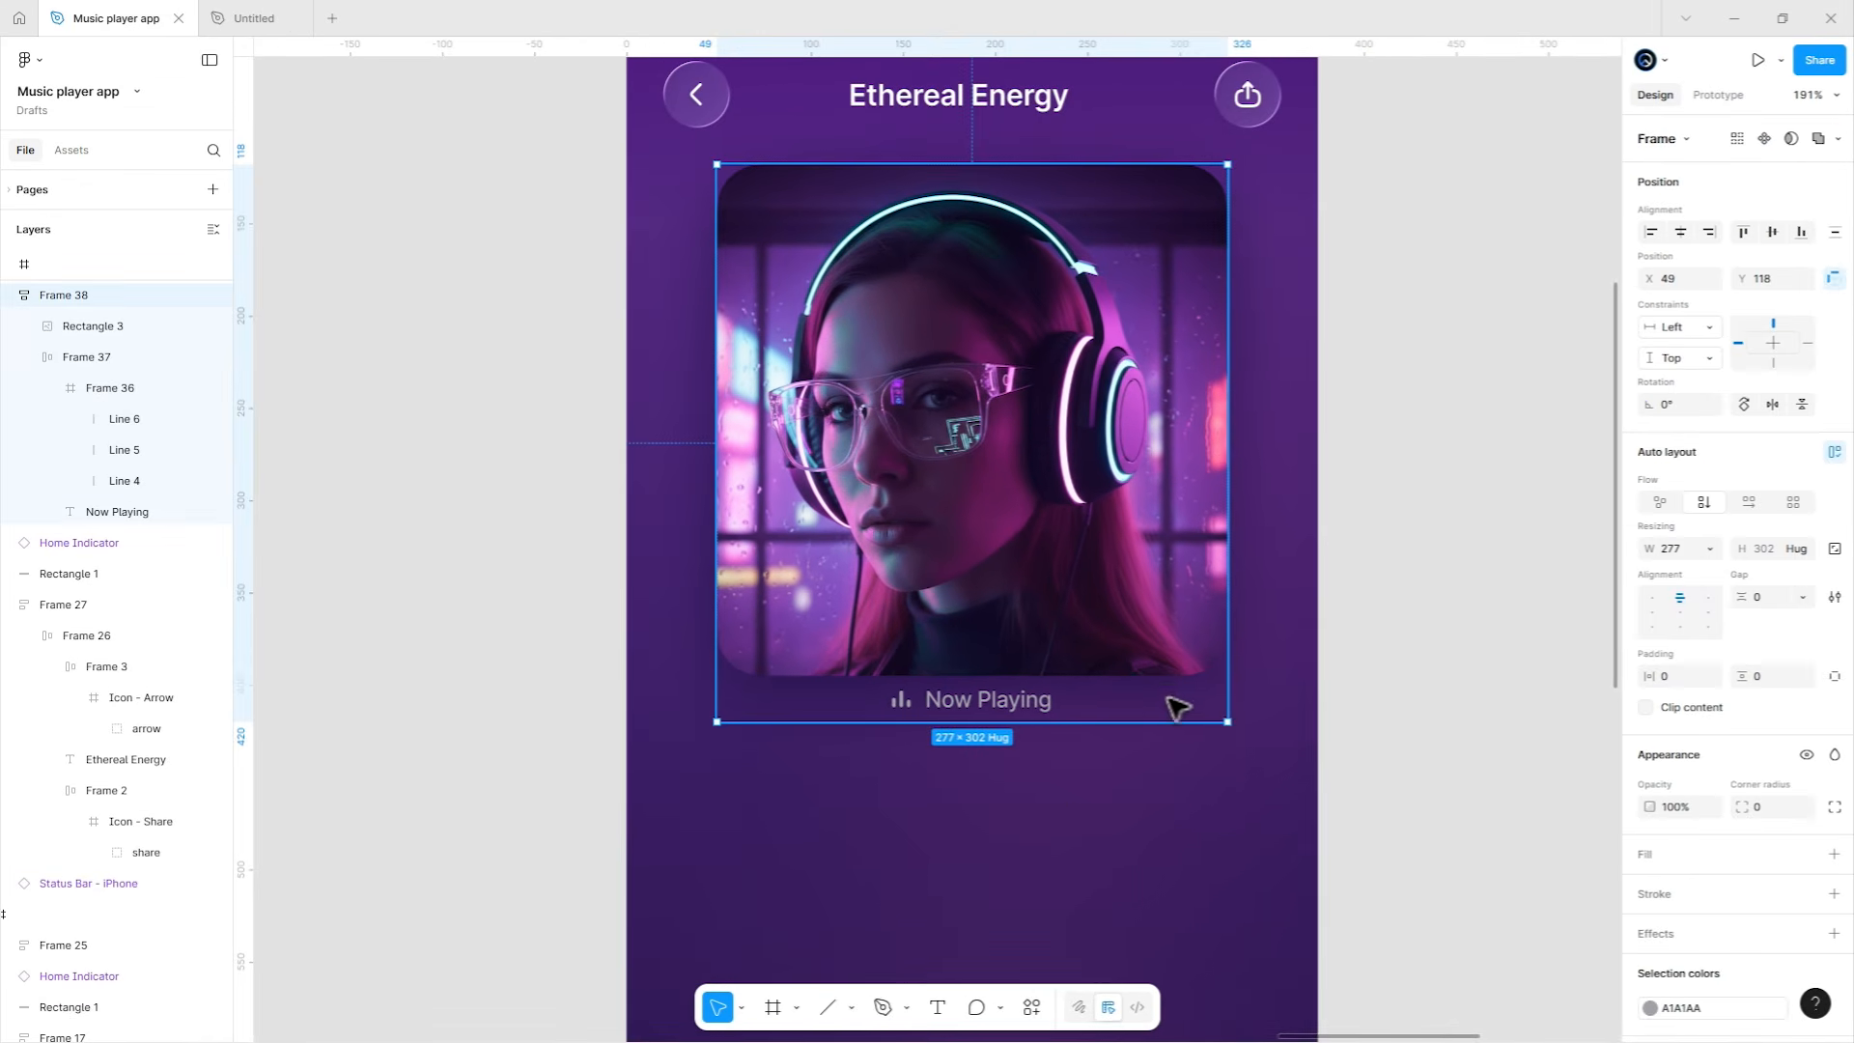
click(1772, 586)
text(4)
key(Return)
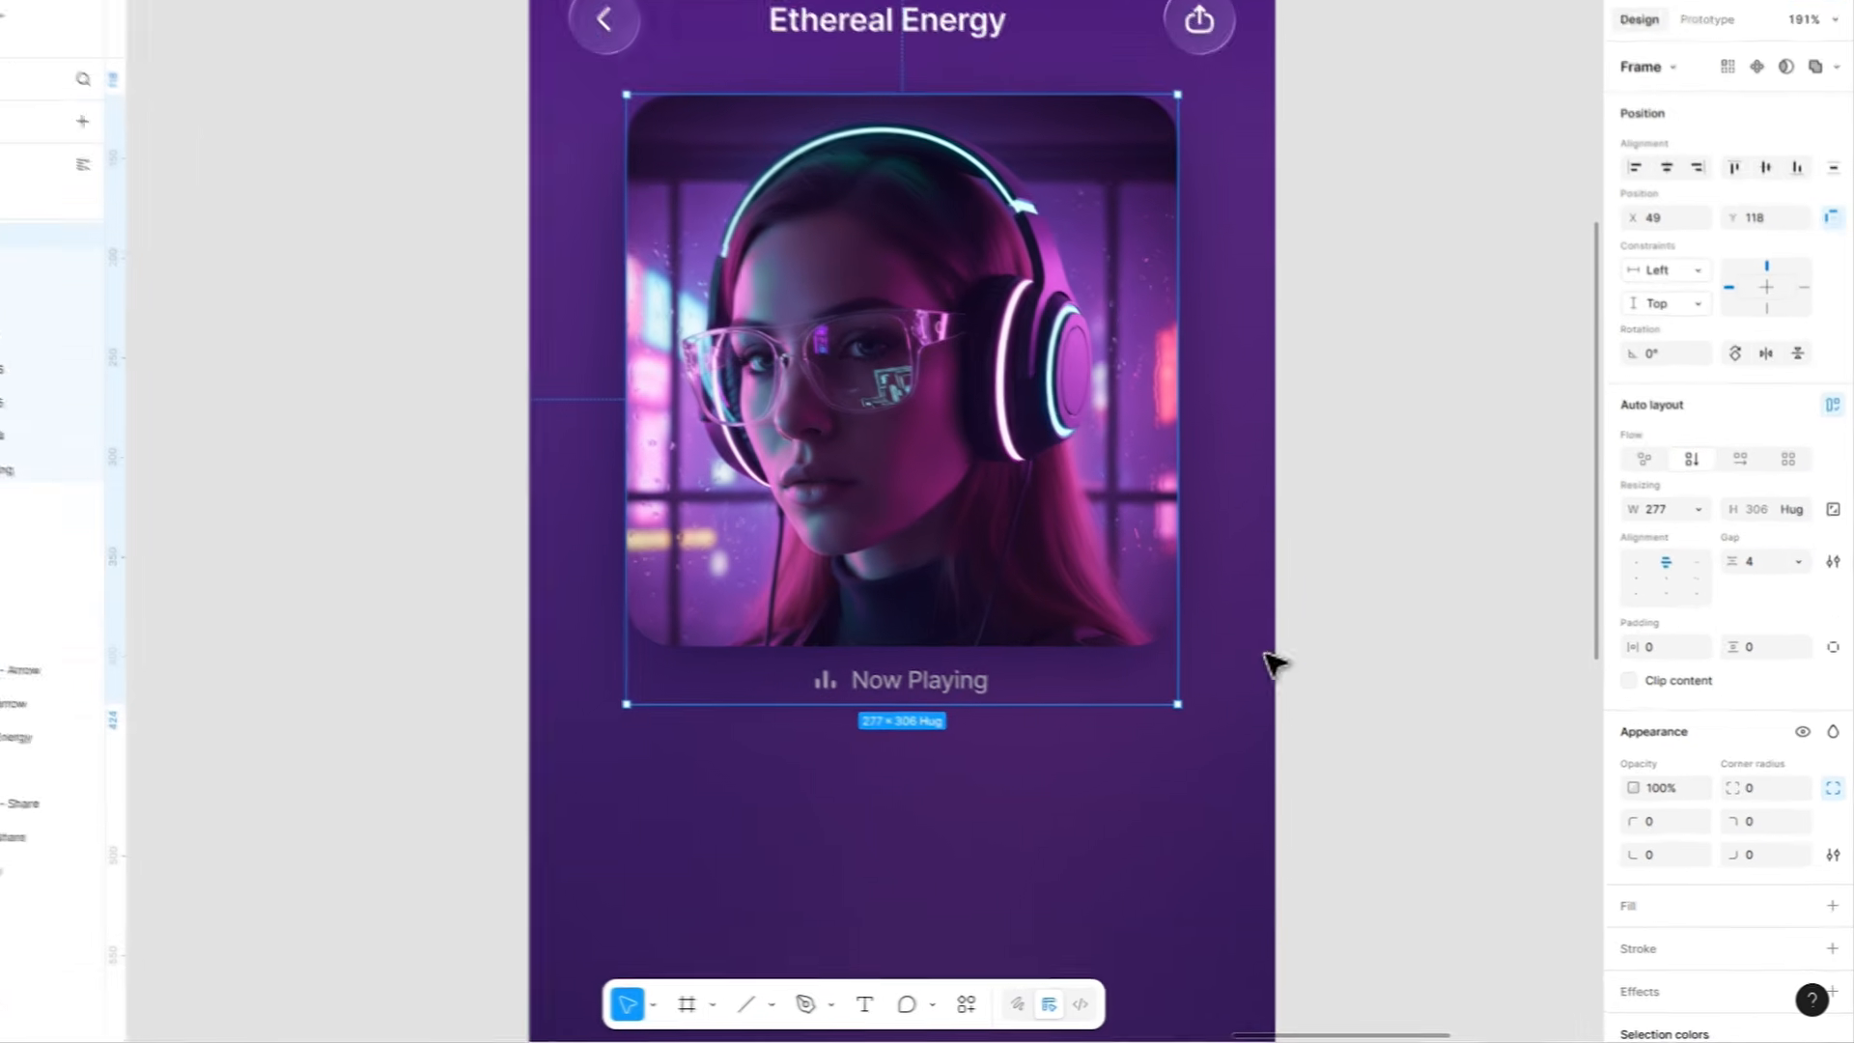
click(1137, 599)
drag(1151, 598, 1110, 602)
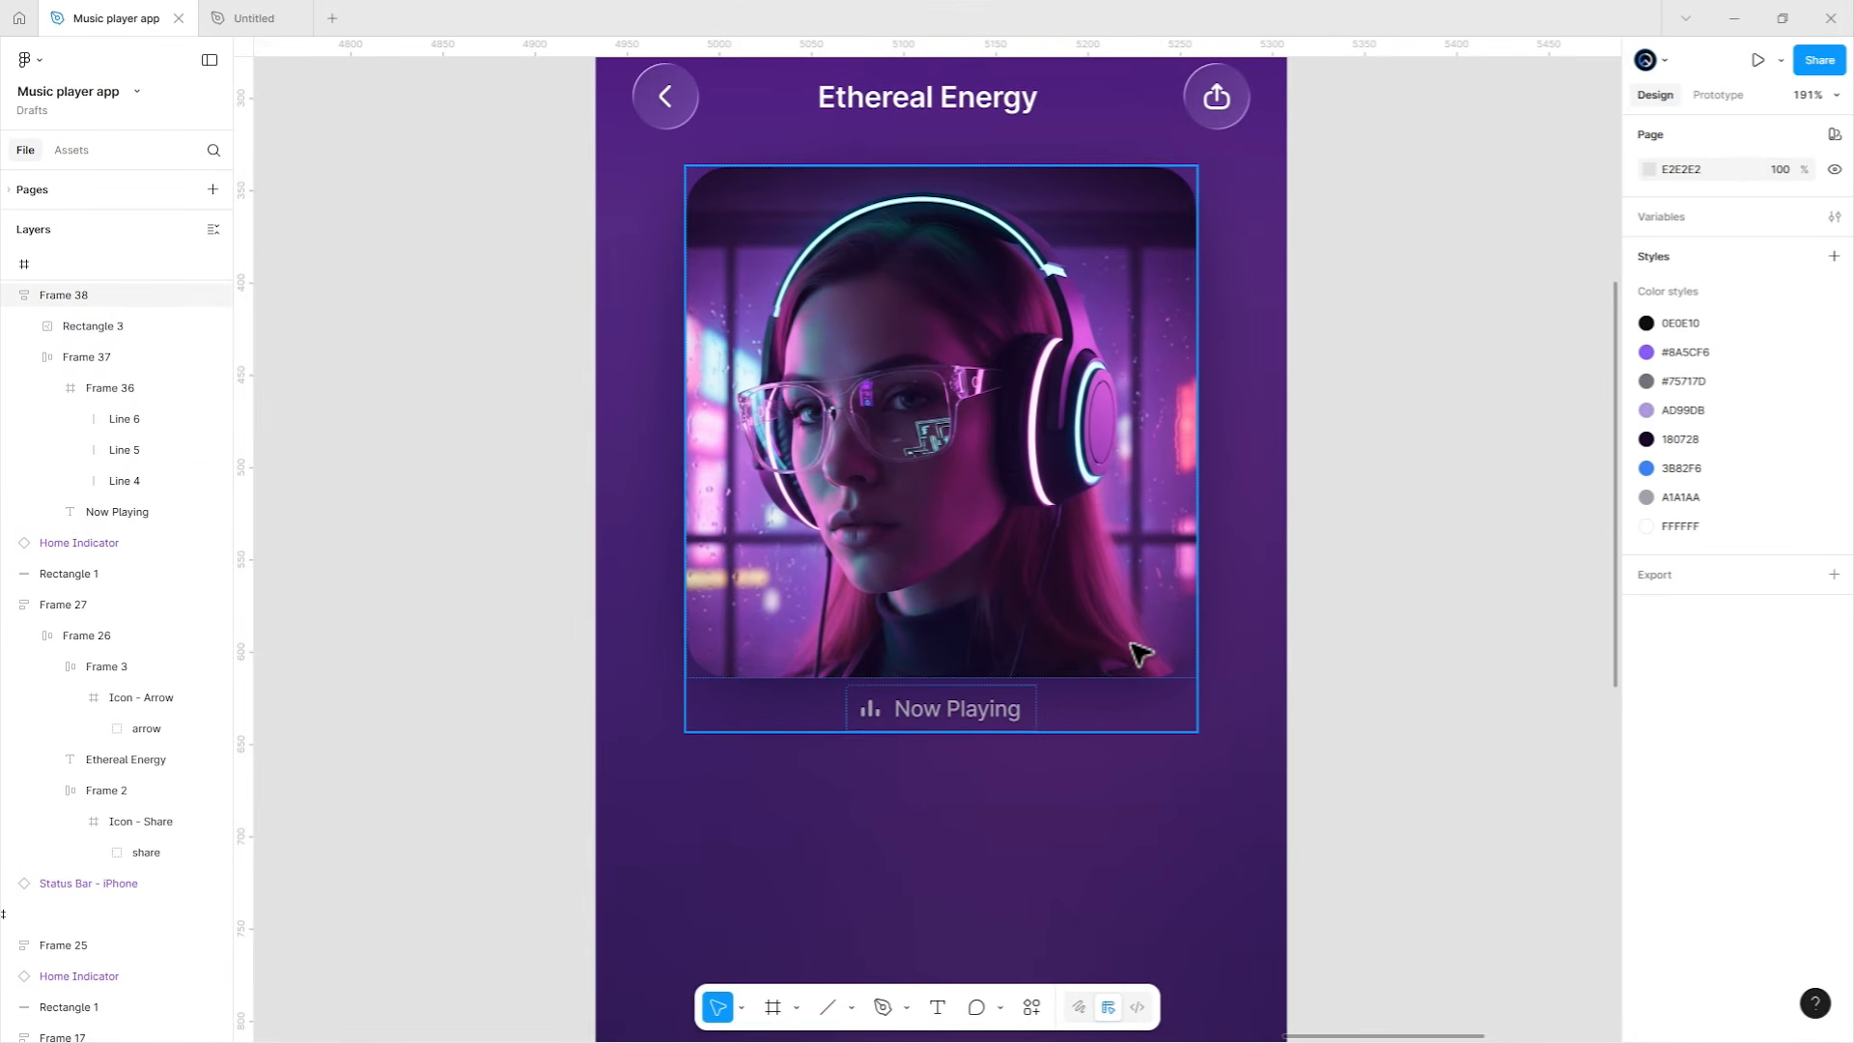
click(1167, 656)
key(alt)
click(1217, 663)
scroll(985, 632, down, 3)
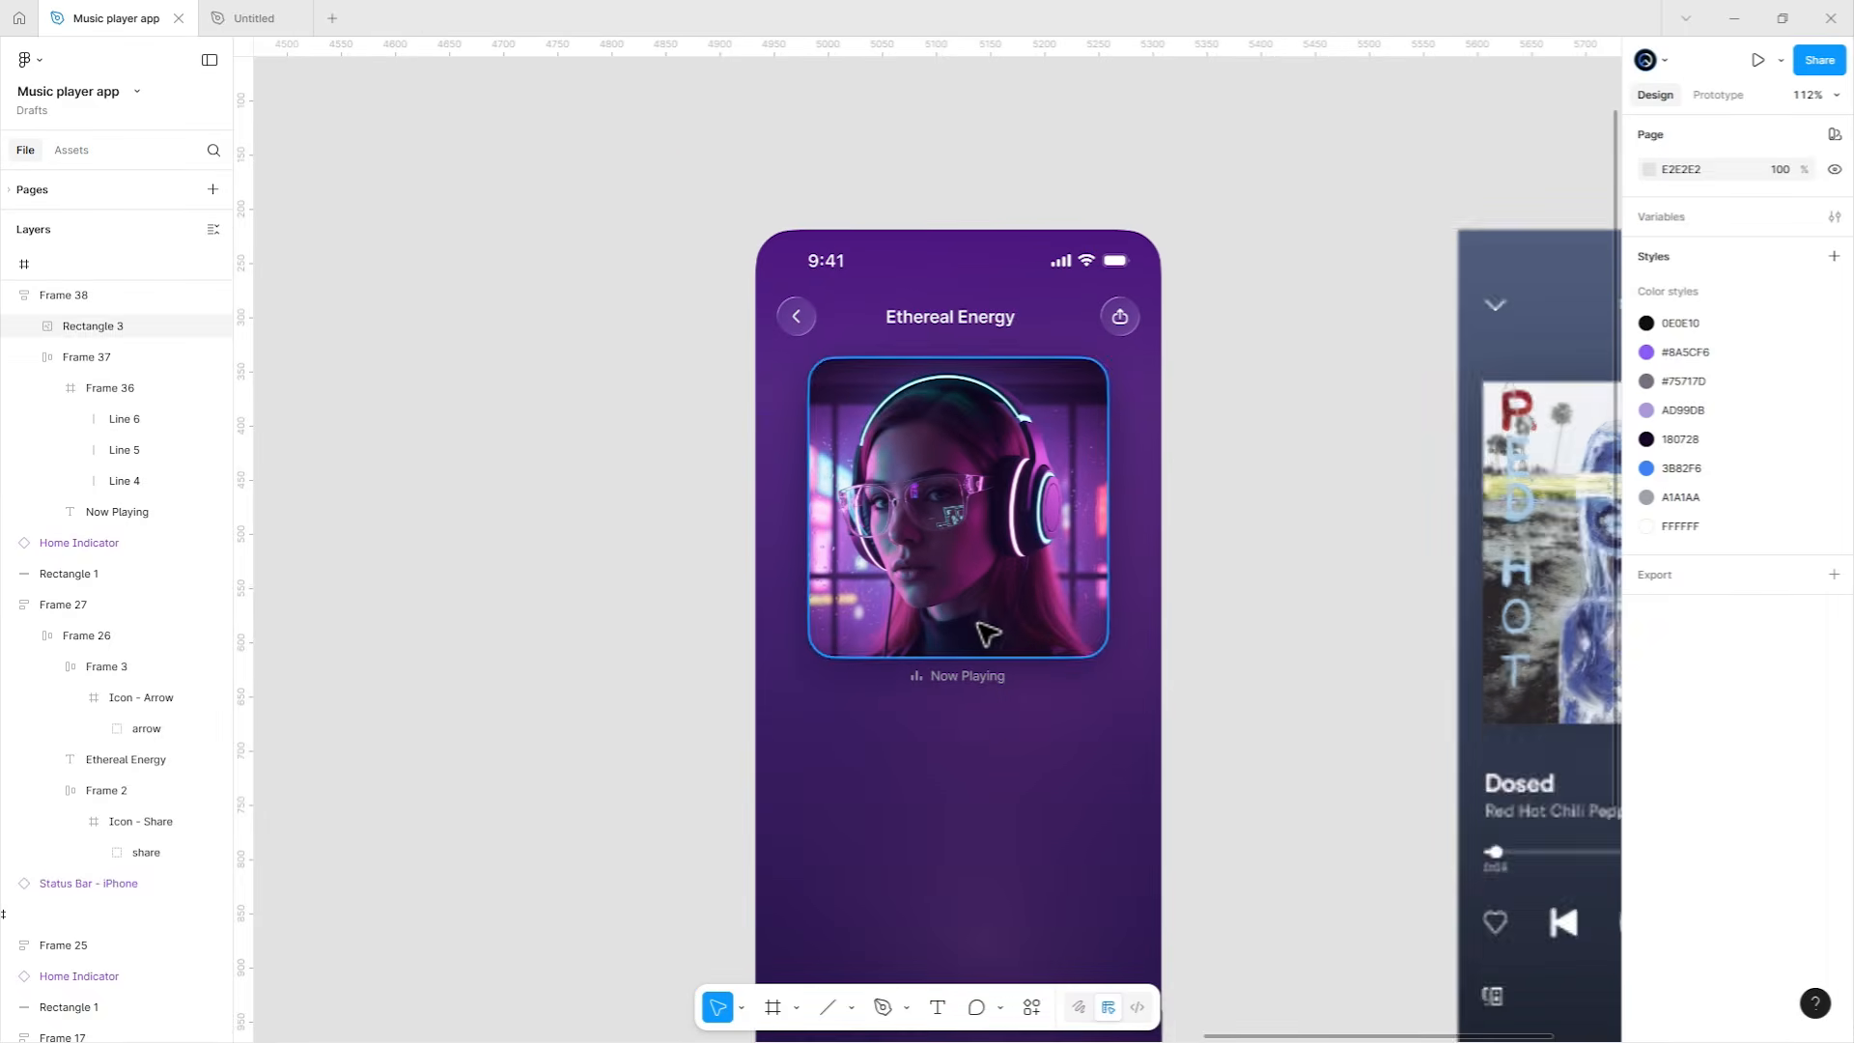
Set the Midnight Flow title and track-info frame on the playlist screen to fill the available width.
drag(996, 728, 1345, 535)
scroll(972, 546, down, 2)
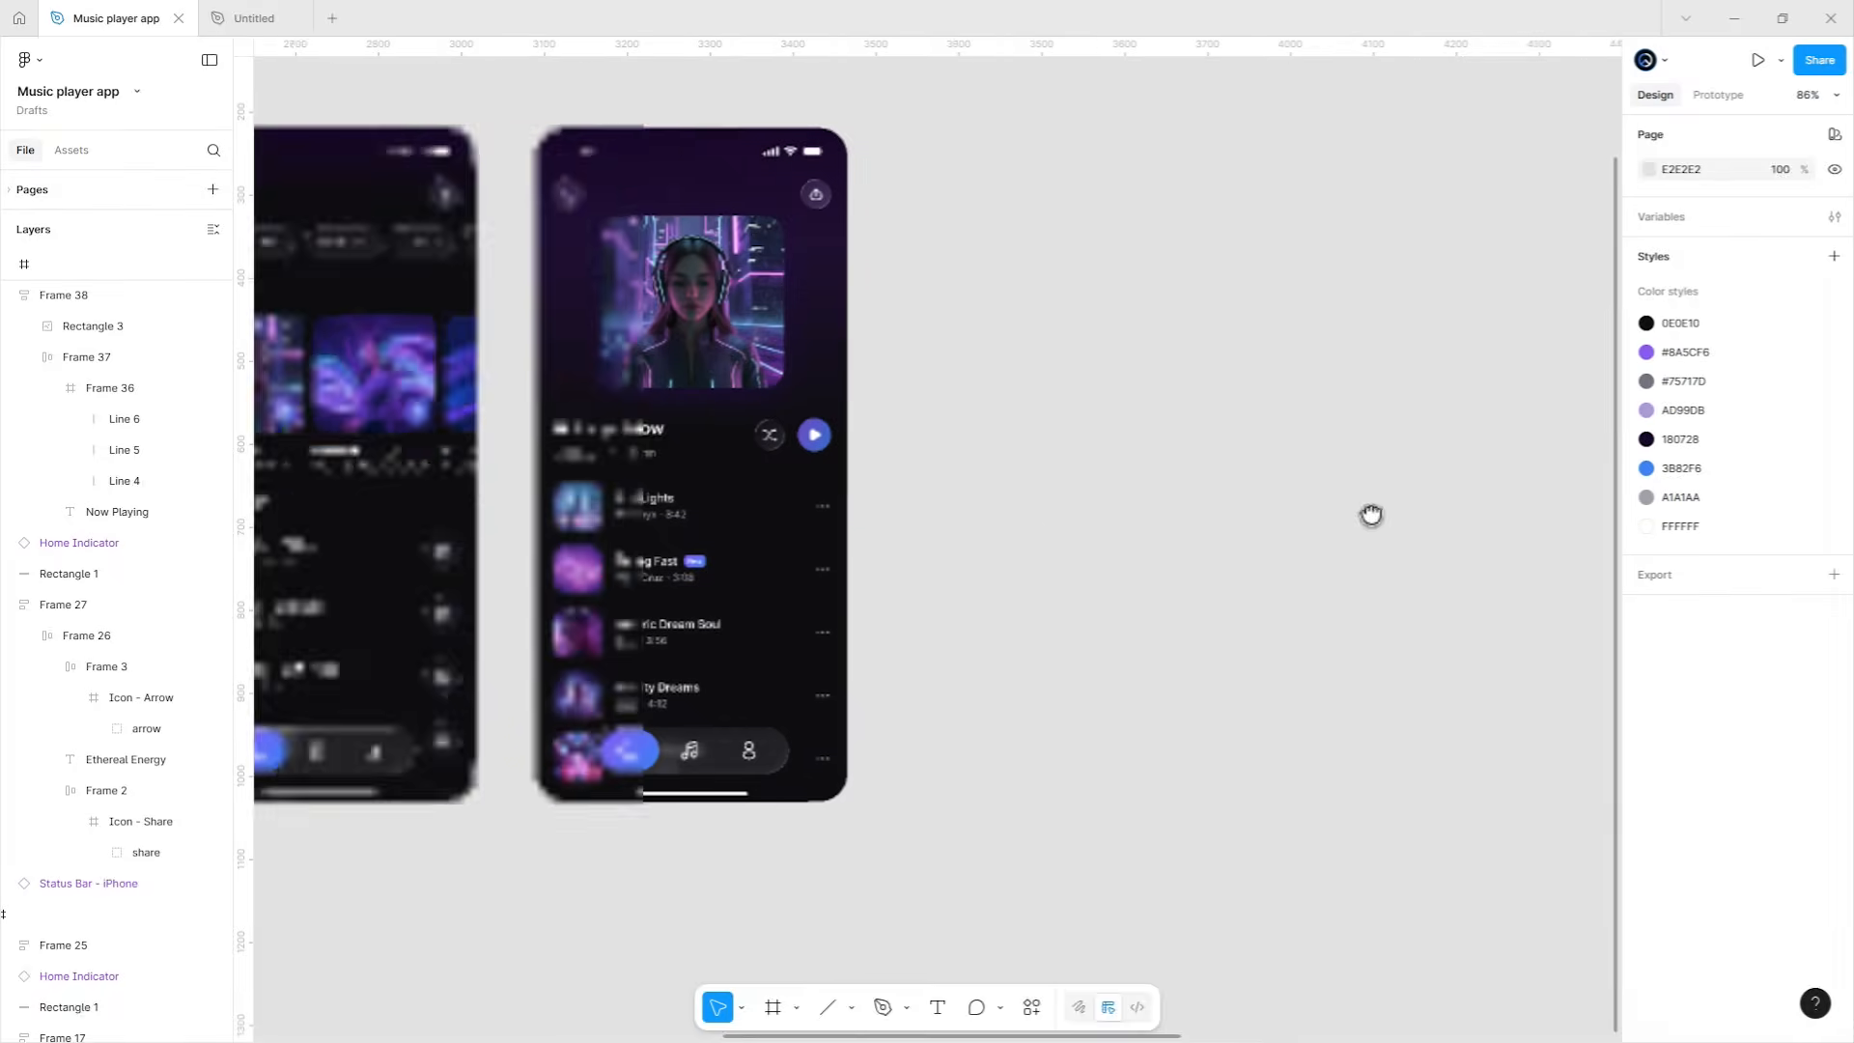
scroll(1147, 509, down, 2)
scroll(1034, 467, up, 2)
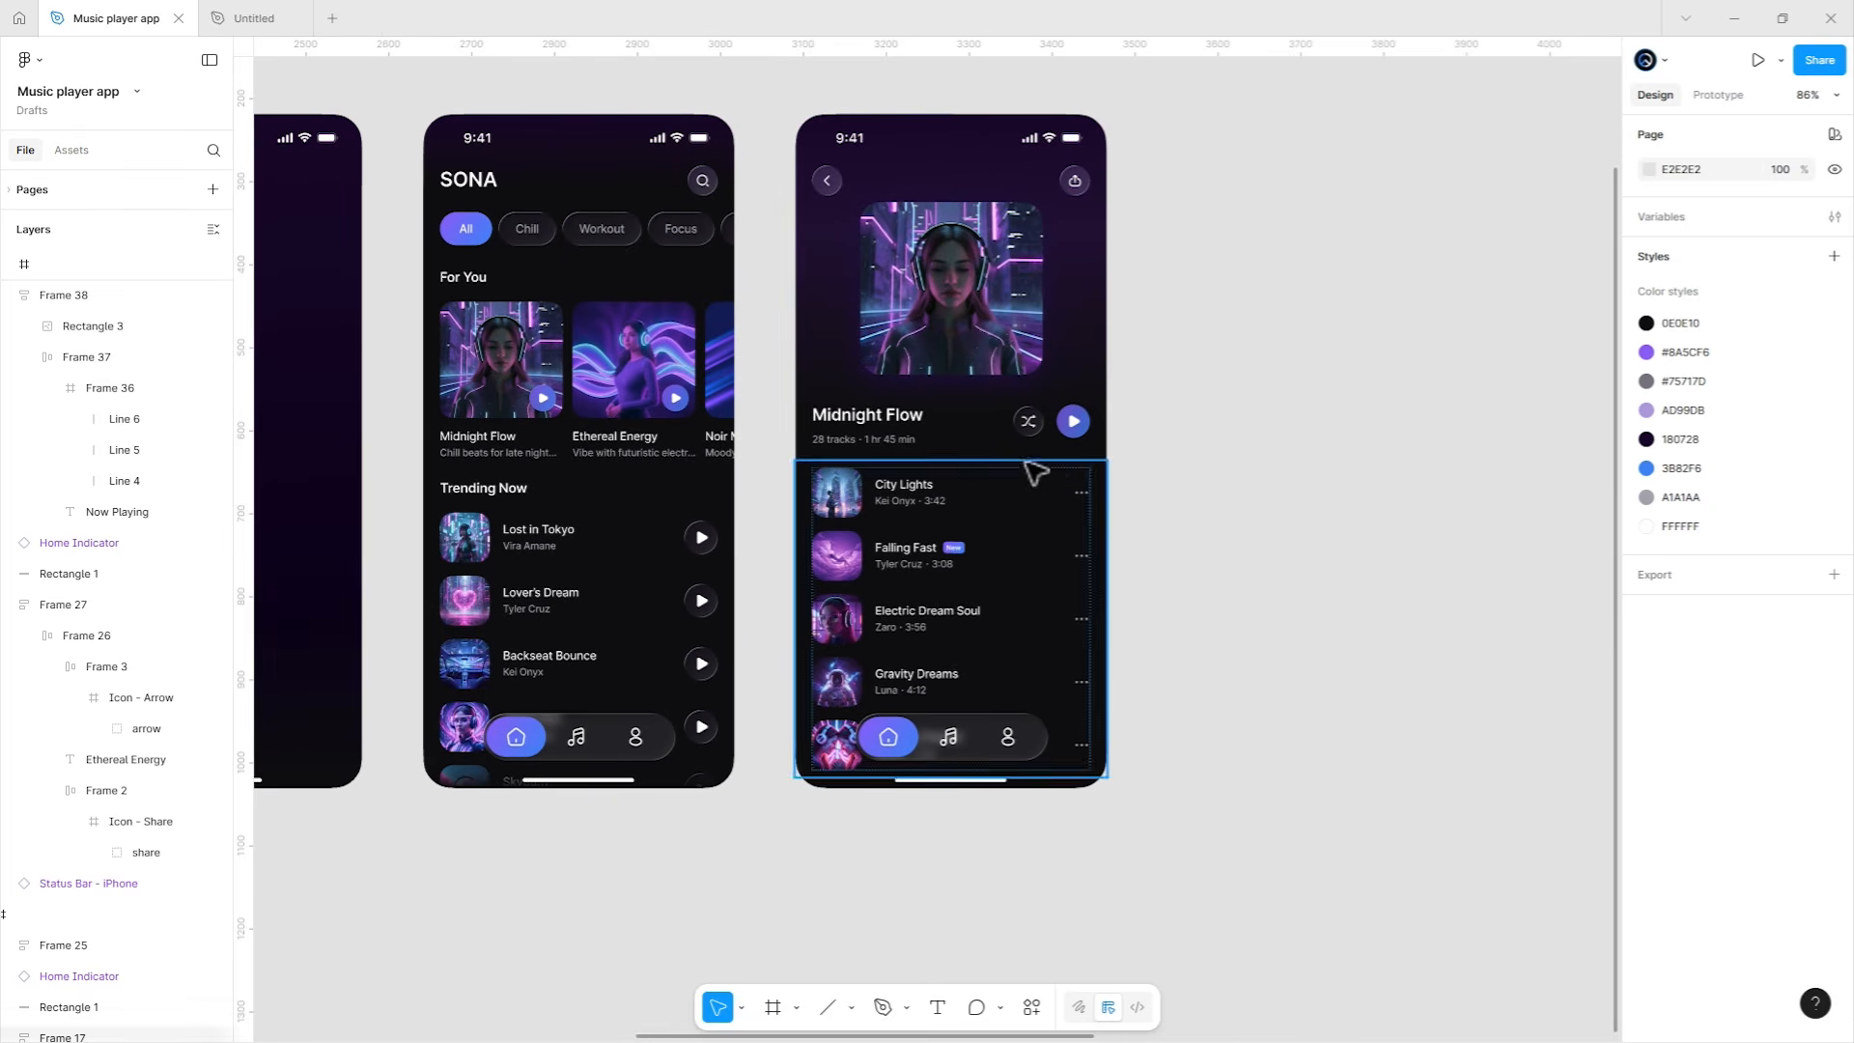
click(881, 413)
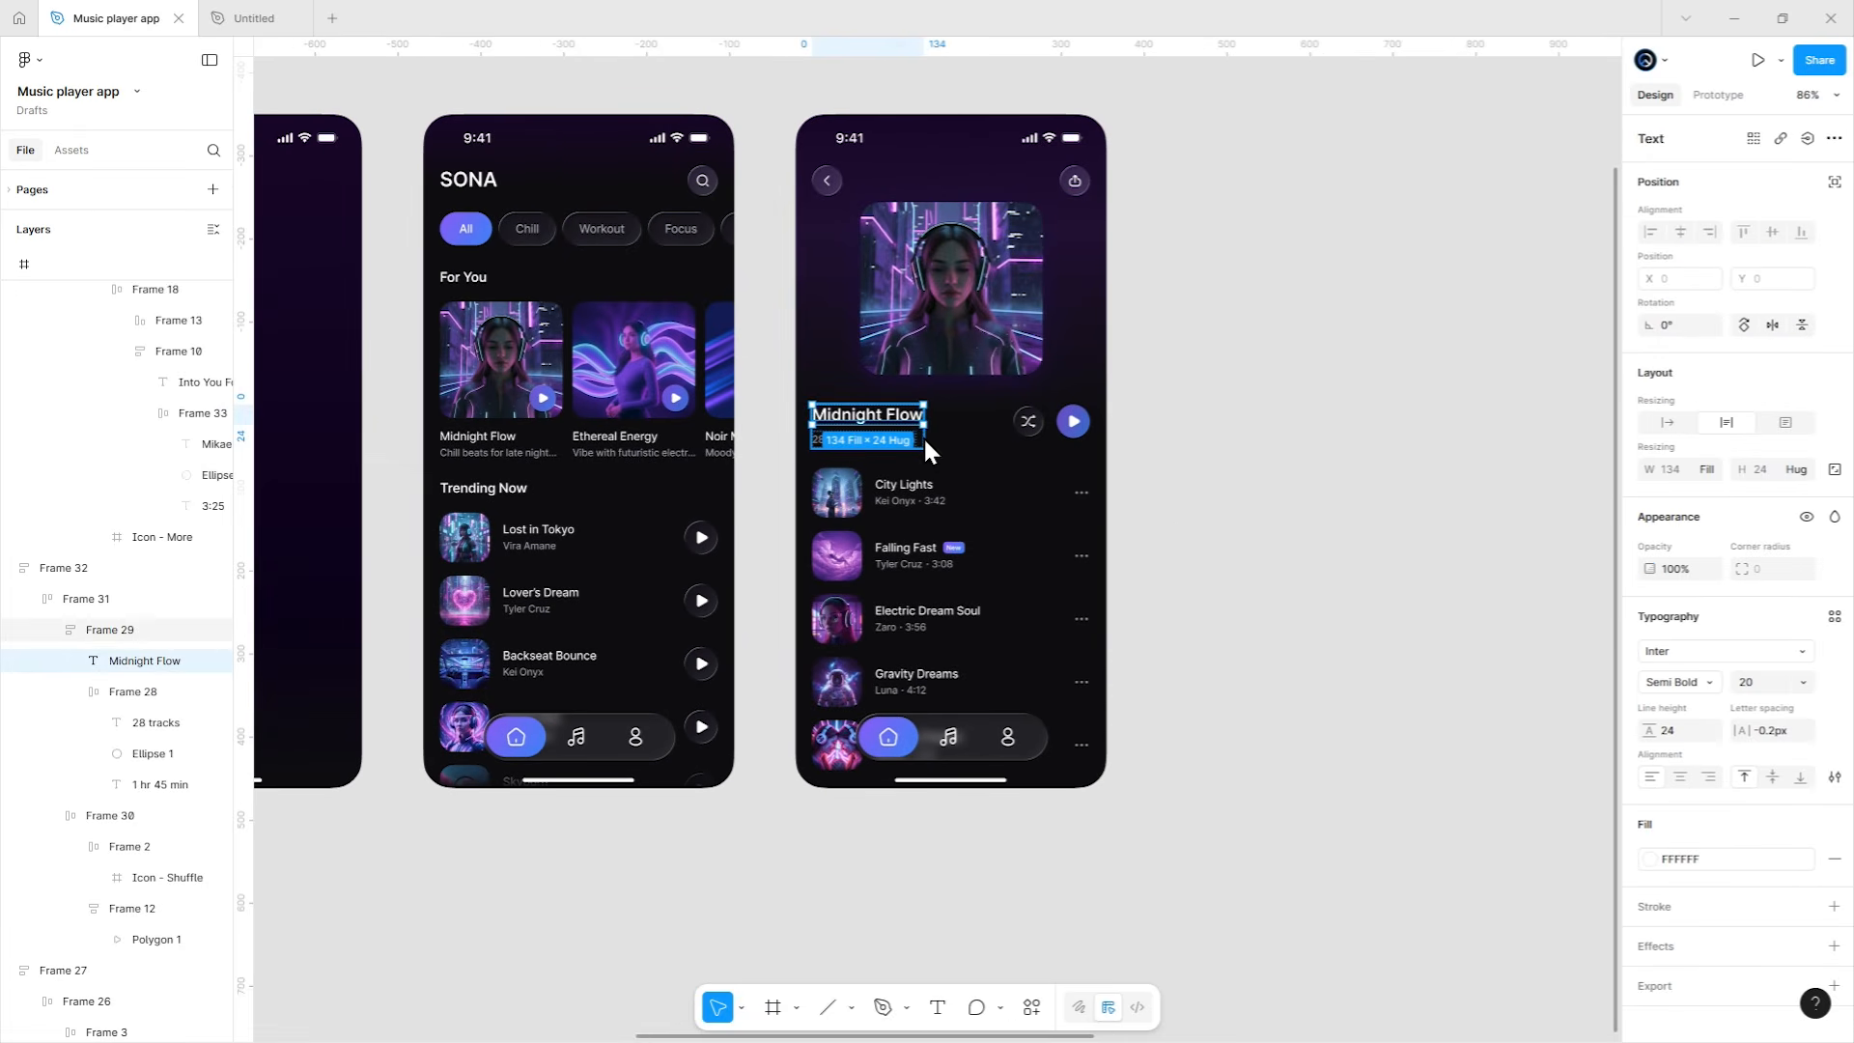
key(shift+Return)
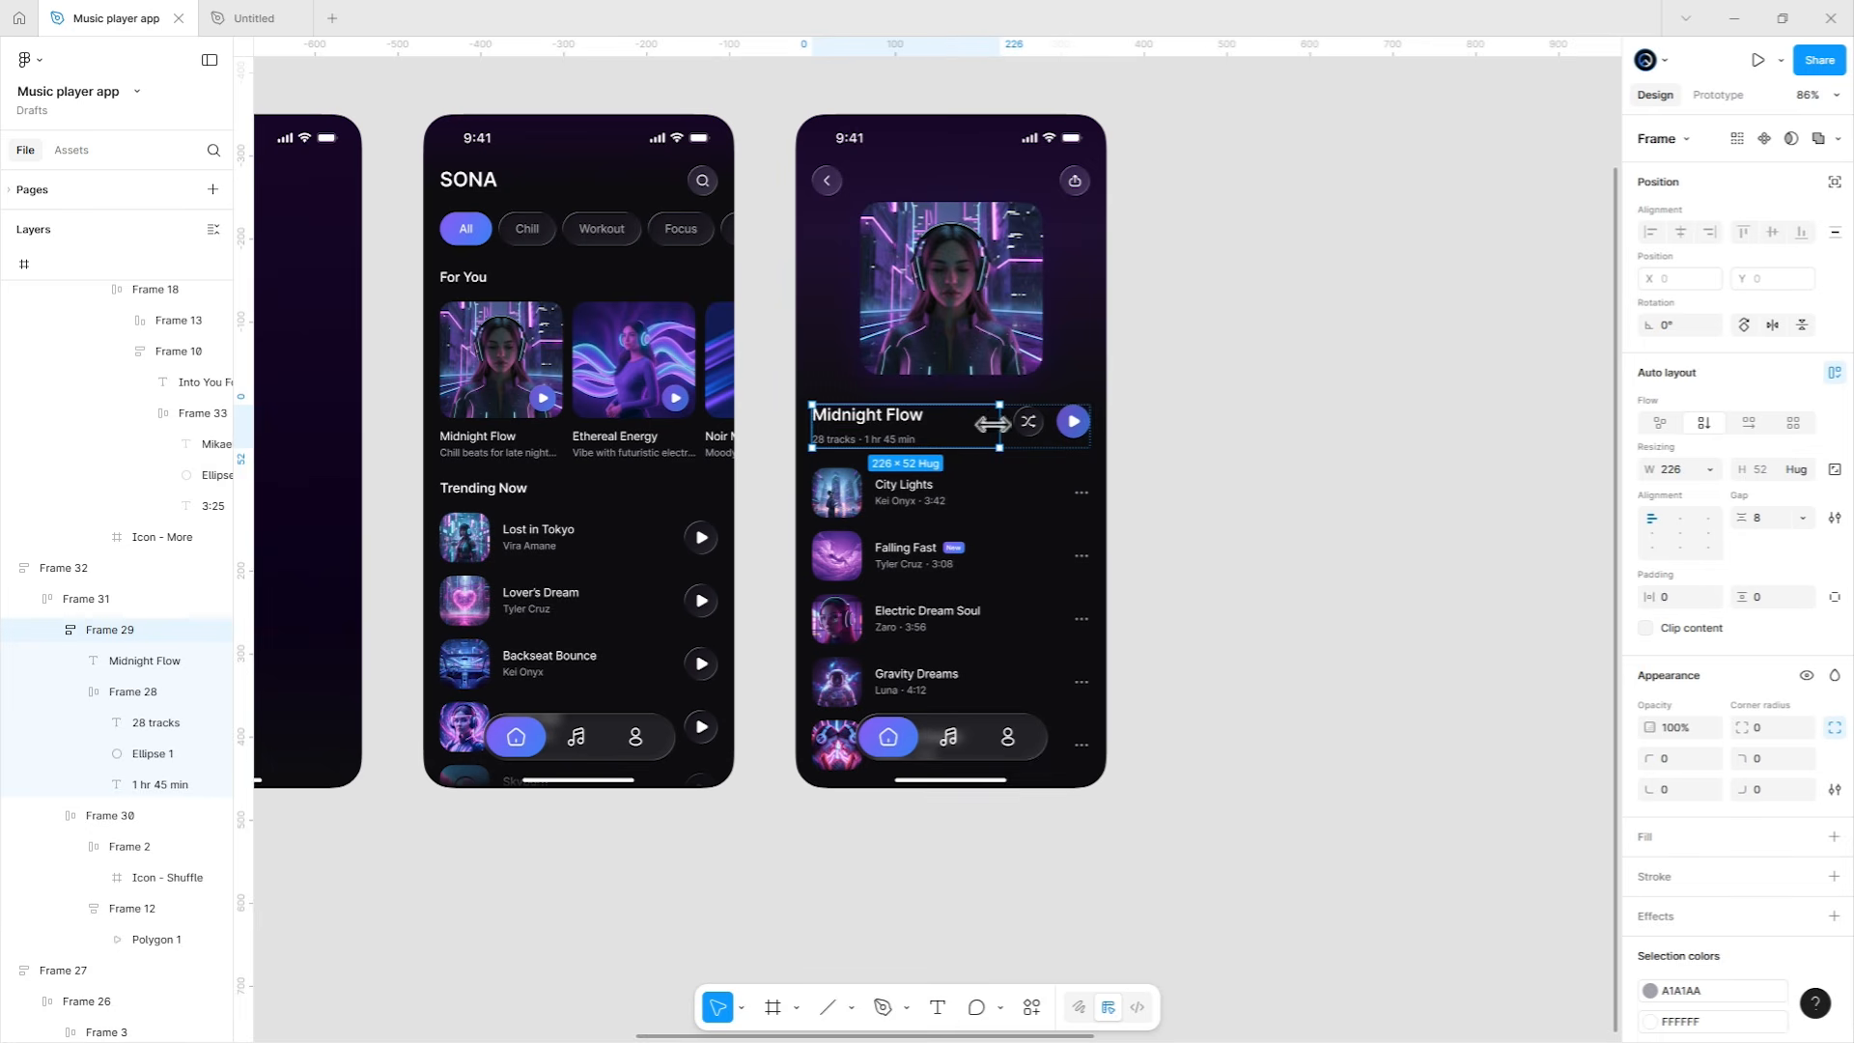
click(1697, 464)
click(1609, 521)
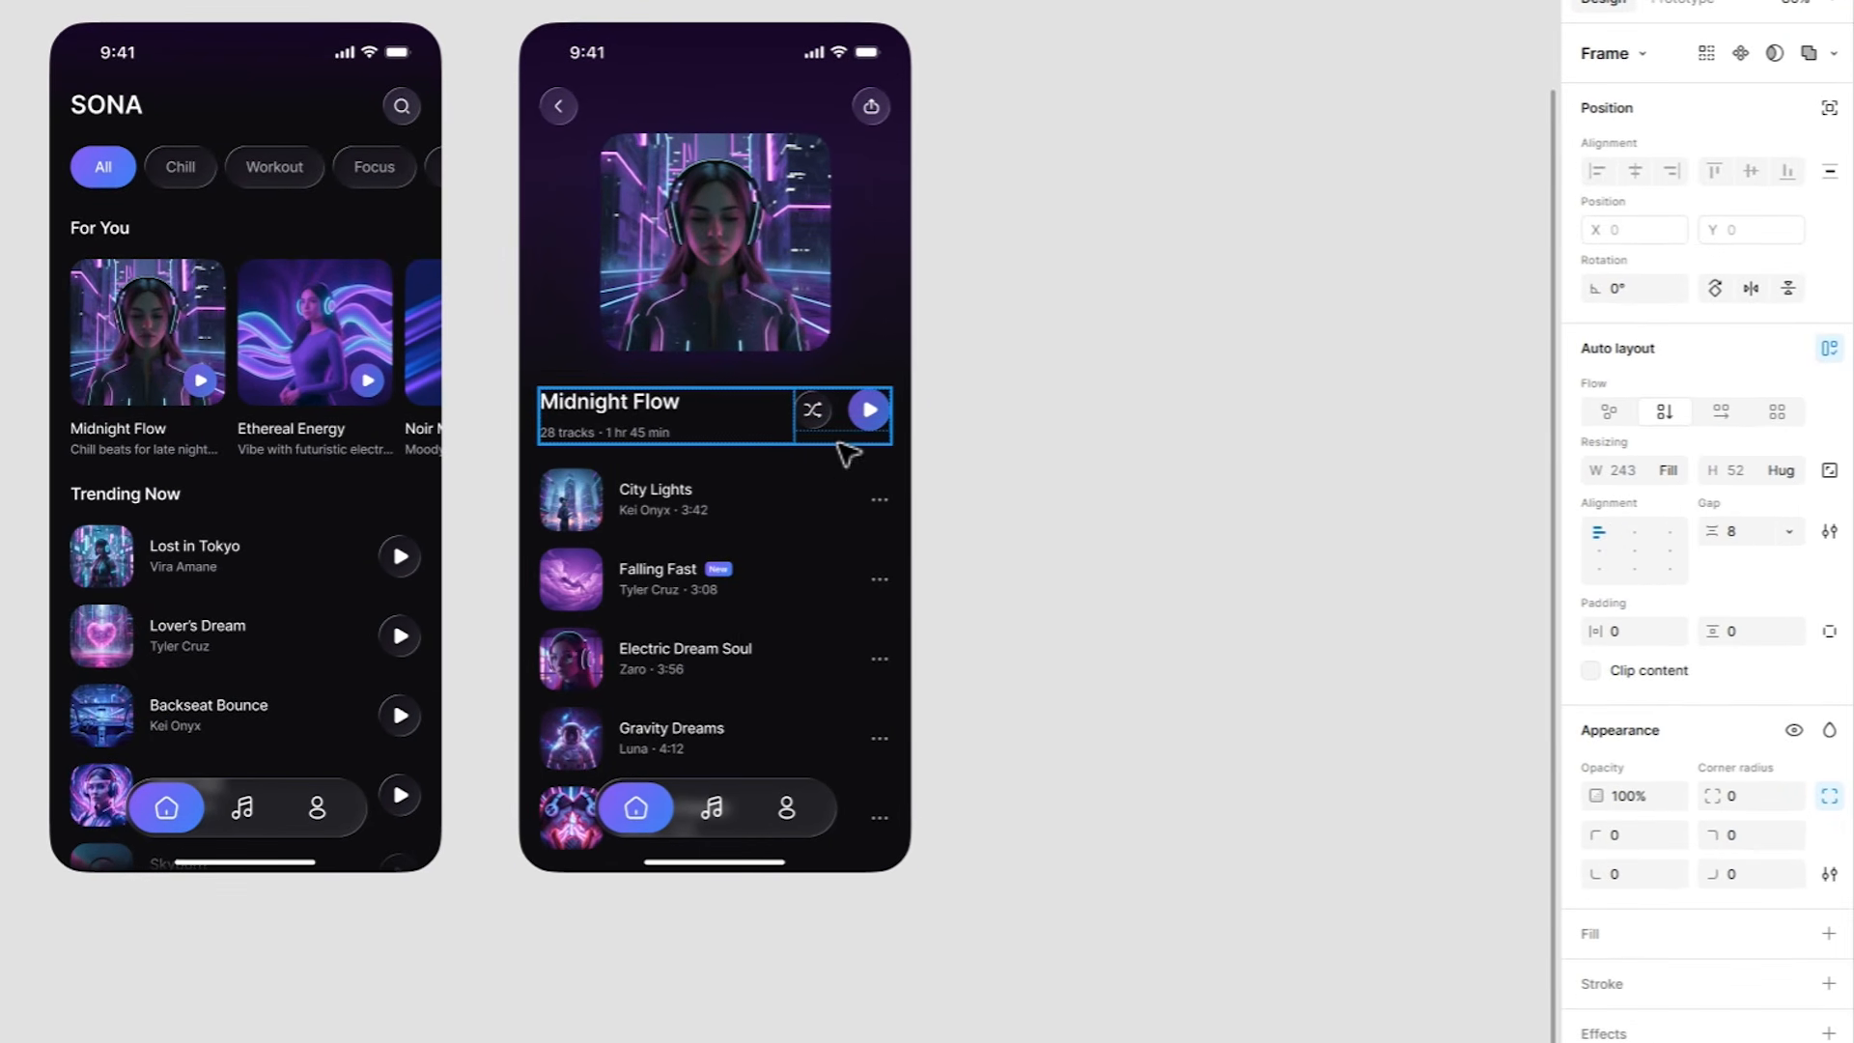
Copy the Midnight Flow title and track-info frame from the playlist screen.
key(shift+Return)
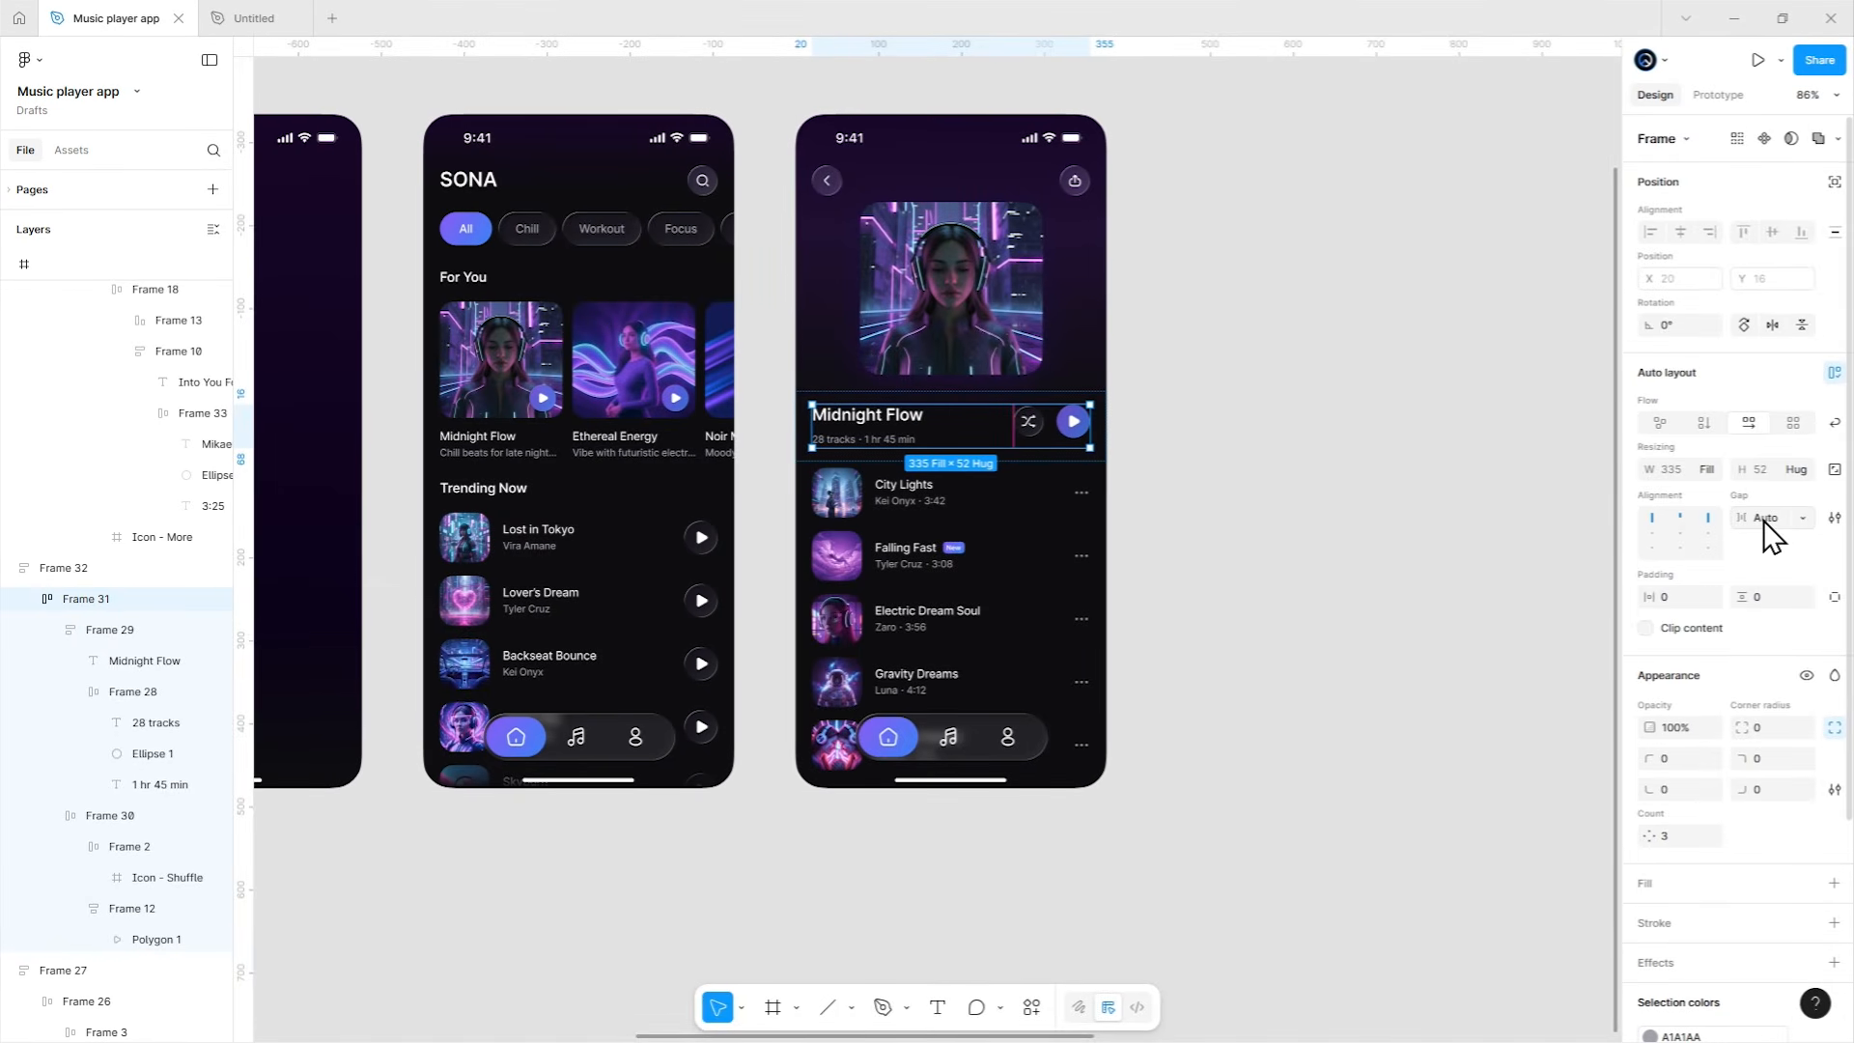
click(898, 424)
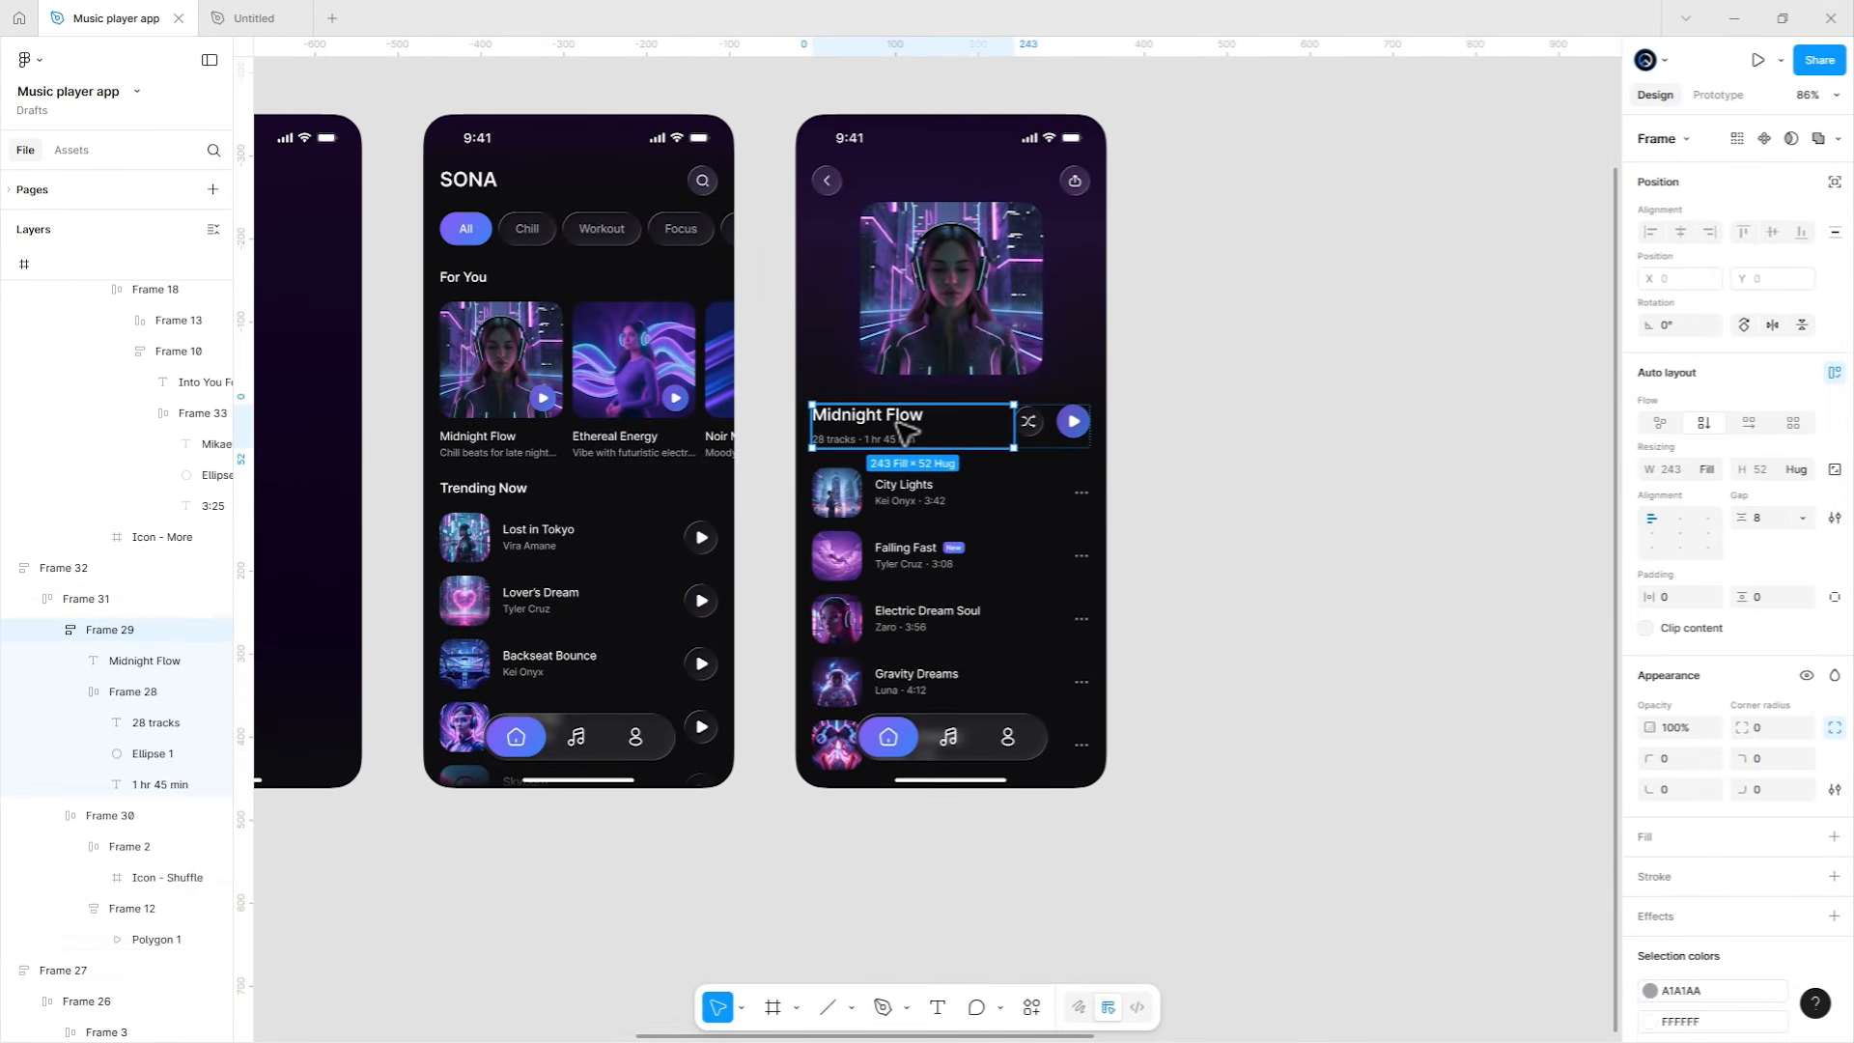
right_click(898, 425)
click(962, 318)
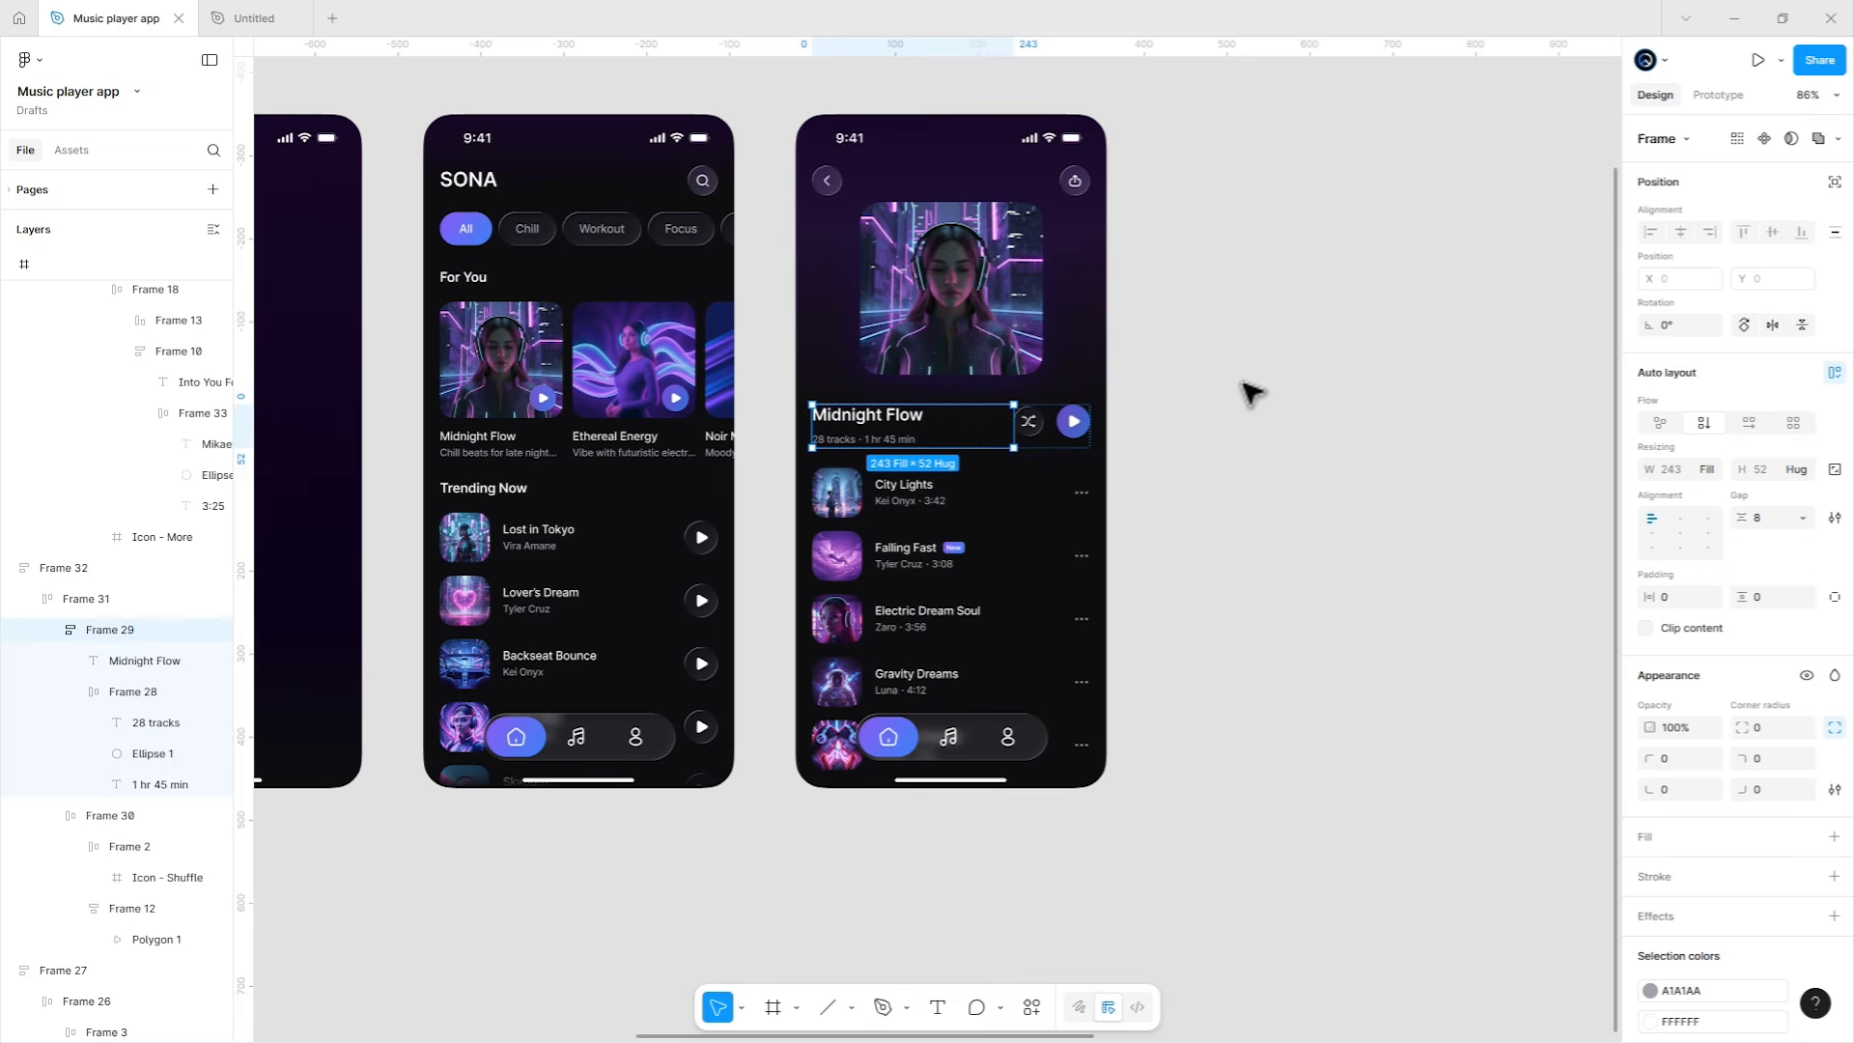
Paste the copied title block into the Ethereal Energy screen and place it below the Now Playing row, near the screen's left margin.
click(1477, 407)
drag(1346, 415, 728, 414)
drag(1253, 467, 588, 487)
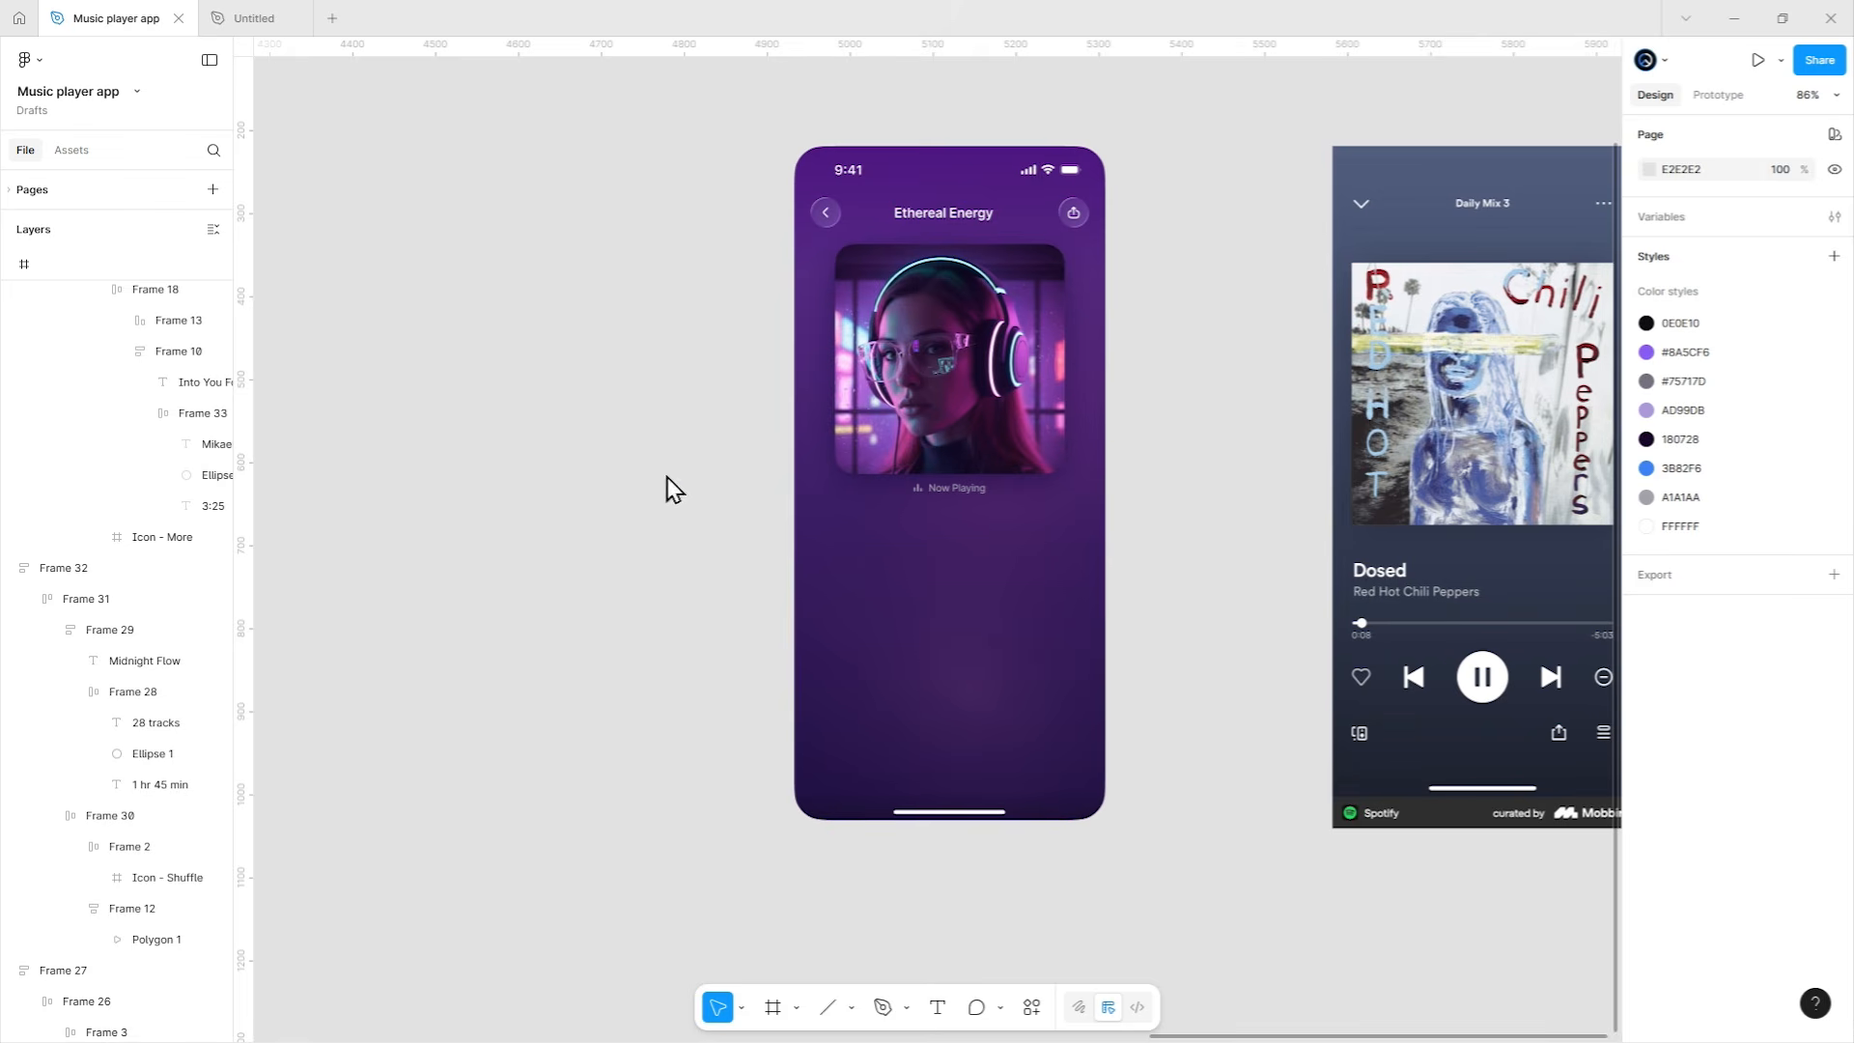
drag(1255, 590, 1211, 580)
scroll(952, 581, up, 2)
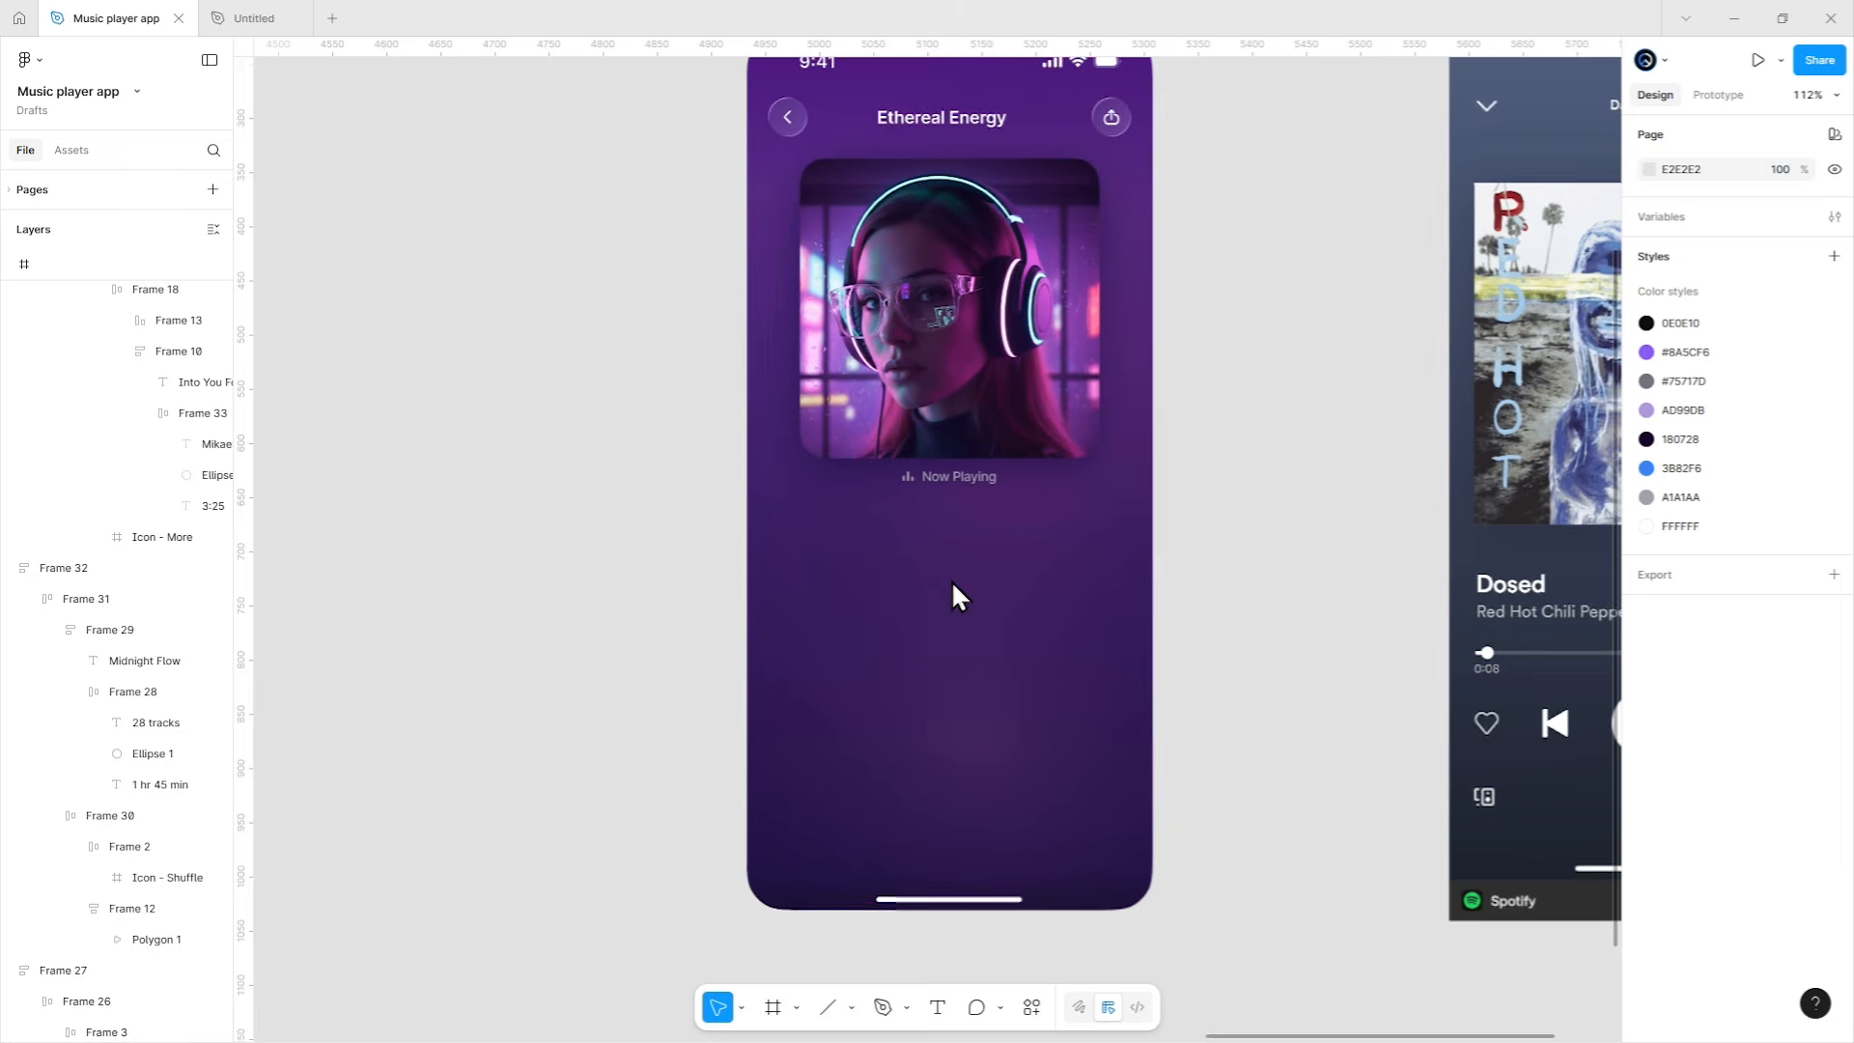
drag(952, 581, 934, 531)
key(ctrl+v)
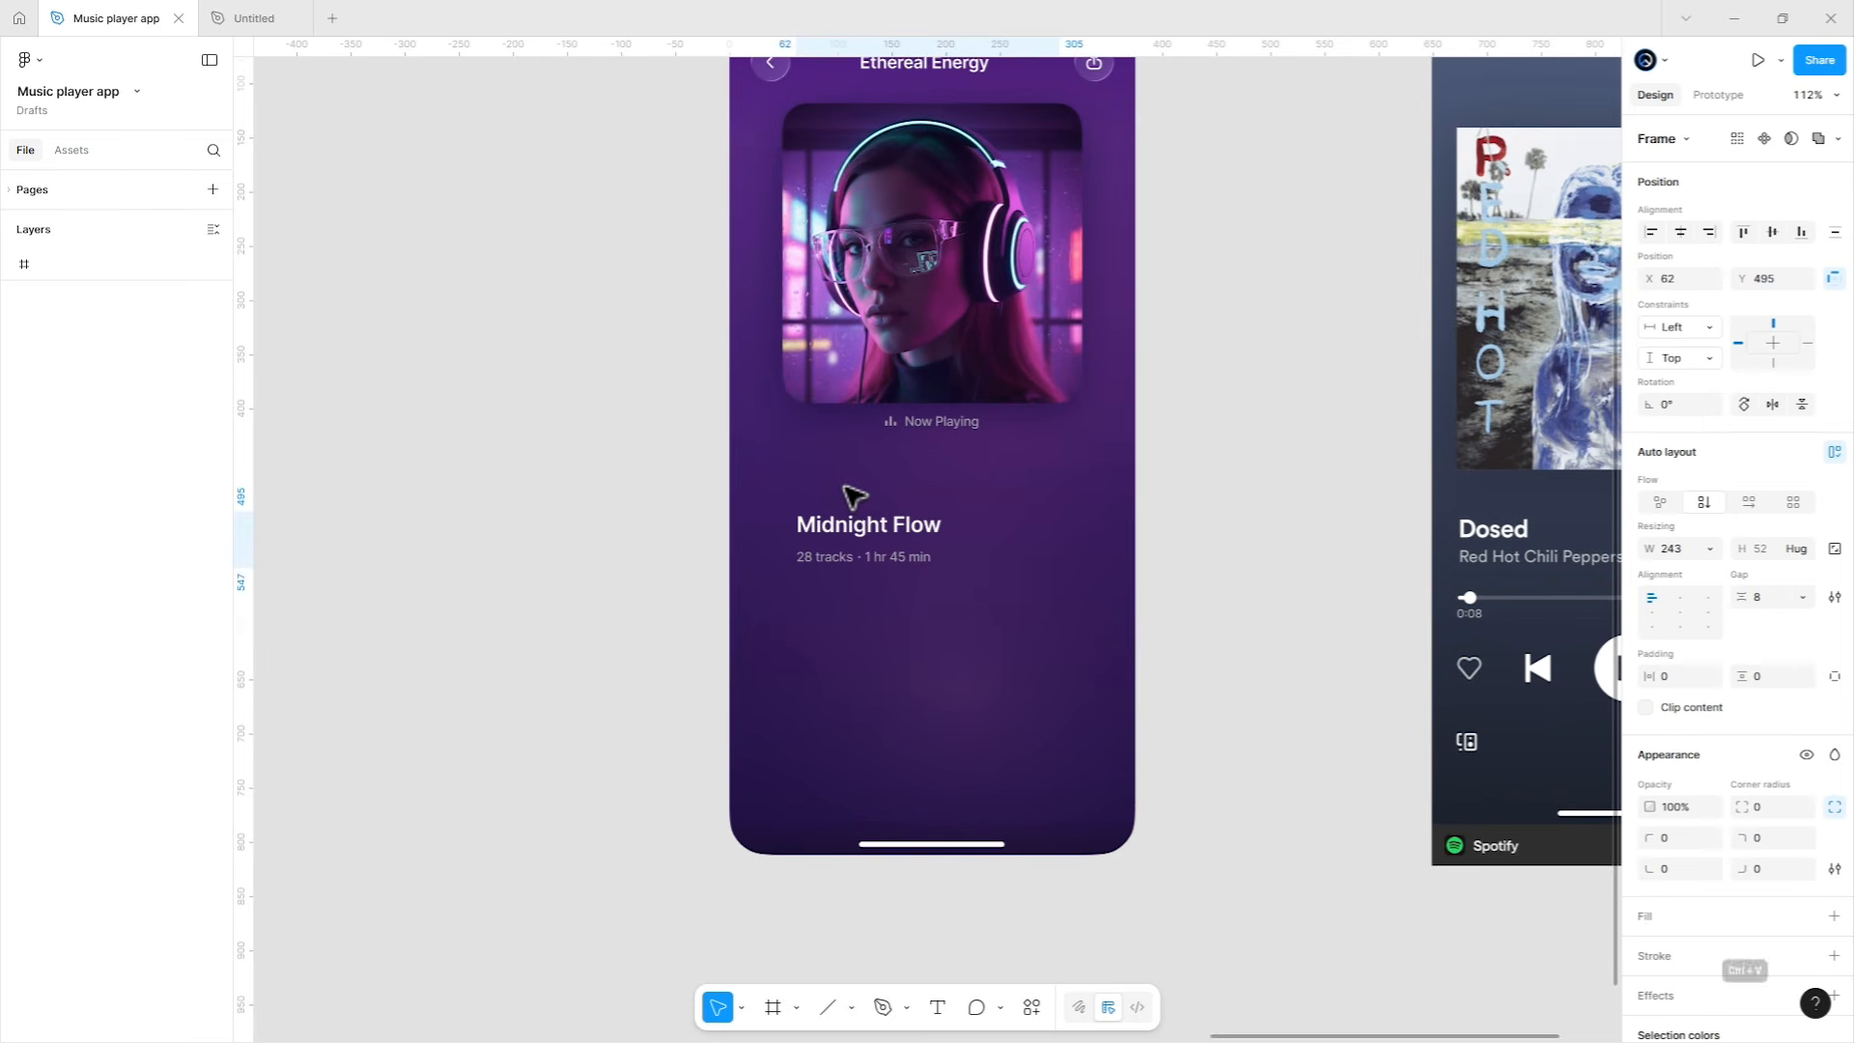
drag(885, 548, 819, 490)
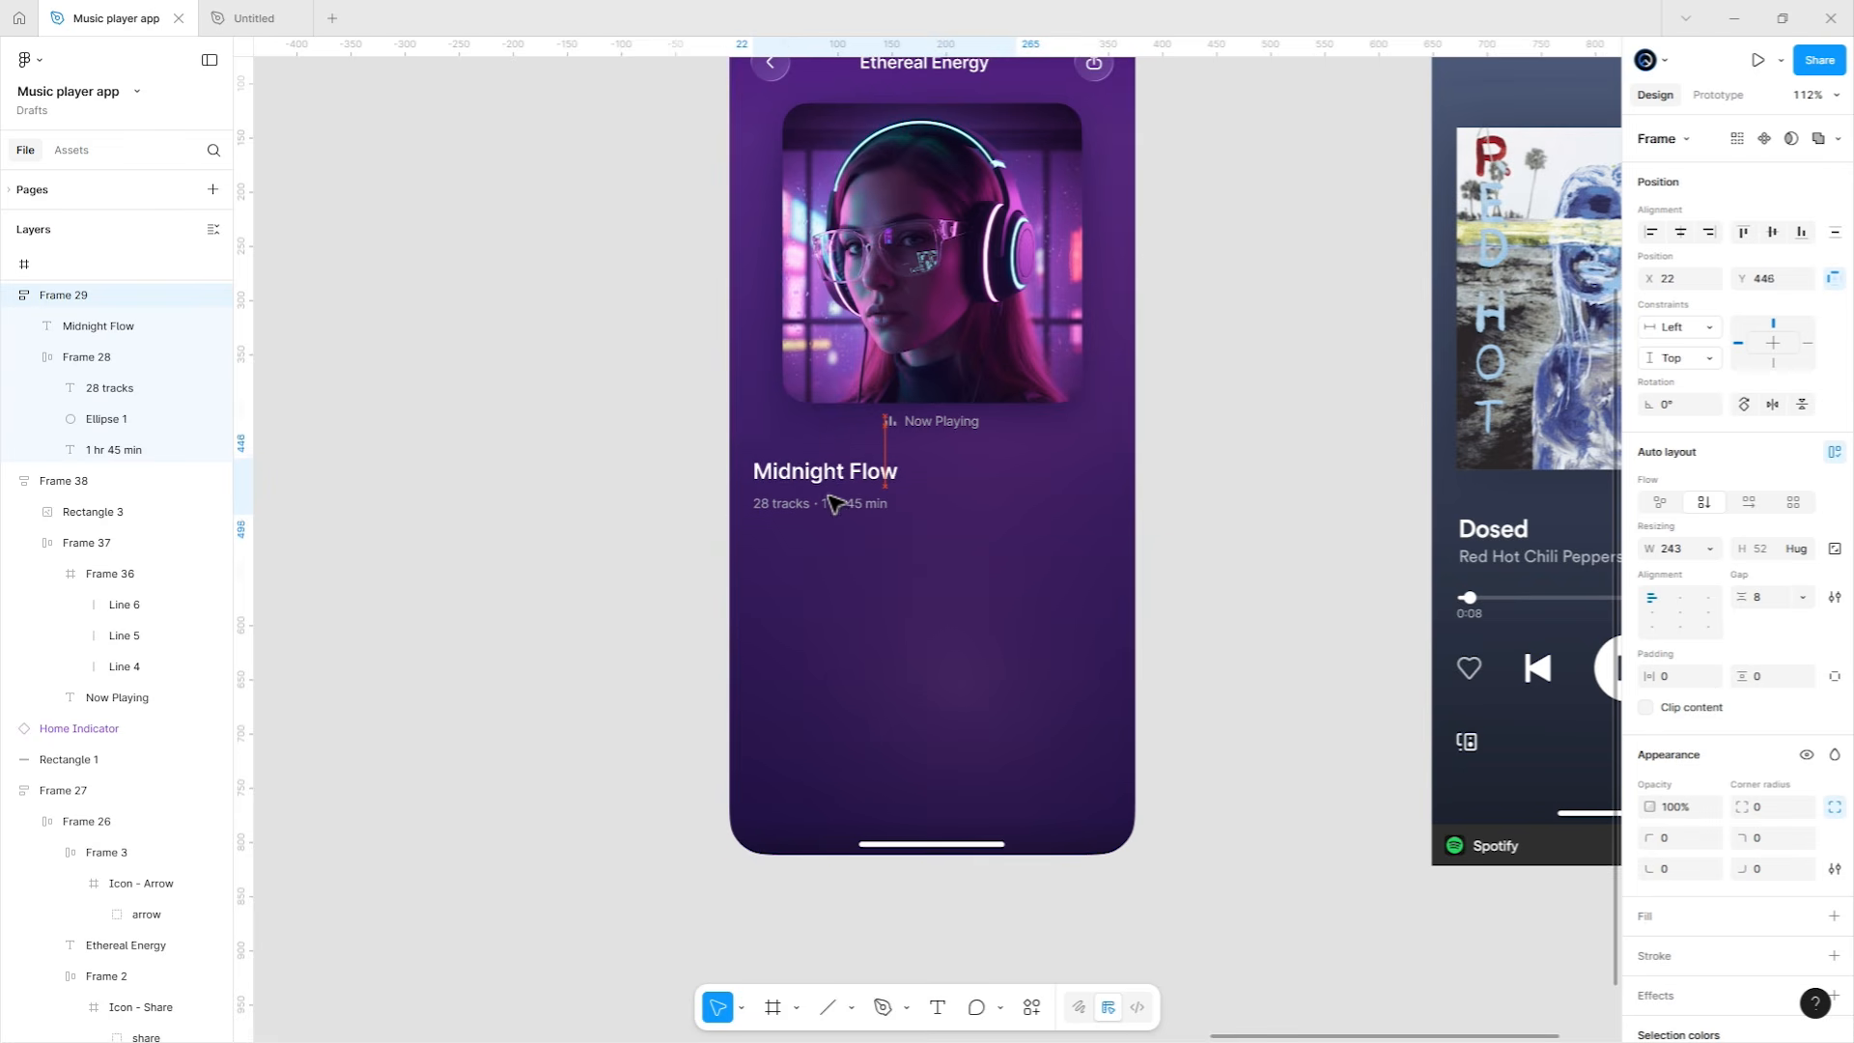
click(575, 537)
Copy the Electric Dream Soul title and artist-duration block from the track list on the Midnight Flow playlist screen.
scroll(566, 541, down, 2)
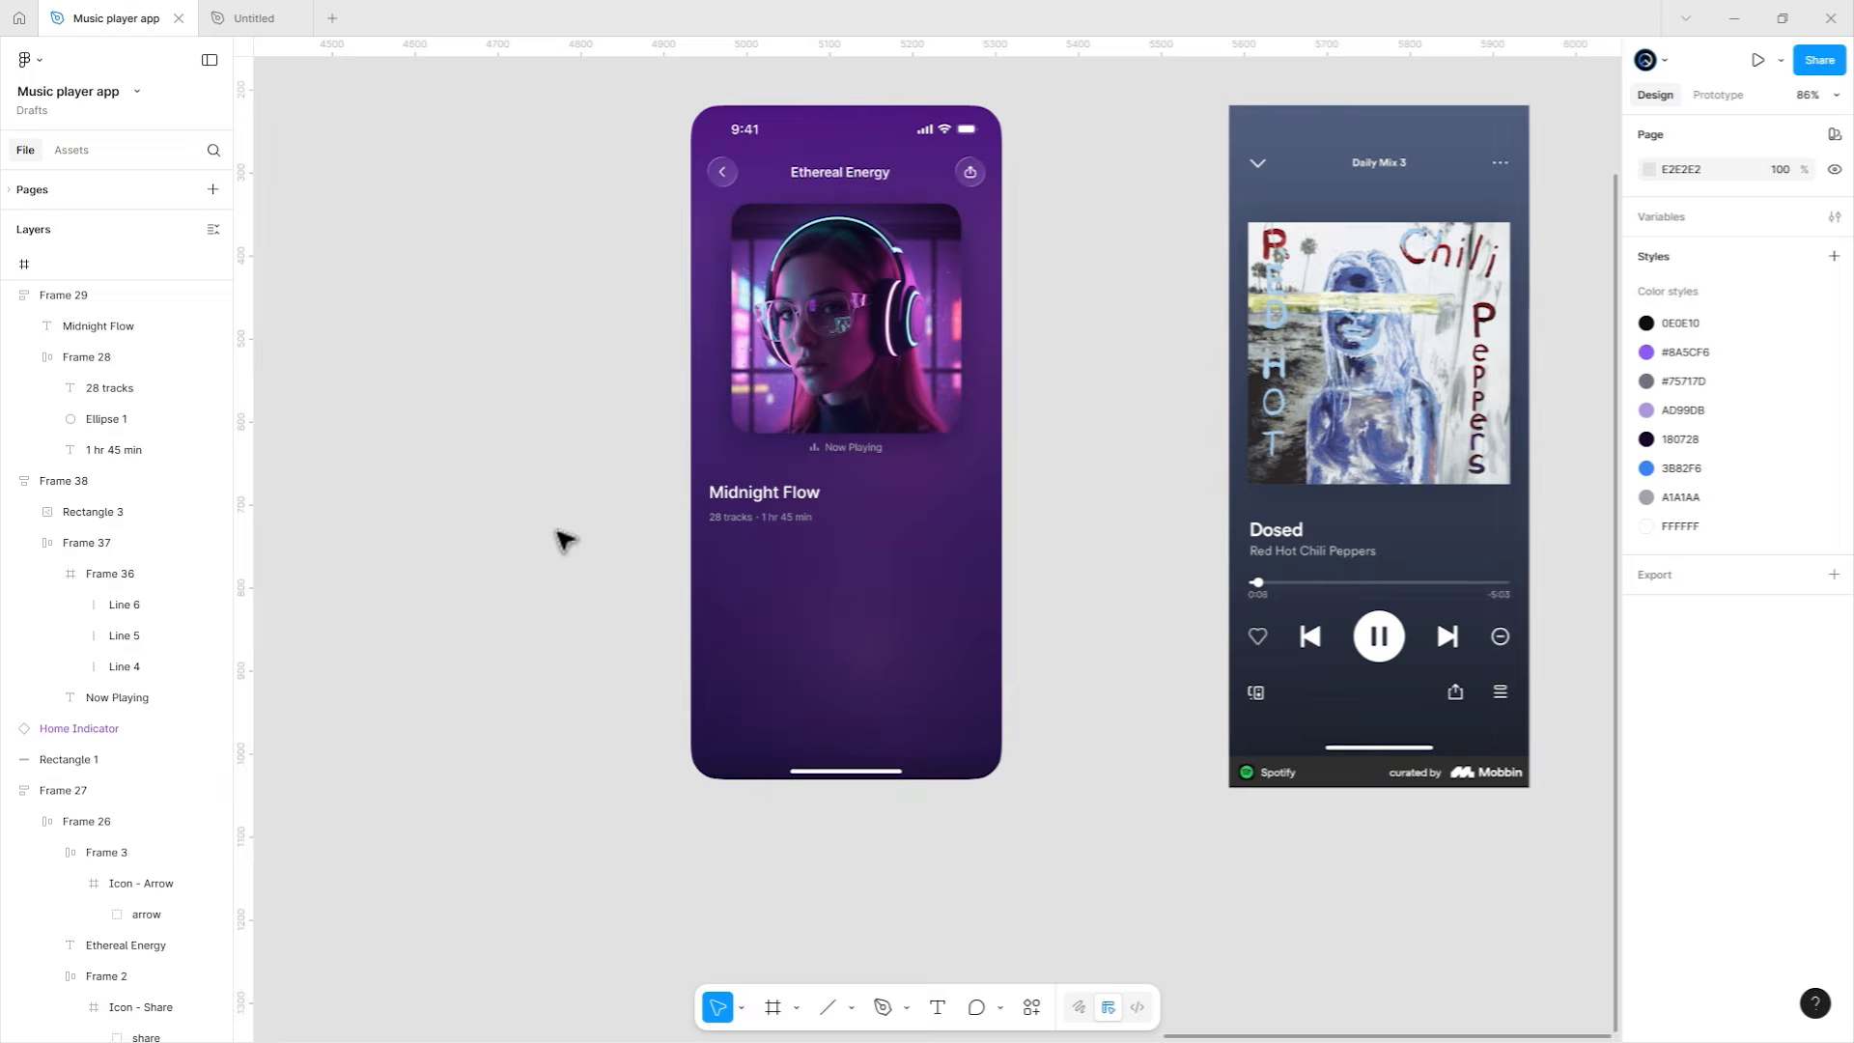
drag(559, 542, 1052, 582)
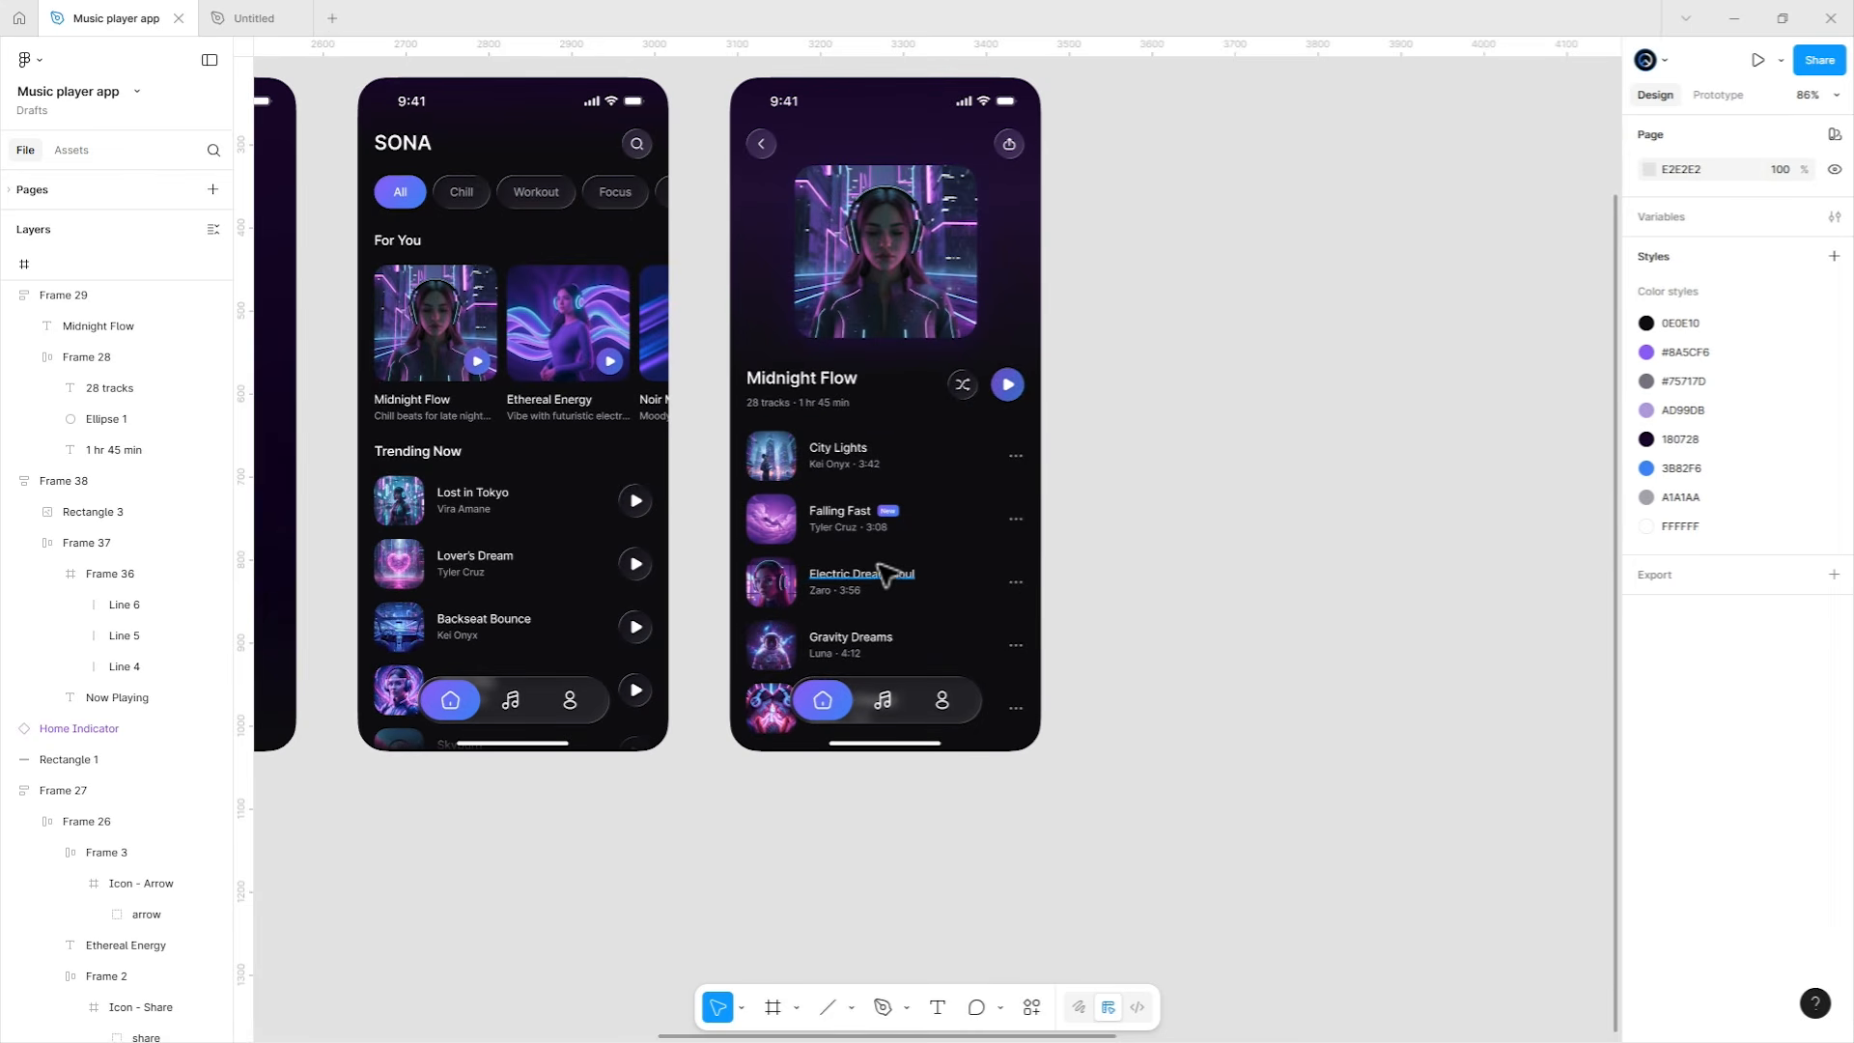
ctrl+click(854, 587)
scroll(885, 570, up, 2)
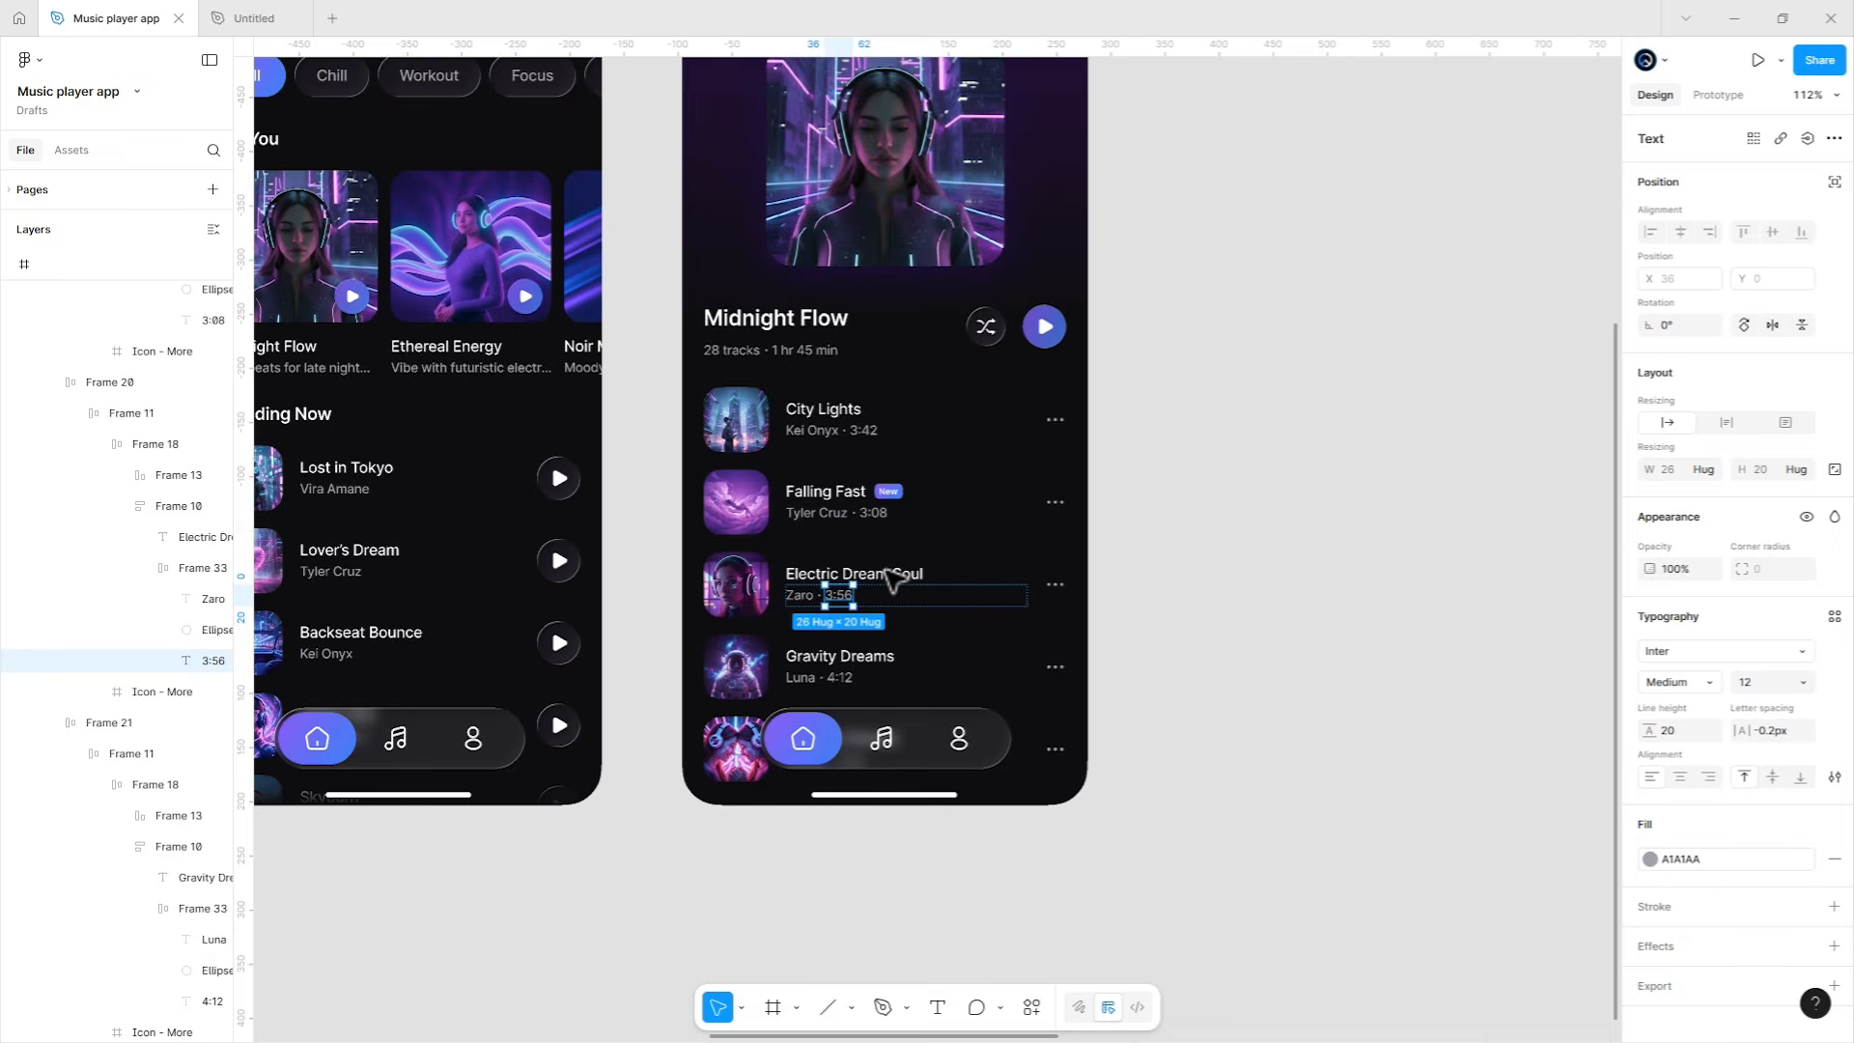
click(868, 610)
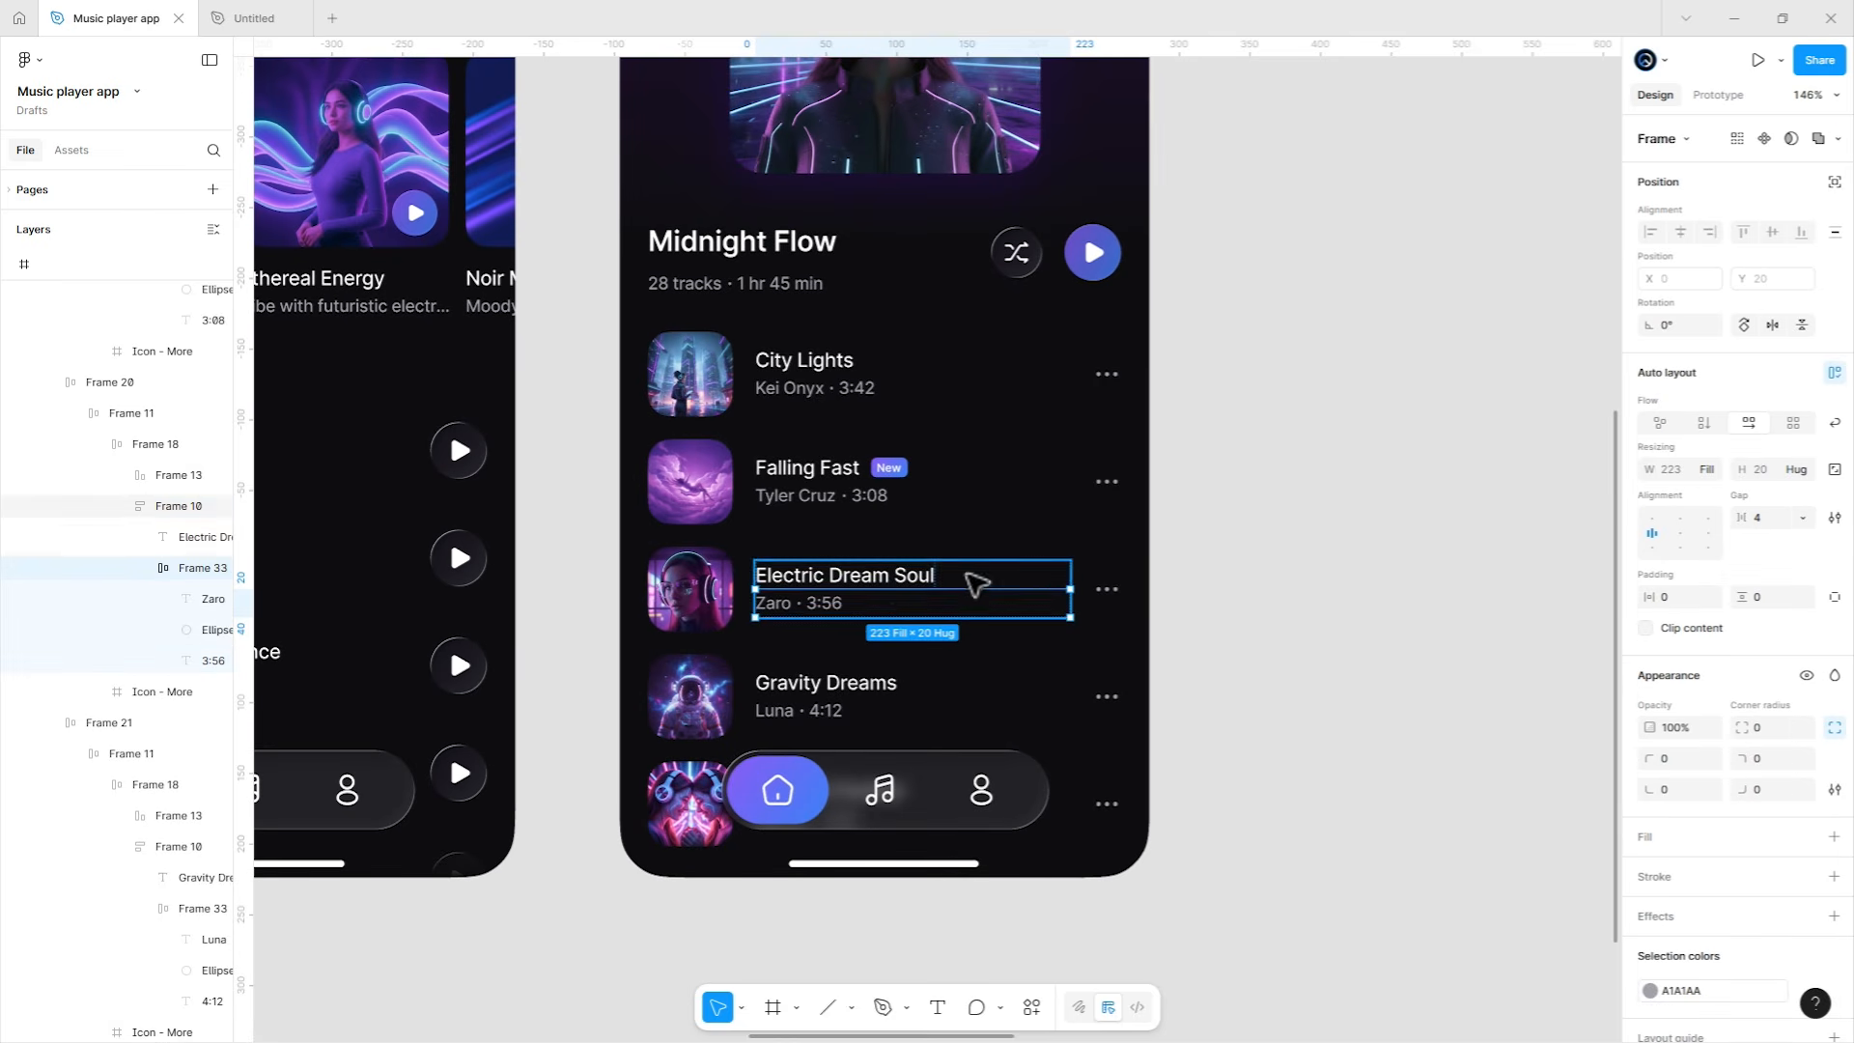
right_click(970, 582)
click(1031, 316)
click(1156, 429)
Paste the copied track text block into the Ethereal Energy screen and move it below the Midnight Flow title block.
scroll(693, 480, down, 2)
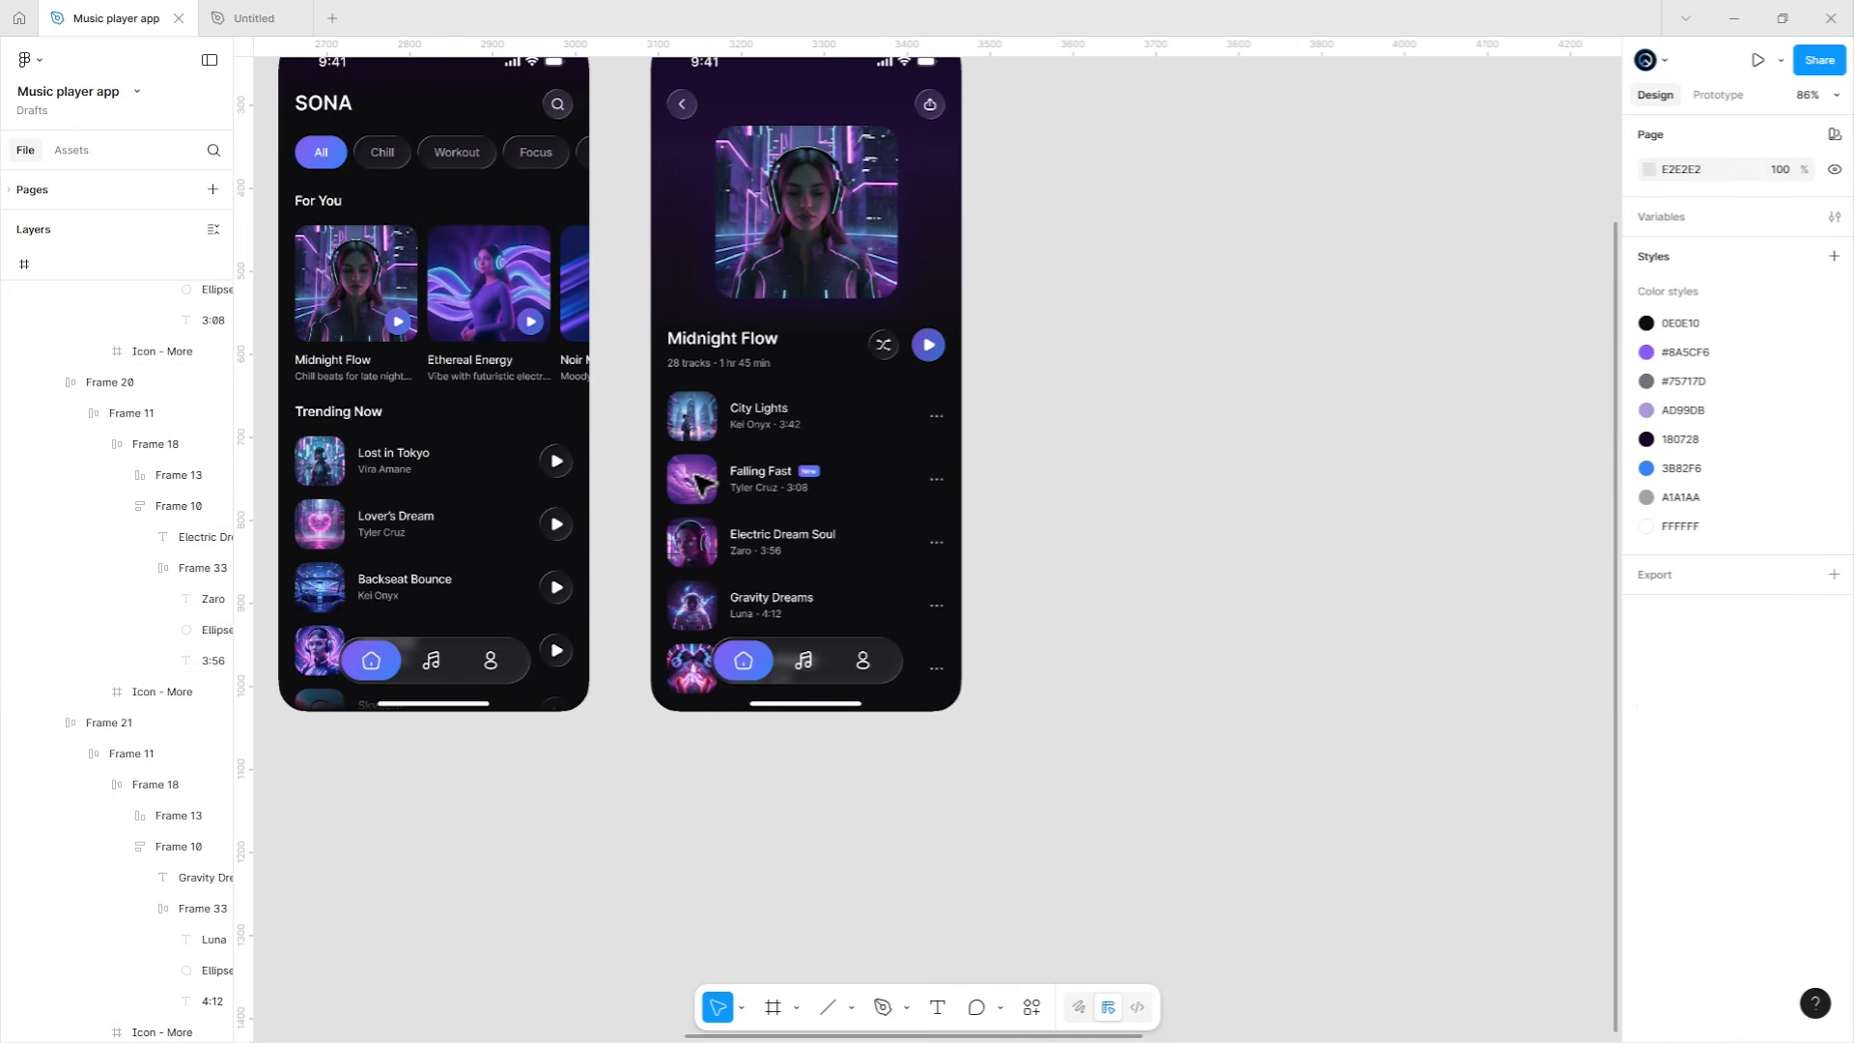
drag(886, 542, 253, 603)
drag(1026, 516, 501, 538)
scroll(1016, 554, up, 2)
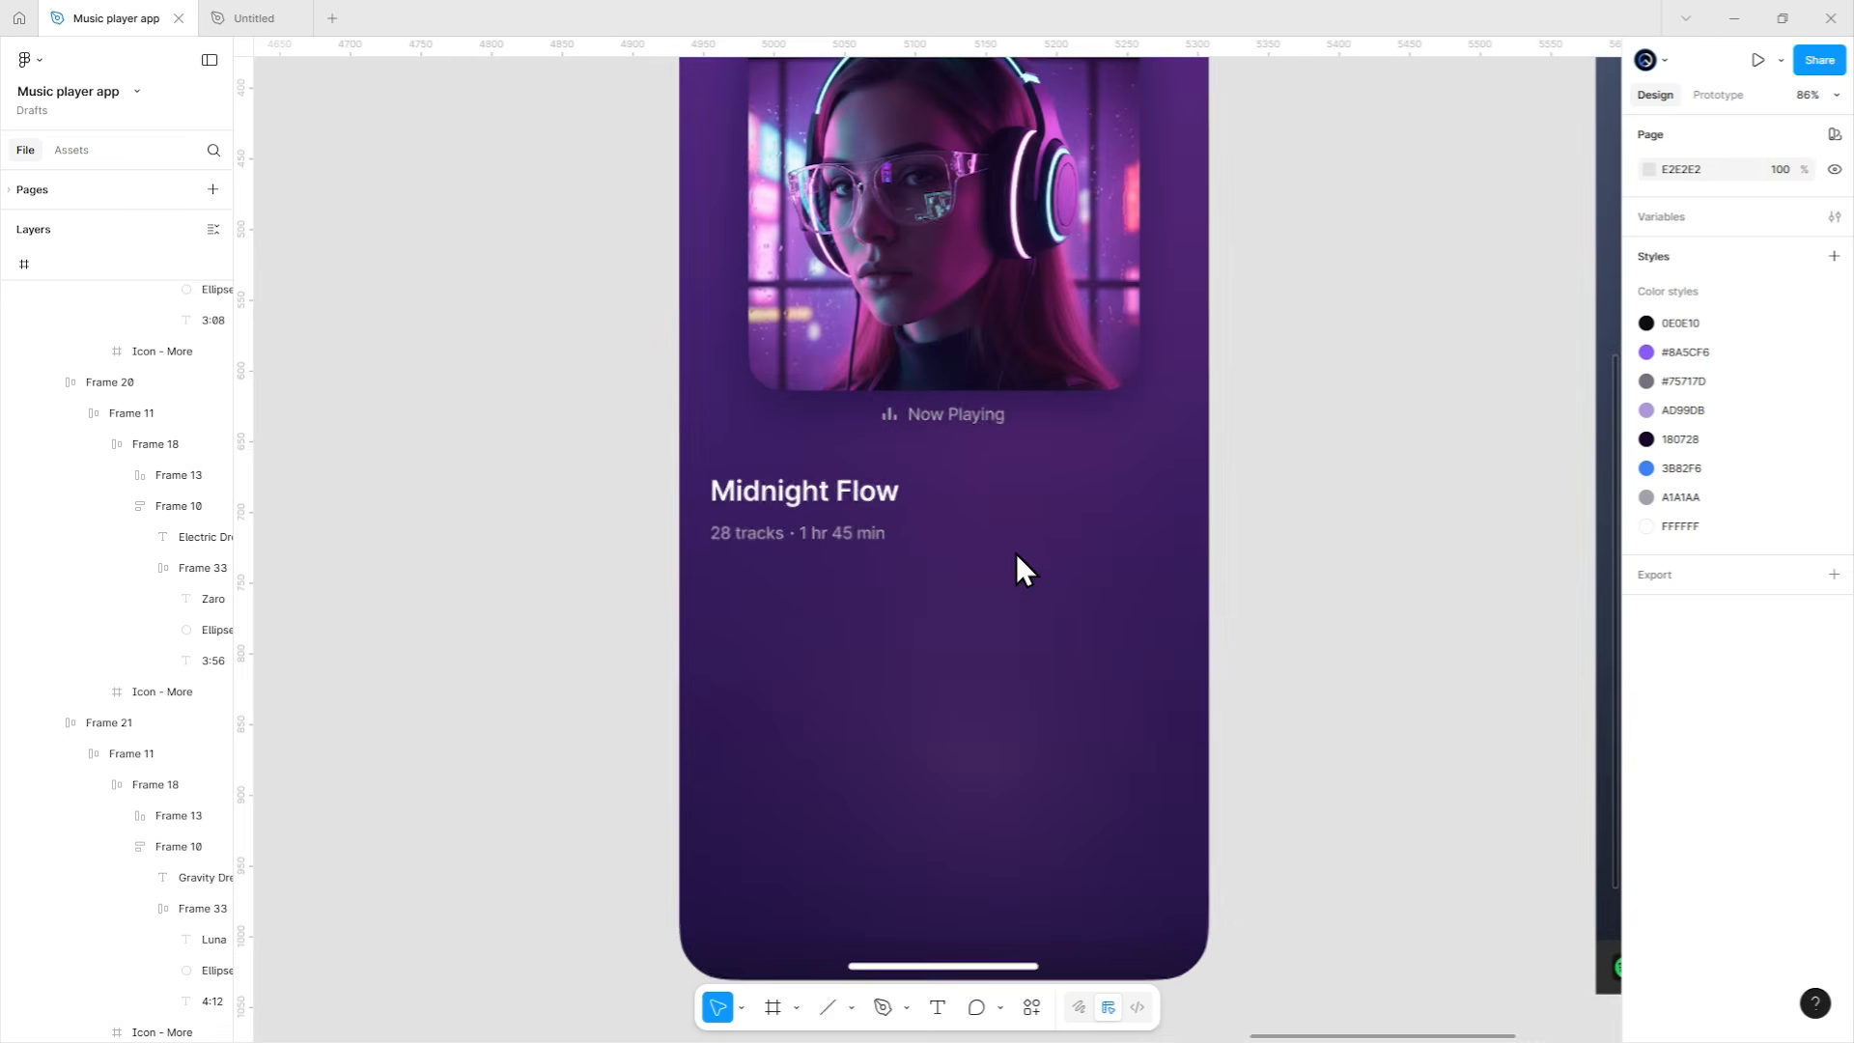
key(ctrl+v)
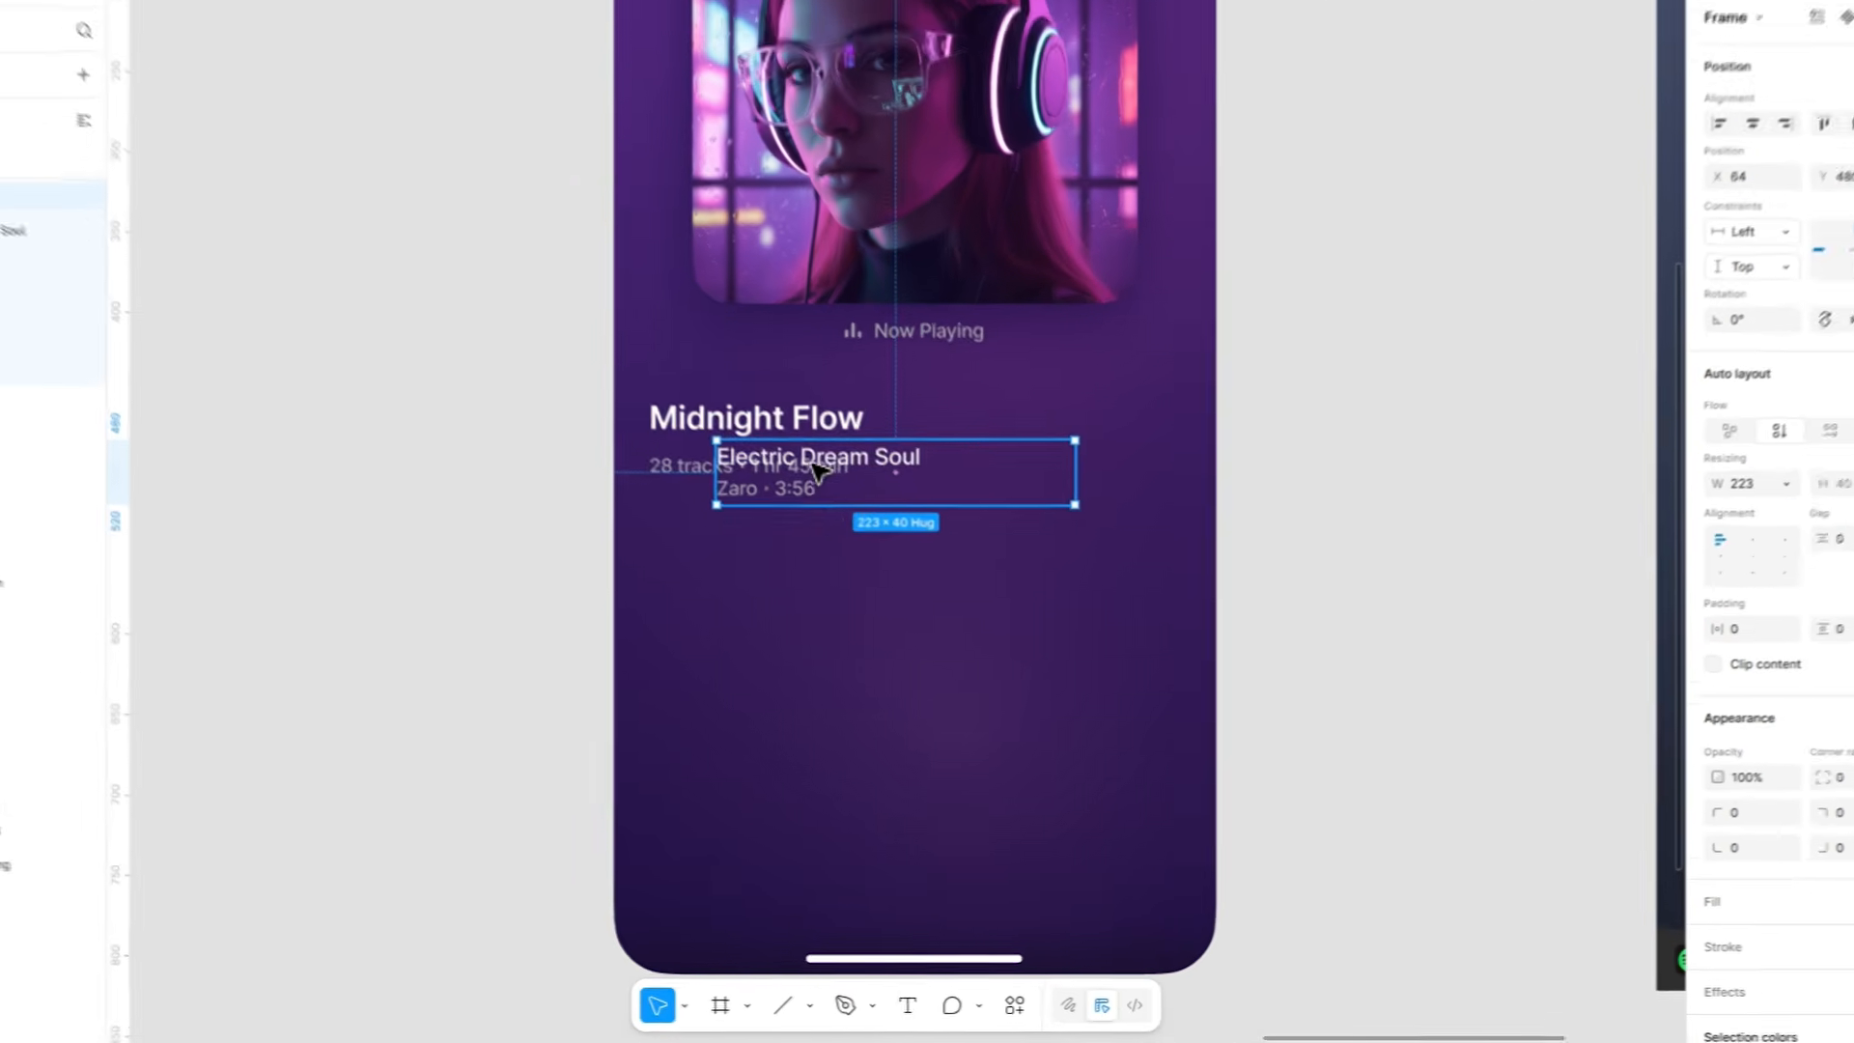
drag(858, 536, 814, 554)
Cut the Electric Dream Soul title from the pasted block and use it to replace the Midnight Flow title text.
double_click(1005, 547)
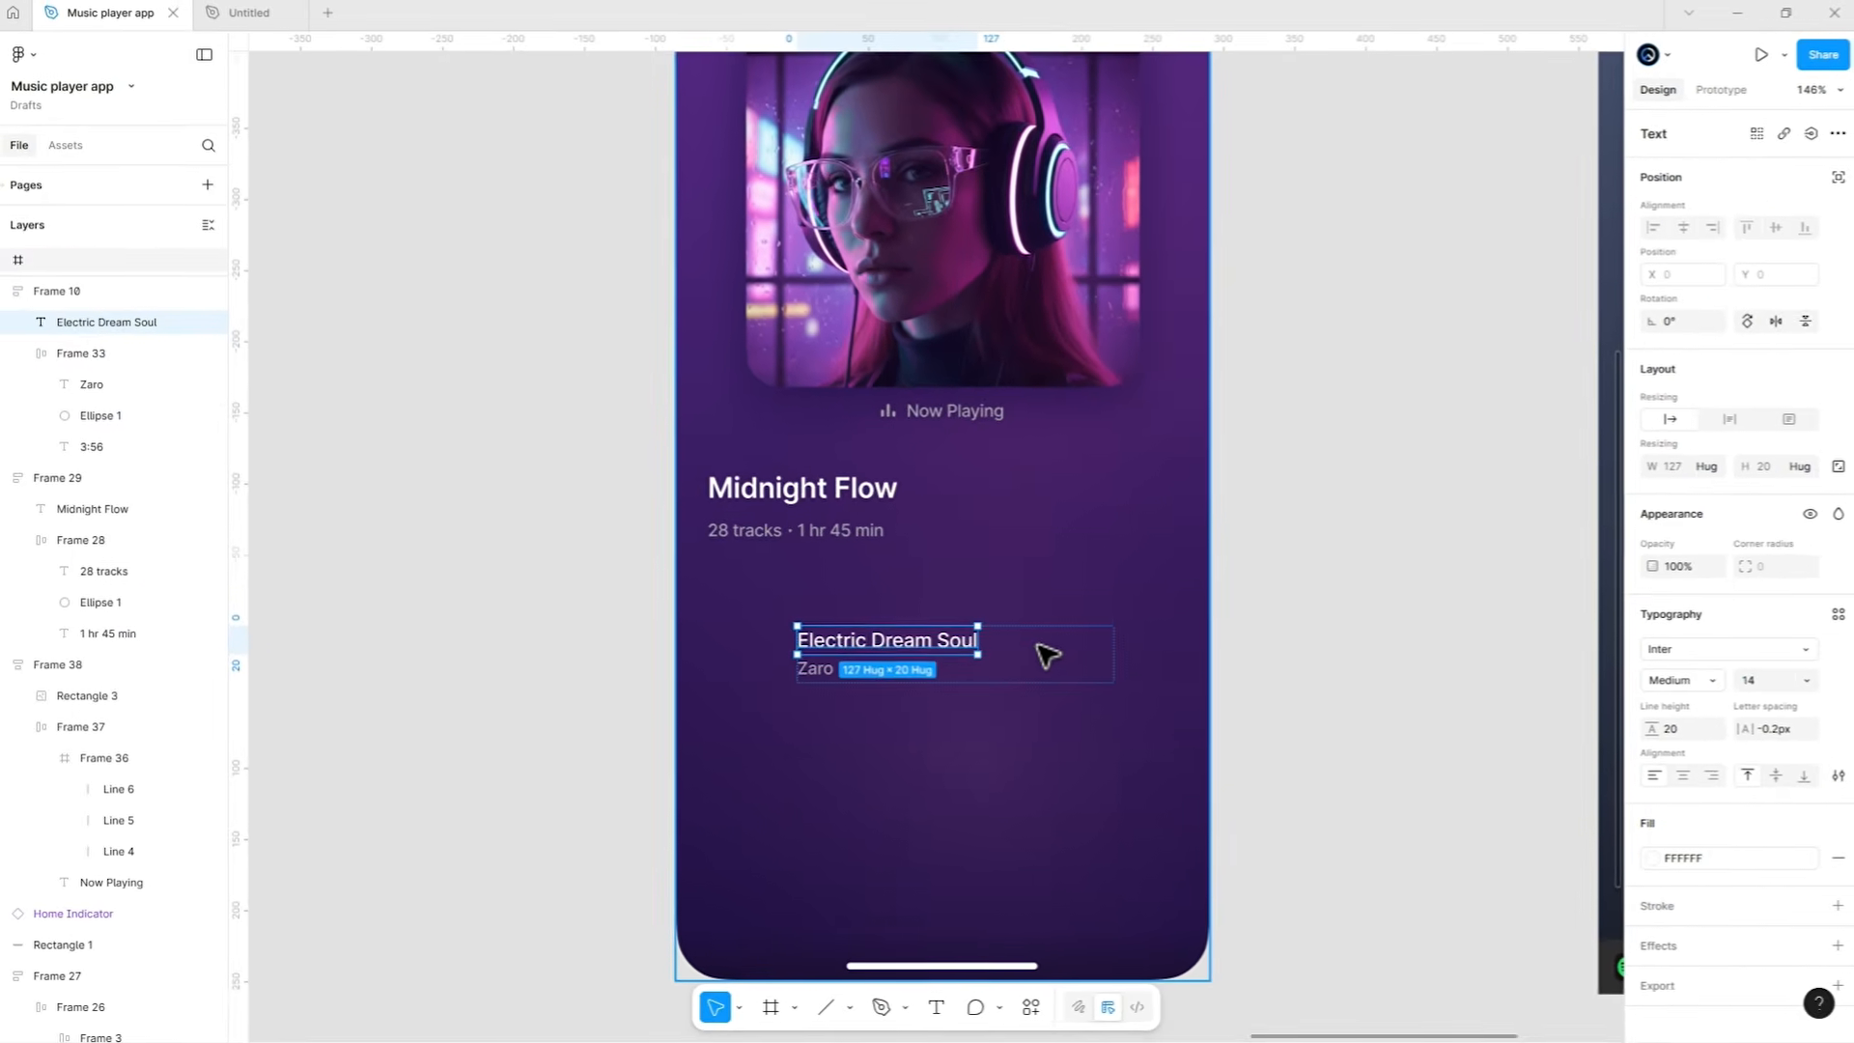
key(ctrl+x)
double_click(830, 488)
key(Return)
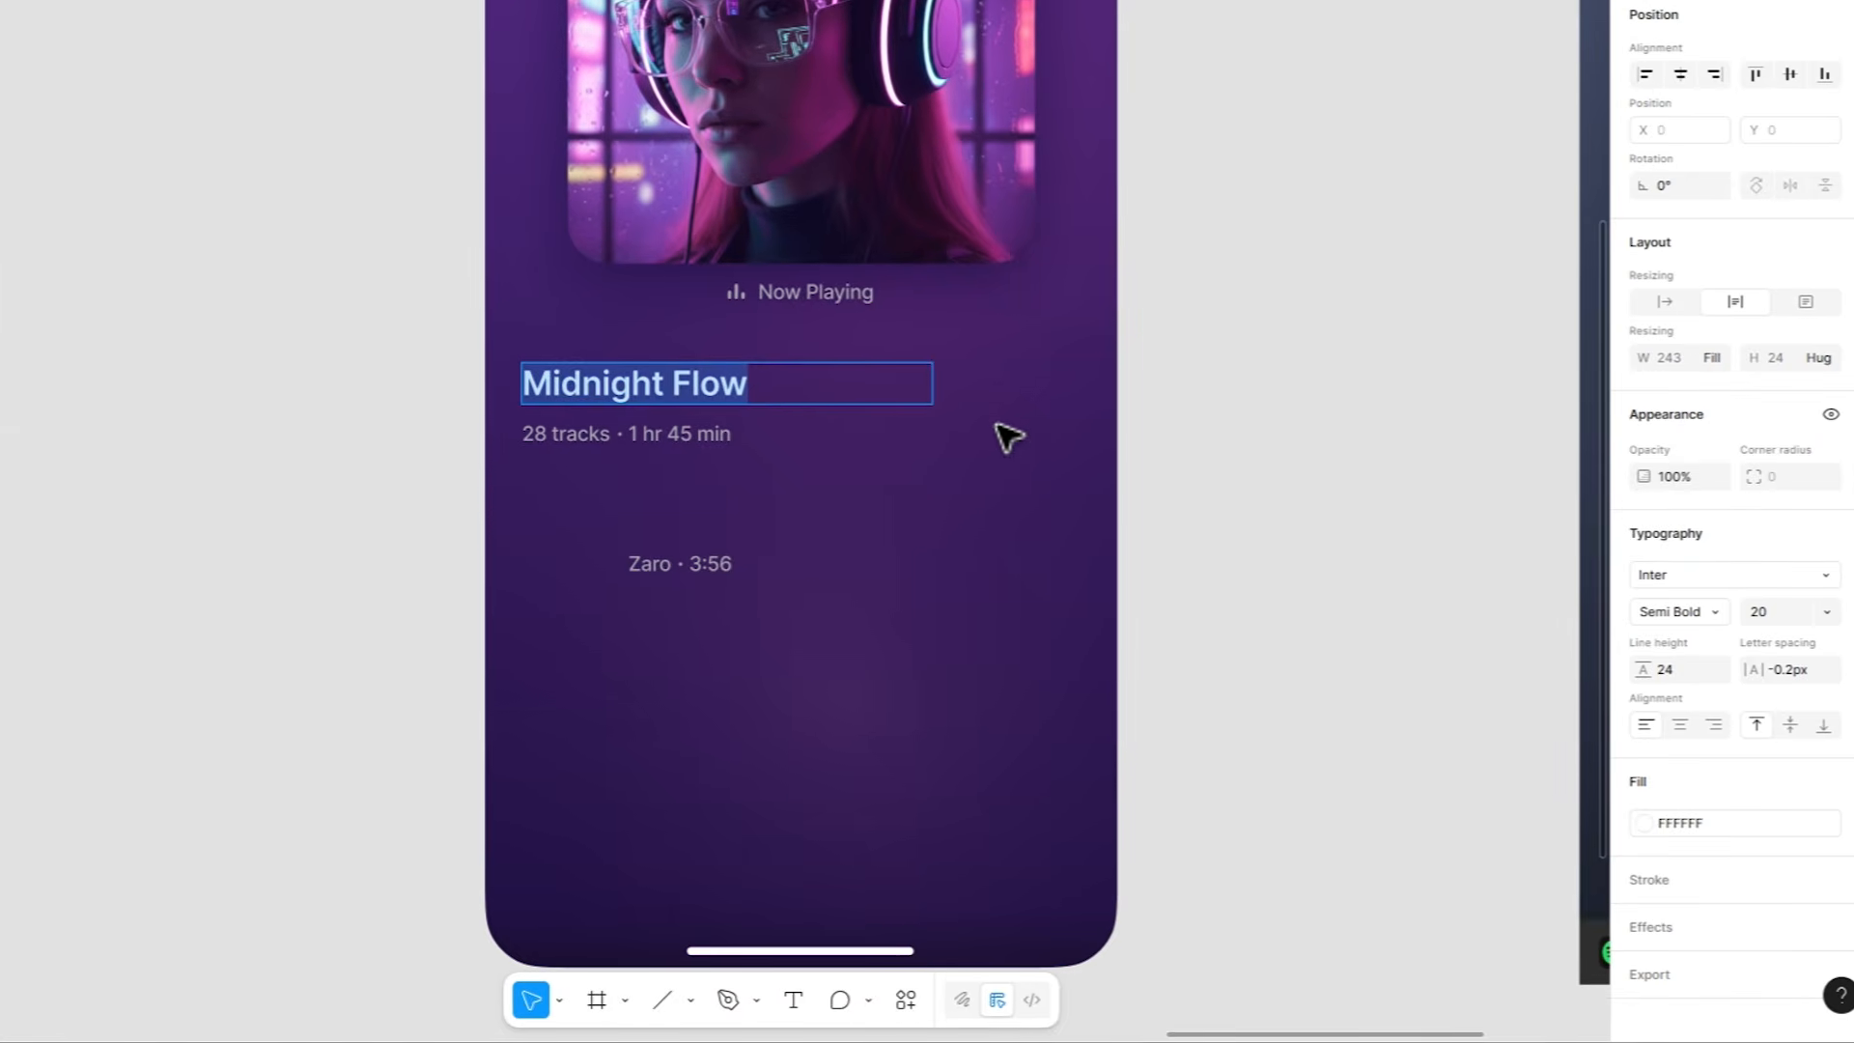
key(ctrl+shift+v)
key(Escape)
Cut the artist name from the pasted block and use it to replace the "28 tracks" text.
double_click(661, 566)
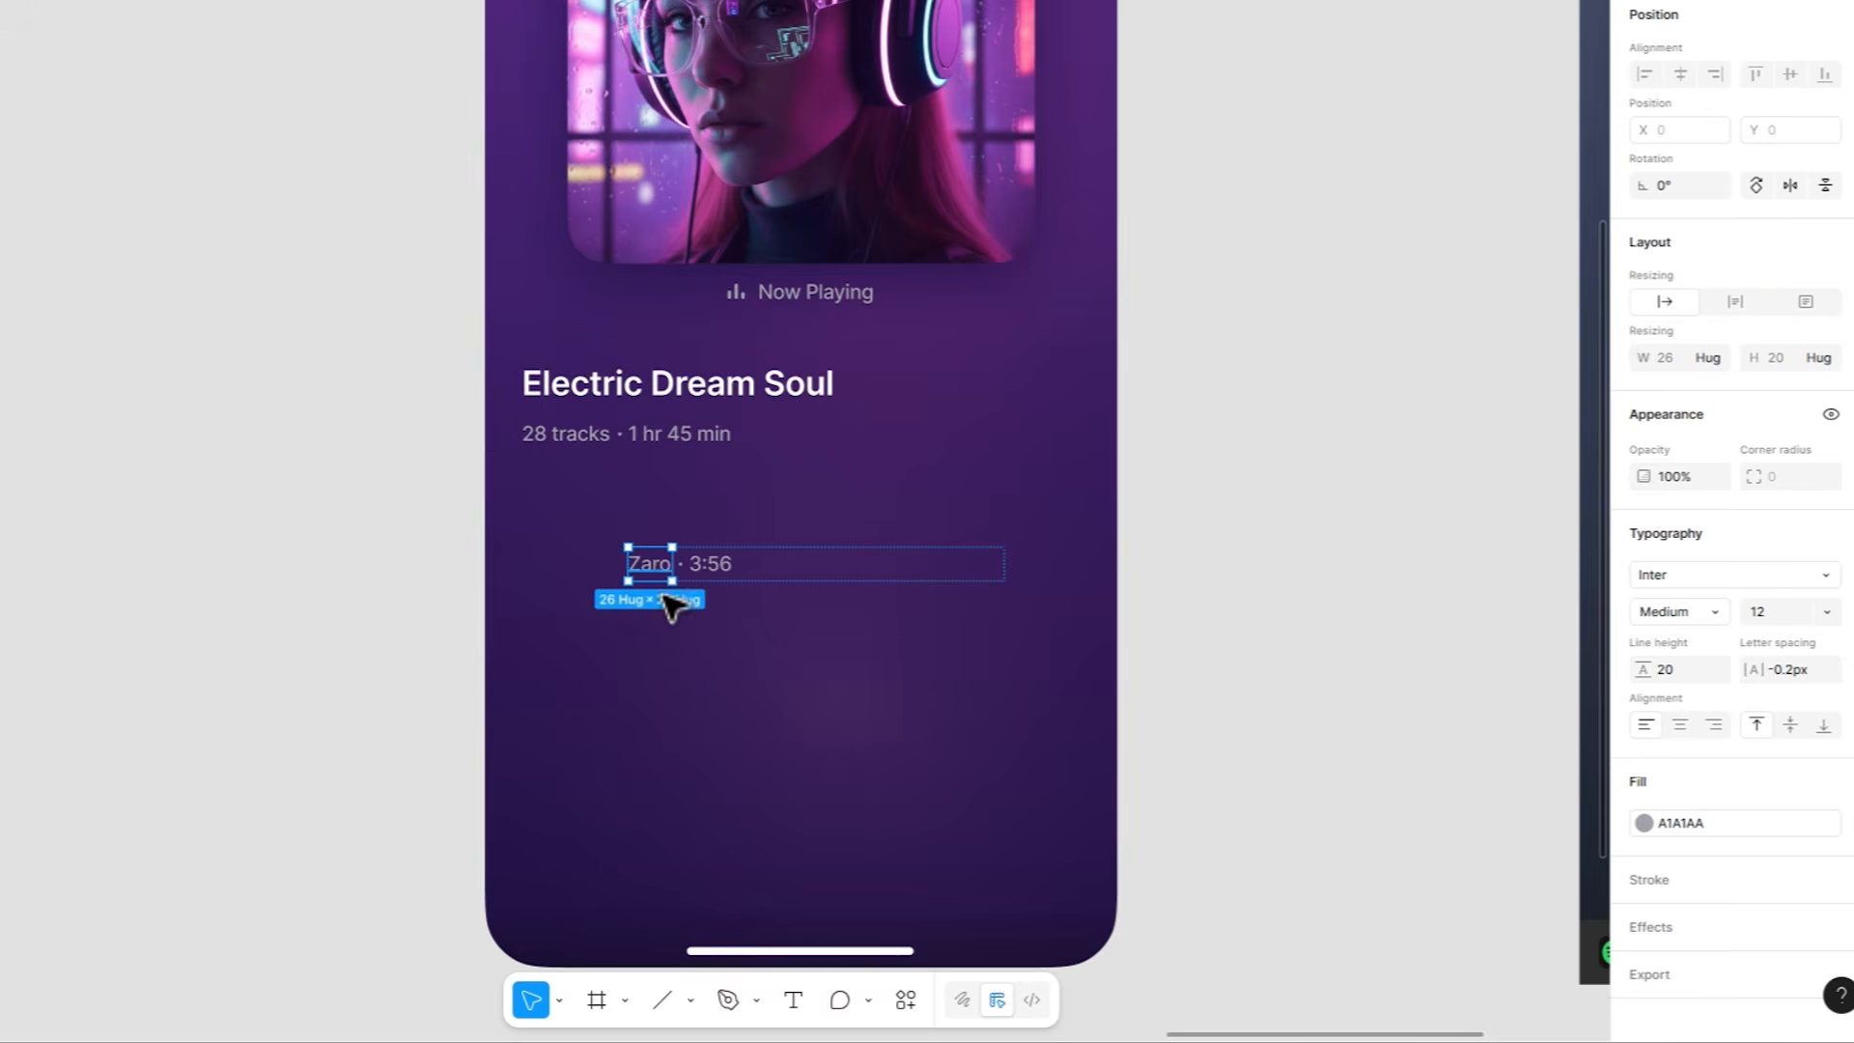
key(ctrl+x)
double_click(570, 439)
key(ctrl+shift+v)
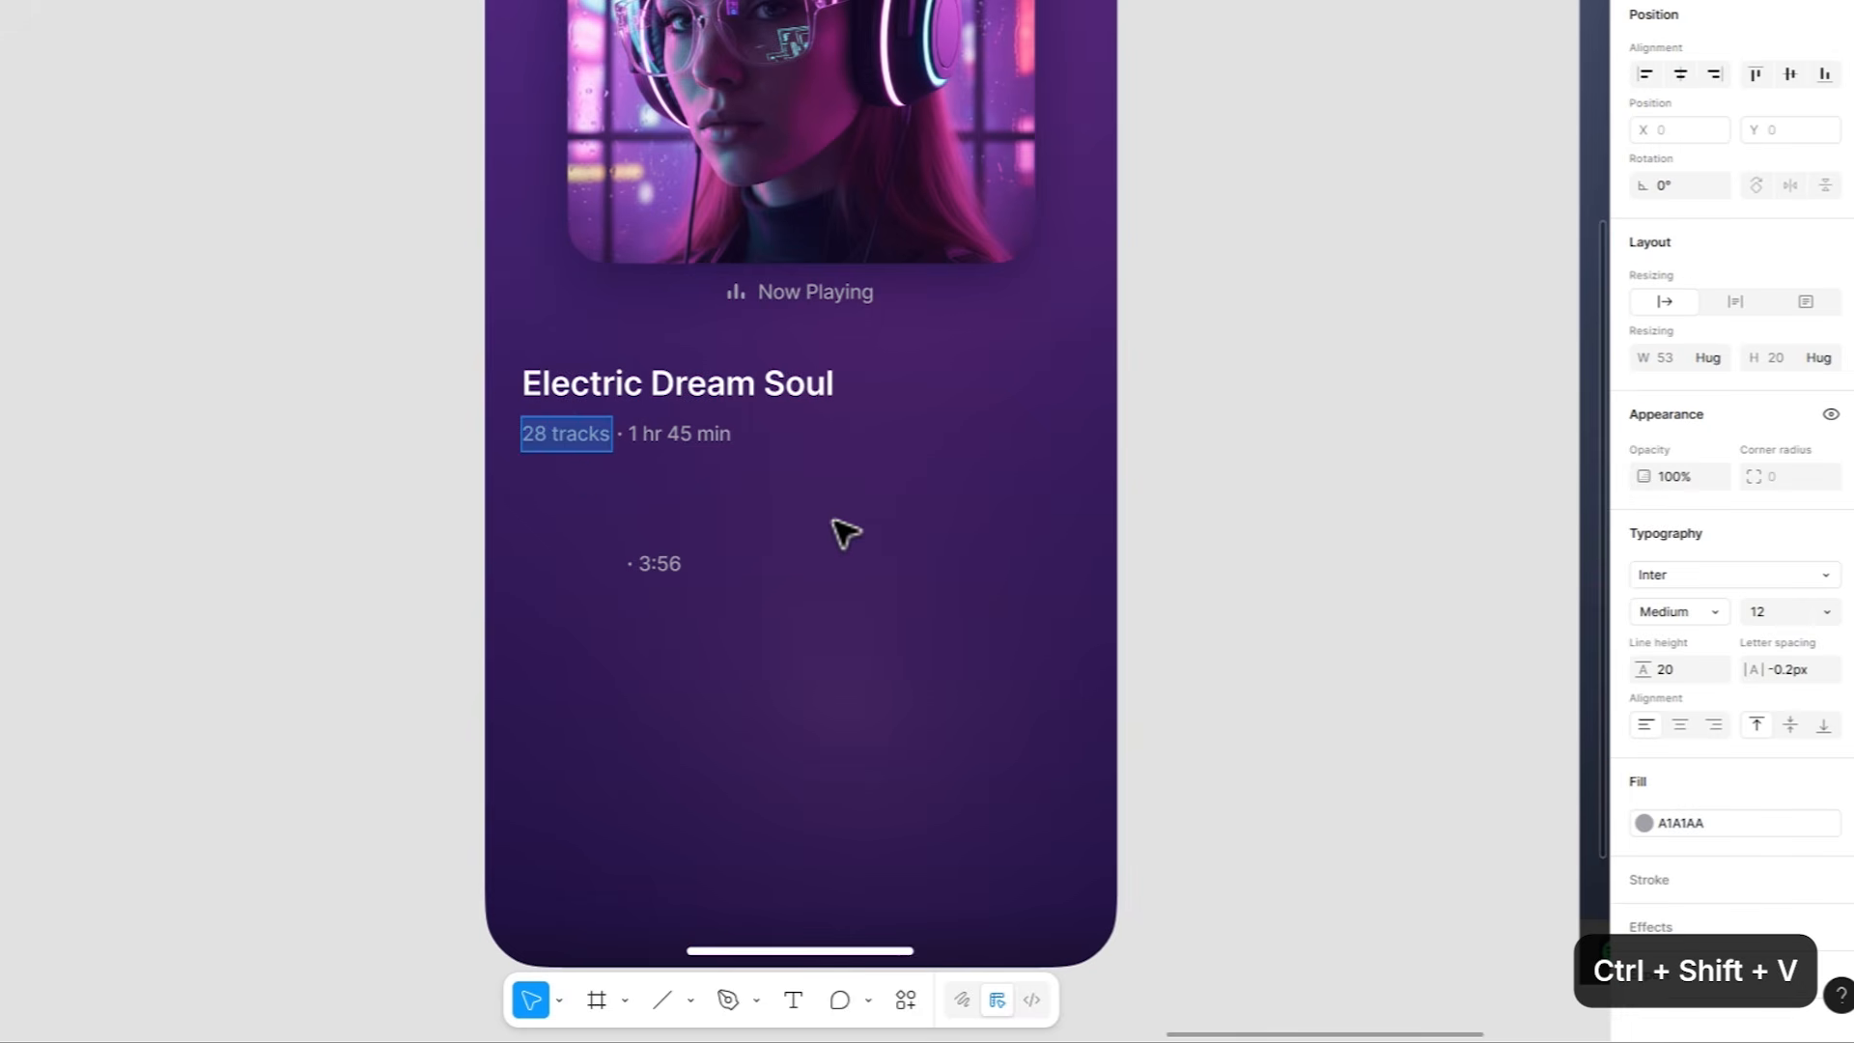
Replace the "1 hr 45 min" text with the 3:56 duration cut from the pasted block, and delete the leftover frame.
click(675, 577)
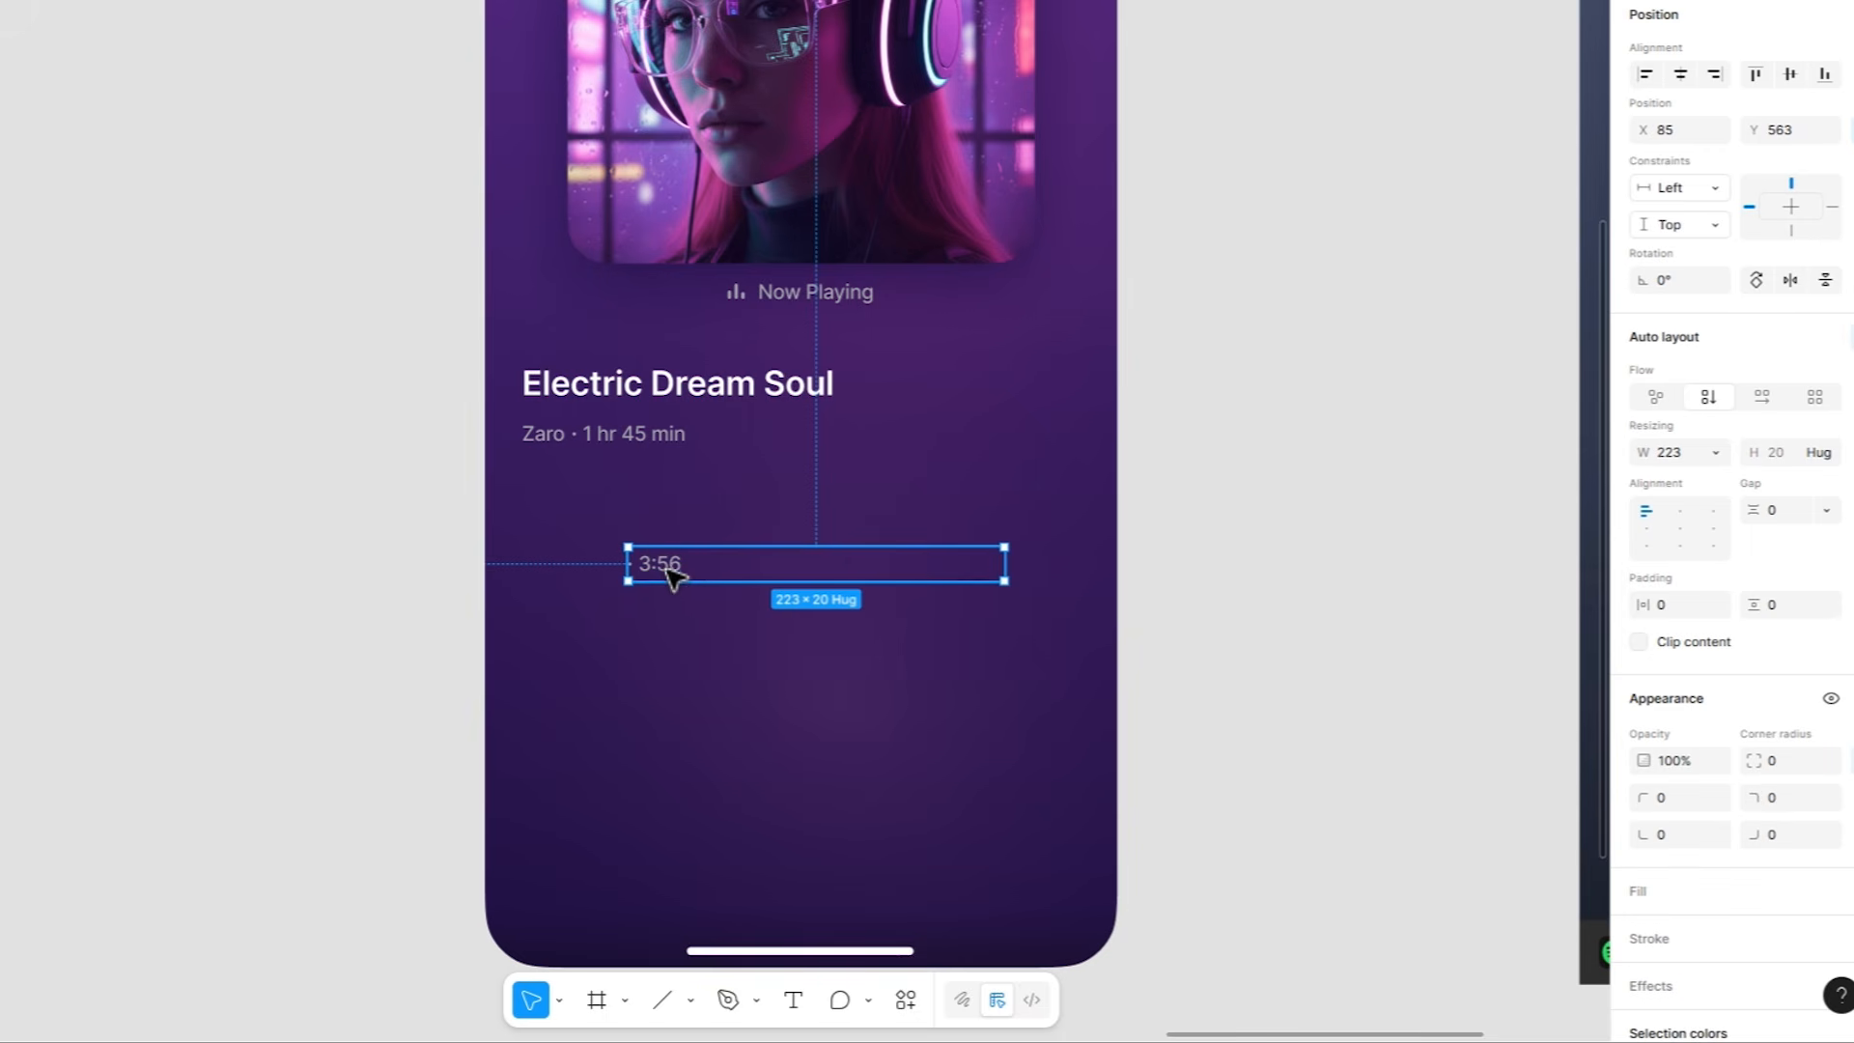
double_click(675, 578)
double_click(675, 576)
key(ctrl+x)
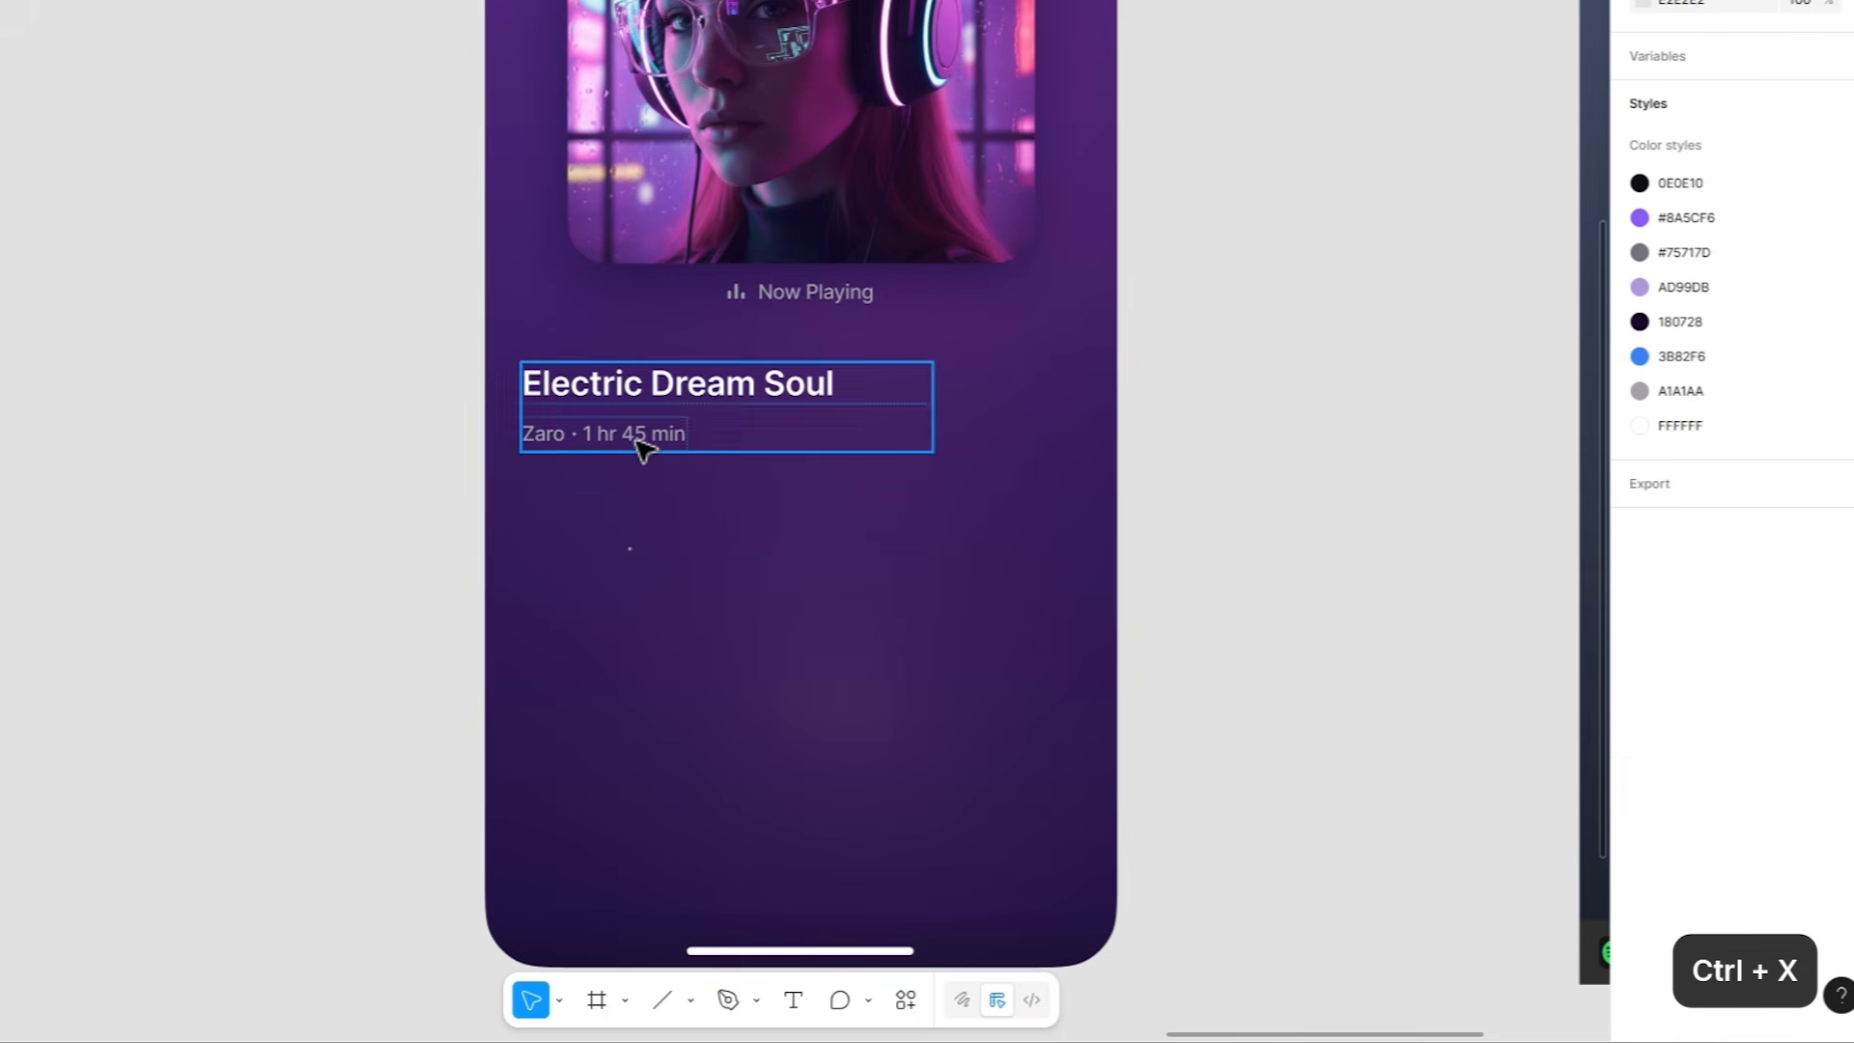
double_click(642, 440)
key(Return)
key(ctrl+a)
key(ctrl+shift+v)
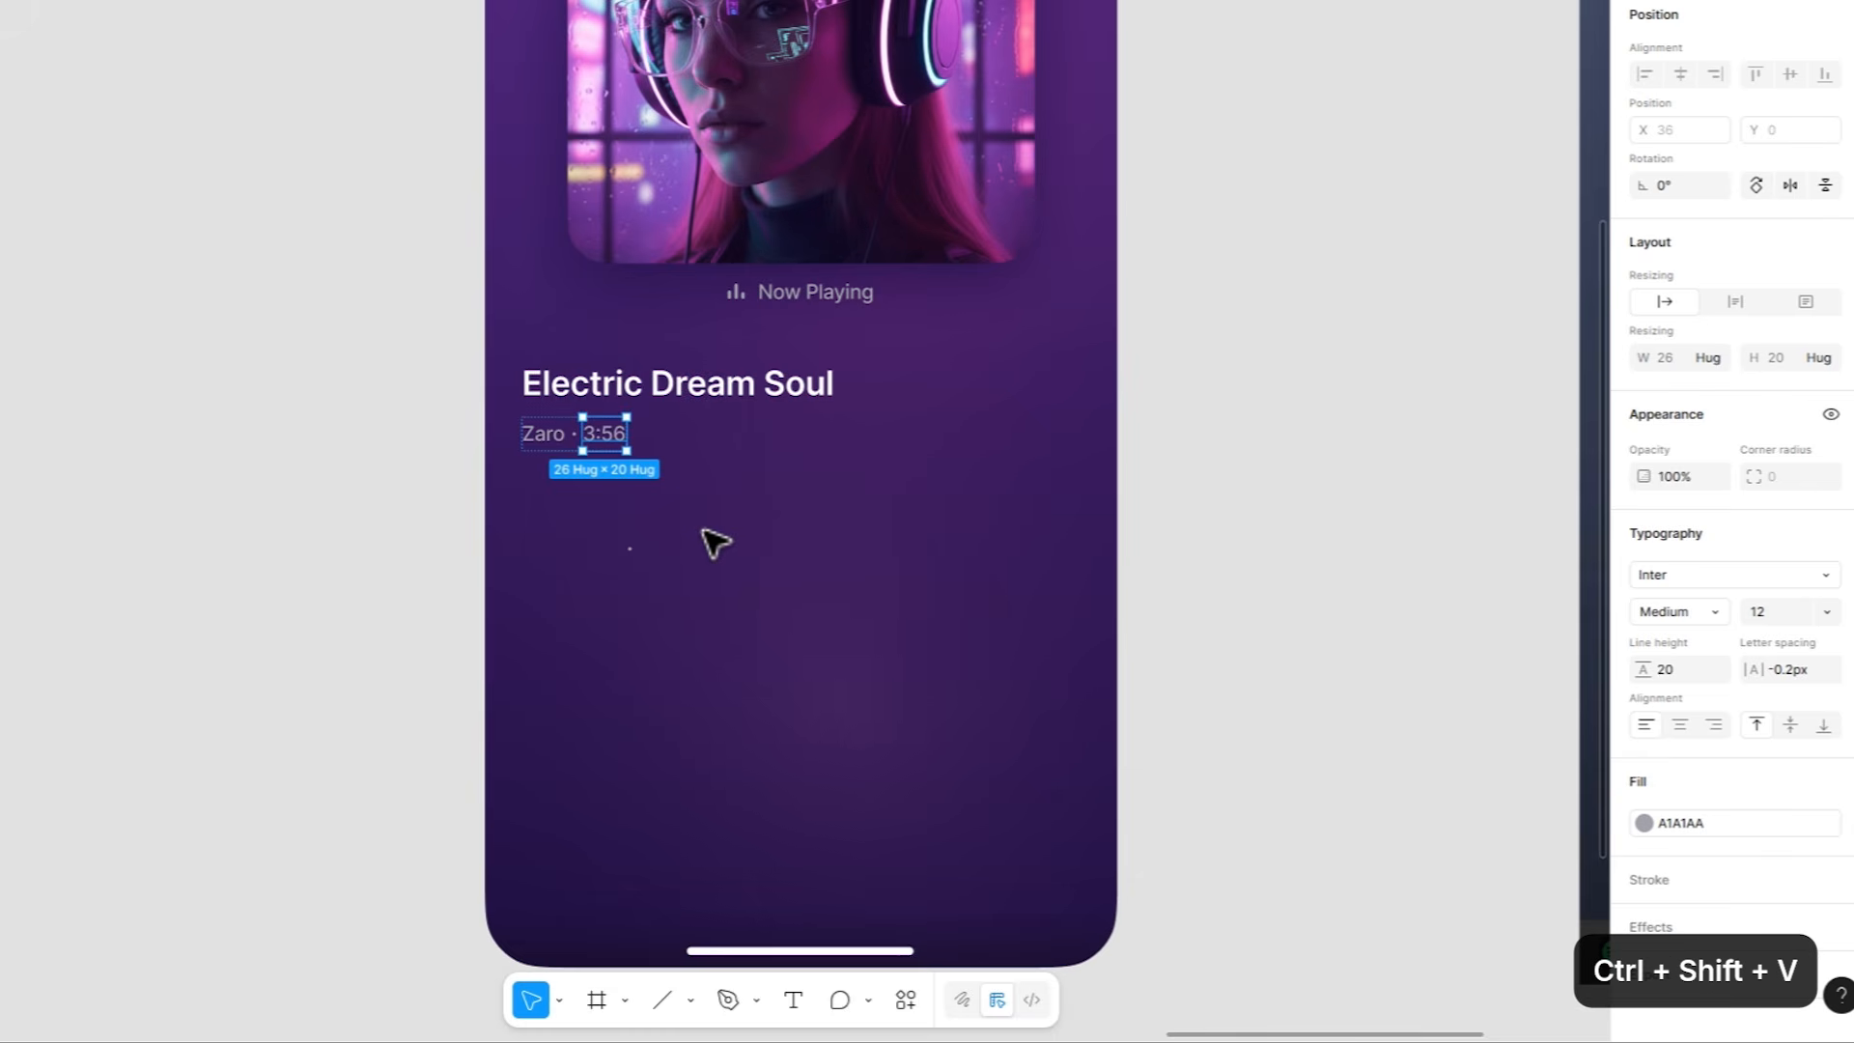
click(683, 547)
key(Delete)
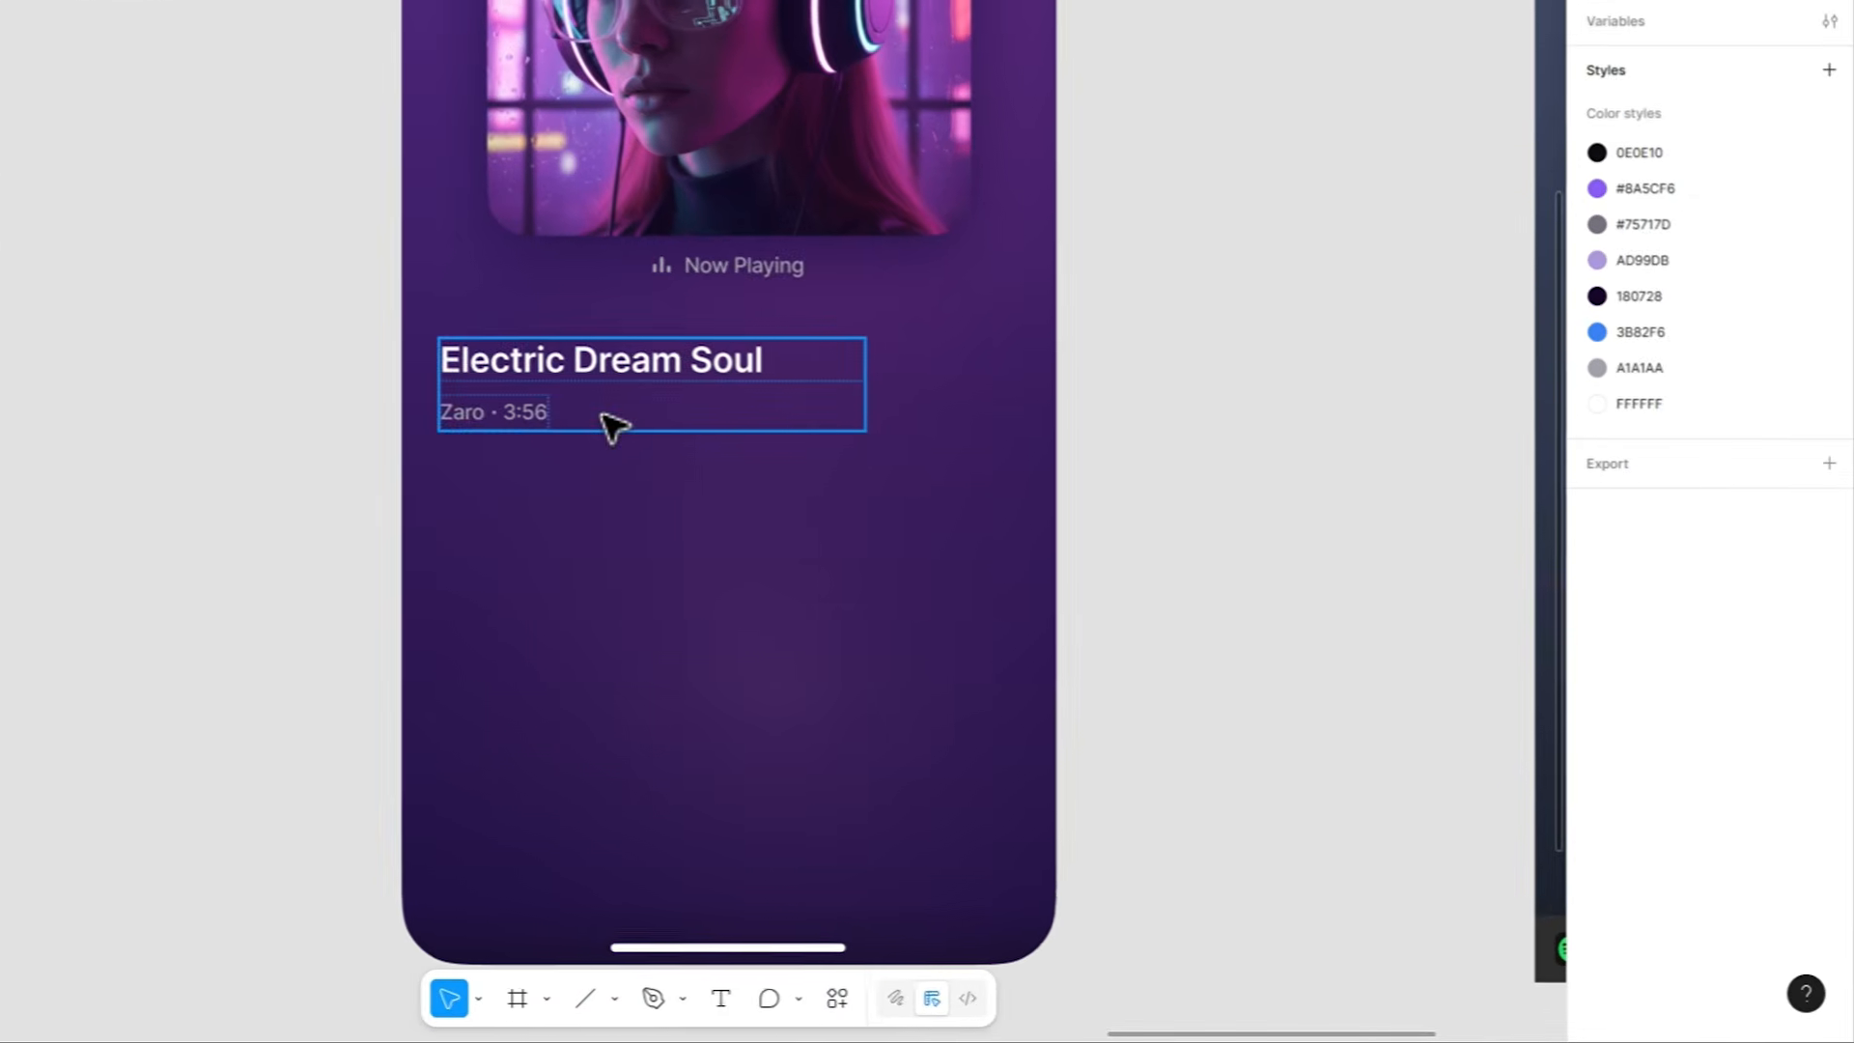
Set the vertical gap between the Electric Dream Soul title and its artist-duration row to 4.
click(847, 541)
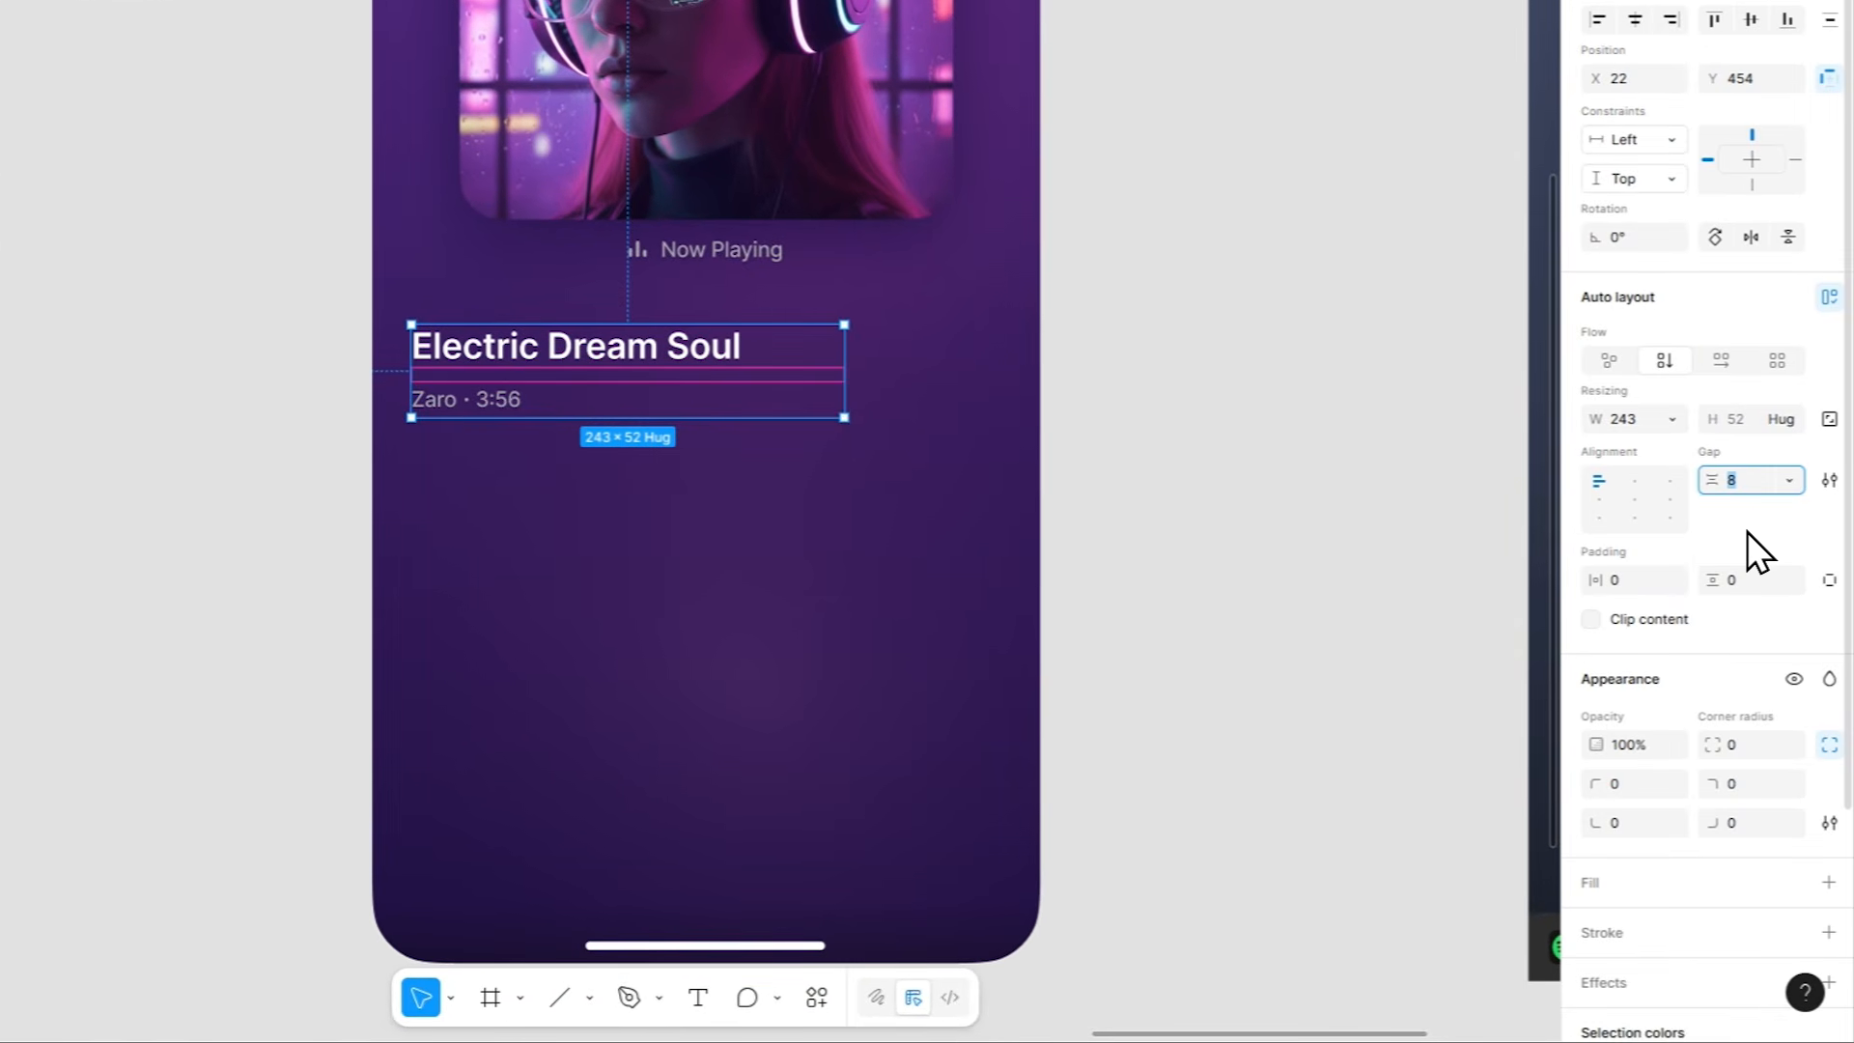
text(4)
key(Return)
click(871, 491)
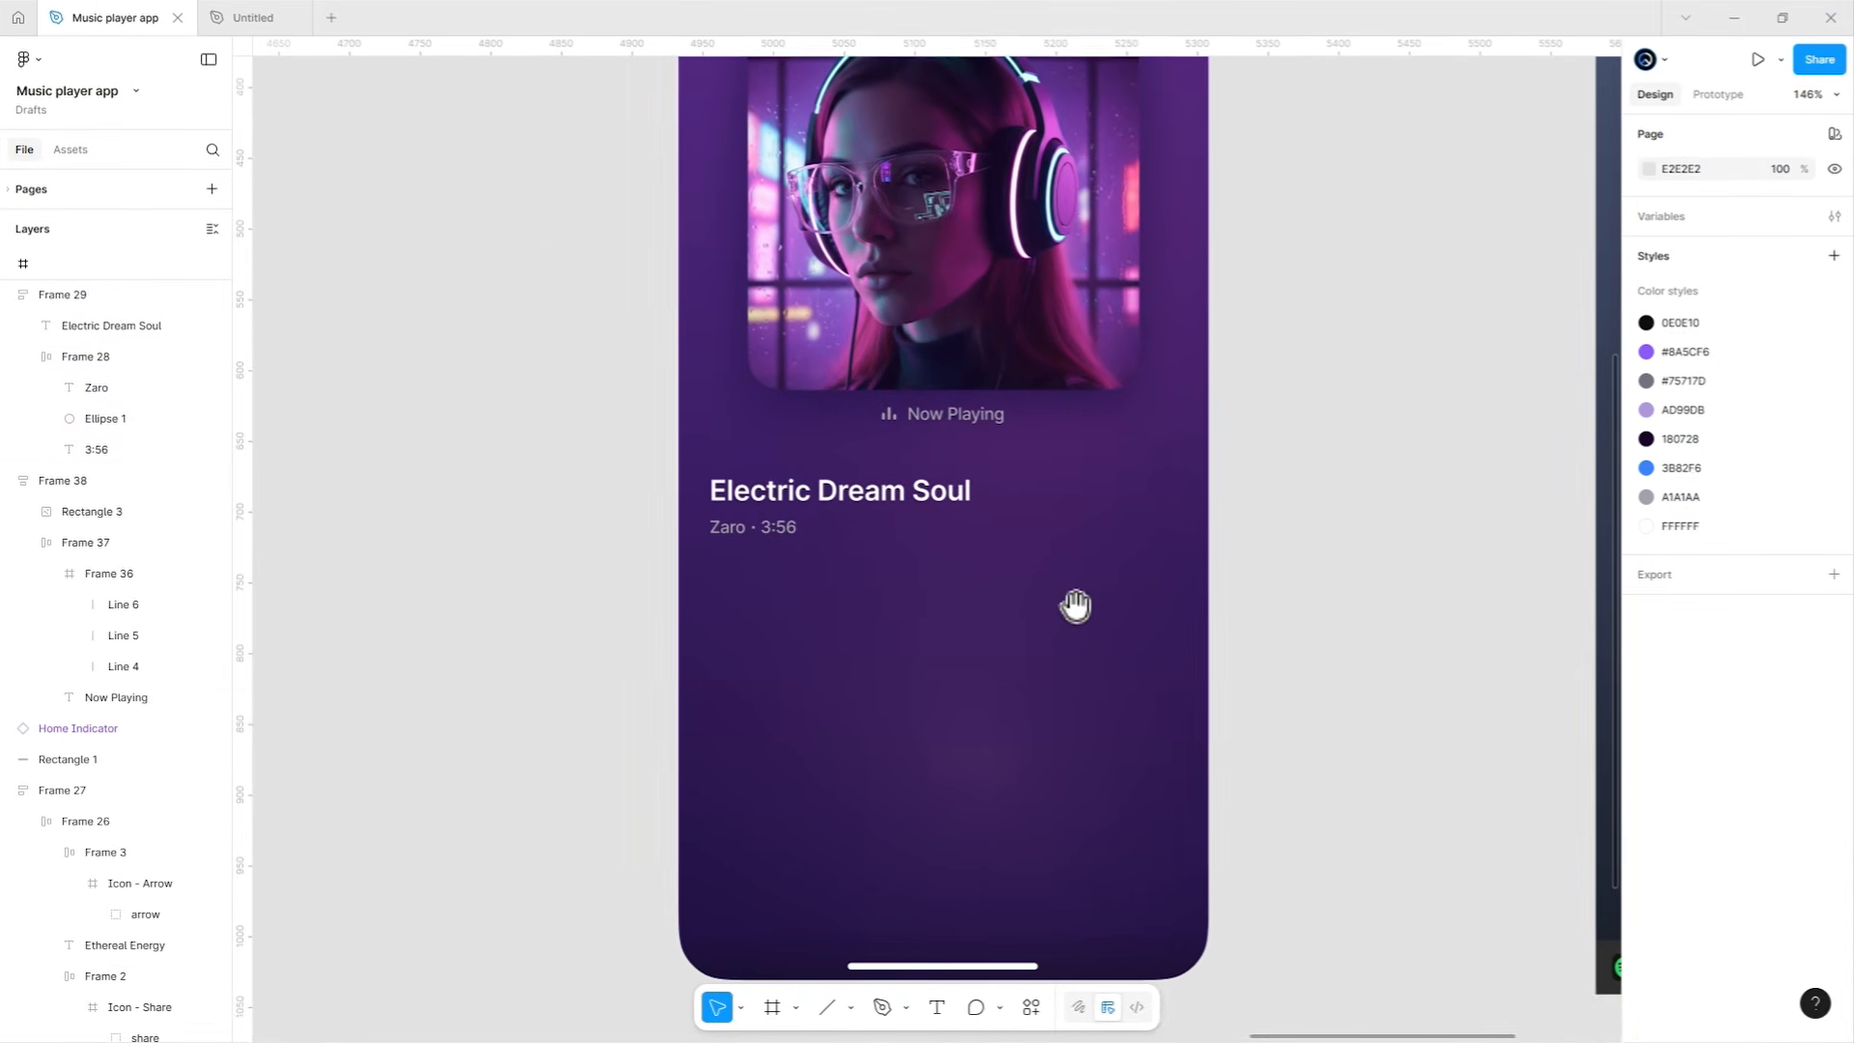
Move the heart and lyrics icons from the style guide's icon row to the empty canvas beside the Ethereal Energy screen.
drag(1076, 605, 1173, 551)
scroll(1173, 550, down, 3)
drag(752, 555, 1583, 617)
drag(809, 564, 1526, 580)
drag(560, 591, 1516, 576)
drag(679, 583, 1315, 563)
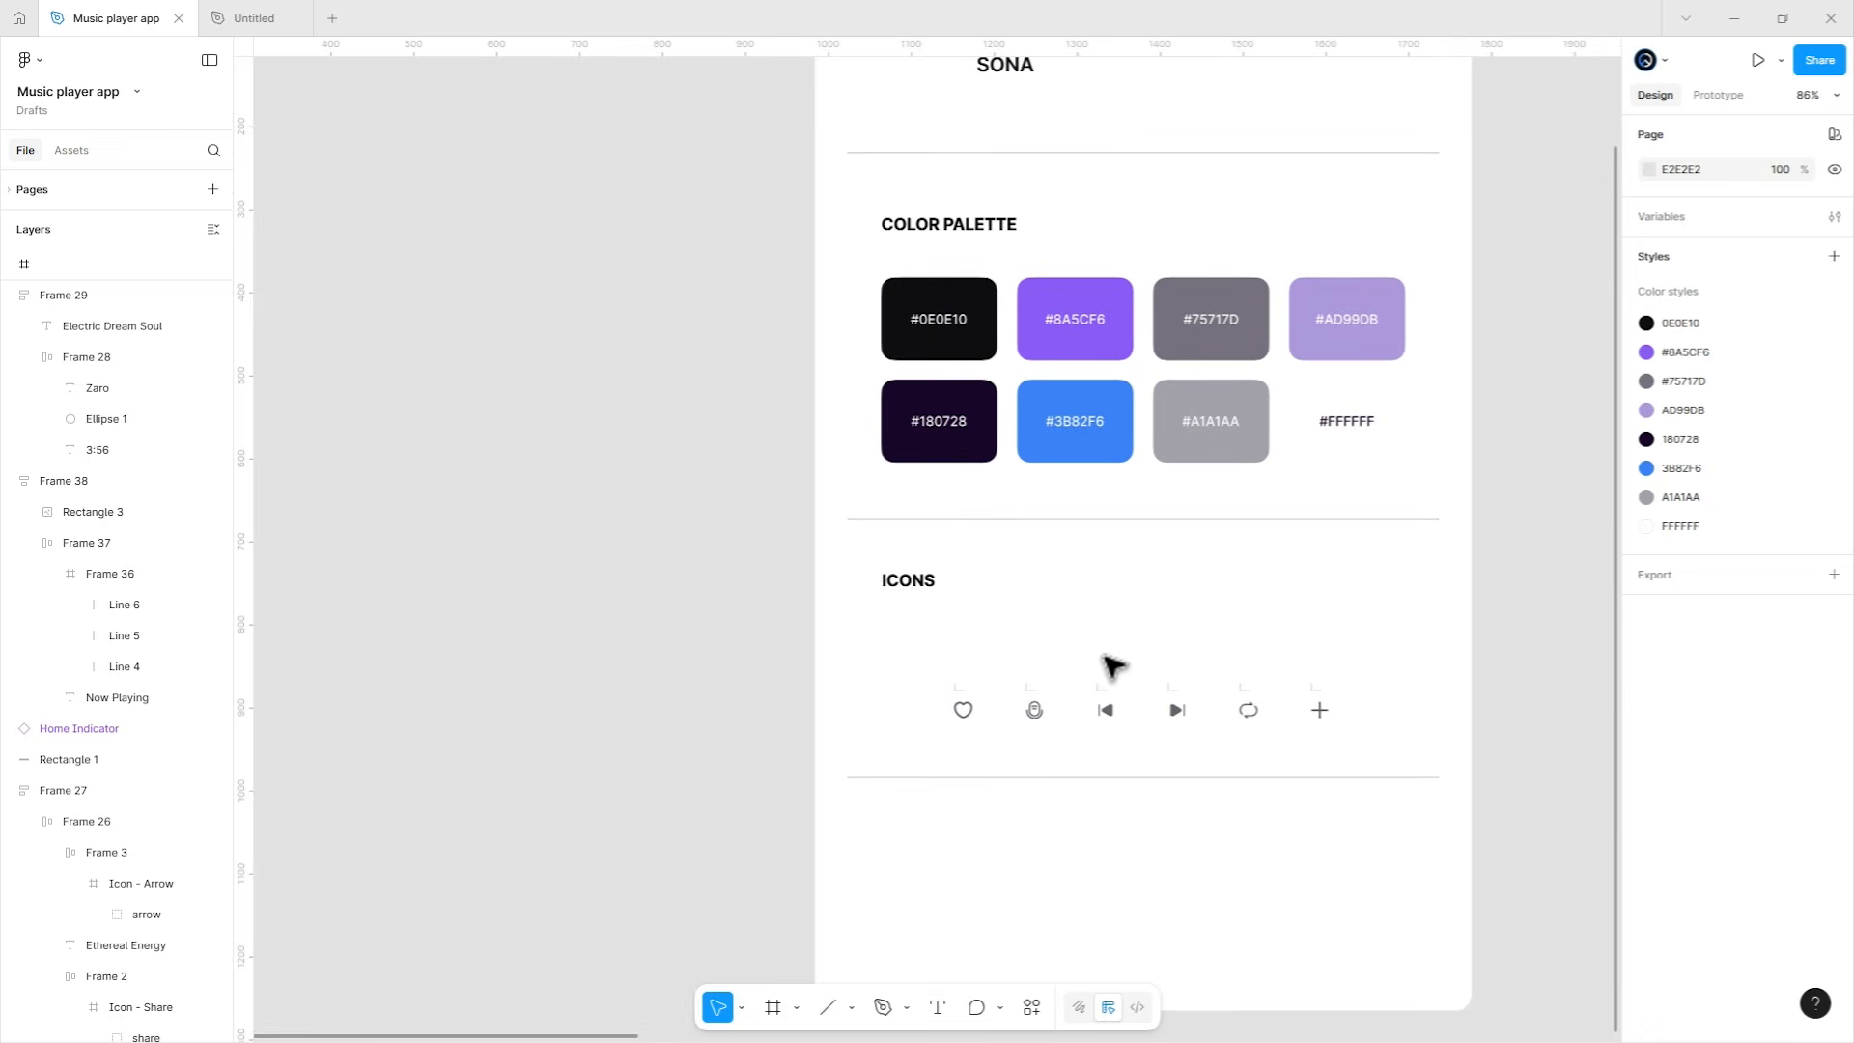
click(1029, 705)
shift+click(961, 693)
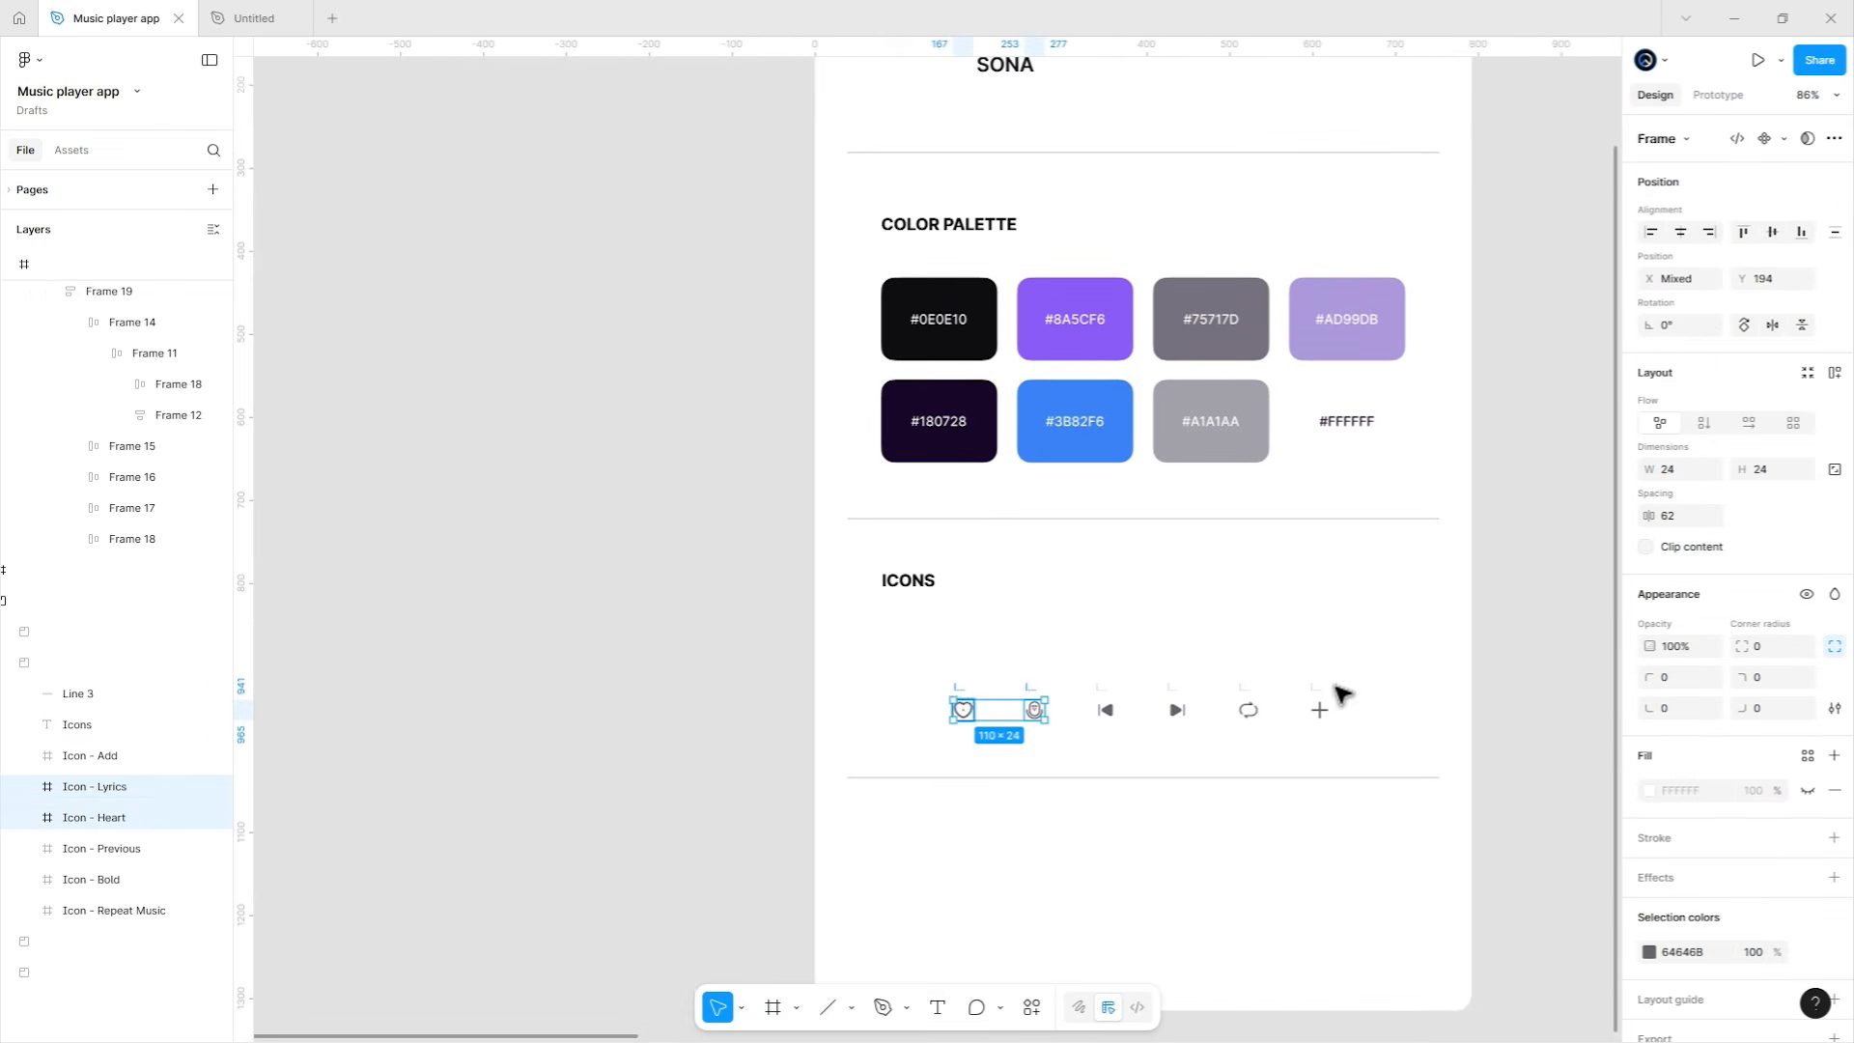
drag(1556, 656, 390, 662)
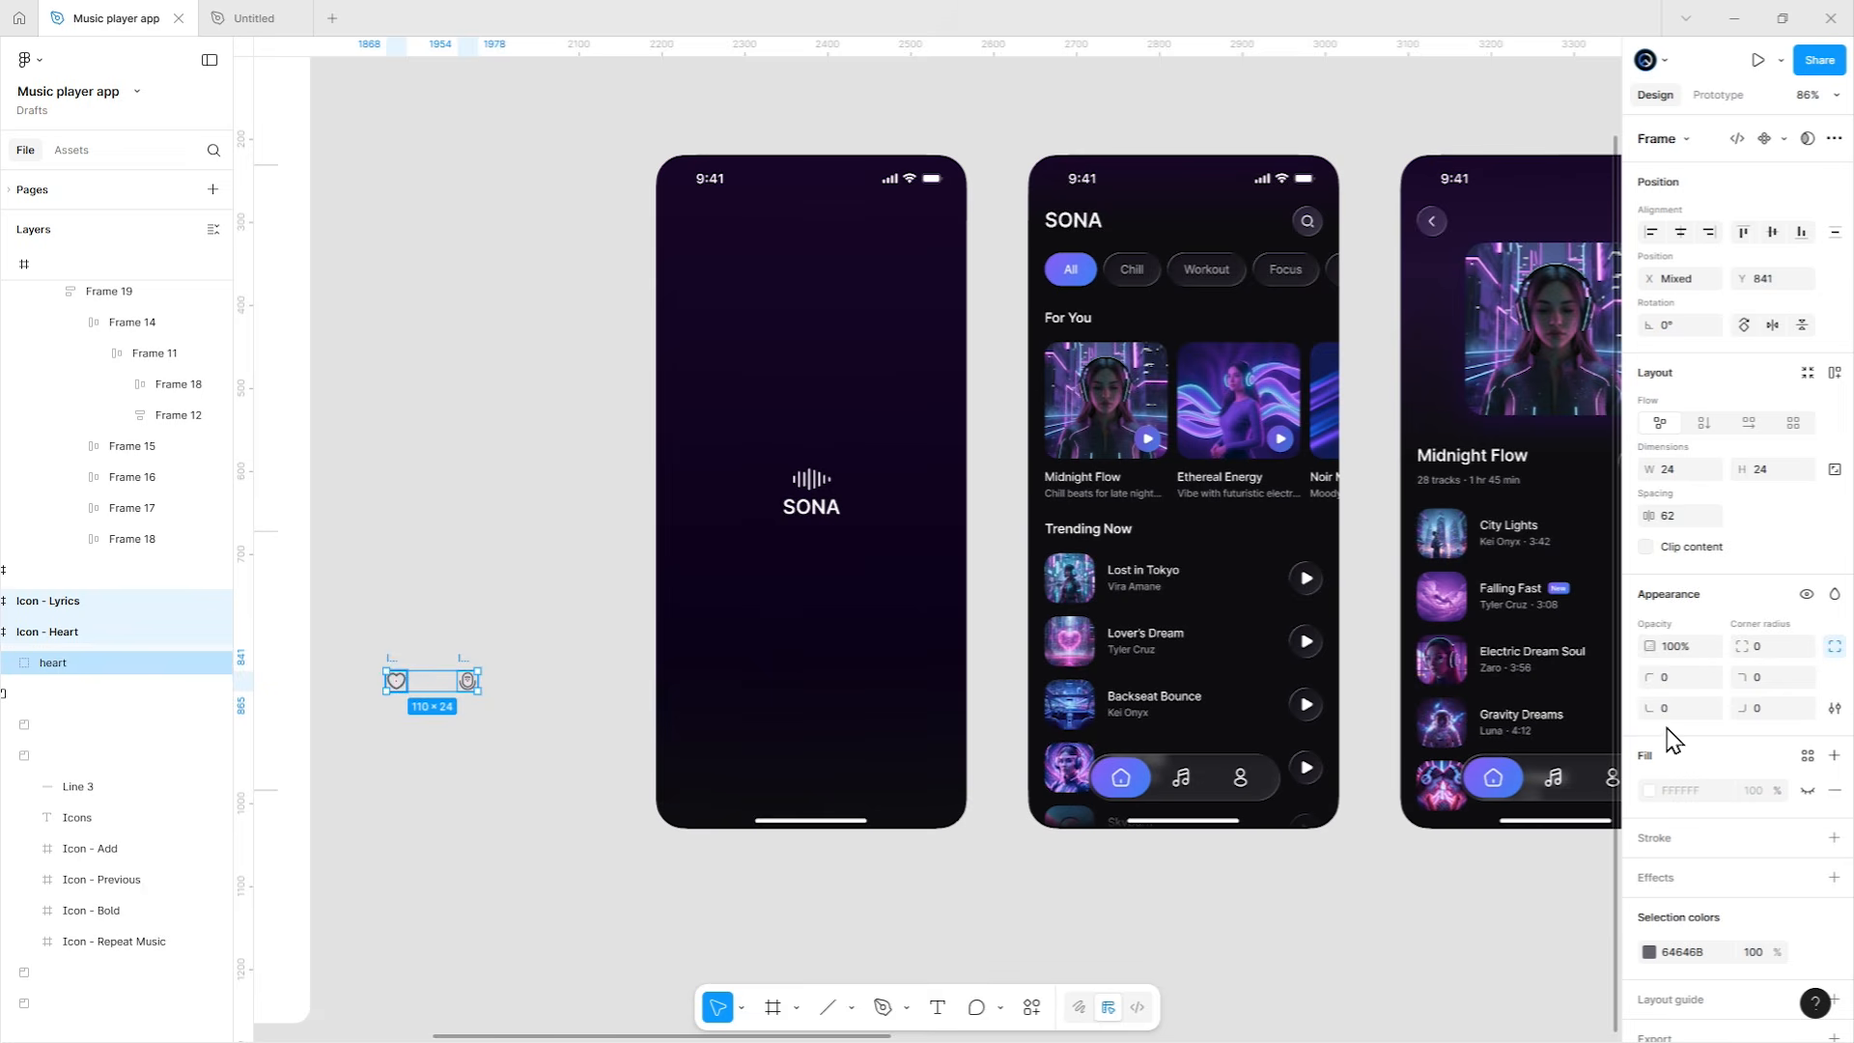
drag(1667, 728, 1132, 640)
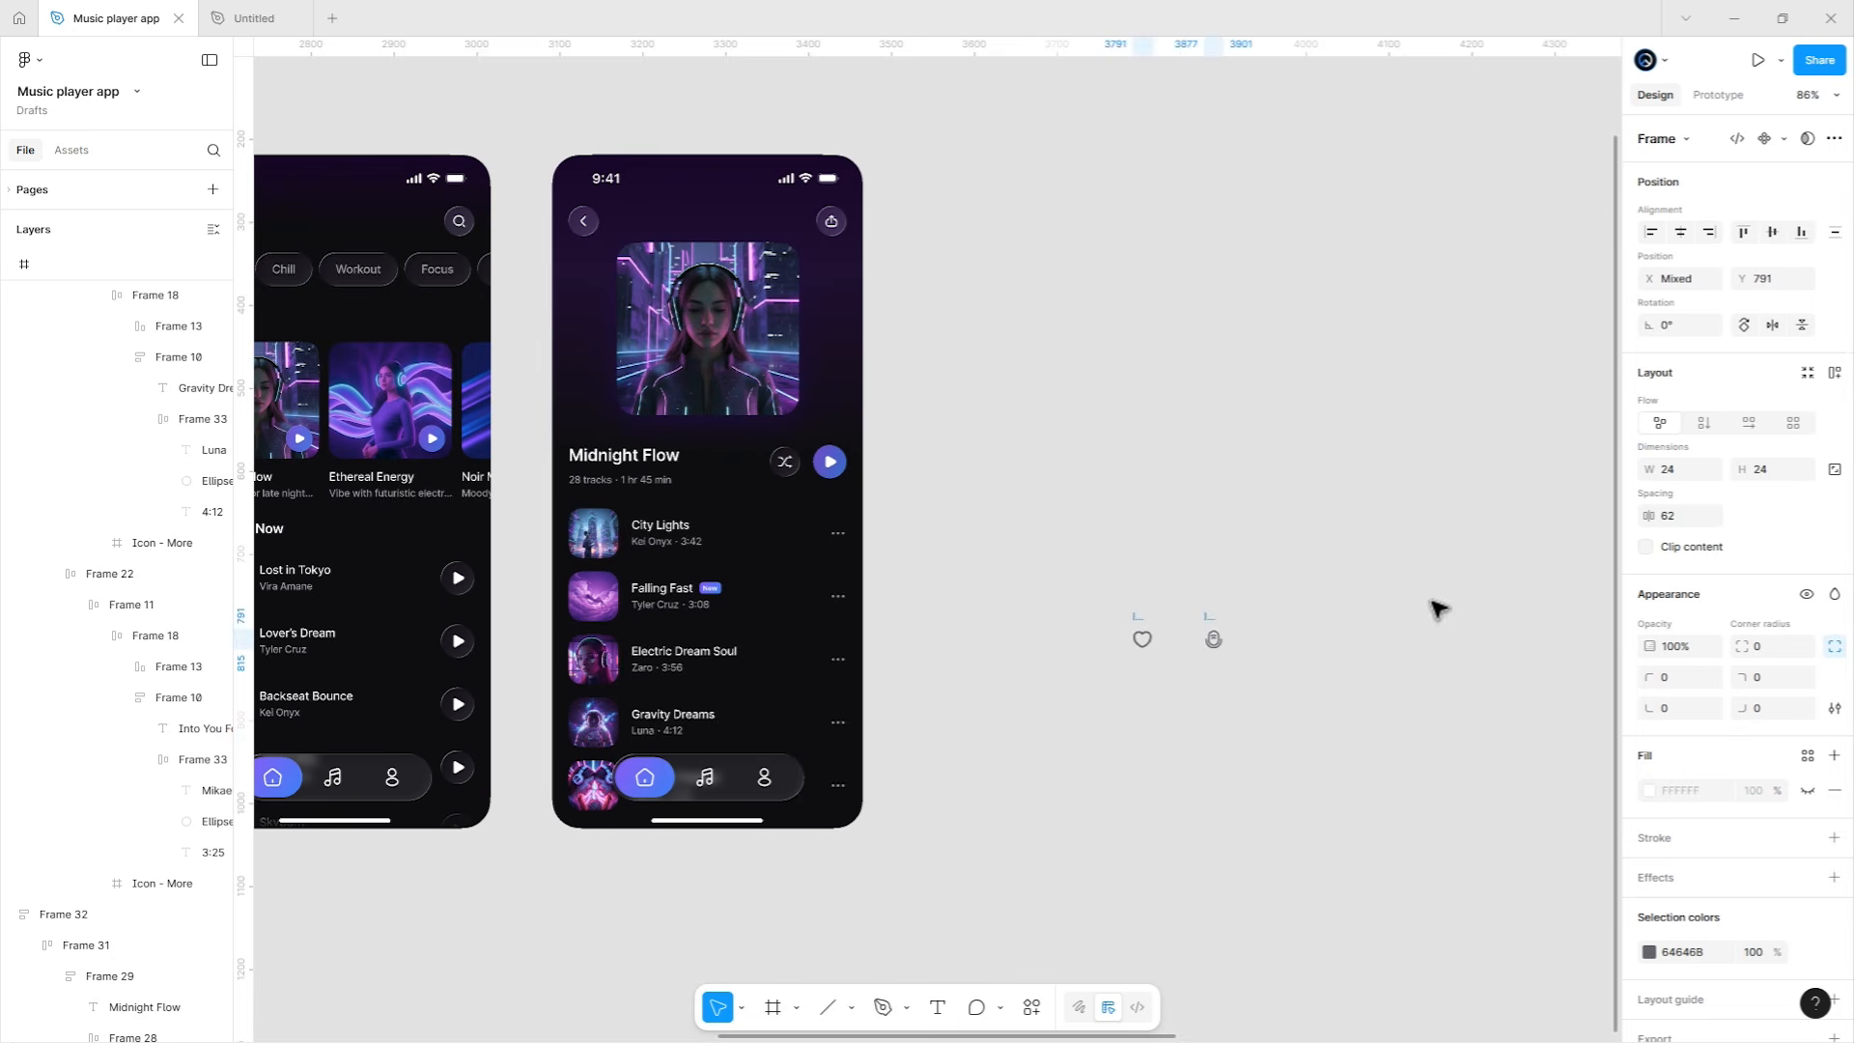
drag(1438, 608, 1438, 605)
drag(1371, 527, 356, 569)
drag(1306, 481, 1461, 407)
click(1473, 306)
drag(1469, 265, 1246, 335)
Rotate the arrow icon inside the Ethereal Energy header's back button so that it points down.
scroll(1213, 322, up, 3)
scroll(1212, 321, up, 3)
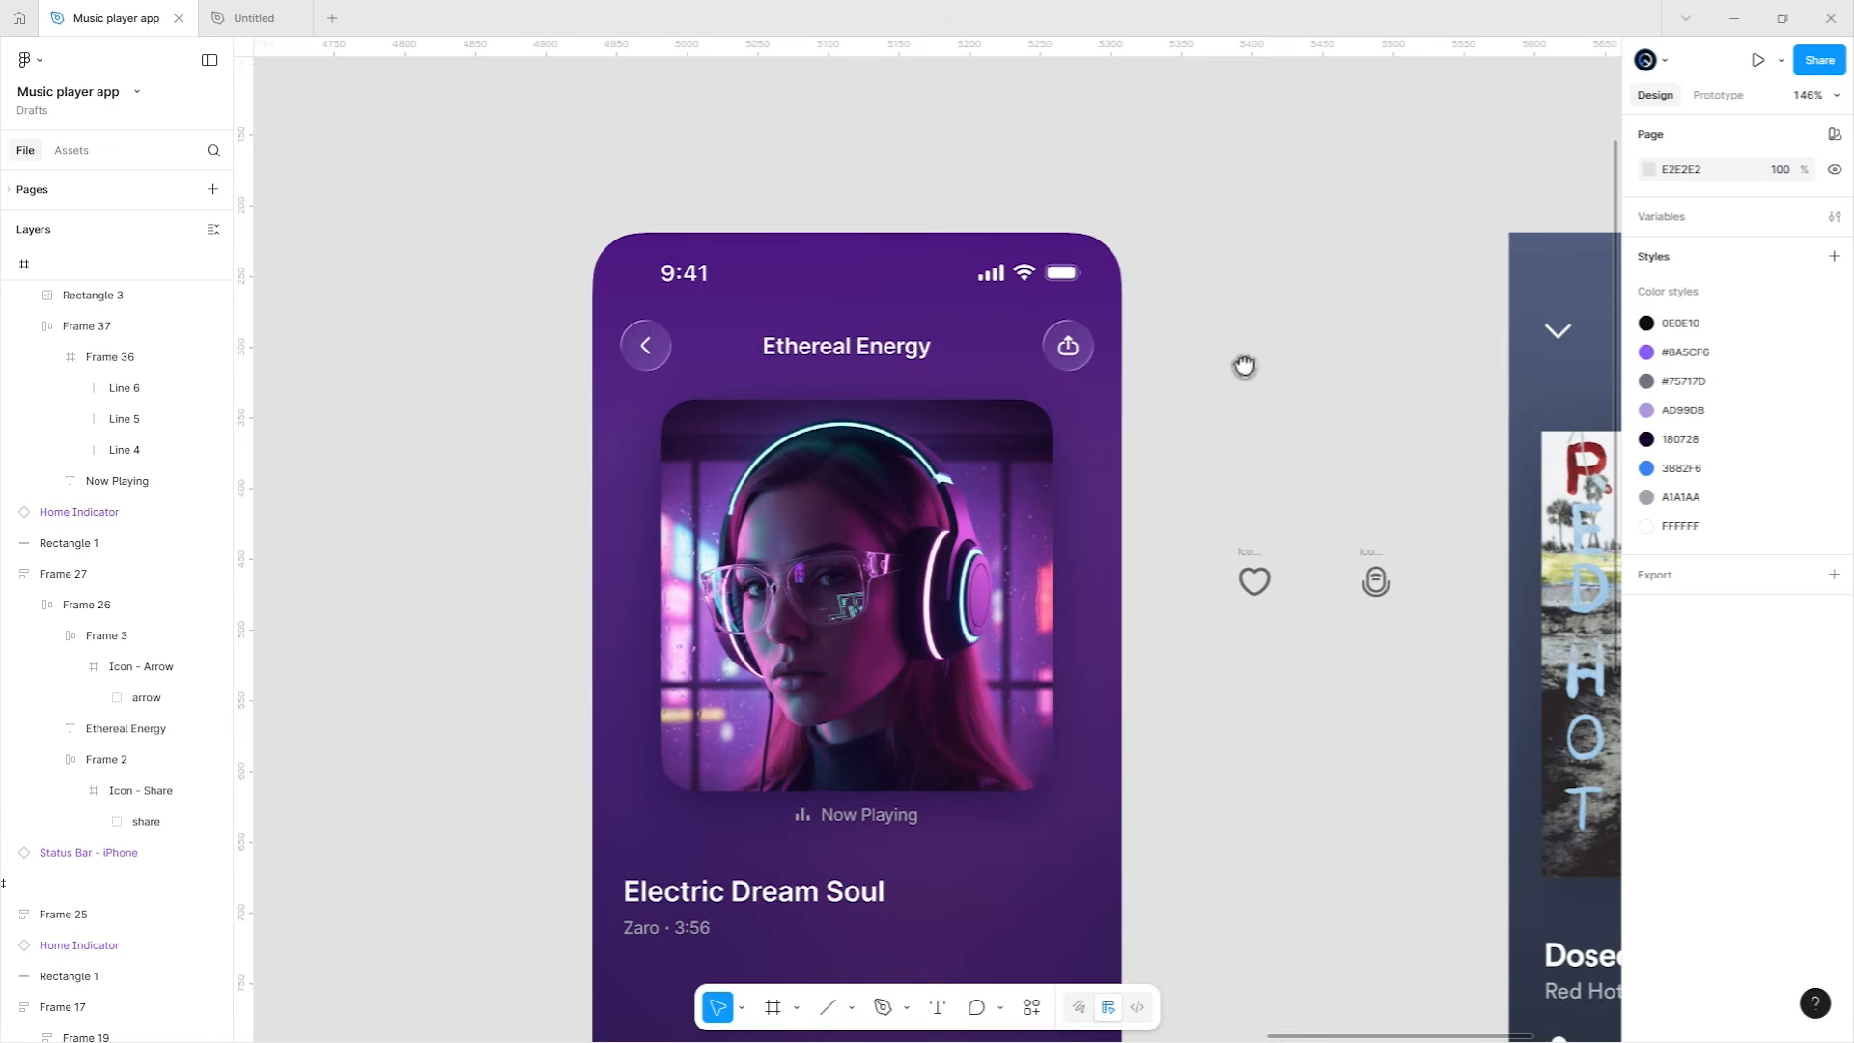
click(719, 353)
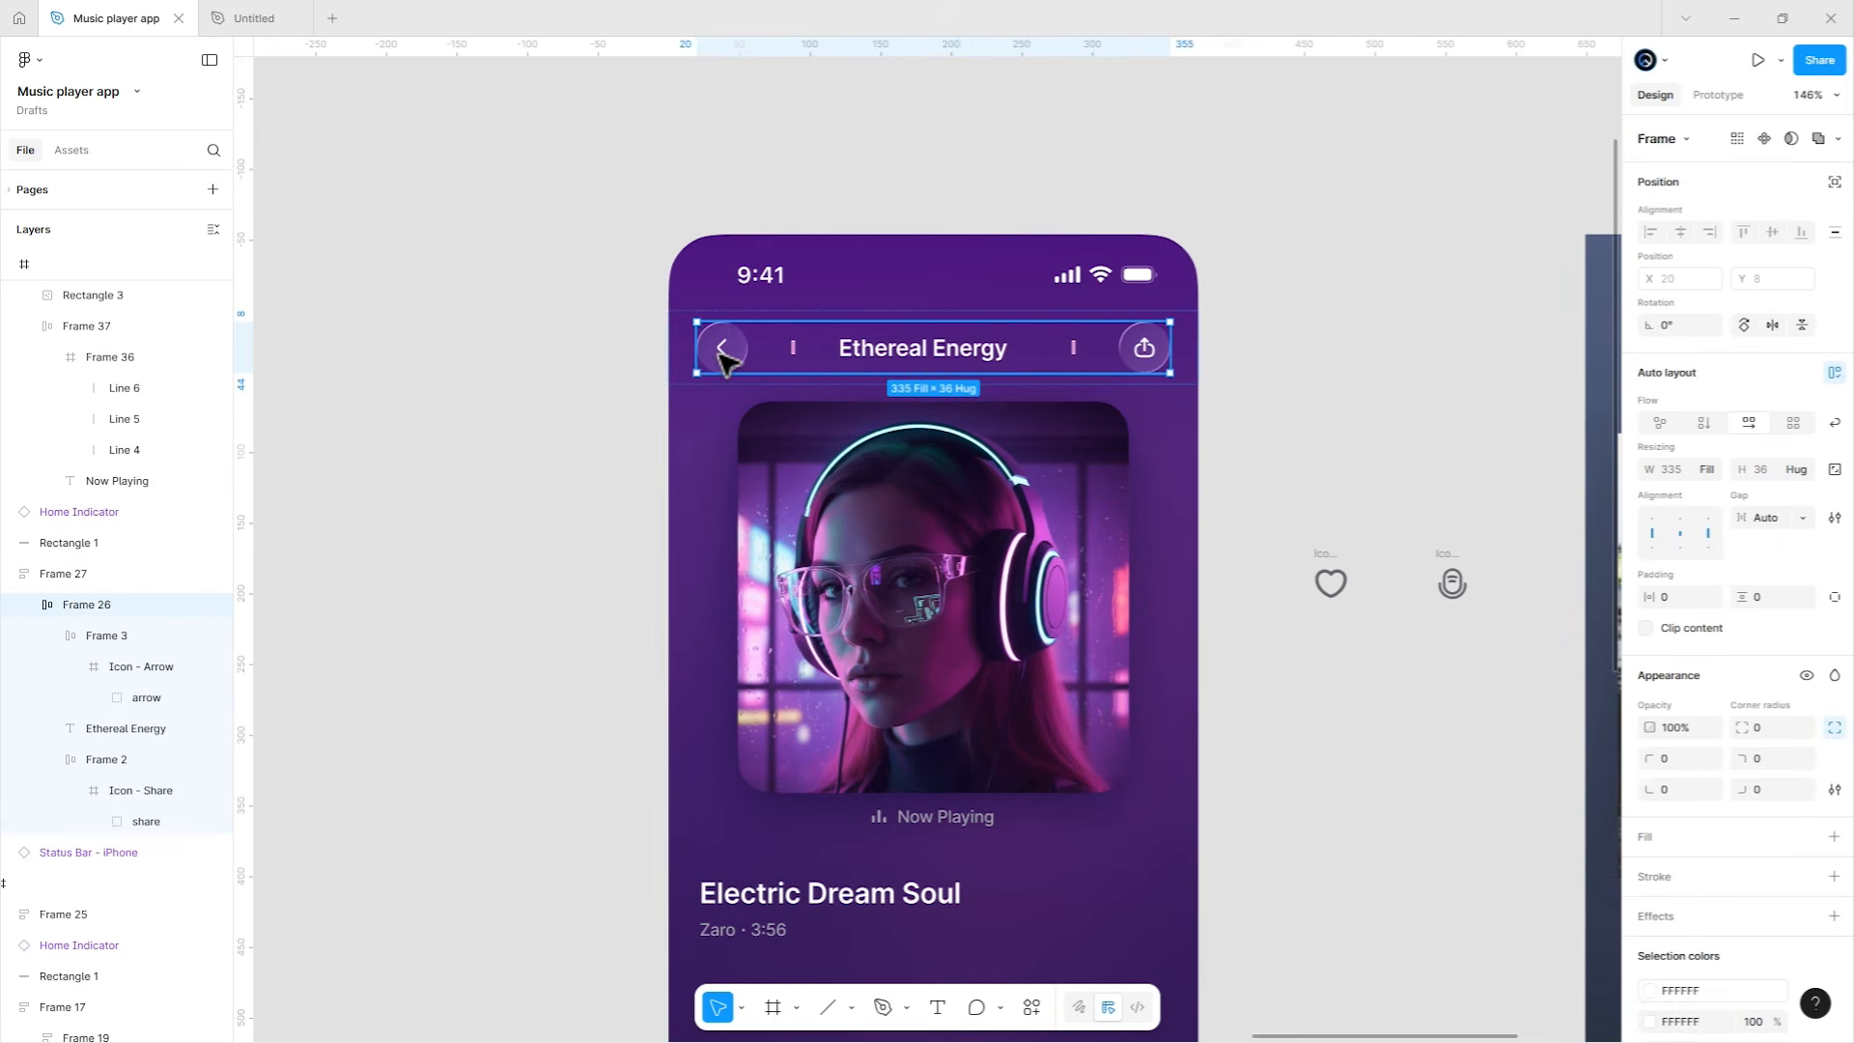
double_click(720, 352)
double_click(720, 352)
right_click(721, 351)
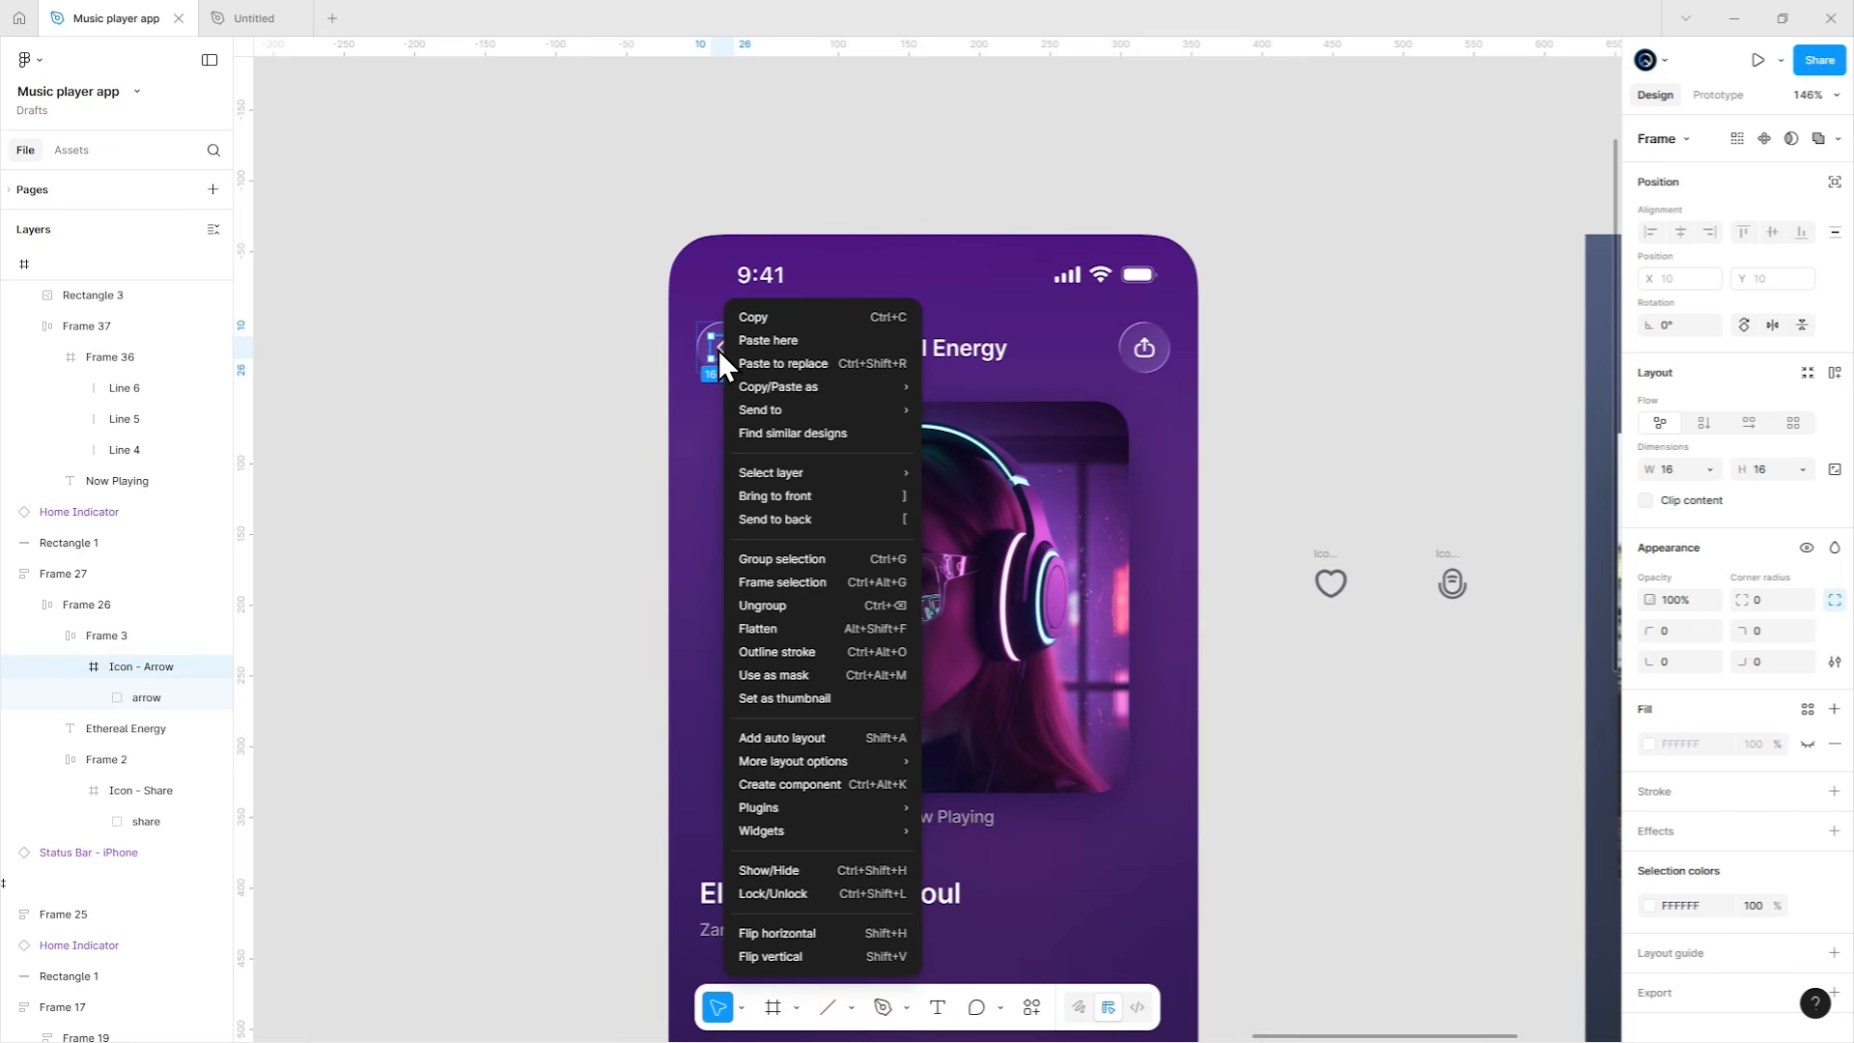
click(717, 344)
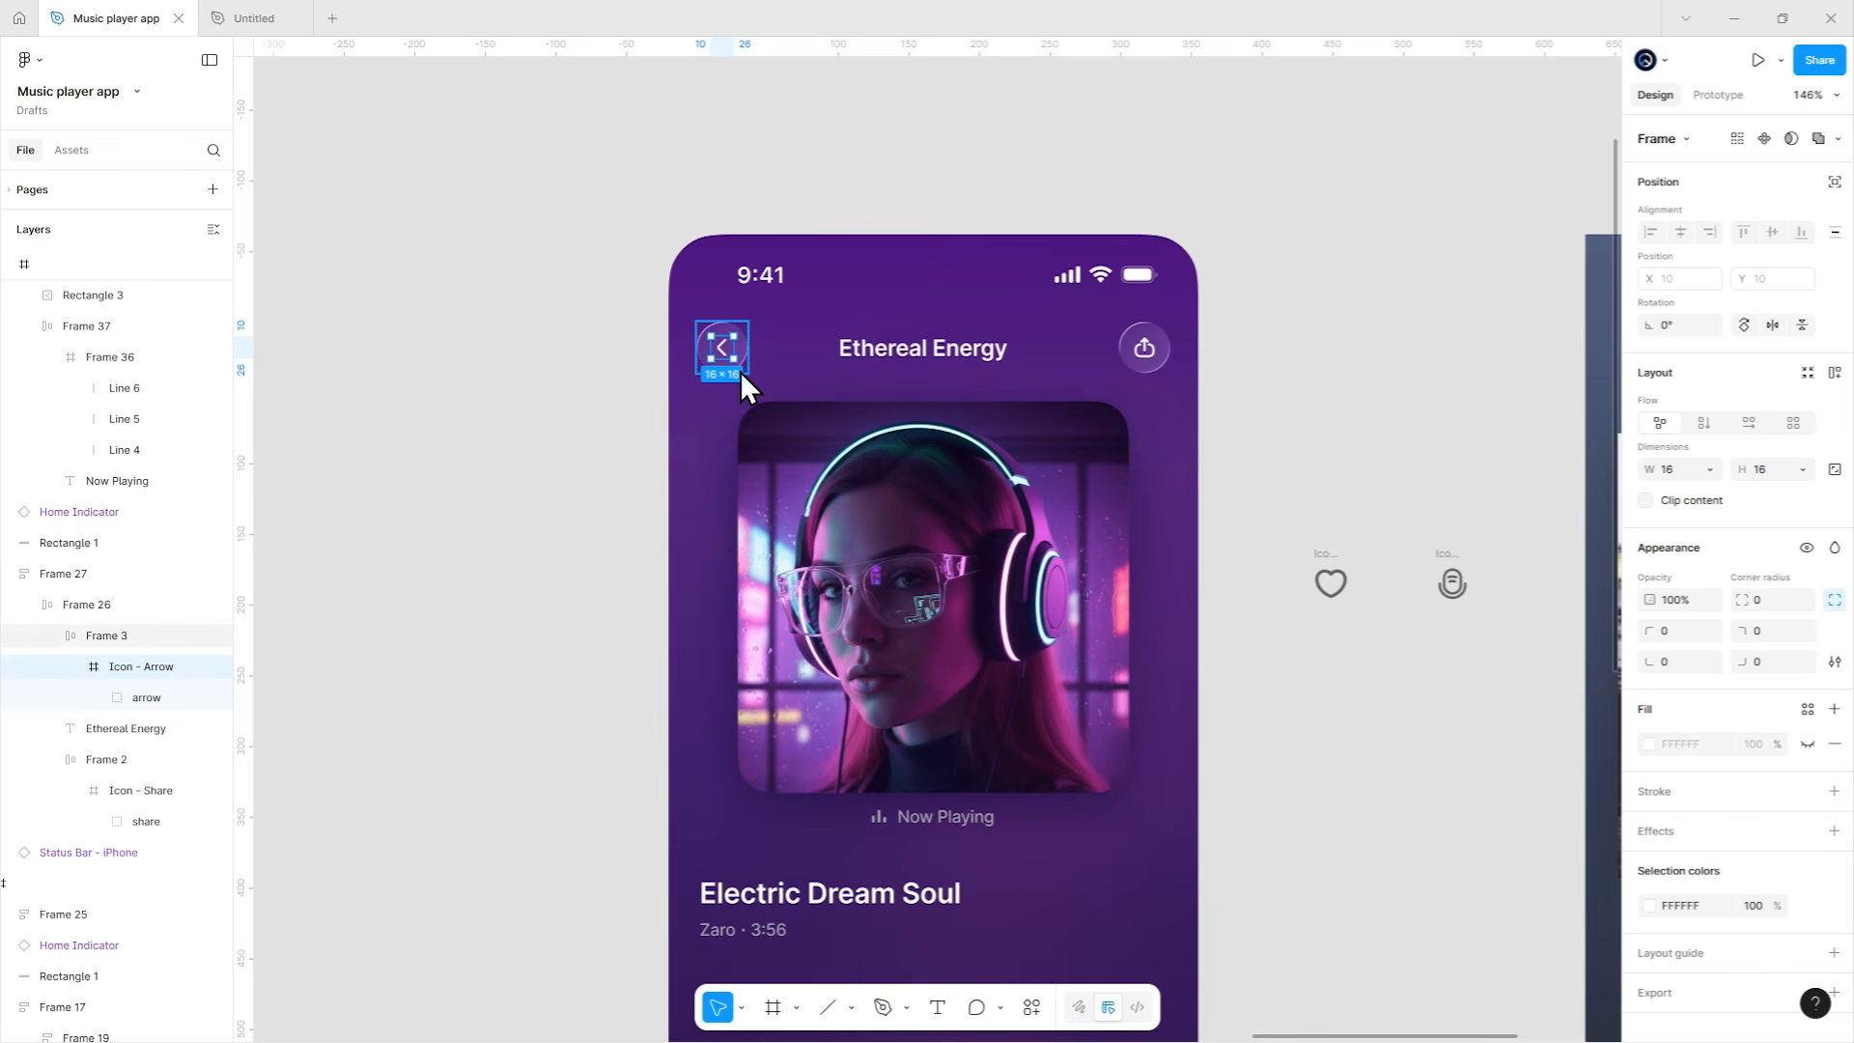
mouse_move(751, 339)
mouse_down()
mouse_move(750, 299)
mouse_move(757, 322)
mouse_up()
Cut the heart icon from the canvas and paste it into the share button in the Ethereal Energy header.
click(1324, 554)
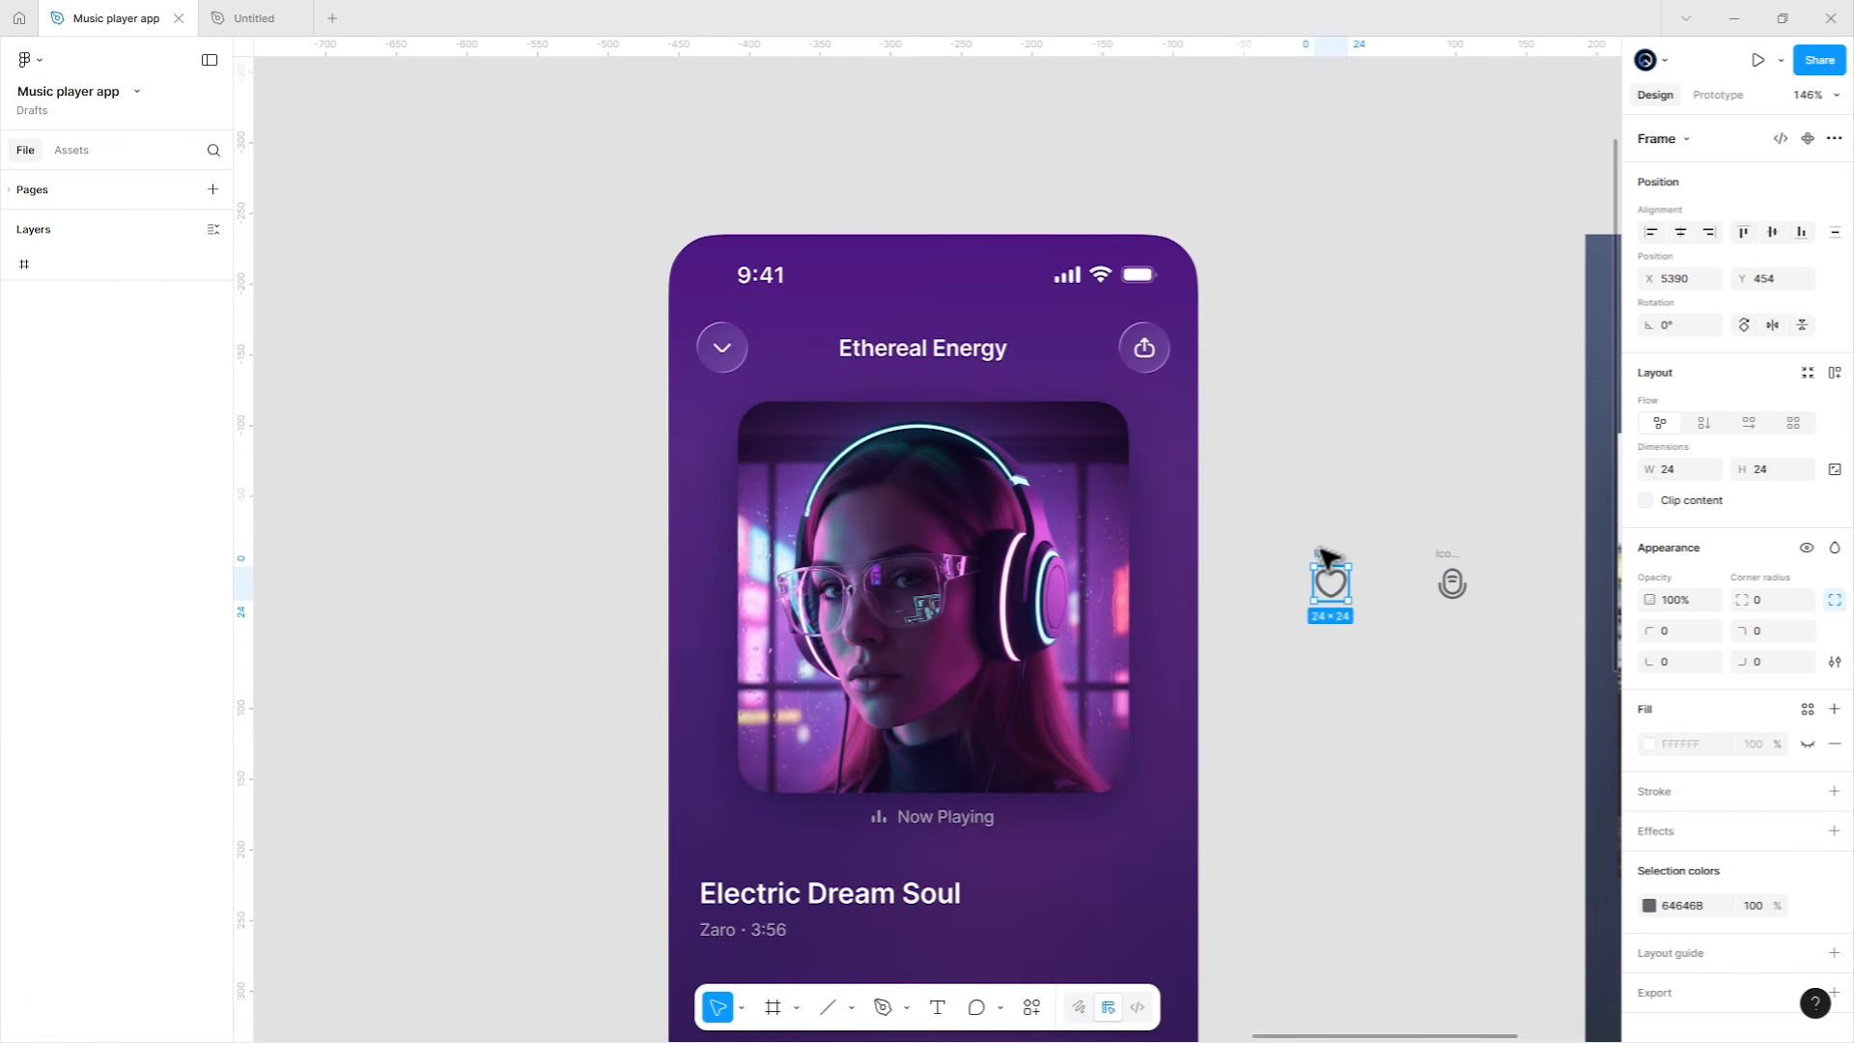
key(ctrl+x)
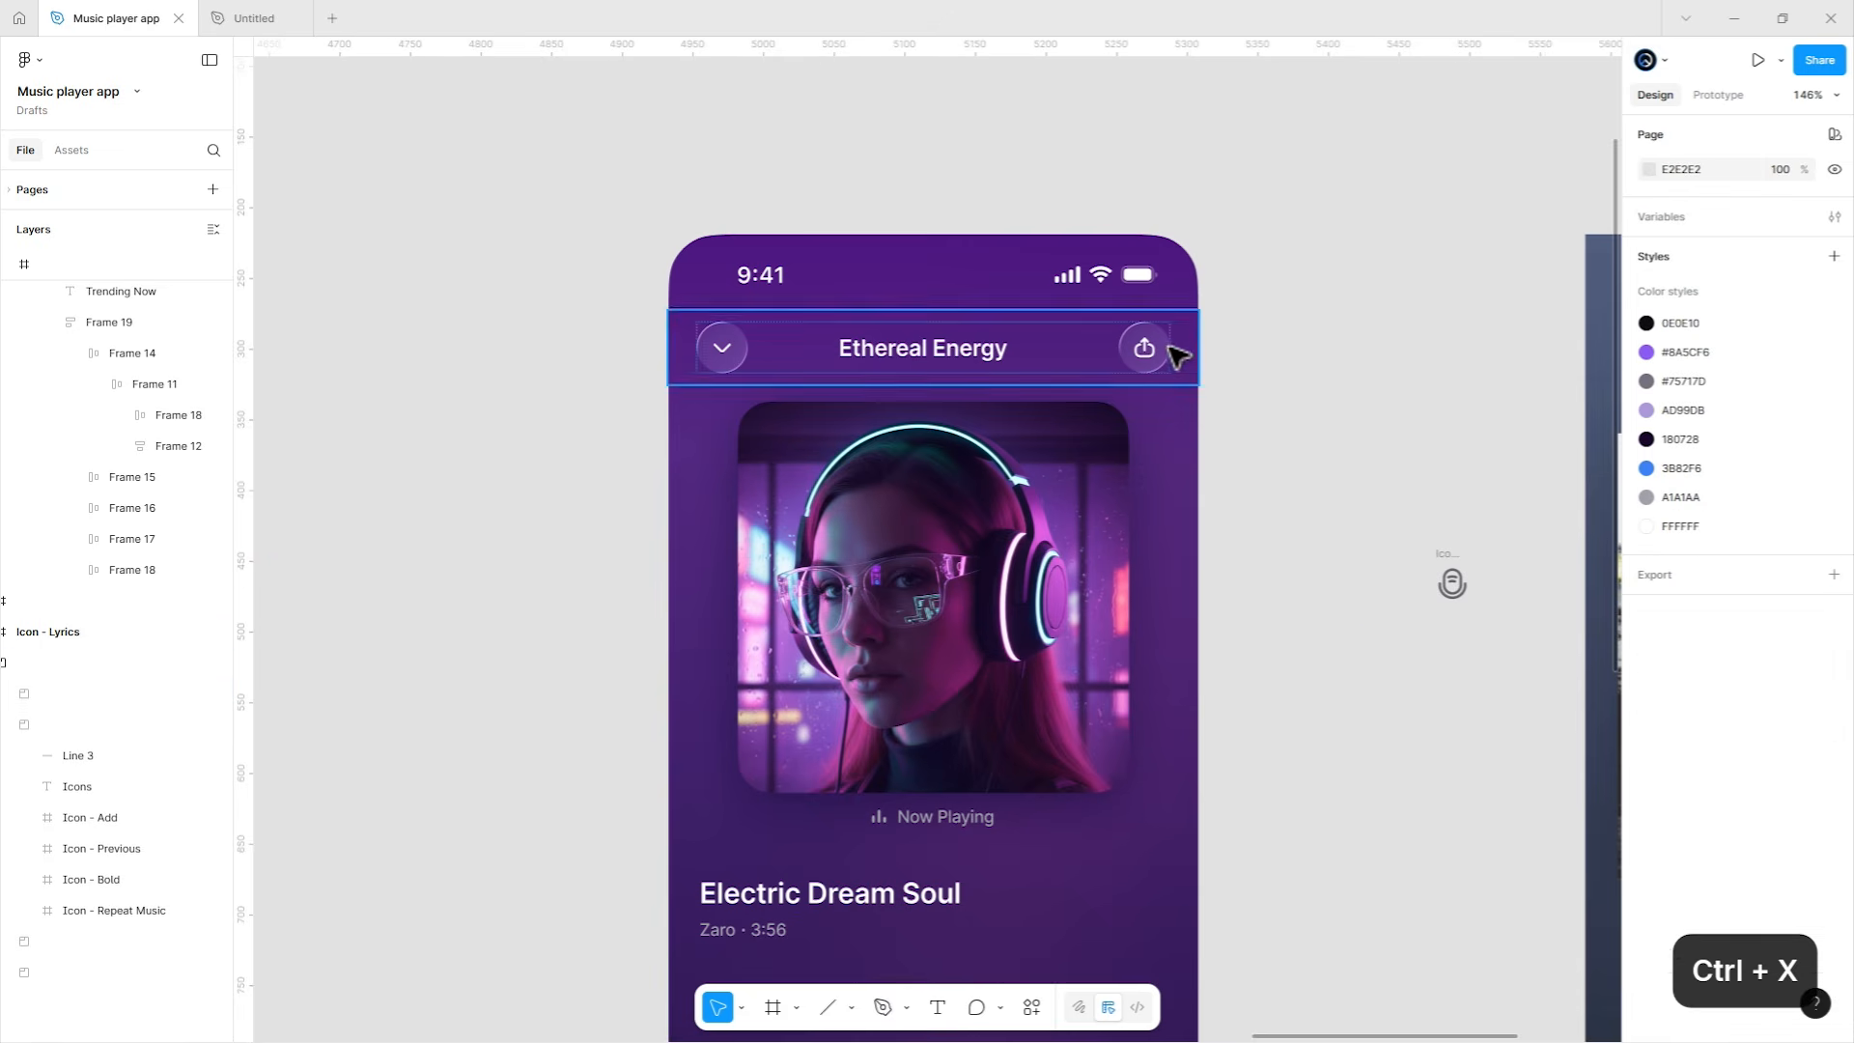
click(1167, 343)
key(ctrl+v)
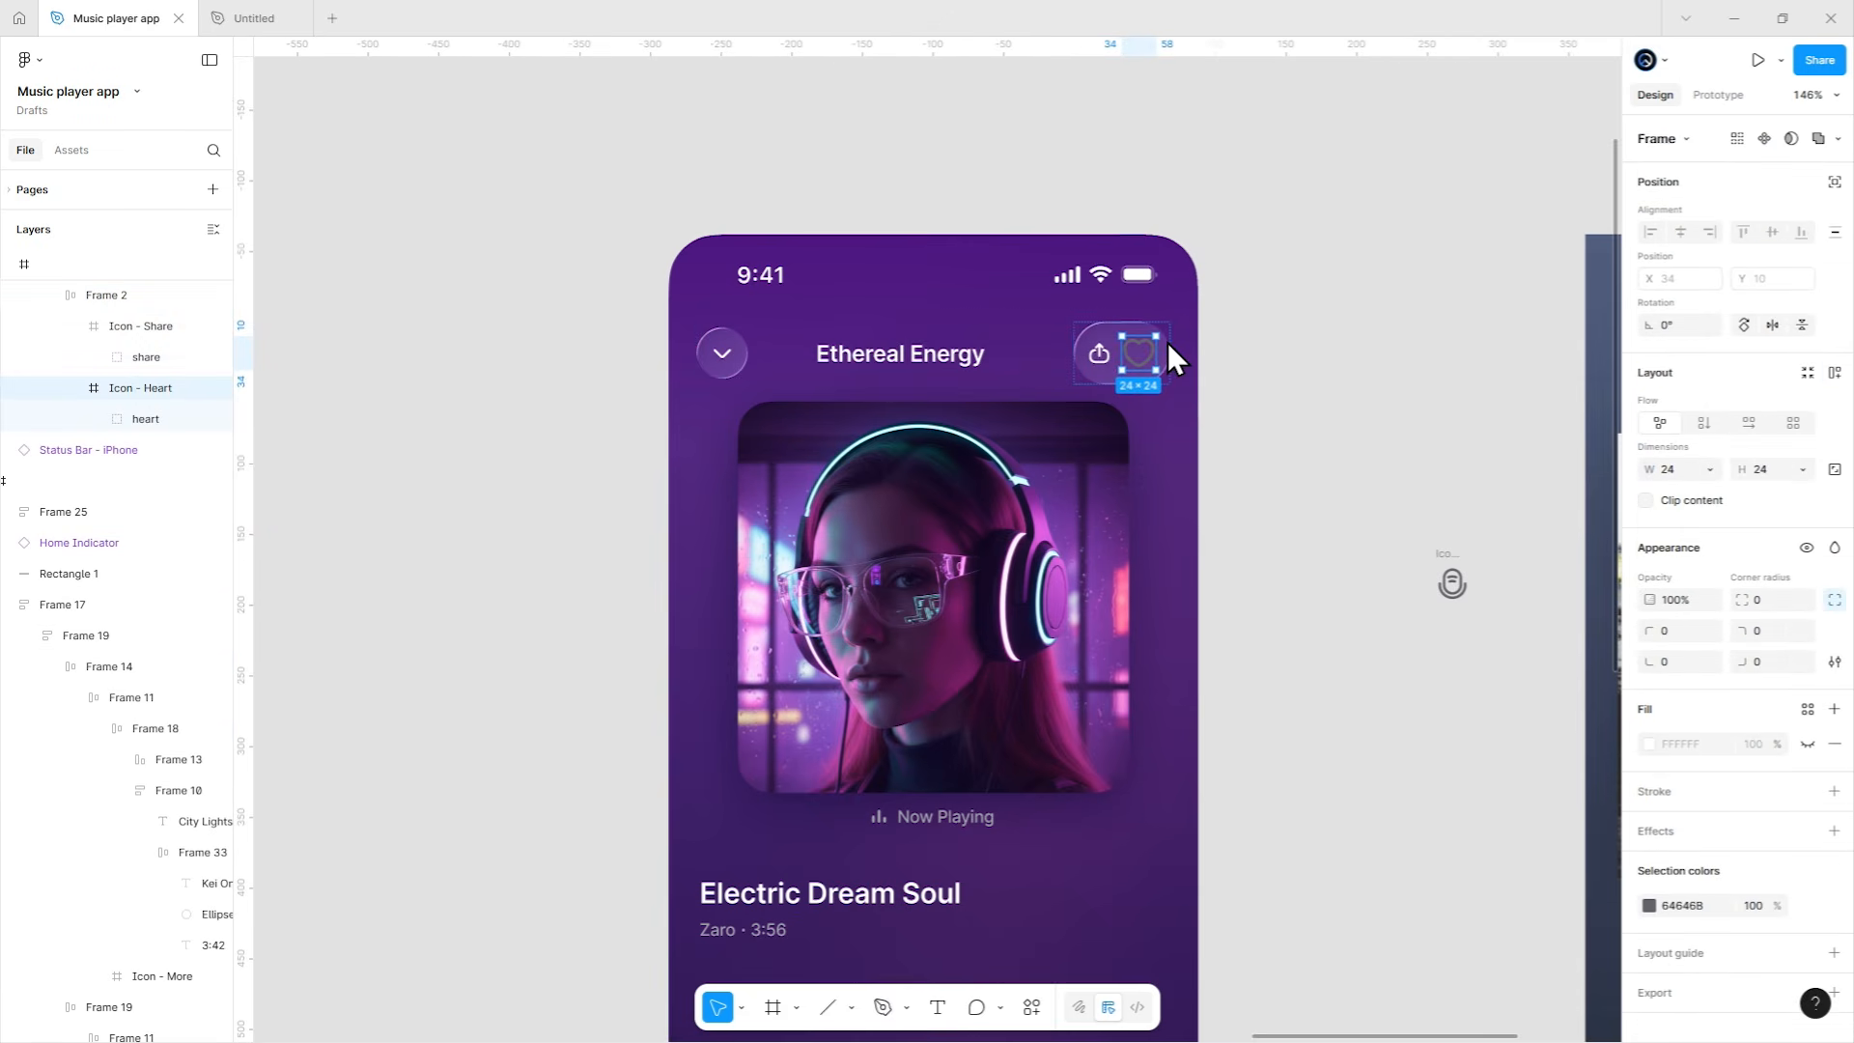
Scale the heart icon in the header button down to a height of 16.
key(k)
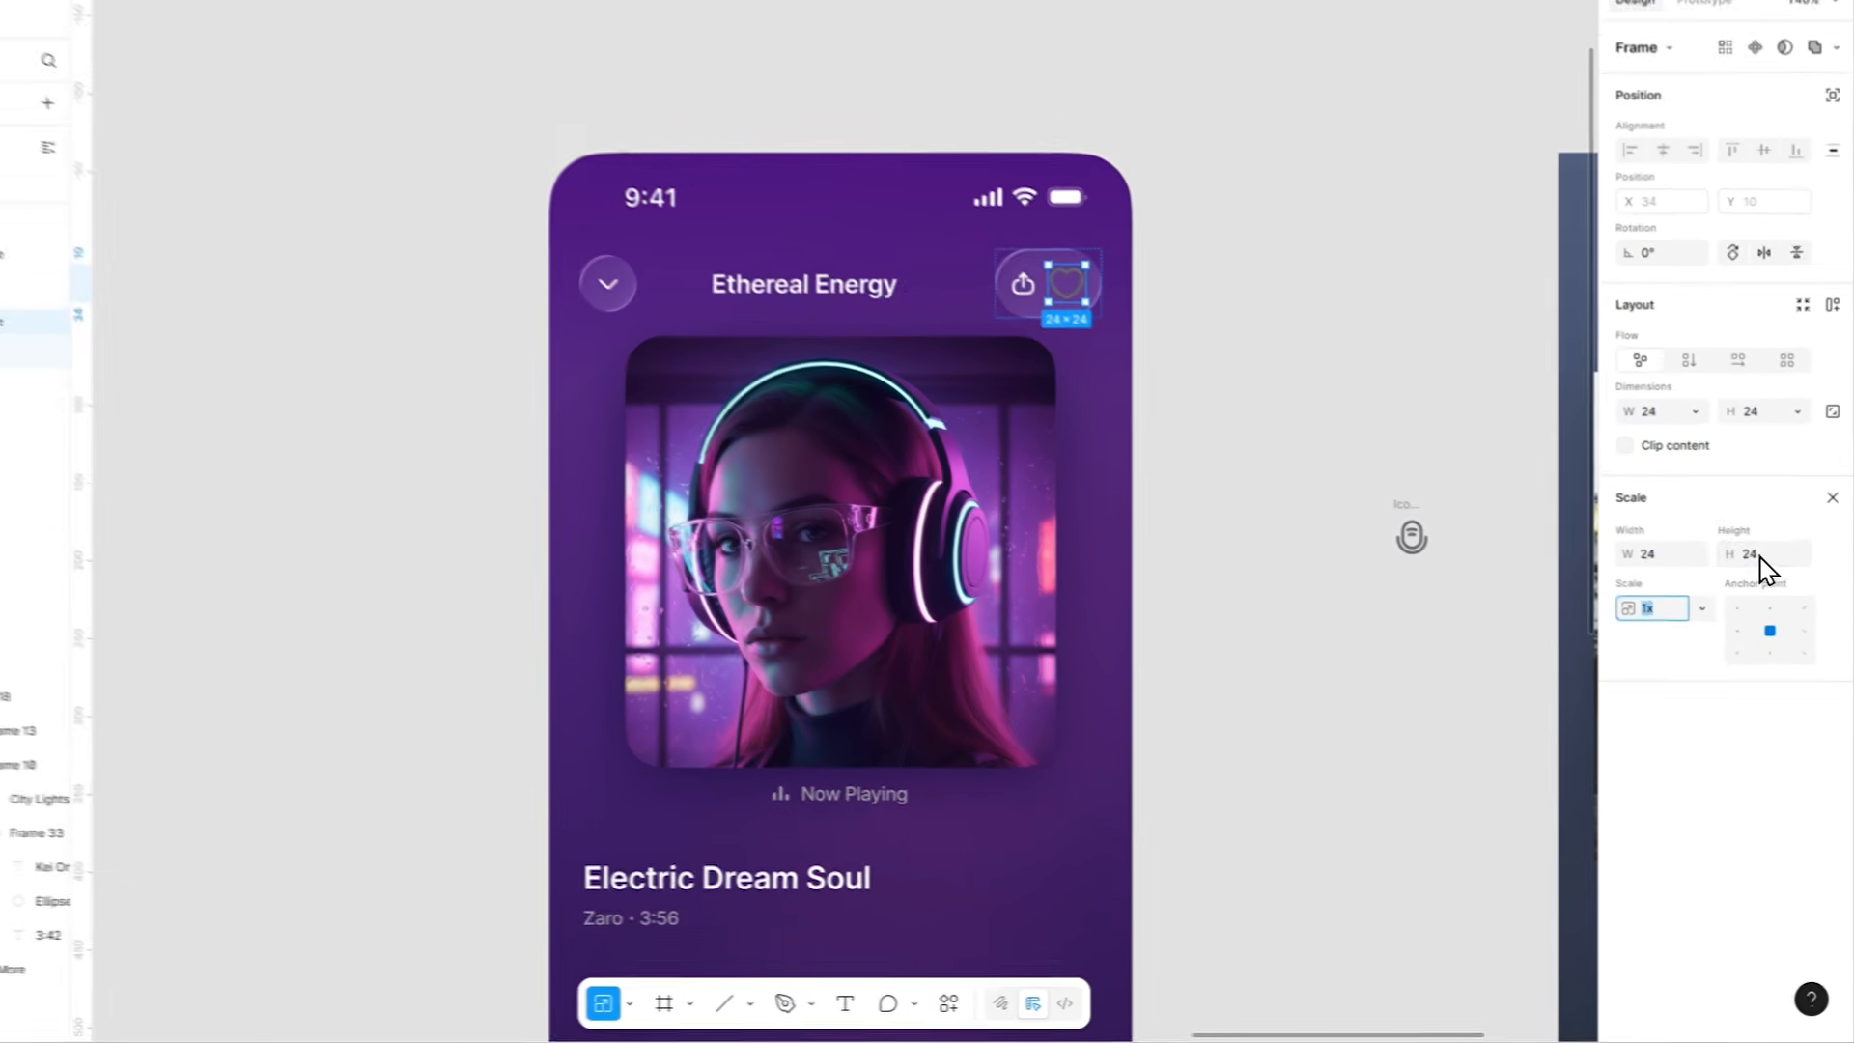
click(1760, 558)
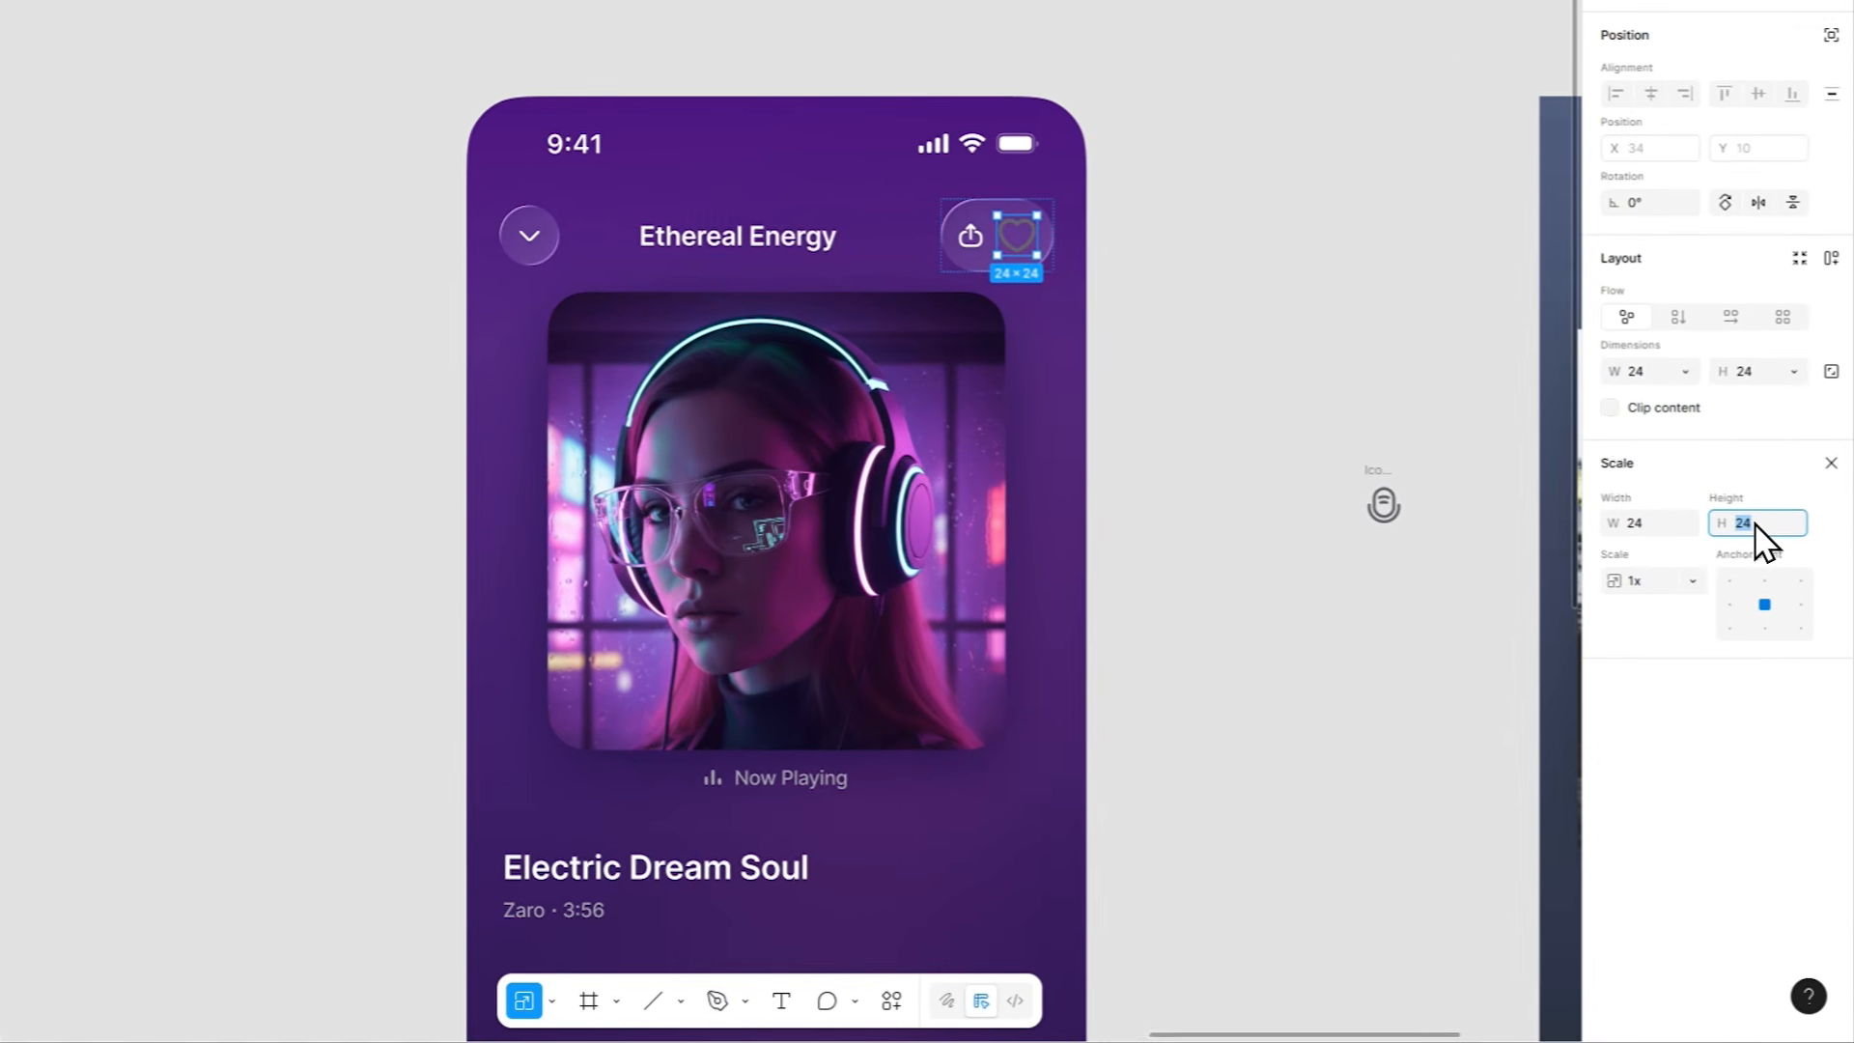
text(16)
key(Return)
key(Escape)
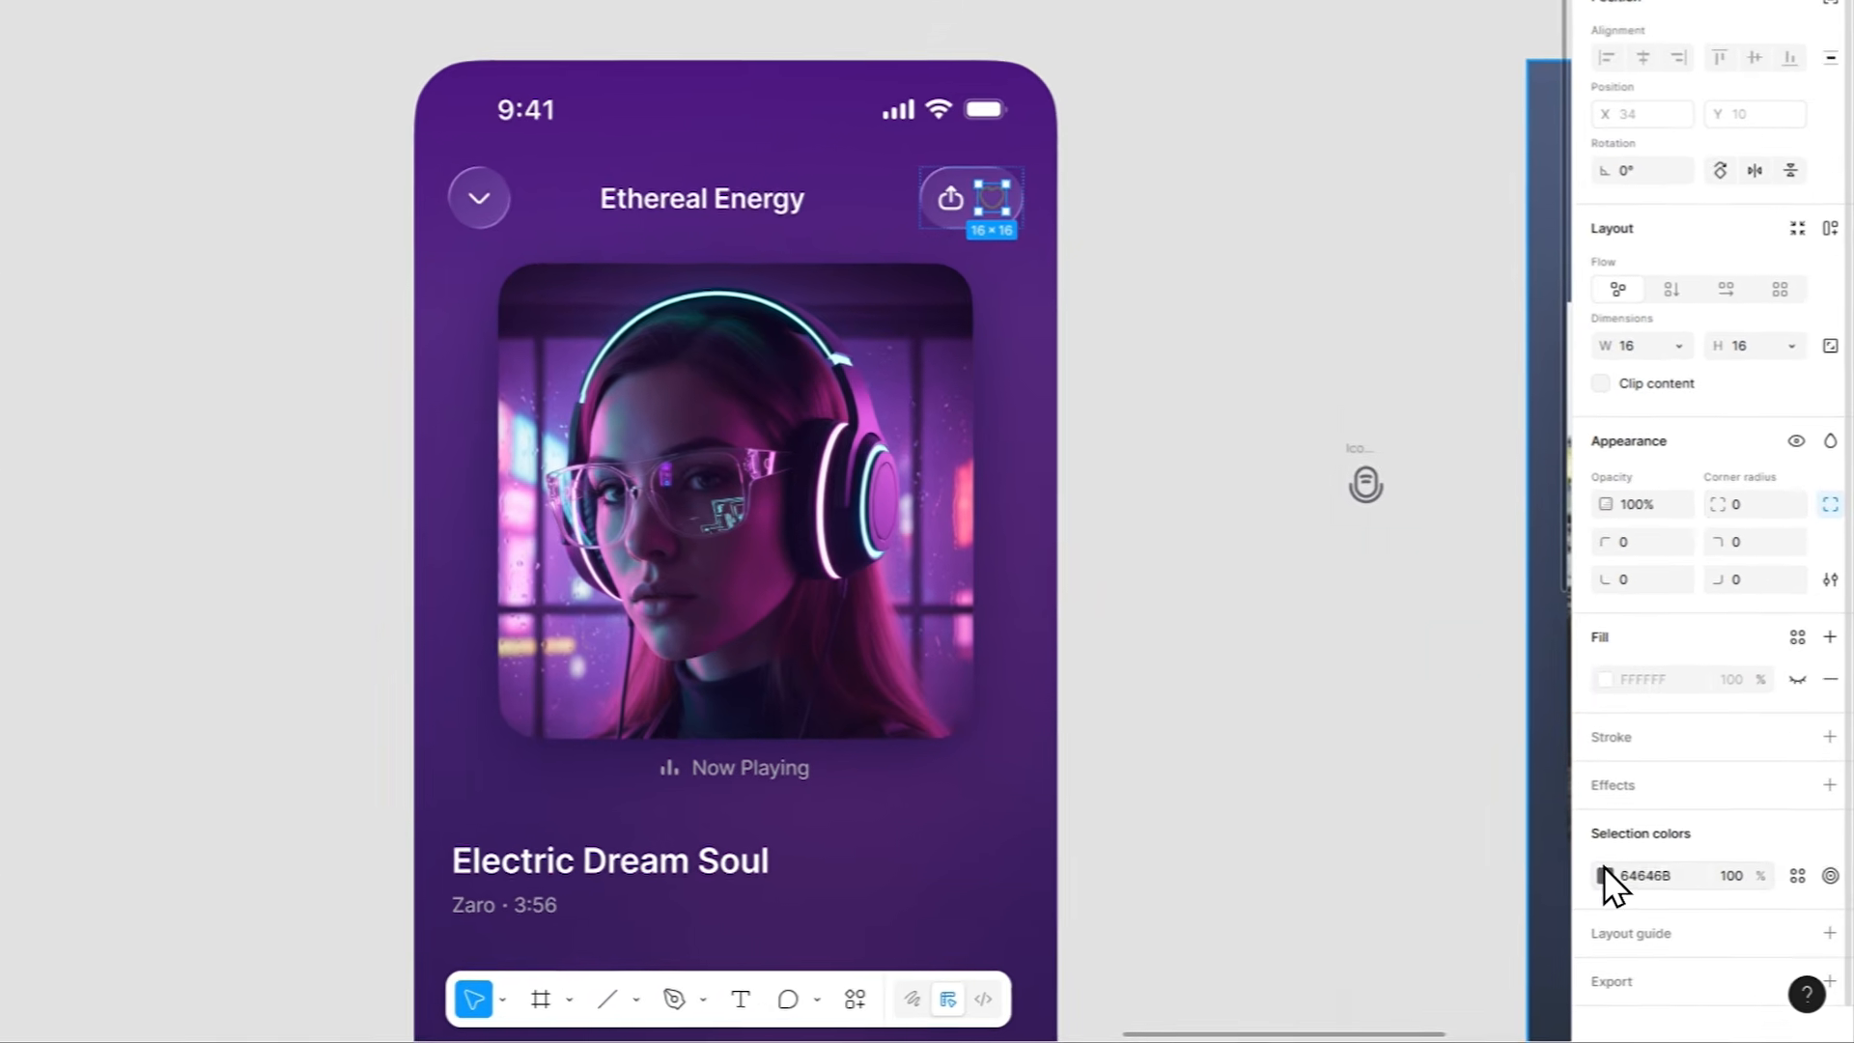
Apply the FFFFFF color style to the heart icon and delete the share icon beside it.
click(1614, 881)
click(1336, 537)
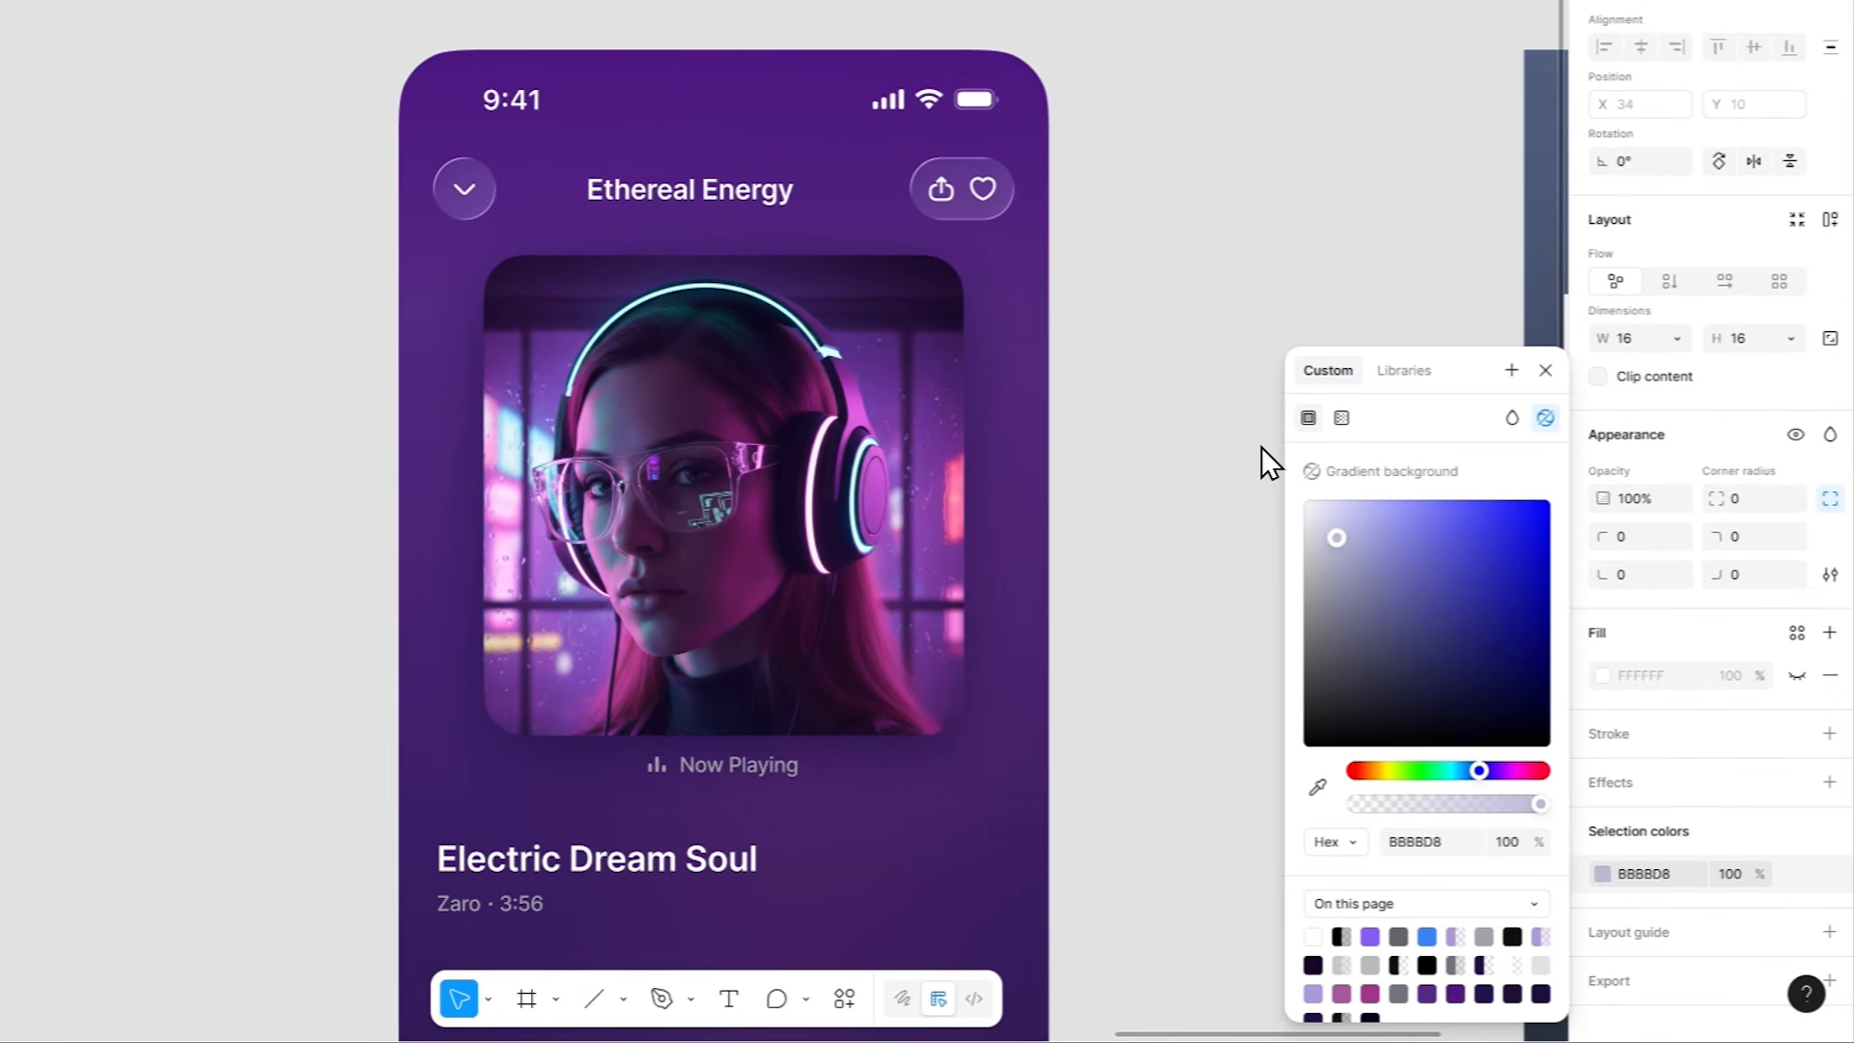
click(1421, 363)
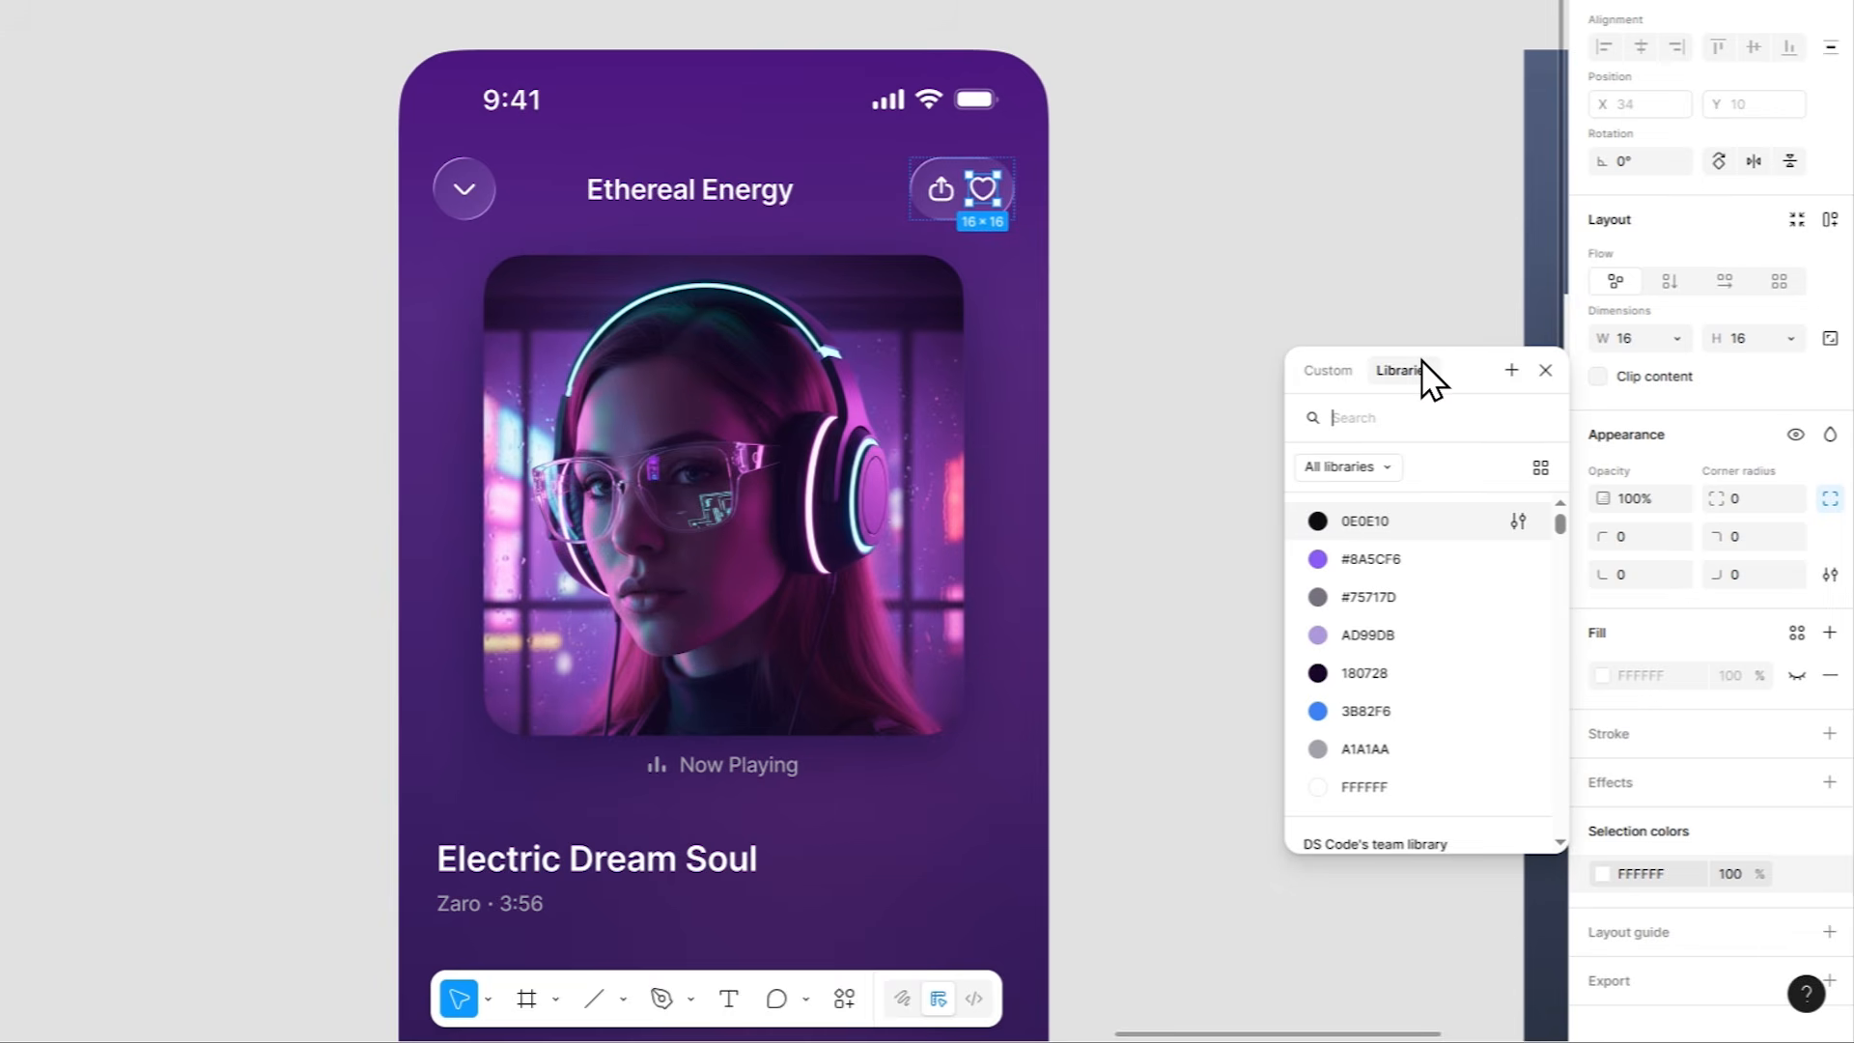
click(1398, 786)
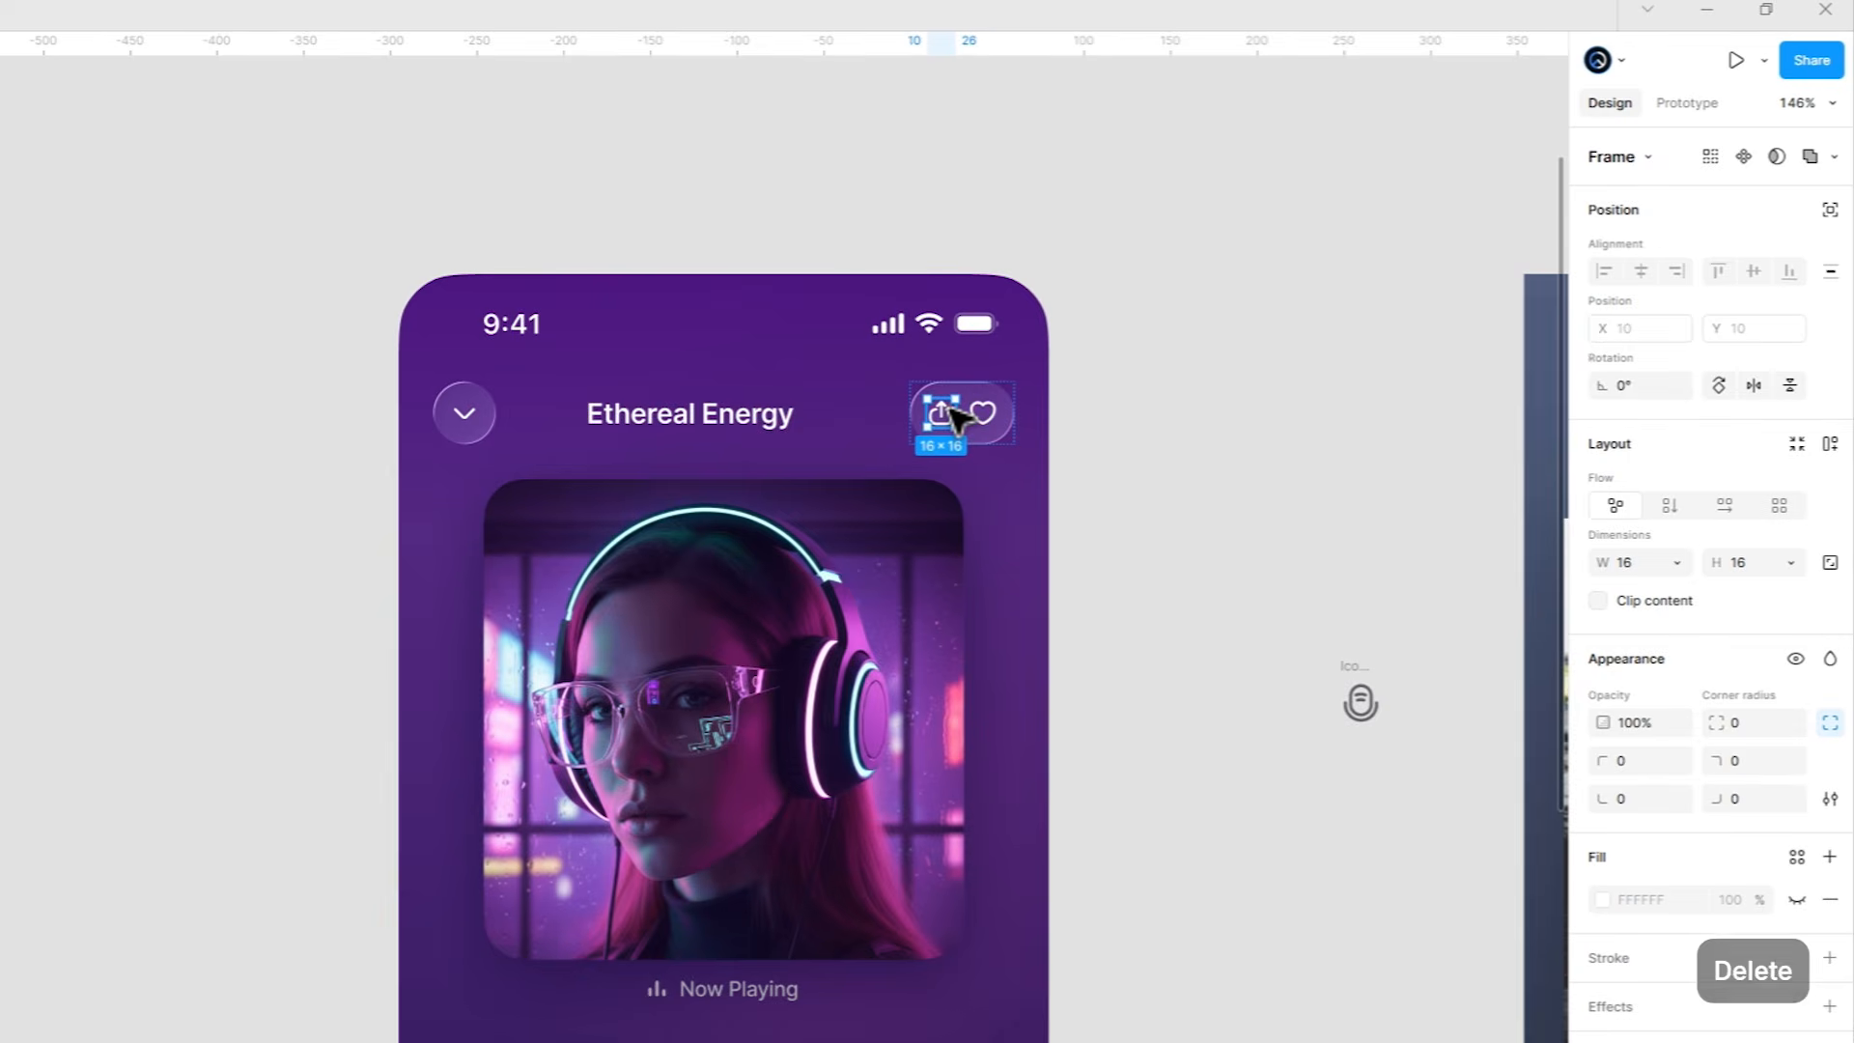
key(Delete)
Move the lyrics icon into the Ethereal Energy screen, to the right of the song title block, at about X 305, Y 469.
scroll(1144, 405, down, 3)
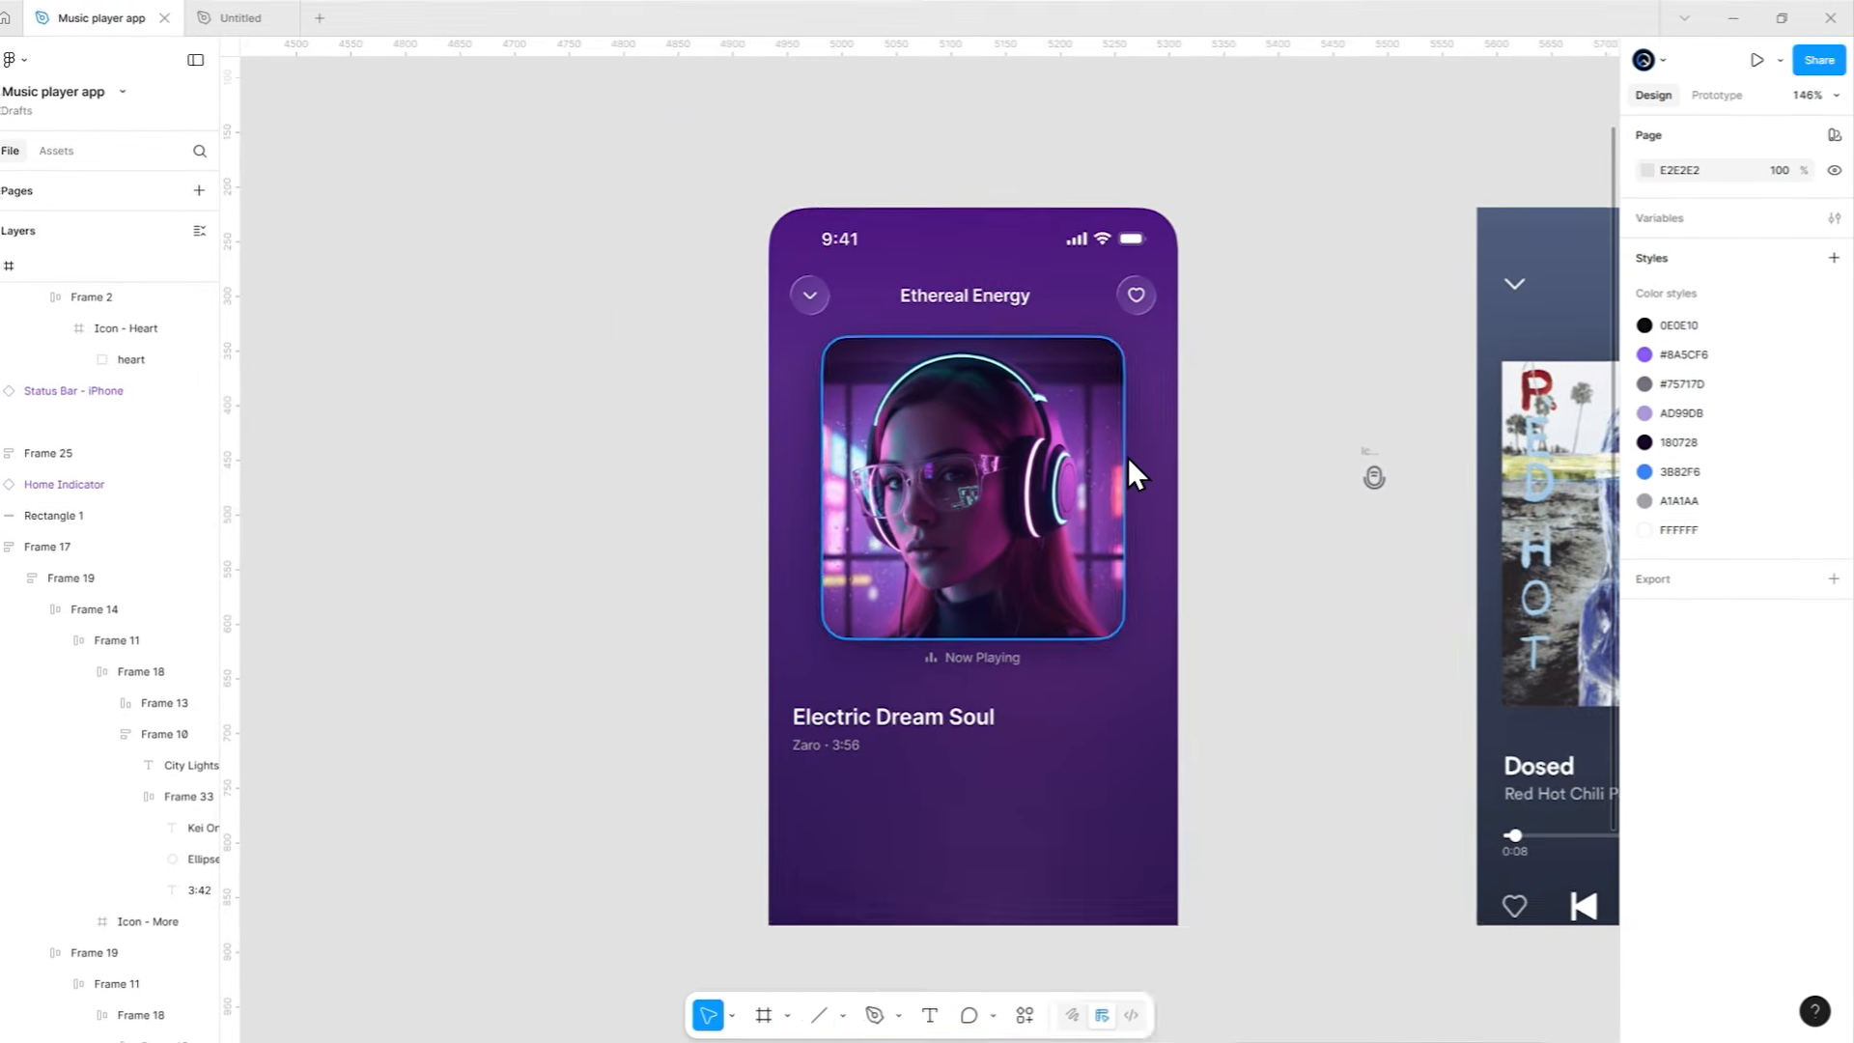
drag(1128, 458, 1092, 230)
scroll(1150, 328, up, 3)
drag(1233, 393, 1274, 442)
click(1454, 247)
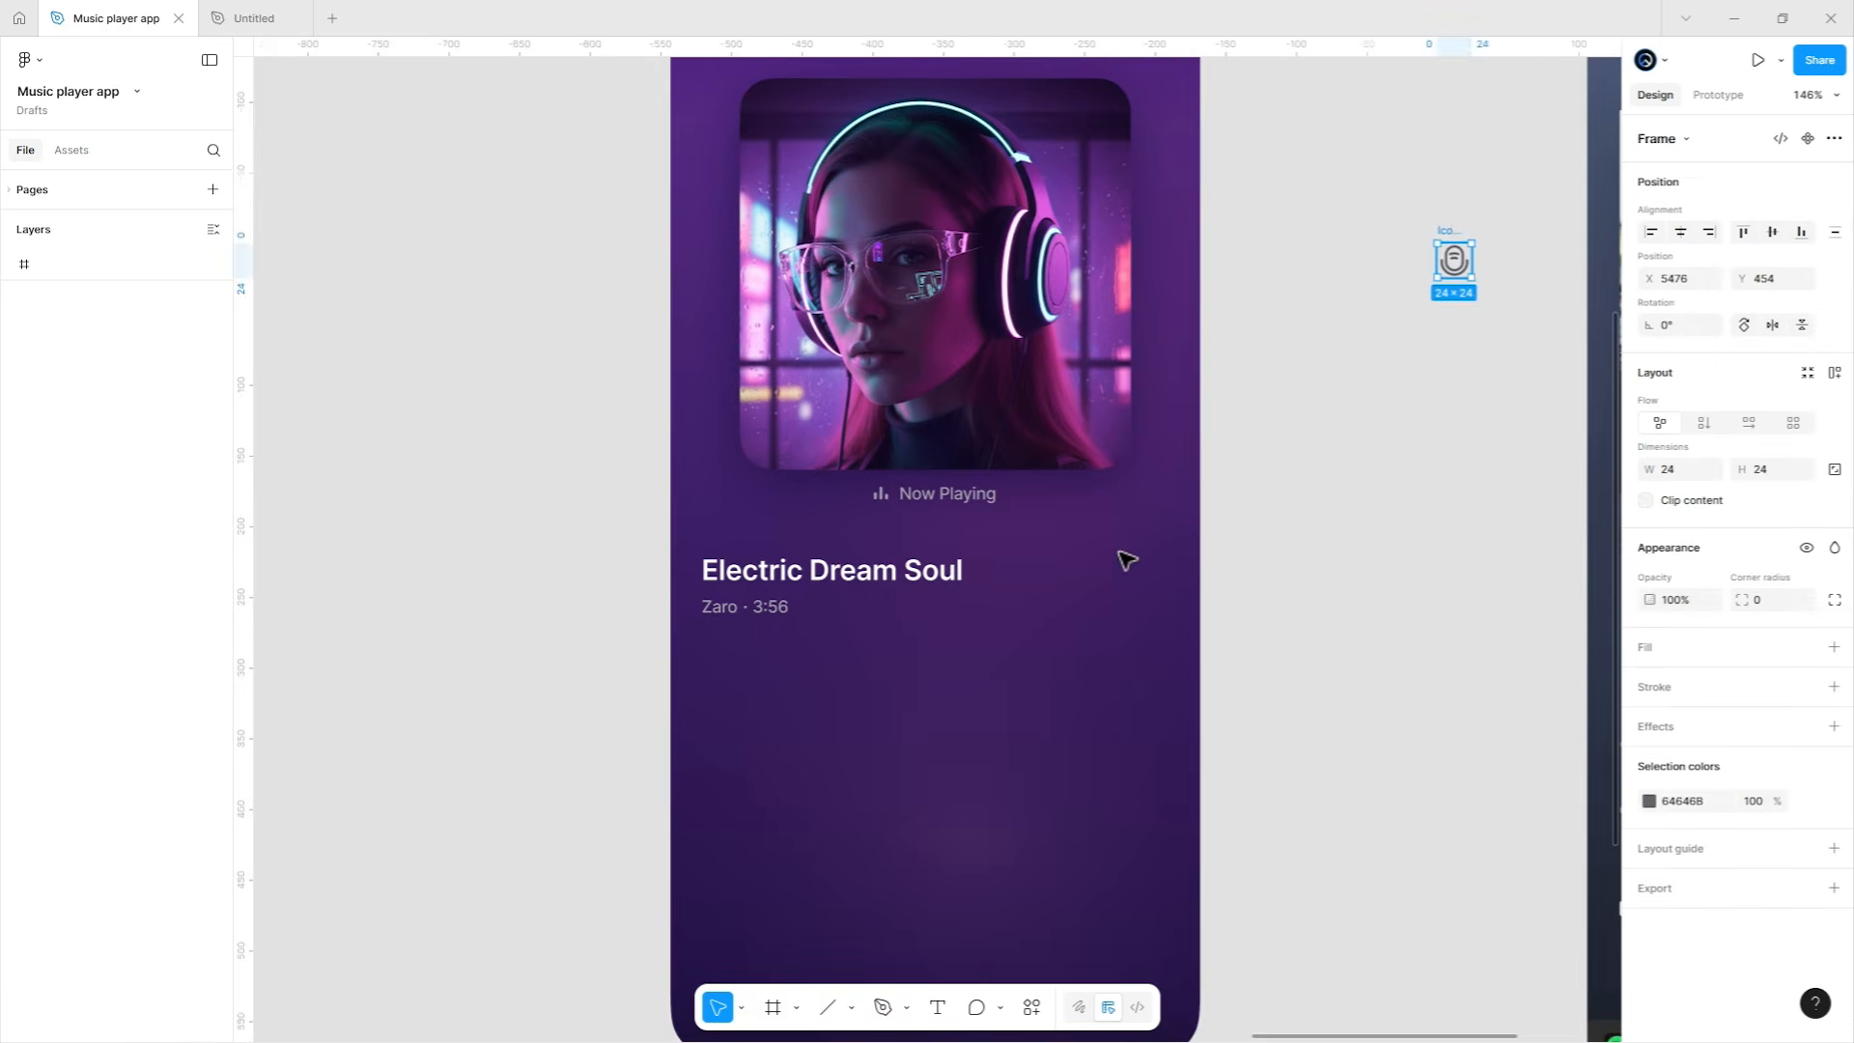
drag(1119, 552, 1122, 557)
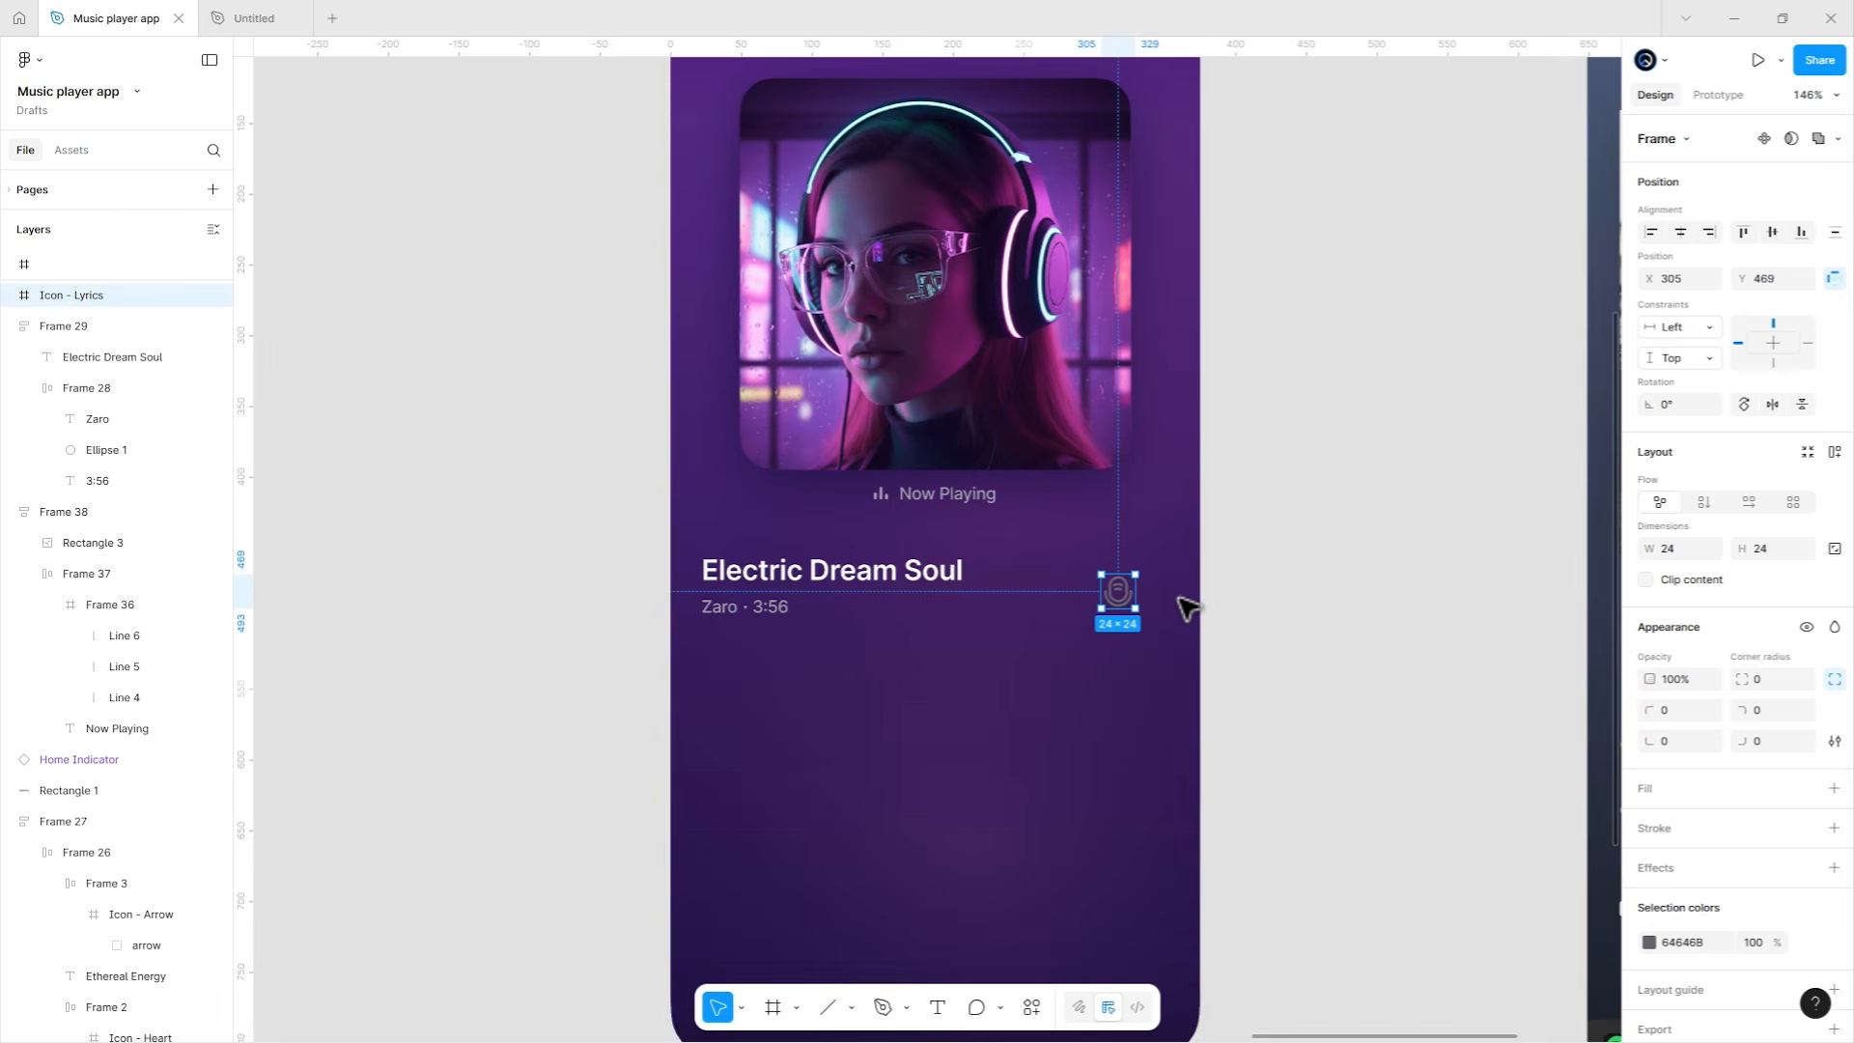
Scale the lyrics icon to 20 × 20 and recolor it with the A1A1AA color style.
key(k)
click(1678, 595)
text(20)
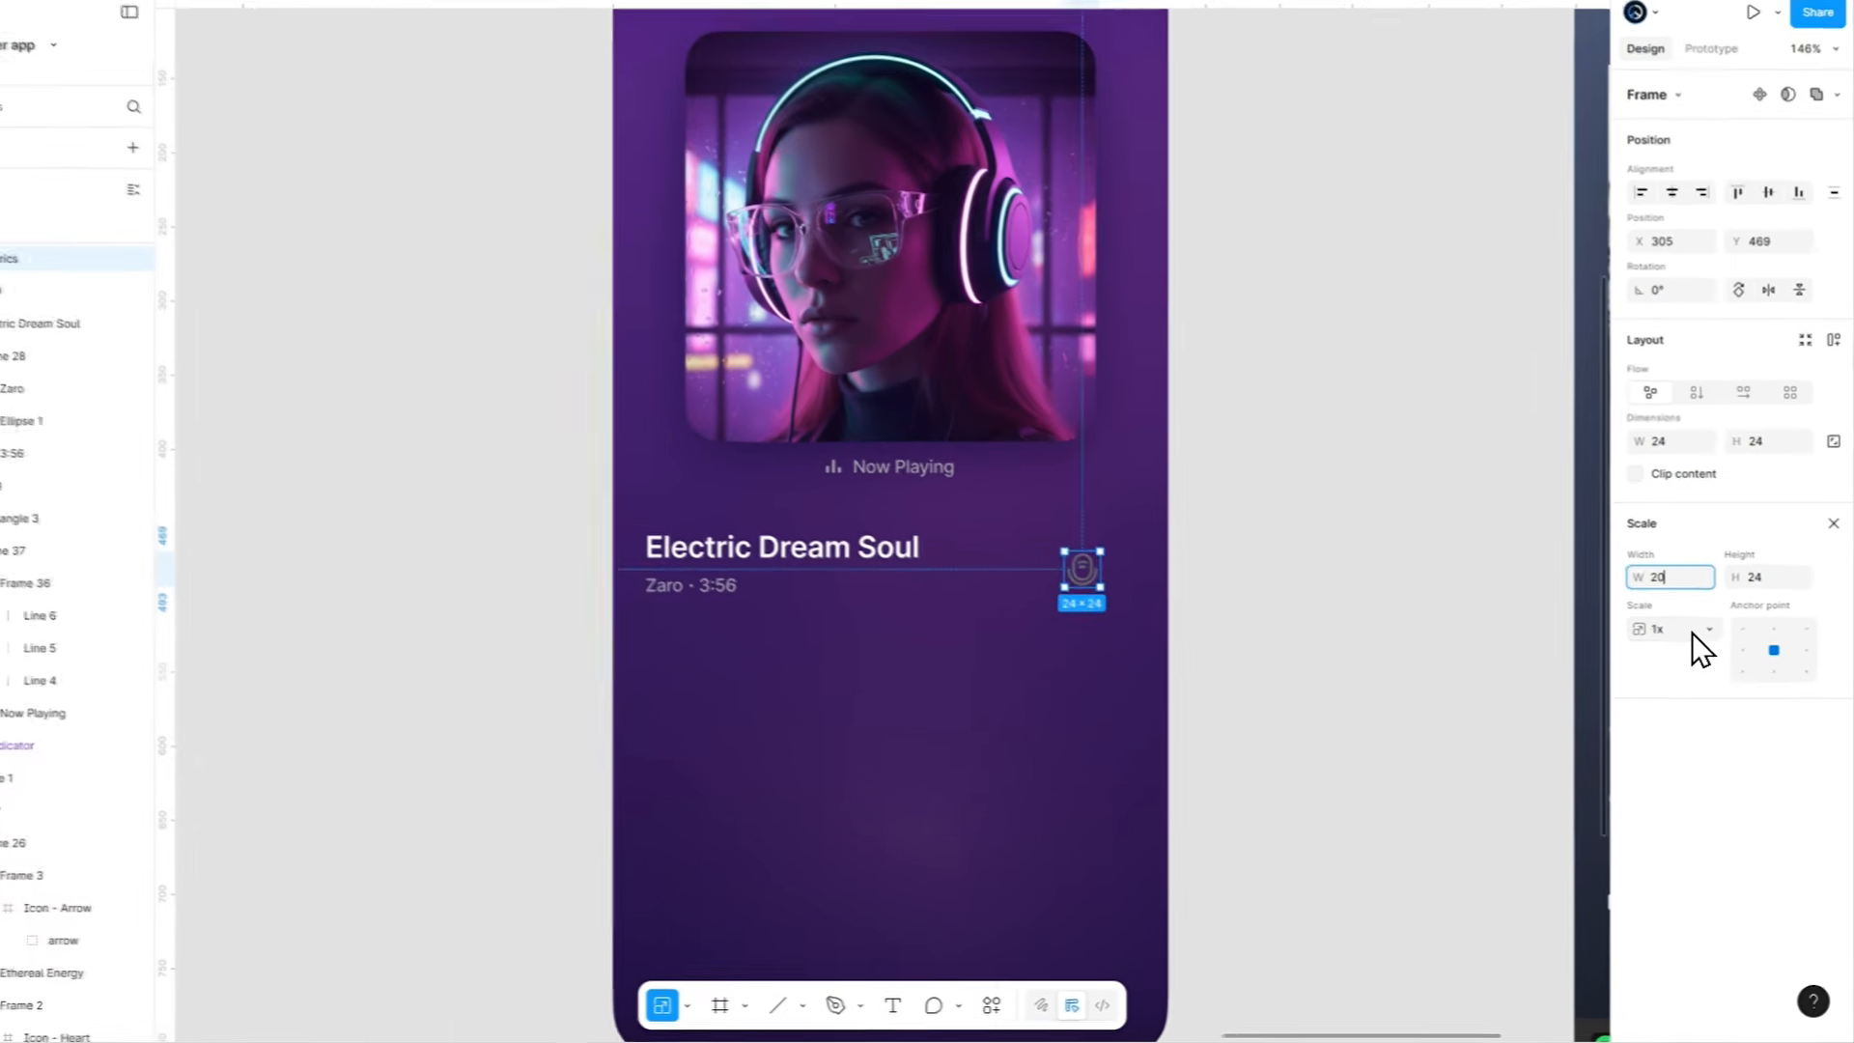
key(Return)
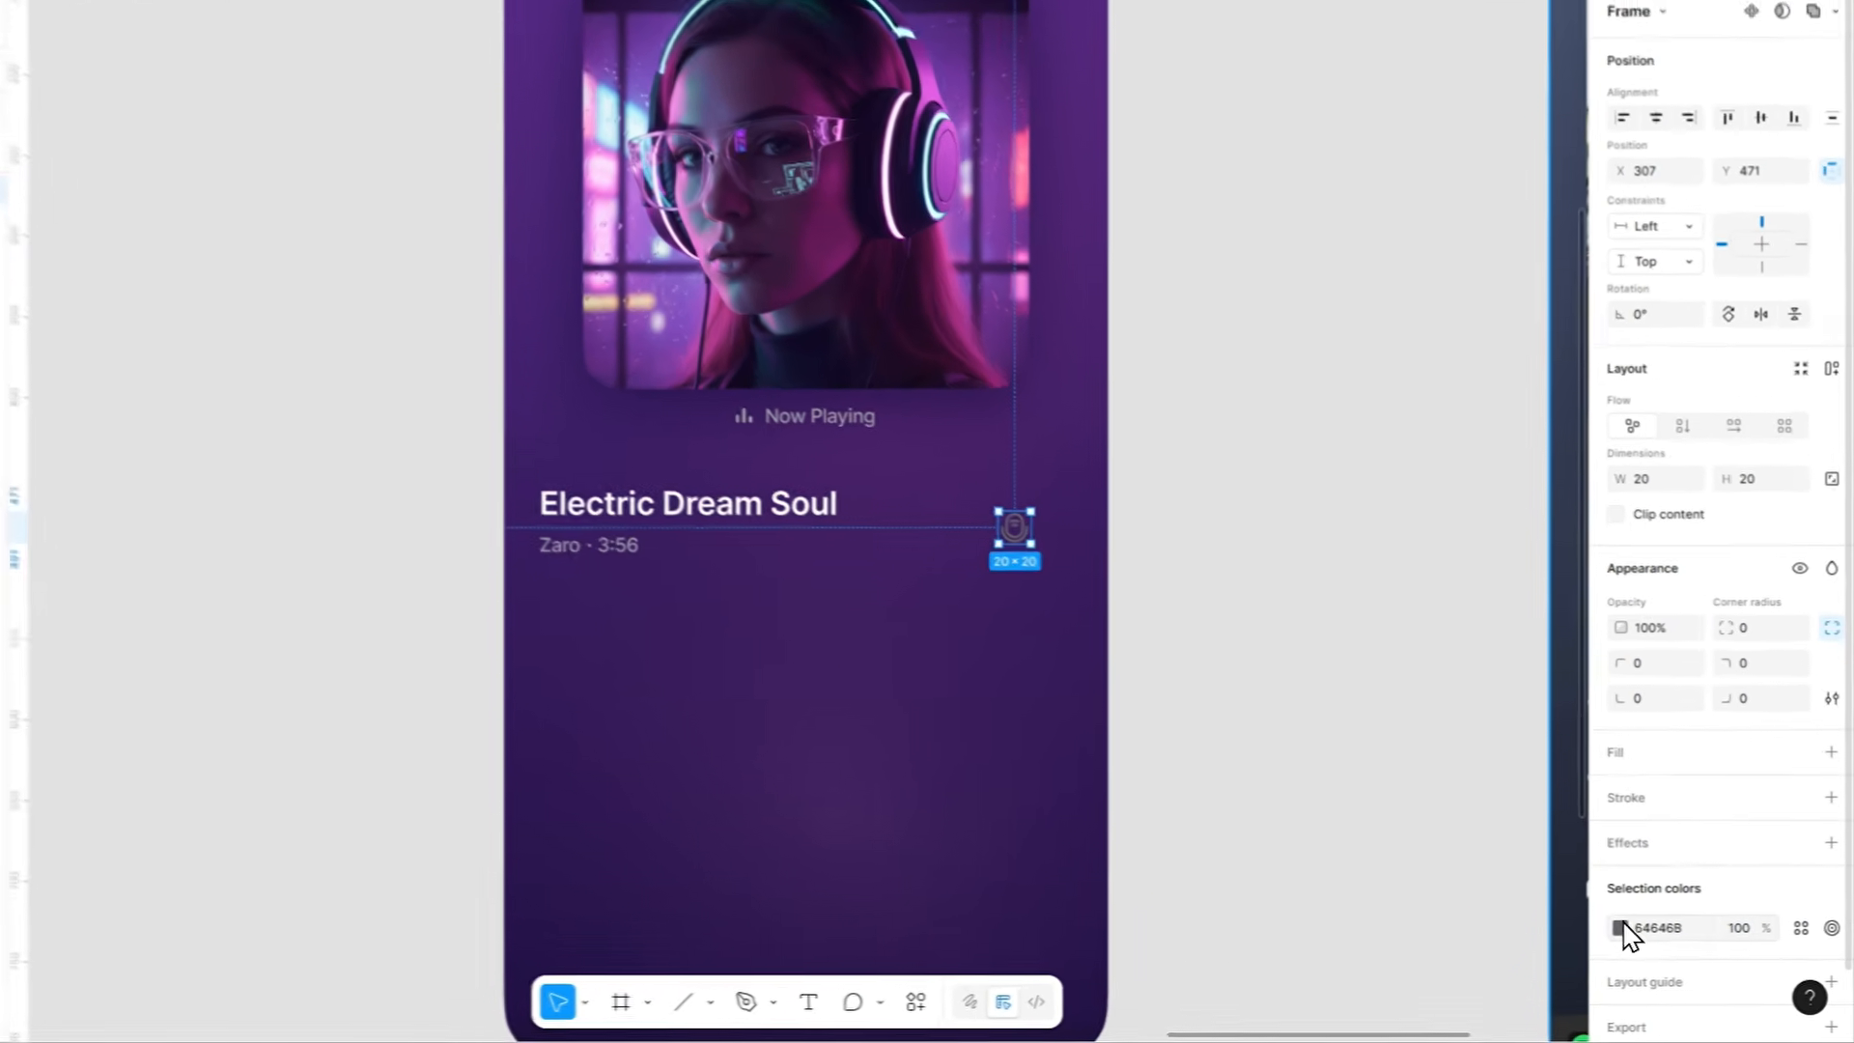
click(1649, 941)
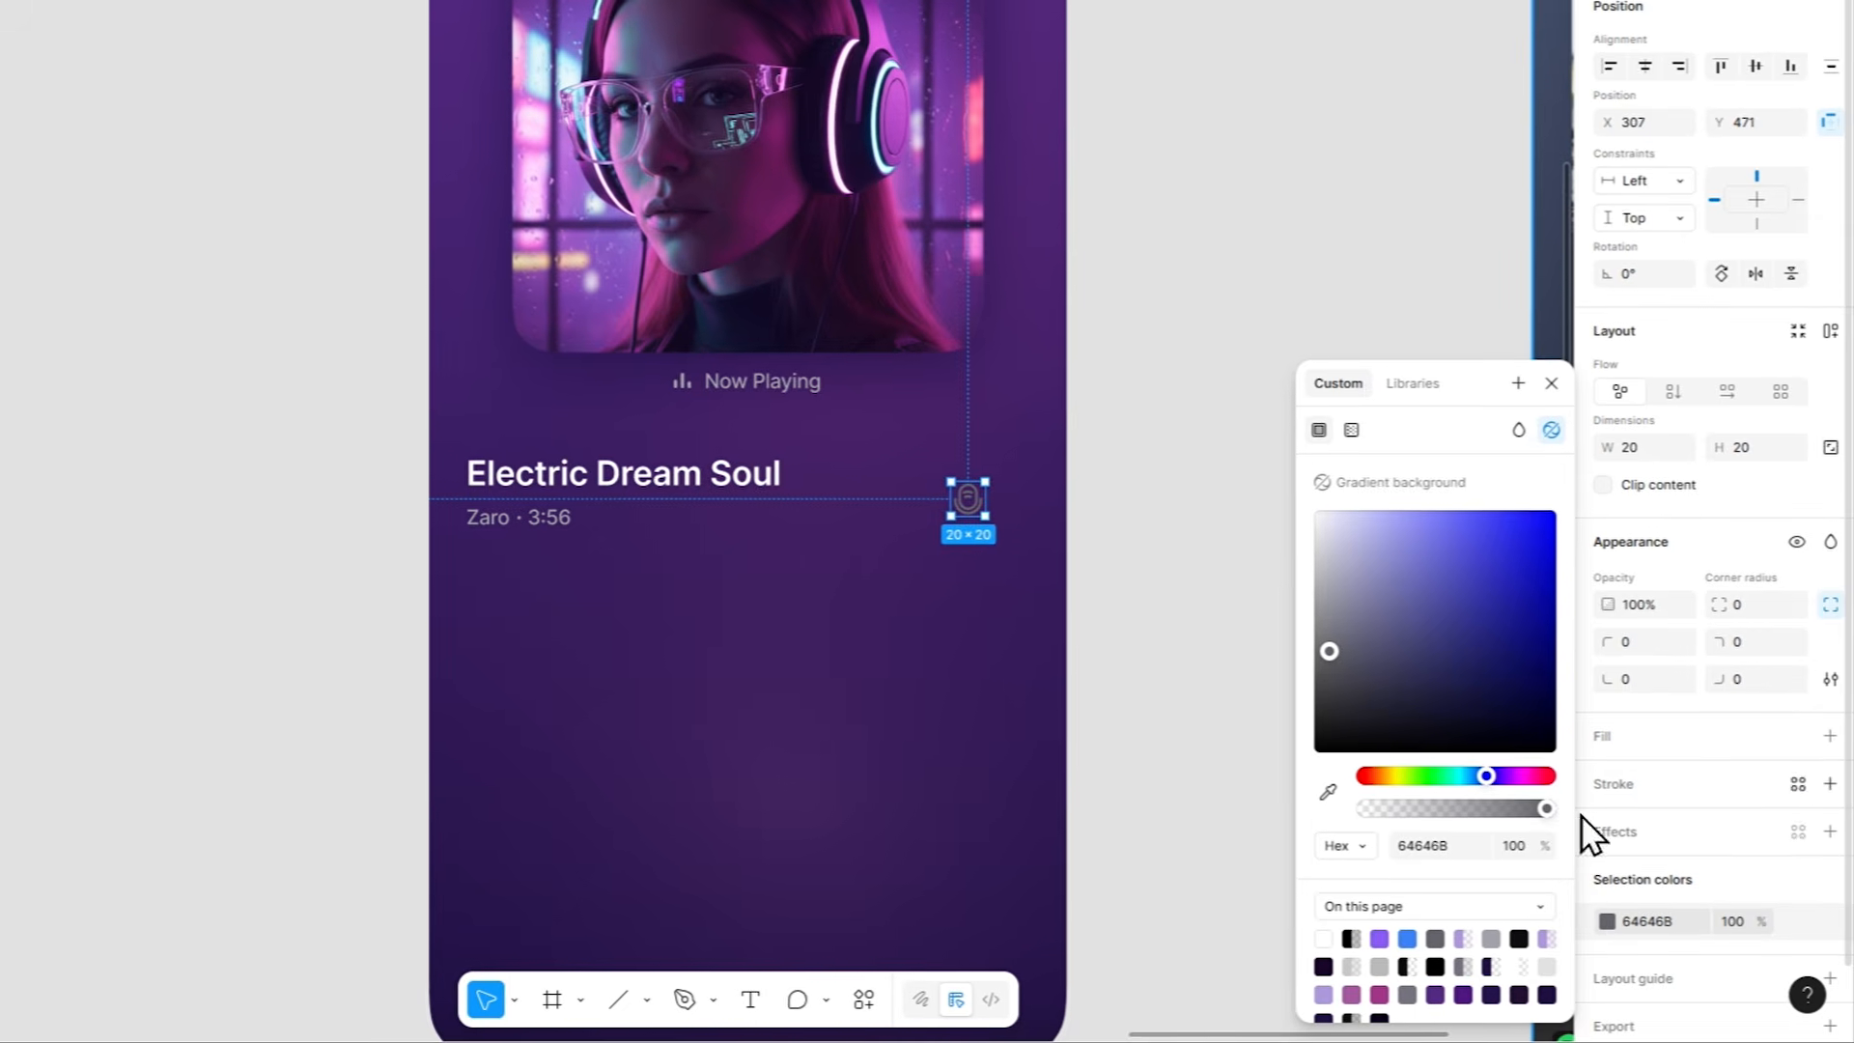
click(1405, 387)
click(1466, 748)
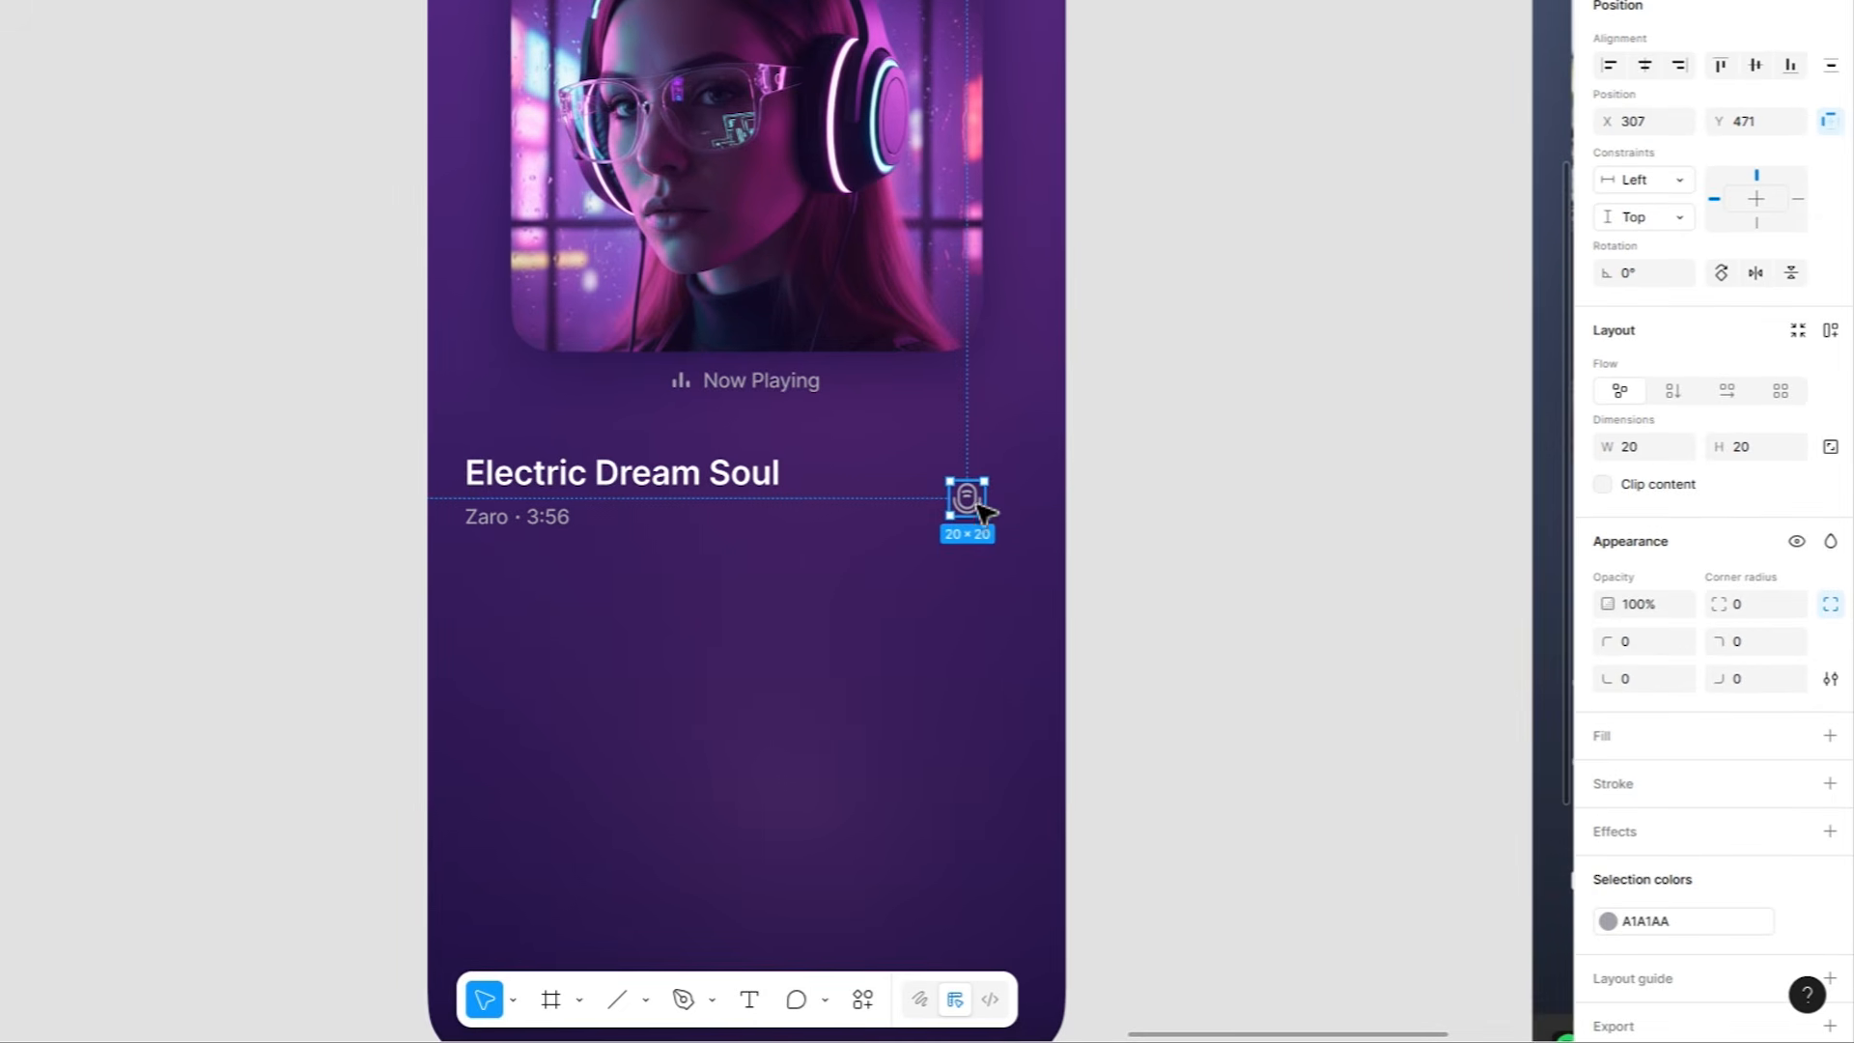
Combine the song title and lyrics icon into a horizontal auto layout row, spaced to opposite ends, and widen the song info frame to 329.
ctrl+click(729, 481)
drag(984, 476, 830, 490)
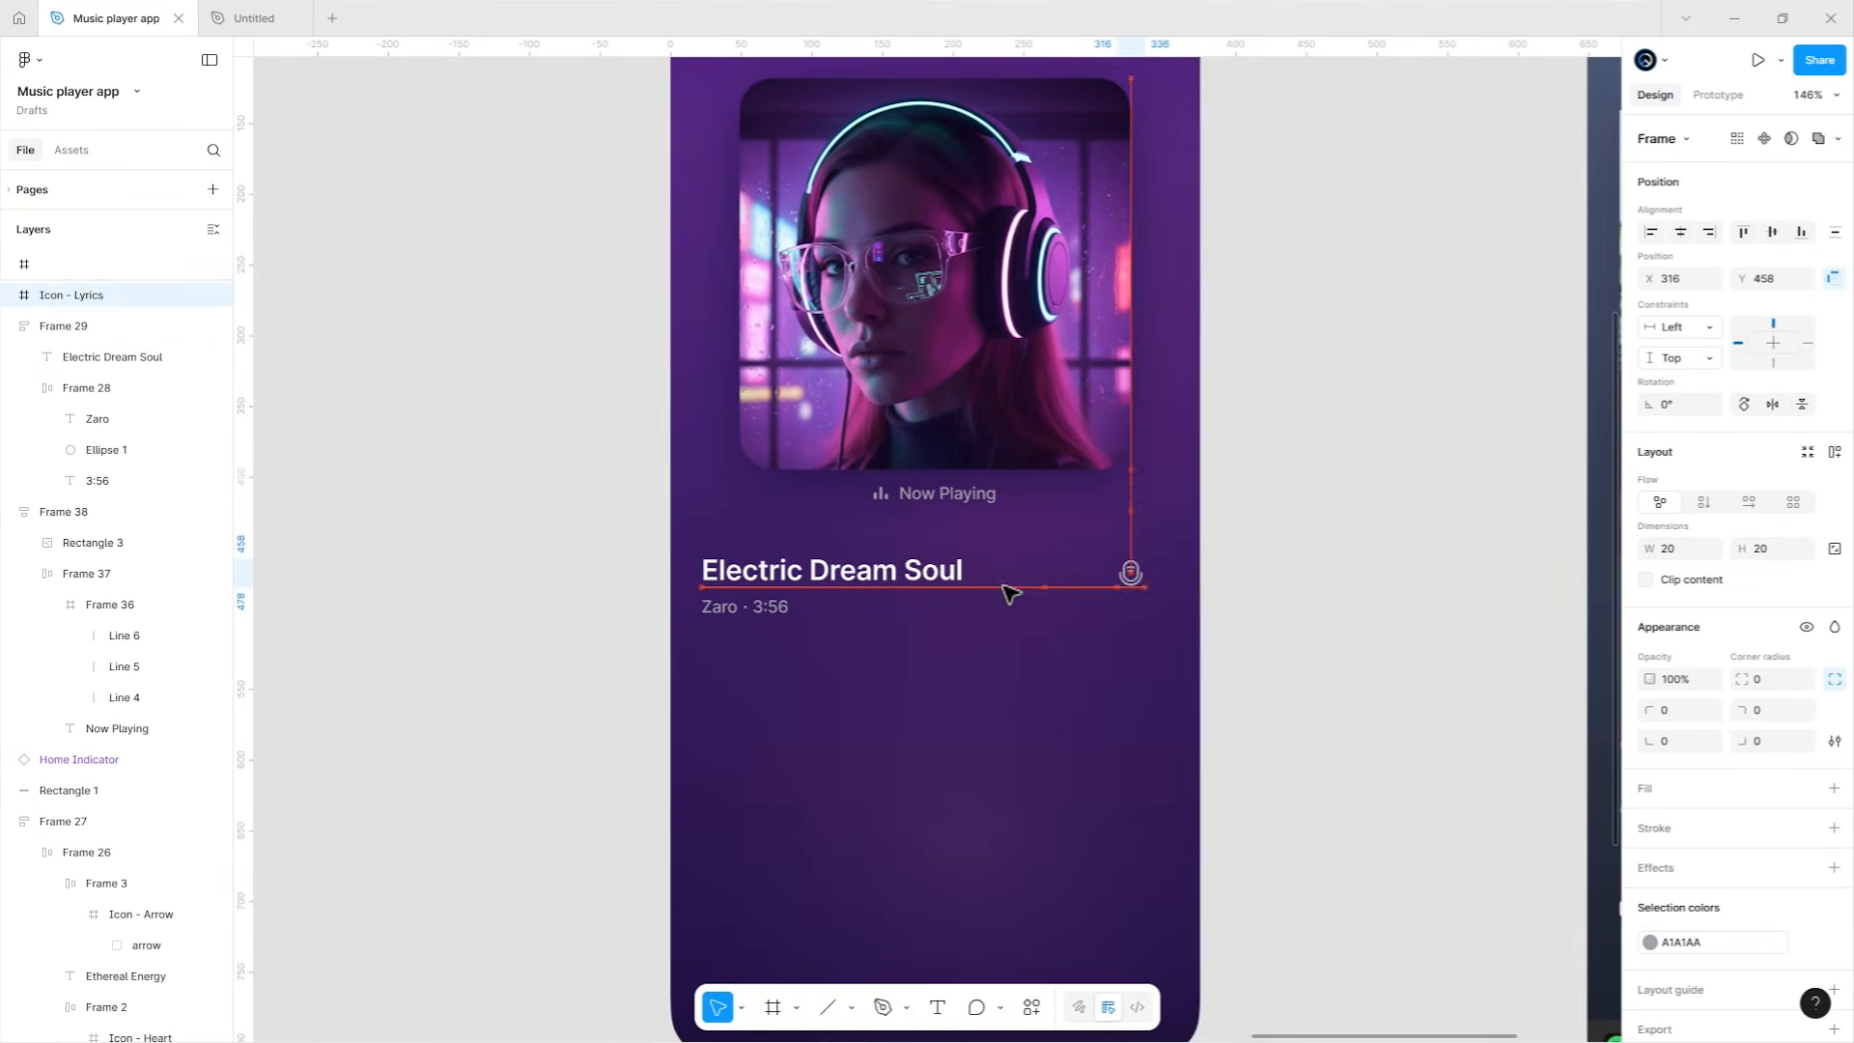
drag(989, 584, 875, 569)
shift+click(874, 572)
key(shift+a)
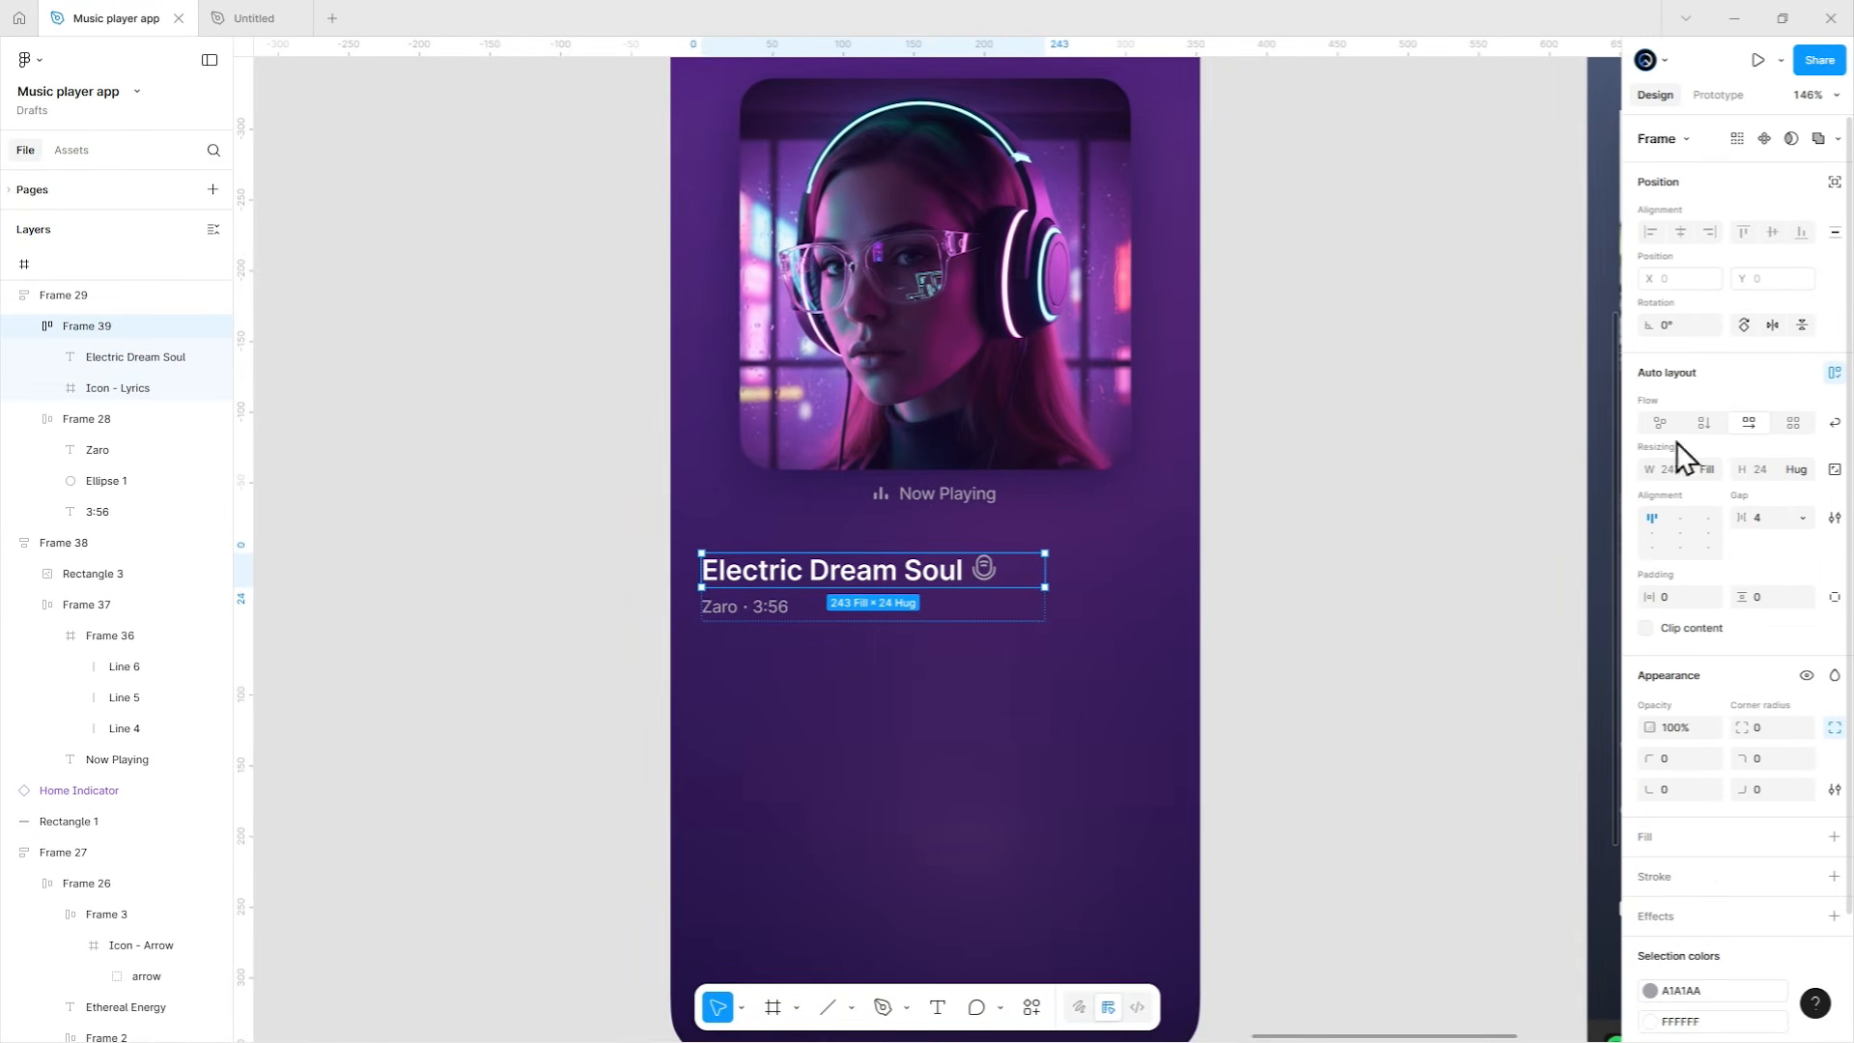
click(1042, 613)
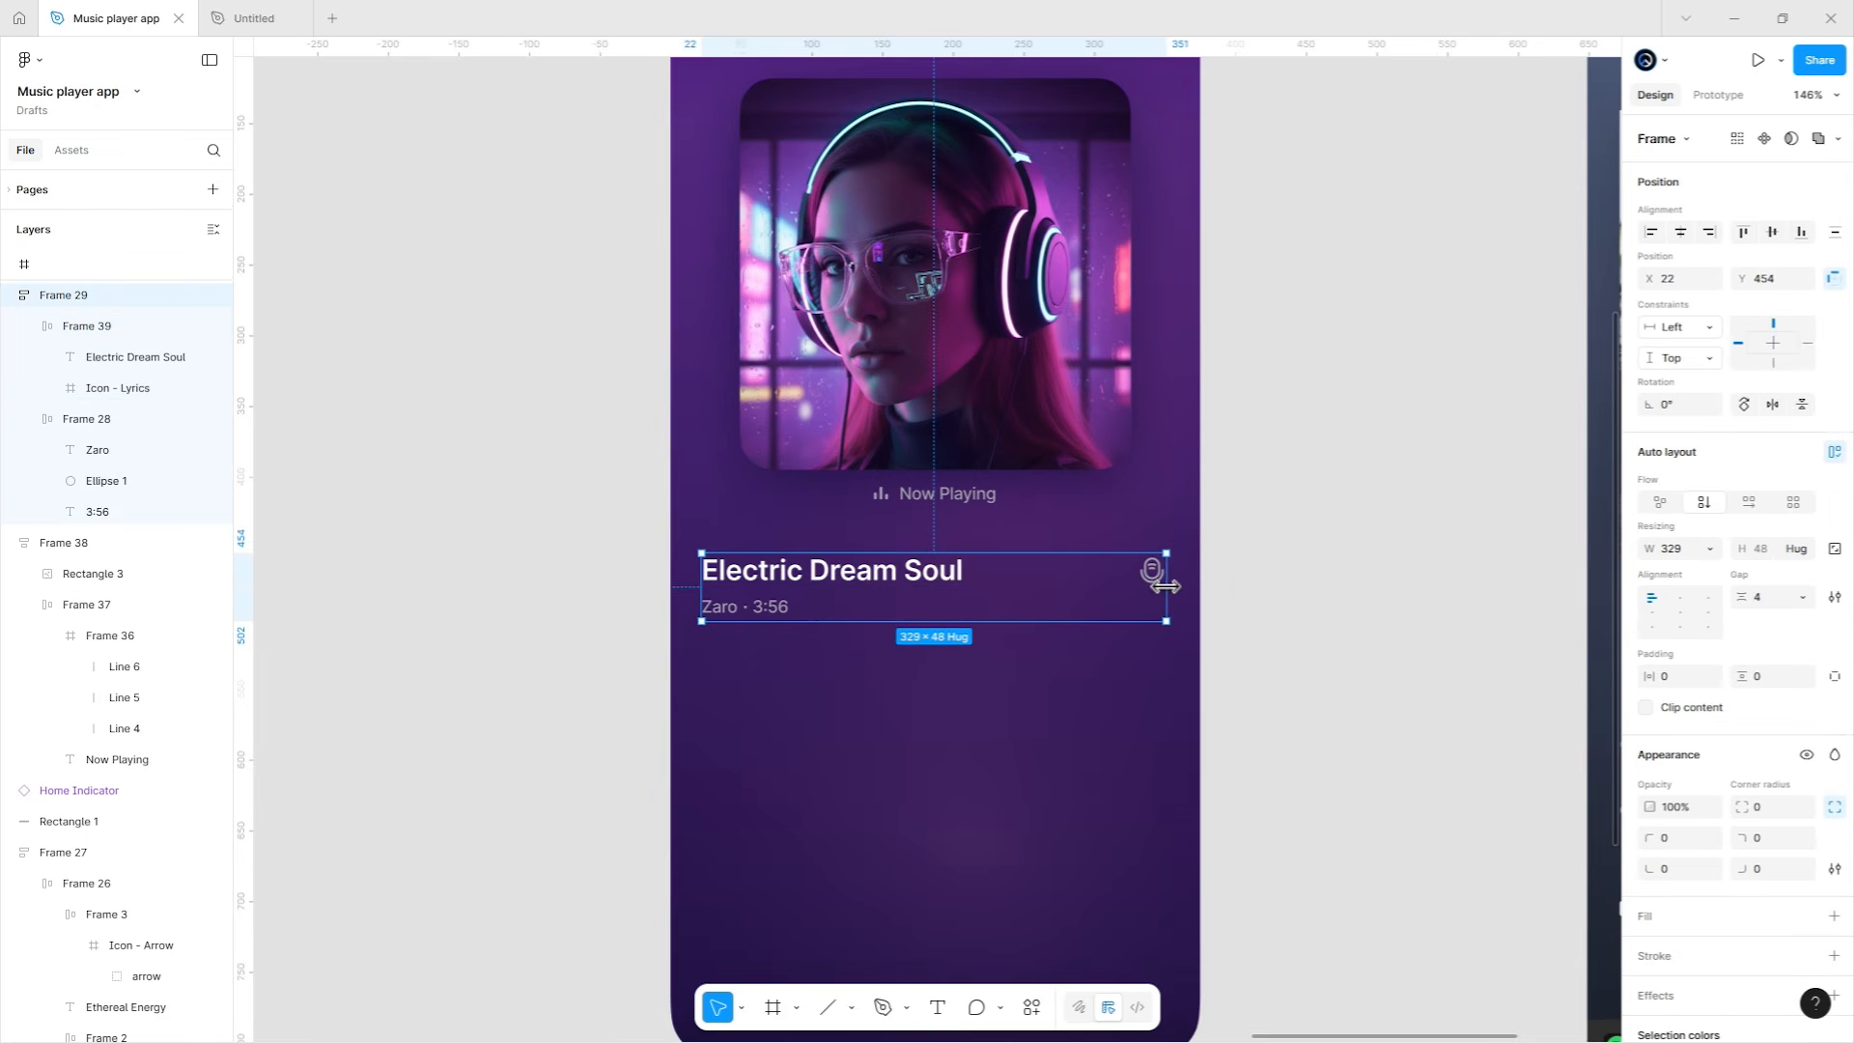
key(Escape)
Draw a horizontal line about 324 wide below the artist and duration text.
drag(1068, 670, 1105, 502)
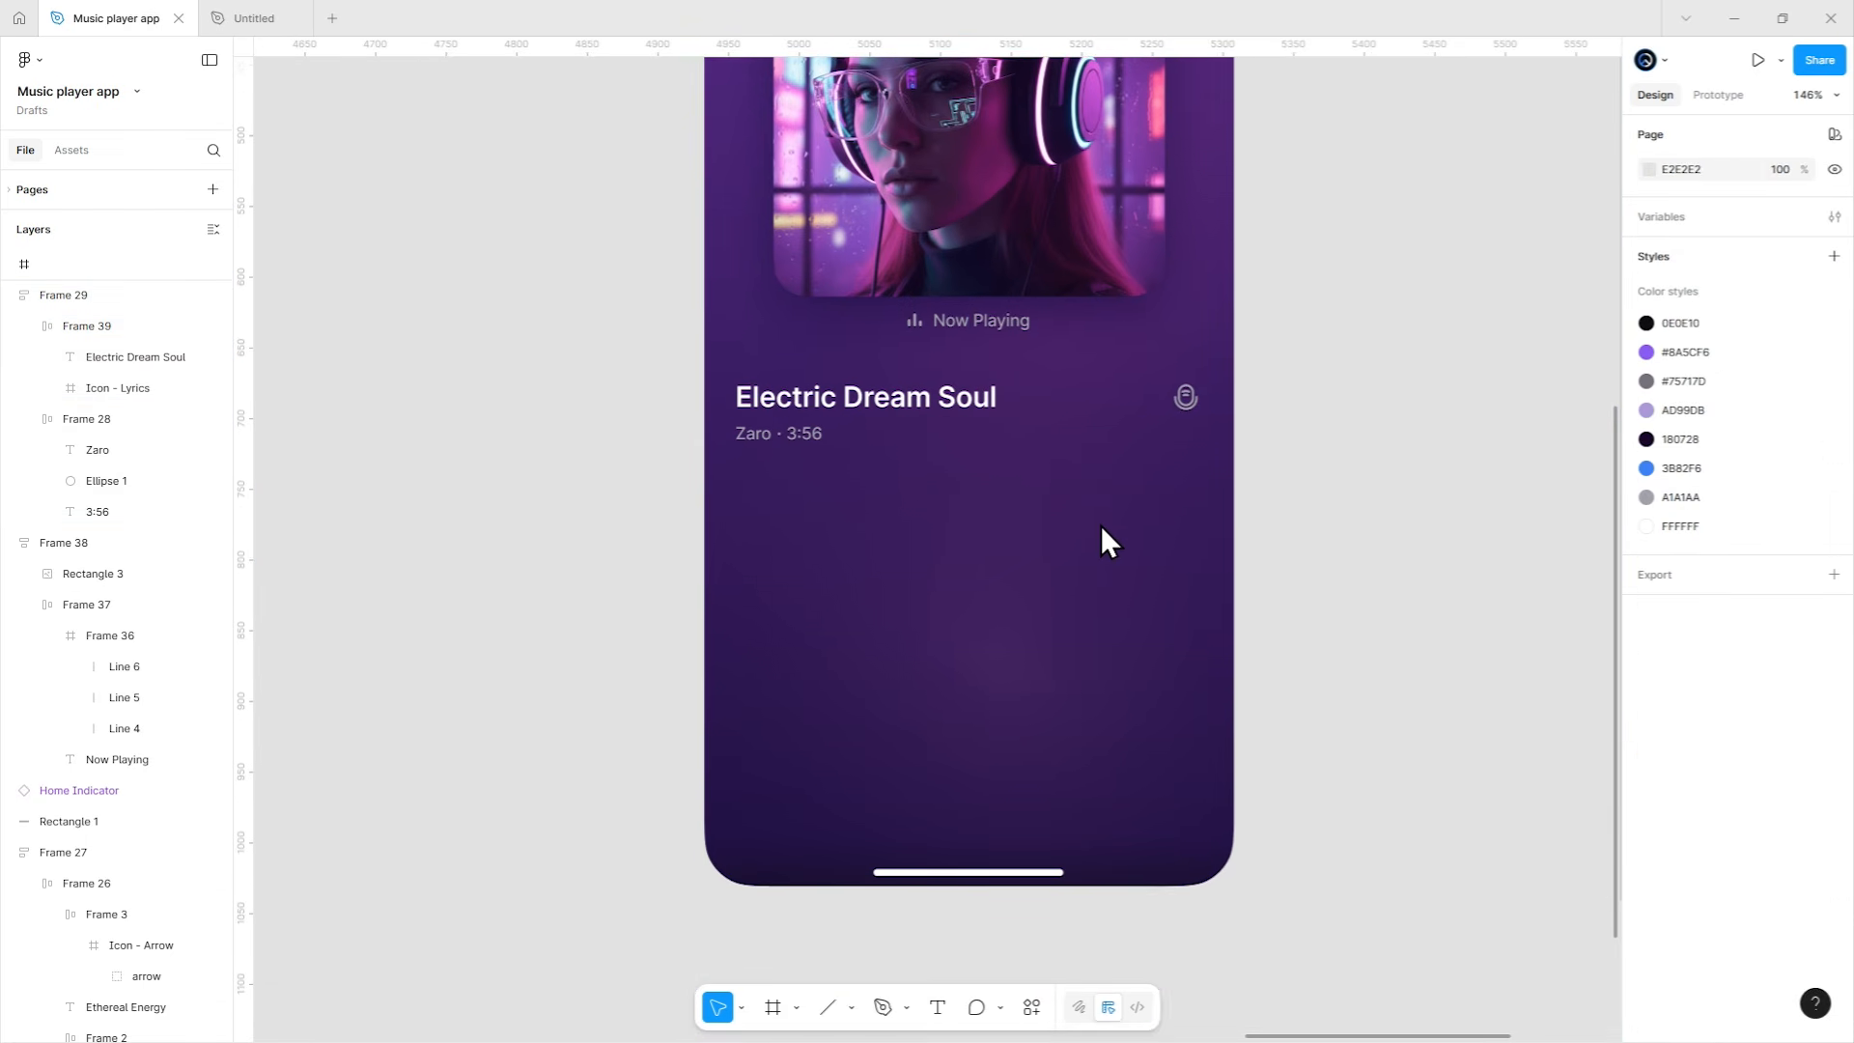
key(l)
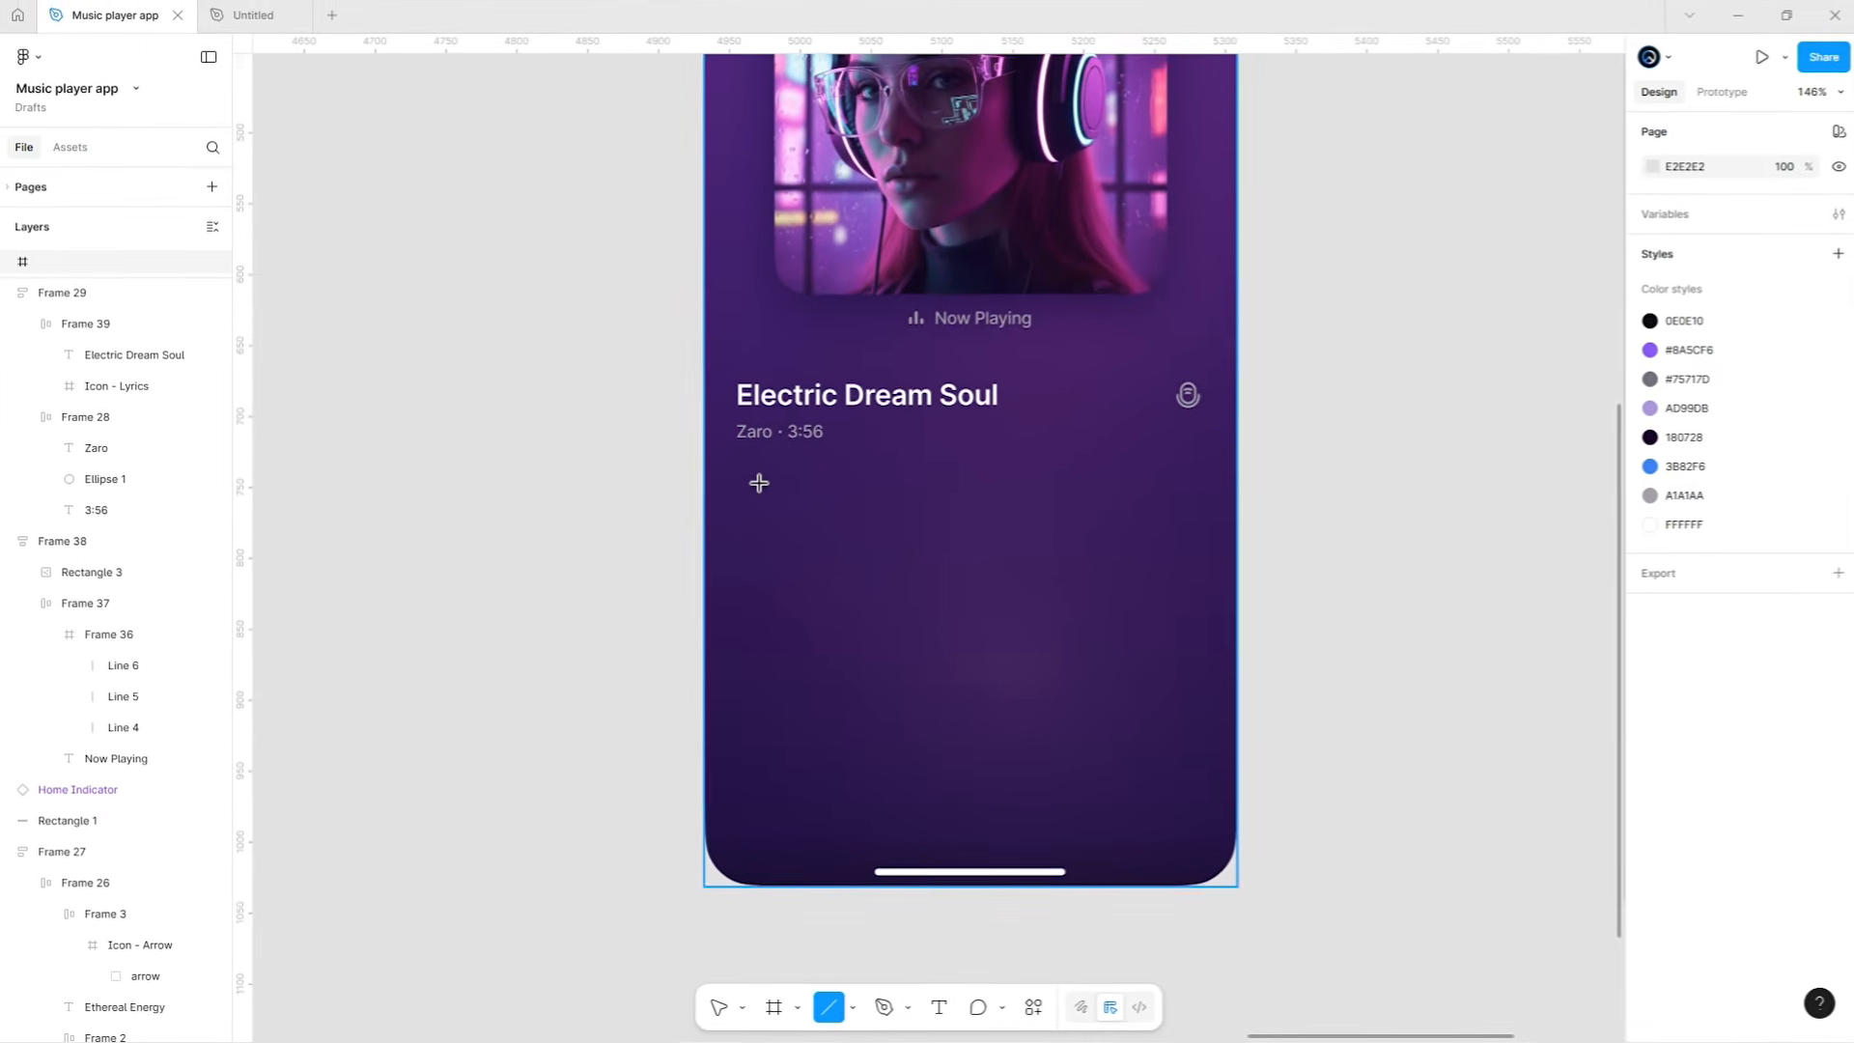
drag(742, 490, 1190, 495)
click(1023, 559)
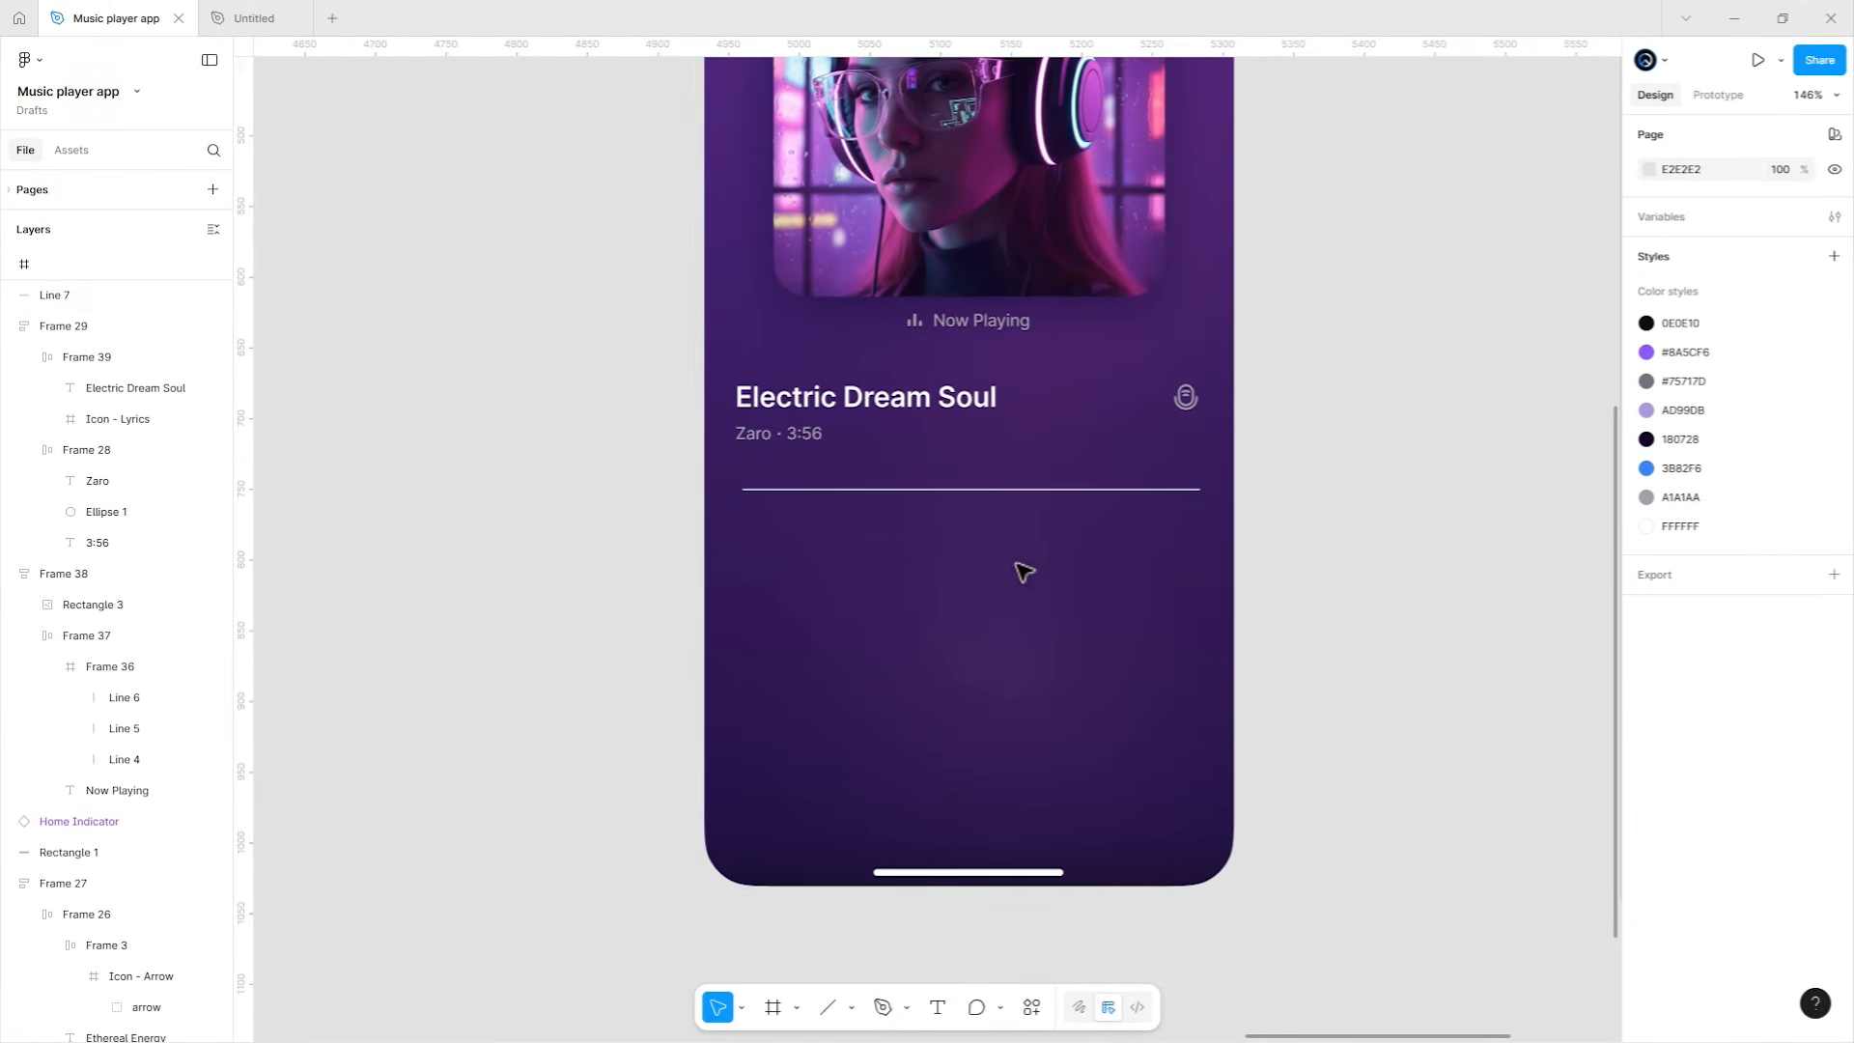
Give the line round start and end points and a stroke weight of 4.
mouse_move(1015, 563)
mouse_down()
mouse_move(1049, 588)
mouse_move(1008, 594)
mouse_up()
scroll(1038, 588, up, 2)
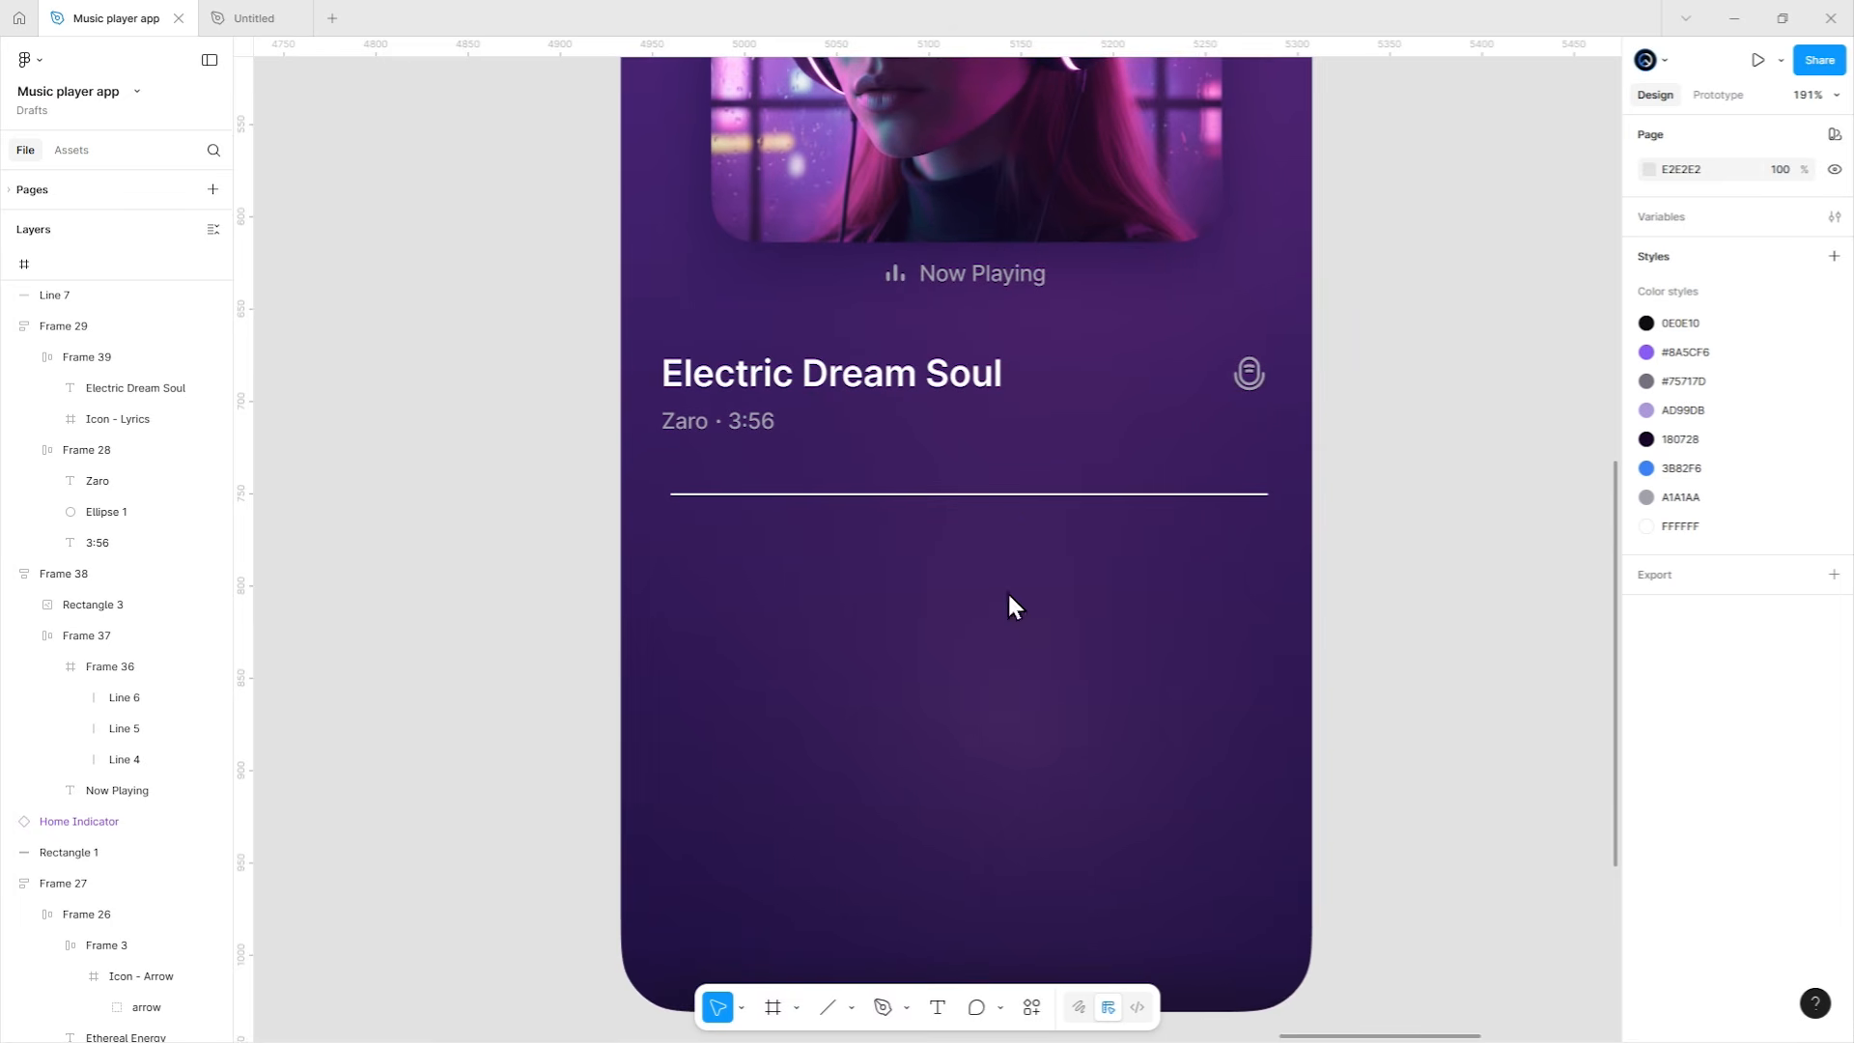
click(1008, 496)
click(1712, 821)
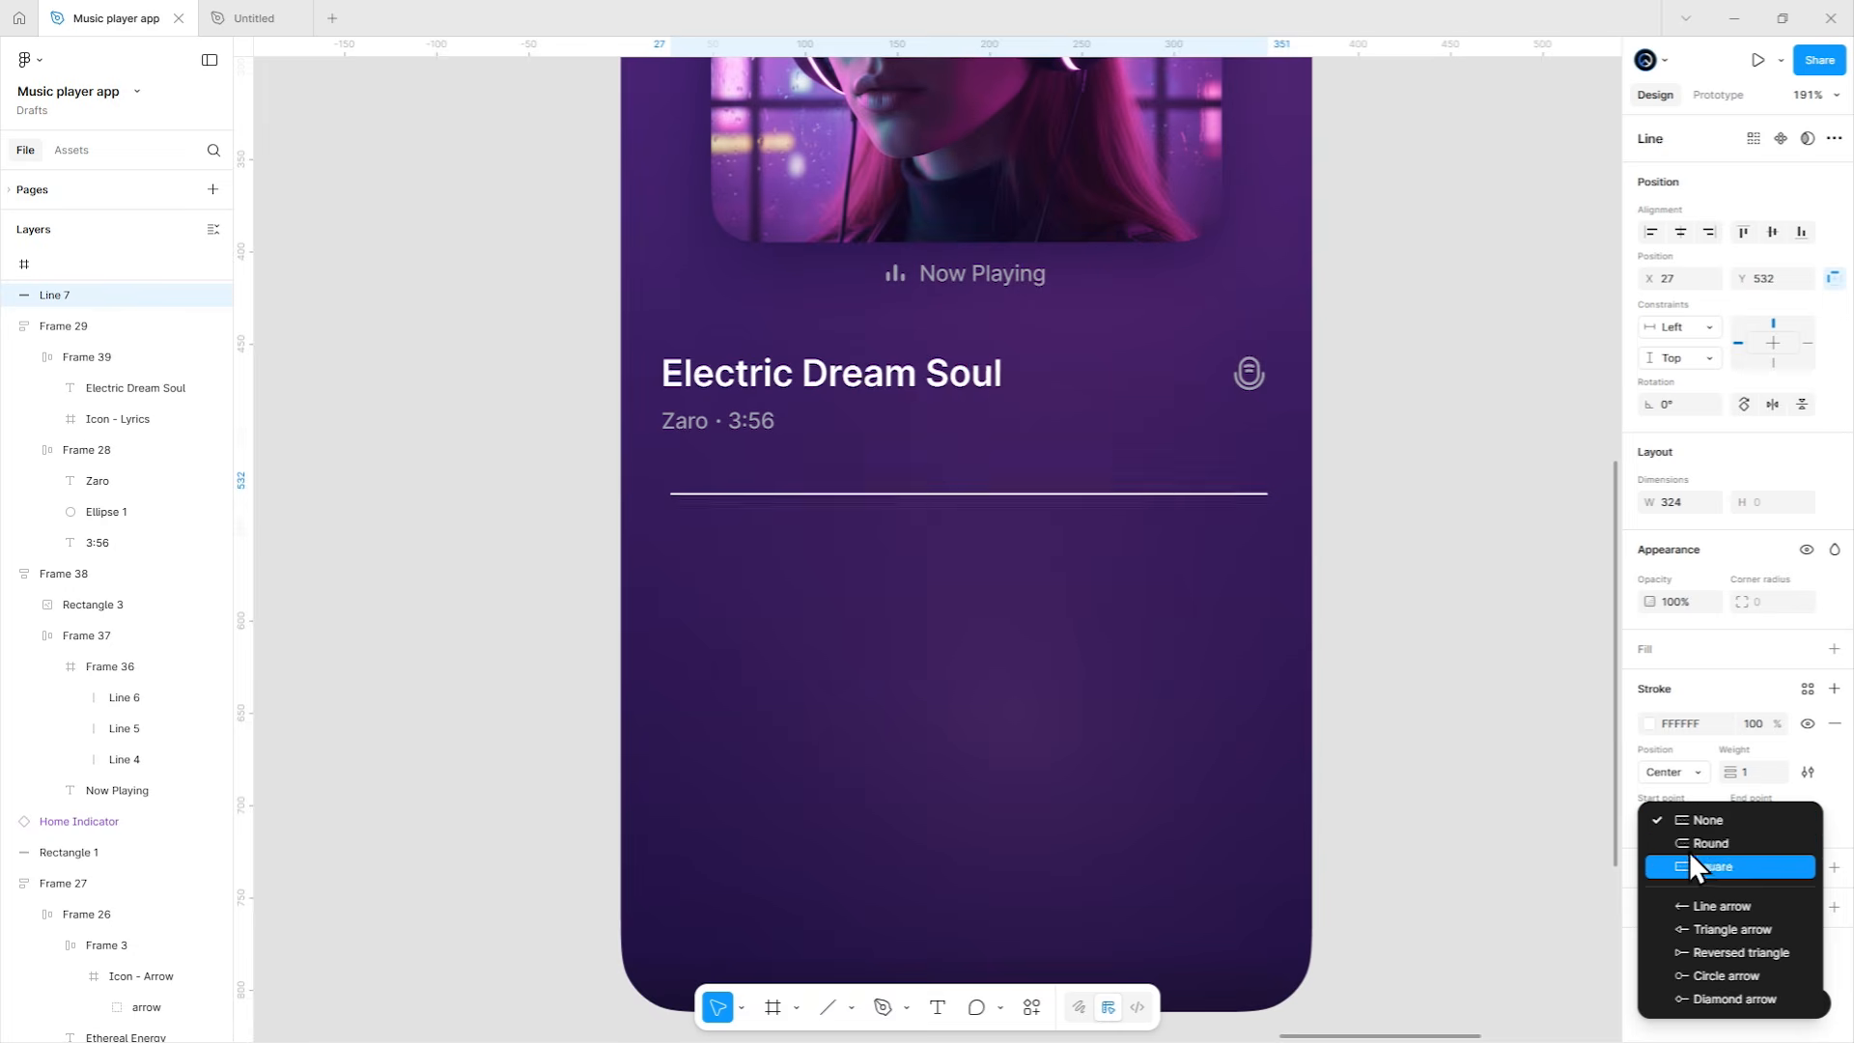
click(1689, 852)
click(1744, 774)
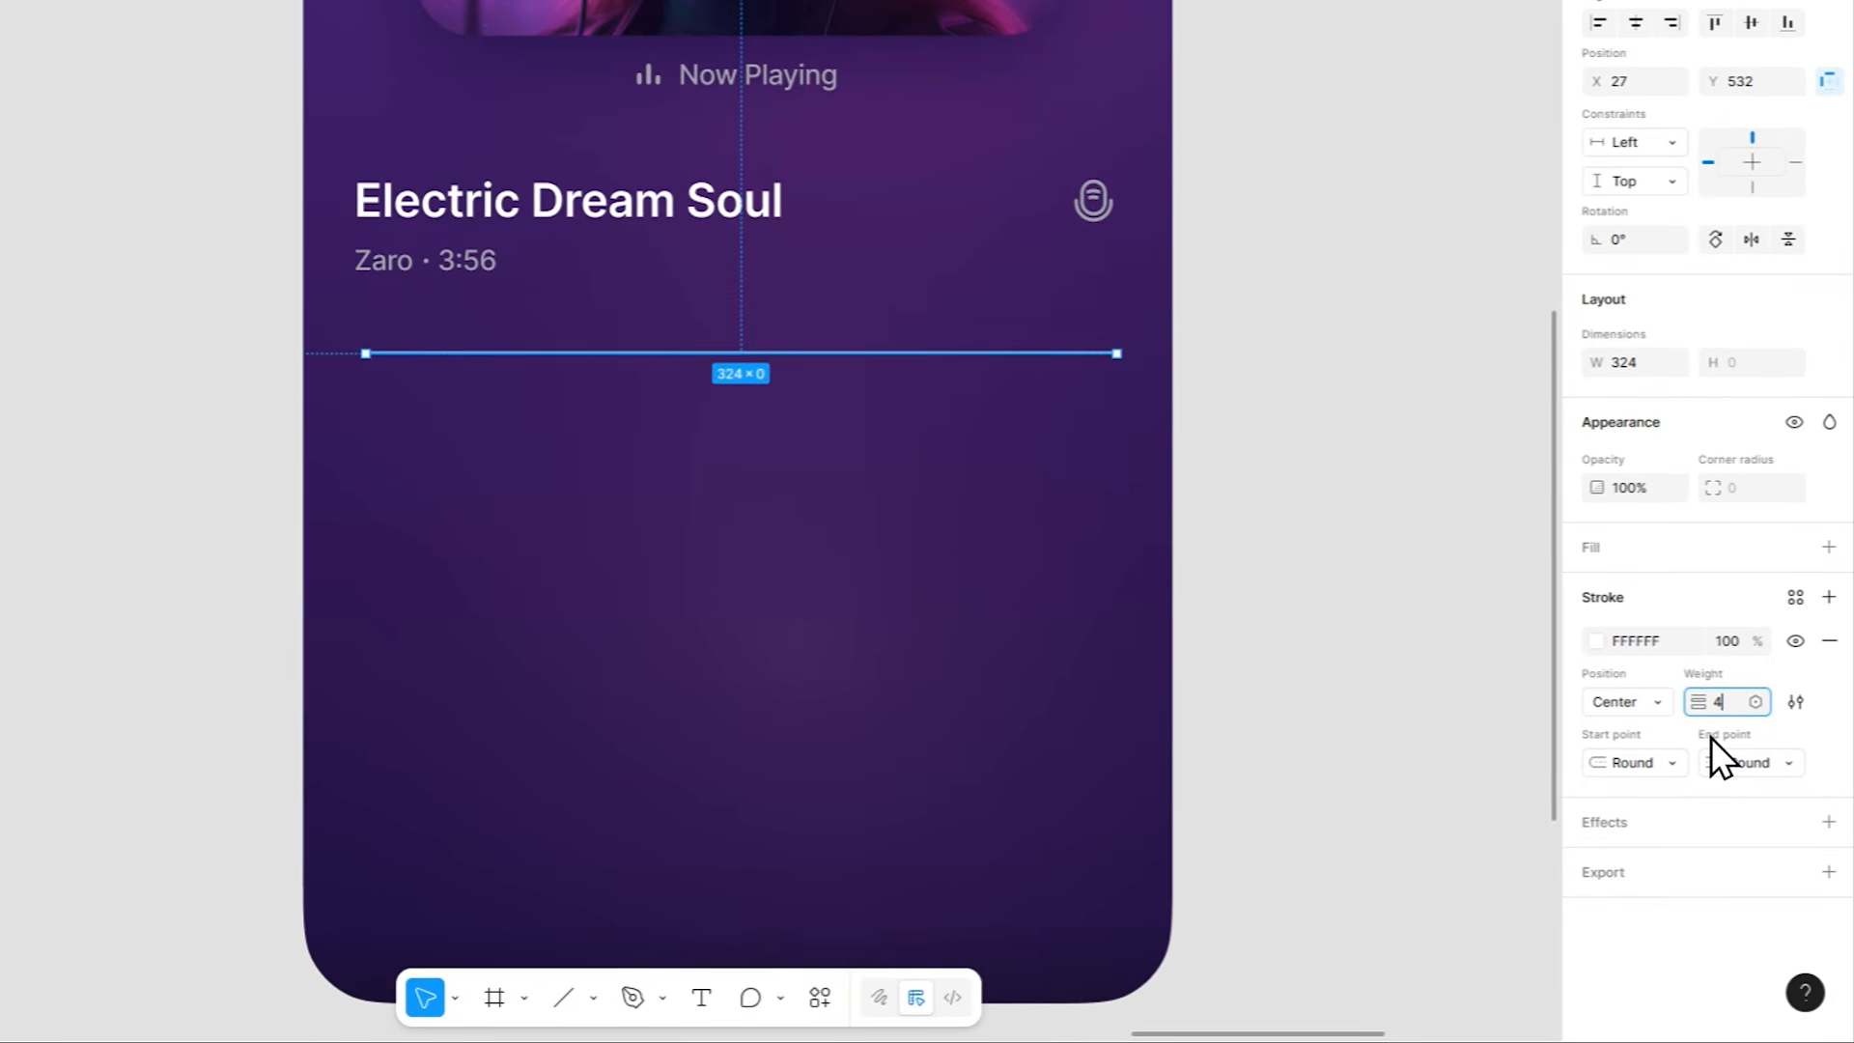
key(Return)
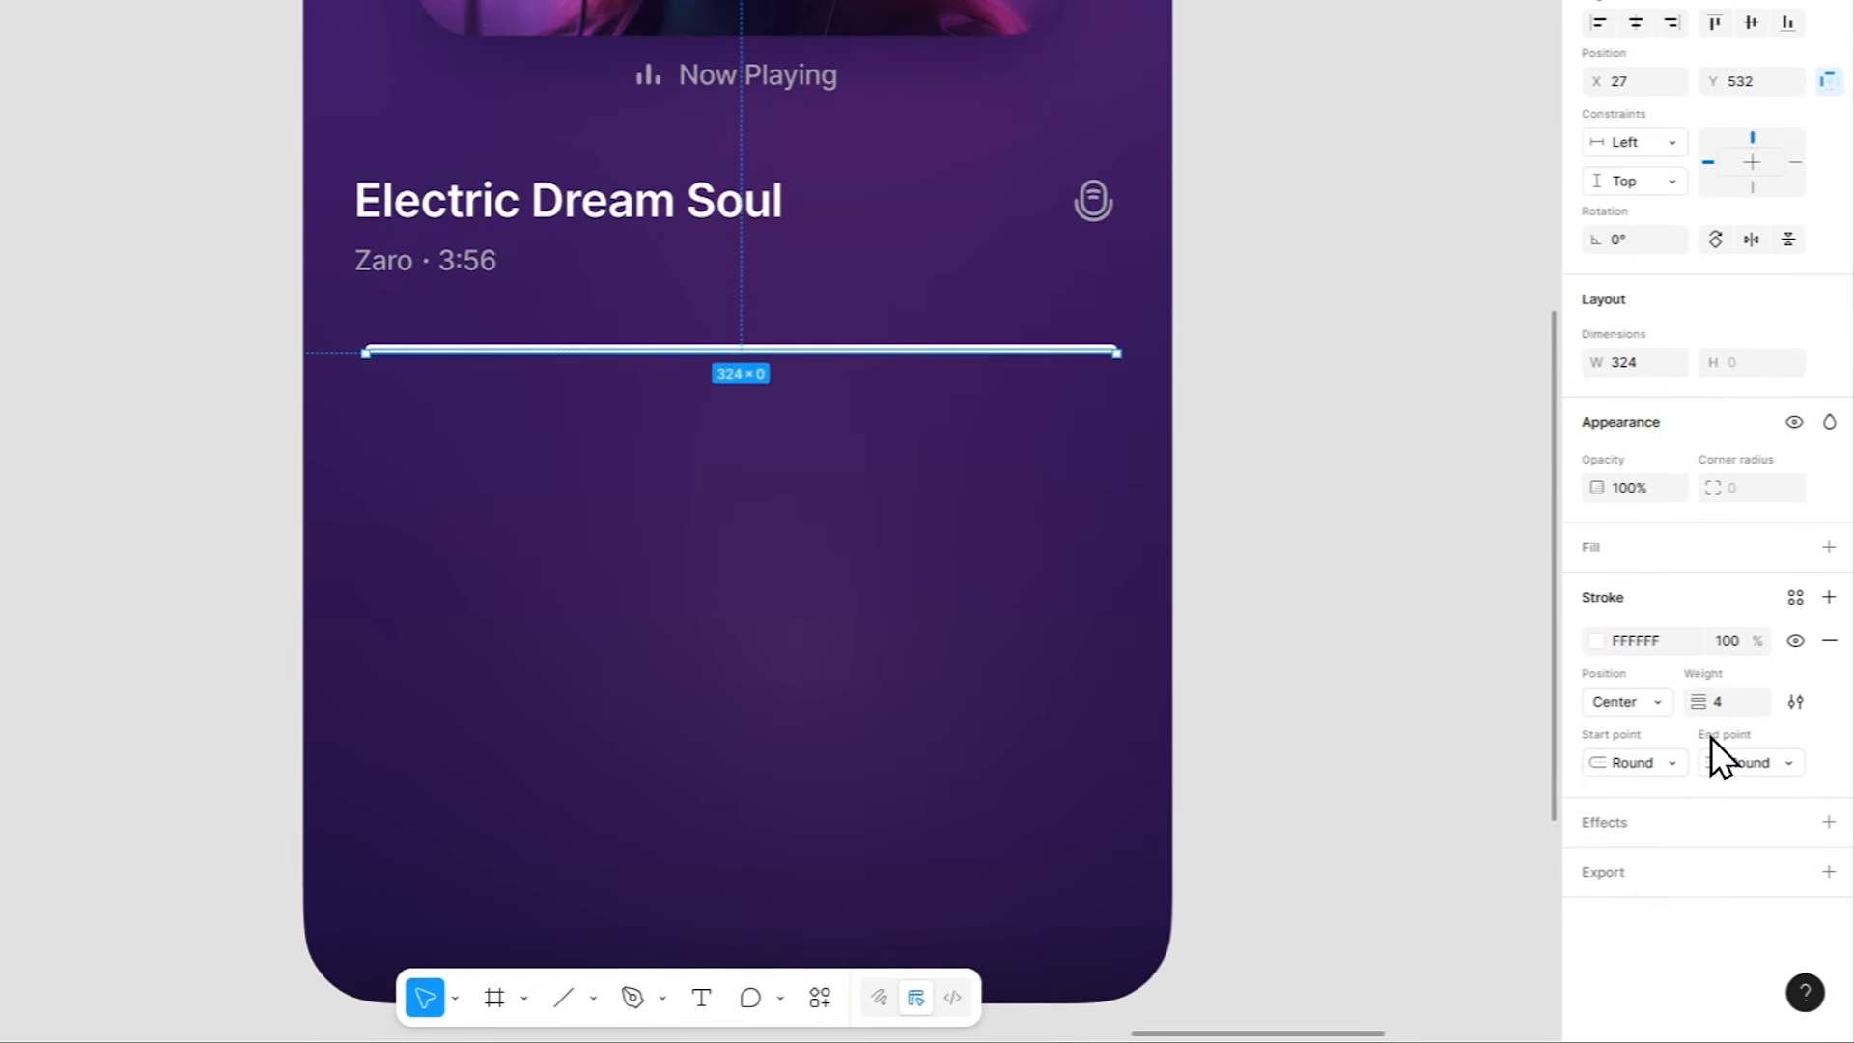
Set the line's stroke to the AD99DB color style at 8% opacity.
click(1795, 597)
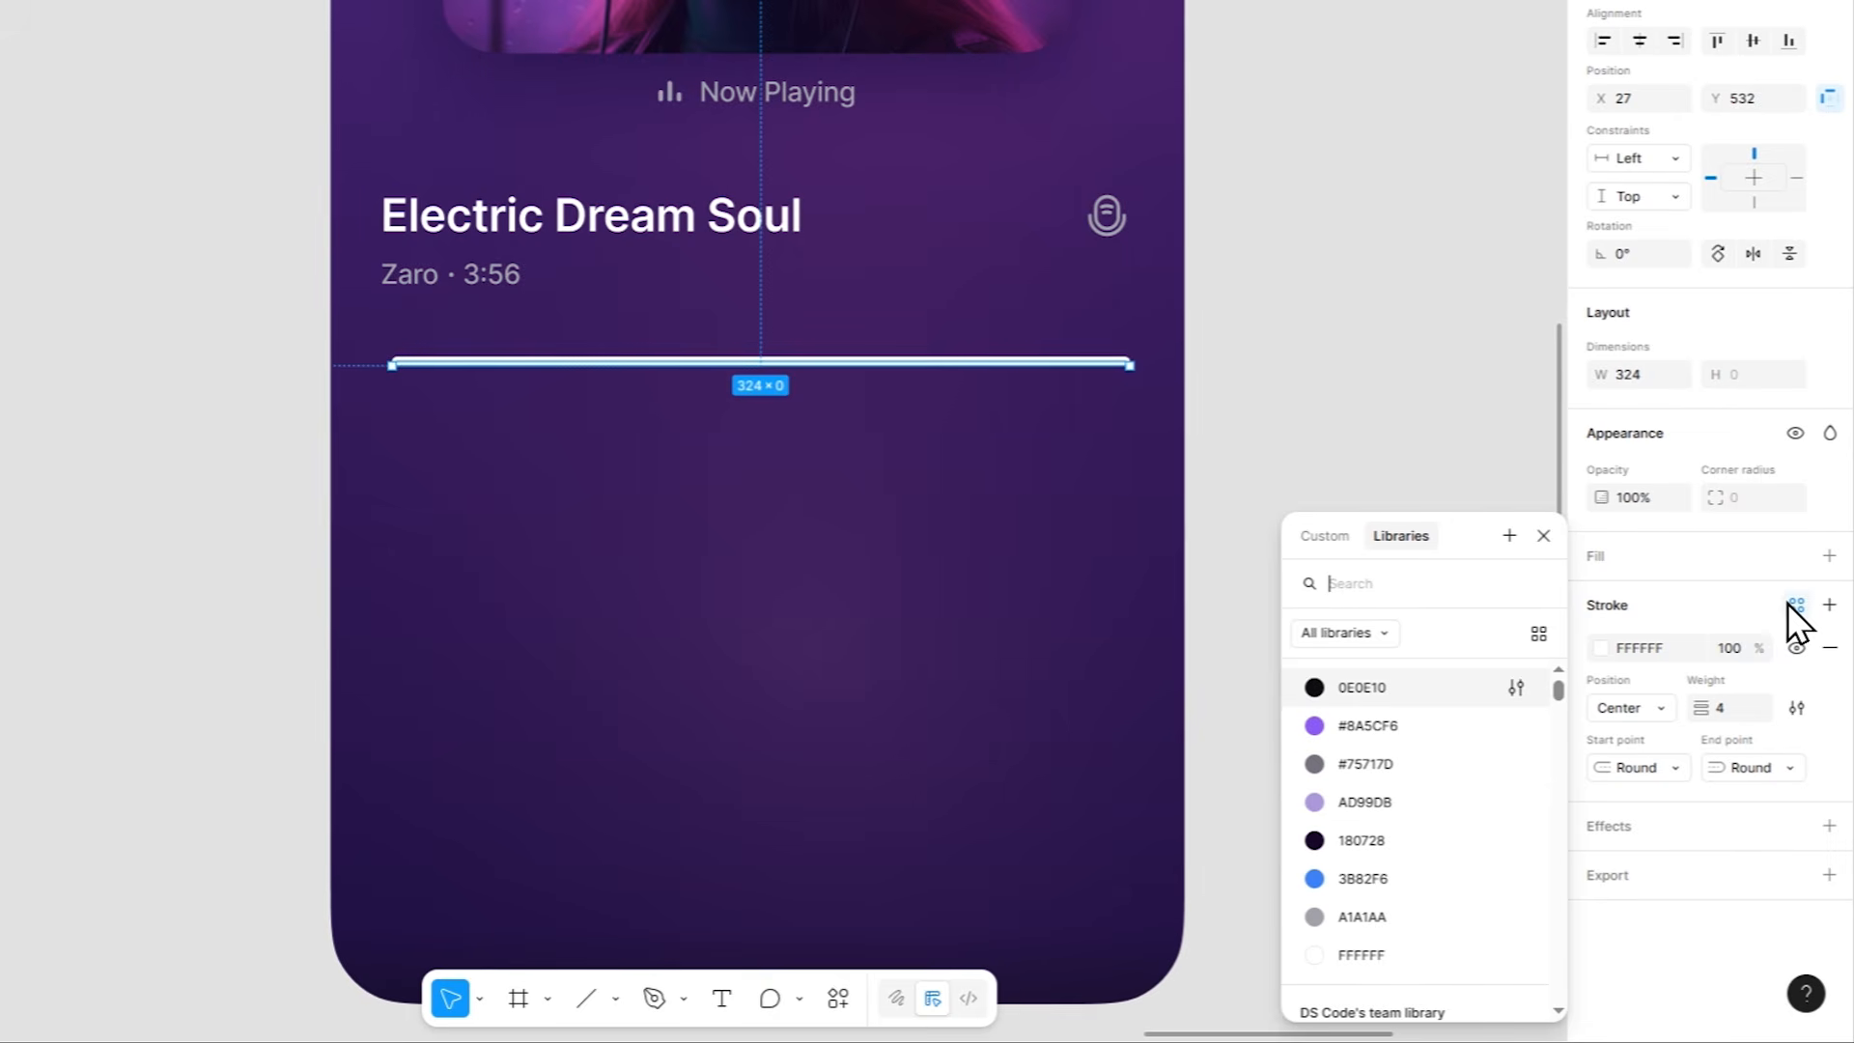
click(1404, 799)
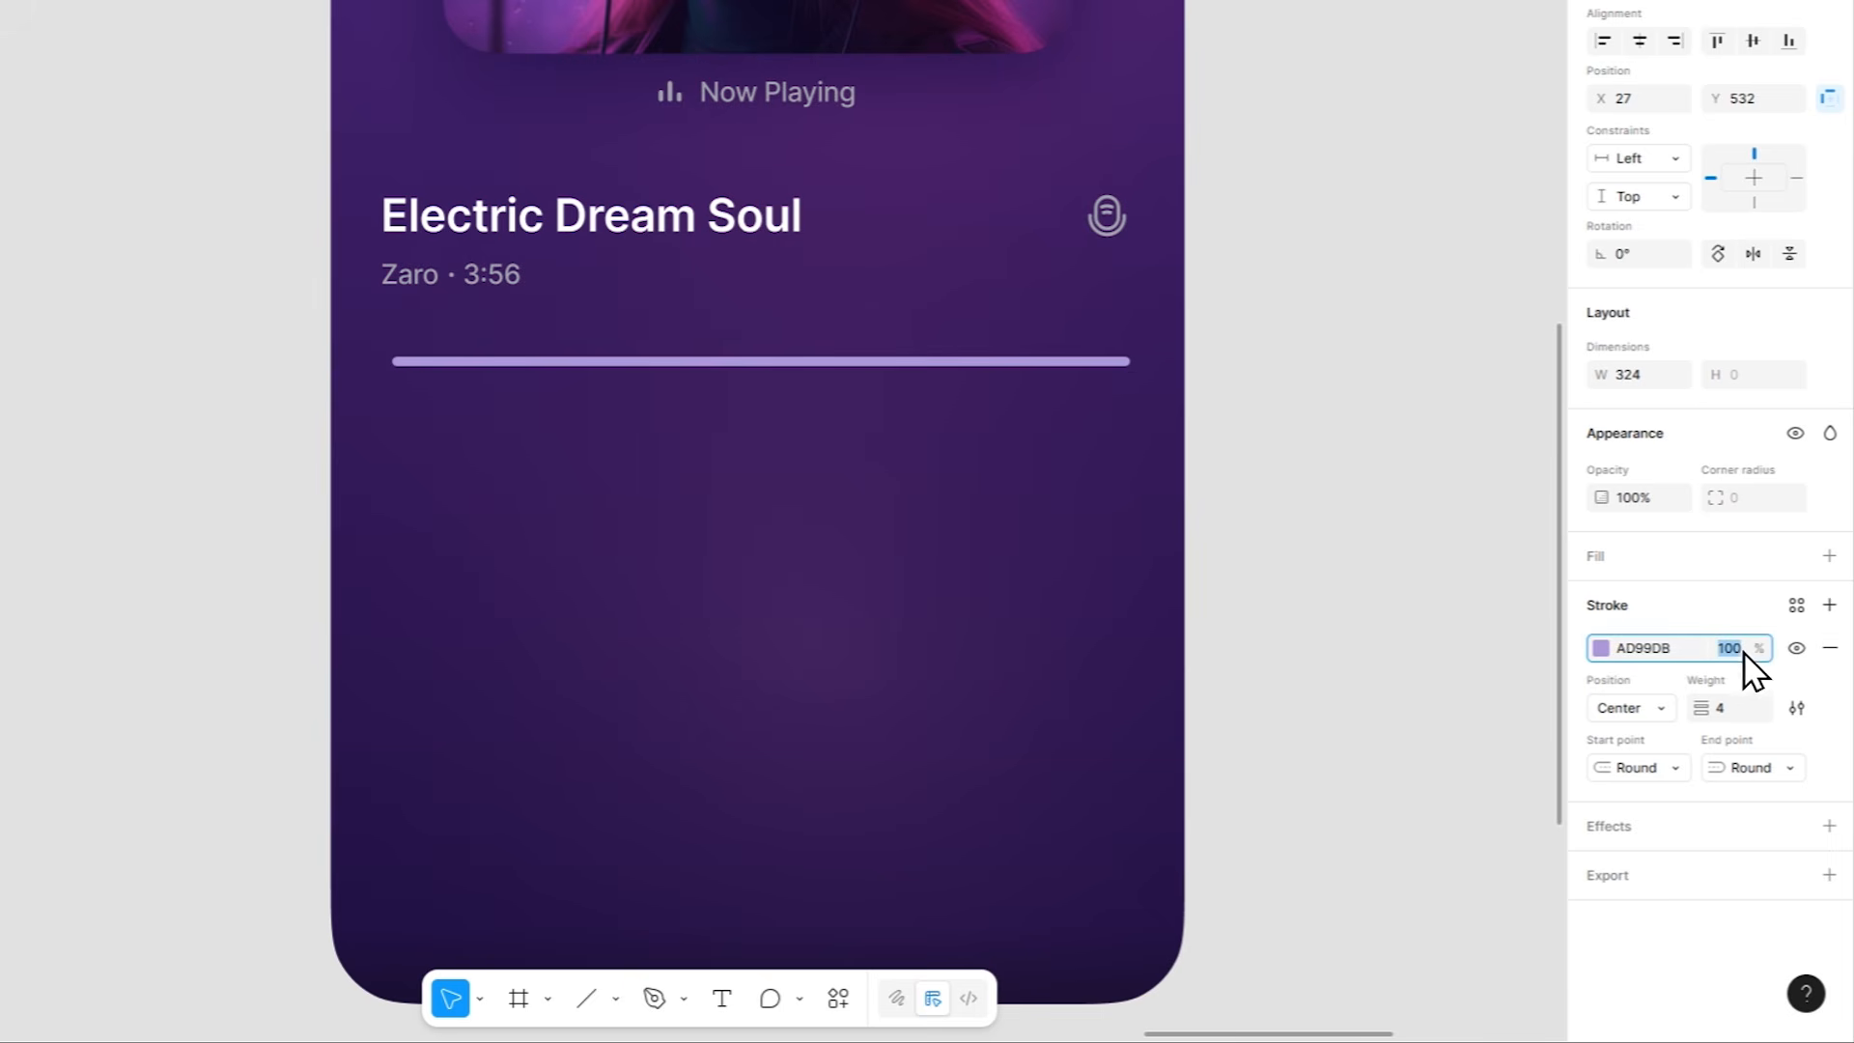
text(8)
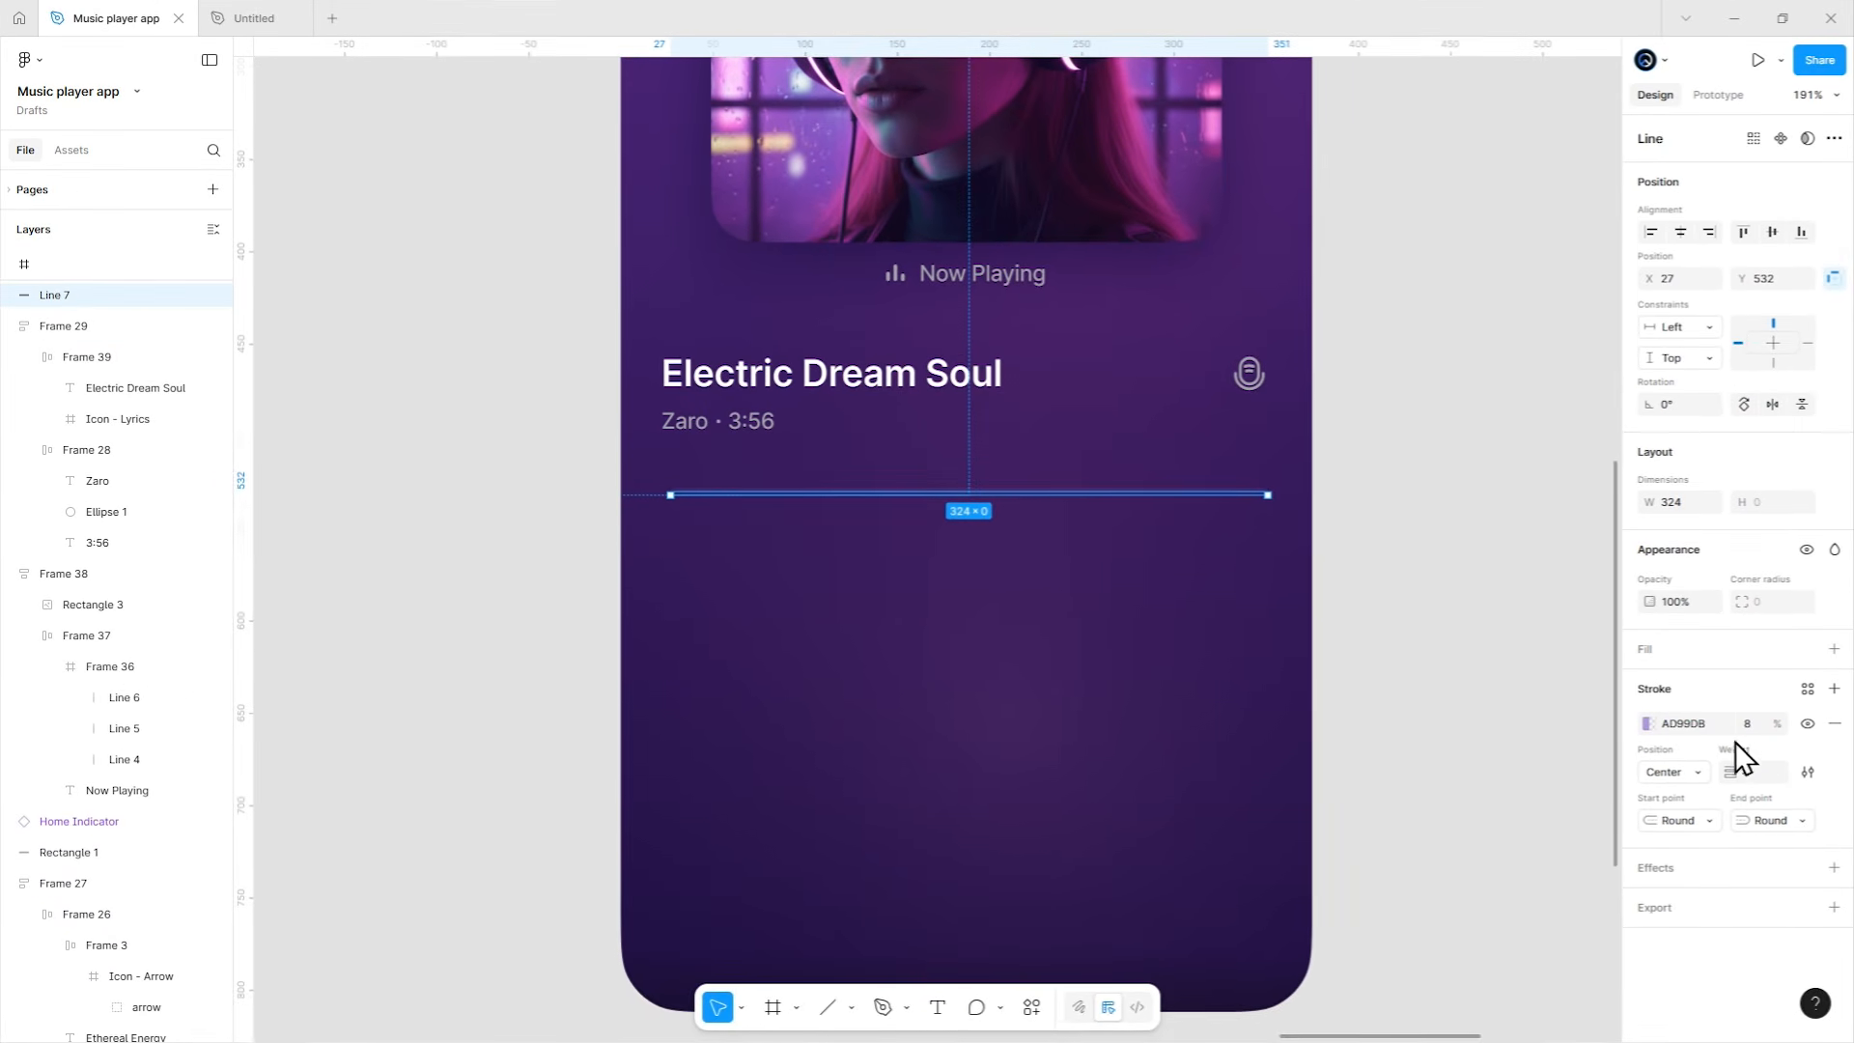
Duplicate the line in place and shorten the copy to 100 wide from its right end.
key(ctrl+d)
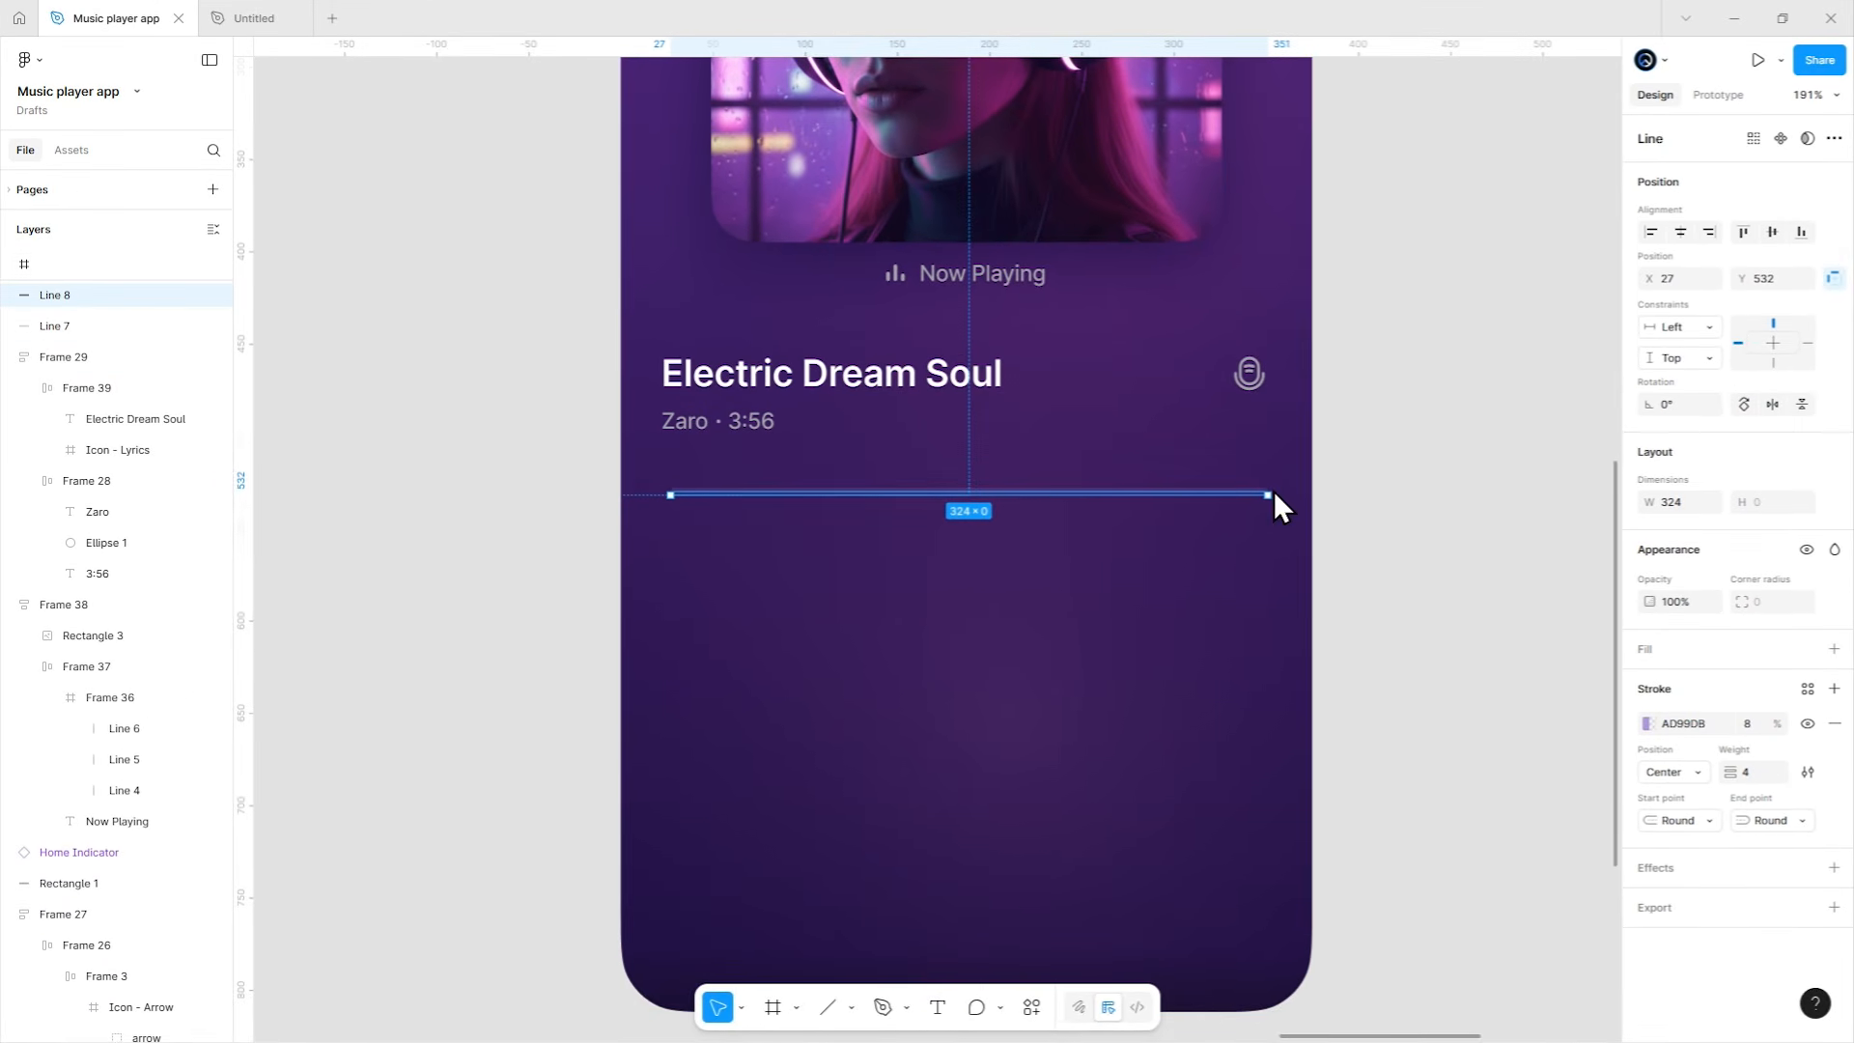
scroll(1064, 477, up, 3)
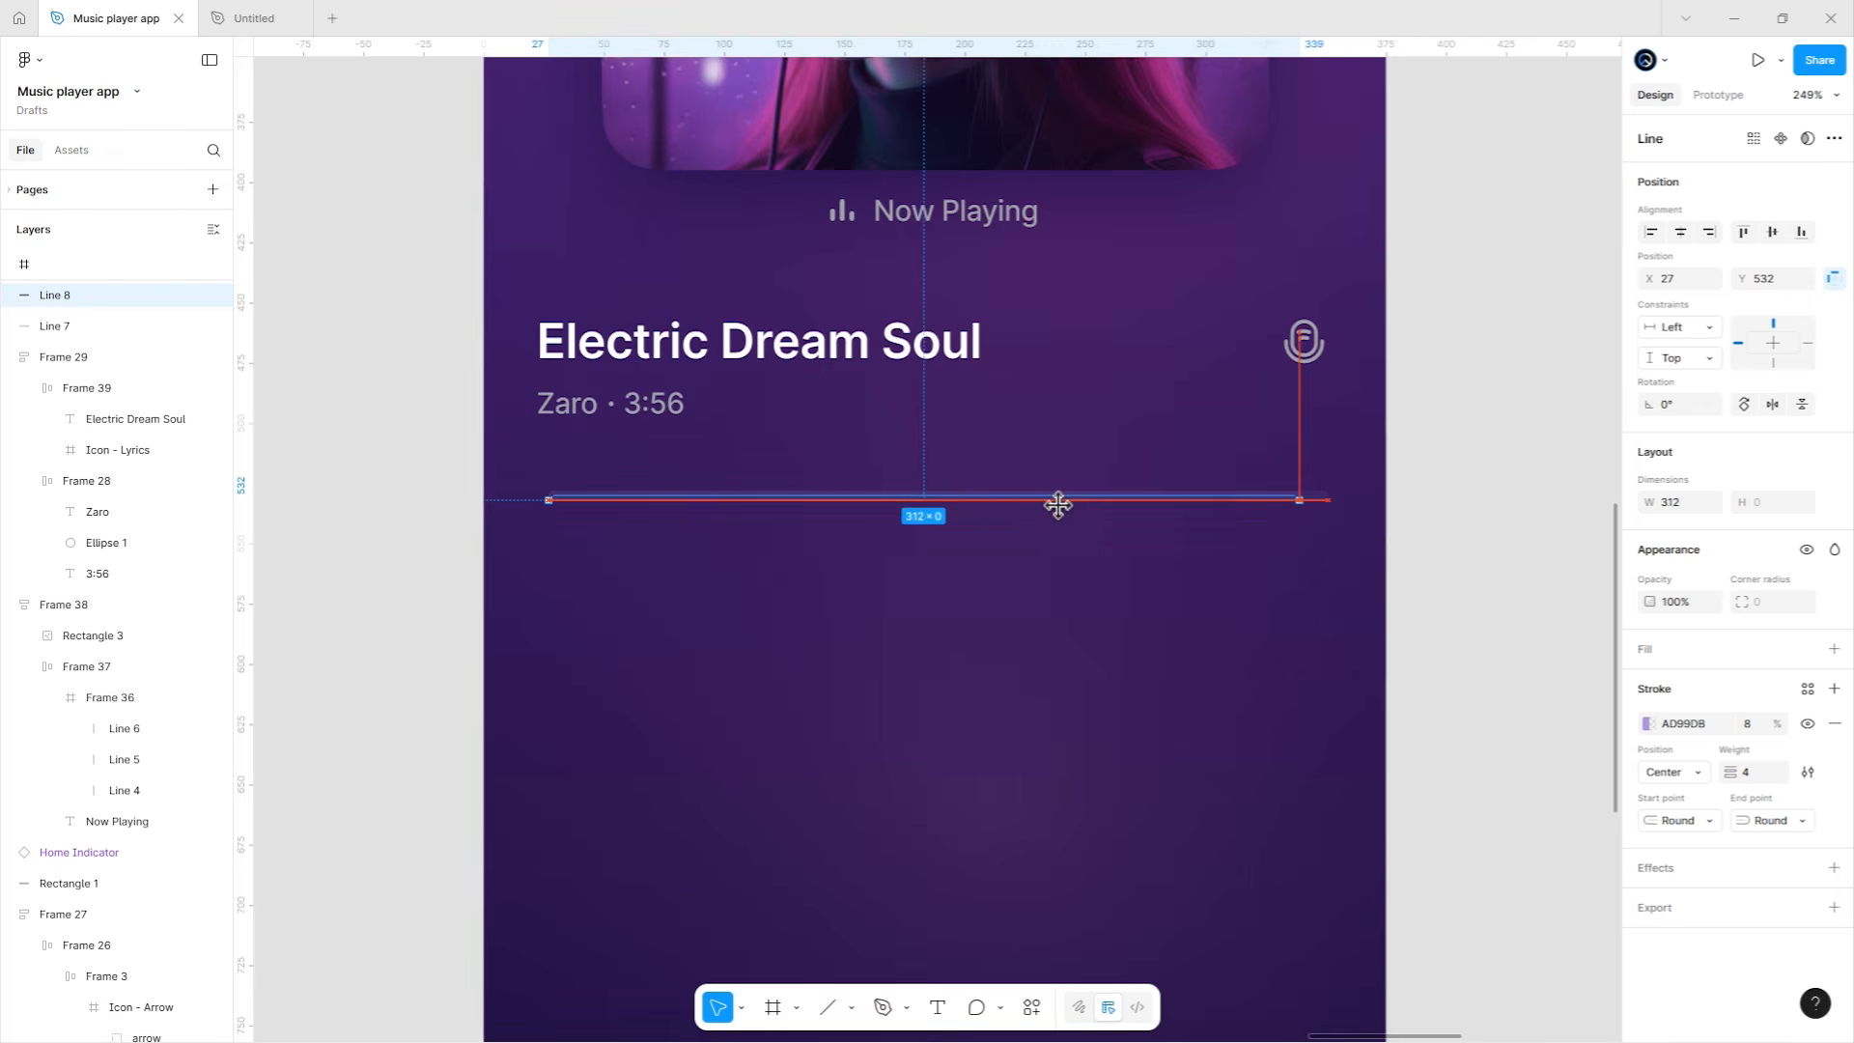
drag(1058, 504, 747, 499)
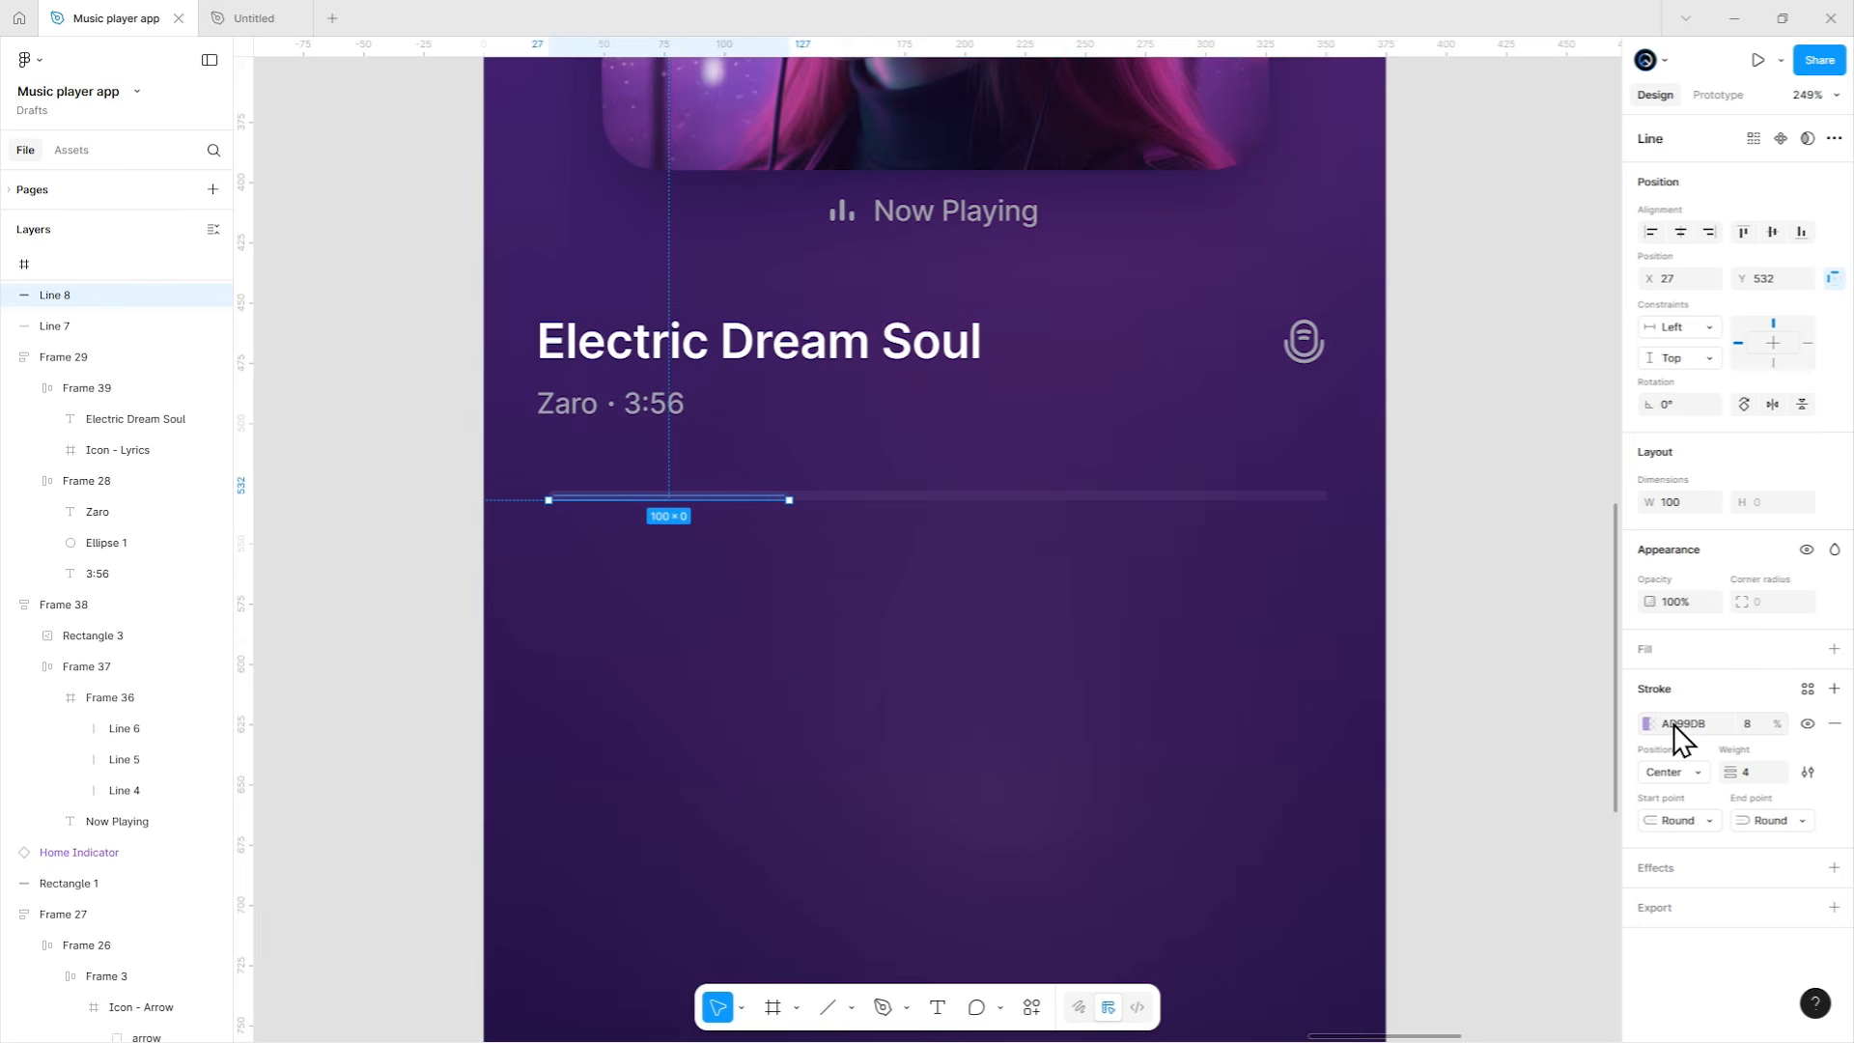
Copy the linear gradient fill from the active home tab in the Midnight Flow screen's navigation bar.
key(Escape)
scroll(981, 587, down, 5)
scroll(982, 587, left, 3)
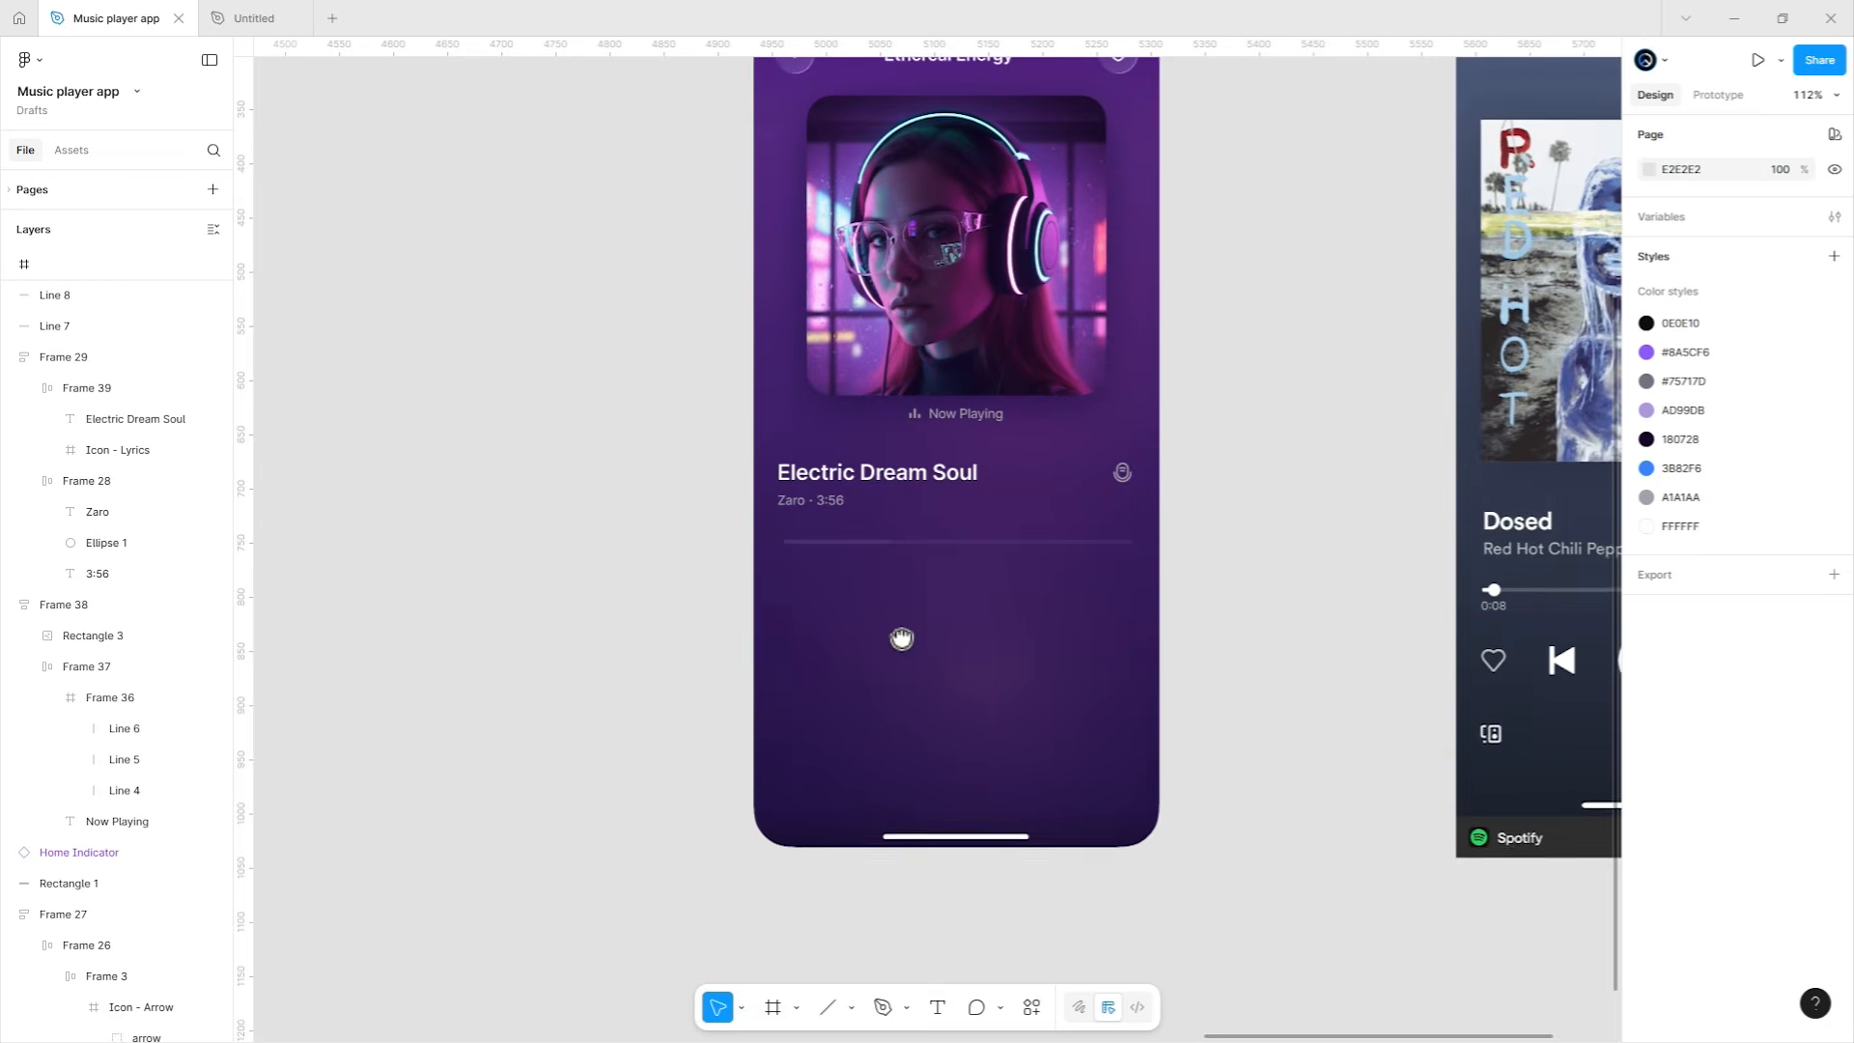
scroll(1159, 724, left, 5)
scroll(1425, 682, down, 3)
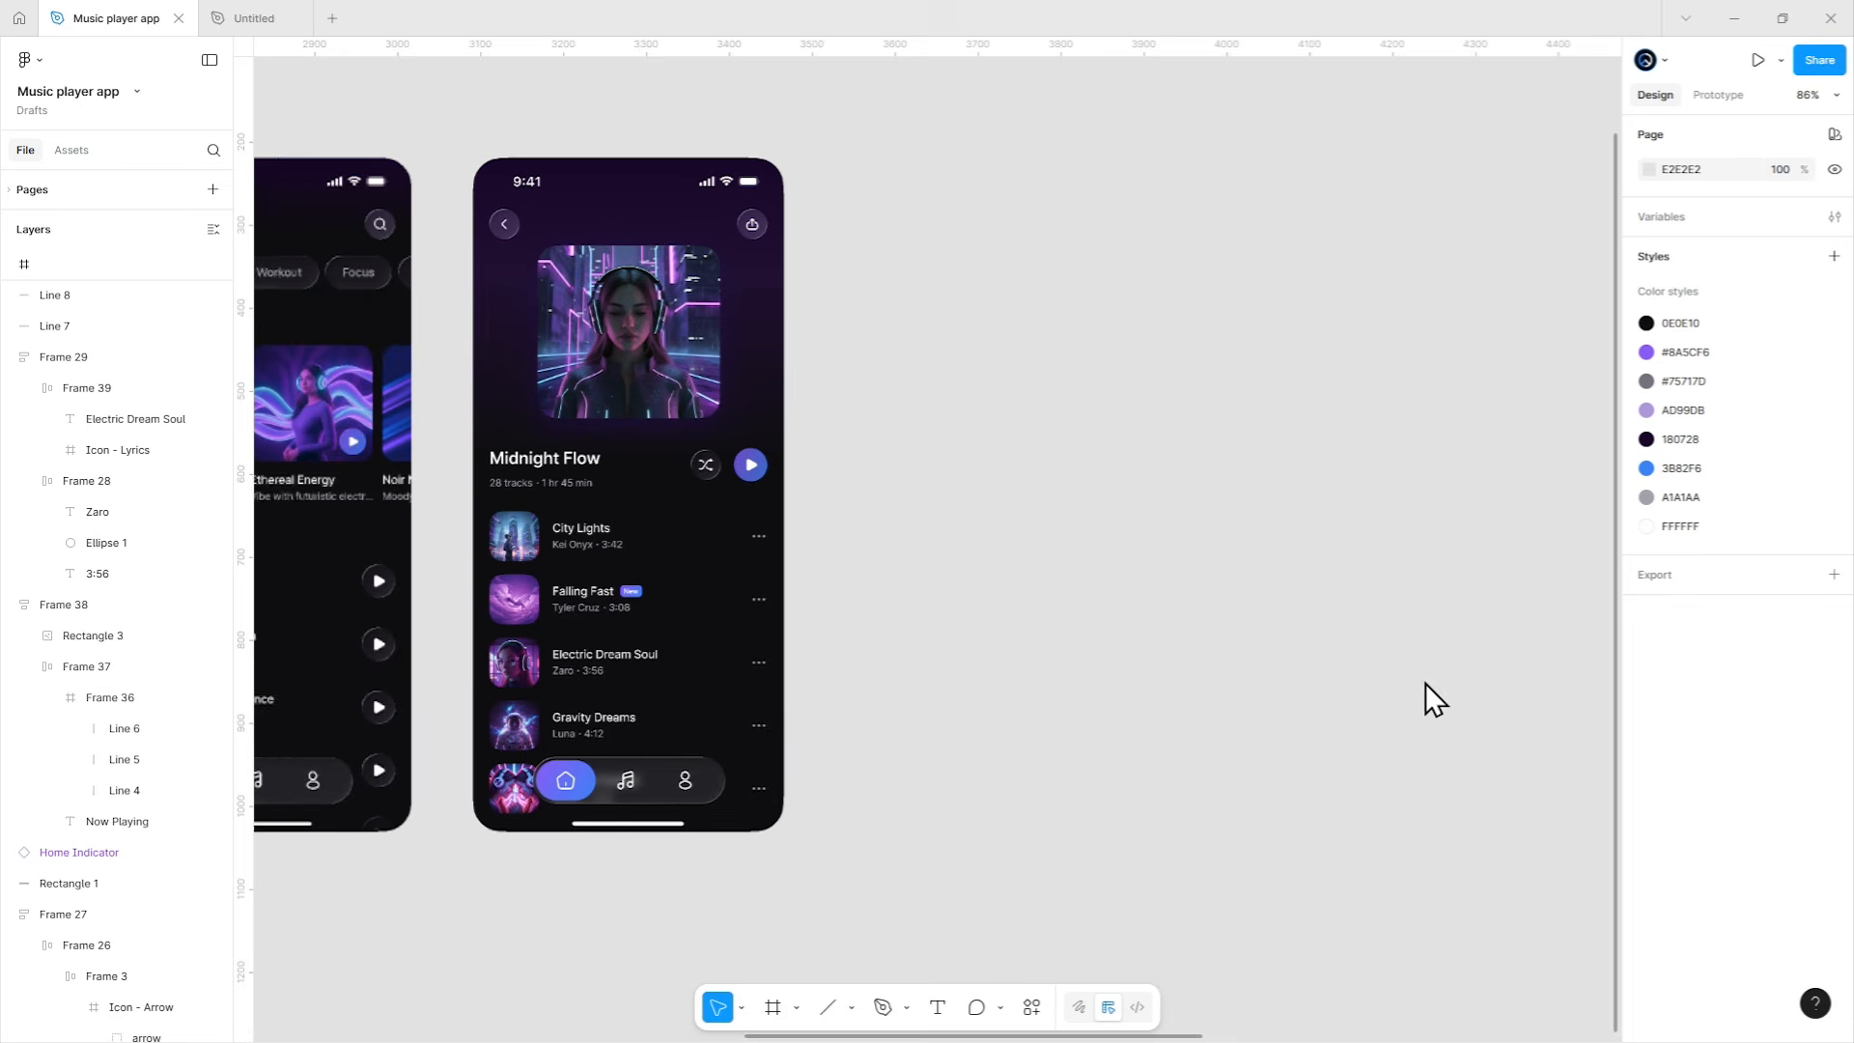
scroll(1317, 683, left, 2)
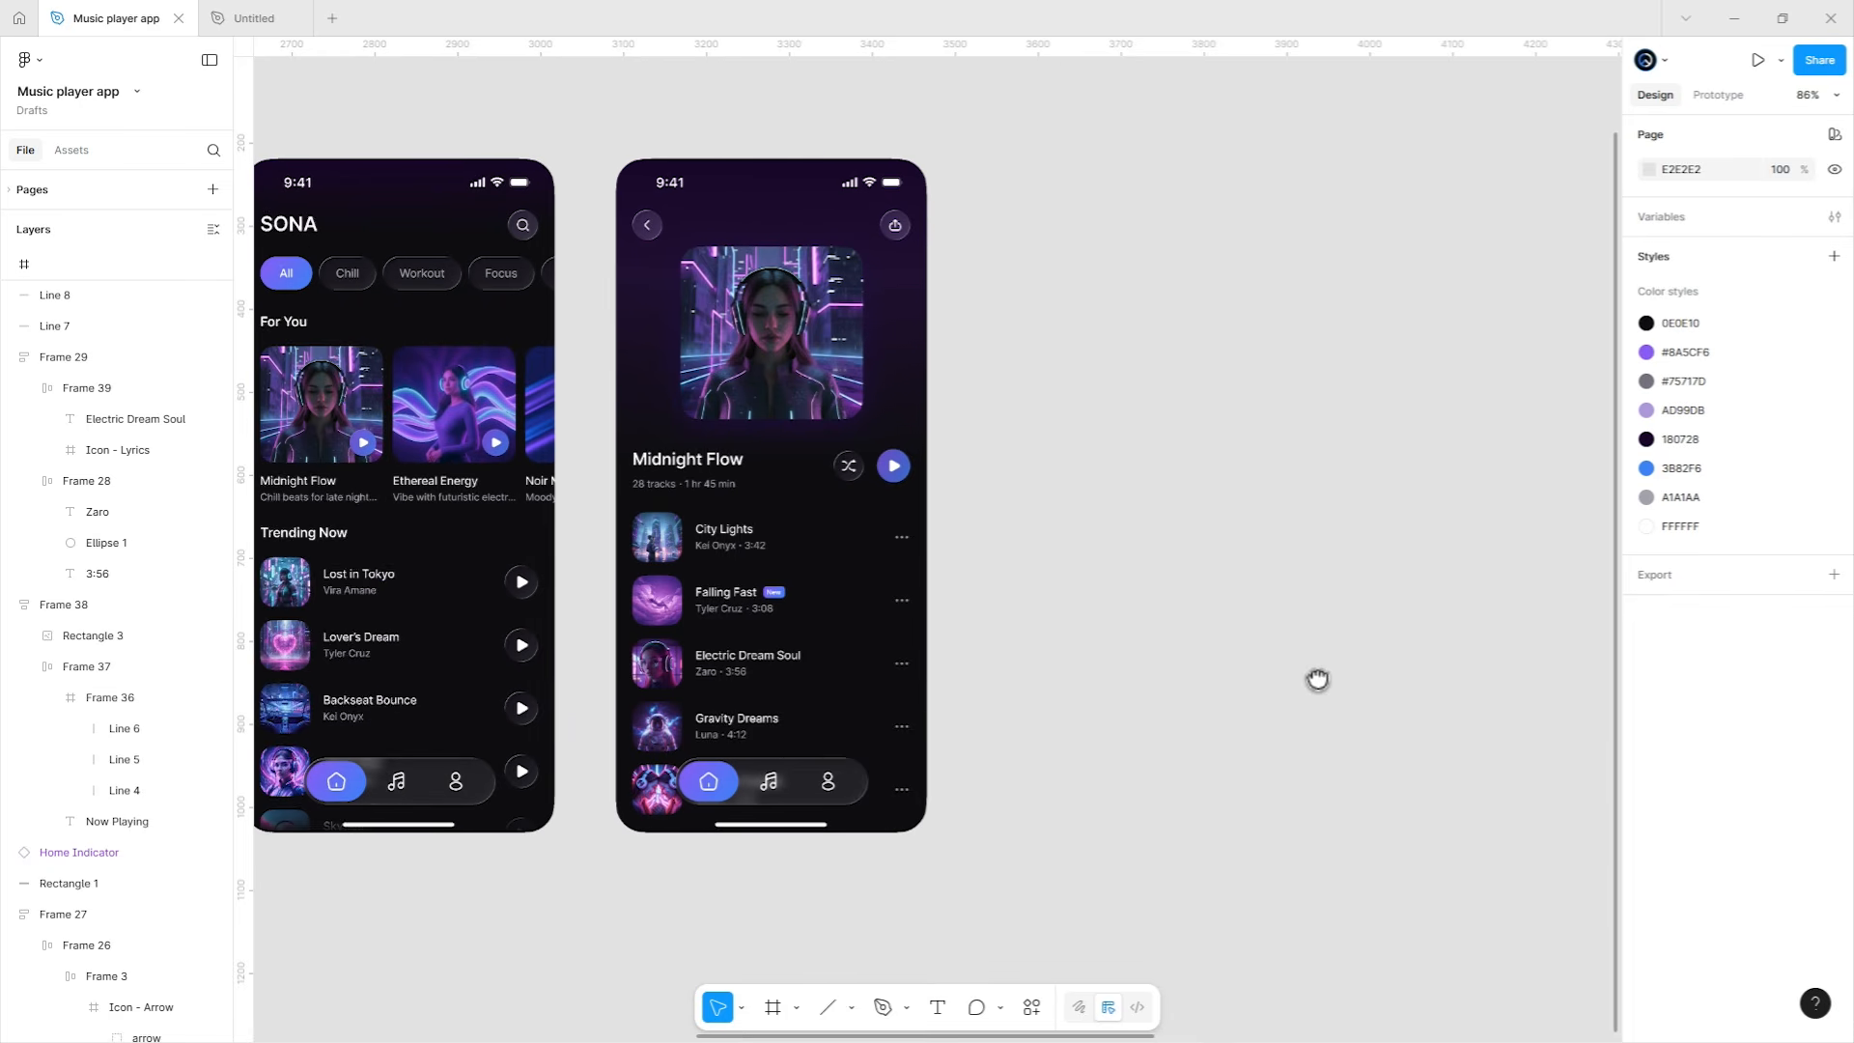
click(734, 778)
key(ctrl+c)
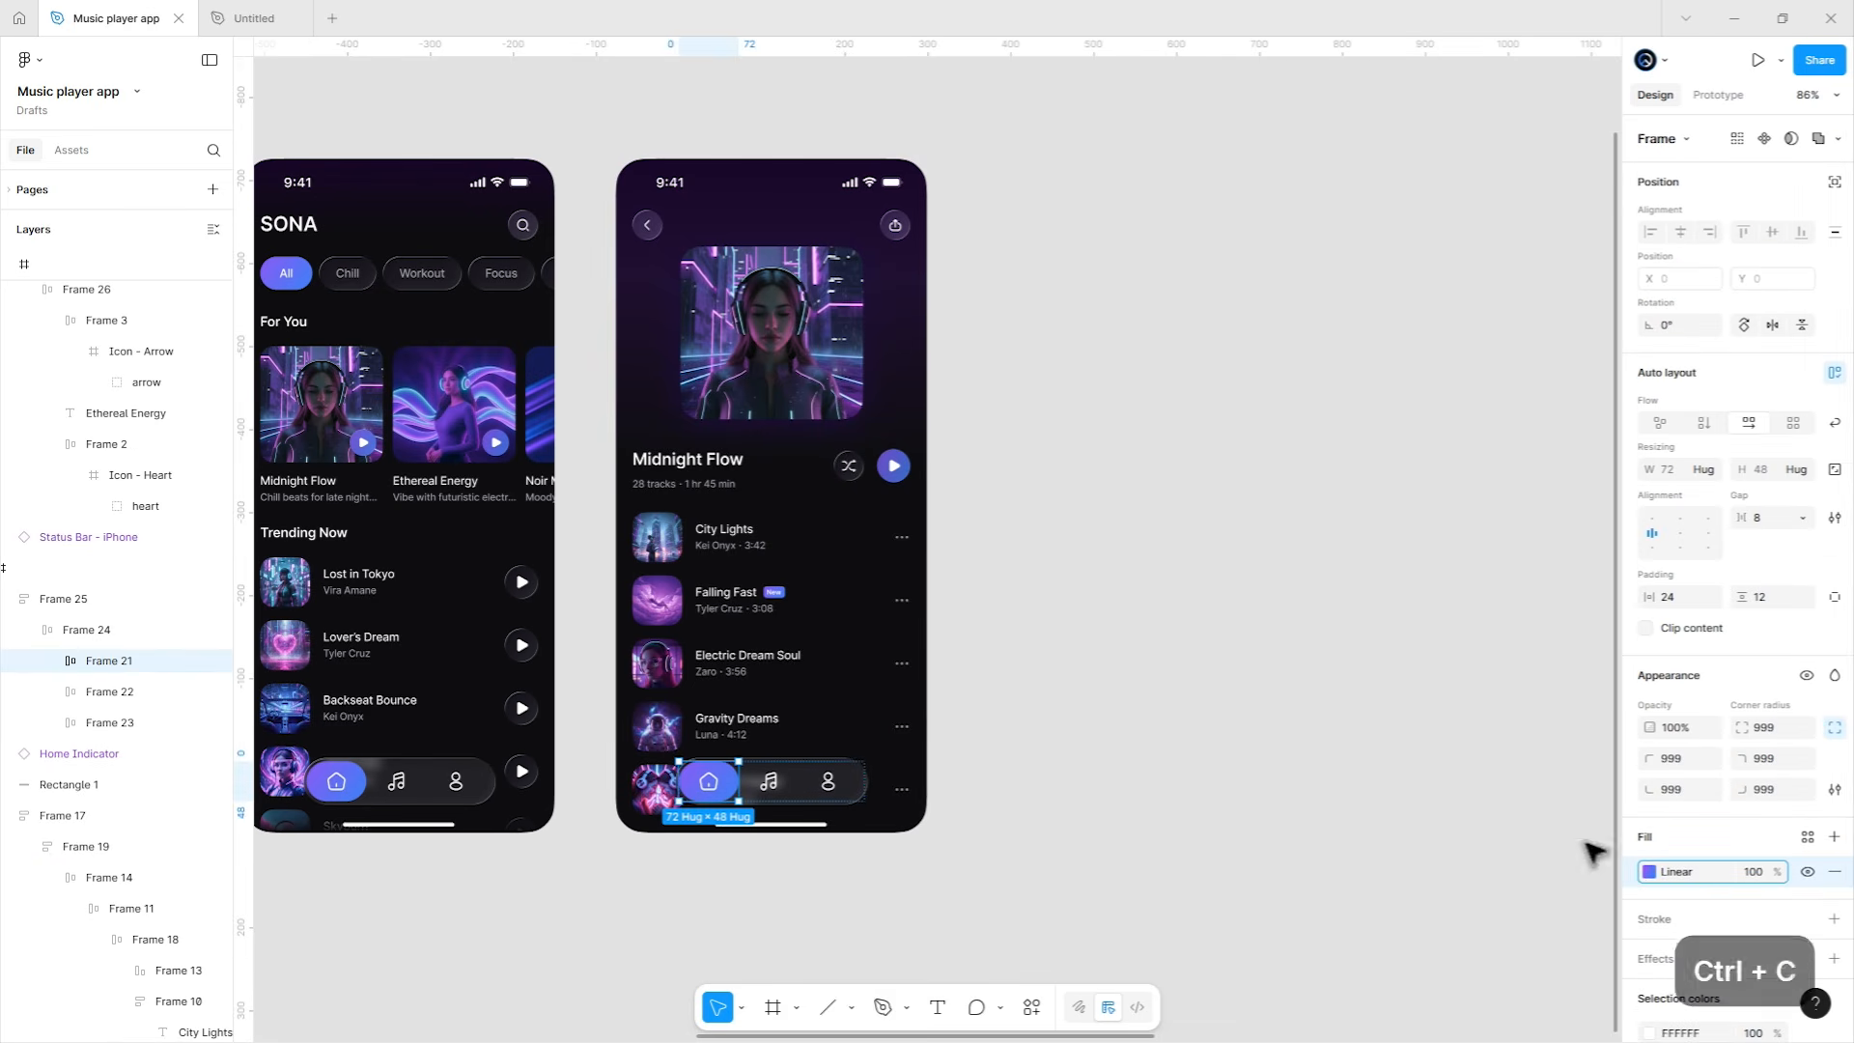
Replace the stroke color of the short line on the Ethereal Energy screen with the copied linear gradient.
click(1594, 852)
scroll(724, 567, right, 10)
scroll(959, 613, up, 3)
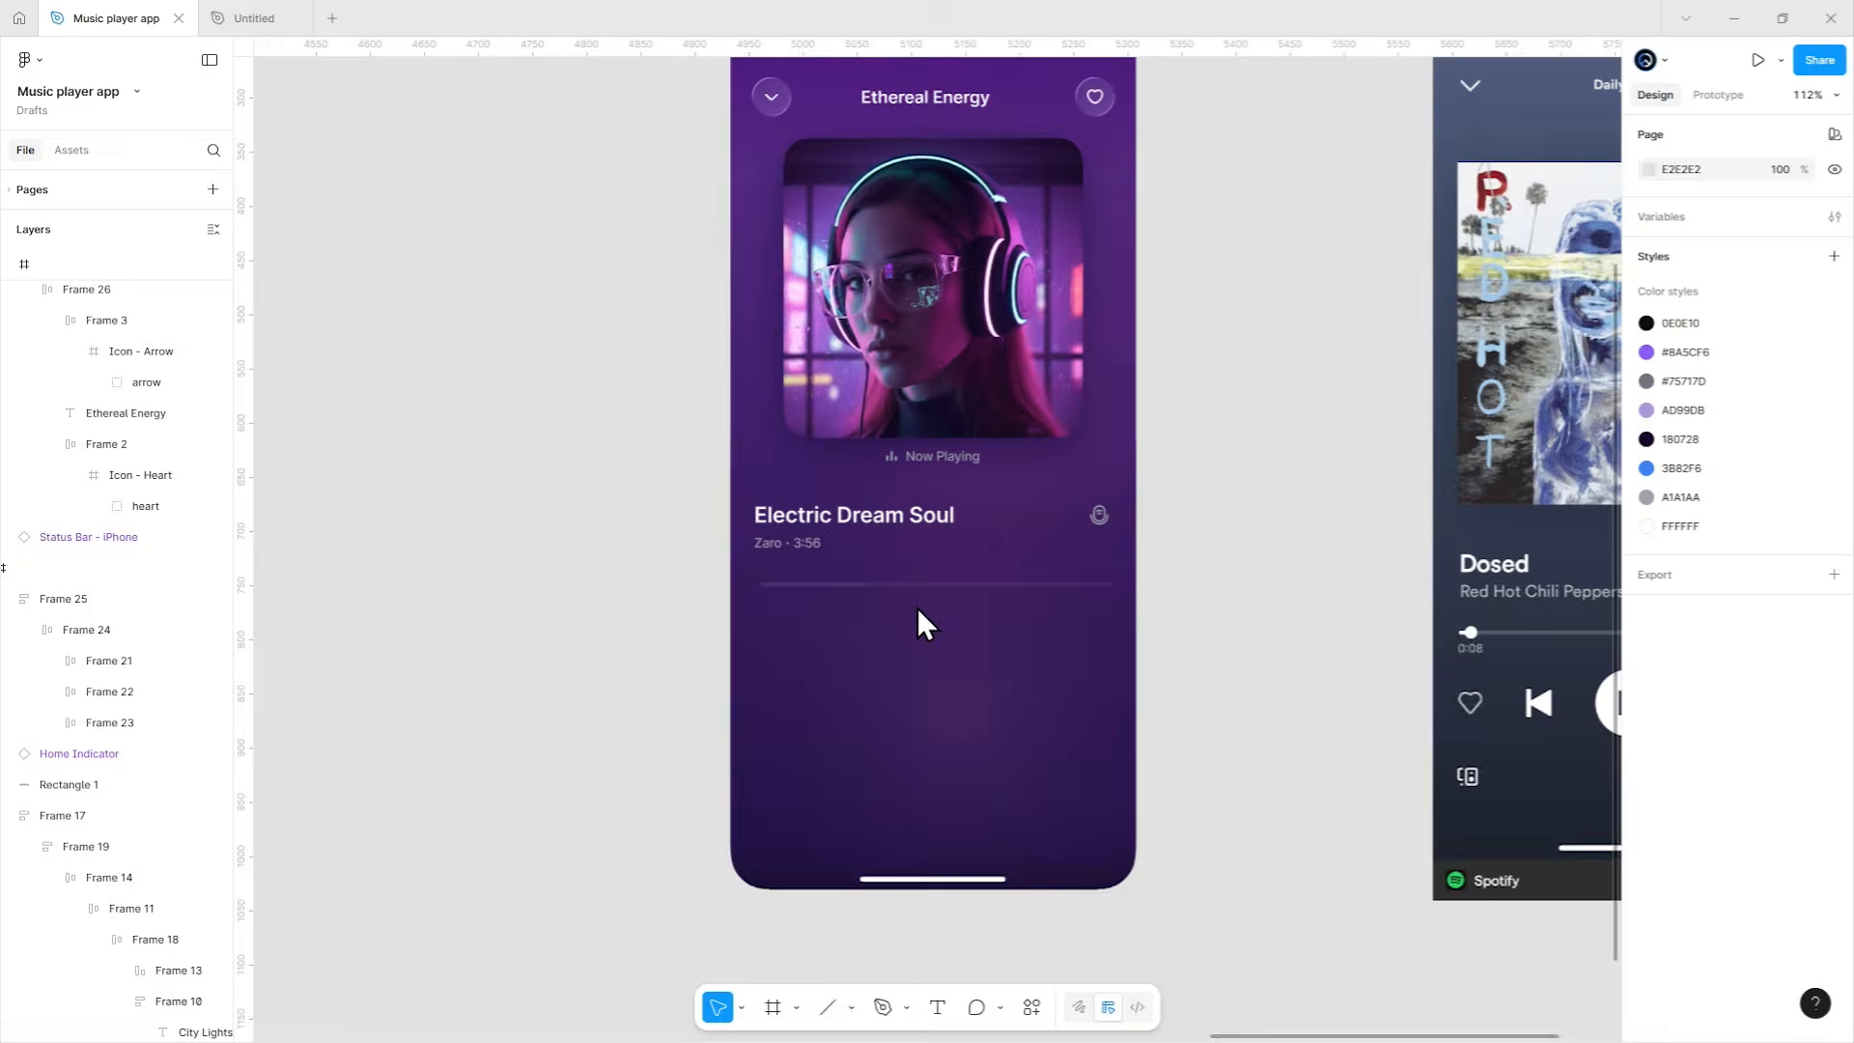
scroll(917, 608, up, 3)
scroll(923, 588, down, 1)
click(850, 523)
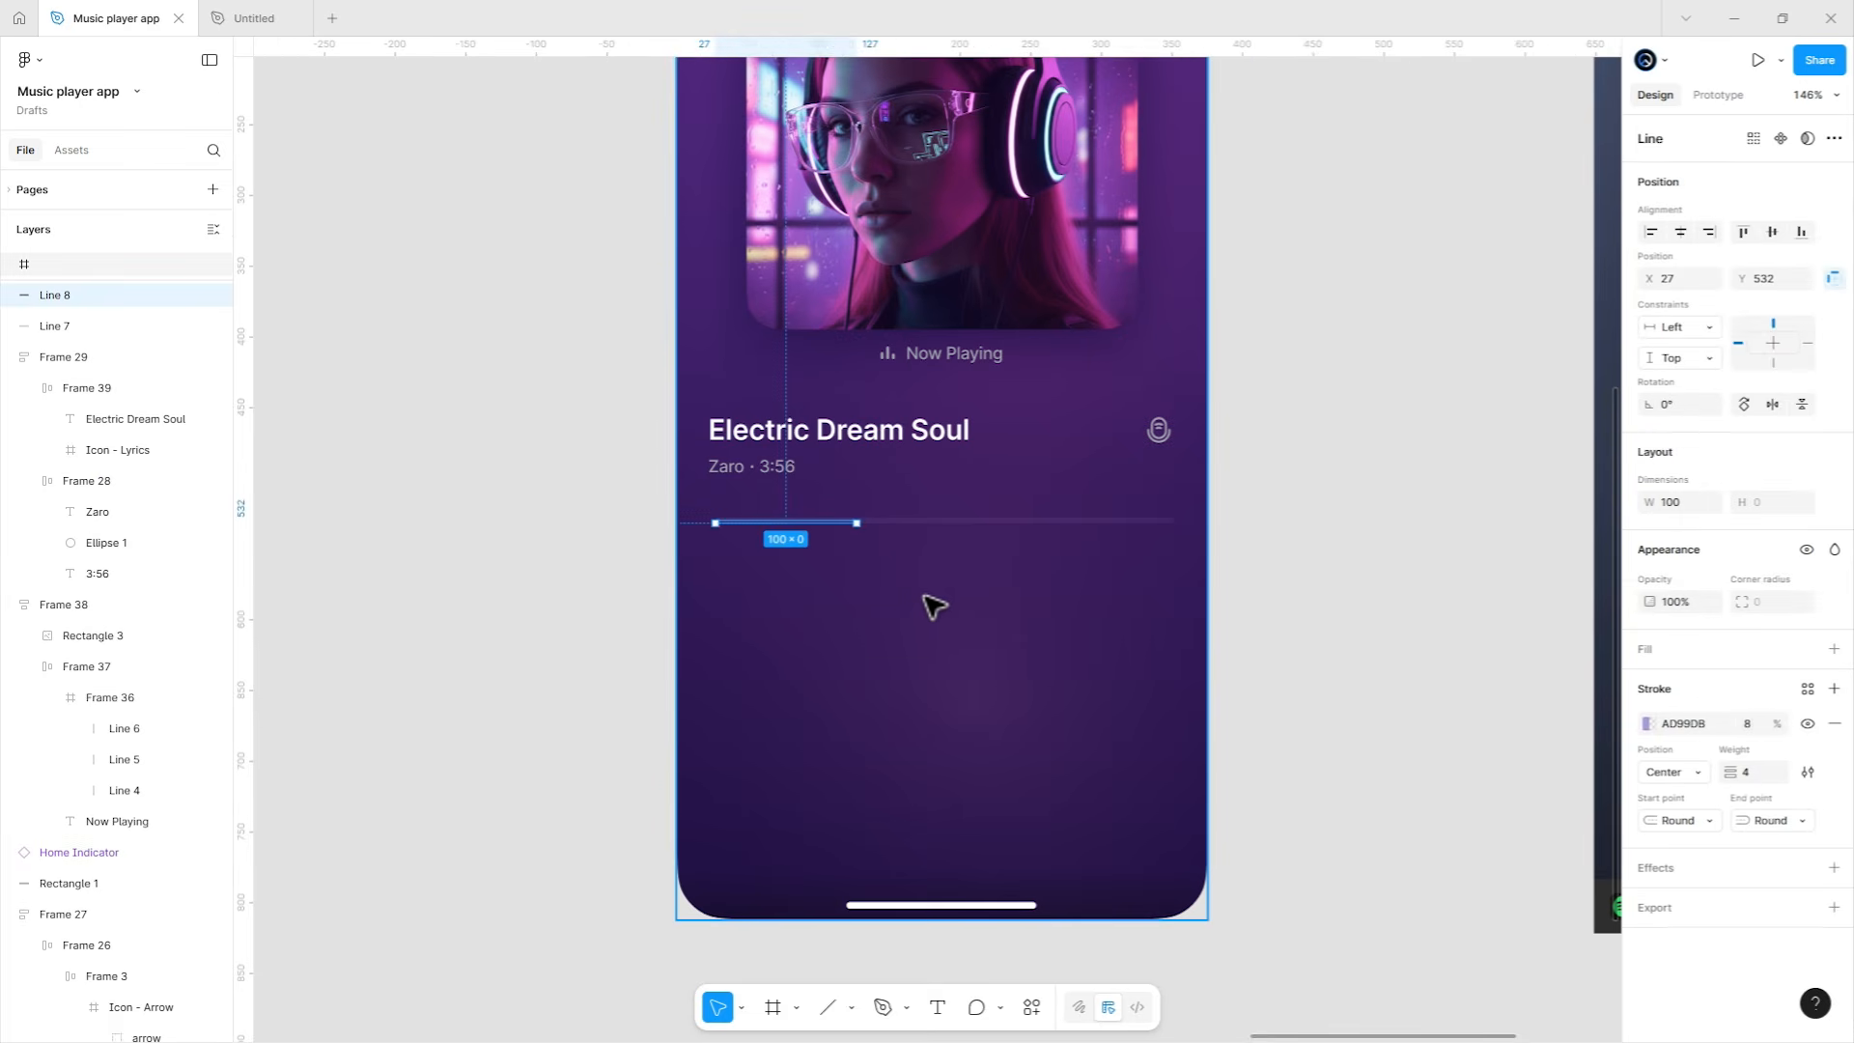
key(ctrl+v)
key(ctrl+z)
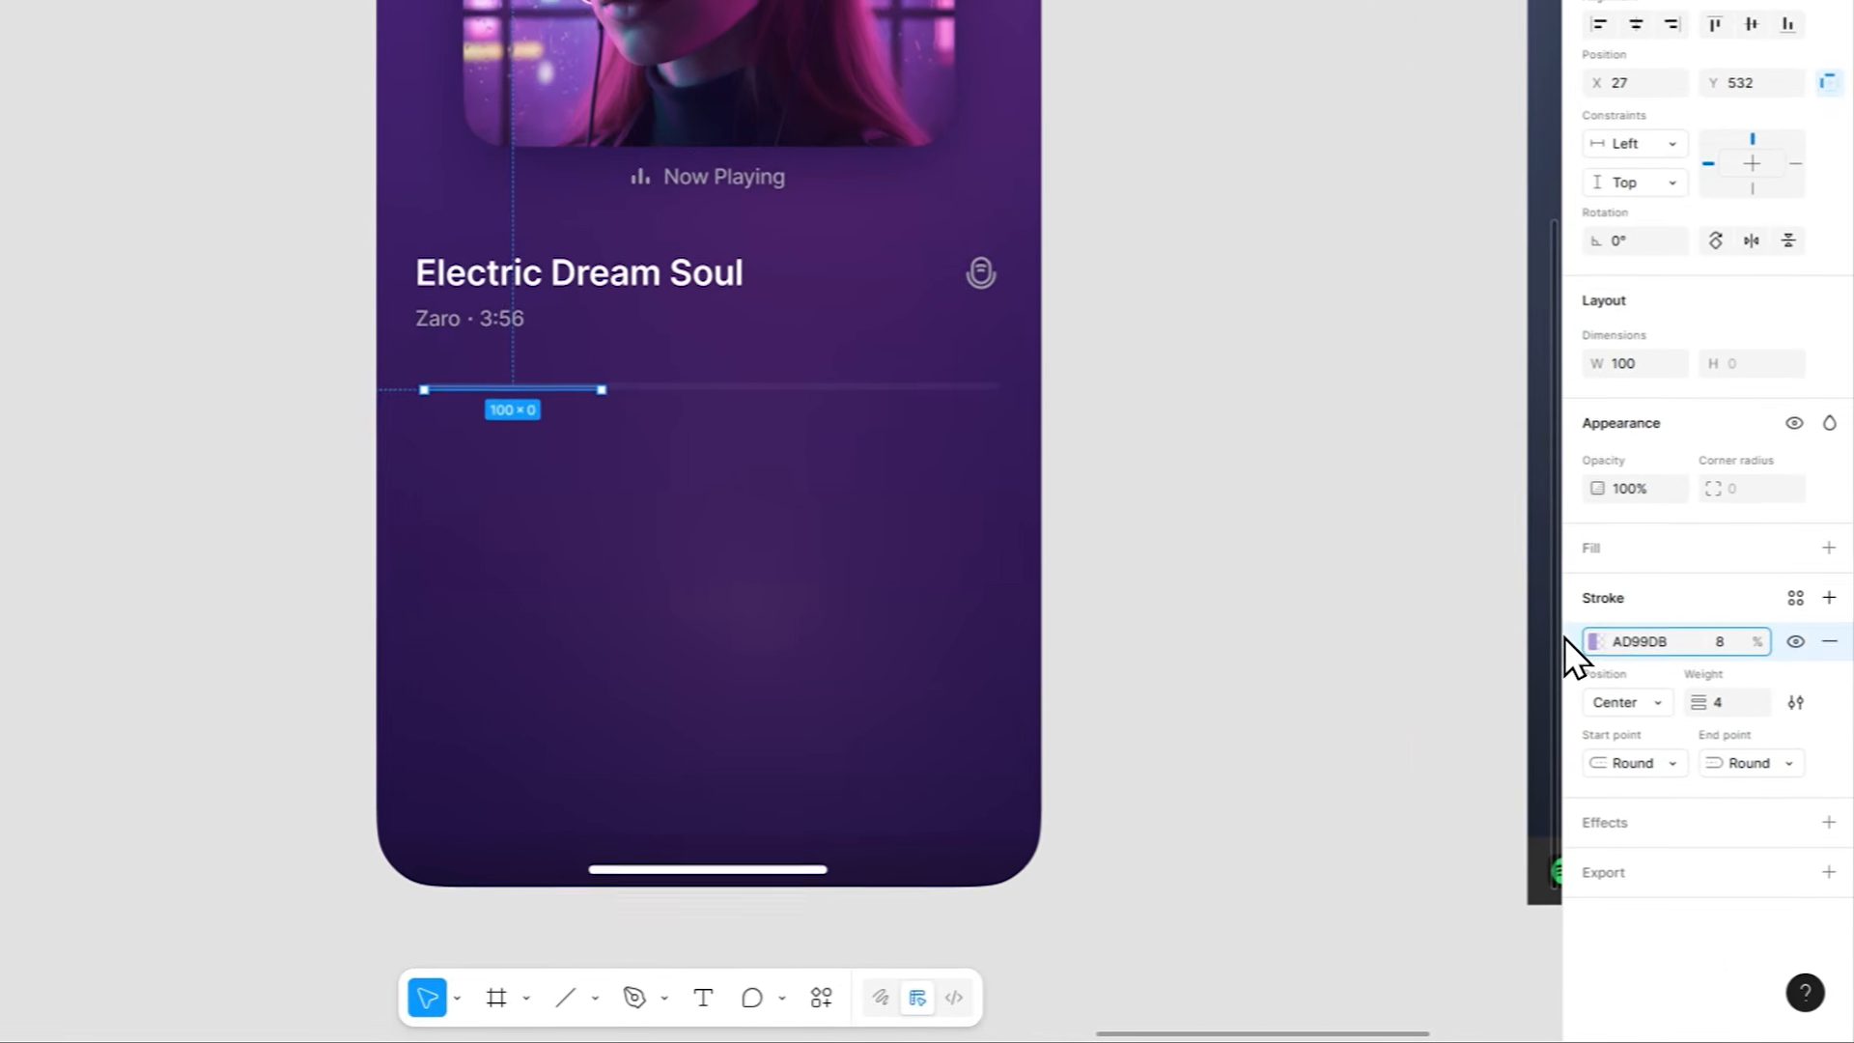
key(ctrl+v)
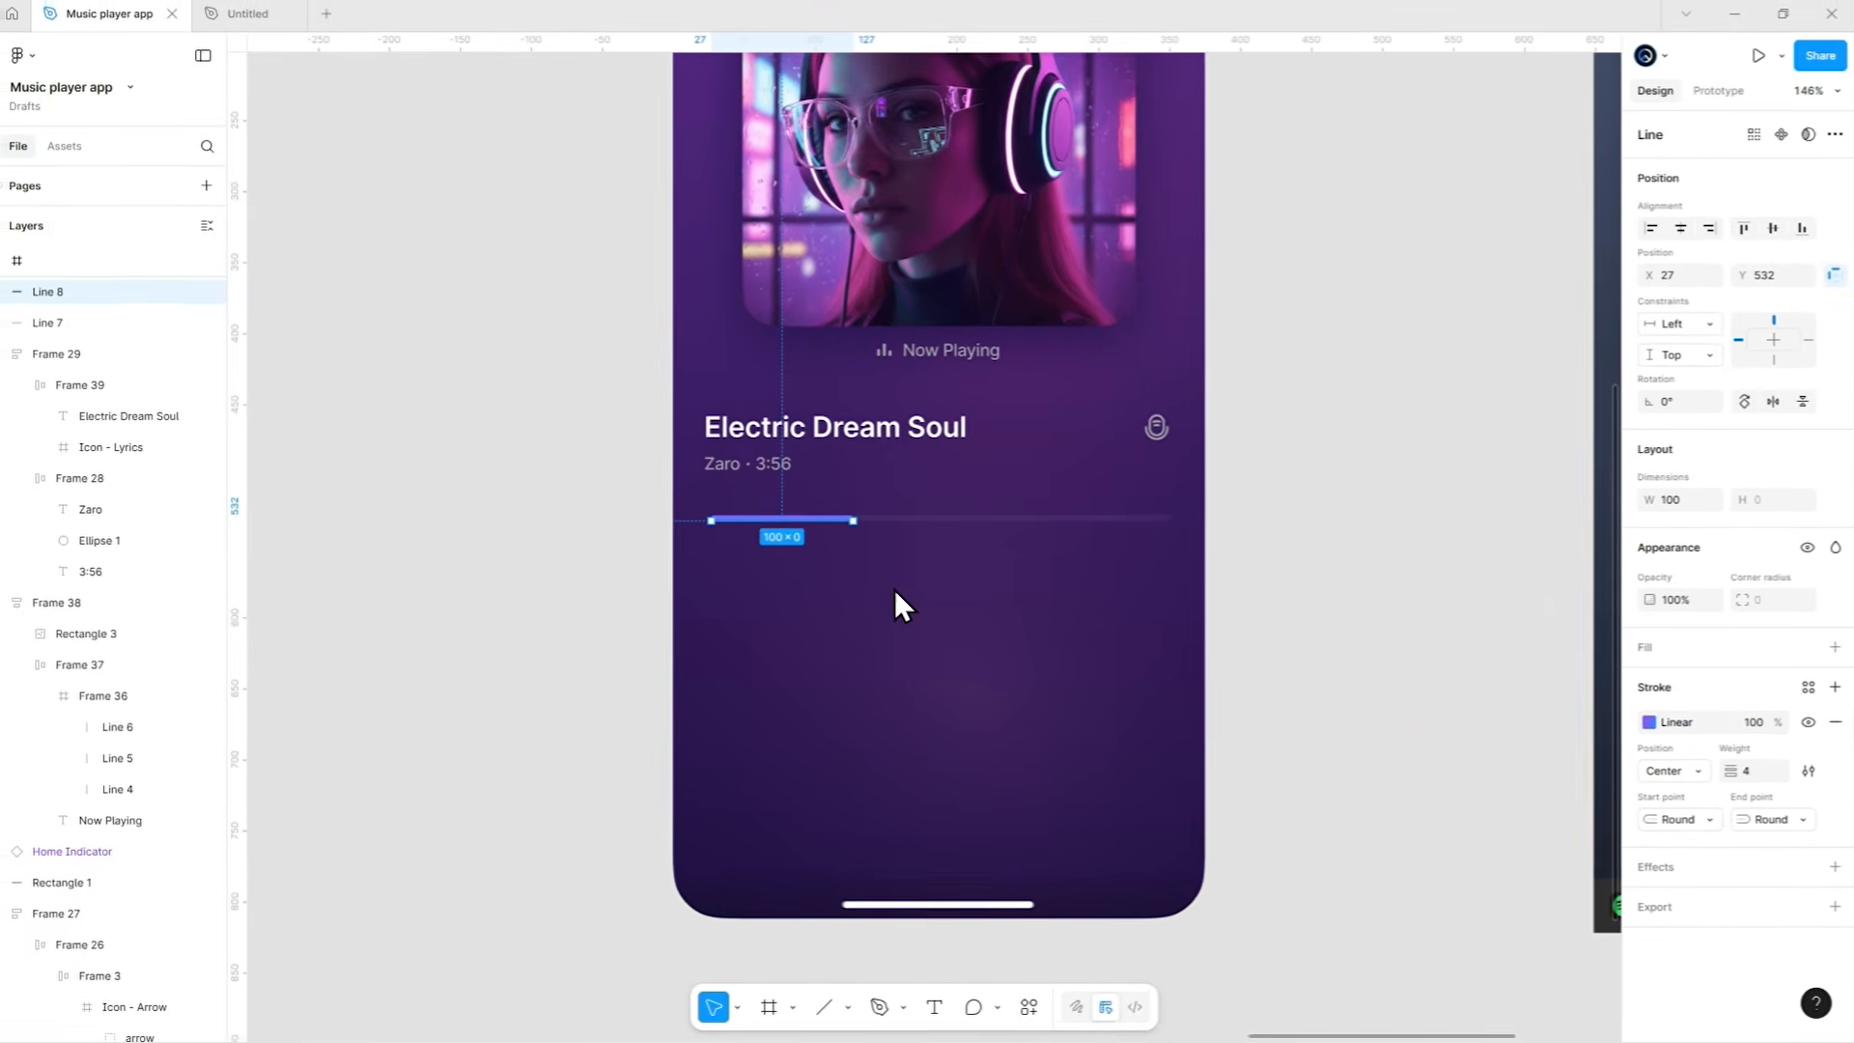
Align the short line's stroke gradient horizontally so it runs from 8A5CF6 at the left end to 3B82F6 at the right end.
scroll(763, 518, up, 5)
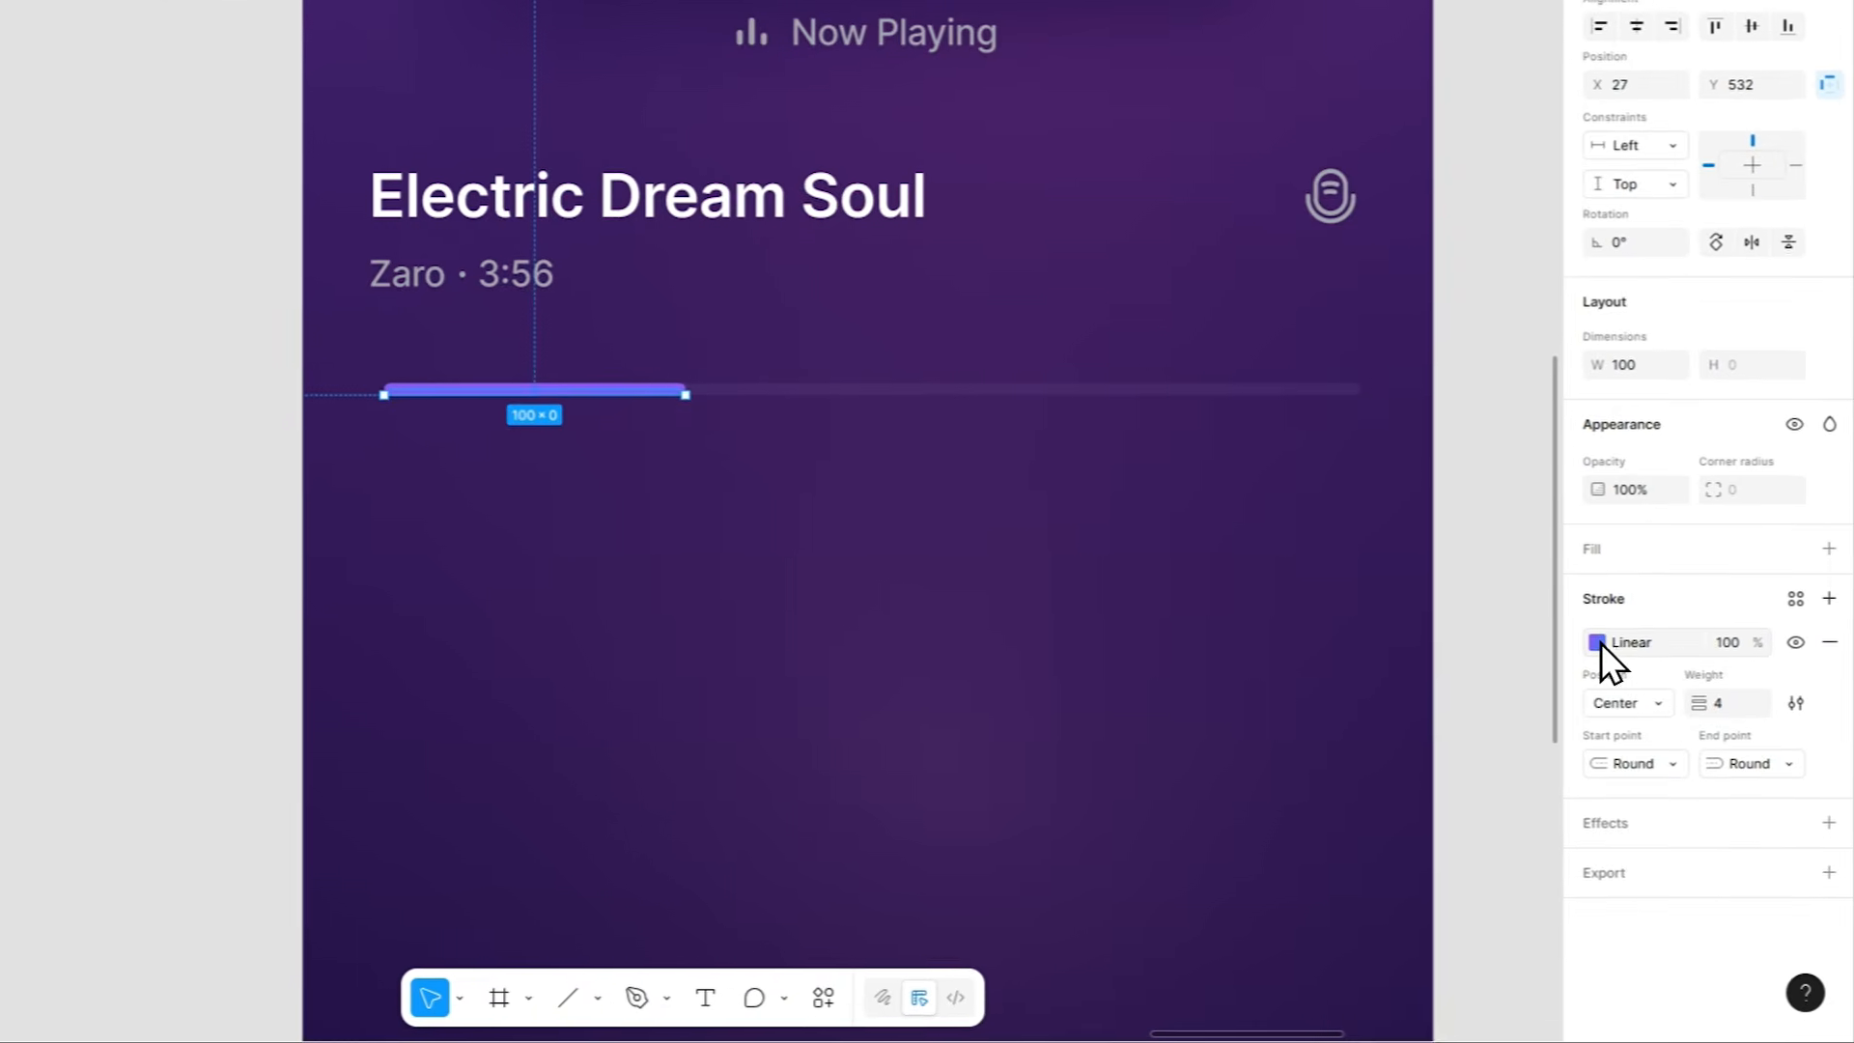
click(1649, 723)
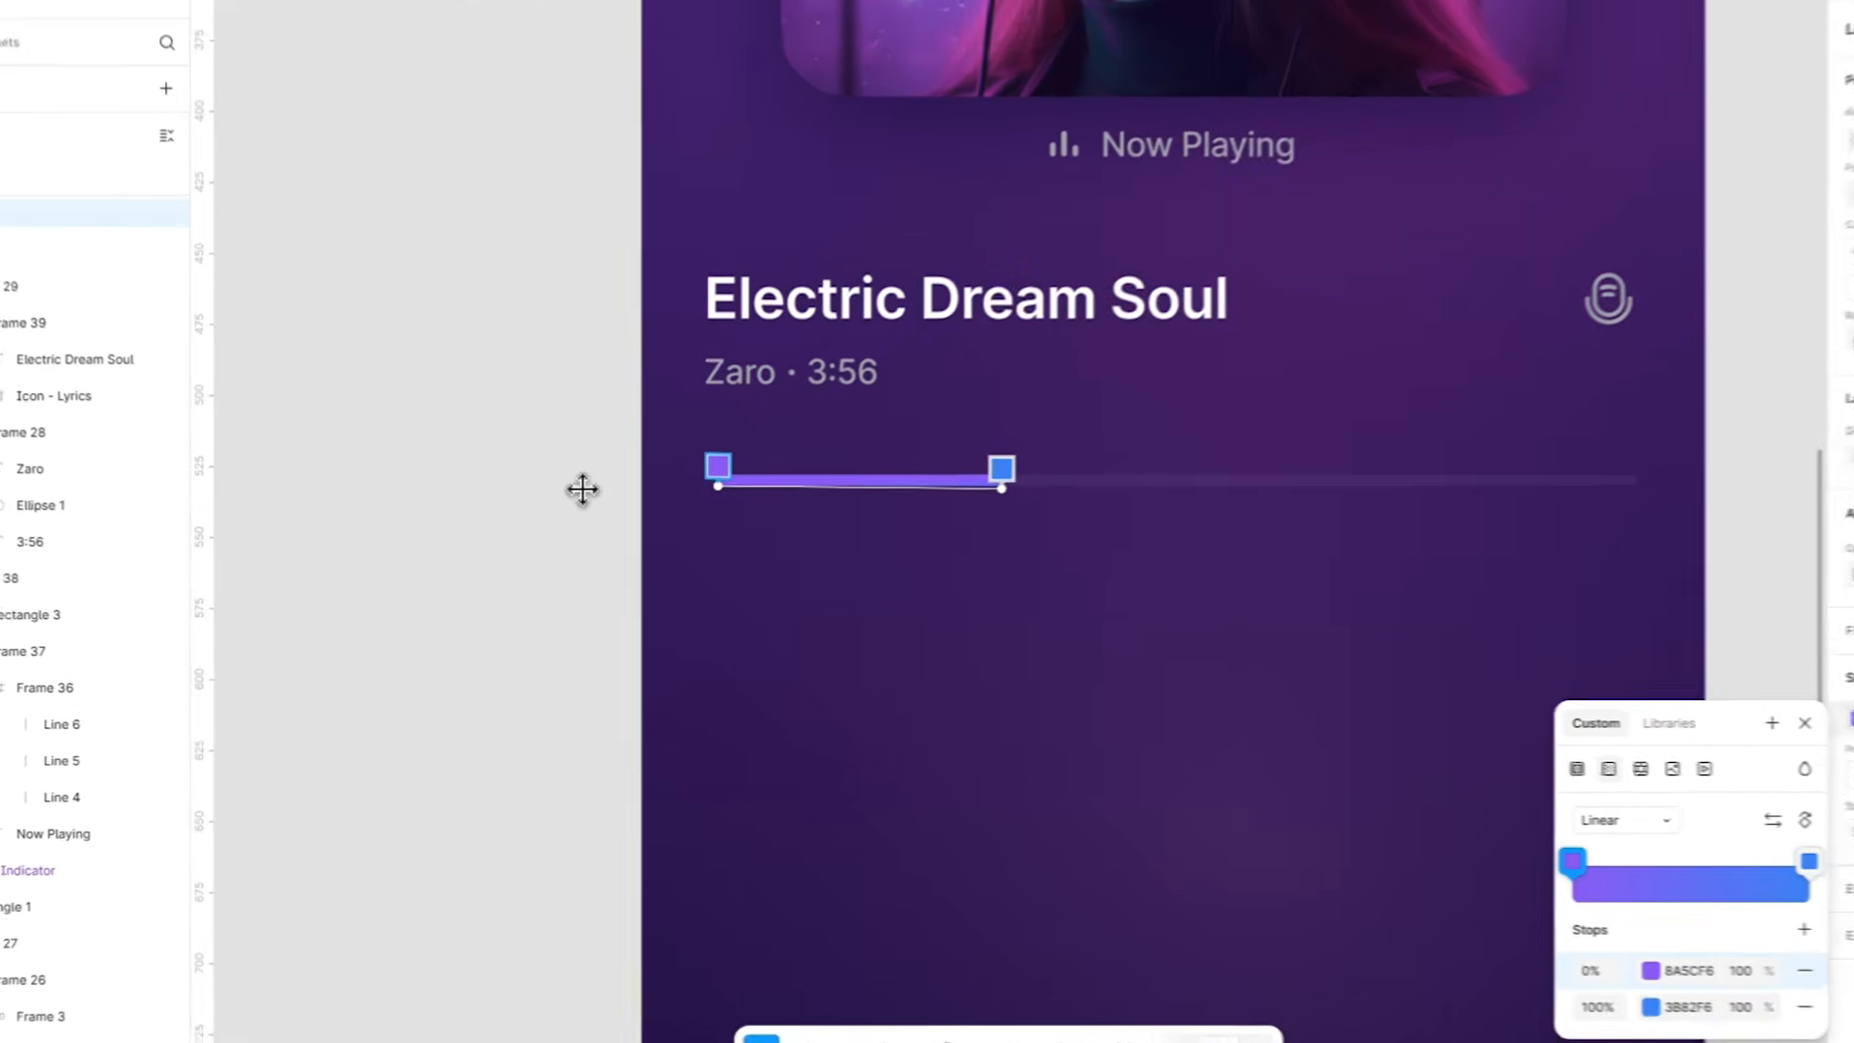
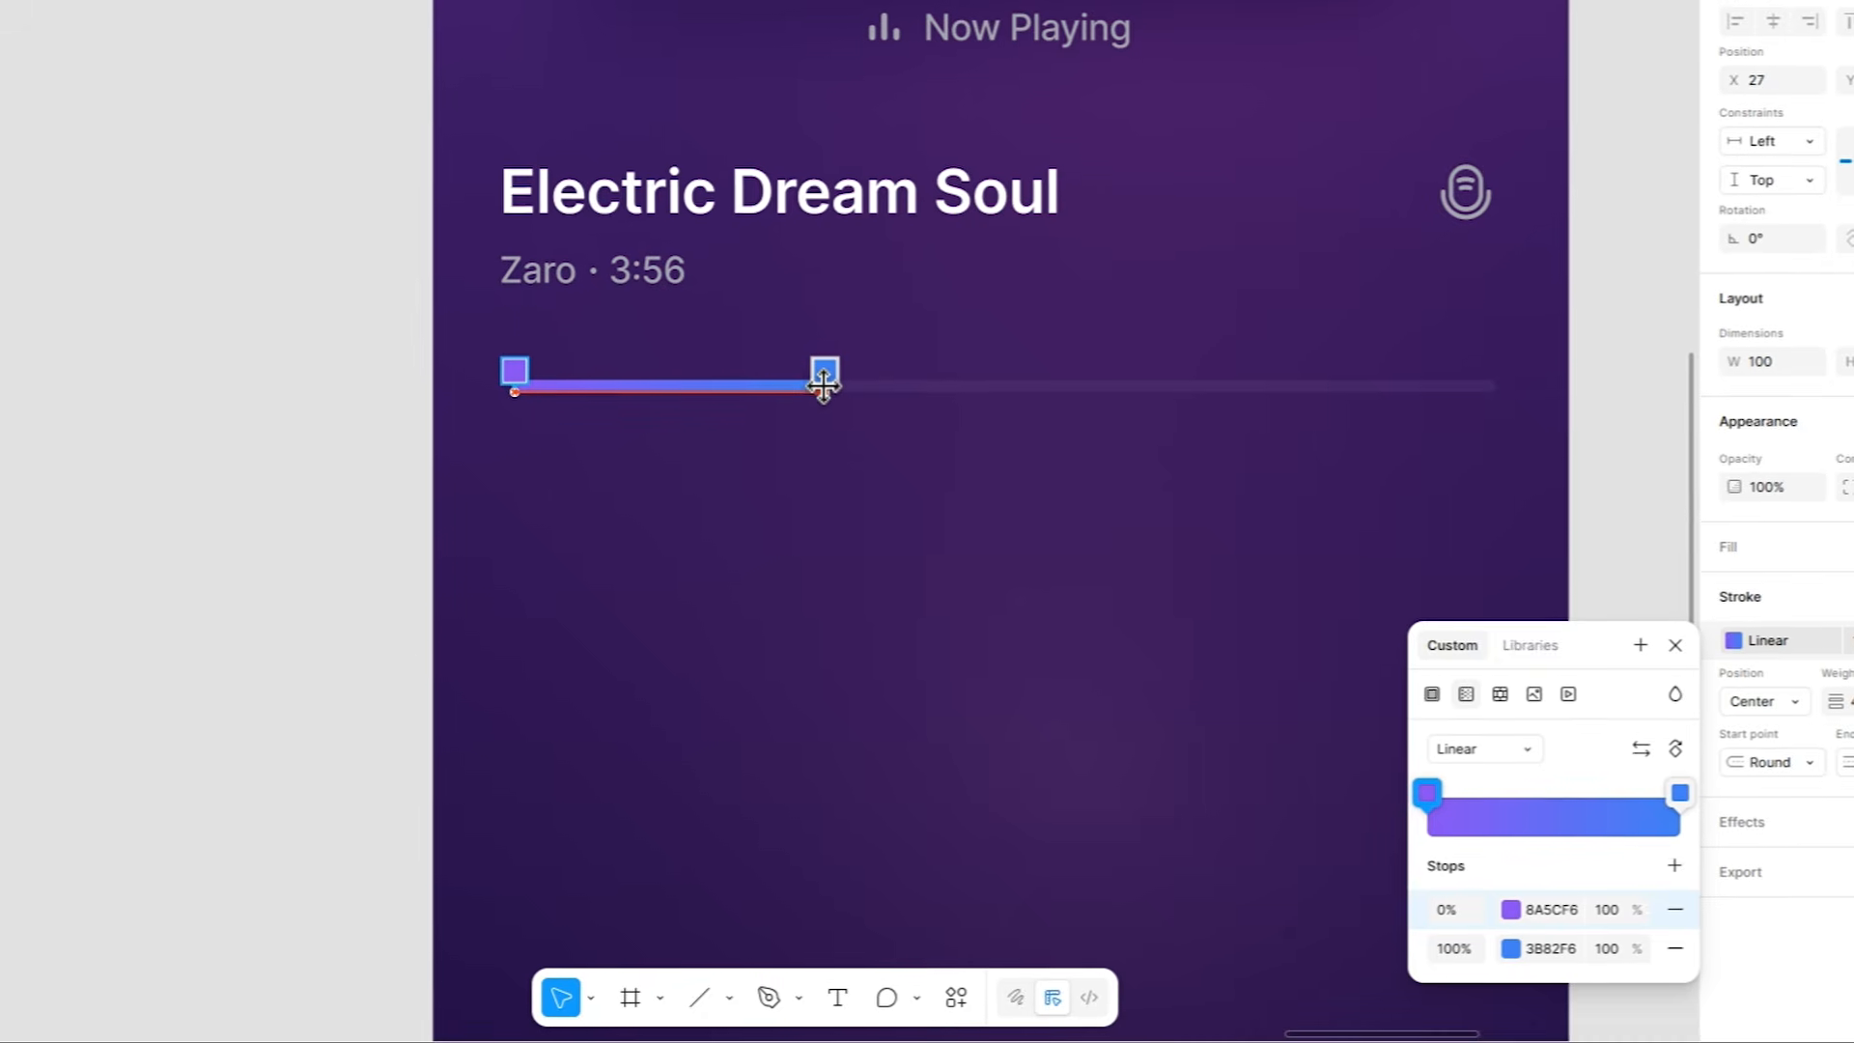
drag(822, 384, 817, 385)
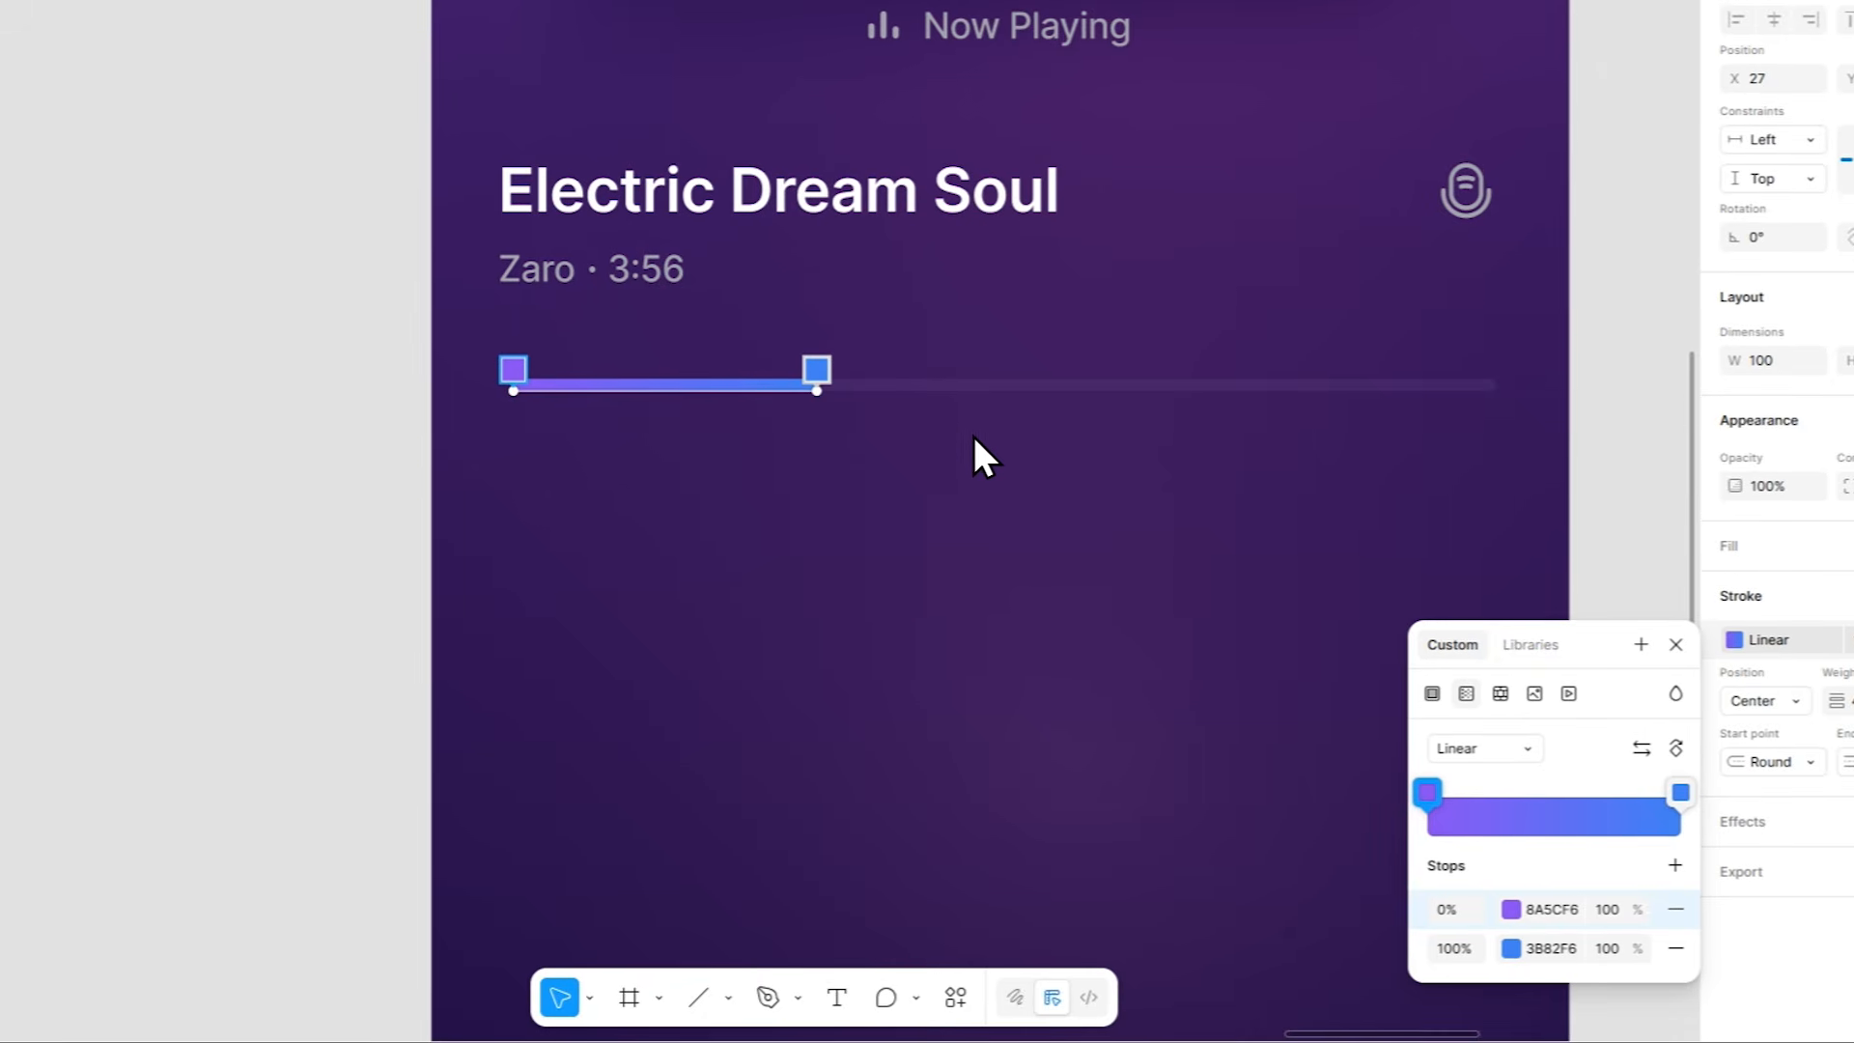
key(Escape)
Flatten the short gradient line and the long track line beneath it.
right_click(738, 384)
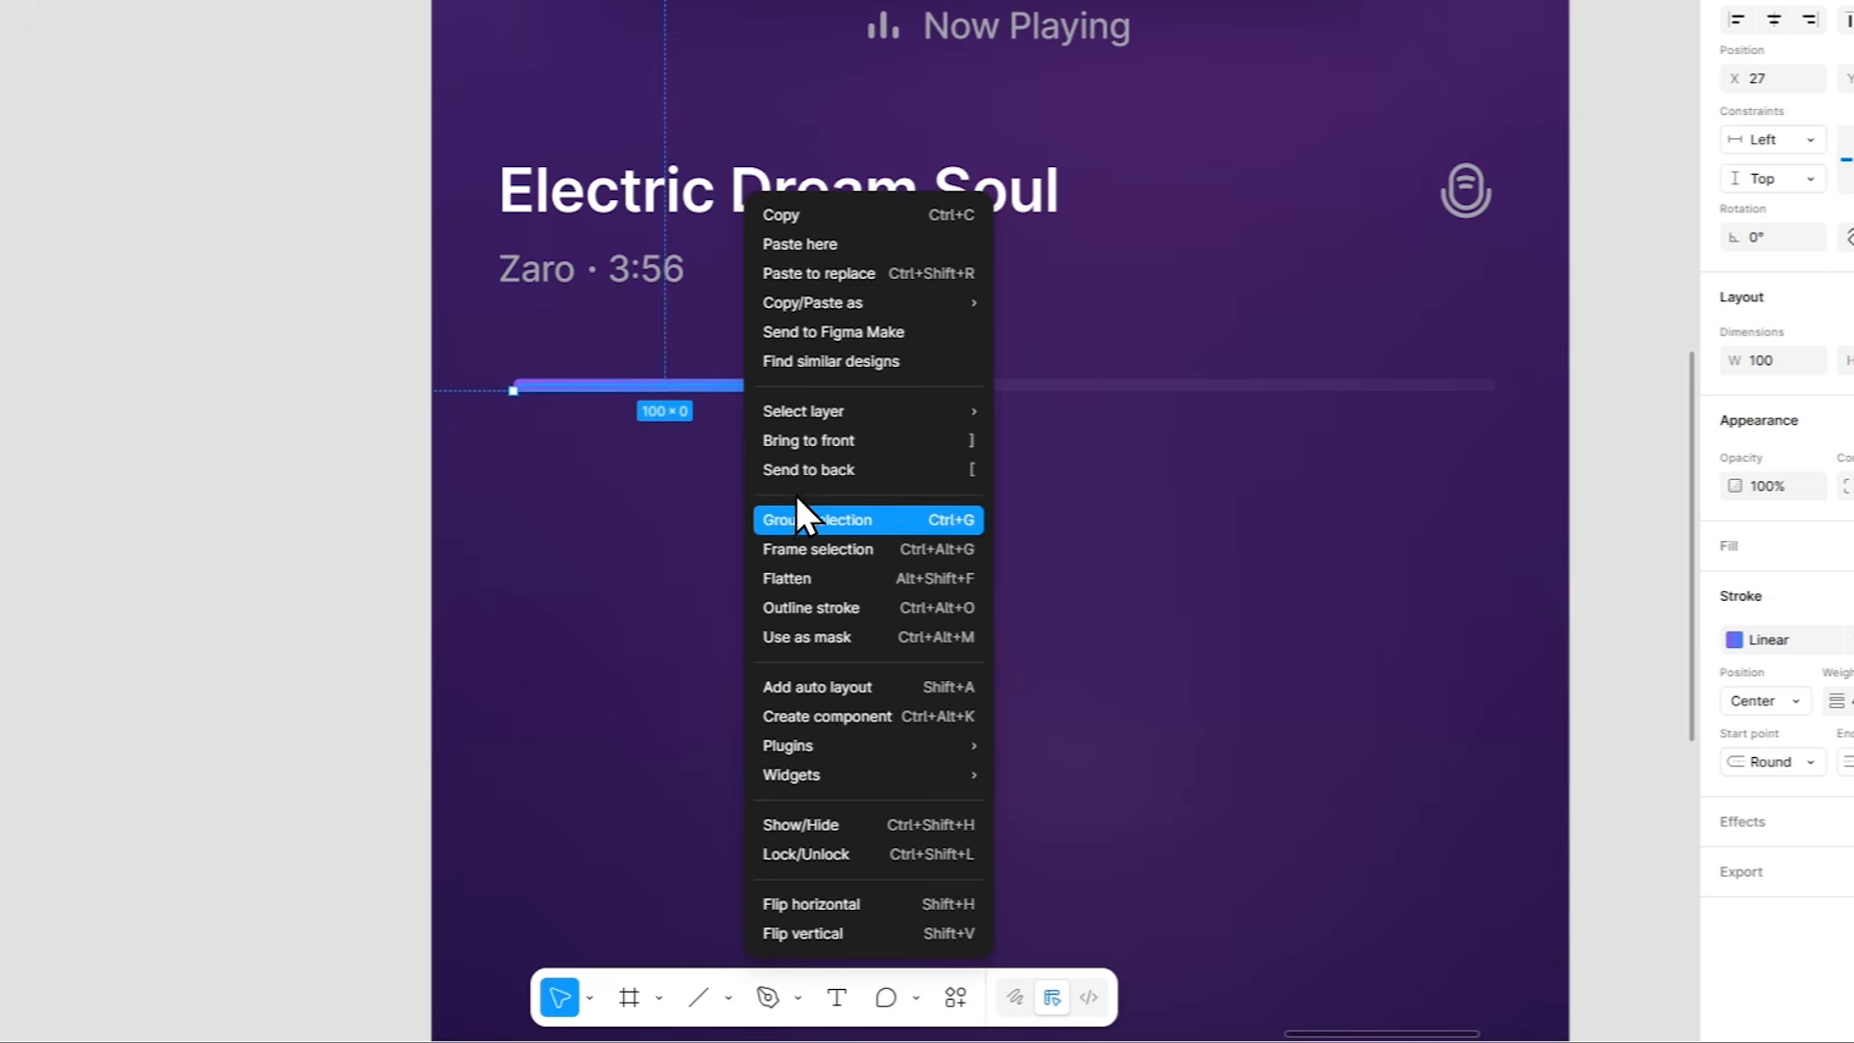
click(827, 574)
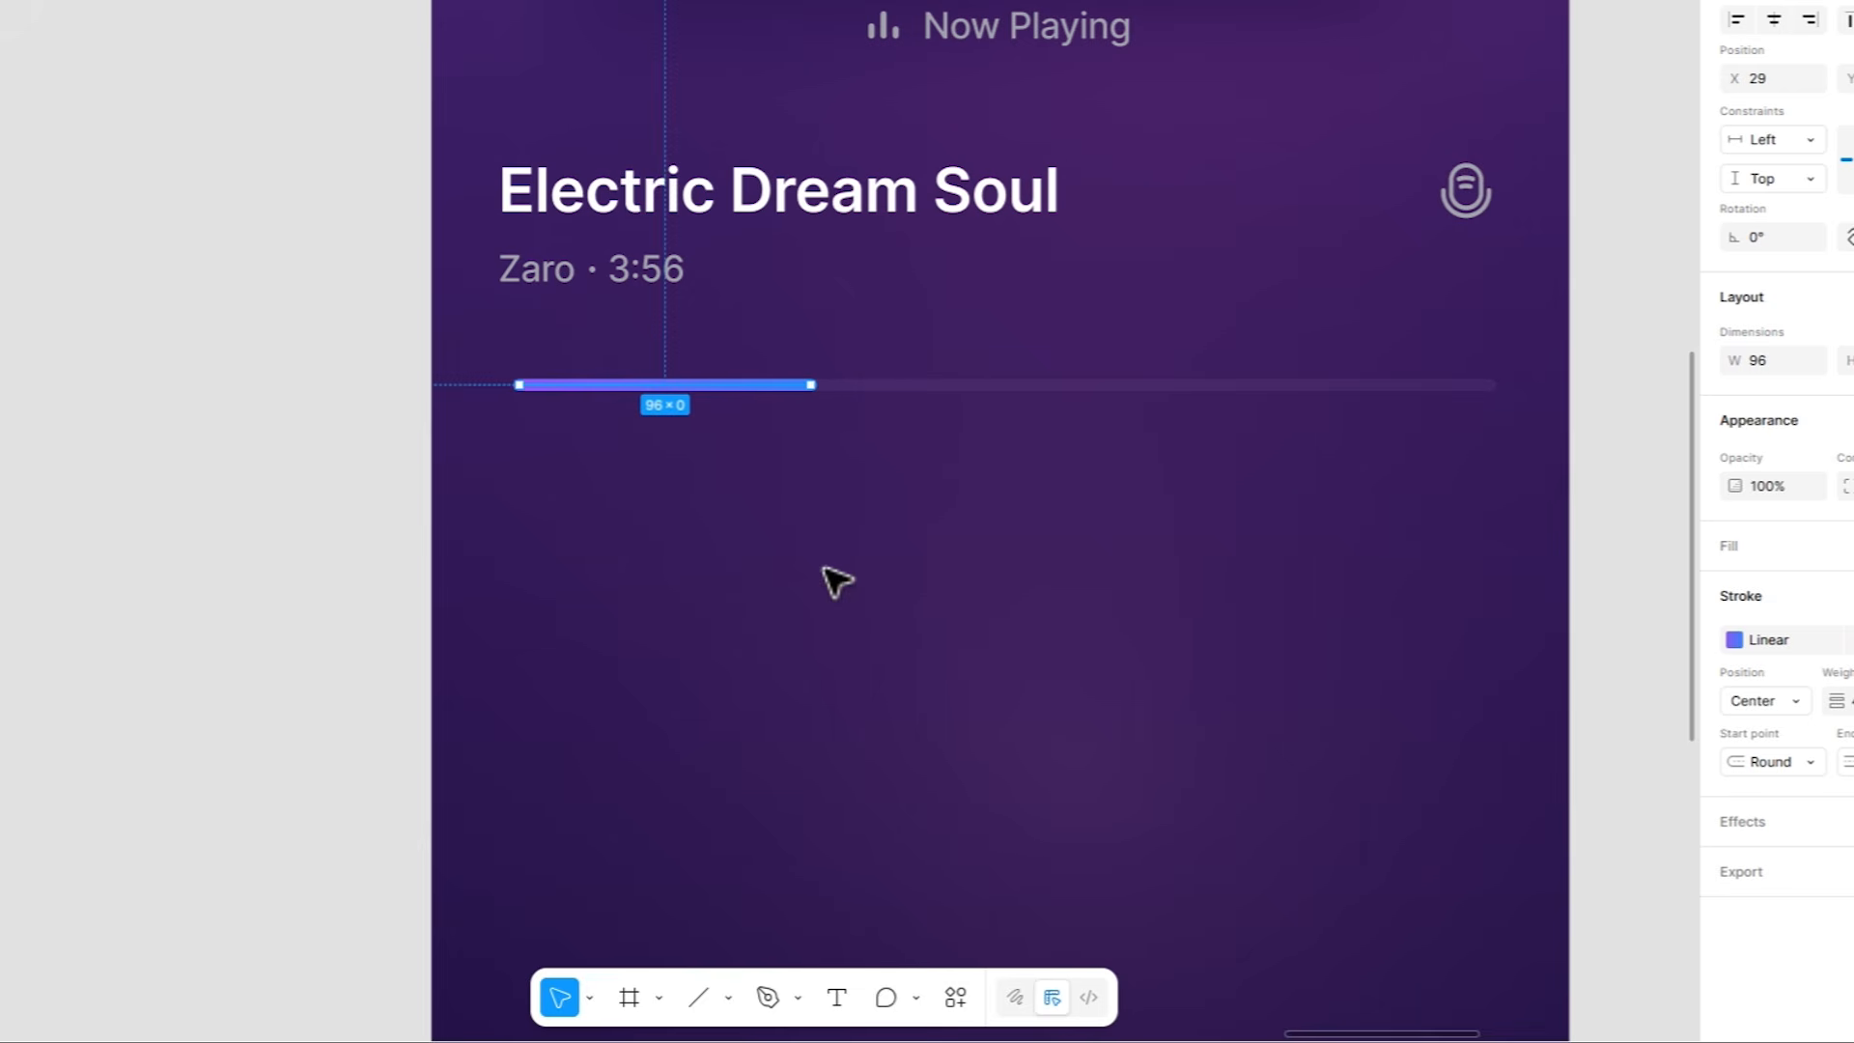
right_click(862, 399)
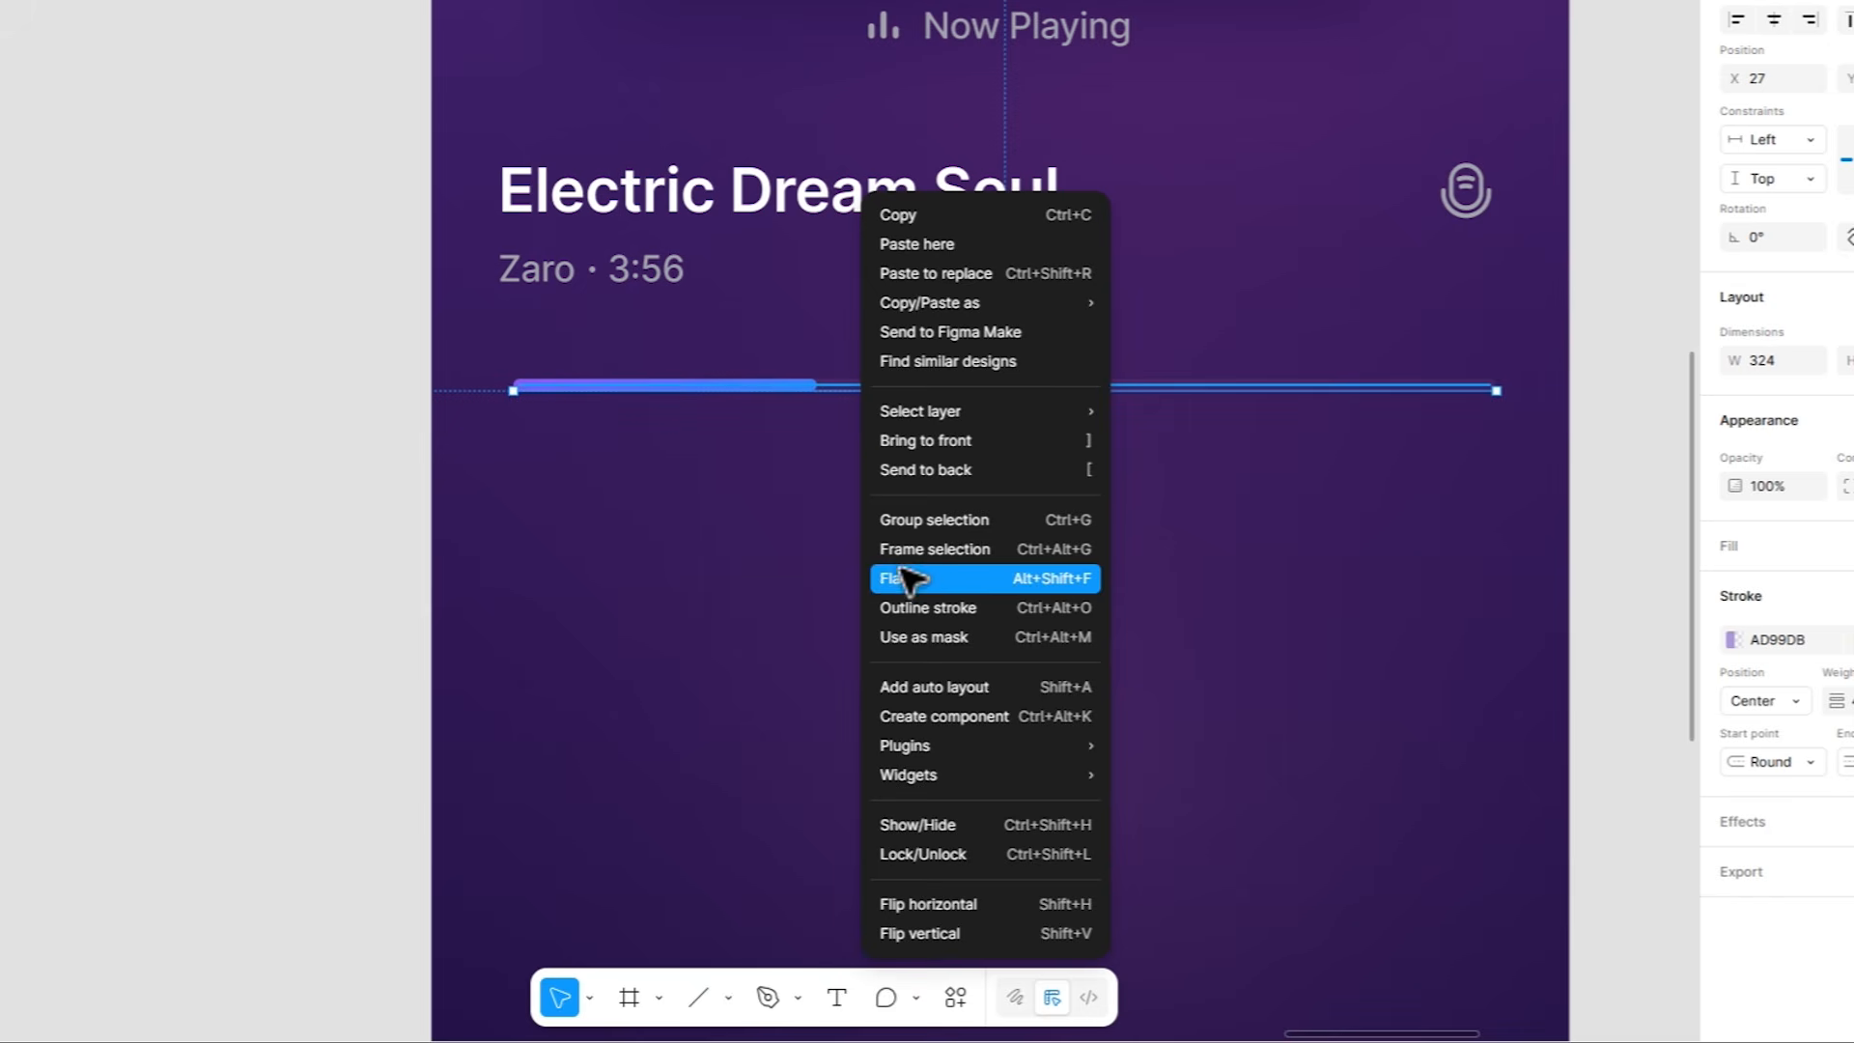
click(908, 578)
key(Escape)
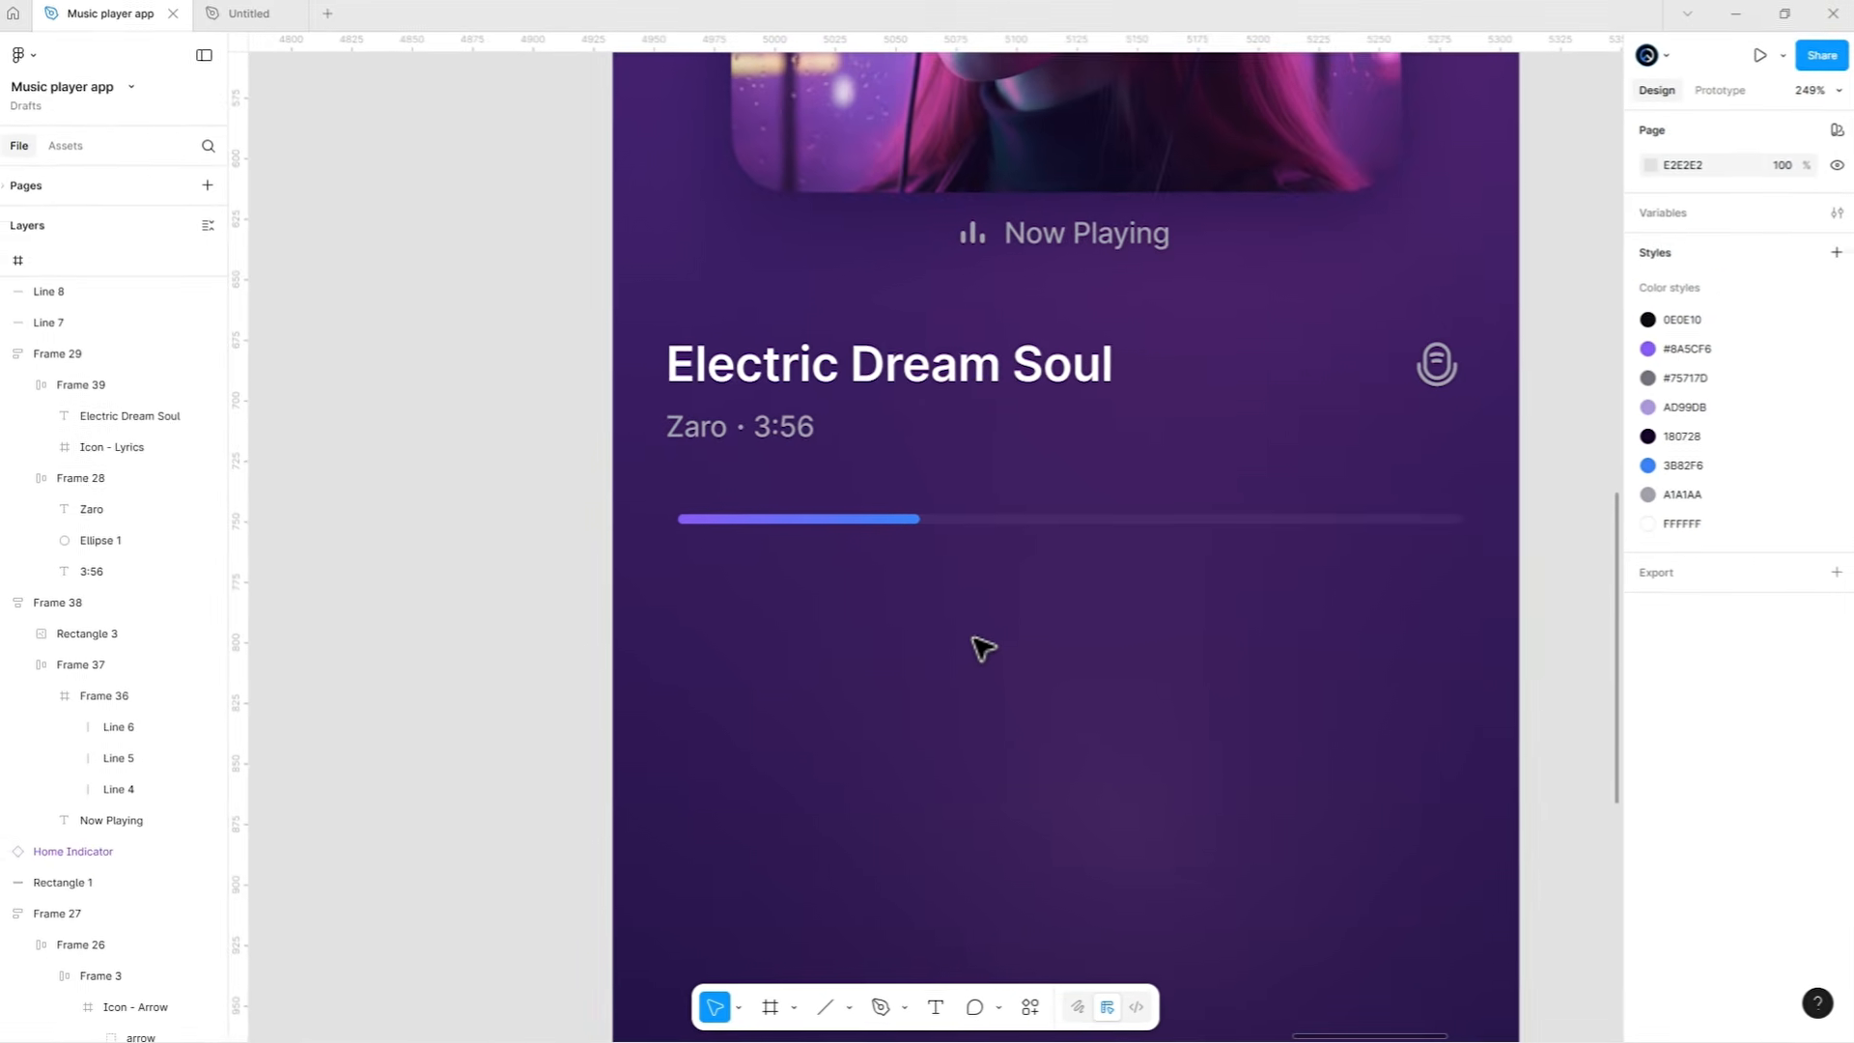
Wrap the short gradient line in an auto layout frame with 4 horizontal and 4 vertical padding.
click(877, 523)
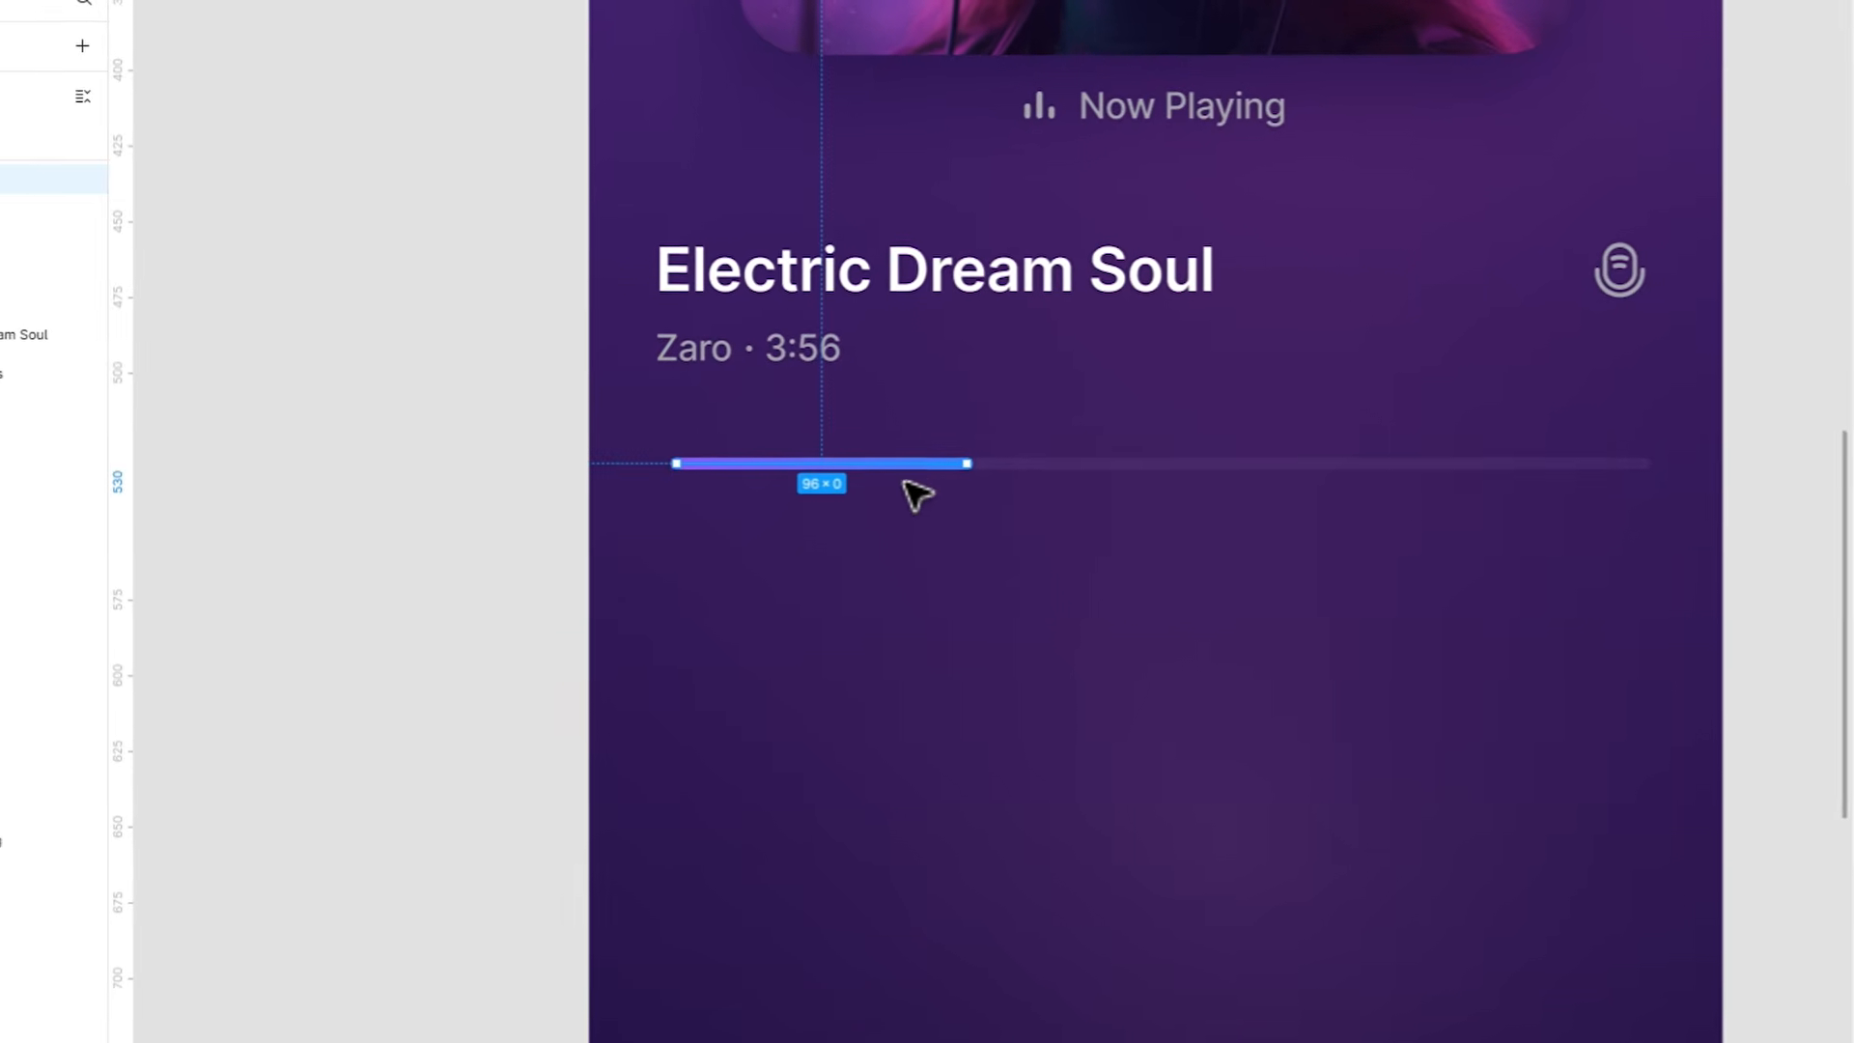
key(shift+a)
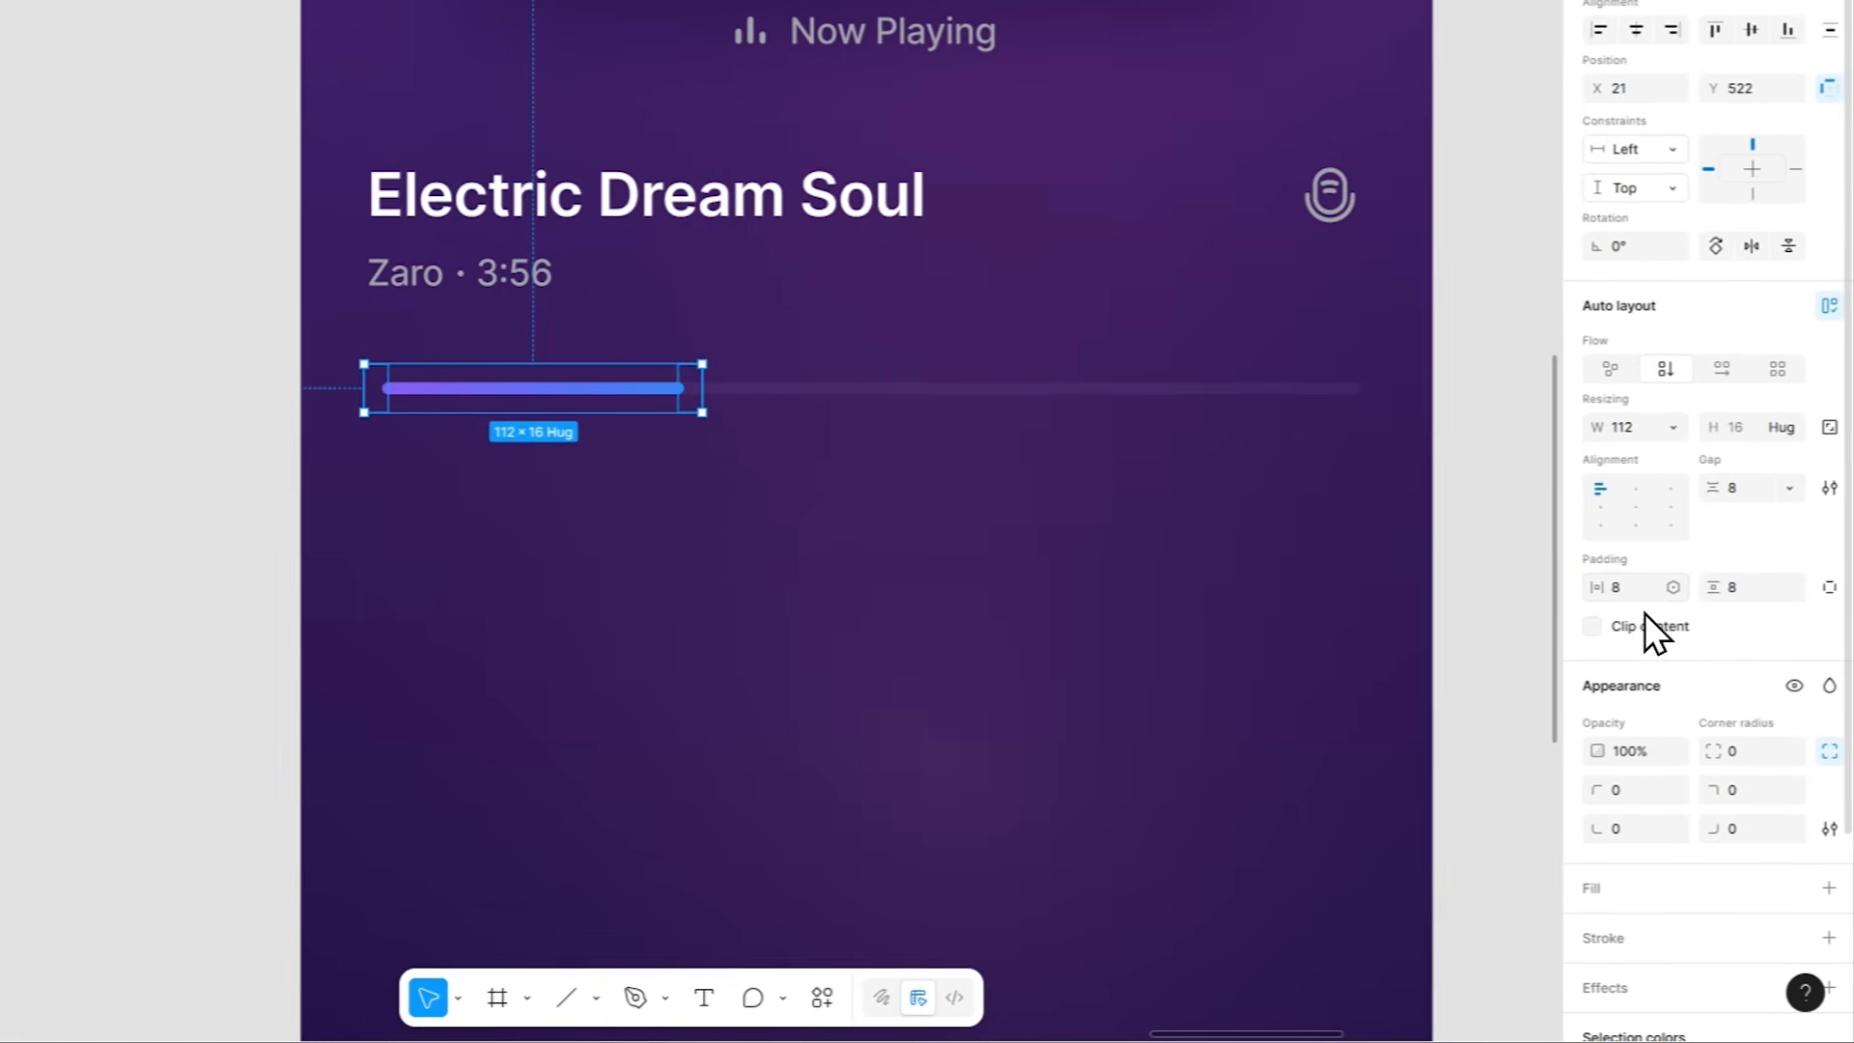
click(1680, 682)
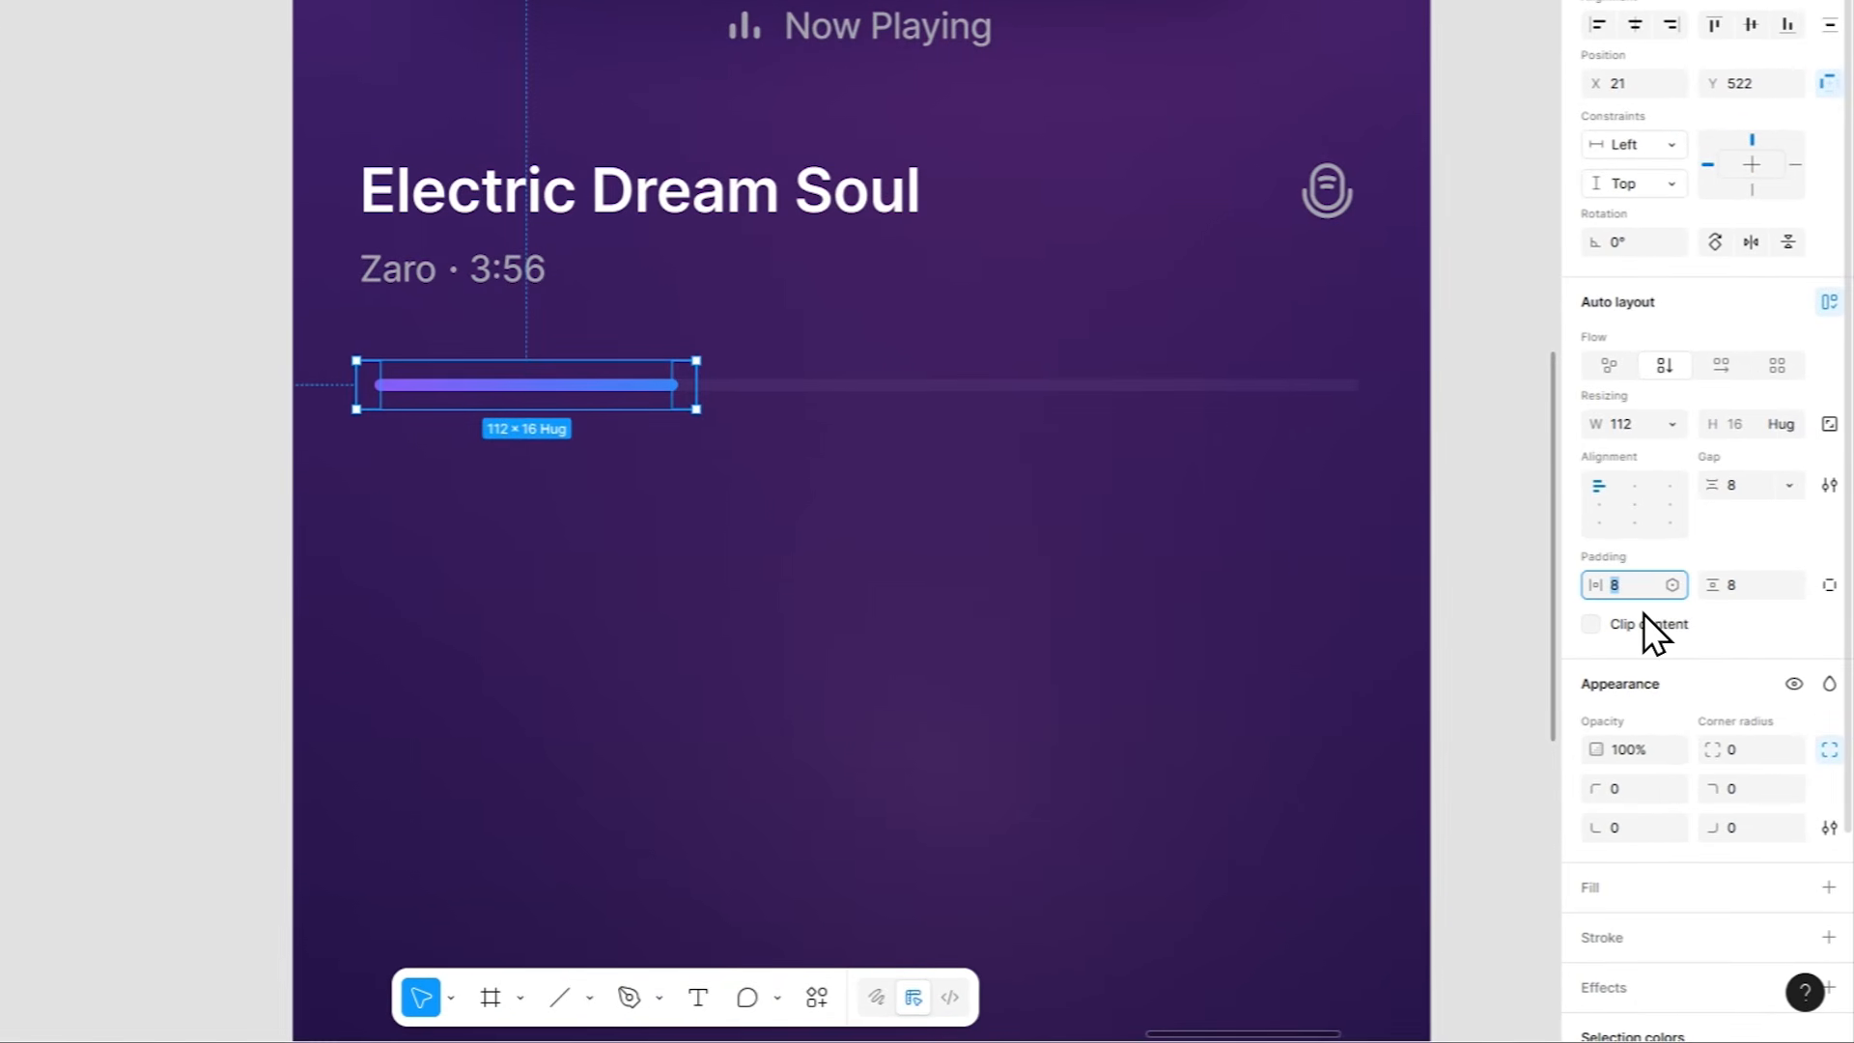
text(4)
click(1750, 587)
key(Return)
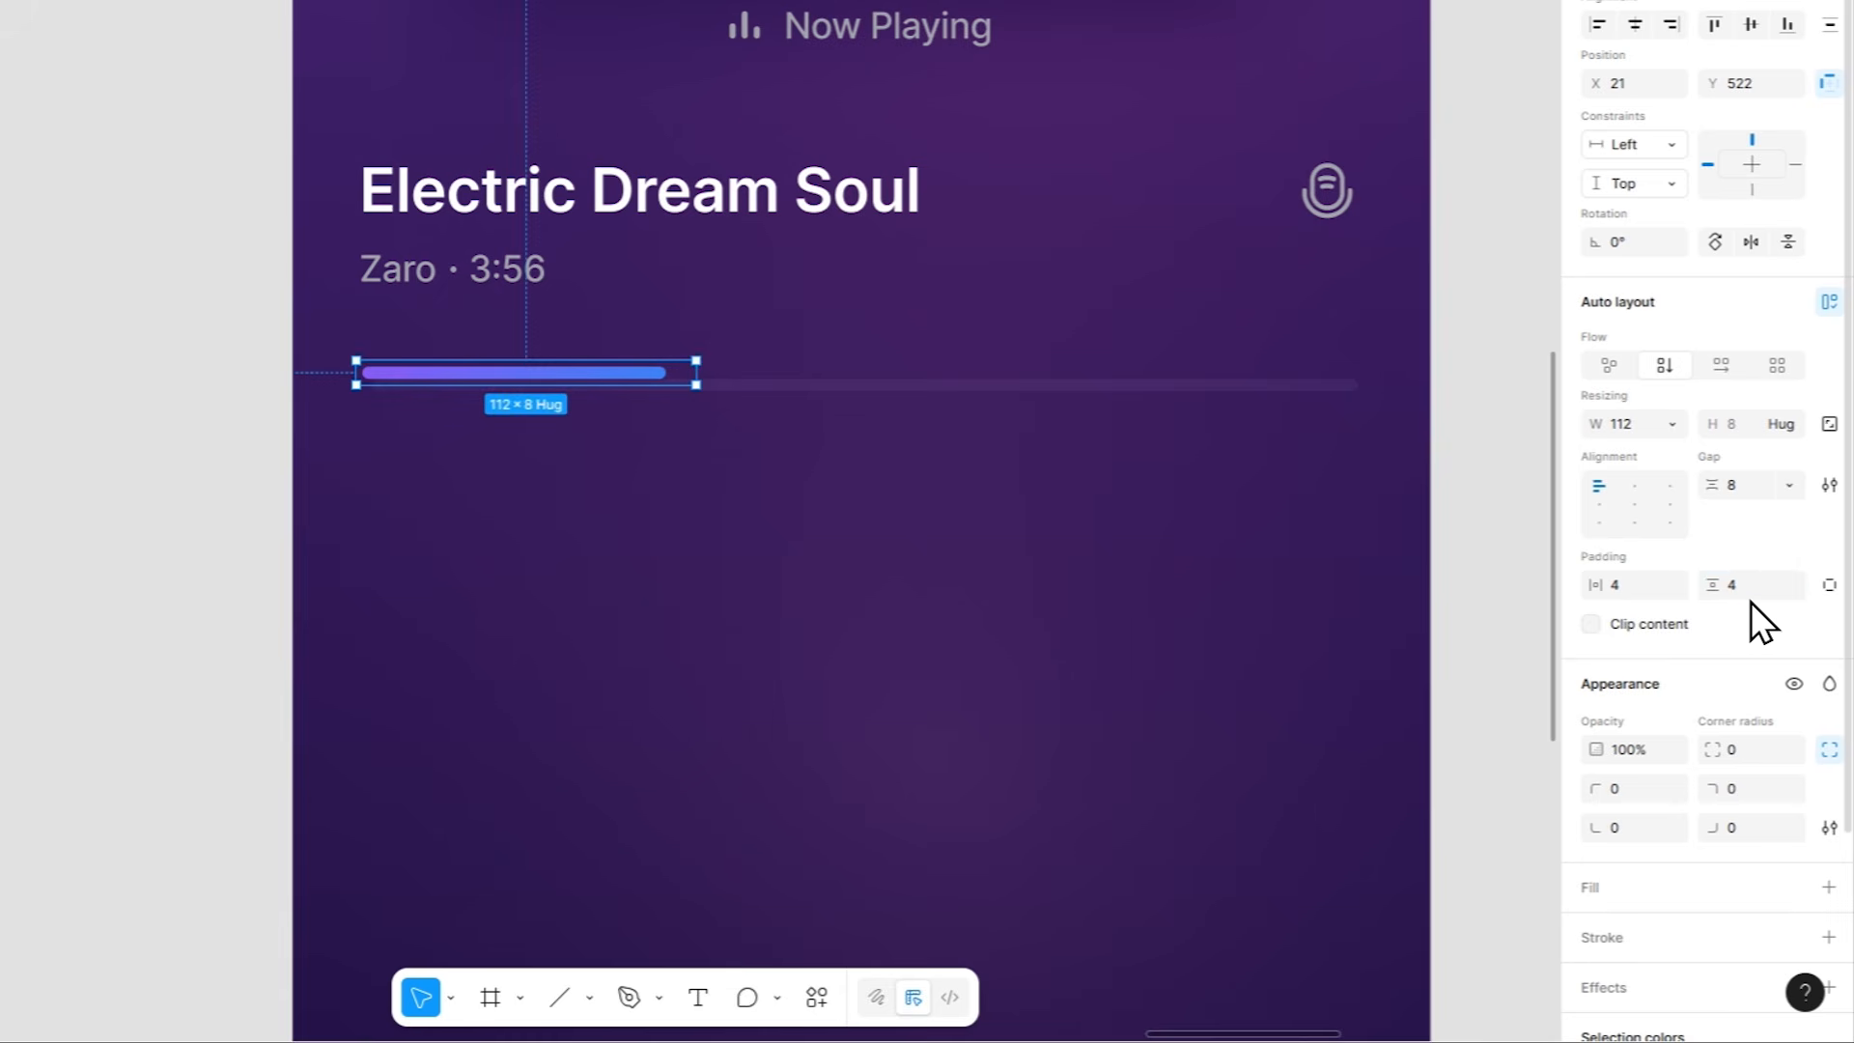
Set the corner radius of the gradient line's frame to 999.
click(1743, 757)
text(999)
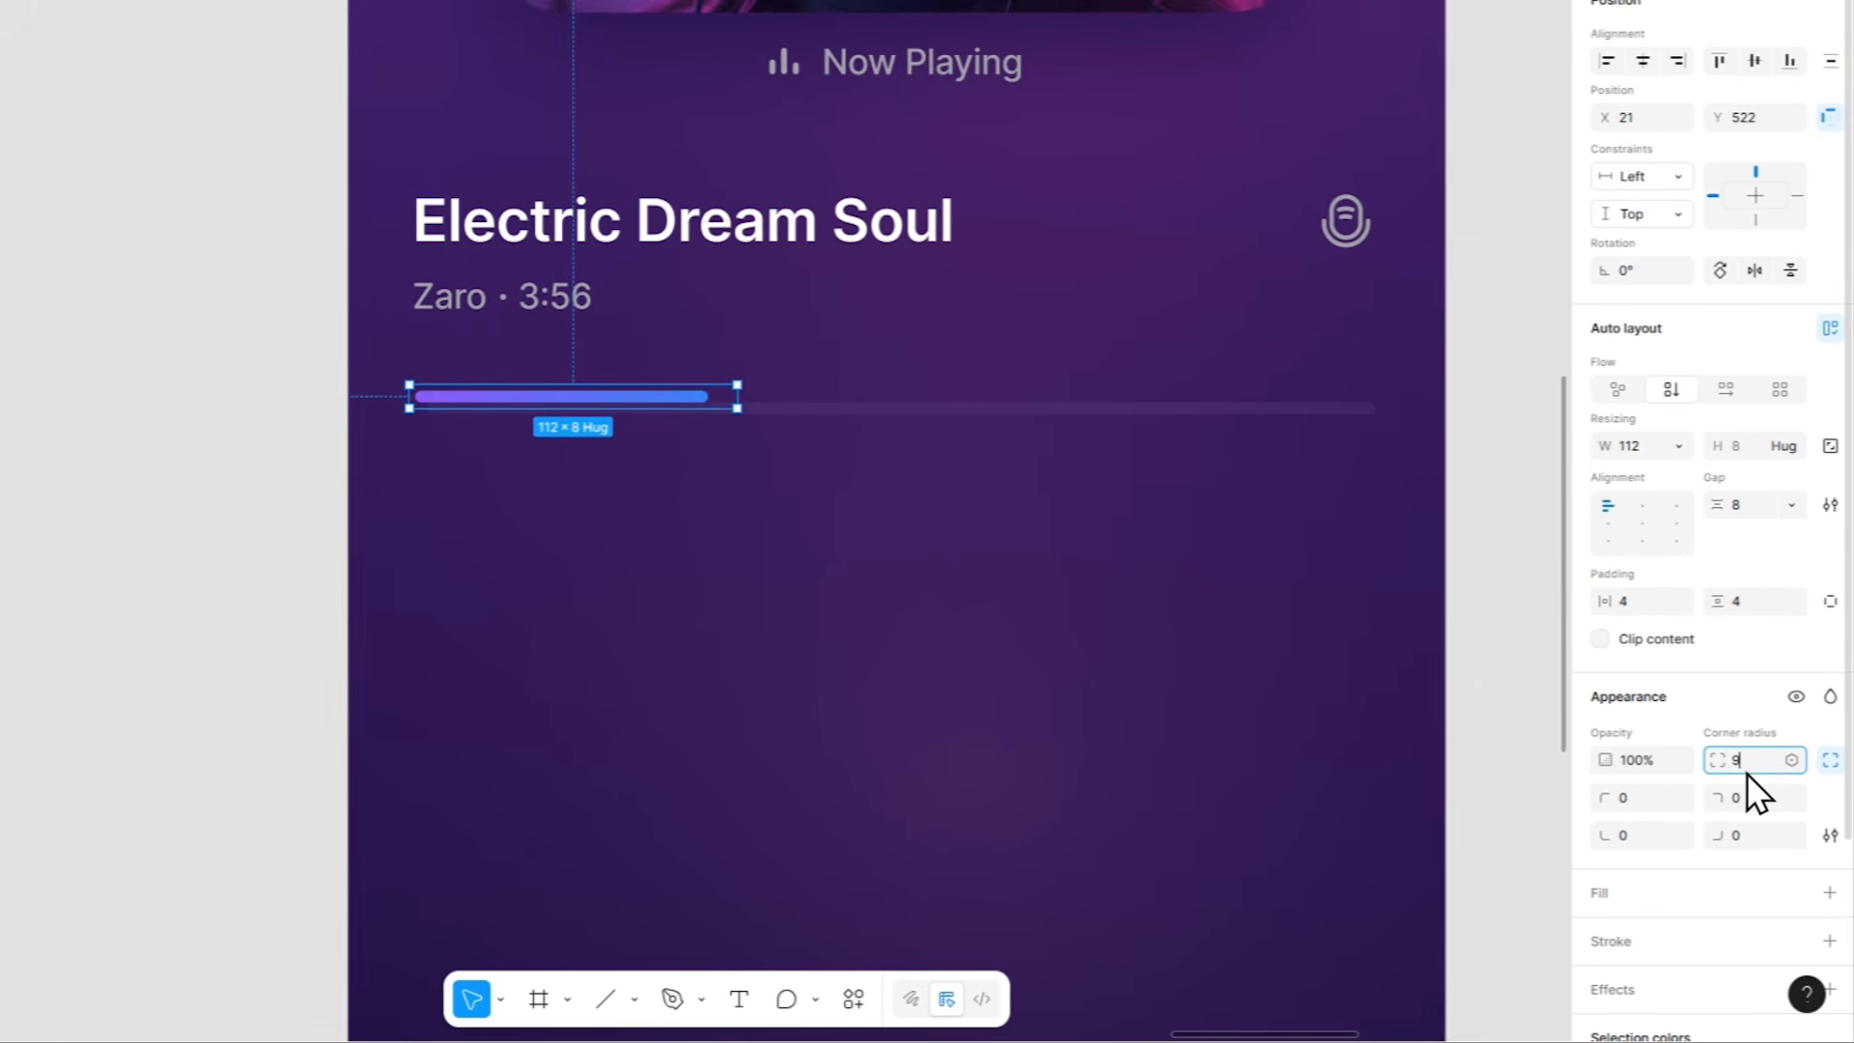
key(Return)
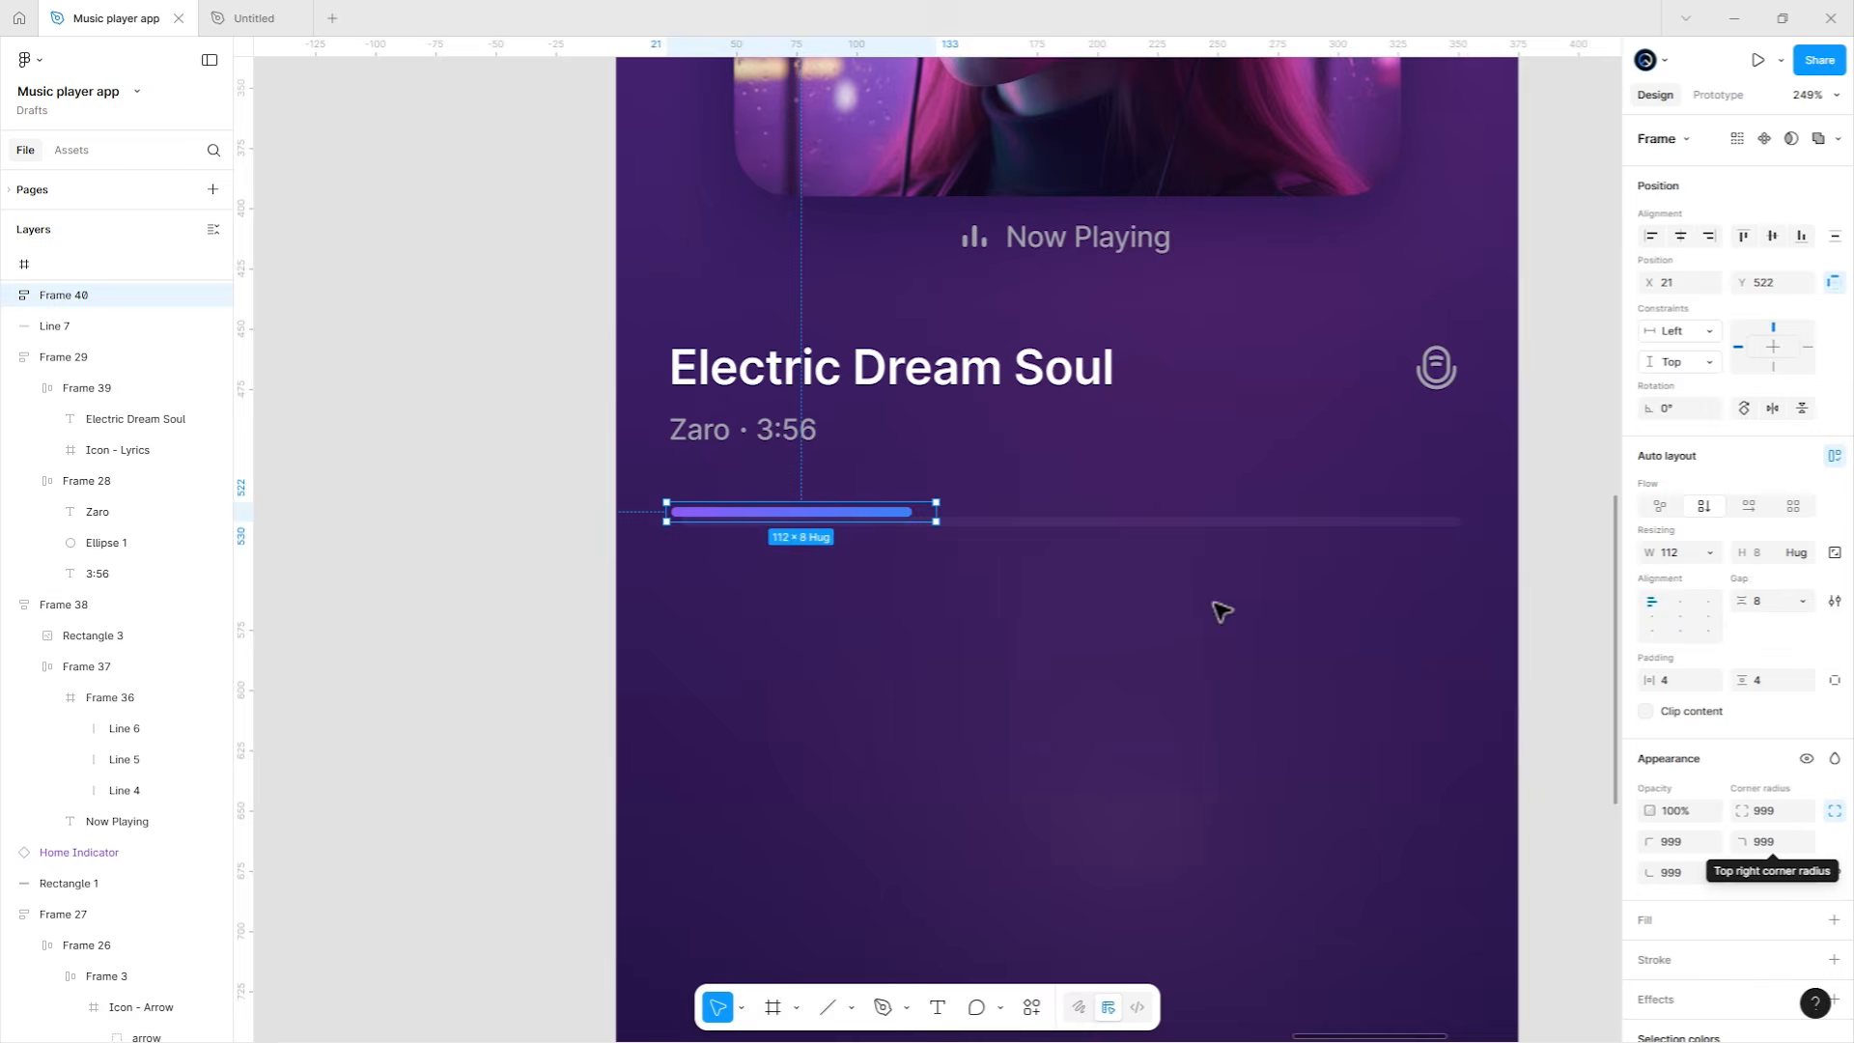
Copy the Glass effect from the header's down-arrow button onto the gradient line's frame.
click(1031, 454)
drag(1025, 452, 1025, 822)
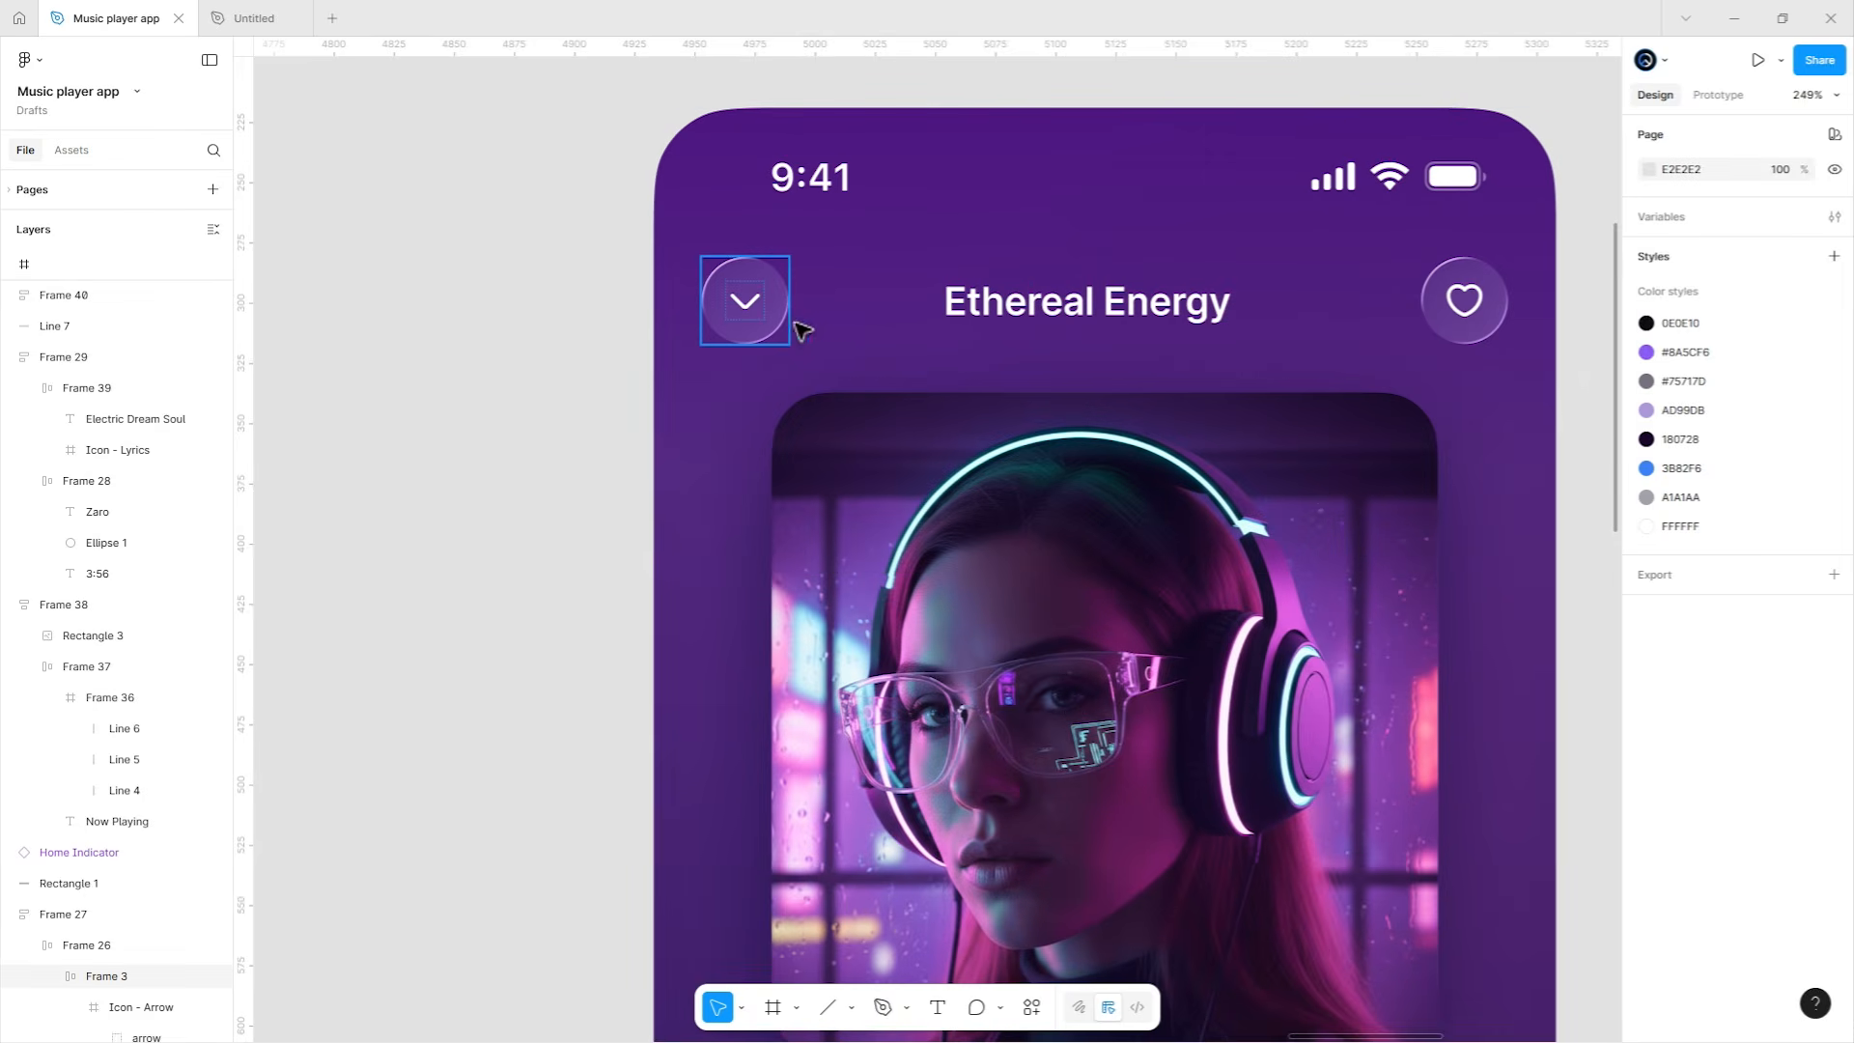
click(796, 326)
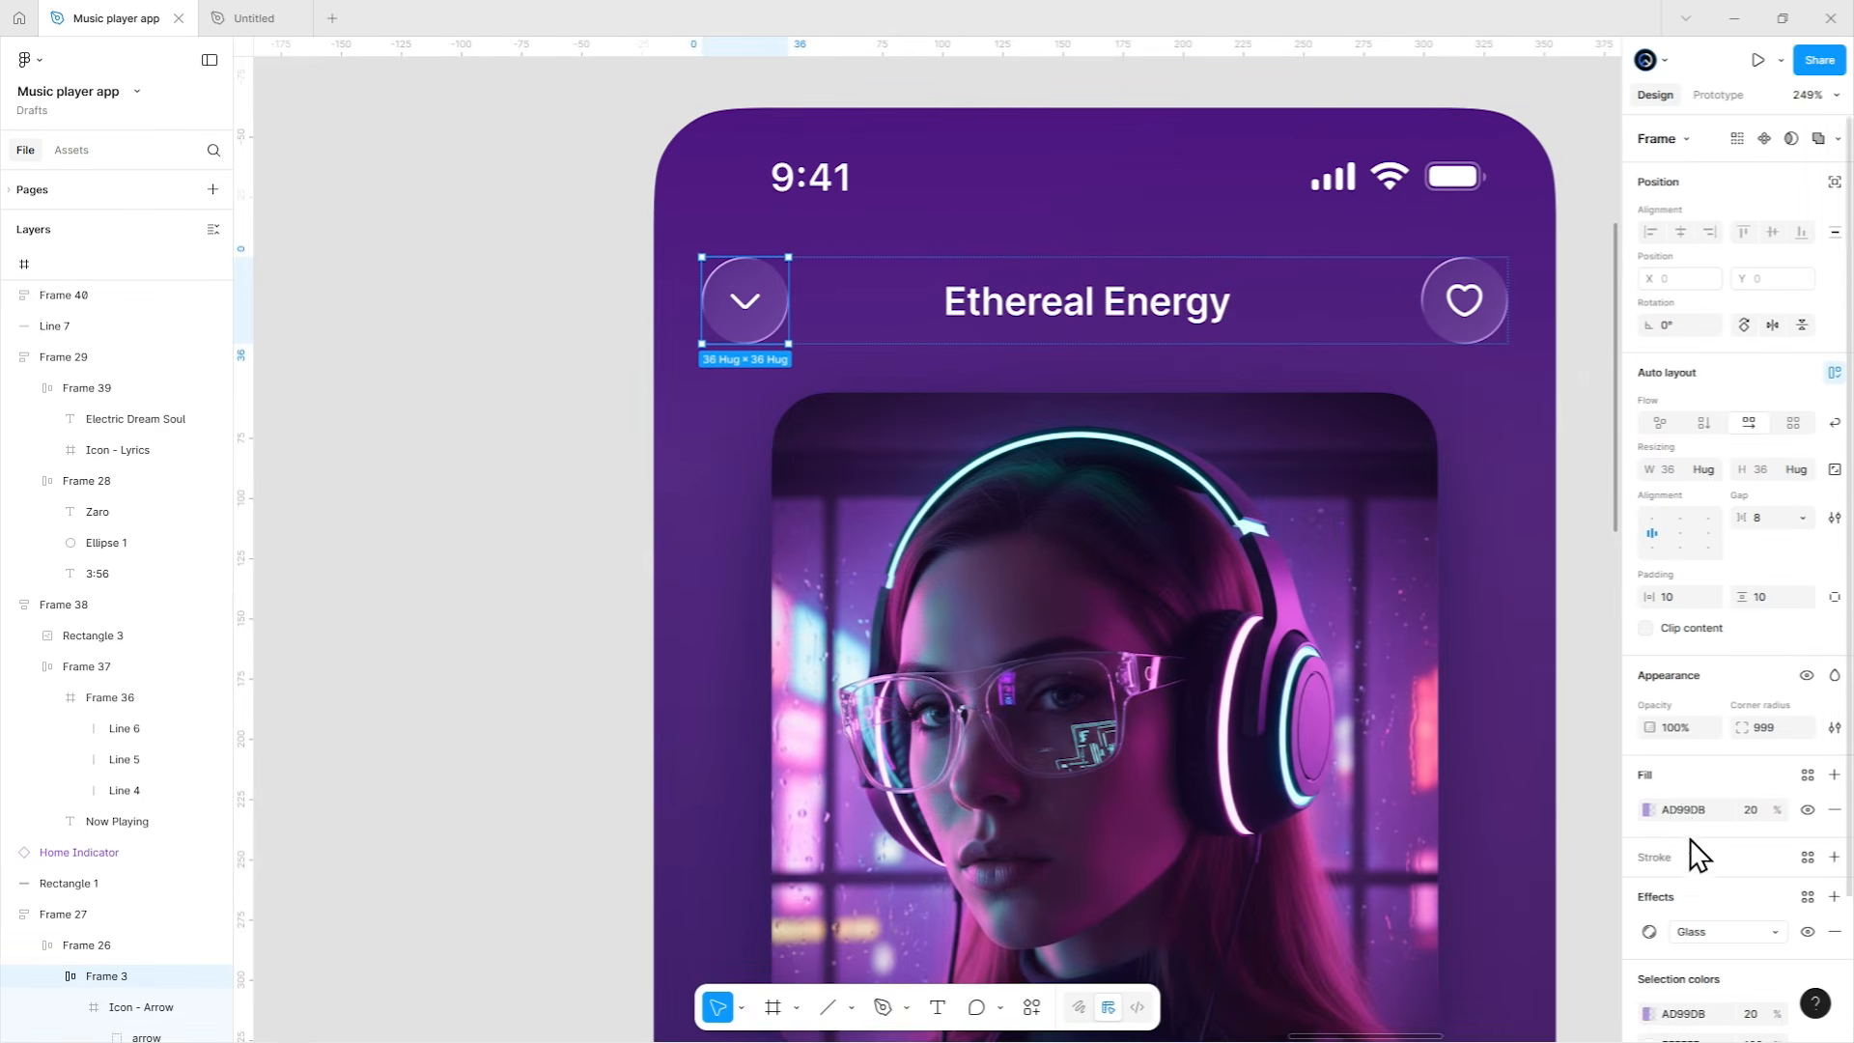
scroll(1698, 855, down, 3)
key(ctrl+c)
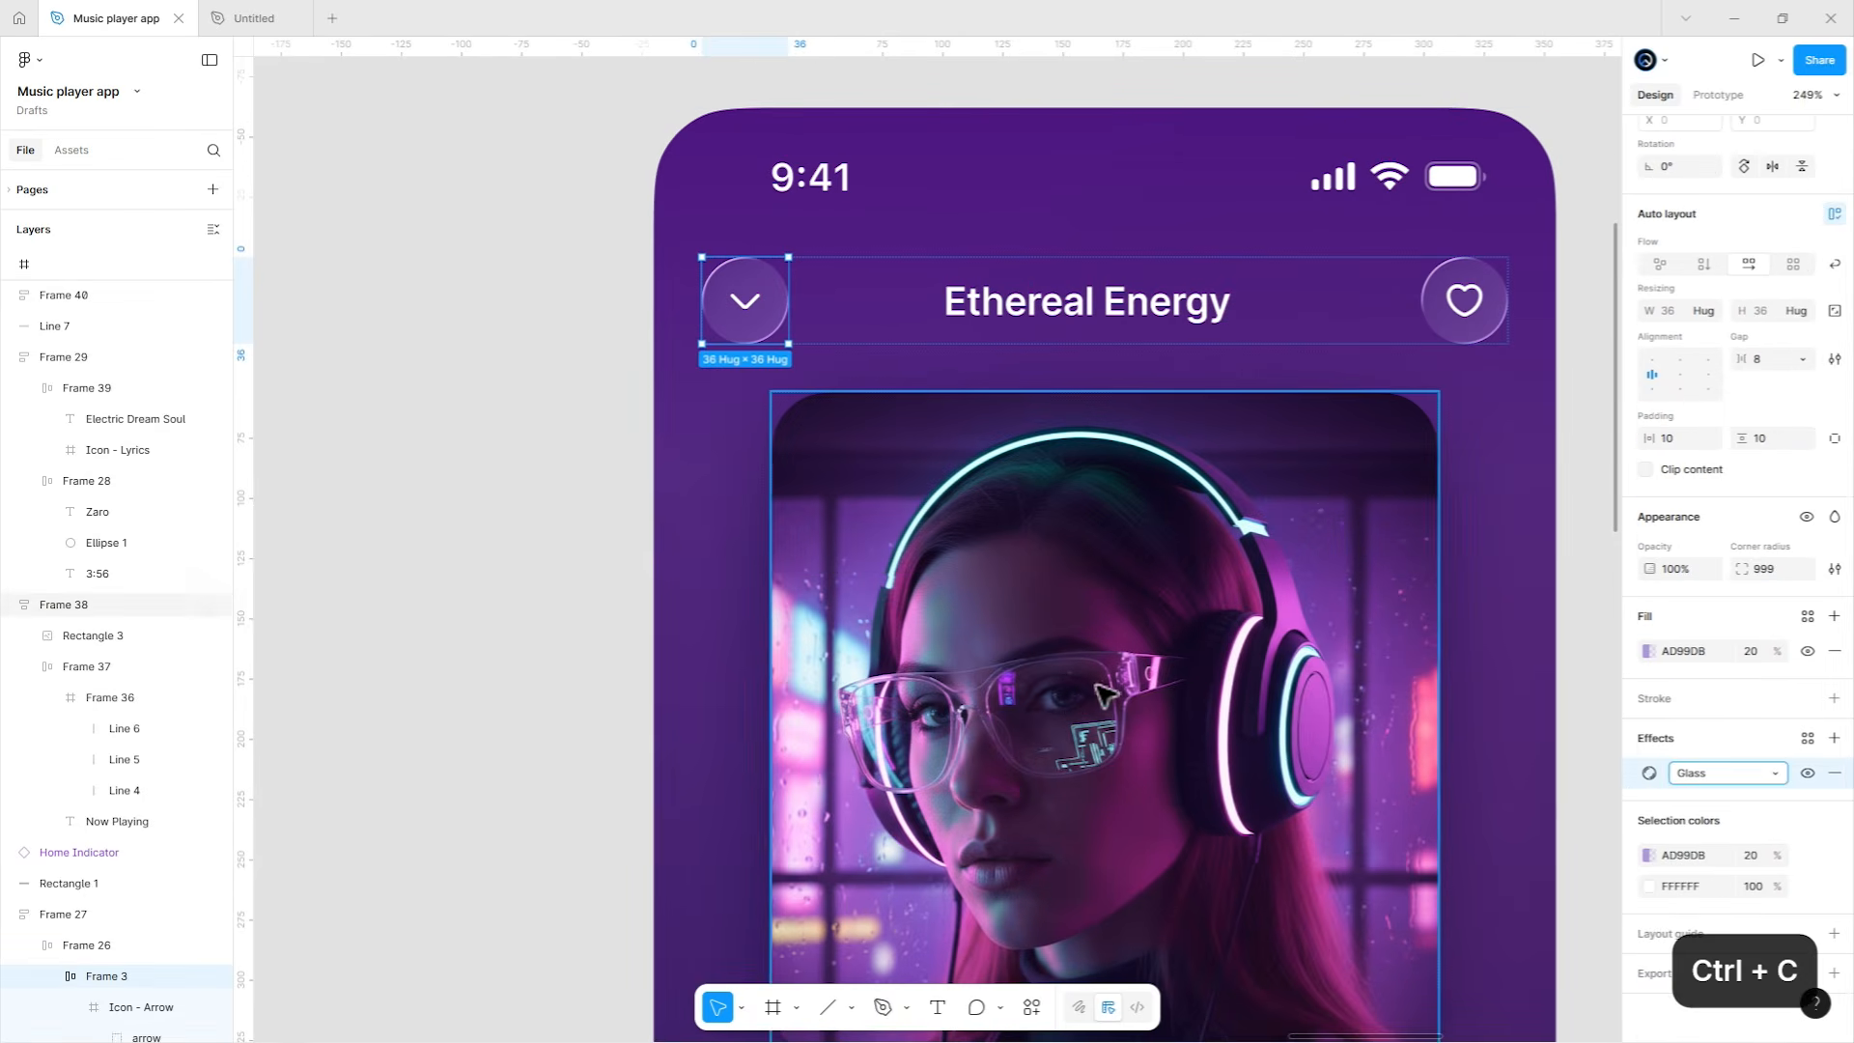
scroll(1068, 687, down, 10)
click(894, 680)
key(ctrl+v)
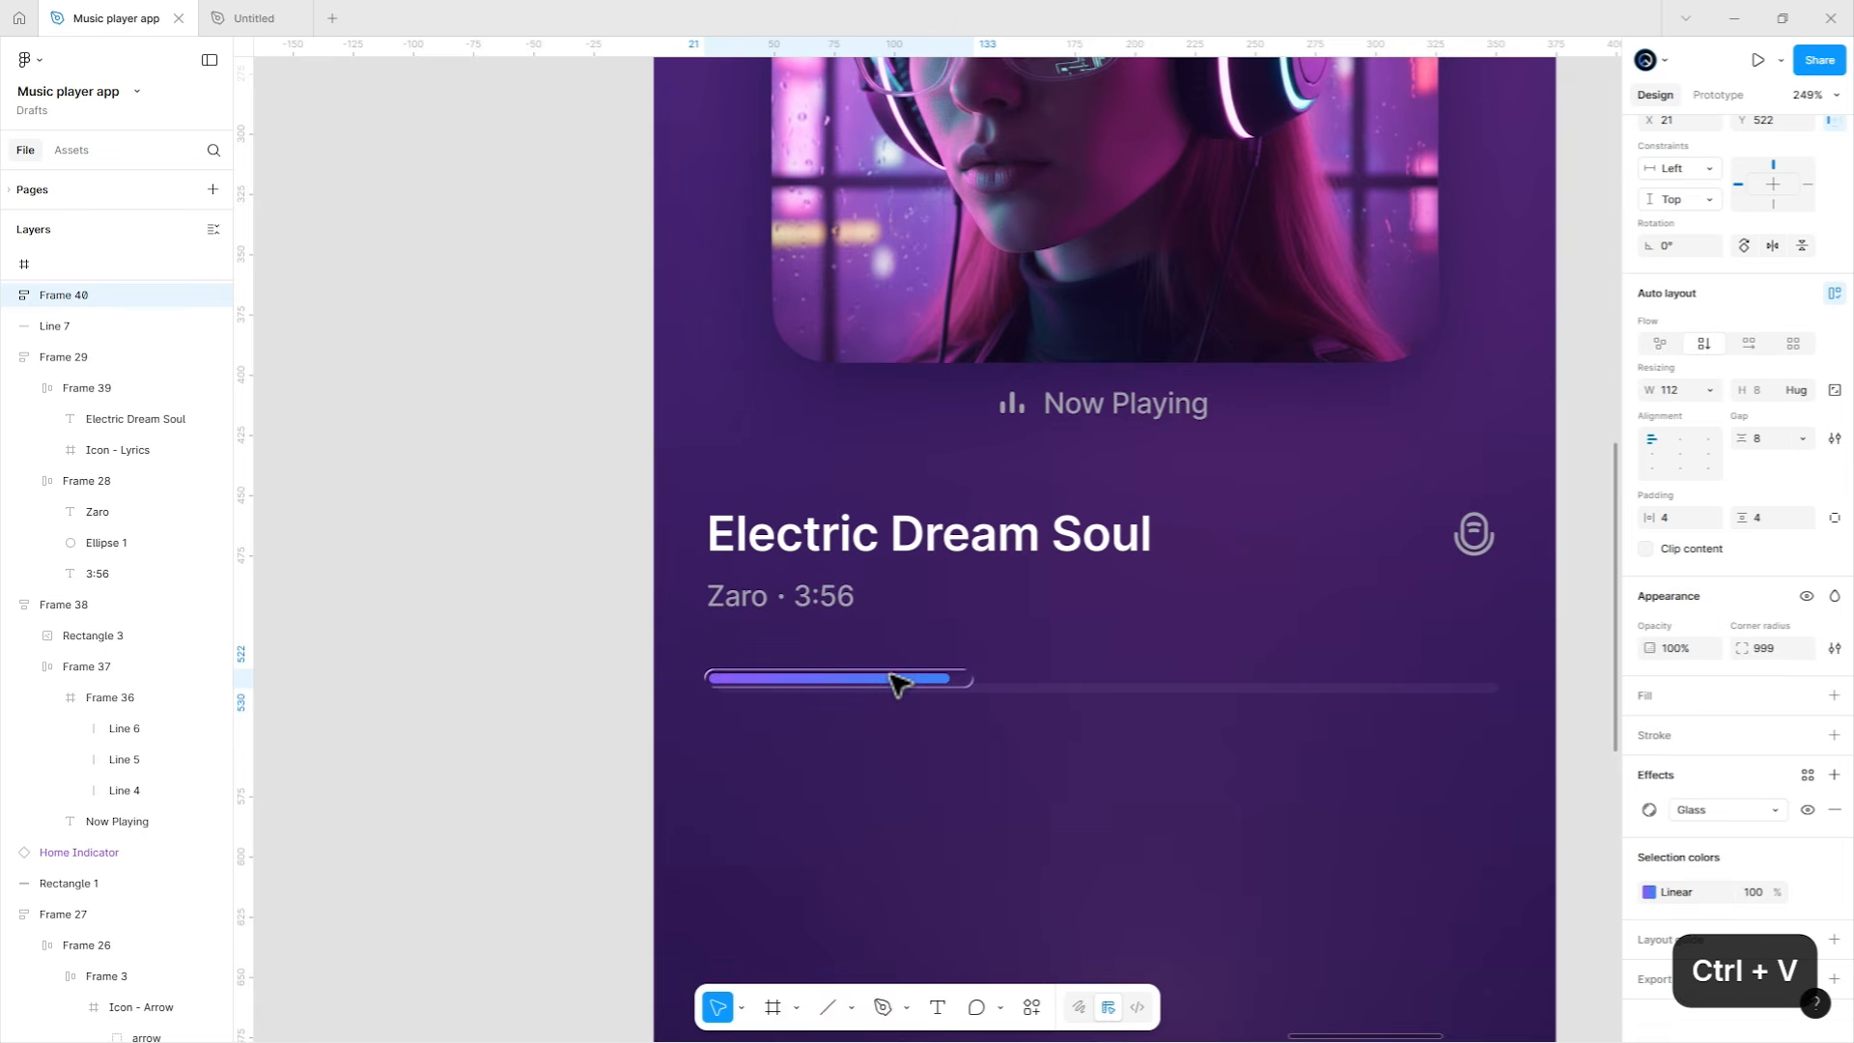
Set the gradient line's frame to hug its contents in width and center it vertically on the track line.
scroll(898, 684, up, 5)
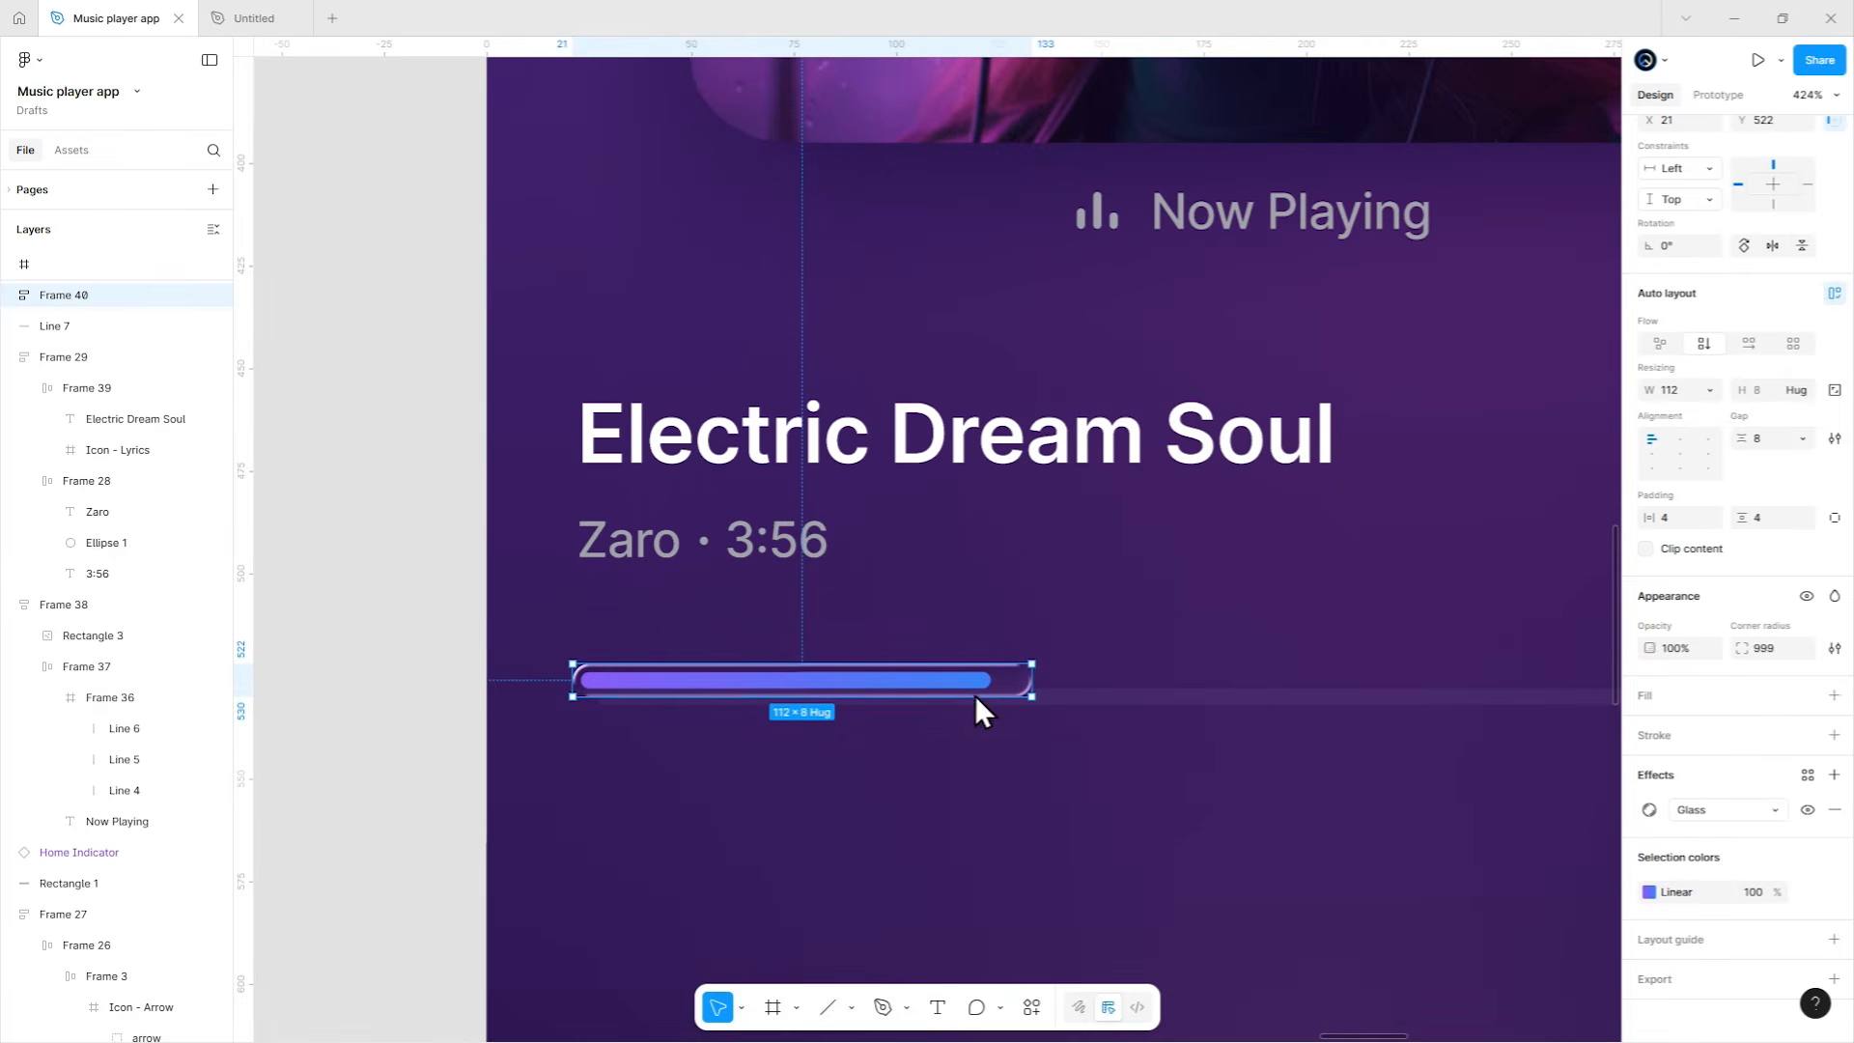
click(1707, 389)
click(1672, 411)
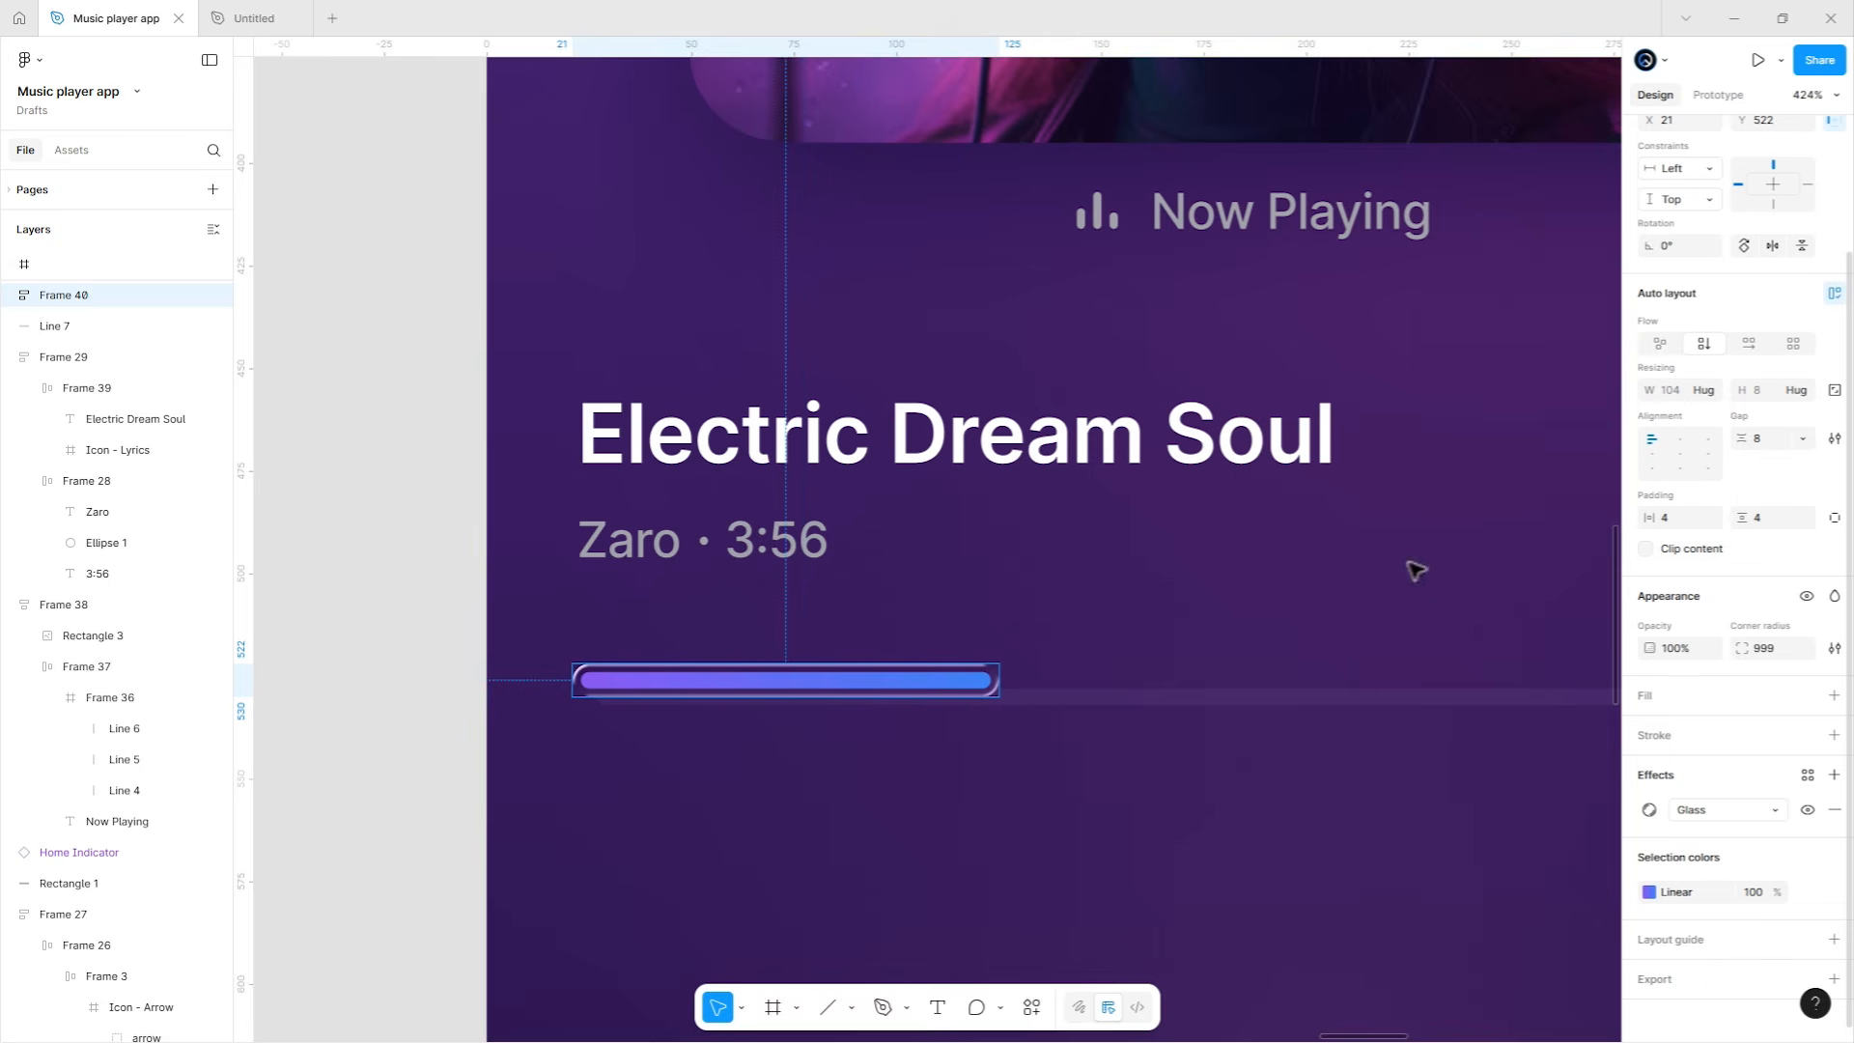
key(Escape)
click(784, 679)
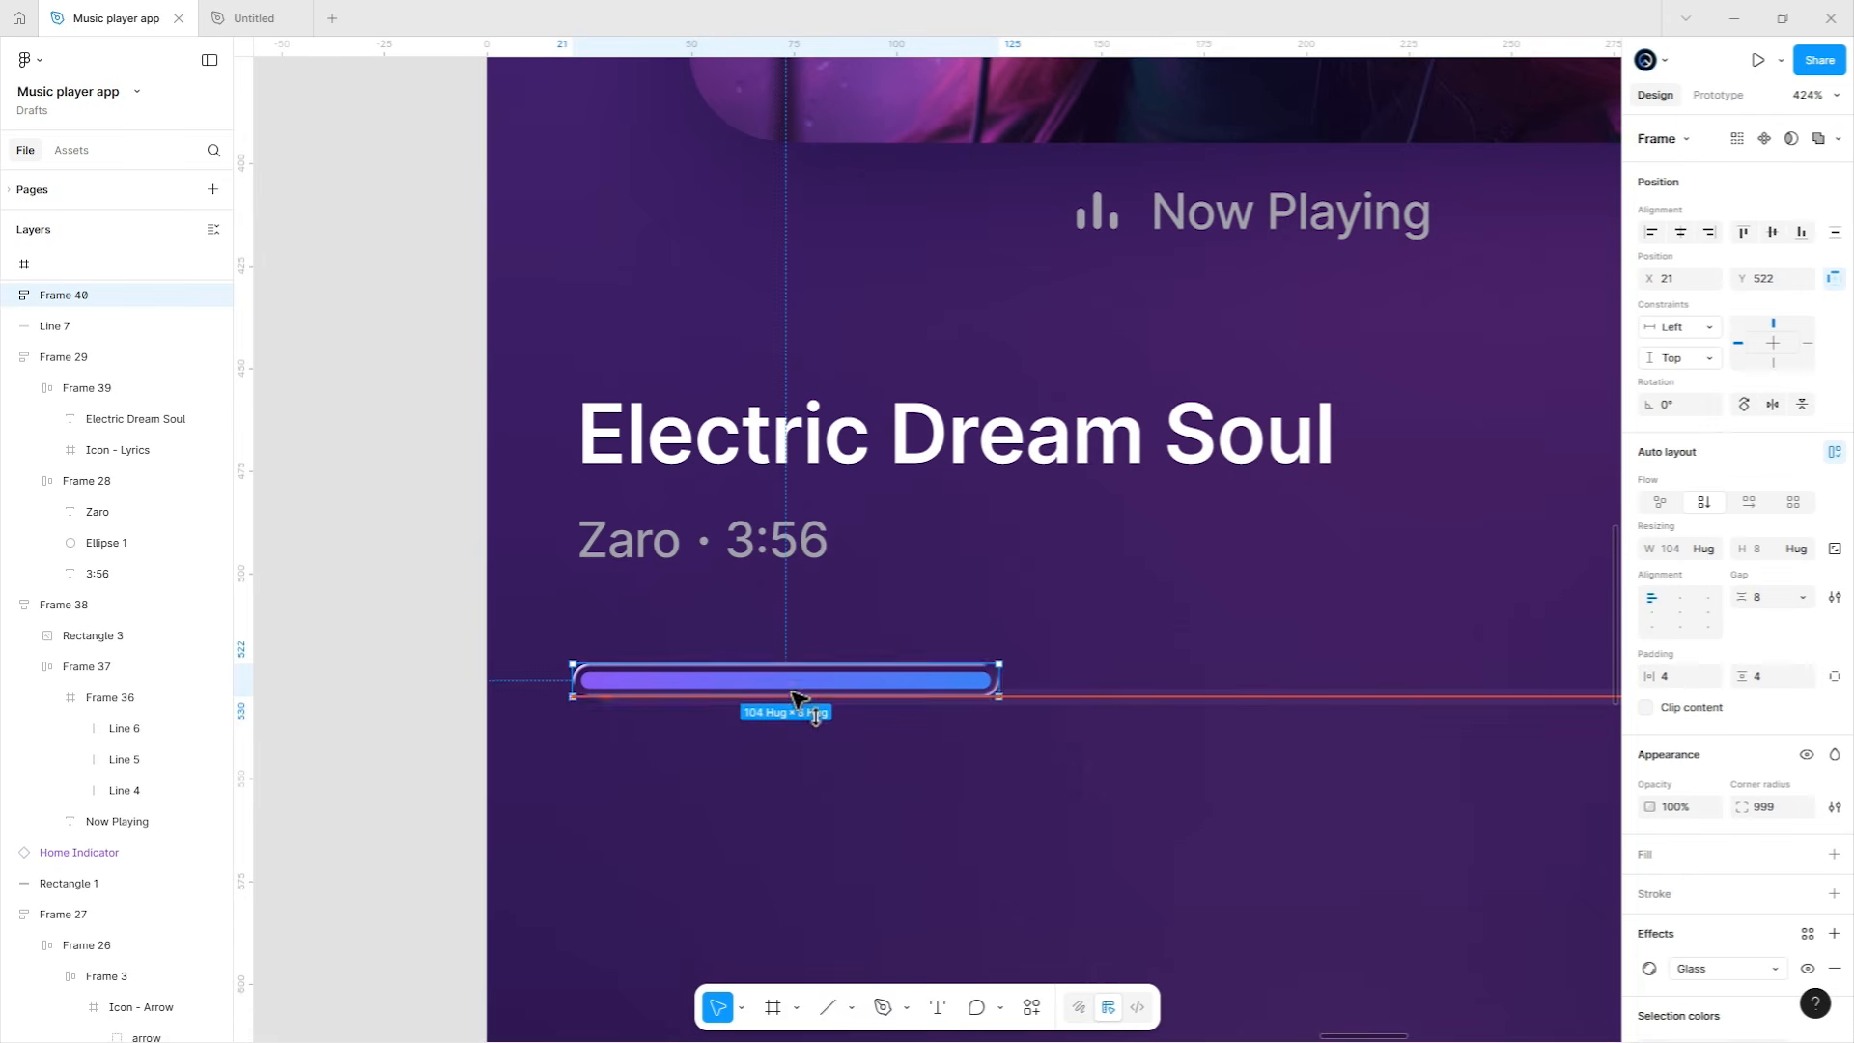
key(Escape)
Draw a 20 × 20 circle and place it at the end of the gradient line at X 116, Y 516.
scroll(886, 774, down, 3)
scroll(907, 774, down, 2)
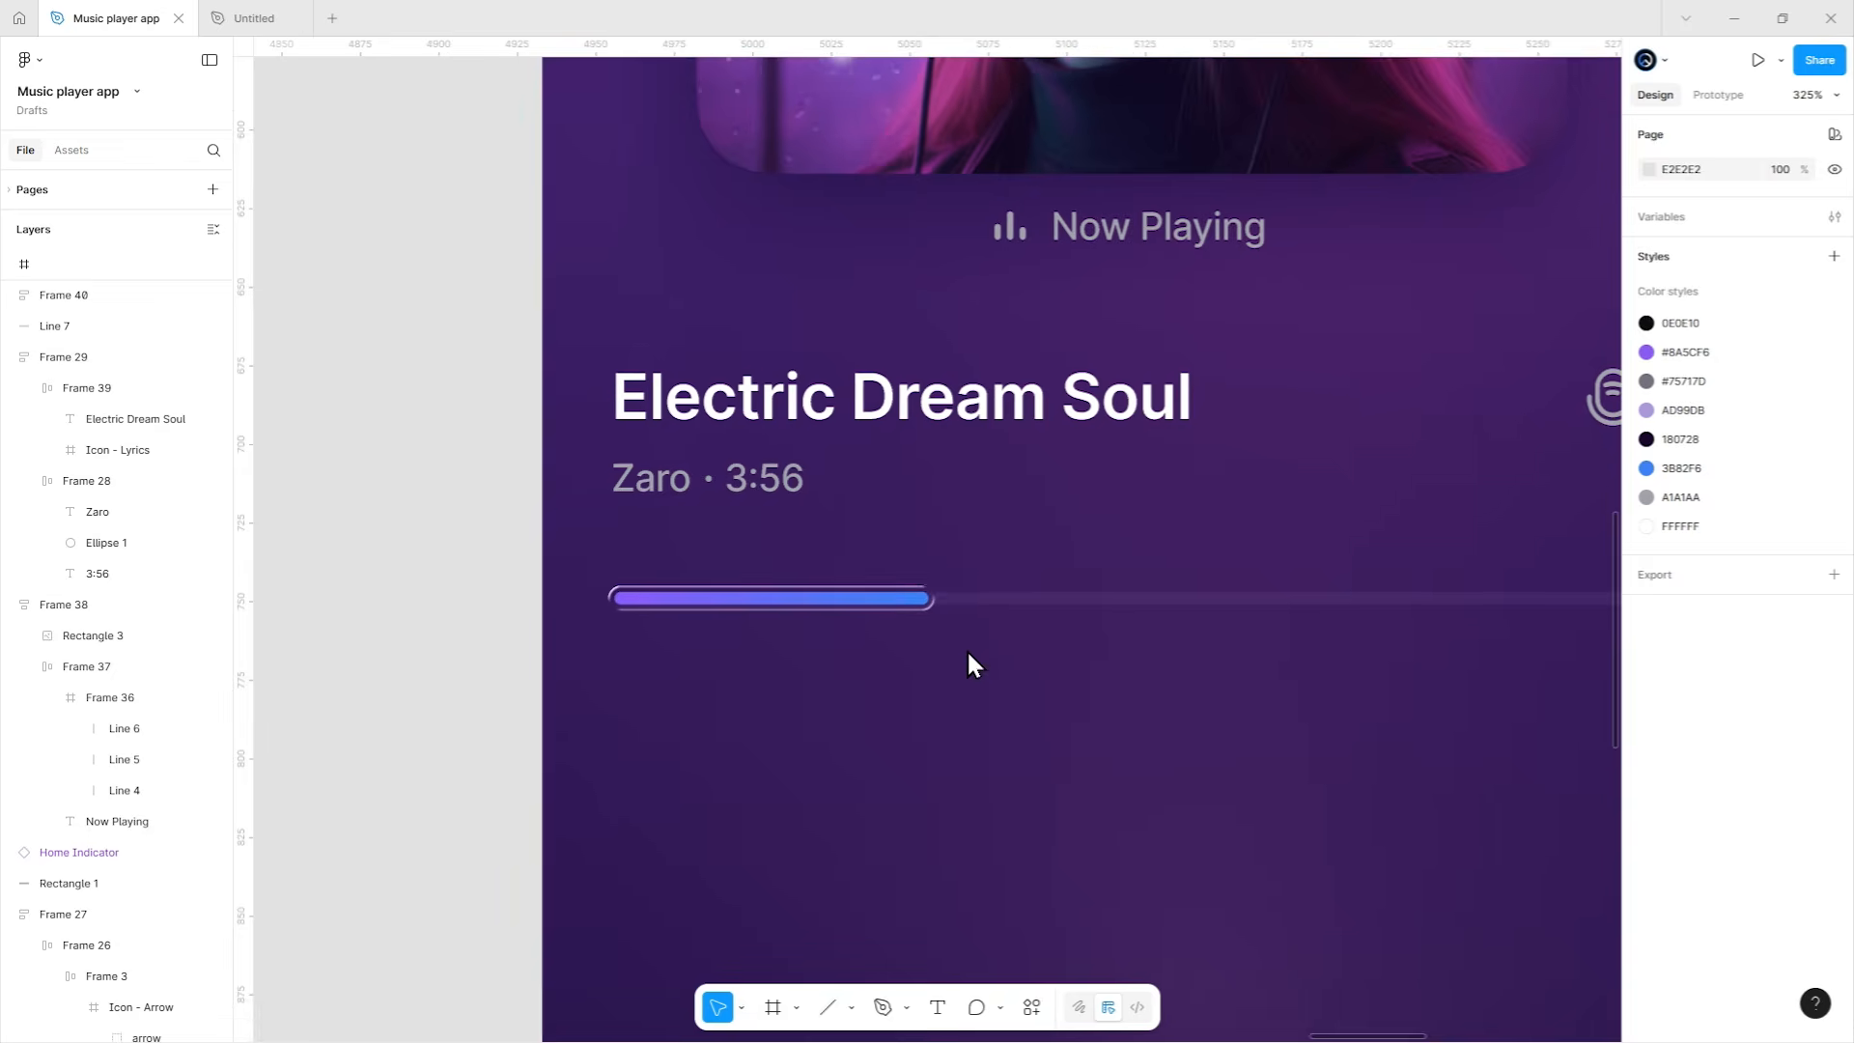
scroll(969, 655, down, 2)
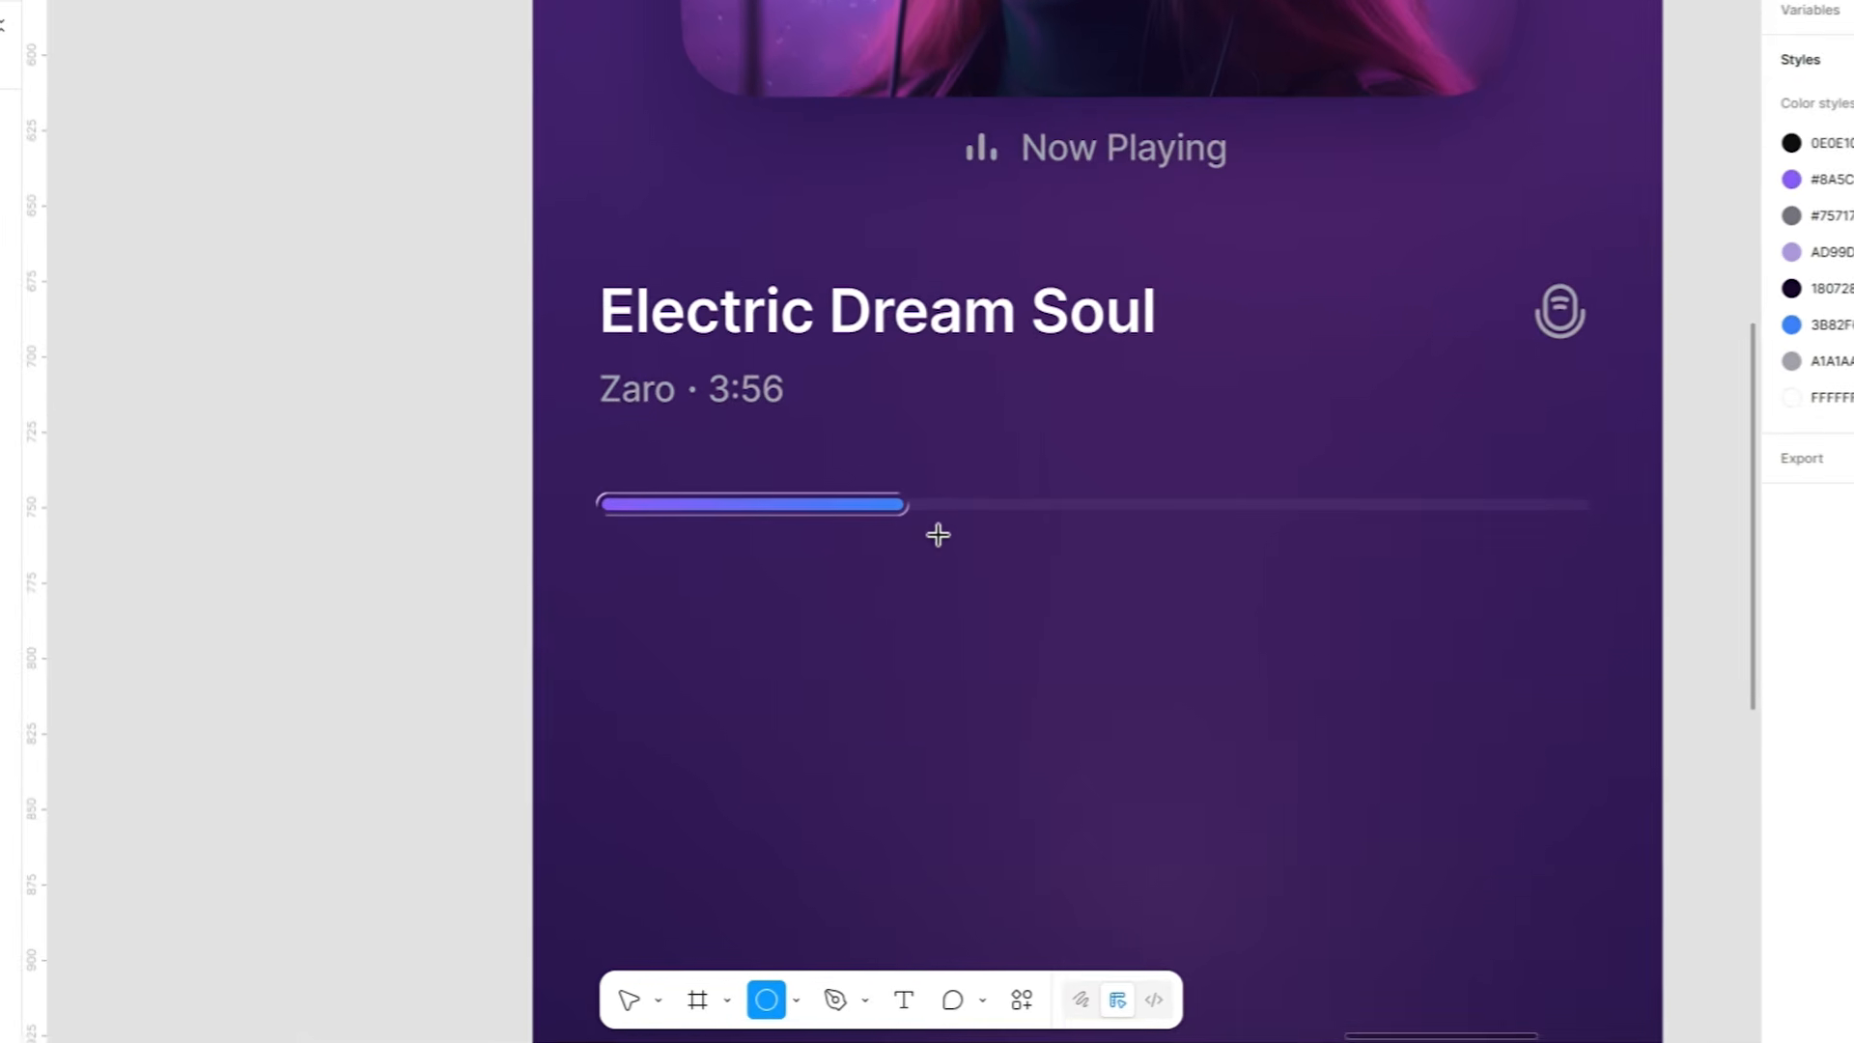
mouse_move(923, 596)
mouse_down()
mouse_move(981, 655)
mouse_move(959, 638)
mouse_up()
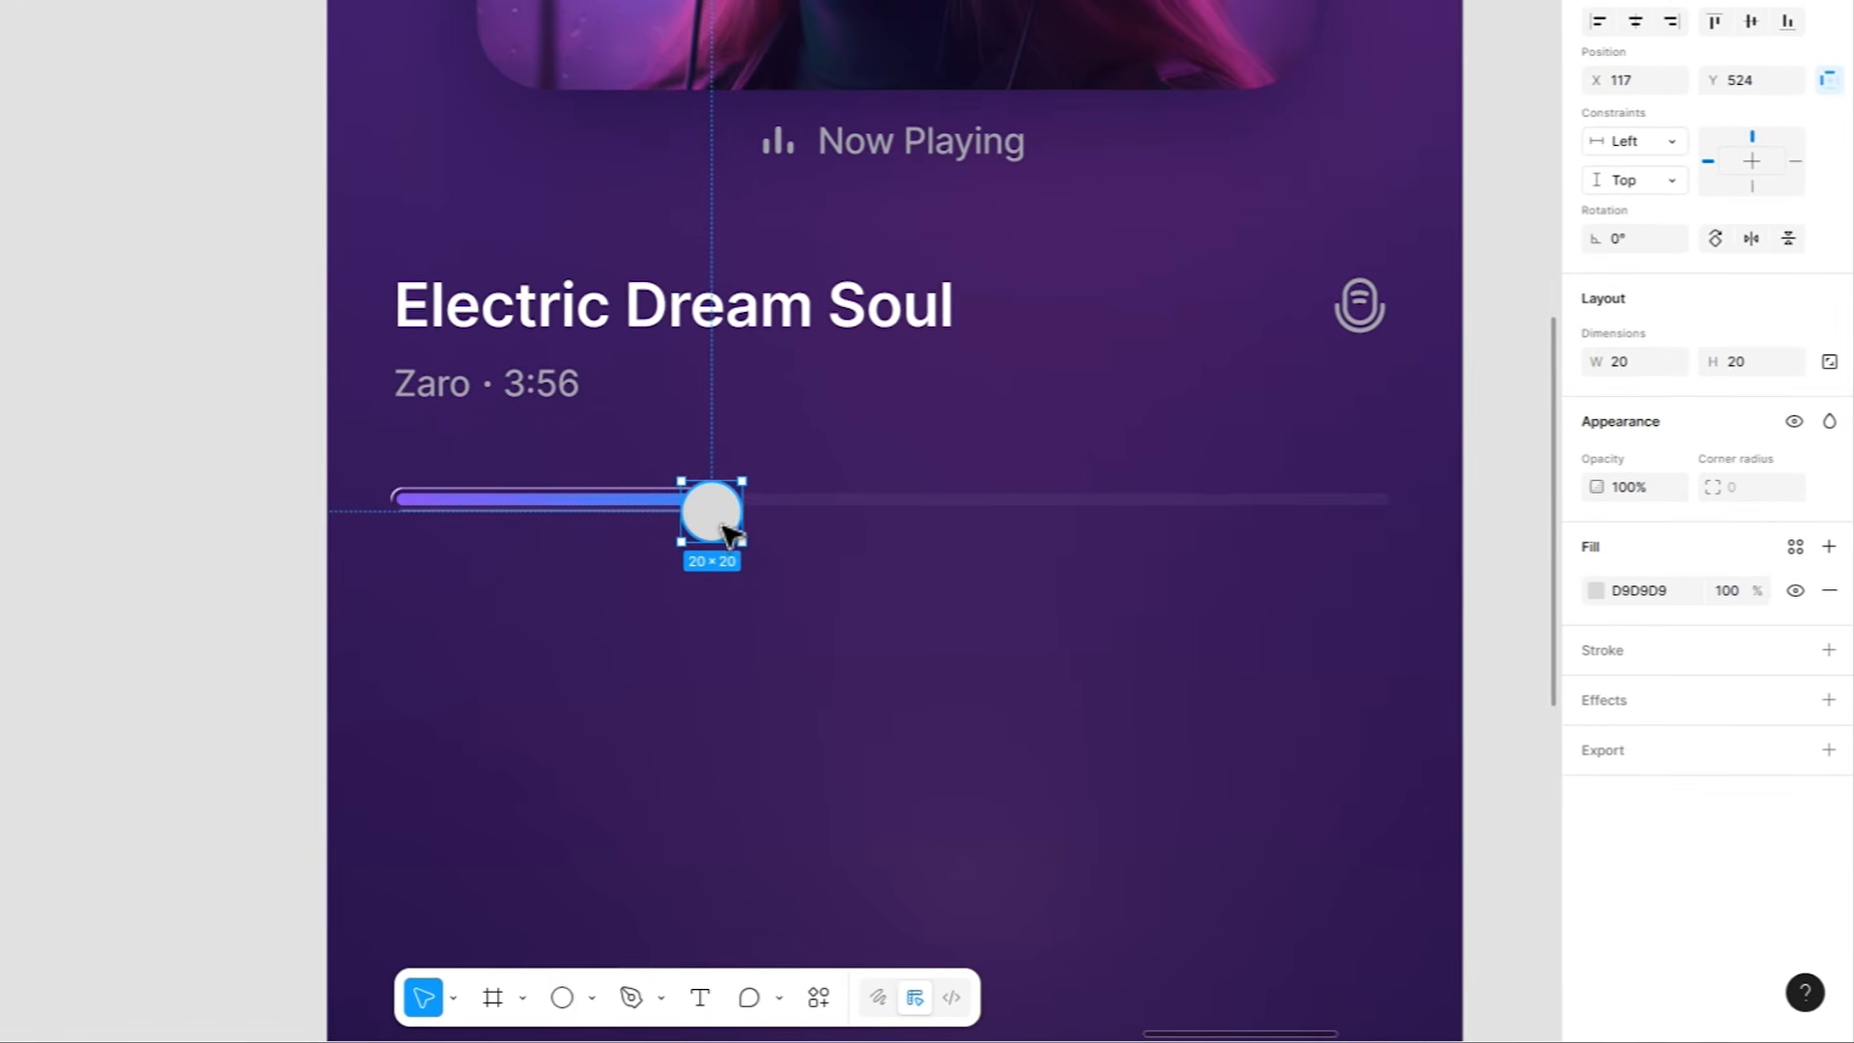
drag(729, 534, 726, 522)
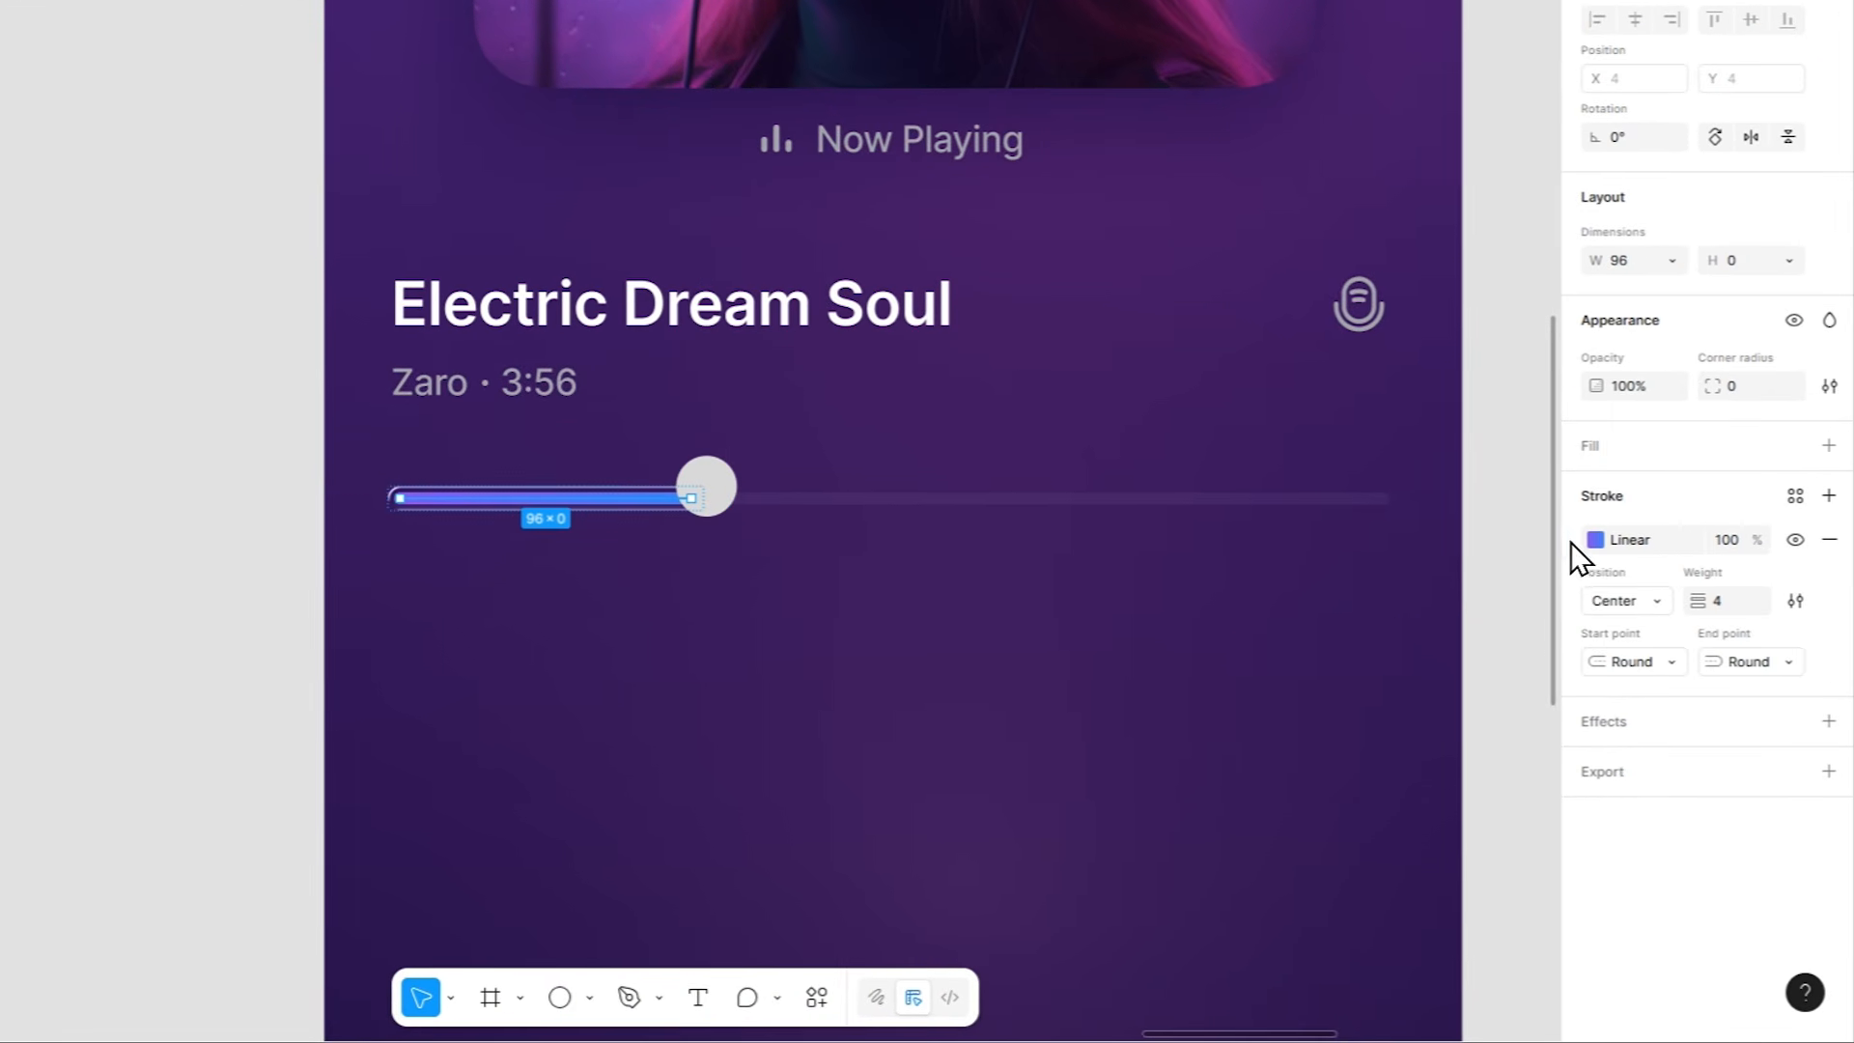
Copy the gradient line's linear stroke color onto the circle as its only fill, removing the D9D9D9 fill and the pasted stroke.
click(1572, 540)
key(ctrl+c)
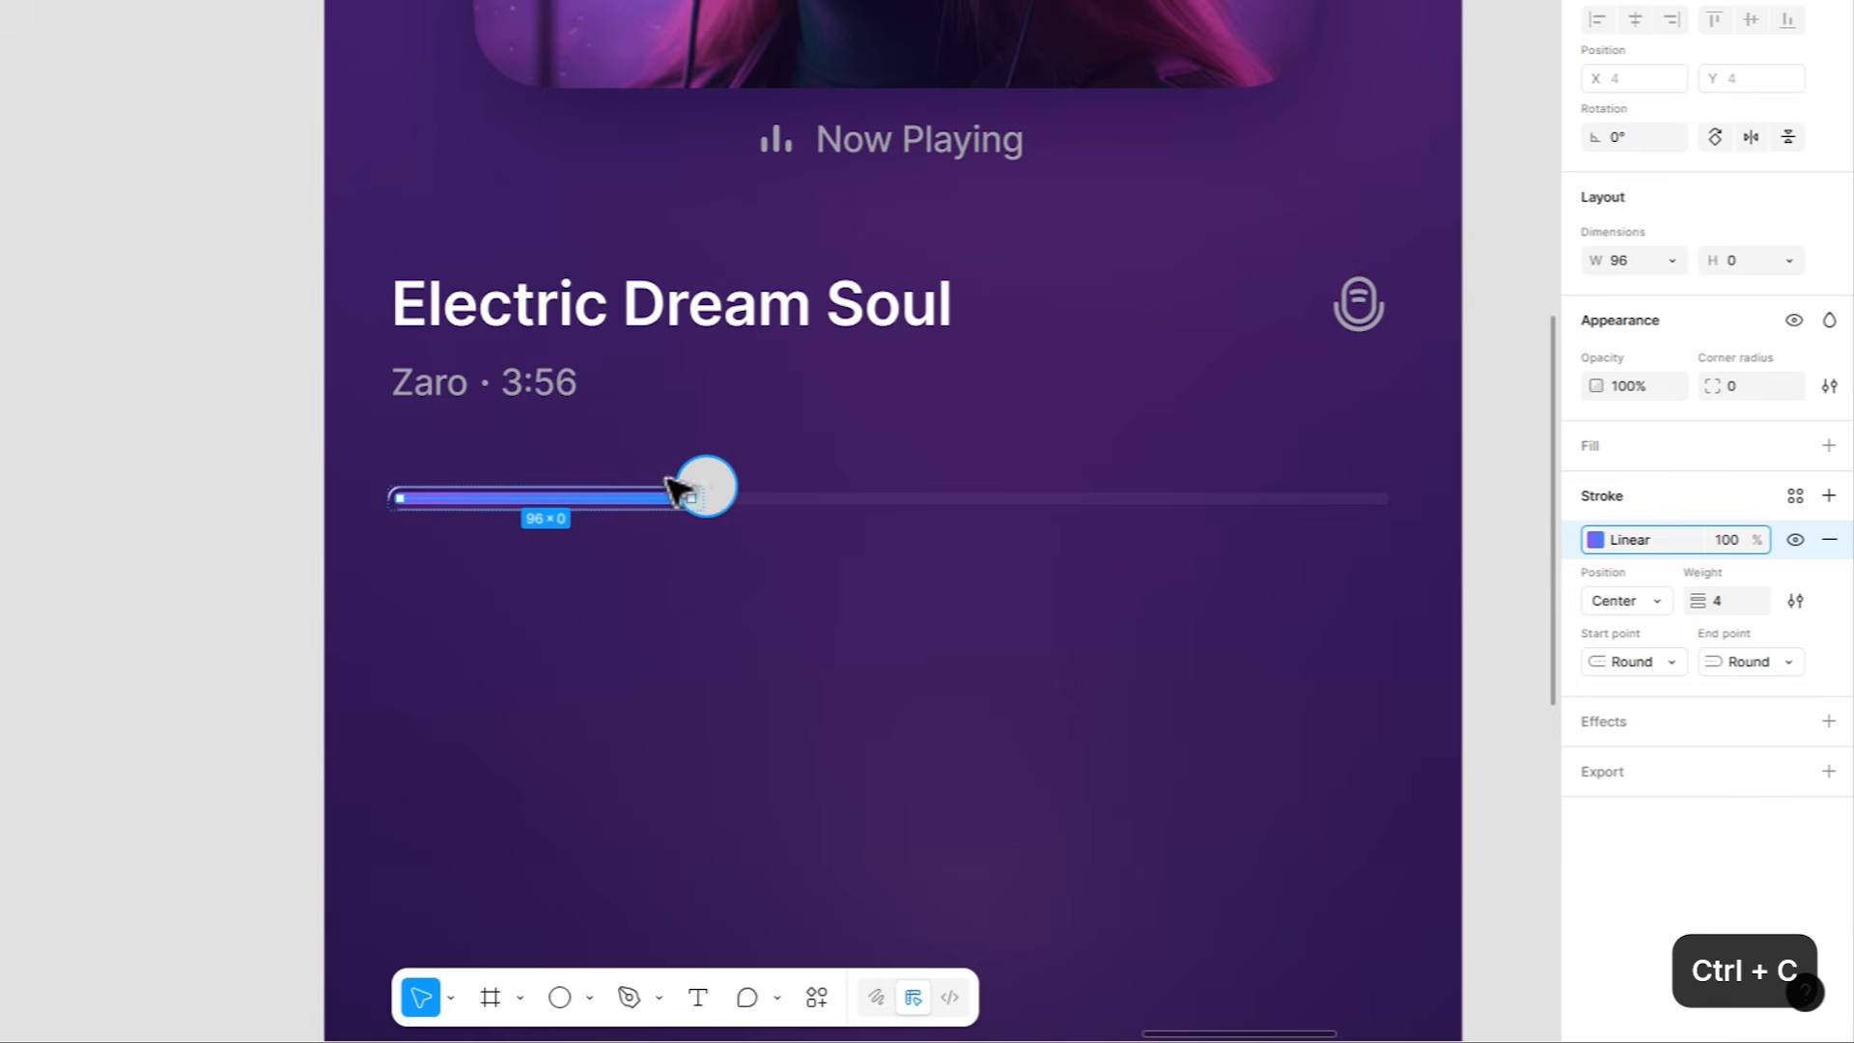
click(702, 488)
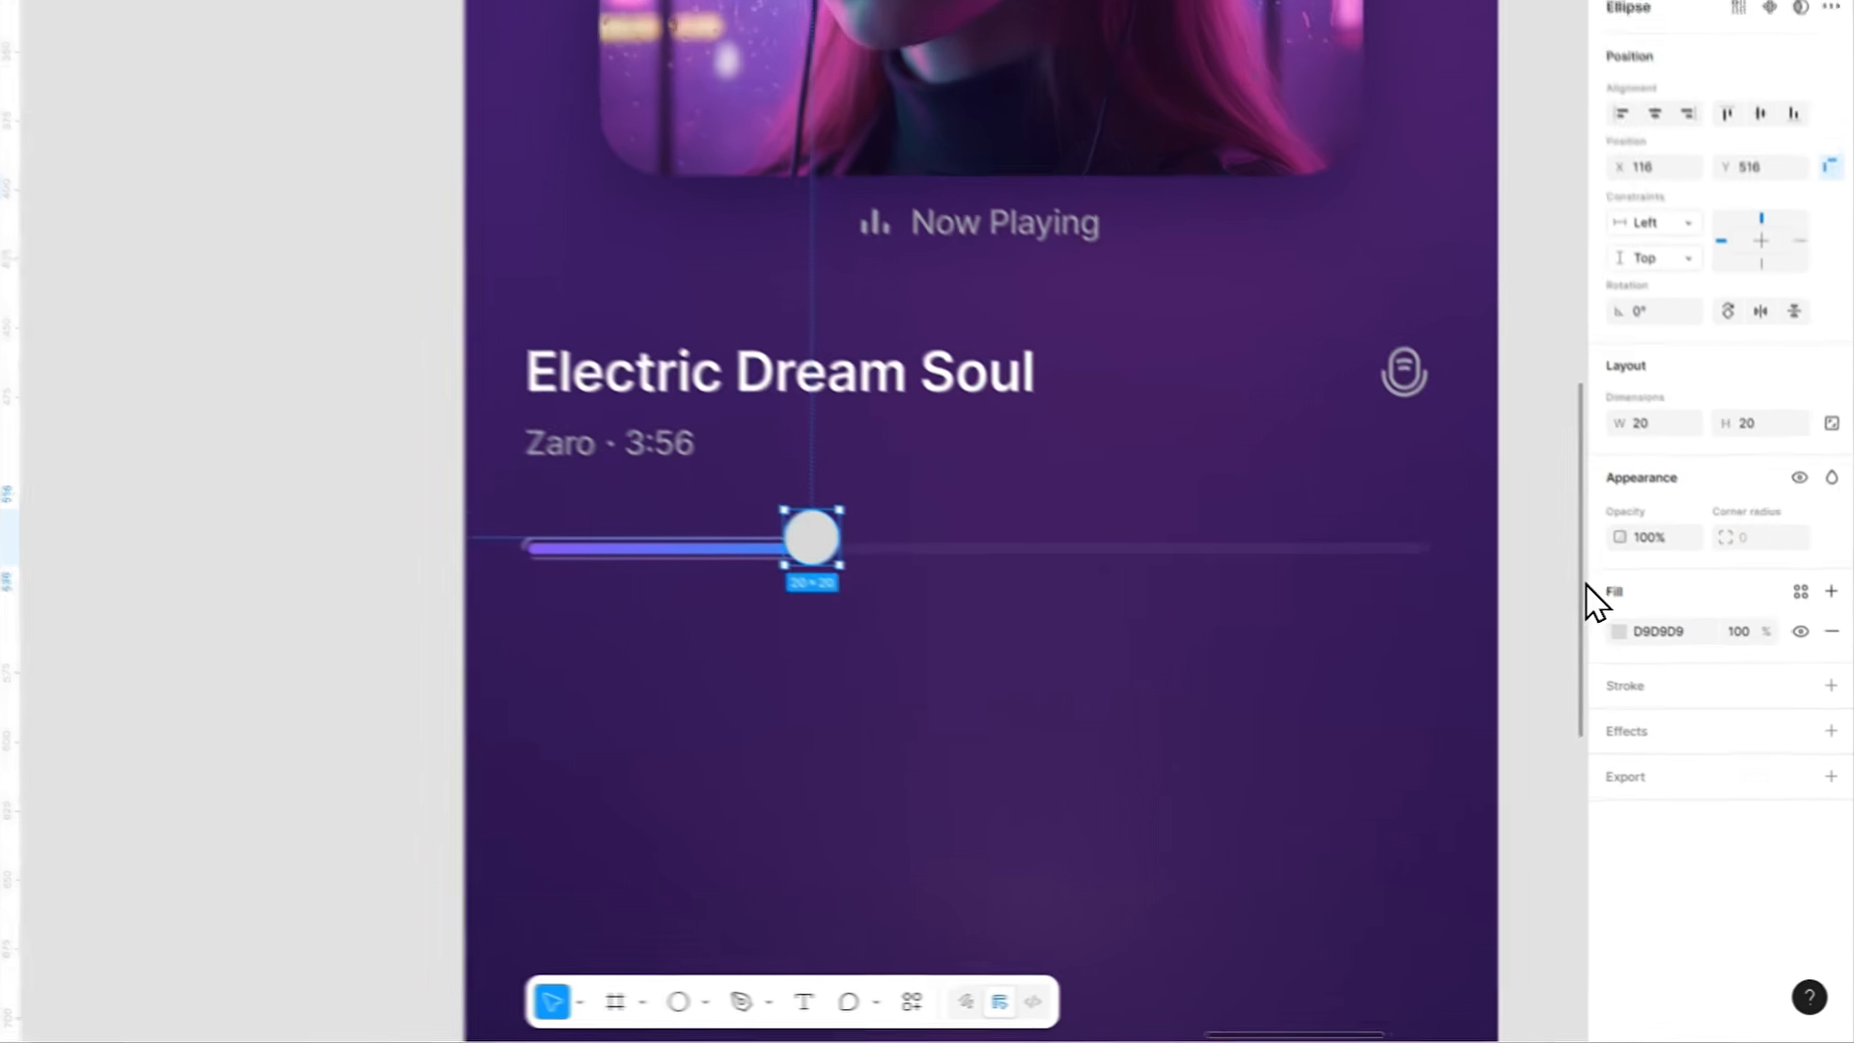
key(ctrl+v)
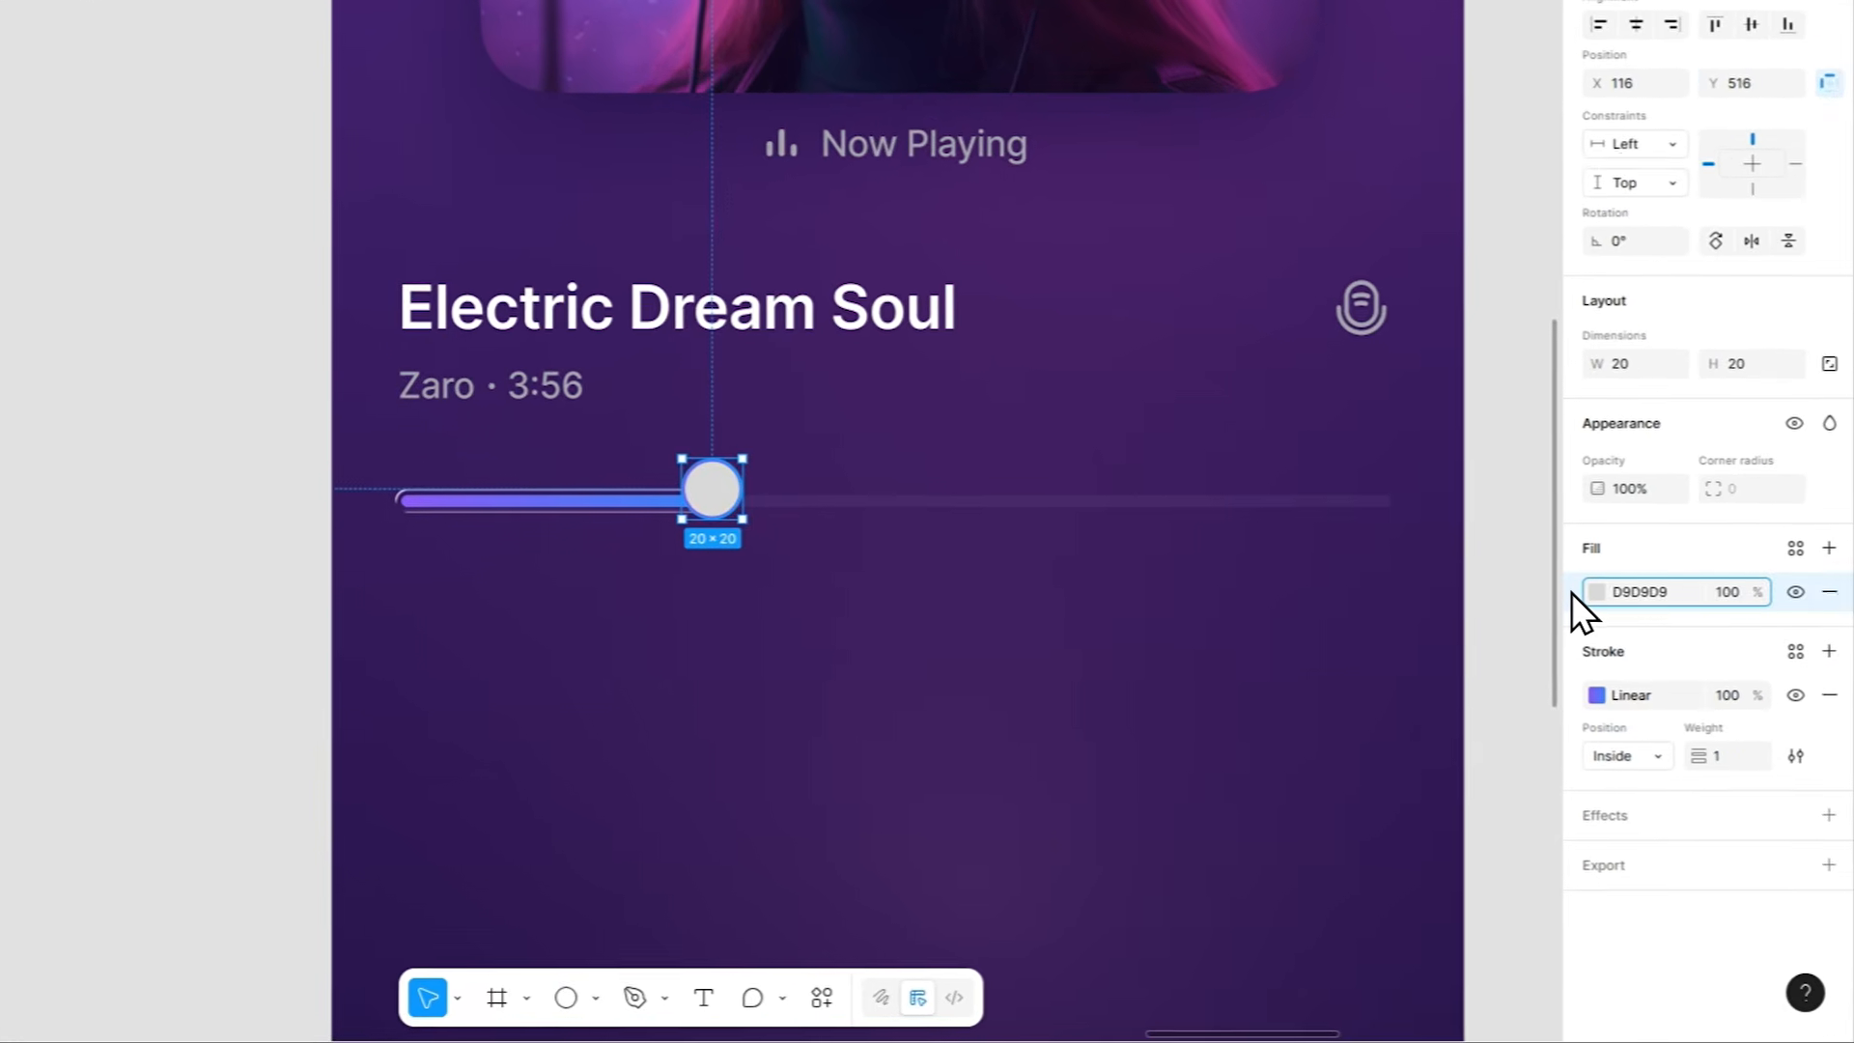
key(ctrl+v)
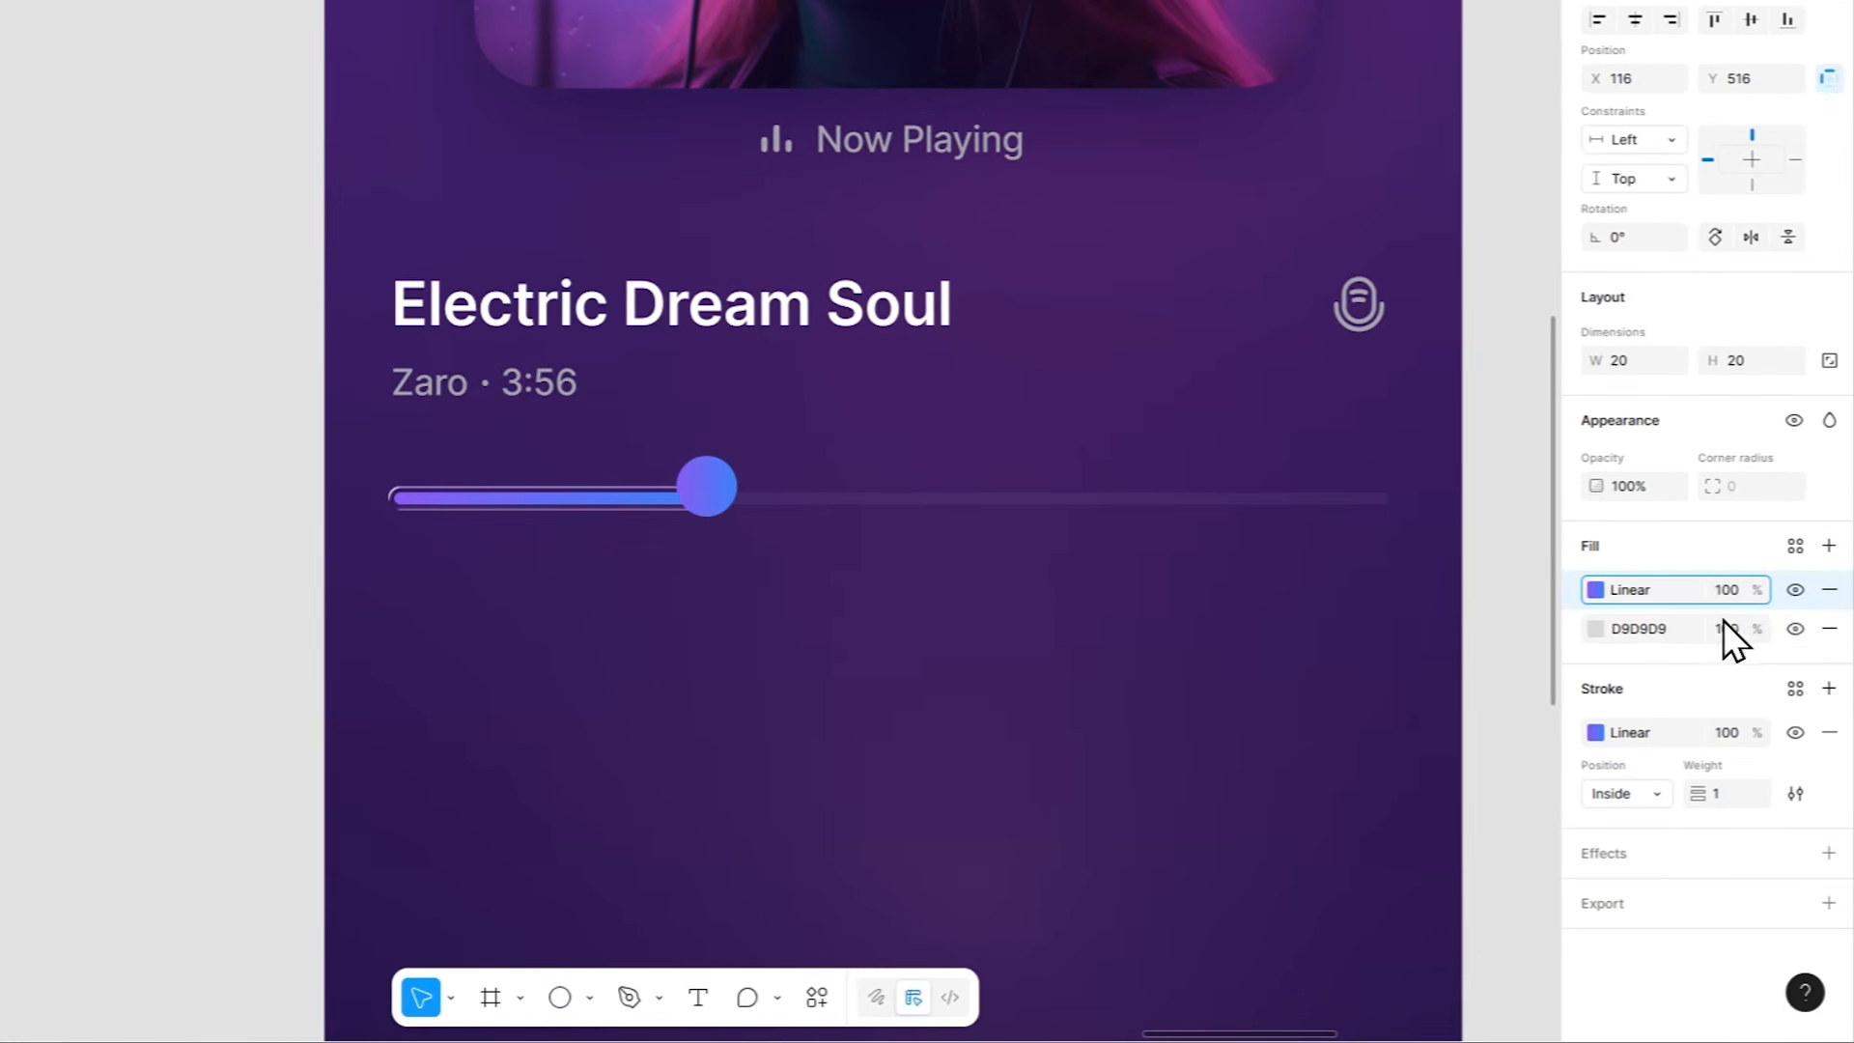
click(1829, 632)
click(1830, 694)
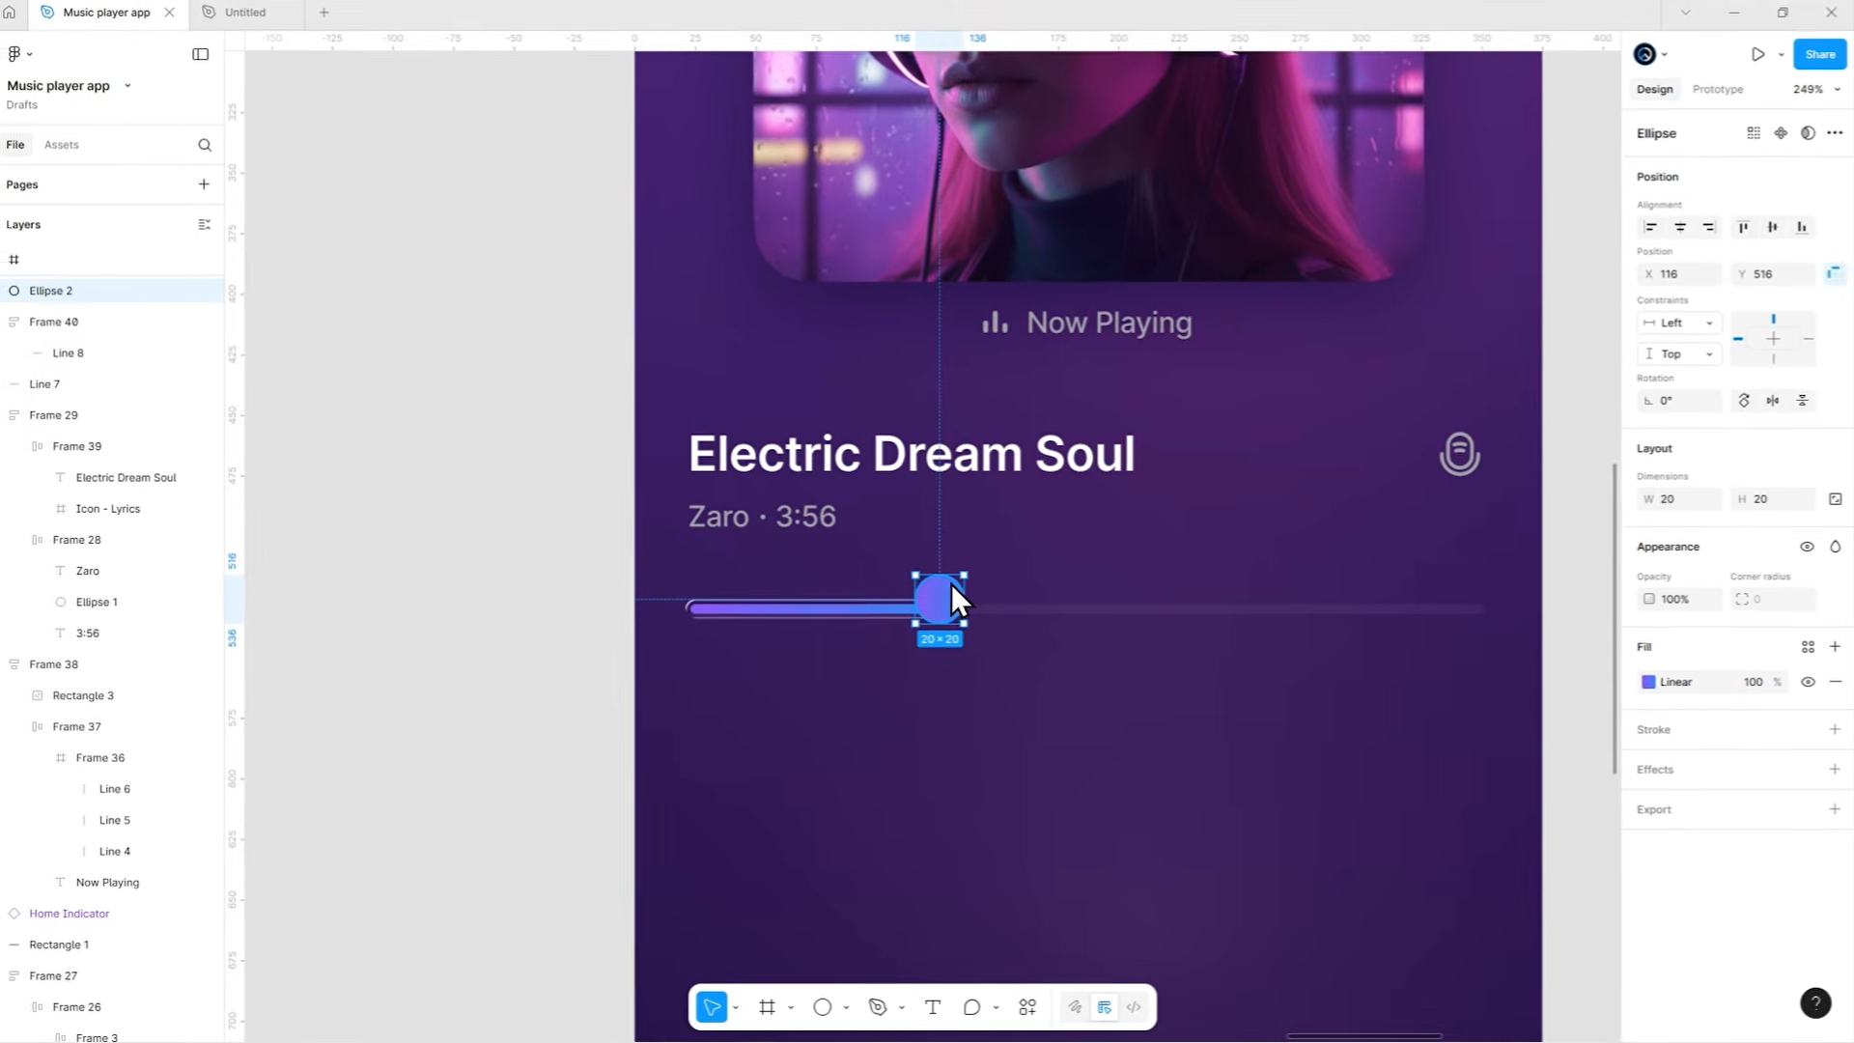
Wrap the circle in an auto layout frame with 4 padding on all sides and a corner radius of 999.
key(shift+a)
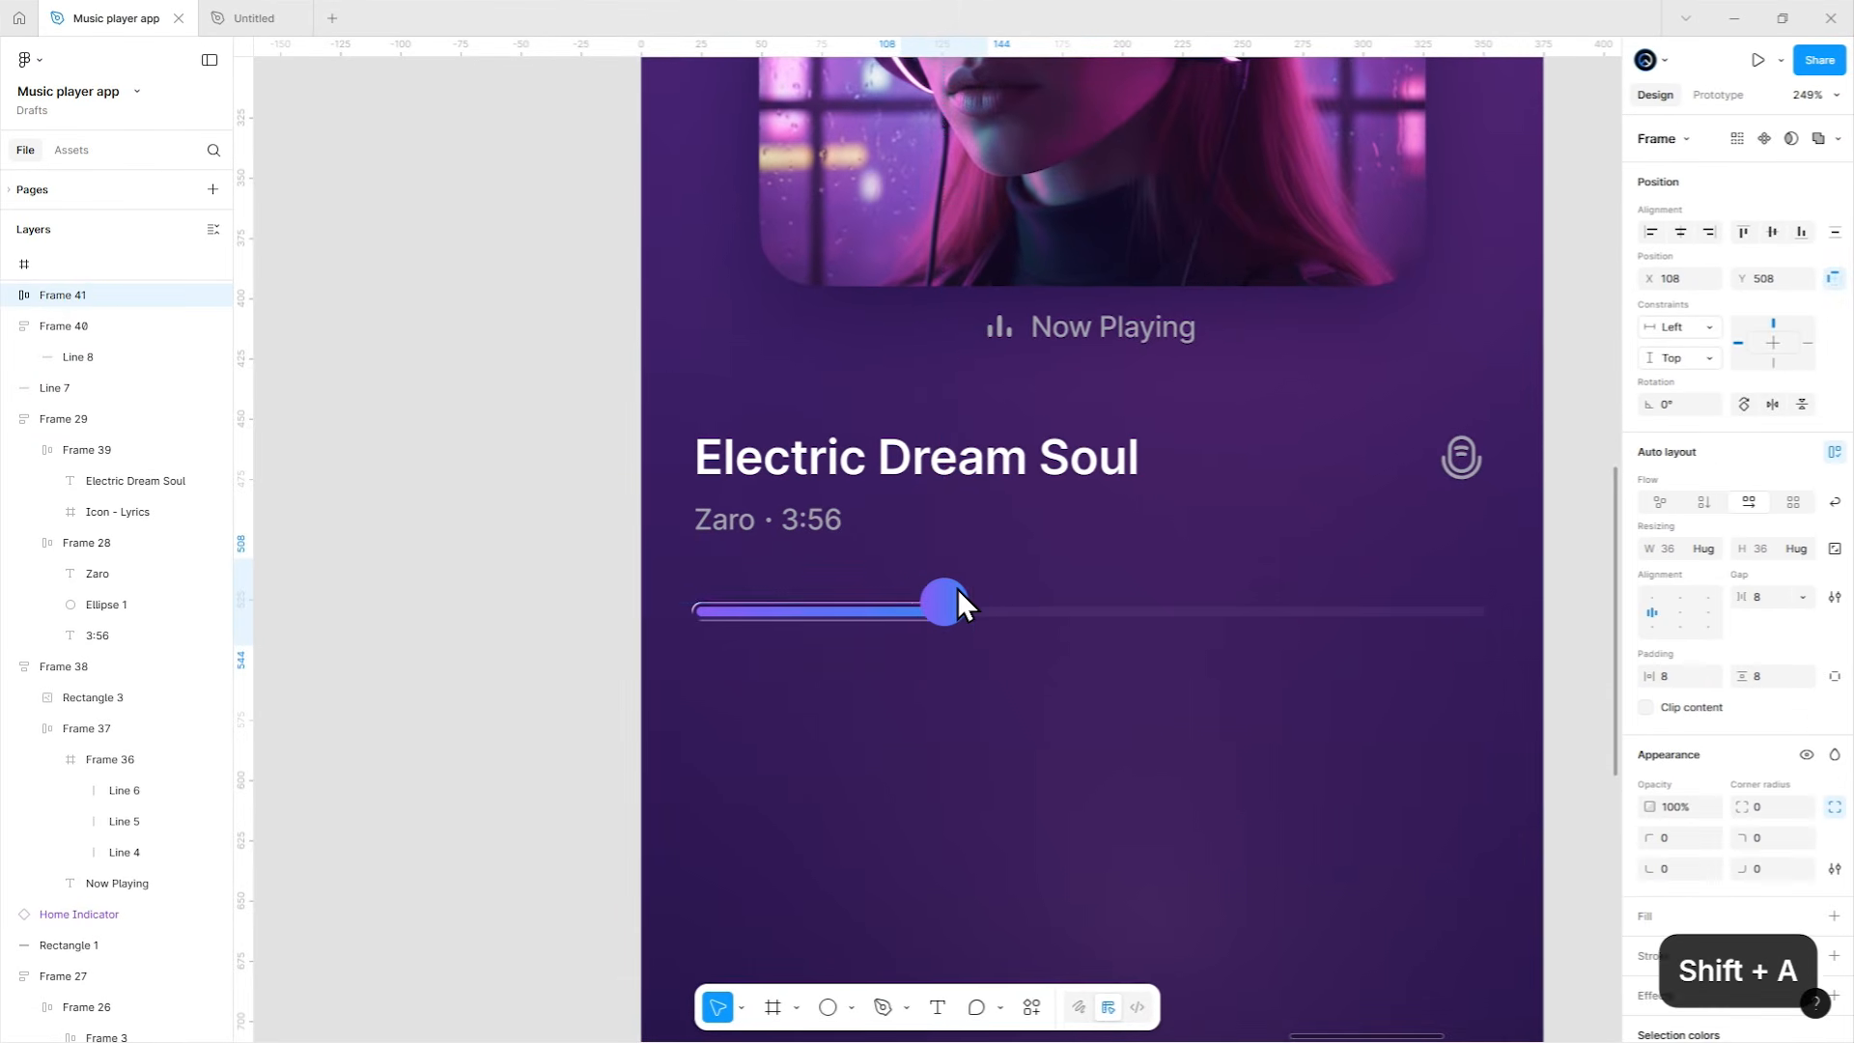
click(1676, 678)
text(4)
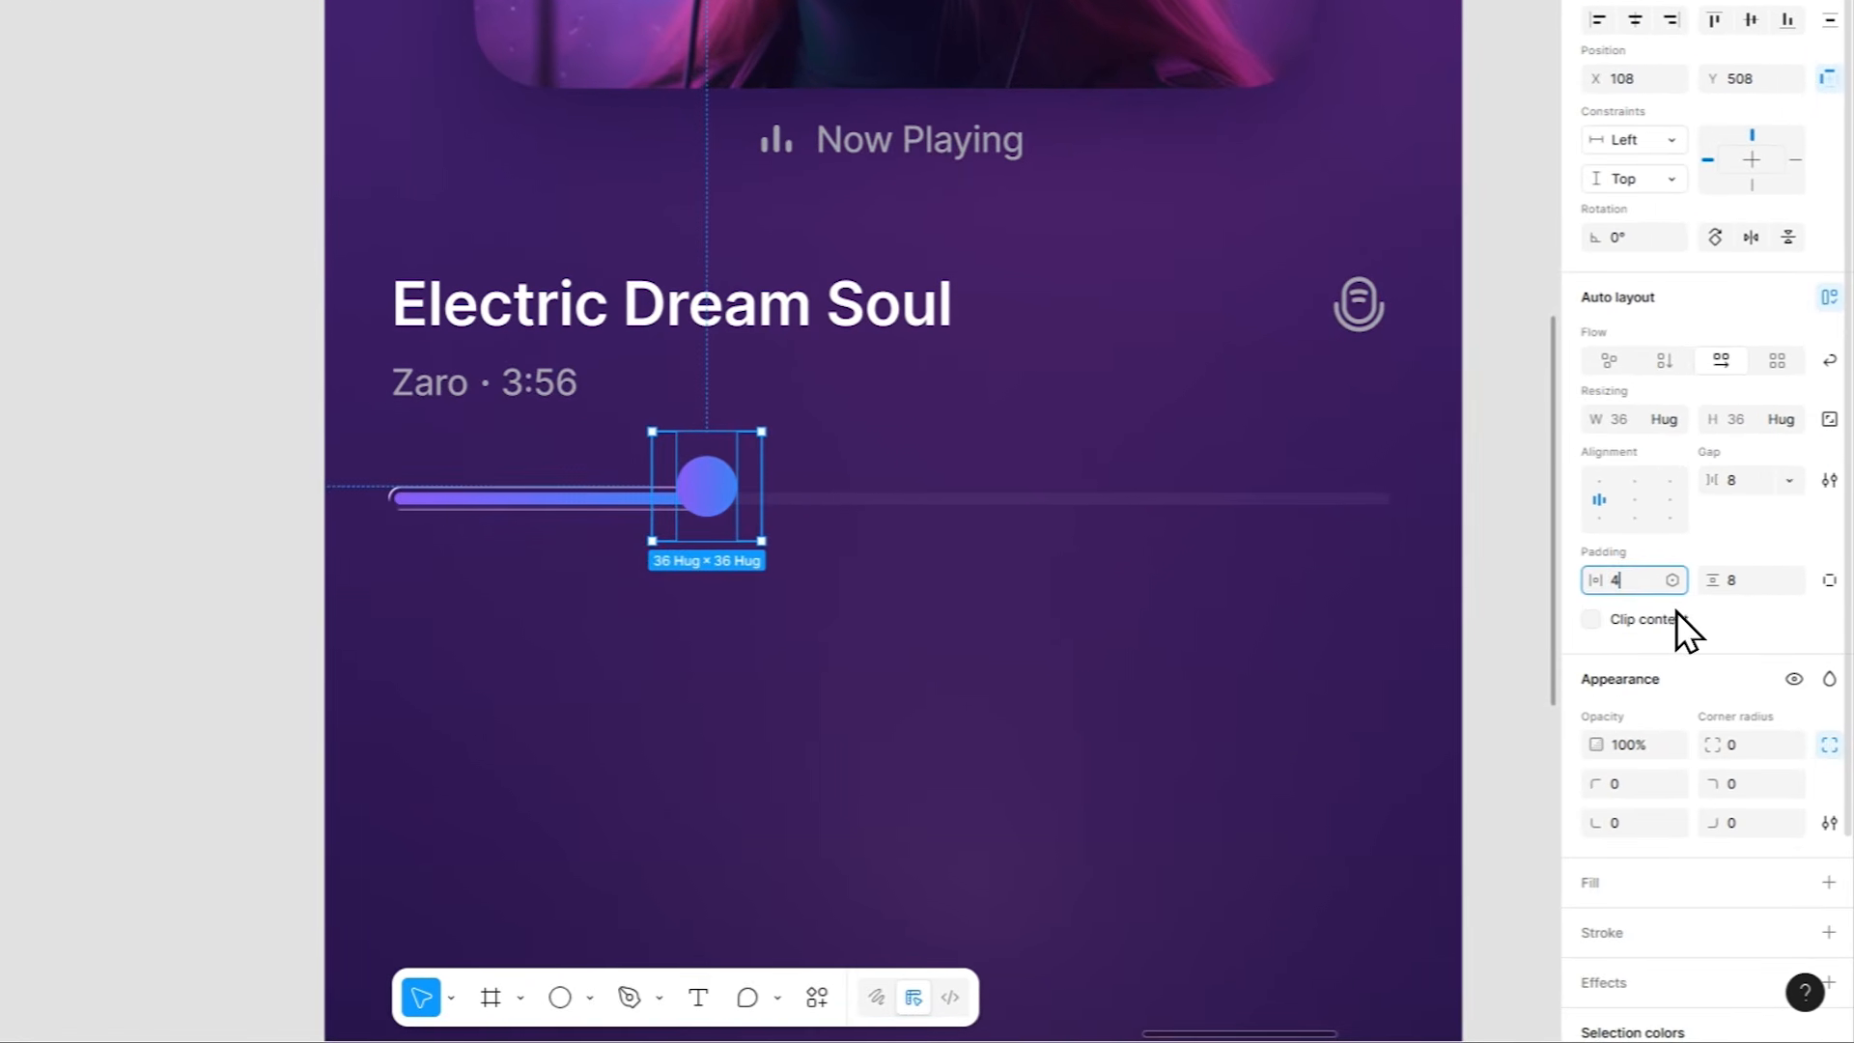
click(1769, 679)
text(4999)
key(Return)
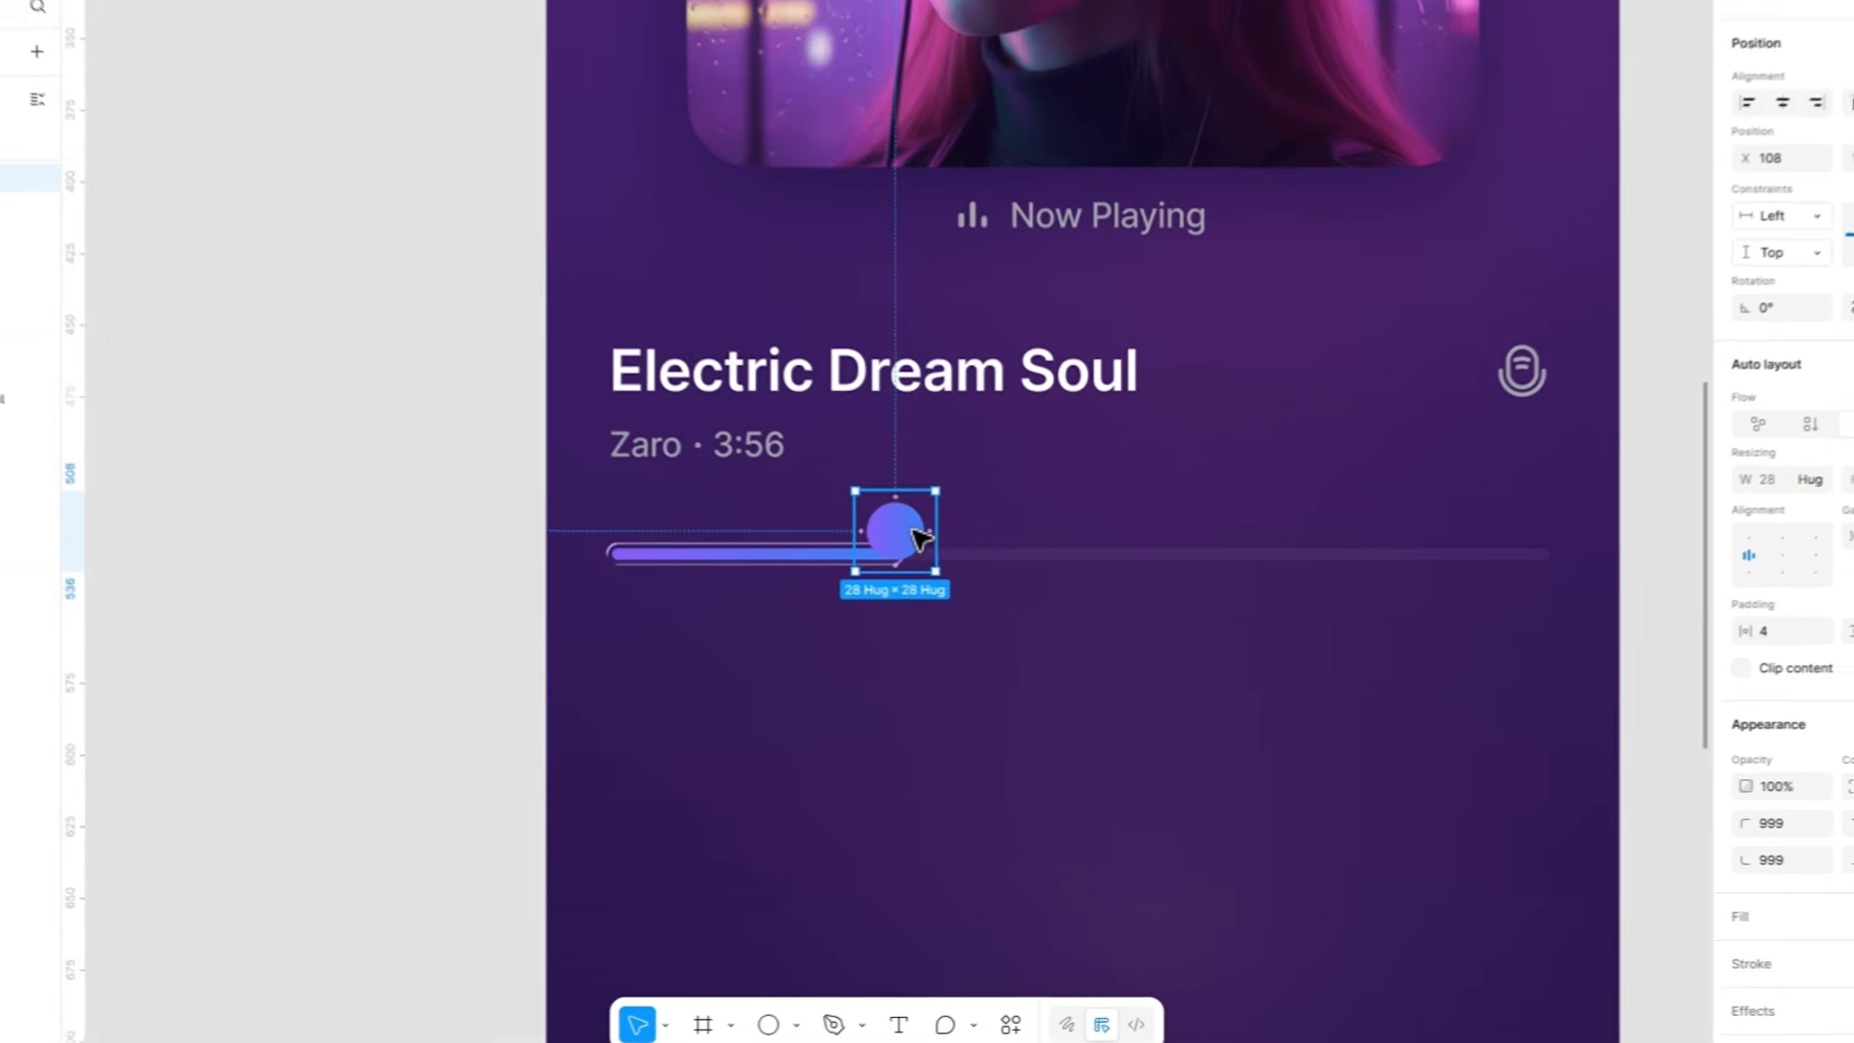
Move the circle's frame to X 111, Y 512 at the end of the gradient line.
drag(951, 595, 951, 605)
drag(913, 533, 918, 537)
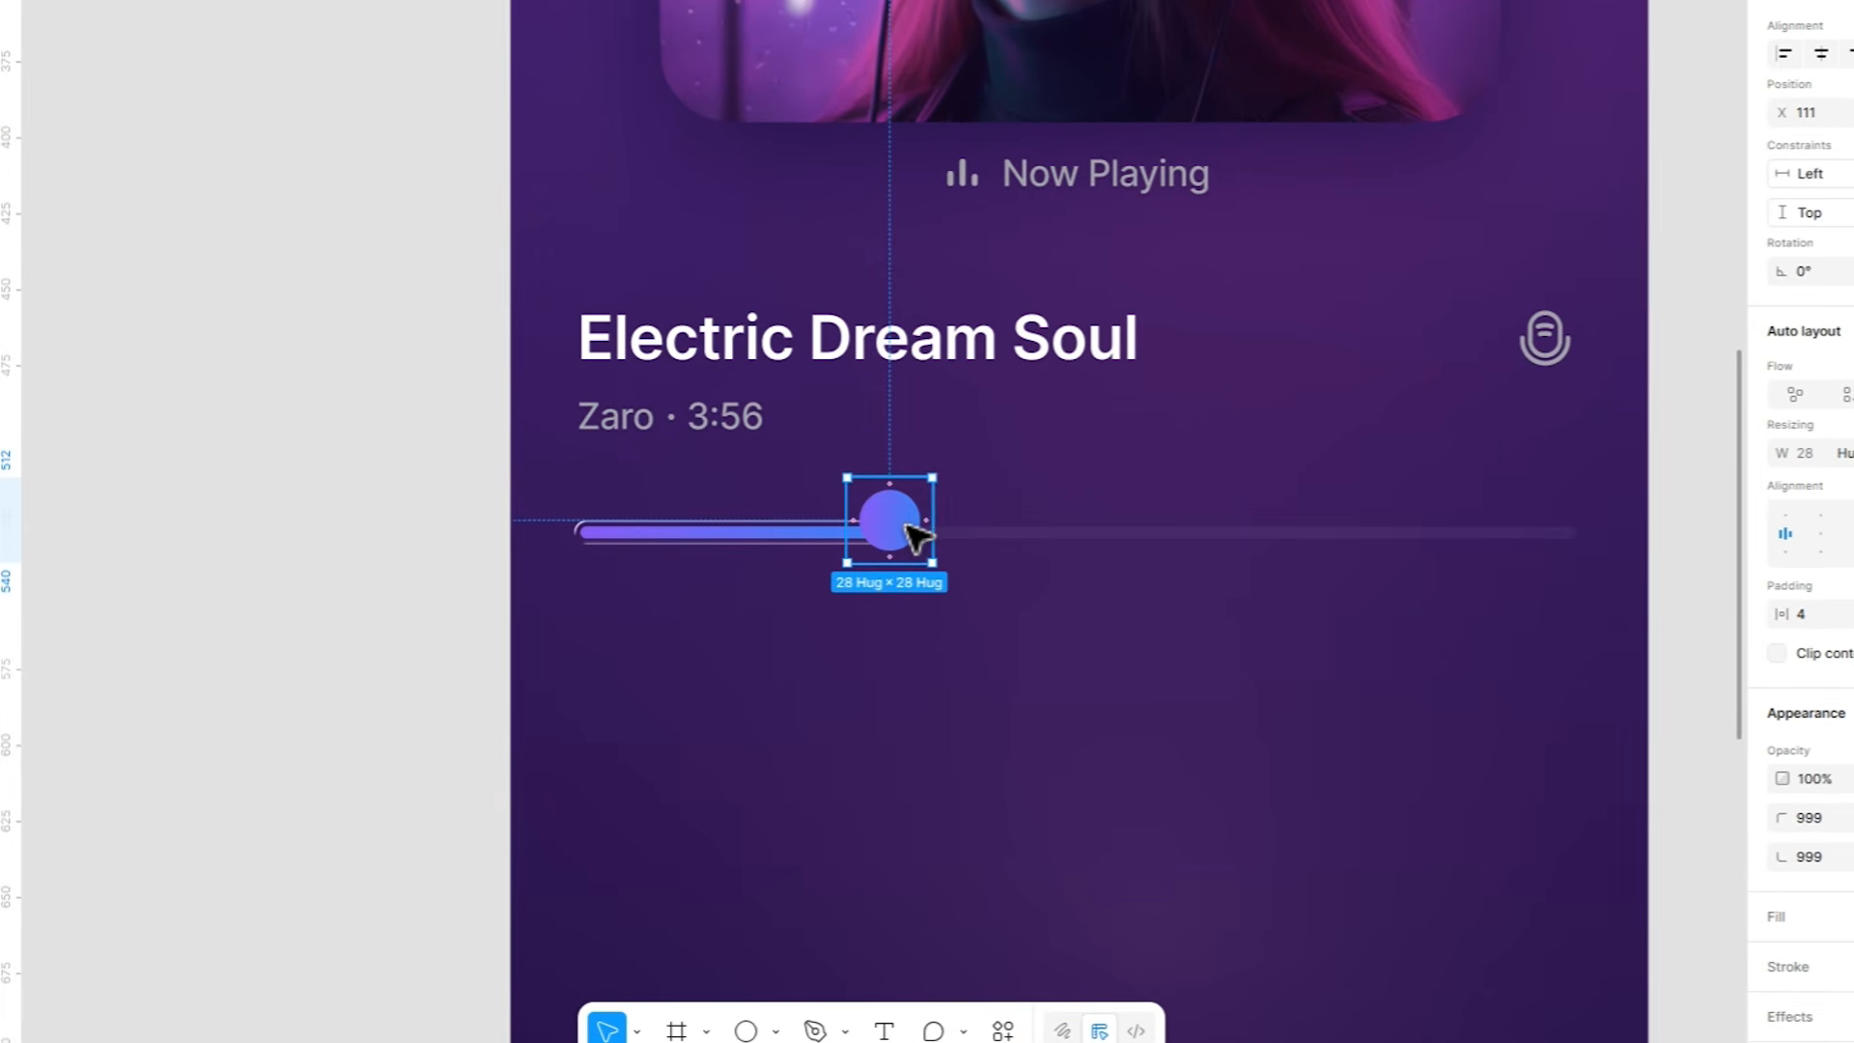
double_click(918, 536)
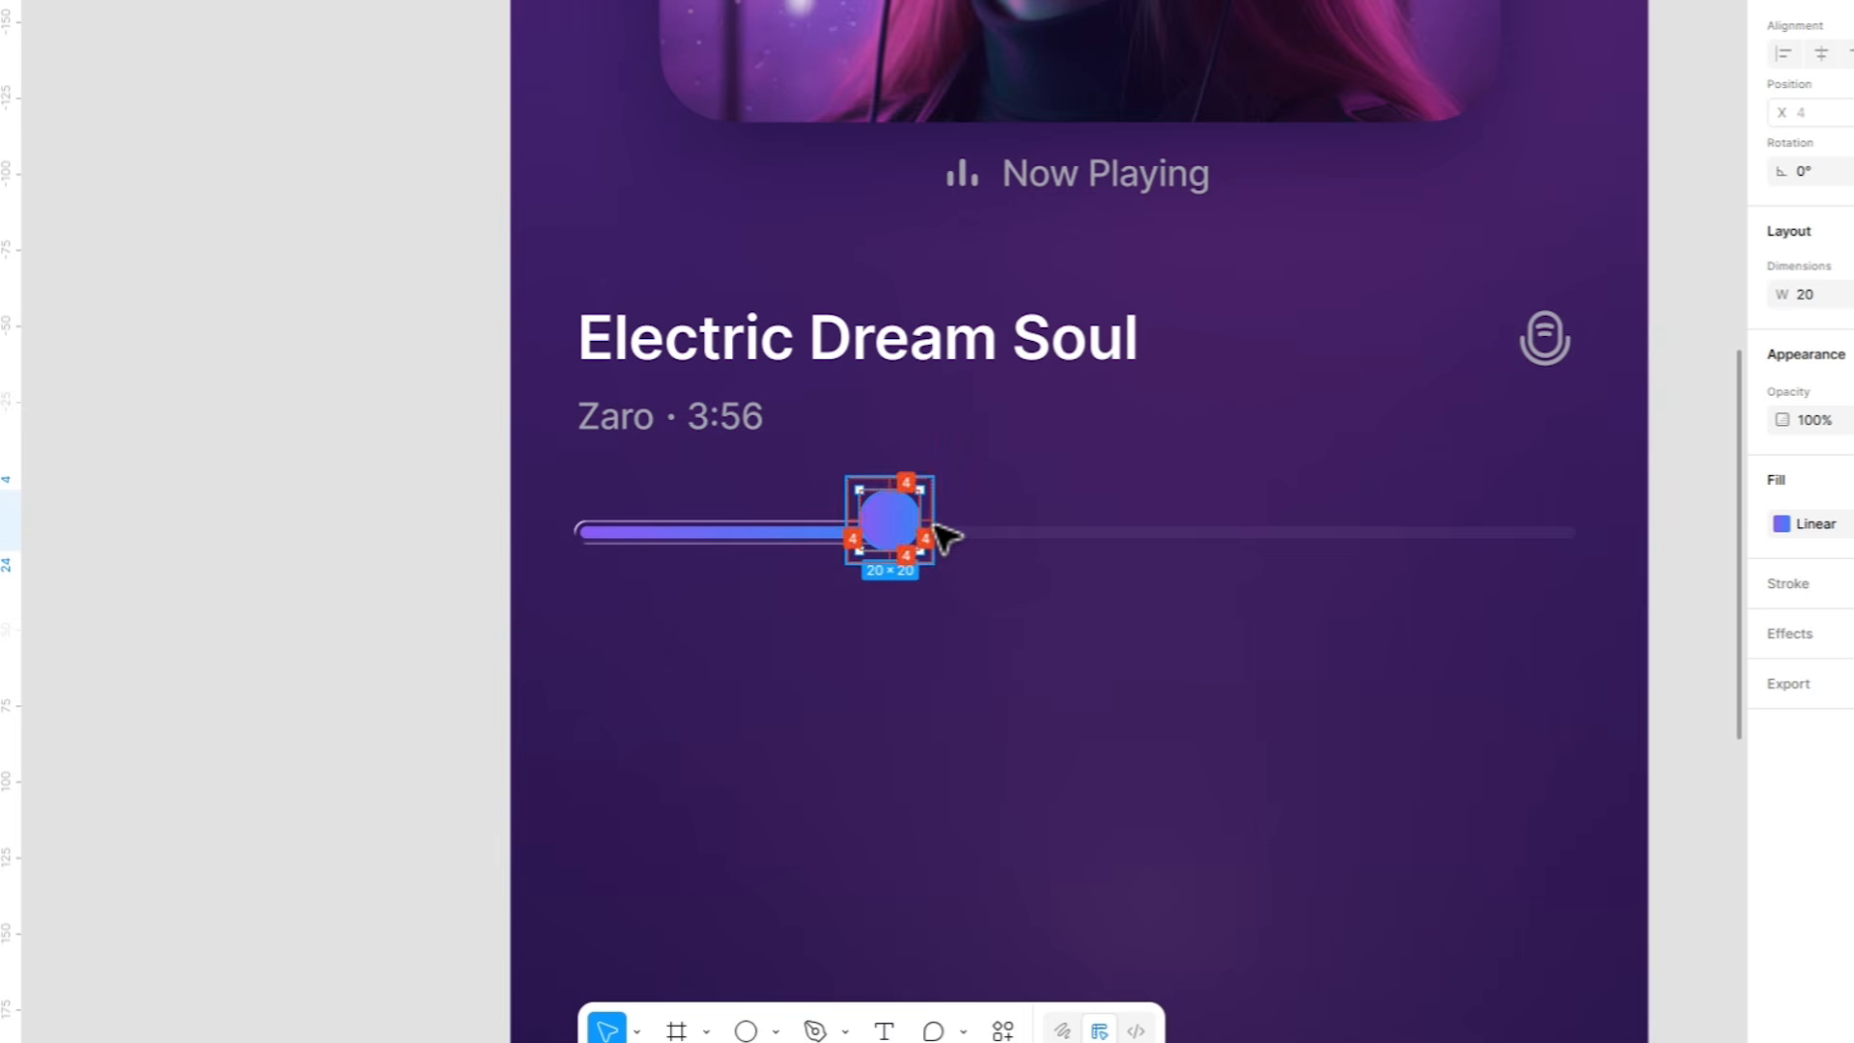
click(933, 524)
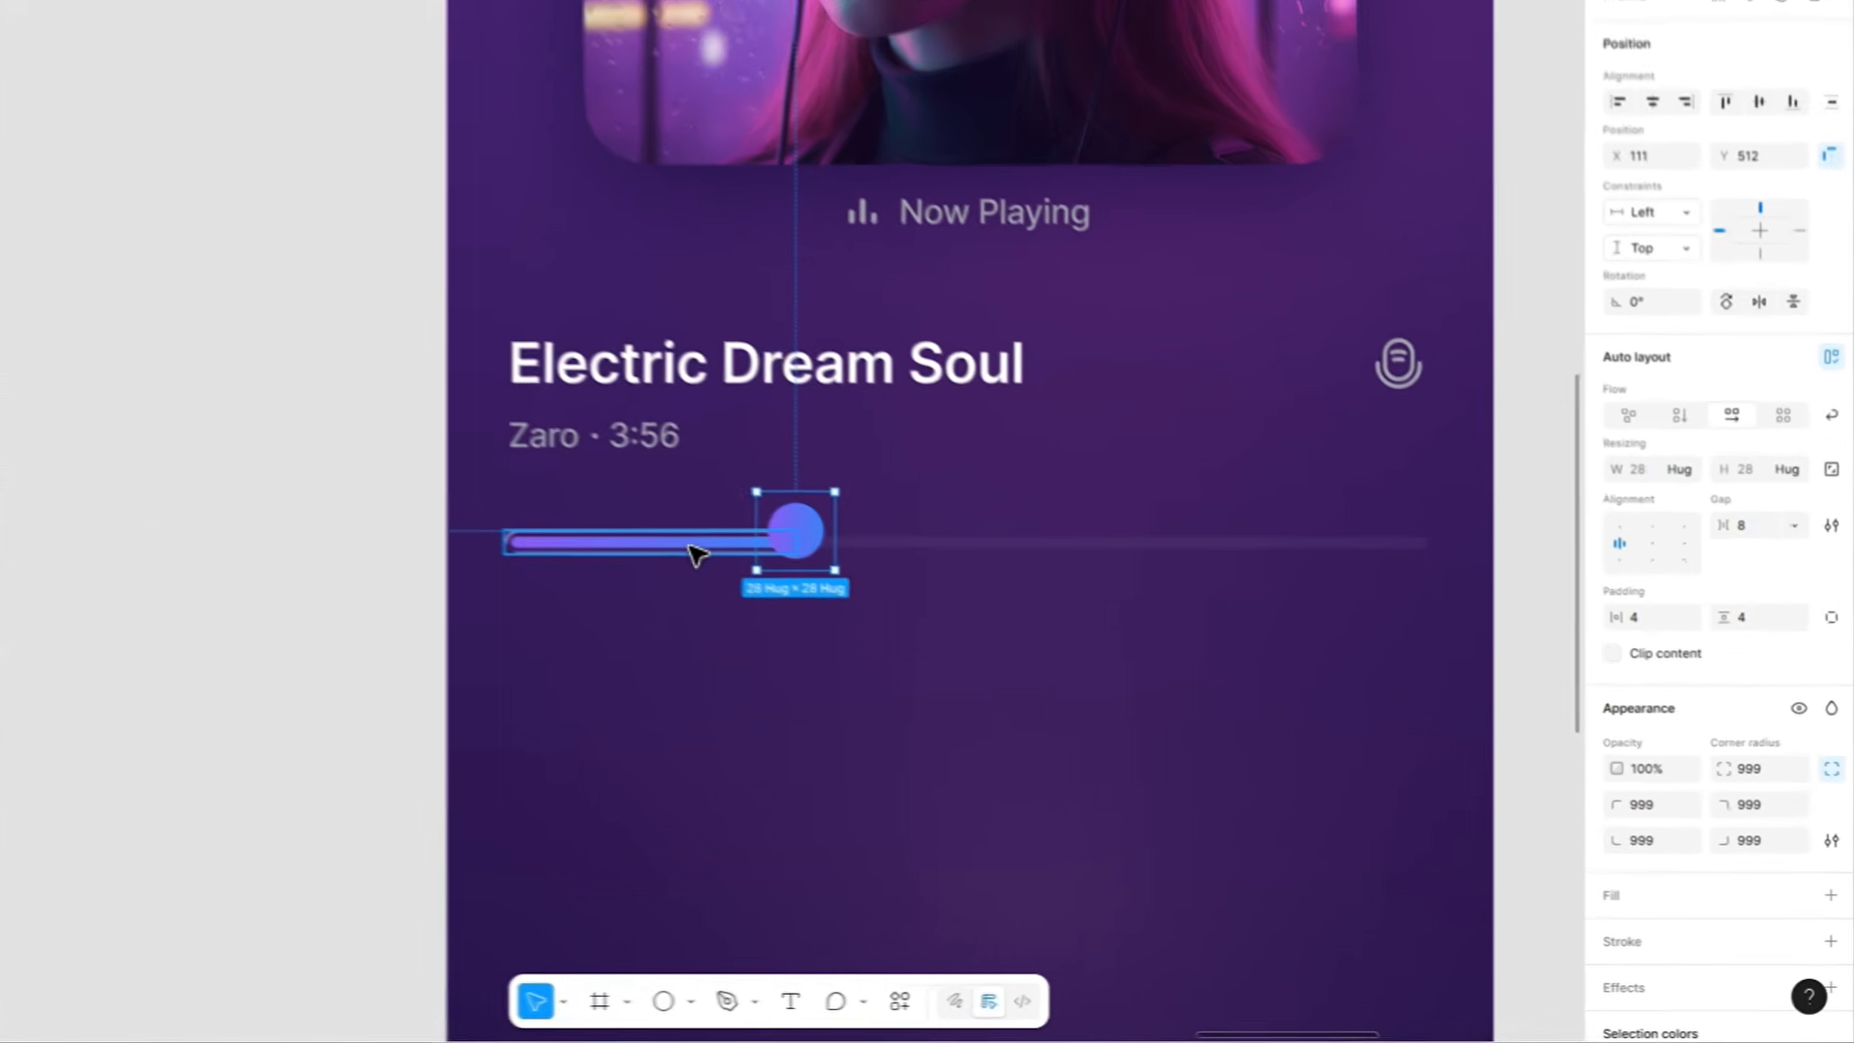
Copy the Glass effect from the gradient line's frame onto the circle's frame.
click(776, 533)
scroll(1602, 831, down, 3)
click(1574, 745)
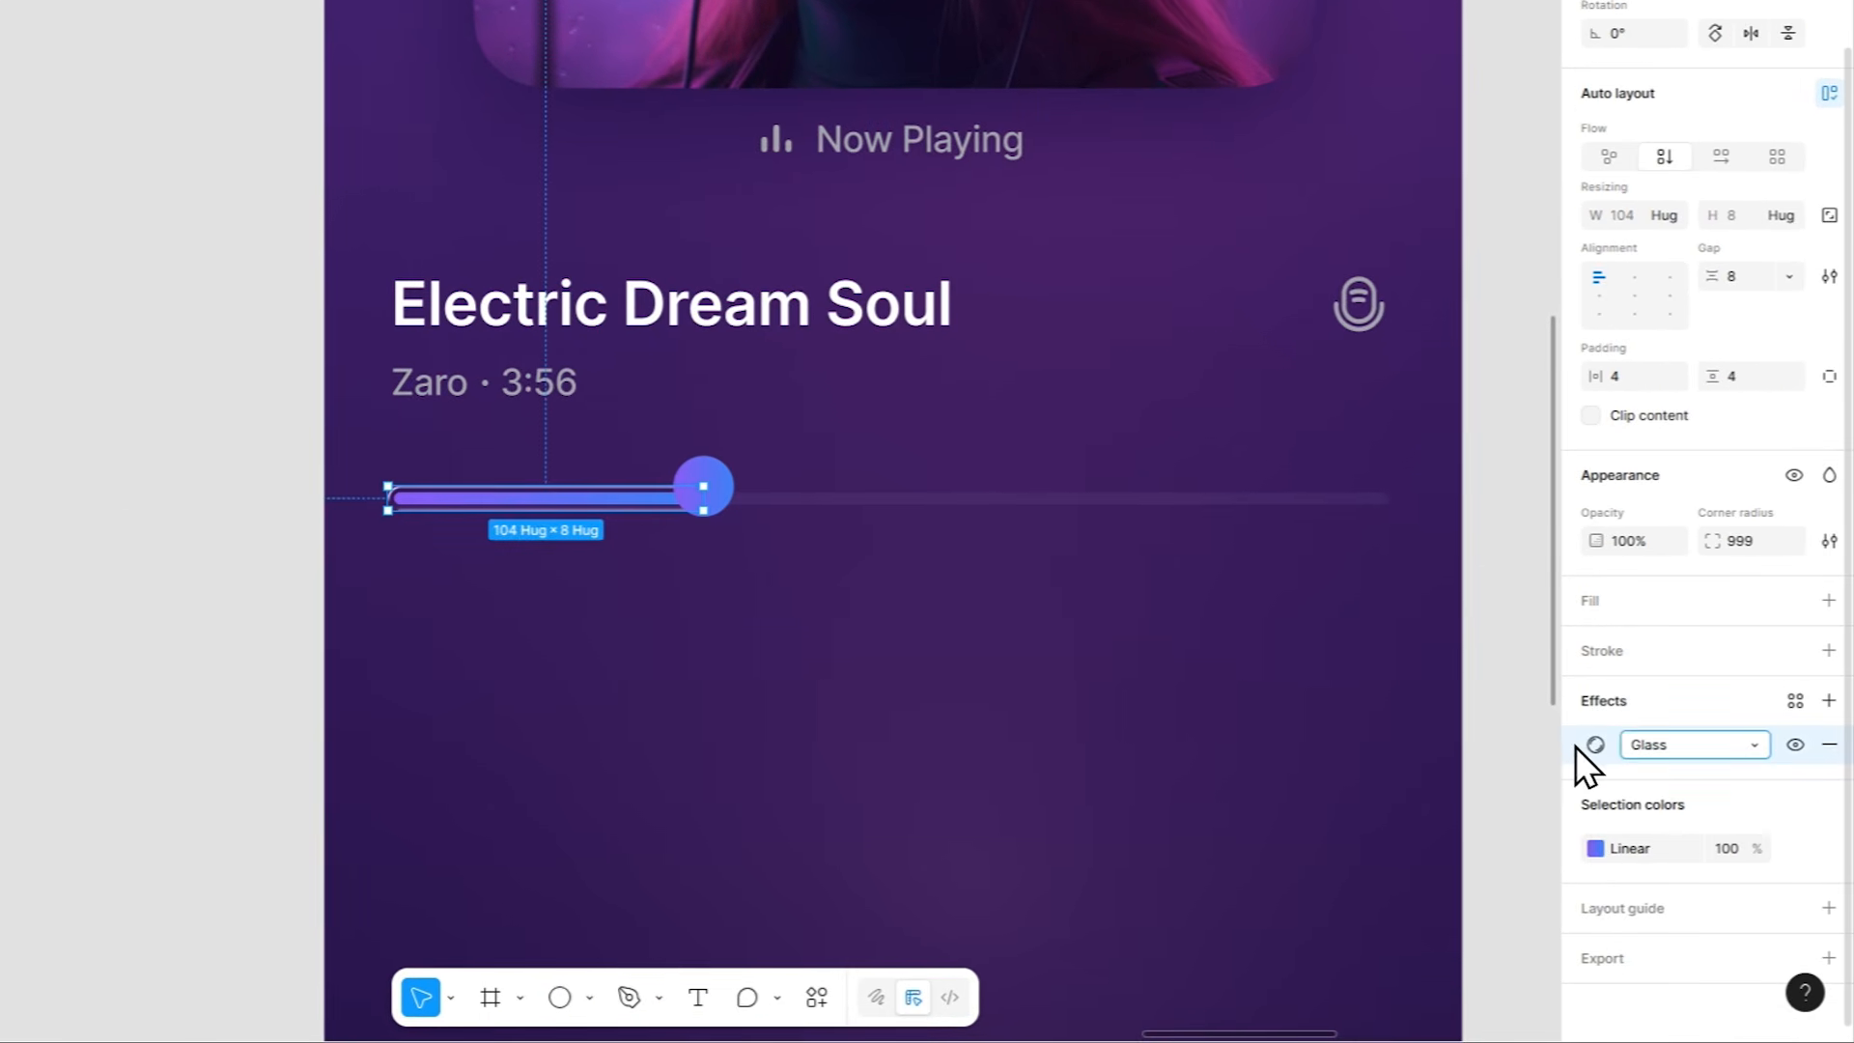
key(ctrl+c)
click(708, 481)
key(ctrl+v)
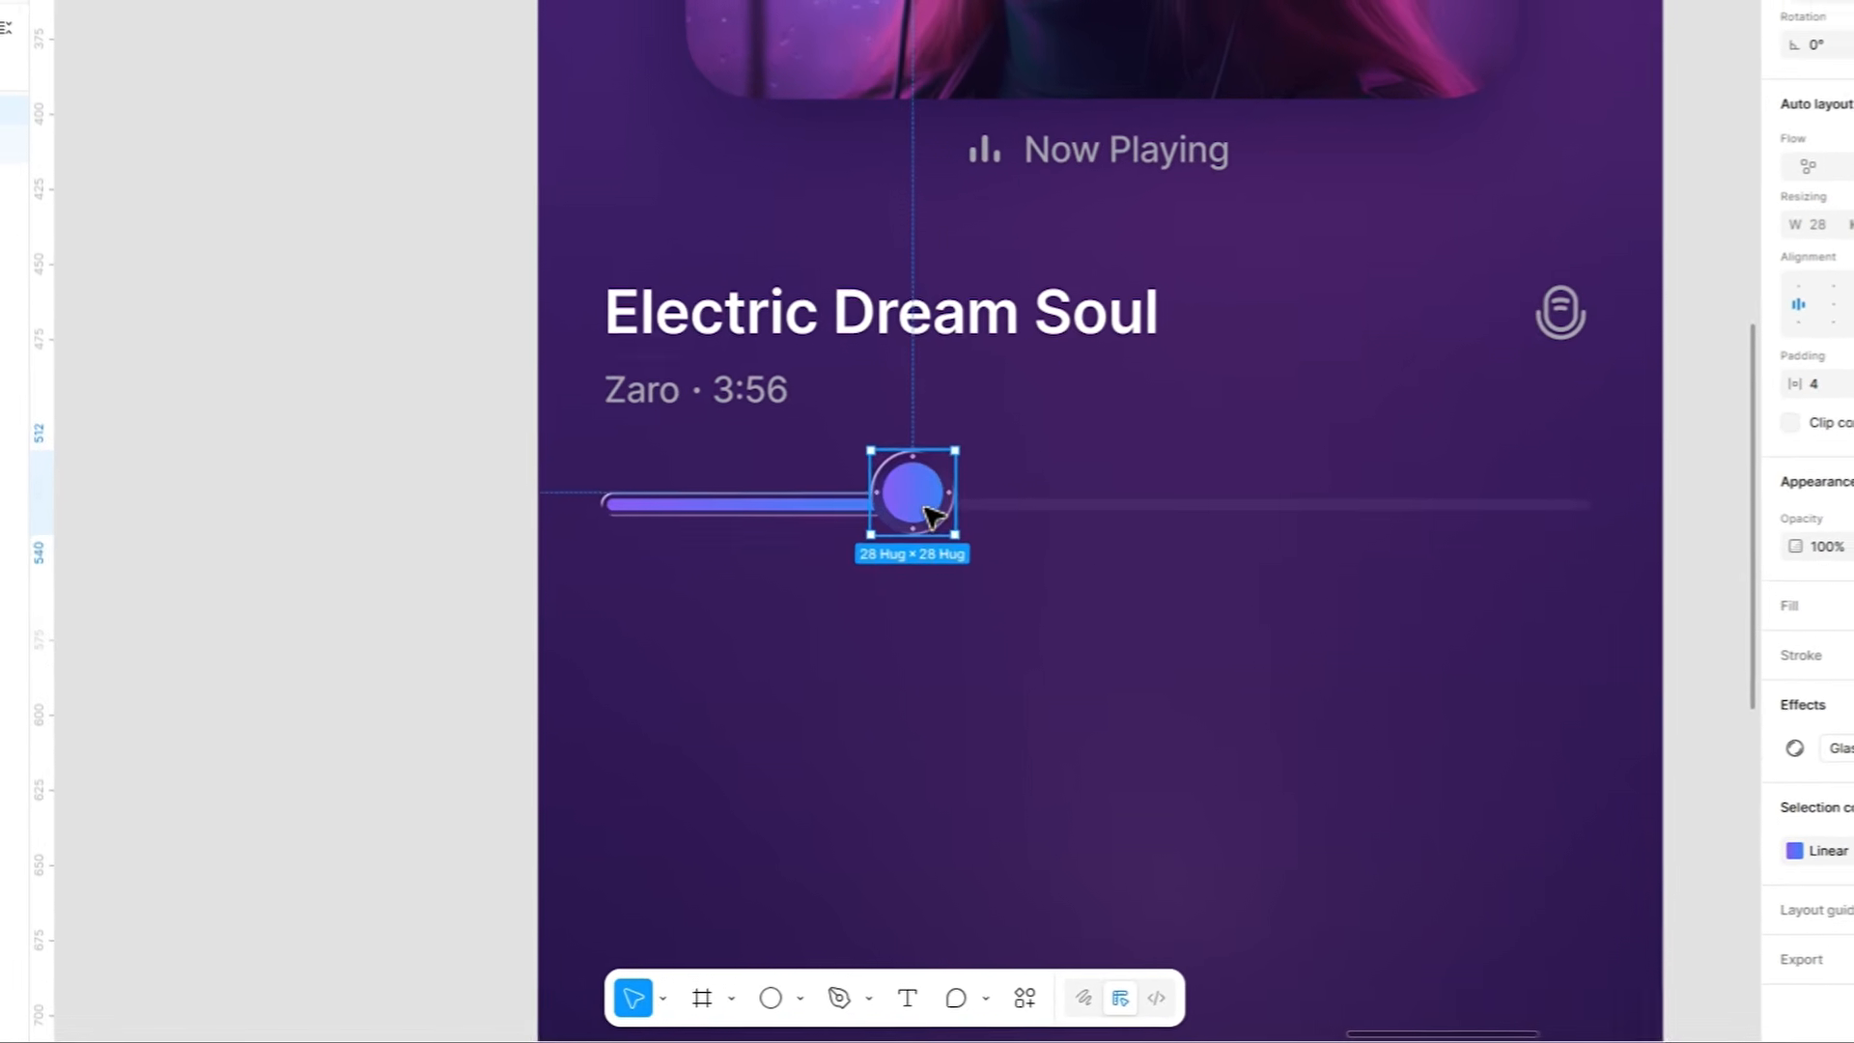
Reposition the circle's frame over the gradient line's end, centered vertically on the progress bar.
drag(952, 600, 943, 609)
drag(914, 493, 916, 494)
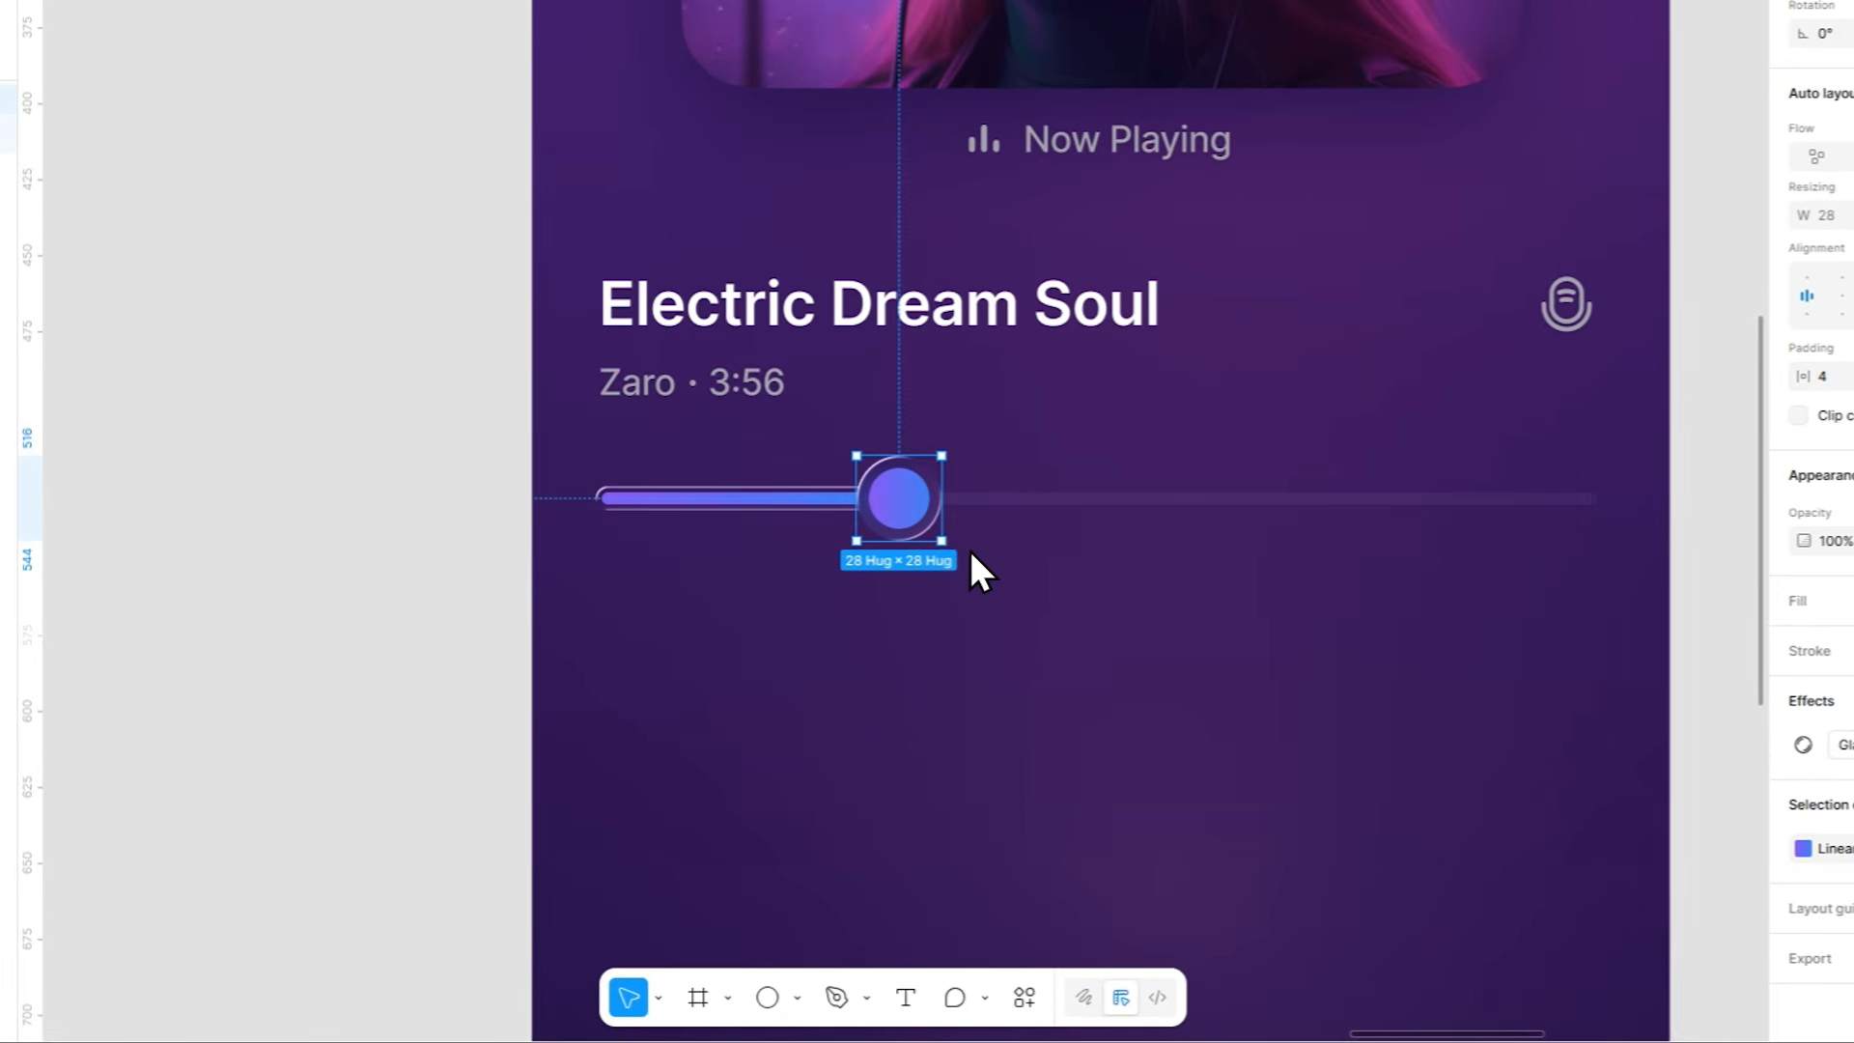
Wrap the gradient line's frame and the circle's frame in a horizontal auto layout with a negative gap so the circle overlaps the line's end.
shift+click(762, 496)
key(shift+a)
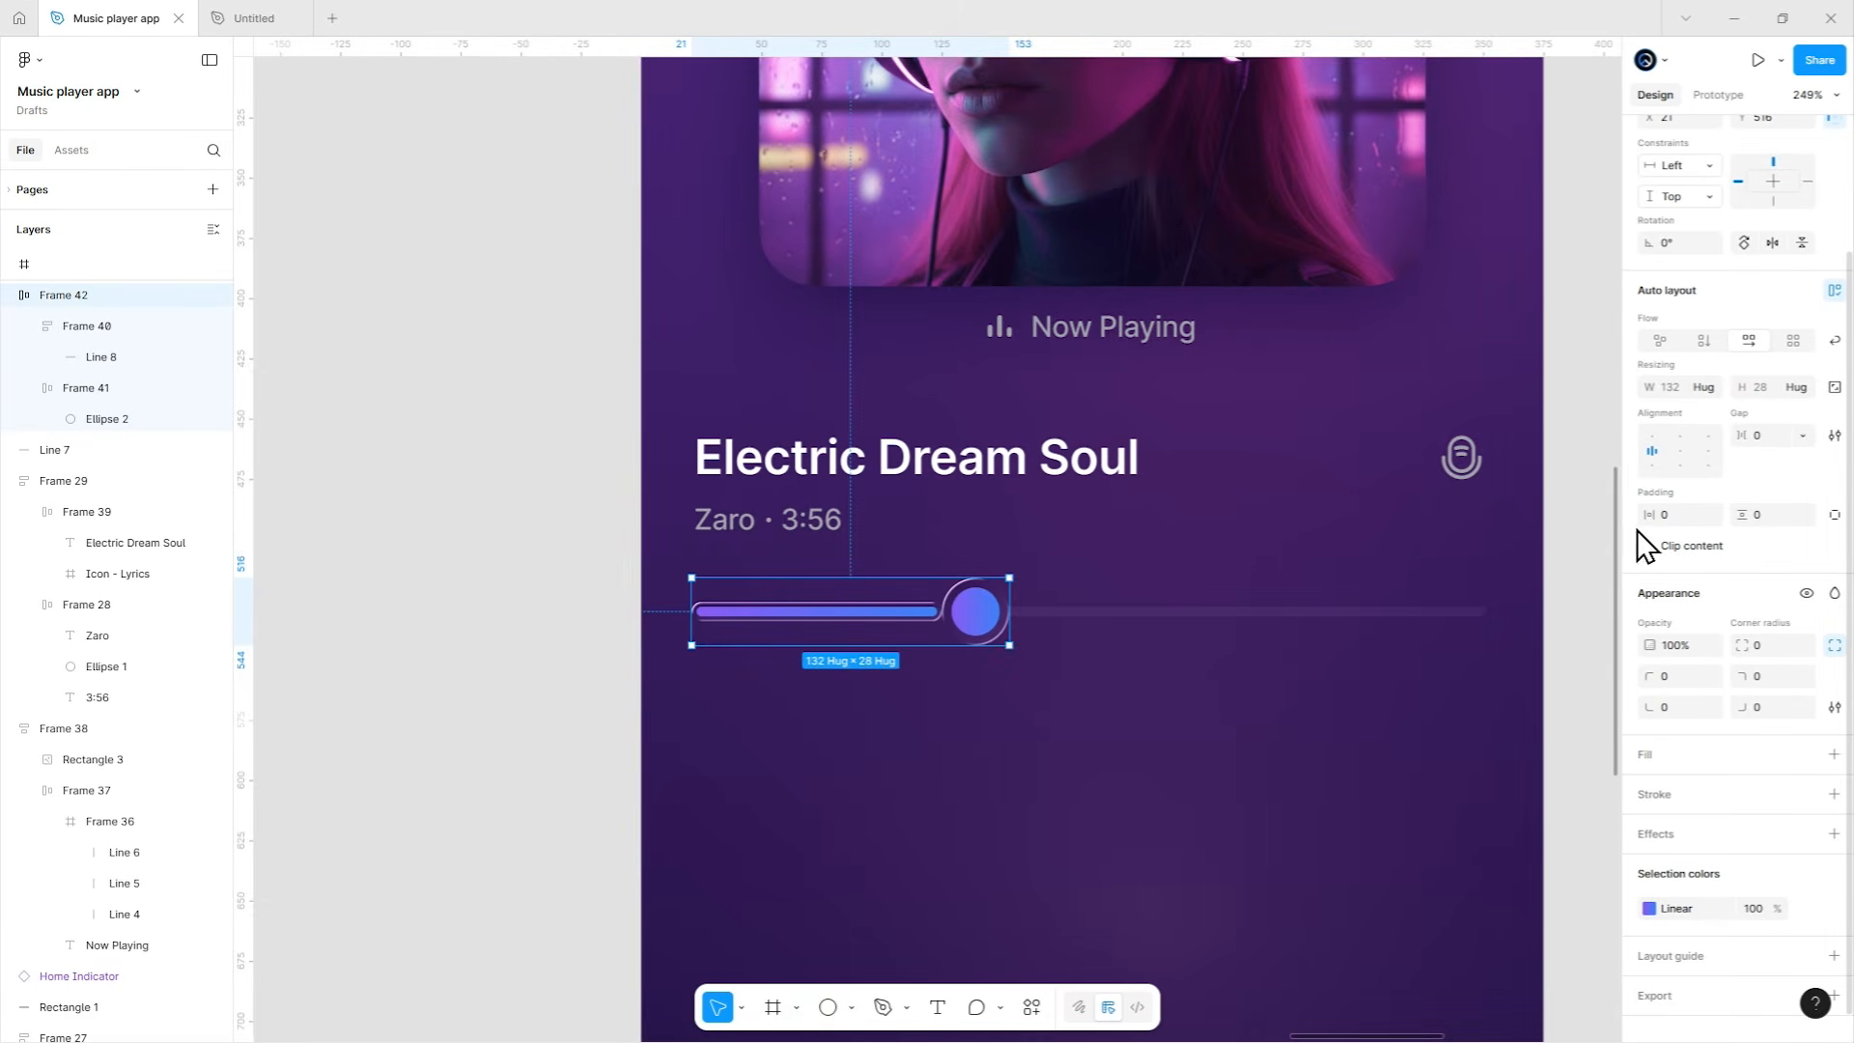
drag(895, 544, 891, 547)
click(894, 780)
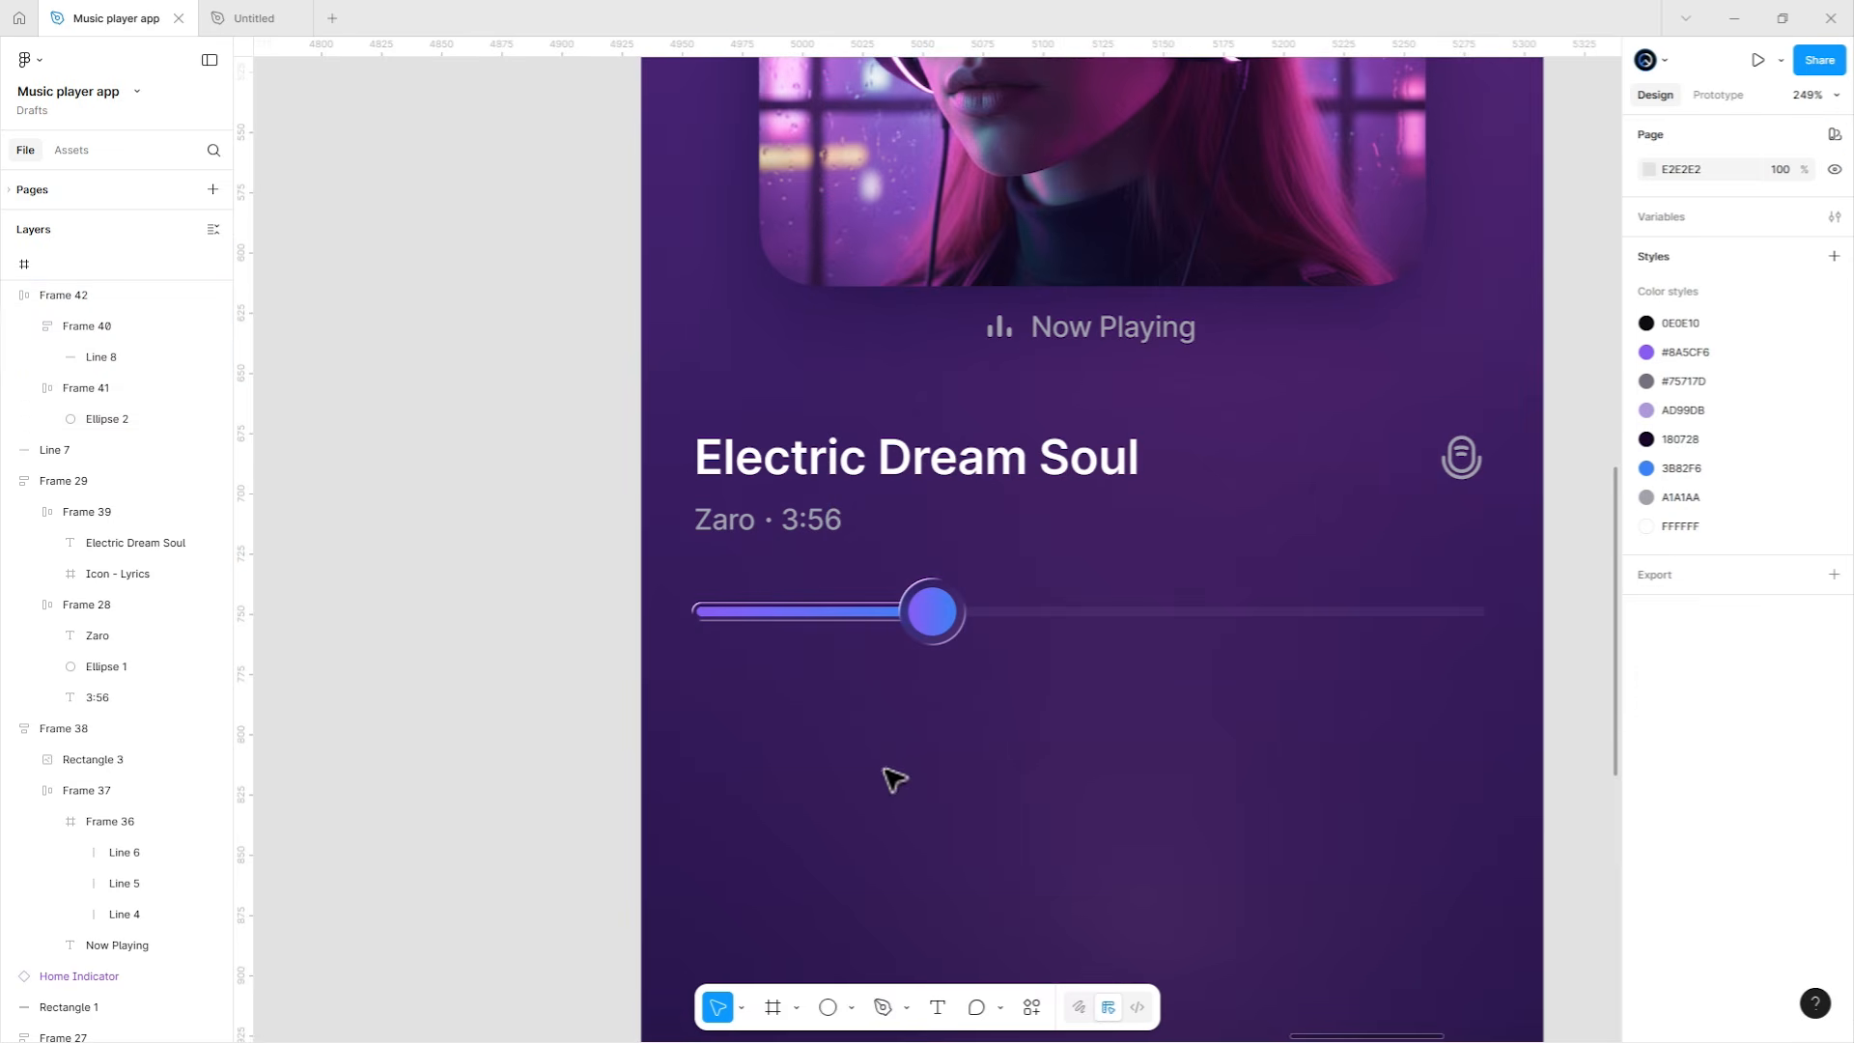
Wrap the faint track line and the gradient slider frame together in an auto layout frame.
click(1047, 618)
shift+click(803, 616)
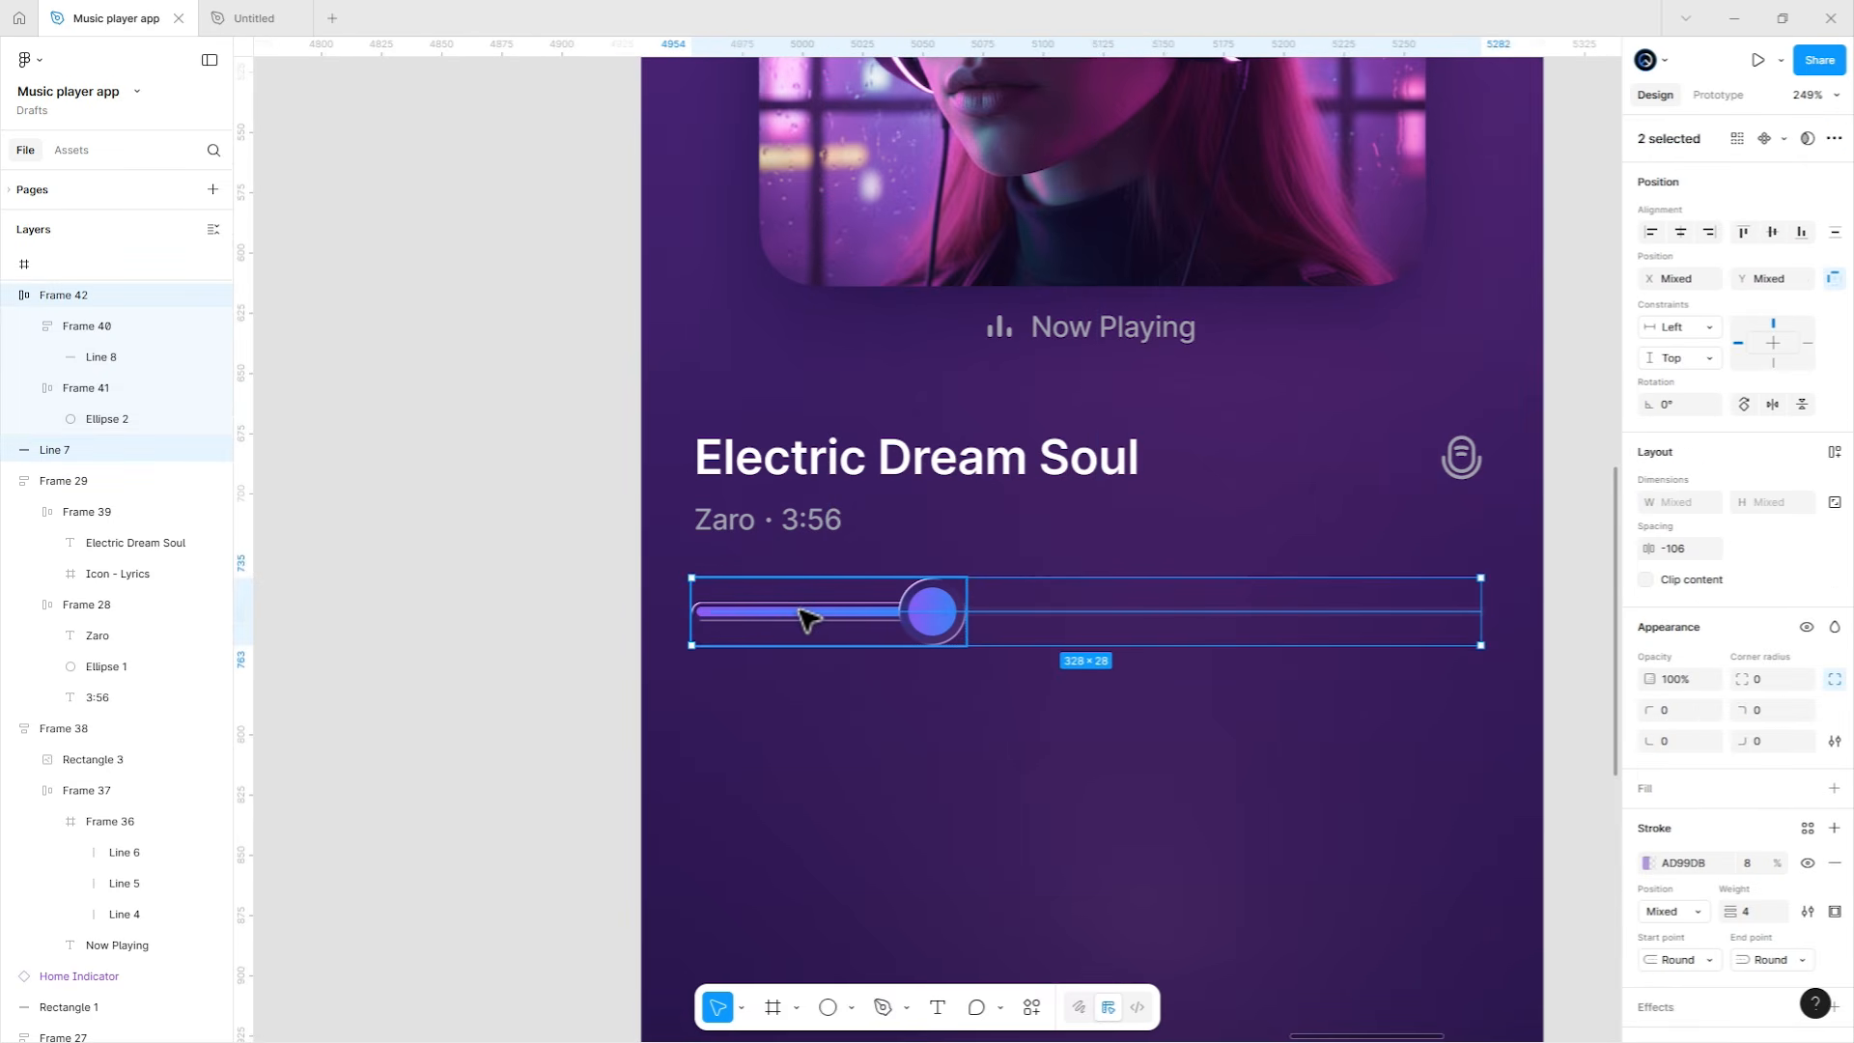
key(shift+a)
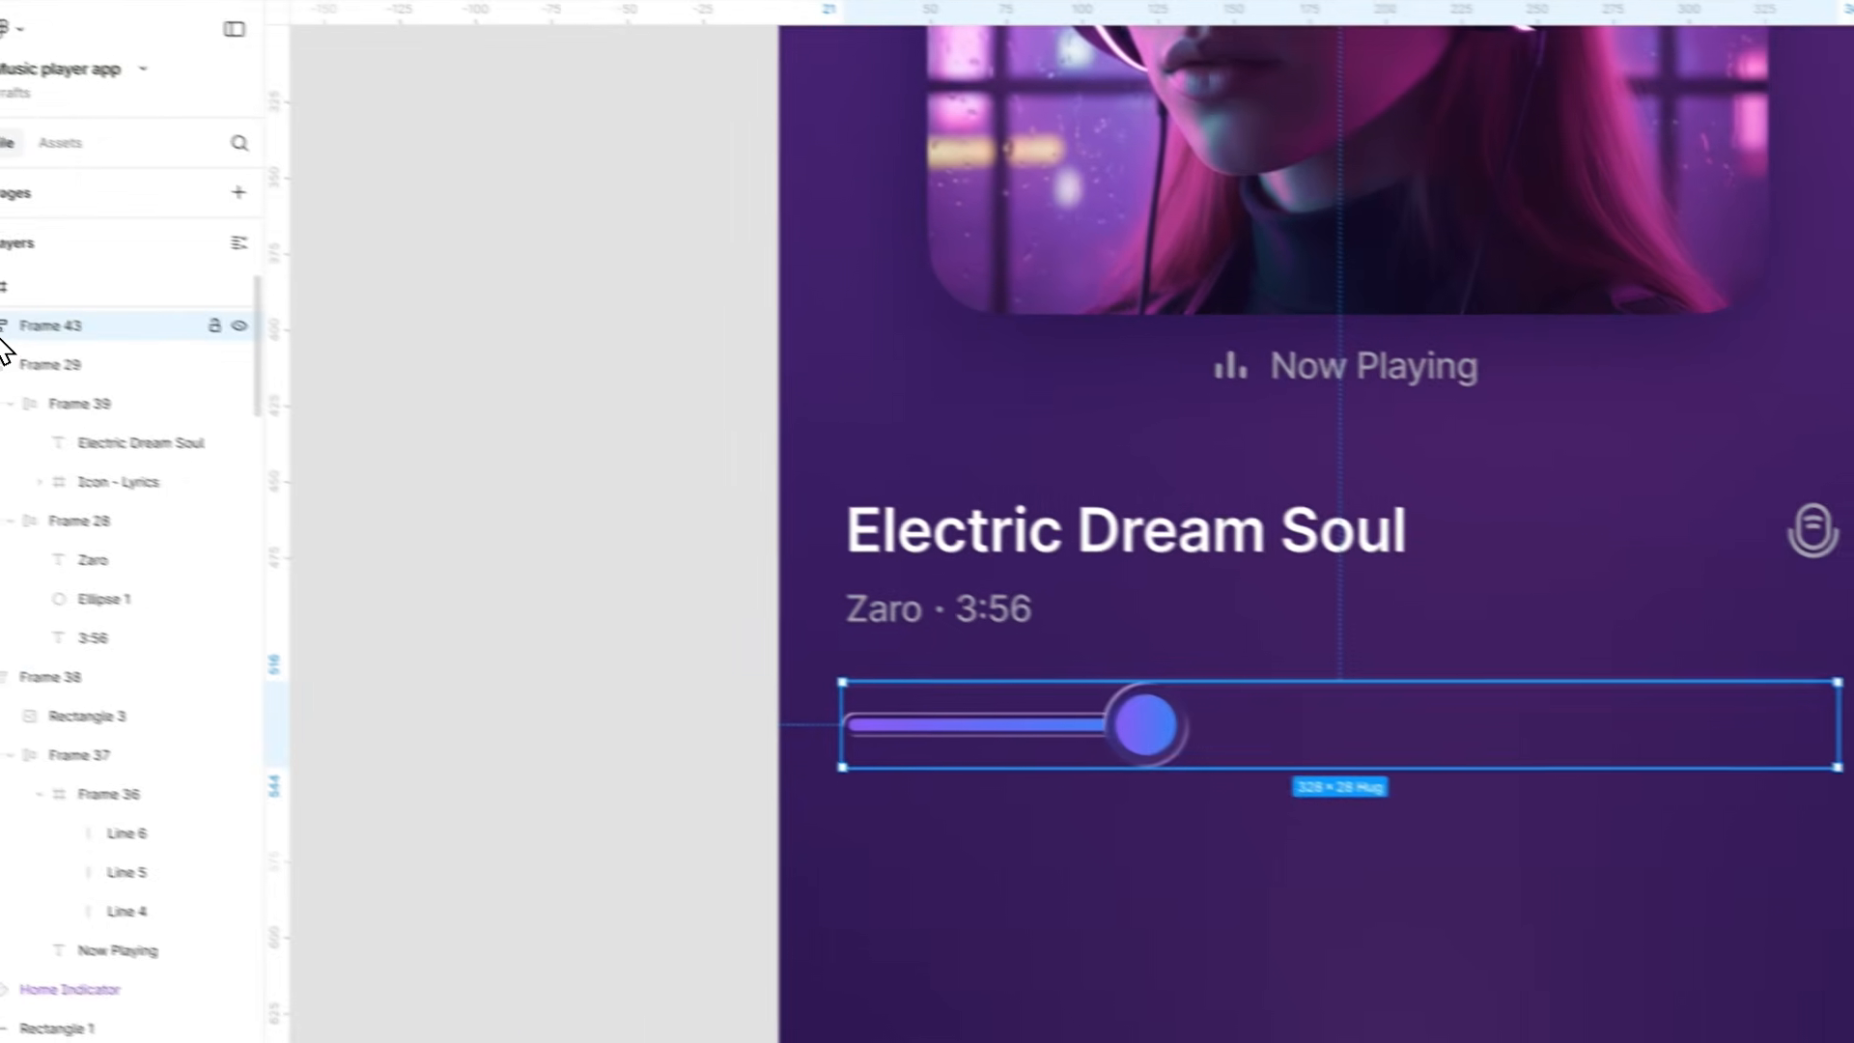
Set the track line to ignore auto layout and center it vertically within the progress bar frame.
click(11, 335)
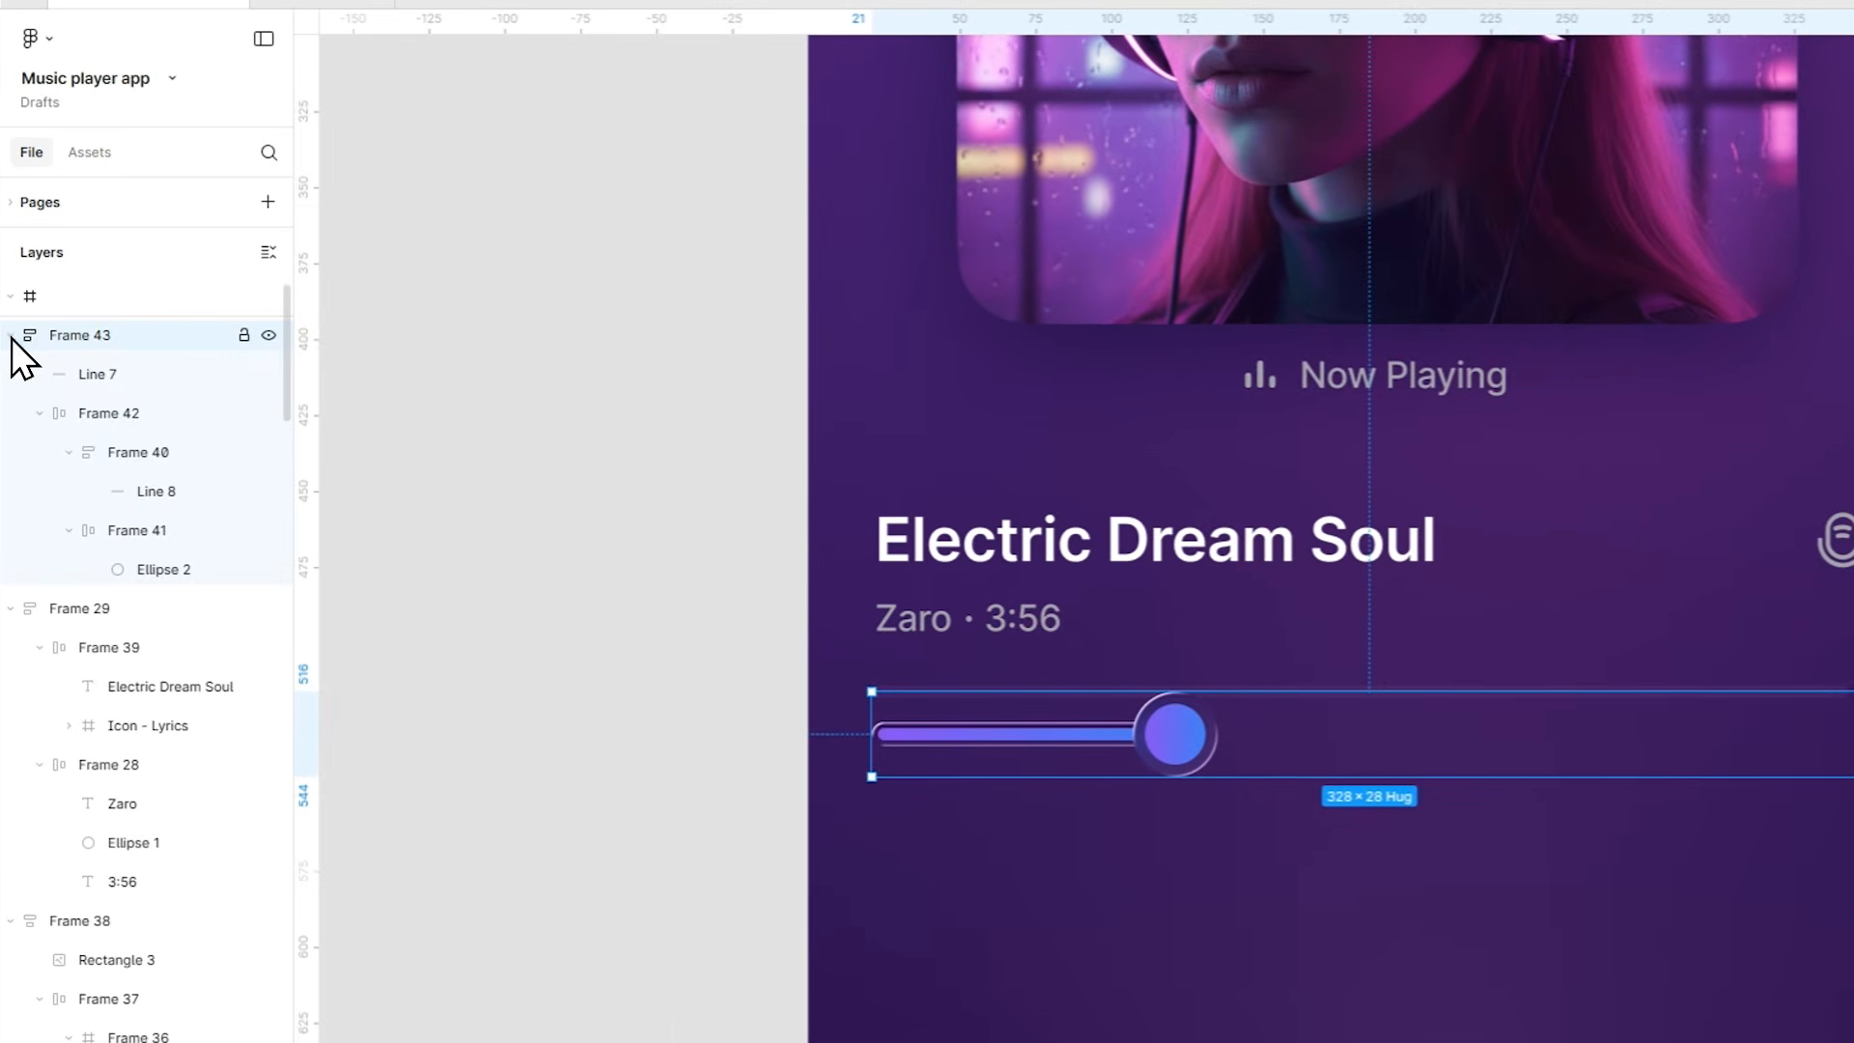
click(65, 374)
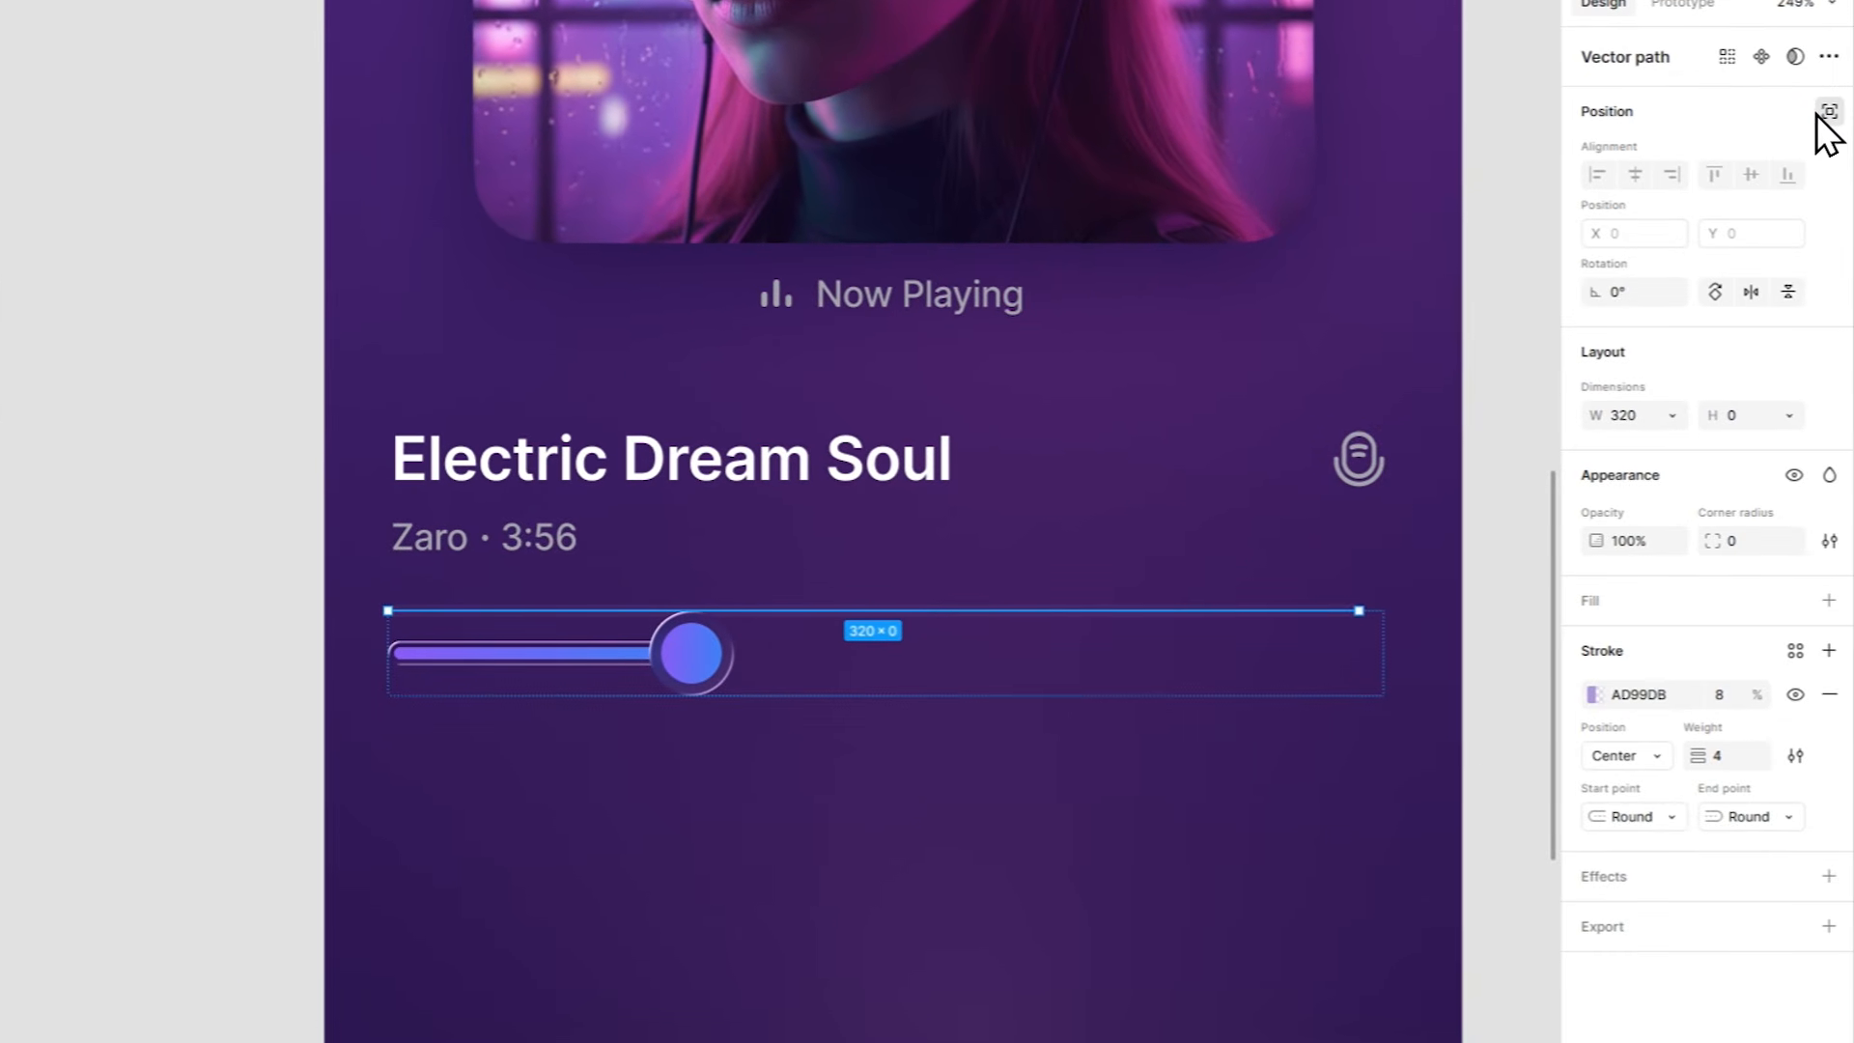
click(1819, 113)
click(1751, 173)
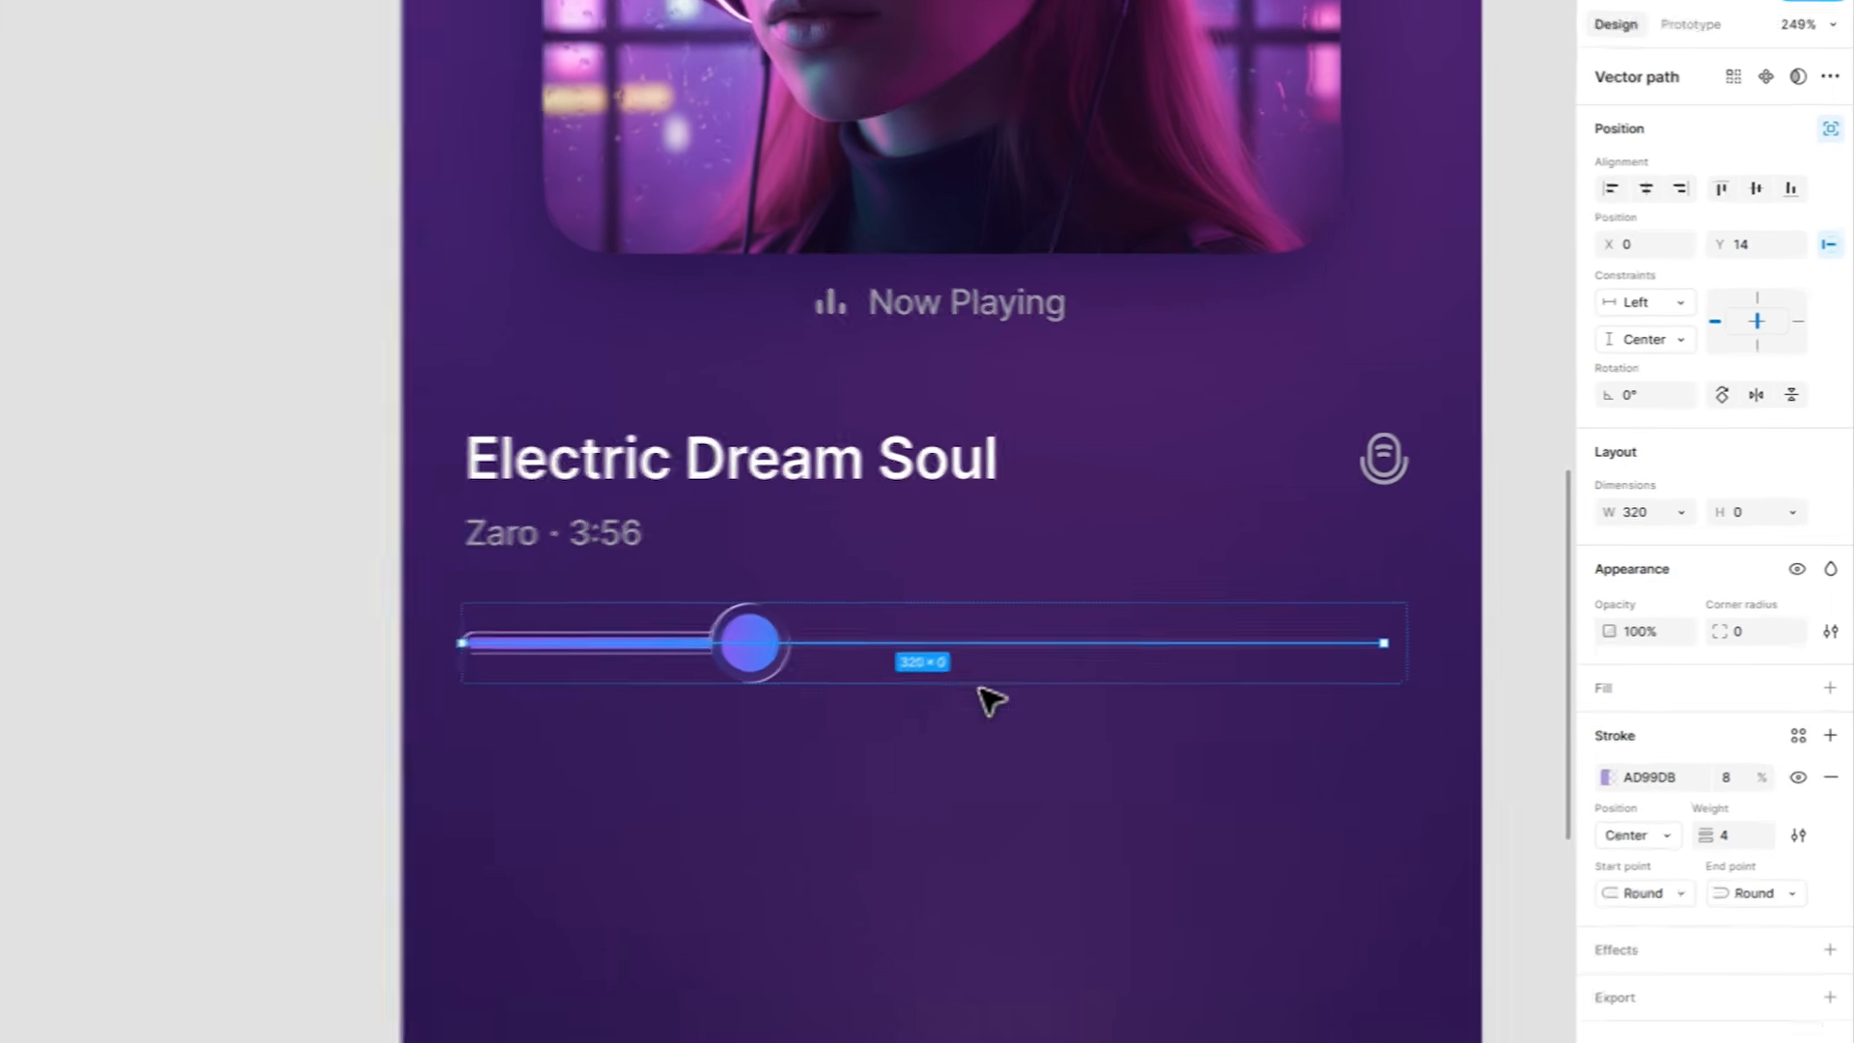
click(813, 783)
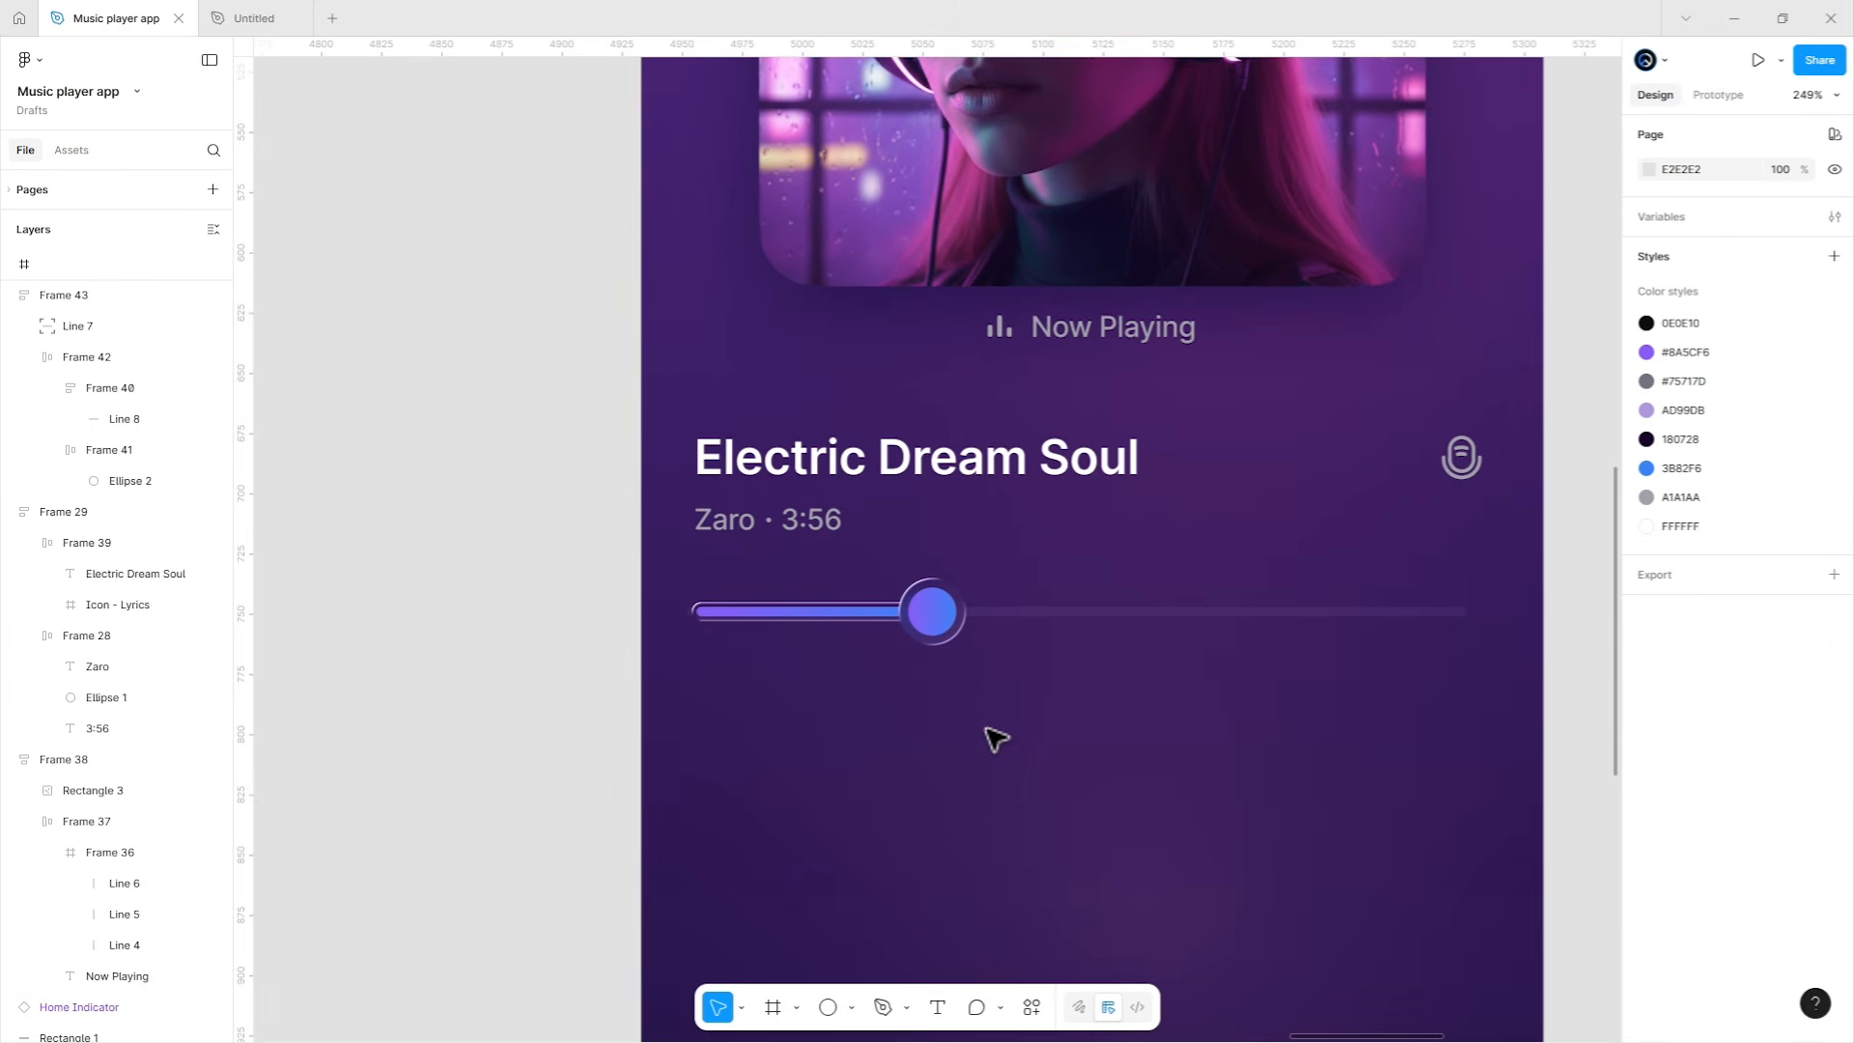
Extend the track line to 328 wide and move the progress bar frame down to Y 524.
scroll(1004, 715, down, 2)
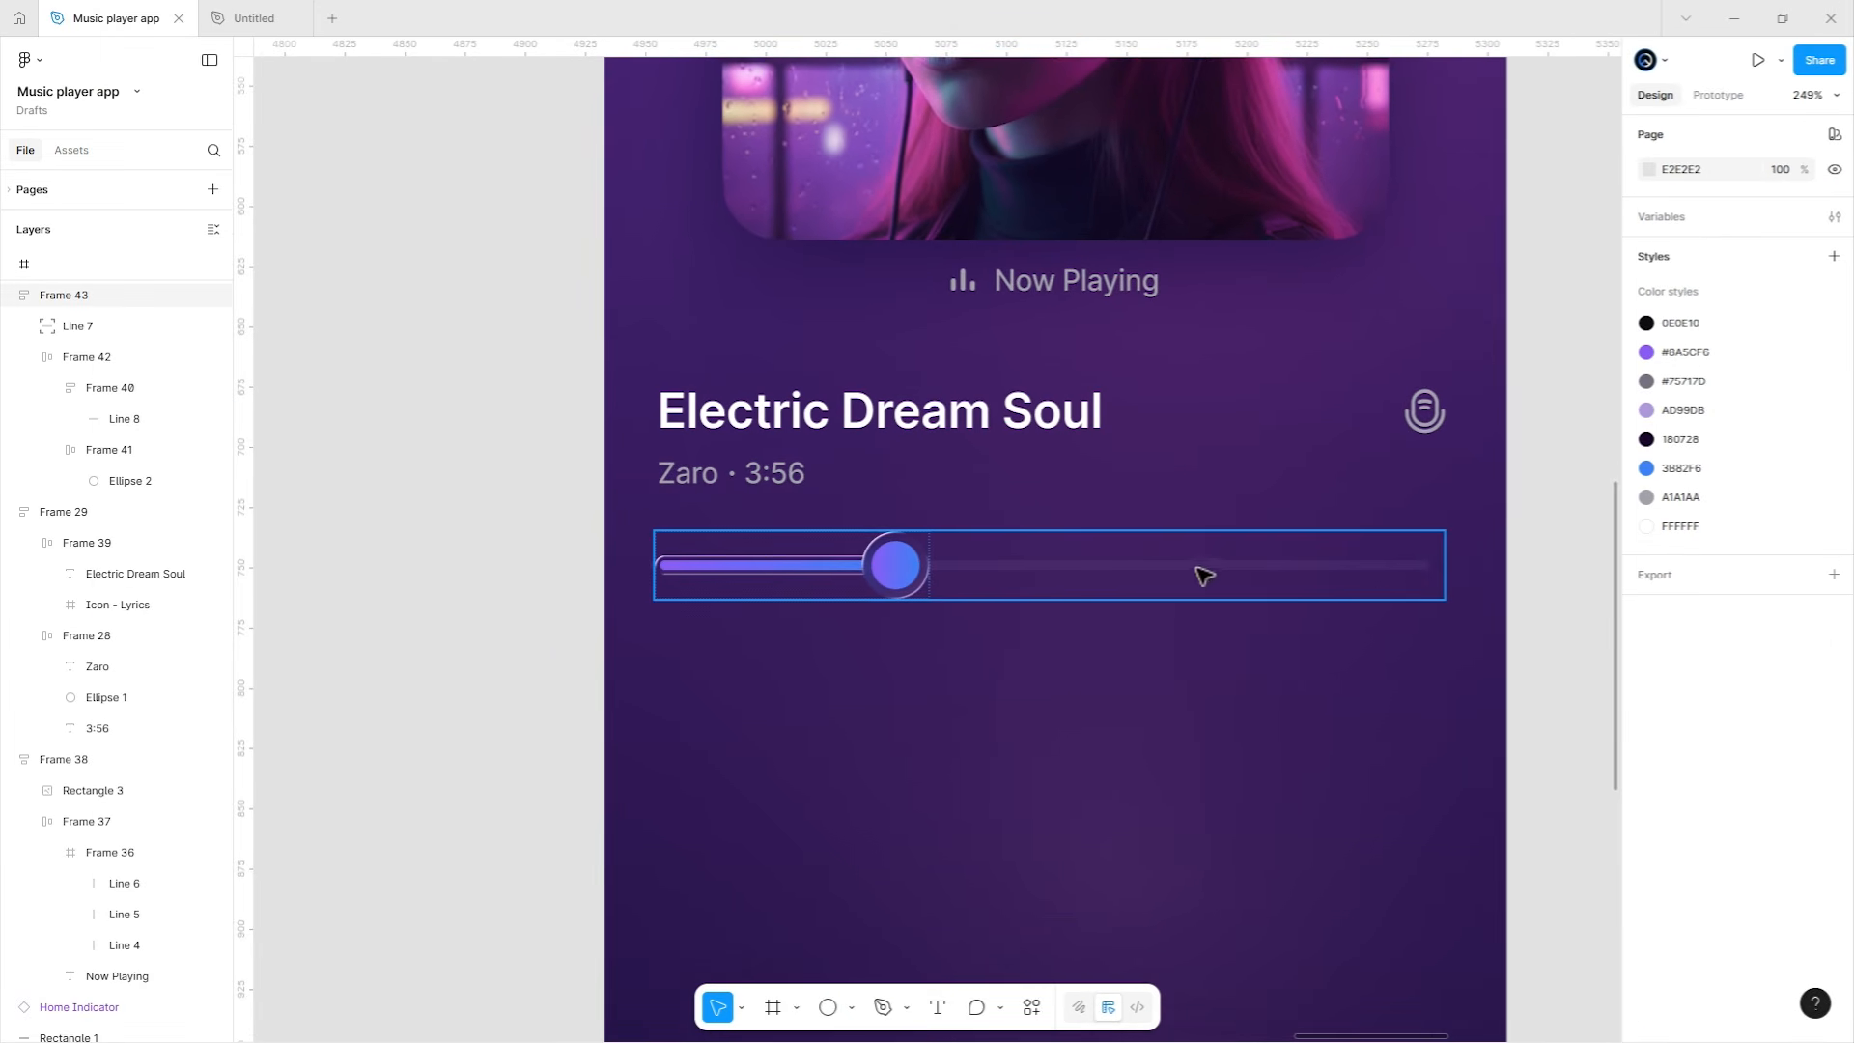
click(1371, 568)
click(1415, 577)
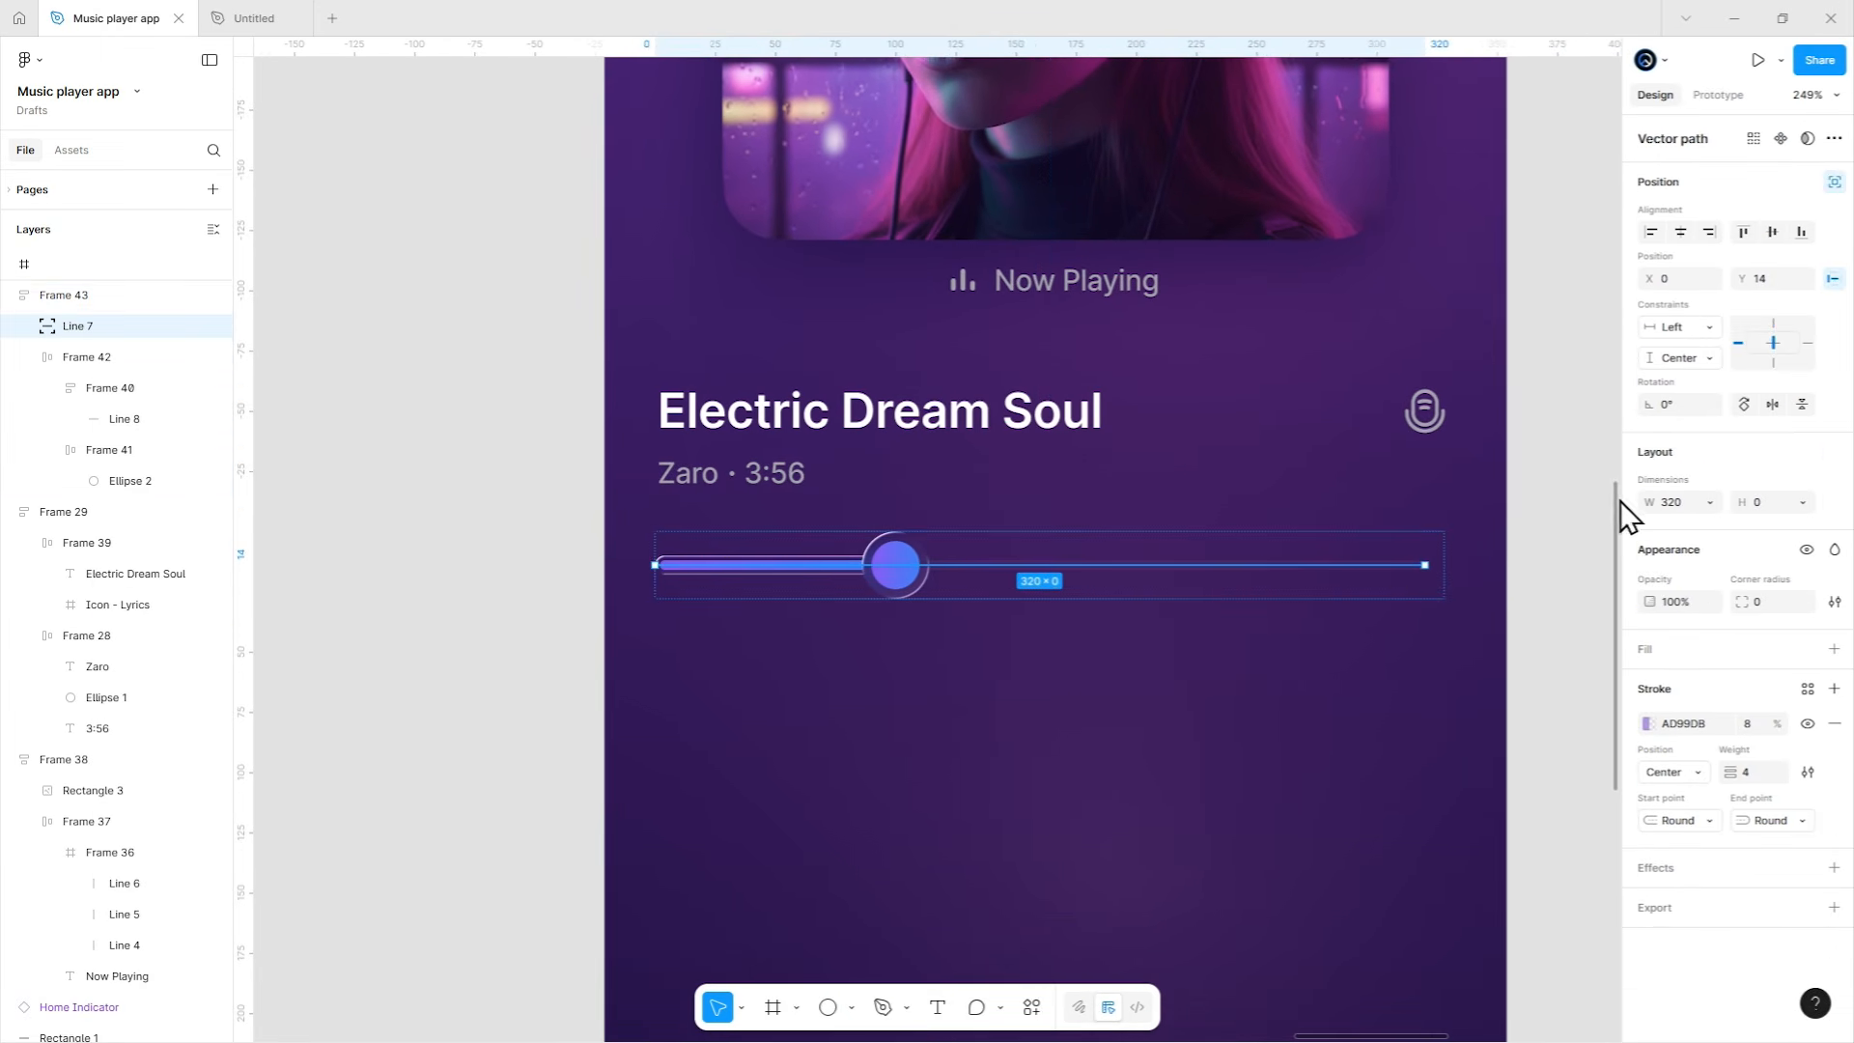
click(1710, 504)
click(1421, 567)
click(1351, 616)
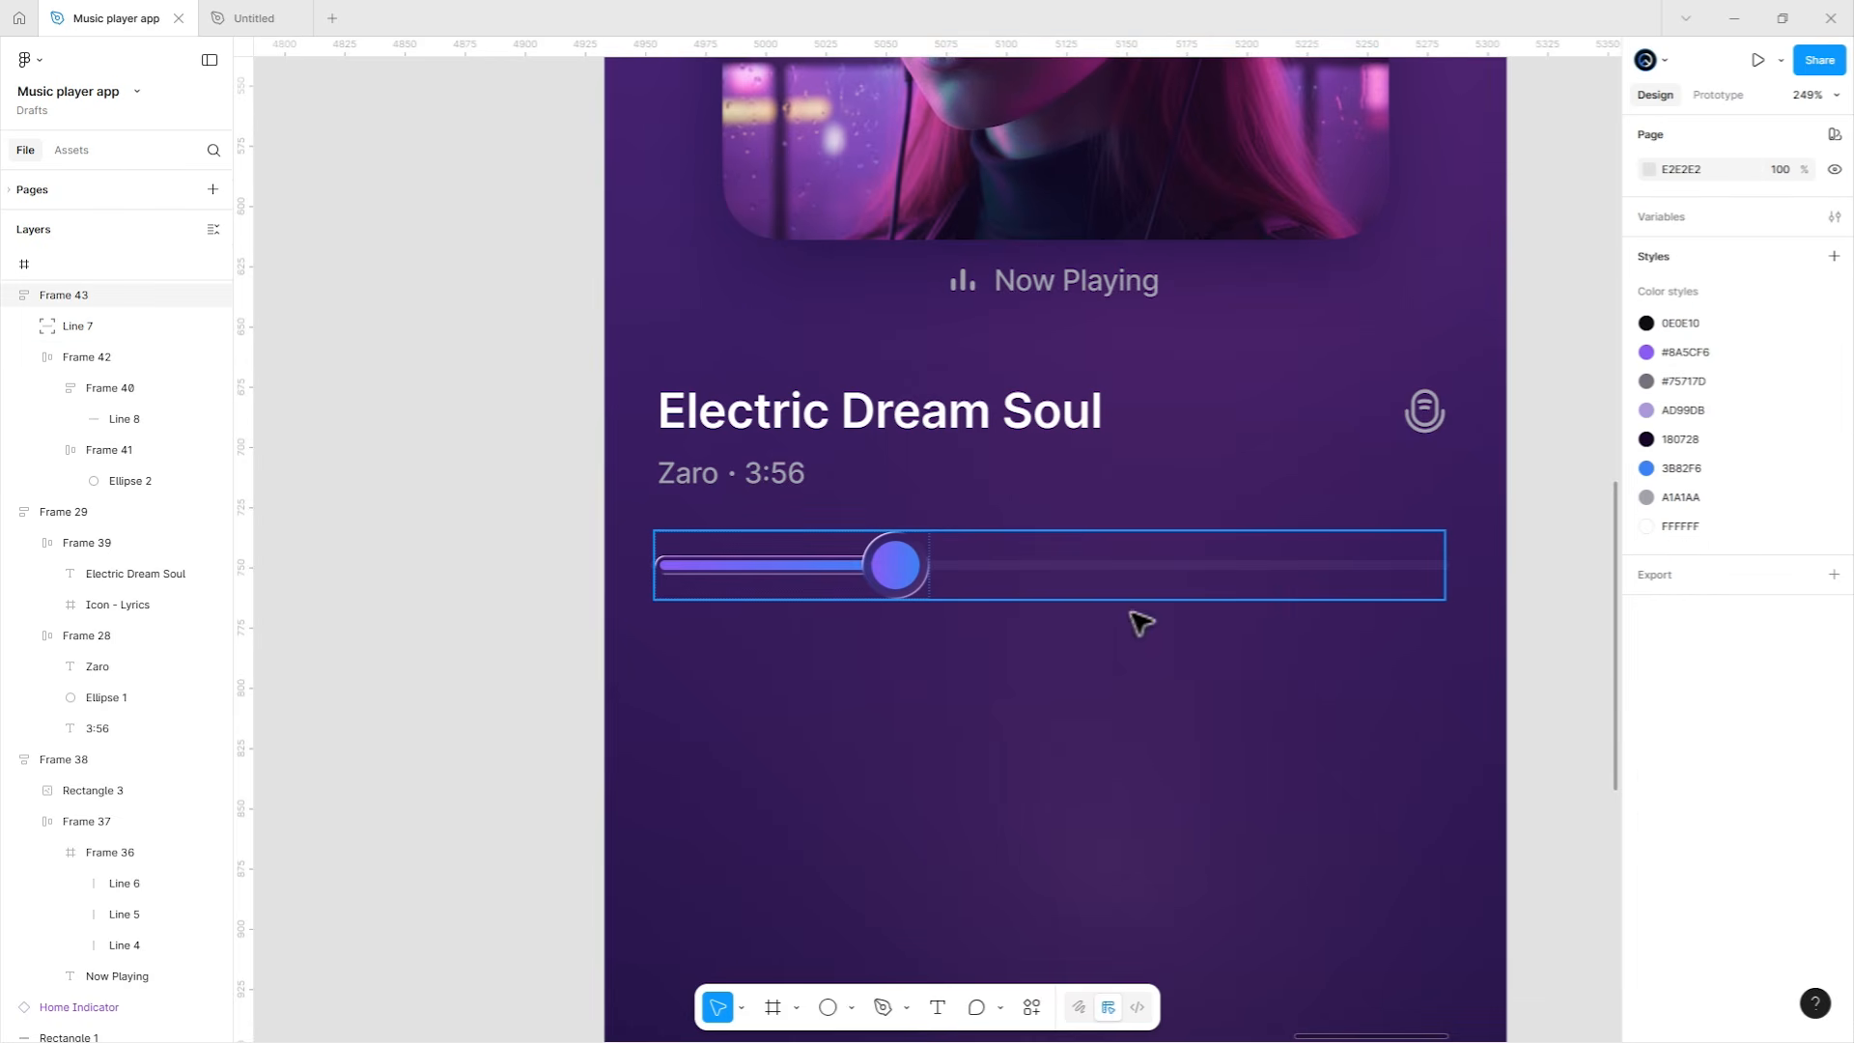
click(894, 570)
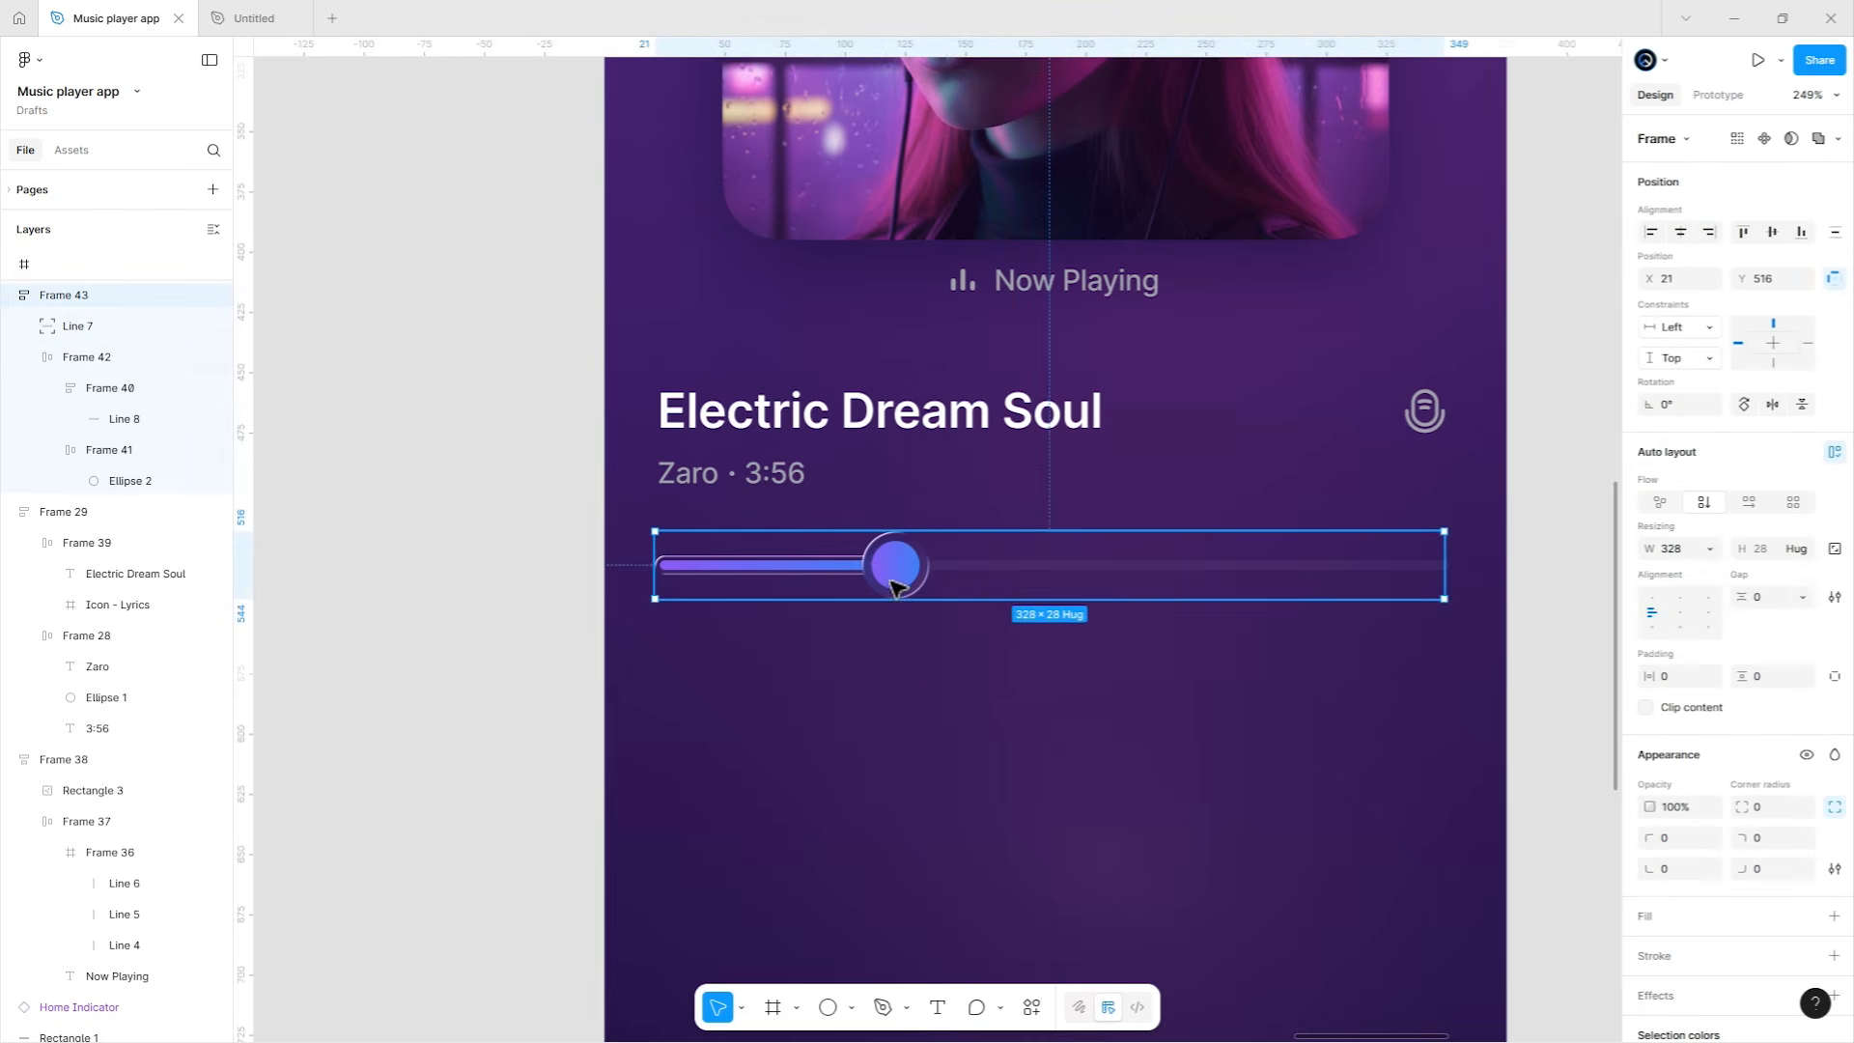
click(741, 525)
Copy the 3:56 text to X 330, Y 550 beneath the track's far end and change the original beside Zaro to 3/5.
ctrl+click(777, 473)
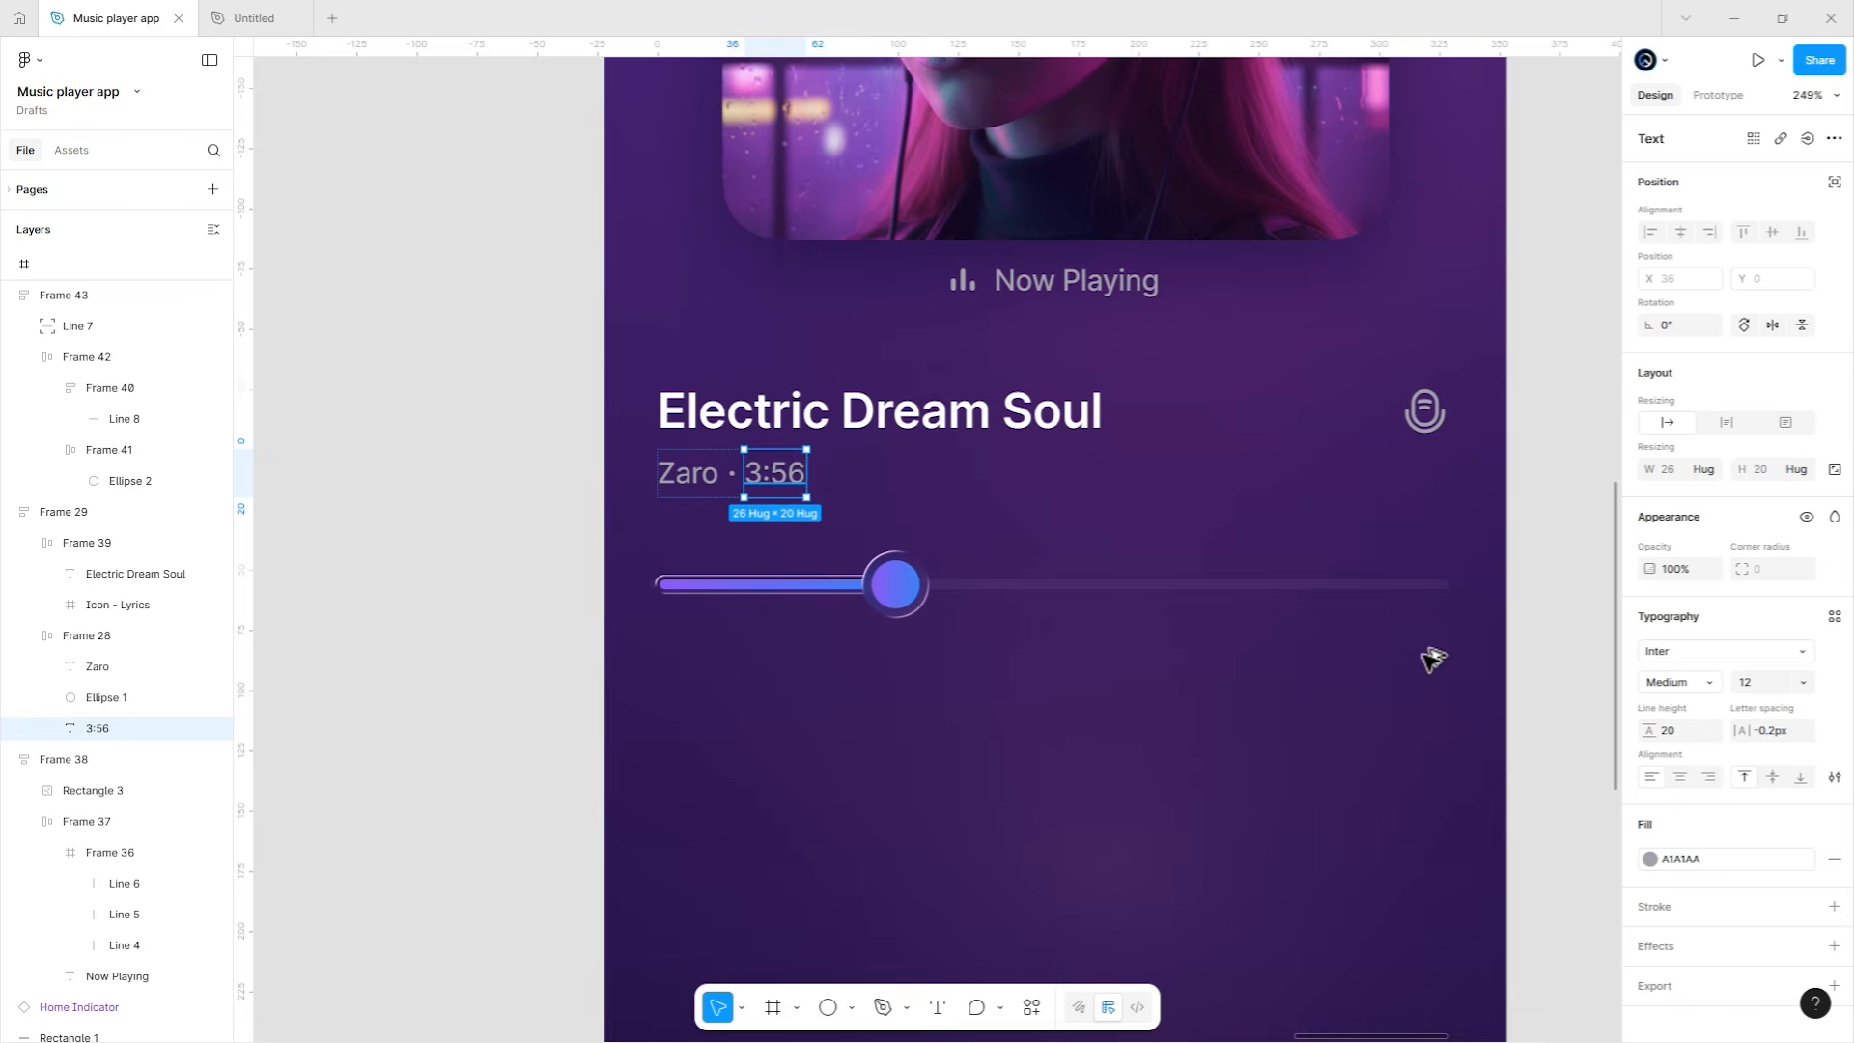
drag(1423, 654, 1437, 640)
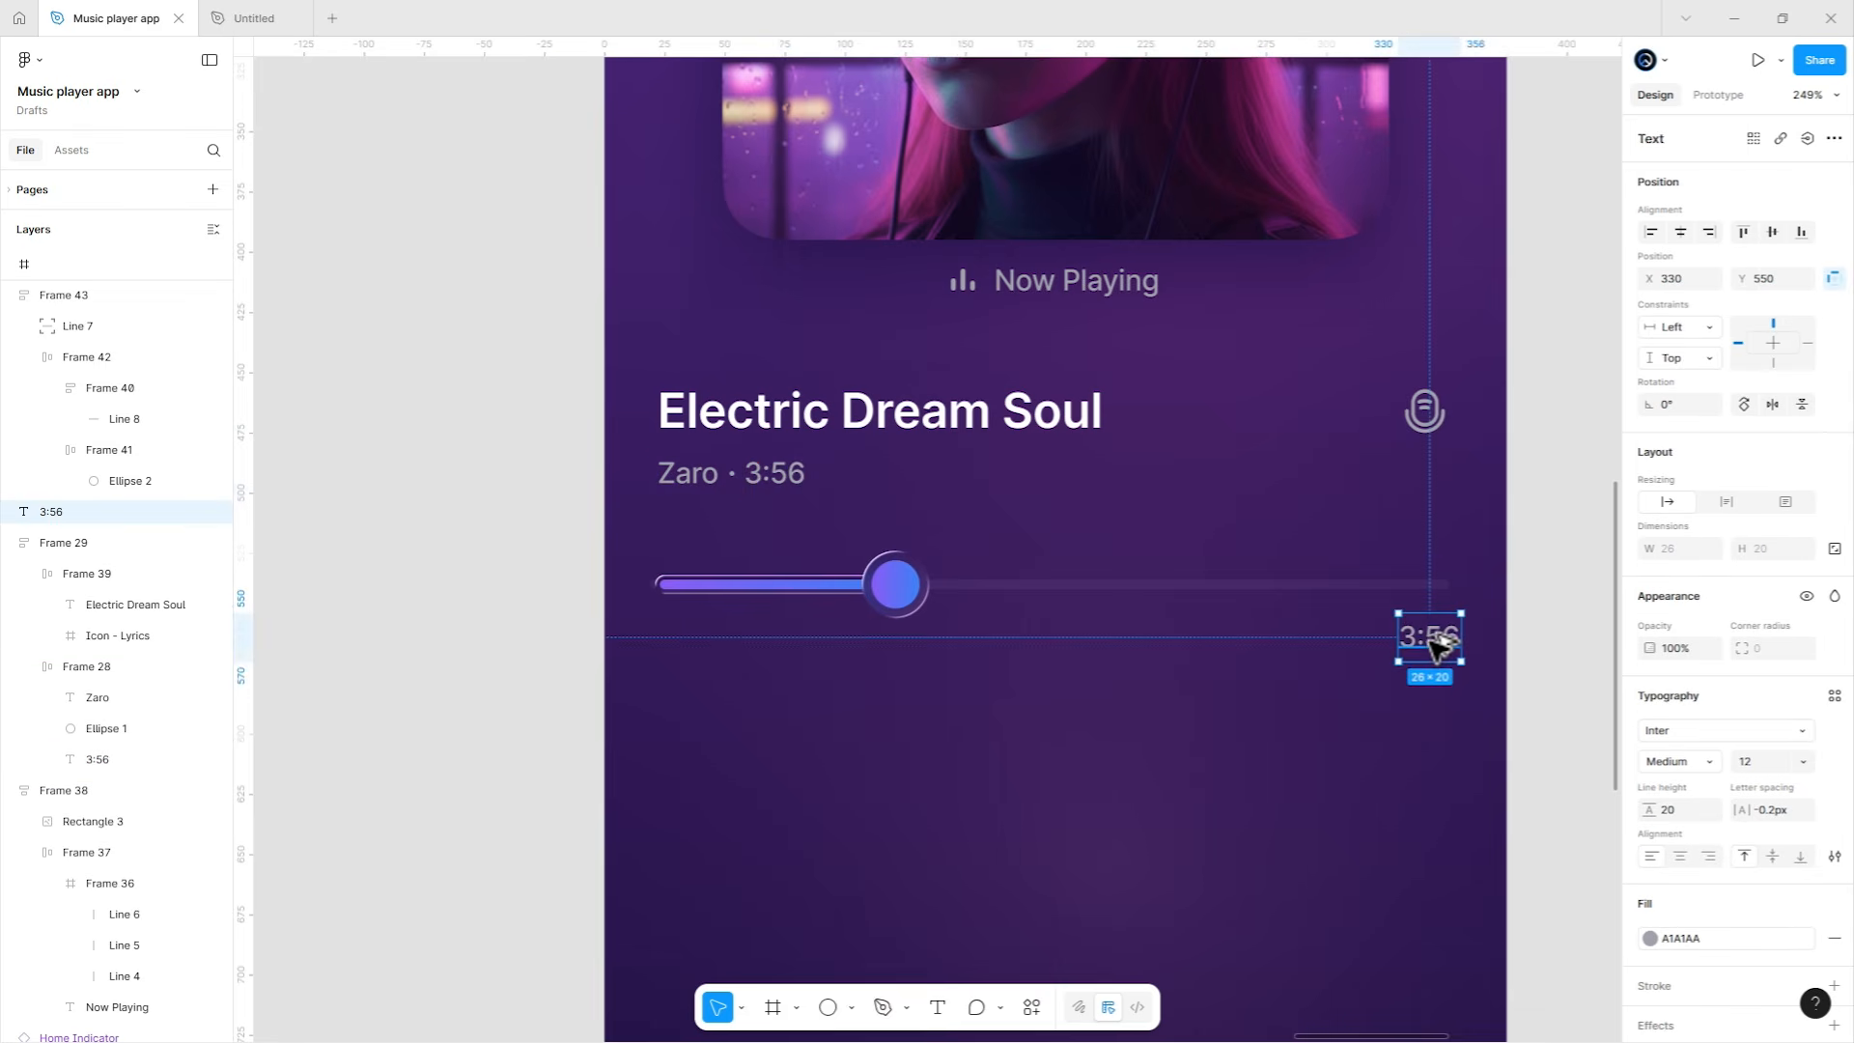
ctrl+click(807, 493)
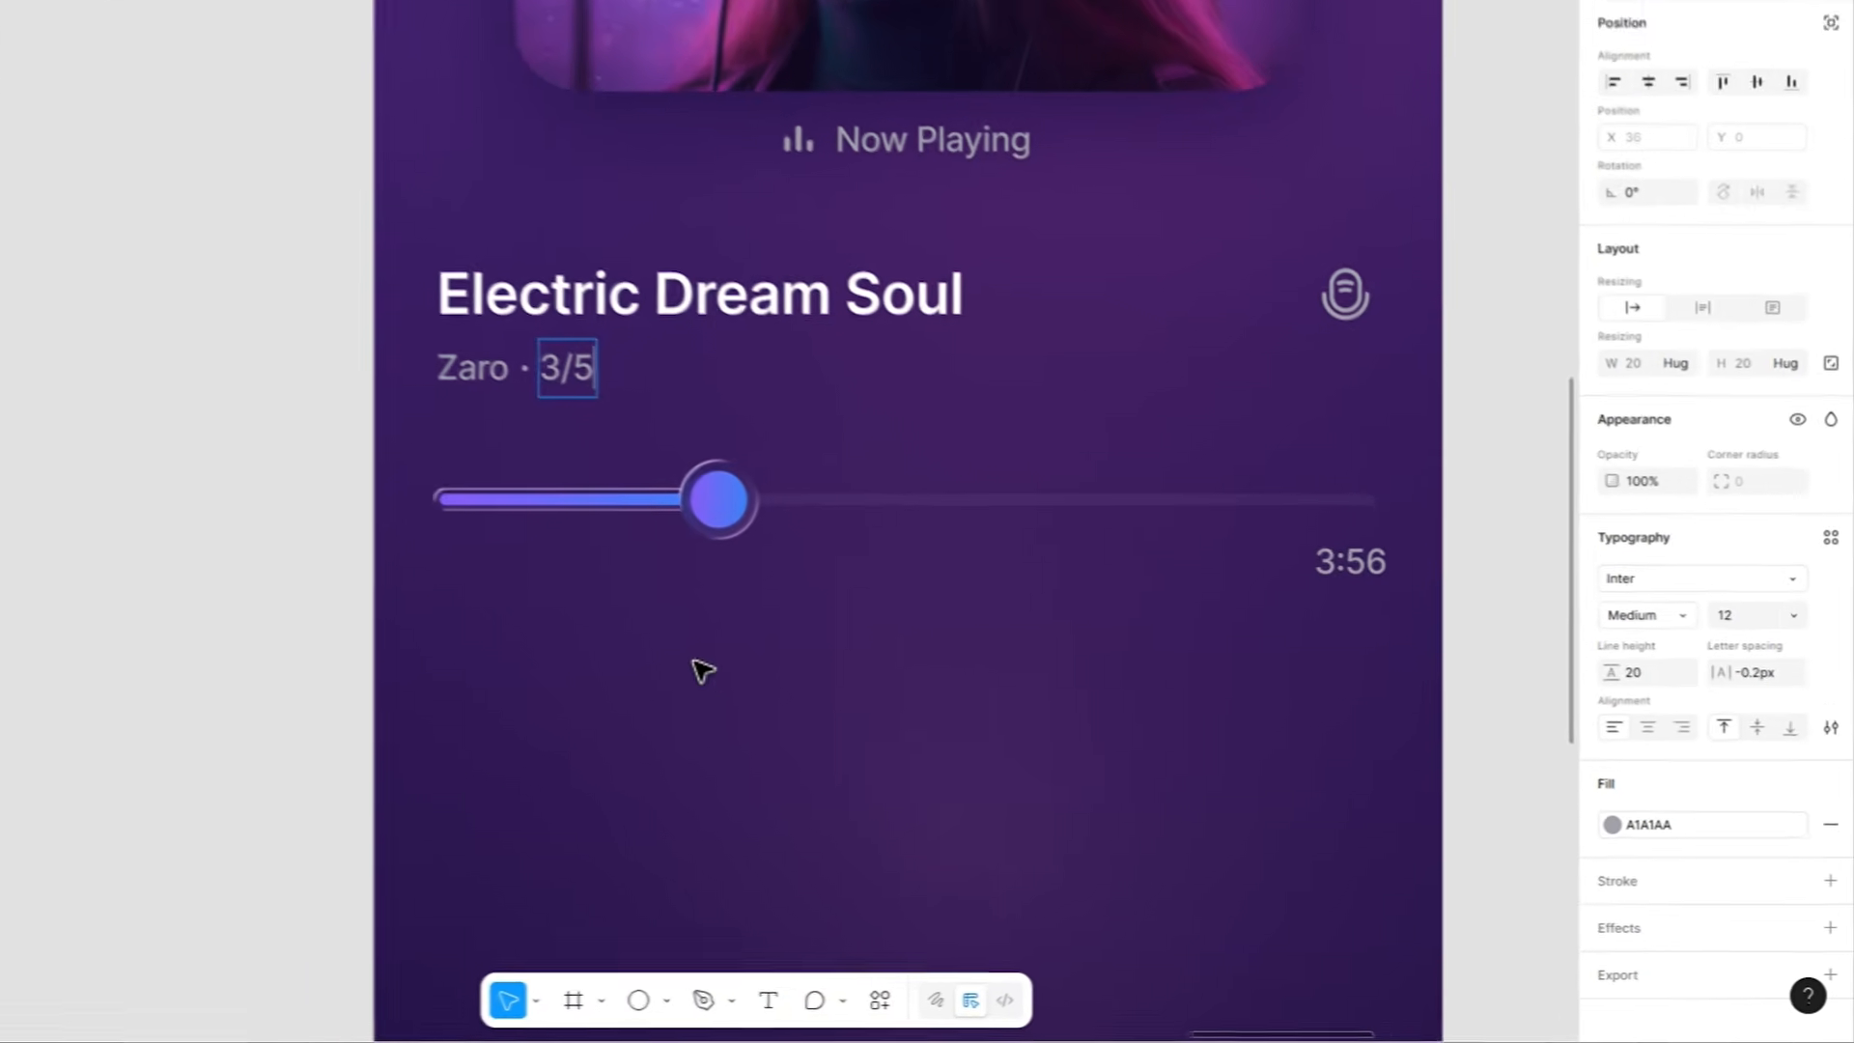
key(Escape)
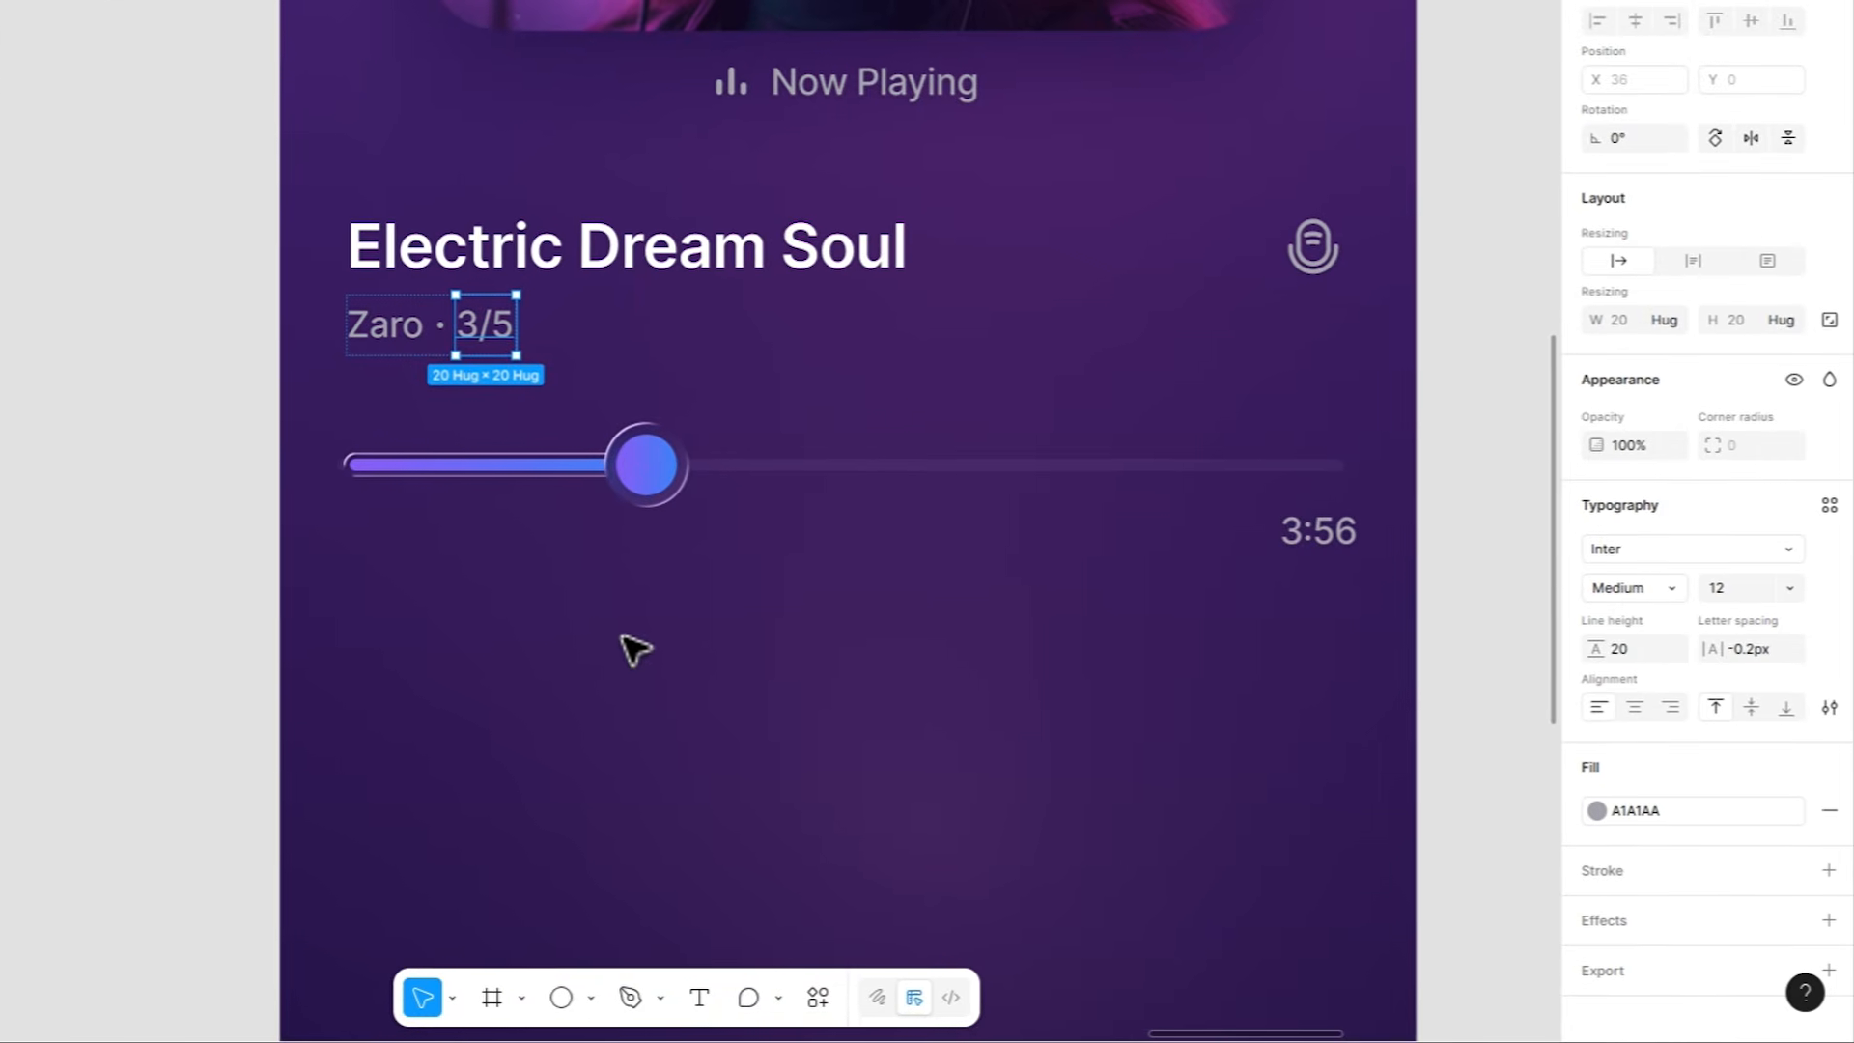
Duplicate the 3:56 label to X 21, Y 550 under the progress bar's start and change the copy to 1:24.
click(1350, 533)
key(ctrl+d)
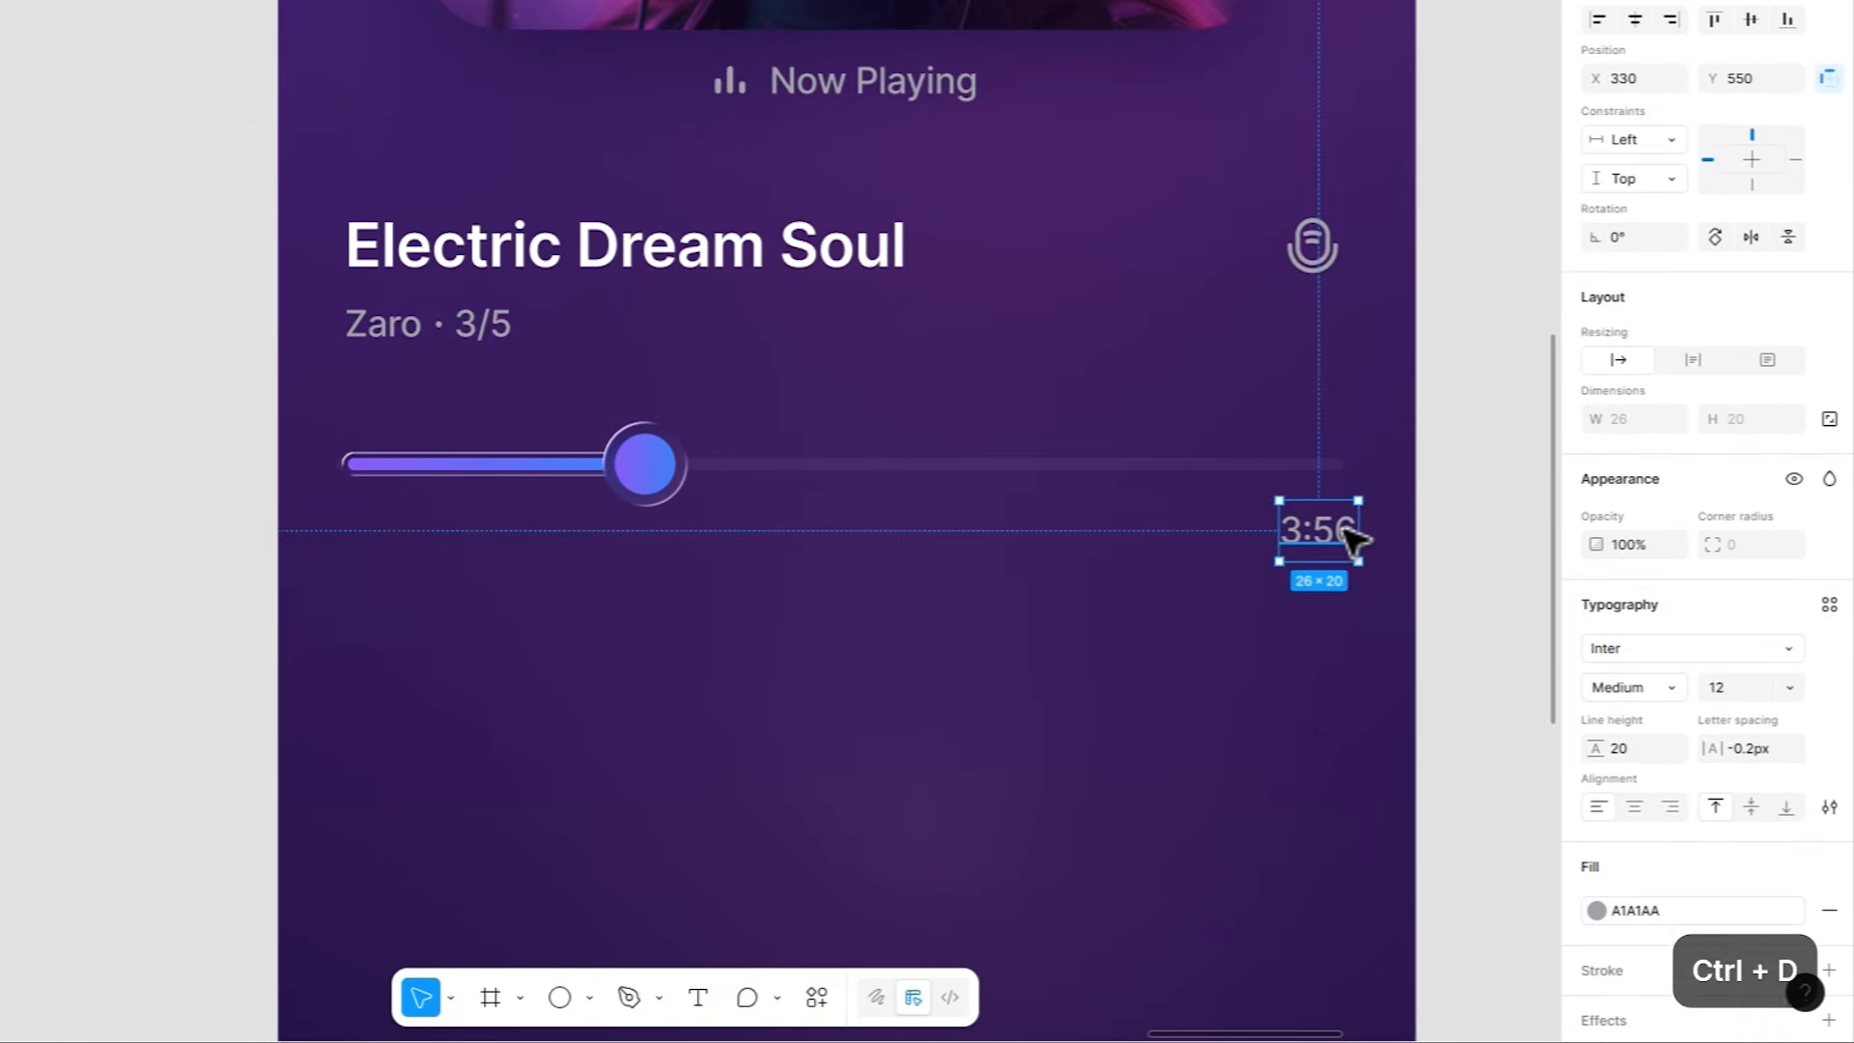
drag(1350, 534, 413, 576)
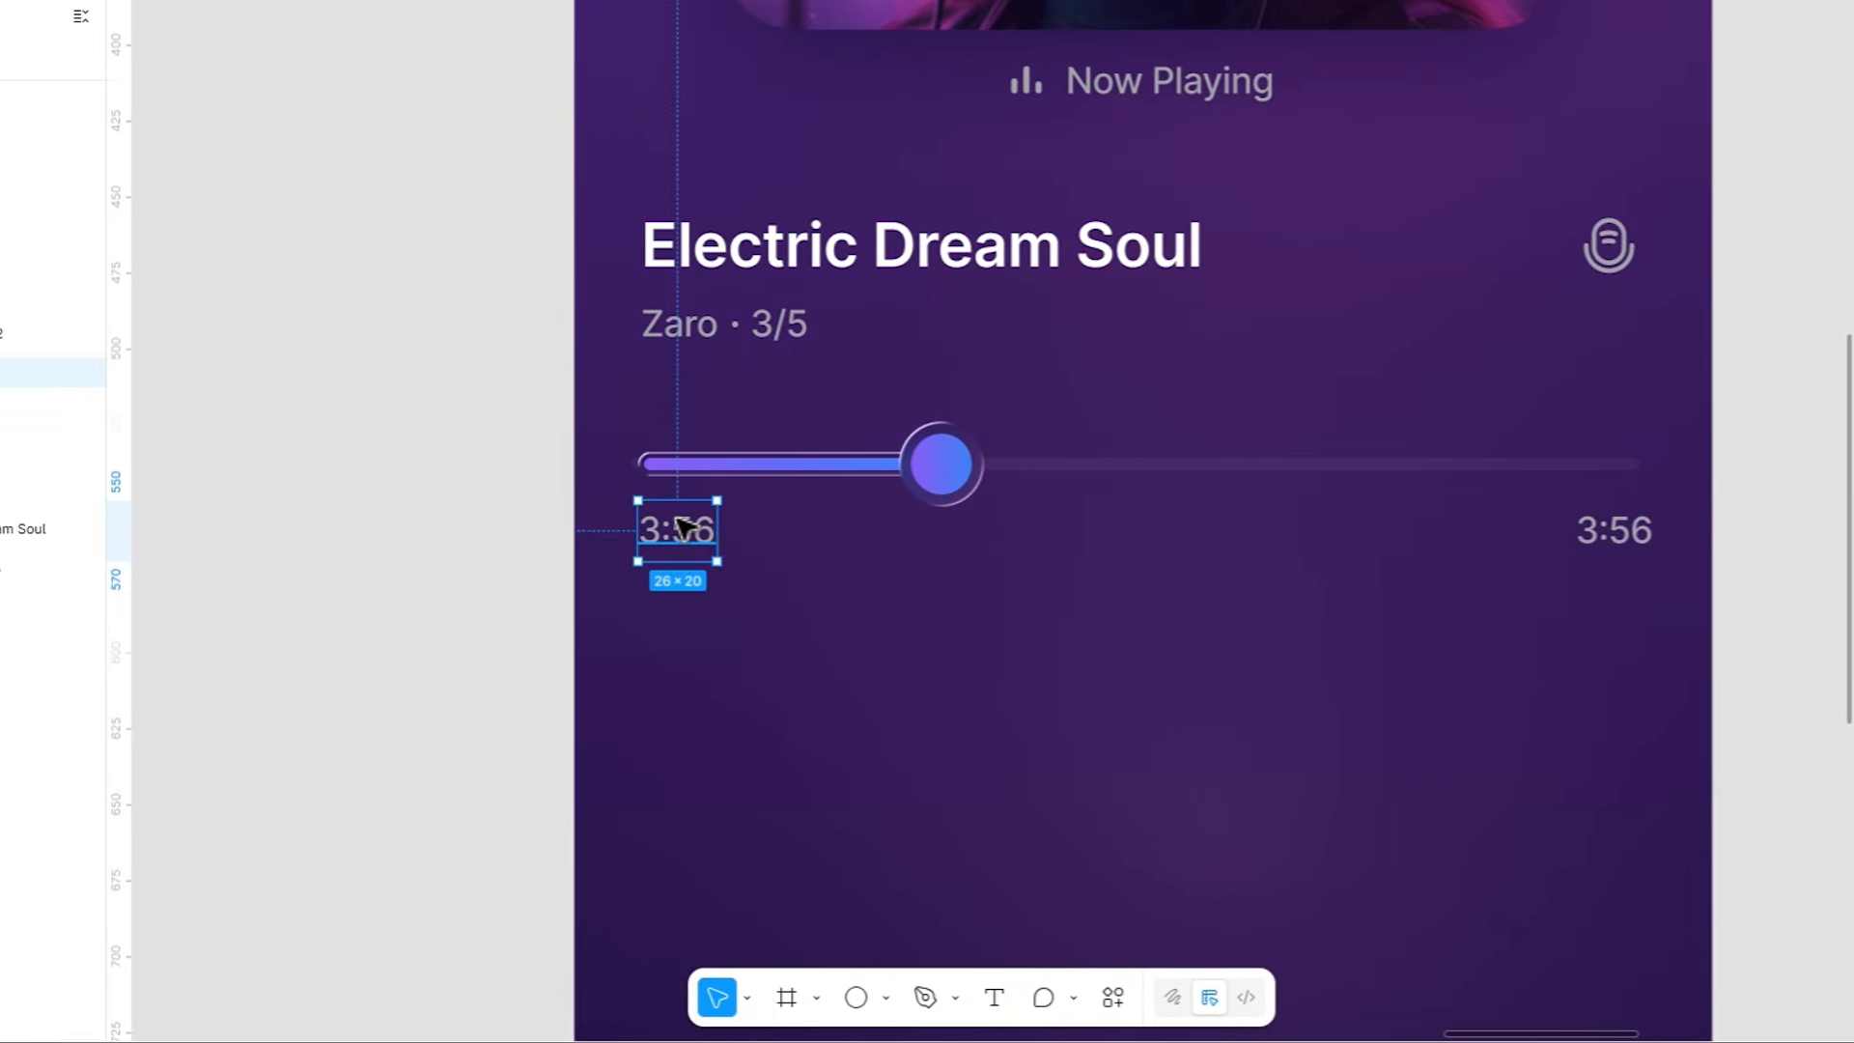
double_click(681, 527)
text(1:24)
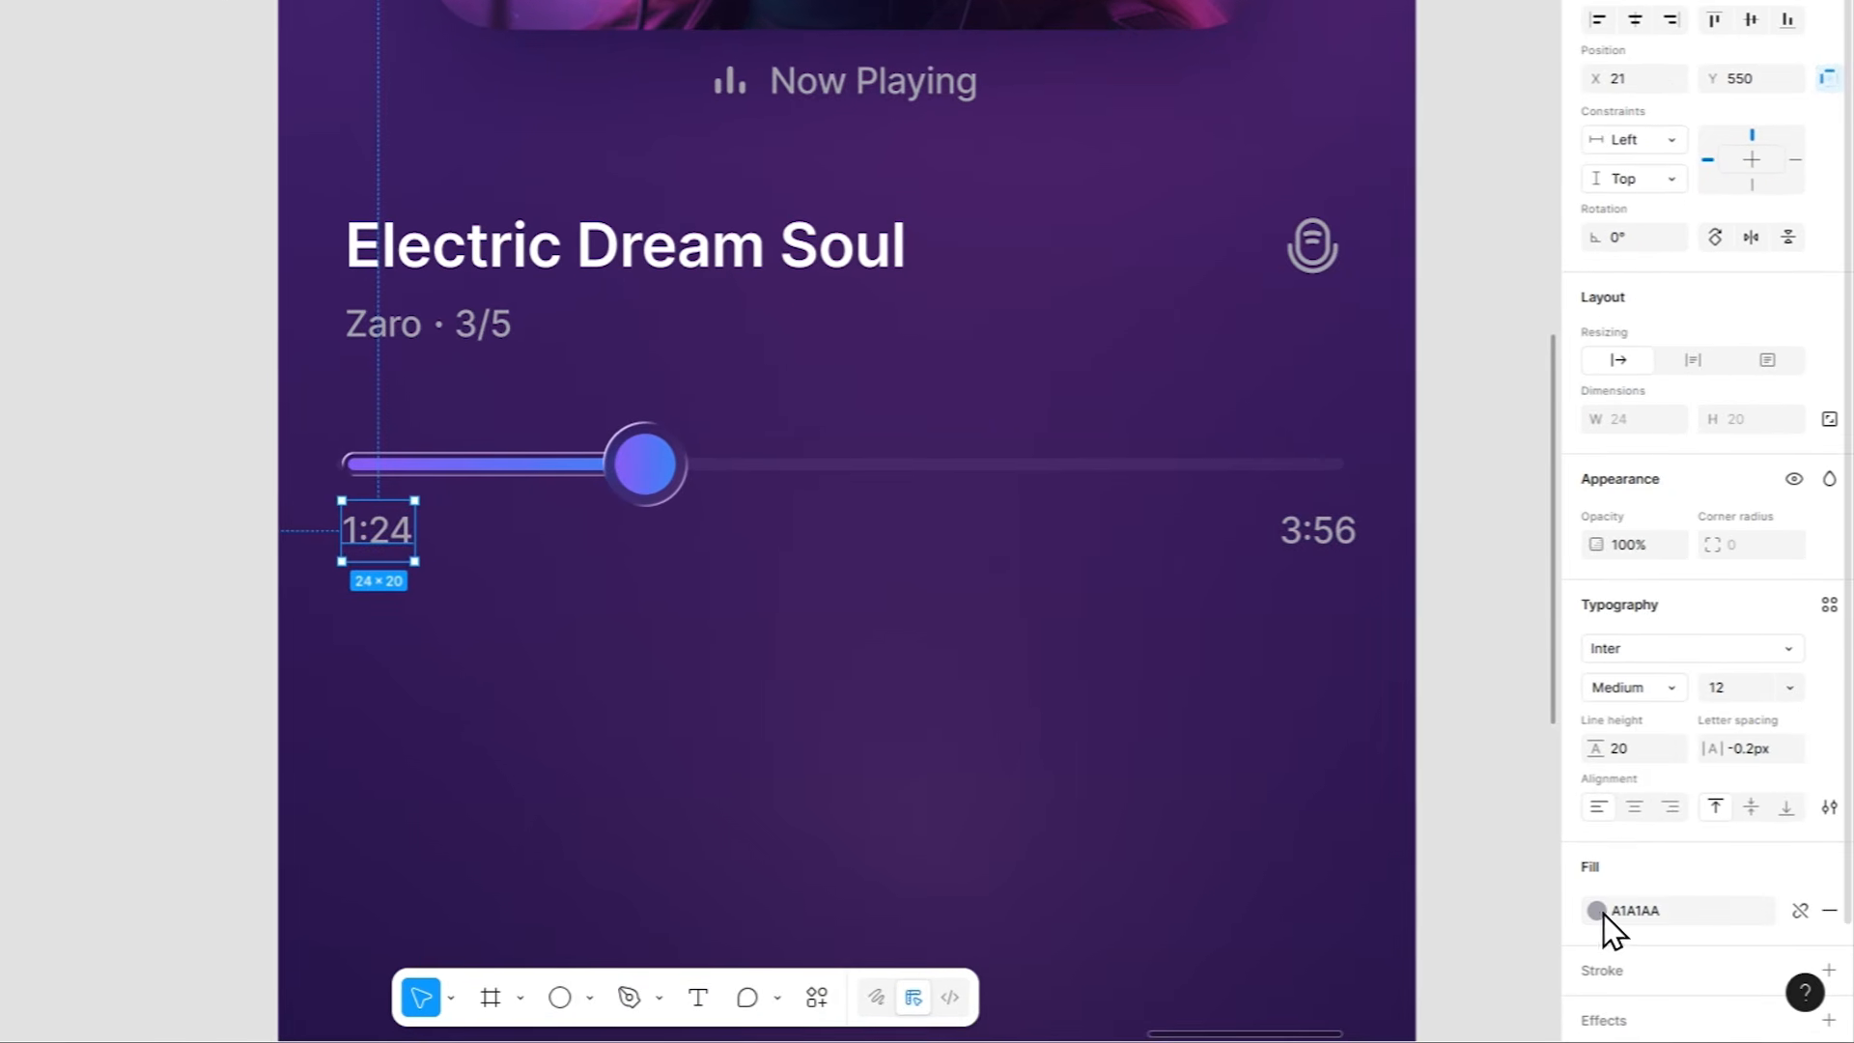
Apply the FFFFFF color style to the 1:24 label.
click(1651, 937)
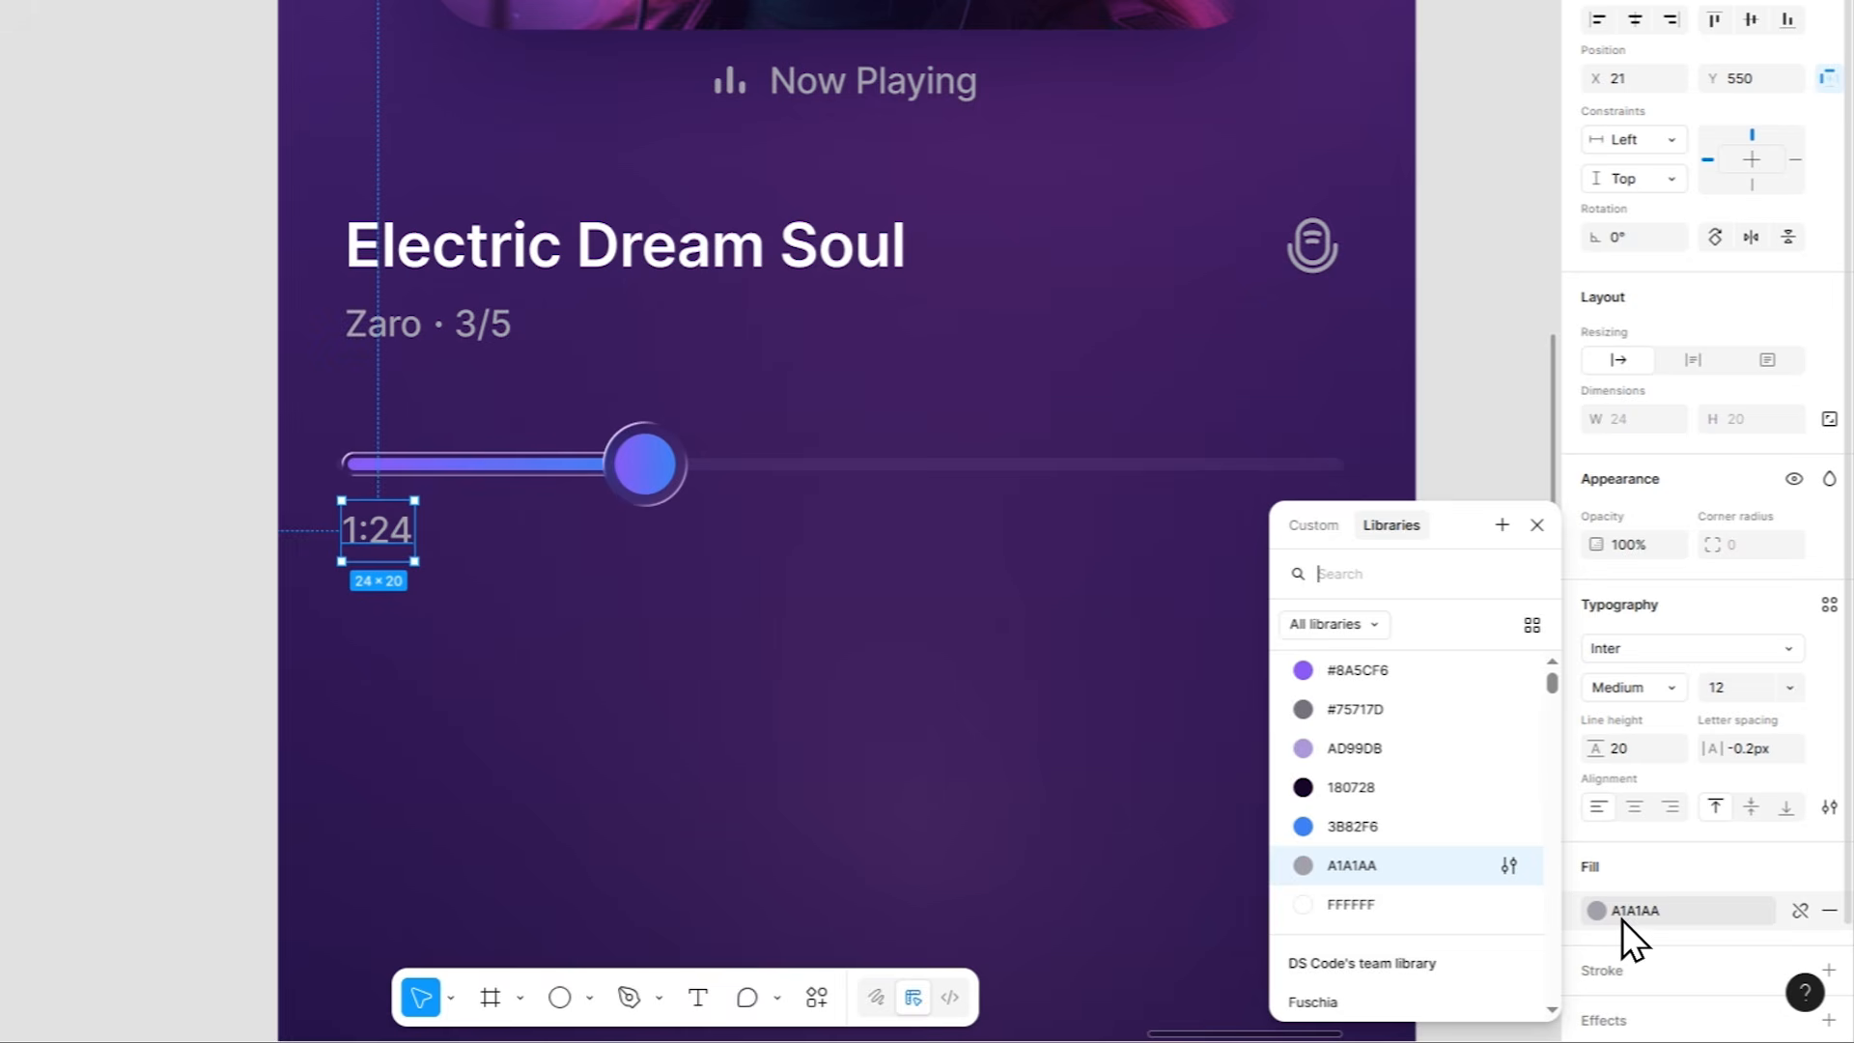
click(1443, 892)
click(819, 640)
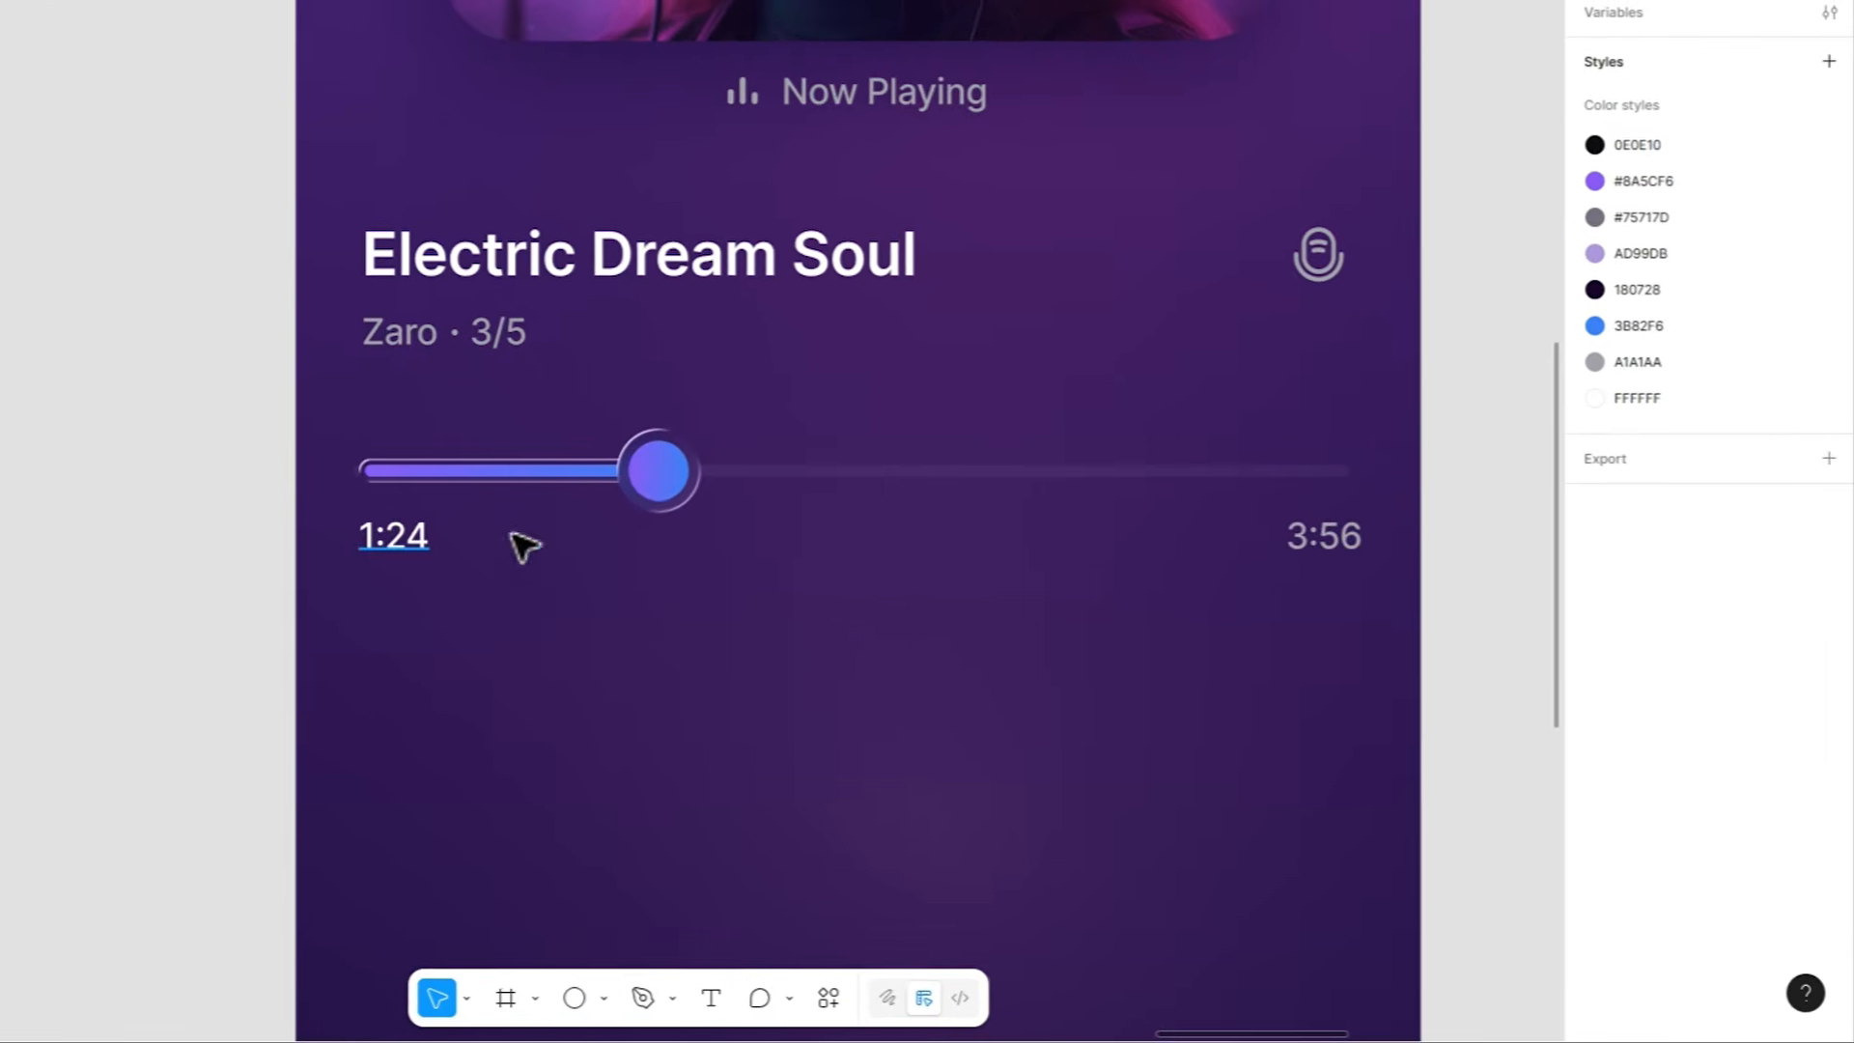
Wrap the 1:24 and 3:56 time labels in a horizontal auto layout frame.
click(391, 531)
shift+click(1321, 540)
key(shift+a)
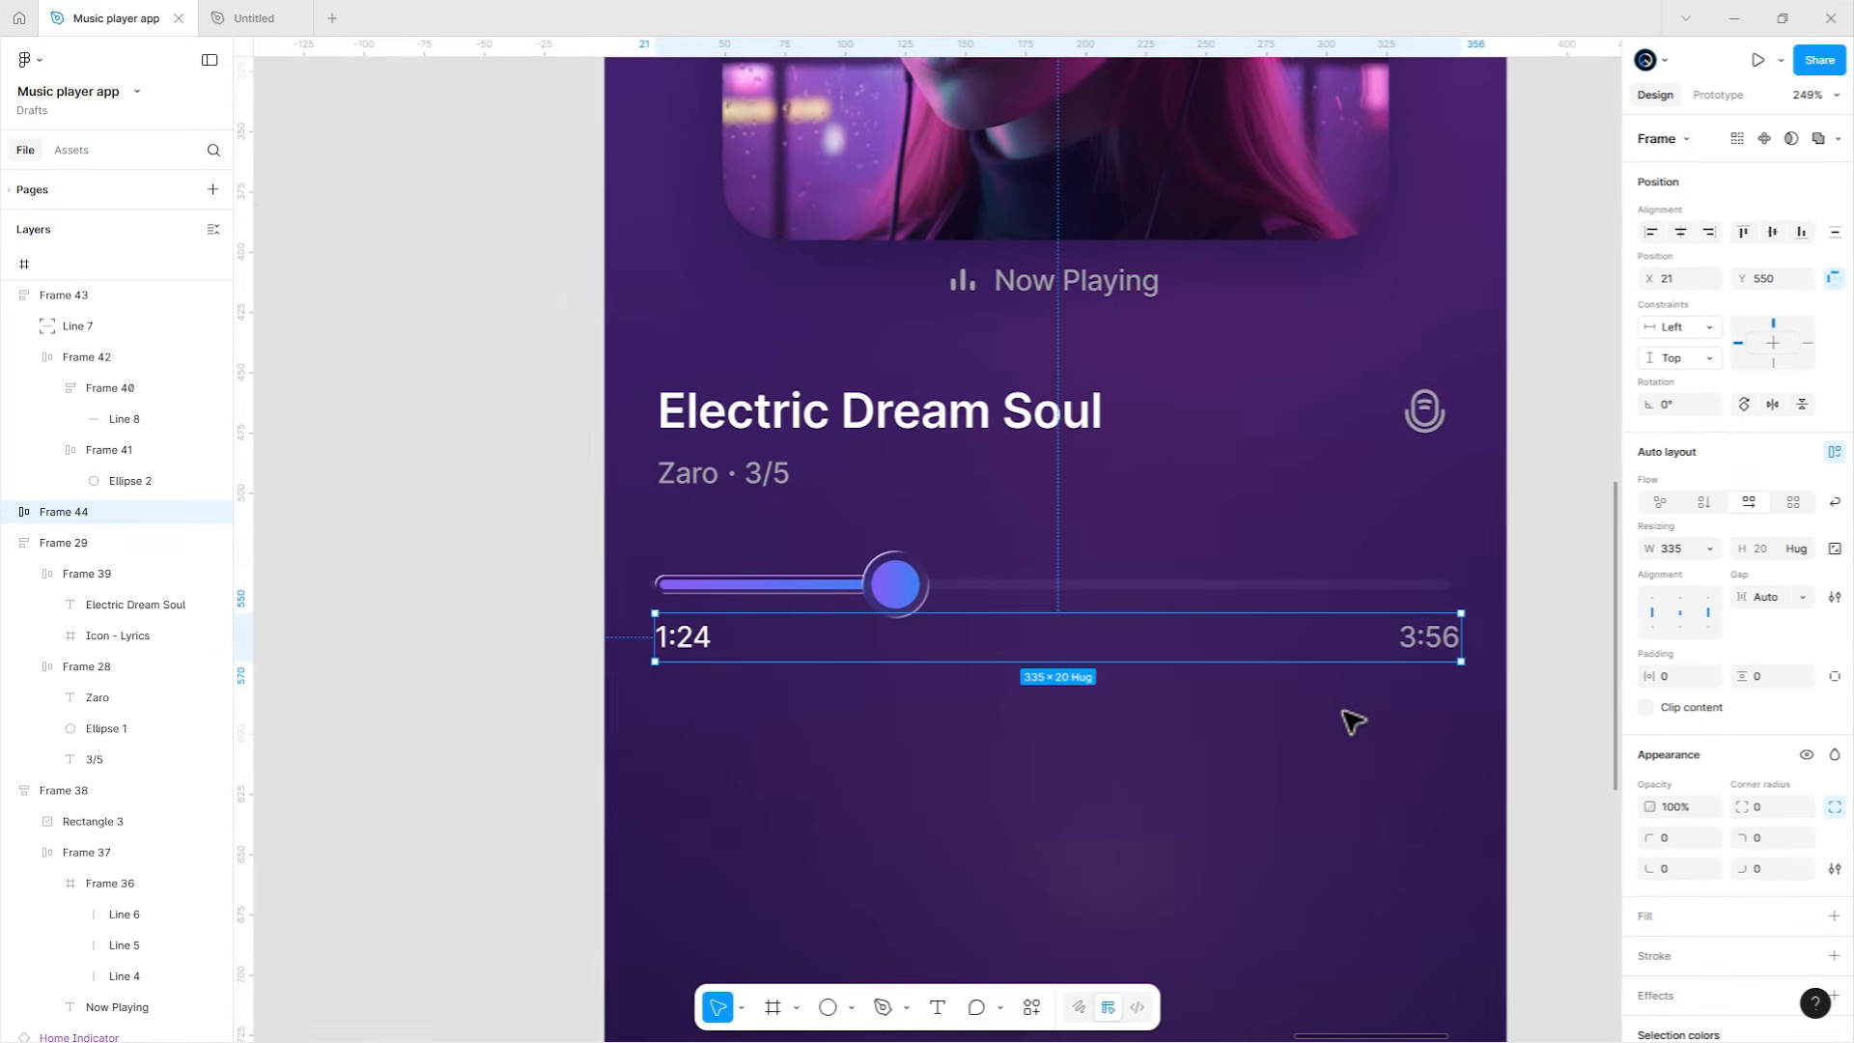
Wrap the time row and progress bar in an auto layout, and nest it with the song title block in another auto layout.
shift+click(1003, 592)
key(shift+a)
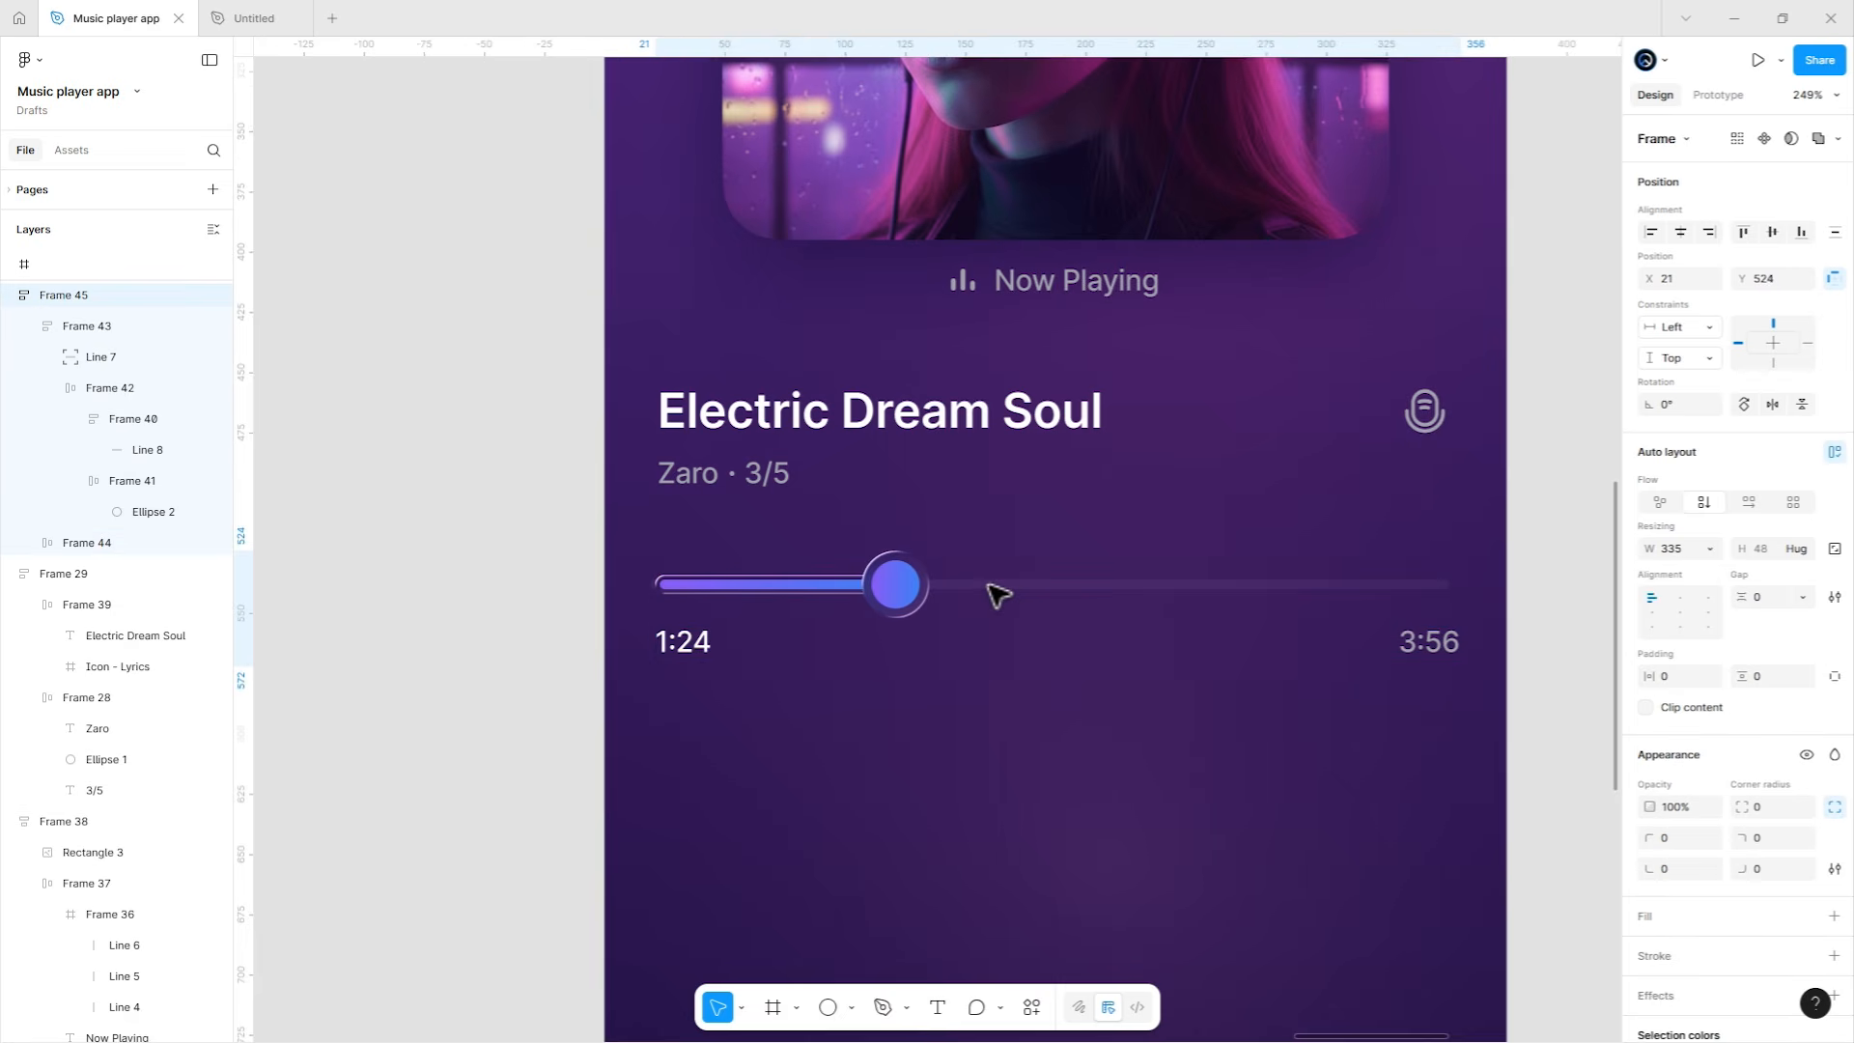
shift+click(1013, 443)
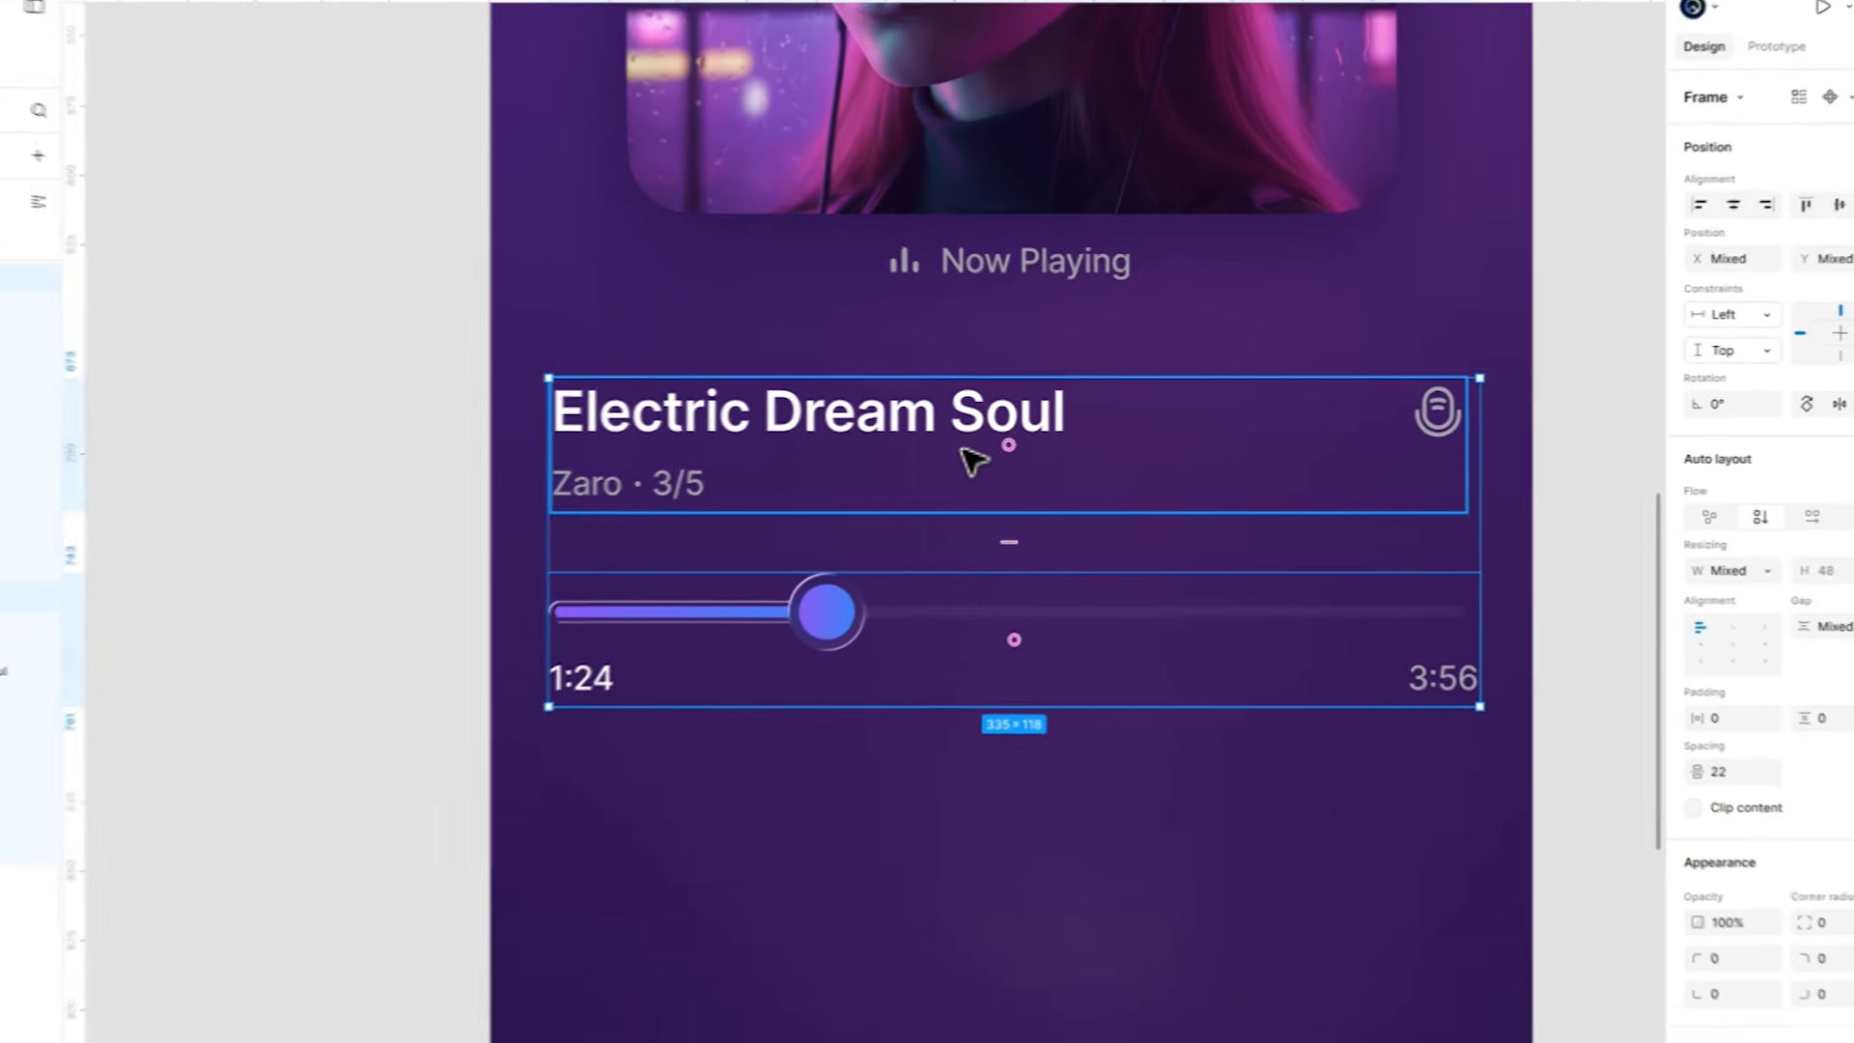
key(shift+a)
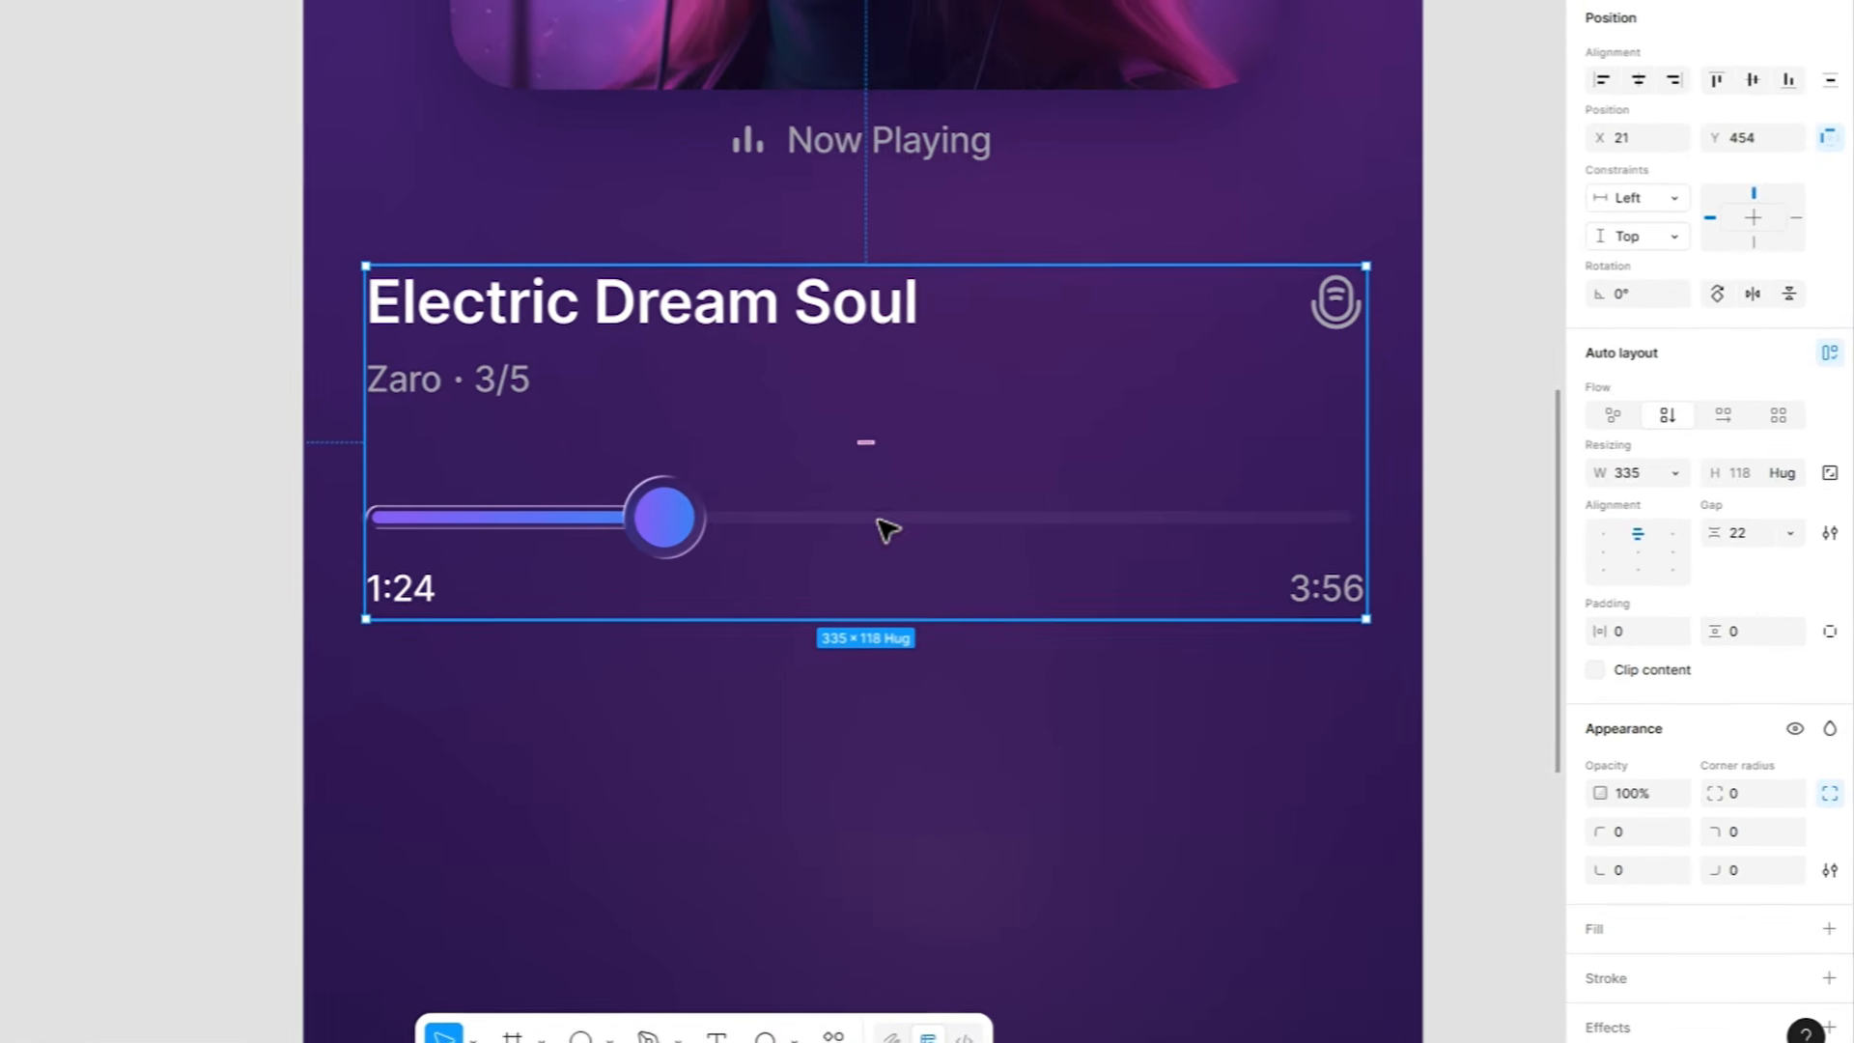
Extend the track line to 335 wide so it spans the full width of the progress bar frame.
click(1028, 613)
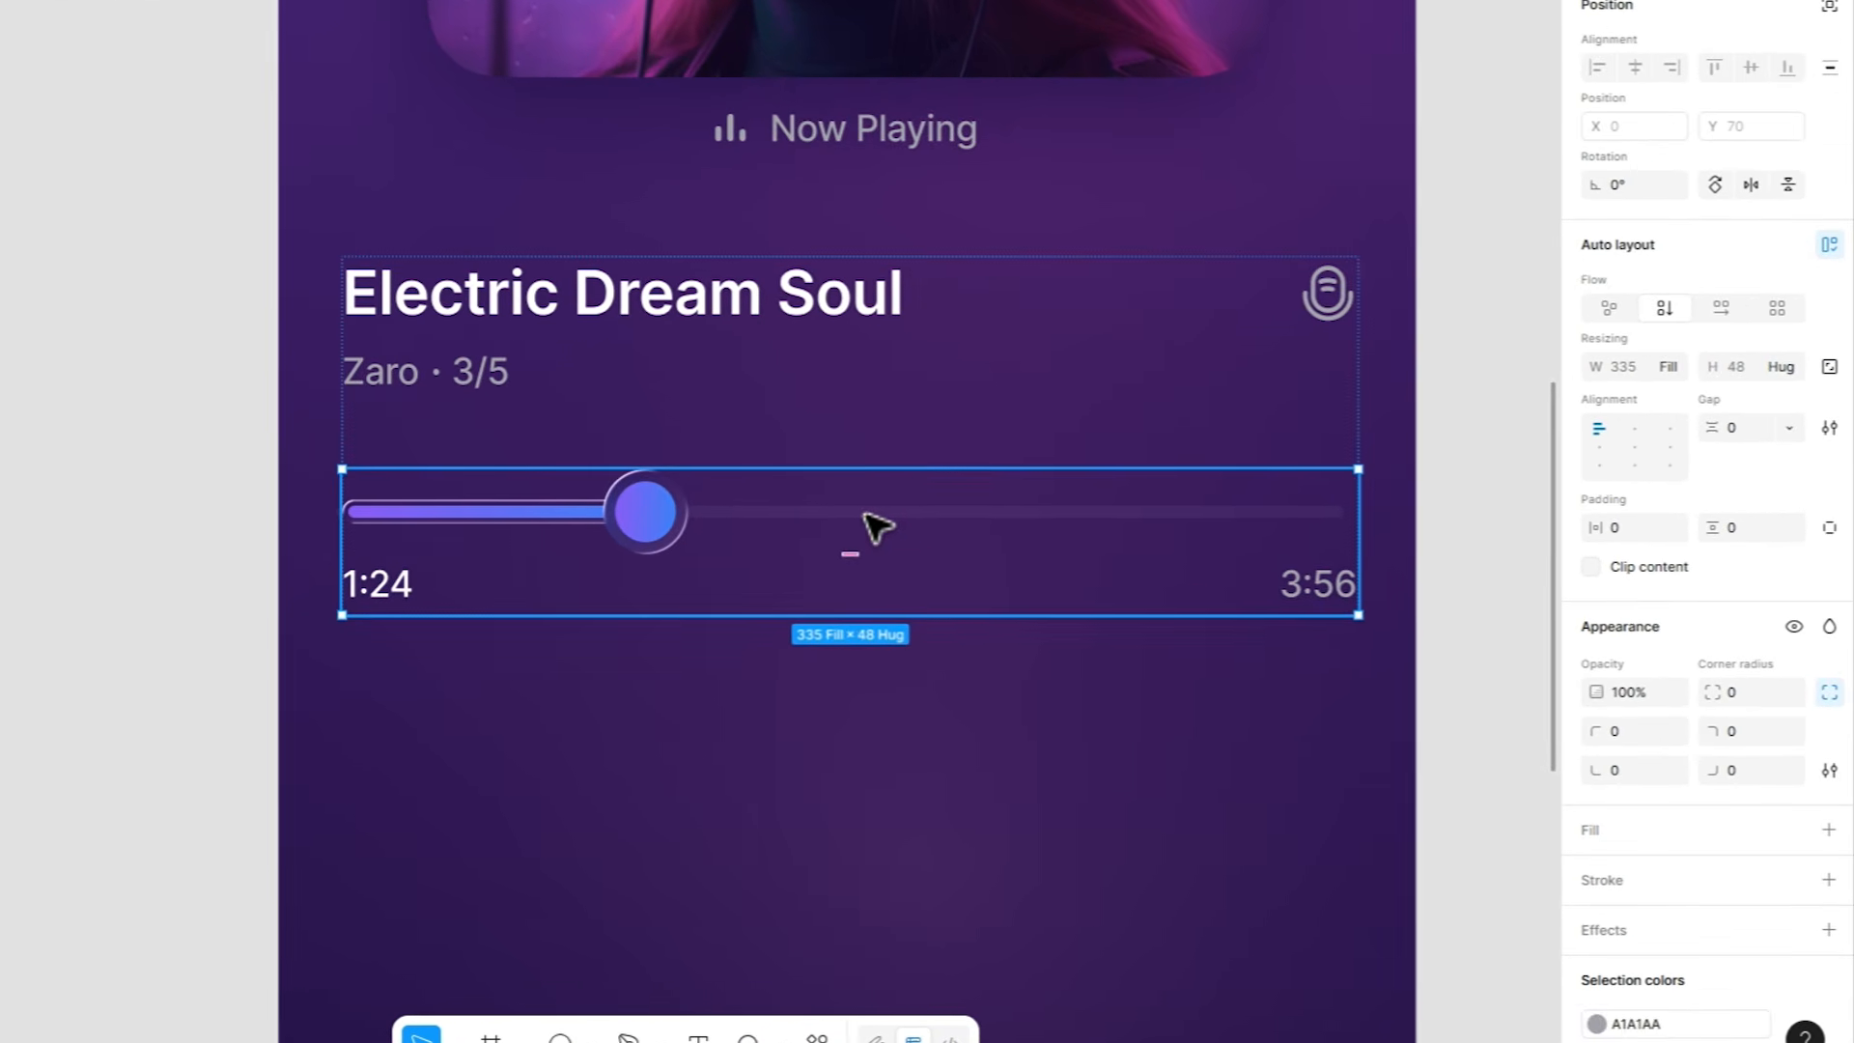
double_click(1059, 524)
double_click(1048, 514)
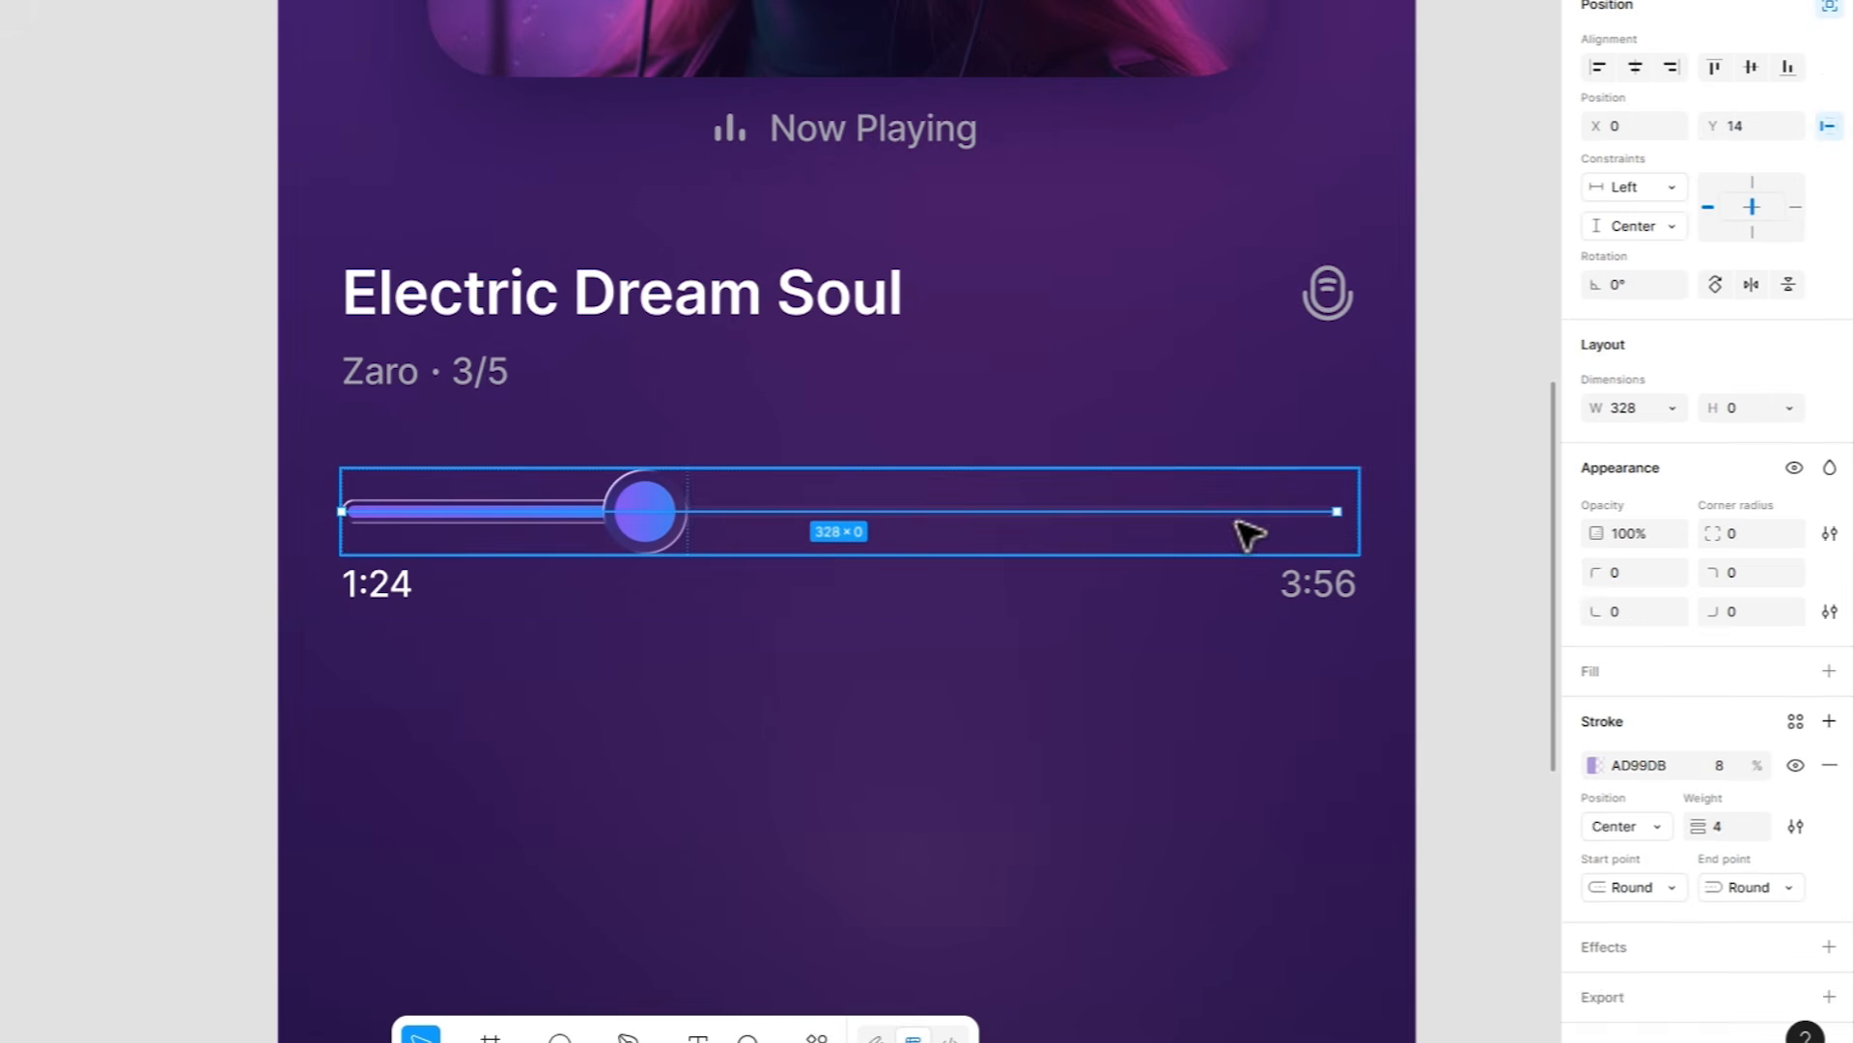
drag(1340, 513, 1360, 514)
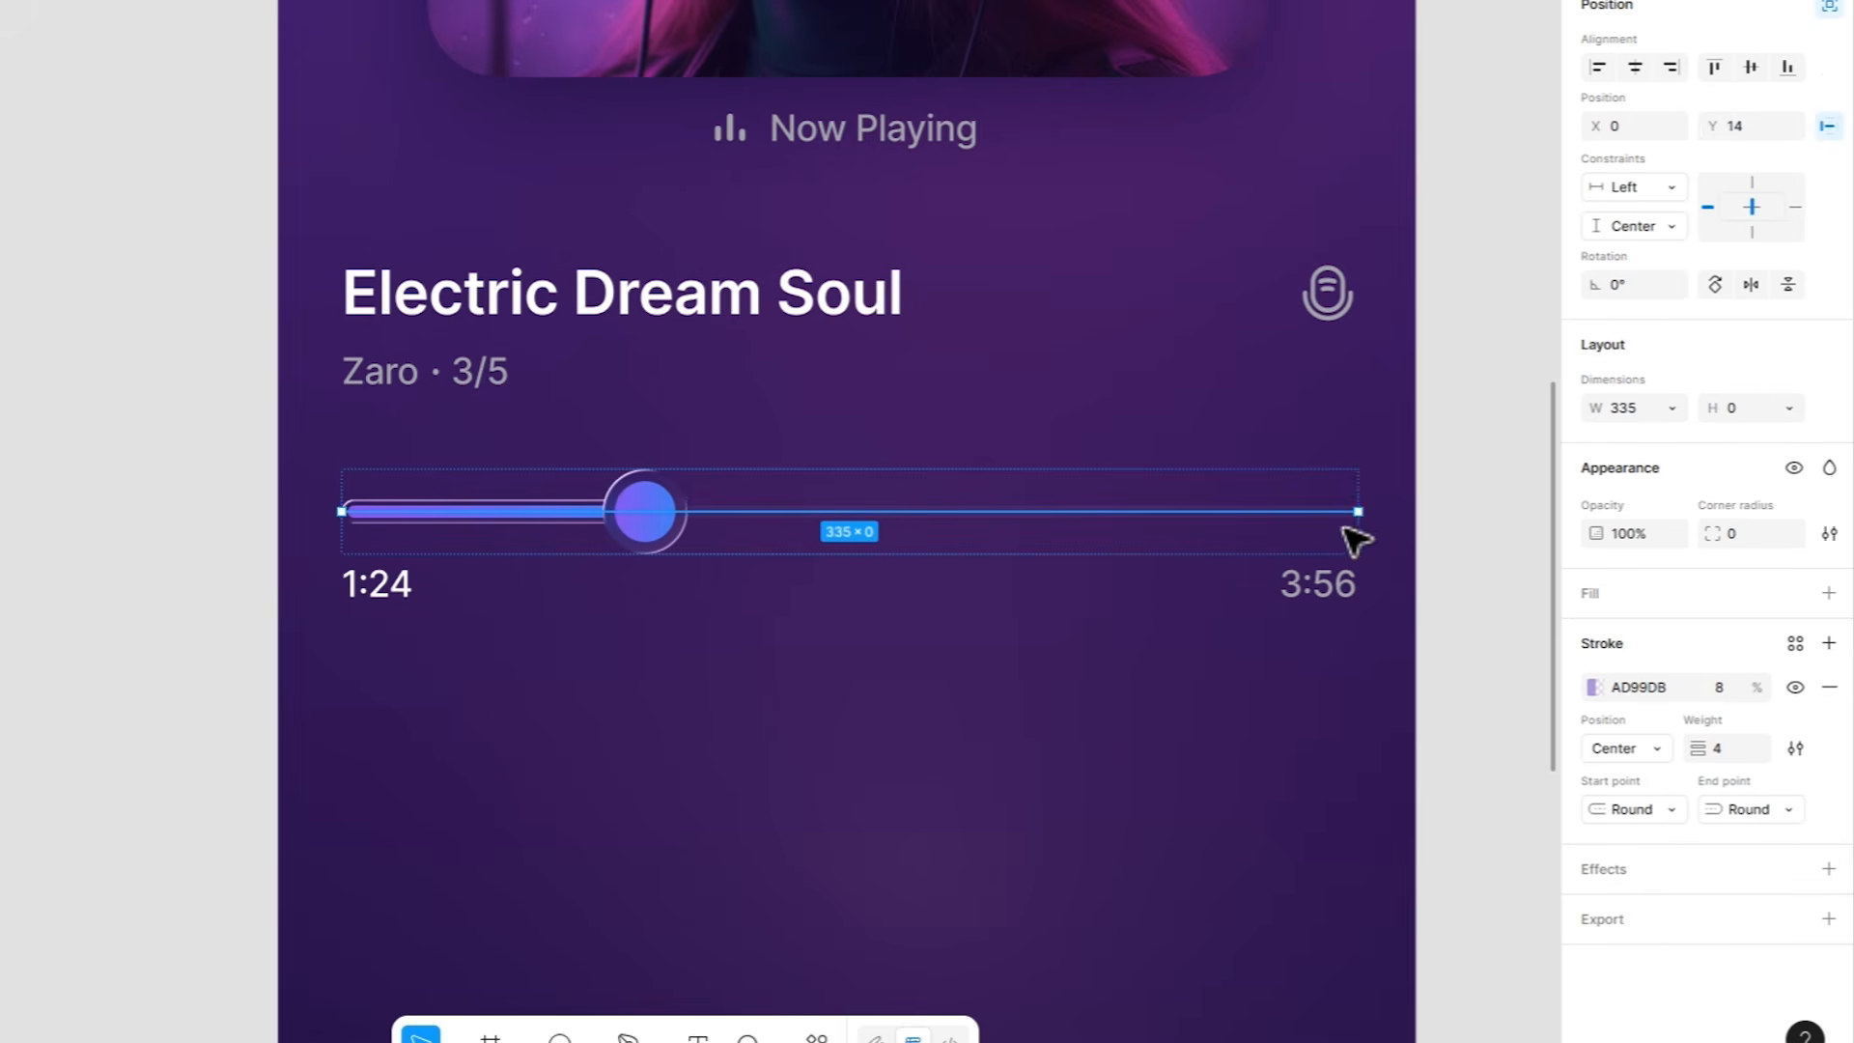
click(1340, 536)
click(1094, 751)
Copy the slider's gradient circle to the empty area below the progress bar and enlarge the copy to 76 × 76.
scroll(673, 673, down, 4)
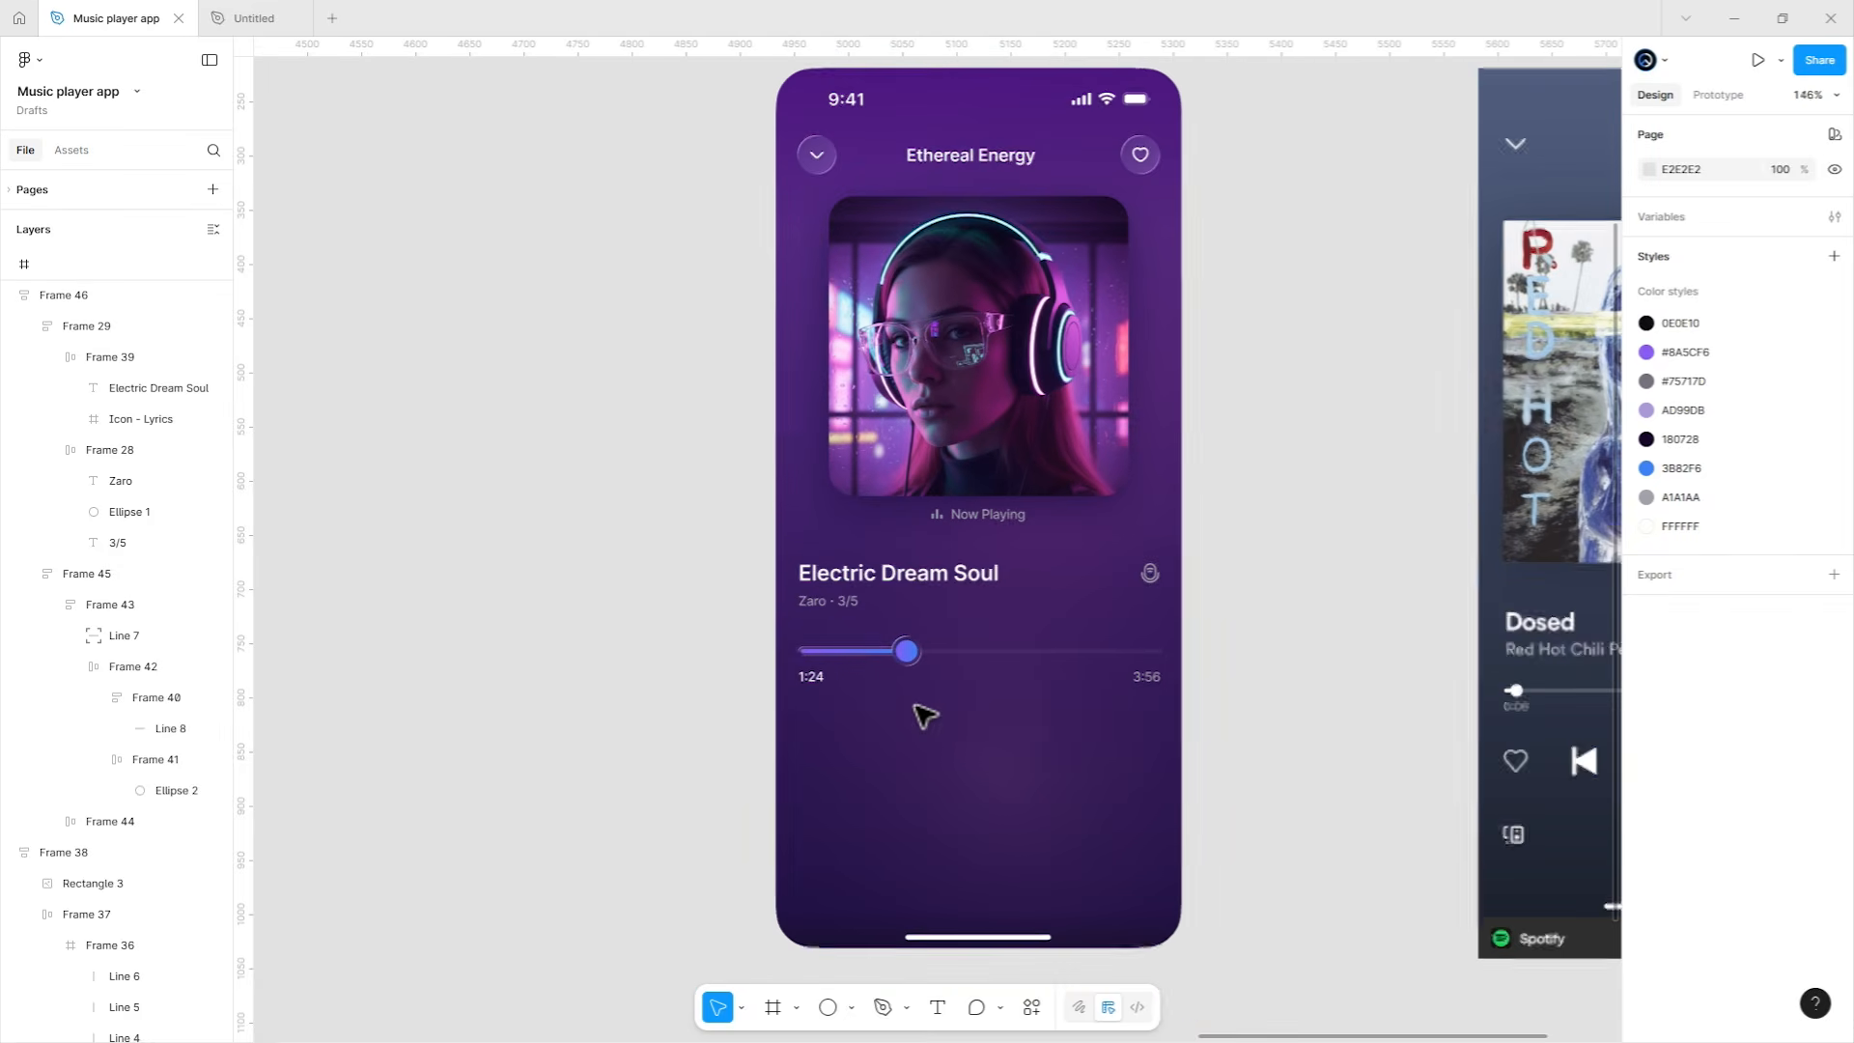
scroll(1014, 638, down, 3)
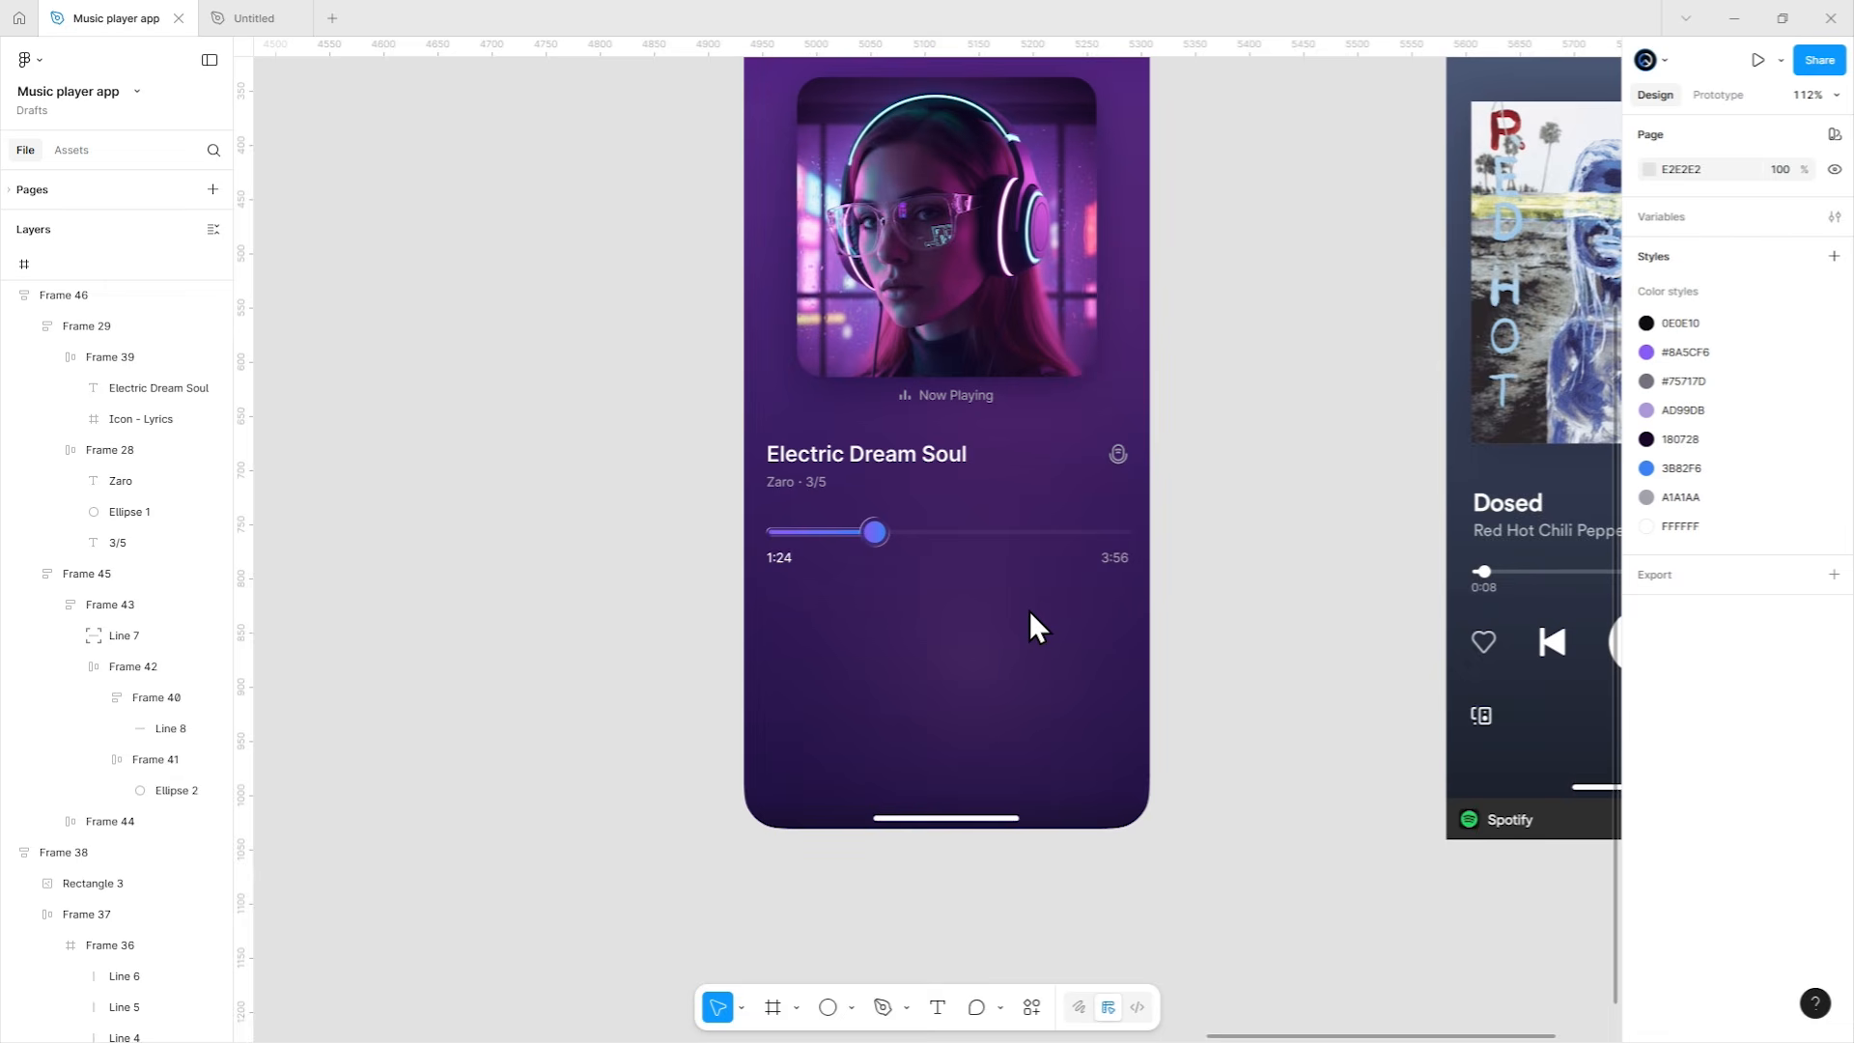
scroll(1029, 612, up, 5)
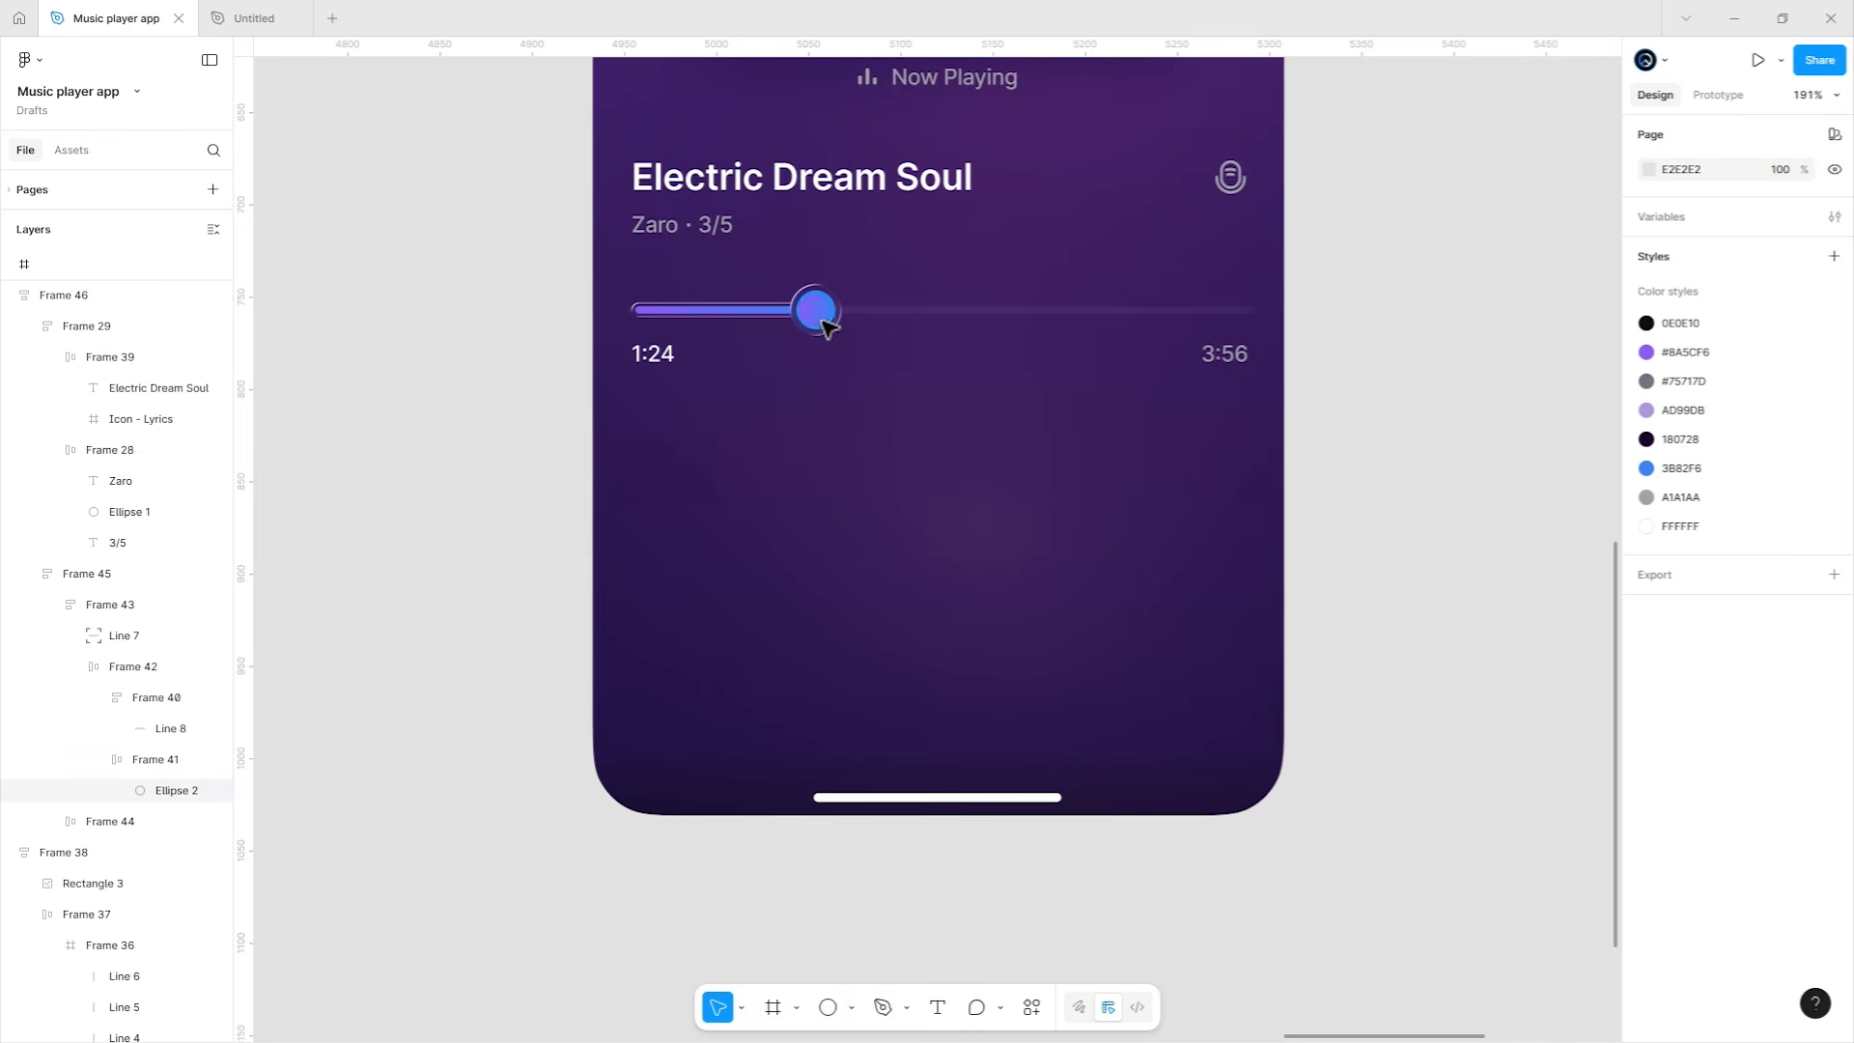
click(823, 315)
drag(817, 314, 954, 588)
click(1114, 616)
drag(1076, 608, 1118, 619)
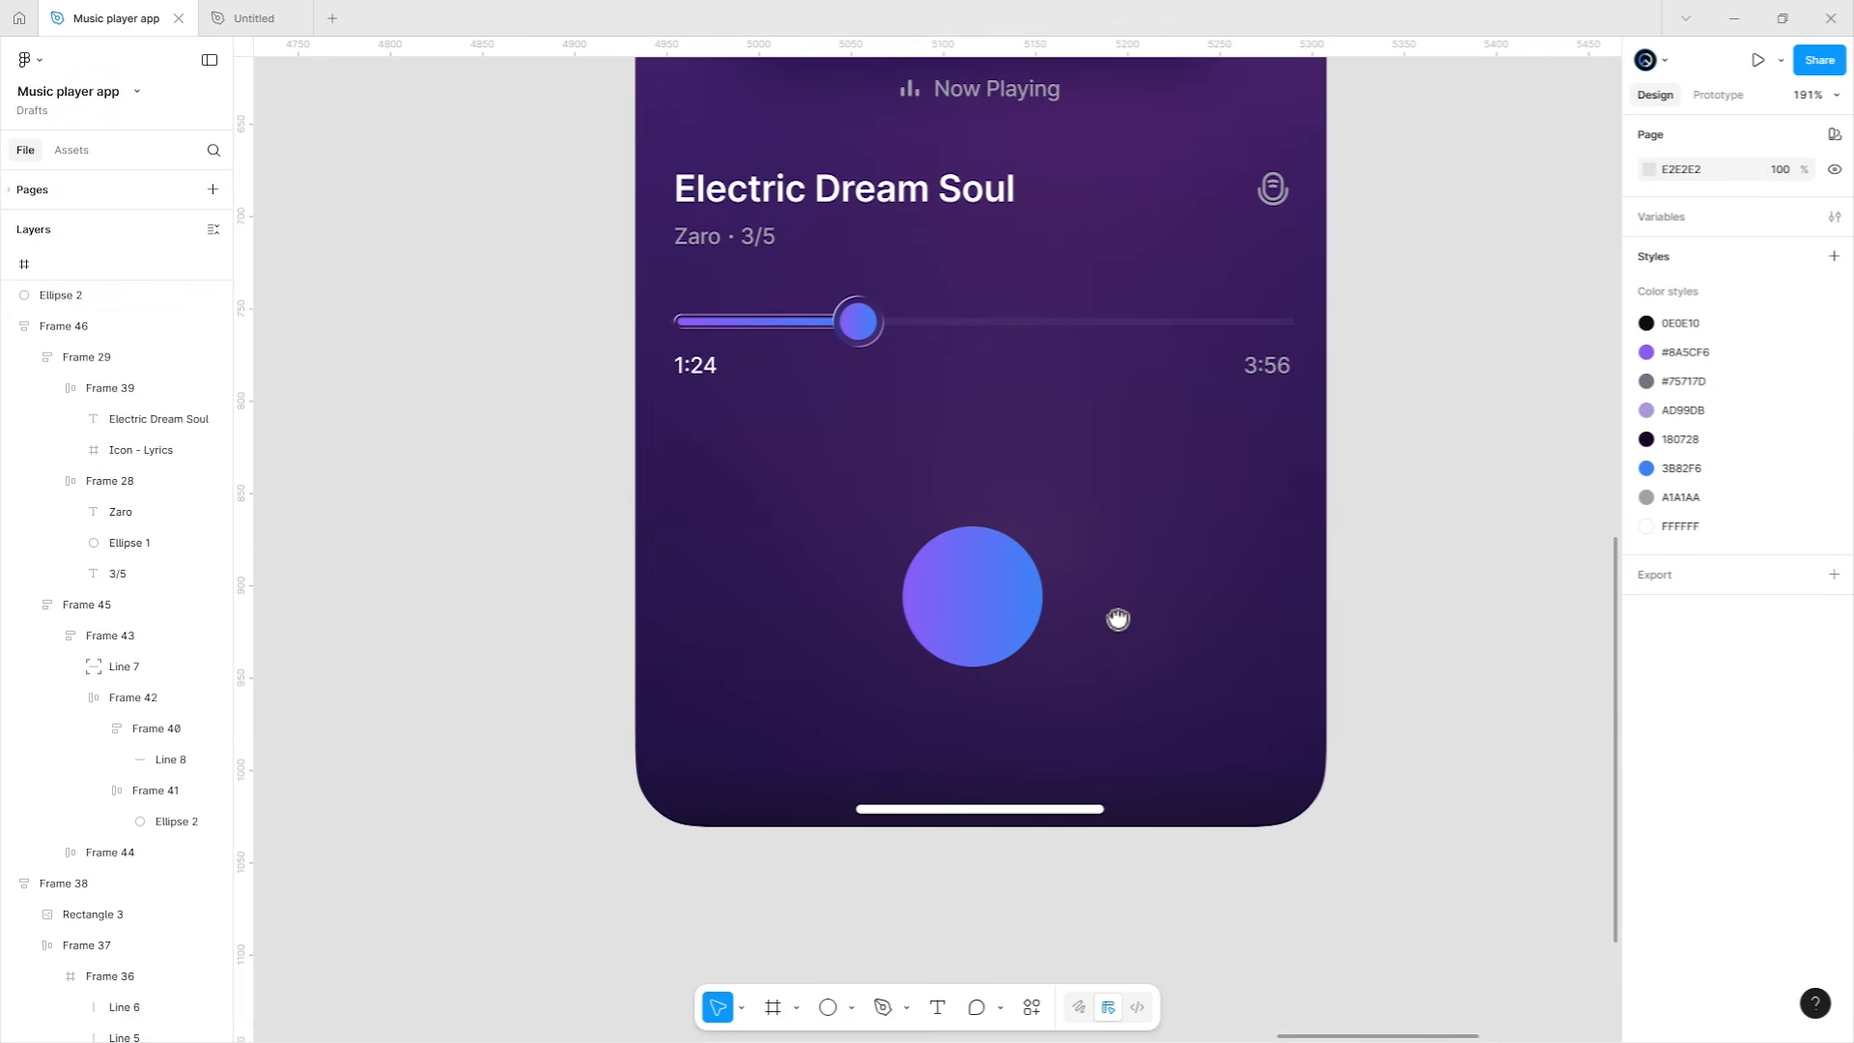
Copy the Glass effect from the slider handle's frame and try to paste it onto the large gradient circle.
click(883, 339)
scroll(1637, 811, down, 1)
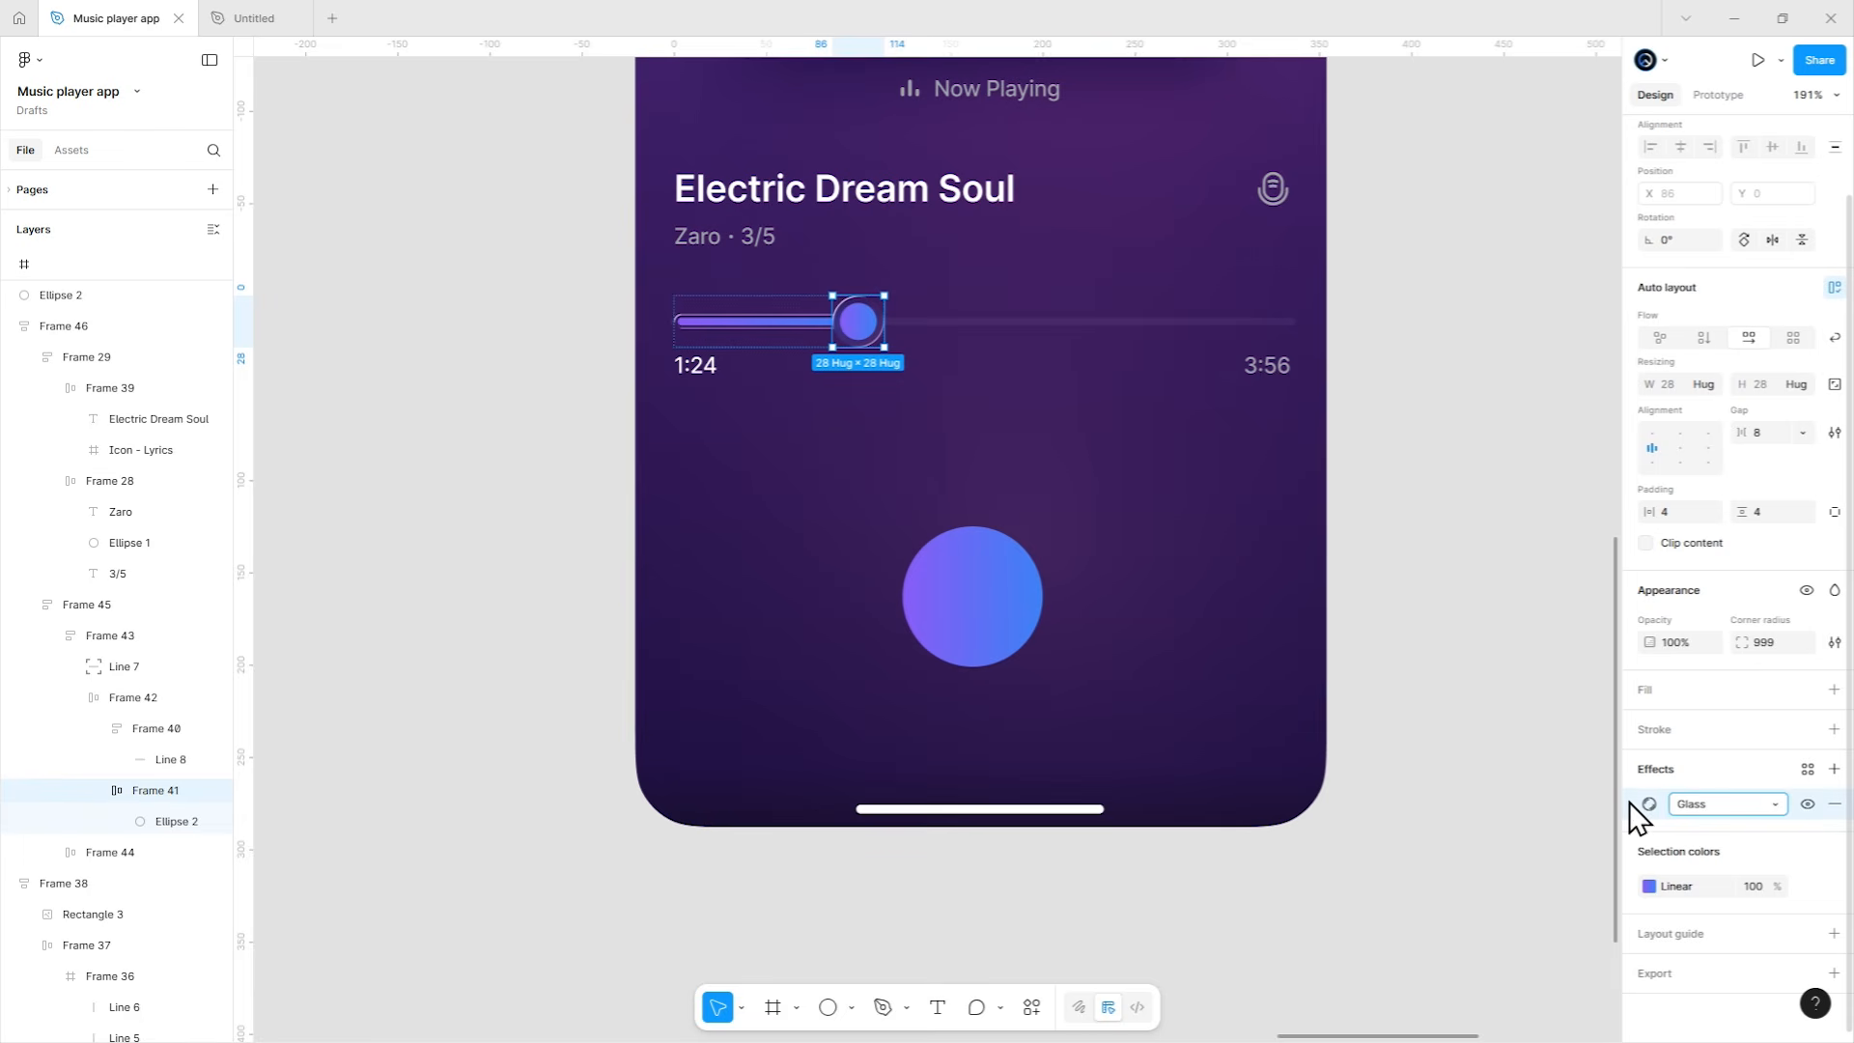
key(ctrl+c)
click(1035, 611)
key(ctrl+v)
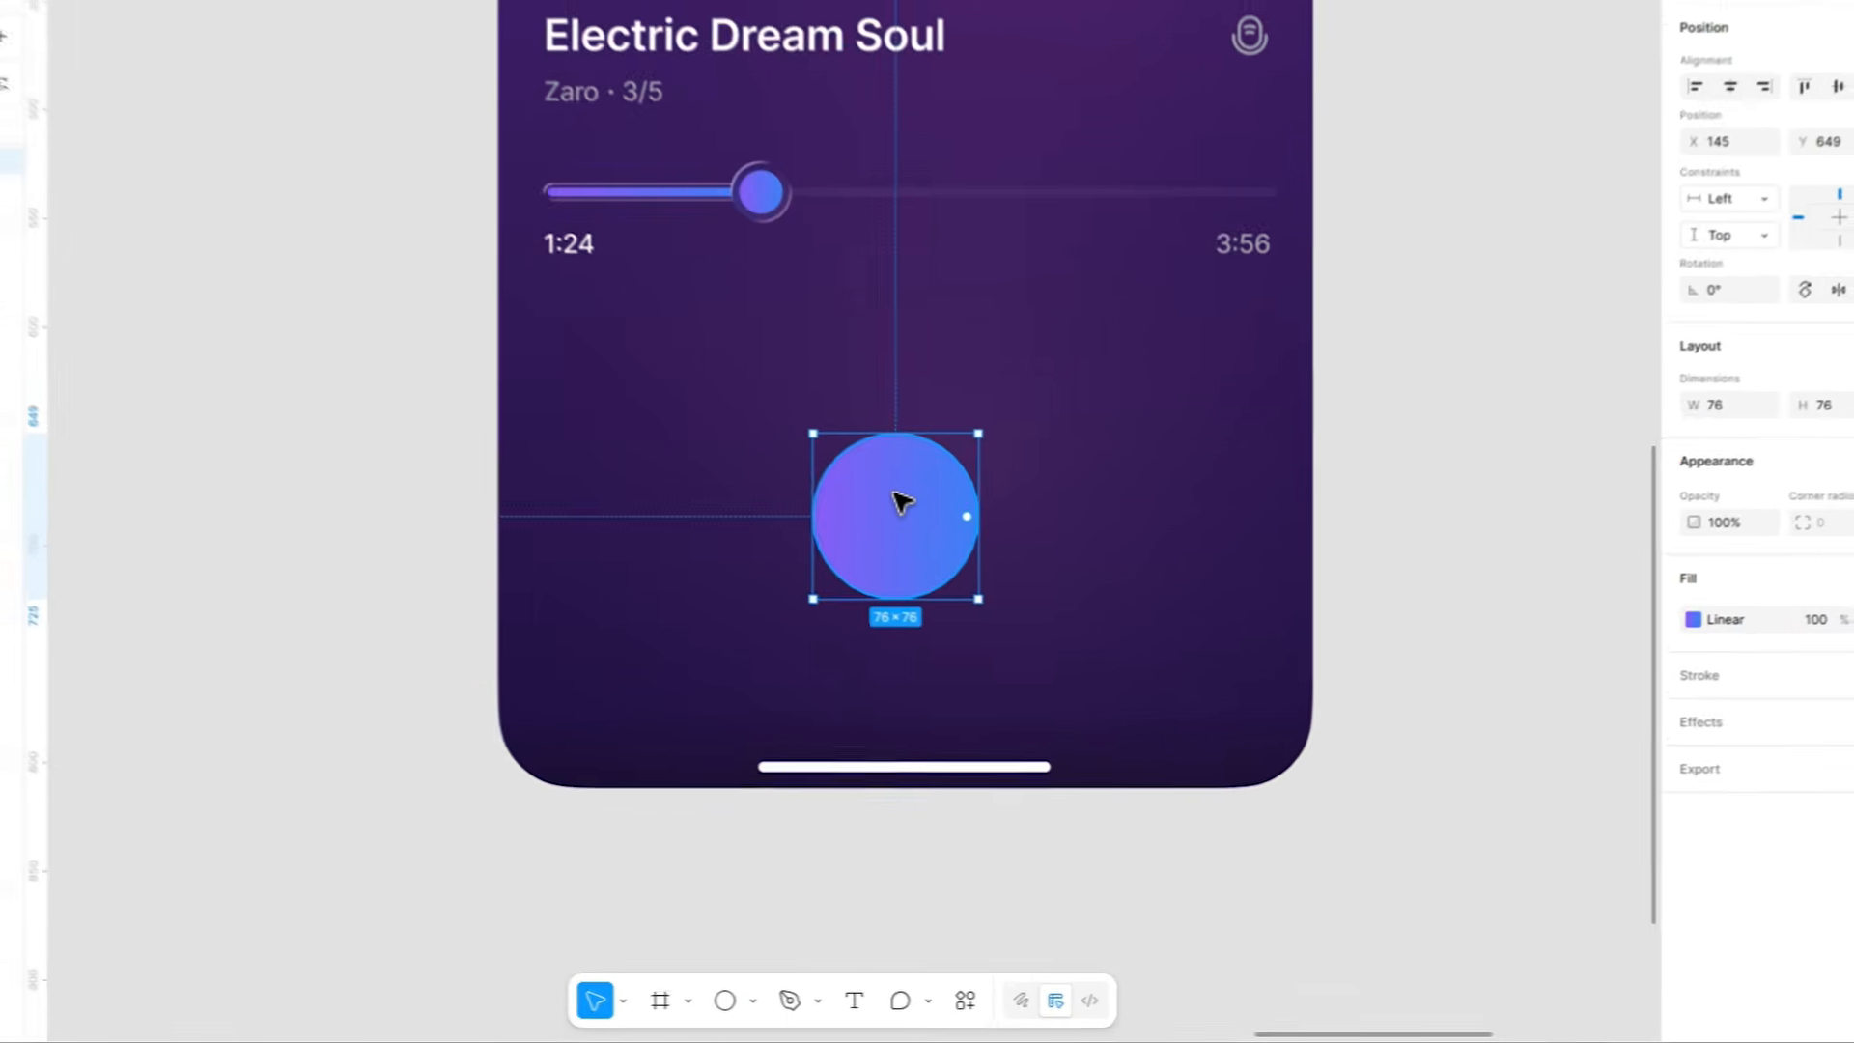
Wrap the large gradient circle in an auto layout with 0 horizontal and vertical padding, and turn on clip content.
right_click(973, 577)
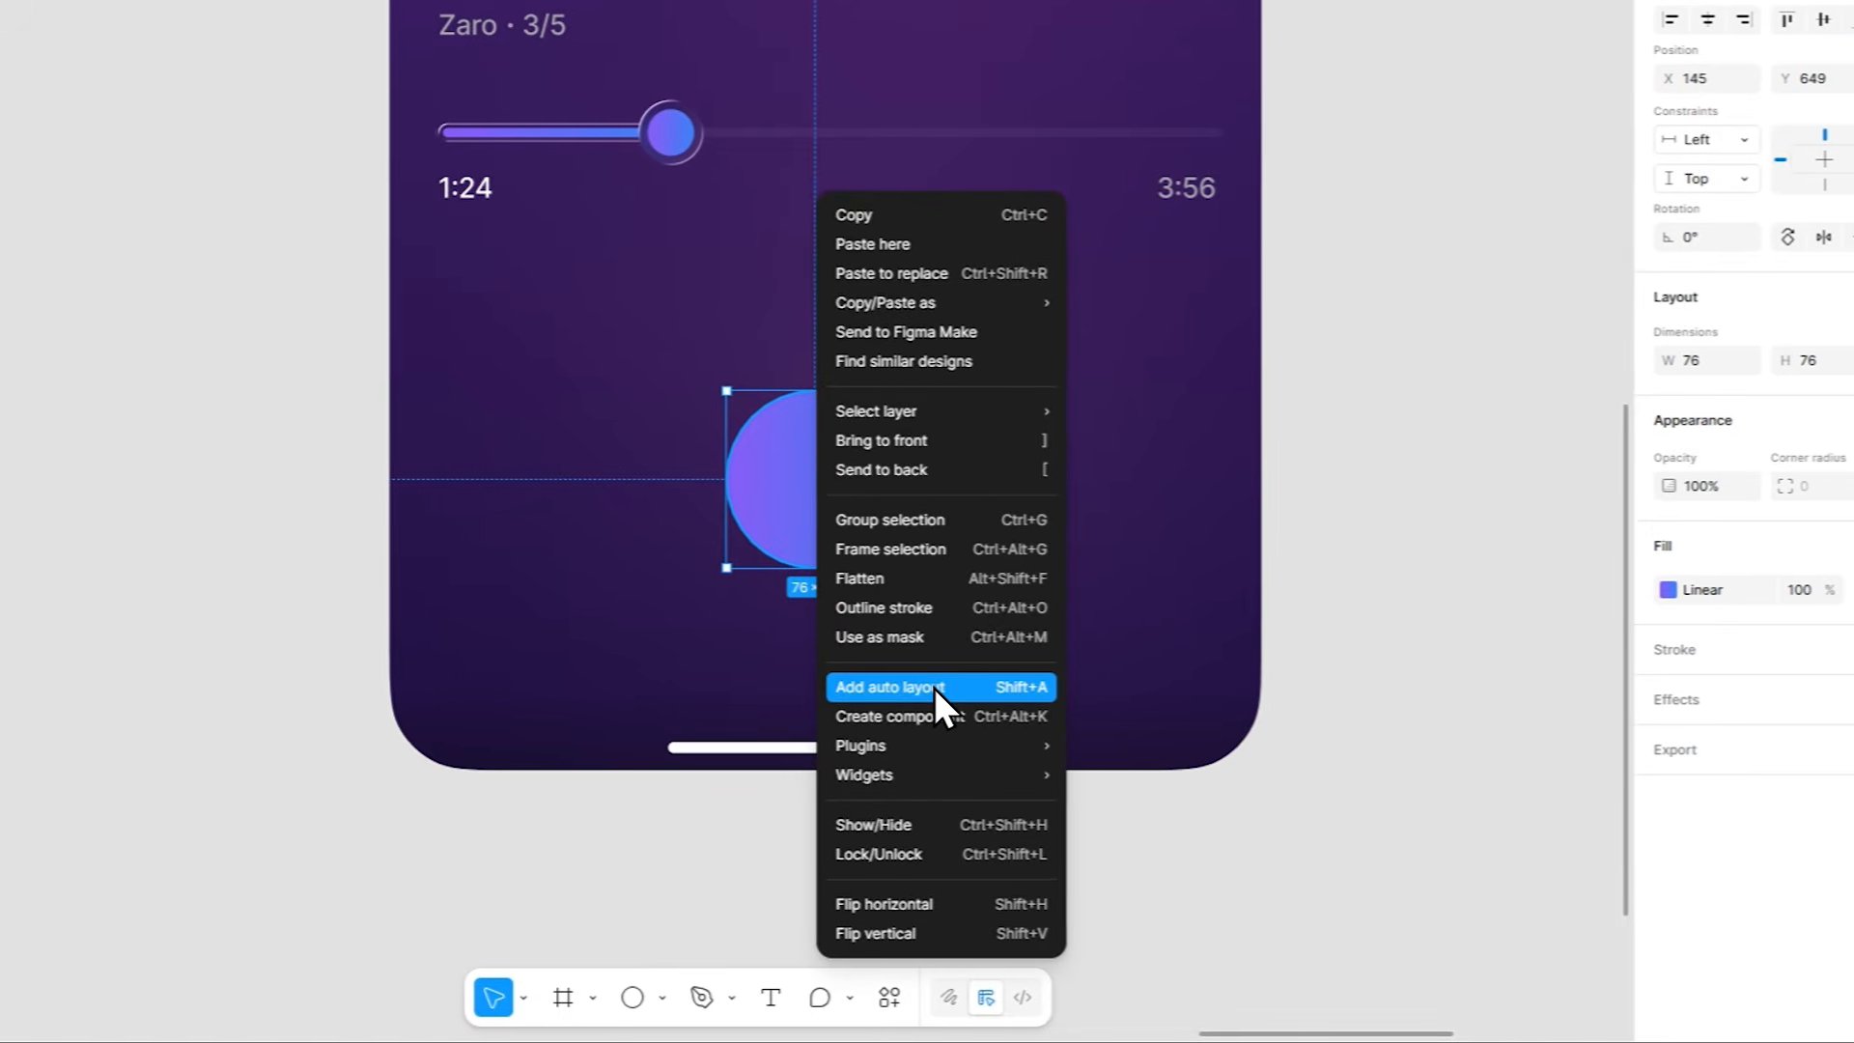
click(935, 687)
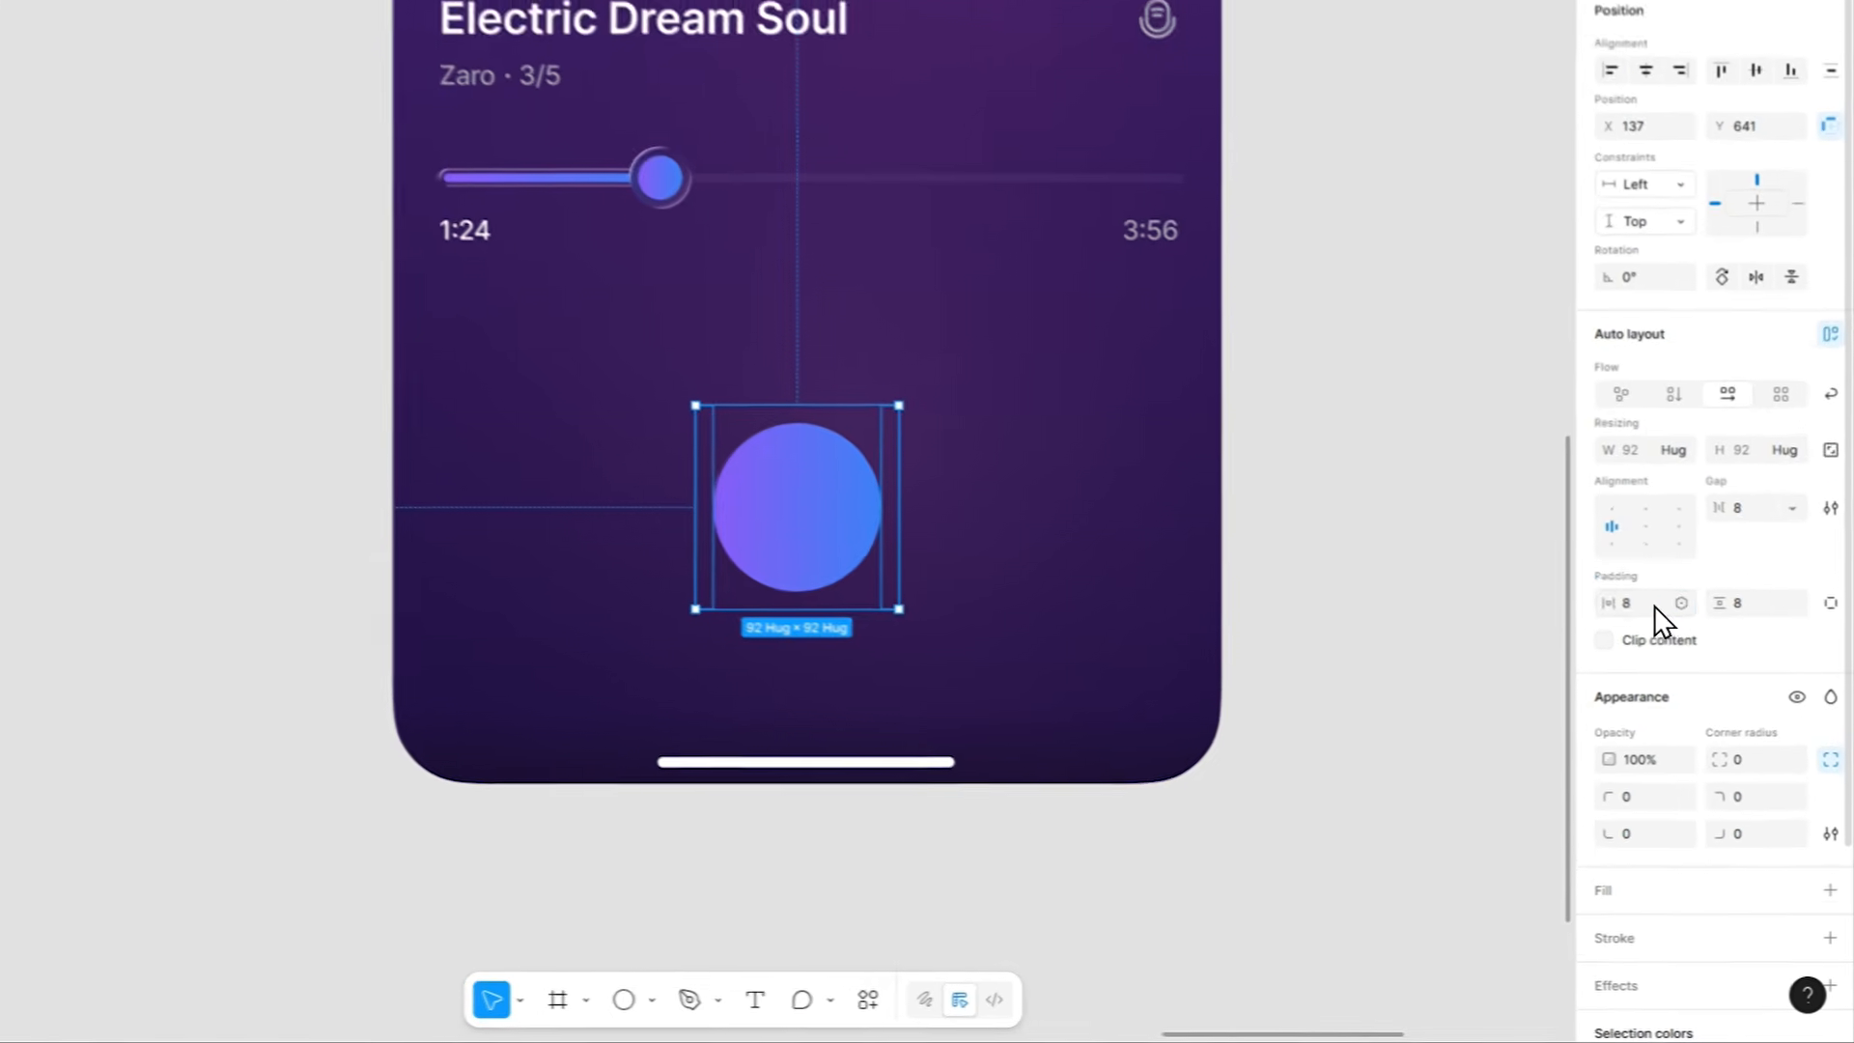
click(1692, 680)
text(0)
click(1759, 677)
text(0)
click(1651, 619)
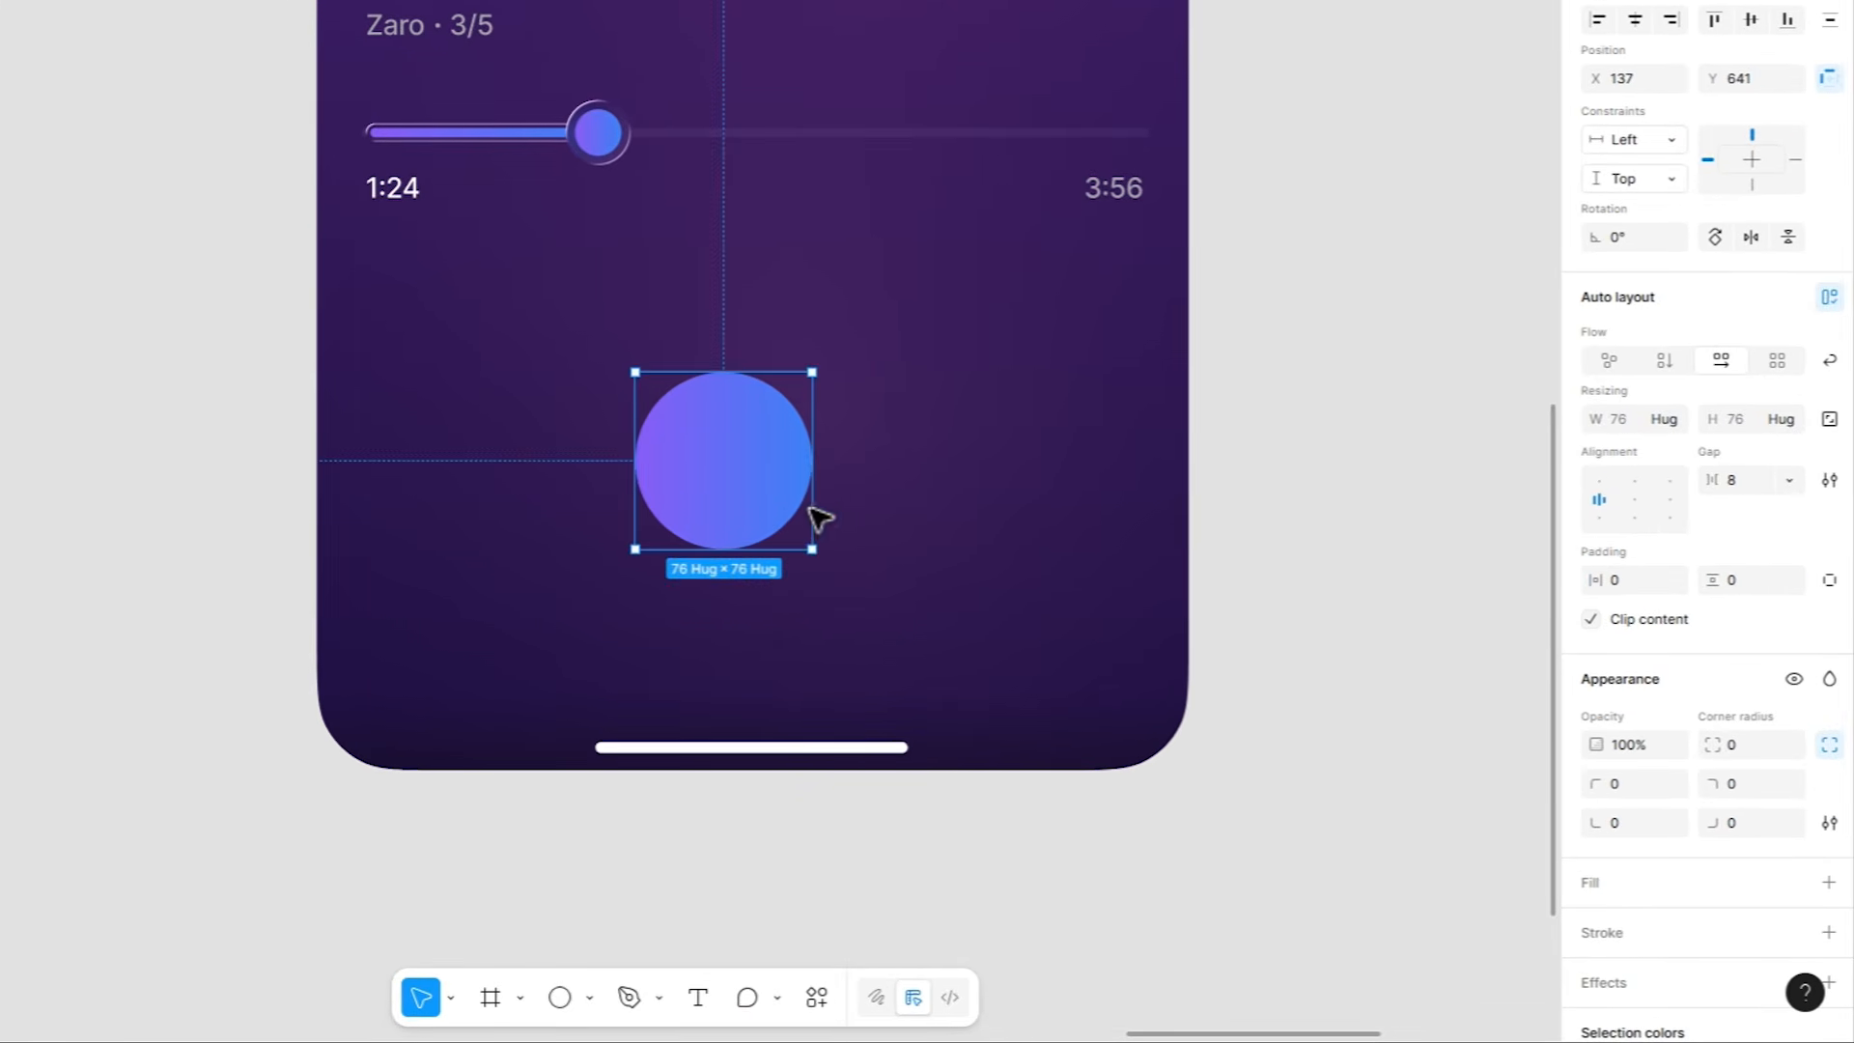
Paste the copied Glass effect onto the large circle's auto layout frame and set its corner radius to 999.
key(ctrl+d)
key(ctrl+z)
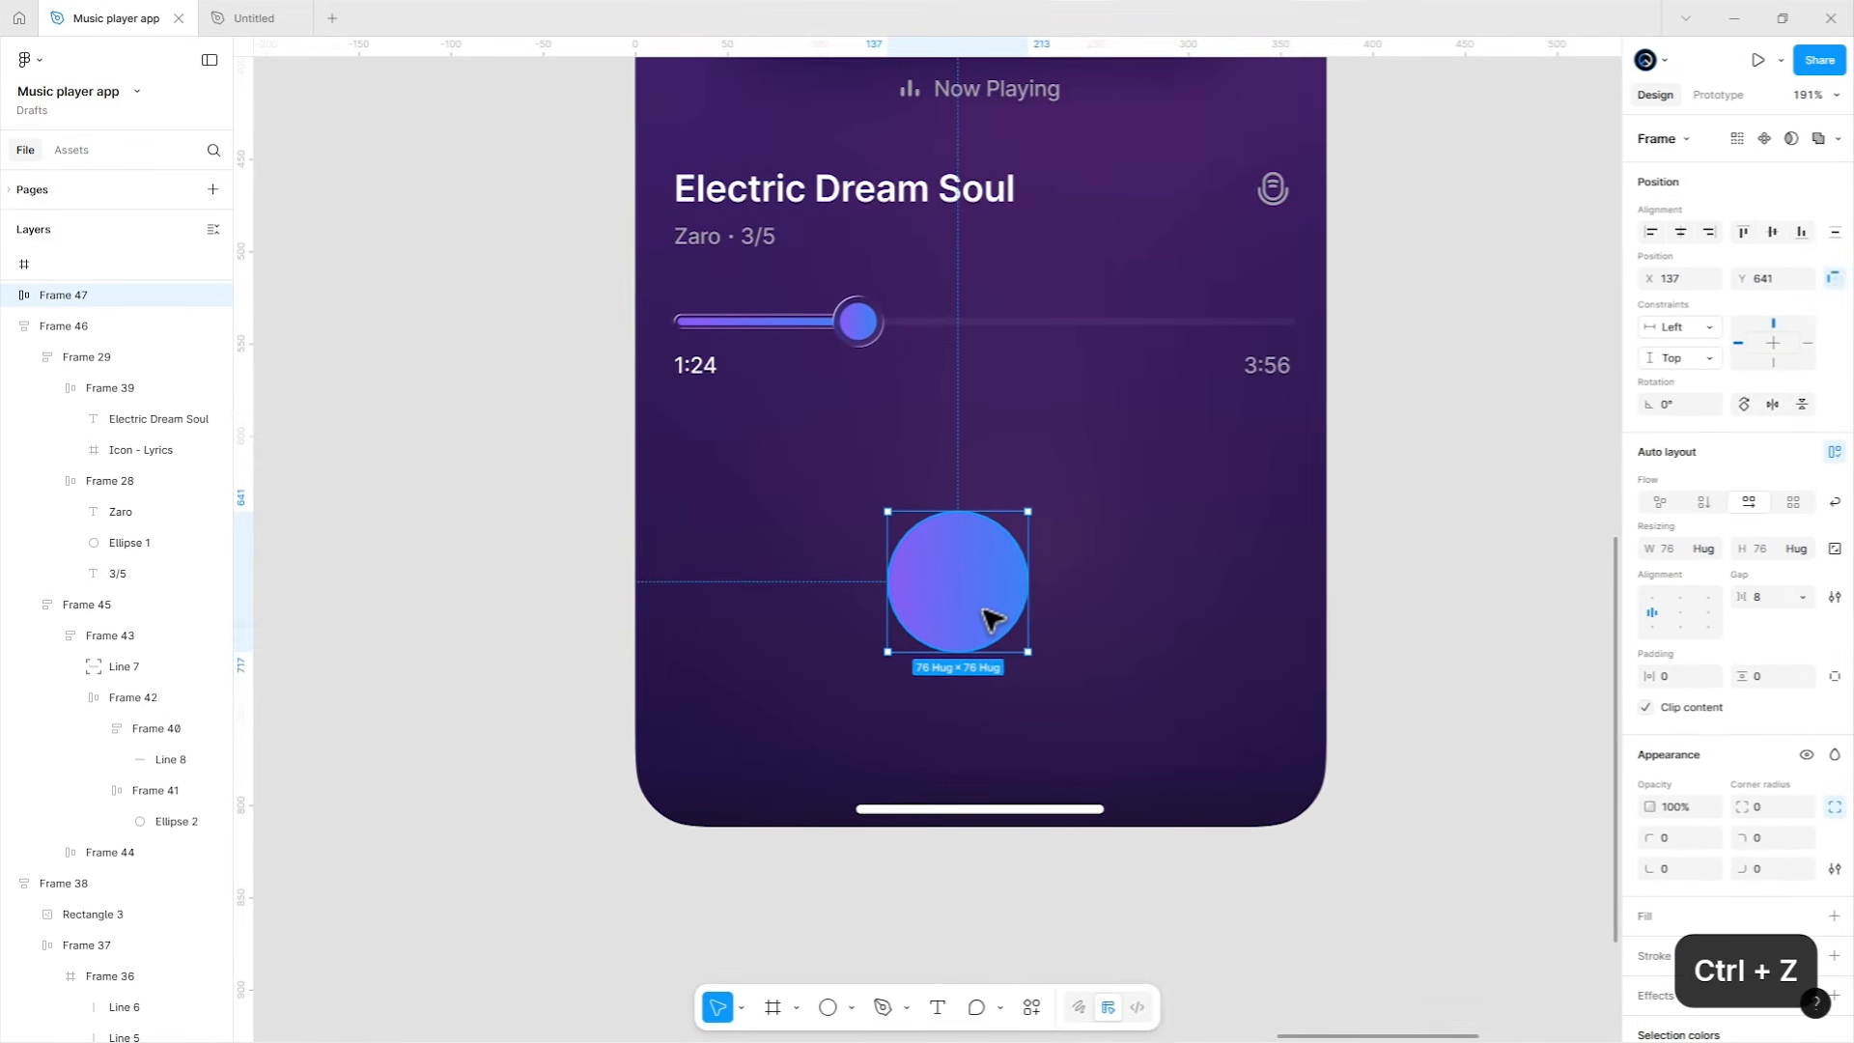
key(ctrl+alt+v)
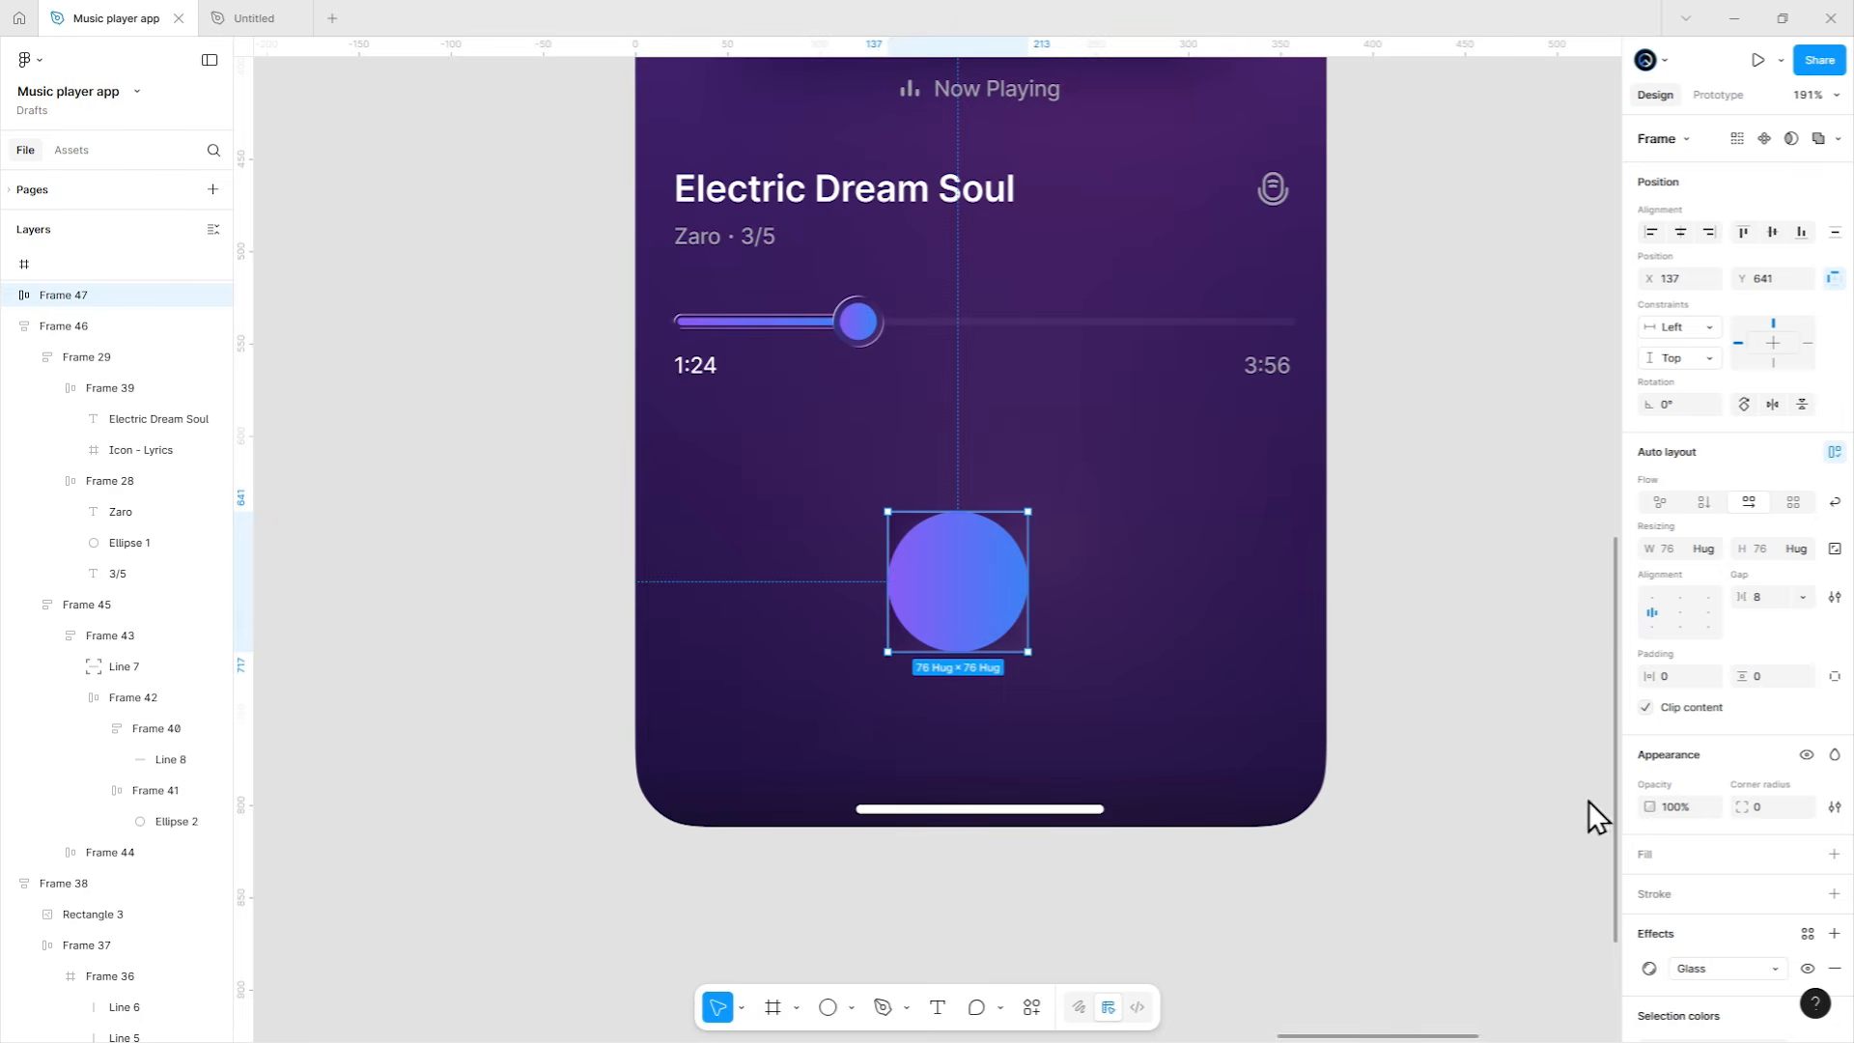
click(1767, 806)
text(999)
key(Return)
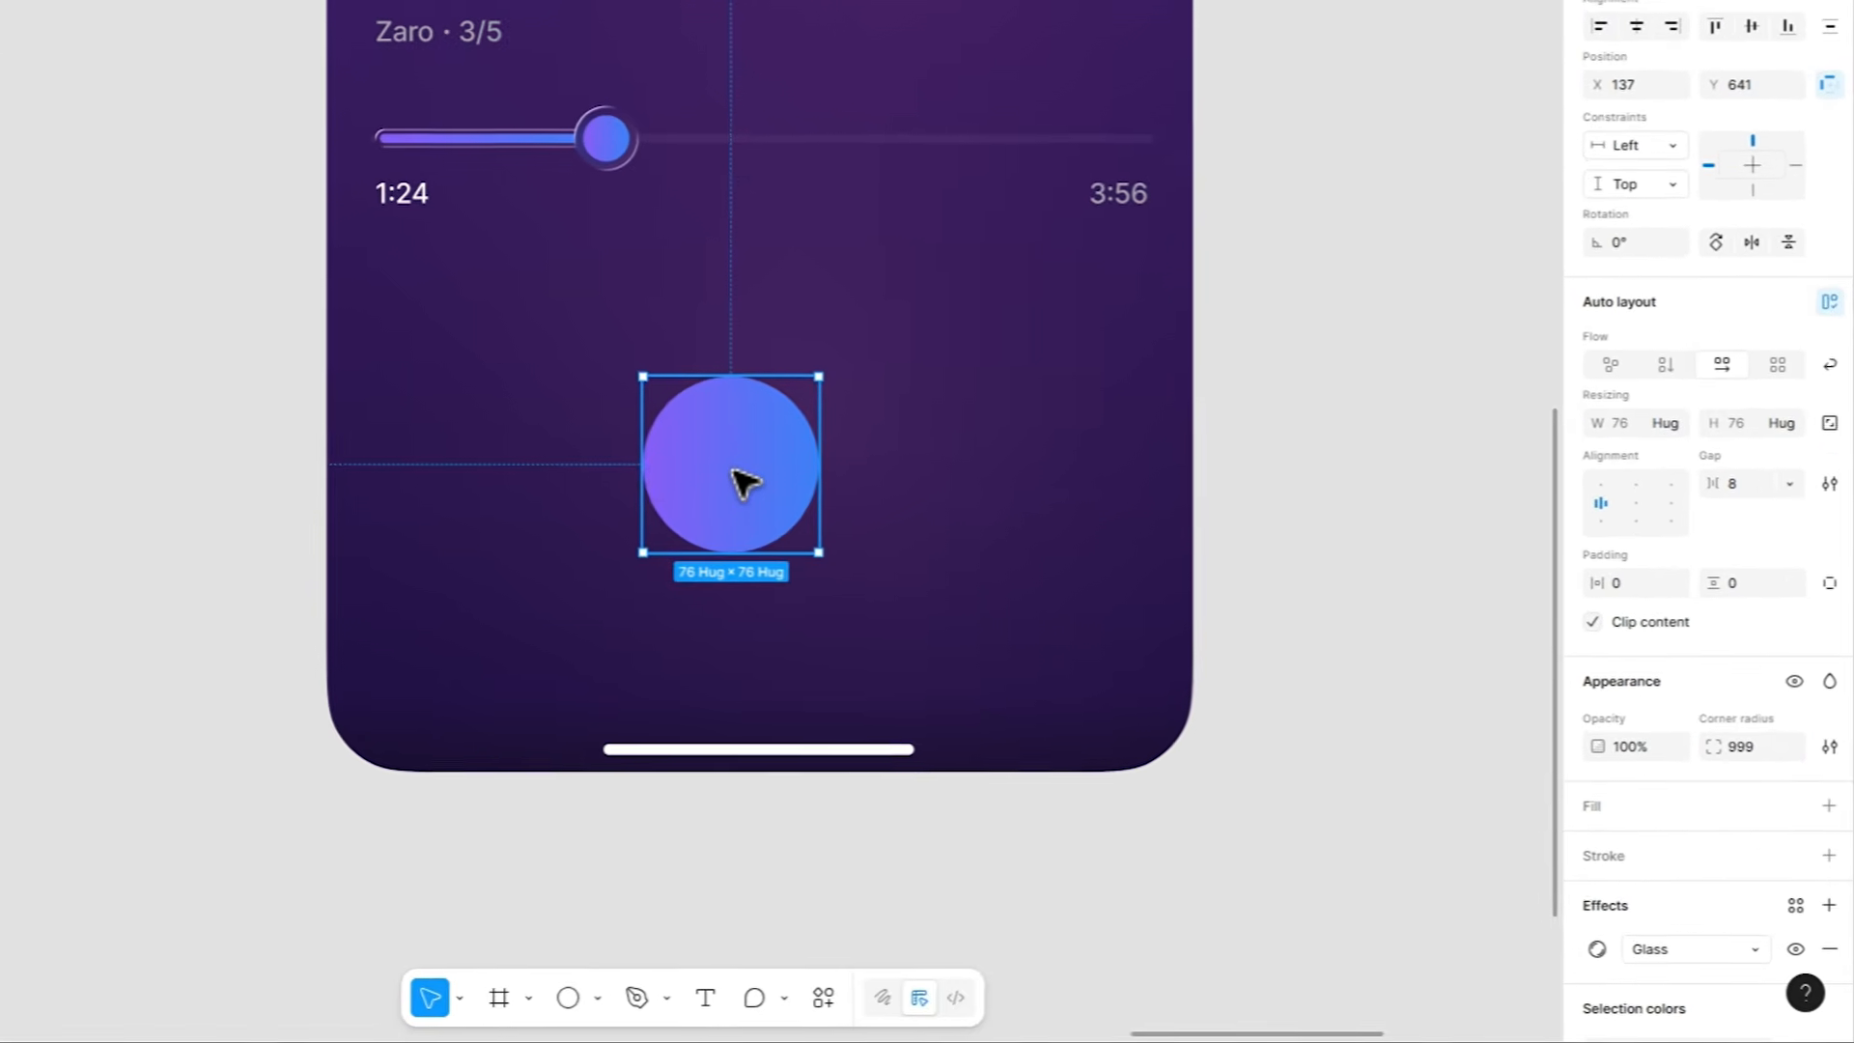
Set the large circle's gradient fill opacity to 80% and shift its frame to about X 154, Y 648.
double_click(968, 596)
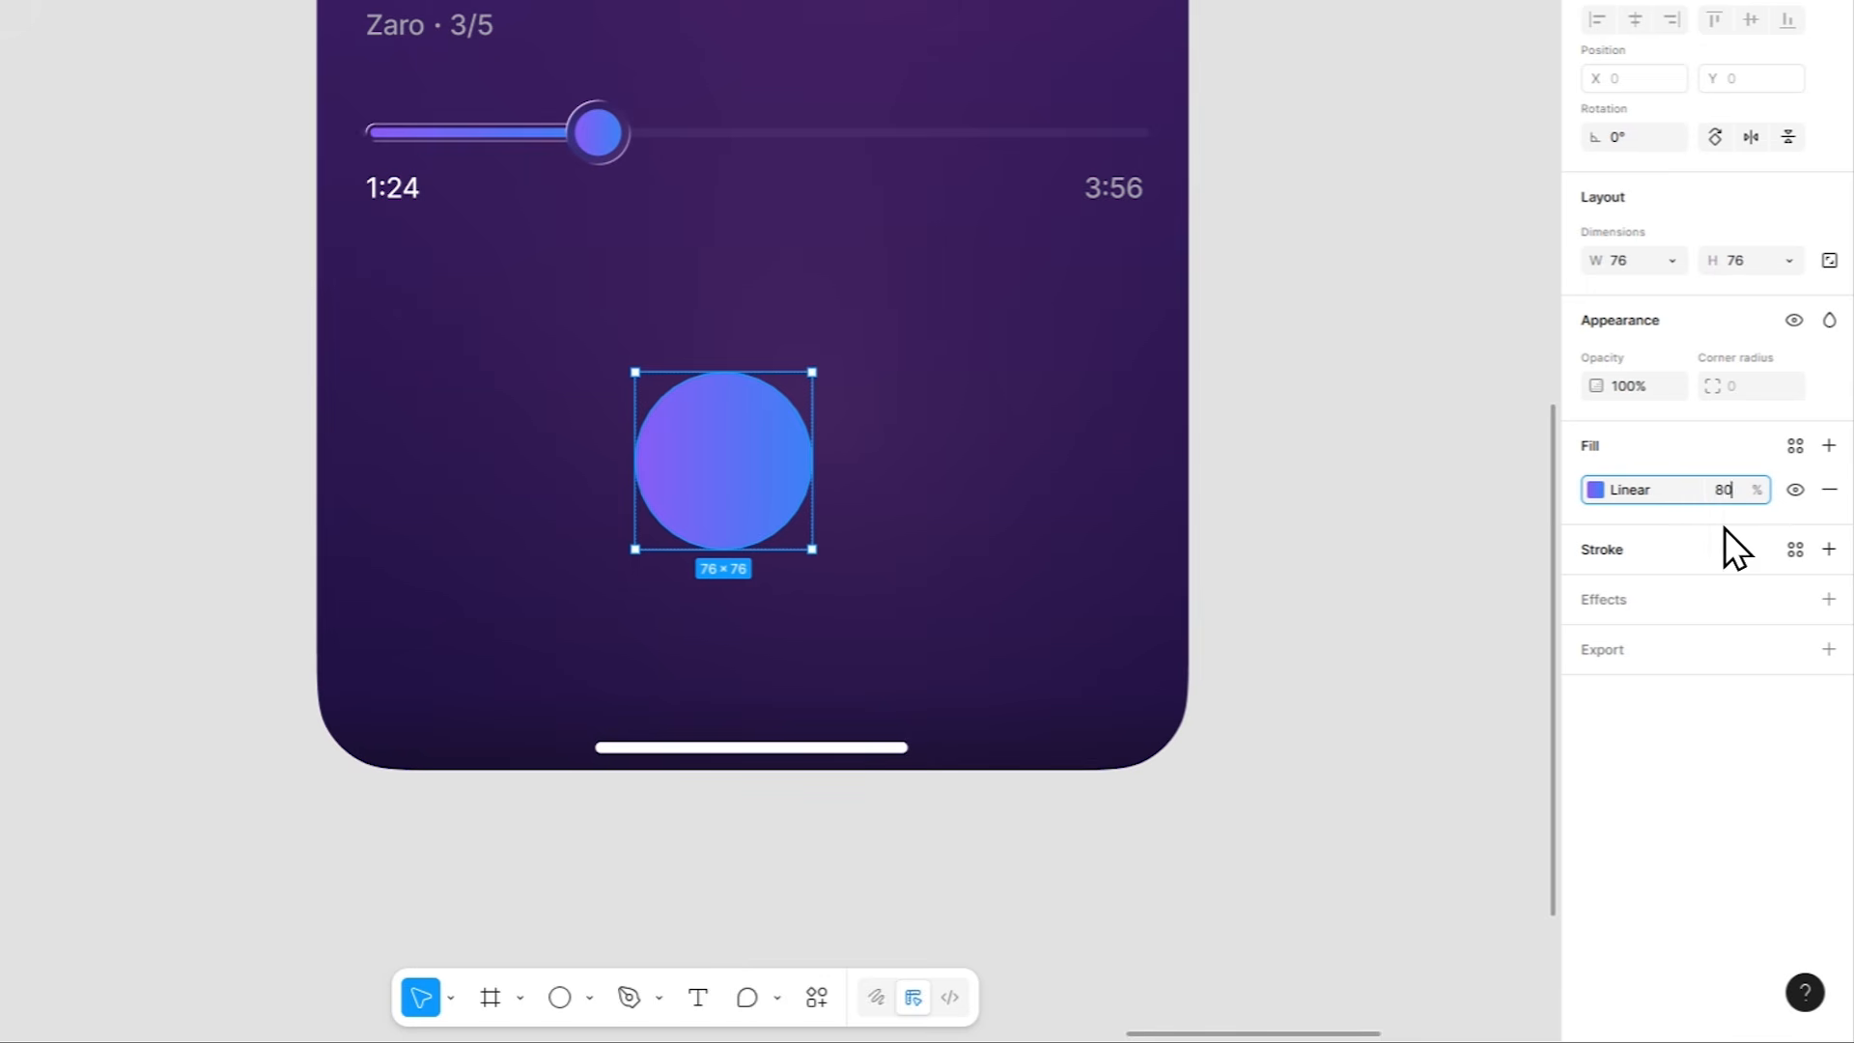
text(80)
key(Return)
click(1270, 517)
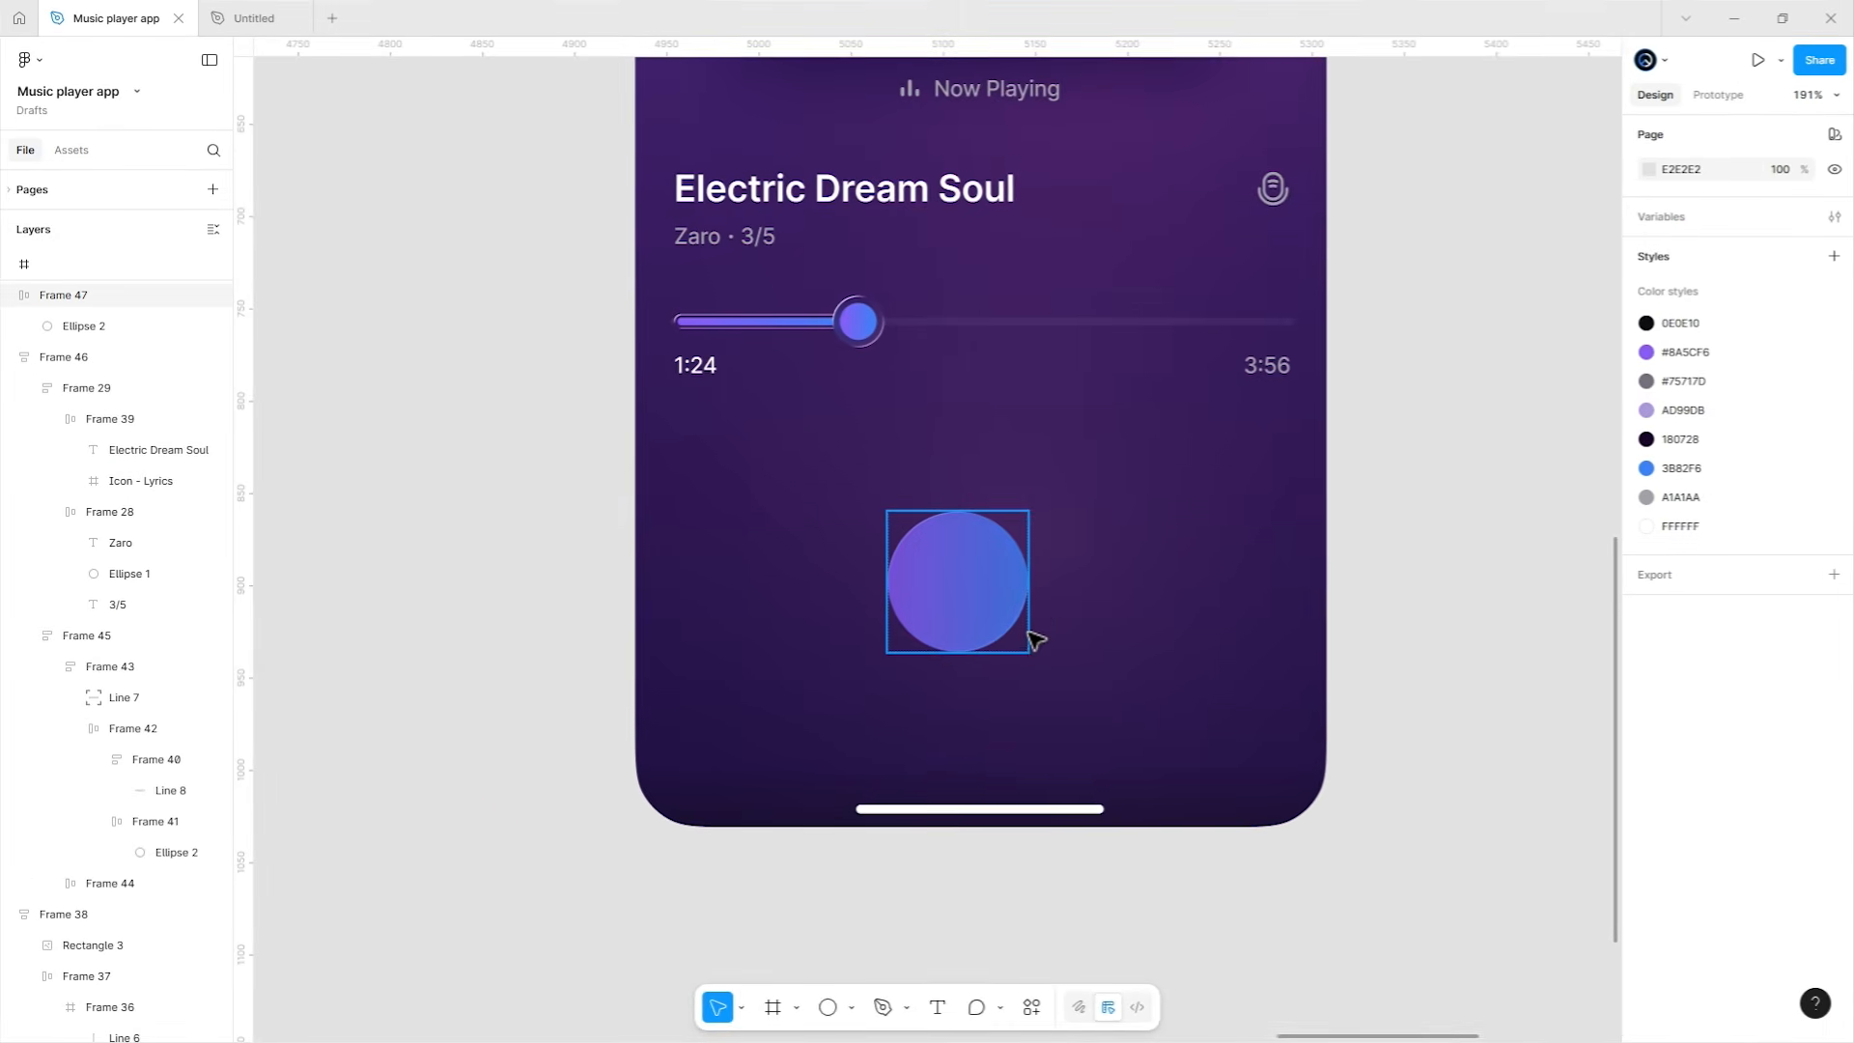
drag(1036, 641, 1033, 615)
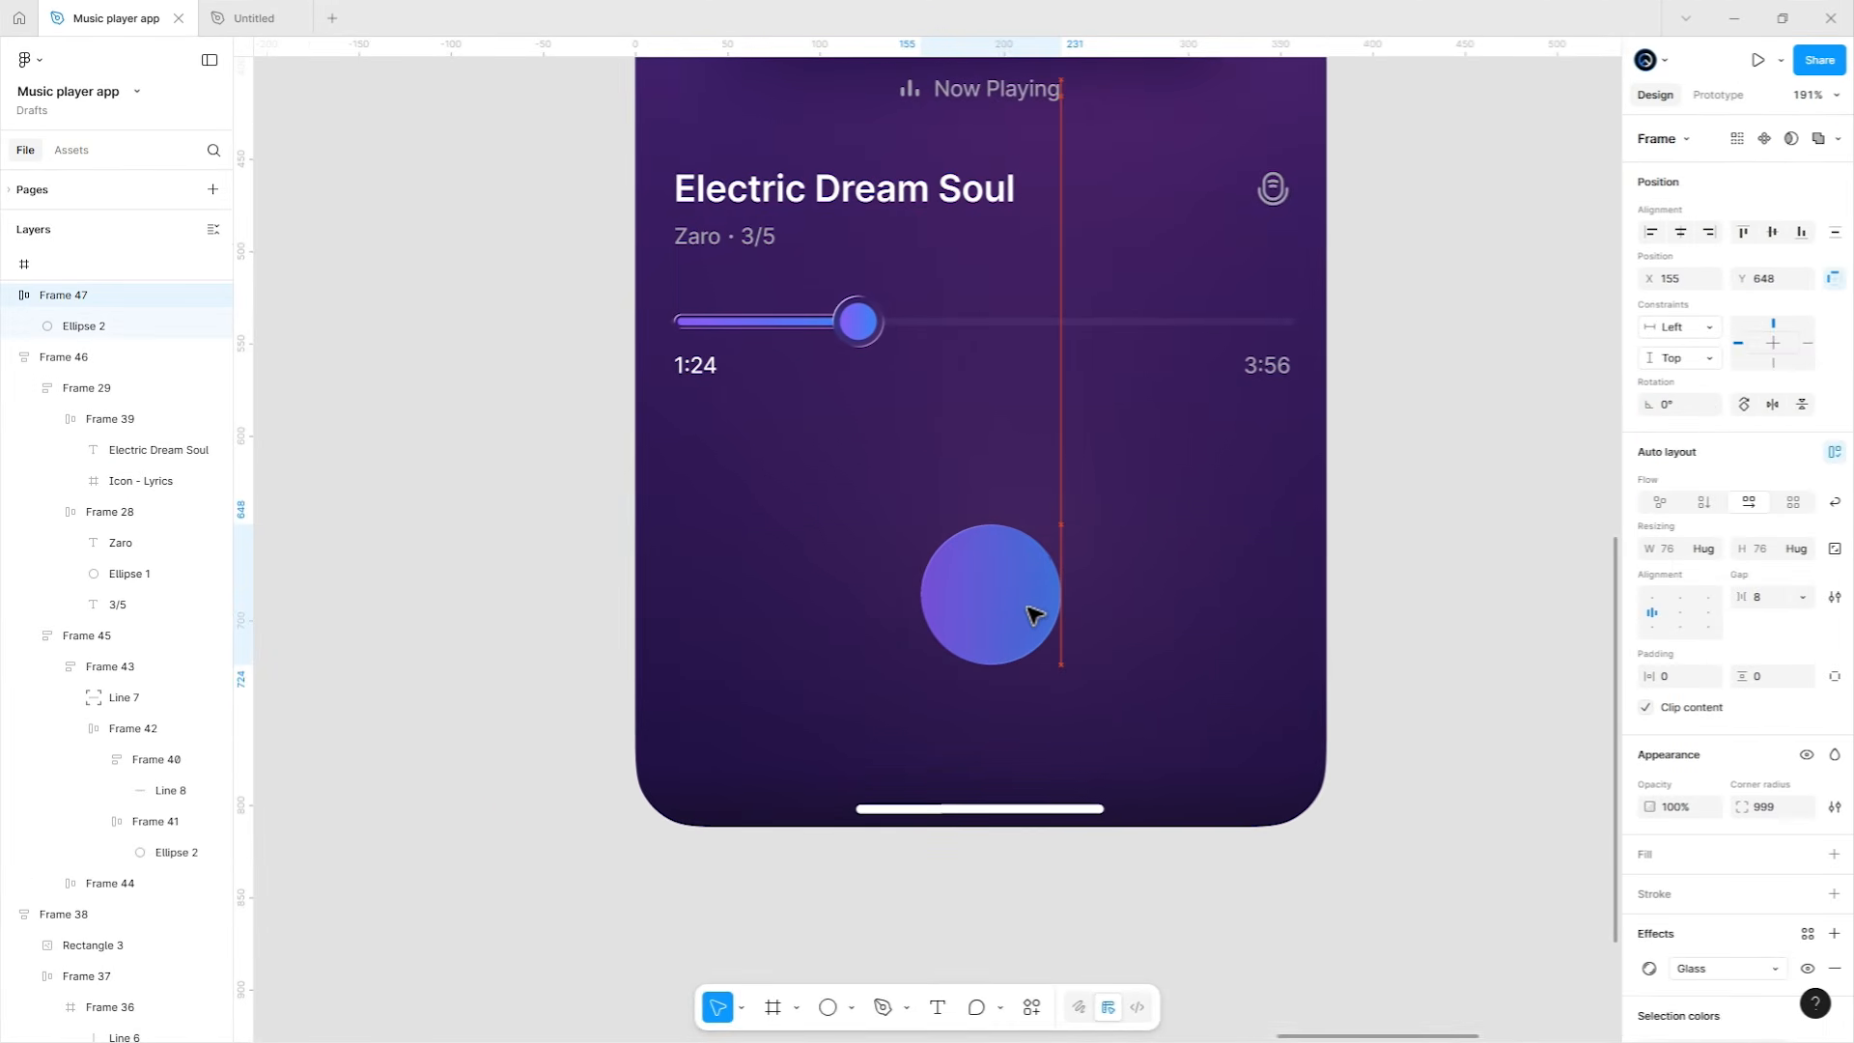
click(1134, 589)
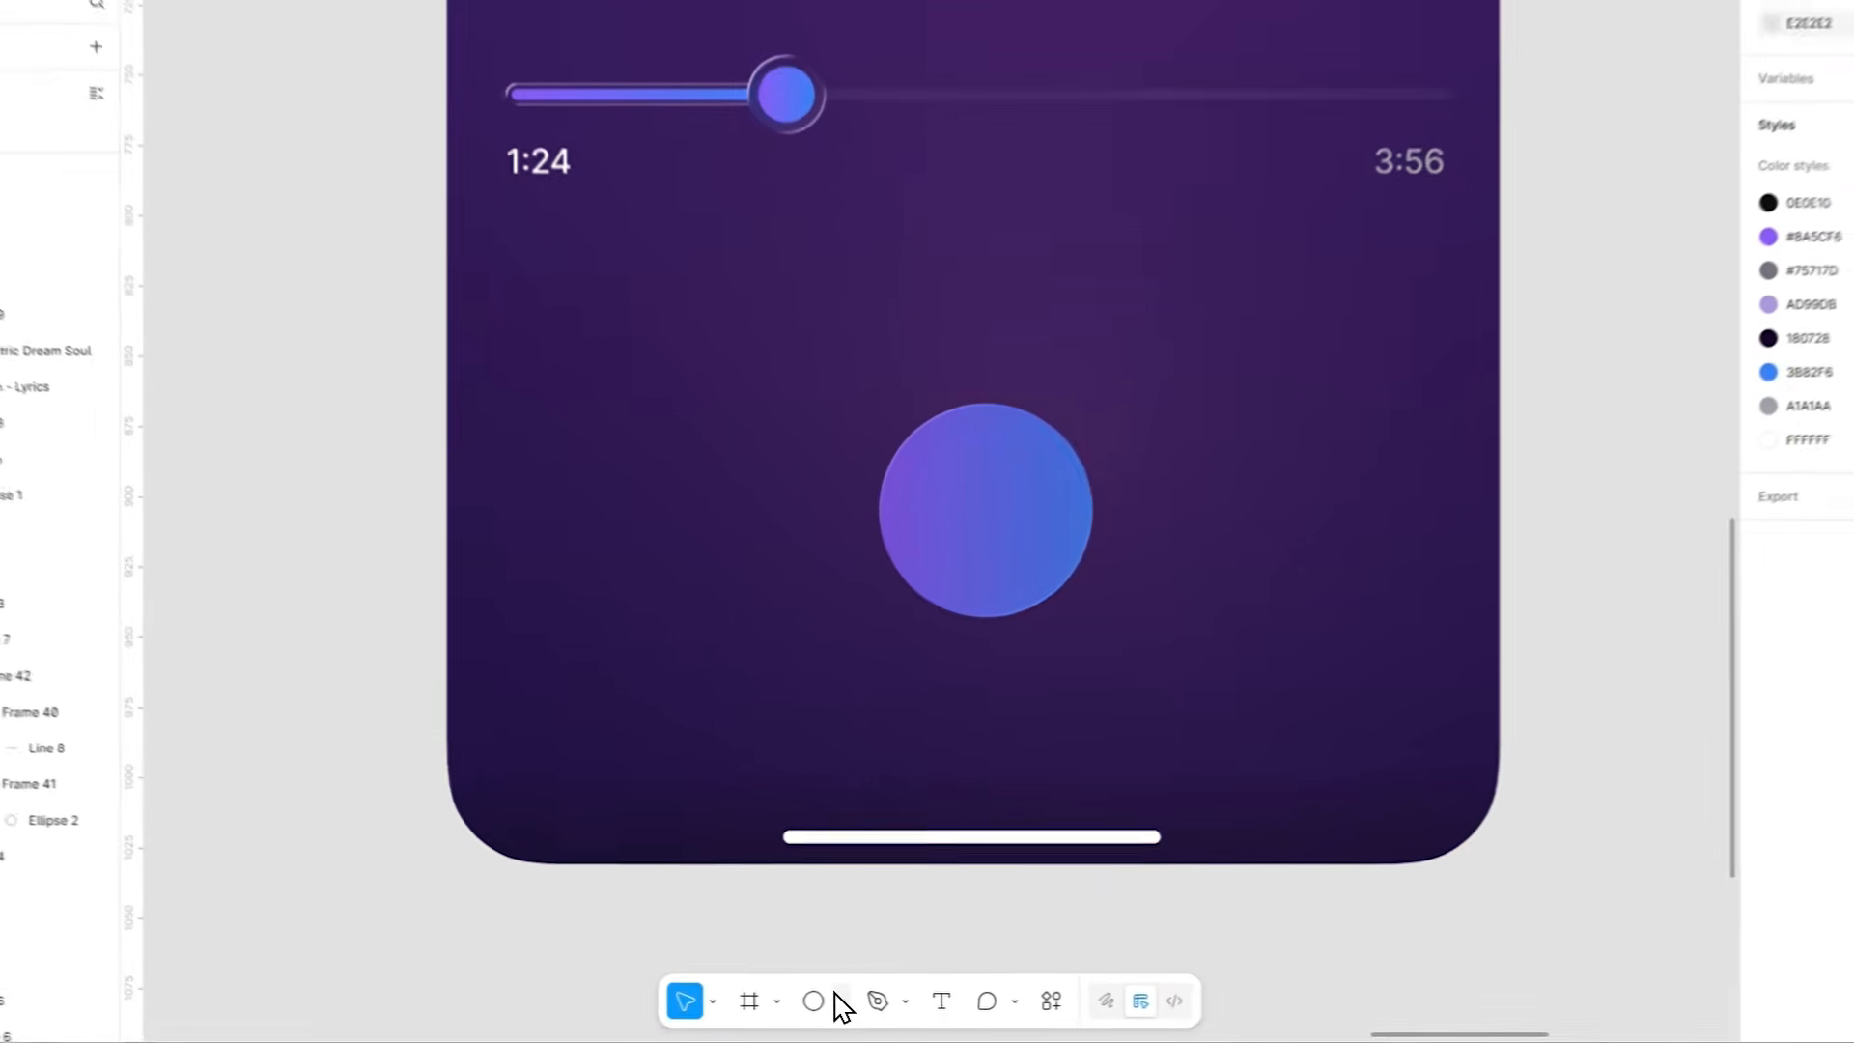
Draw a vertical white line inside the large circle, left of its center, and set its length to 16.
click(851, 1007)
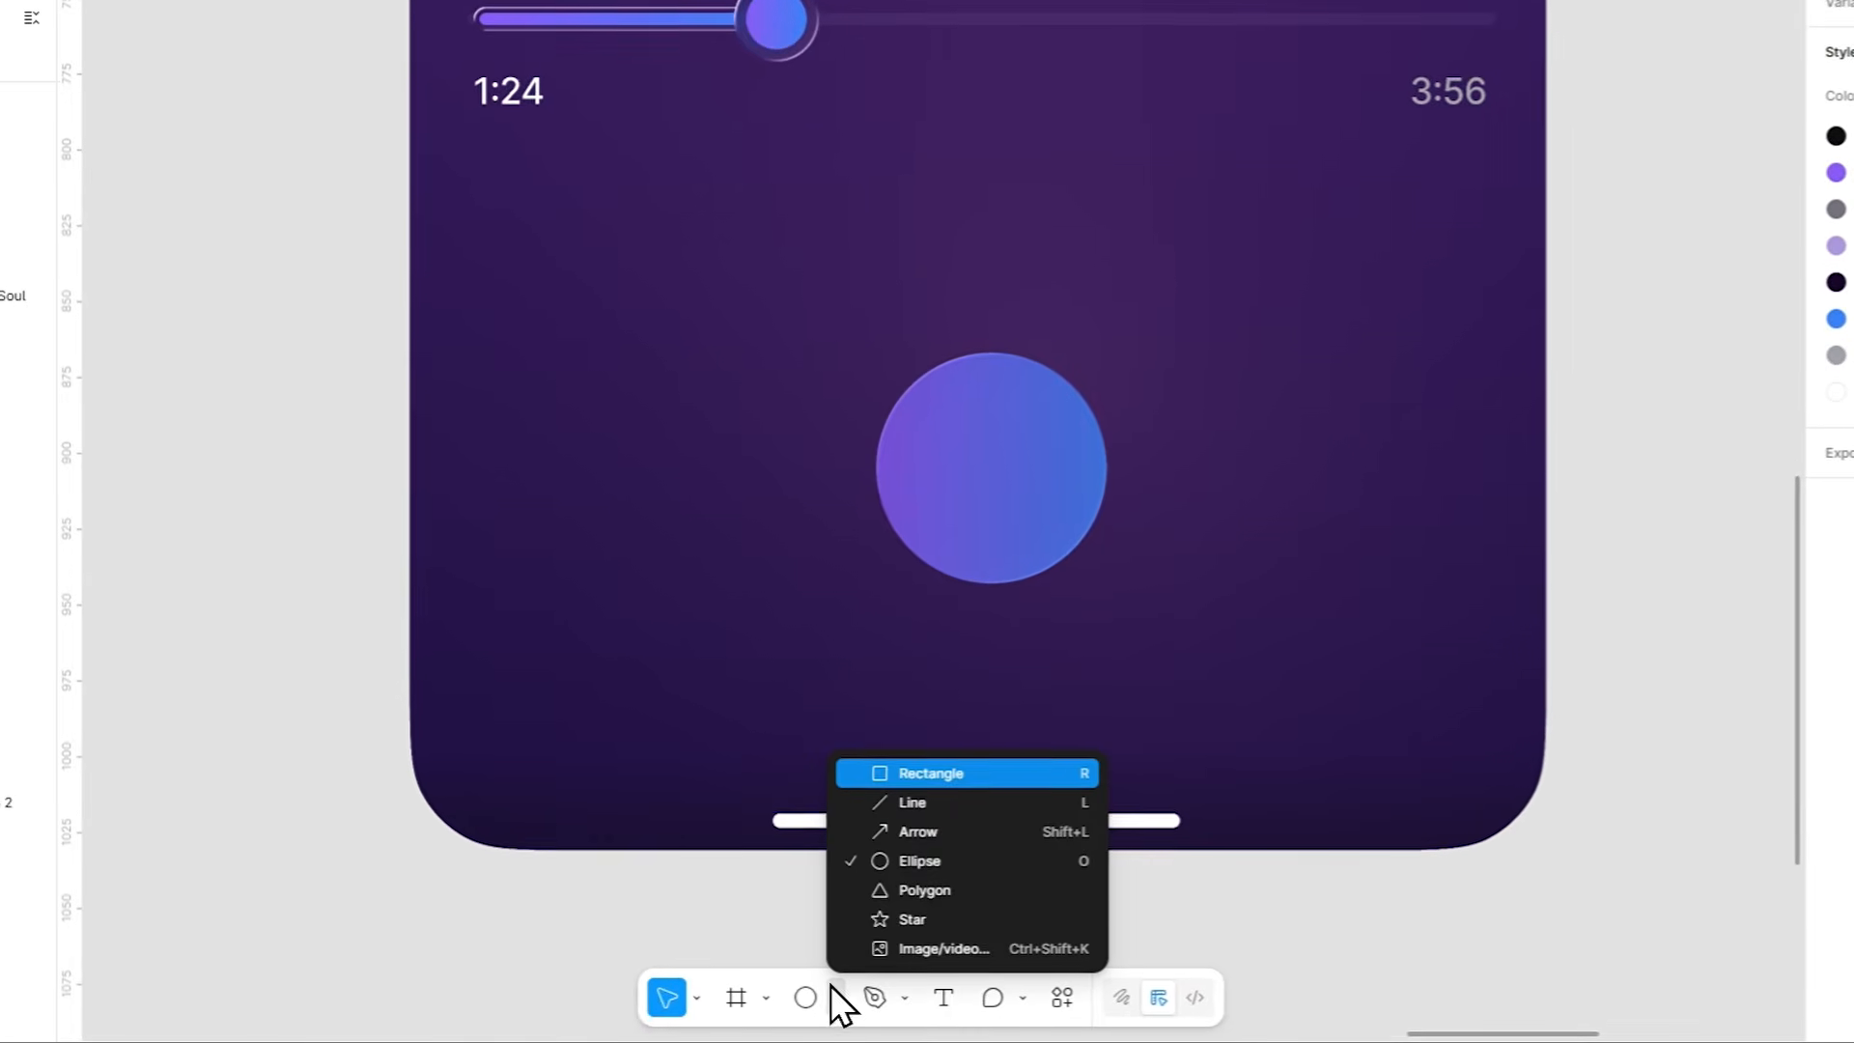
click(912, 802)
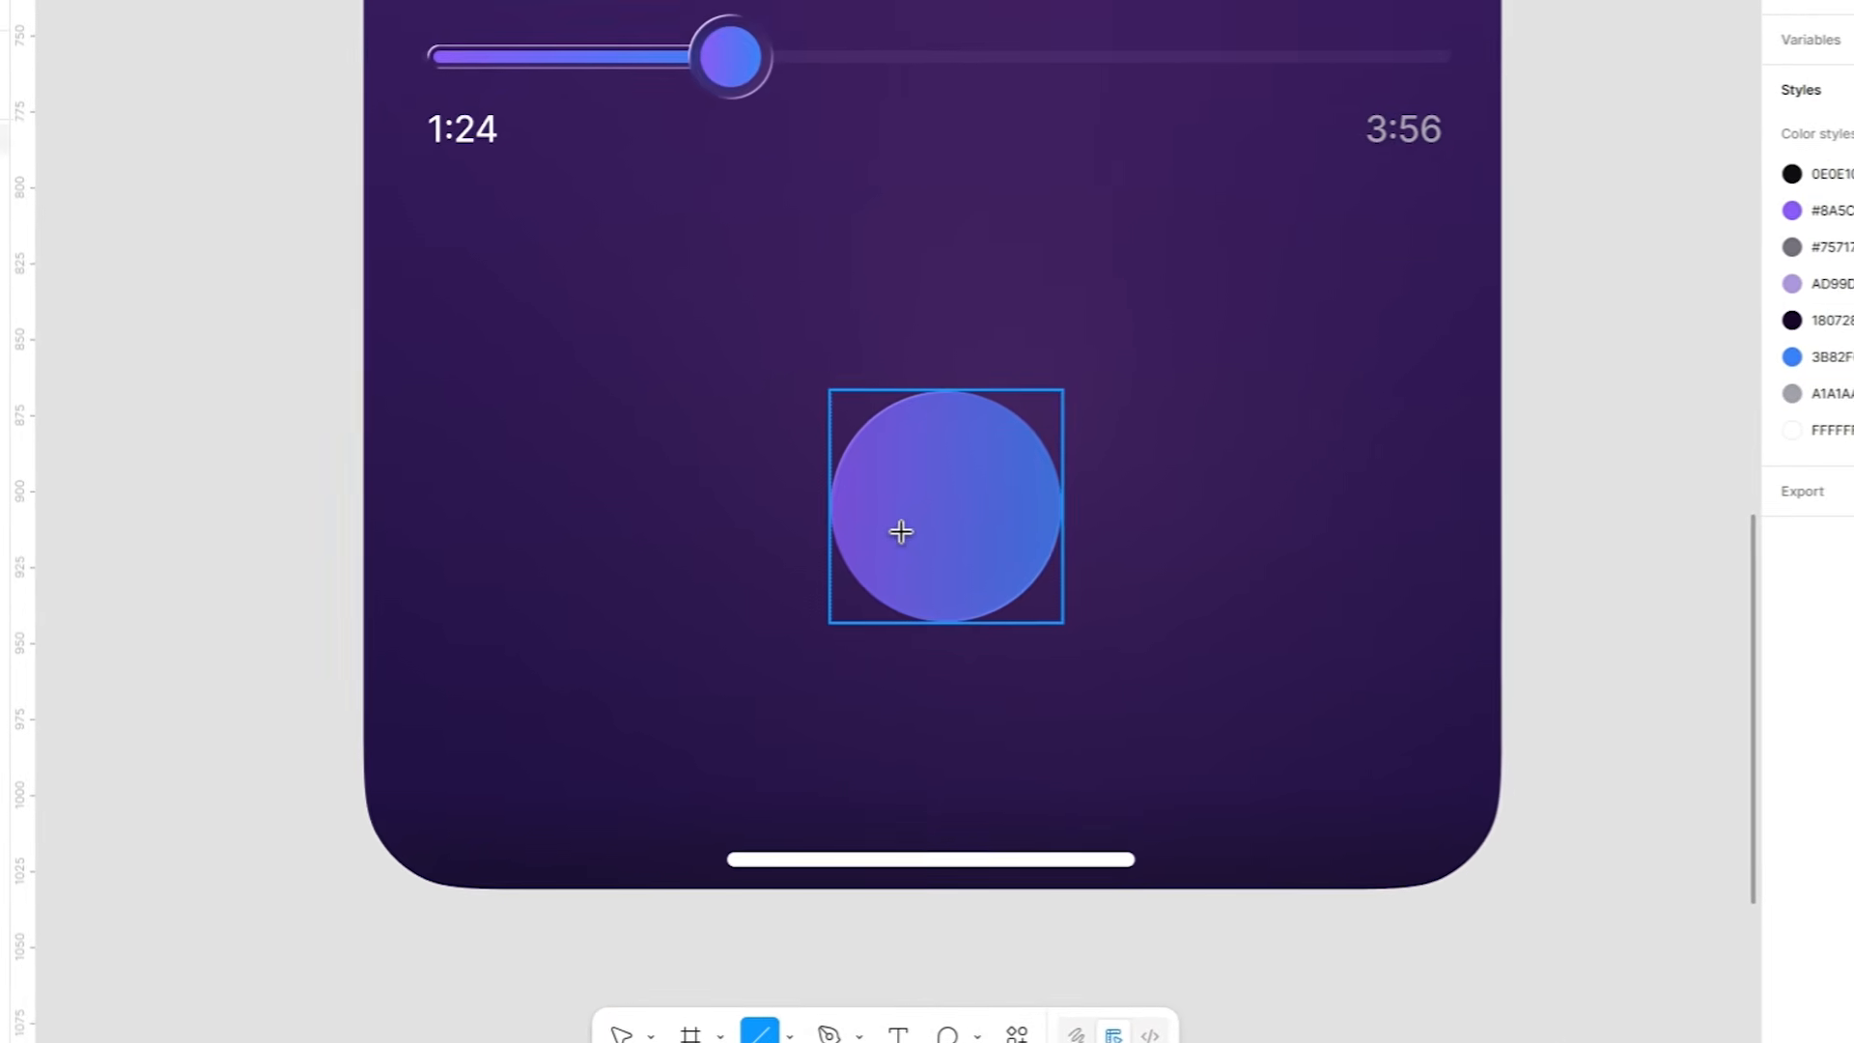
drag(913, 481, 901, 531)
scroll(918, 522, up, 3)
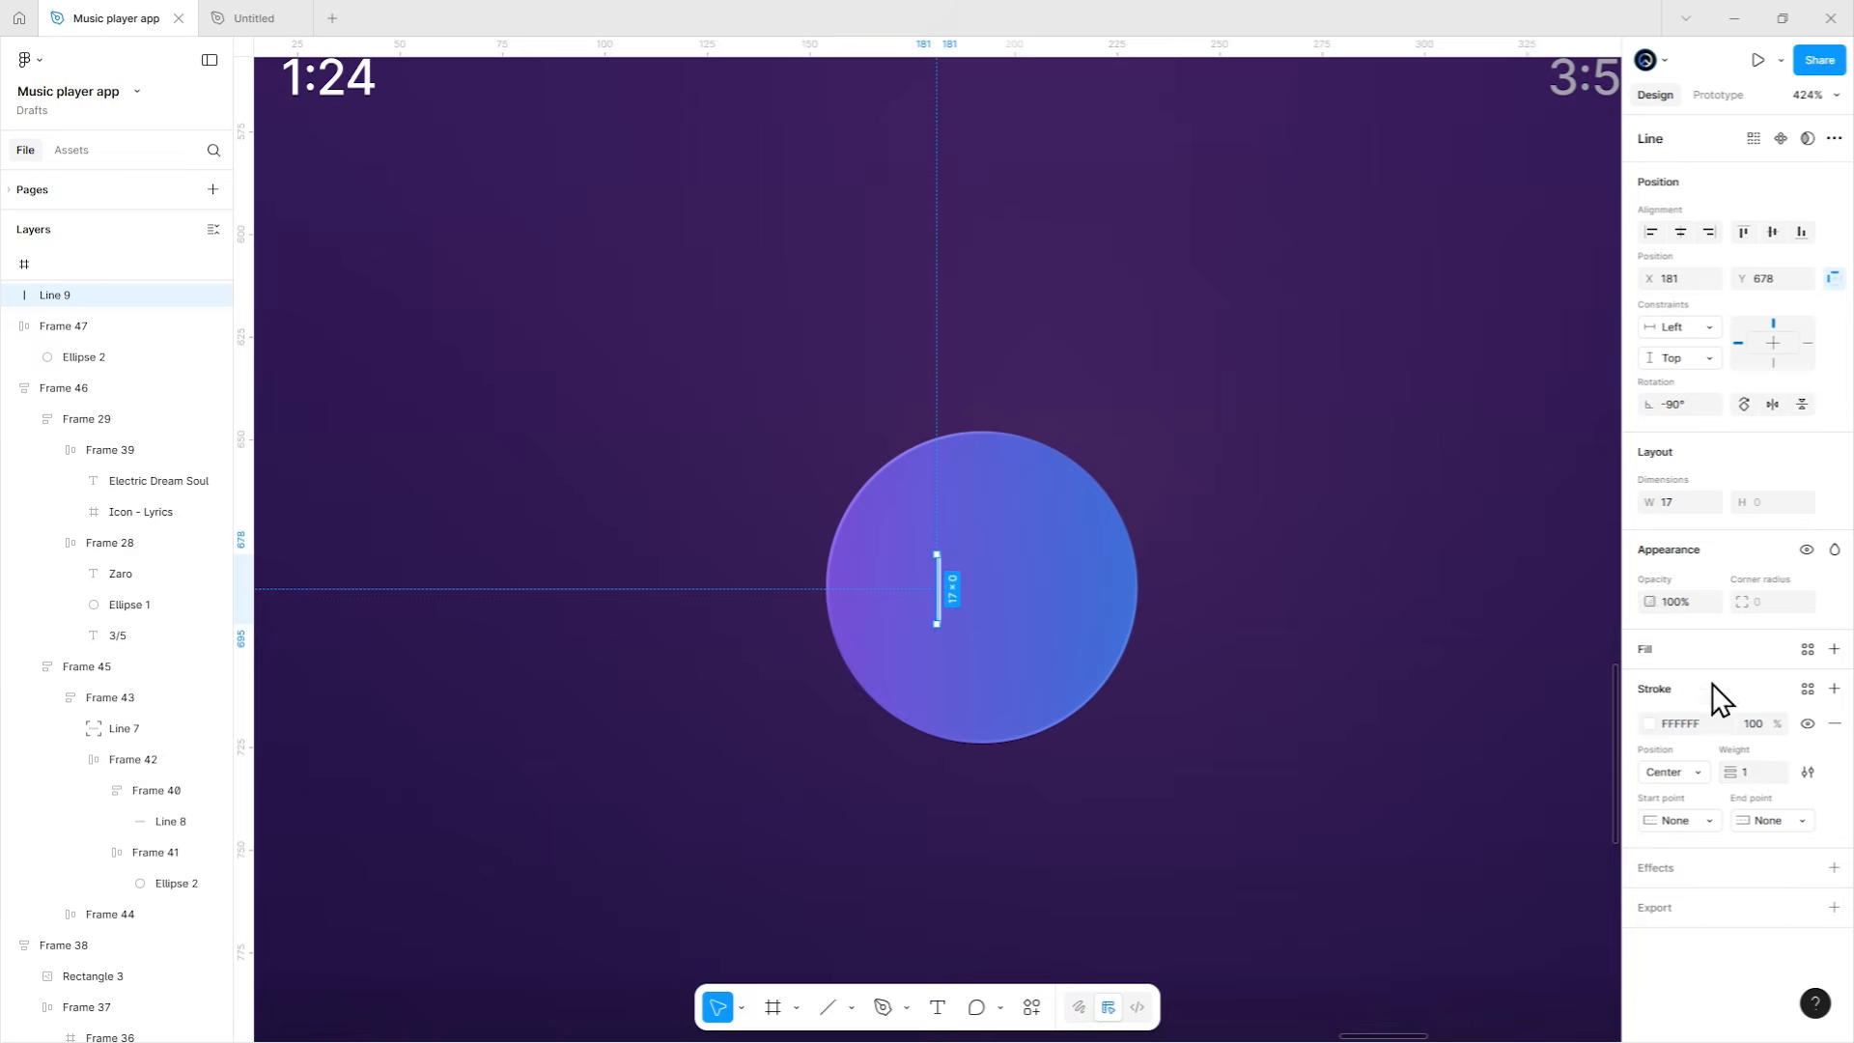
click(1681, 502)
key(Down)
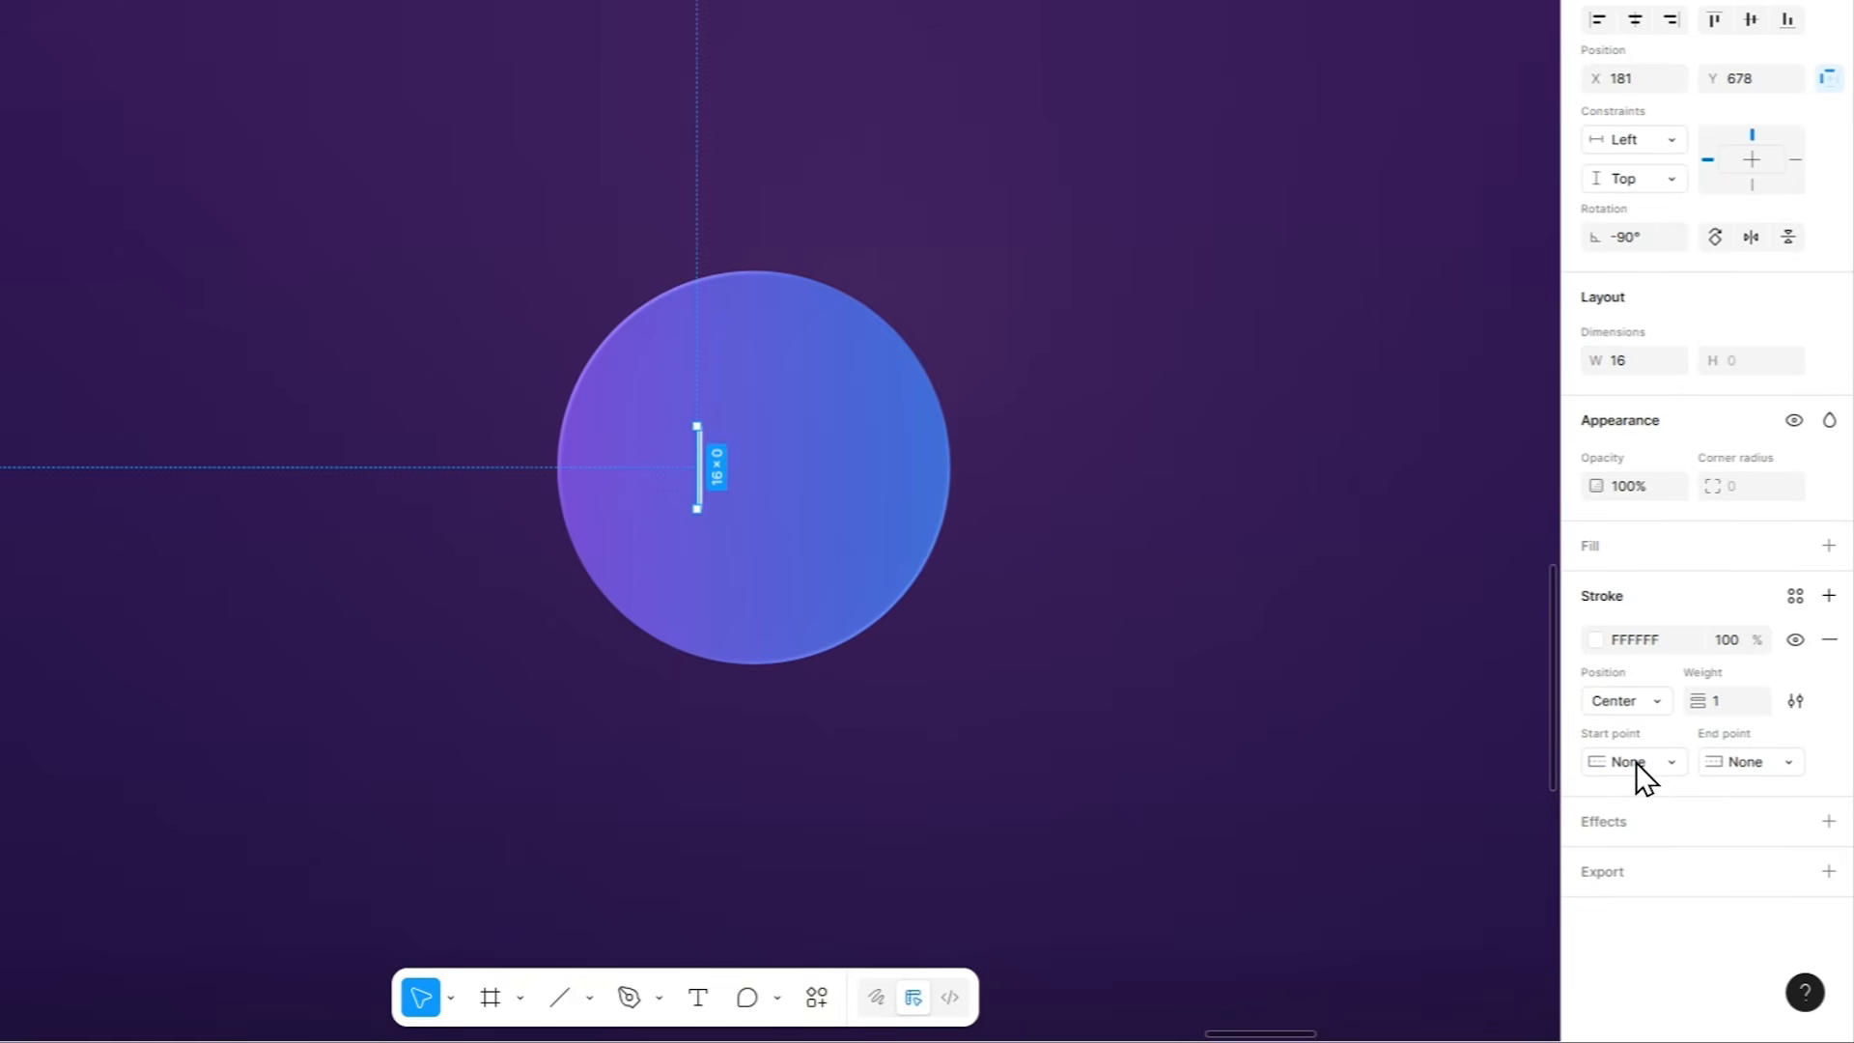
Give the vertical line round end points and a stroke weight of 6.
click(1636, 761)
click(1640, 782)
text(6)
key(Return)
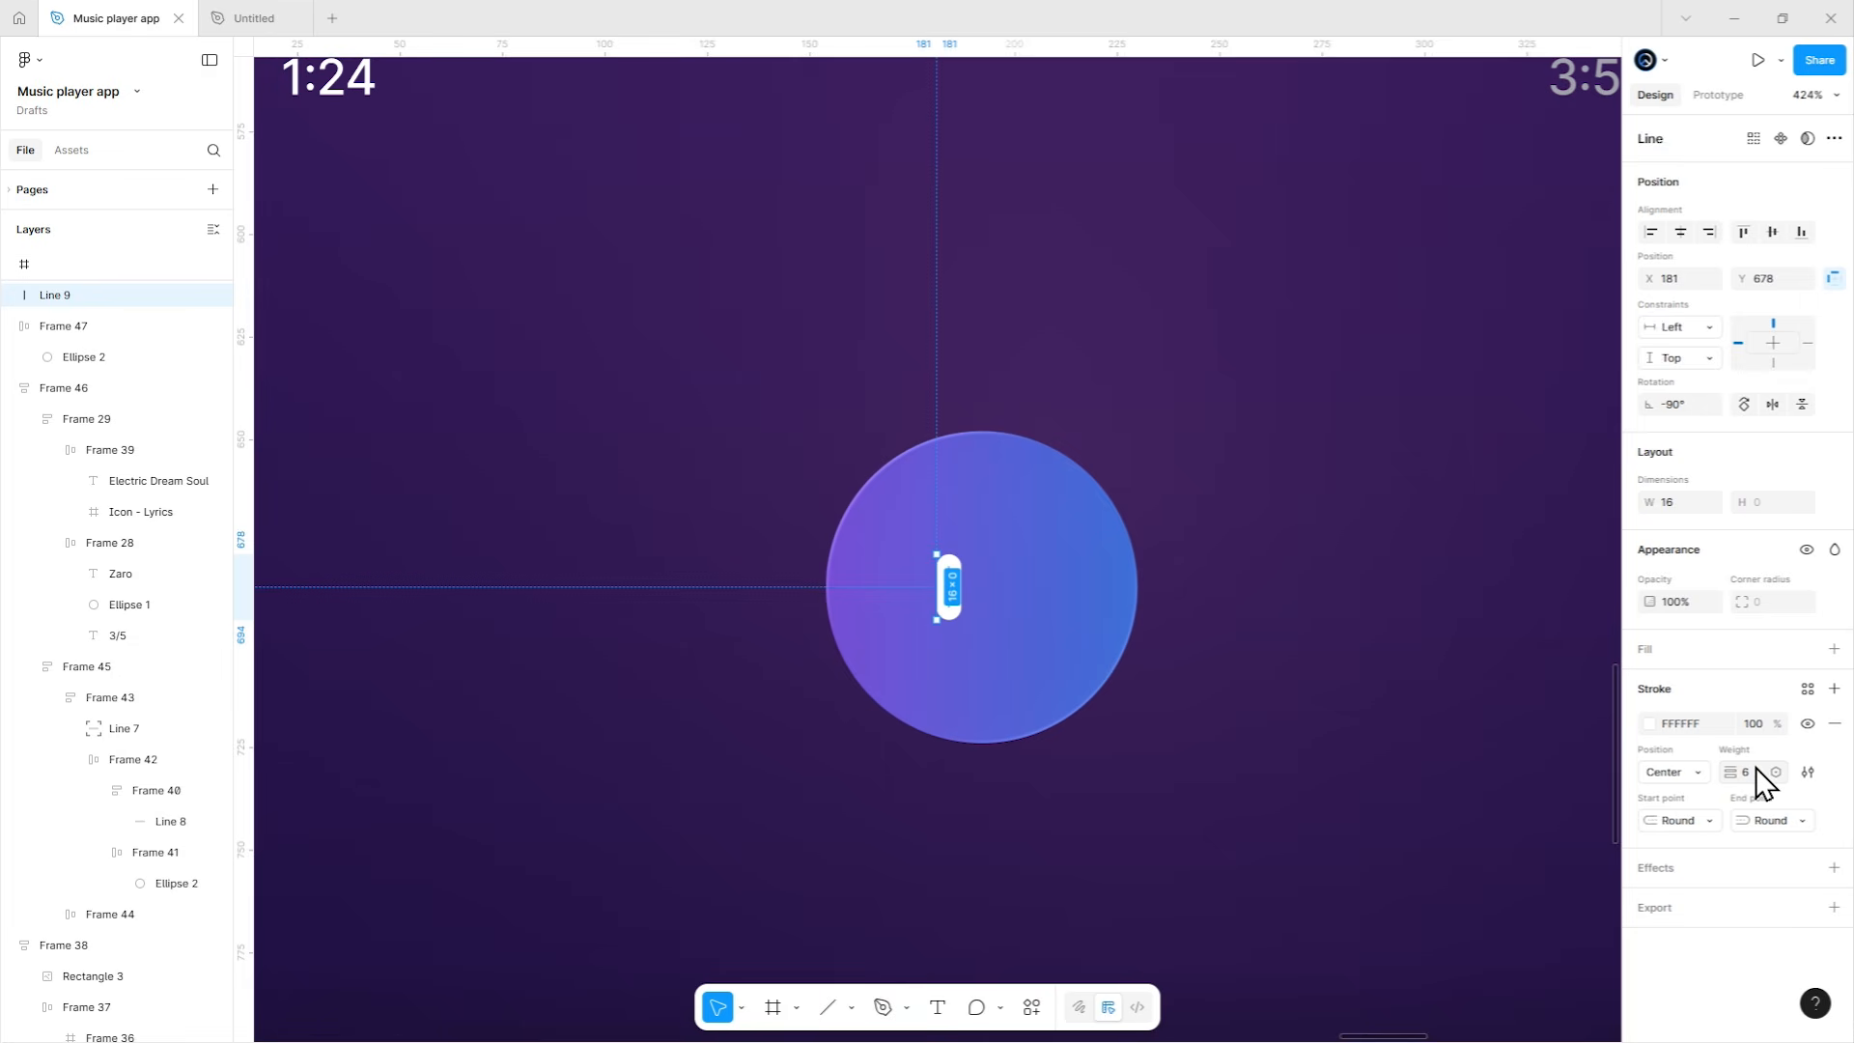
Flatten the vertical bar and place a duplicate to its right at X 198 to form a pause icon.
right_click(946, 590)
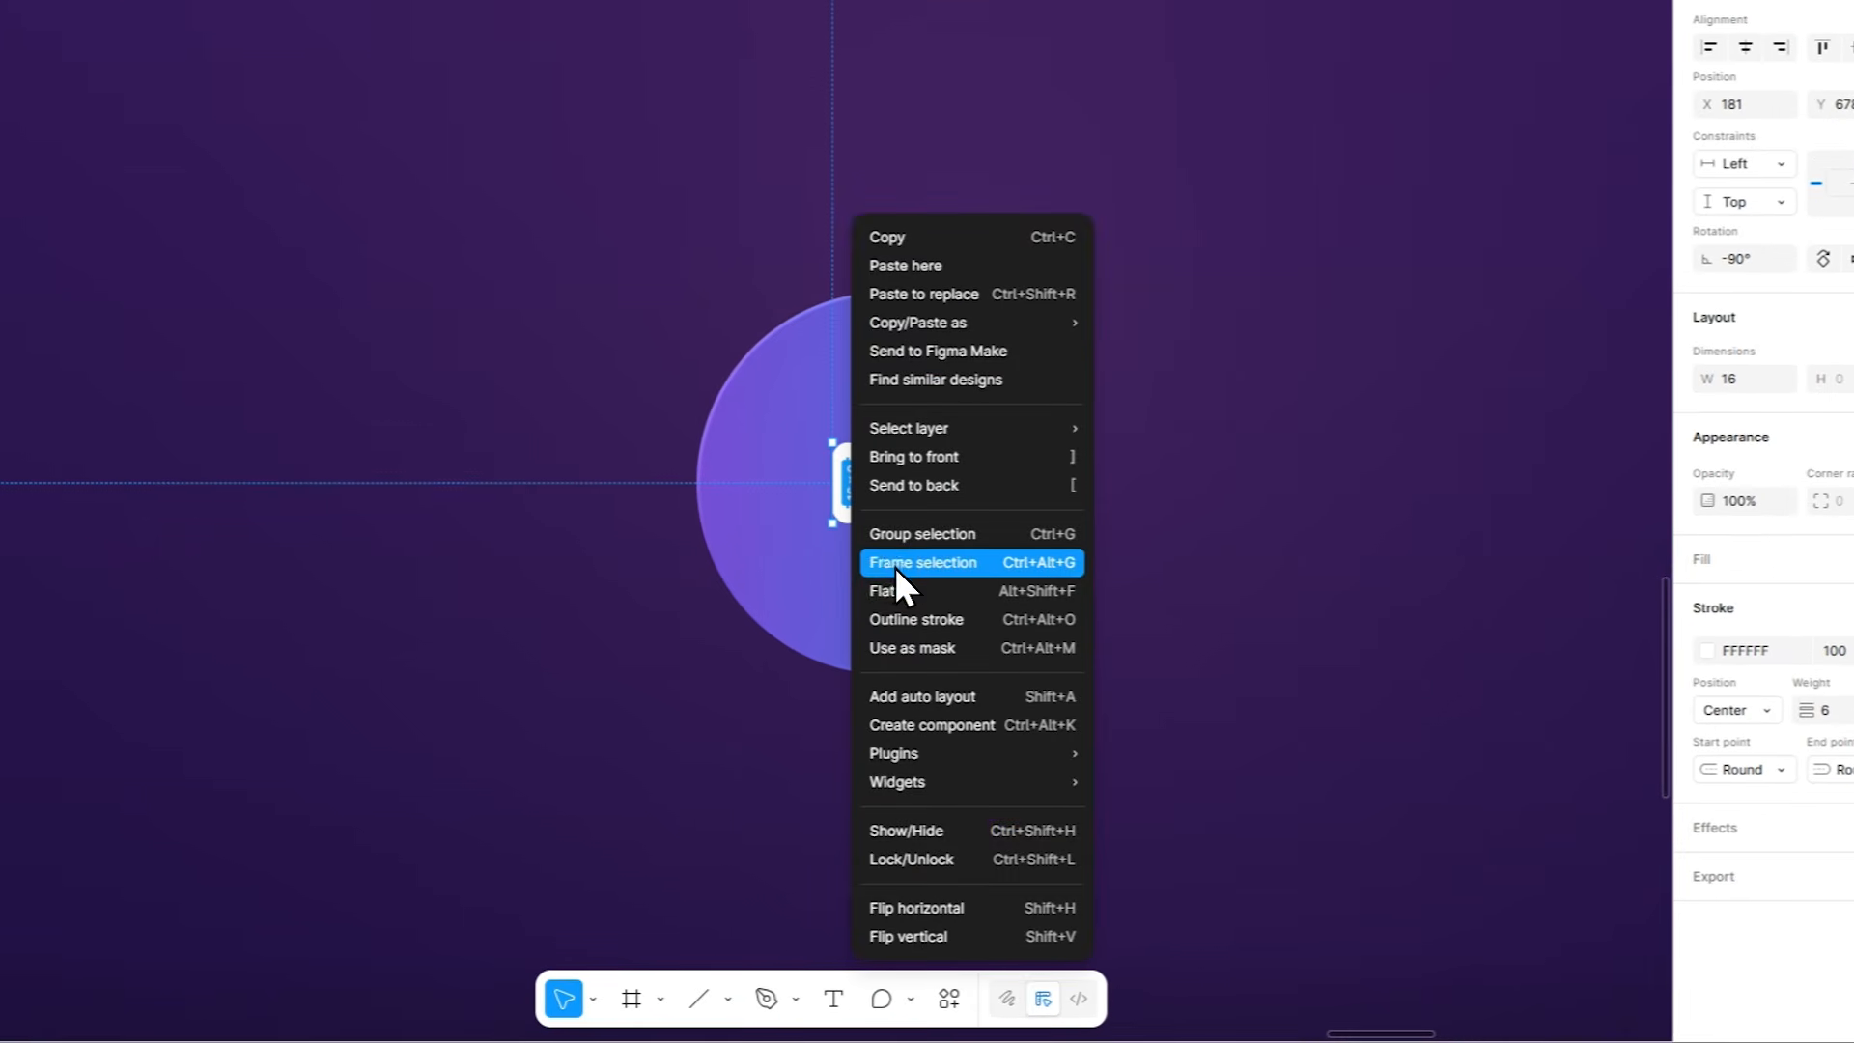
click(898, 591)
key(ctrl+d)
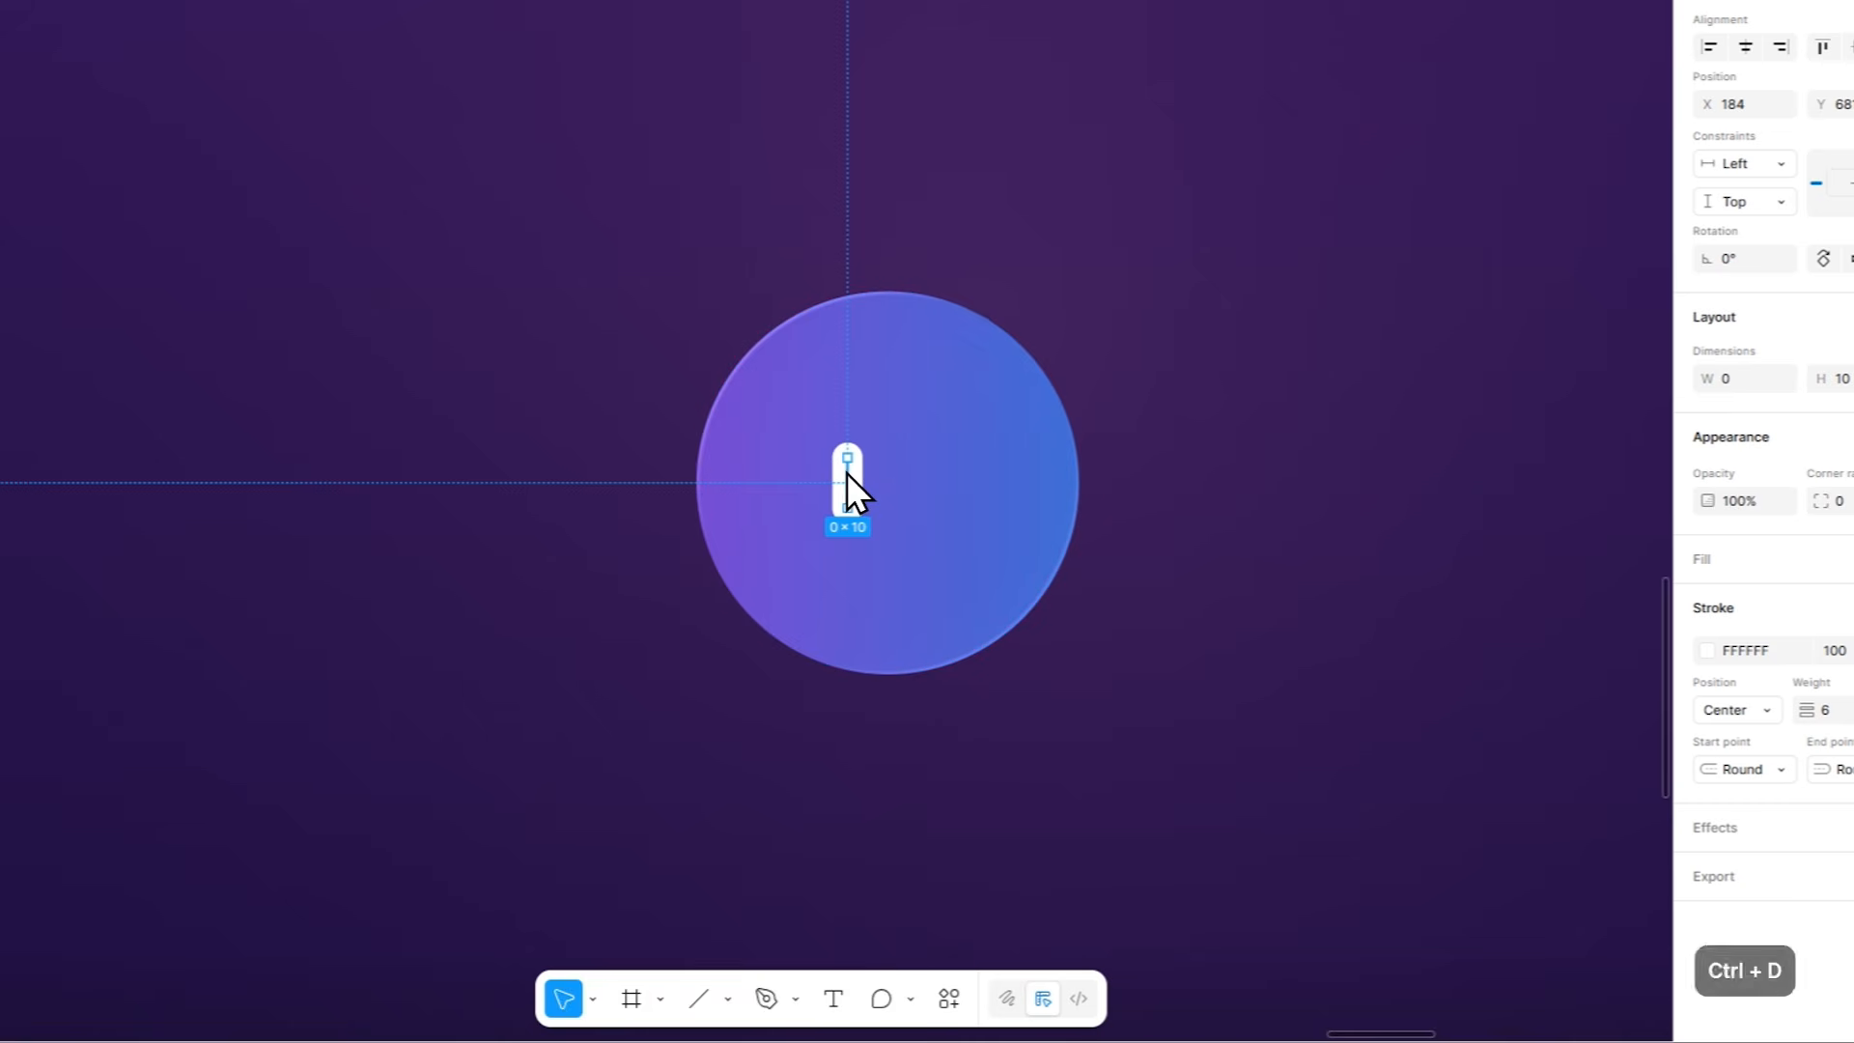
drag(845, 472, 929, 487)
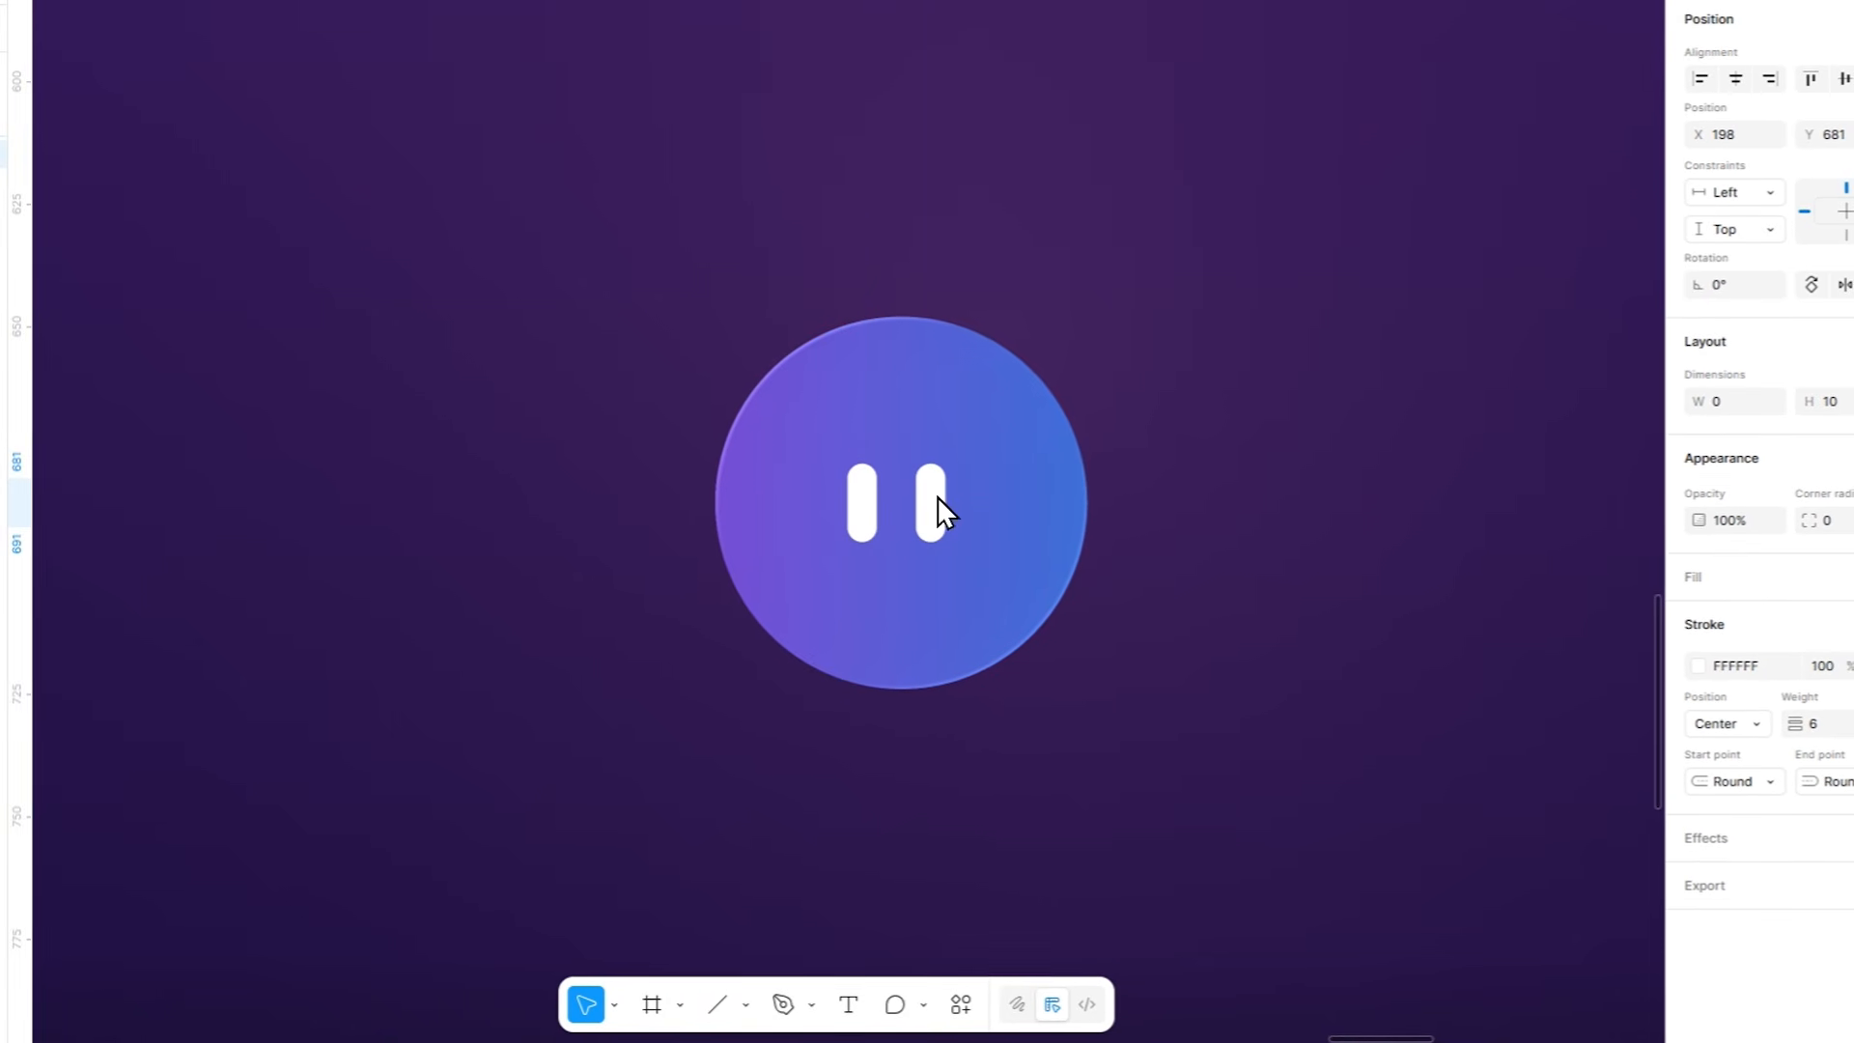
Wrap the two pause bars in an auto layout and set the frame's width to 12.
shift+click(866, 524)
key(shift+a)
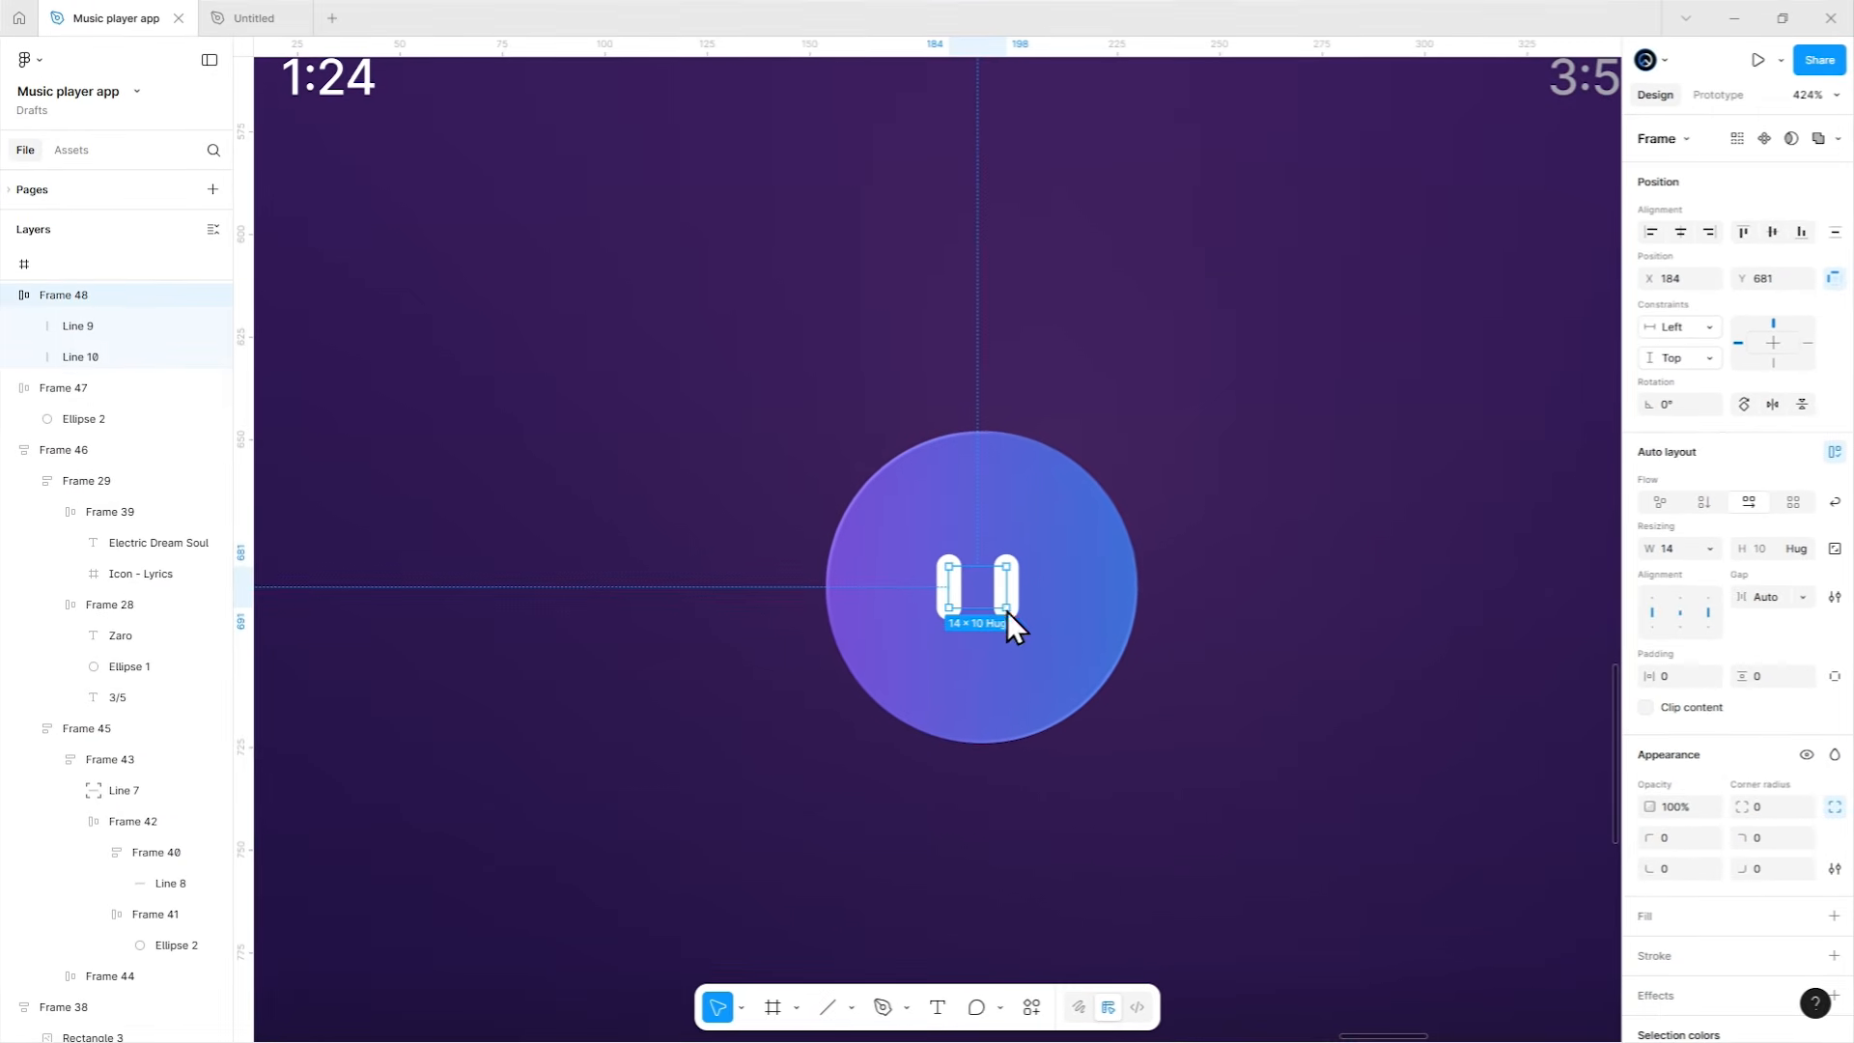
click(1691, 545)
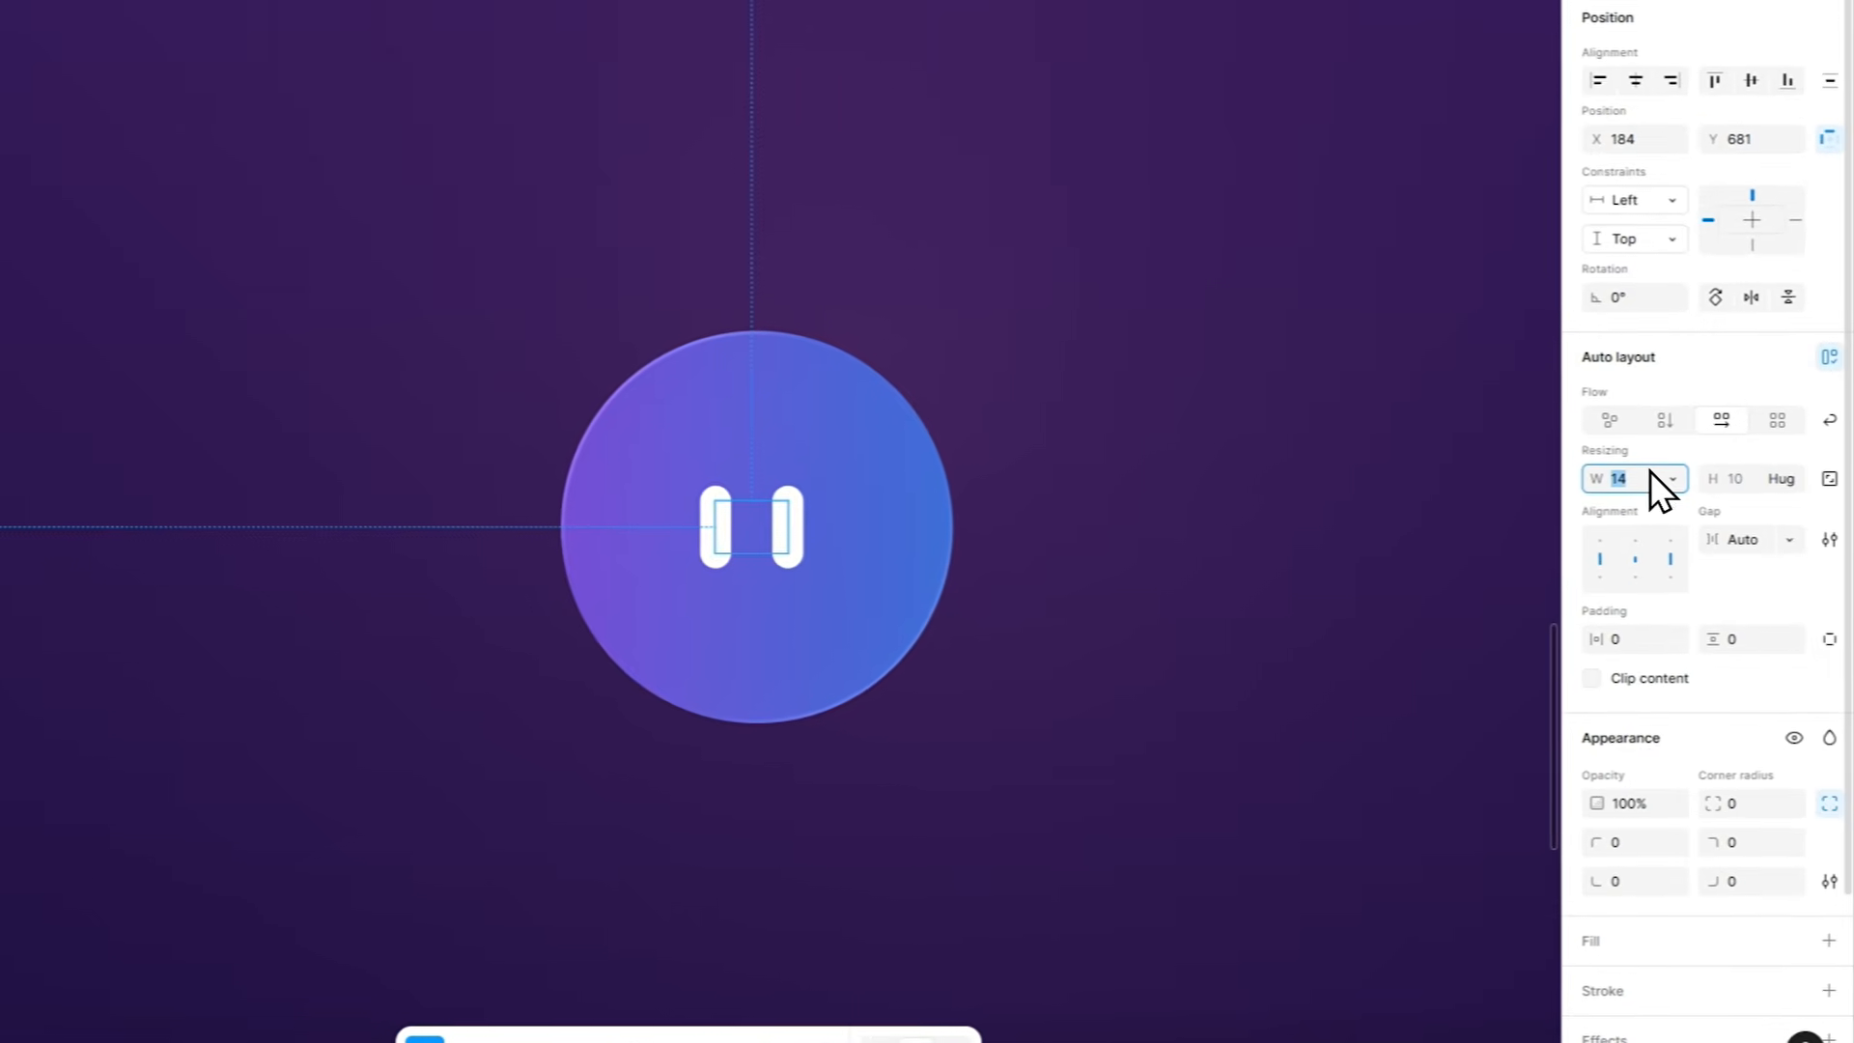
key(Down)
key(Down)
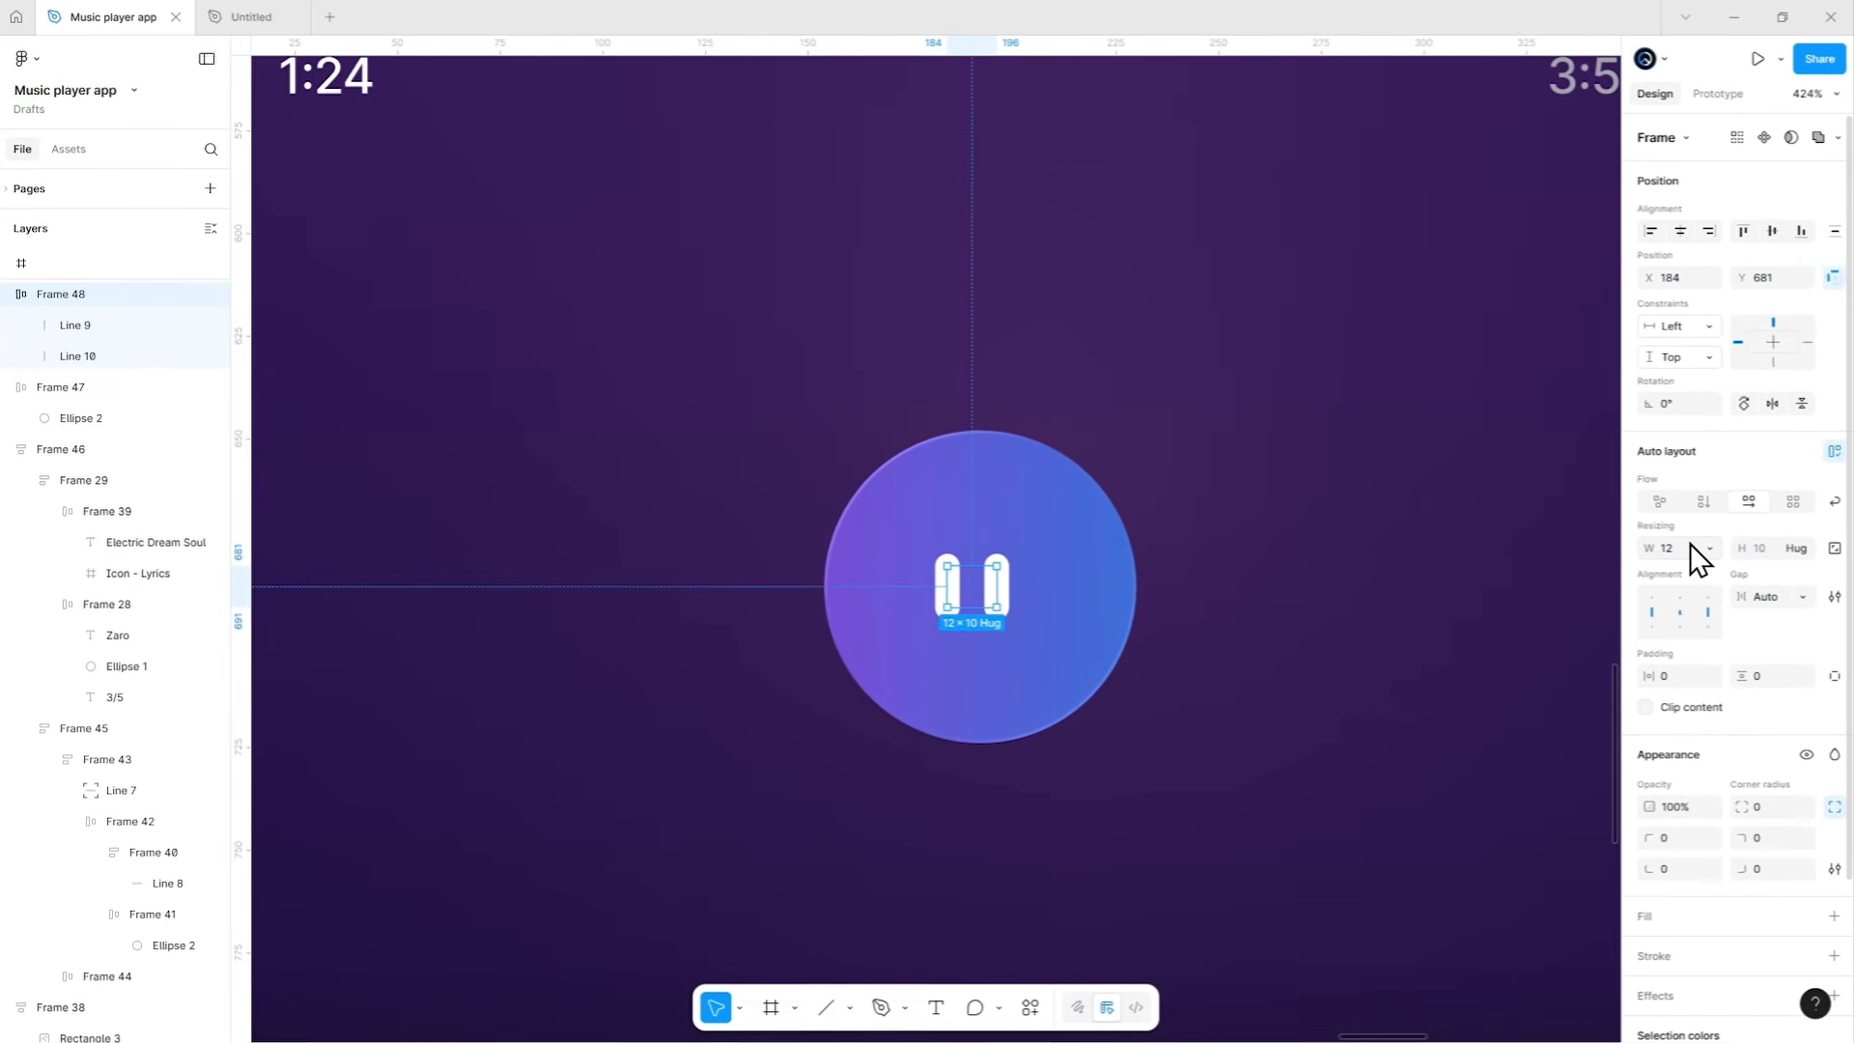
Set the height of both pause bars to 16 and center the pause icon frame horizontally on the screen.
click(1004, 595)
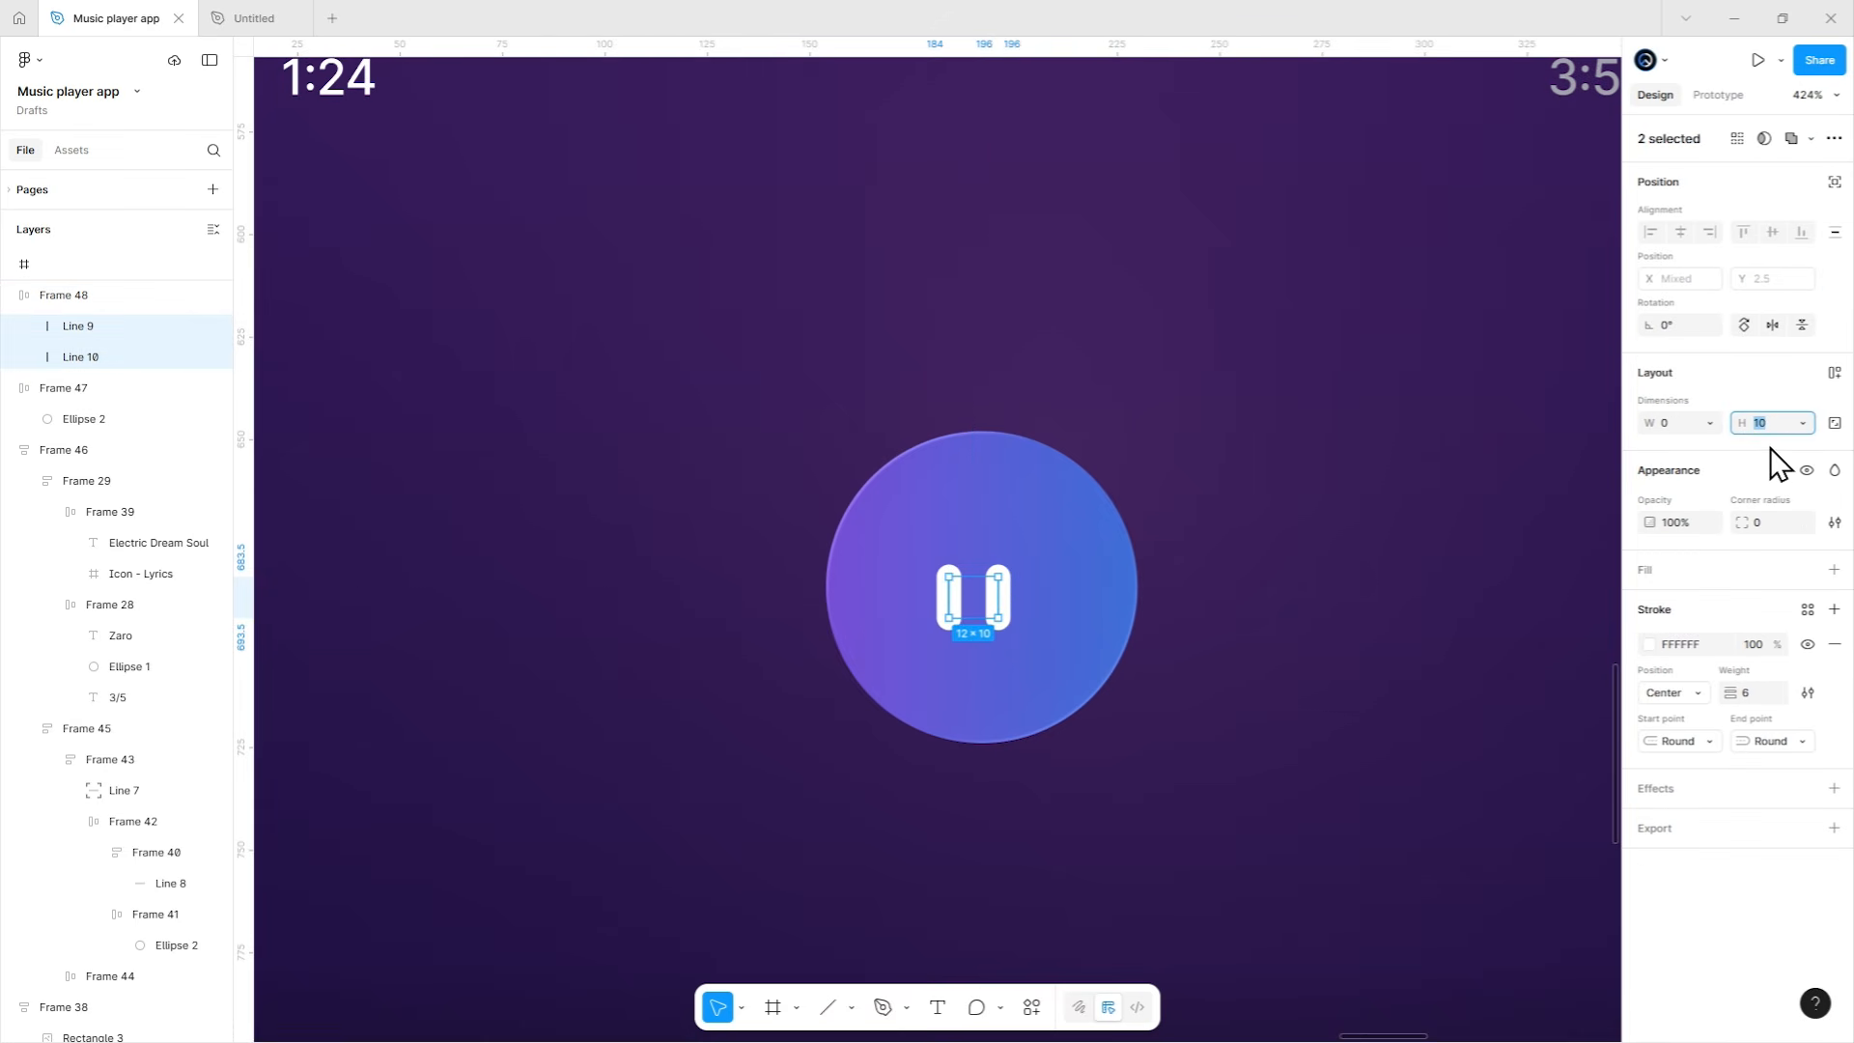
text(16)
key(Return)
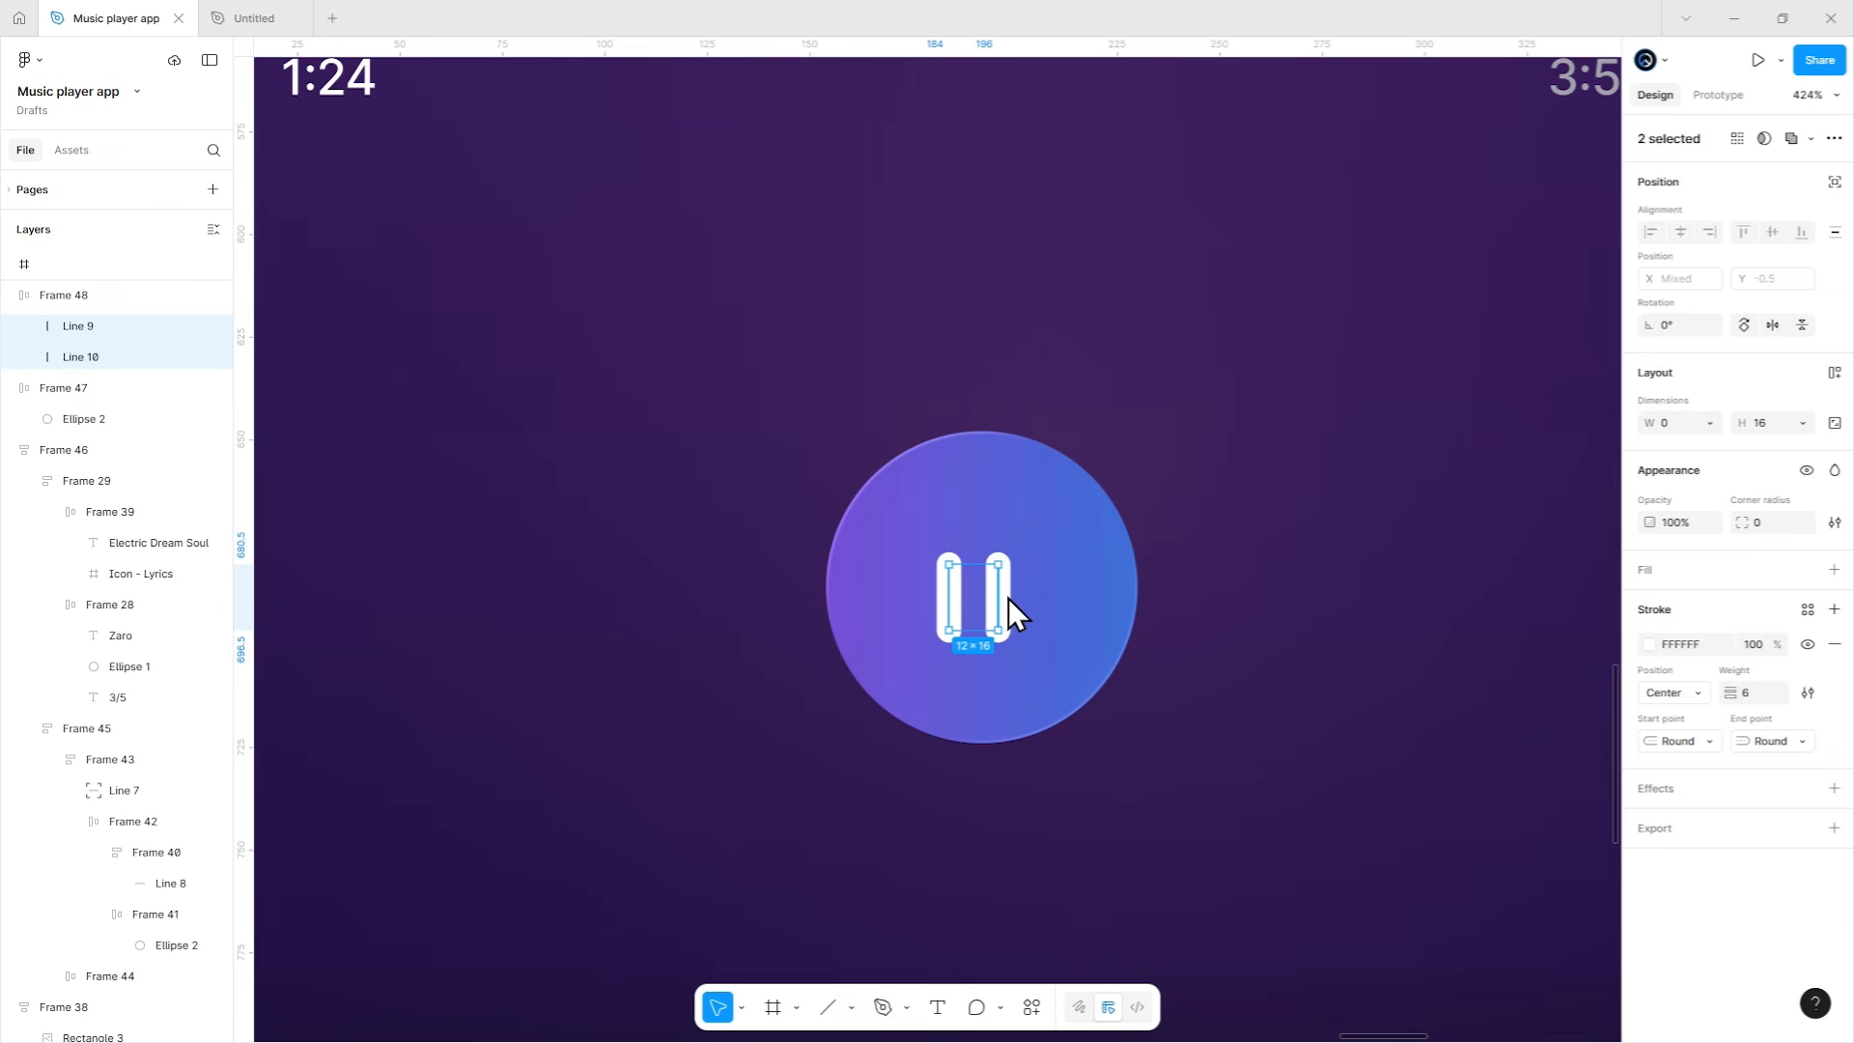
click(949, 585)
click(954, 584)
key(alt+h)
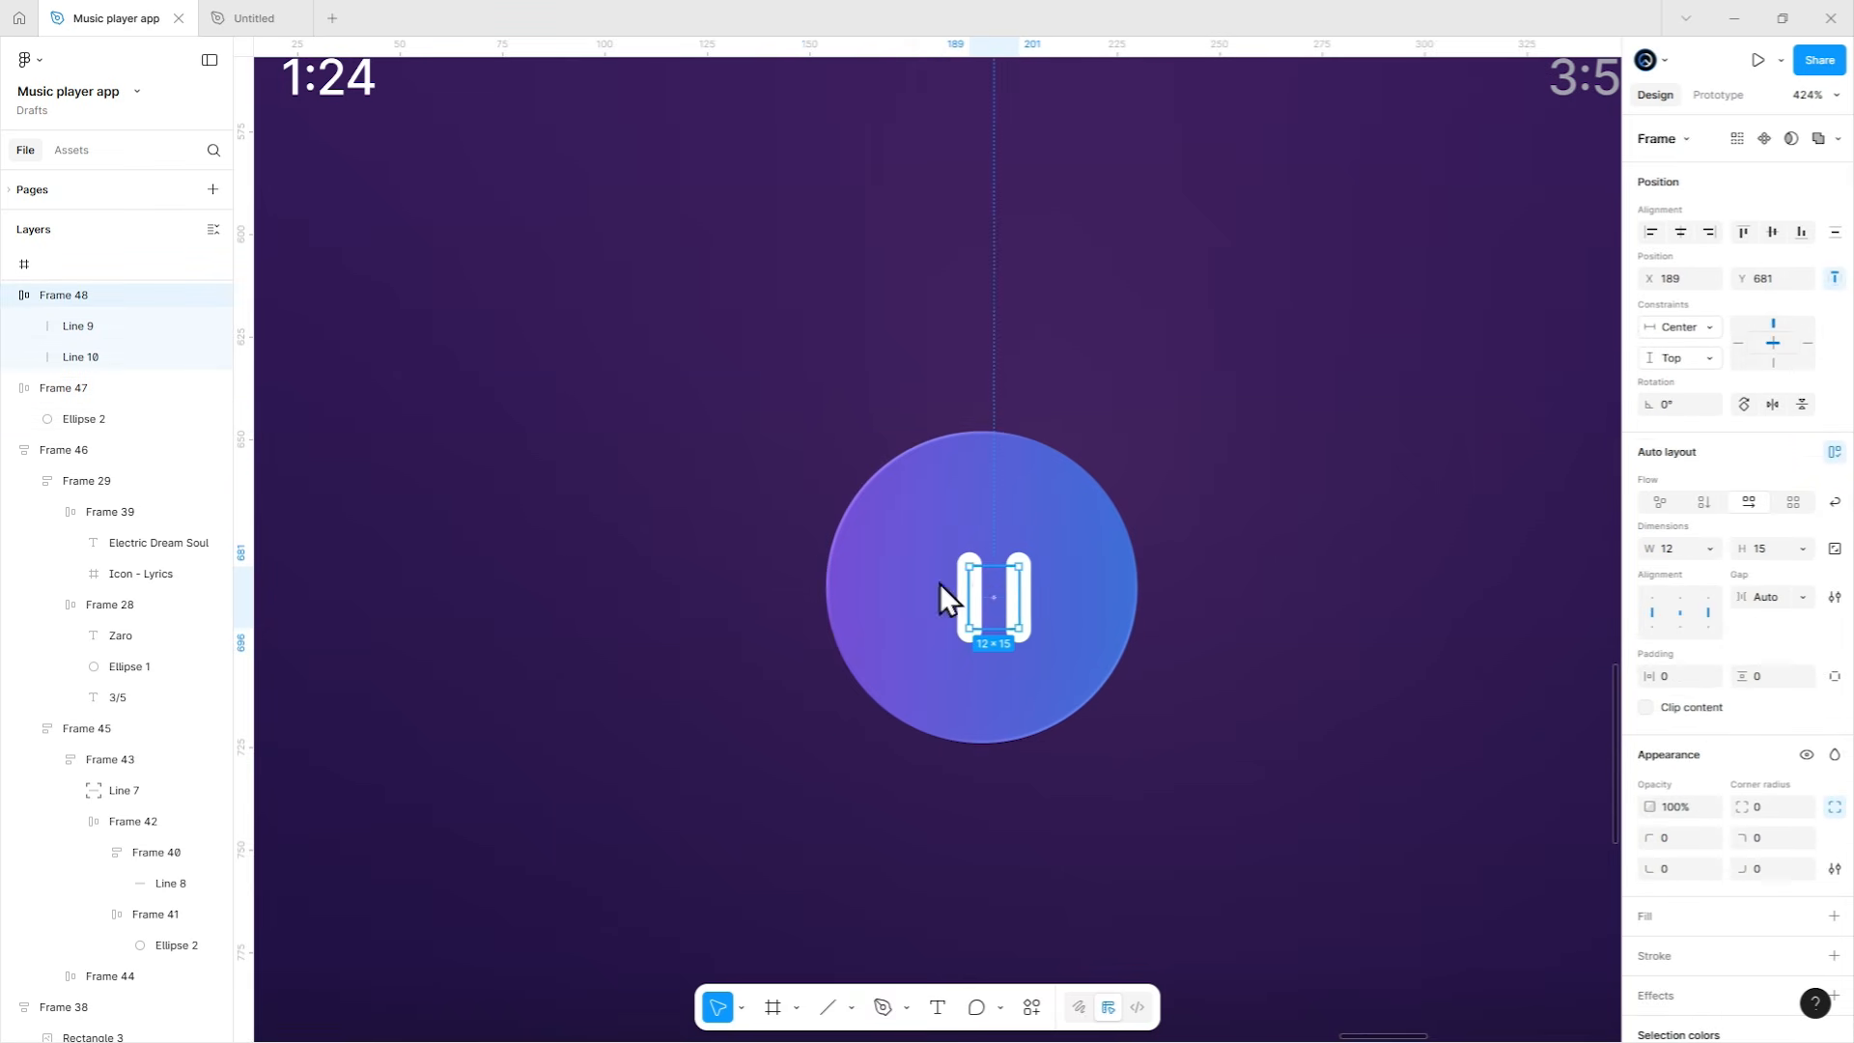
Remove the frame around the gradient circle, and wrap the circle and pause icon in one auto layout with centered alignment.
click(85, 387)
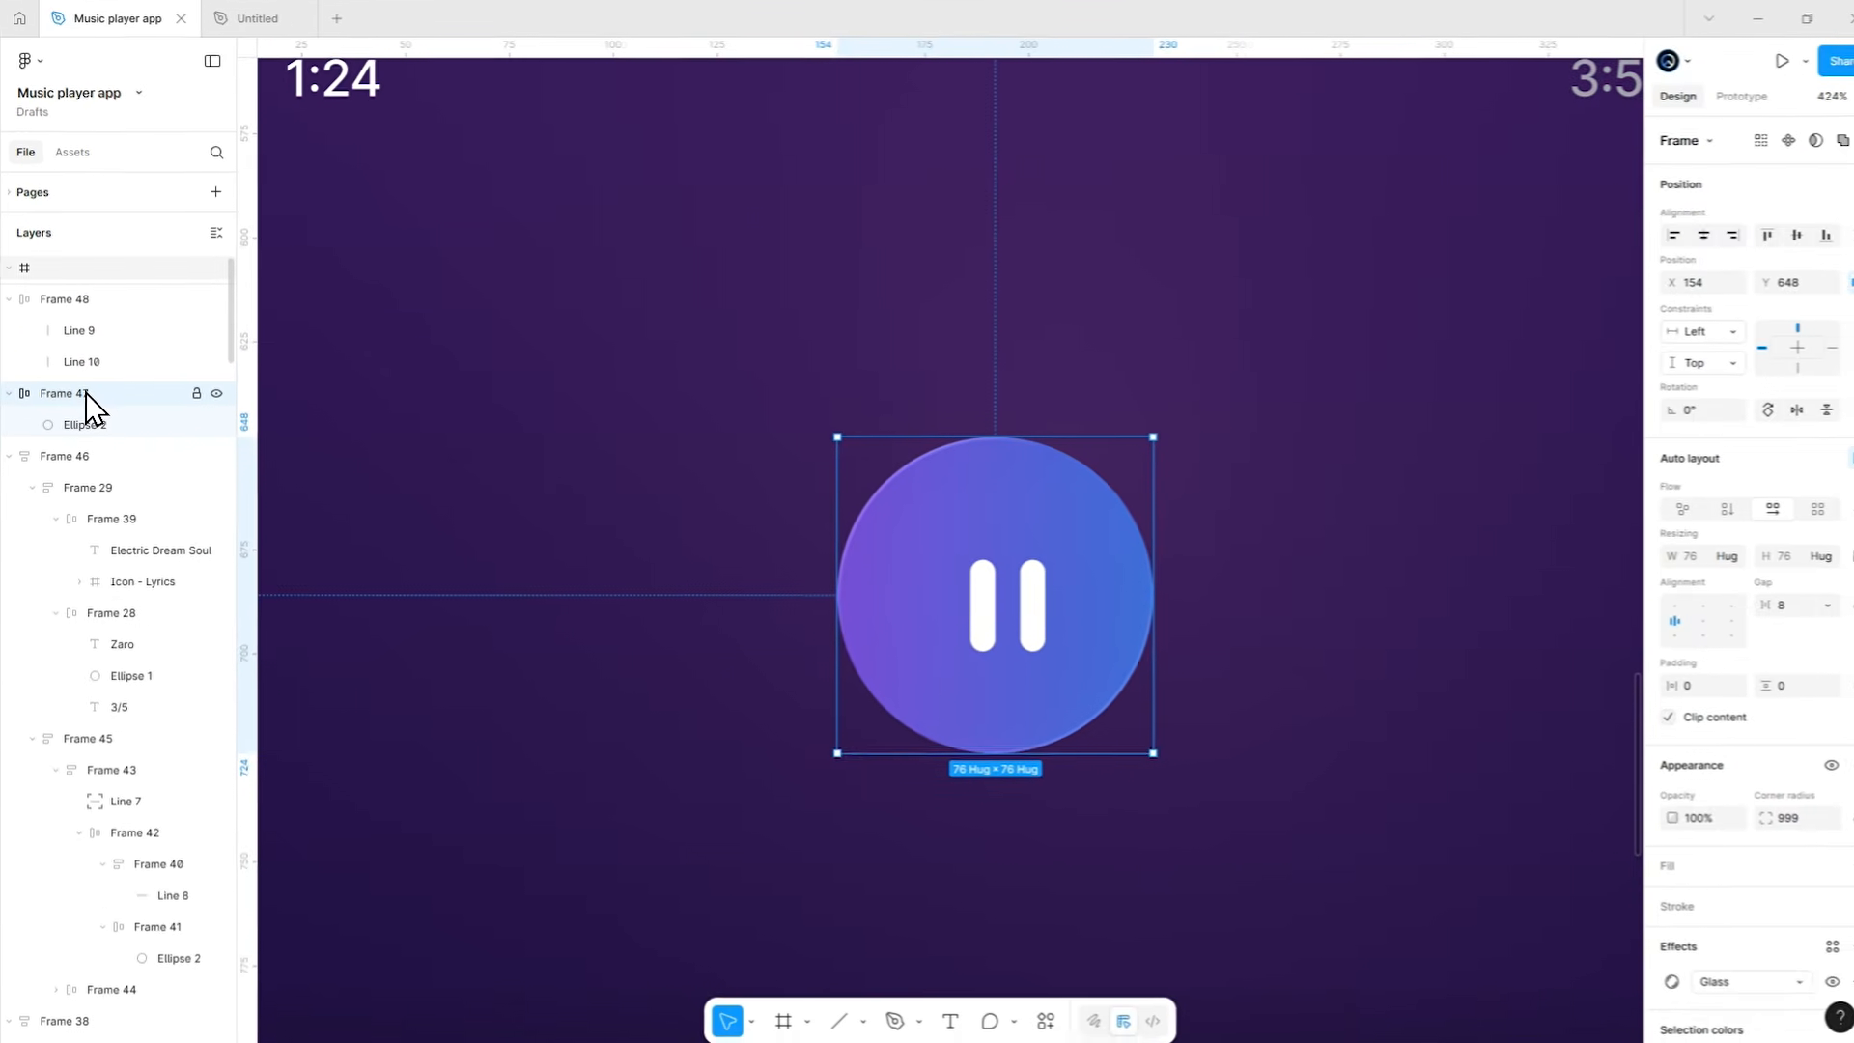
key(ctrl+BackSpace)
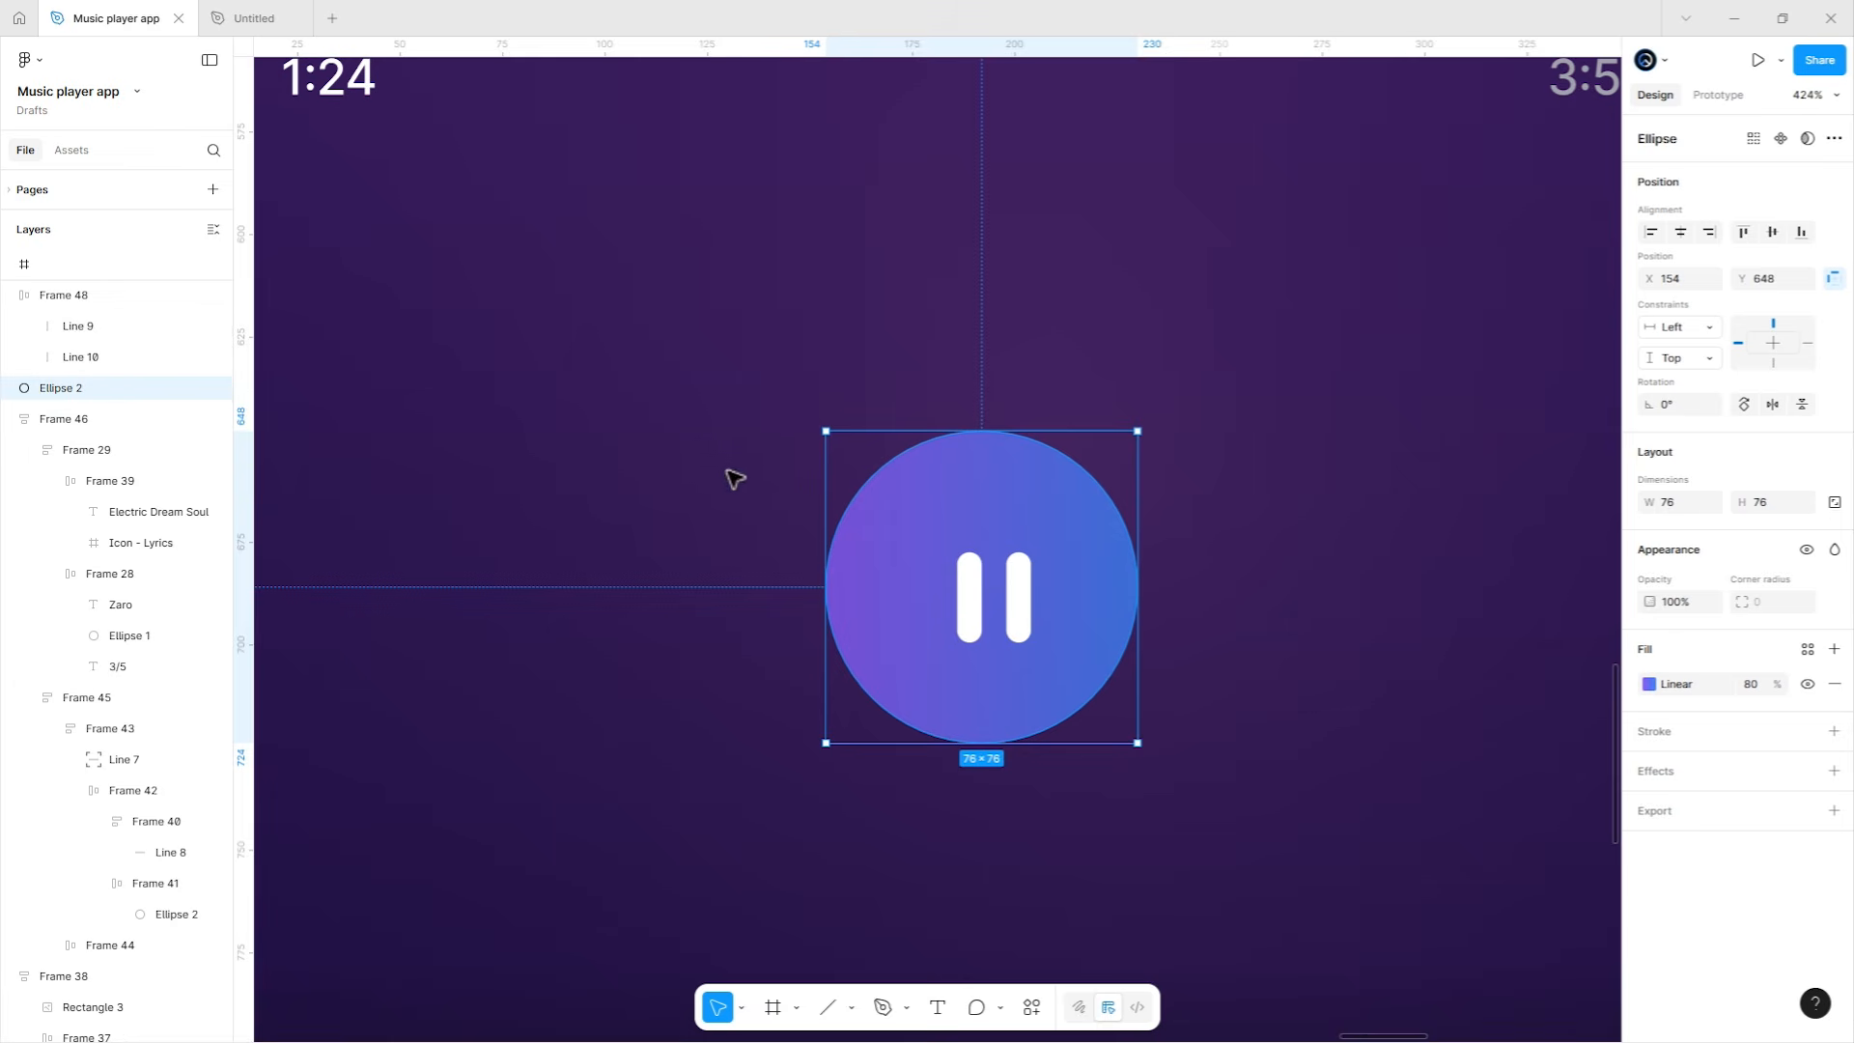
drag(734, 418, 1274, 835)
key(shift+a)
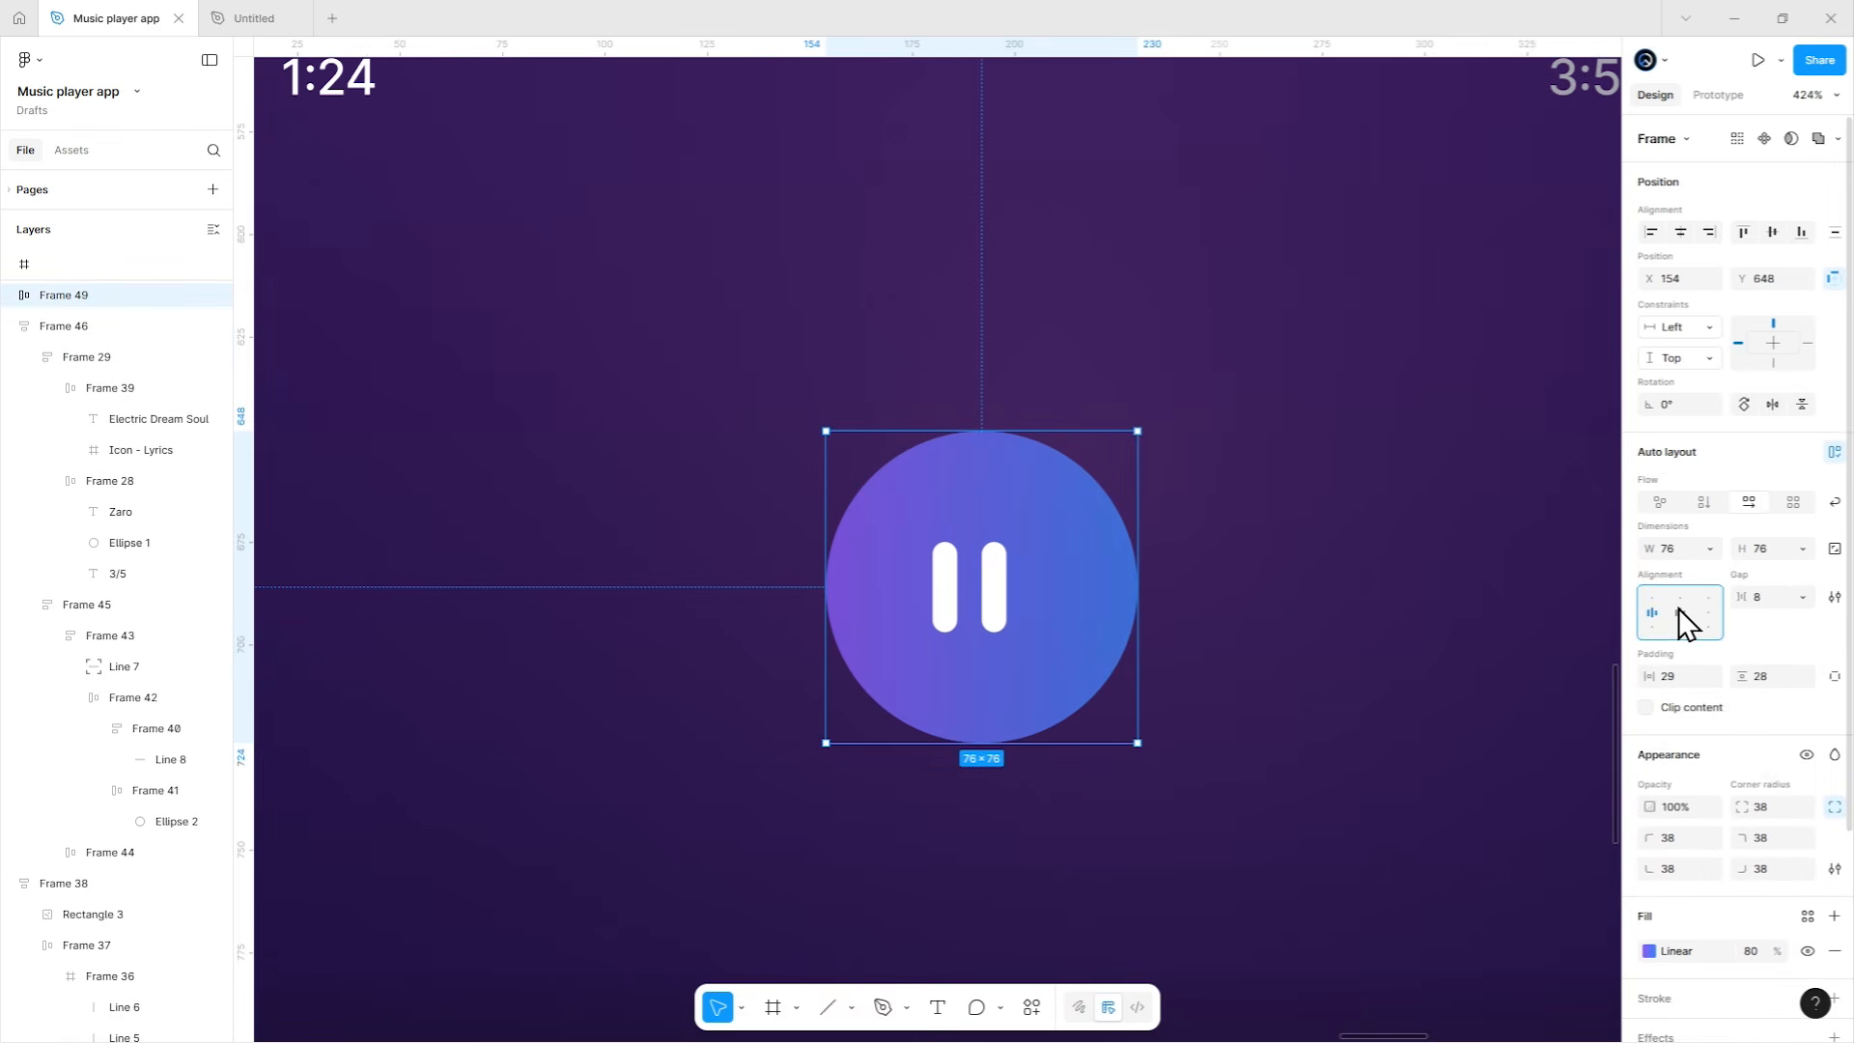
click(1678, 608)
scroll(831, 762, down, 5)
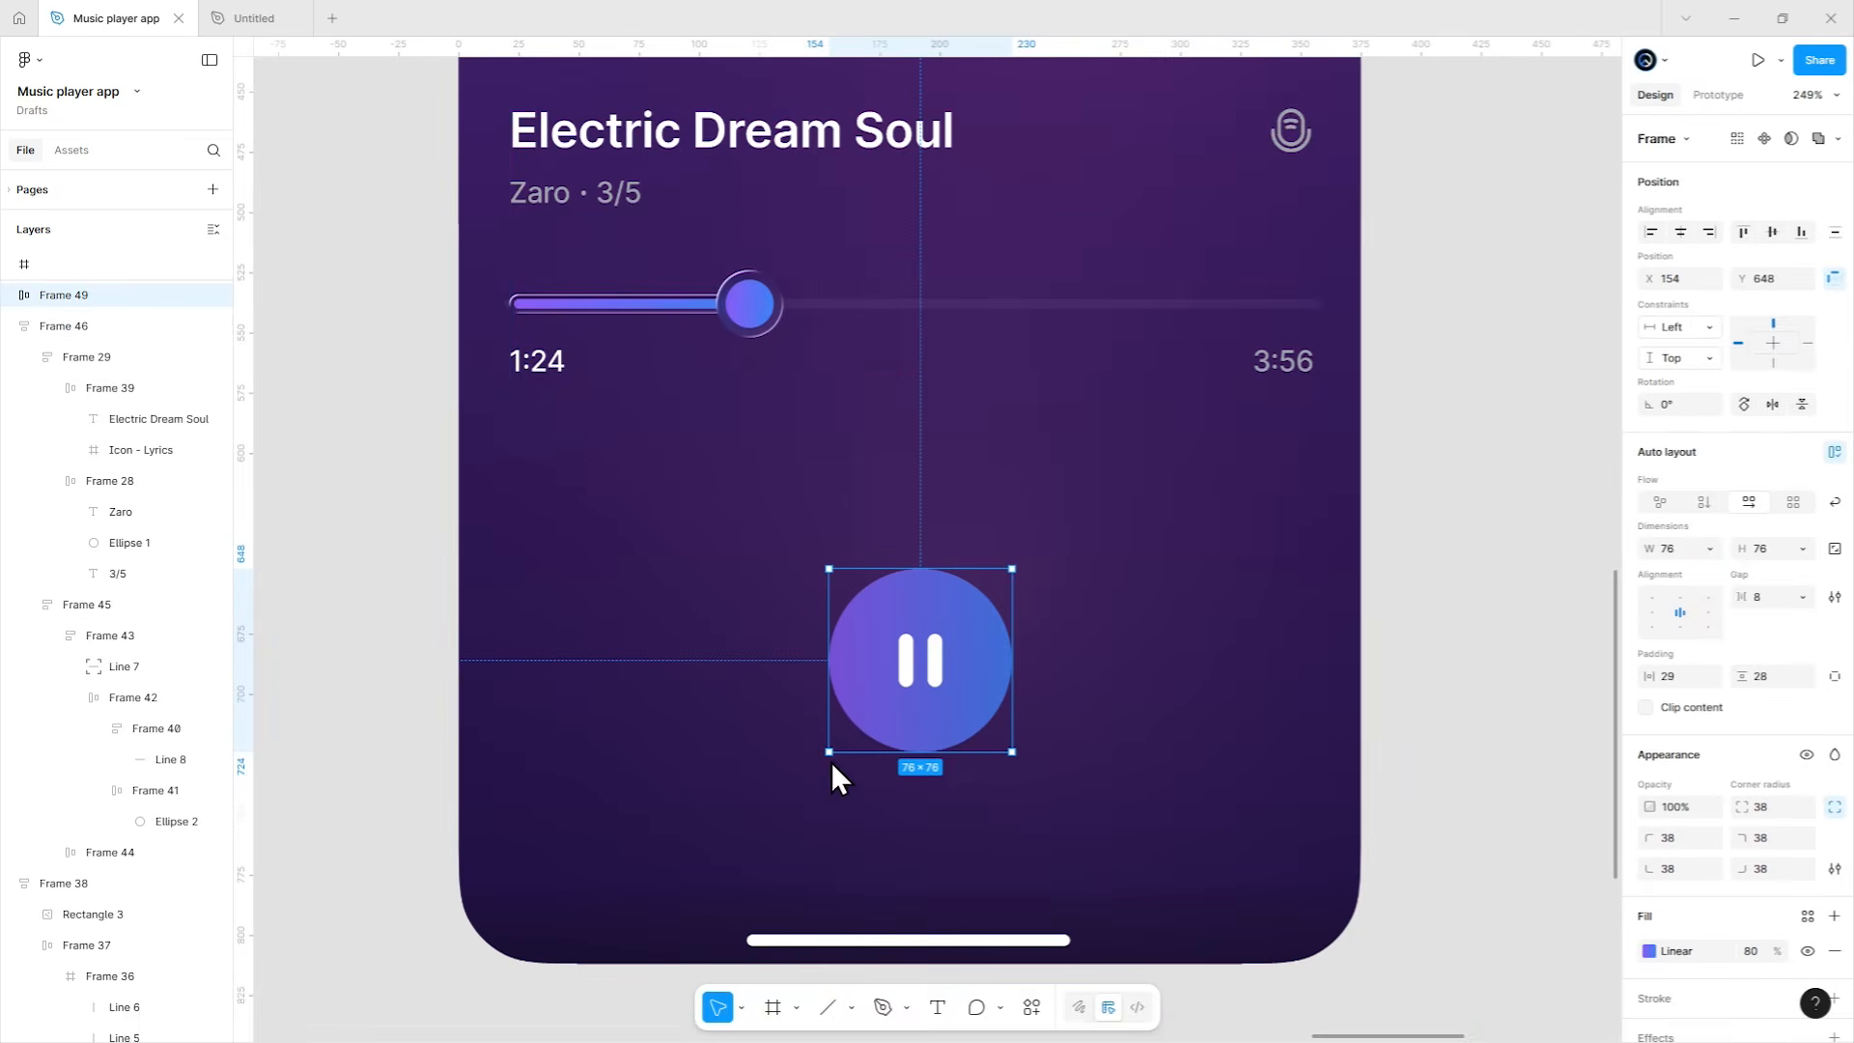
Copy the Glass effect from the slider handle's frame and paste it onto the pause button's frame.
ctrl+click(751, 325)
ctrl+click(744, 342)
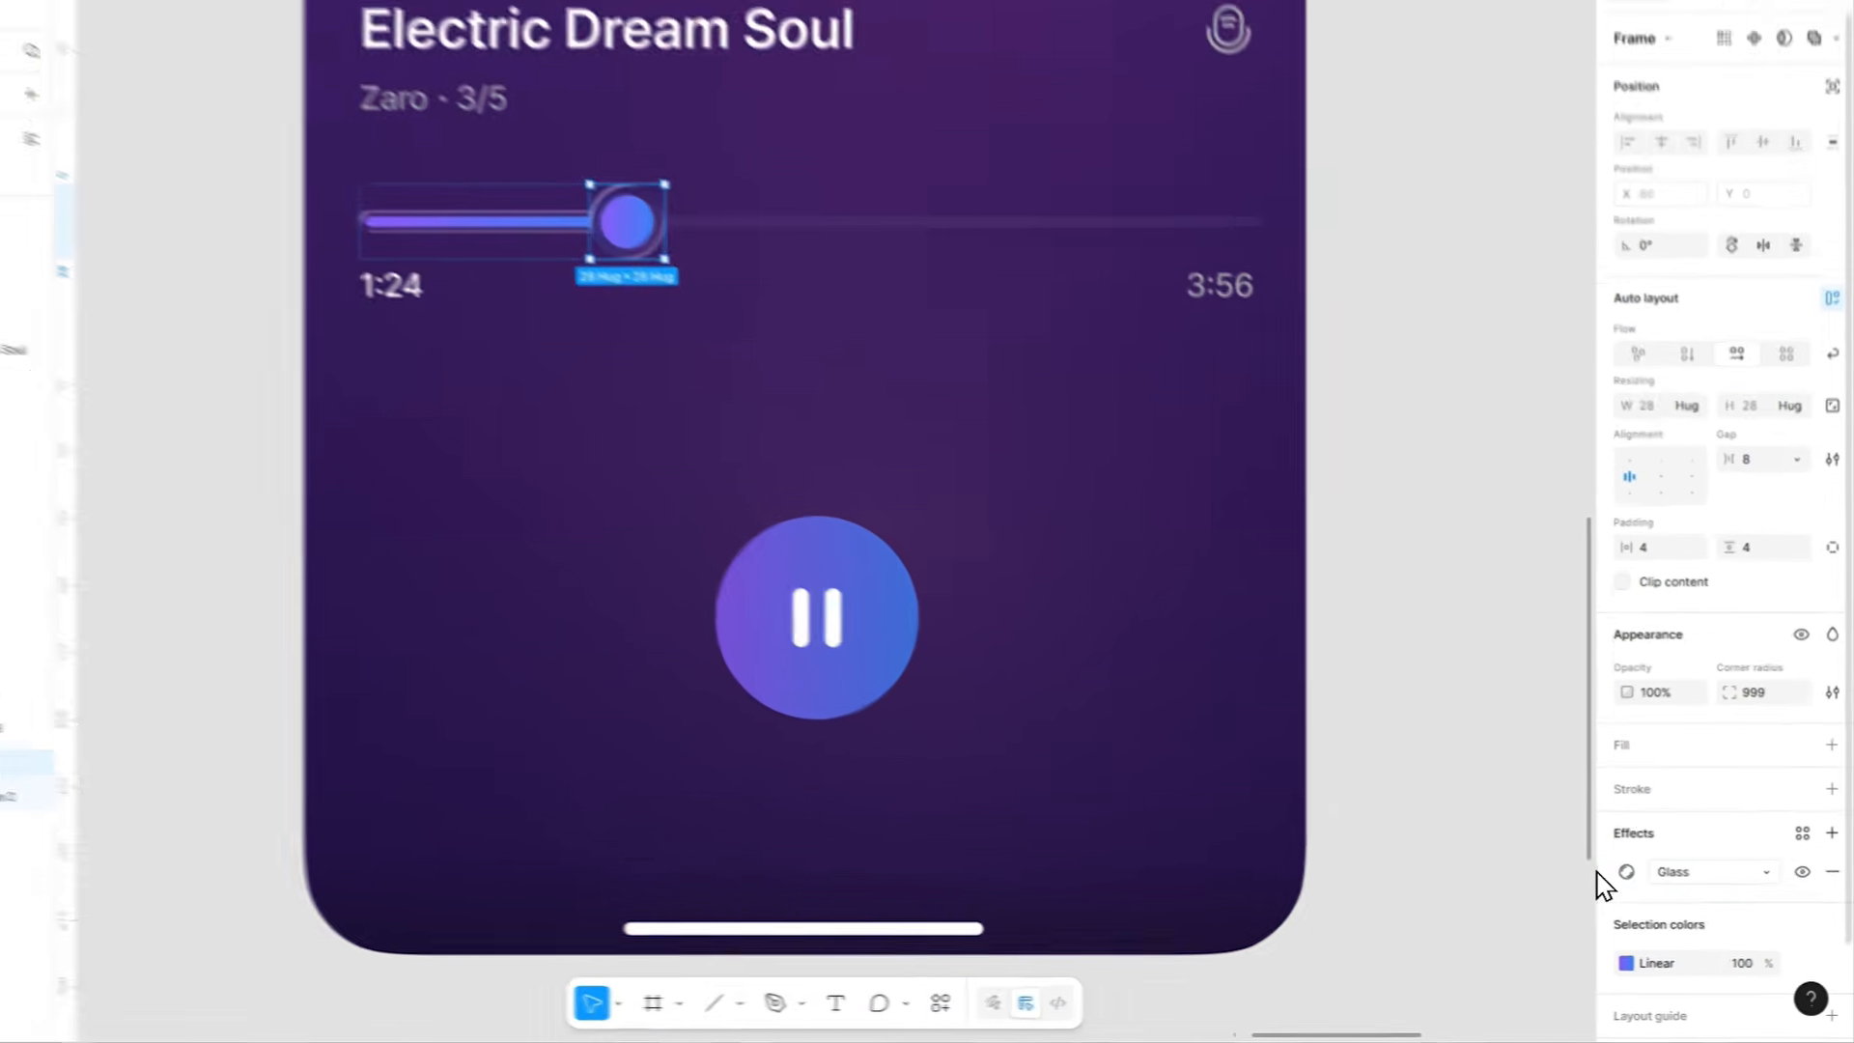
click(1624, 889)
key(ctrl+c)
click(778, 641)
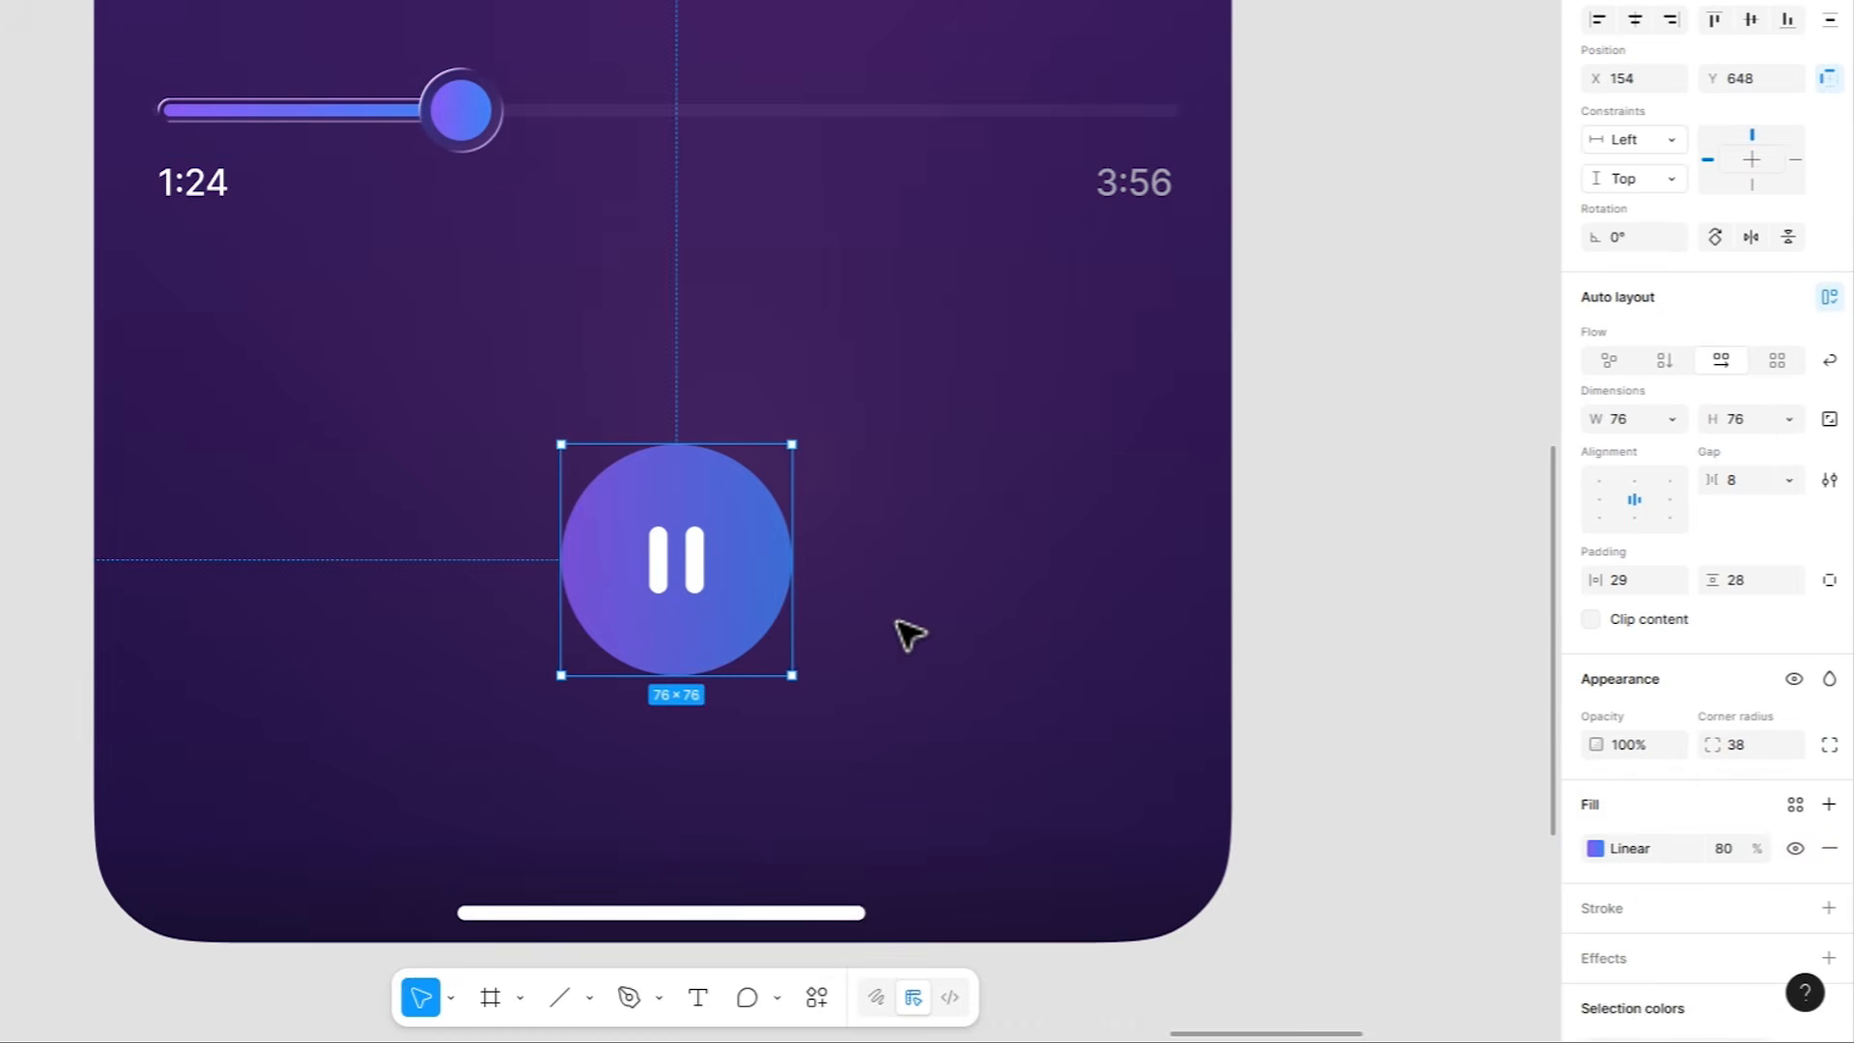
key(ctrl+v)
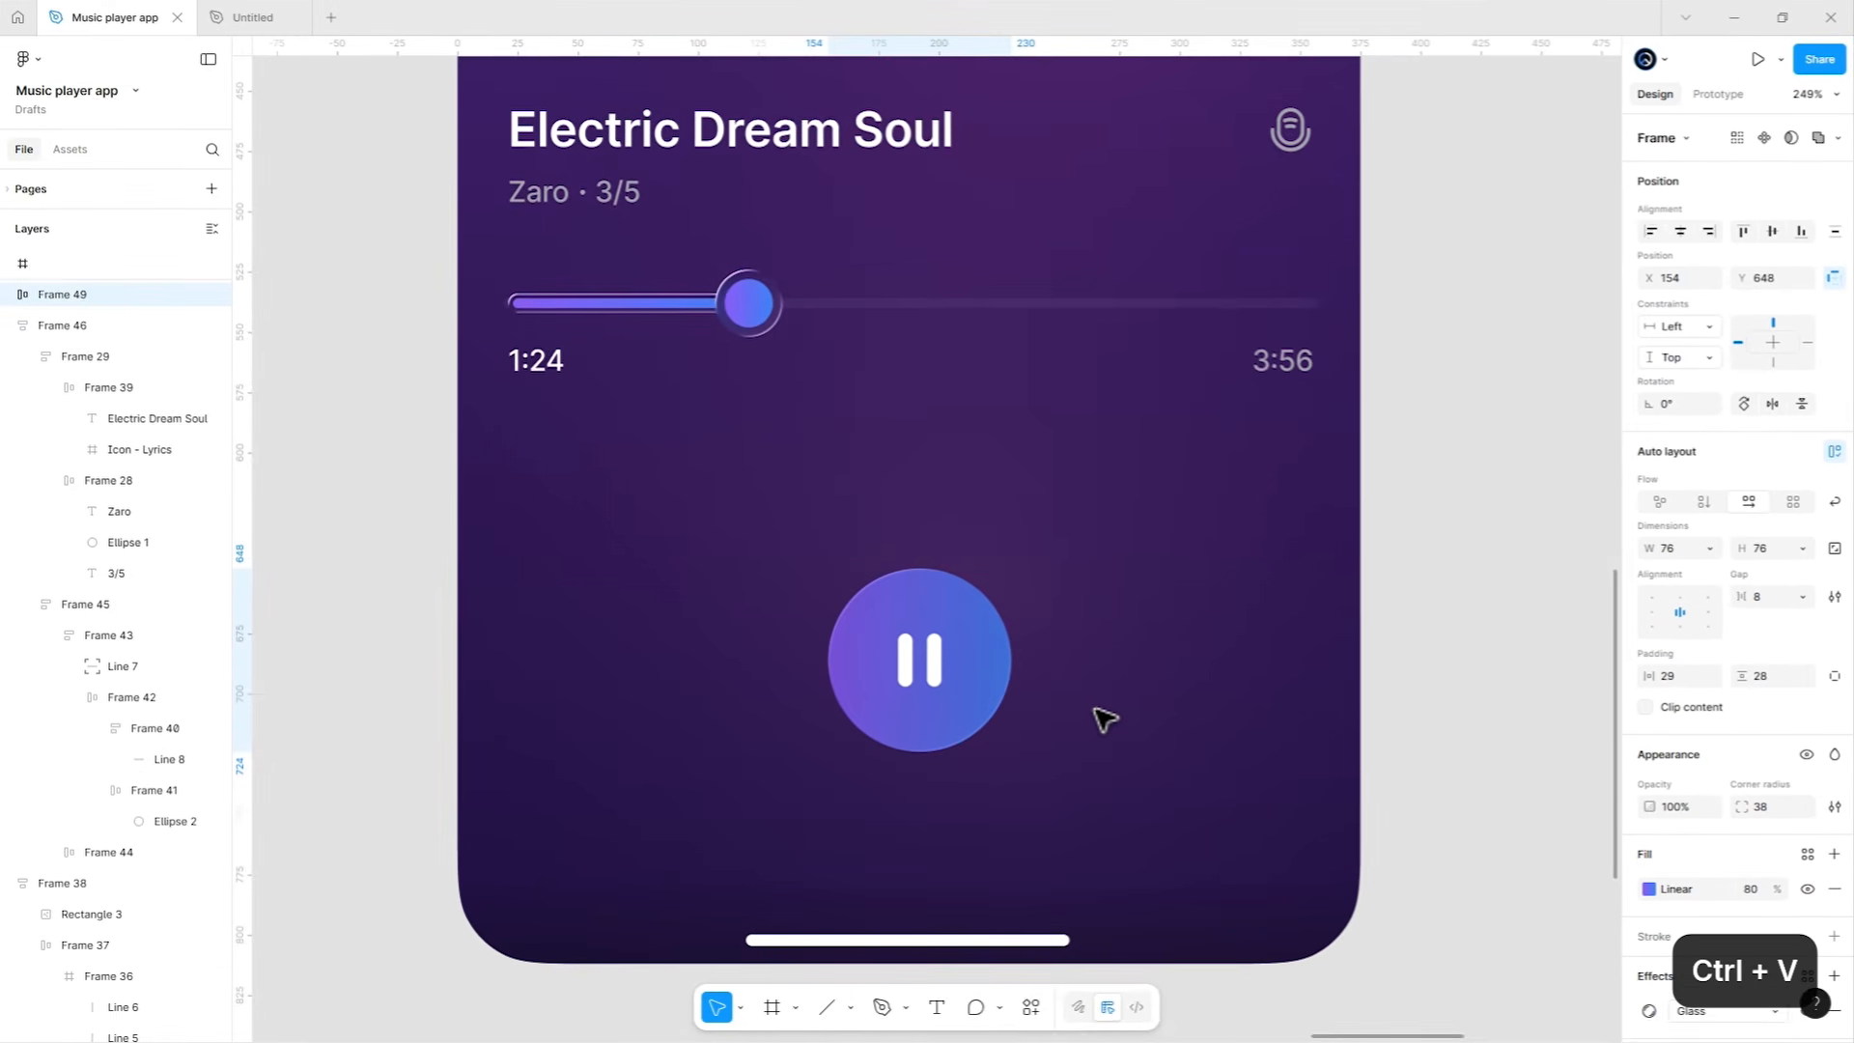
key(Escape)
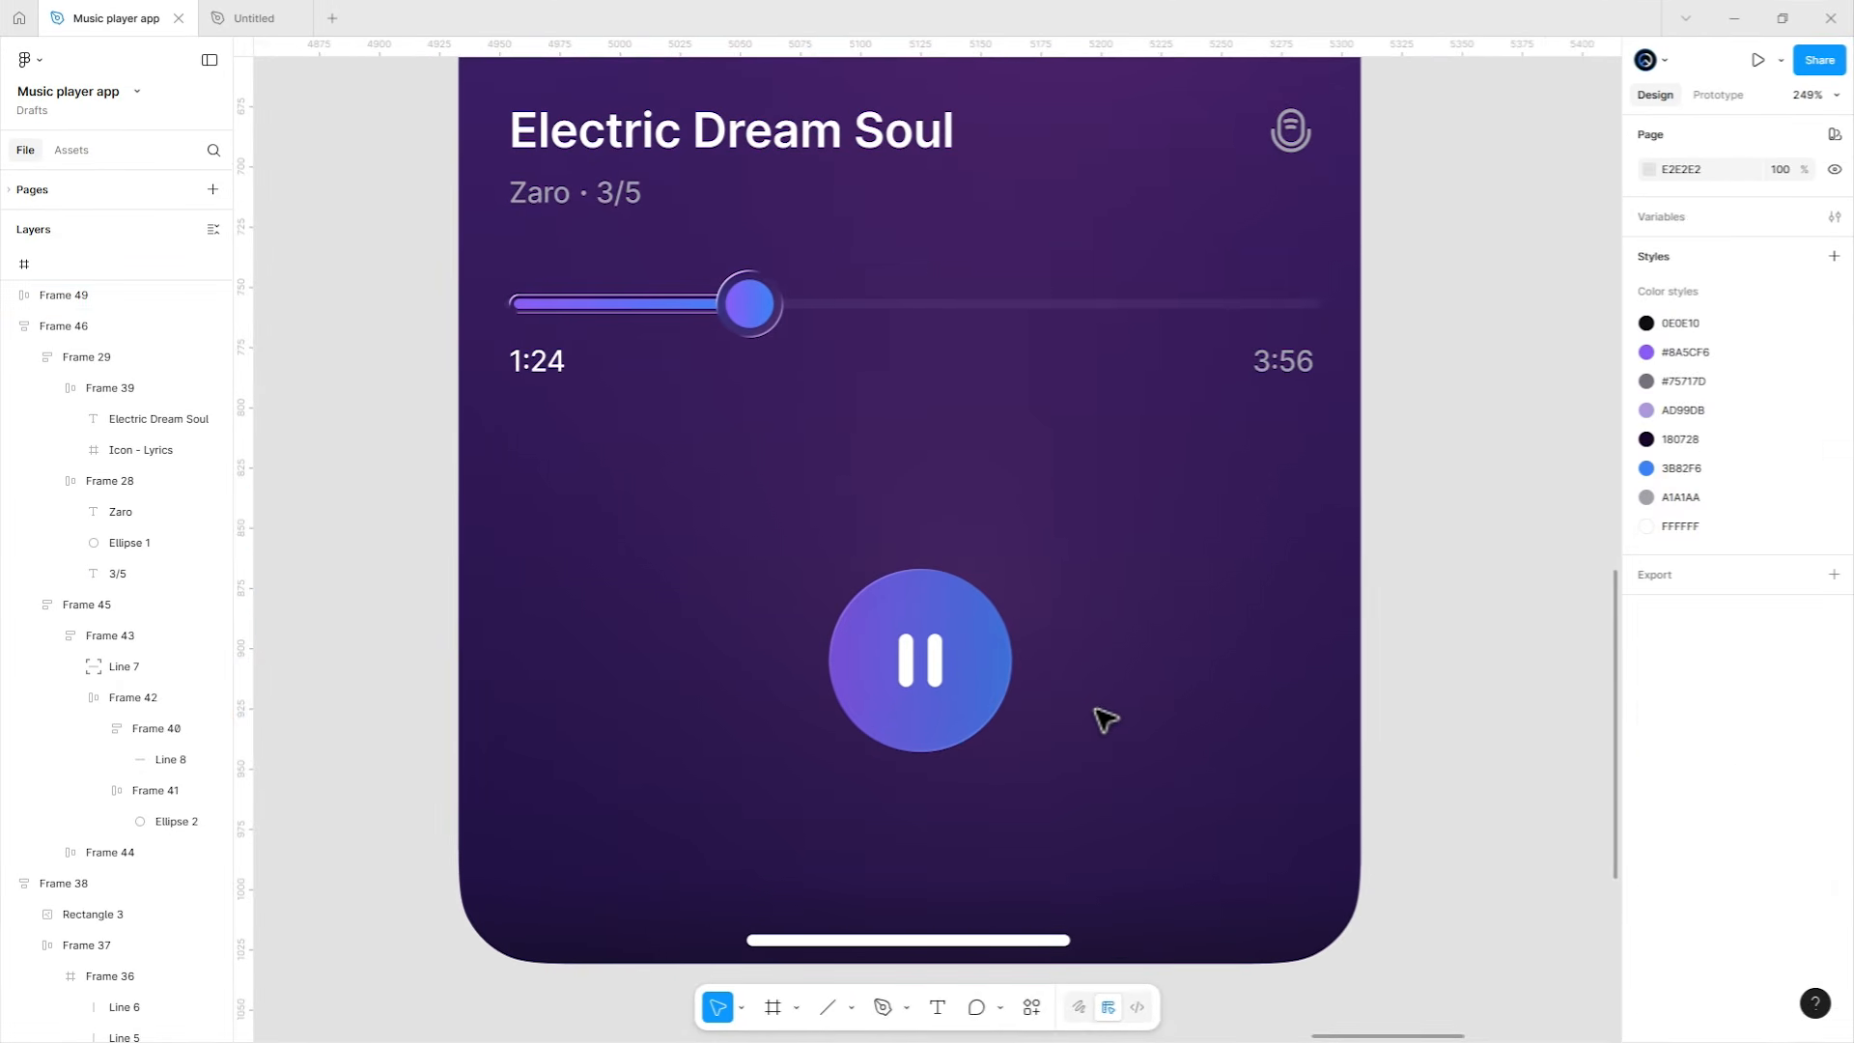
Copy the glass shuffle button from the Midnight Flow playlist screen and place it left of the pause button on the now-playing screen.
scroll(1097, 715, down, 5)
scroll(963, 684, left, 12)
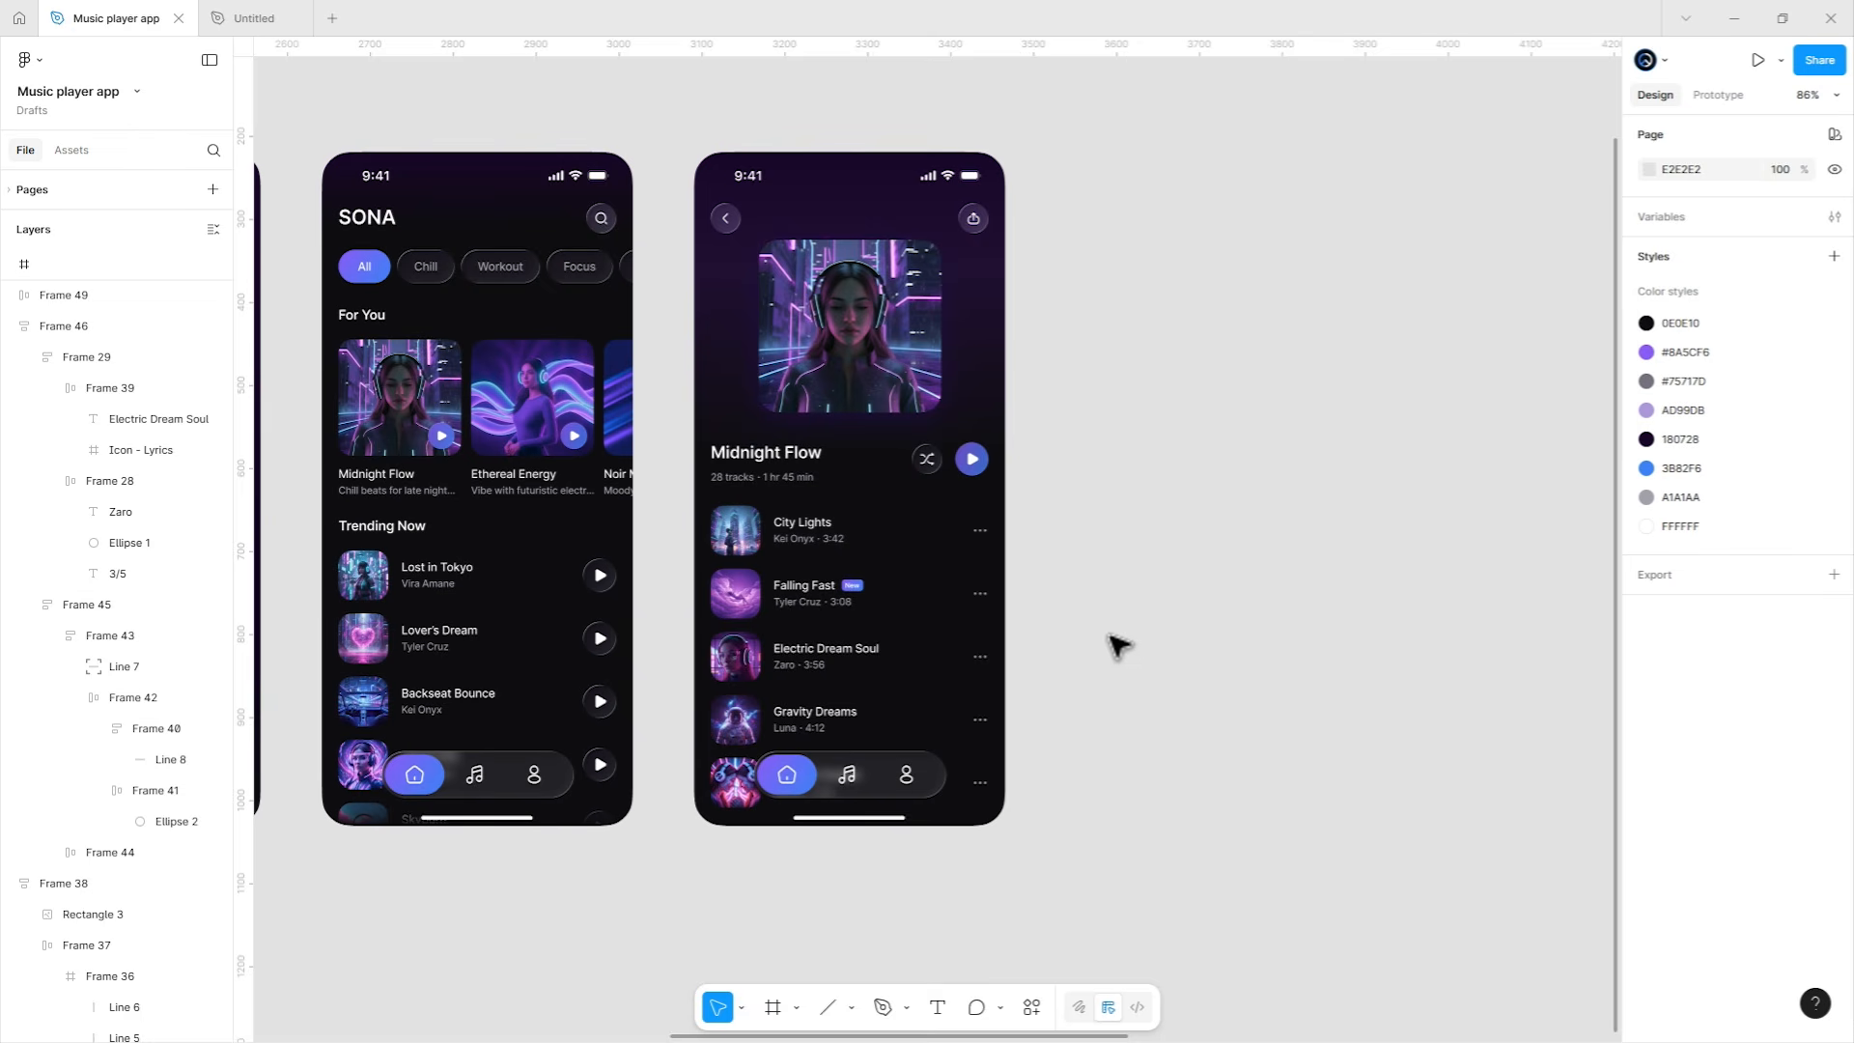
click(936, 467)
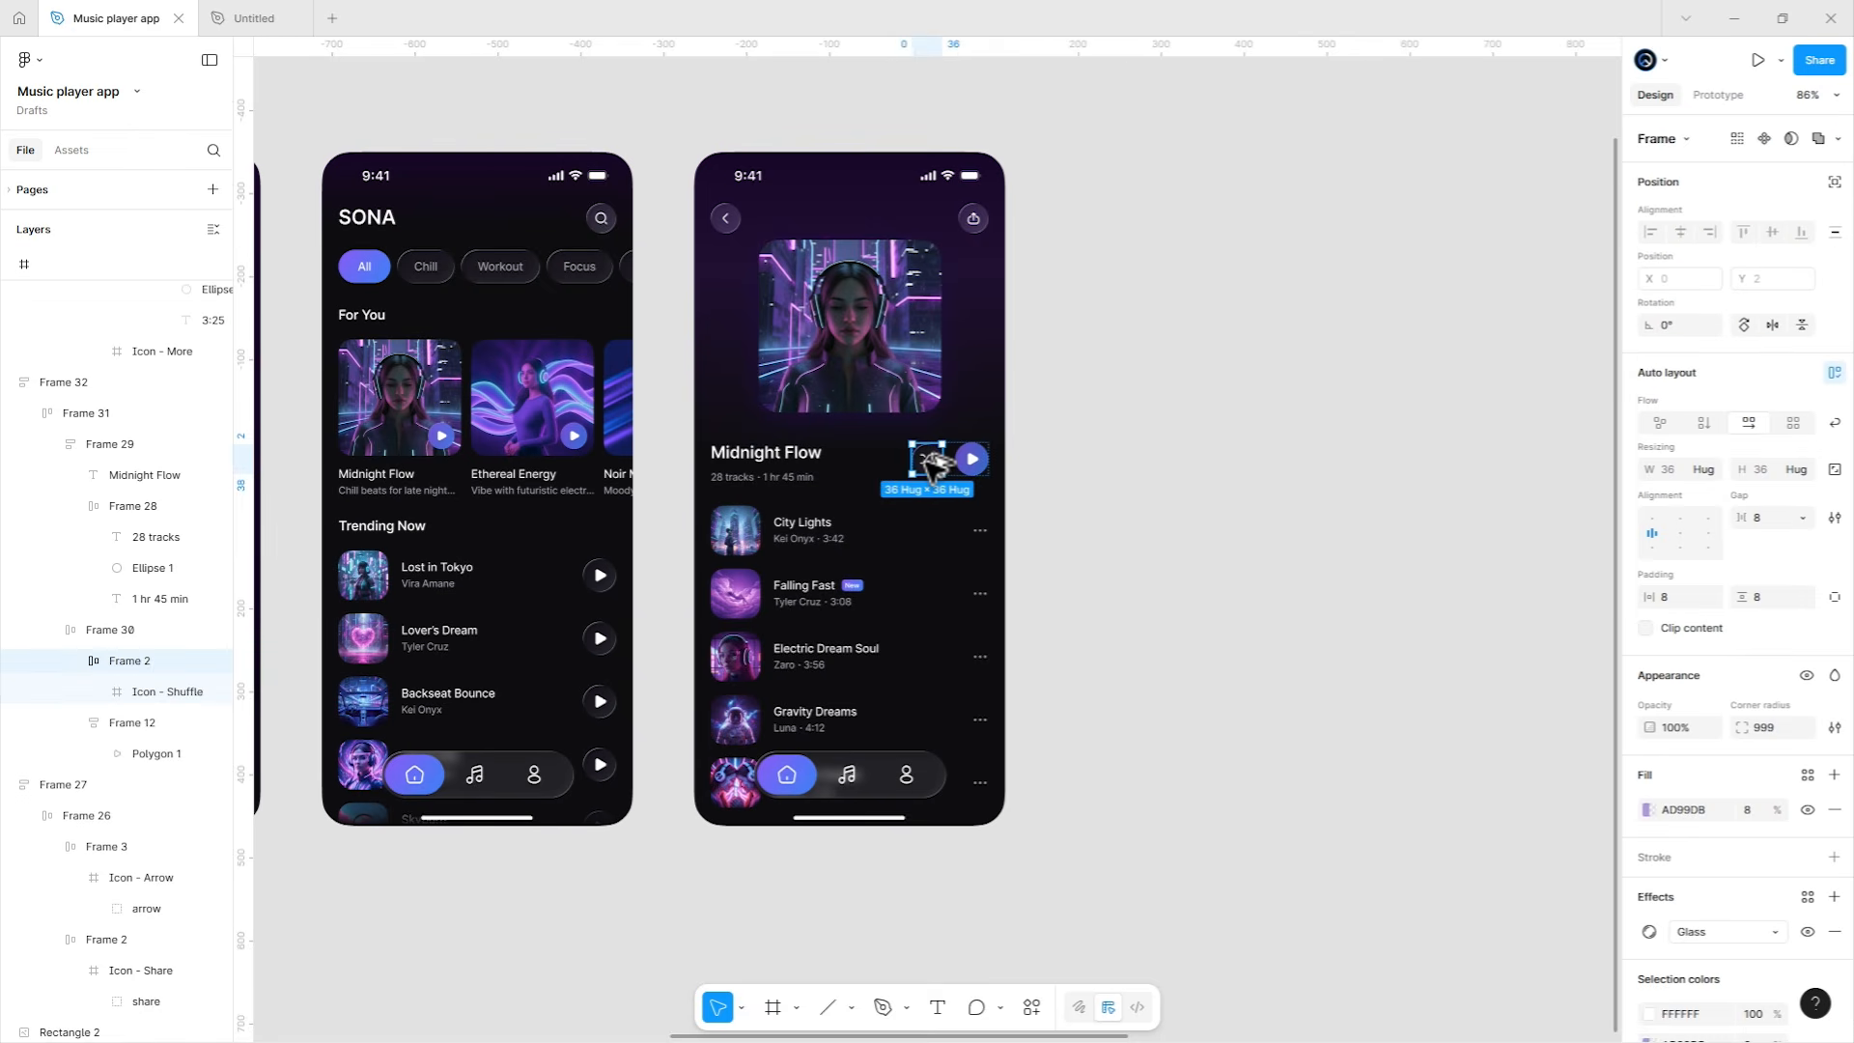
drag(1709, 550, 511, 717)
drag(622, 682, 849, 619)
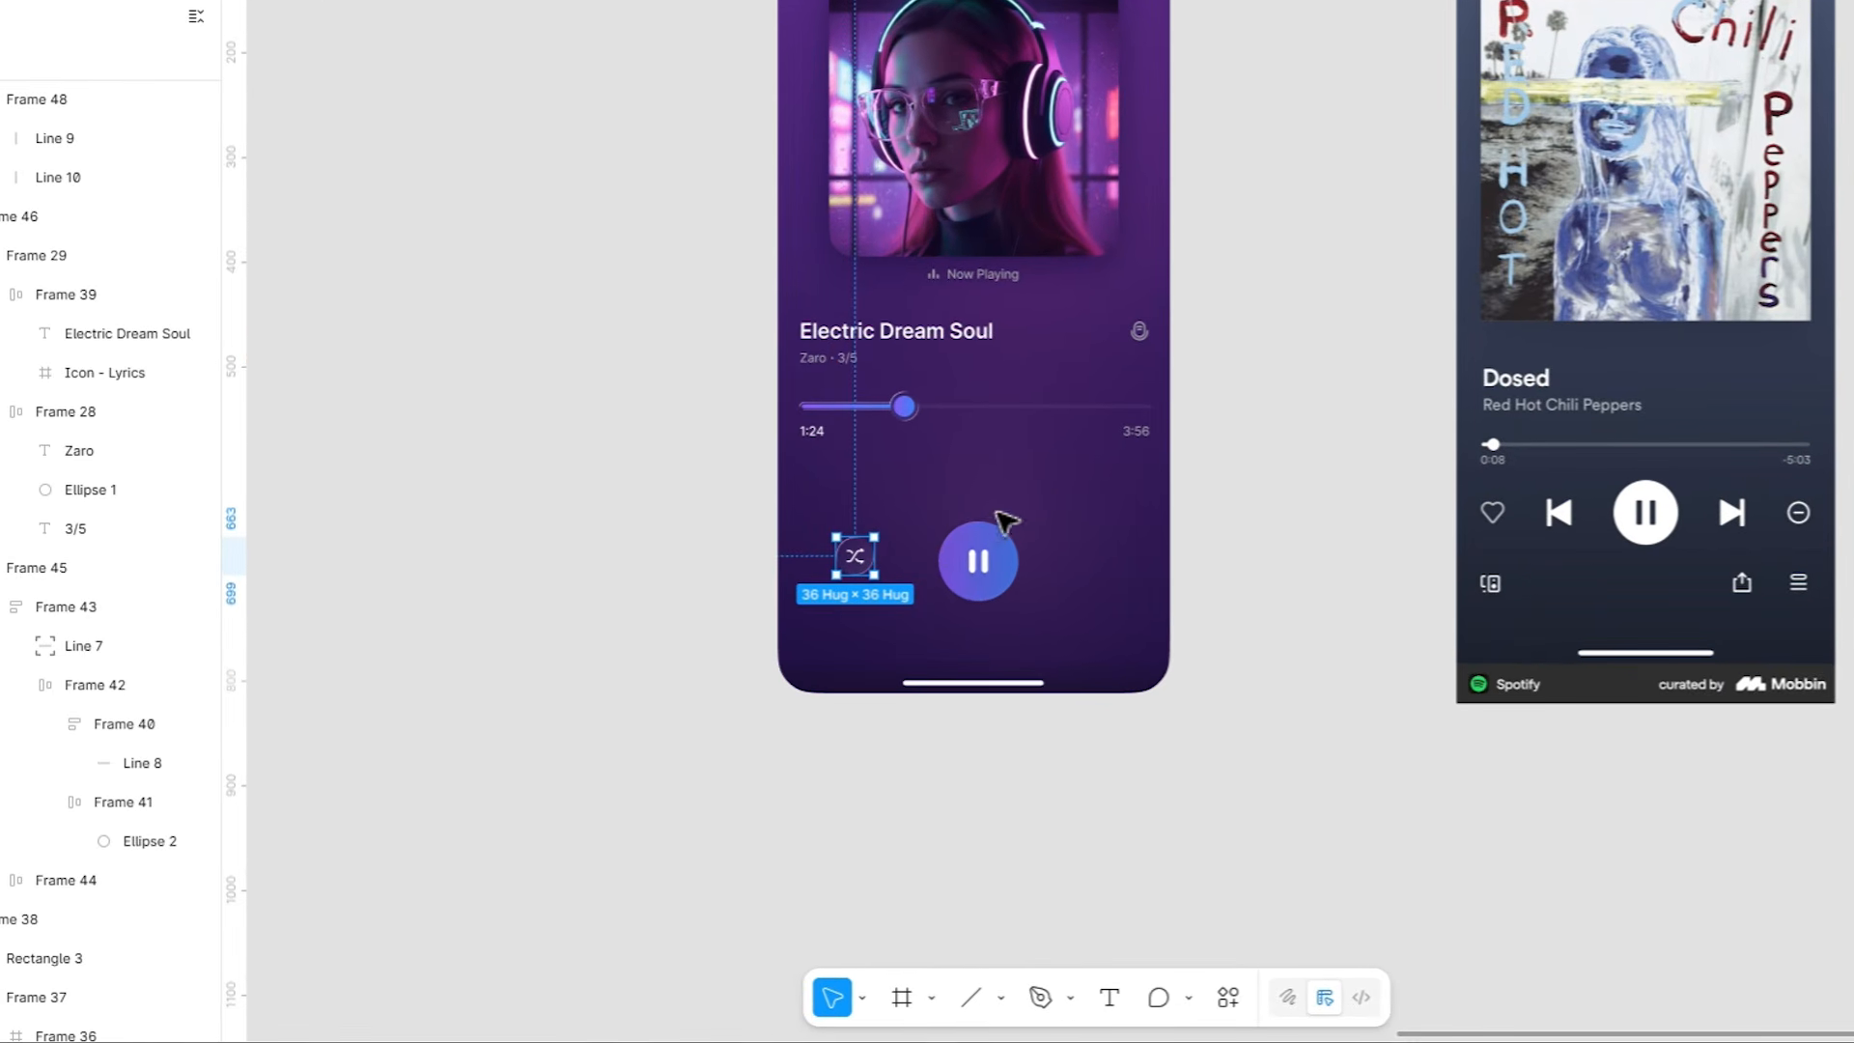
Duplicate the glass shuffle button and place the copy between the original and the pause button.
scroll(807, 650, up, 3)
scroll(943, 545, up, 3)
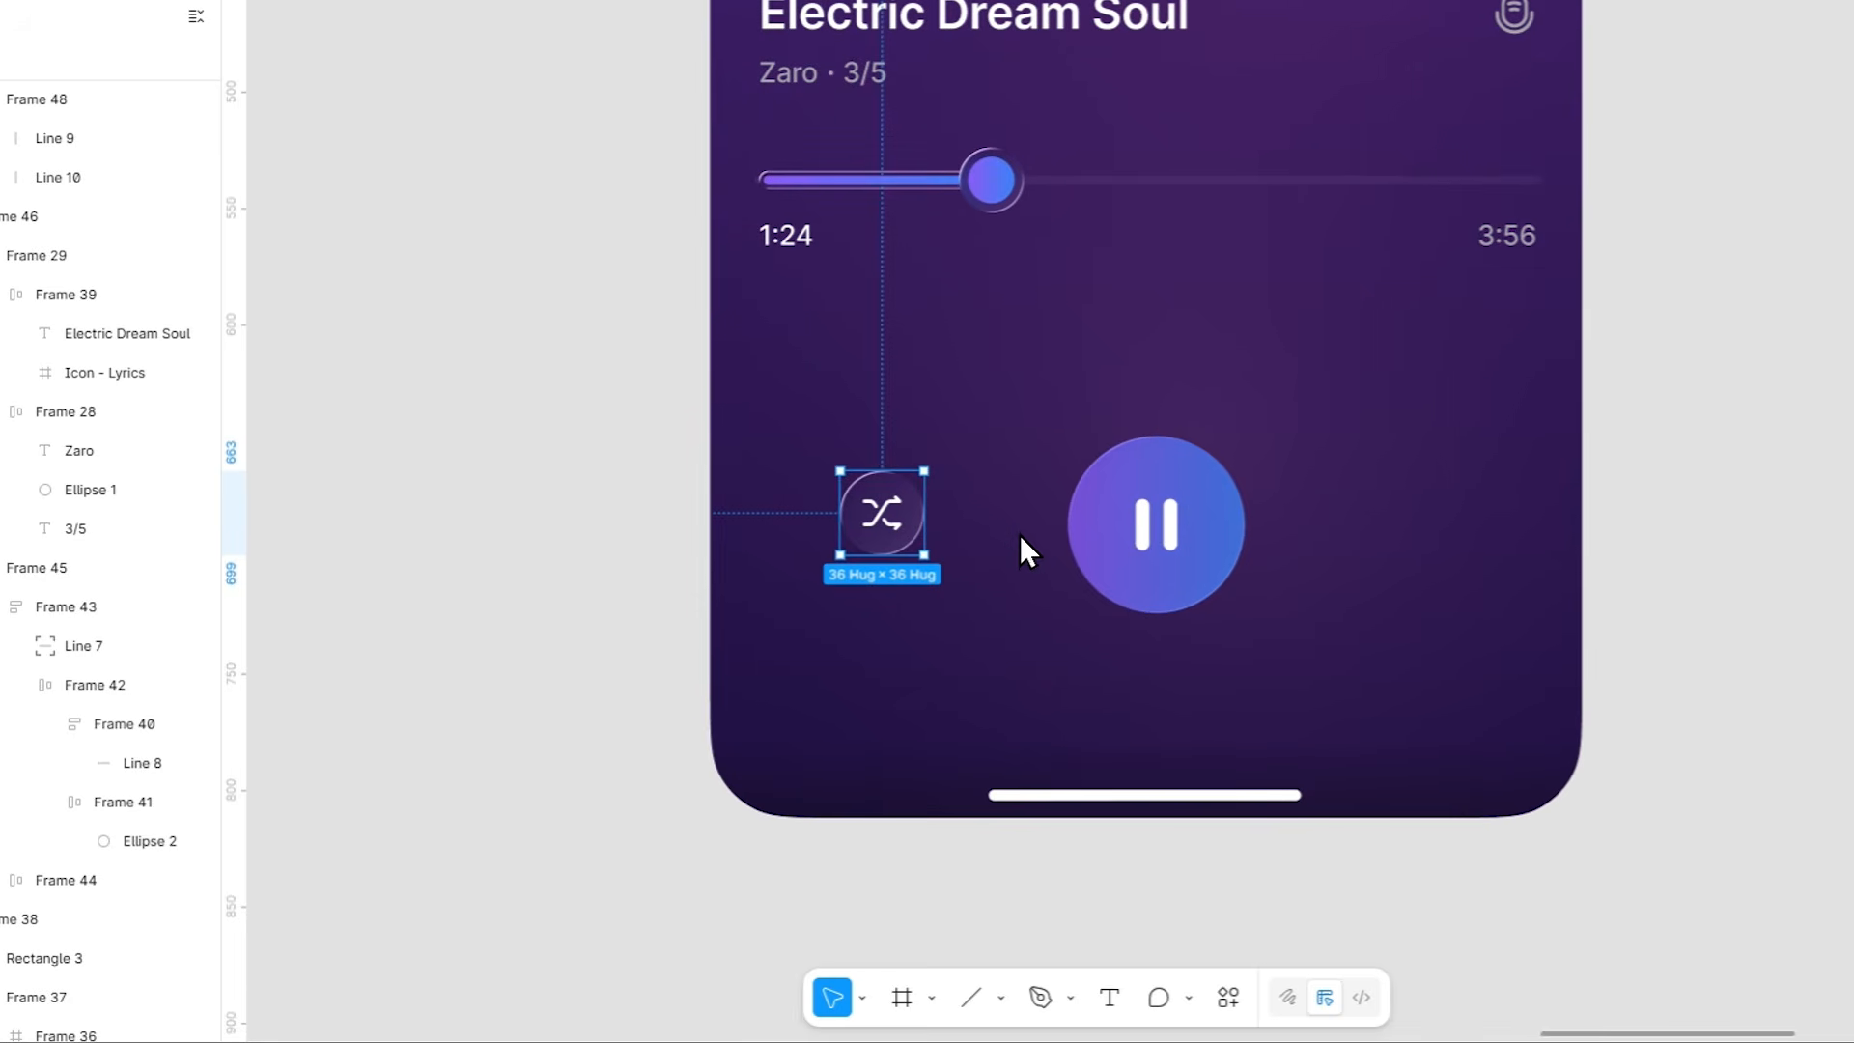
drag(886, 521, 983, 543)
key(ctrl+d)
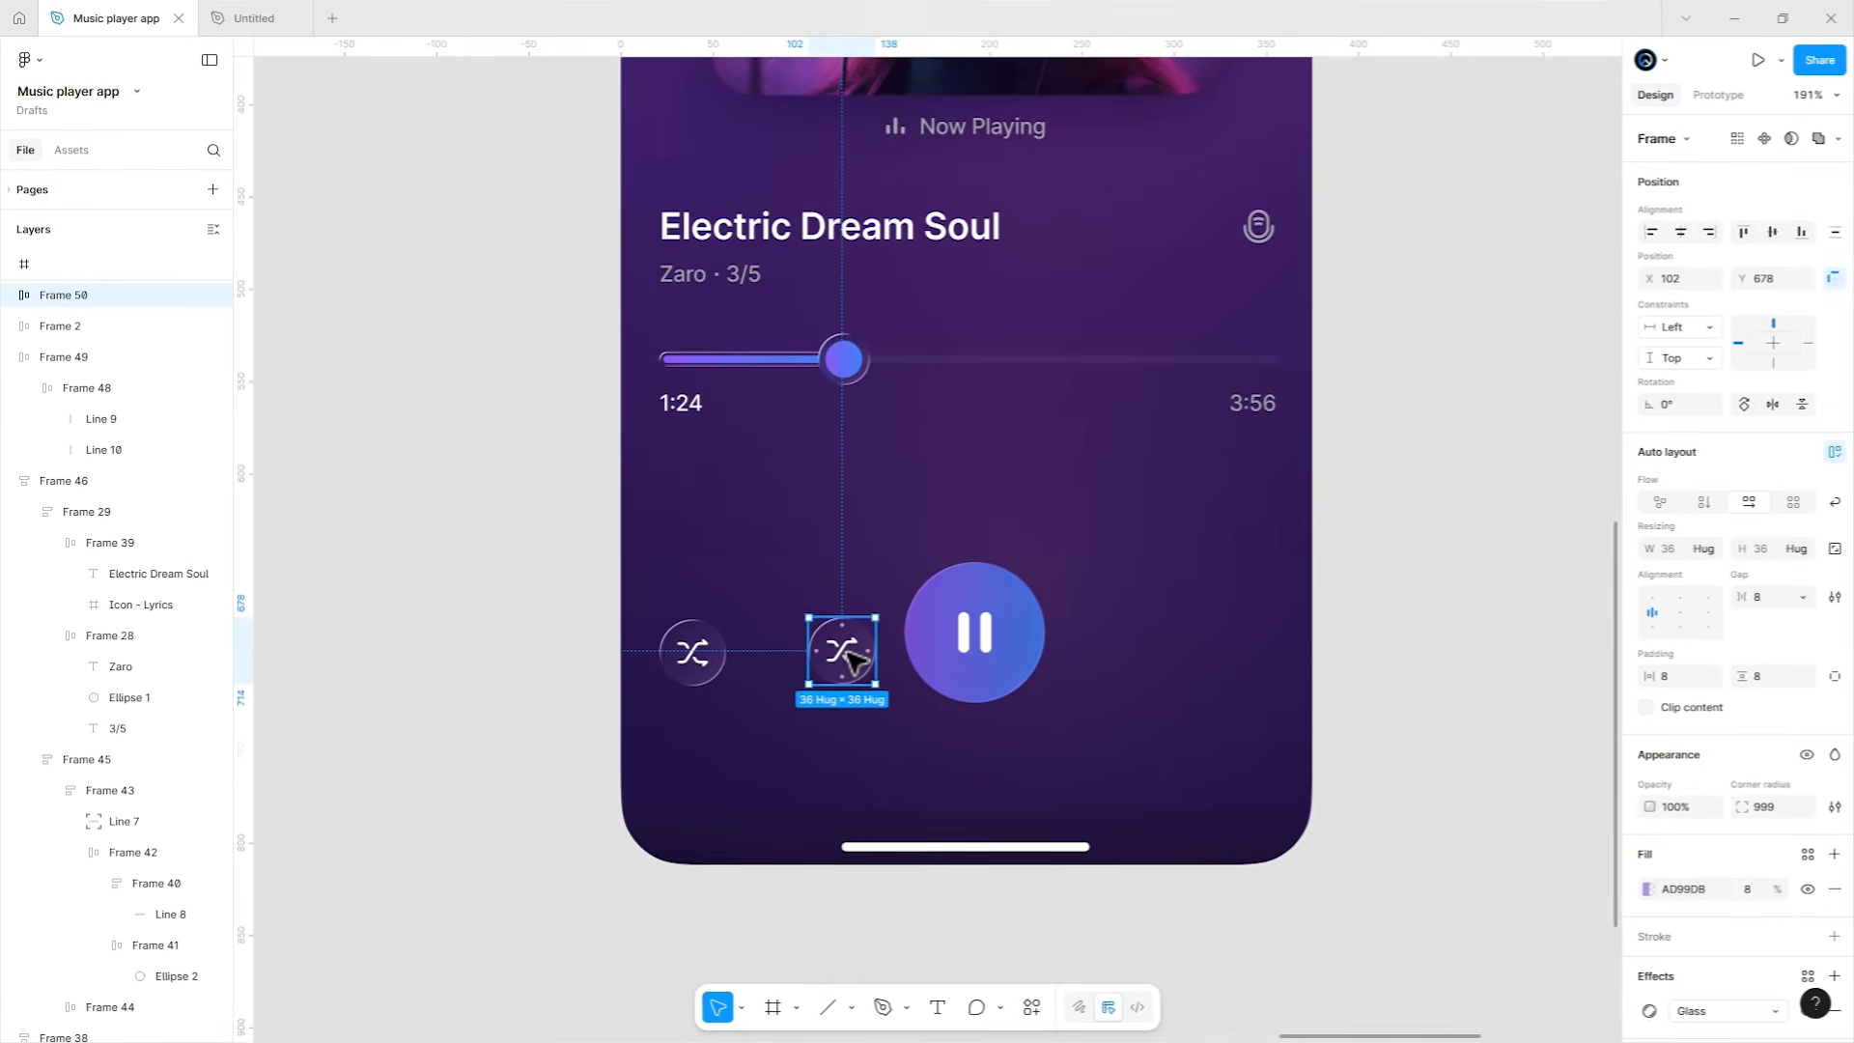
scroll(995, 554, up, 2)
drag(850, 704, 938, 676)
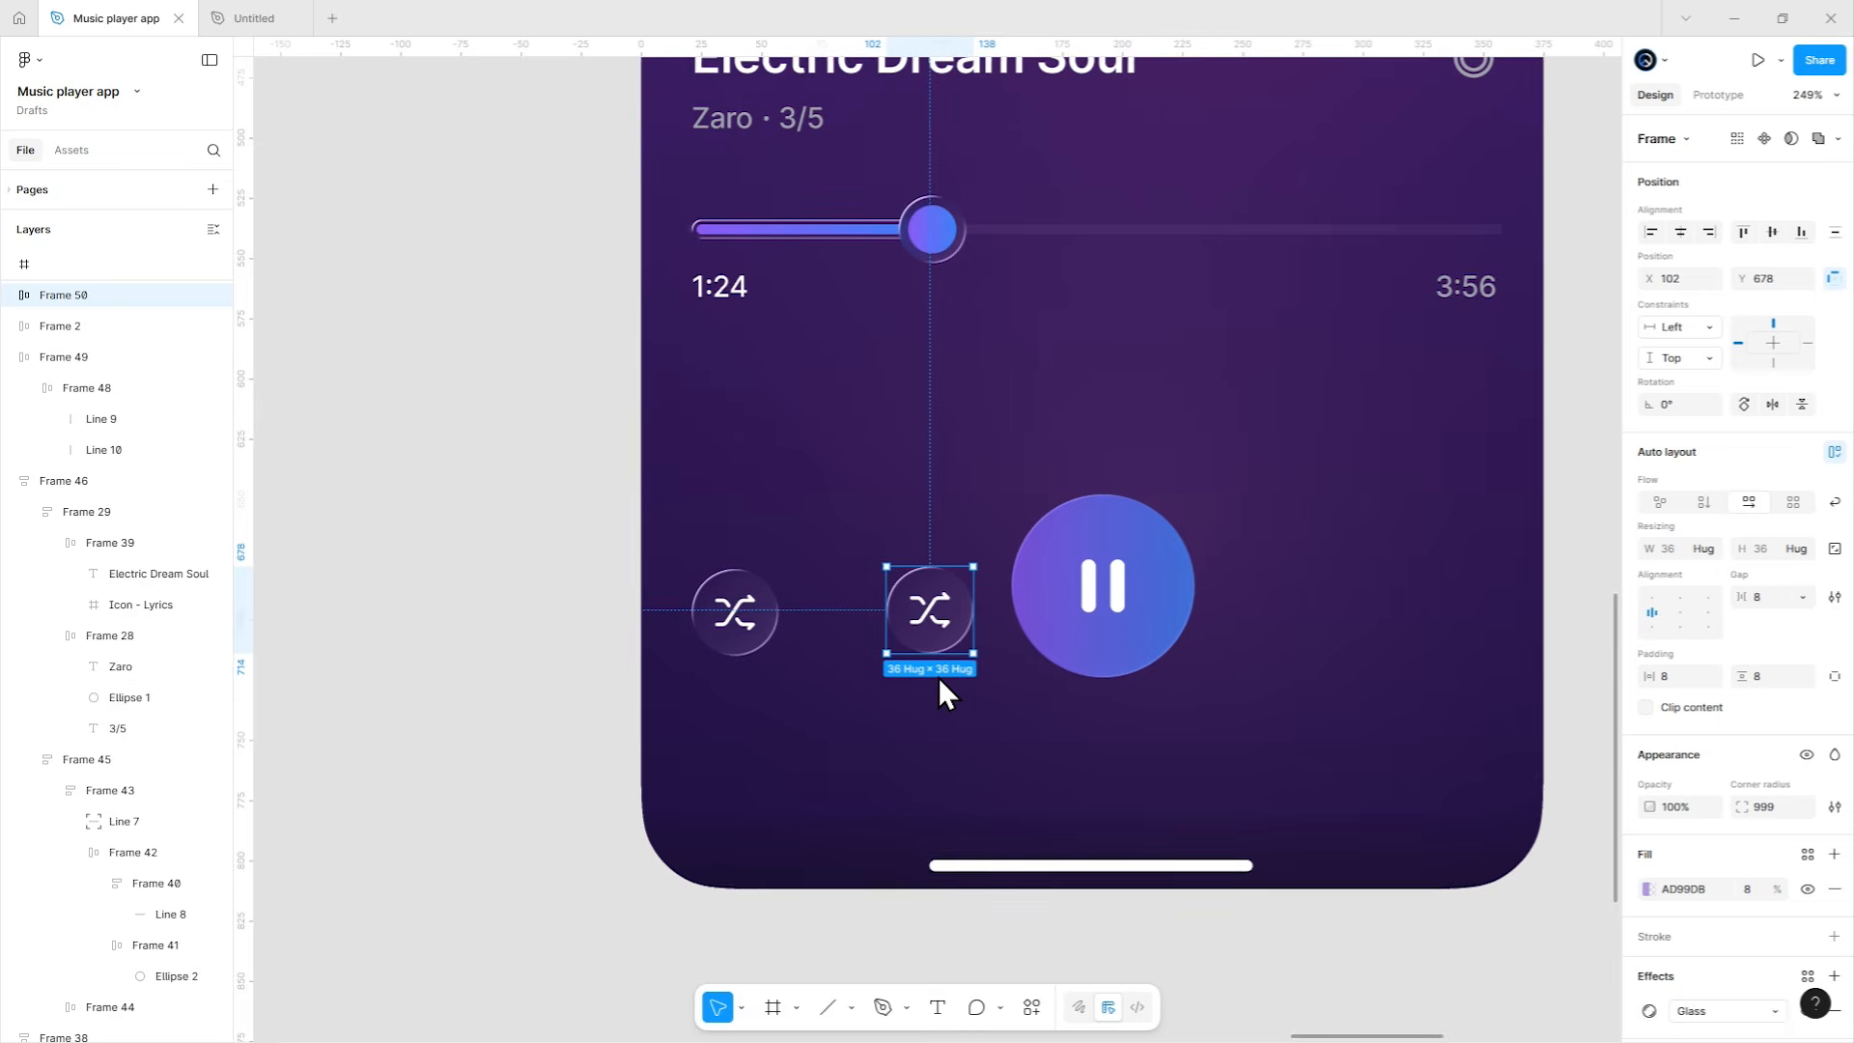
Cut the previous and next track icons from the style guide's Icons section and paste them beside the now-playing screen.
scroll(938, 675, down, 4)
click(747, 711)
drag(649, 717, 1422, 715)
drag(344, 658, 1661, 727)
drag(697, 708, 1407, 679)
drag(643, 649, 758, 691)
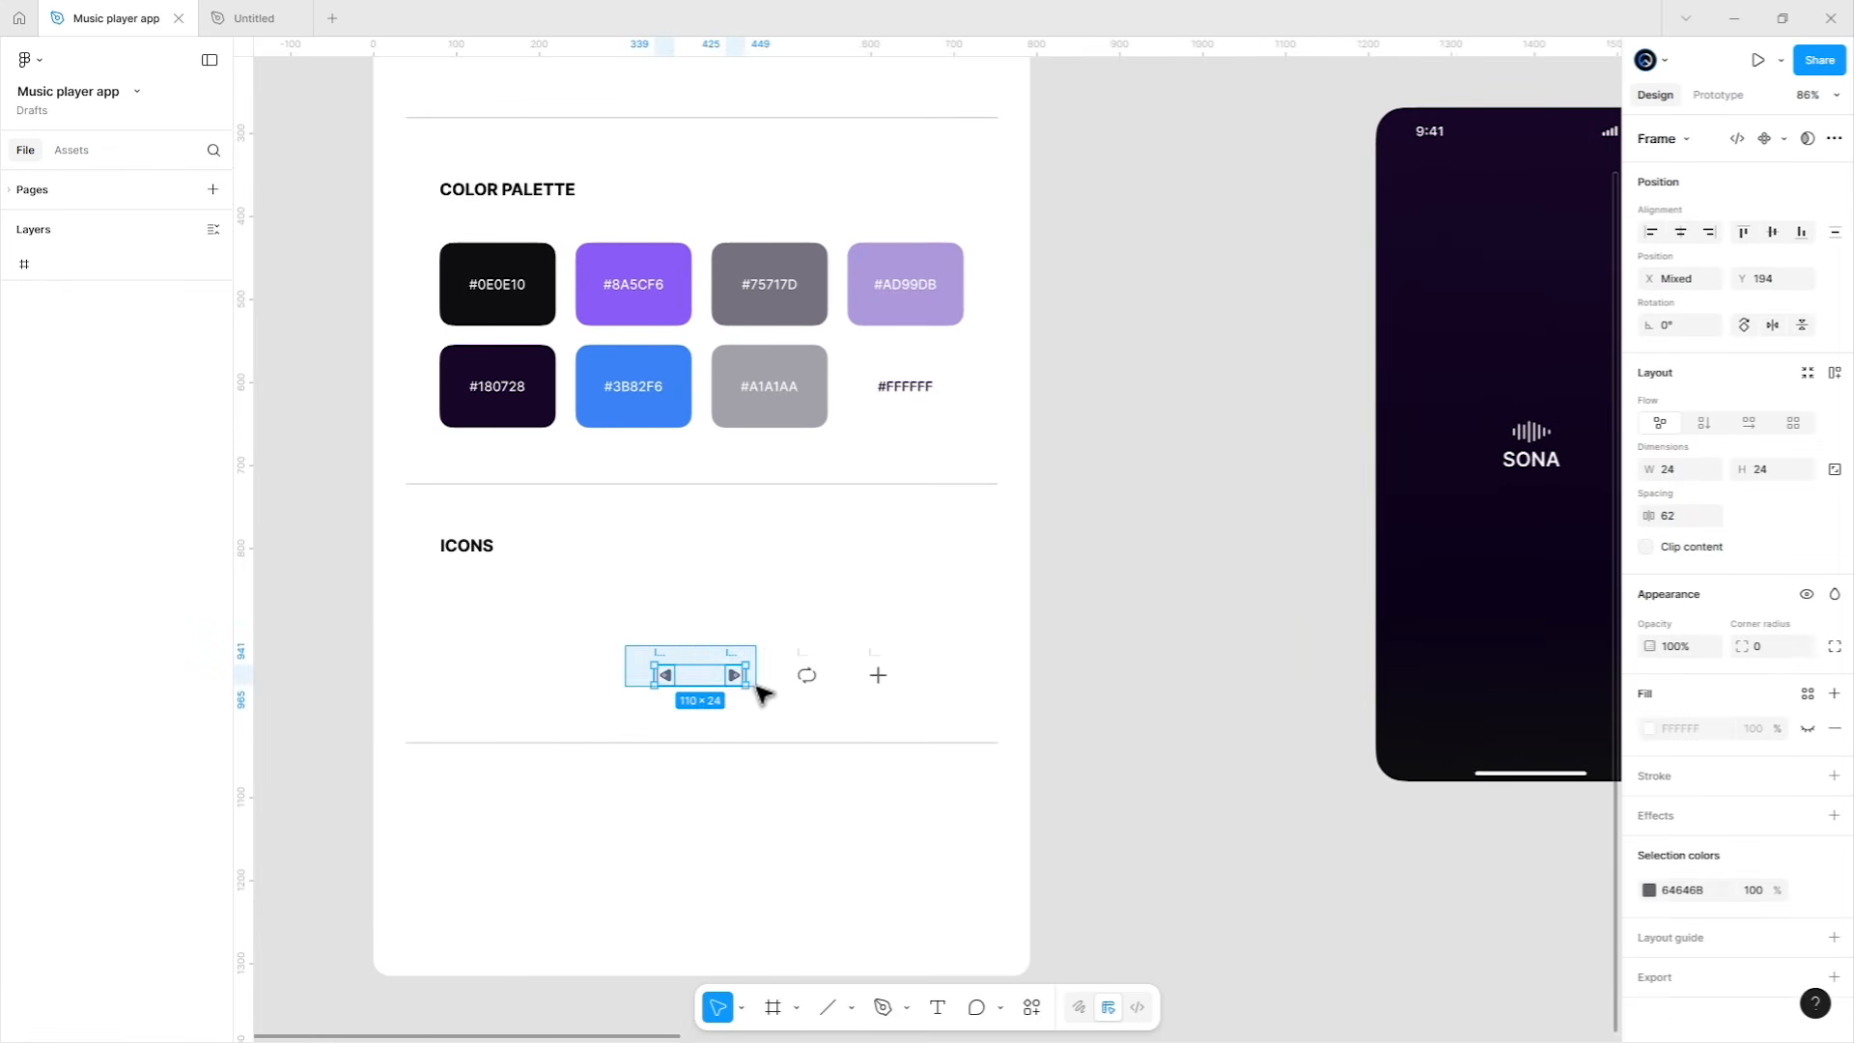
key(ctrl+x)
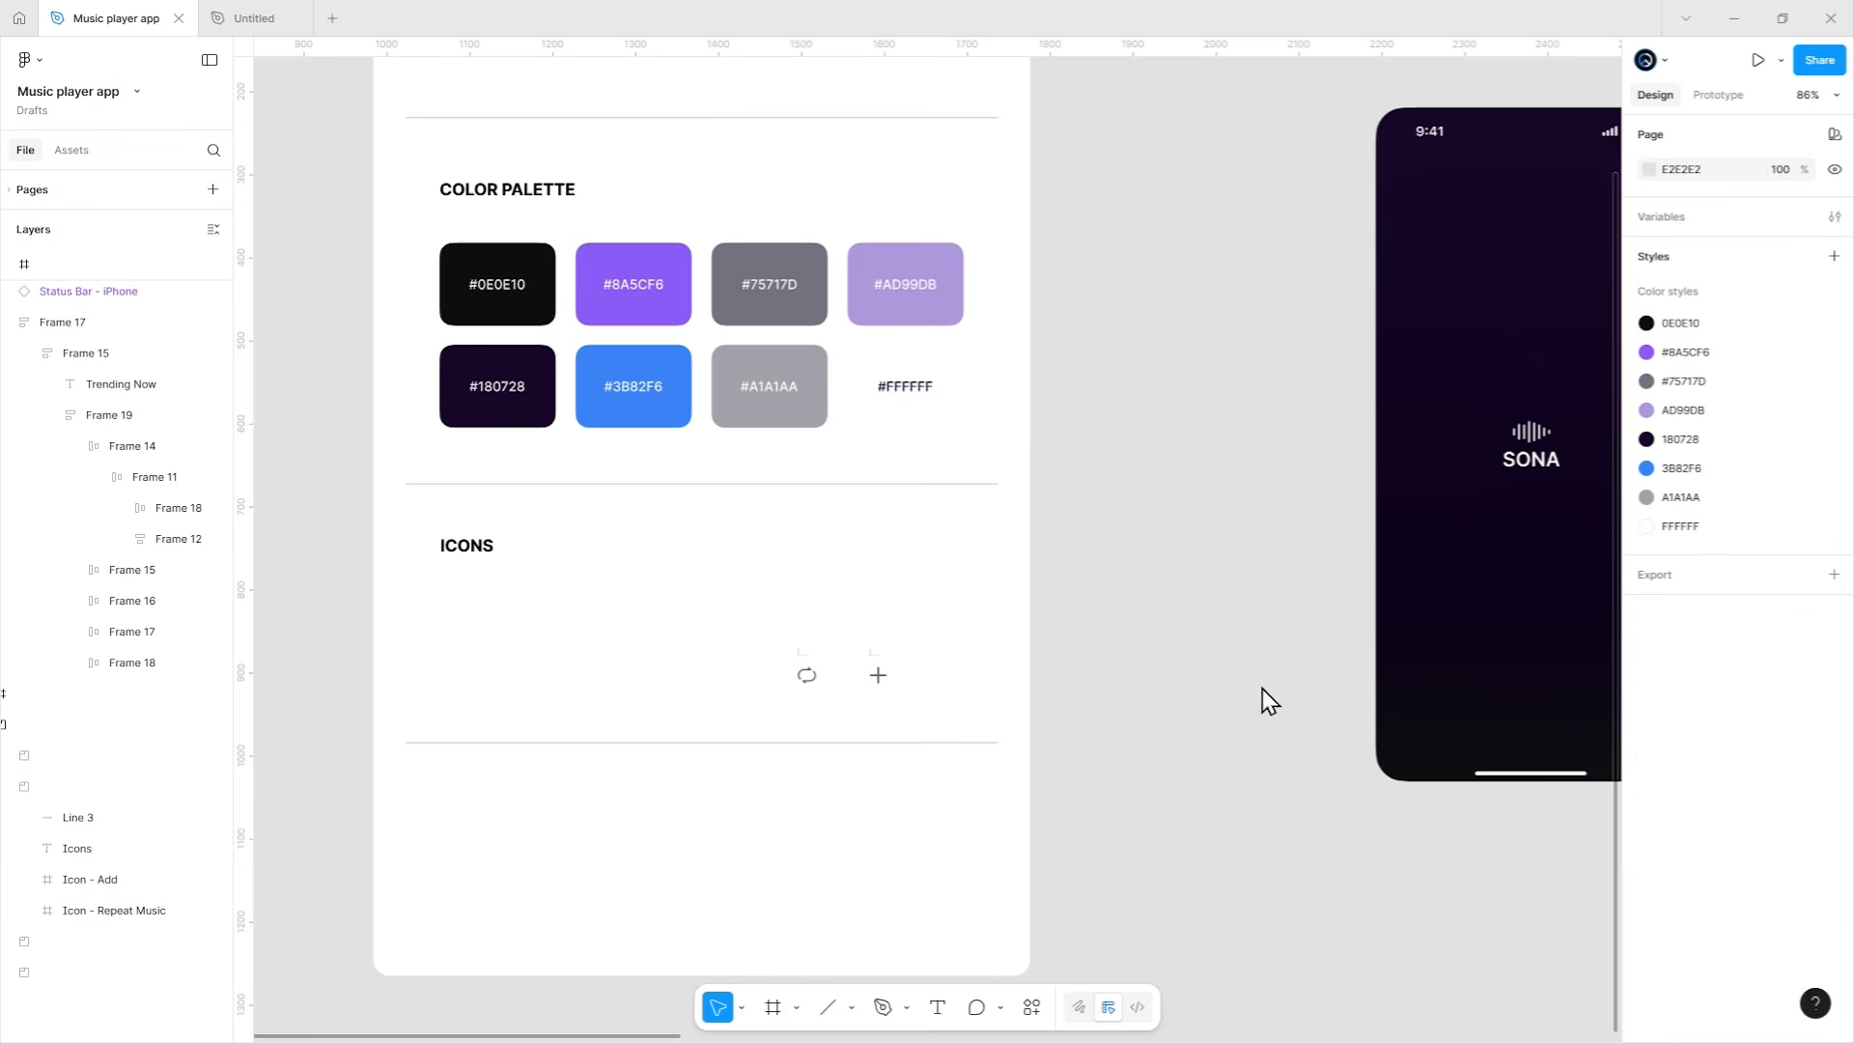
drag(1261, 688, 728, 687)
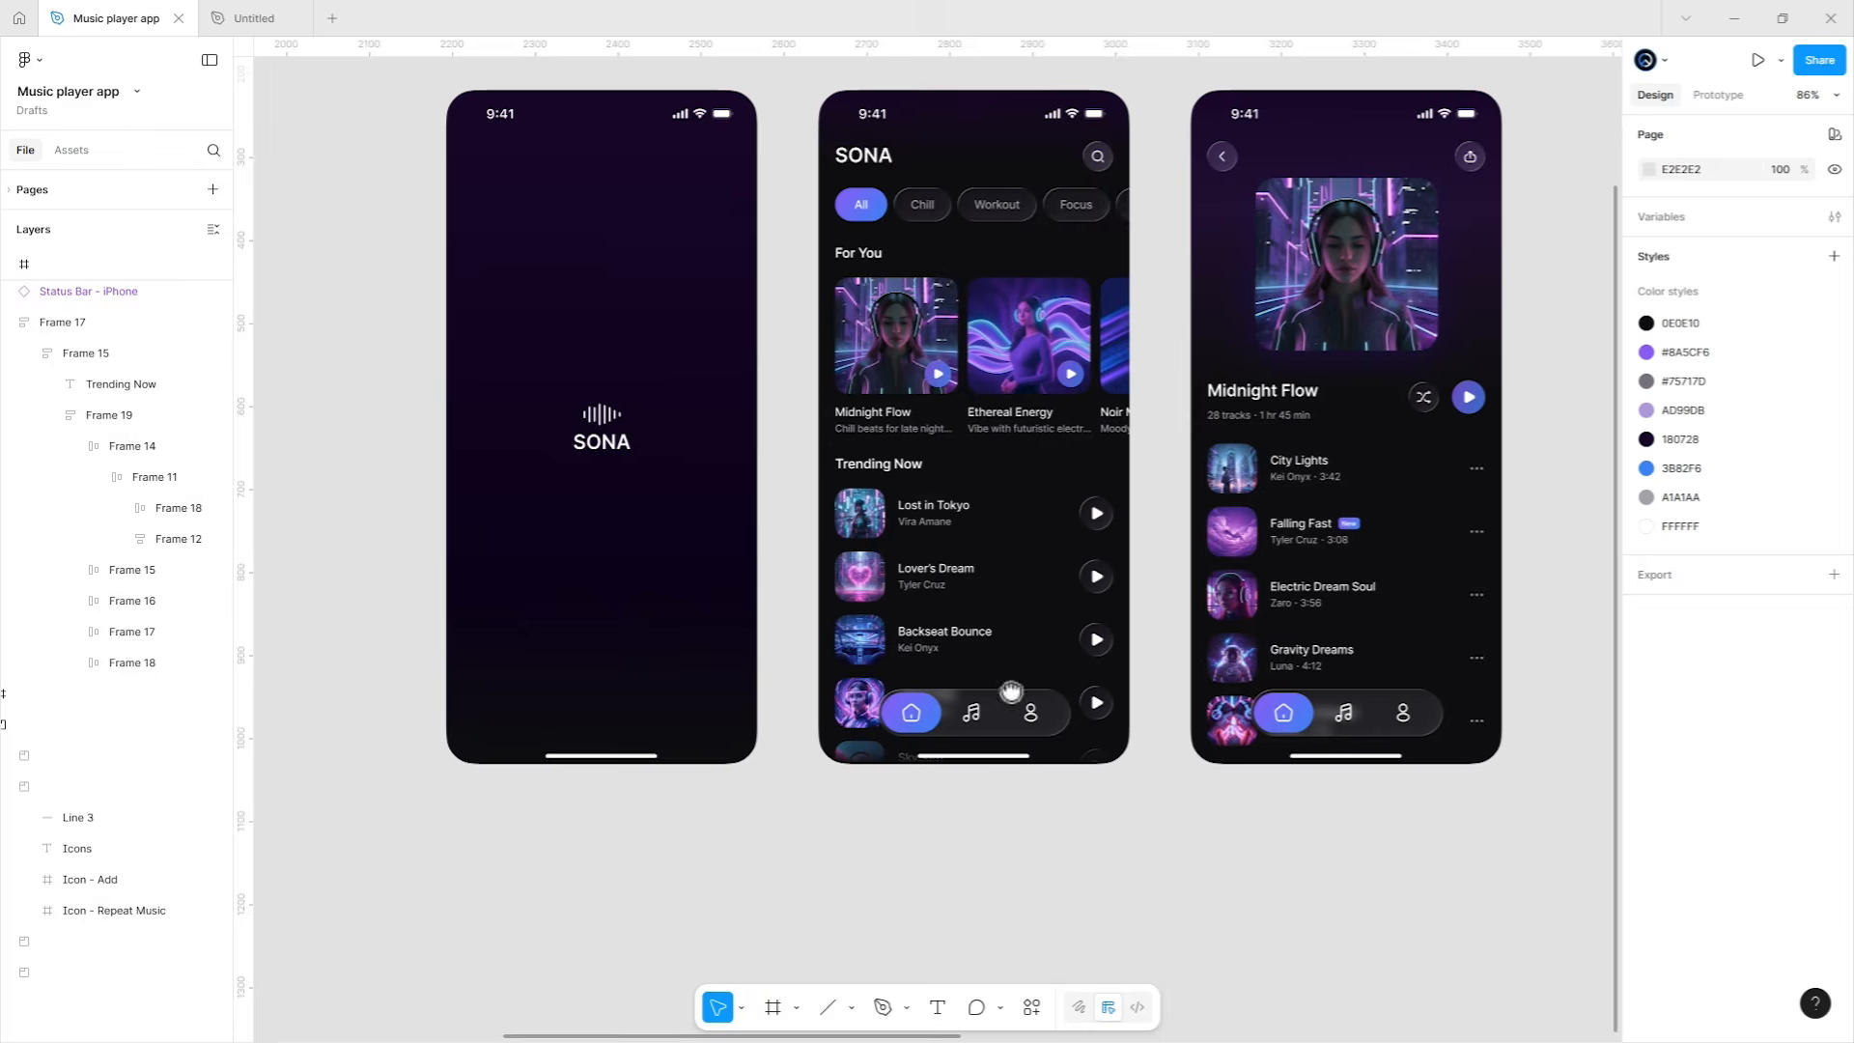
drag(1564, 681, 599, 676)
drag(1593, 666, 785, 647)
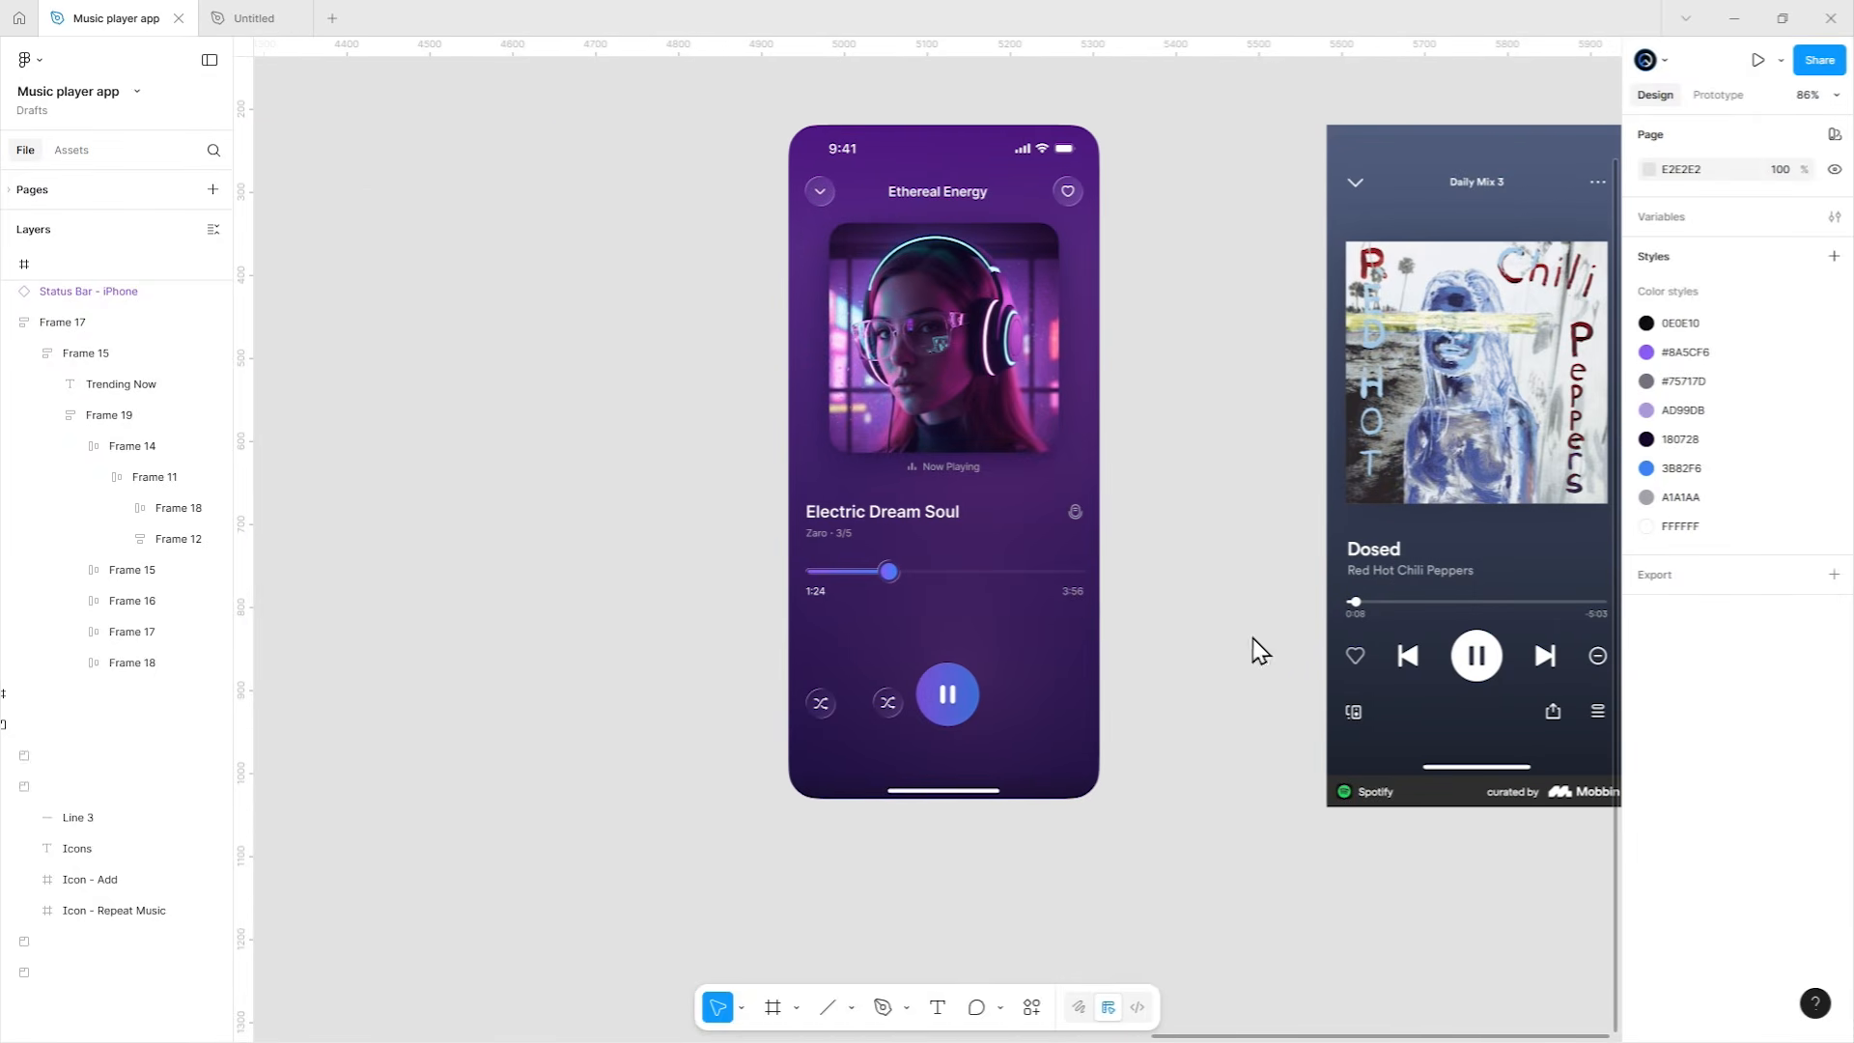
right_click(531, 505)
click(571, 530)
click(513, 637)
Cut the repeat icon from the style guide's Icons section and paste it beside the now-playing screen.
drag(522, 662, 1183, 666)
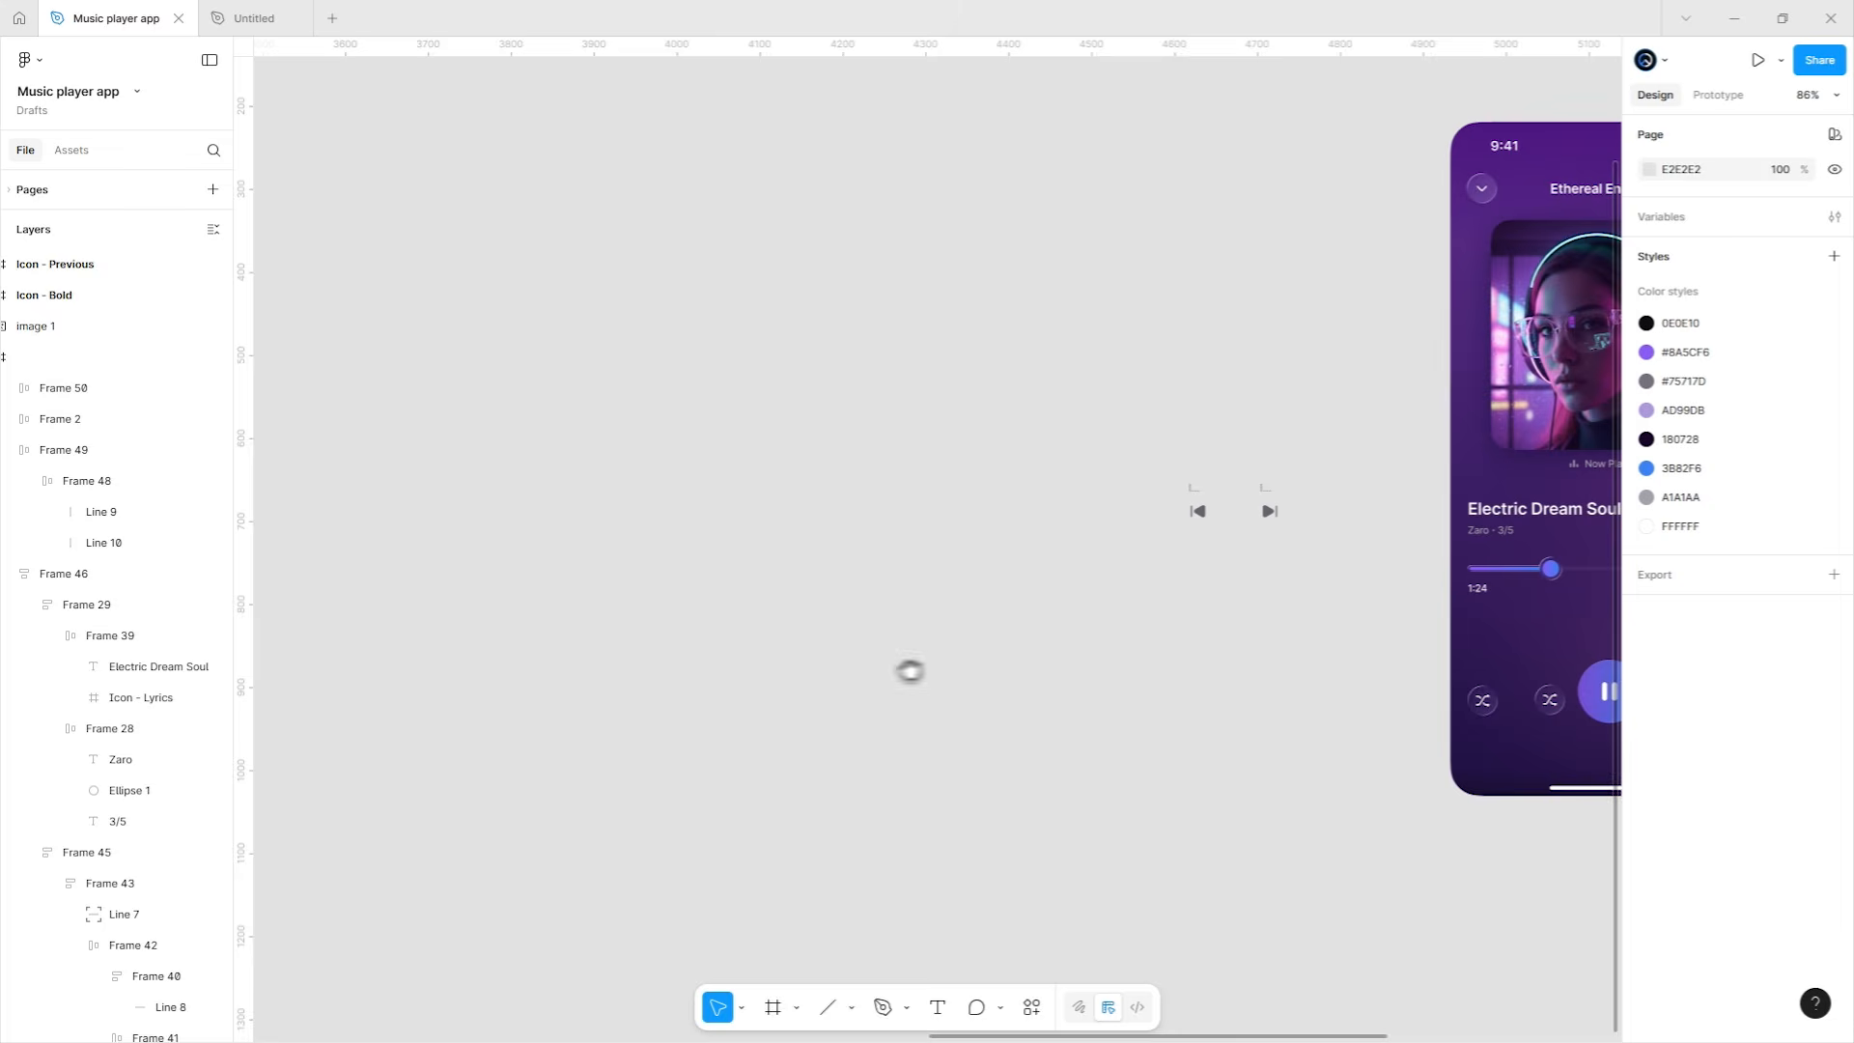
drag(406, 695, 1501, 662)
drag(629, 695, 1531, 662)
drag(985, 644, 1282, 637)
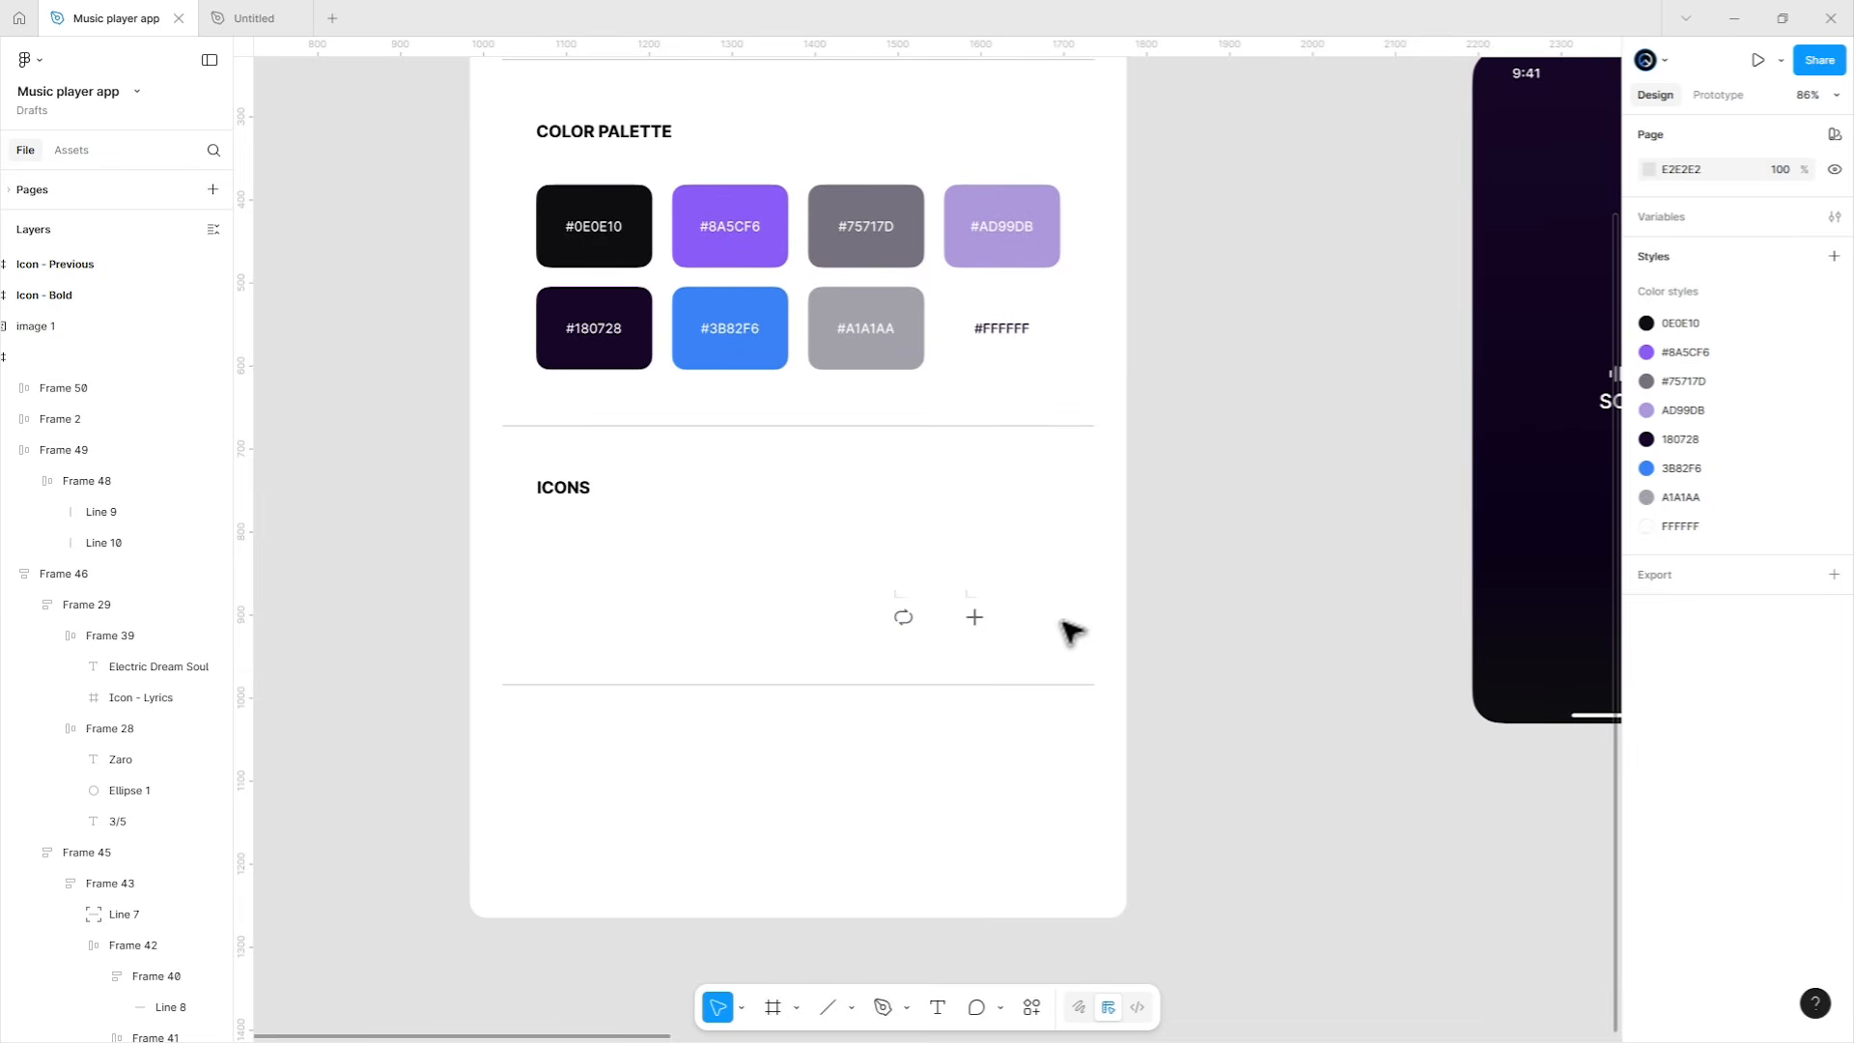
click(903, 617)
key(Delete)
drag(1449, 541, 598, 572)
right_click(764, 560)
click(1136, 589)
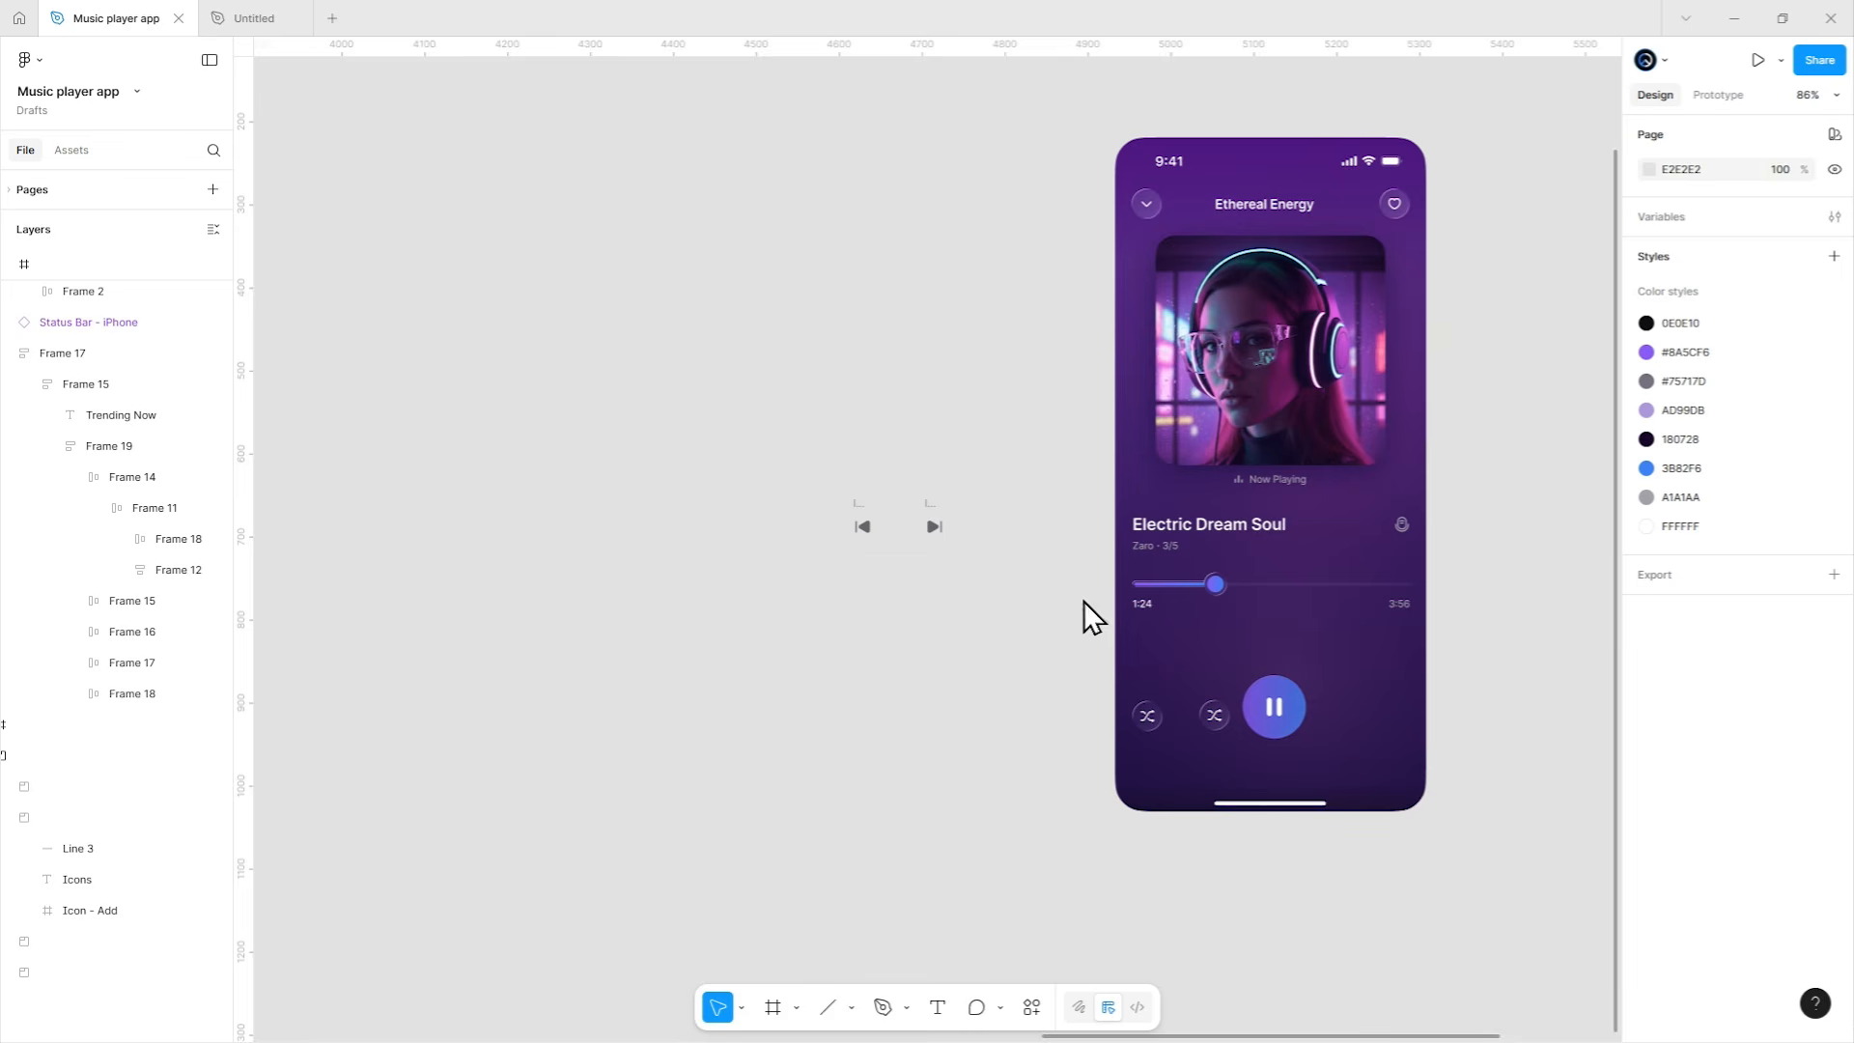
key(ctrl+v)
click(1004, 627)
drag(1001, 629, 798, 613)
Put the previous icon into the duplicated shuffle button, color it with the FFFFFF style, and delete the shuffle icon there.
scroll(992, 651, up, 5)
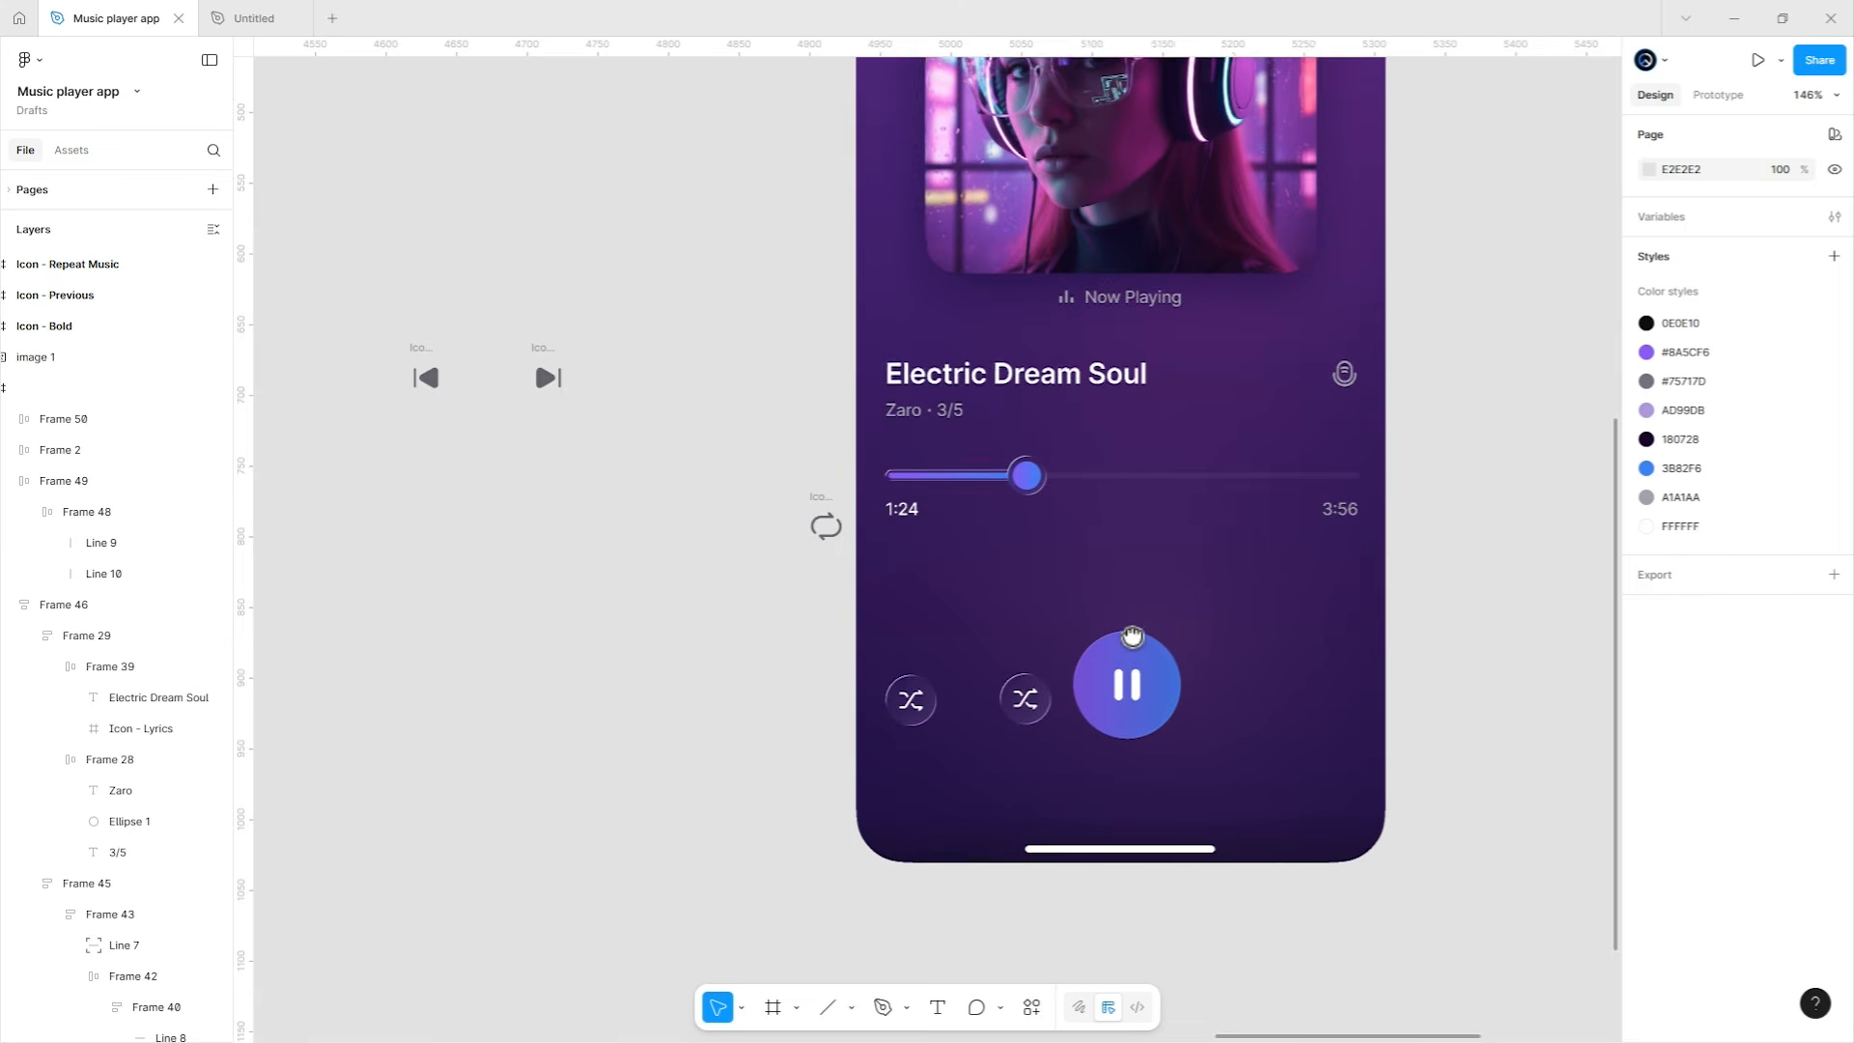
scroll(623, 427, down, 1)
click(1032, 683)
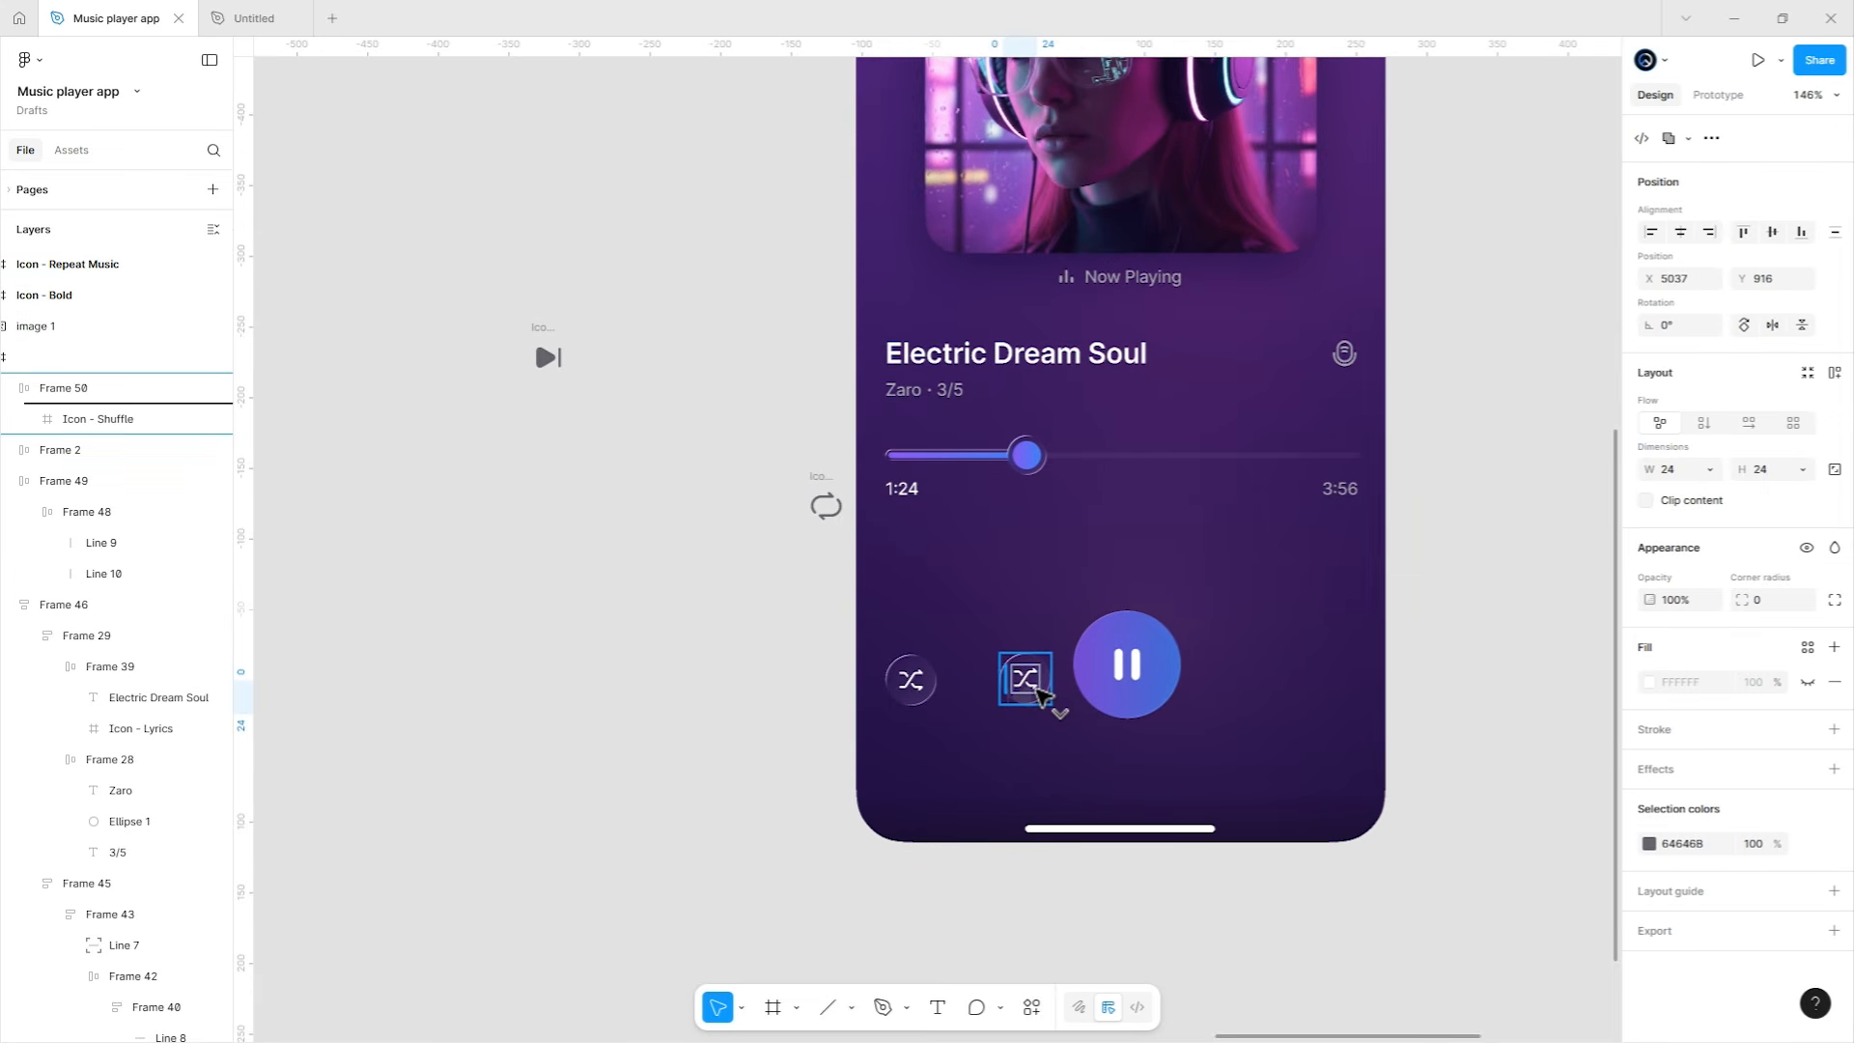
mouse_move(1041, 693)
mouse_down()
mouse_move(1043, 739)
mouse_move(1028, 689)
mouse_up()
scroll(1101, 674, up, 5)
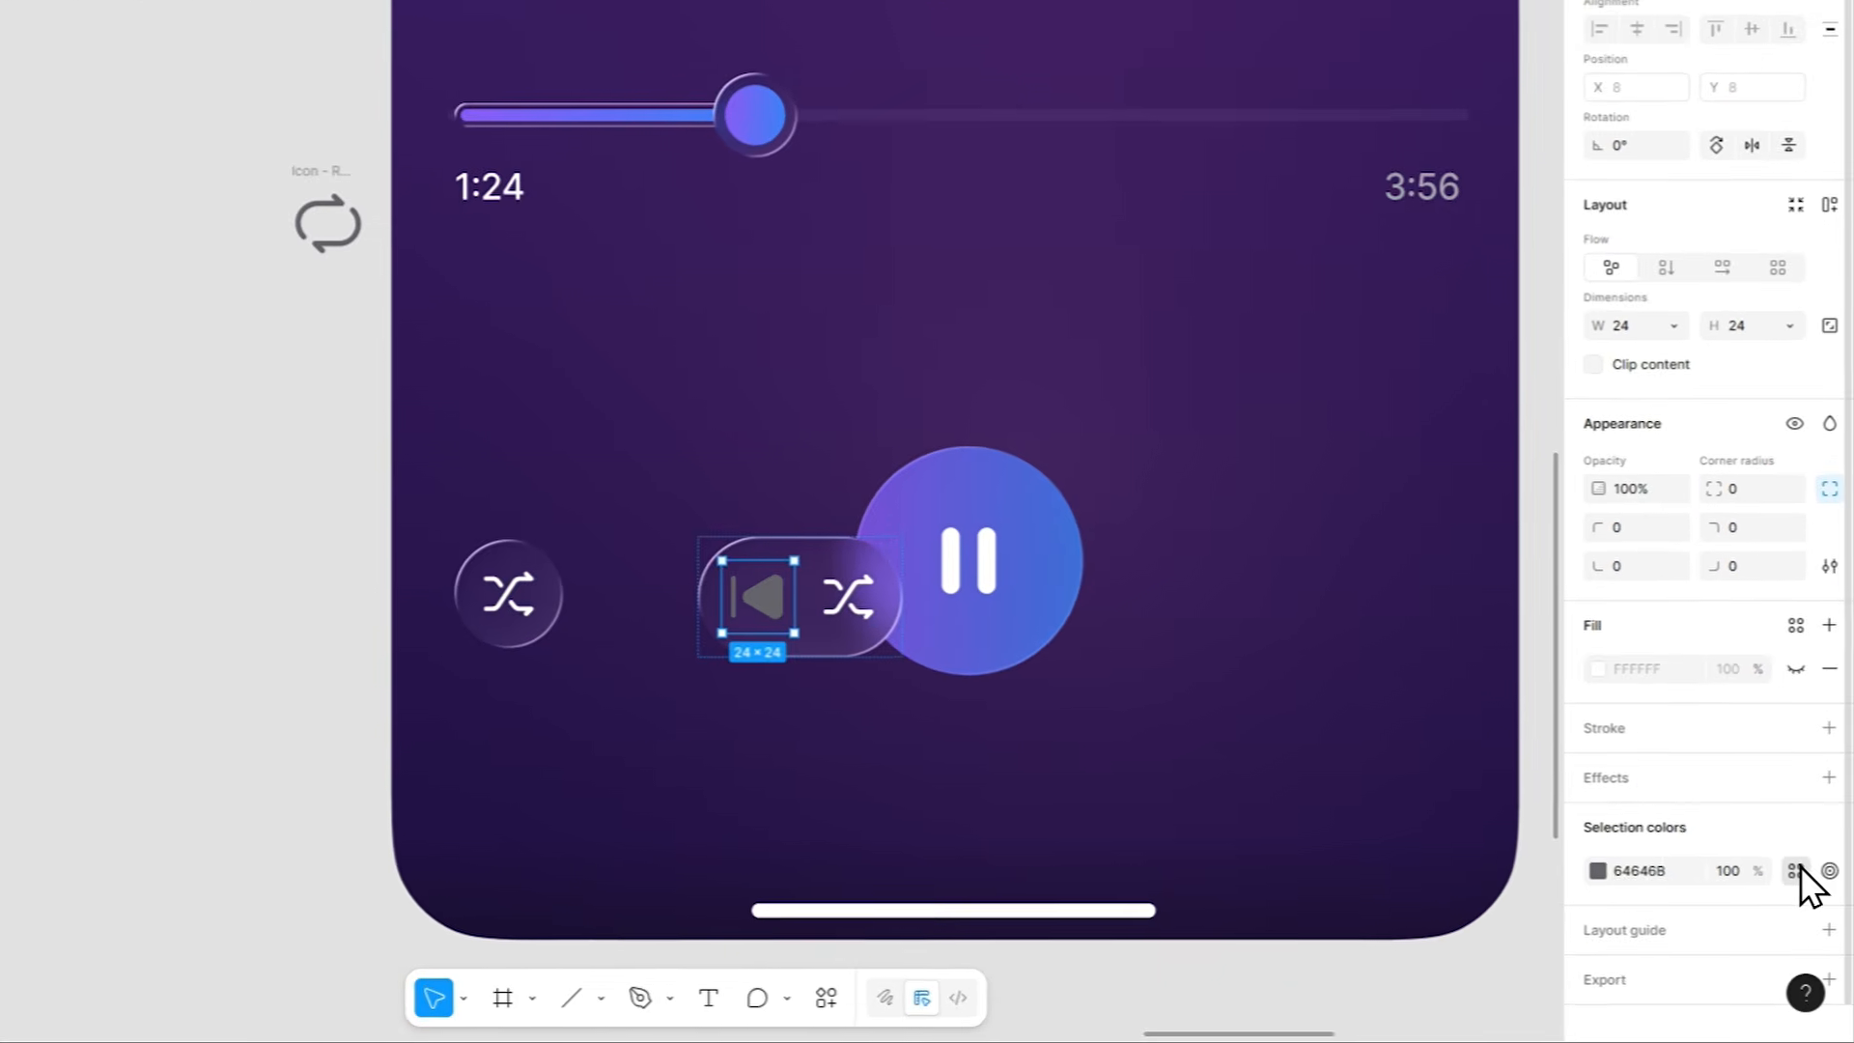
click(1808, 905)
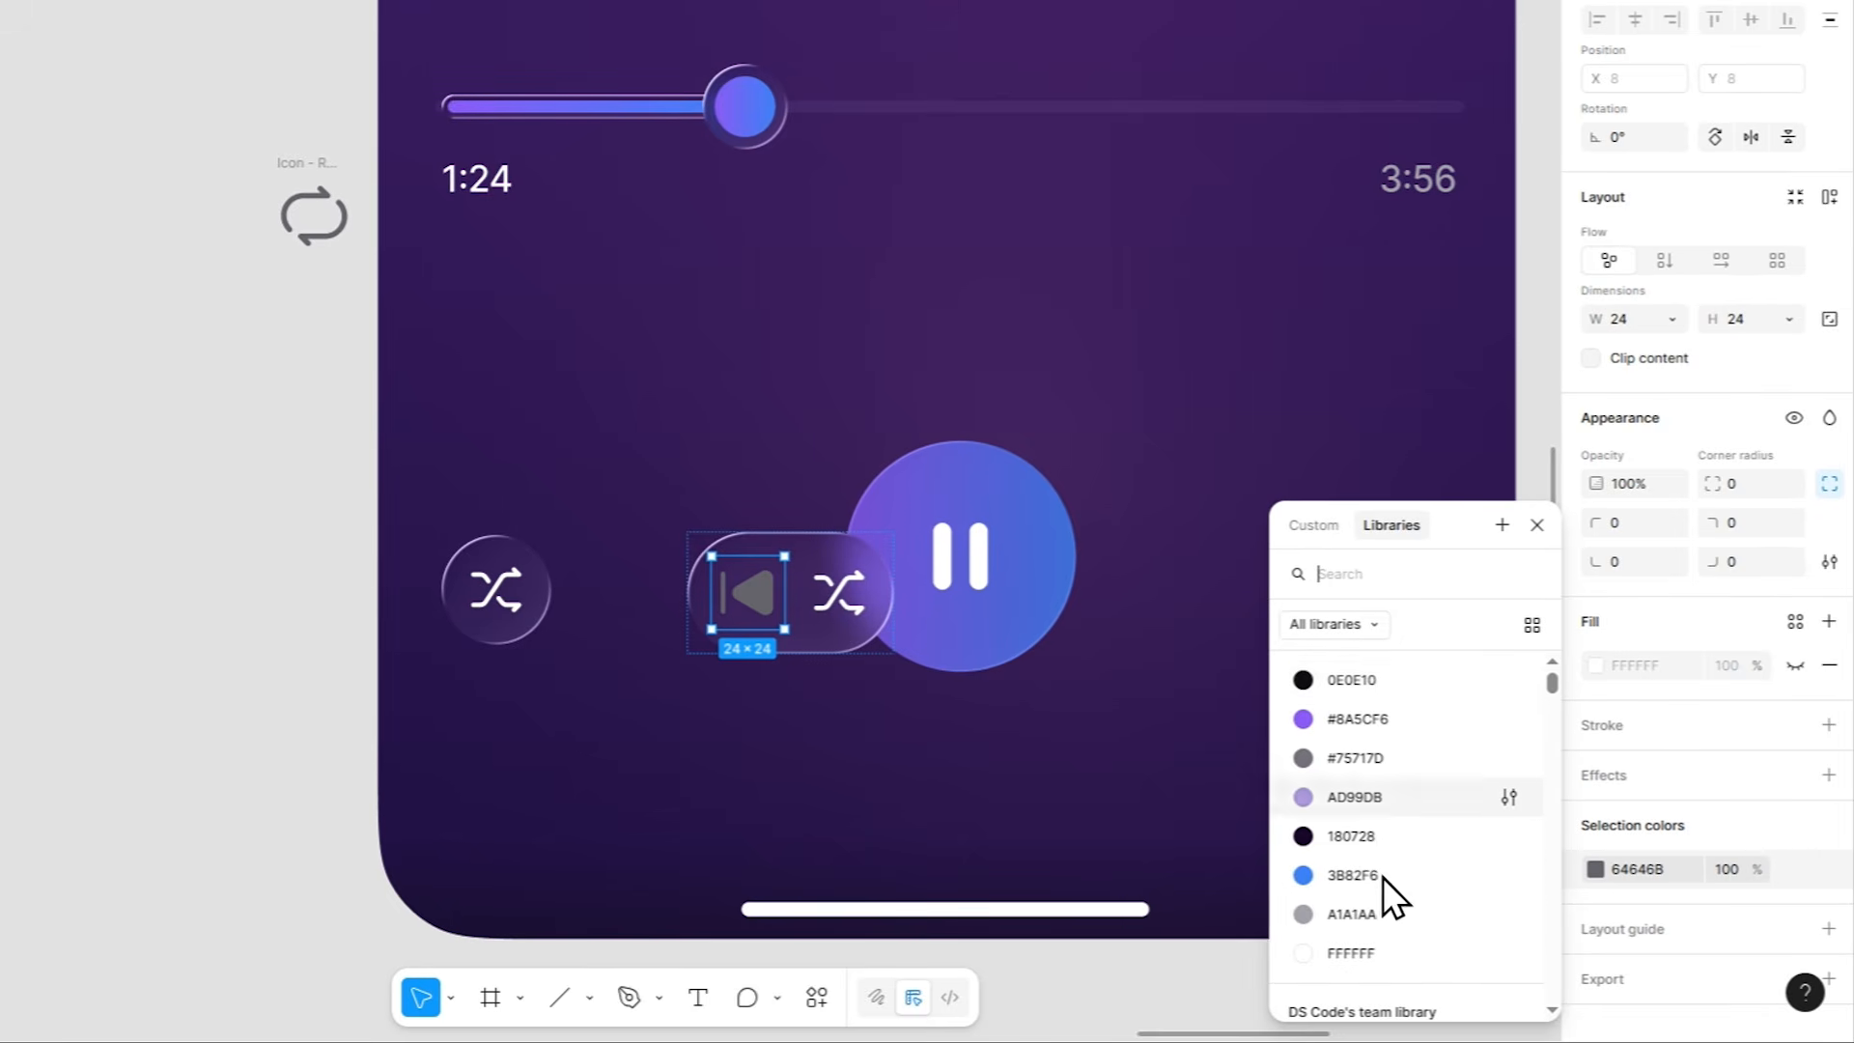
click(1388, 956)
click(838, 601)
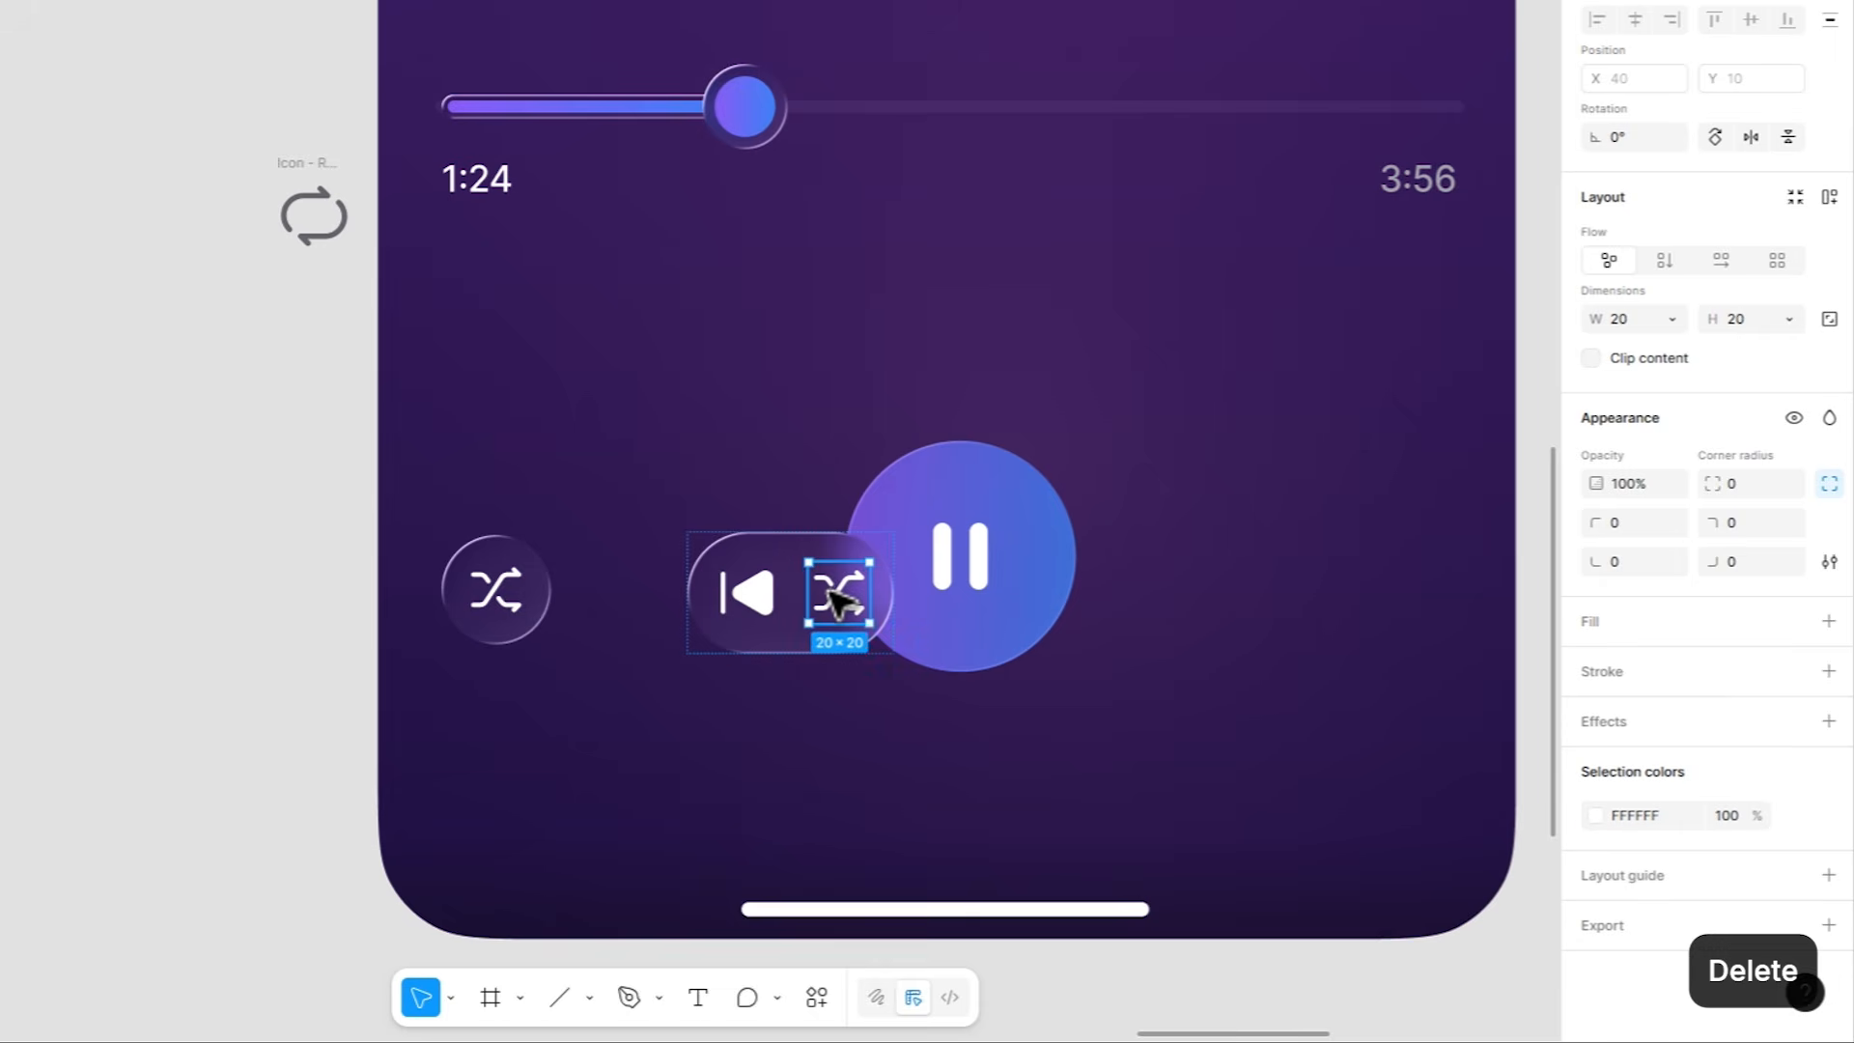
key(Delete)
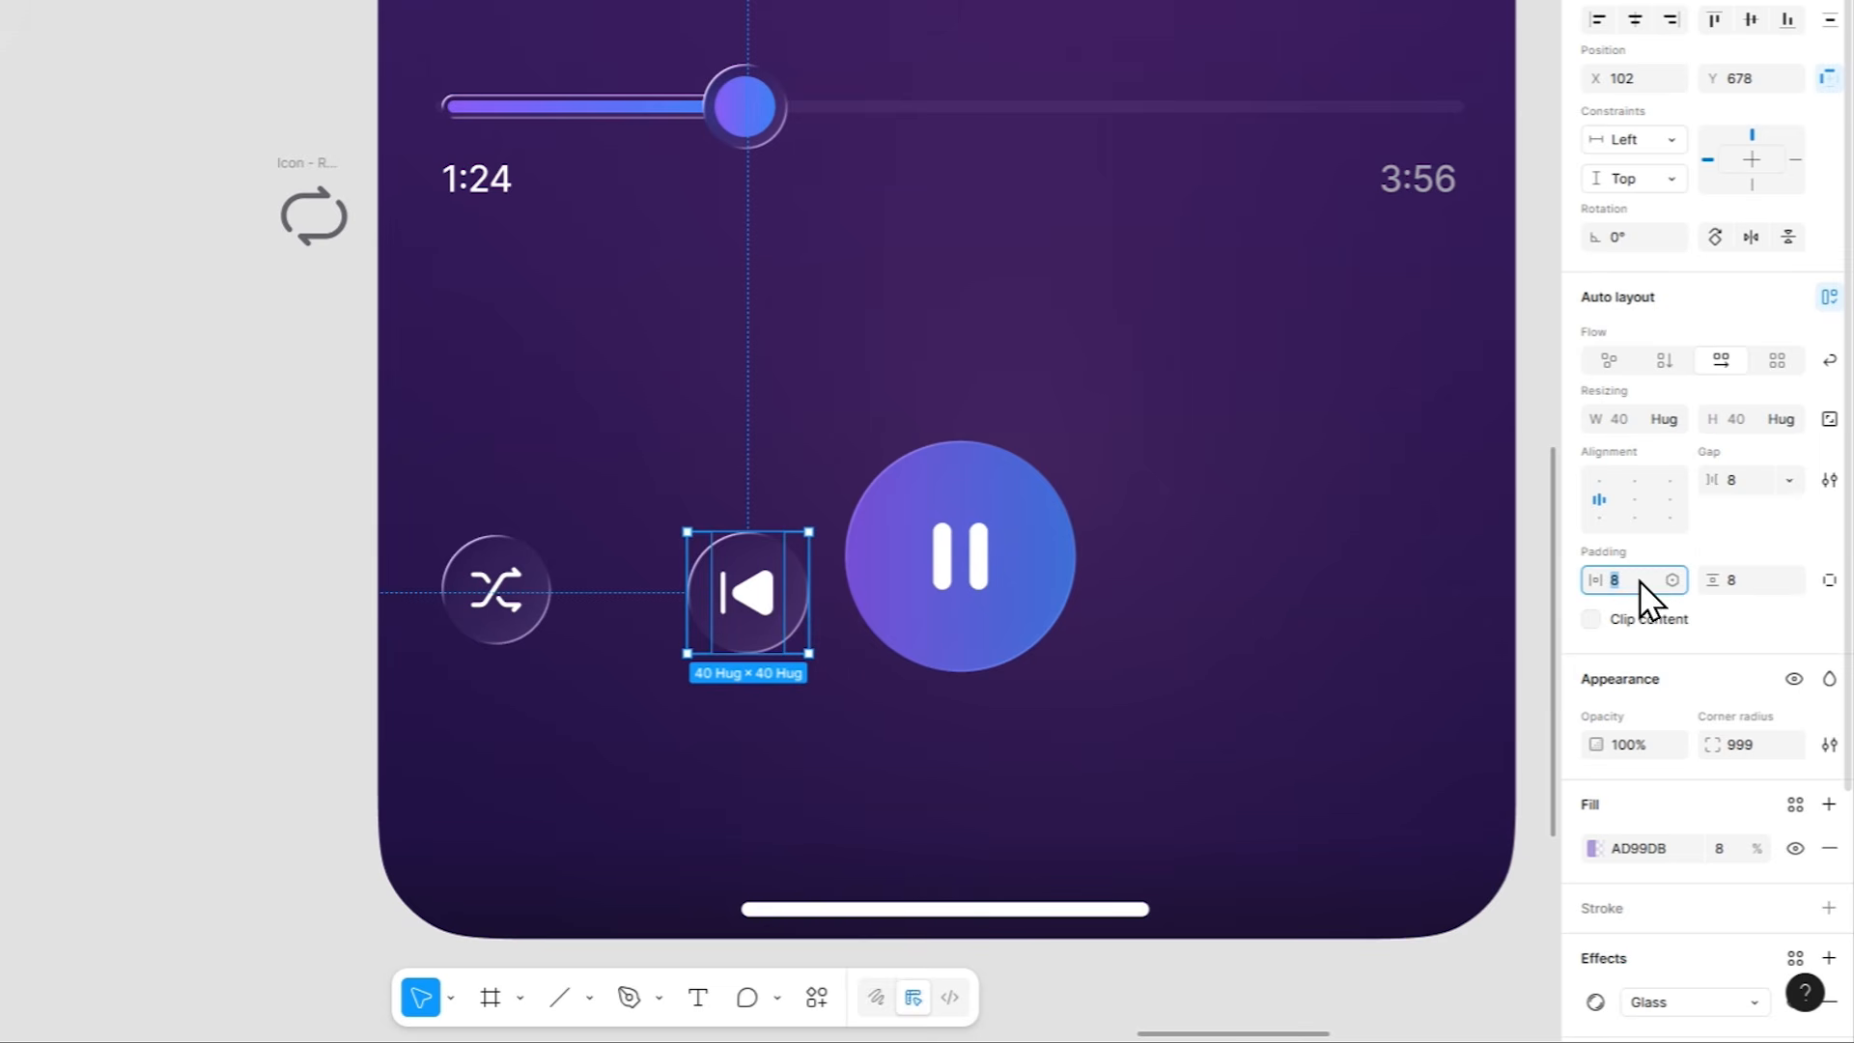
Set the previous button's horizontal and vertical padding to 12 and align it vertically with the pause button's center.
key(Up)
key(Up)
key(Return)
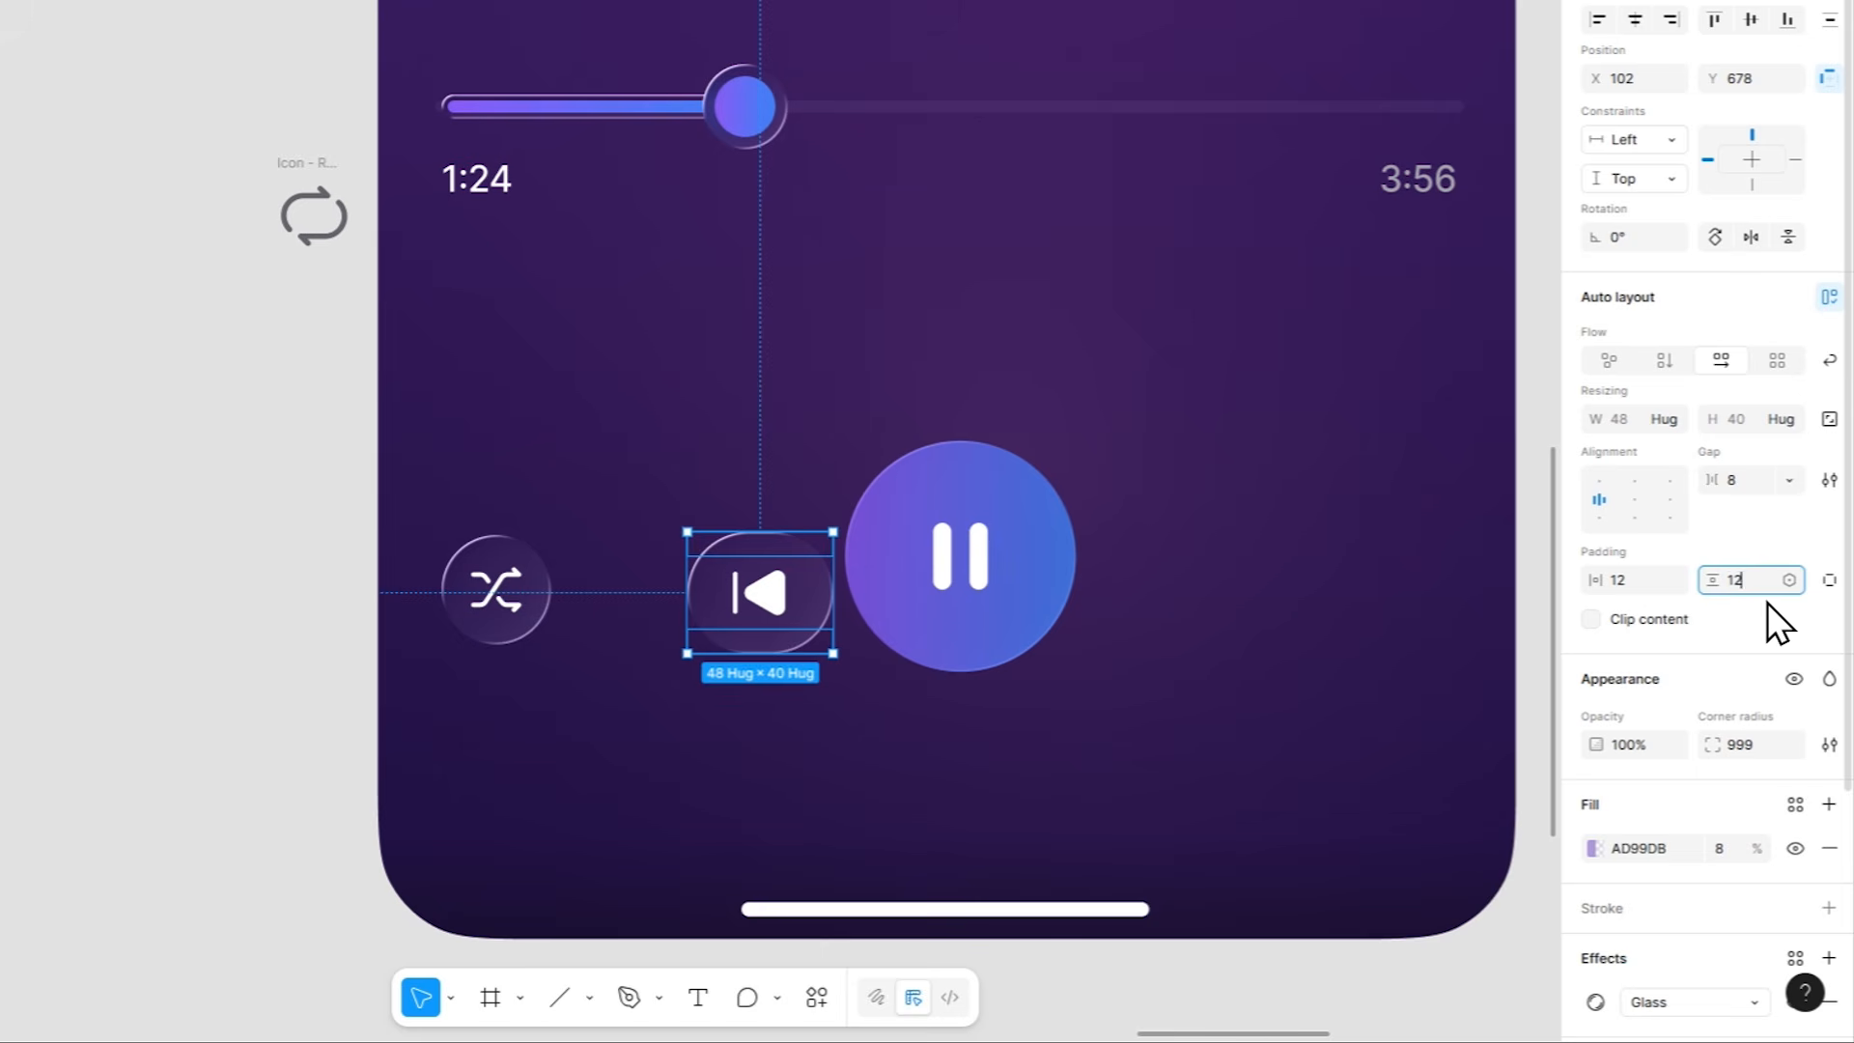
key(Return)
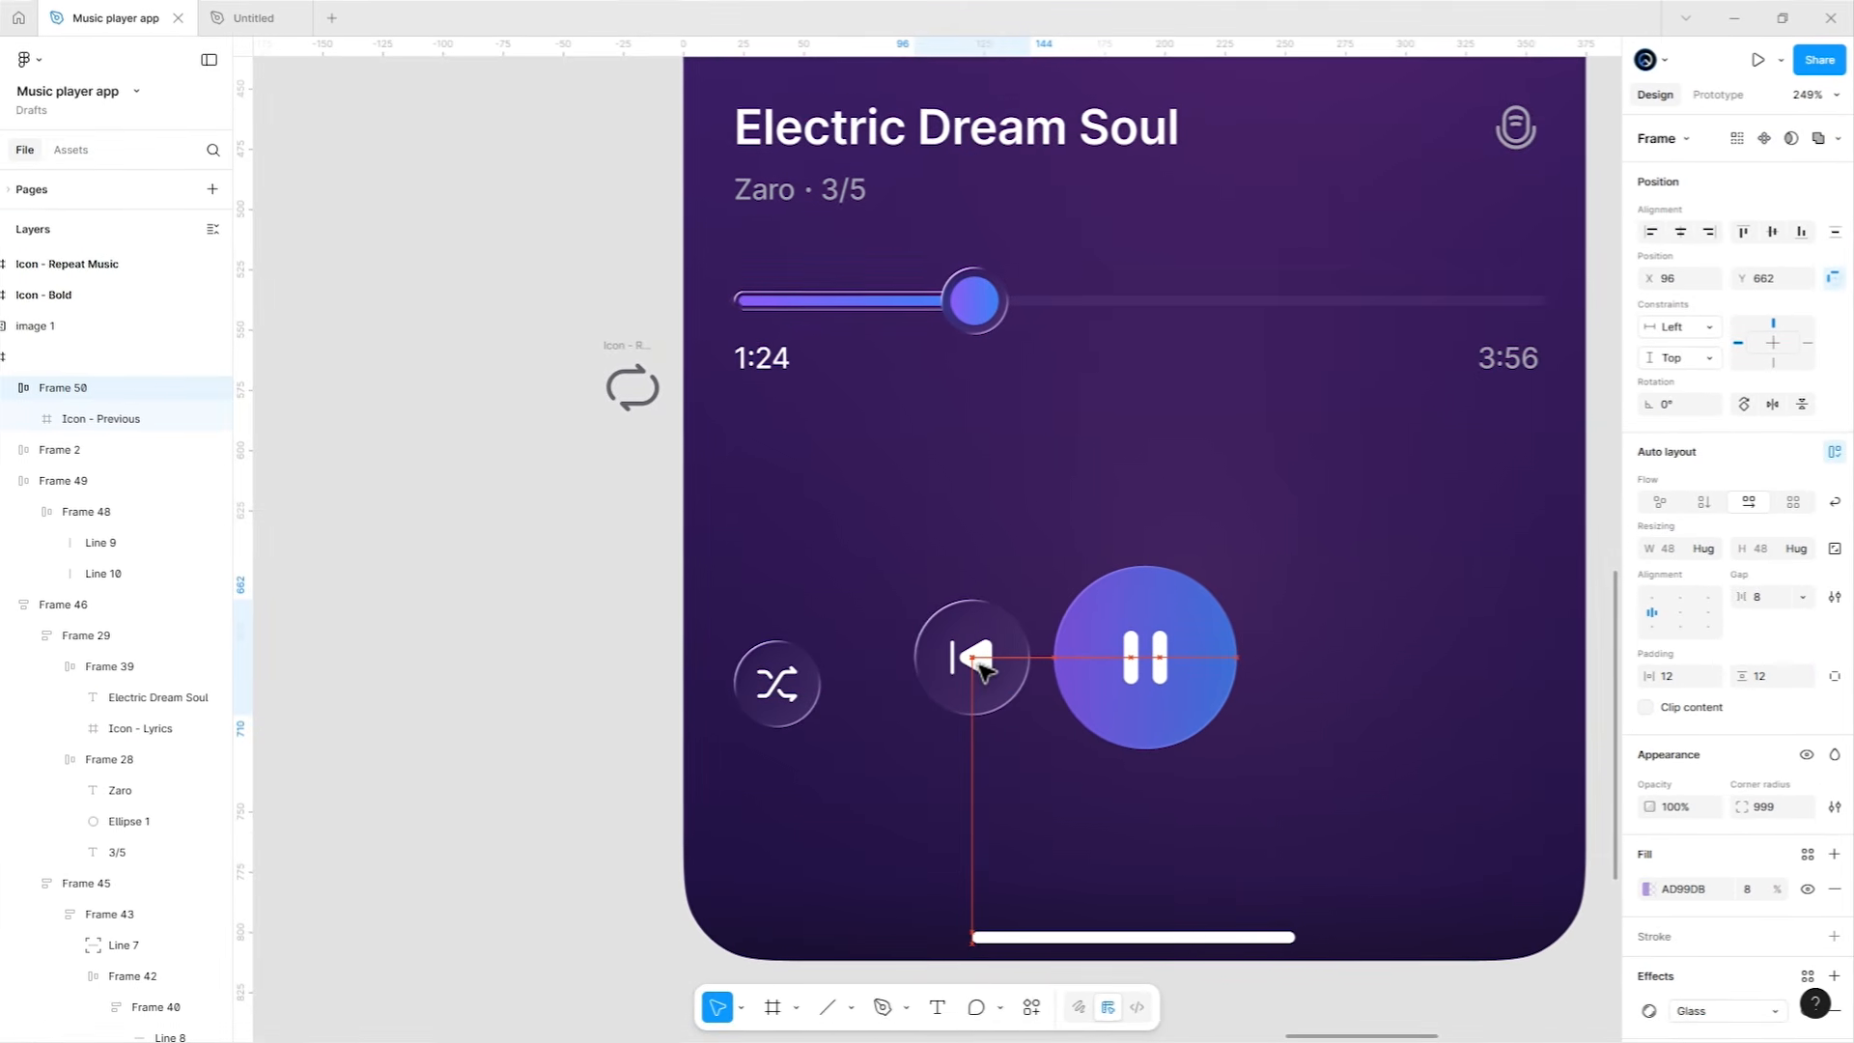
Duplicate the previous button and place the copy on the opposite side of the pause button.
key(ctrl+d)
drag(980, 666, 1342, 681)
key(Escape)
scroll(1027, 556, down, 5)
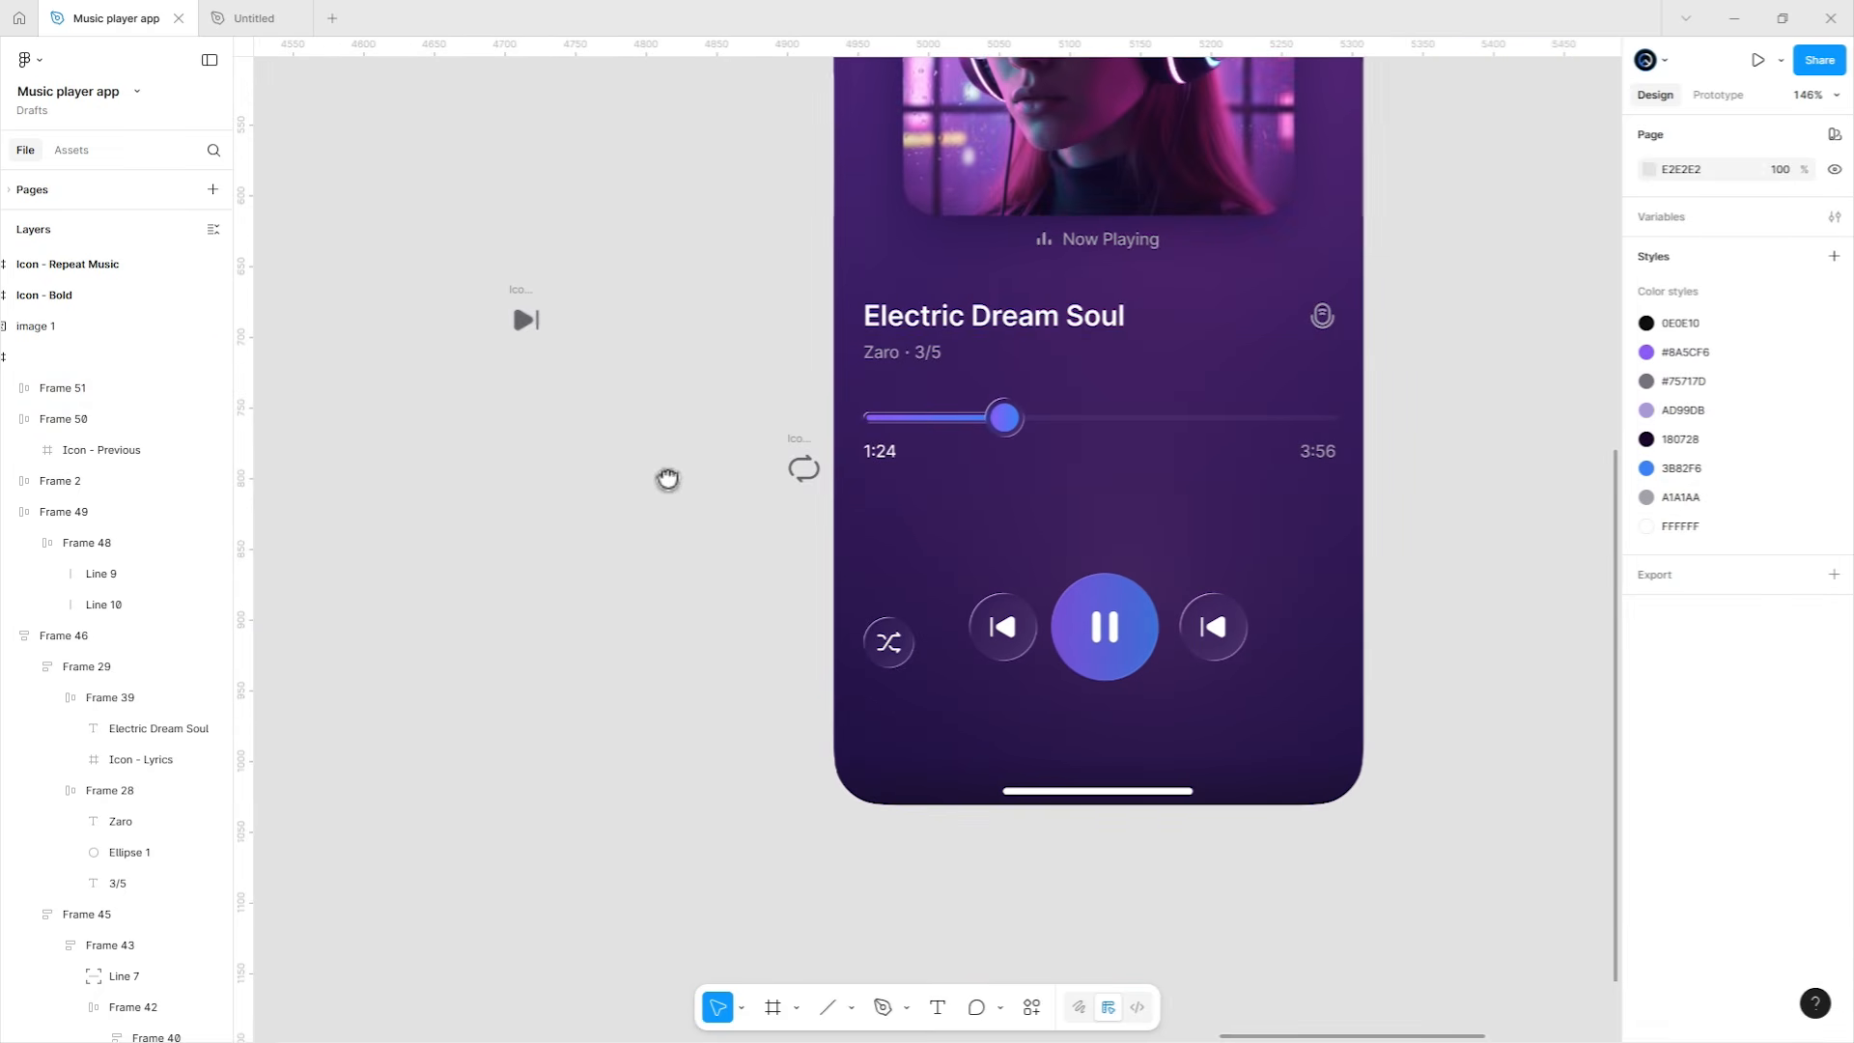
Put the next icon into the duplicated previous button, apply the FFFFFF color style, and delete the previous icon there.
drag(526, 319, 1237, 633)
scroll(1255, 628, up, 5)
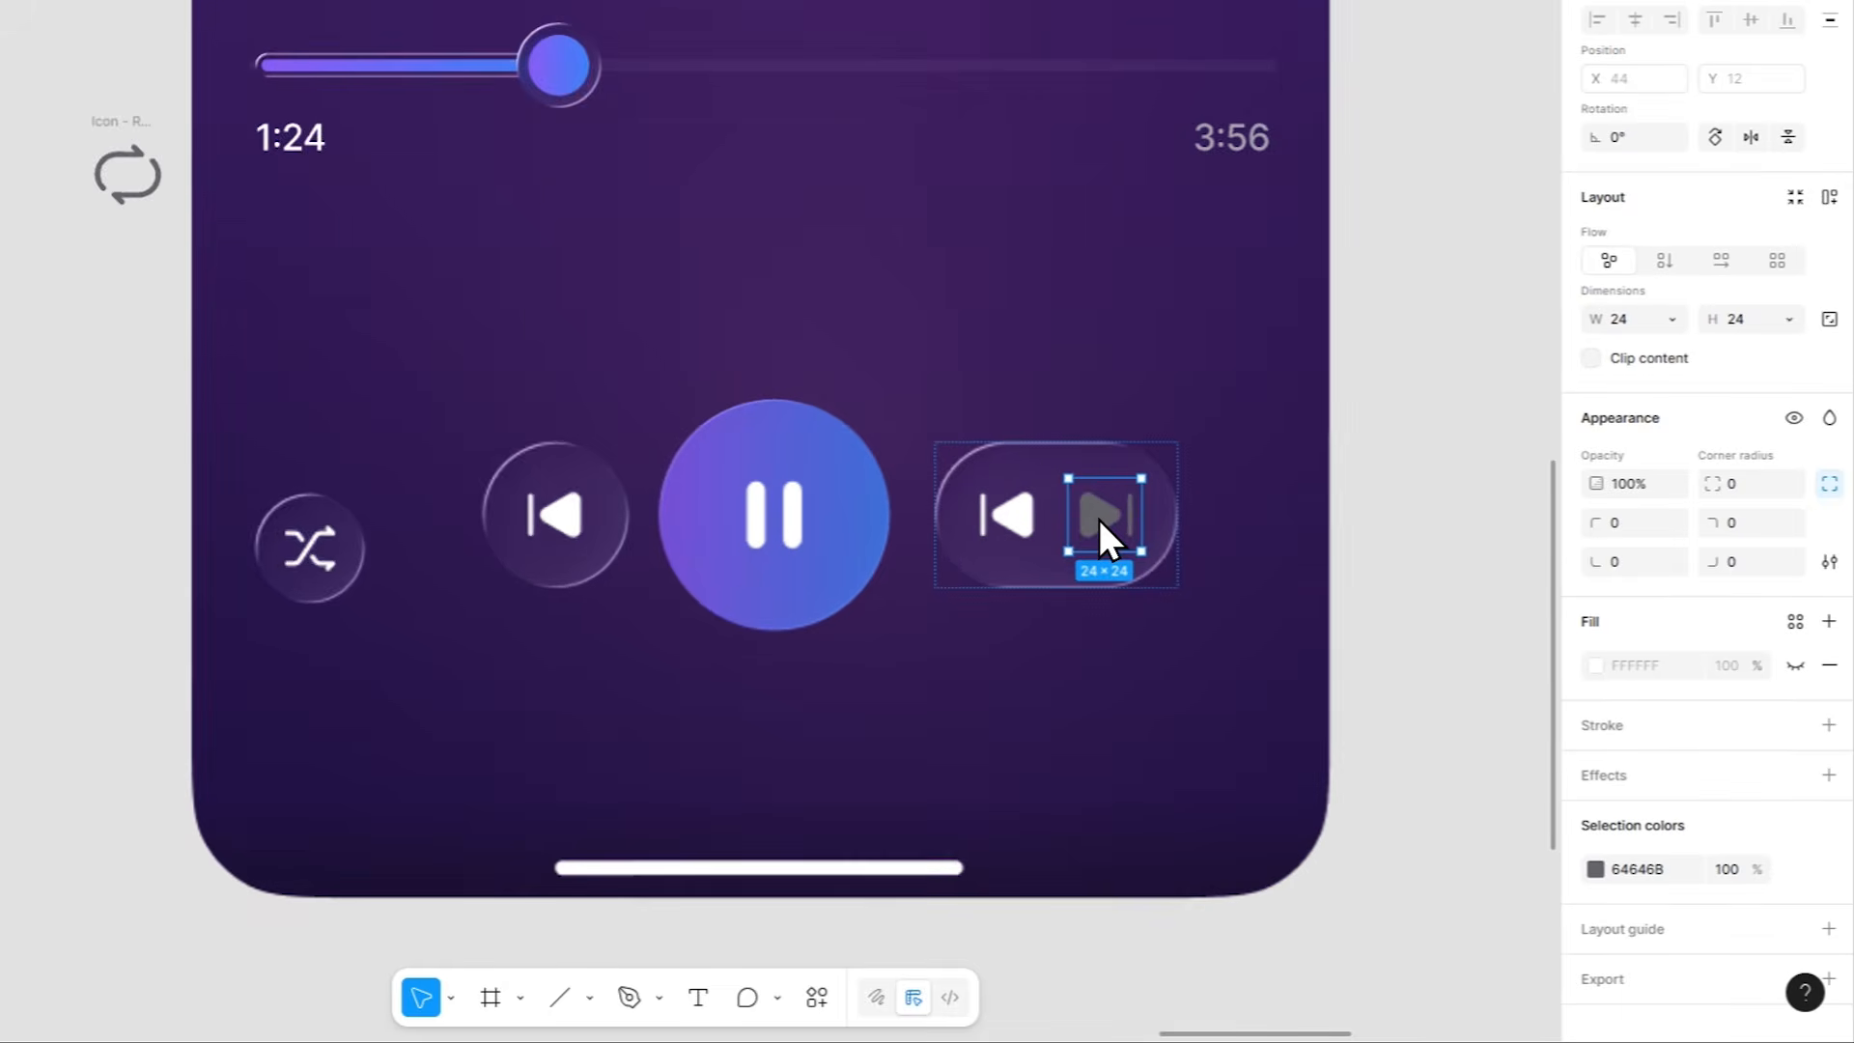
scroll(1098, 520, up, 2)
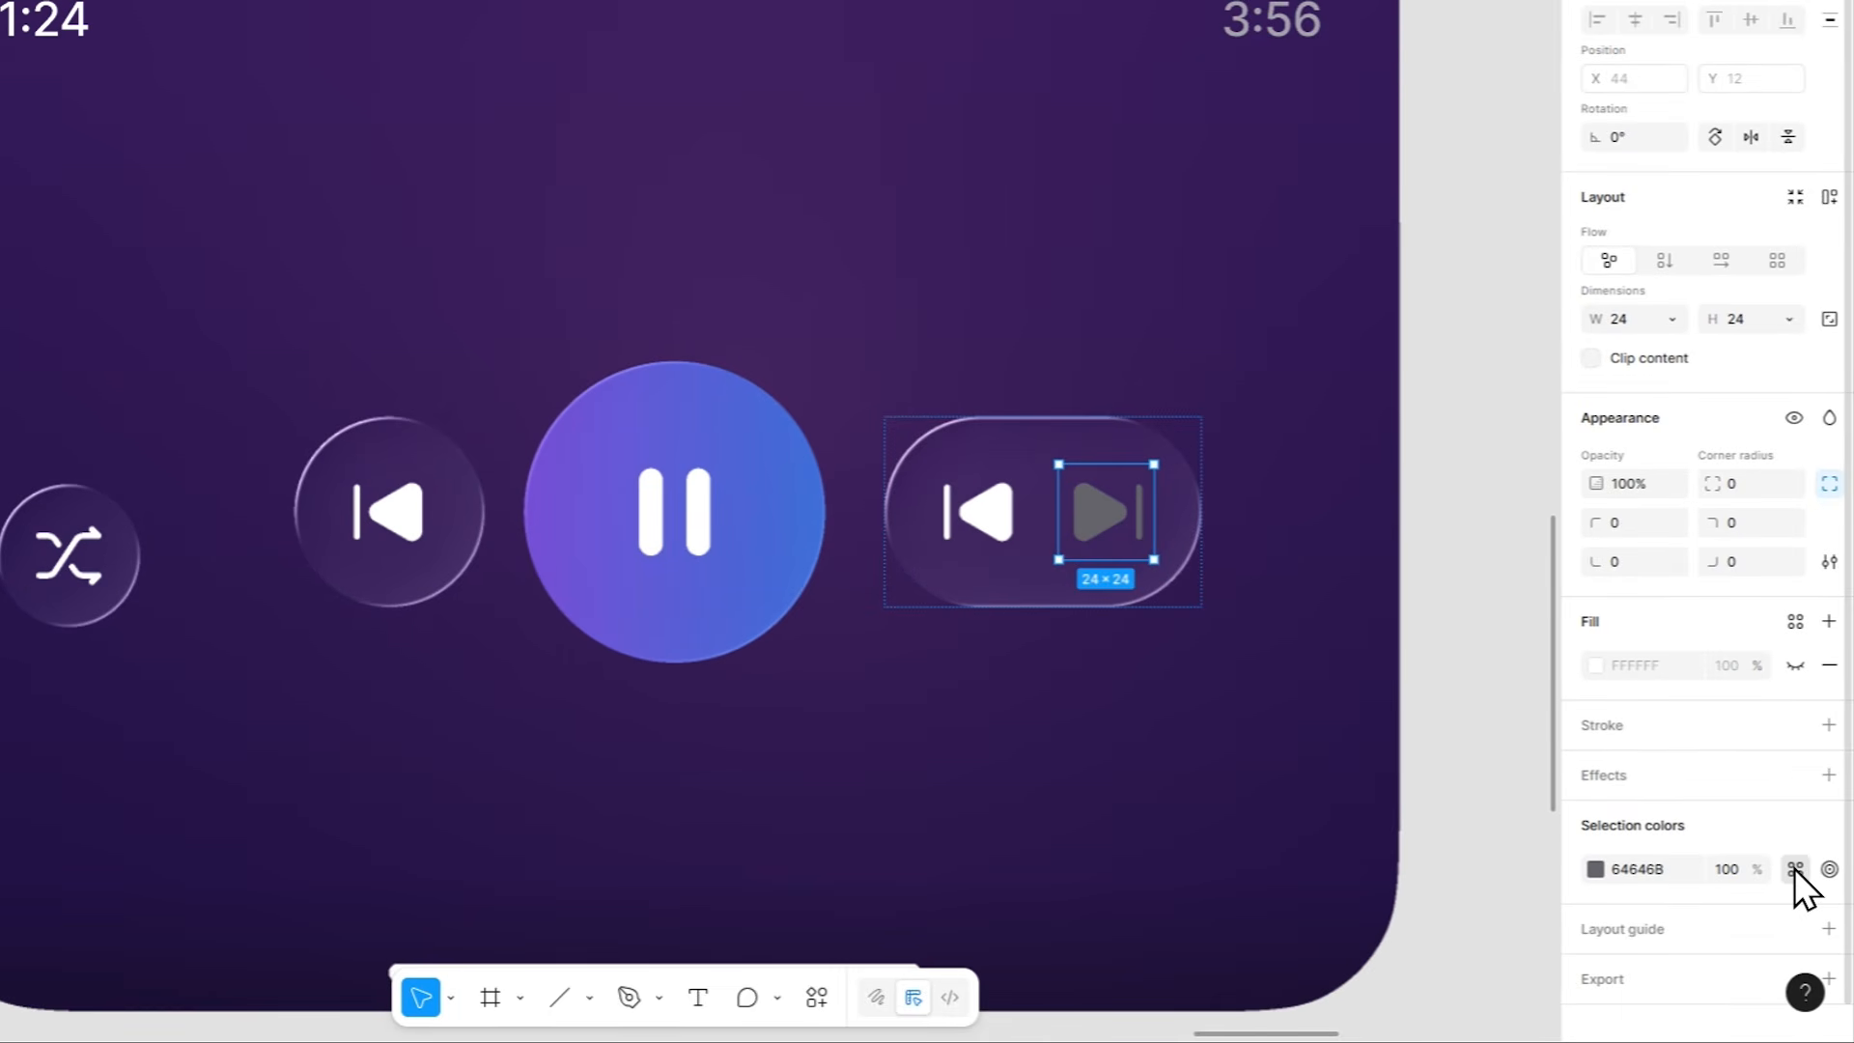
click(1796, 869)
click(1352, 953)
click(981, 511)
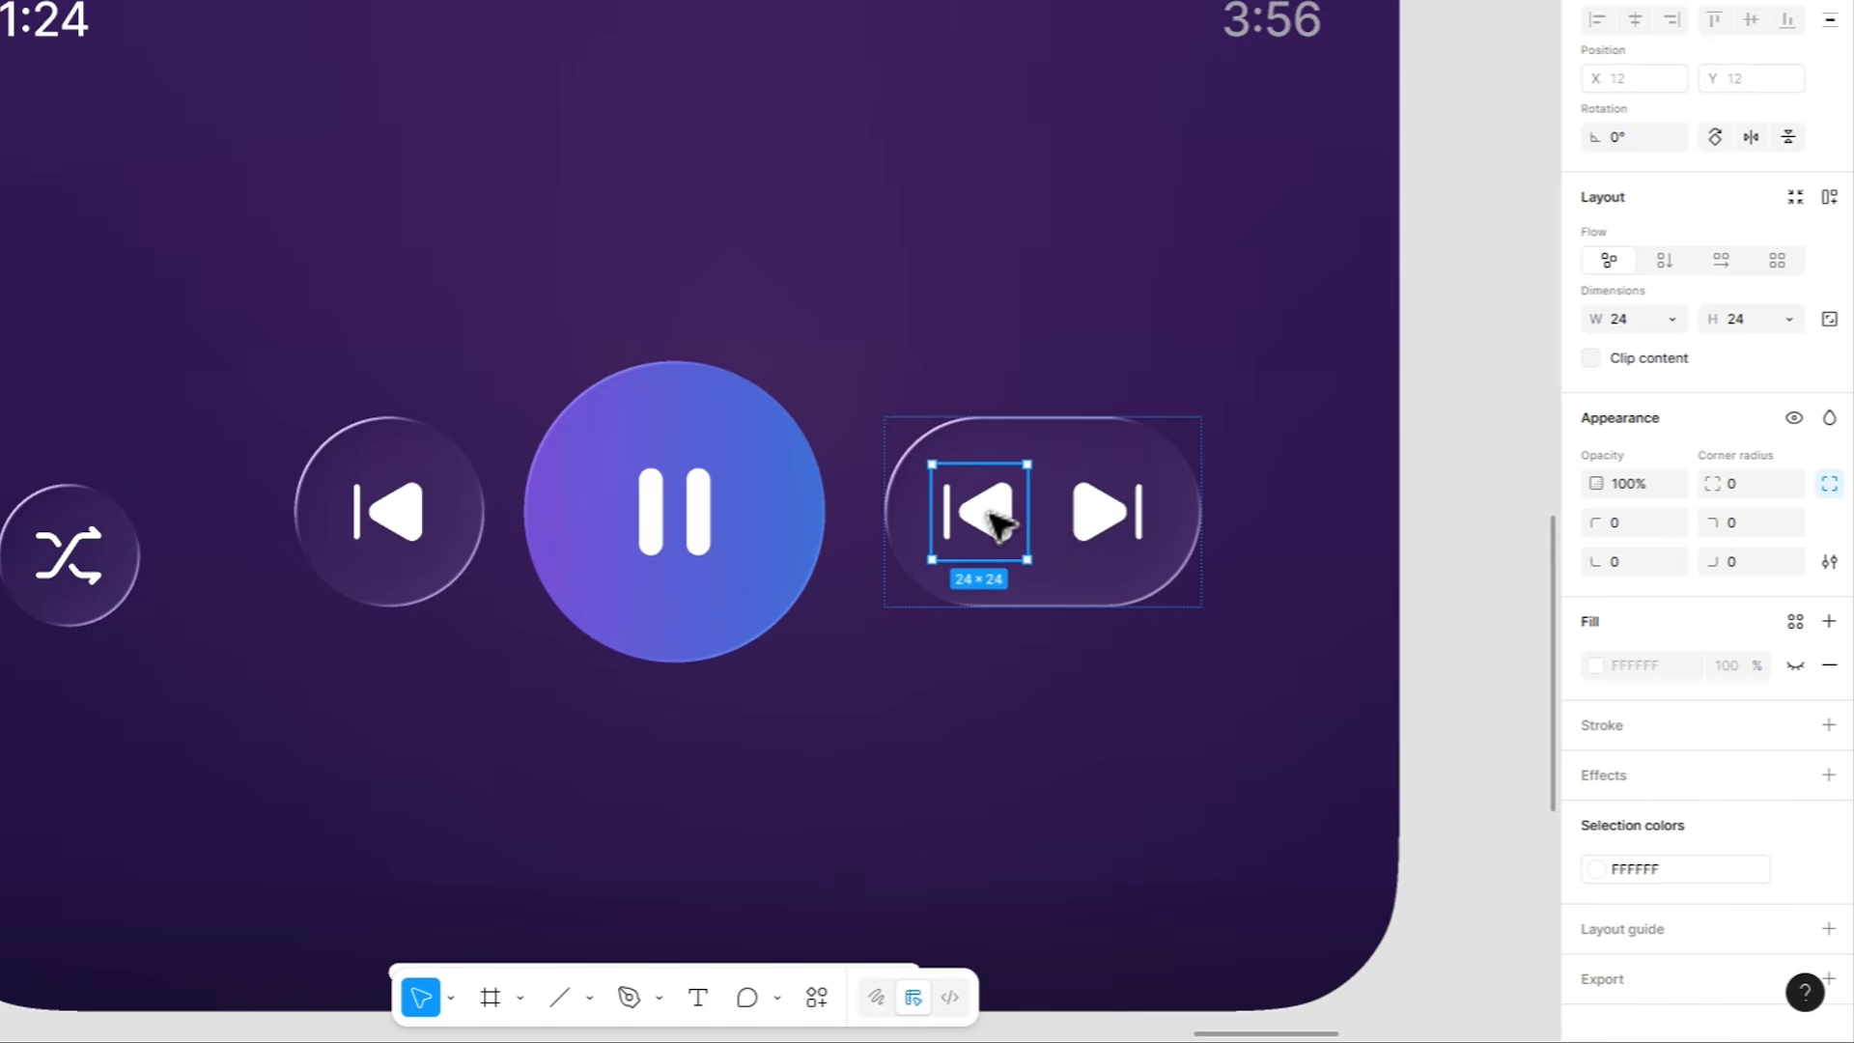
key(Delete)
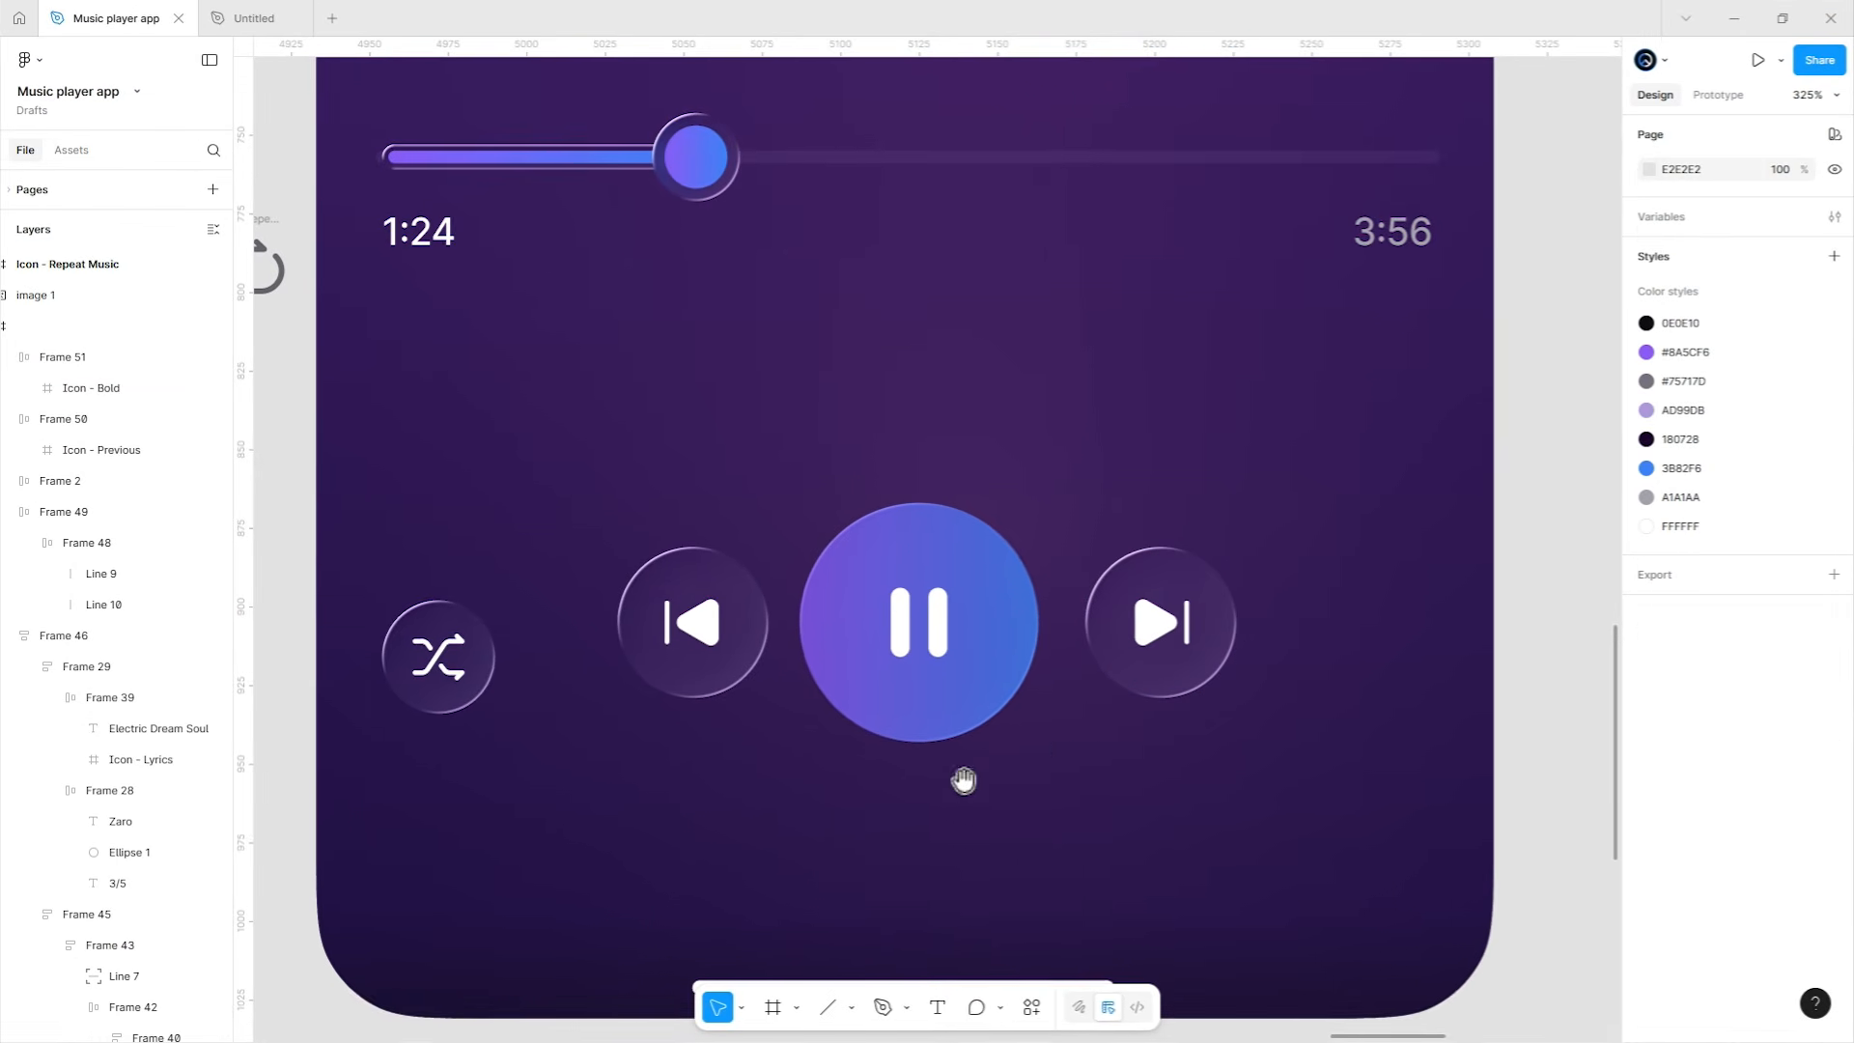
Move the shuffle button up to Y 665 beside the playback buttons and recolor its icon with the A1A1AA style.
drag(963, 780, 1166, 651)
drag(645, 521, 628, 478)
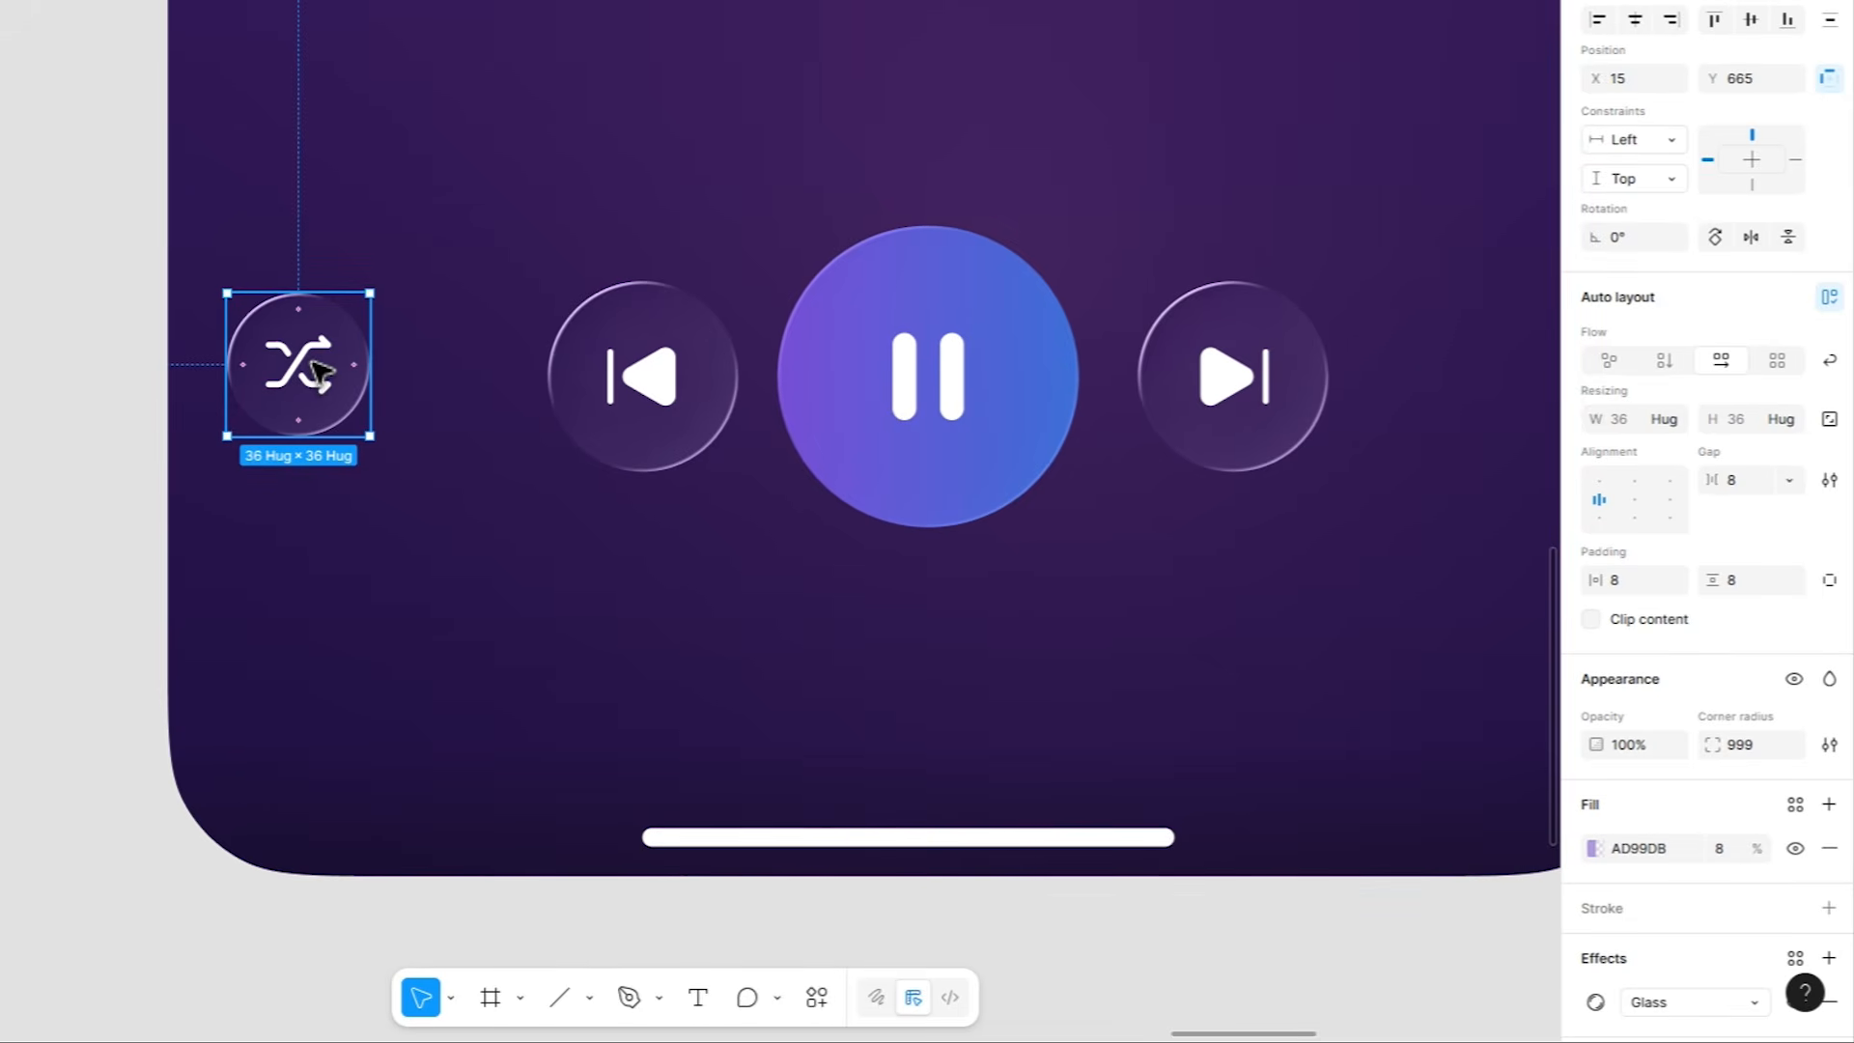
double_click(318, 372)
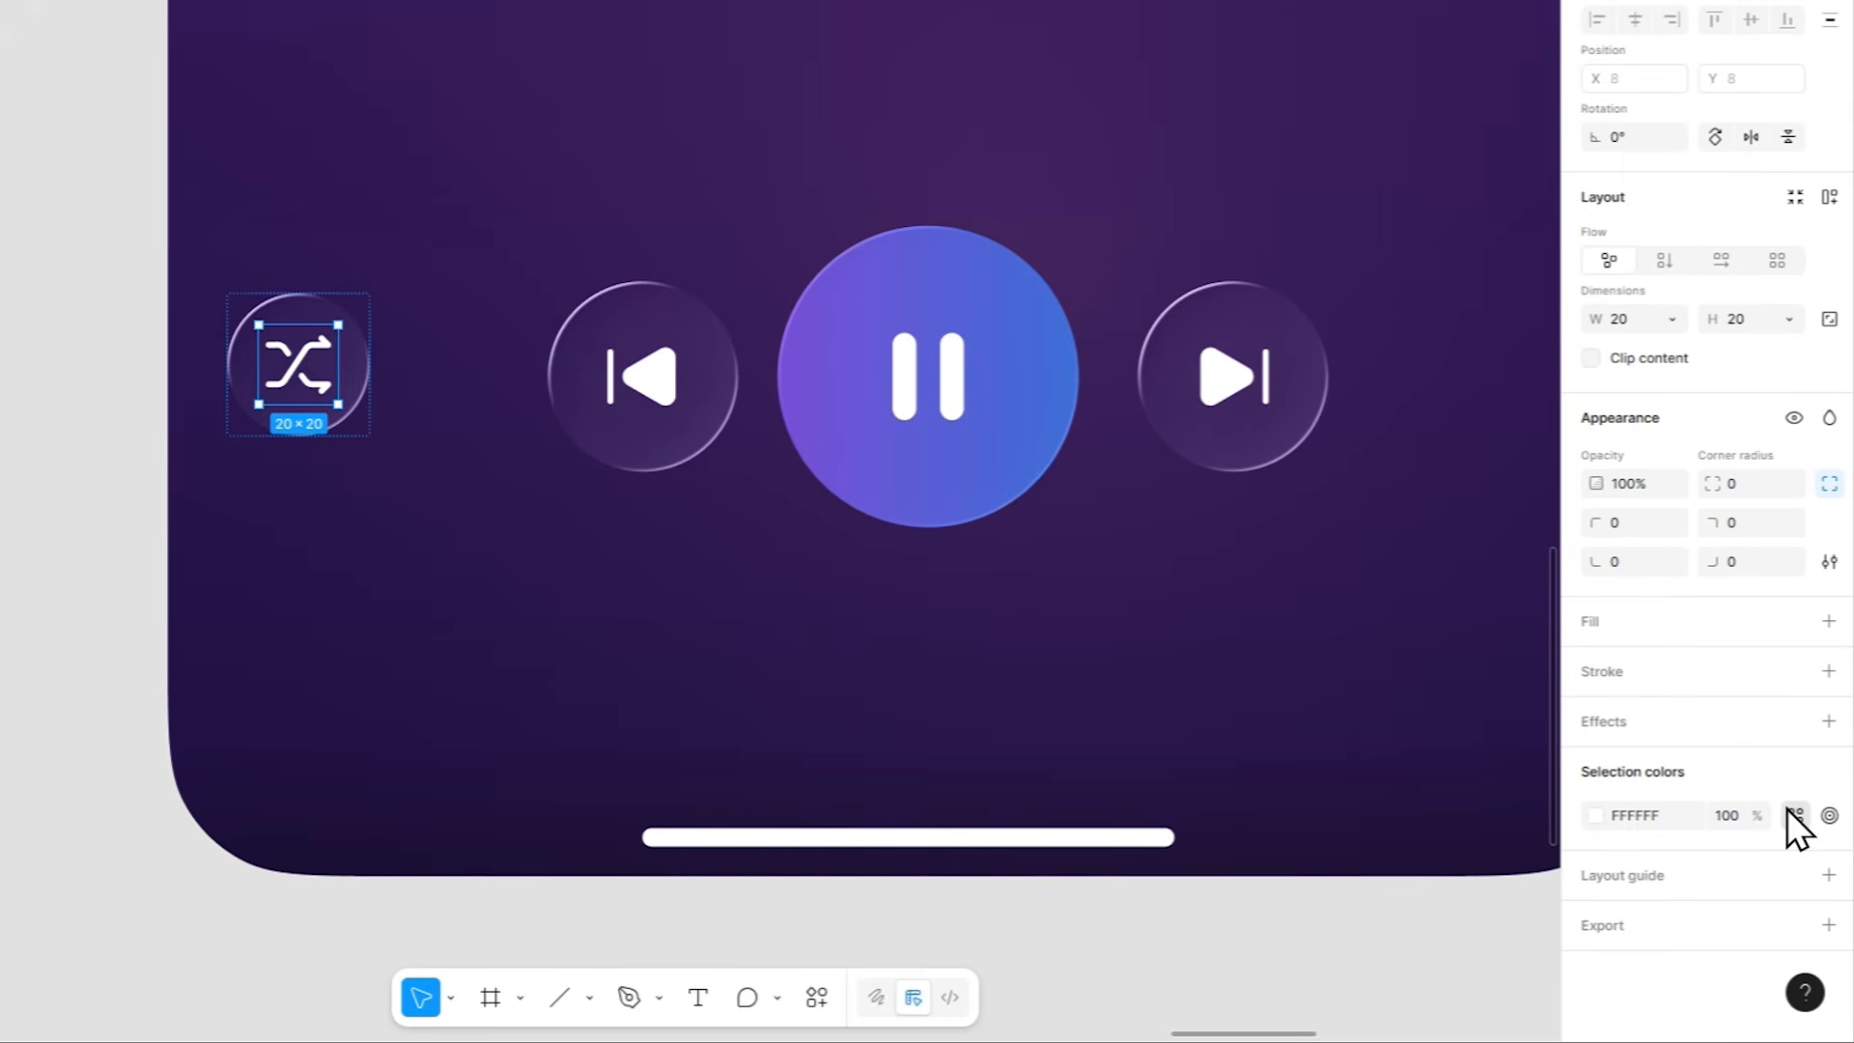
click(1794, 818)
click(1378, 902)
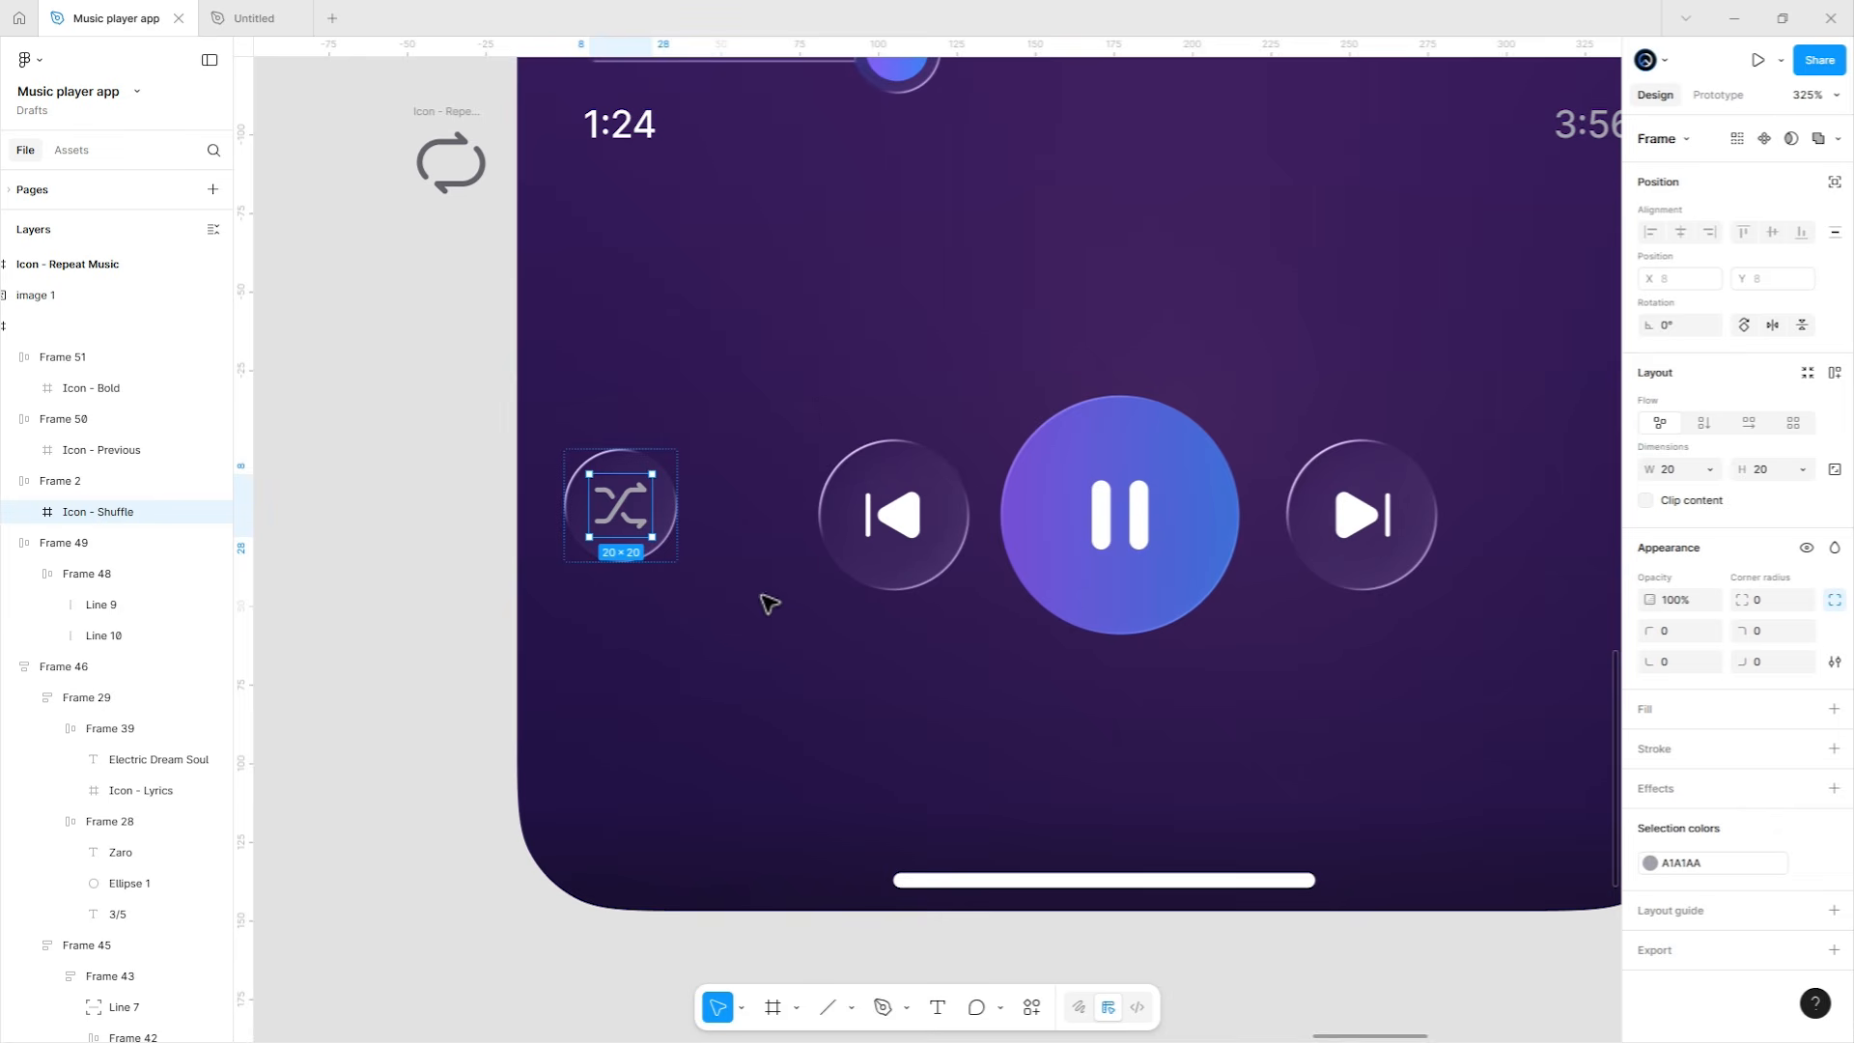
Duplicate the shuffle button, place the copy to the right of the next button, and put the repeat icon into it.
click(770, 603)
click(664, 543)
key(ctrl+d)
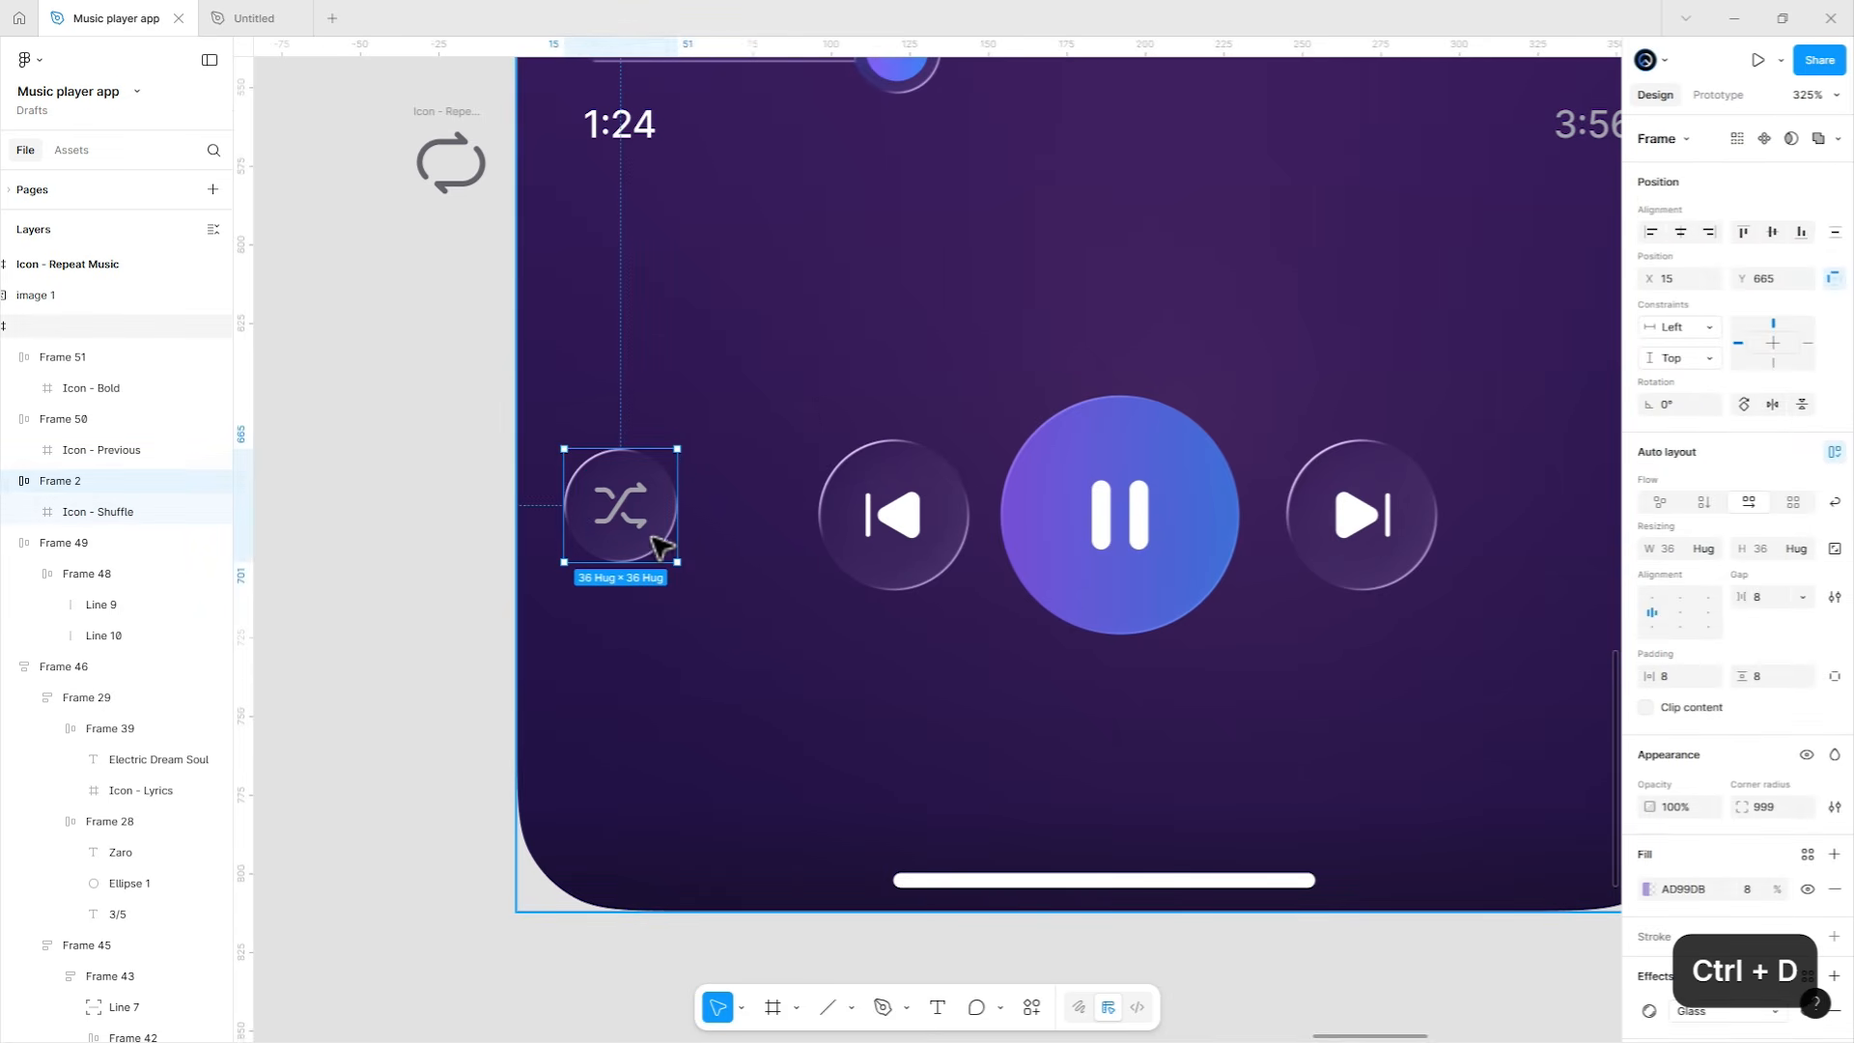
drag(1308, 565, 1419, 606)
drag(331, 141, 1480, 537)
scroll(1480, 537, right, 3)
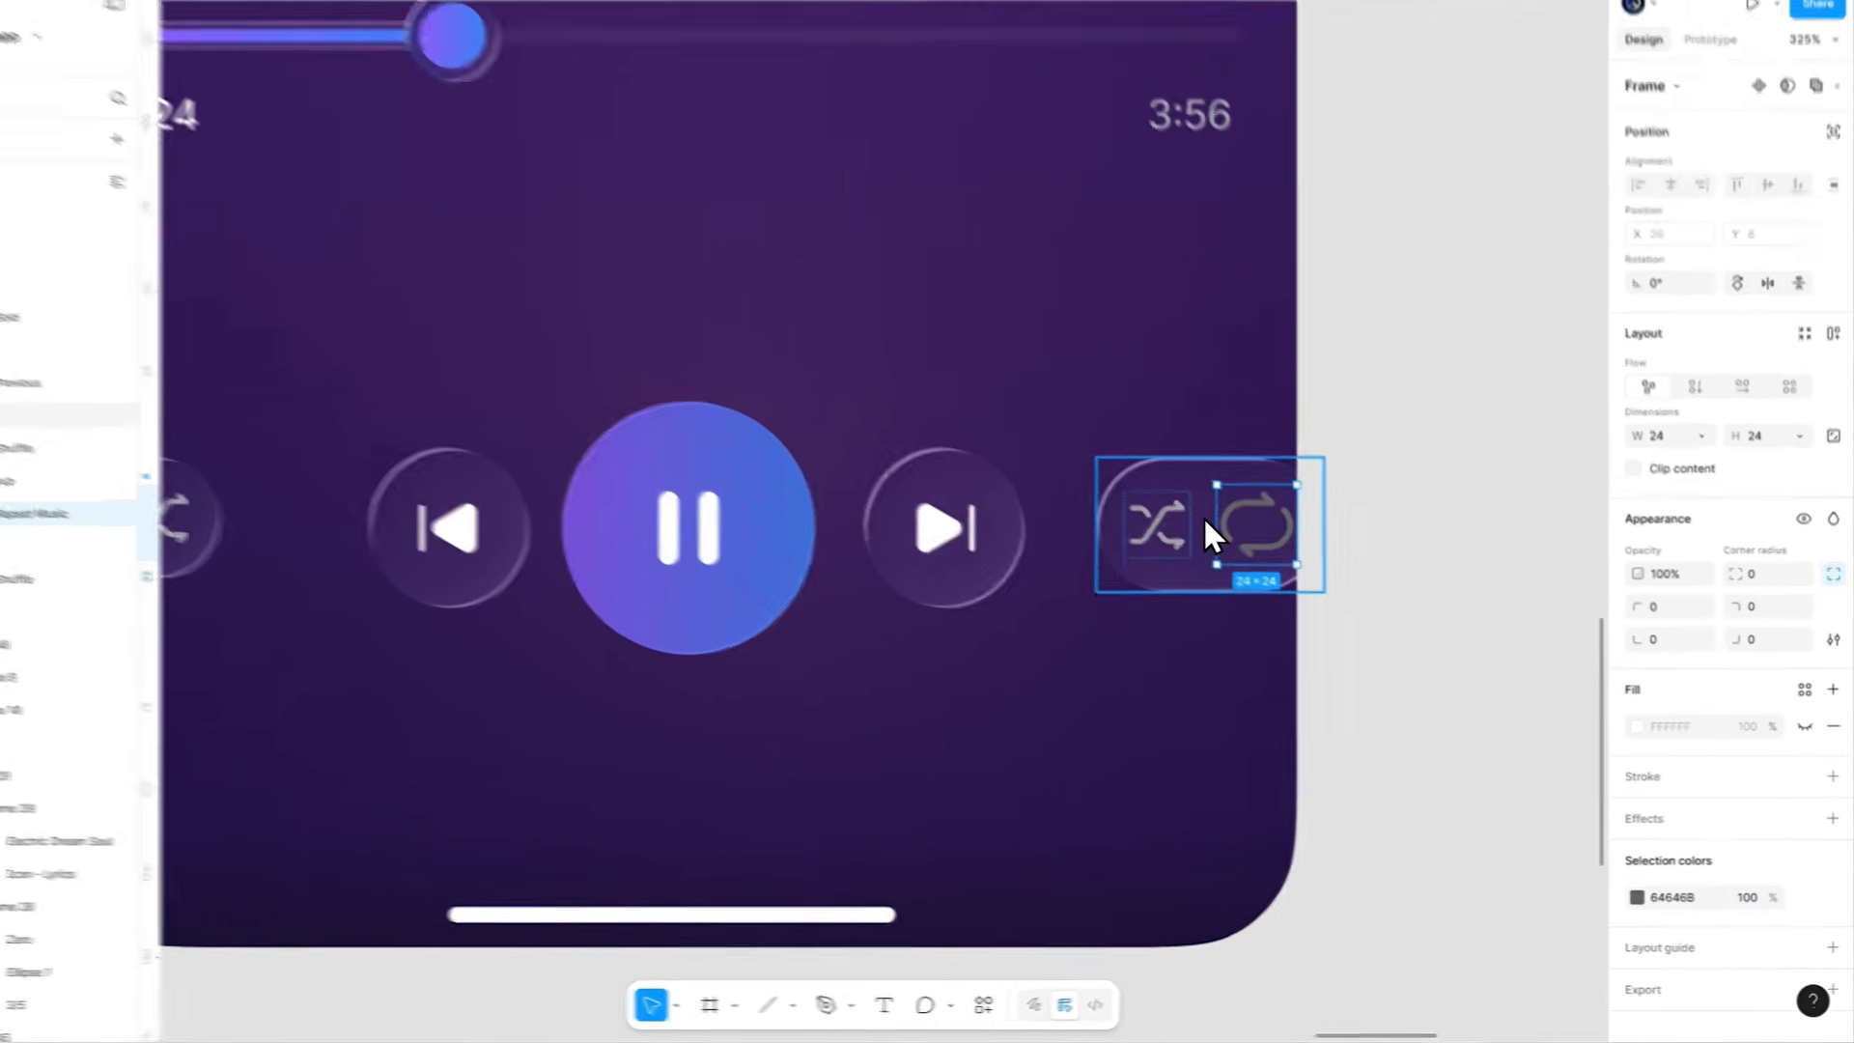
Scale the repeat icon to 20, color it with the A1A1AA style, and delete the shuffle icon beside it.
text(k)
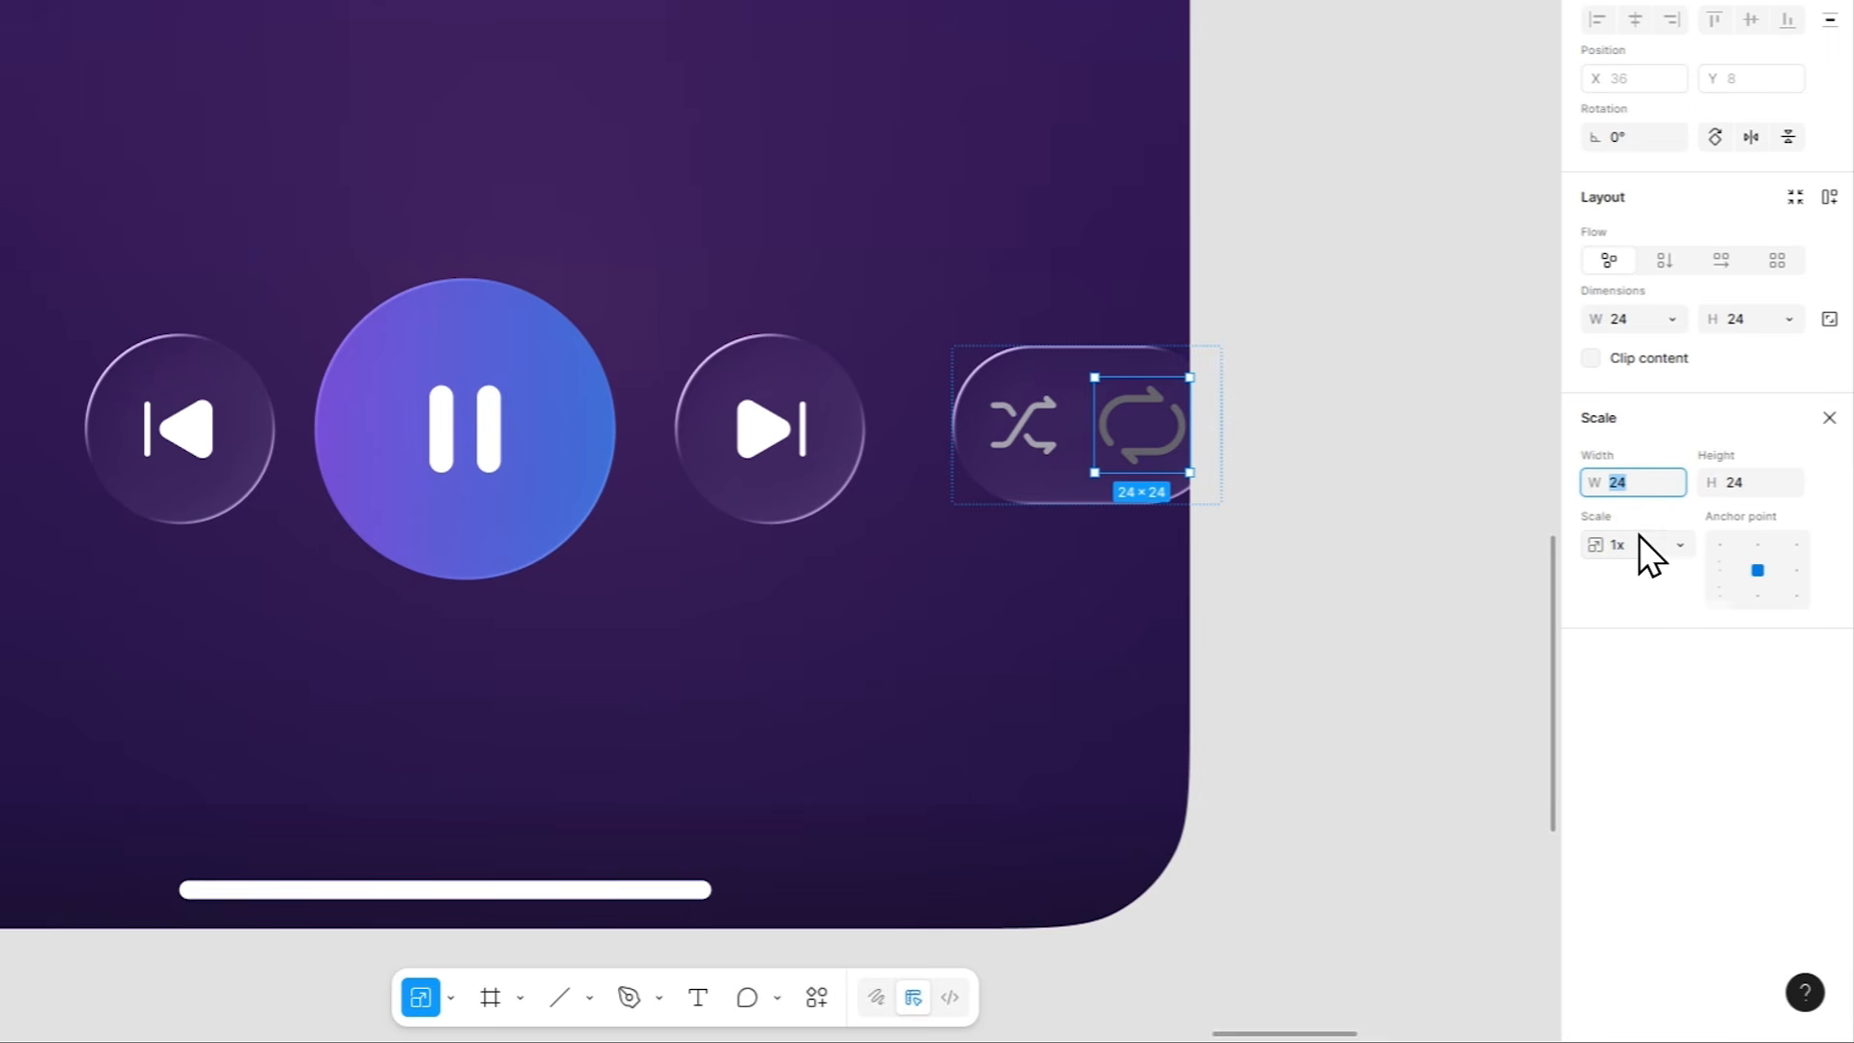
text(20)
key(Return)
key(v)
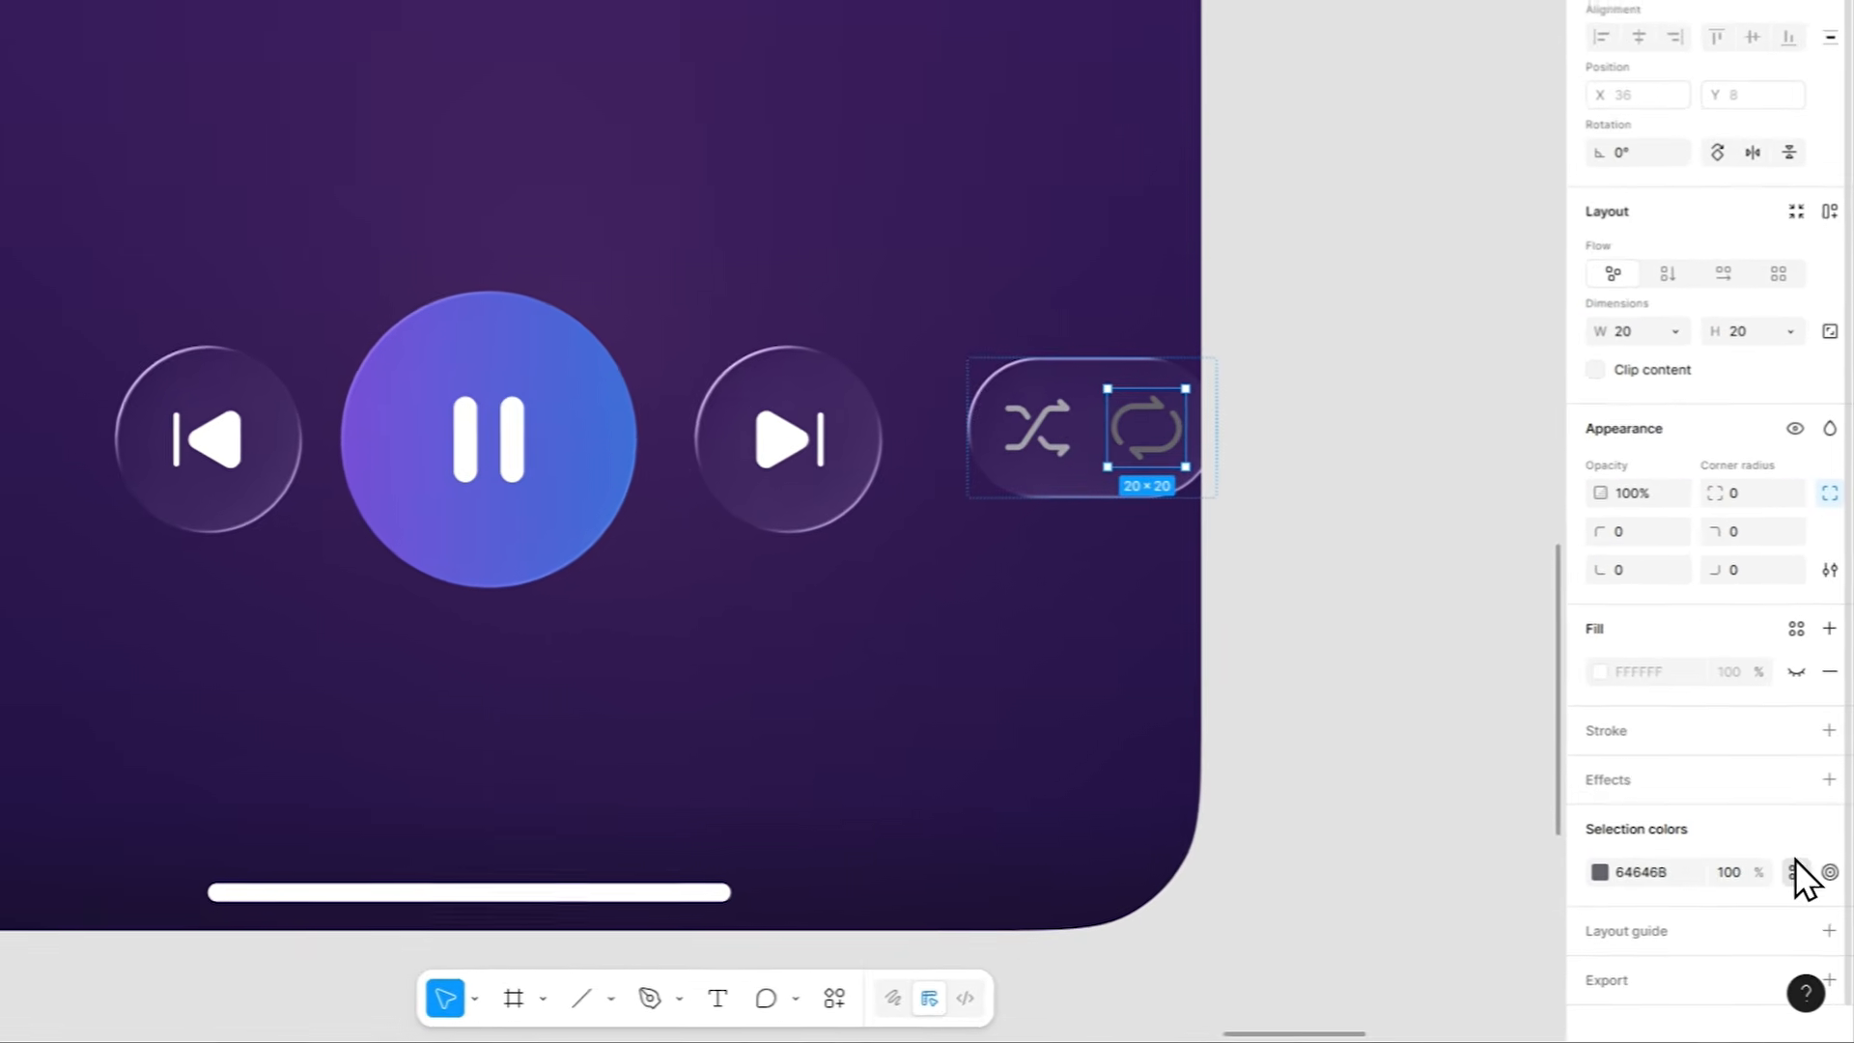
click(1807, 903)
click(1471, 943)
click(1062, 434)
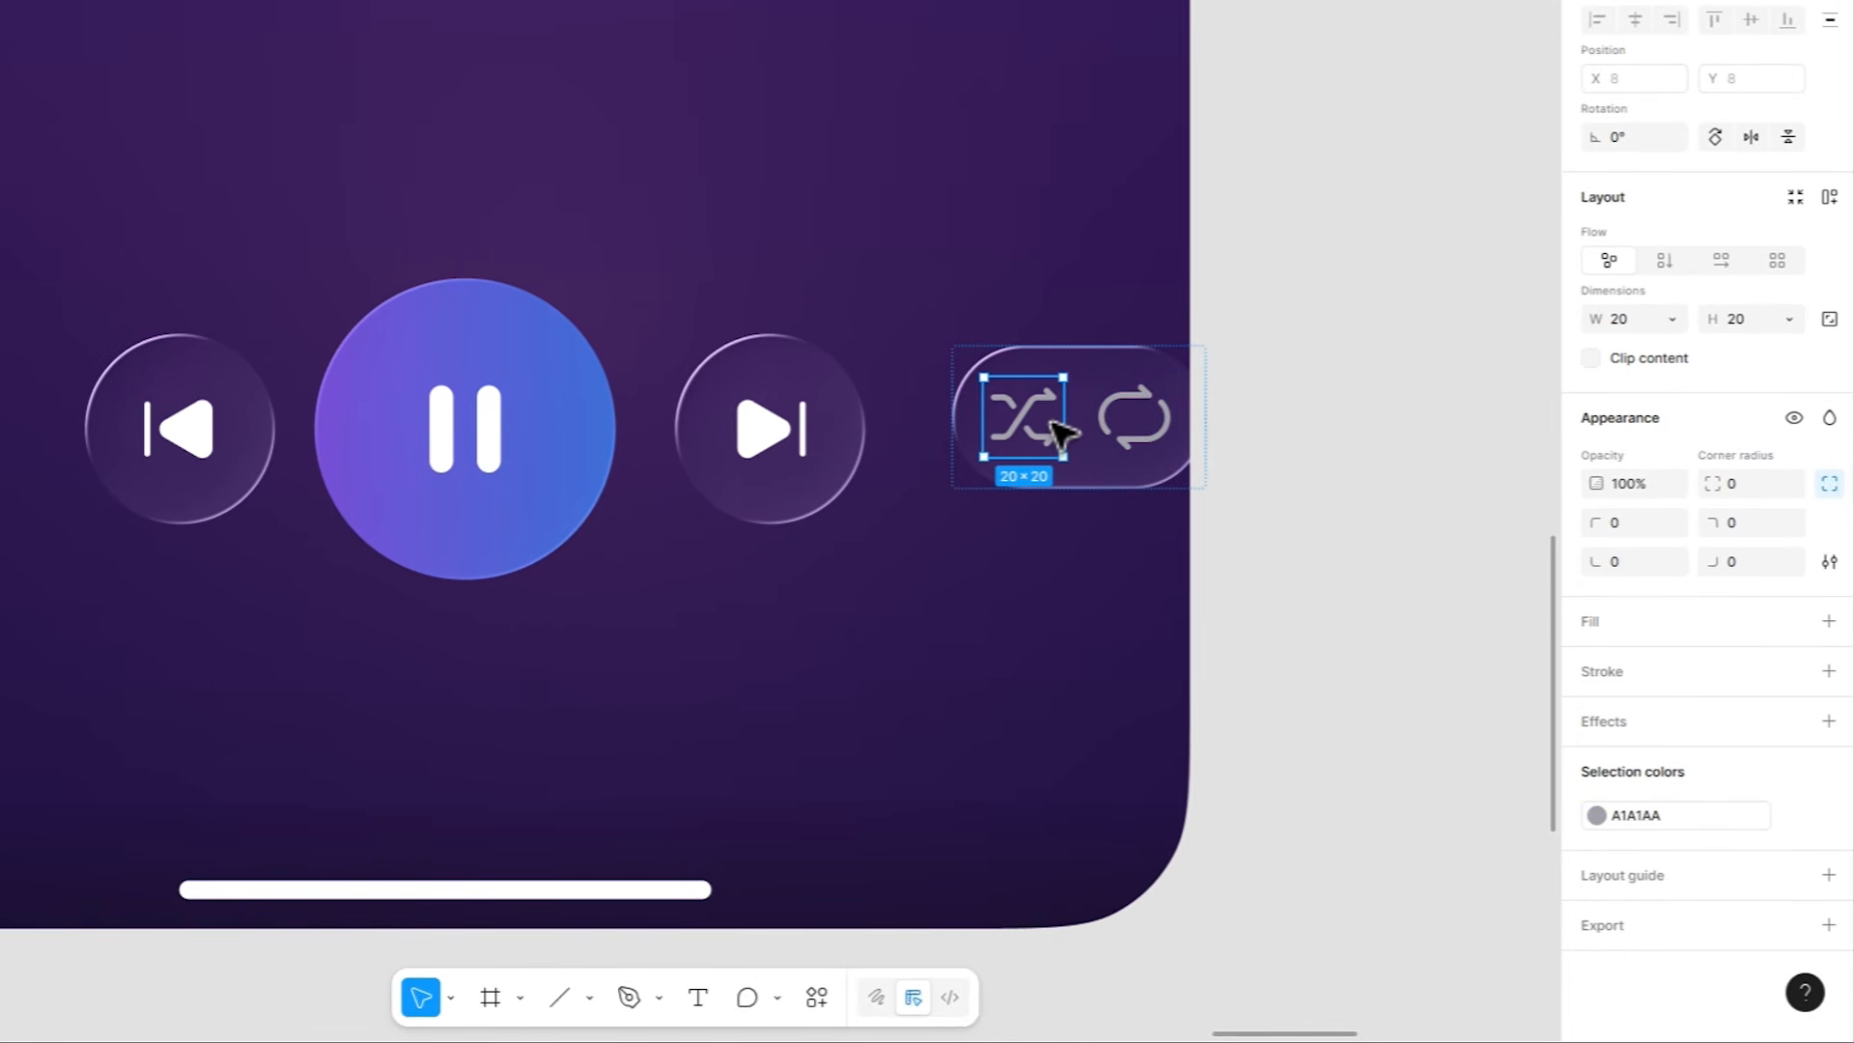
key(Delete)
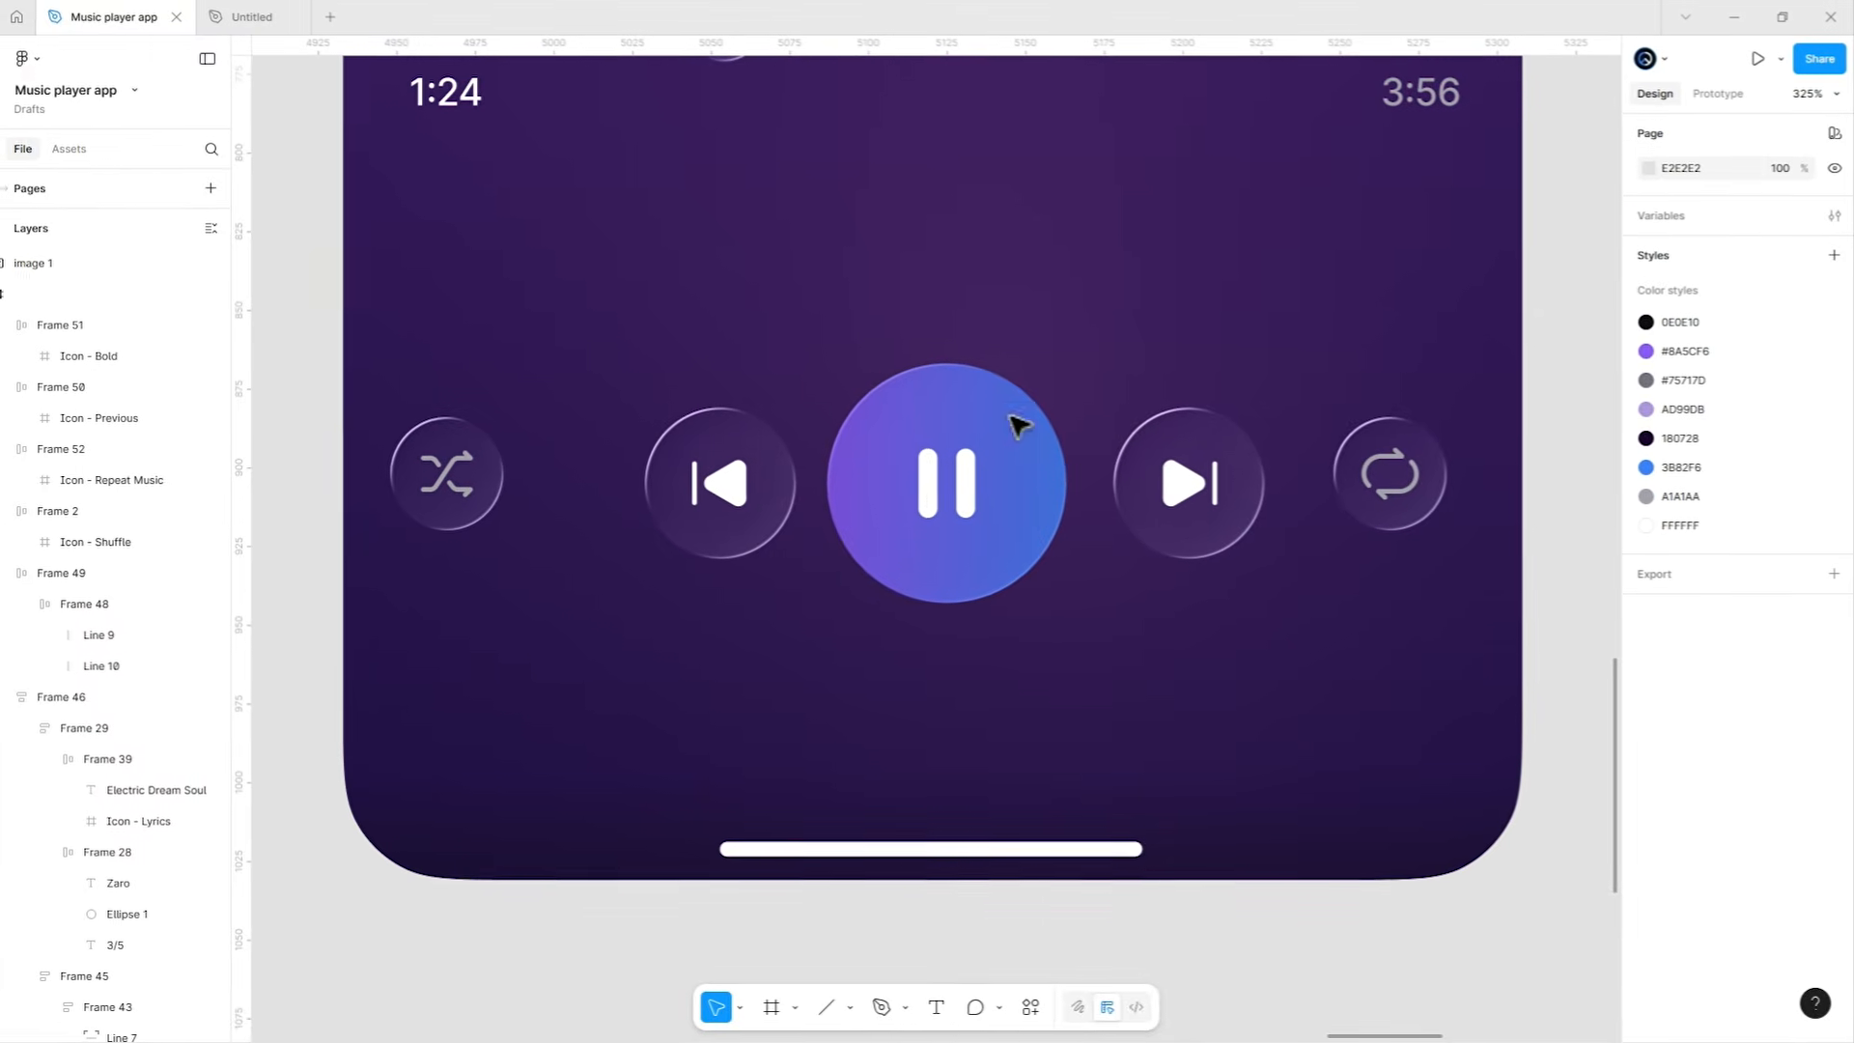
Wrap the previous, pause and next buttons in one auto layout with a gap of 12.
drag(670, 307, 1221, 605)
key(shift+a)
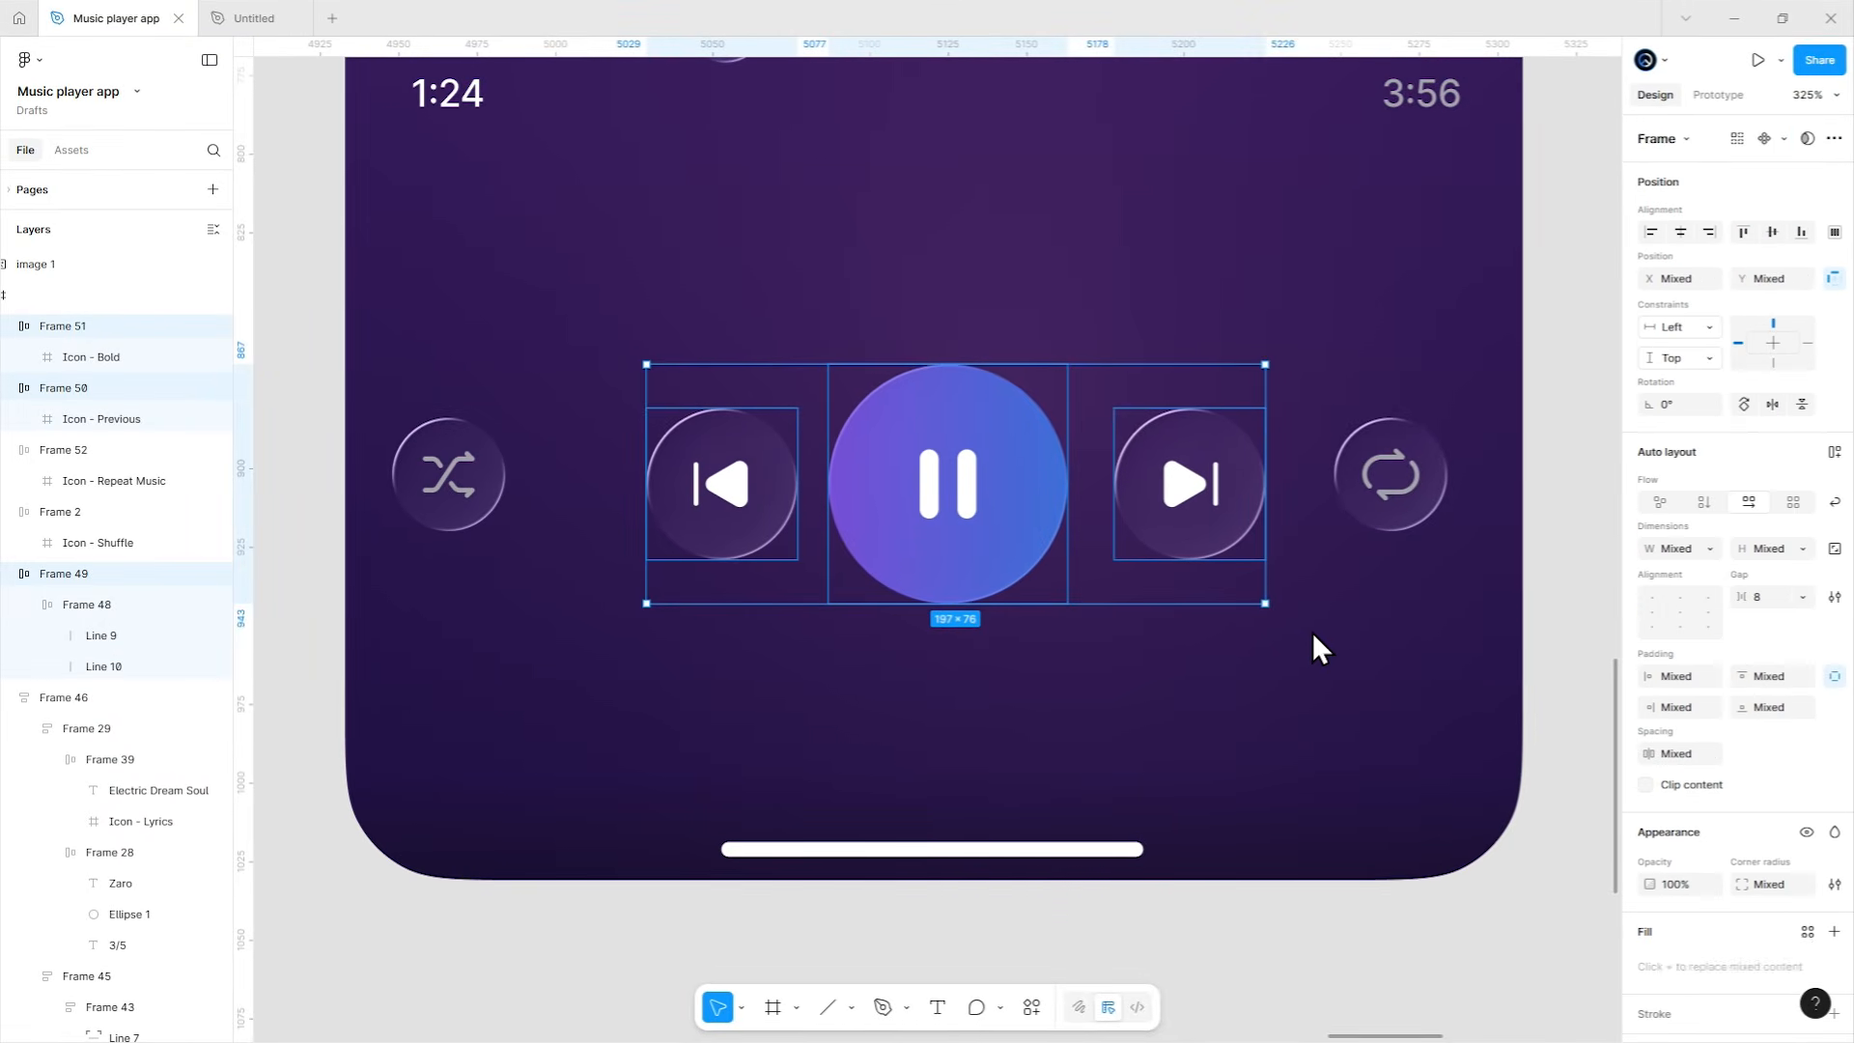
click(1759, 598)
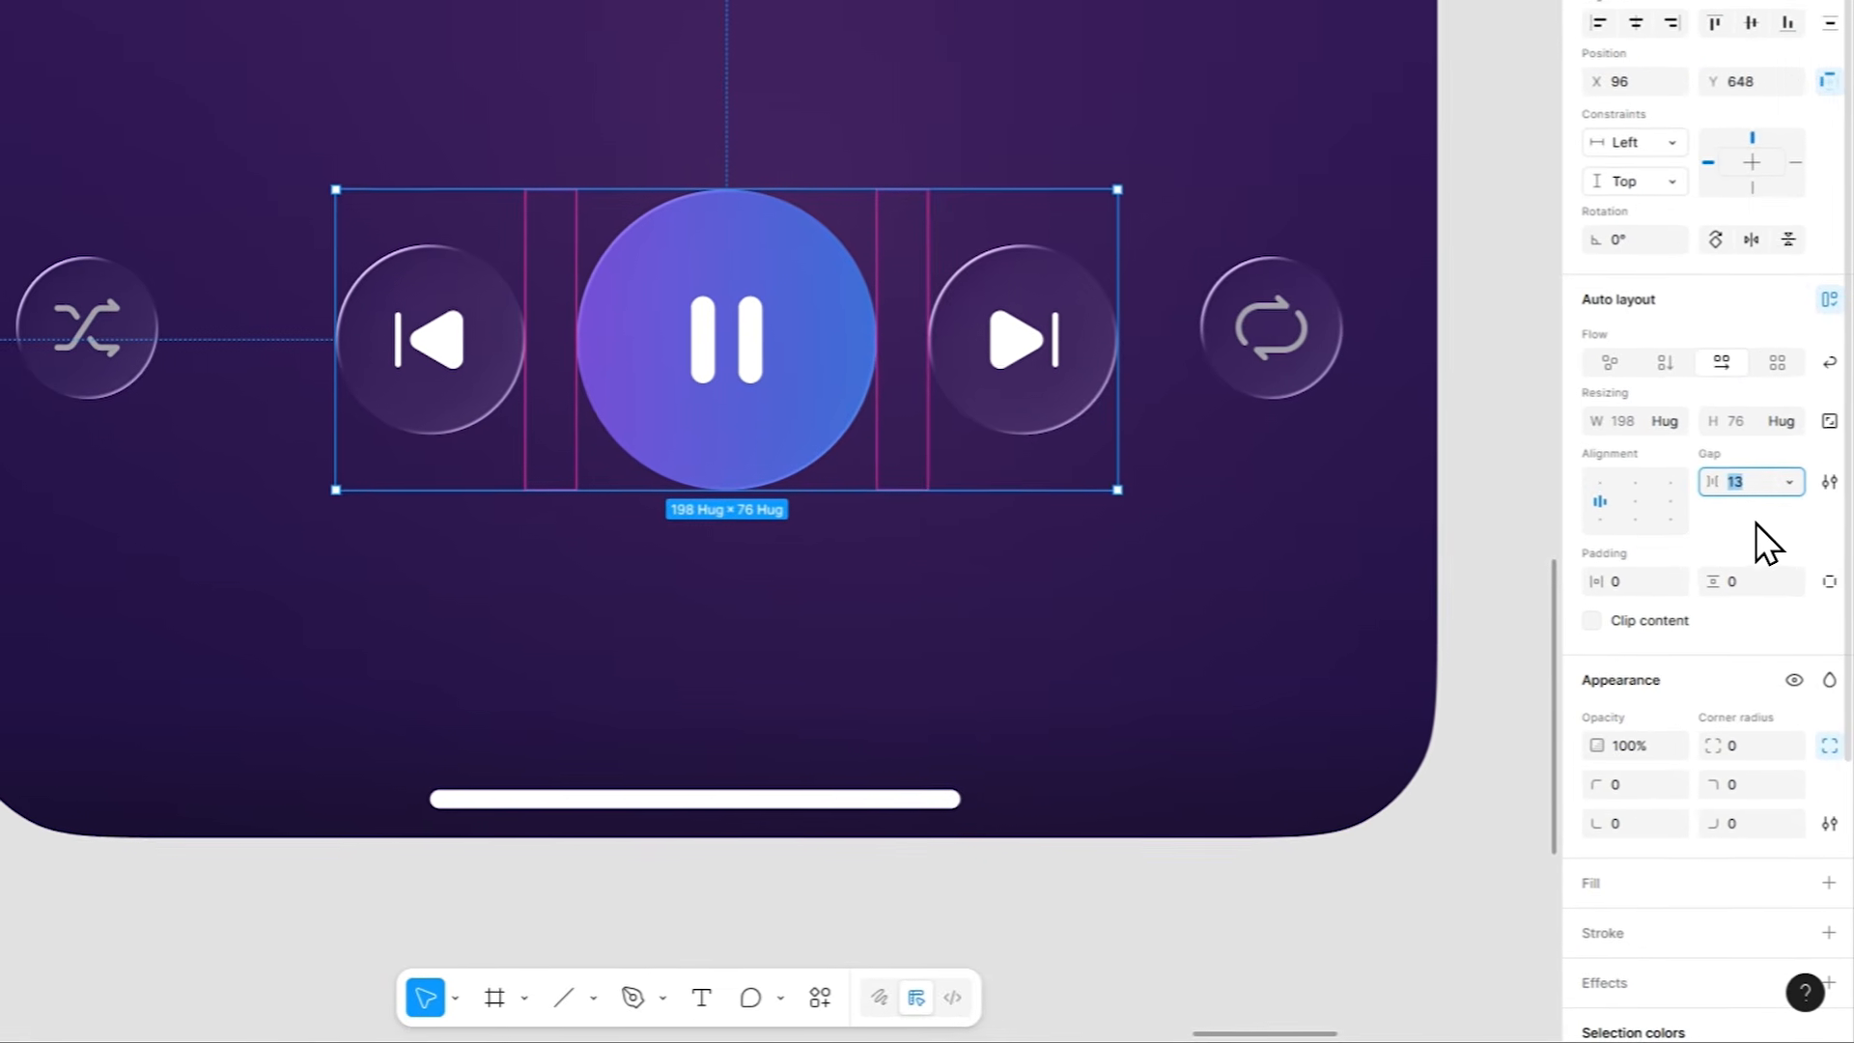
text(12)
key(Return)
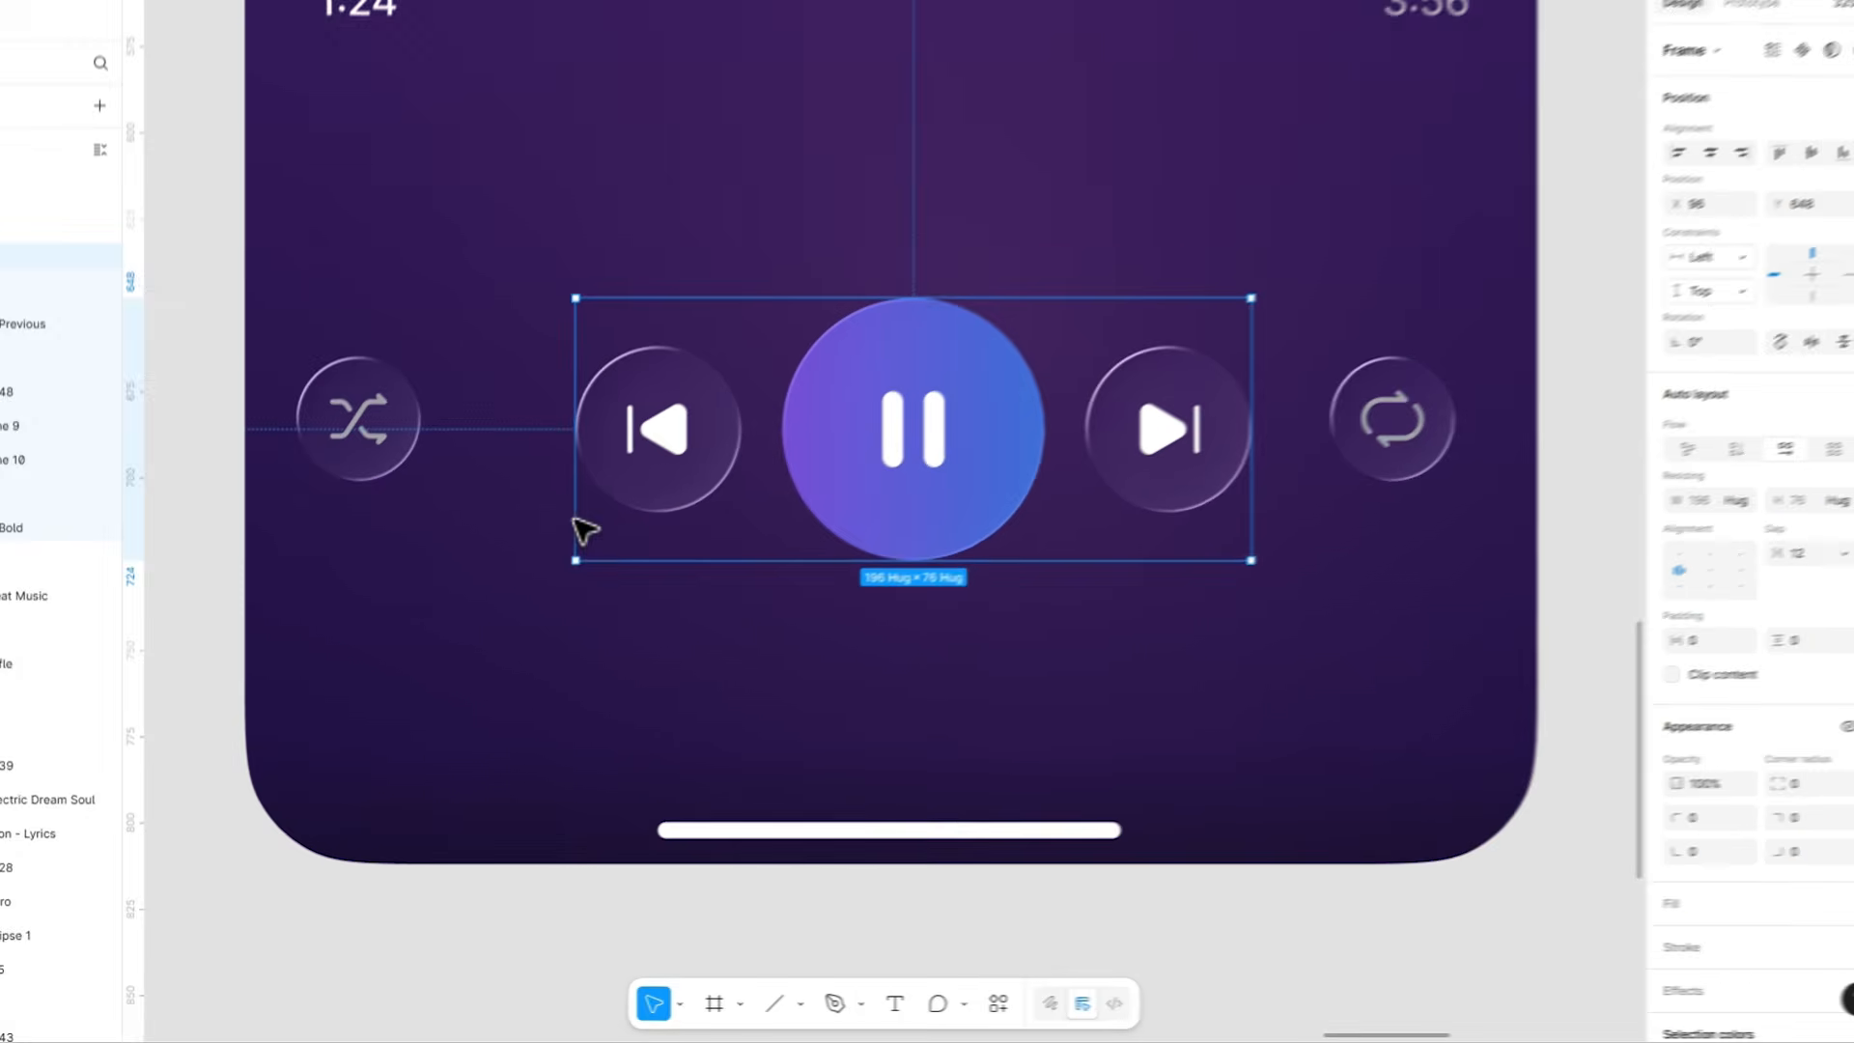
Wrap the shuffle button, the previous/pause/next group and the repeat button in one horizontal auto layout.
shift+click(418, 471)
shift+click(1395, 439)
key(shift+a)
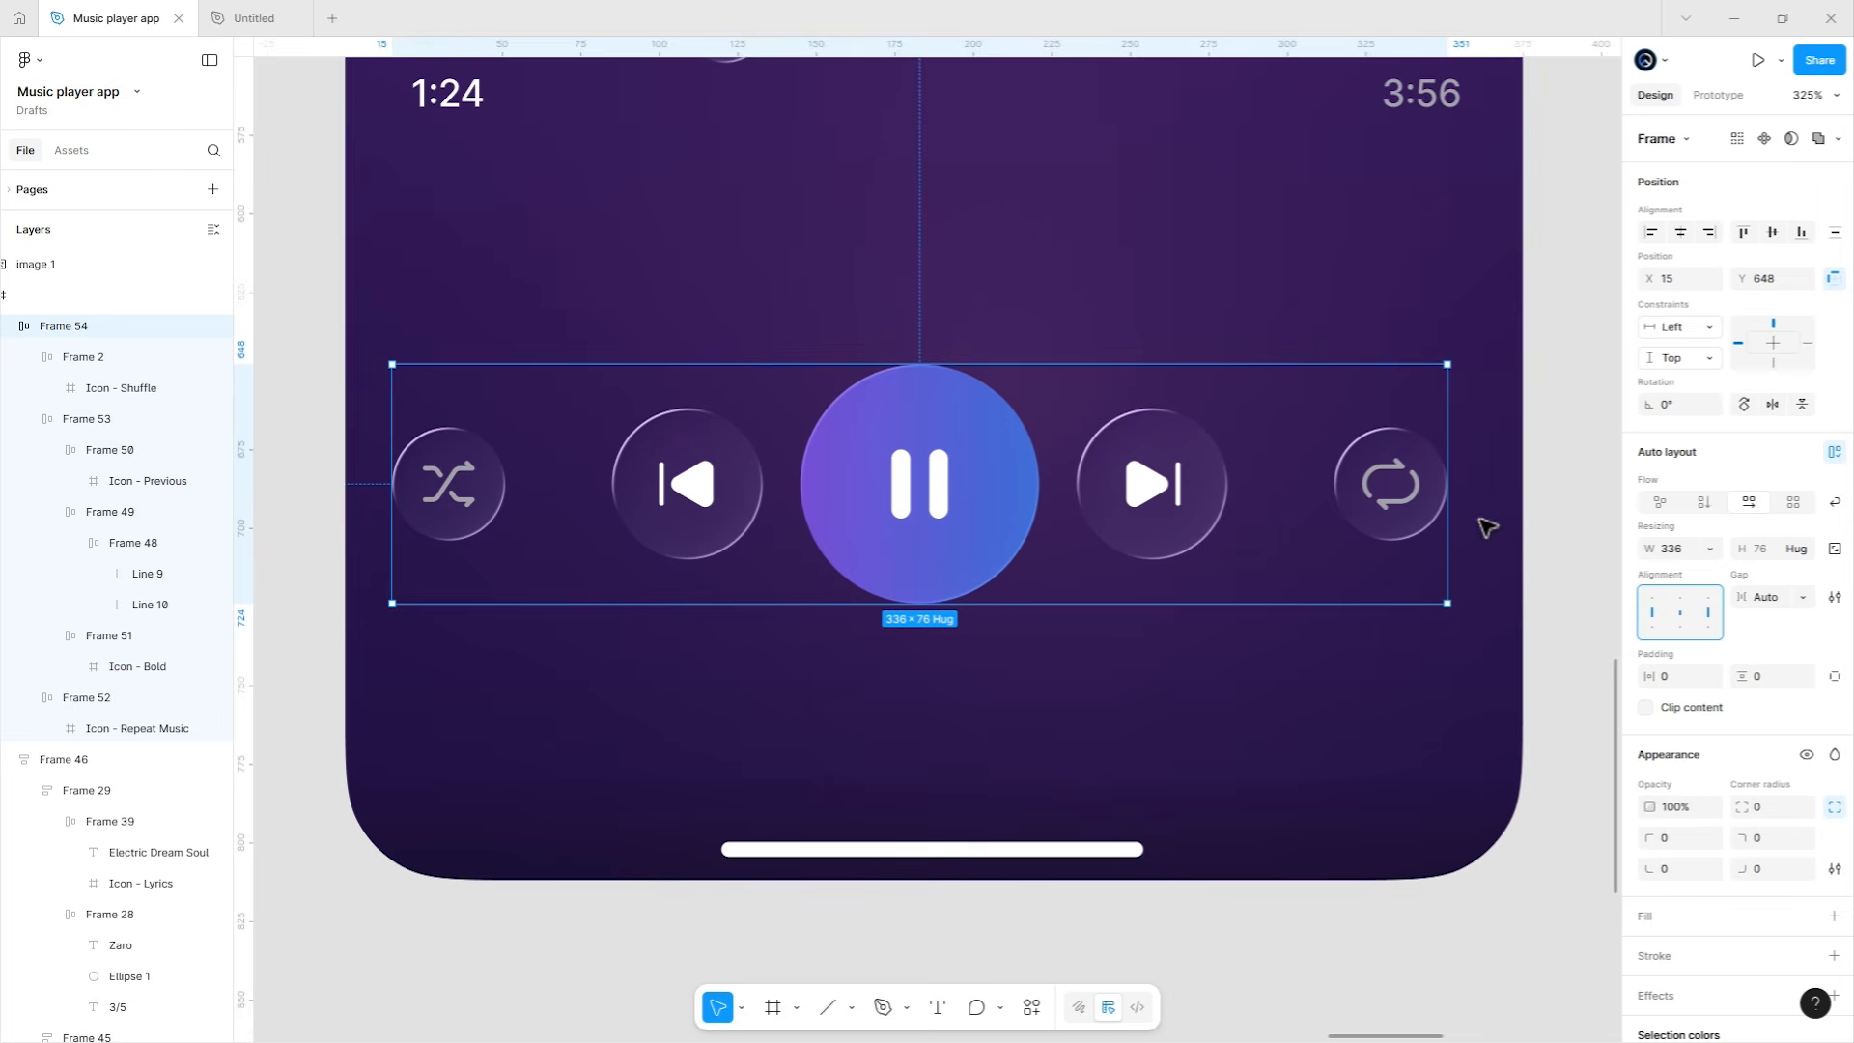
key(Escape)
scroll(1142, 538, down, 4)
drag(1108, 439, 1029, 602)
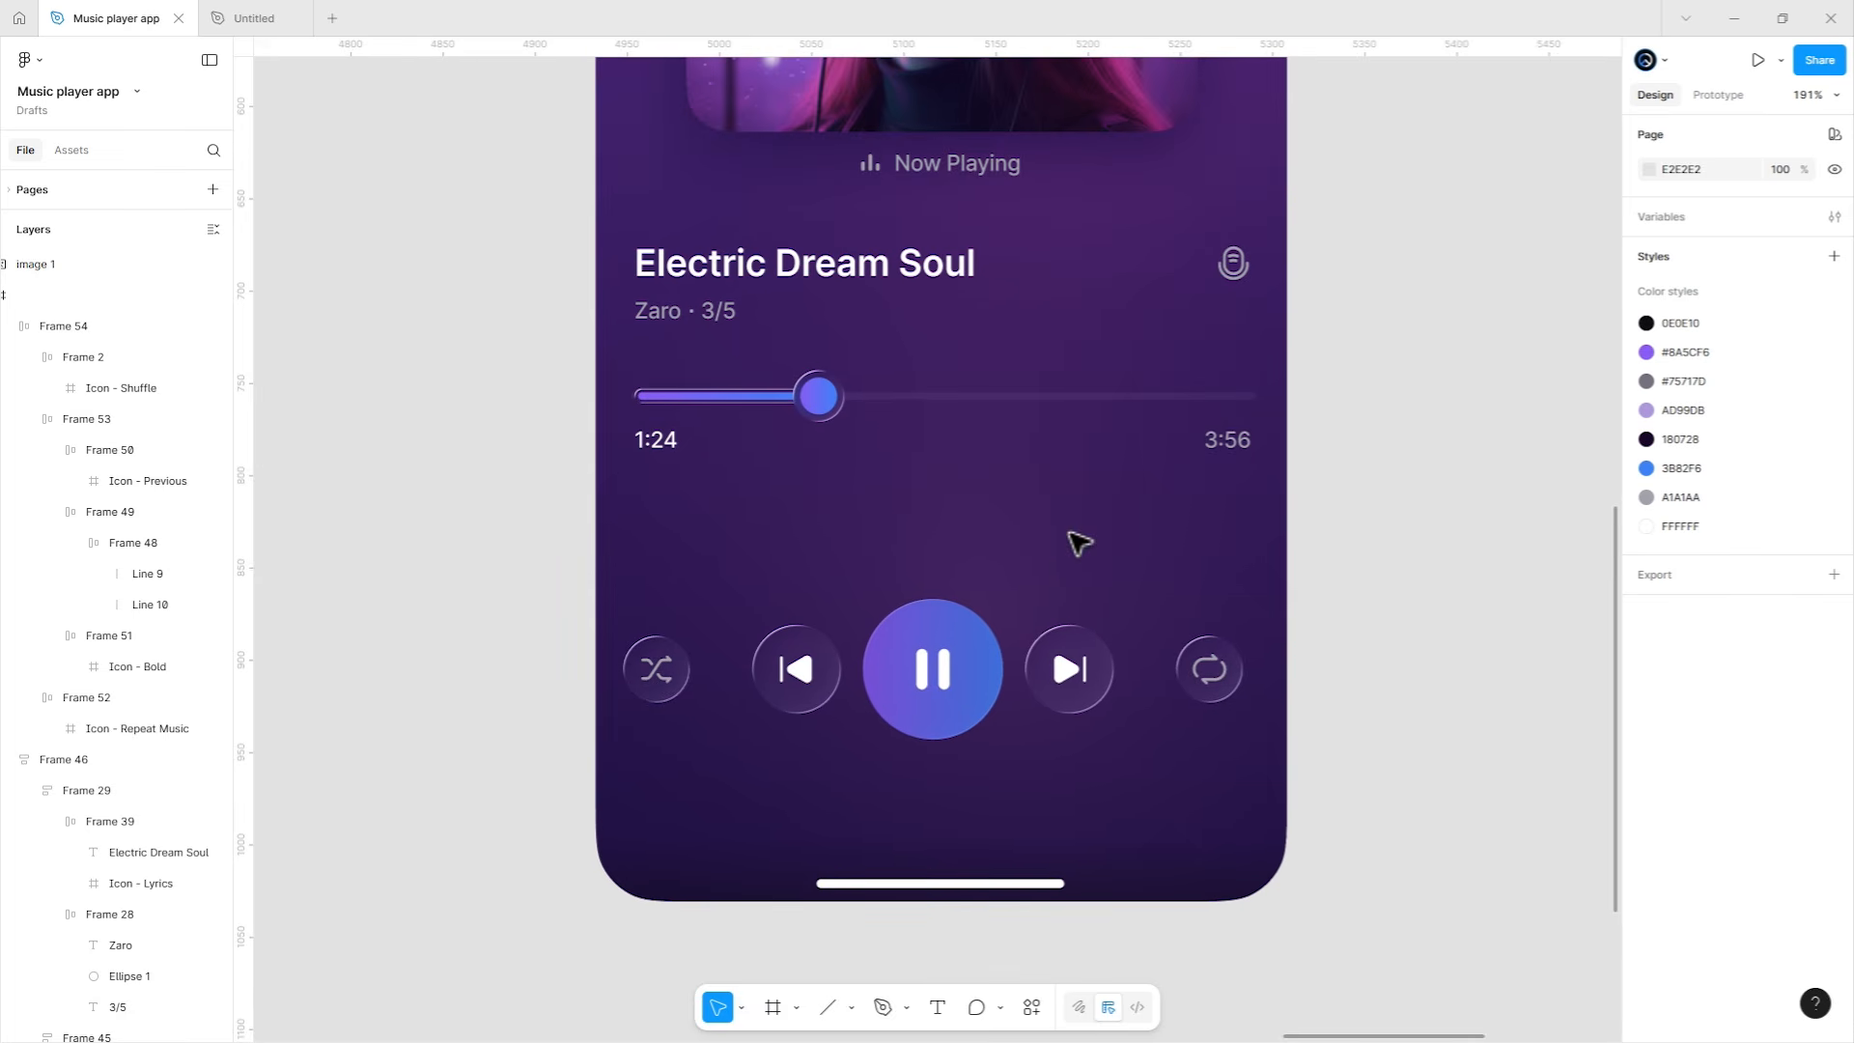
Wrap the song details and the playback control row in one vertical auto layout and set its width to 335.
click(1064, 606)
shift+click(1086, 395)
key(shift+a)
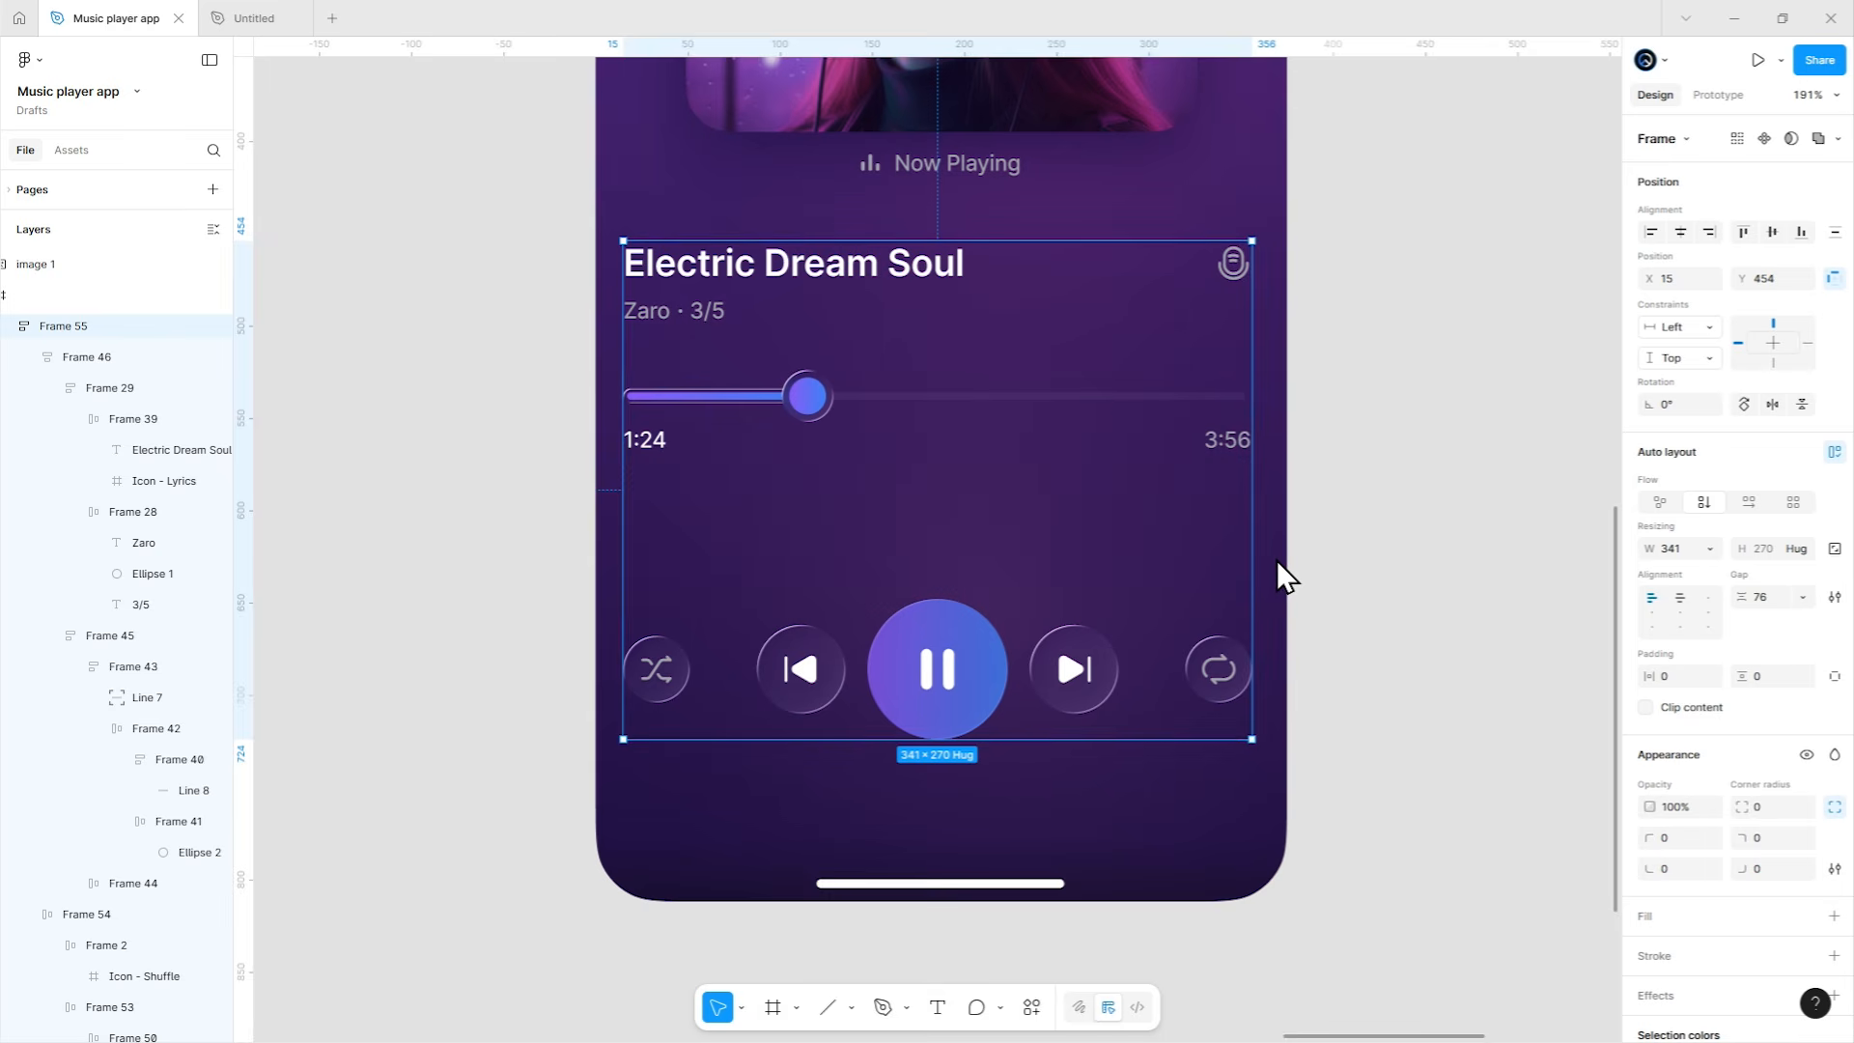
drag(632, 529, 630, 529)
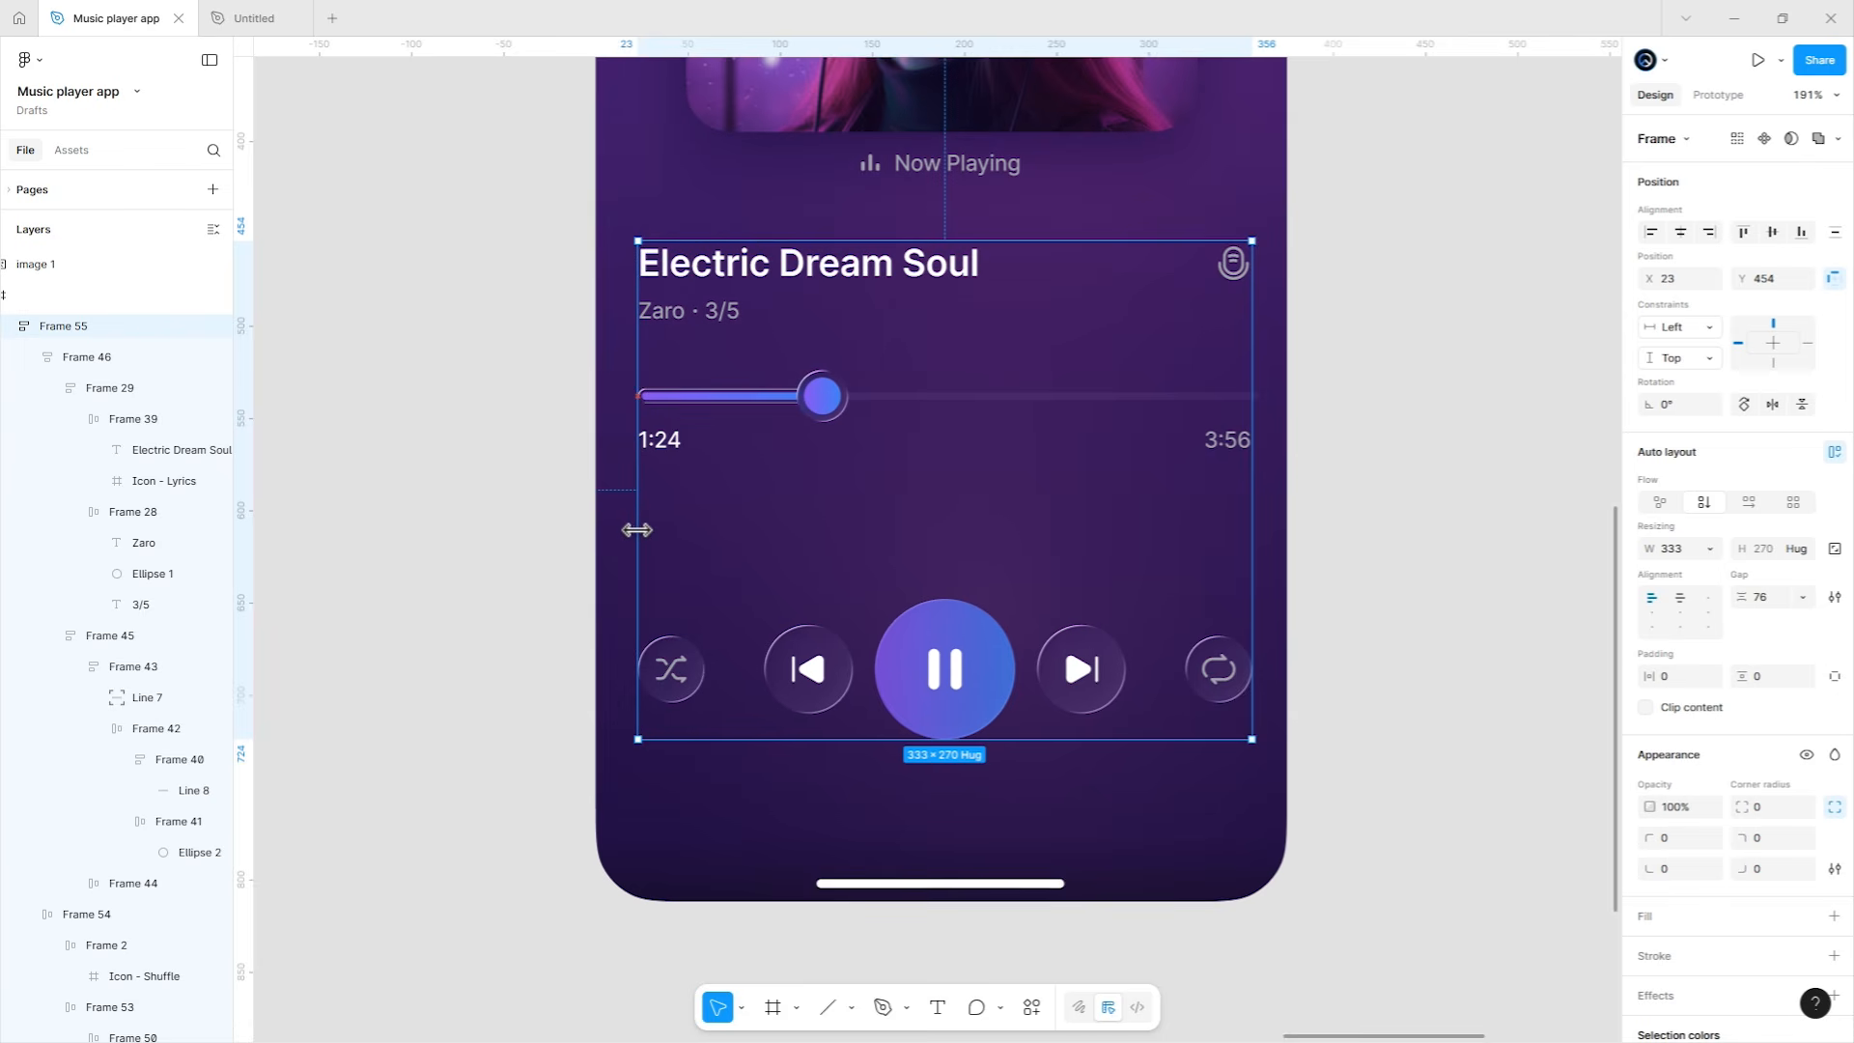
drag(639, 529, 634, 529)
click(1668, 548)
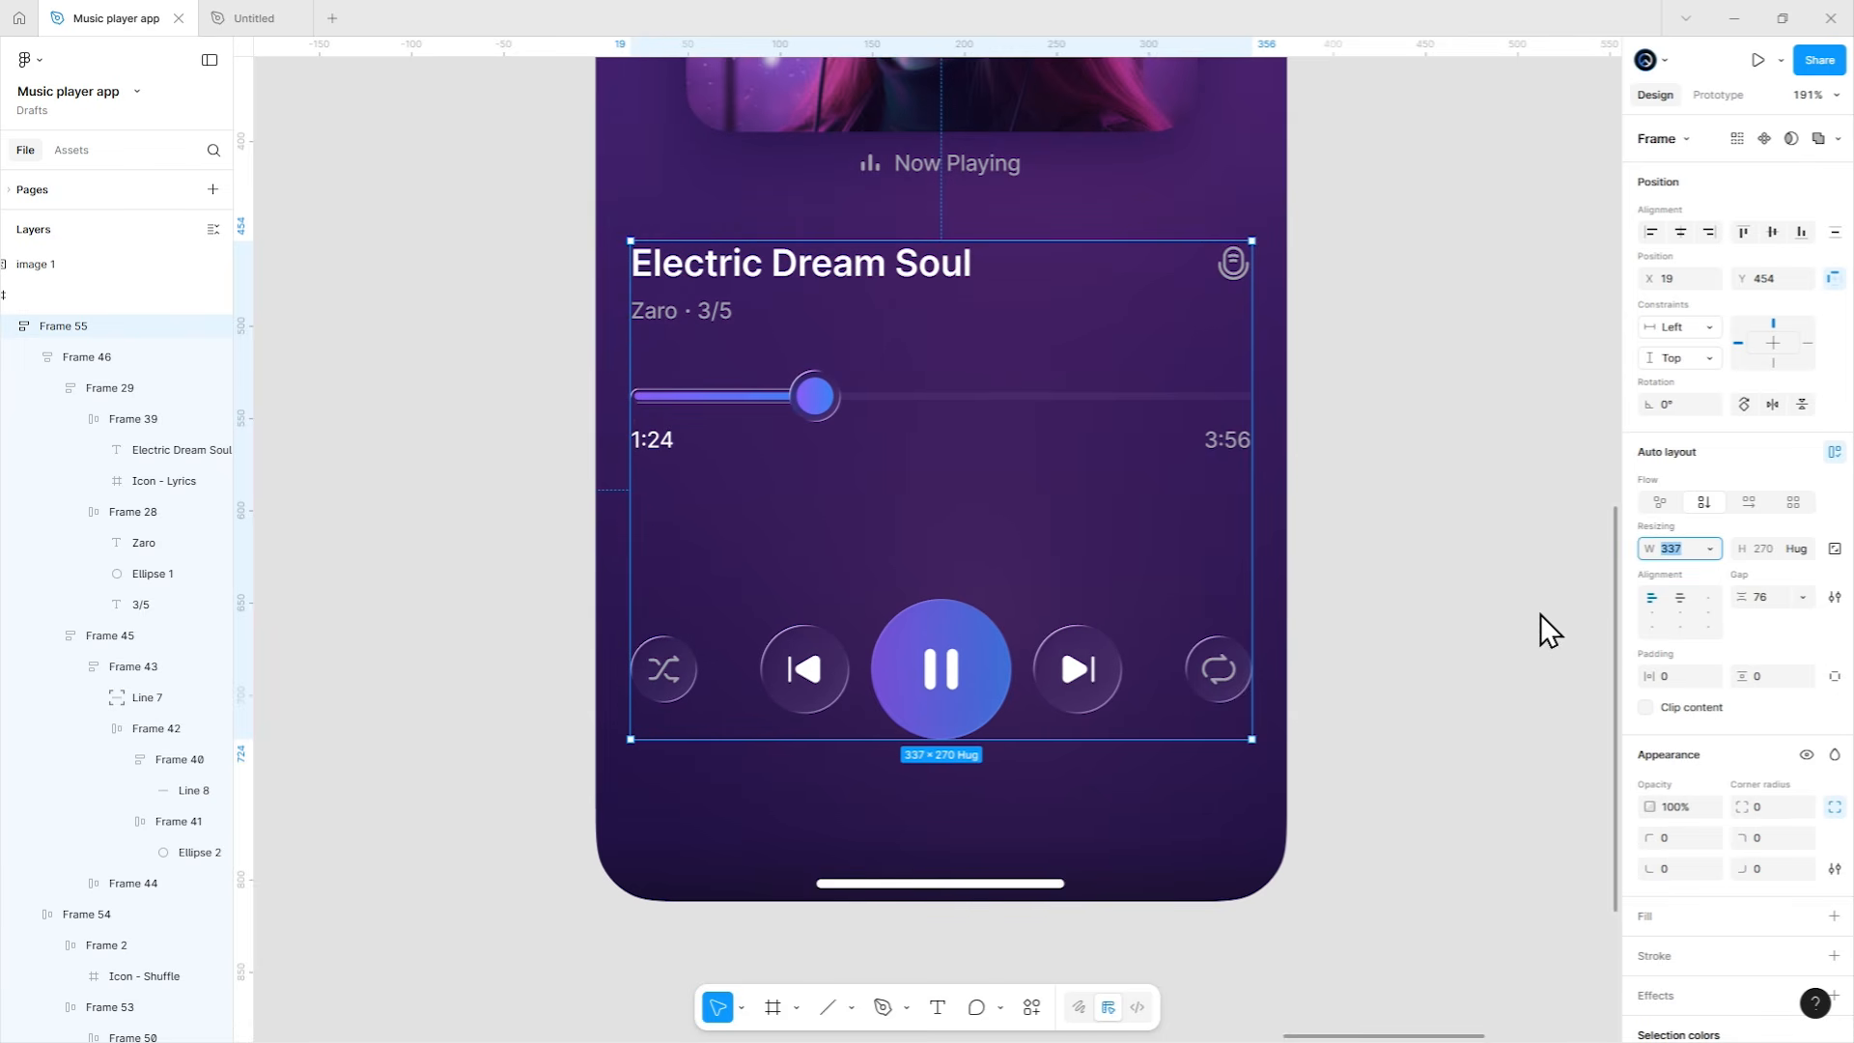
key(Down)
key(Down)
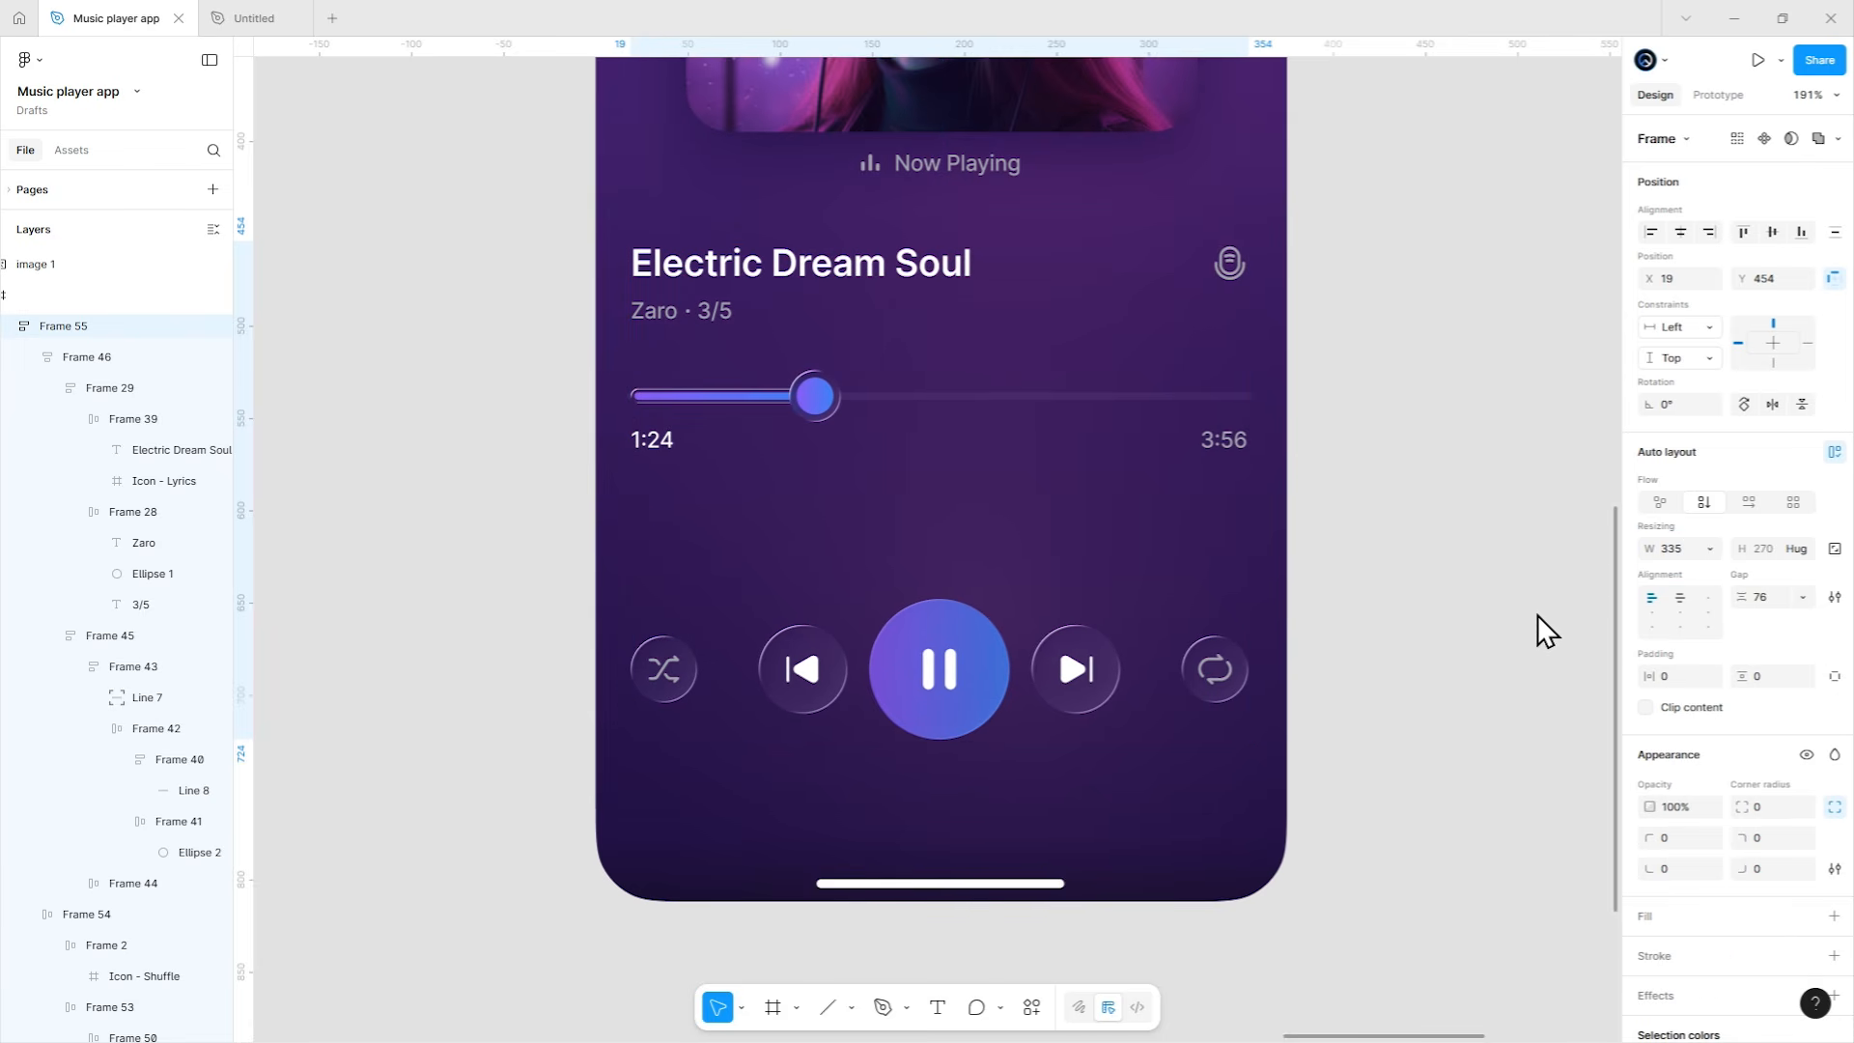
Wrap that block in another auto layout with horizontal padding 20 and stretch it to the screen's full width of 375.
key(shift+a)
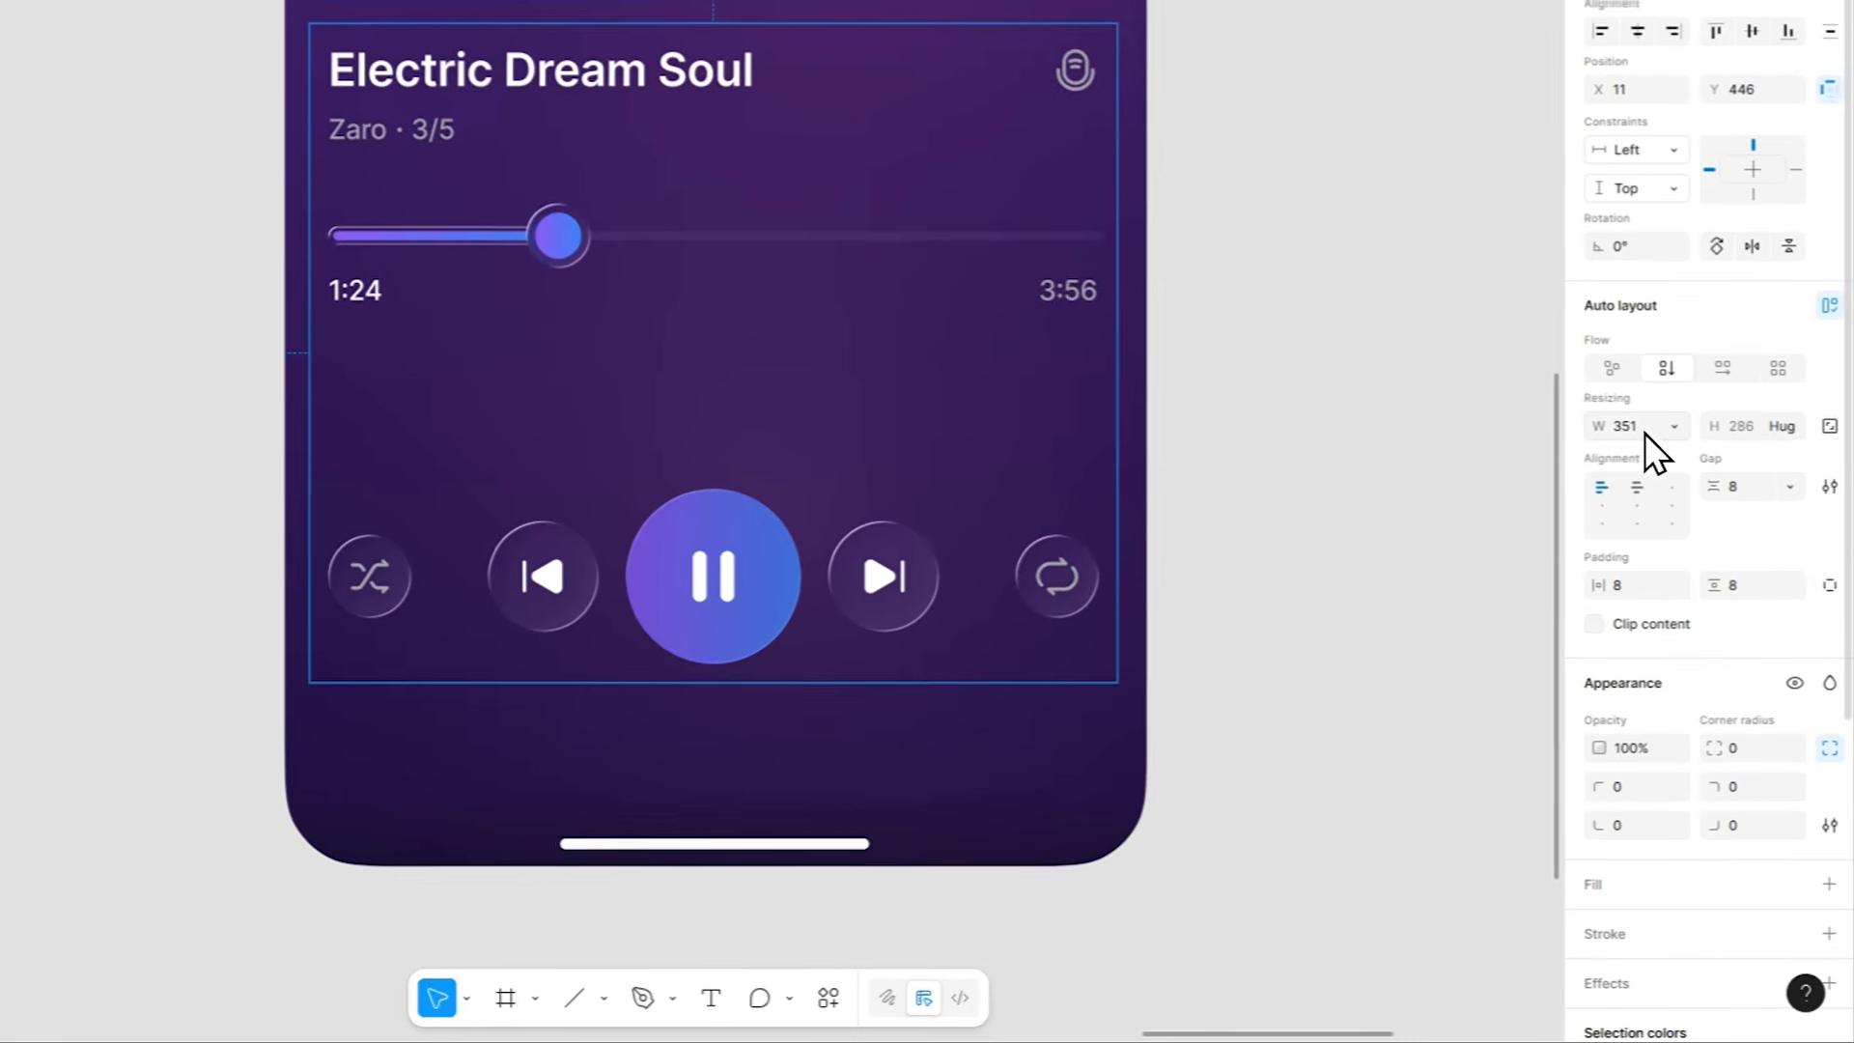
click(1685, 548)
click(1626, 583)
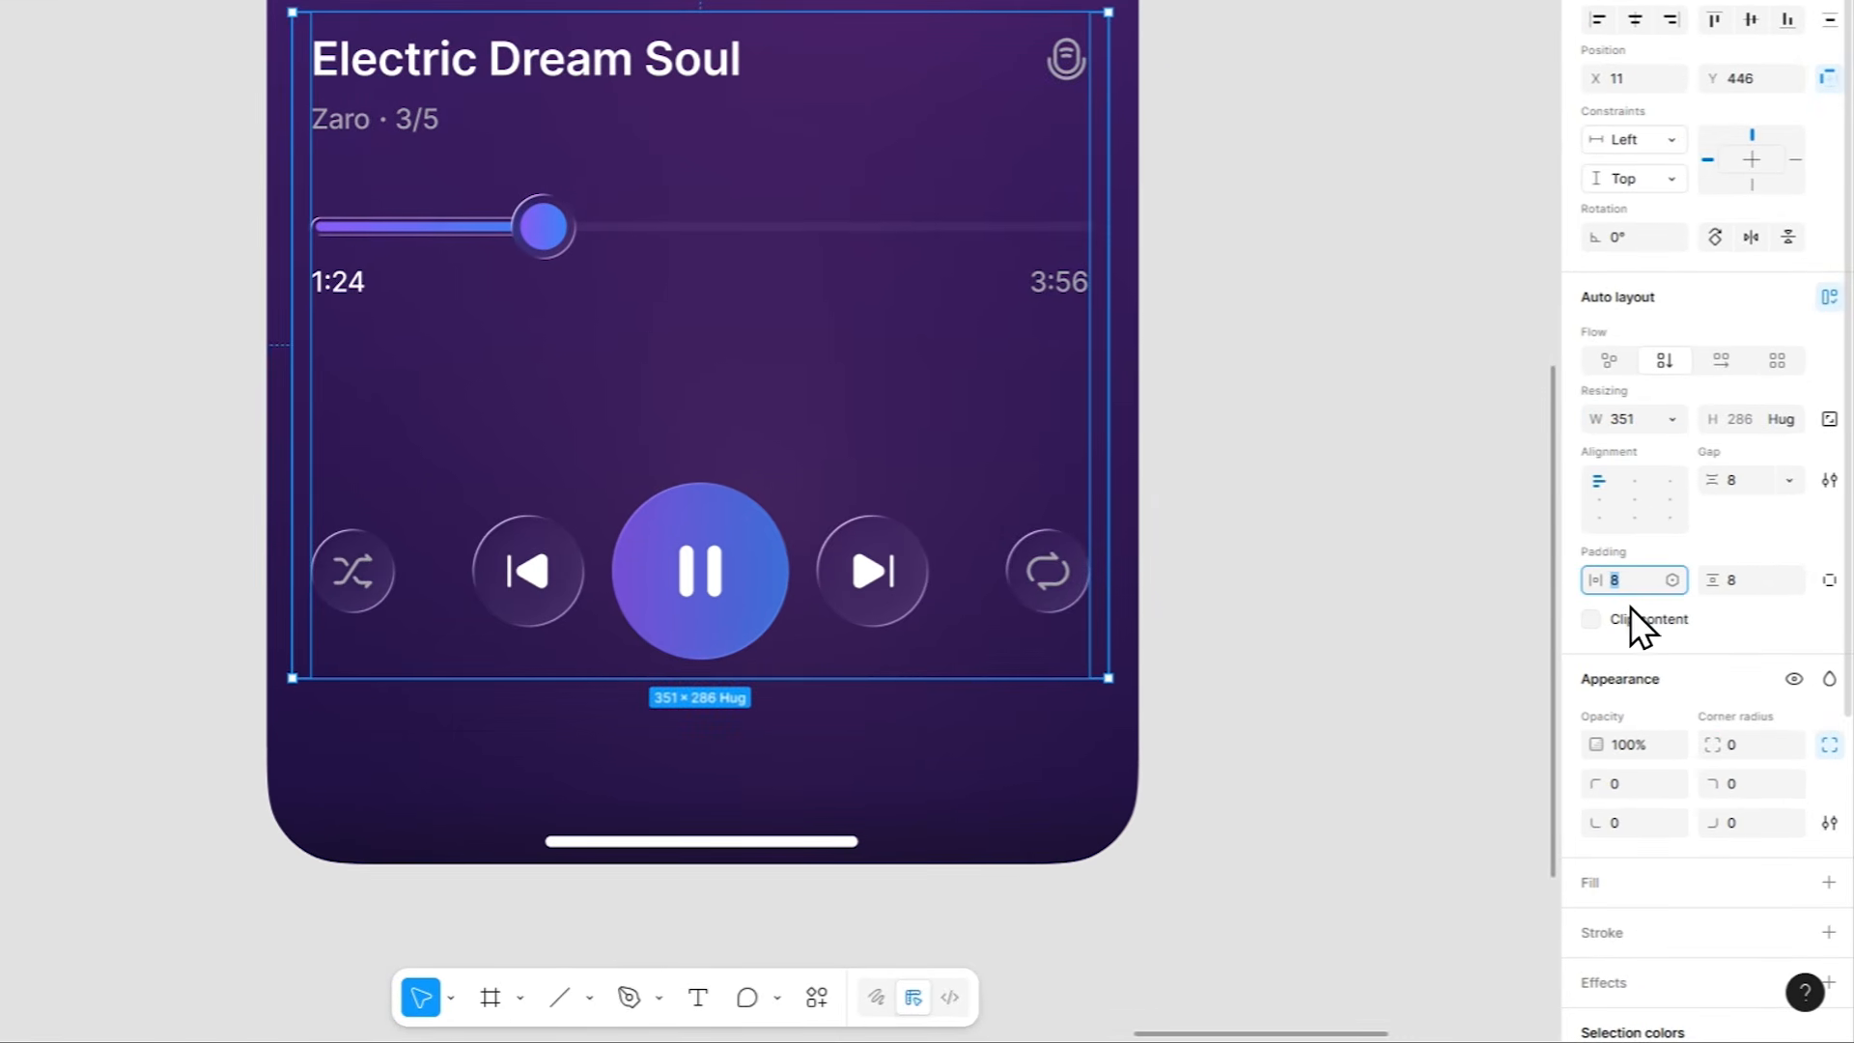
text(20)
key(Return)
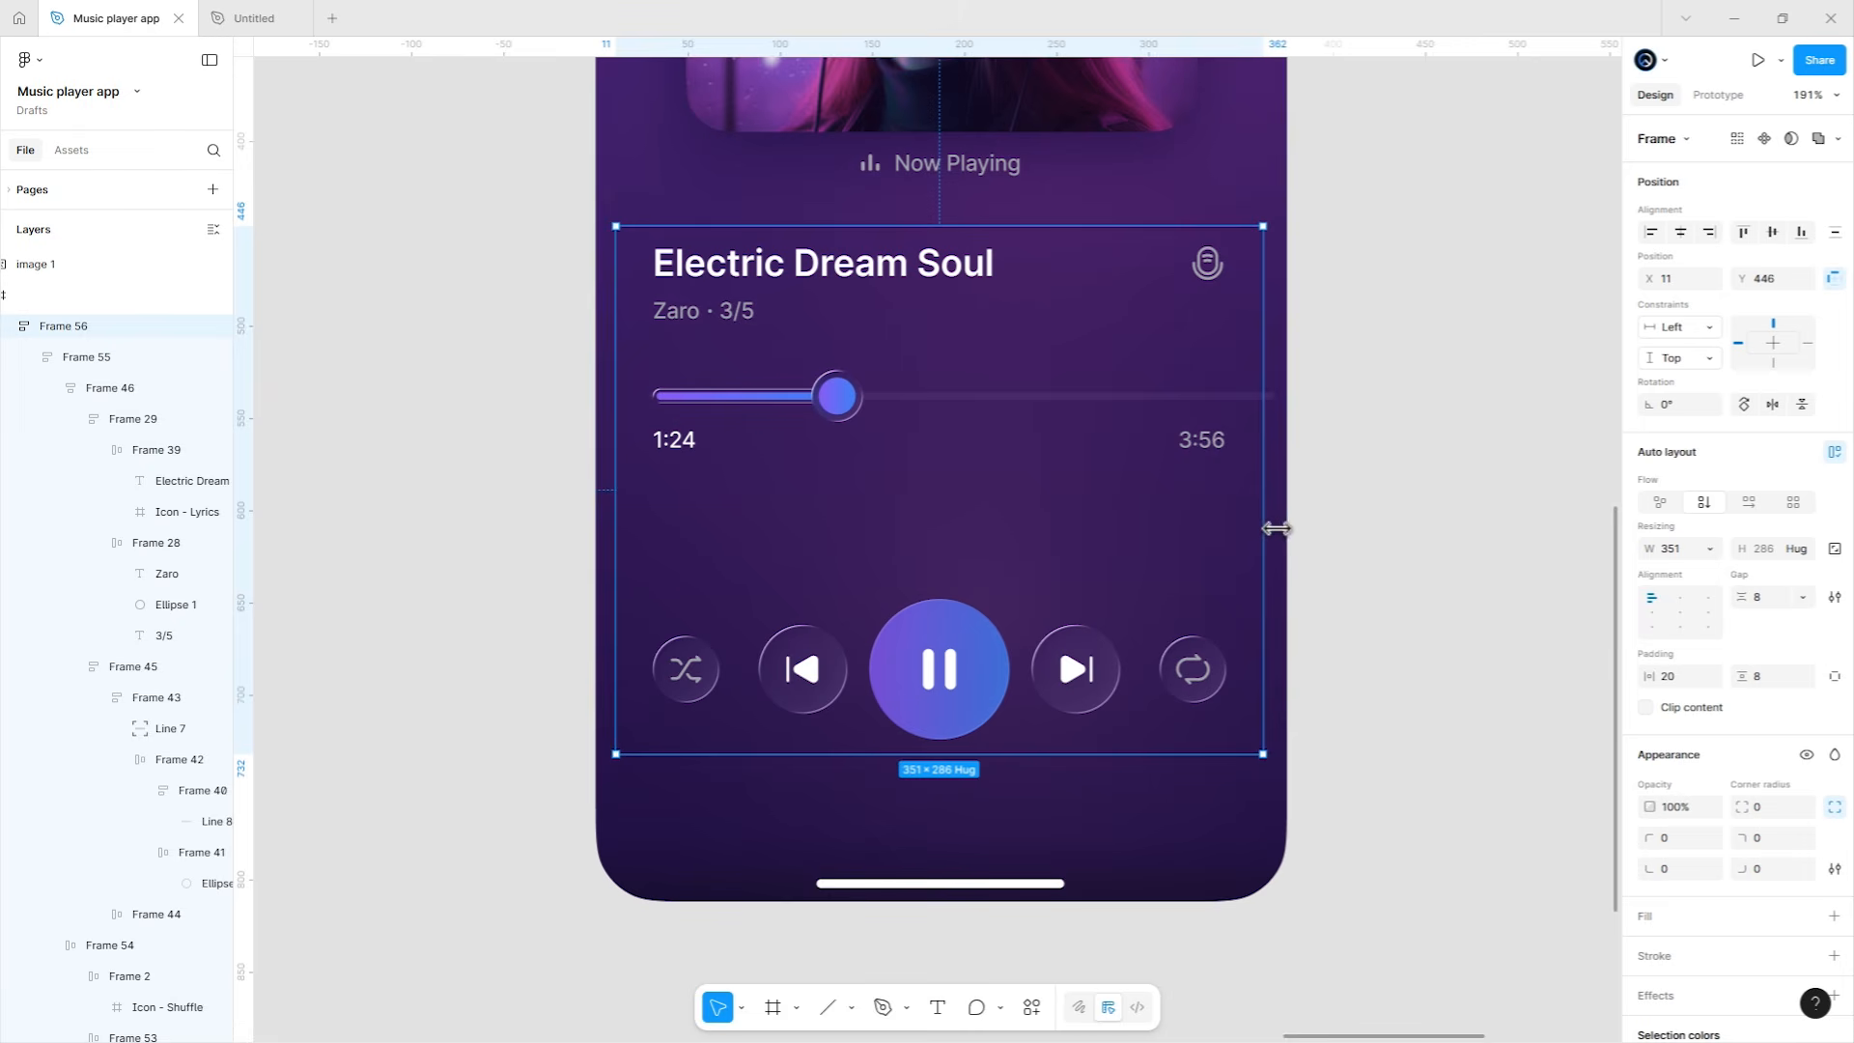
drag(1276, 528, 1283, 527)
drag(616, 576, 595, 590)
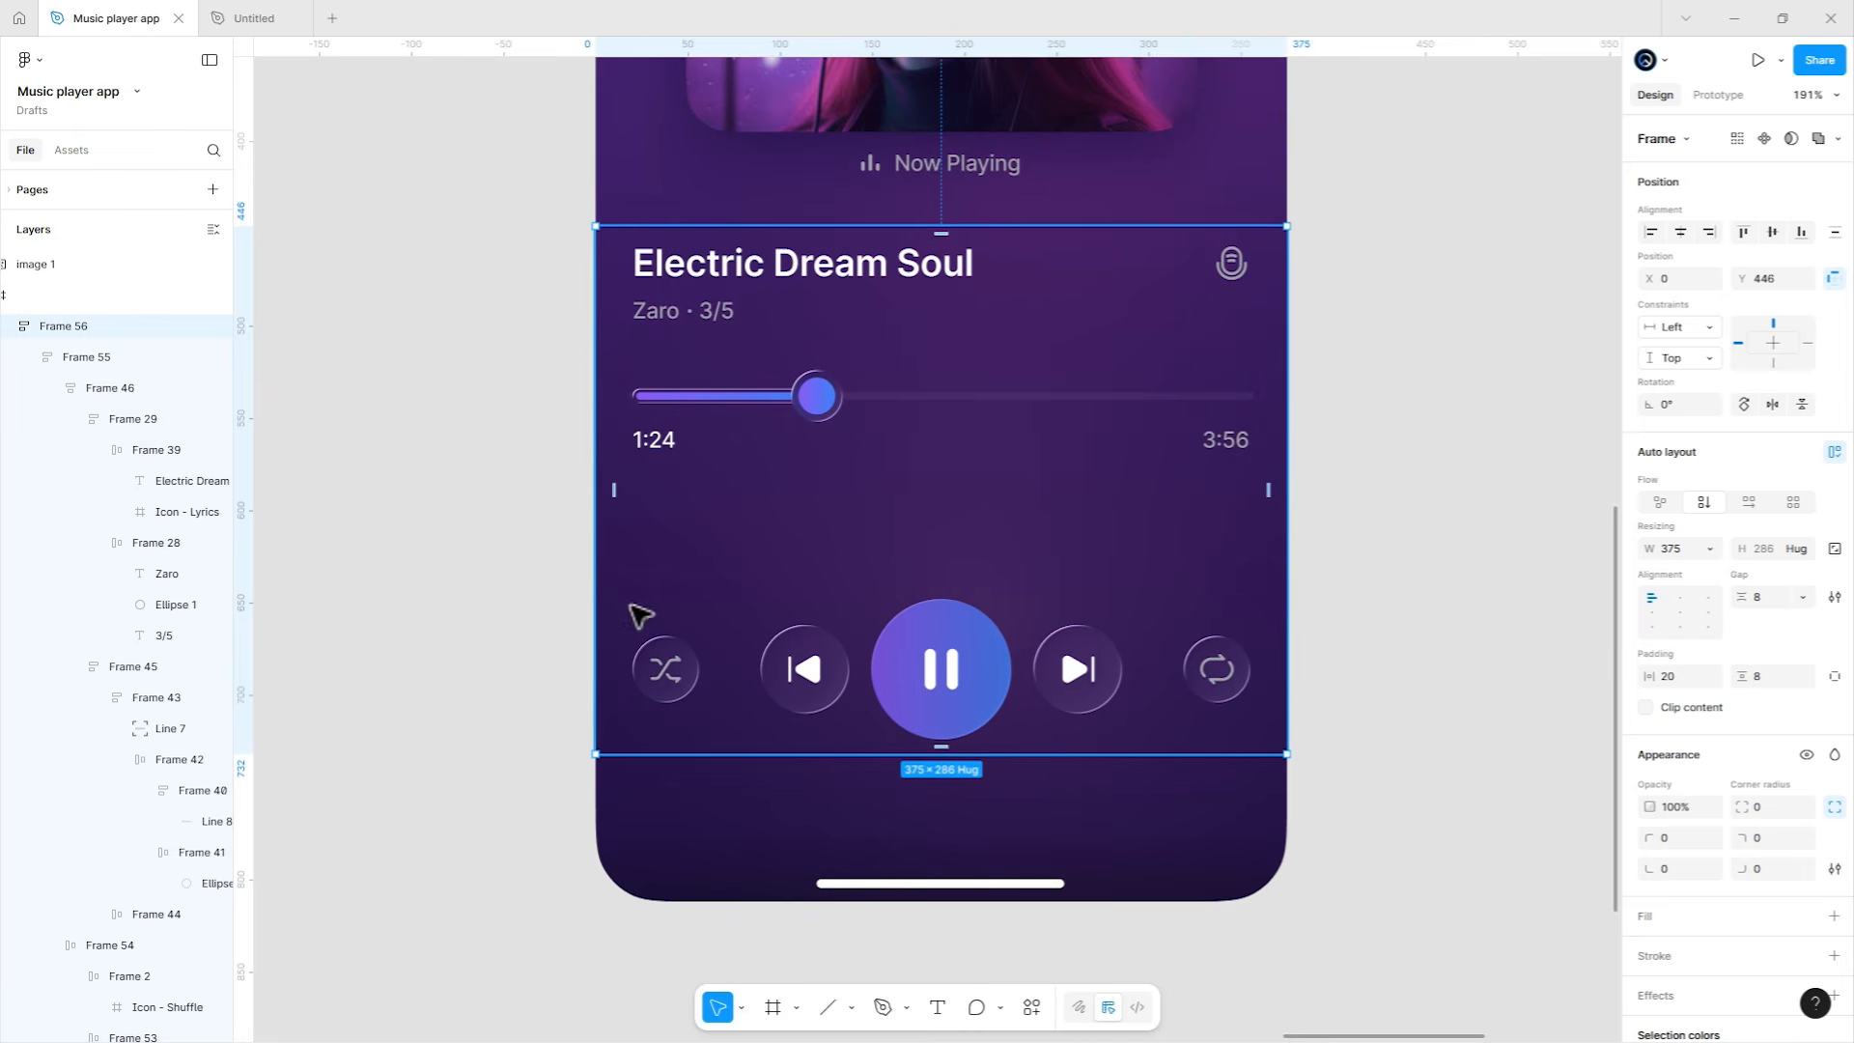
Shorten the progress bar's faint background line at its right end to a width of 333.
double_click(809, 400)
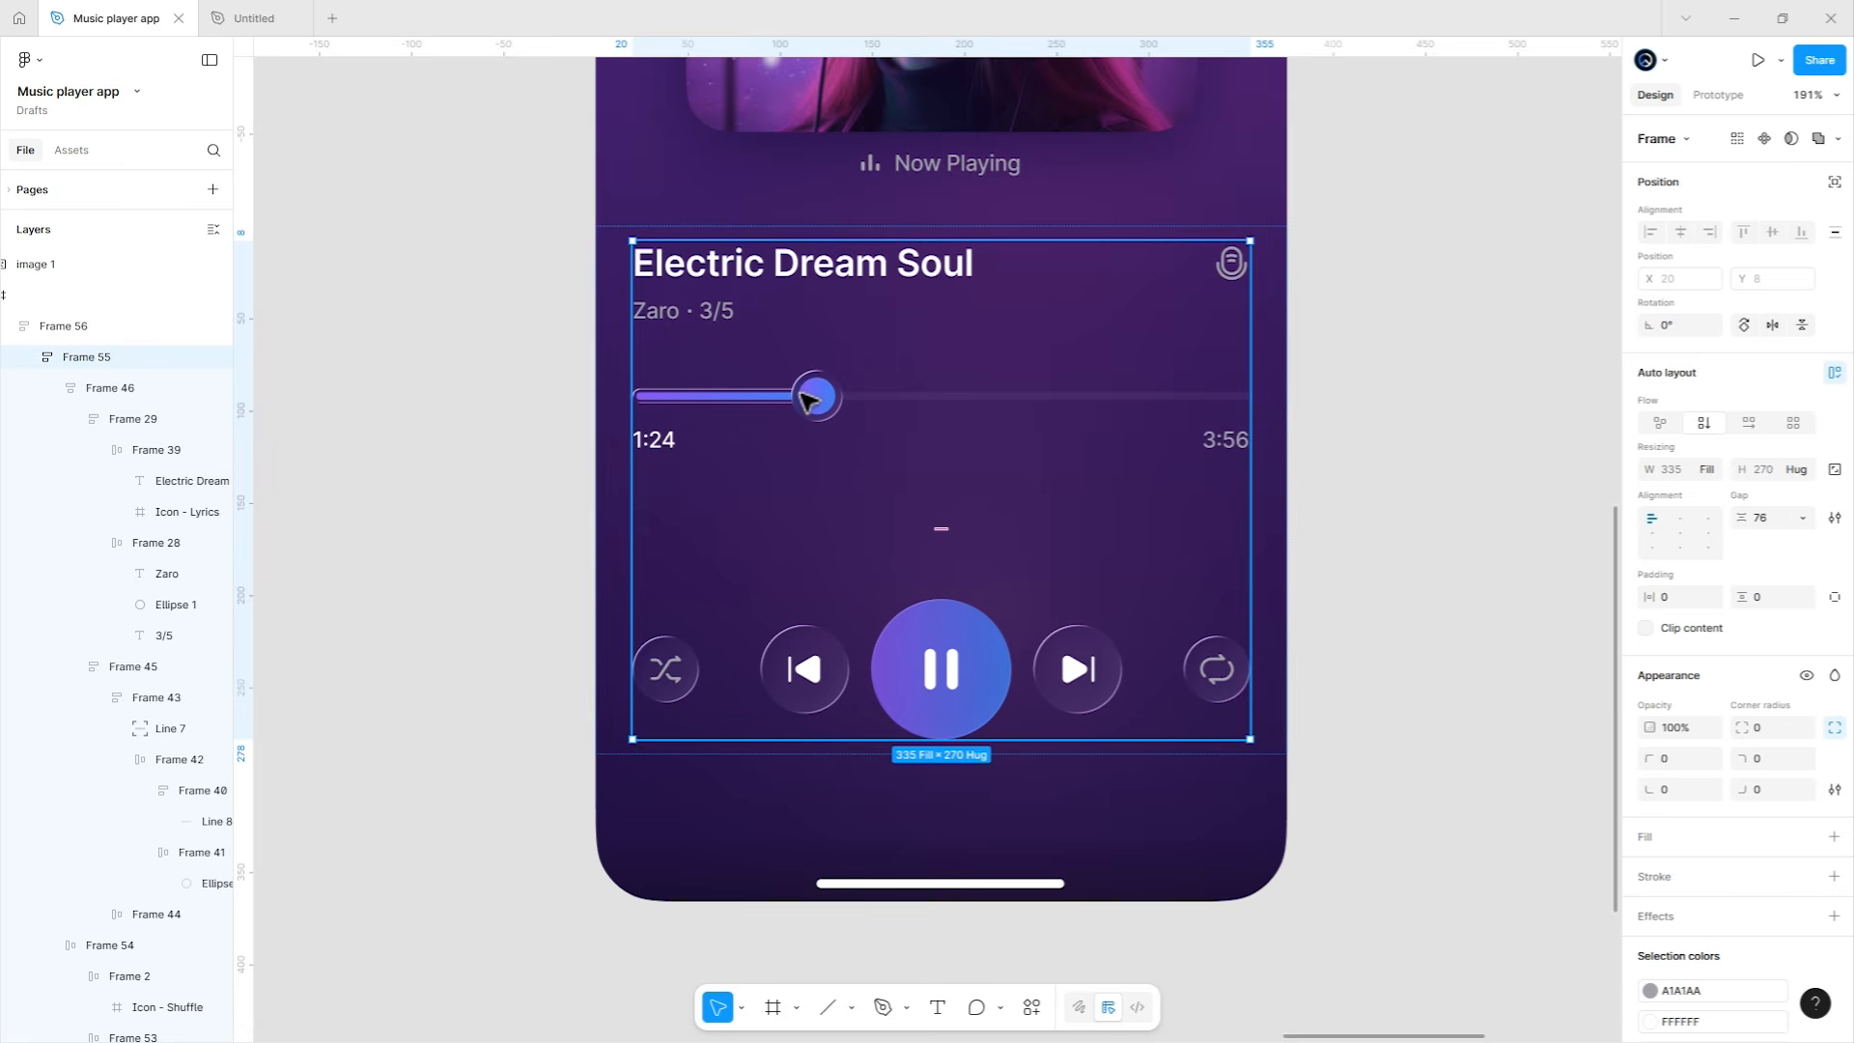
double_click(809, 400)
double_click(809, 400)
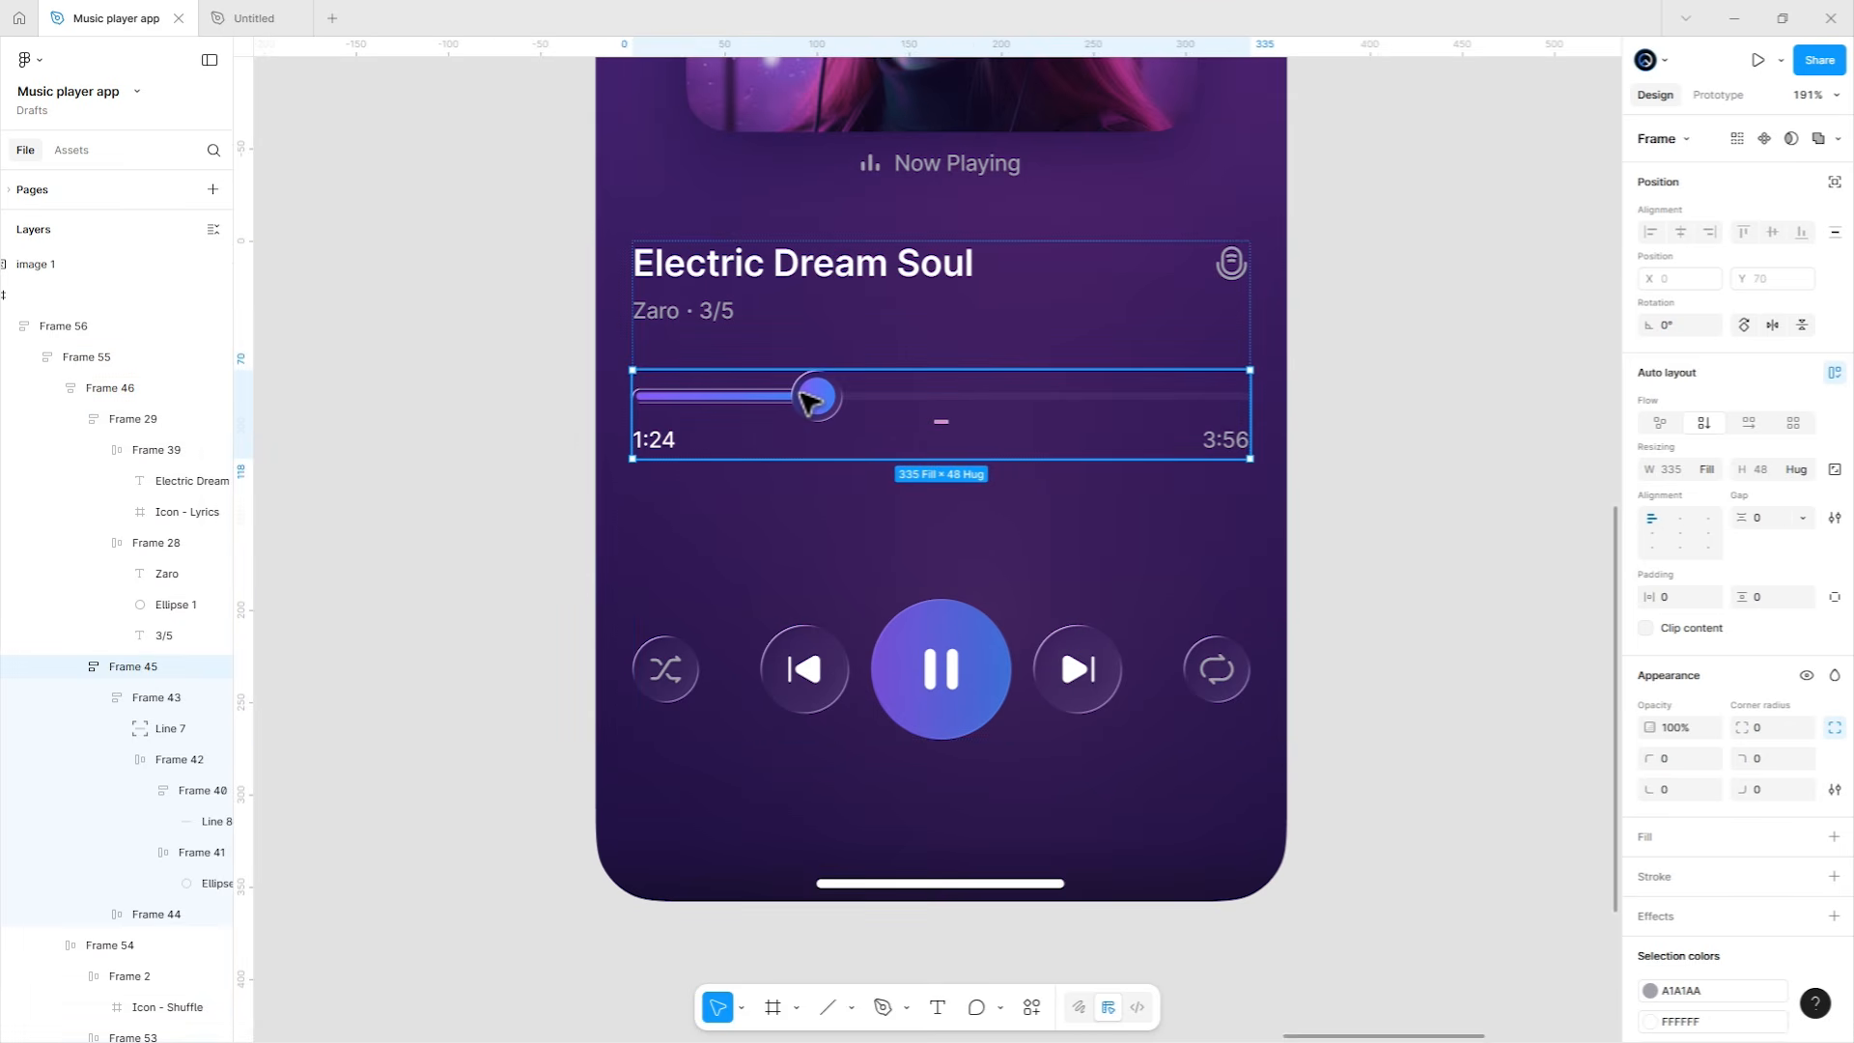
double_click(809, 400)
double_click(809, 399)
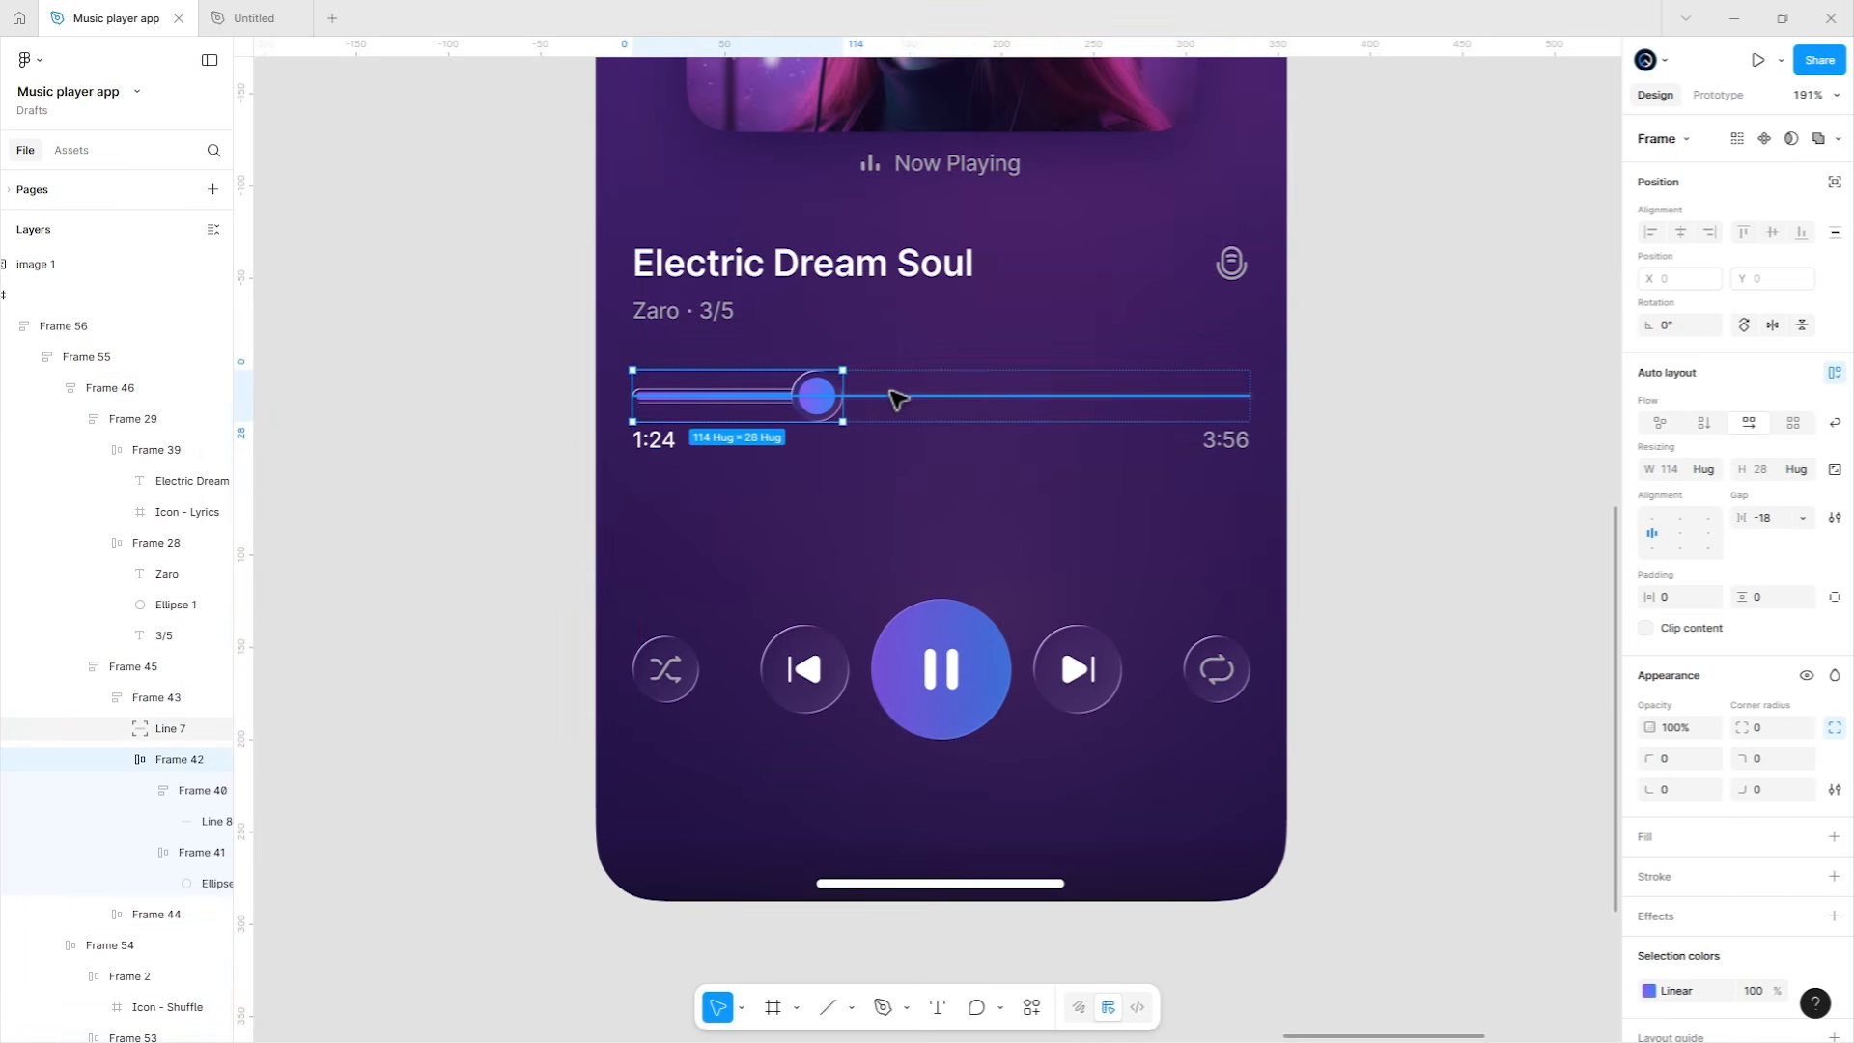
click(901, 399)
scroll(1269, 396, up, 10)
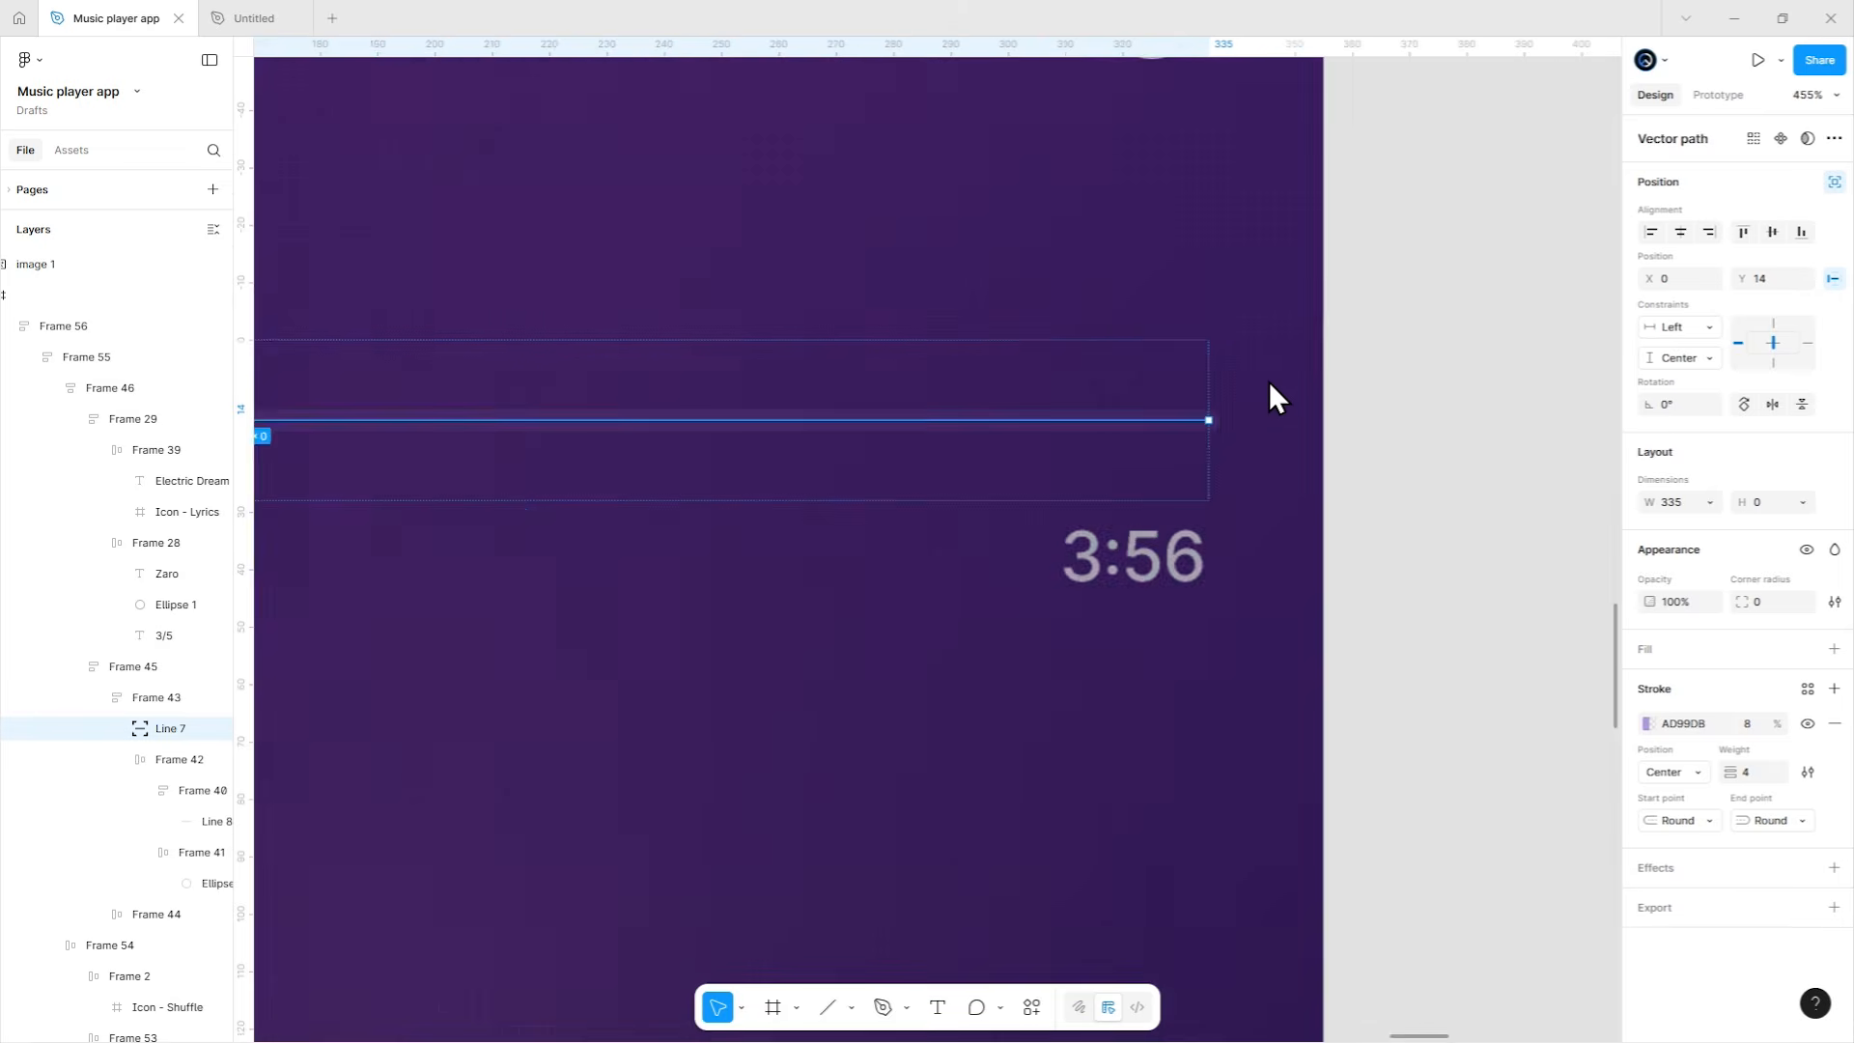
drag(1132, 465, 1107, 465)
Pull in the left end of the progress bar's background line to X 4, making it 329 wide.
scroll(1183, 465, down, 3)
scroll(944, 496, down, 5)
scroll(944, 497, up, 2)
scroll(993, 476, left, 4)
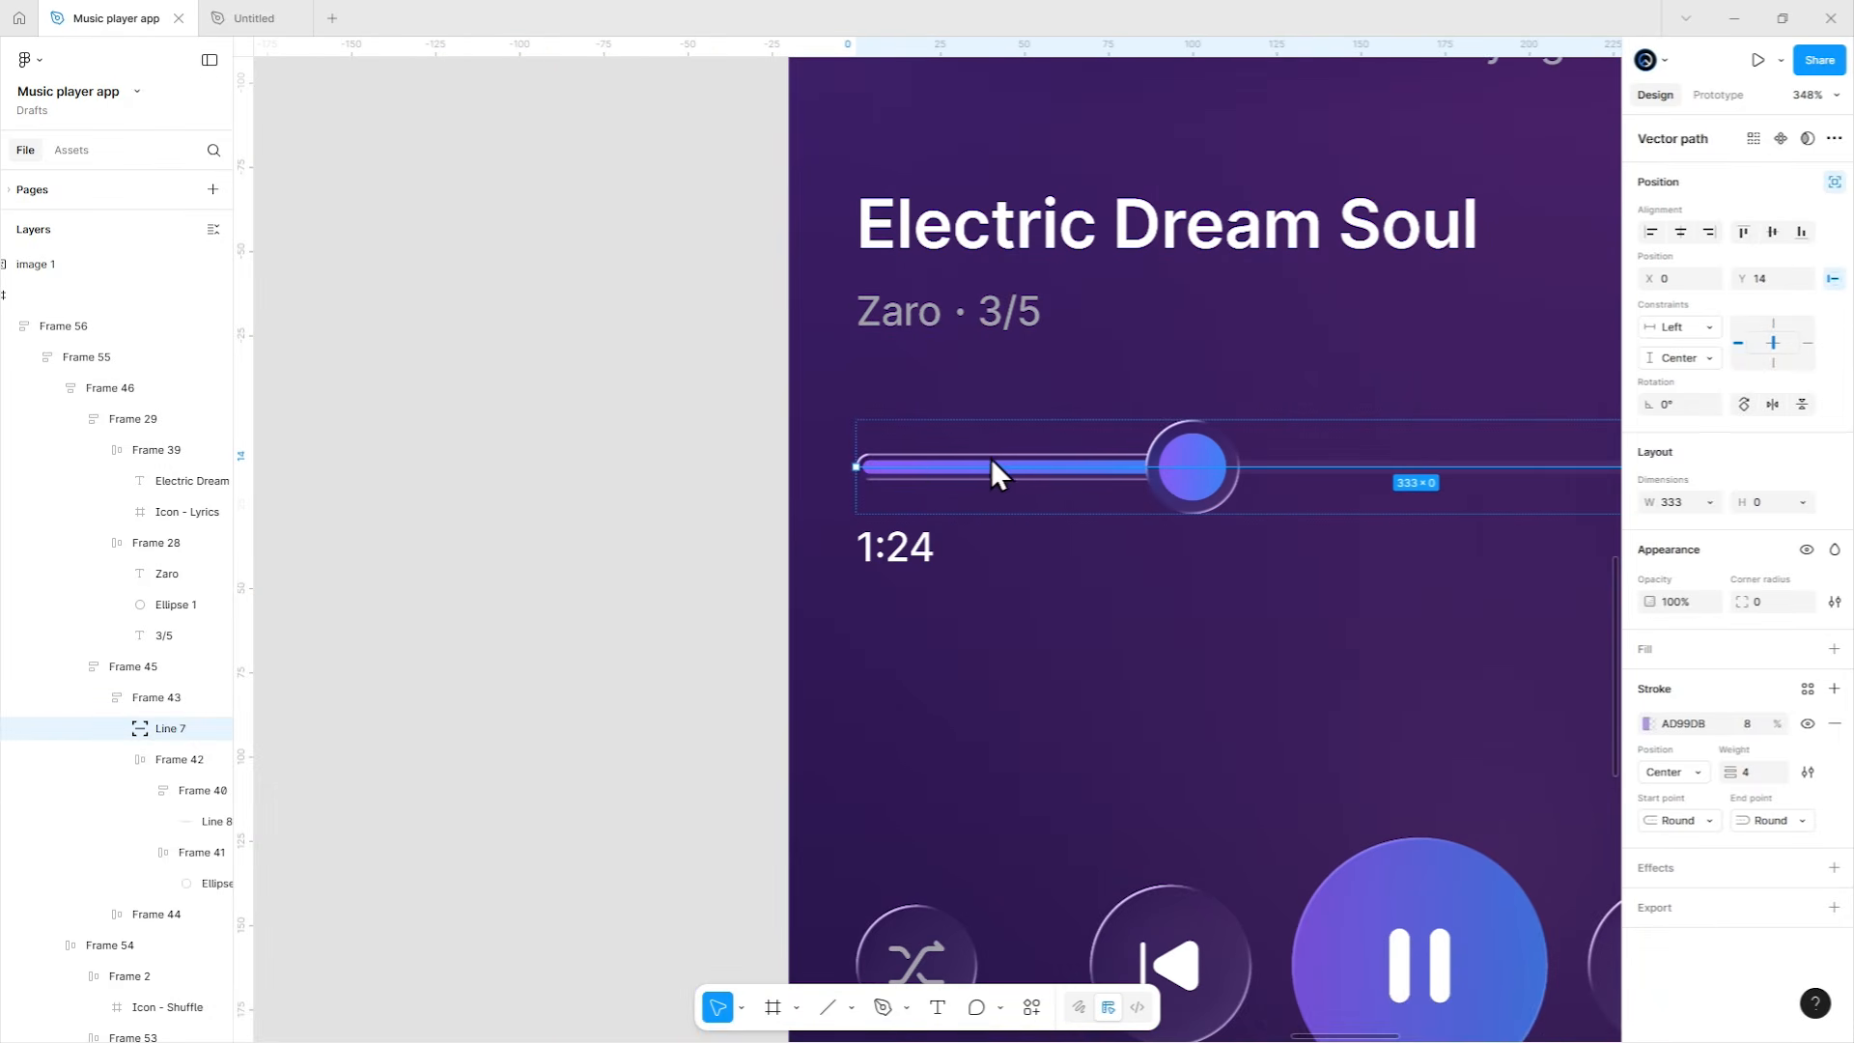
scroll(839, 468, up, 3)
scroll(838, 467, up, 10)
drag(985, 443, 1070, 440)
scroll(1070, 440, down, 8)
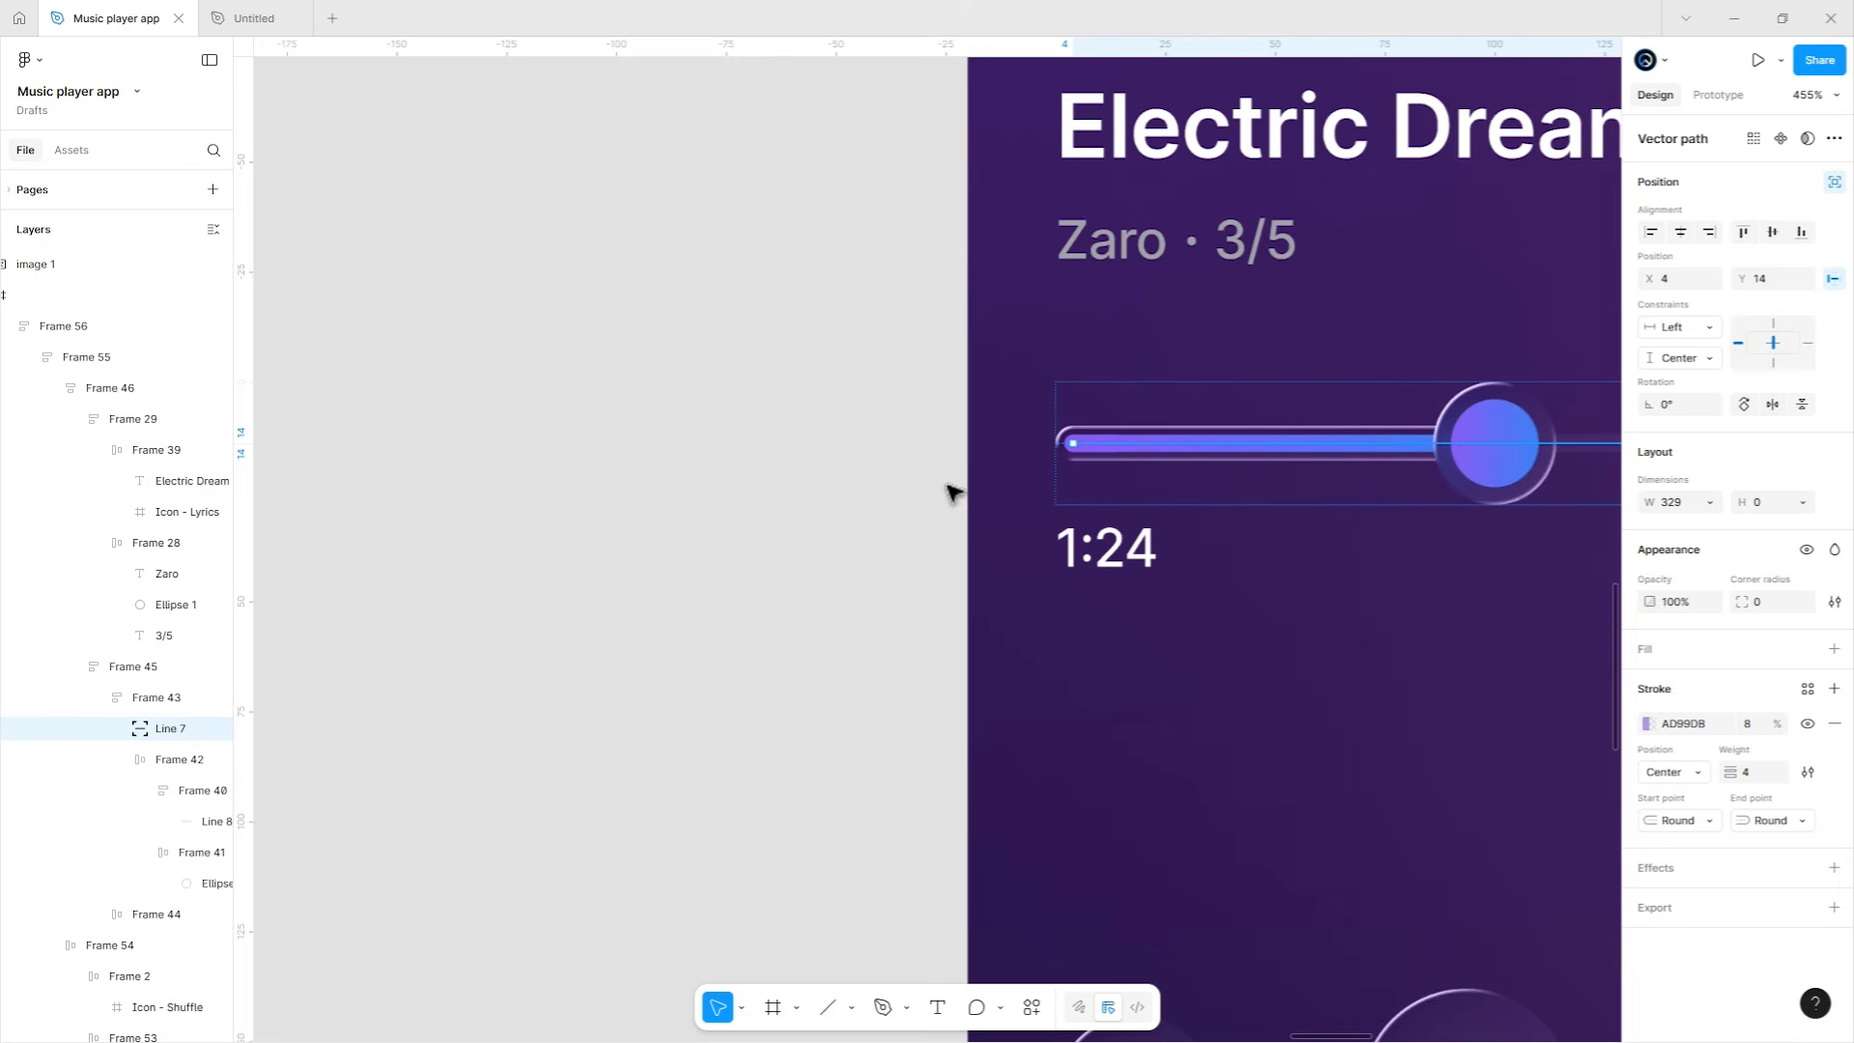
click(937, 498)
scroll(931, 501, down, 6)
click(997, 516)
drag(1203, 524, 1016, 532)
drag(1273, 435, 1277, 467)
click(1257, 455)
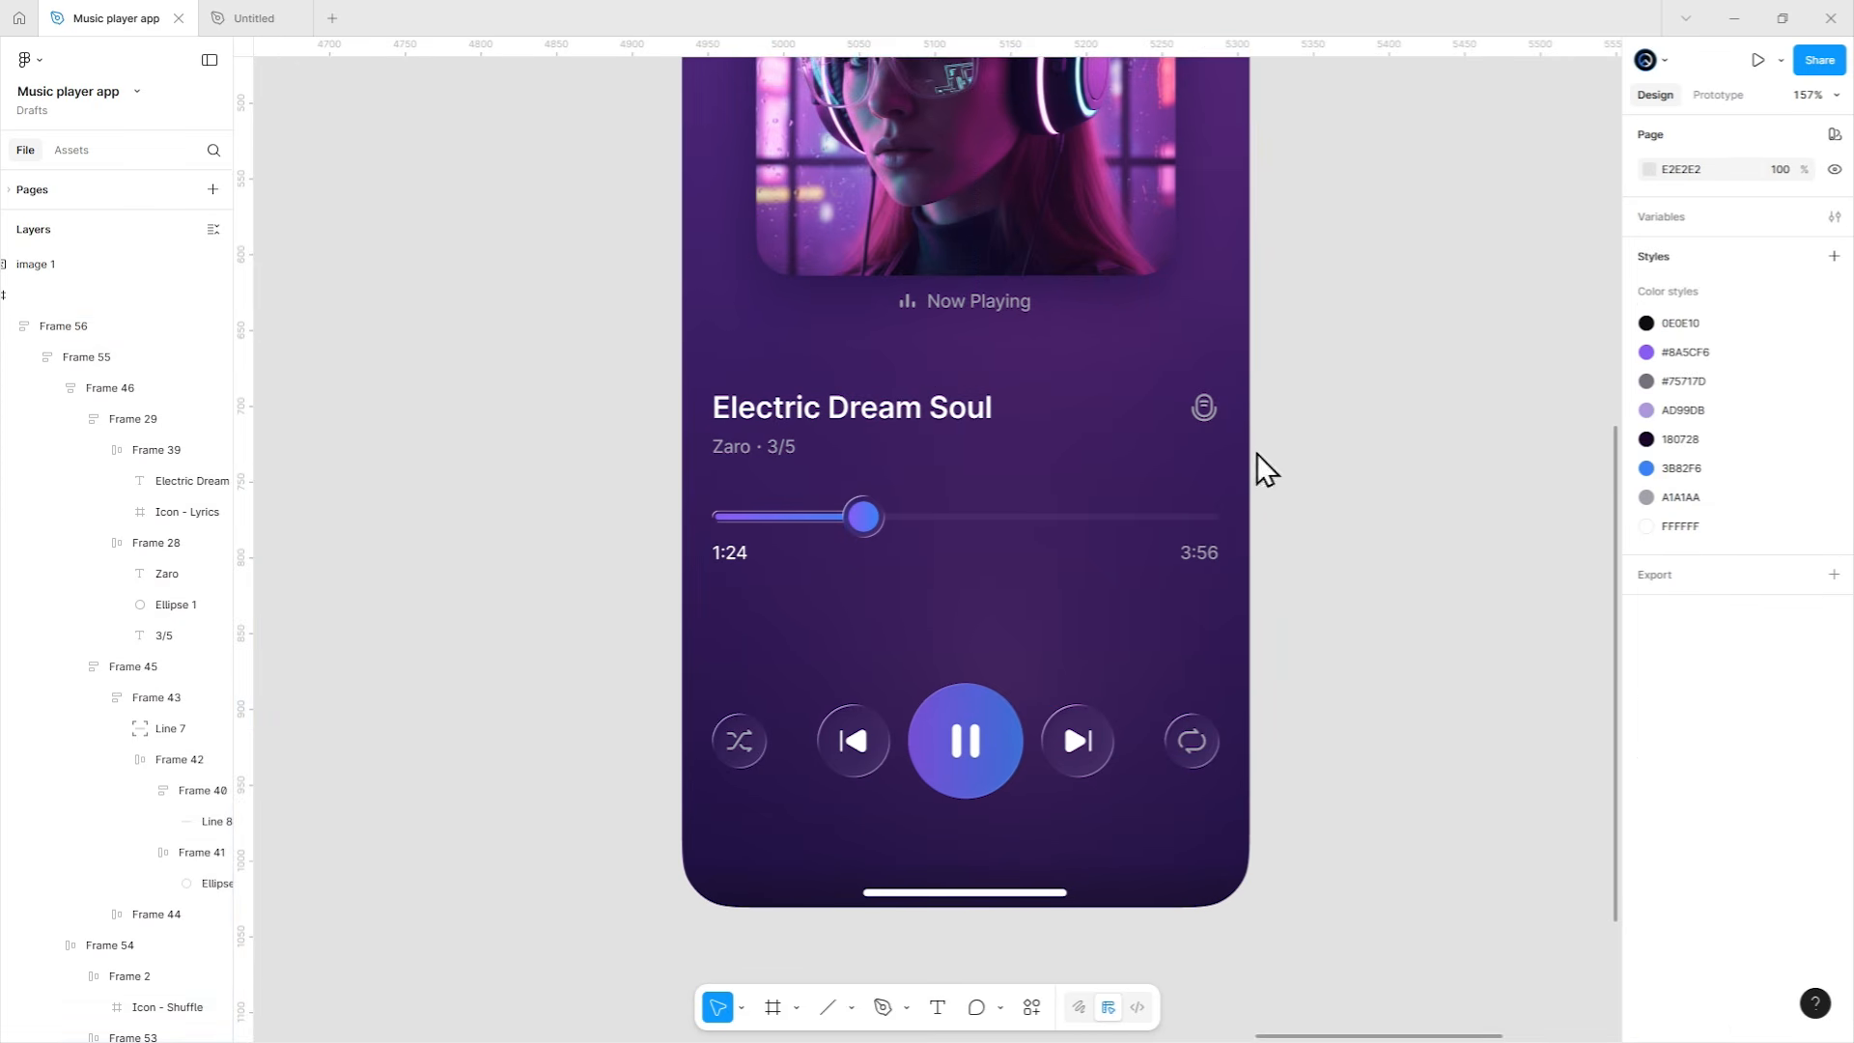
Delete the Spotify reference screenshot beside the now-playing screen.
scroll(1117, 463, down, 4)
drag(1139, 445, 1120, 548)
click(1391, 589)
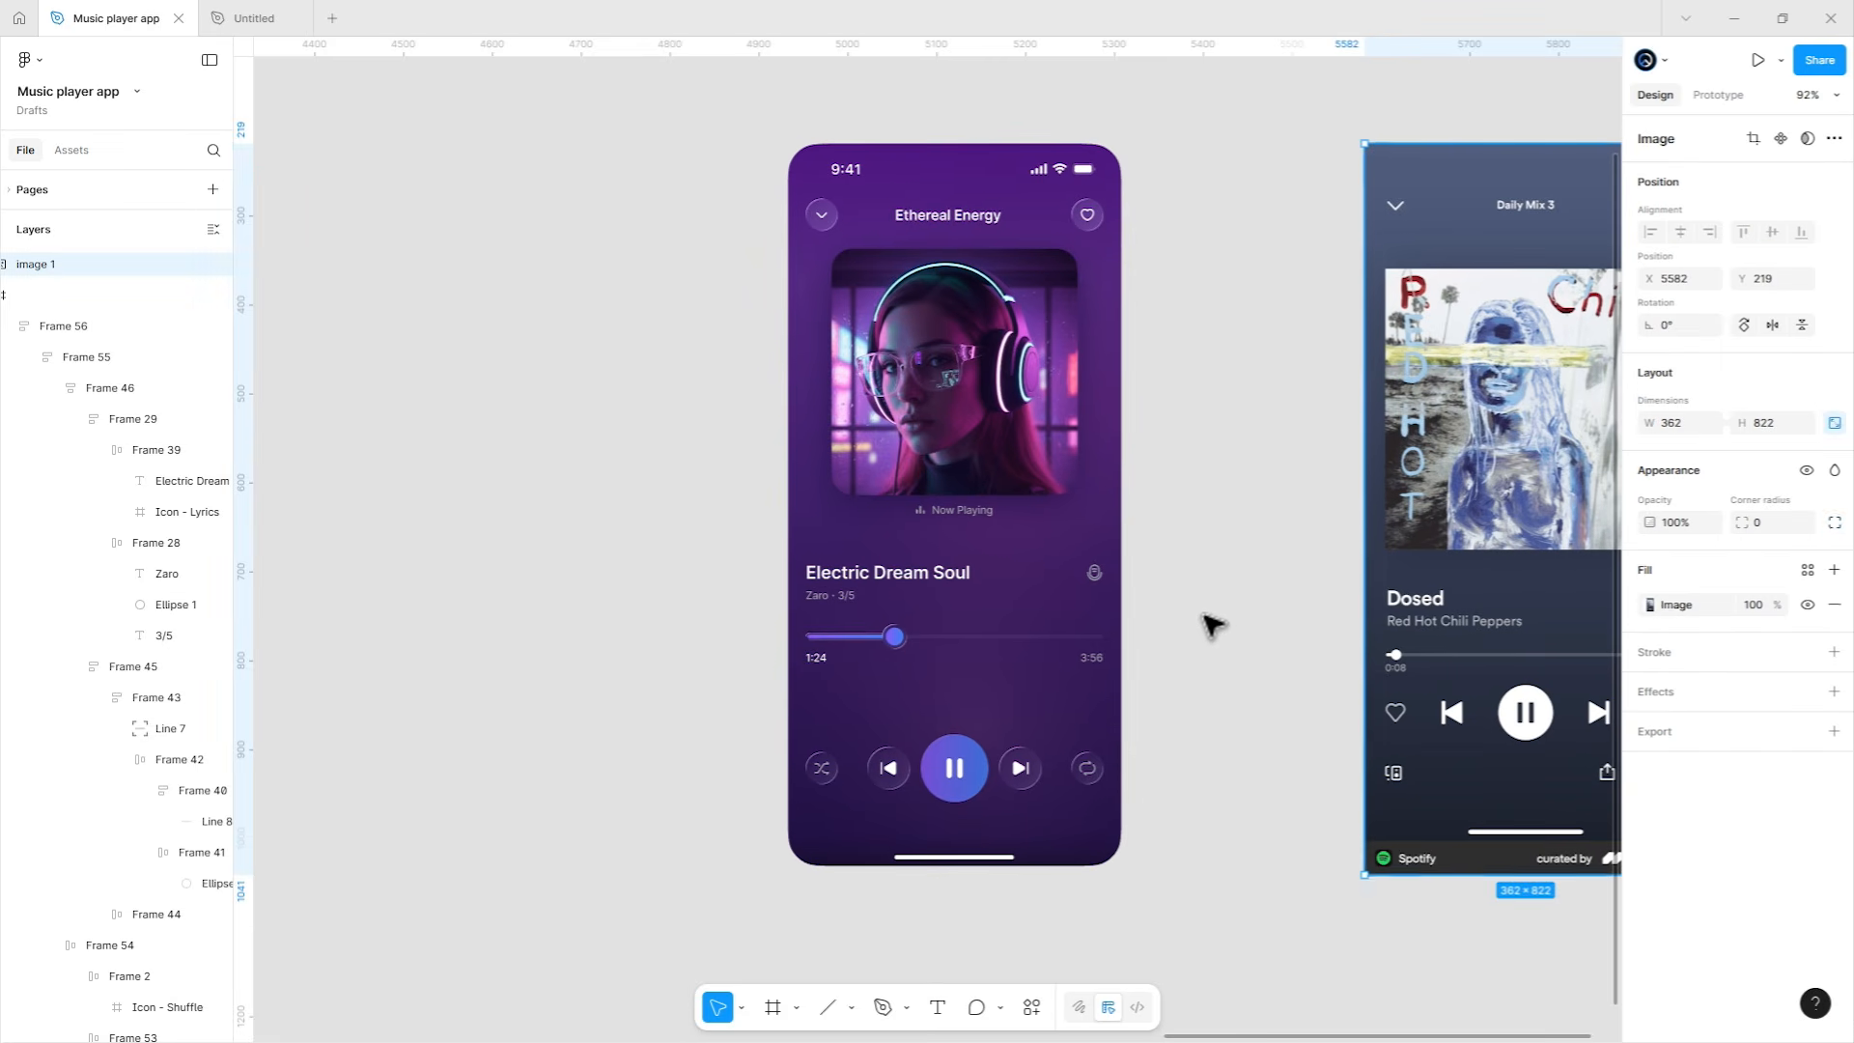
key(Delete)
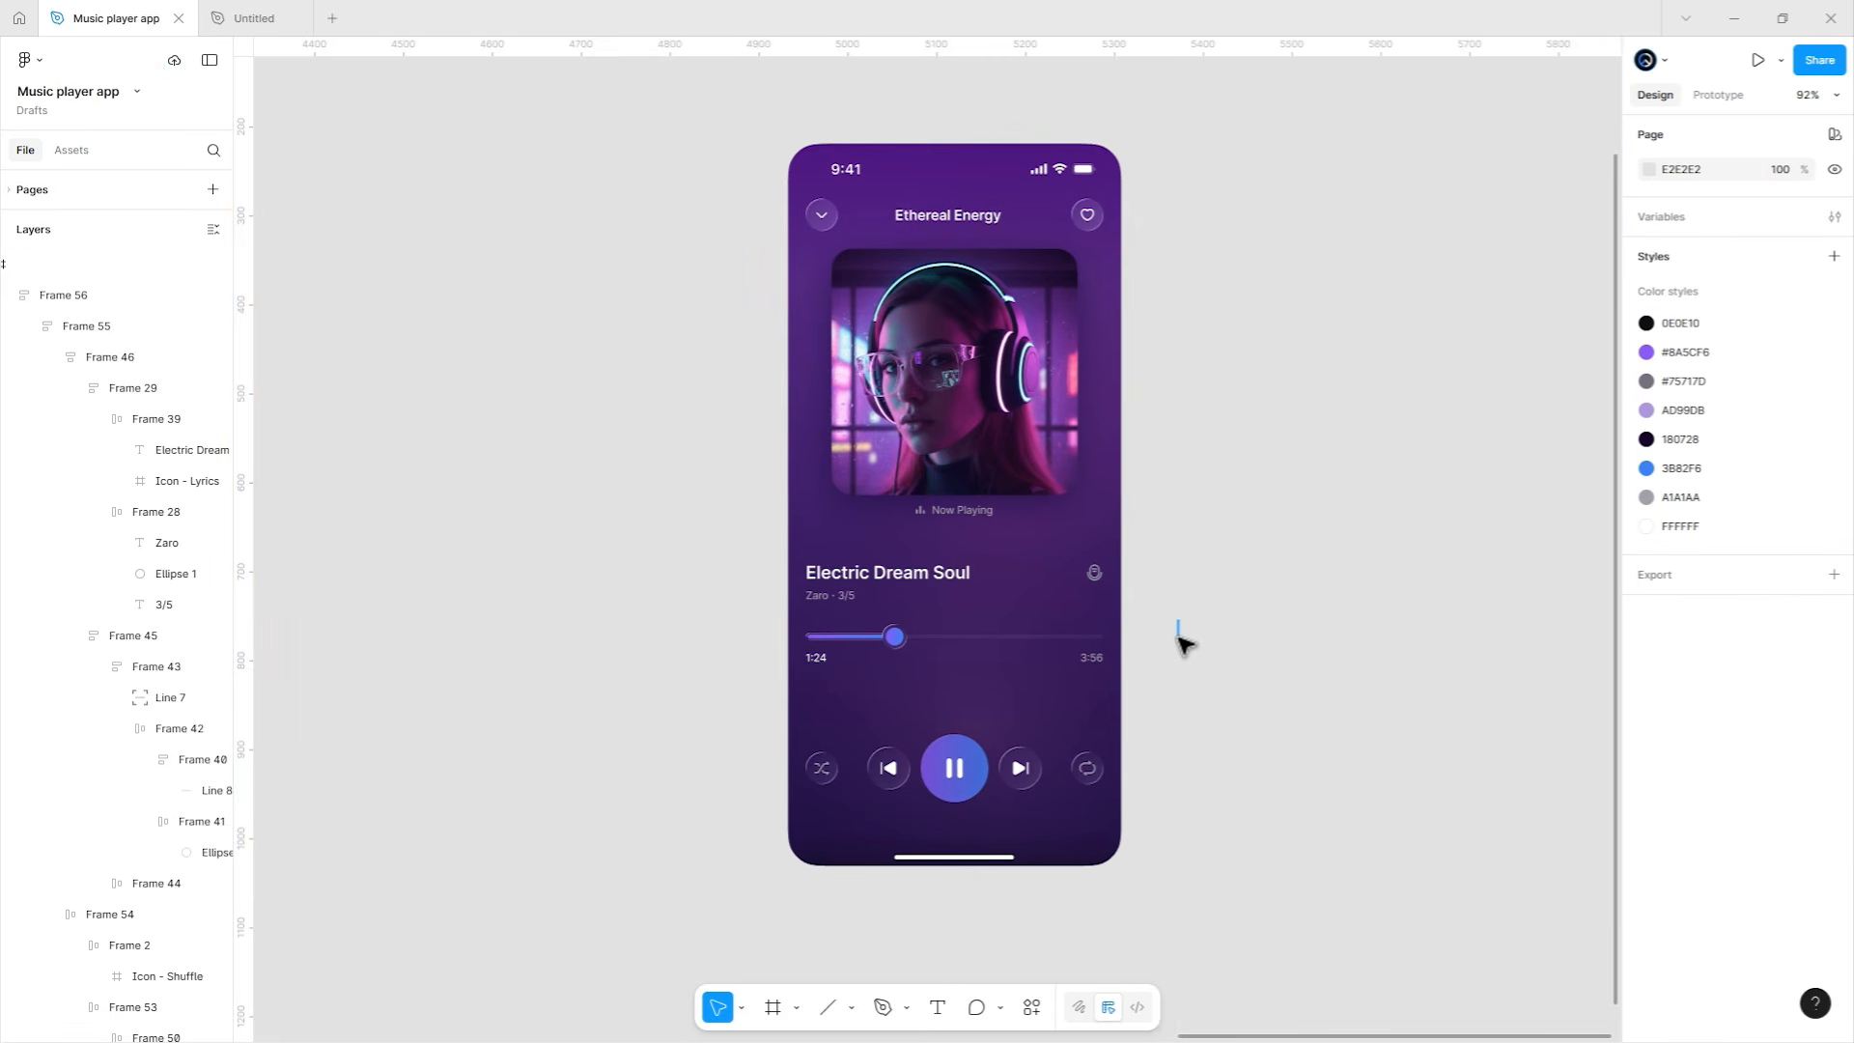
drag(1179, 641, 1223, 658)
scroll(1157, 657, up, 3)
scroll(1101, 624, down, 3)
mouse_move(1200, 585)
mouse_down()
mouse_move(1163, 599)
mouse_move(1185, 589)
mouse_up()
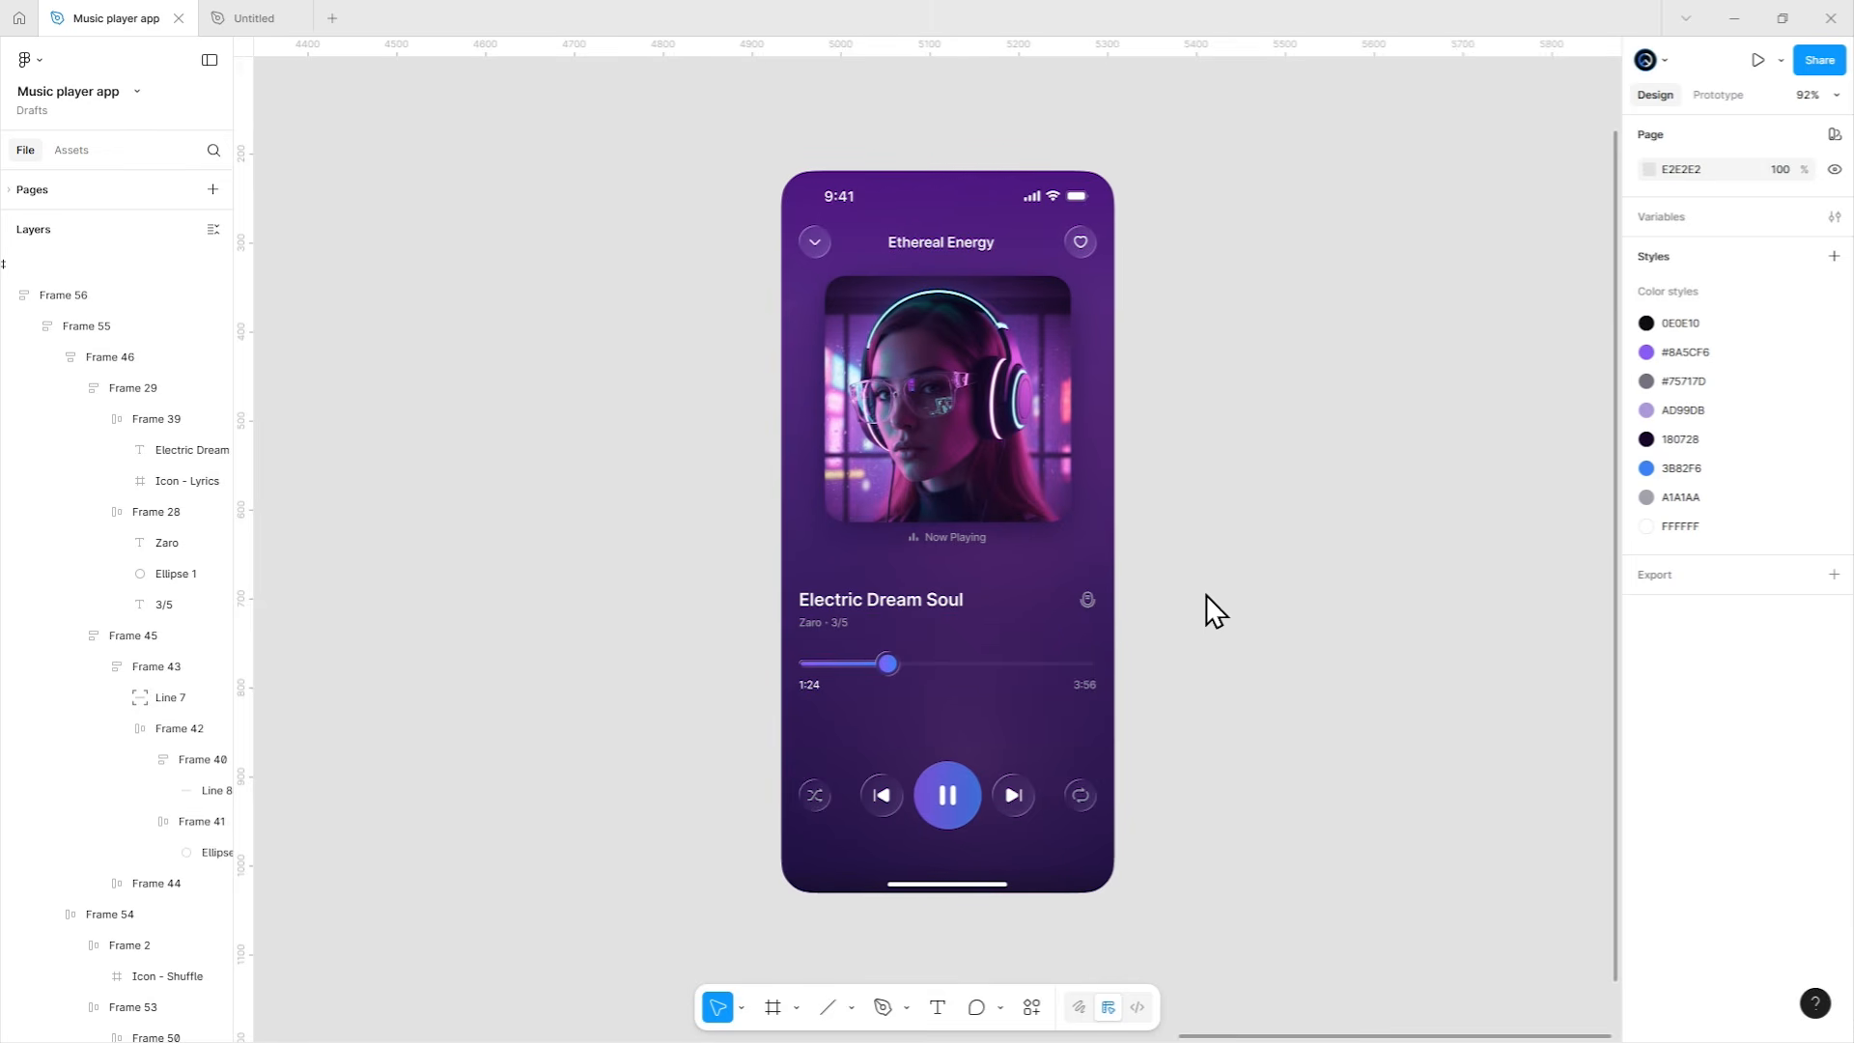
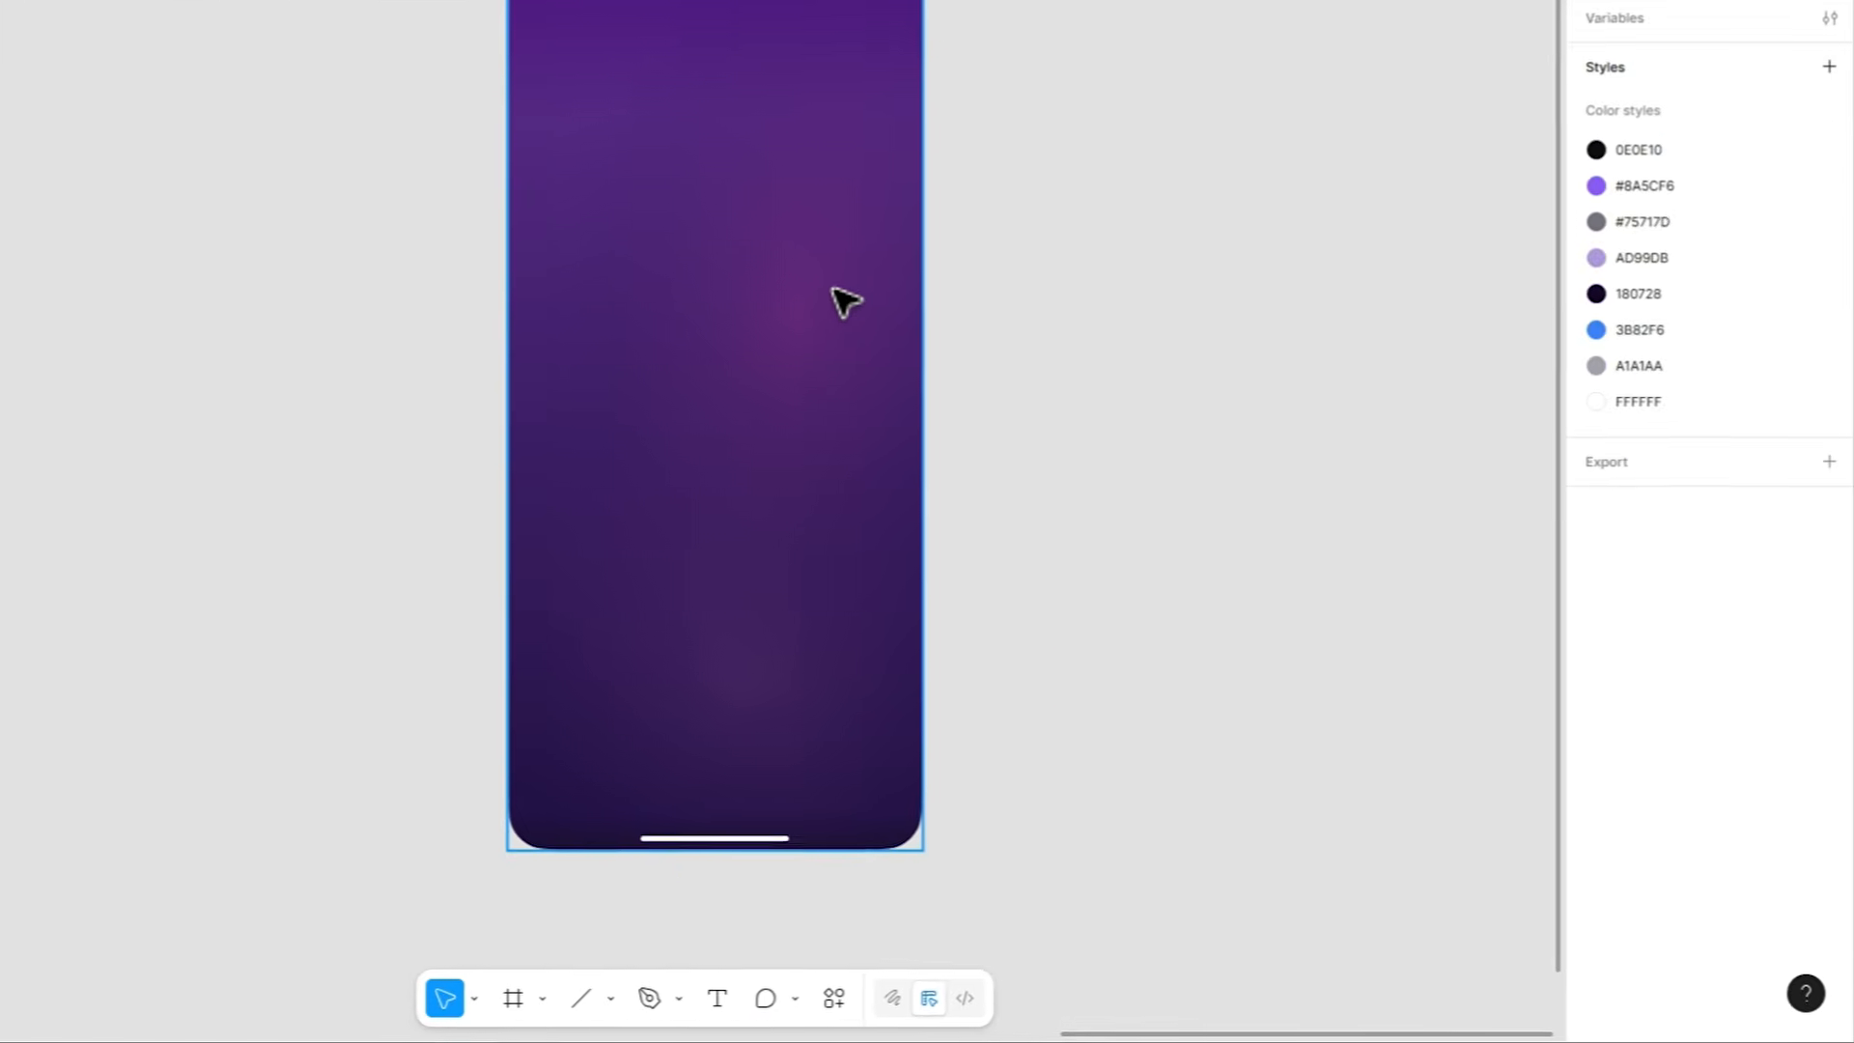
Reposition the 20% radial fill on the empty purple screen, shifting its lower glow up and to the left.
click(1045, 449)
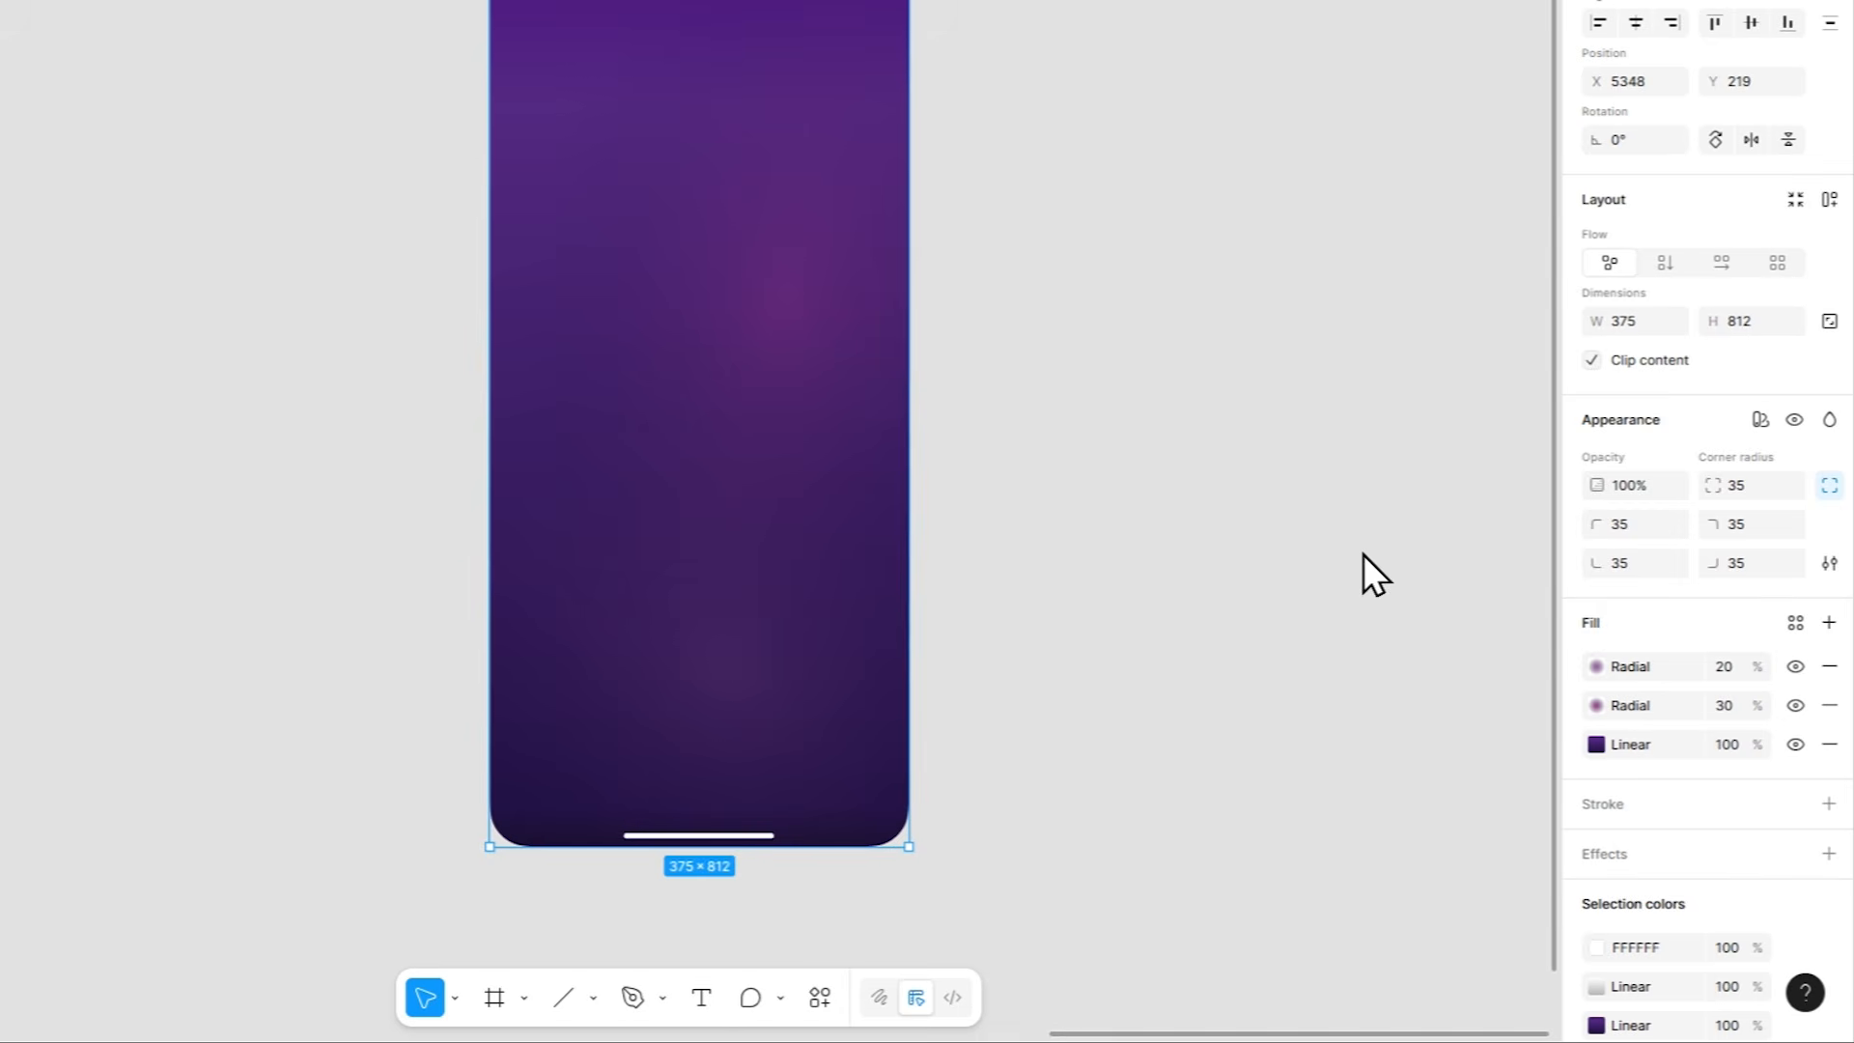
click(1598, 666)
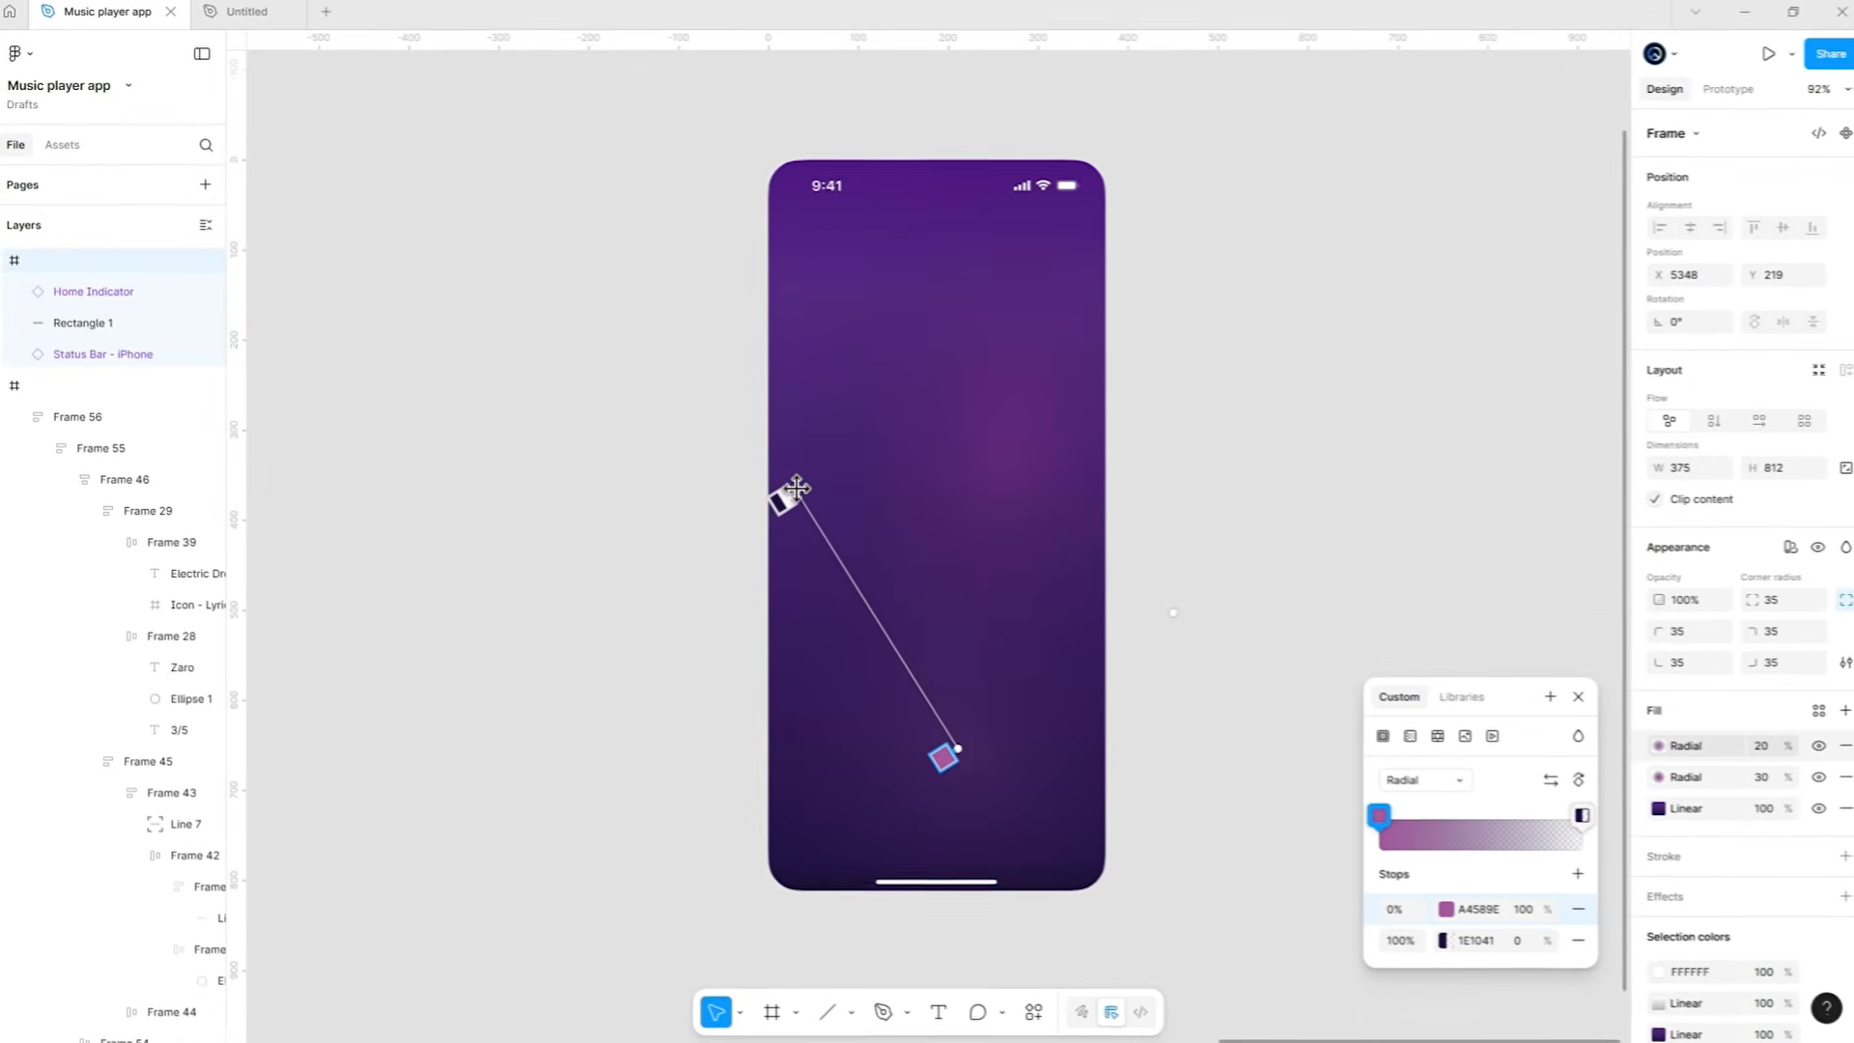
drag(521, 354, 549, 289)
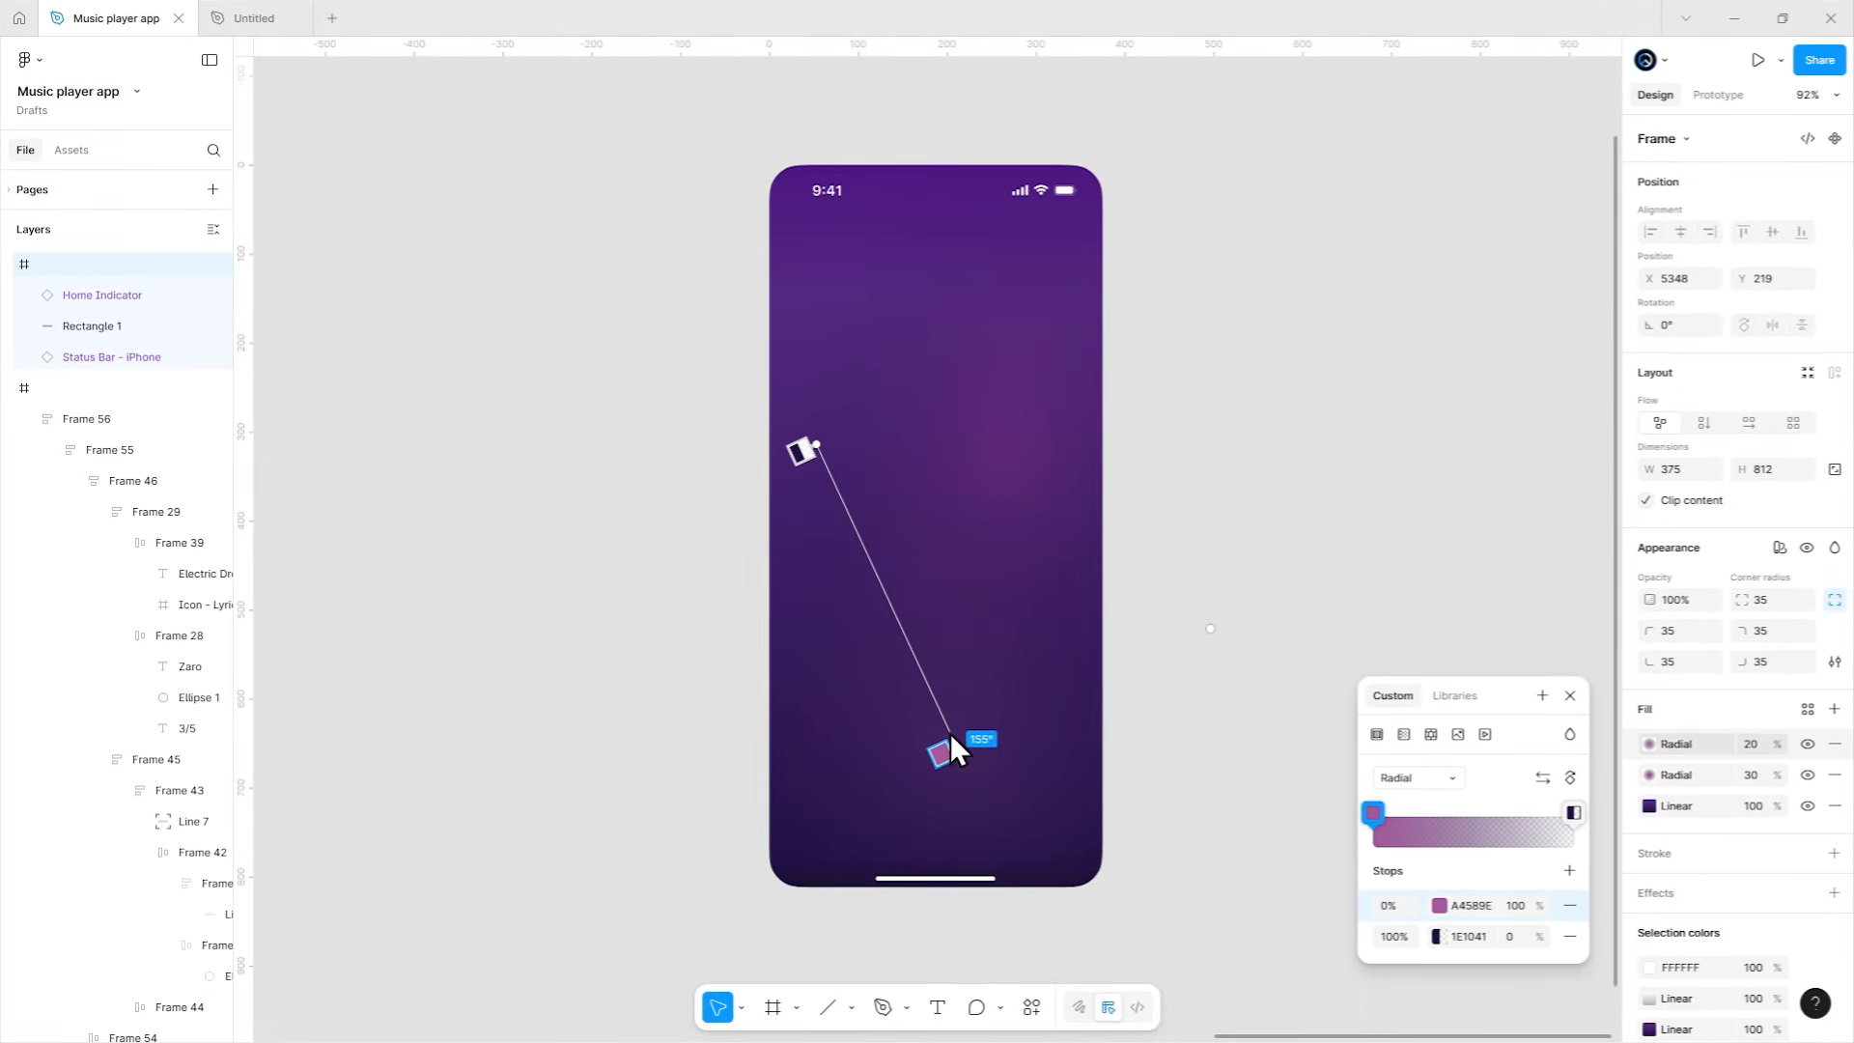
drag(951, 735, 914, 704)
Move the 30% radial fill's centre higher on the empty purple screen and pull its transparent stop in to 71%.
click(1650, 775)
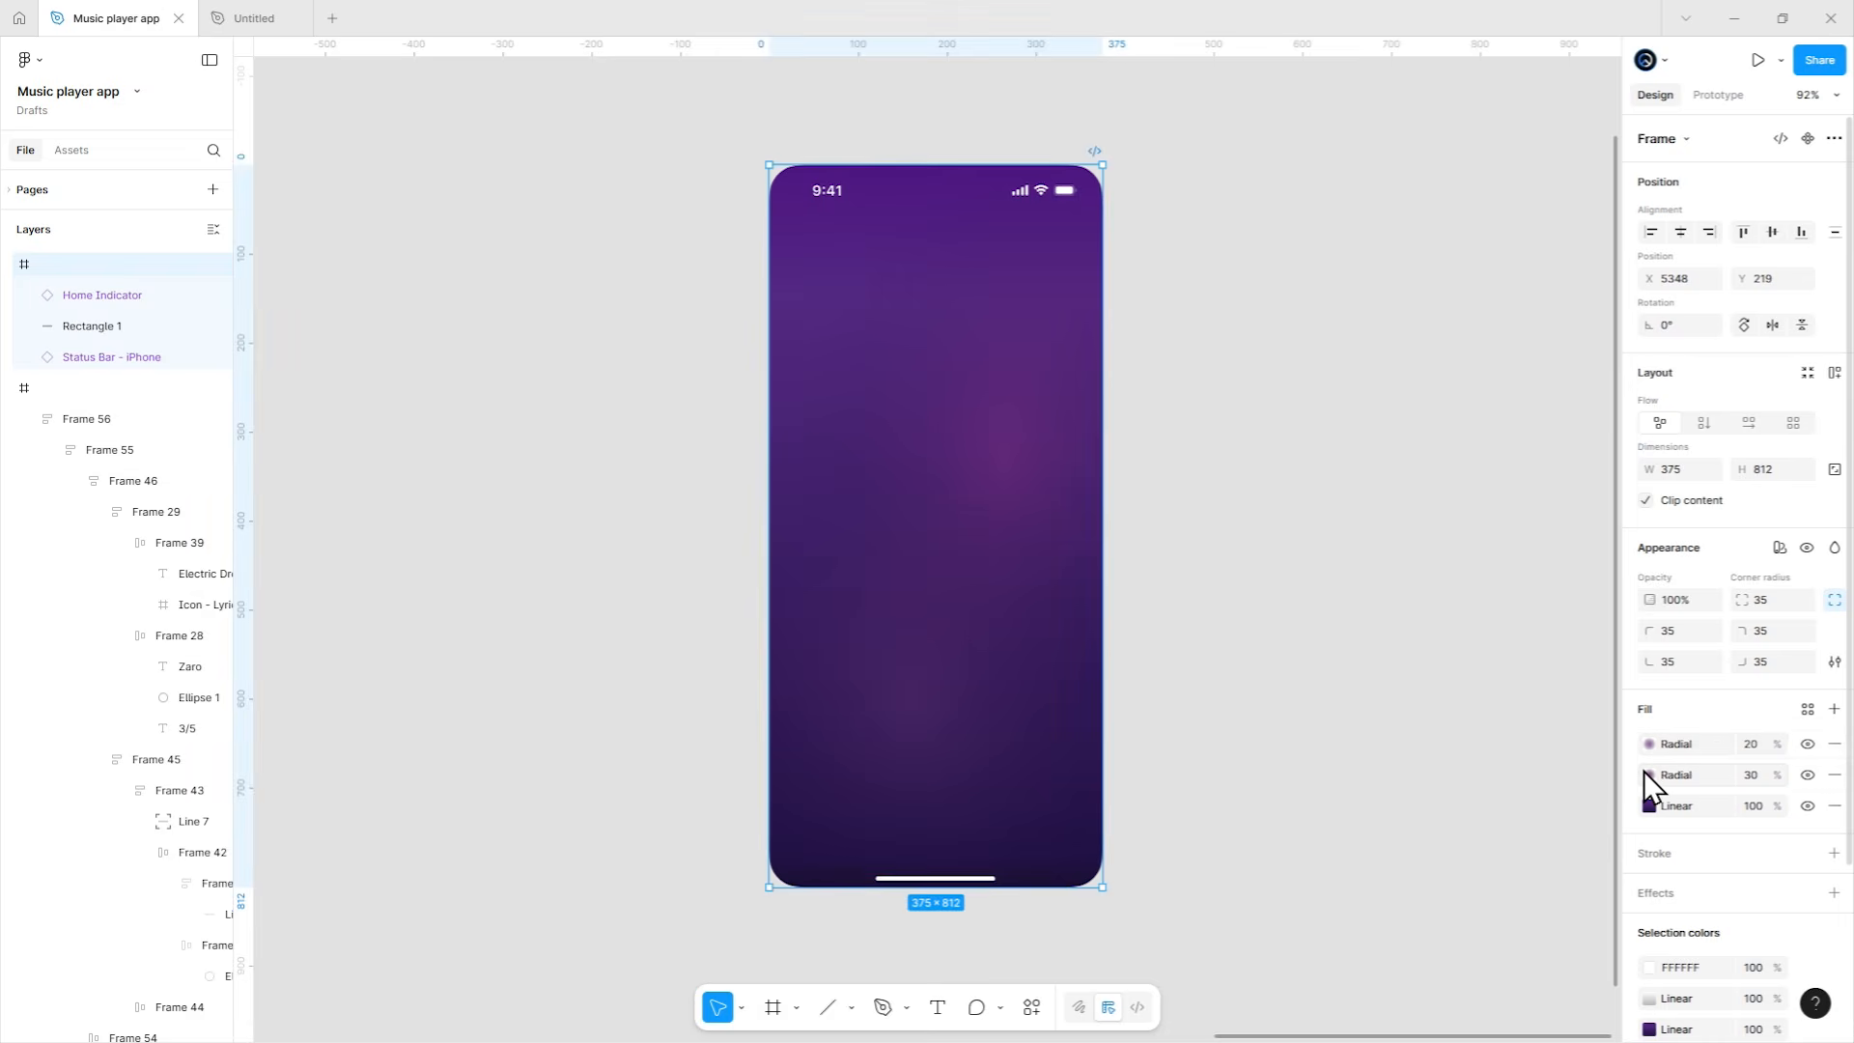
drag(1016, 462, 1006, 357)
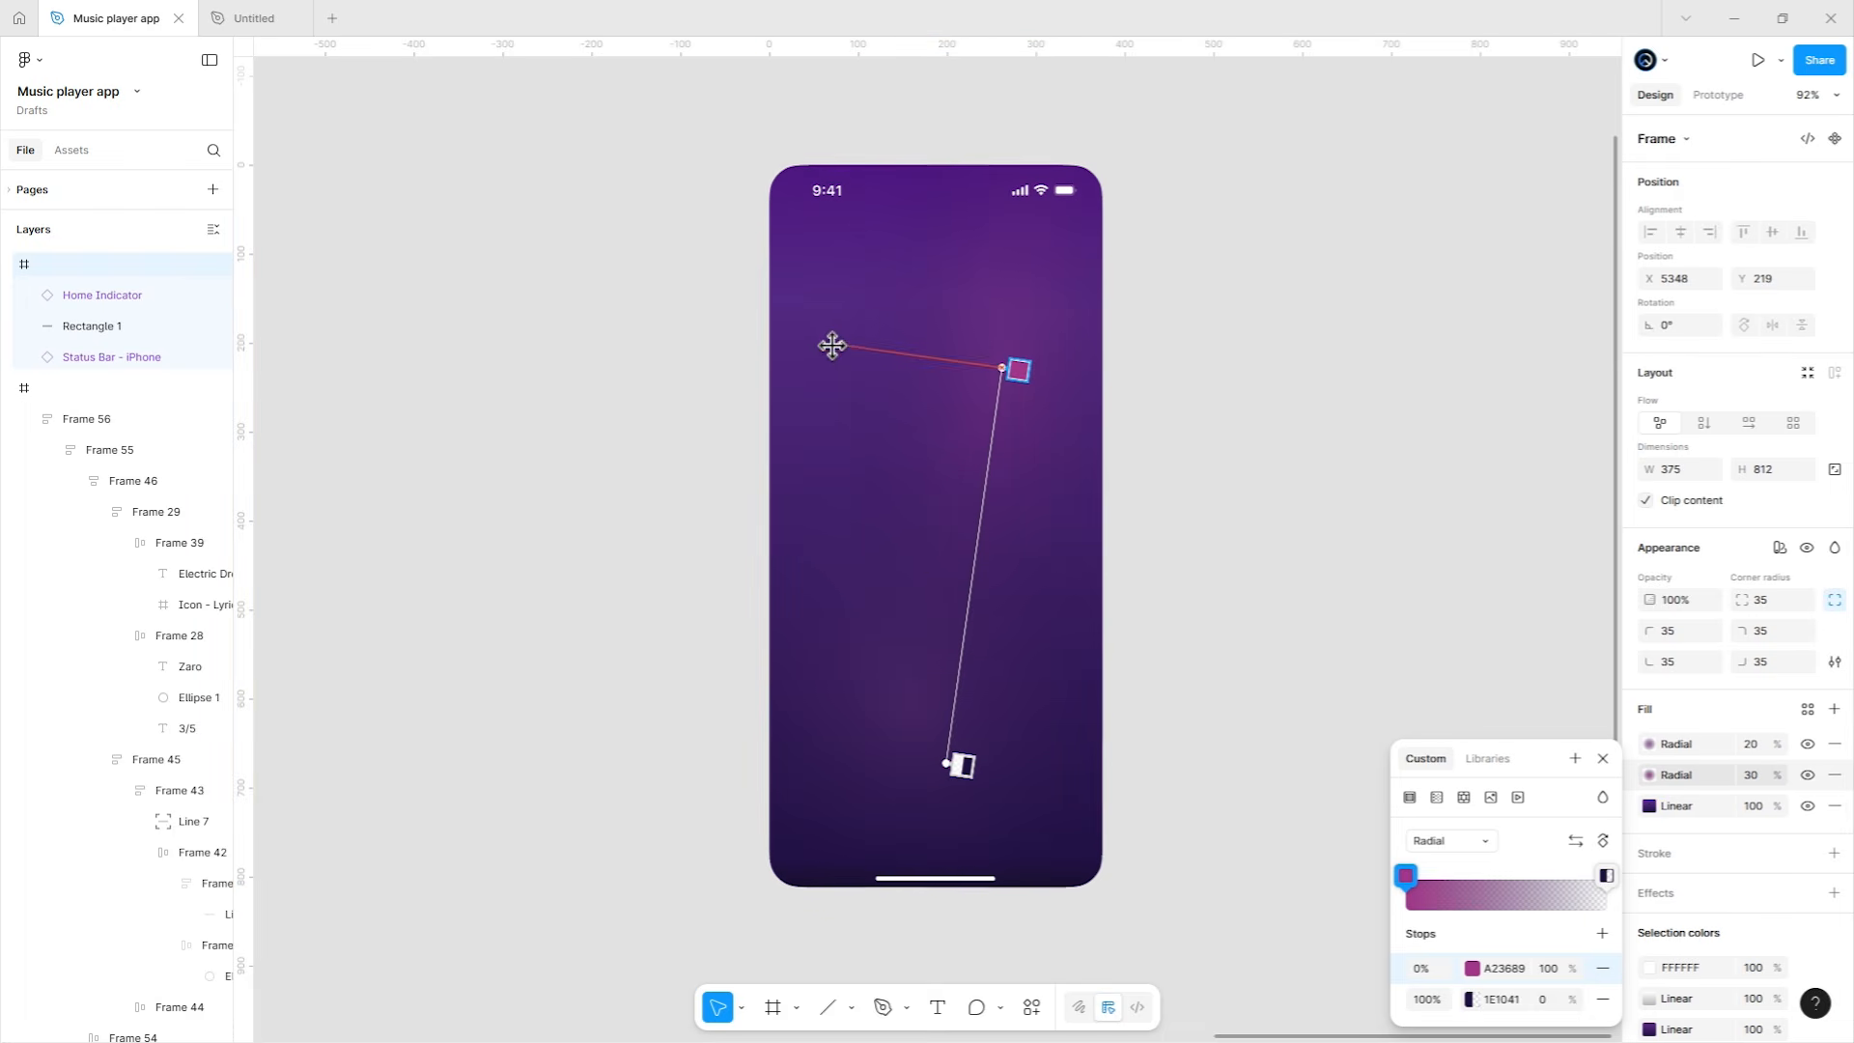
drag(973, 752, 958, 647)
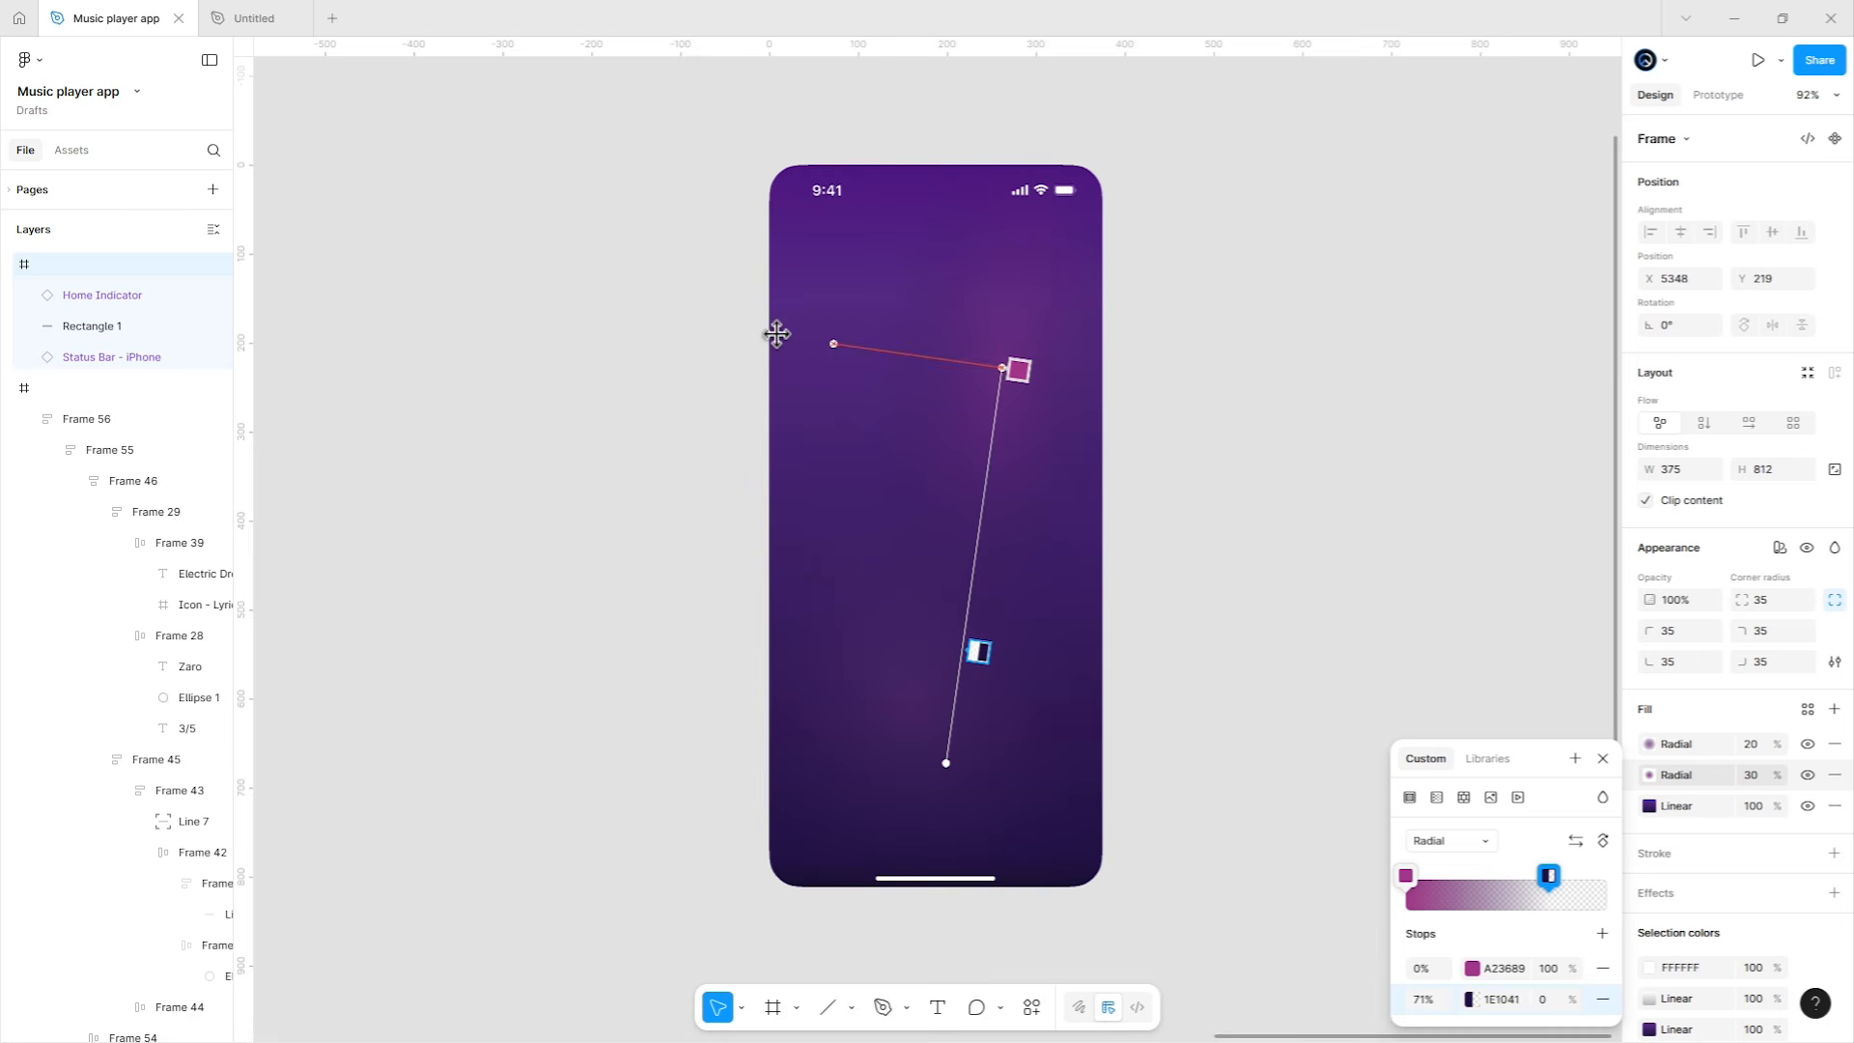
click(1499, 712)
Copy the header row with back and share buttons from the Midnight Flow screen and paste it into the empty purple screen.
scroll(1093, 613, right, 15)
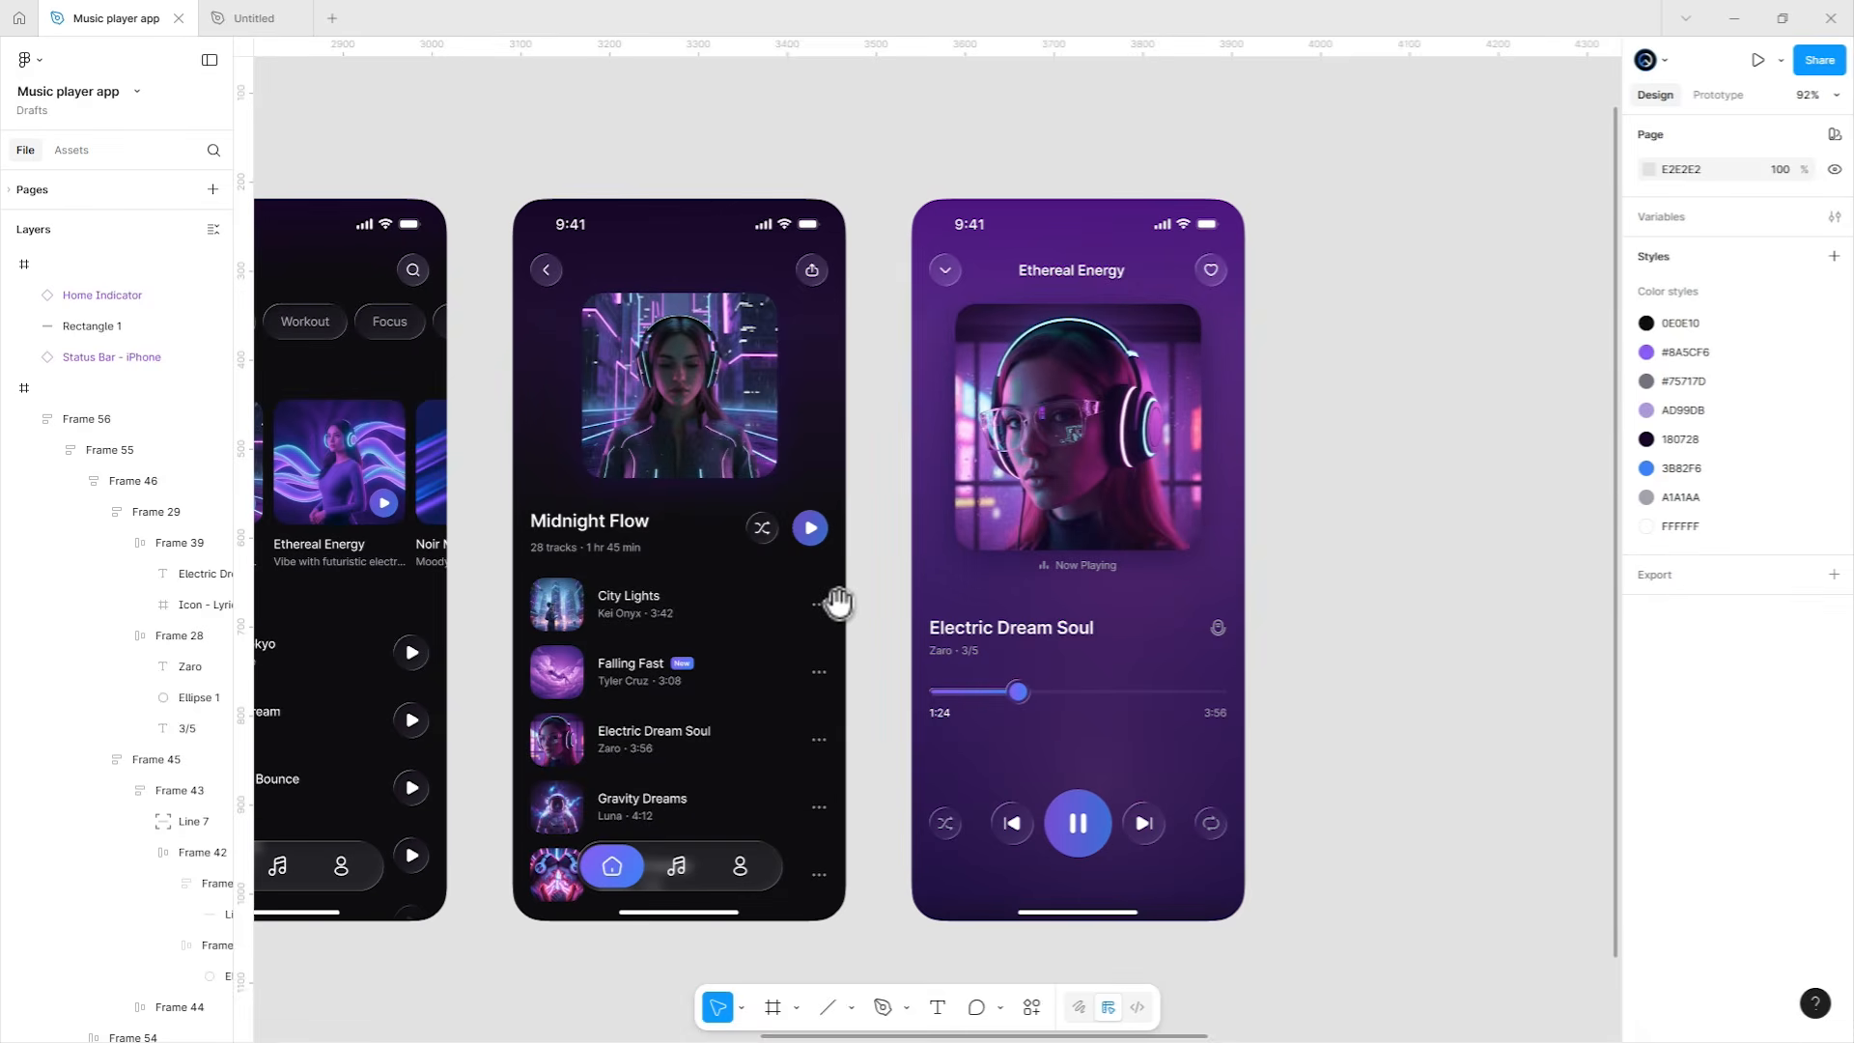
drag(839, 603, 1171, 592)
click(890, 260)
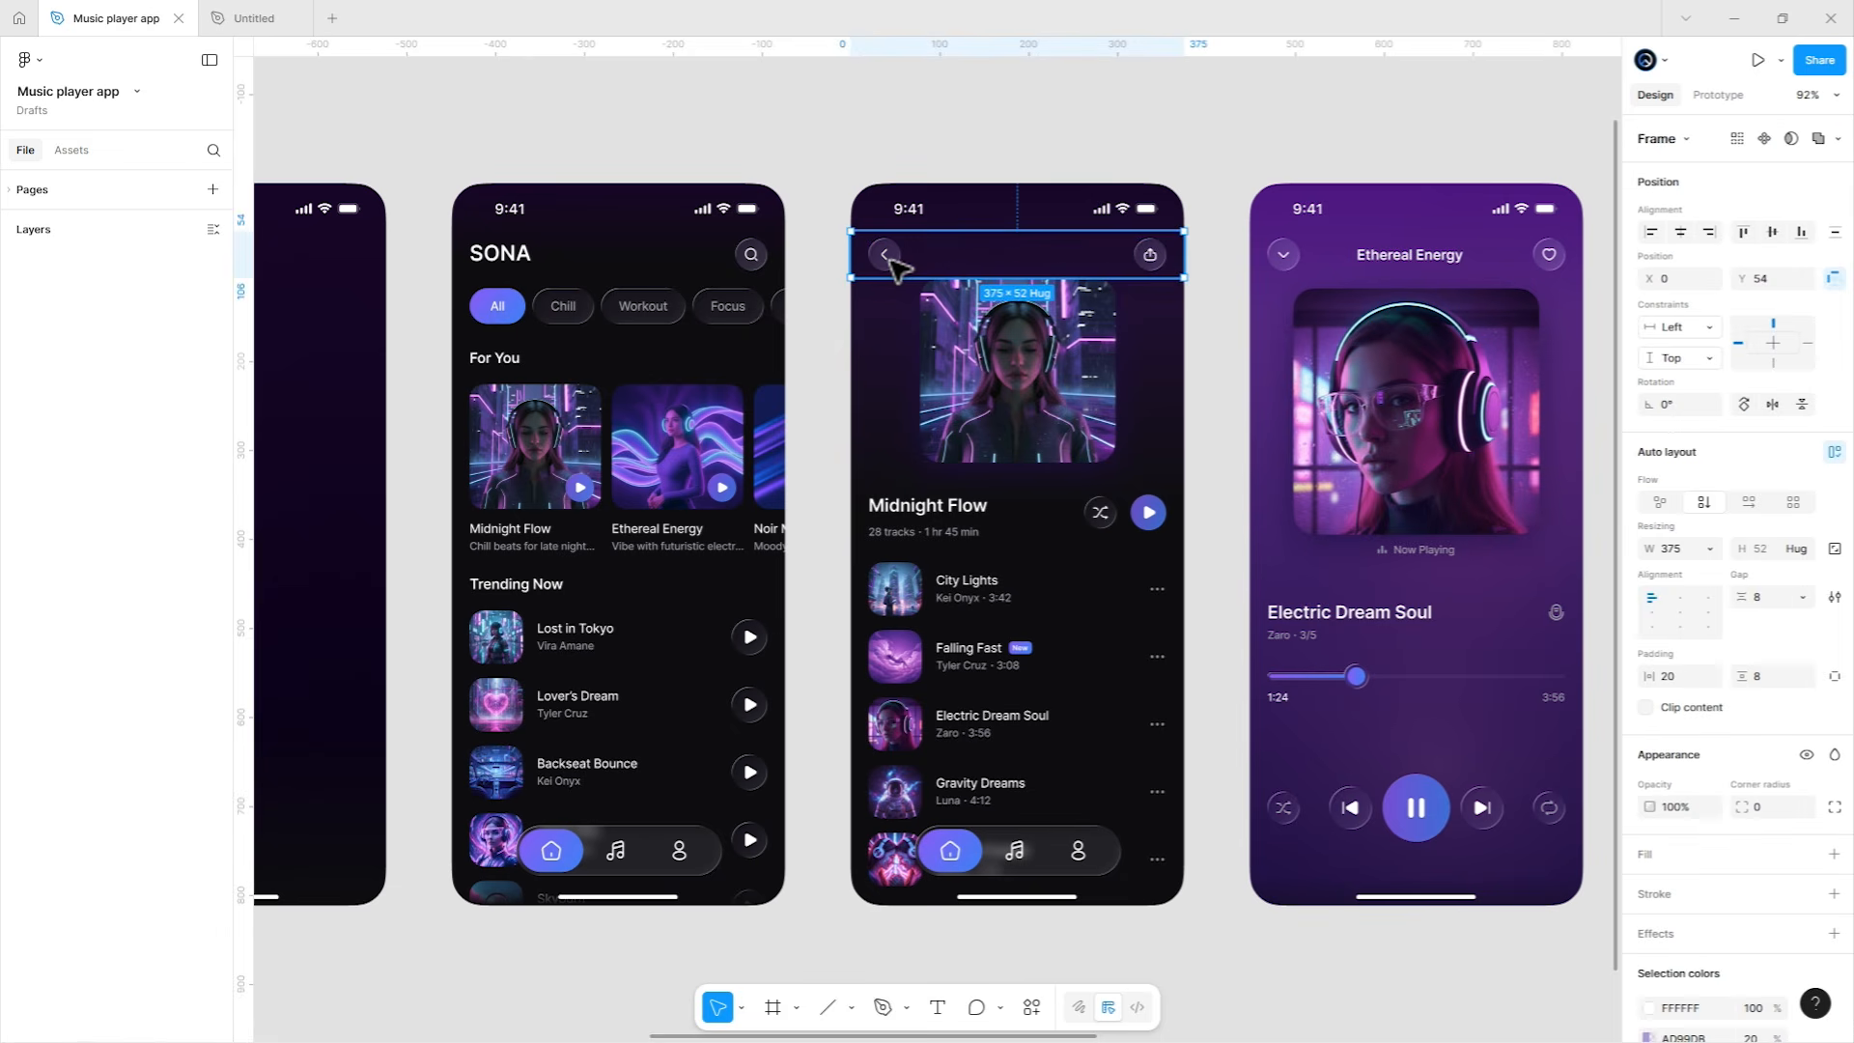
right_click(890, 259)
key(Escape)
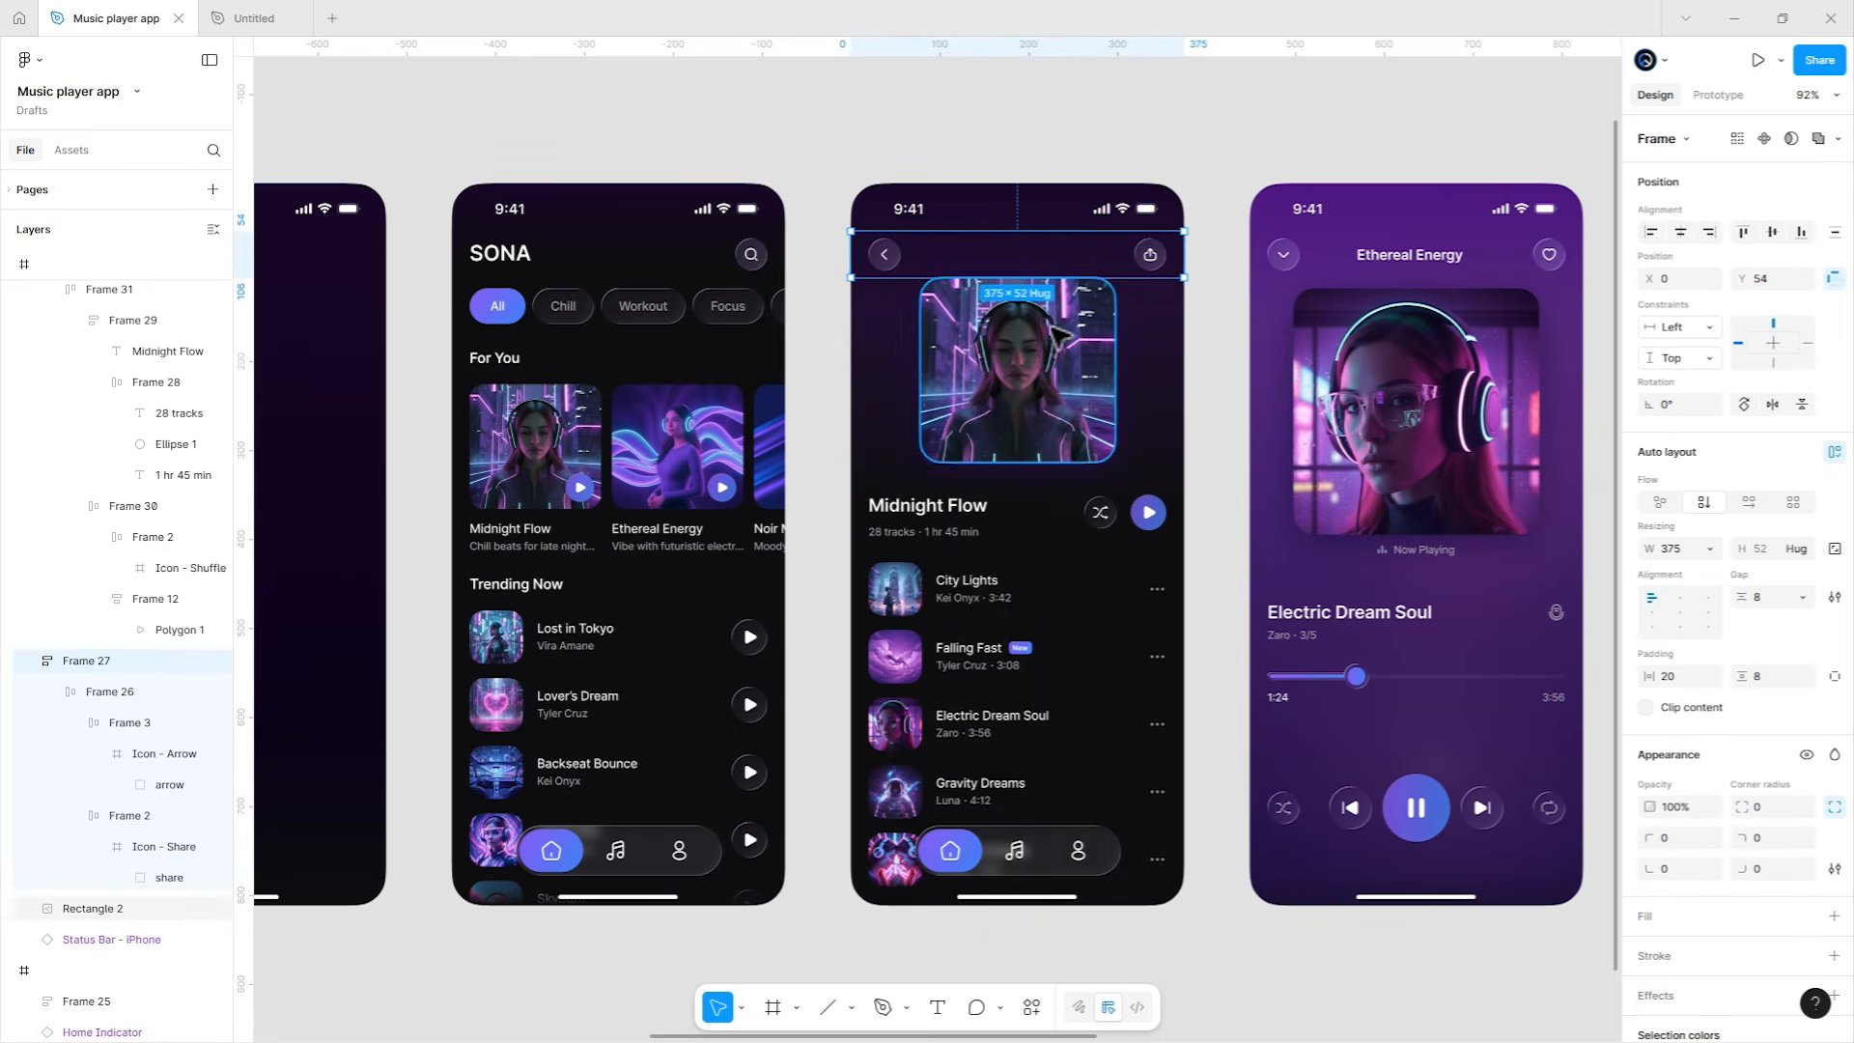
click(1229, 393)
scroll(480, 447, right, 20)
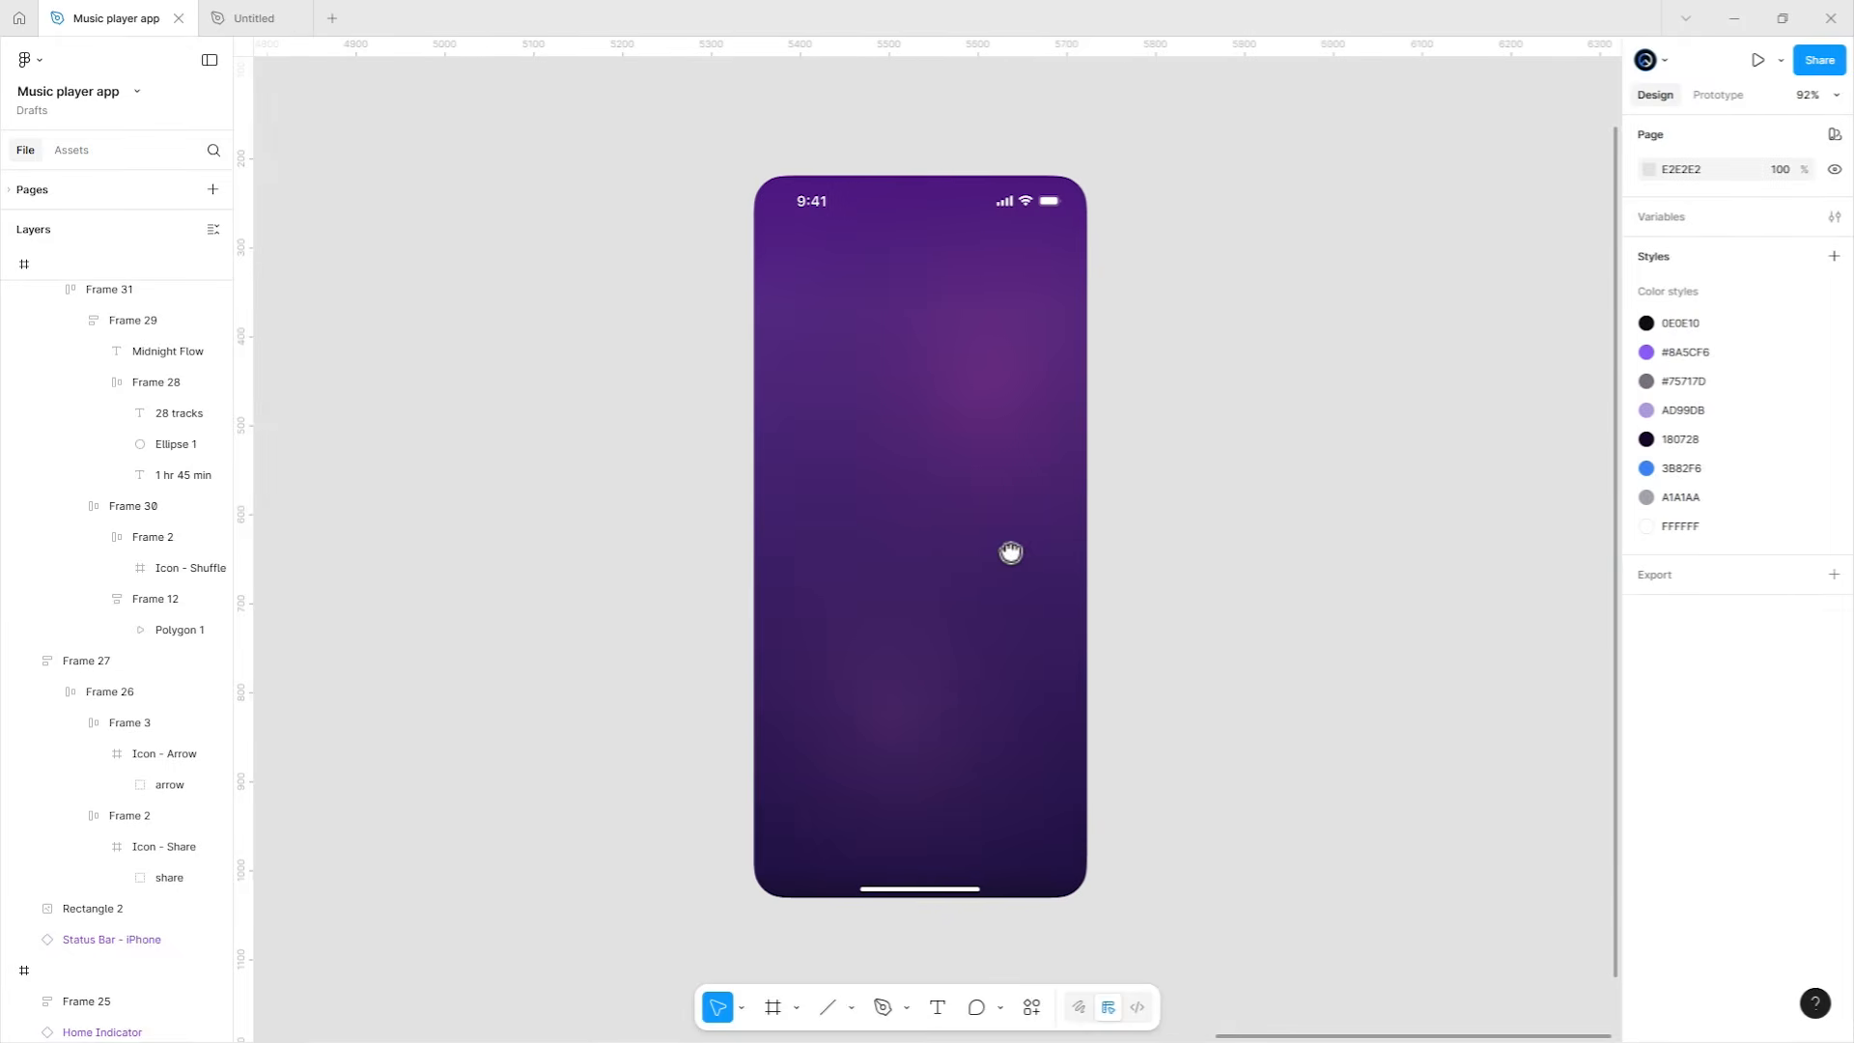
click(1010, 552)
key(ctrl+v)
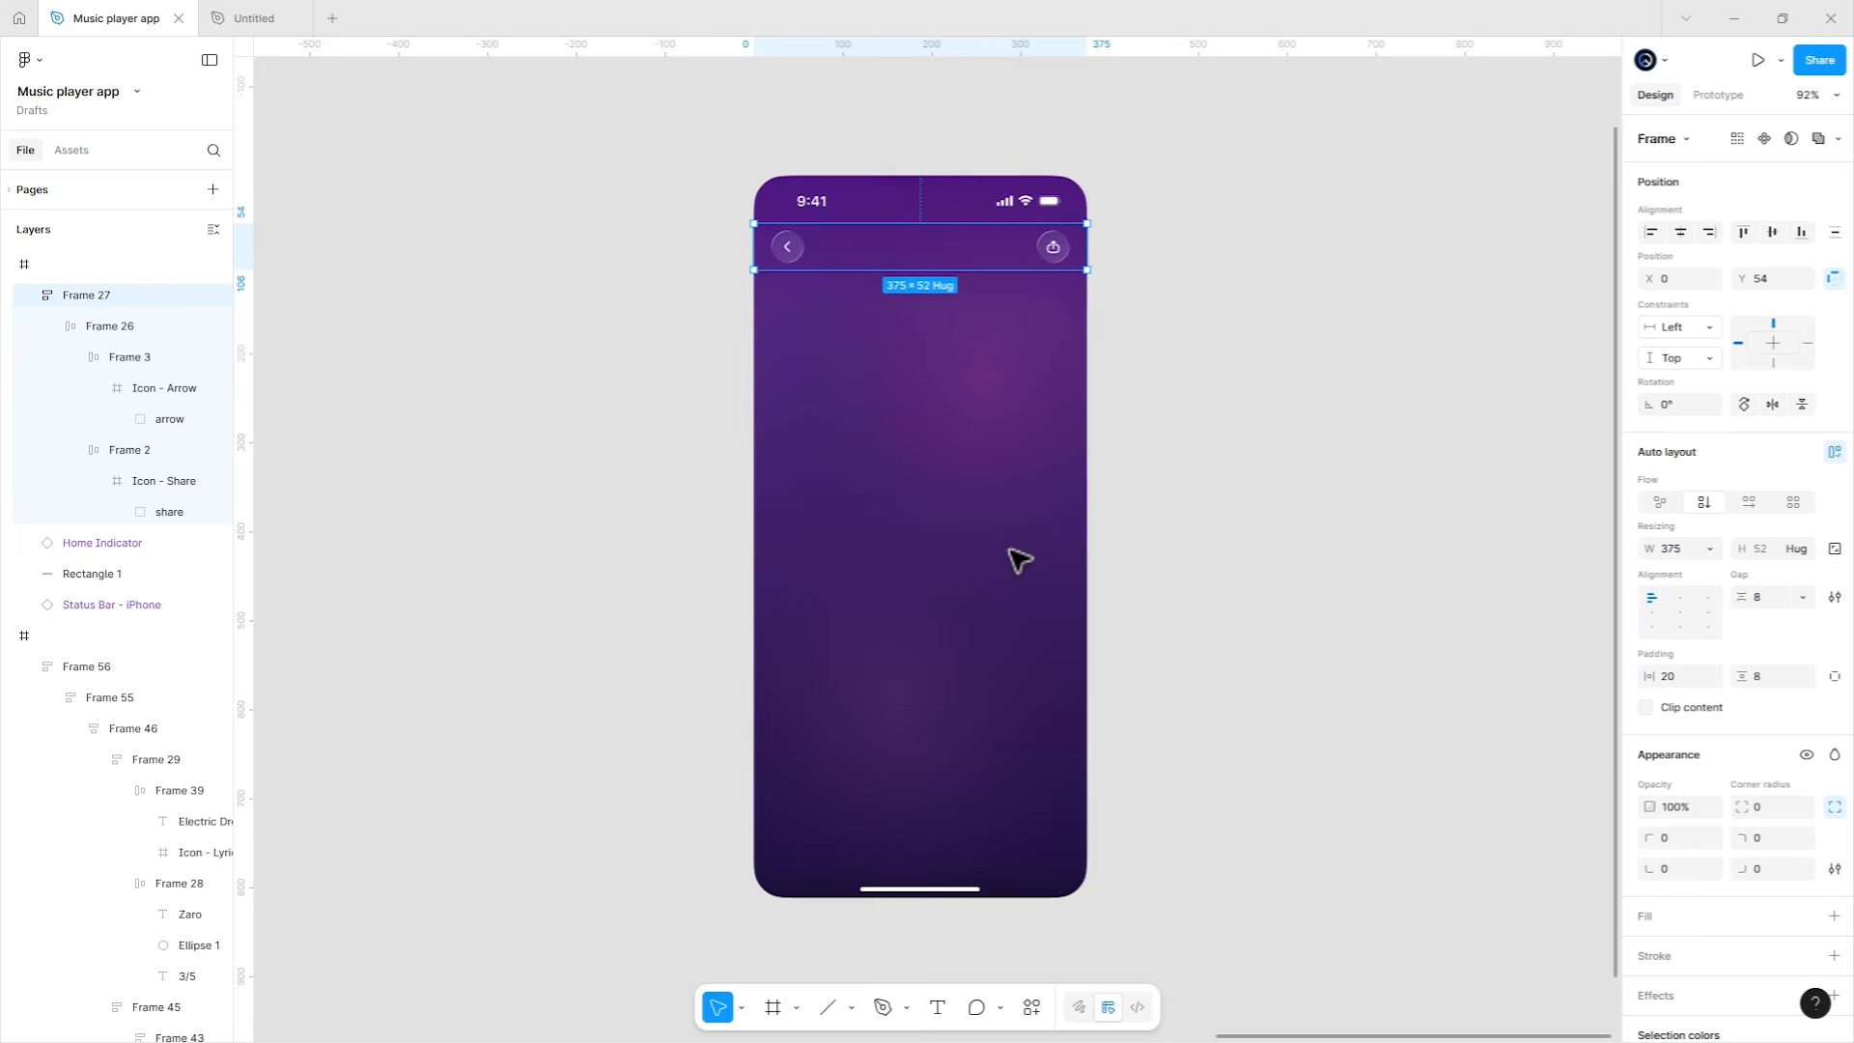
Delete the share button from the pasted header, keeping only the back button.
scroll(999, 390, up, 5)
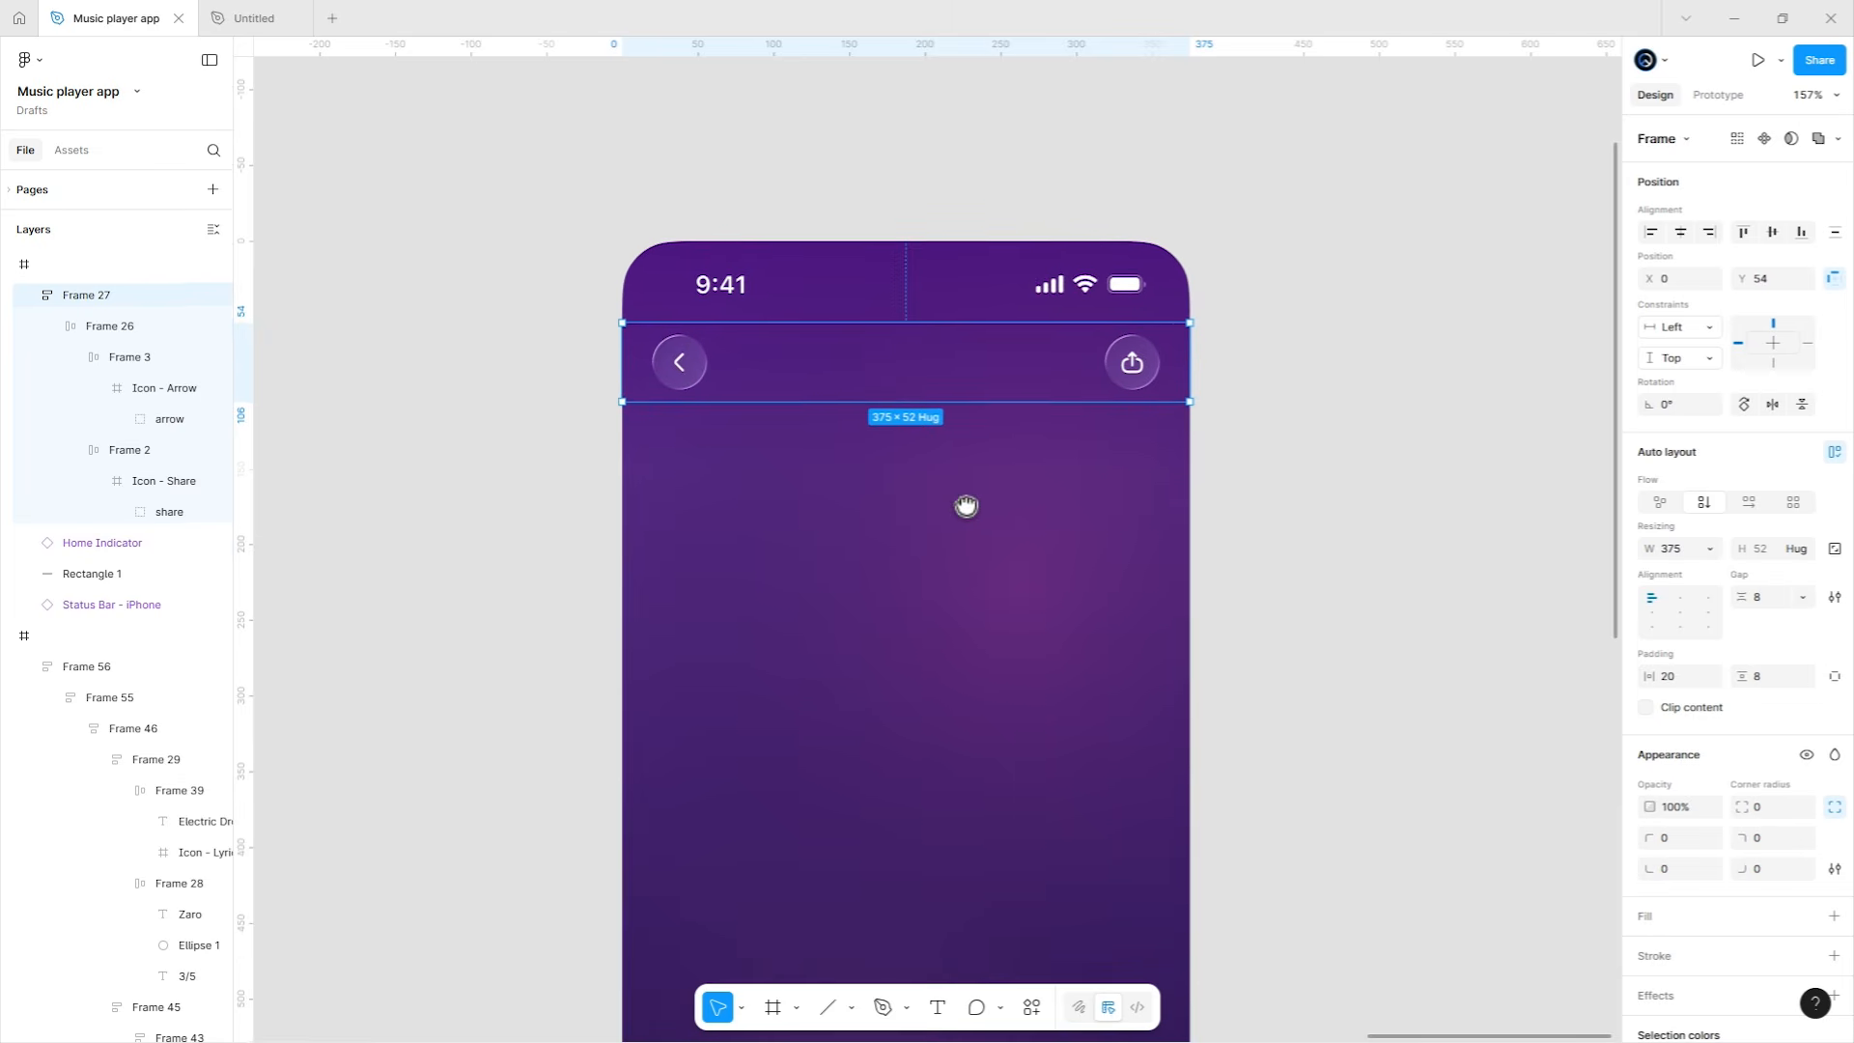
click(1132, 370)
click(1131, 368)
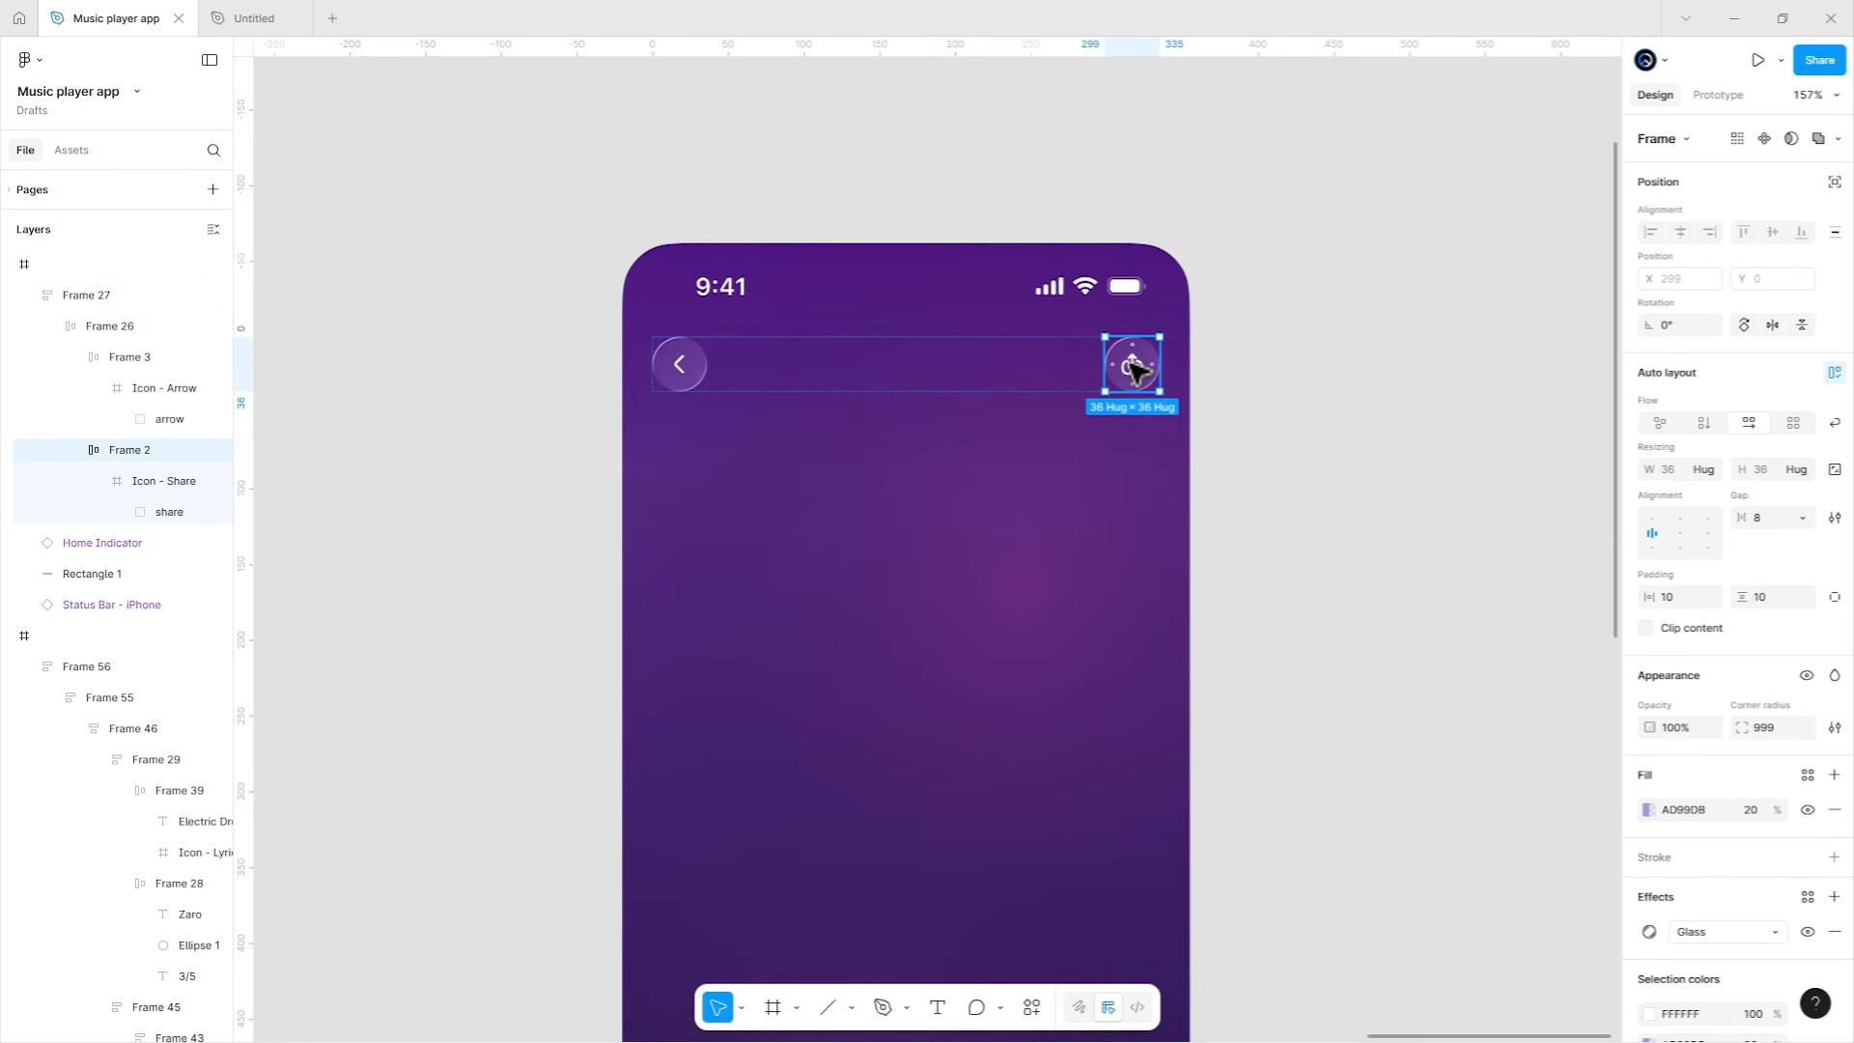
key(Delete)
Copy the City Lights track row from the Midnight Flow screen.
drag(899, 631, 1358, 550)
scroll(927, 517, down, 5)
scroll(1062, 541, left, 8)
drag(840, 525, 1445, 522)
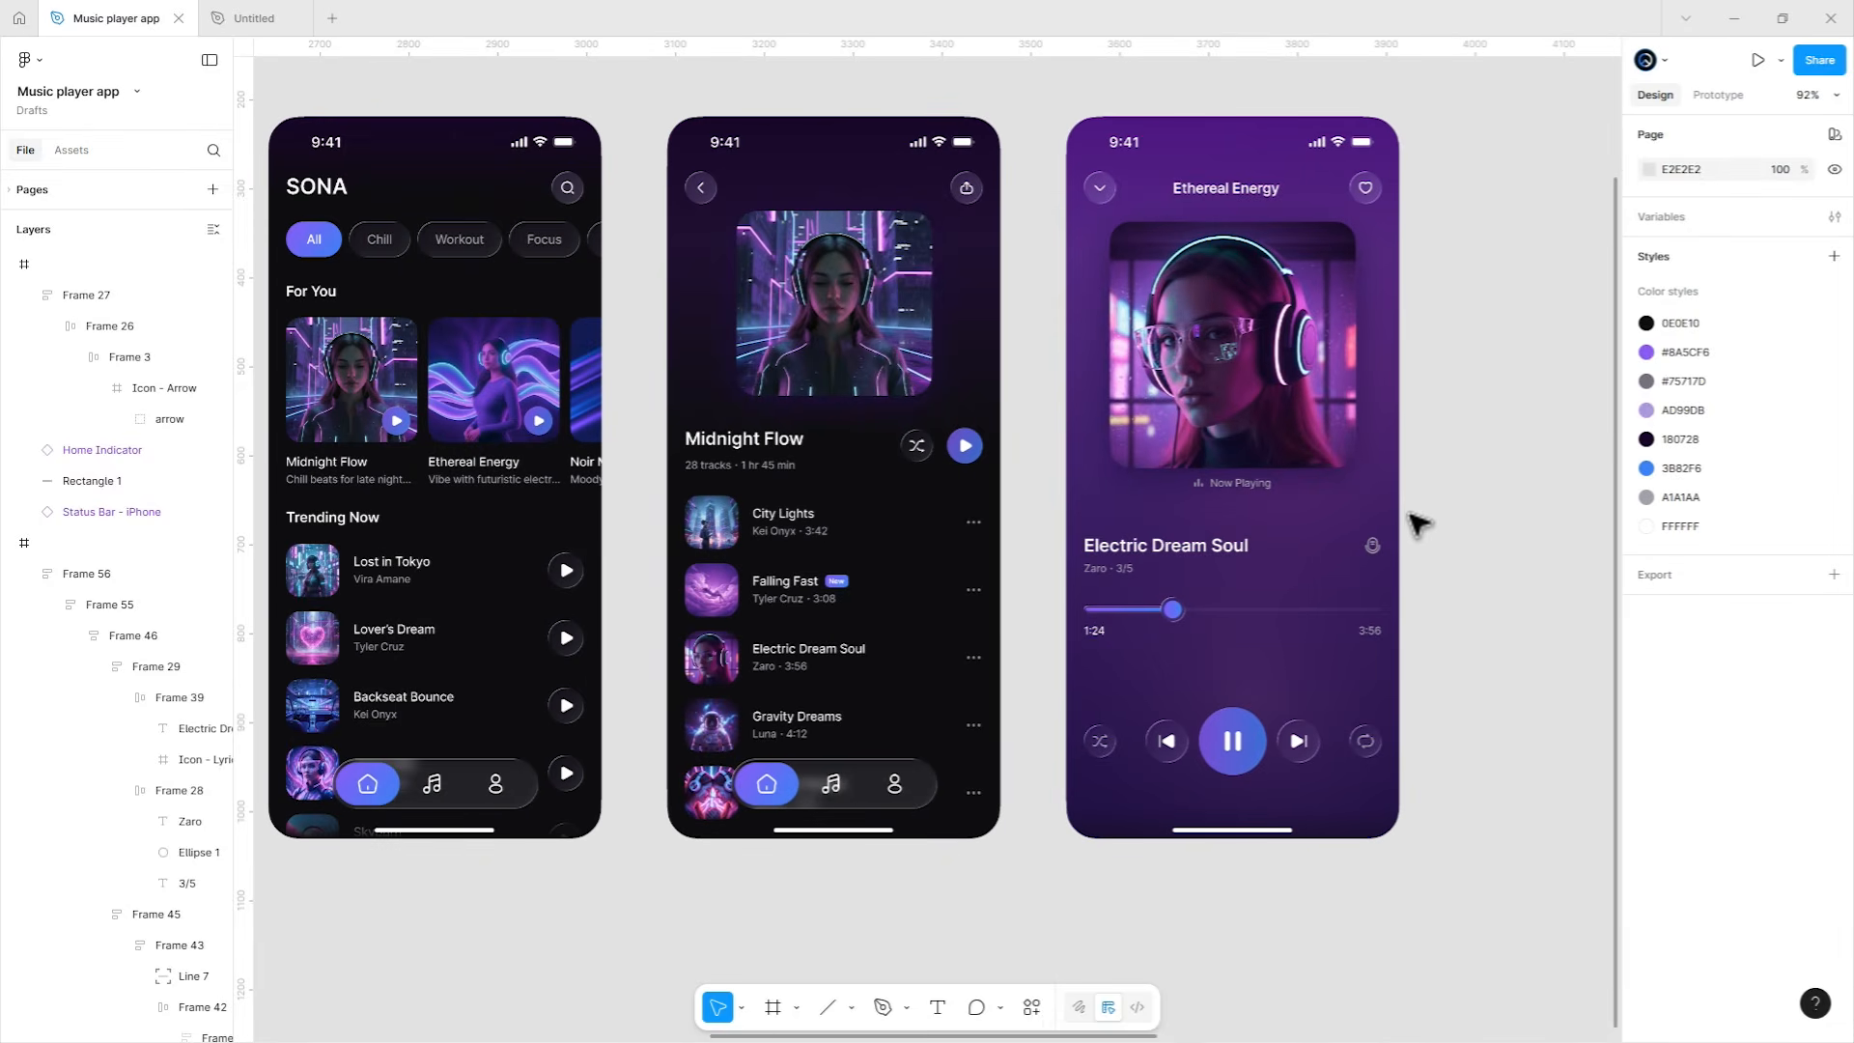
click(816, 529)
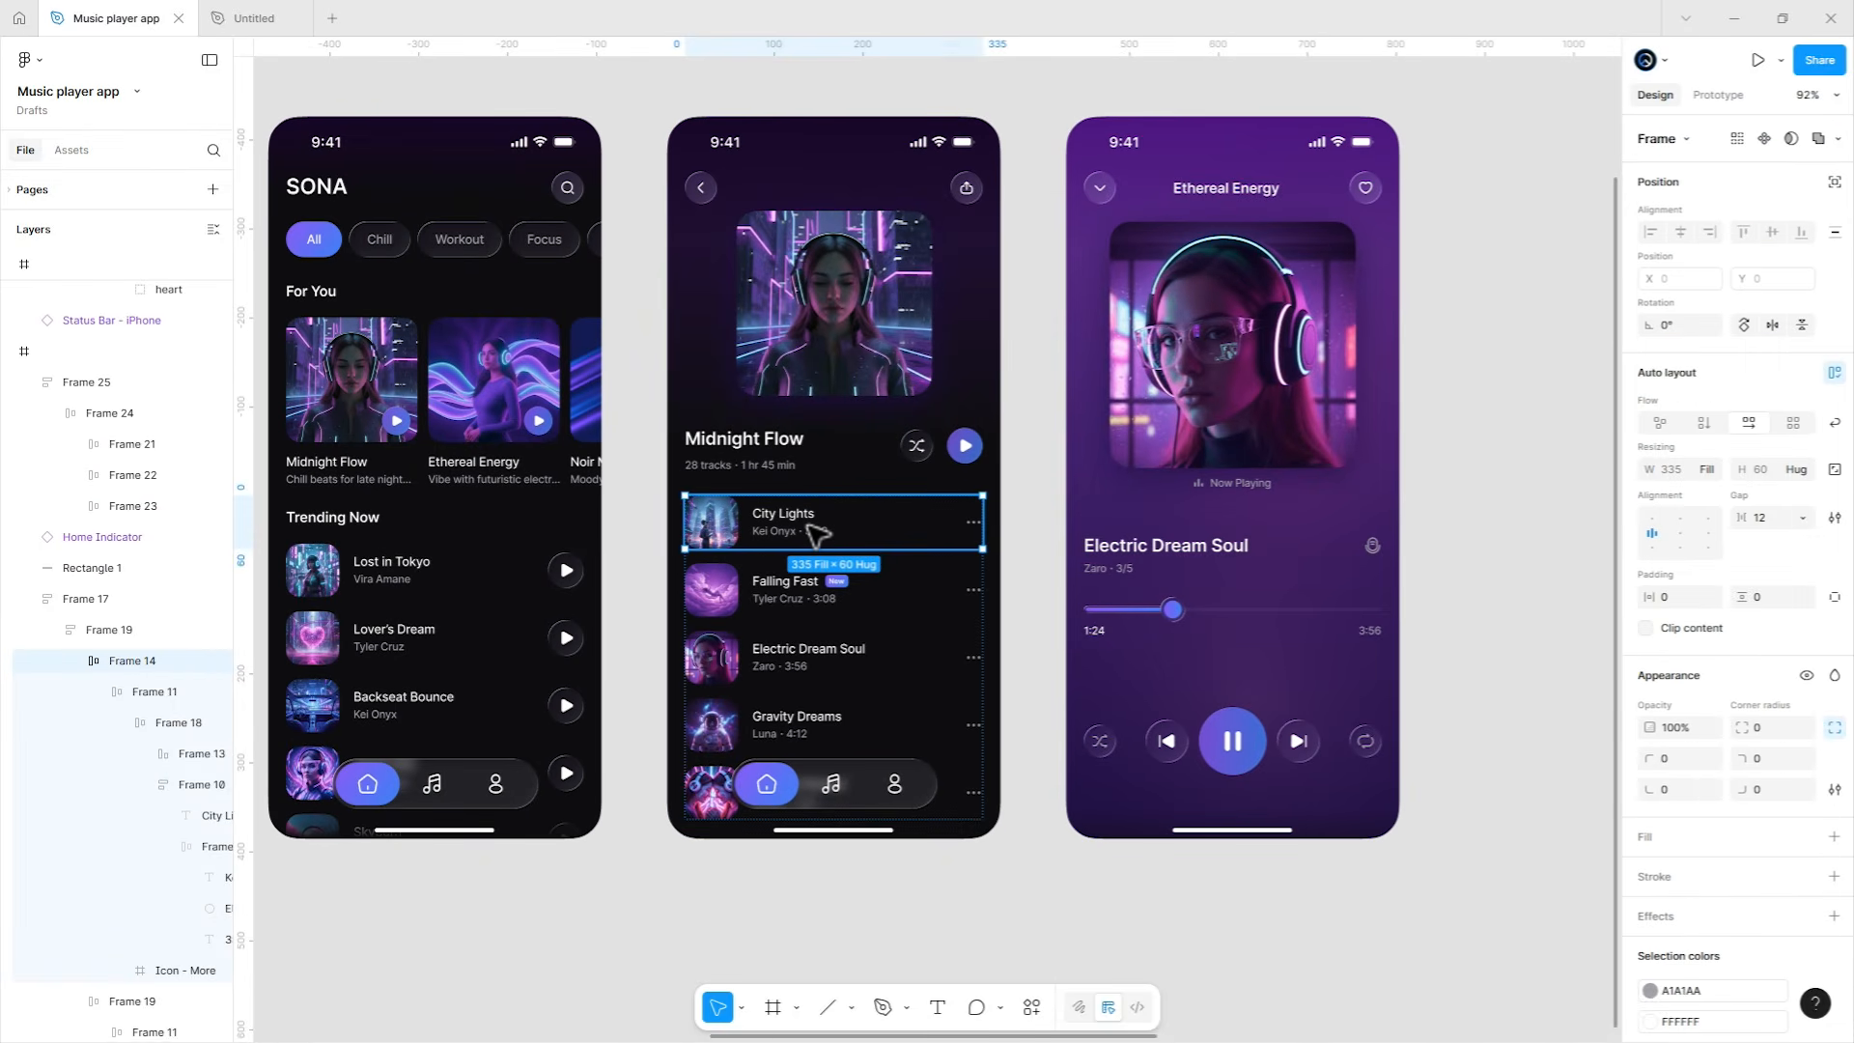
right_click(816, 531)
click(864, 322)
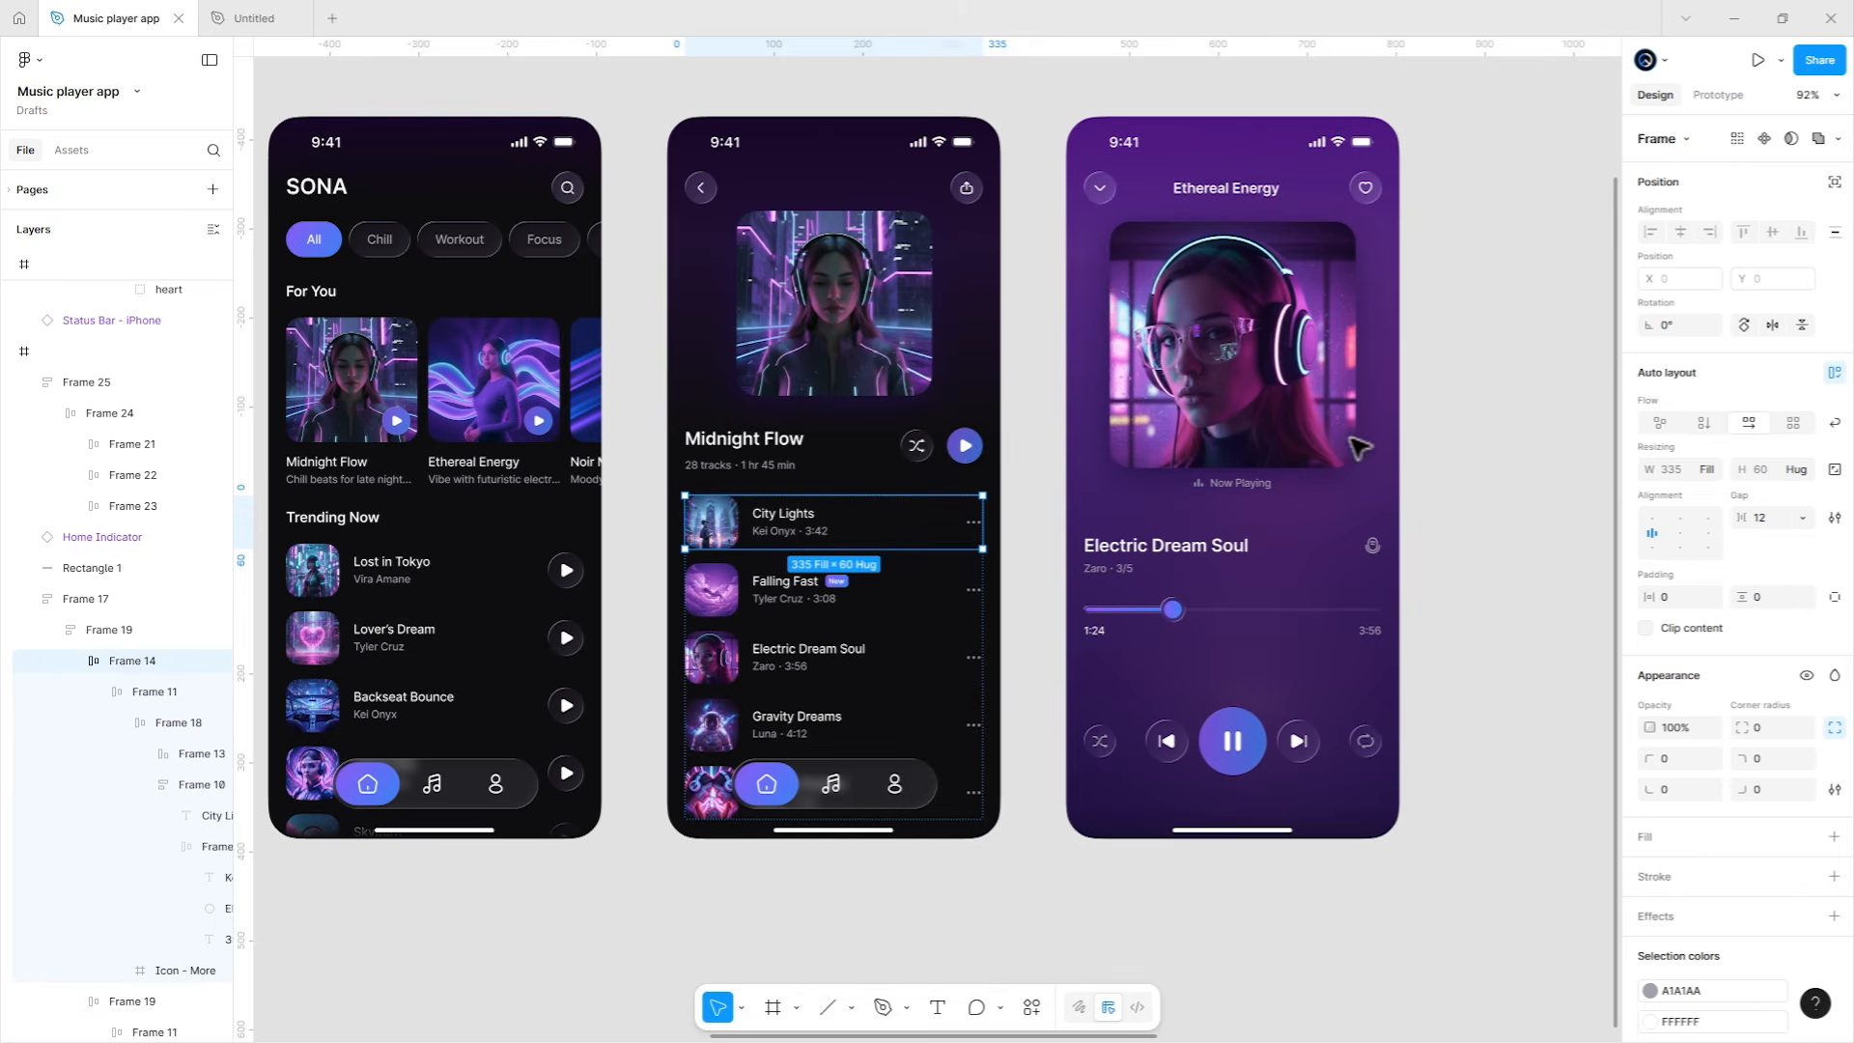
Paste the track row into the empty purple screen and place it below the back button at X 25, Y 132.
click(1495, 467)
drag(1494, 467, 422, 476)
scroll(534, 497, right, 8)
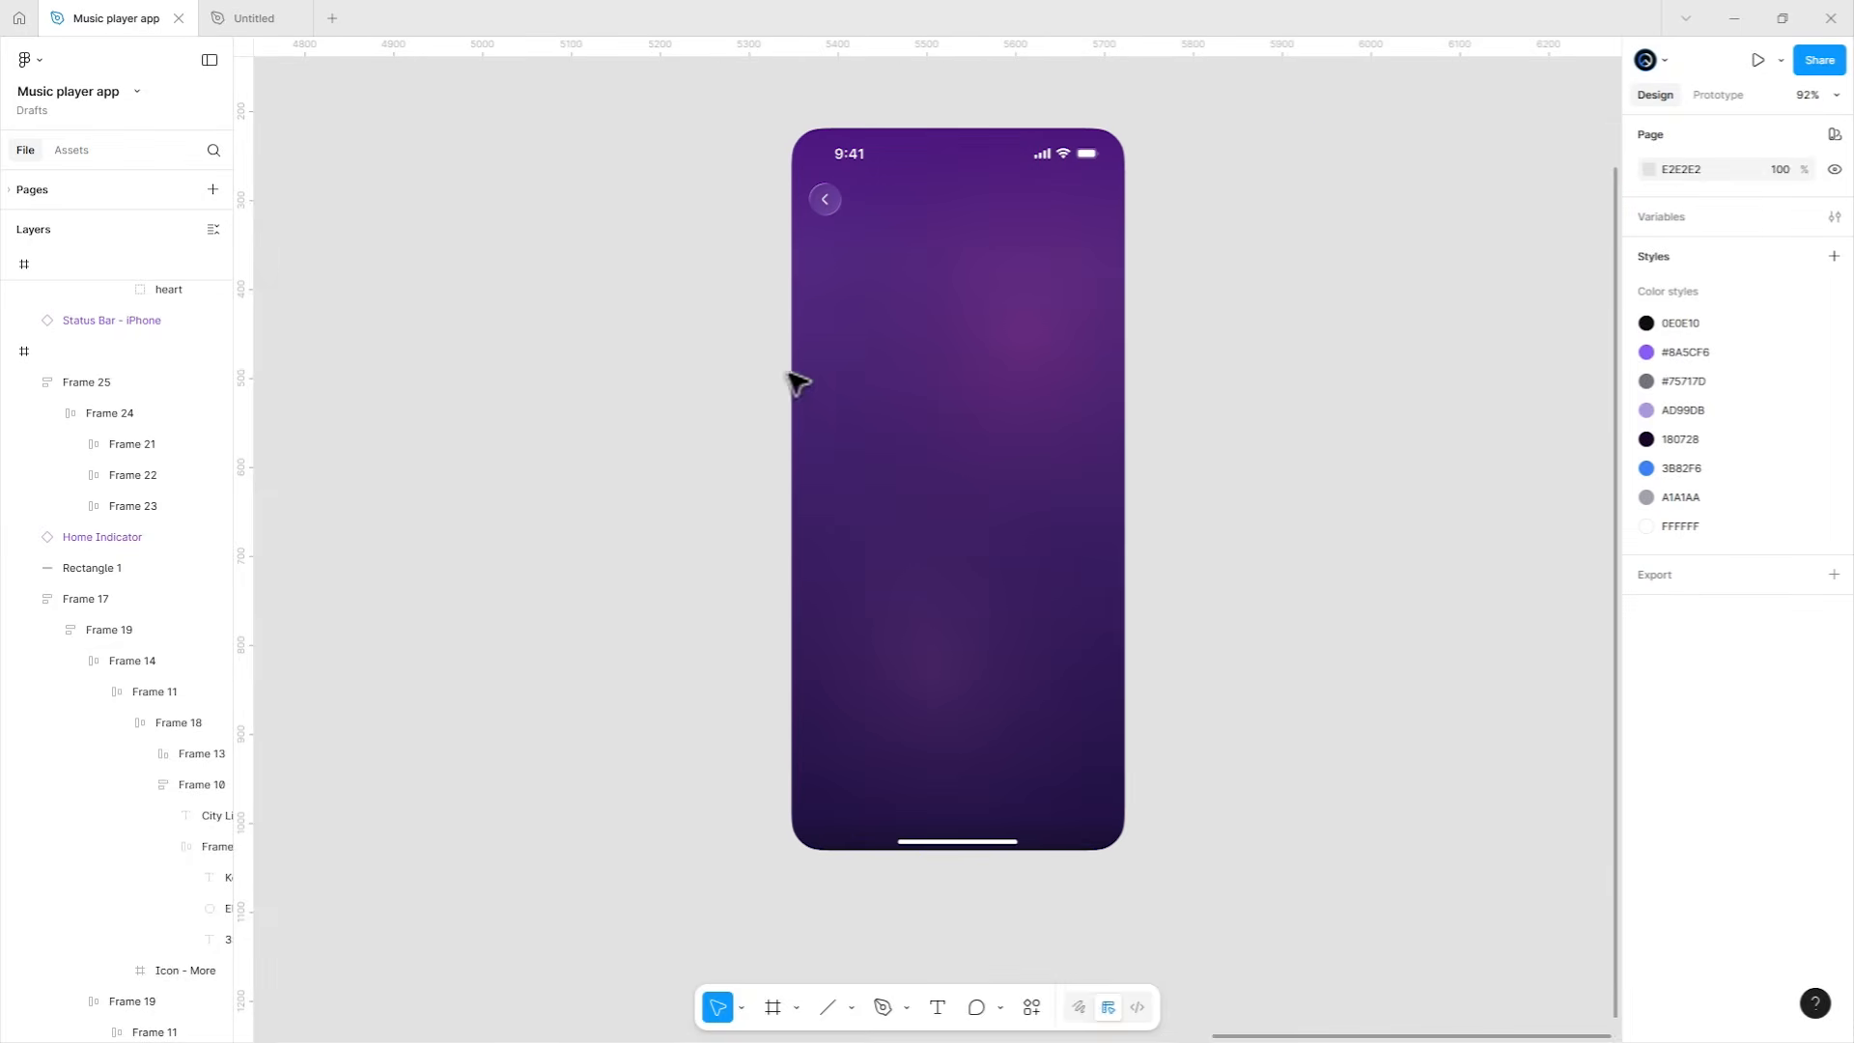
click(951, 338)
key(ctrl+v)
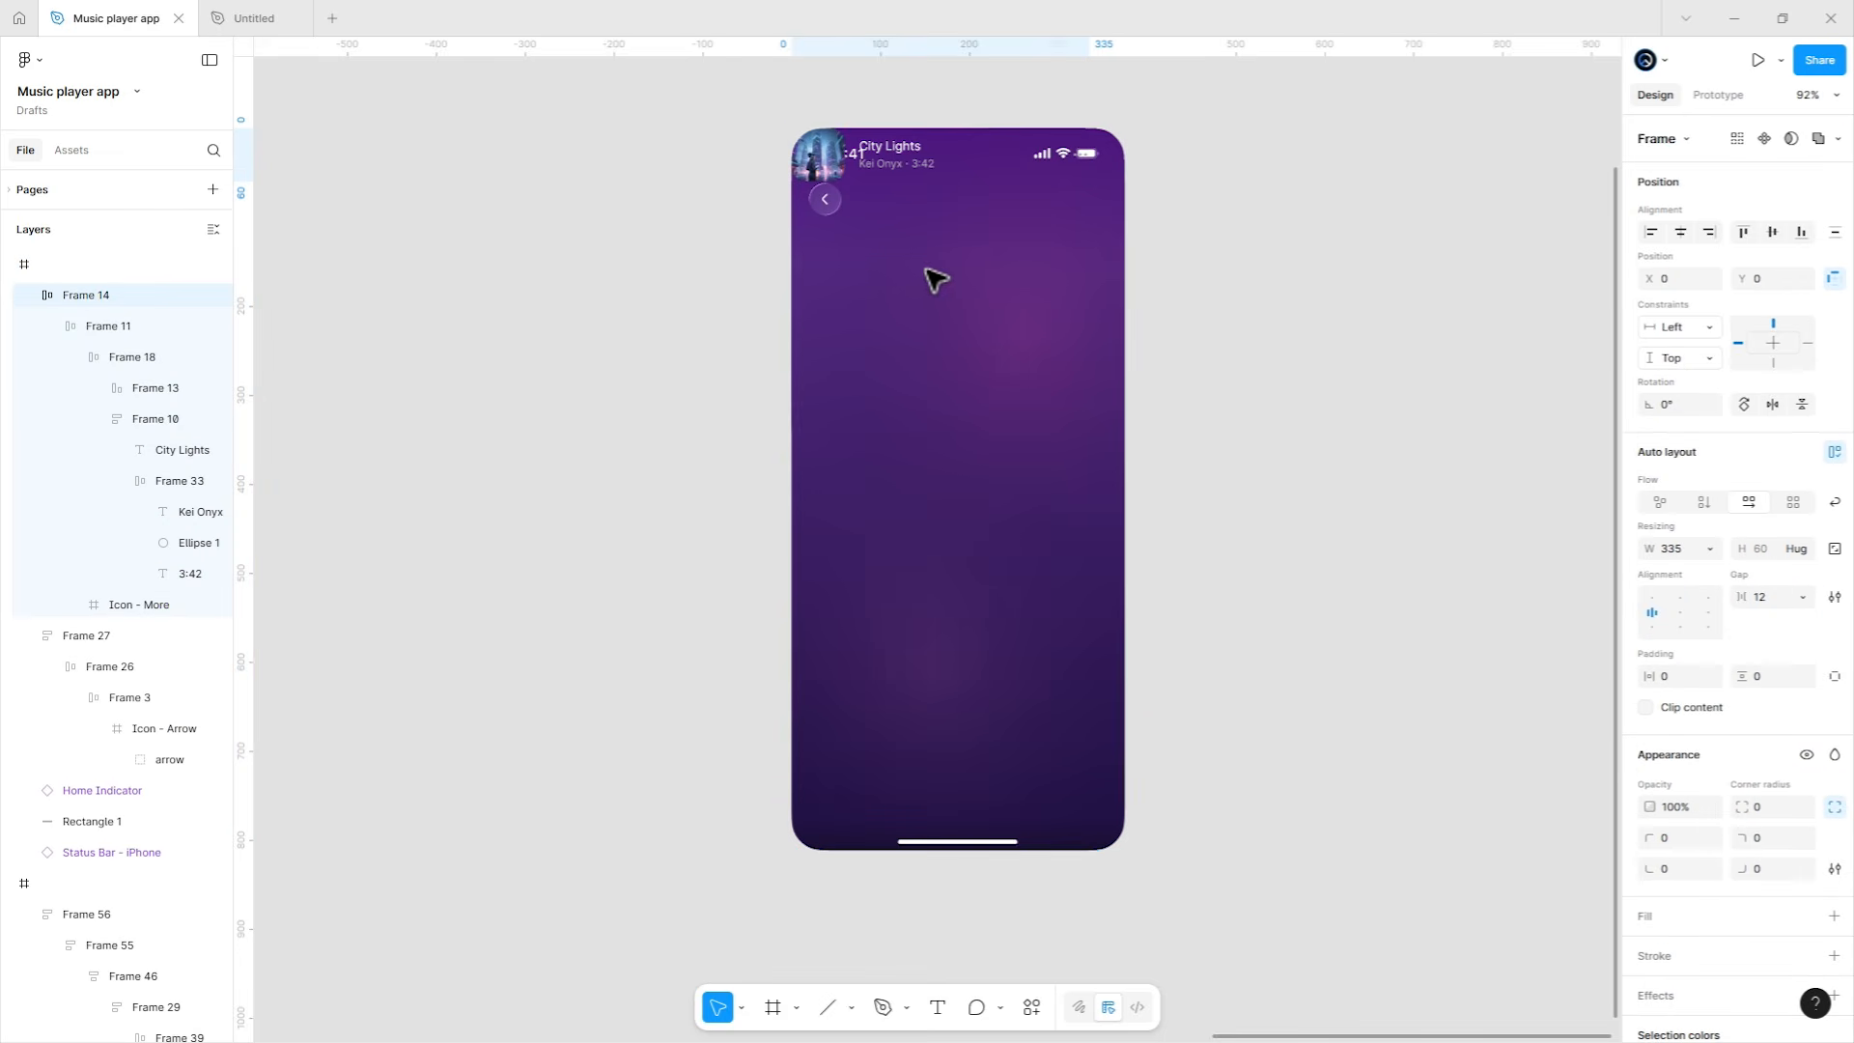
drag(912, 163, 936, 282)
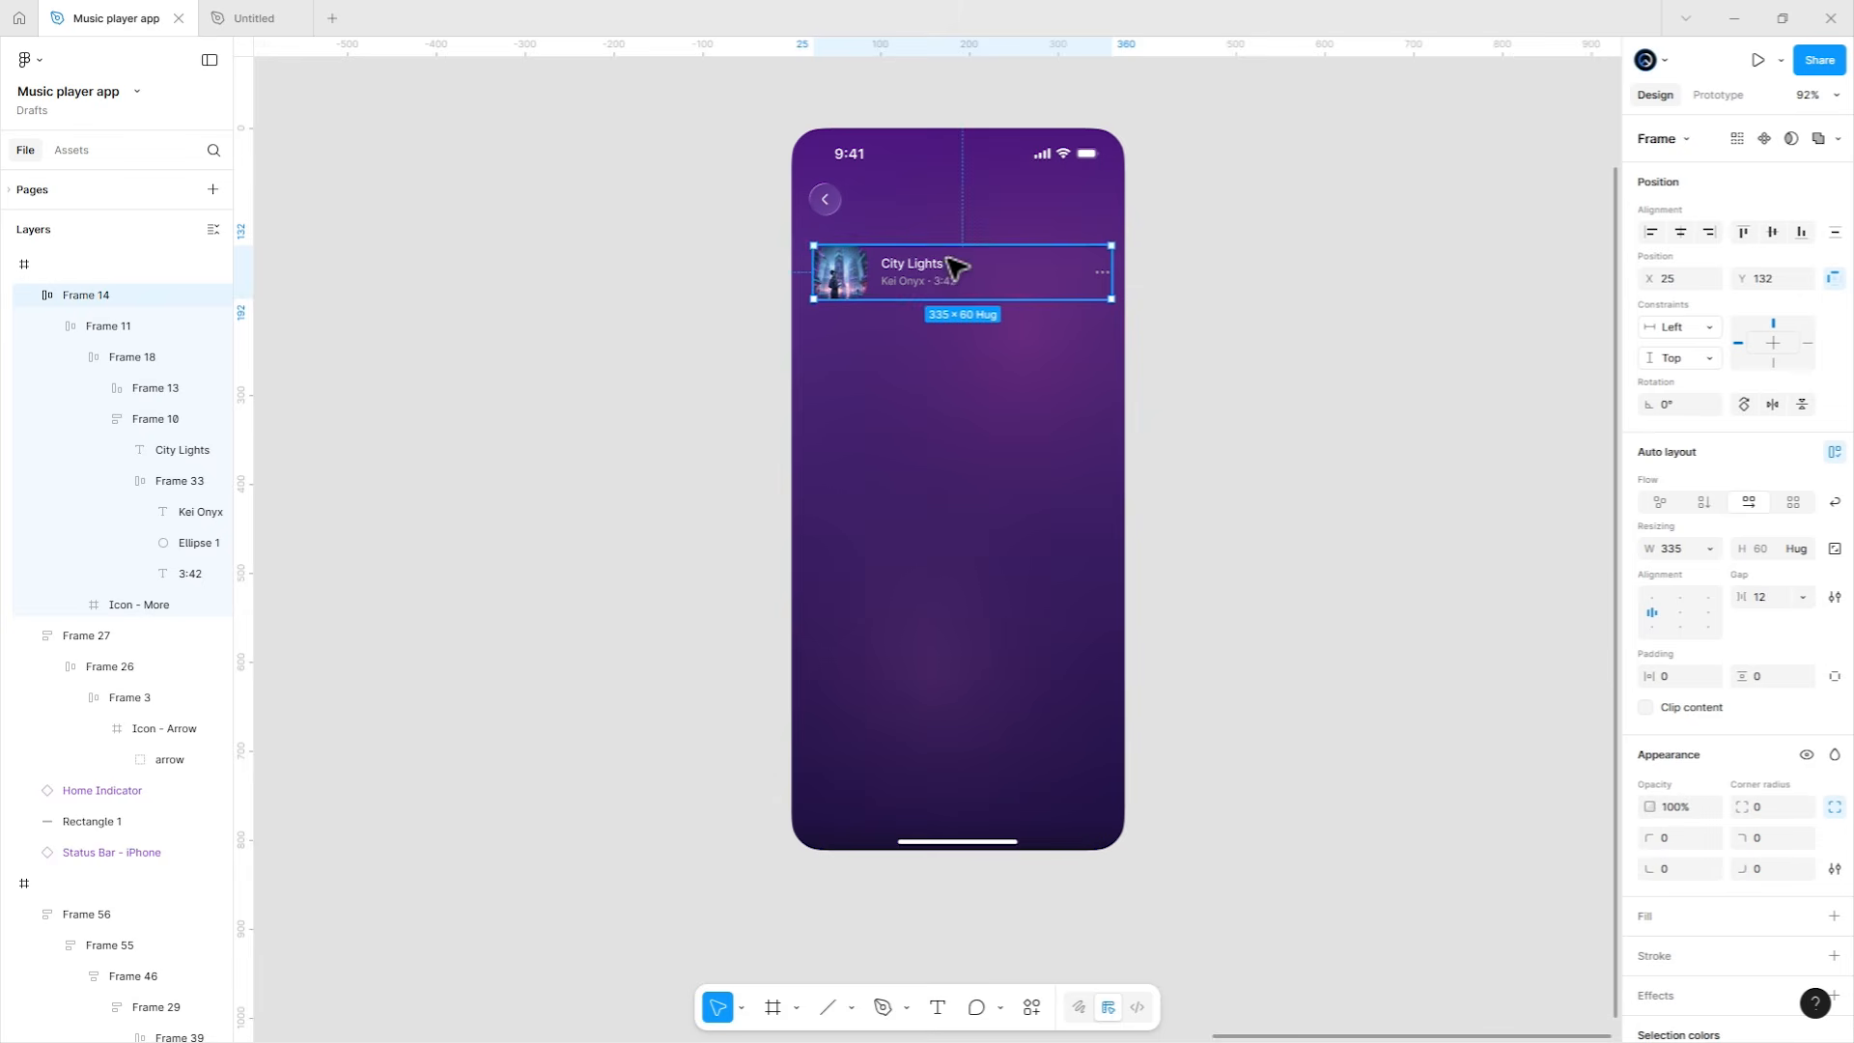
click(956, 333)
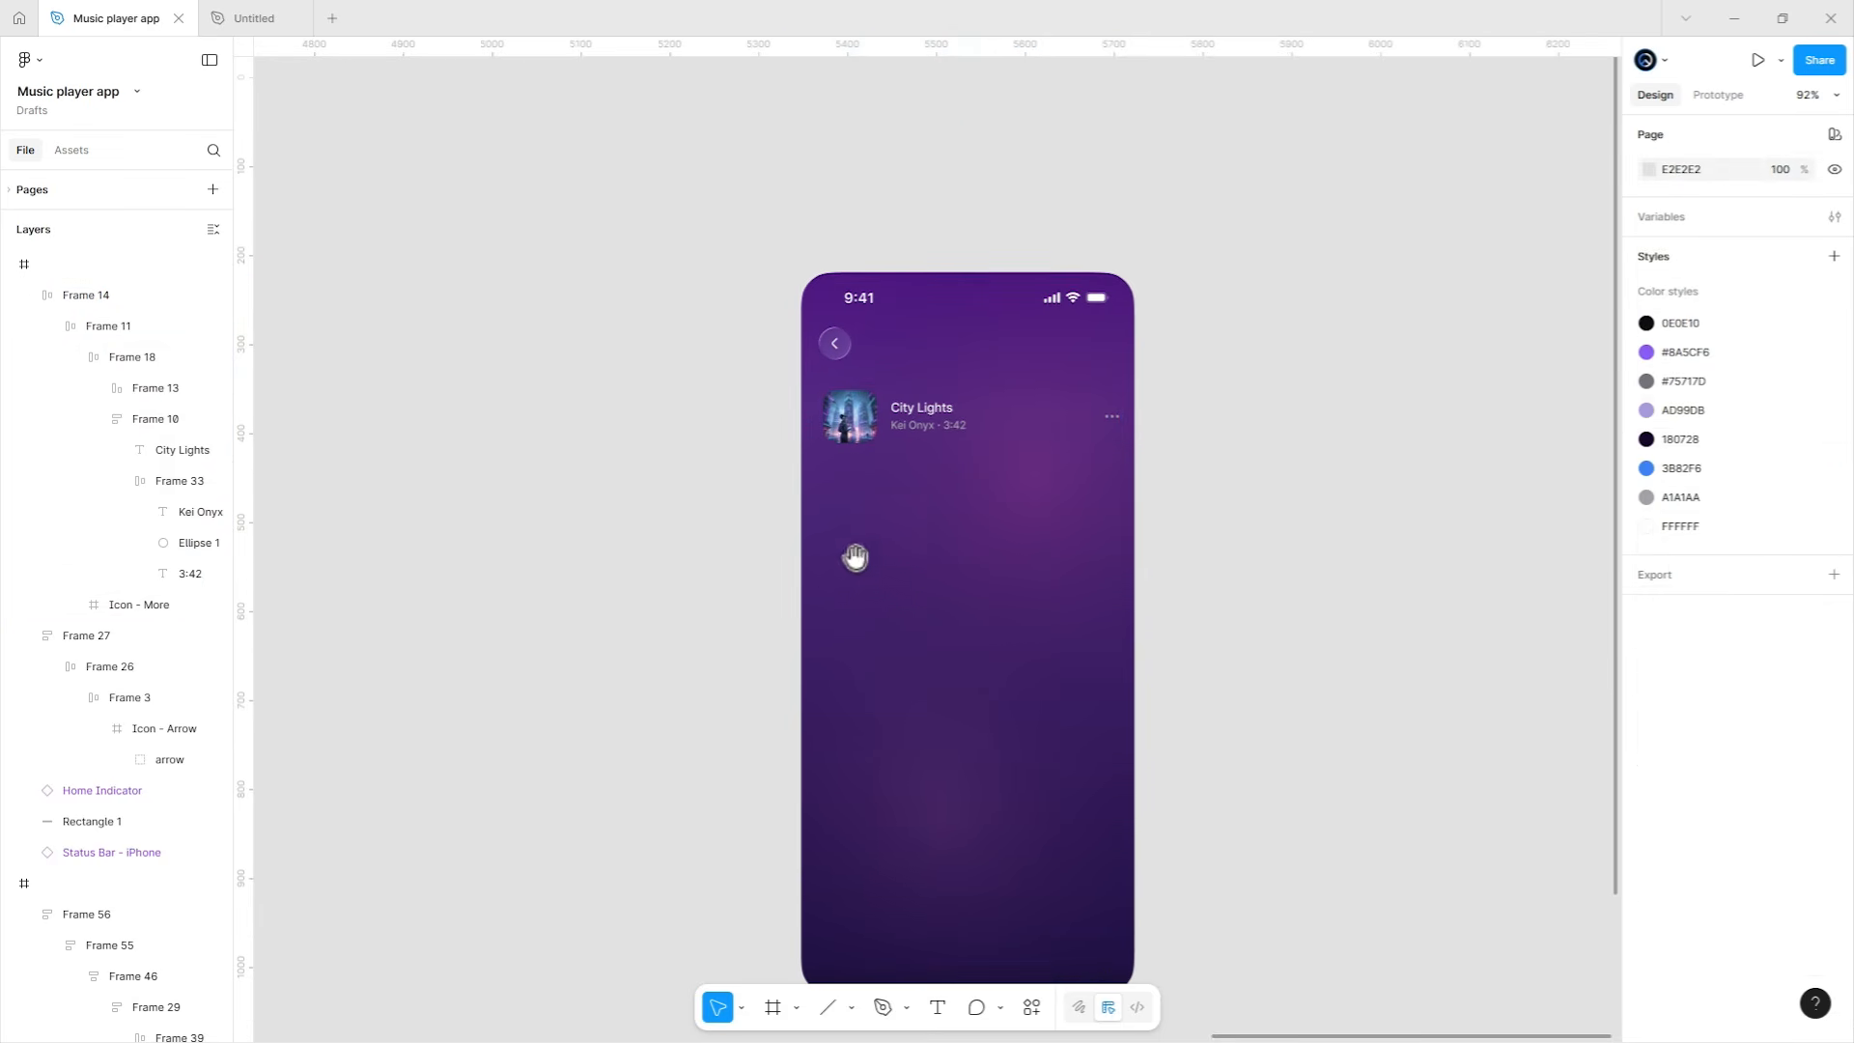
Copy the Electric Dream Soul title block from the now-playing screen onto the canvas beside the new purple screen.
drag(797, 456, 1138, 433)
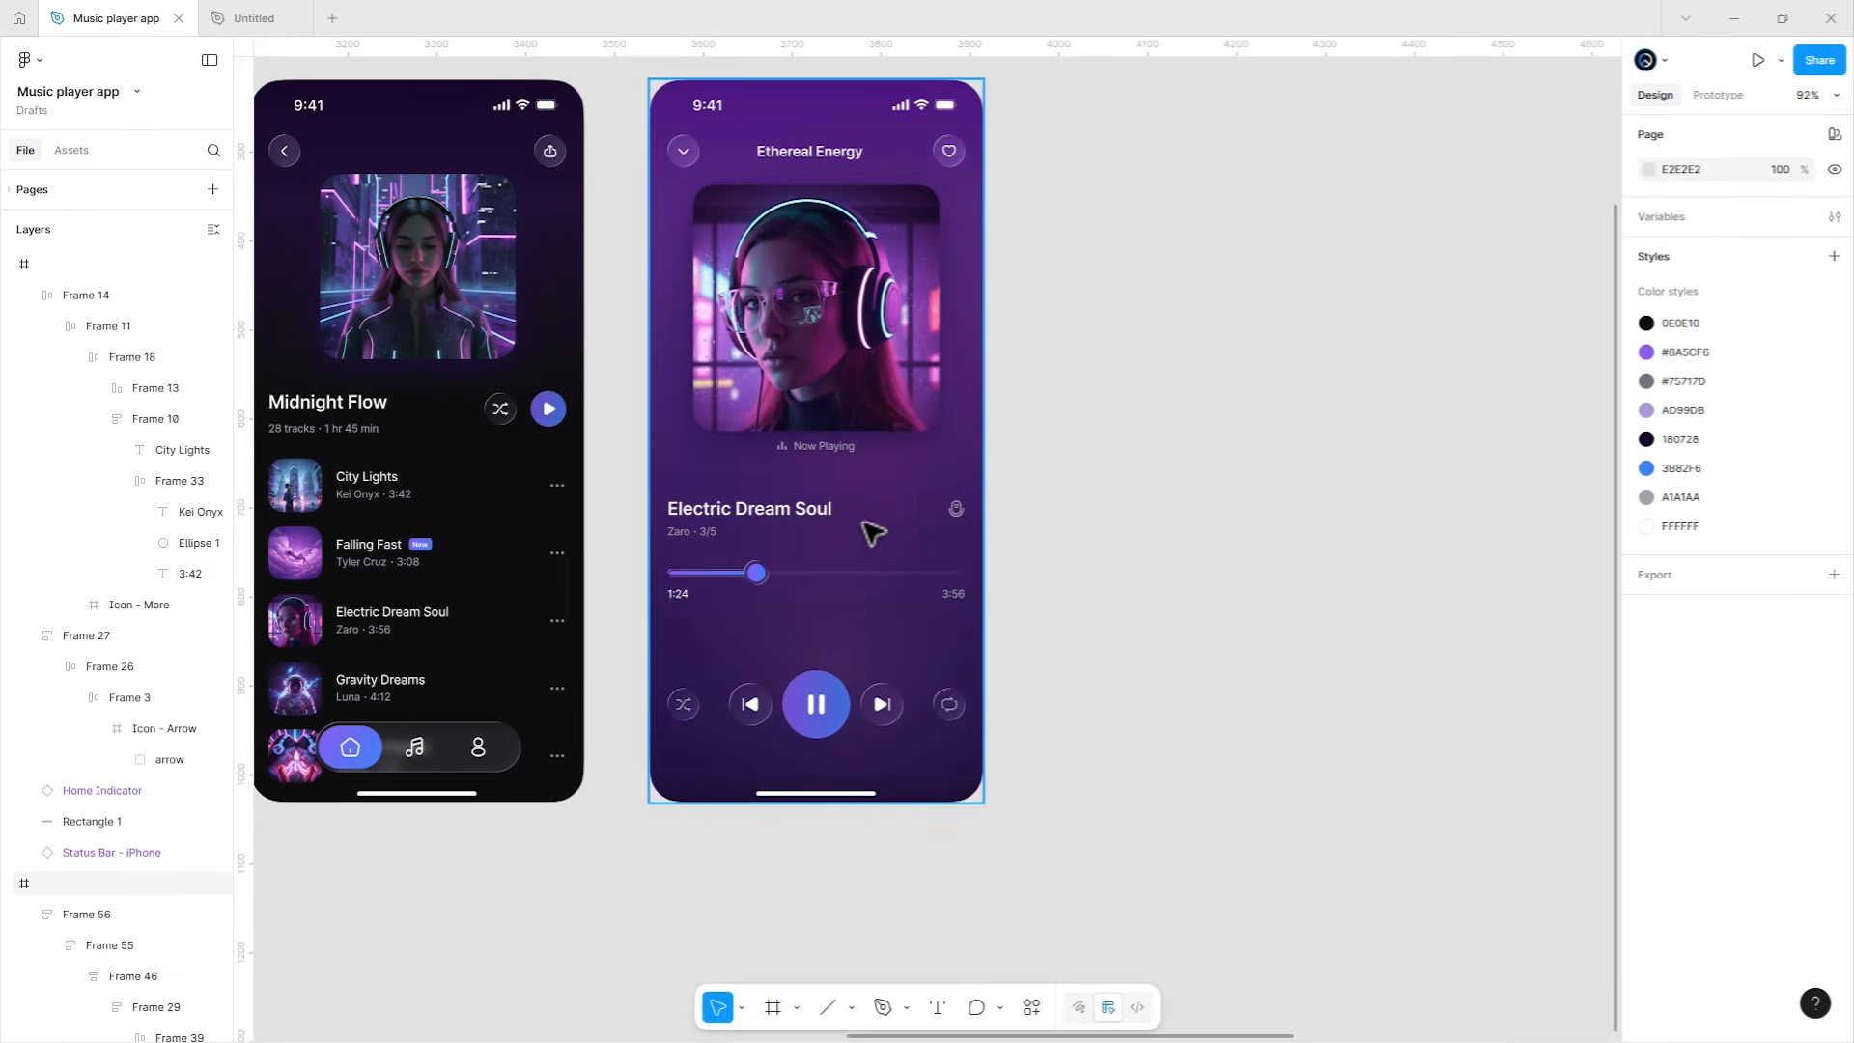
ctrl+click(822, 521)
key(ctrl+c)
drag(881, 525, 1584, 525)
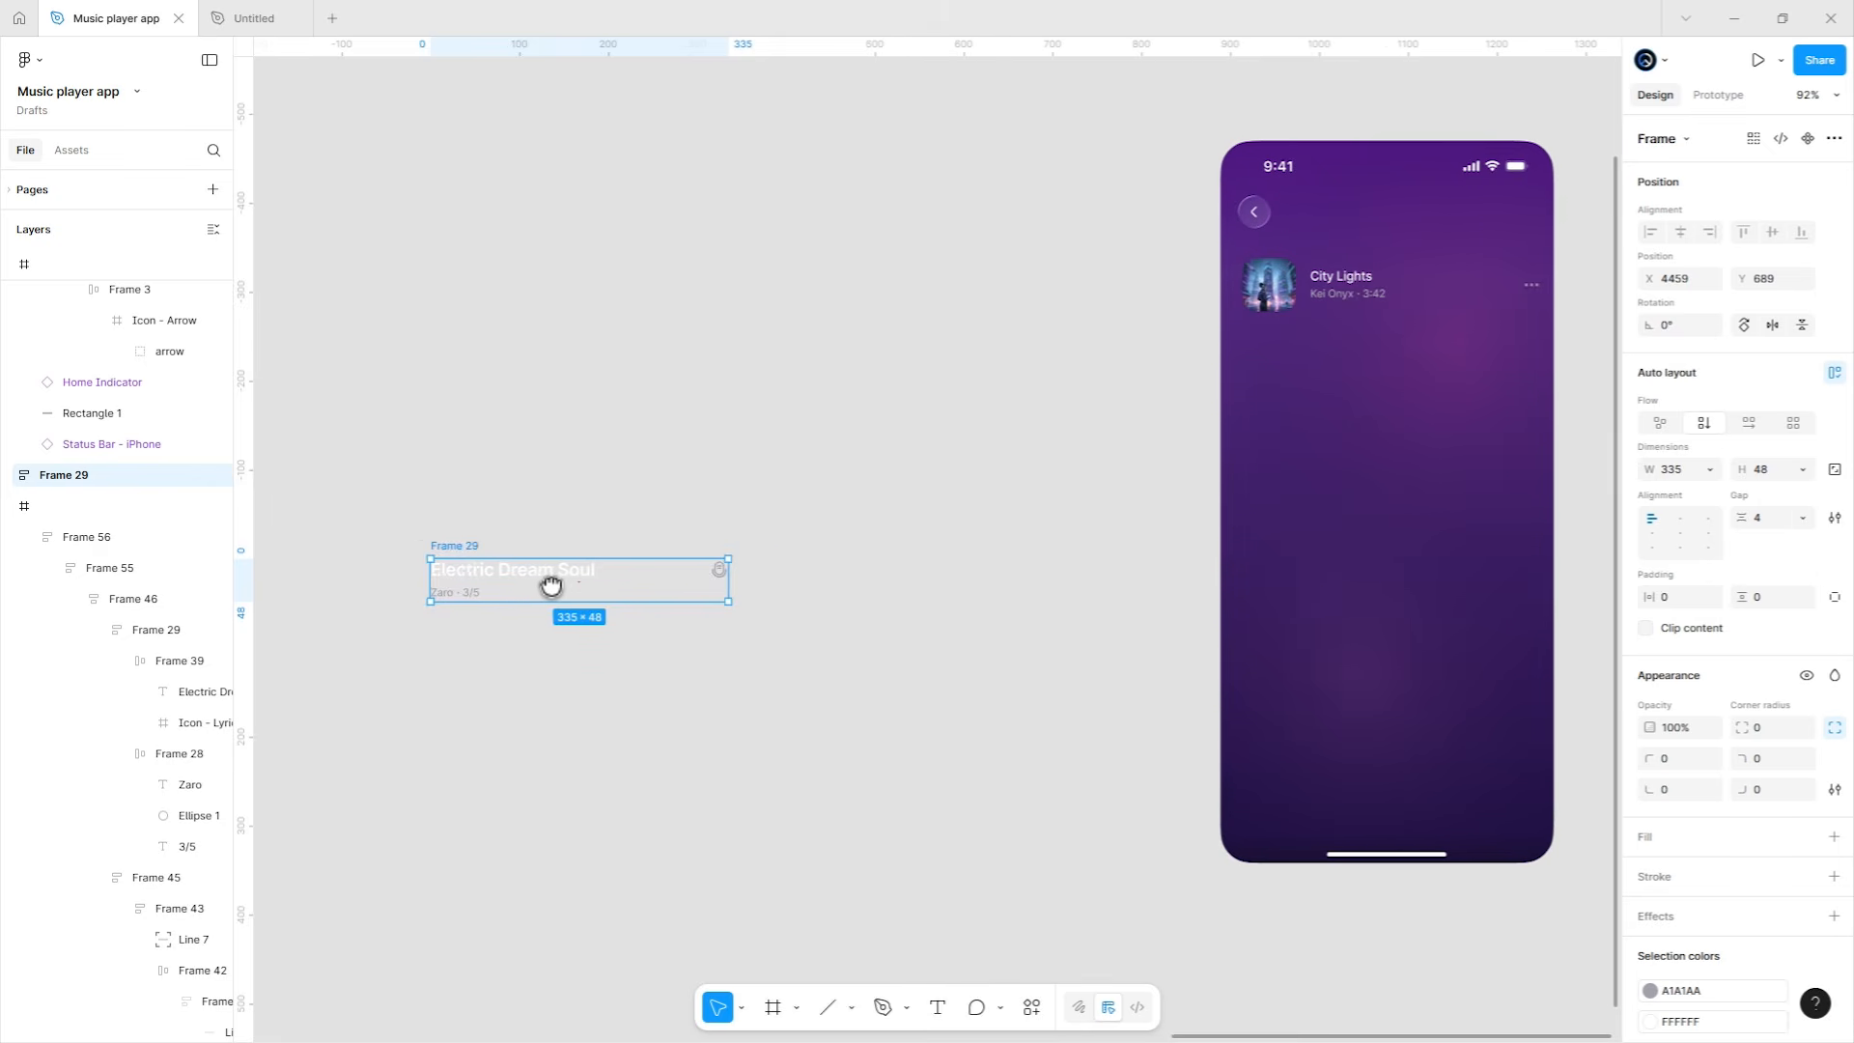
drag(472, 589, 964, 433)
drag(1237, 409, 1032, 423)
Replace the track row's City Lights title with Electric Dream Soul cut from the copied title block, keeping the row's text style.
scroll(973, 342, up, 3)
double_click(529, 583)
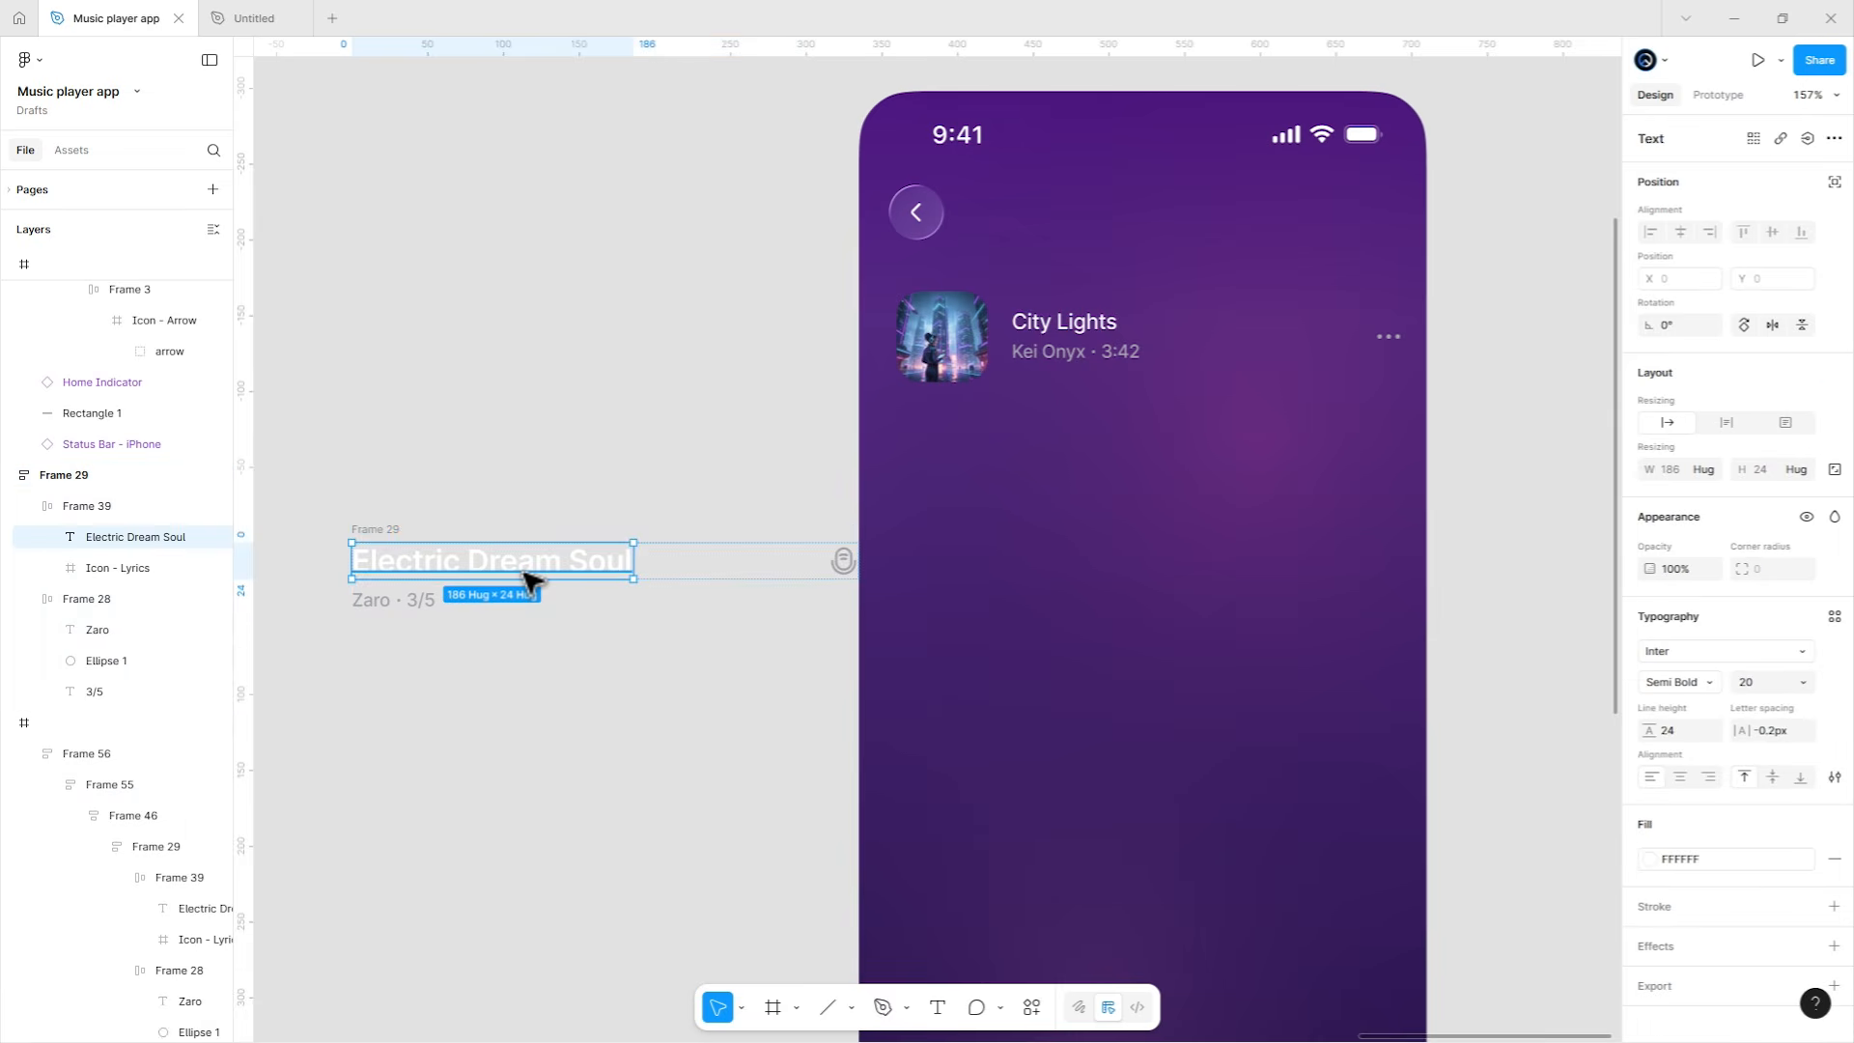
key(ctrl+x)
double_click(1053, 327)
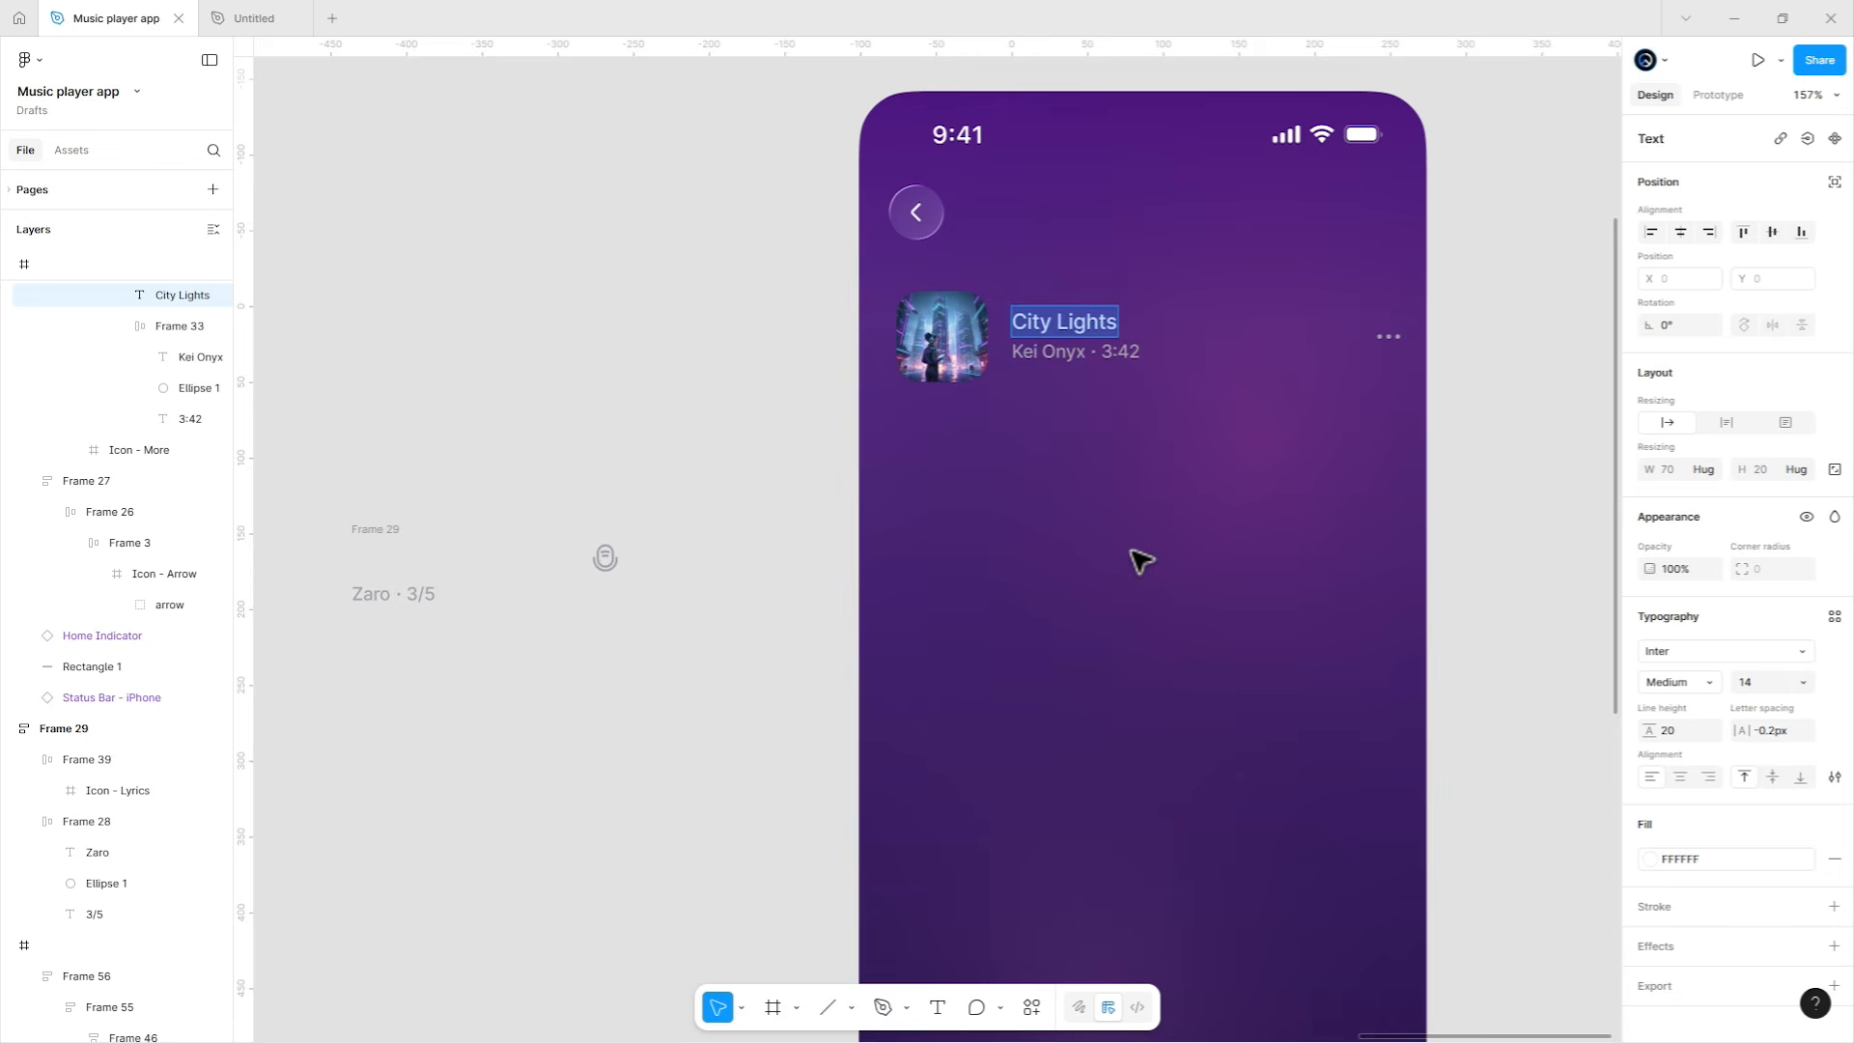
key(ctrl+shift+v)
key(Escape)
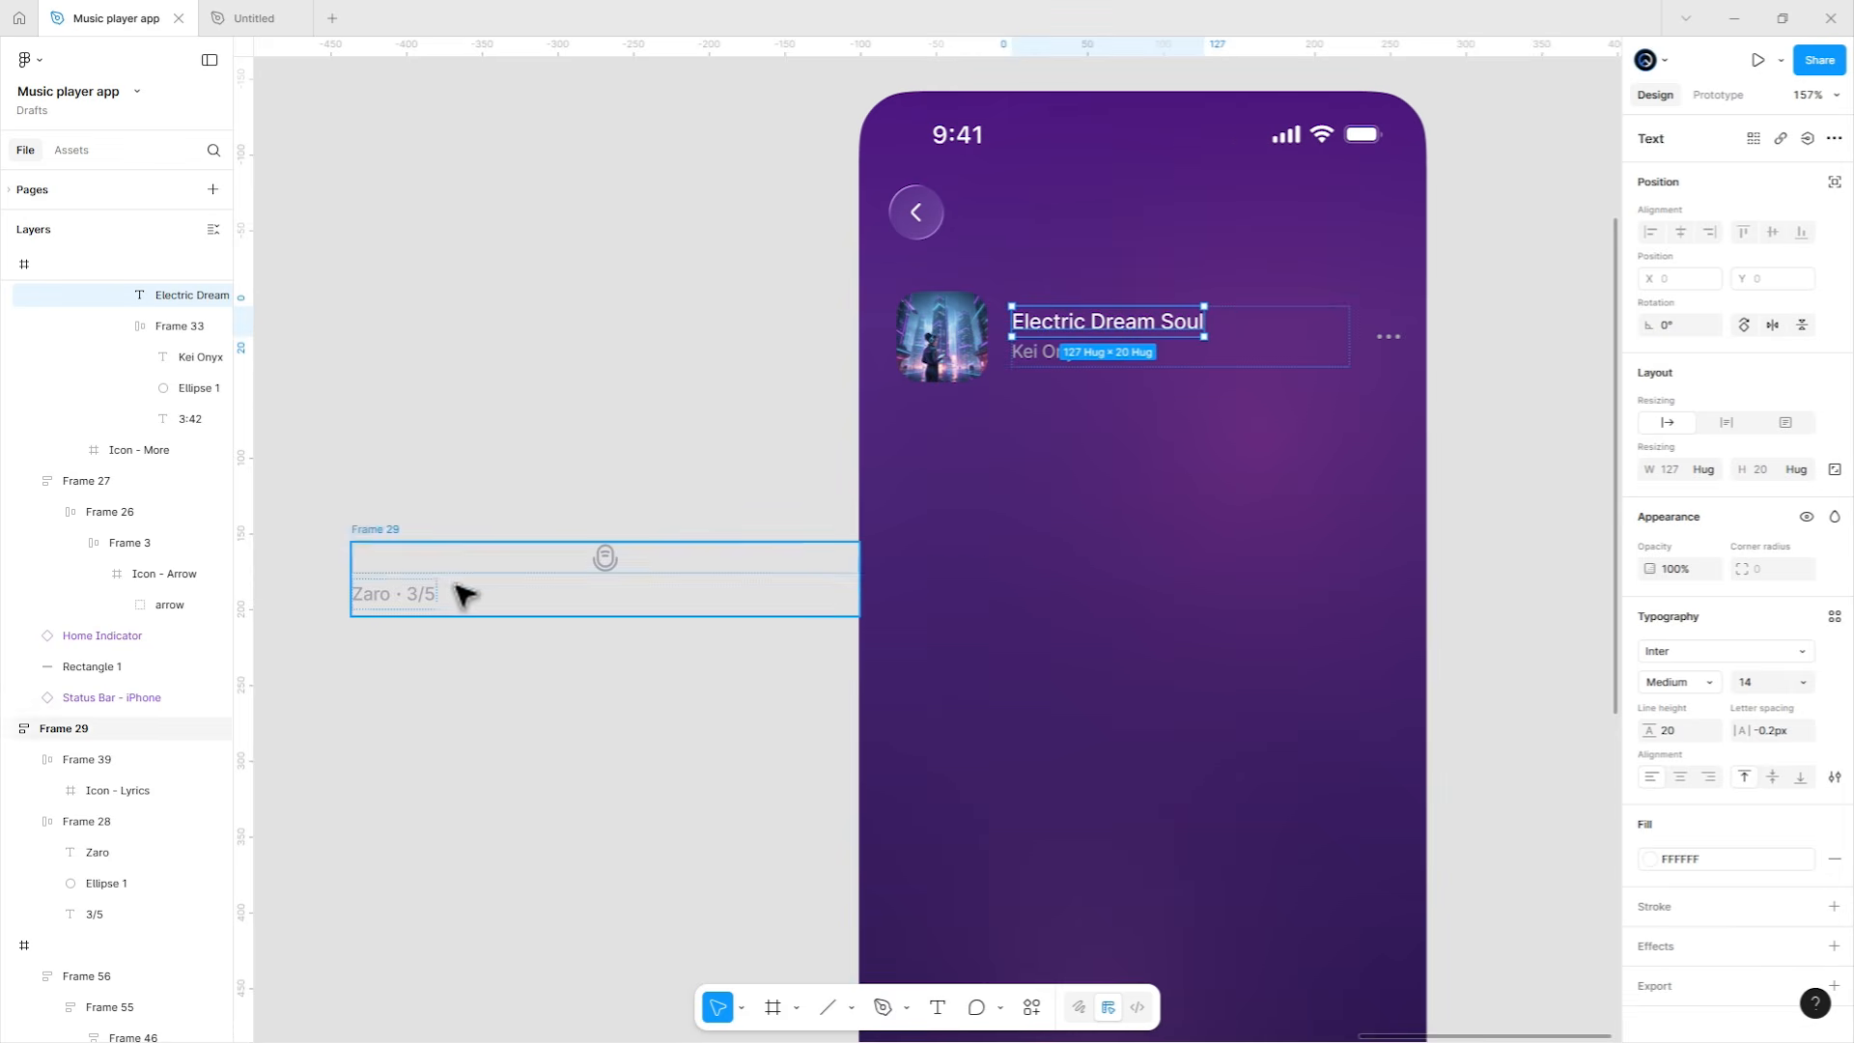
Replace the row's artist name with the one cut from the copied title block, and delete the leftover block.
double_click(377, 601)
key(ctrl+x)
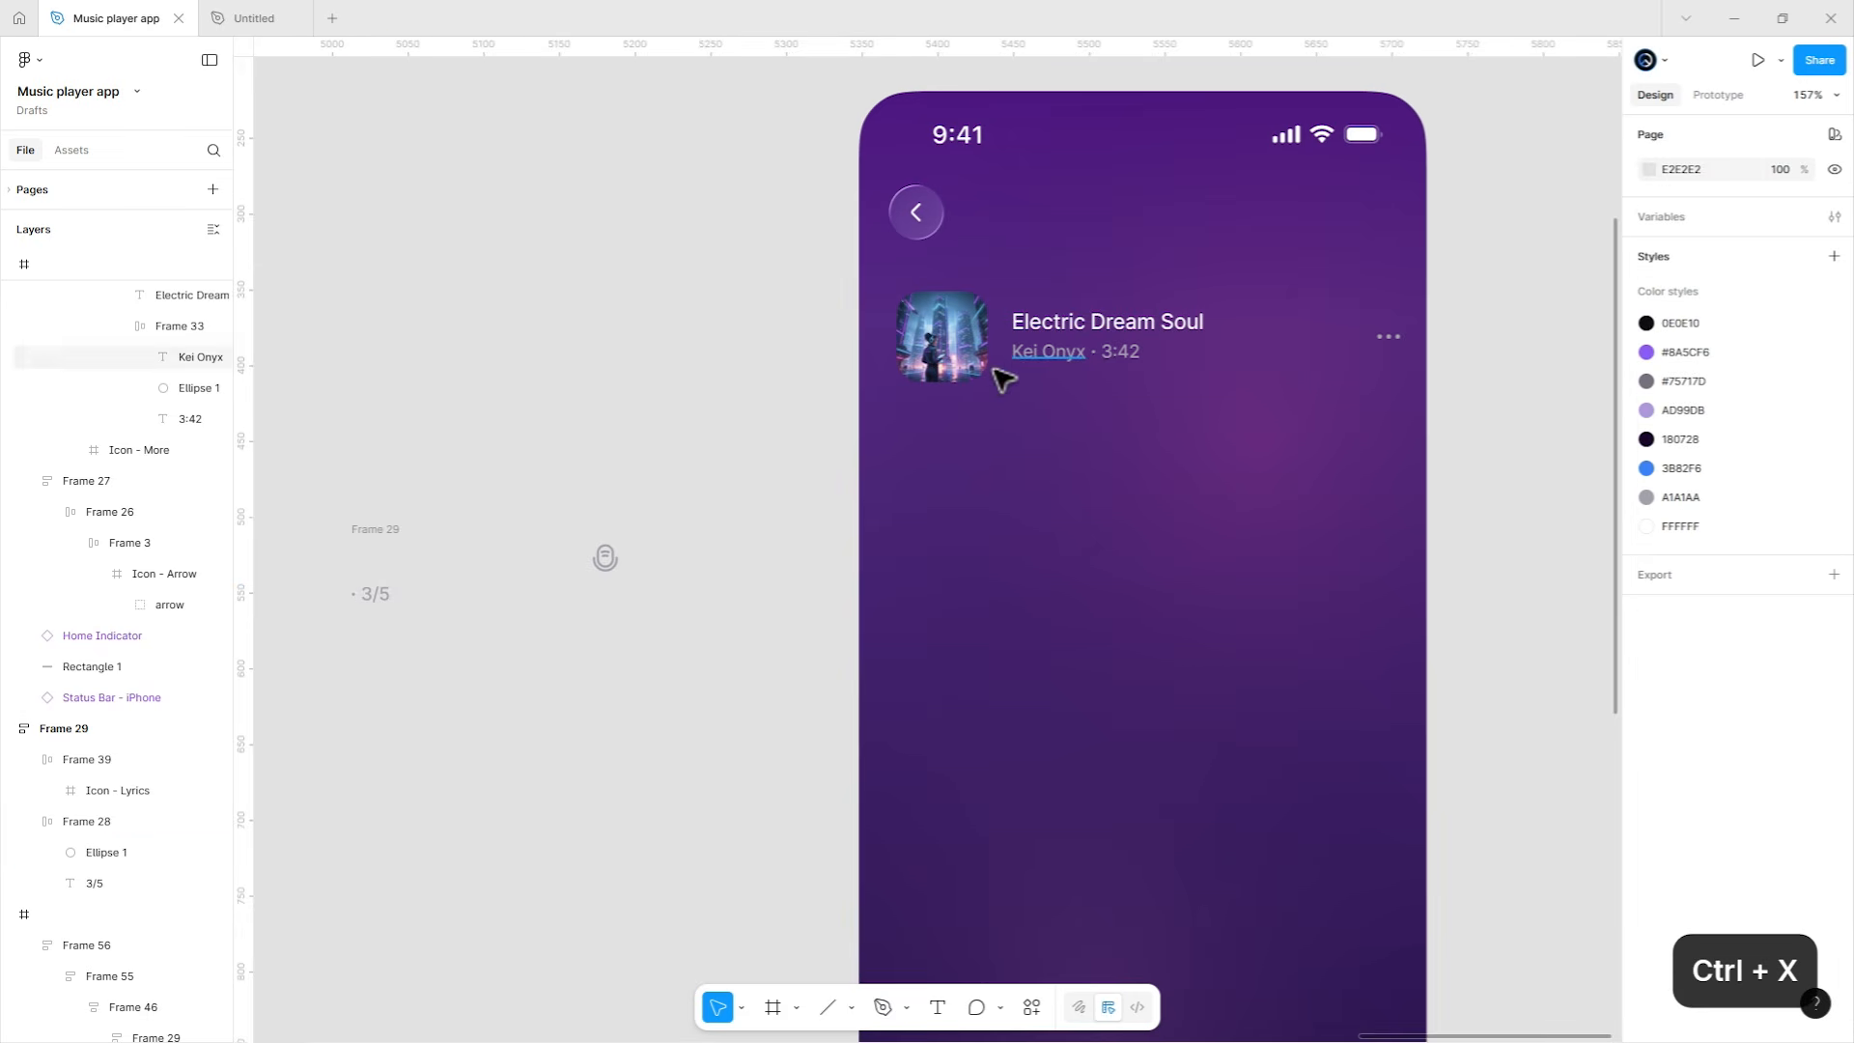
double_click(1016, 351)
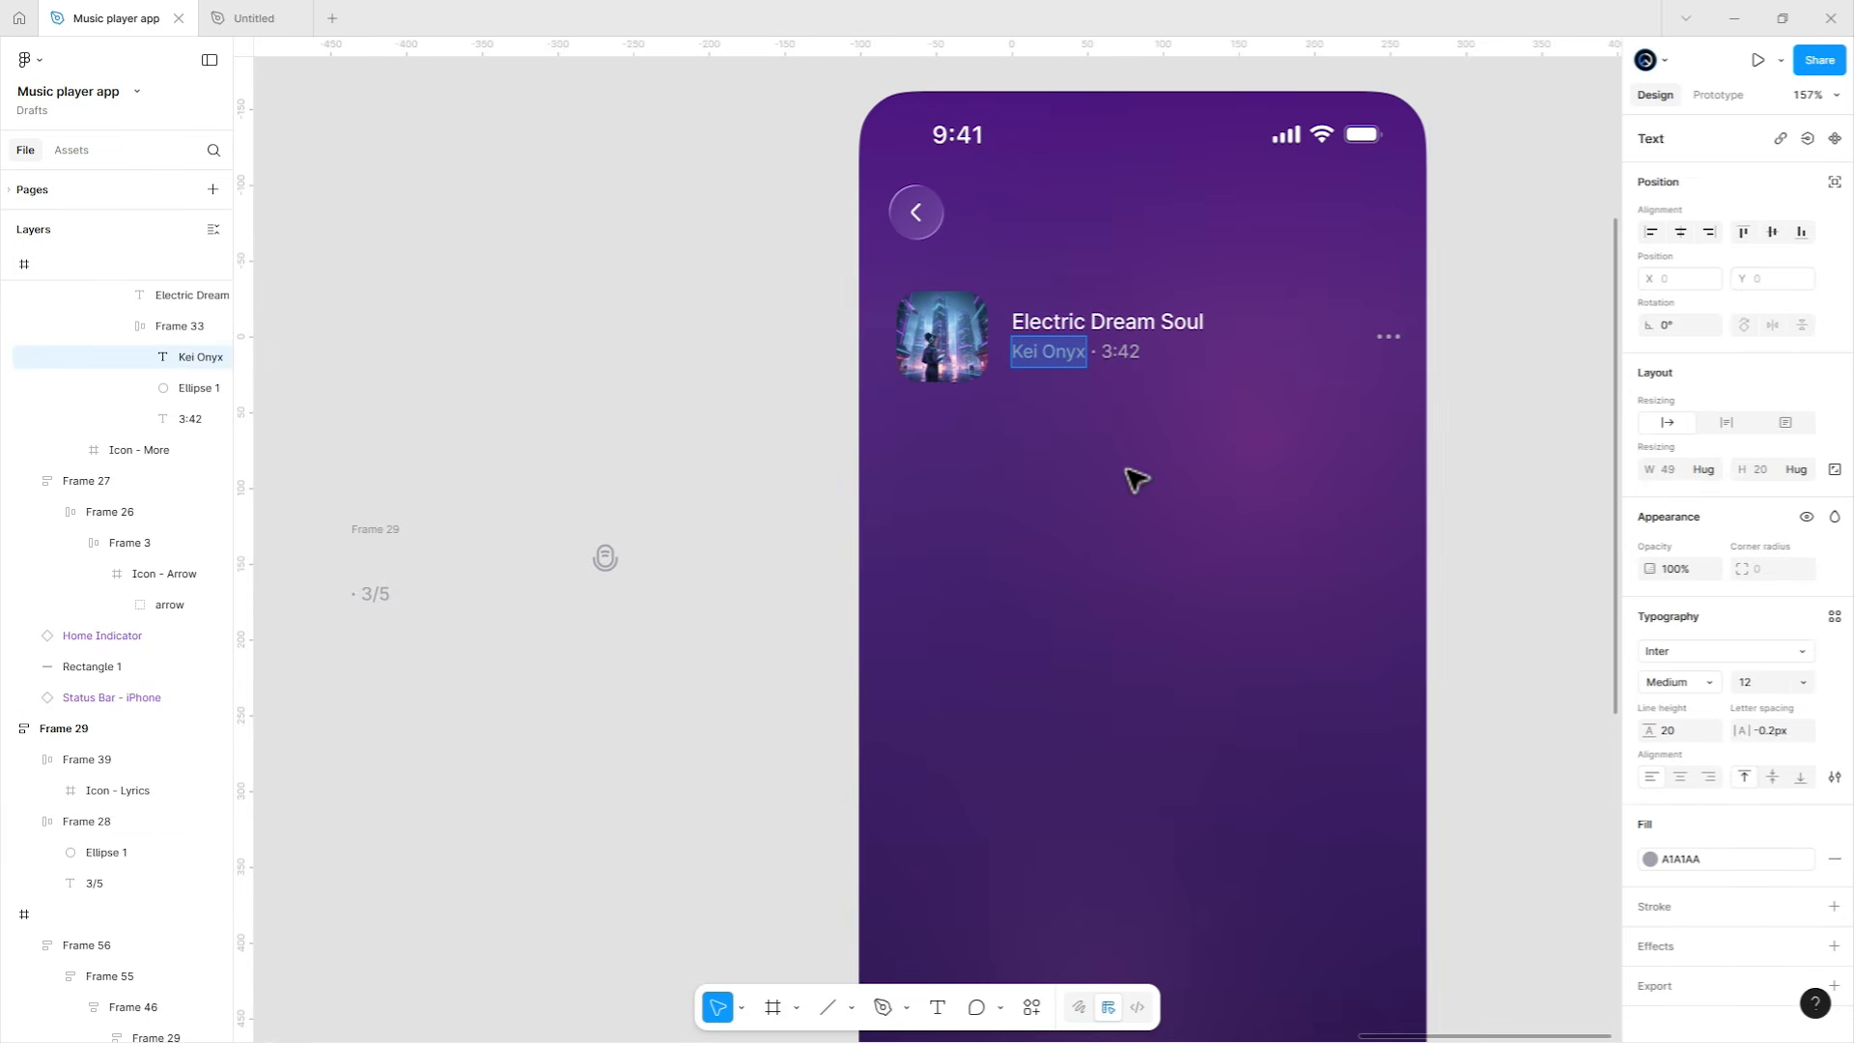
key(ctrl+shift+v)
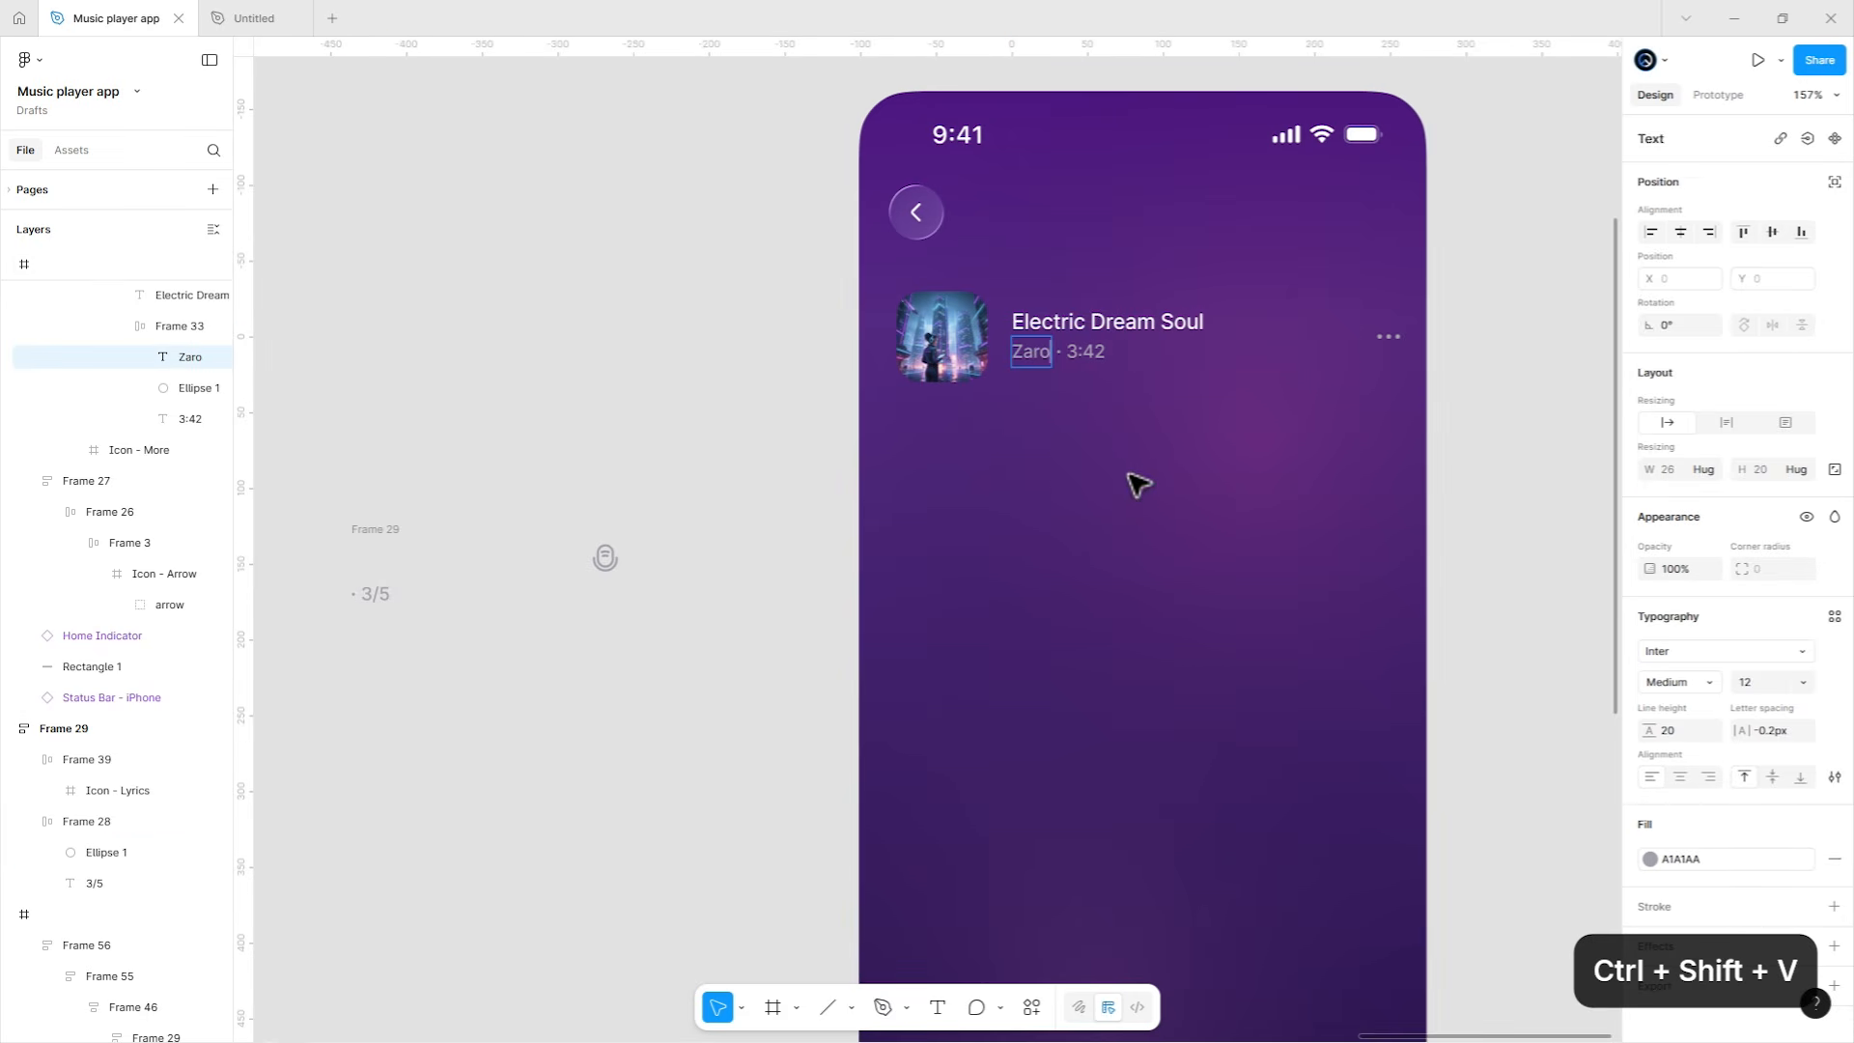
click(383, 530)
key(Delete)
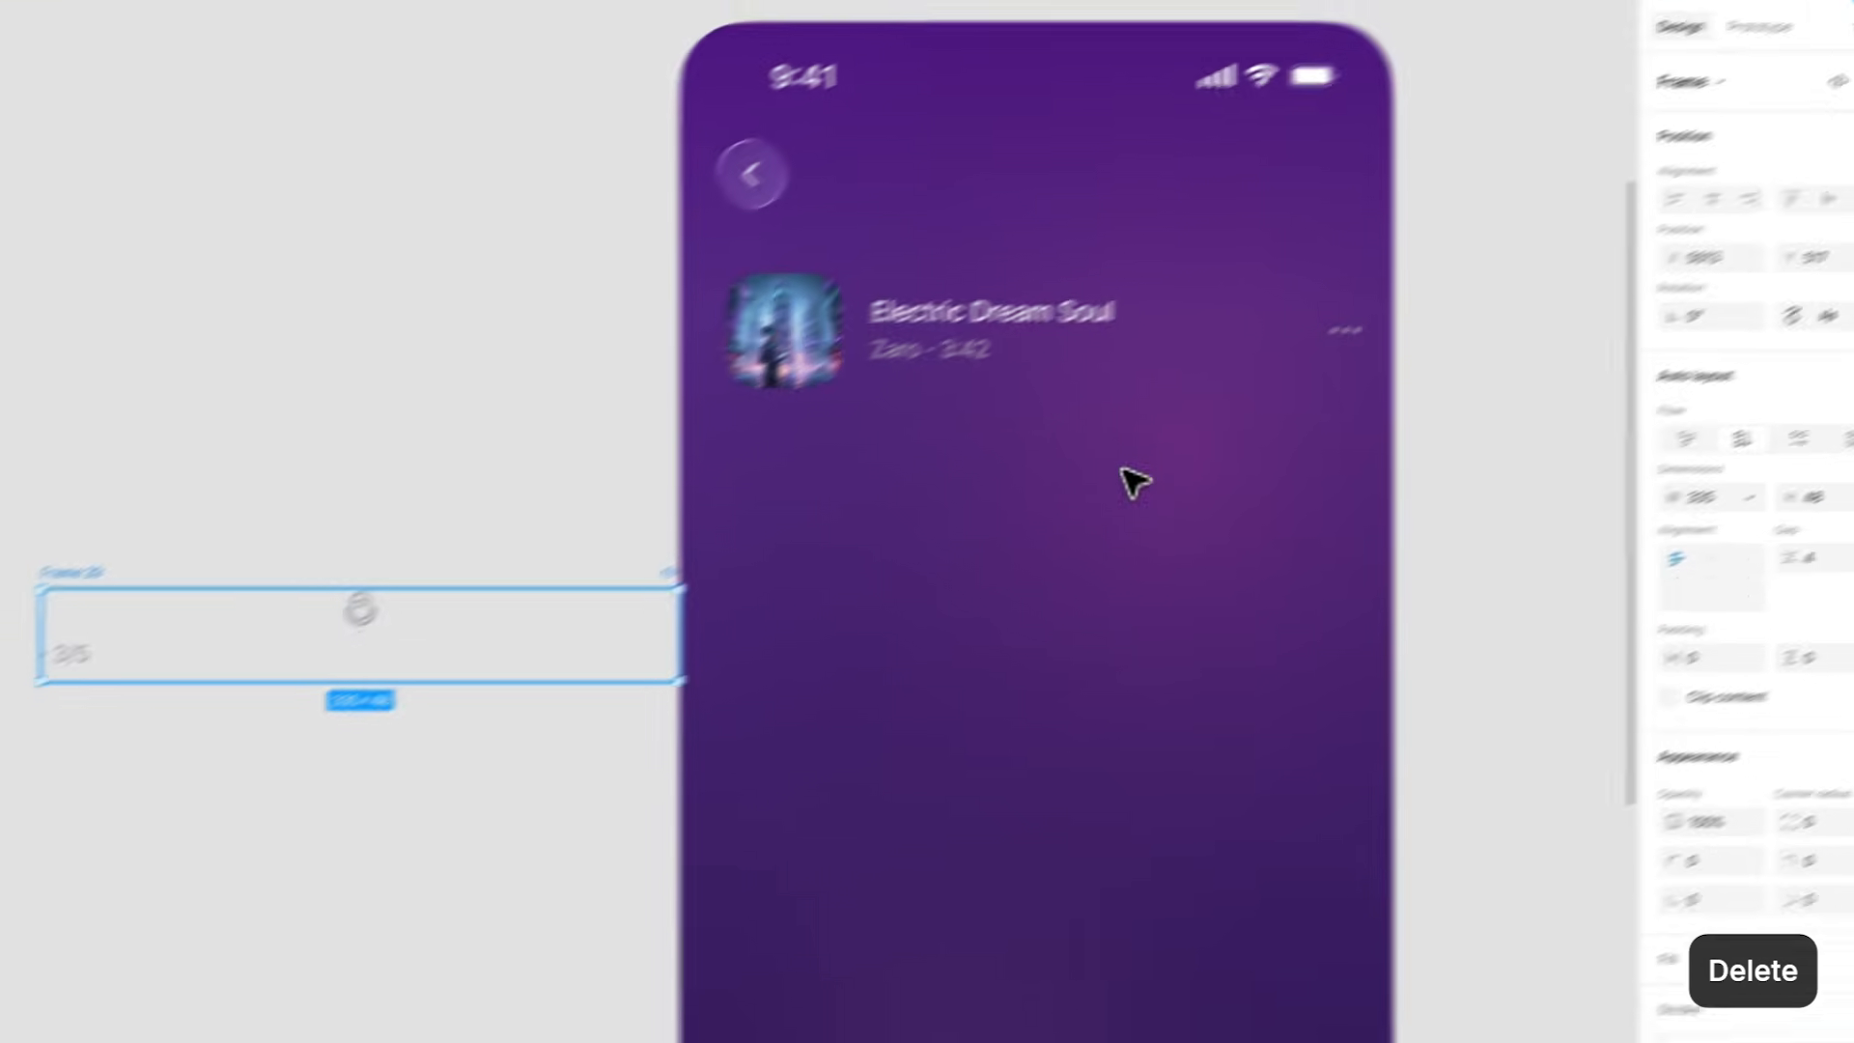
Change the track row's time text to 1:24.
double_click(900, 378)
double_click(900, 378)
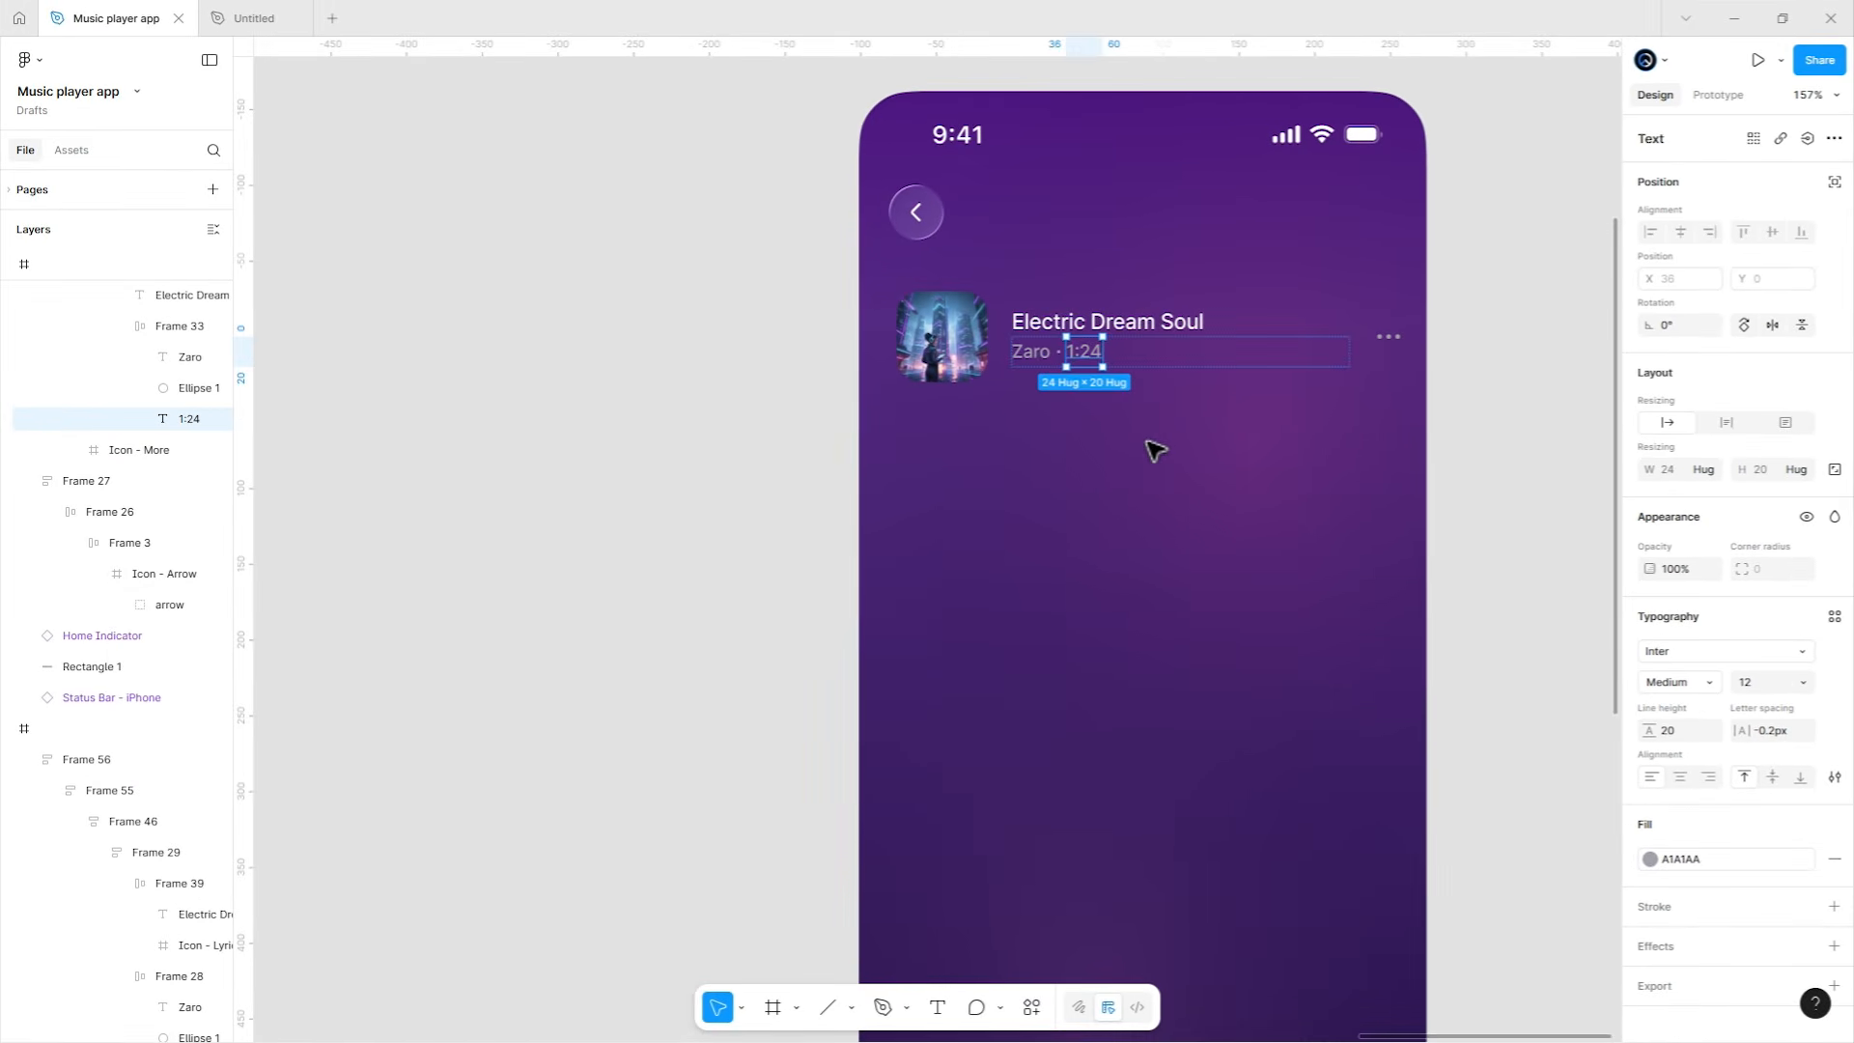
key(Escape)
Copy the cover image fill from the now-playing screen onto the track row's thumbnail and remove the thumbnail's old image fill.
scroll(1125, 458, down, 5)
scroll(1108, 455, left, 10)
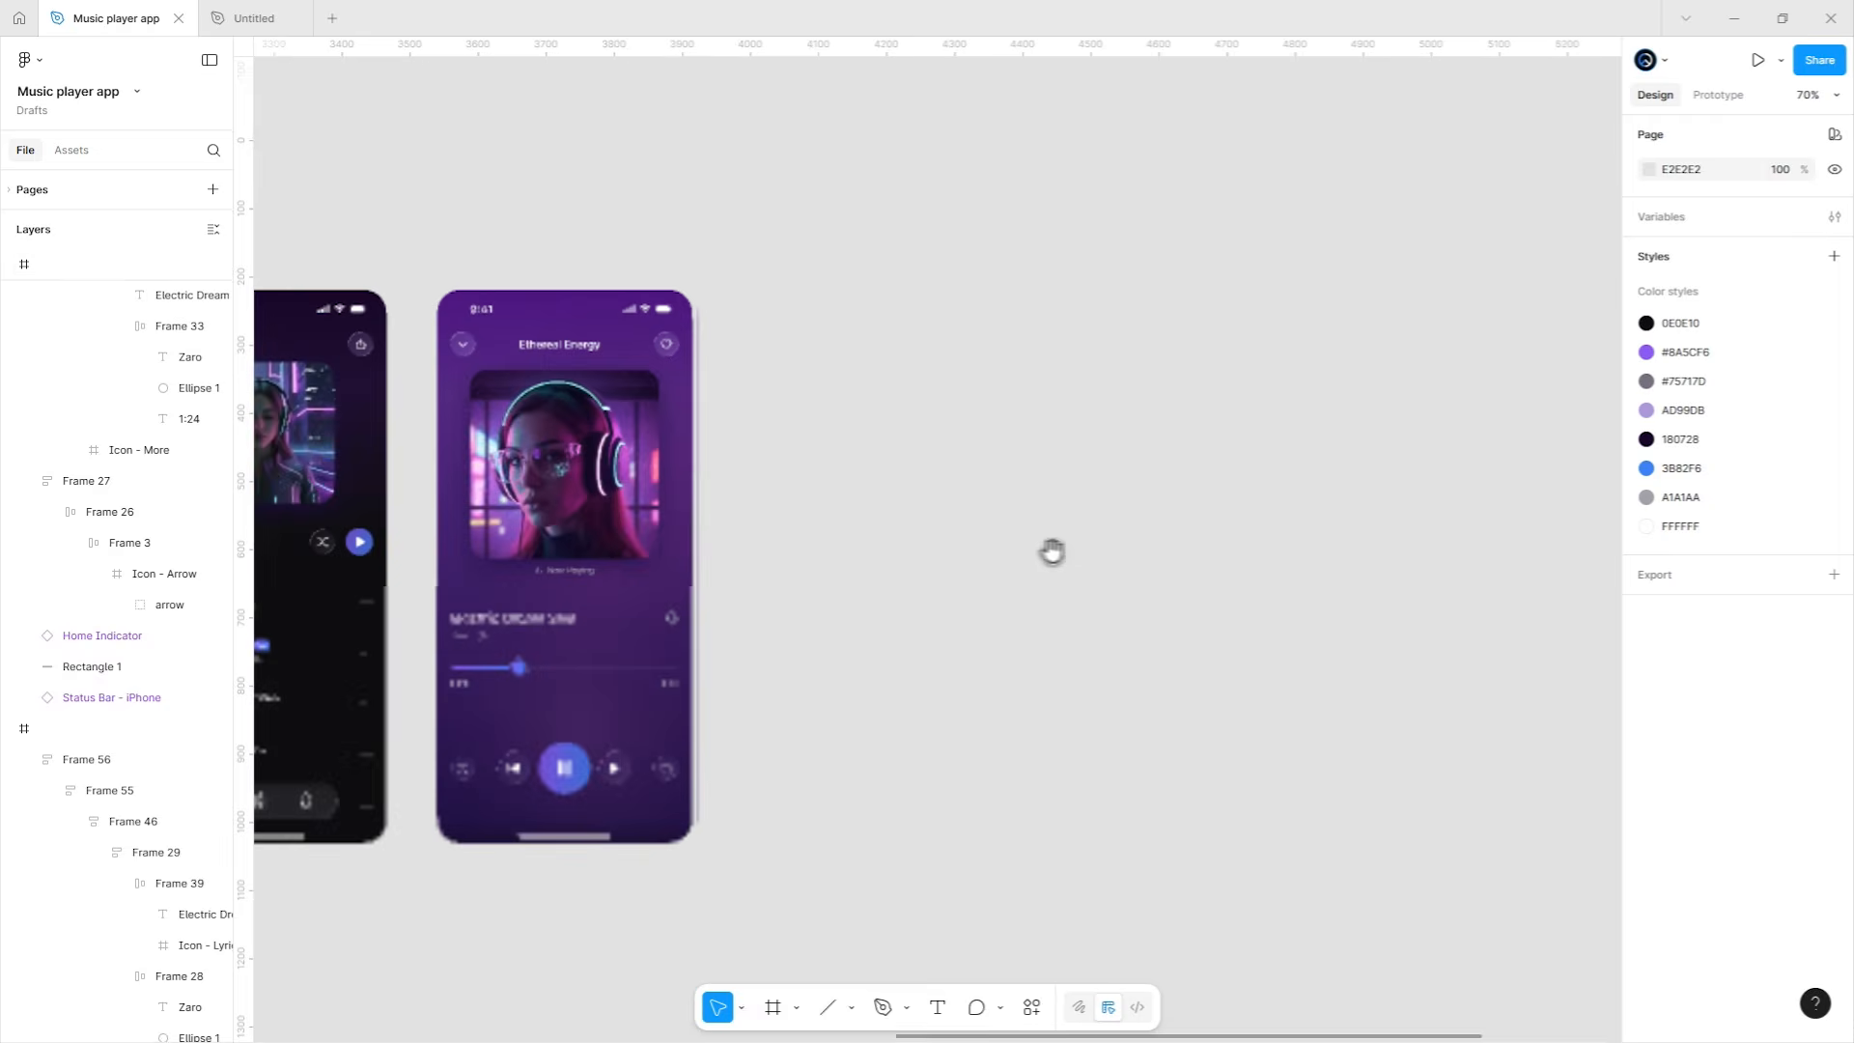
click(900, 473)
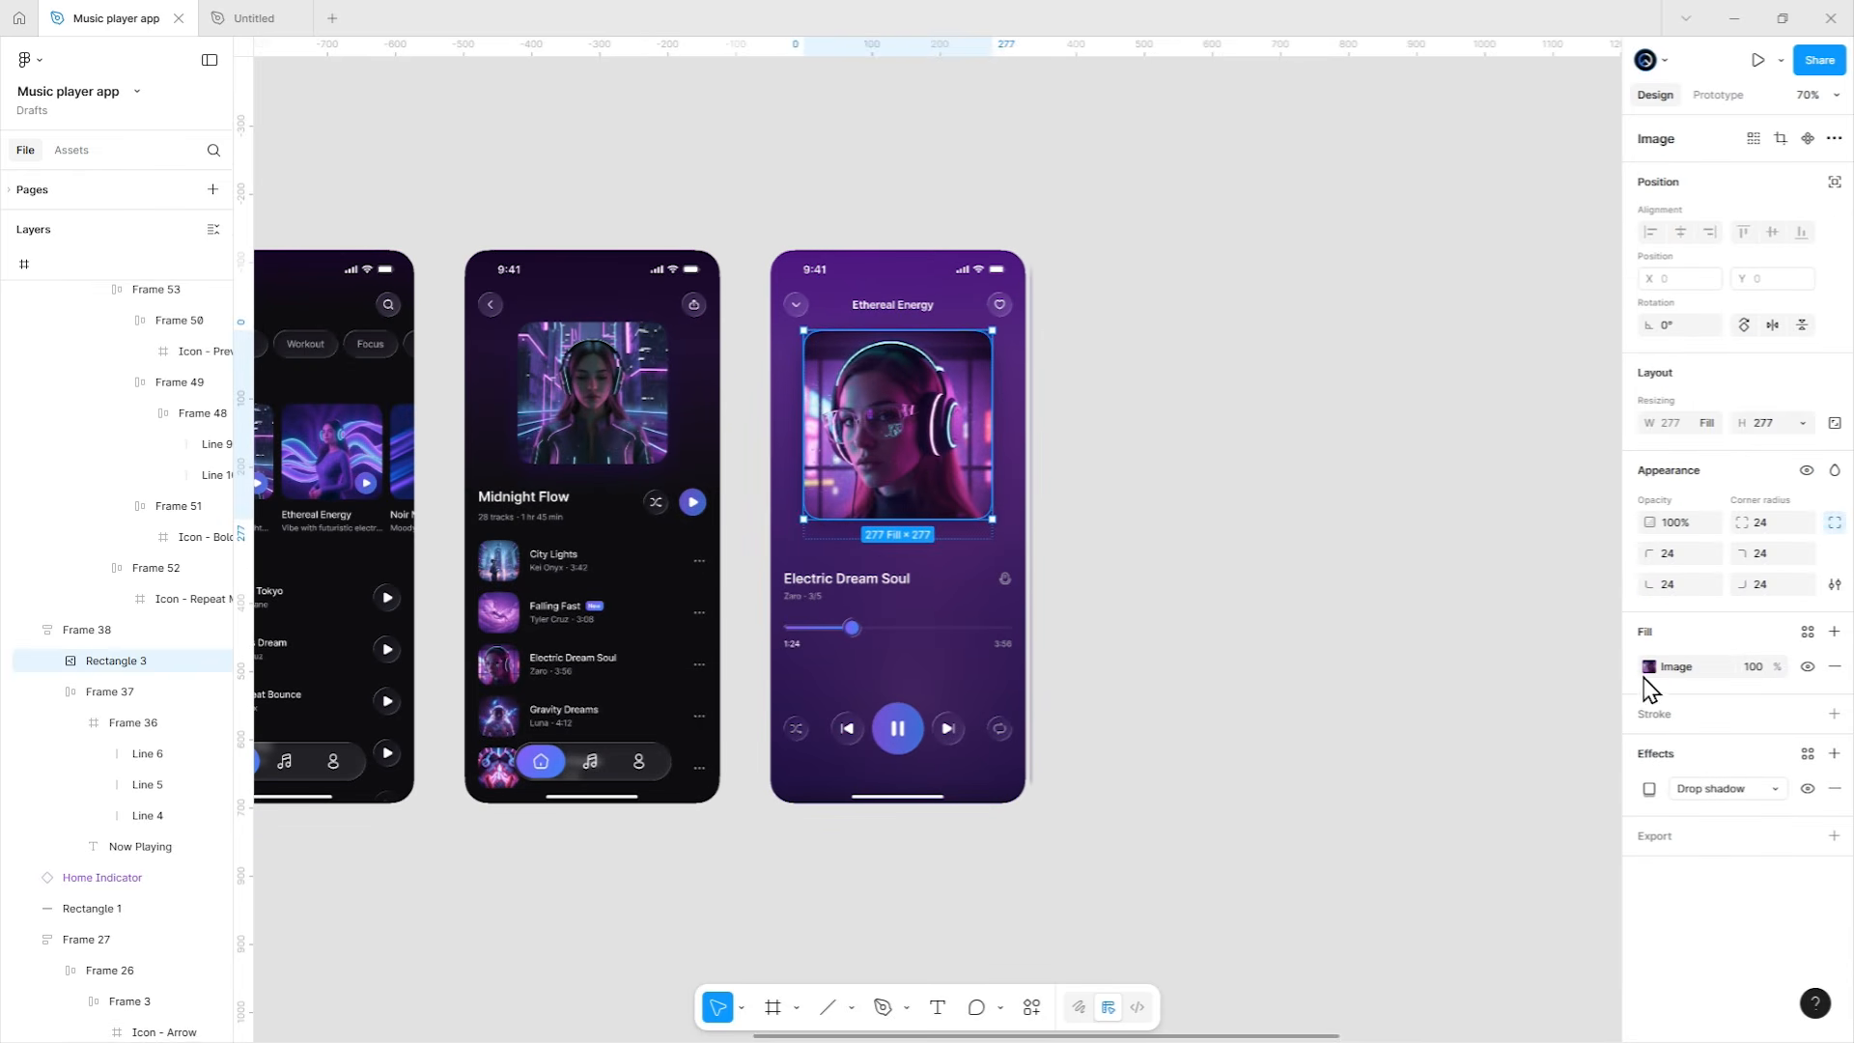
key(Escape)
drag(1180, 529, 844, 530)
scroll(985, 400, up, 3)
drag(985, 400, 930, 519)
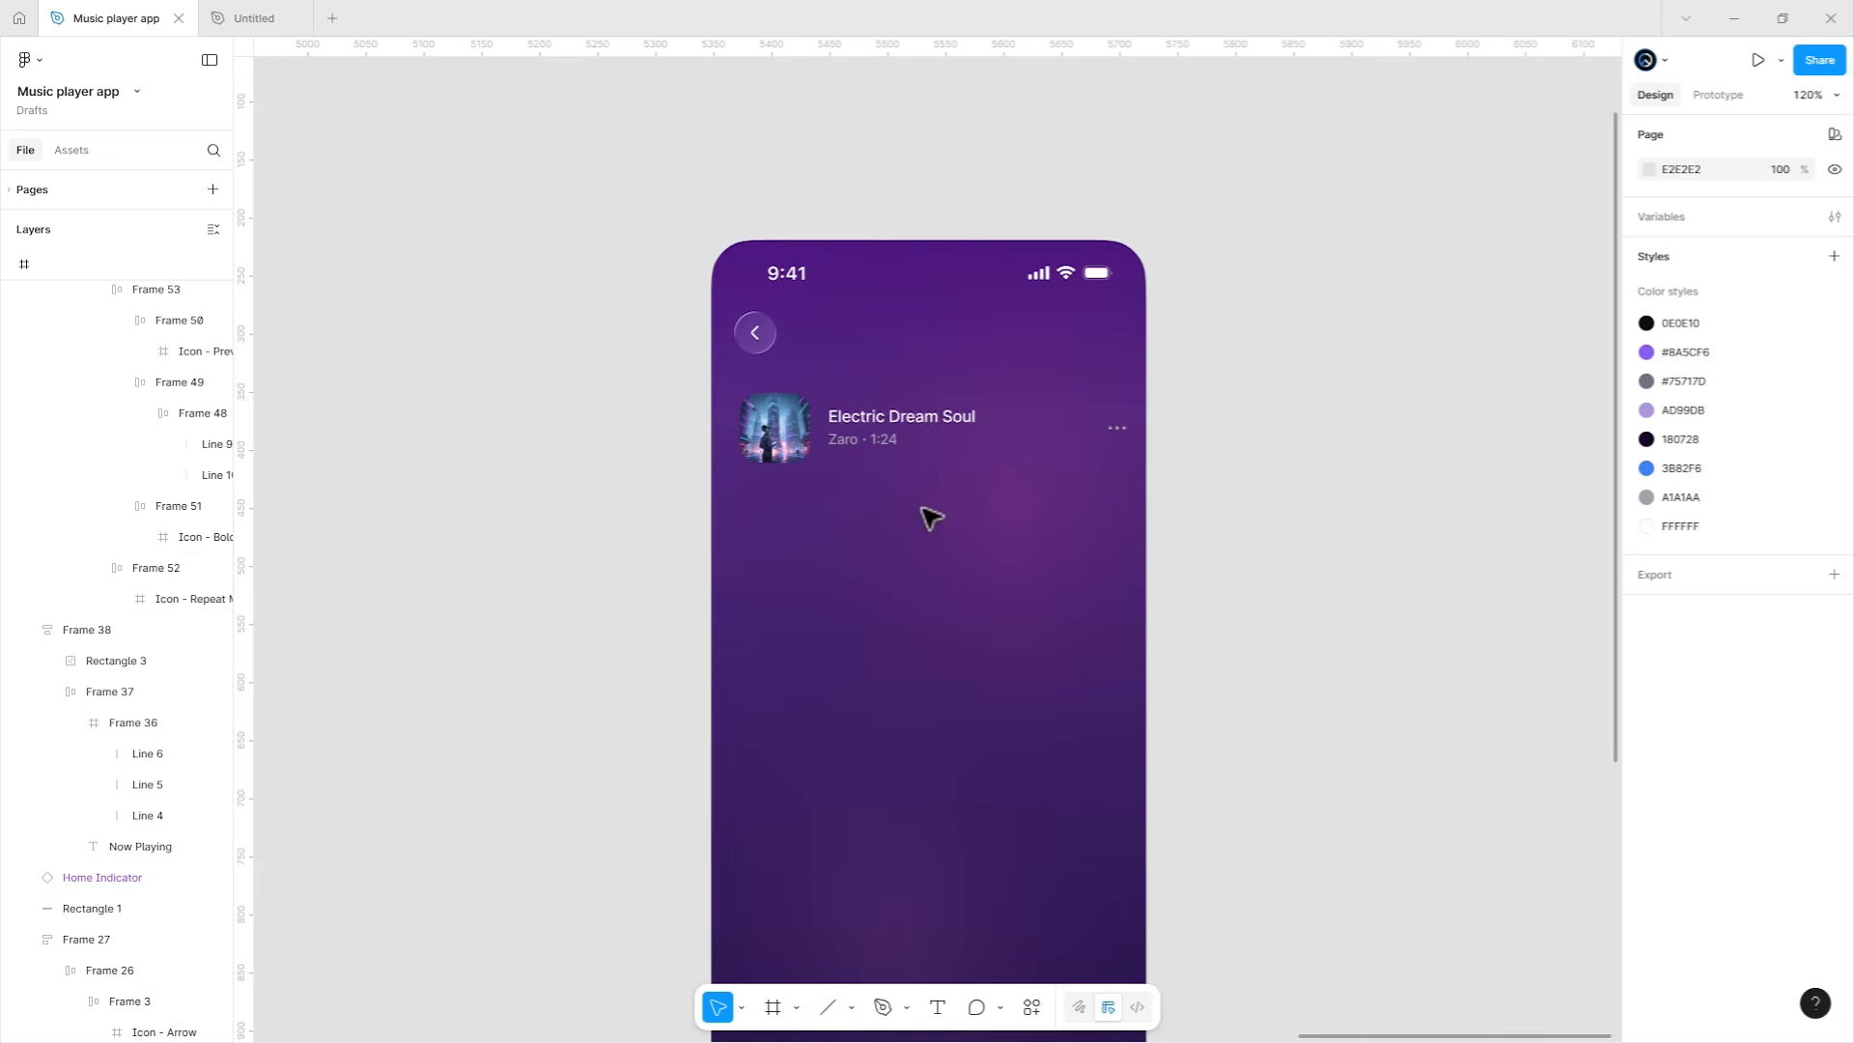
click(806, 449)
key(ctrl+v)
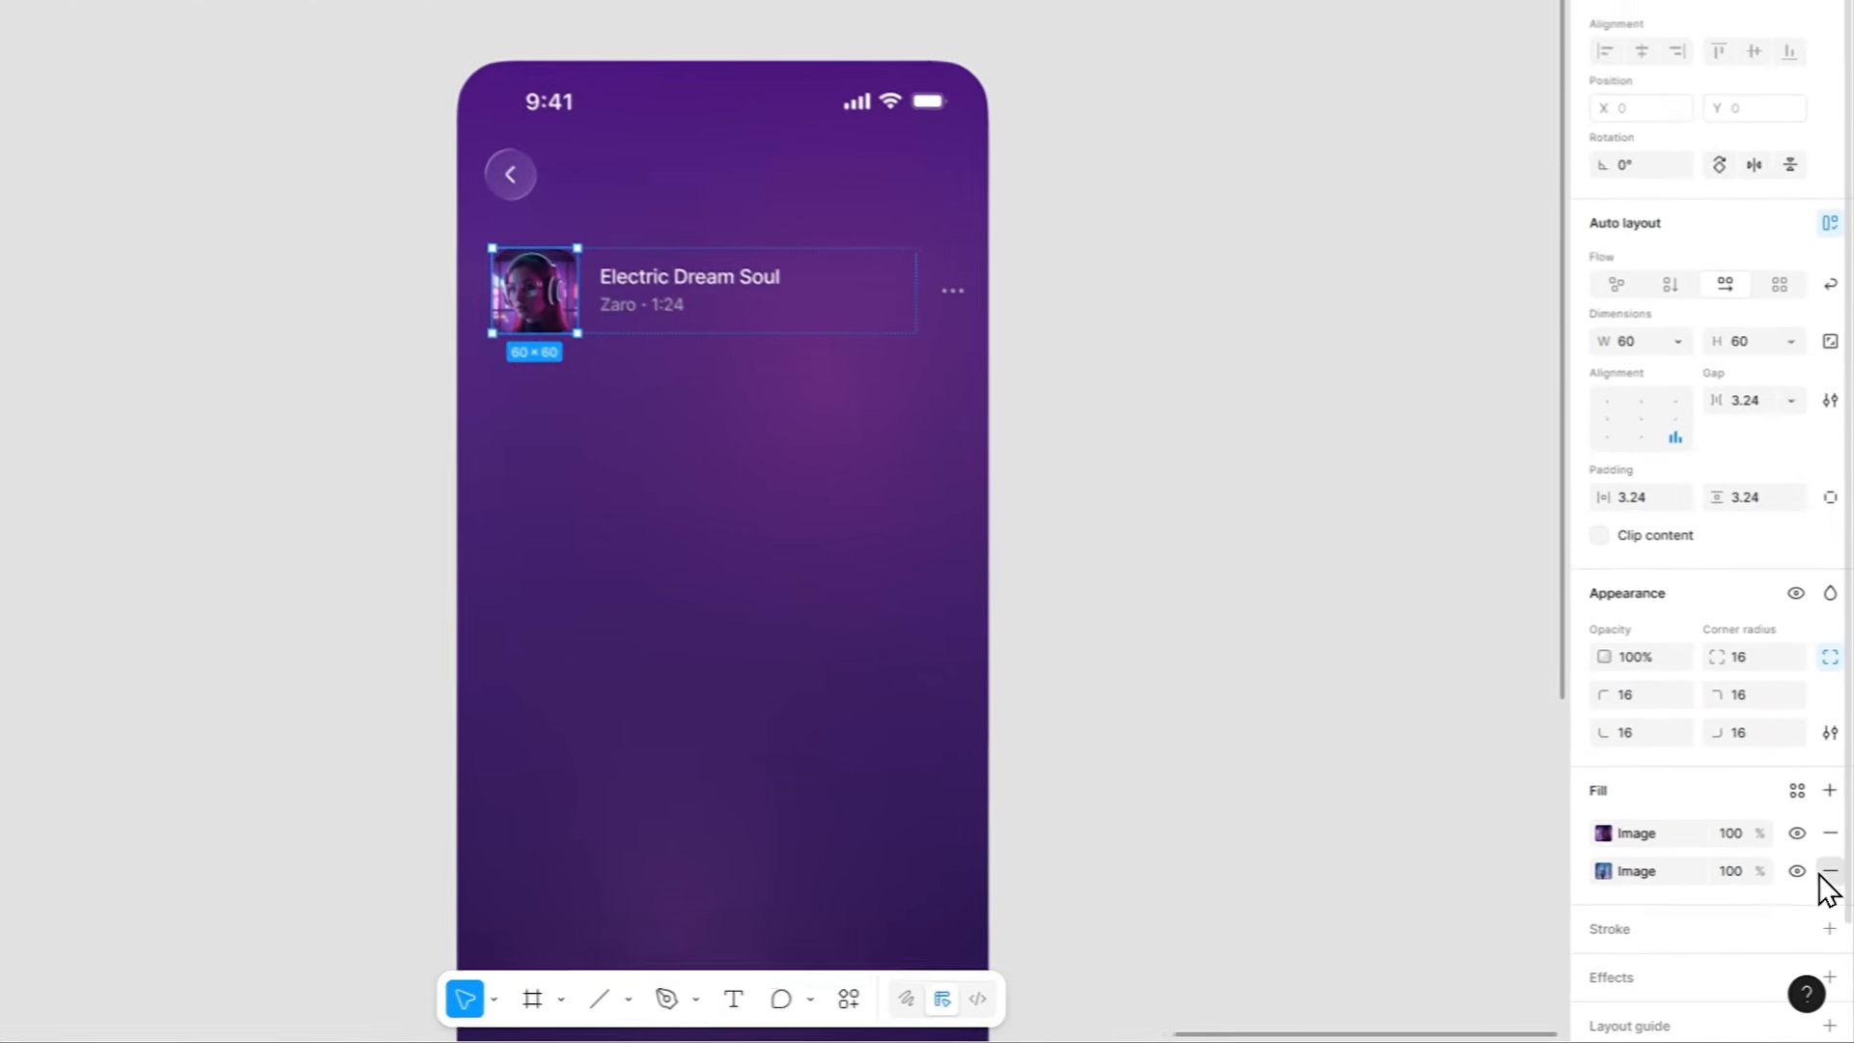
click(1834, 902)
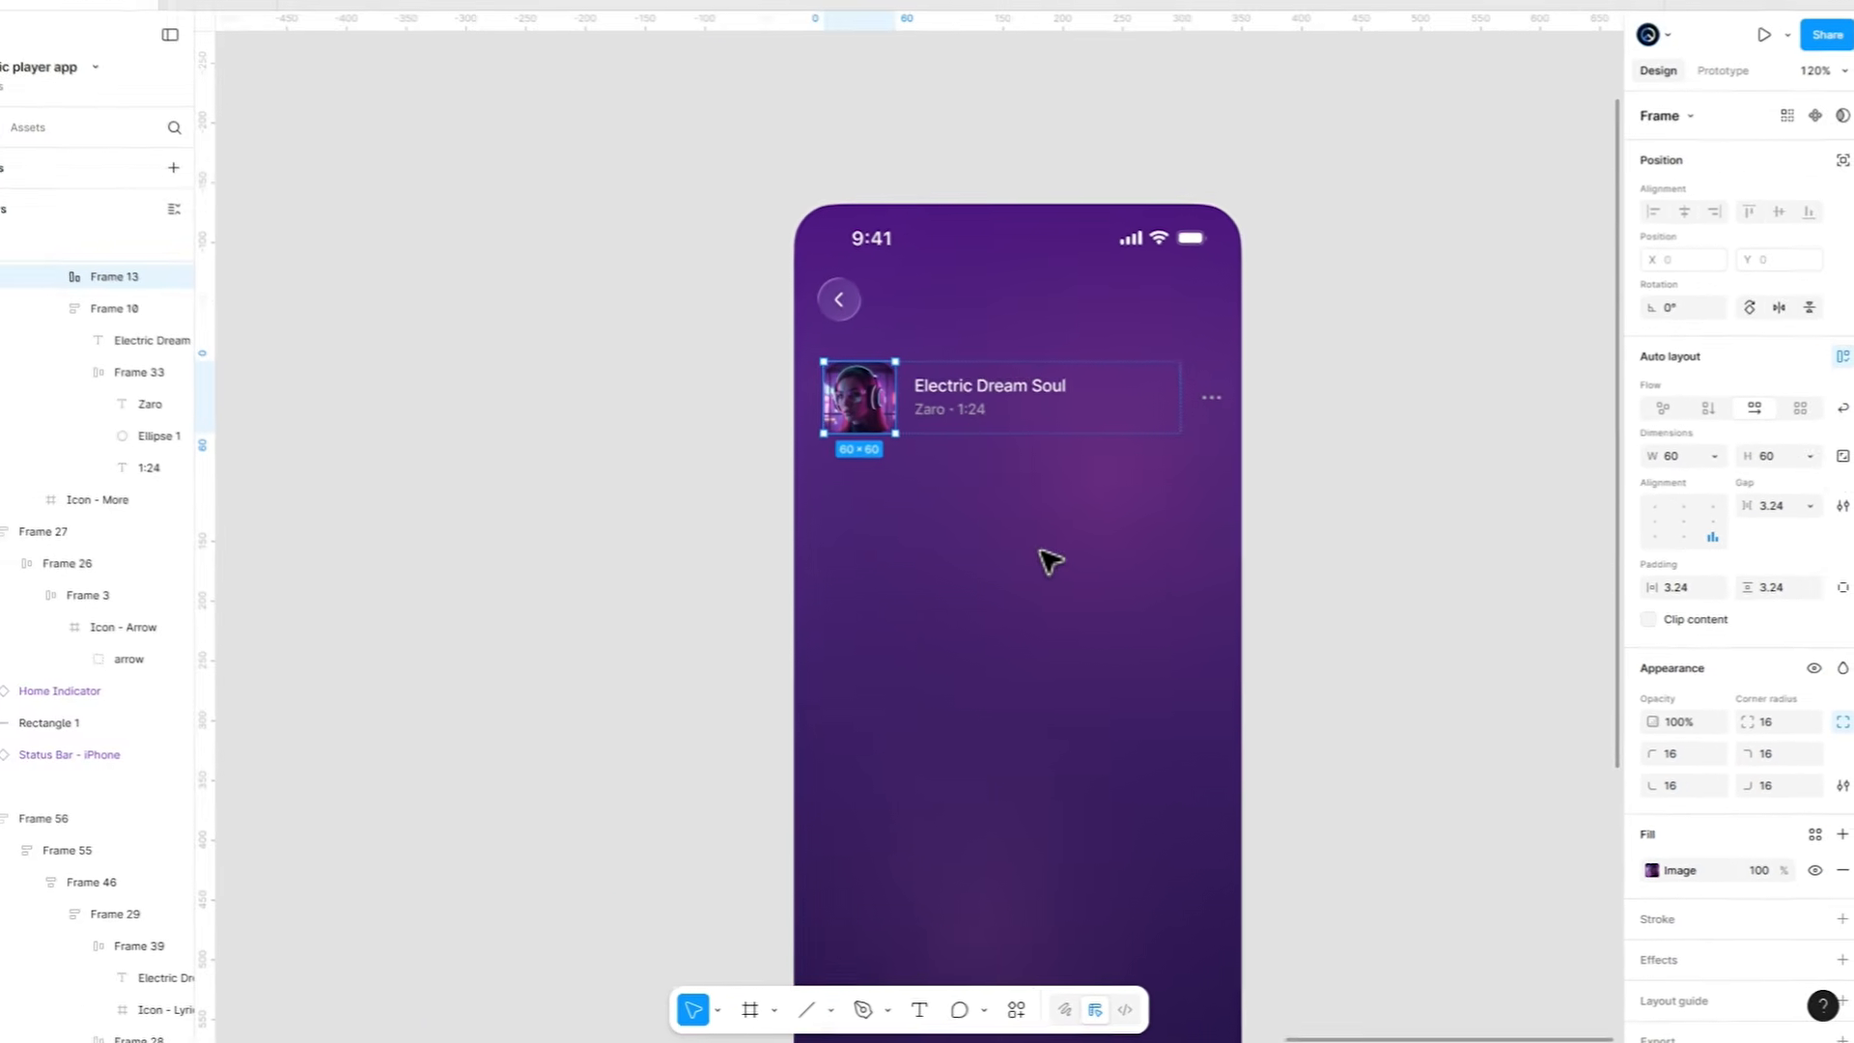
click(1391, 601)
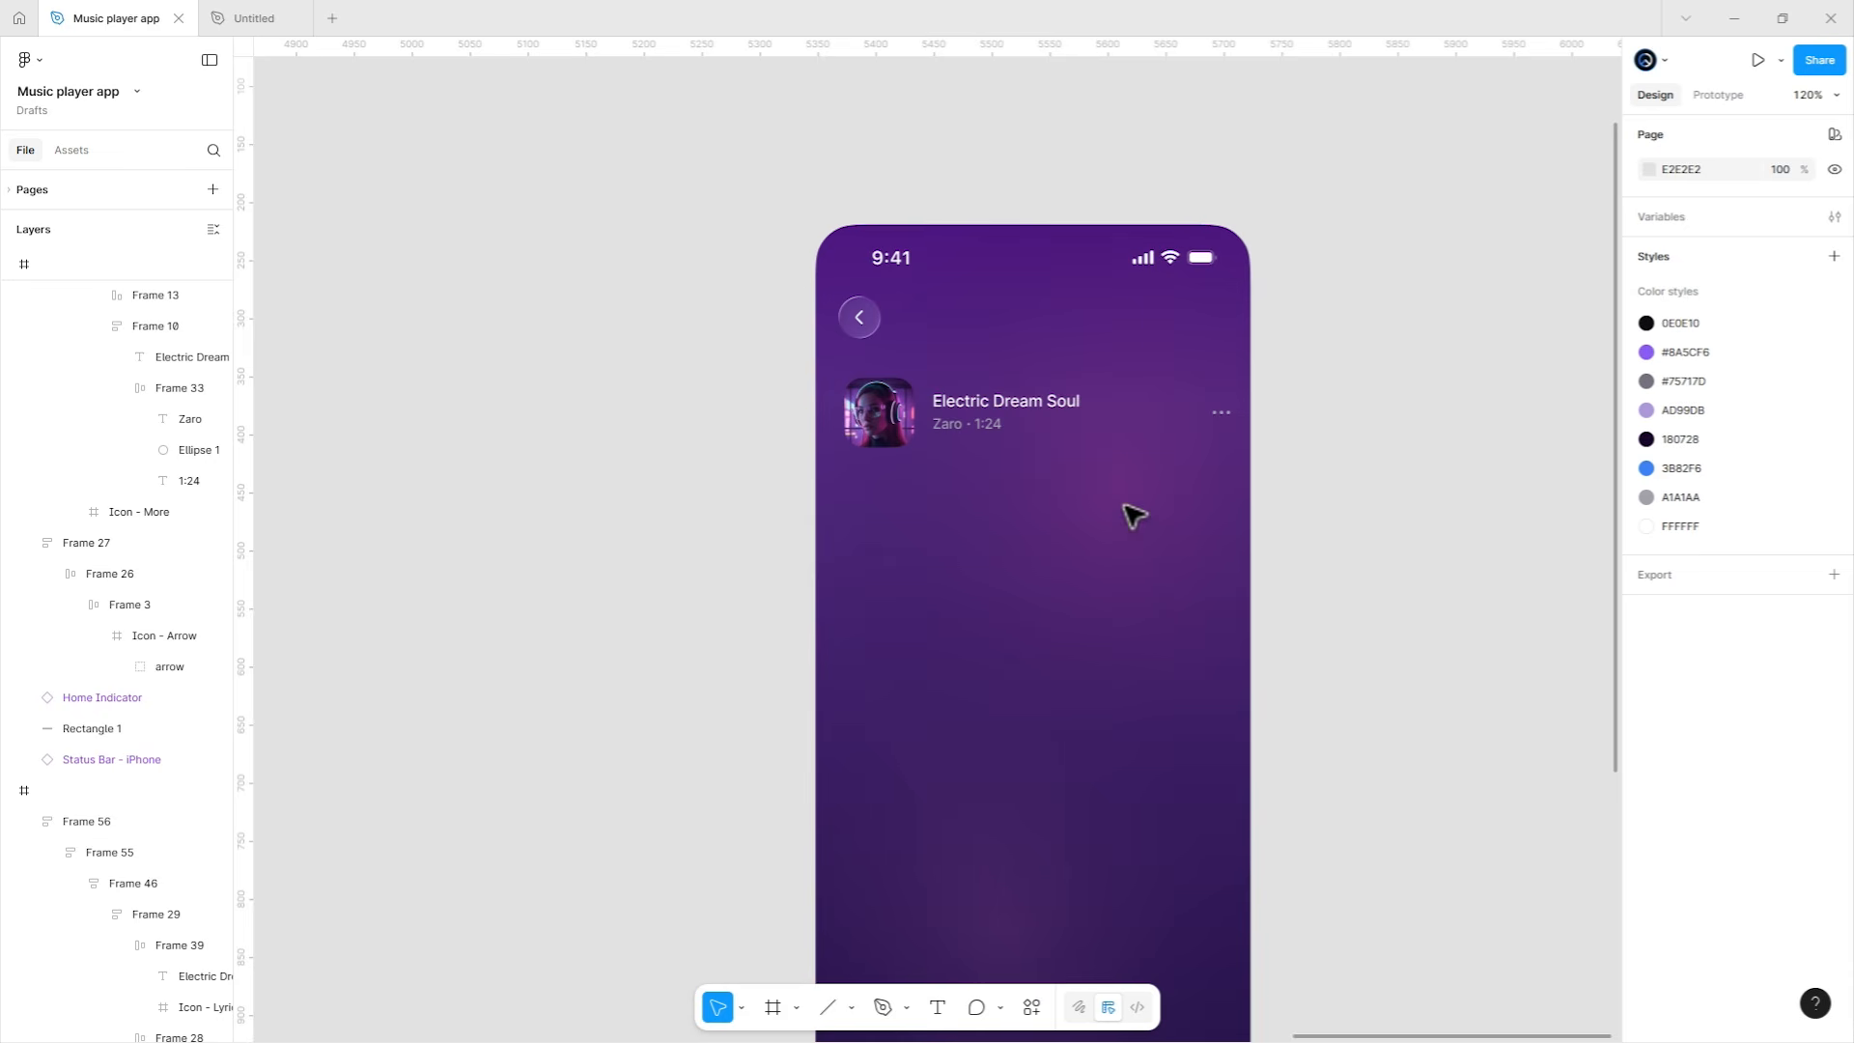
Add a drop shadow with a blur of 8 to the track row's thumbnail.
scroll(903, 410, up, 5)
click(874, 555)
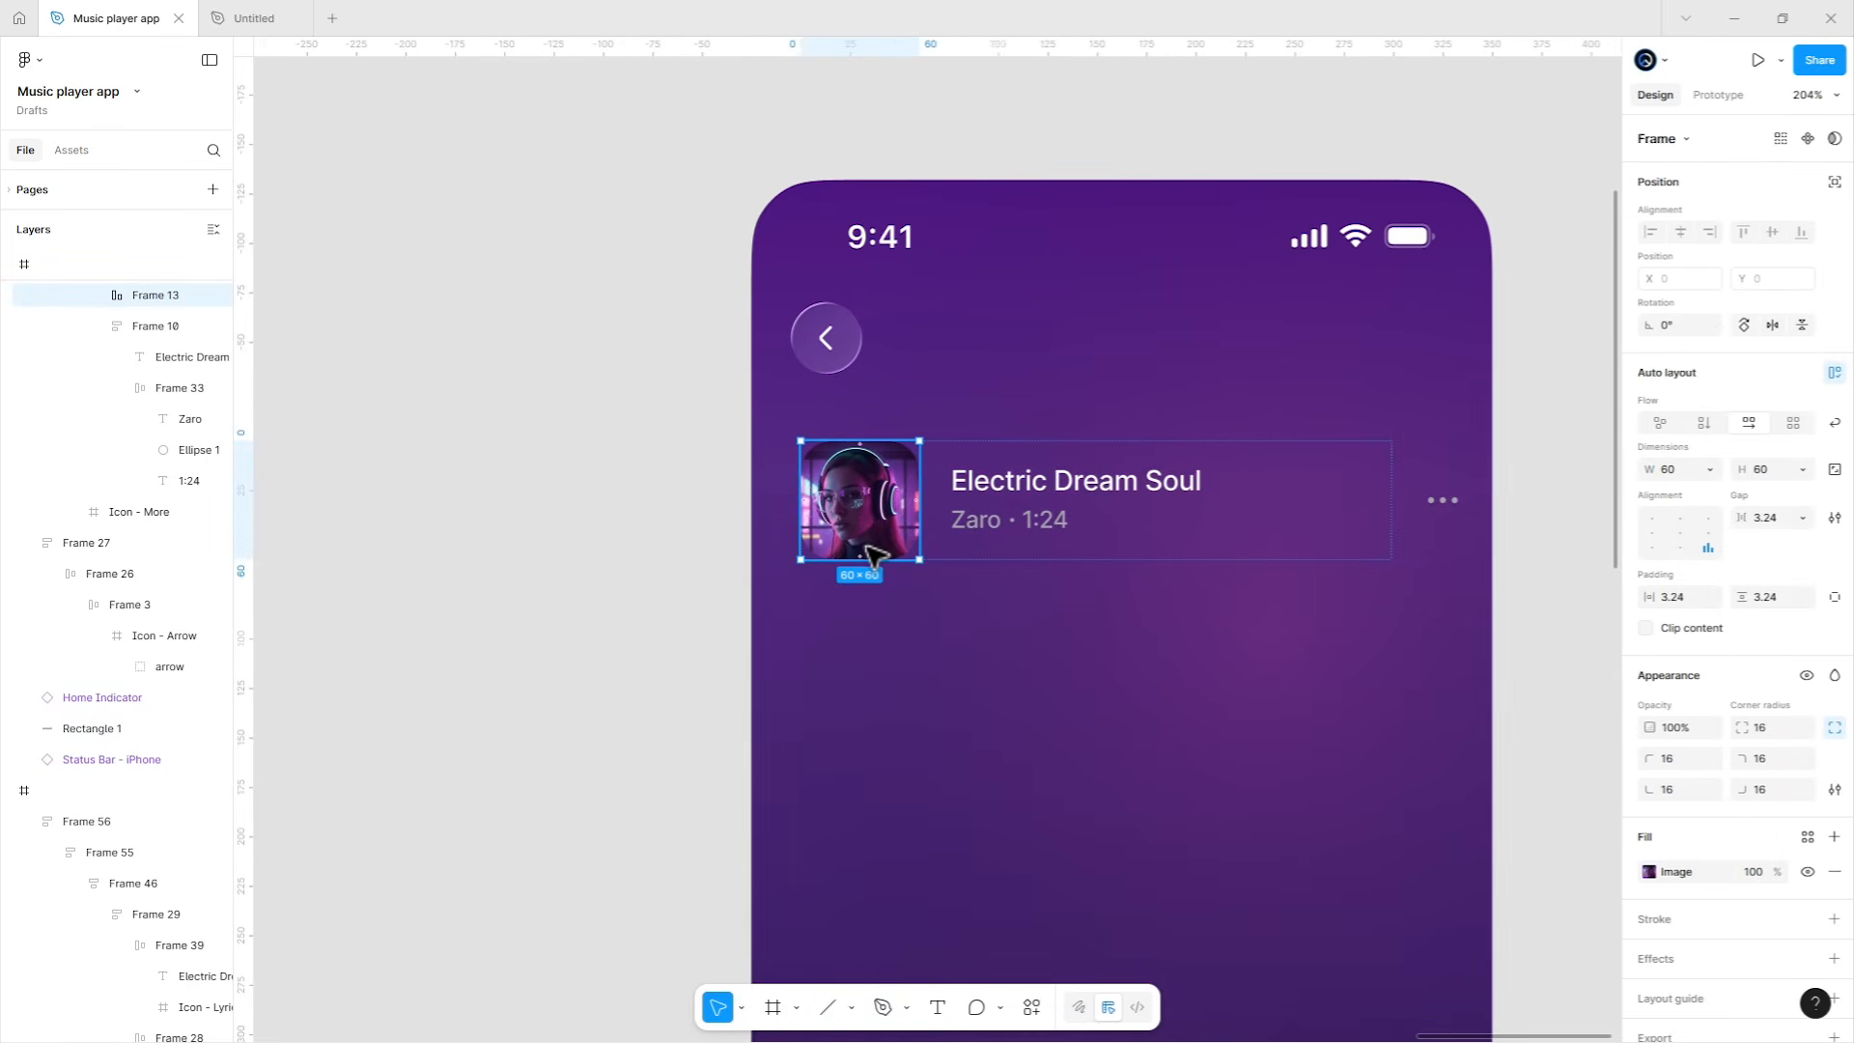
click(1833, 958)
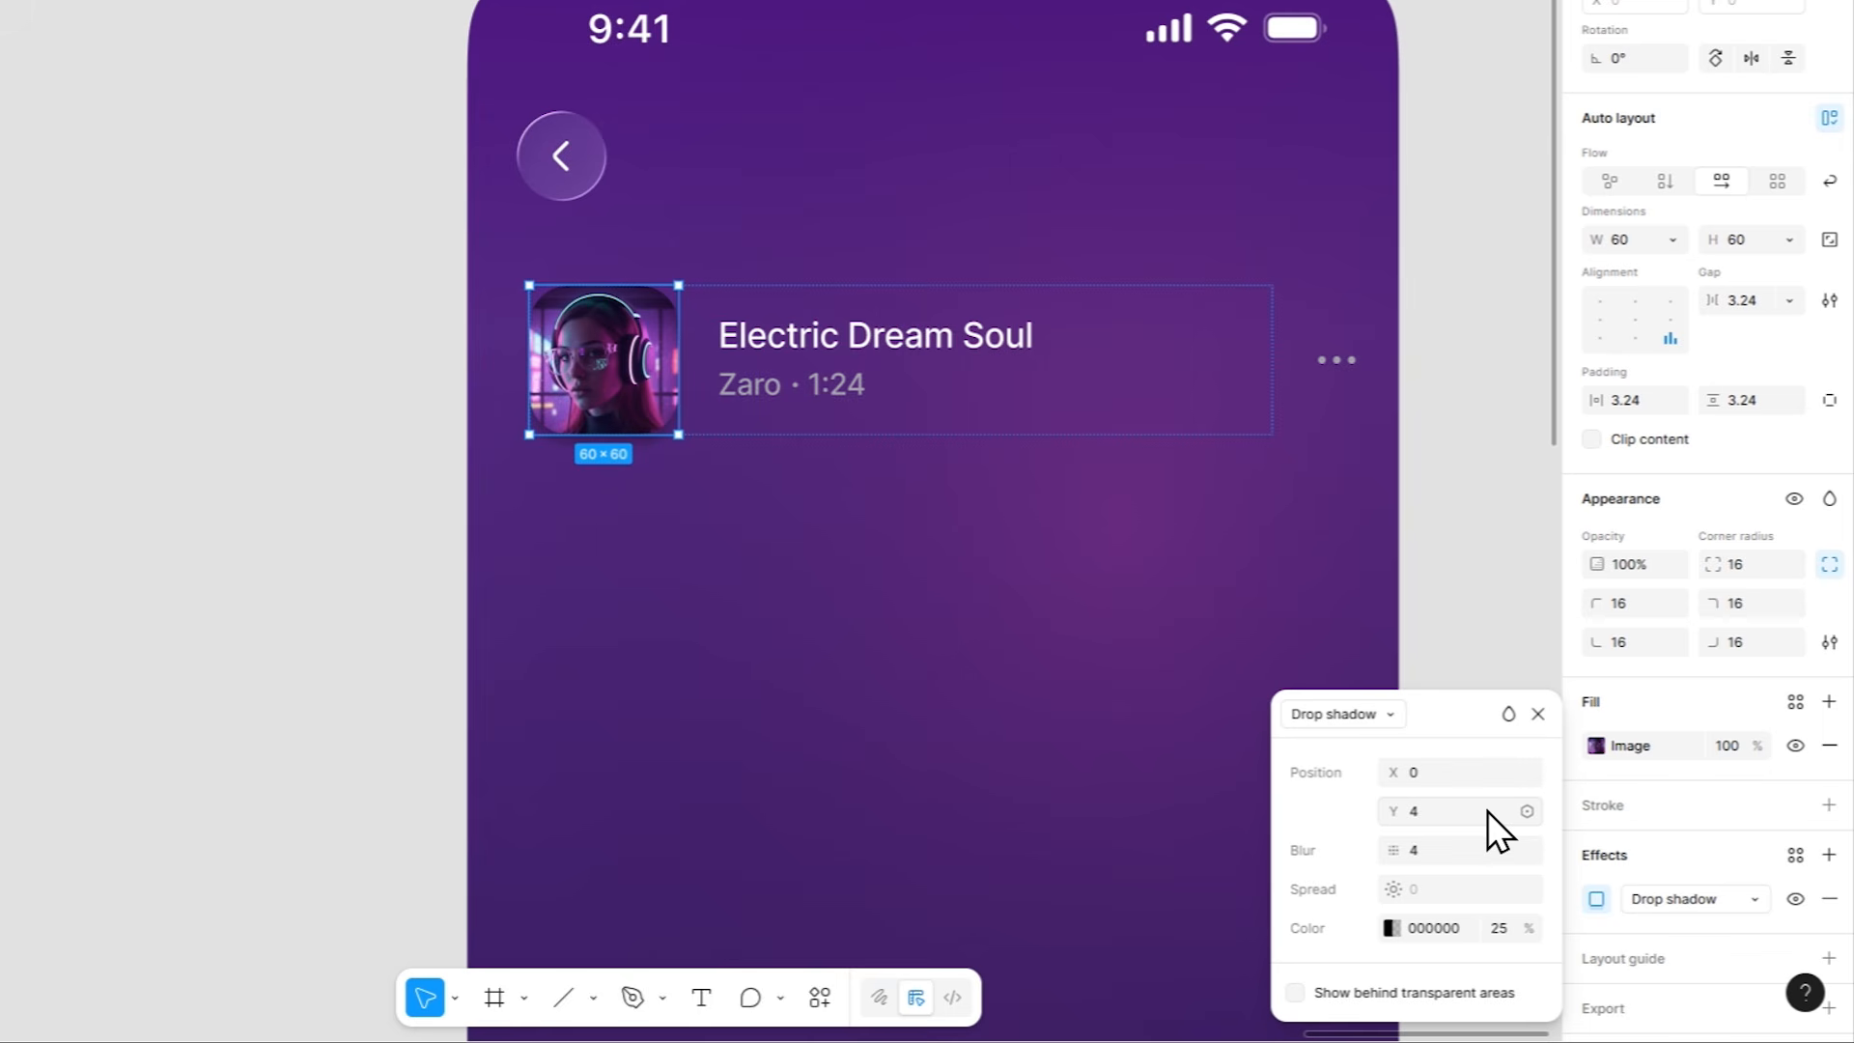
click(1481, 848)
text(8)
key(Return)
Set the thumbnail's drop shadow colour to 0B031D at 17% opacity.
click(1388, 930)
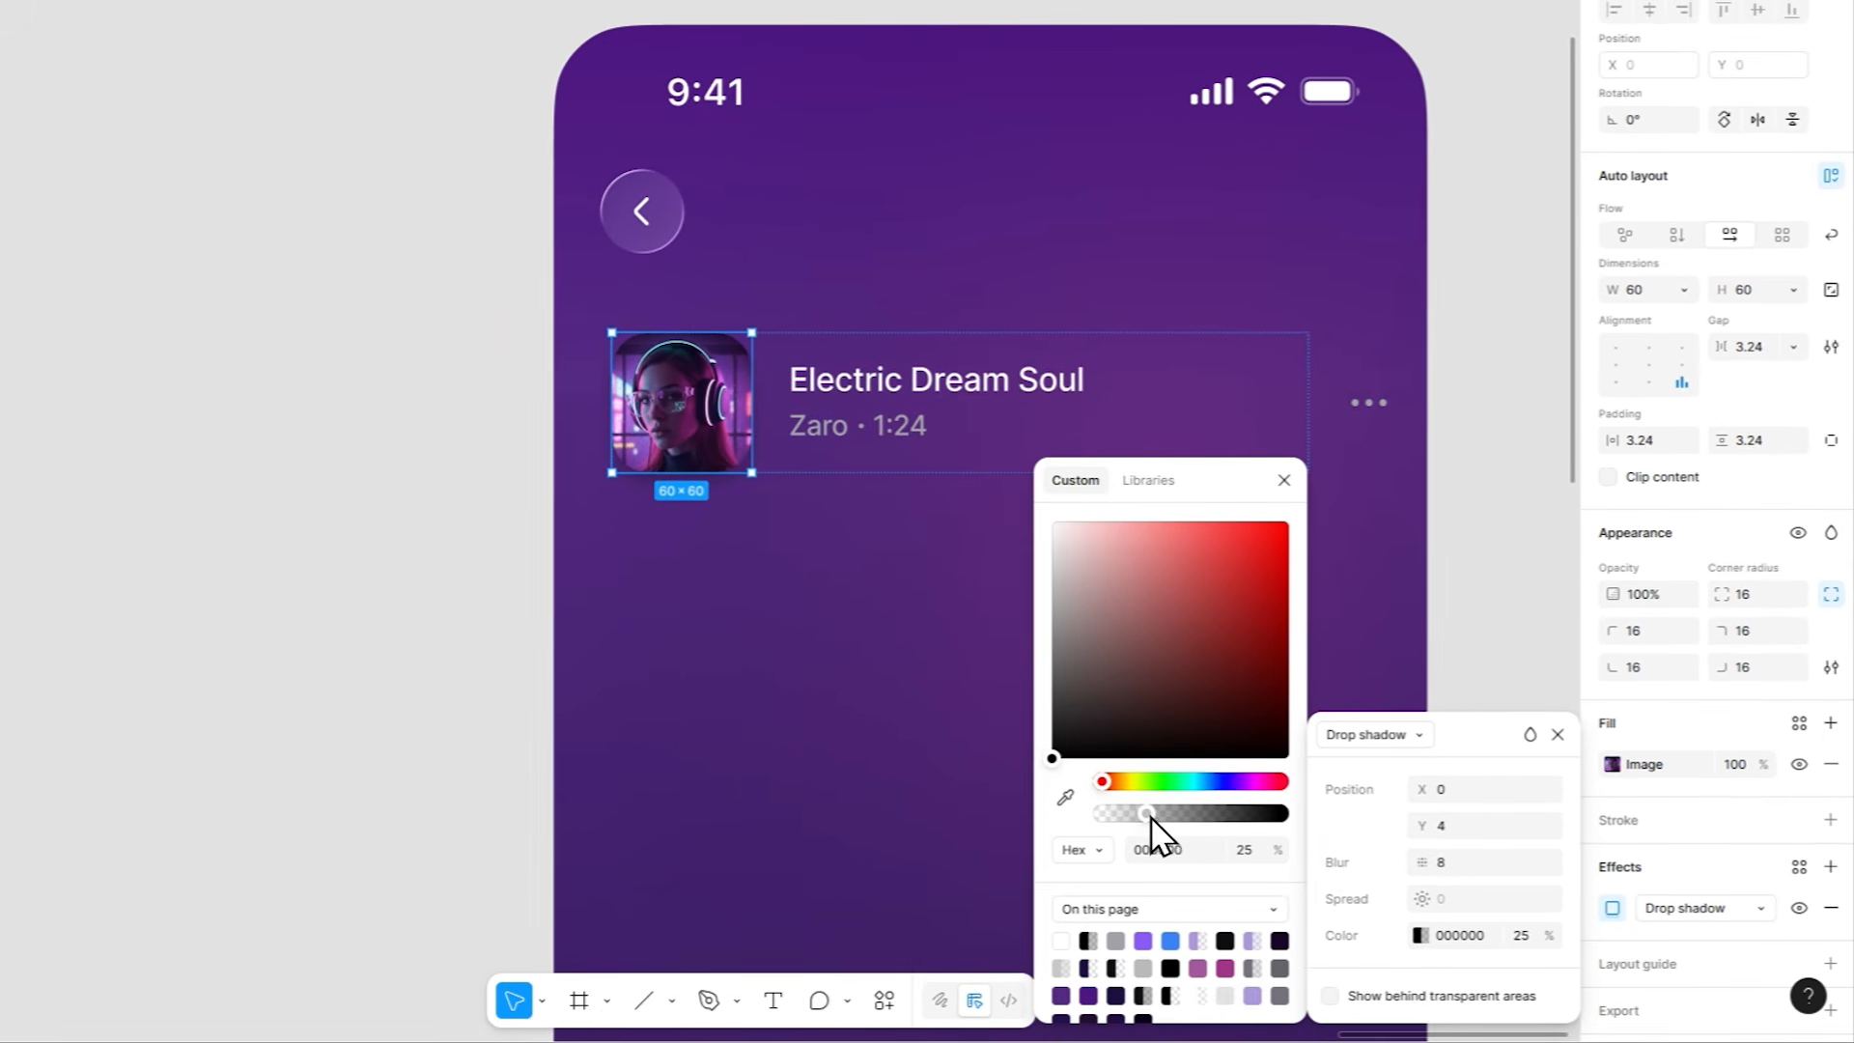
drag(1149, 817, 1133, 816)
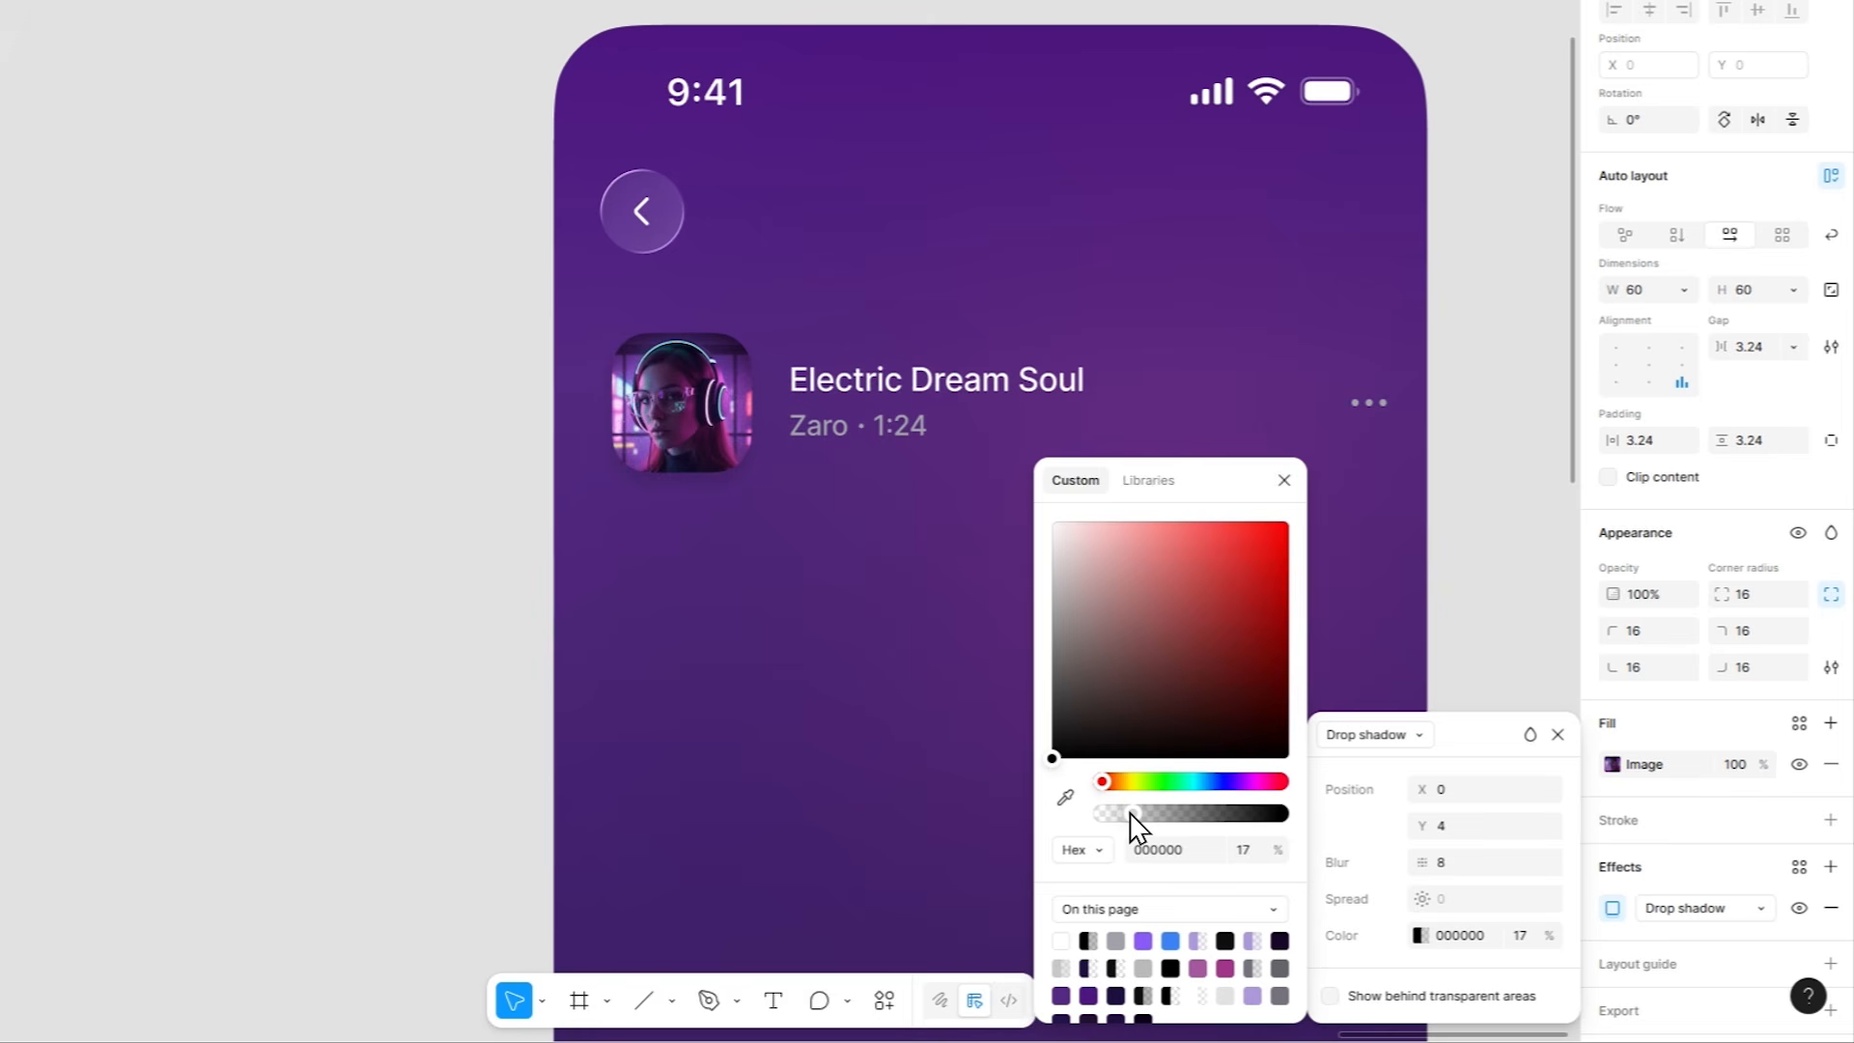
click(1169, 852)
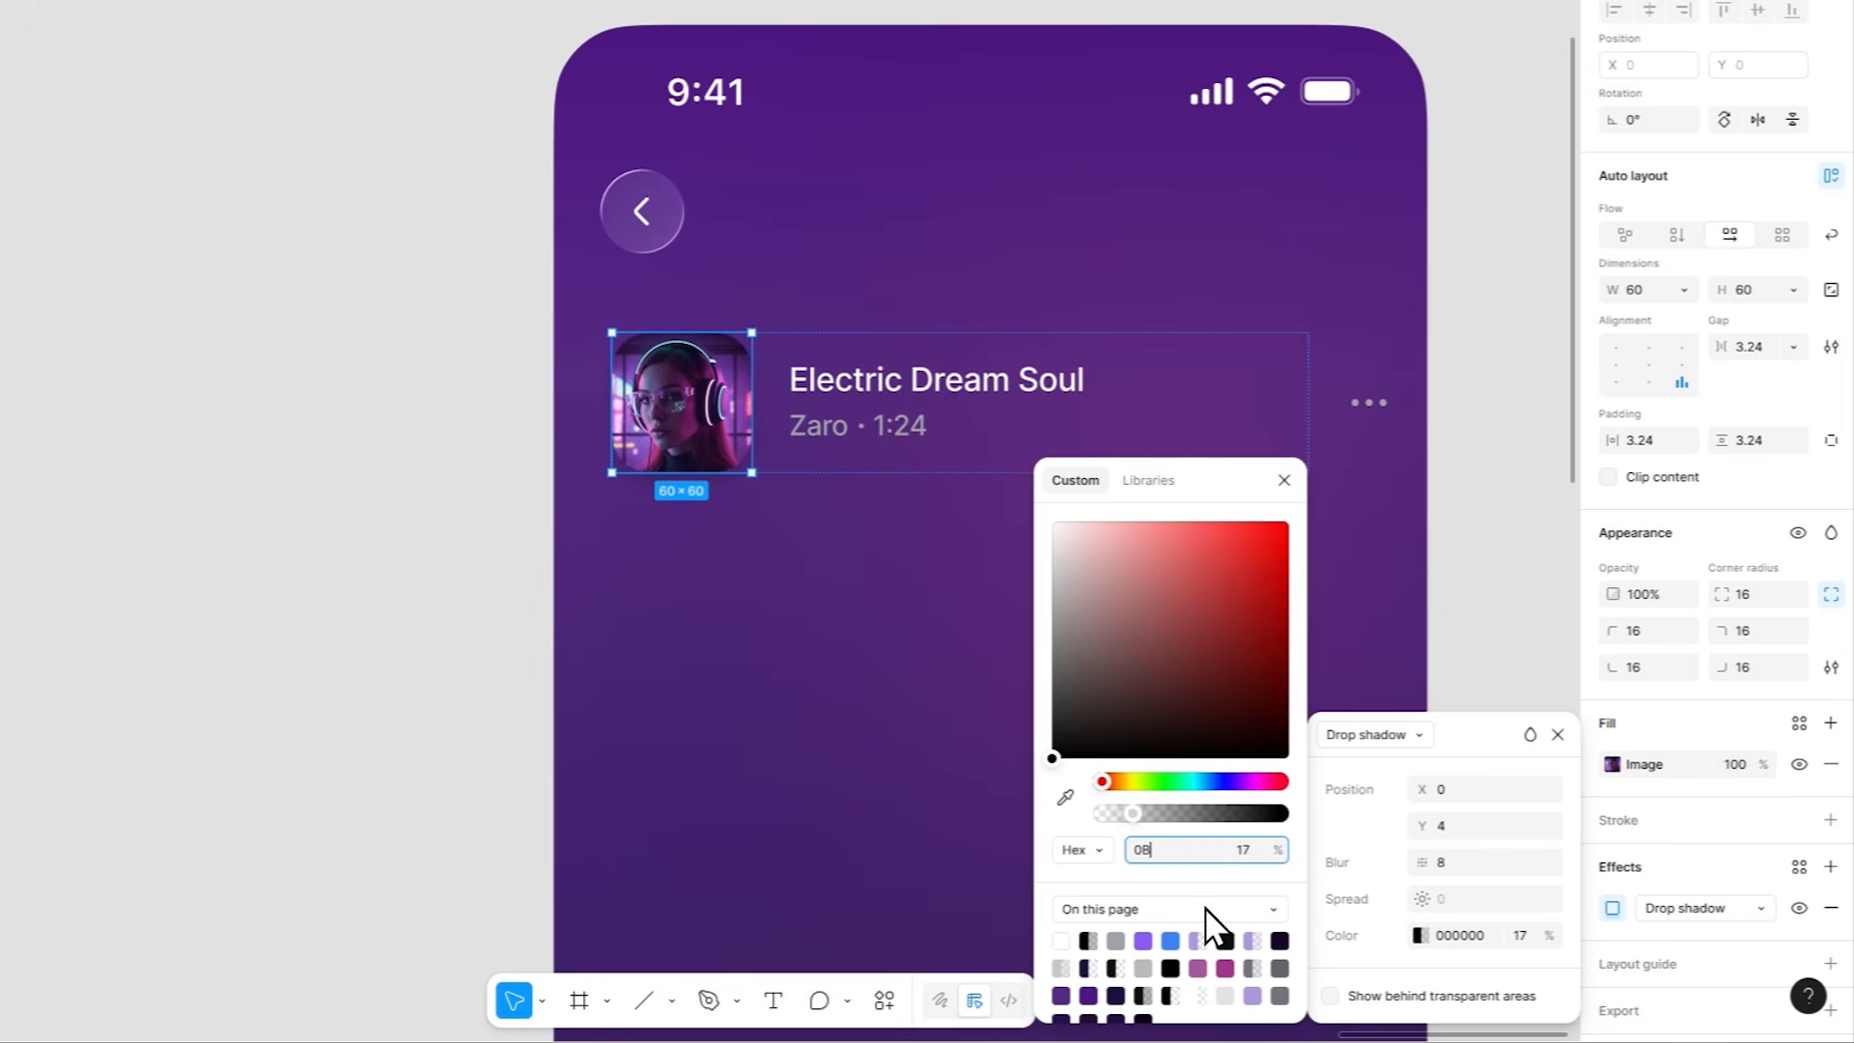
text(0B031D)
key(Return)
click(1284, 480)
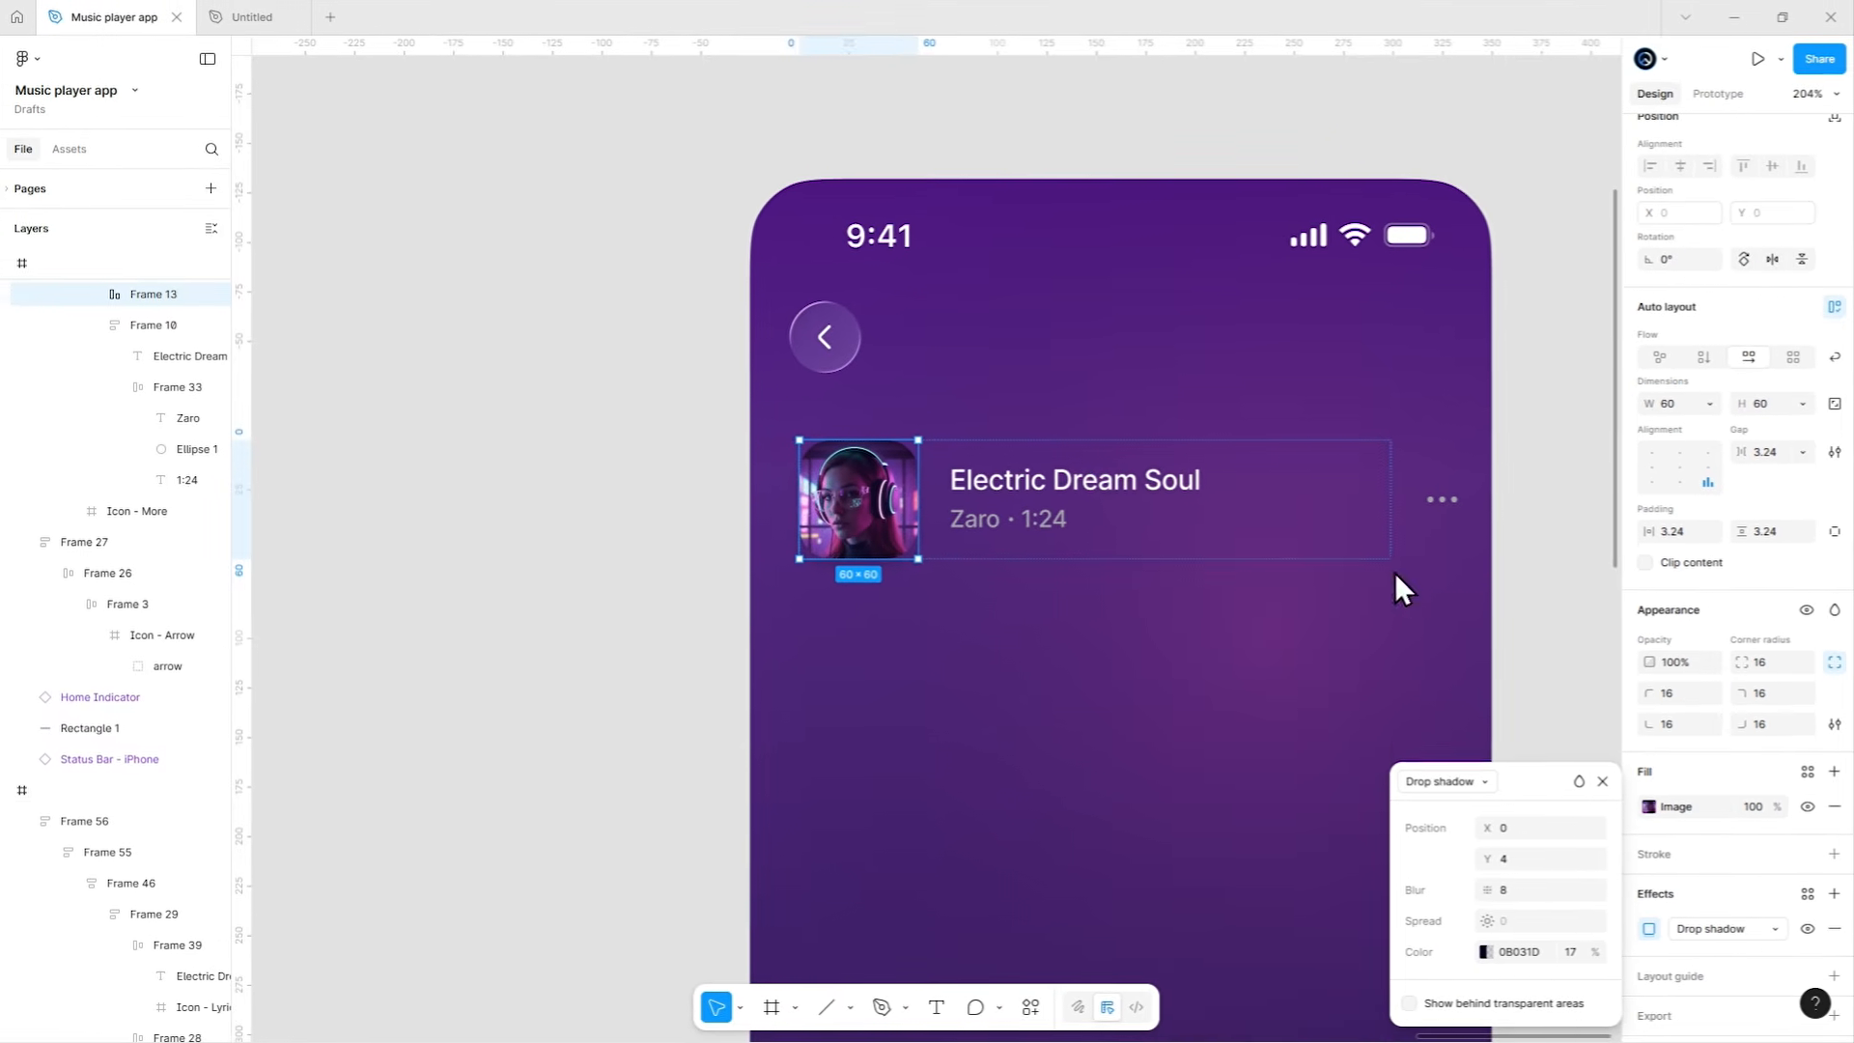
click(1602, 783)
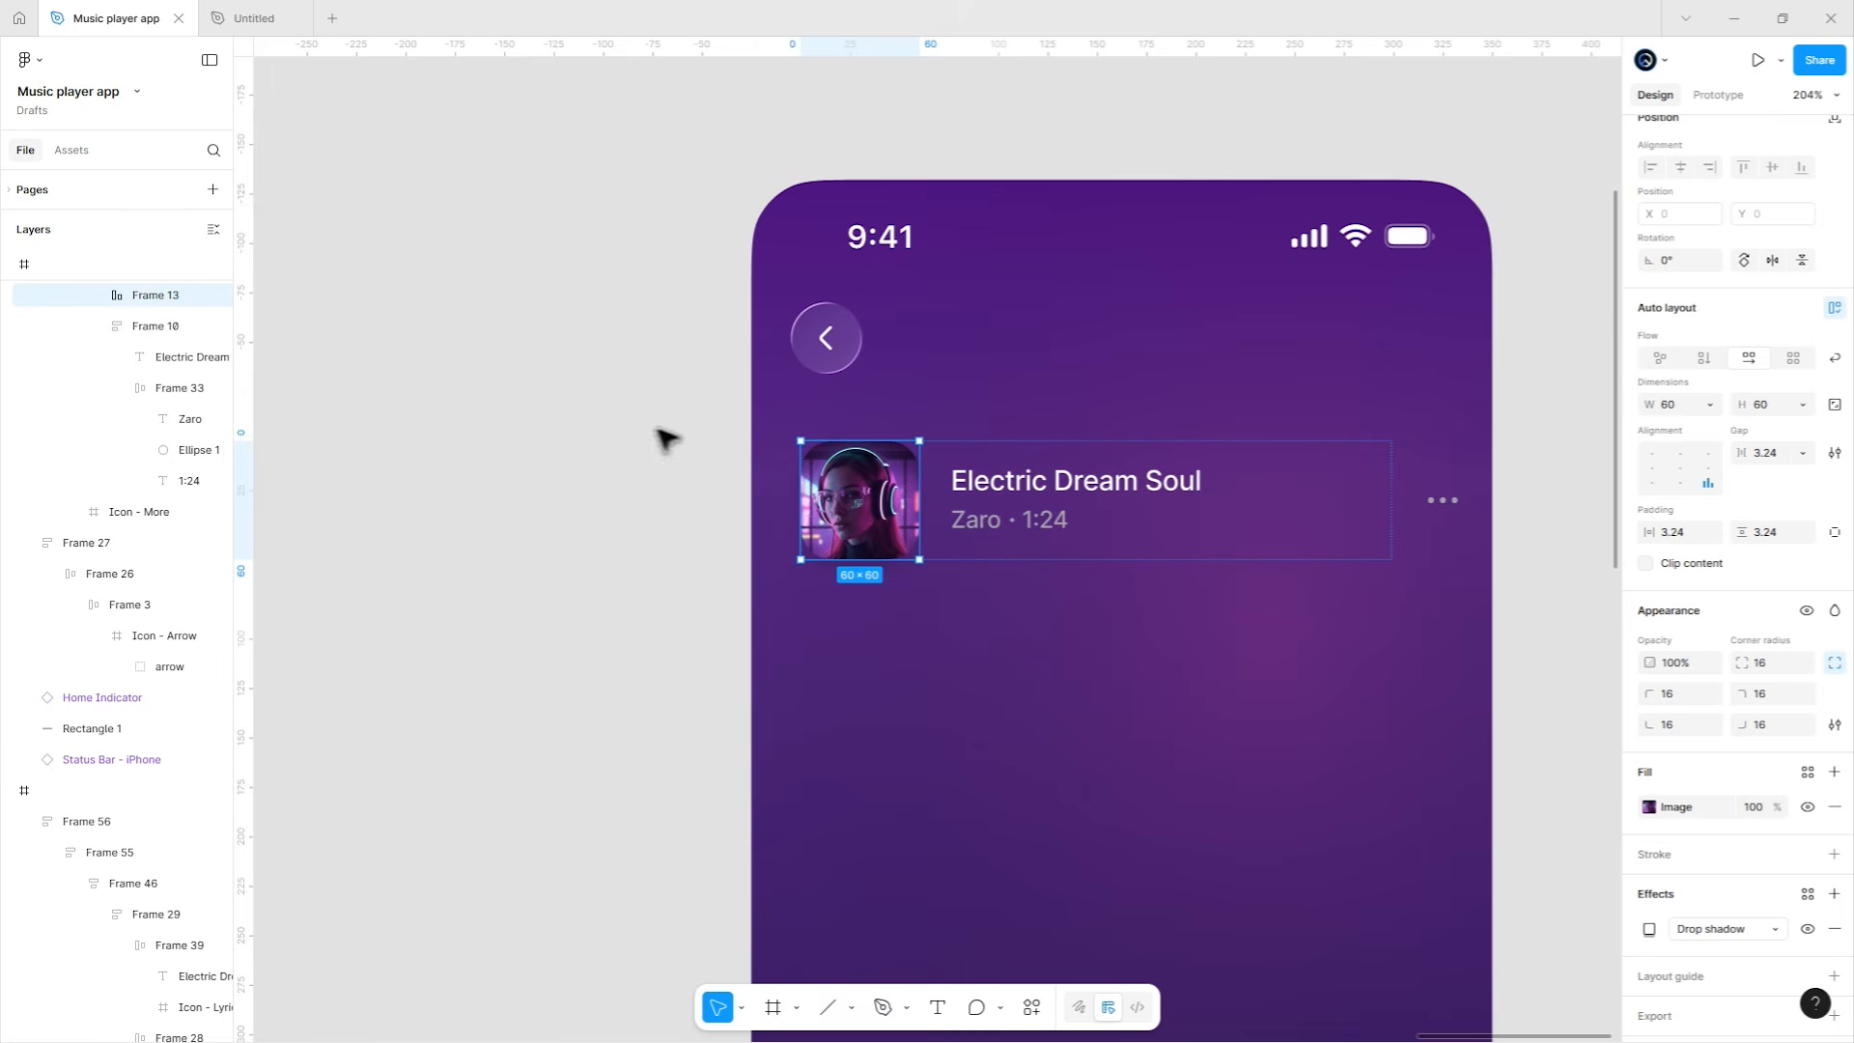
Duplicate the track row's thumbnail and wrap both copies in an auto layout frame.
key(ctrl+d)
scroll(894, 494, up, 2)
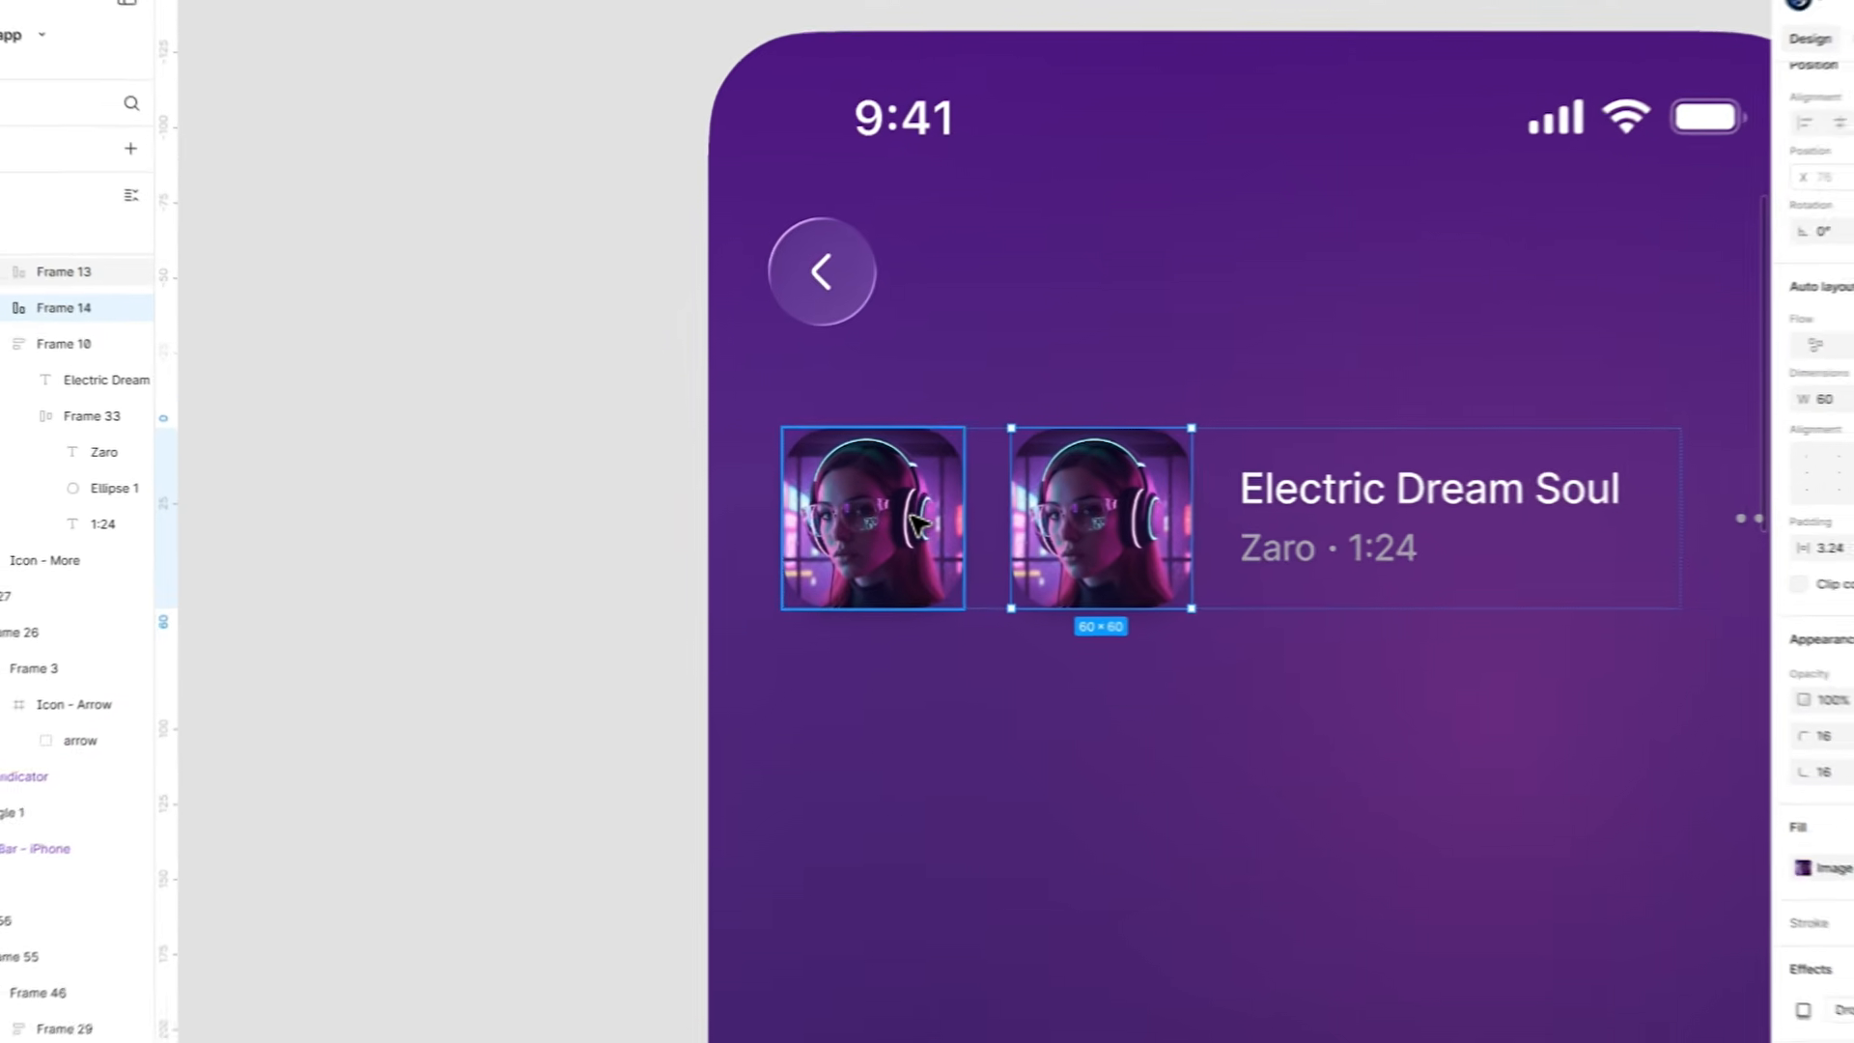
shift+click(891, 504)
key(shift+a)
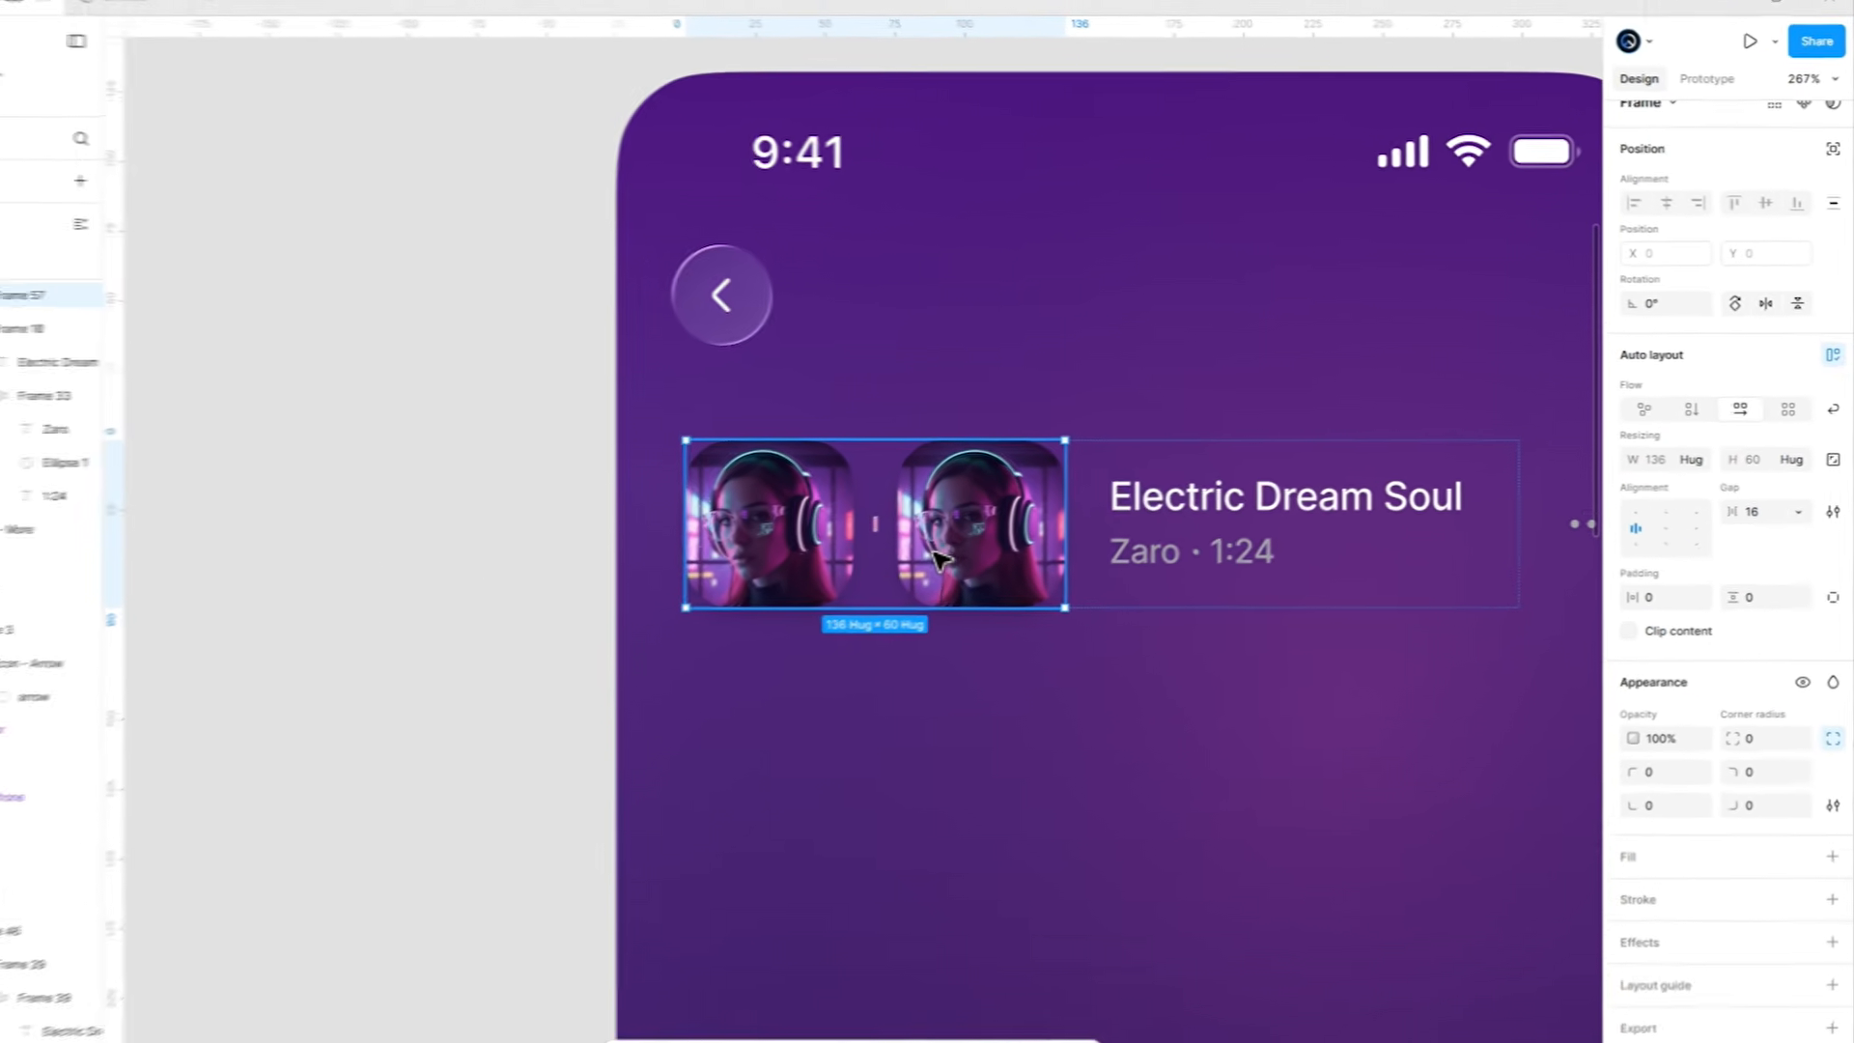
Make the duplicate thumbnail ignore auto layout and centre it horizontally over the original.
click(934, 558)
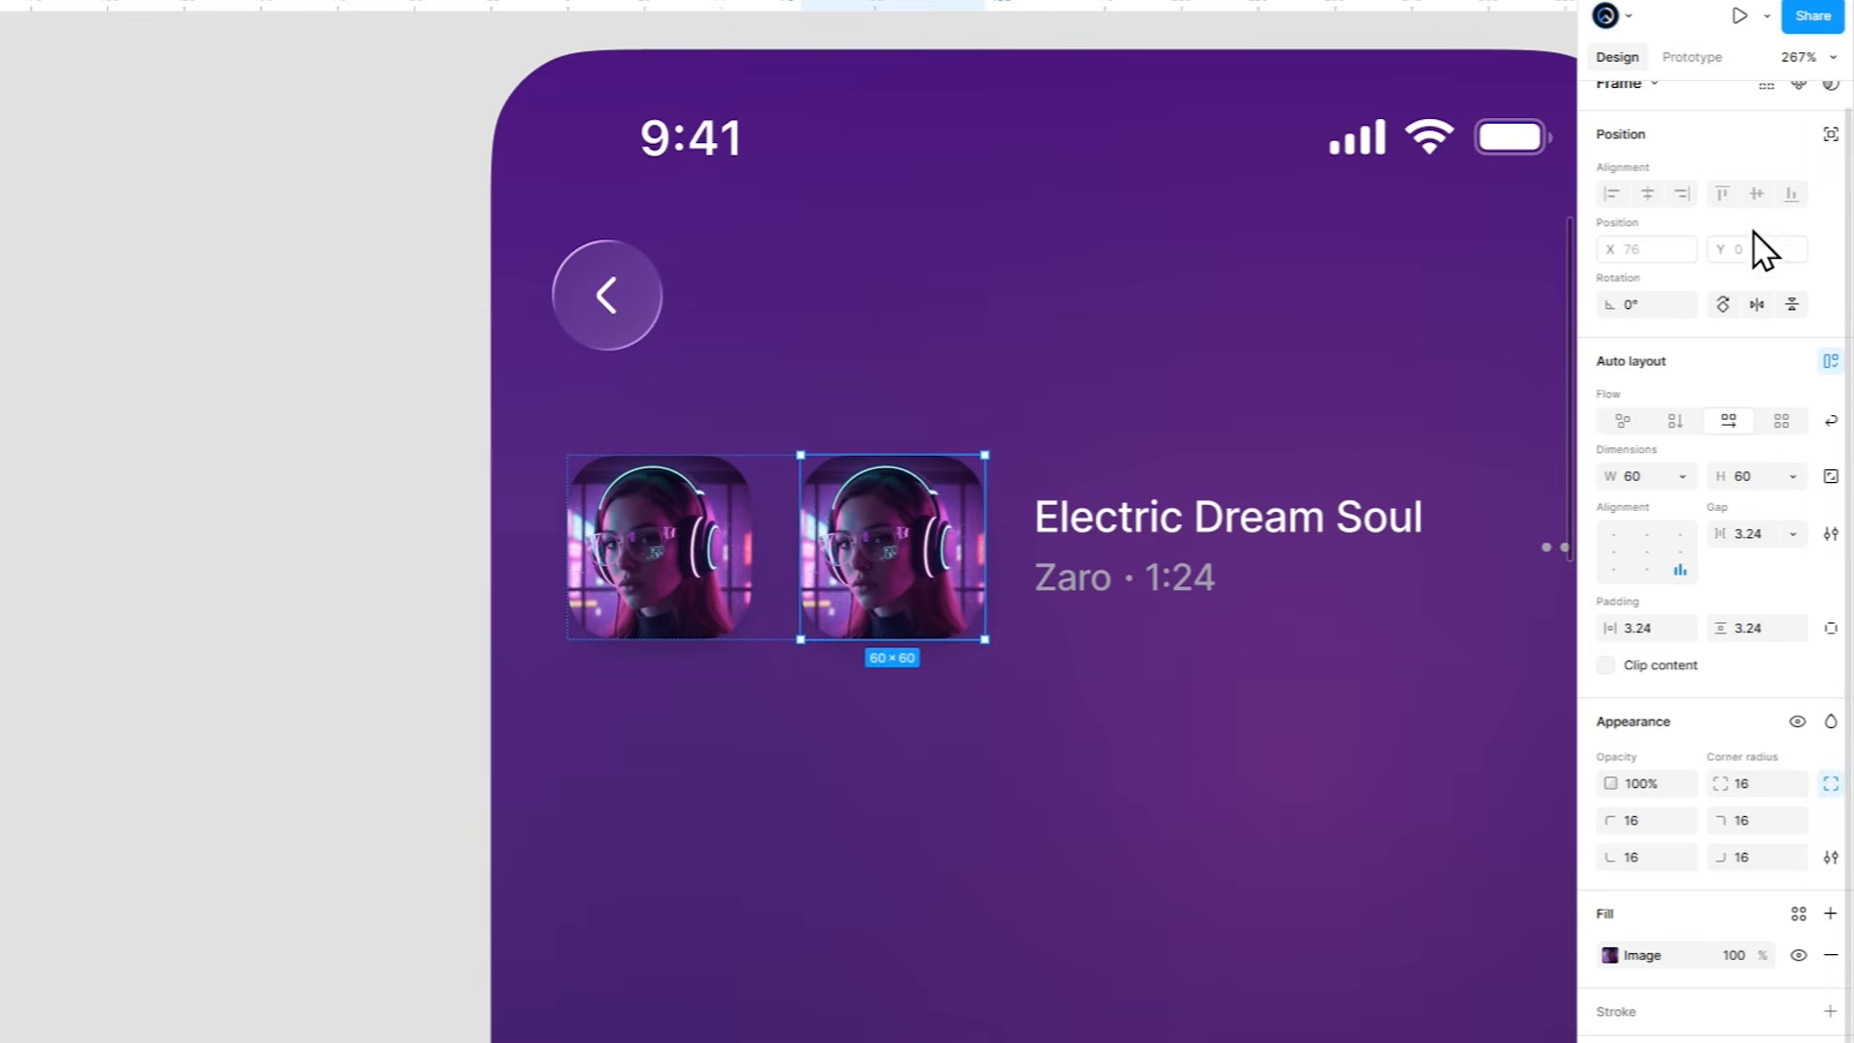
click(1824, 176)
click(1642, 242)
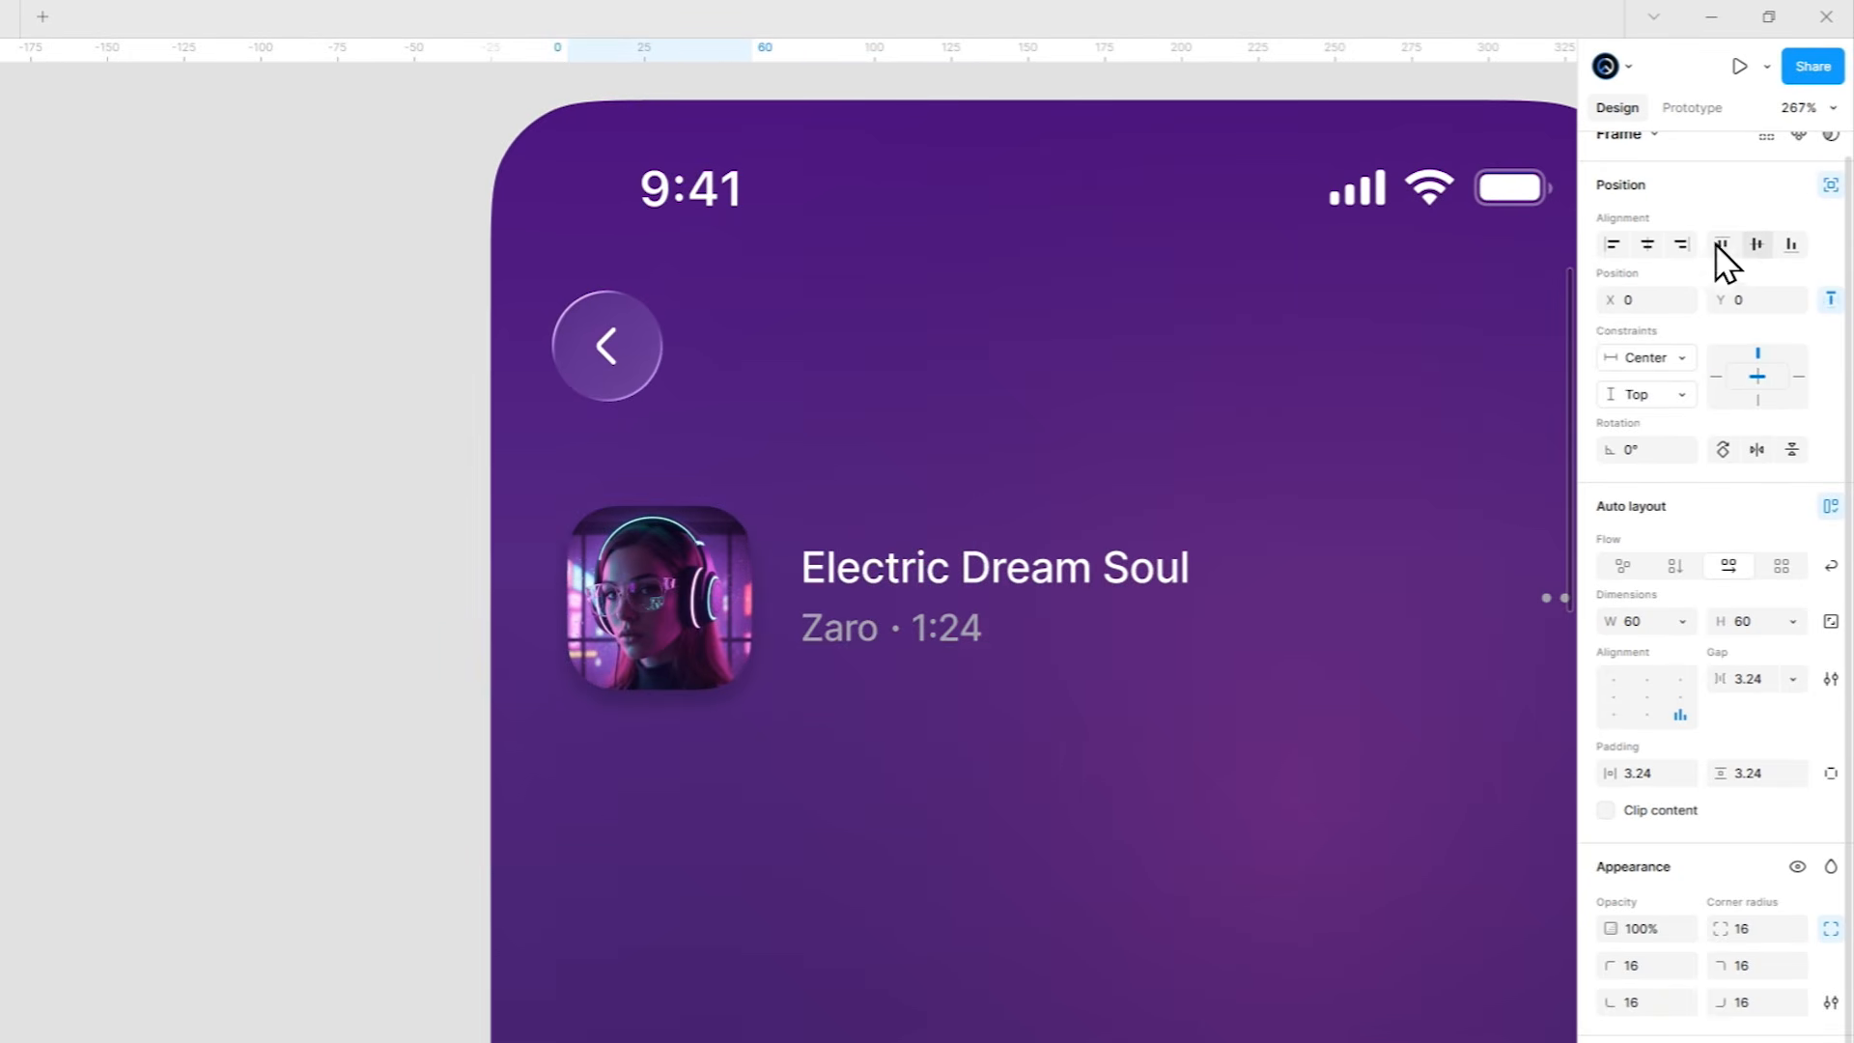
scroll(1815, 869, down, 2)
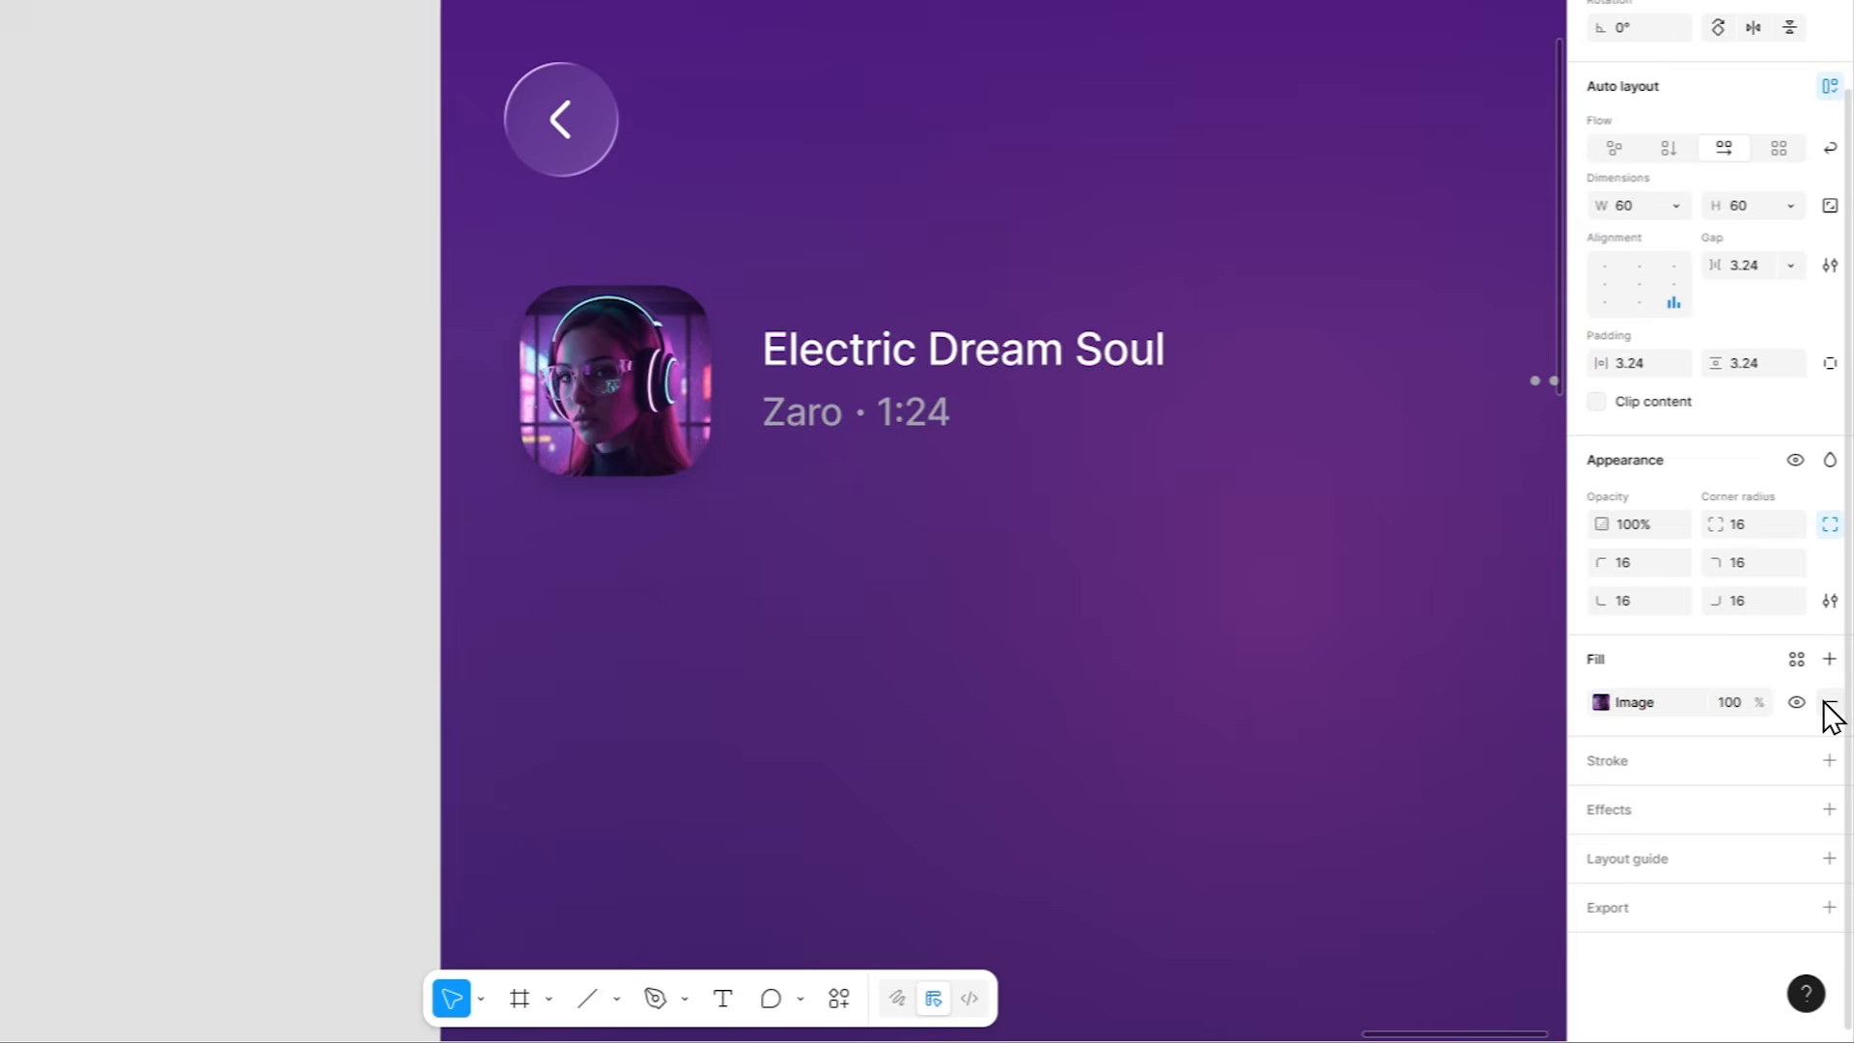
Replace the duplicate thumbnail's image fill with a radial gradient.
click(1835, 766)
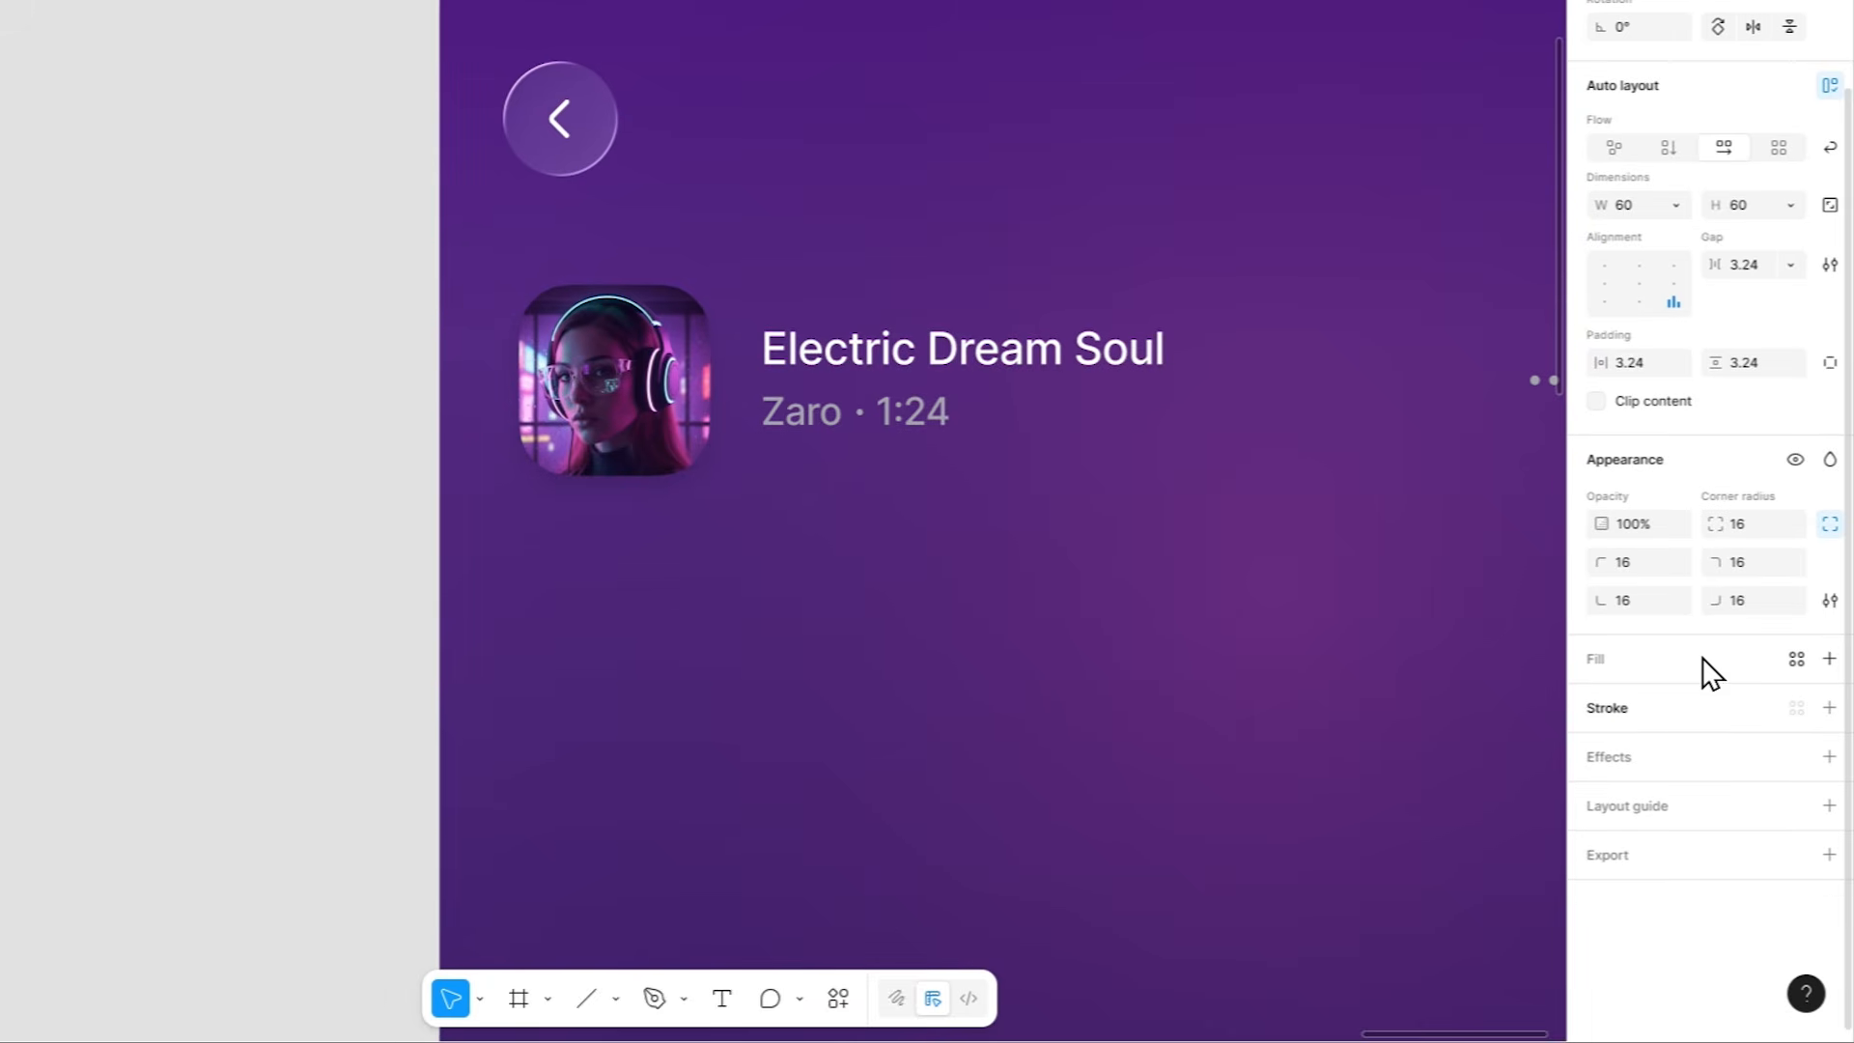
click(1708, 720)
click(1338, 414)
click(1329, 467)
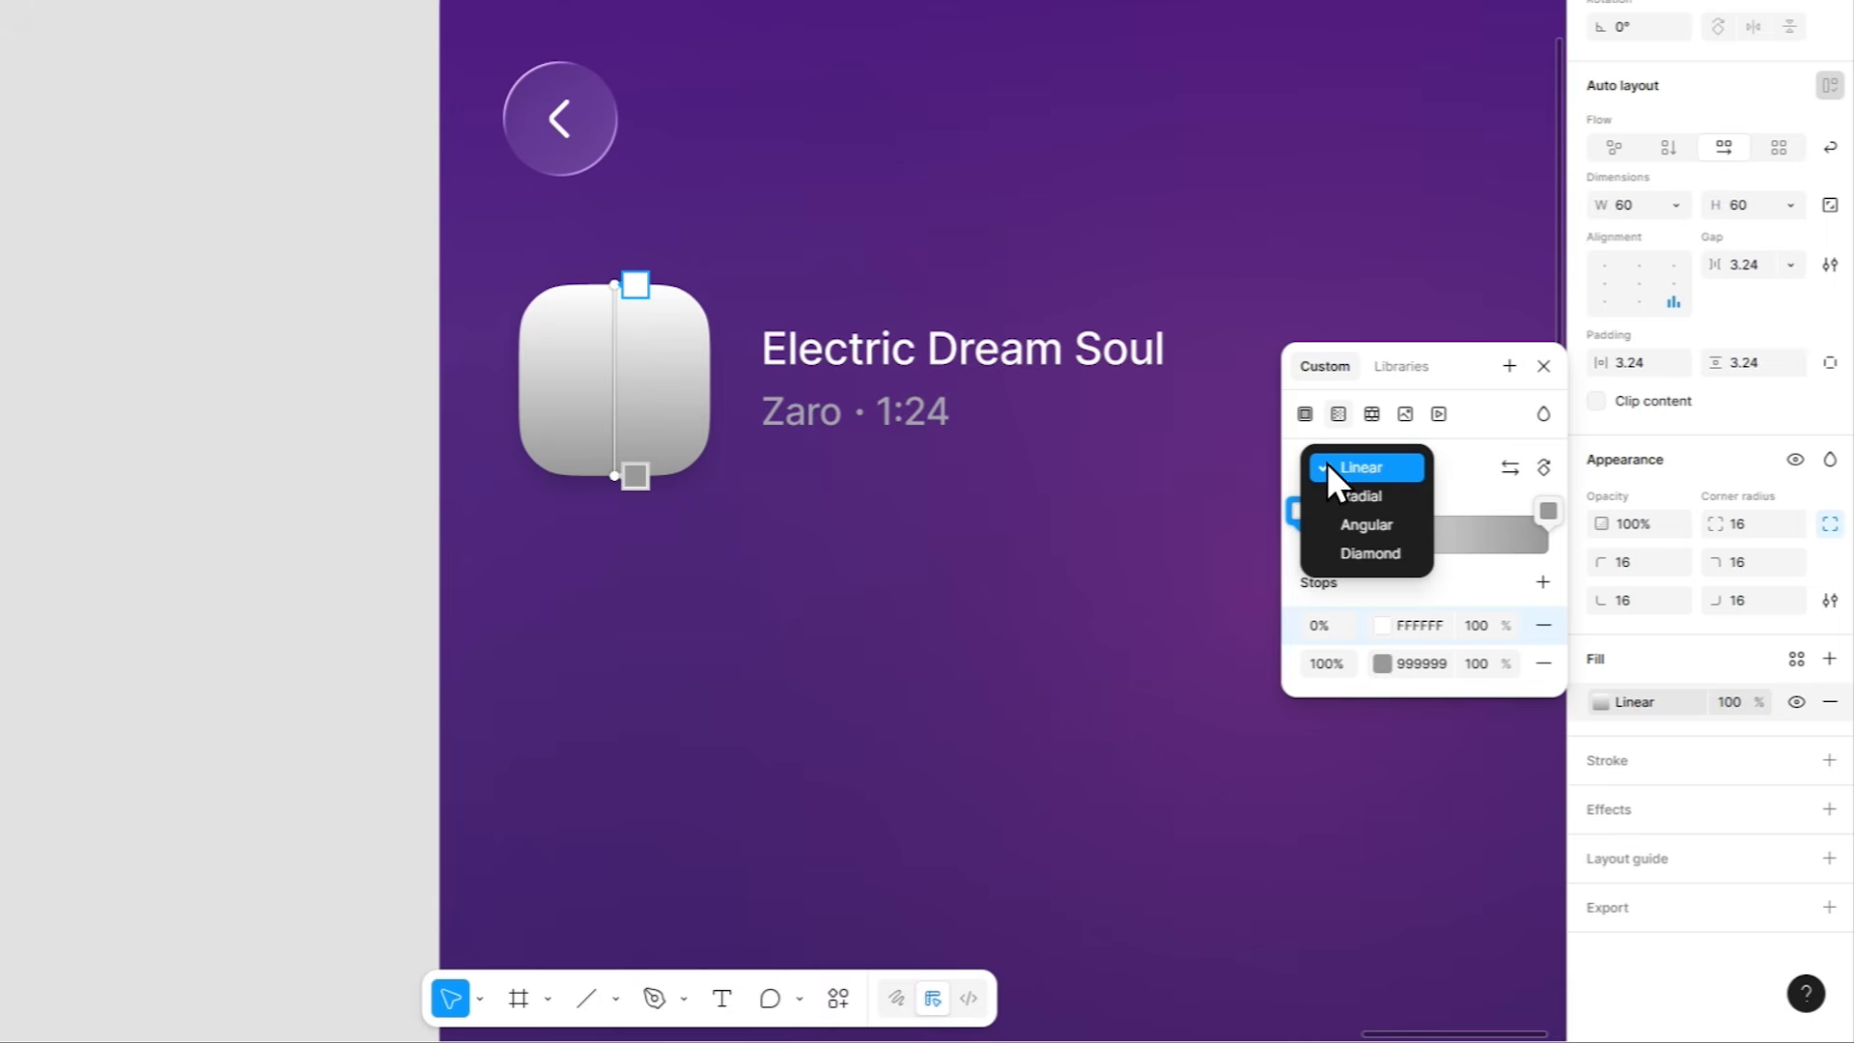
click(1334, 490)
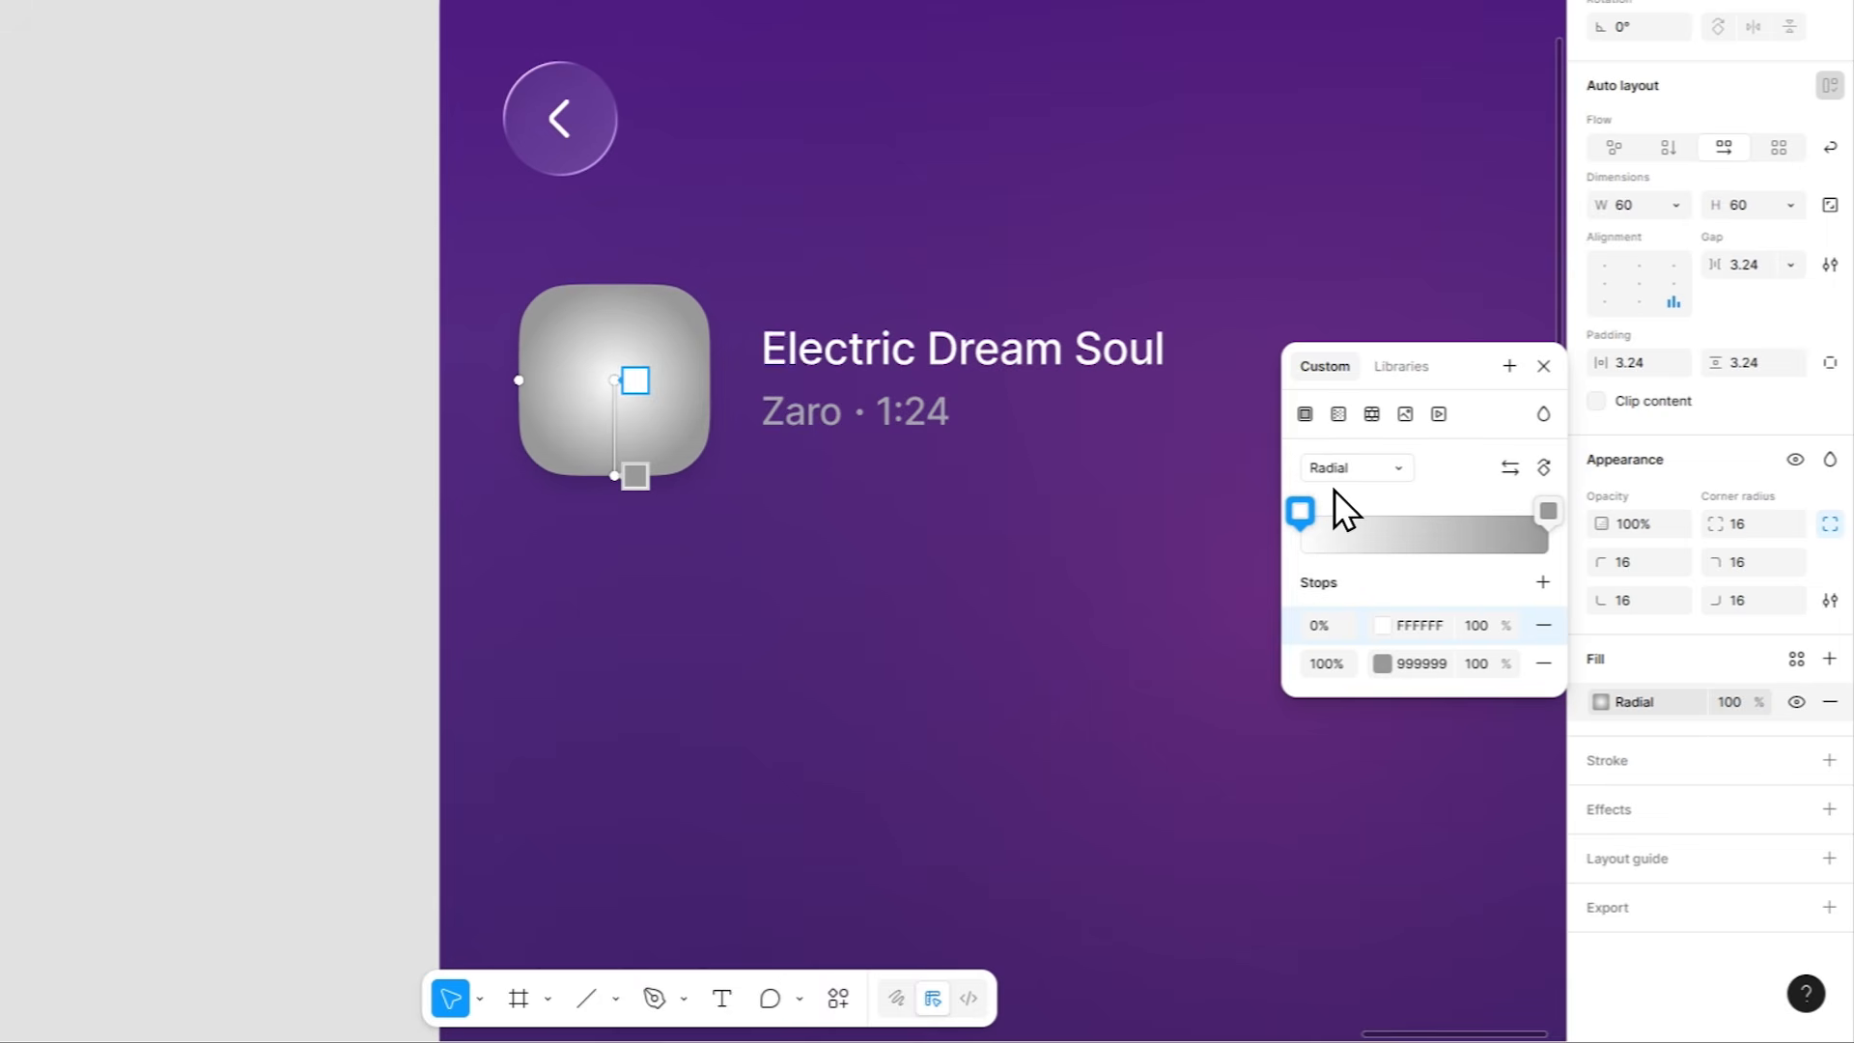
Set both stops of the thumbnail overlay's radial gradient to colour 120A26.
click(1382, 625)
click(1149, 840)
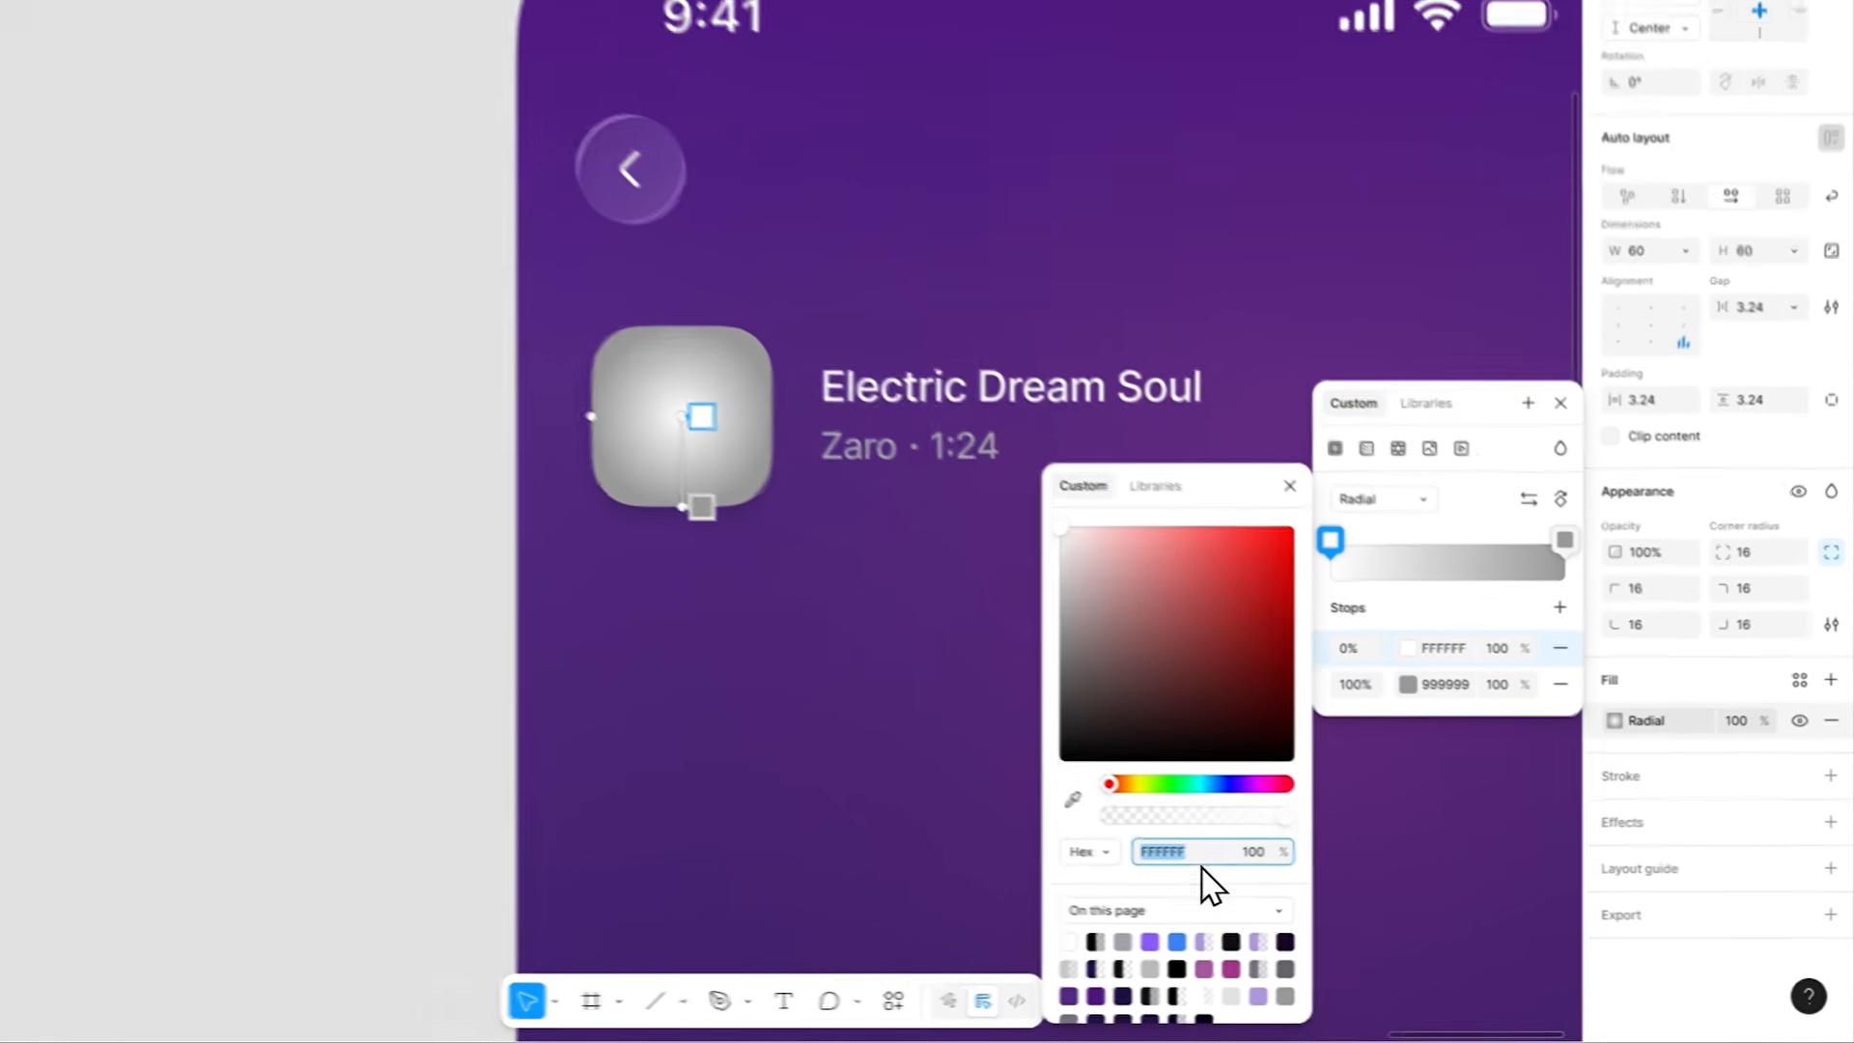
text(120A26)
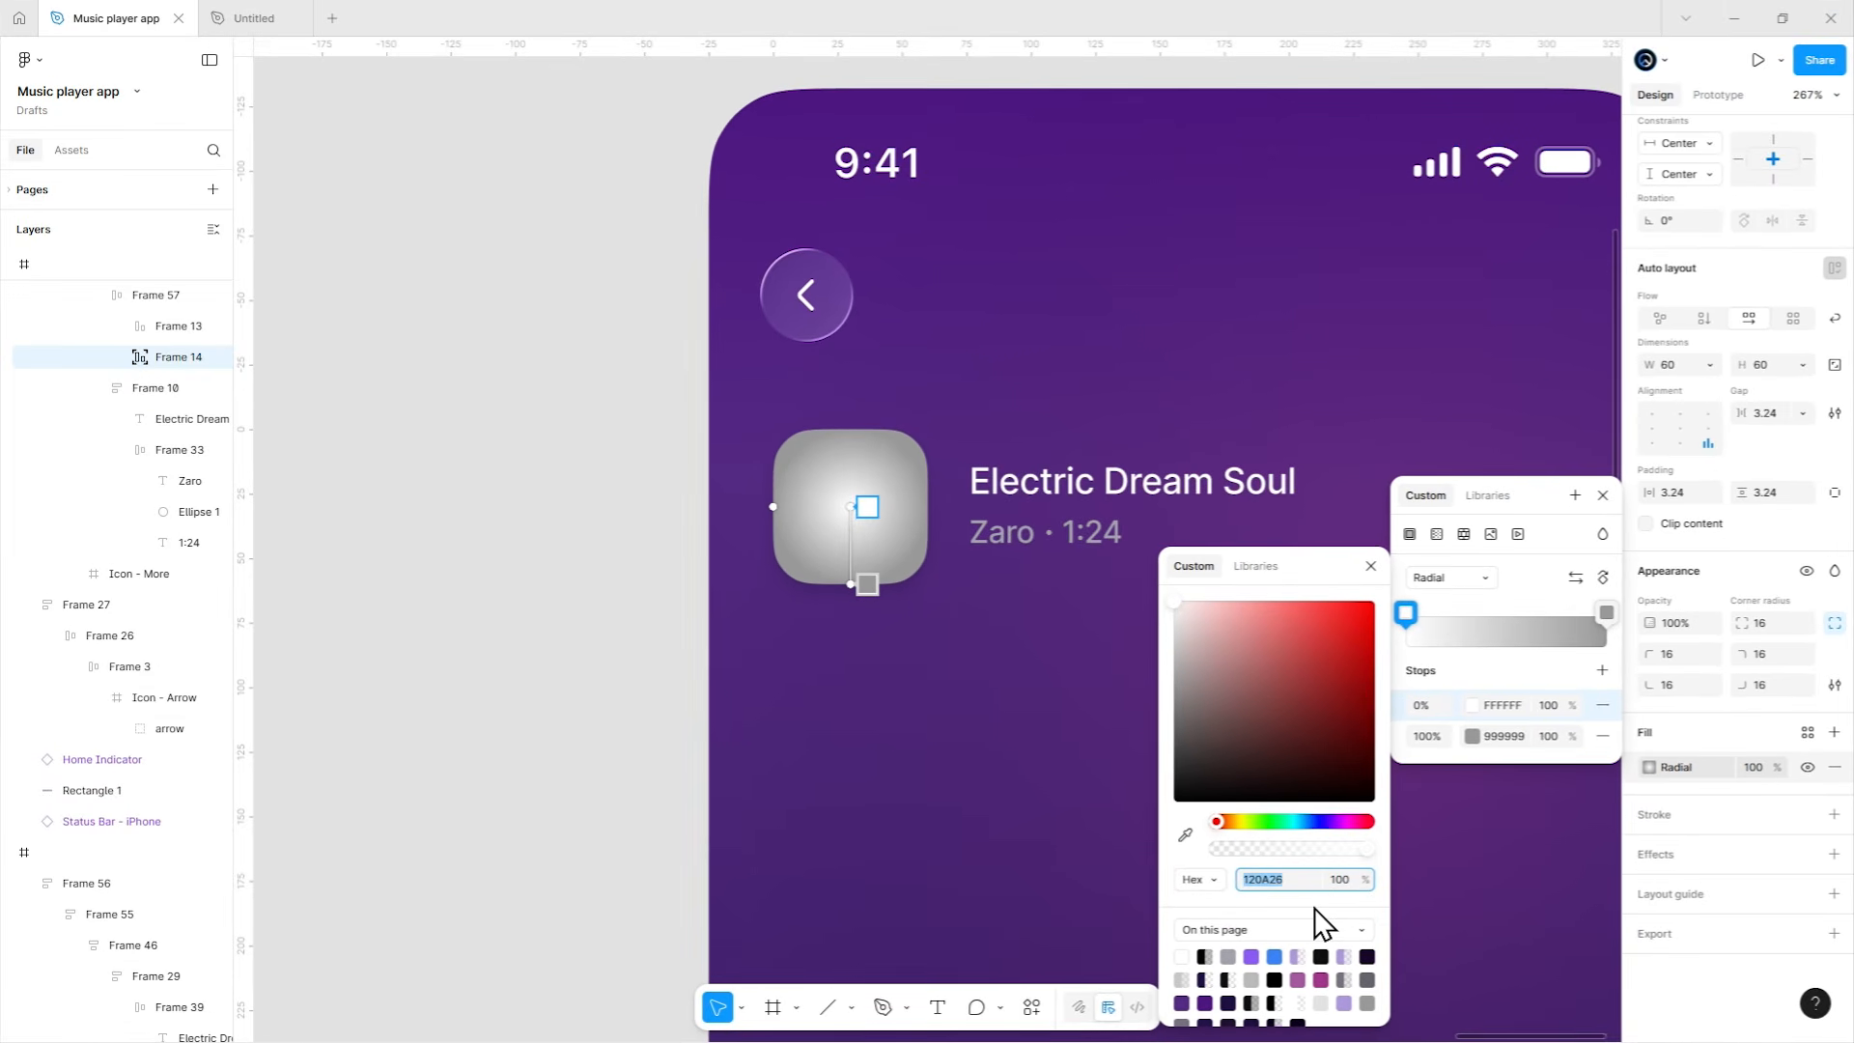
key(Return)
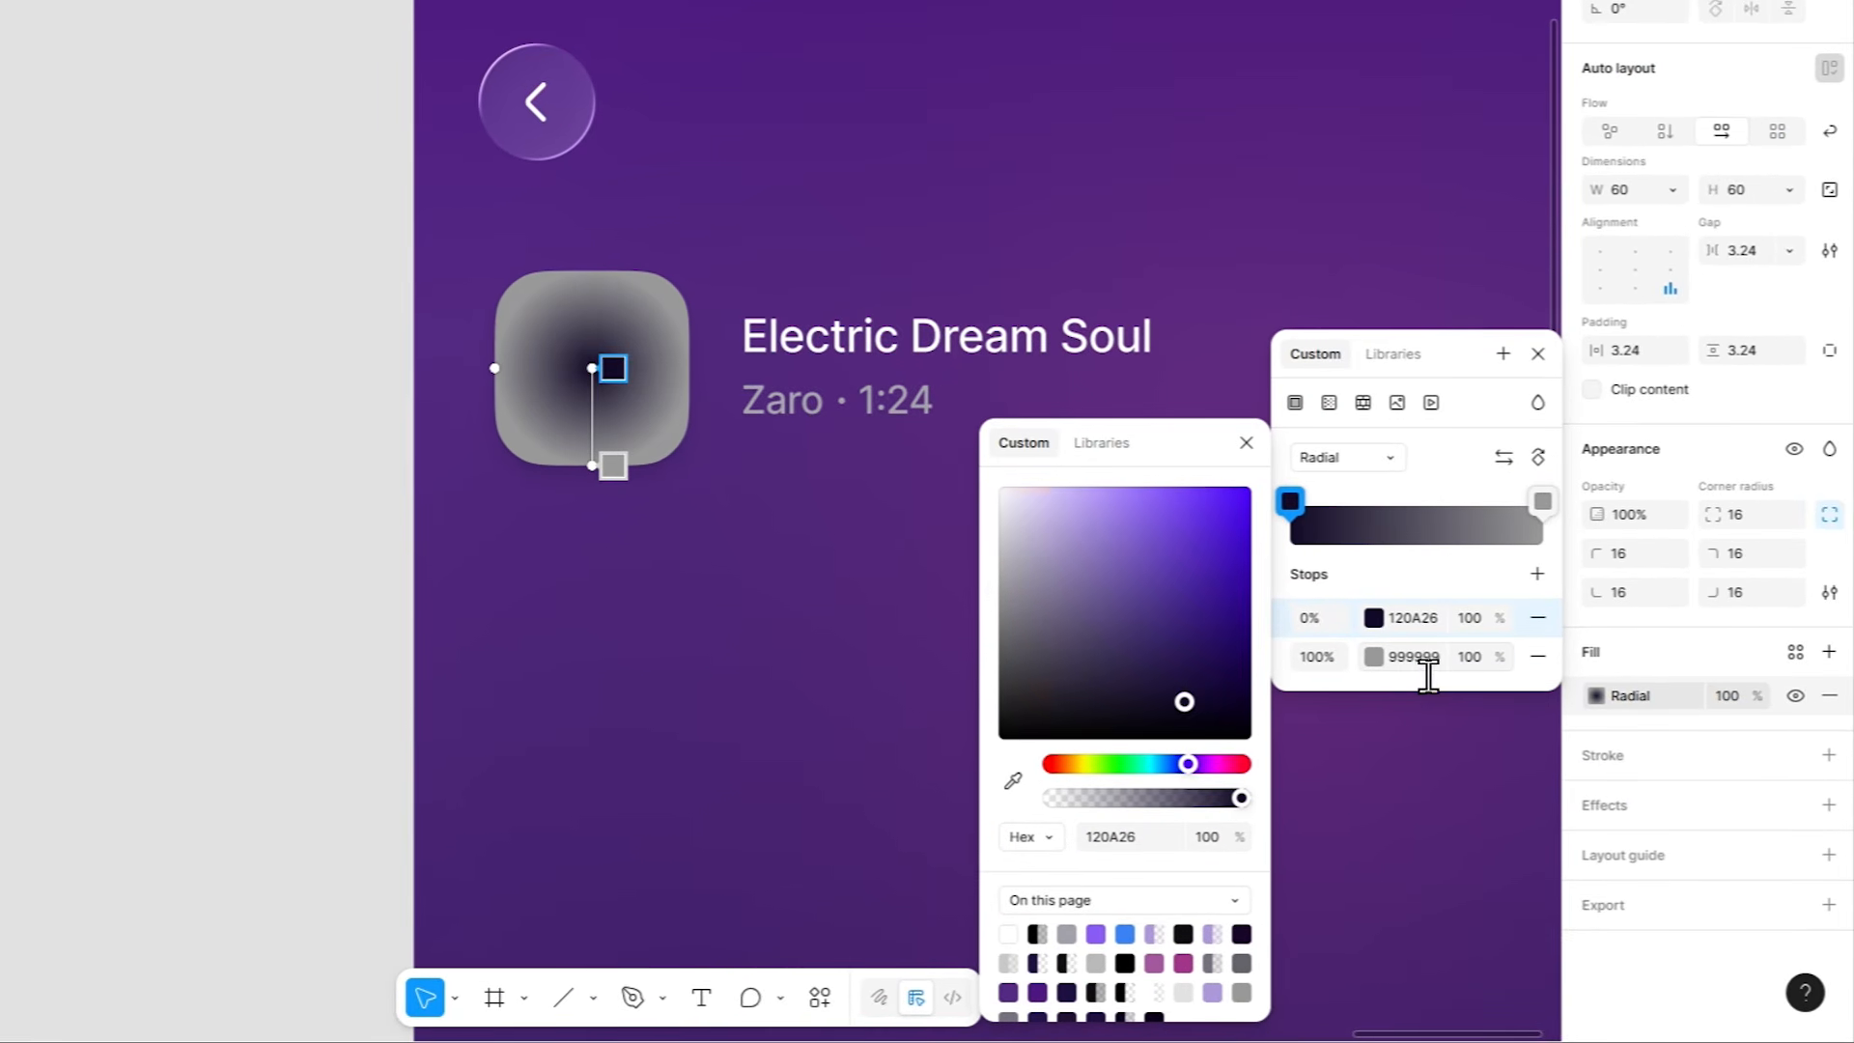
click(1410, 667)
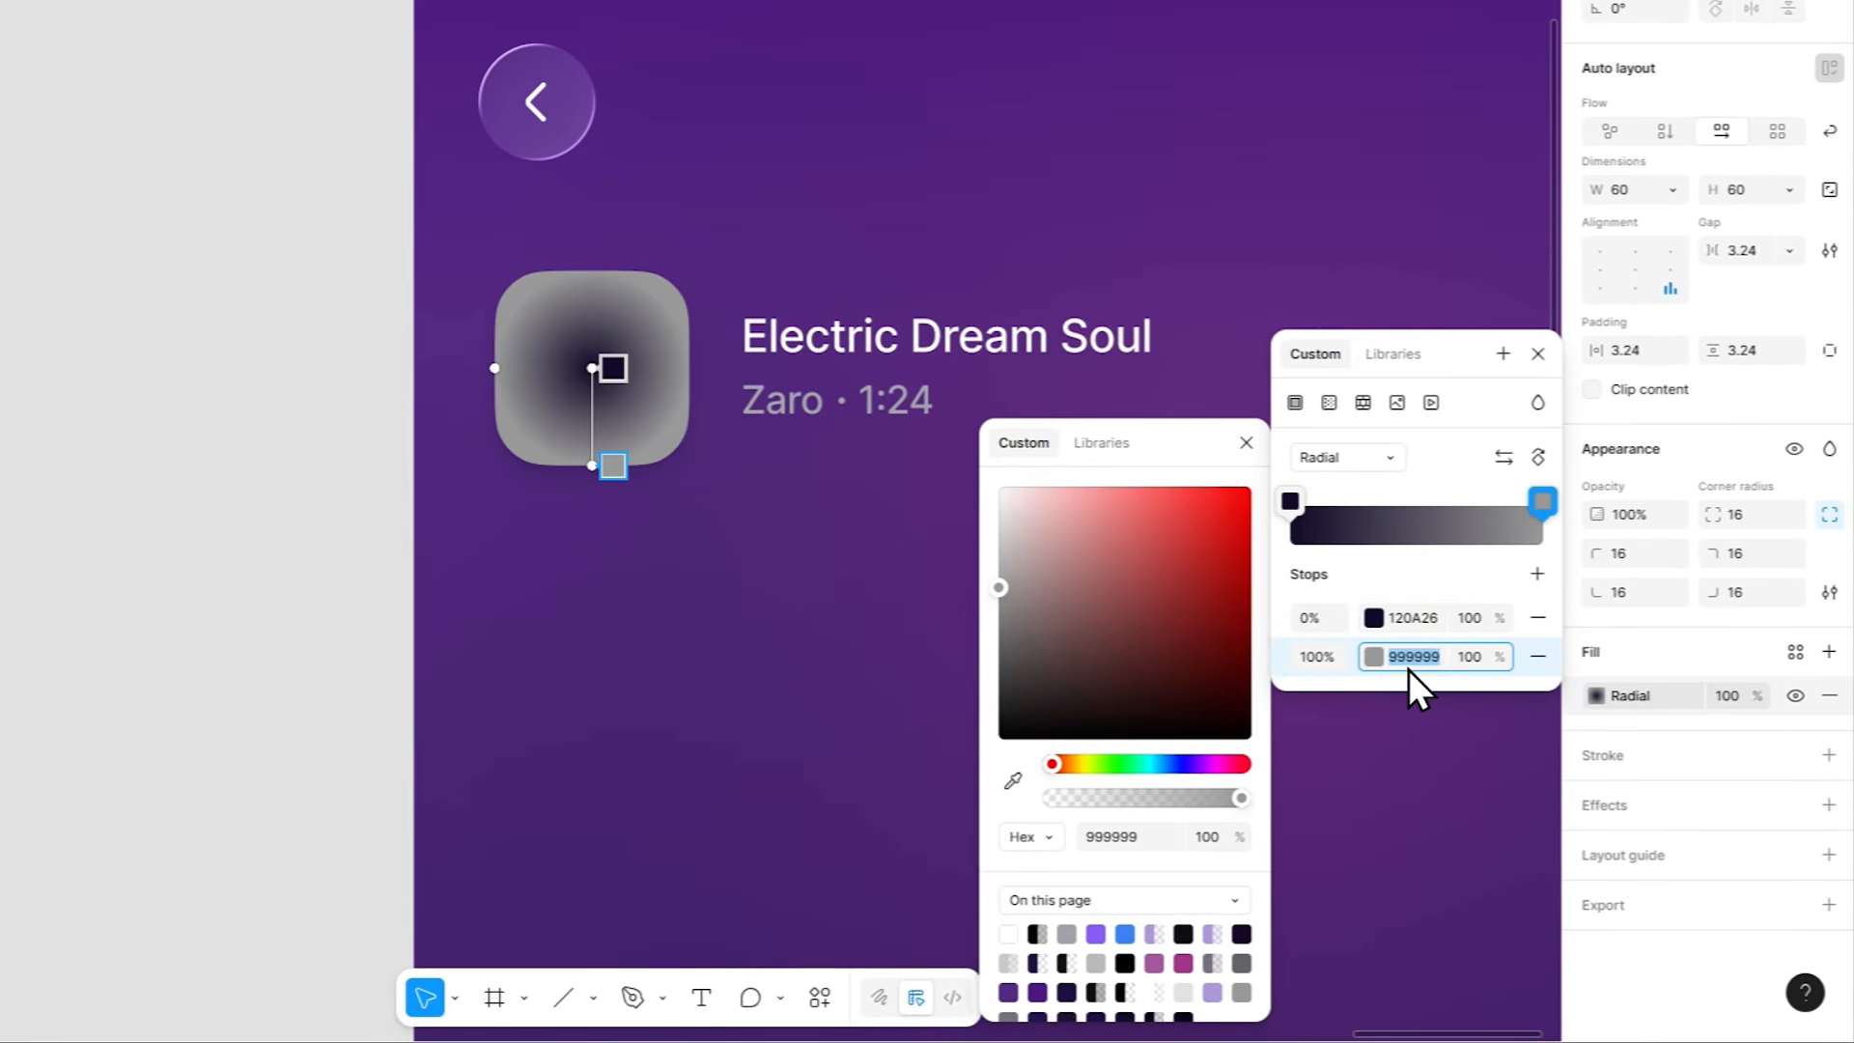
text(120A26)
key(Return)
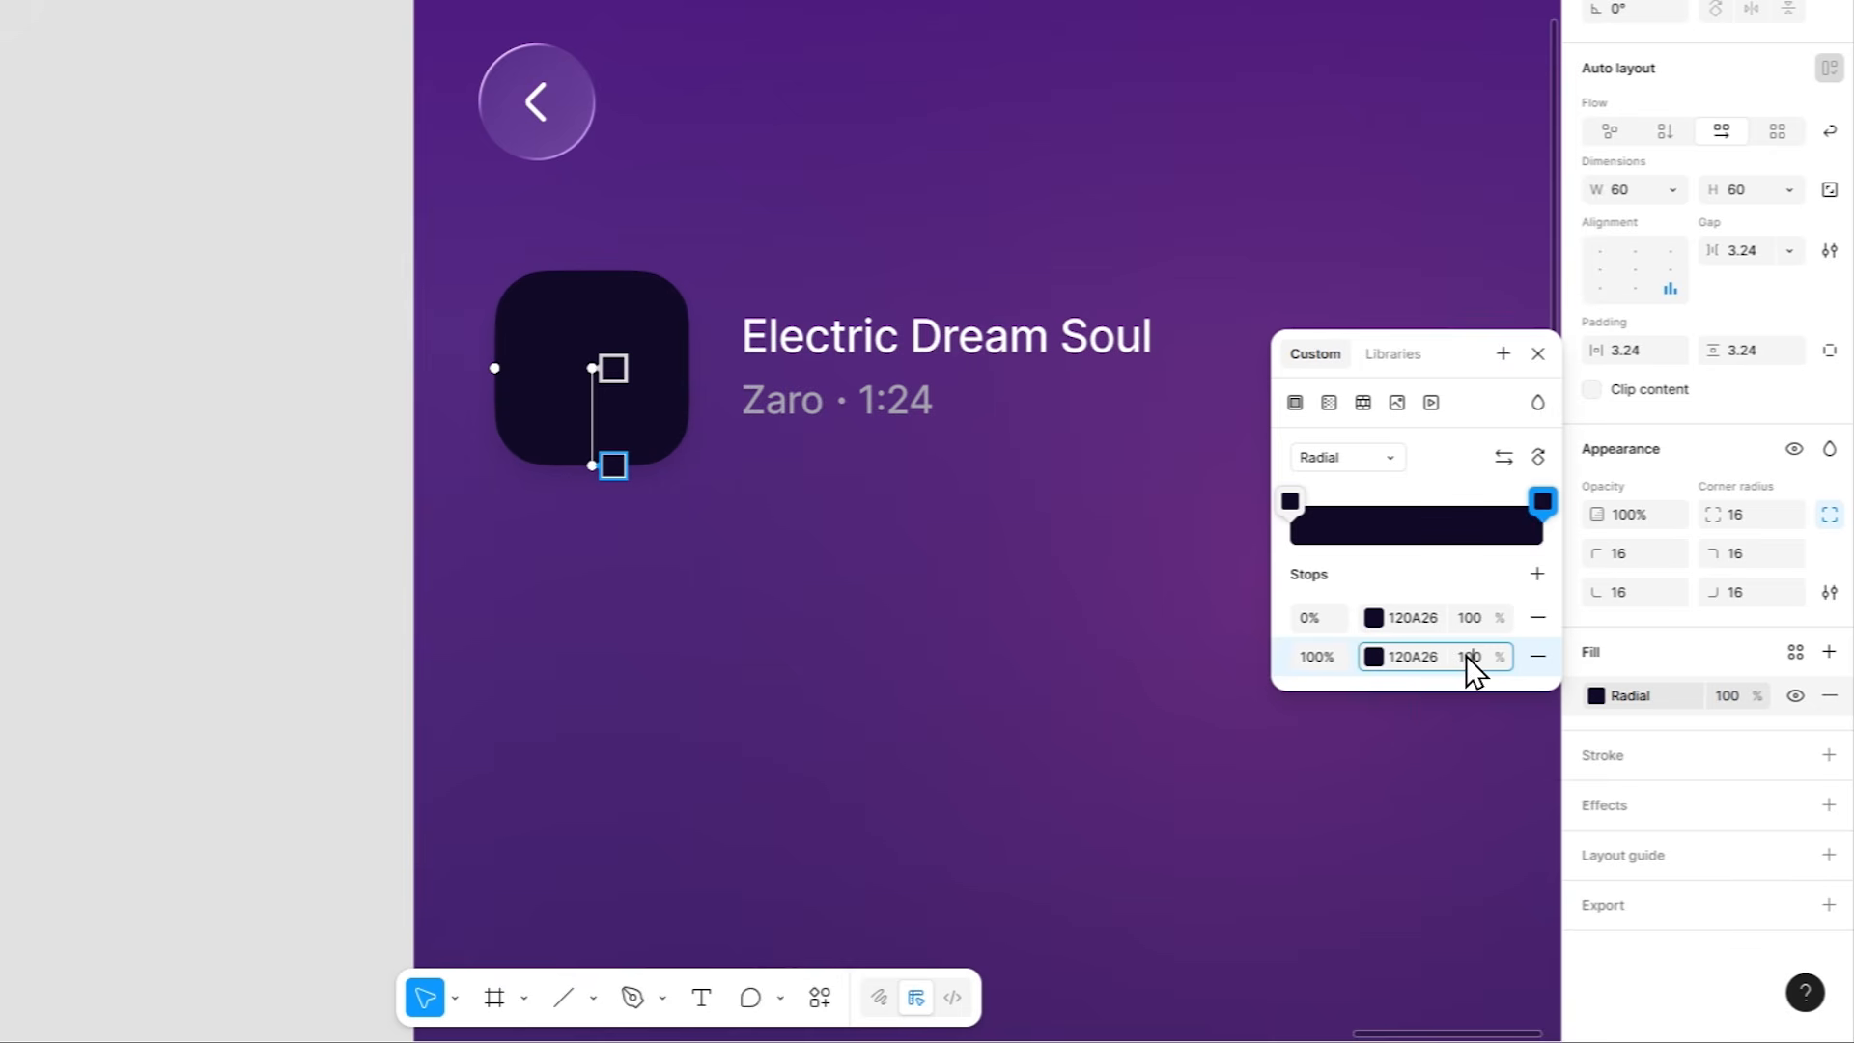
Set the radial gradient's outer stop to 0% opacity and its centre stop to 40%.
text(0)
key(Return)
click(1473, 610)
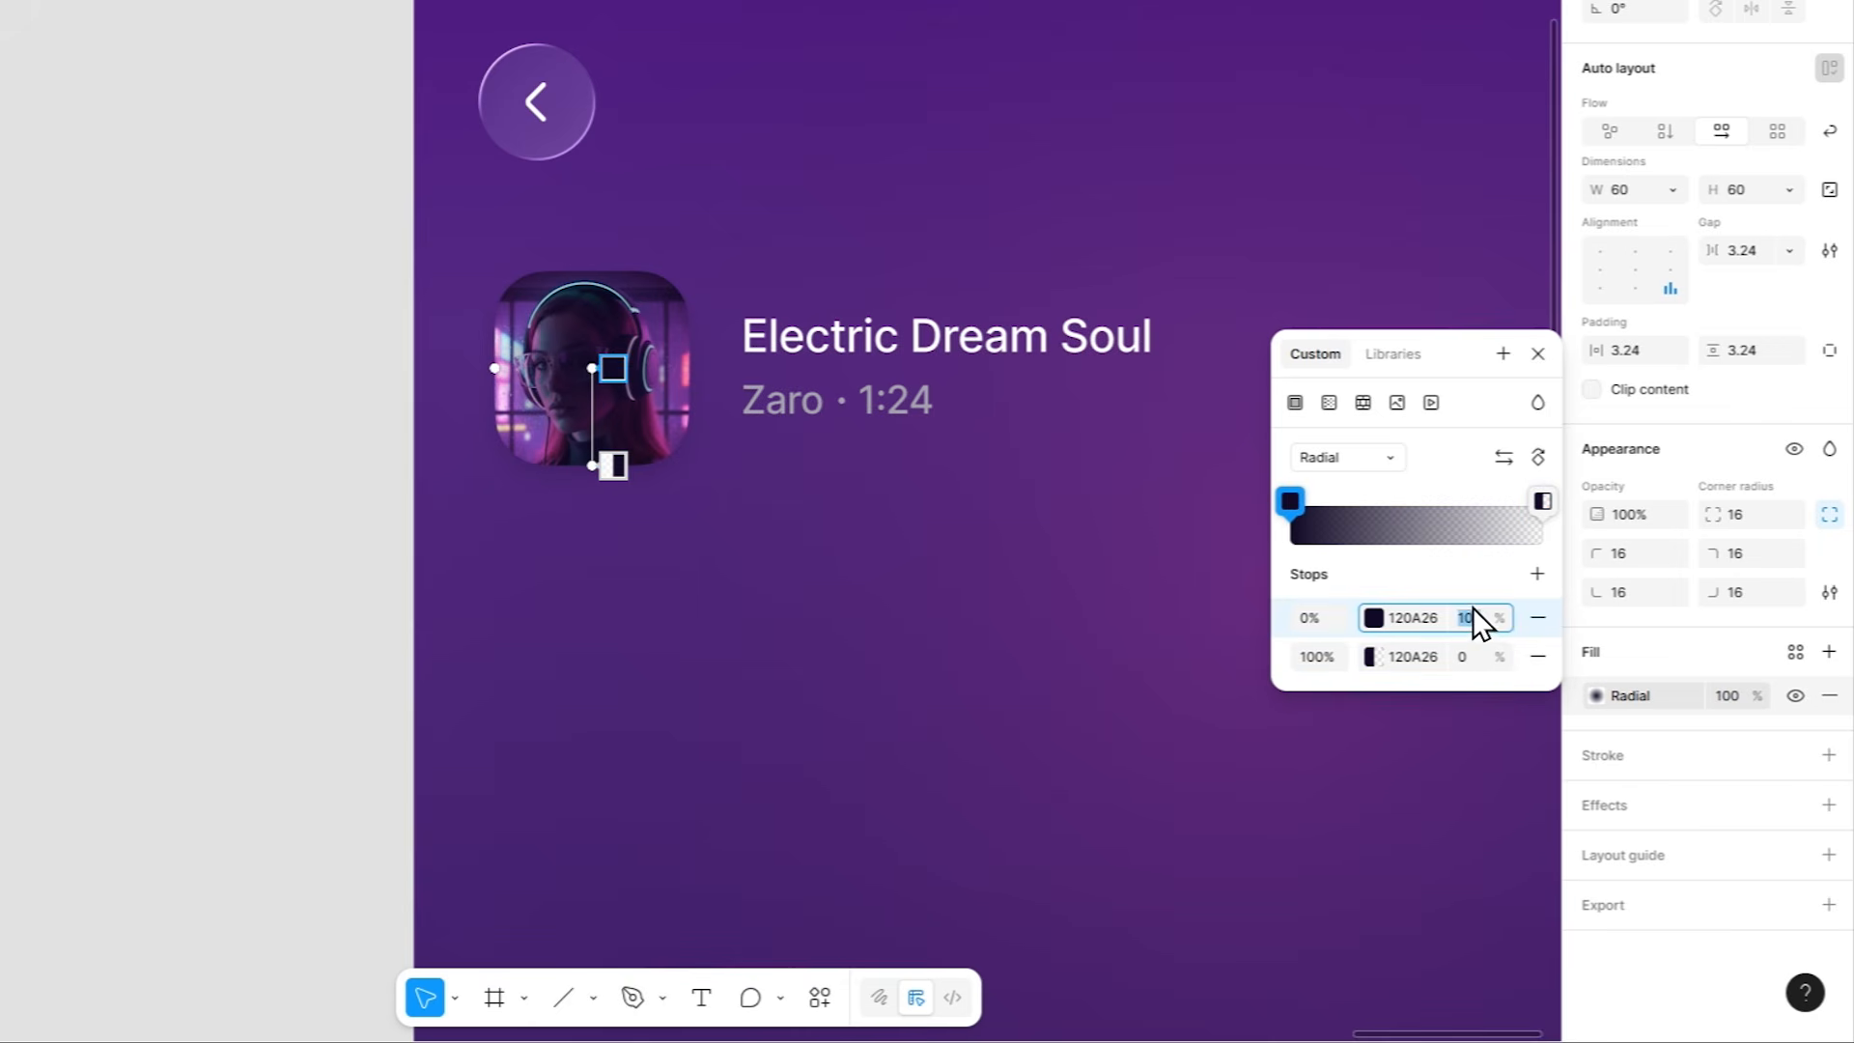
text(40)
key(Return)
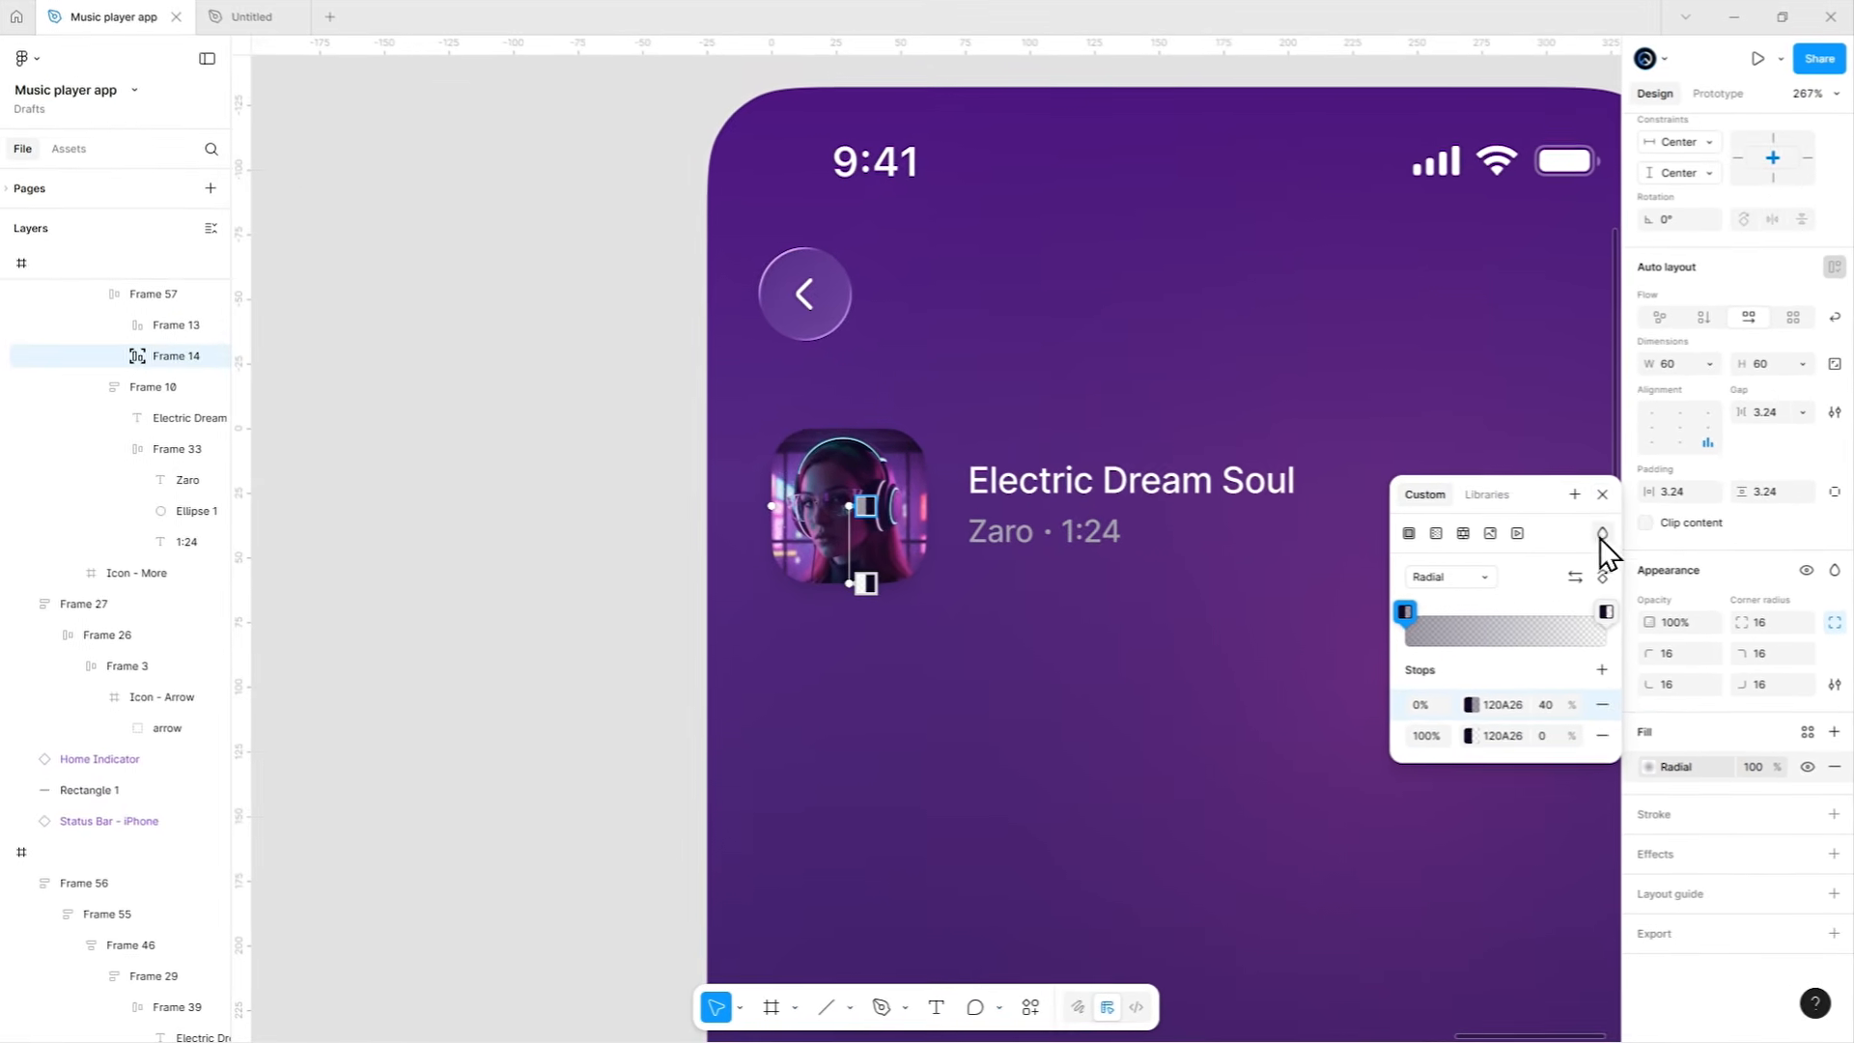
key(Escape)
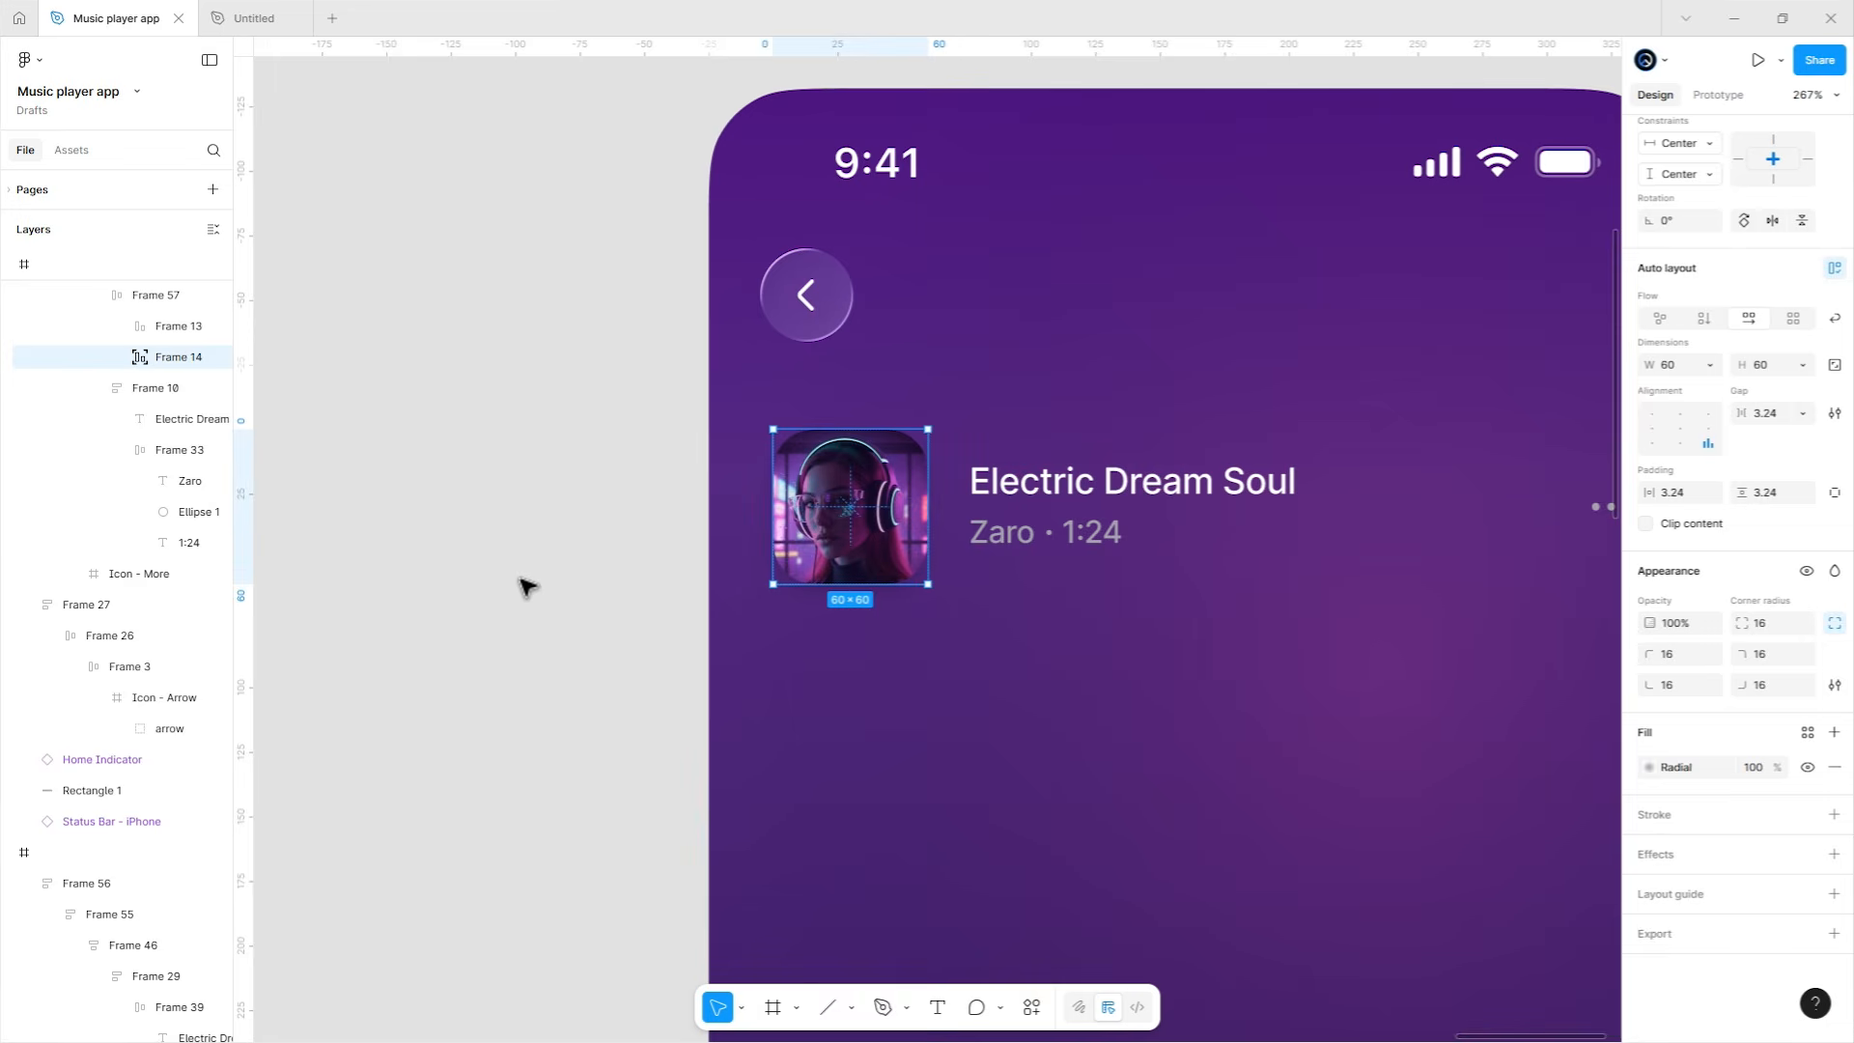
Copy the two-line pause icon frame from the play control on the Ethereal Energy player screen.
click(524, 586)
scroll(522, 587, down, 2)
drag(488, 550, 1432, 493)
scroll(797, 538, down, 5)
drag(529, 670, 1033, 424)
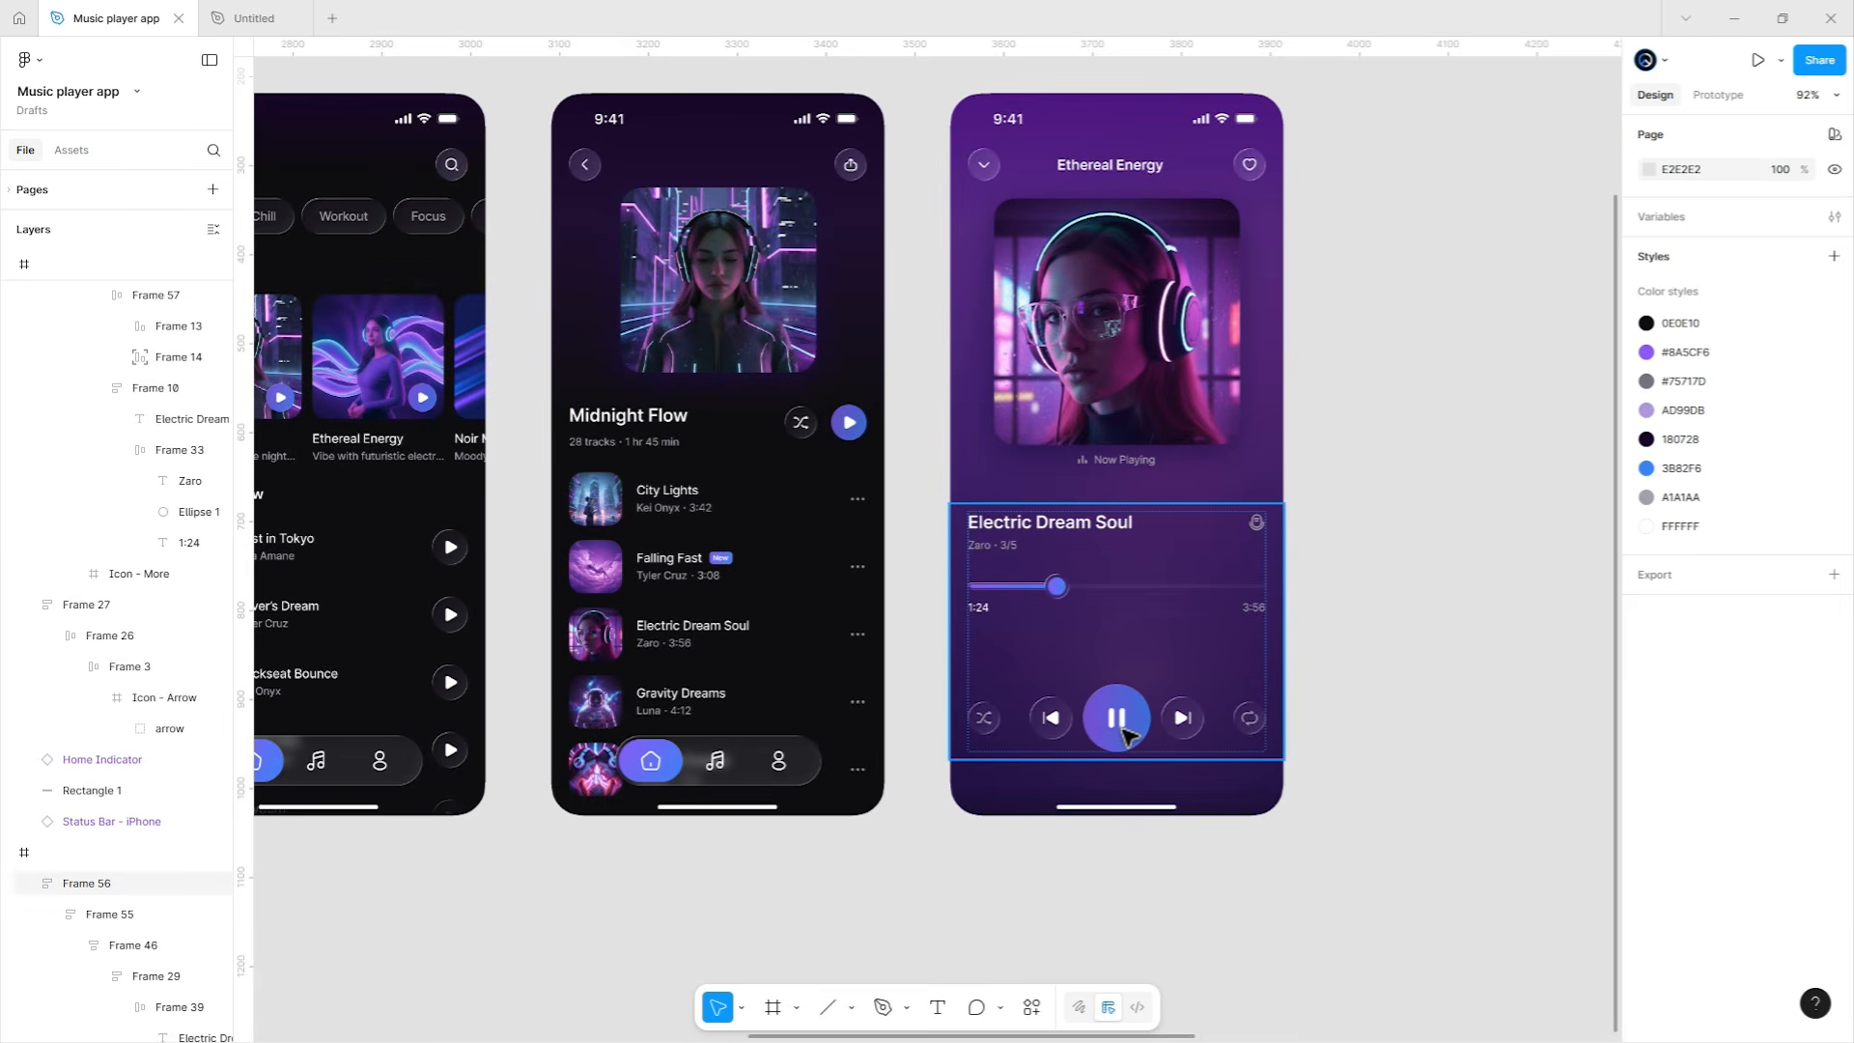
click(1126, 720)
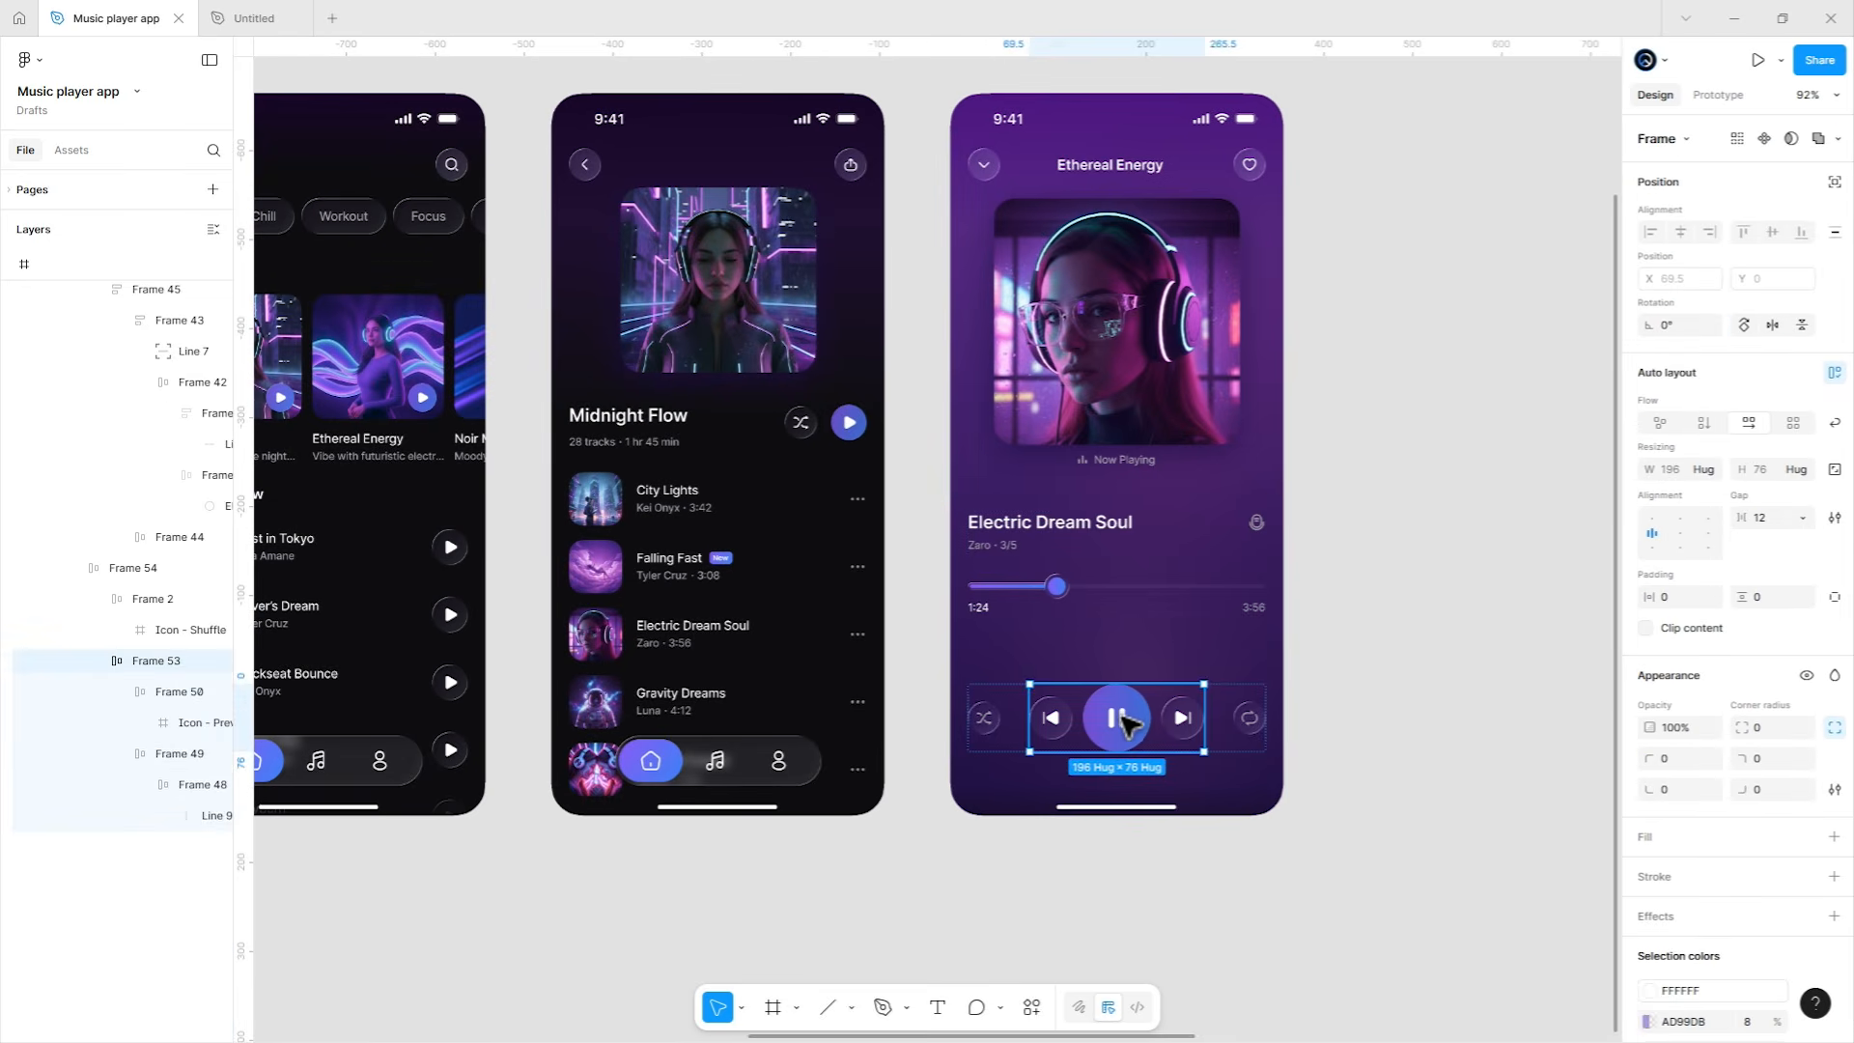
double_click(1120, 718)
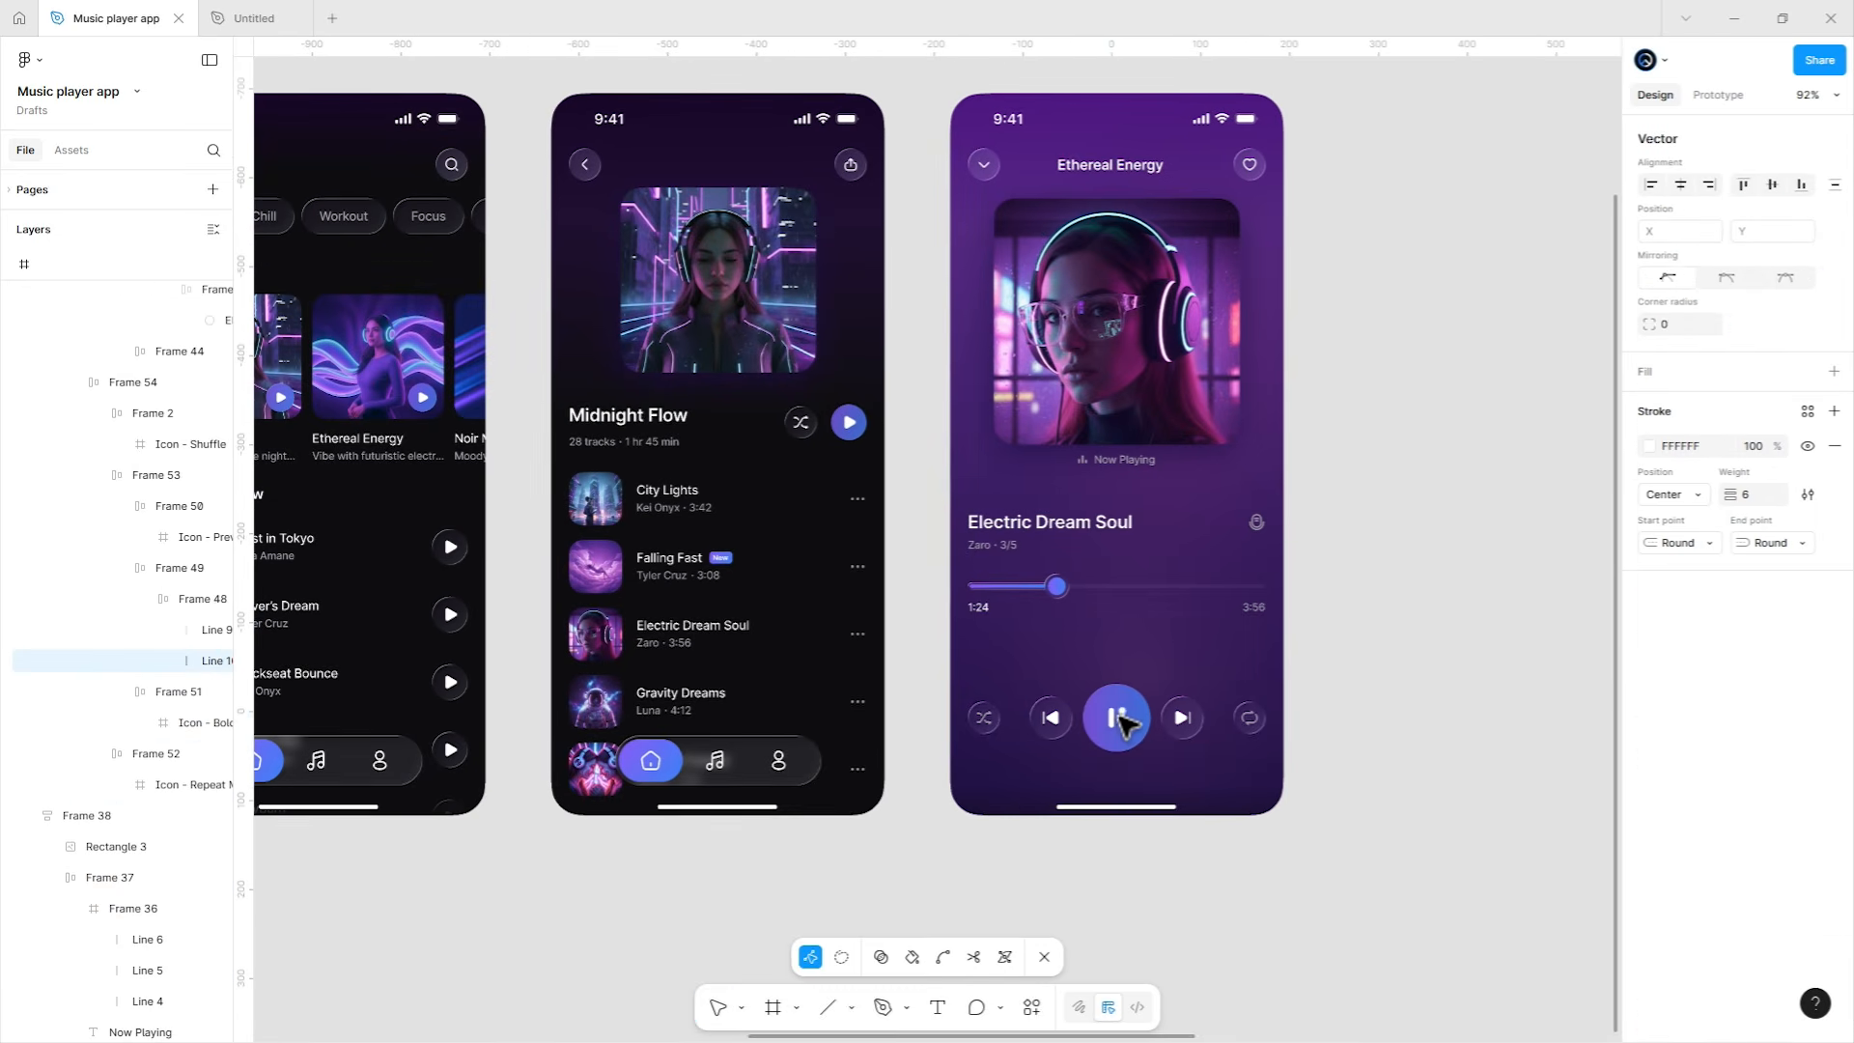
click(183, 602)
right_click(1122, 719)
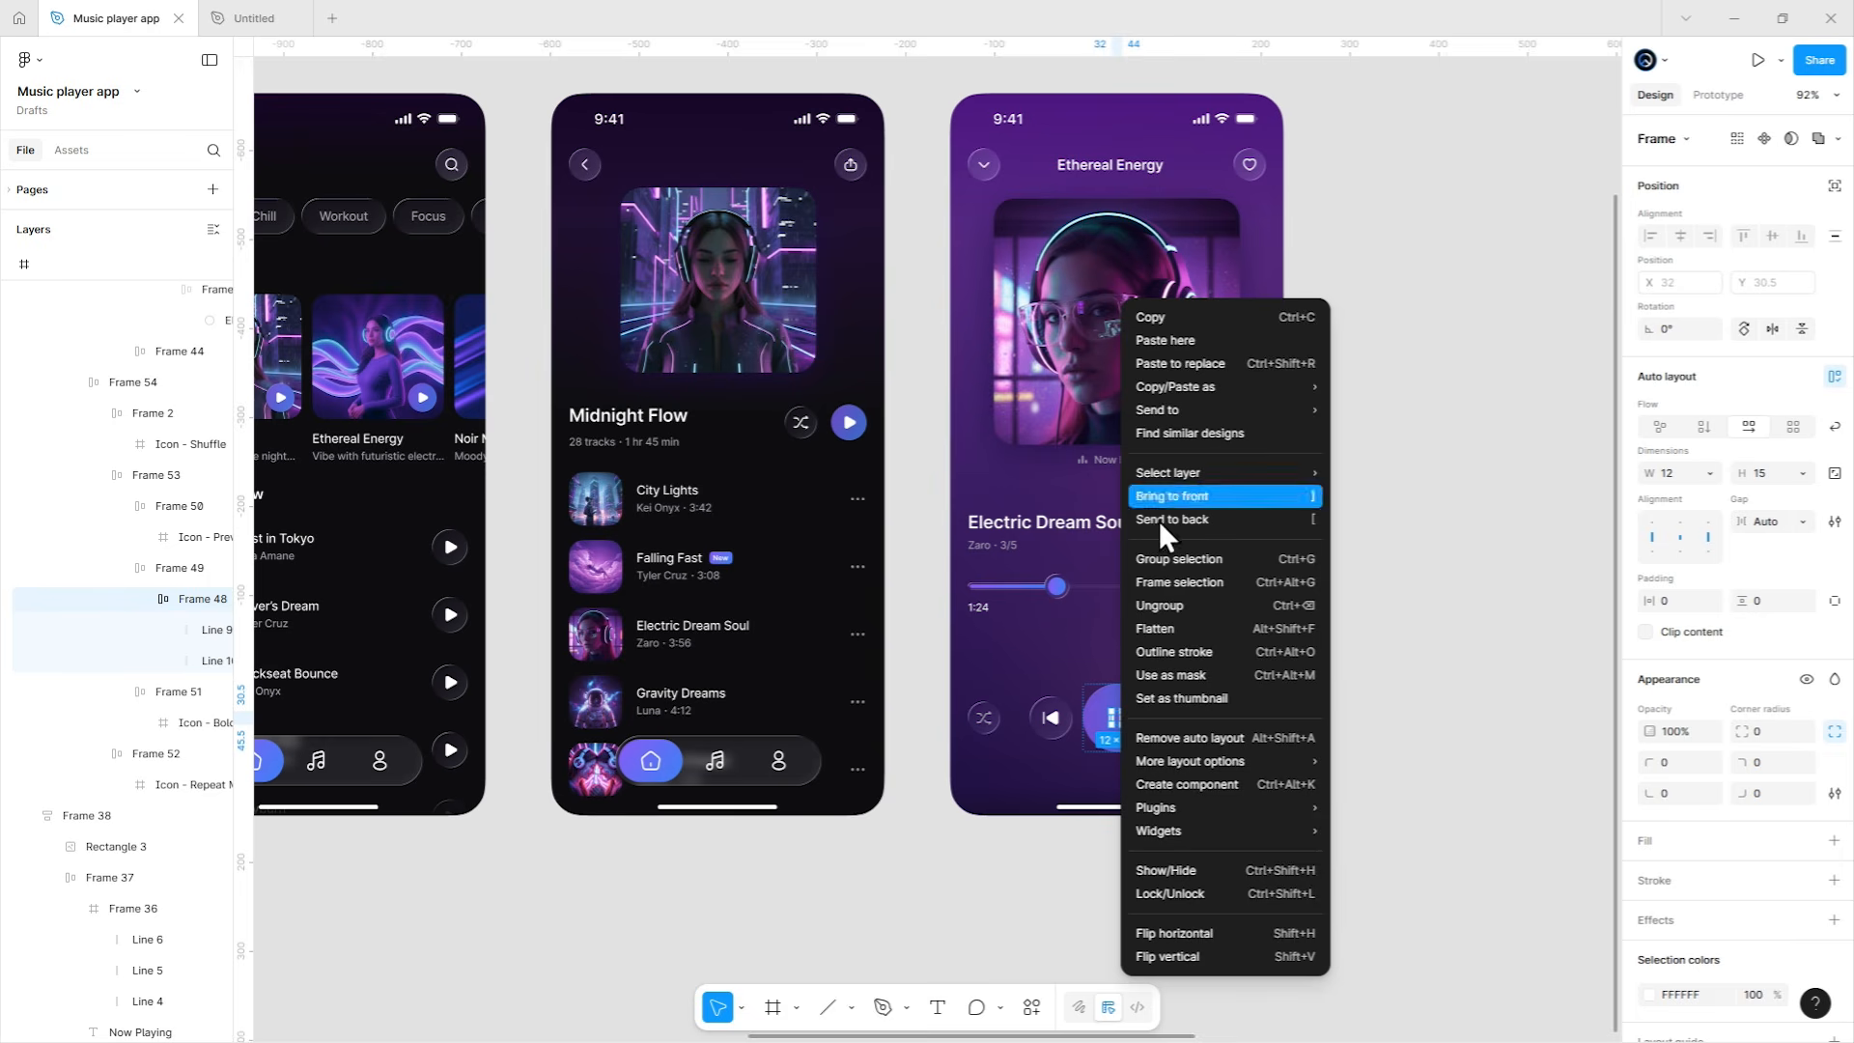
click(1186, 321)
Paste the pause icon into the gradient overlay on the new screen's track thumbnail.
click(1467, 614)
drag(1545, 615, 567, 625)
drag(1240, 620, 444, 666)
scroll(909, 233, up, 4)
drag(1192, 312, 1042, 425)
click(700, 479)
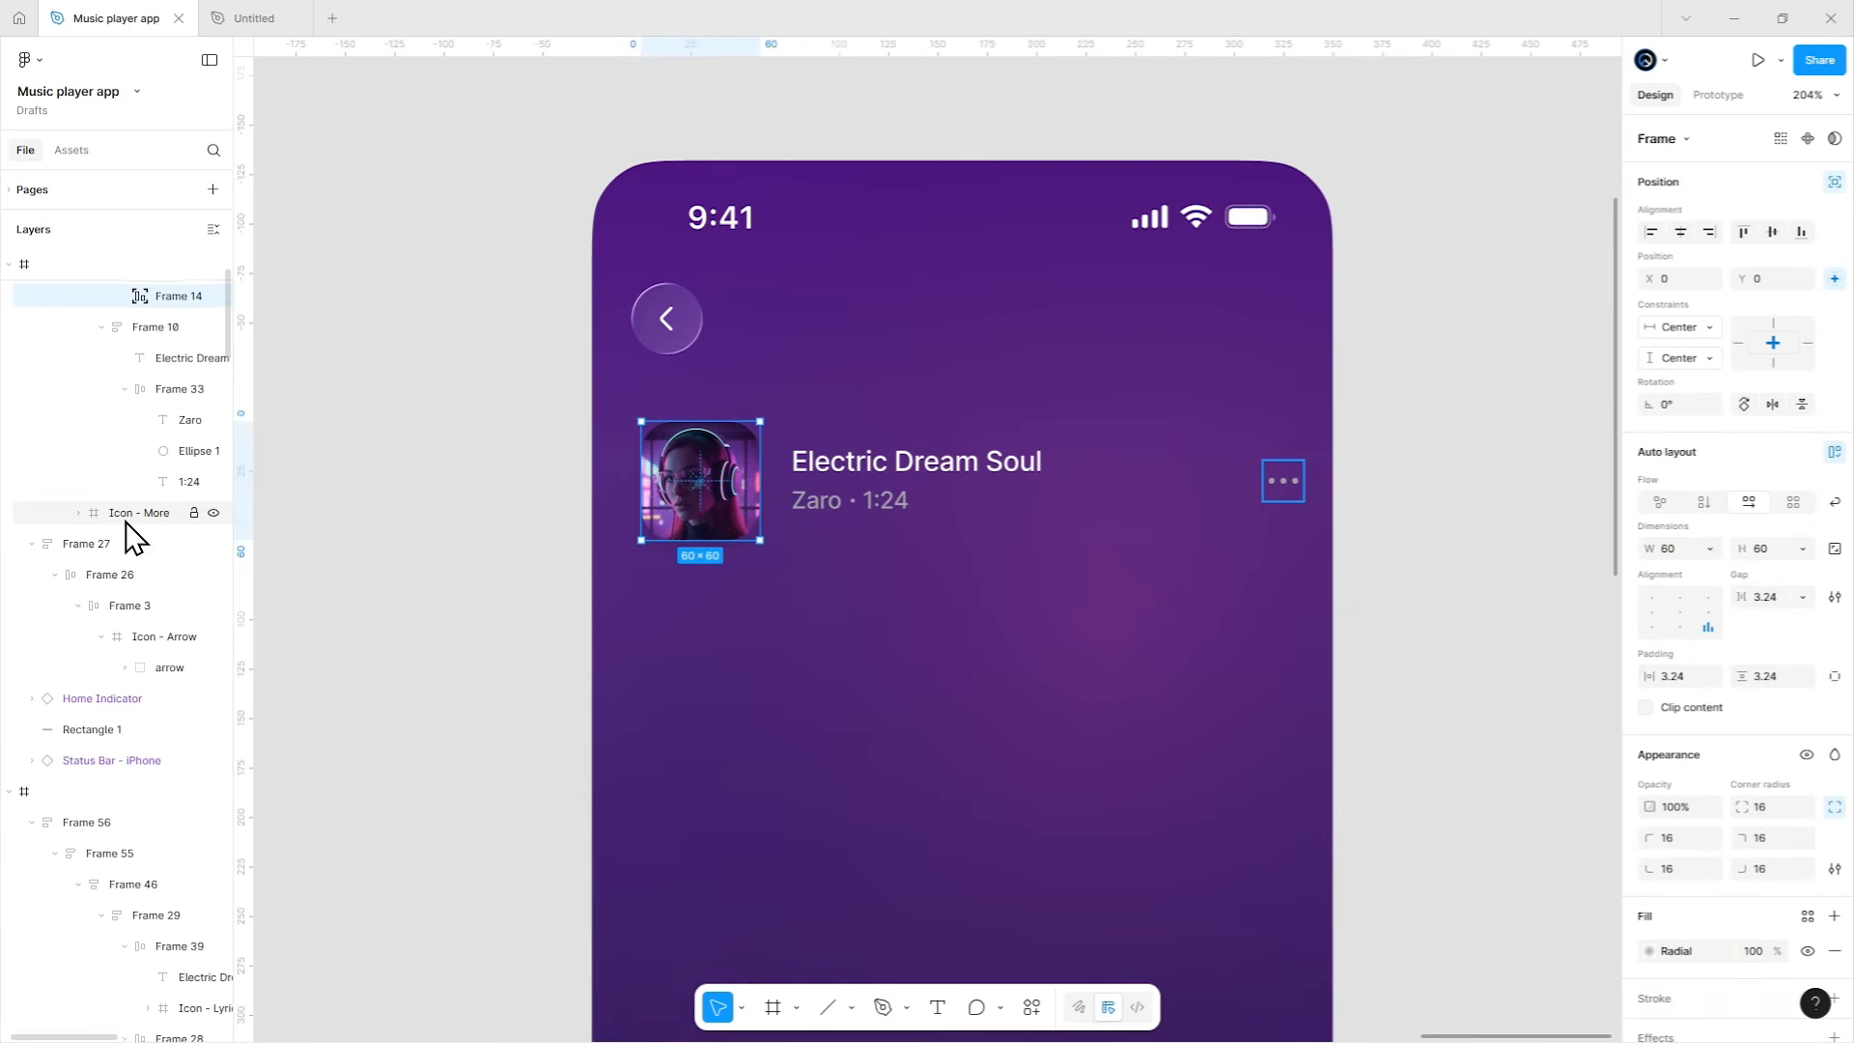
scroll(126, 536, up, 2)
key(ctrl+v)
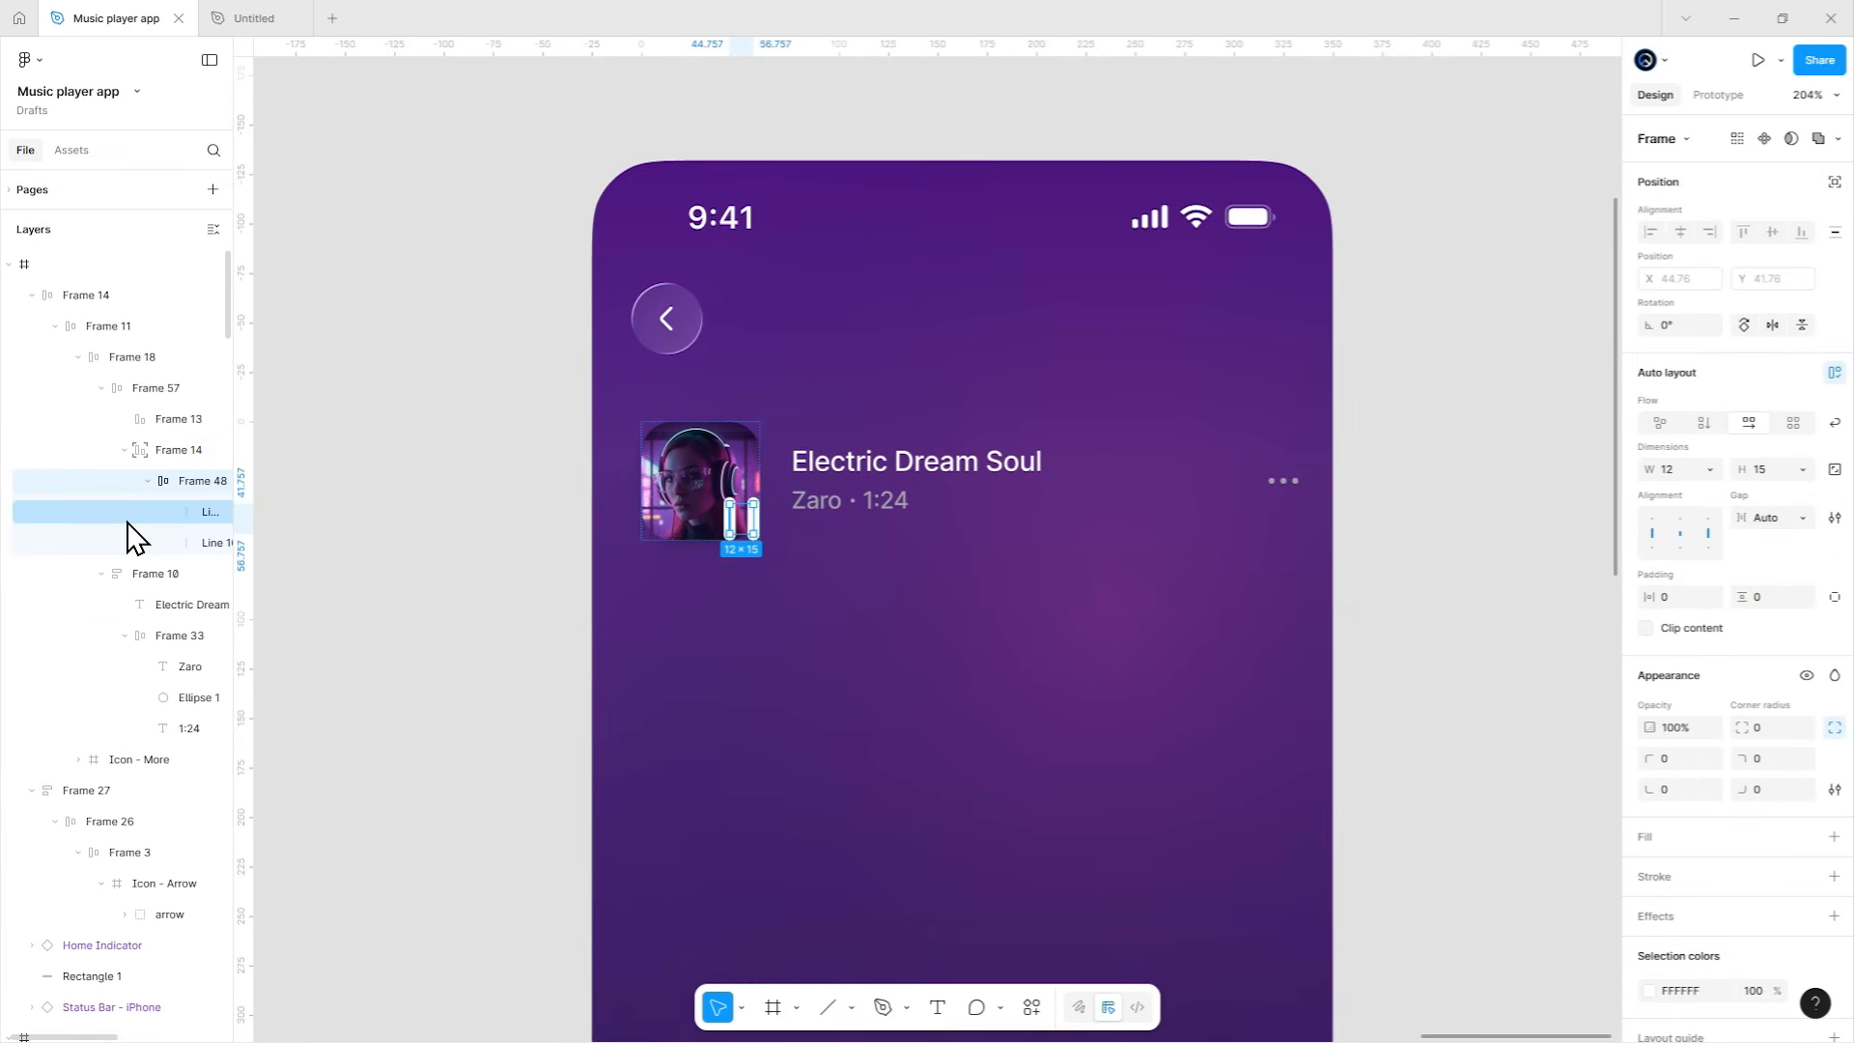
Make the pause icon ignore auto layout and centre it horizontally and vertically on the thumbnail.
click(1833, 181)
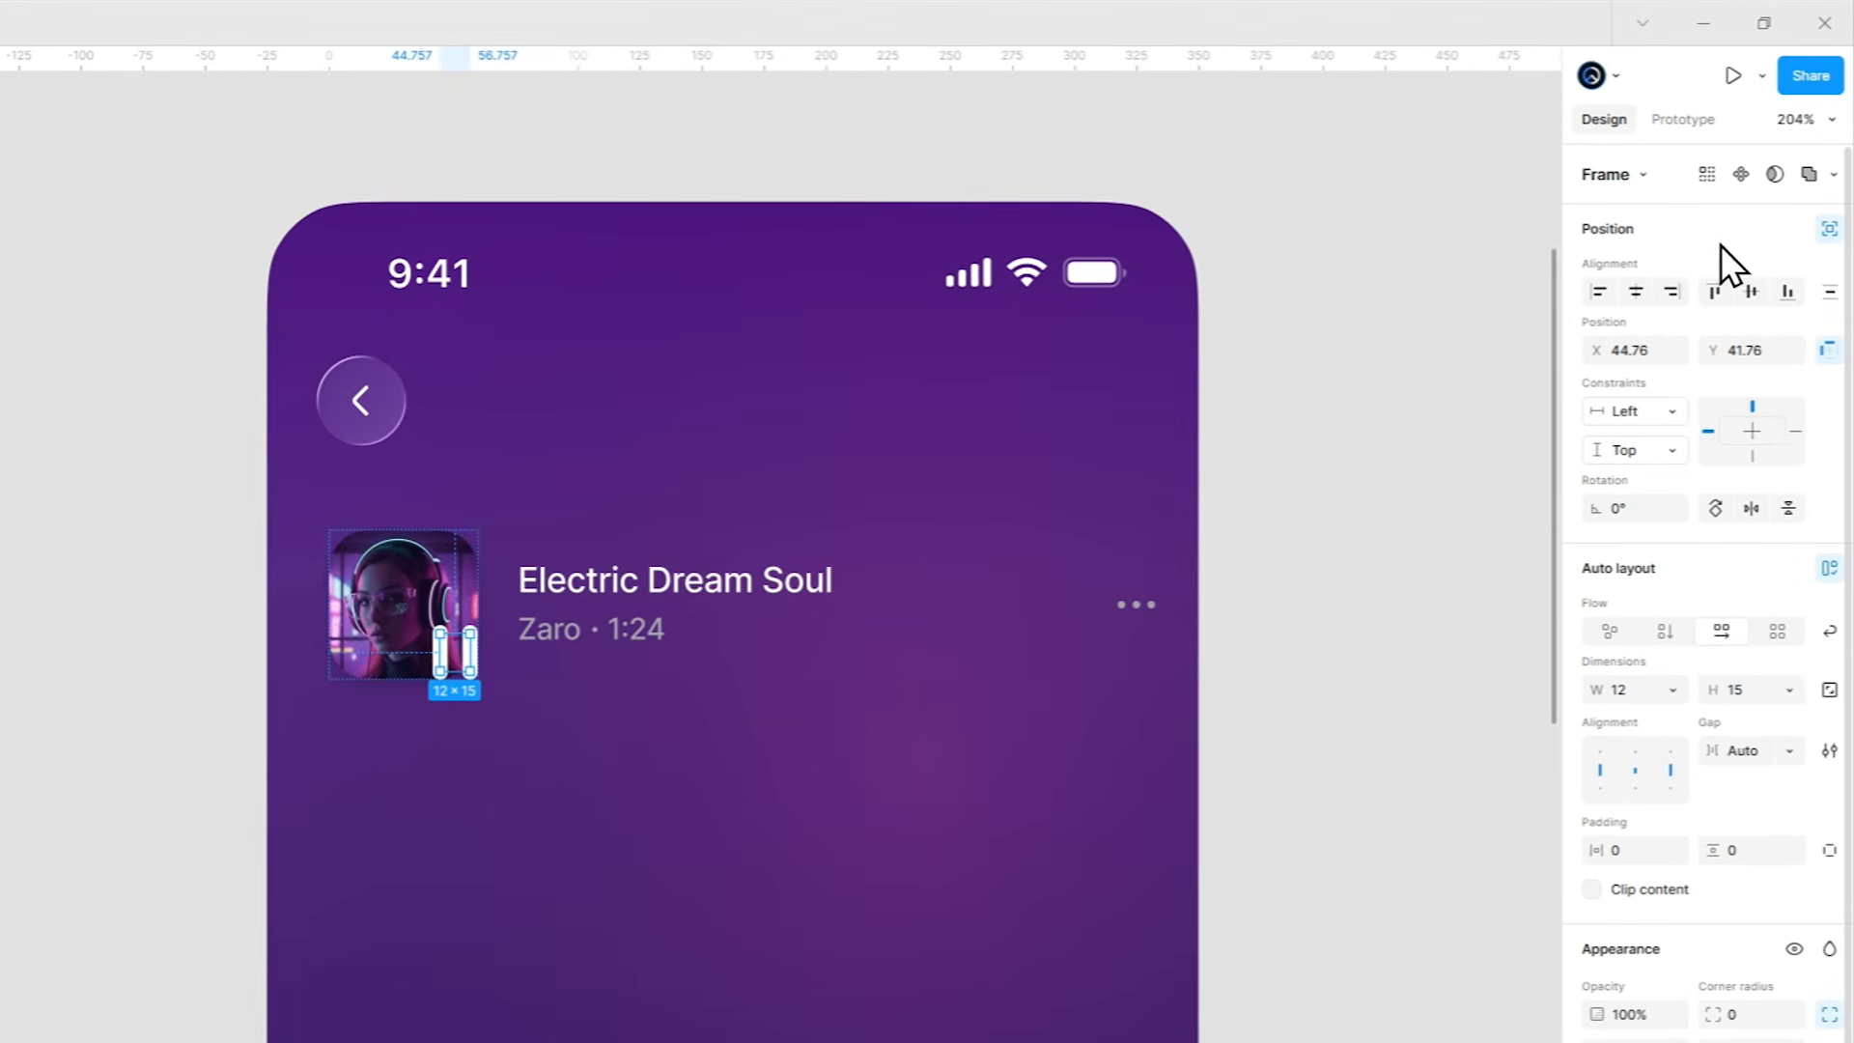
click(1635, 291)
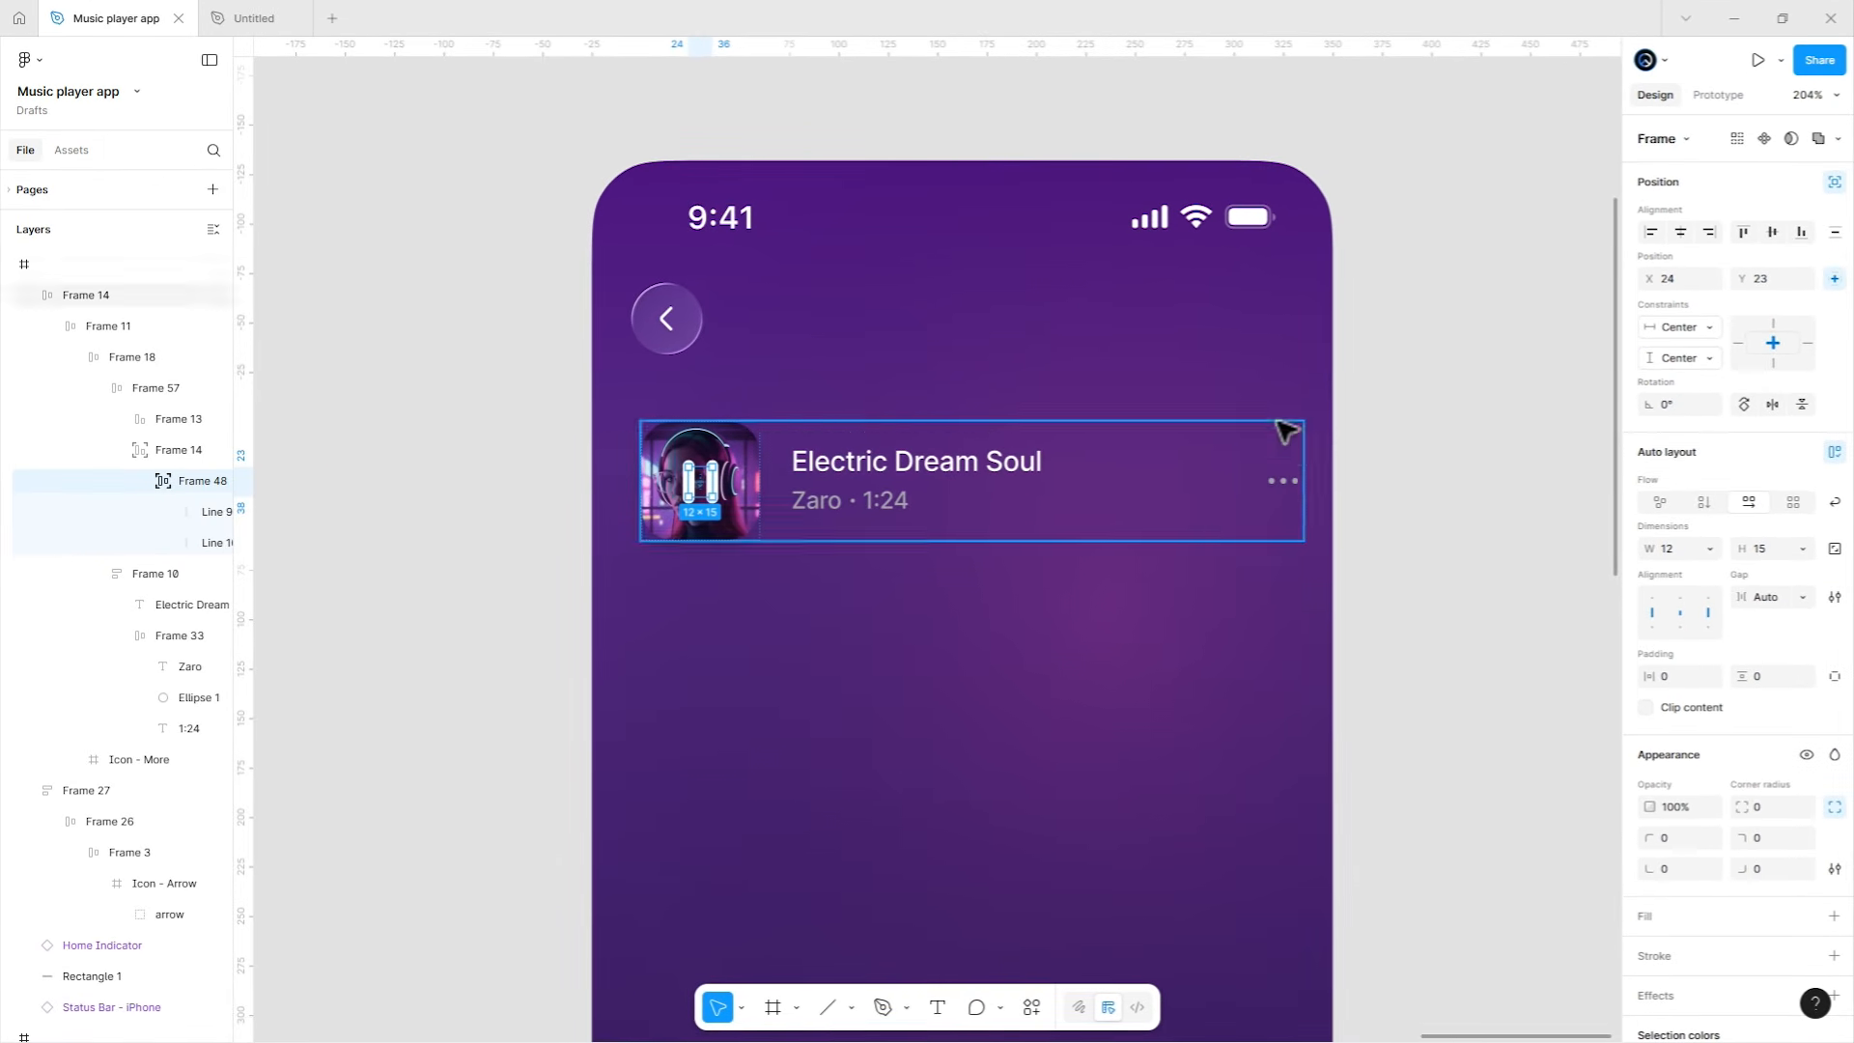
click(1008, 626)
Duplicate the Electric Dream Soul title below the track row at X 22, Y 248.
scroll(1008, 626, down, 3)
drag(1014, 676, 977, 485)
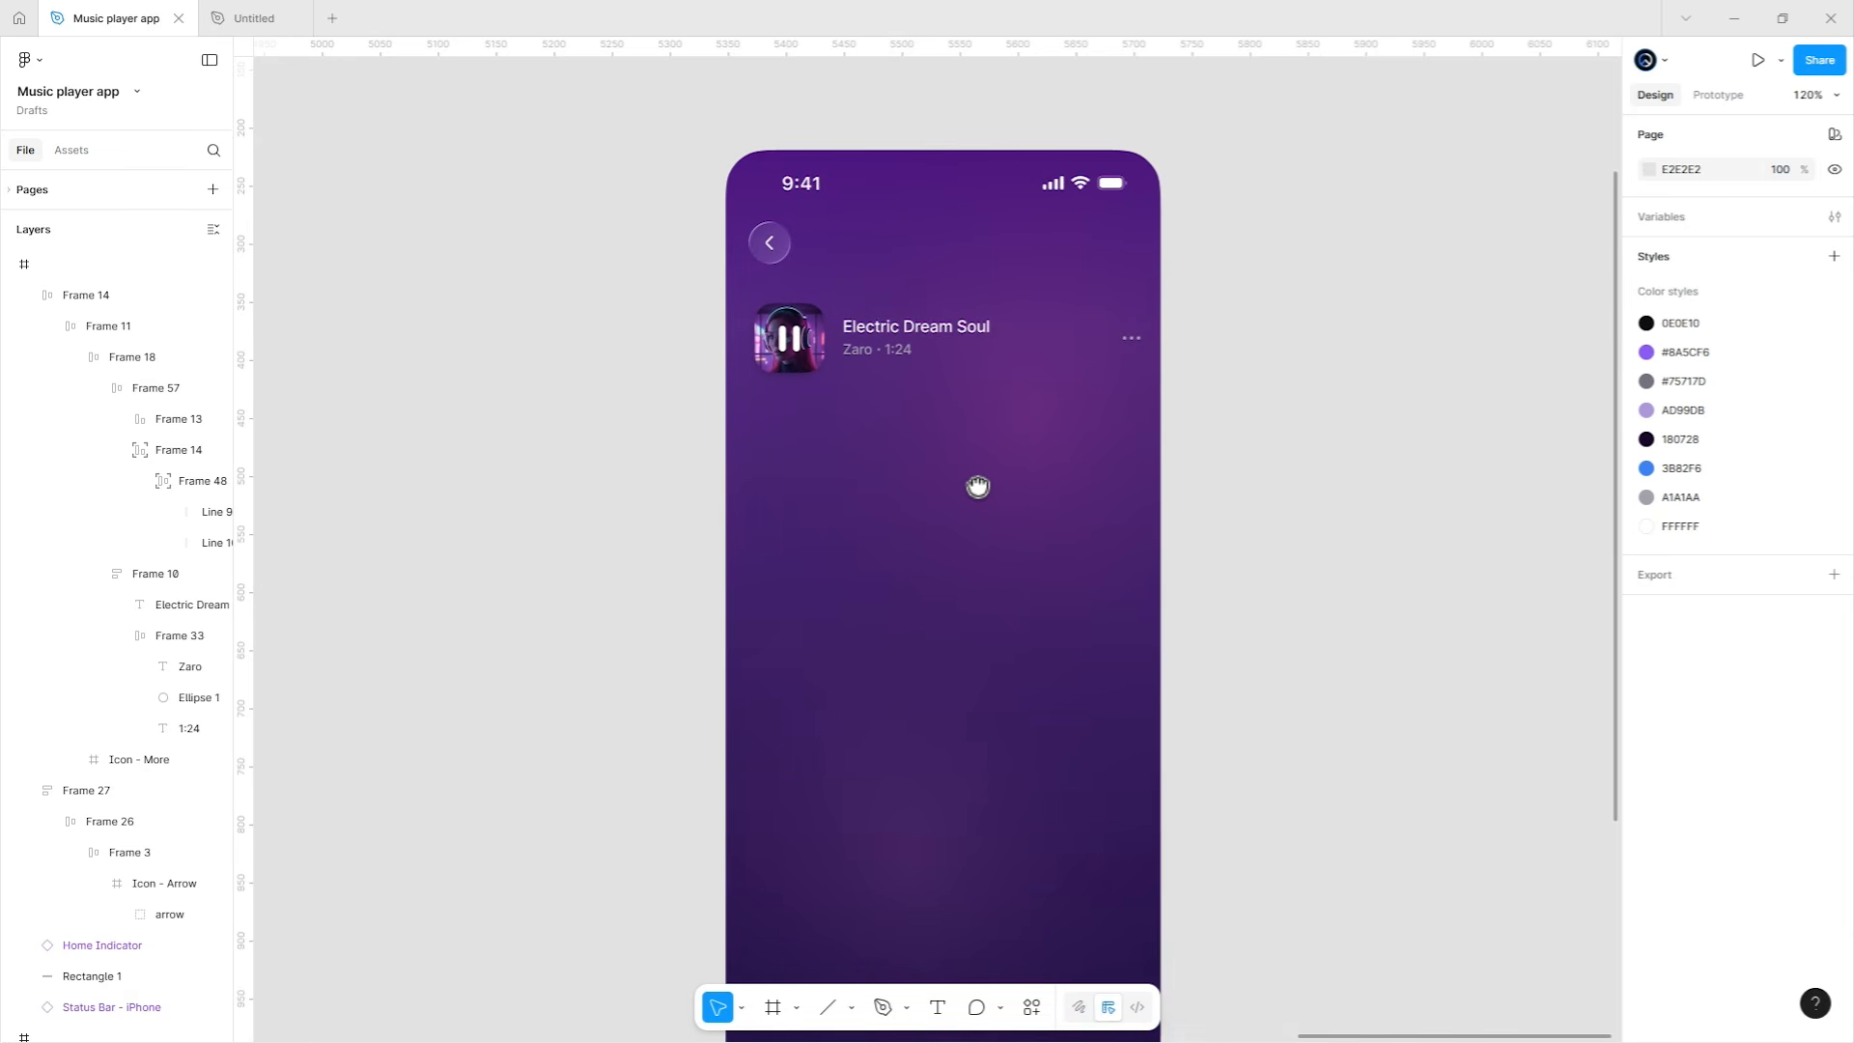
drag(956, 326, 950, 447)
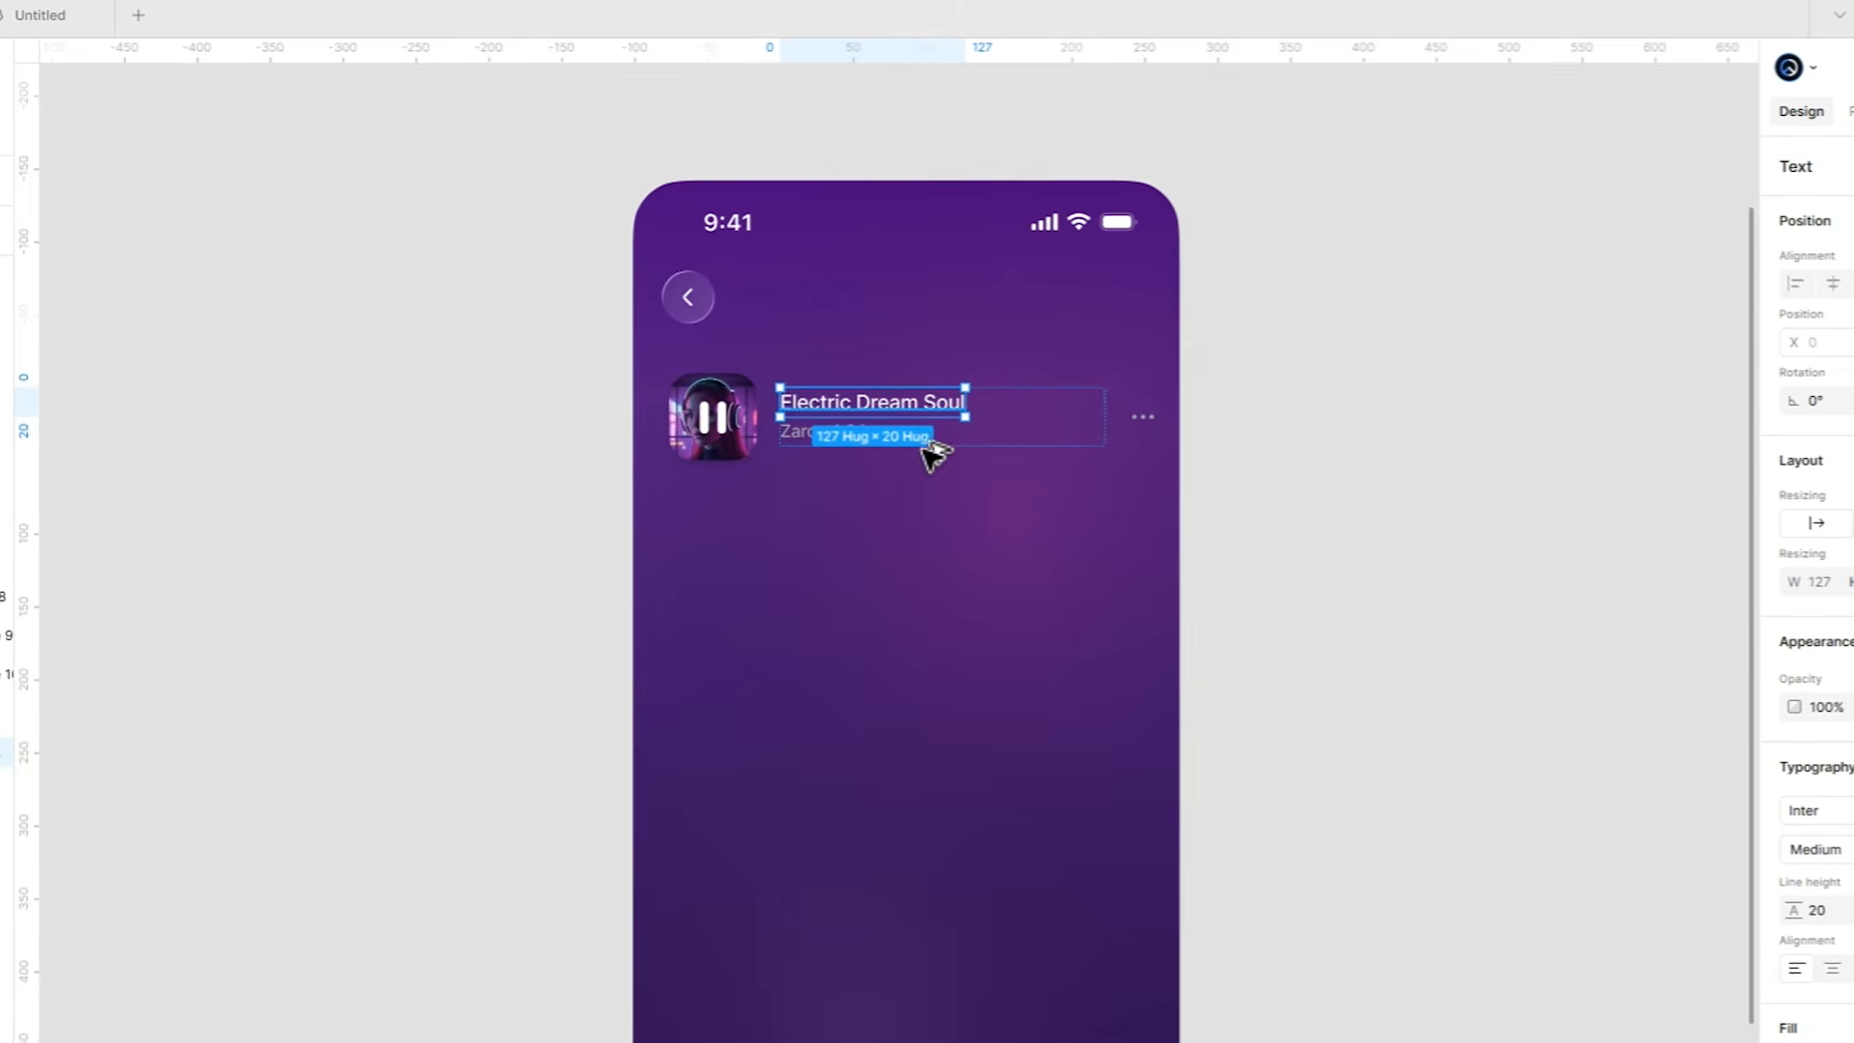
drag(922, 555, 805, 552)
Set the duplicated title's font size to 26 and its line height to 35.
scroll(898, 480, up, 3)
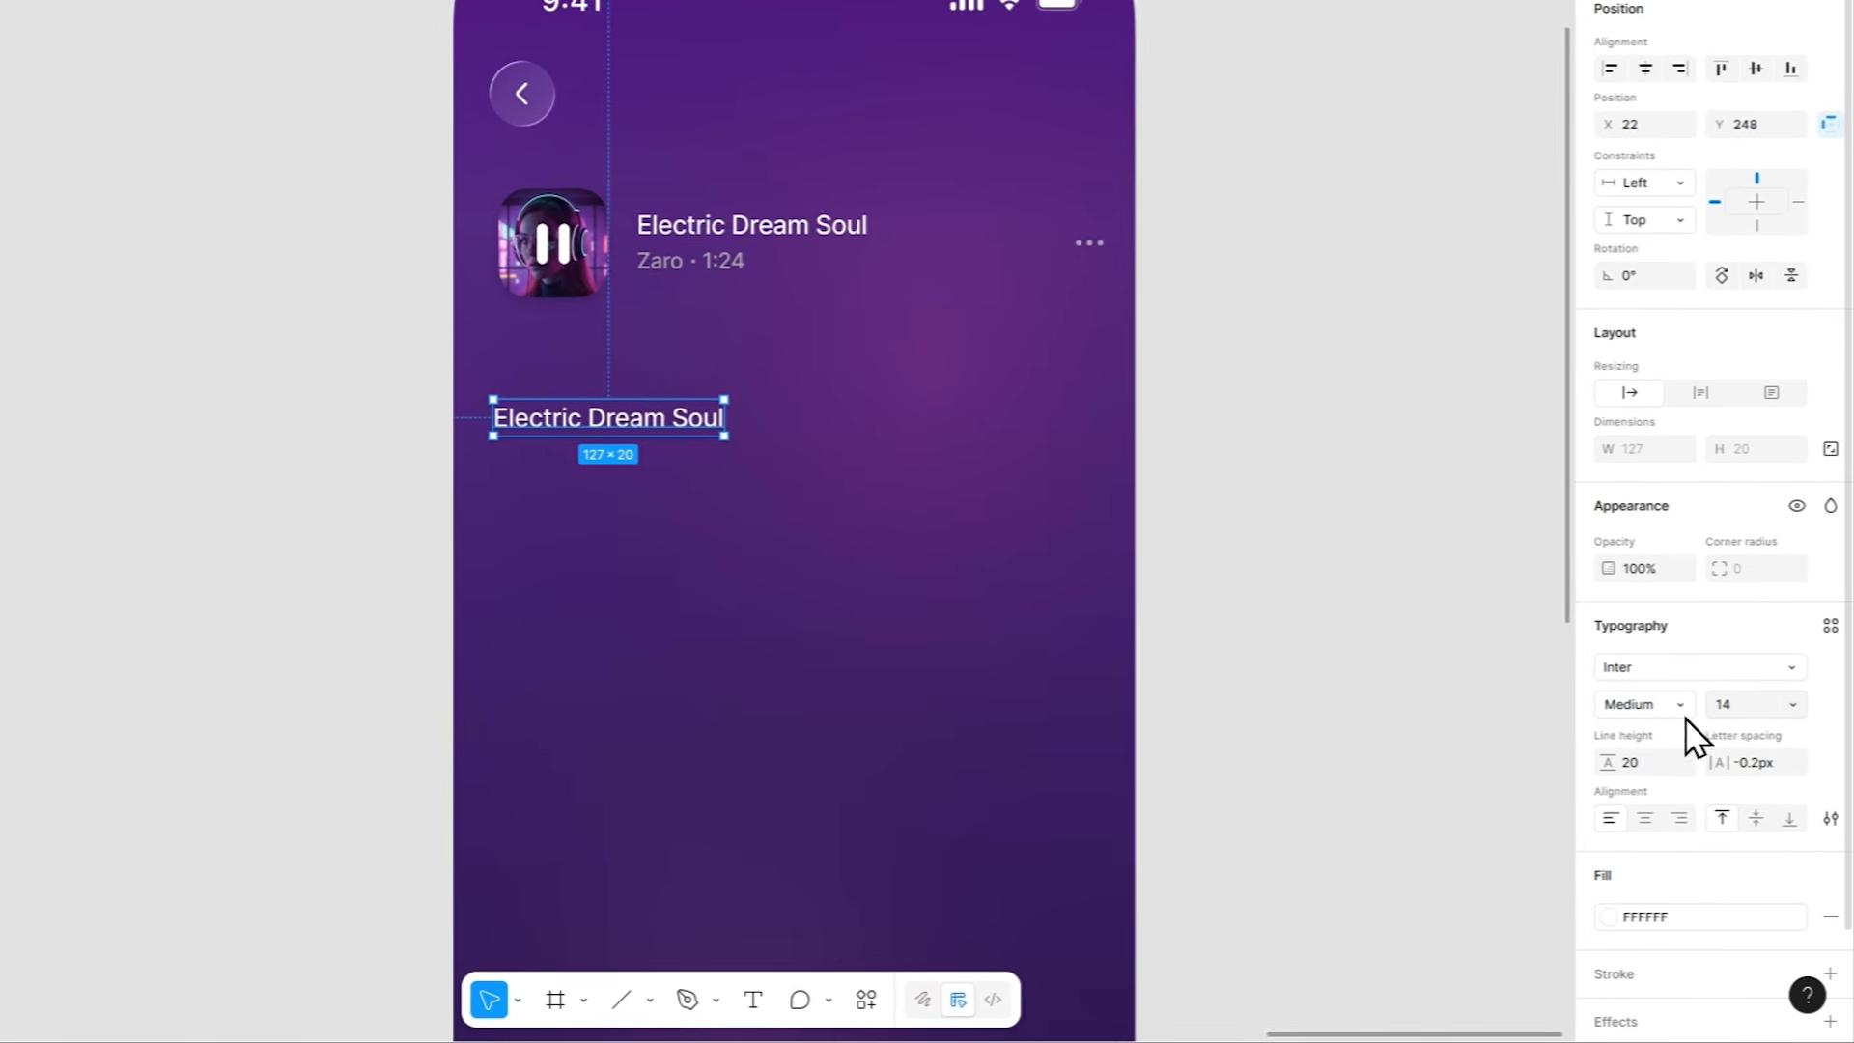
click(1753, 761)
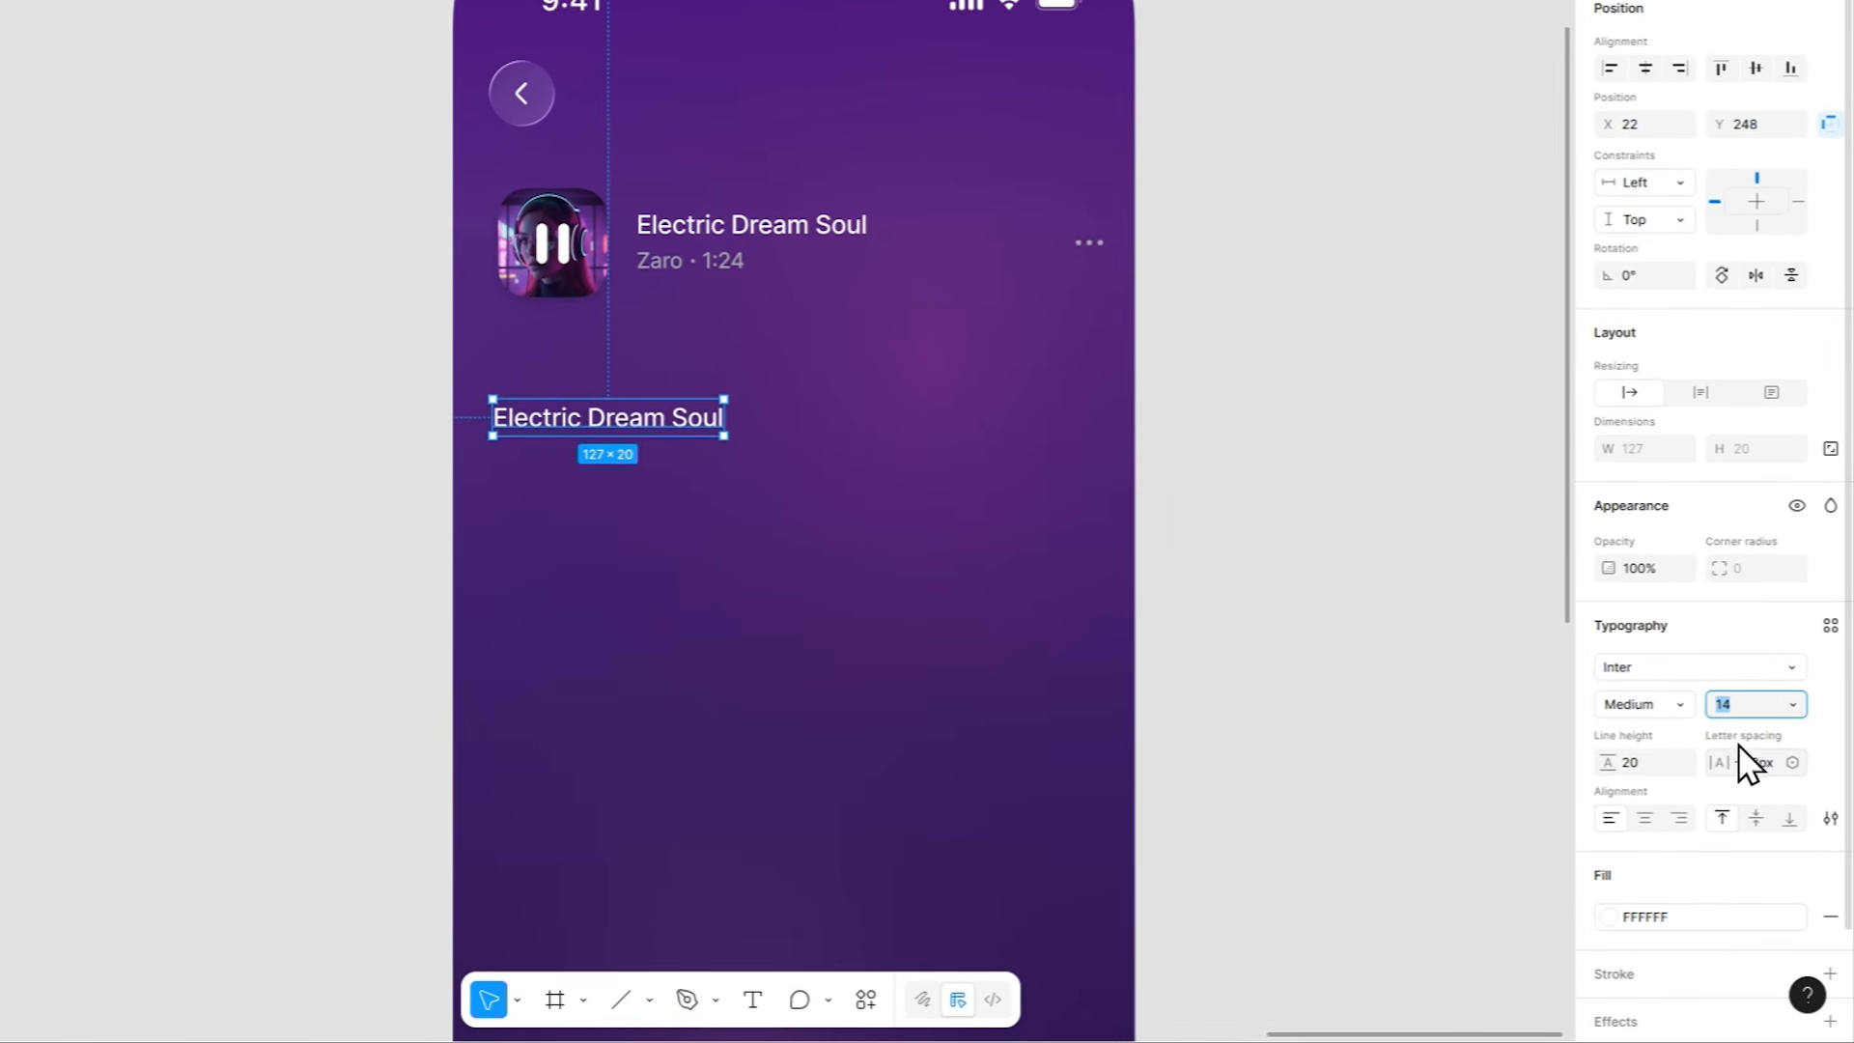
text(26)
key(Return)
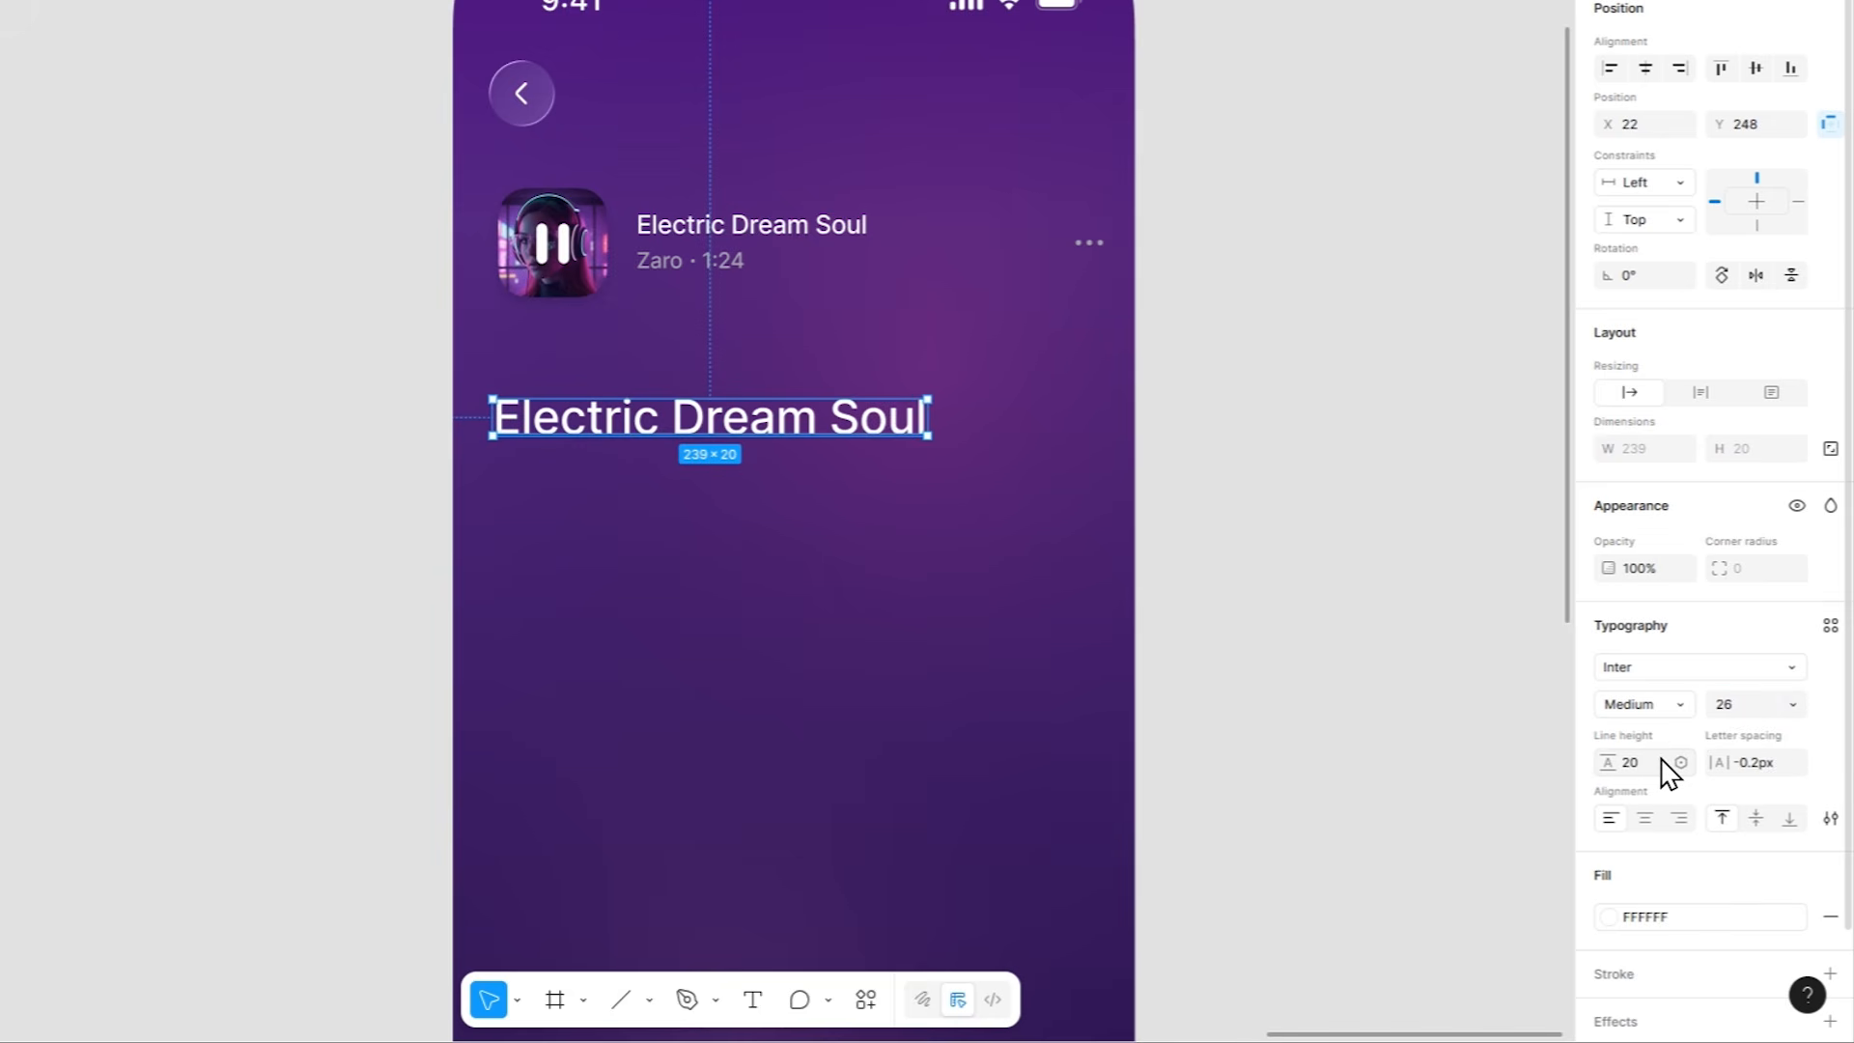
click(1661, 764)
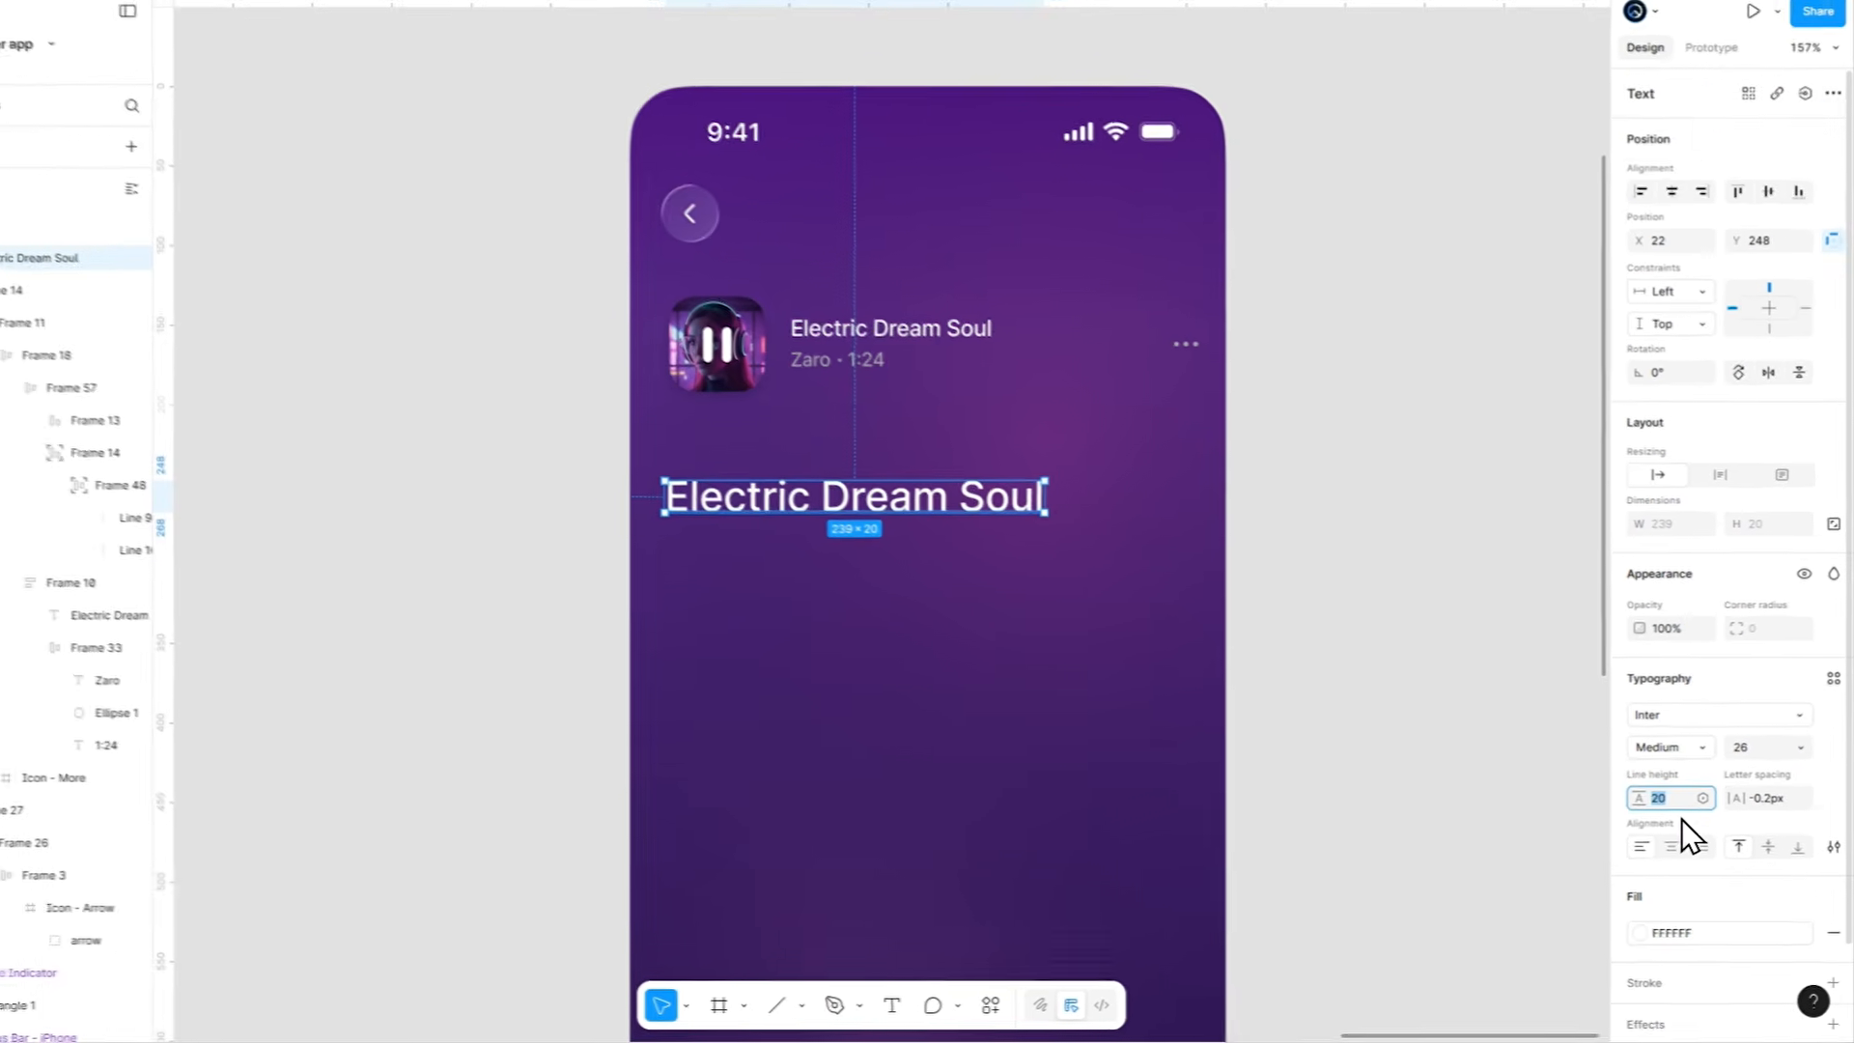
text(35)
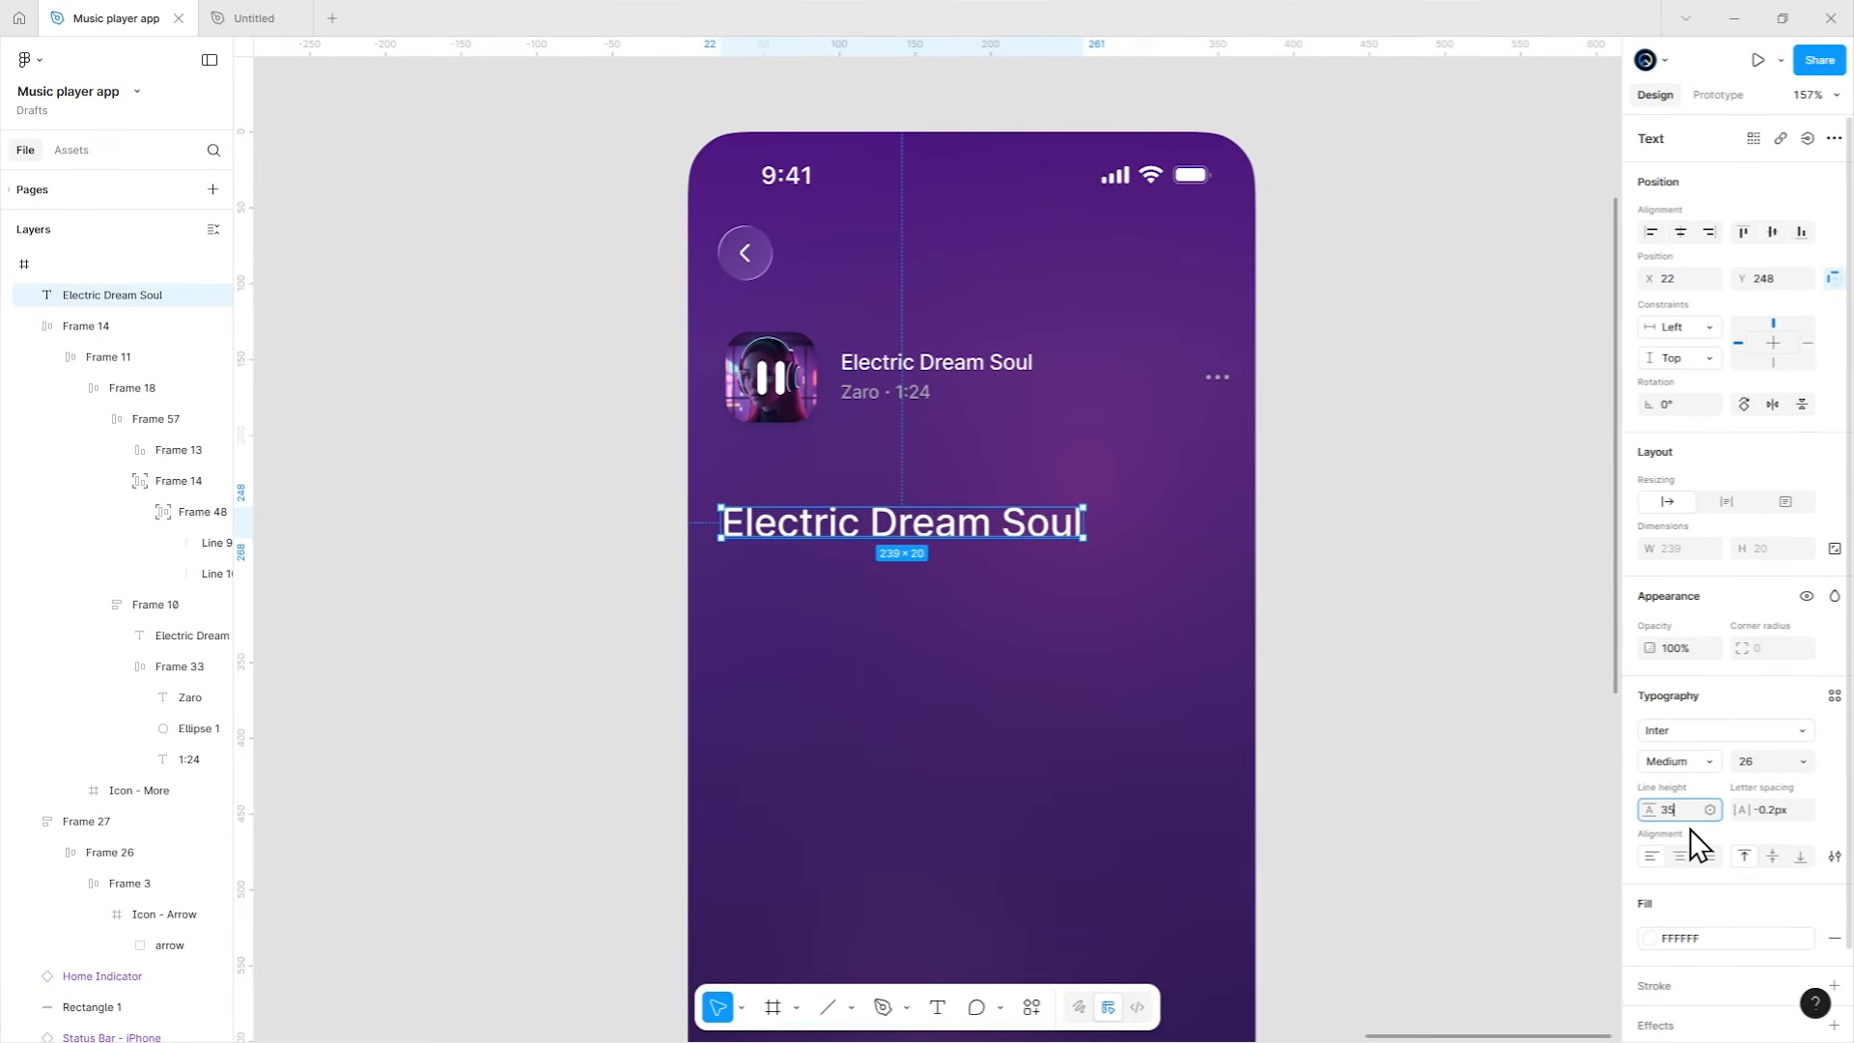
key(Return)
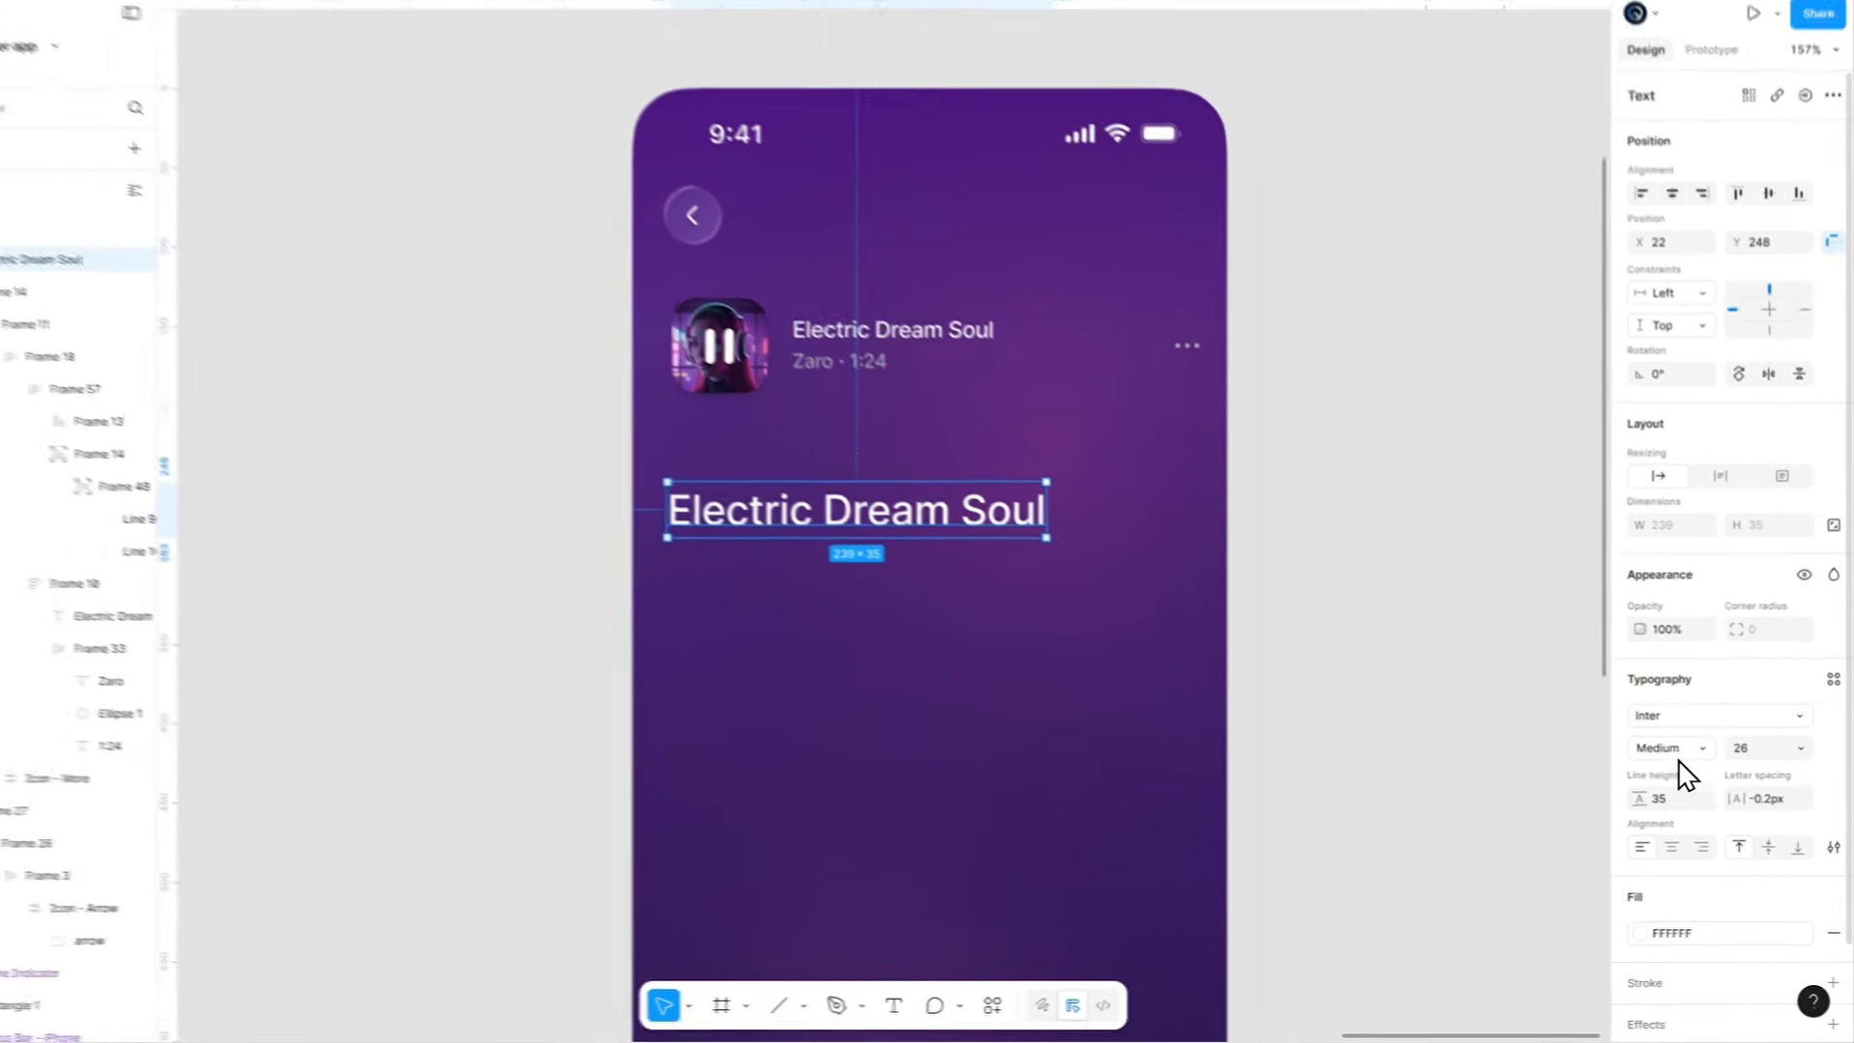
Change the duplicated title's font weight to Semi Bold.
click(1680, 751)
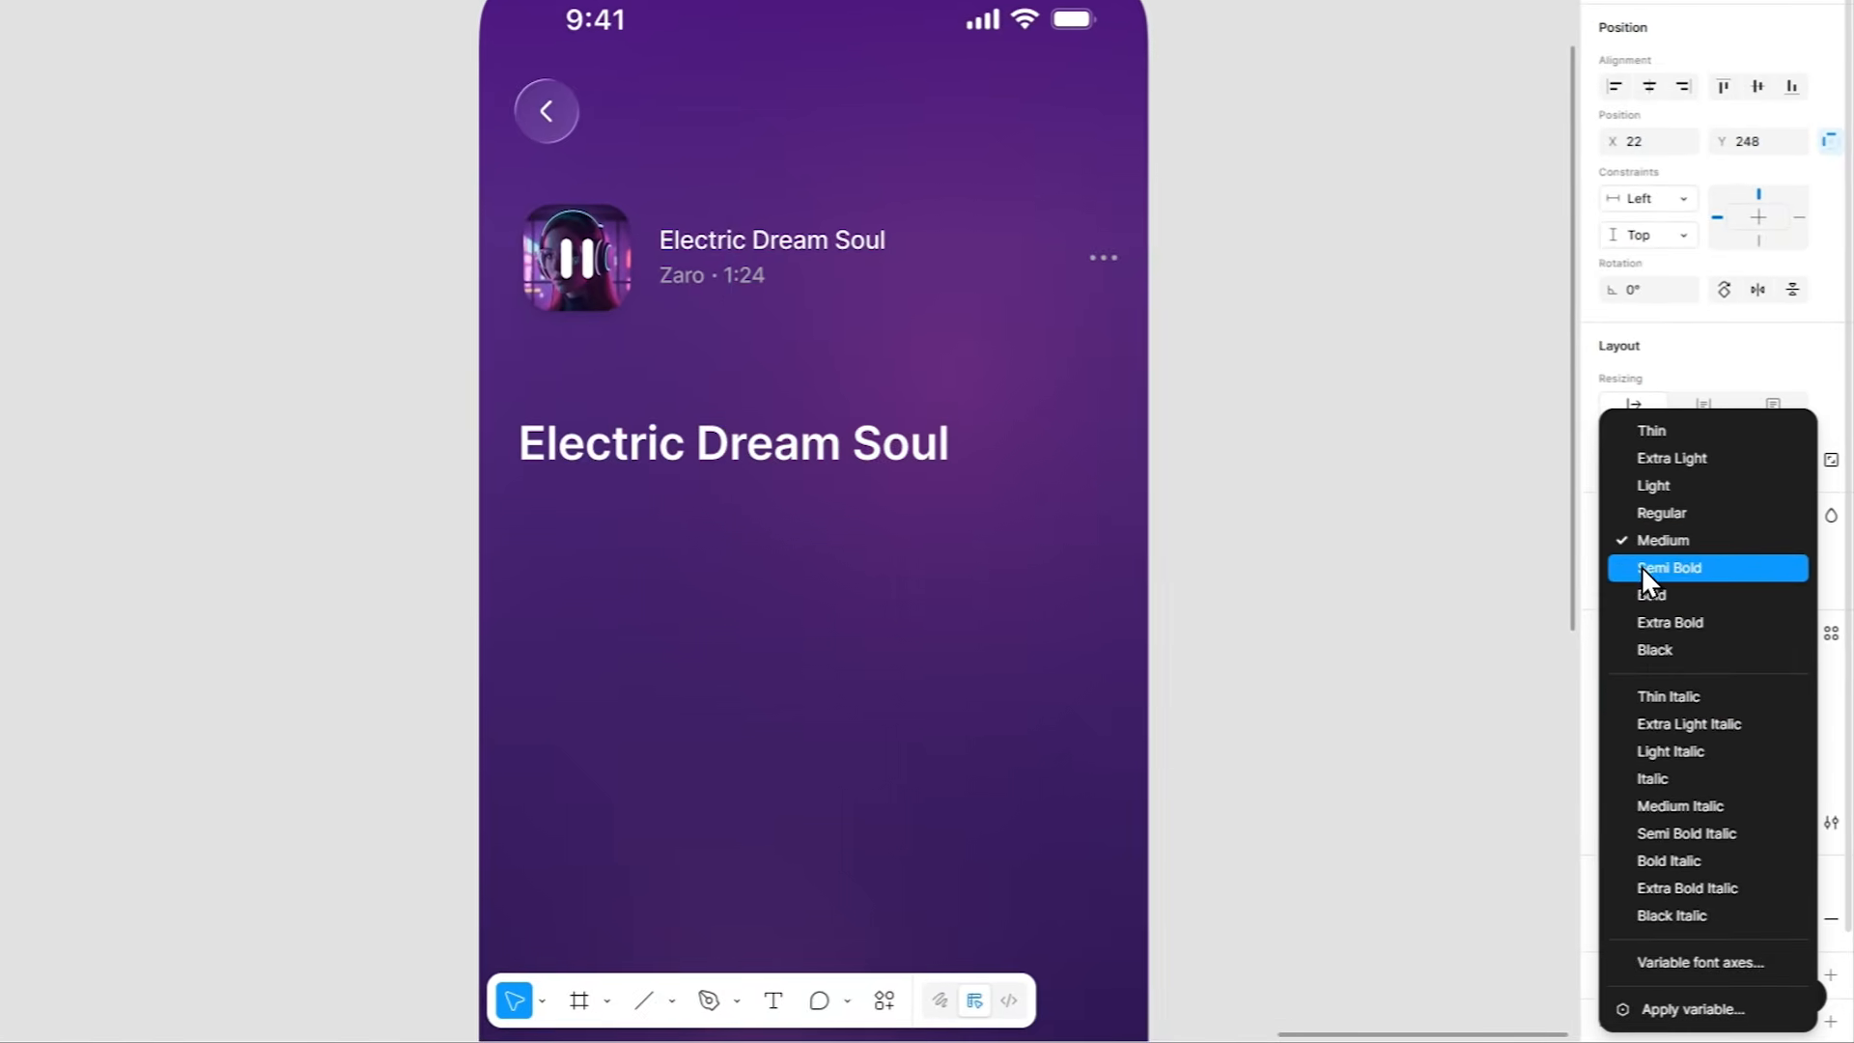
click(1655, 568)
click(1005, 546)
Replace the duplicated title's text with the copied song lyrics starting "In the neon glow".
click(840, 436)
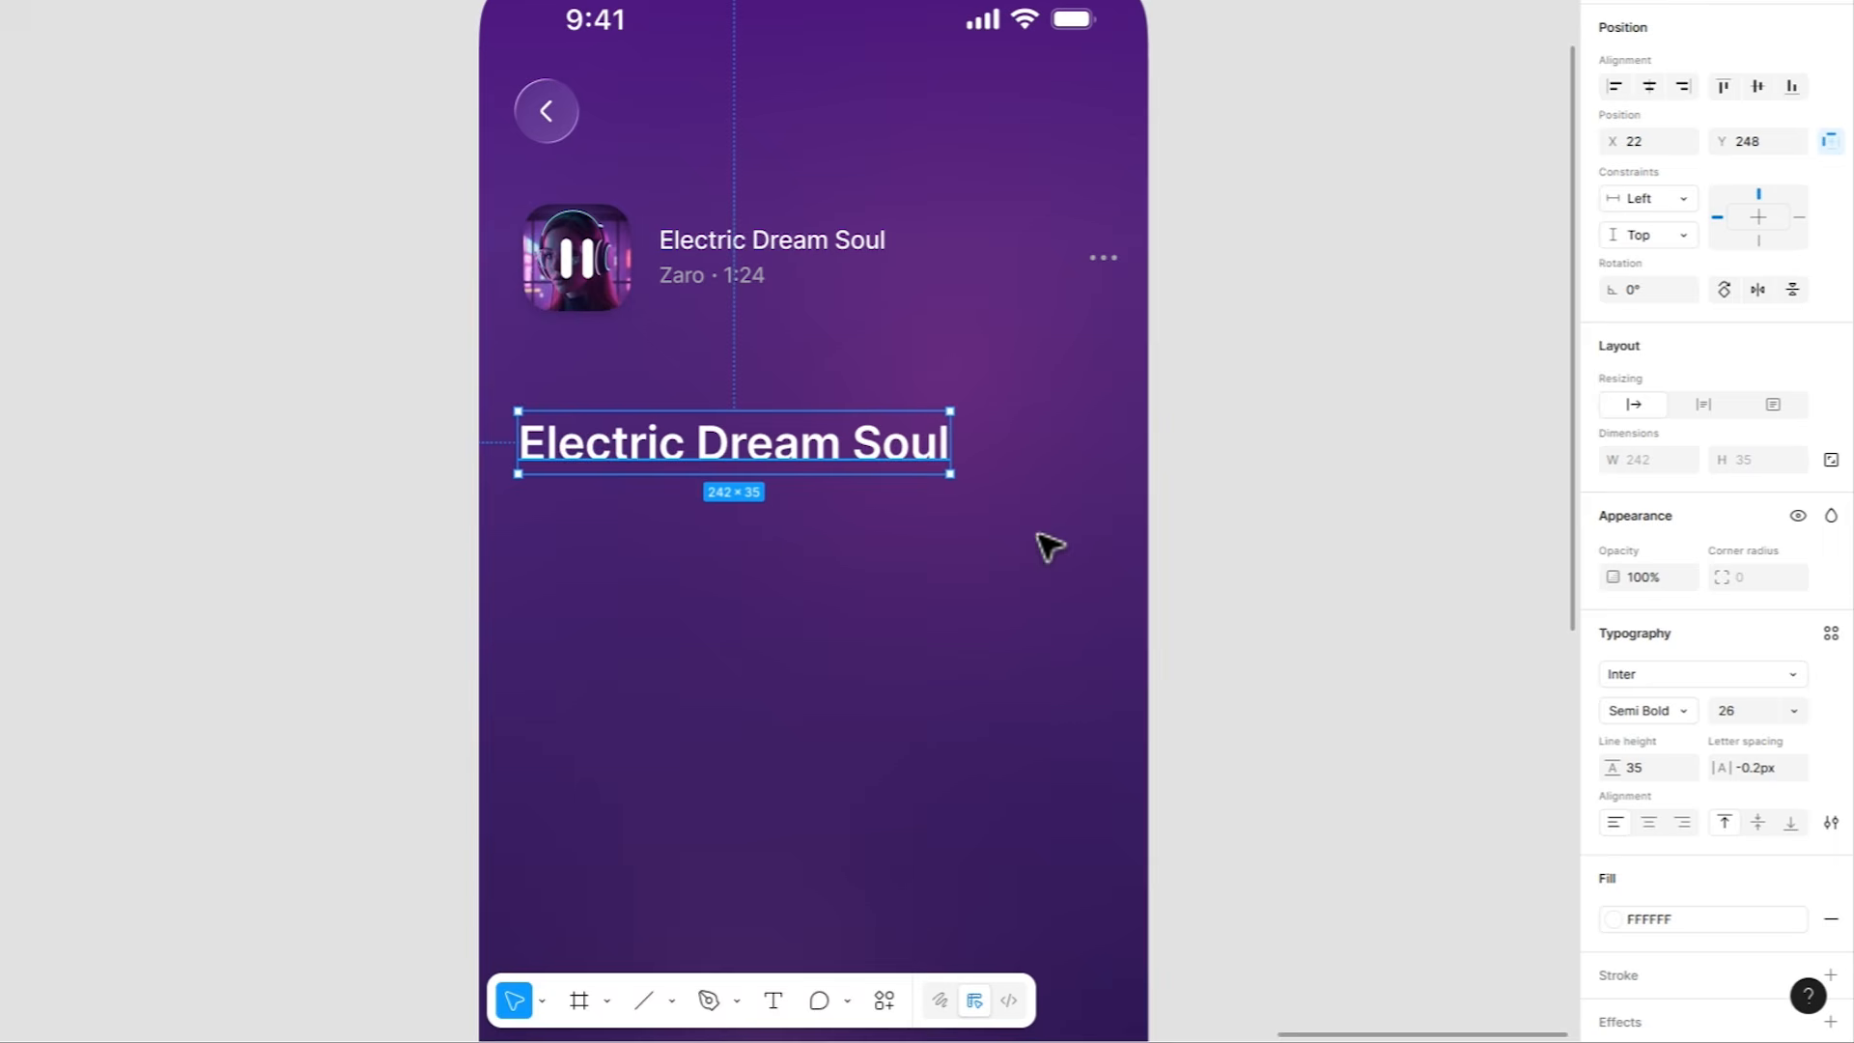
key(Return)
key(ctrl+shift+v)
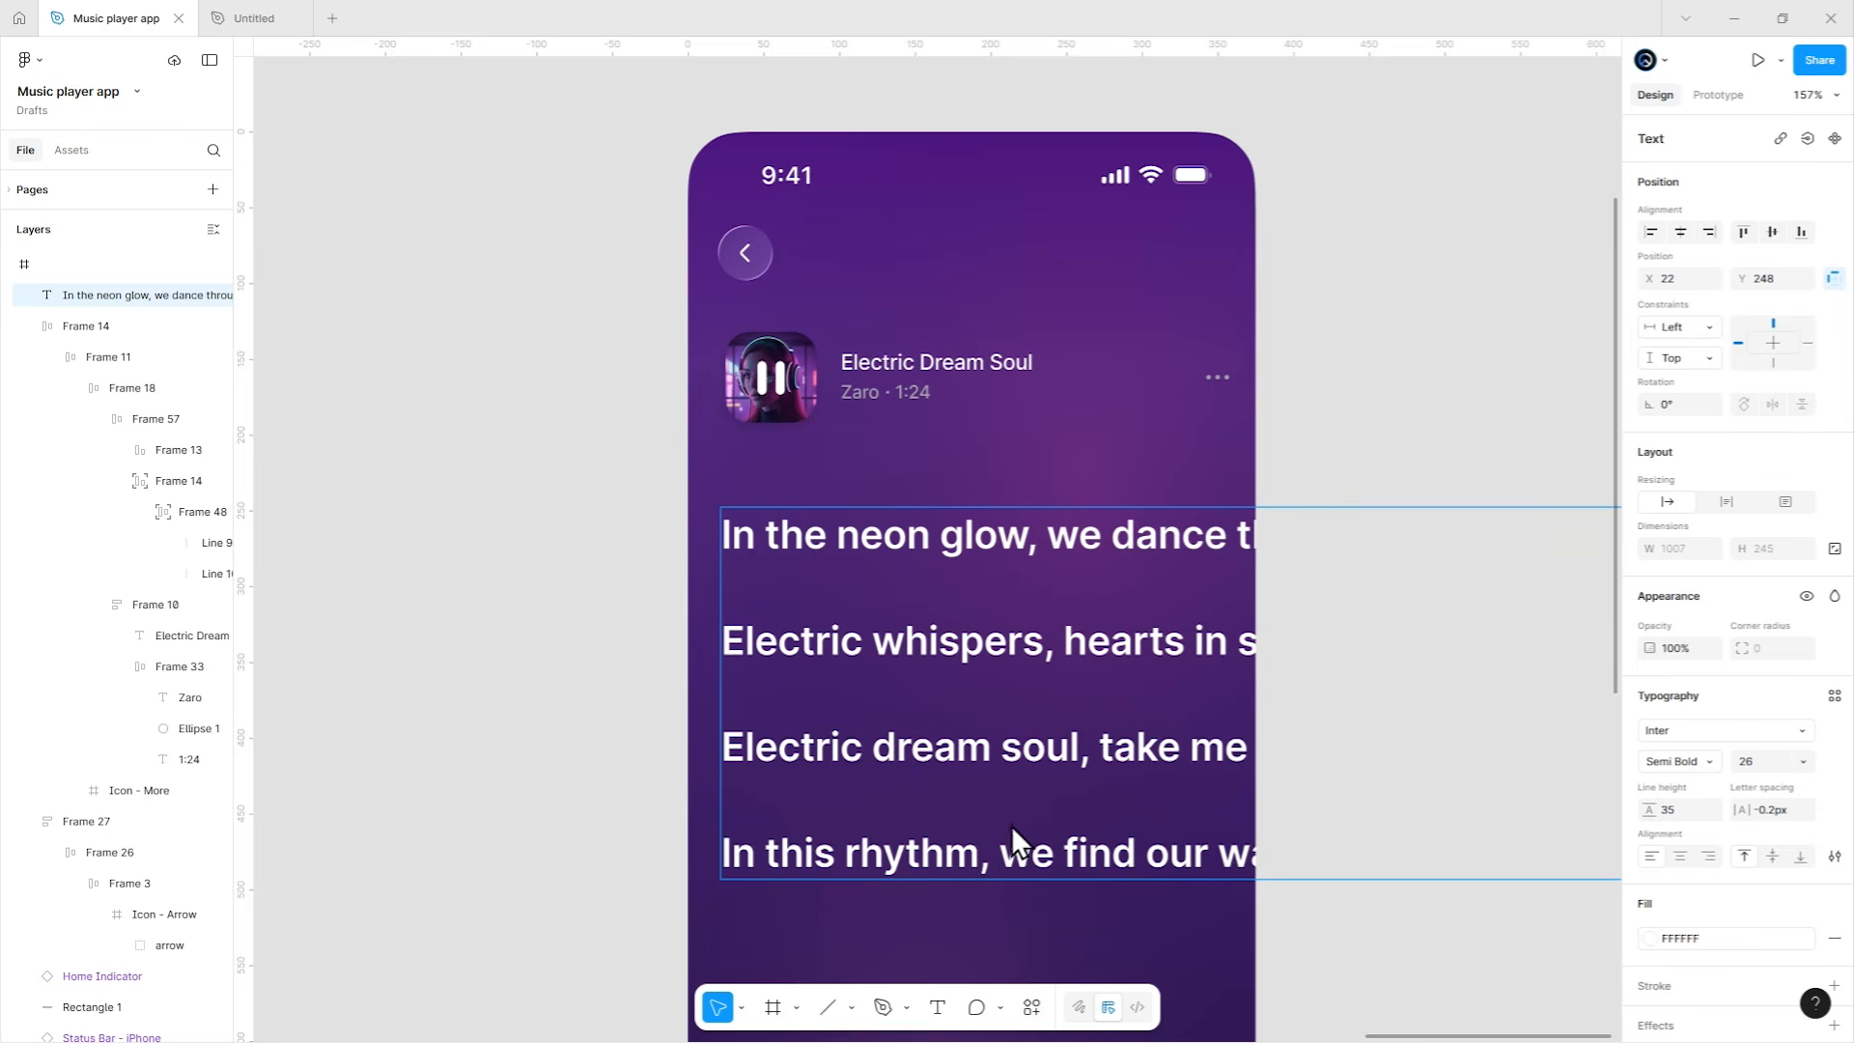
key(Escape)
Narrow the lyrics text box to a width of 334 so the lines wrap within the phone screen.
scroll(954, 920, down, 5)
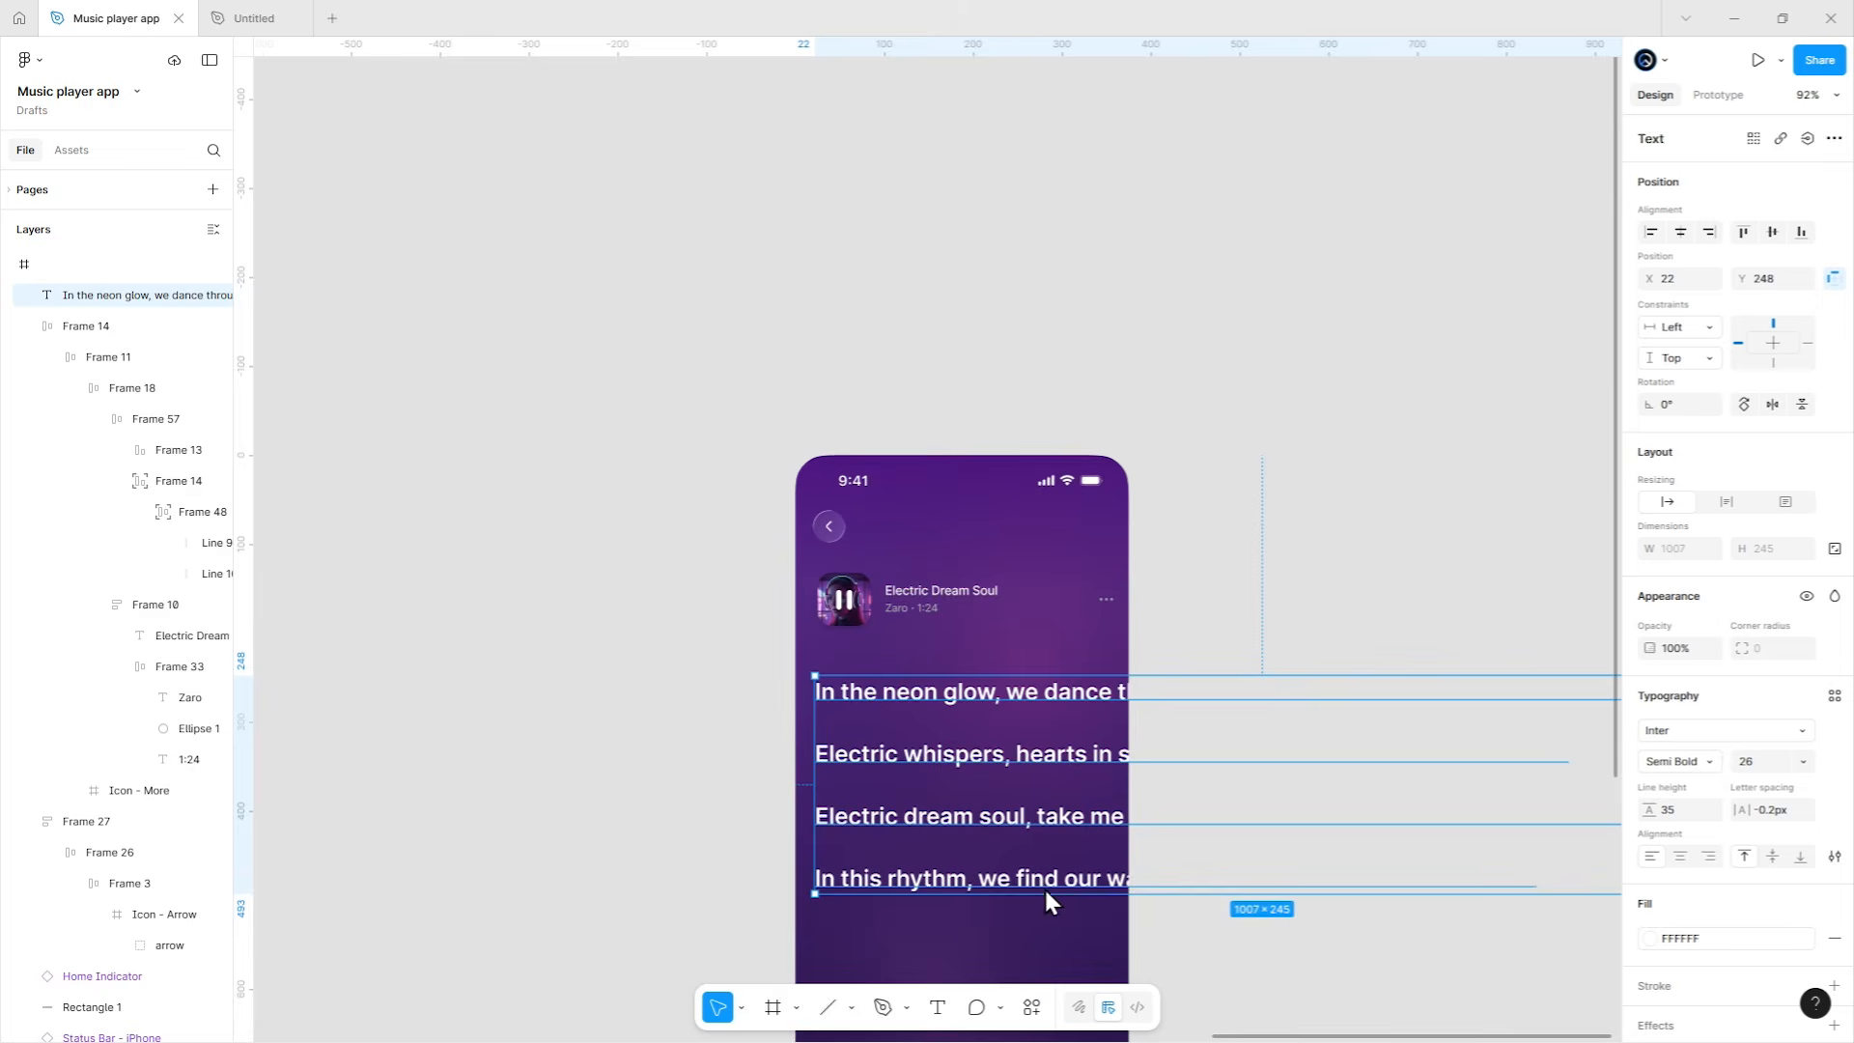
drag(1047, 894, 1026, 571)
scroll(1271, 512, right, 5)
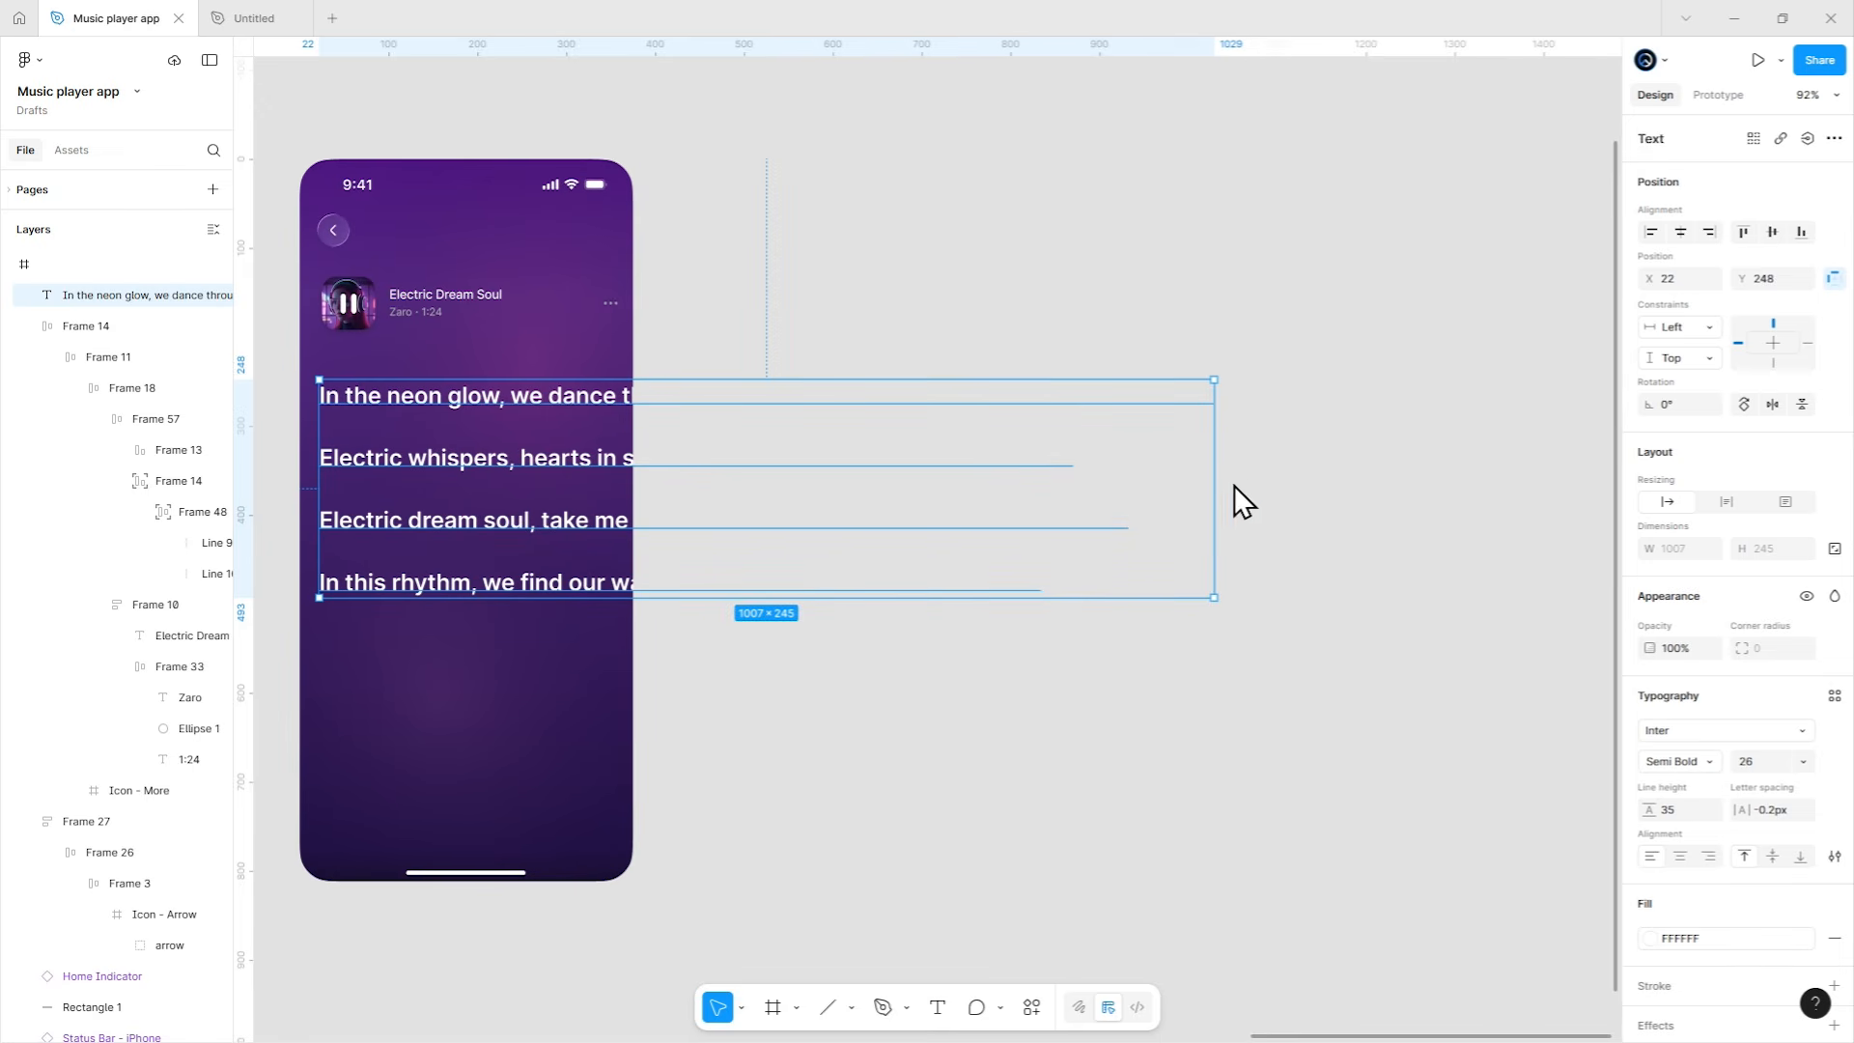
drag(968, 497, 1101, 528)
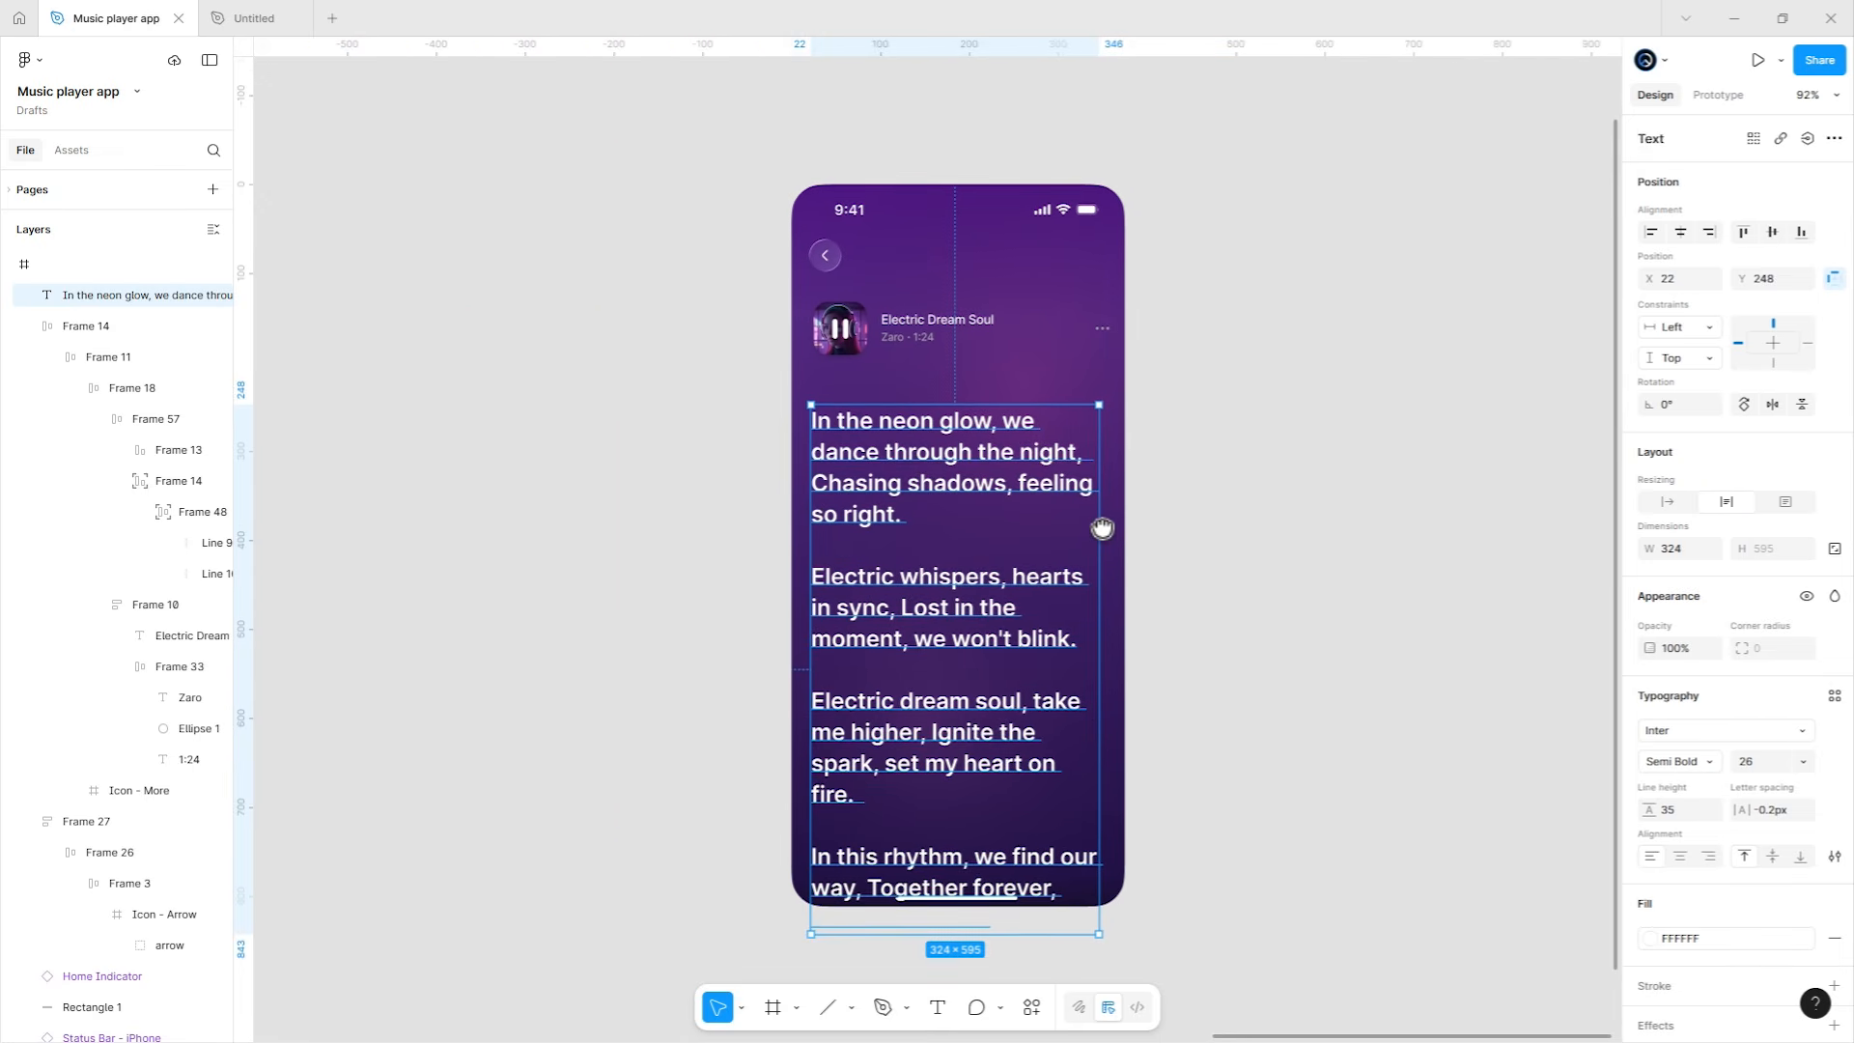
scroll(1102, 526, up, 2)
scroll(1100, 526, up, 3)
mouse_move(1097, 430)
mouse_down()
mouse_move(1135, 443)
mouse_move(1104, 443)
mouse_up()
drag(1120, 441, 1117, 493)
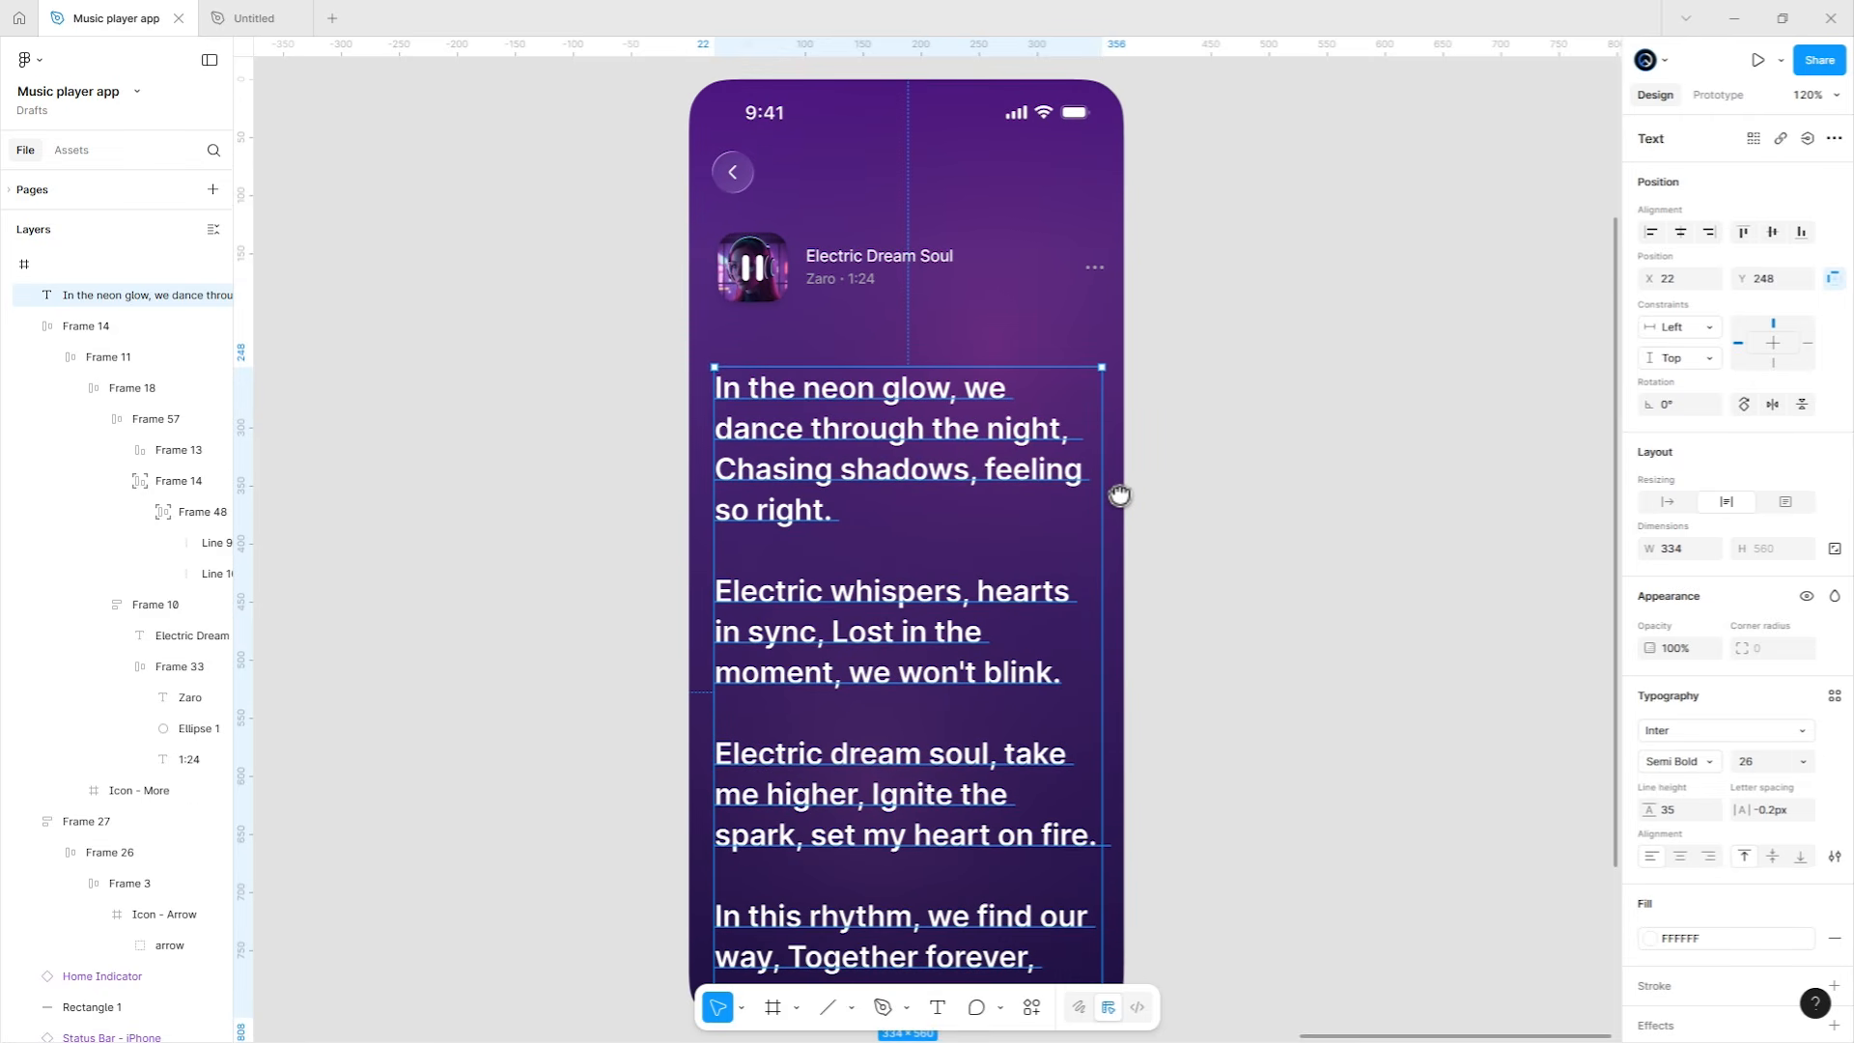
Fade the first verse, "In the neon glow" through "so right.", by setting its white fill opacity to 28%.
key(Return)
click(877, 529)
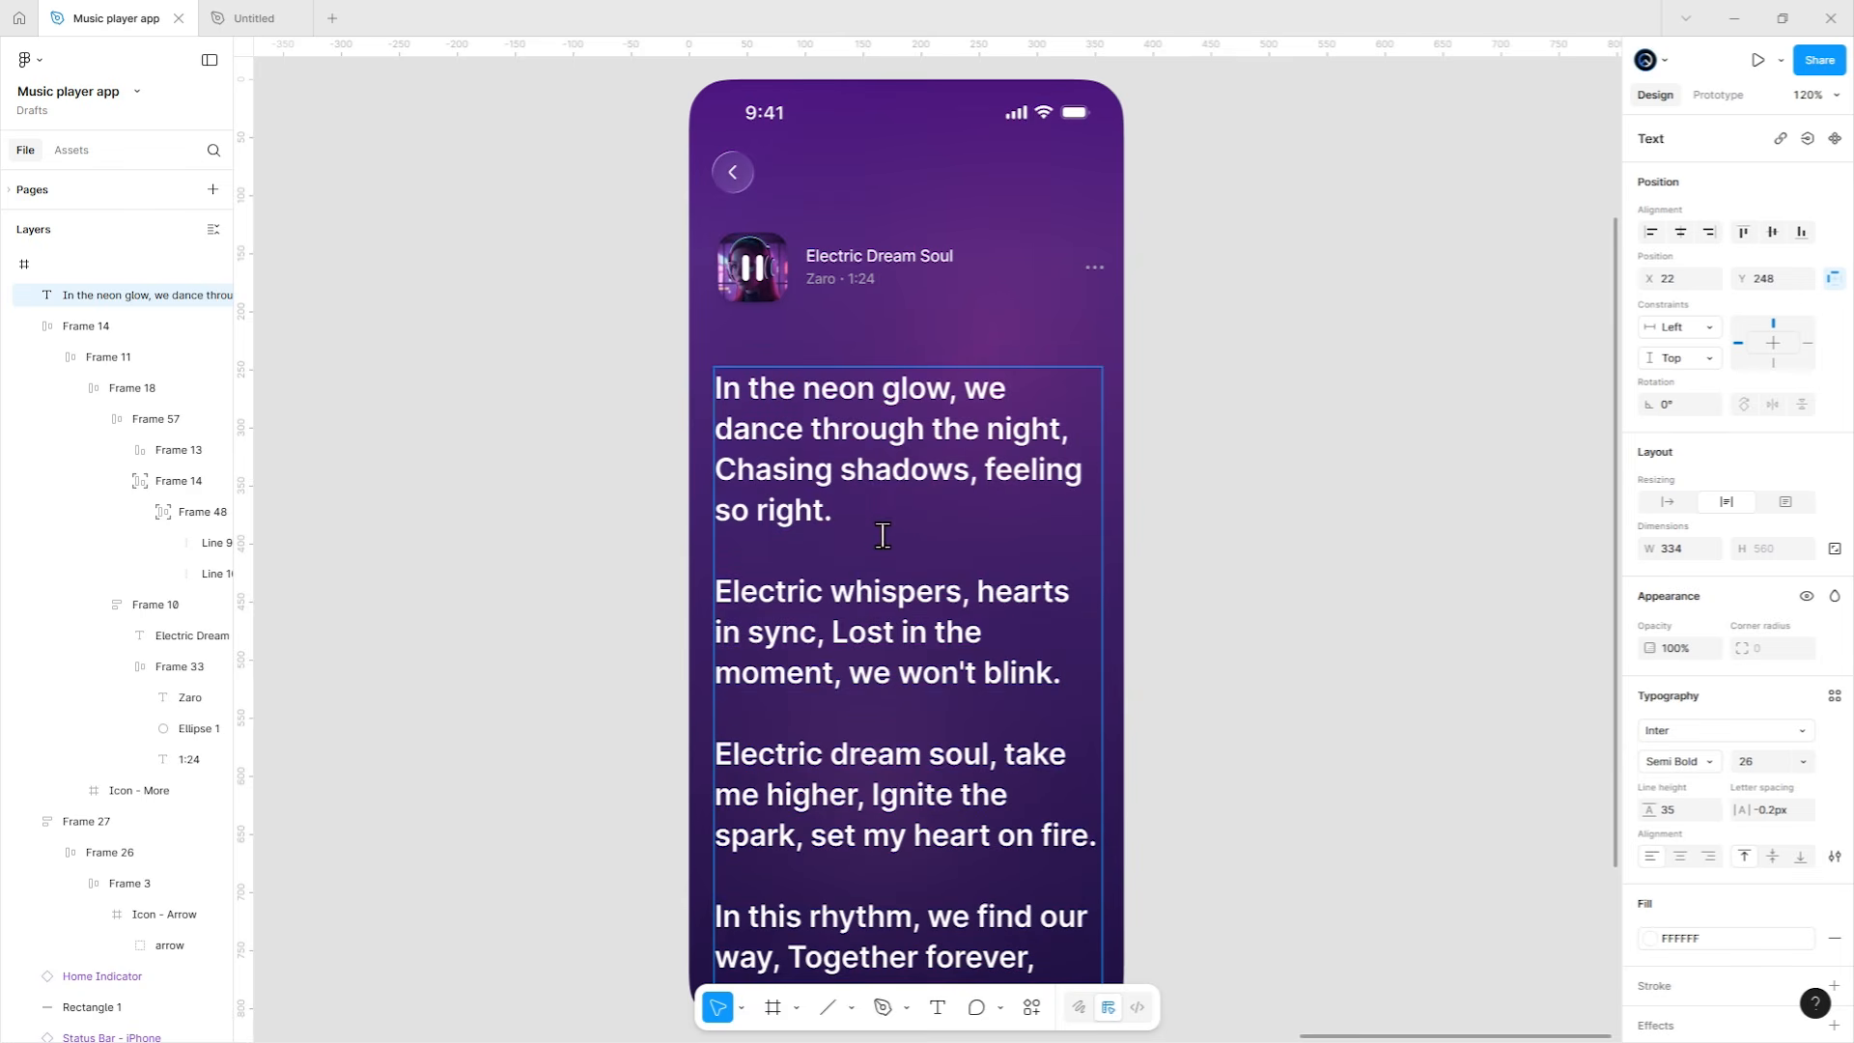
drag(879, 529, 731, 402)
scroll(1785, 773, down, 2)
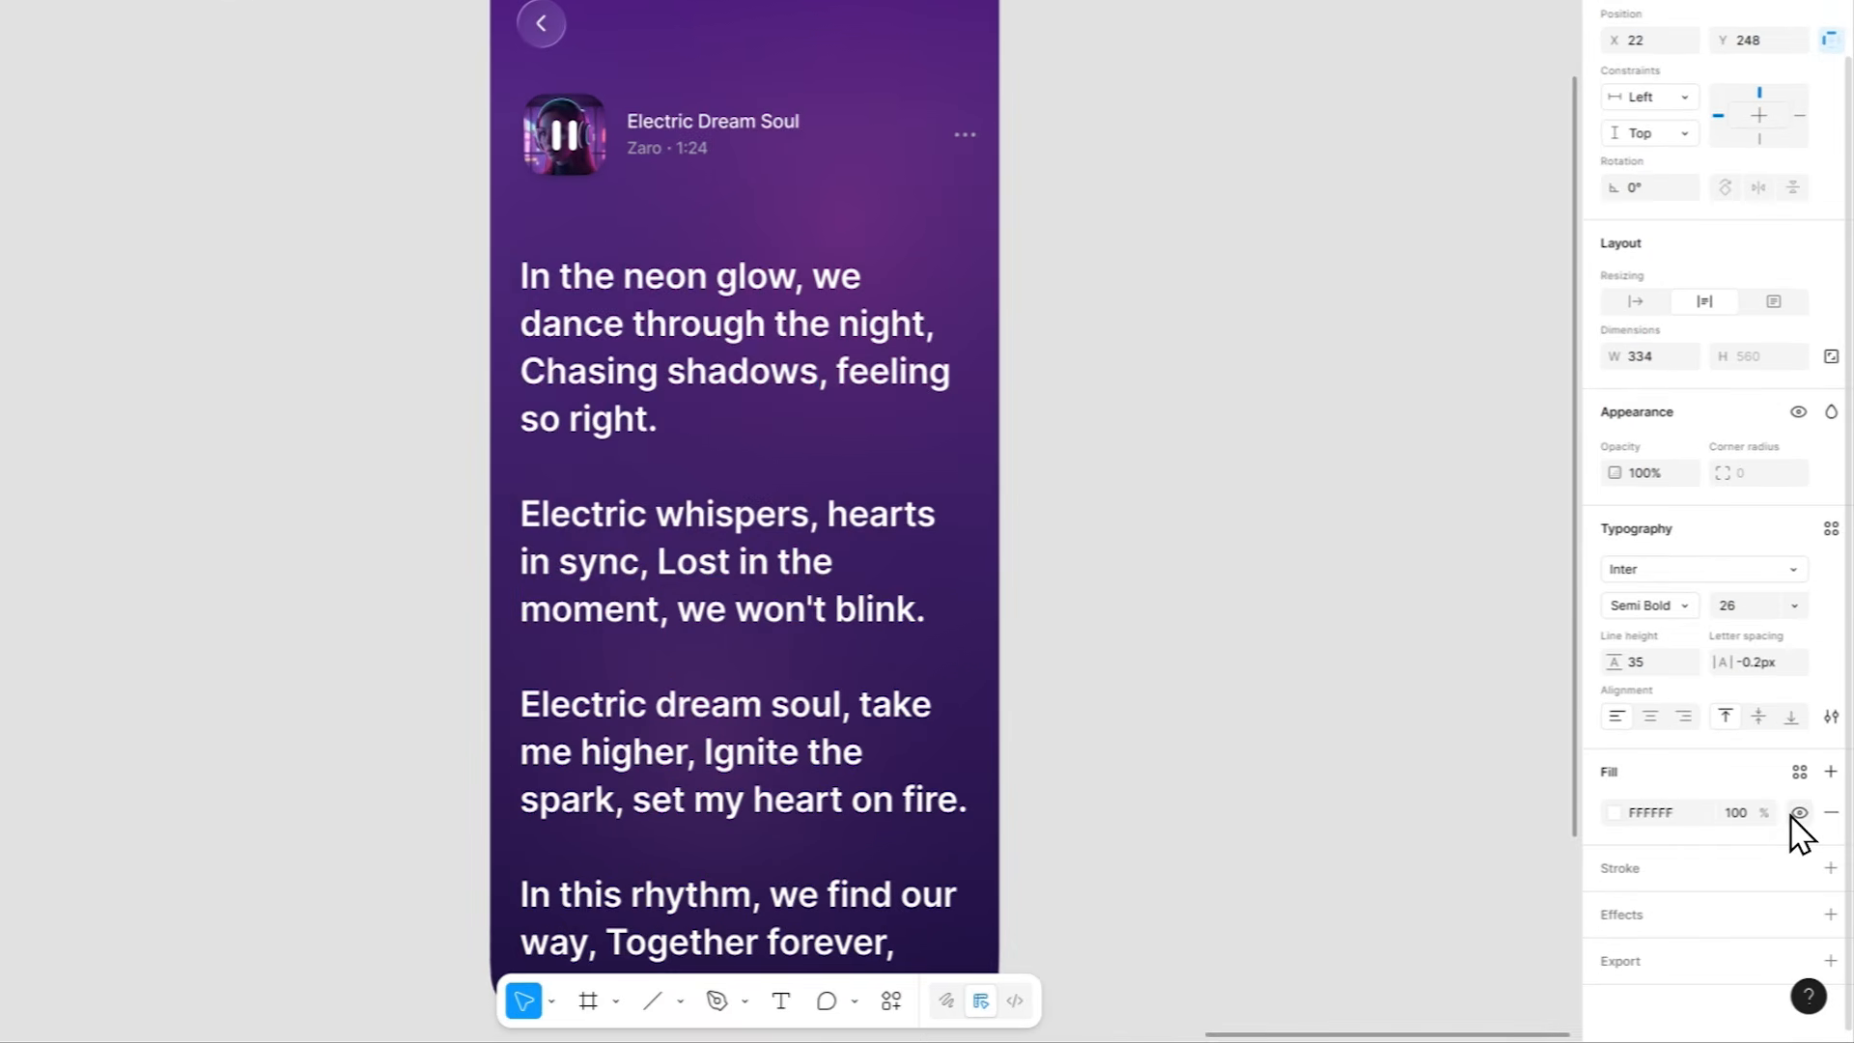
click(1756, 847)
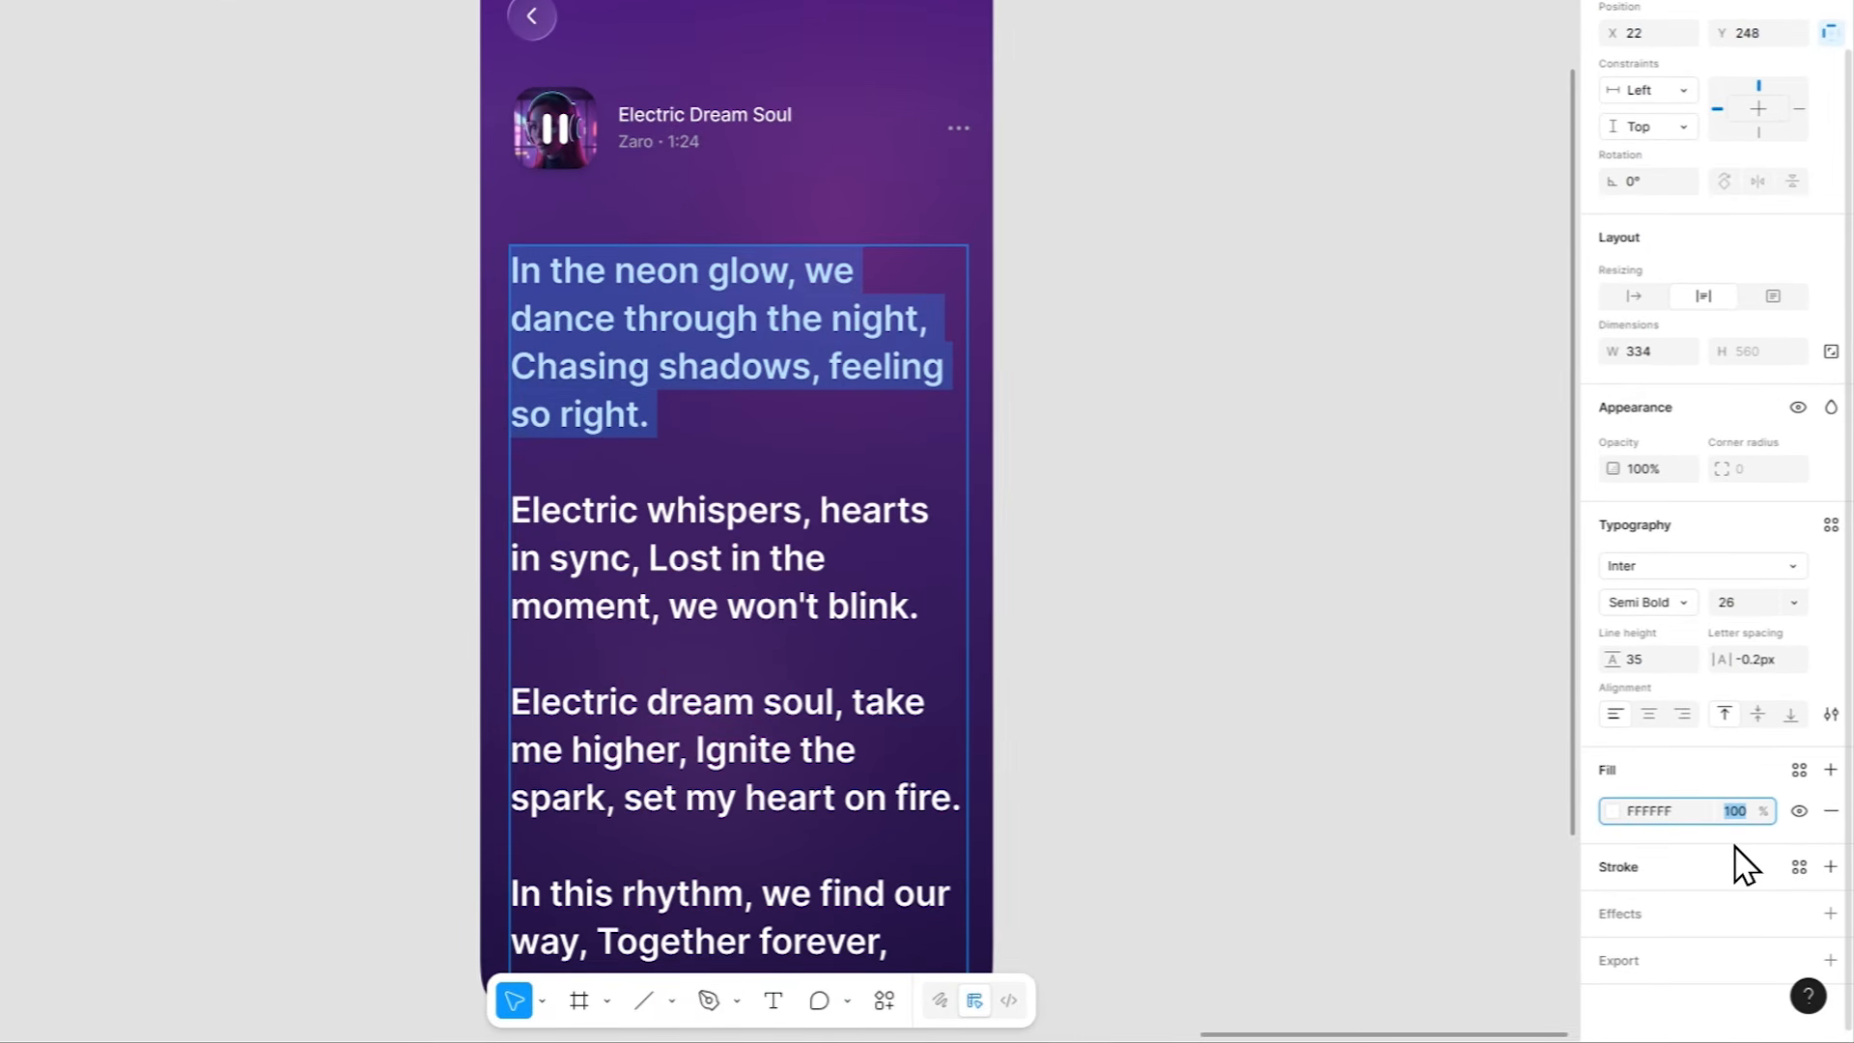
key(Return)
key(Escape)
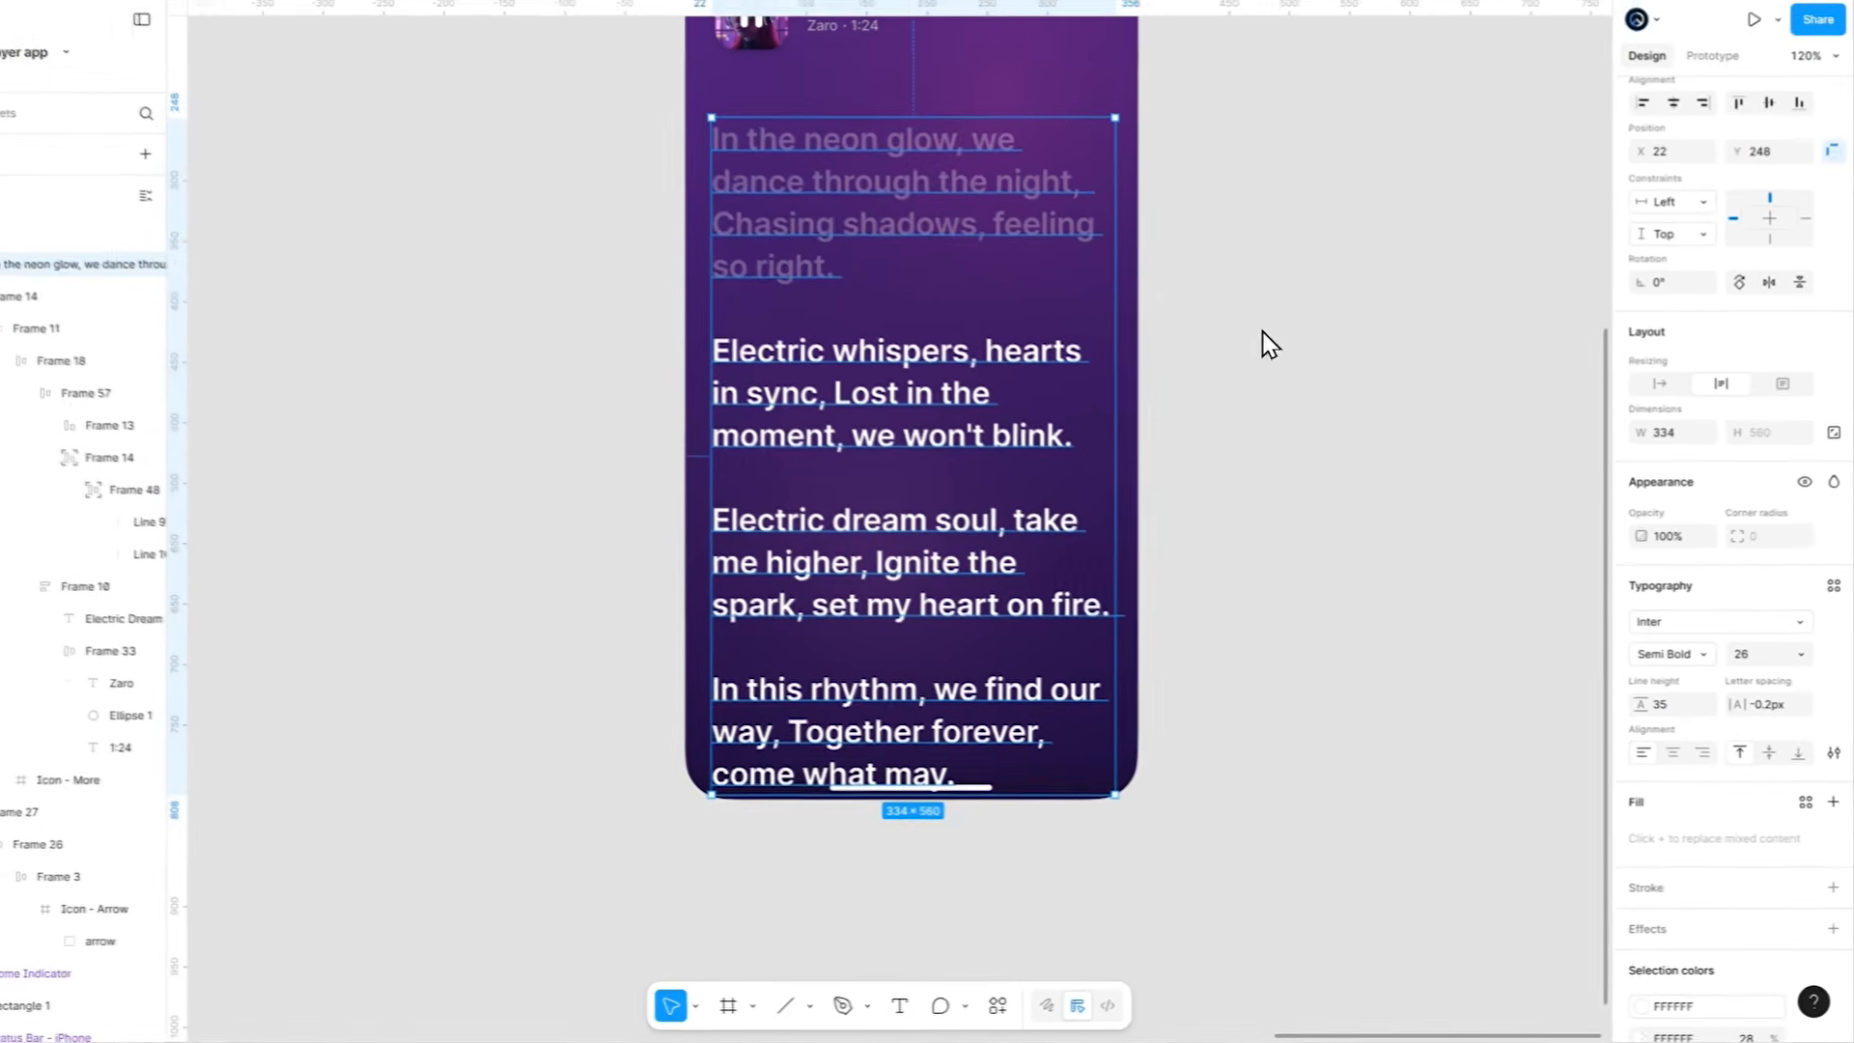
Set the fill opacity of the last two verses, from "Electric dream soul" to "come what may.", to 28%.
double_click(906, 534)
drag(758, 542, 1105, 821)
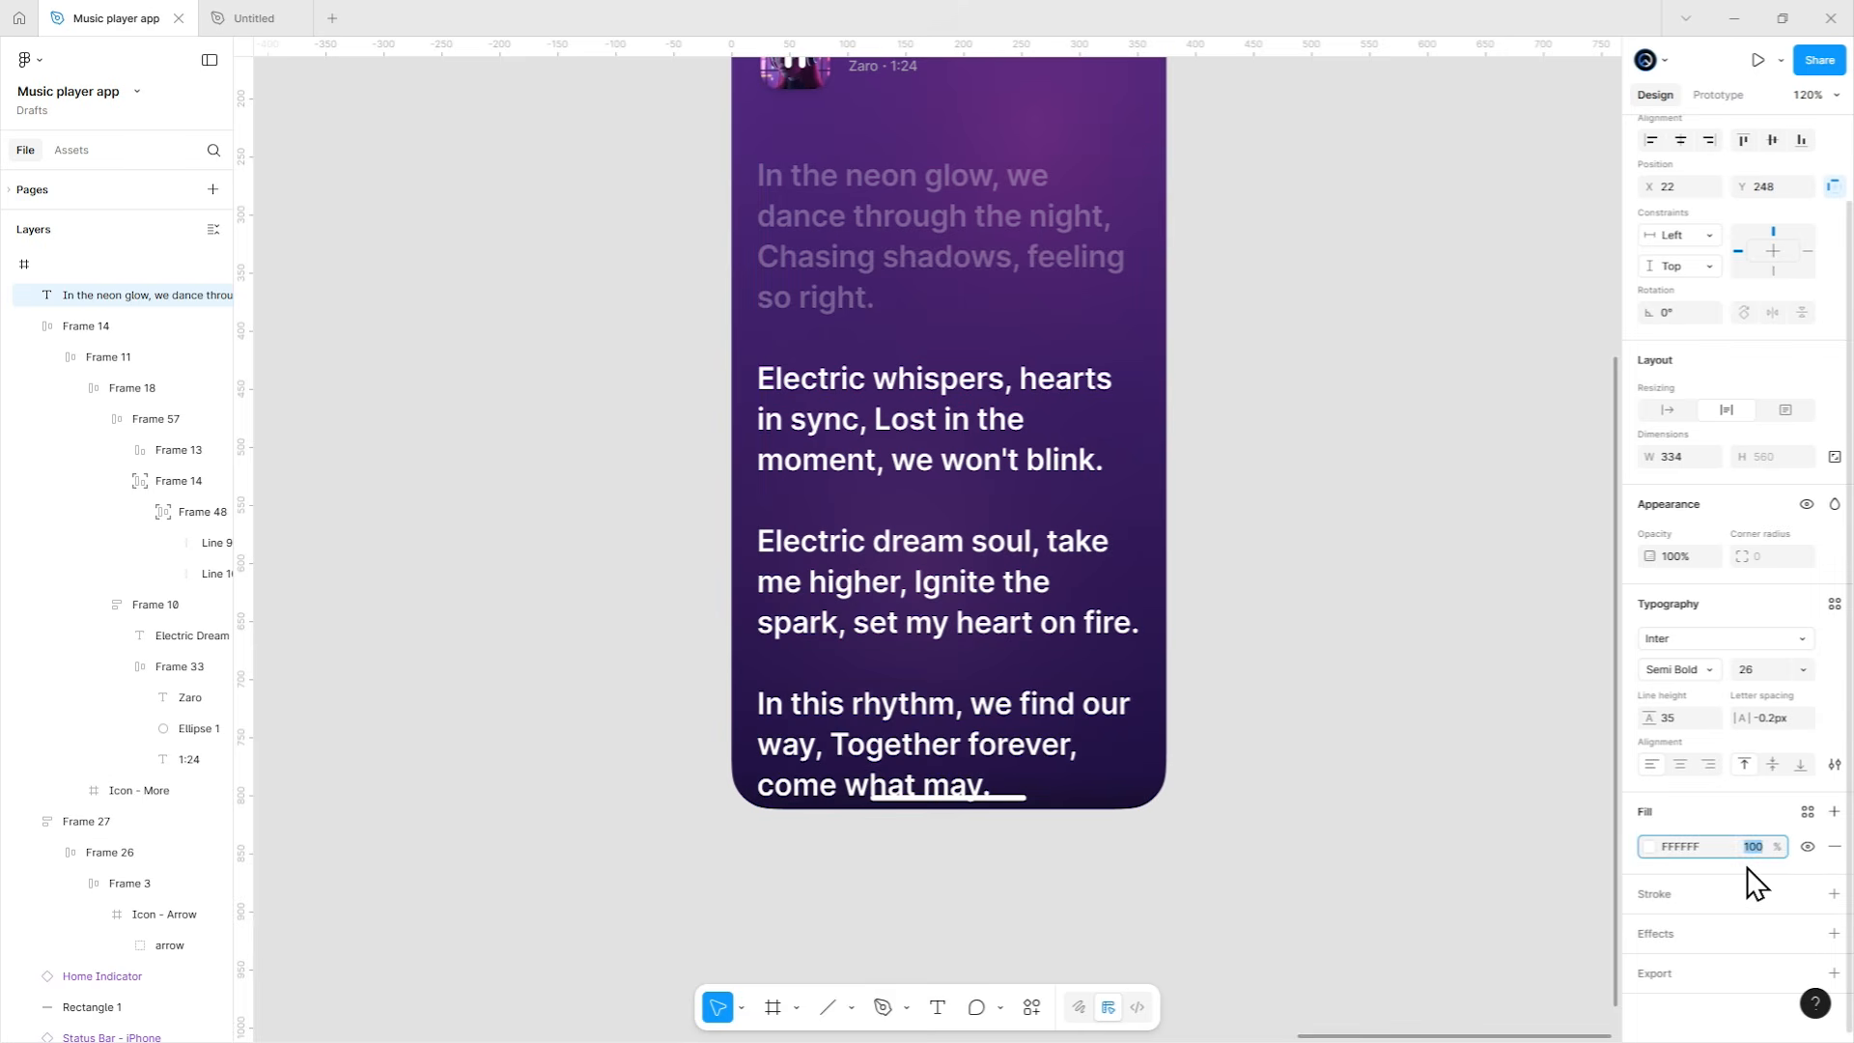
text(28)
click(1307, 542)
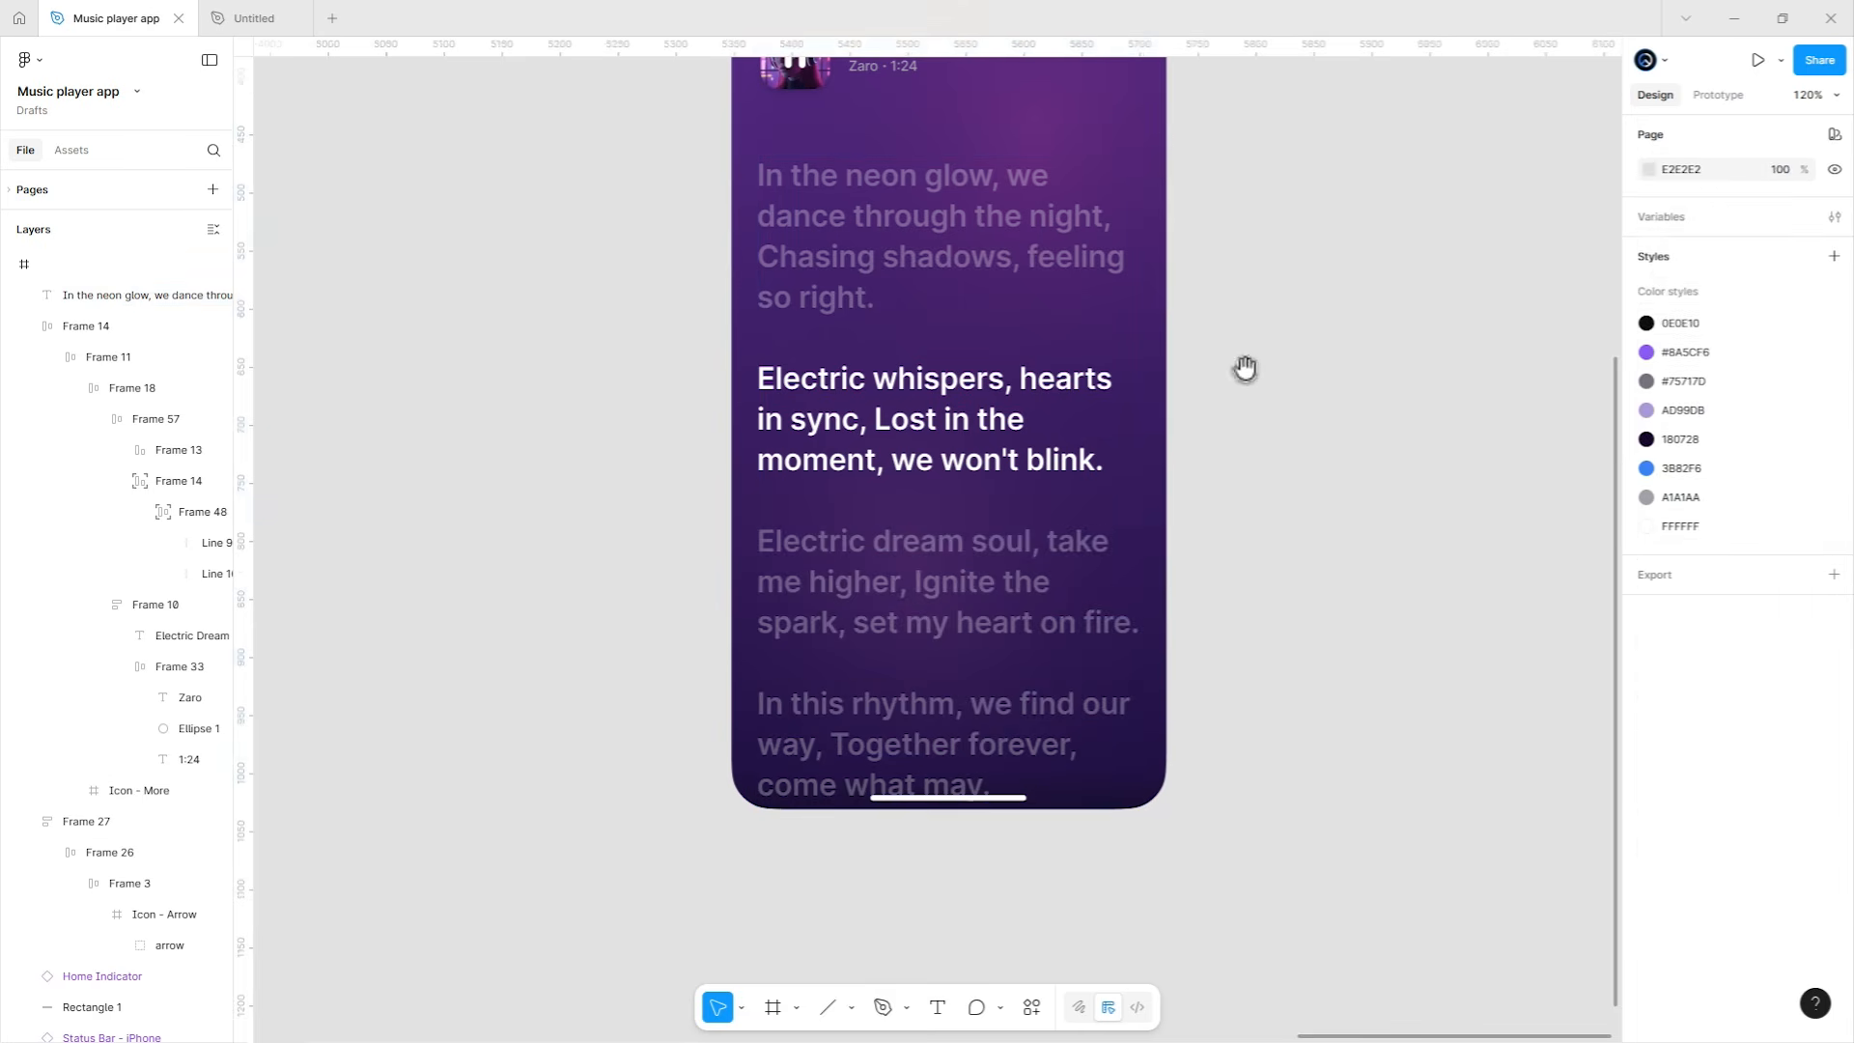
Combine the track row and the lyrics text in a vertical auto layout frame with a gap of 24.
drag(1245, 368, 1255, 632)
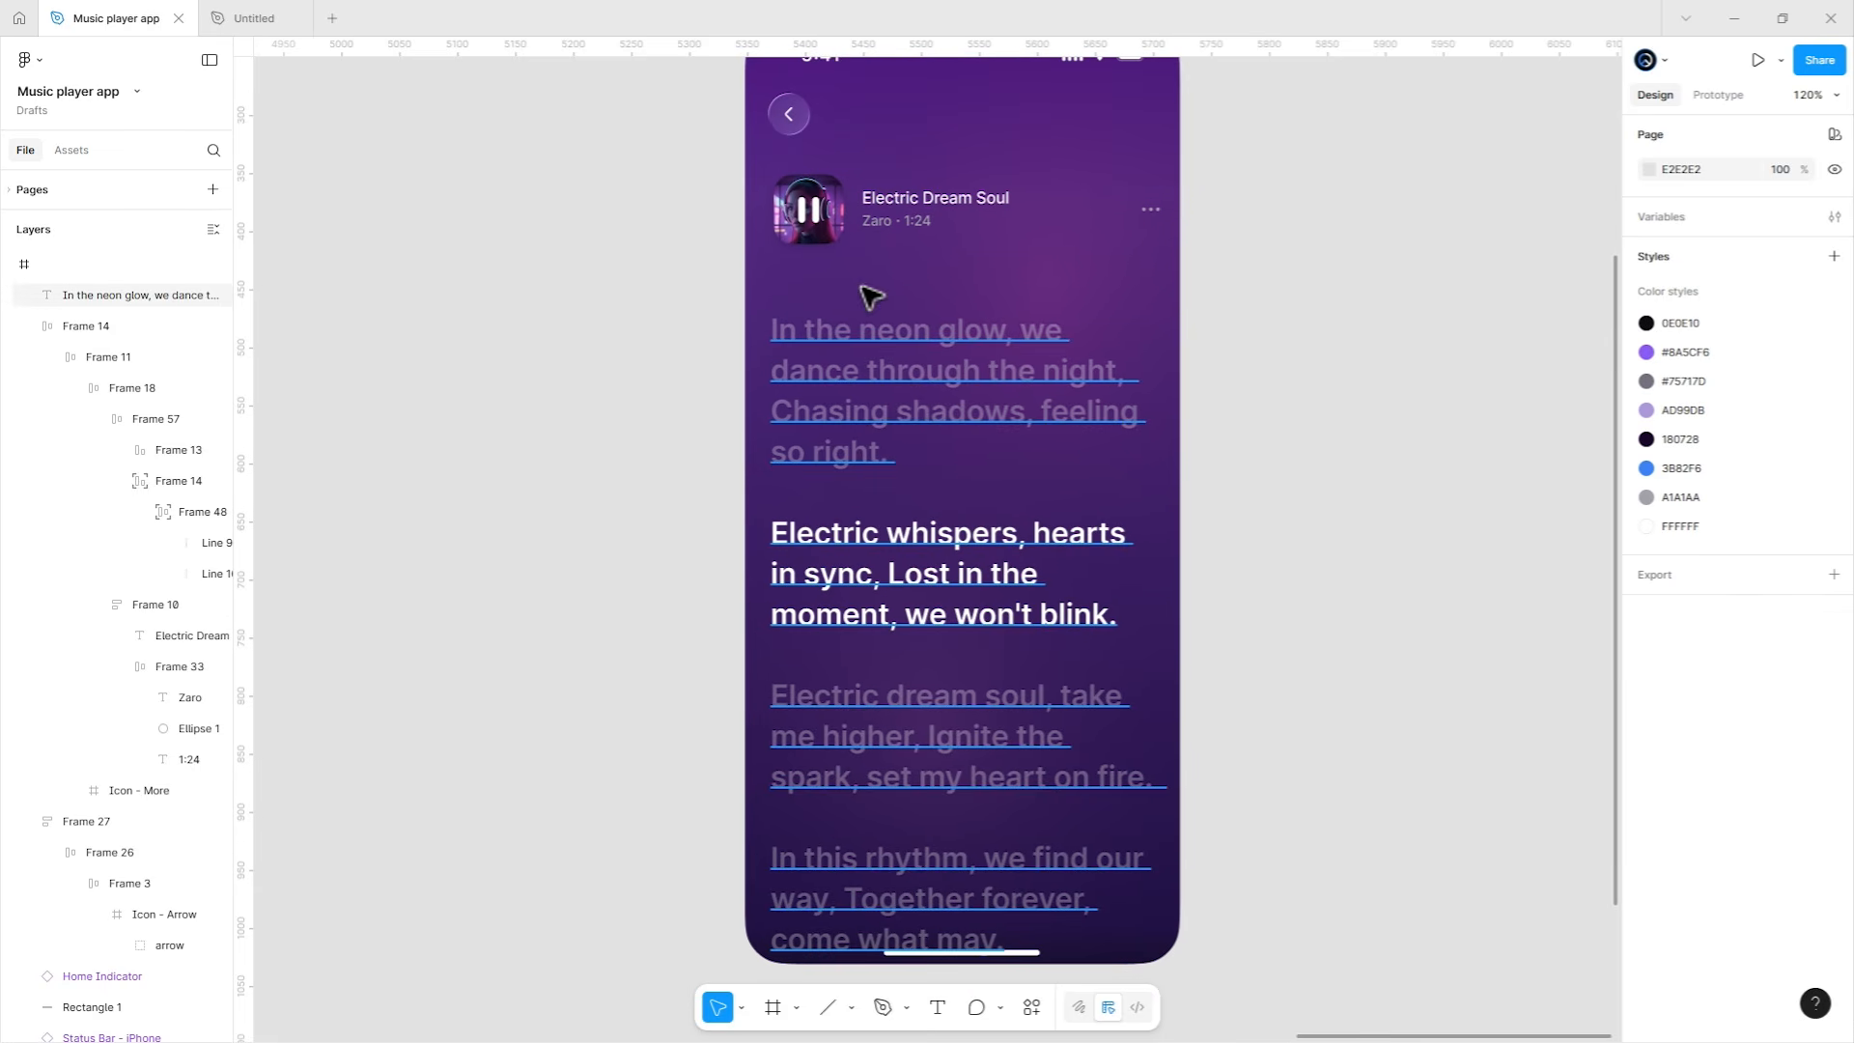
click(869, 319)
shift+click(866, 232)
key(shift+a)
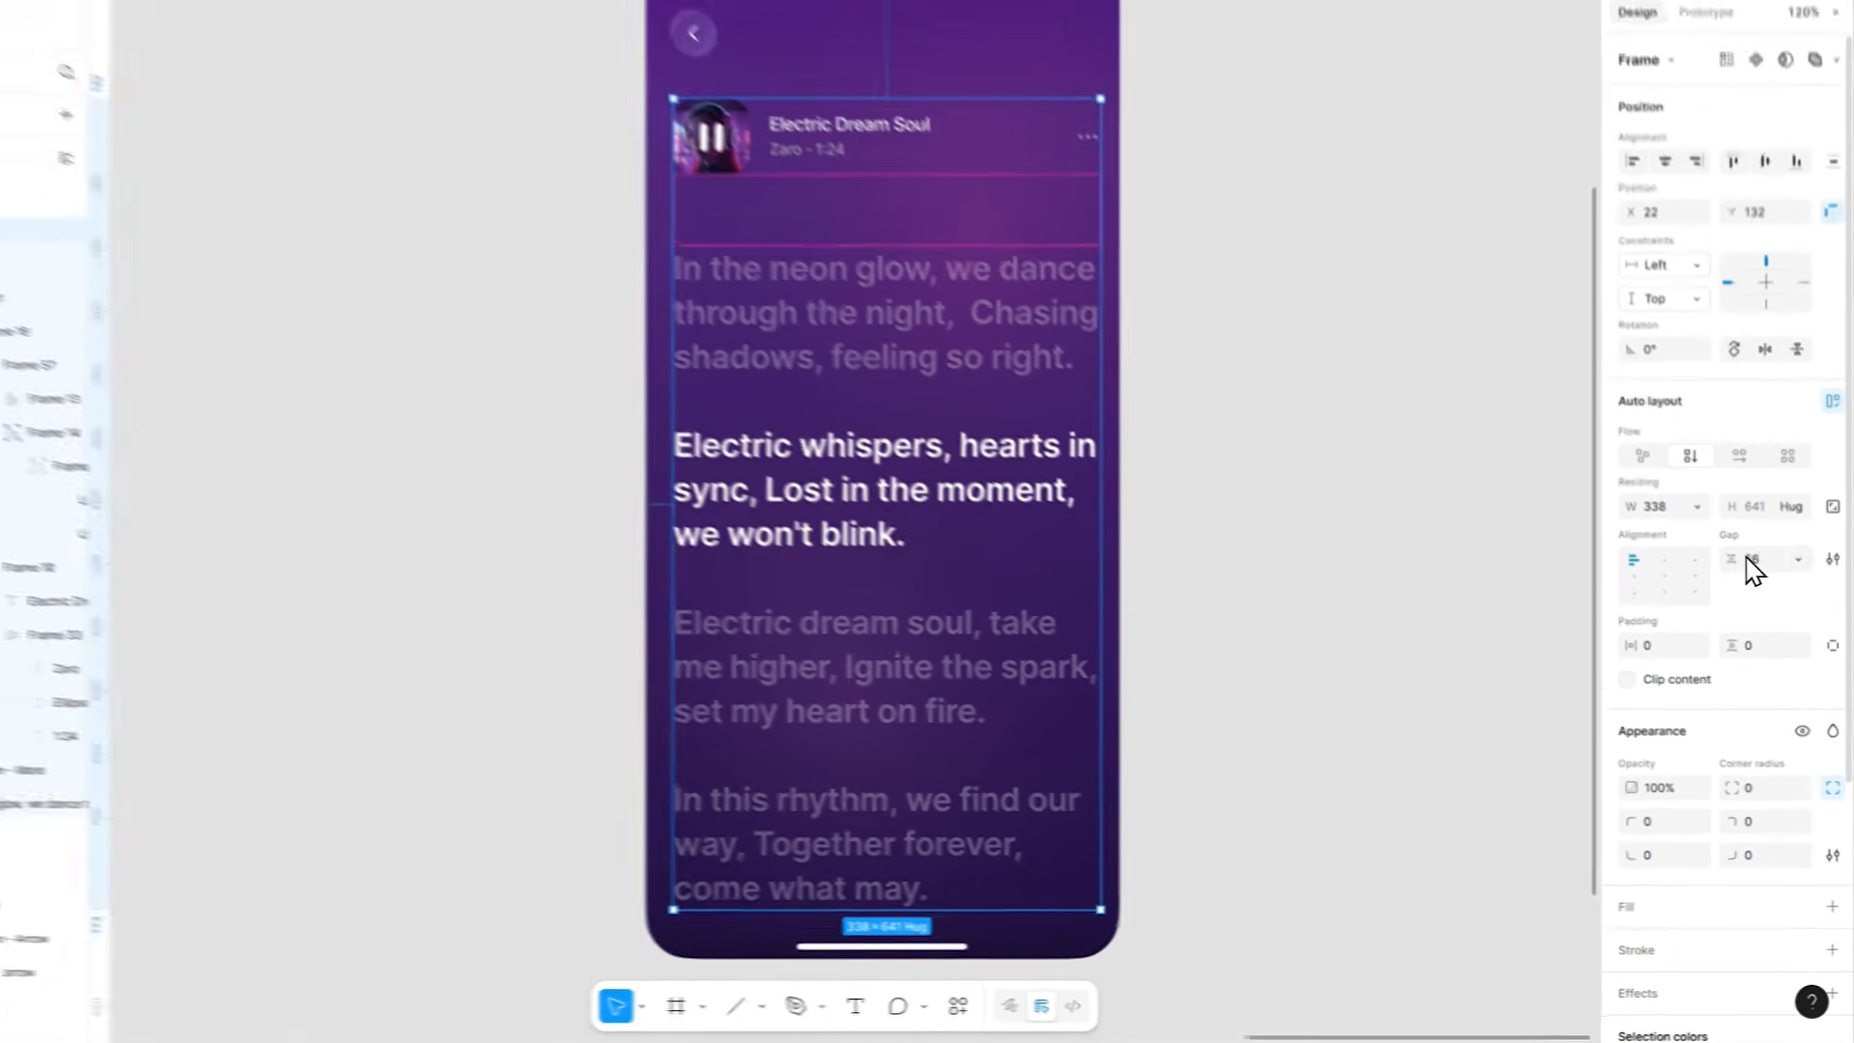
click(1763, 597)
text(24)
key(Return)
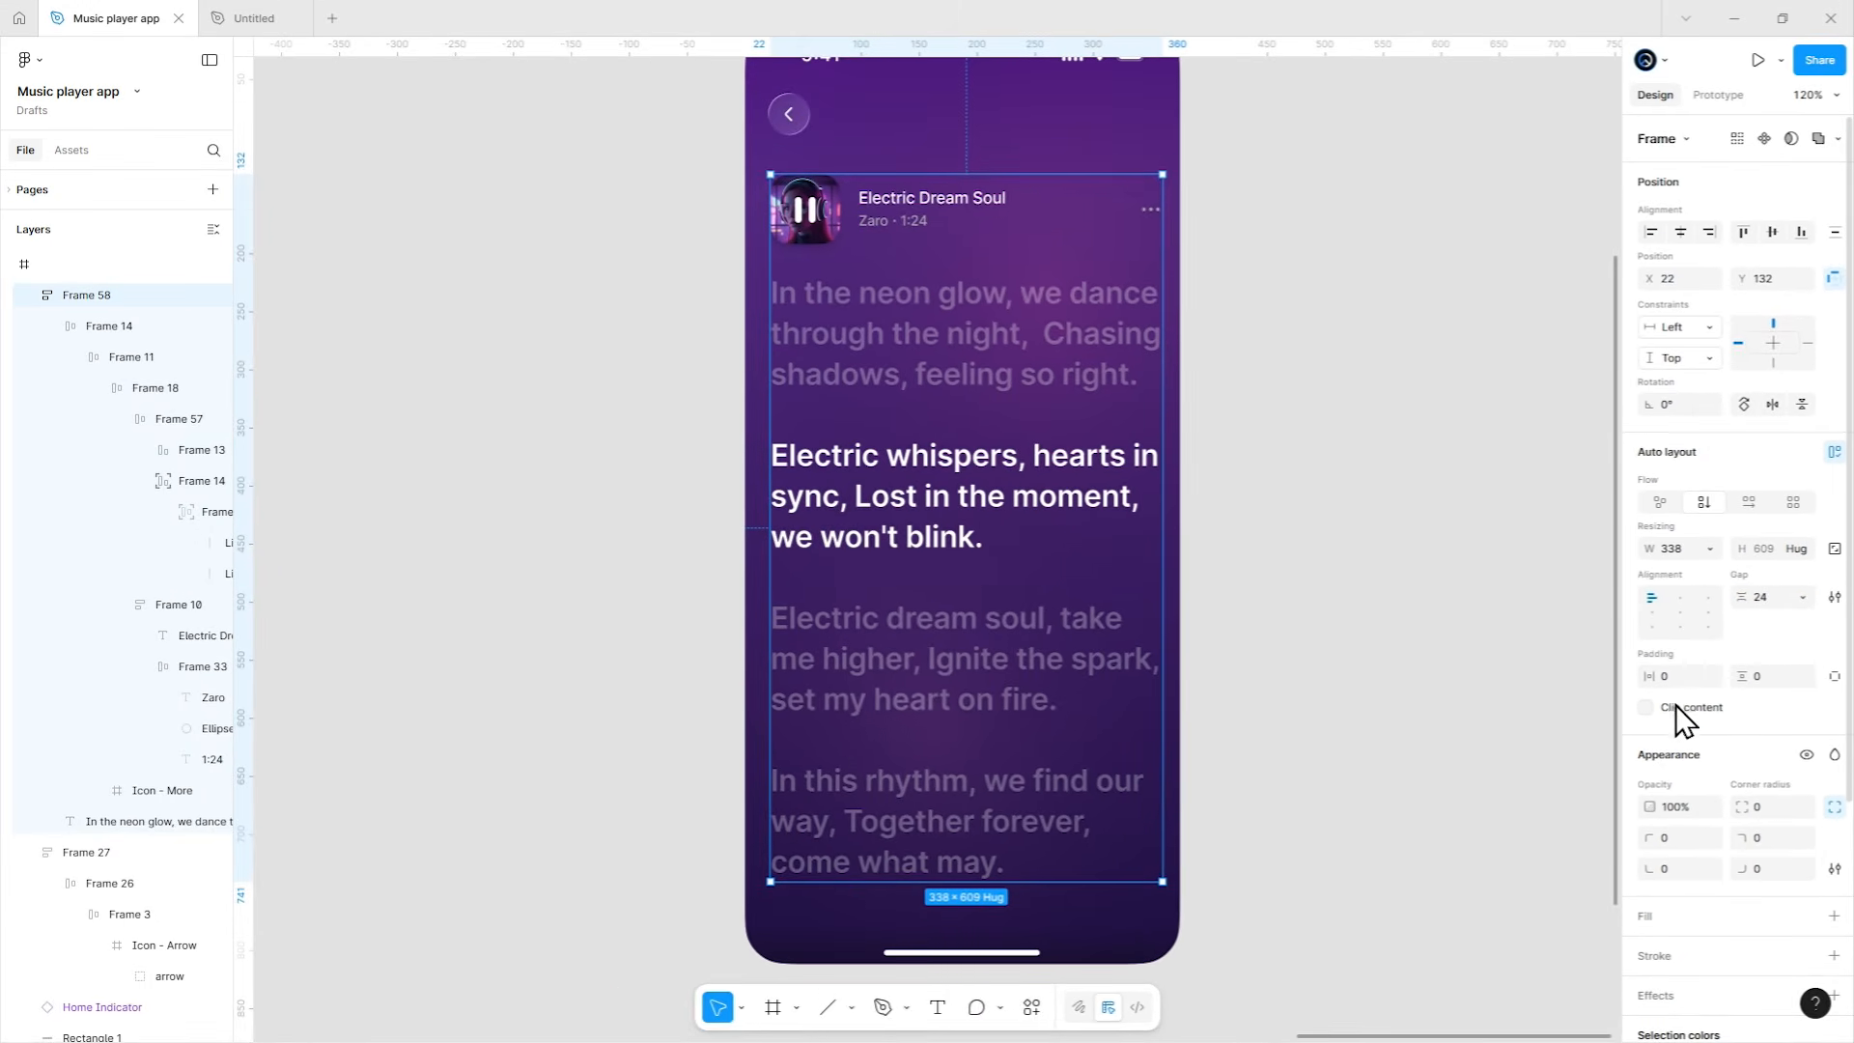
Set the new auto layout frame's padding to 20 on both sides, 12 at the top and 24 at the bottom.
click(1685, 681)
text(20)
key(Return)
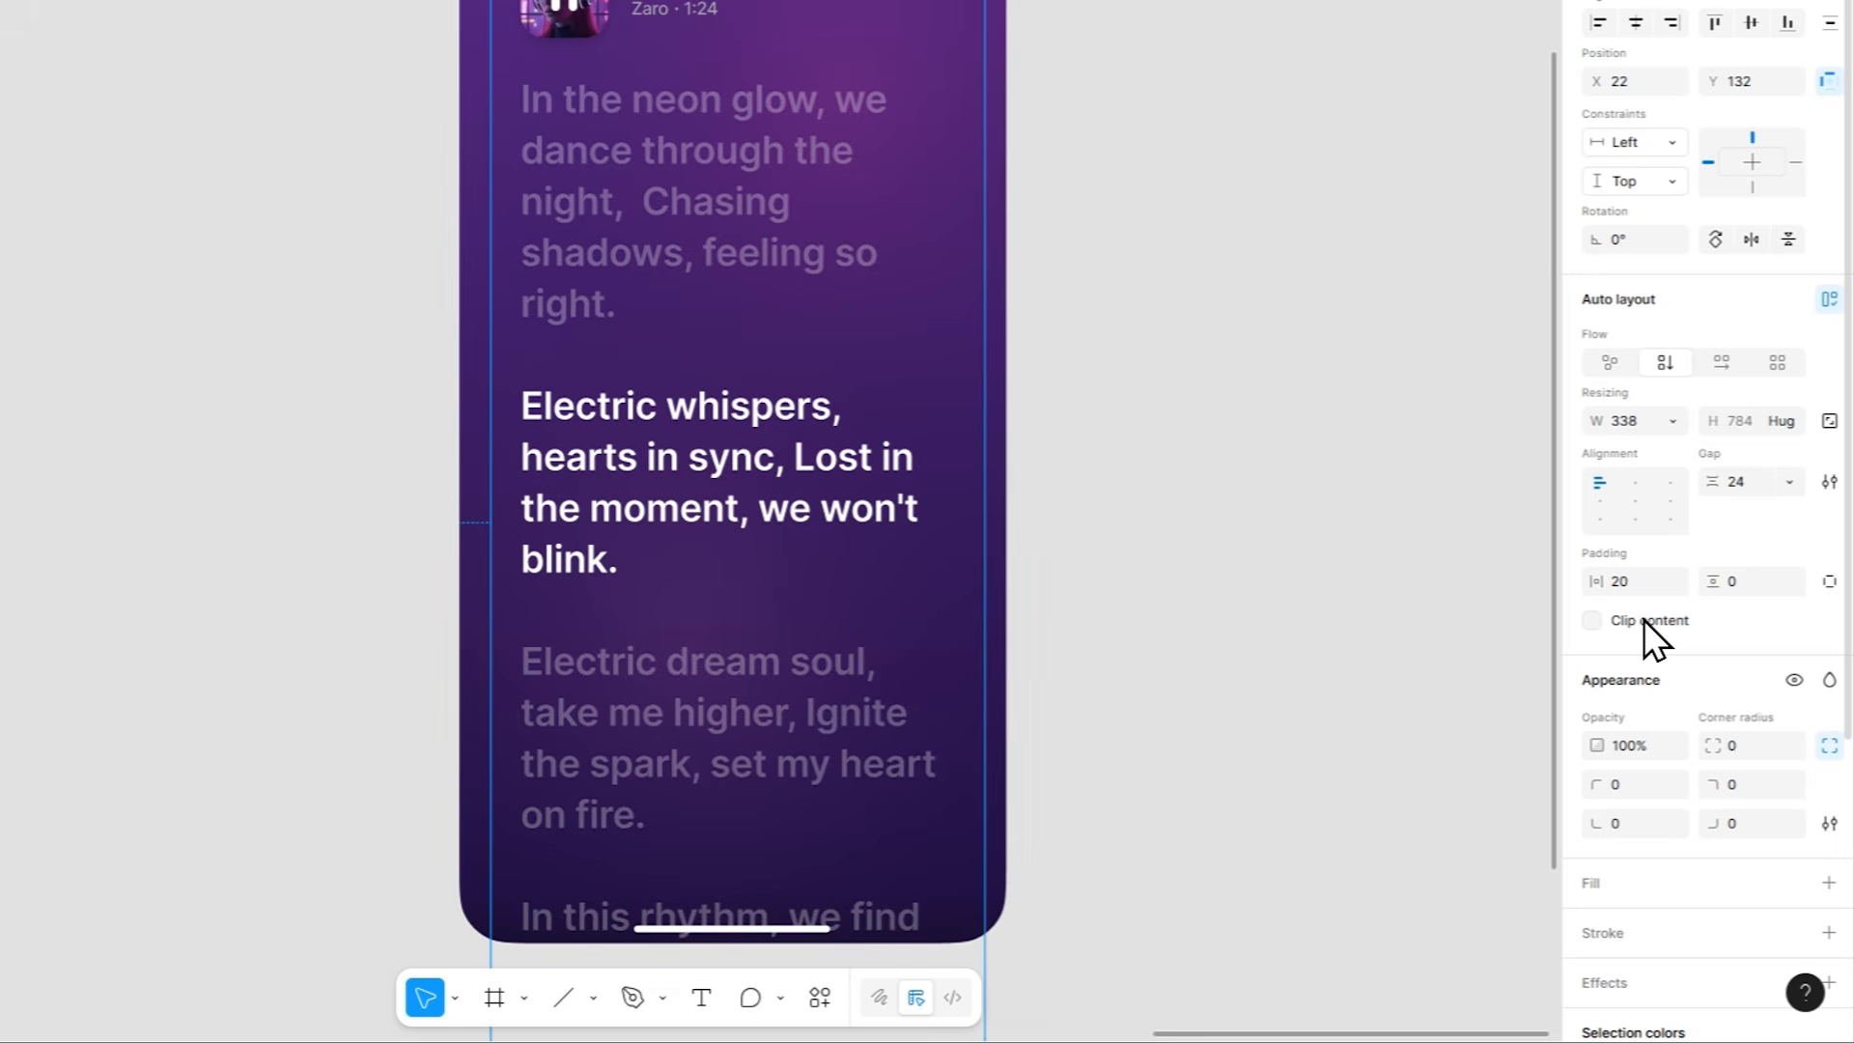
click(1829, 581)
click(1741, 595)
text(12)
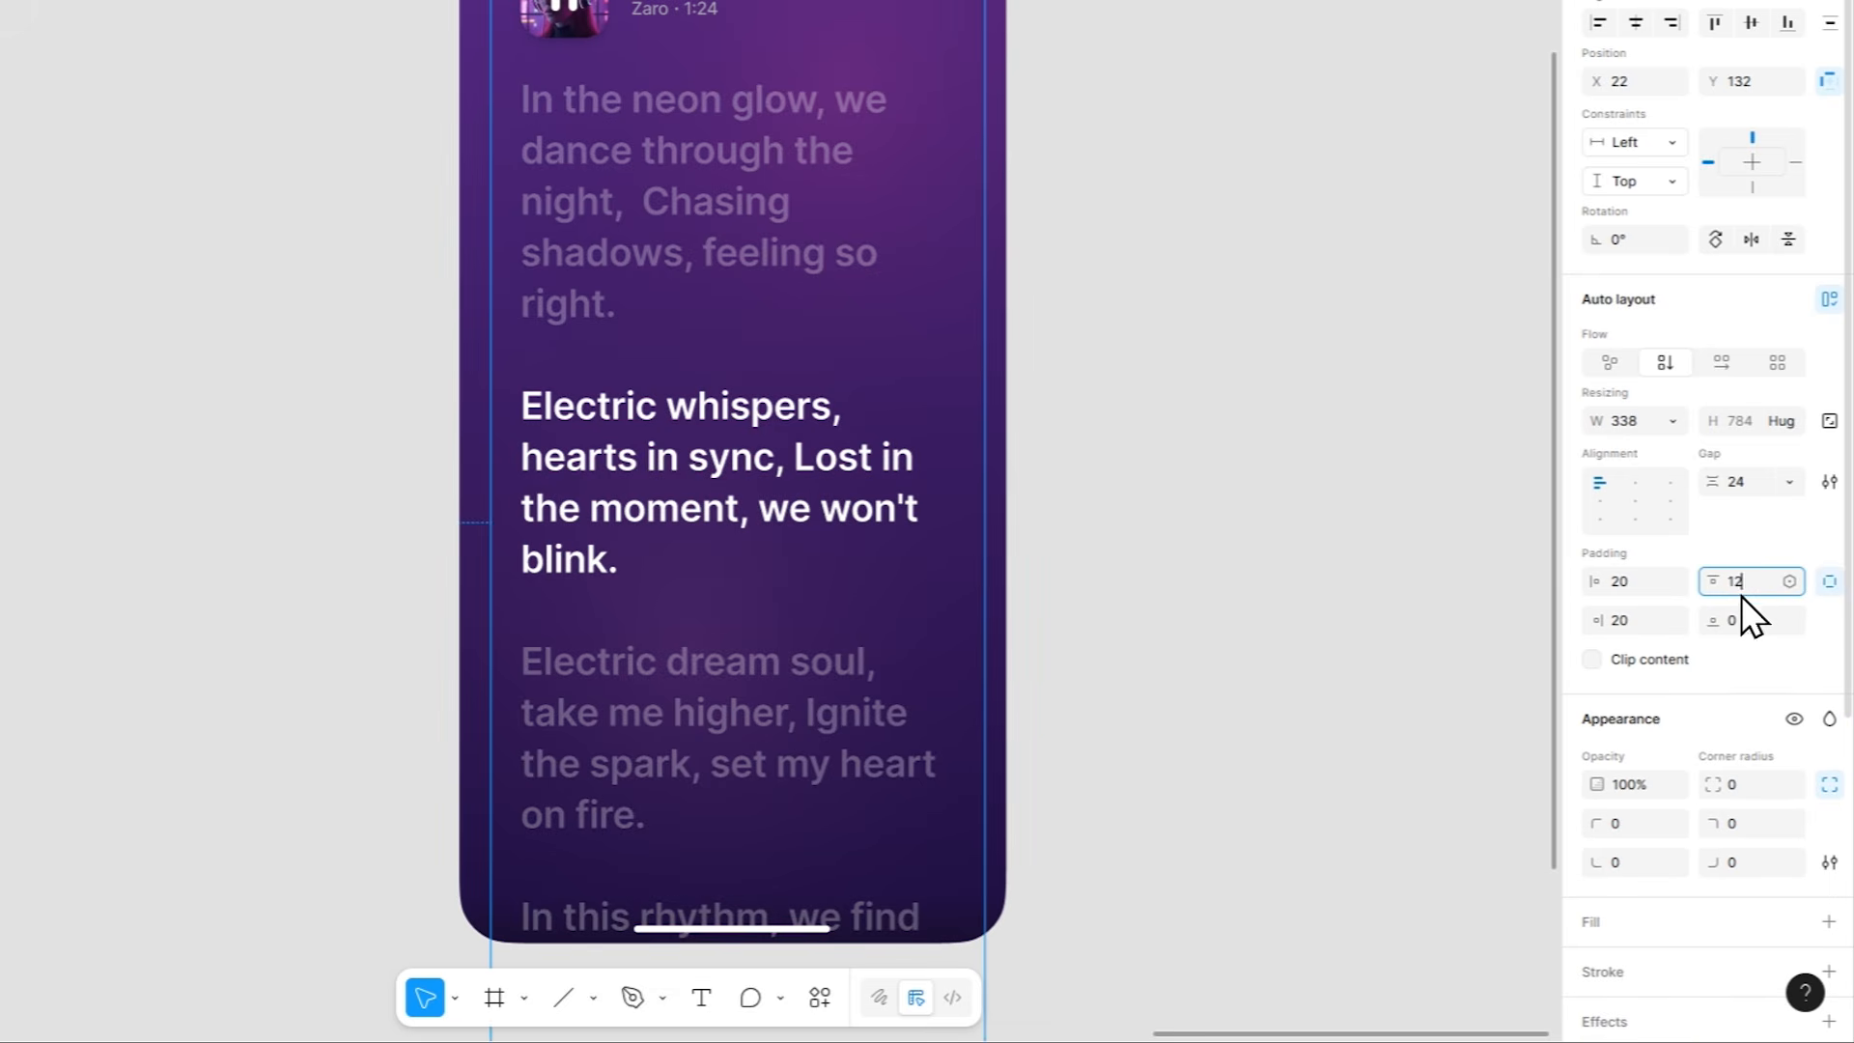
click(1741, 618)
text(24)
key(Return)
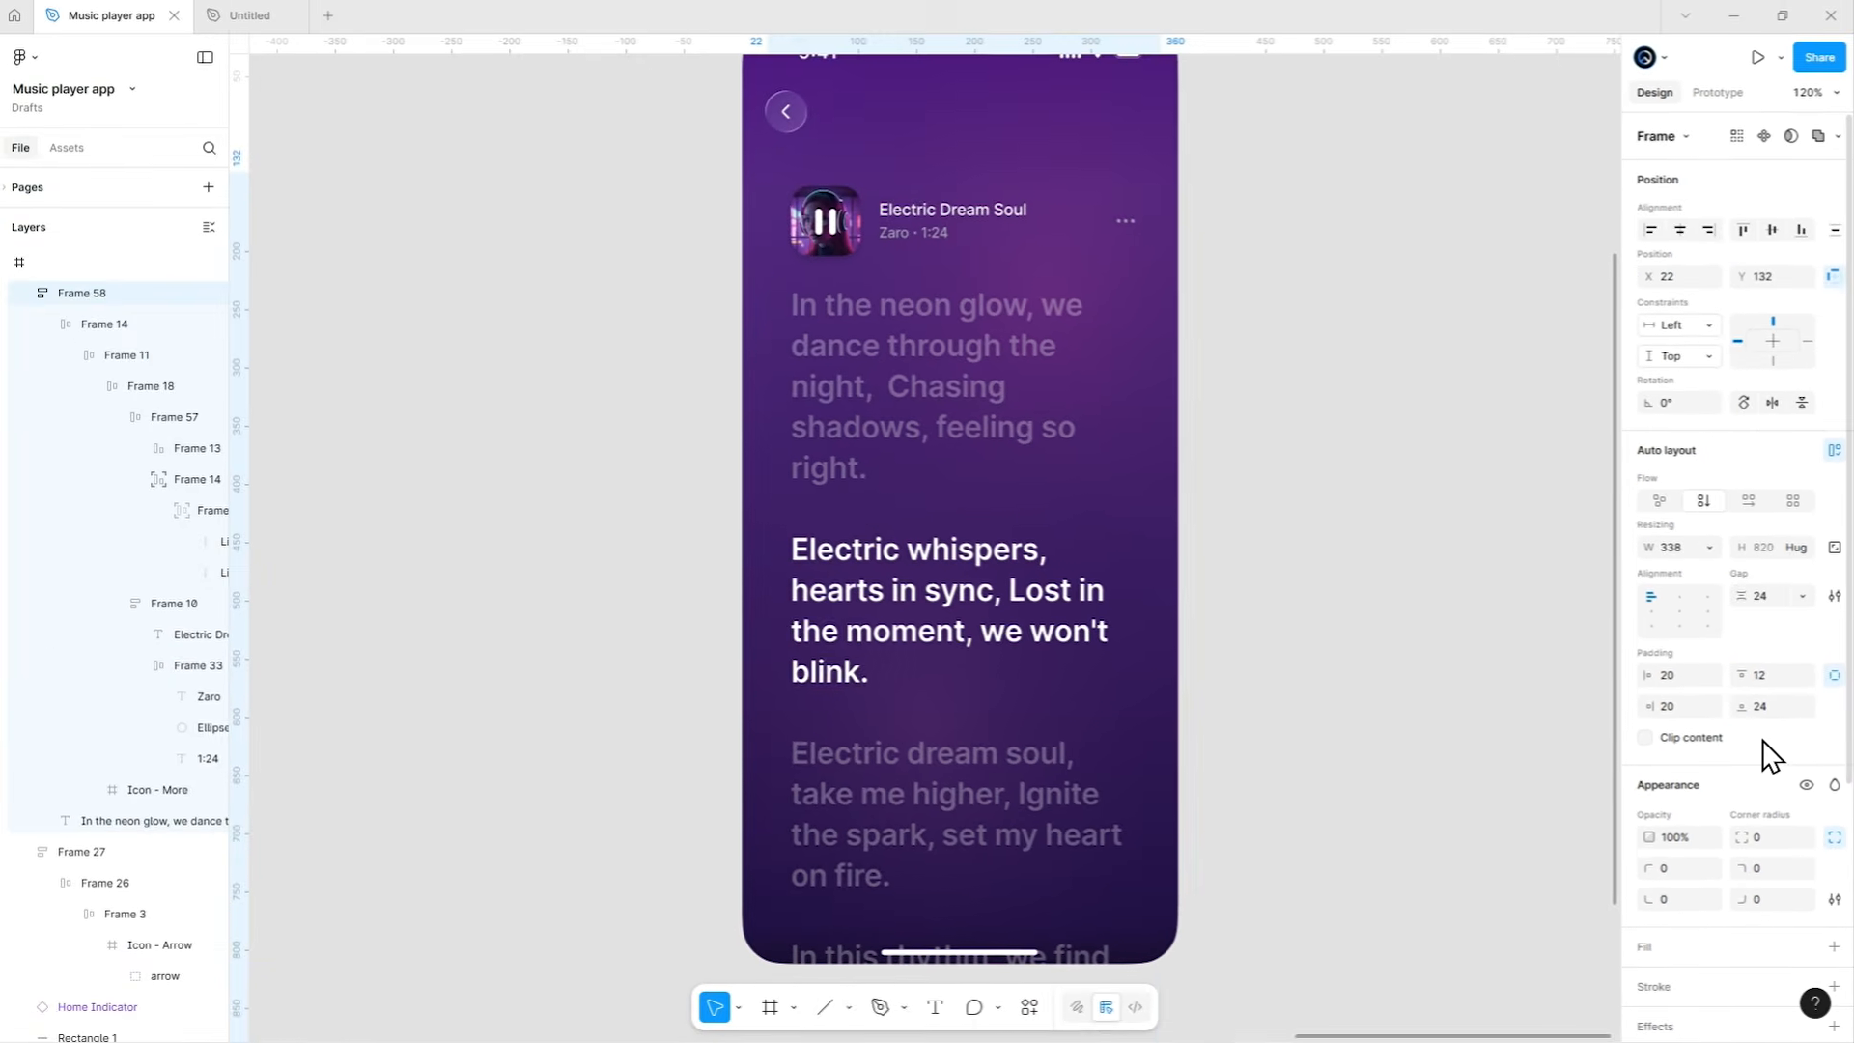
Move the track and lyrics frame up under the back button to Y 106 and stretch it from X 0 to the full 375 width.
drag(1103, 369, 1023, 475)
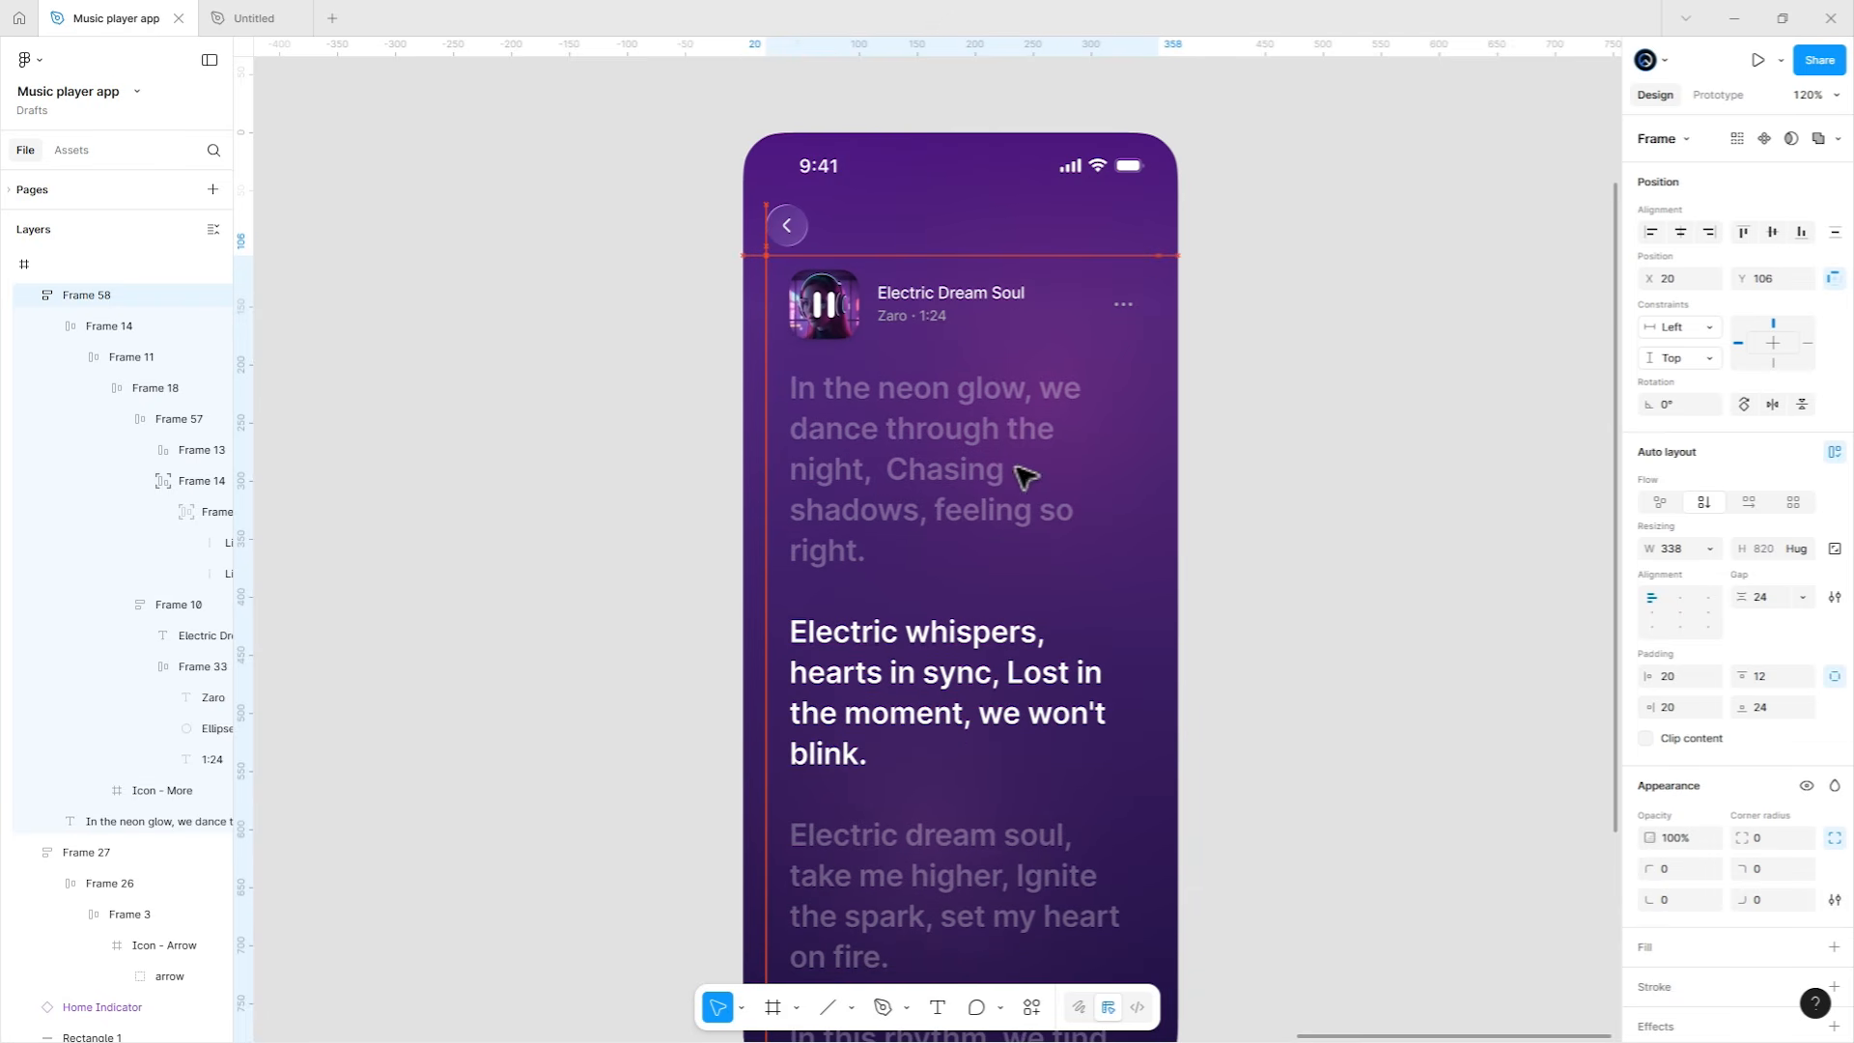
drag(766, 480, 754, 480)
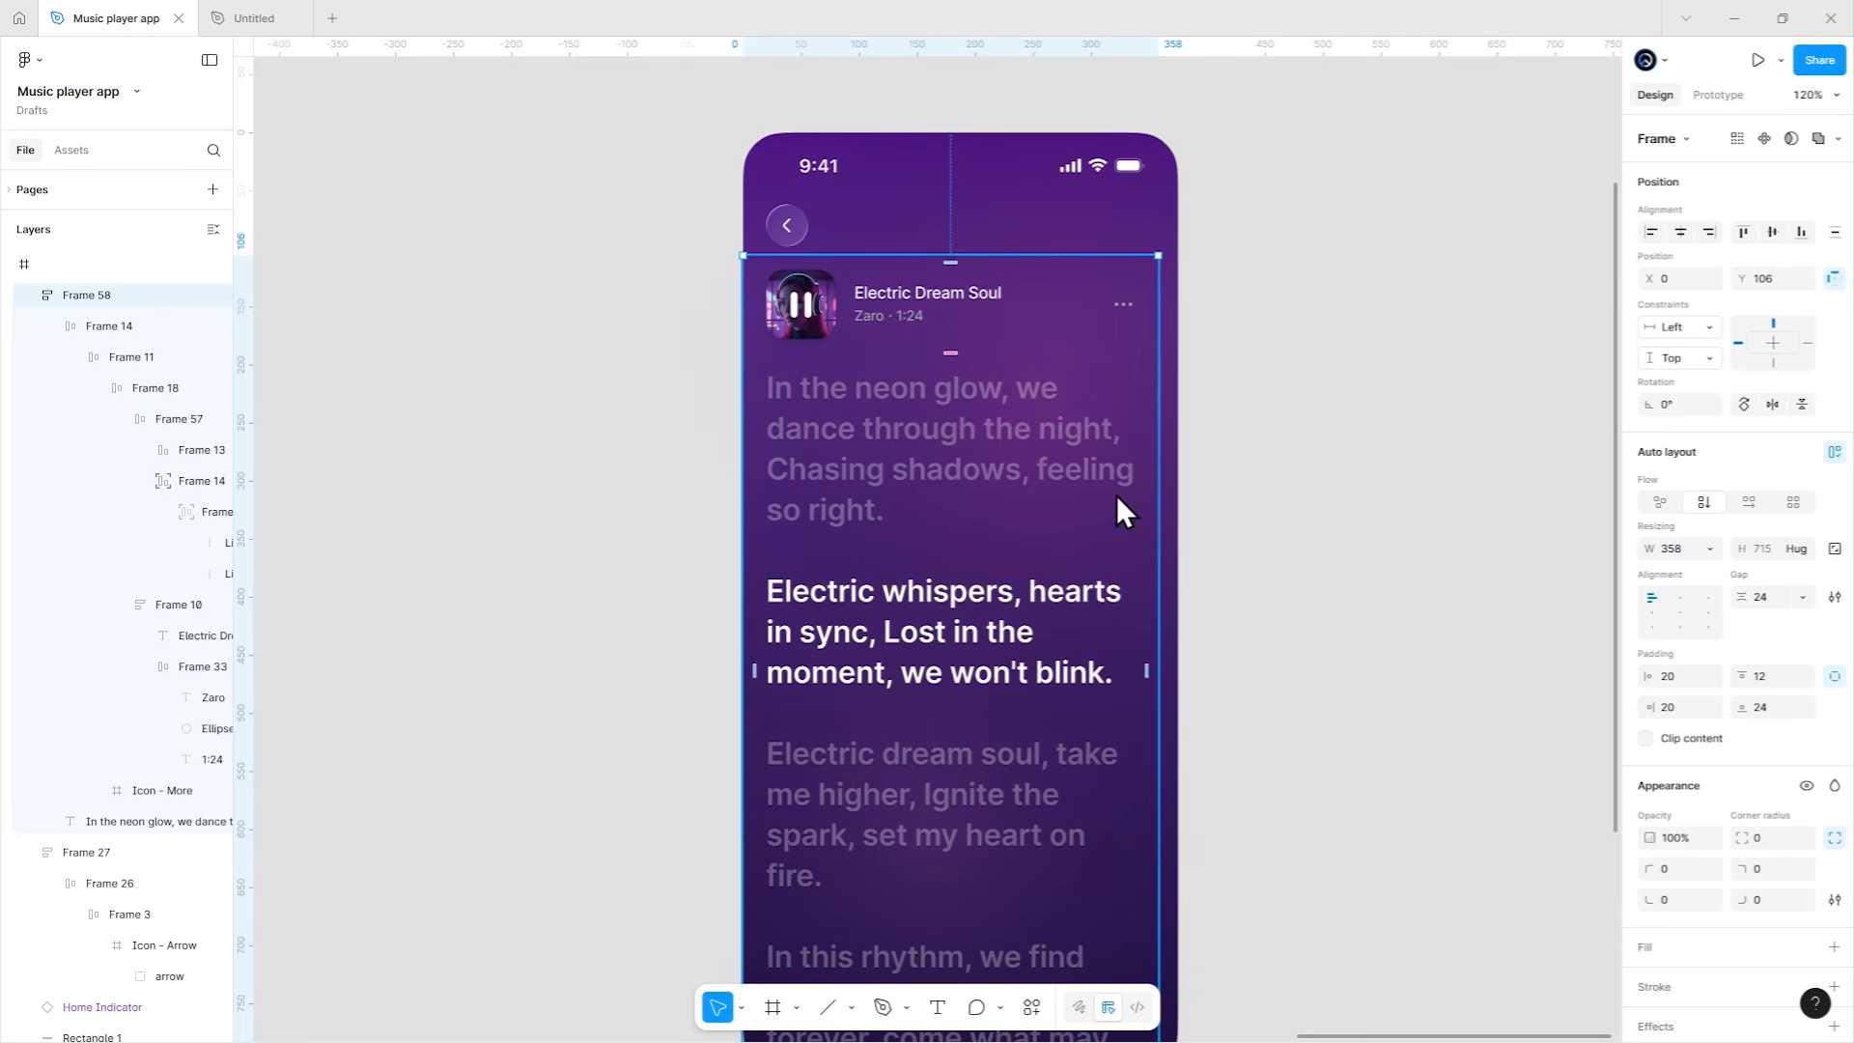
drag(1159, 509, 1177, 508)
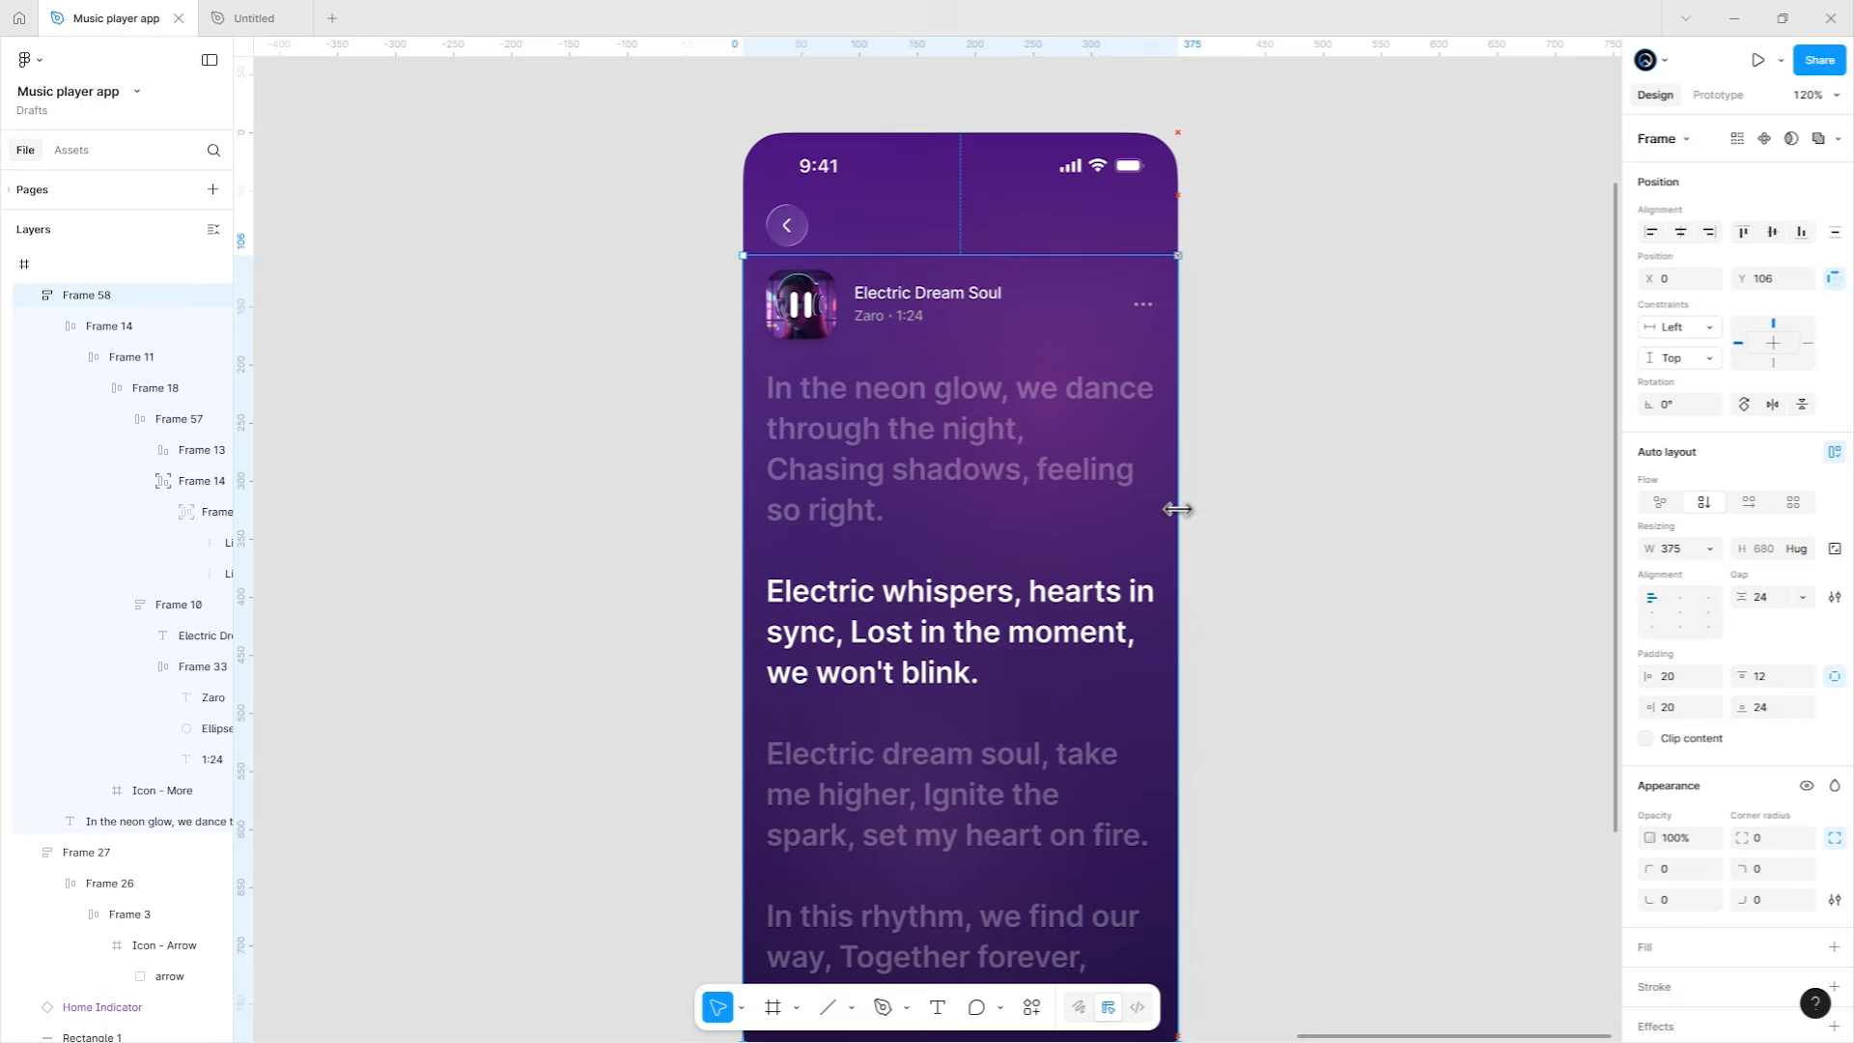
click(1321, 534)
drag(1323, 633, 1349, 565)
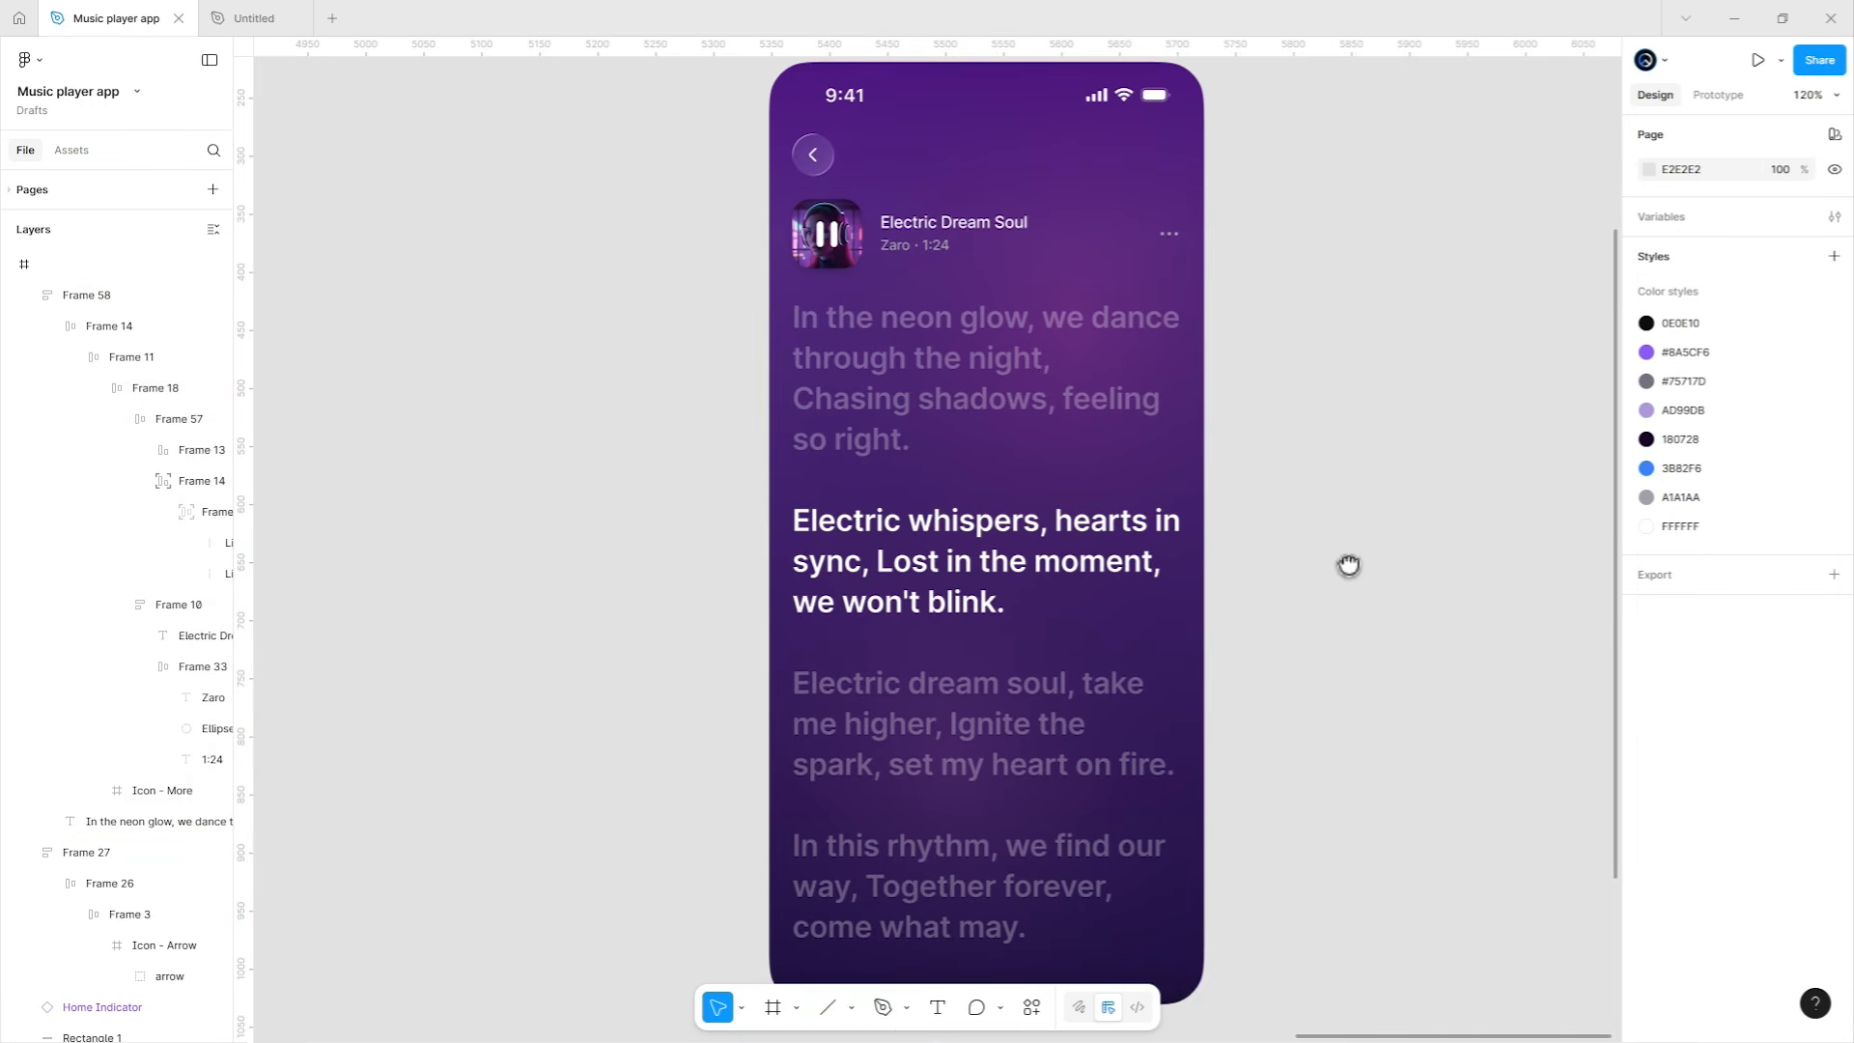
Narrow the lyrics text box inside the frame to a width of 331.
click(1010, 397)
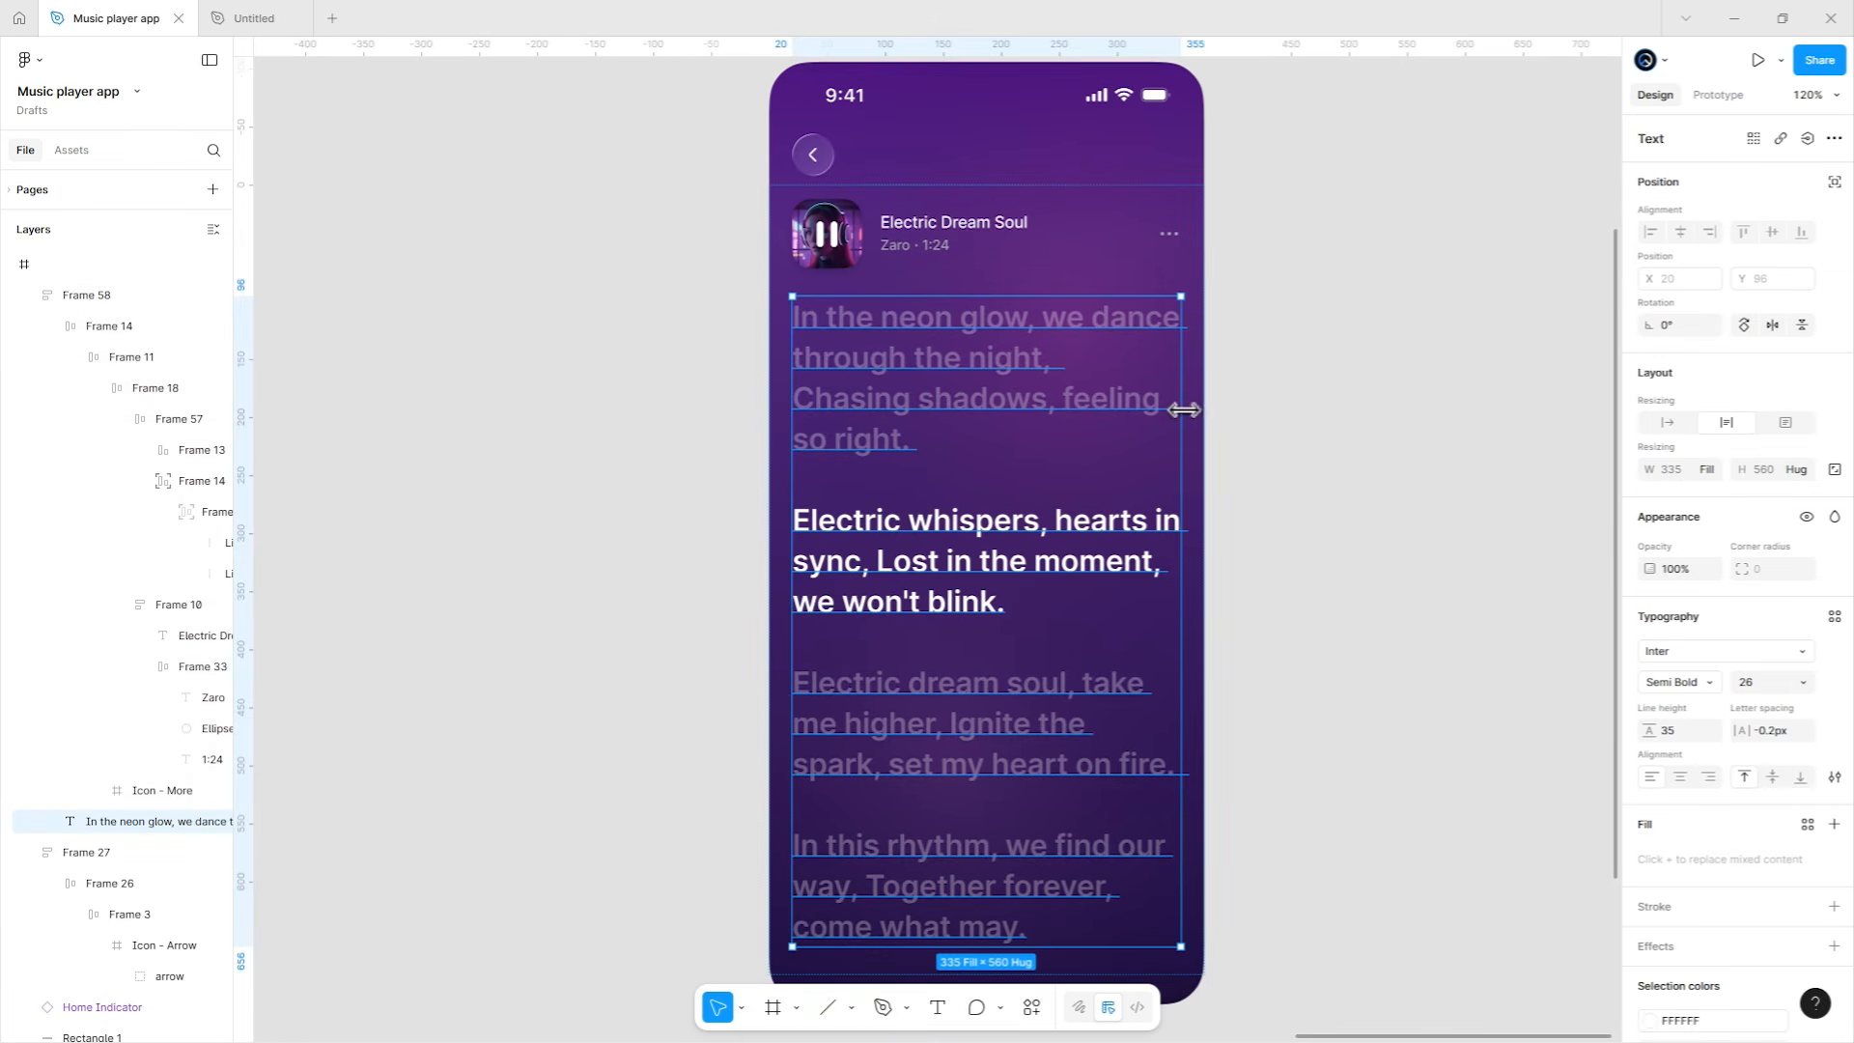
click(1200, 425)
double_click(1132, 399)
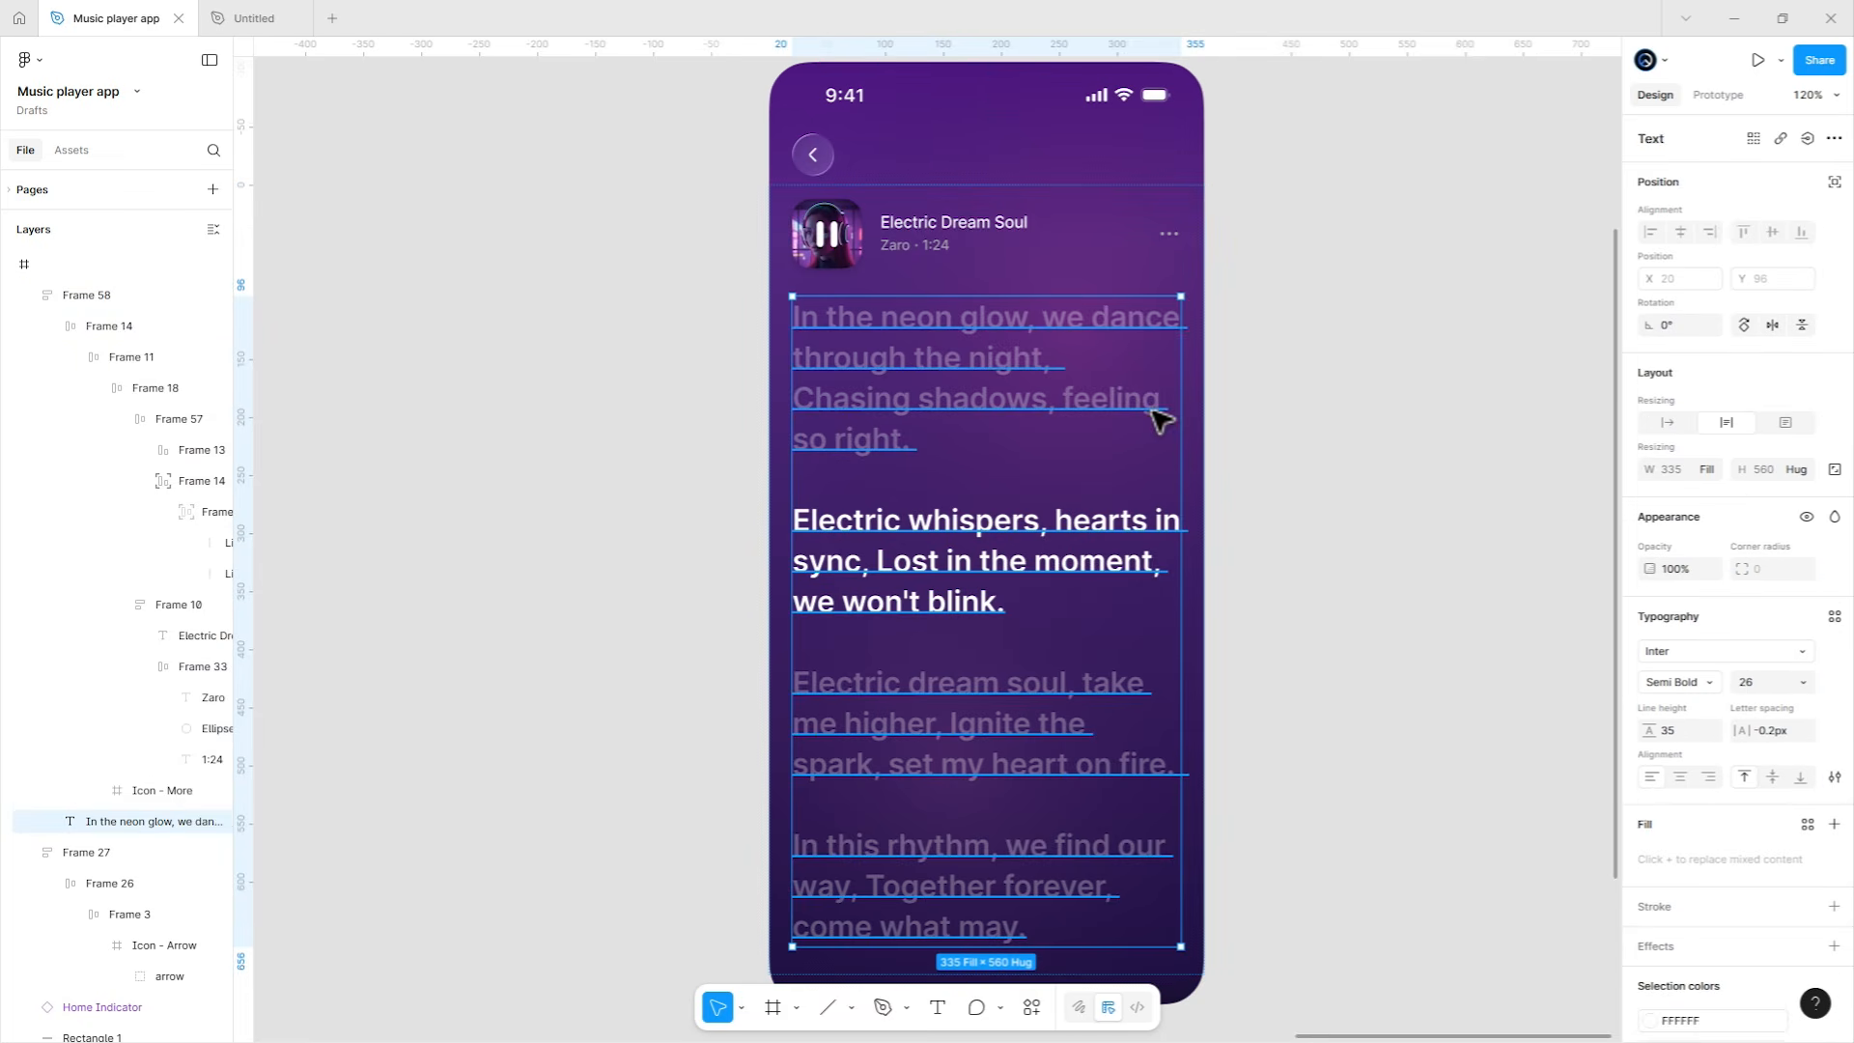
drag(1180, 421, 1171, 425)
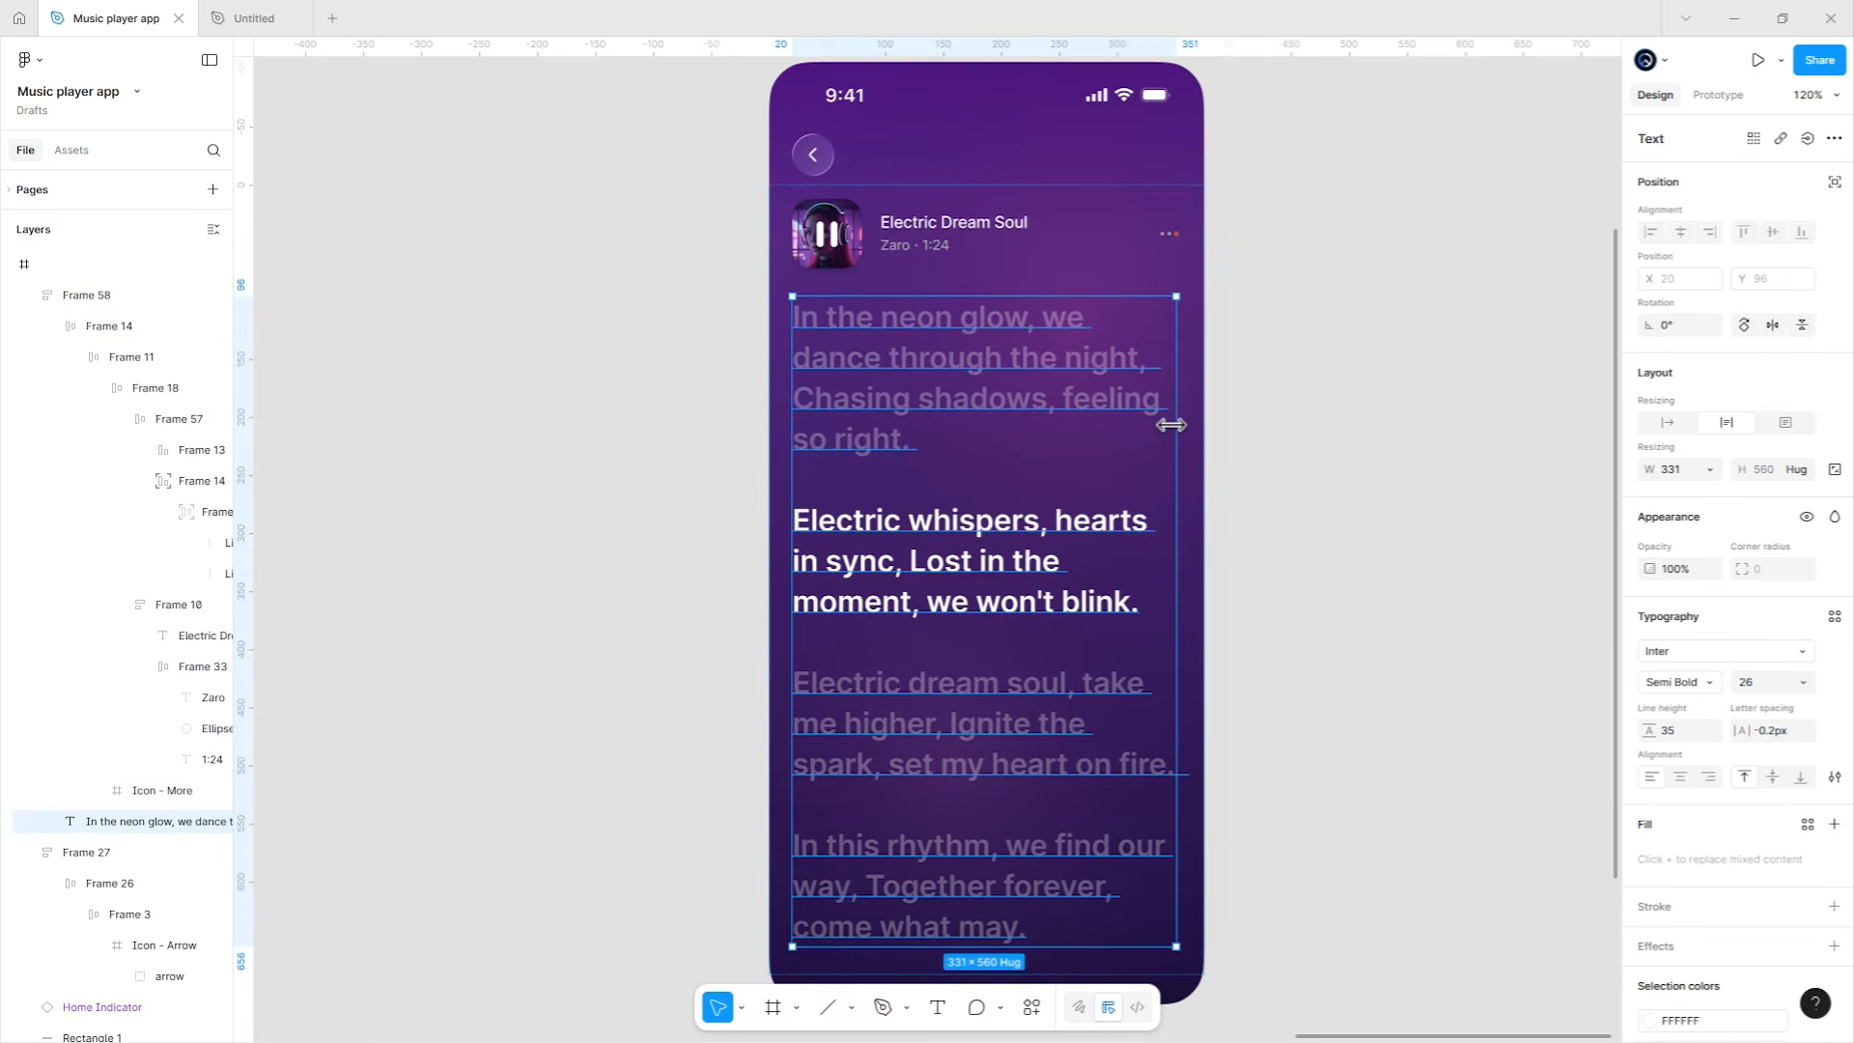
click(1233, 414)
double_click(1001, 415)
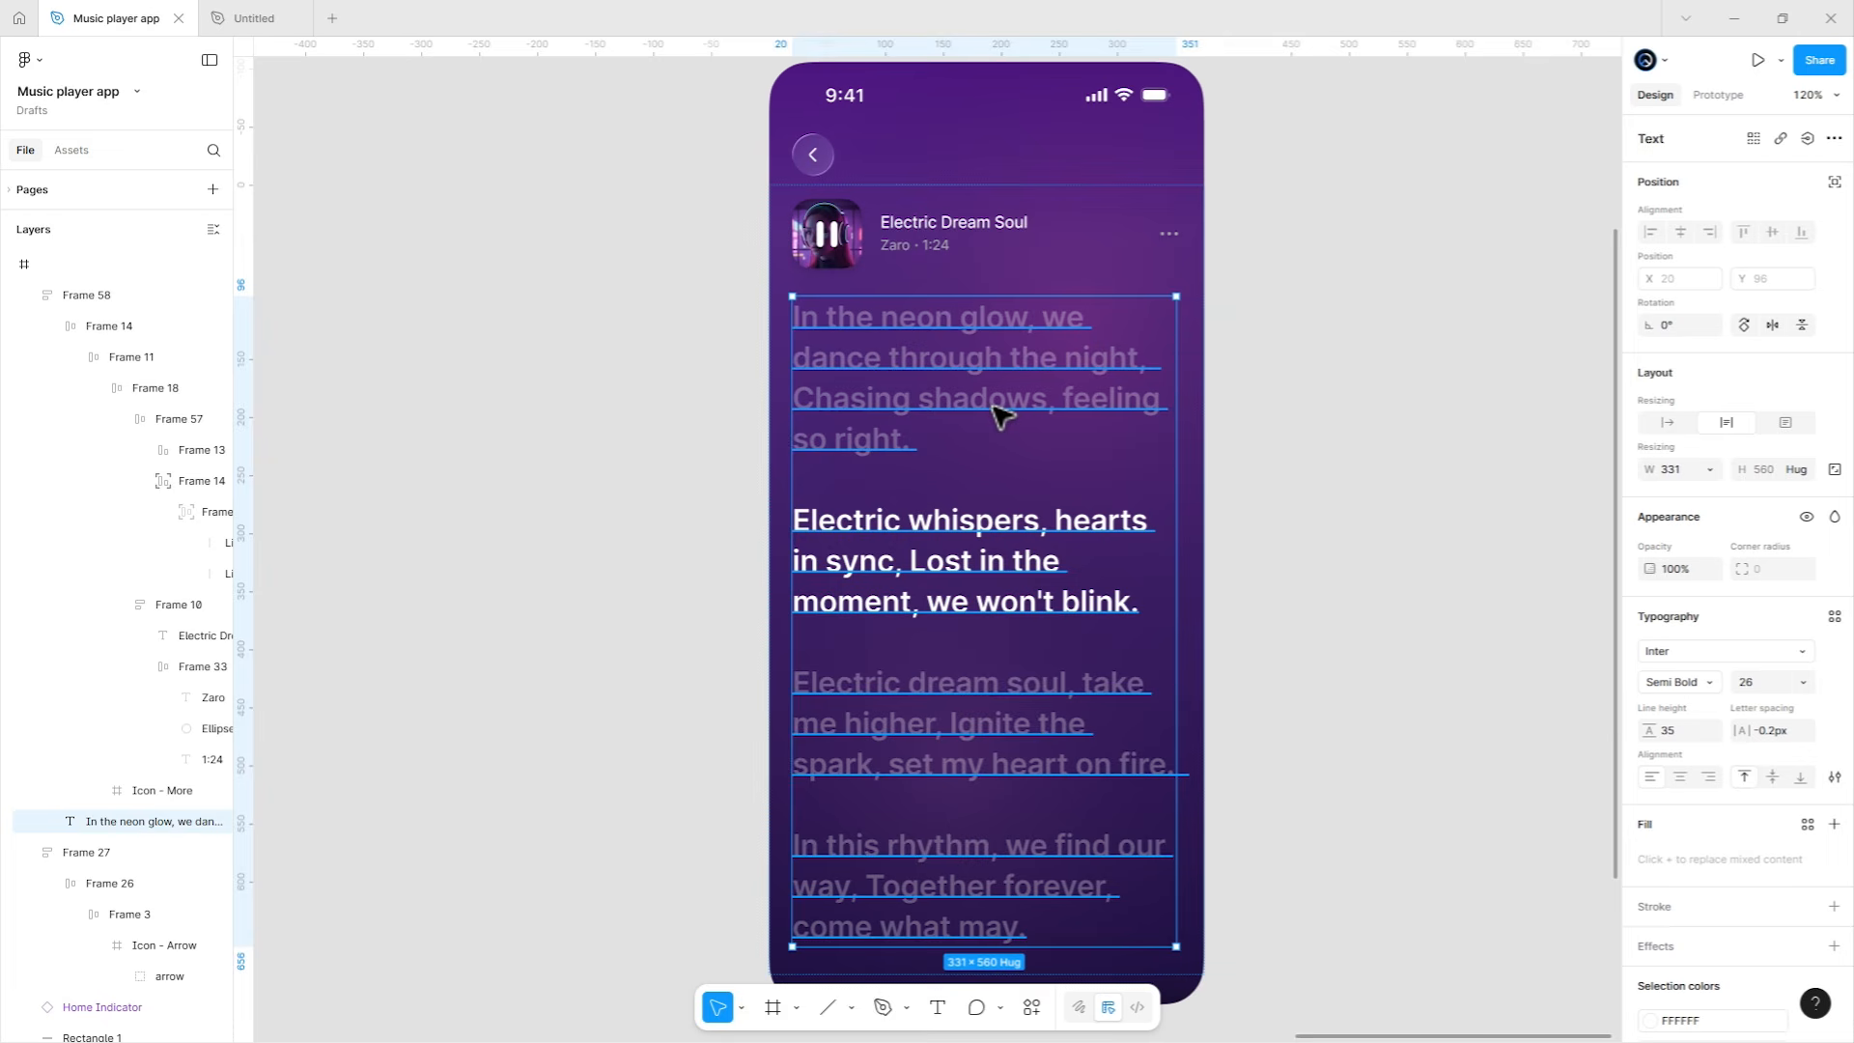
click(1159, 289)
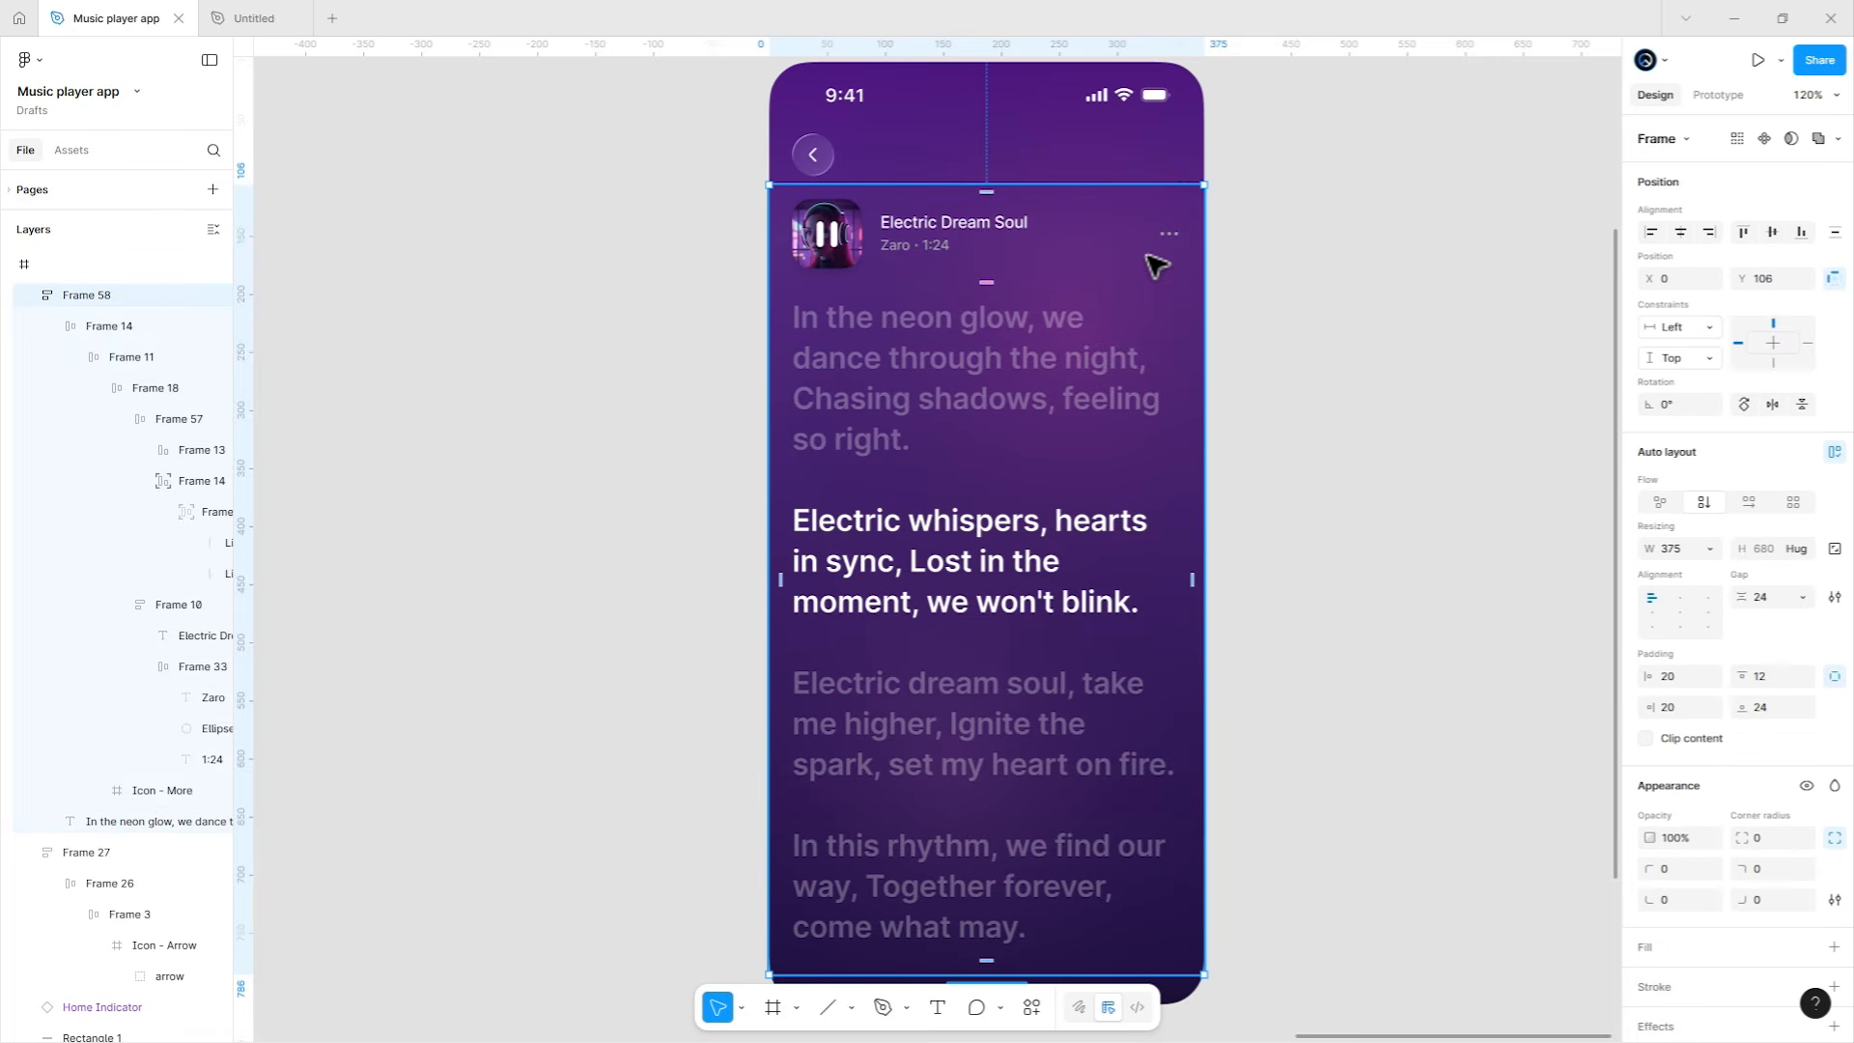
click(1140, 259)
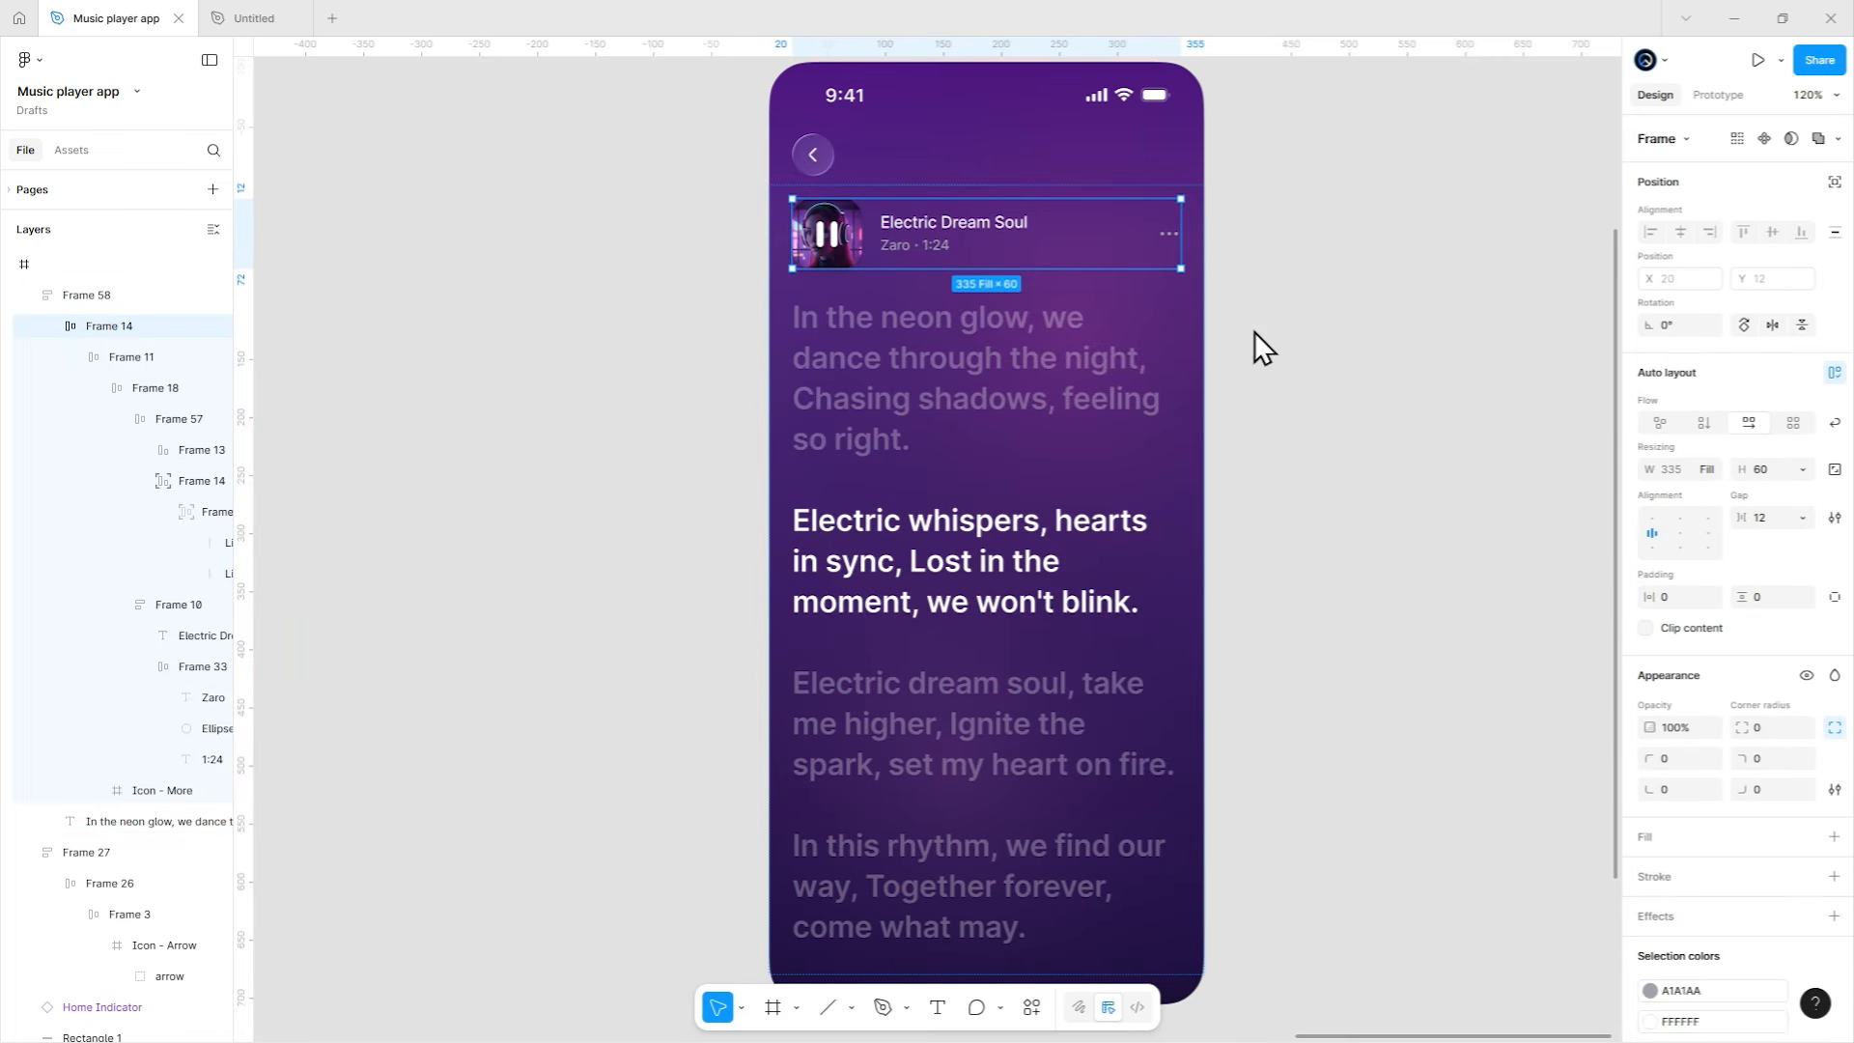
click(1180, 355)
click(1223, 467)
Draw a wide rectangle just below the phone screen and lock the frame holding the track row and lyrics.
drag(1221, 471, 1253, 306)
drag(1266, 386, 1234, 317)
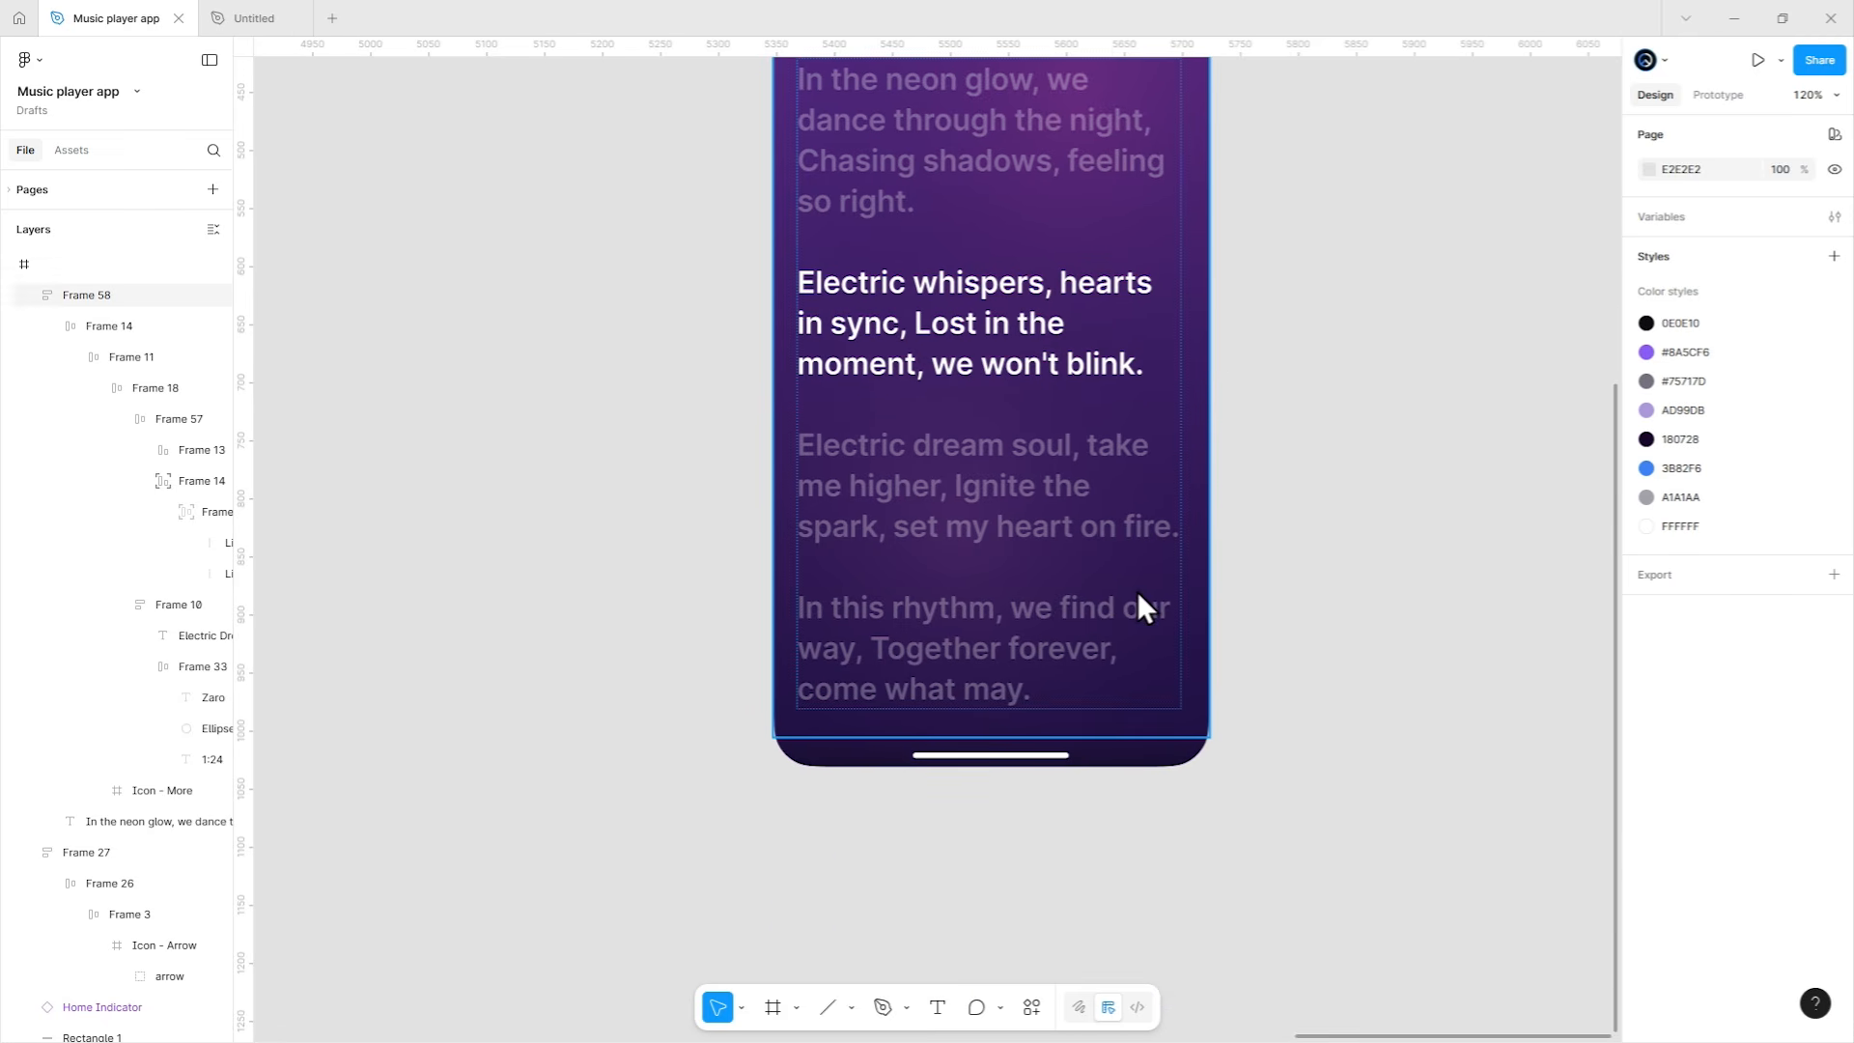
key(r)
drag(775, 785, 1187, 867)
click(1081, 673)
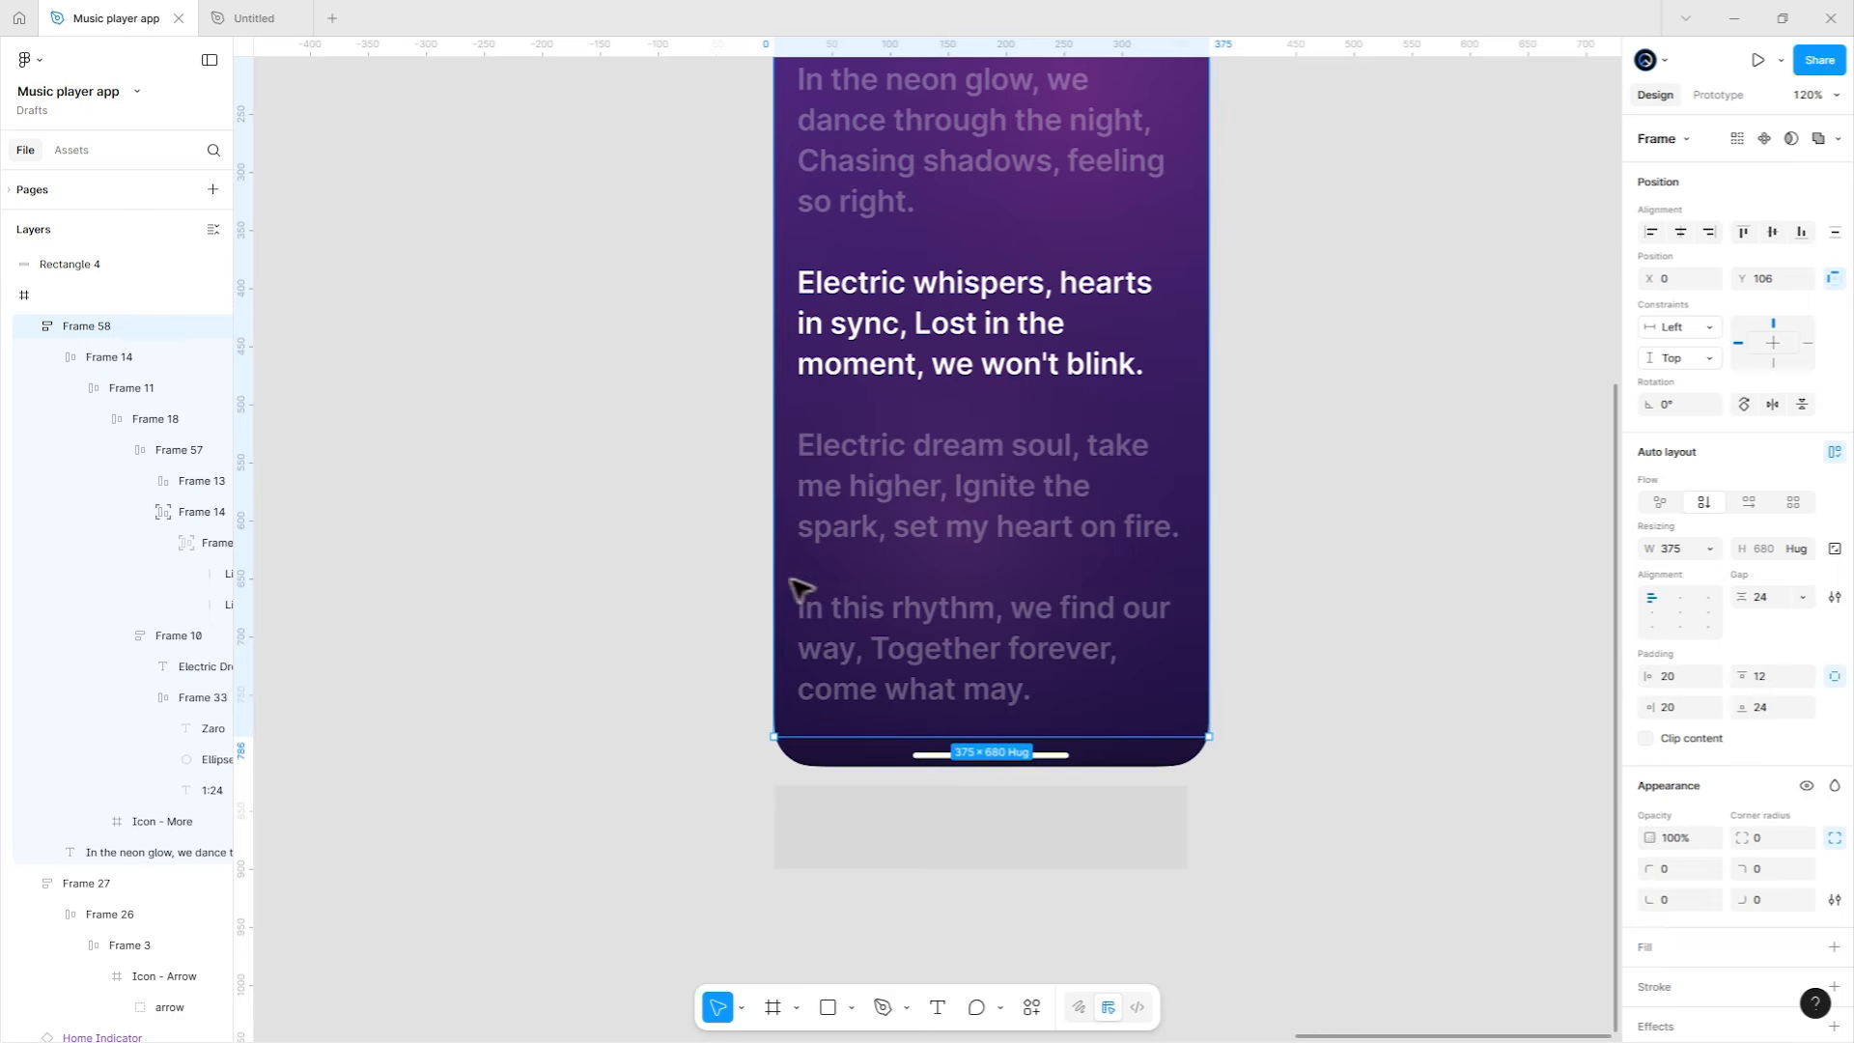
click(194, 325)
Fit the rectangle to the phone screen's bottom edge at the full 375 width, with a height of 116.
drag(911, 847, 1023, 736)
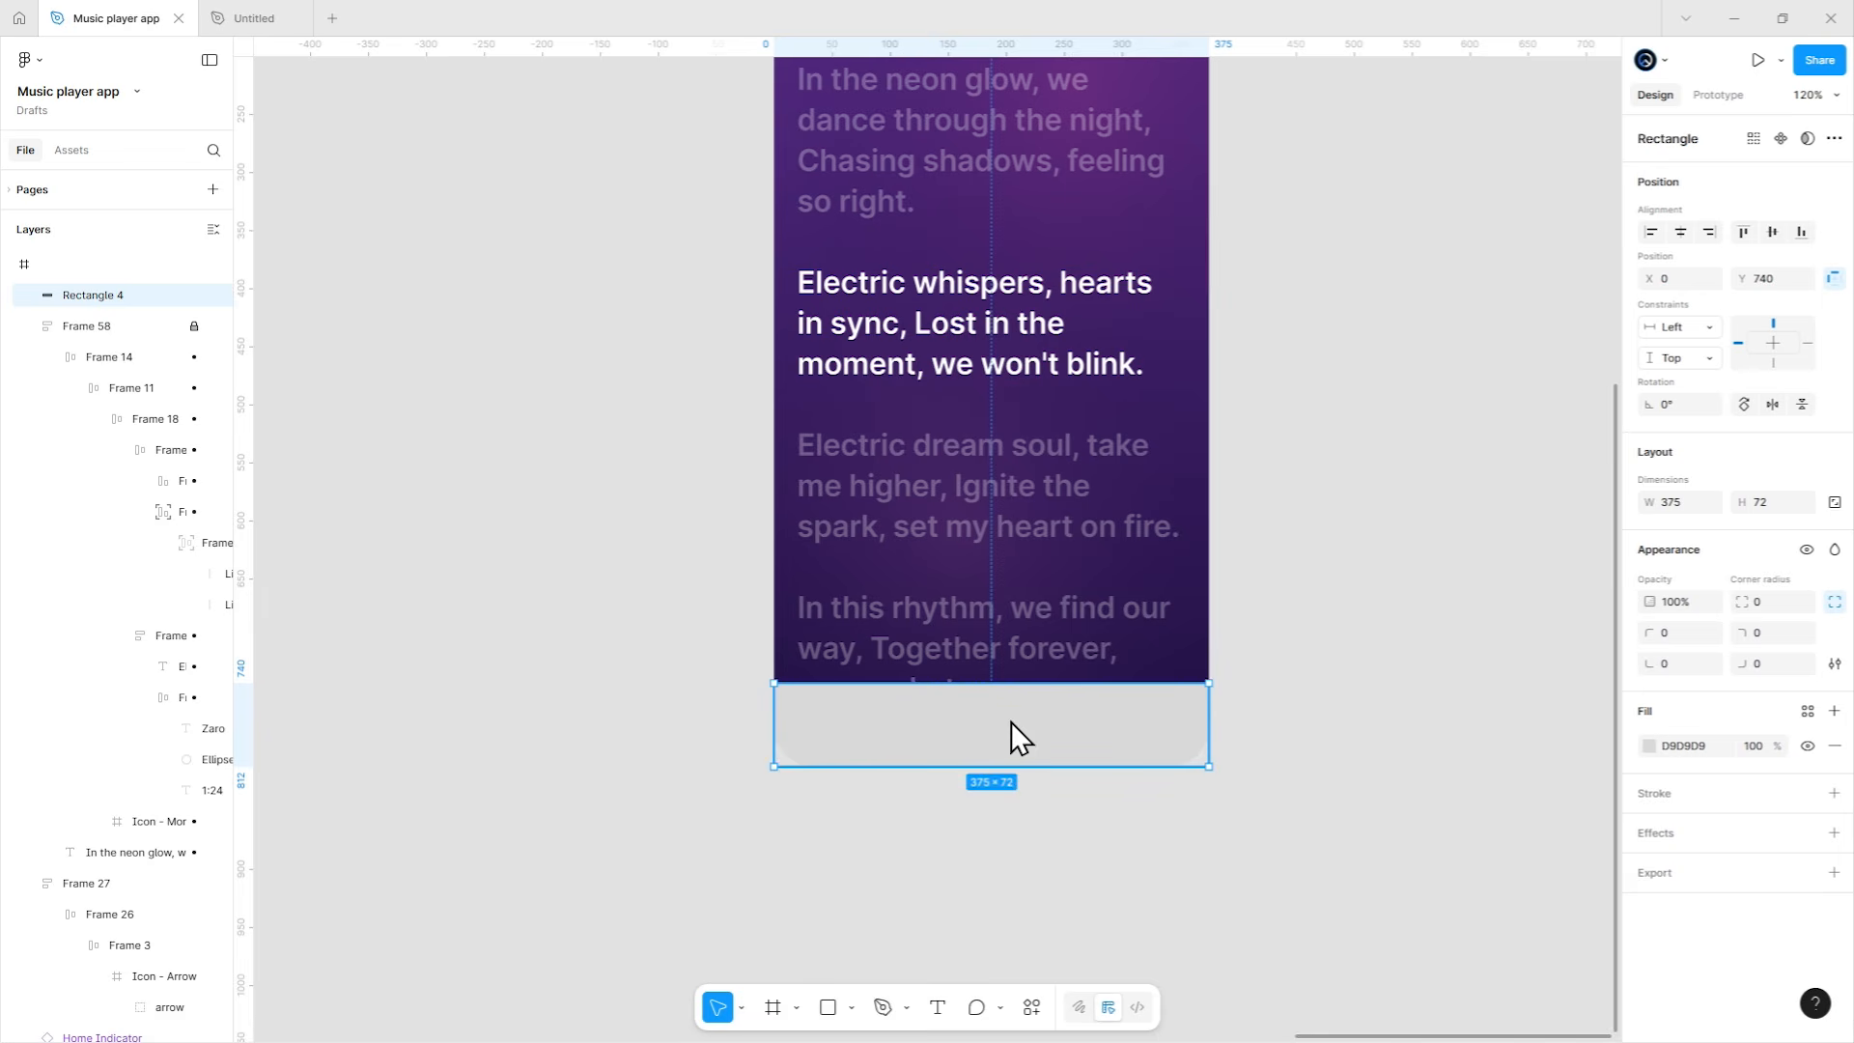
drag(1072, 679, 1091, 632)
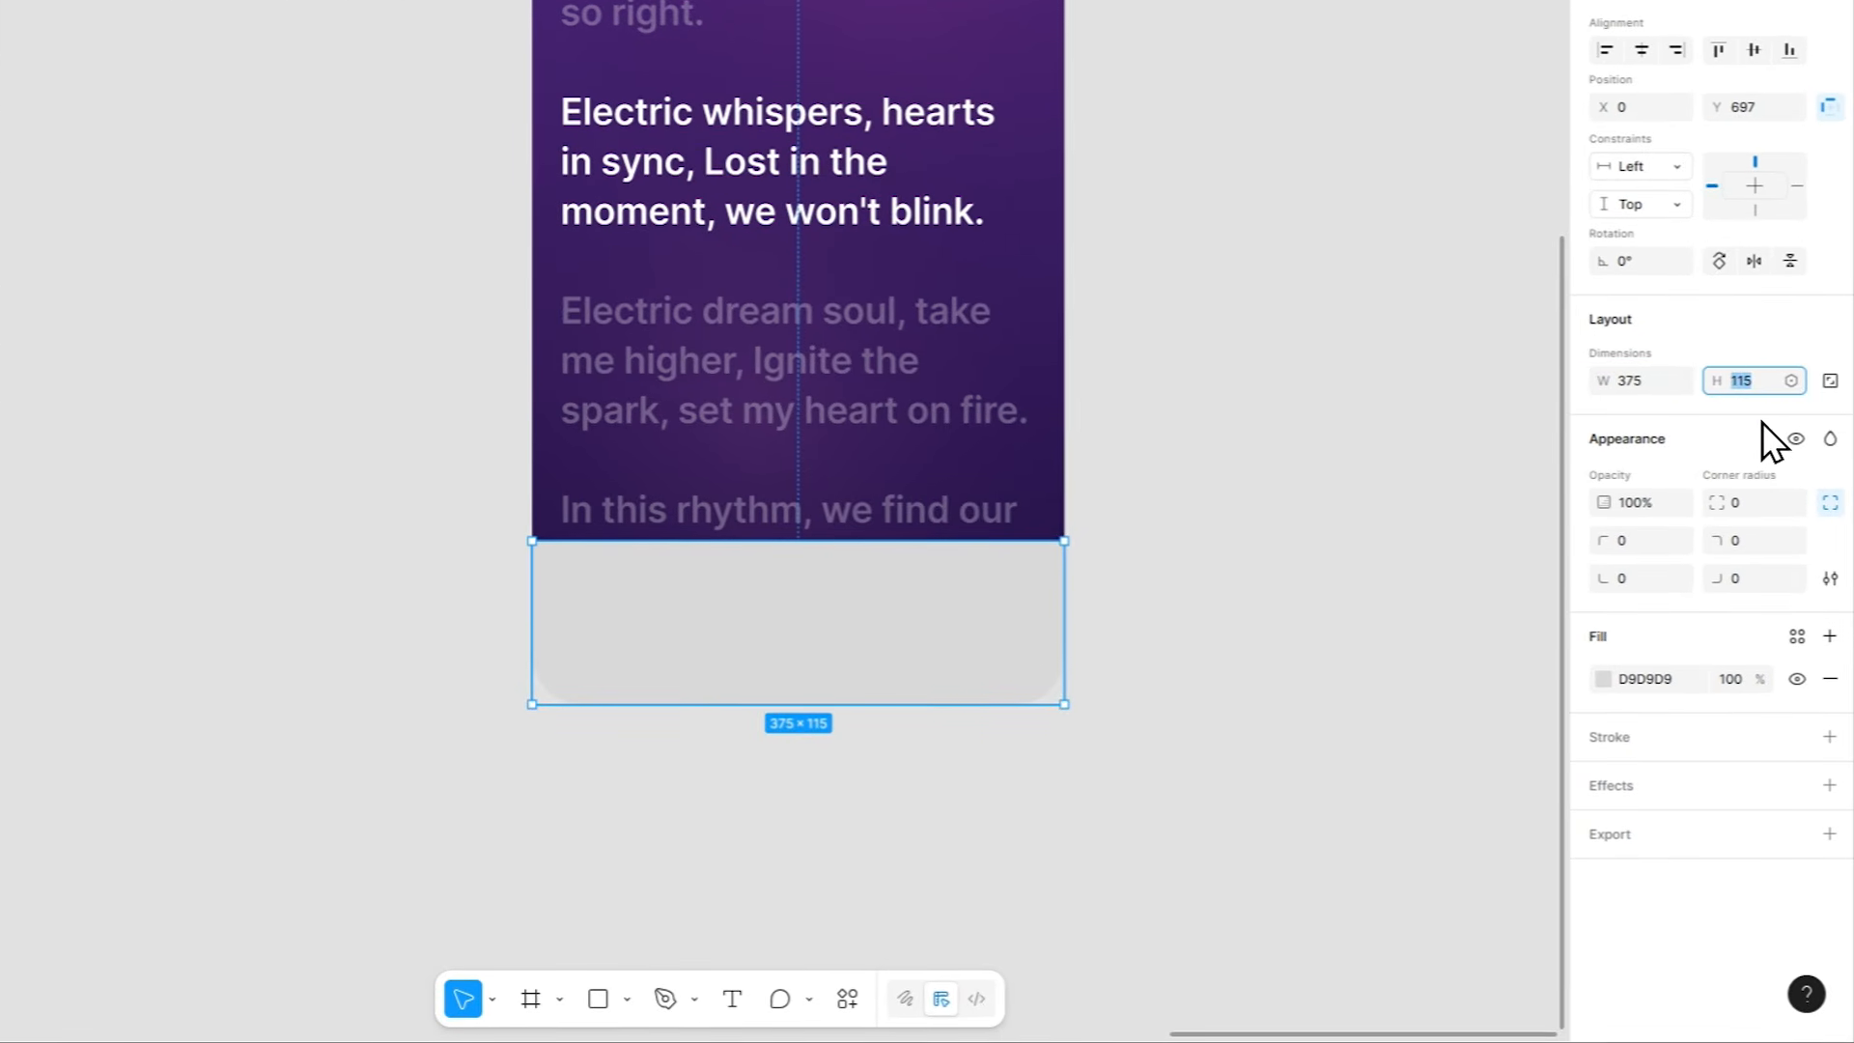
key(Up)
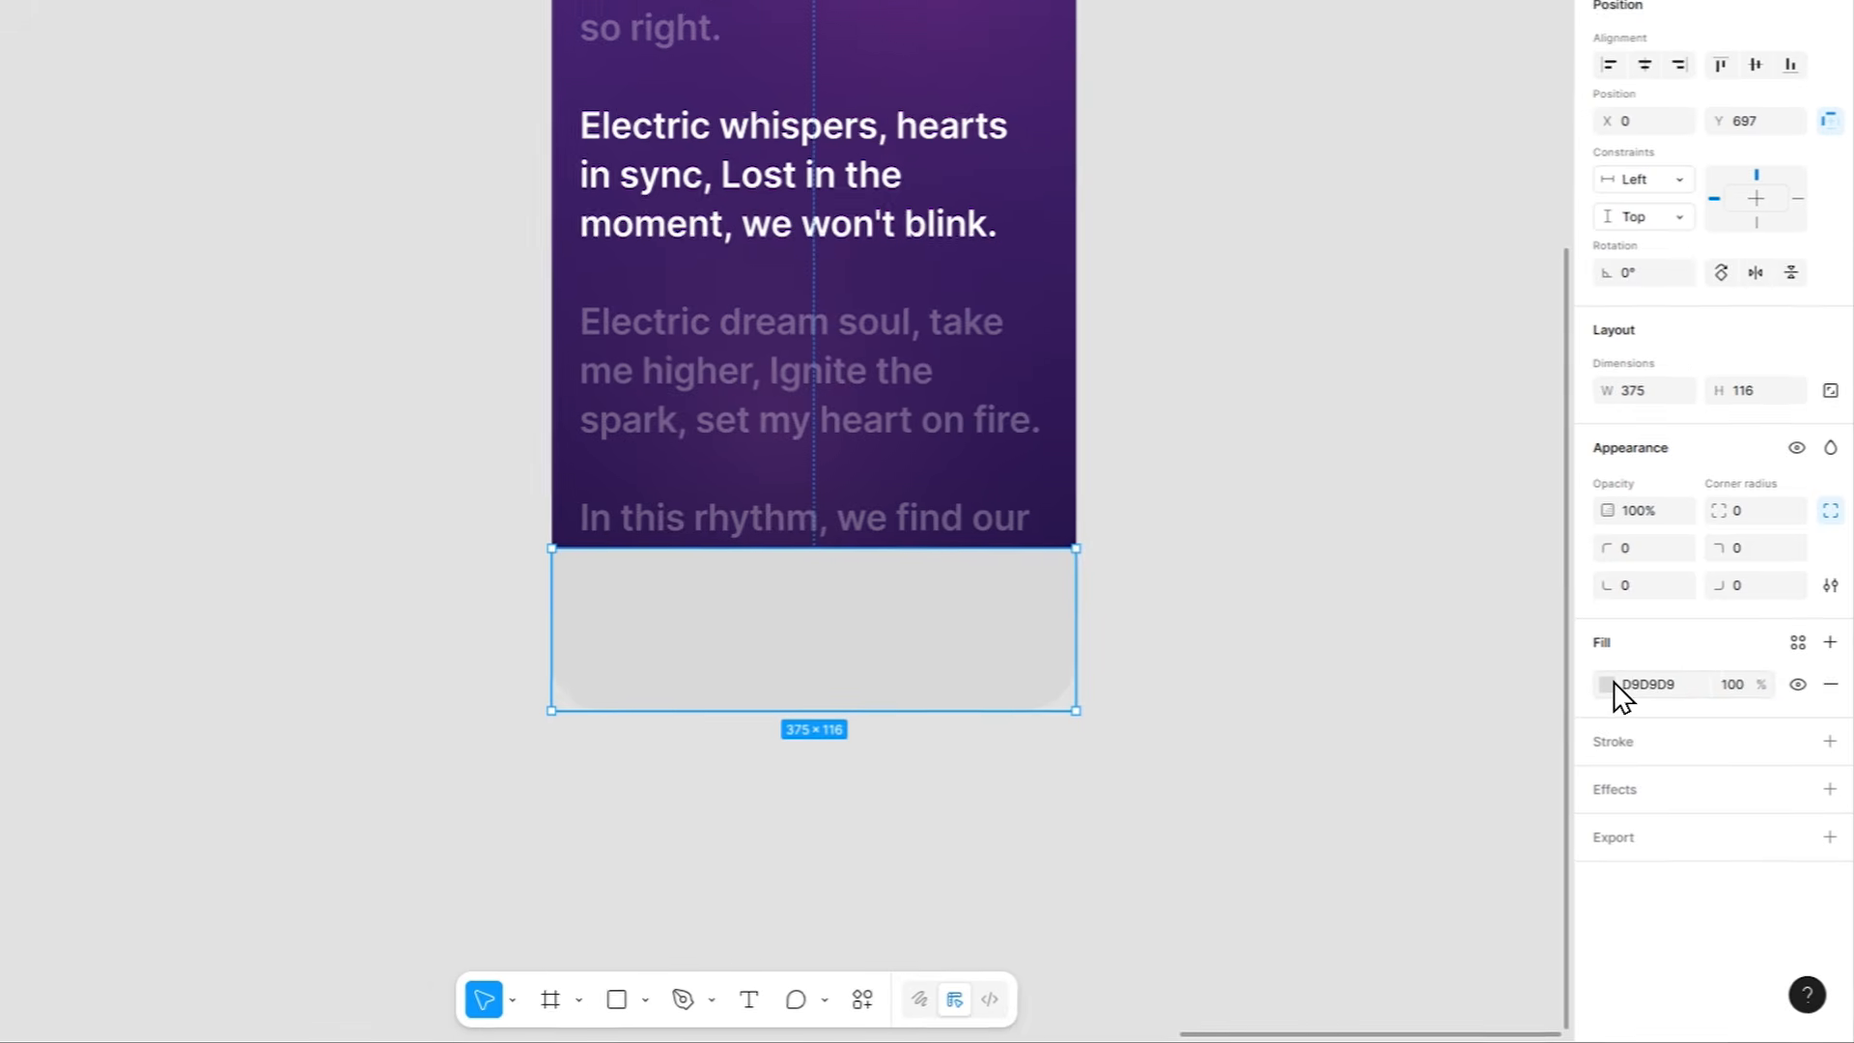
Give the rectangle a linear gradient fill running vertically, with both stops coloured 2E1852.
click(1611, 684)
click(1349, 429)
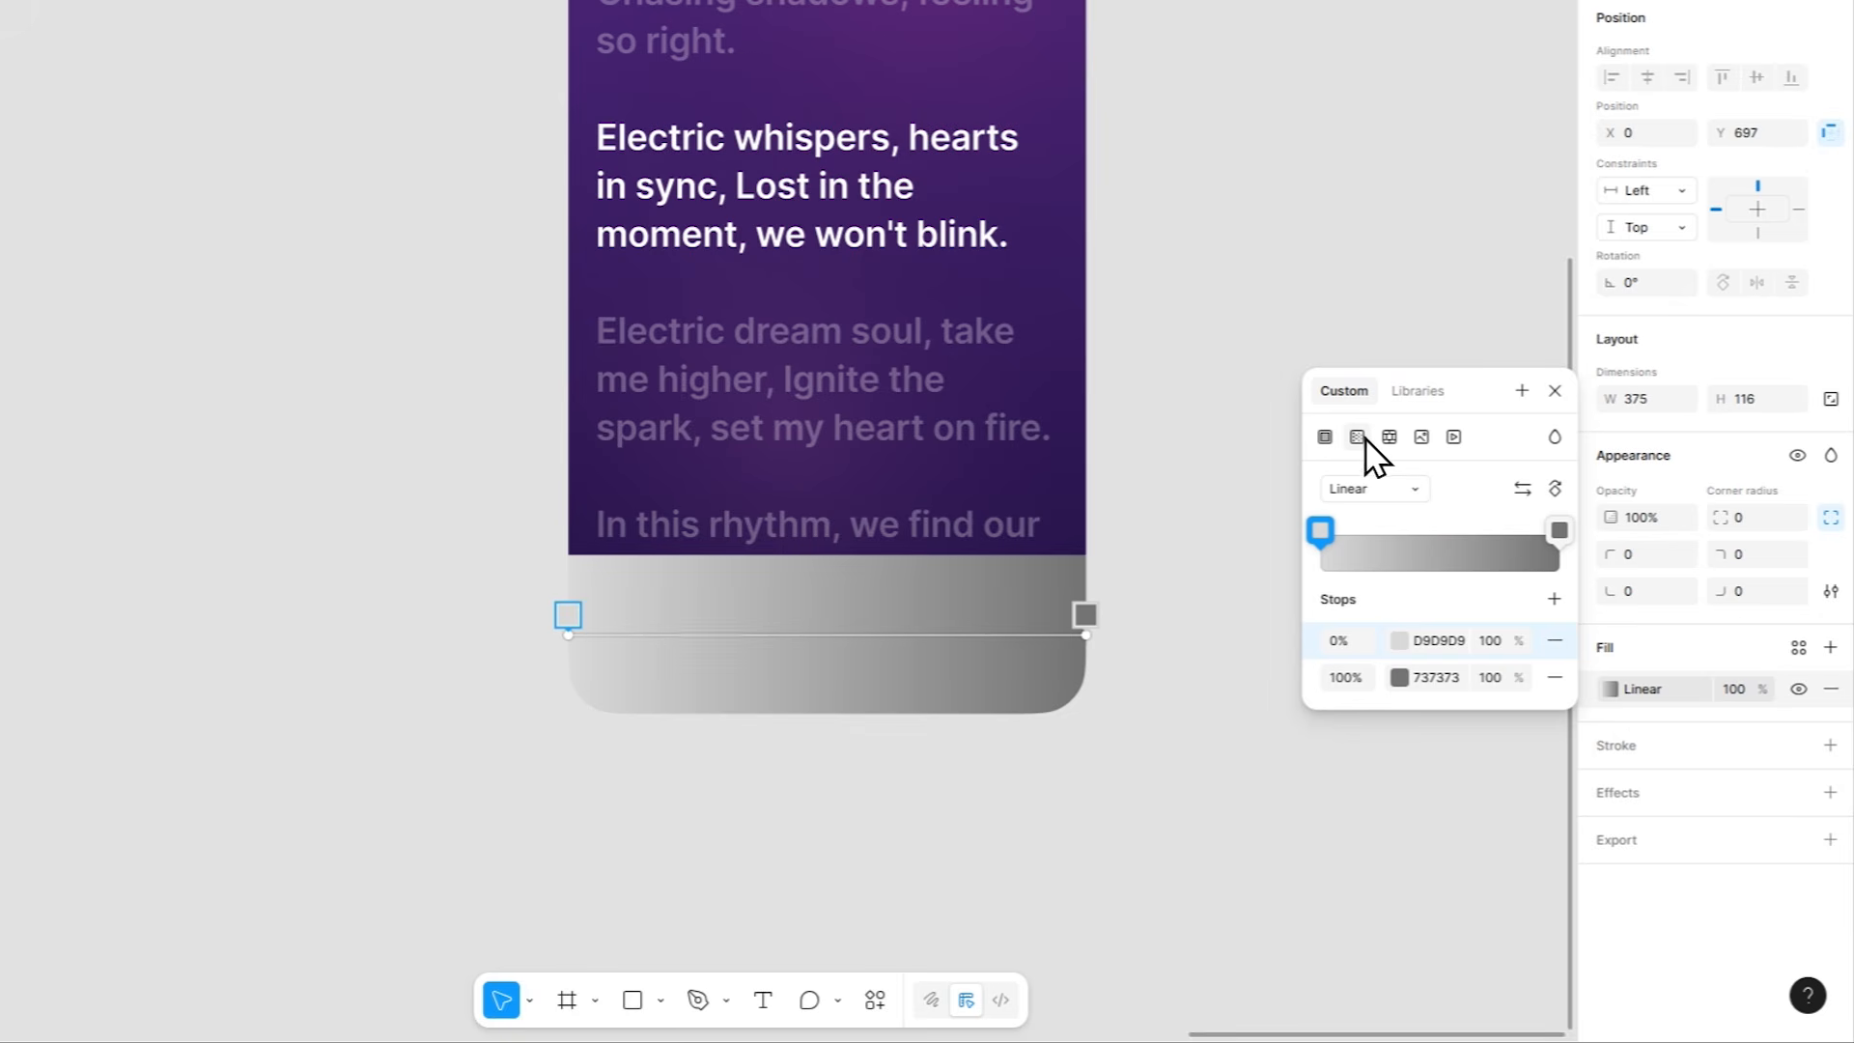
click(1555, 489)
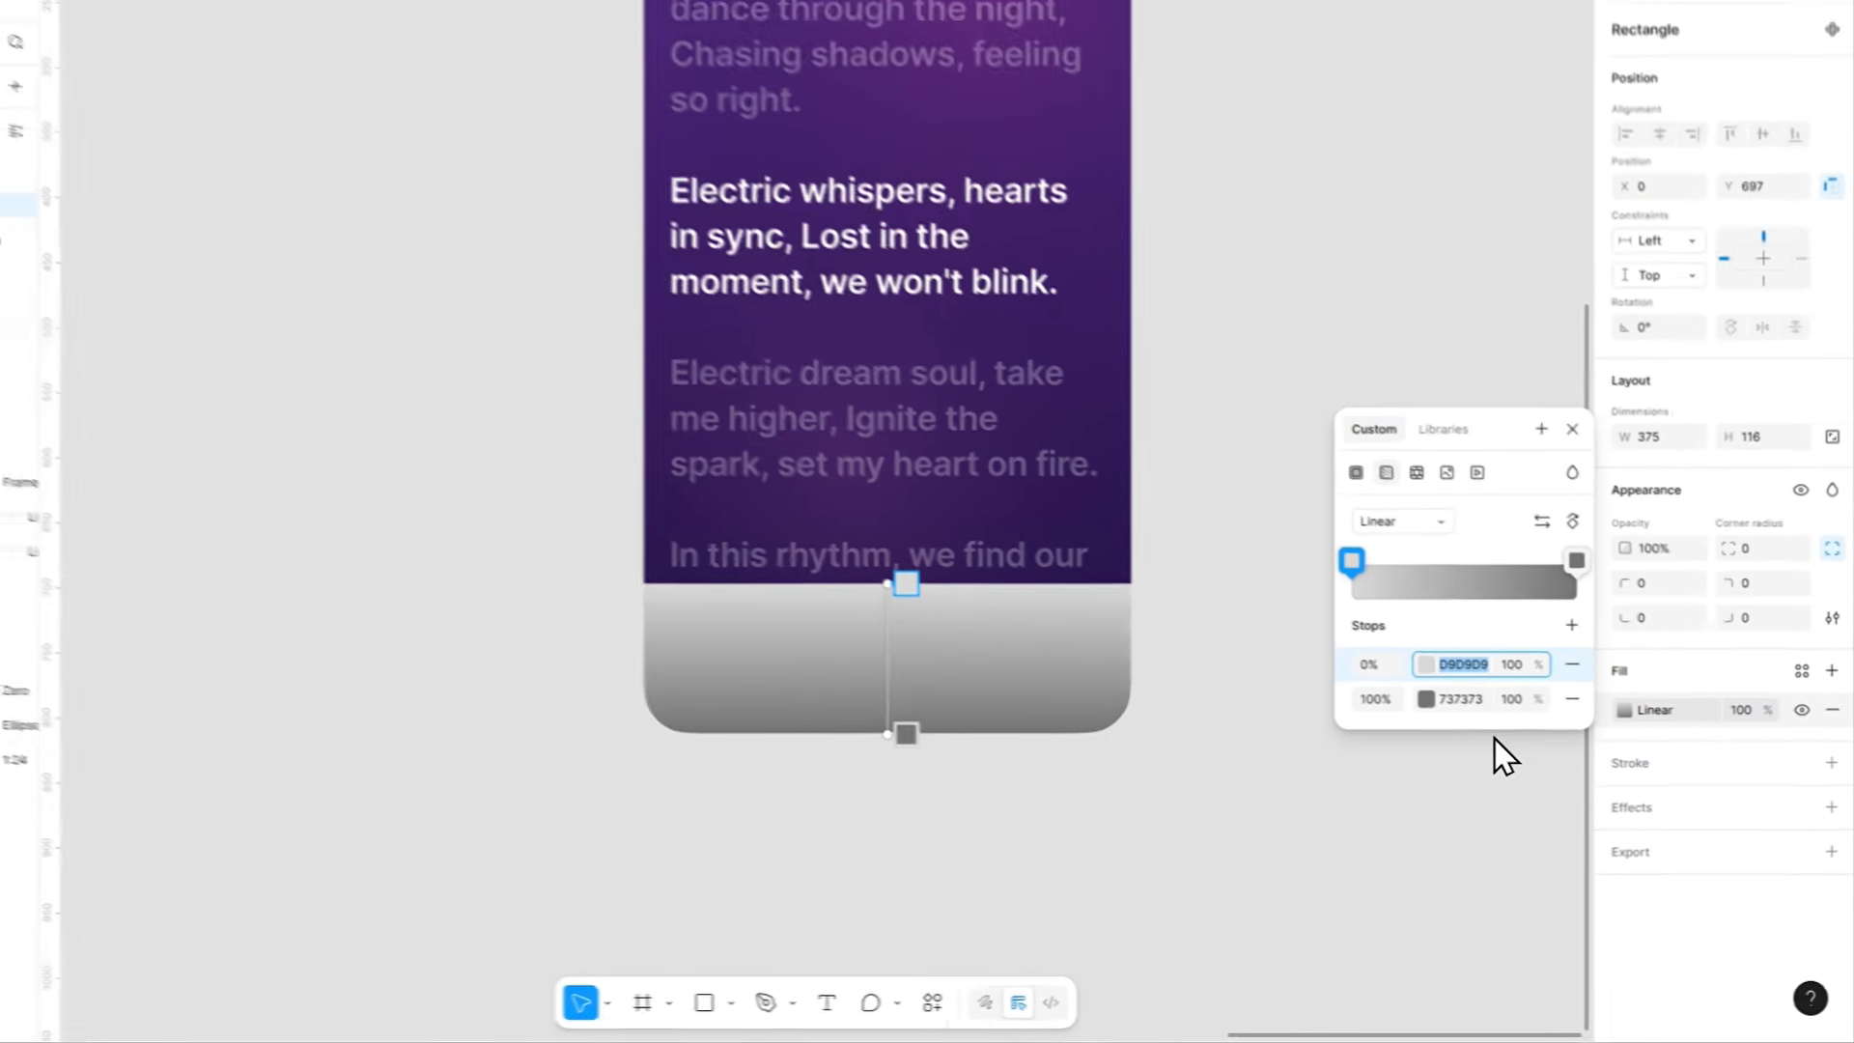
text(2E1852)
key(ctrl+a)
key(ctrl+c)
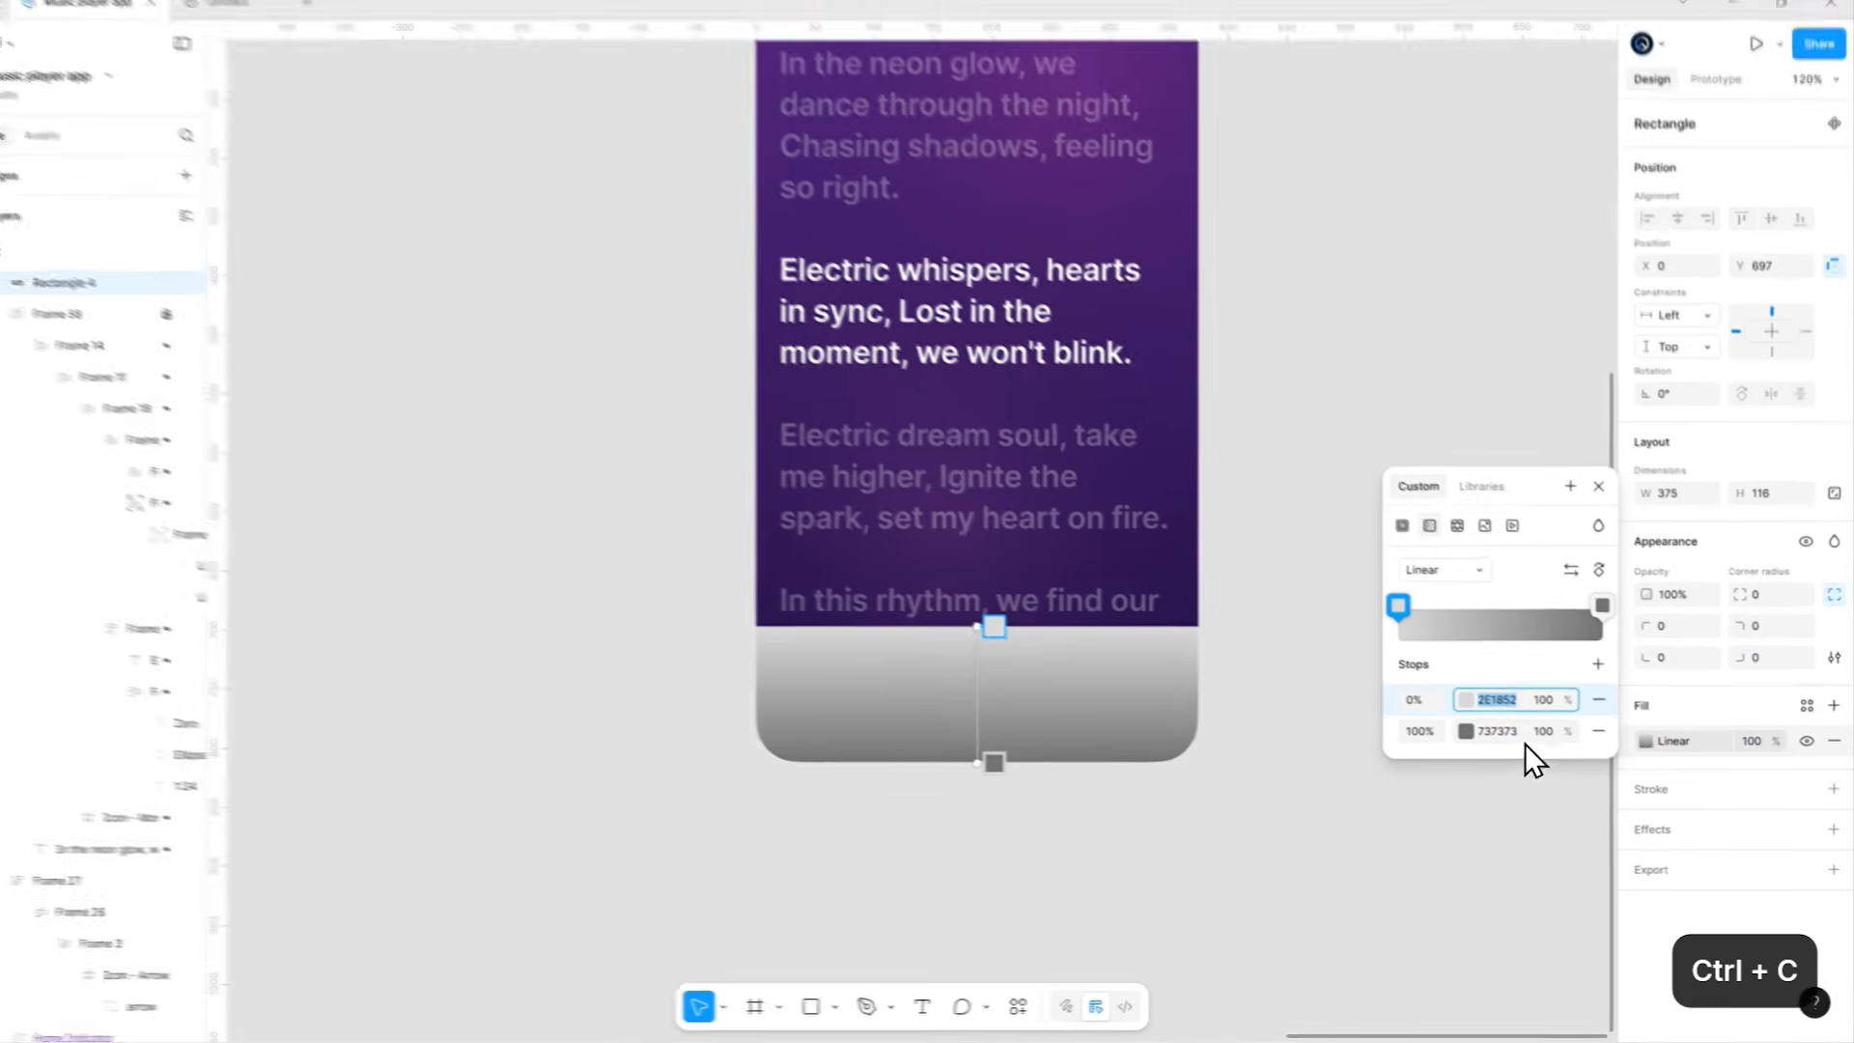
click(1503, 736)
key(ctrl+v)
Set the opacity of the gradient's 0% stop to 0% and close the fill settings.
click(1549, 705)
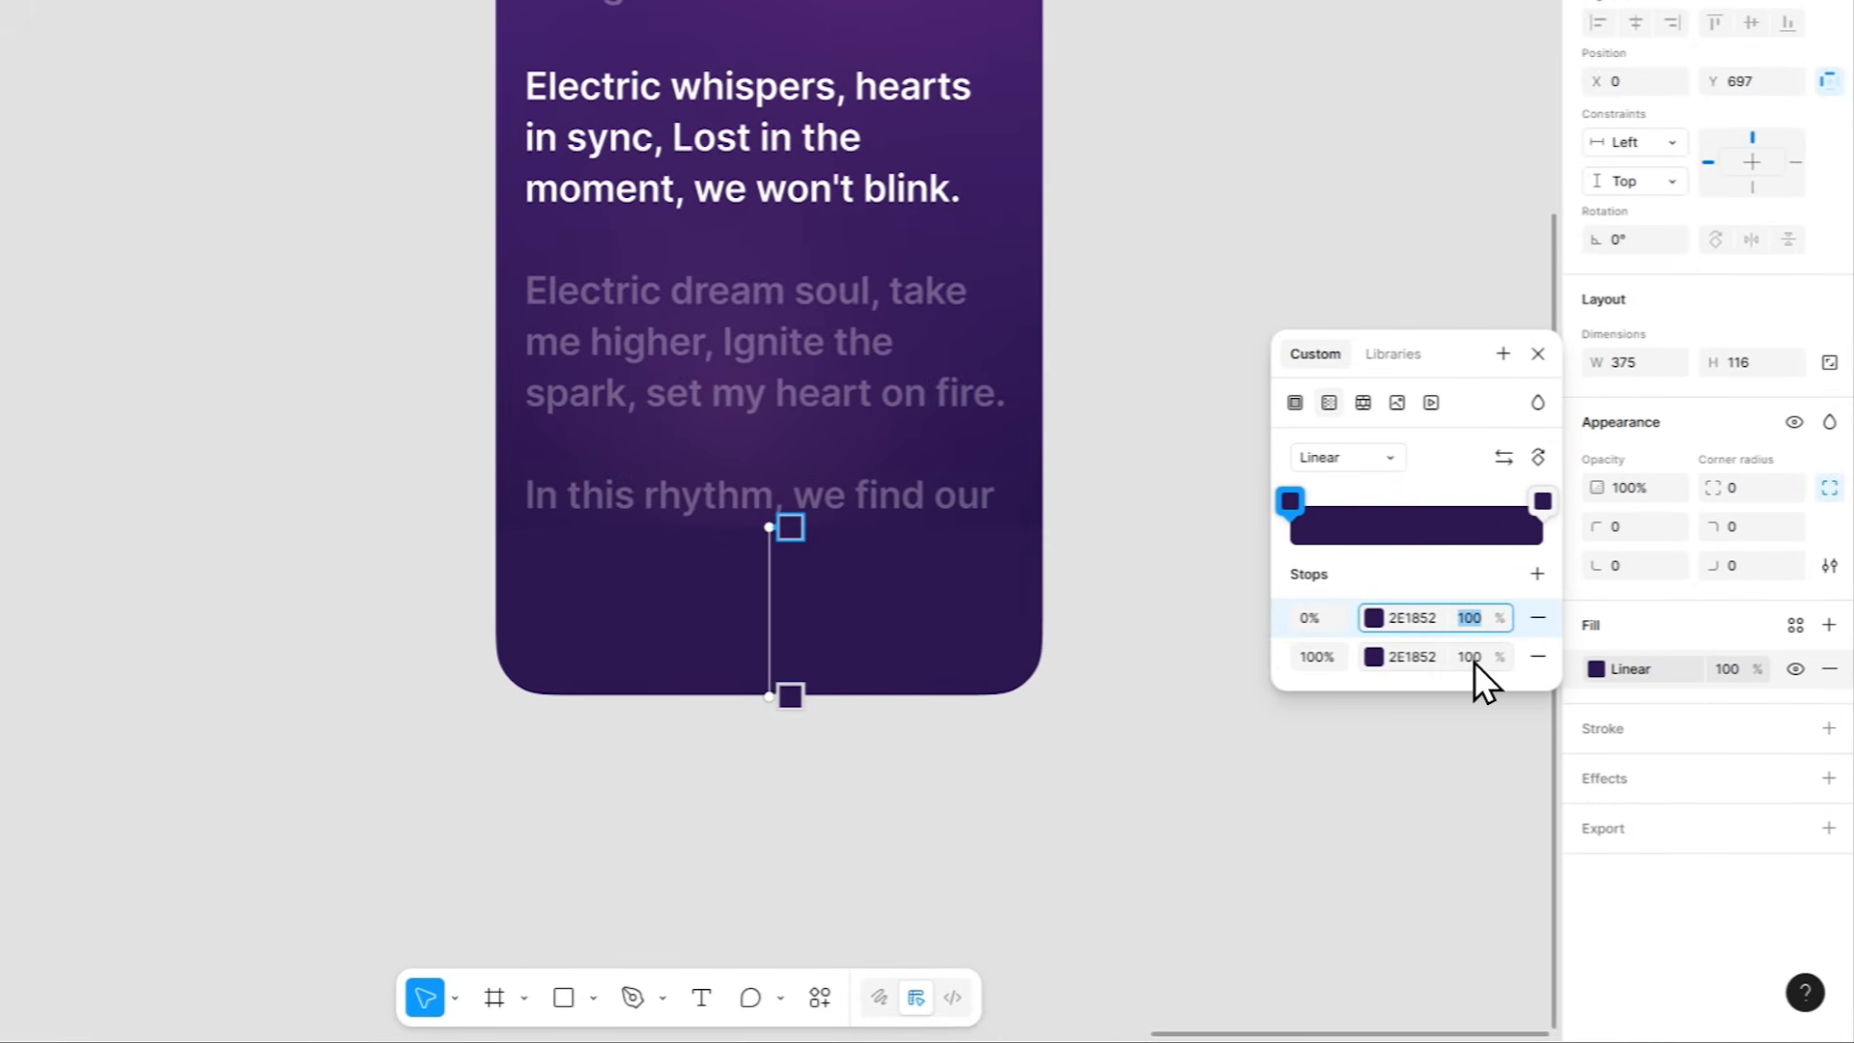
text(0)
key(Return)
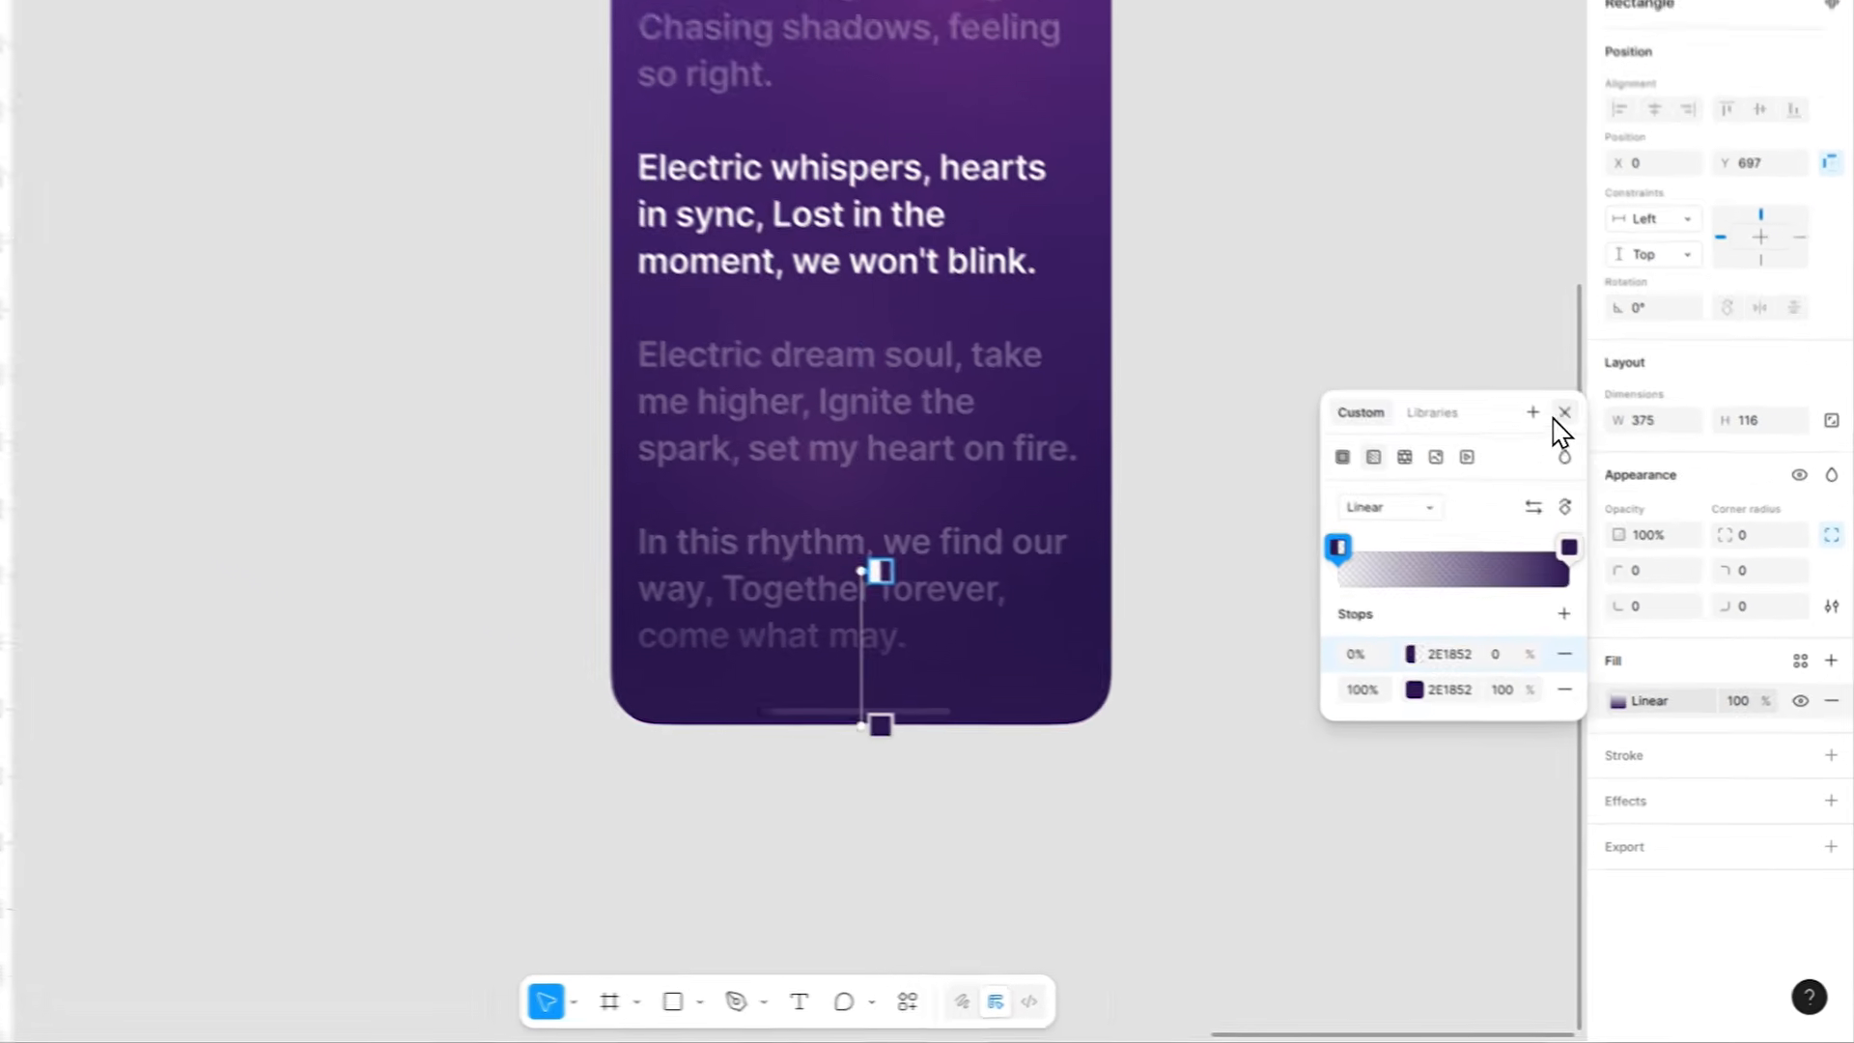
click(1603, 496)
Add a progressive background blur effect to the gradient rectangle with an end value of 20.
click(1704, 834)
click(1363, 714)
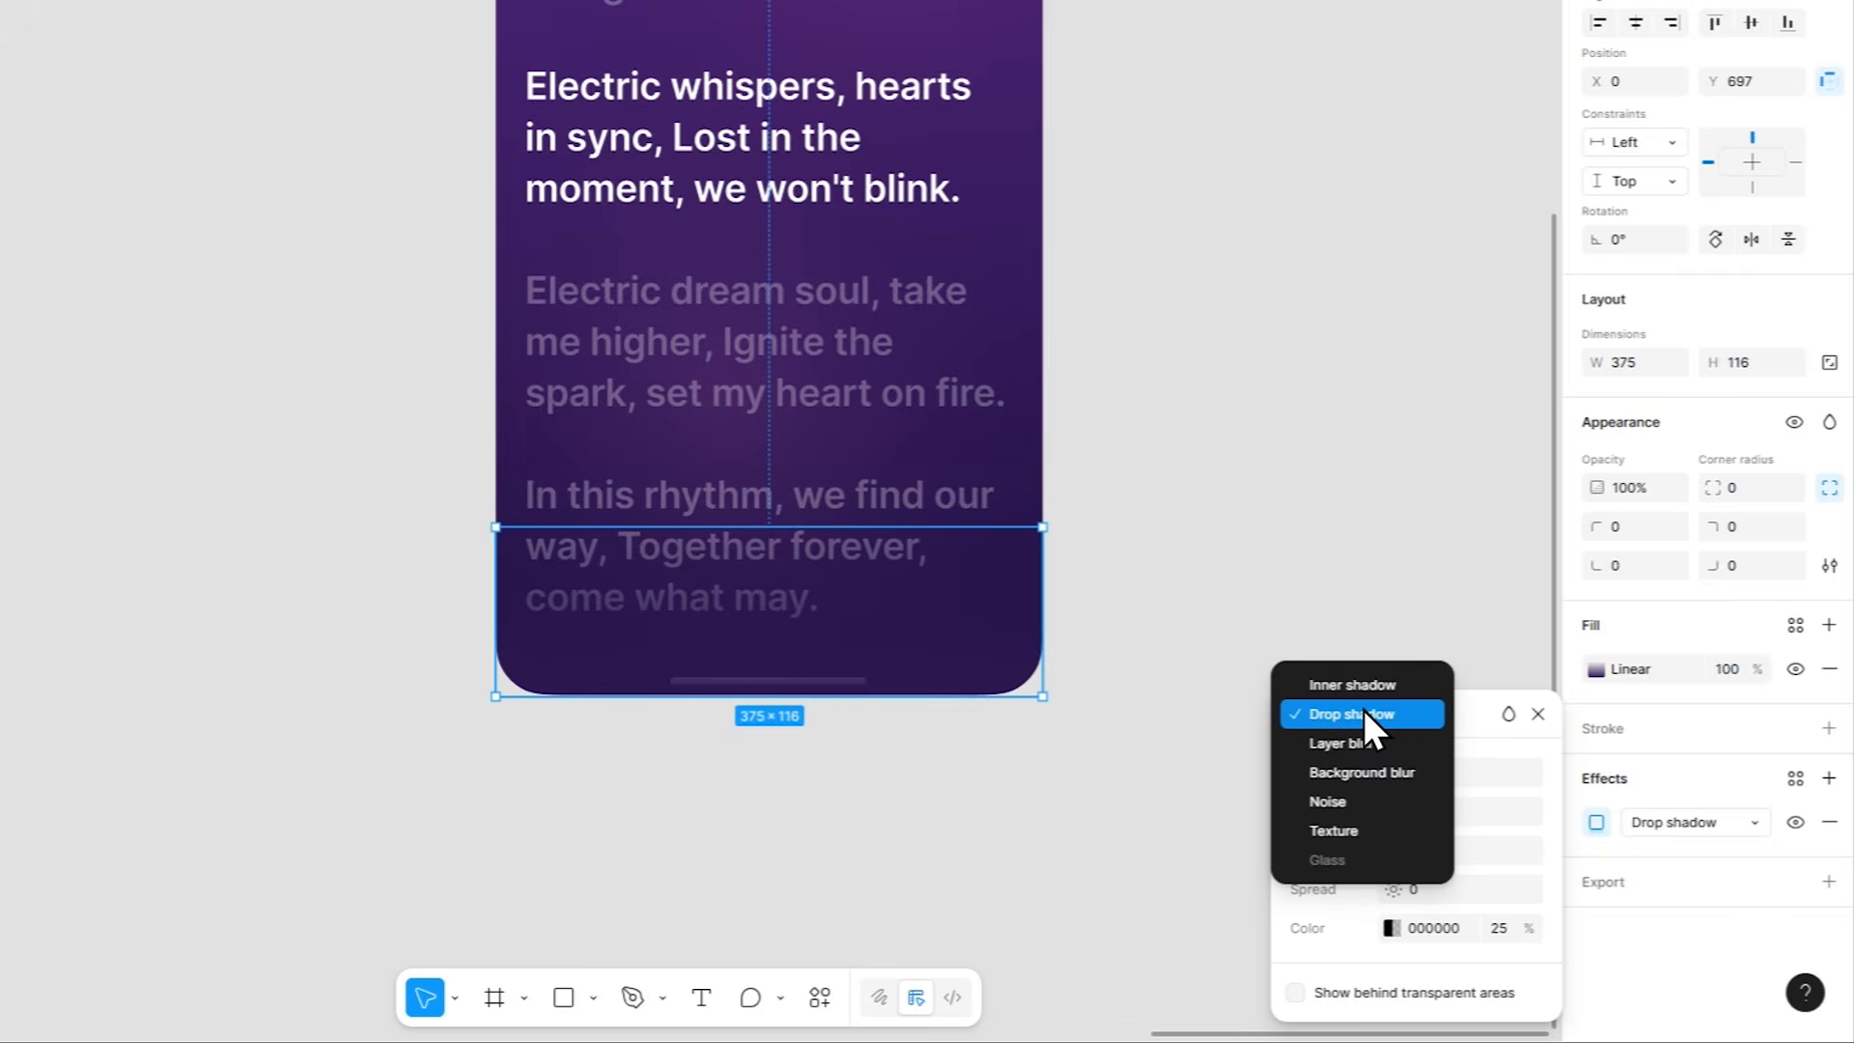
click(1363, 765)
click(1475, 764)
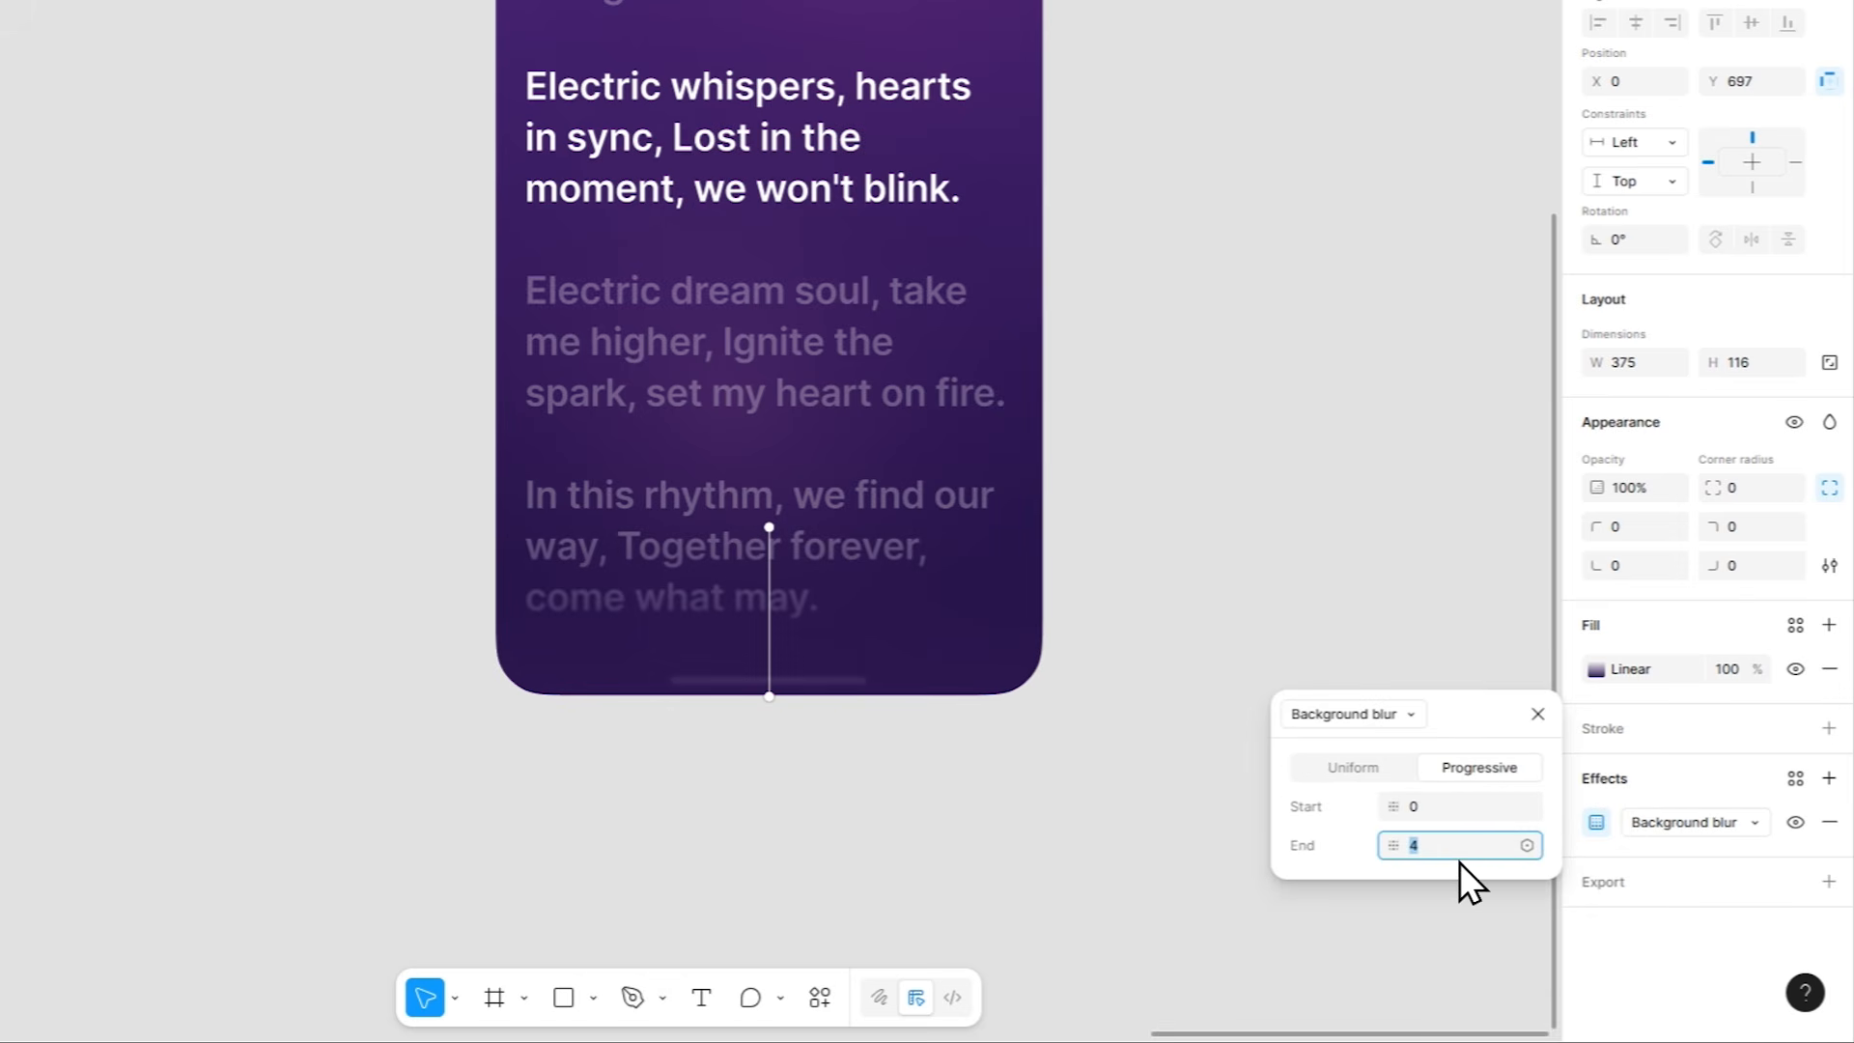
text(20)
key(Return)
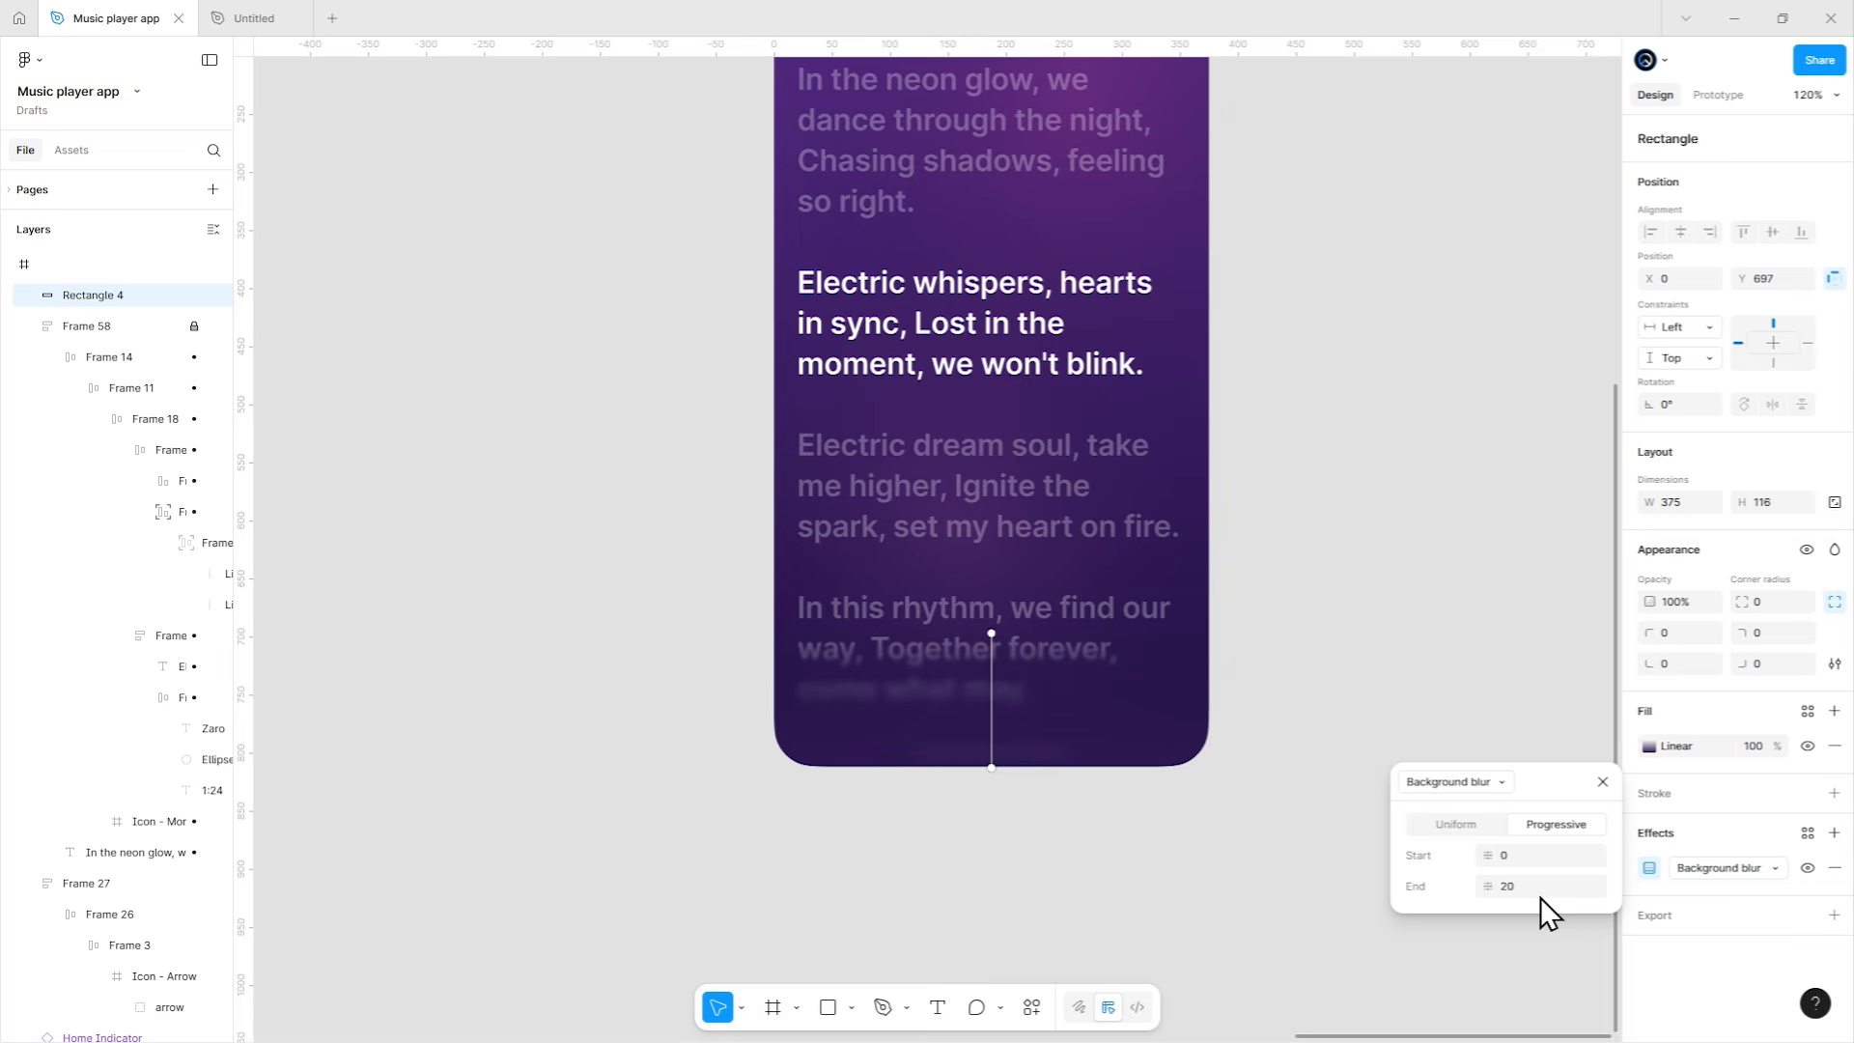
Bring the lyrics screen's Home Indicator and Rectangle 1 layers in front of the blurred gradient rectangle.
click(1602, 780)
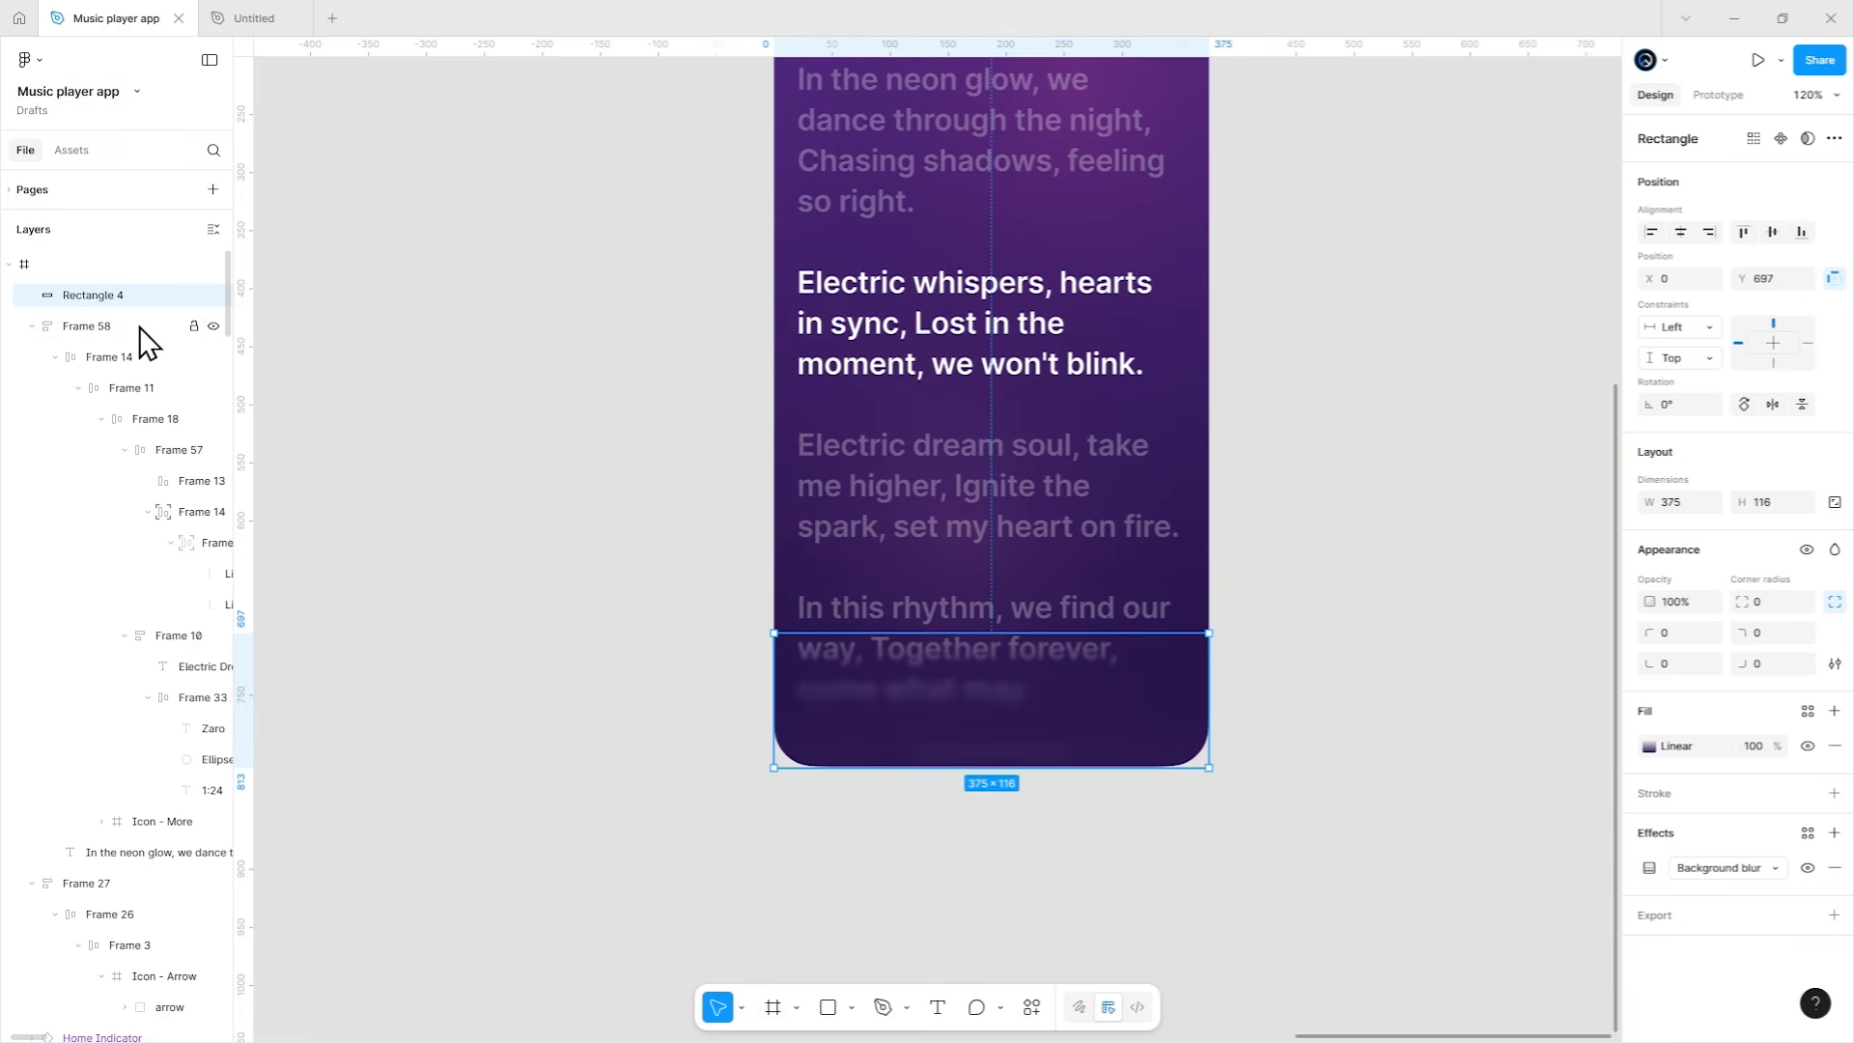
click(31, 328)
click(32, 357)
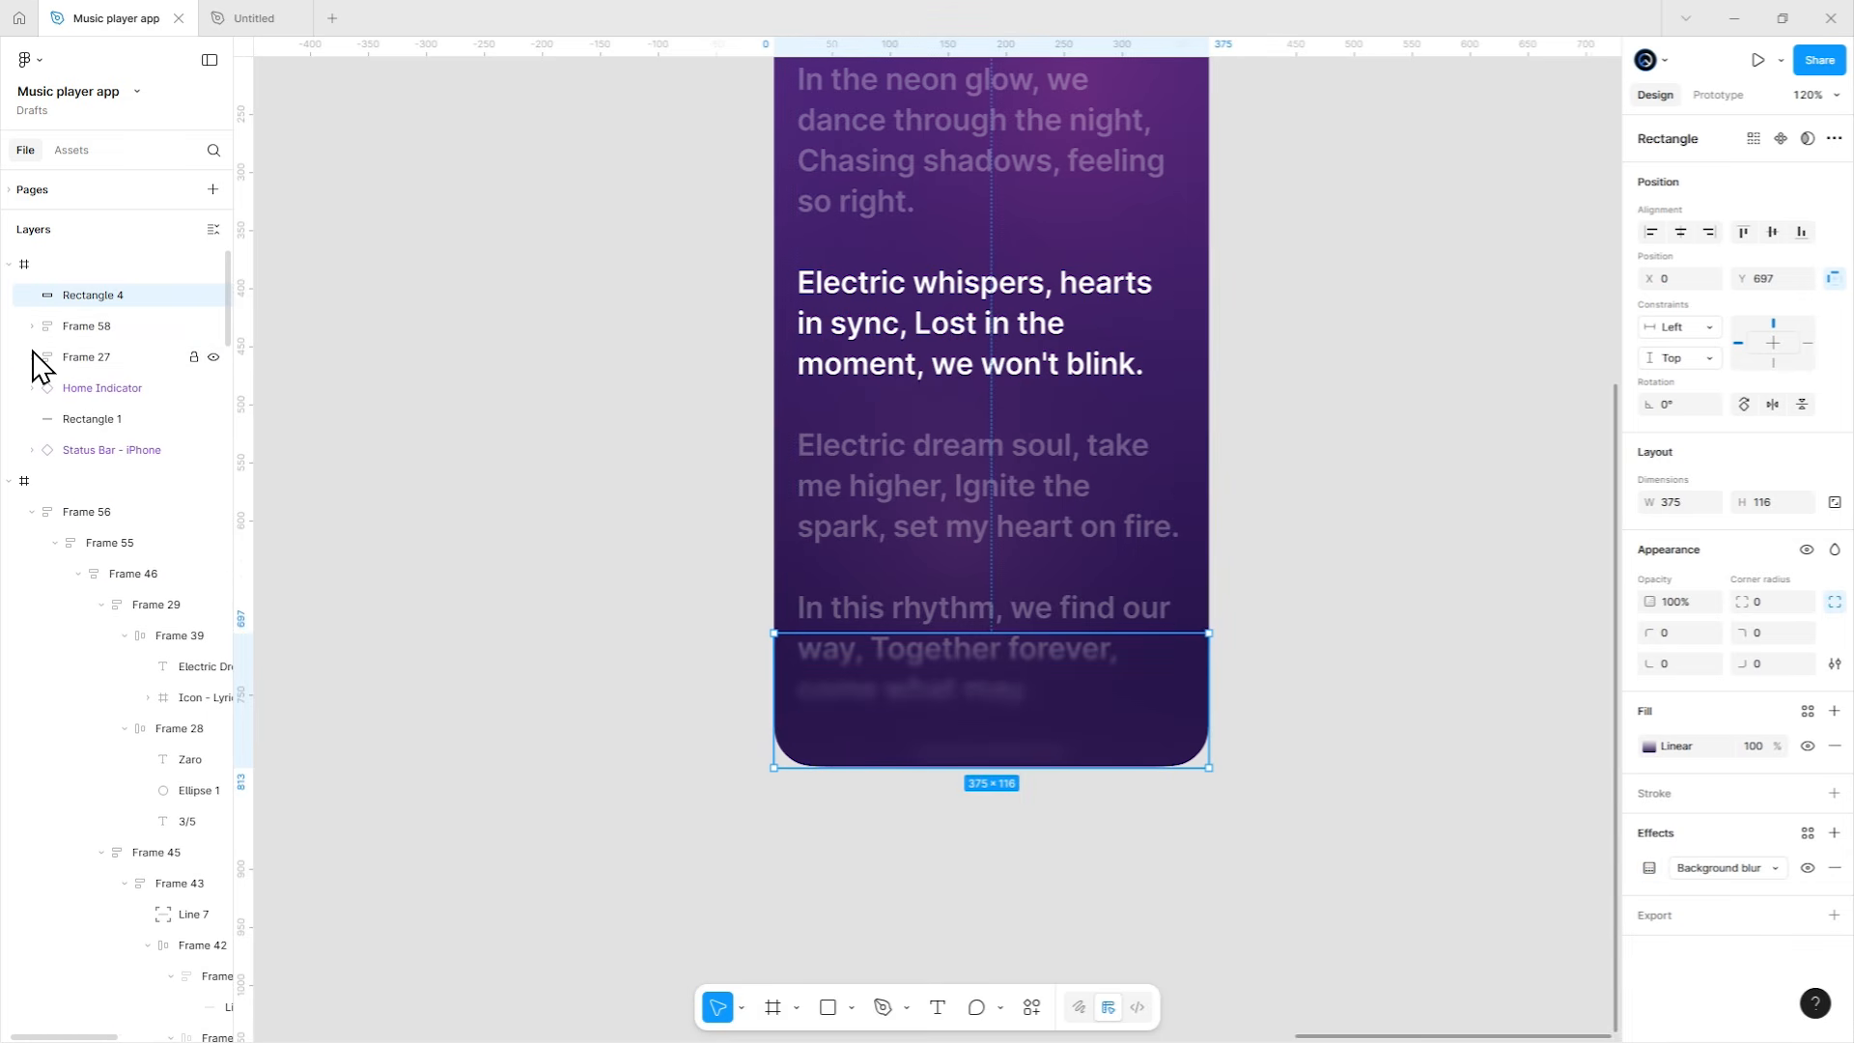
click(114, 391)
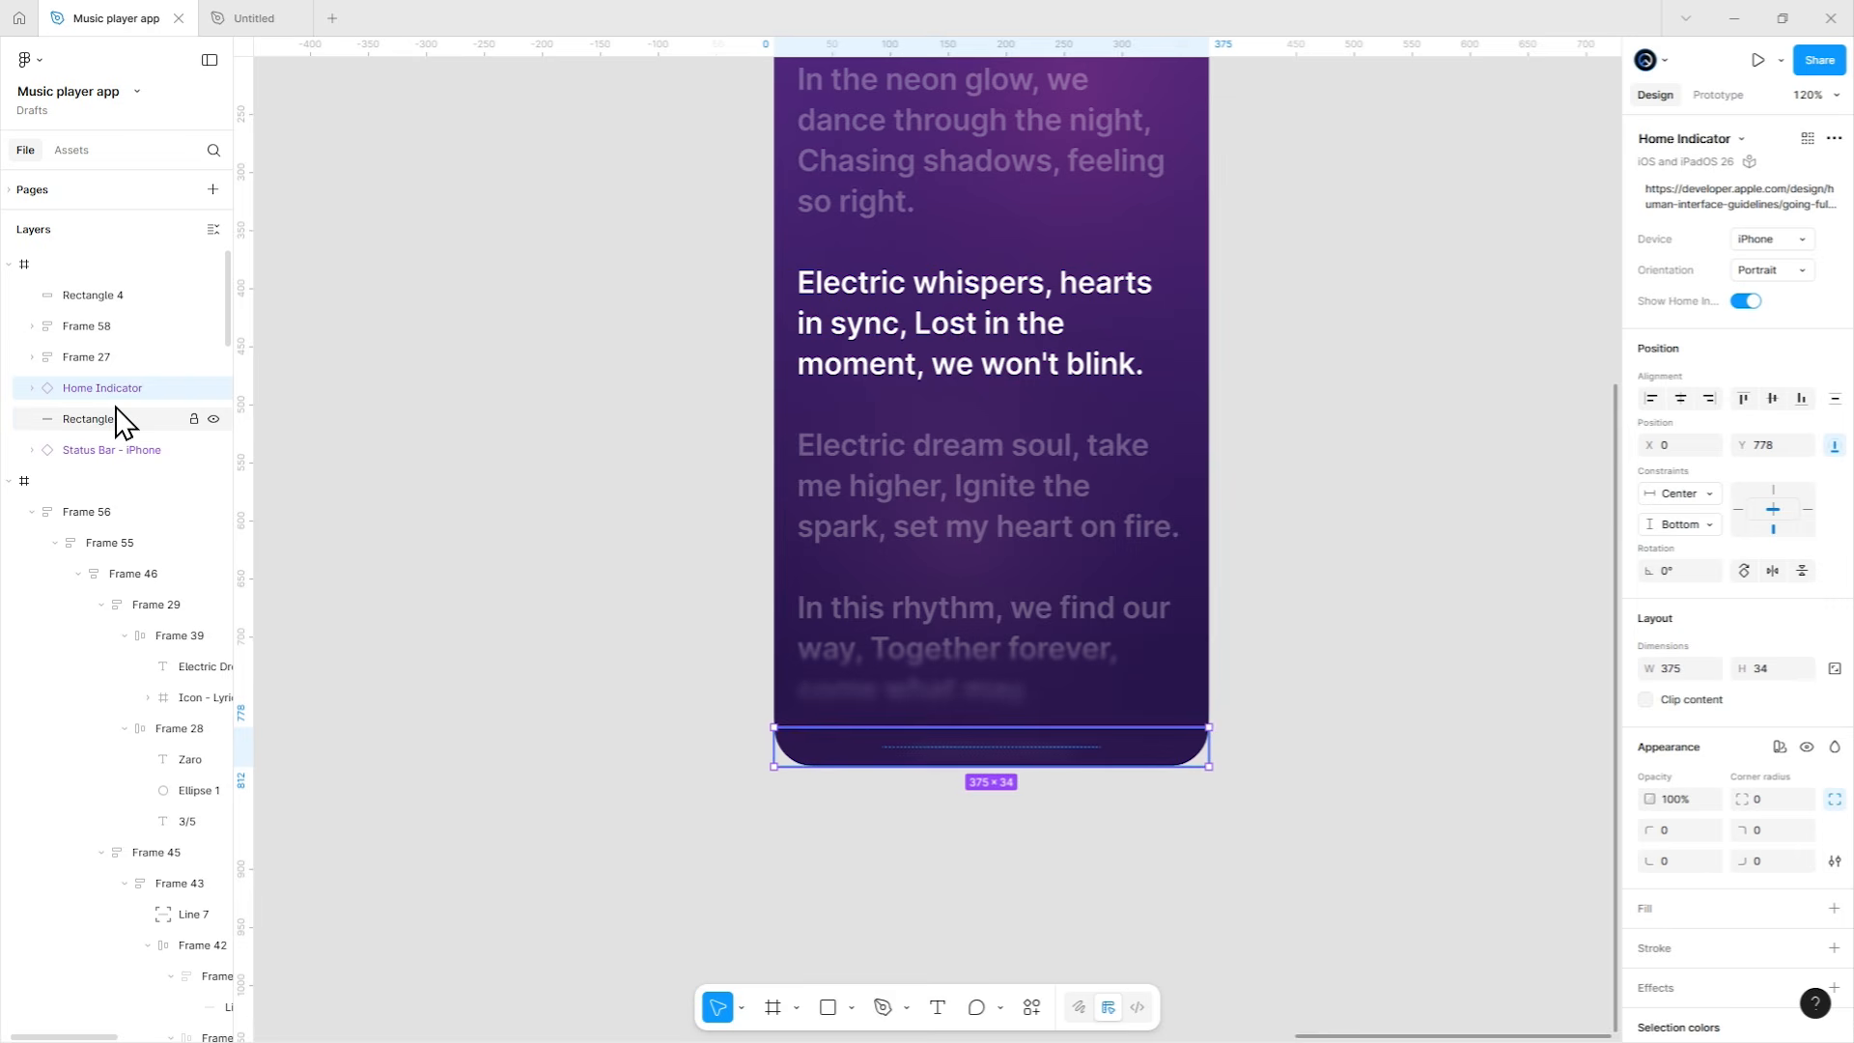
key(])
click(1273, 624)
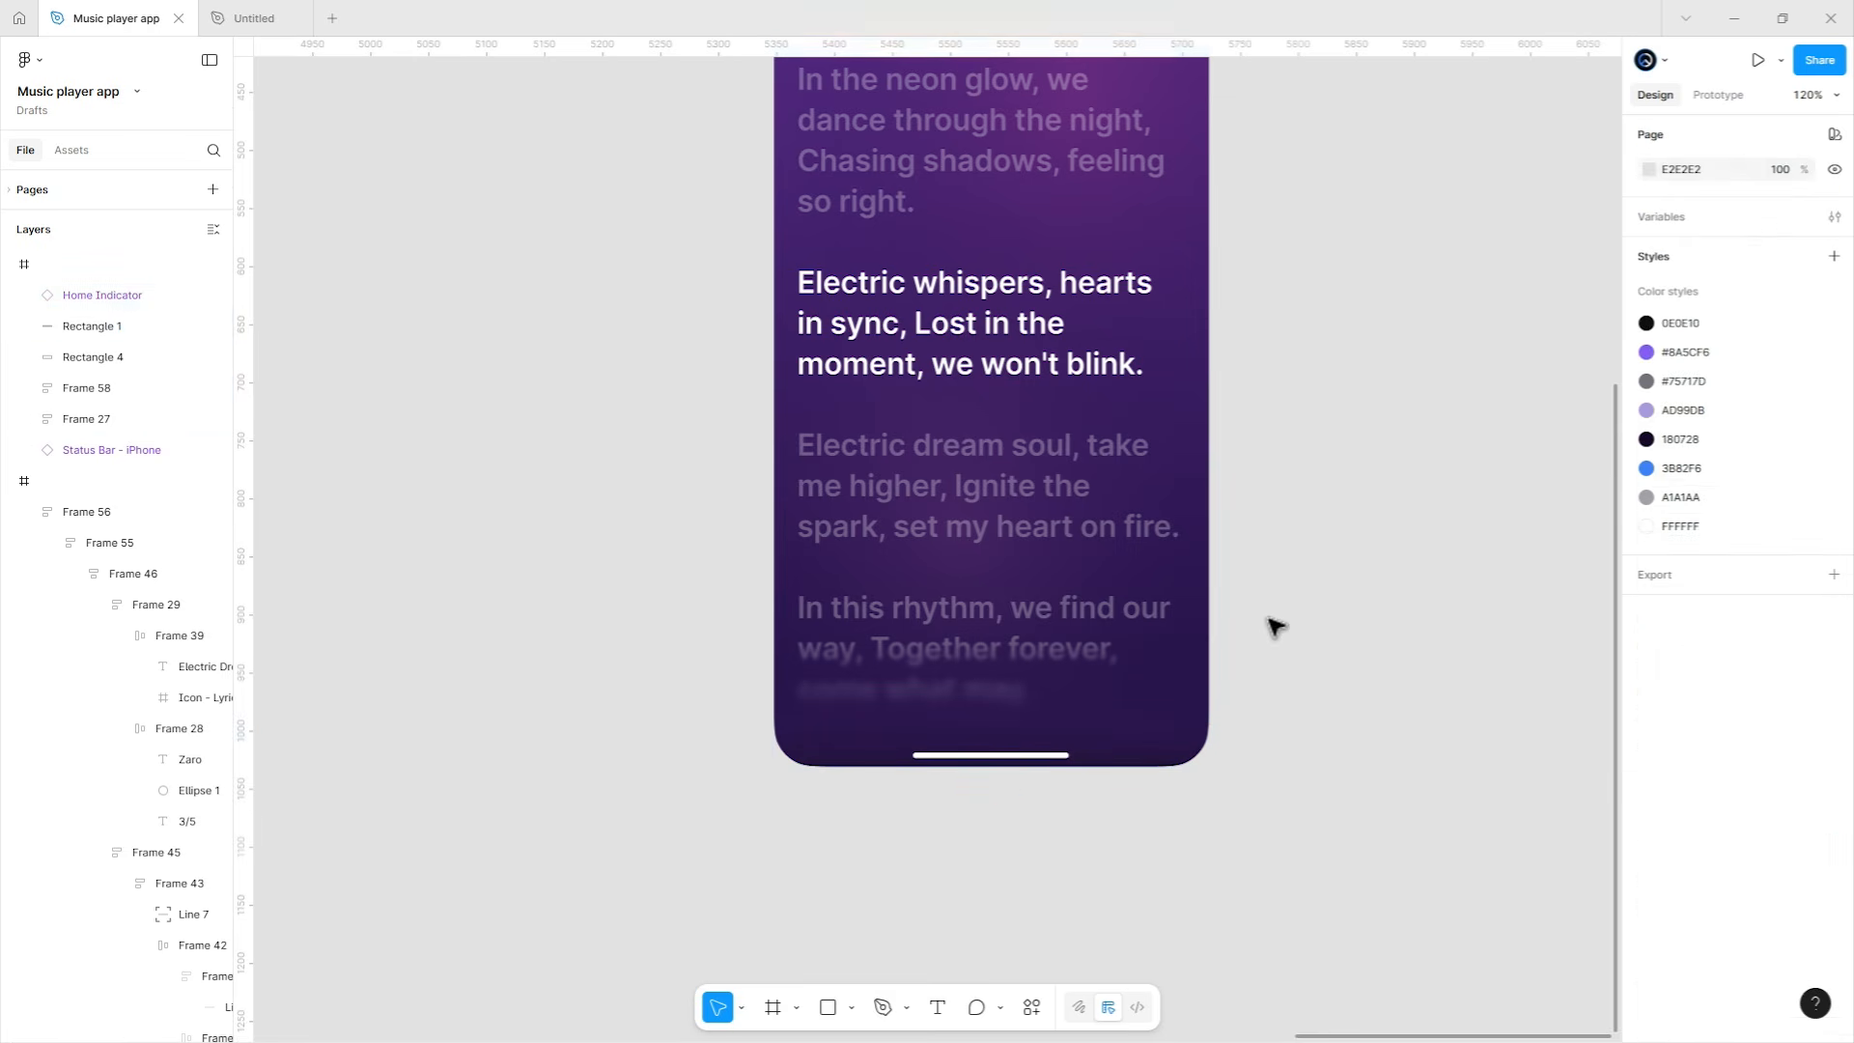
Move the finished lyrics screen into the row of screens, beside the Ethereal Energy player screen.
drag(1253, 548, 1233, 724)
scroll(1141, 689, down, 2)
drag(1130, 628, 1078, 669)
drag(1227, 644, 1234, 618)
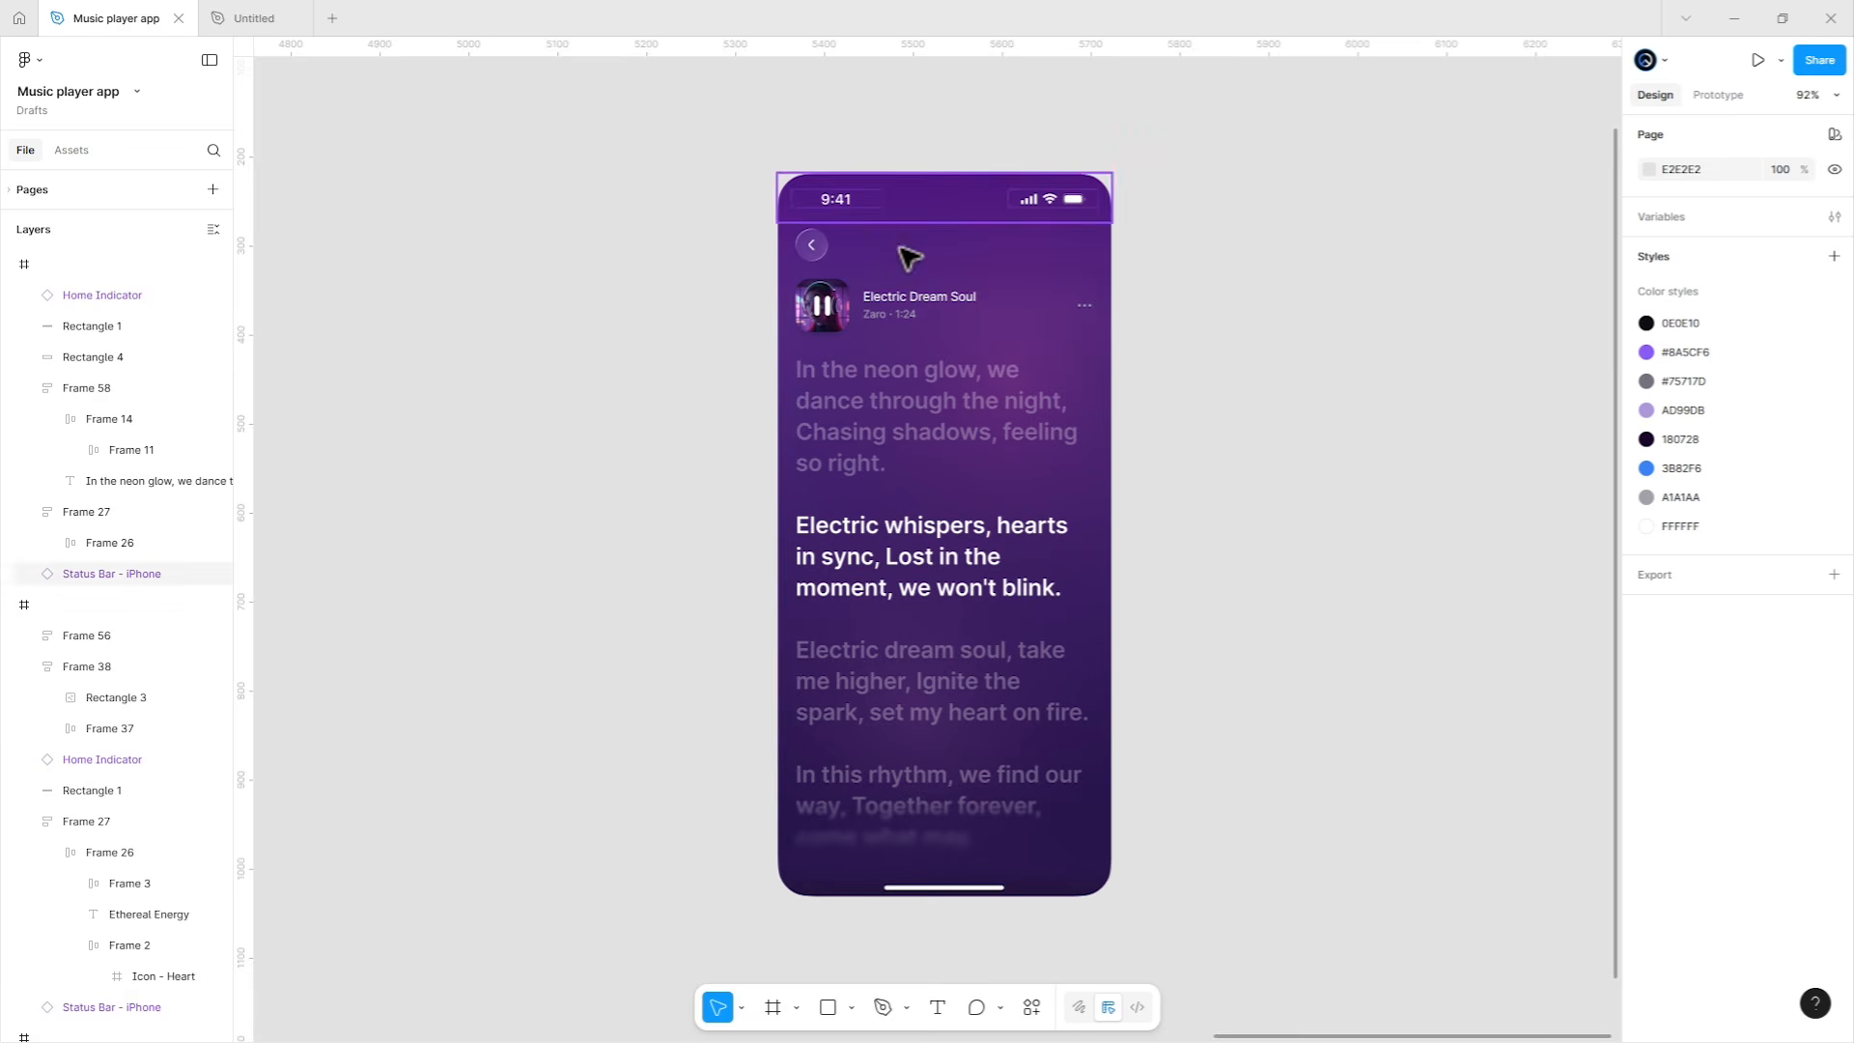
scroll(910, 228, down, 3)
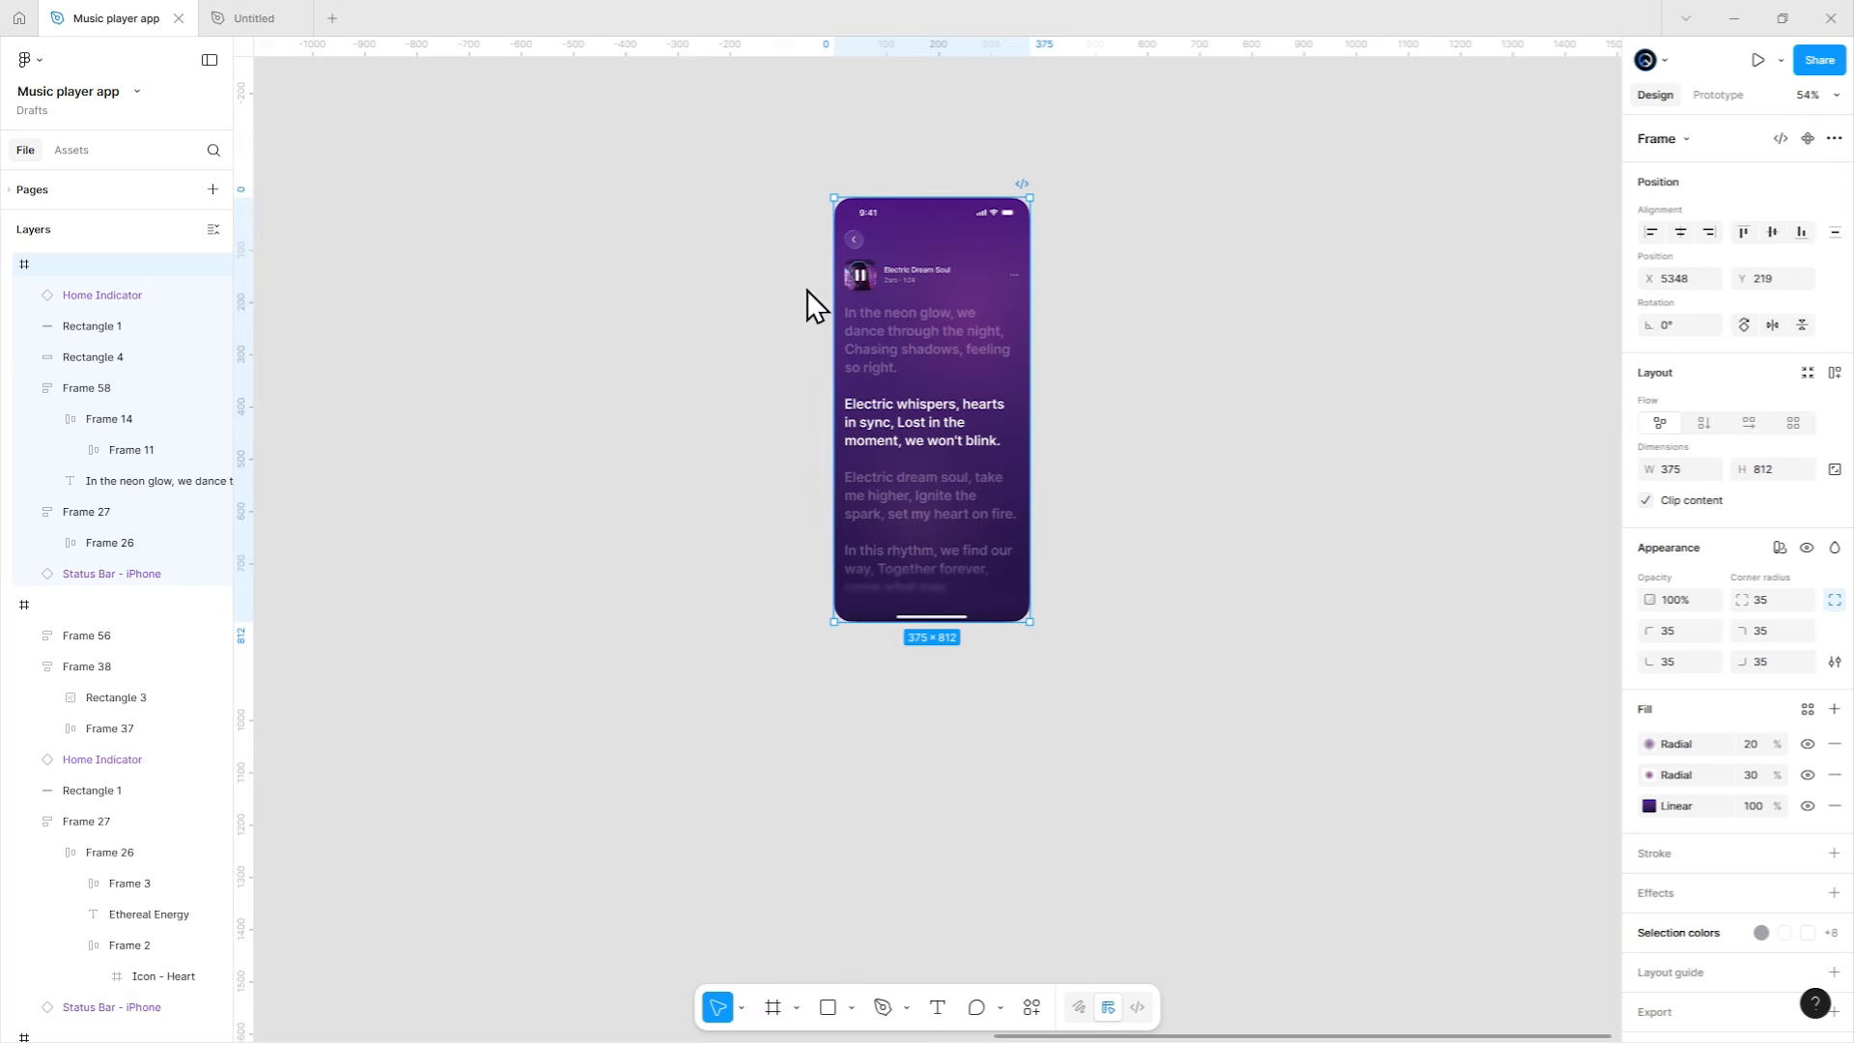
drag(762, 306, 1281, 326)
drag(1475, 339, 1395, 483)
key(Escape)
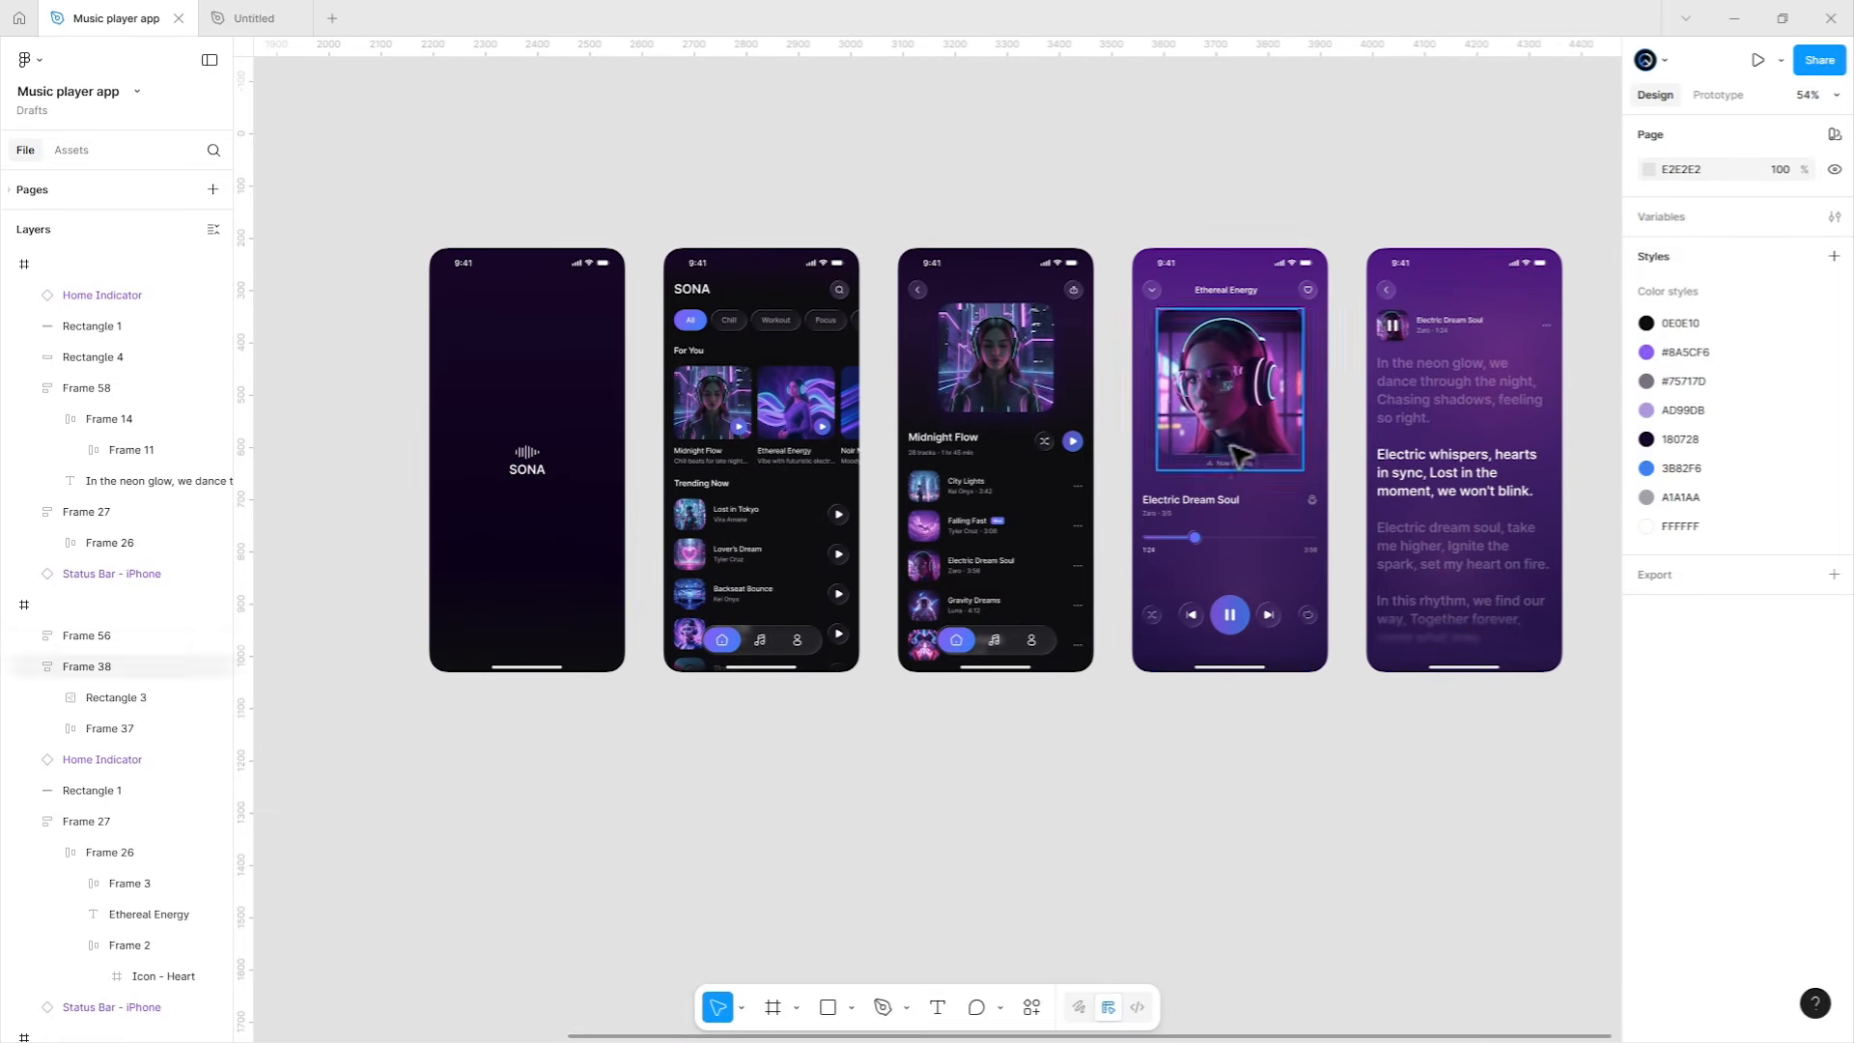
Duplicate the SONA home screen and move the copy to empty canvas beyond the lyrics screen.
click(663, 241)
key(ctrl+d)
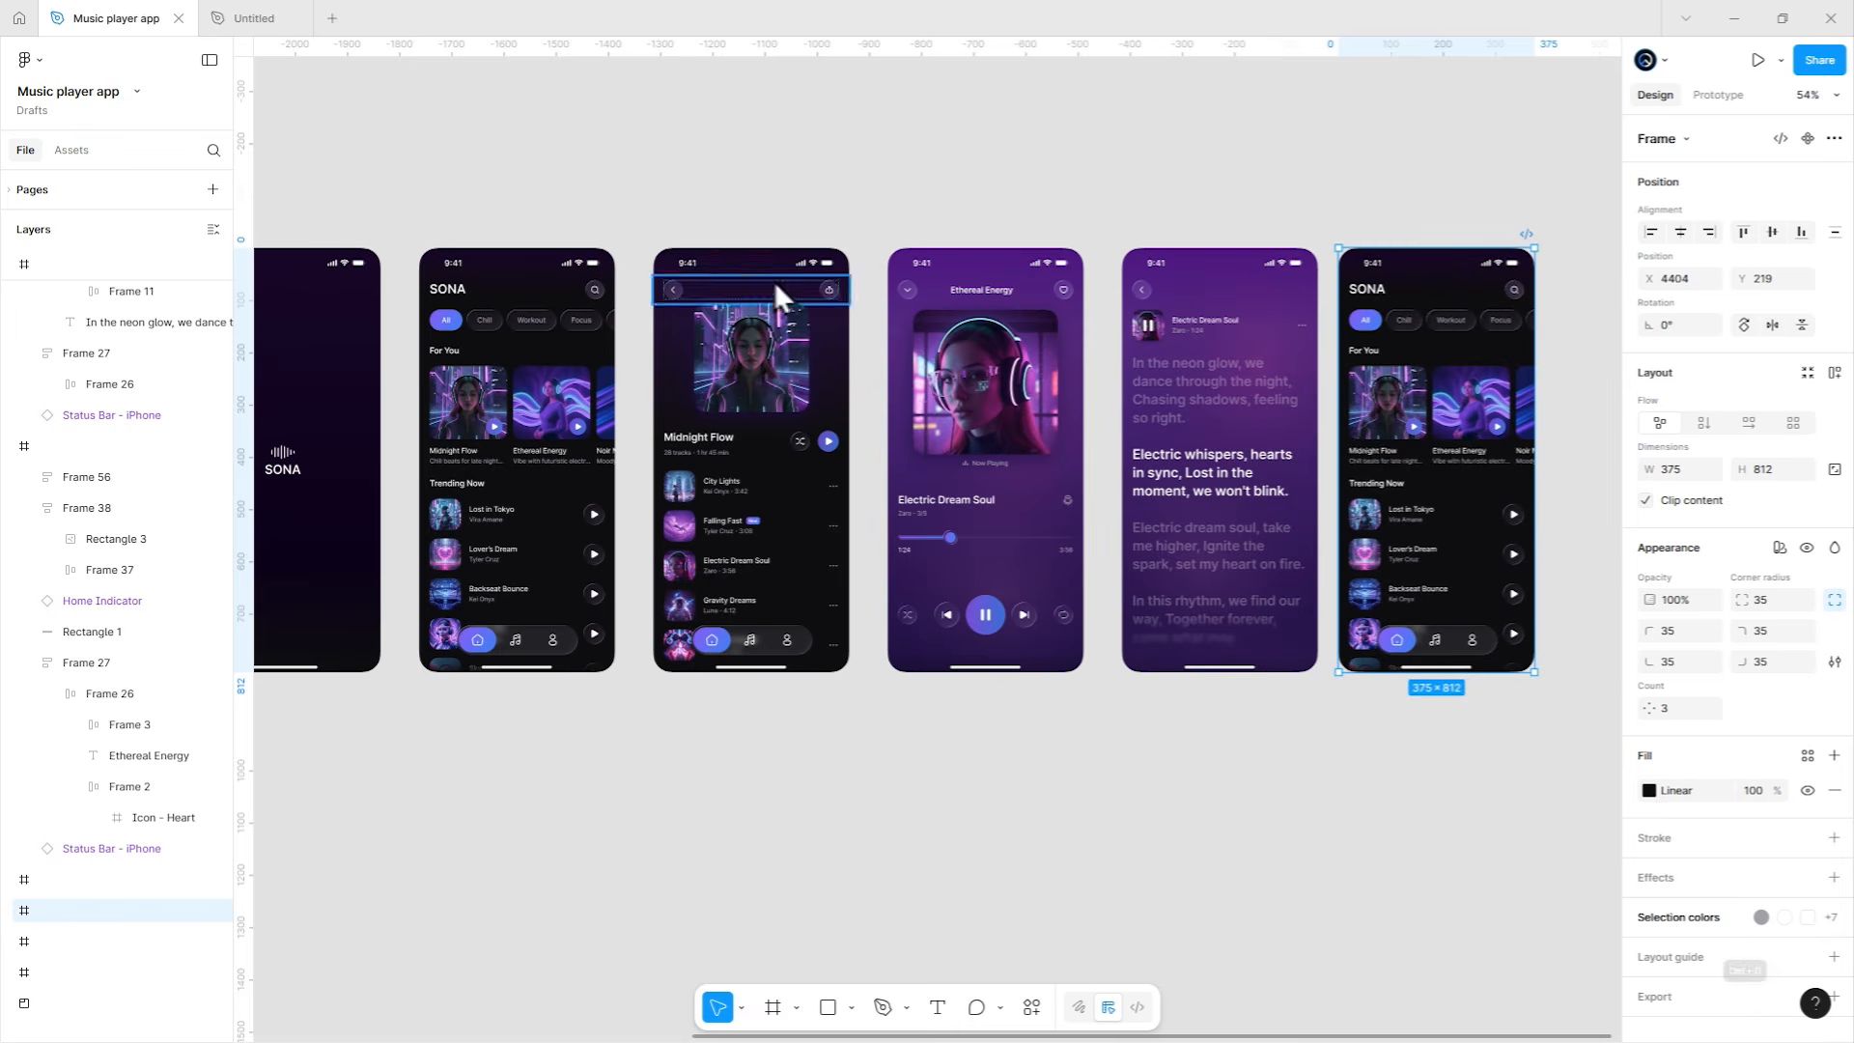
drag(1424, 473, 945, 483)
scroll(944, 483, up, 5)
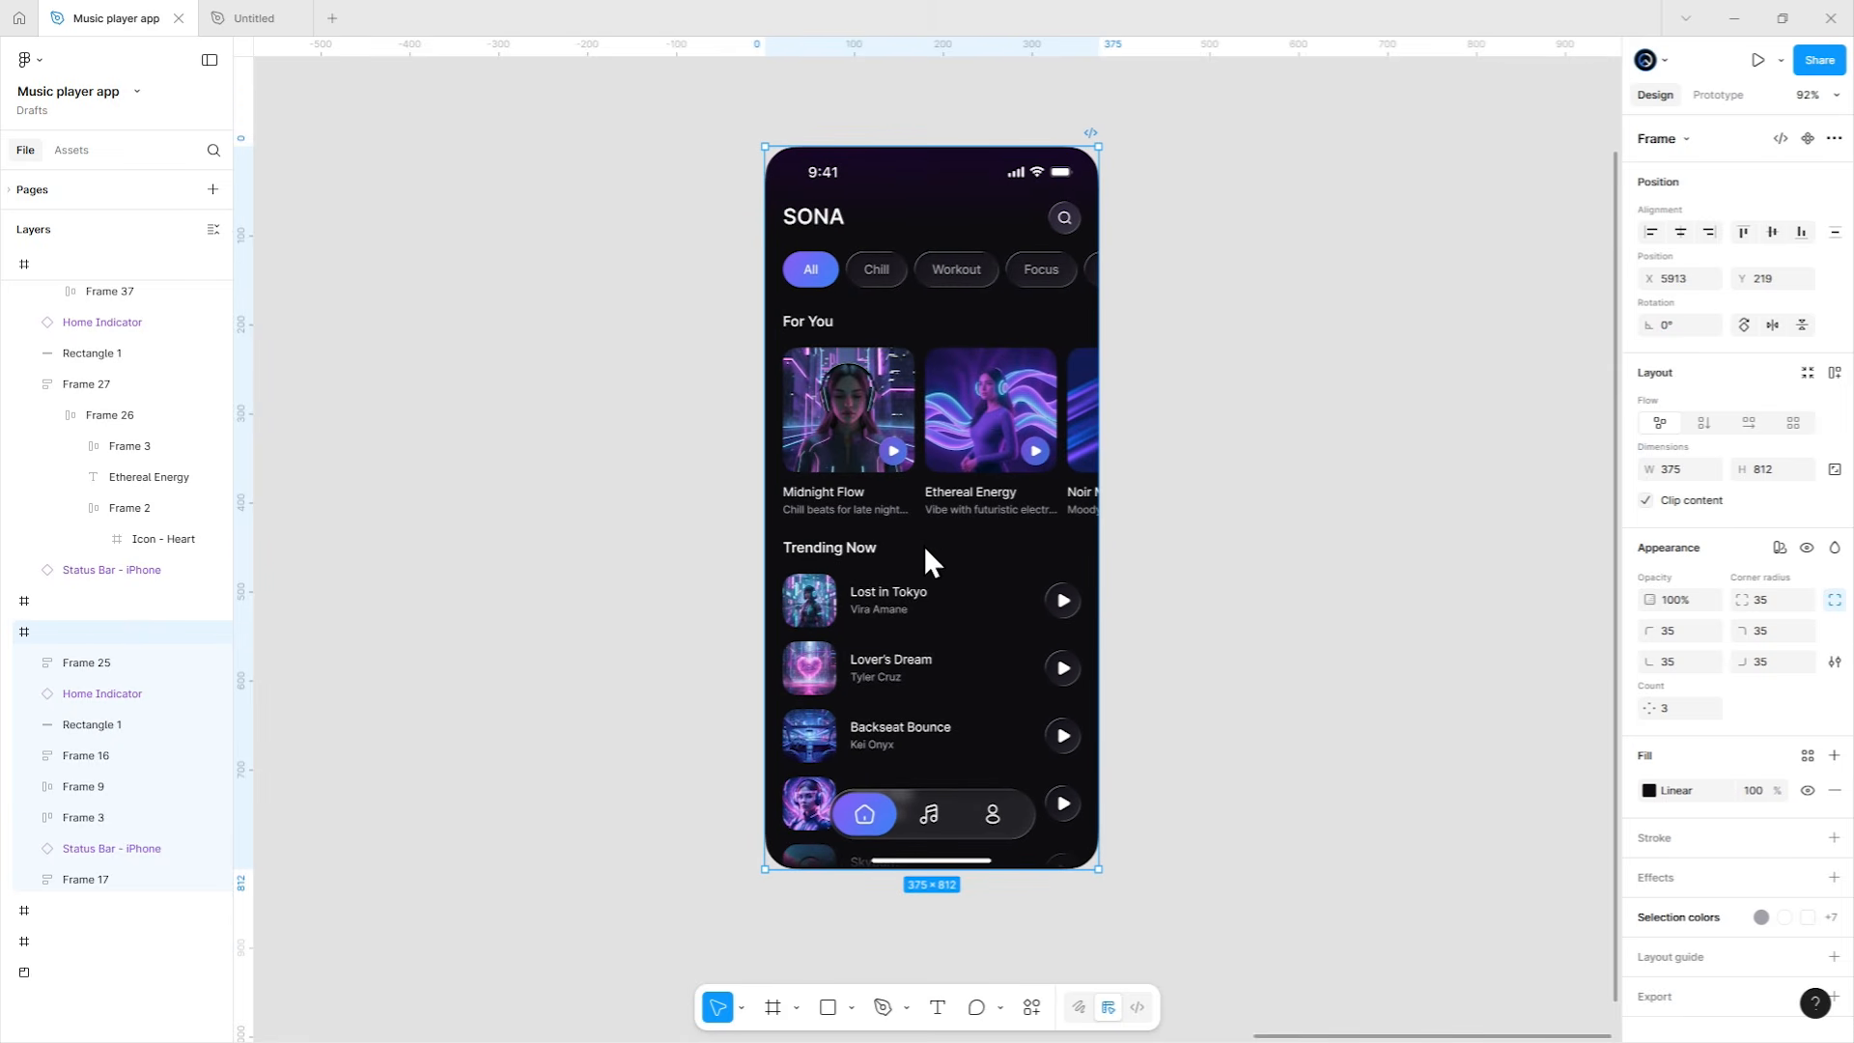
click(1205, 538)
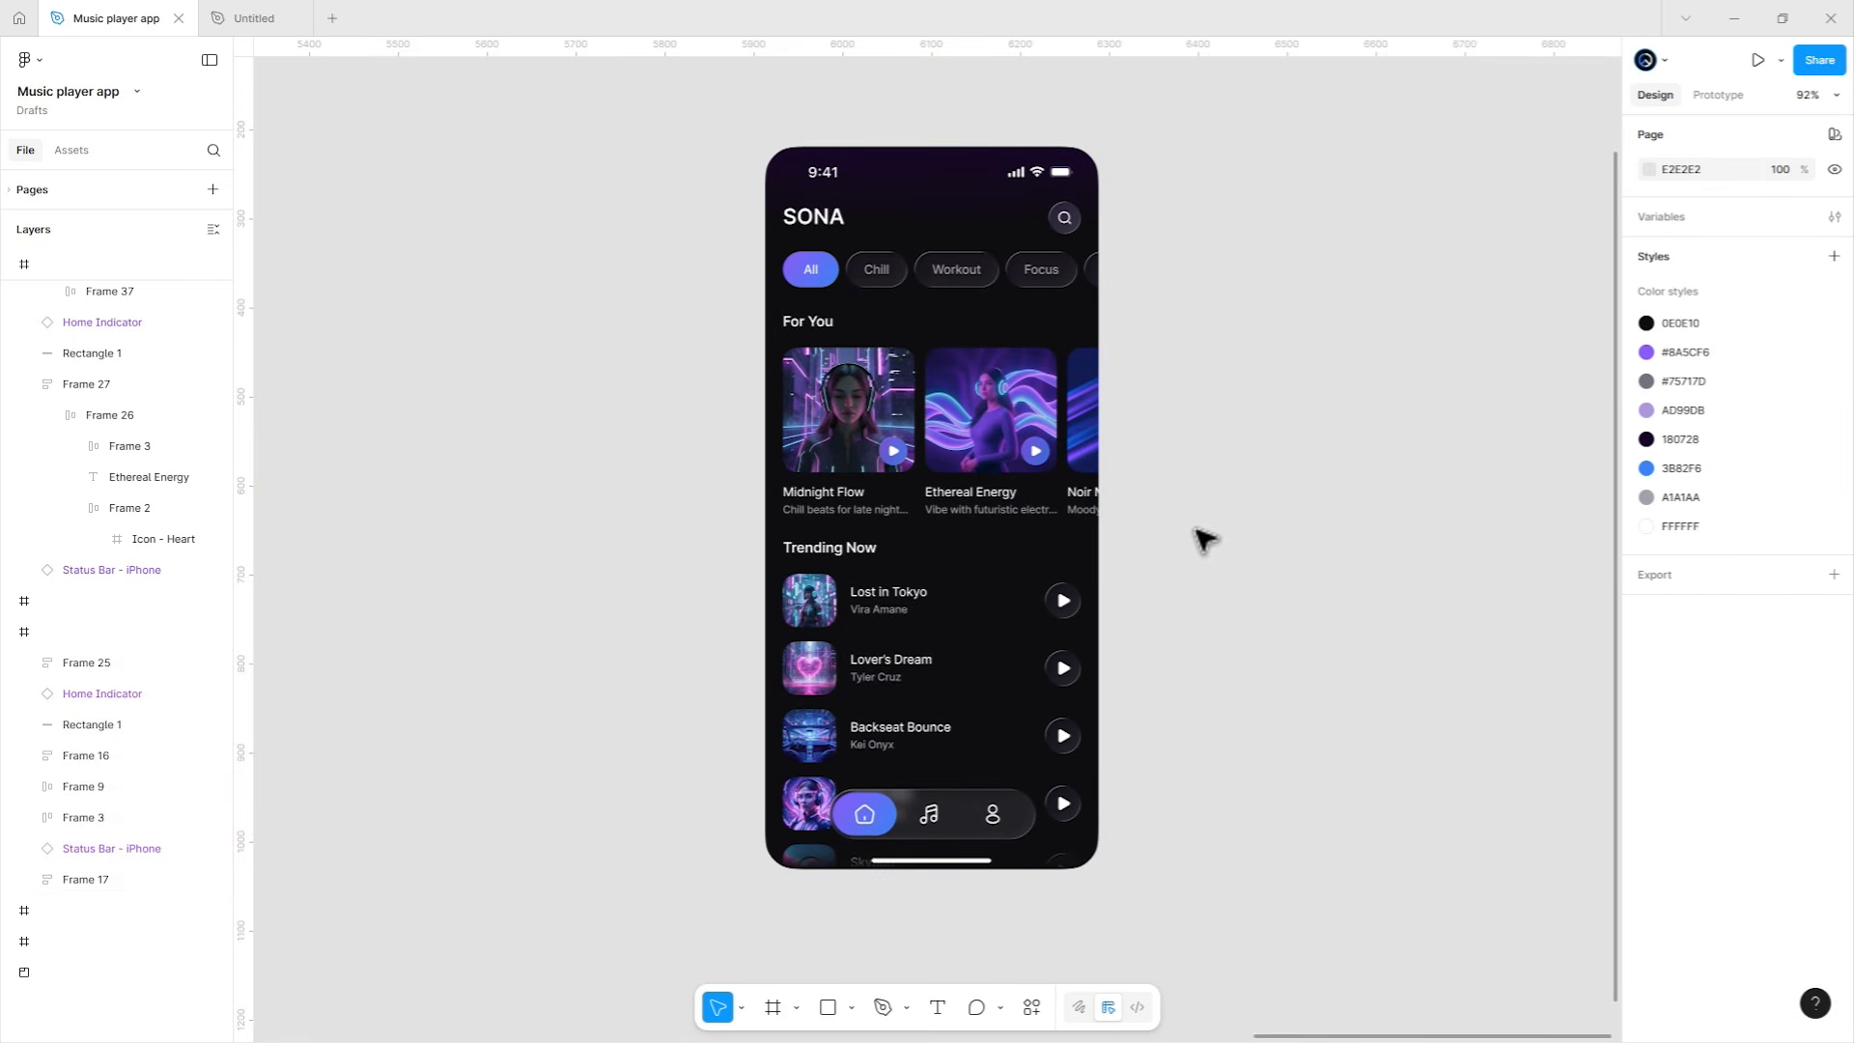
Delete the copy's header, category chips, For You section, Trending Now list and navigation bar, keeping the status bar and home indicator.
click(1022, 530)
shift+click(978, 618)
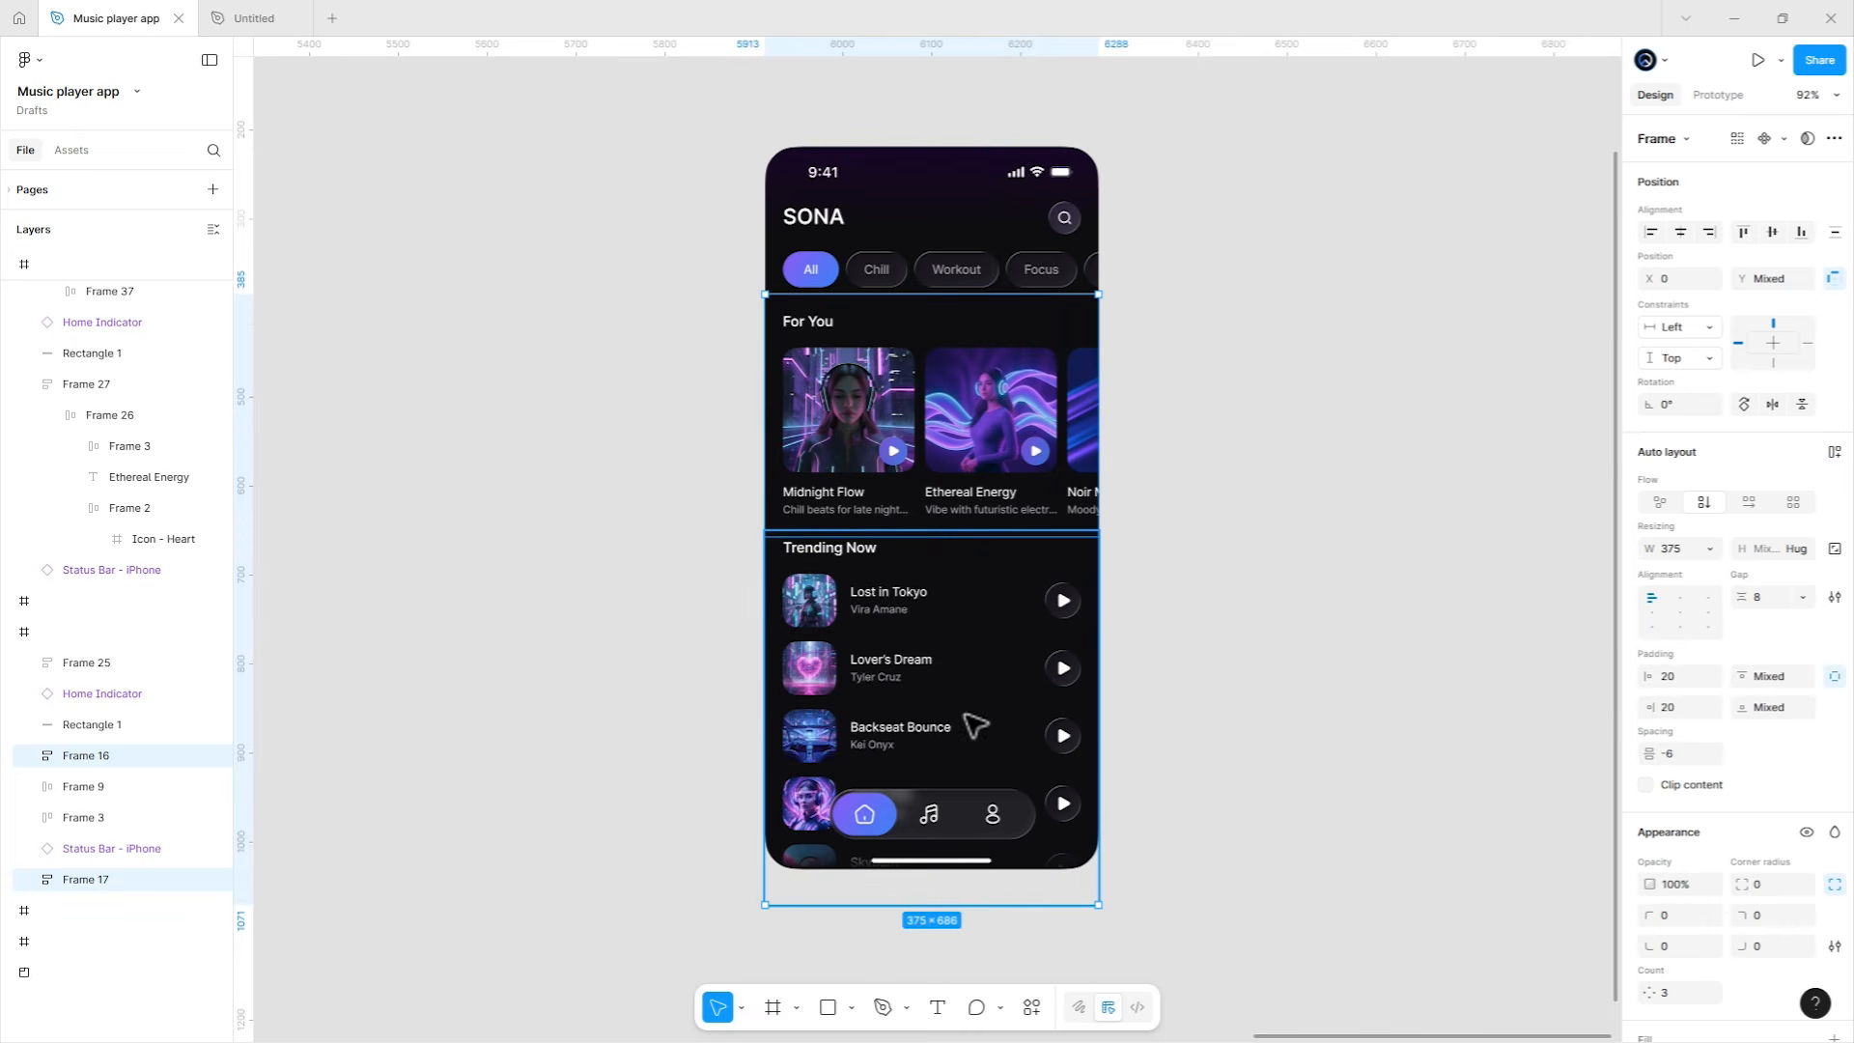
shift+click(961, 819)
shift+click(927, 273)
shift+click(916, 232)
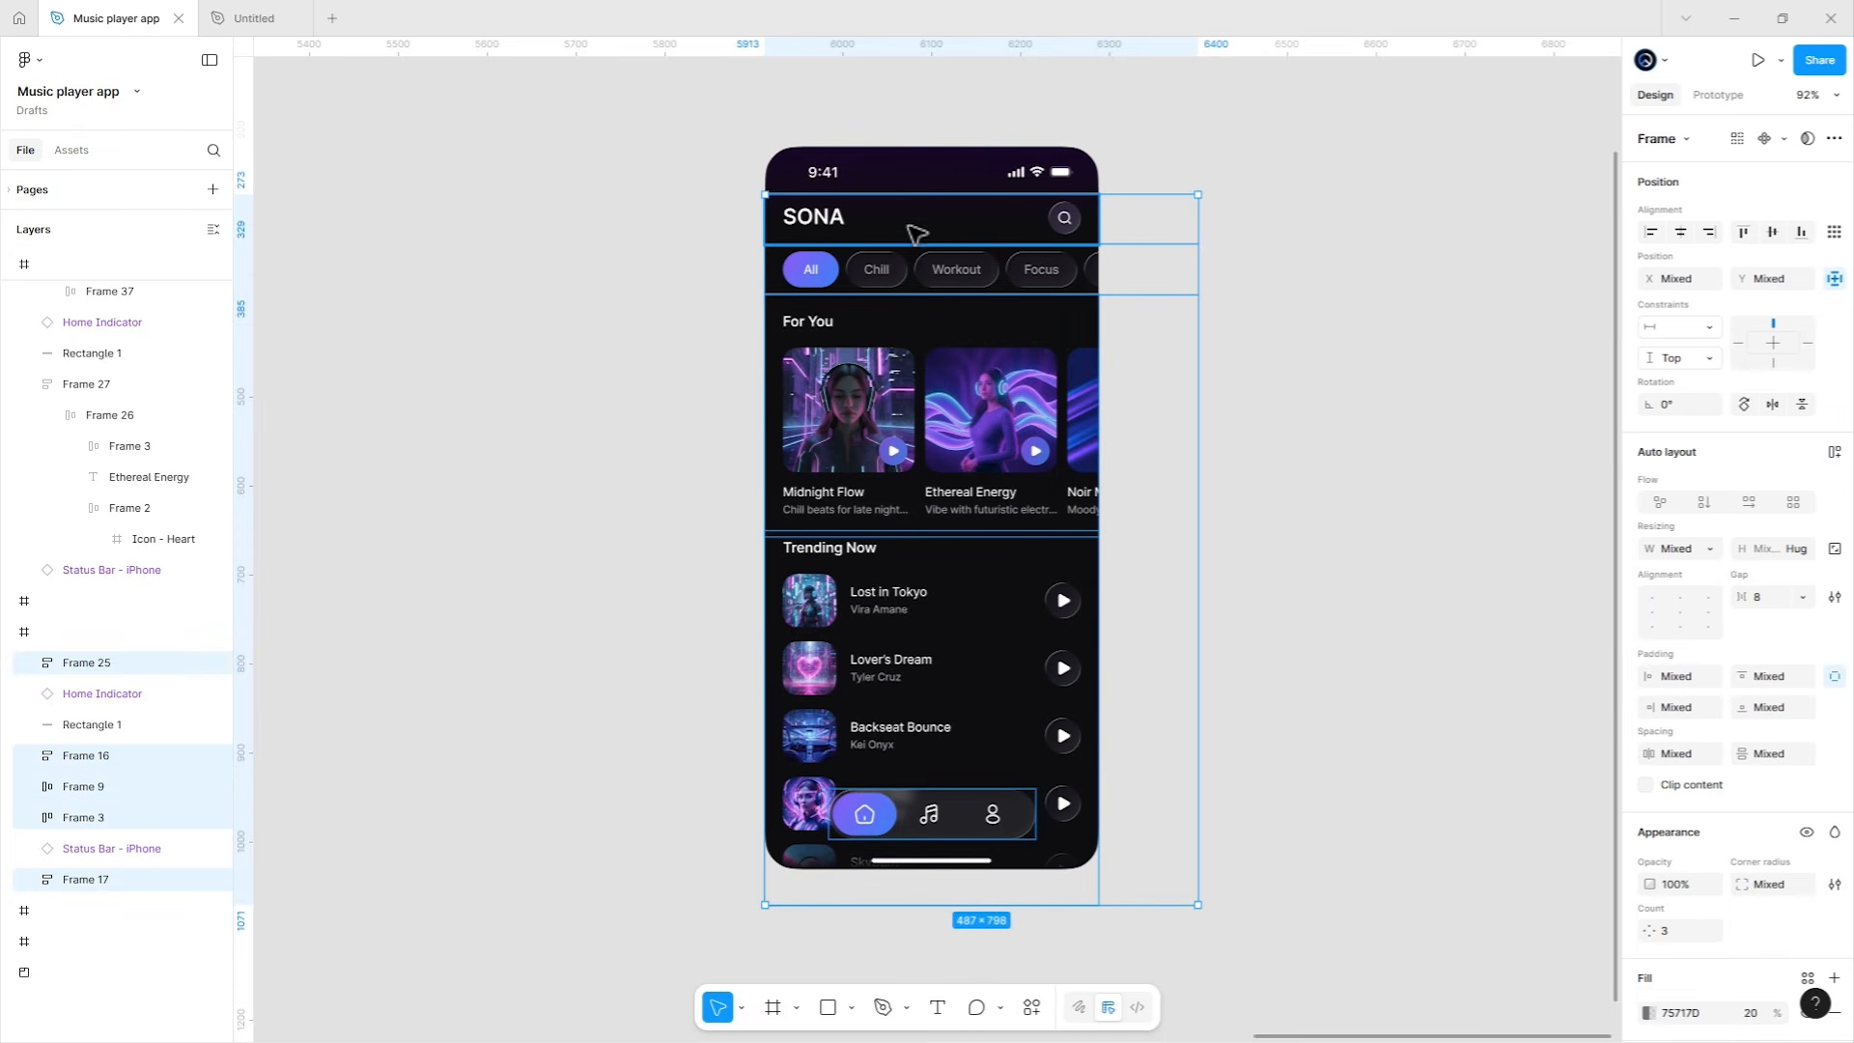
key(Delete)
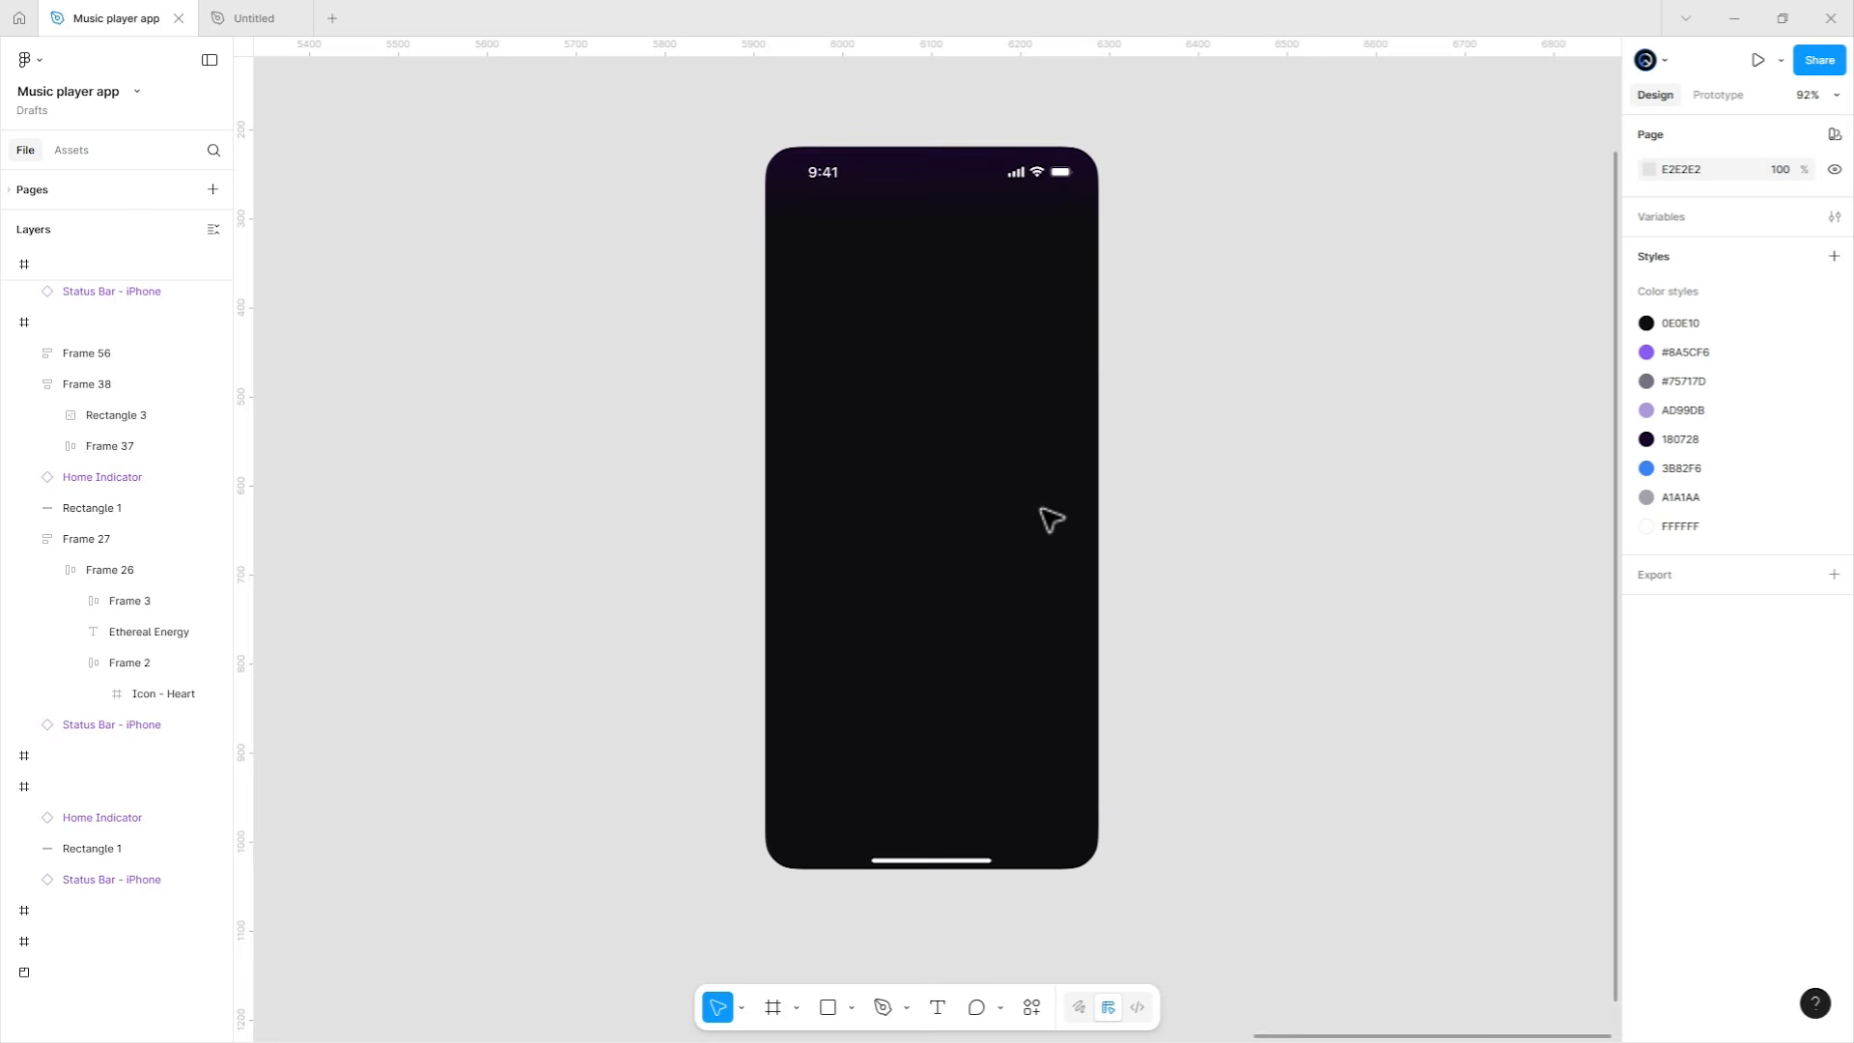
Copy the SONA header with its search button from the home screen into the emptied screen.
scroll(1043, 525, left, 20)
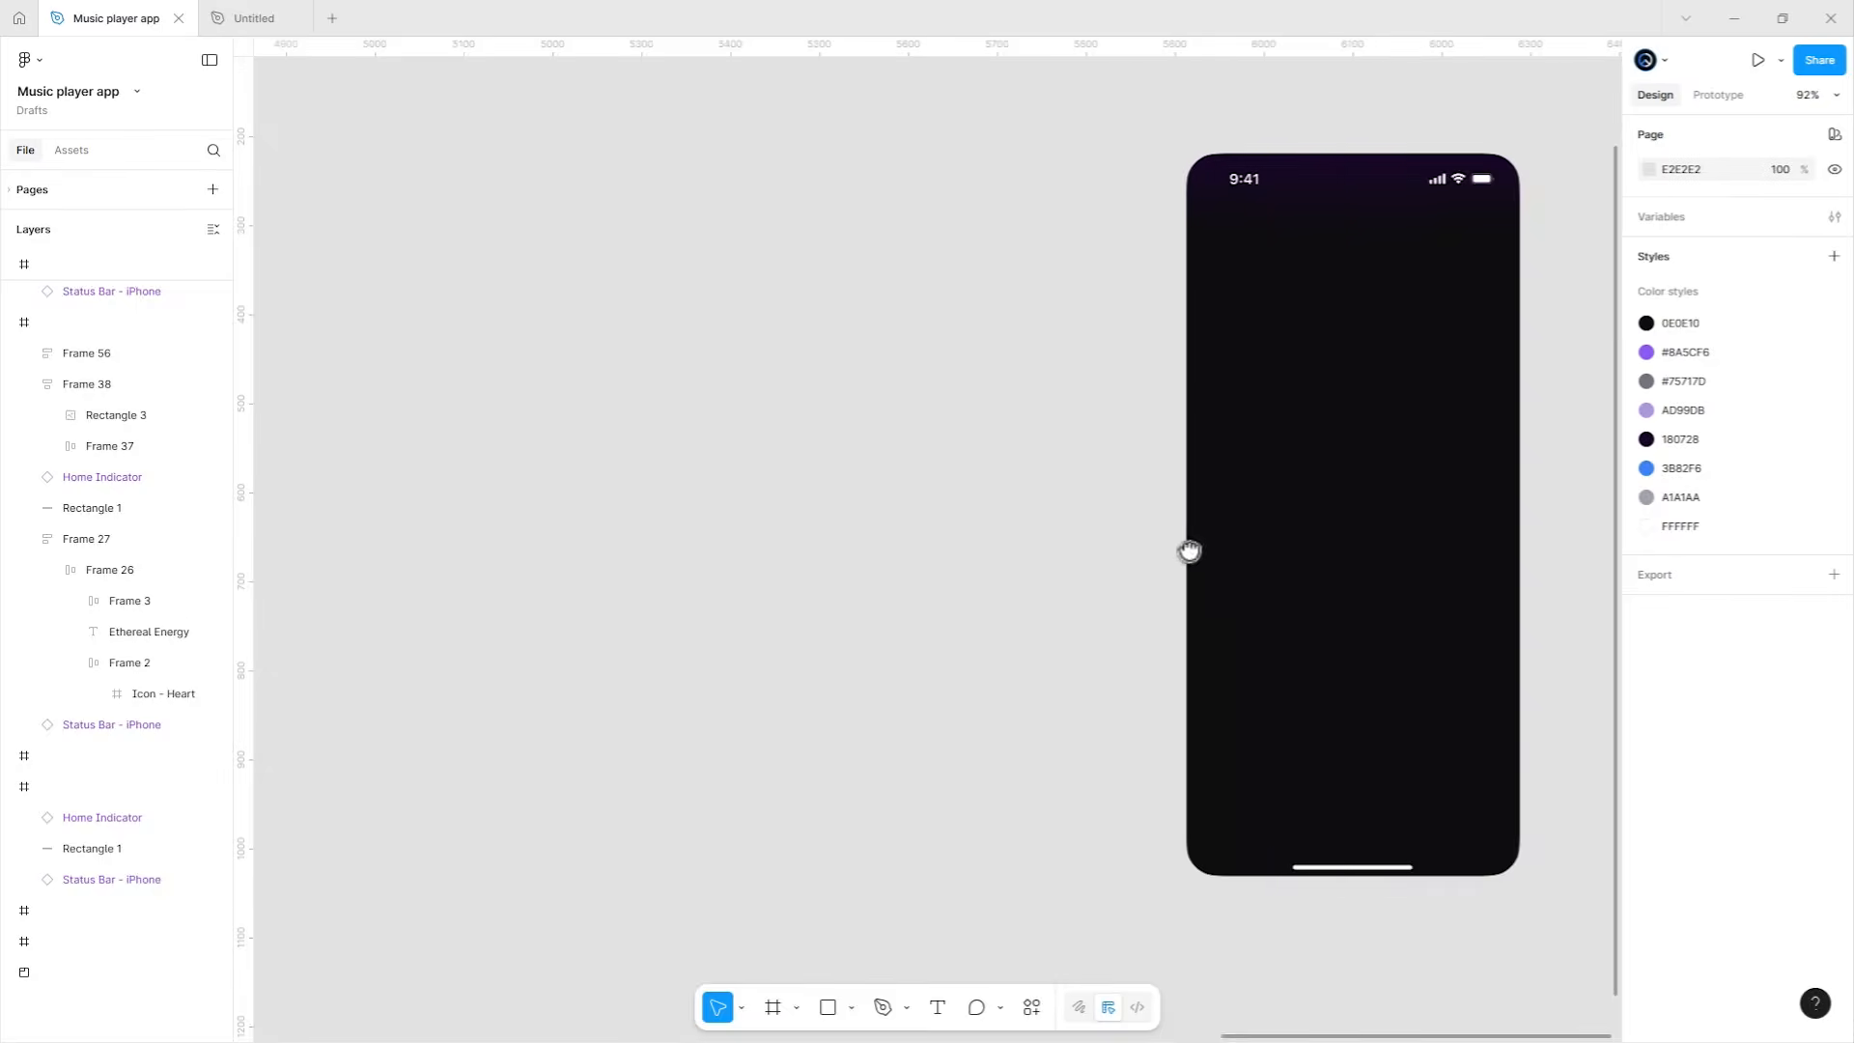
scroll(1345, 517, left, 4)
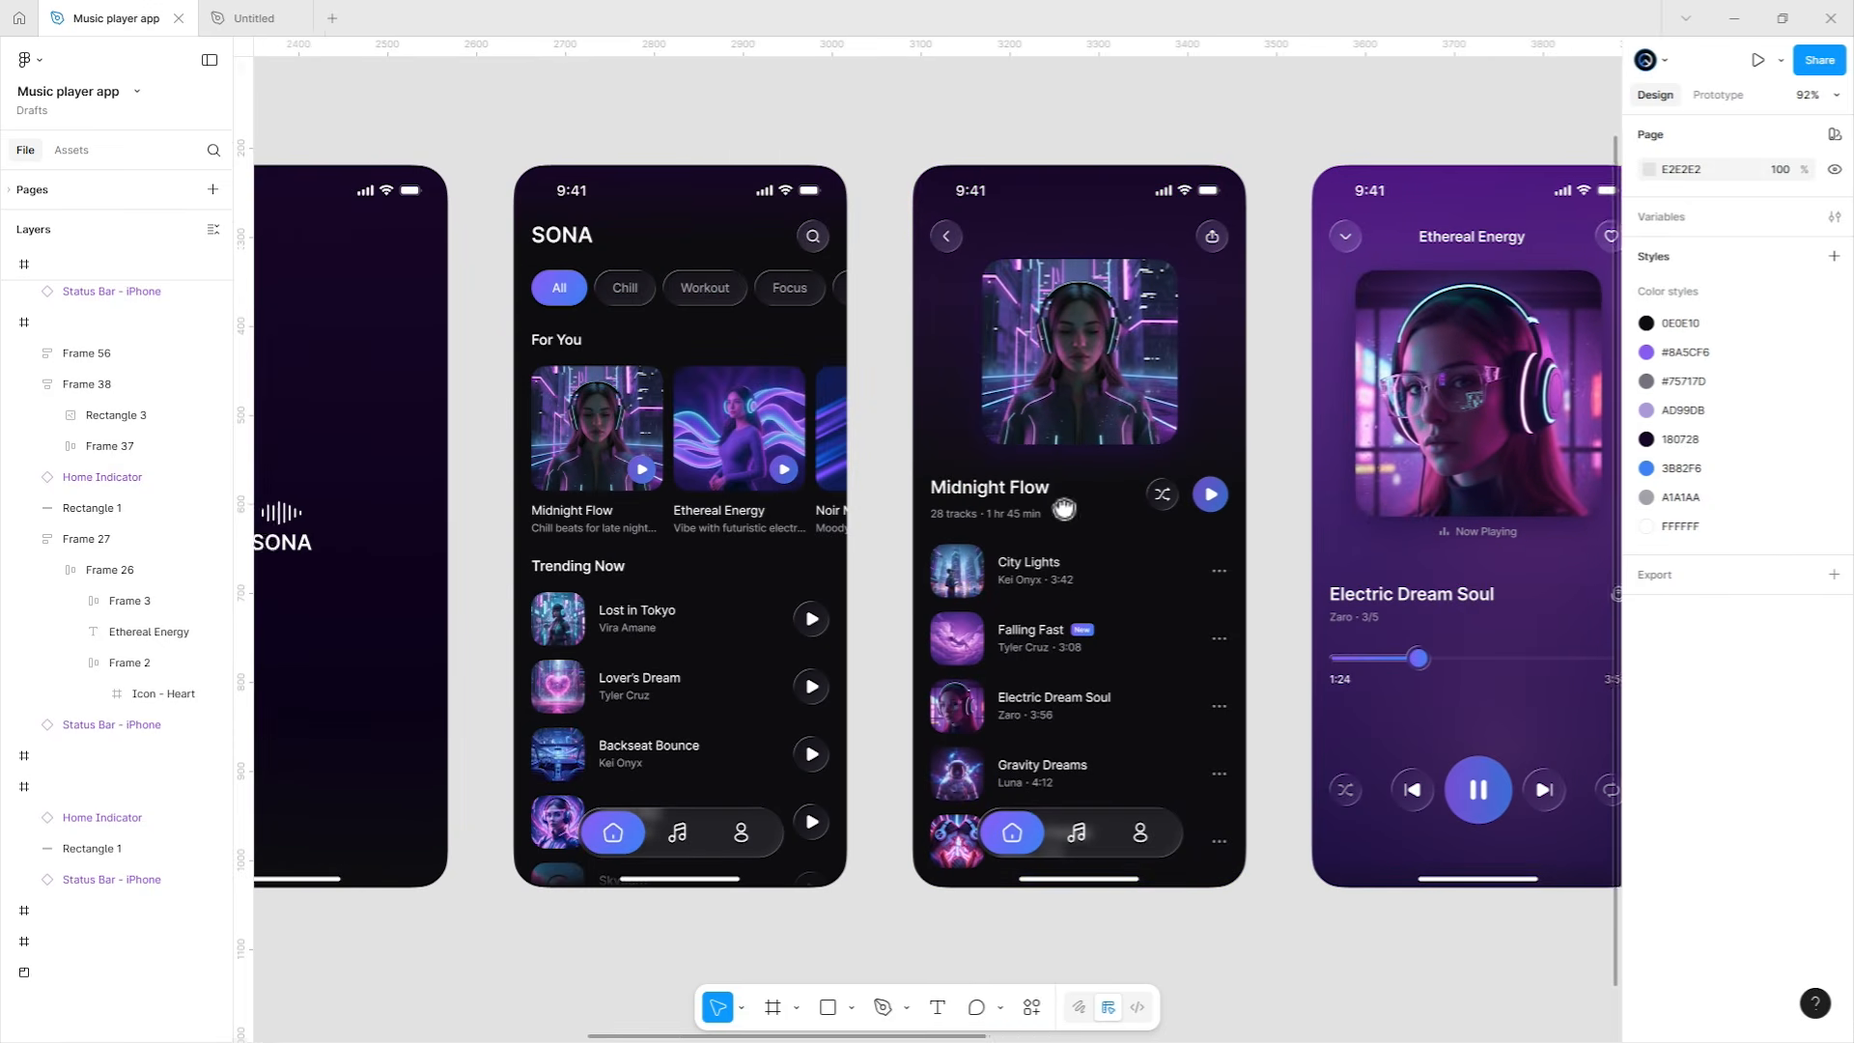
click(985, 232)
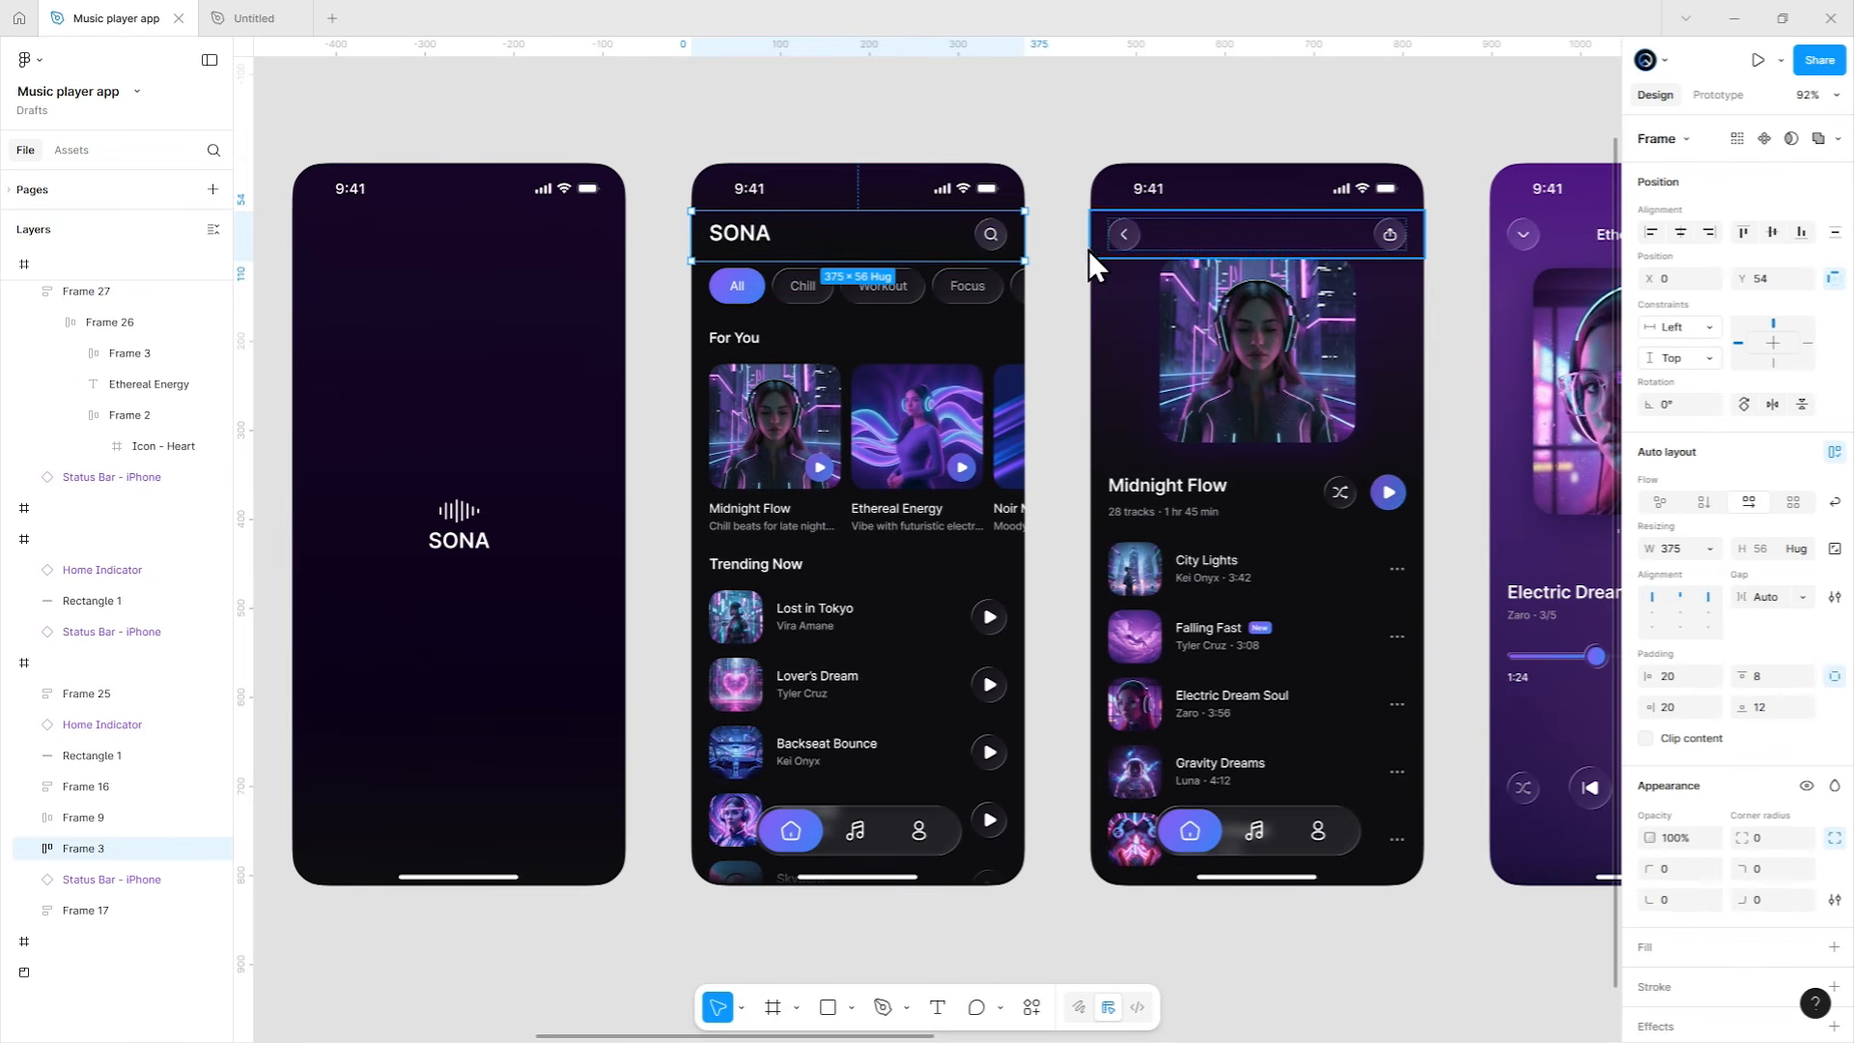
key(ctrl+c)
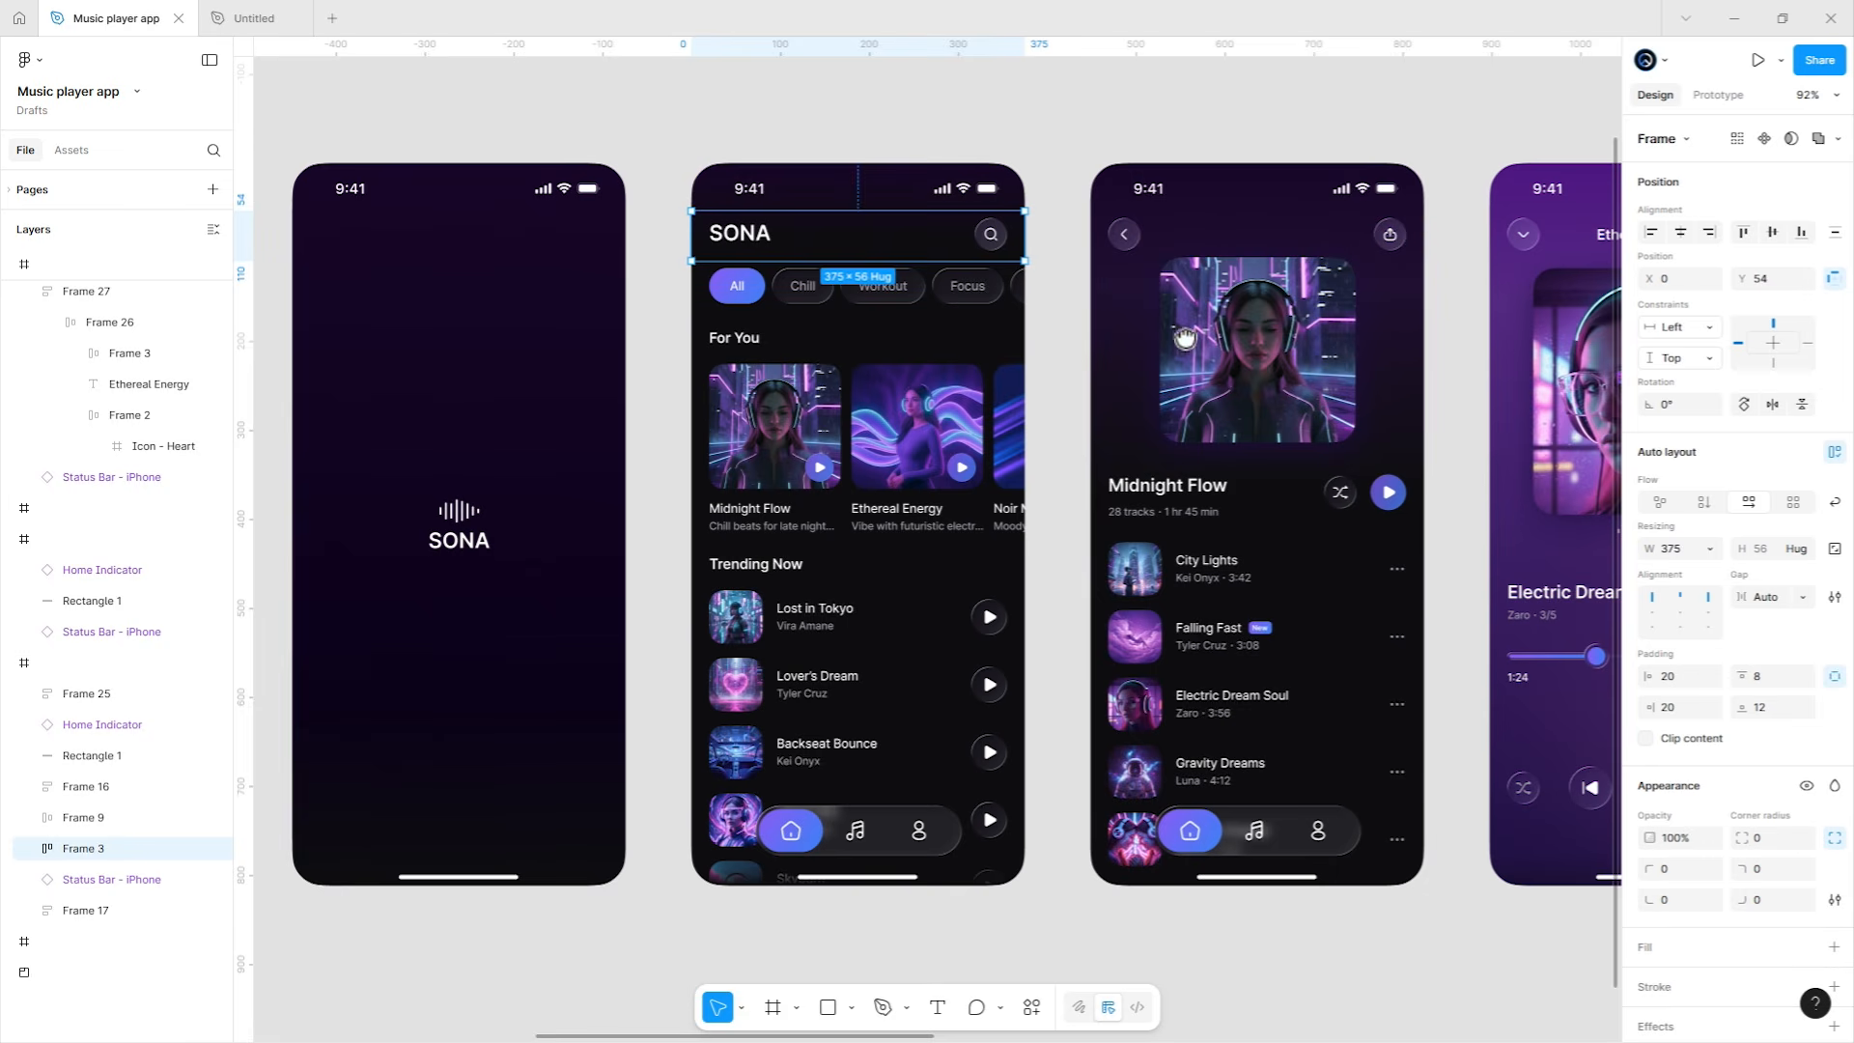
scroll(724, 373, right, 20)
drag(725, 372, 640, 426)
drag(1129, 438, 984, 456)
click(992, 416)
key(ctrl+v)
key(Escape)
Copy the Add icon from the Icons section of the style guide.
scroll(984, 456, left, 20)
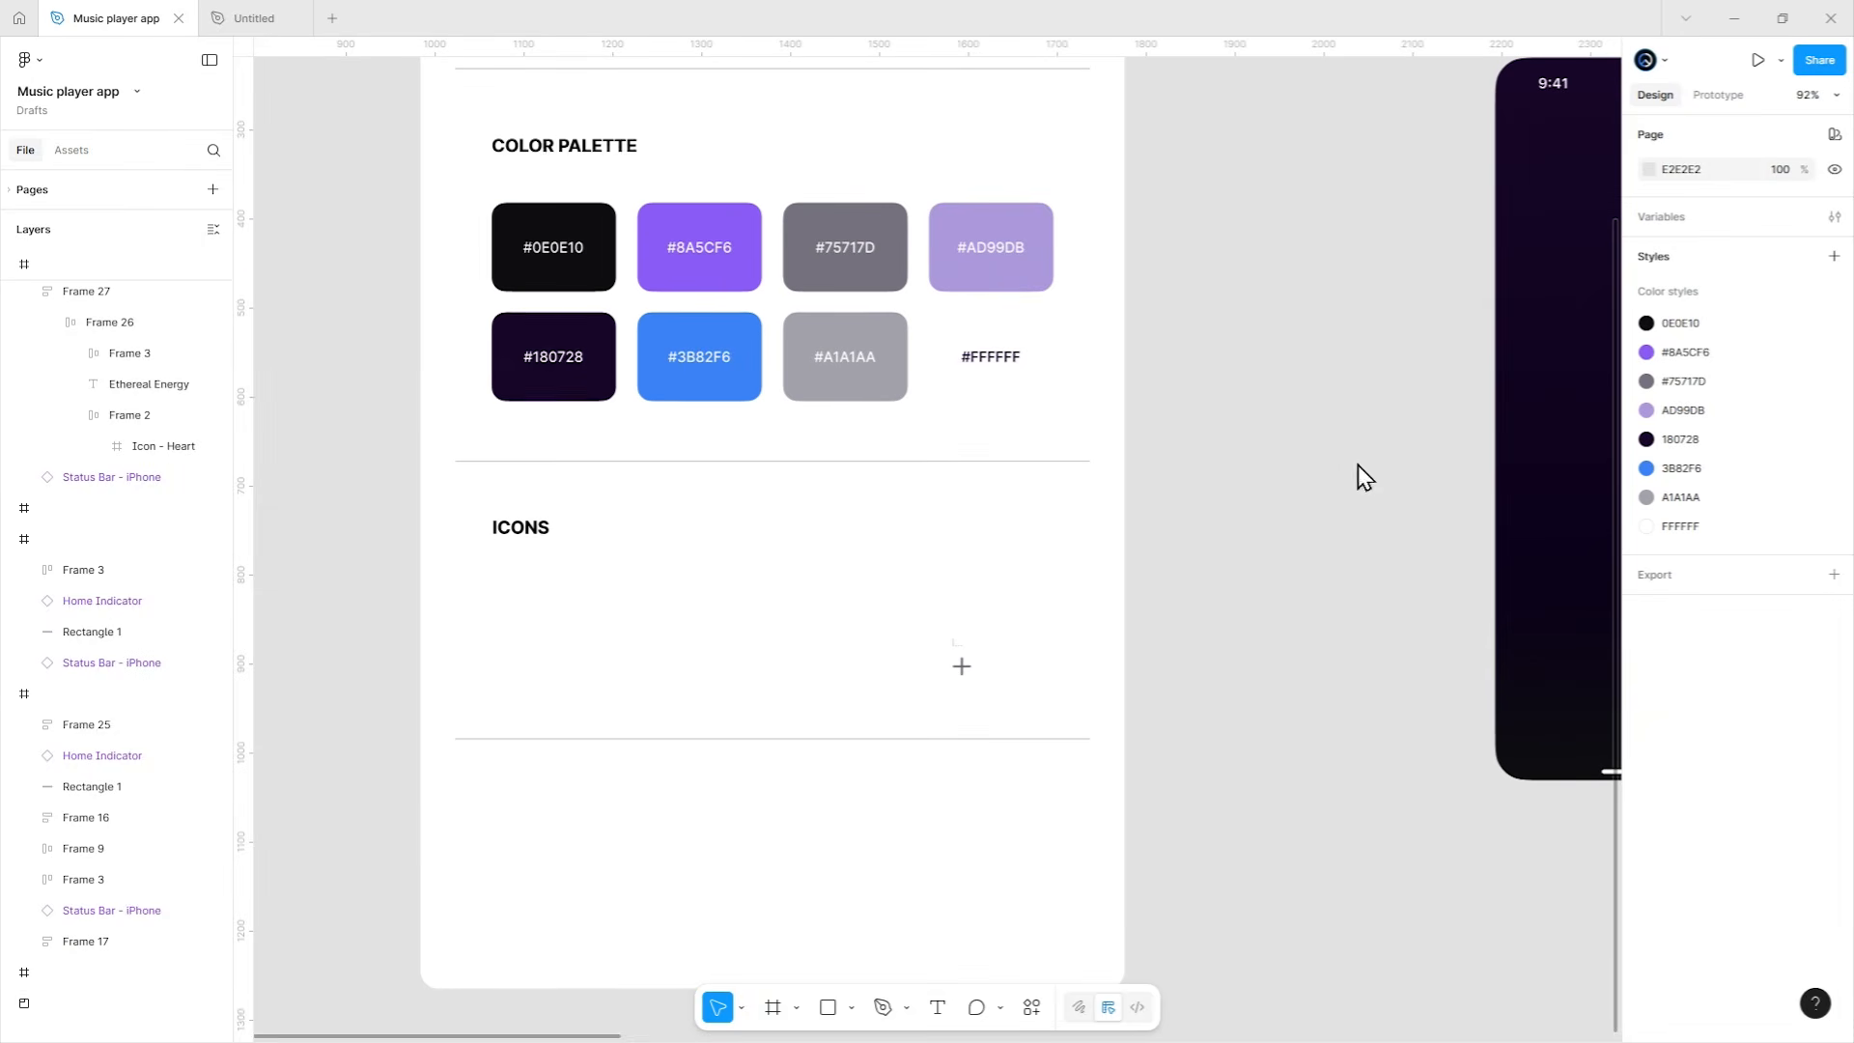
click(962, 644)
key(Delete)
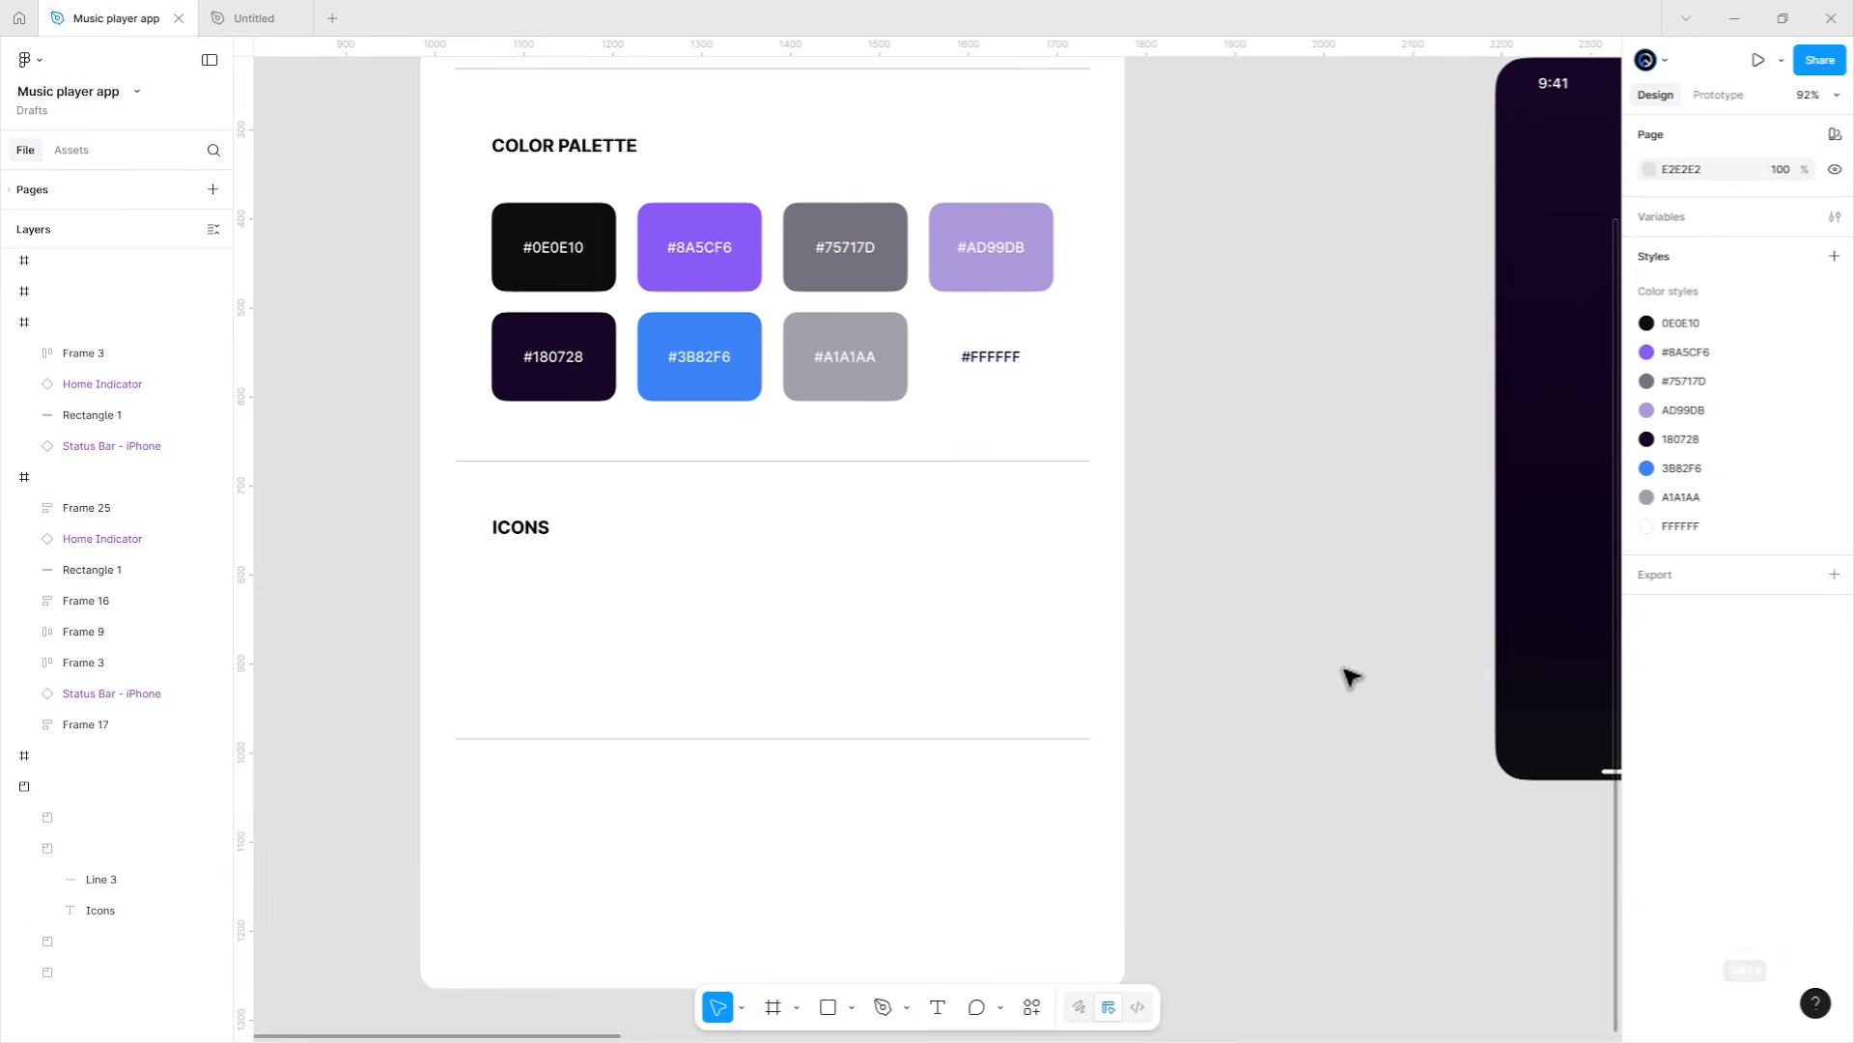
drag(1349, 677, 1032, 530)
scroll(1031, 530, right, 20)
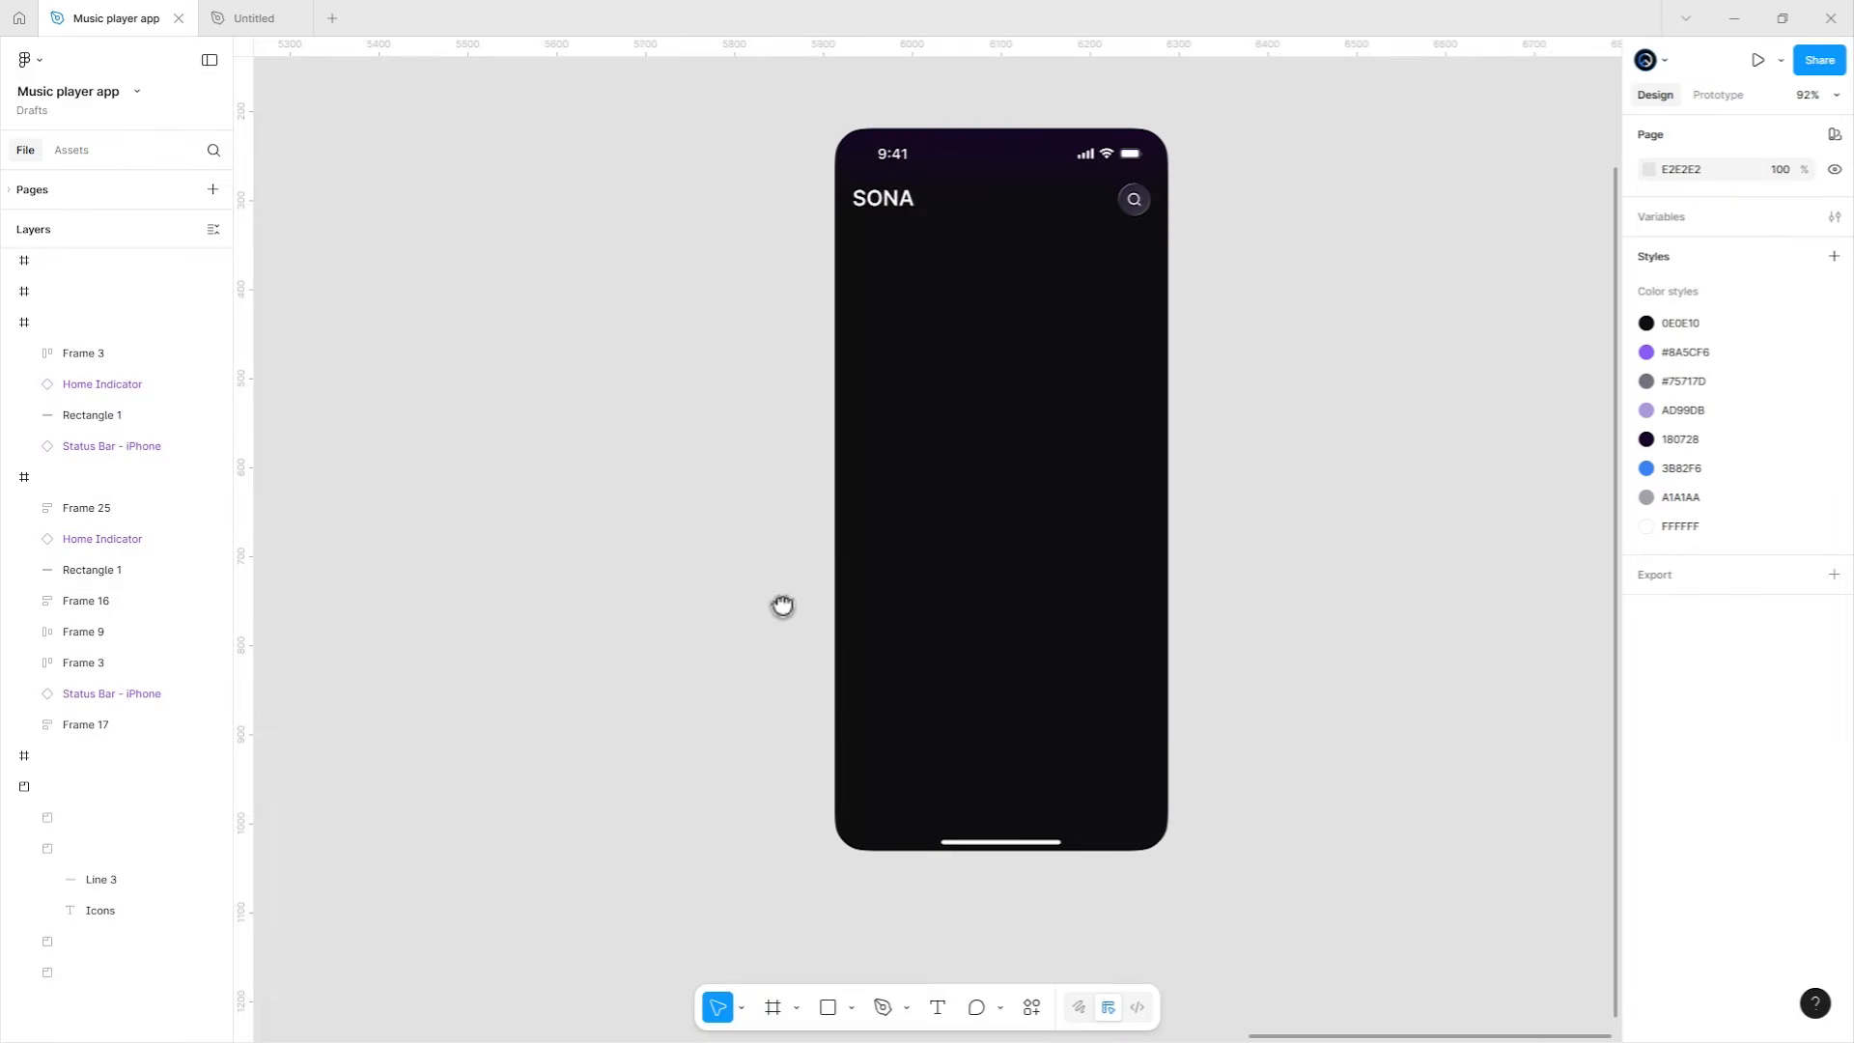
Duplicate the round search button inside the new screen's SONA header.
click(889, 543)
click(889, 543)
click(1063, 205)
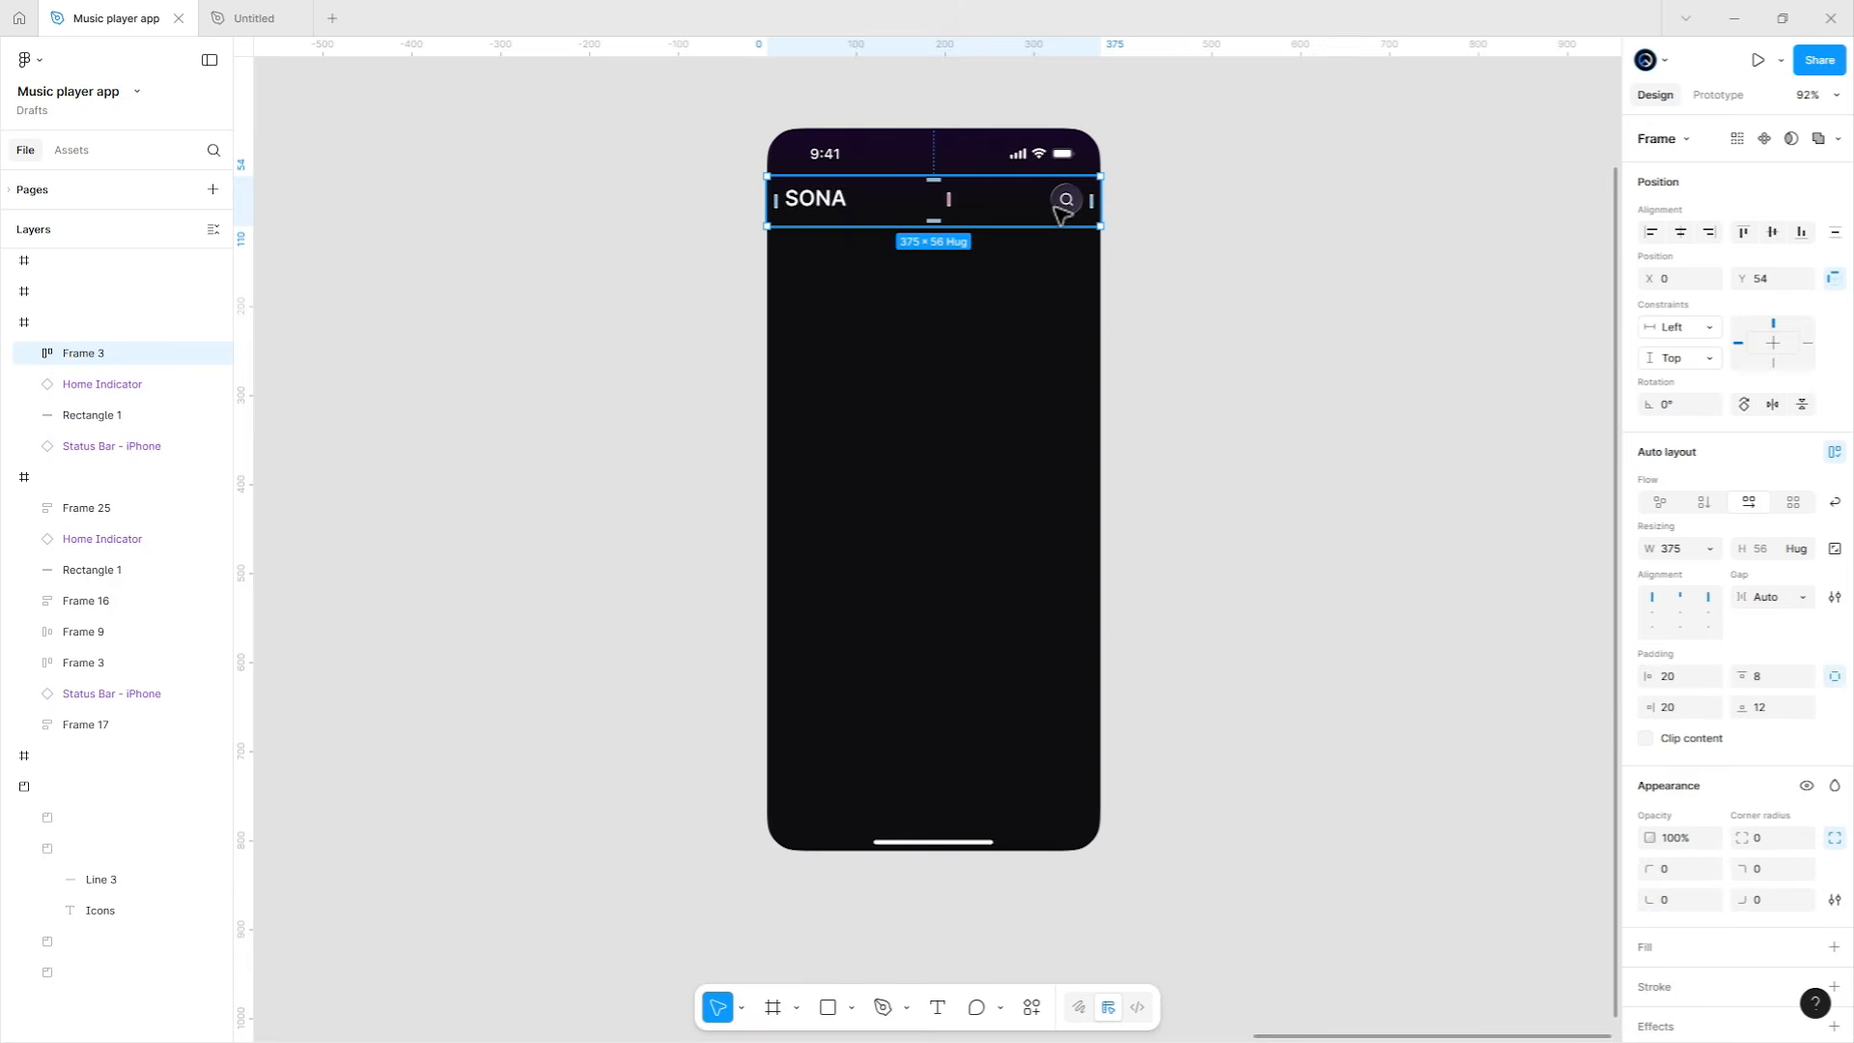
click(1060, 211)
key(ctrl+d)
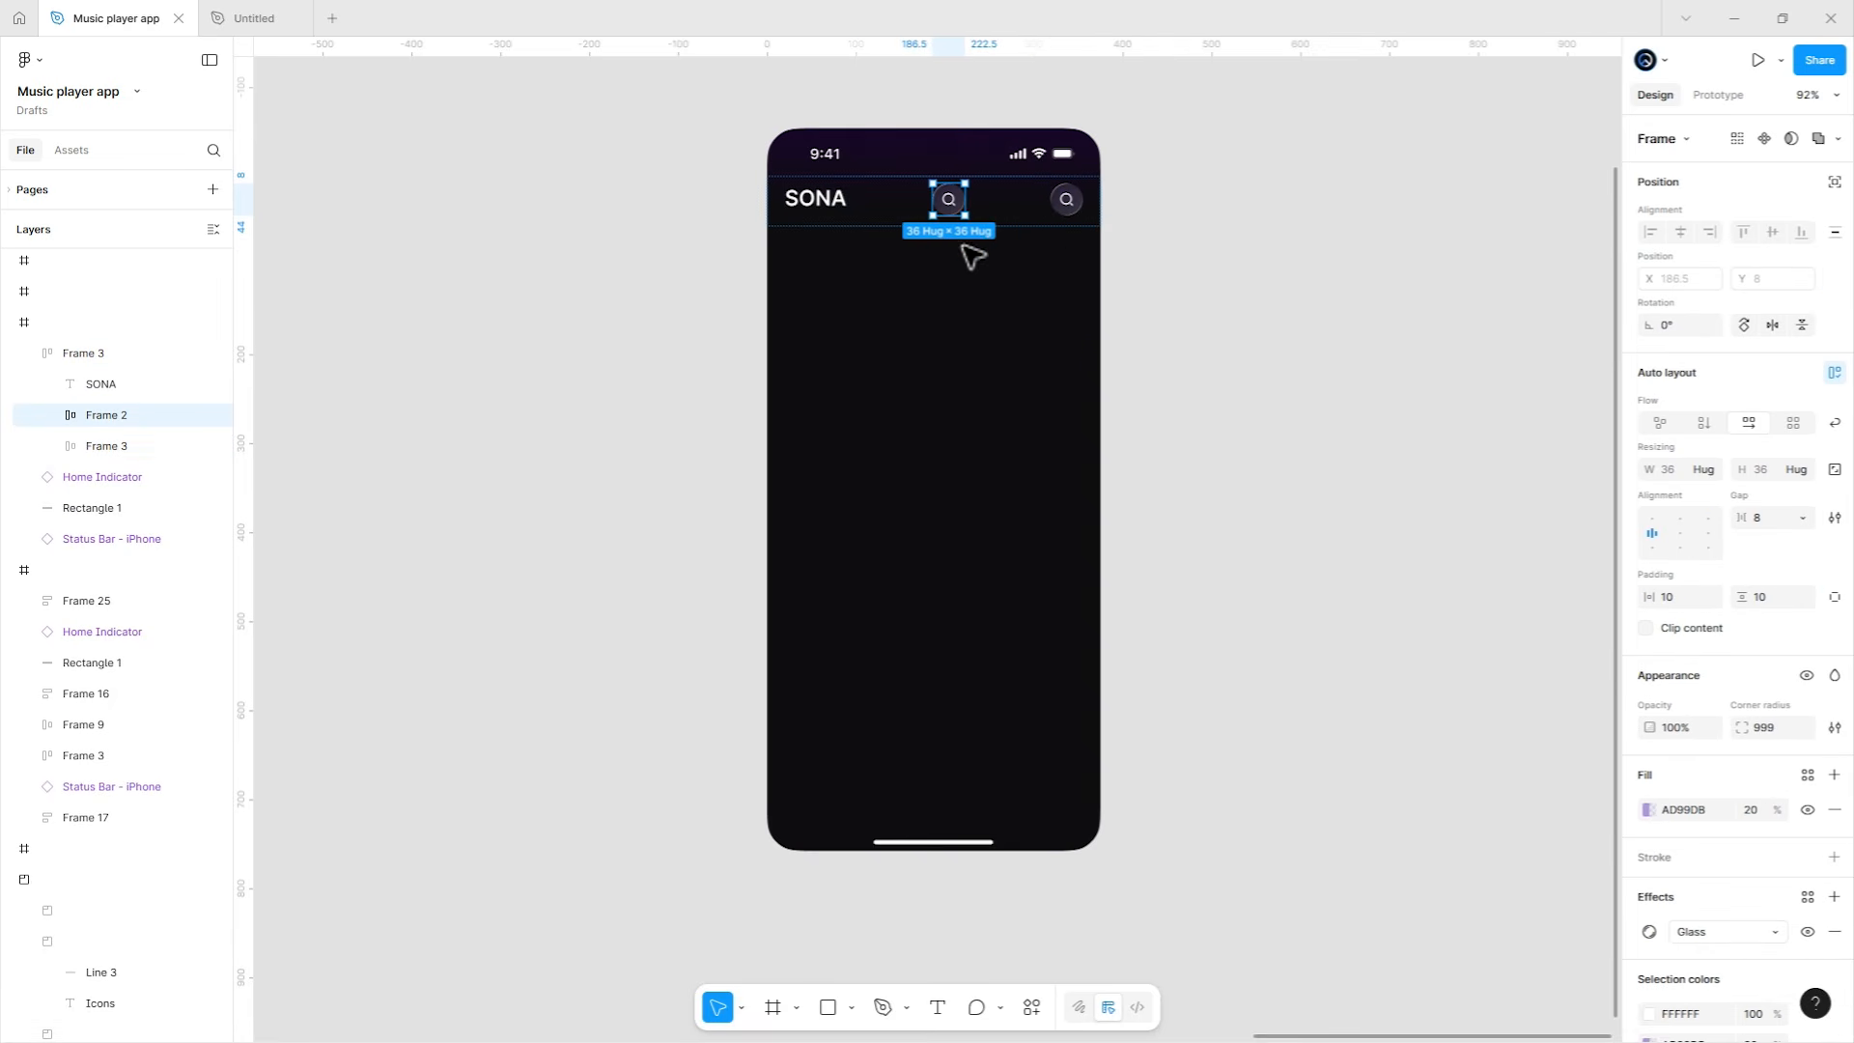
Paste the Add icon into the round button at the far end of the new screen's header.
click(1065, 198)
scroll(1065, 198, up, 5)
scroll(1005, 521, up, 2)
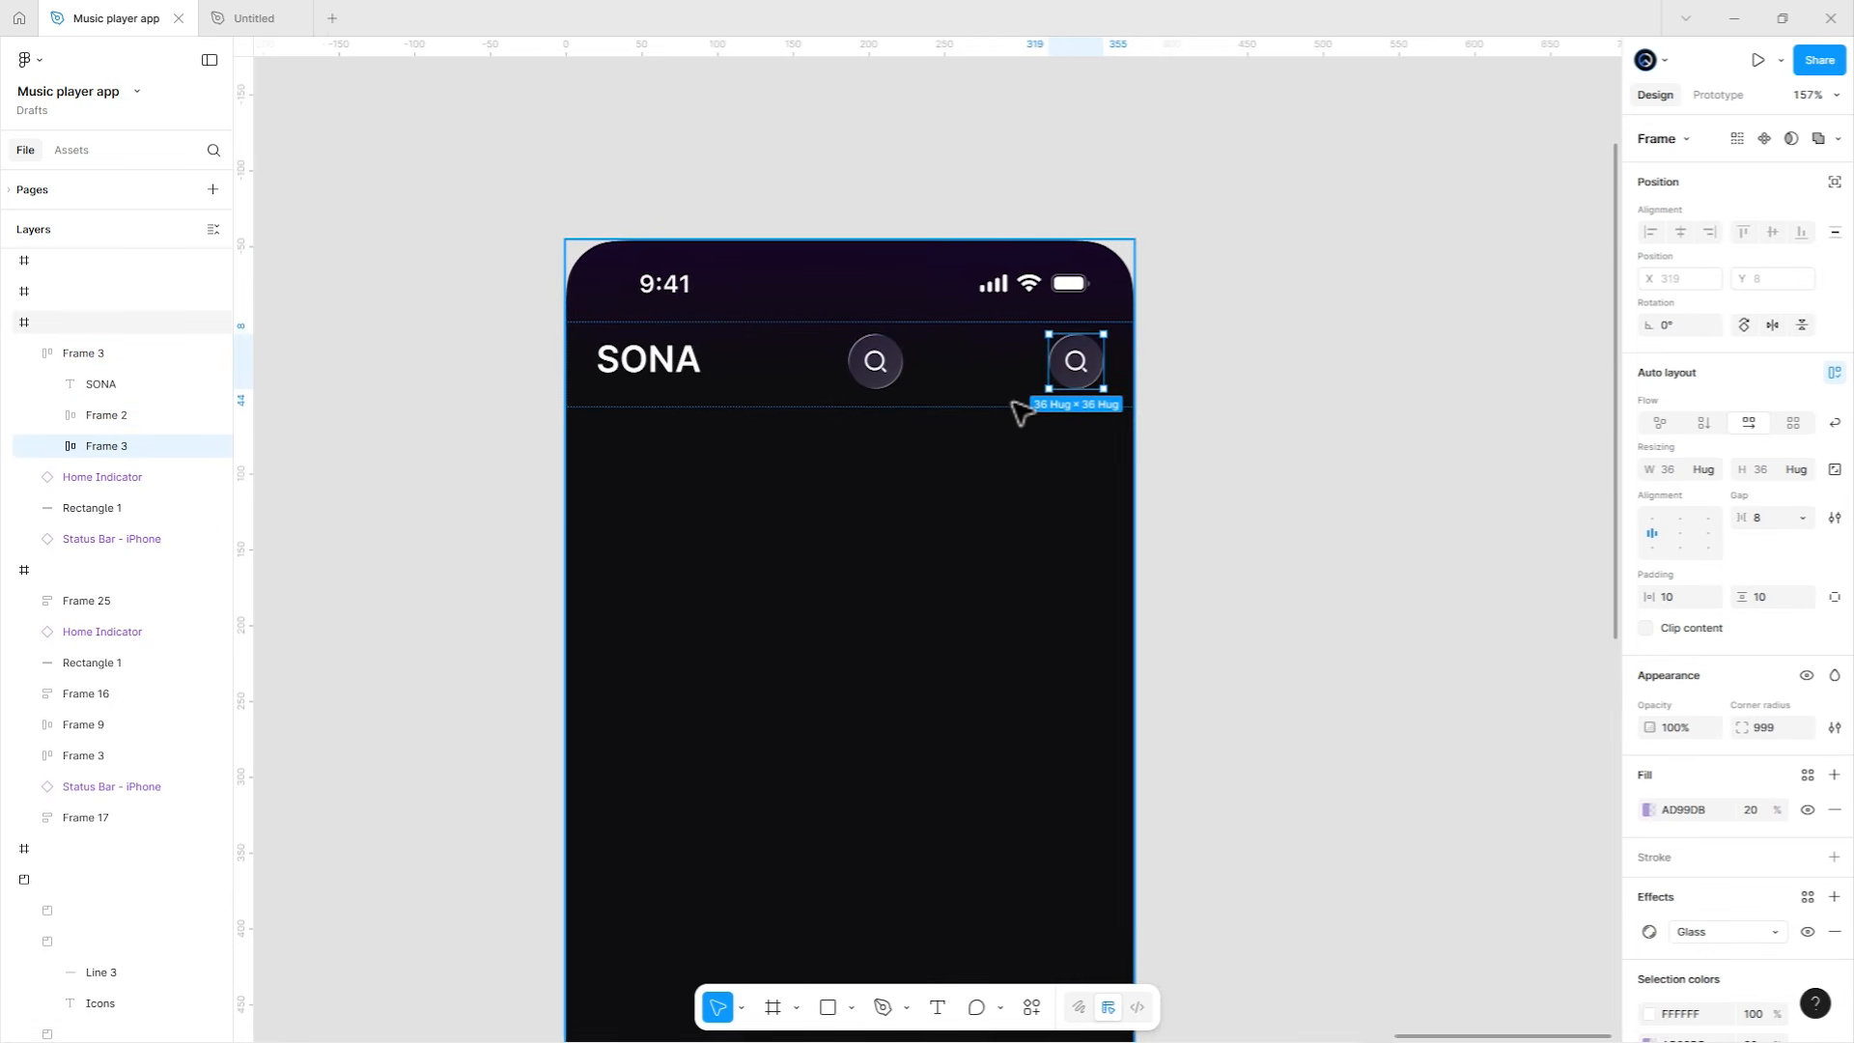
key(ctrl+v)
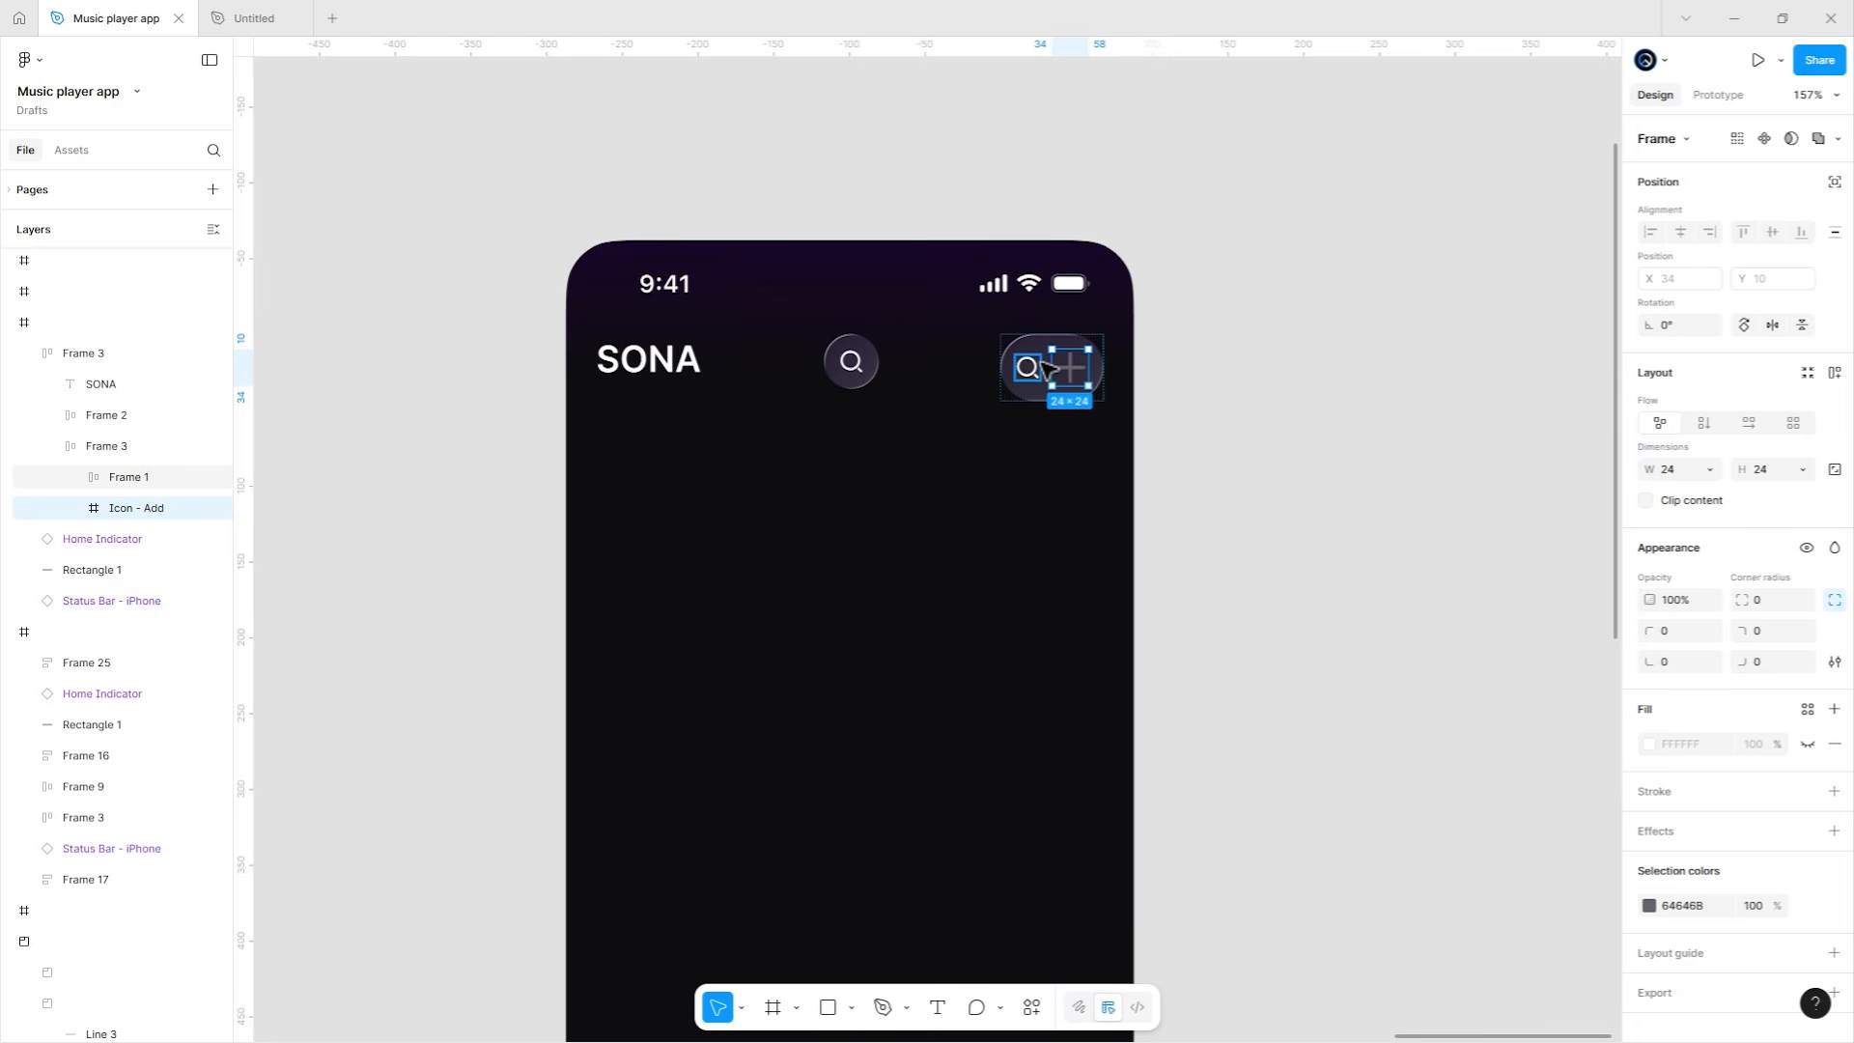
Scale the plus icon in the header button to 16 px wide.
key(k)
click(1642, 508)
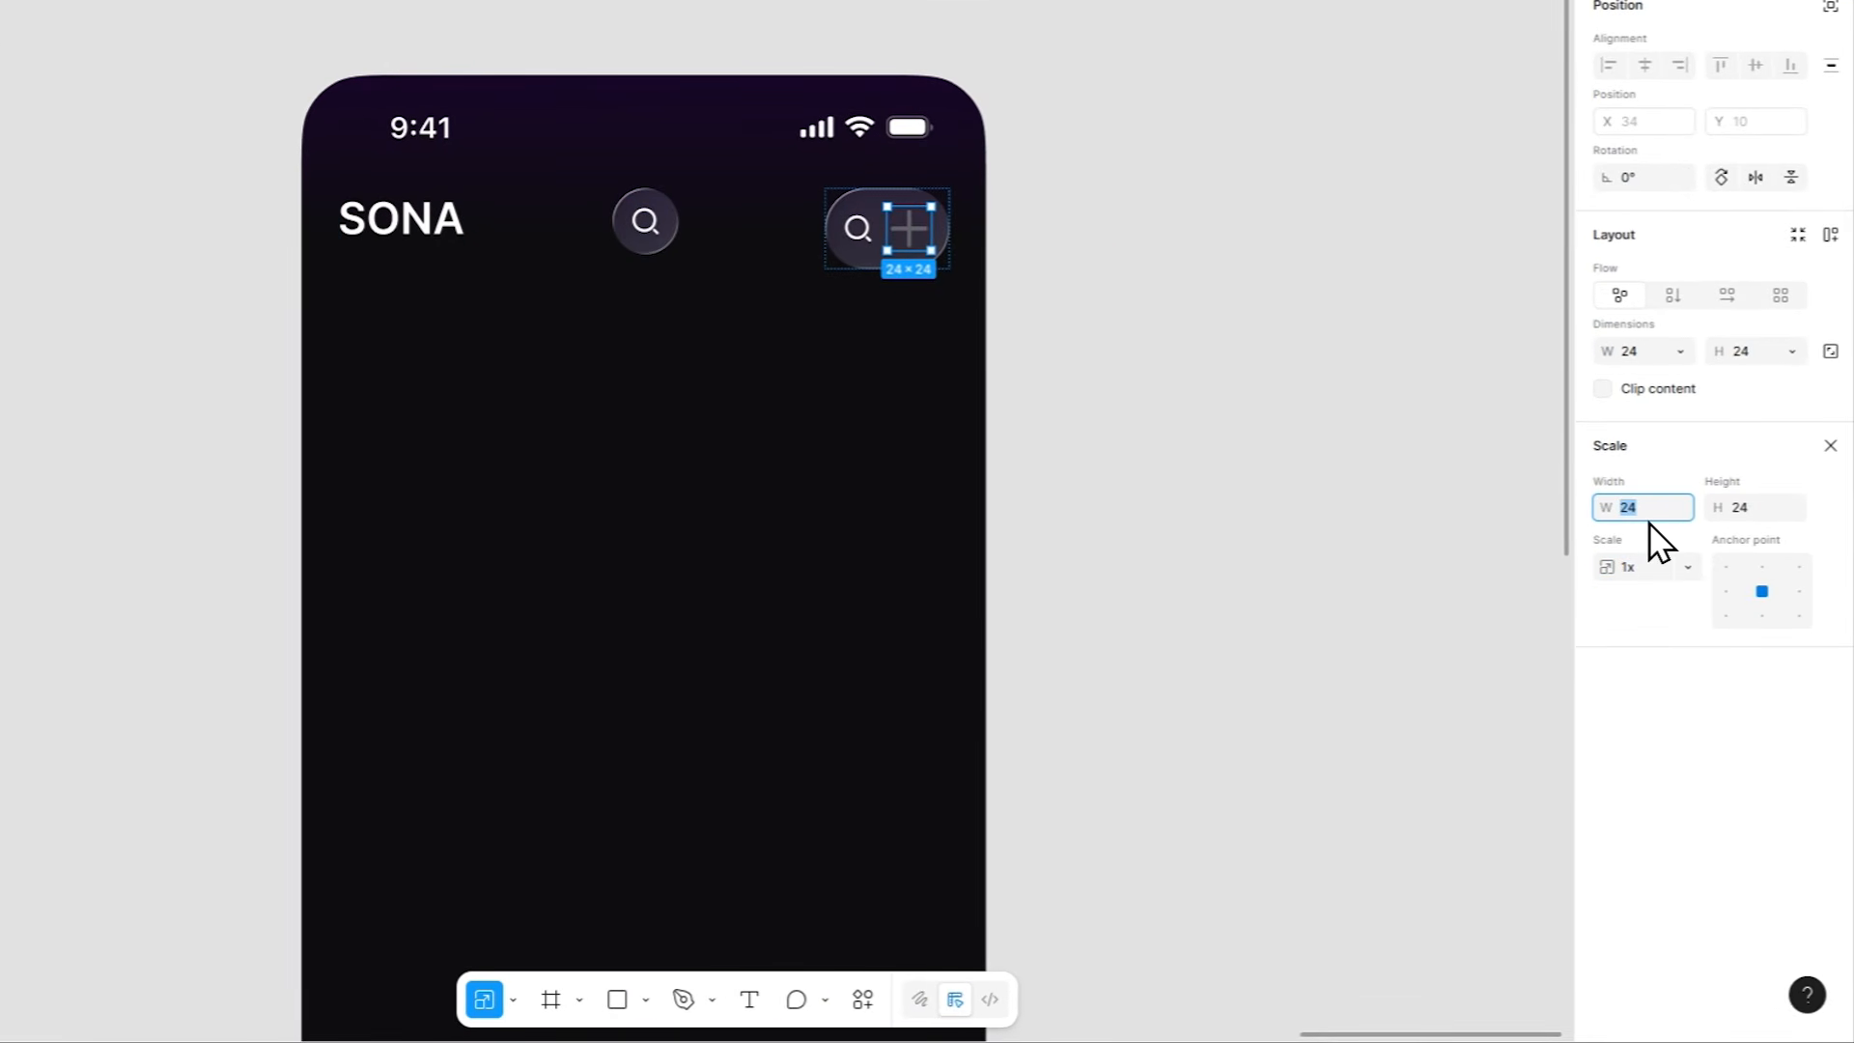
text(16)
key(Return)
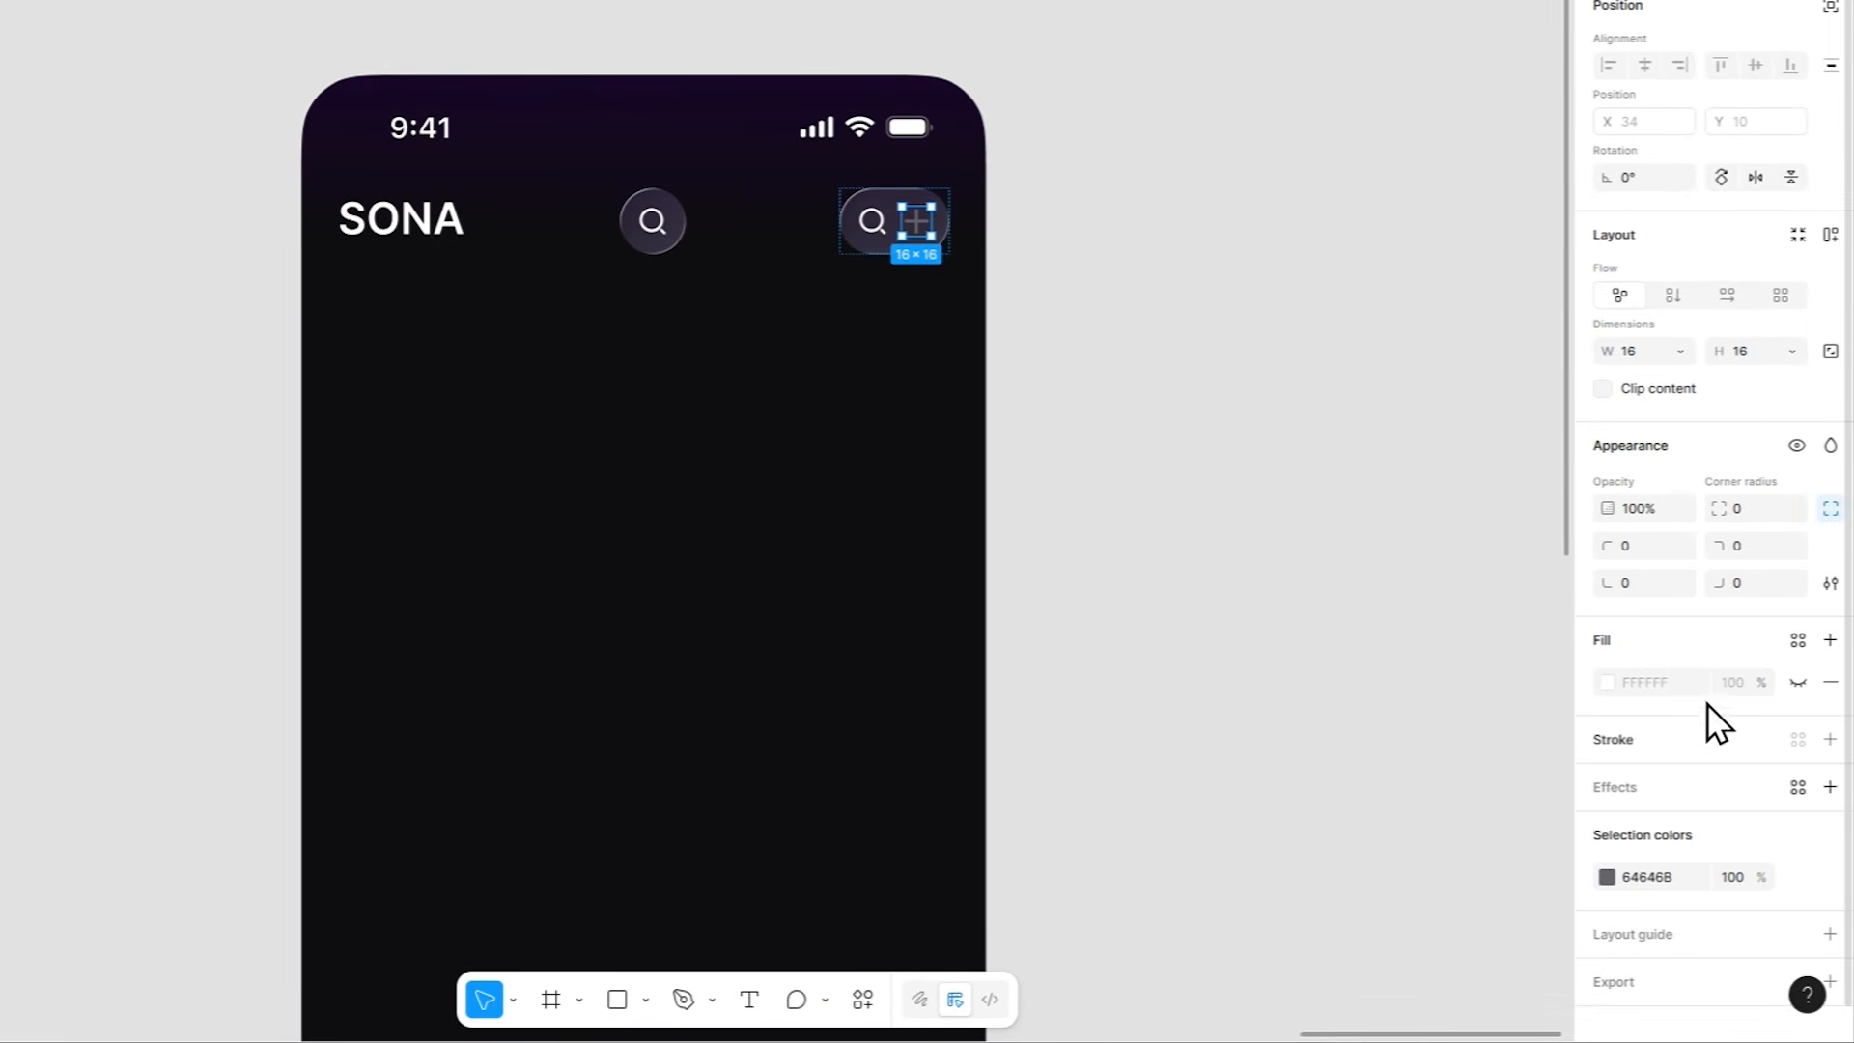
Recolor the plus icon to FFFFFF and delete the search icon beside it in the same button.
click(1797, 877)
click(1409, 948)
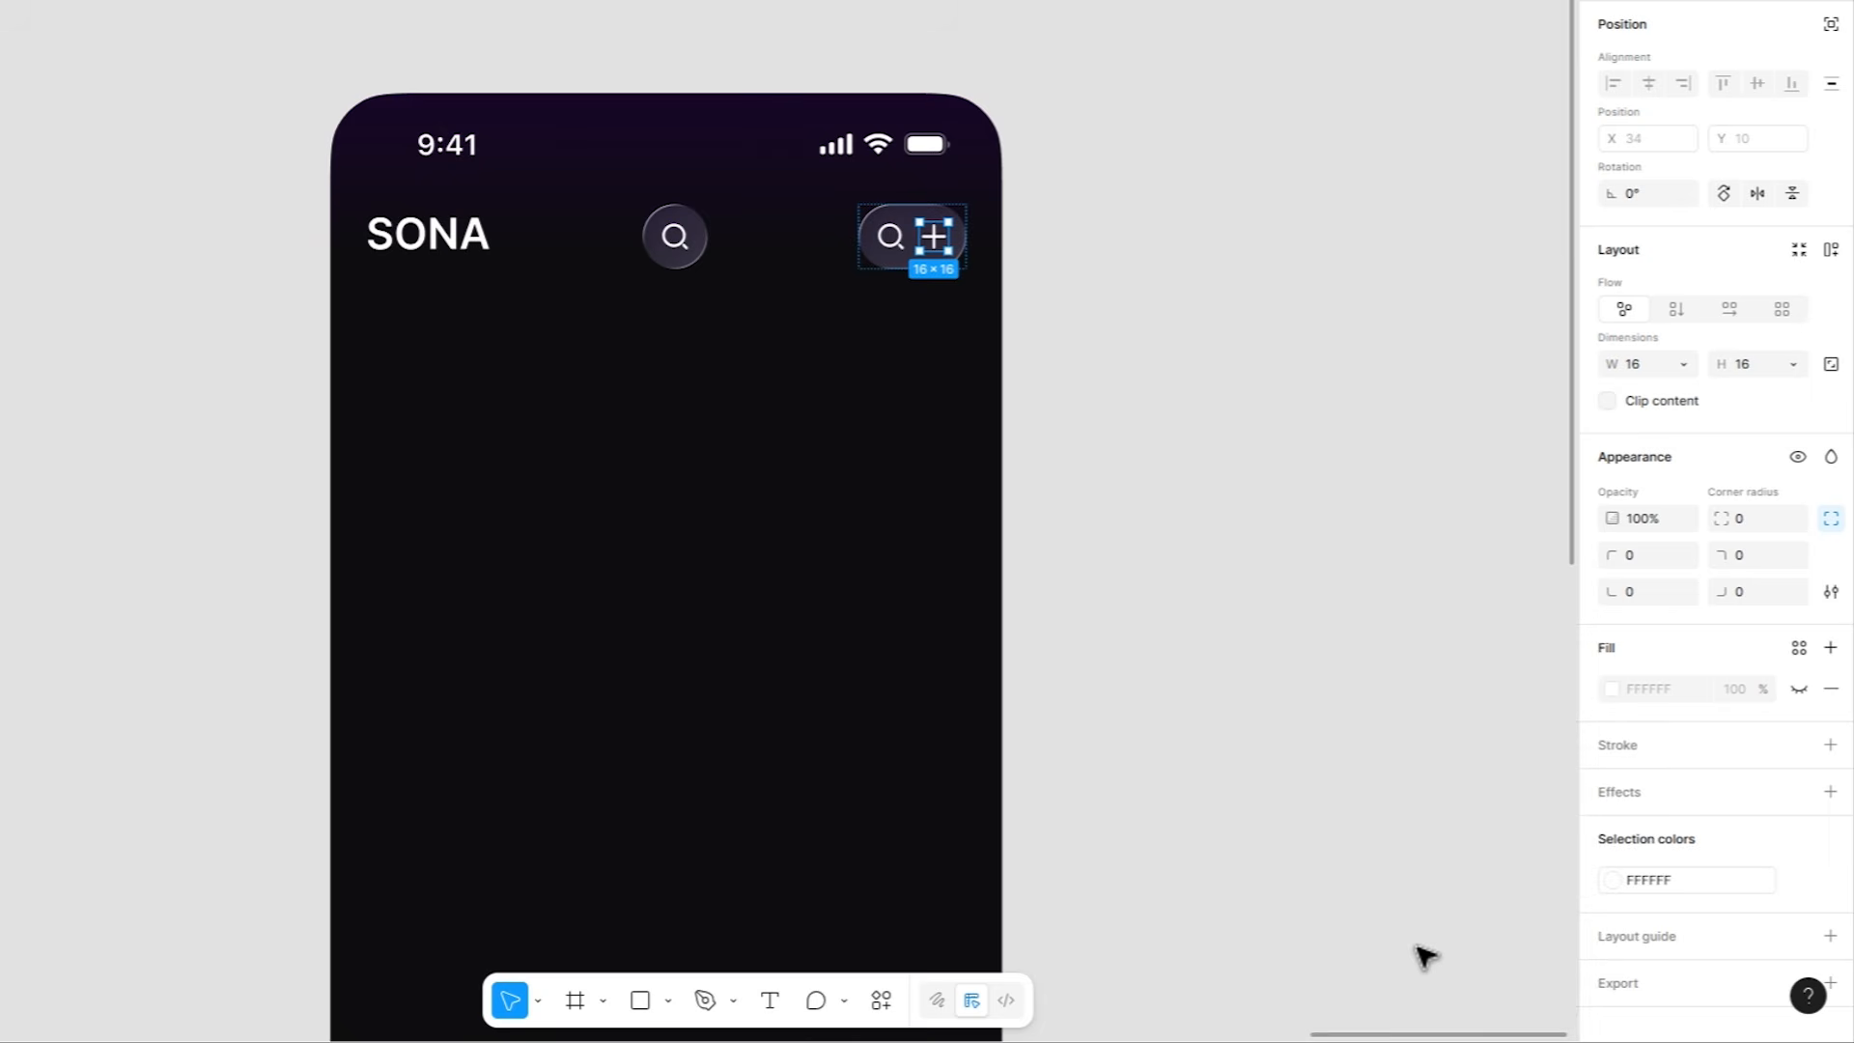
click(890, 237)
key(Delete)
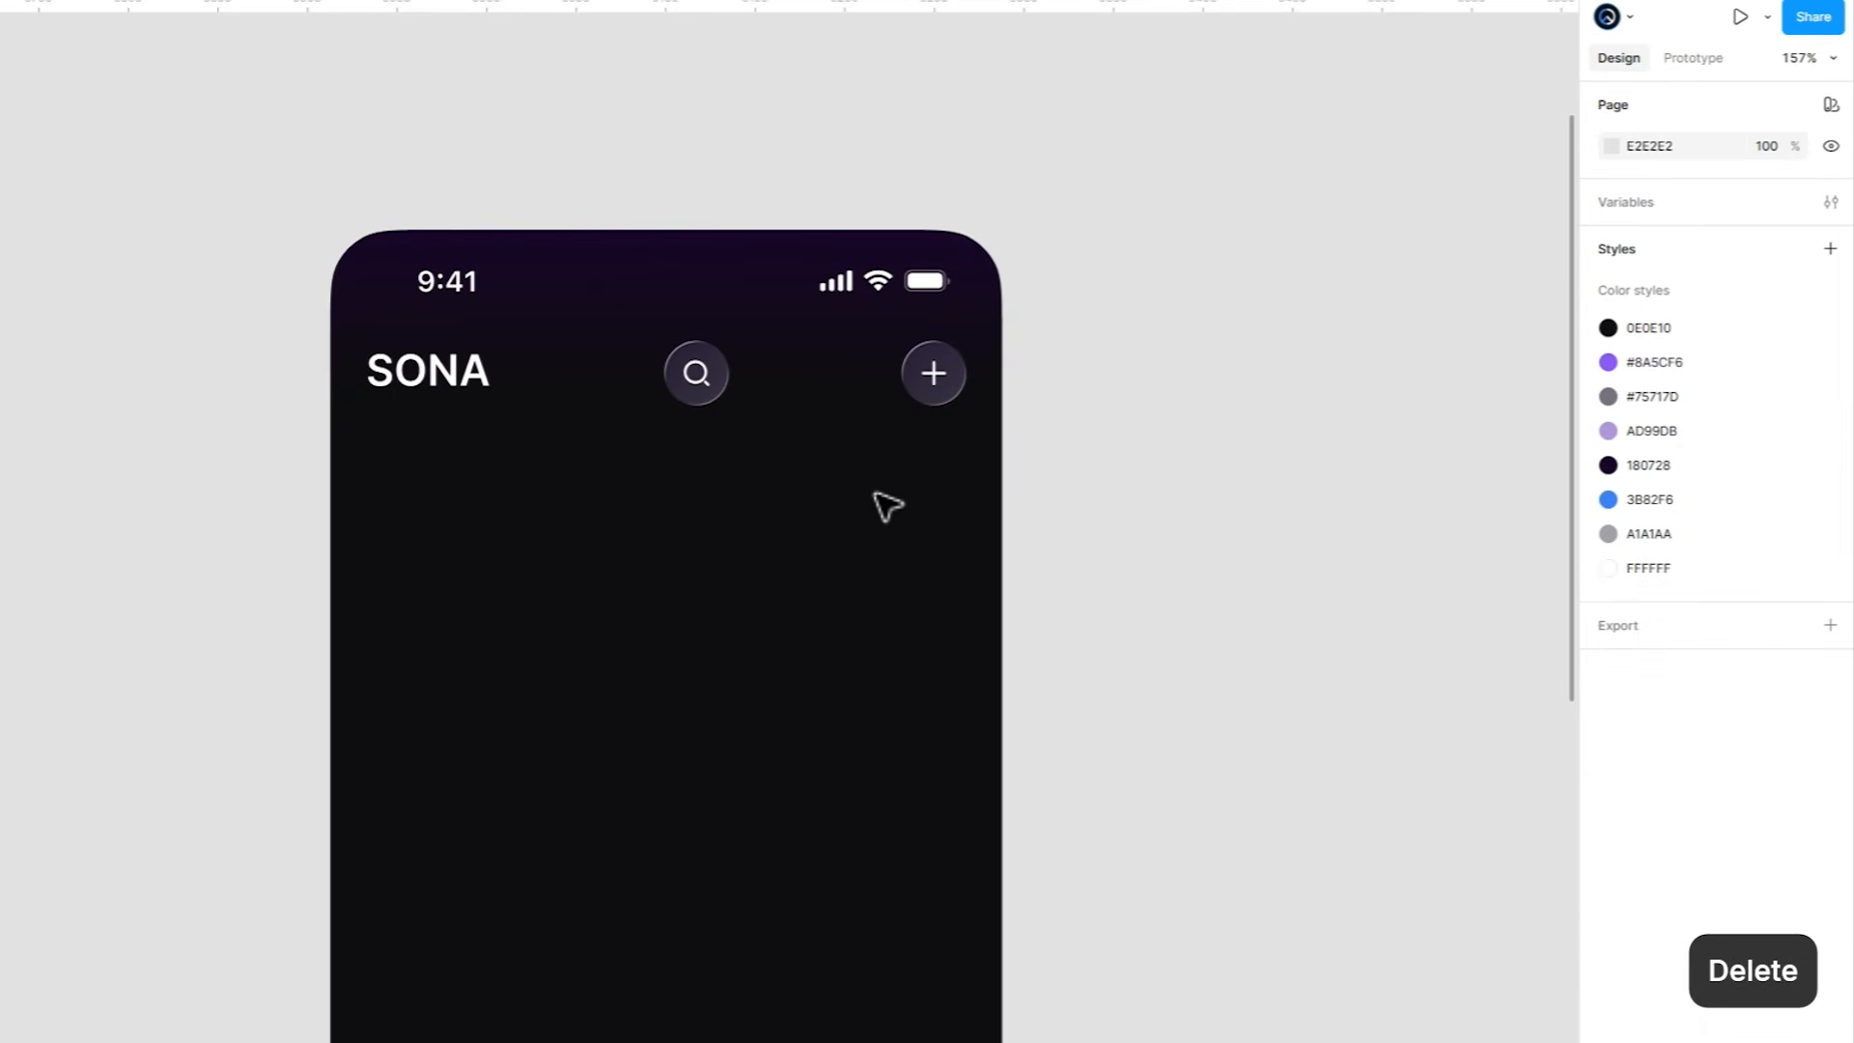
Wrap the header's search and plus buttons in an auto layout frame with a gap of 12 and hug-contents width.
double_click(696, 373)
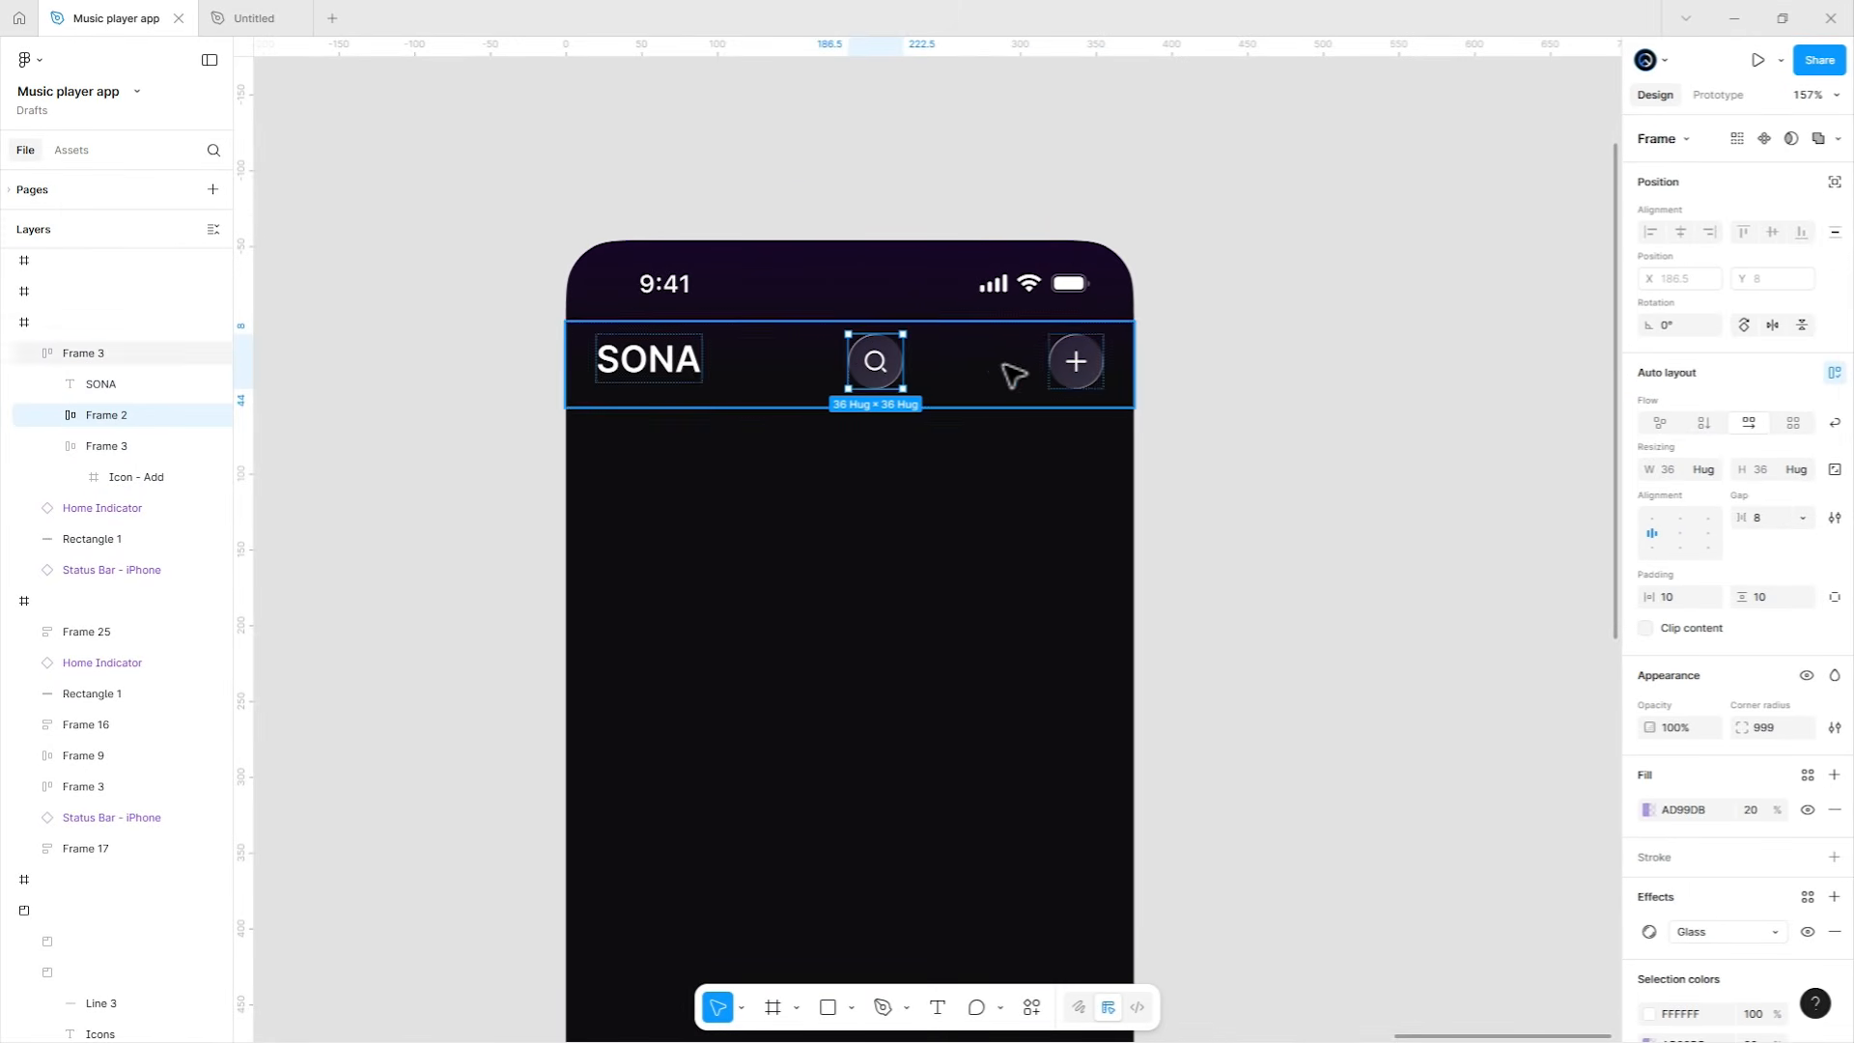
shift+click(1076, 362)
key(shift+a)
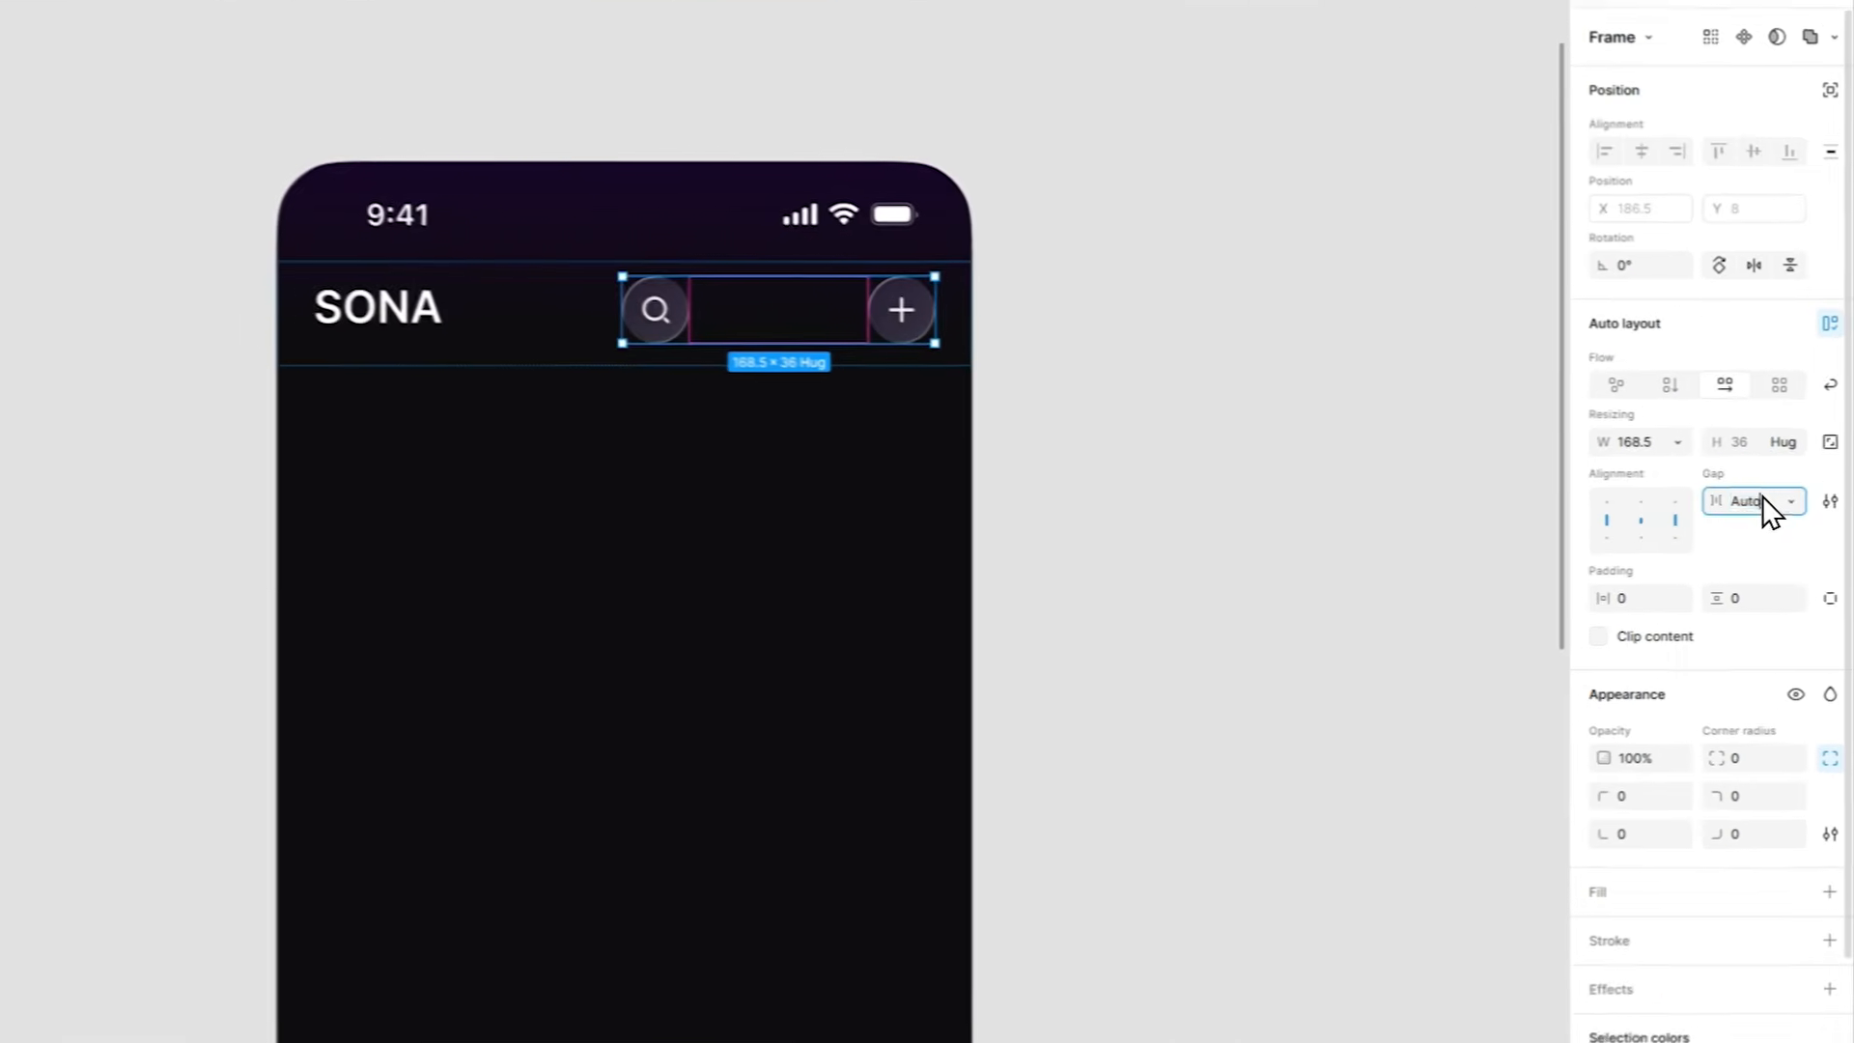
click(1767, 517)
text(12)
key(Return)
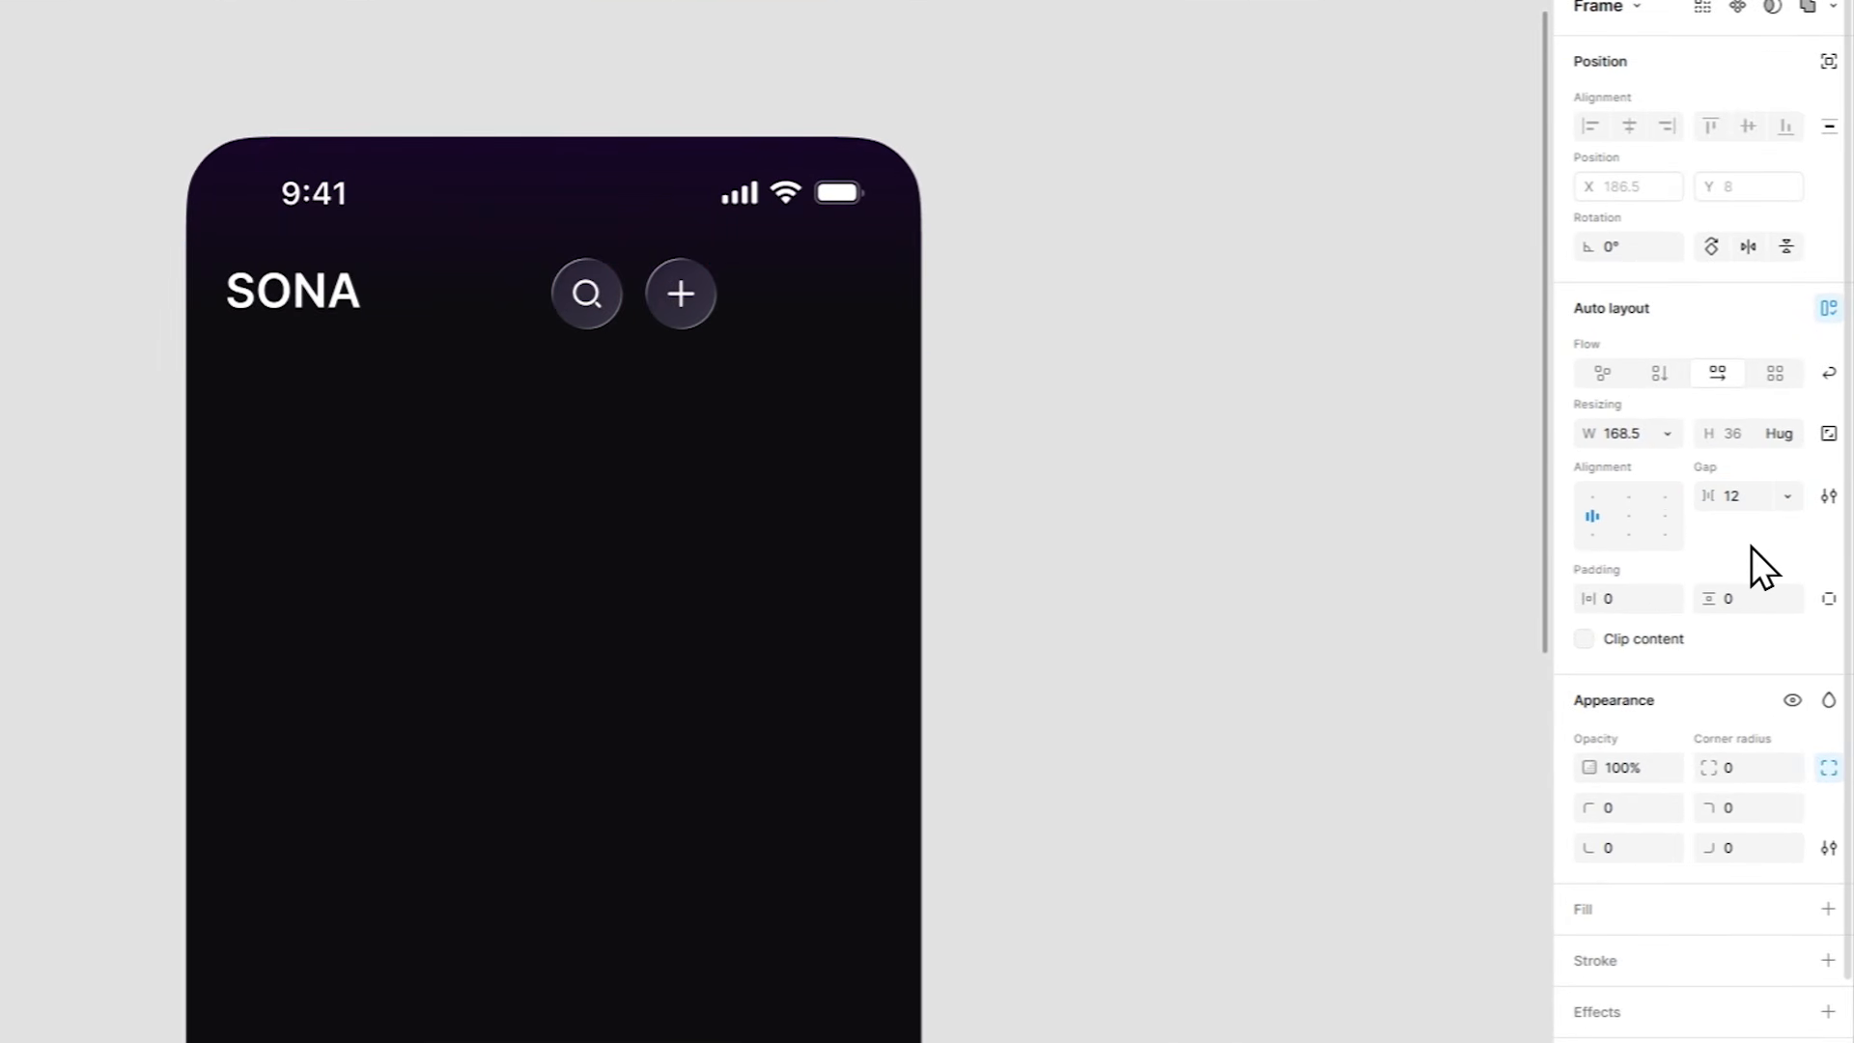
click(1666, 434)
click(1620, 458)
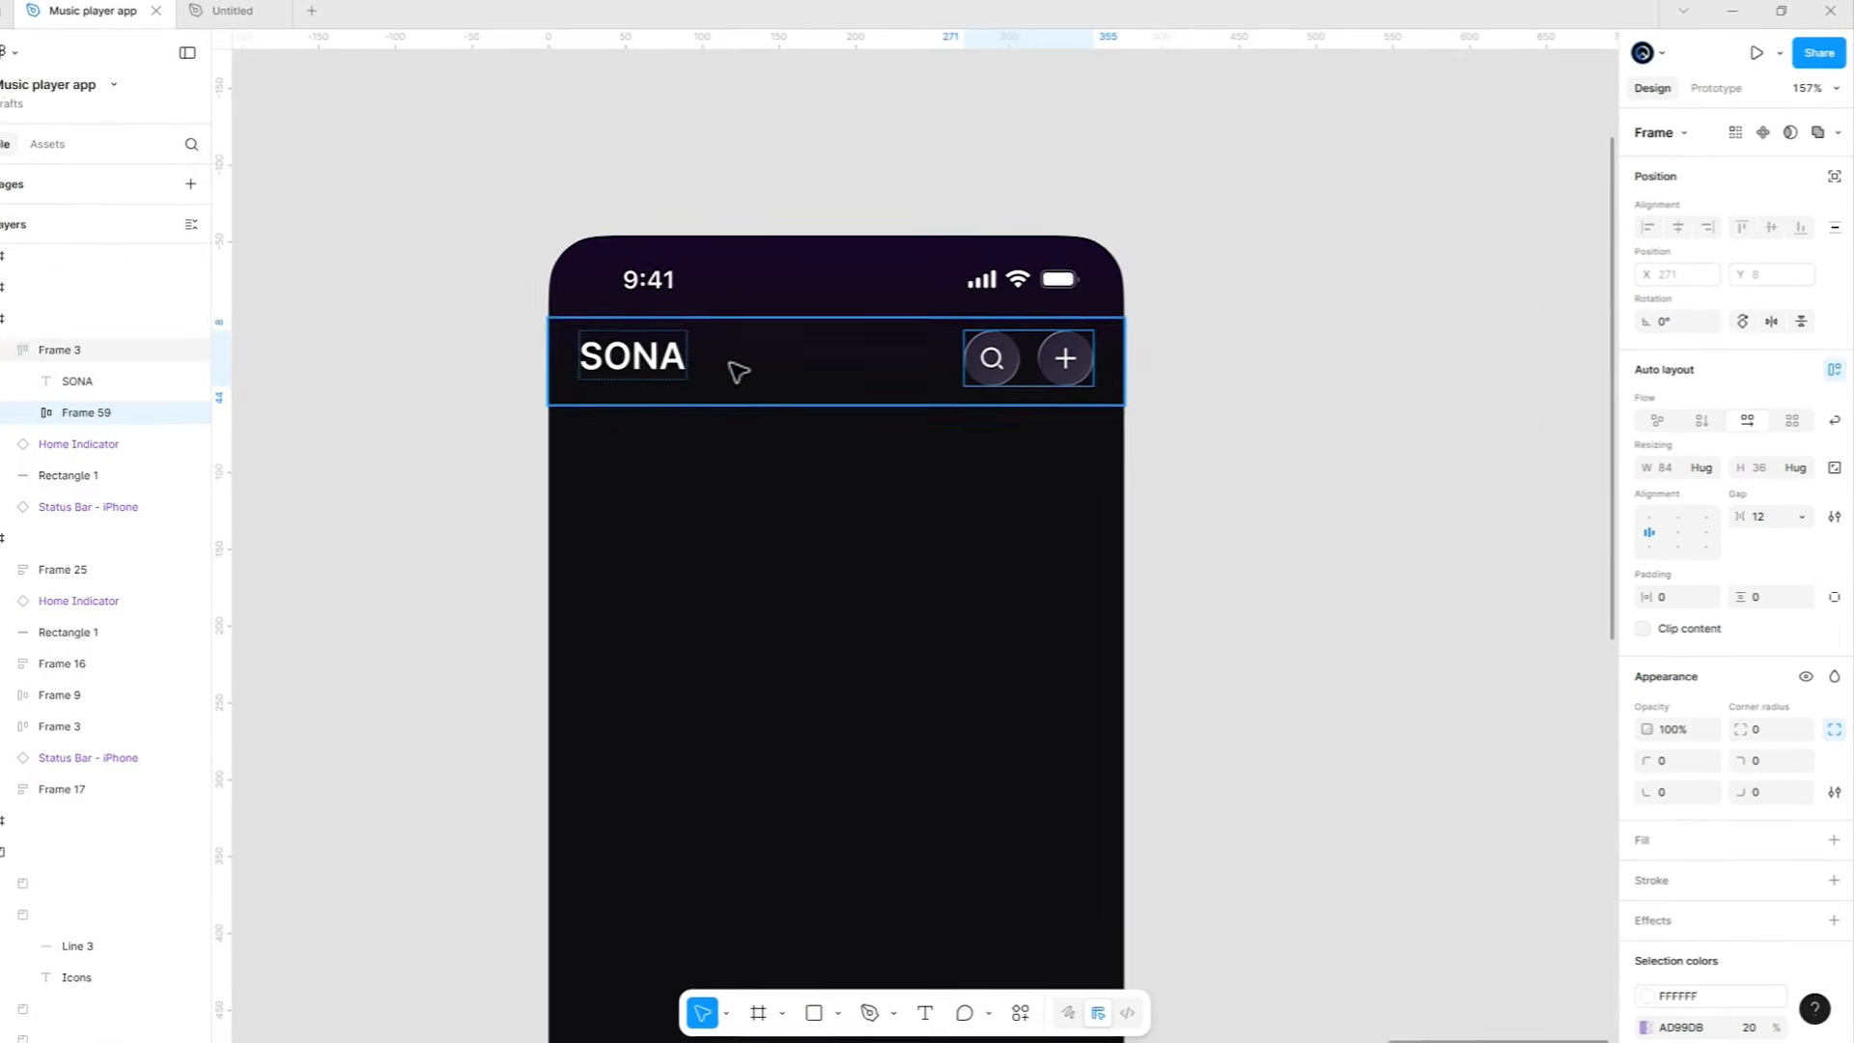
Replace the SONA header title with "Your Library".
click(293, 301)
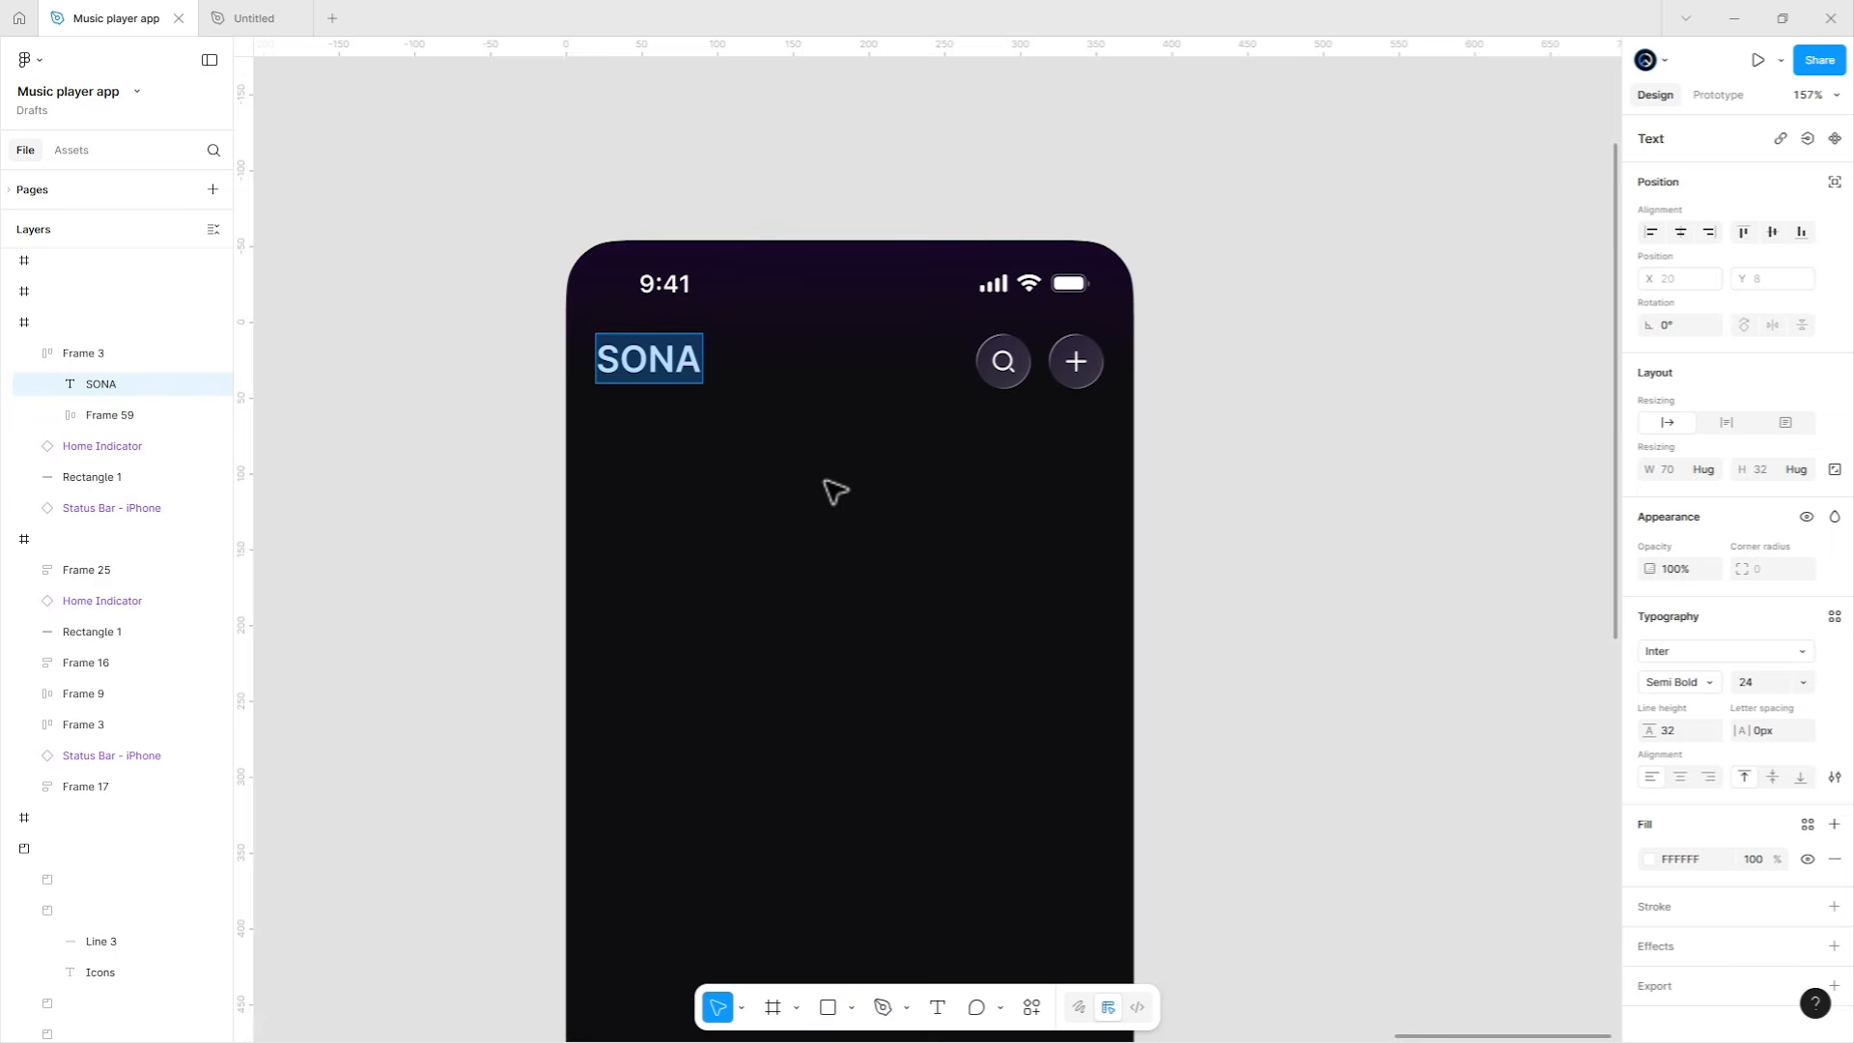
scroll(825, 481, left, 1)
scroll(825, 480, up, 2)
text(Your Library)
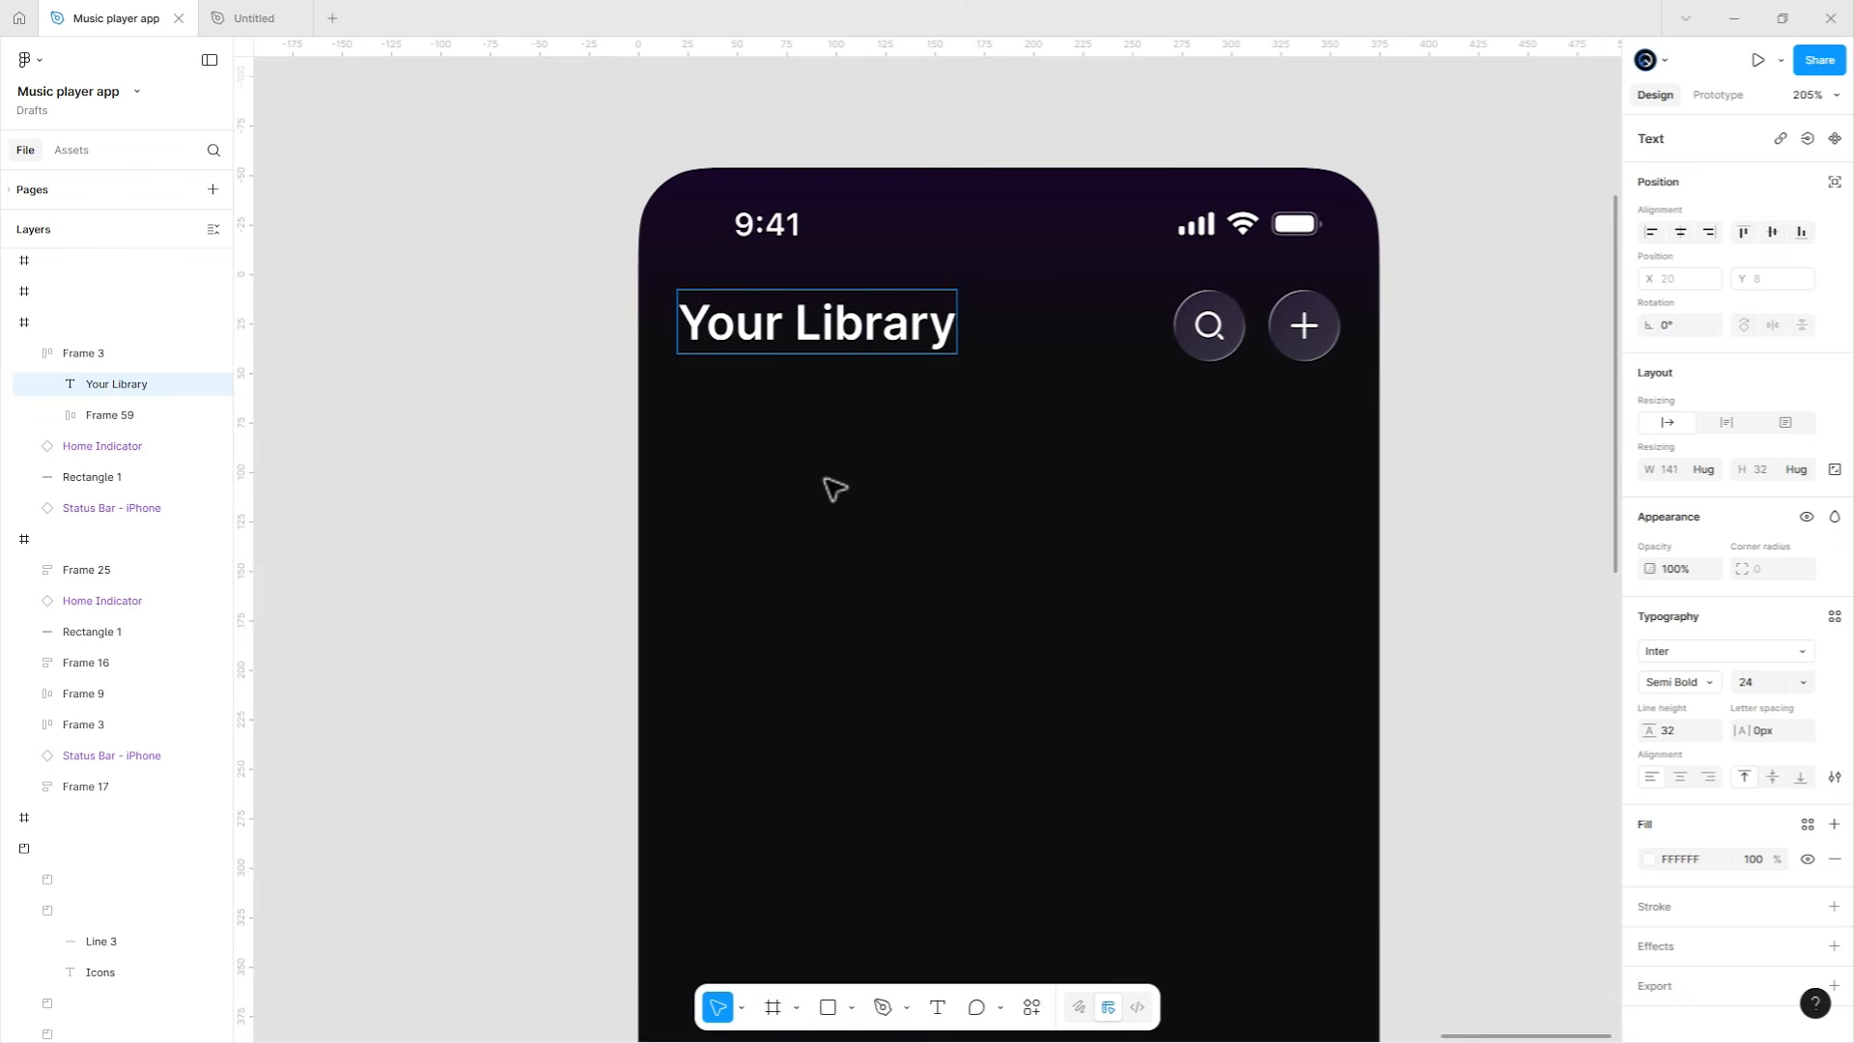
key(Escape)
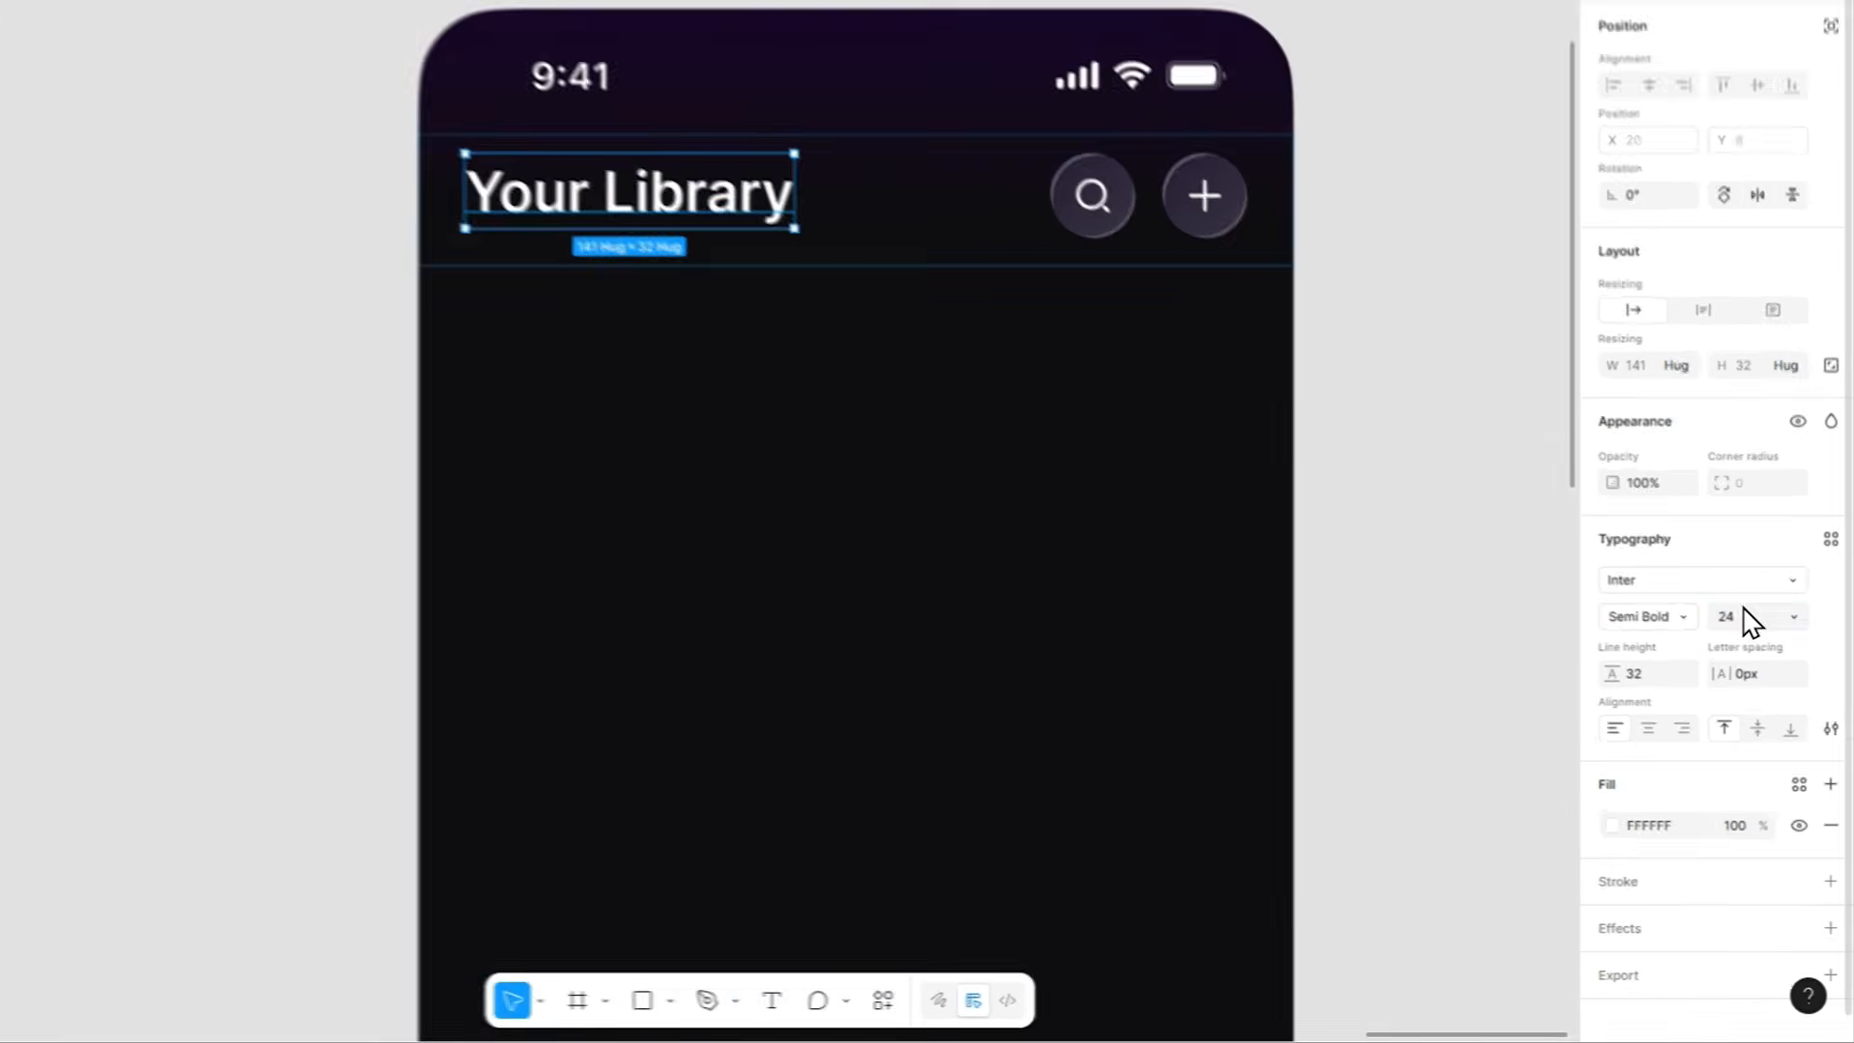
Set the Your Library title's font size to 20 and its line height to 24.
click(1772, 683)
text(20)
key(Return)
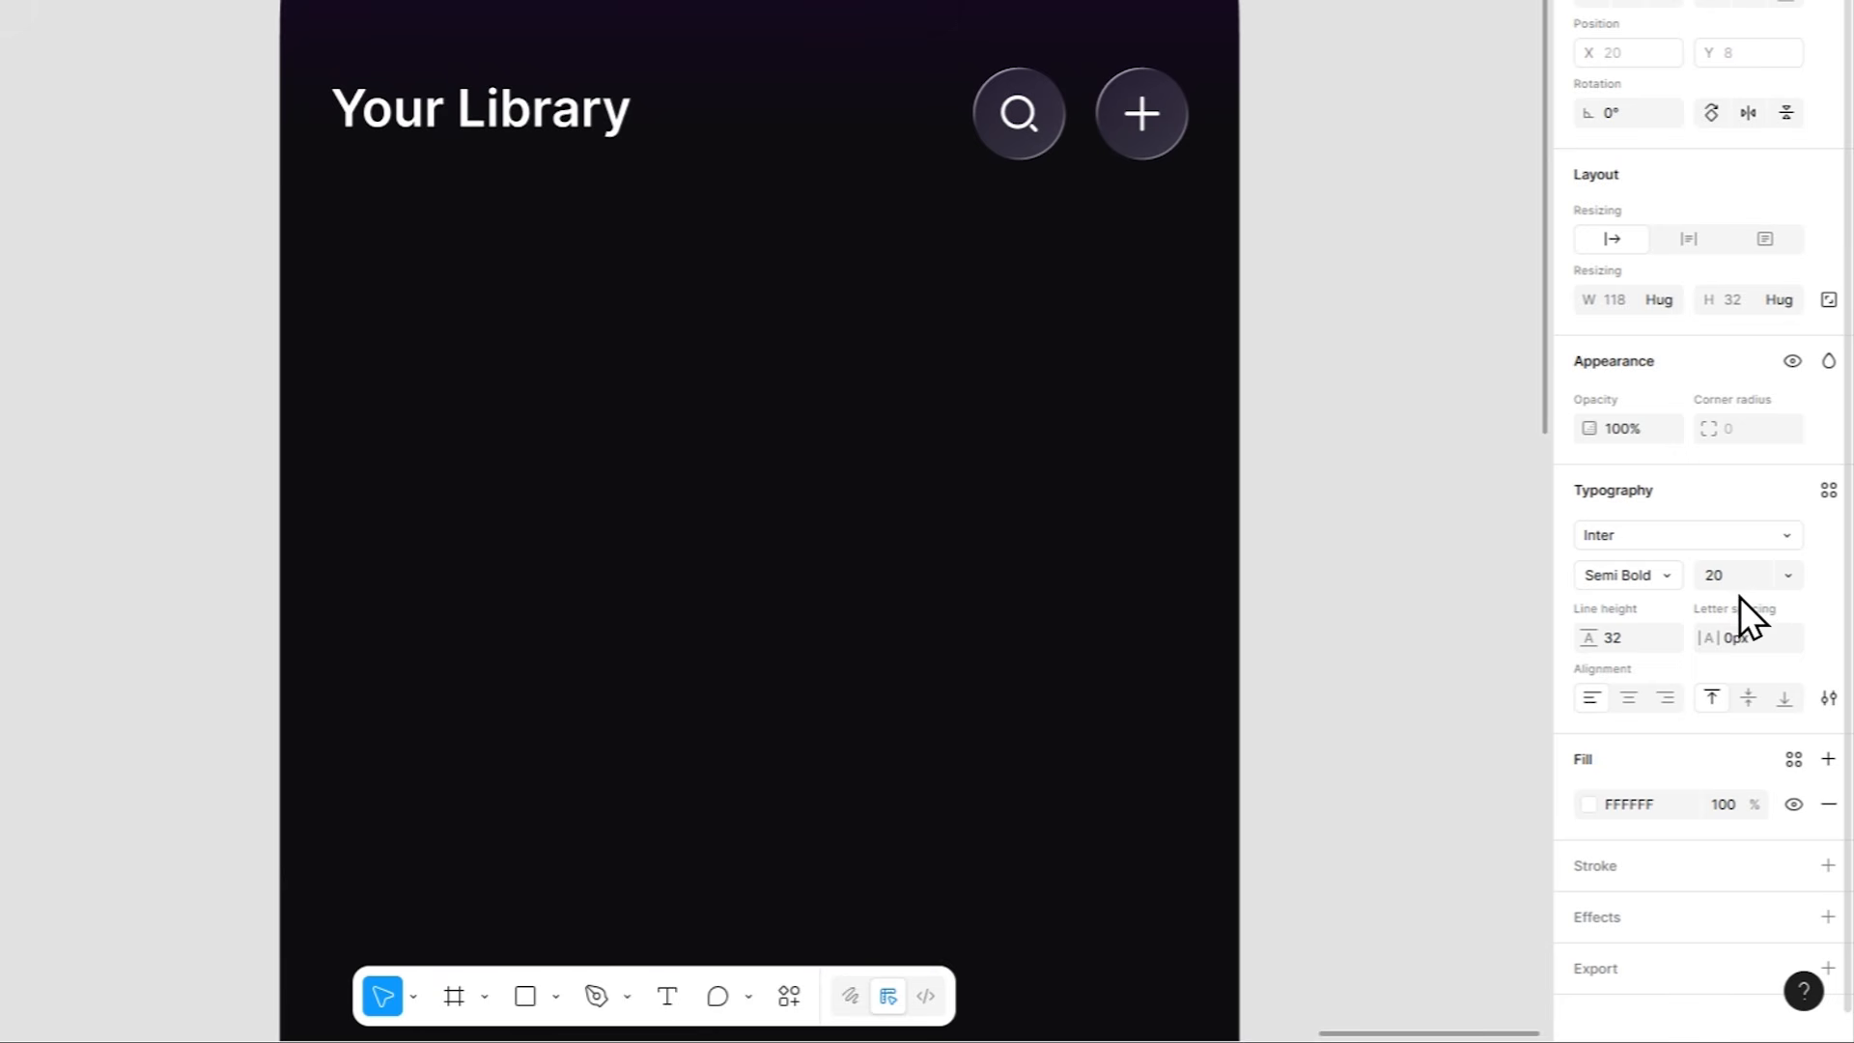
click(1631, 643)
text(24)
key(Return)
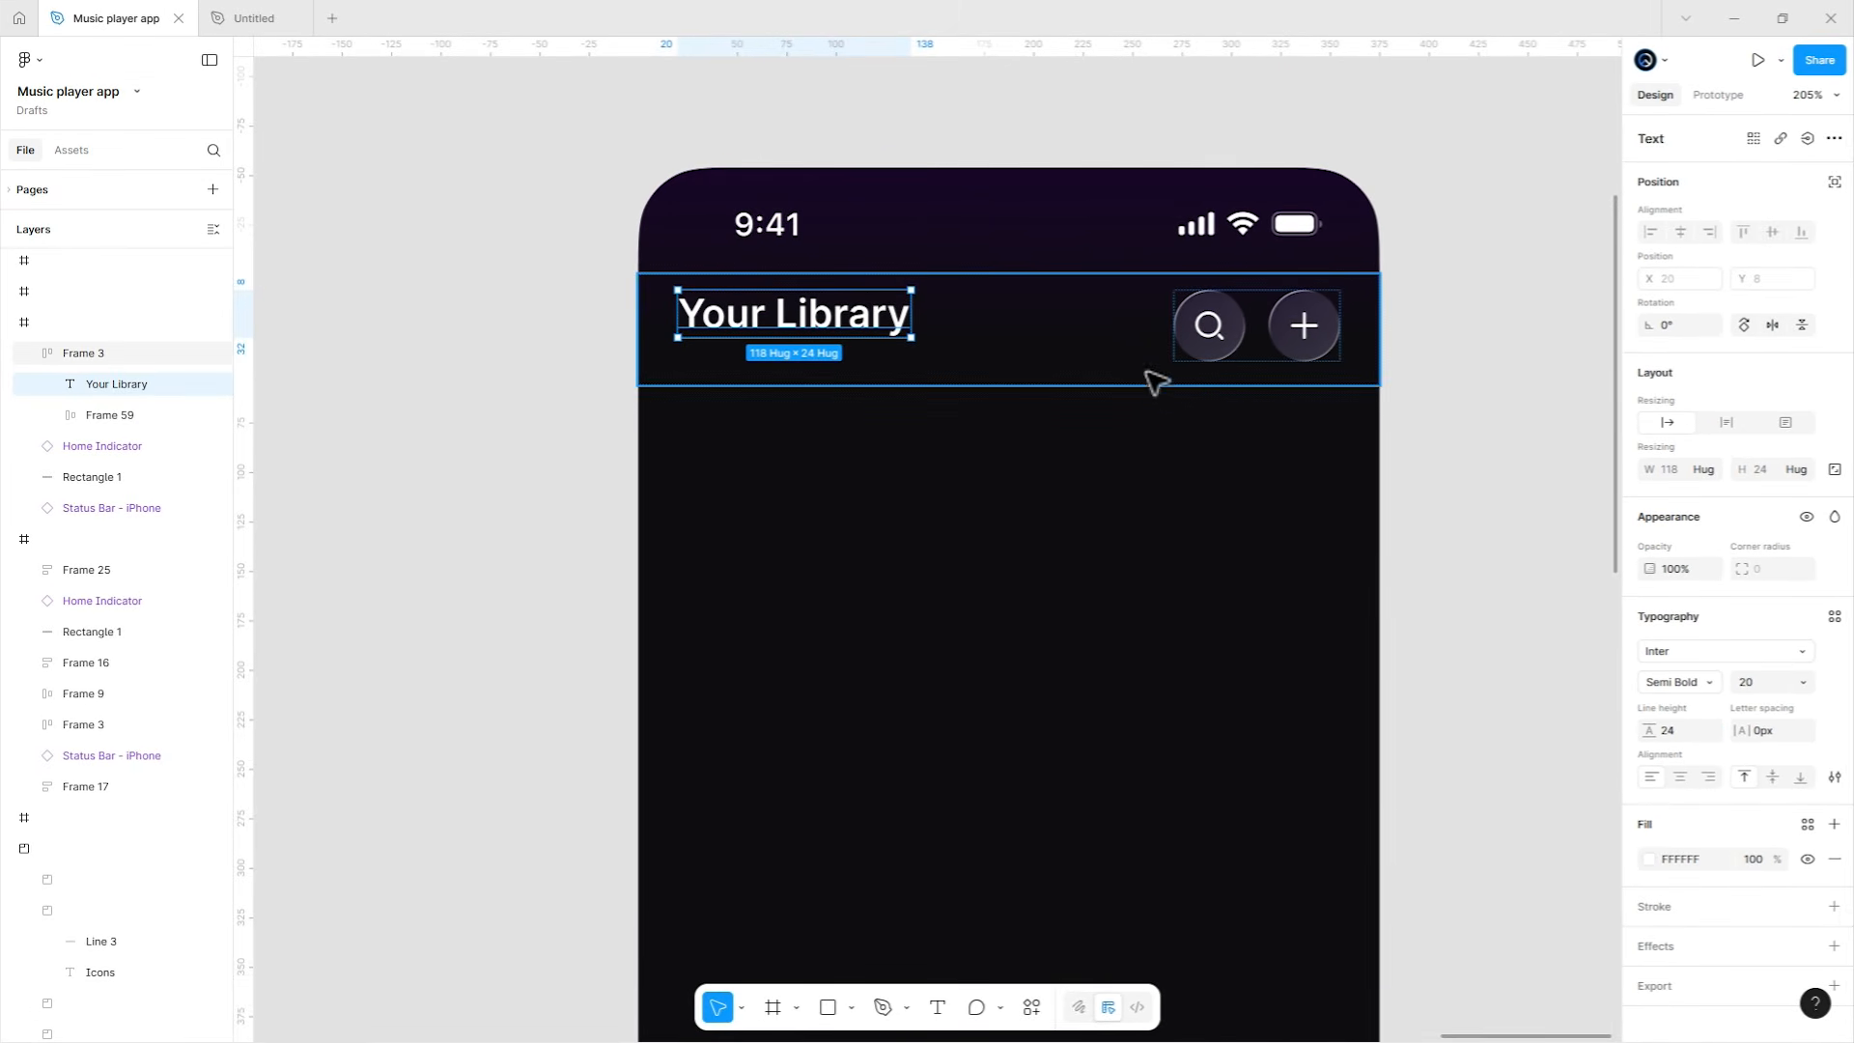
Vertically center the title and buttons inside the header frame.
click(1089, 348)
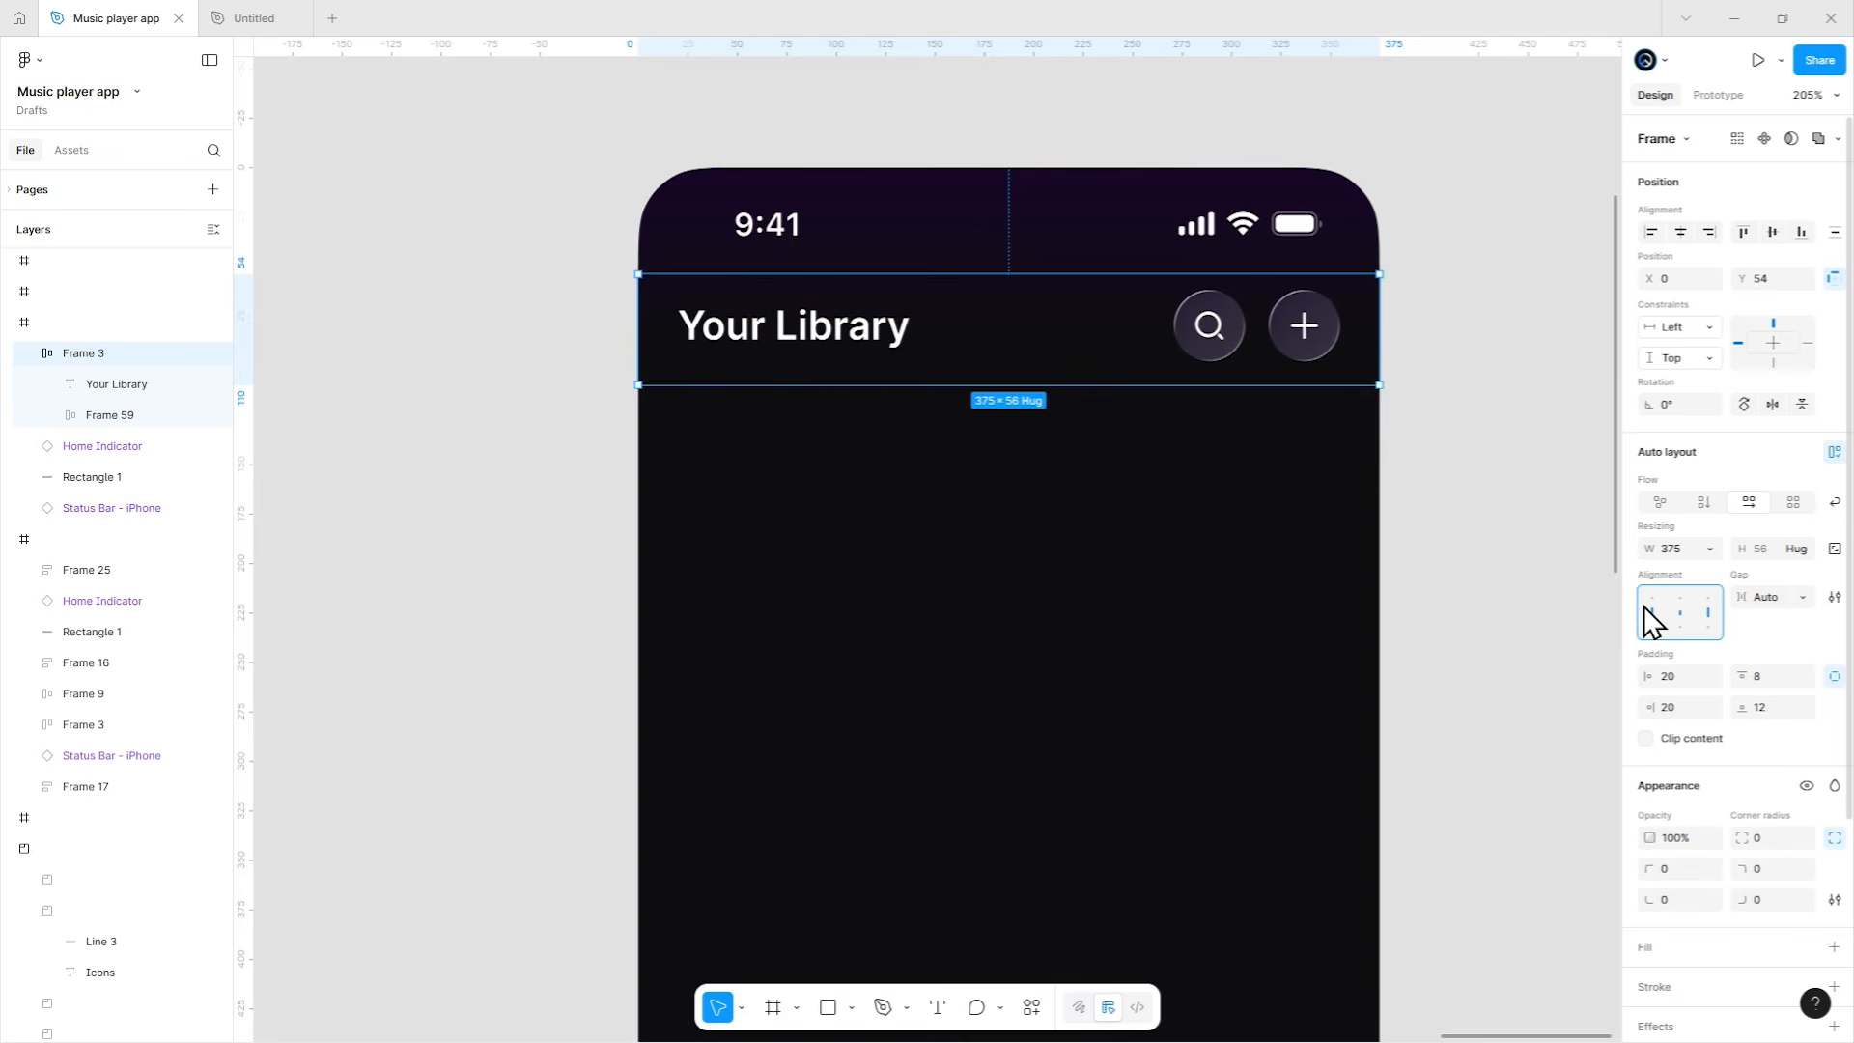
click(1122, 498)
Copy the category chip row below the SONA header on the home screen.
scroll(1079, 522, down, 5)
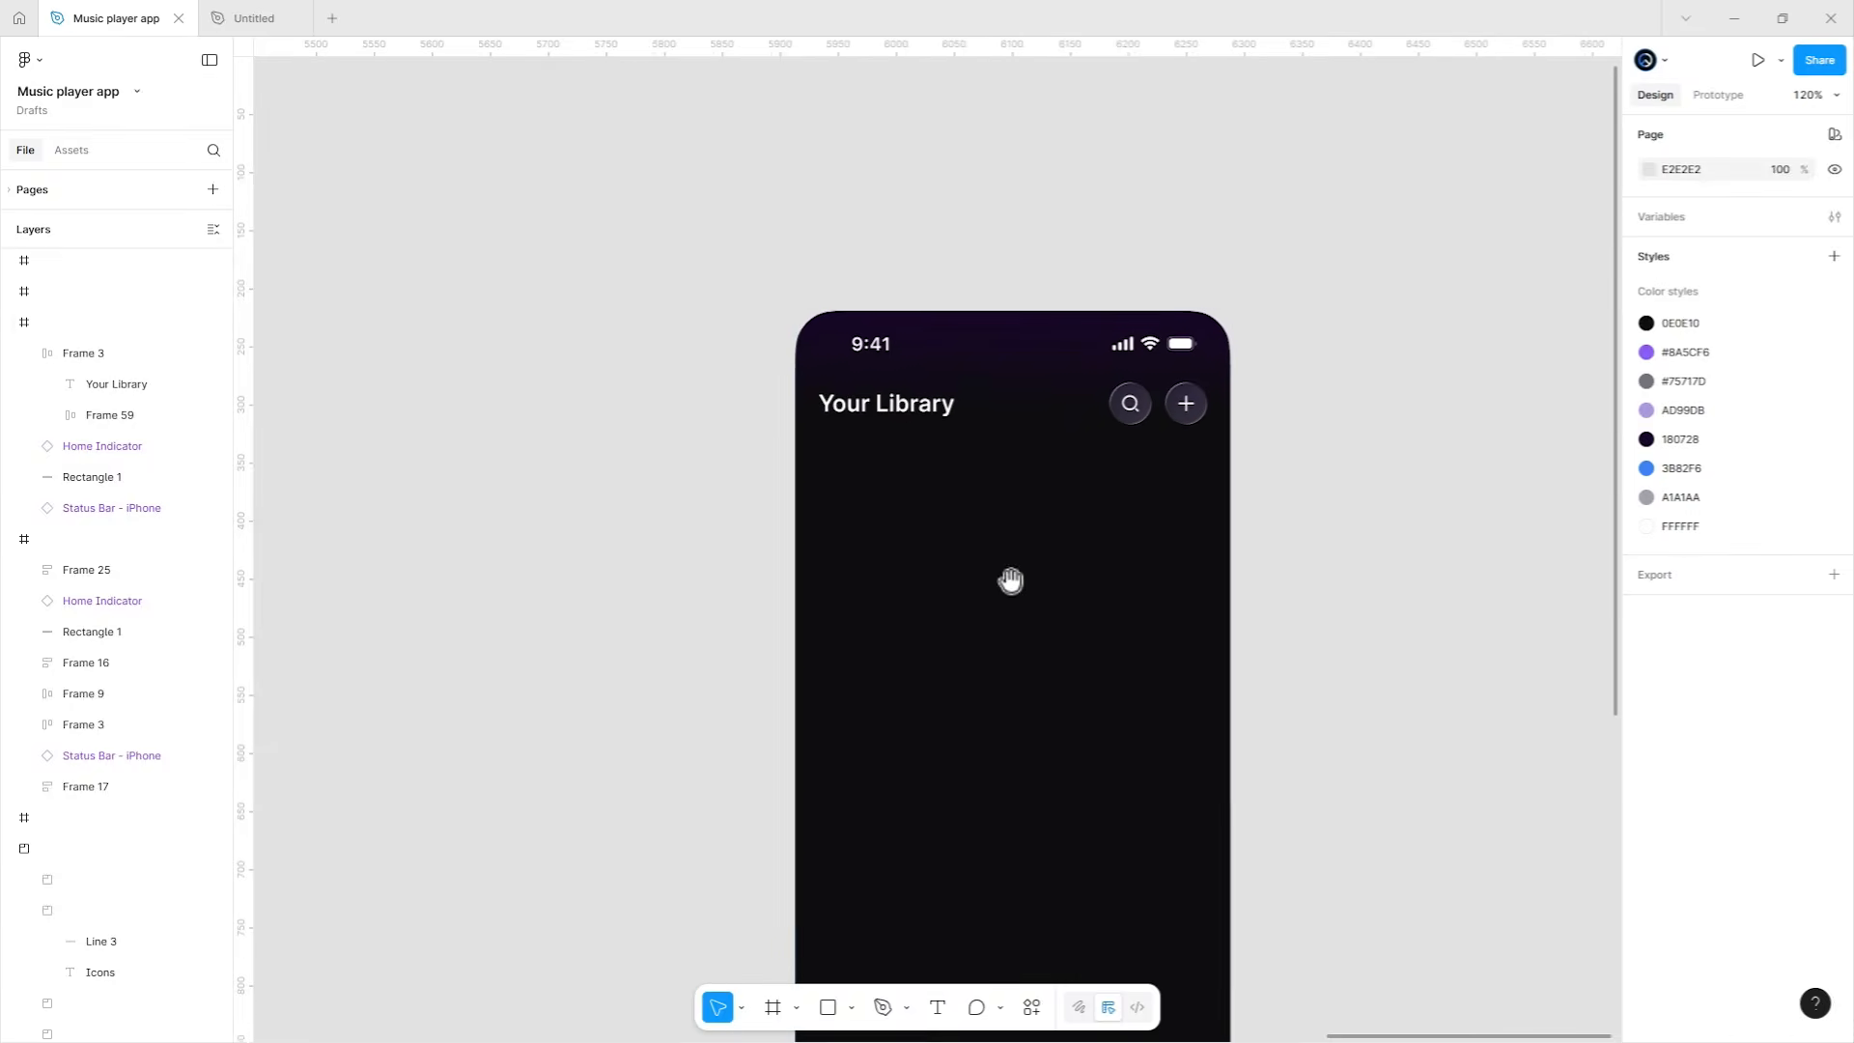
drag(1010, 580, 1386, 483)
scroll(981, 422, down, 3)
scroll(1386, 483, left, 20)
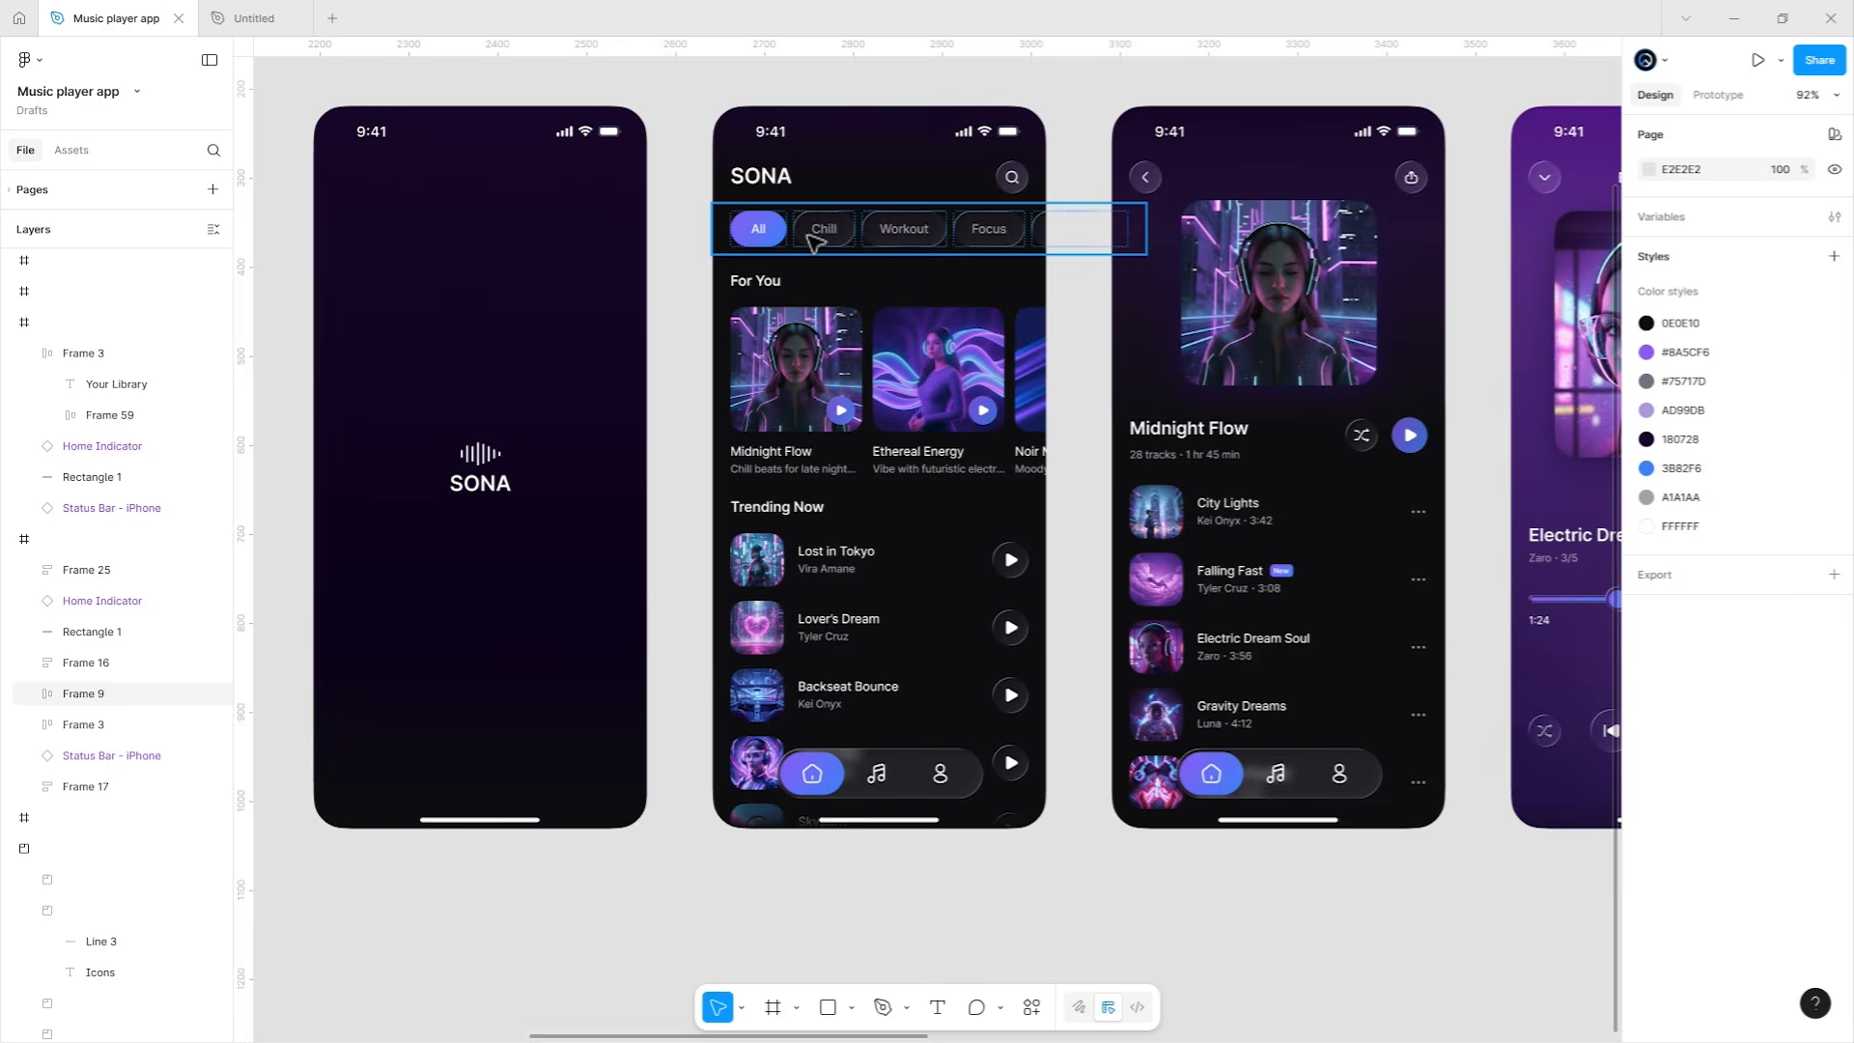
click(816, 240)
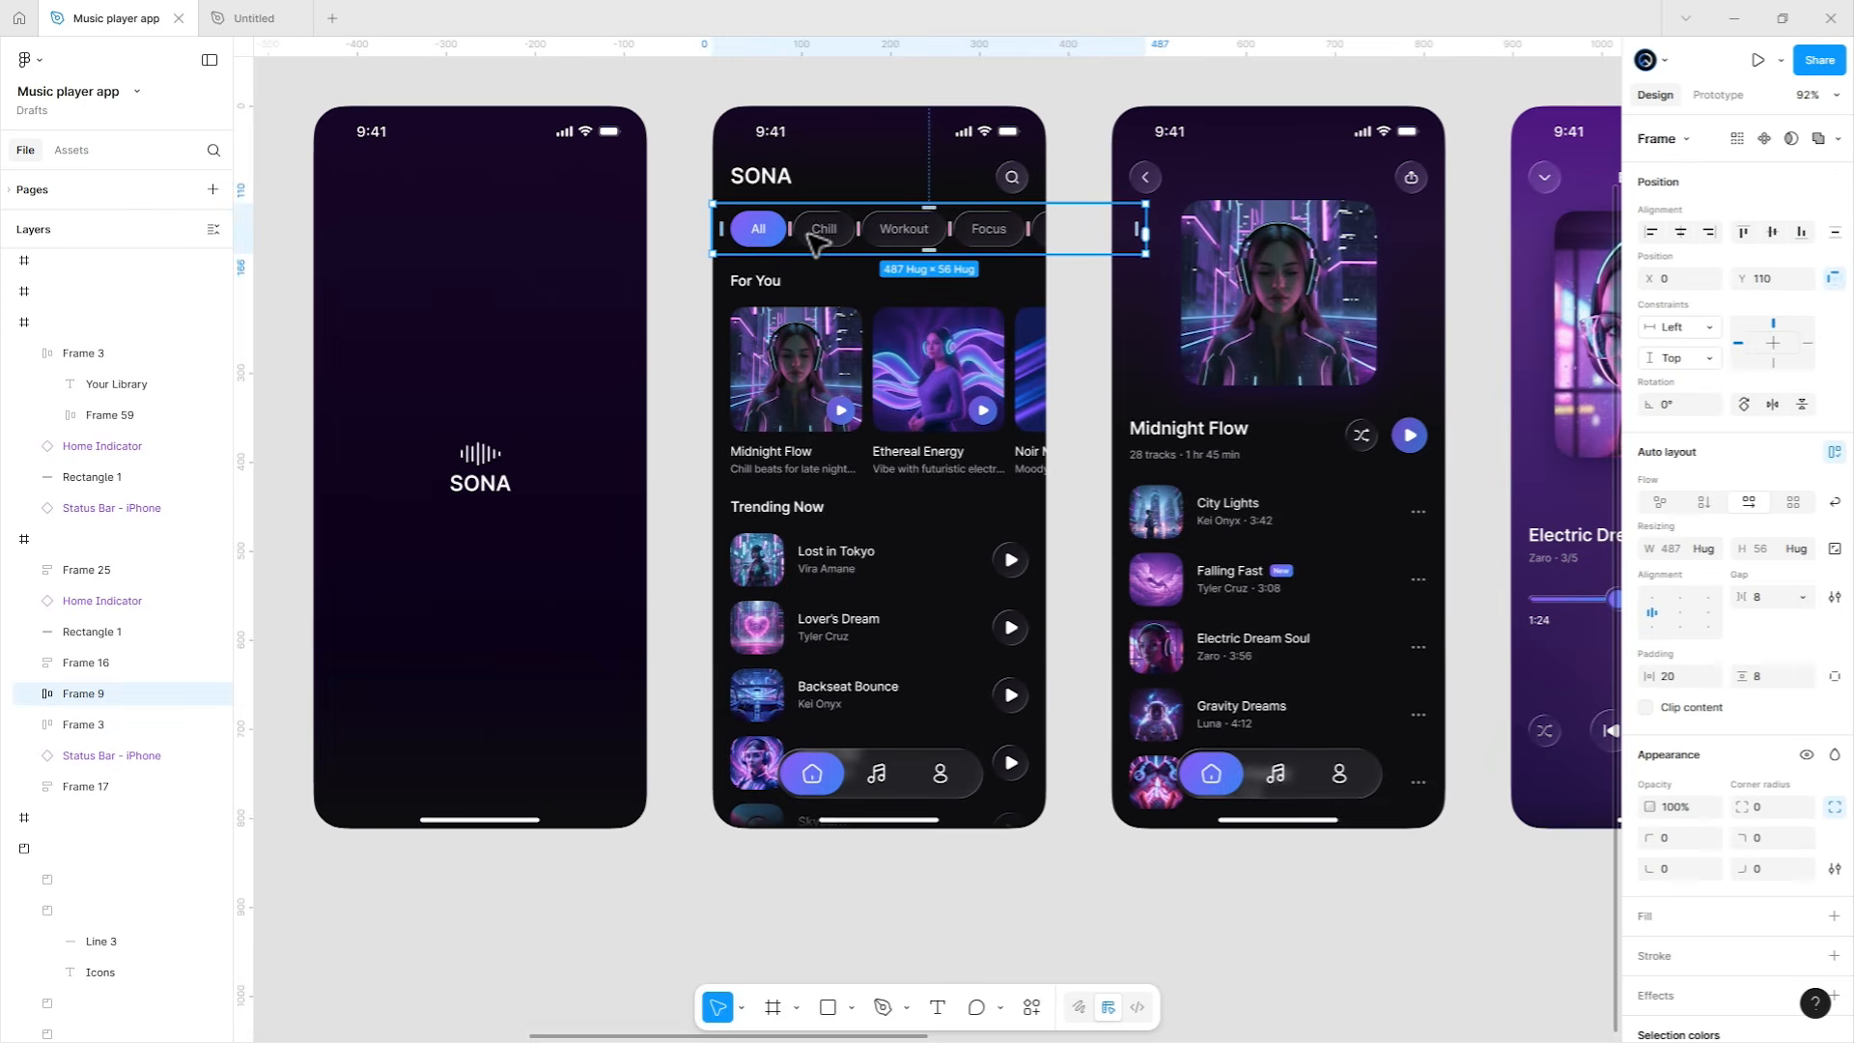
right_click(807, 232)
click(821, 240)
key(Escape)
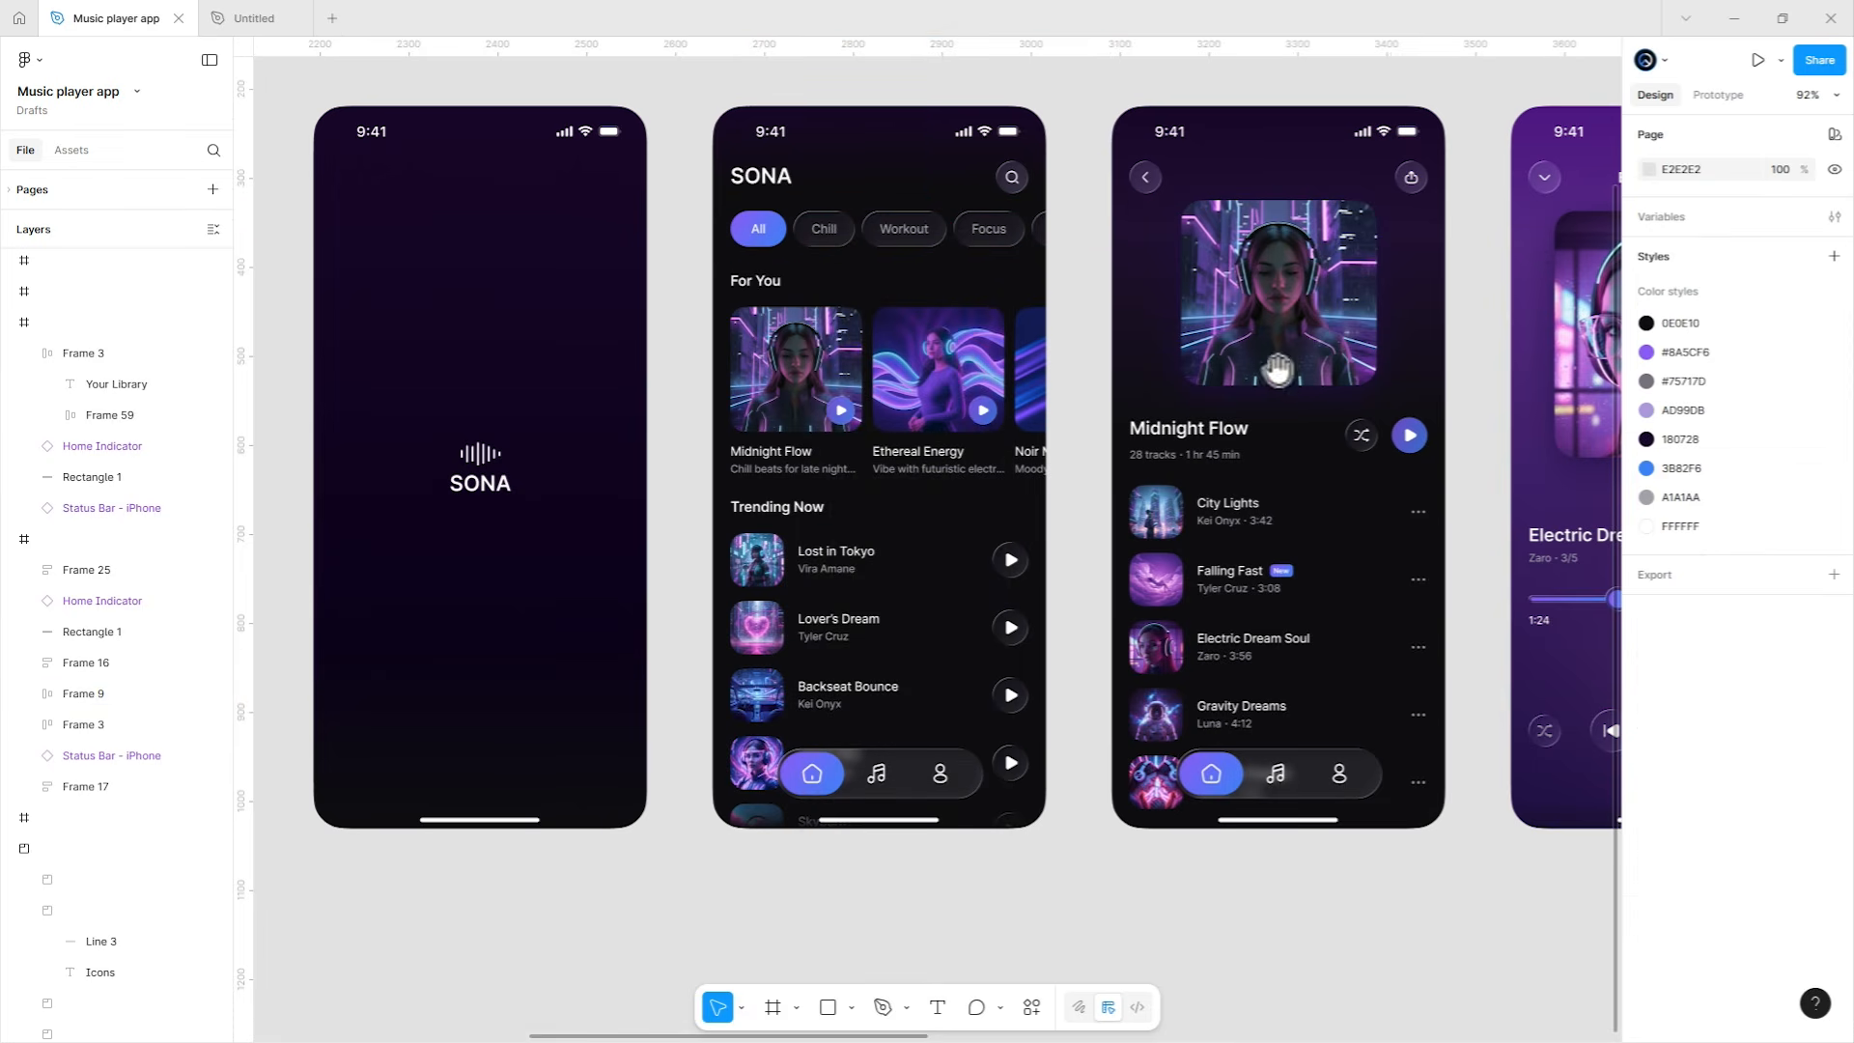
Paste the copied chip row into the Your Library screen, below its header.
scroll(882, 406, right, 20)
scroll(882, 406, down, 3)
scroll(1093, 356, up, 5)
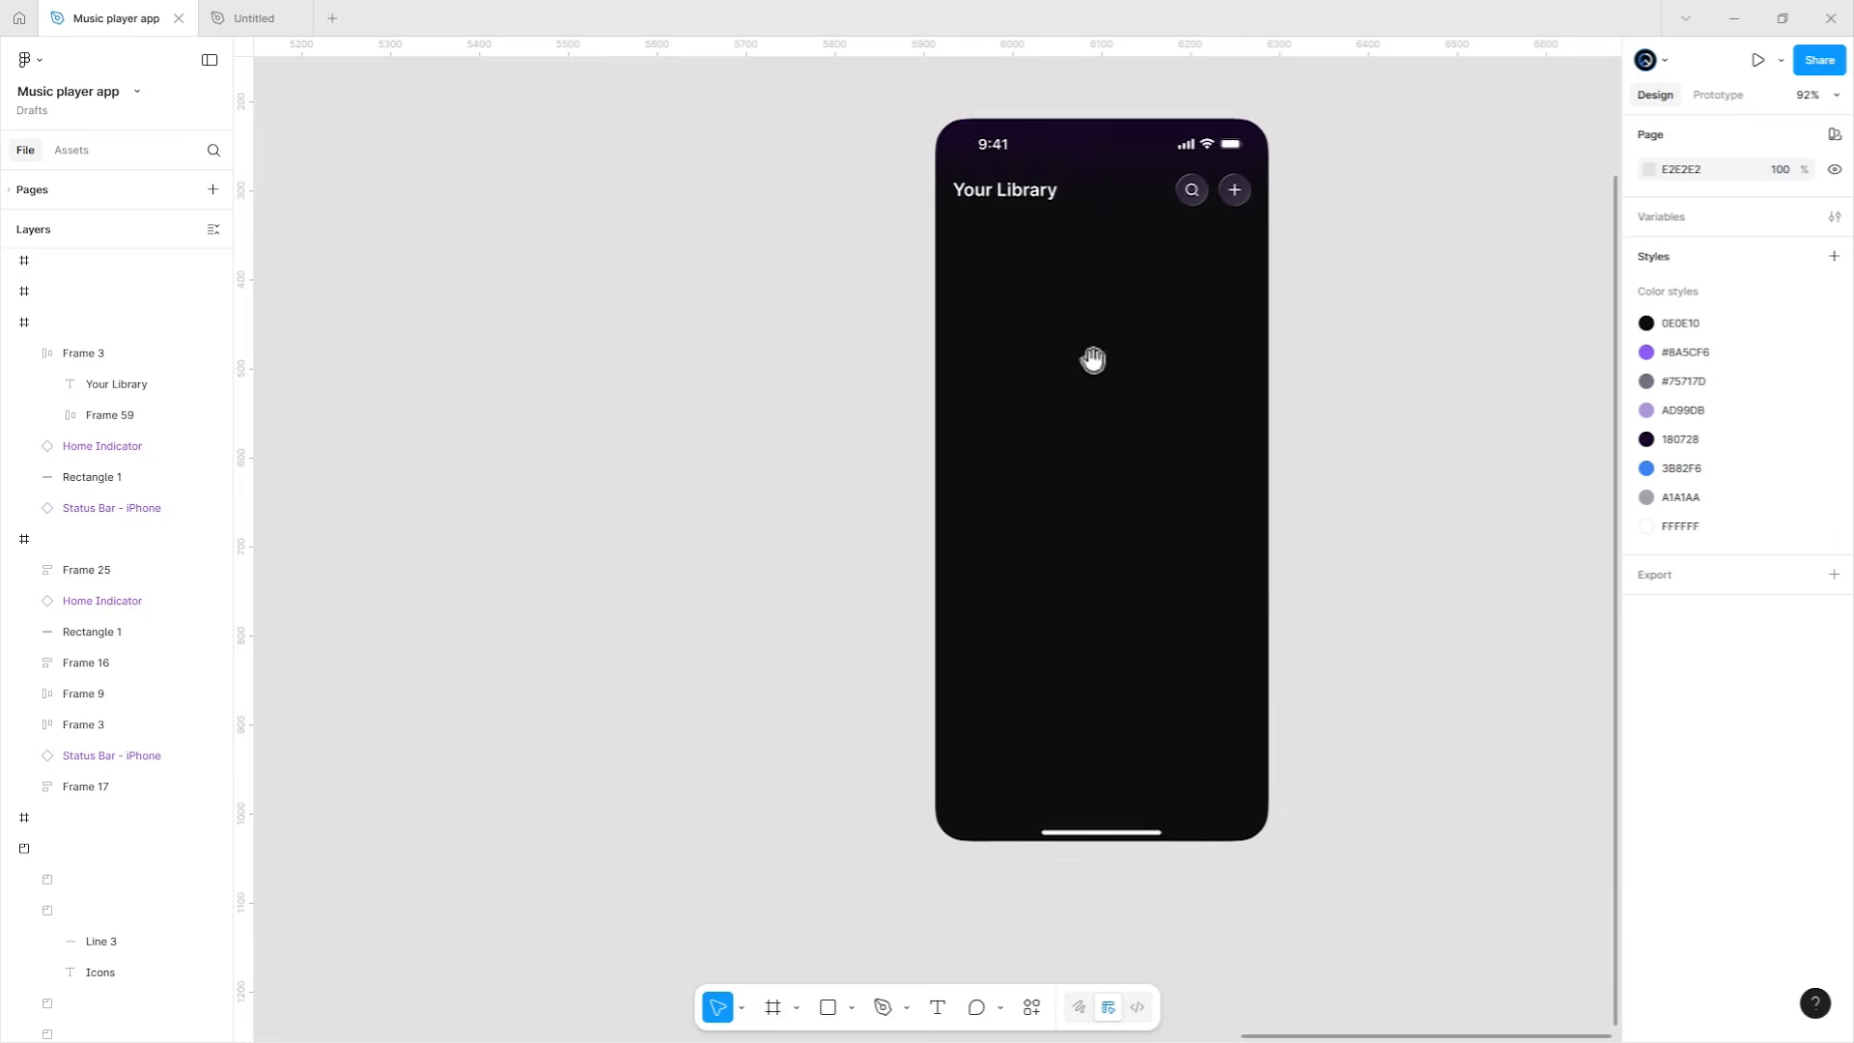
click(924, 414)
key(ctrl+v)
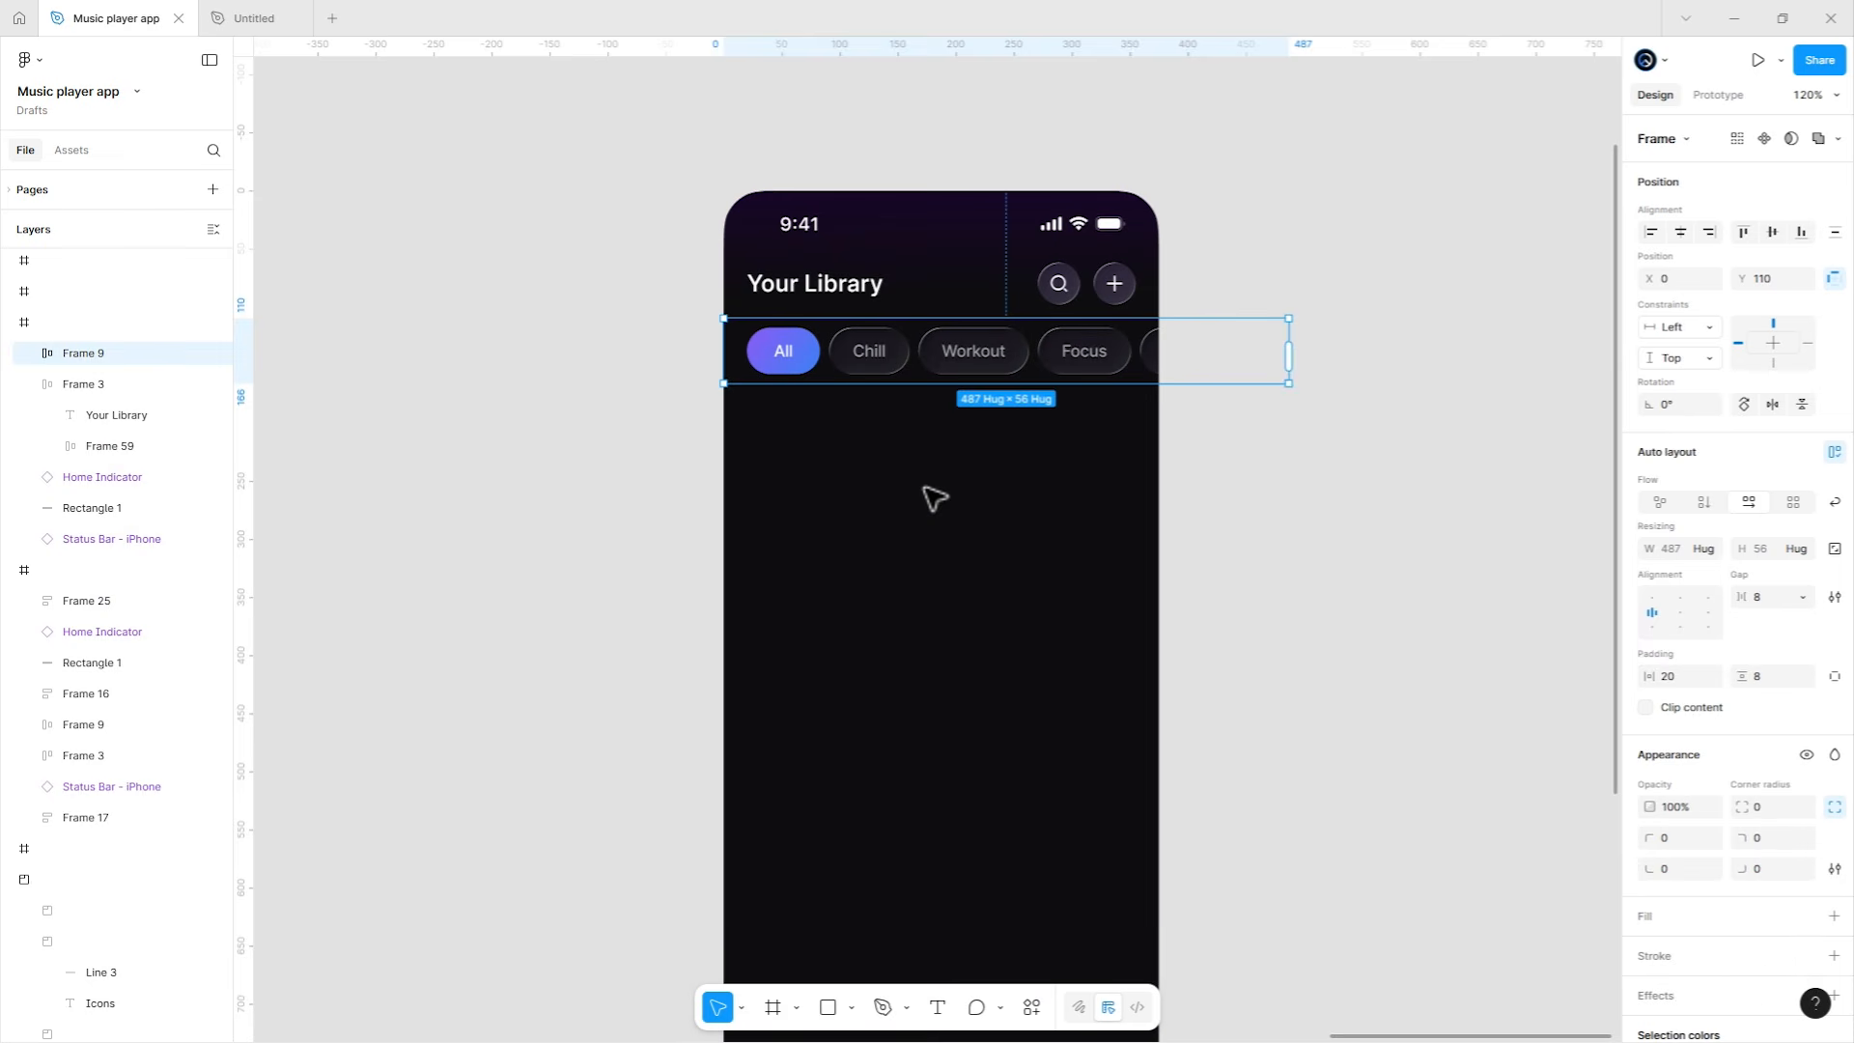
Turn off content clipping on the Your Library screen frame.
click(937, 506)
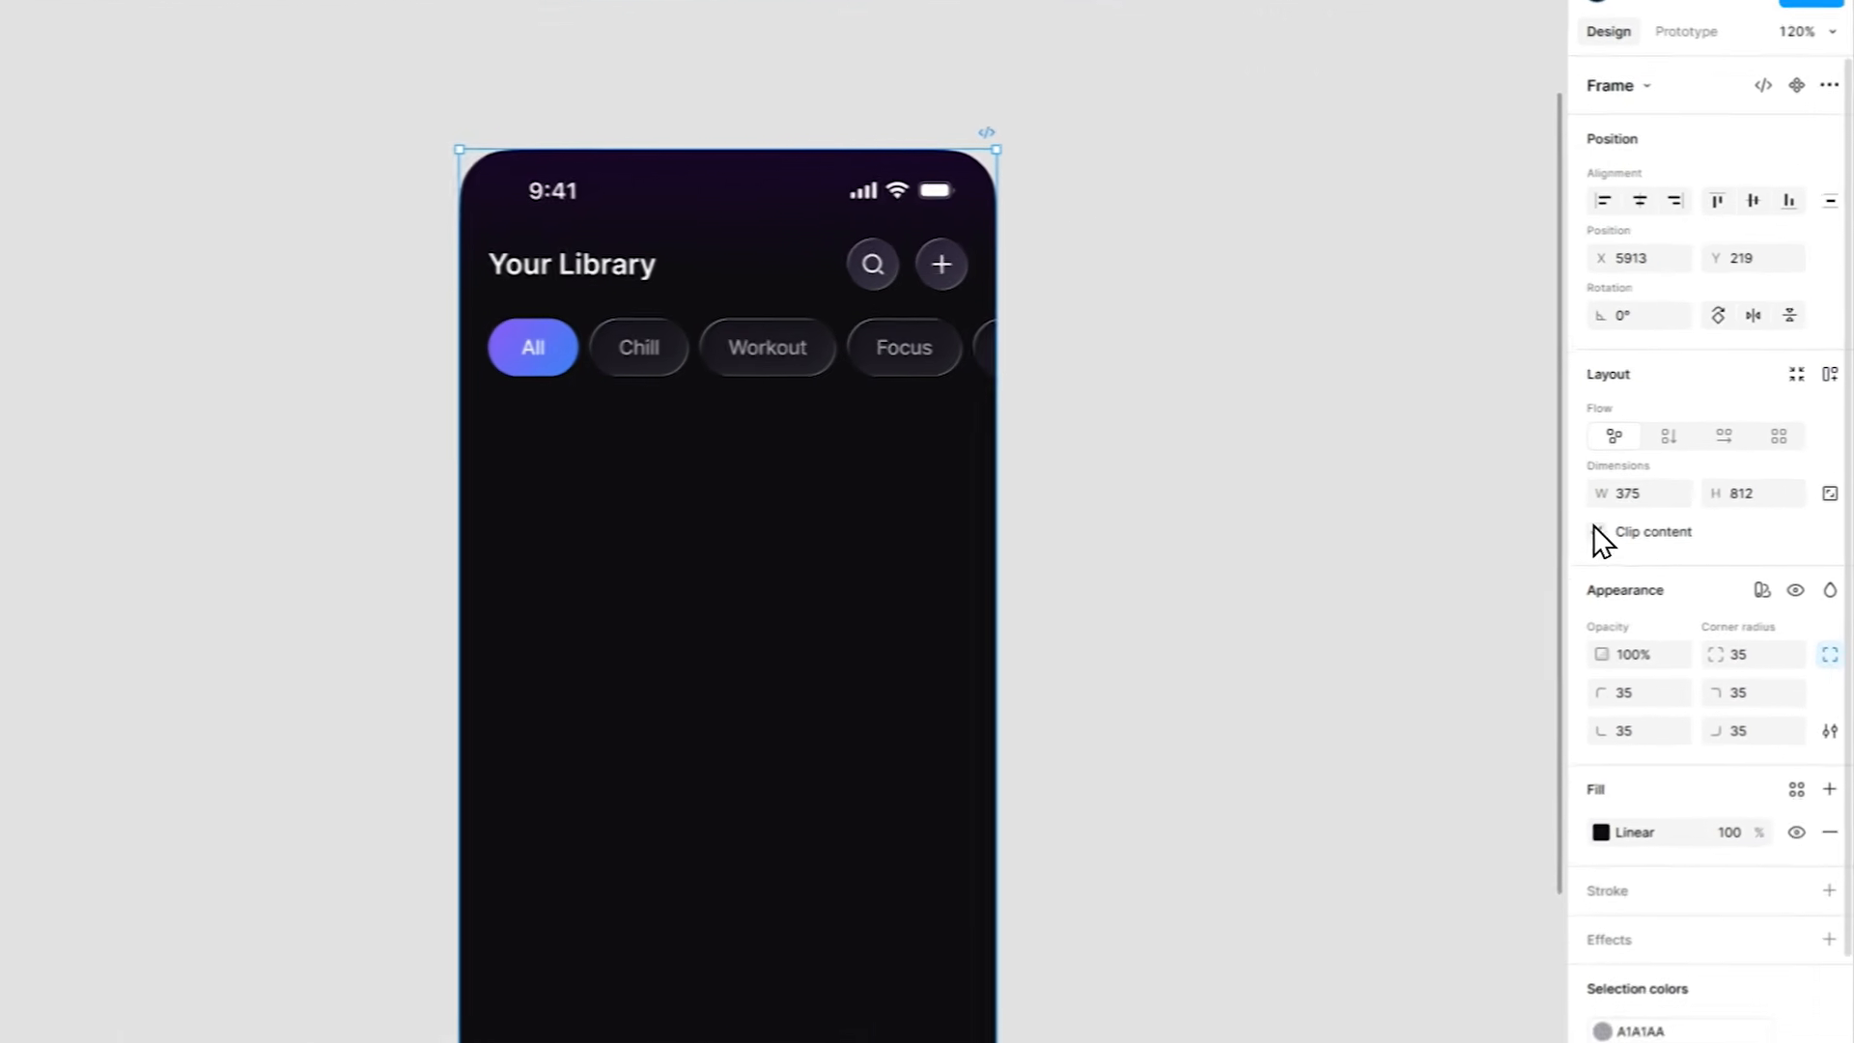
click(1648, 502)
click(1332, 473)
drag(1235, 453, 1279, 457)
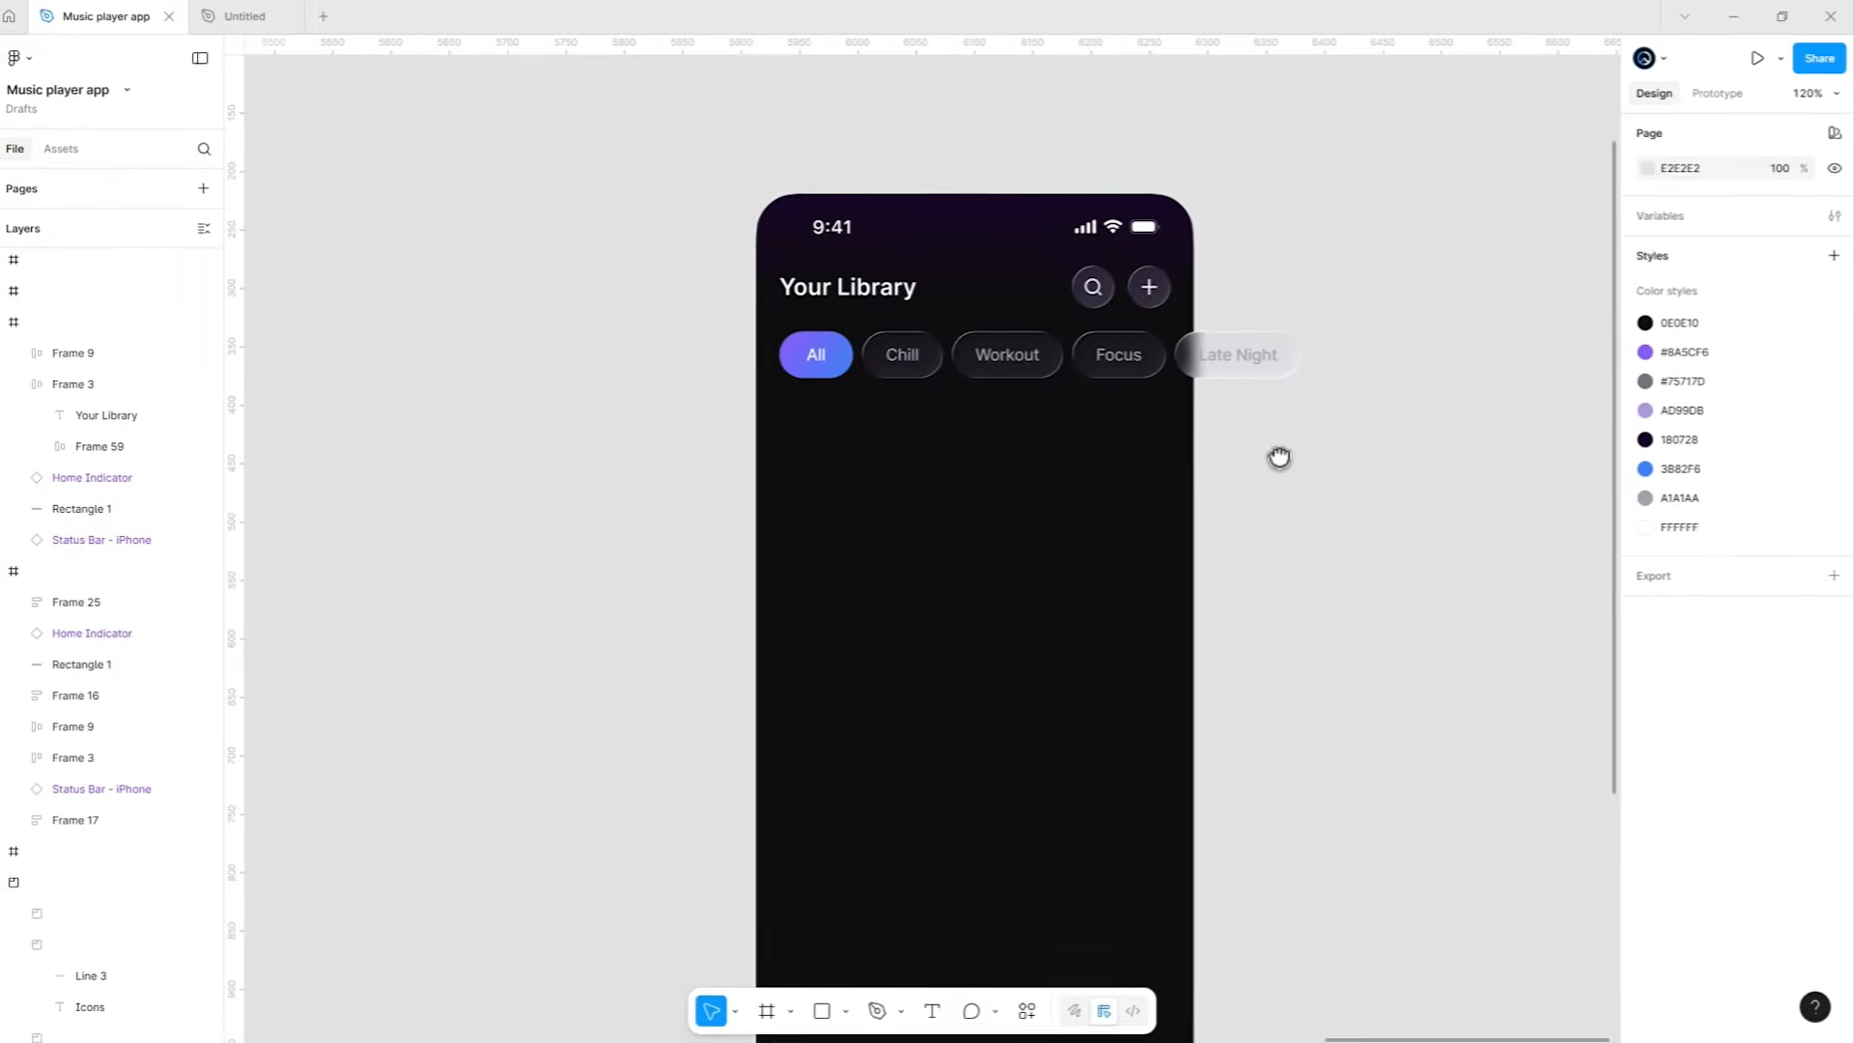
Relabel the Chill chip as "Playlists" and the Workout chip as "Songs".
scroll(1055, 386, up, 5)
drag(1055, 385, 1122, 534)
double_click(898, 442)
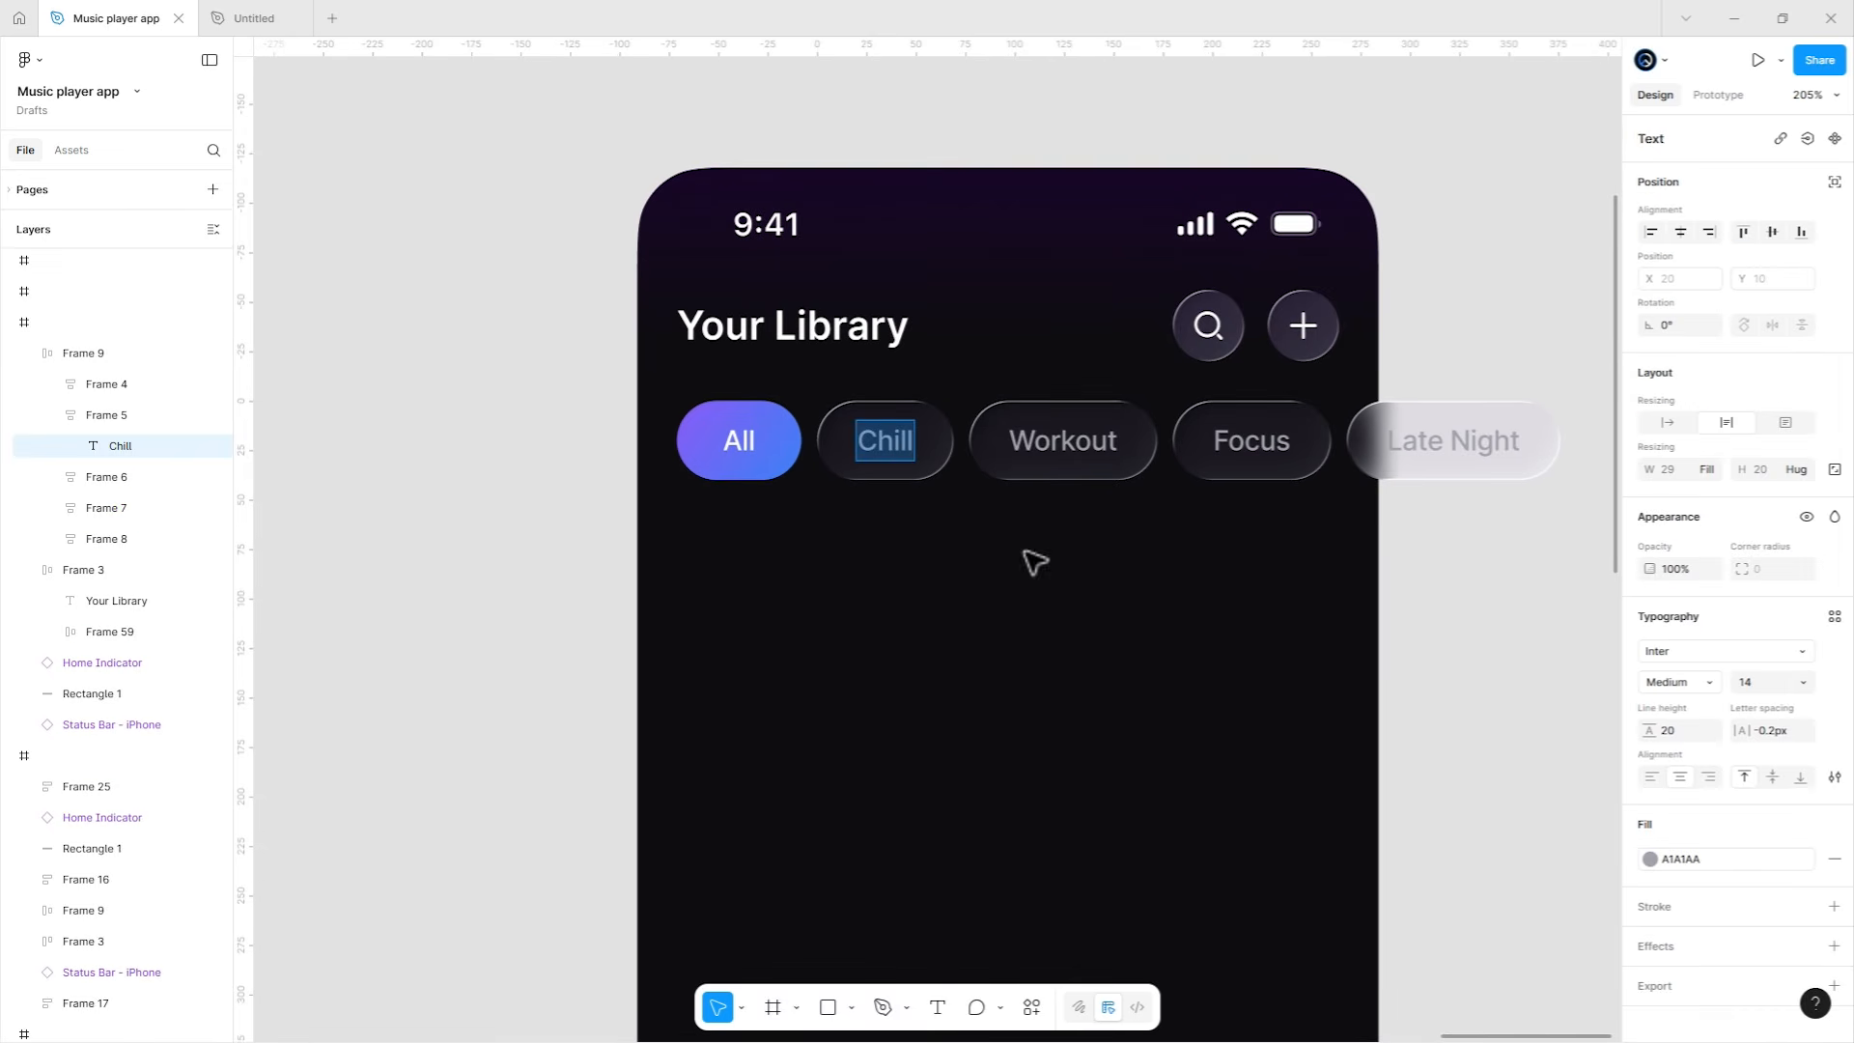
text(Playlists)
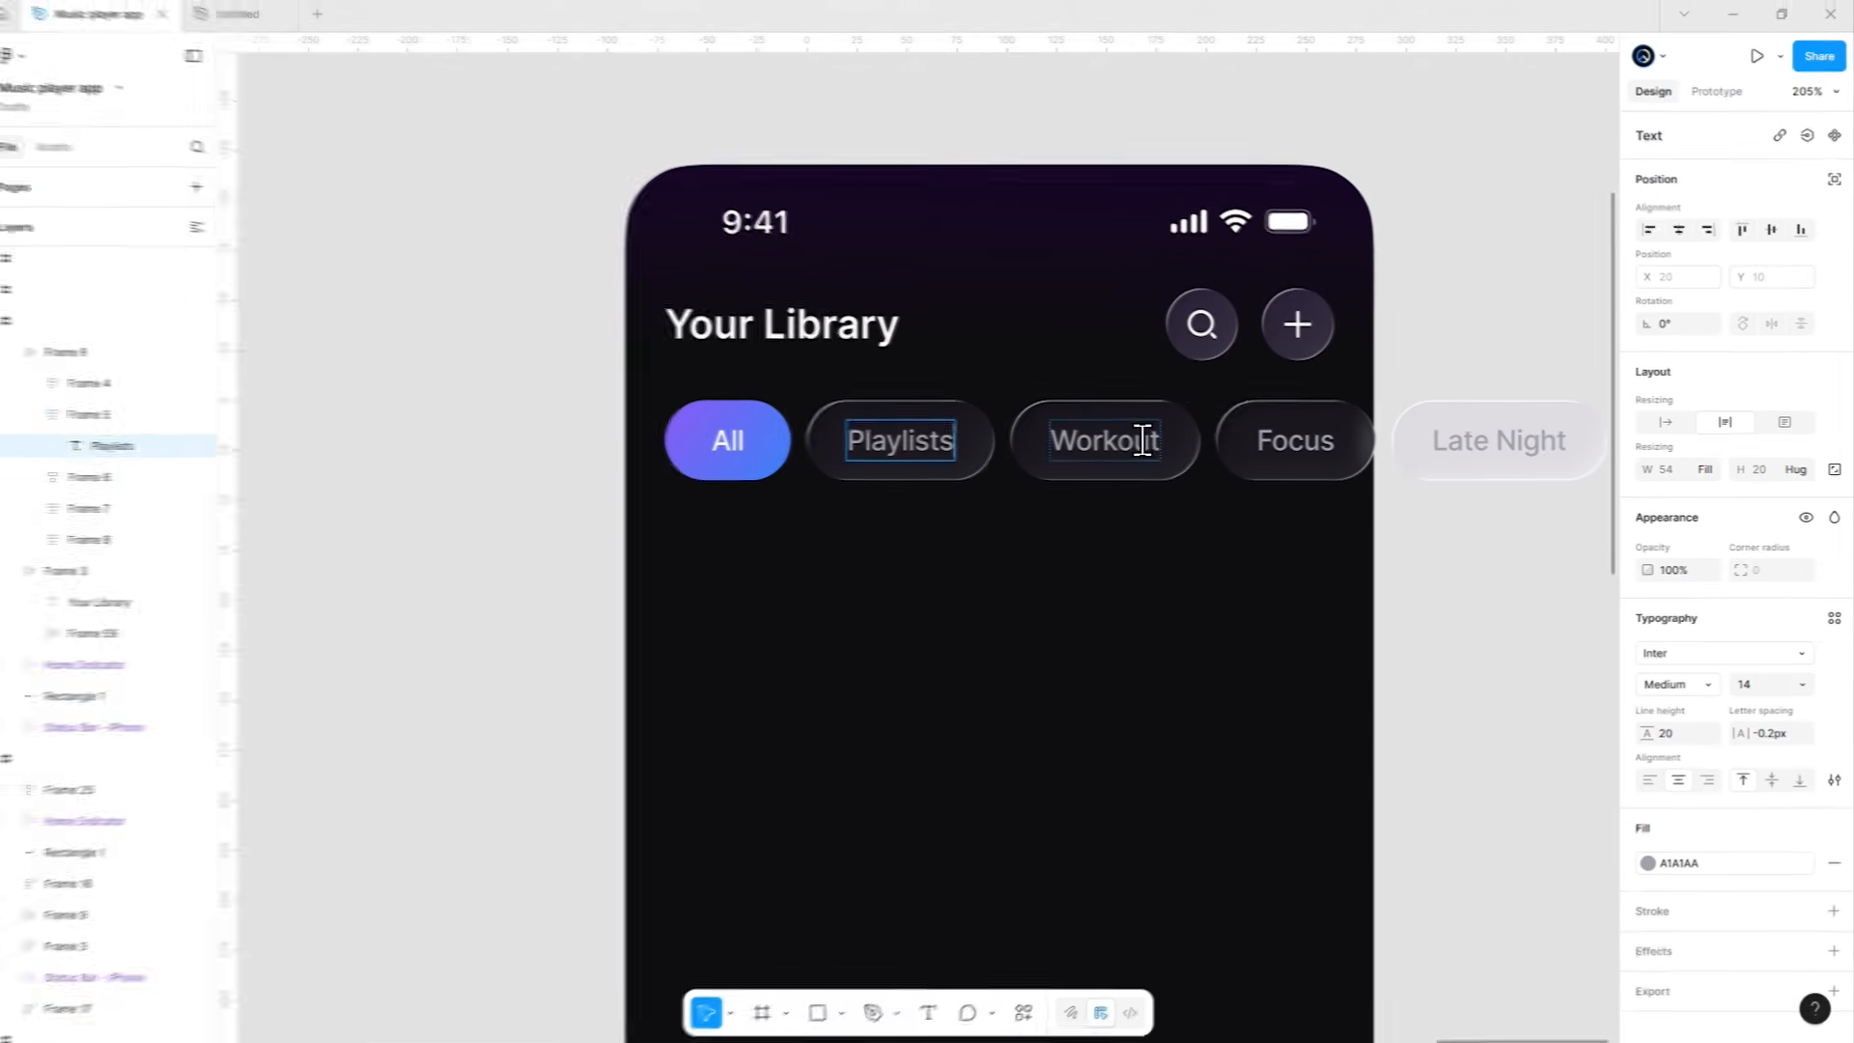
double_click(1142, 440)
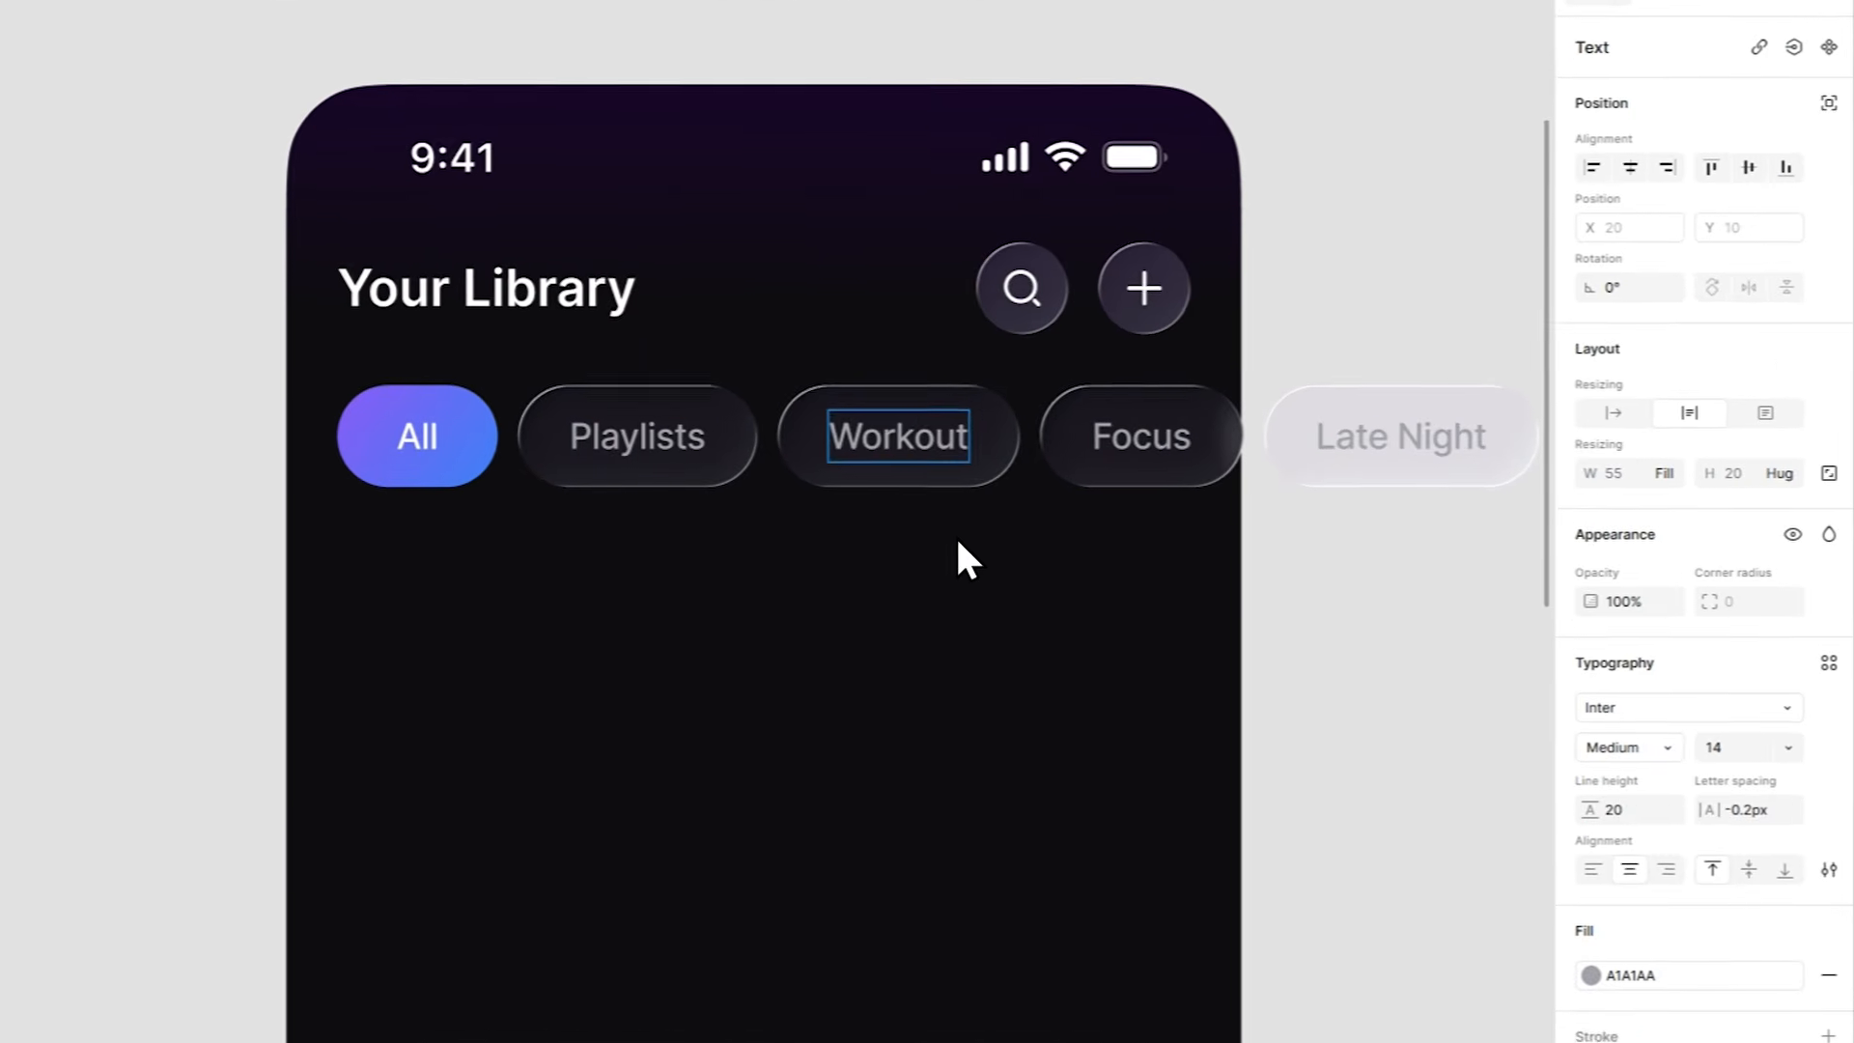
key(ctrl+a)
text(Songs)
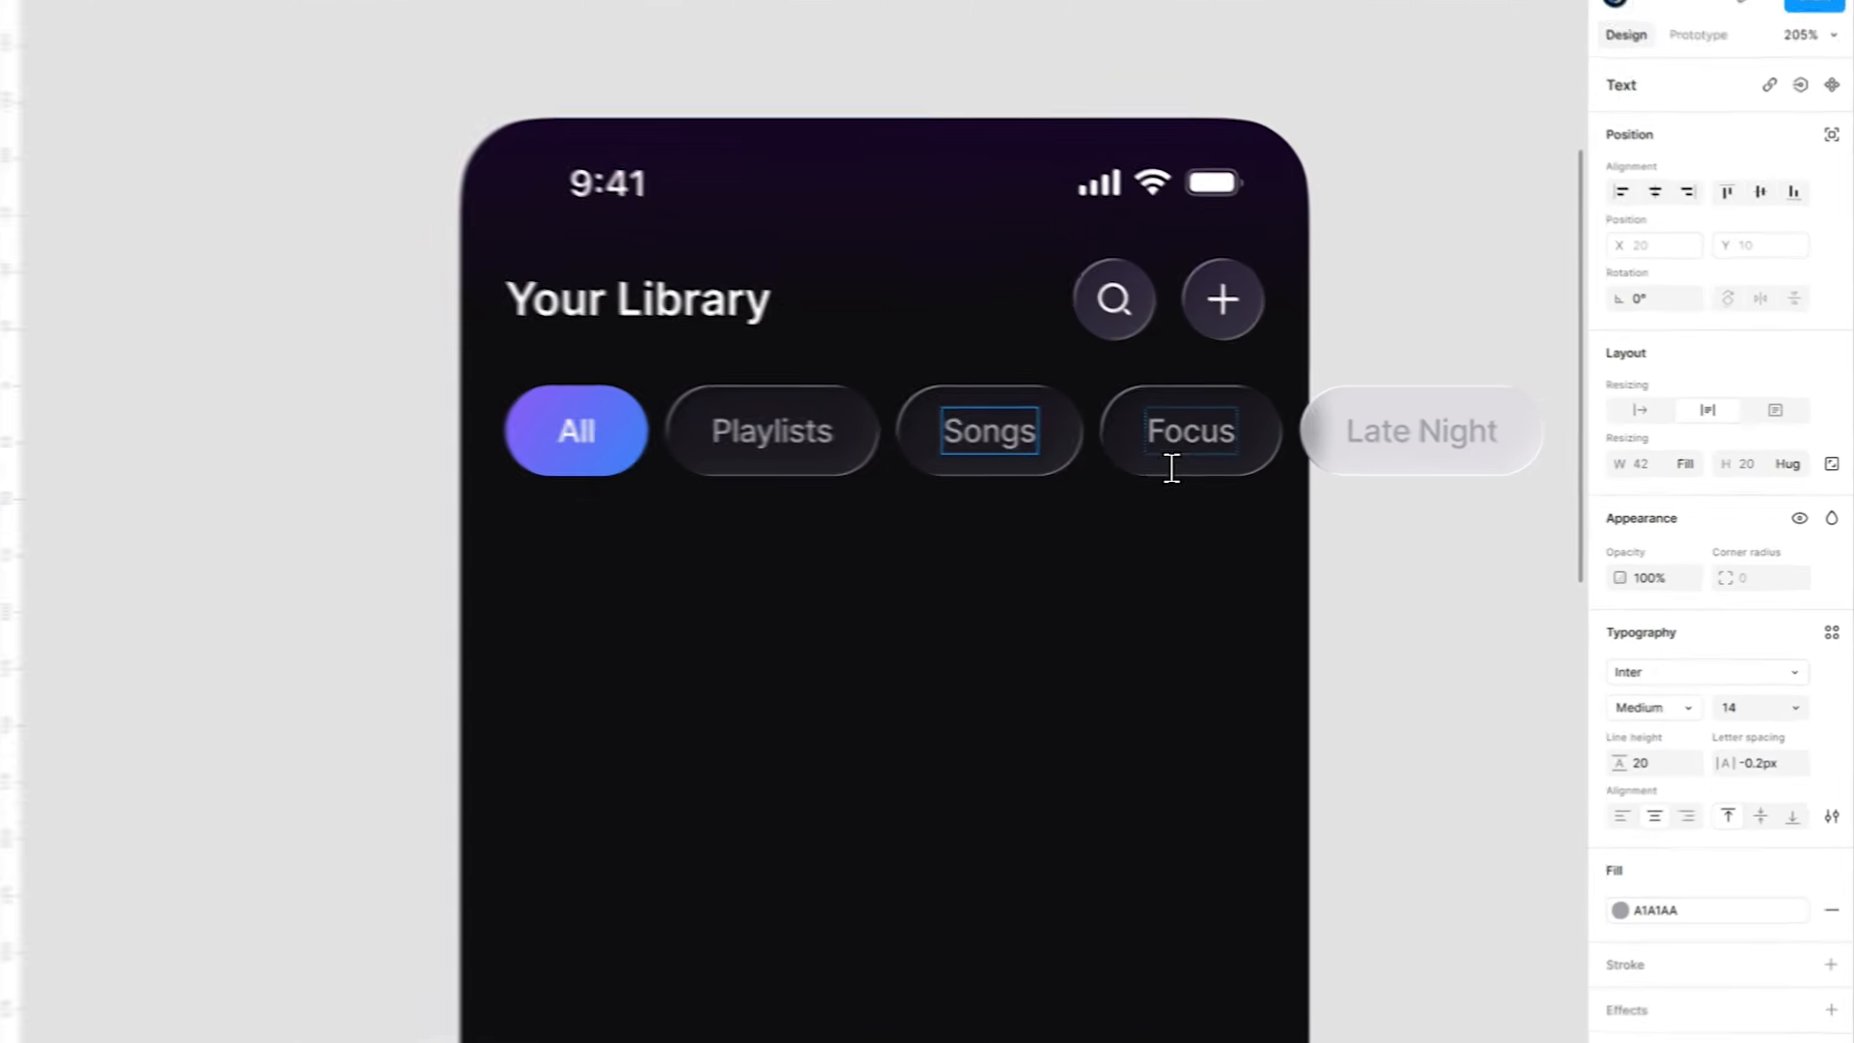
Relabel the Focus chip as "Artists" and the Late Night chip as "Downloads".
double_click(1275, 440)
key(ctrl+a)
text(Artists)
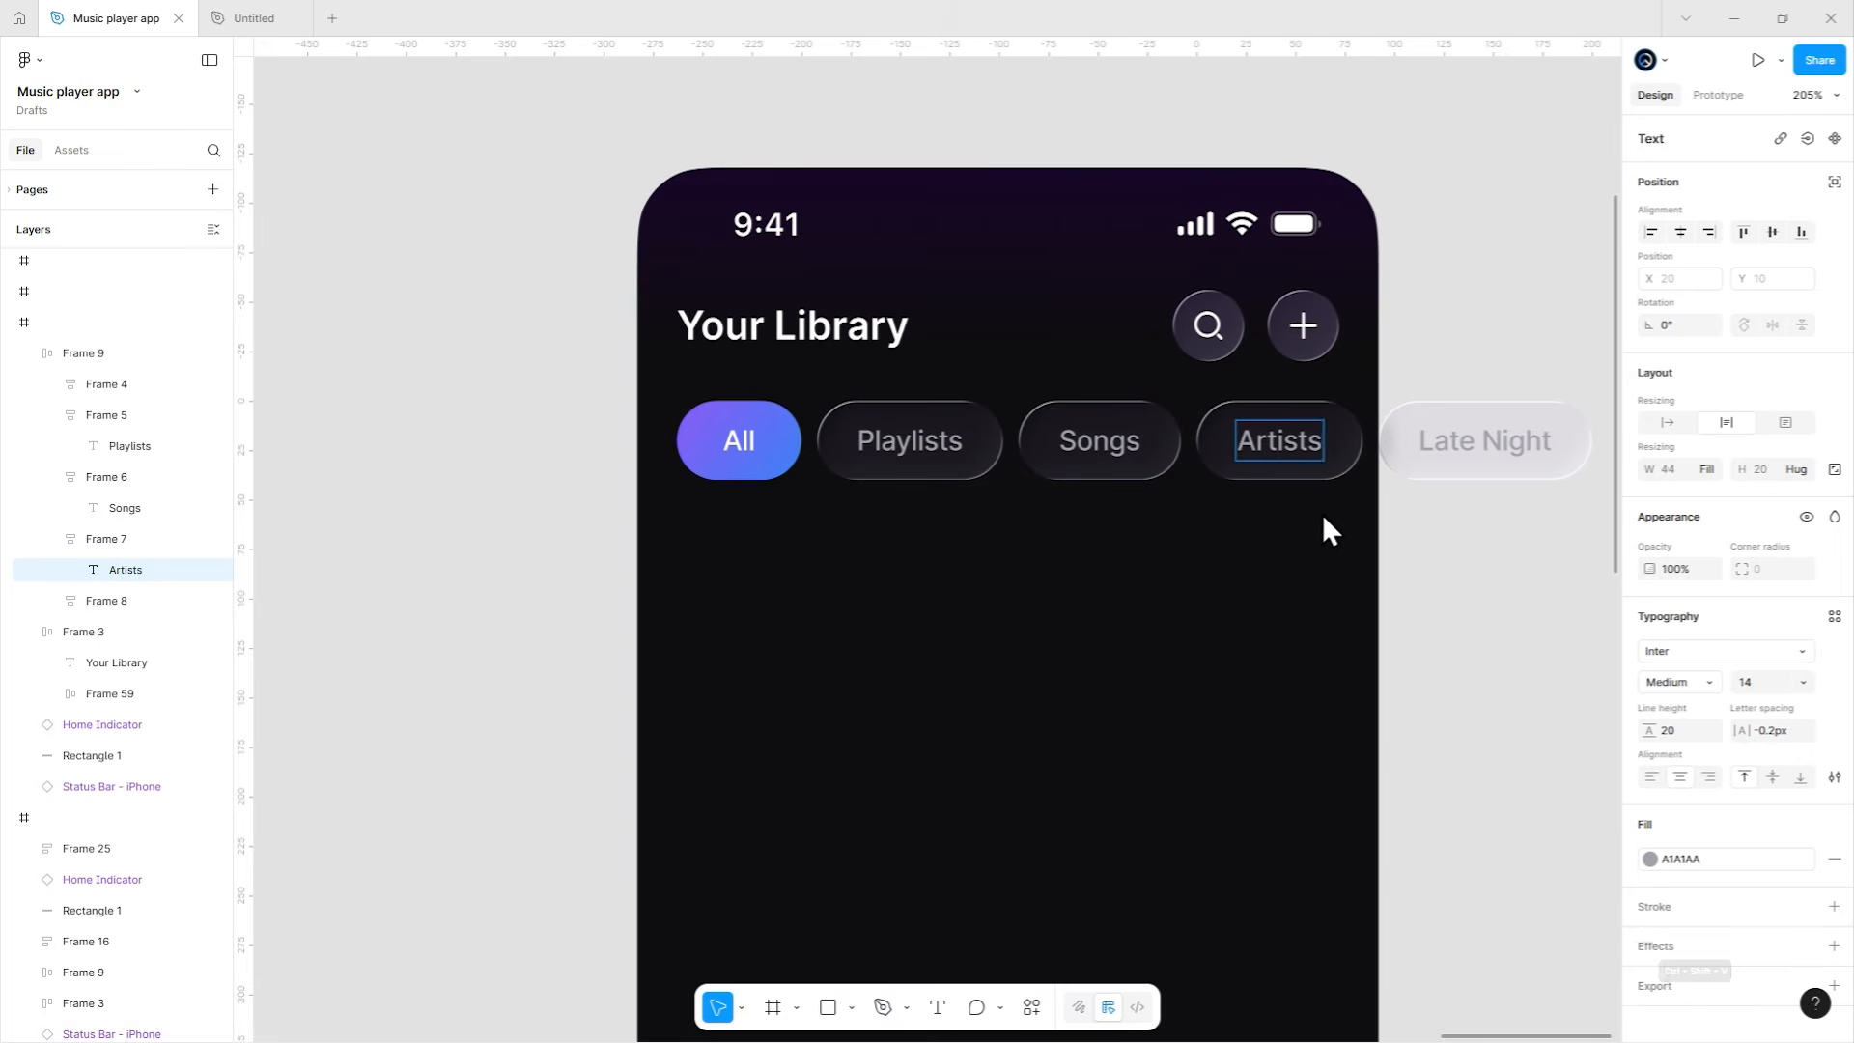
double_click(1467, 443)
key(ctrl+a)
text(Downloads)
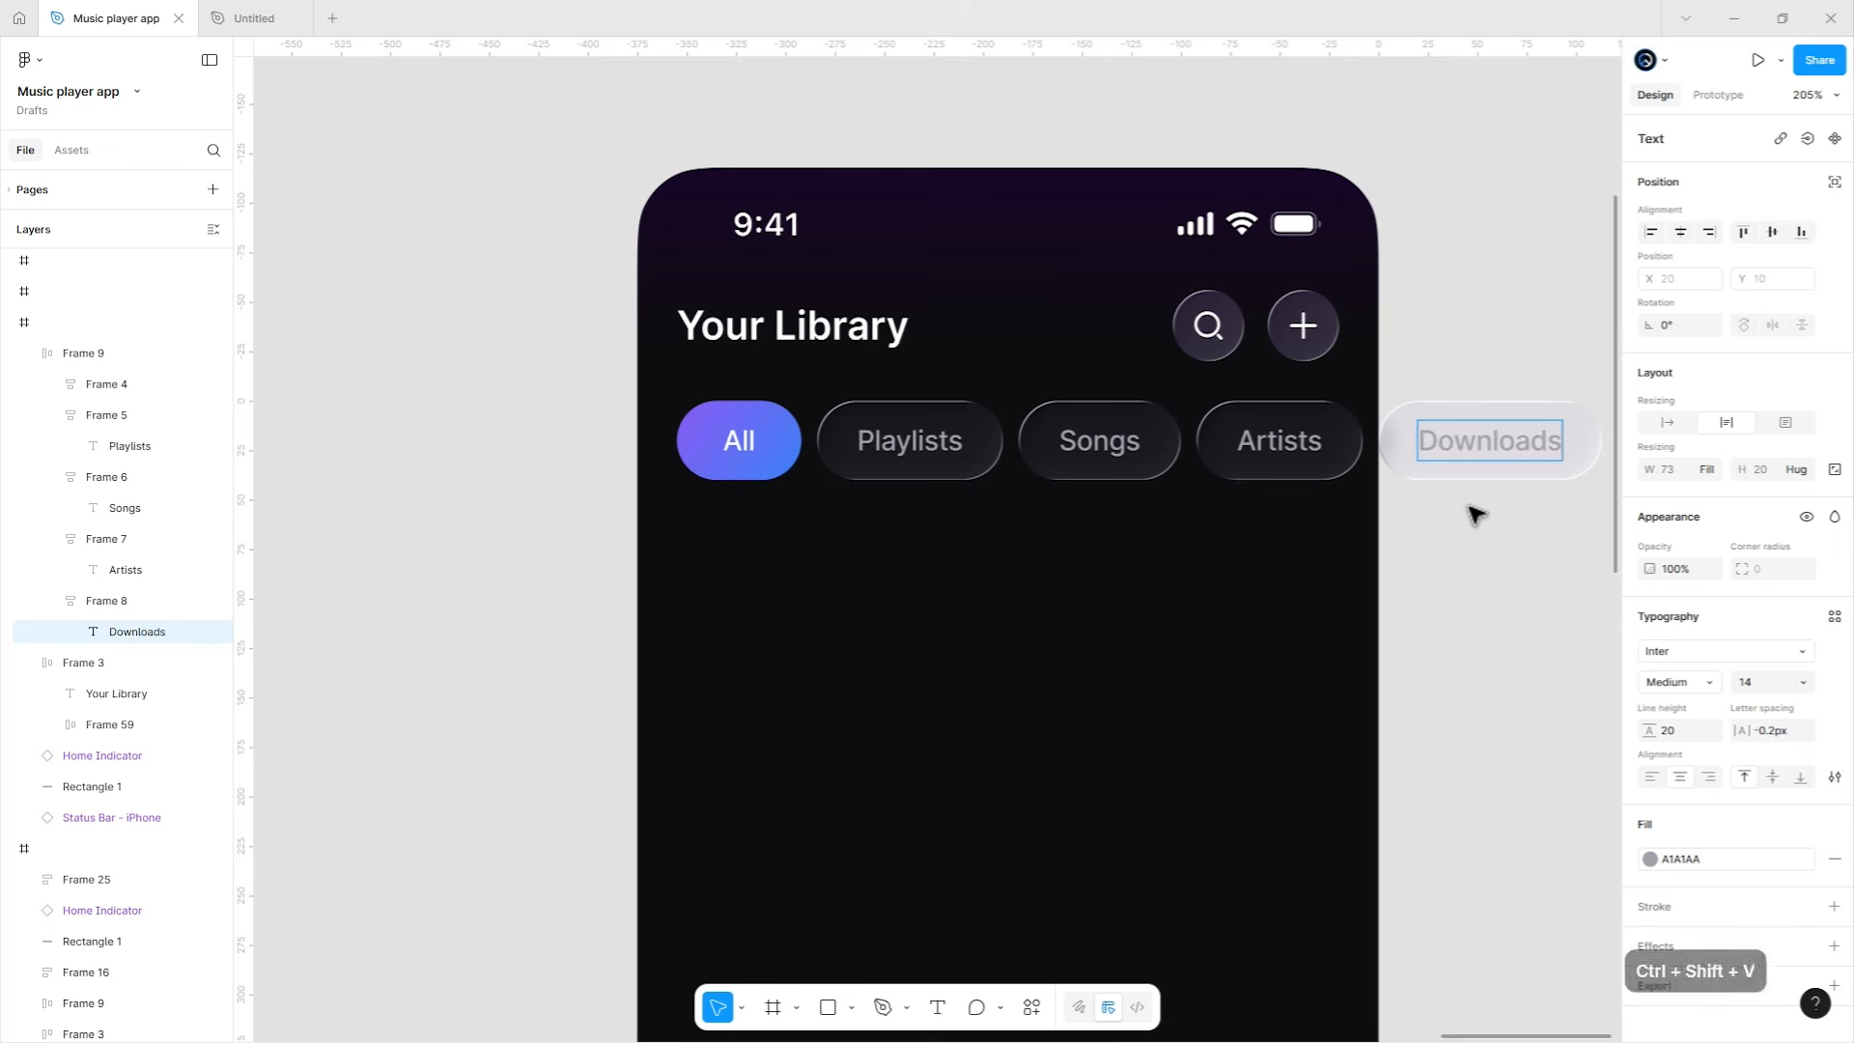
key(Escape)
click(1076, 576)
Turn content clipping back on for the Your Library screen frame.
scroll(1077, 575, down, 3)
scroll(1036, 498, down, 4)
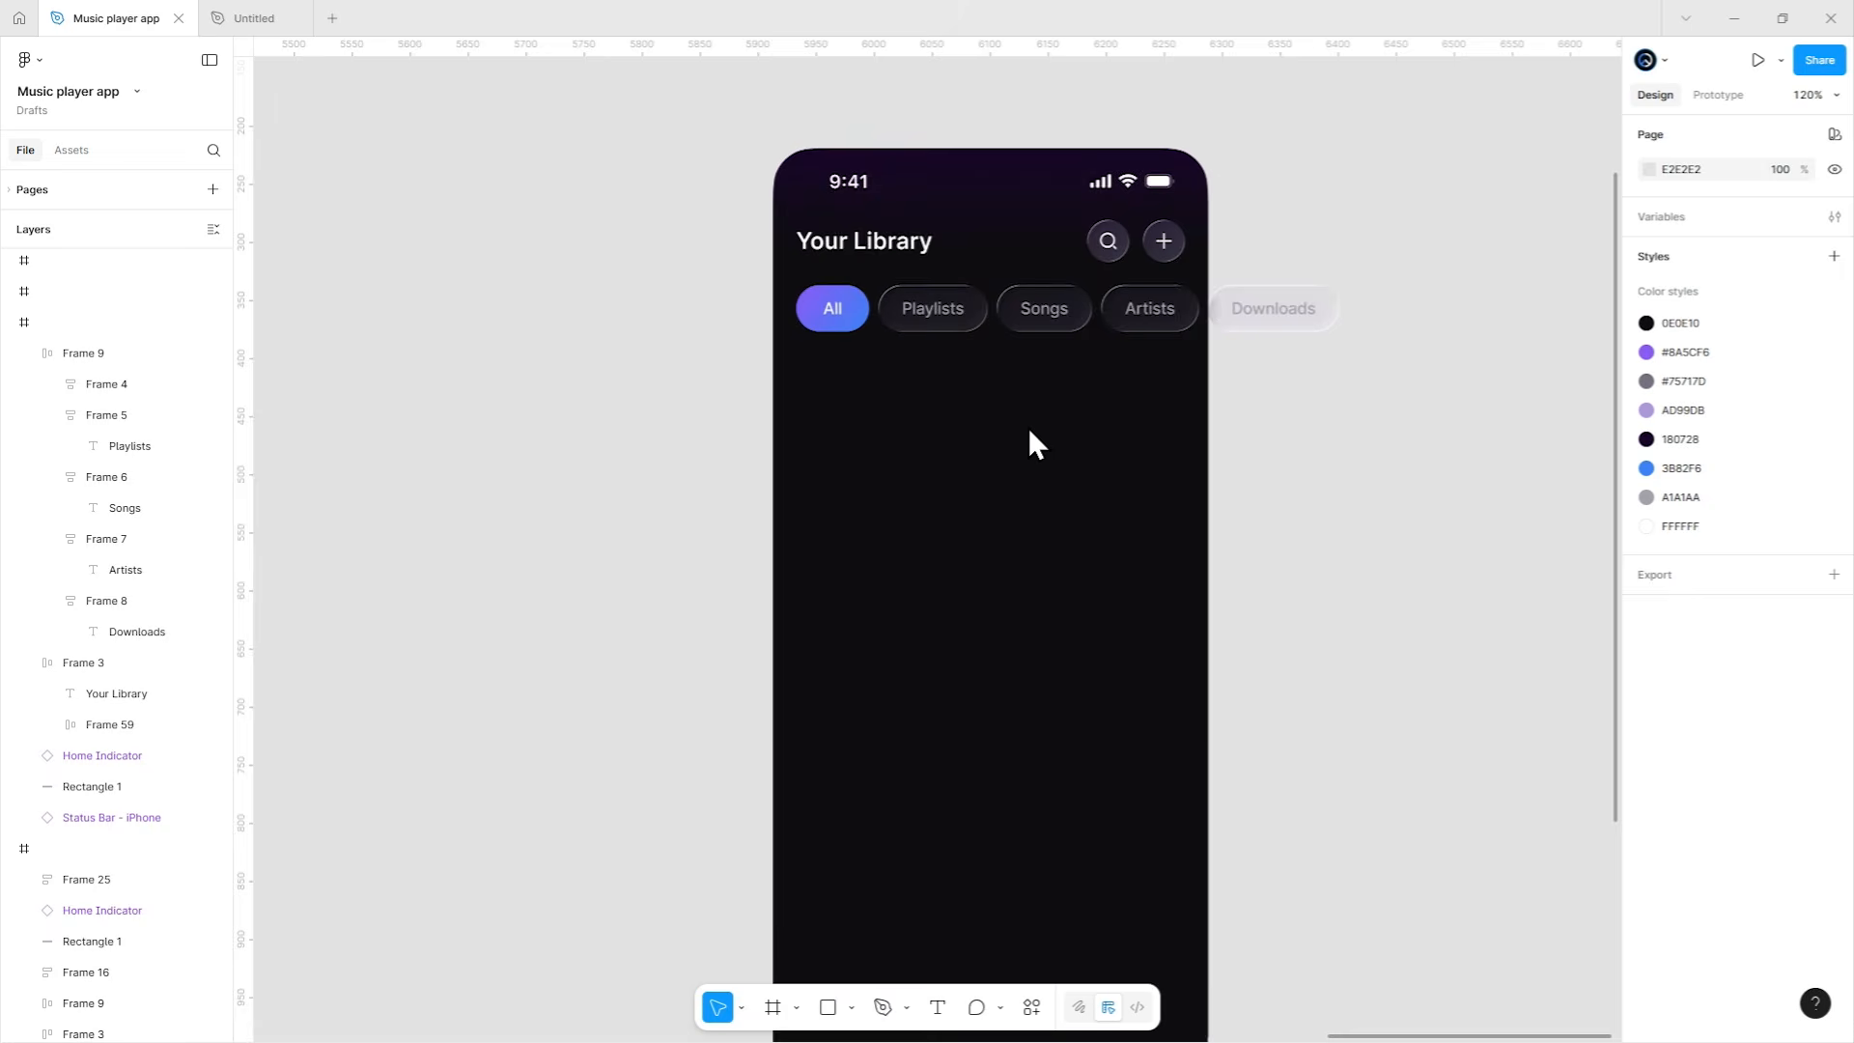
drag(1034, 447, 1018, 419)
click(1025, 423)
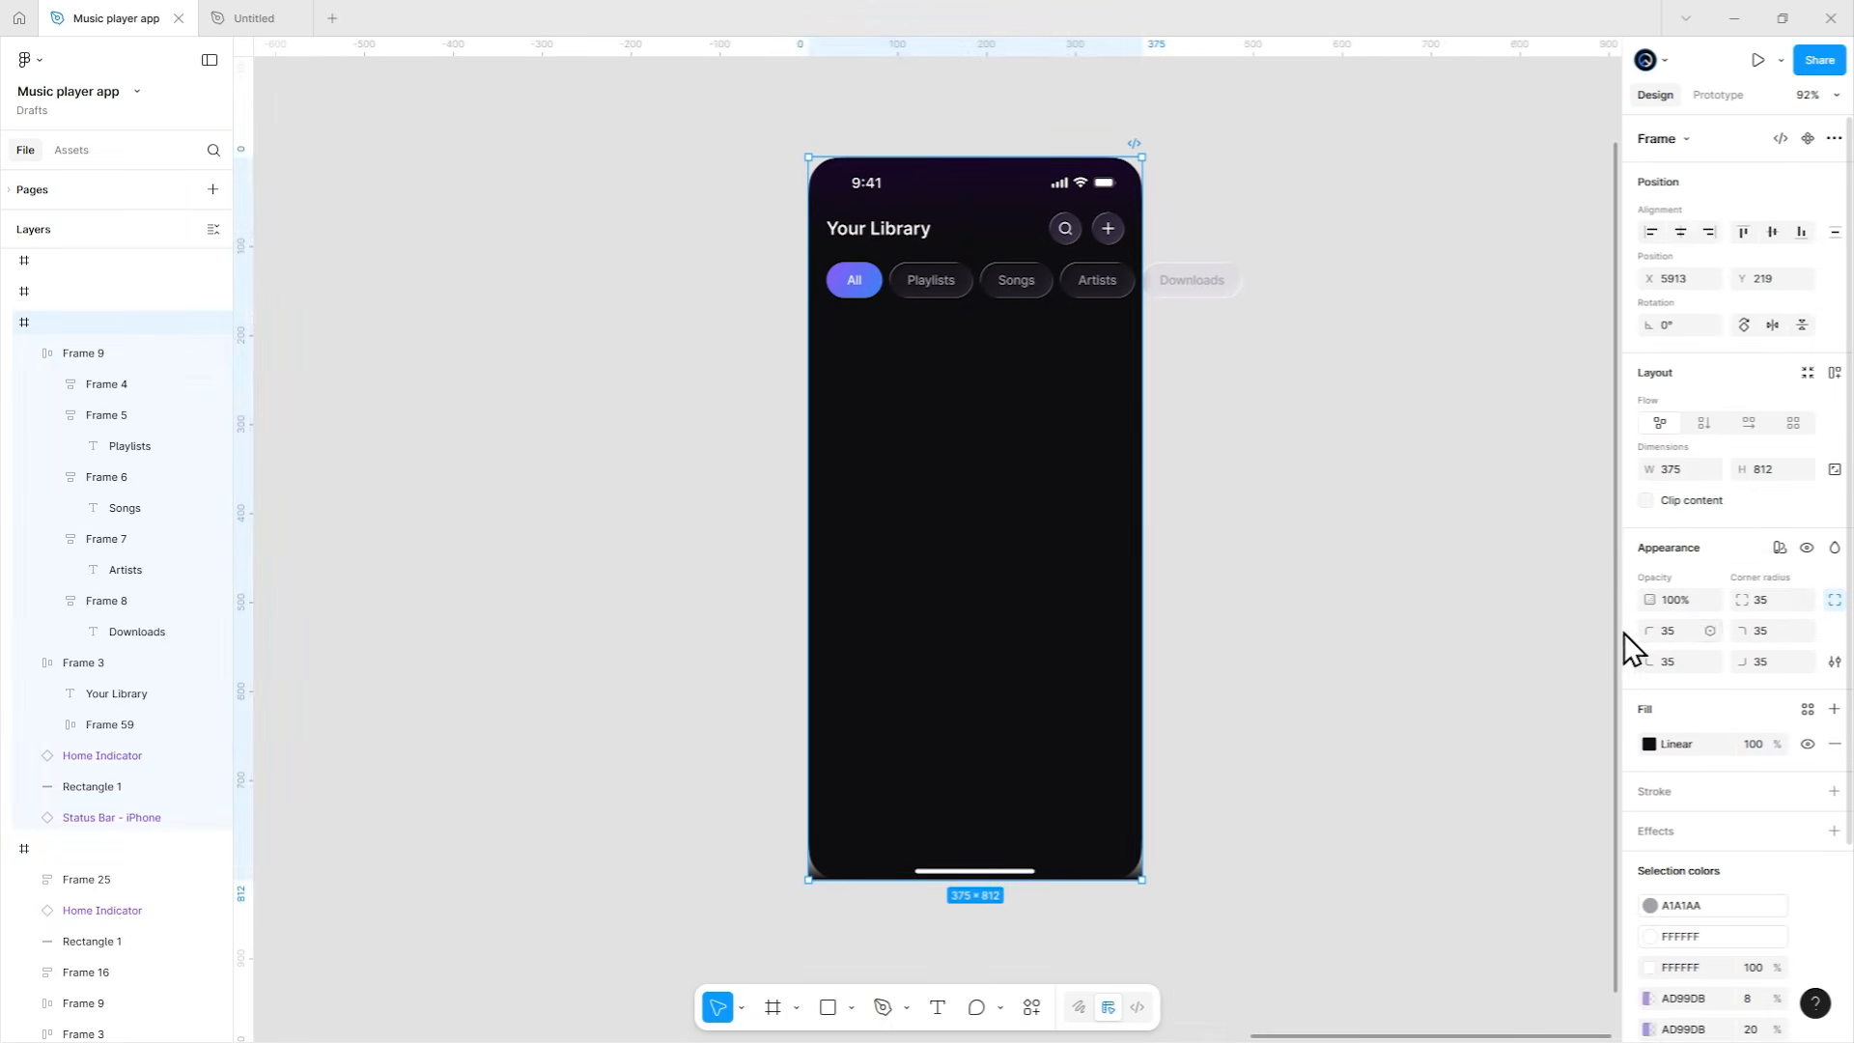
click(1336, 500)
drag(1248, 488, 1242, 506)
Draw a vertical arrow about 14 px long pointing down, just below the All chip.
scroll(866, 359, up, 5)
drag(865, 362, 974, 580)
scroll(1007, 536, up, 3)
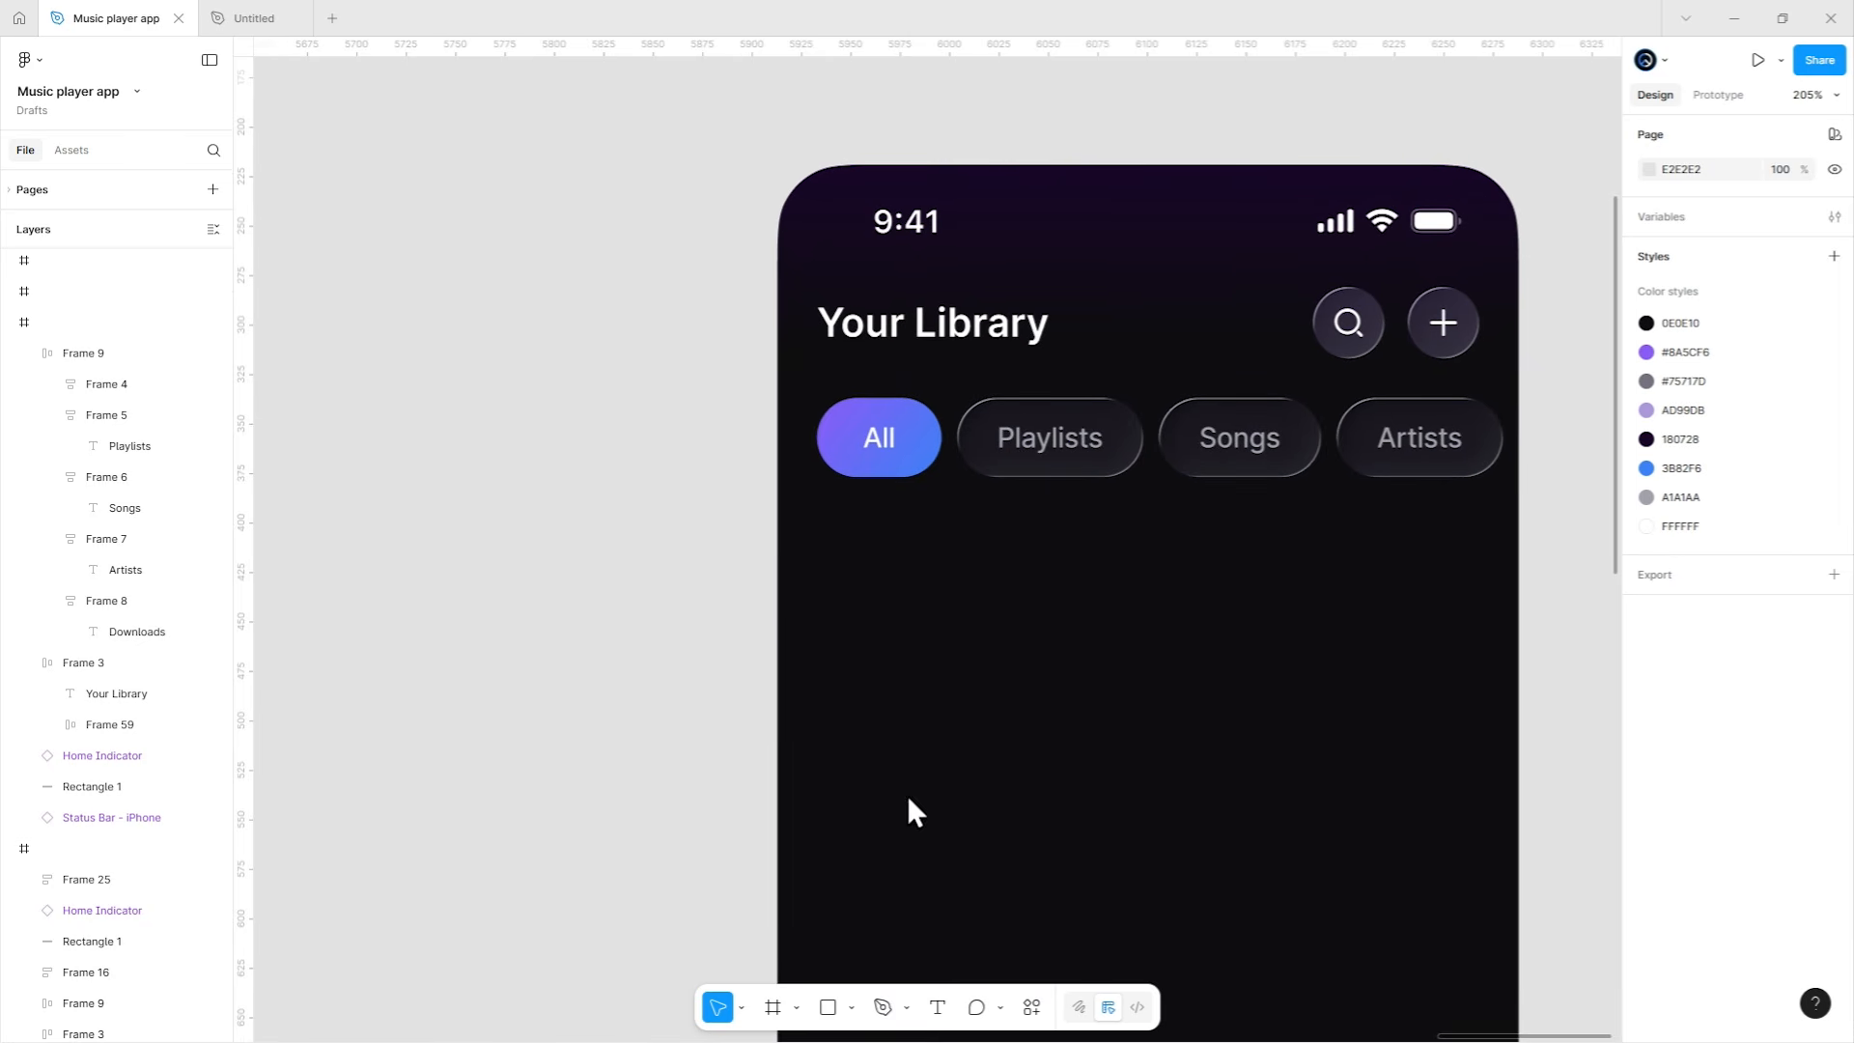
click(855, 1007)
click(913, 881)
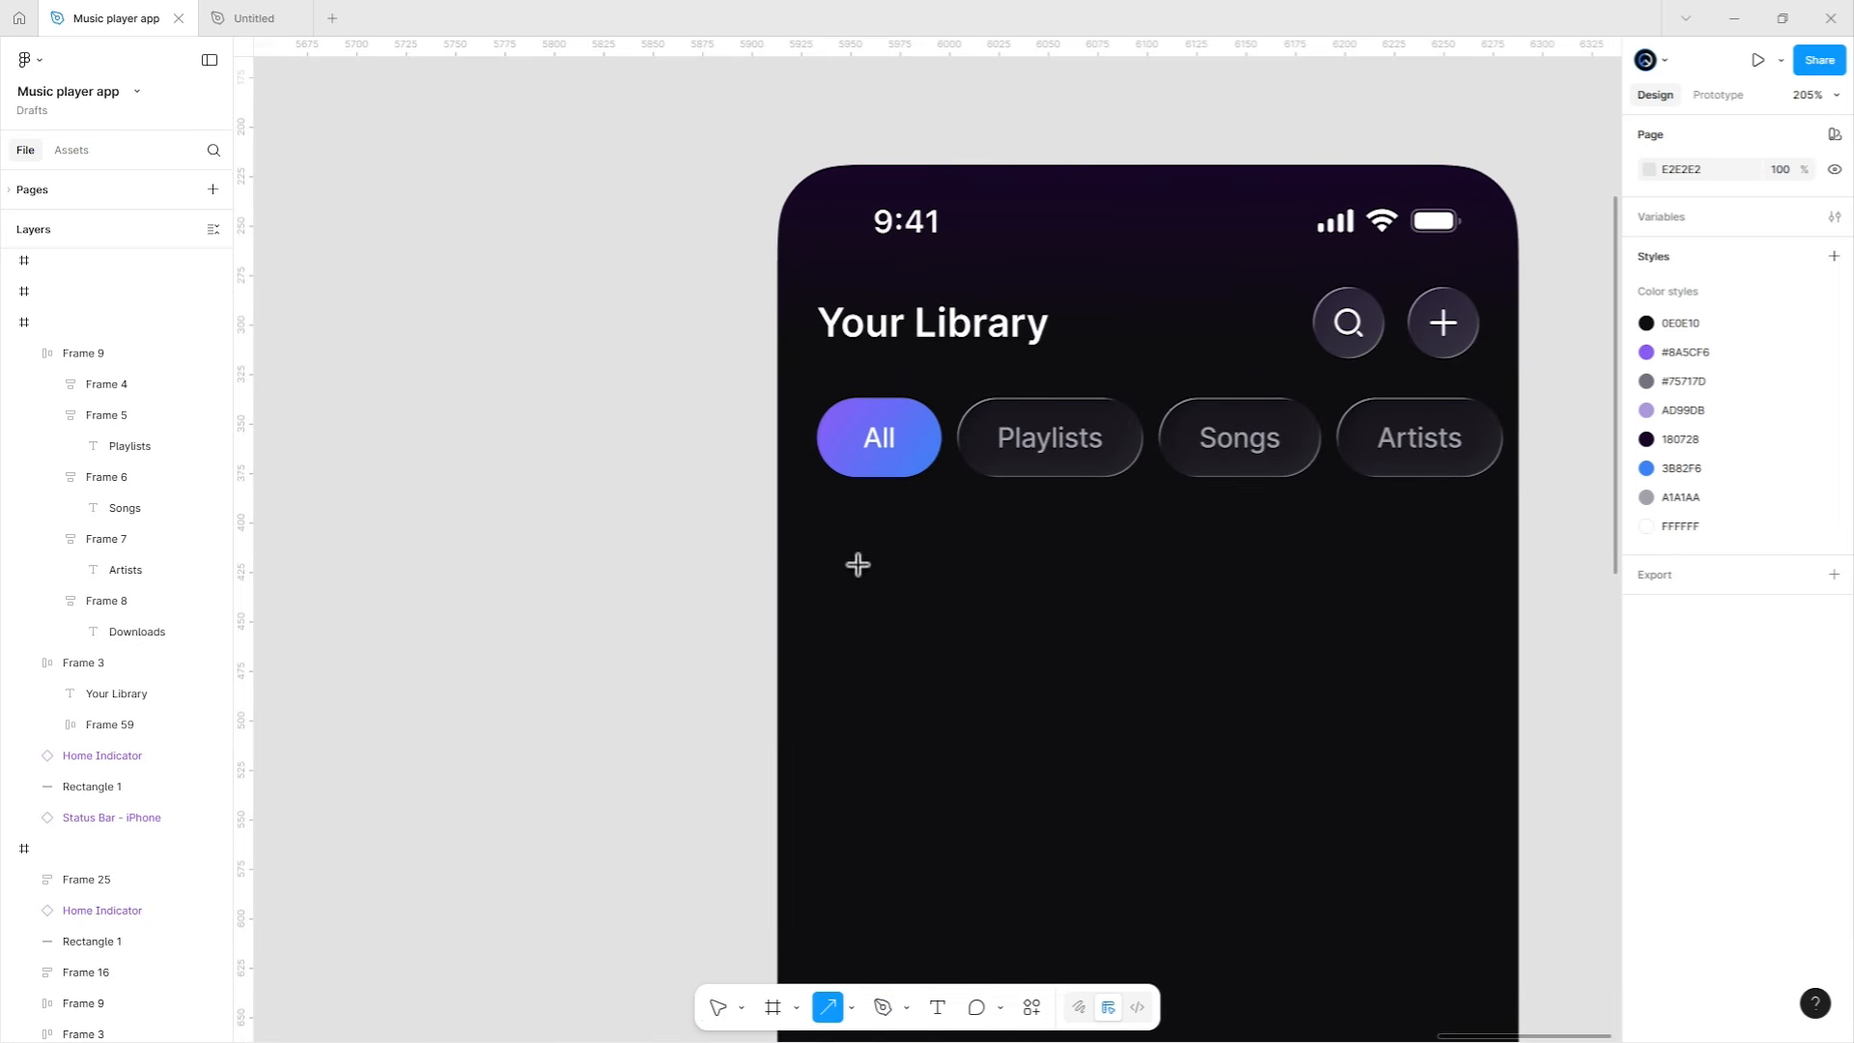
drag(850, 524, 848, 548)
Set the arrow's stroke weight to 1.5 and its start point to Round.
scroll(847, 548, up, 5)
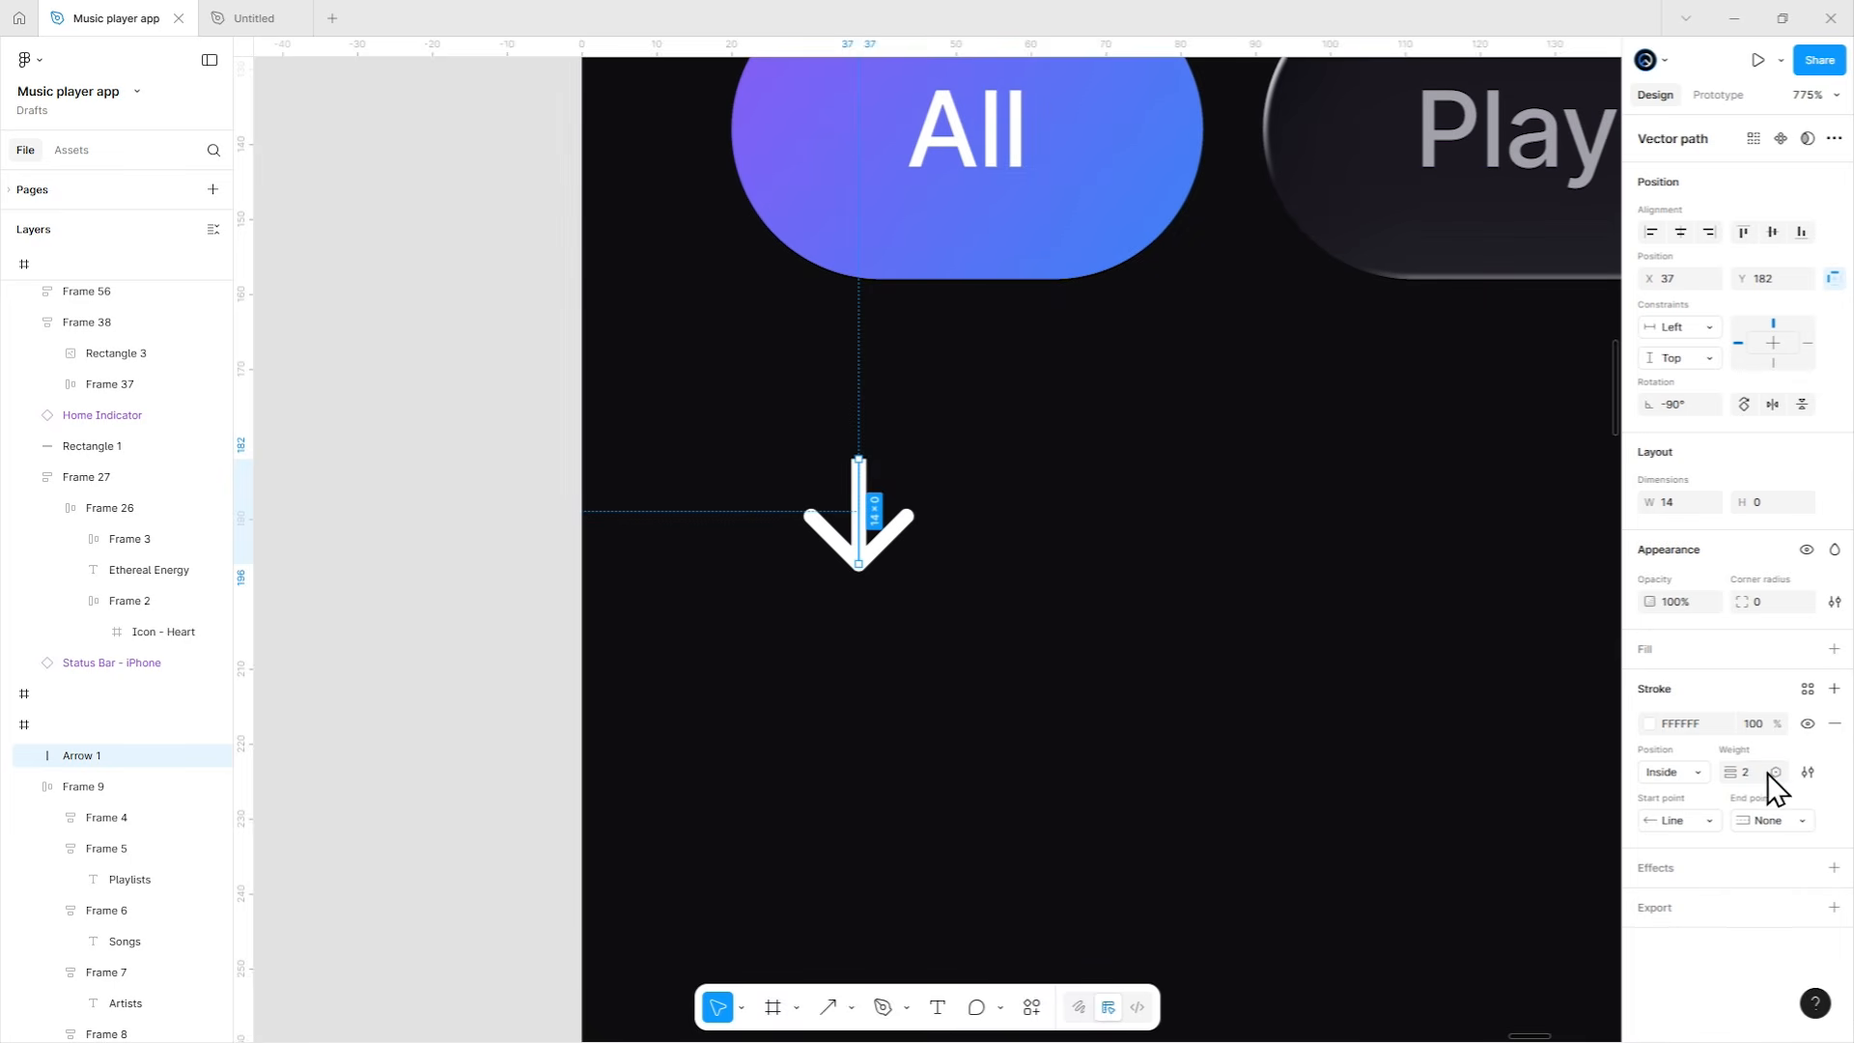
click(1767, 772)
text(1.5)
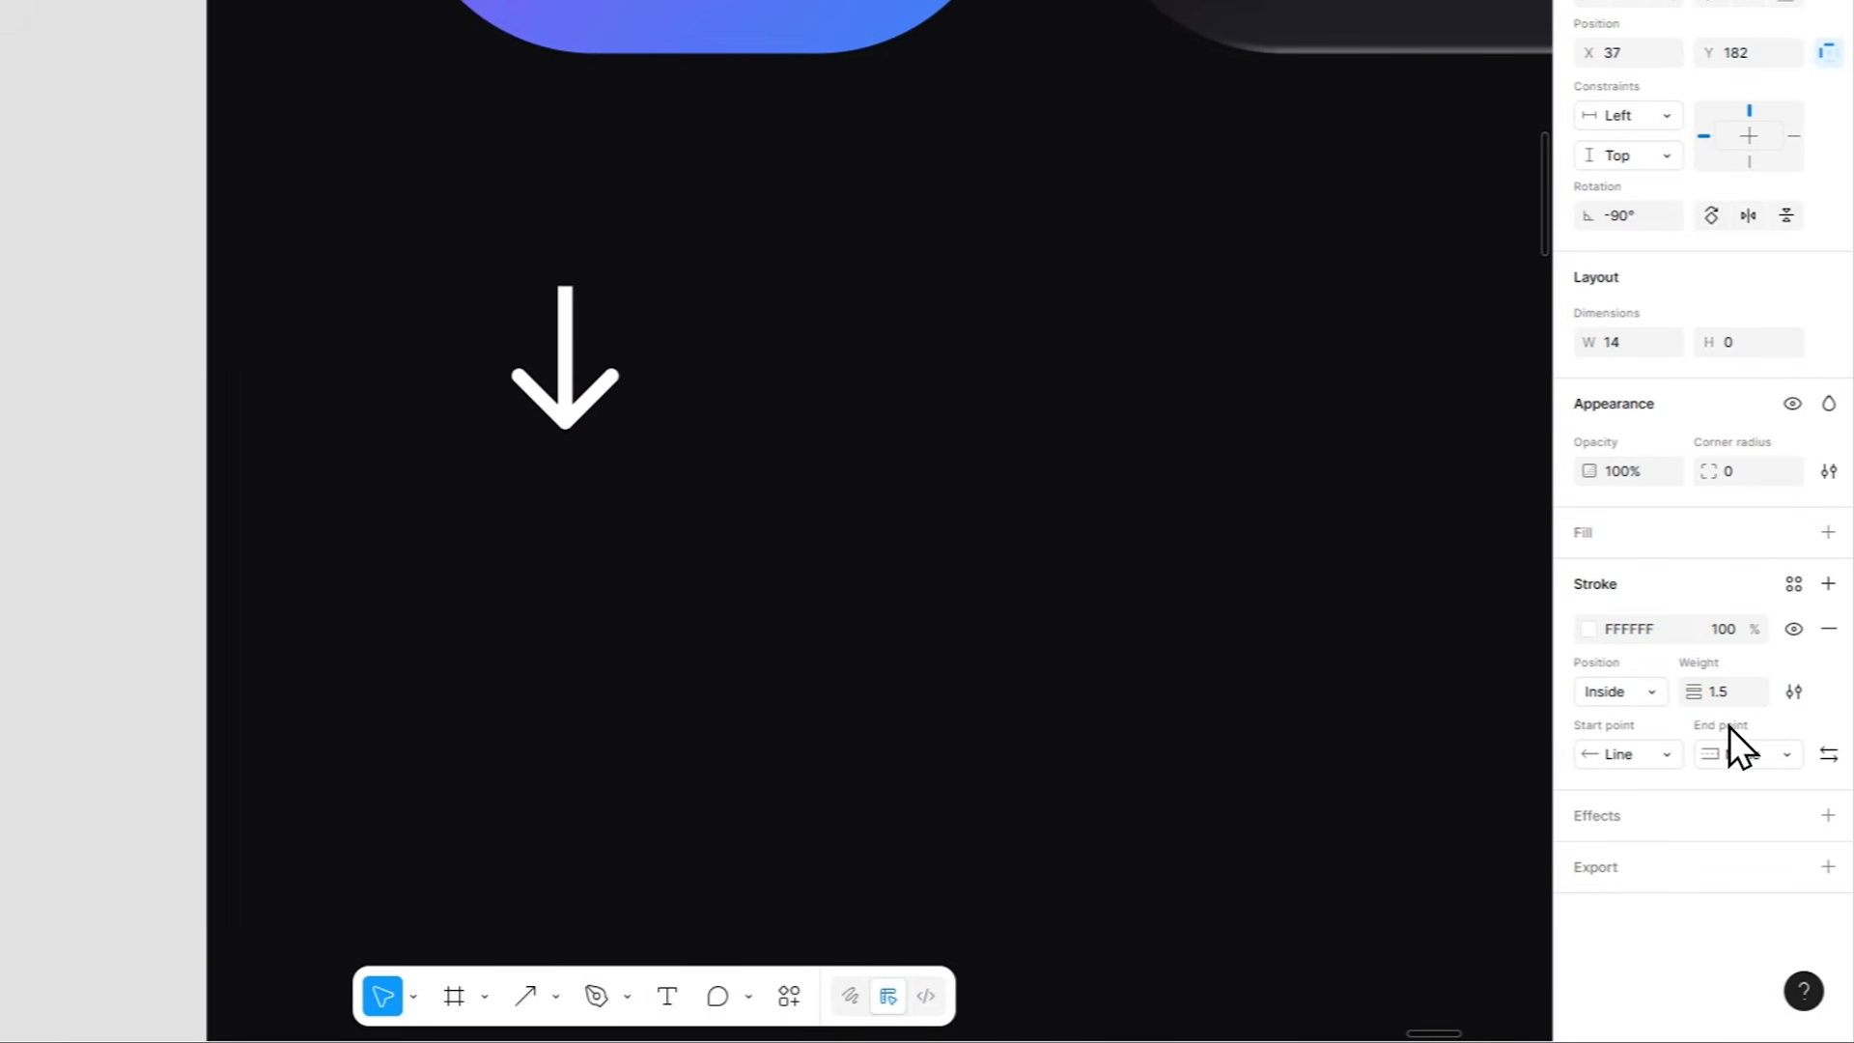
click(1655, 756)
click(1668, 679)
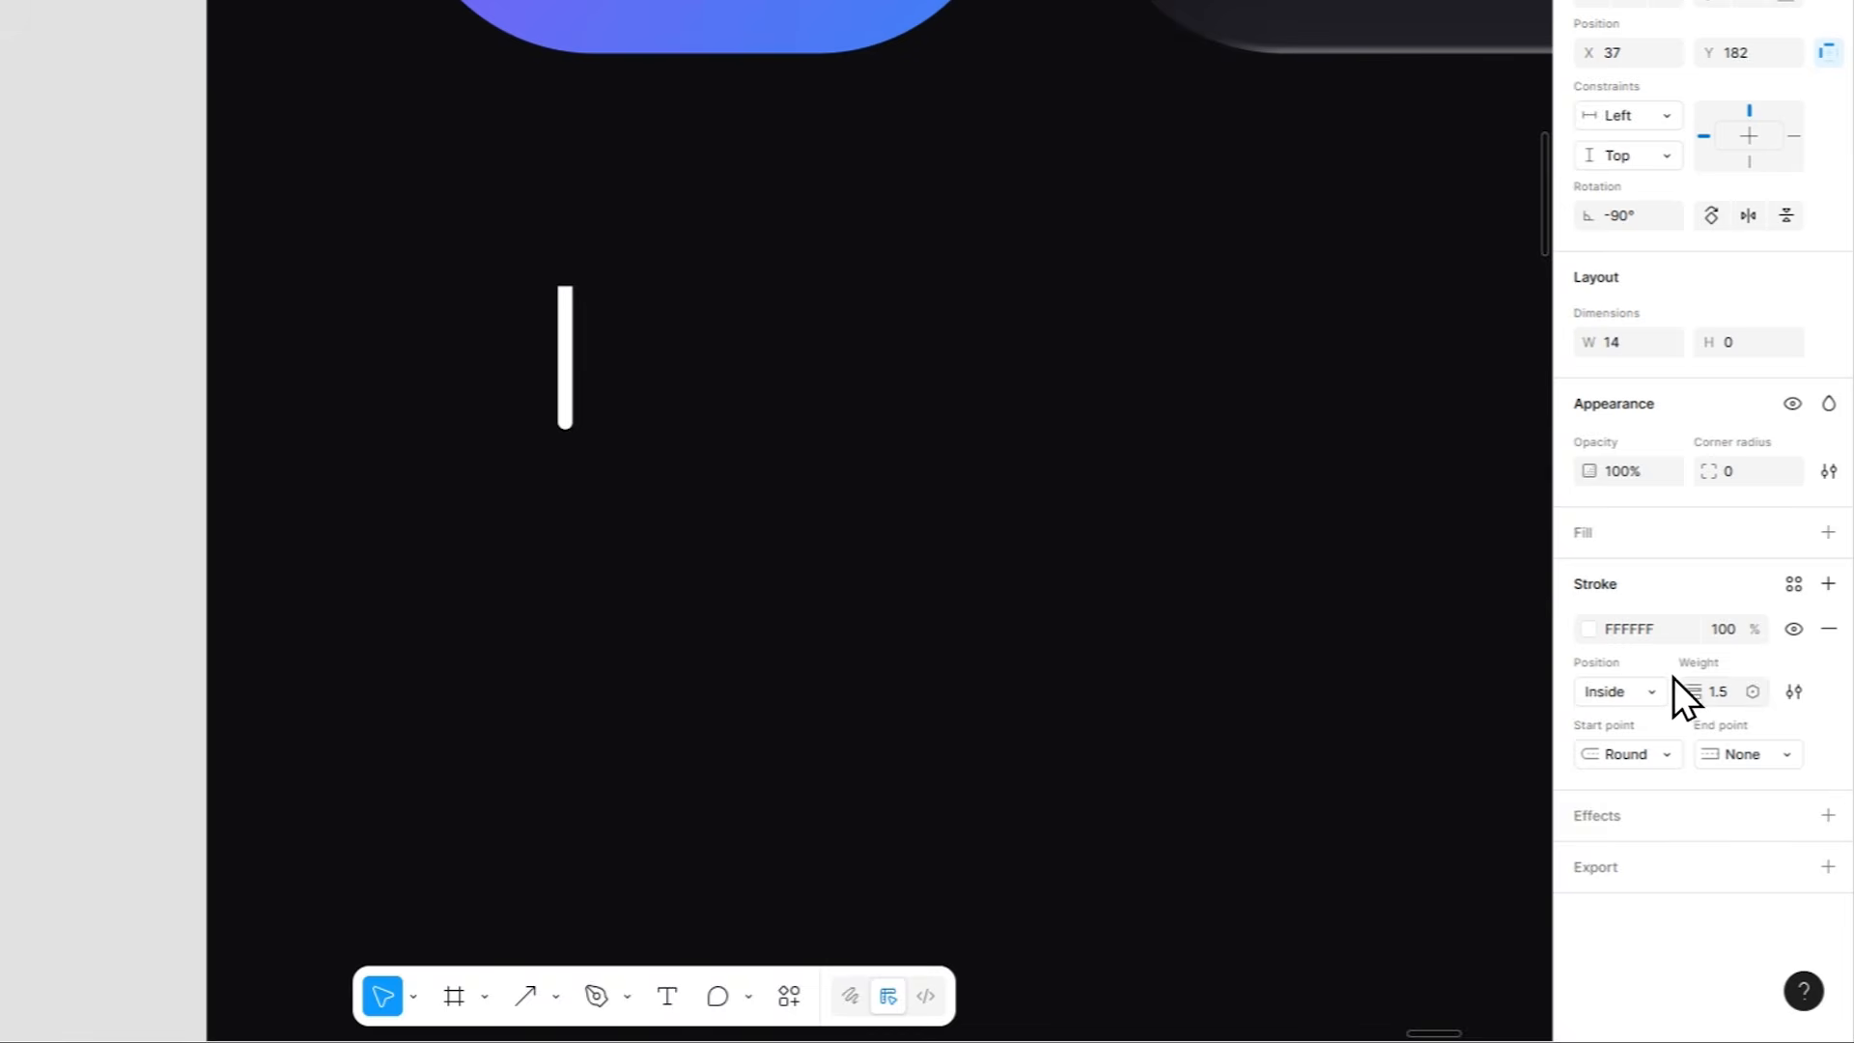
Set the vertical line's end point to Round and its length to 10 px.
click(1722, 752)
click(1700, 781)
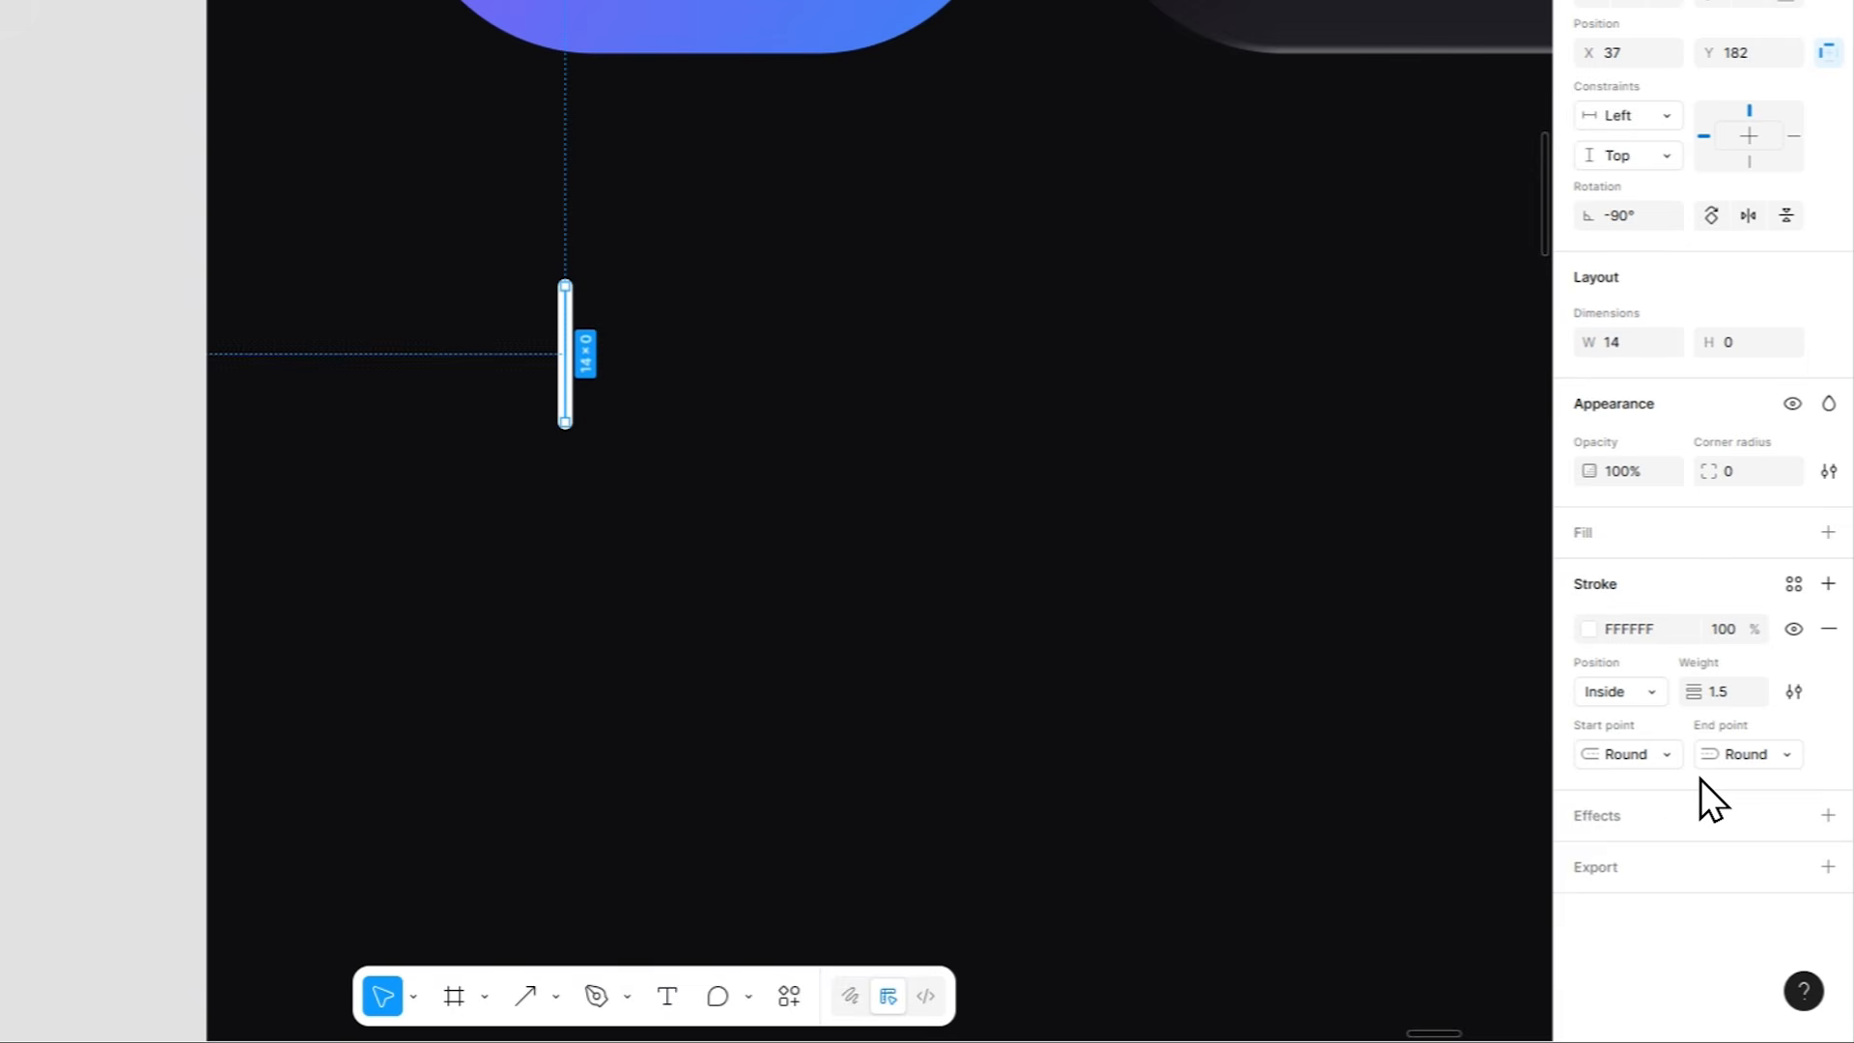
text(10)
key(Return)
scroll(859, 516, up, 3)
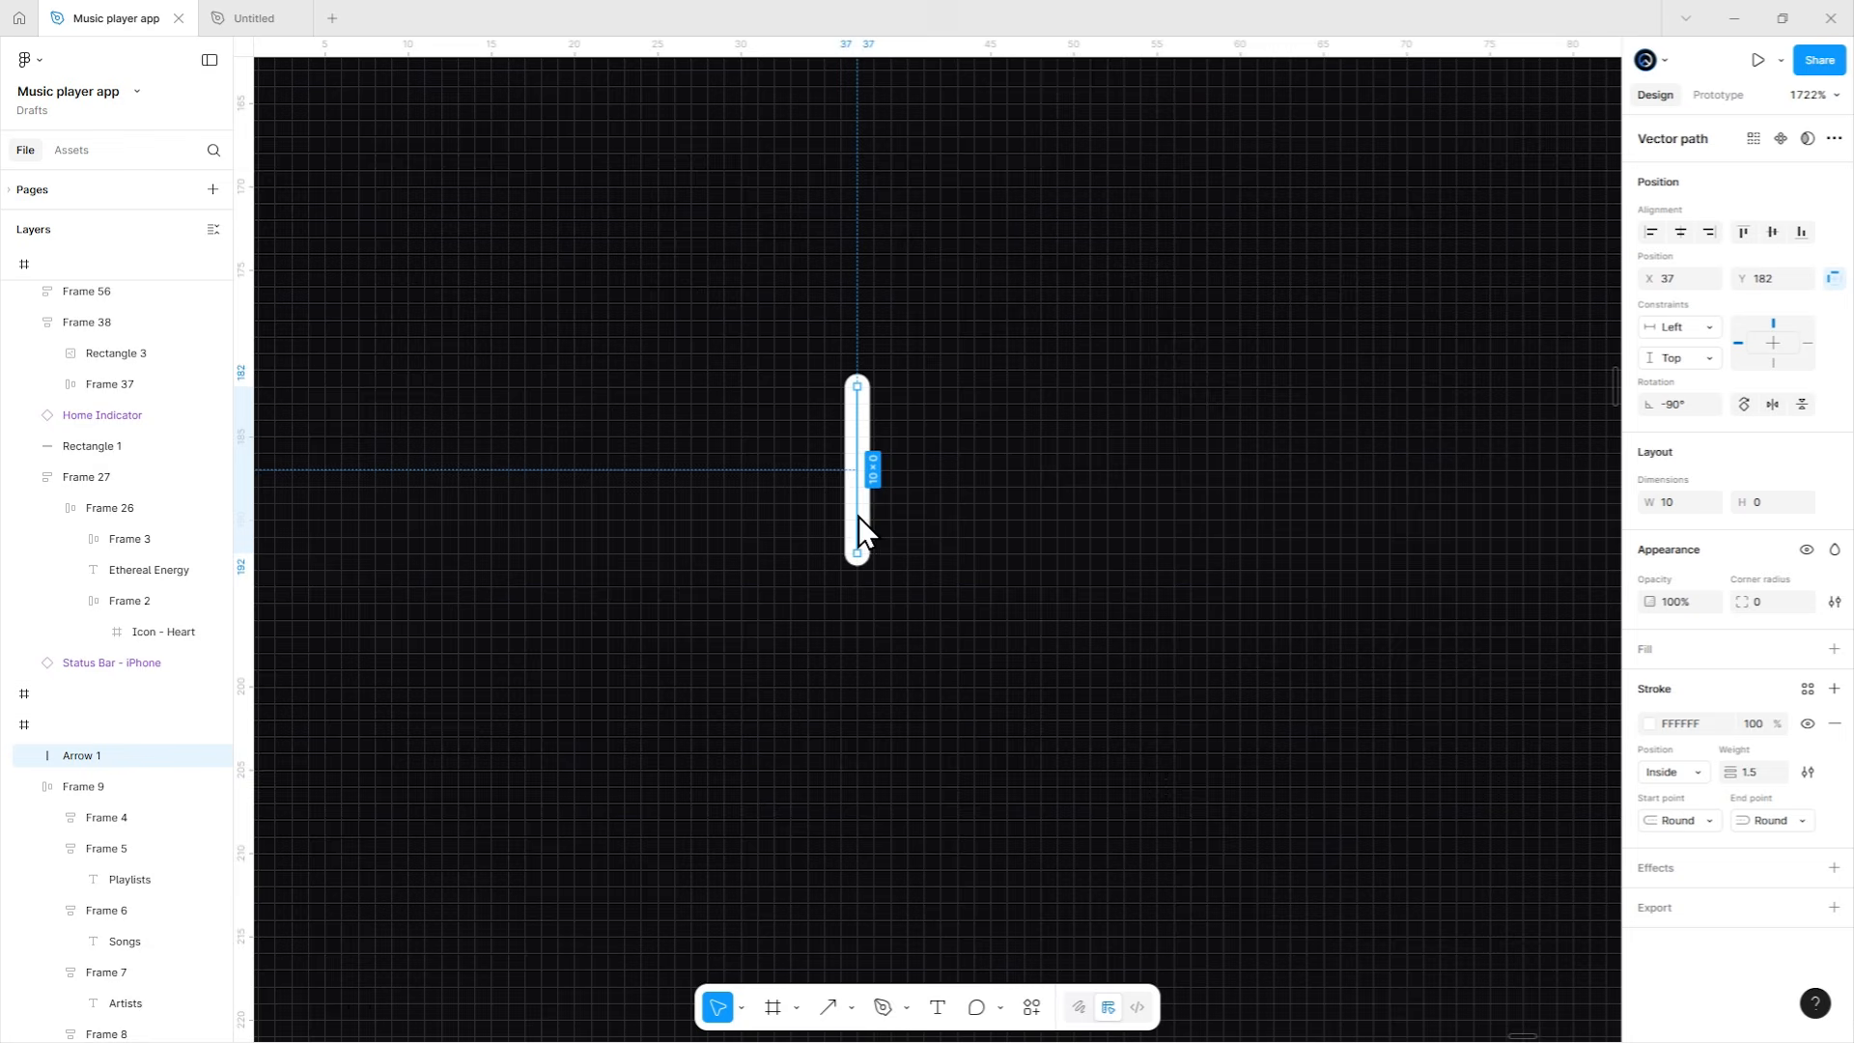
Draw an open V-shaped arrowhead about 7.5 px wide and 2.3 px high at the line's lower end with the Pen tool.
scroll(859, 516, down, 2)
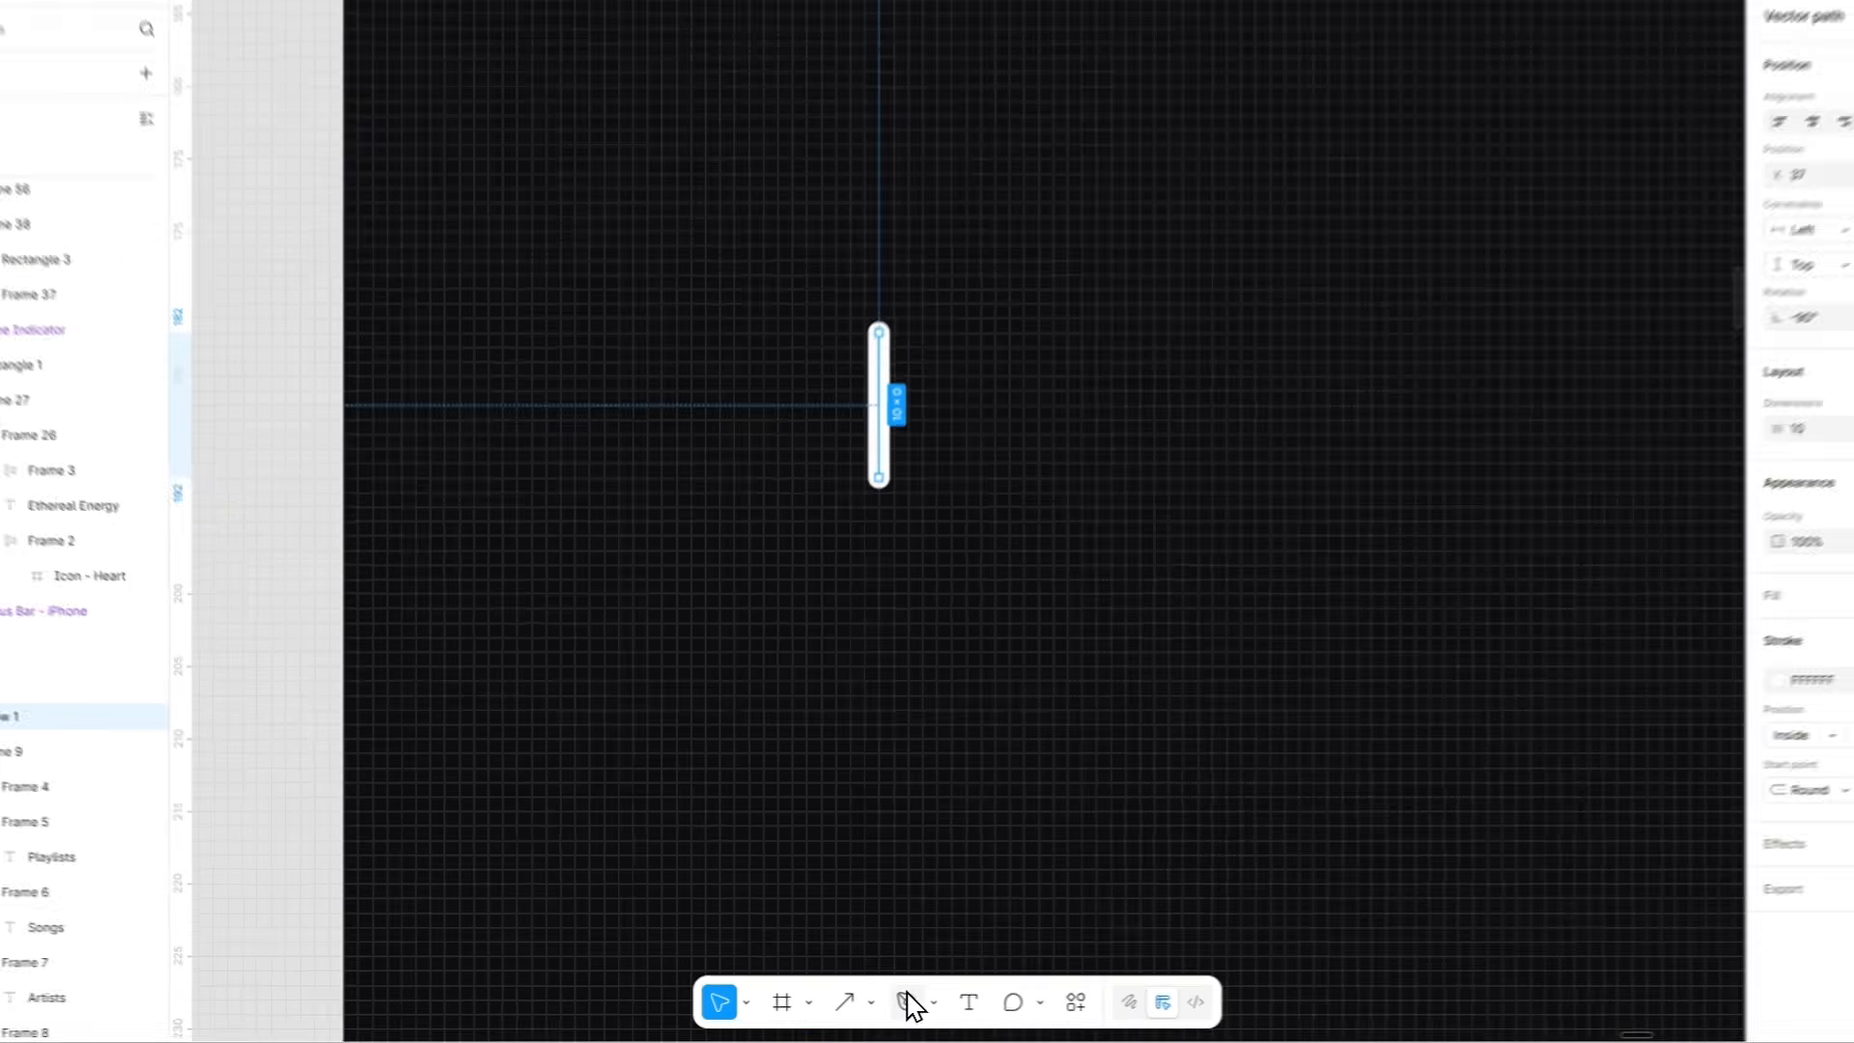
click(883, 1007)
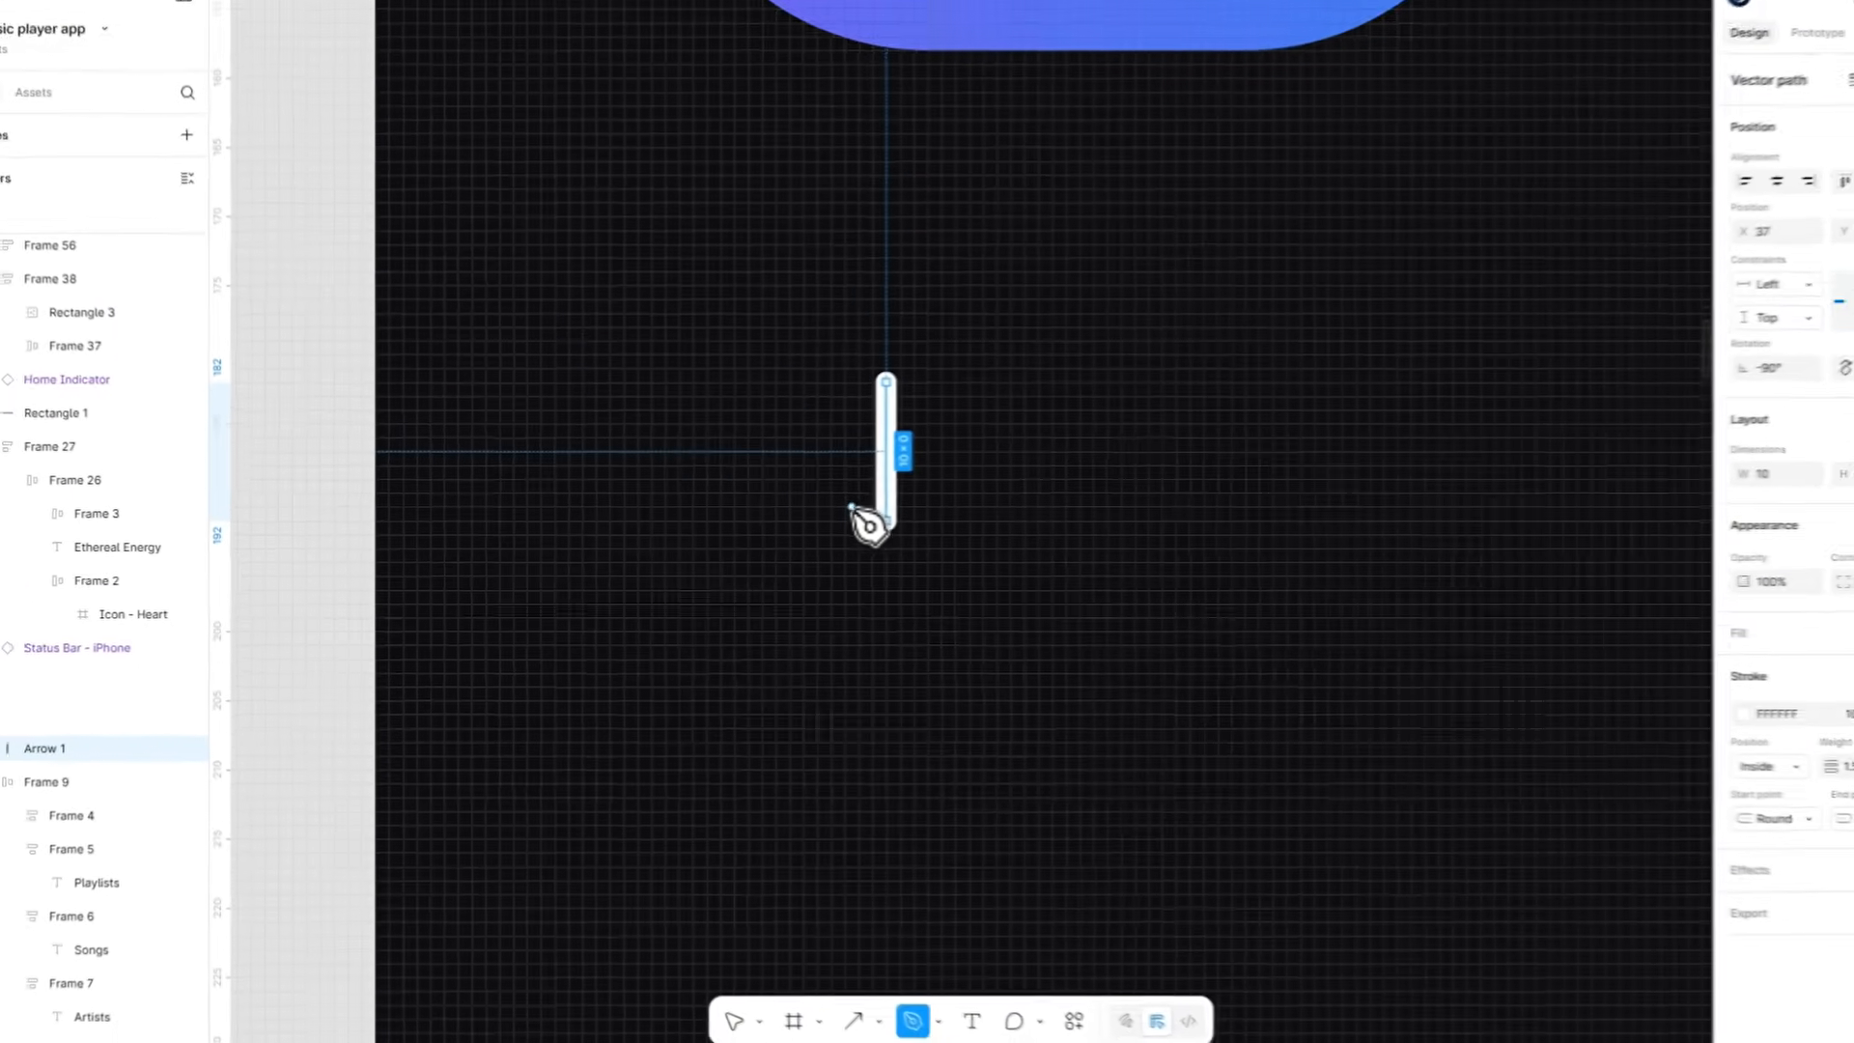
click(807, 520)
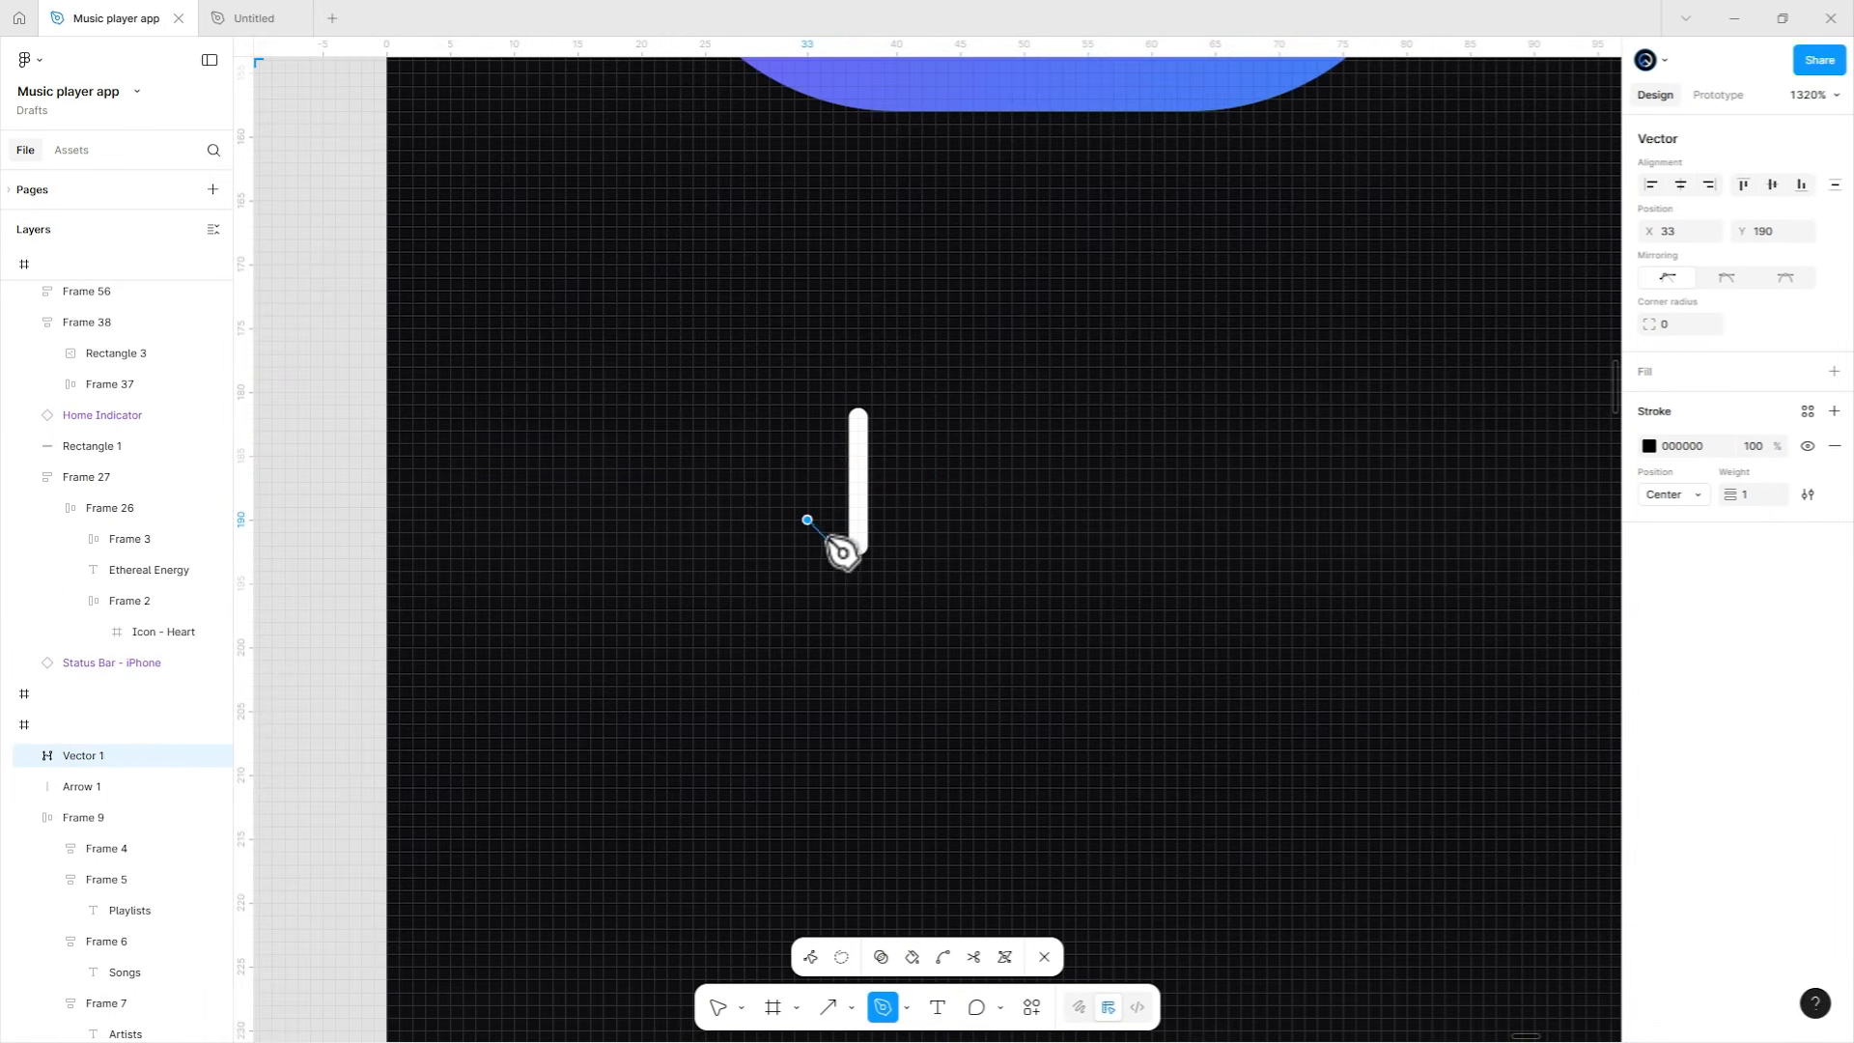
click(903, 519)
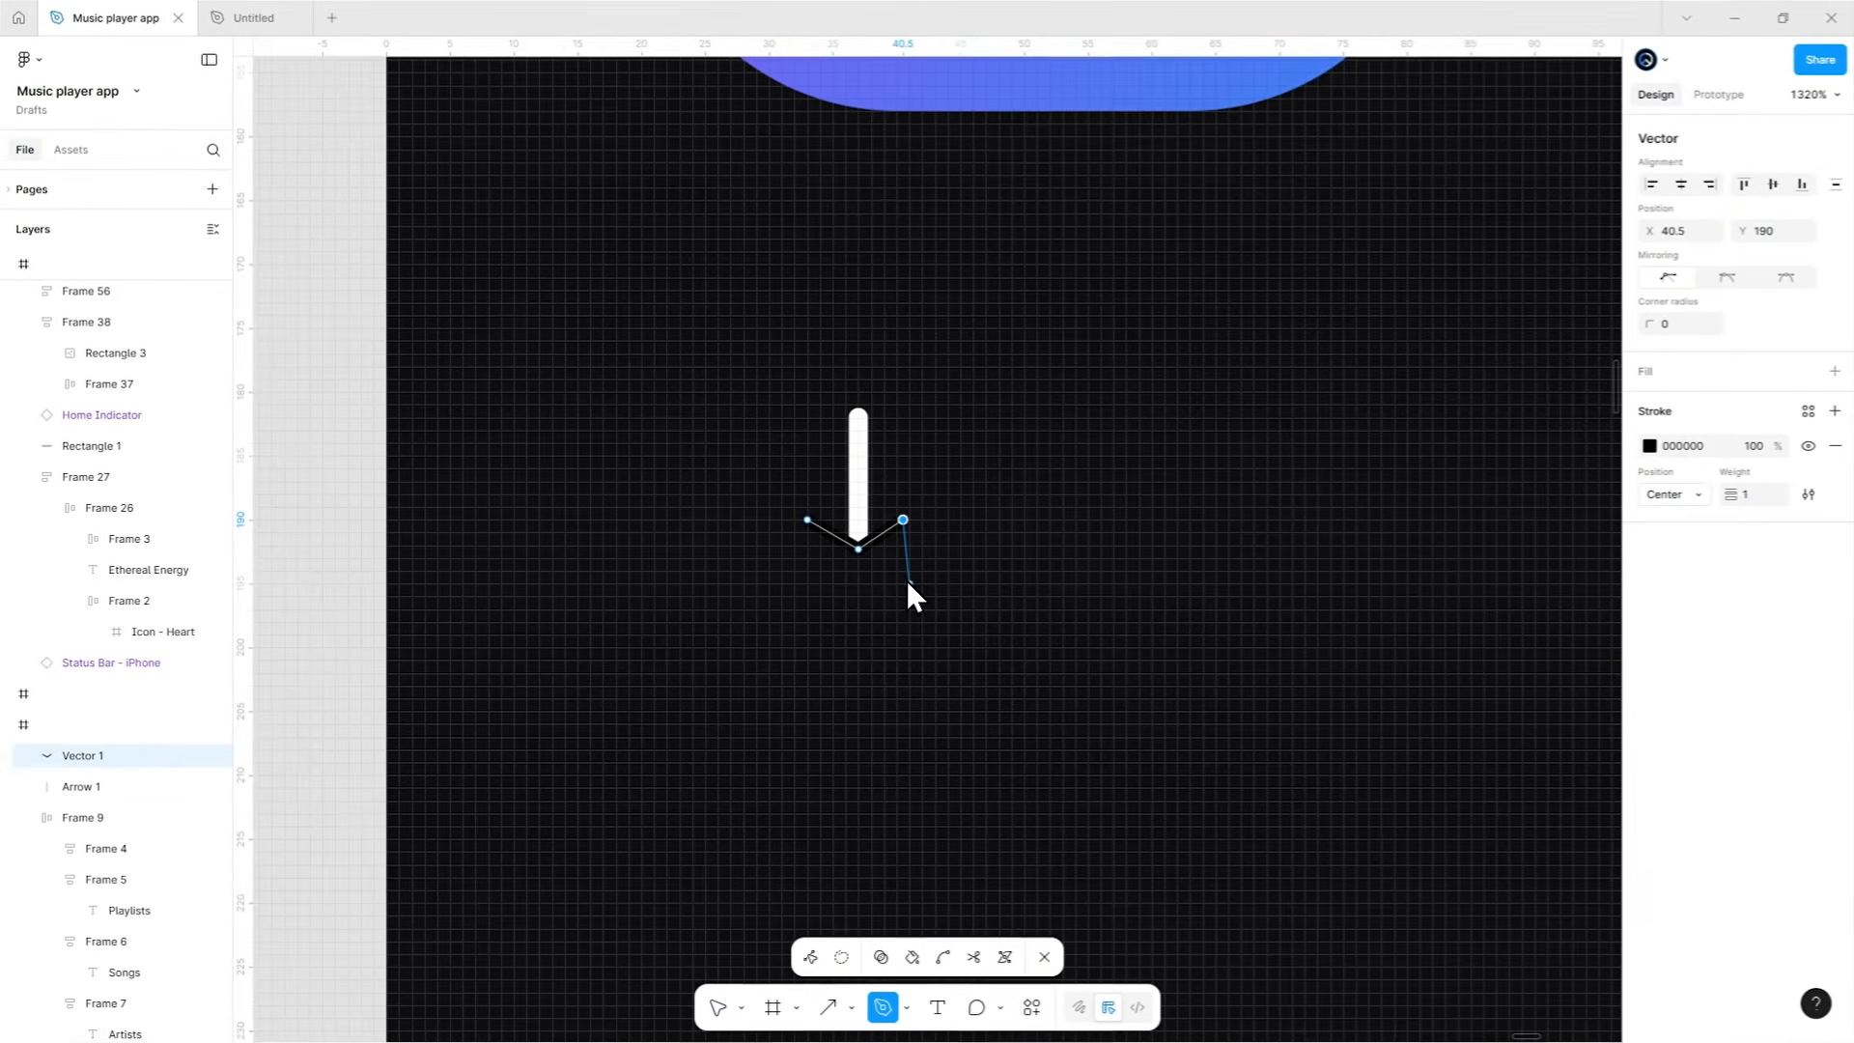
key(Escape)
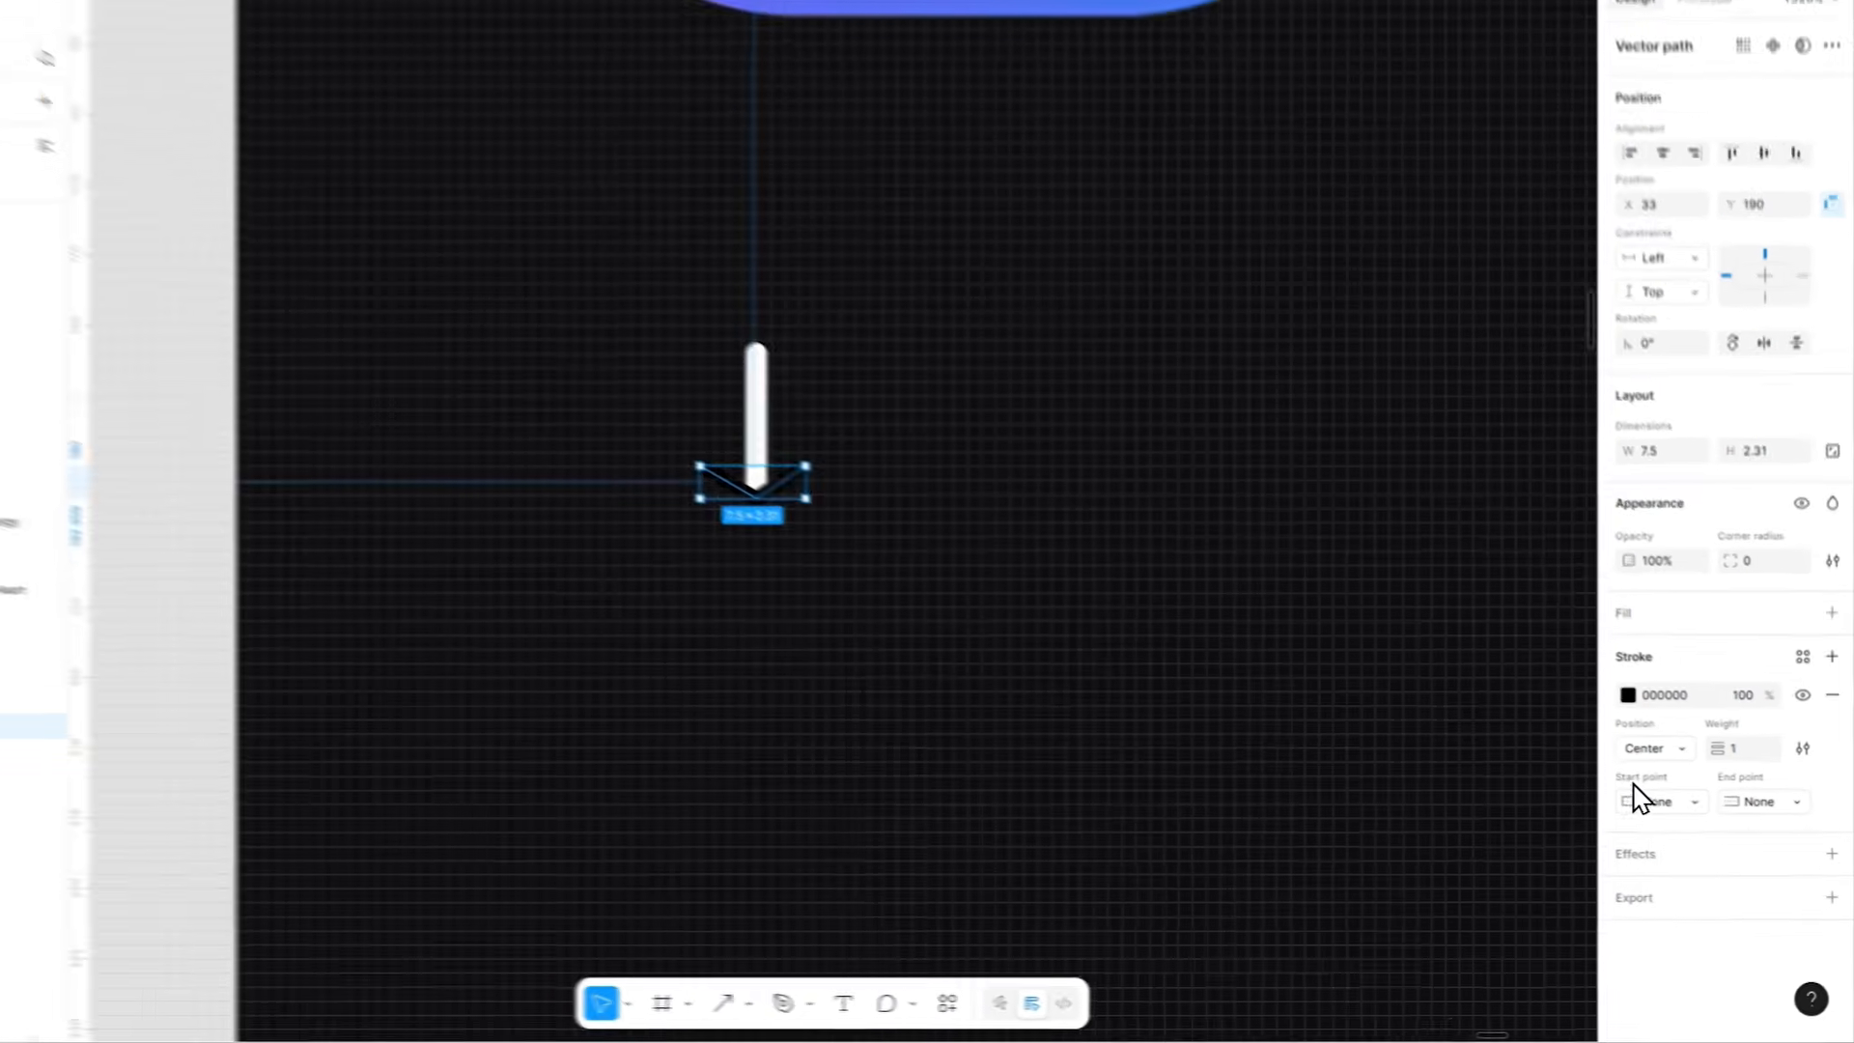
Give the arrowhead Round start and end points and a stroke weight of 1.5.
click(1654, 820)
click(1617, 782)
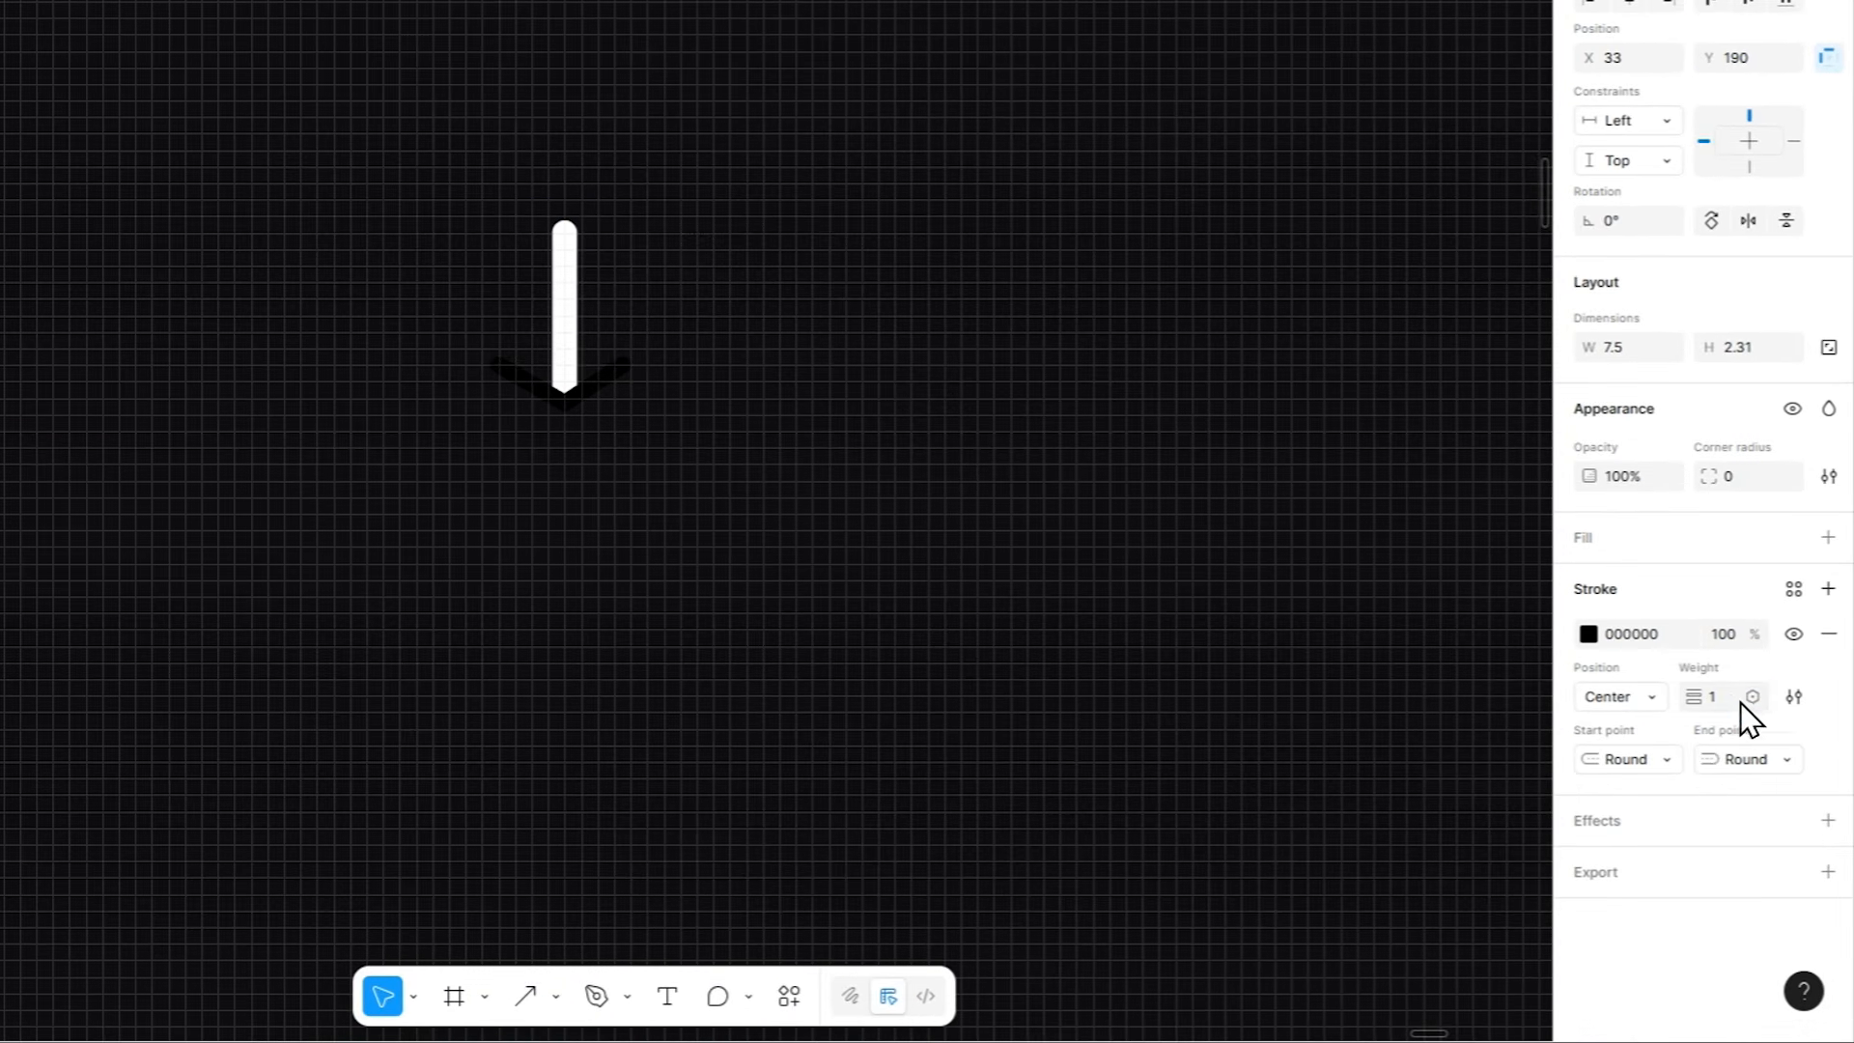
text(1.5)
key(Return)
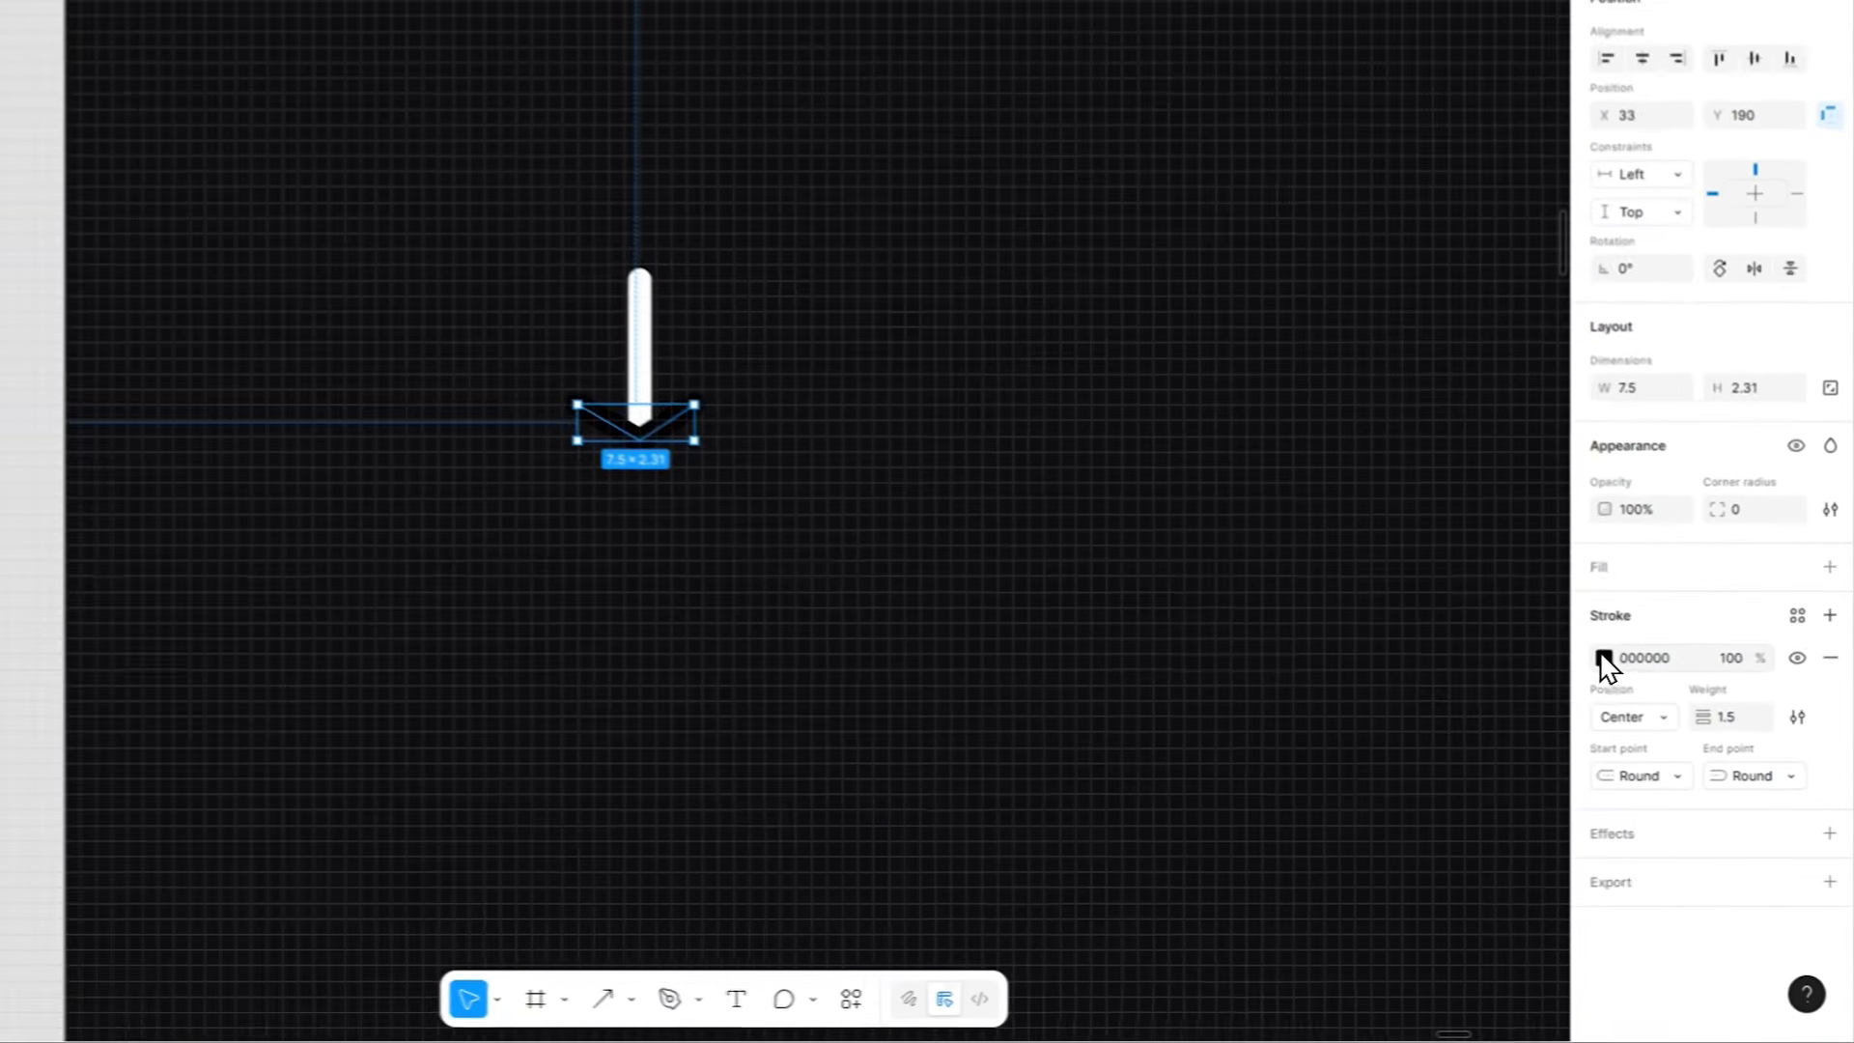
Apply the FFFFFF color style to the arrowhead's stroke.
click(1602, 657)
click(1410, 377)
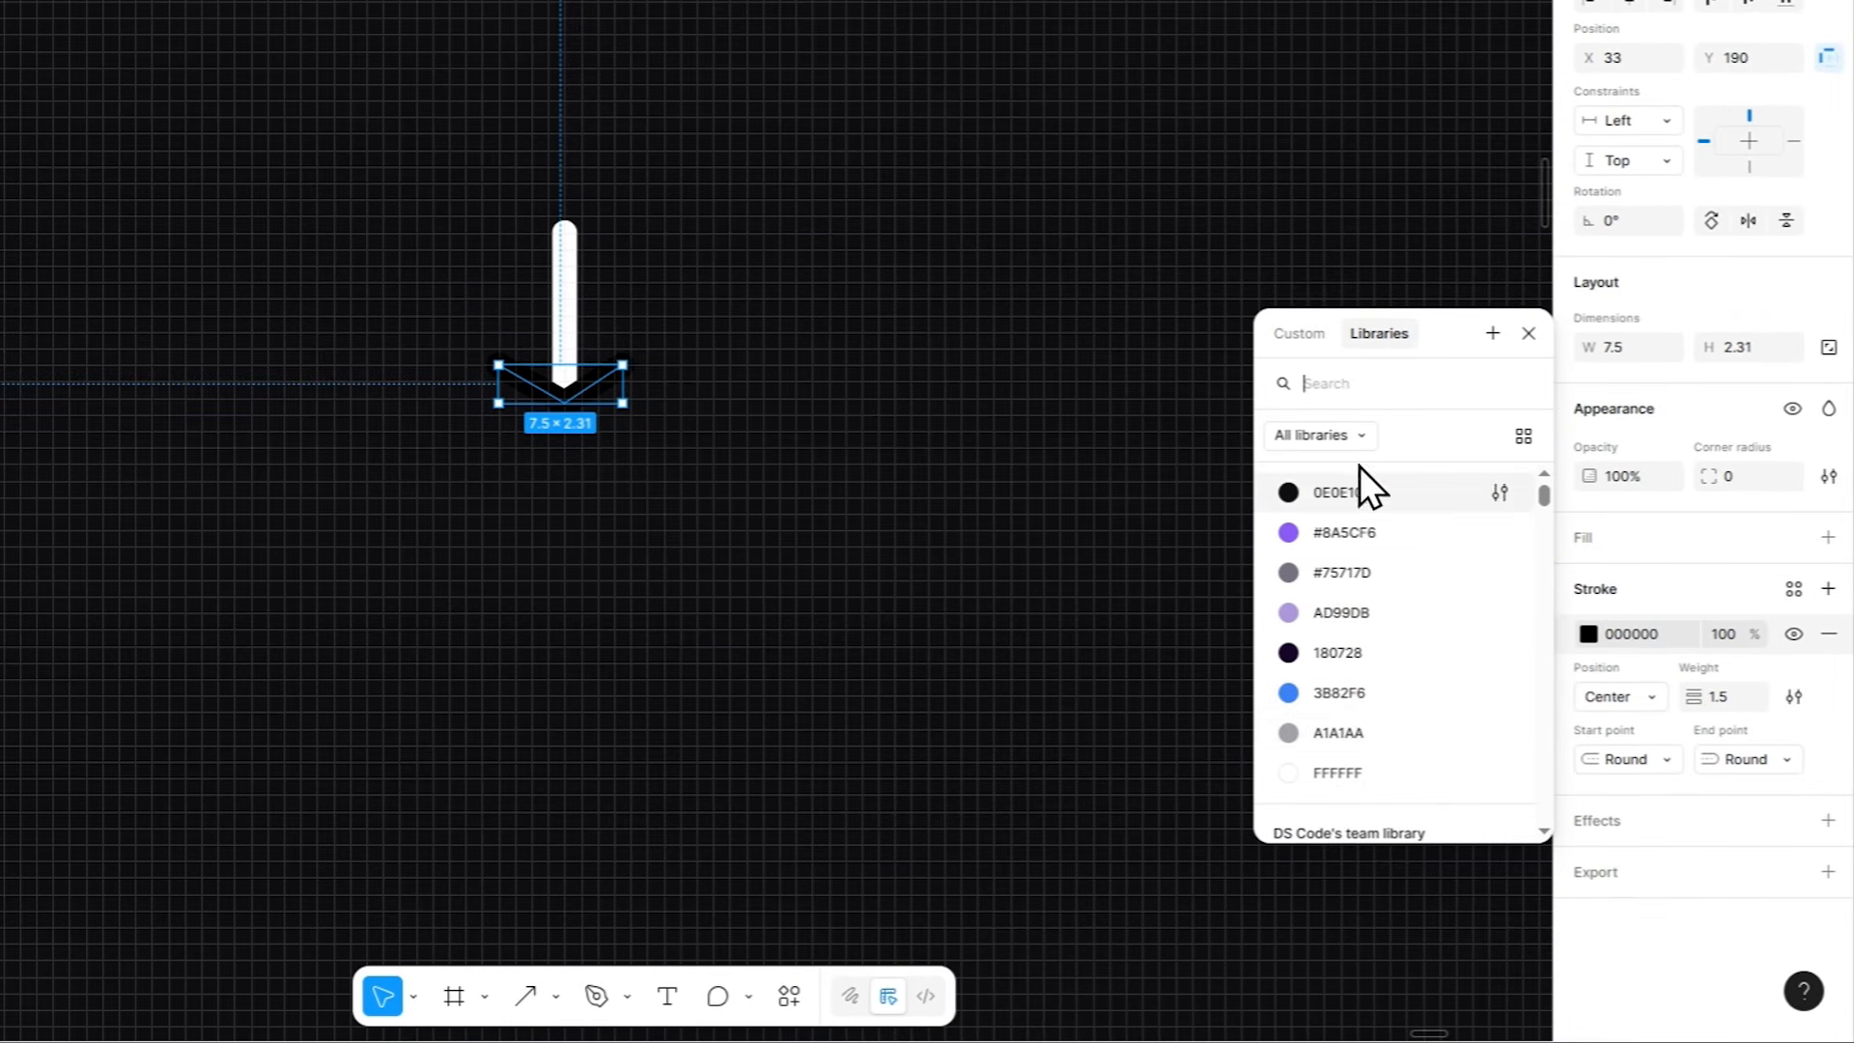
click(1391, 785)
click(707, 351)
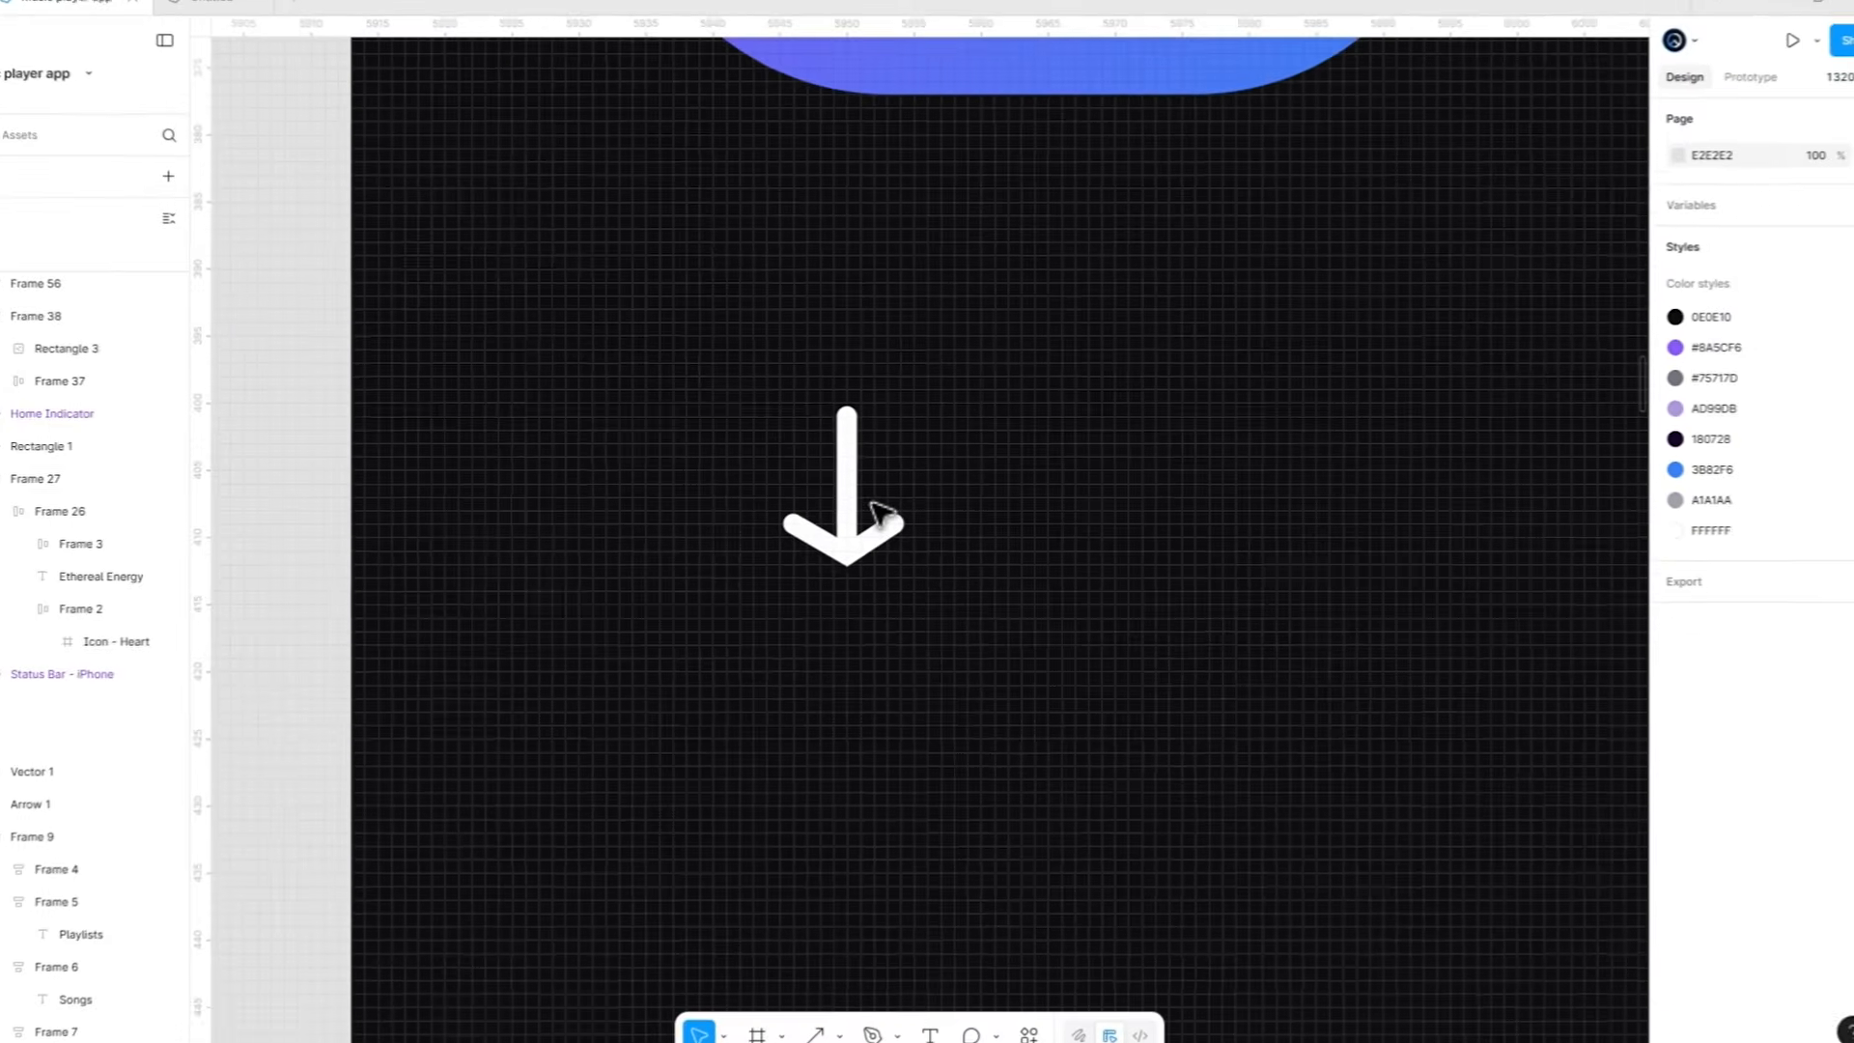
Narrow the arrowhead to 6 px wide, centered on the line, and set its stroke join to round.
scroll(595, 345, up, 3)
click(878, 539)
scroll(880, 512, up, 2)
double_click(720, 553)
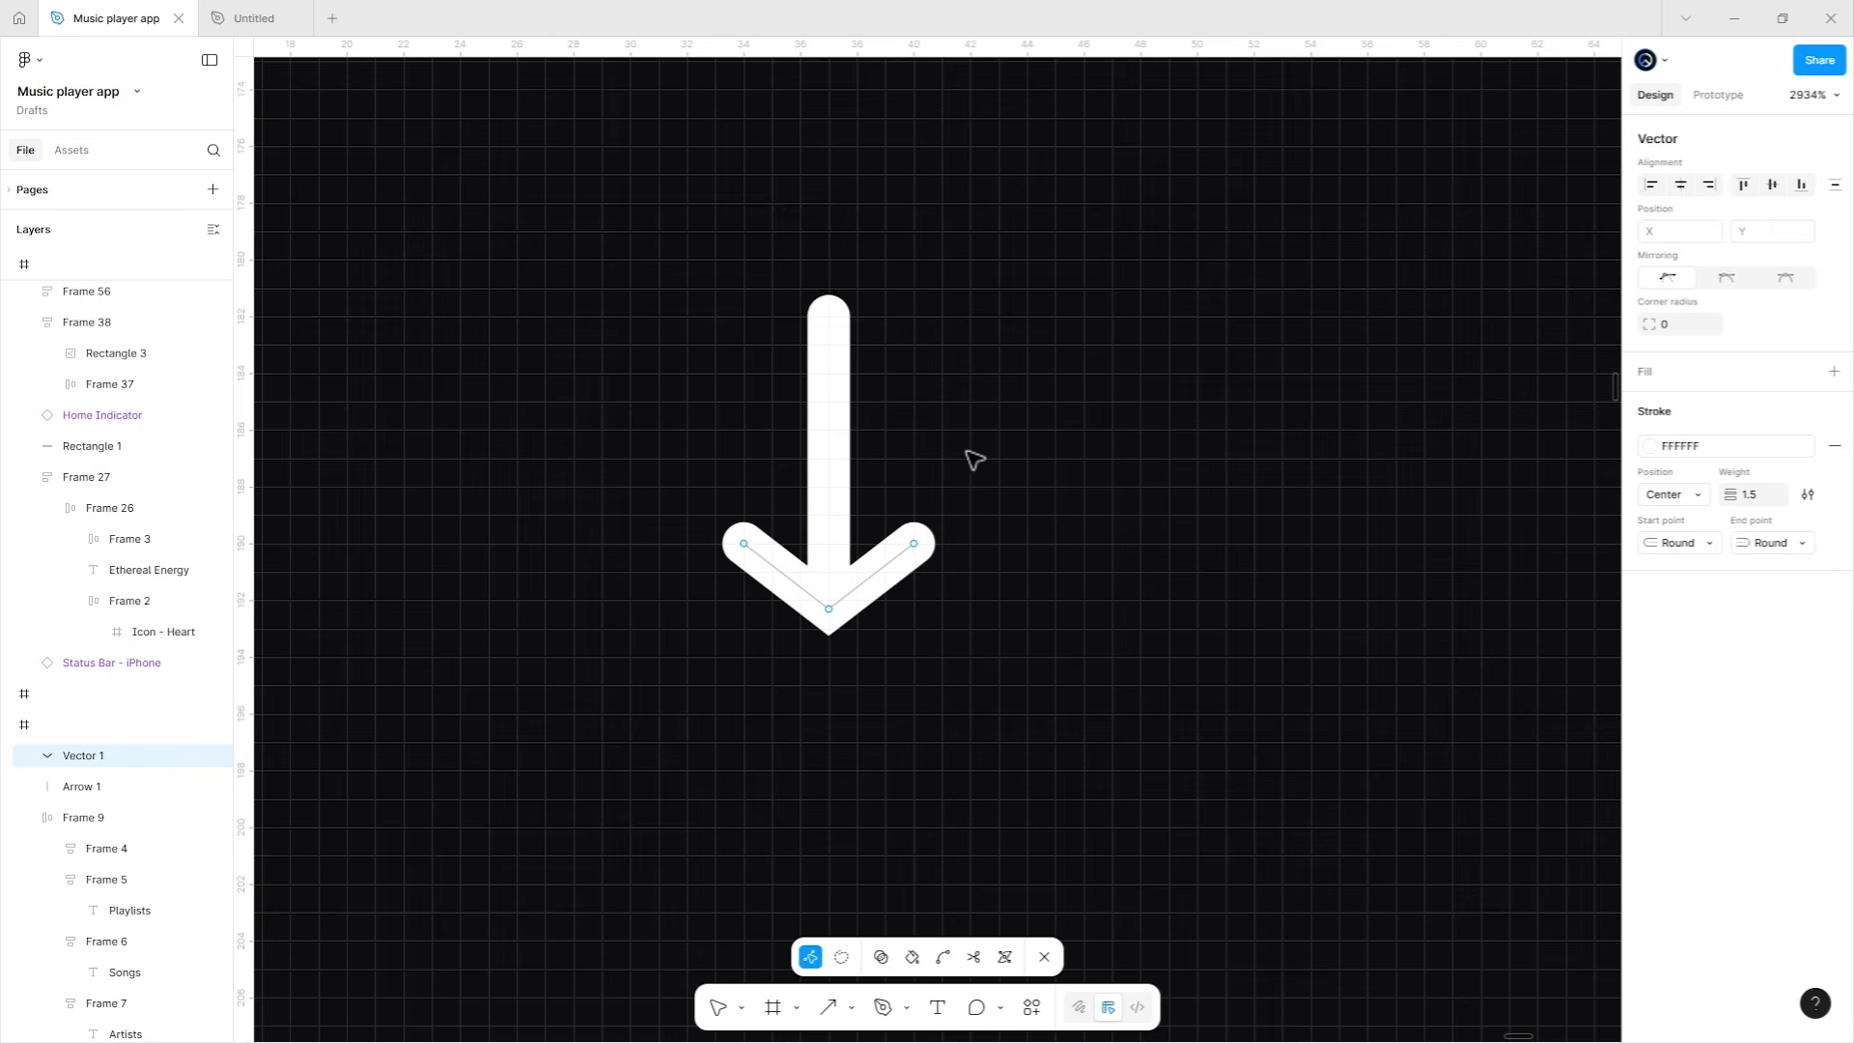
key(Escape)
click(1807, 777)
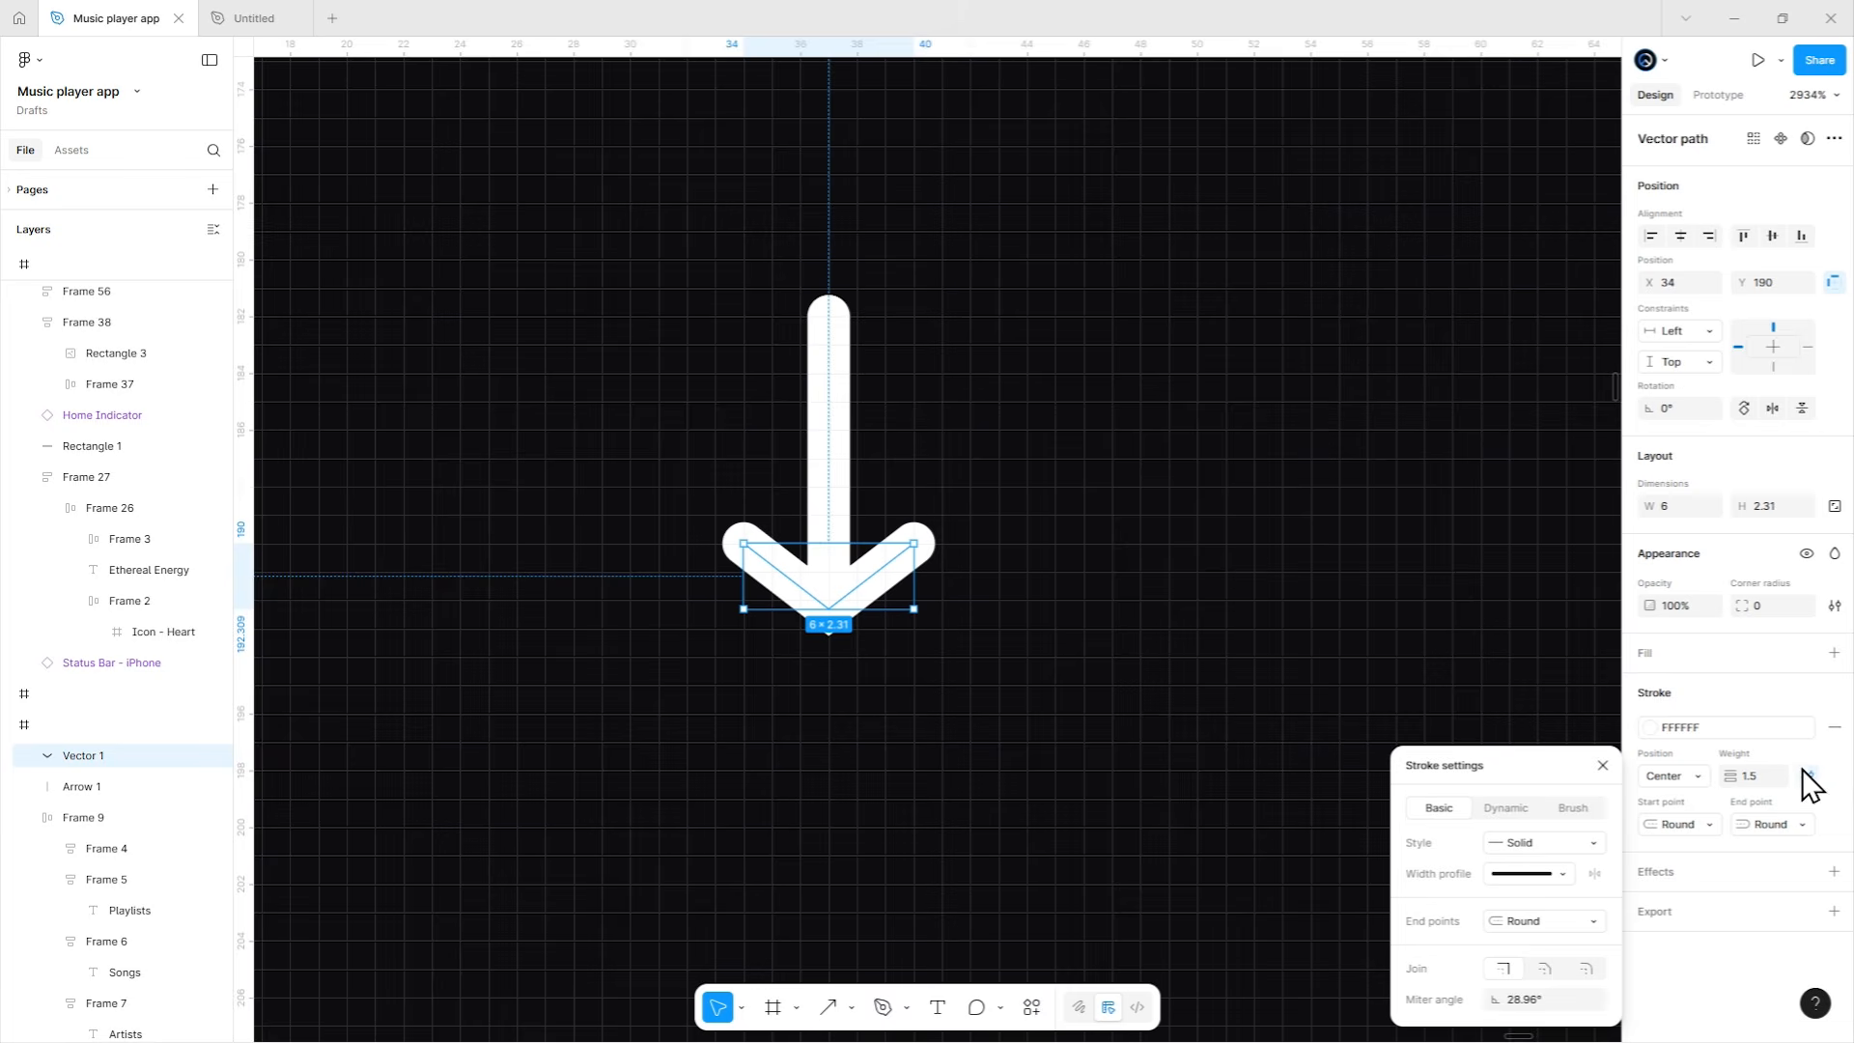
click(975, 731)
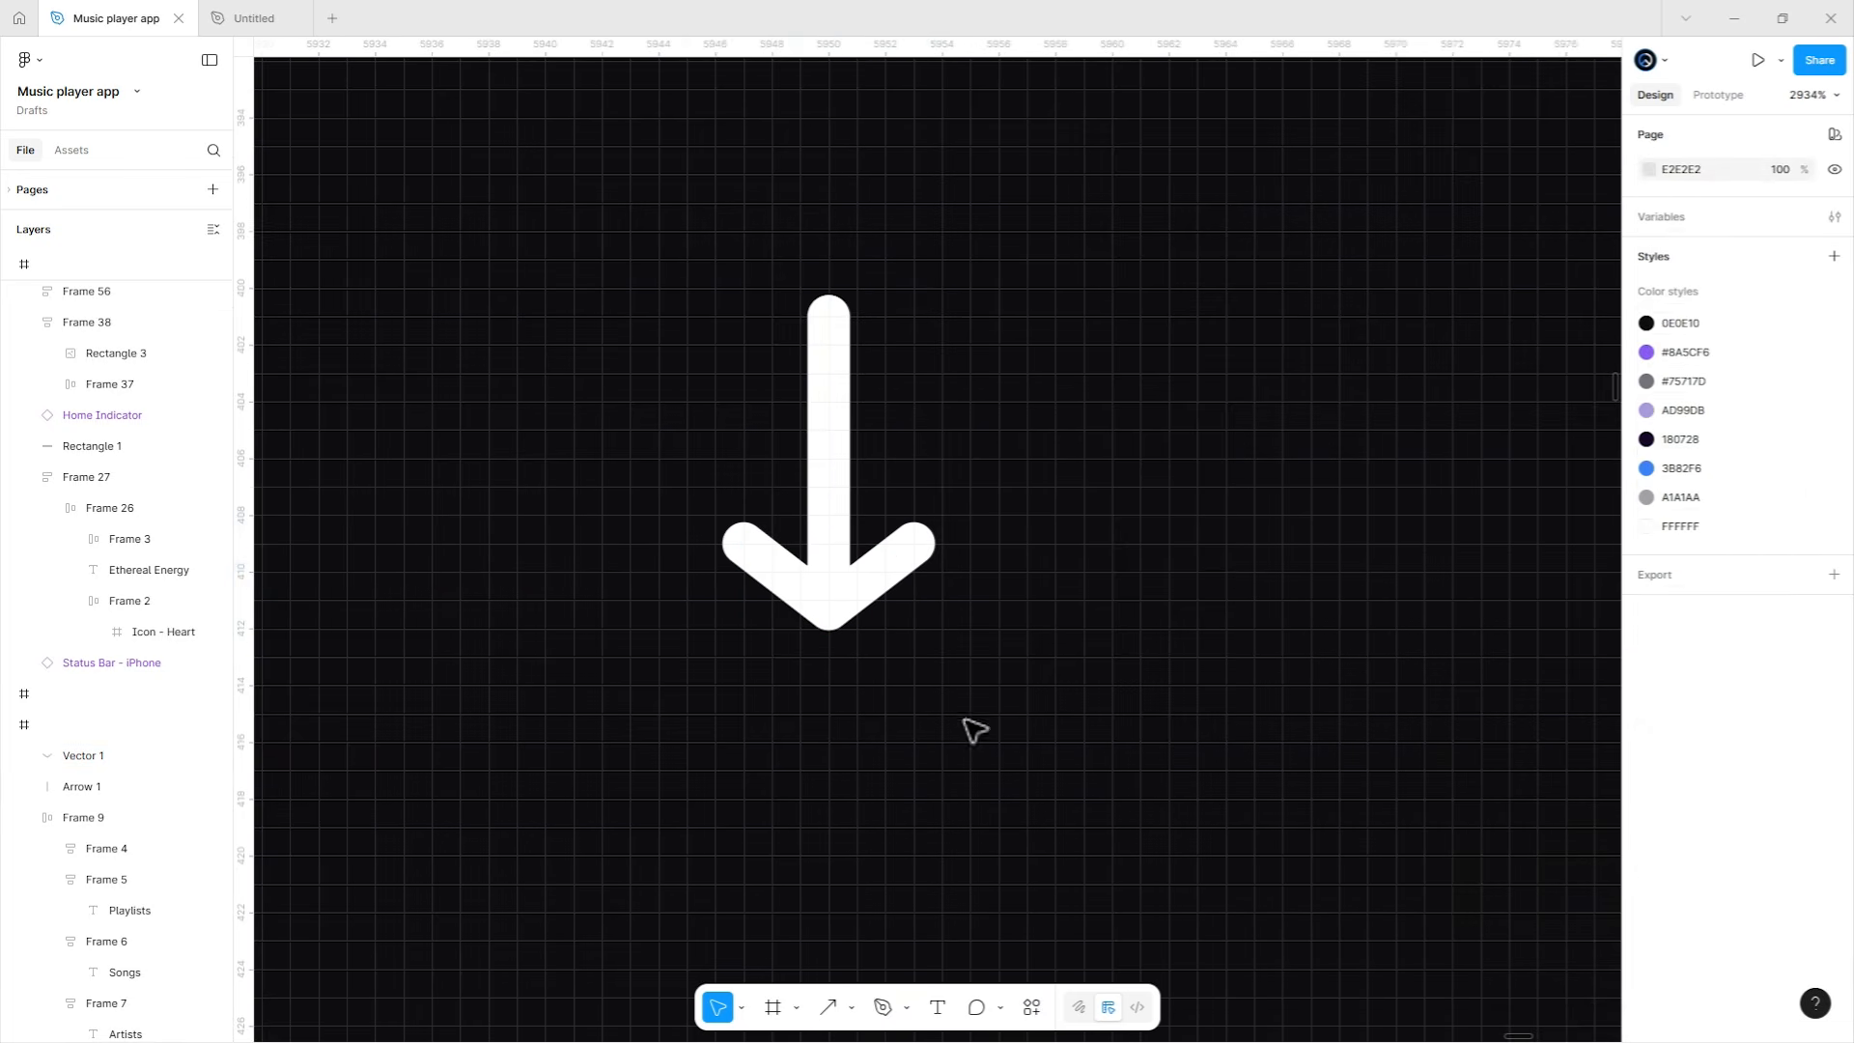
Group the arrowhead and the vertical line into one down arrow.
click(838, 509)
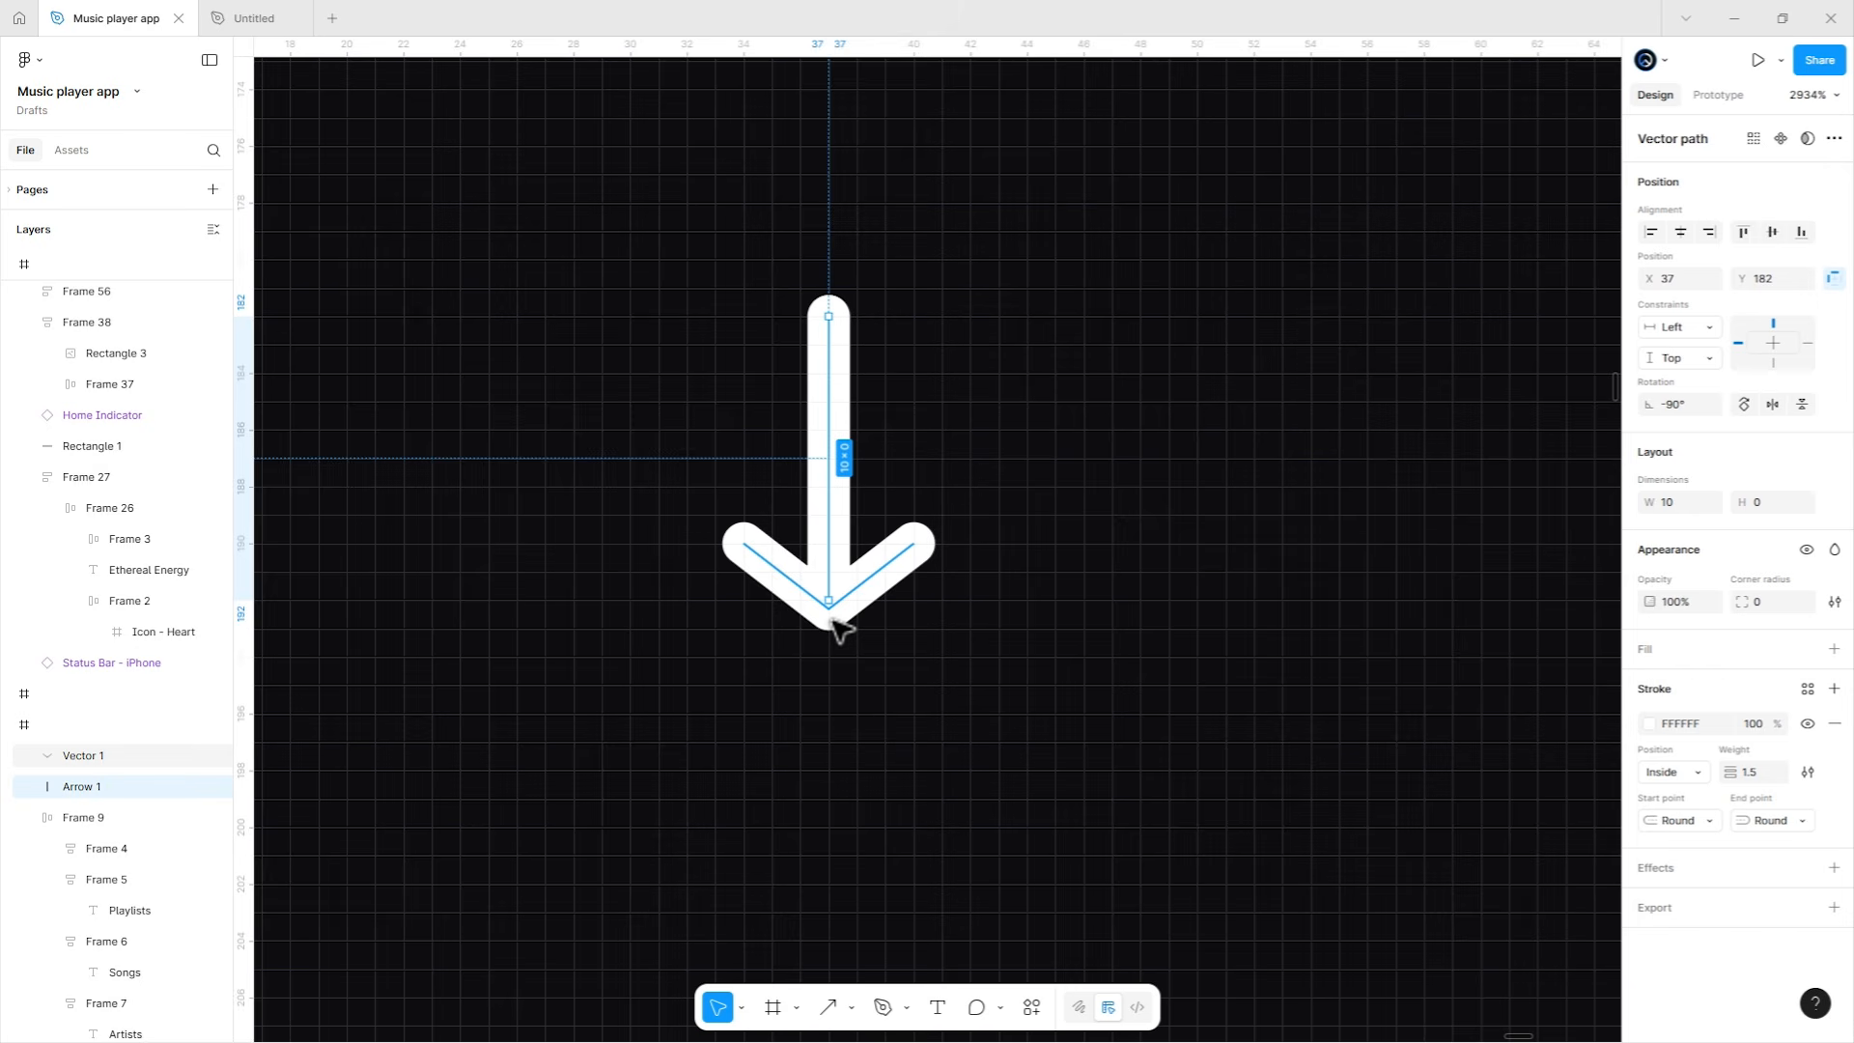
click(838, 628)
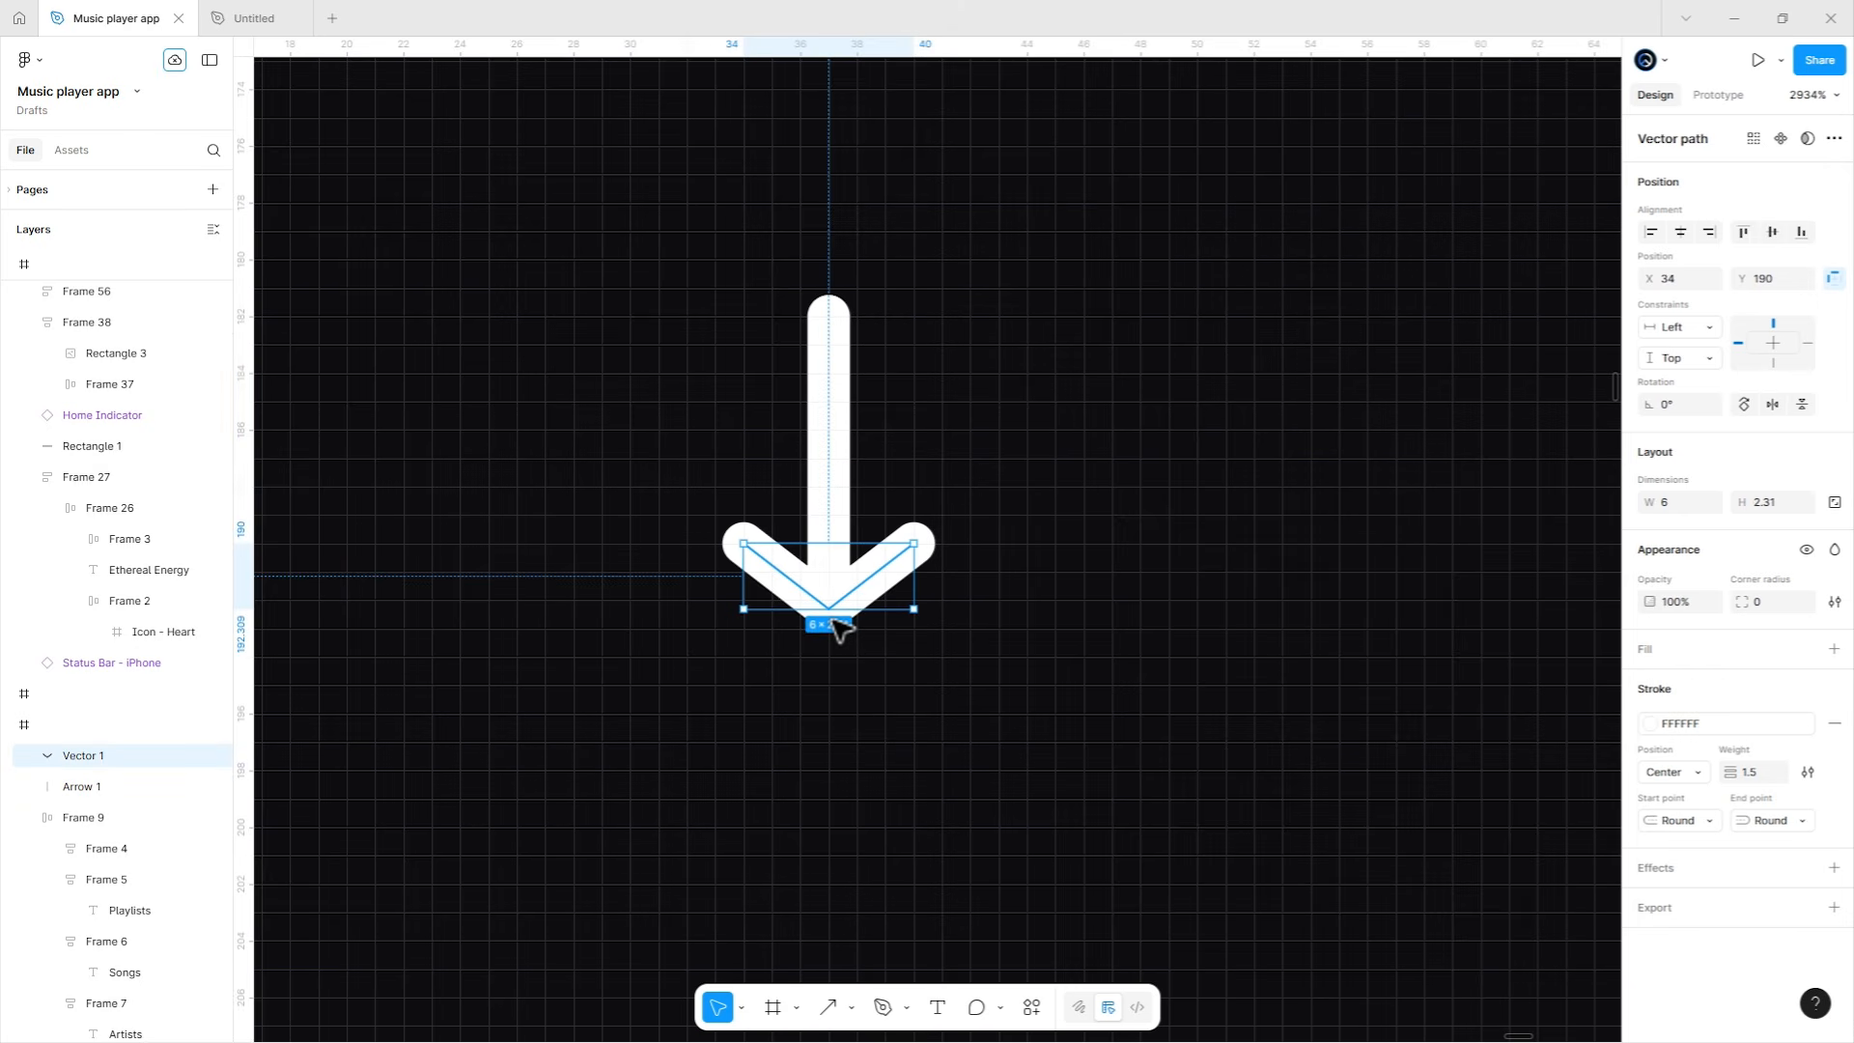
shift+click(830, 514)
right_click(830, 515)
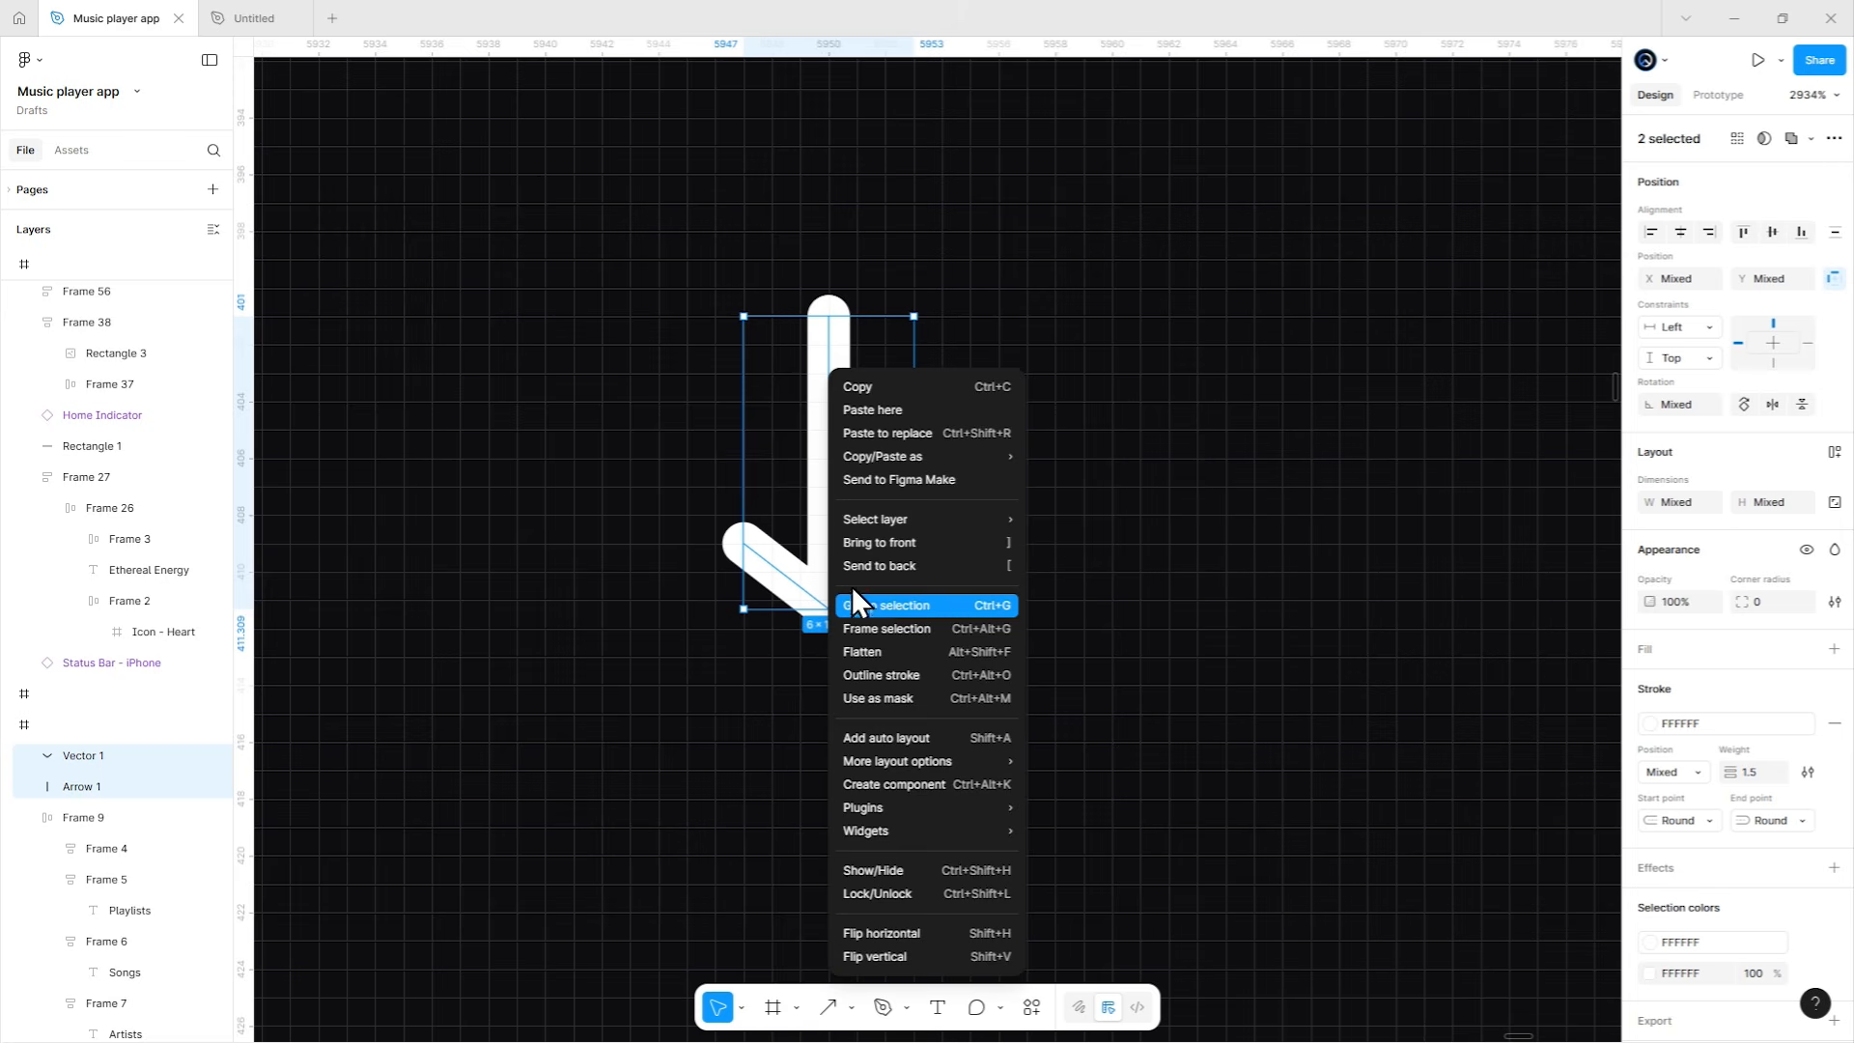
click(861, 610)
Place a vertically flipped copy of the down arrow 3 px to its left as an up arrow.
scroll(846, 503, down, 5)
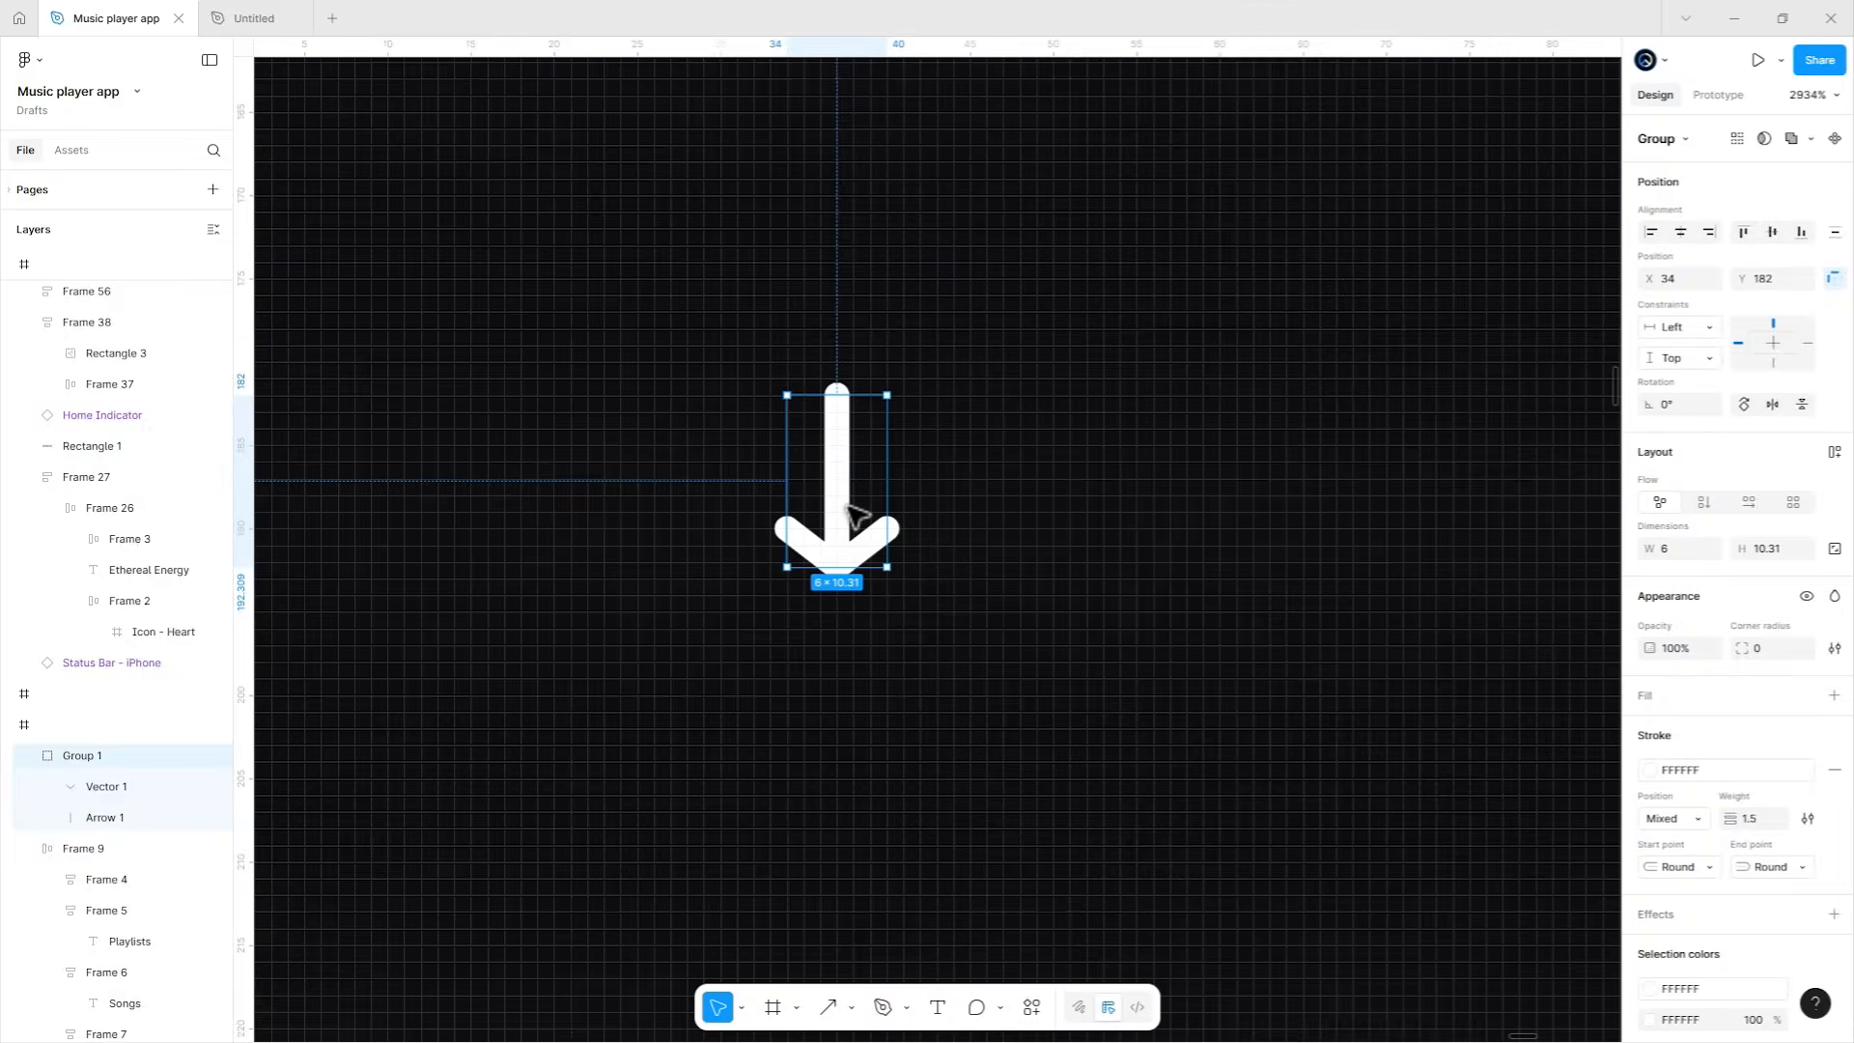
key(ctrl+d)
drag(817, 504, 742, 503)
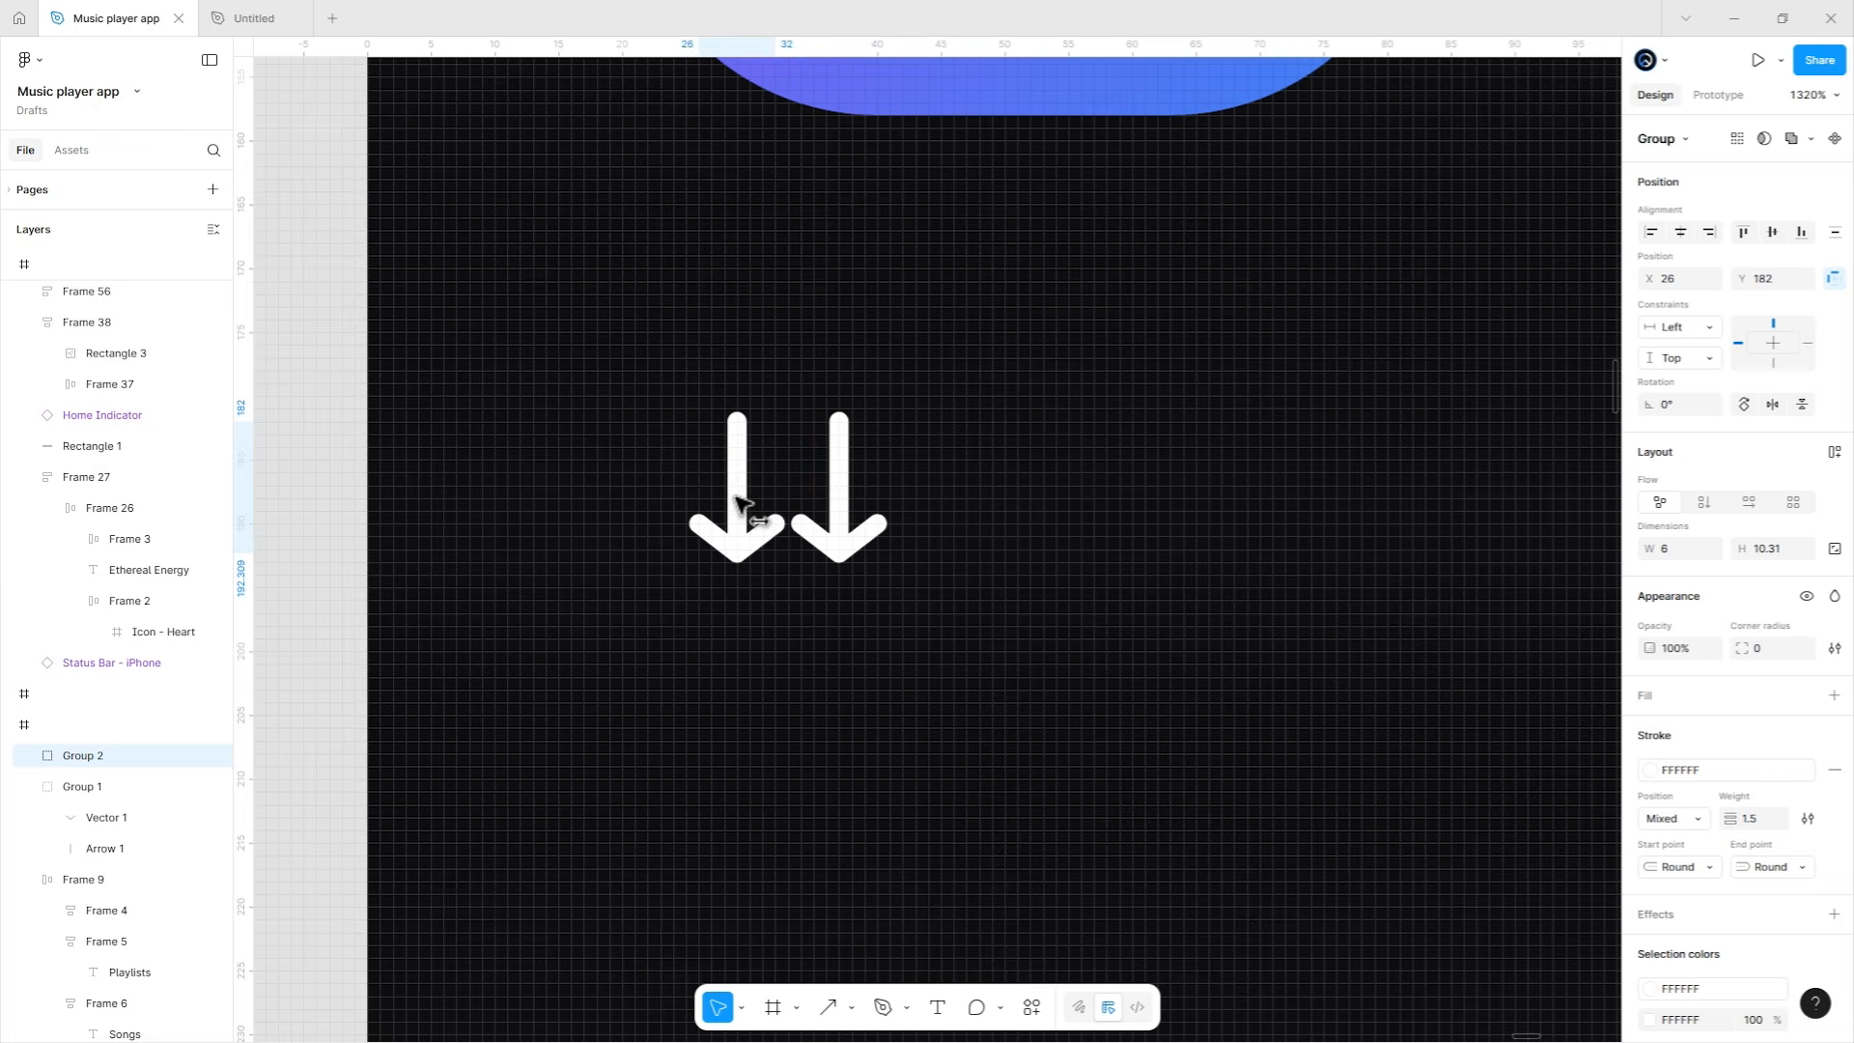
right_click(740, 503)
click(778, 957)
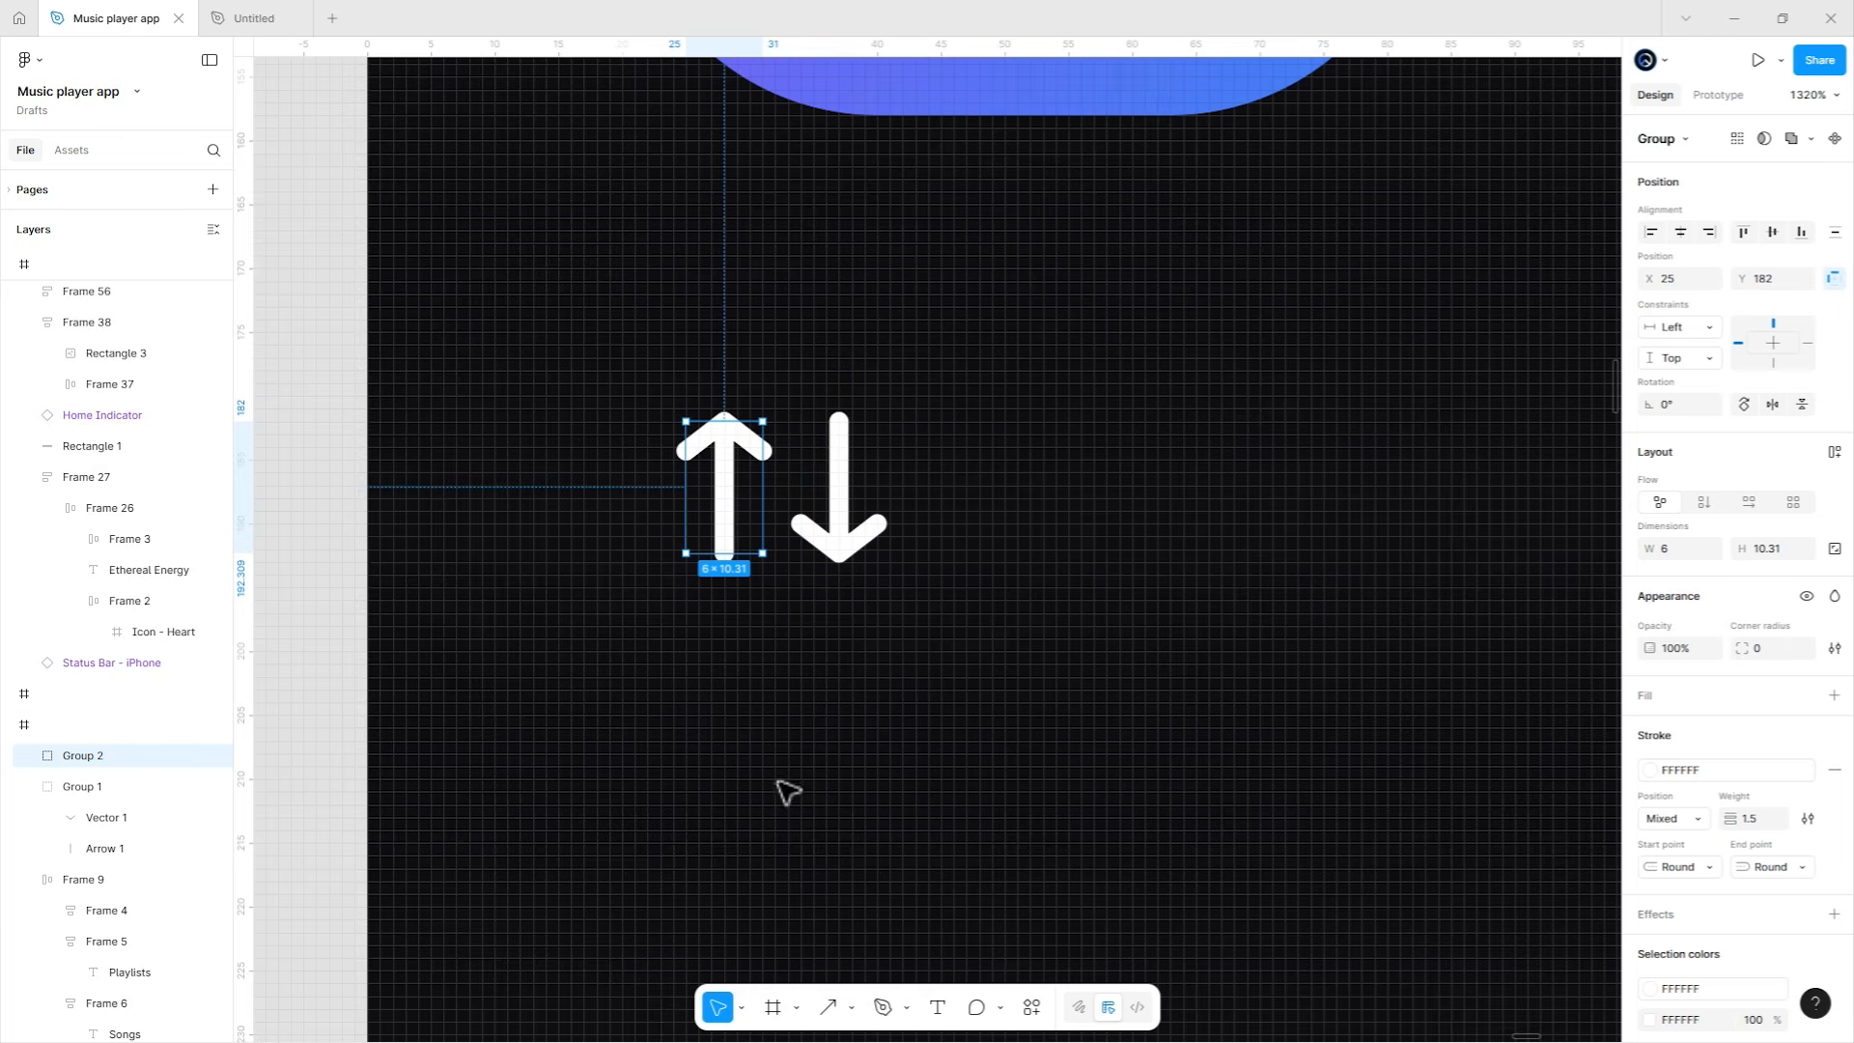
Group the up arrow and the down arrow together.
click(794, 576)
drag(564, 357, 955, 637)
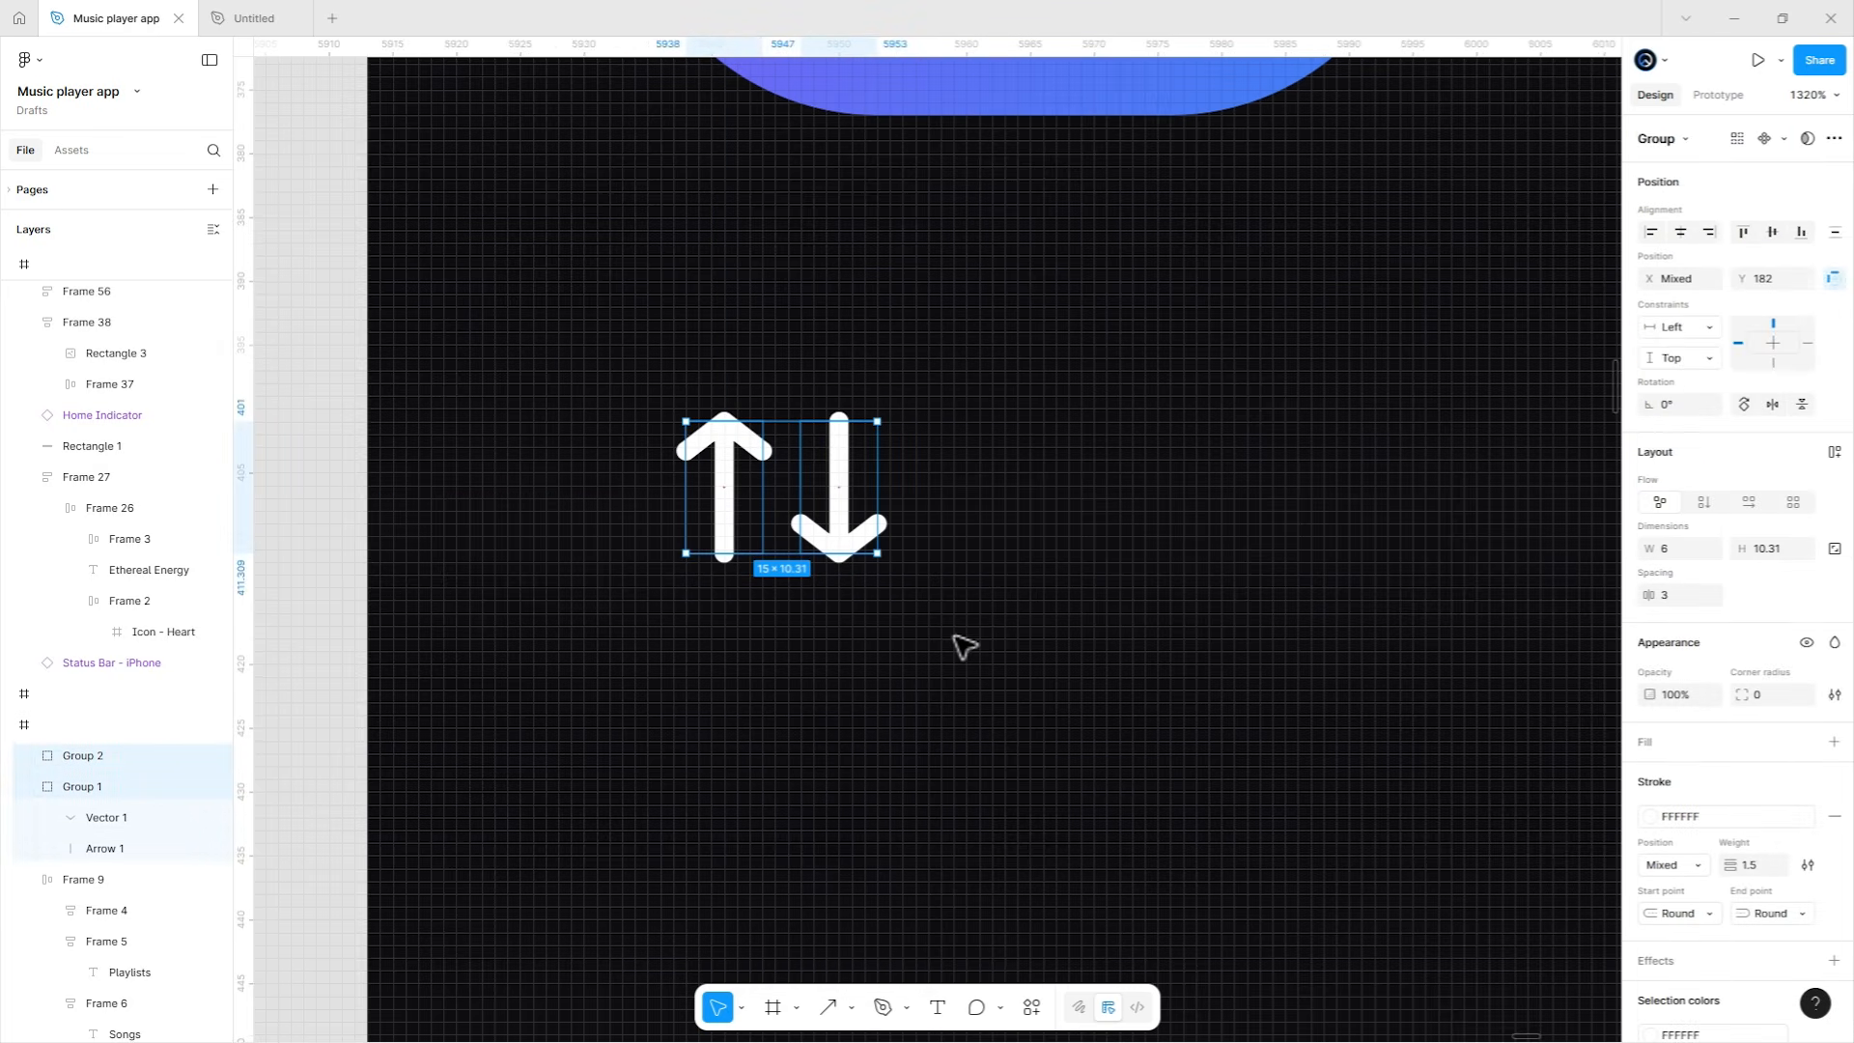
right_click(817, 481)
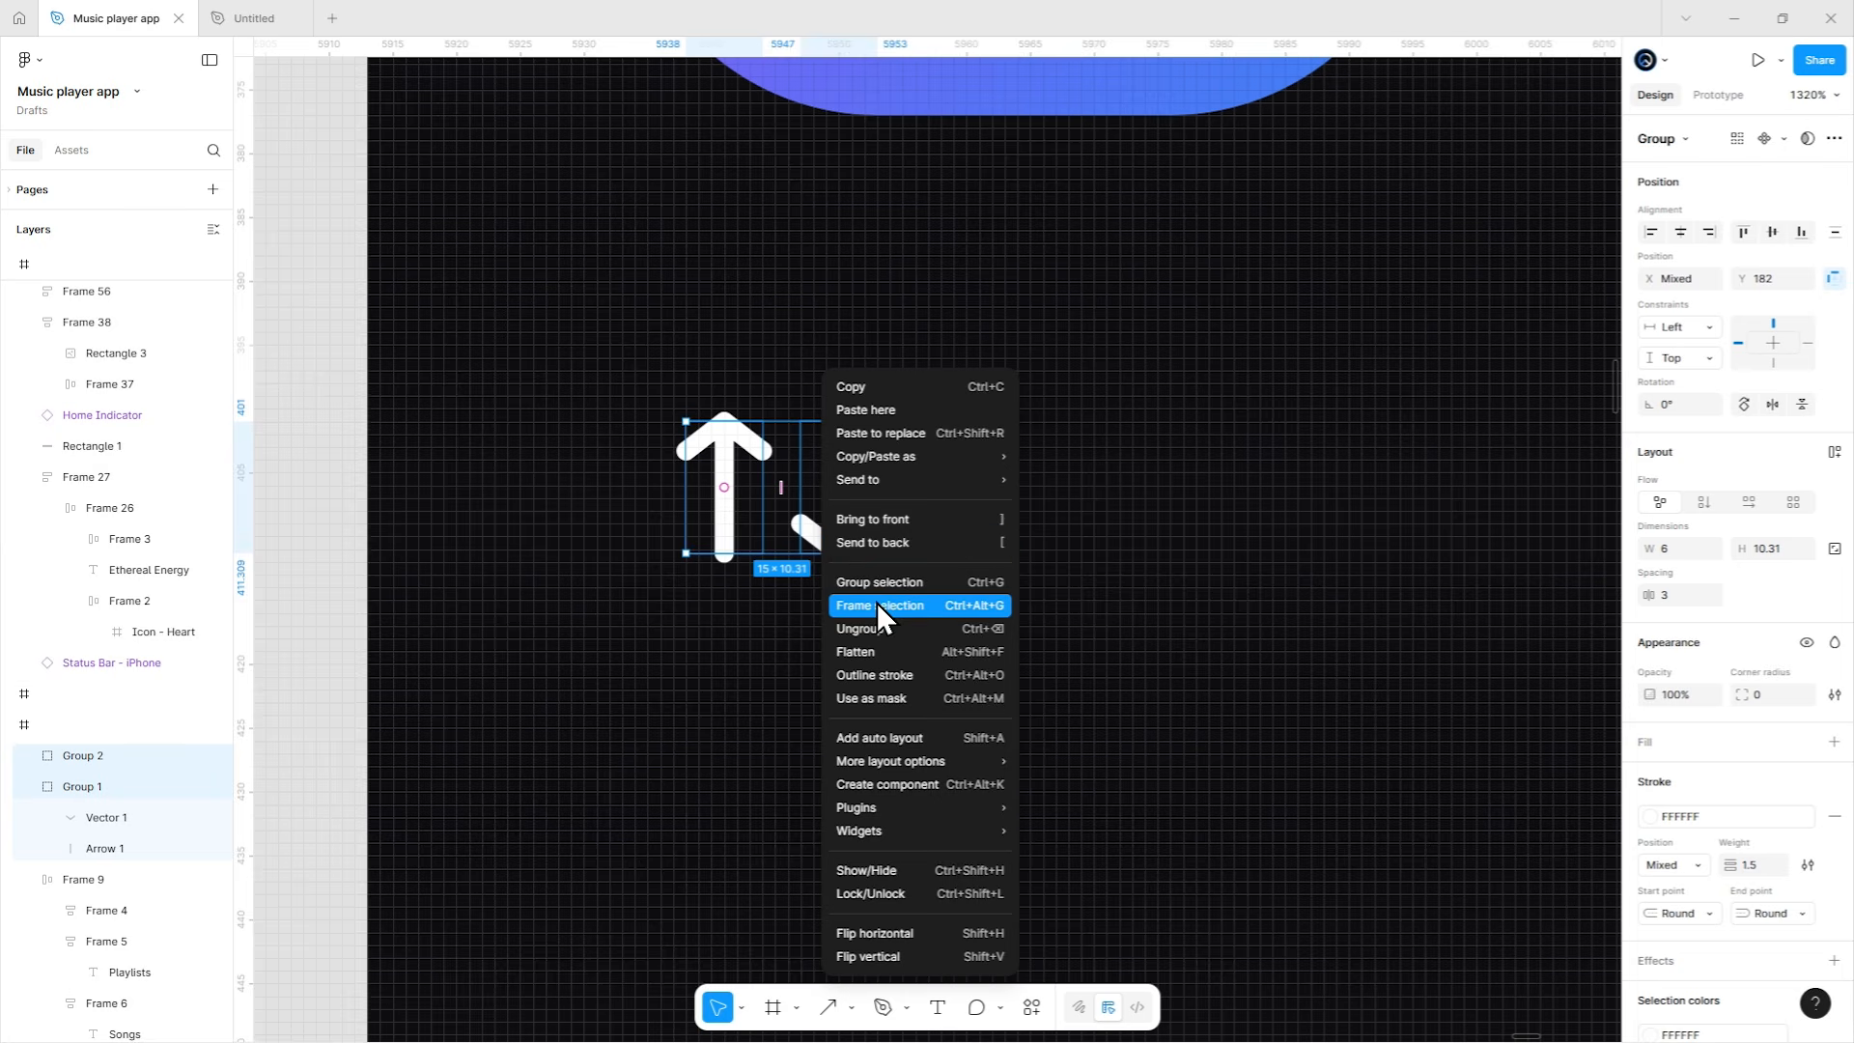
click(896, 579)
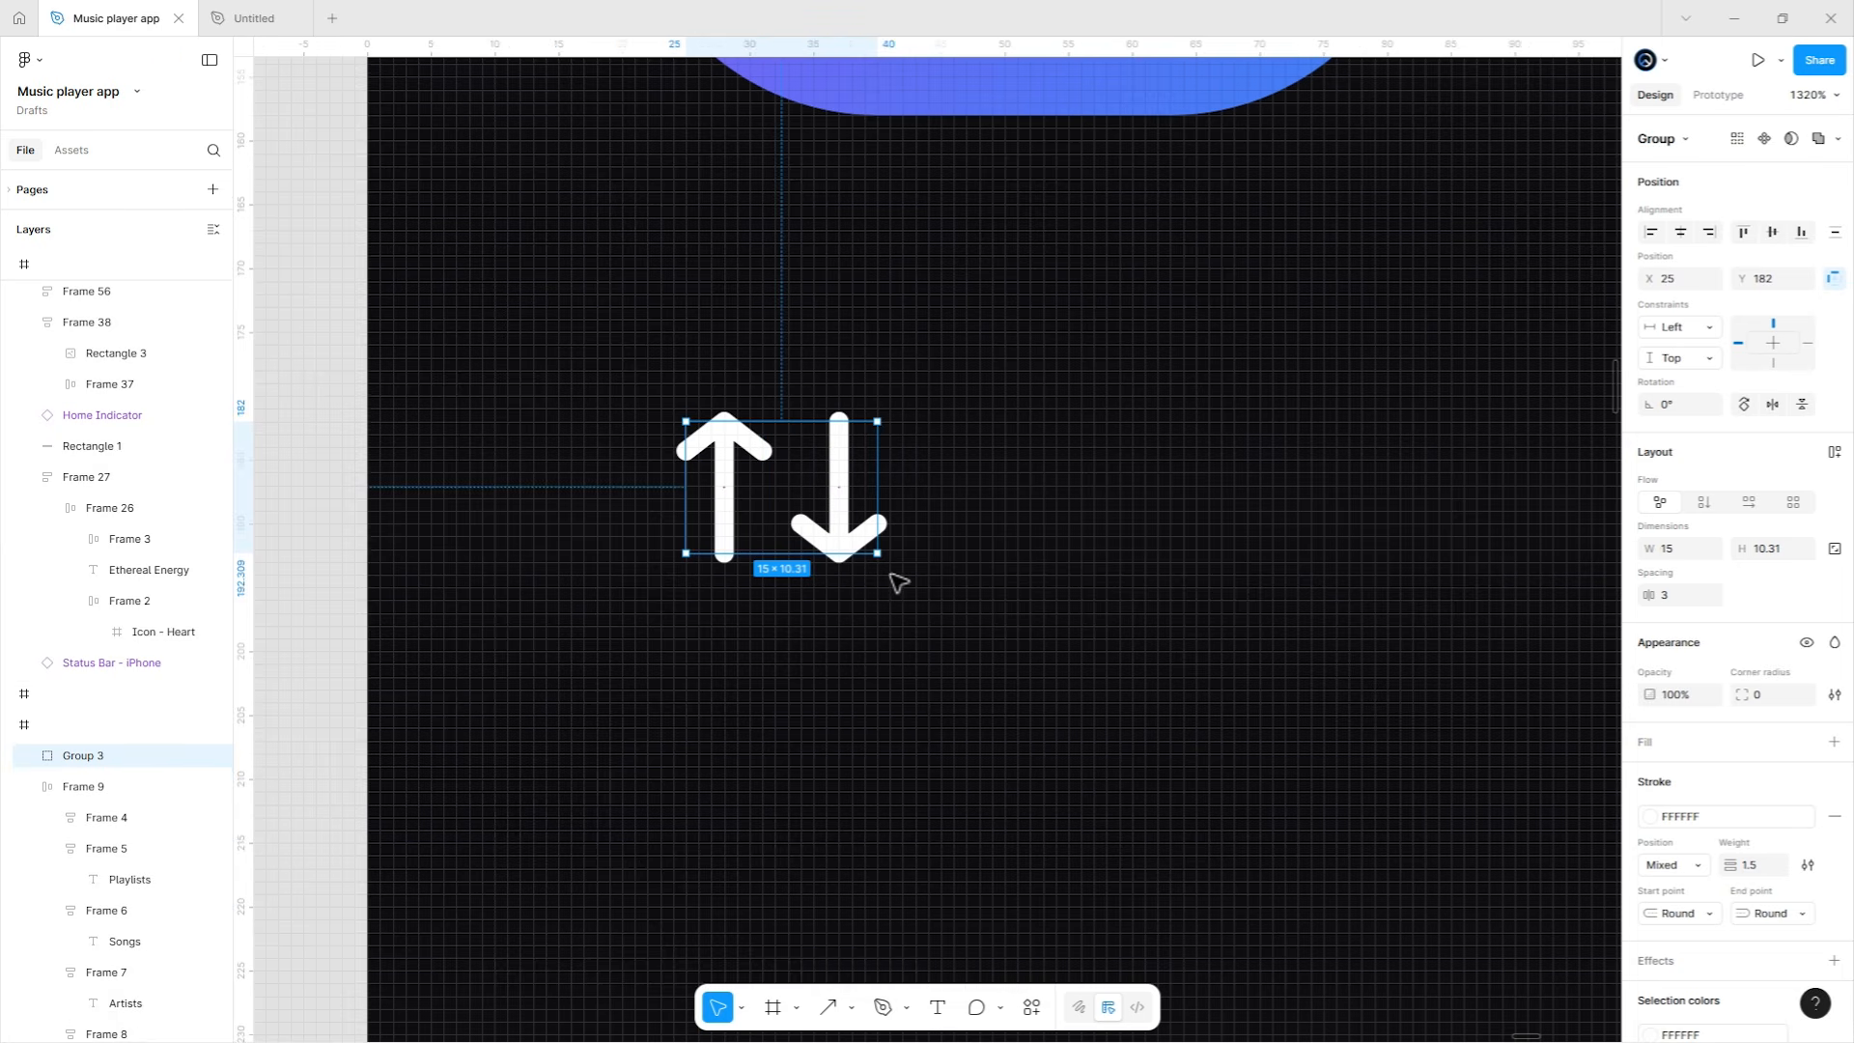
Wrap the arrow pair group in a frame and resize the frame to fit its contents.
click(894, 583)
drag(888, 576, 998, 653)
click(950, 637)
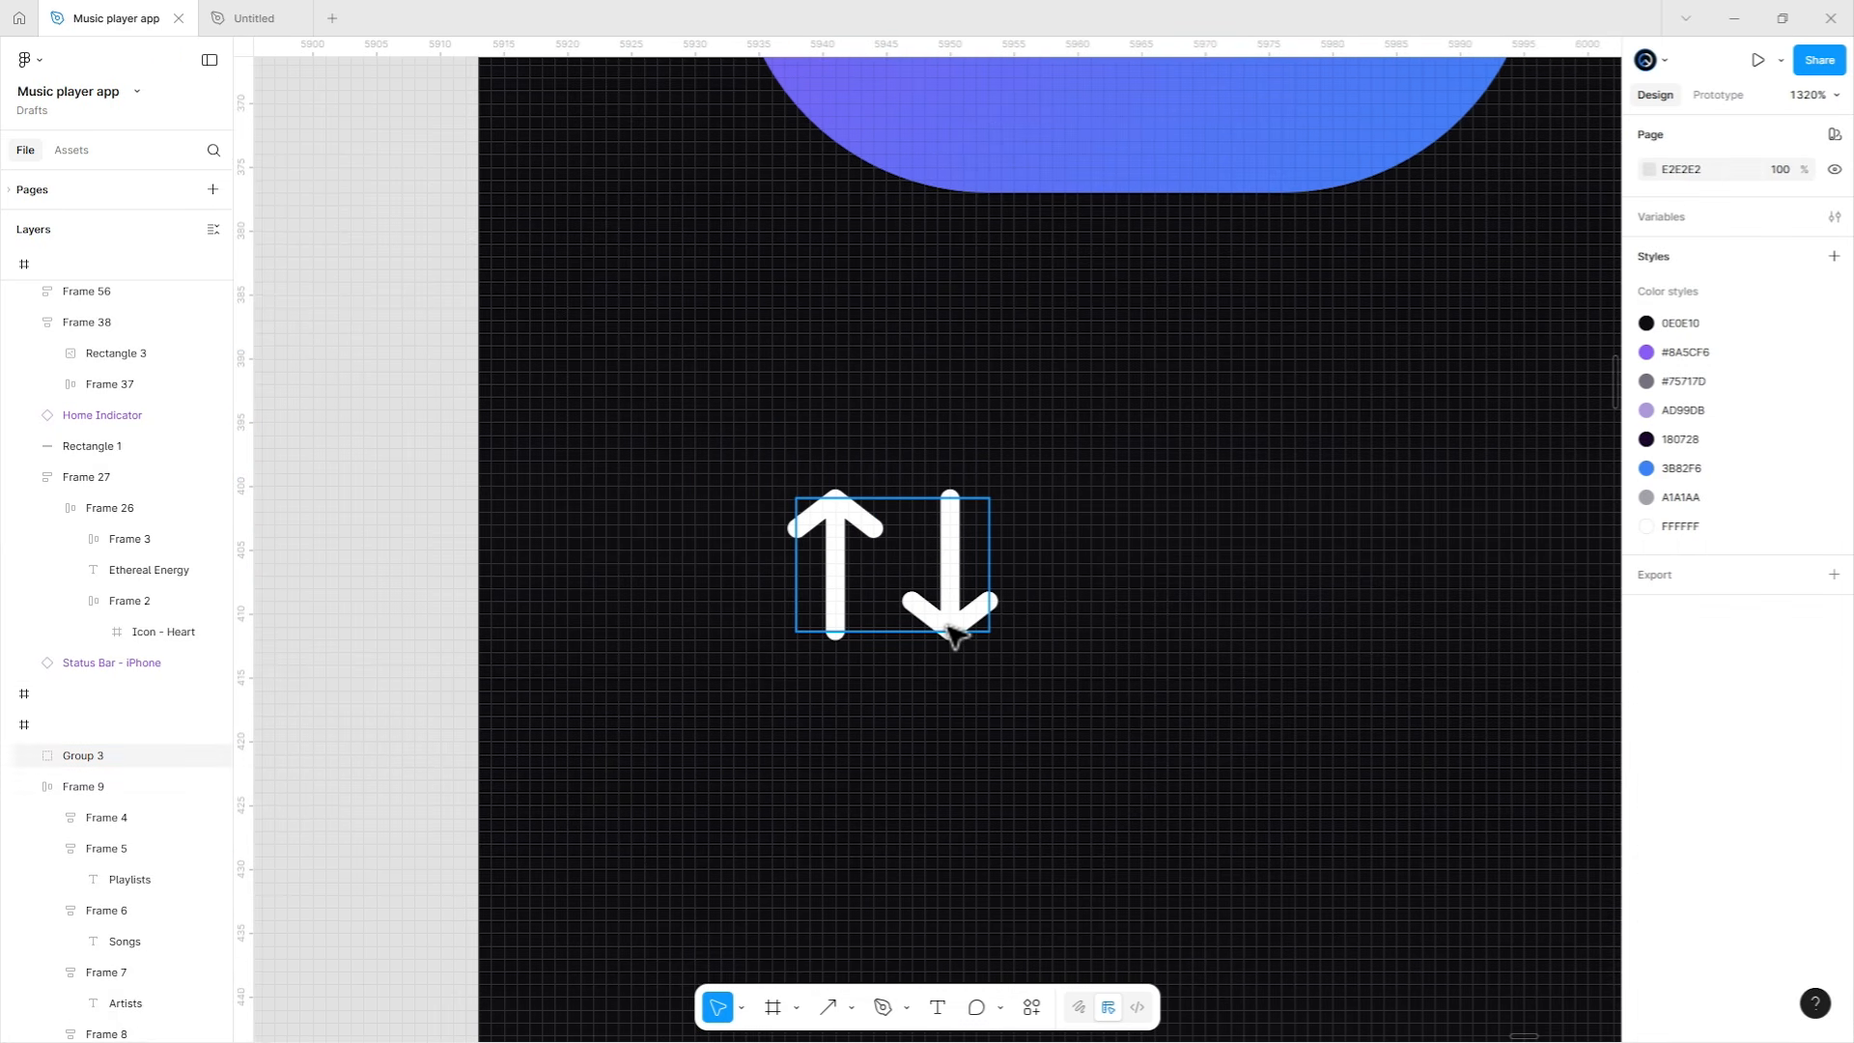
right_click(934, 588)
click(962, 601)
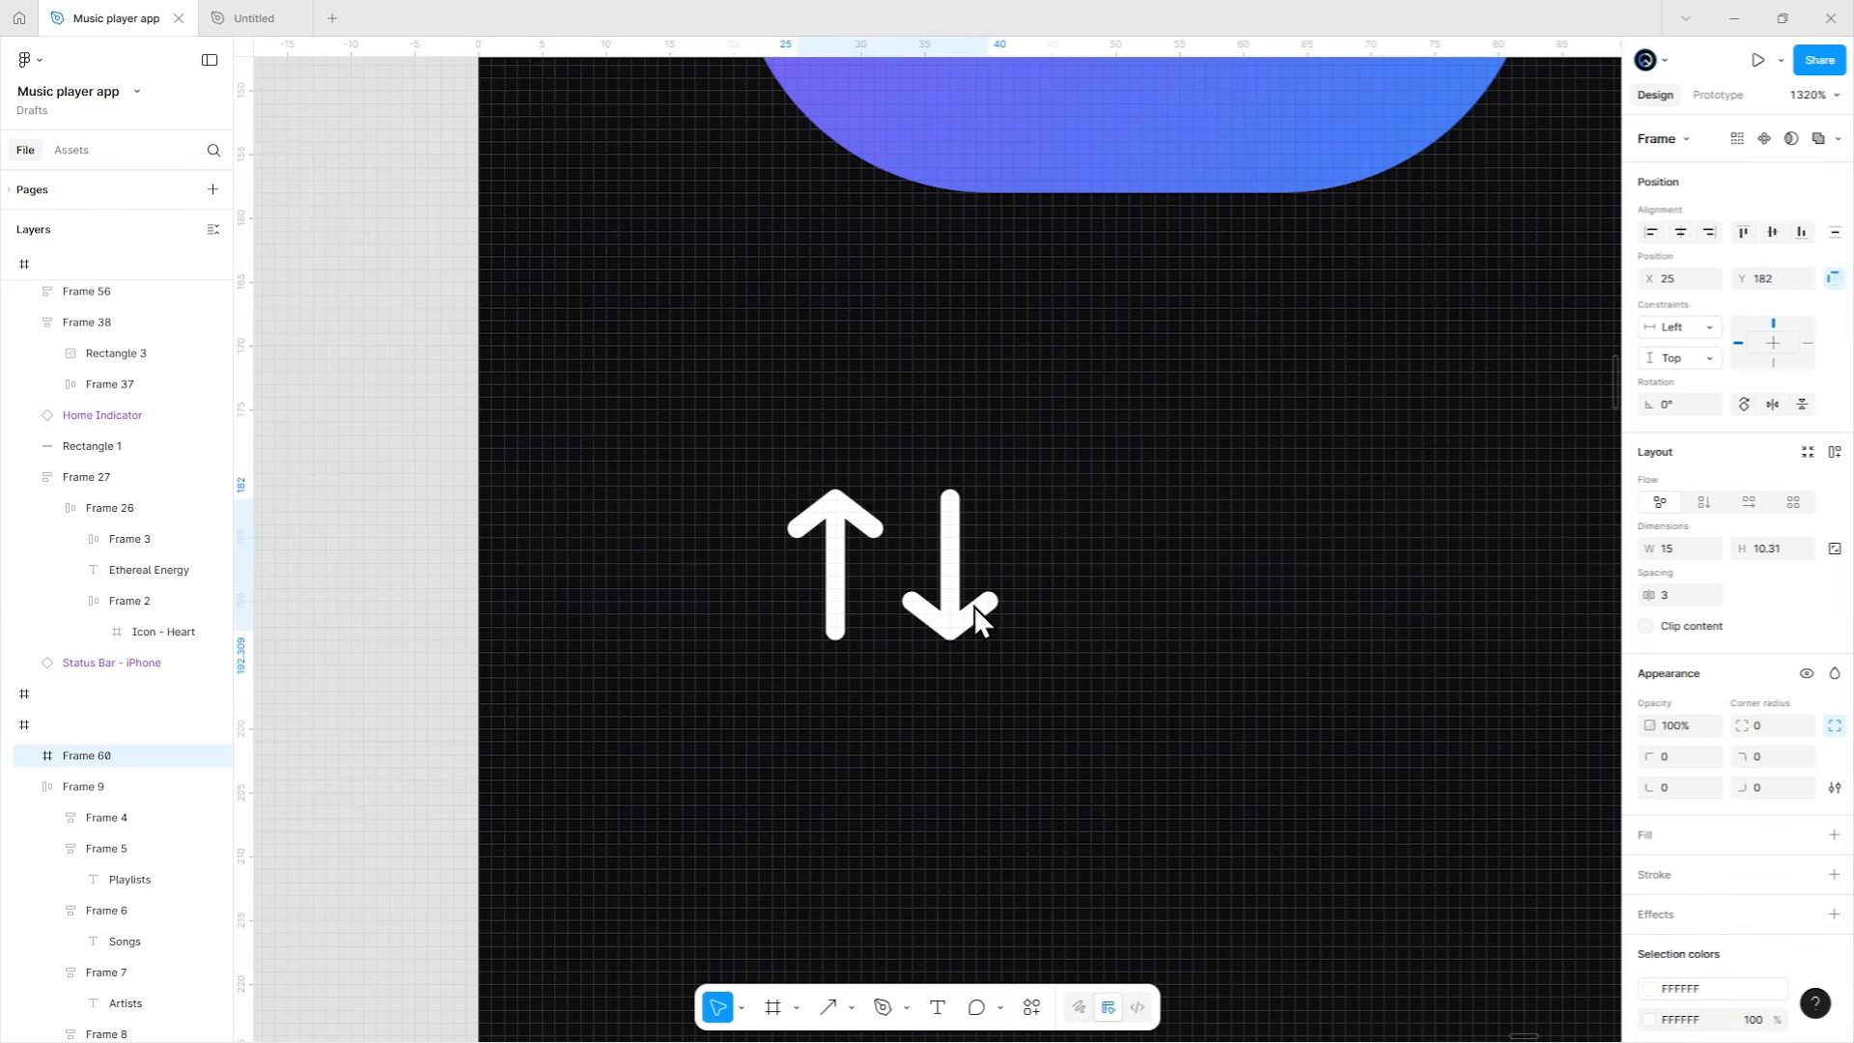
click(1806, 452)
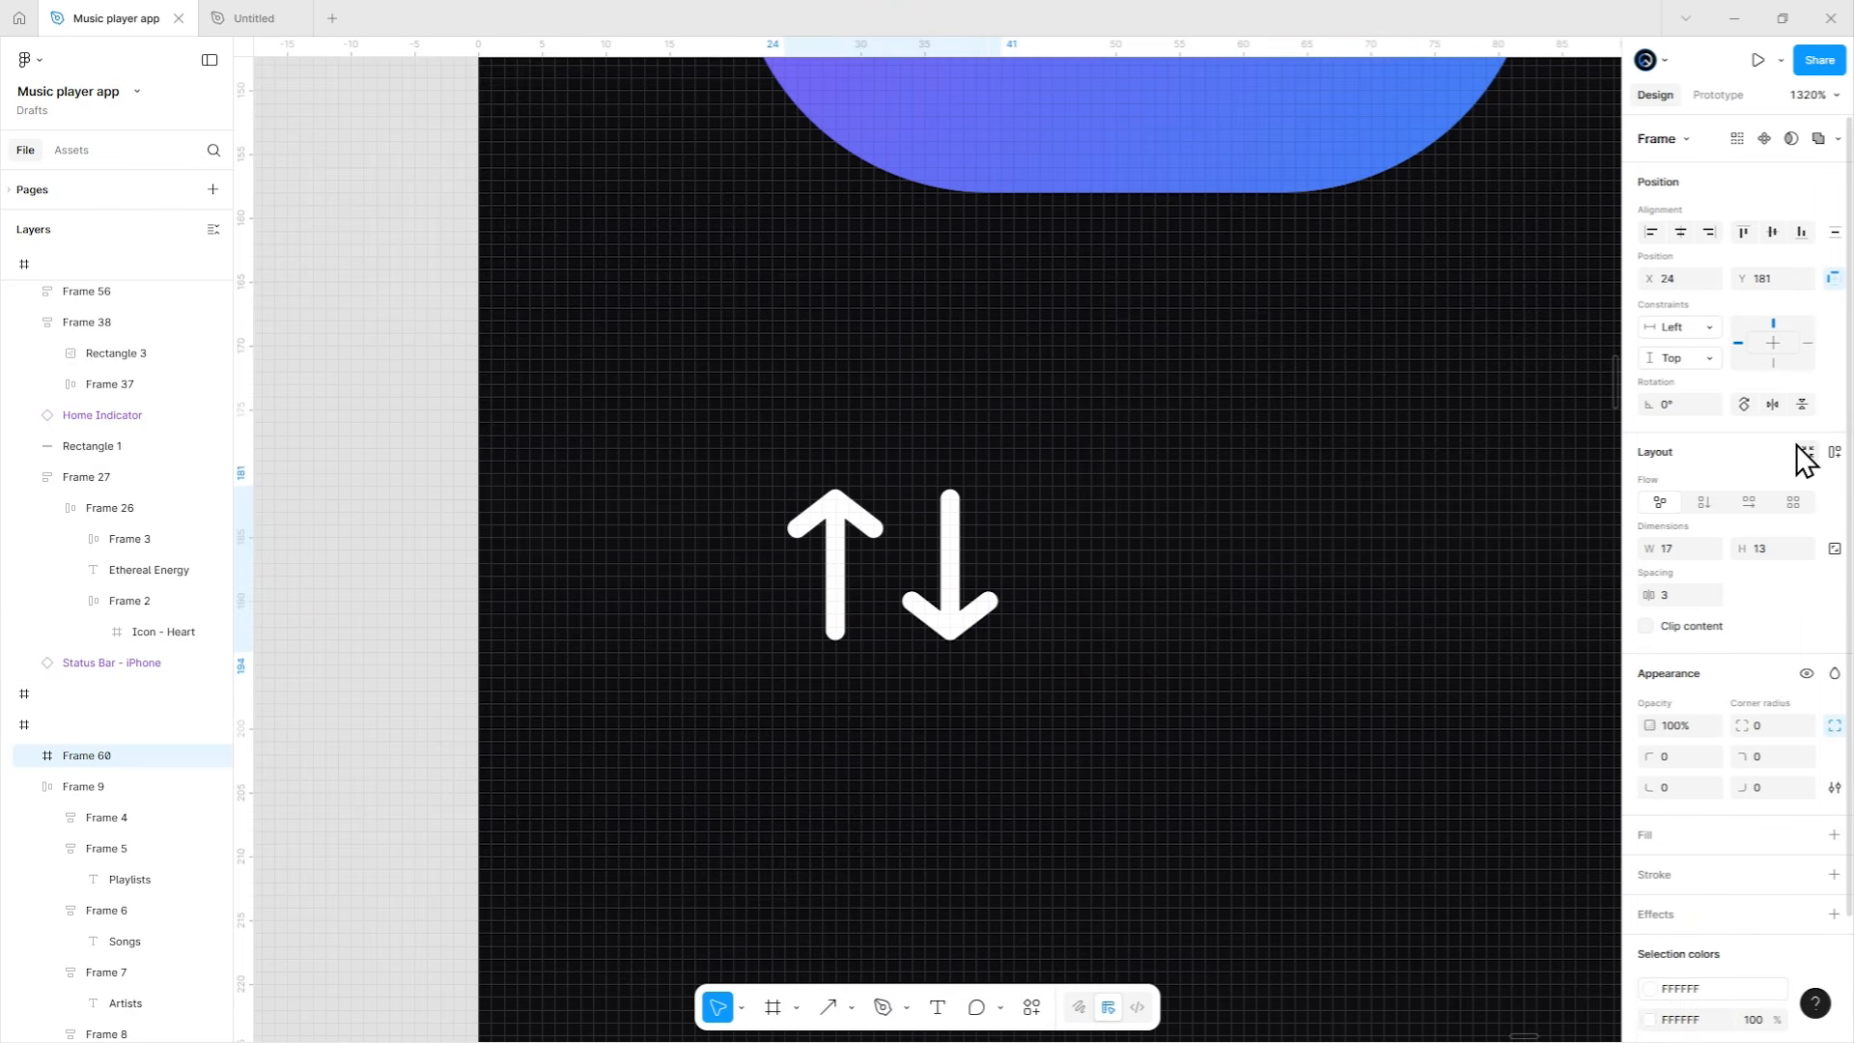
Reduce the spacing between the two arrows to 2 px and refit the frame around them.
double_click(950, 587)
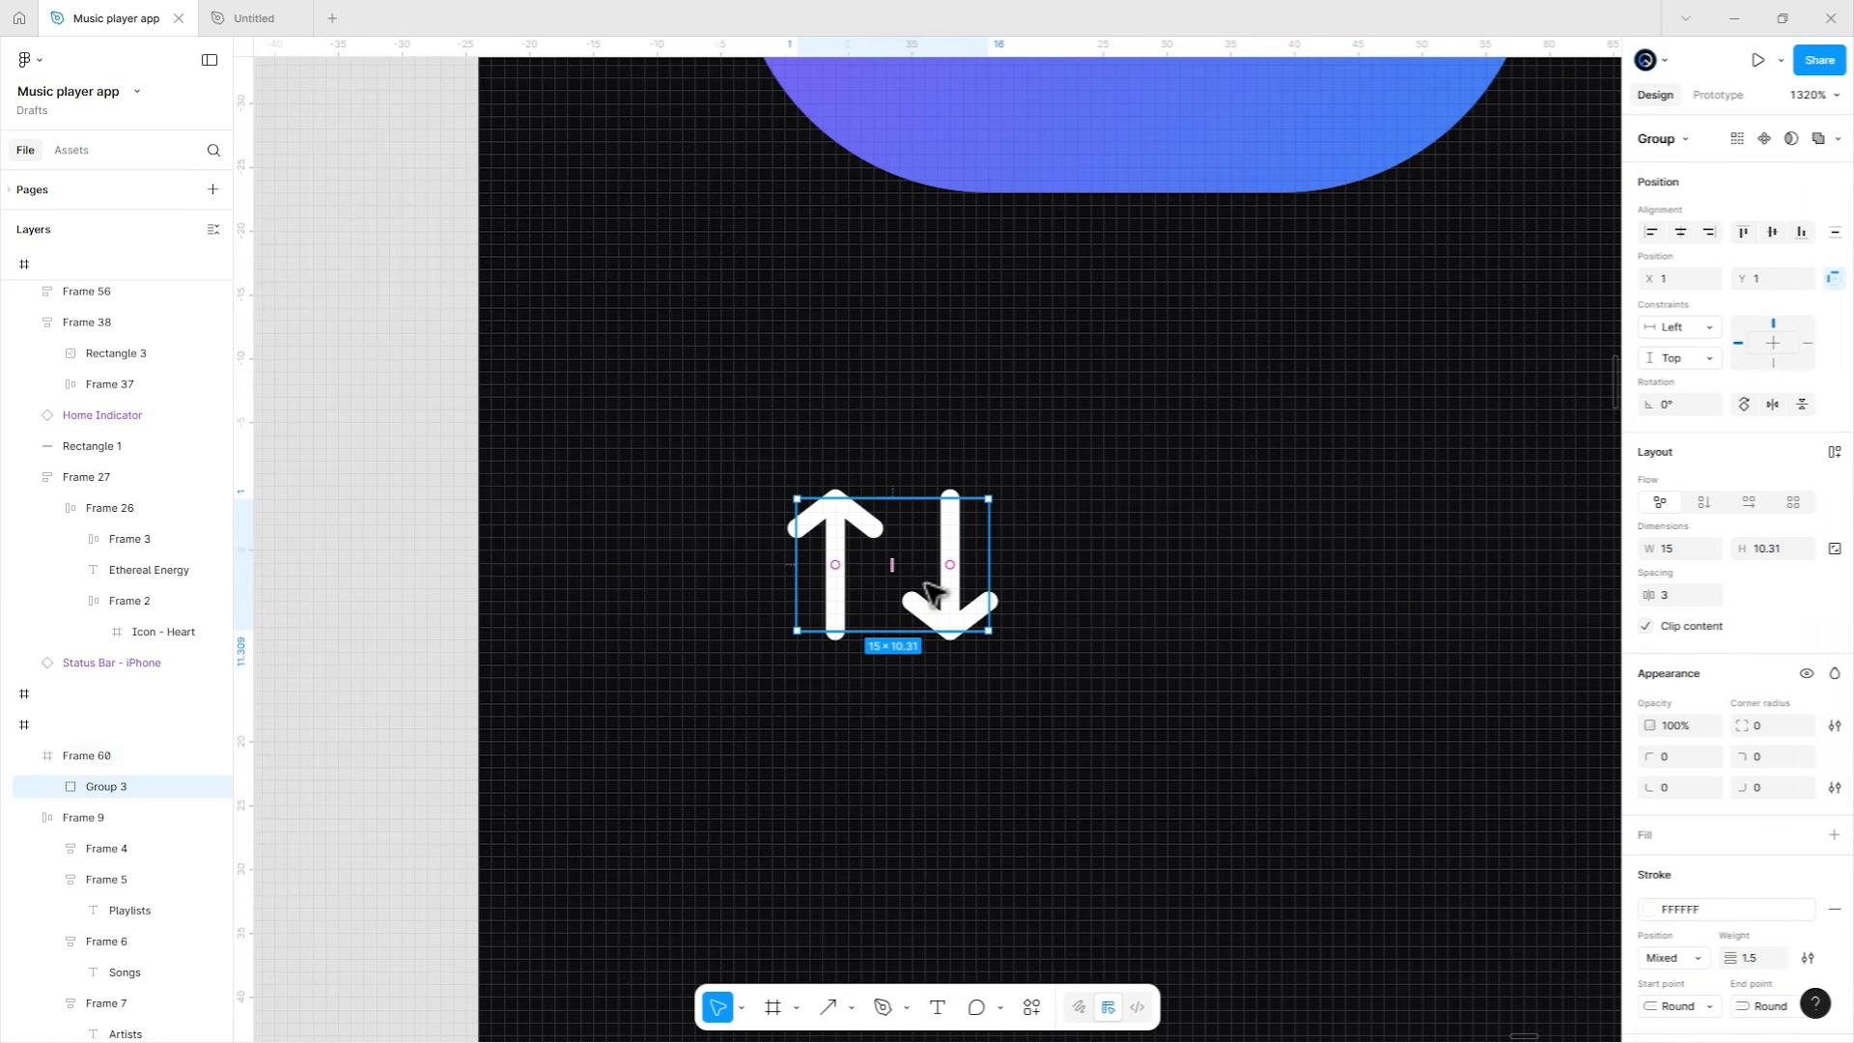
drag(890, 564, 886, 564)
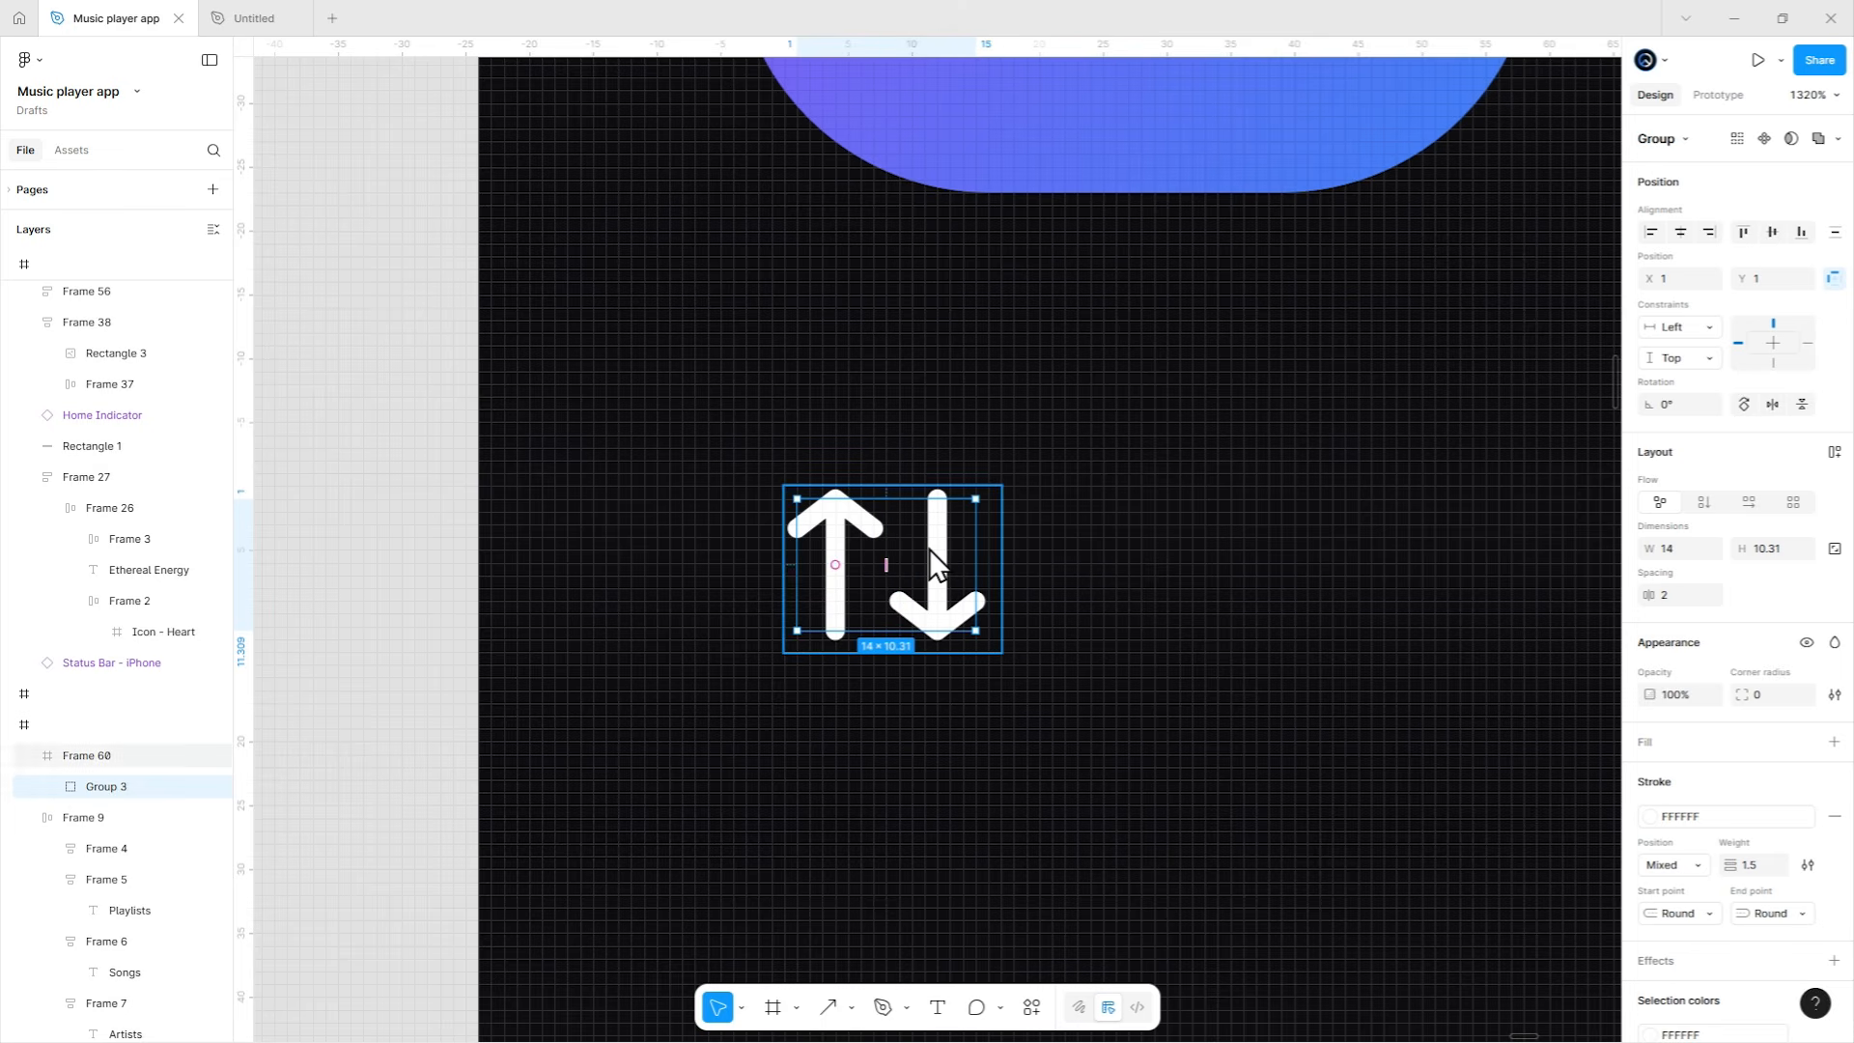
click(1012, 531)
click(989, 534)
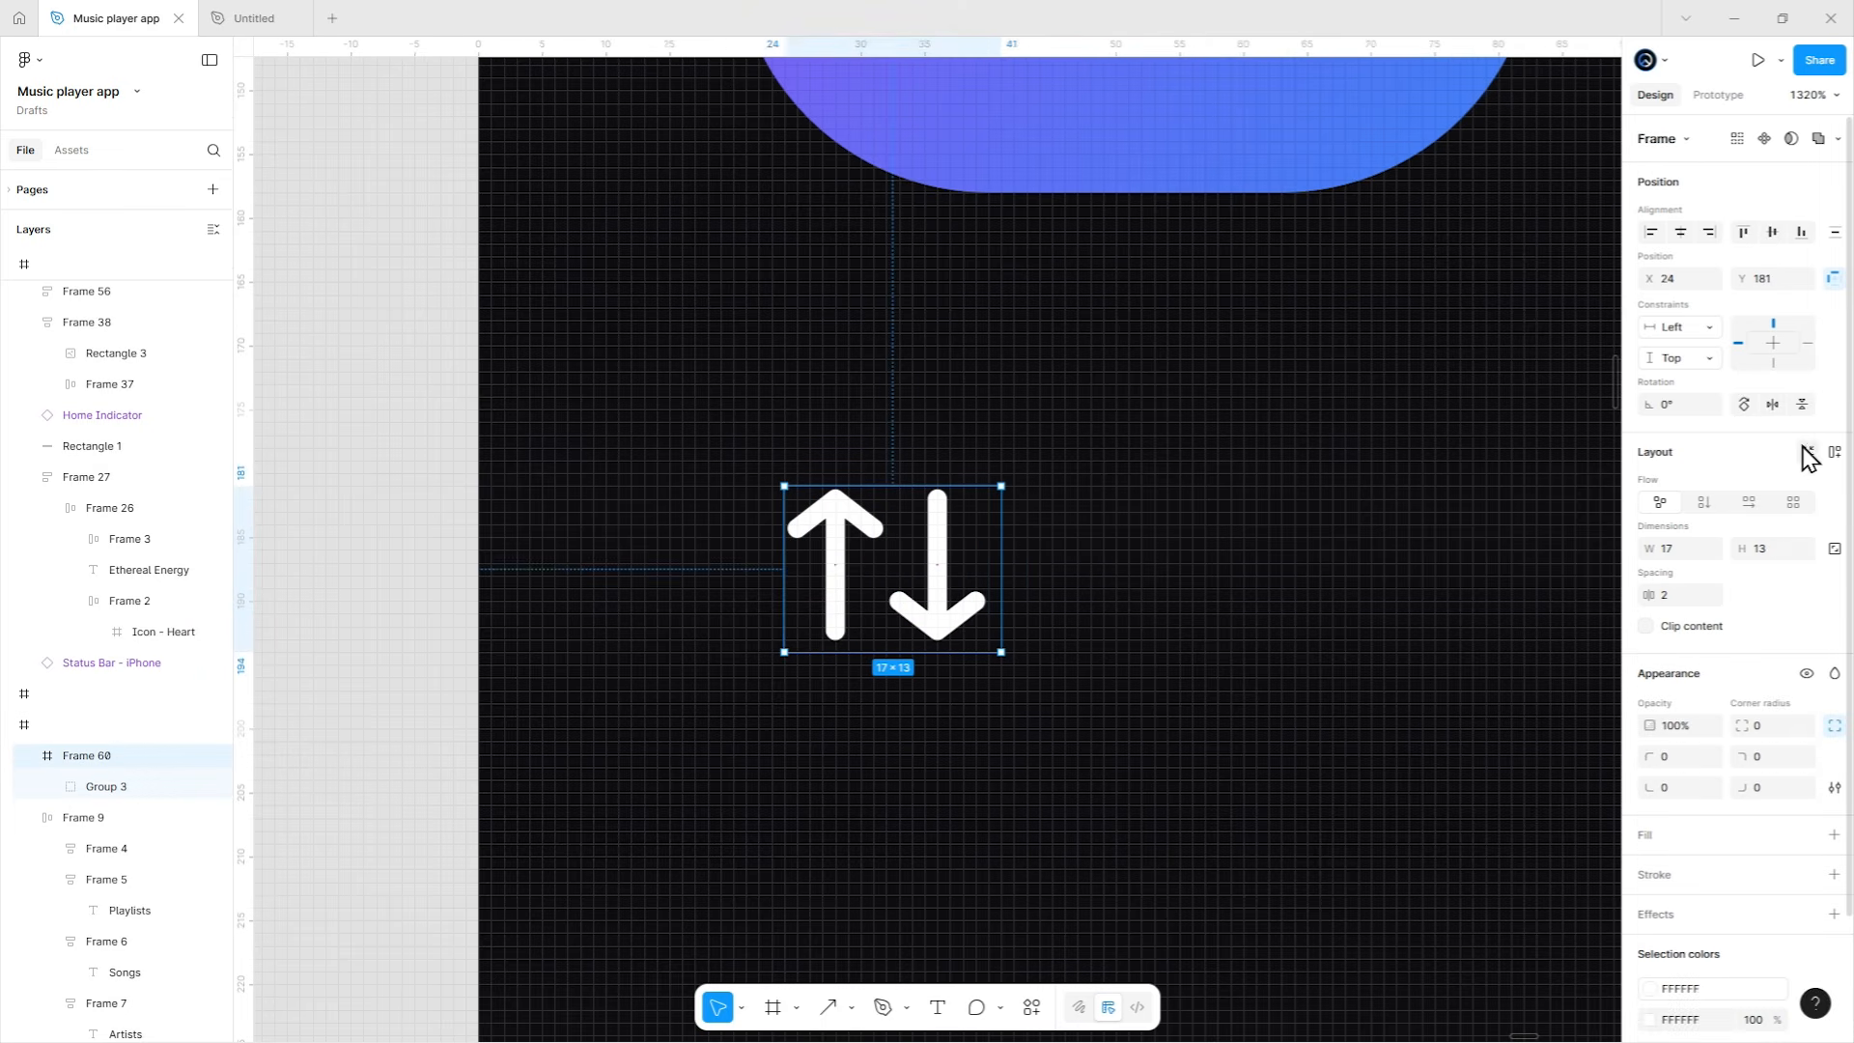
click(956, 550)
Recolor both selection colors of the sort arrows icon with the A1A1AA color style.
scroll(927, 550, down, 5)
scroll(993, 549, right, 3)
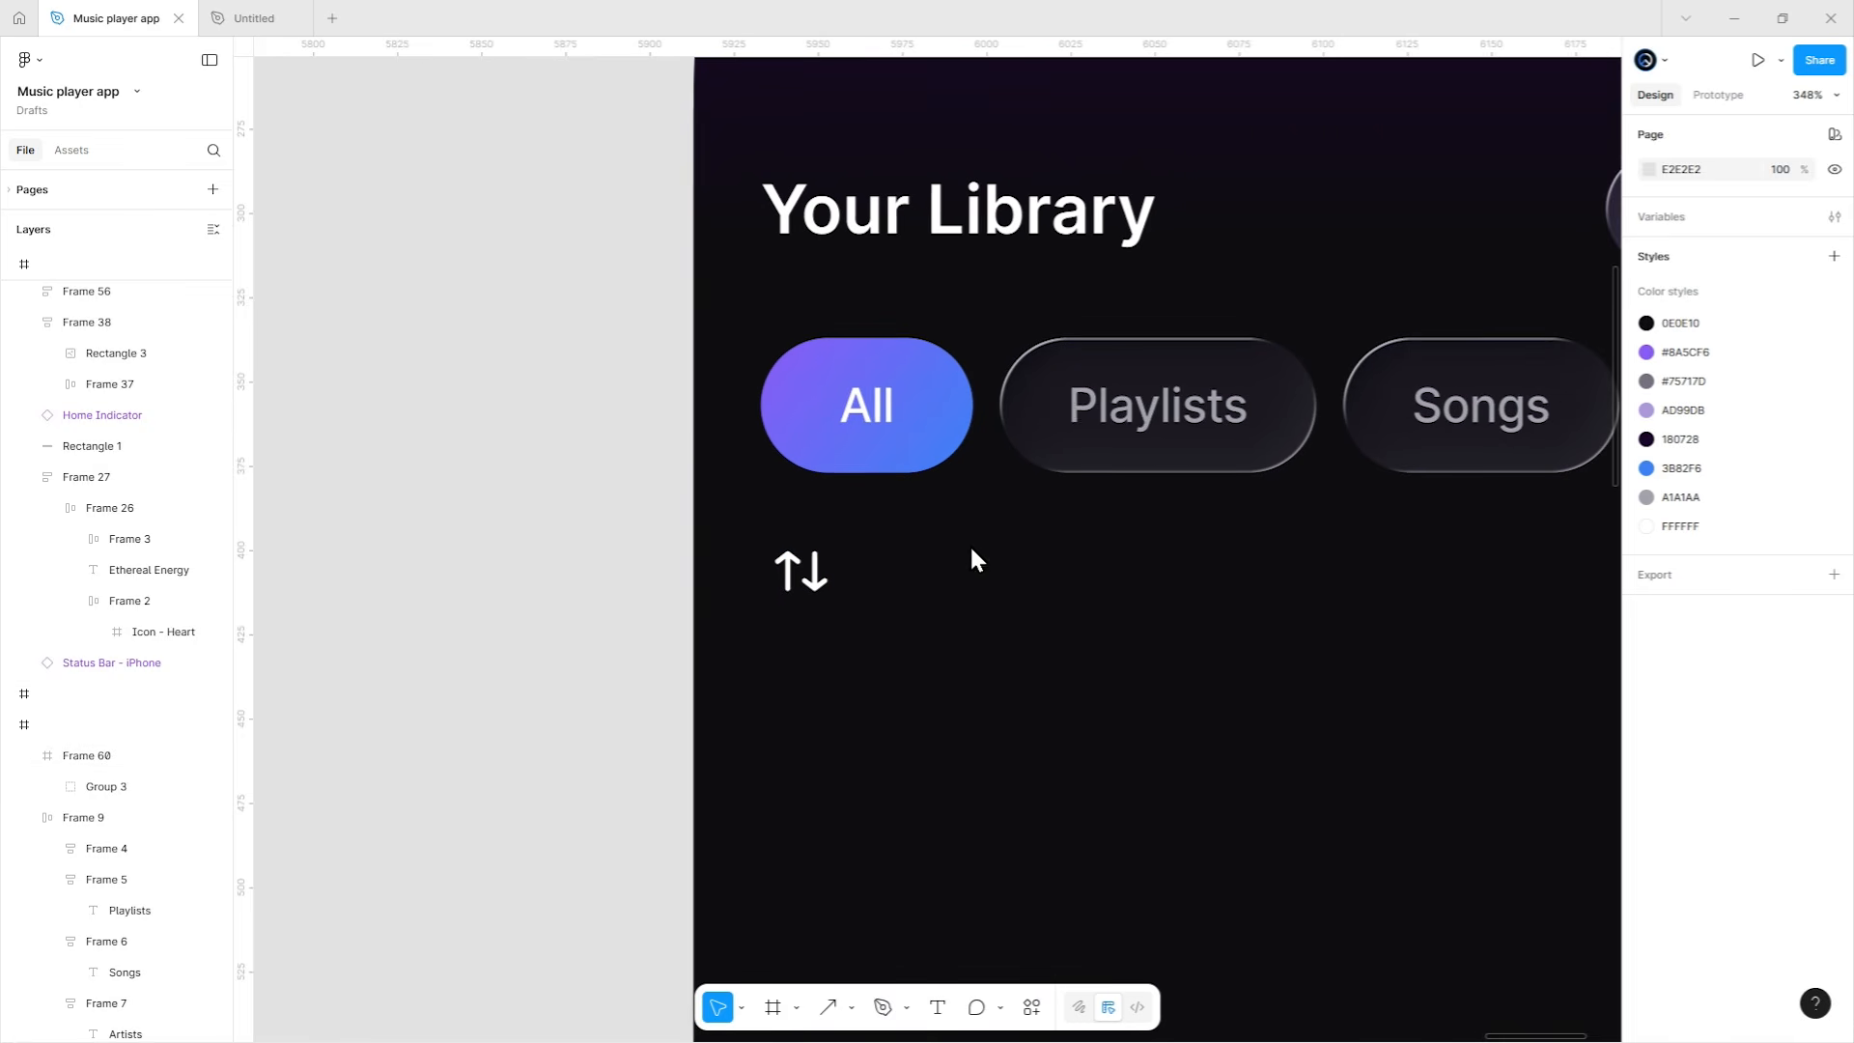
click(809, 577)
scroll(1676, 907, down, 2)
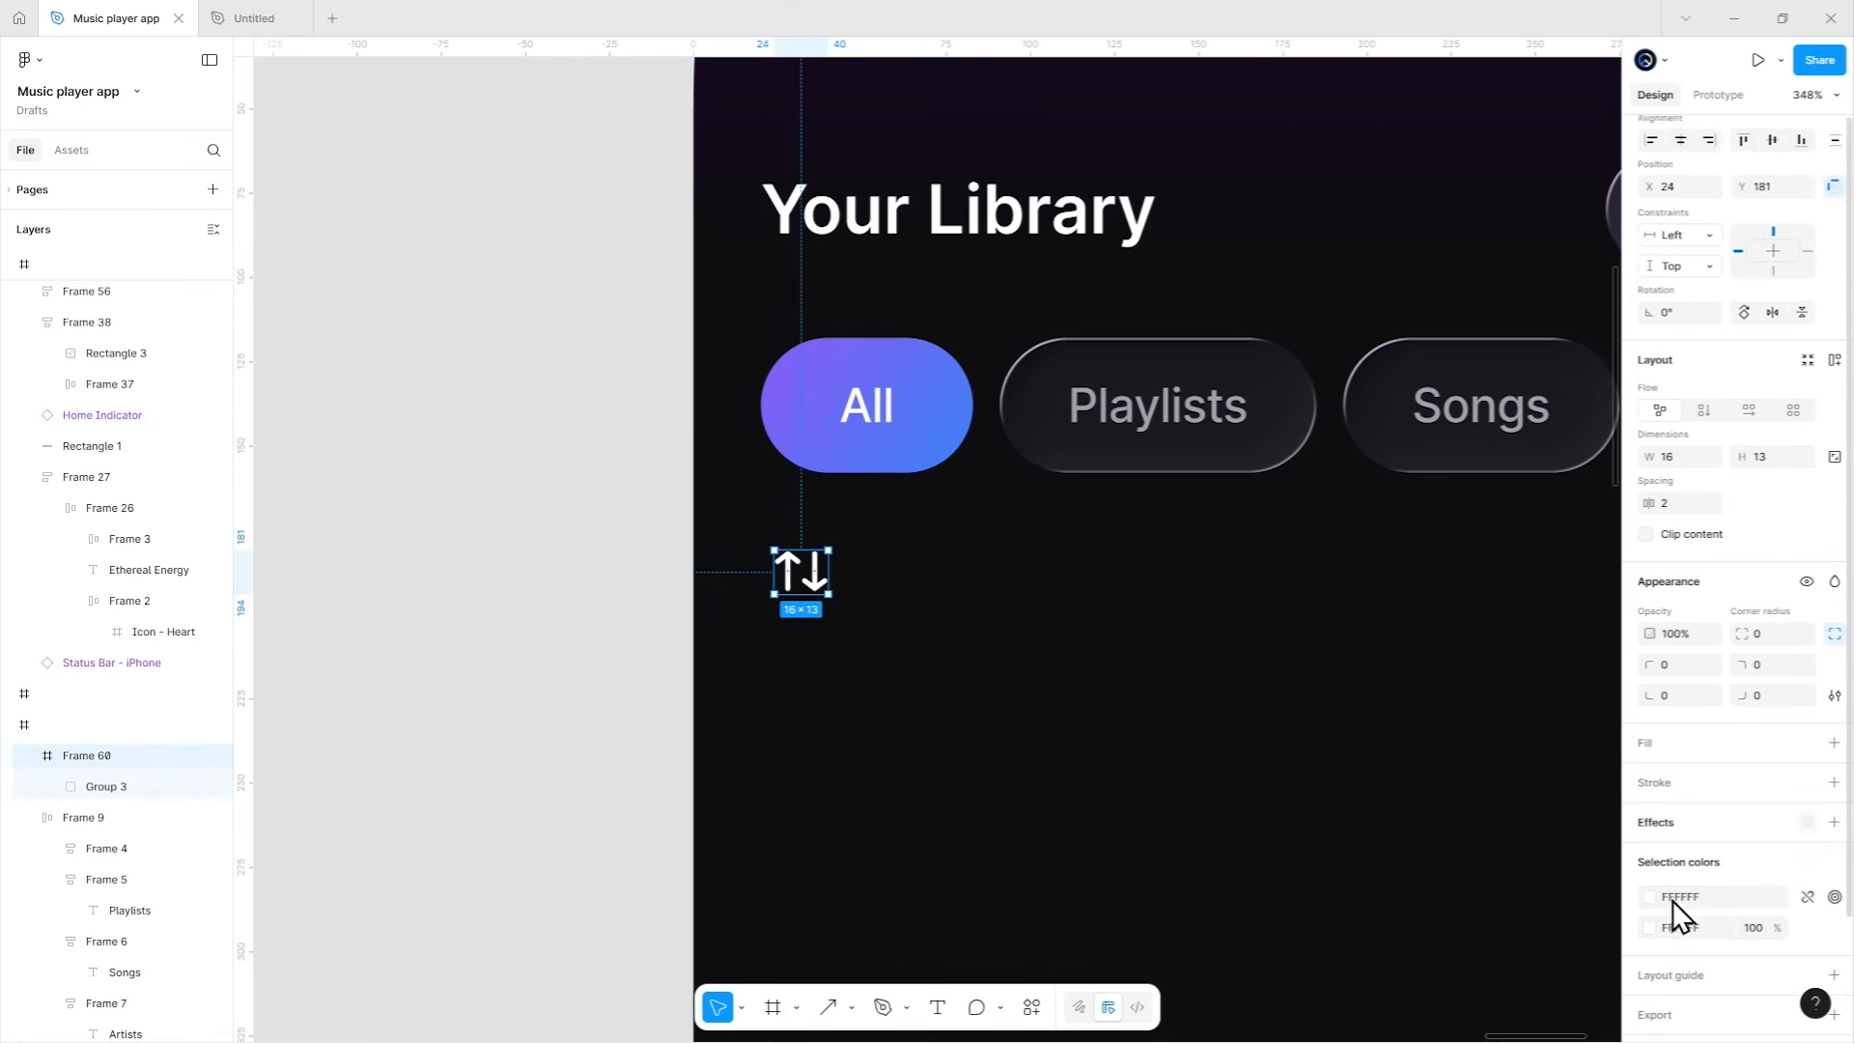
click(1748, 855)
click(1483, 860)
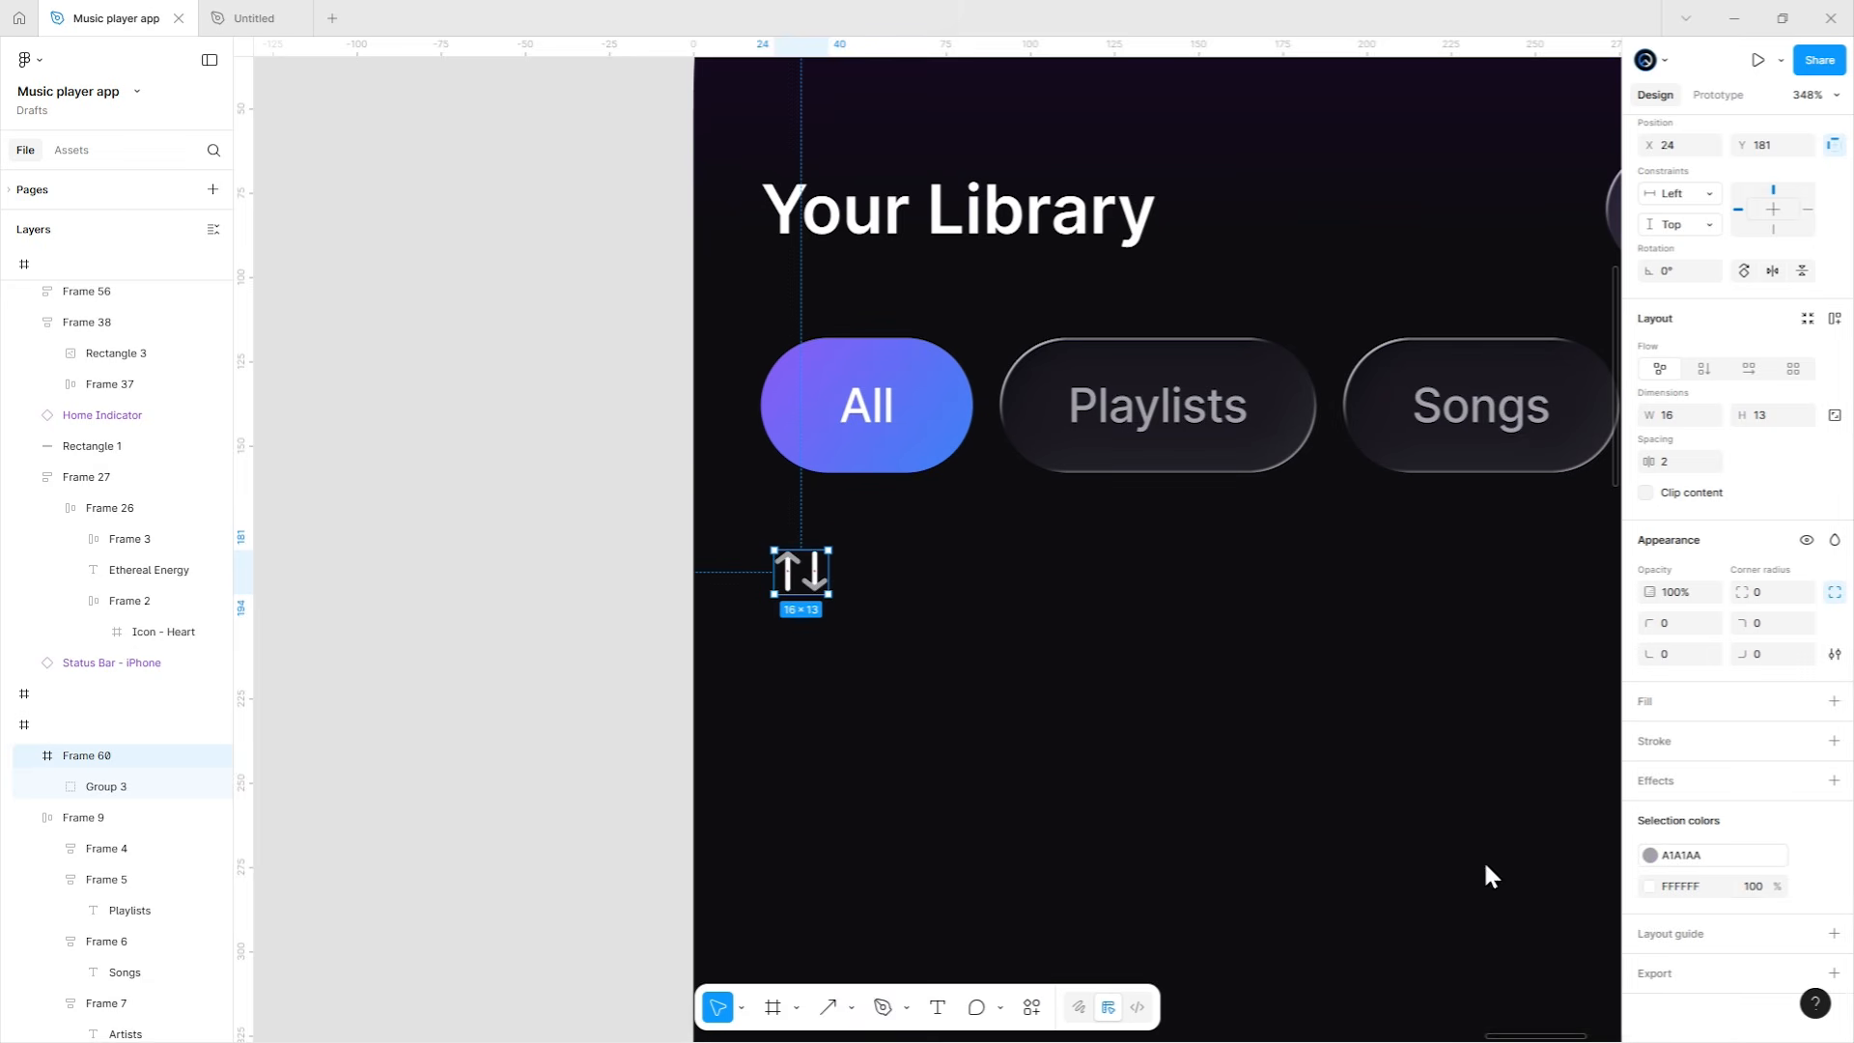
click(1808, 886)
click(1580, 911)
click(927, 630)
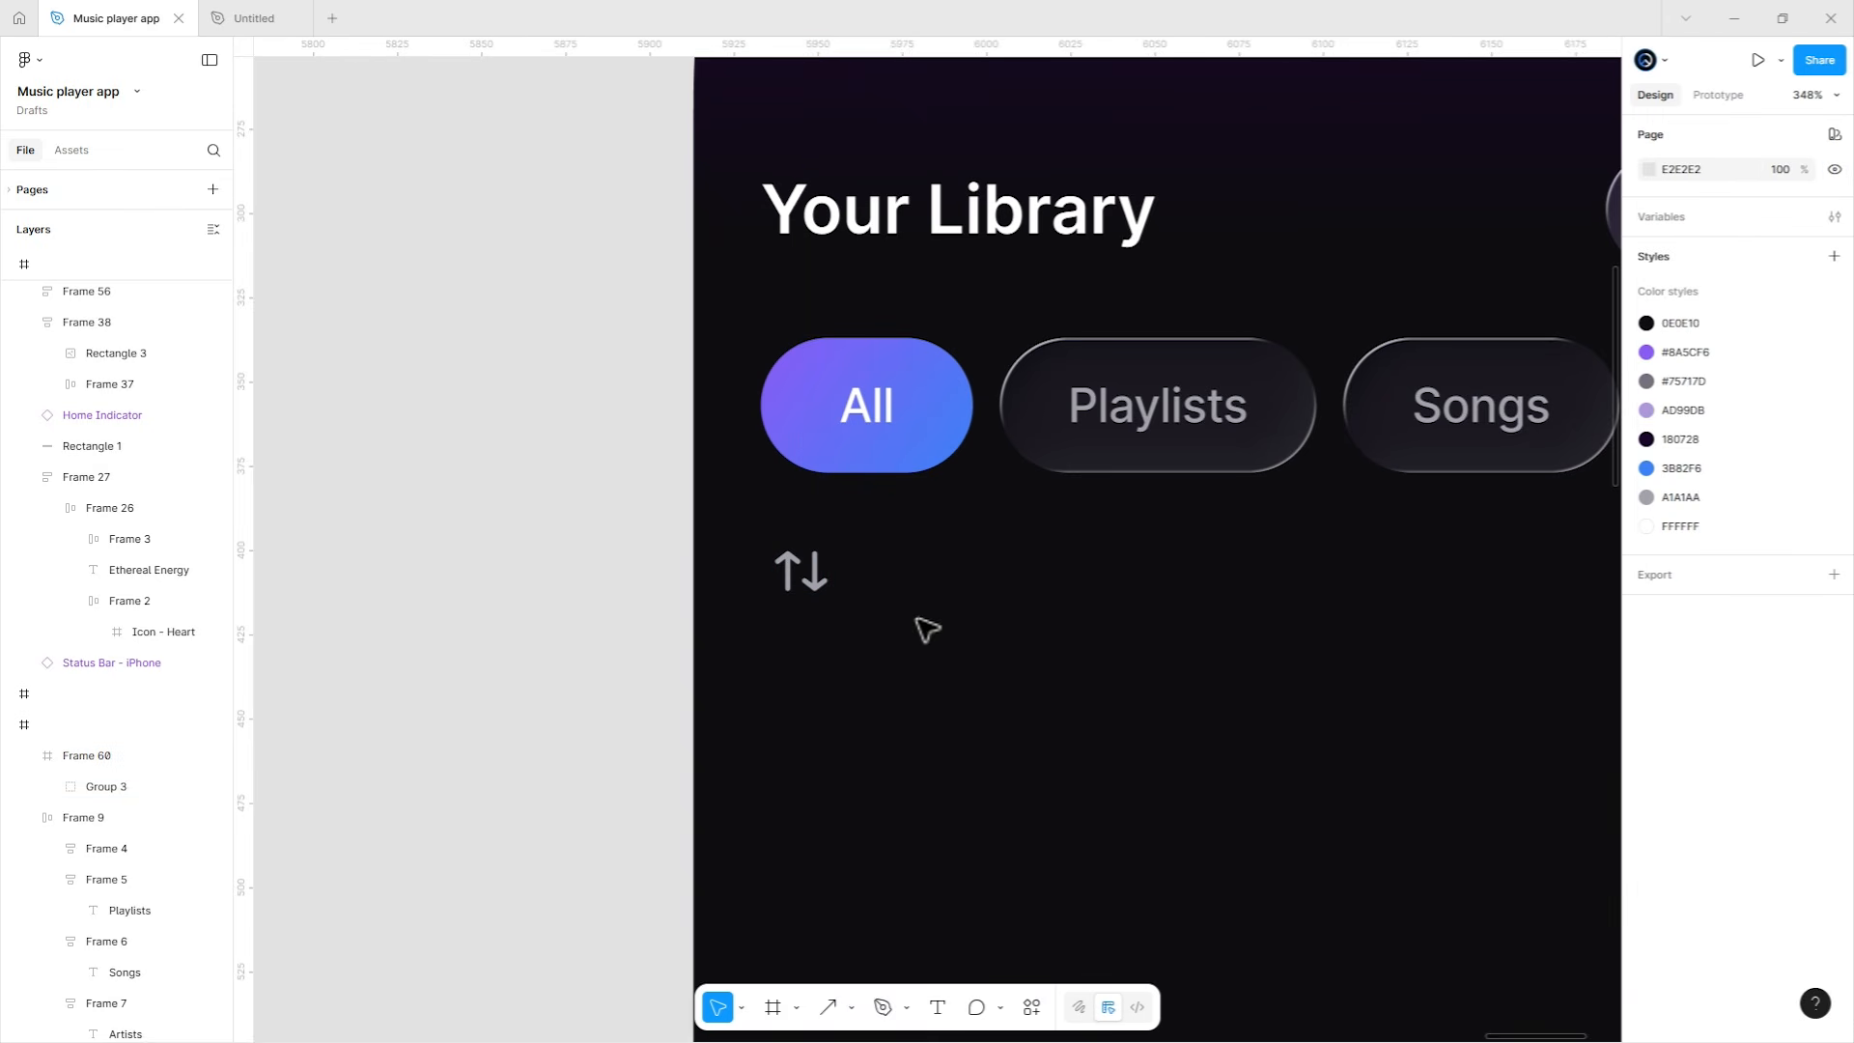
Copy the Playlists chip's text to X 60, Y 179 beside the sort arrows and change it to "Recent".
double_click(1110, 425)
drag(1111, 425, 995, 578)
double_click(1002, 594)
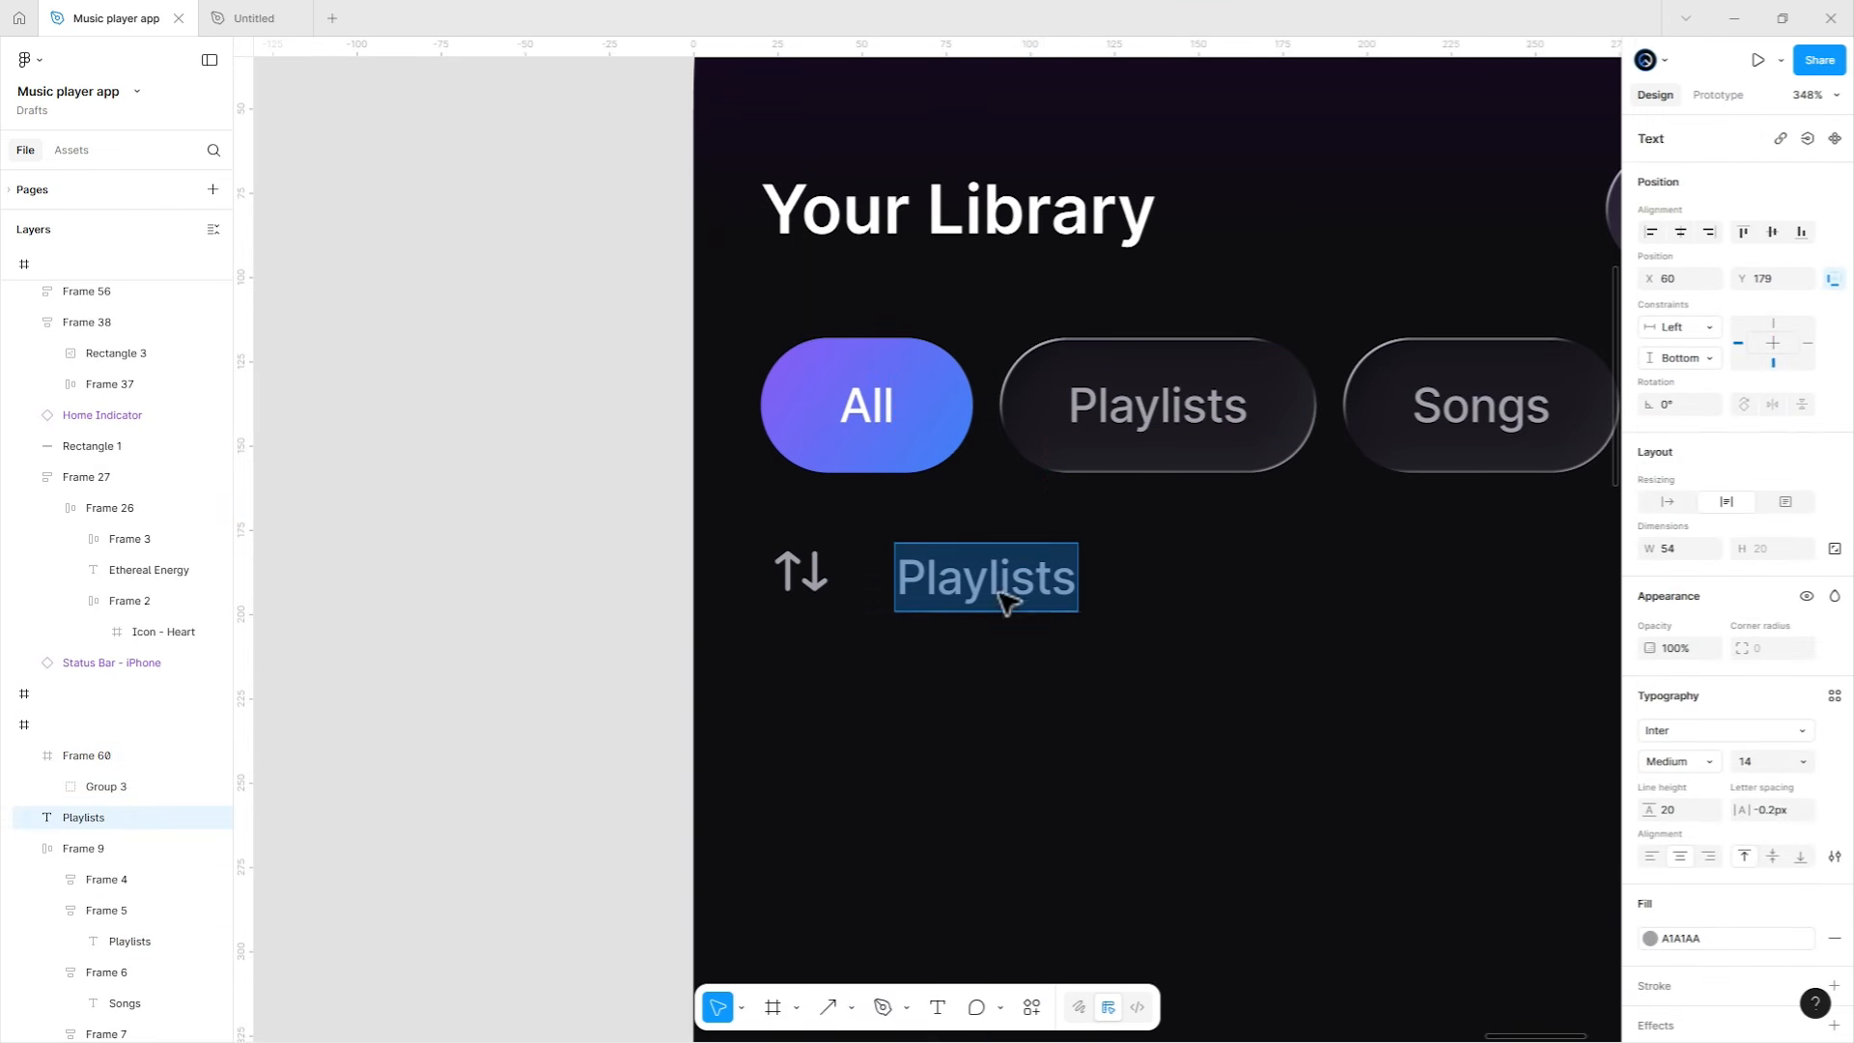
text(Recent)
key(Escape)
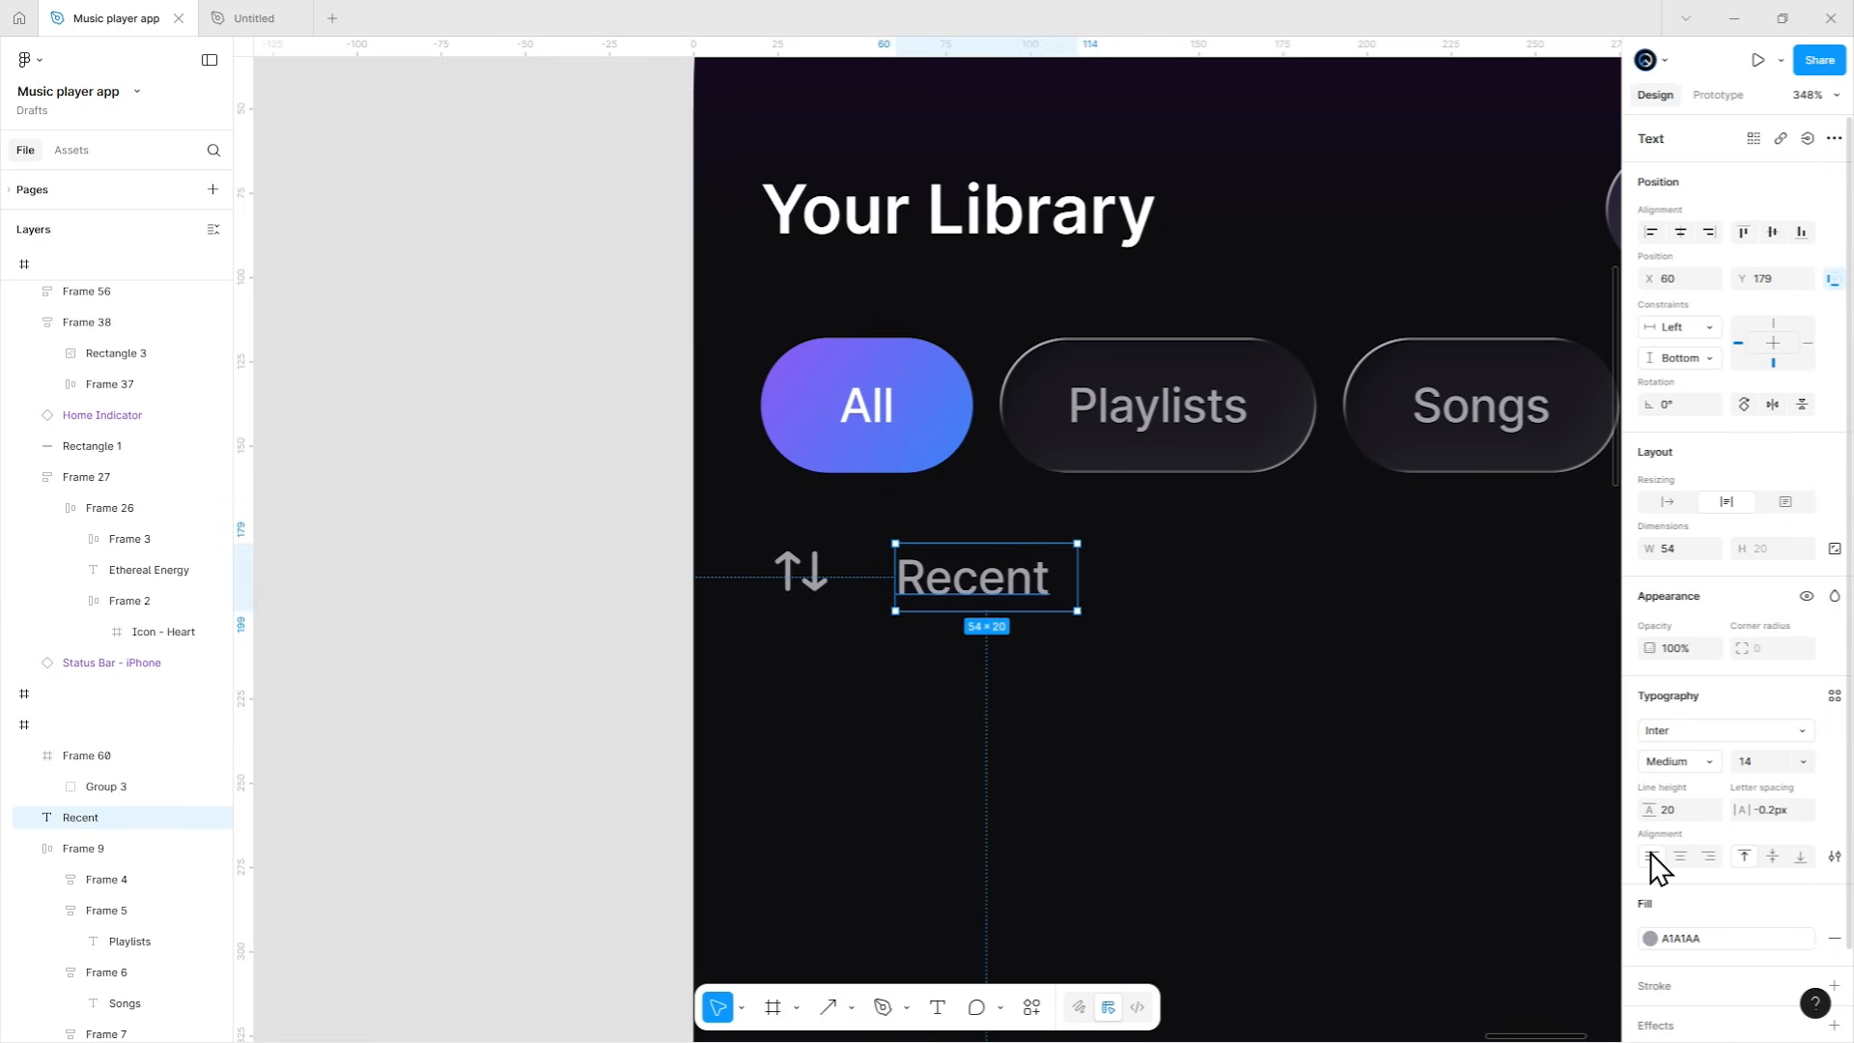
Combine the sort arrows and the Recent label in an auto layout frame with a gap of 8.
shift+click(806, 585)
key(shift+a)
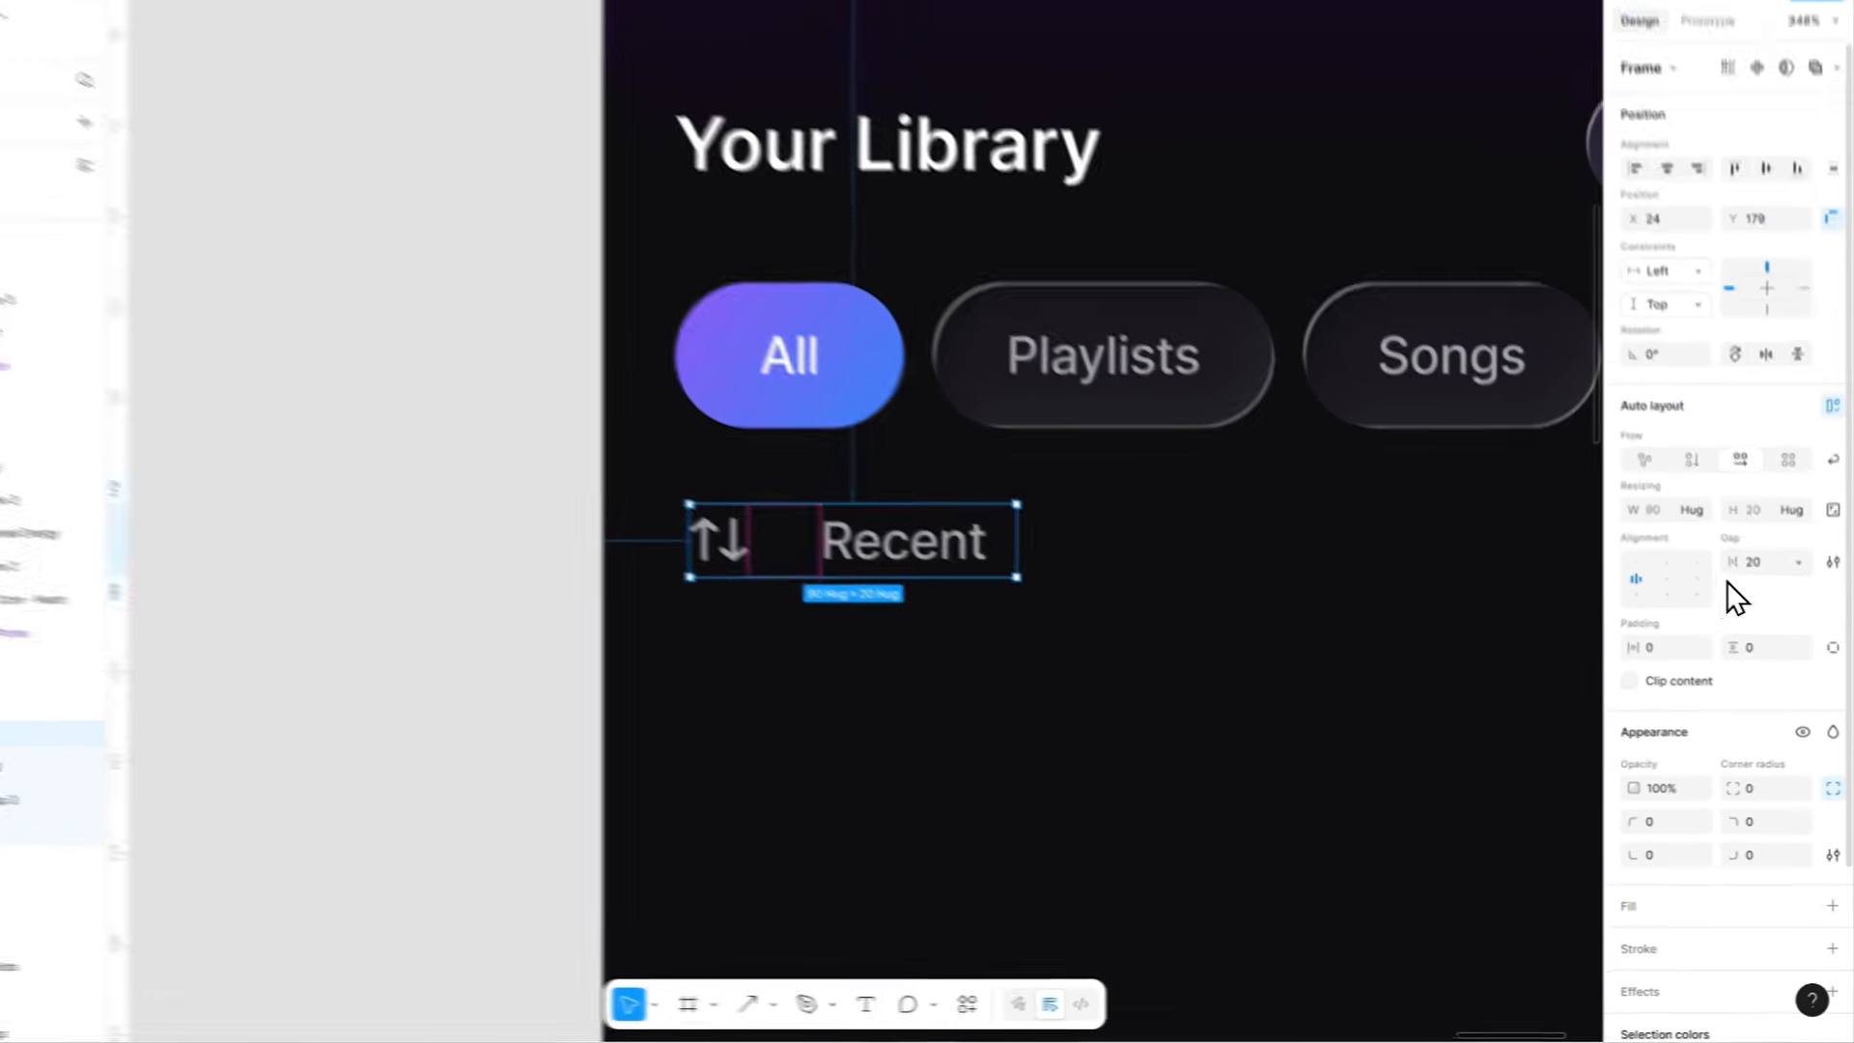
click(1755, 596)
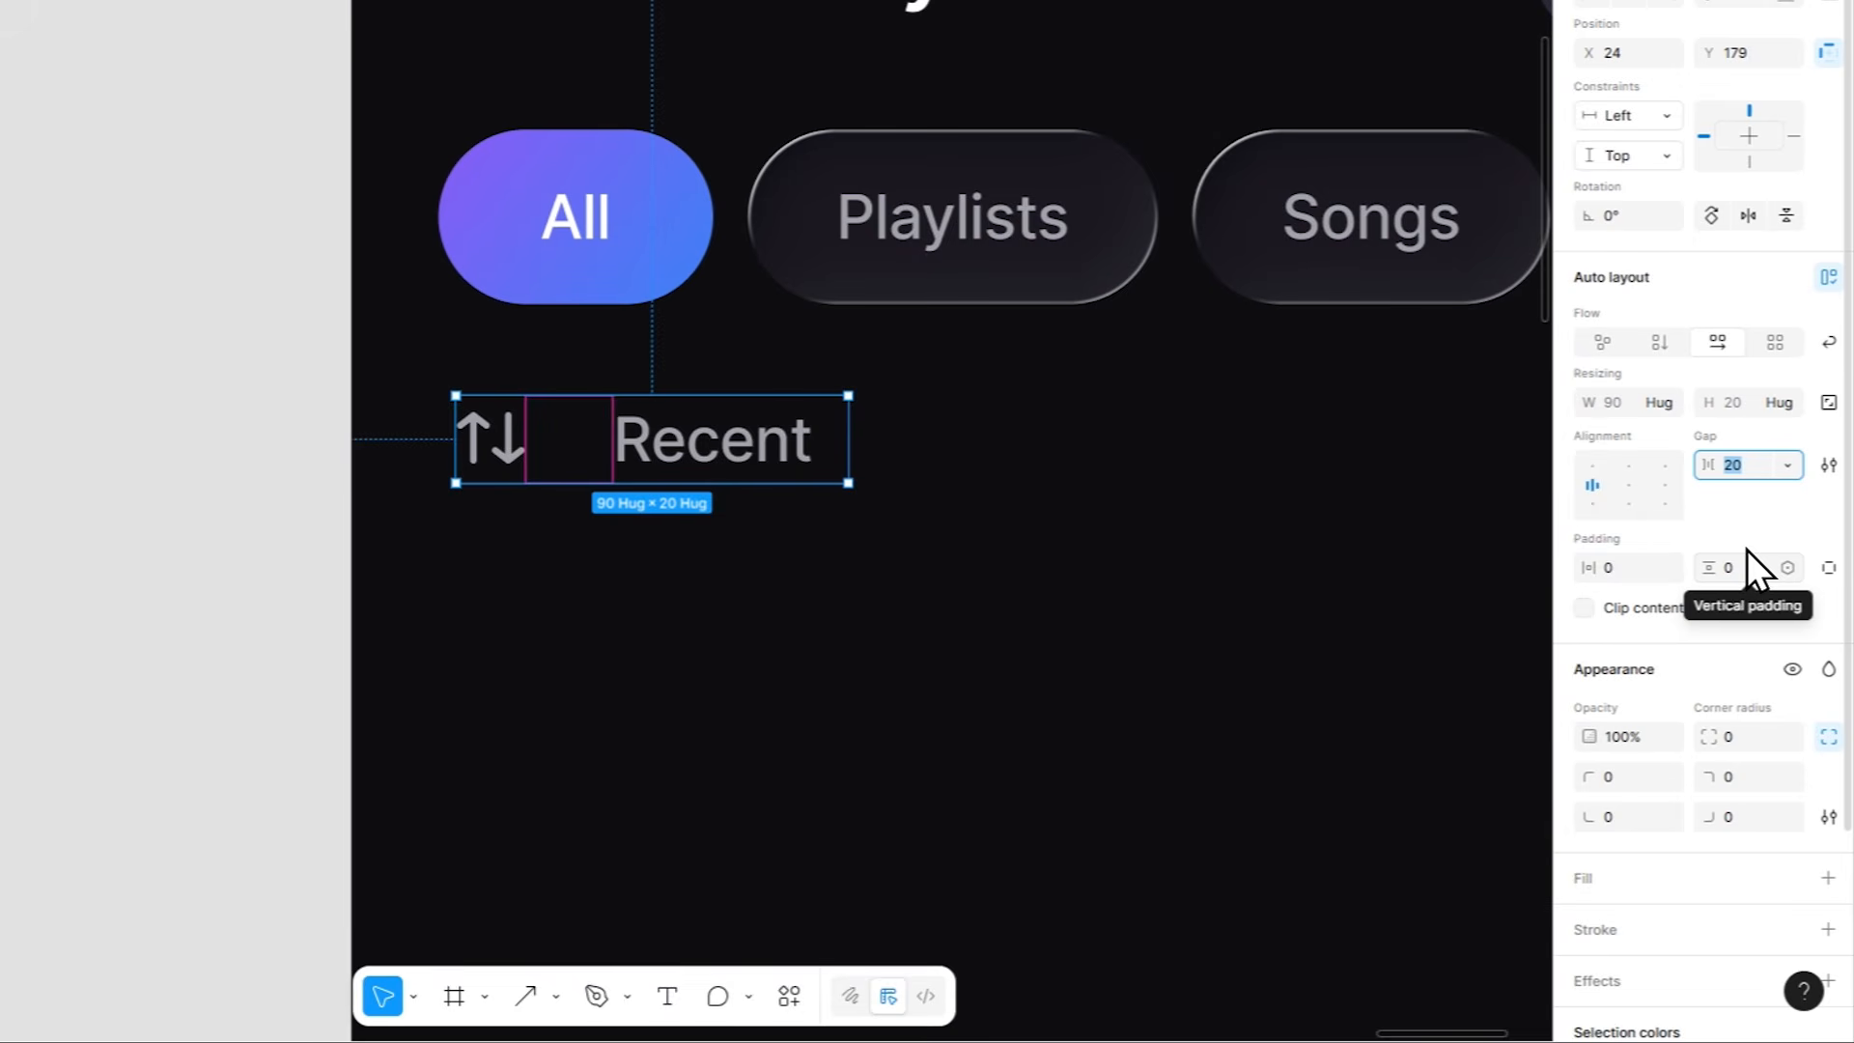
text(8)
key(Return)
click(541, 537)
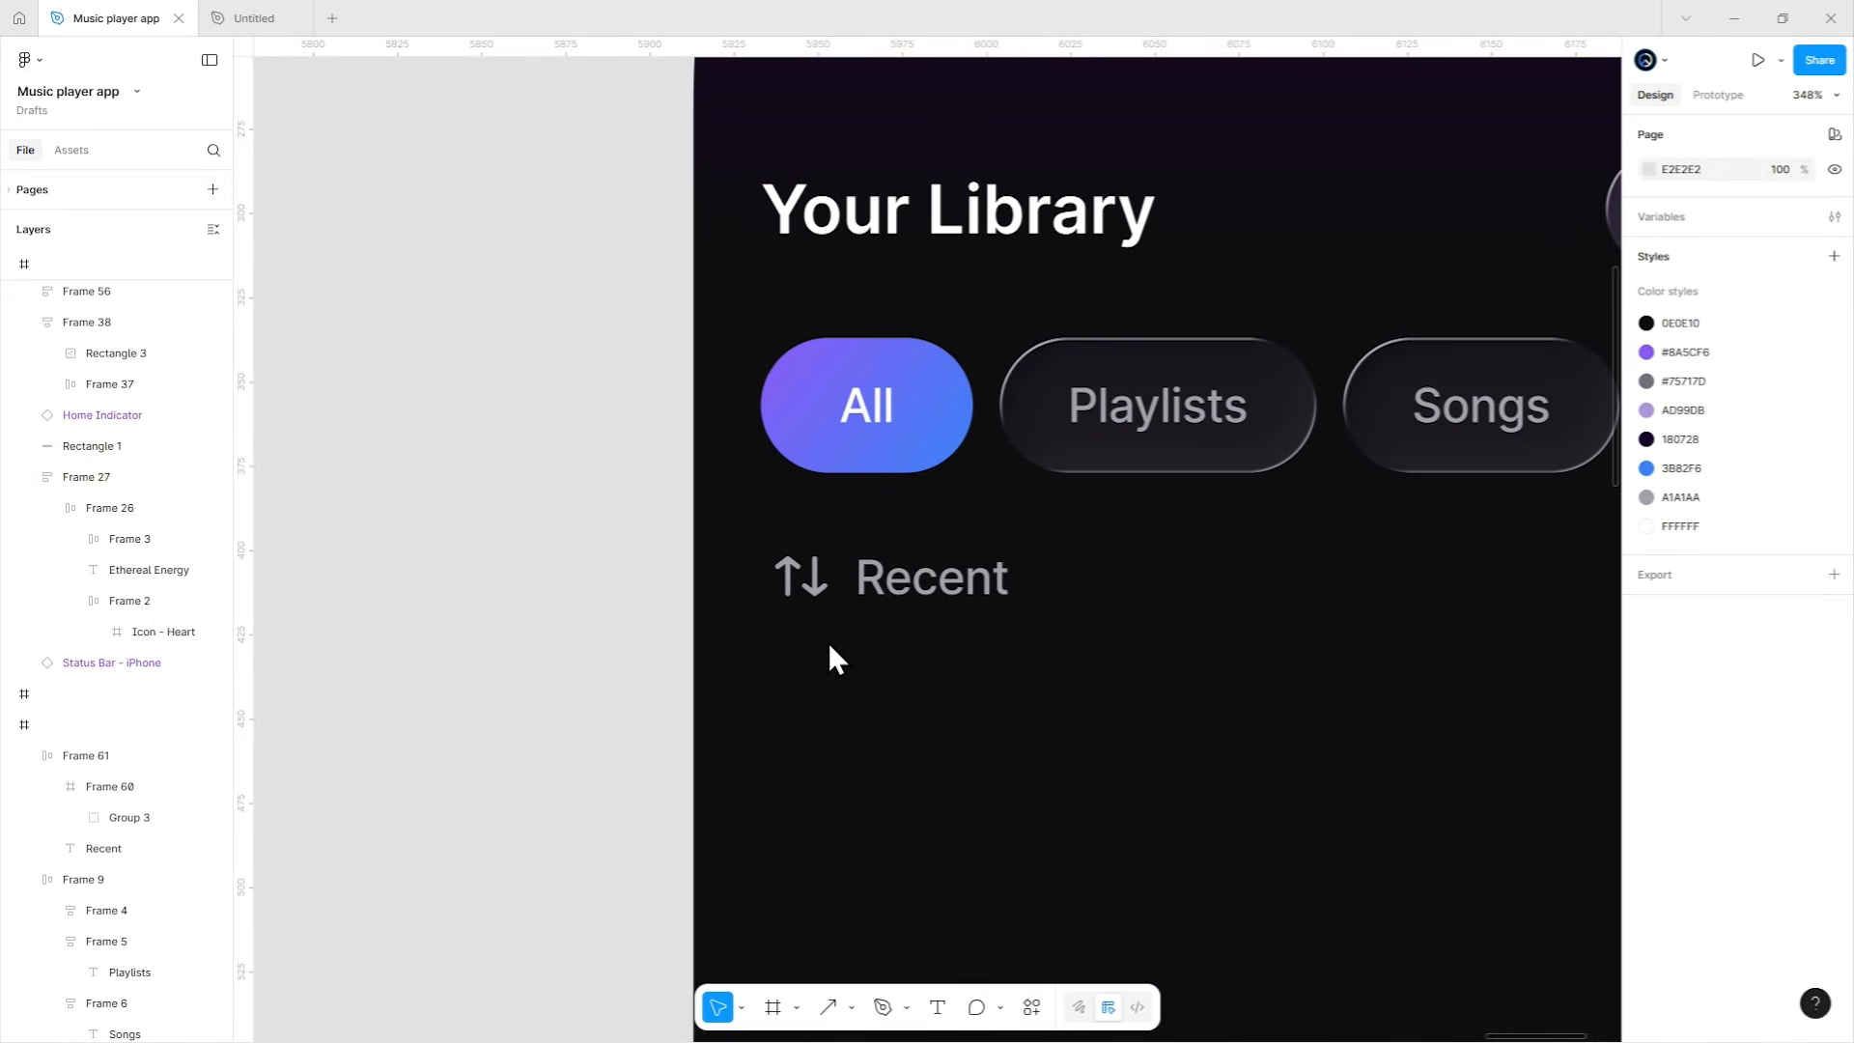
Copy the song list of the Midnight Flow screen together with the Trending Now list of the SONA home screen.
scroll(829, 646, down, 3)
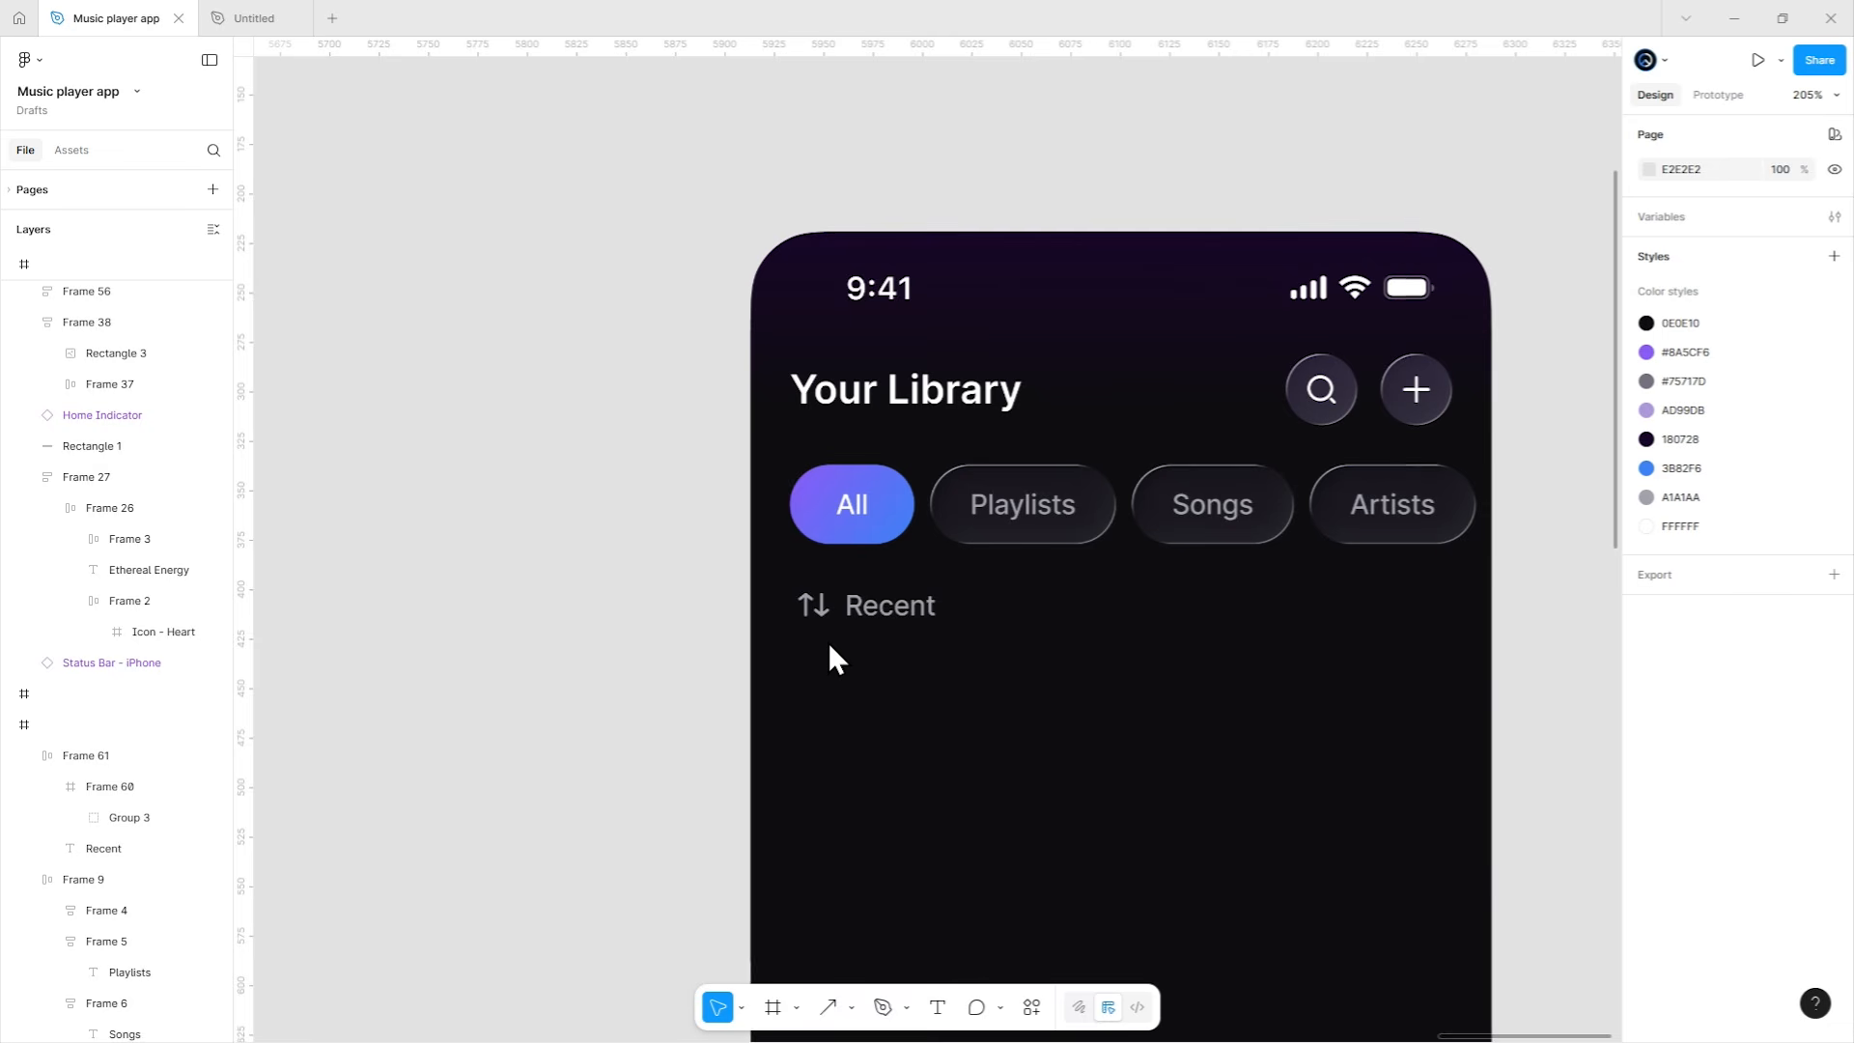
scroll(829, 646, down, 4)
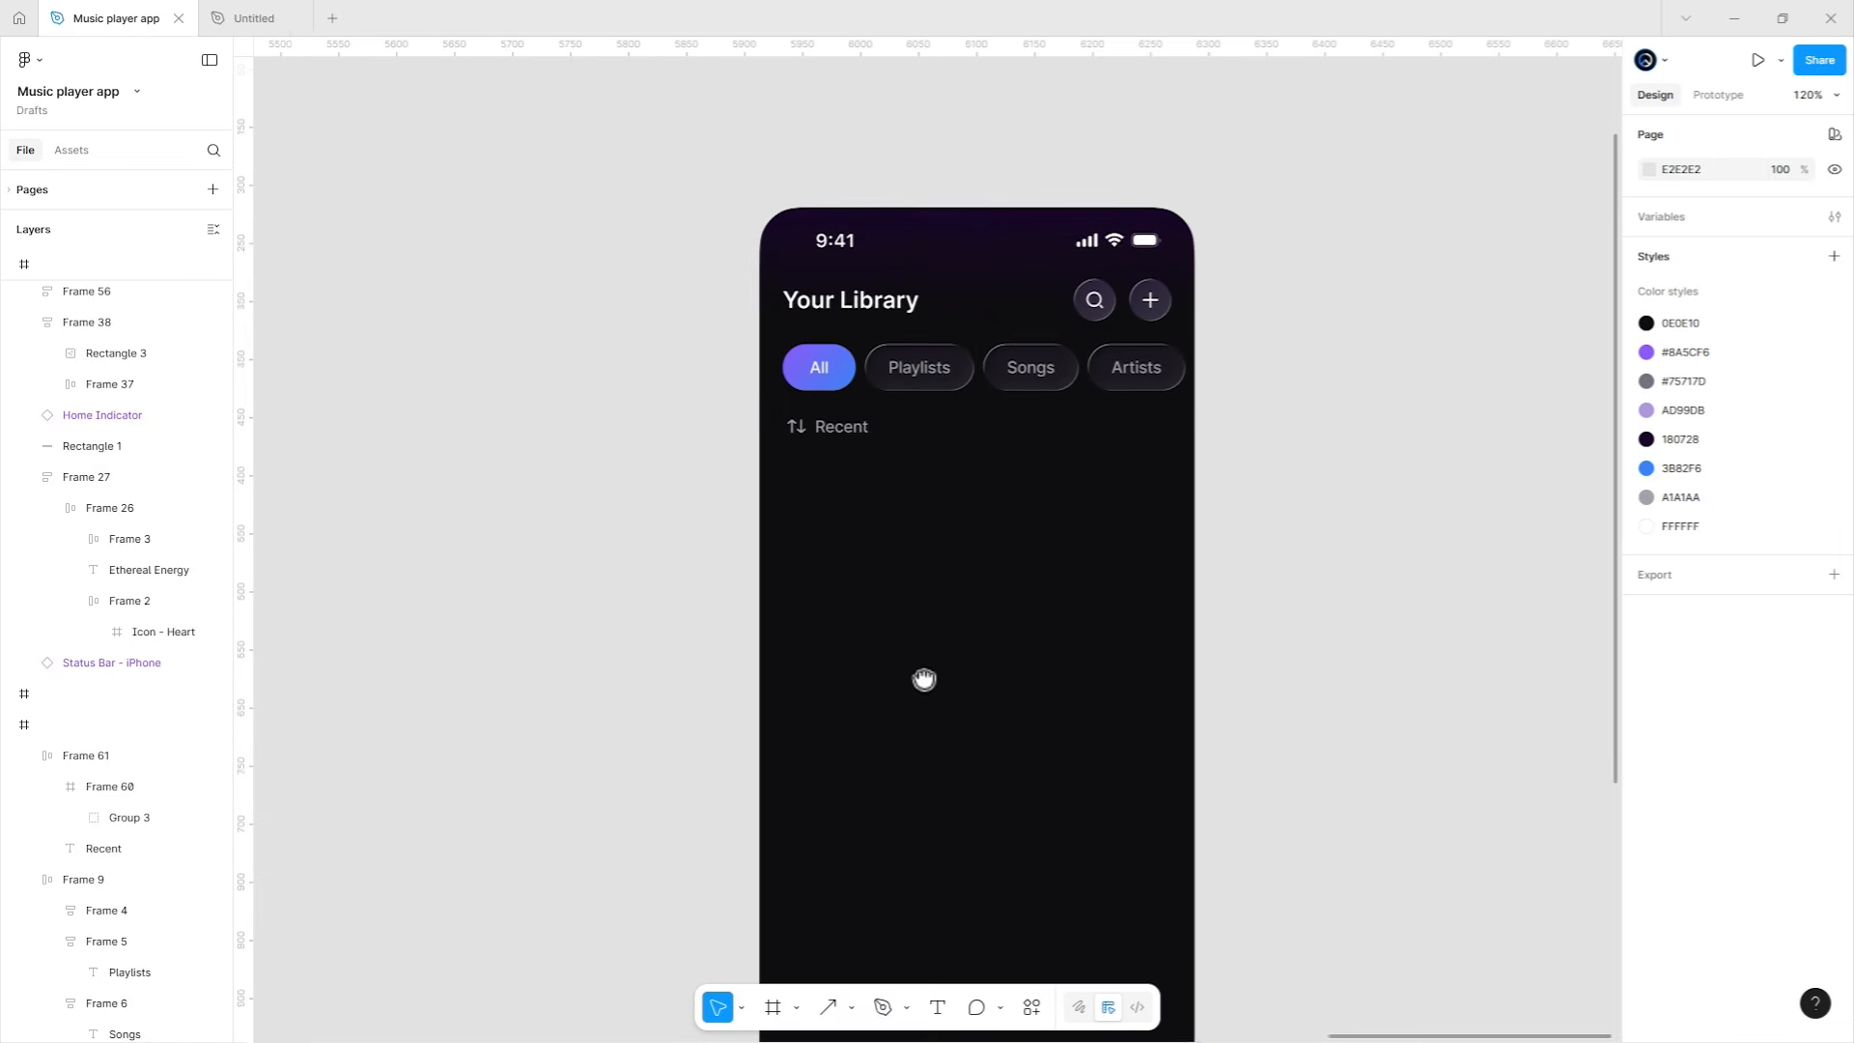
drag(966, 599, 1364, 501)
drag(843, 531, 1506, 542)
drag(290, 542, 1154, 518)
drag(593, 511, 1251, 521)
click(1056, 523)
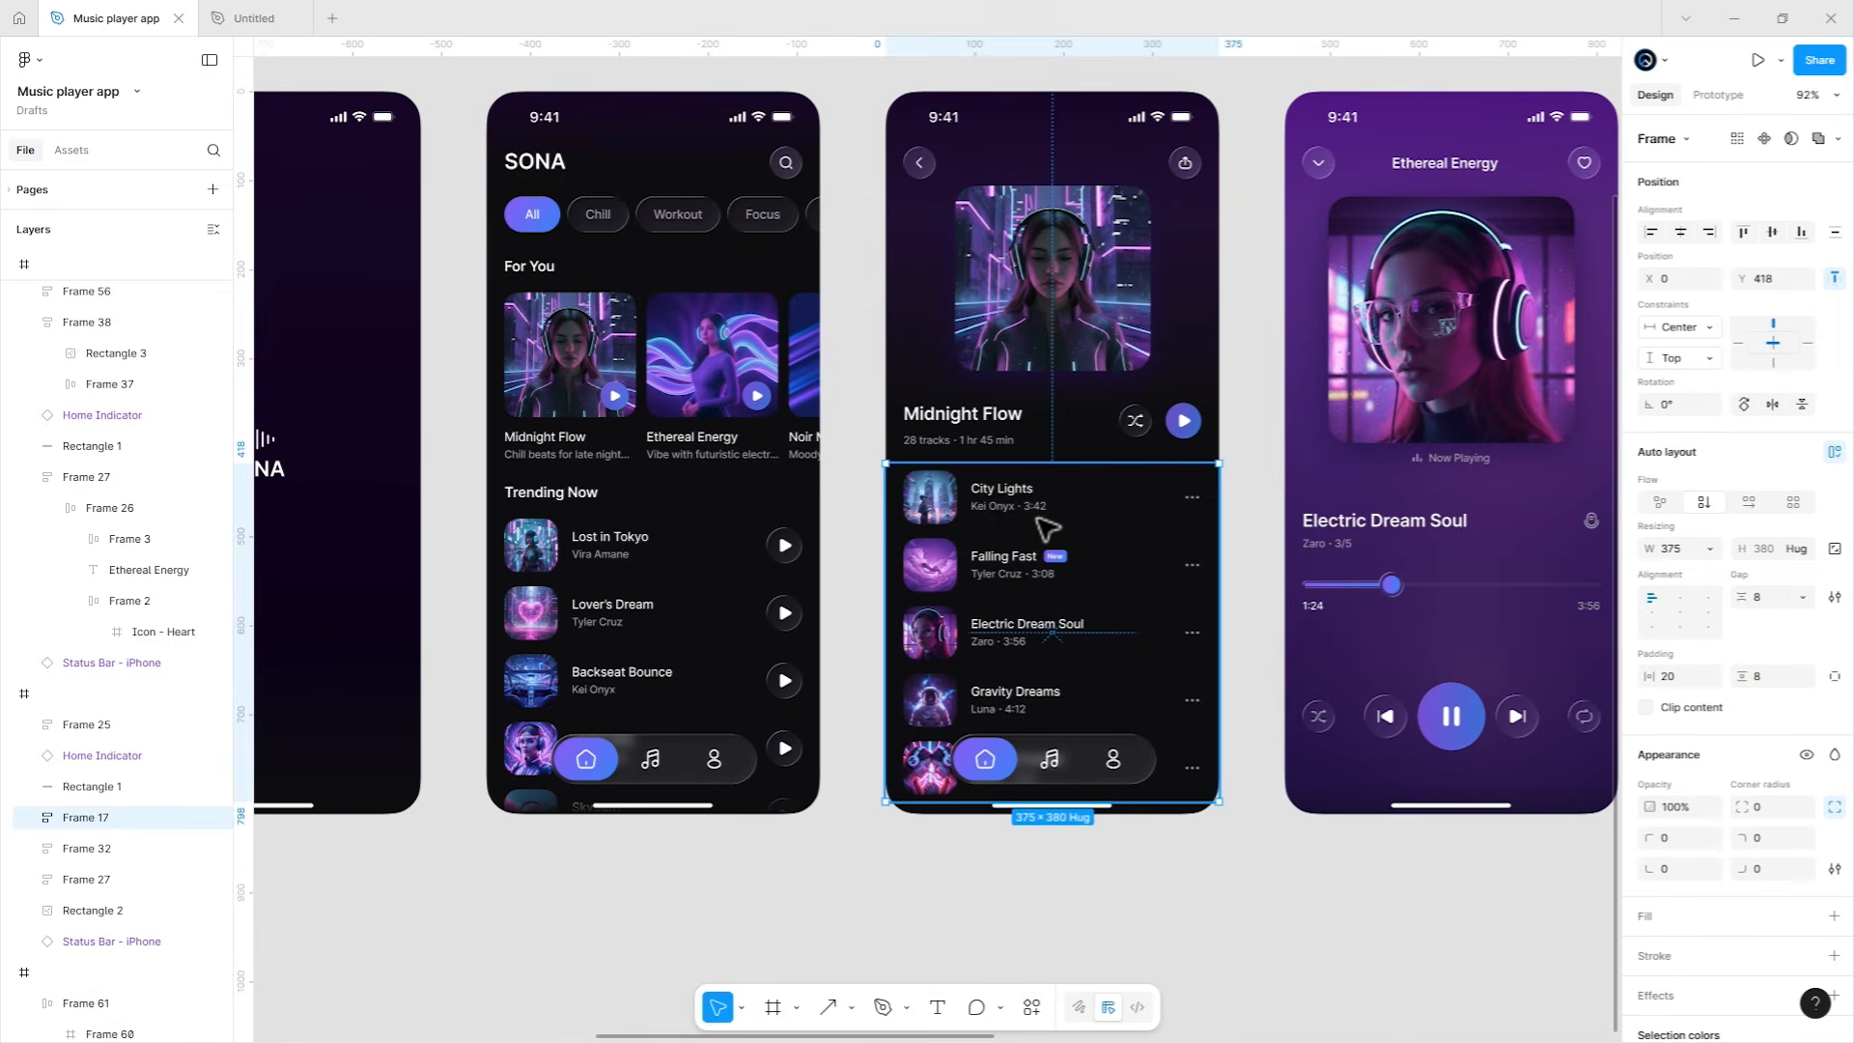
shift+click(632, 576)
right_click(630, 576)
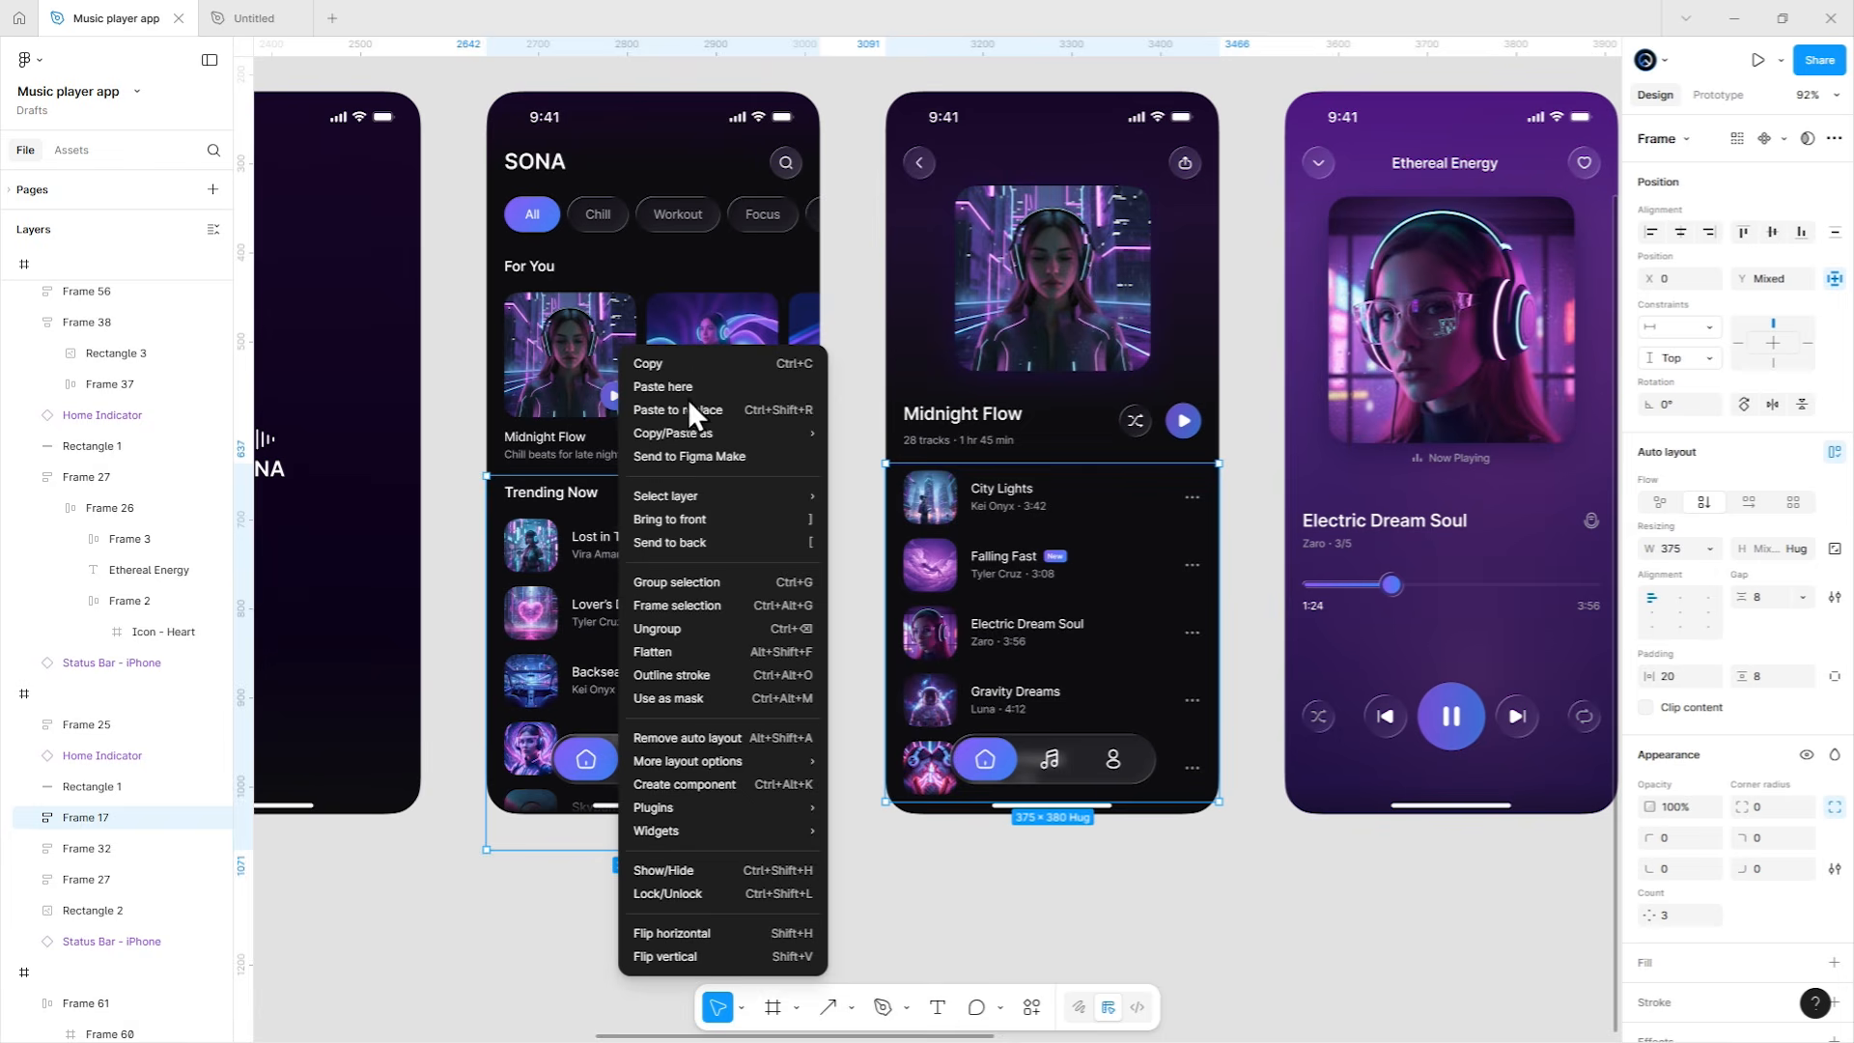
click(688, 363)
Paste the two copied song lists on the empty canvas beside the Your Library screen.
click(1164, 911)
drag(1500, 802, 261, 797)
drag(1584, 705, 660, 781)
right_click(1200, 286)
click(1229, 305)
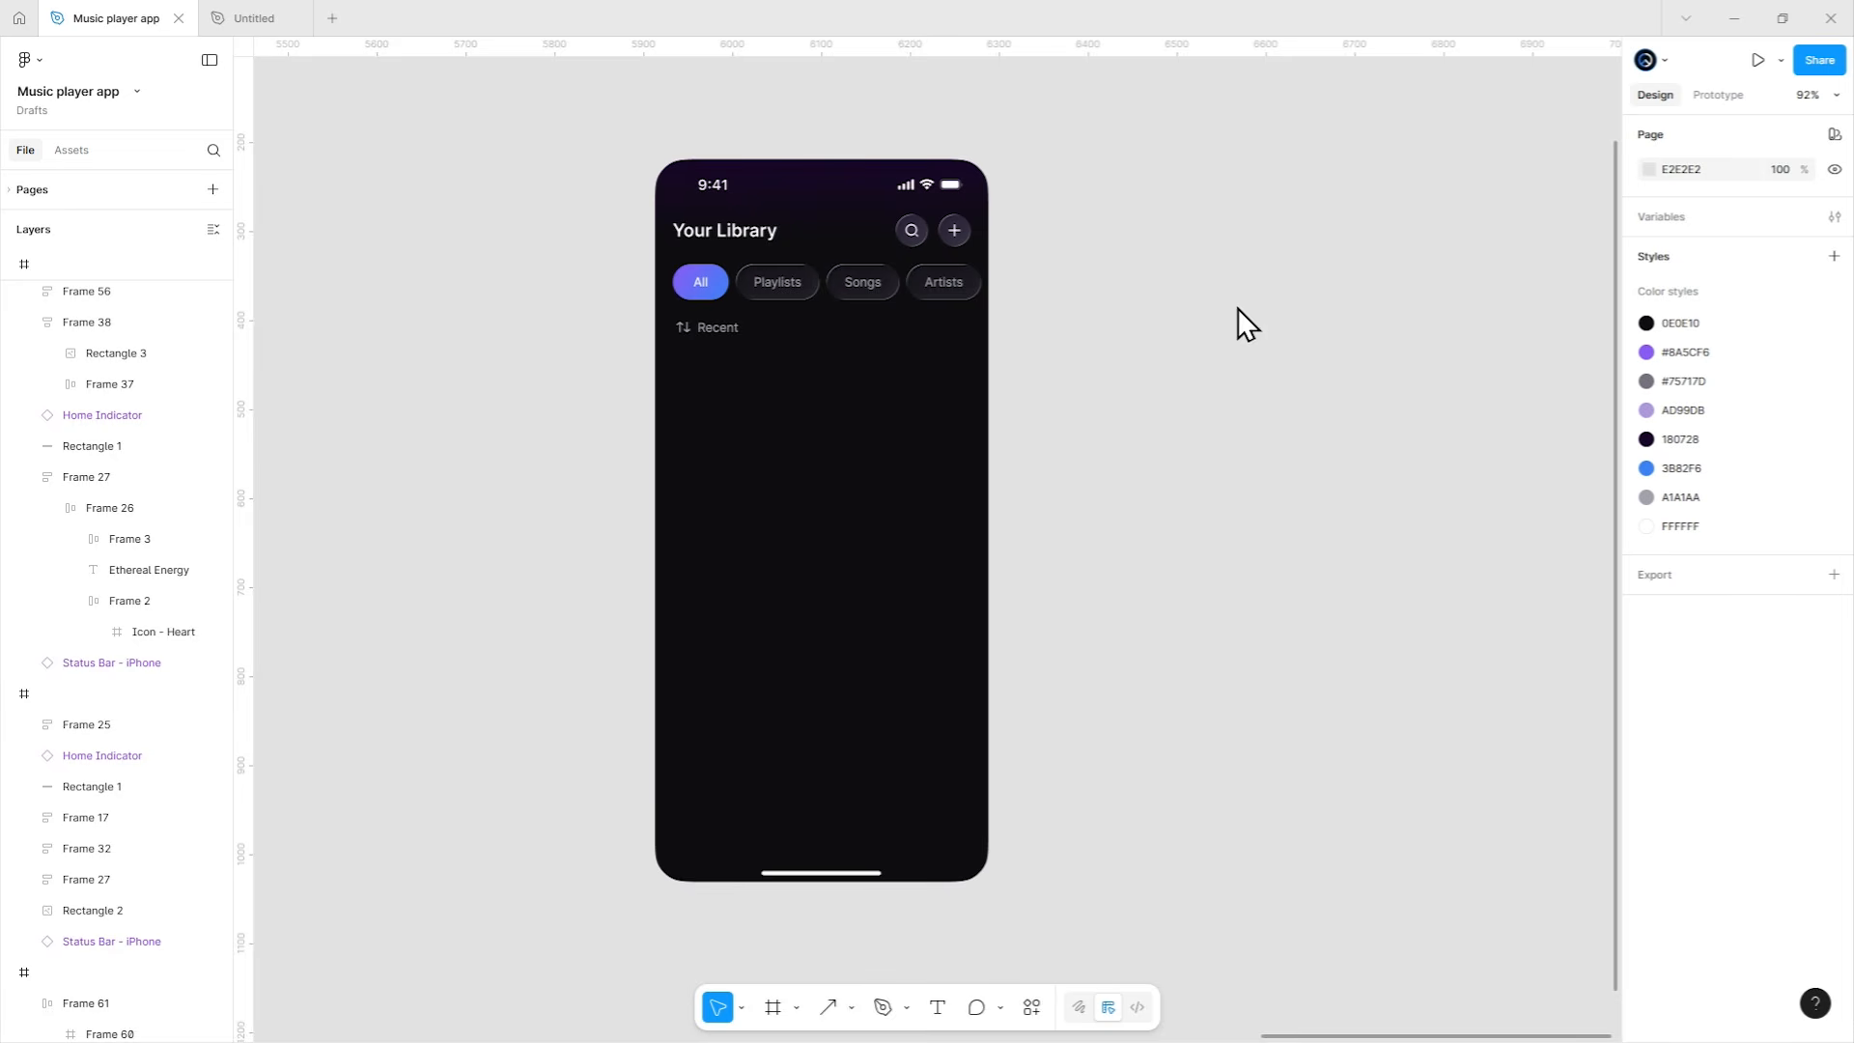
click(1333, 340)
Move the pasted City Lights song list into the Your Library screen below the Recent row at Y 216 and center it horizontally.
drag(1234, 287, 1170, 432)
drag(1611, 279, 892, 384)
mouse_move(1014, 494)
mouse_down()
mouse_move(991, 454)
mouse_move(999, 484)
mouse_up()
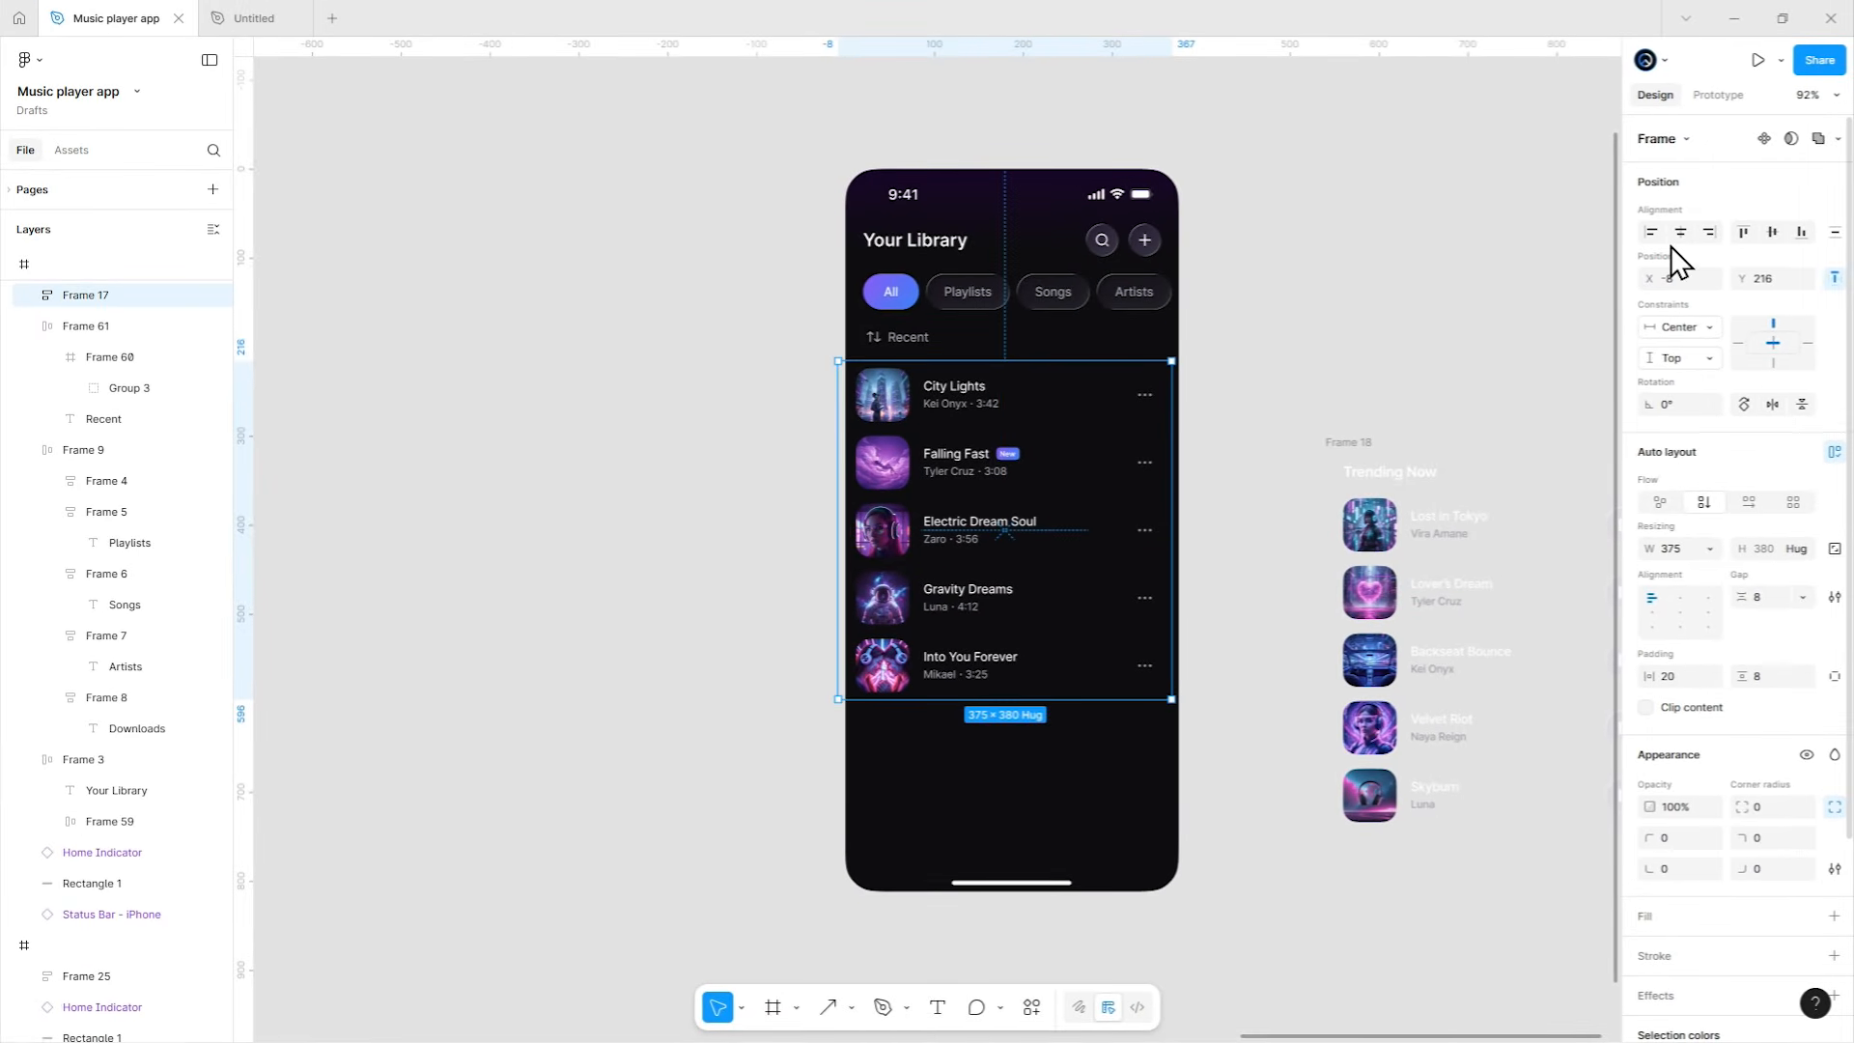
click(1681, 232)
click(1301, 348)
Copy the round play button from the Lost in Tokyo row of the pasted Trending Now list.
scroll(1270, 353, down, 1)
scroll(1271, 342, right, 5)
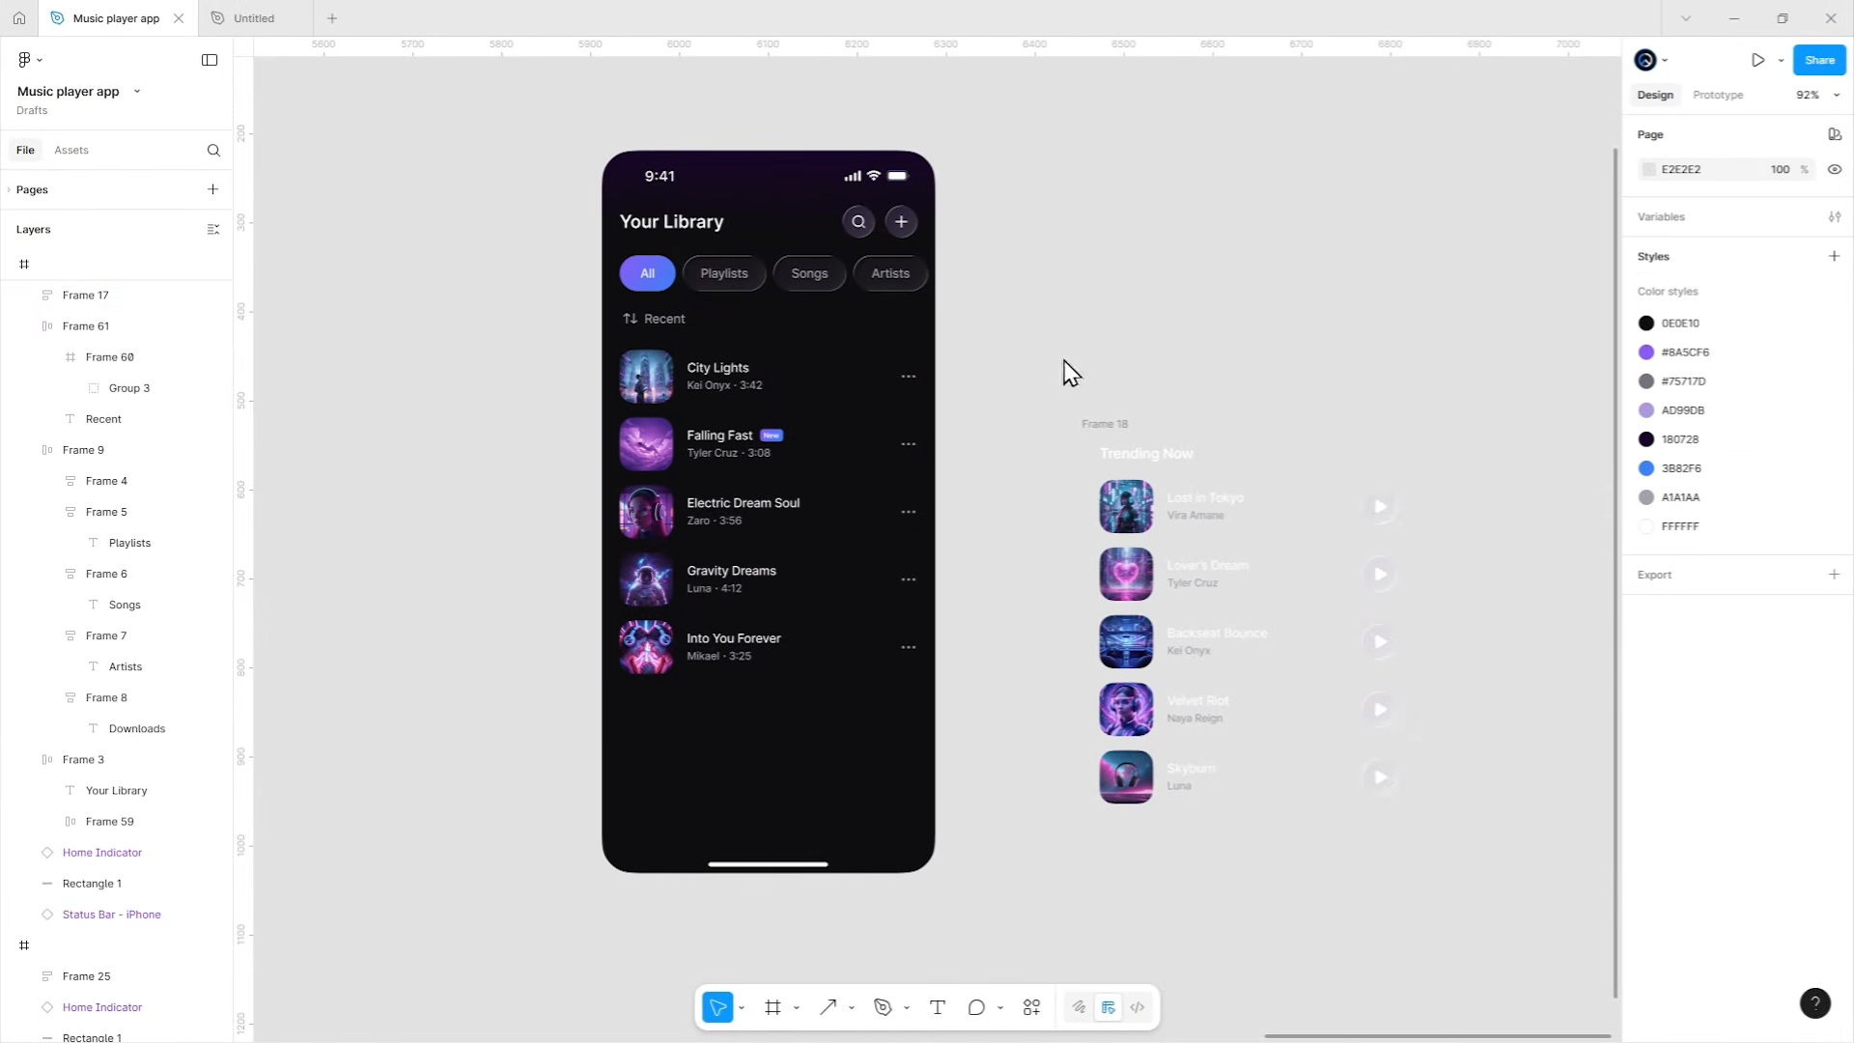
double_click(1387, 519)
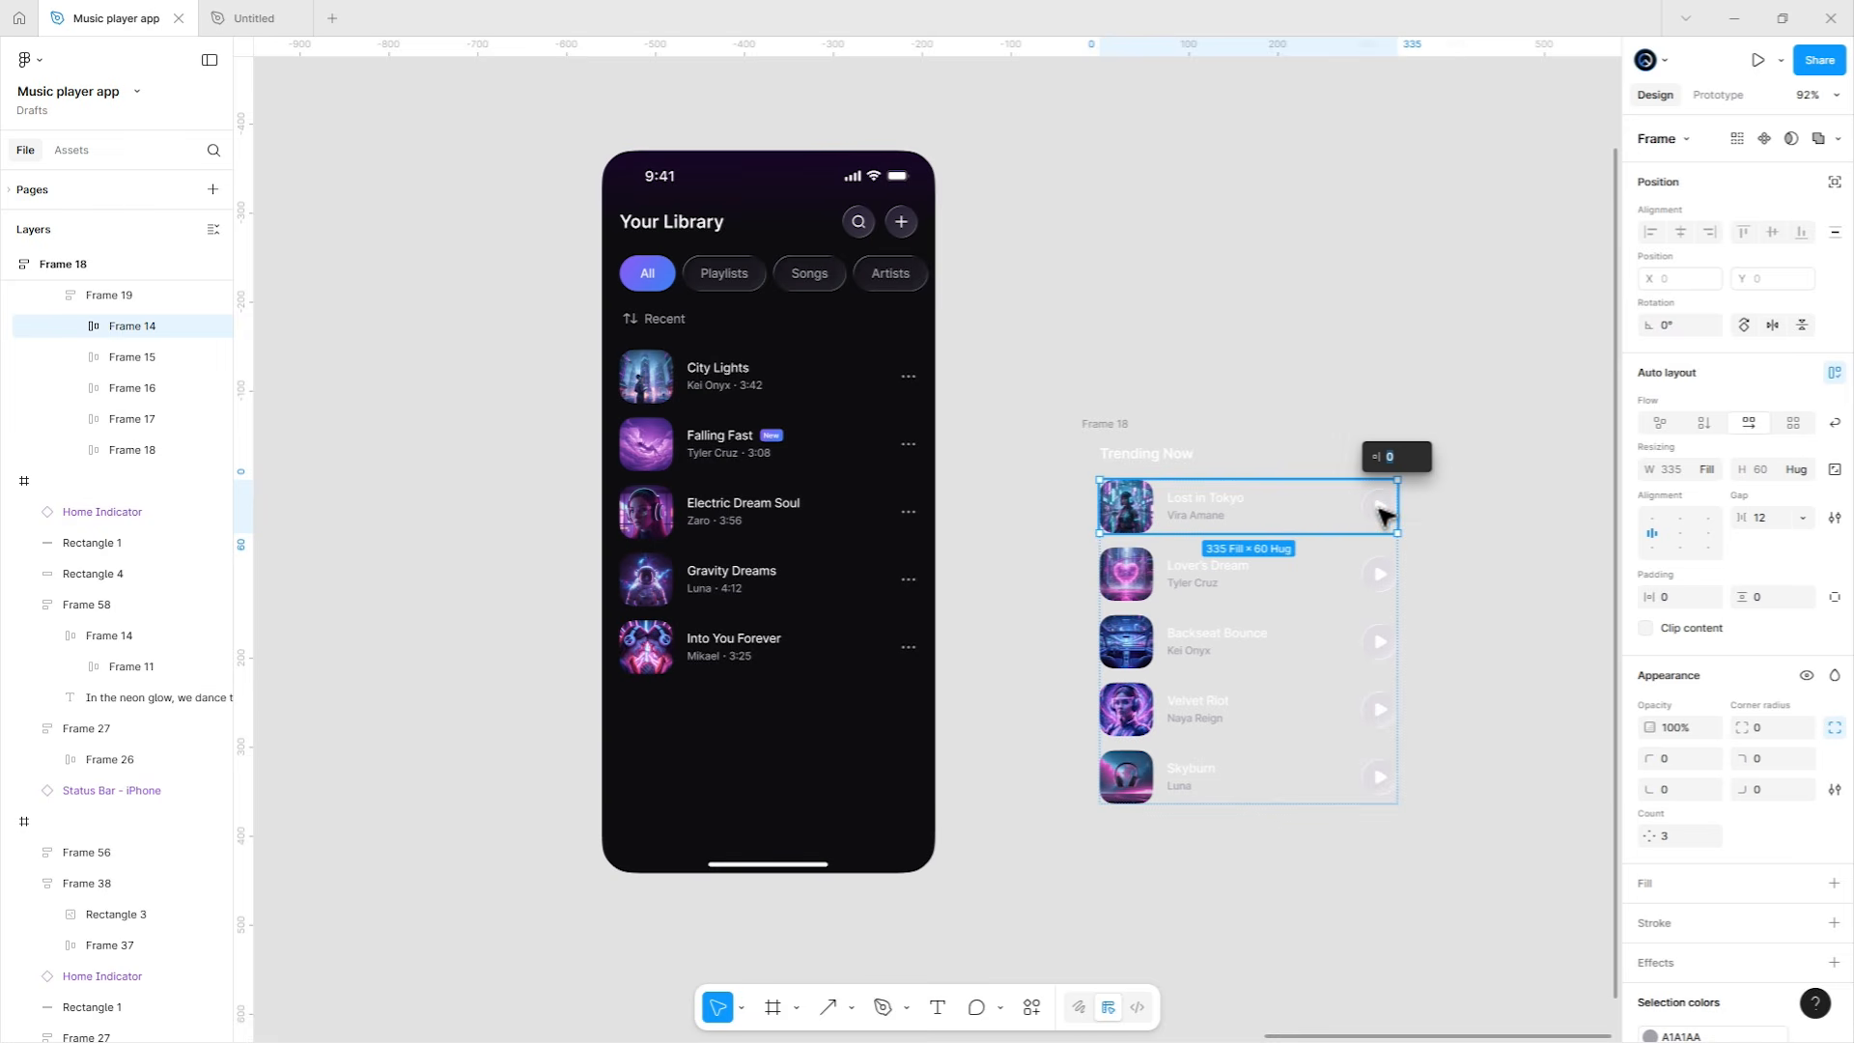
double_click(1380, 508)
double_click(1380, 507)
right_click(1380, 508)
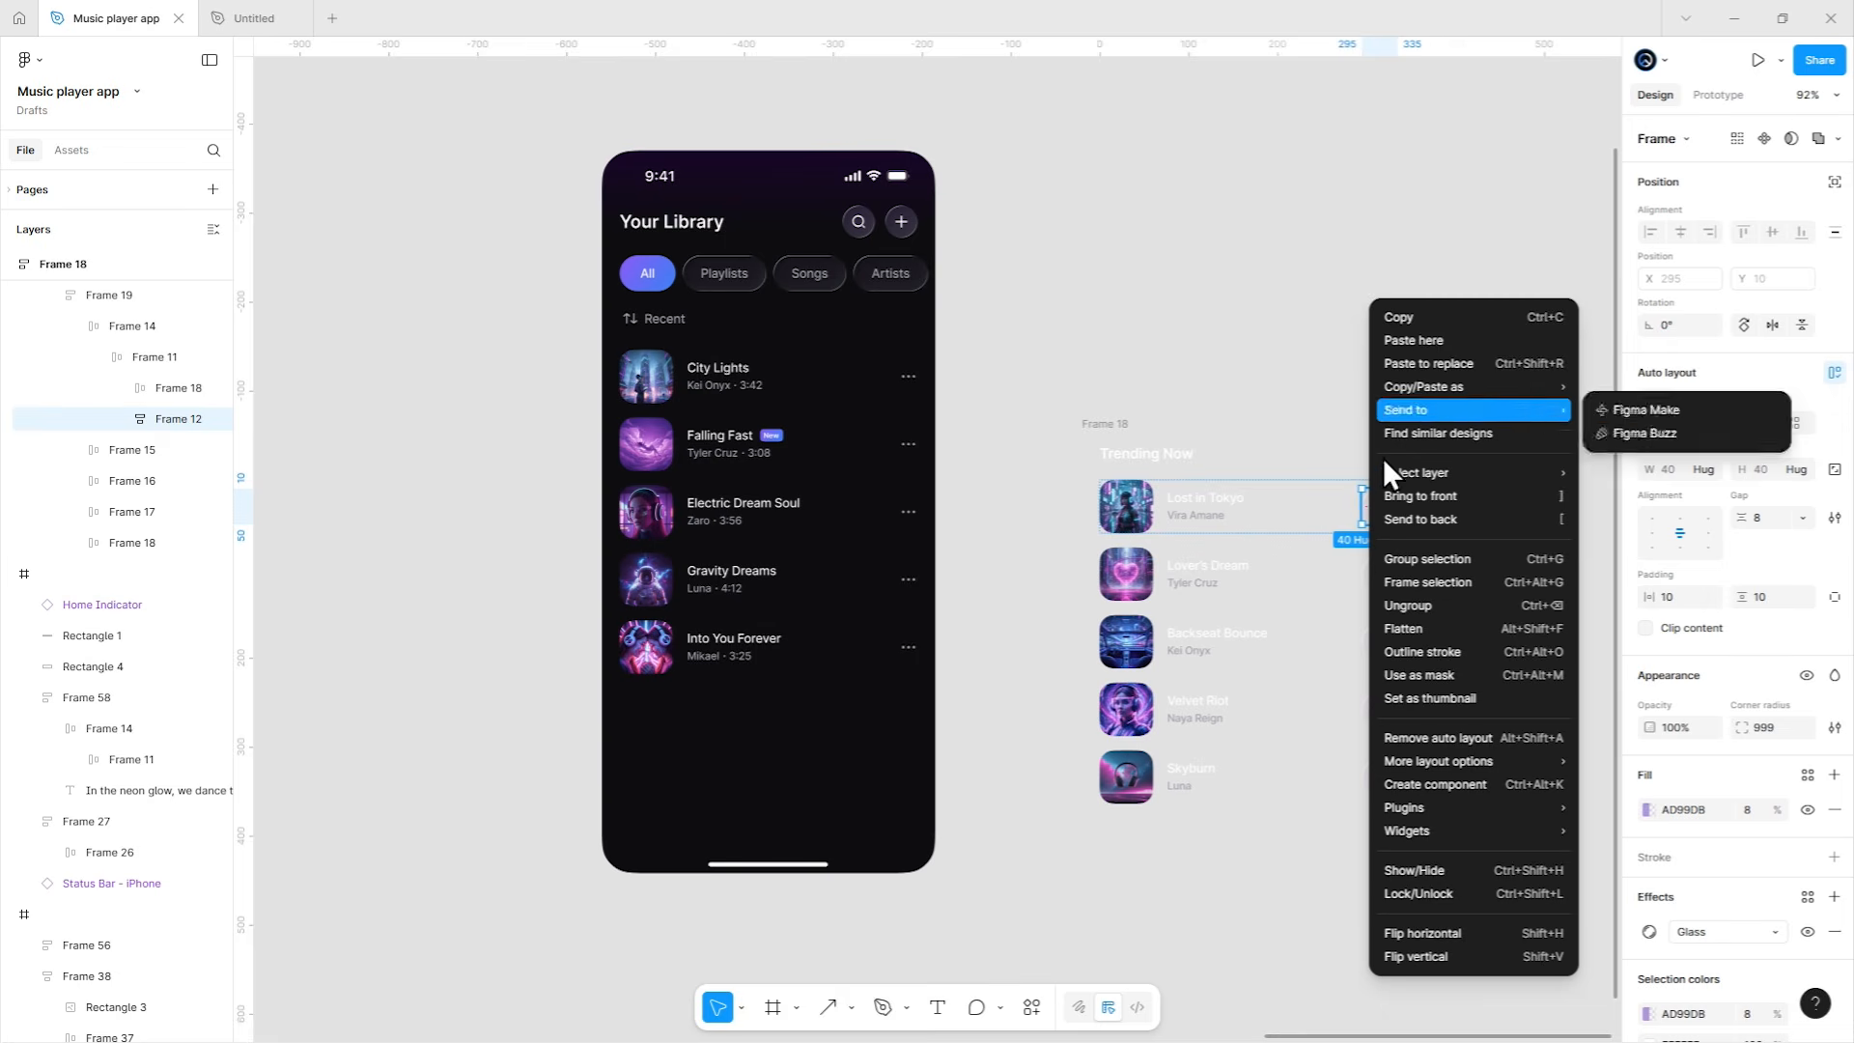
click(1412, 318)
click(1217, 386)
Paste the play button into the City Lights row of the library list and delete that row's three-dot more icon.
drag(1018, 377, 1149, 372)
scroll(920, 358, up, 3)
drag(974, 414, 1039, 574)
click(969, 560)
double_click(969, 565)
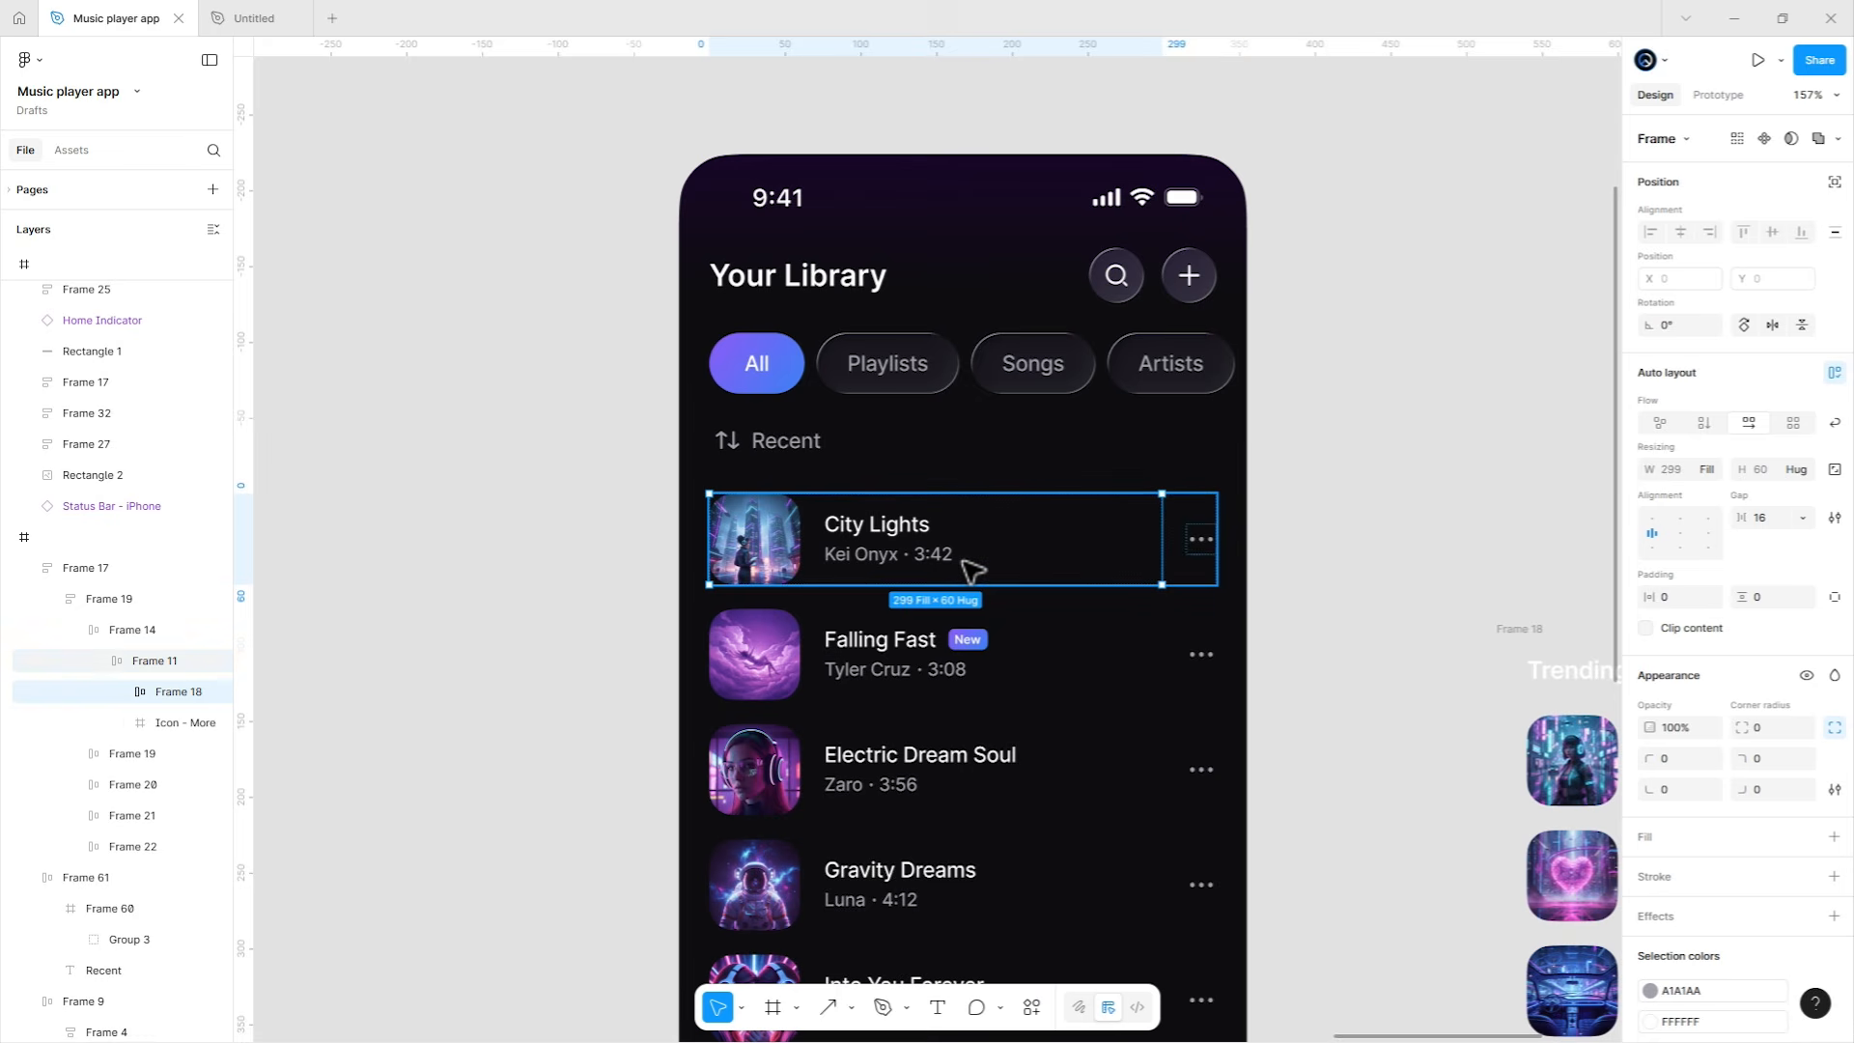
click(1186, 570)
key(ctrl+v)
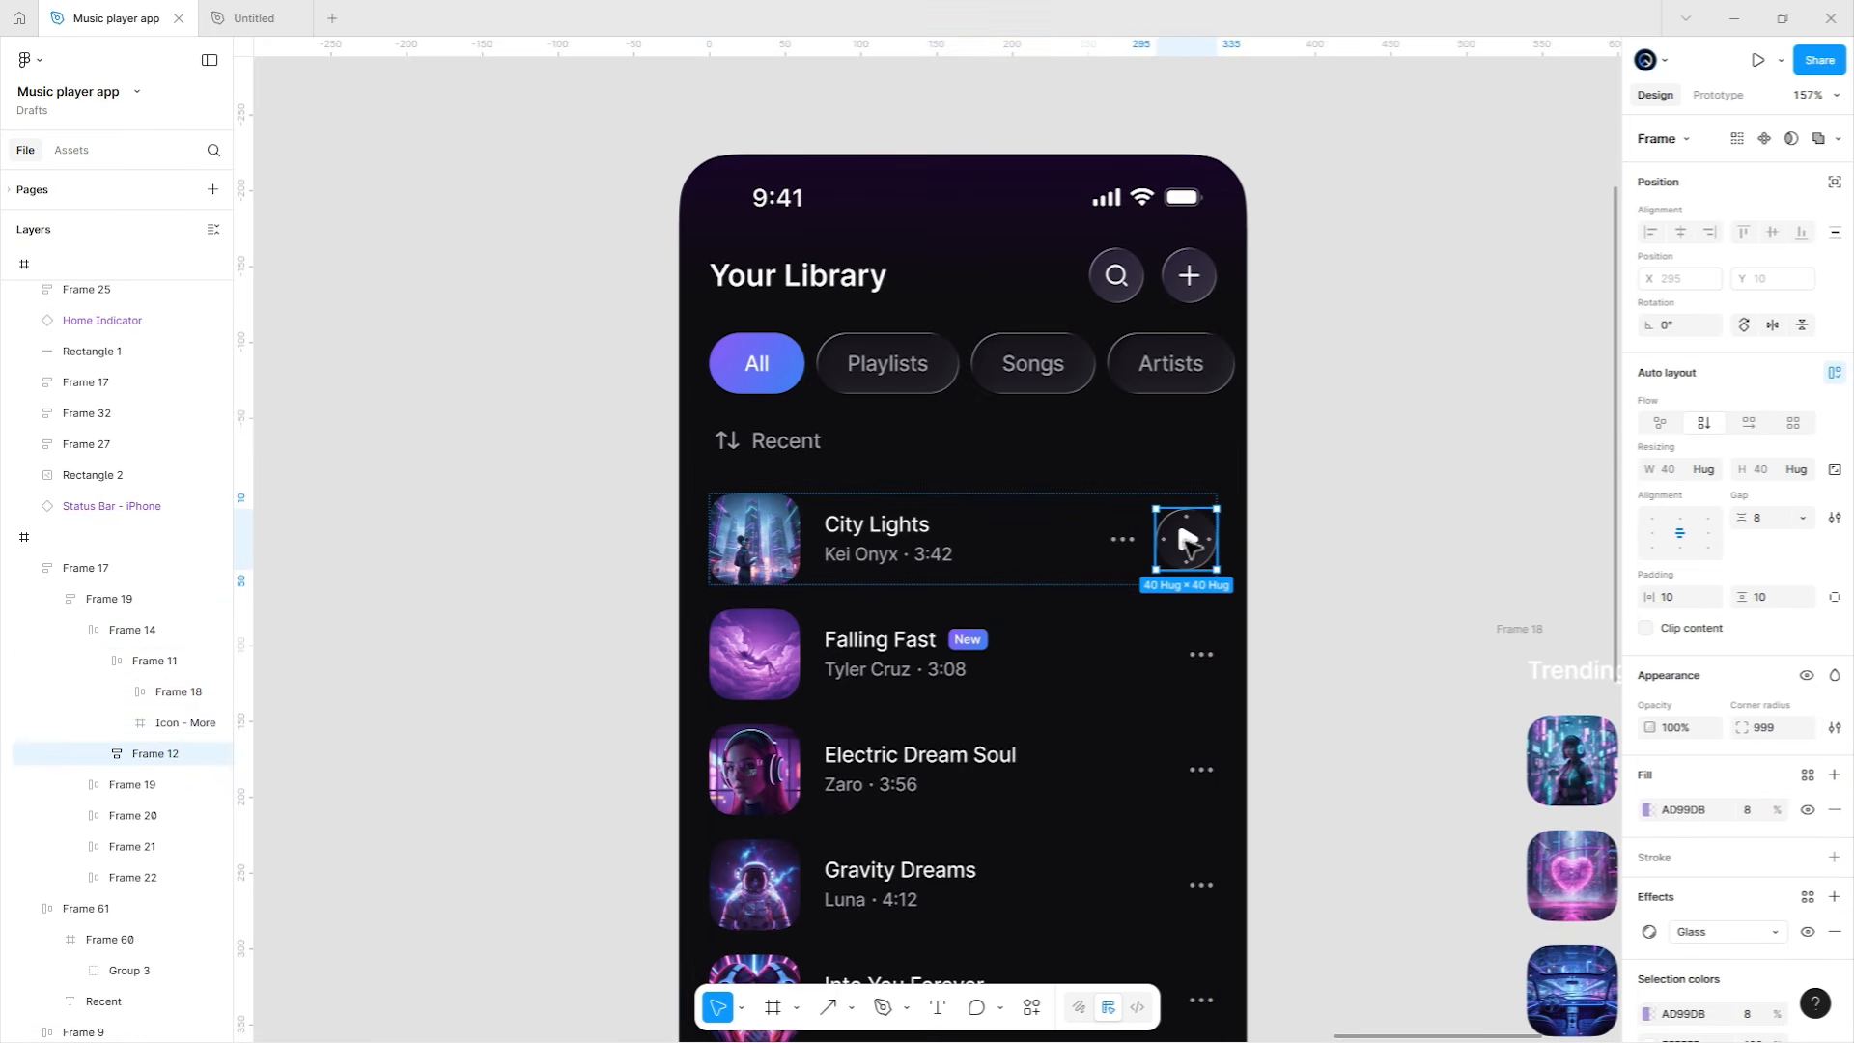
drag(1171, 533, 1122, 529)
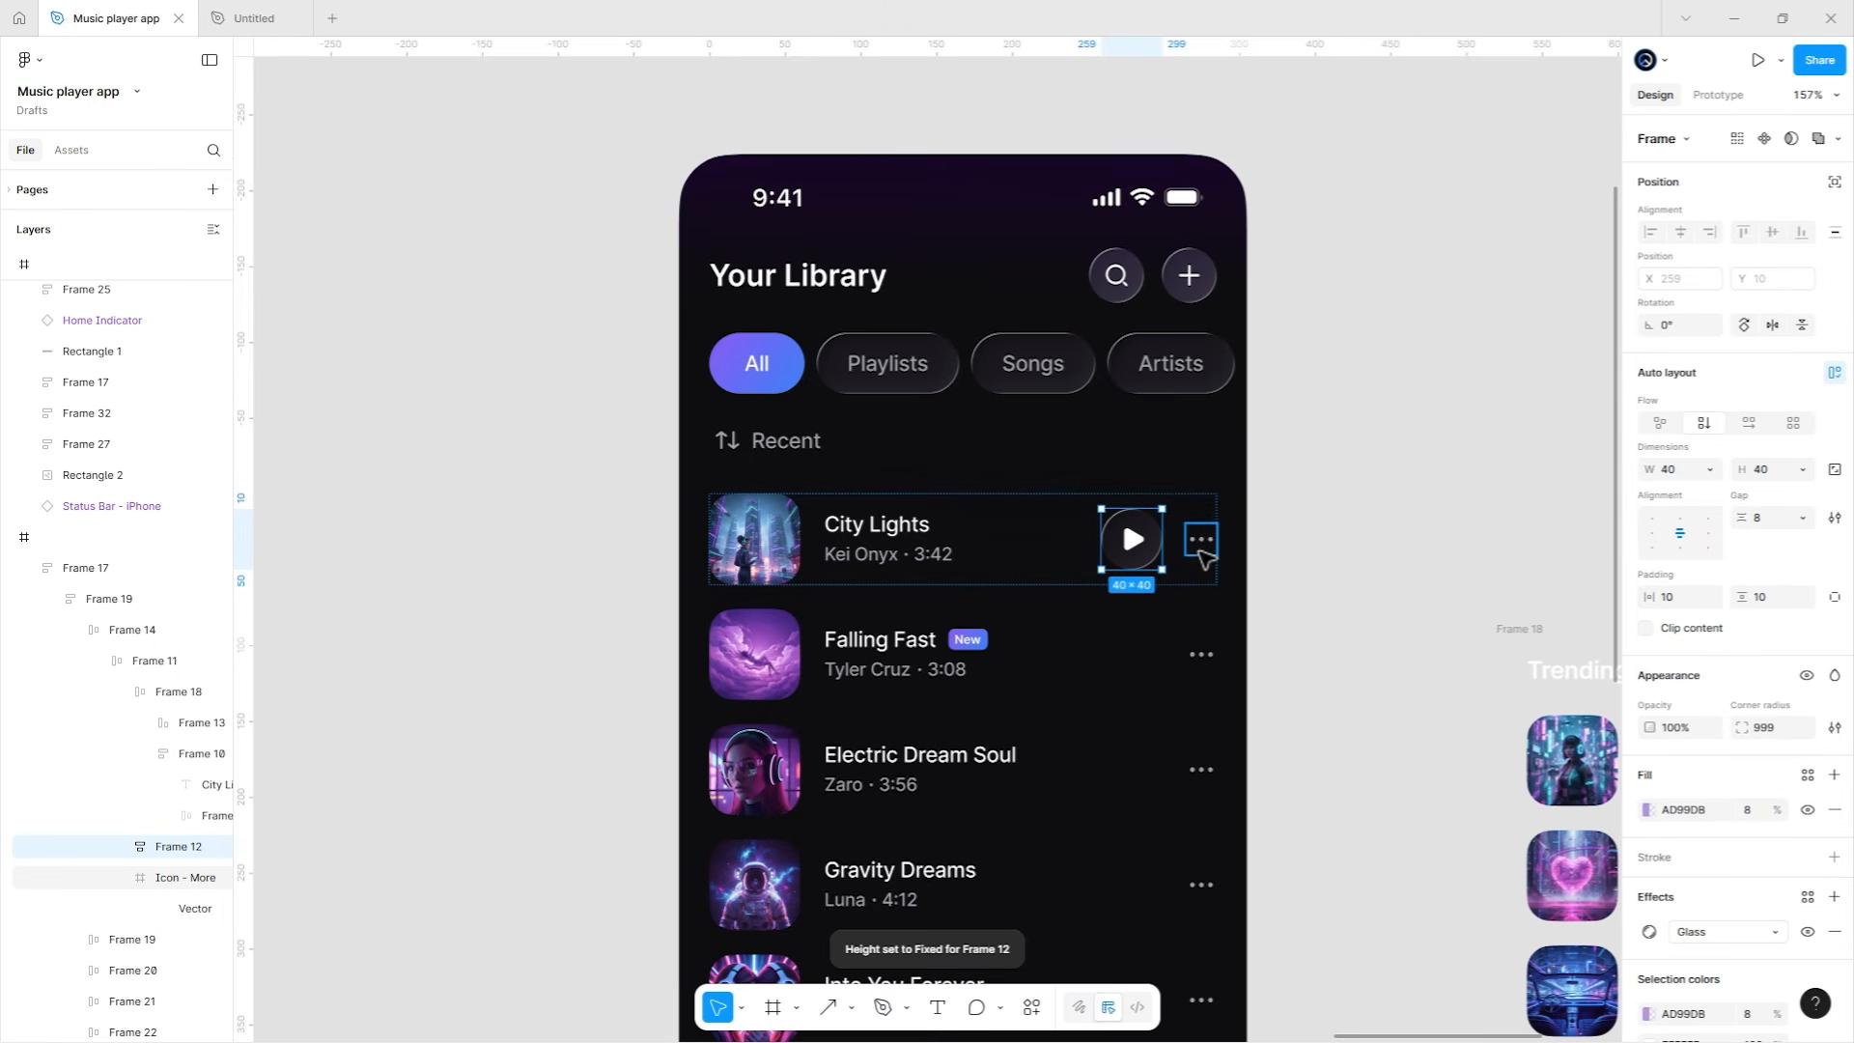
click(1201, 551)
key(Delete)
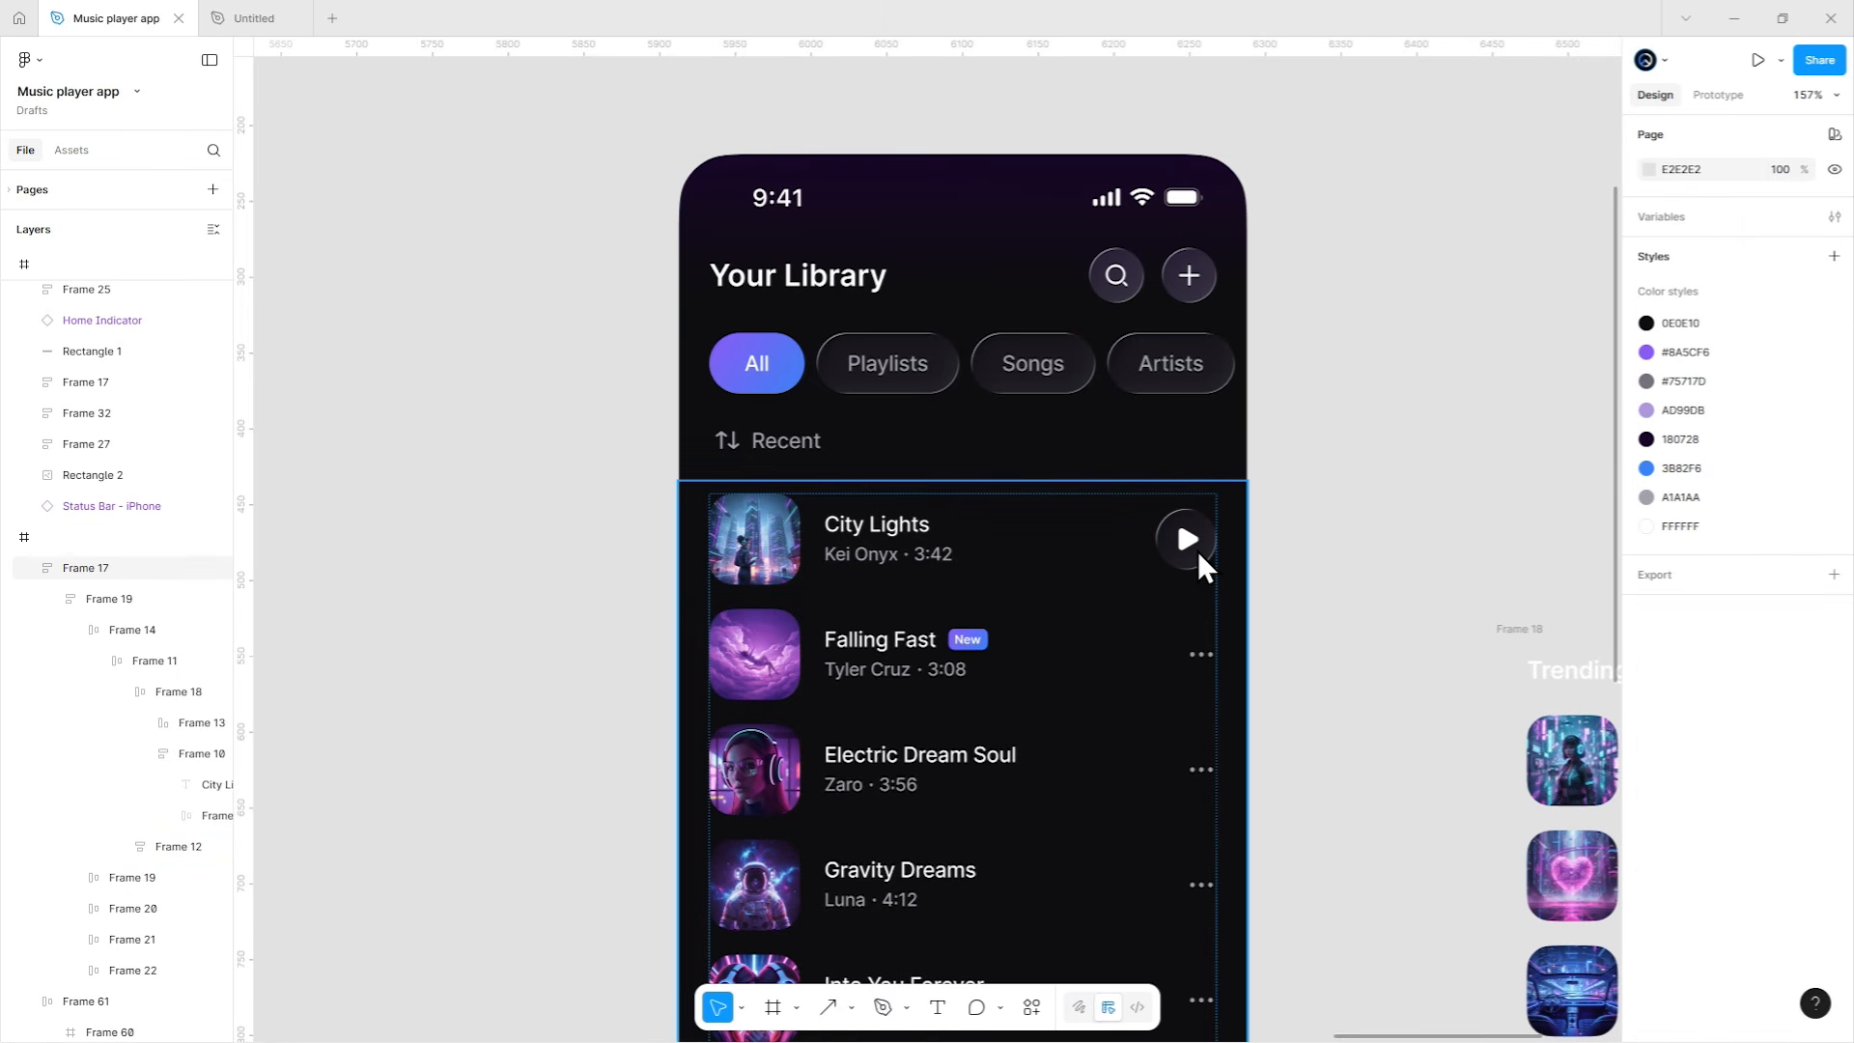
Copy the 40 × 40 play button from the City Lights row of the library list.
scroll(917, 647, down, 2)
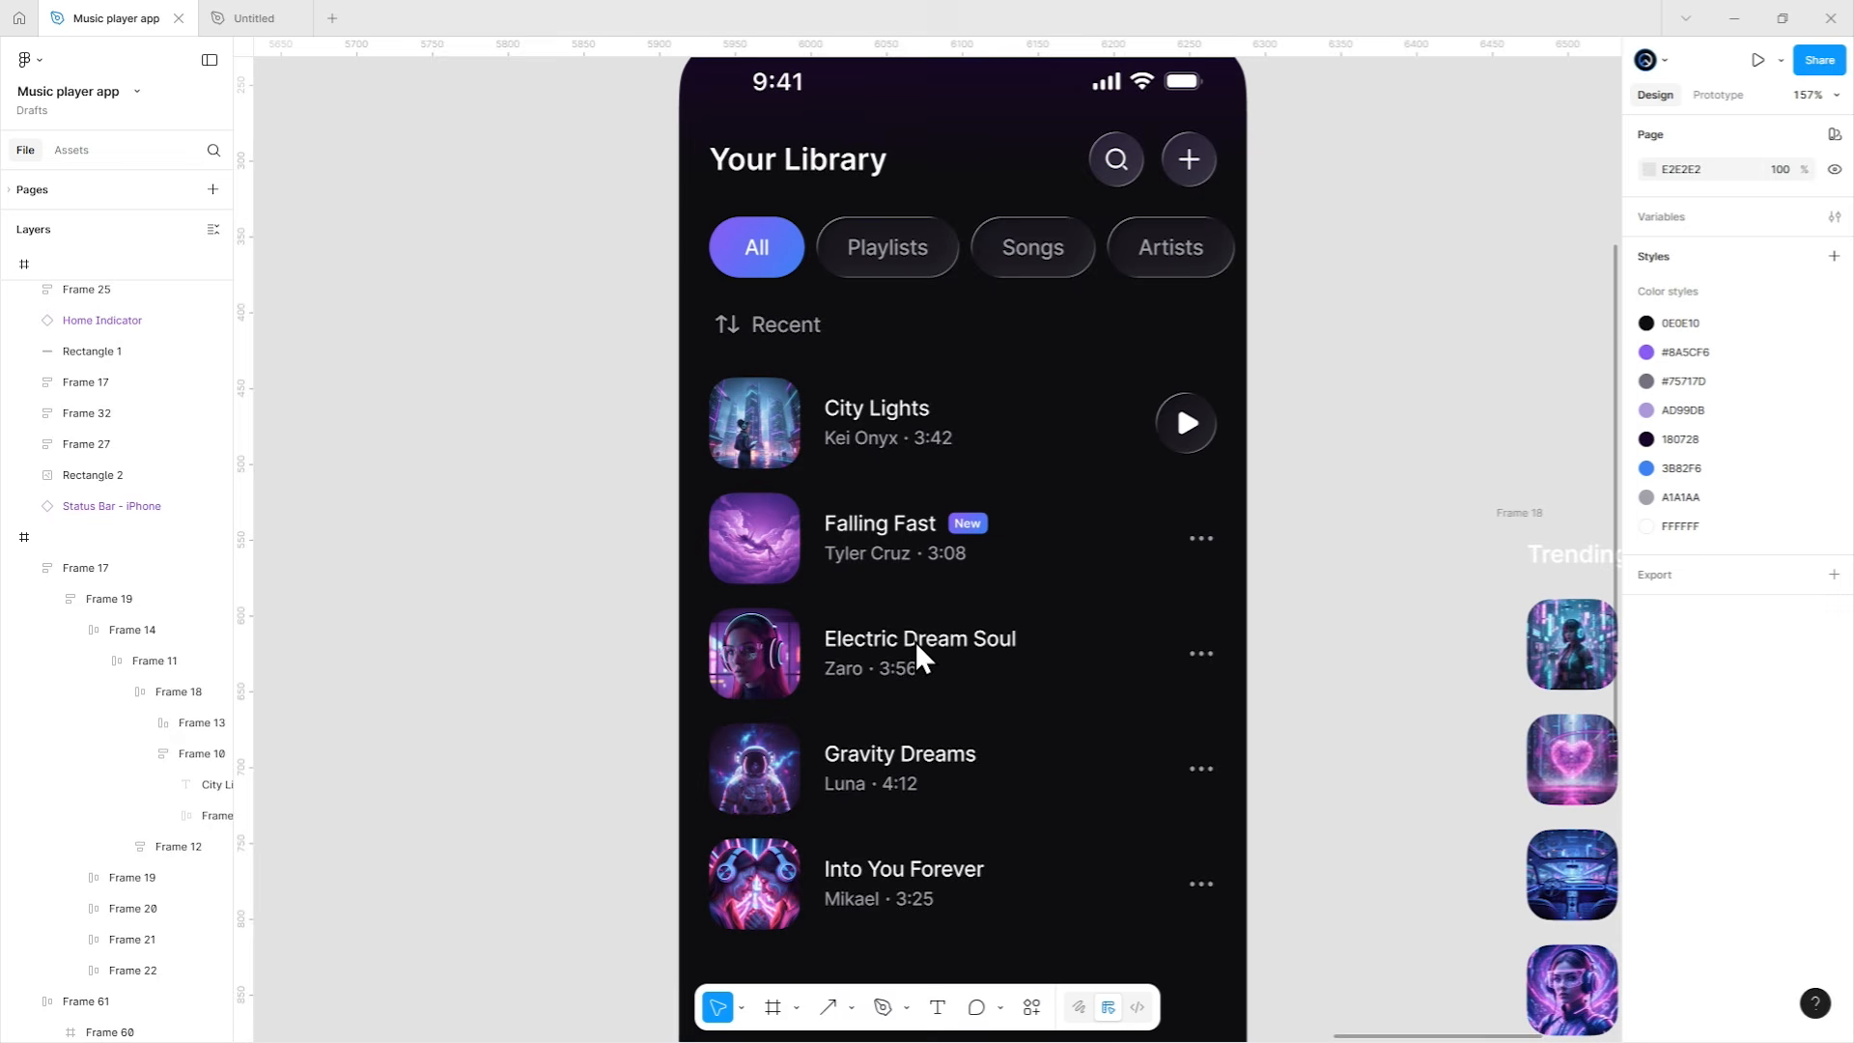
scroll(1146, 637, down, 2)
scroll(1217, 484, down, 2)
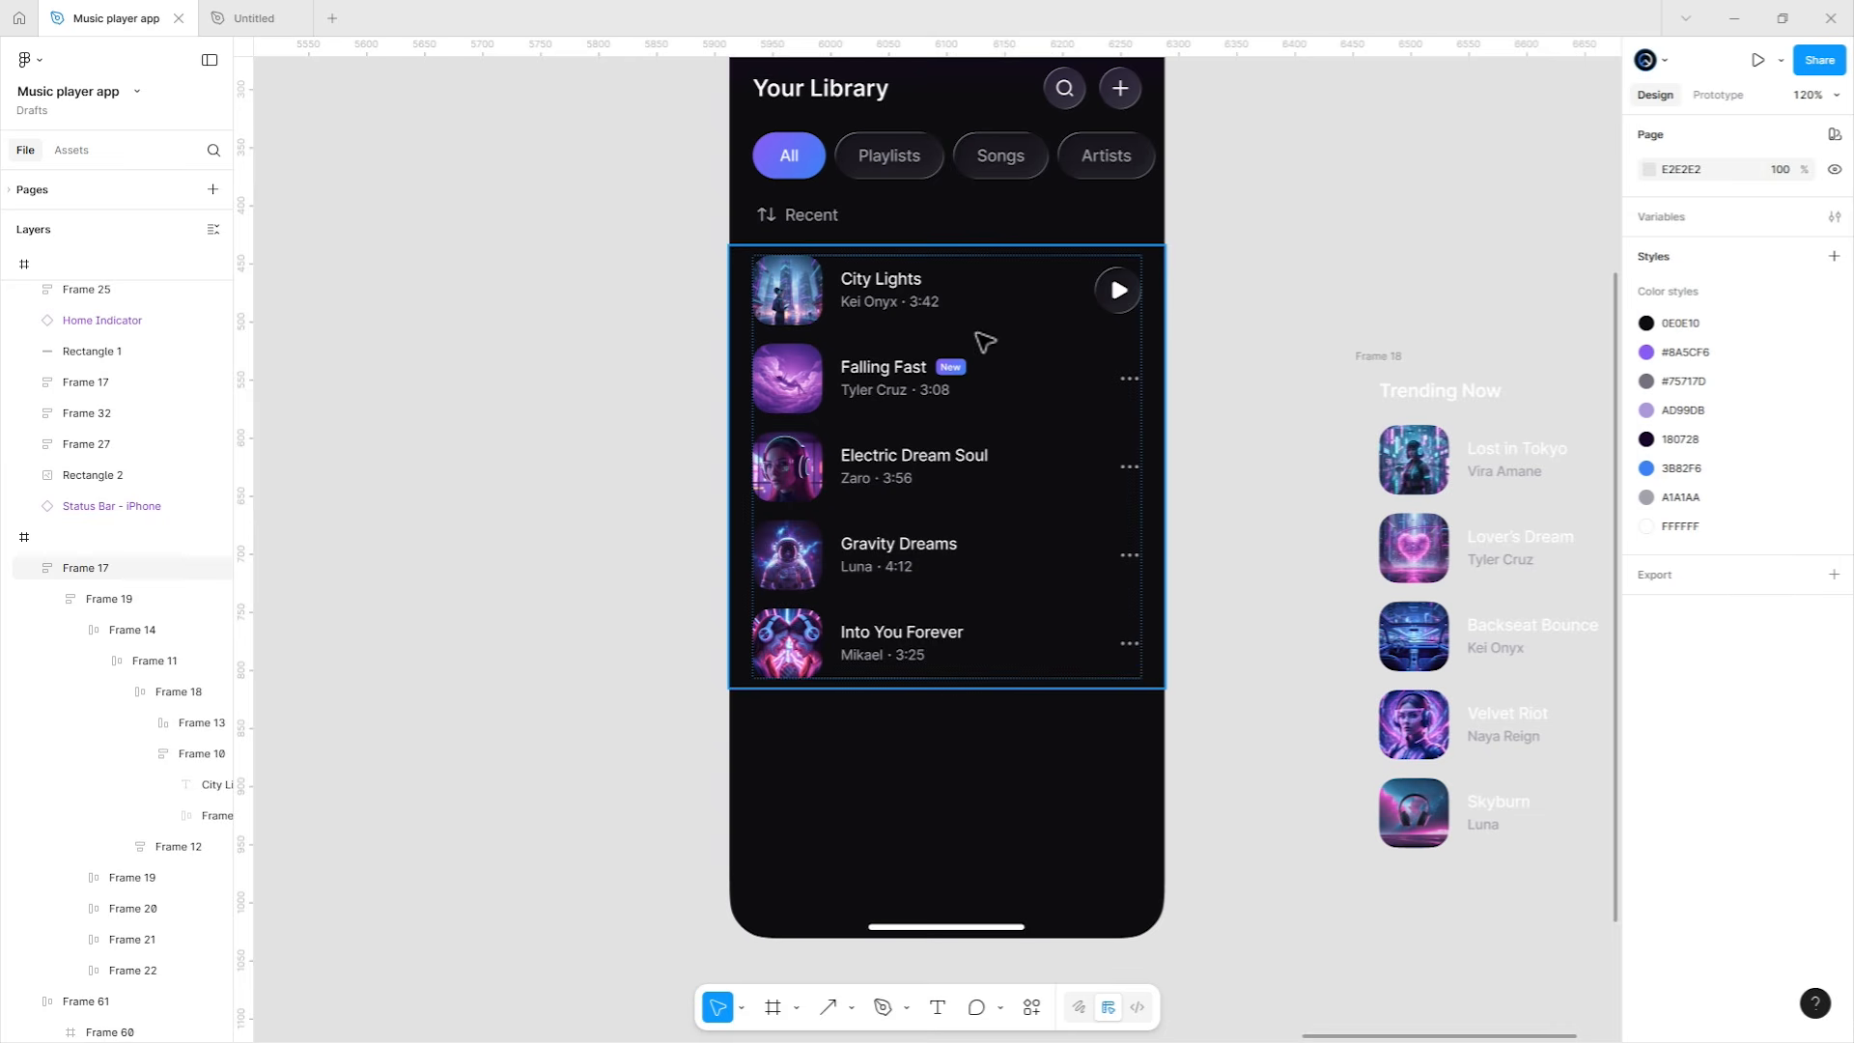
click(934, 334)
double_click(1121, 298)
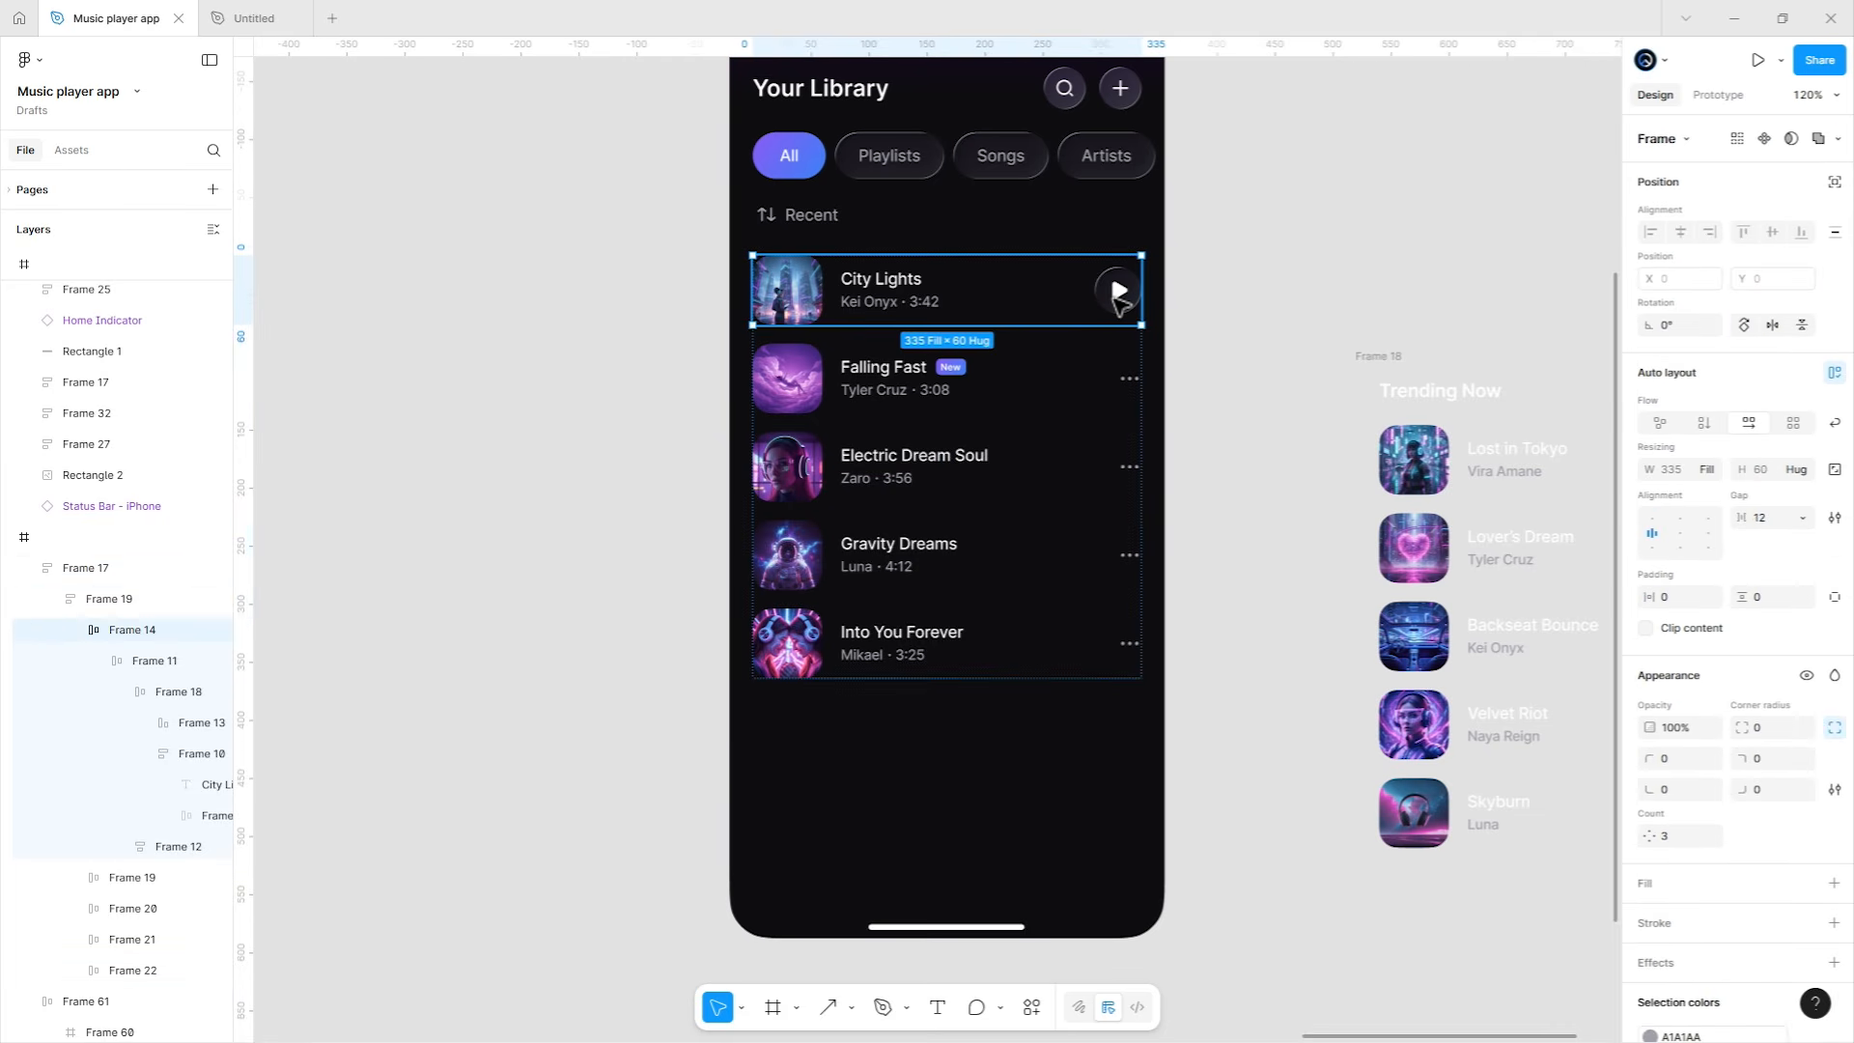
click(1118, 295)
key(ctrl+c)
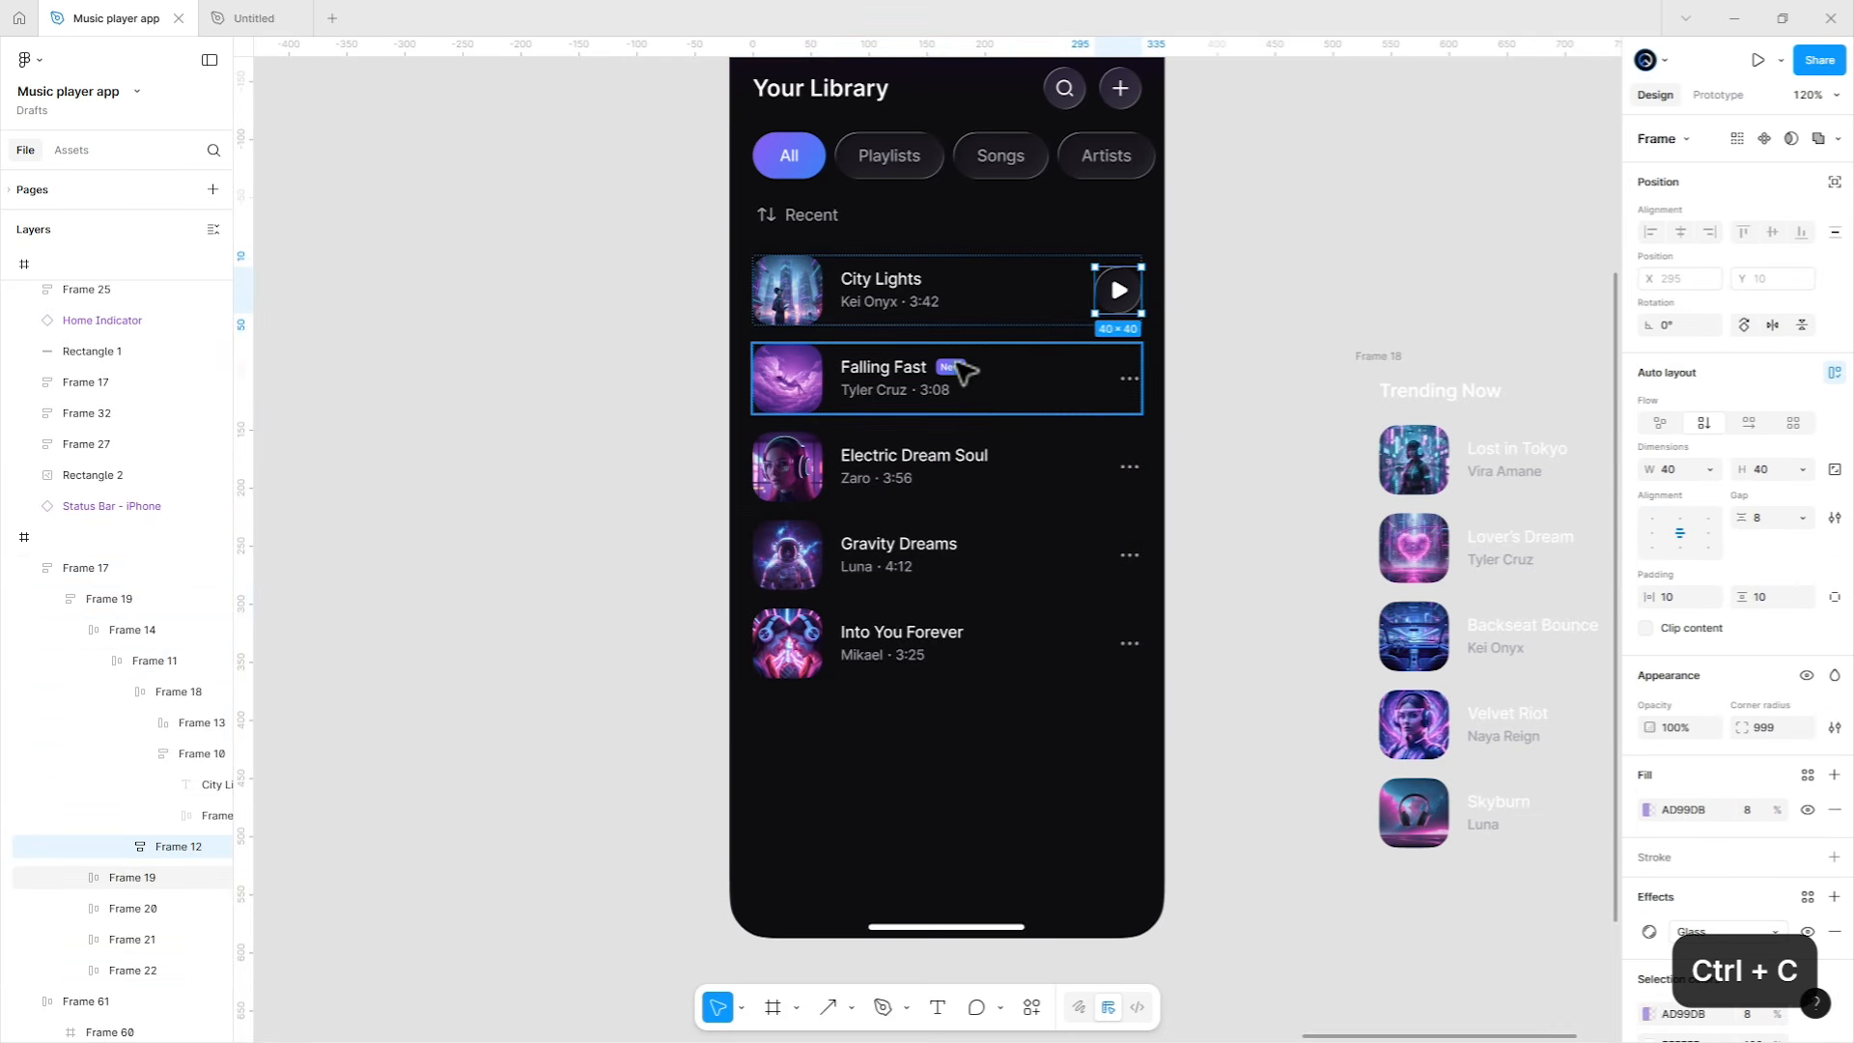
Replace the Falling Fast row's more icon with the copied play button and delete the row's New badge.
click(922, 382)
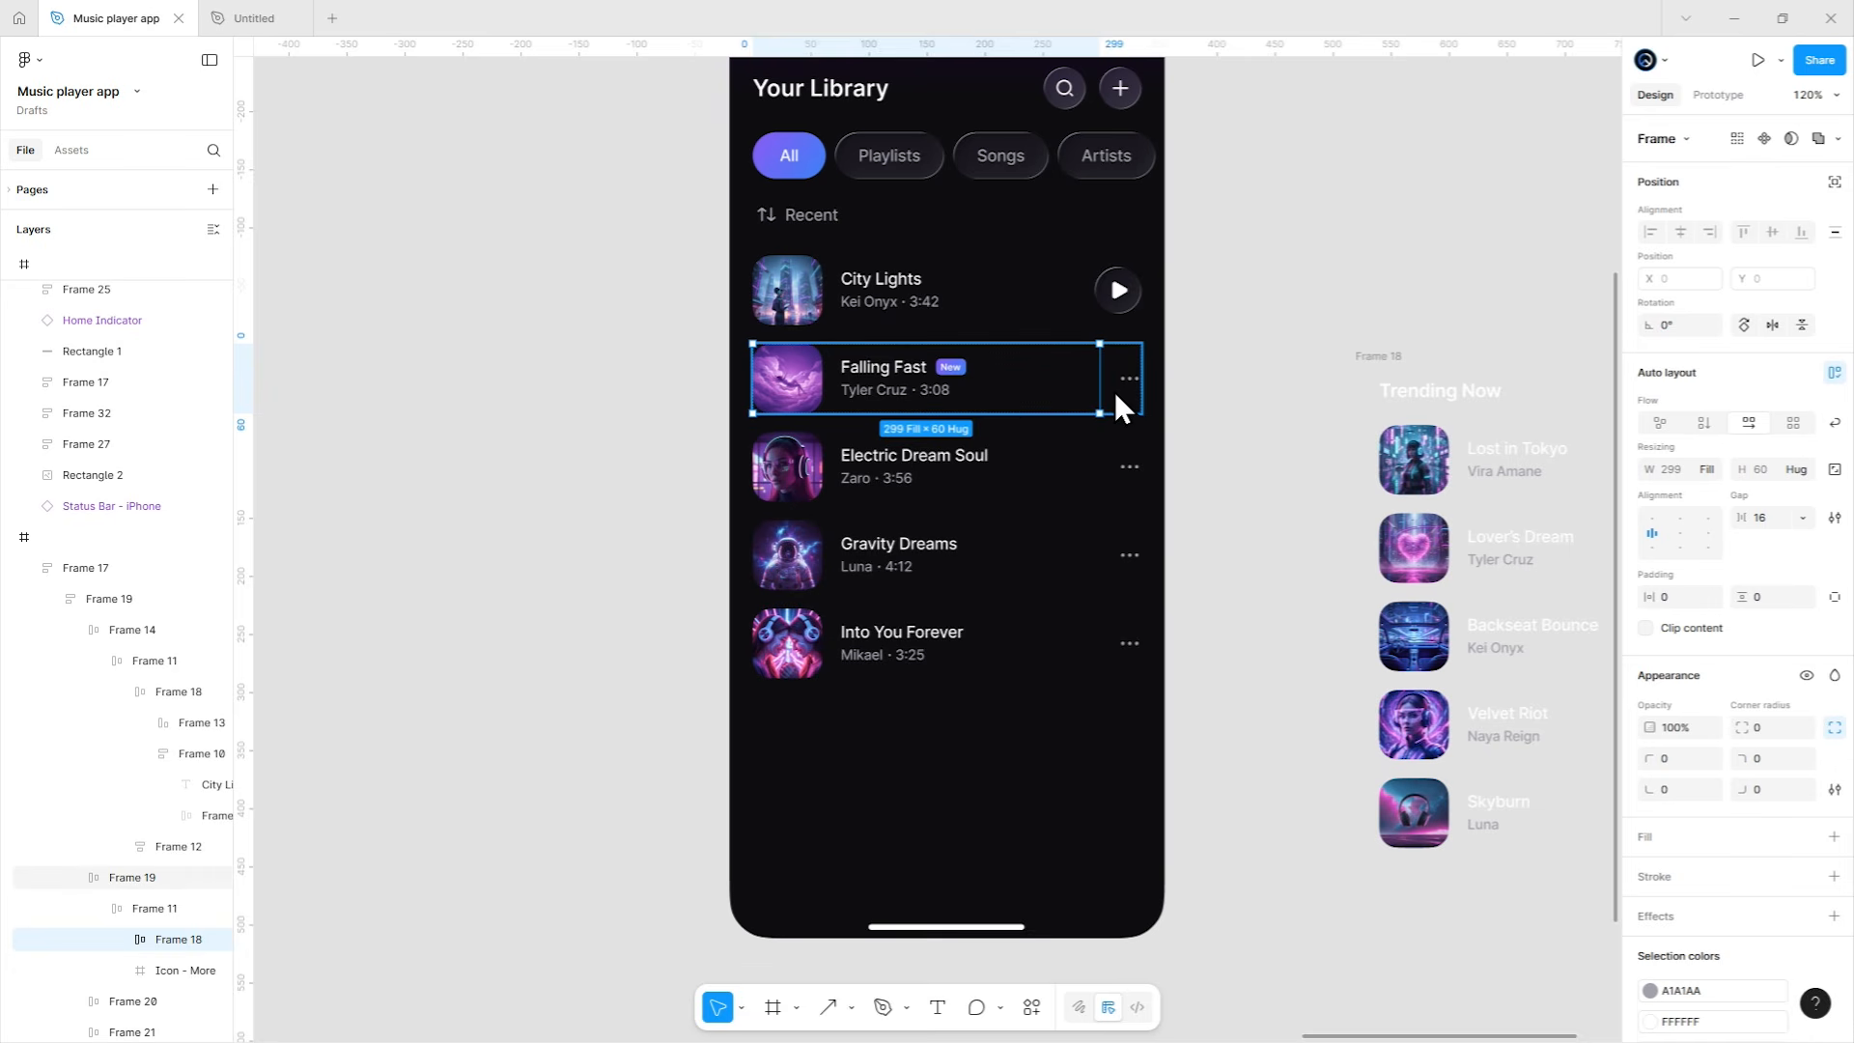
key(ctrl+v)
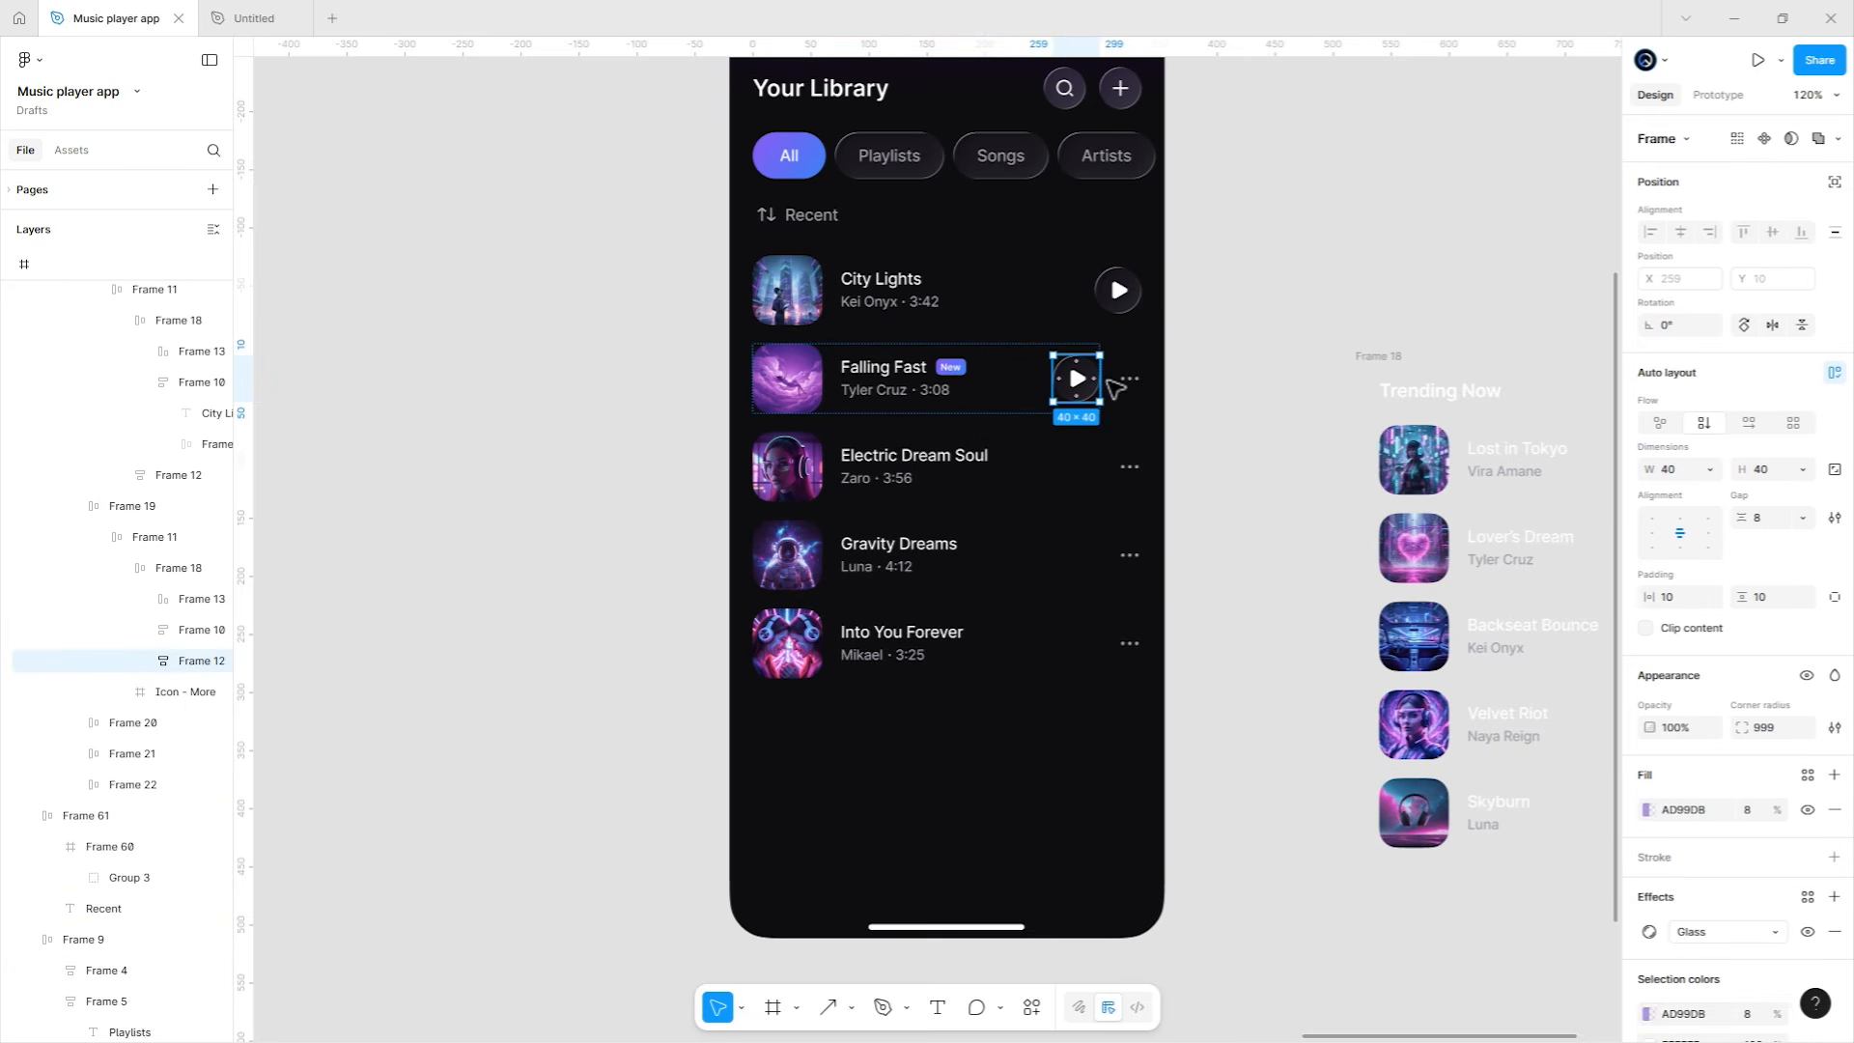
drag(1087, 386, 1120, 392)
click(1129, 381)
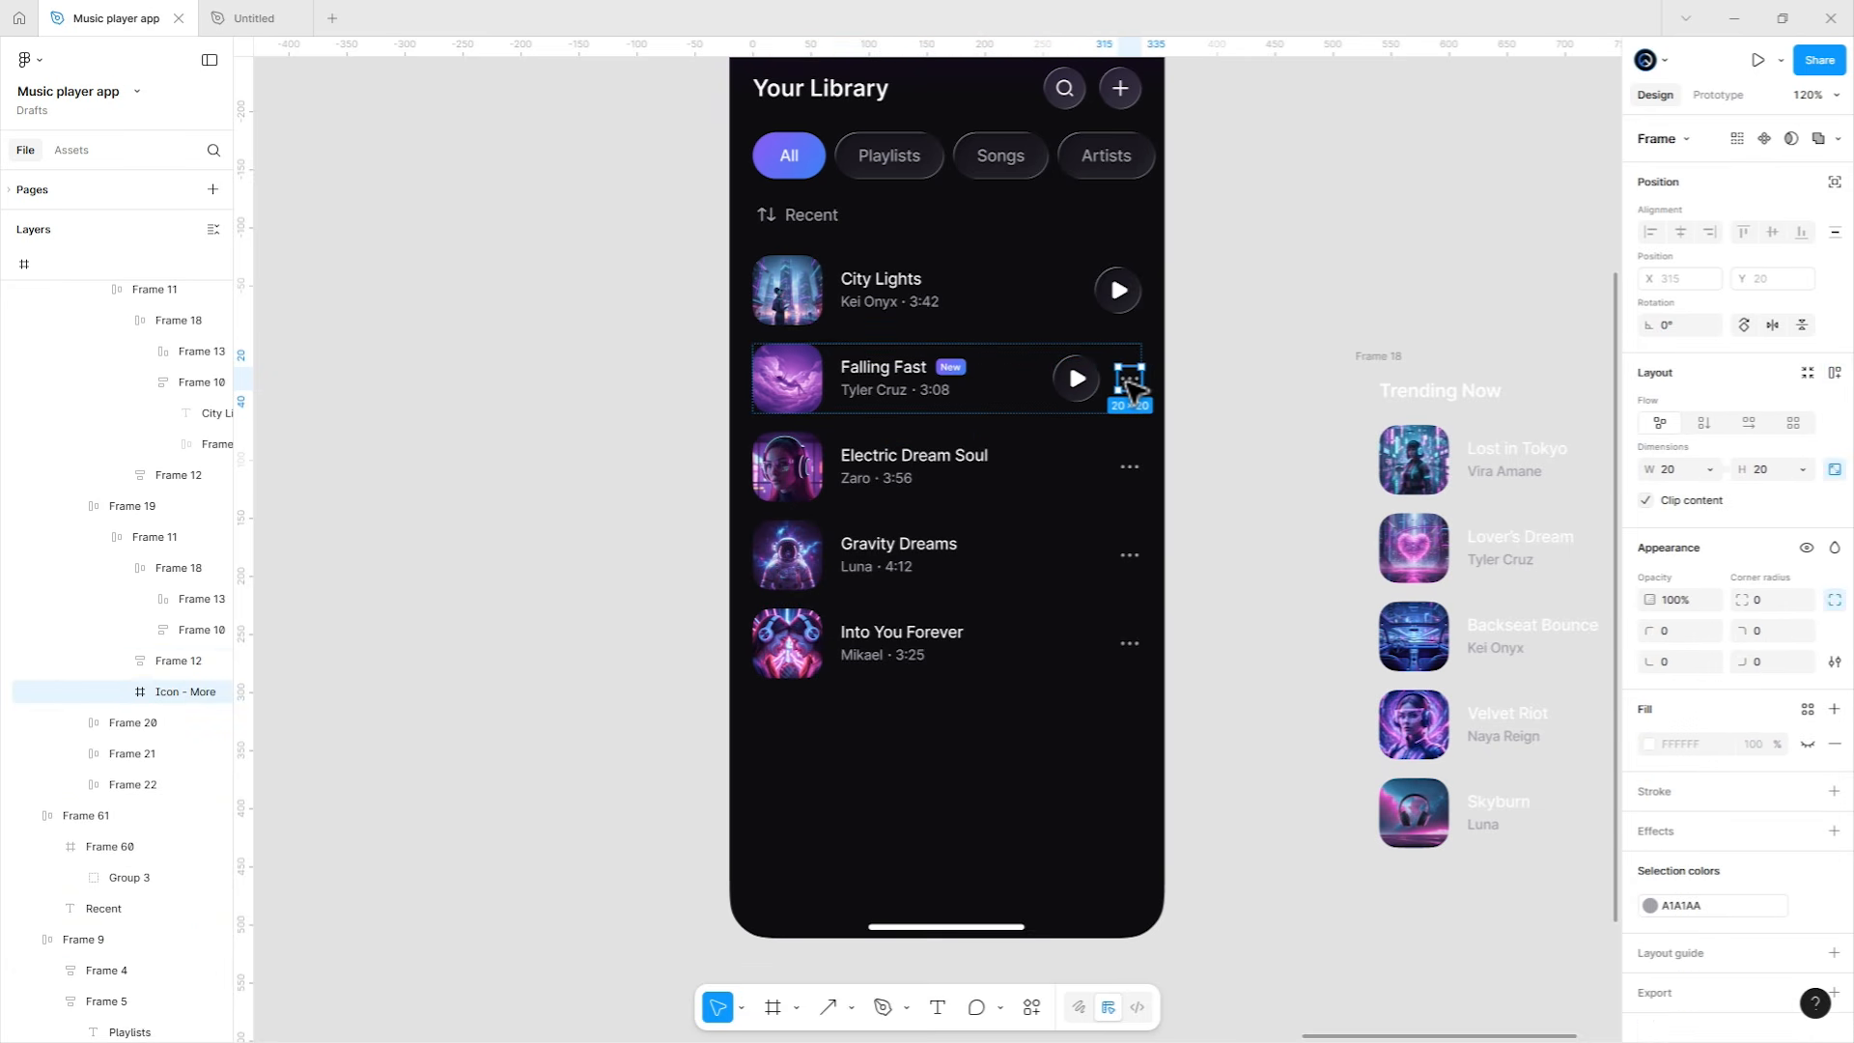
key(Delete)
click(963, 365)
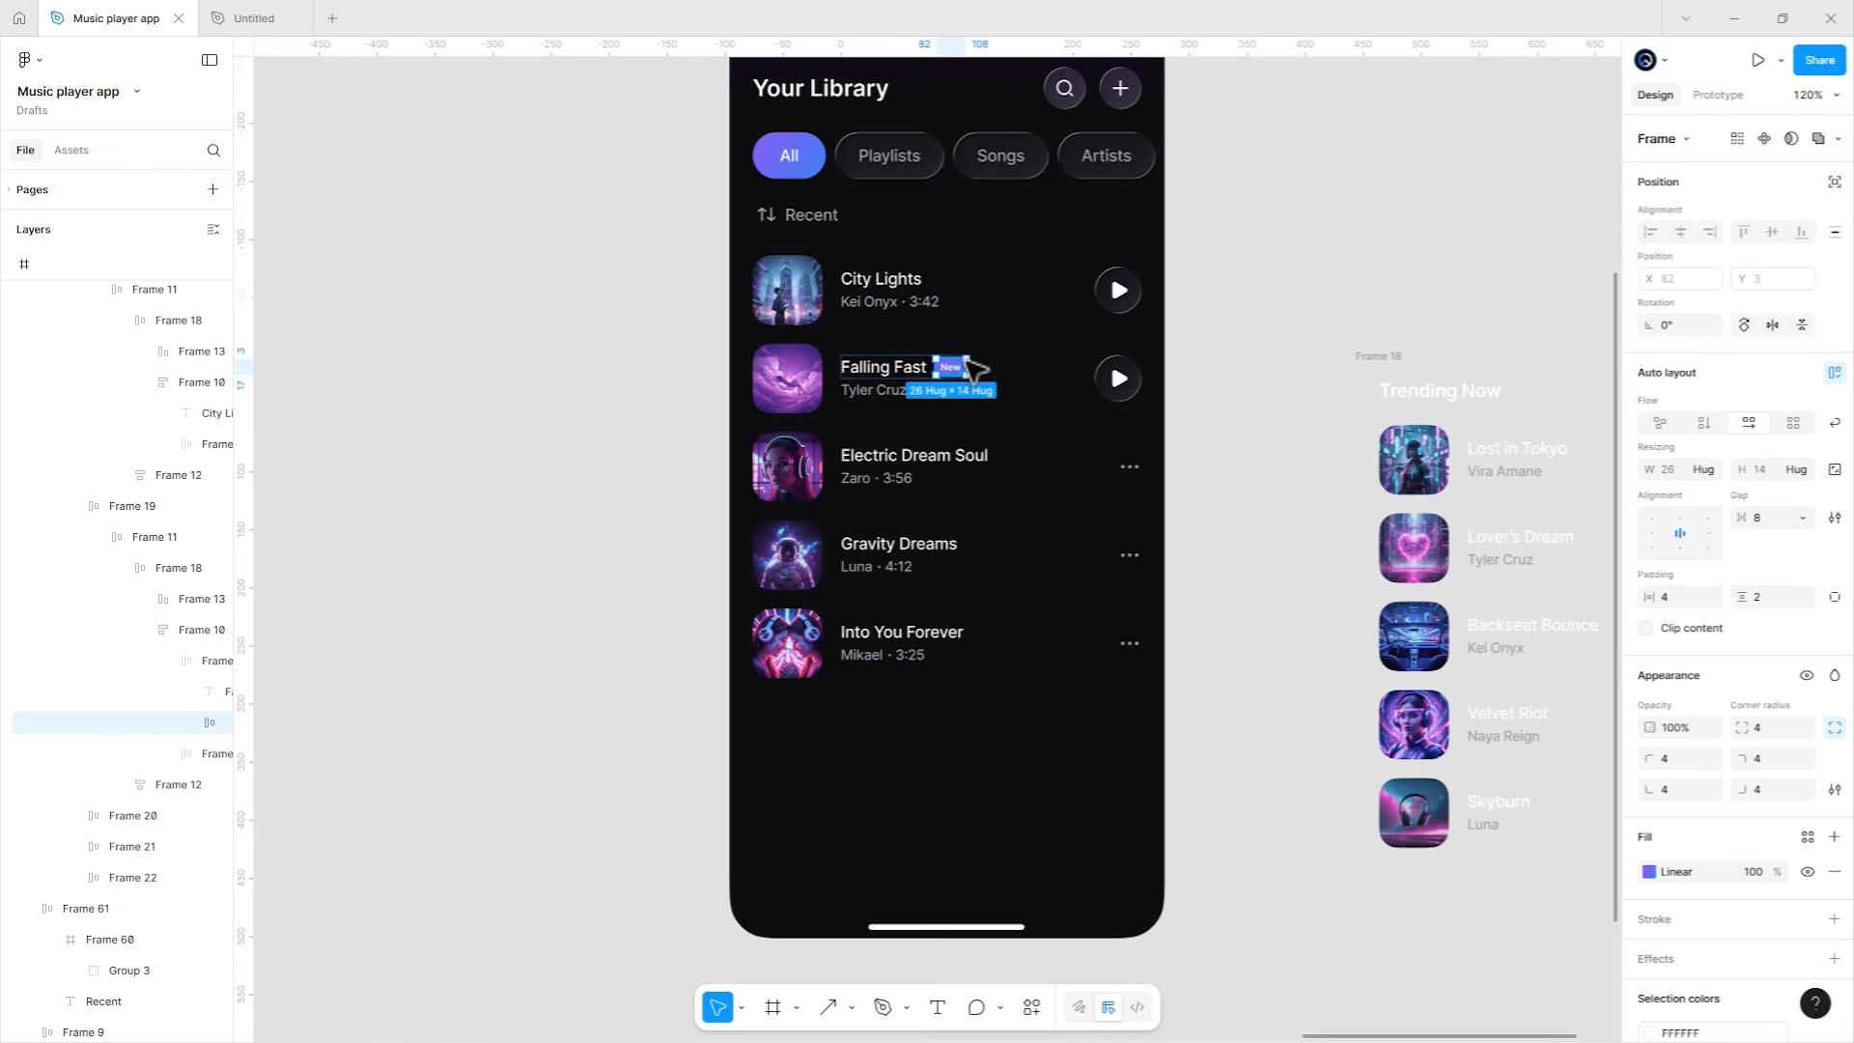
key(Delete)
Replace the more icon in the Electric Dream Soul row with the copied play button.
scroll(1188, 401, left, 1)
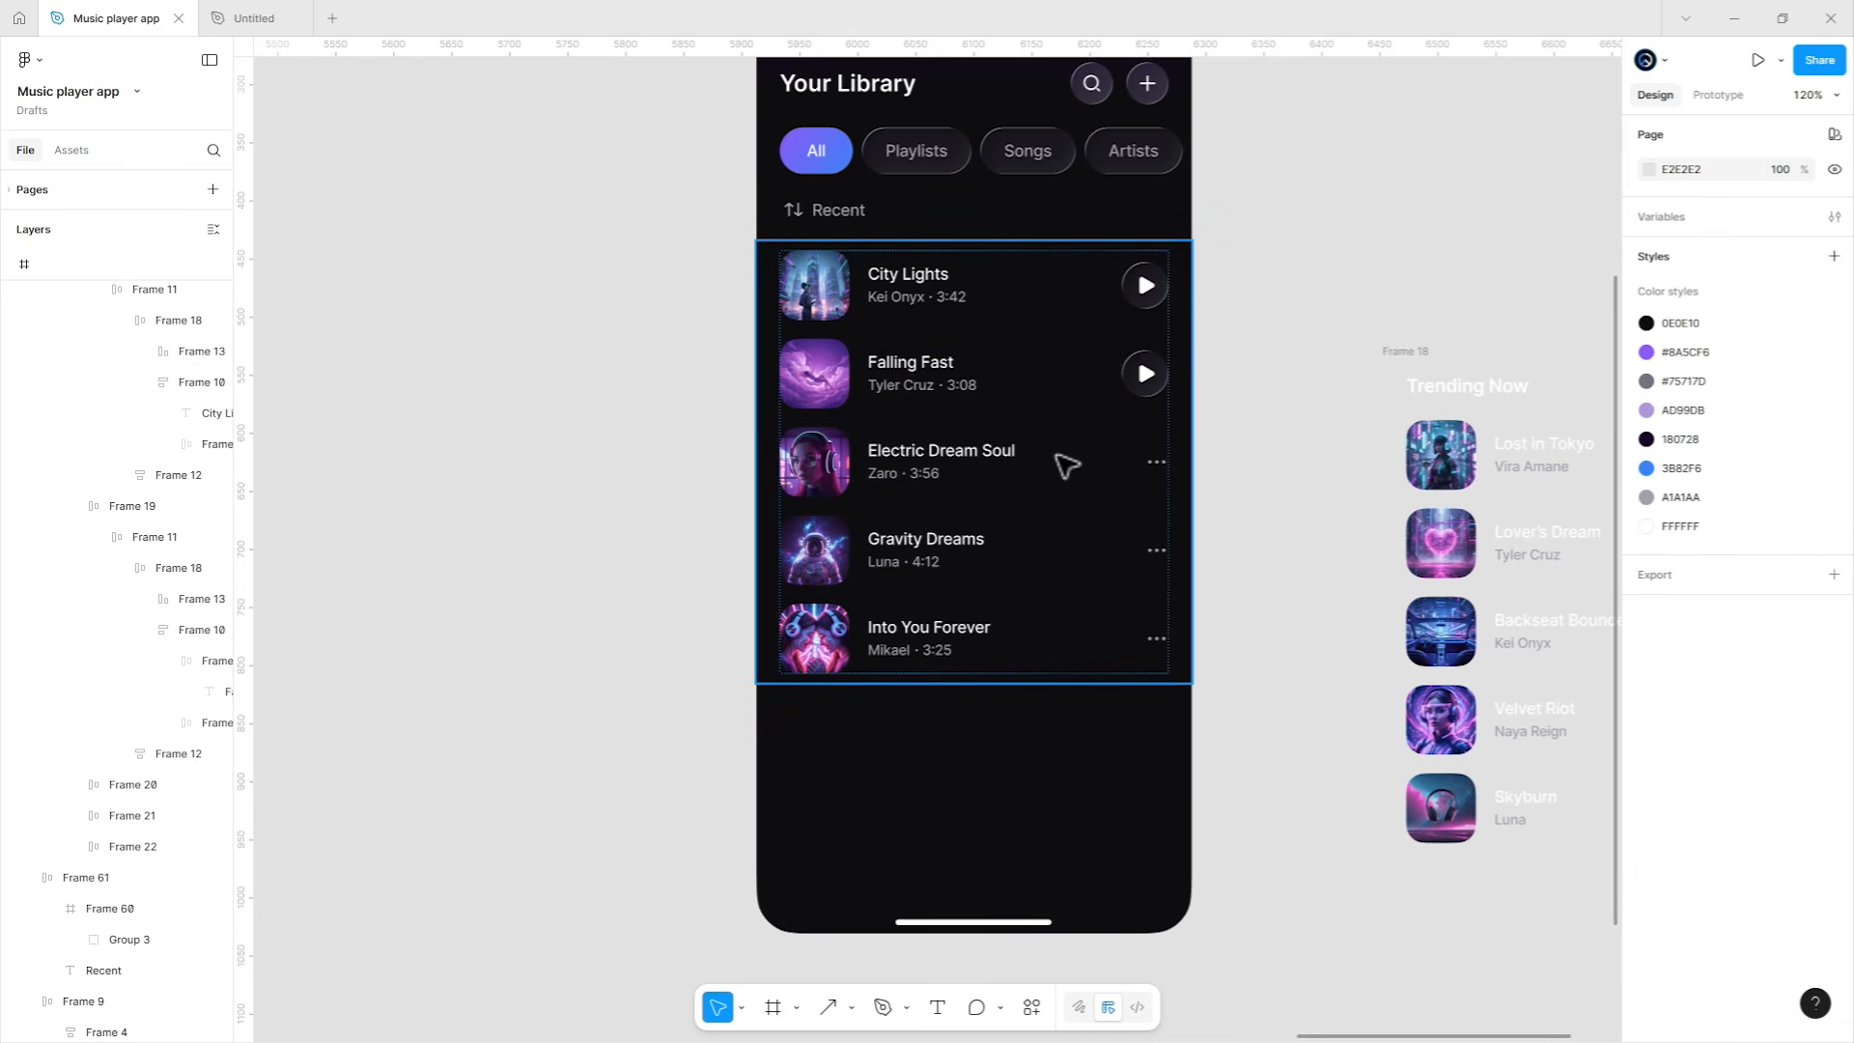
double_click(956, 476)
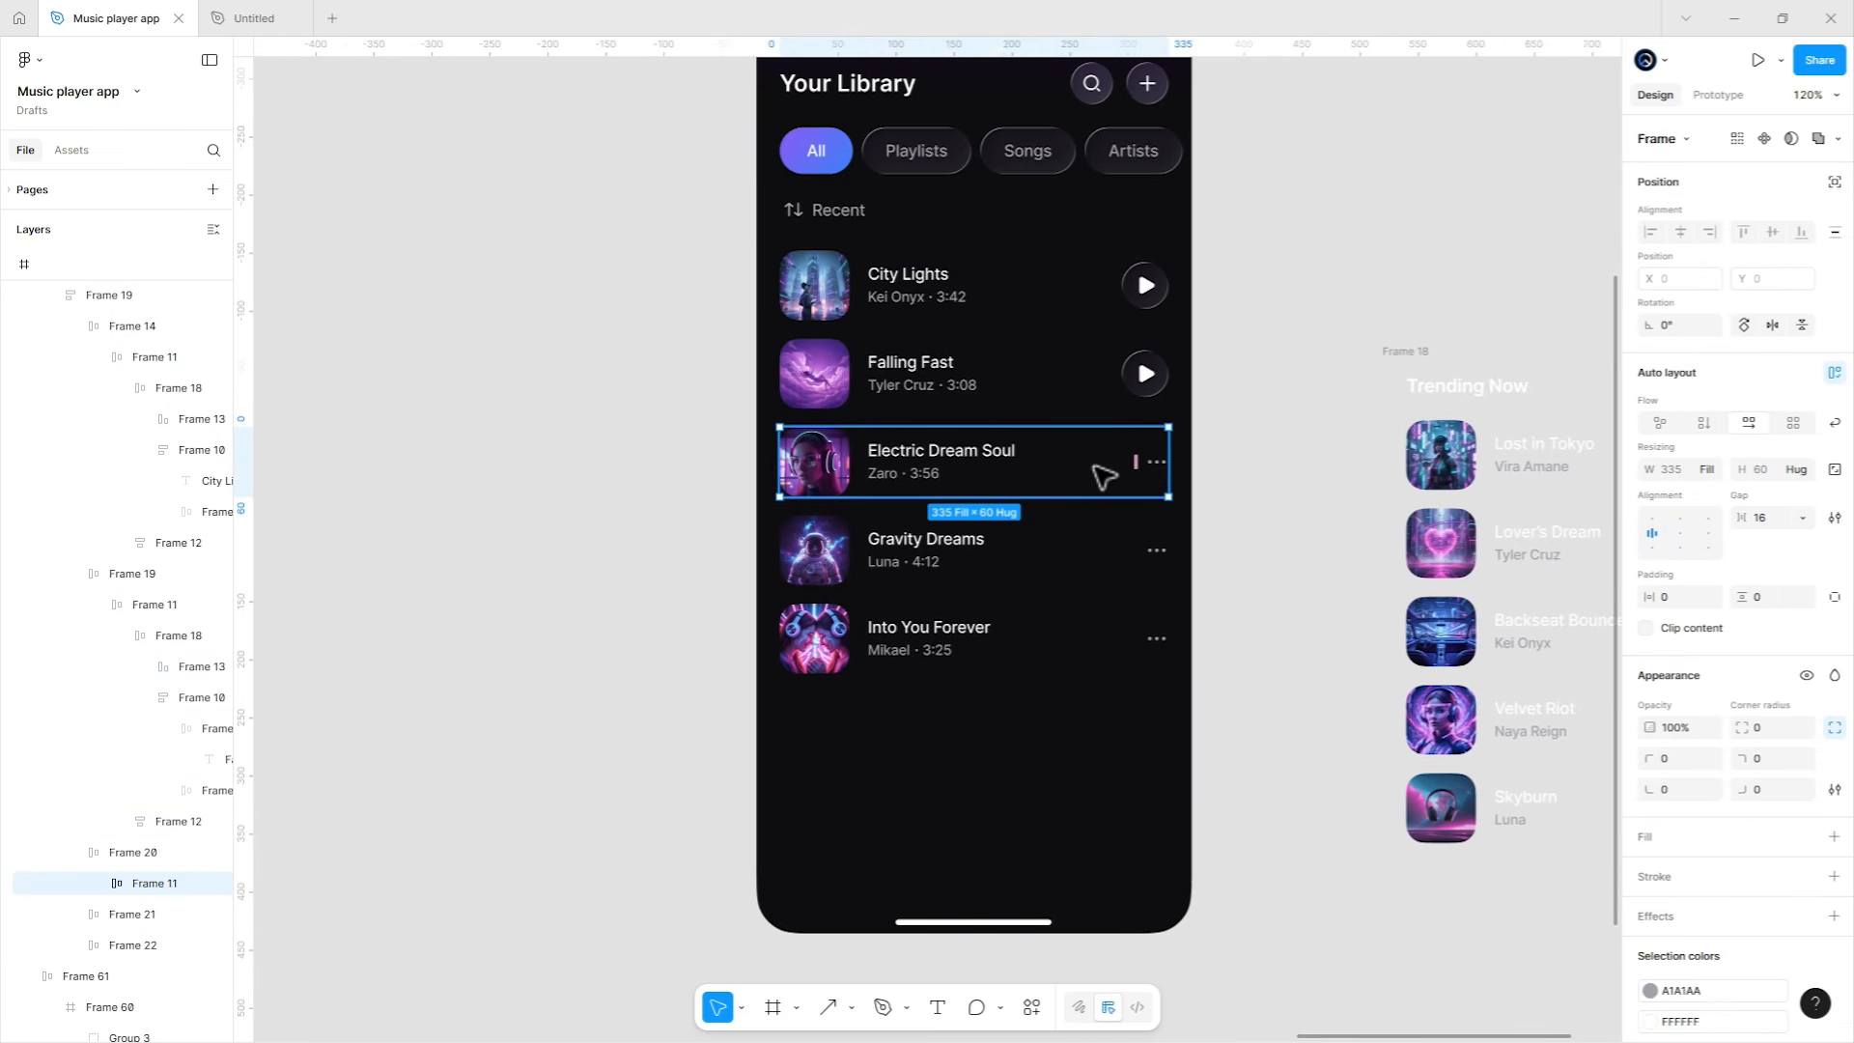
key(ctrl+v)
key(Delete)
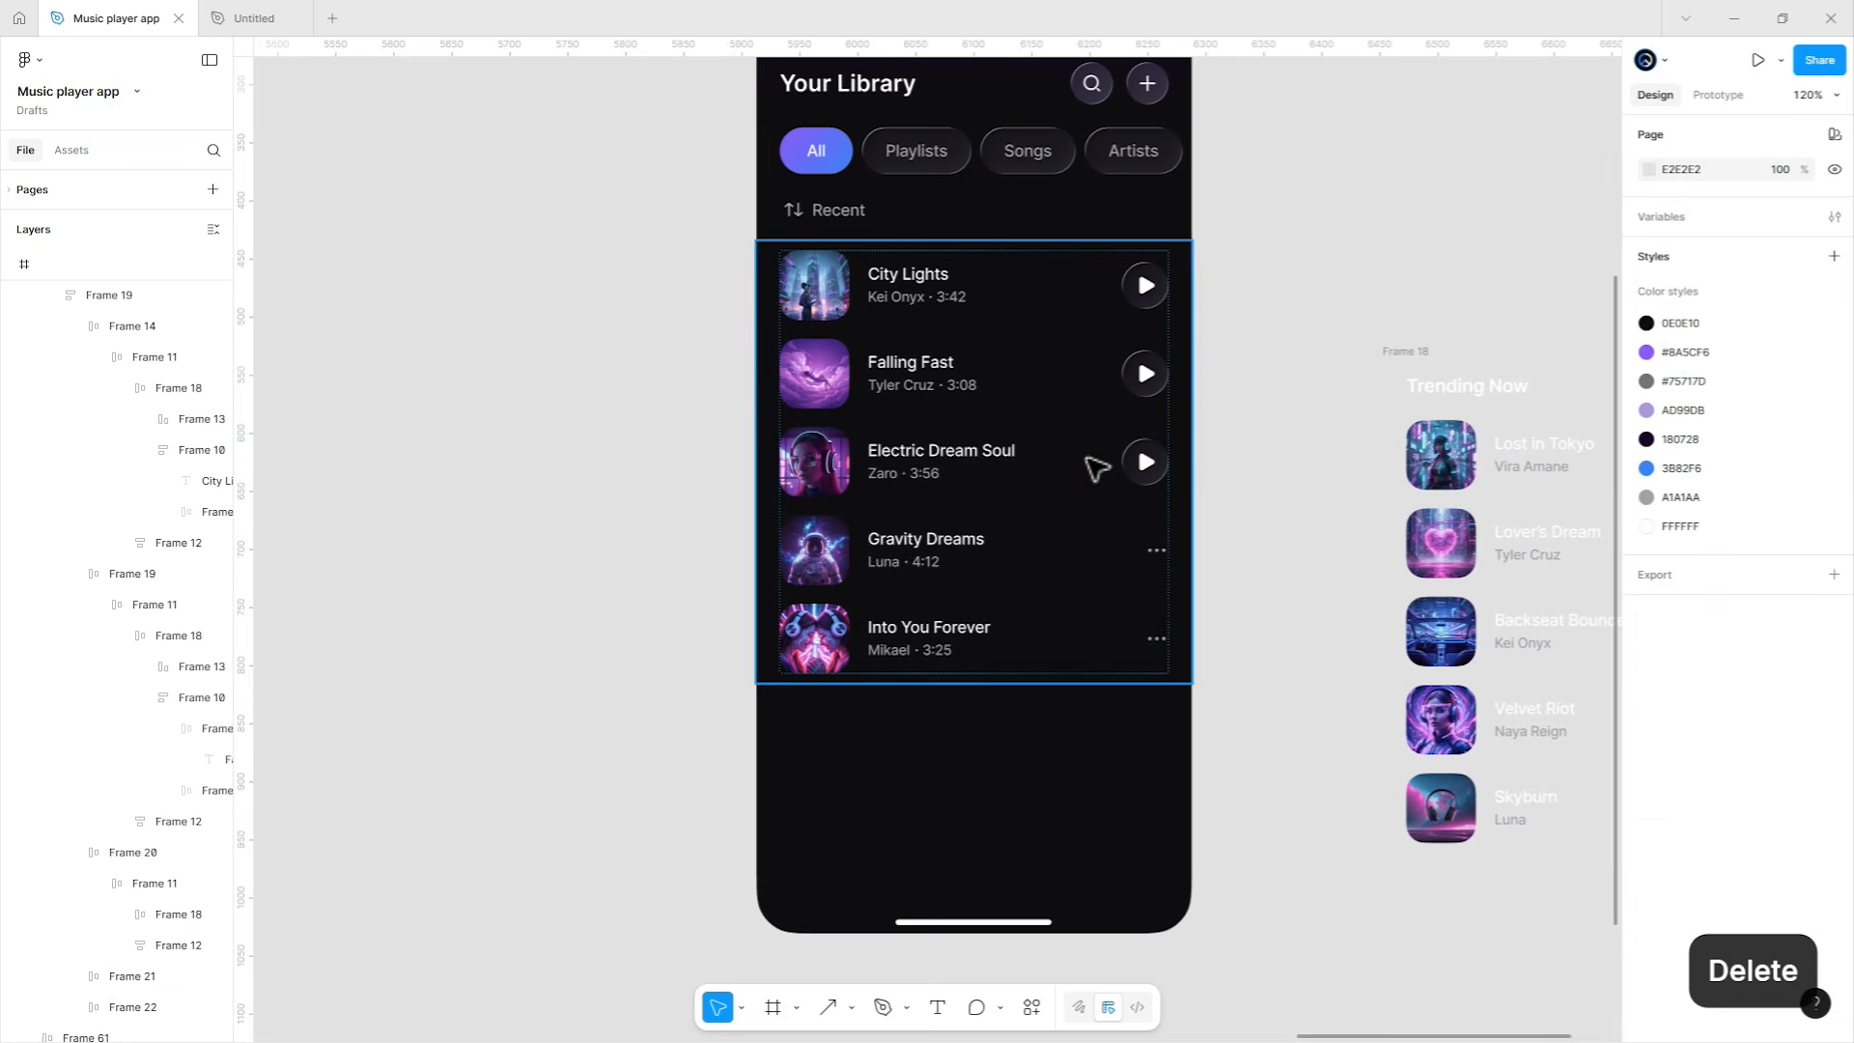
Paste the play button into the Gravity Dreams row and delete the row's more icon.
double_click(1014, 551)
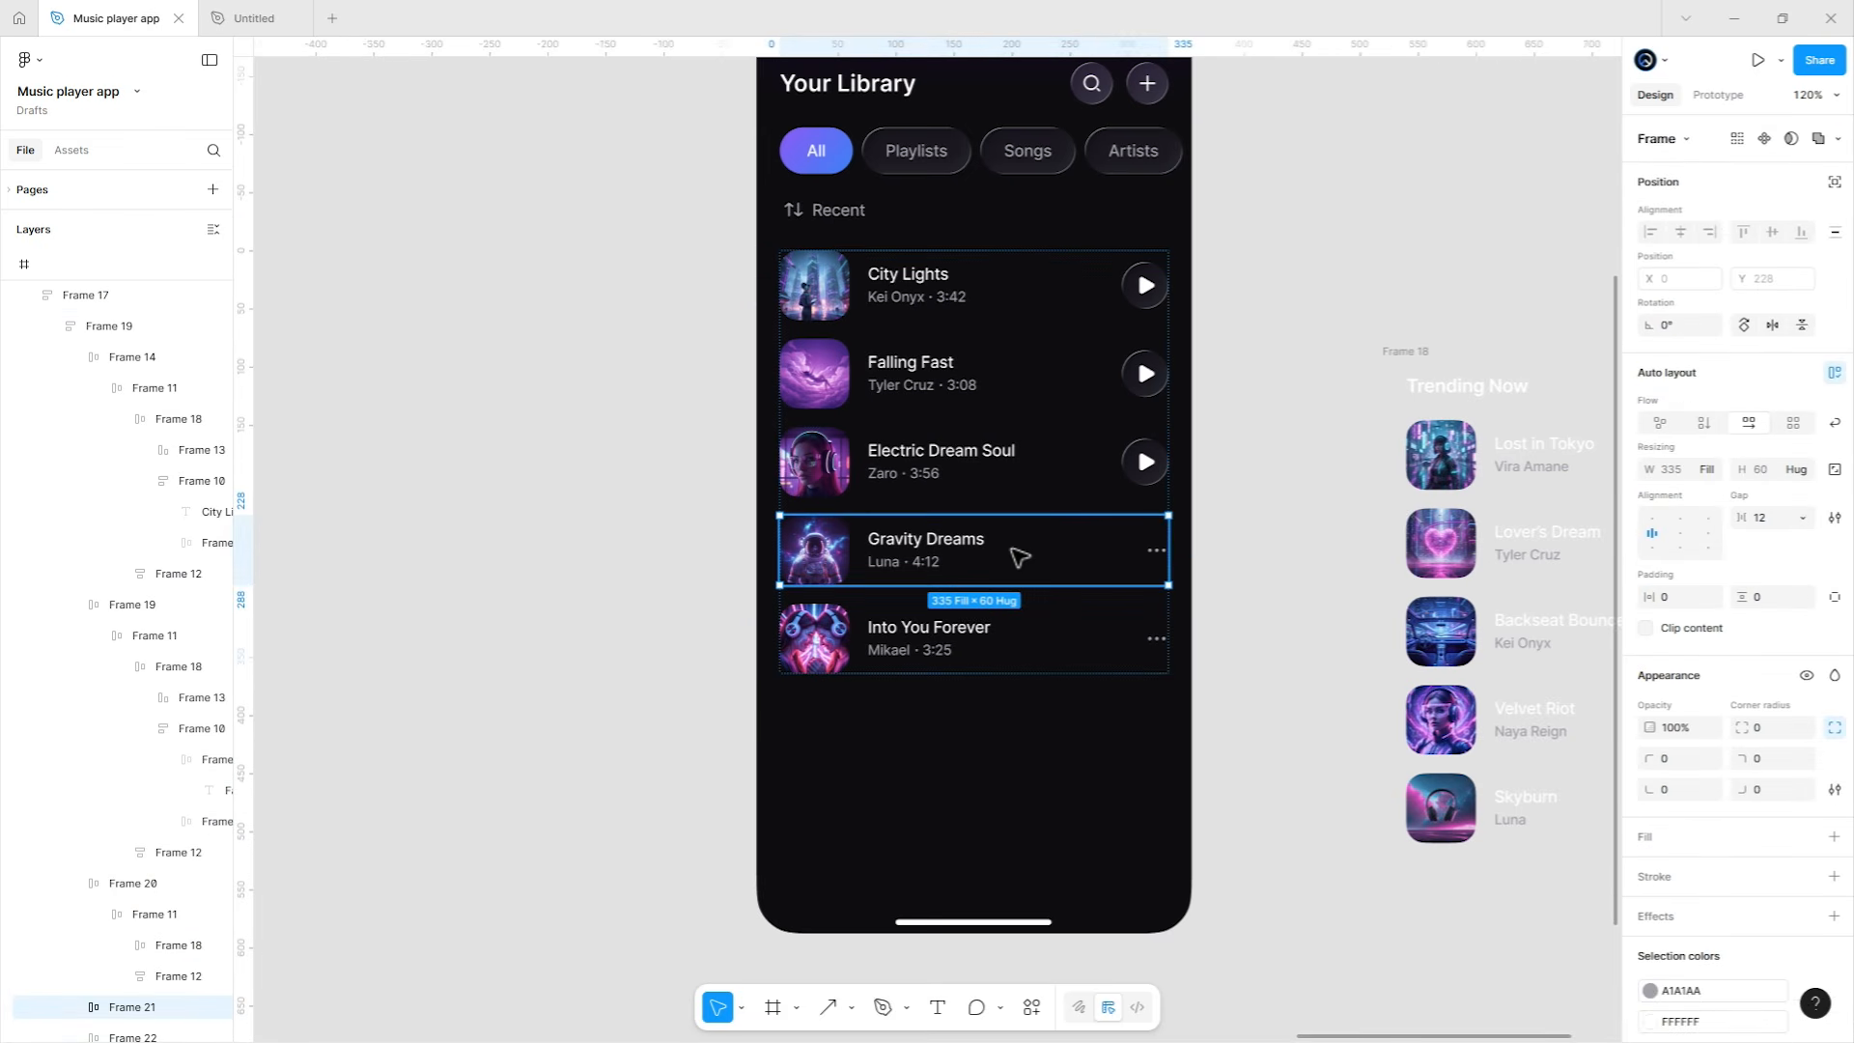
double_click(1013, 550)
key(ctrl+v)
click(1081, 554)
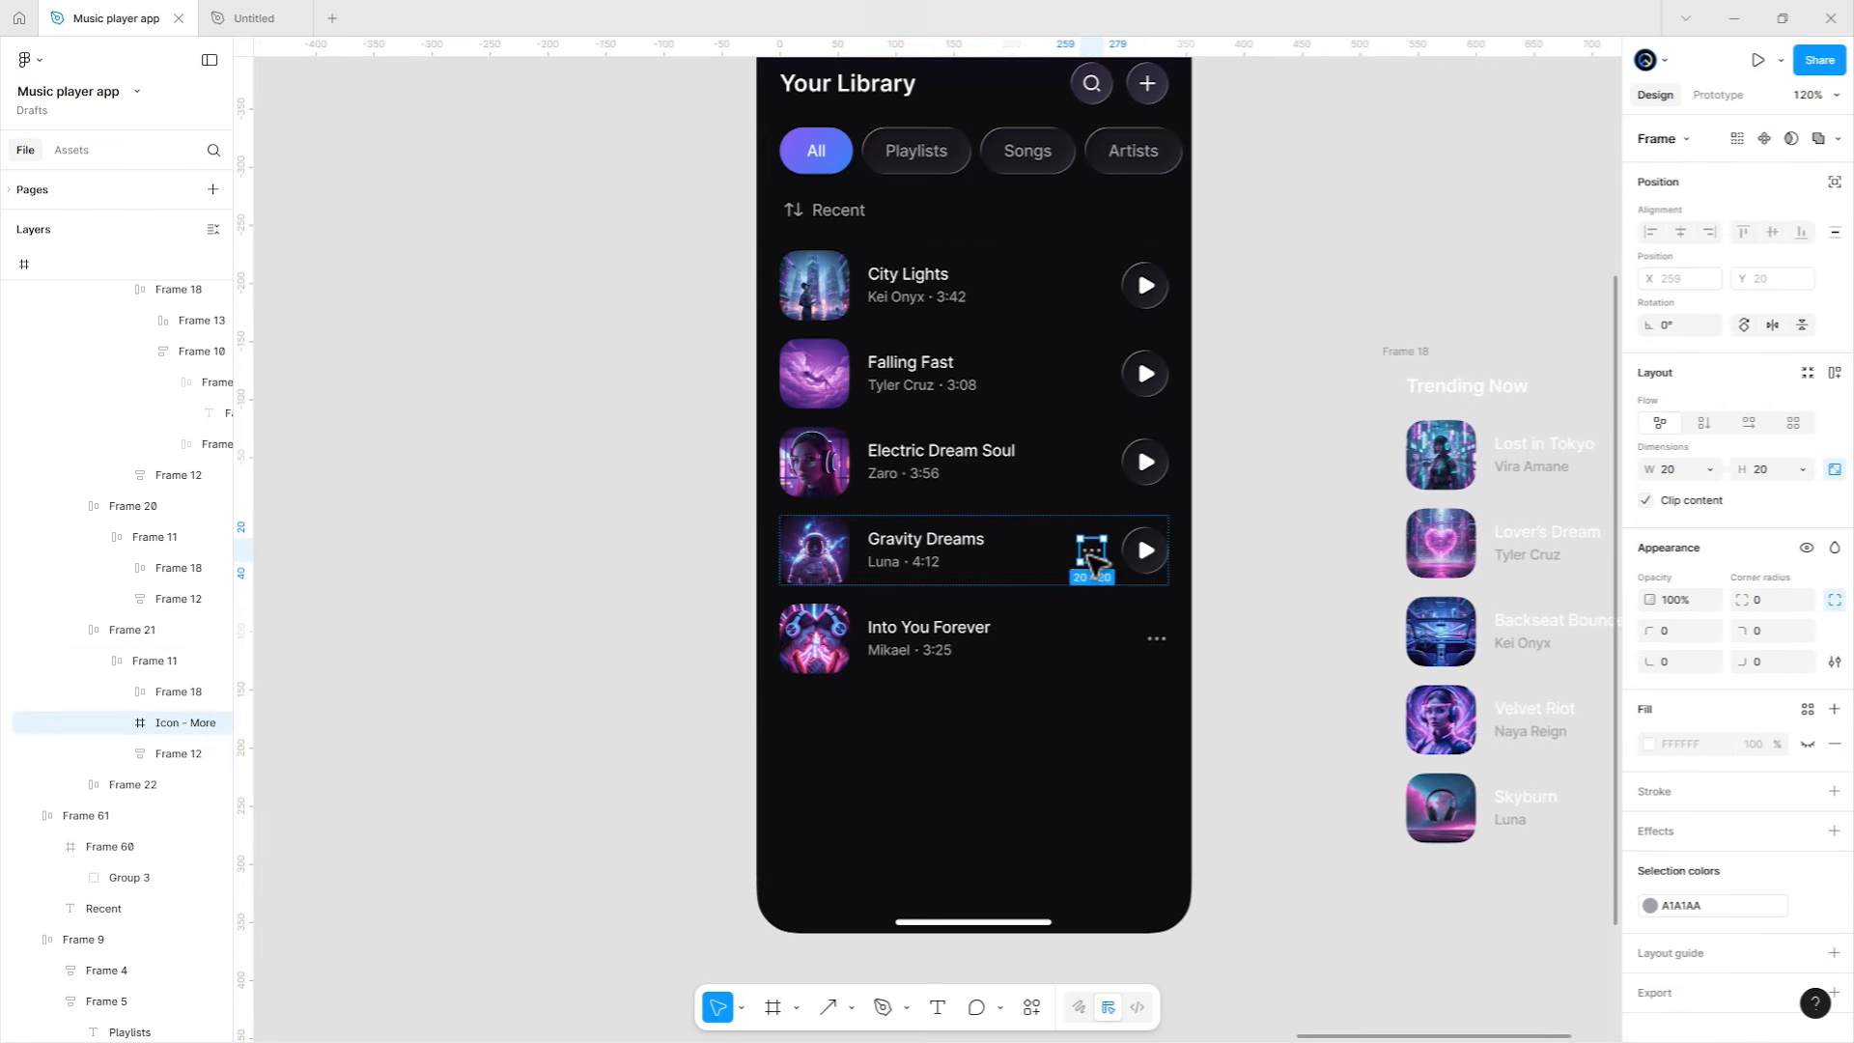
key(Delete)
Put the copied play button in the Into You Forever row and remove the row's more icon.
click(956, 647)
double_click(946, 639)
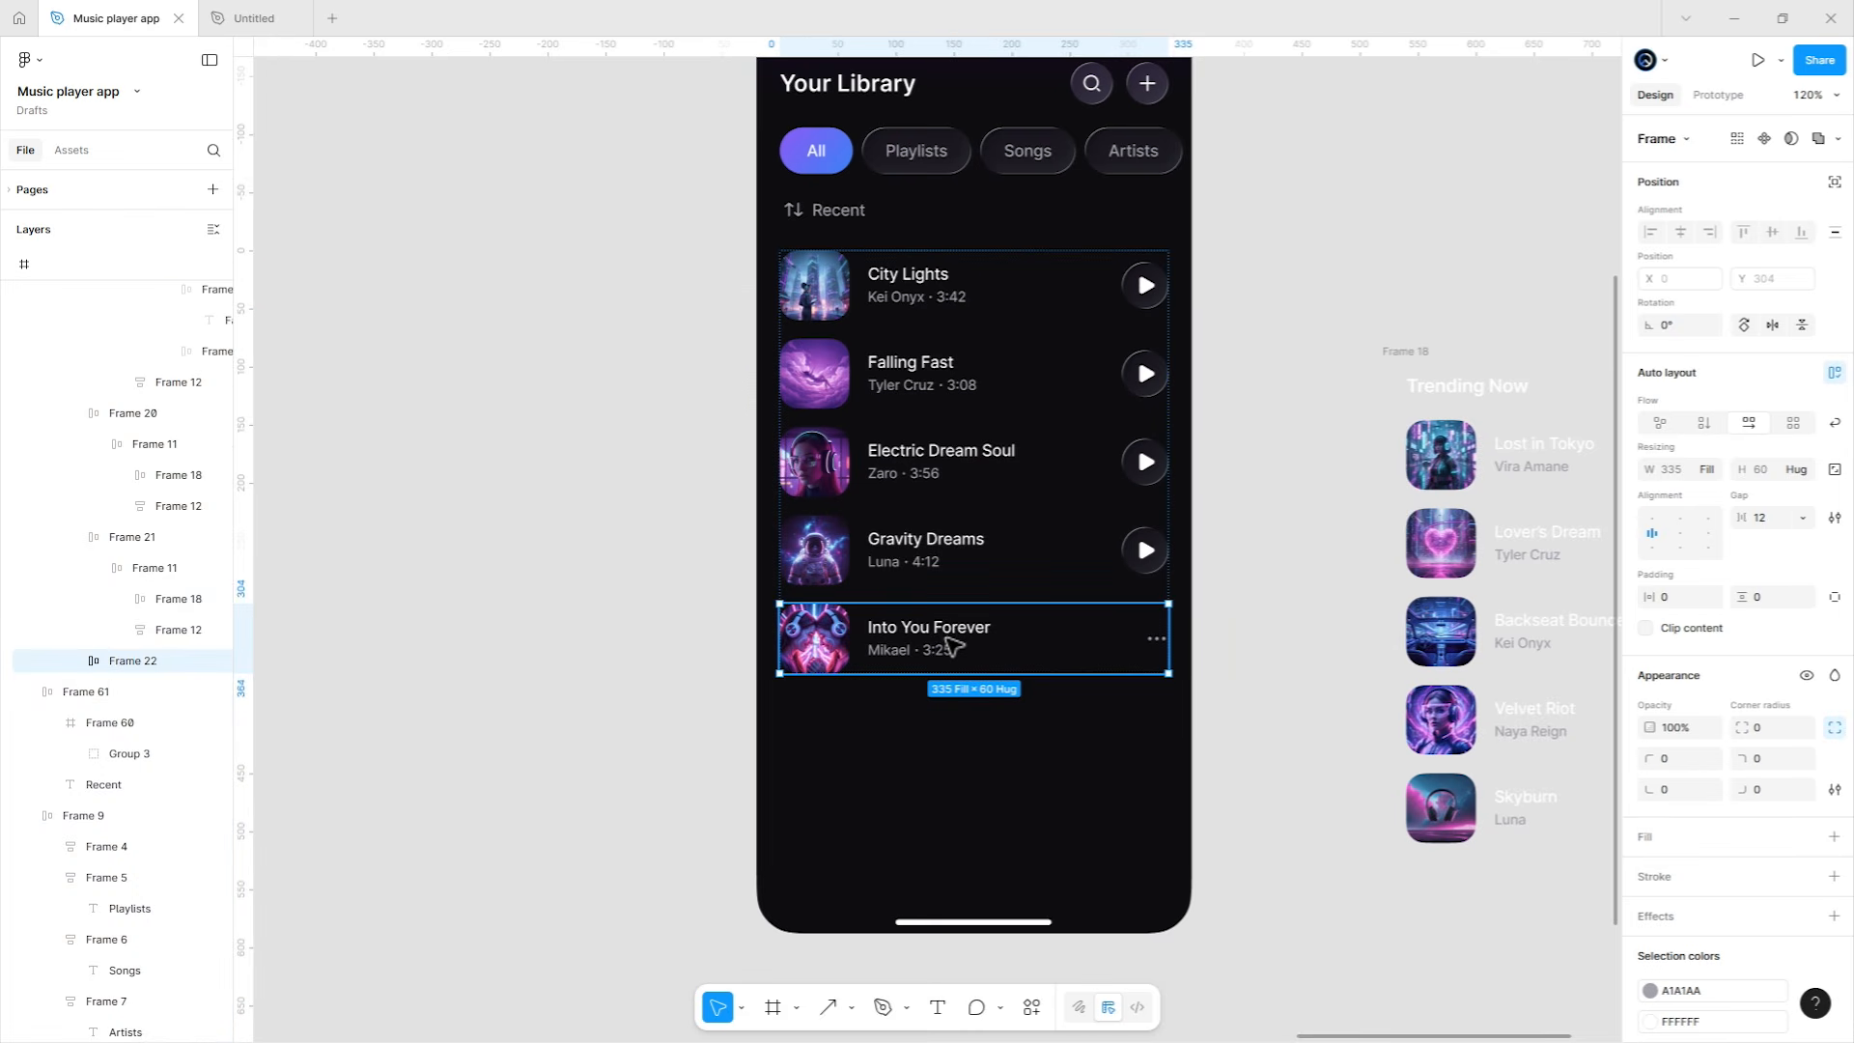
double_click(946, 639)
key(ctrl+v)
click(1091, 638)
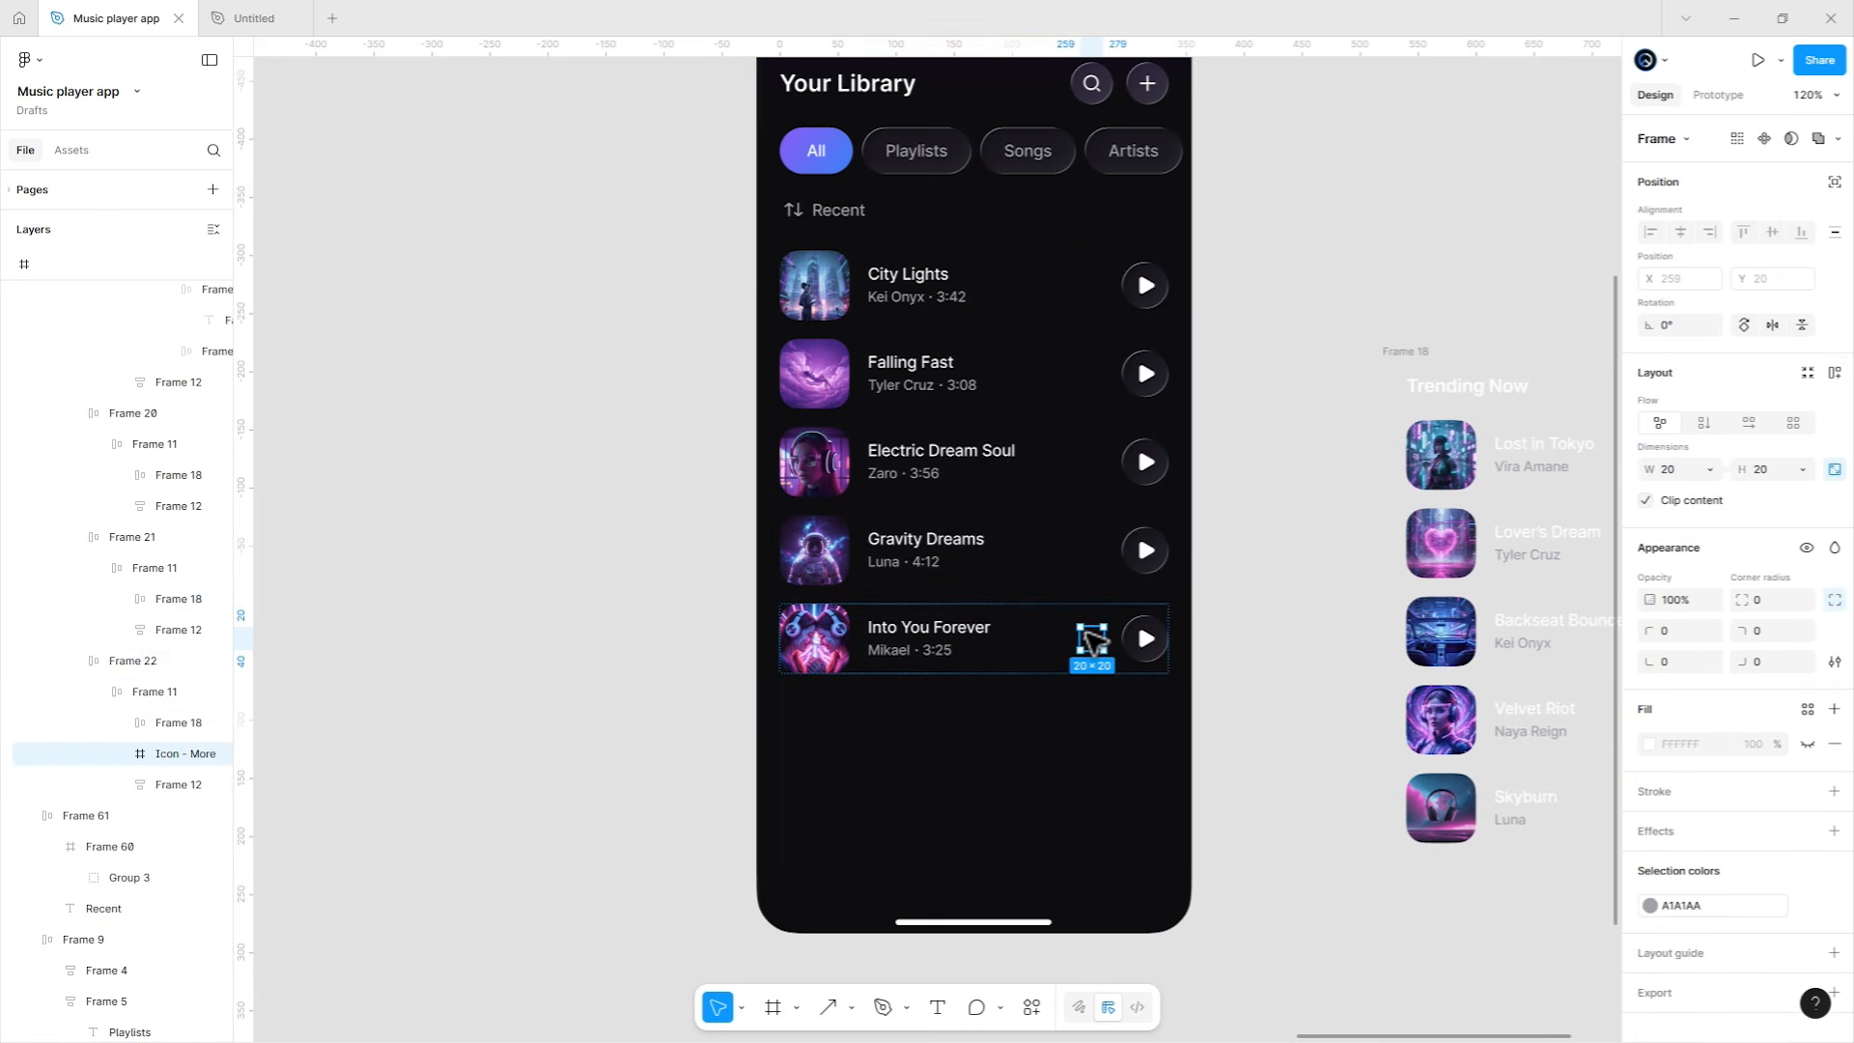
key(Delete)
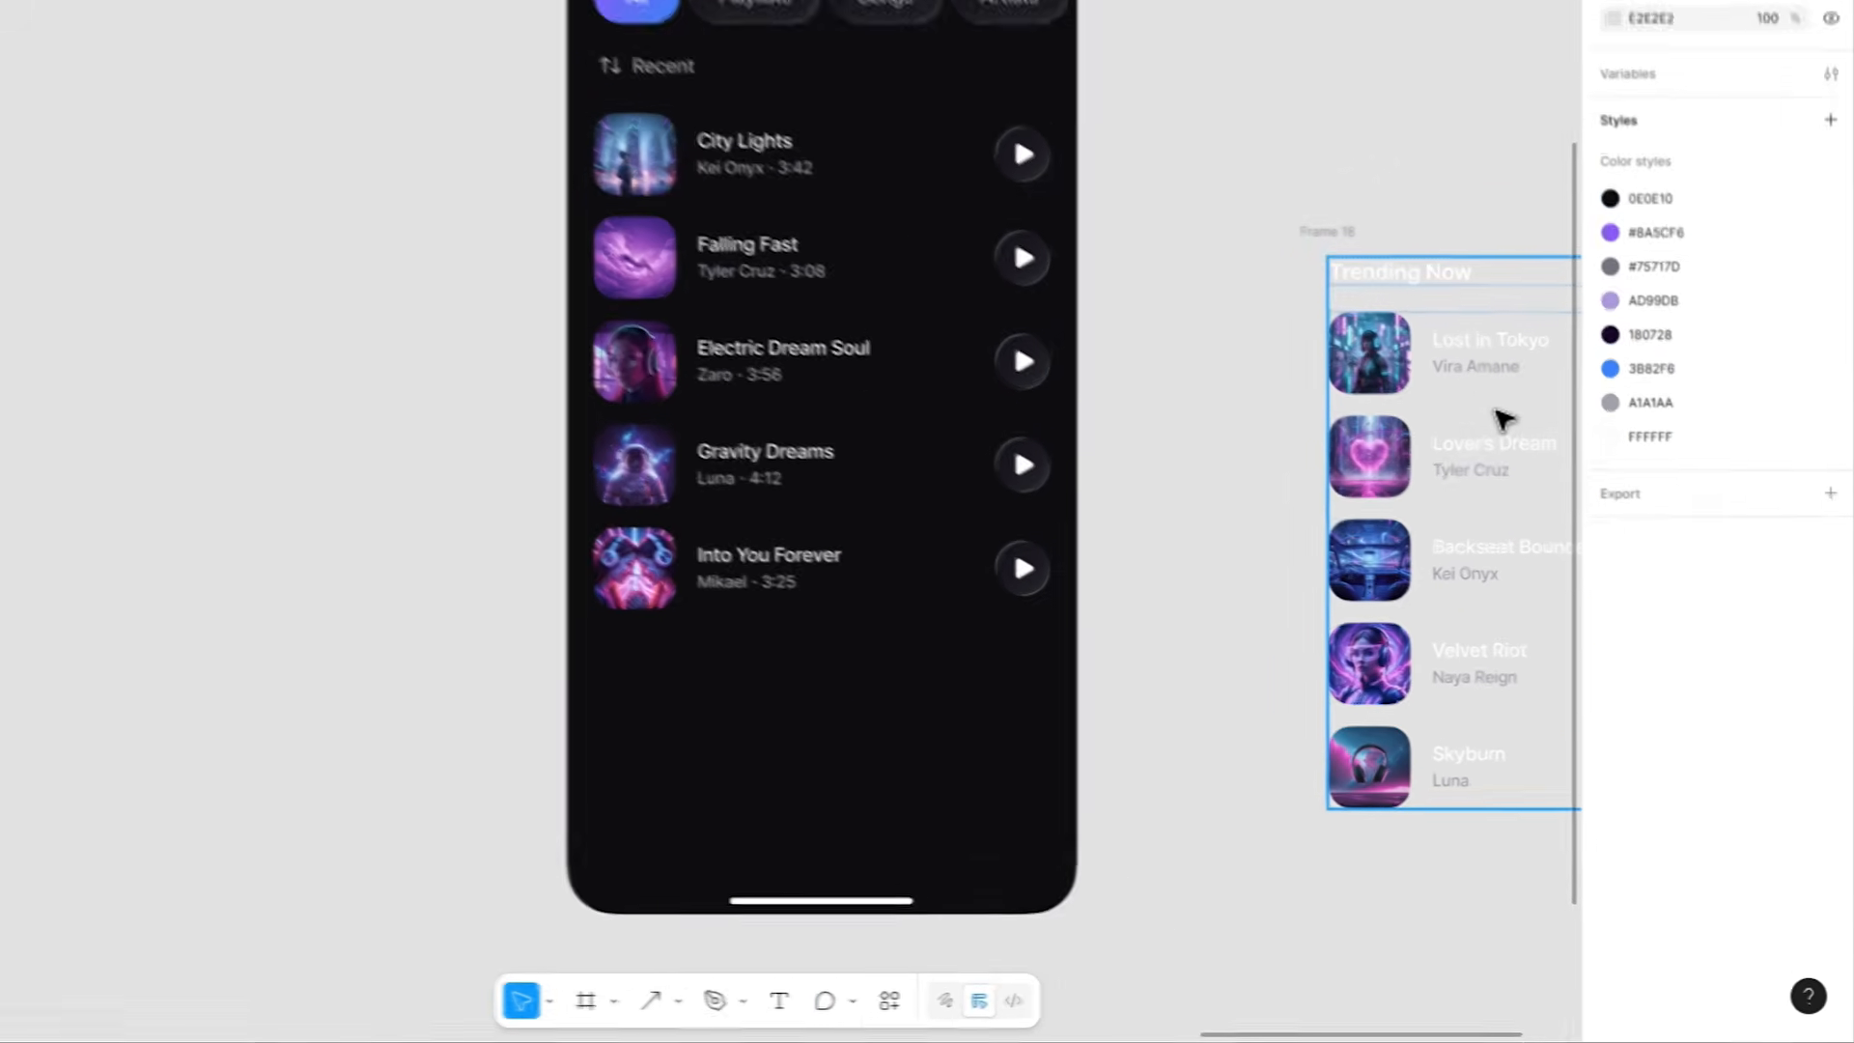
Duplicate the Trending Now song rows, without the heading, into the library list frame directly below the Into You Forever row.
click(1549, 527)
drag(1463, 372, 716, 586)
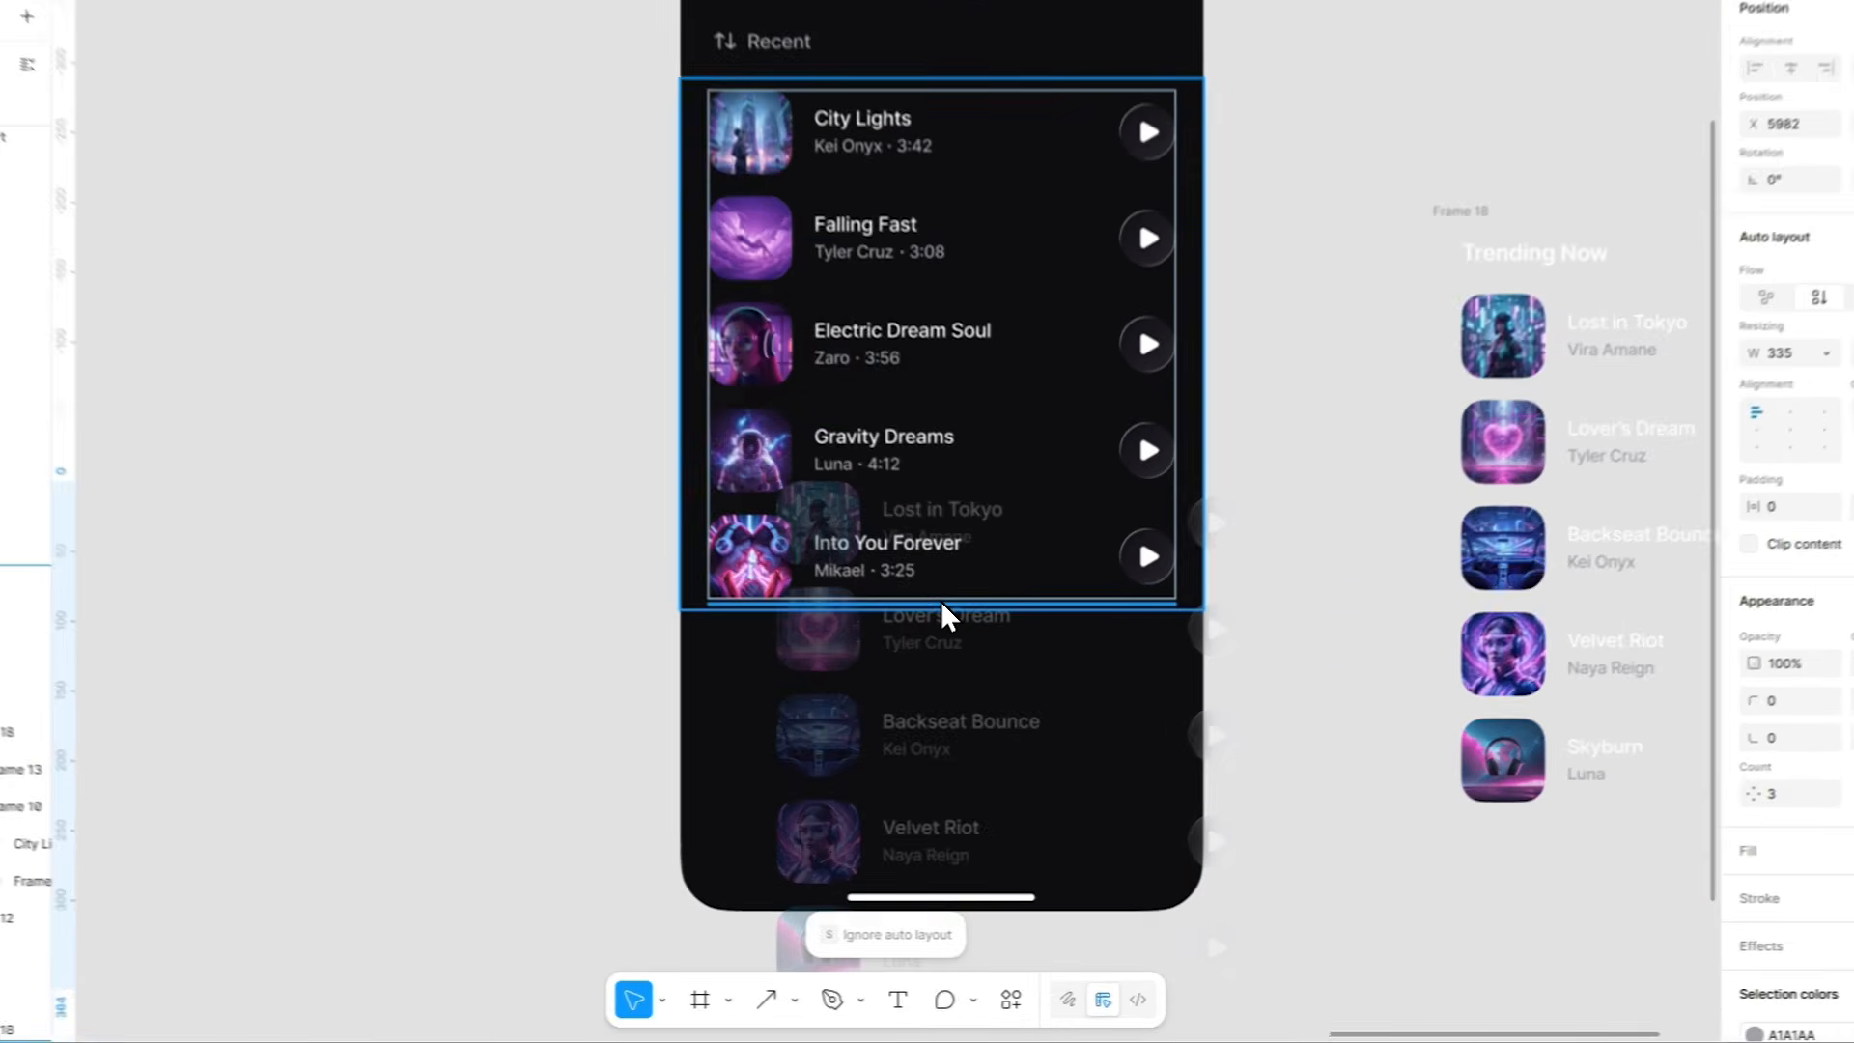
drag(943, 615, 927, 589)
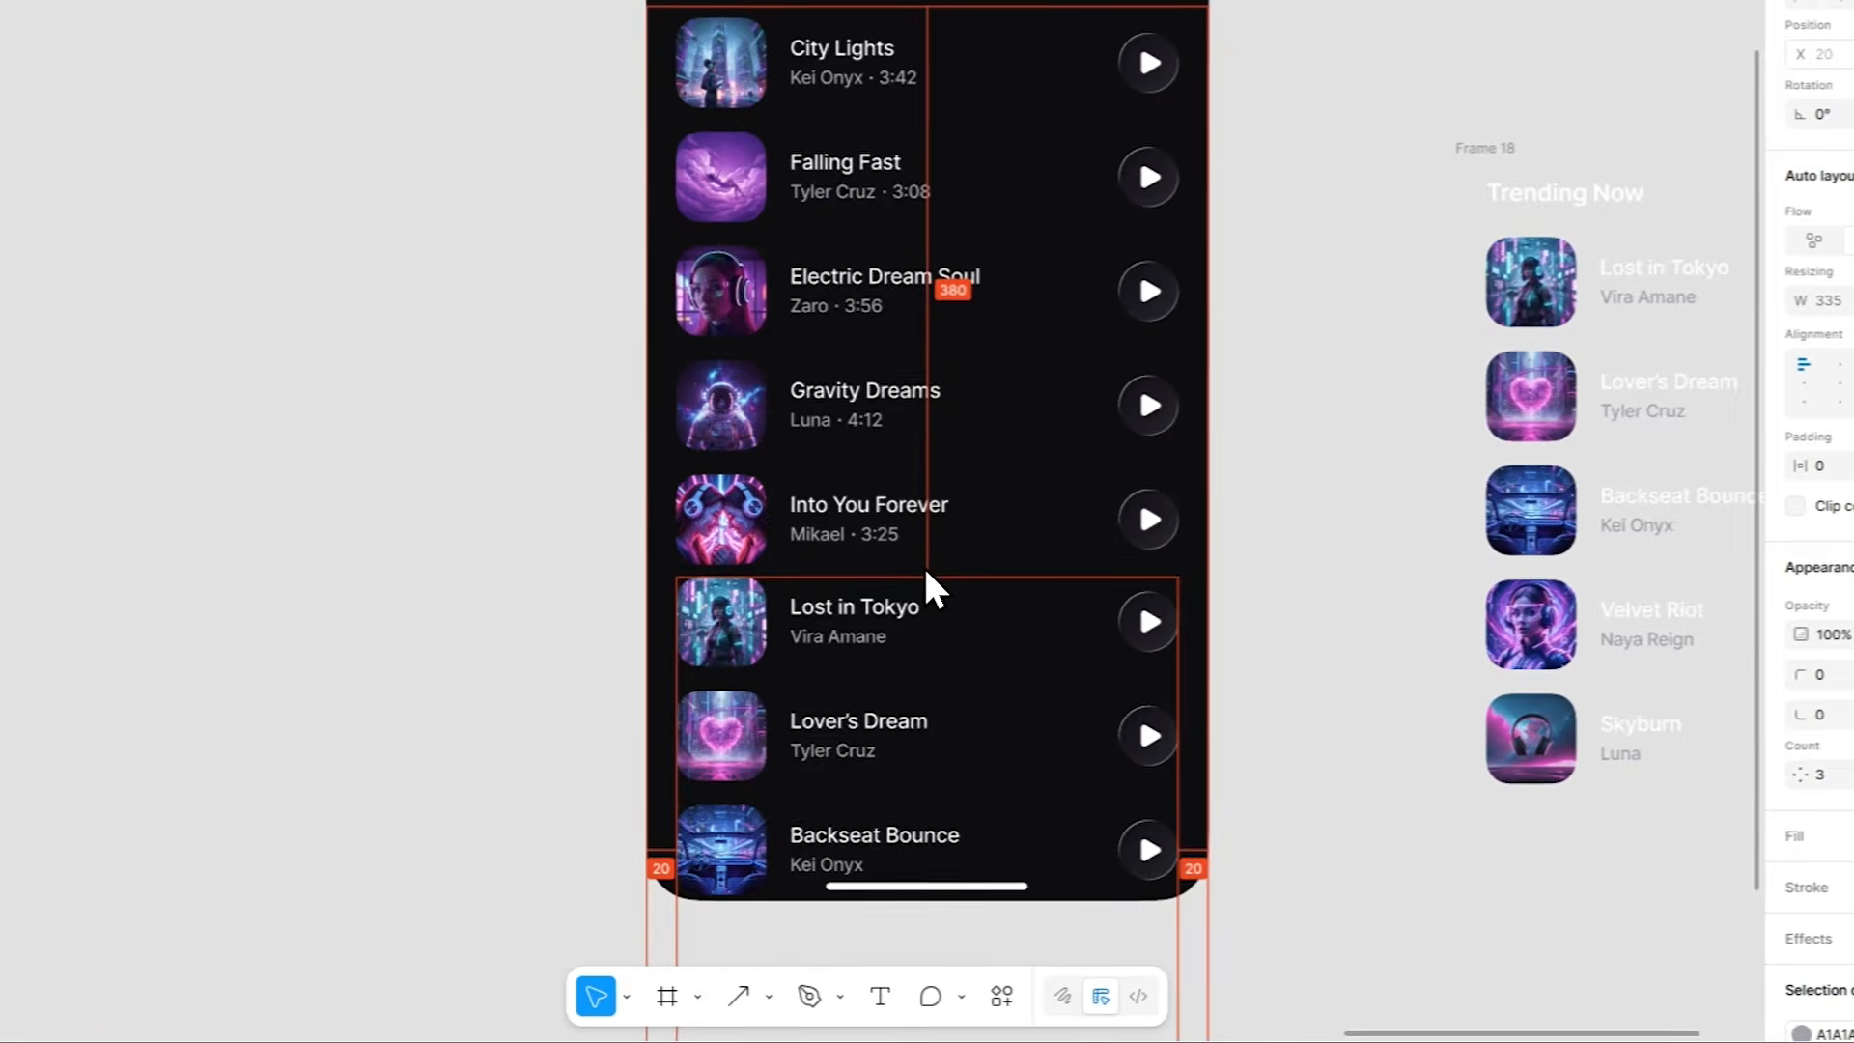
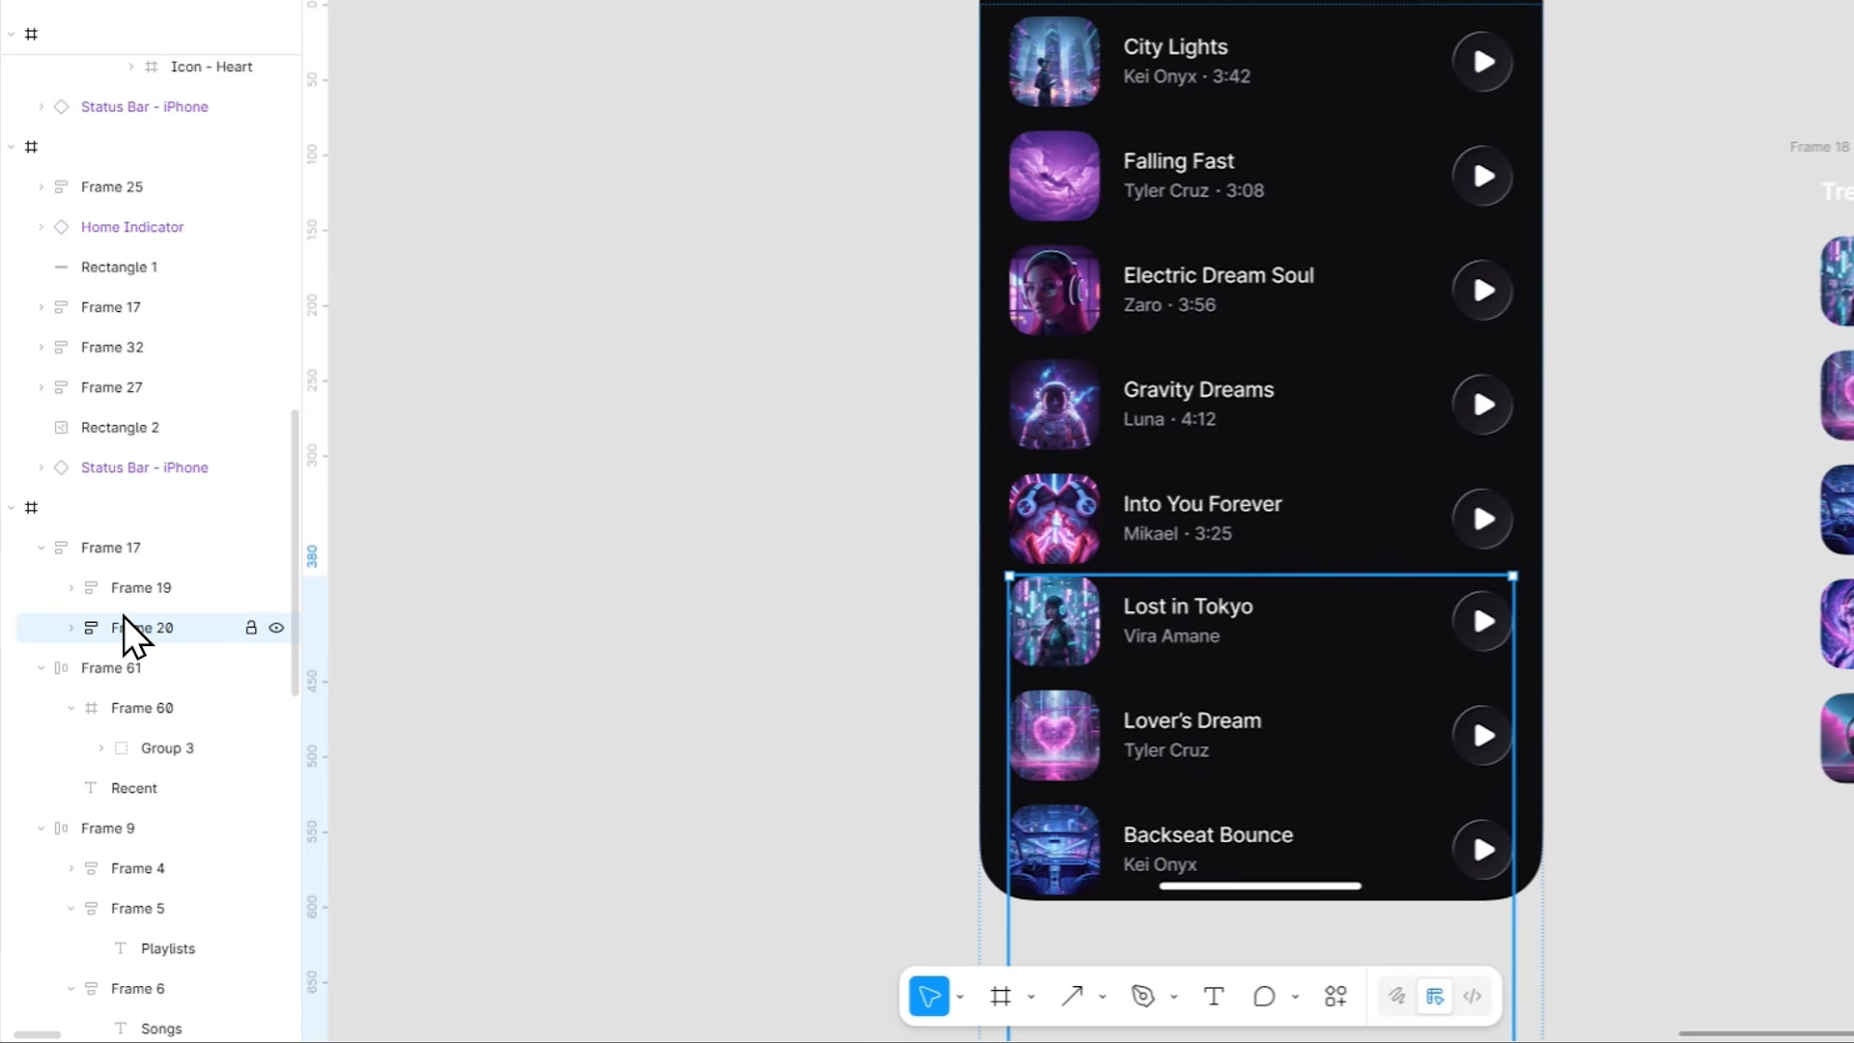
Move the duplicated Trending Now rows to the top of the library song list and ungroup their wrapper frame.
drag(124, 616, 146, 583)
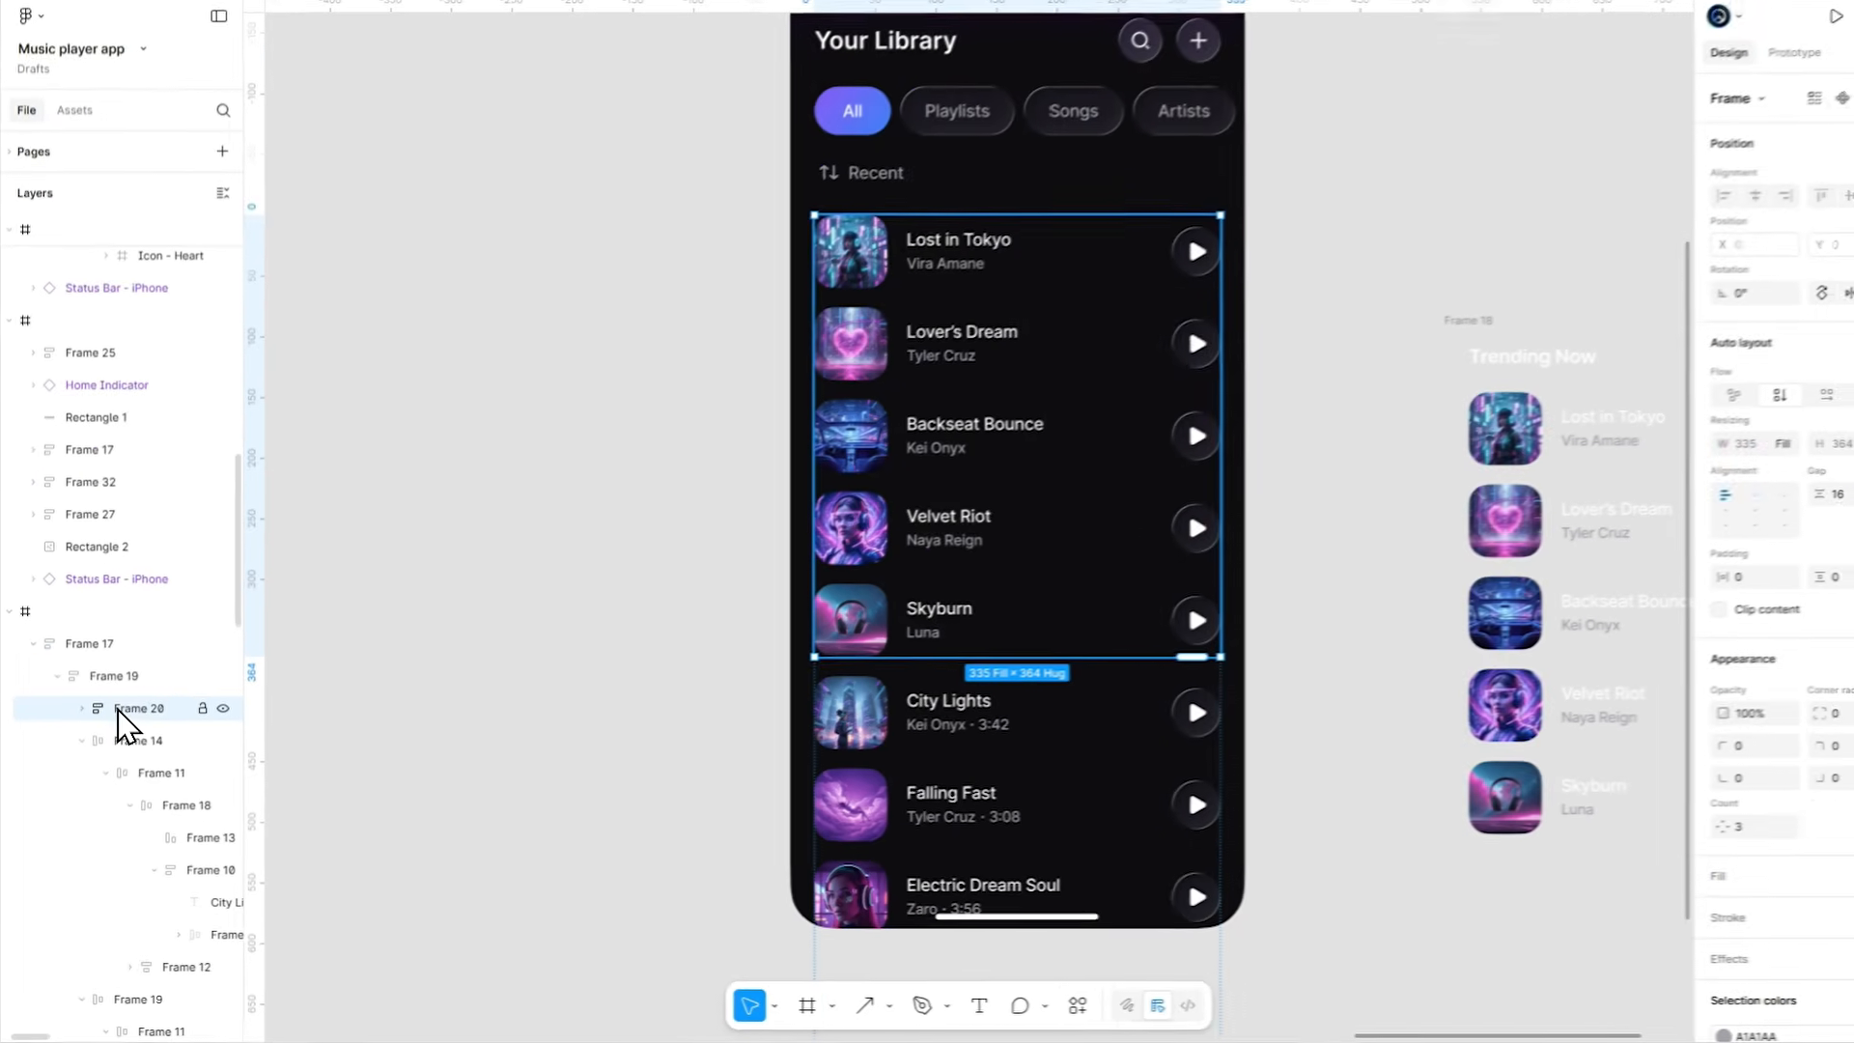
key(ctrl+BackSpace)
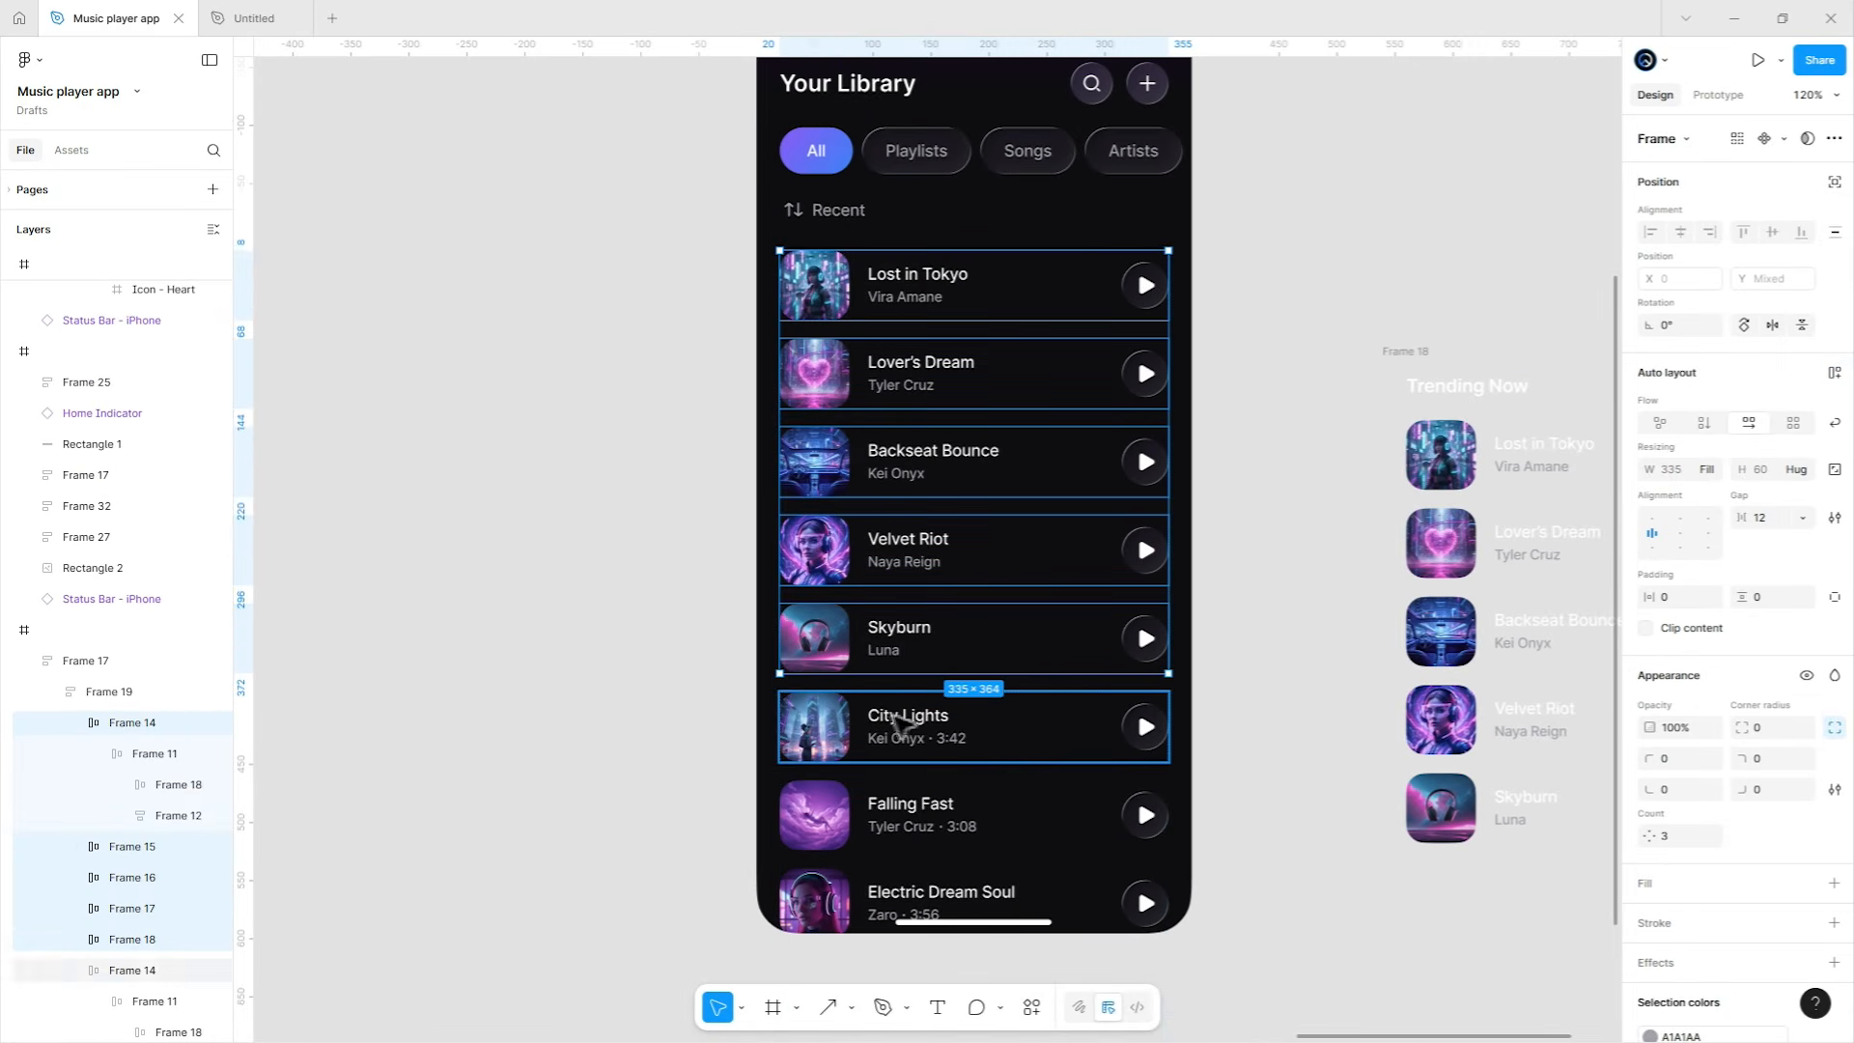
key(Escape)
Copy the artist and duration line from the City Lights row into the Skyburn row's text stack.
ctrl+click(919, 739)
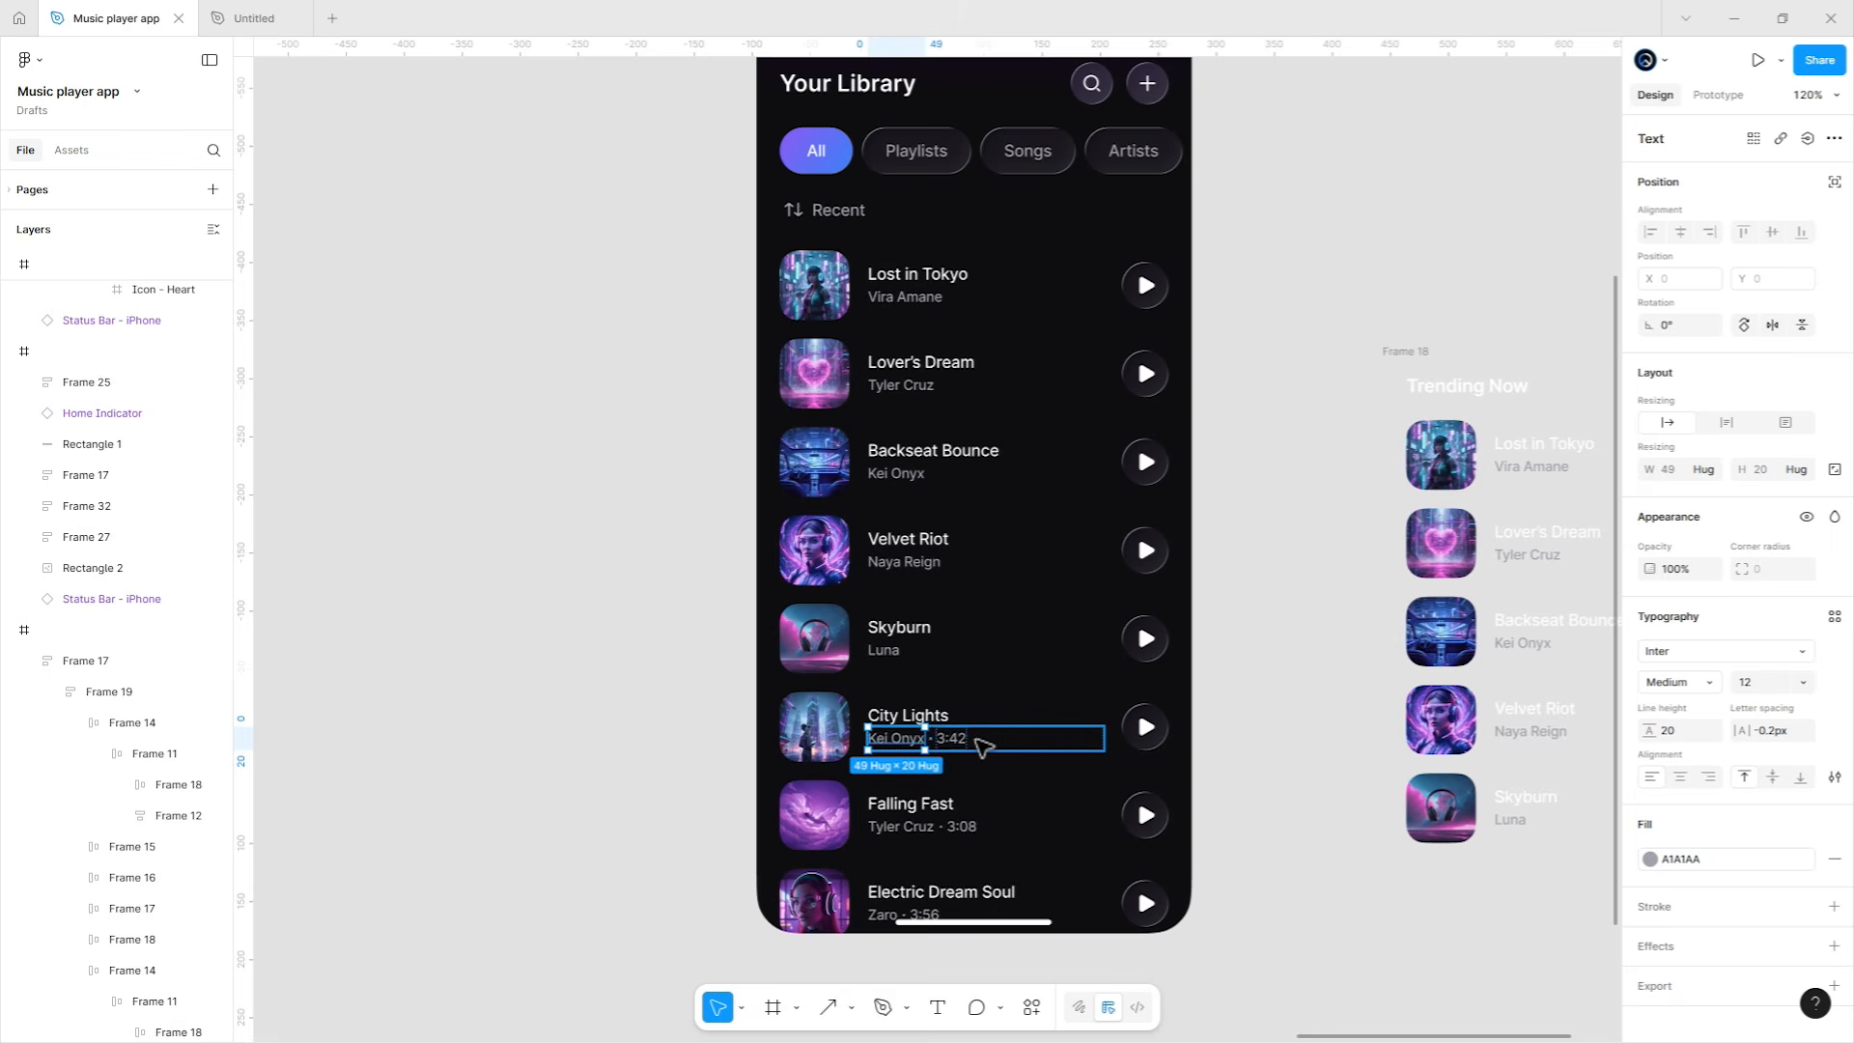
key(Escape)
key(ctrl+c)
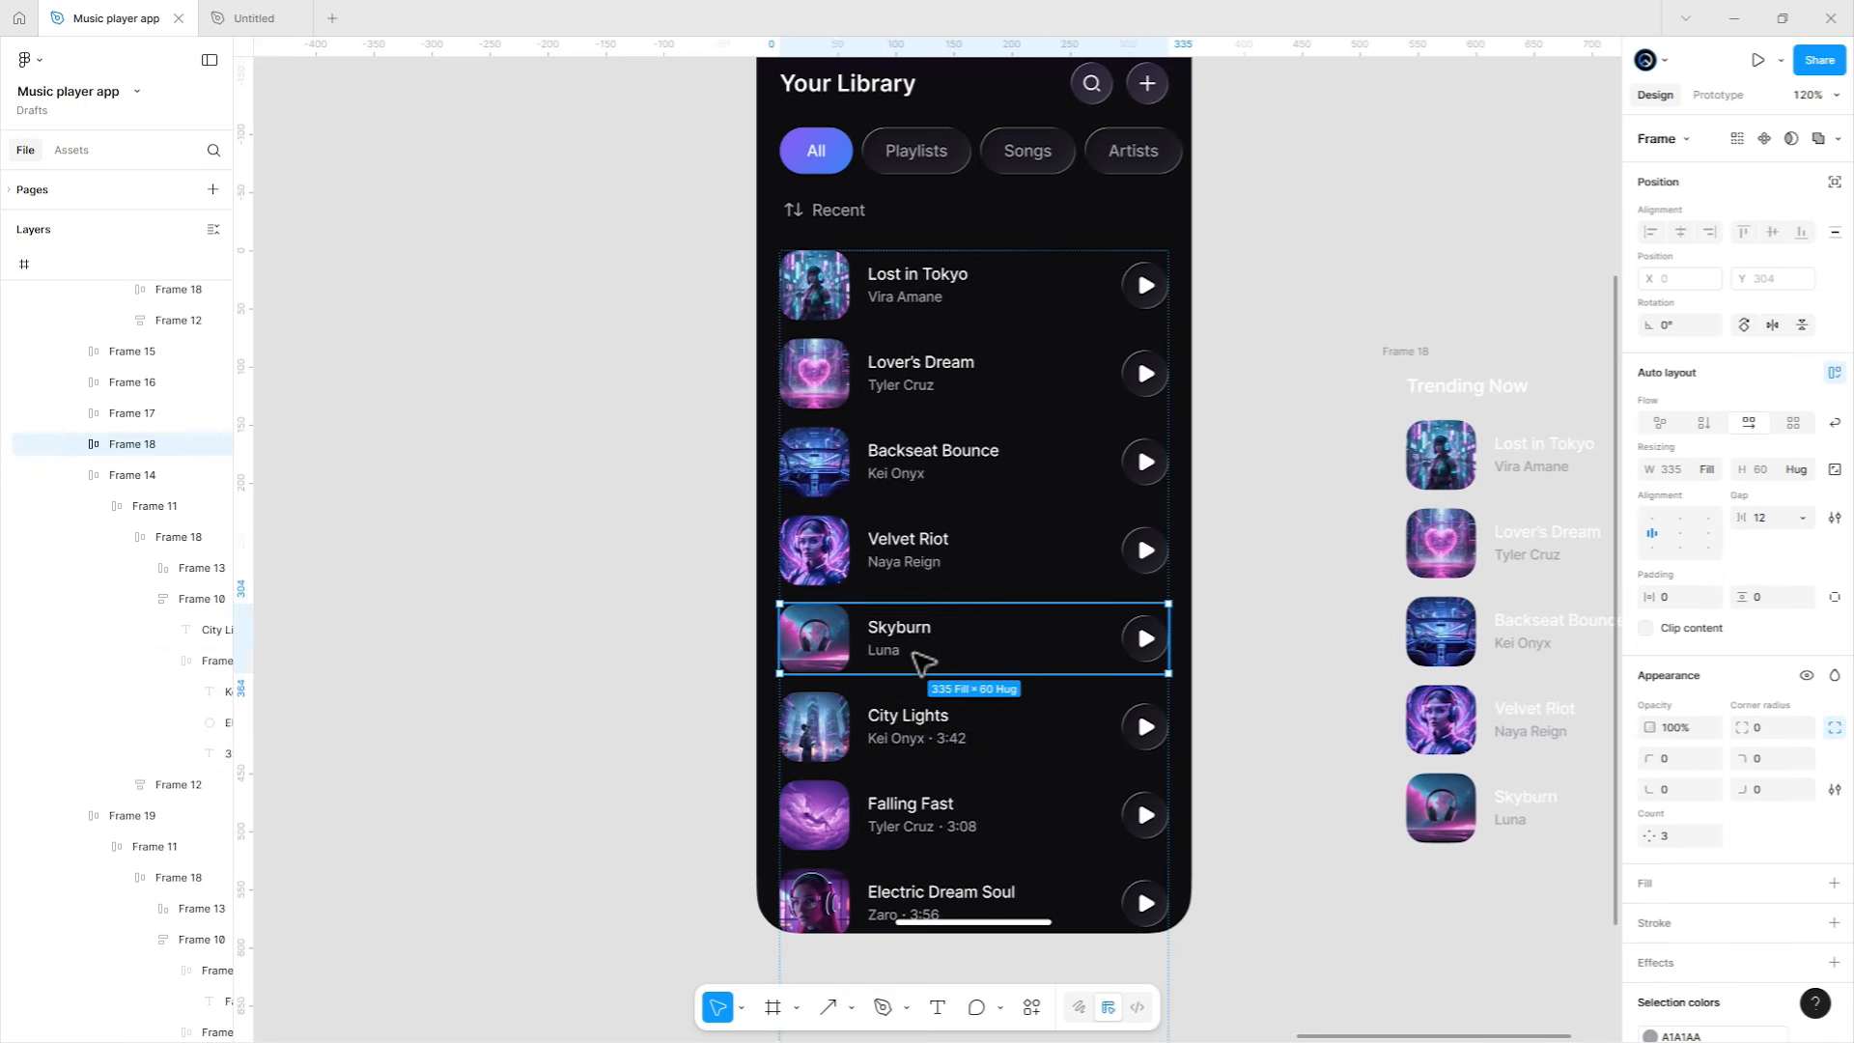
click(896, 657)
double_click(884, 658)
double_click(883, 659)
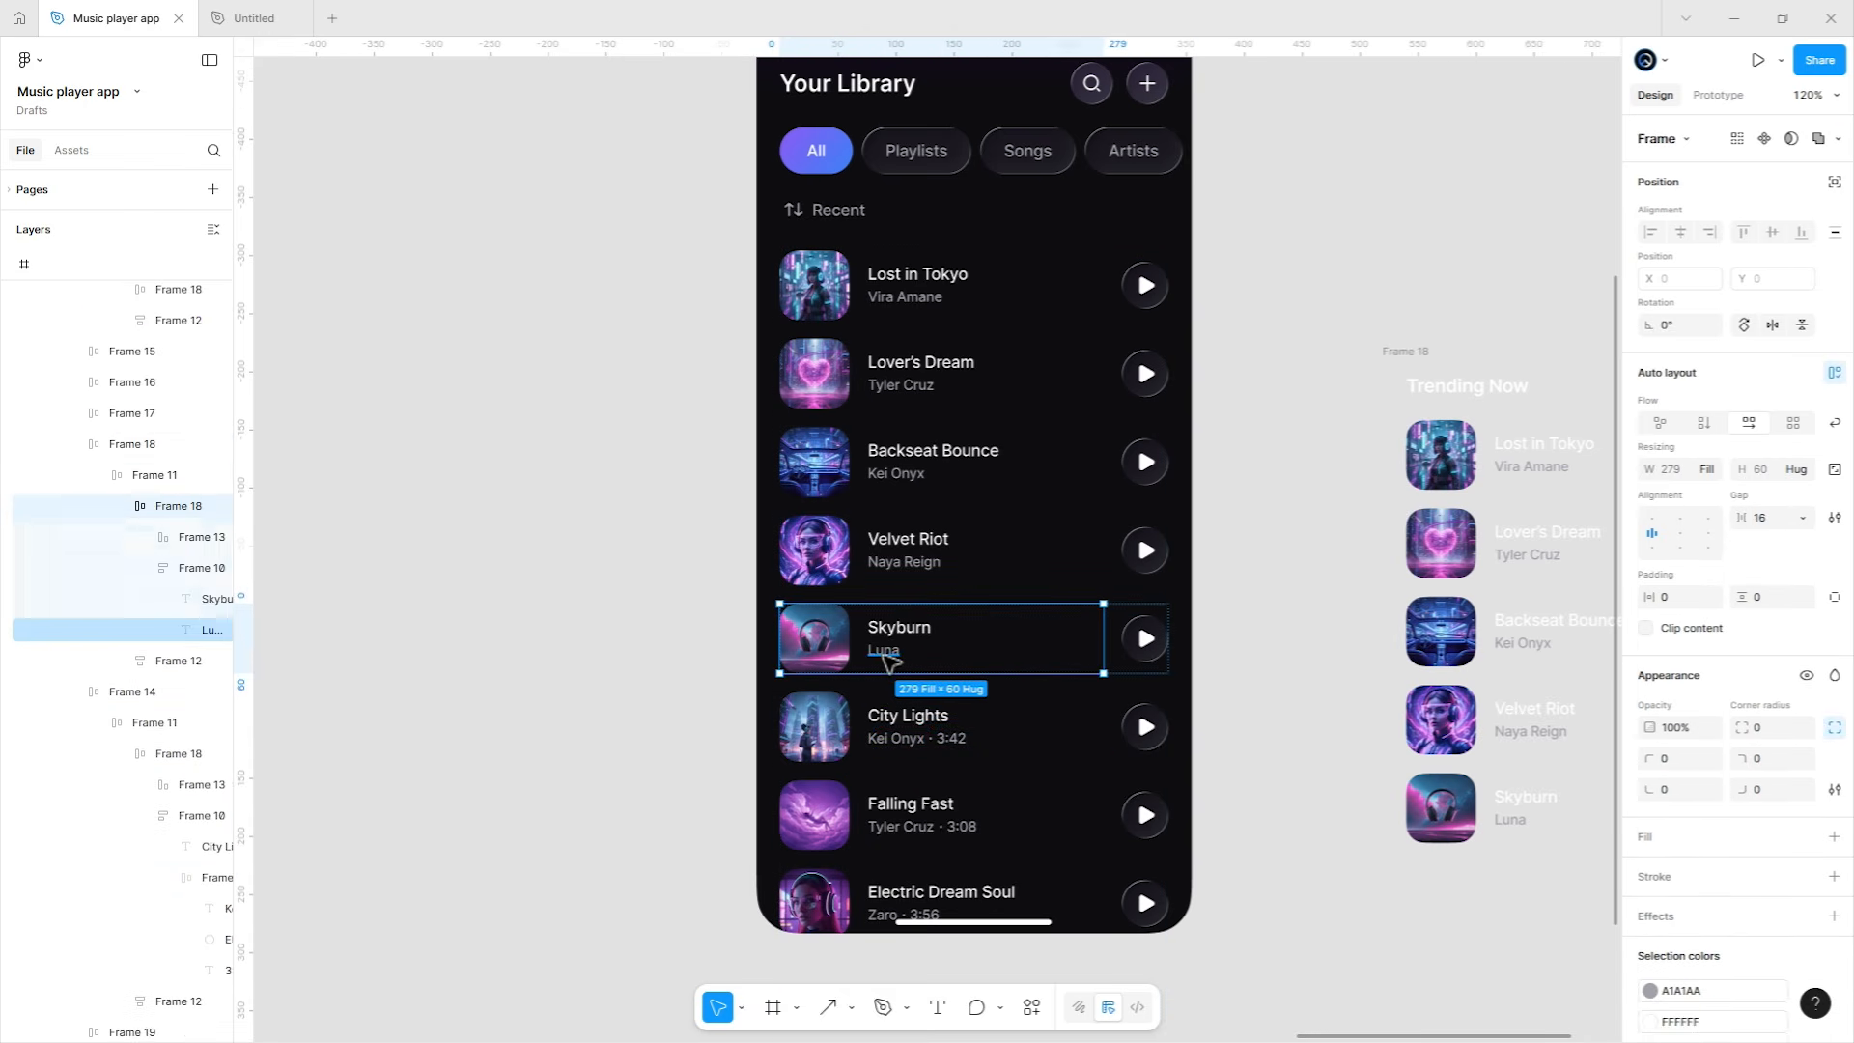
double_click(885, 654)
key(ctrl+v)
Move Skyburn's own artist name into the pasted artist and duration line, removing the separate artist text.
click(901, 640)
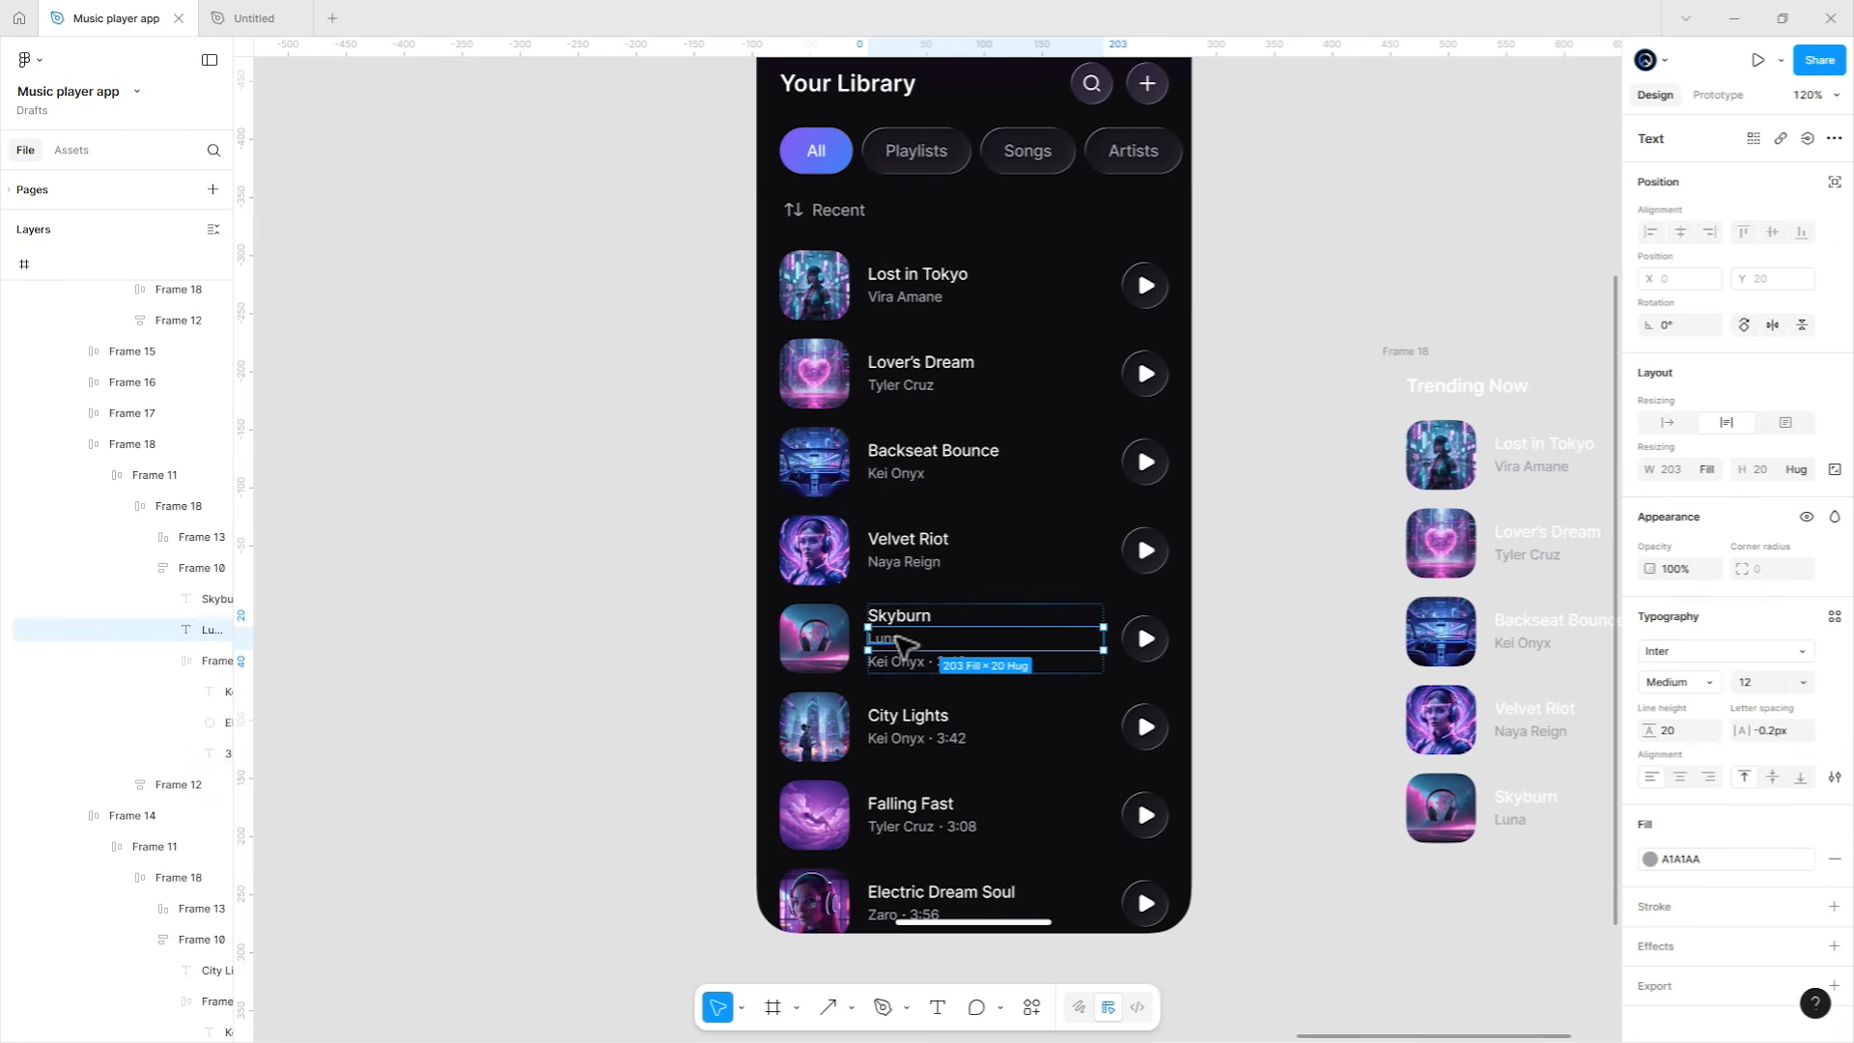
key(ctrl+x)
scroll(903, 645, up, 3)
click(898, 656)
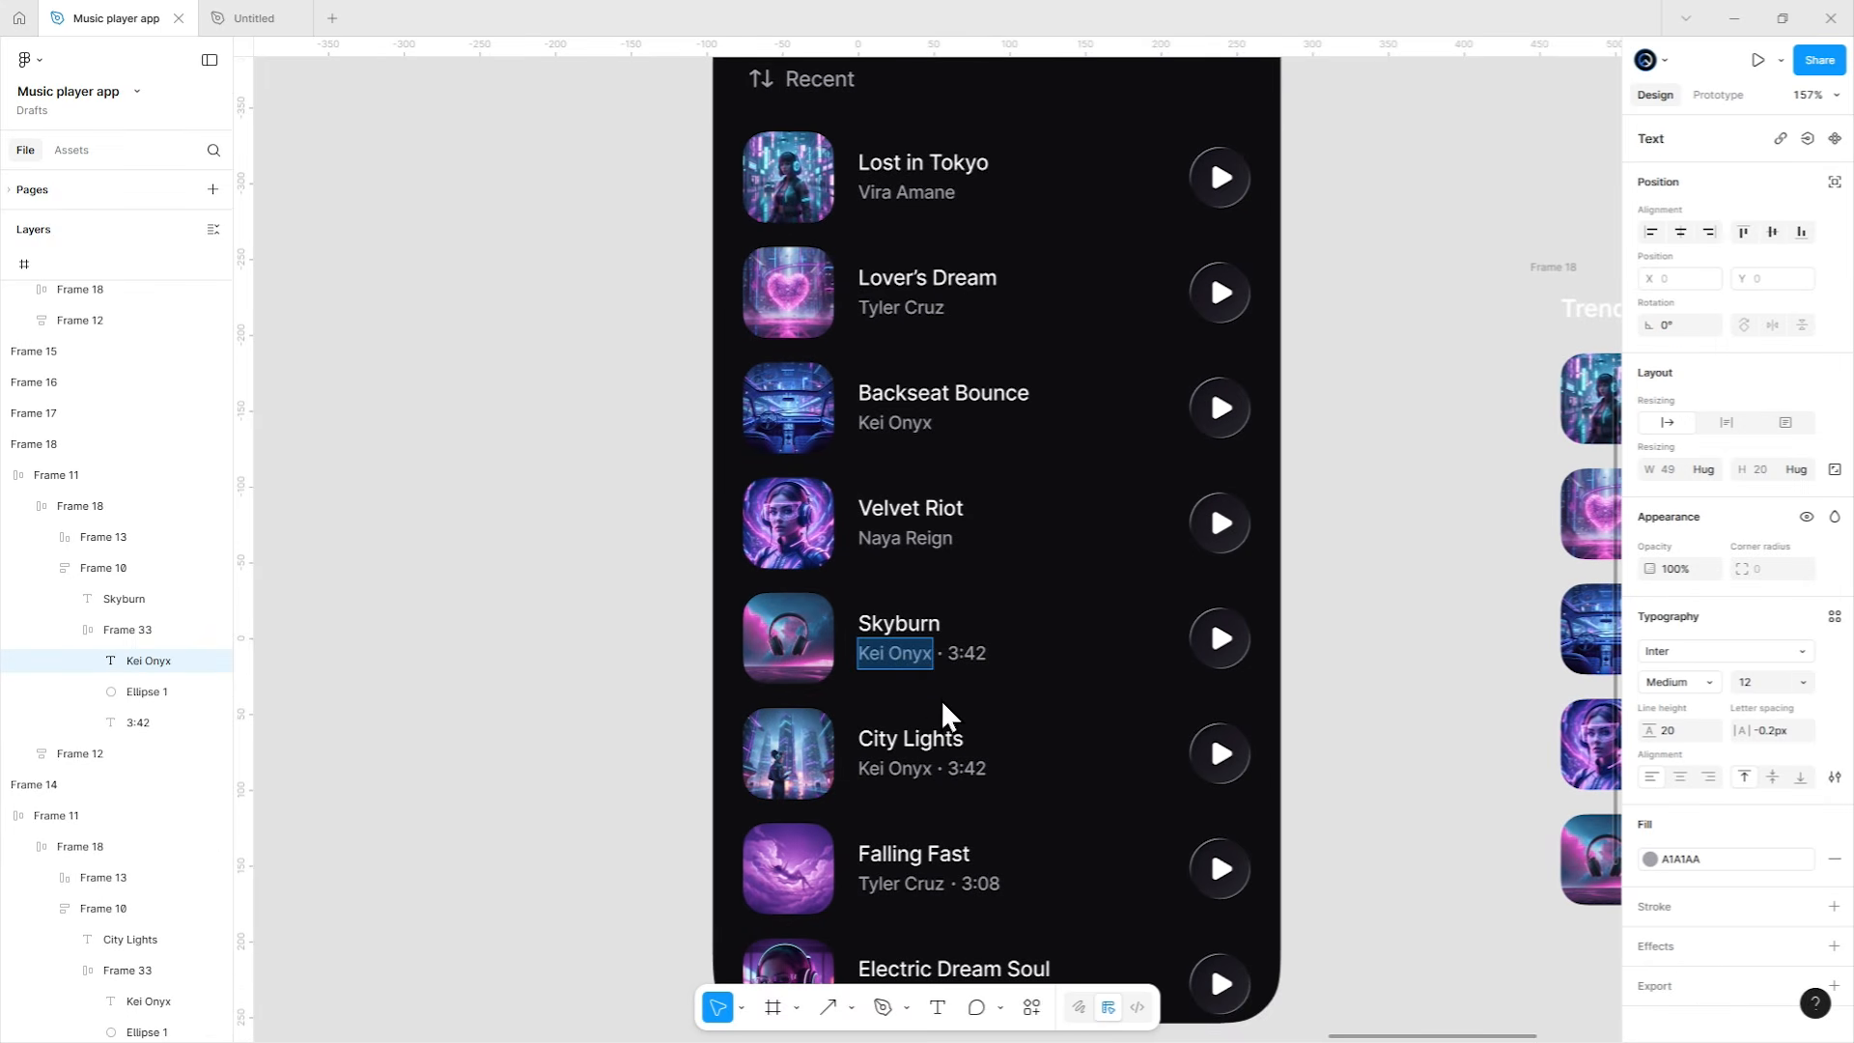
key(ctrl+shift+v)
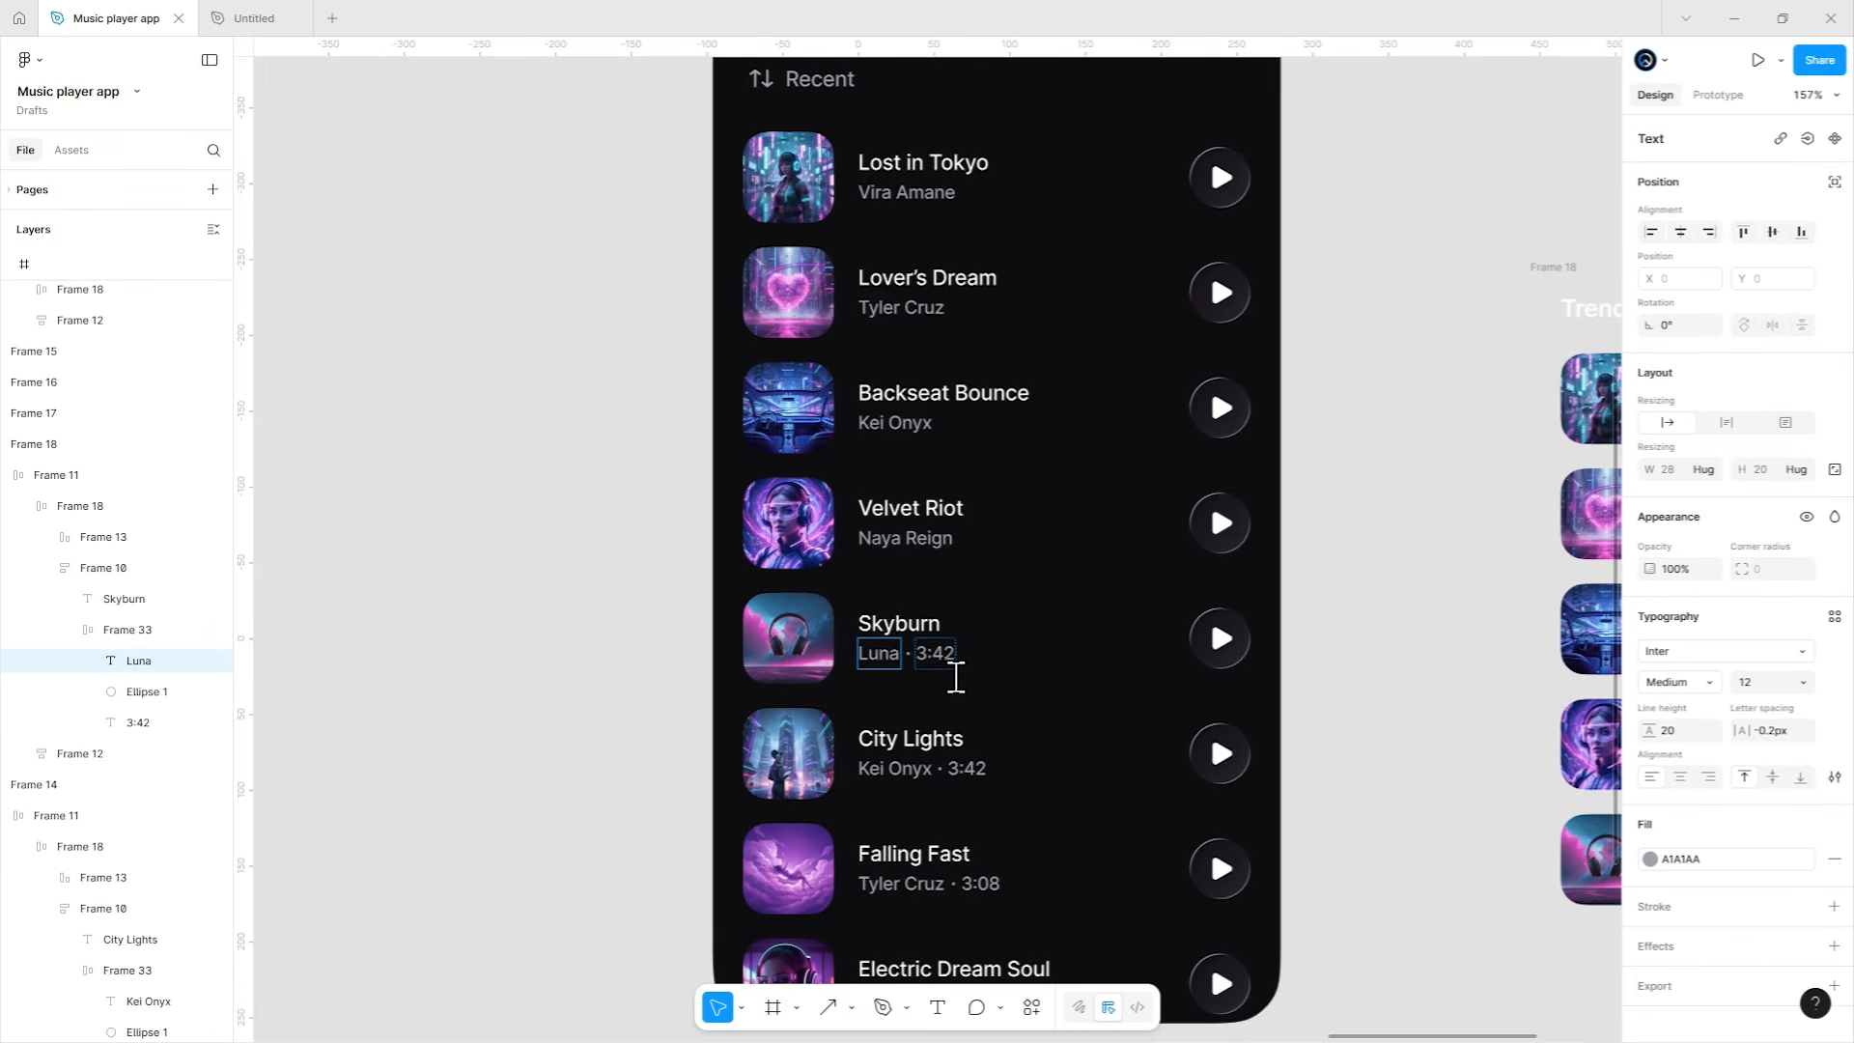
Set the Skyburn song's duration to 2:53.
double_click(935, 652)
text(2)
key(Escape)
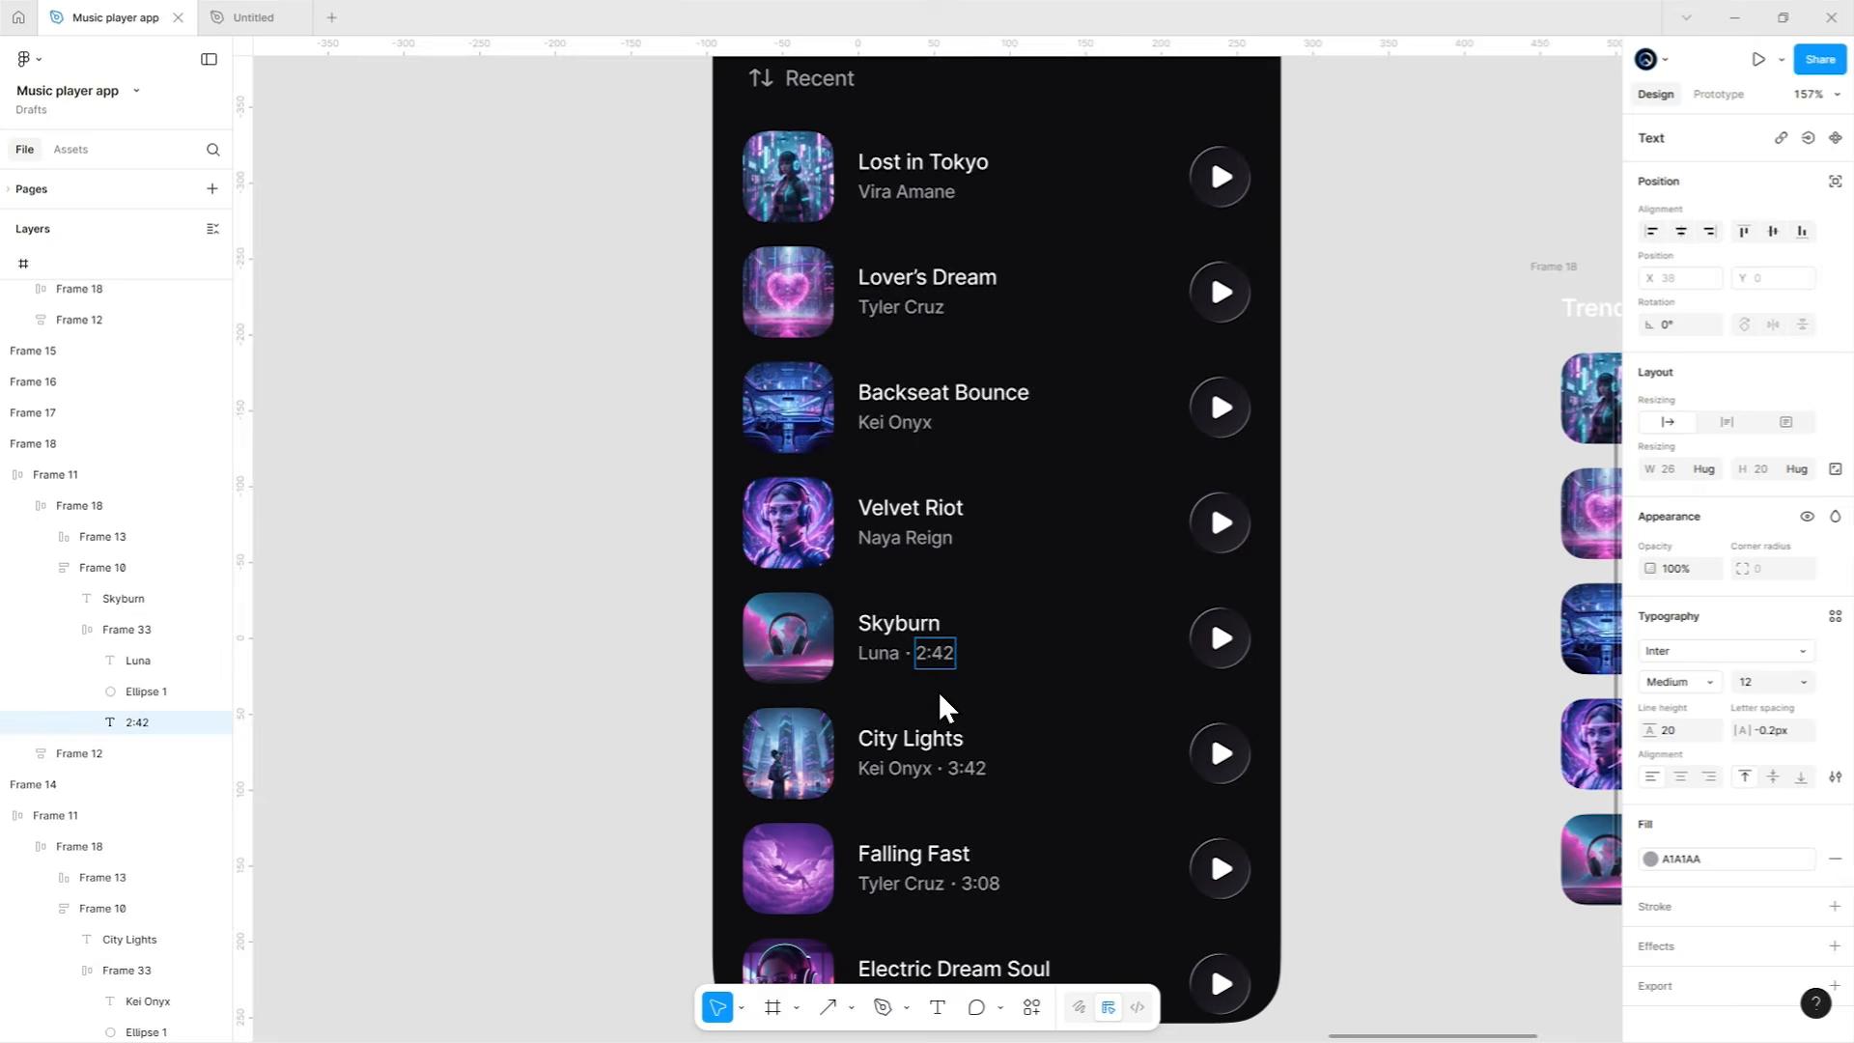
key(BackSpace)
key(BackSpace)
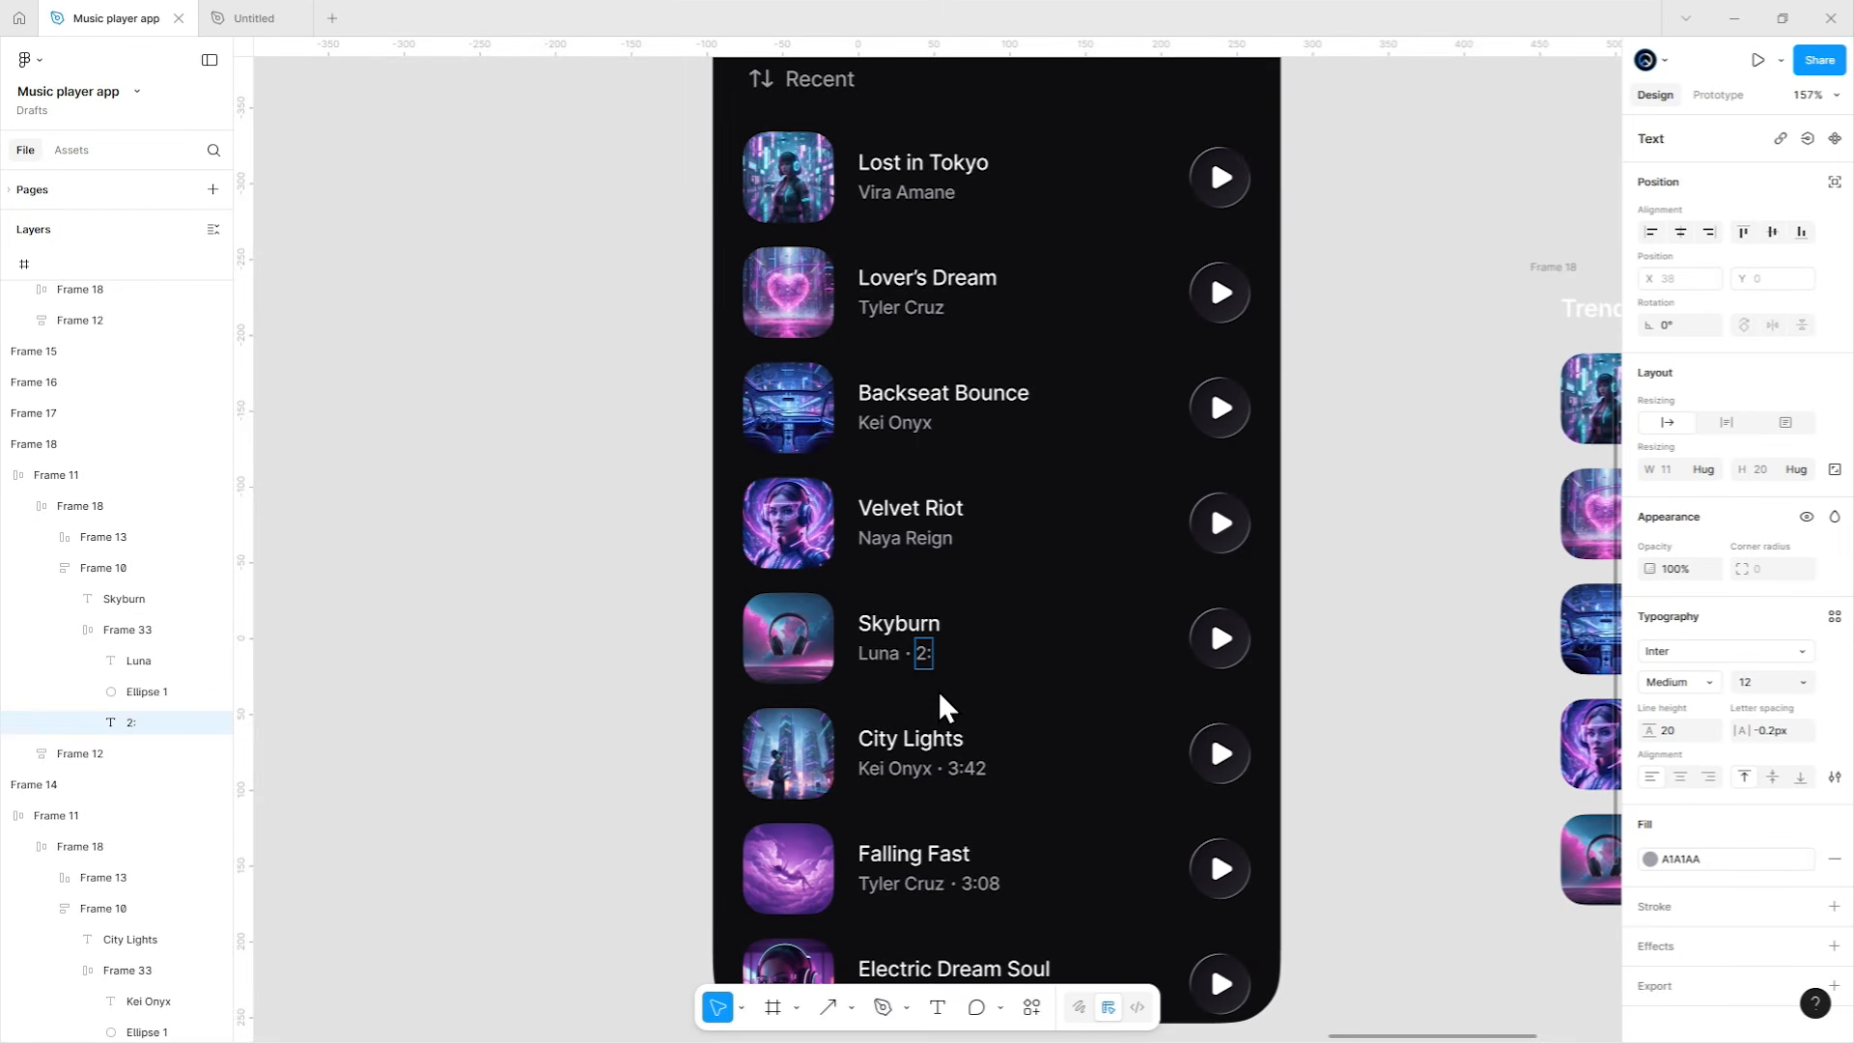
text(53)
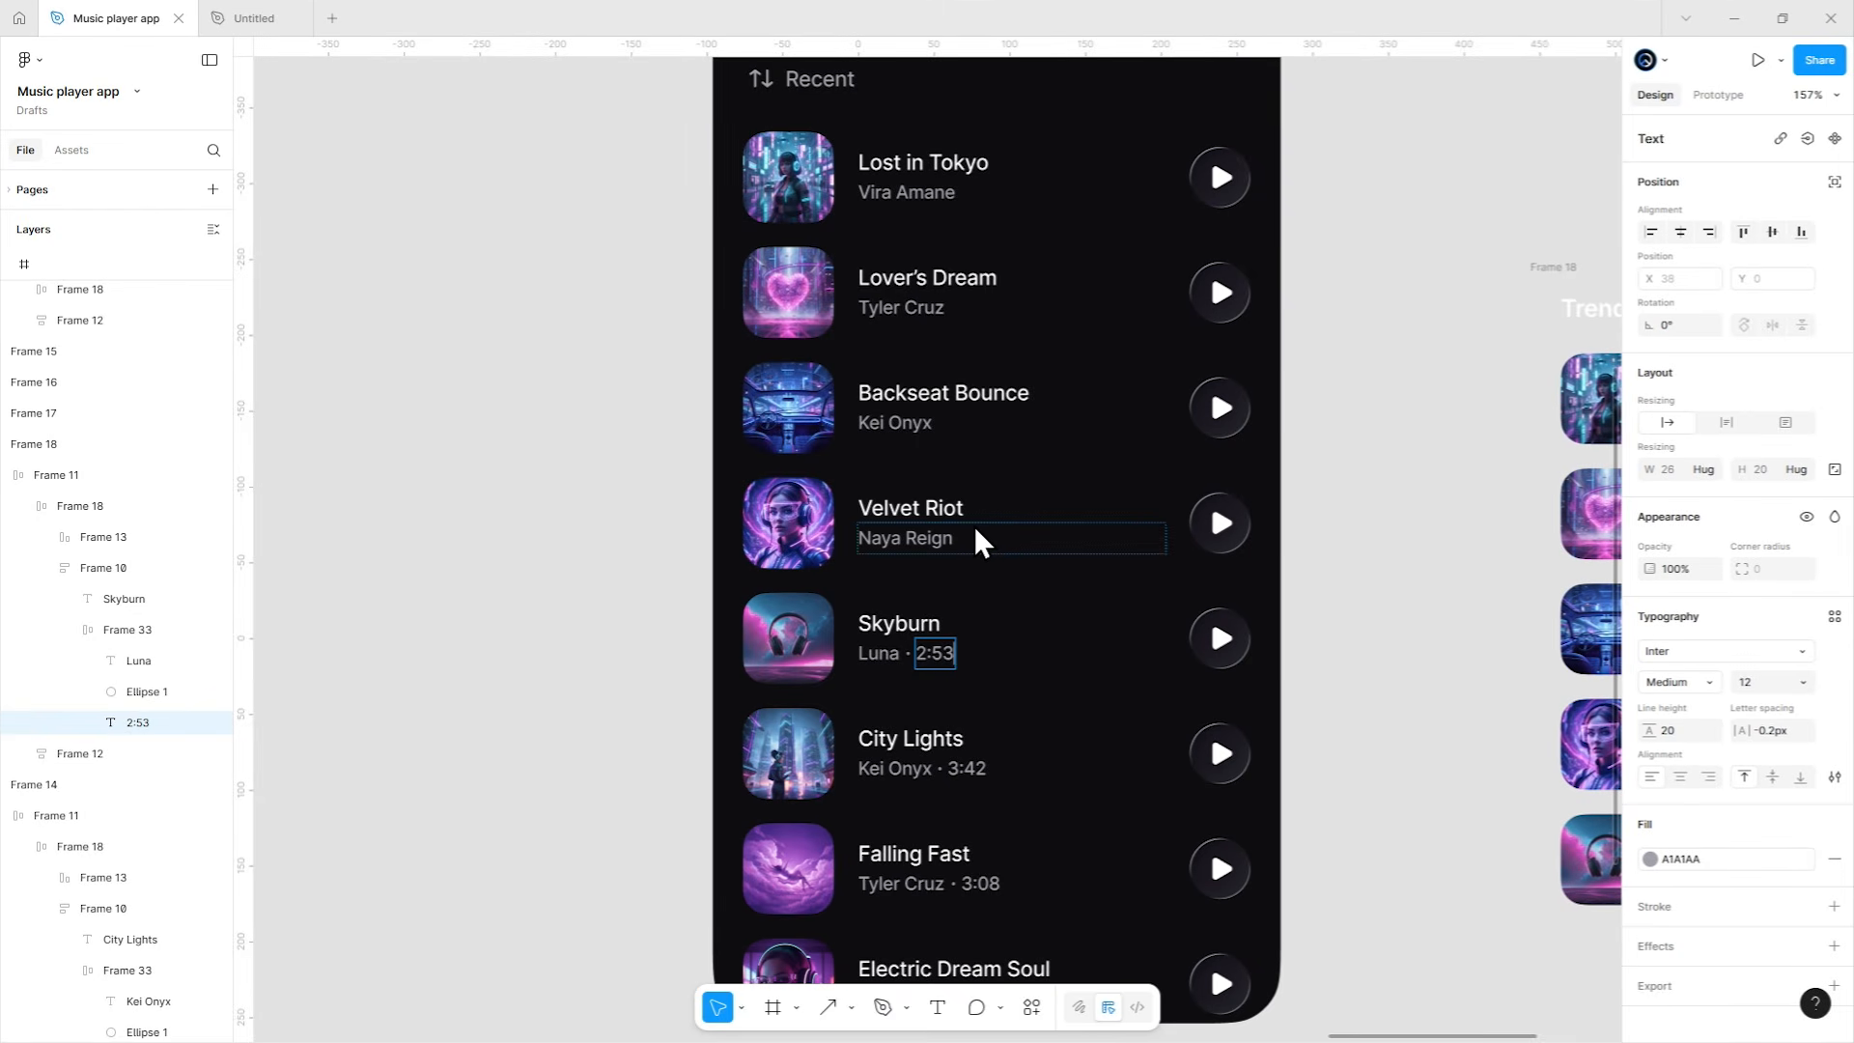
Copy Skyburn's artist and duration line into the Velvet Riot, Backseat Bounce, Lover's Dream and Lost in Tokyo rows.
click(981, 656)
key(ctrl+c)
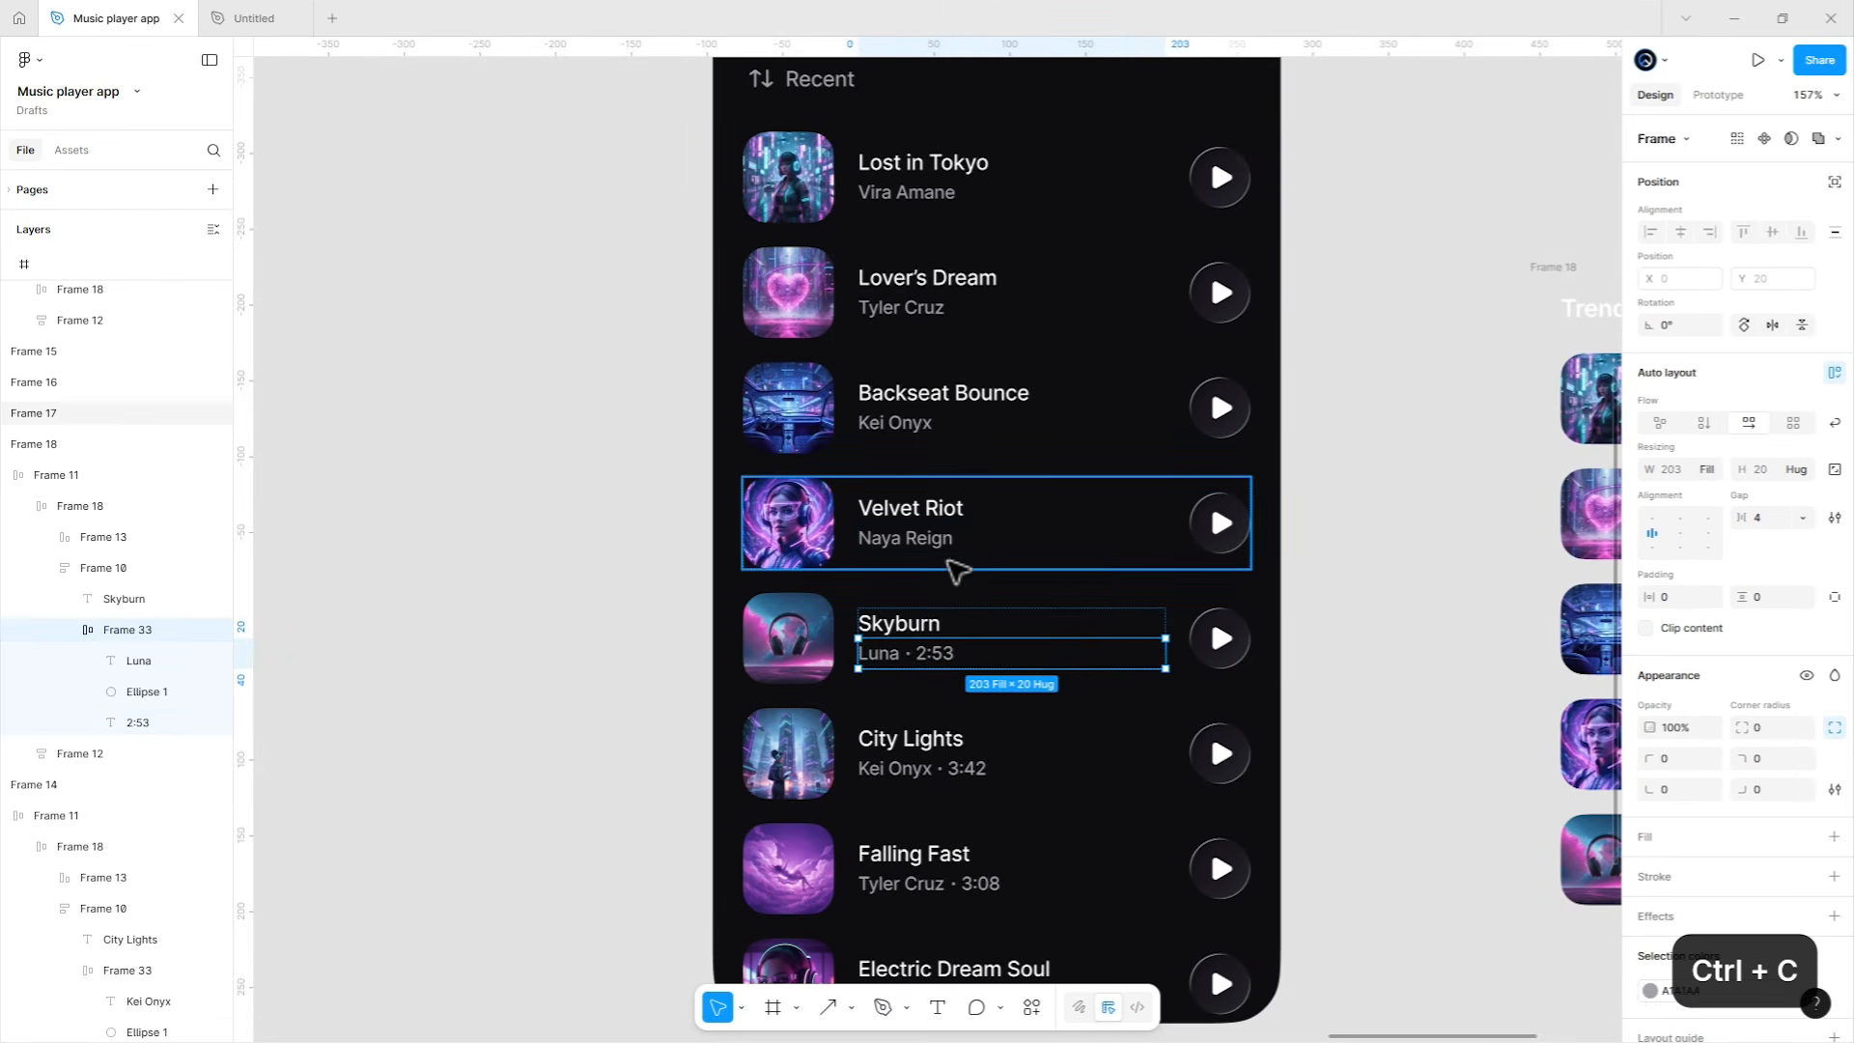
click(944, 524)
key(ctrl+v)
click(944, 524)
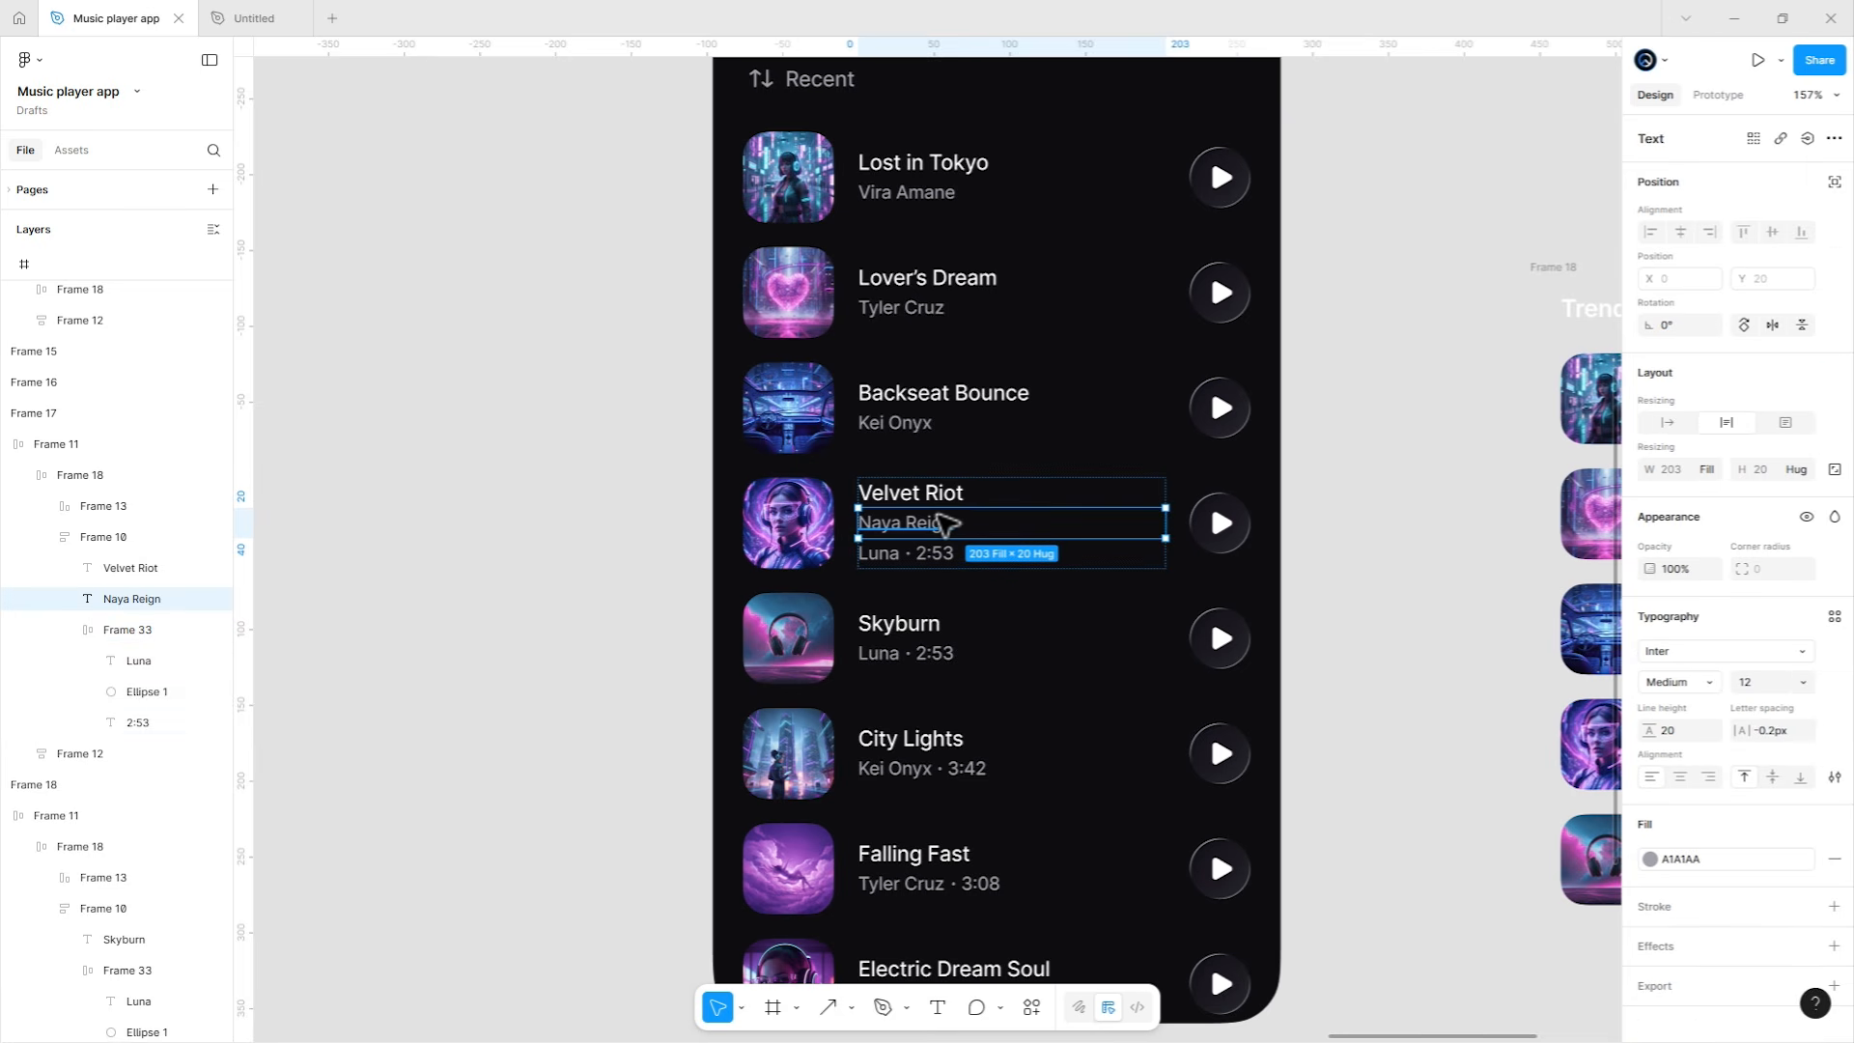
click(914, 431)
key(ctrl+v)
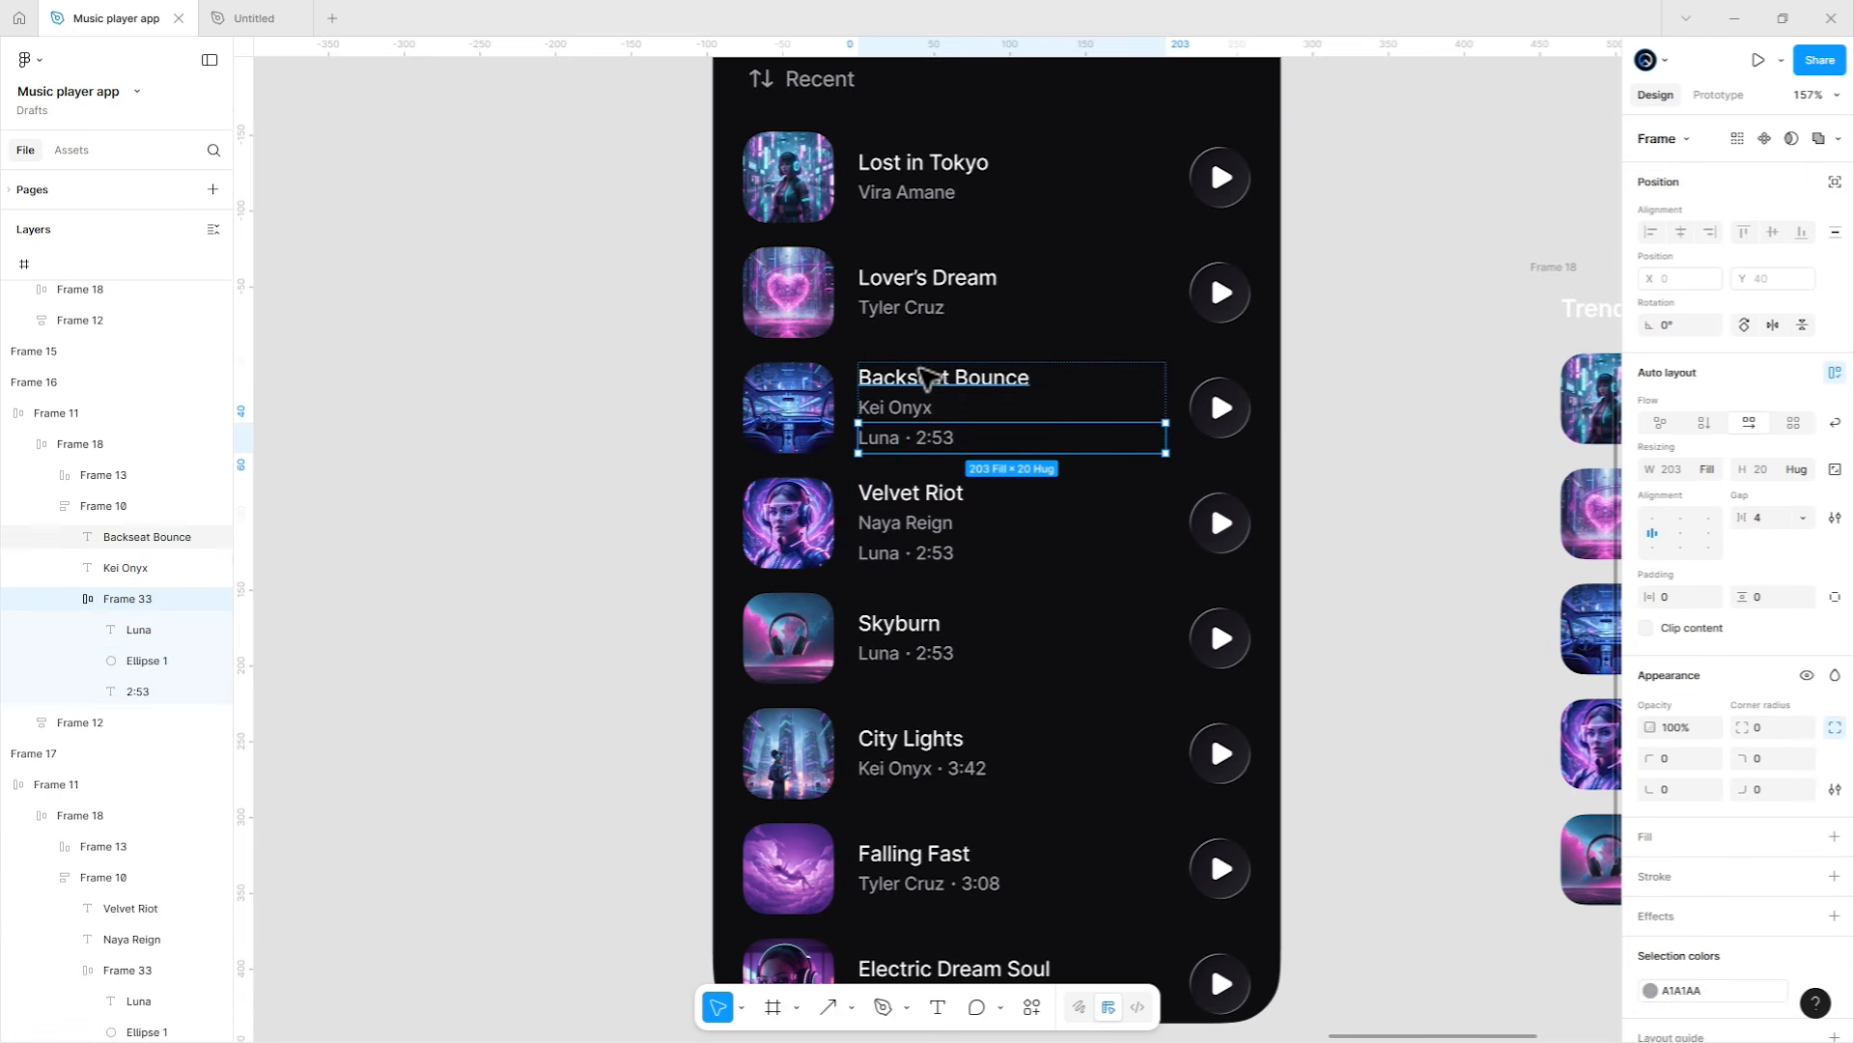
click(912, 307)
key(ctrl+v)
click(918, 208)
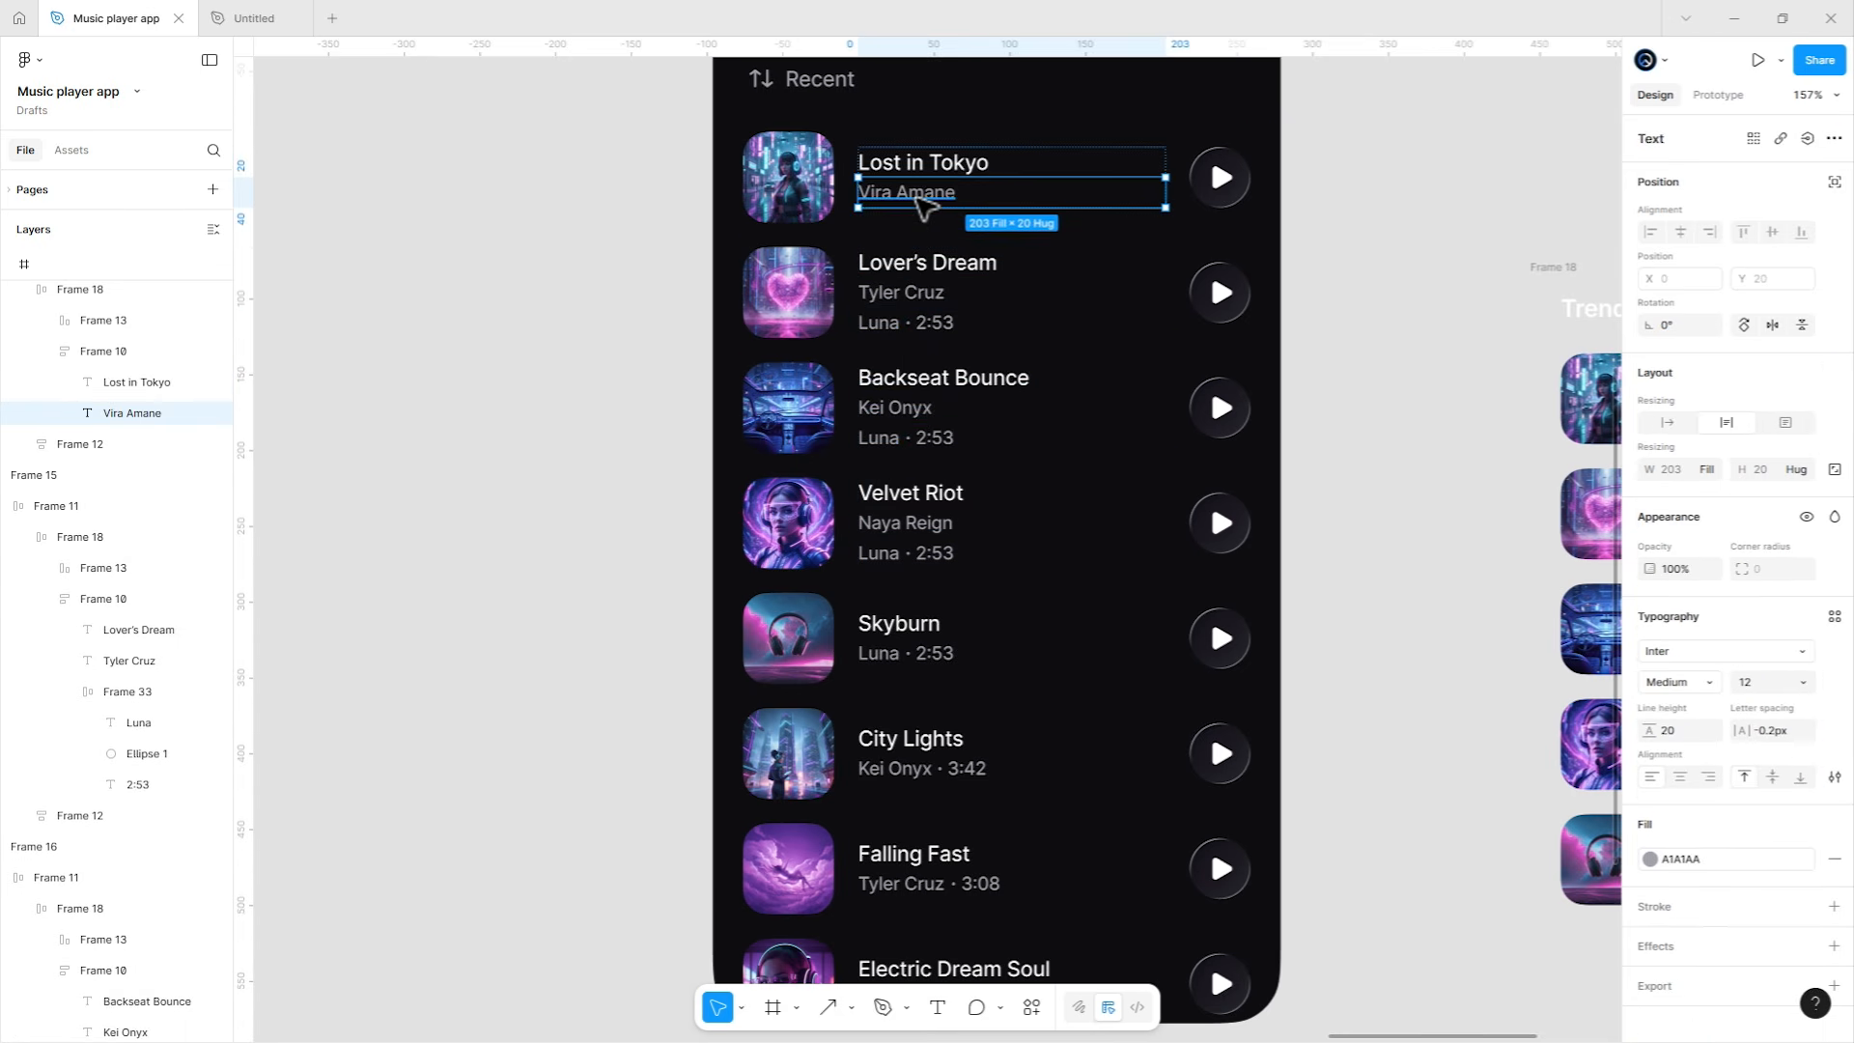
key(ctrl+v)
Move Velvet Riot's own artist name into its pasted line, replacing Luna, and set the duration to 3:05.
click(919, 524)
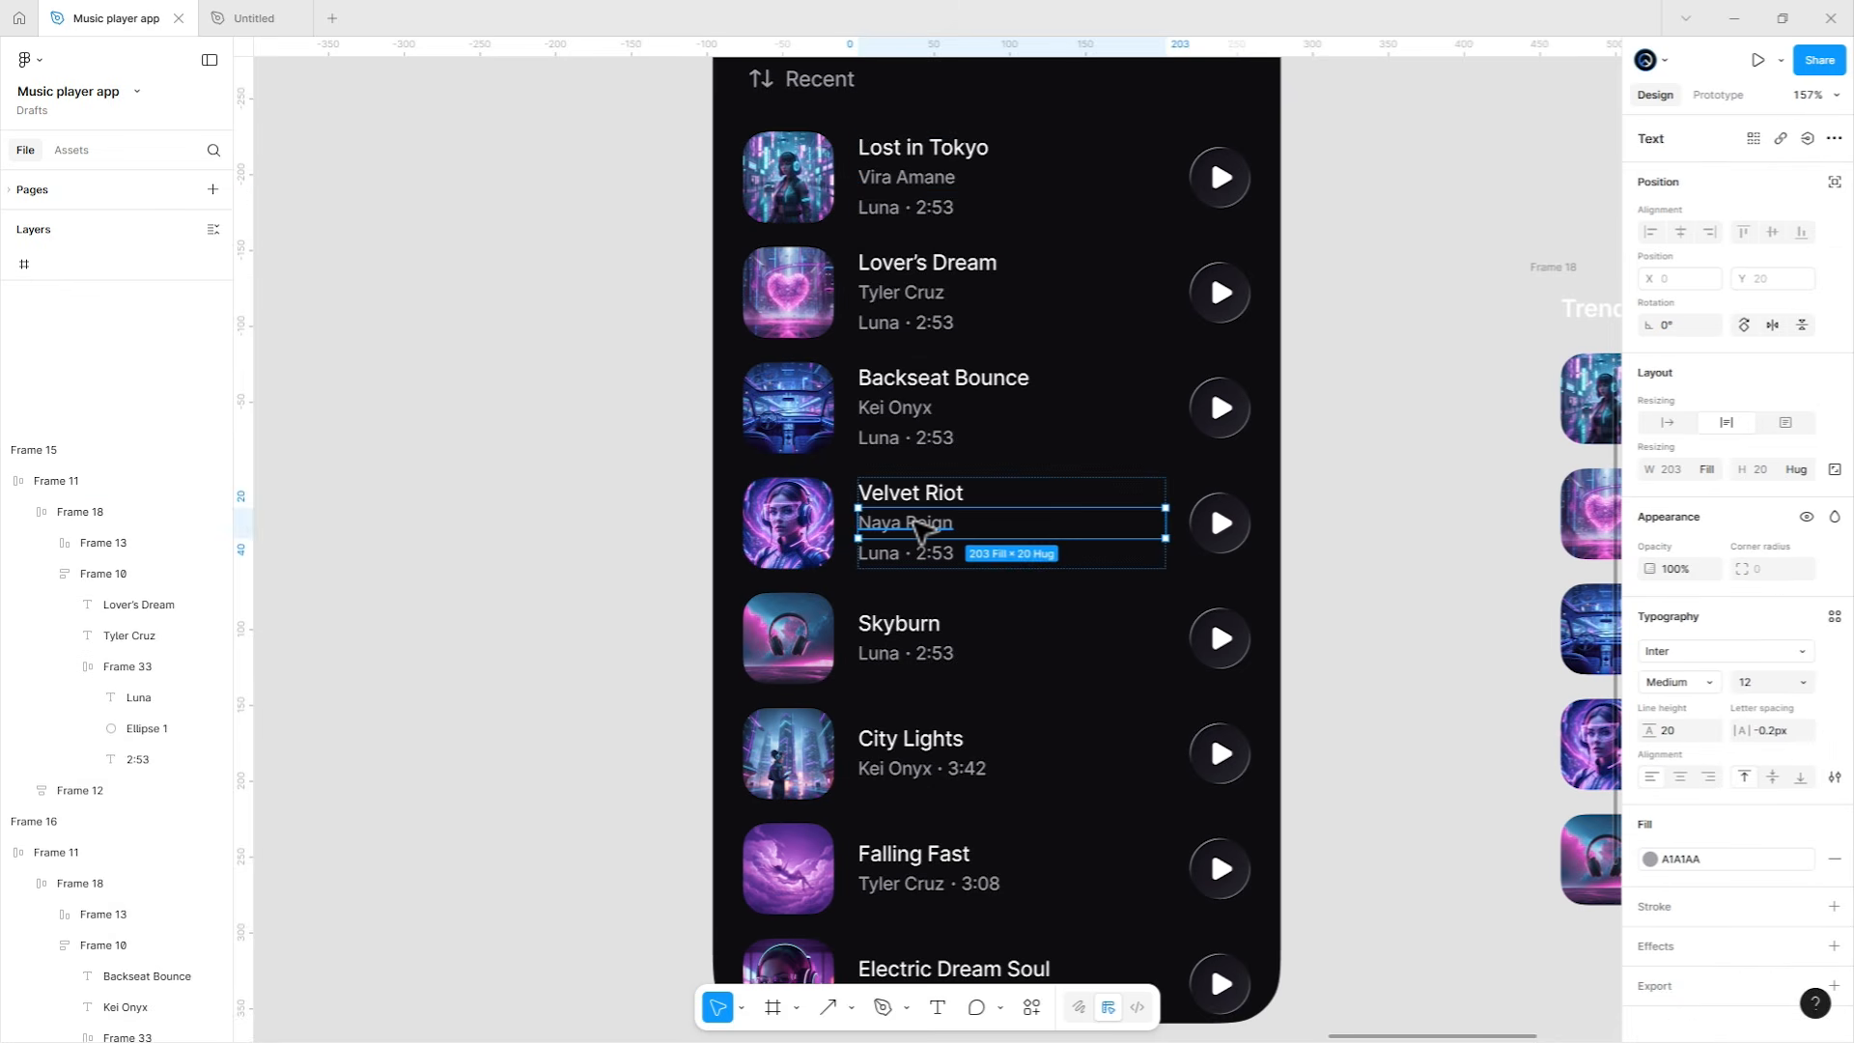
key(ctrl+x)
click(882, 539)
key(ctrl+shift+v)
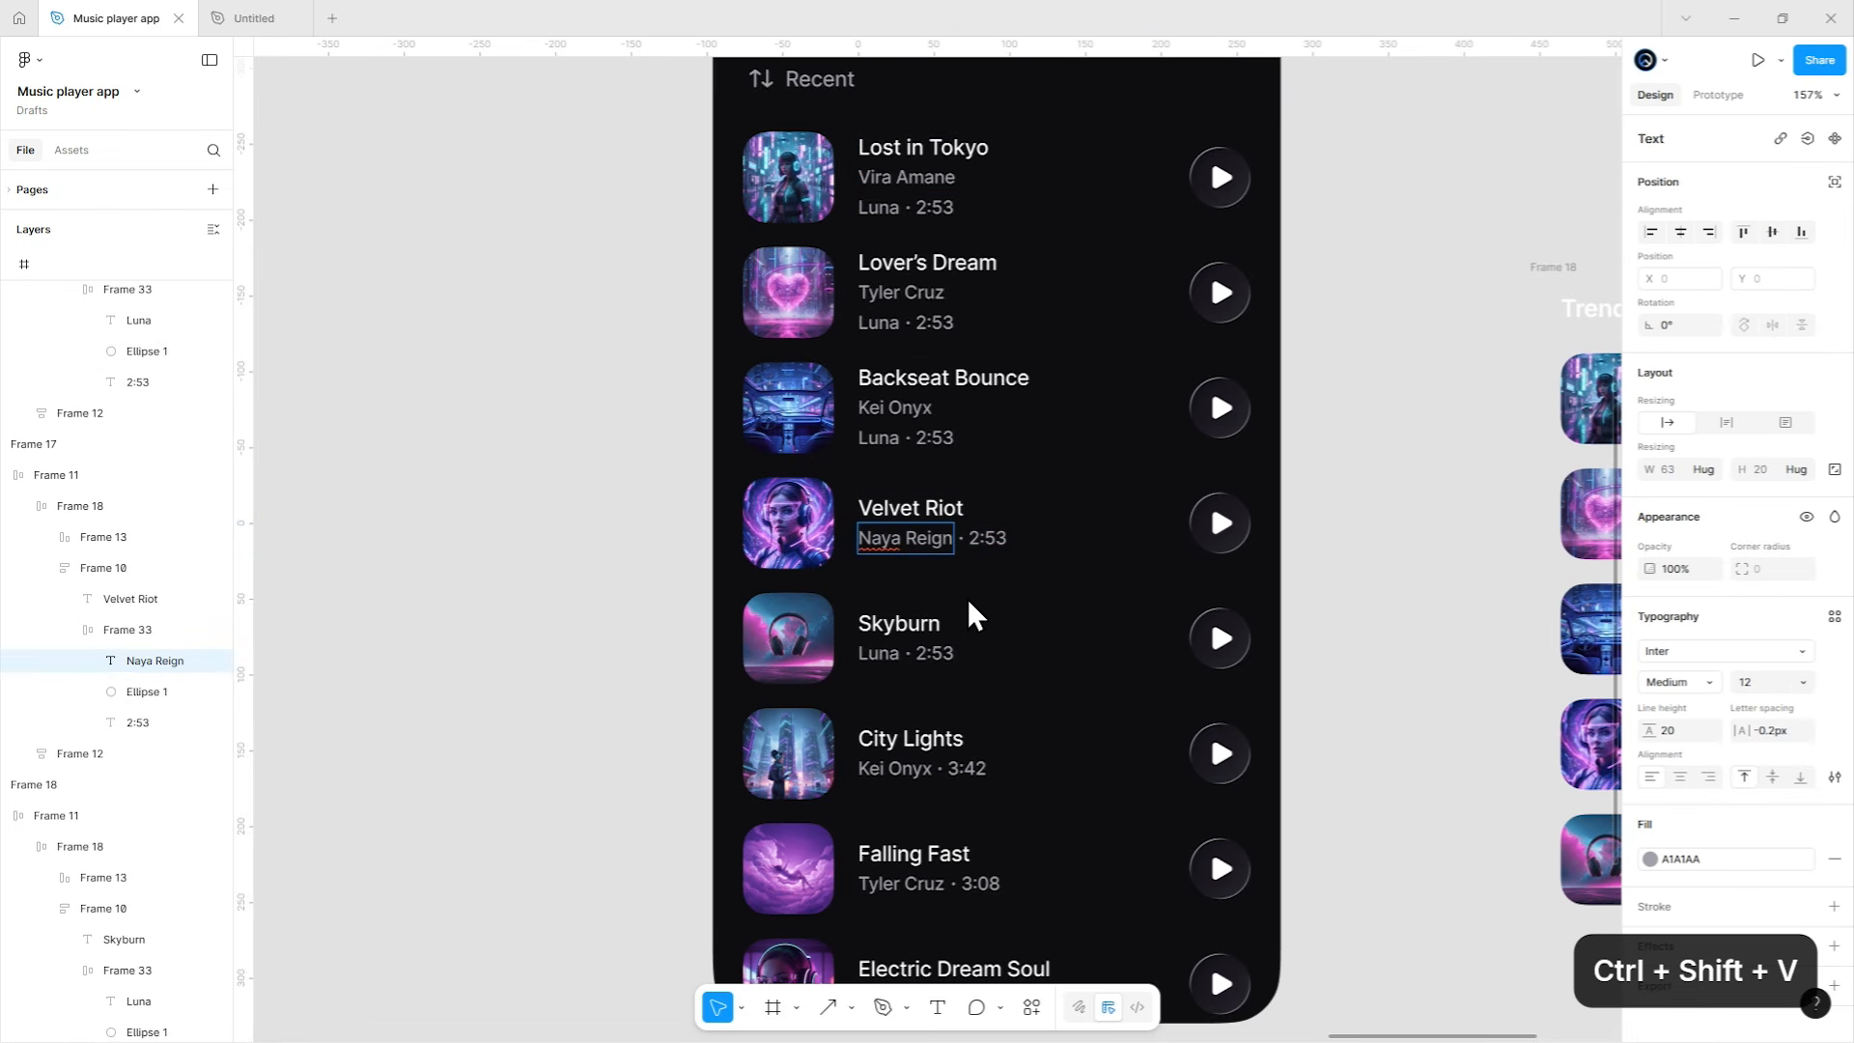
click(987, 538)
key(BackSpace)
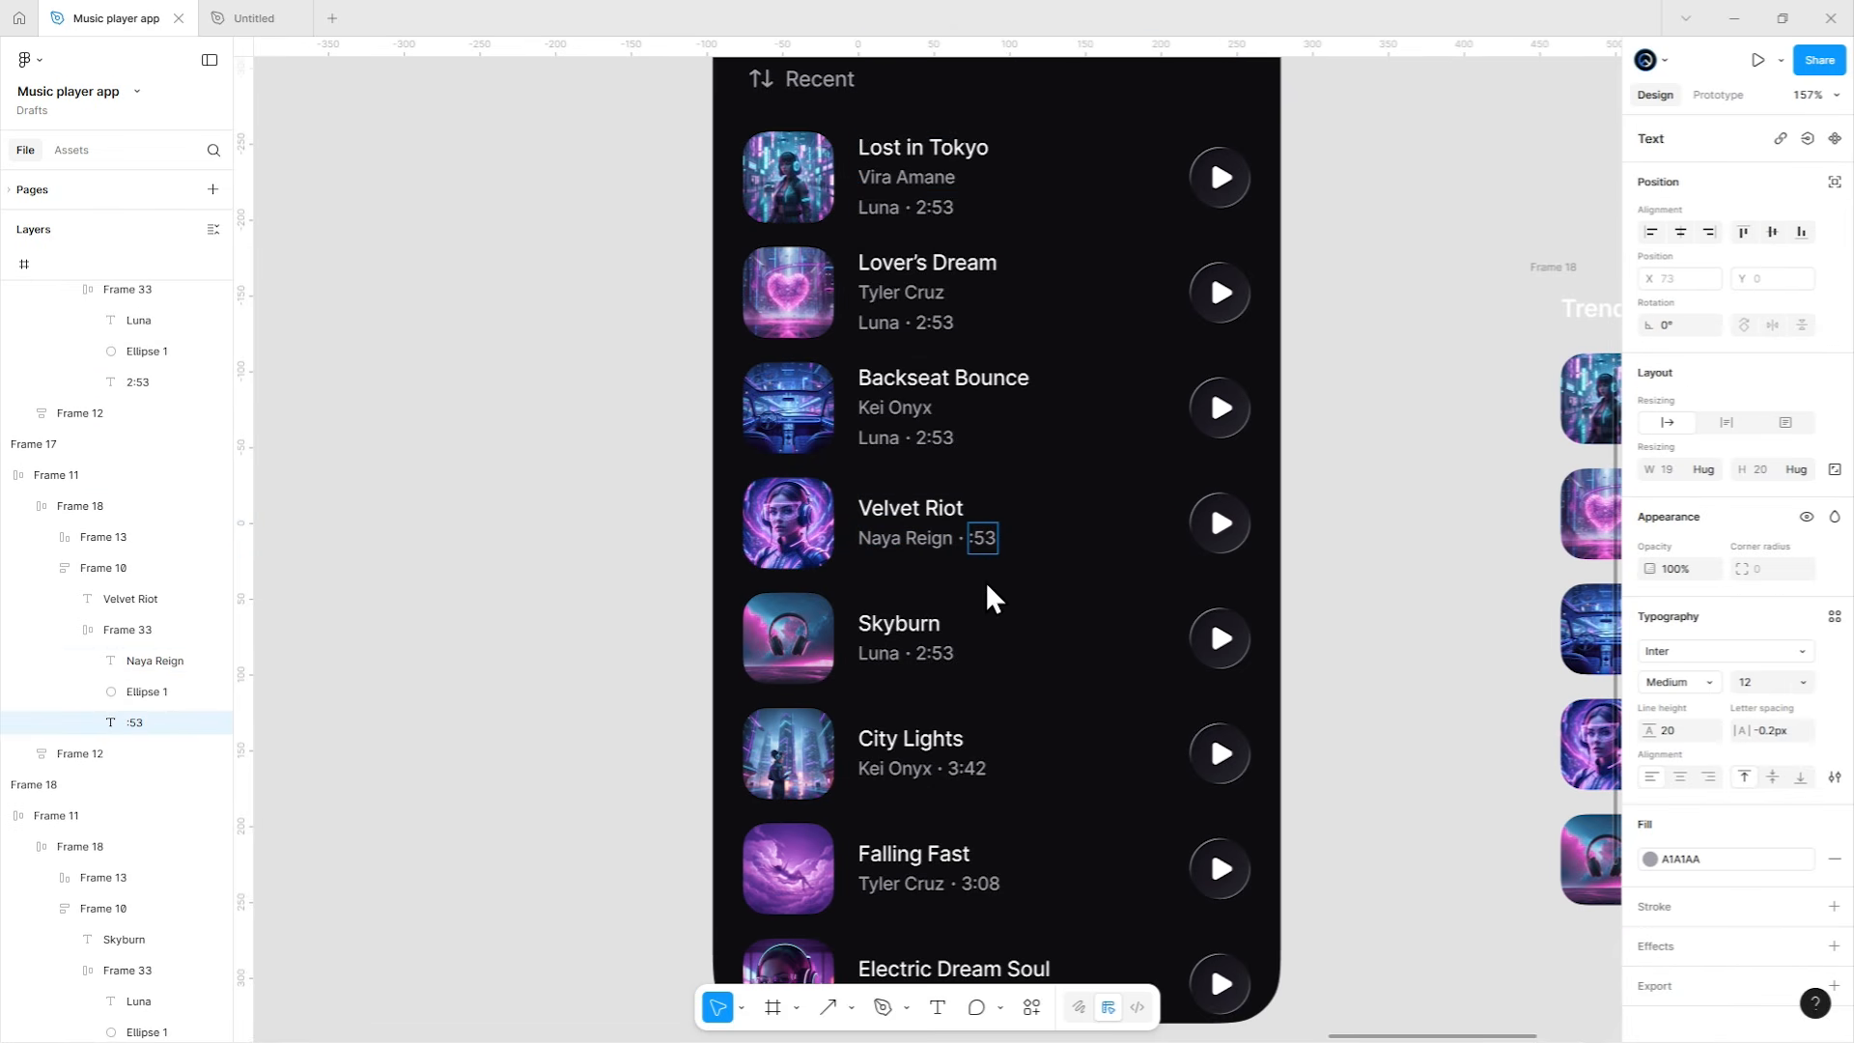
text(3)
key(BackSpace)
key(BackSpace)
text(05)
Move Backseat Bounce's own artist name into its pasted line and set the song's duration to 3:42.
click(955, 417)
key(ctrl+a)
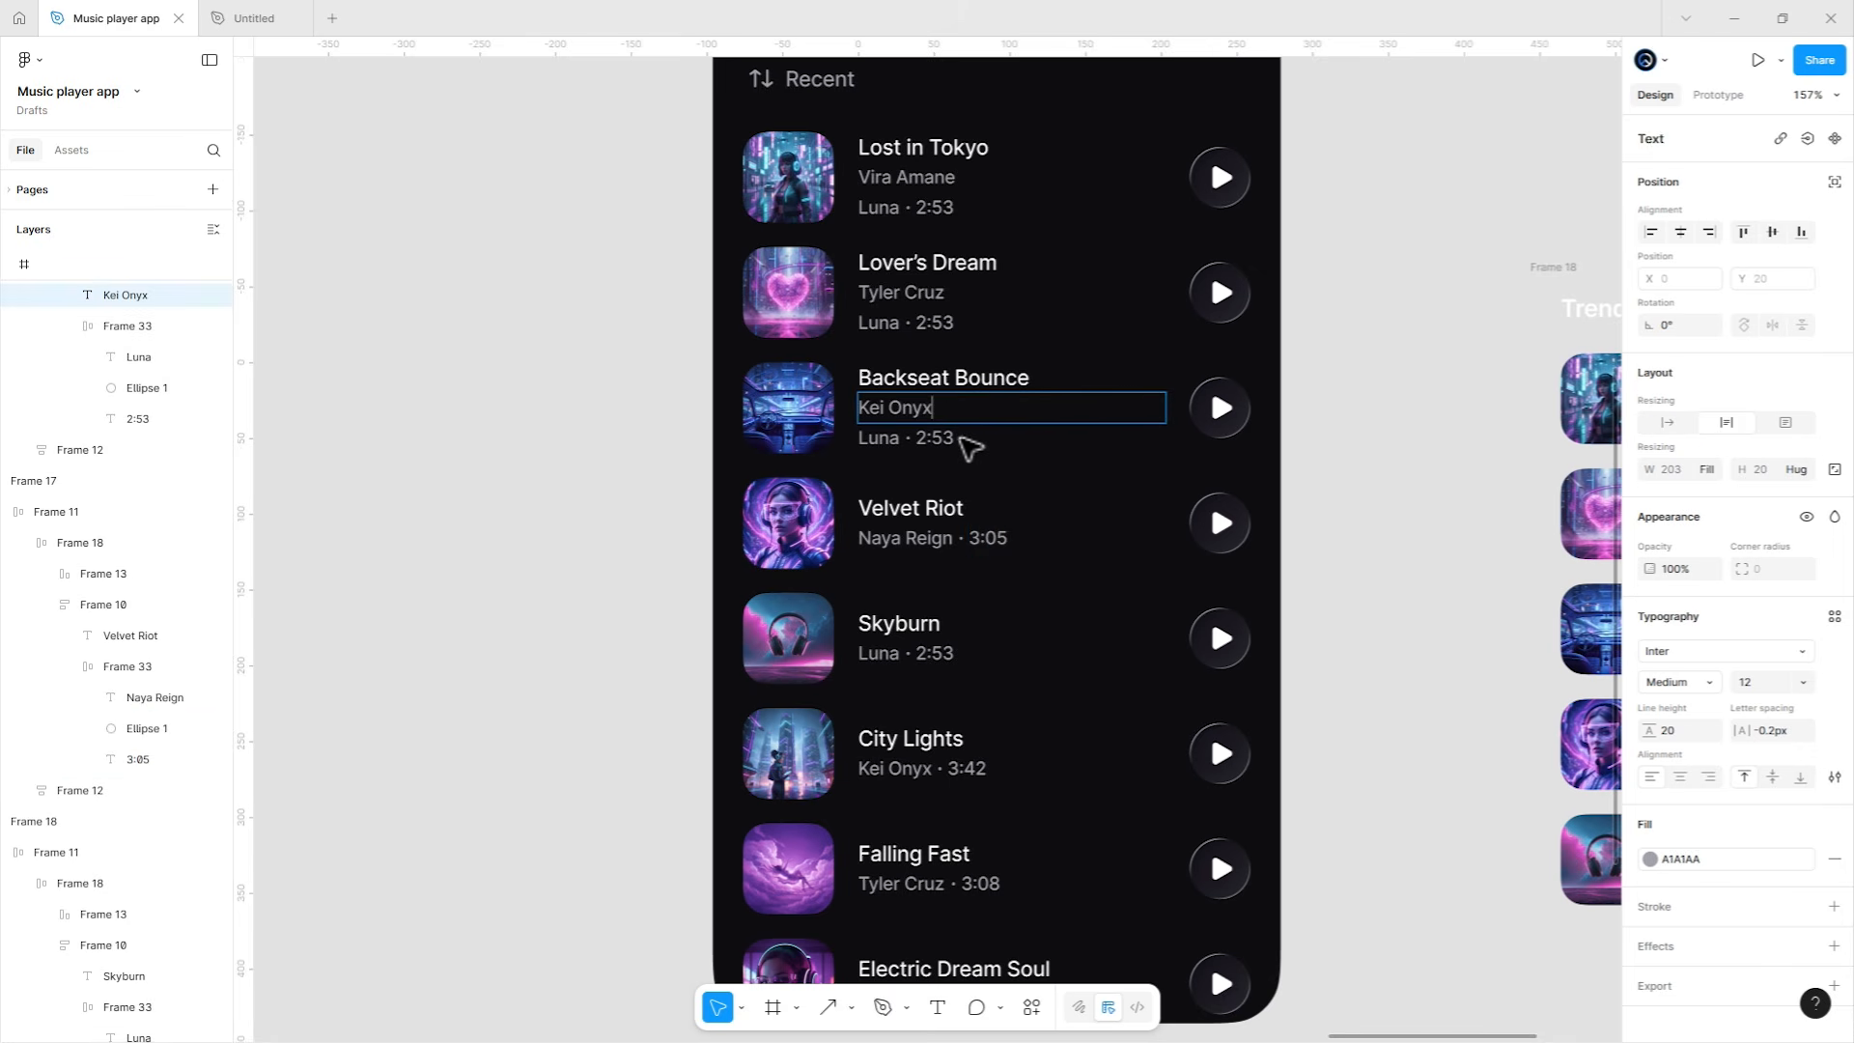
key(ctrl+x)
key(Escape)
click(878, 425)
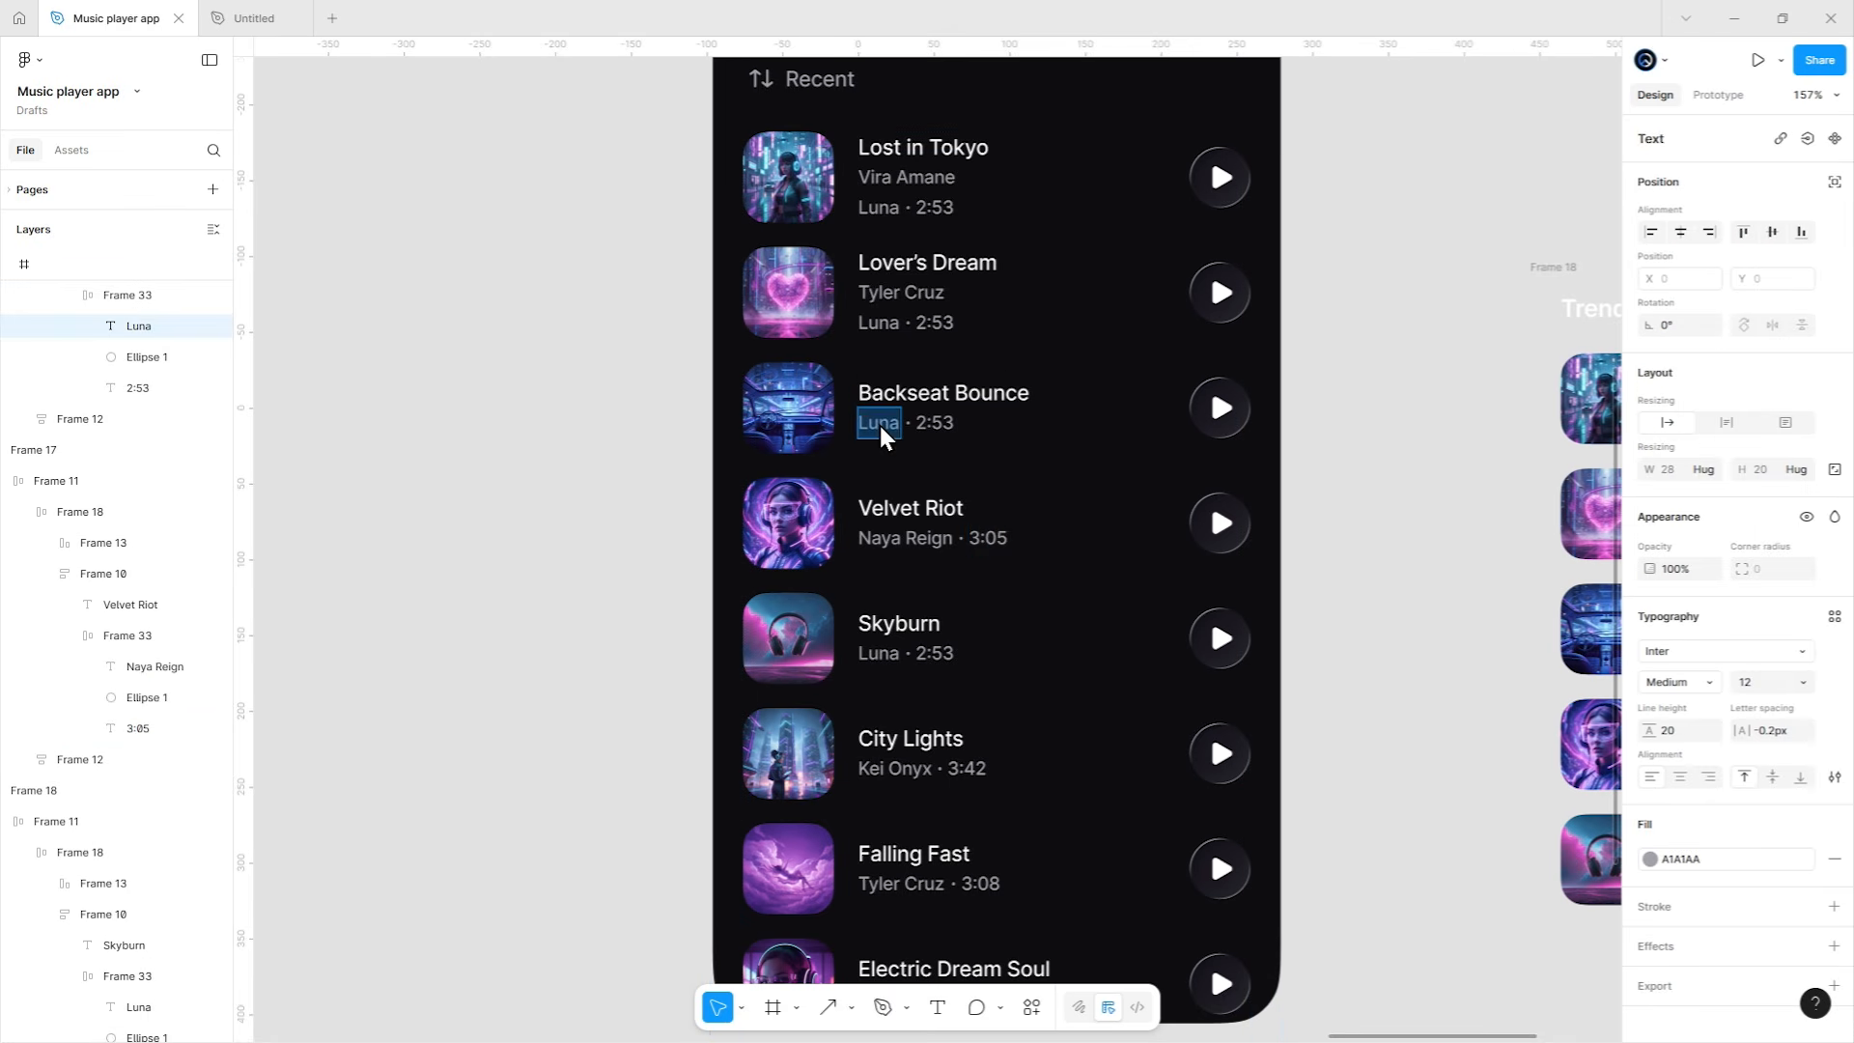
key(ctrl+shift+v)
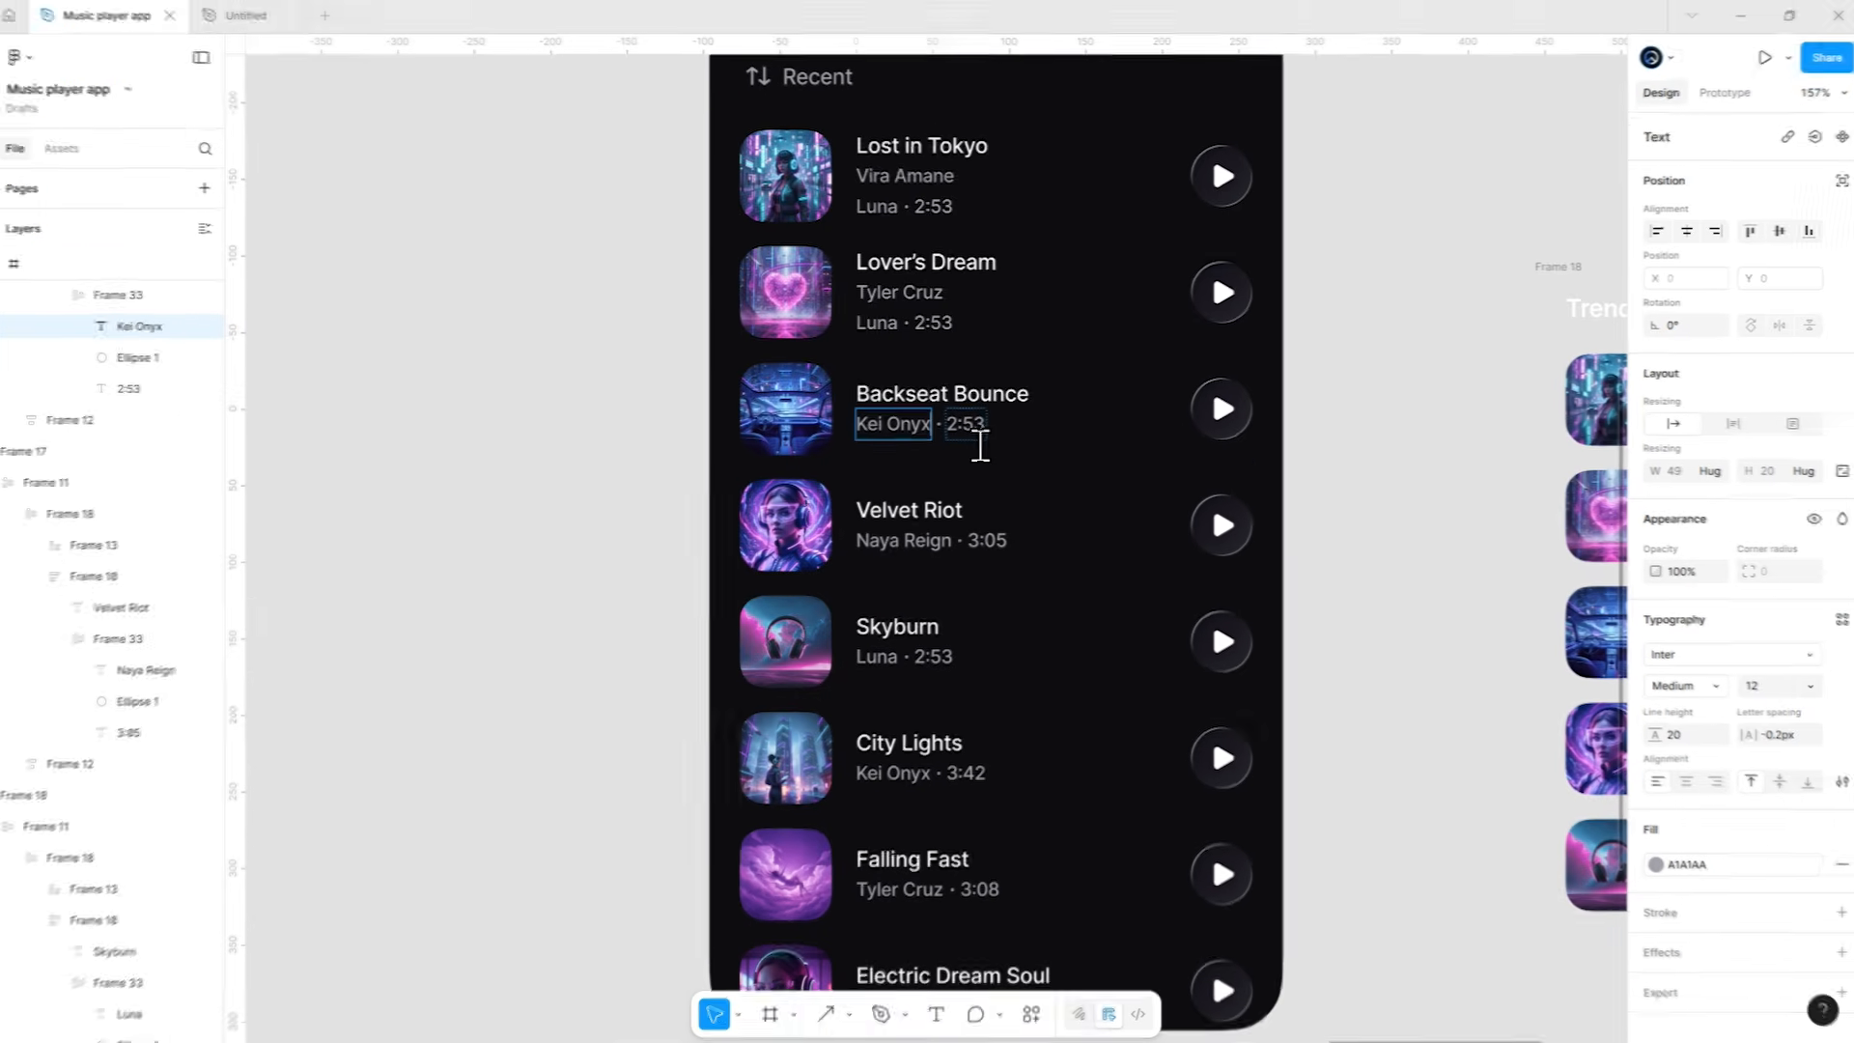
click(959, 424)
key(BackSpace)
text(3)
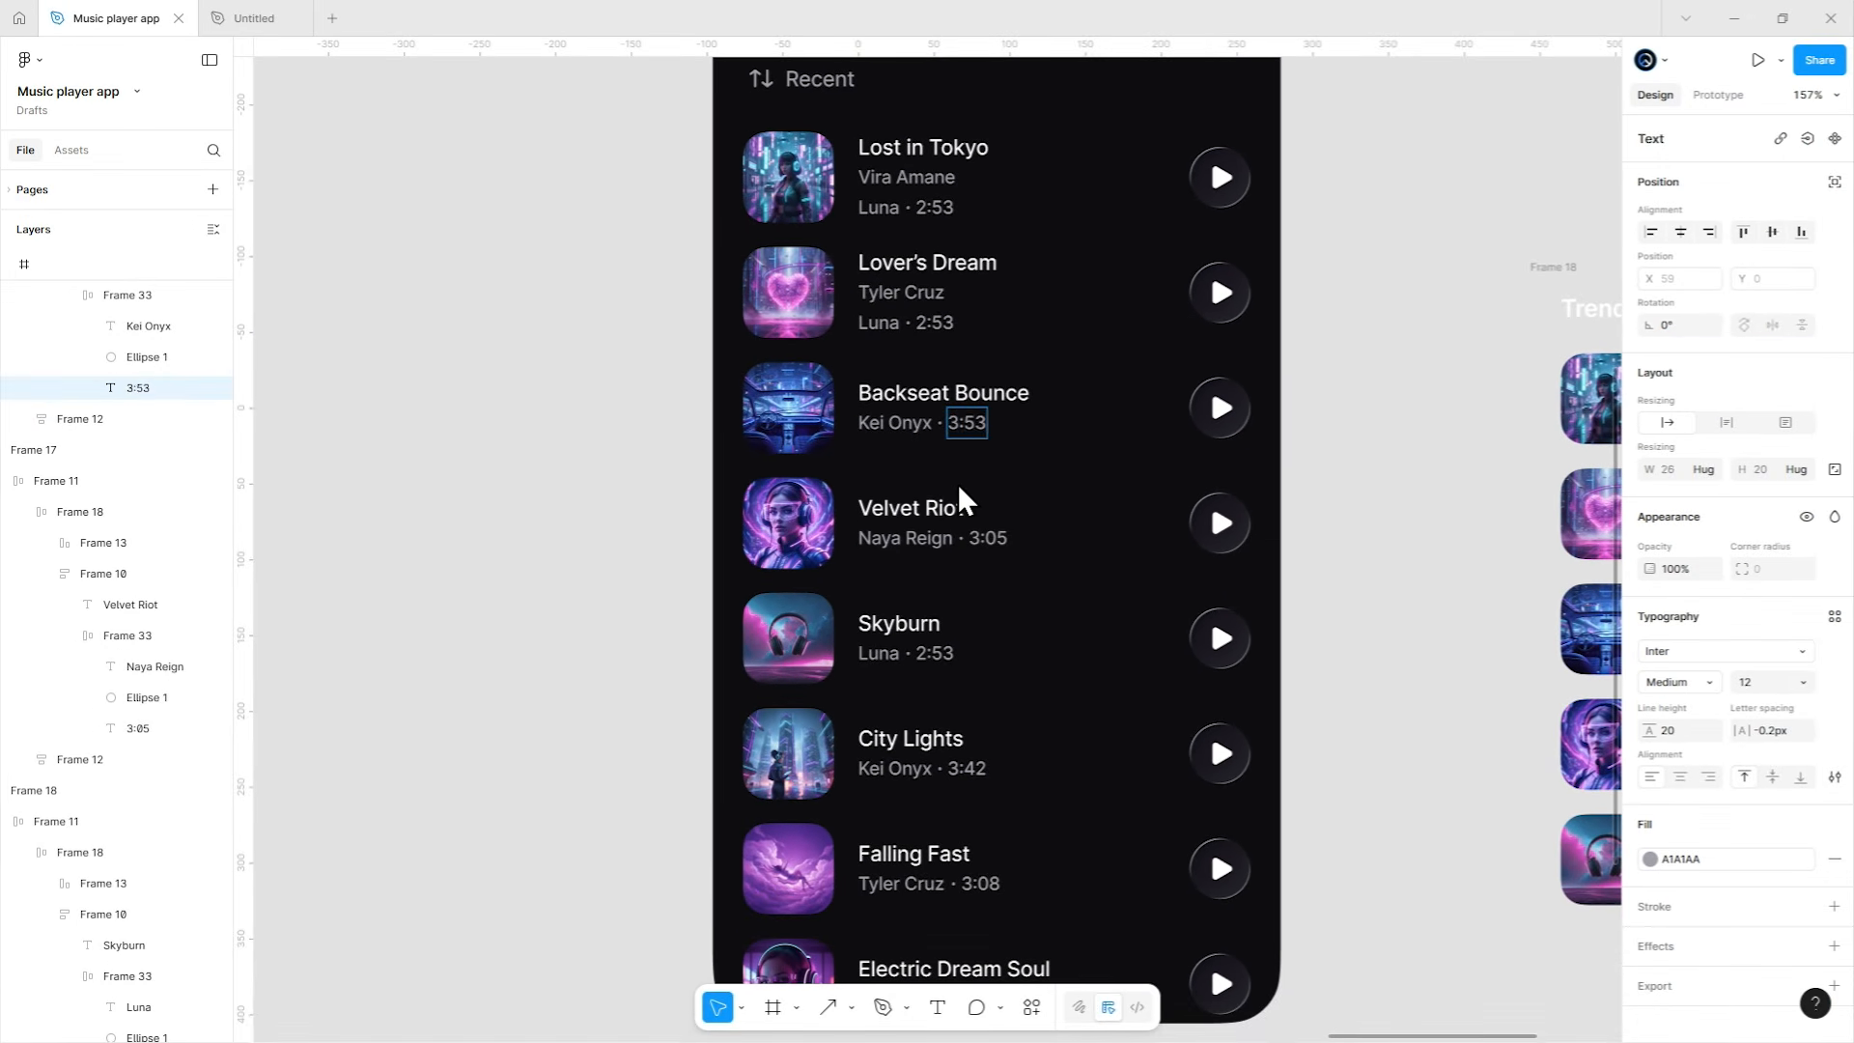
key(BackSpace)
key(BackSpace)
text(42)
Move Lover's Dream's own artist name into its pasted line and set the song's duration to 2:38.
click(880, 293)
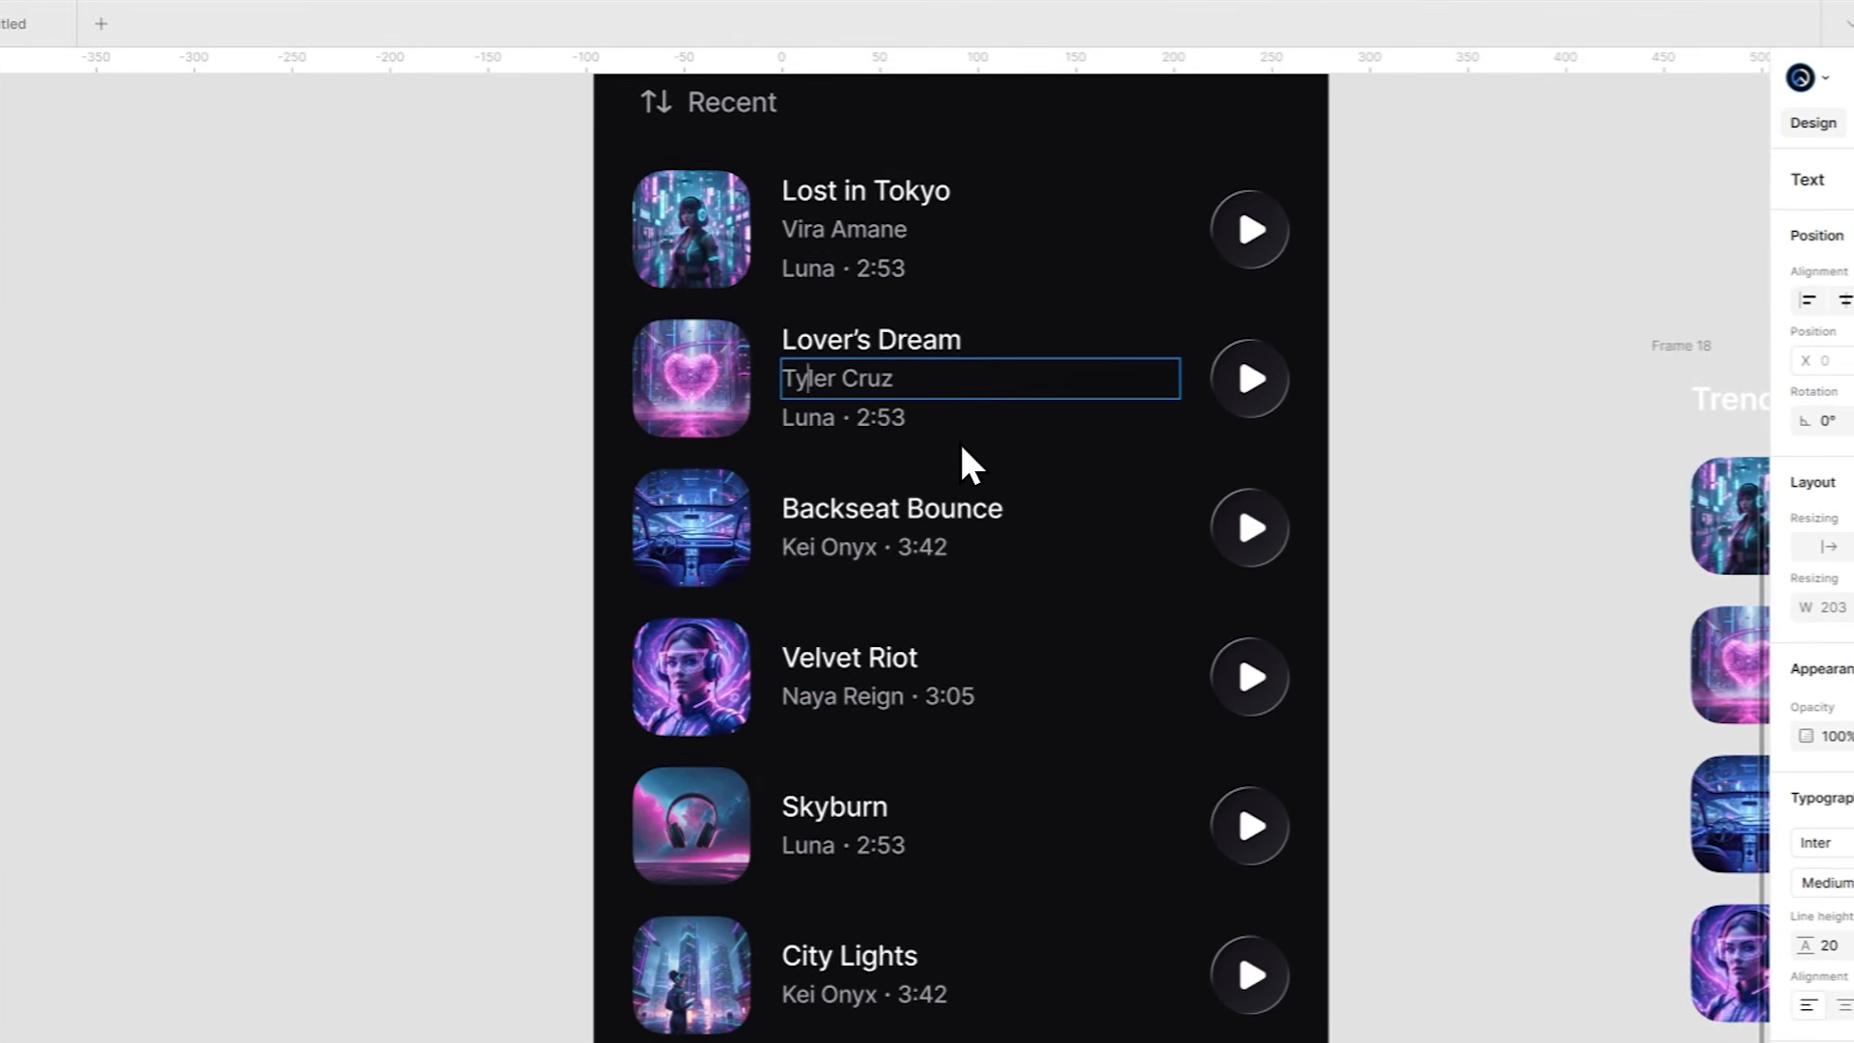
key(ctrl+a)
key(ctrl+x)
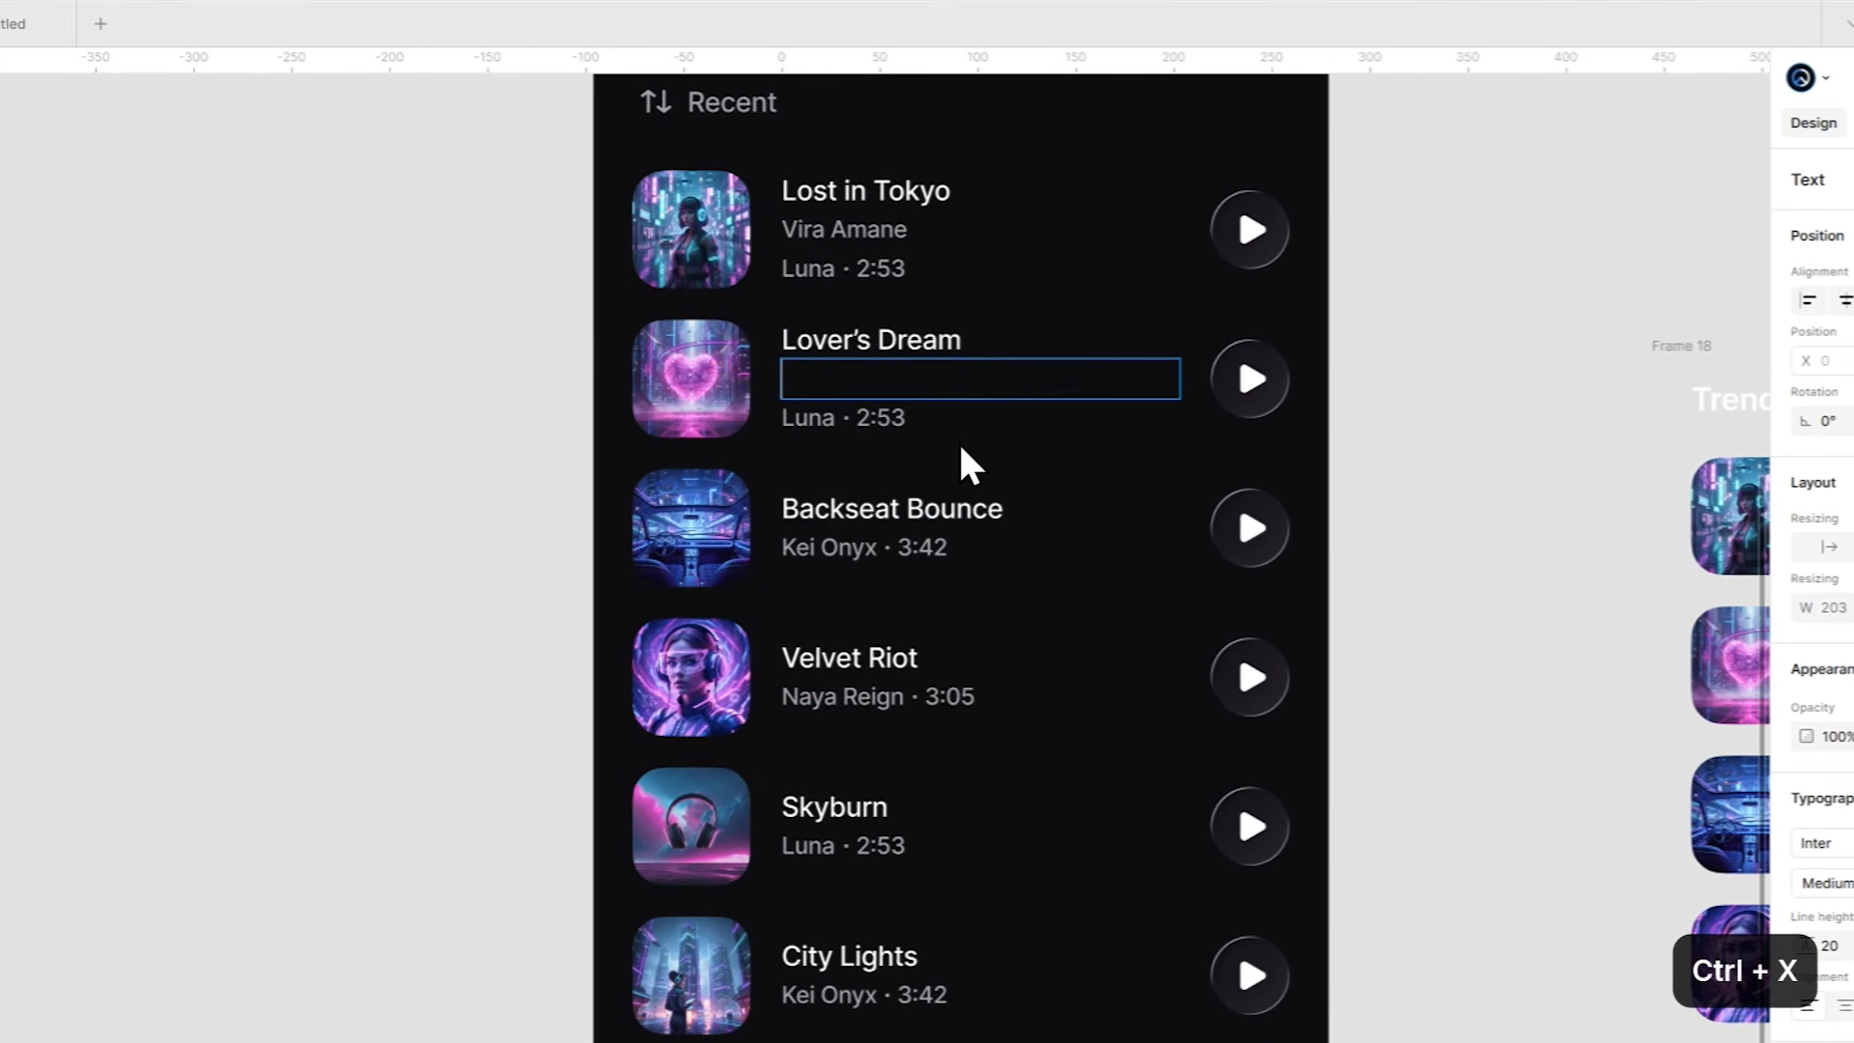
click(849, 431)
key(ctrl+a)
key(ctrl+shift+v)
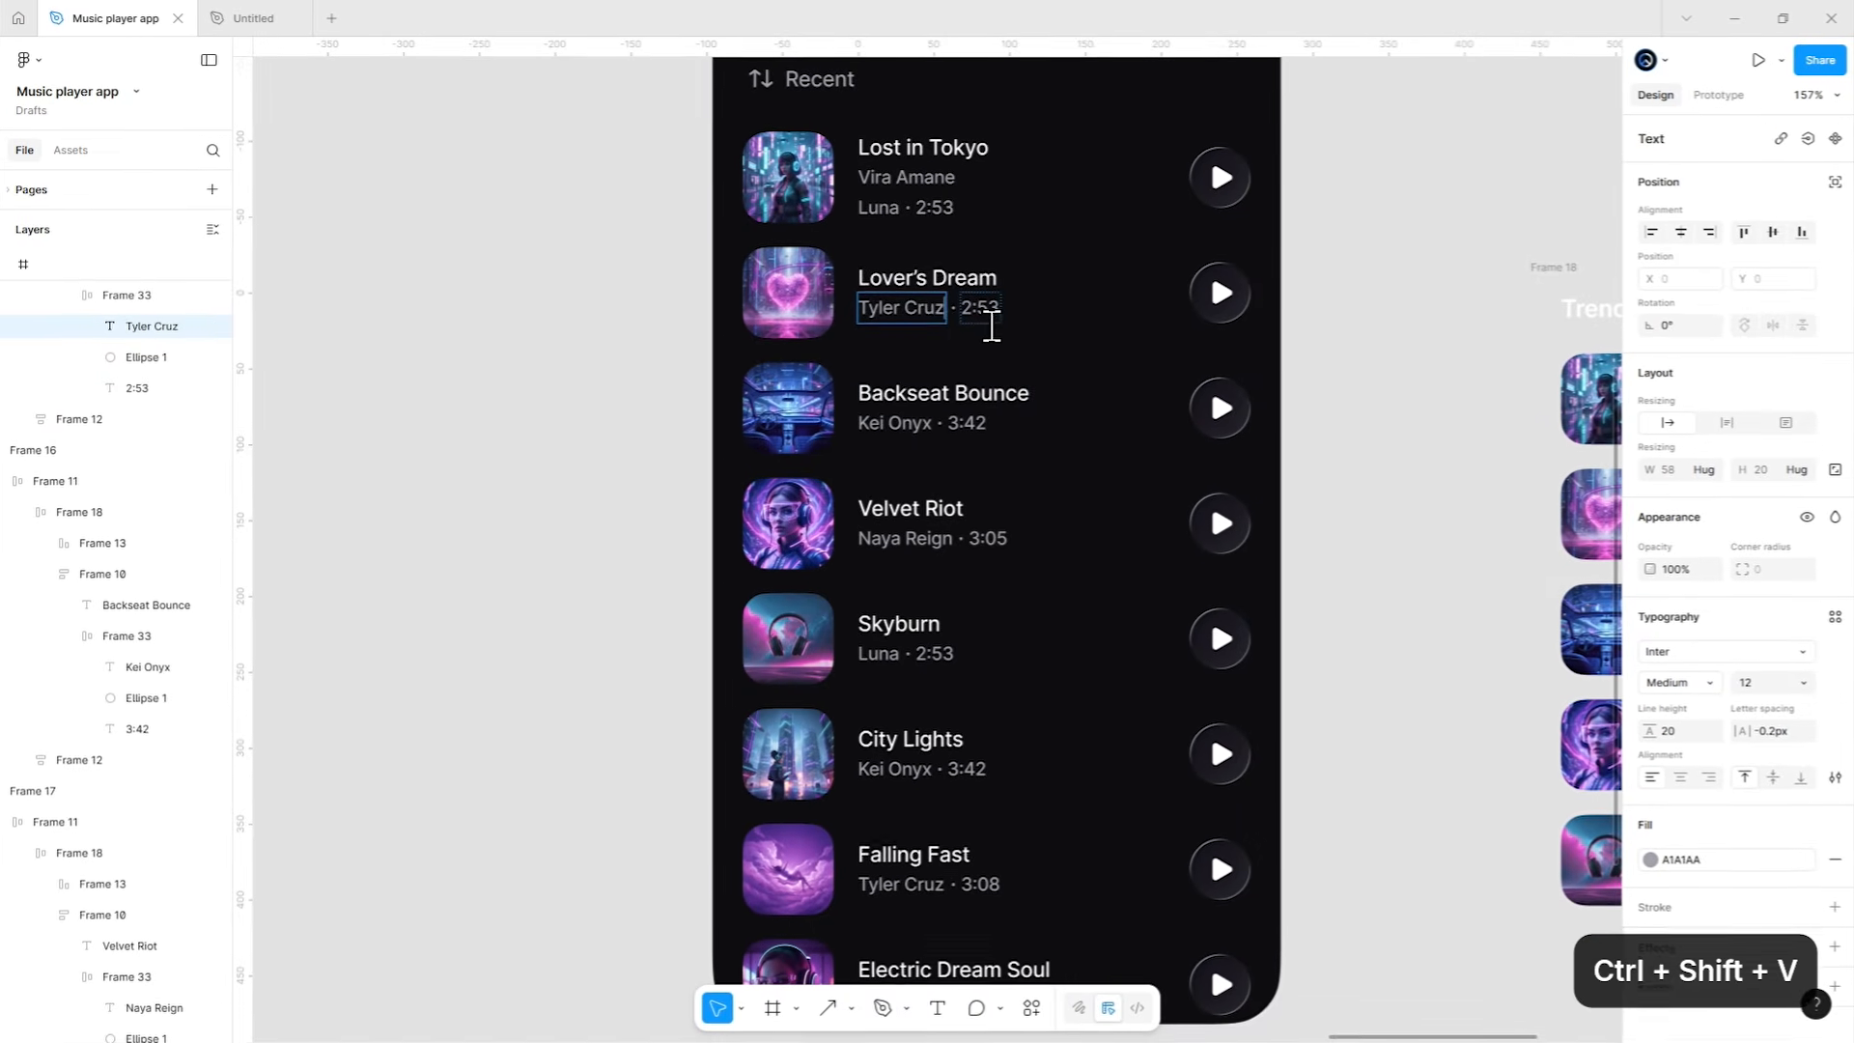
click(992, 319)
key(BackSpace)
key(BackSpace)
text(38)
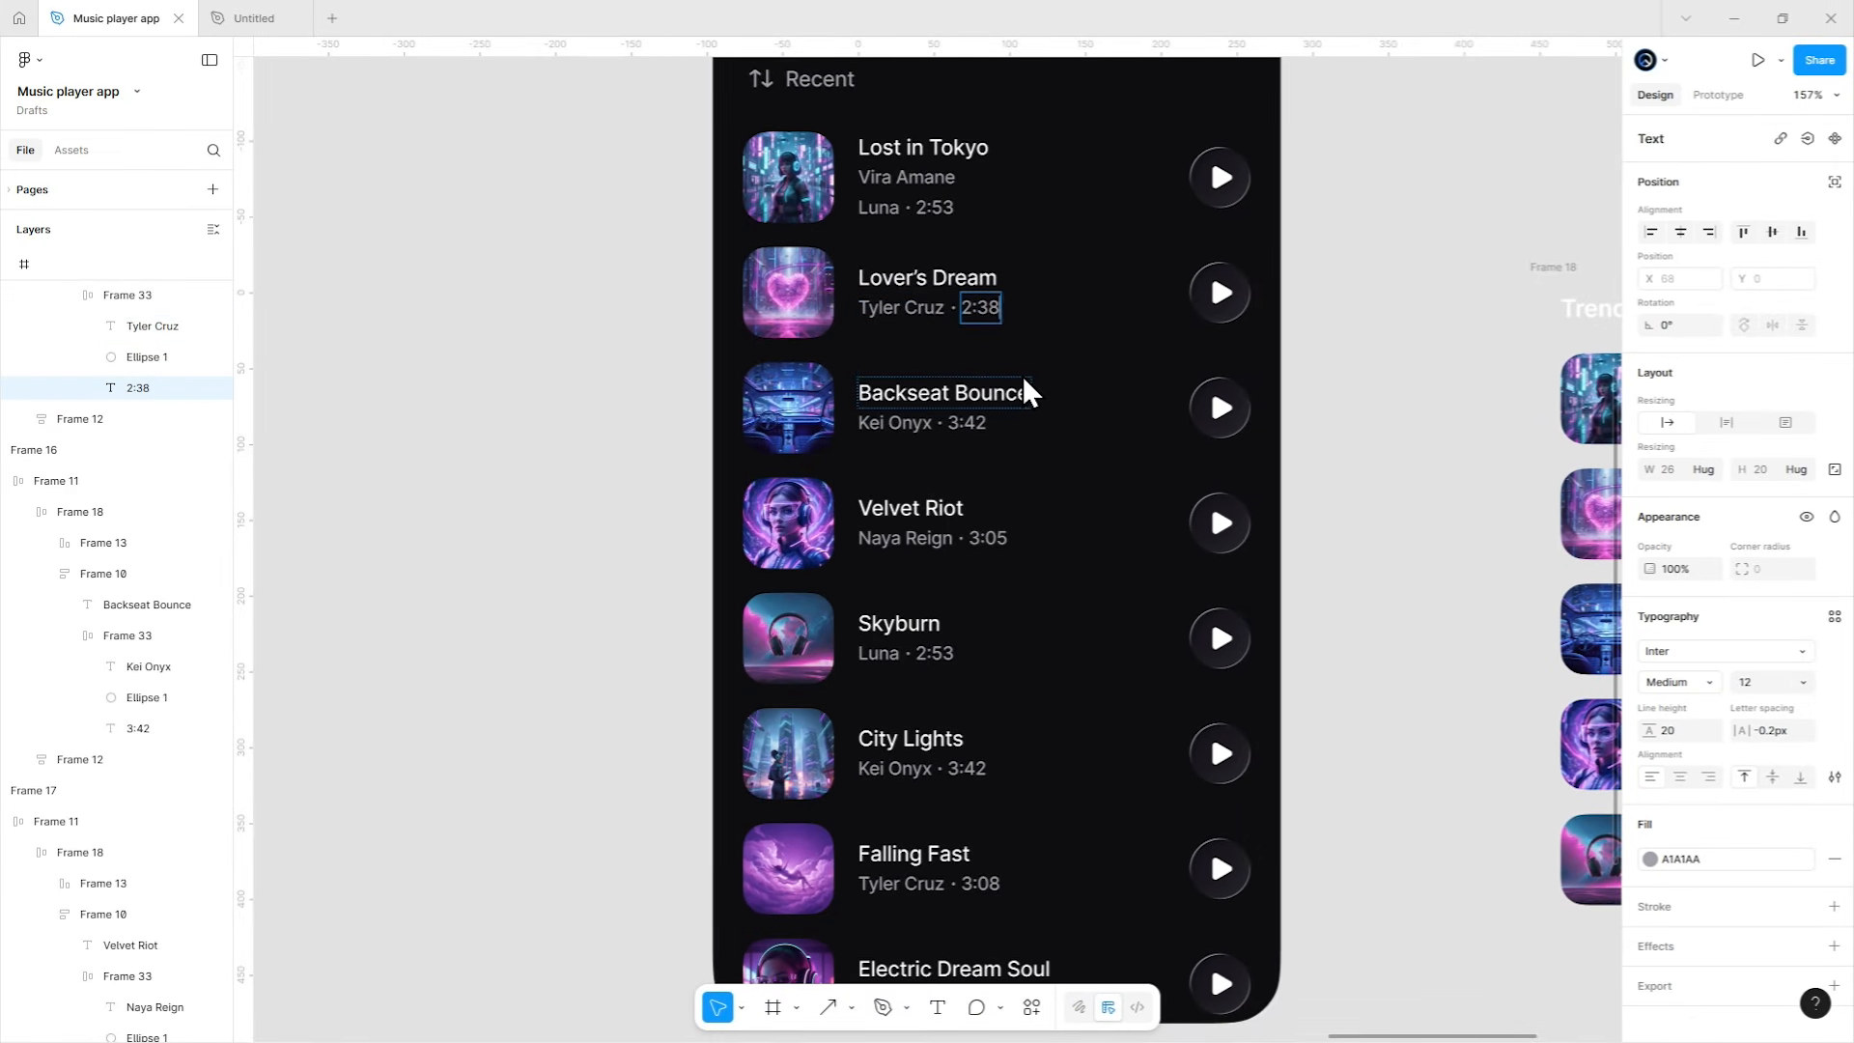
Move Lost in Tokyo's own artist name into its pasted line and set the song's duration to 2:24.
double_click(963, 177)
key(ctrl+a)
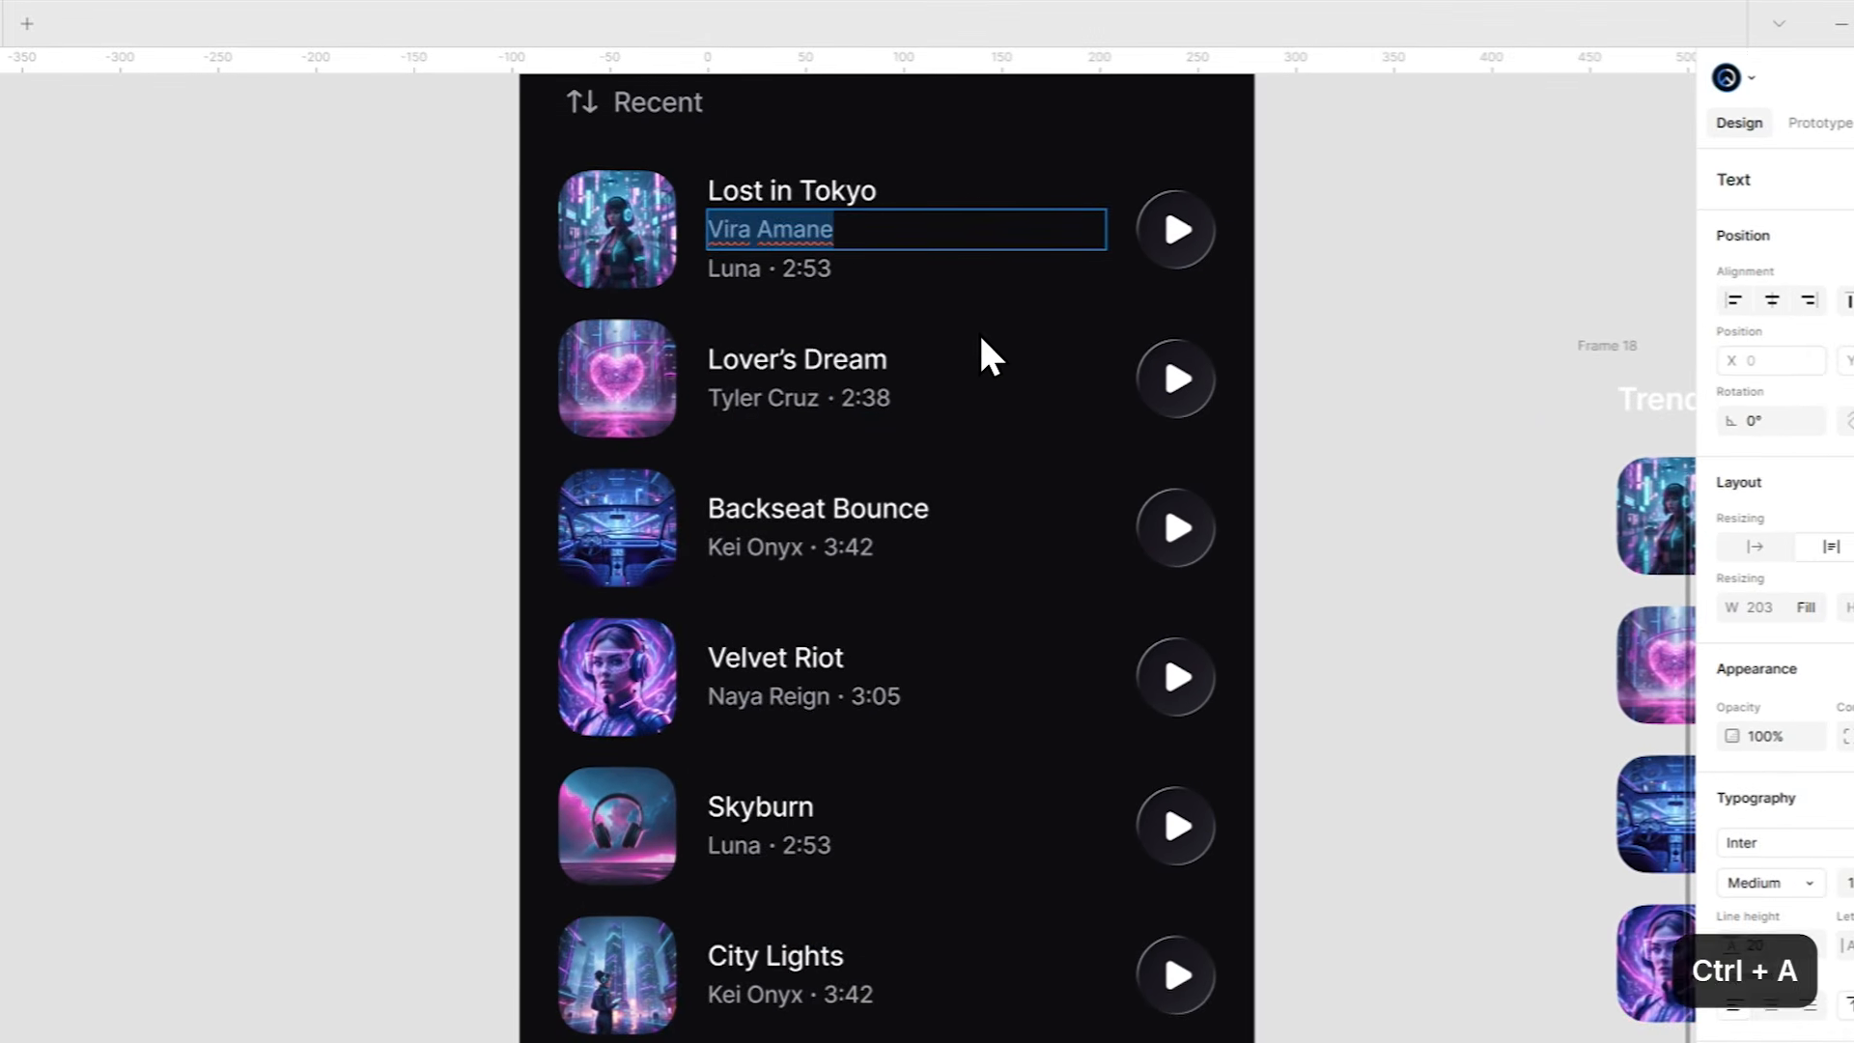
key(ctrl+x)
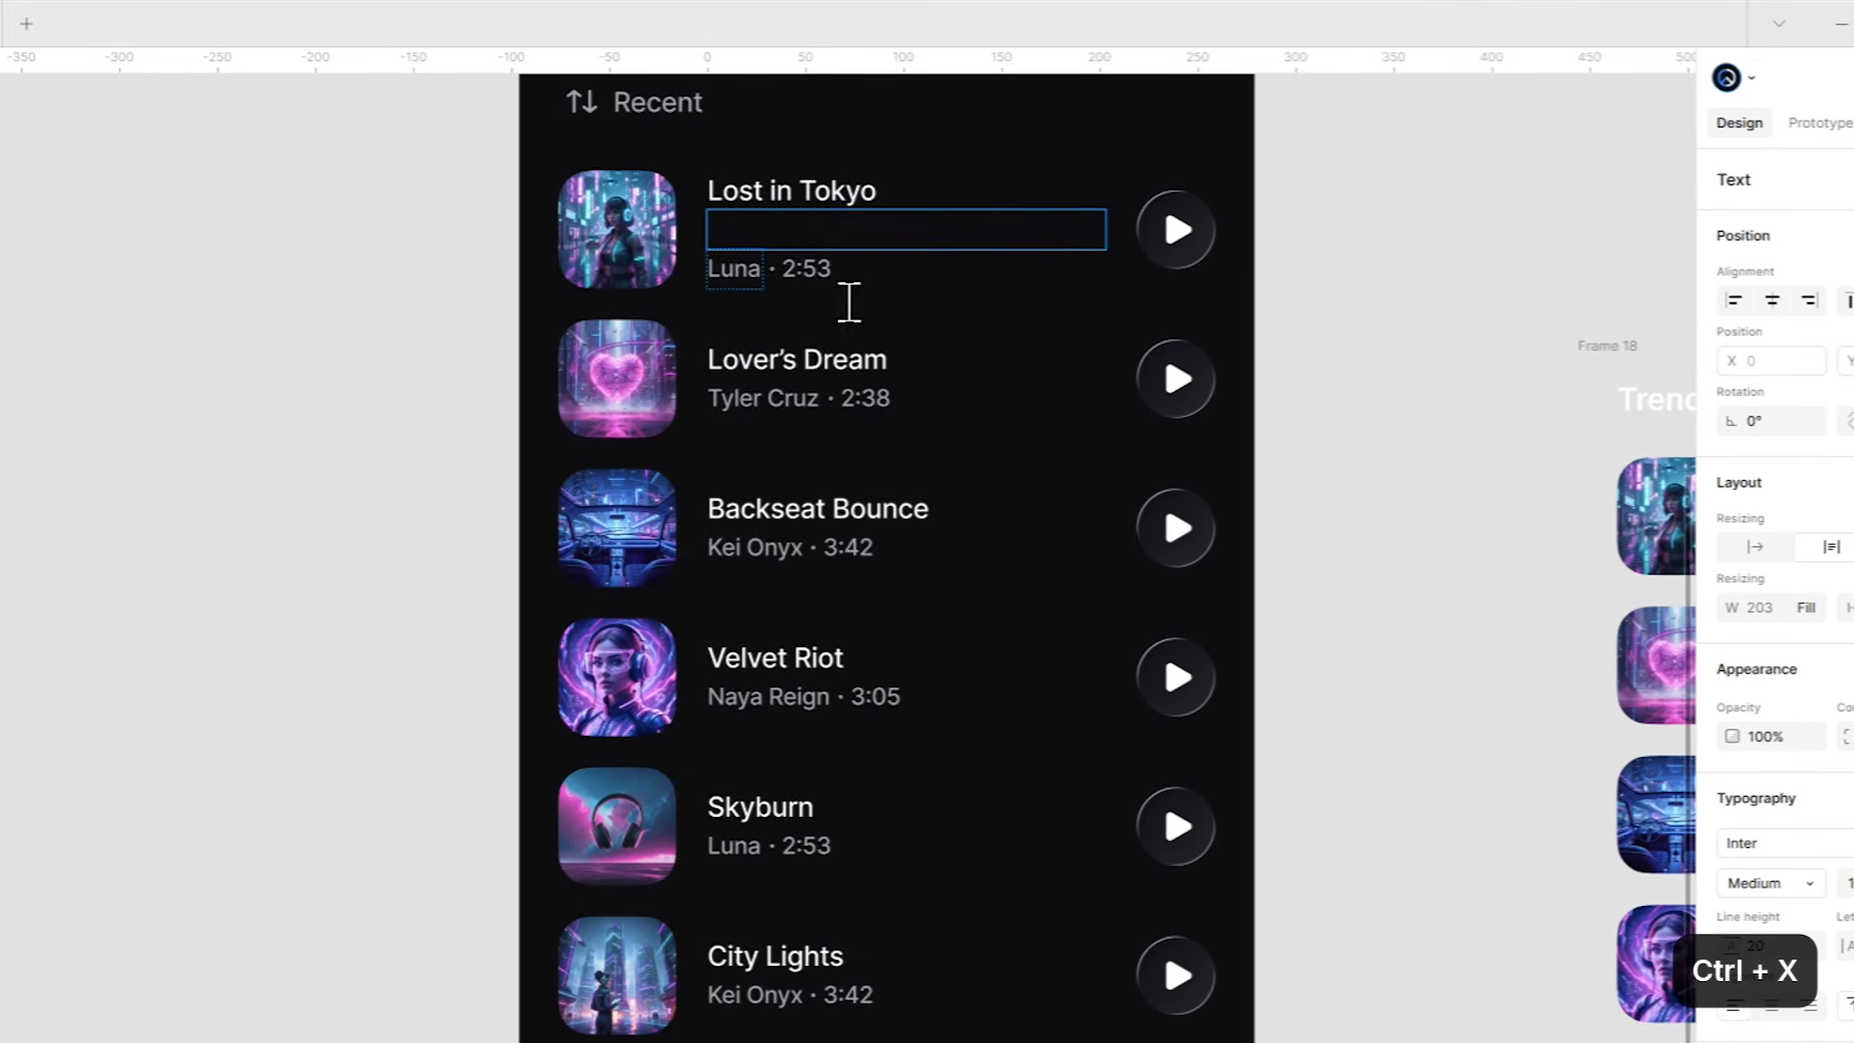
double_click(761, 271)
key(ctrl+a)
key(ctrl+shift+v)
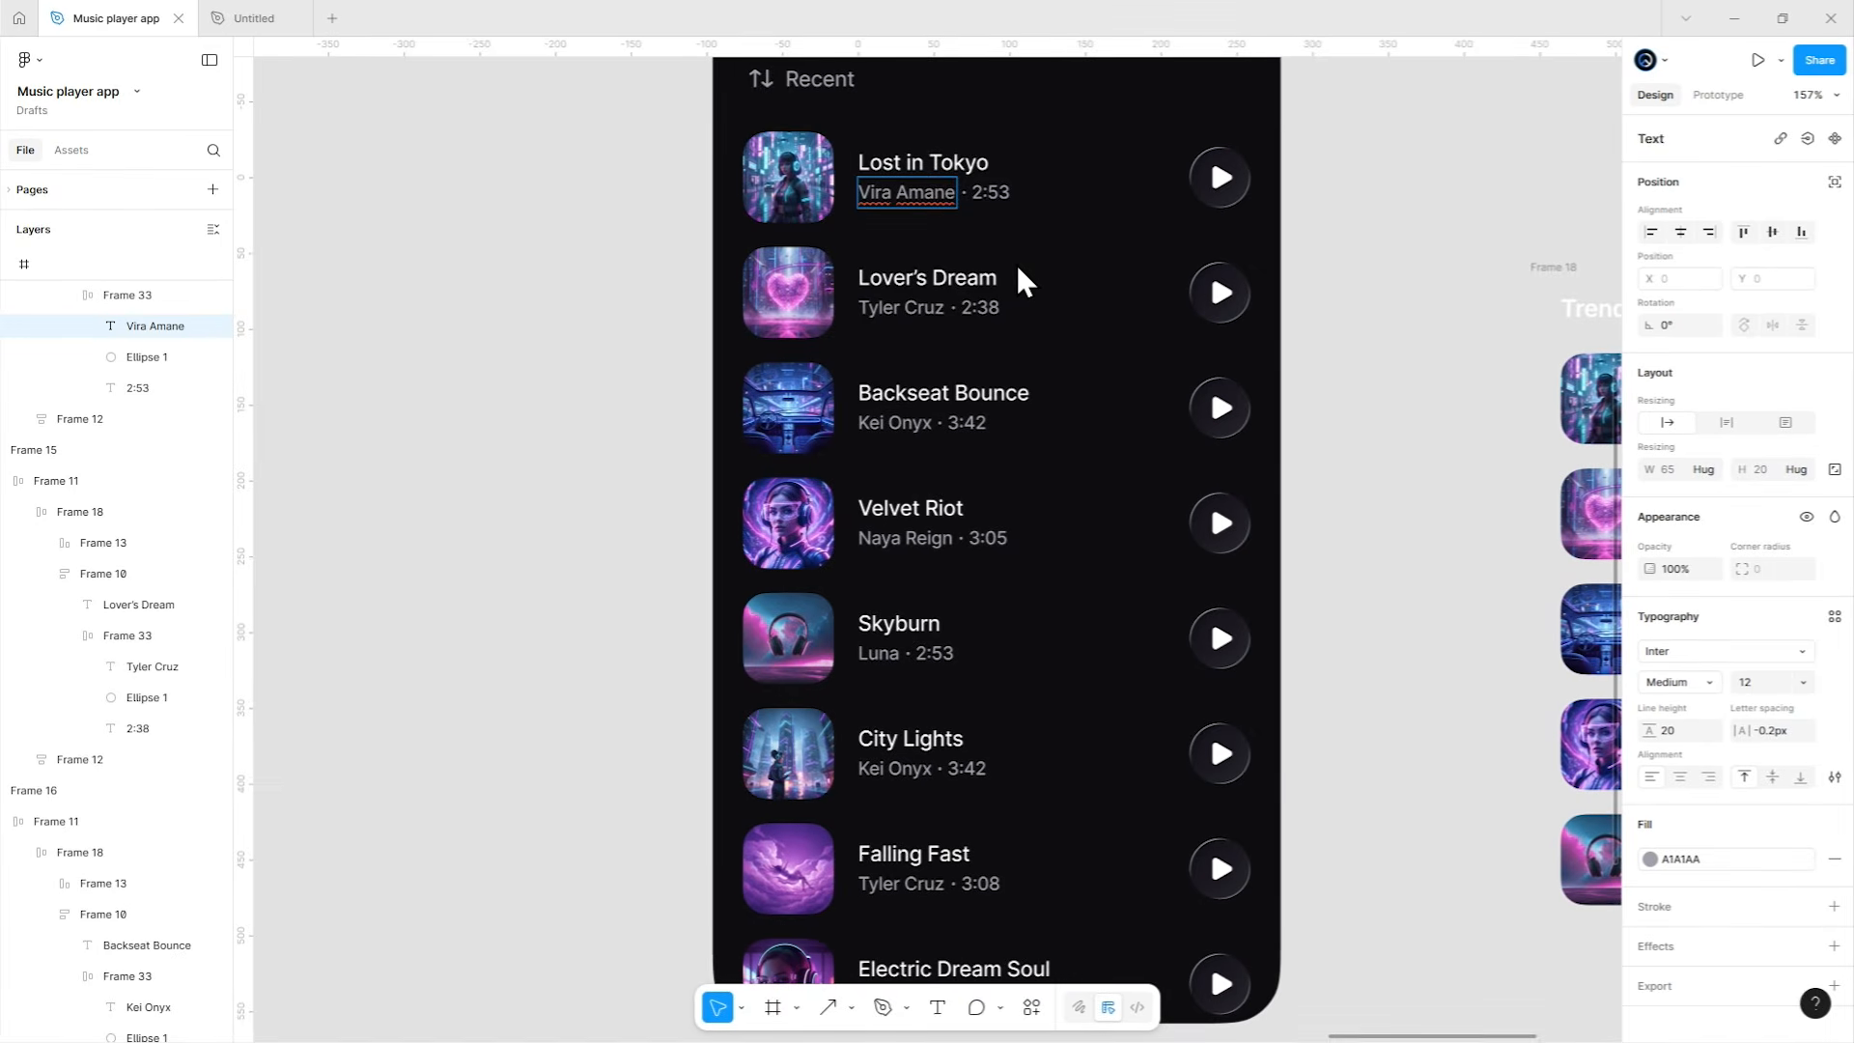
click(1006, 198)
key(Right)
key(BackSpace)
key(BackSpace)
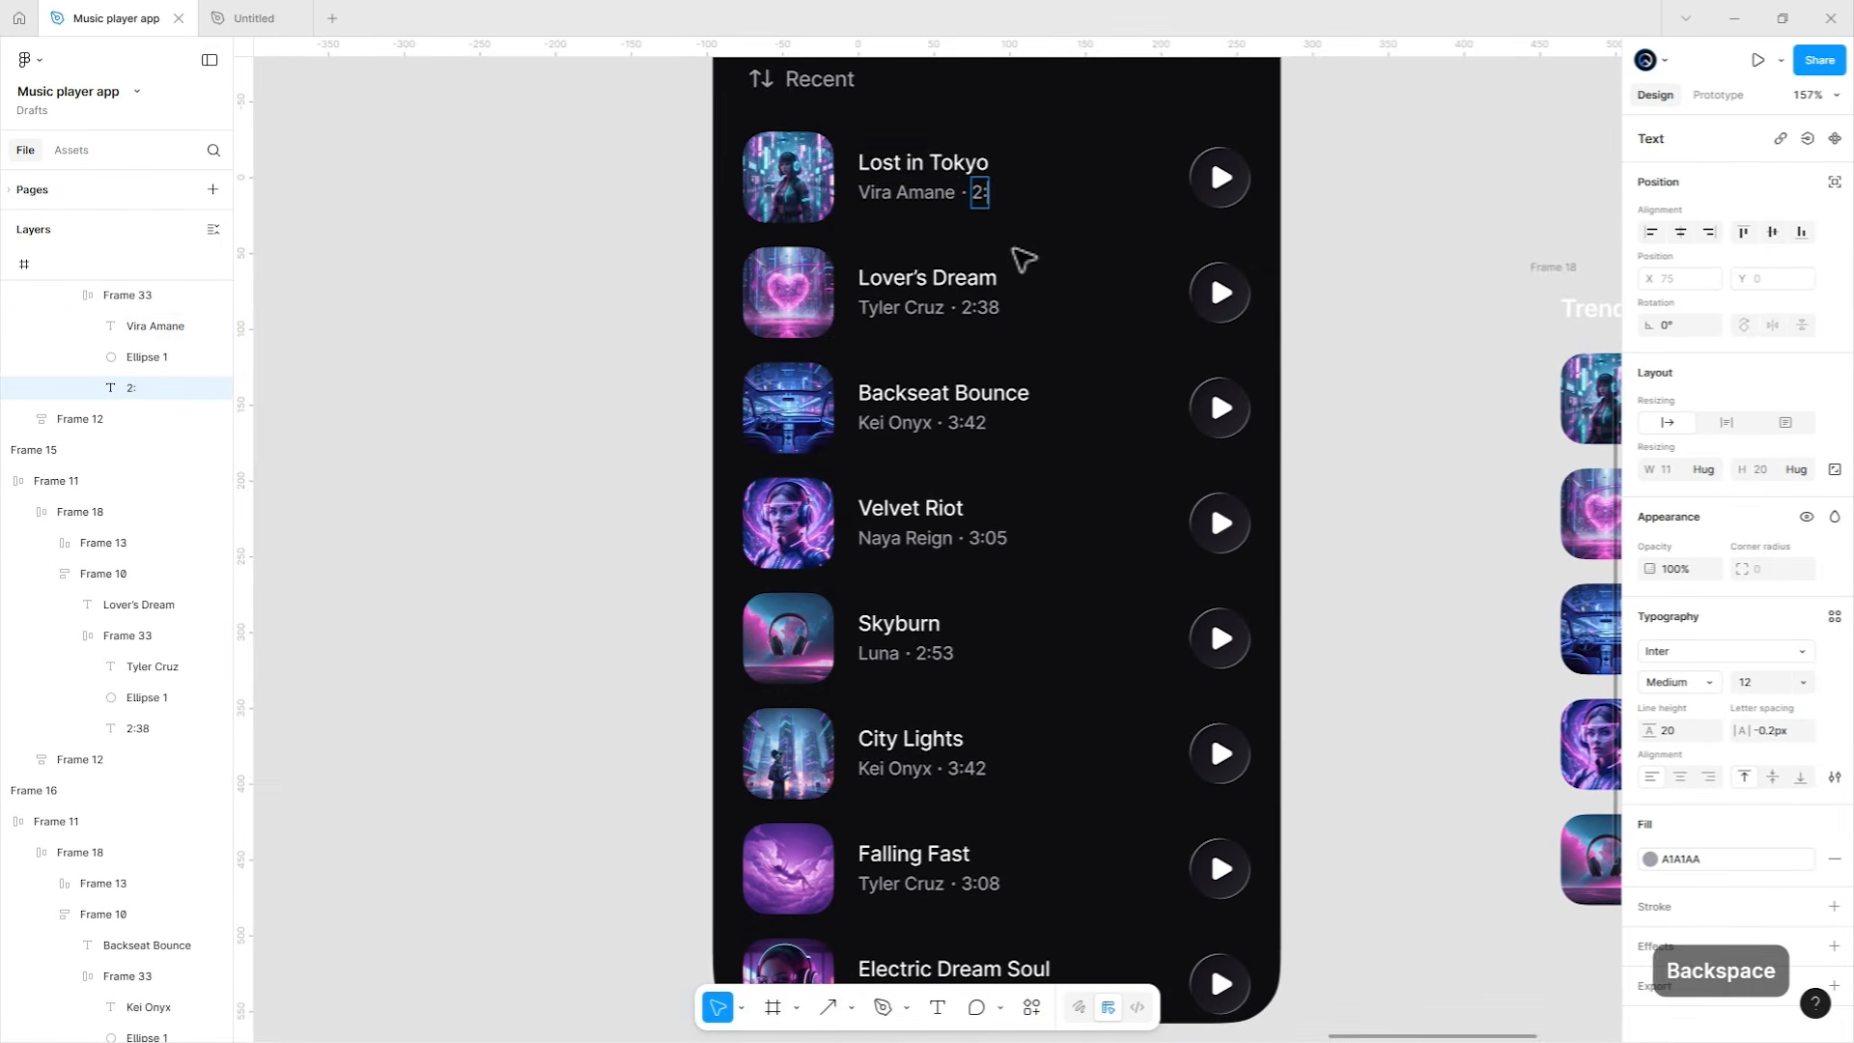
text(24)
key(Escape)
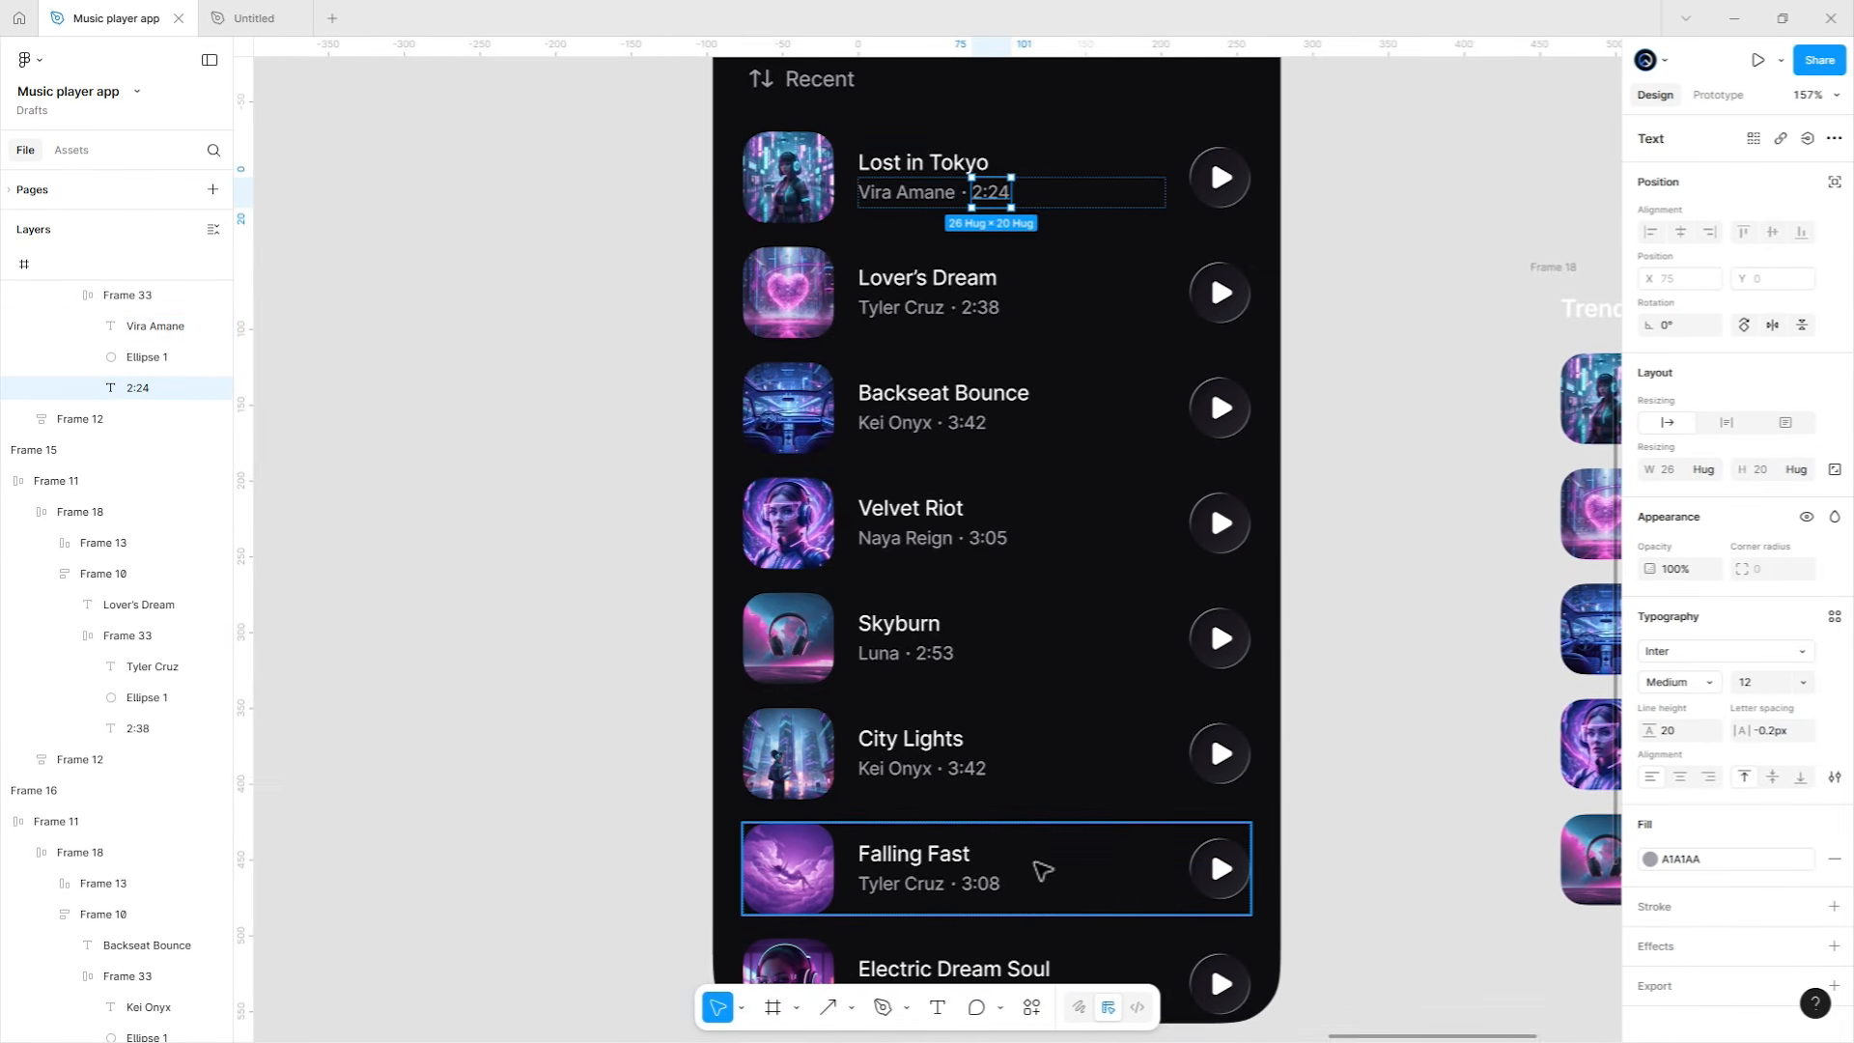
Reorder the song list so the Falling Fast row sits between Lover's Dream and Backseat Bounce.
click(1040, 871)
key(Up)
key(Up)
key(Up)
key(Up)
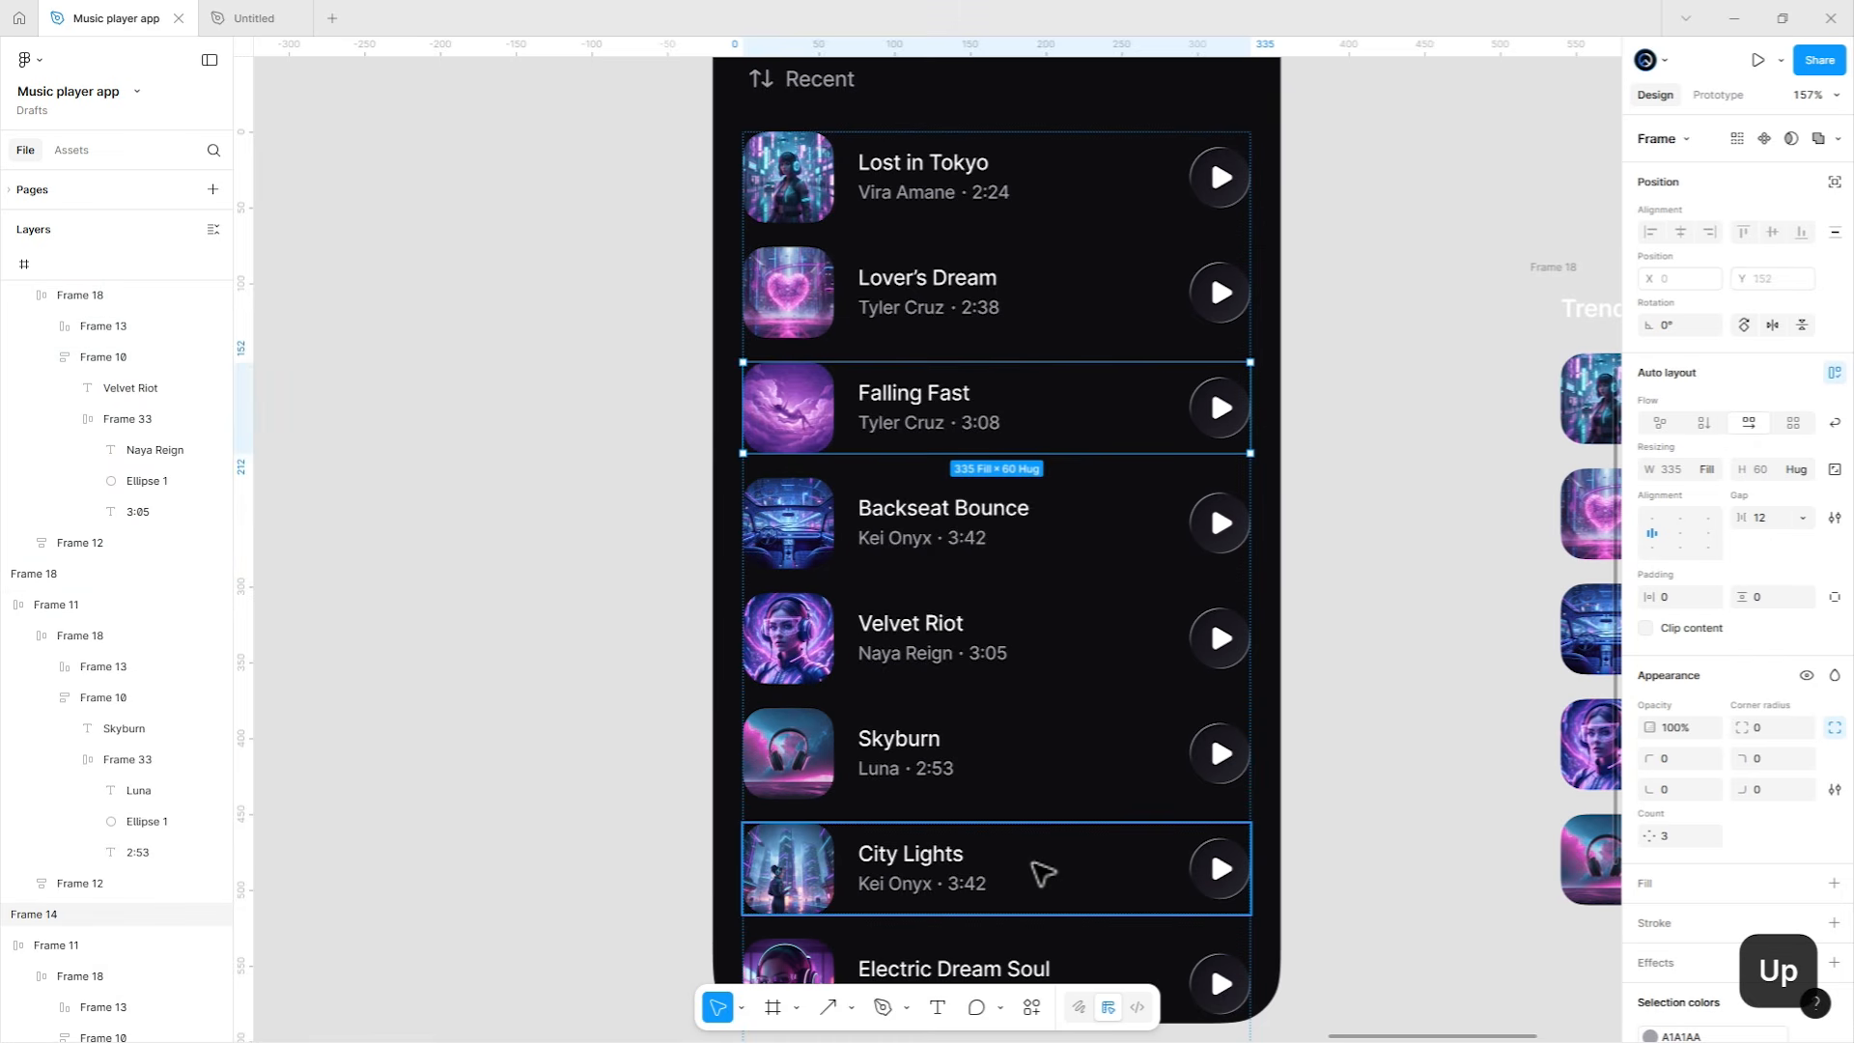
Delete the leftover Trending Now frame beside the library screen.
scroll(1043, 874, down, 4)
scroll(1034, 863, down, 3)
click(1367, 291)
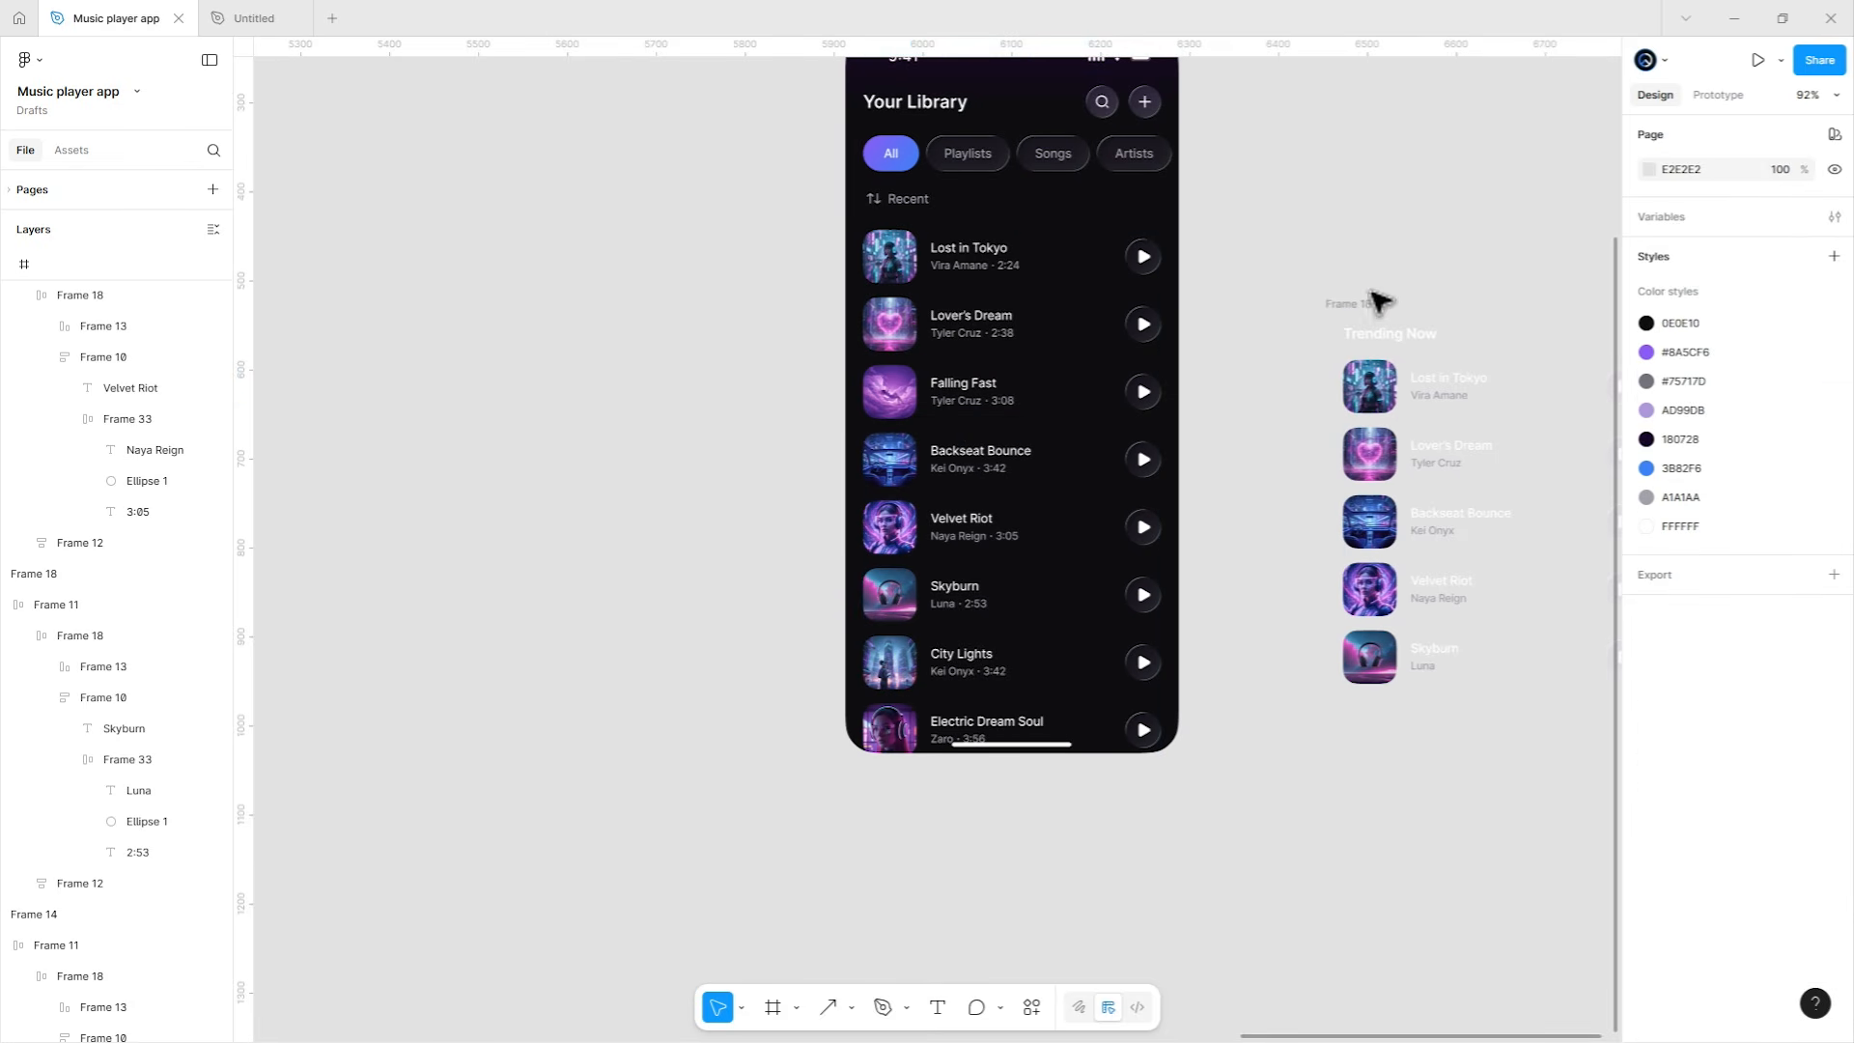
click(1348, 301)
key(Delete)
Turn off content clipping on the library screen and move the Gravity Dreams row above Electric Dream Soul.
click(1177, 497)
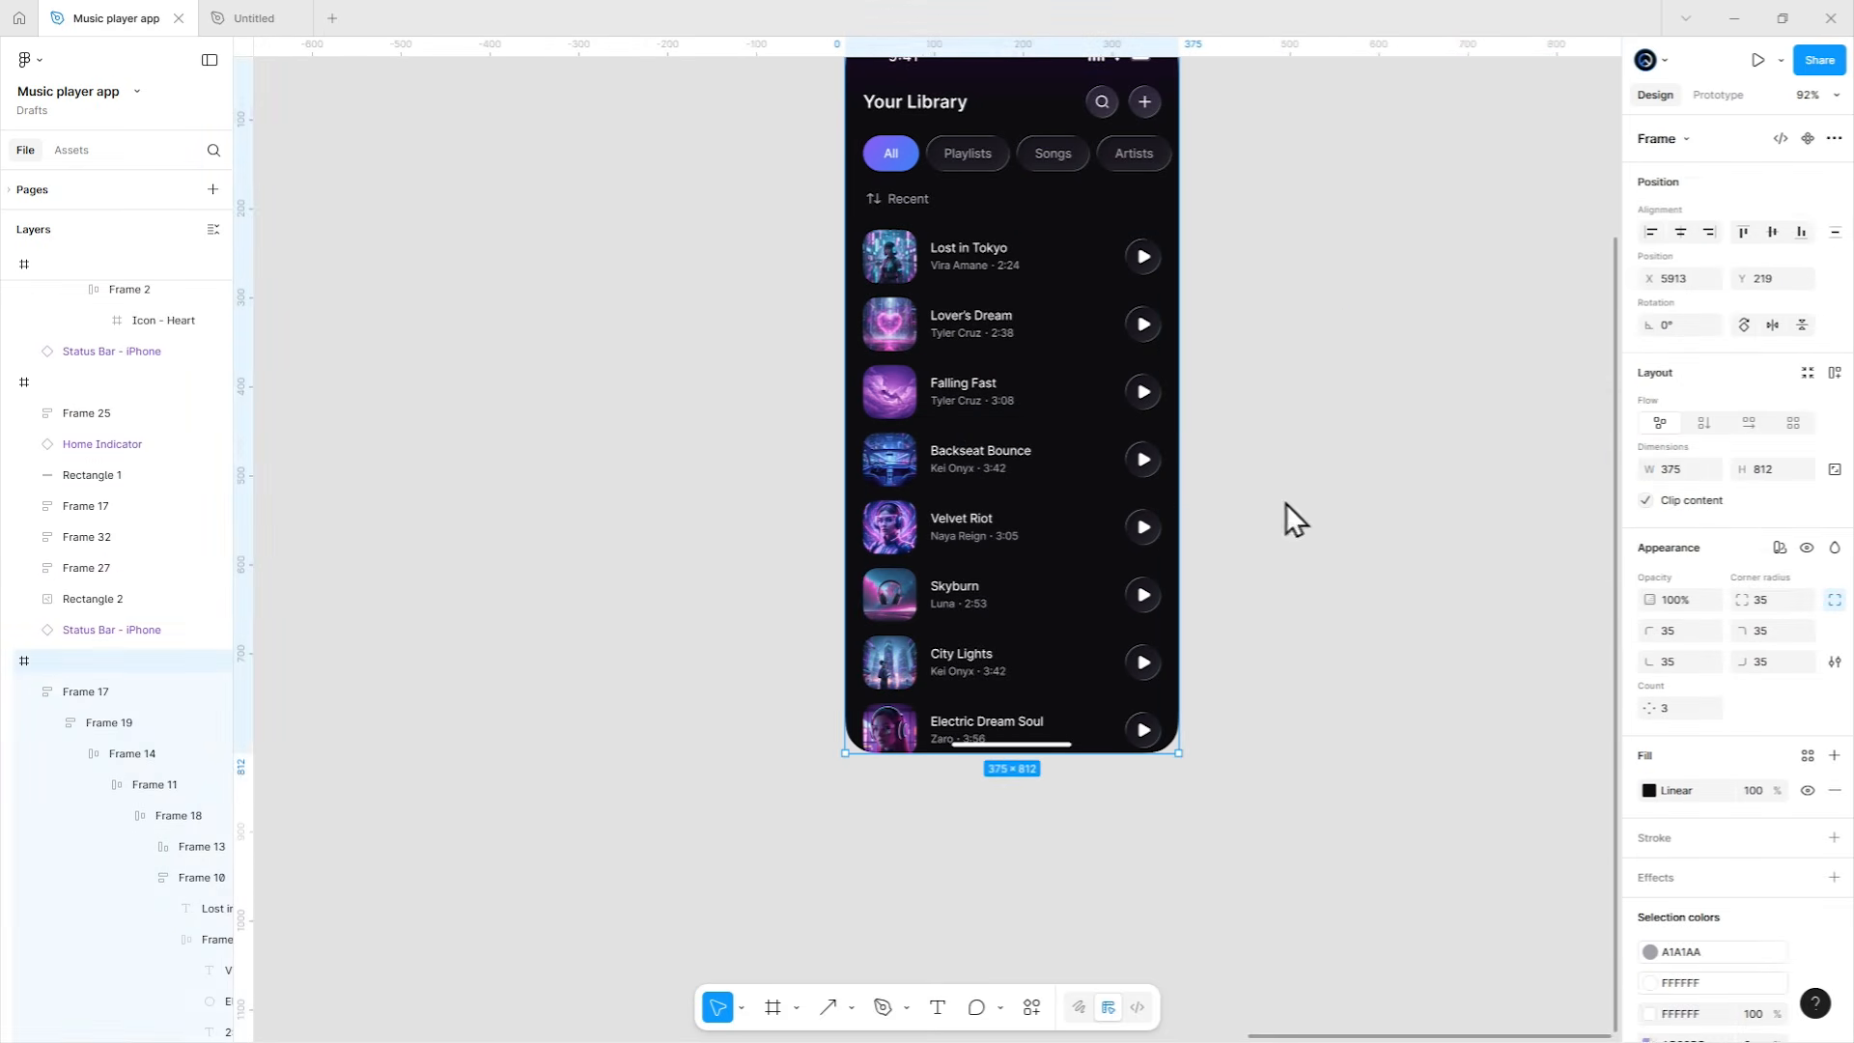
click(946, 816)
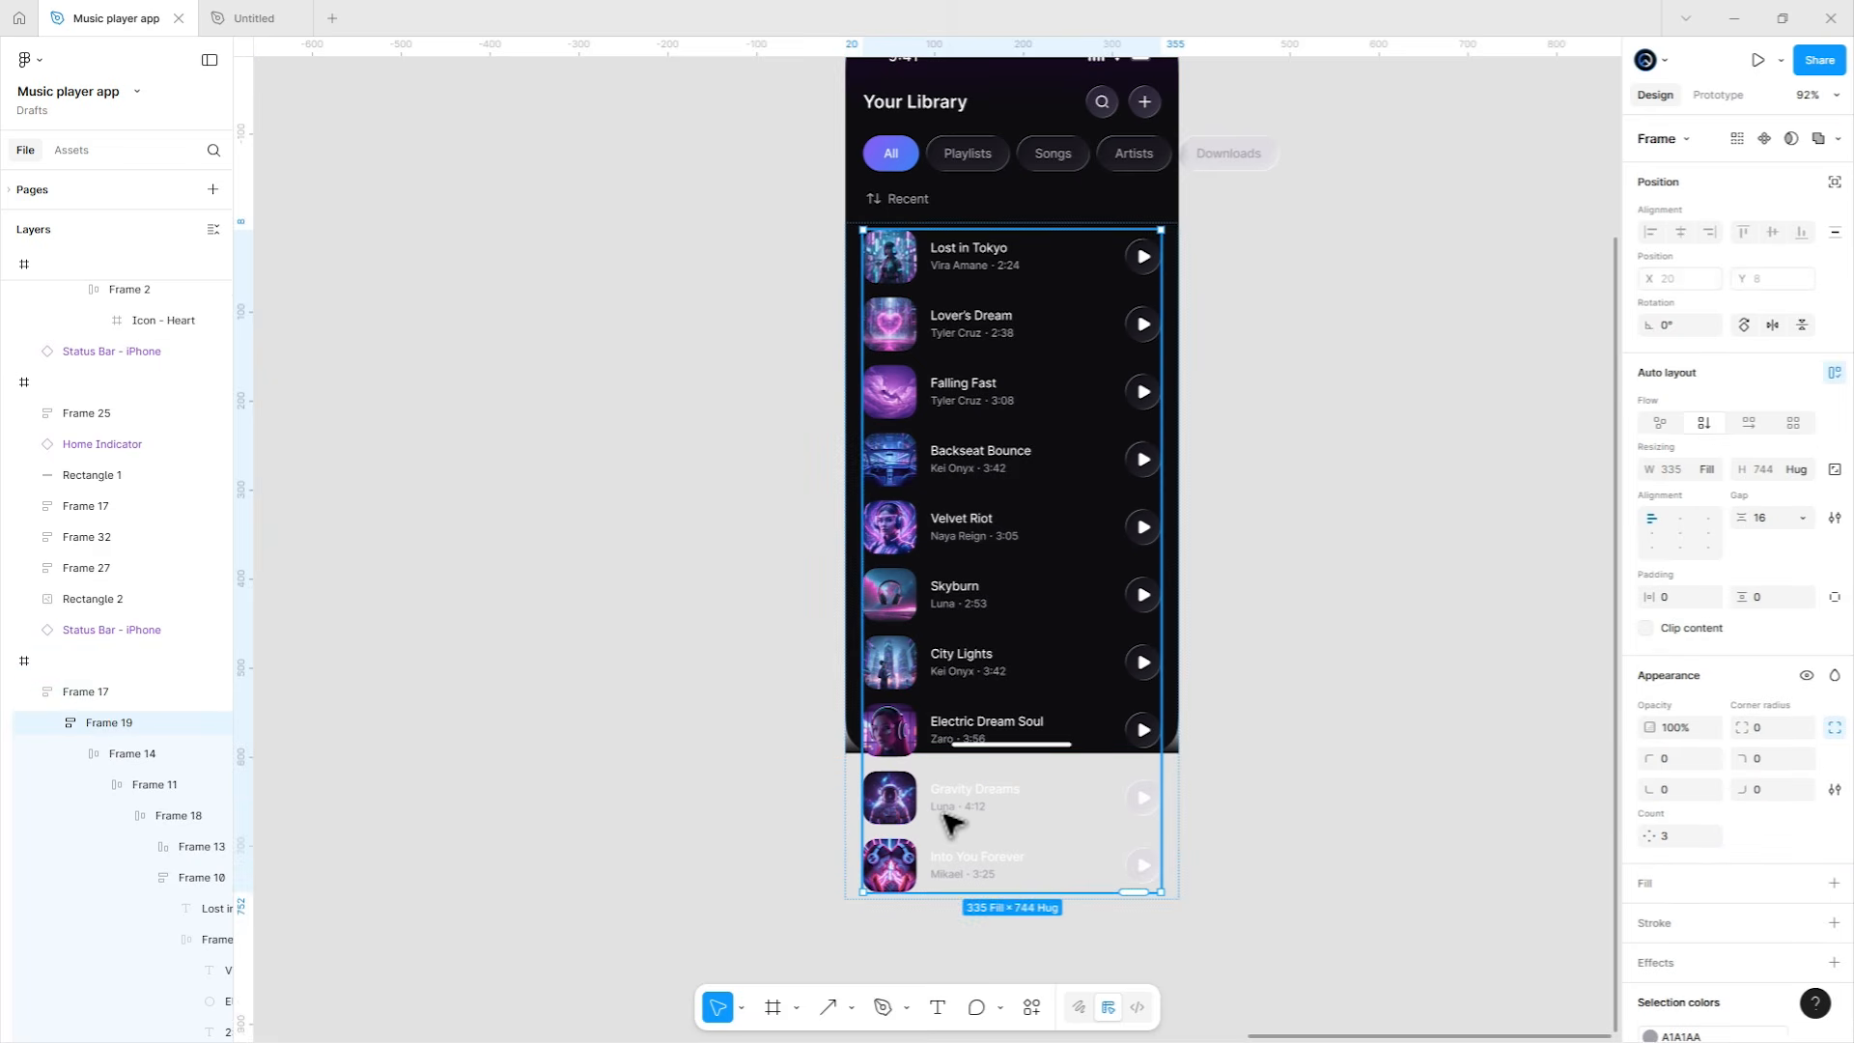
click(946, 815)
key(Up)
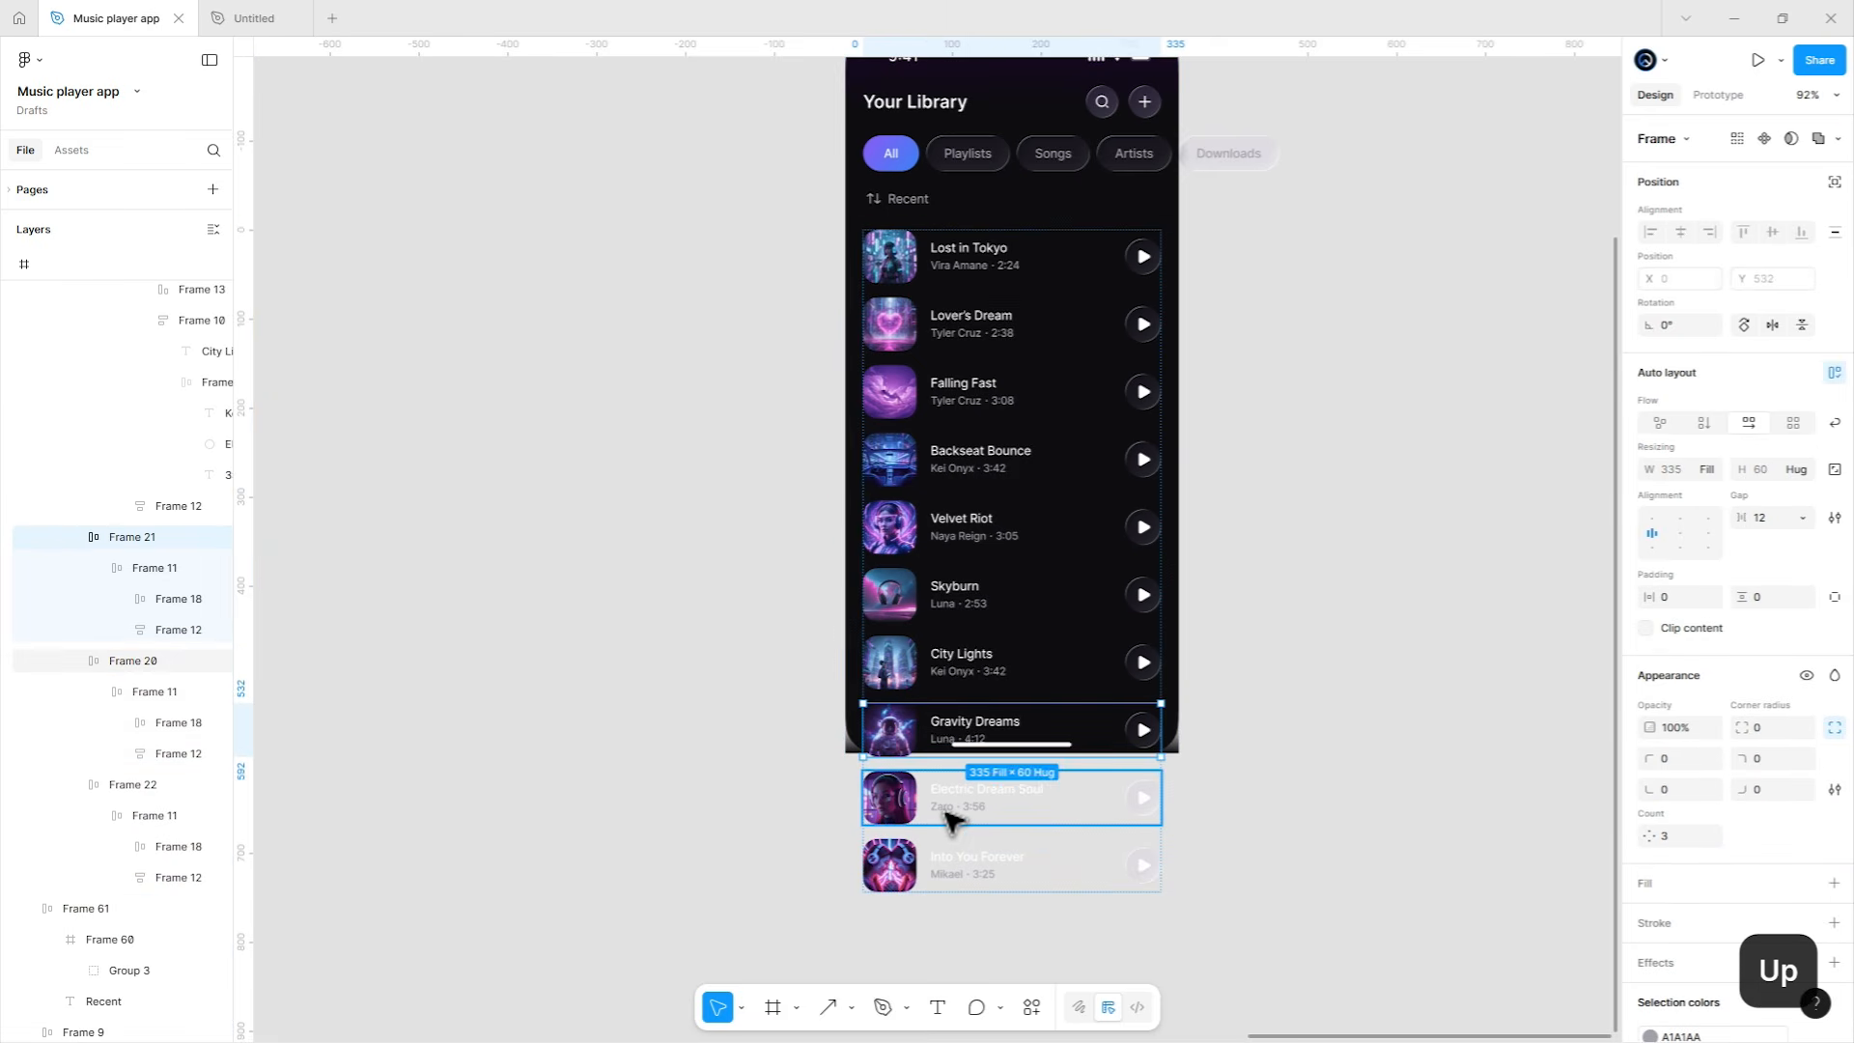
click(1182, 550)
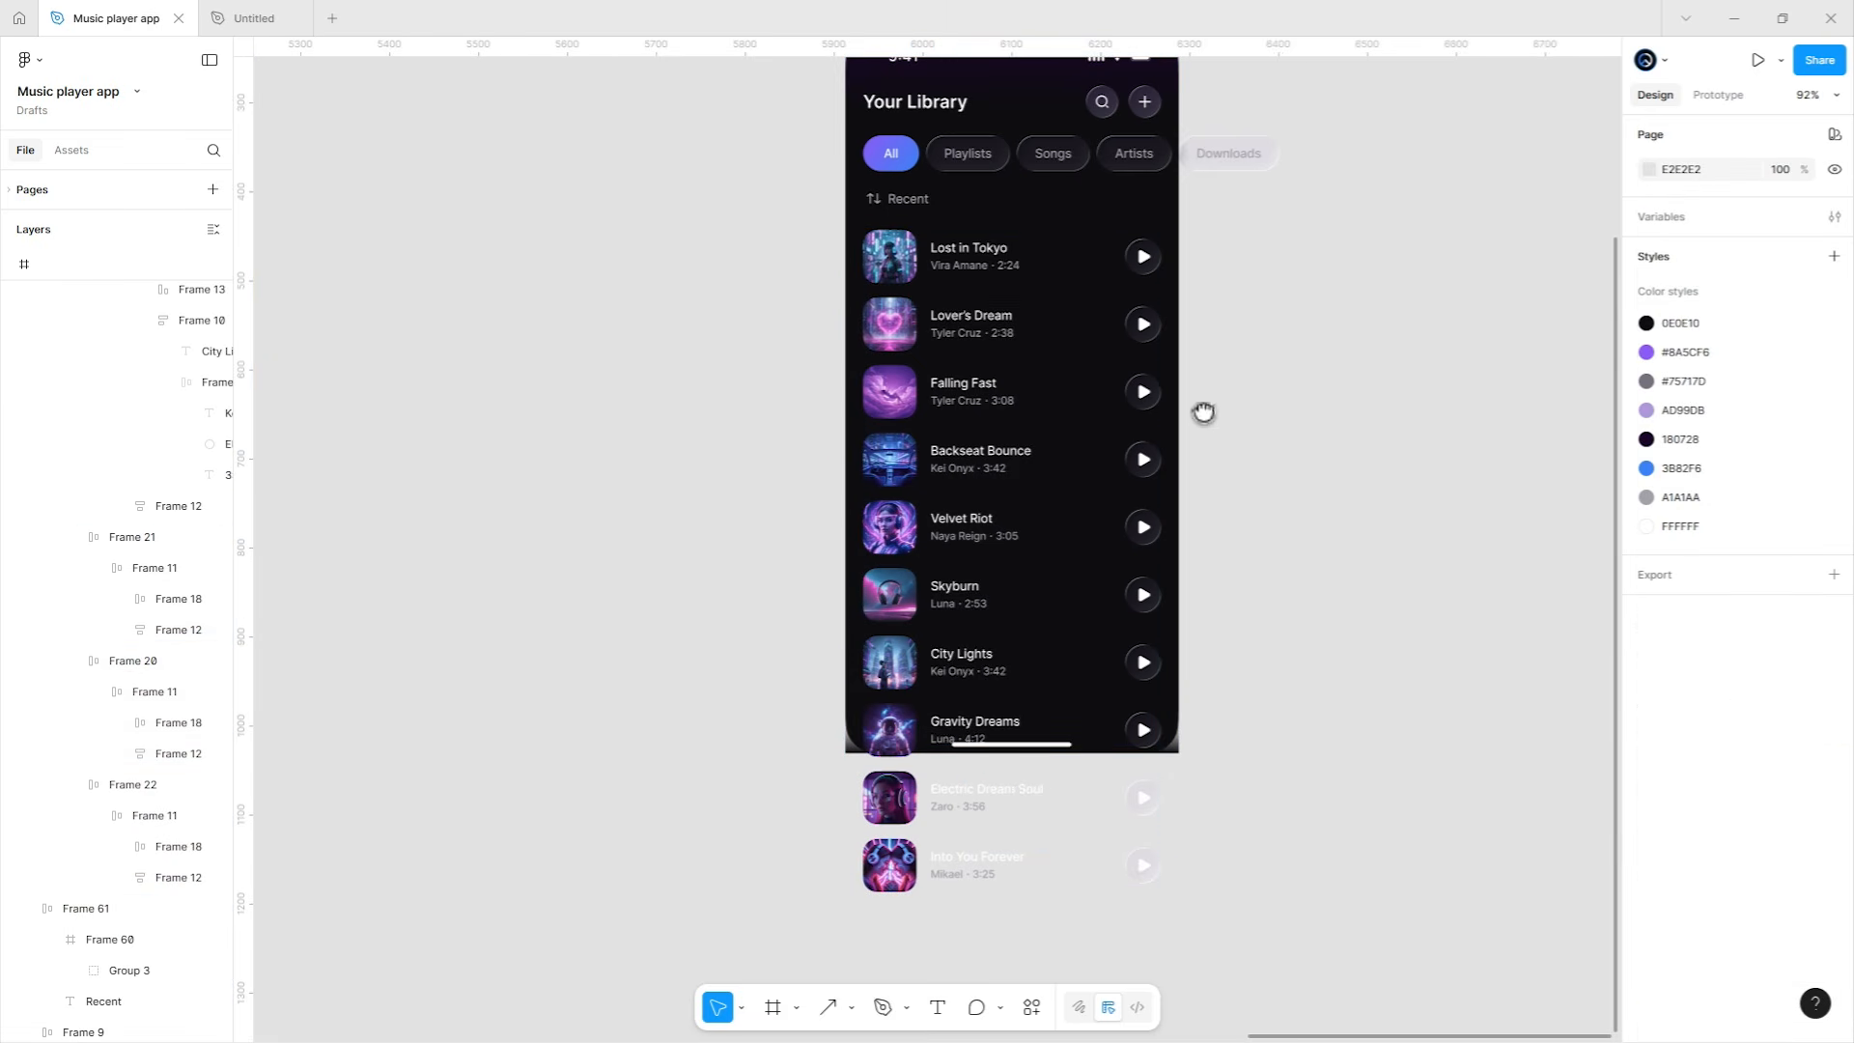
Move the Recent sort row into the song list frame above Lost in Tokyo and set that frame's gap to 20.
drag(1203, 412, 1156, 583)
click(977, 460)
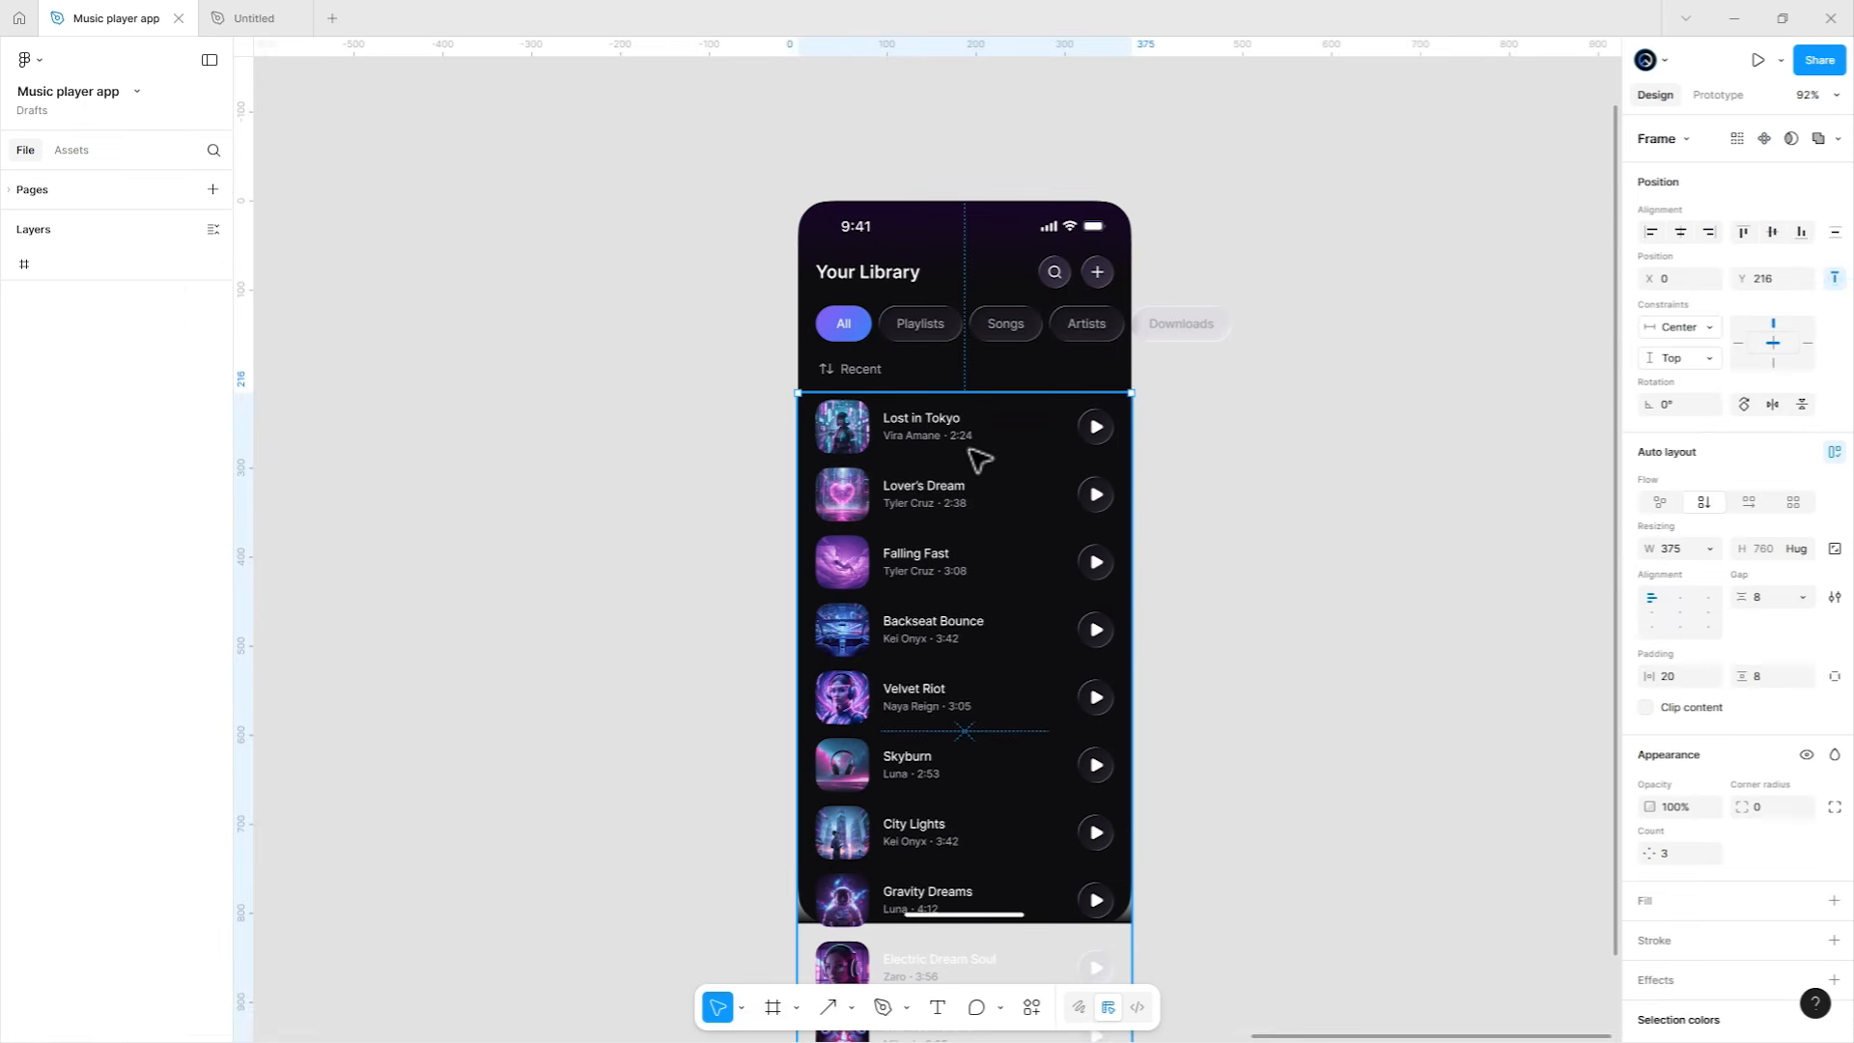
click(850, 368)
drag(846, 380, 840, 394)
click(1007, 419)
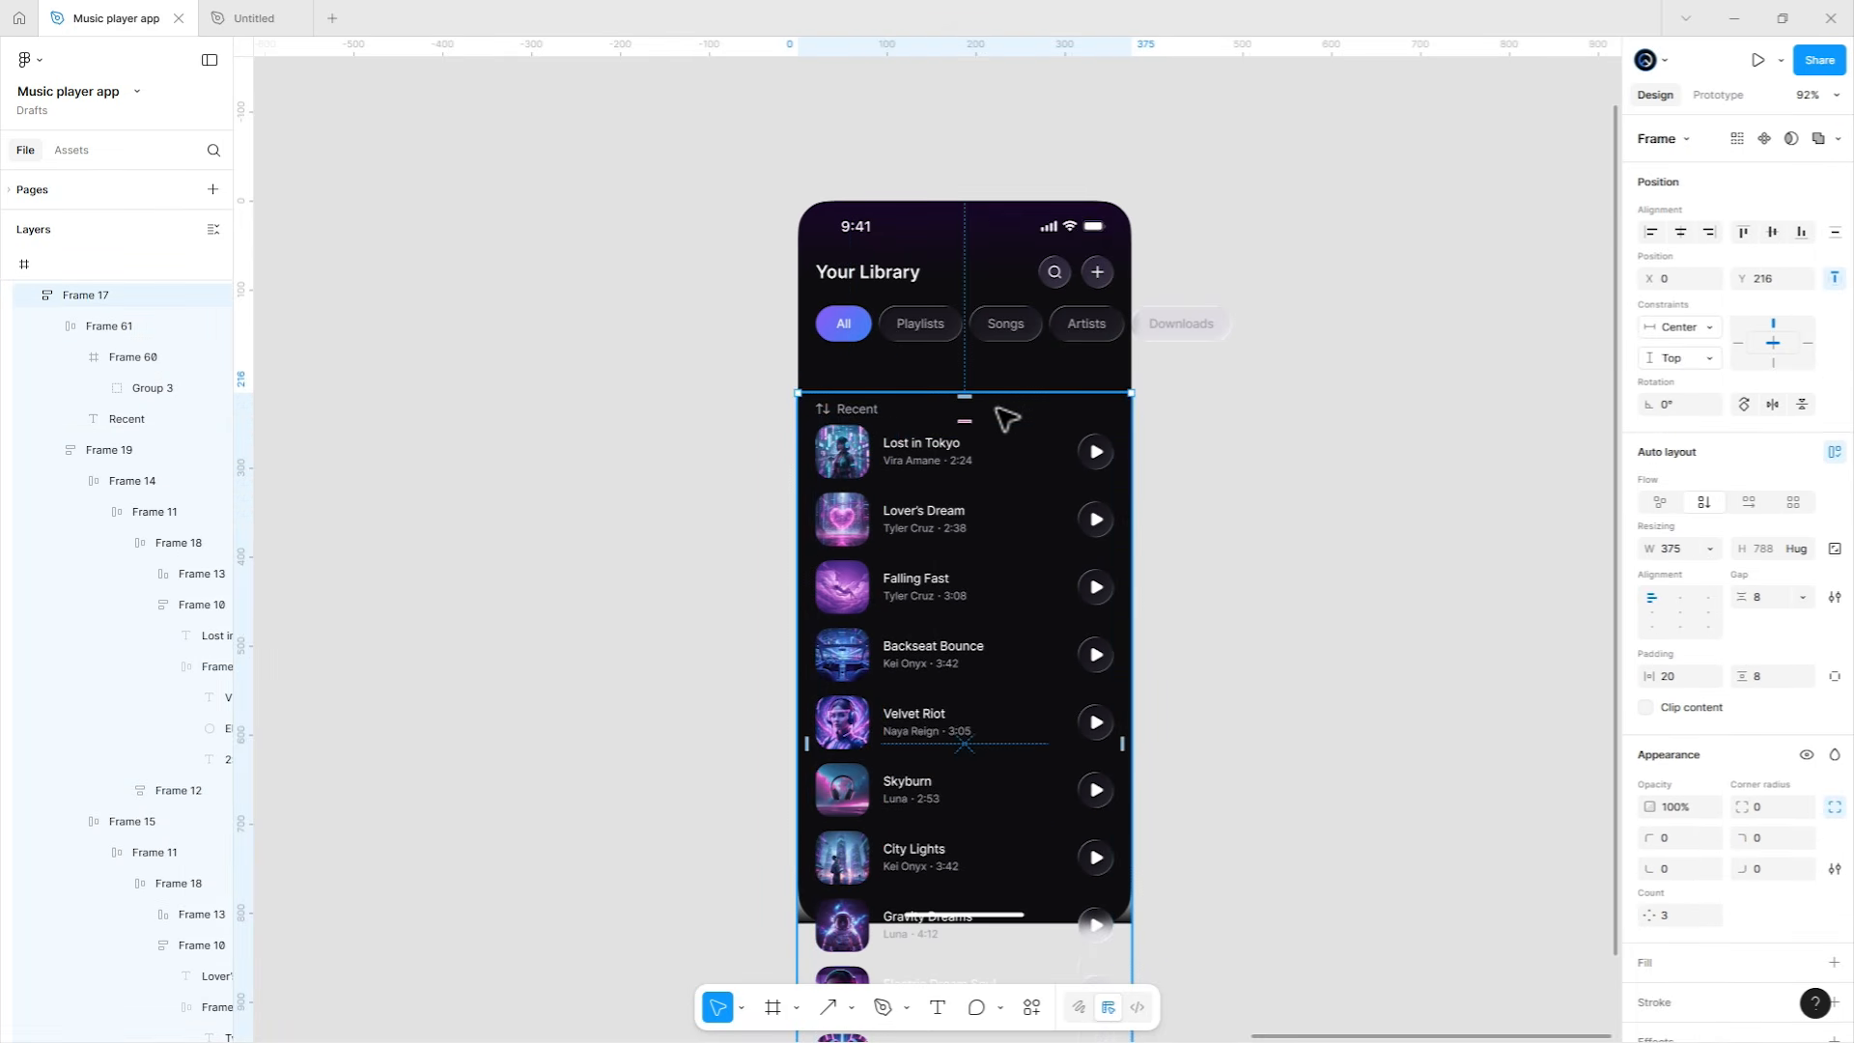
drag(986, 421, 998, 470)
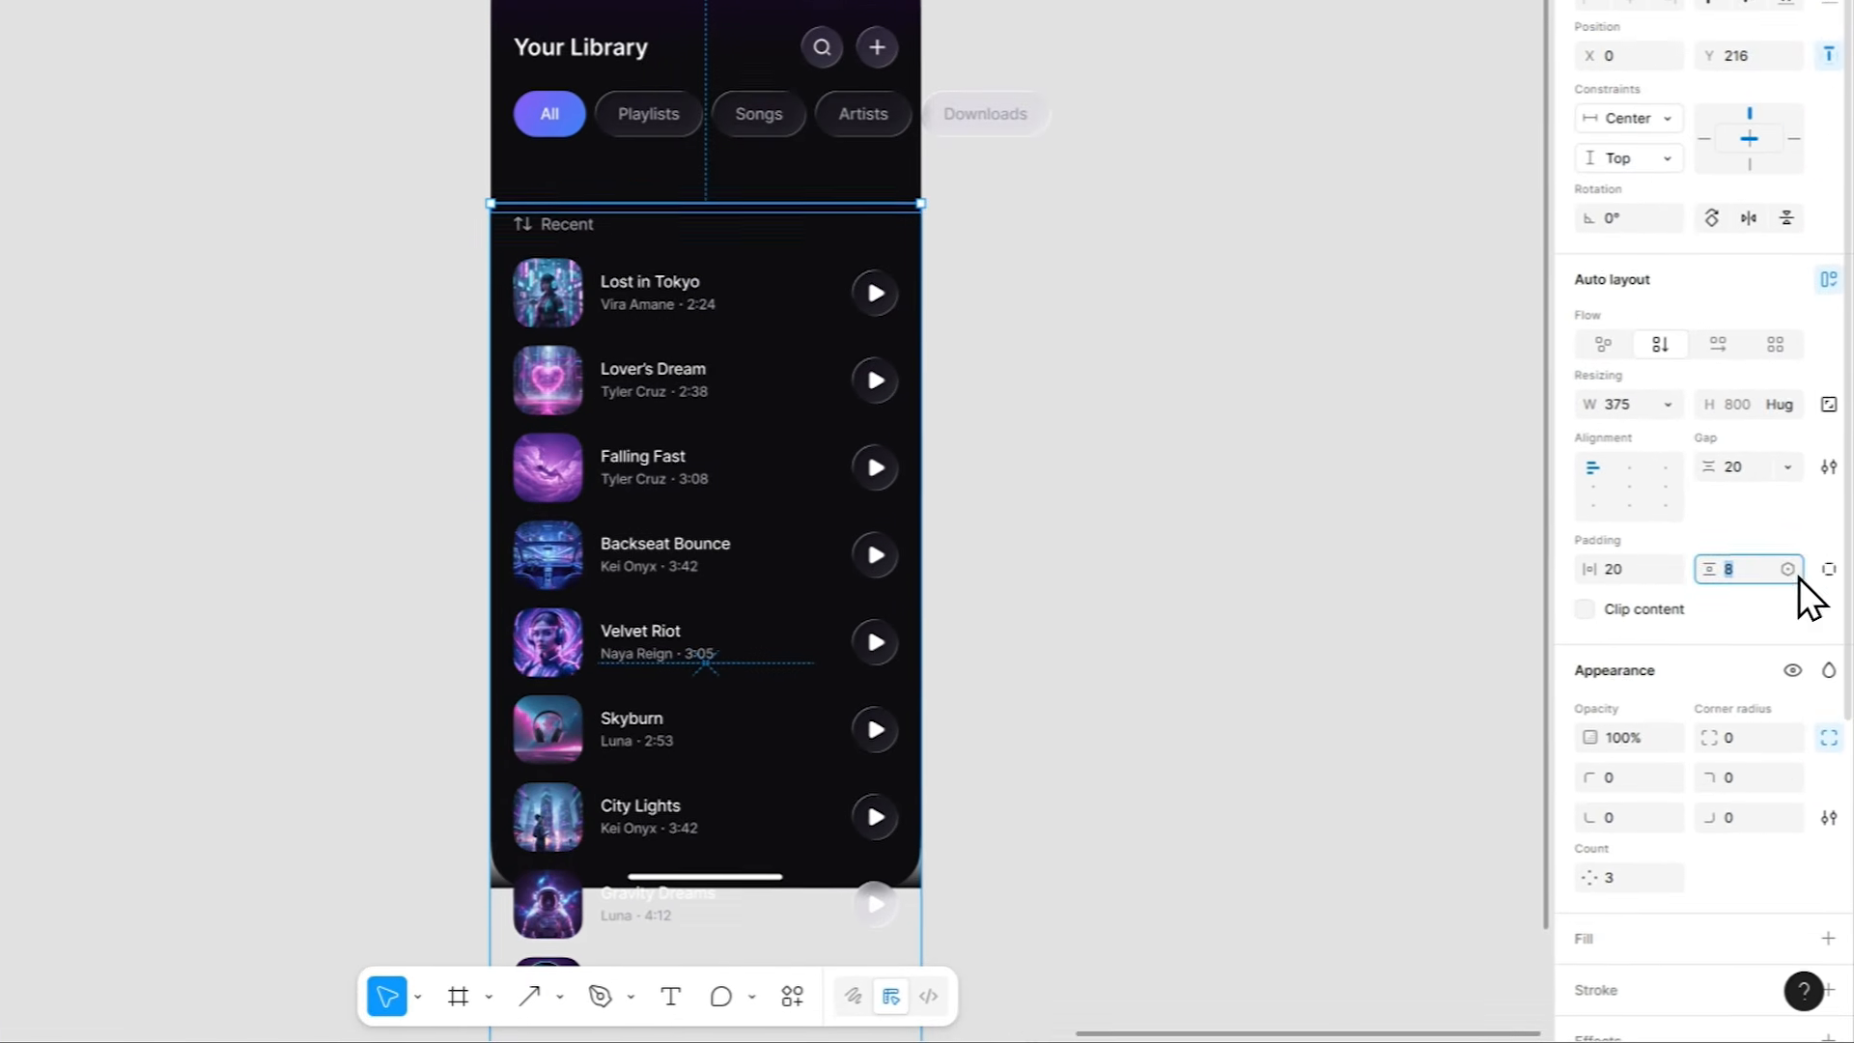
Set the song list frame's top padding to 20 and move the frame up to Y 166, under the filter chips.
click(1835, 676)
text(20)
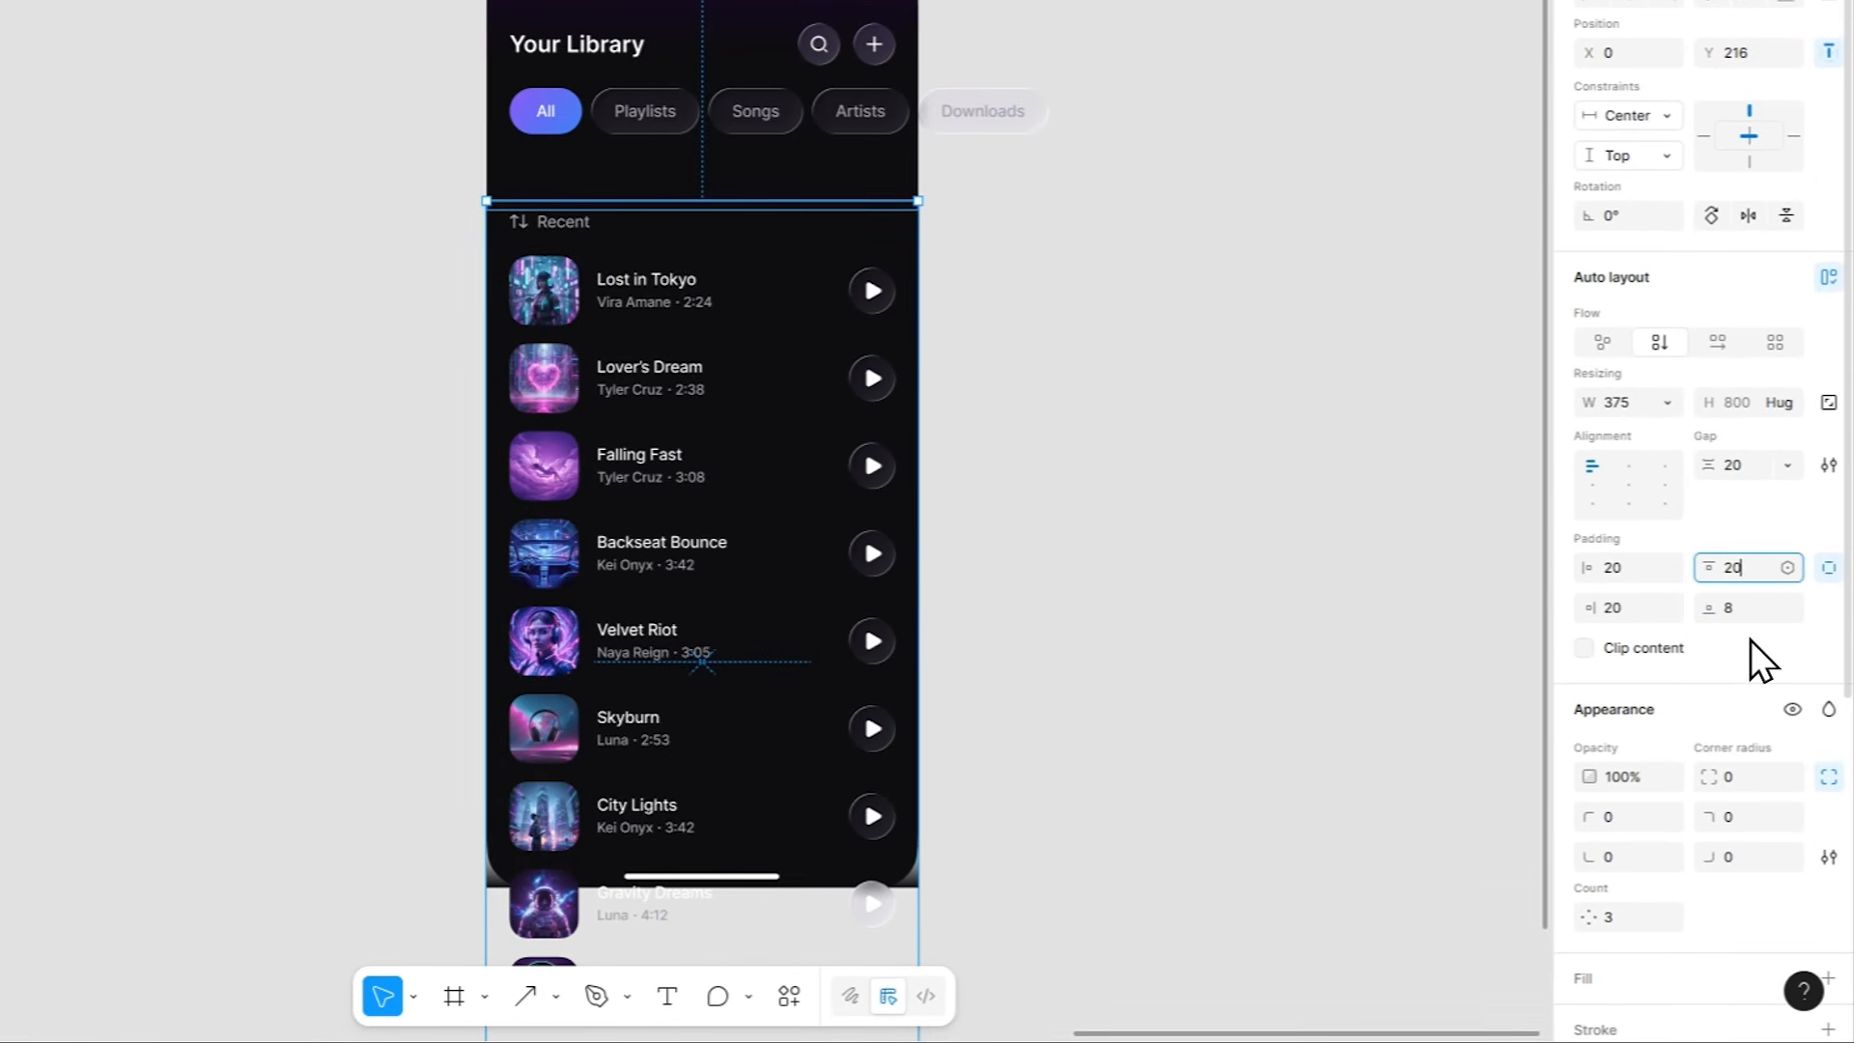
key(Return)
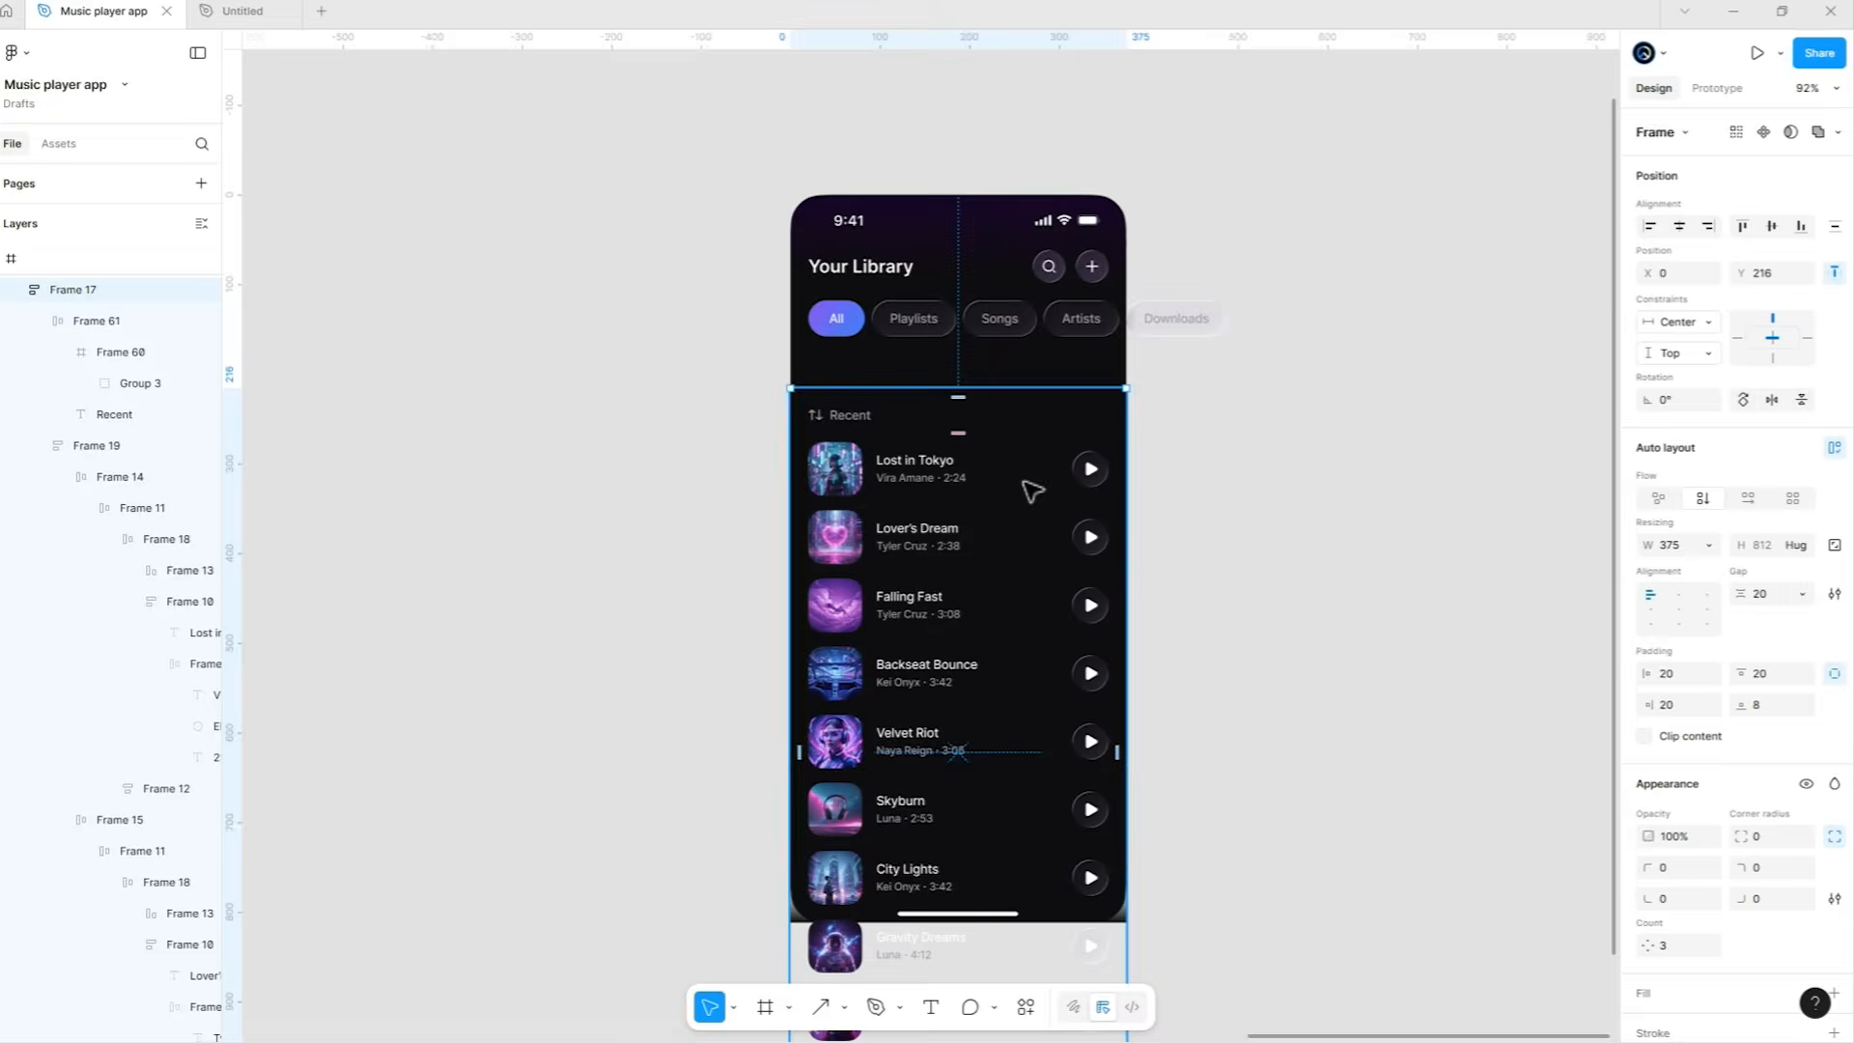
drag(1033, 492, 1017, 435)
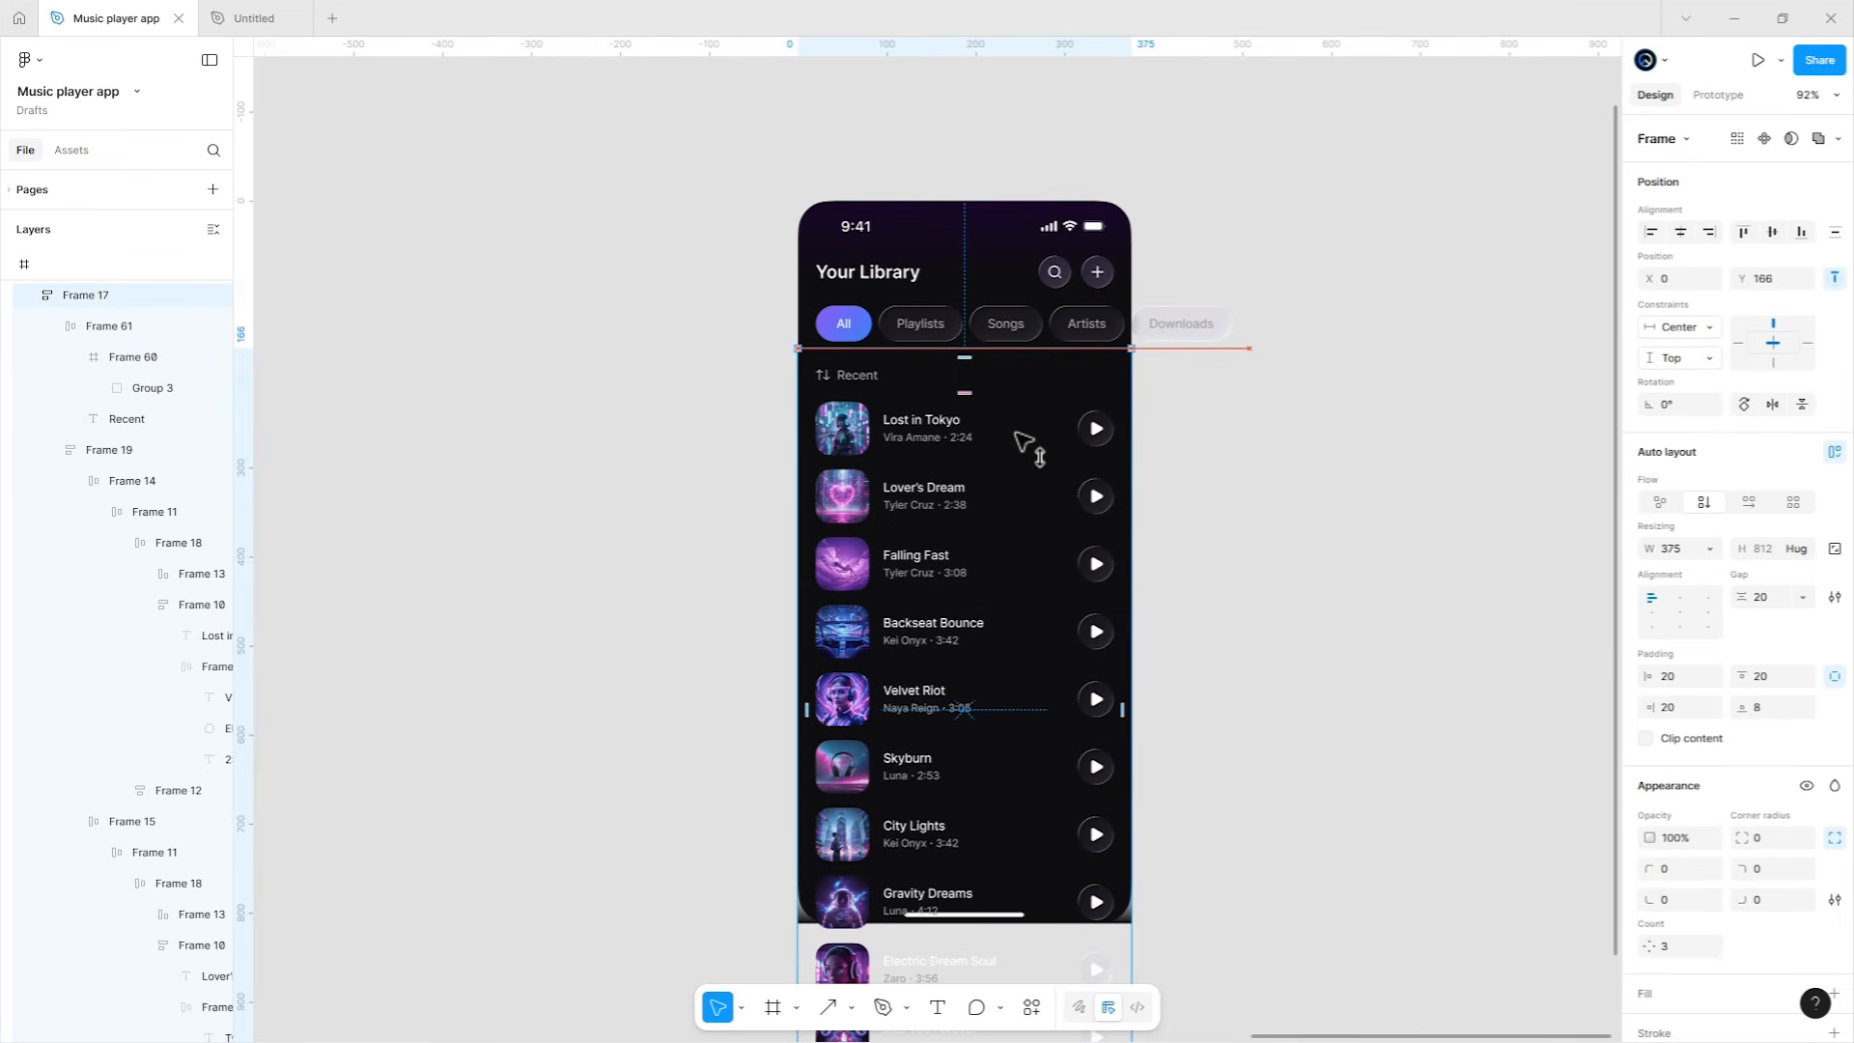
Turn content clipping back on for the Your Library screen.
click(1200, 406)
scroll(1200, 406, down, 2)
click(798, 166)
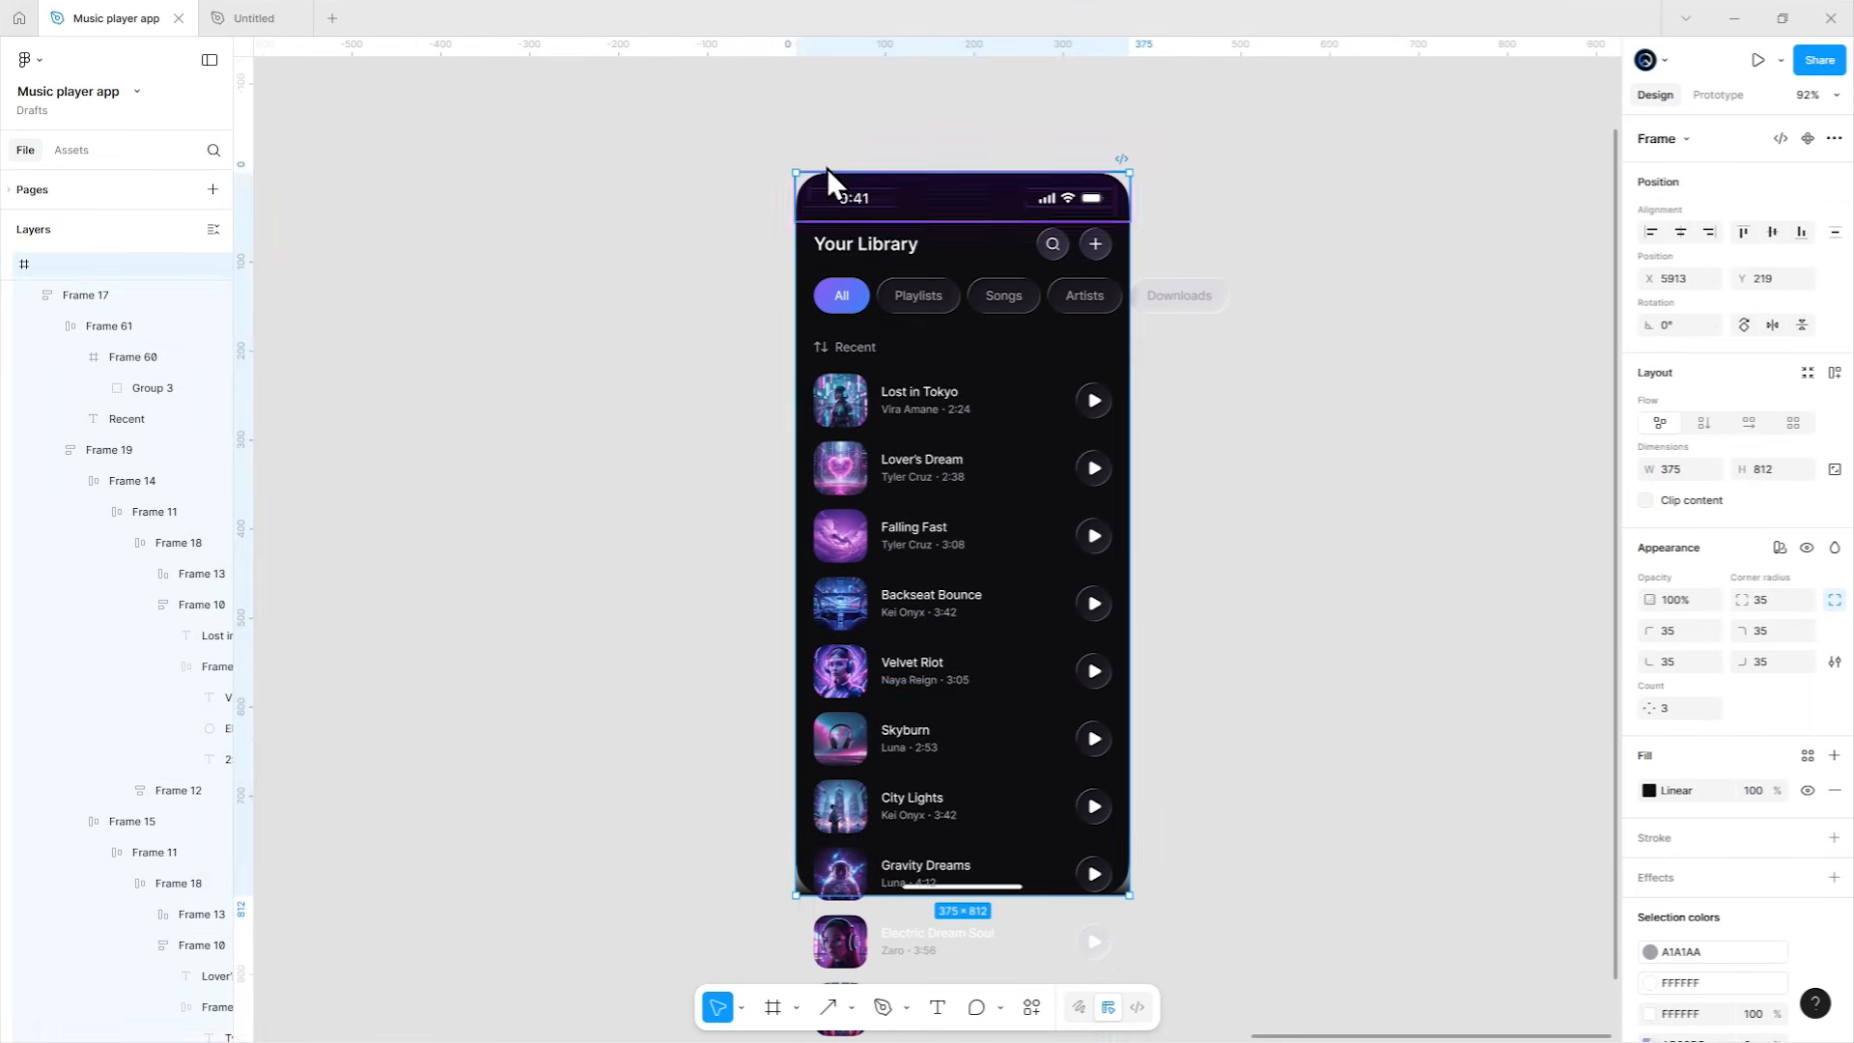
click(1265, 632)
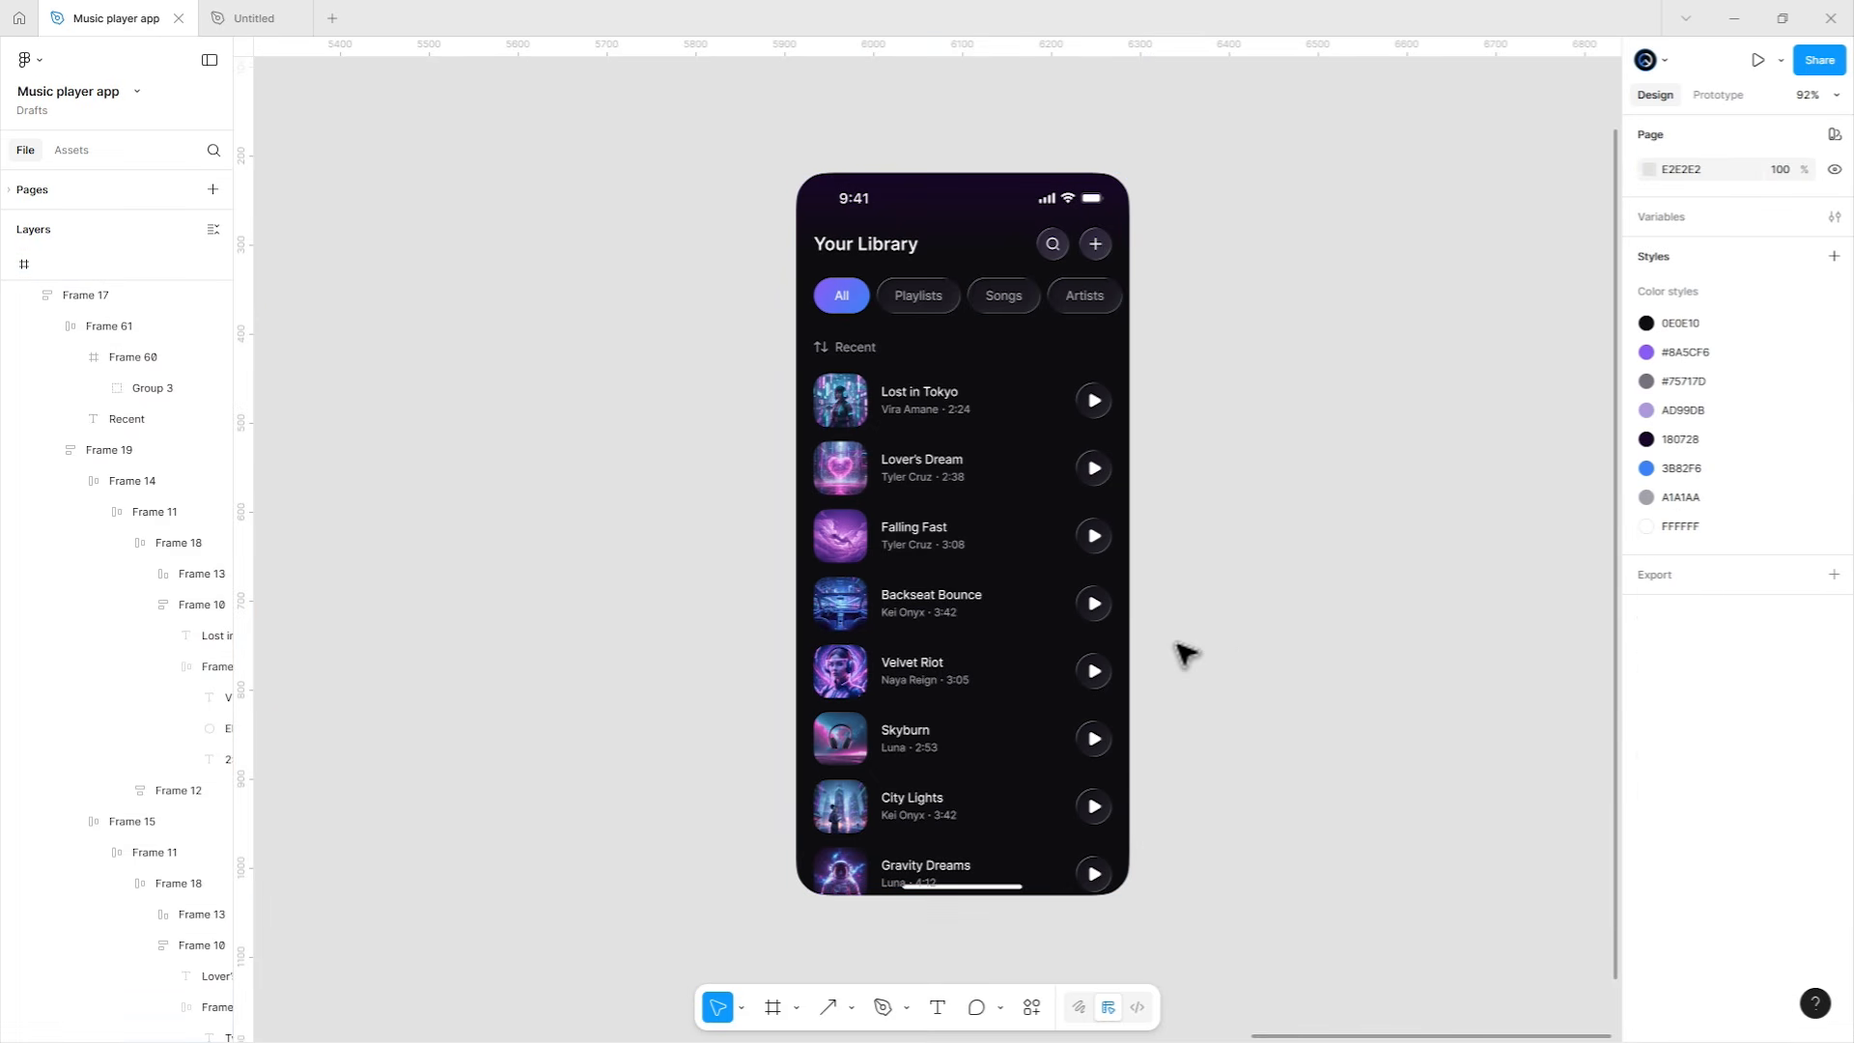
drag(1166, 621, 1092, 608)
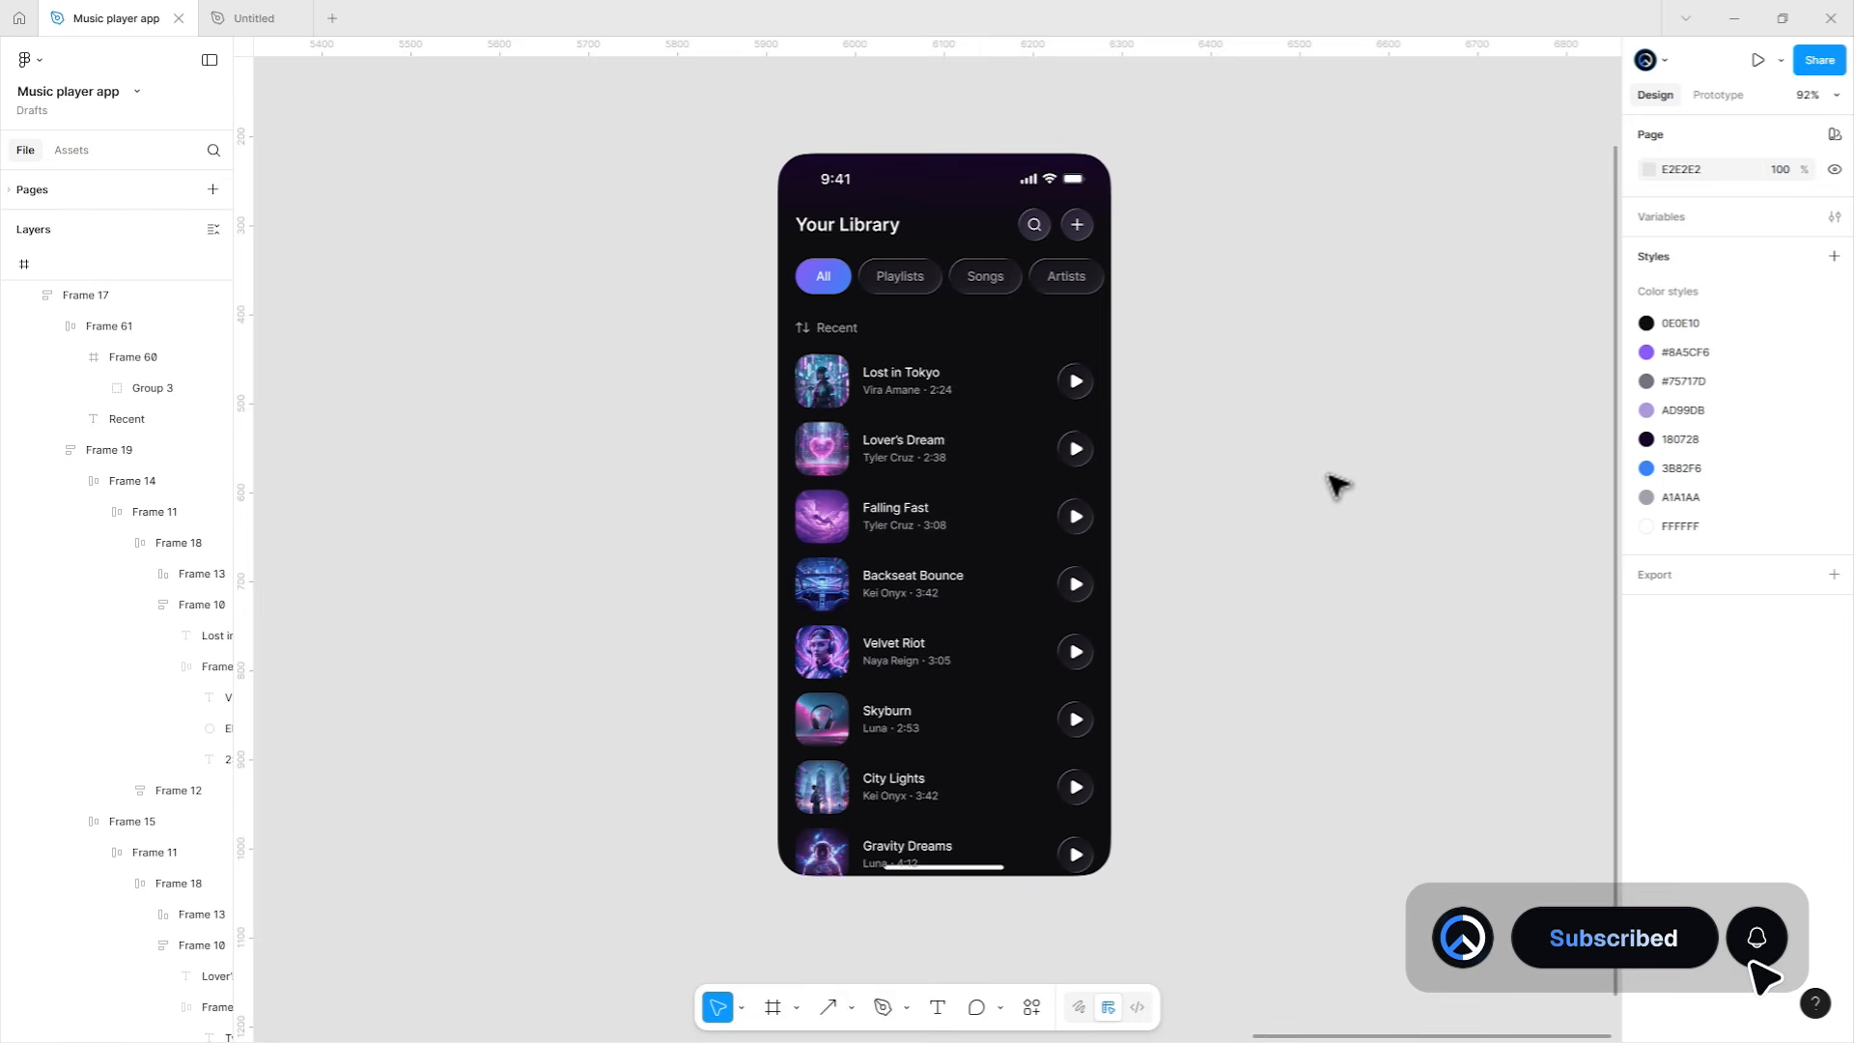
Duplicate the Your Library screen and move the original next to the lyrics screen at X 4438.
click(905, 229)
key(ctrl+d)
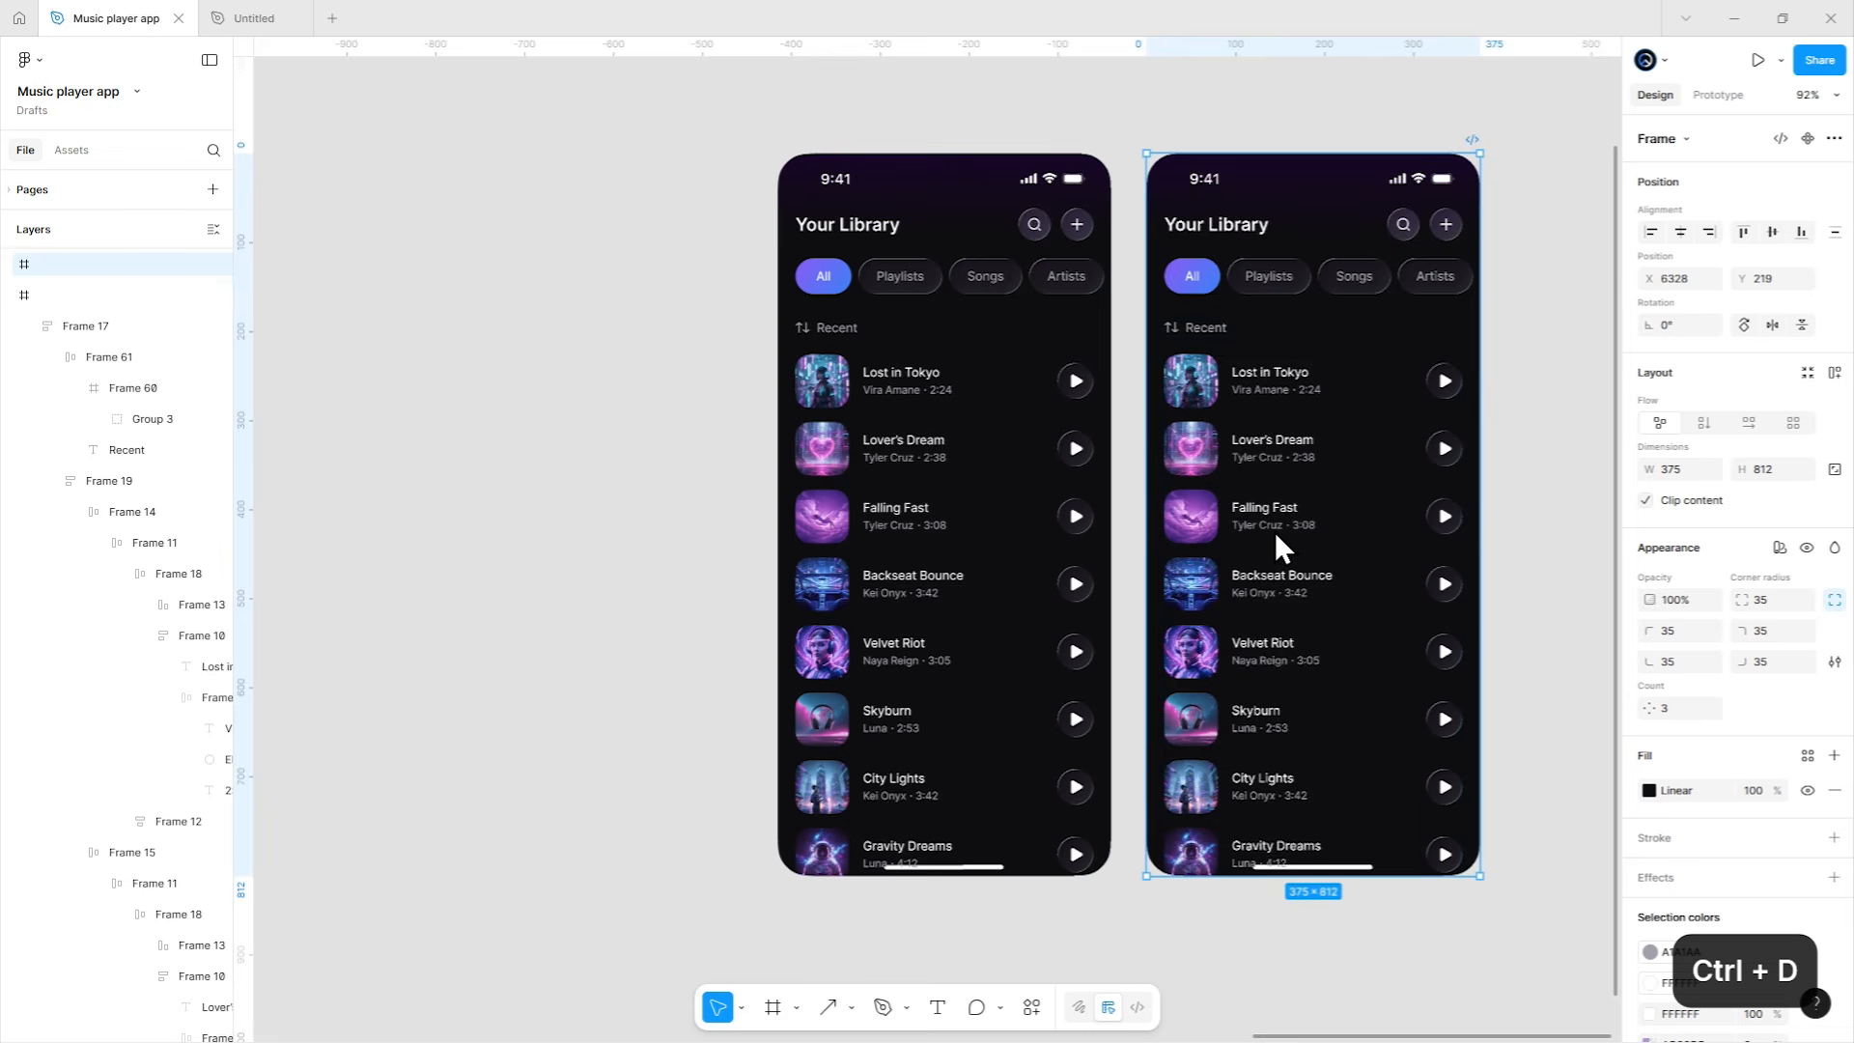
click(1110, 550)
scroll(1110, 550, down, 3)
drag(782, 548, 1375, 543)
drag(1554, 539, 810, 540)
click(1335, 542)
drag(1441, 565, 654, 547)
scroll(1039, 471, up, 5)
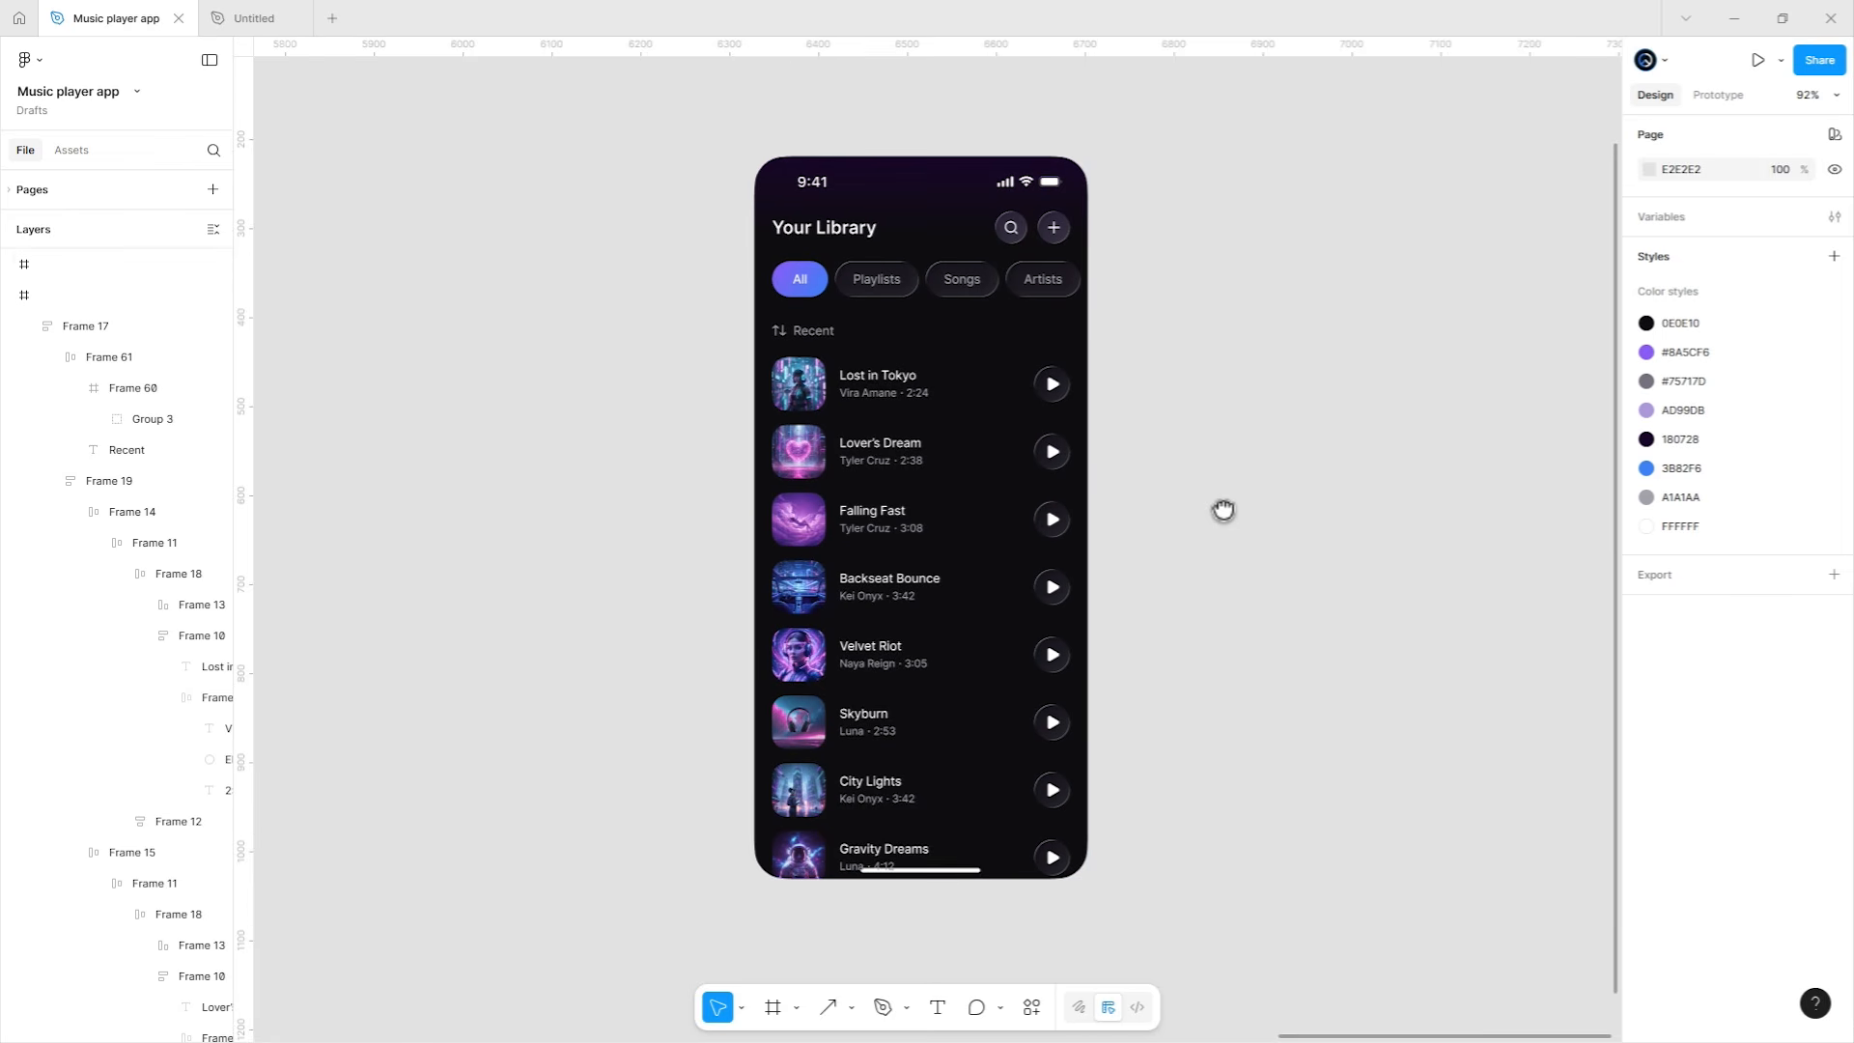
Copy the bottom navigation bar from the Midnight Flow screen and paste it into the Your Library screen beside the lyrics screen.
click(995, 512)
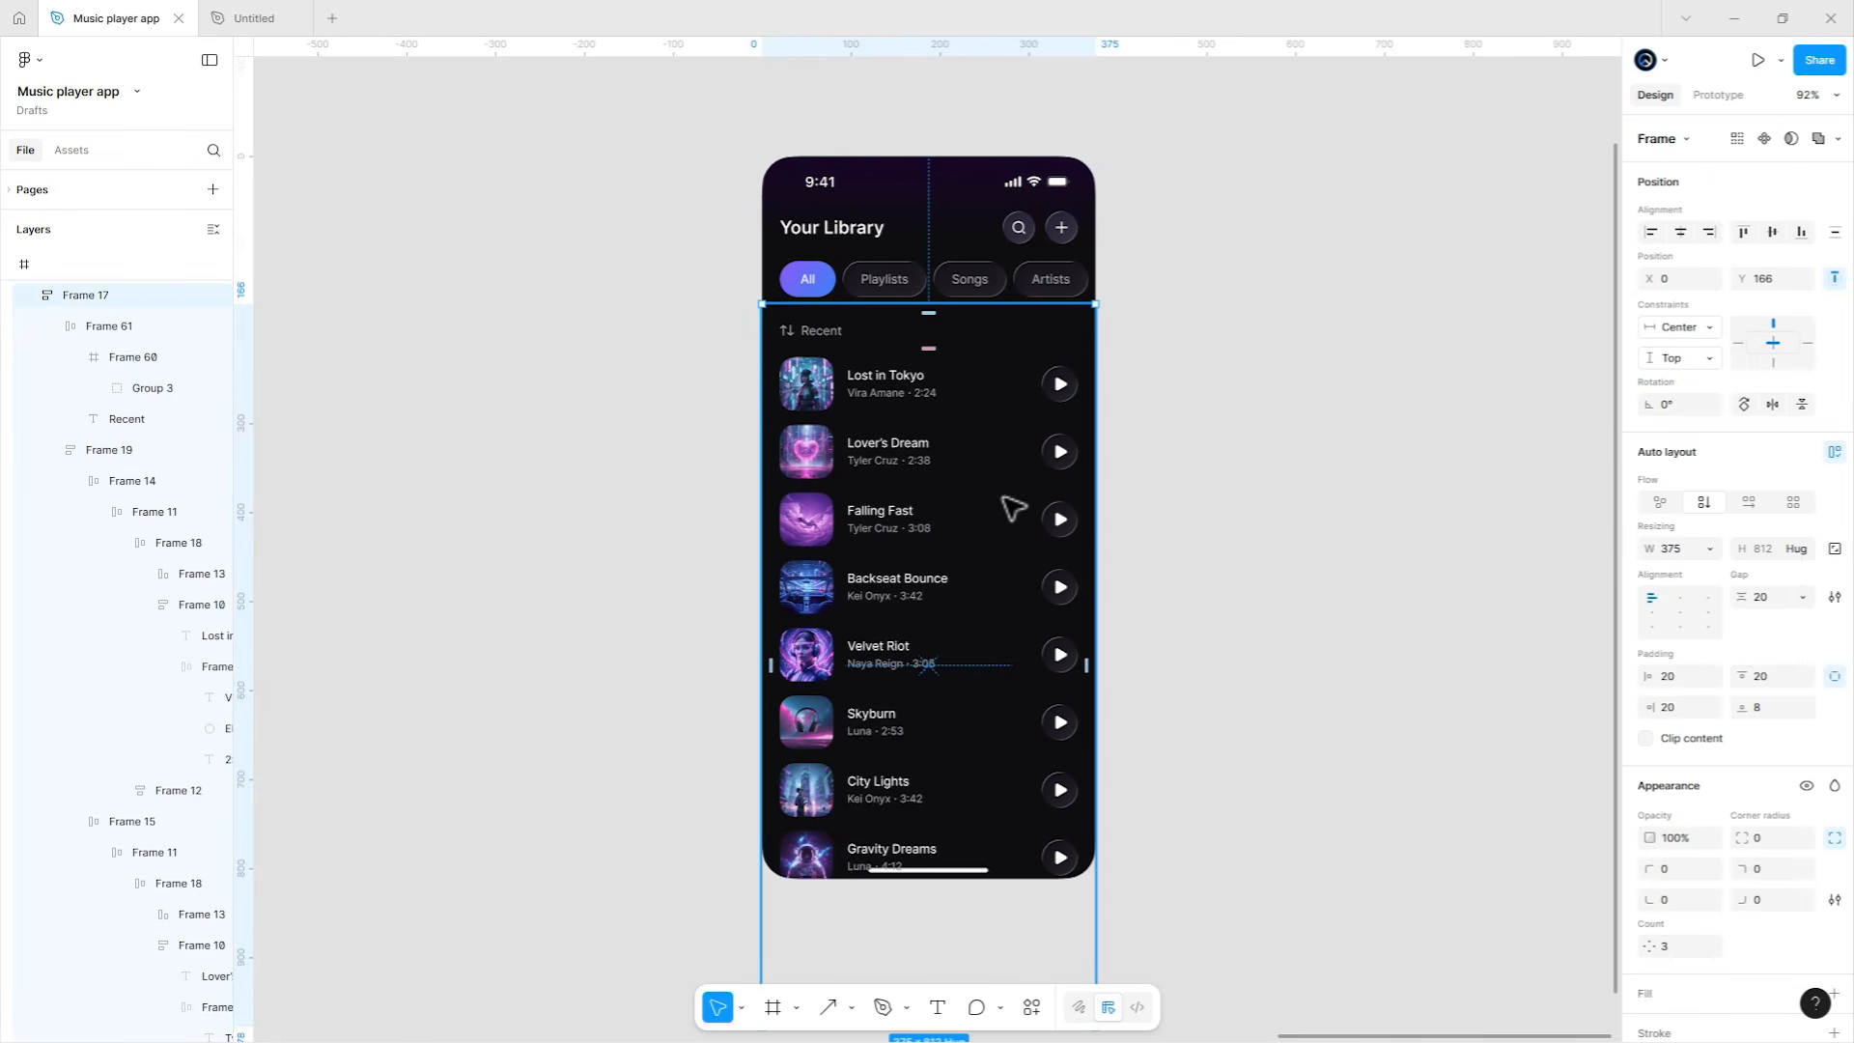
click(645, 493)
drag(642, 493, 1497, 480)
drag(265, 501, 1239, 480)
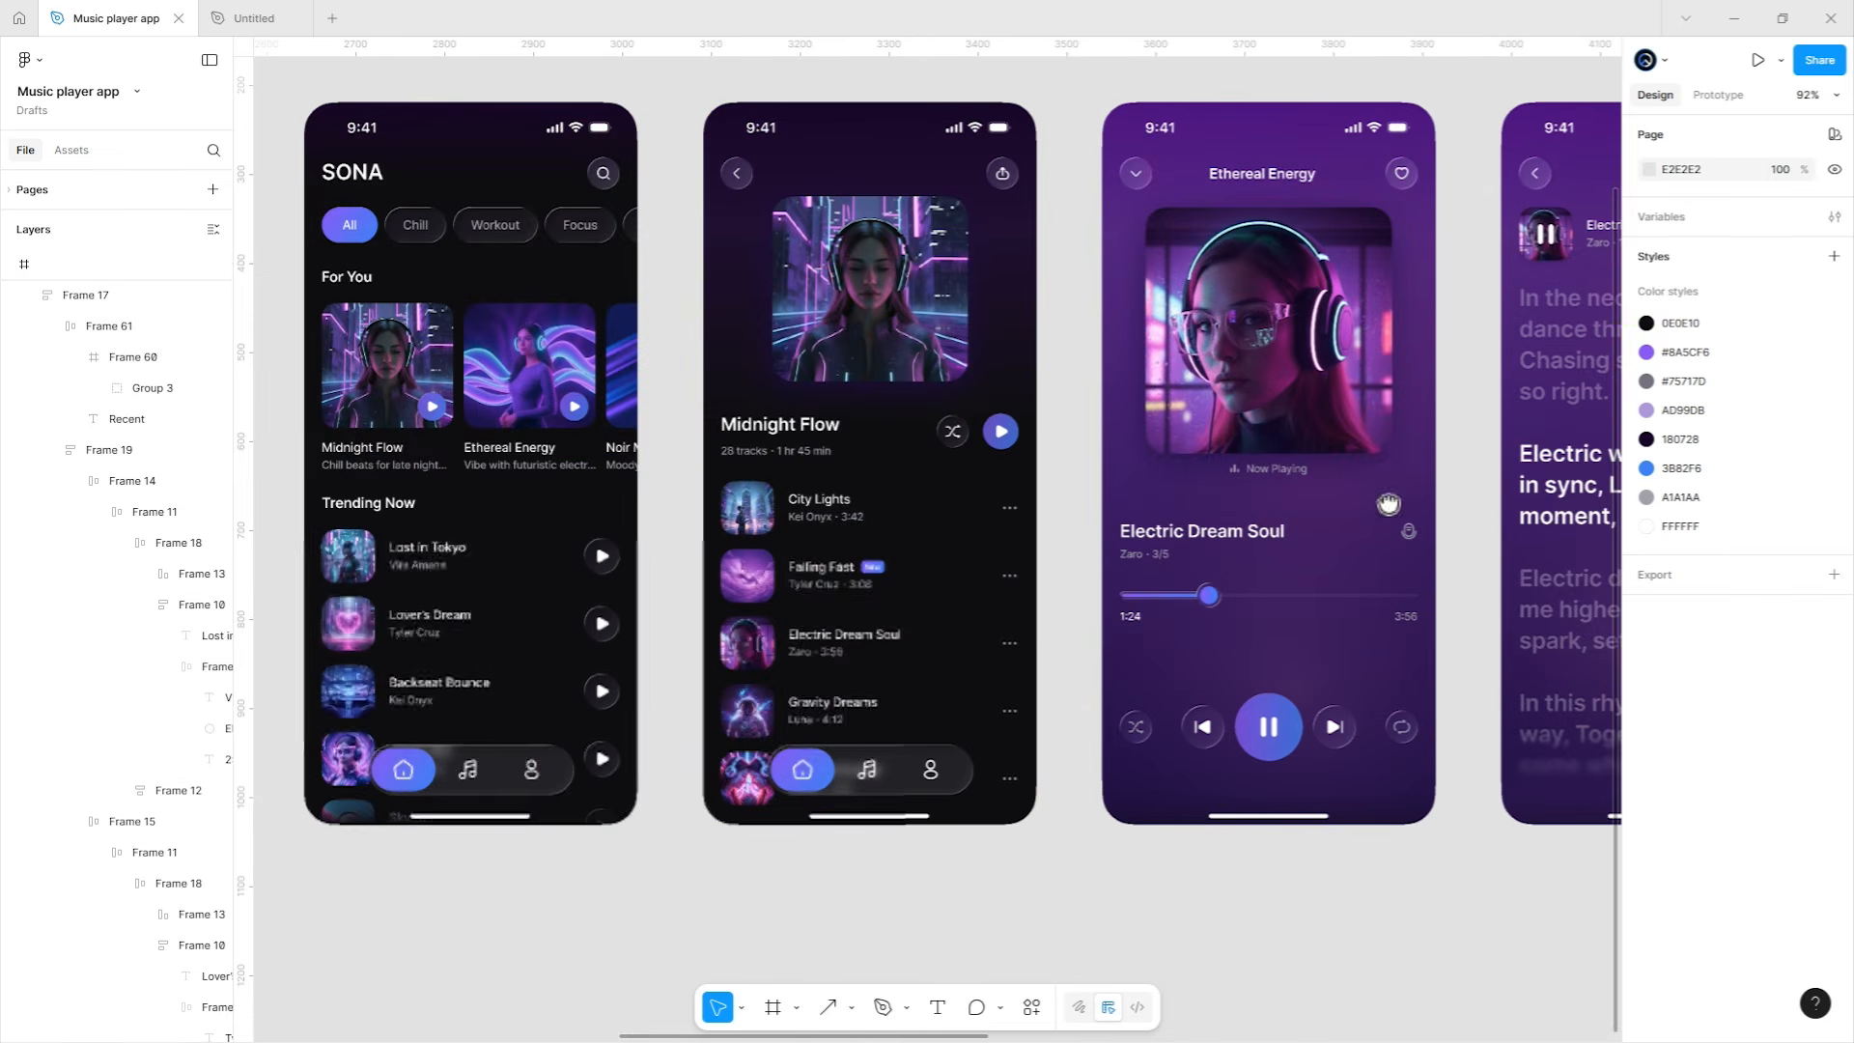
key(ctrl+v)
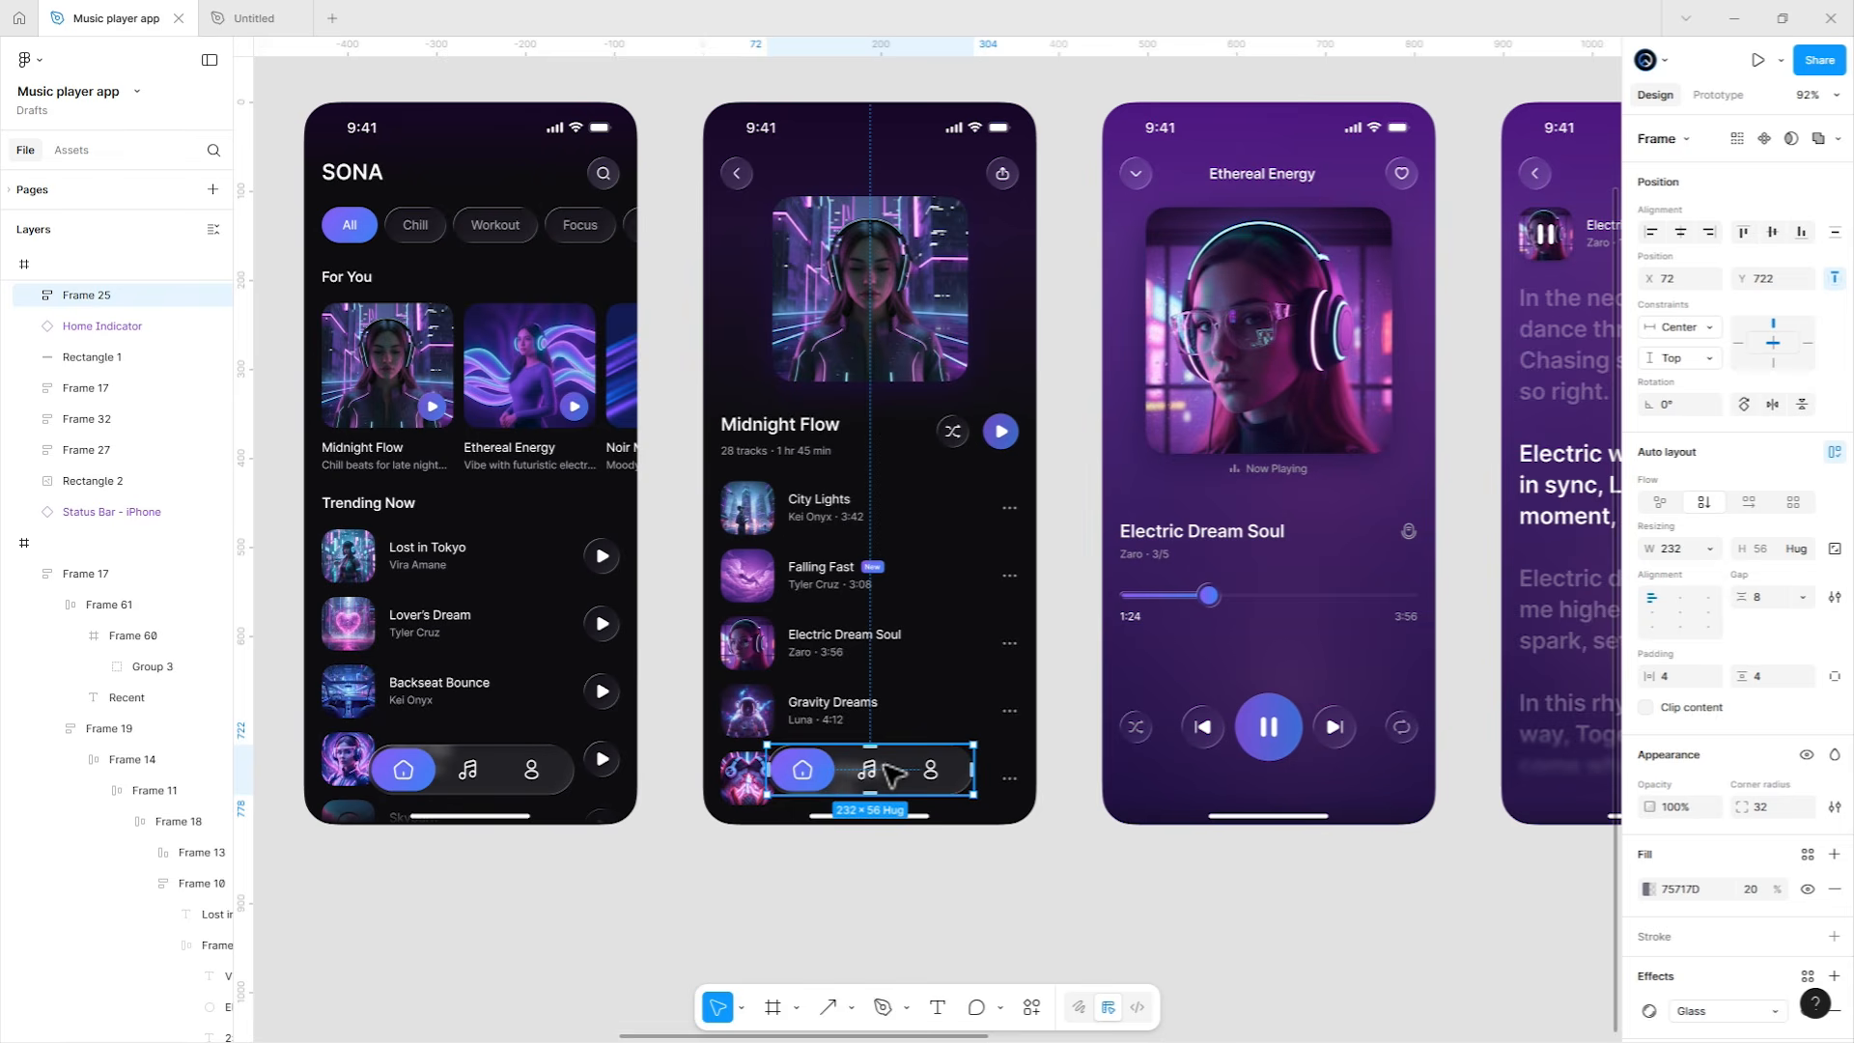
key(ctrl+c)
key(Escape)
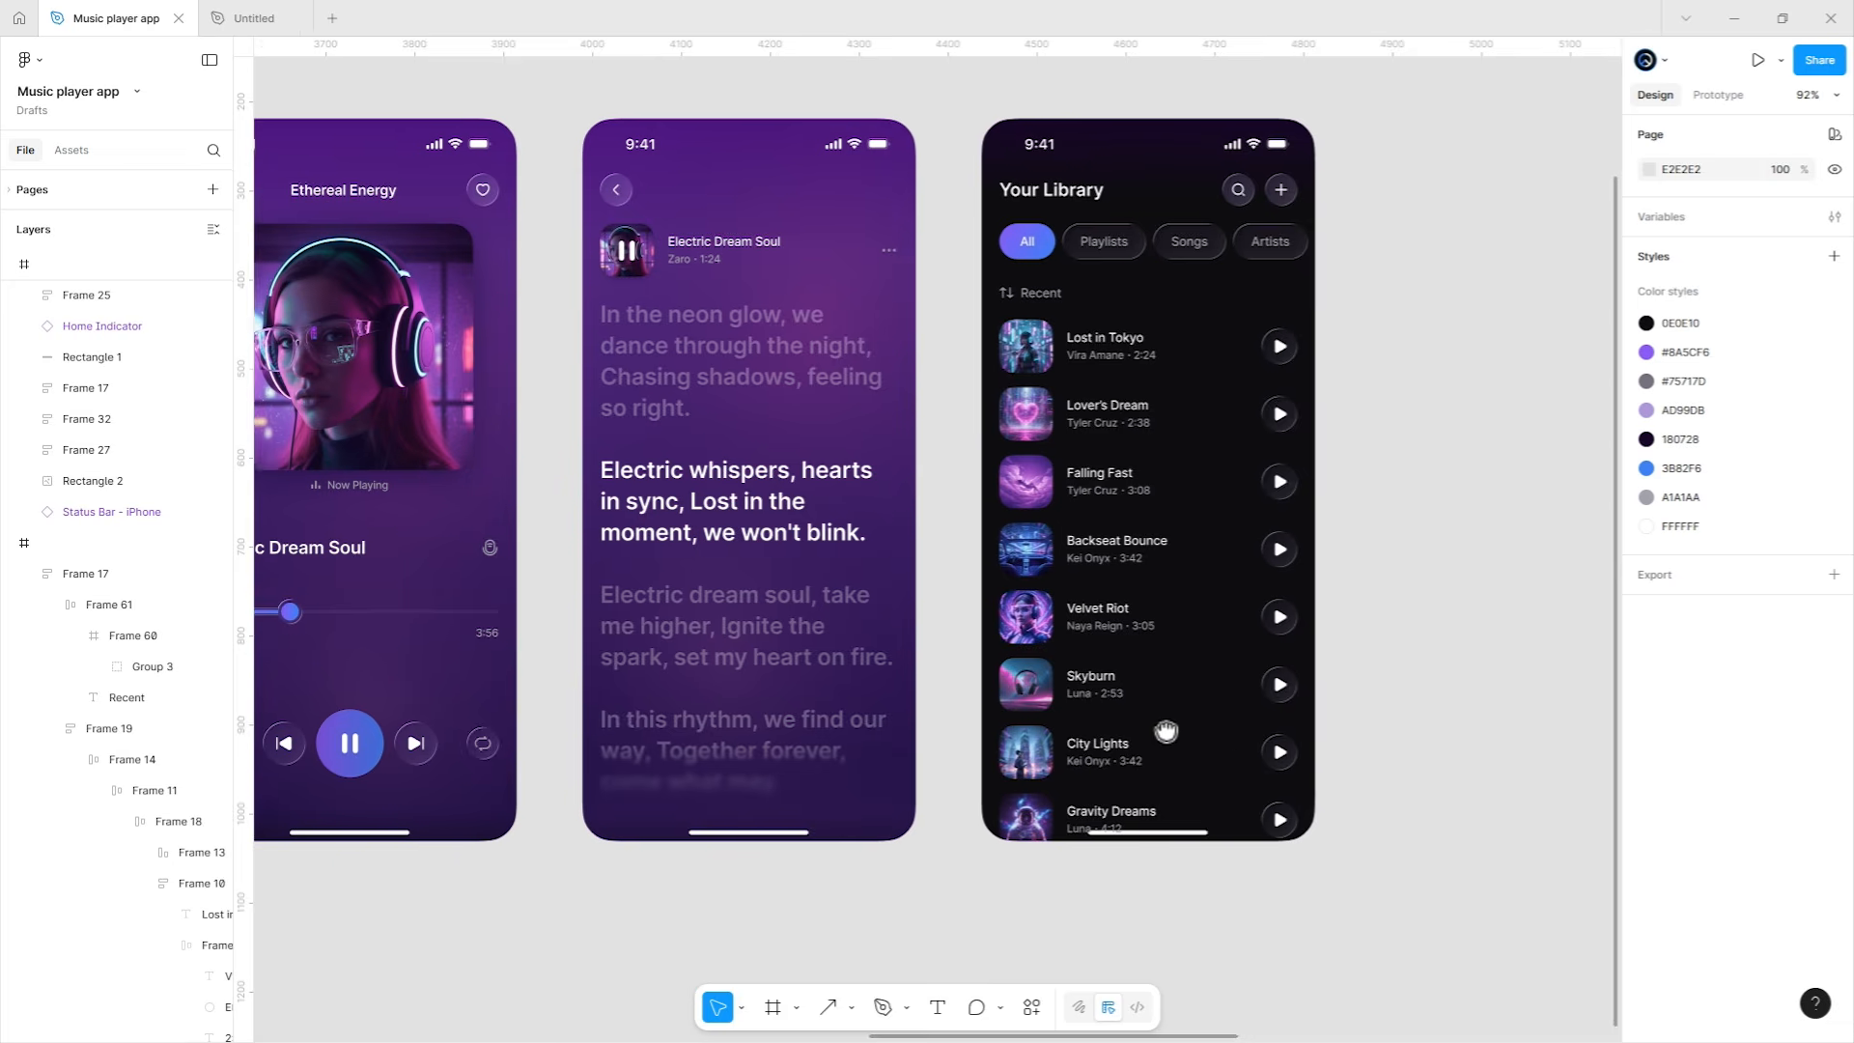
drag(1171, 728, 1021, 746)
click(1159, 612)
key(ctrl+v)
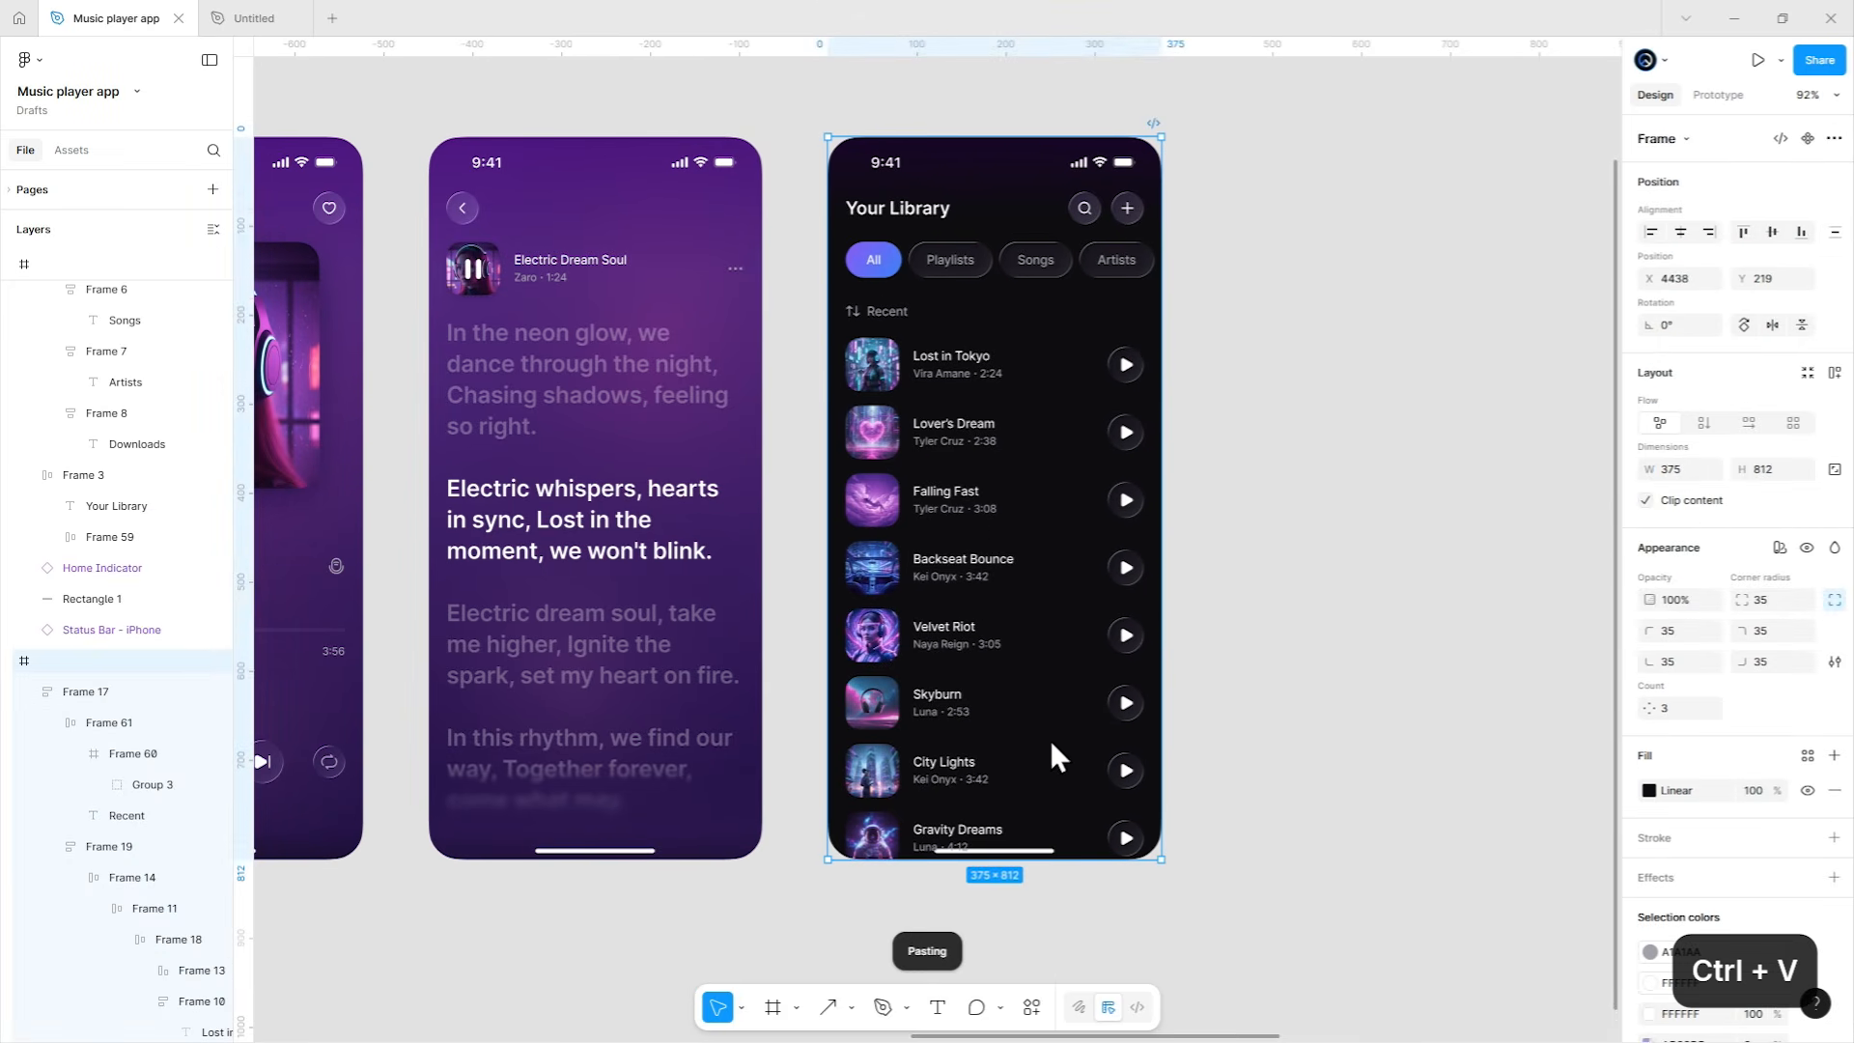
scroll(993, 825, up, 4)
drag(1052, 792, 1040, 742)
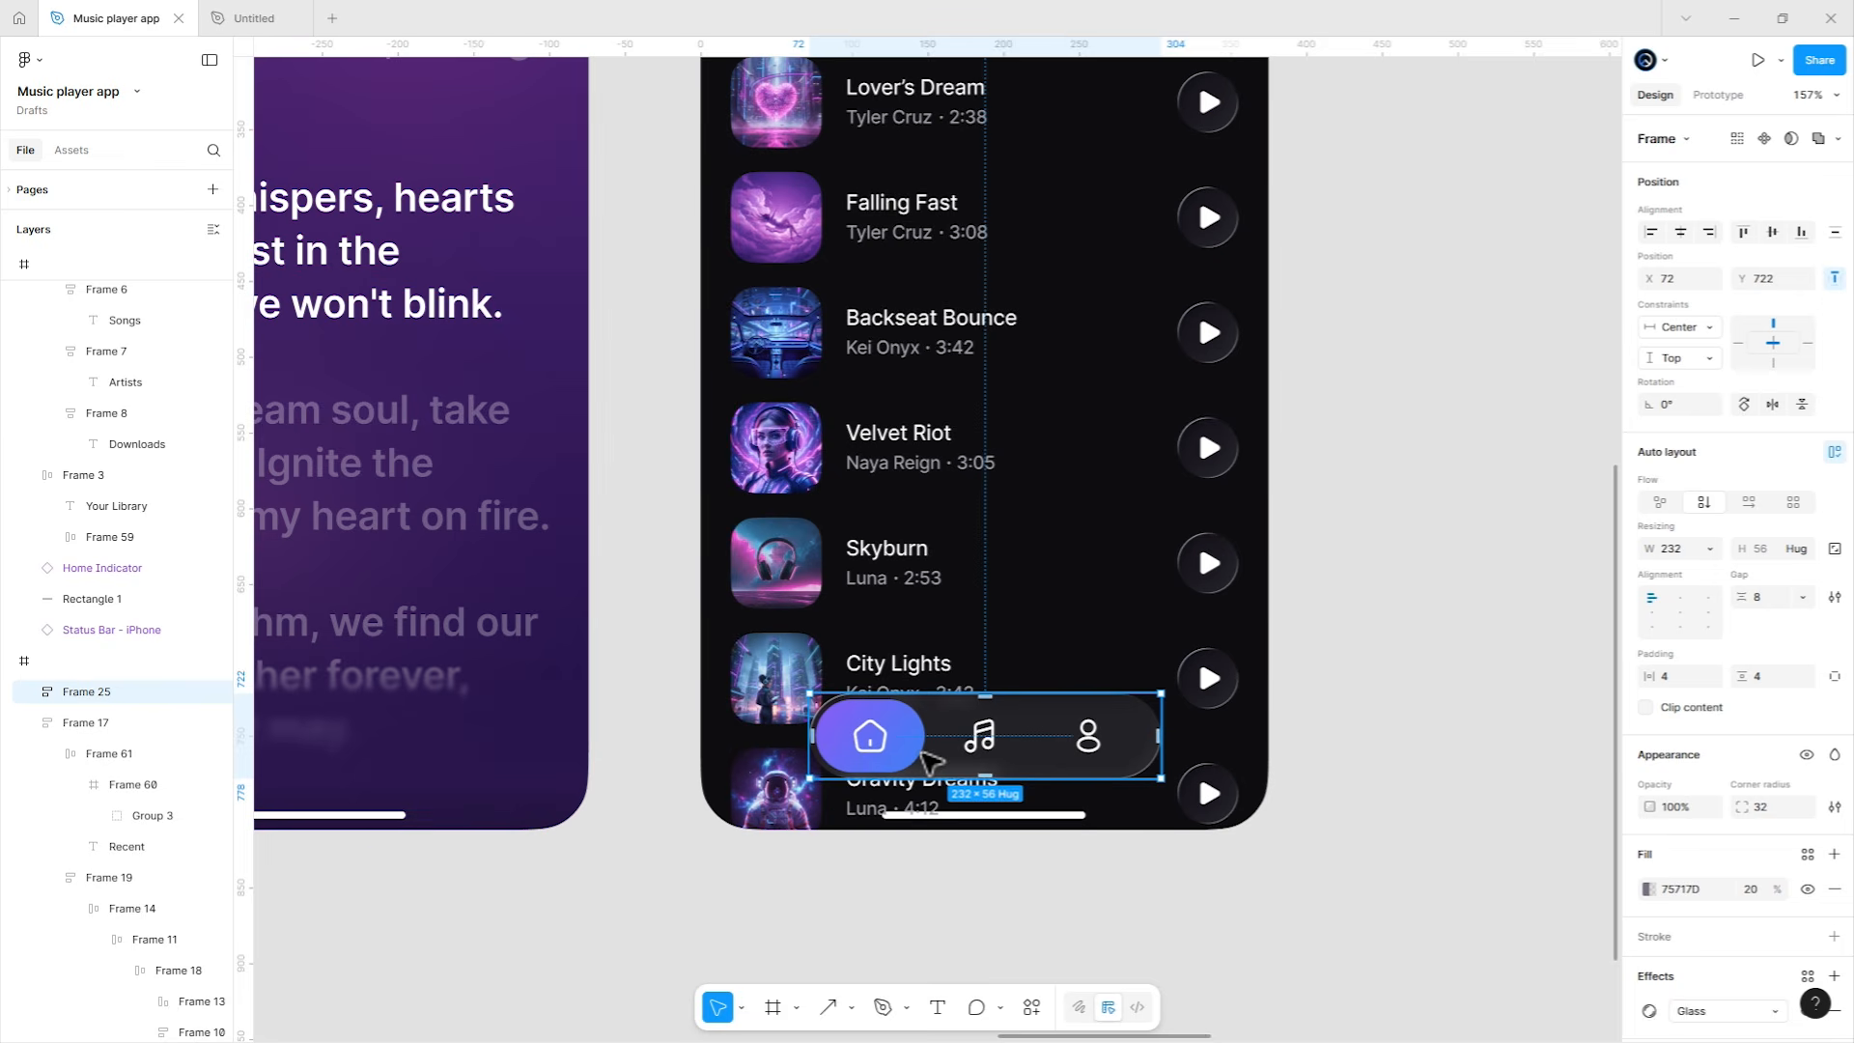
Hide the gradient fill behind the home icon and show it behind the music icon in the library screen's navigation bar.
double_click(918, 753)
double_click(918, 754)
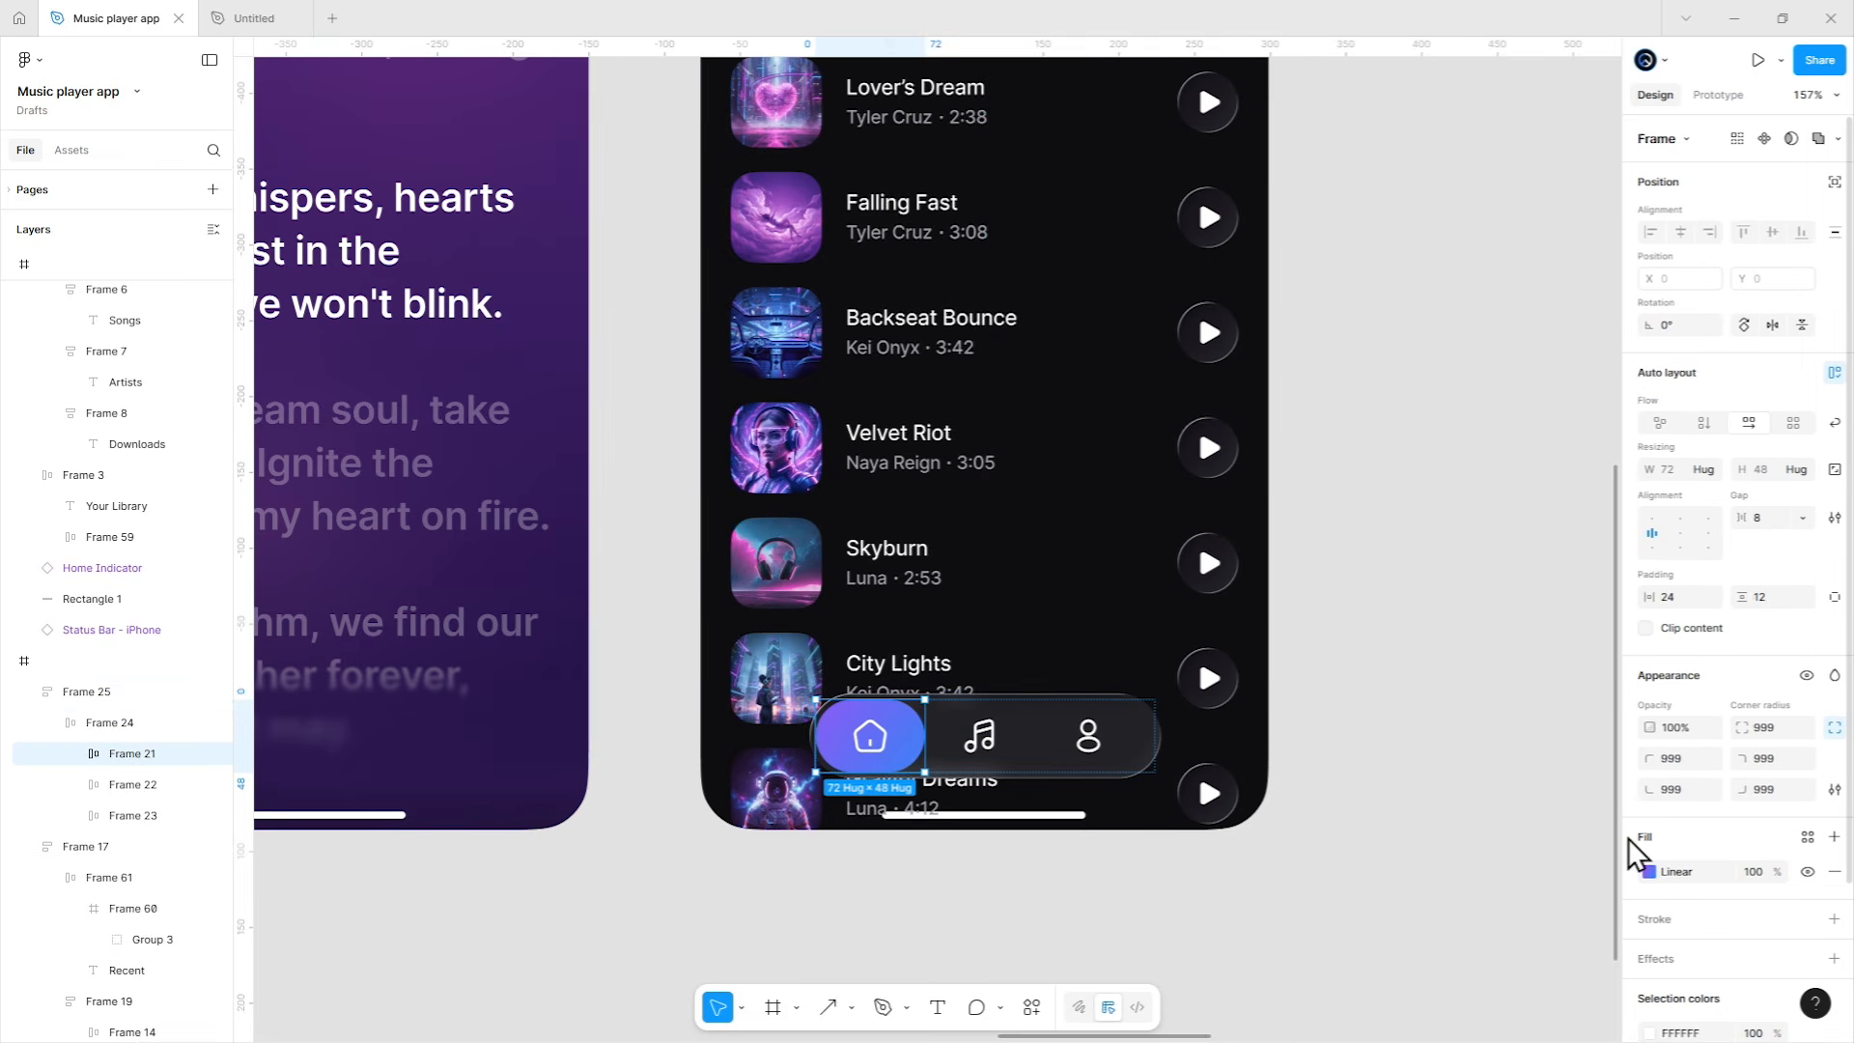
click(1804, 871)
click(133, 784)
click(1804, 871)
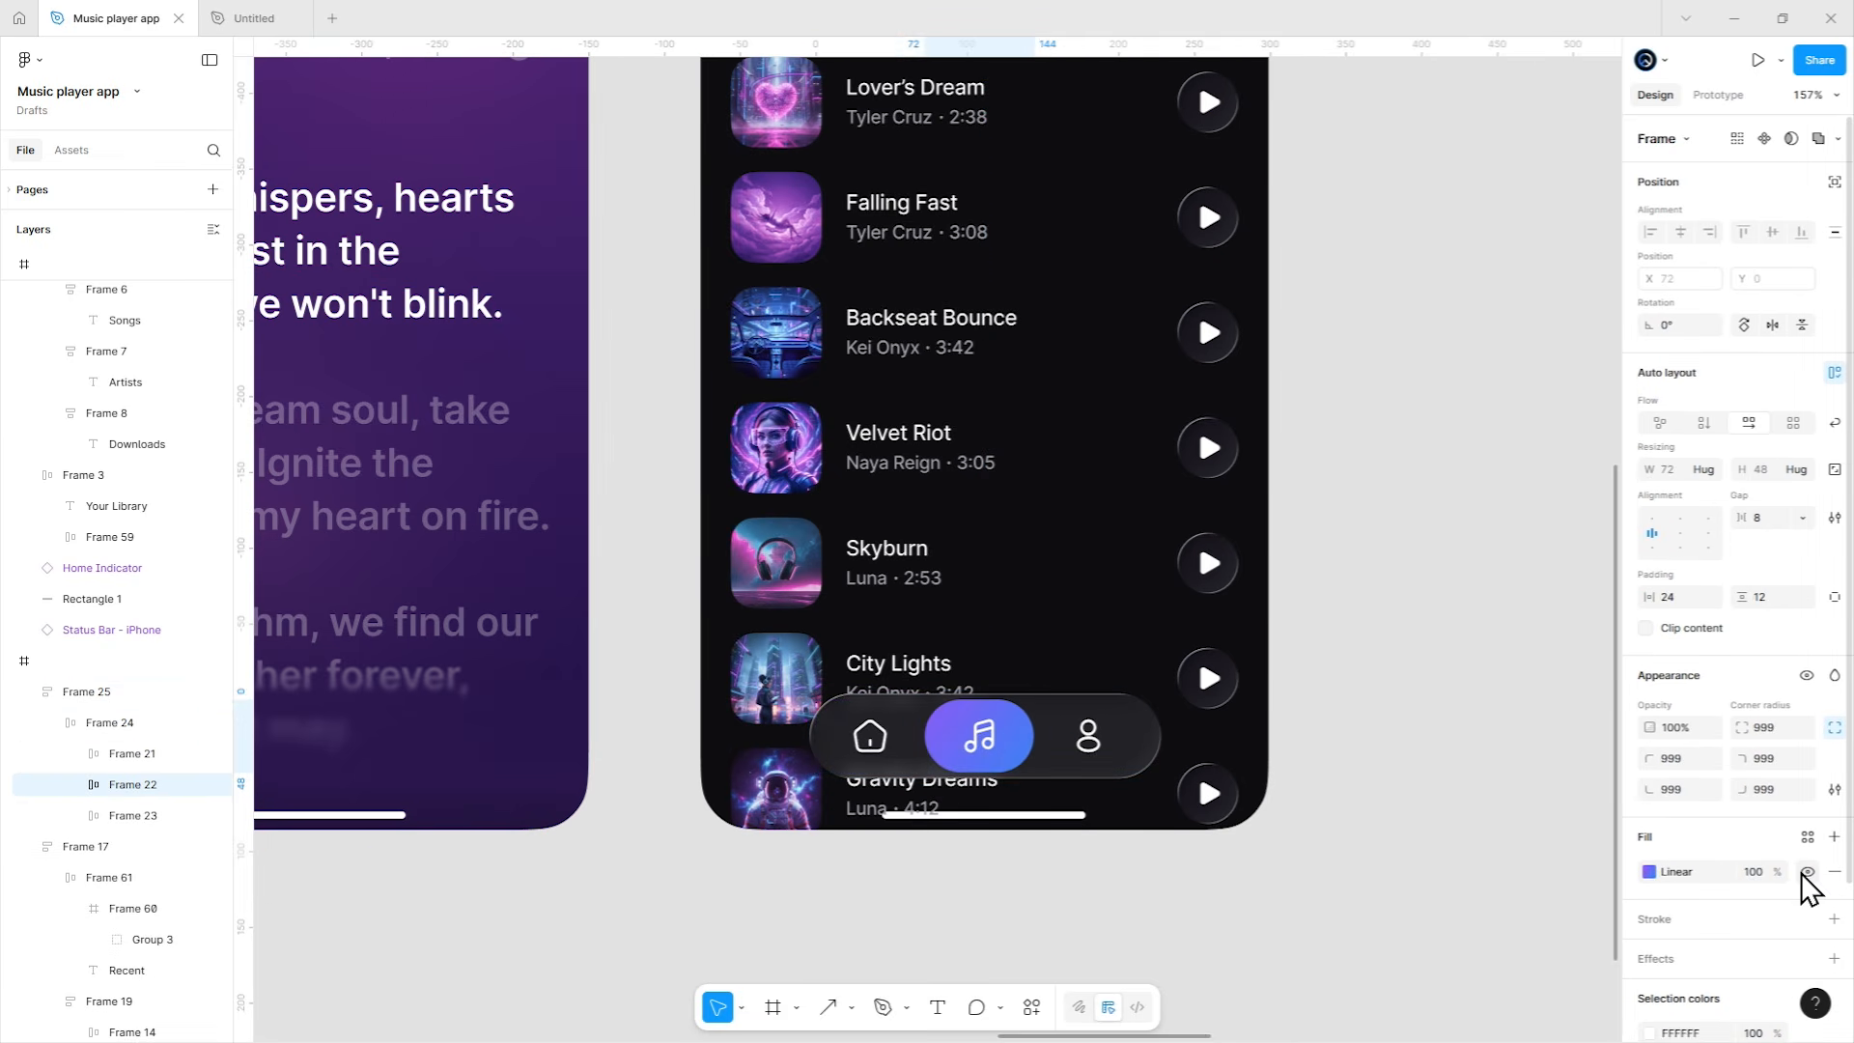
click(1413, 733)
scroll(1215, 739, down, 3)
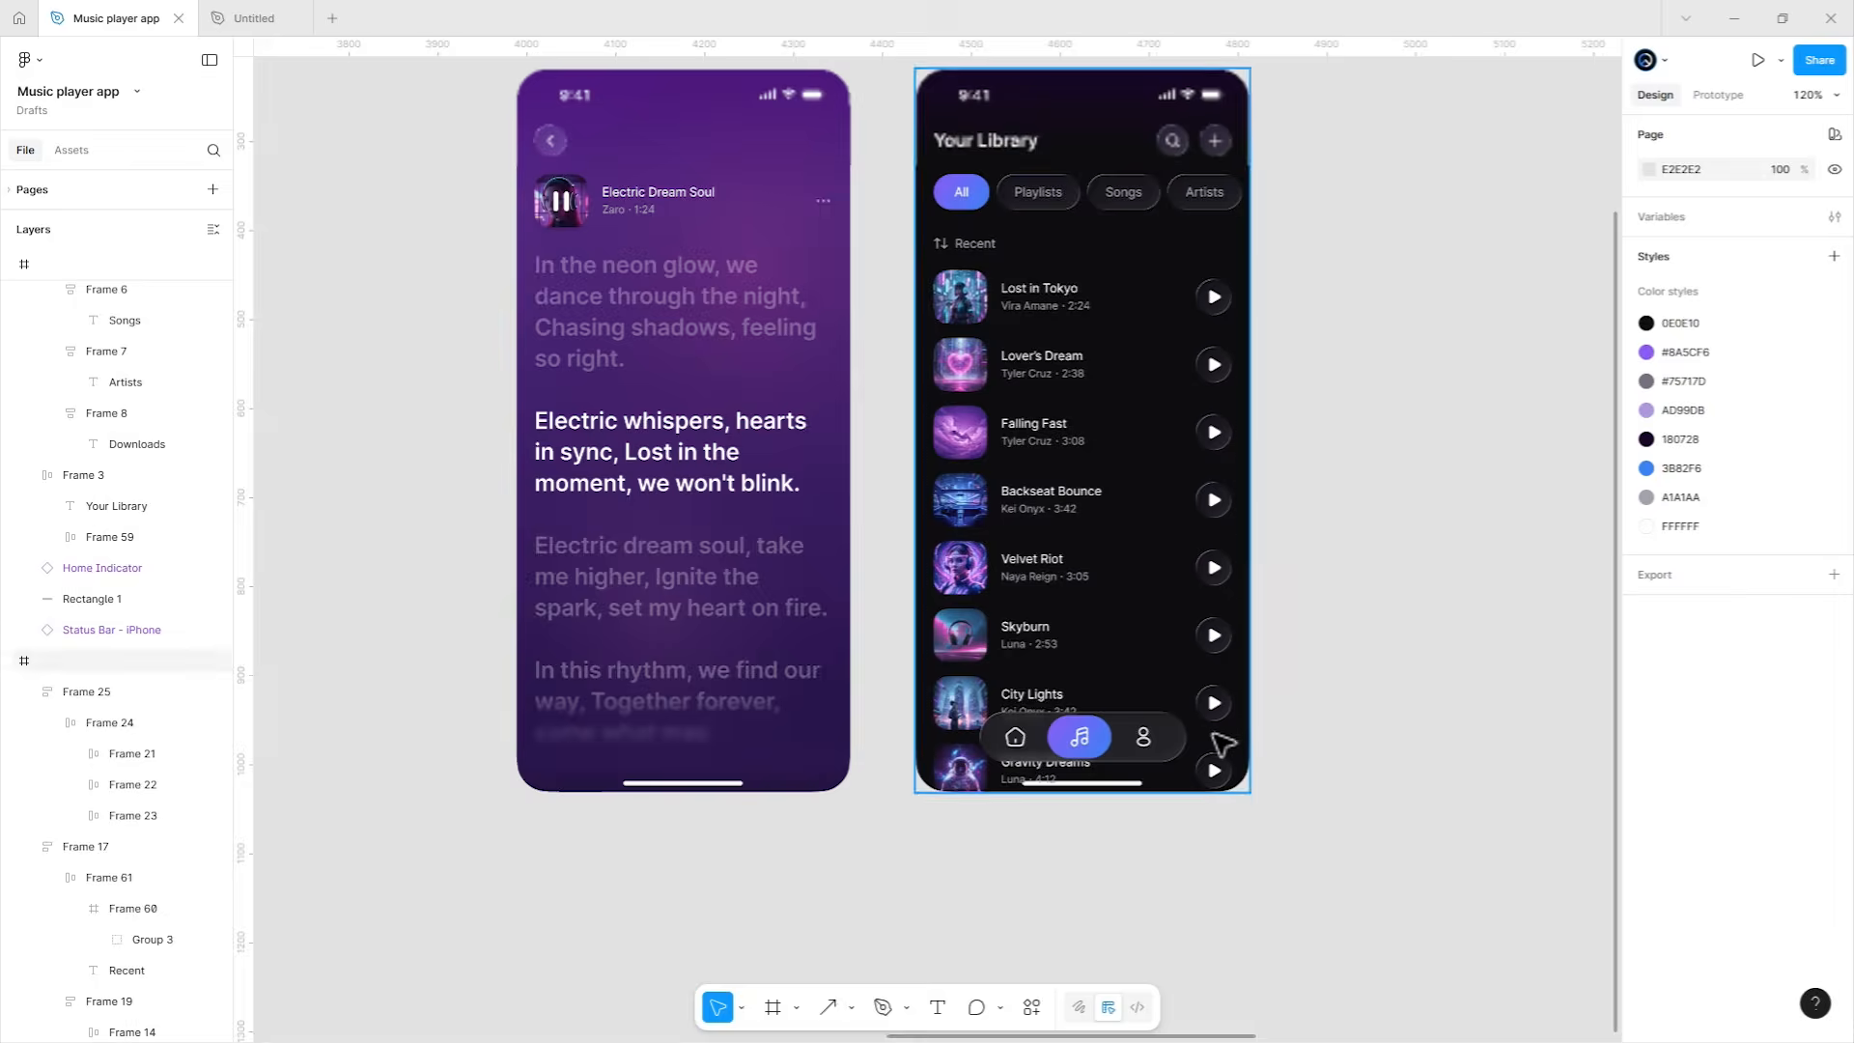
drag(1315, 608, 1101, 693)
click(946, 813)
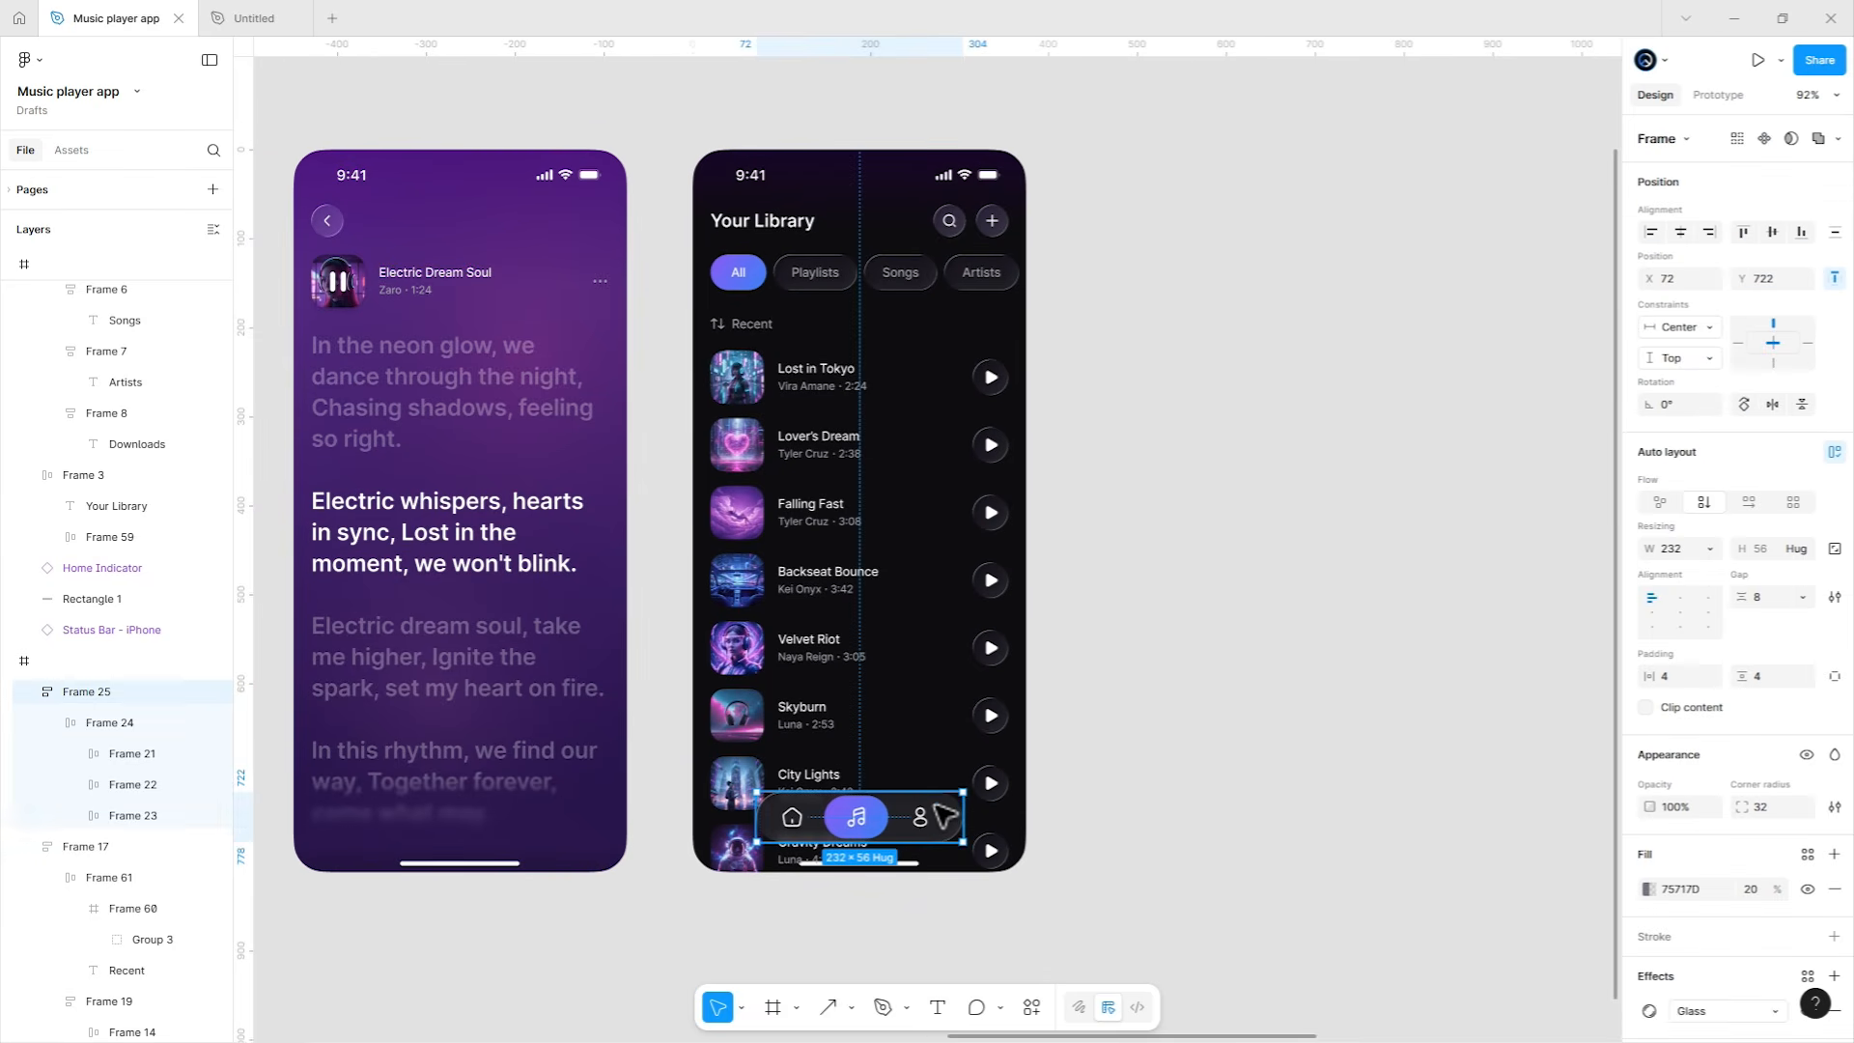
click(1088, 756)
Delete the song list, filter chips and Your Library header from the duplicated screen, keeping its status bar and home indicator.
drag(1391, 691, 629, 658)
drag(1070, 642, 431, 637)
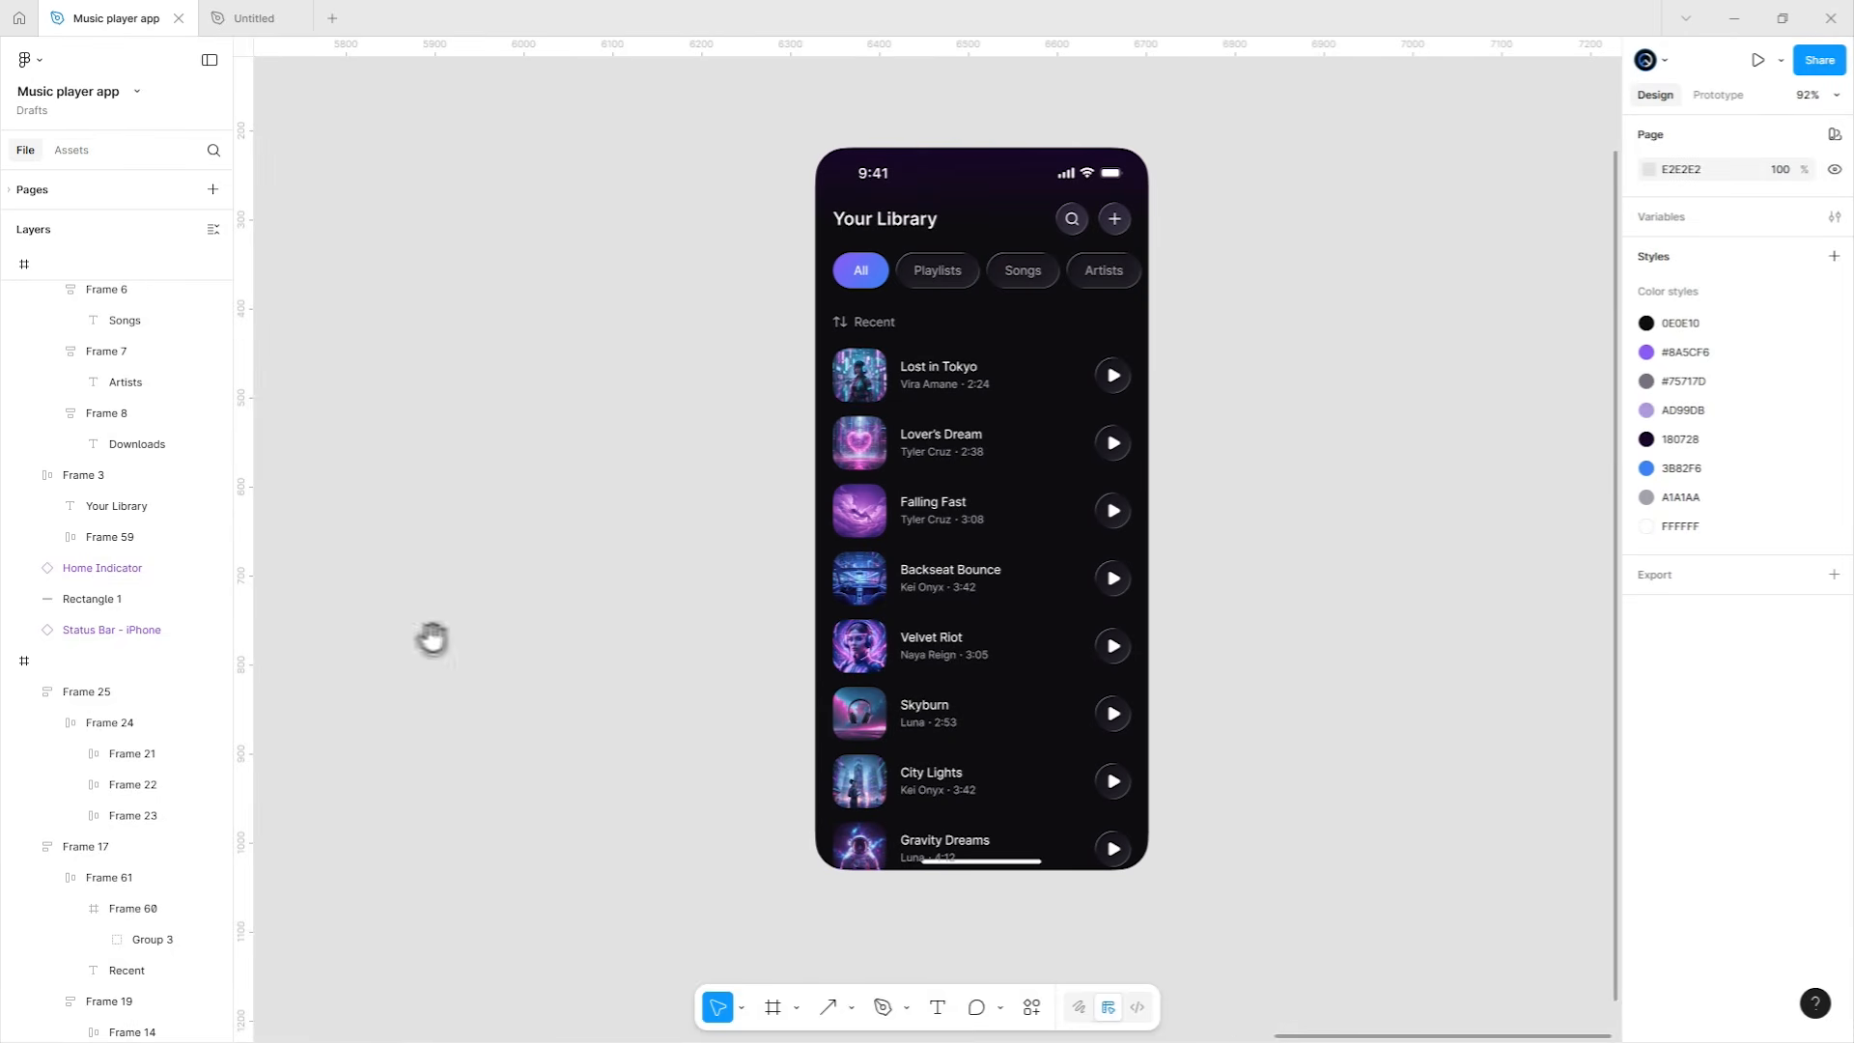
drag(1016, 671, 998, 675)
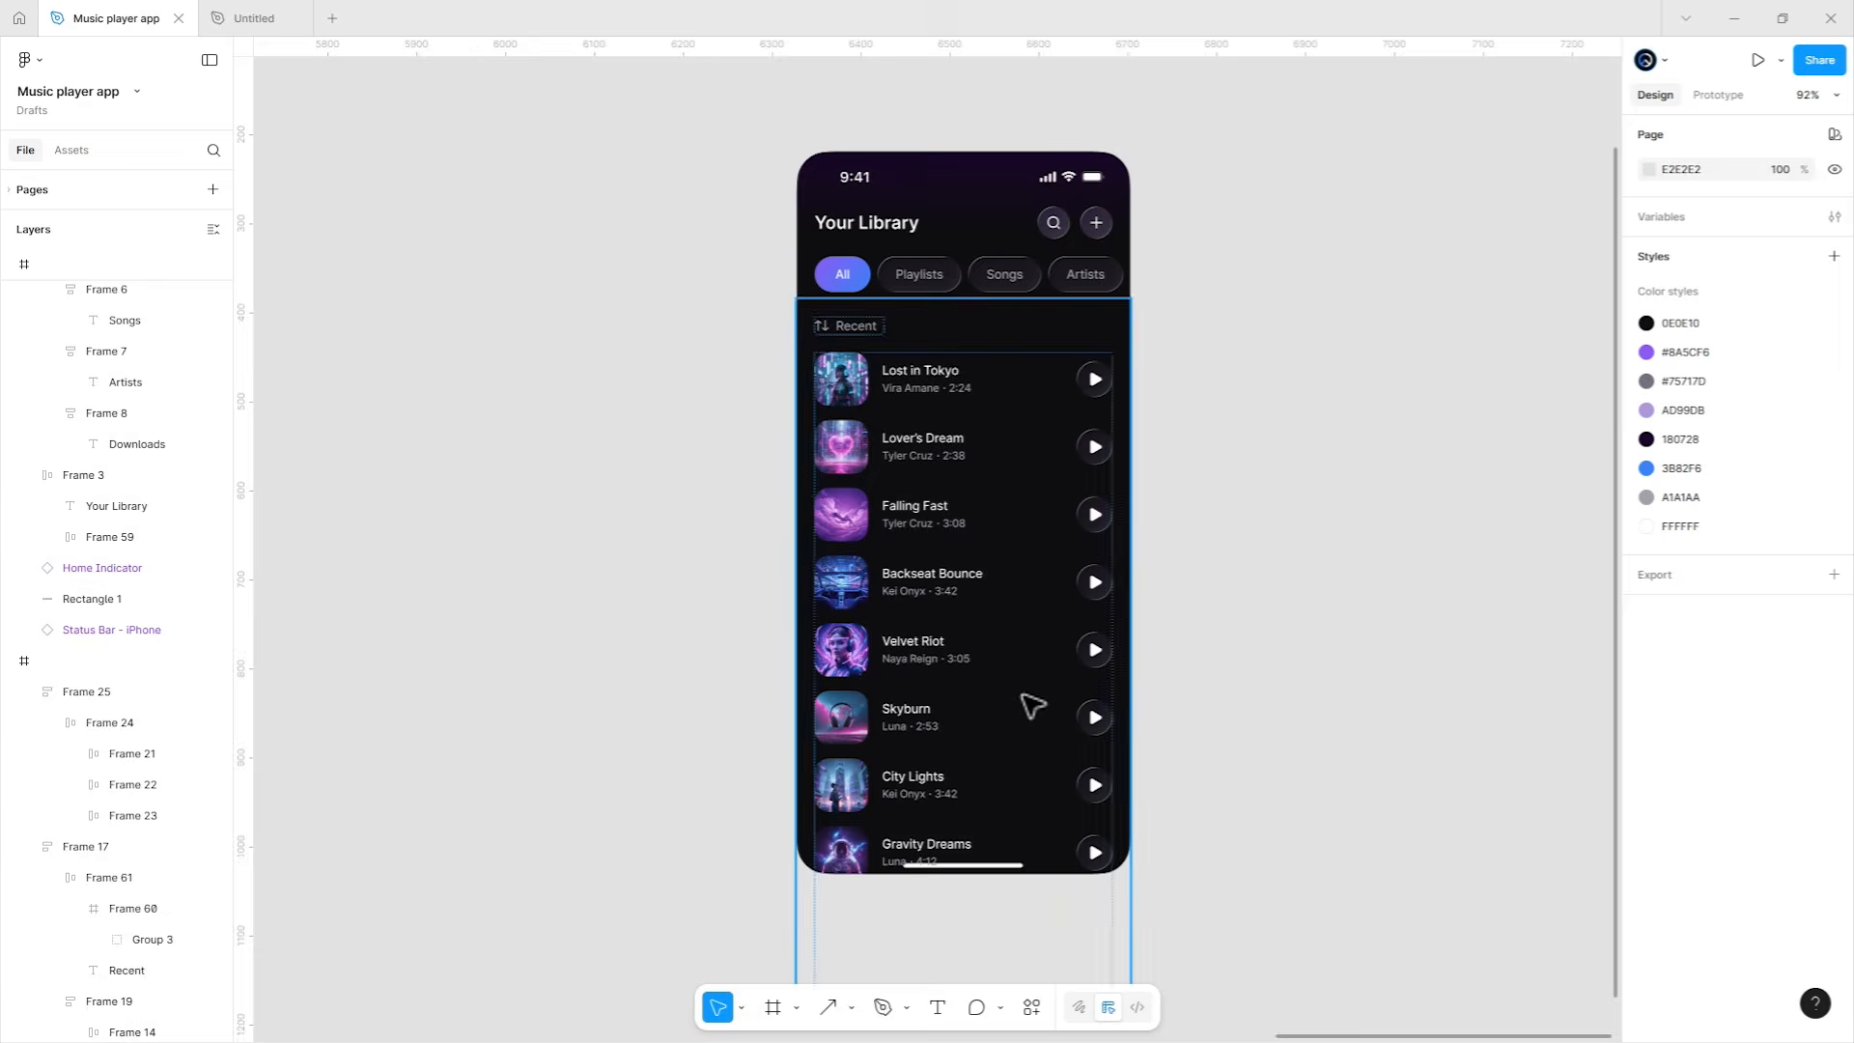
key(Delete)
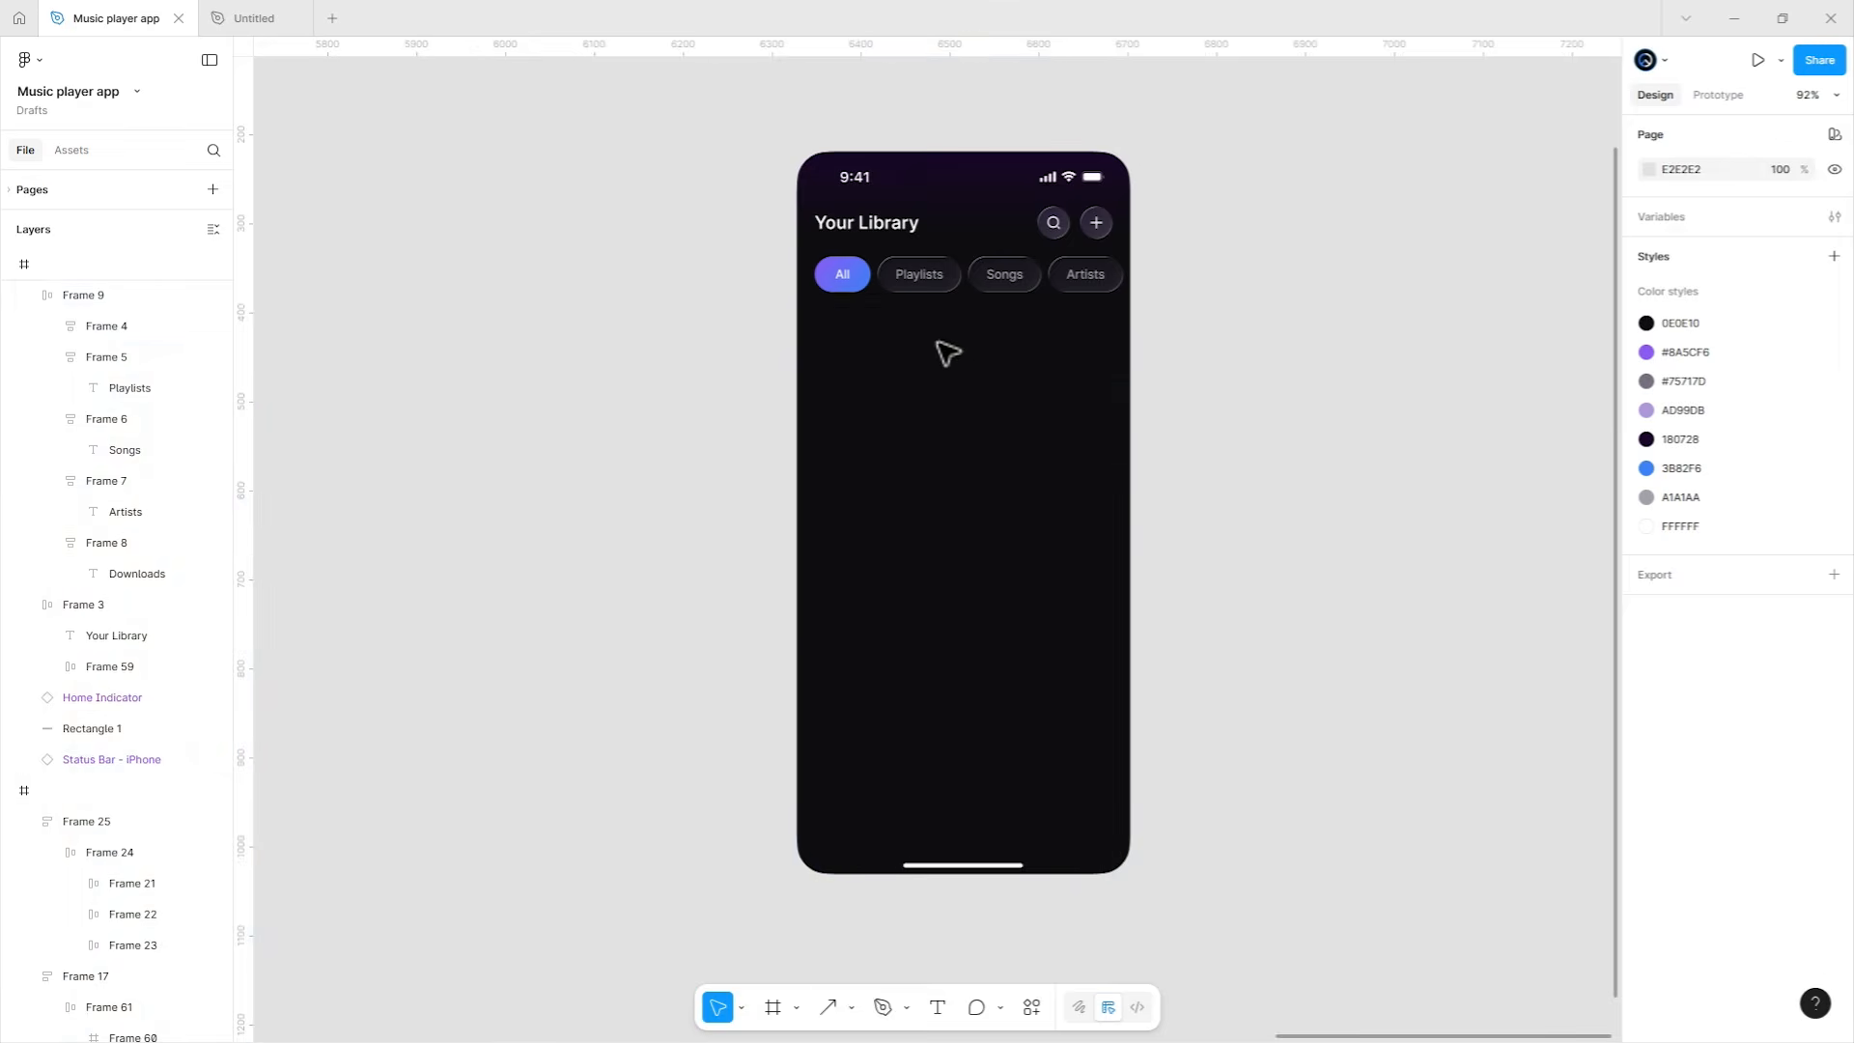
key(Delete)
key(Delete)
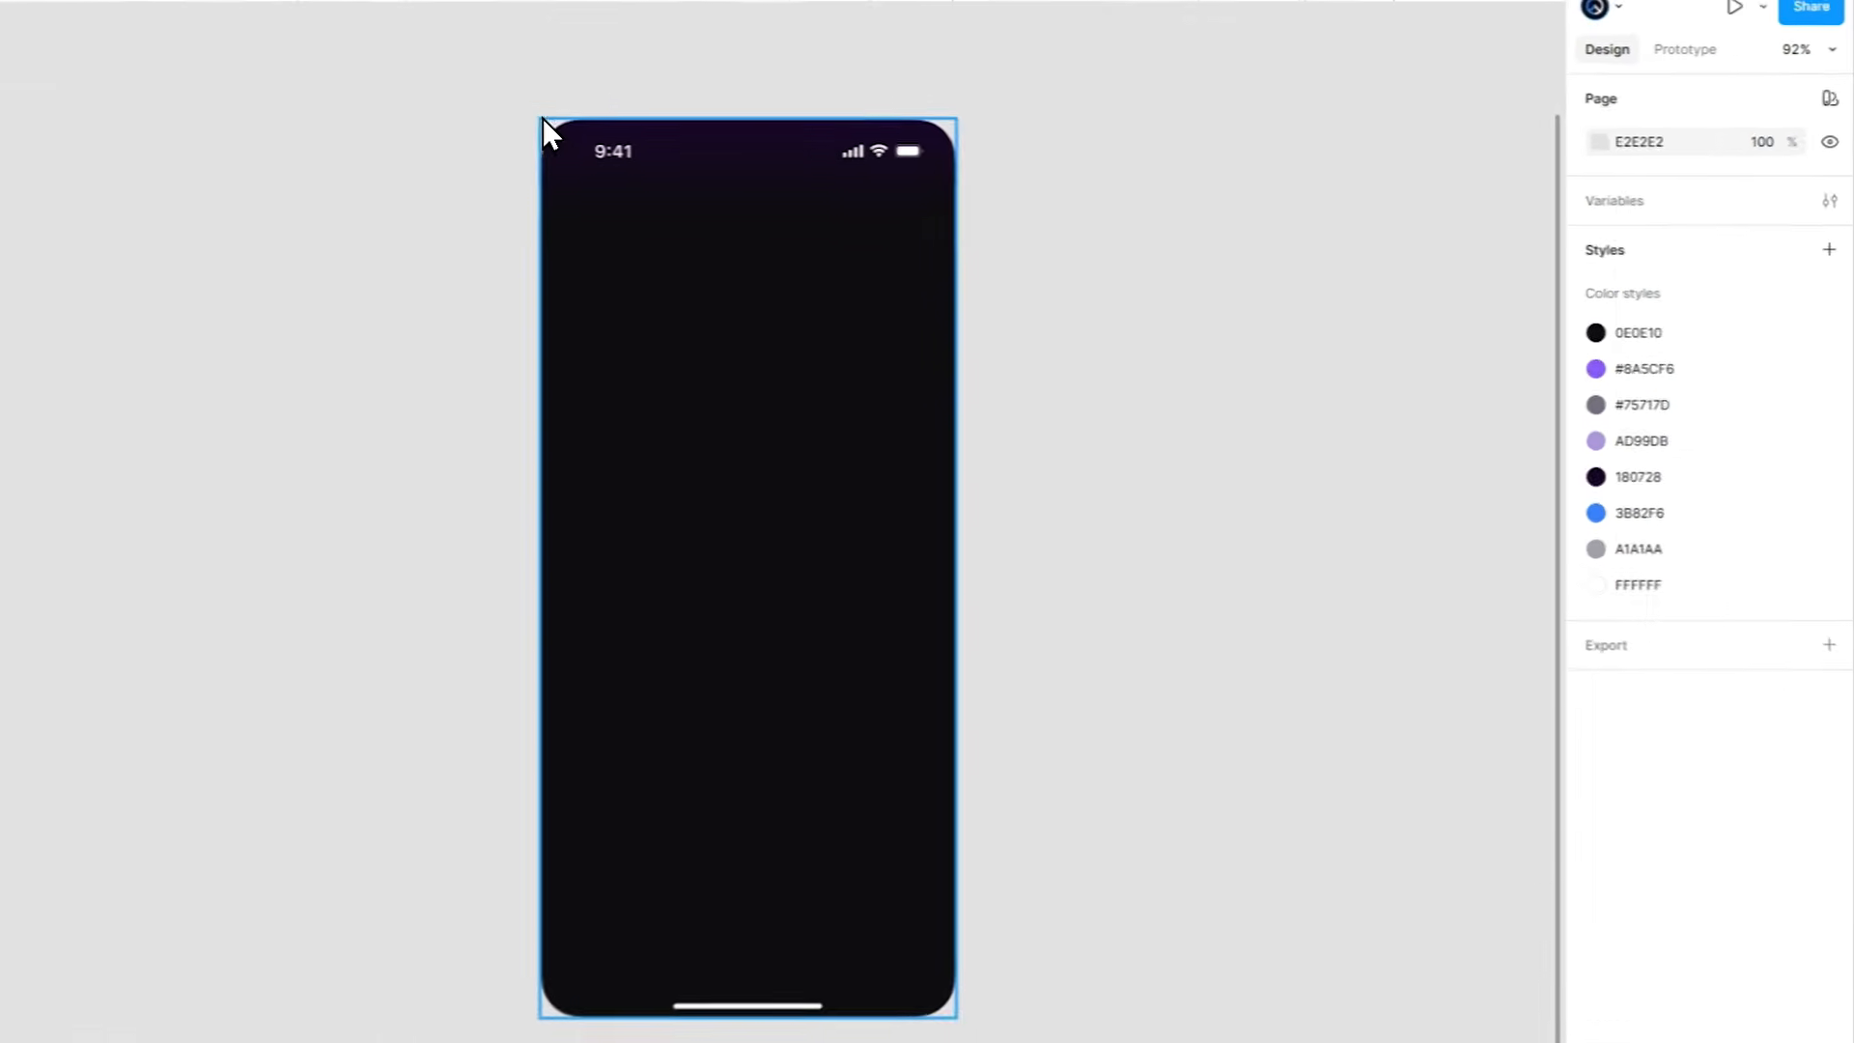
Add a 180D25 stop at 33% to the emptied screen's linear background gradient and move the following 0E0E10 stop to 45%.
click(800, 155)
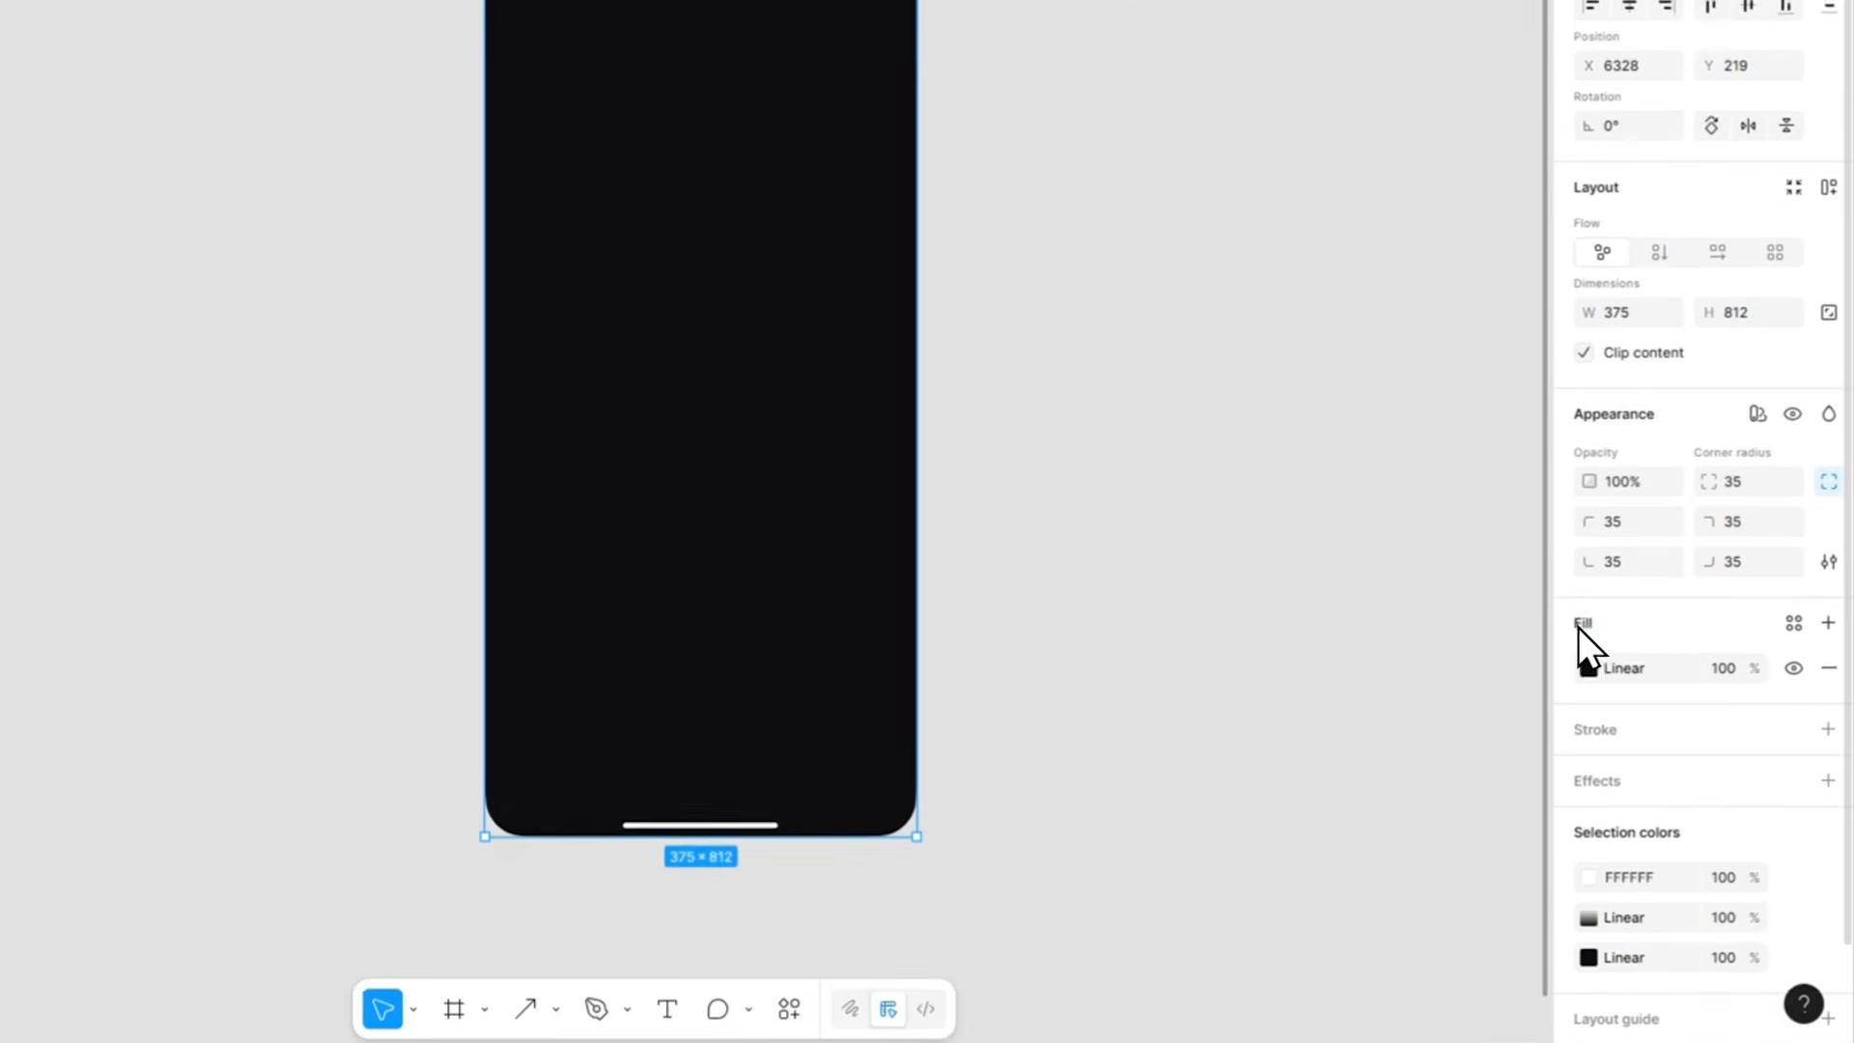
click(1648, 743)
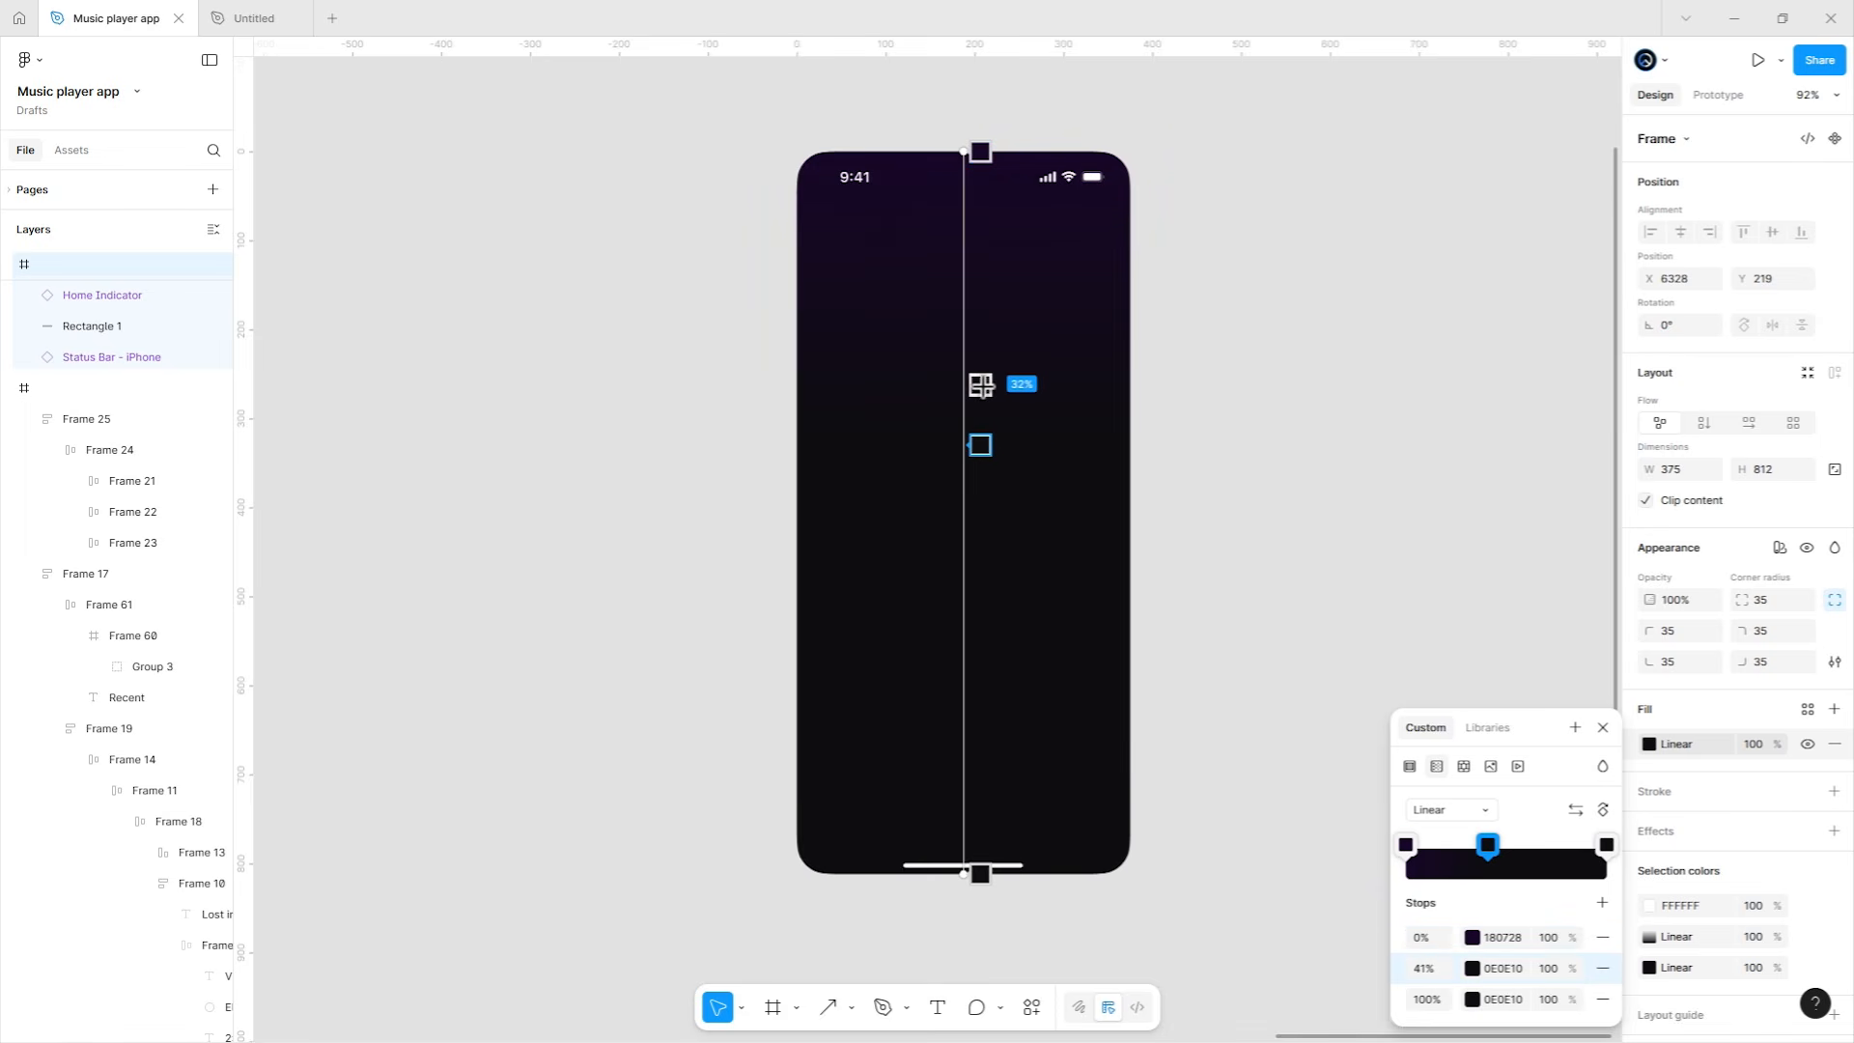
click(981, 385)
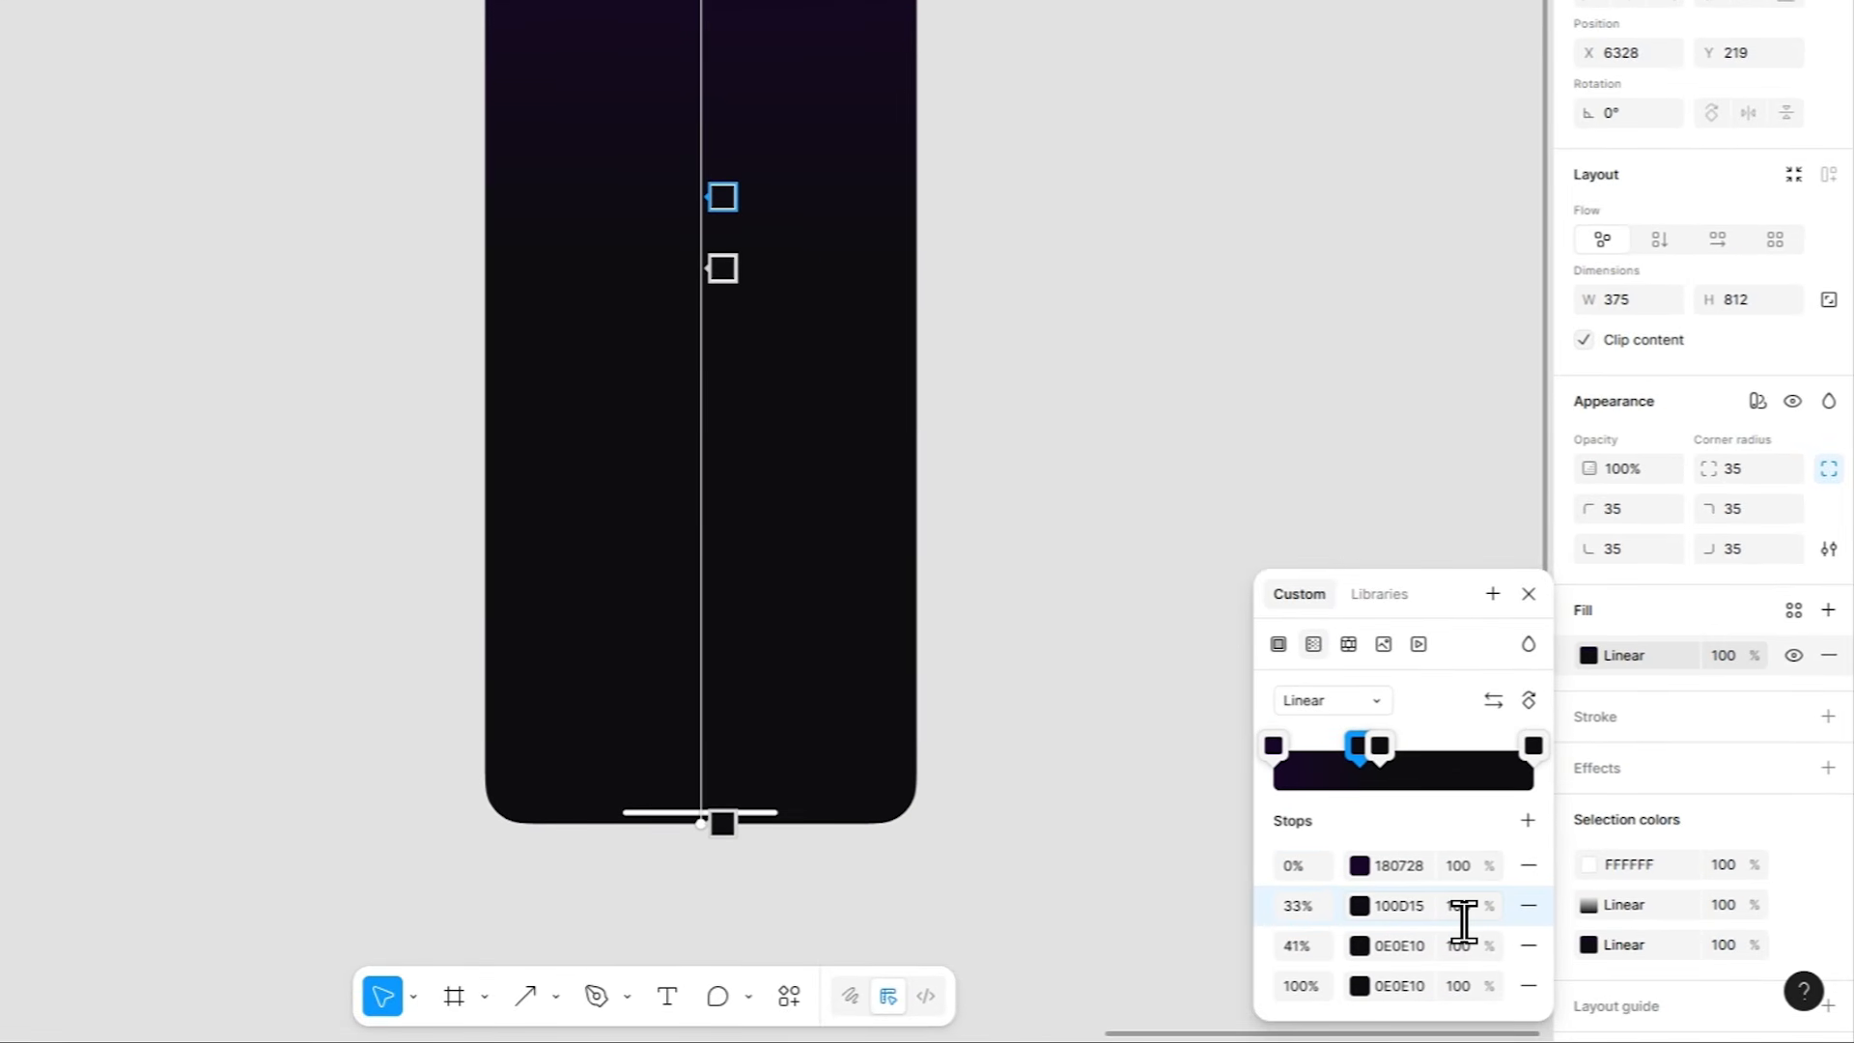
text(180D25)
key(Return)
drag(723, 270, 723, 314)
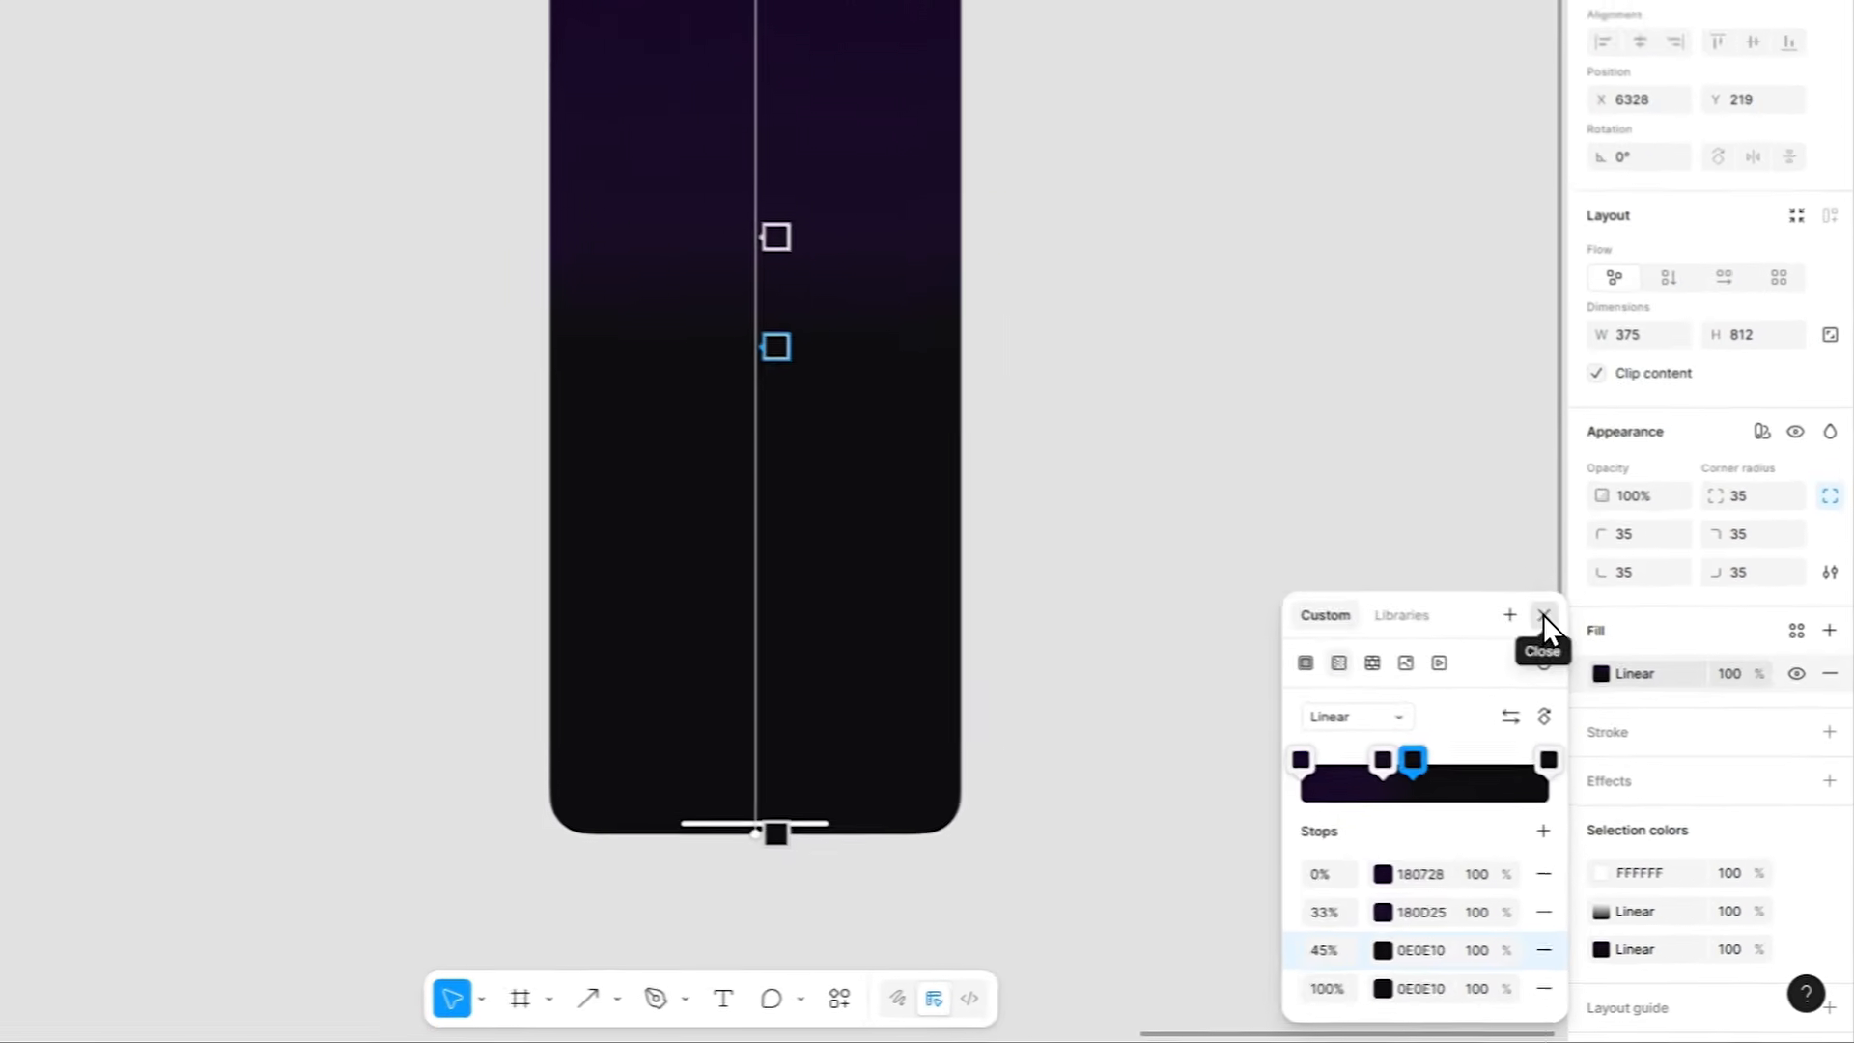
click(1602, 697)
click(1286, 513)
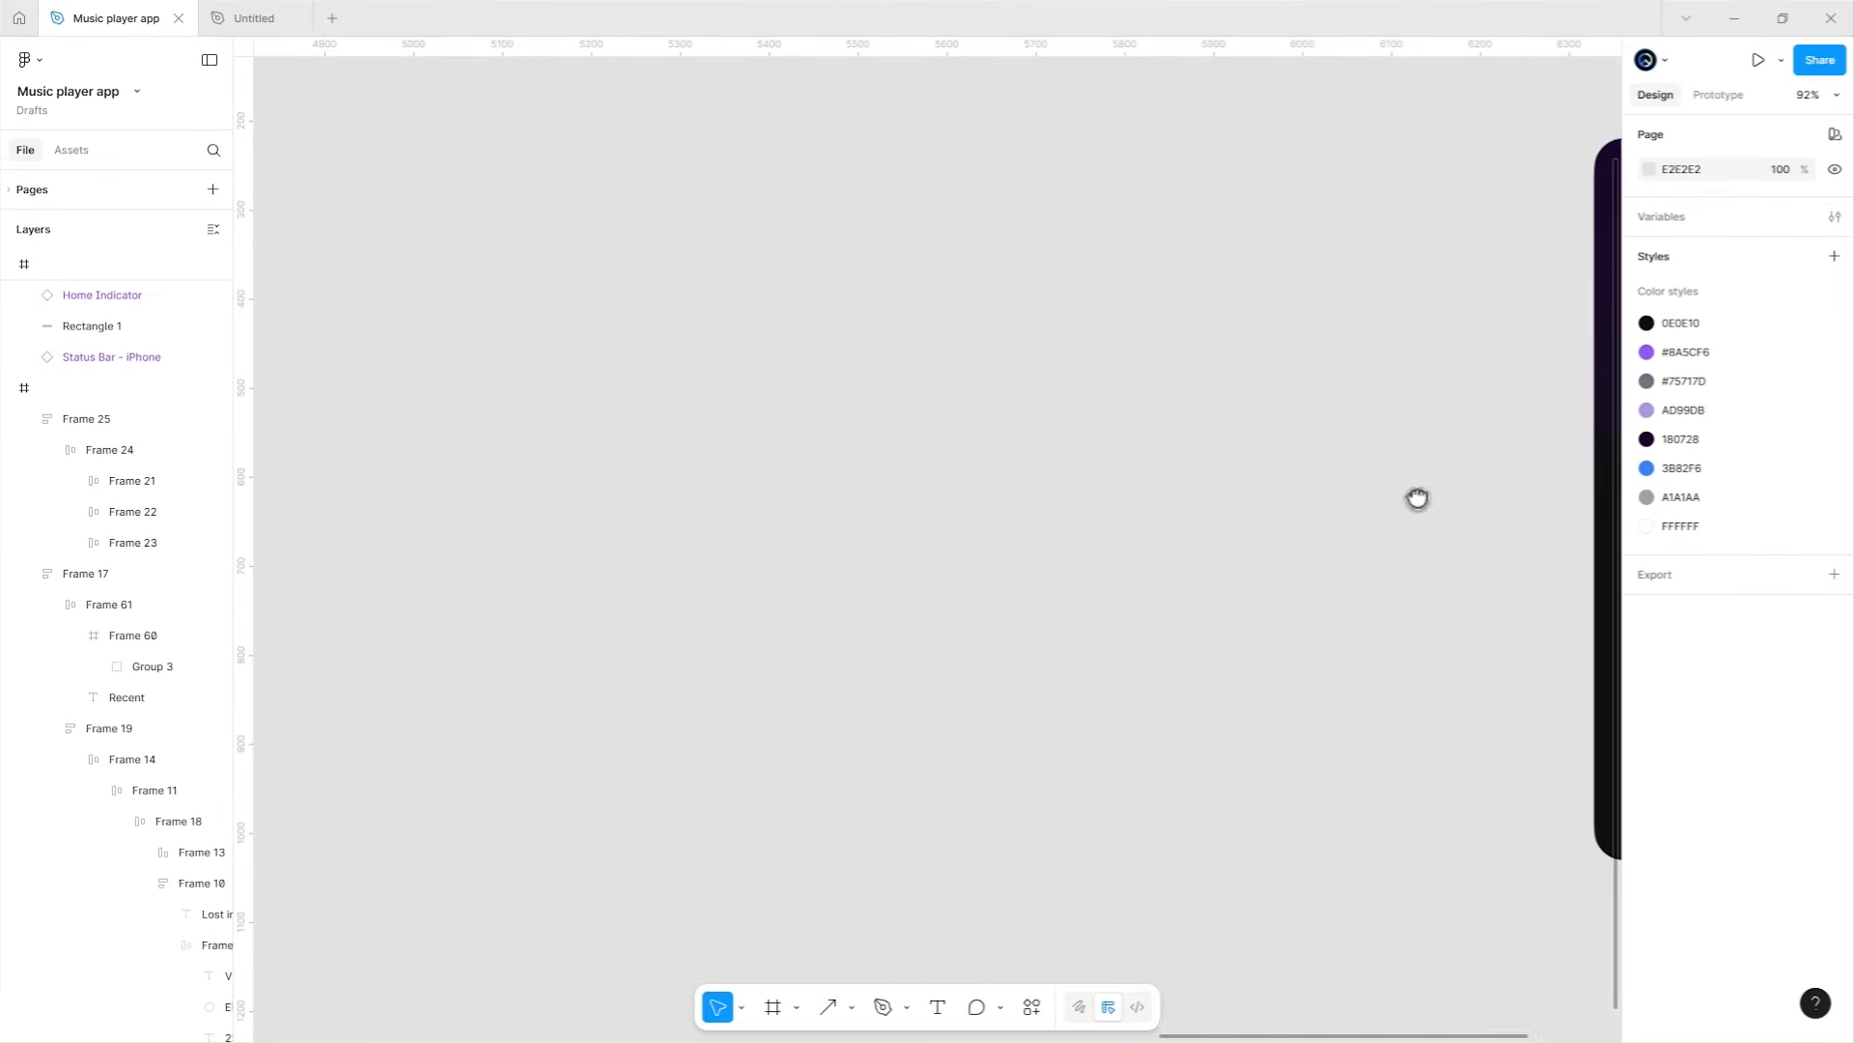
scroll(1416, 499, left, 20)
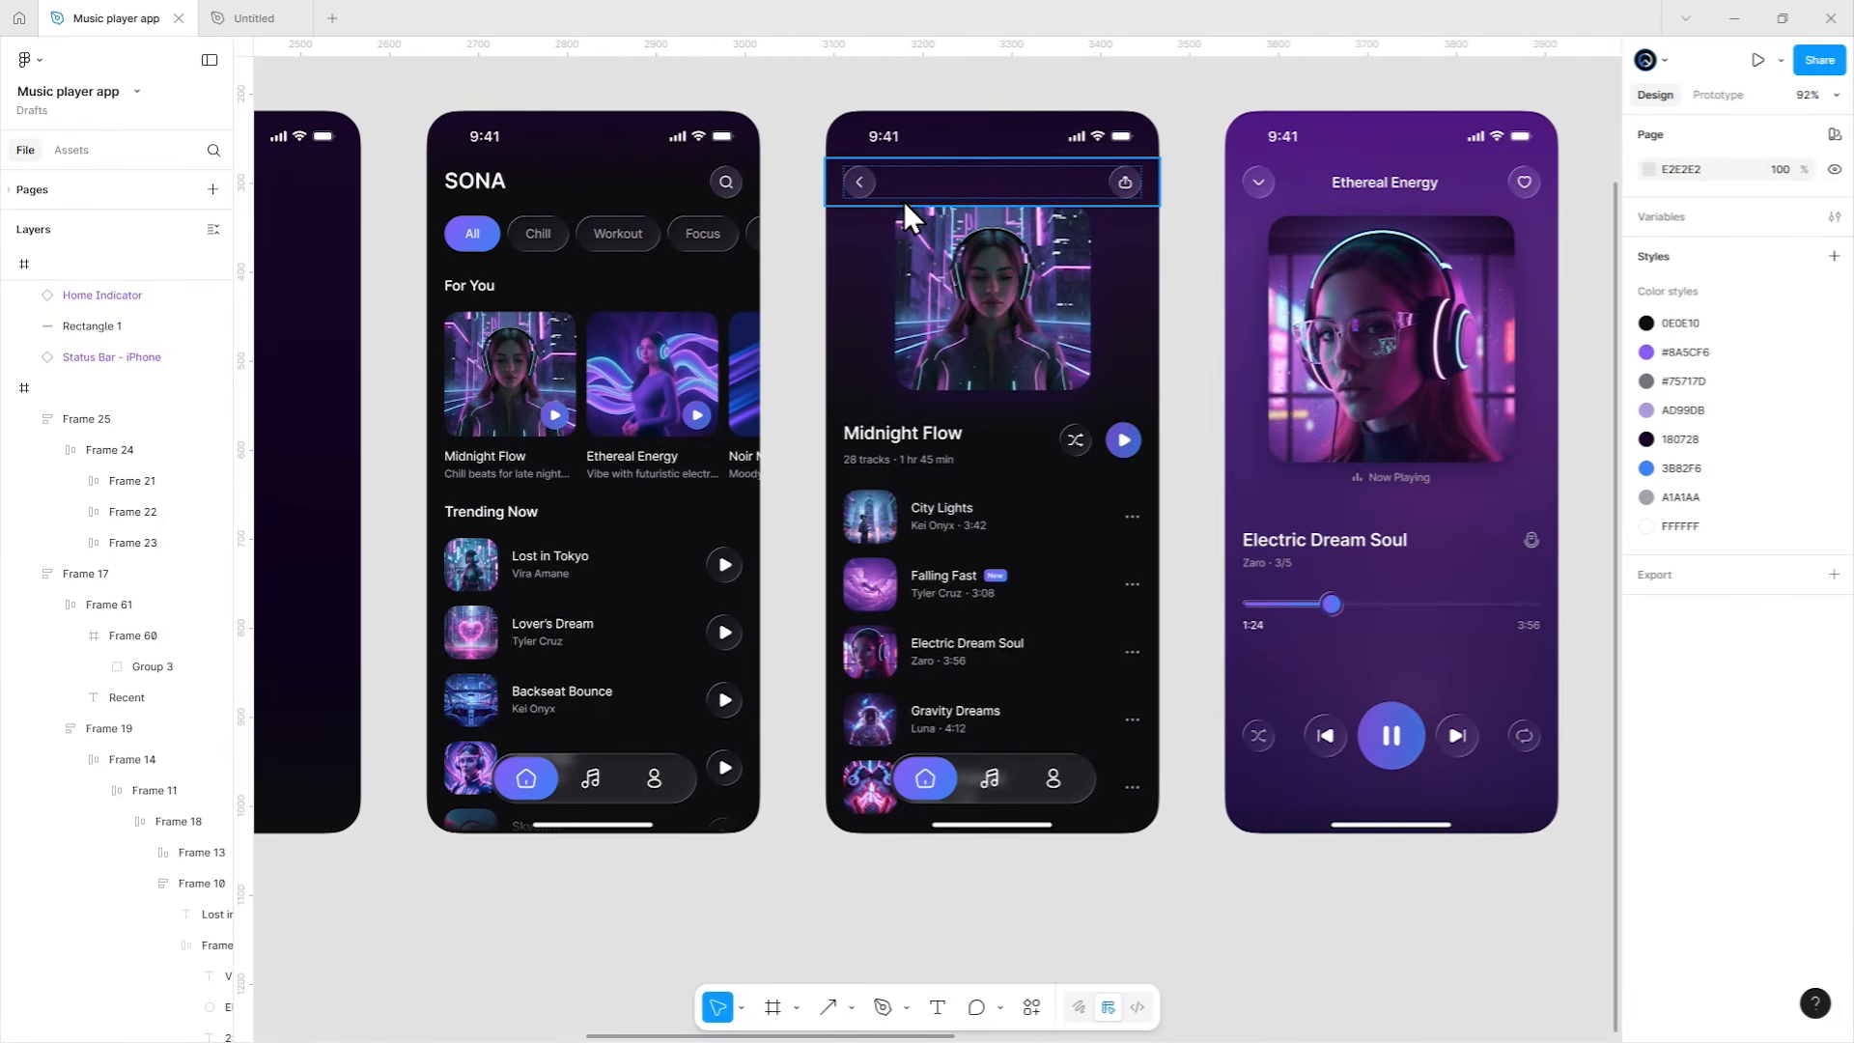
Copy the Midnight Flow header with its back and share buttons and paste it into the emptied duplicate screen.
right_click(859, 187)
click(886, 207)
drag(1280, 806, 406, 777)
drag(1545, 716, 541, 734)
drag(1352, 705, 398, 724)
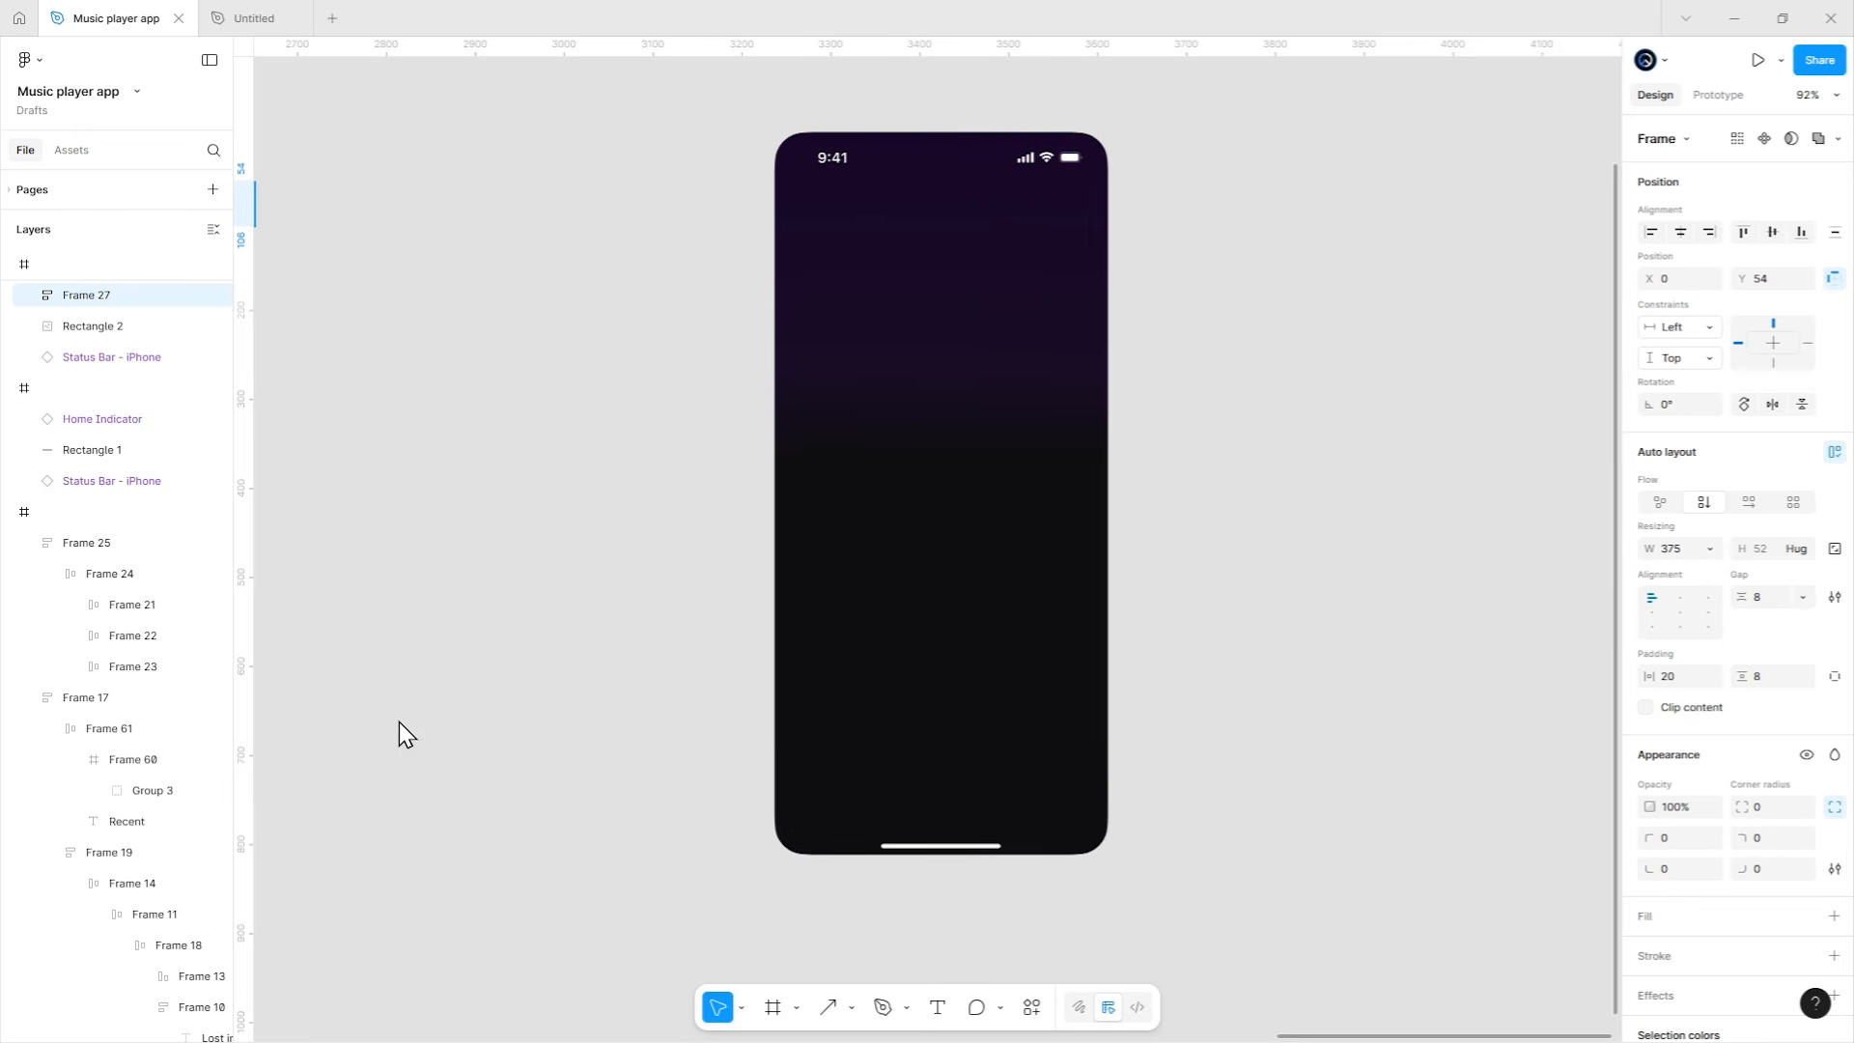
click(902, 596)
key(ctrl+v)
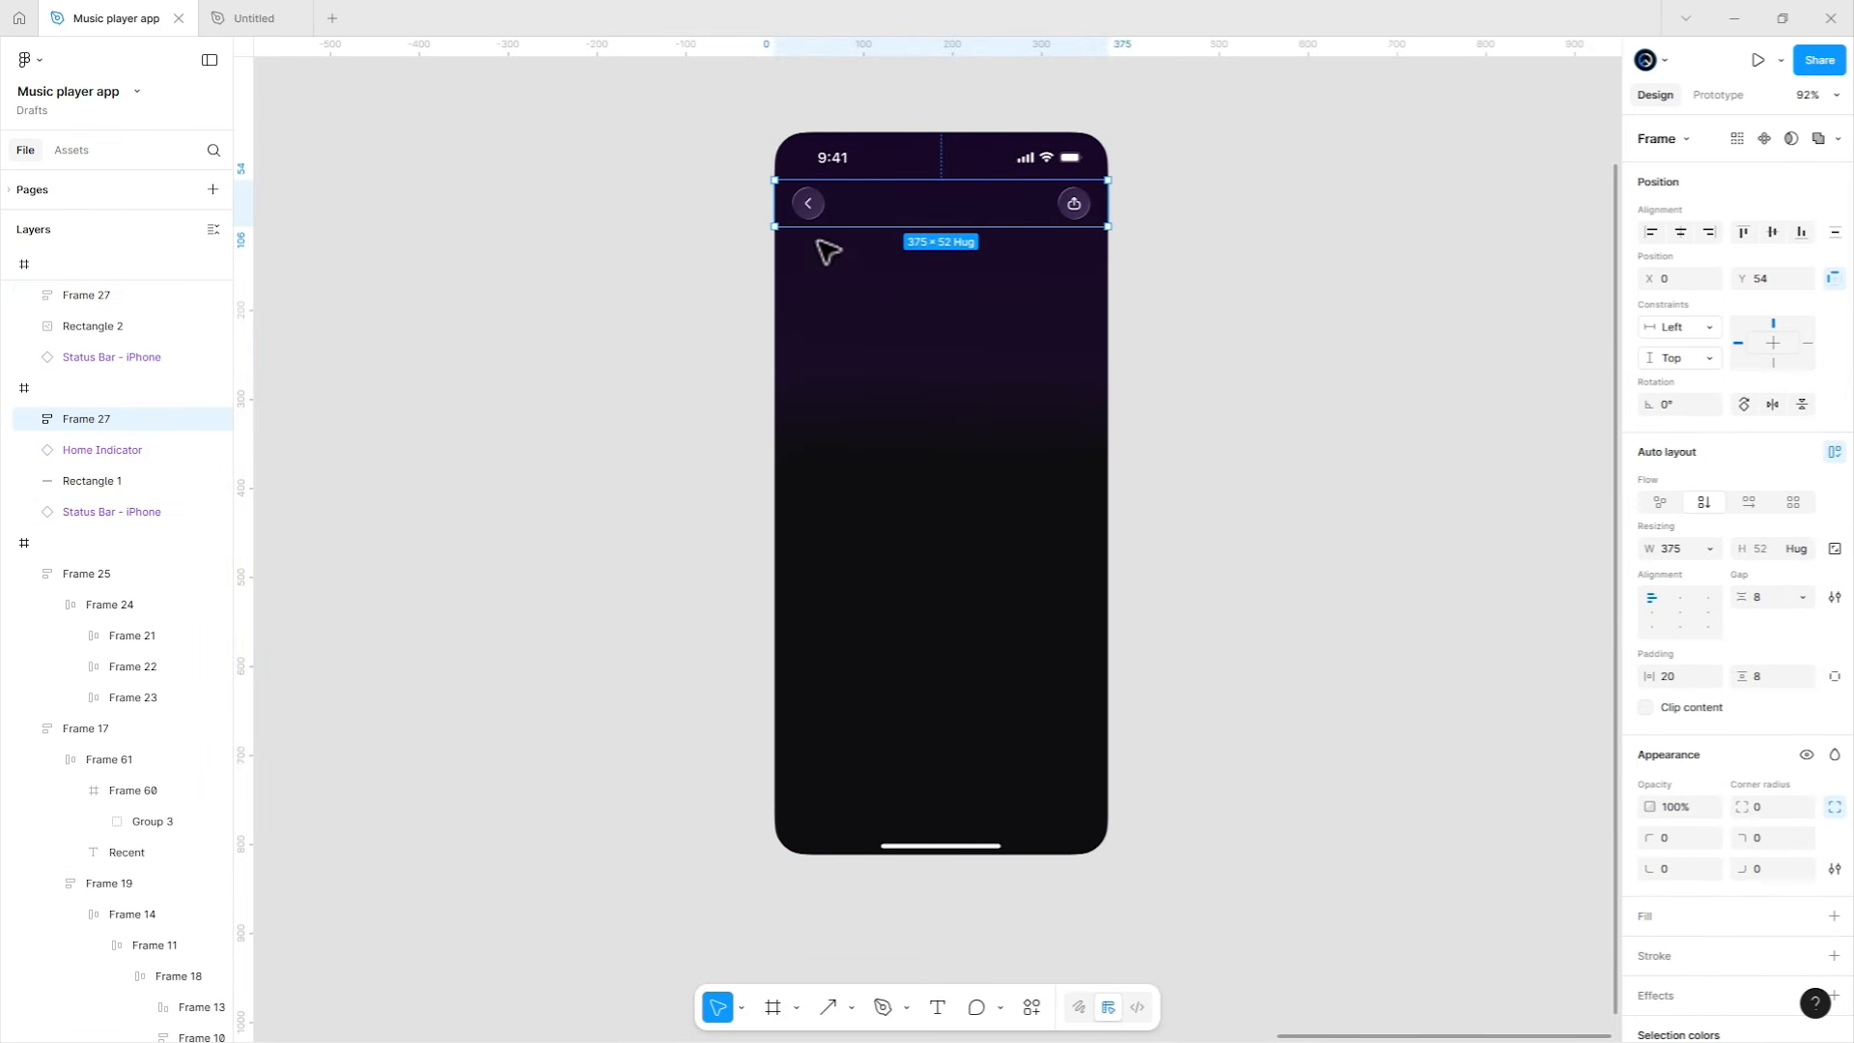
click(658, 369)
Copy the three-dot icon from the City Lights row and paste it into the share button of the new screen's header.
drag(658, 369, 1002, 455)
drag(323, 497, 1516, 488)
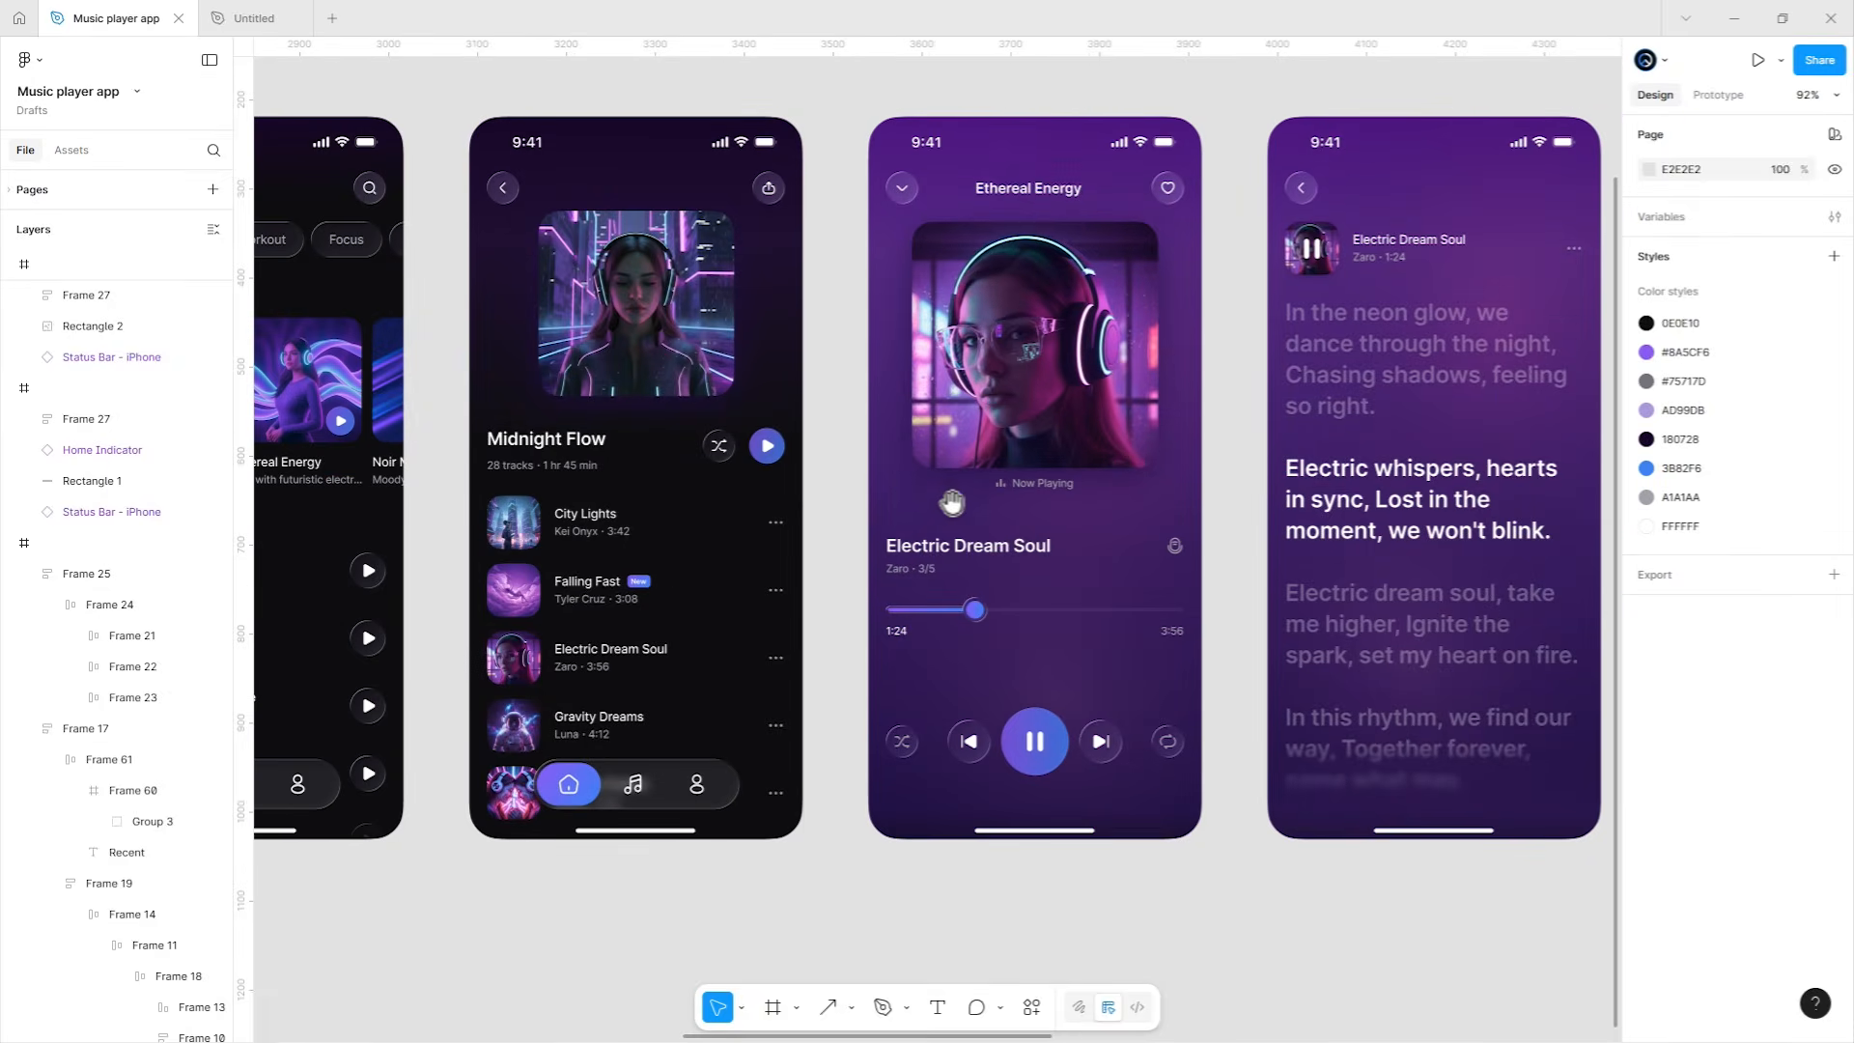
drag(952, 503, 1359, 468)
double_click(1192, 499)
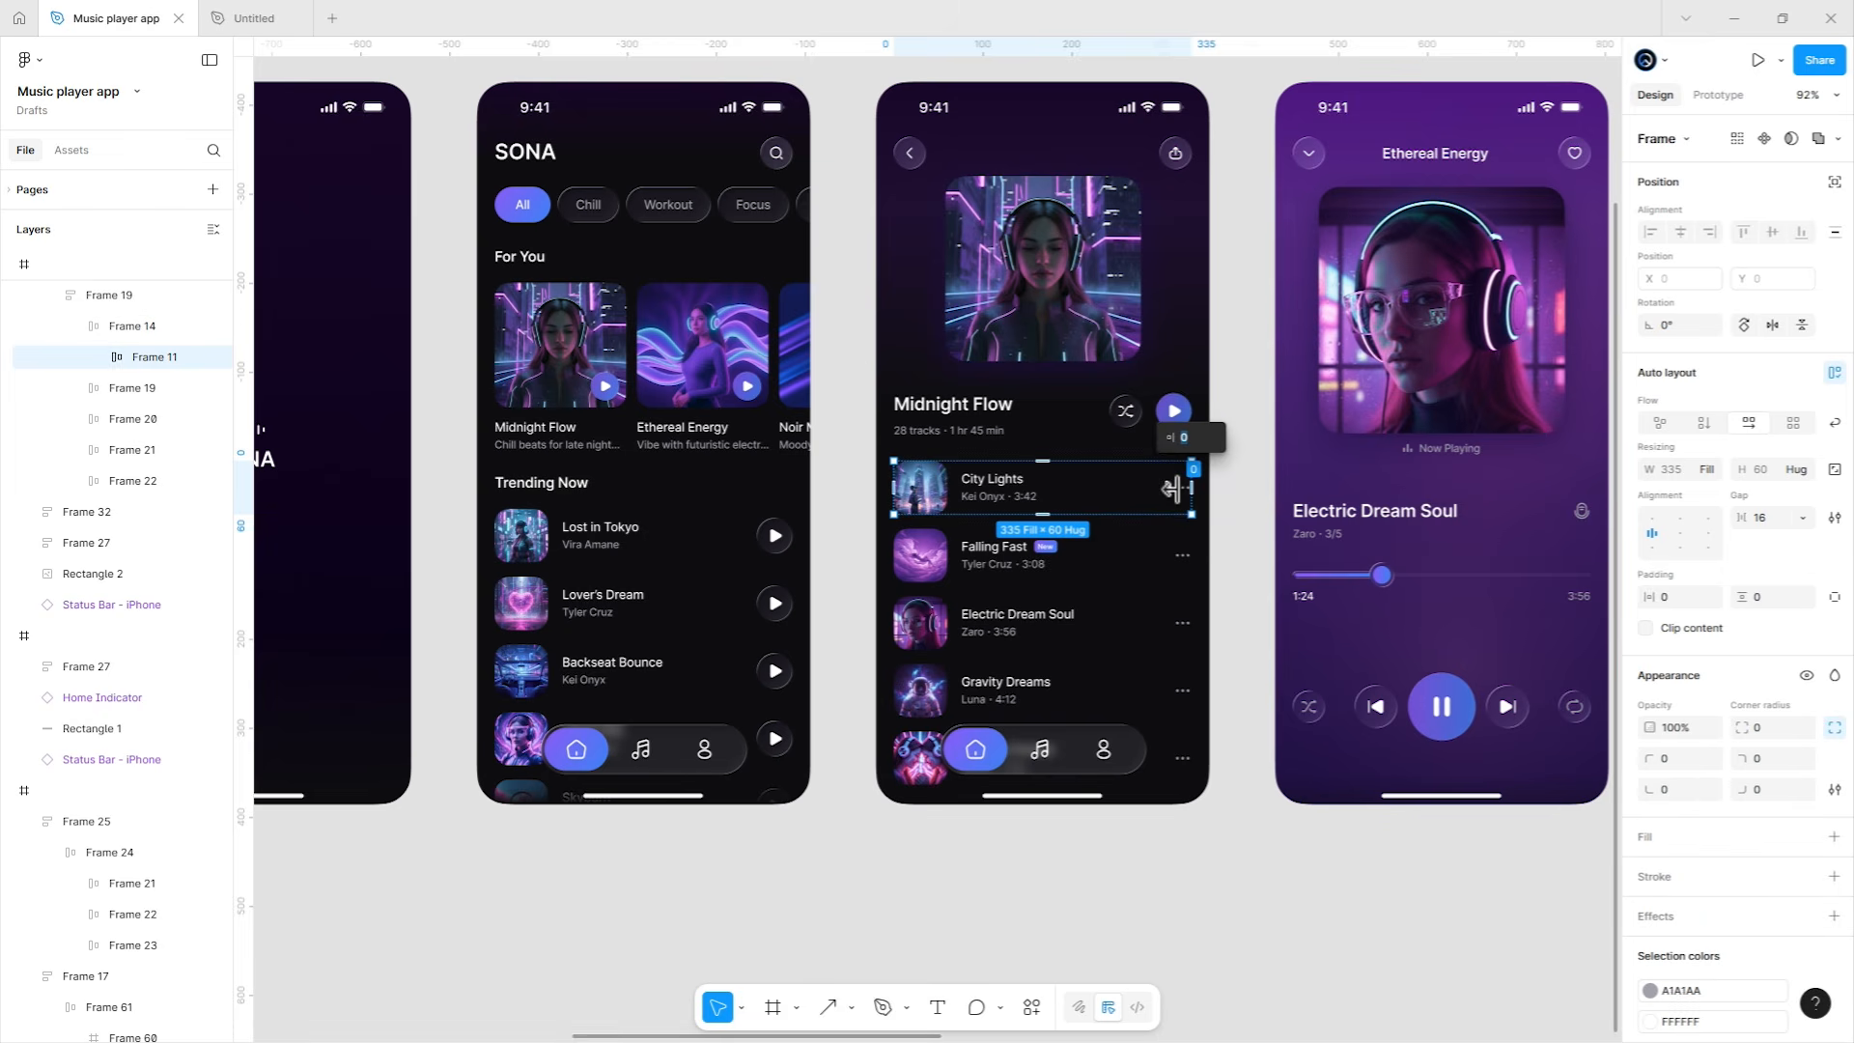
click(1182, 493)
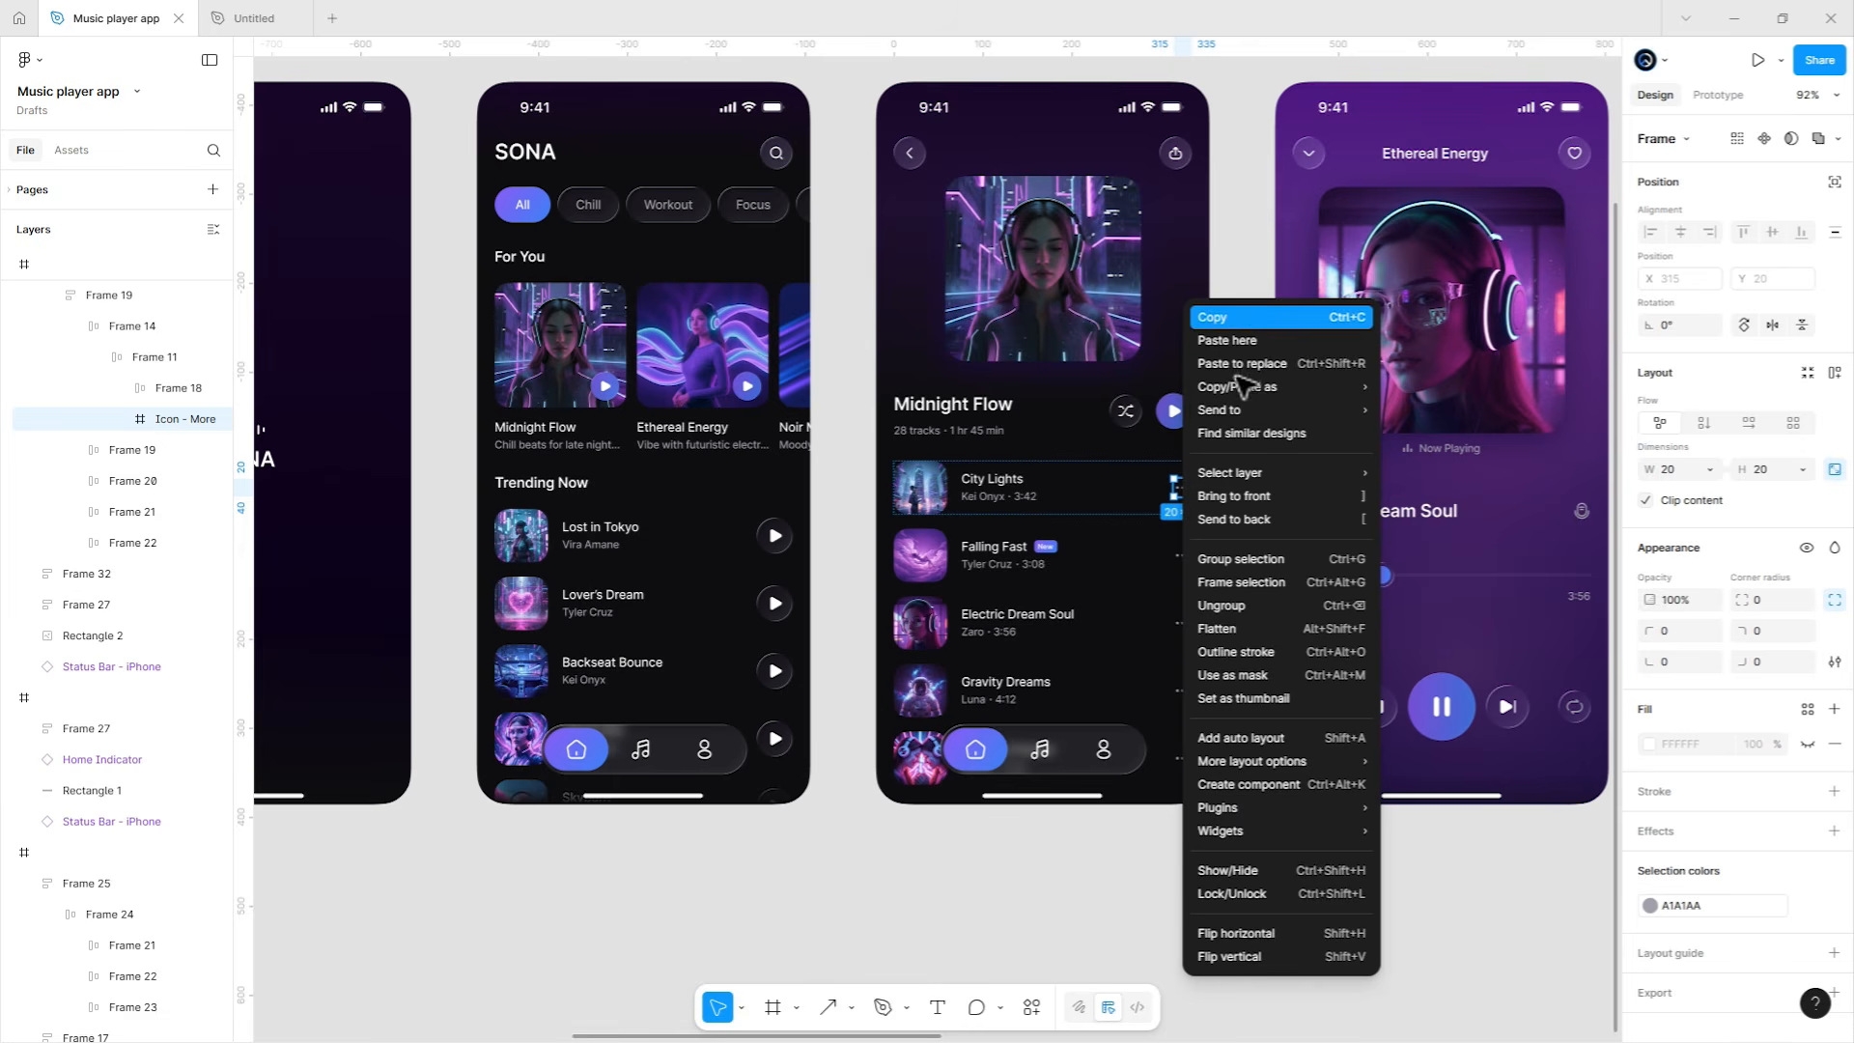
key(Escape)
scroll(1270, 497, right, 15)
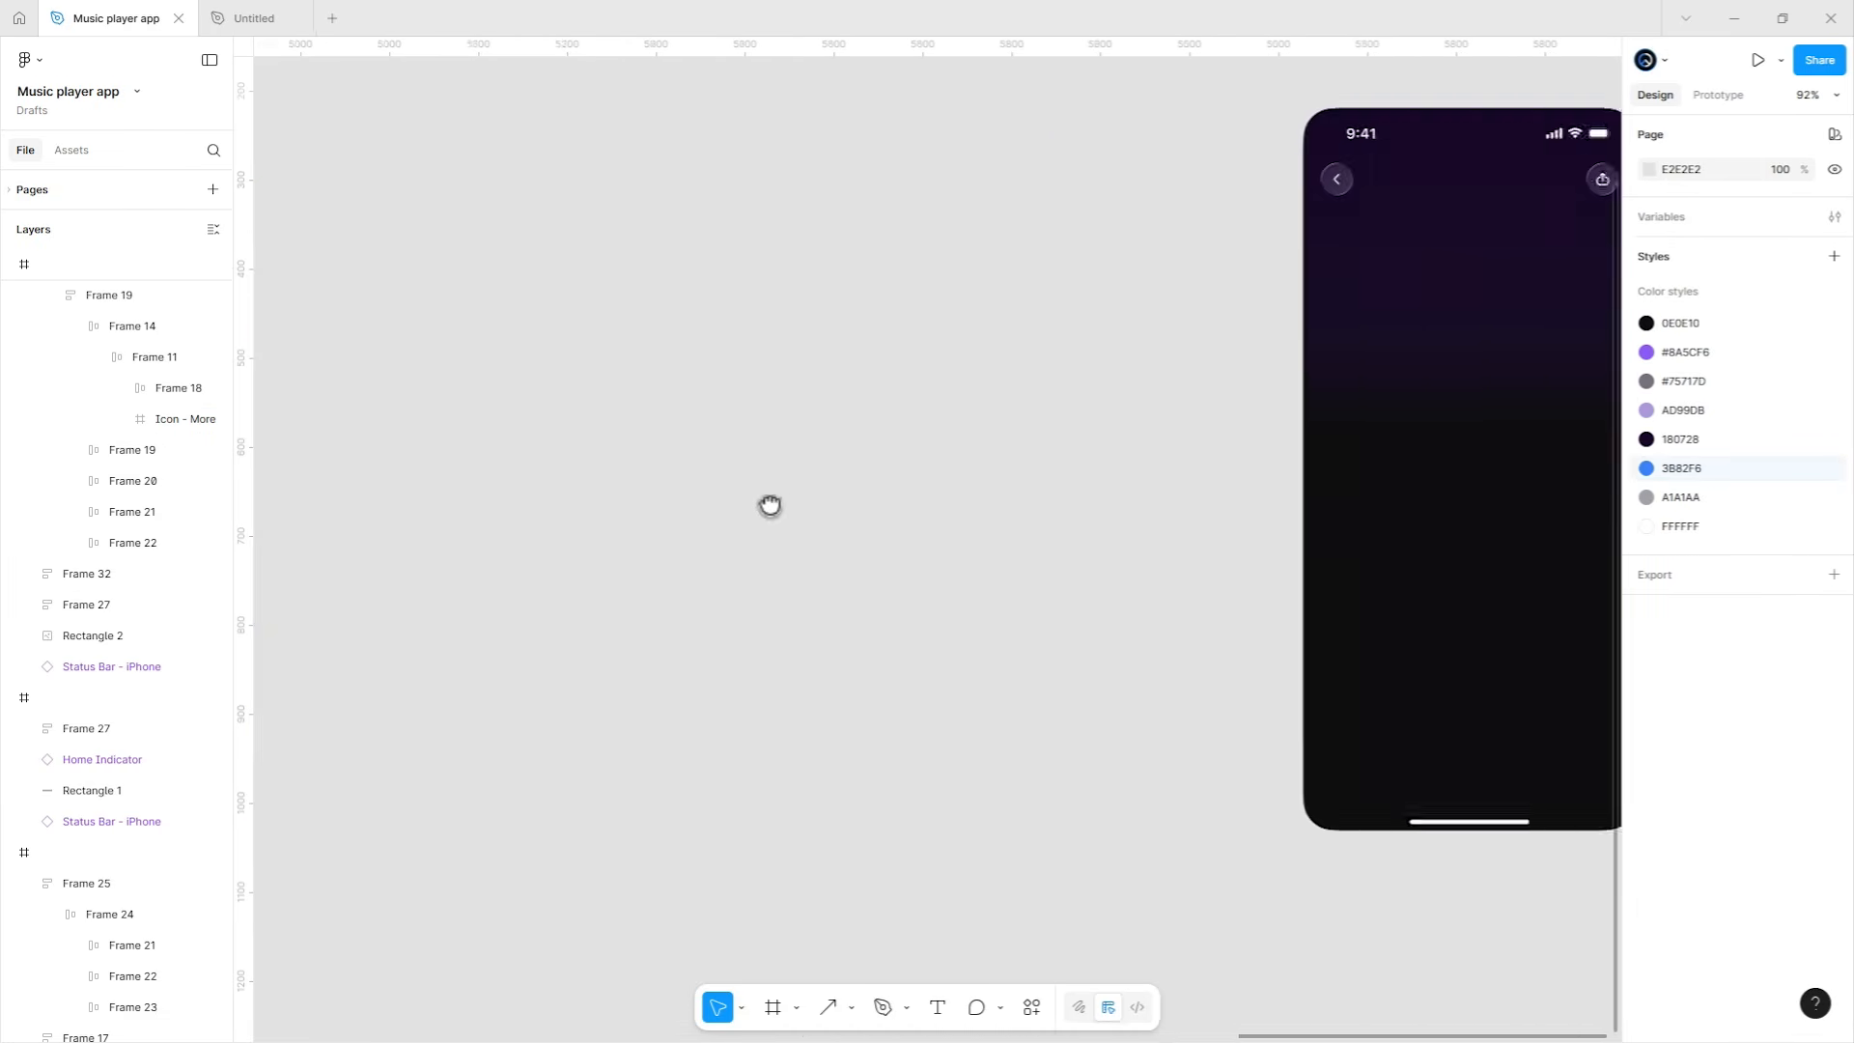
scroll(770, 505, right, 6)
scroll(994, 298, up, 5)
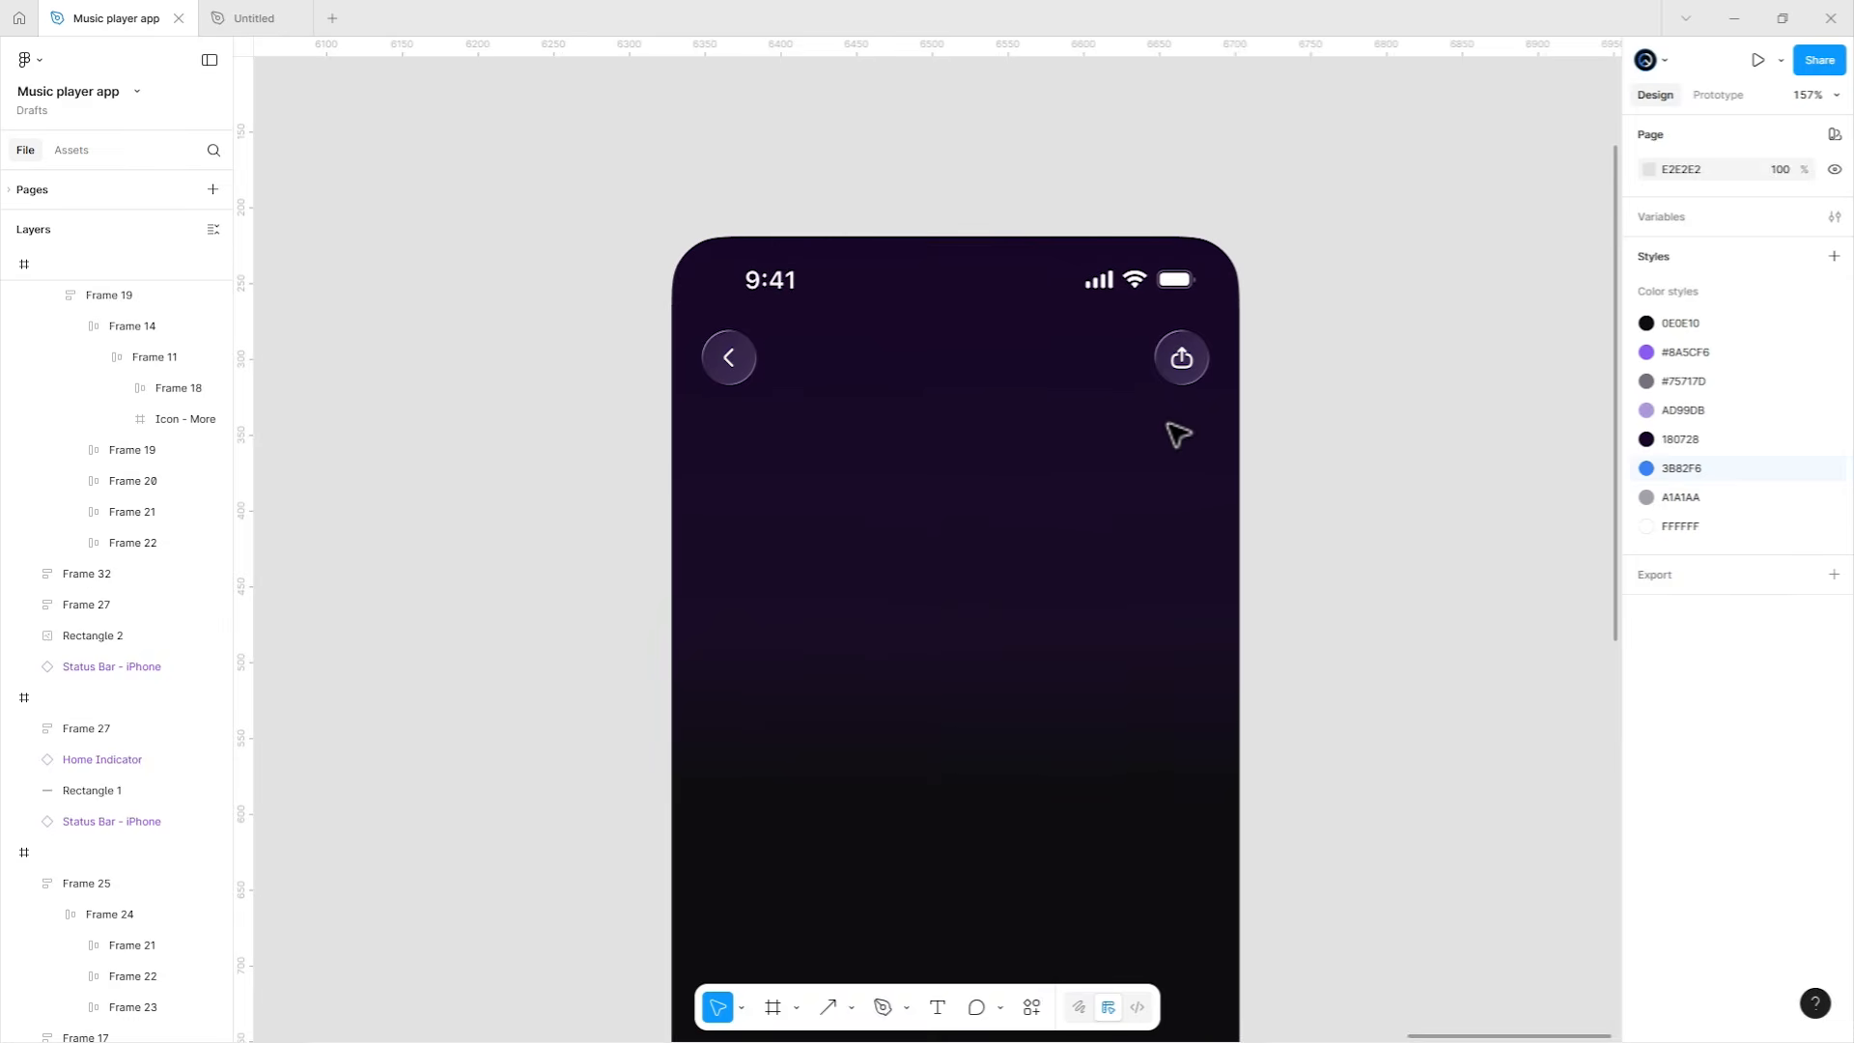
click(1195, 381)
key(ctrl+v)
key(Escape)
Scale the pasted three-dot icon to a width of 16.
scroll(1196, 379, up, 4)
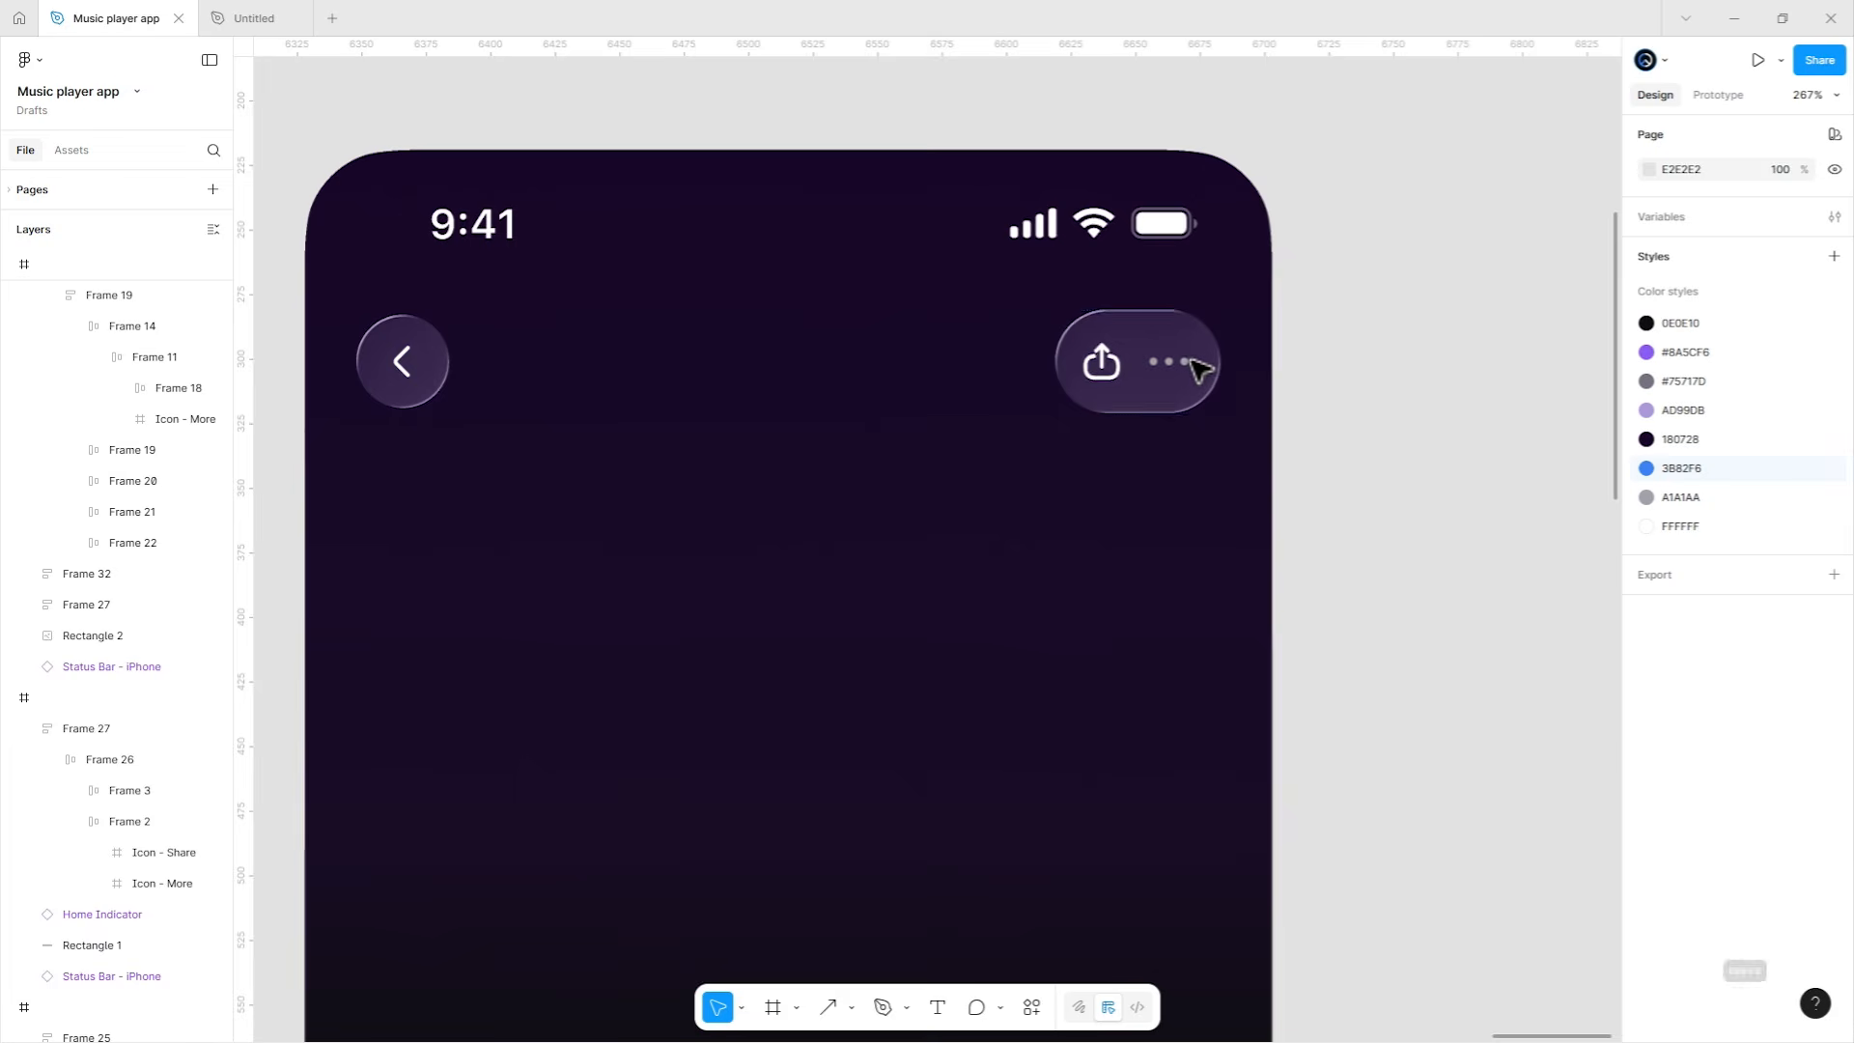
click(1170, 371)
double_click(1169, 371)
key(k)
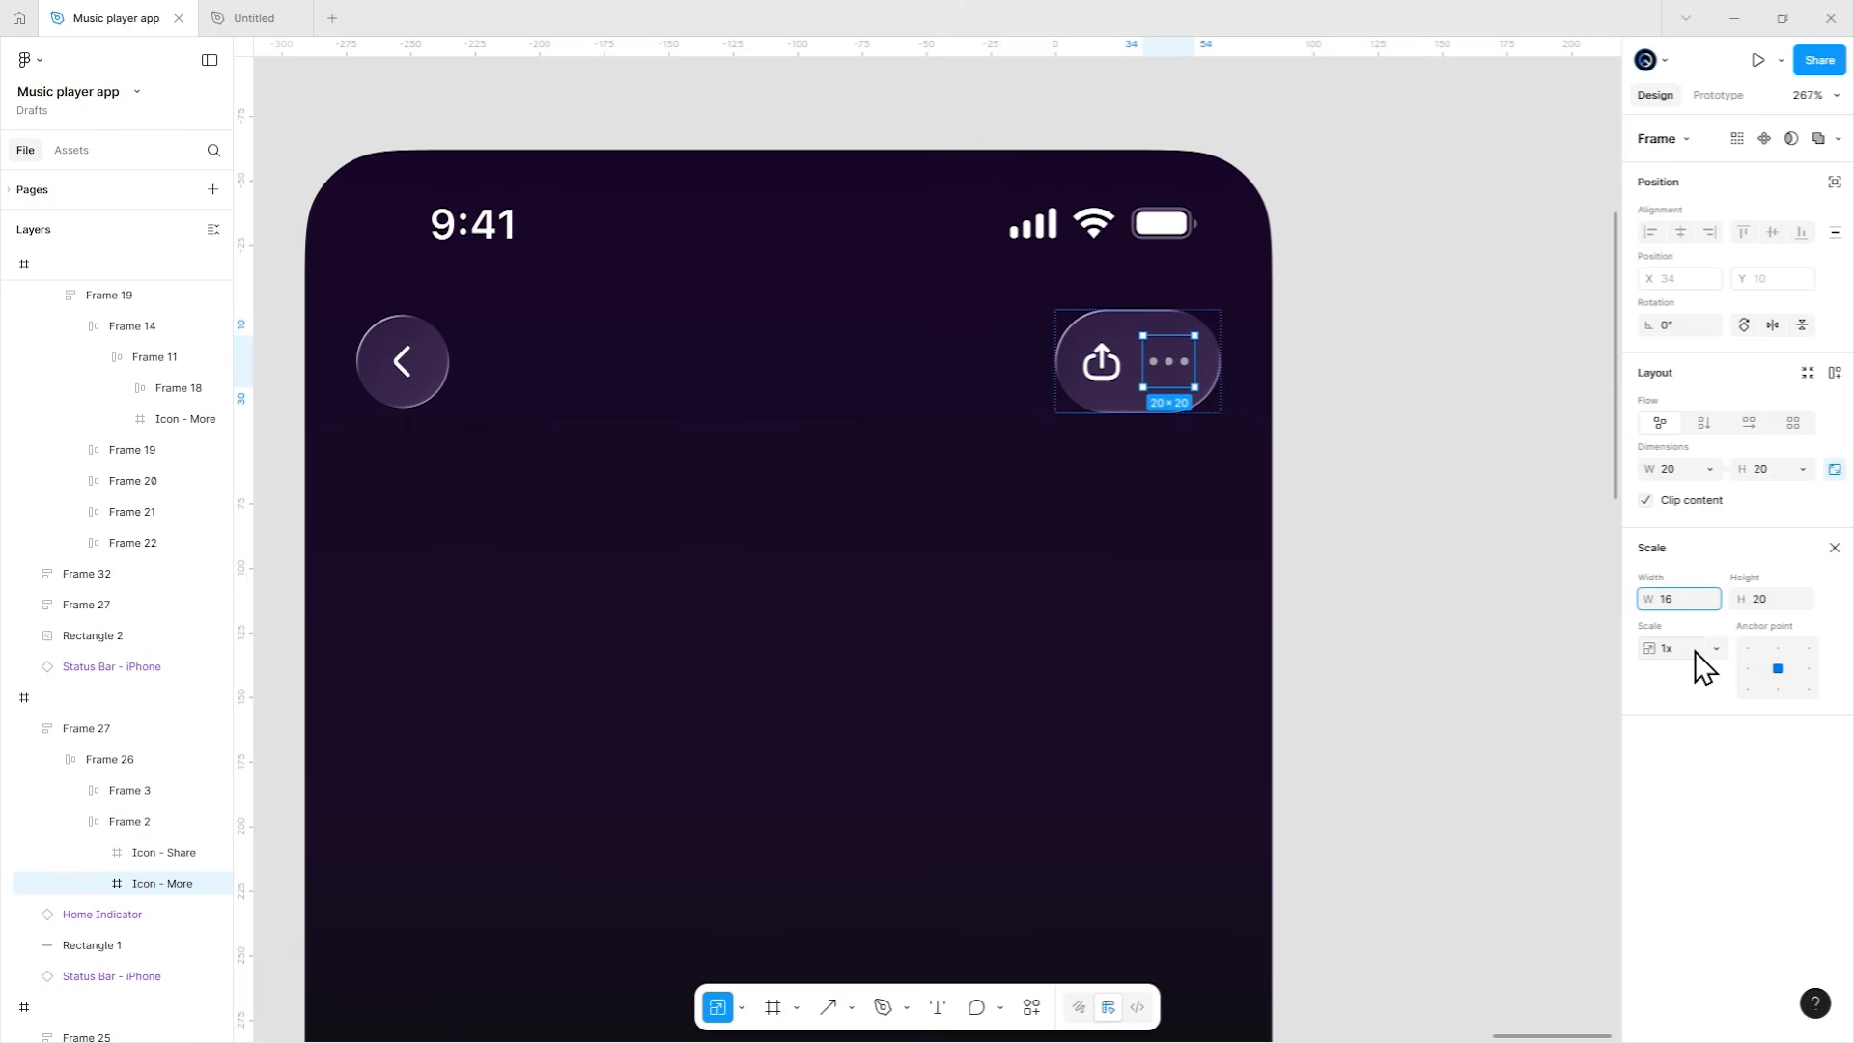
key(Return)
key(v)
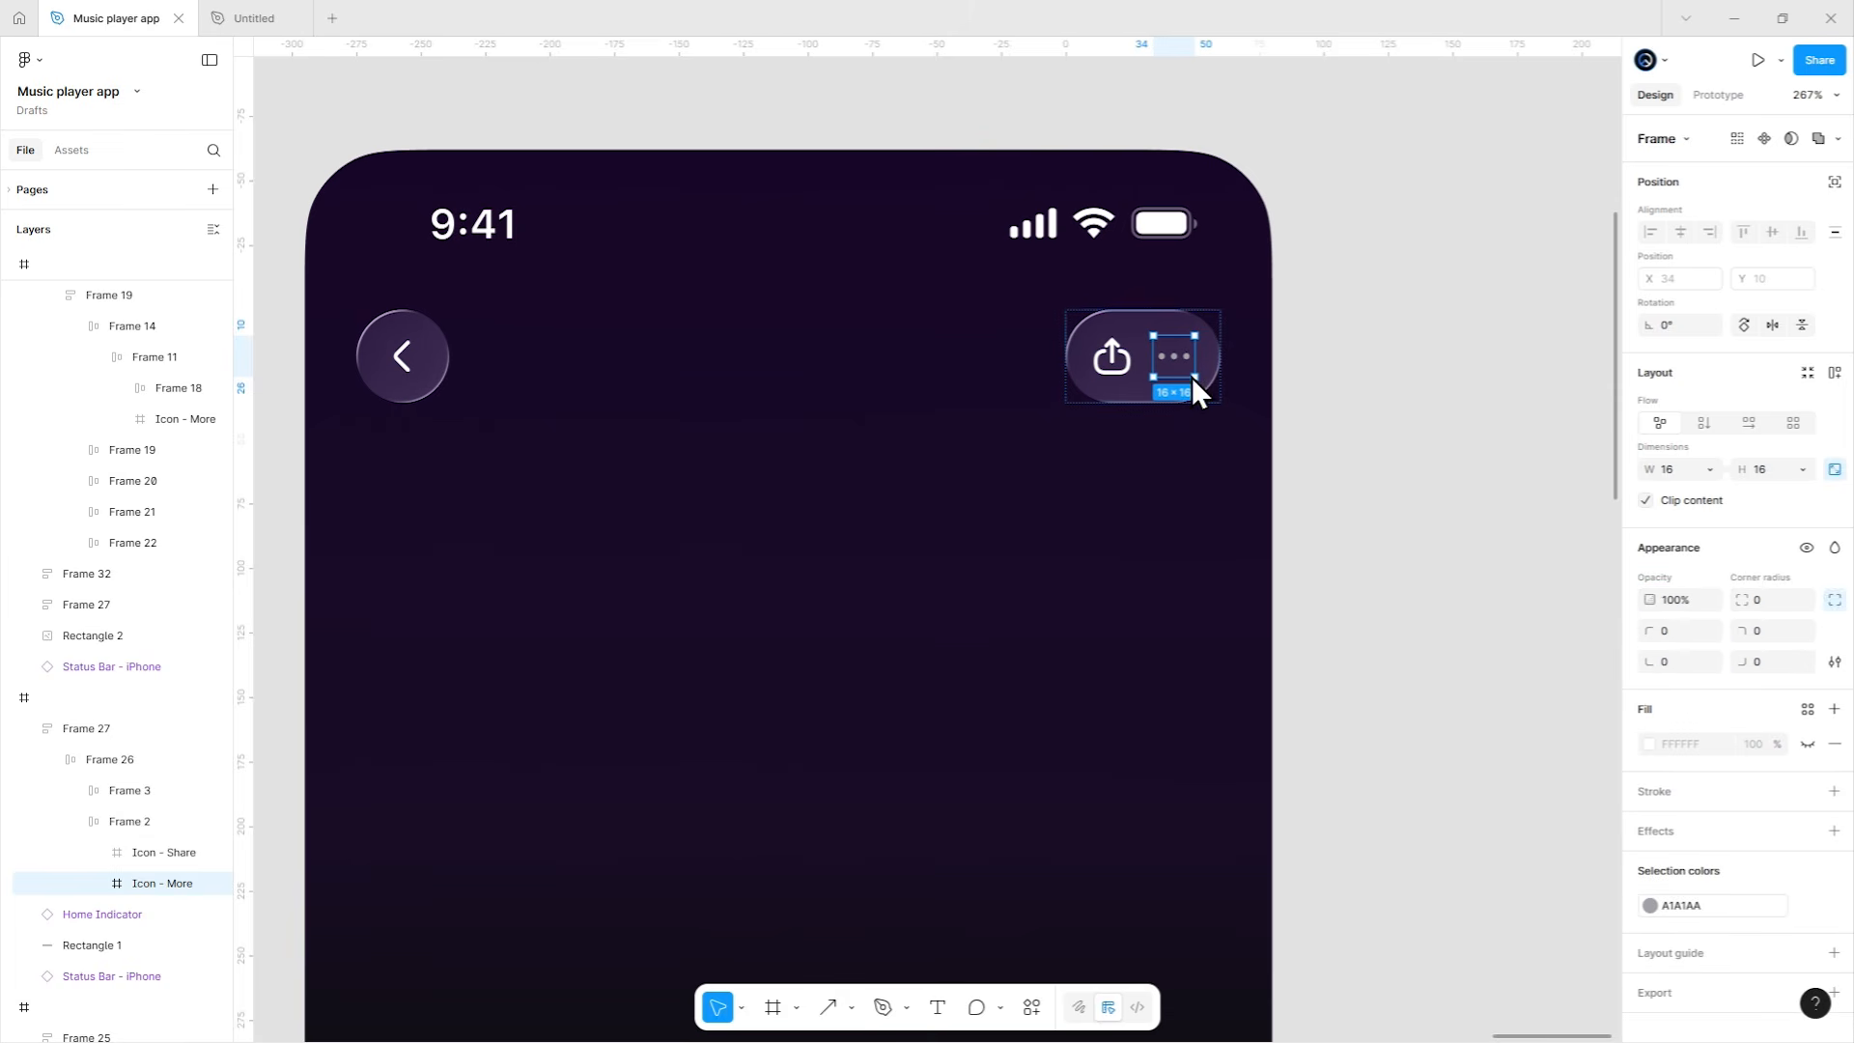
Rotate the three-dot icon to -90° and delete the share icon beside it.
drag(1178, 386, 1142, 393)
click(1130, 375)
key(Delete)
Apply the FFFFFF color style to the vertical three-dot icon in the header button.
click(1175, 368)
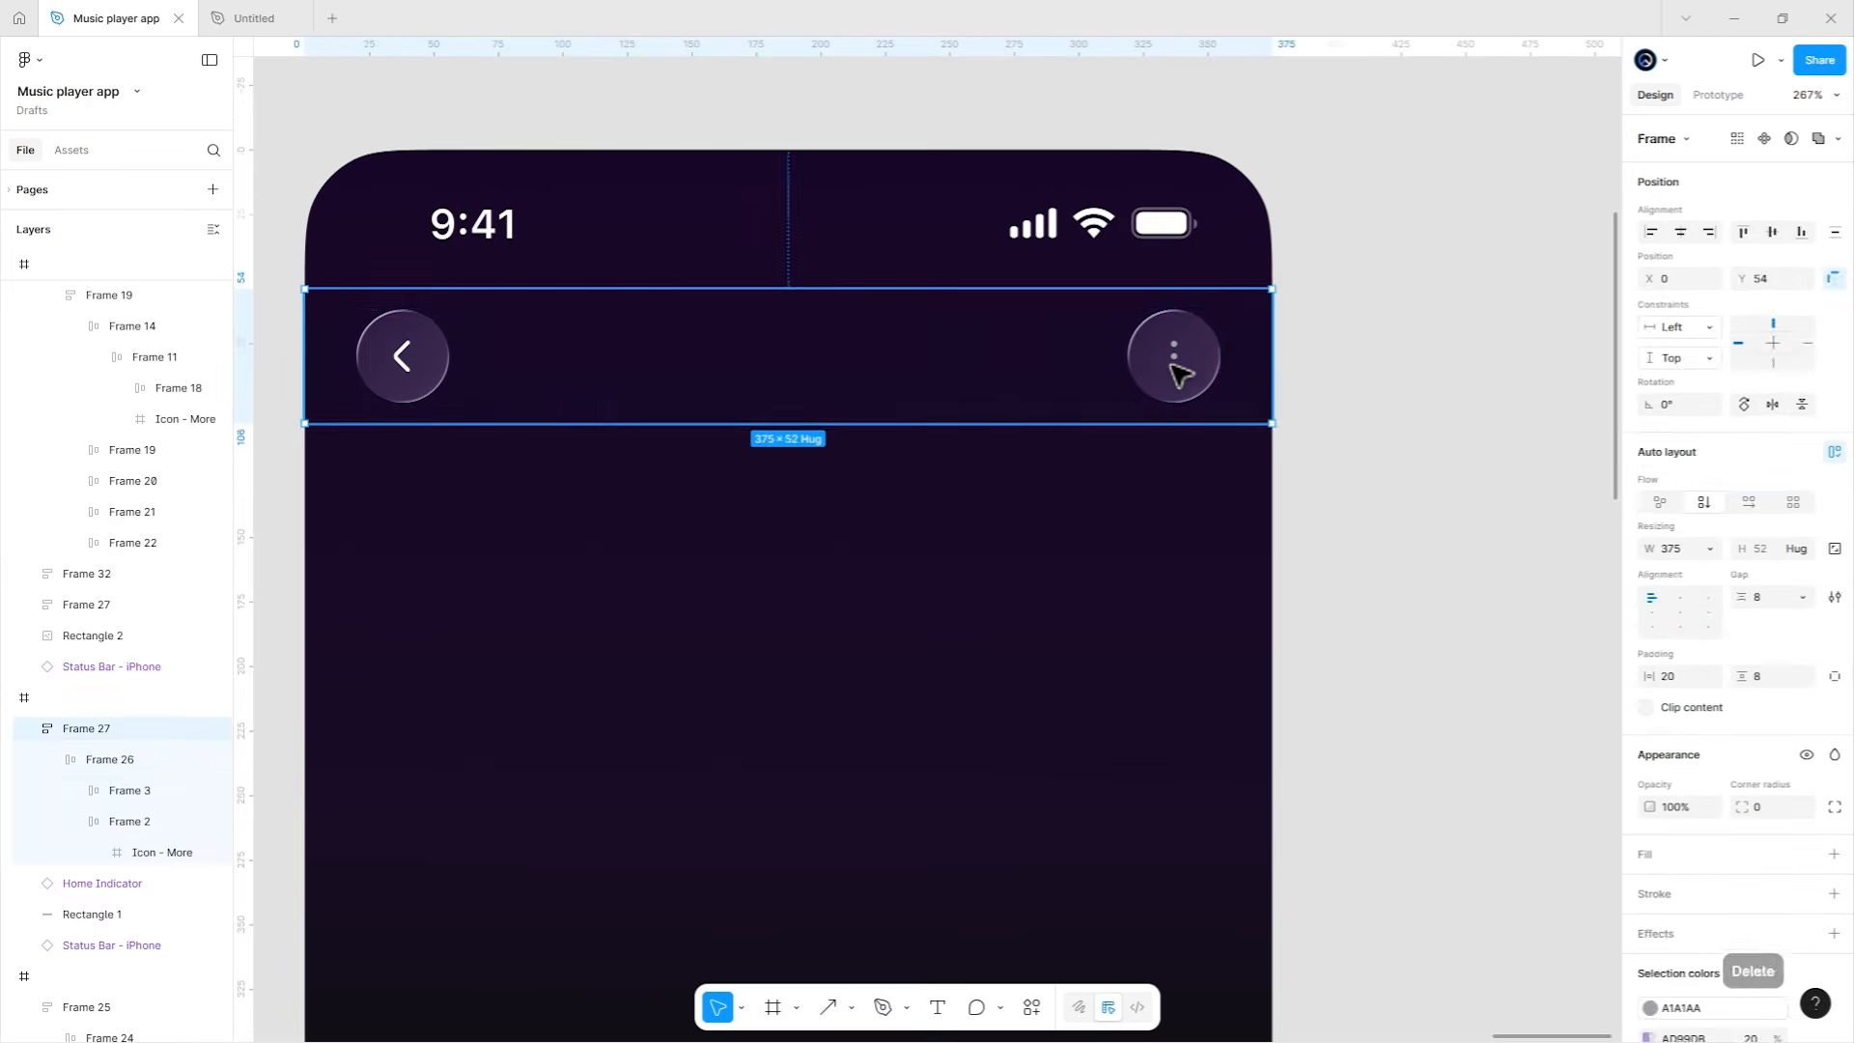
double_click(1176, 368)
double_click(1175, 368)
click(1650, 905)
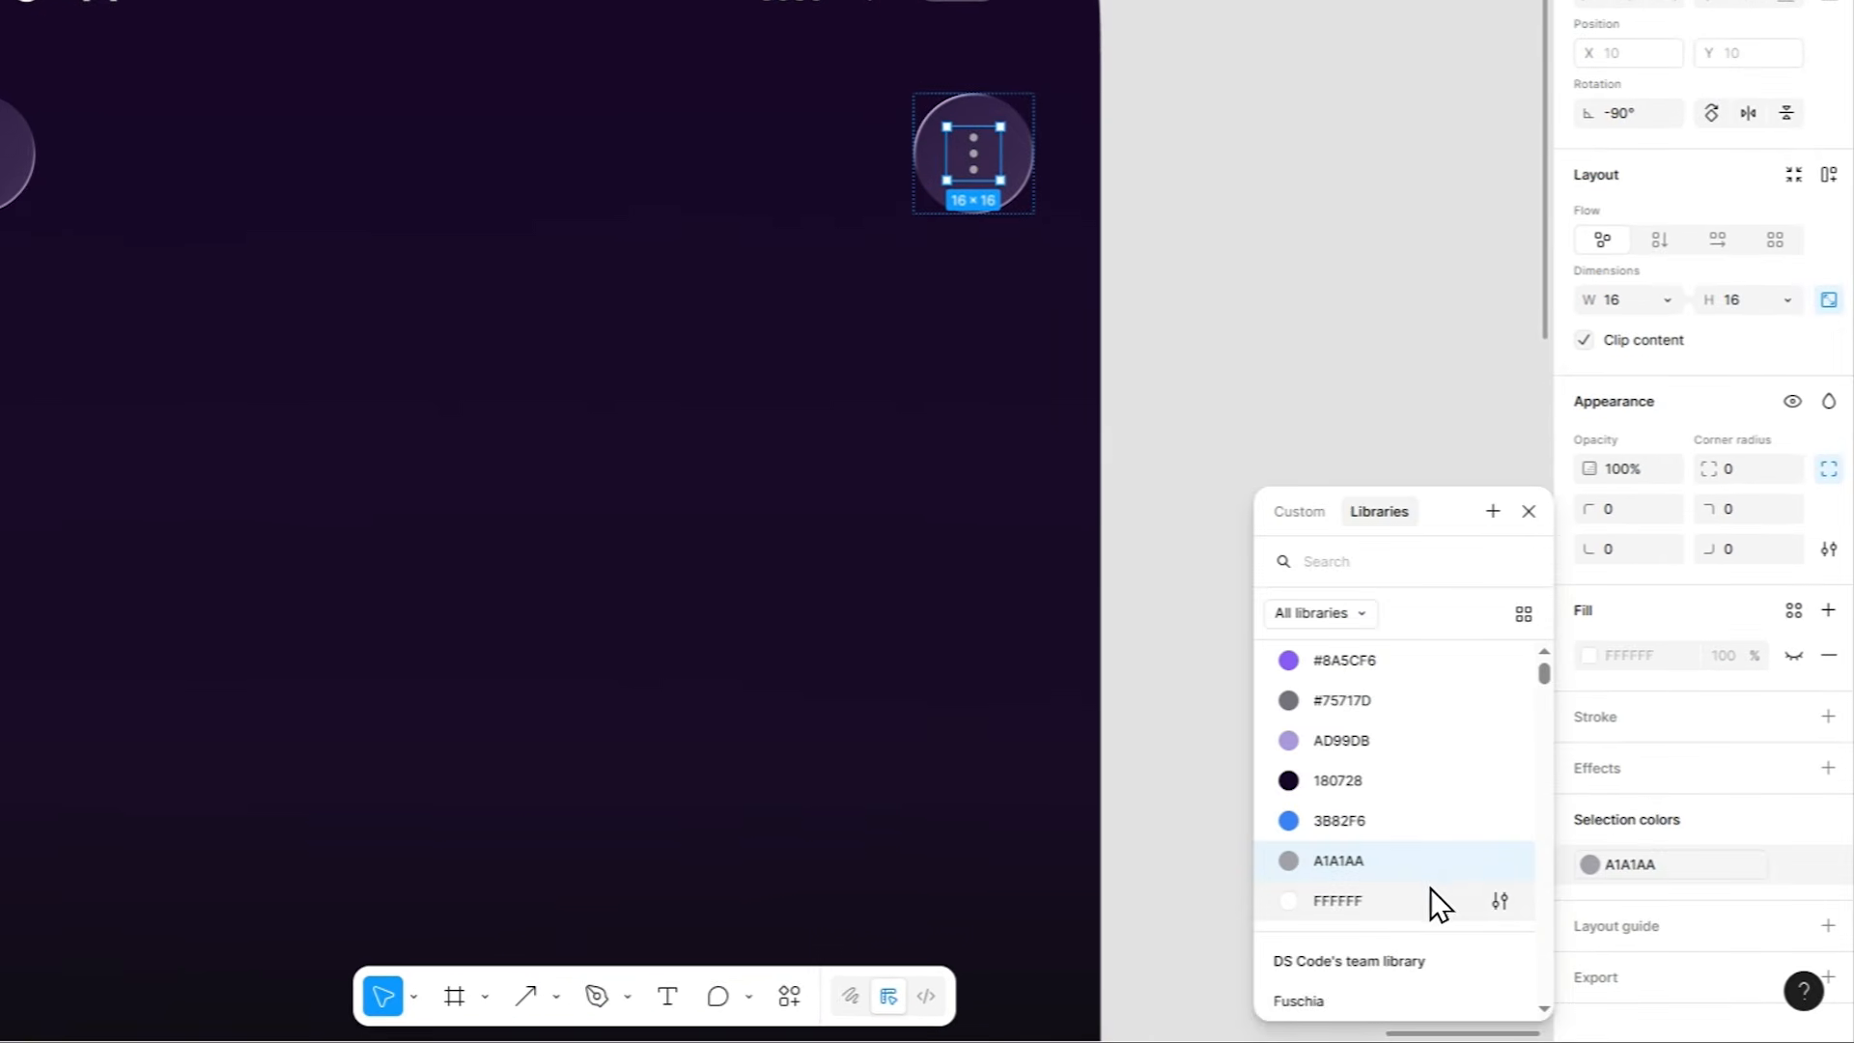
click(1533, 933)
Delete the header's back button and align the remaining three-dot button to the right side of its row.
click(437, 365)
key(Delete)
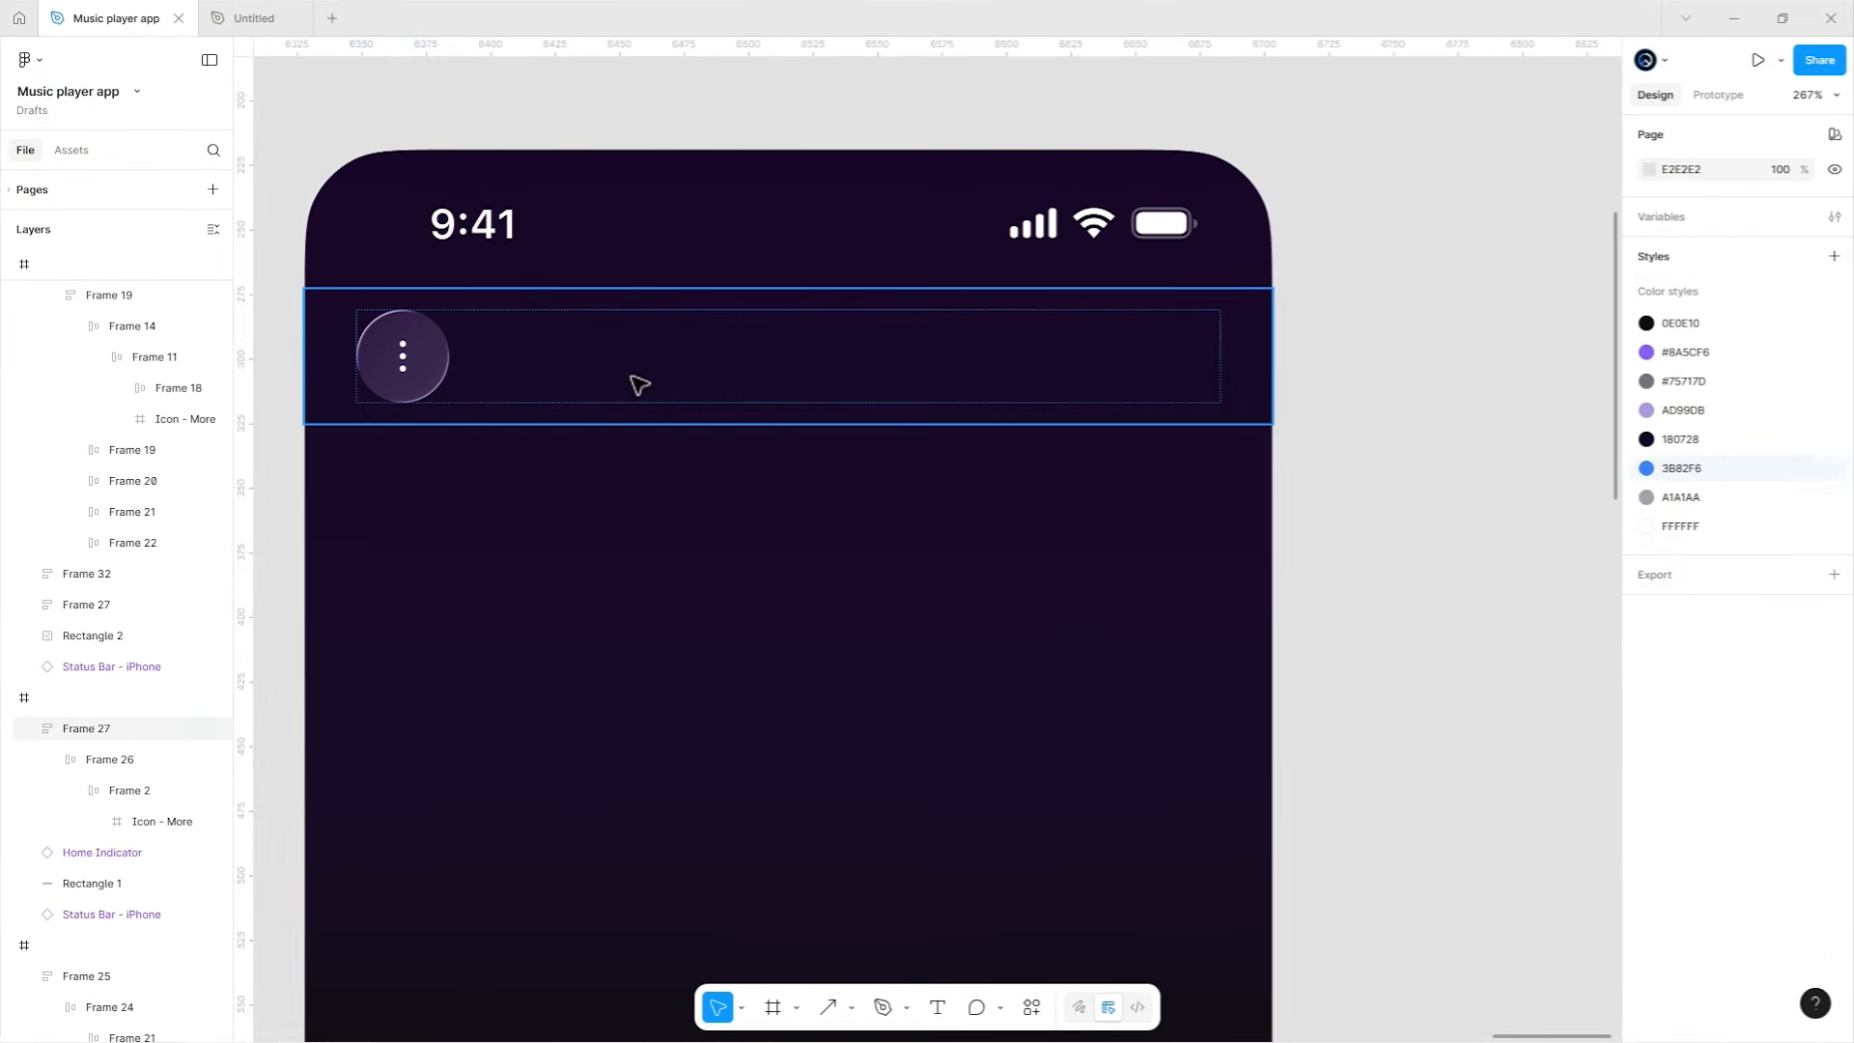
click(623, 386)
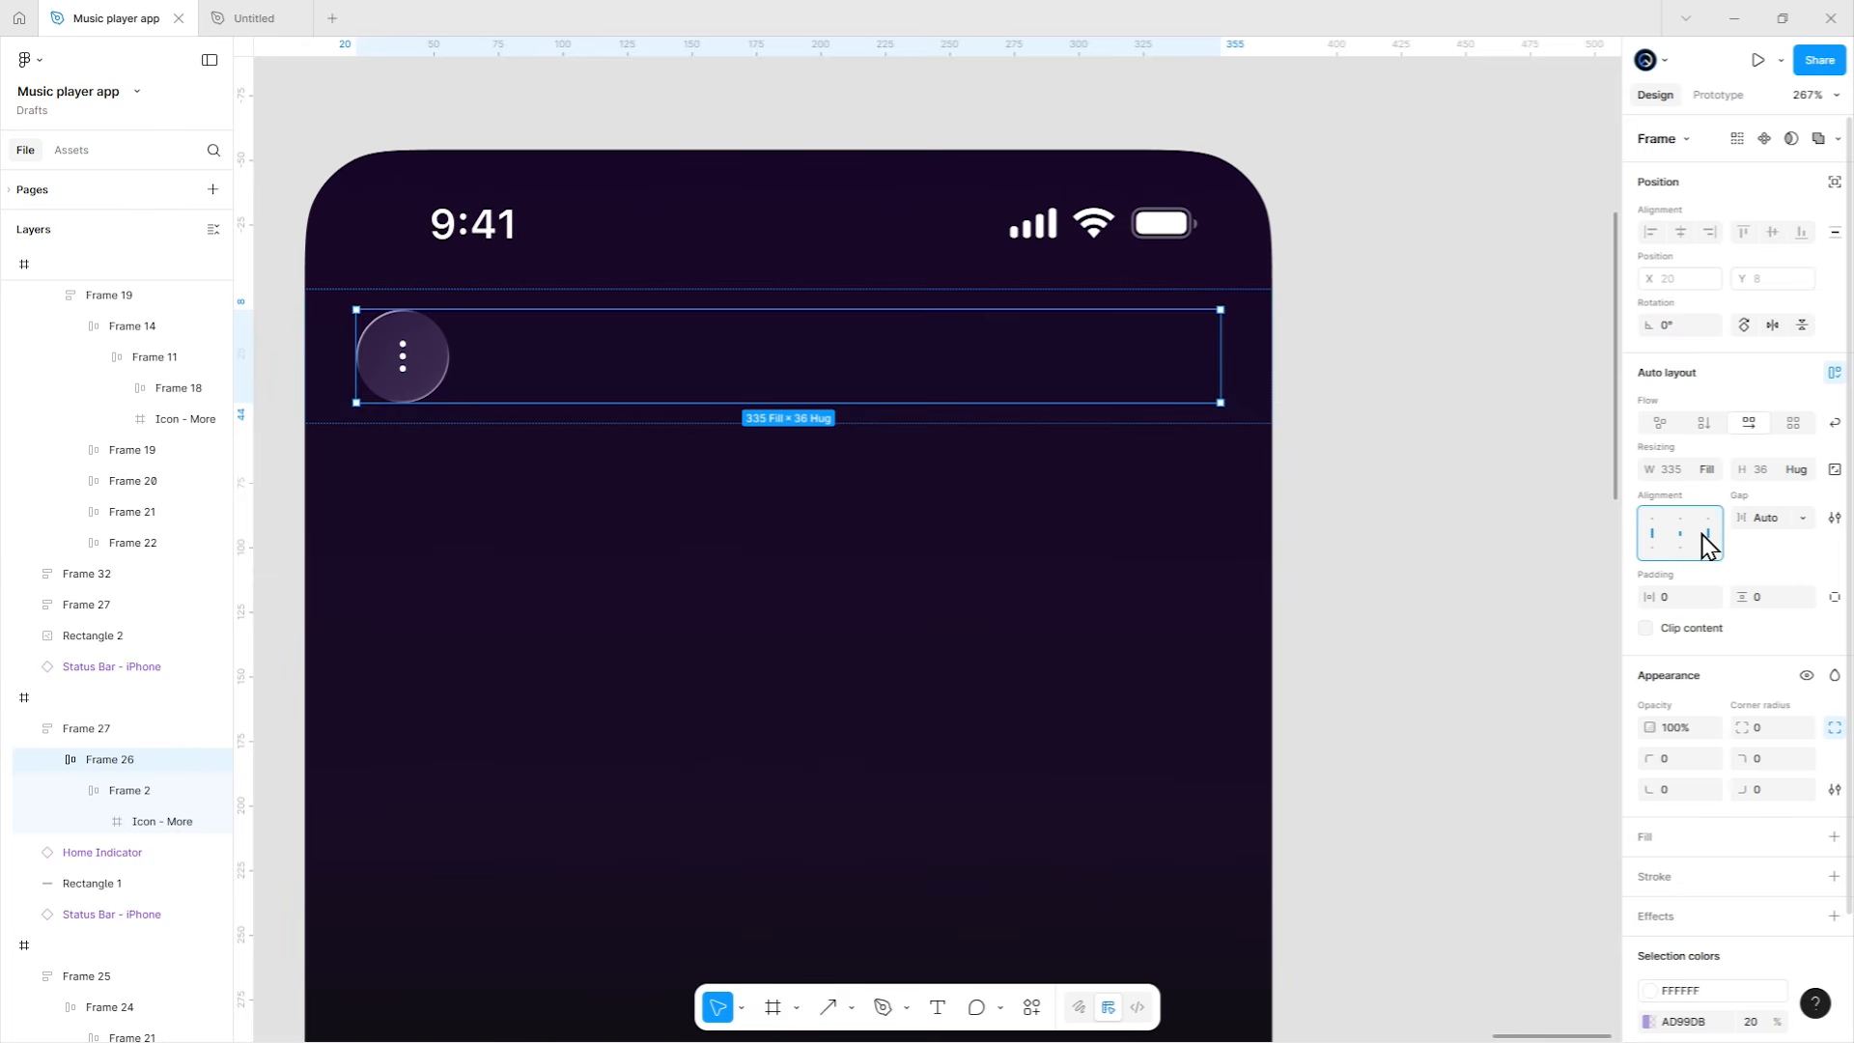
click(1705, 534)
click(1316, 547)
Draw a circle about 92 × 92 below the header and place it at about X 142, Y 130.
scroll(1026, 467, down, 3)
scroll(995, 387, down, 5)
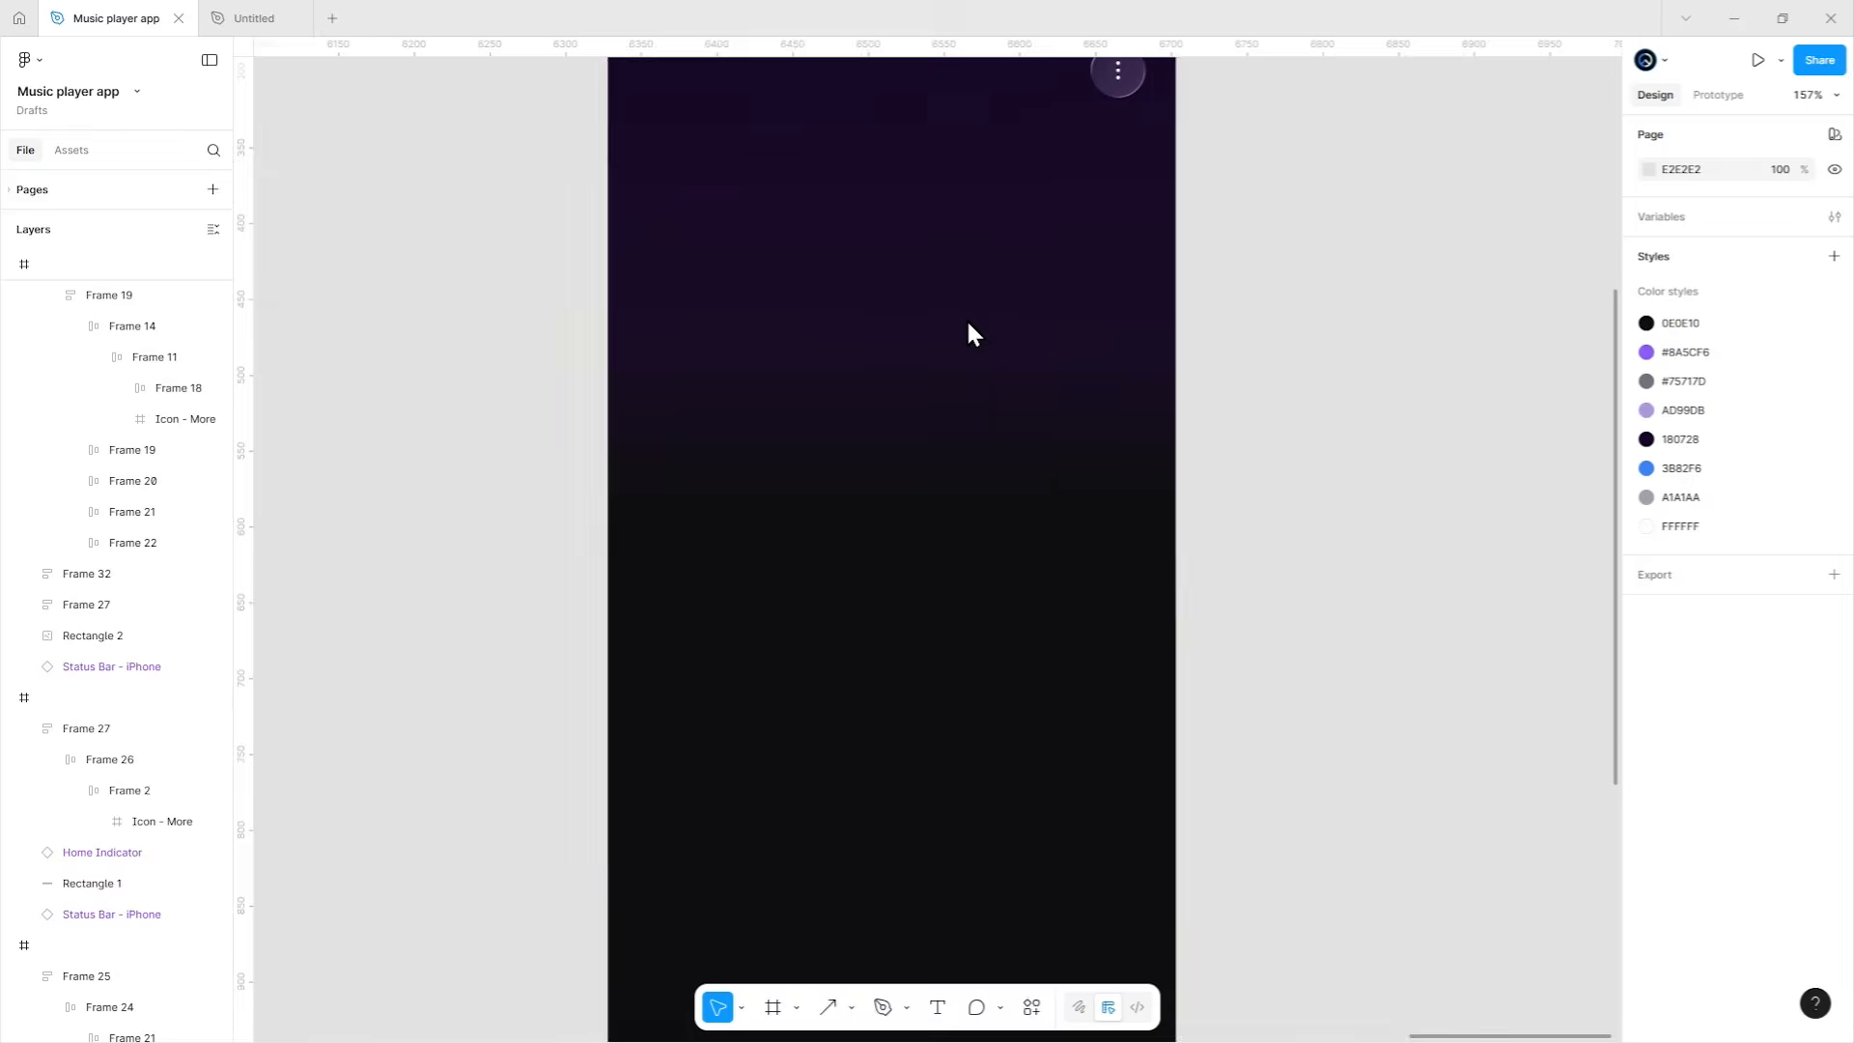
scroll(968, 323, down, 5)
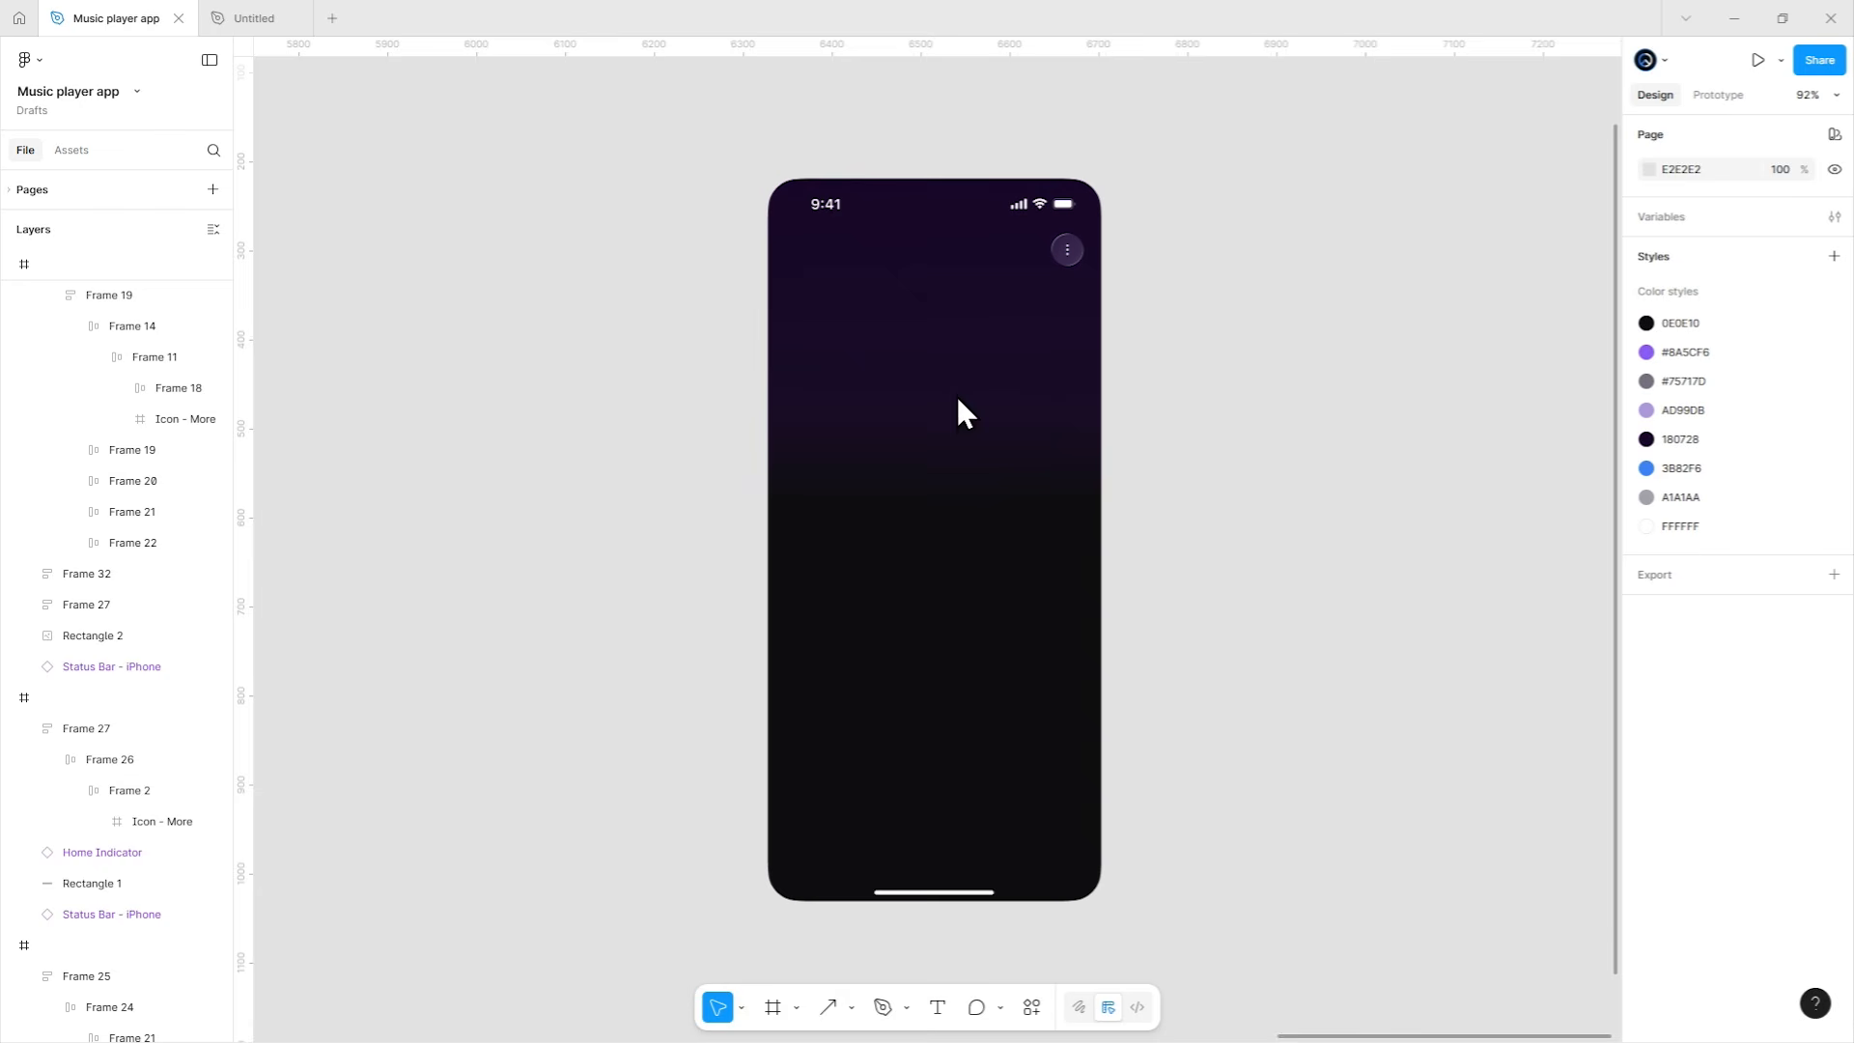
click(851, 1007)
click(923, 893)
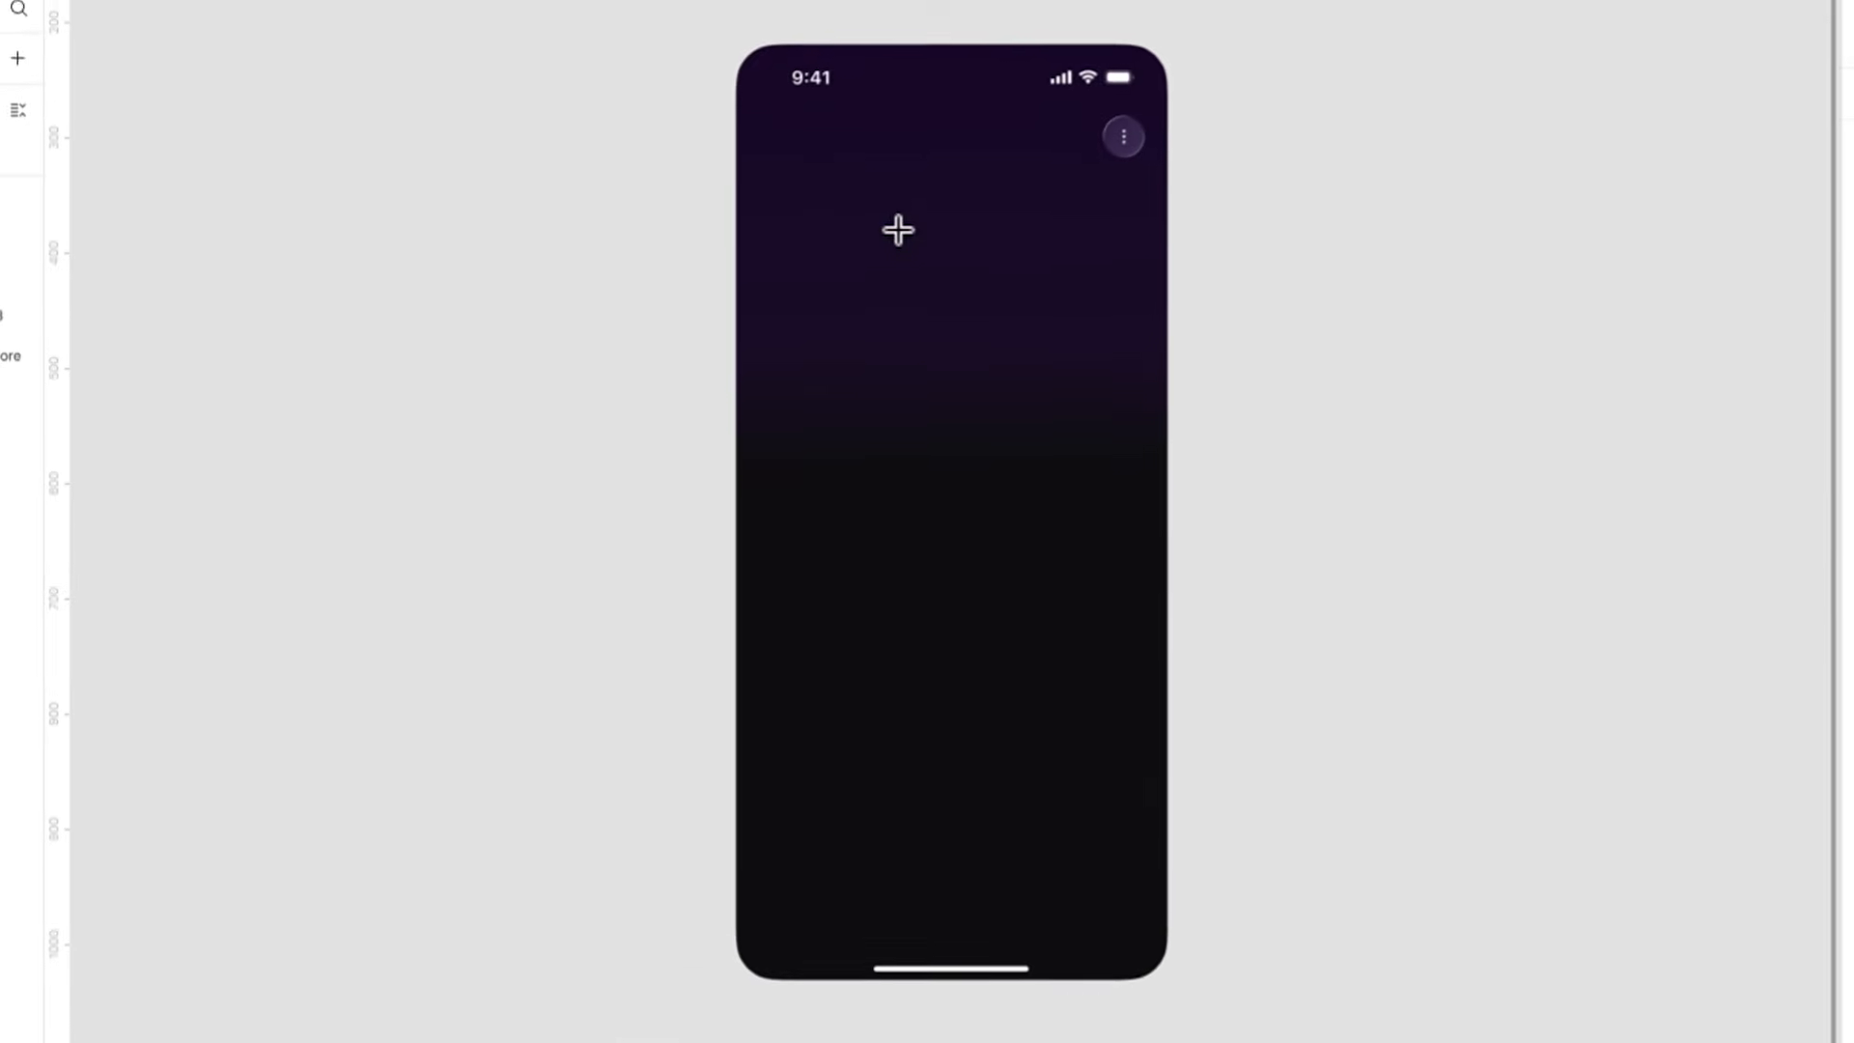
scroll(893, 319, up, 5)
drag(872, 300, 1019, 443)
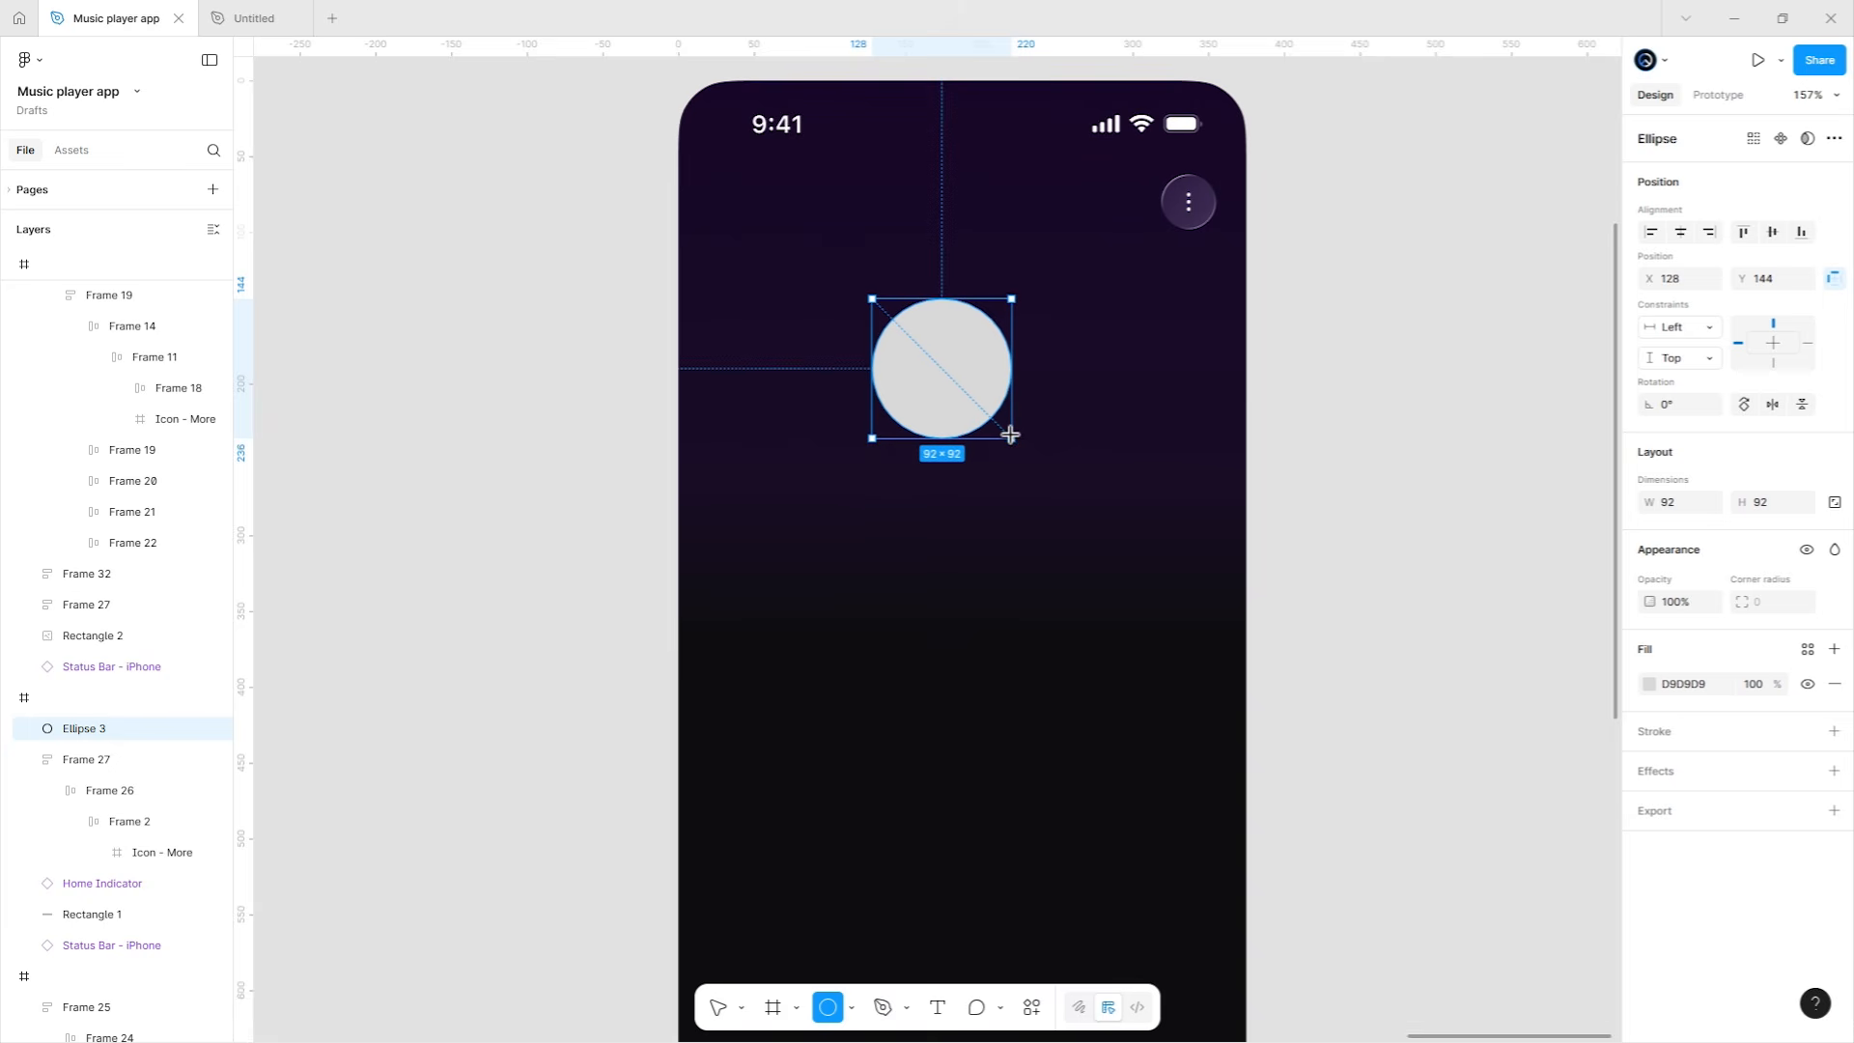
drag(994, 418, 1004, 386)
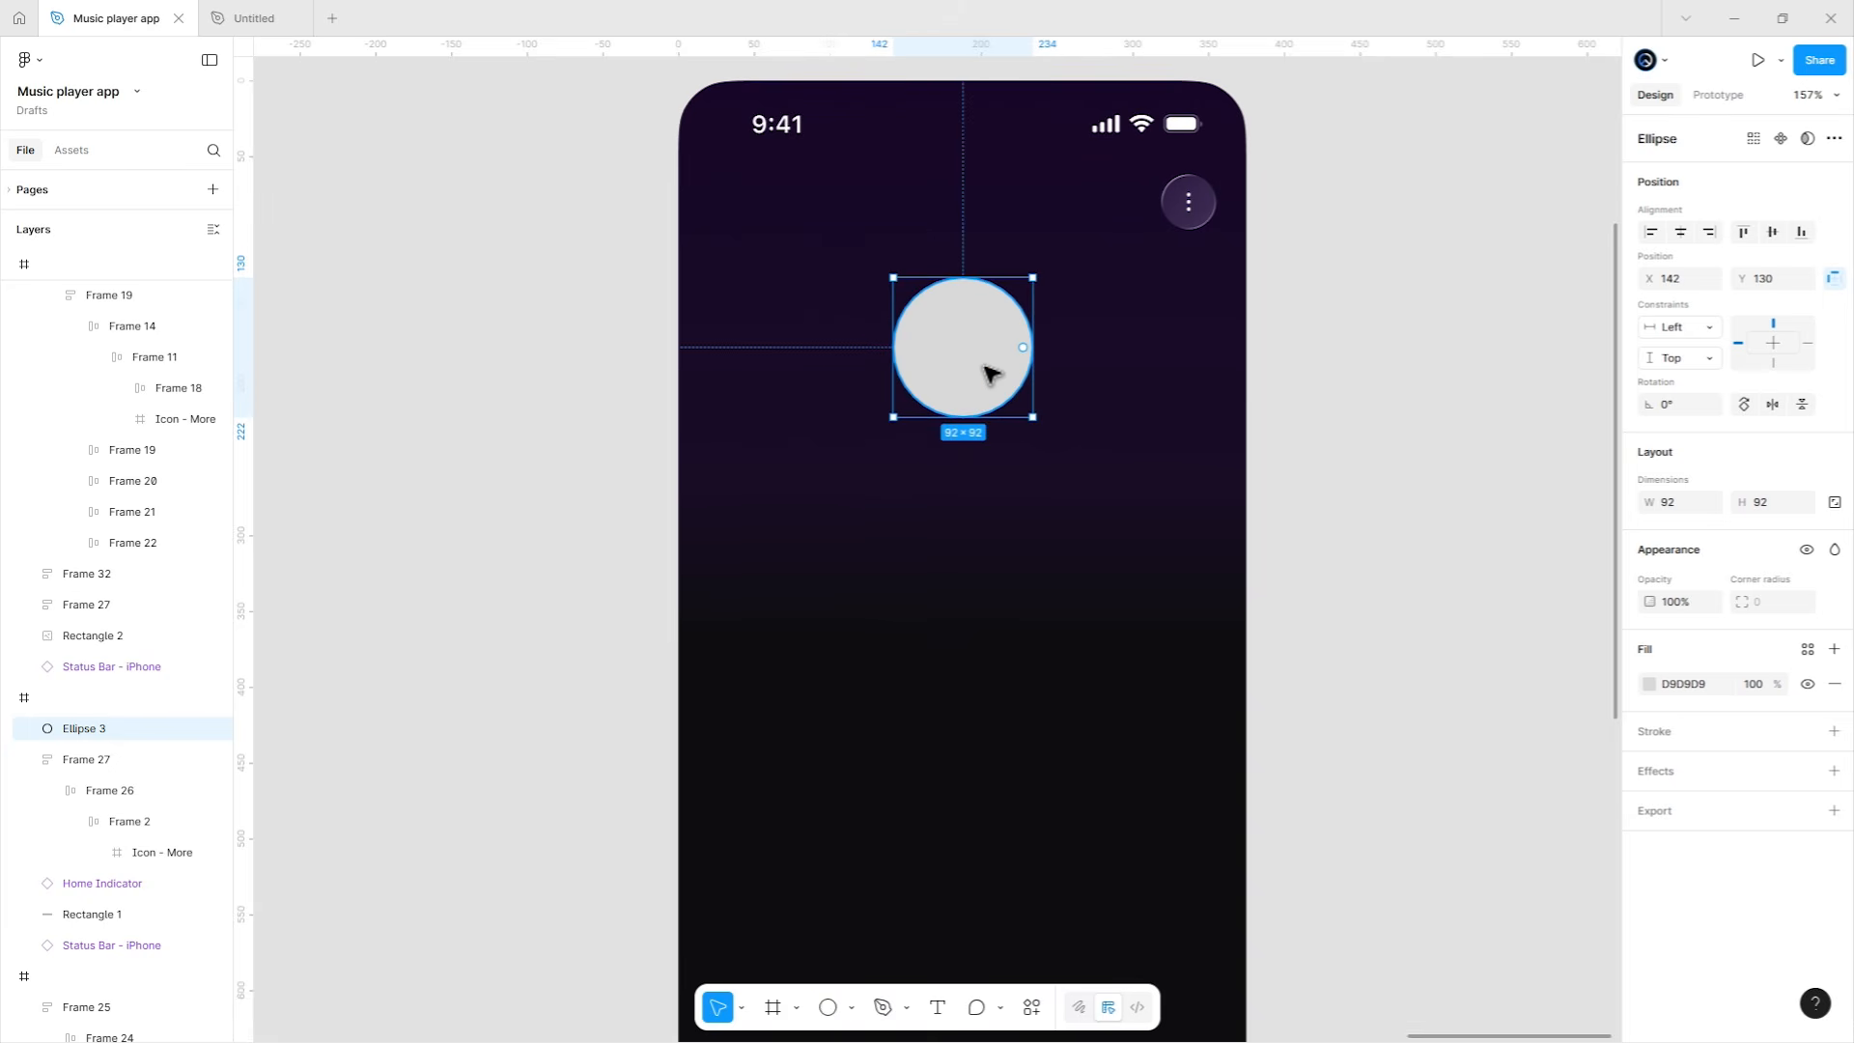
click(1133, 360)
Paste the round avatar portrait into the new screen, just below and beside the grey circle.
scroll(1134, 360, up, 2)
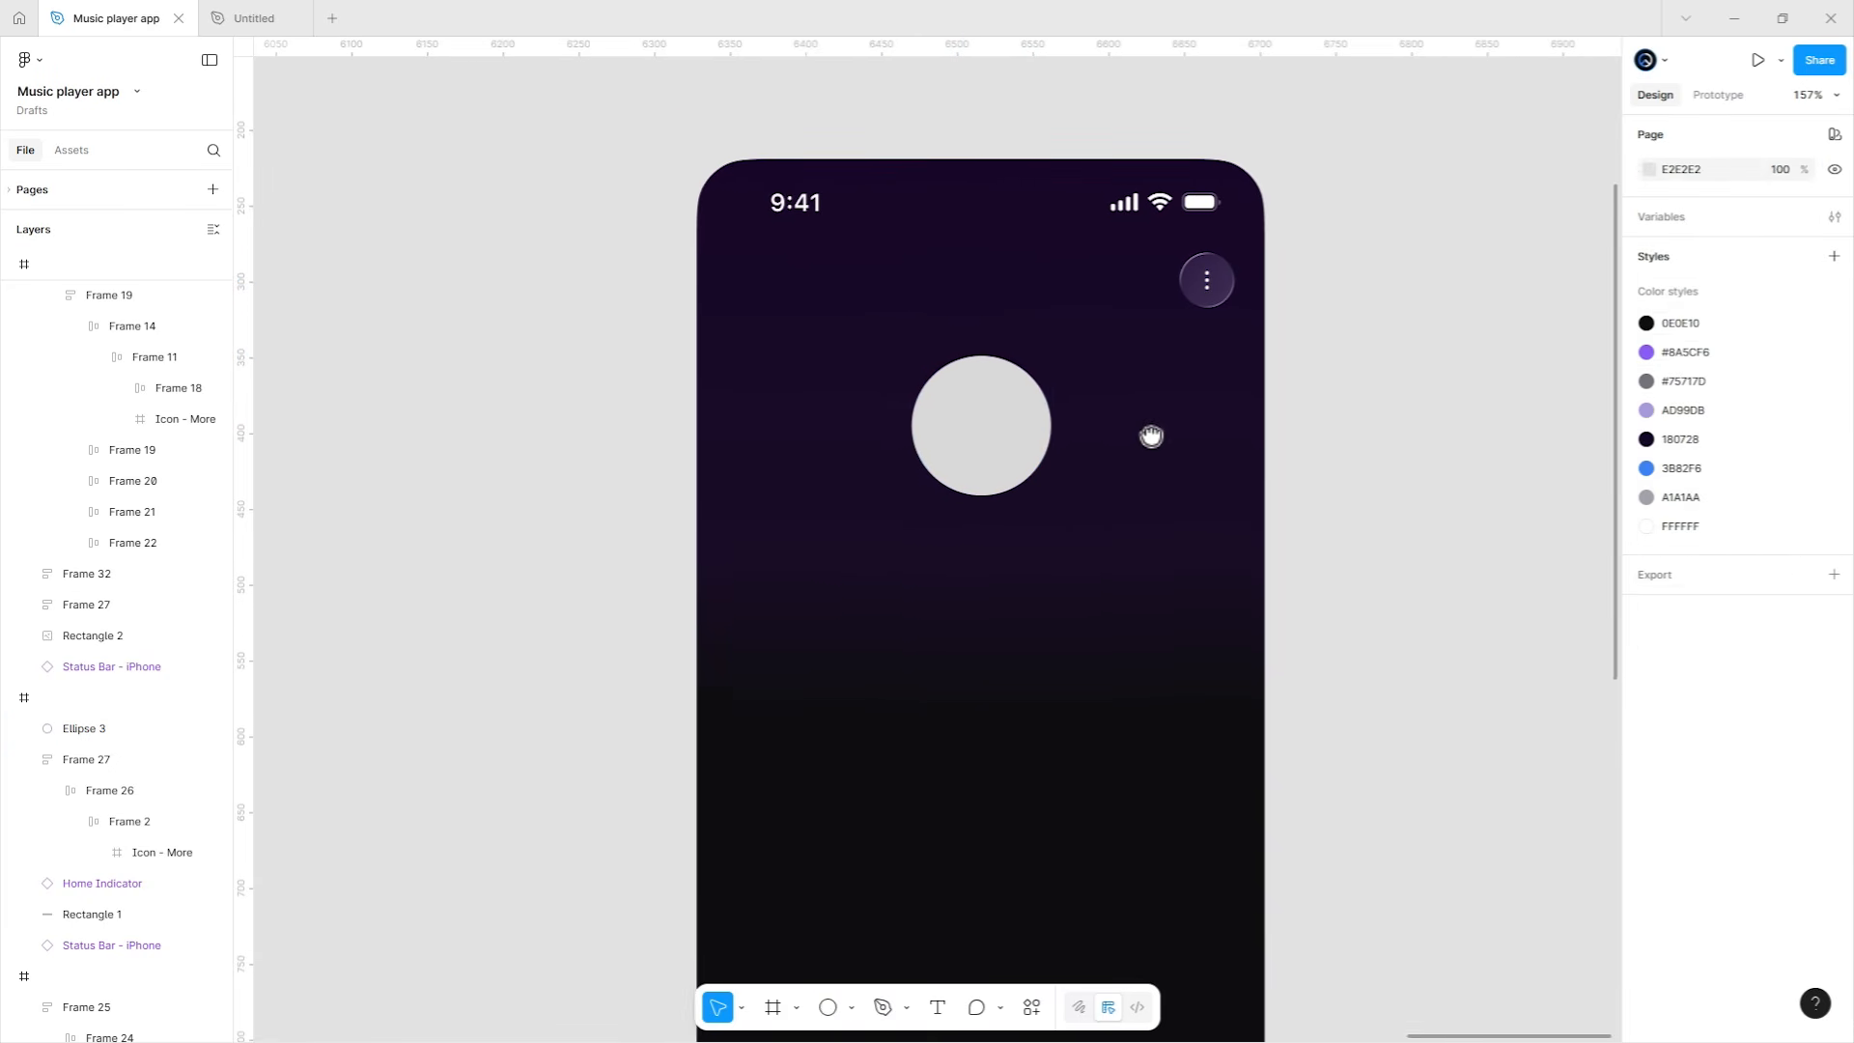
drag(1565, 503, 1192, 501)
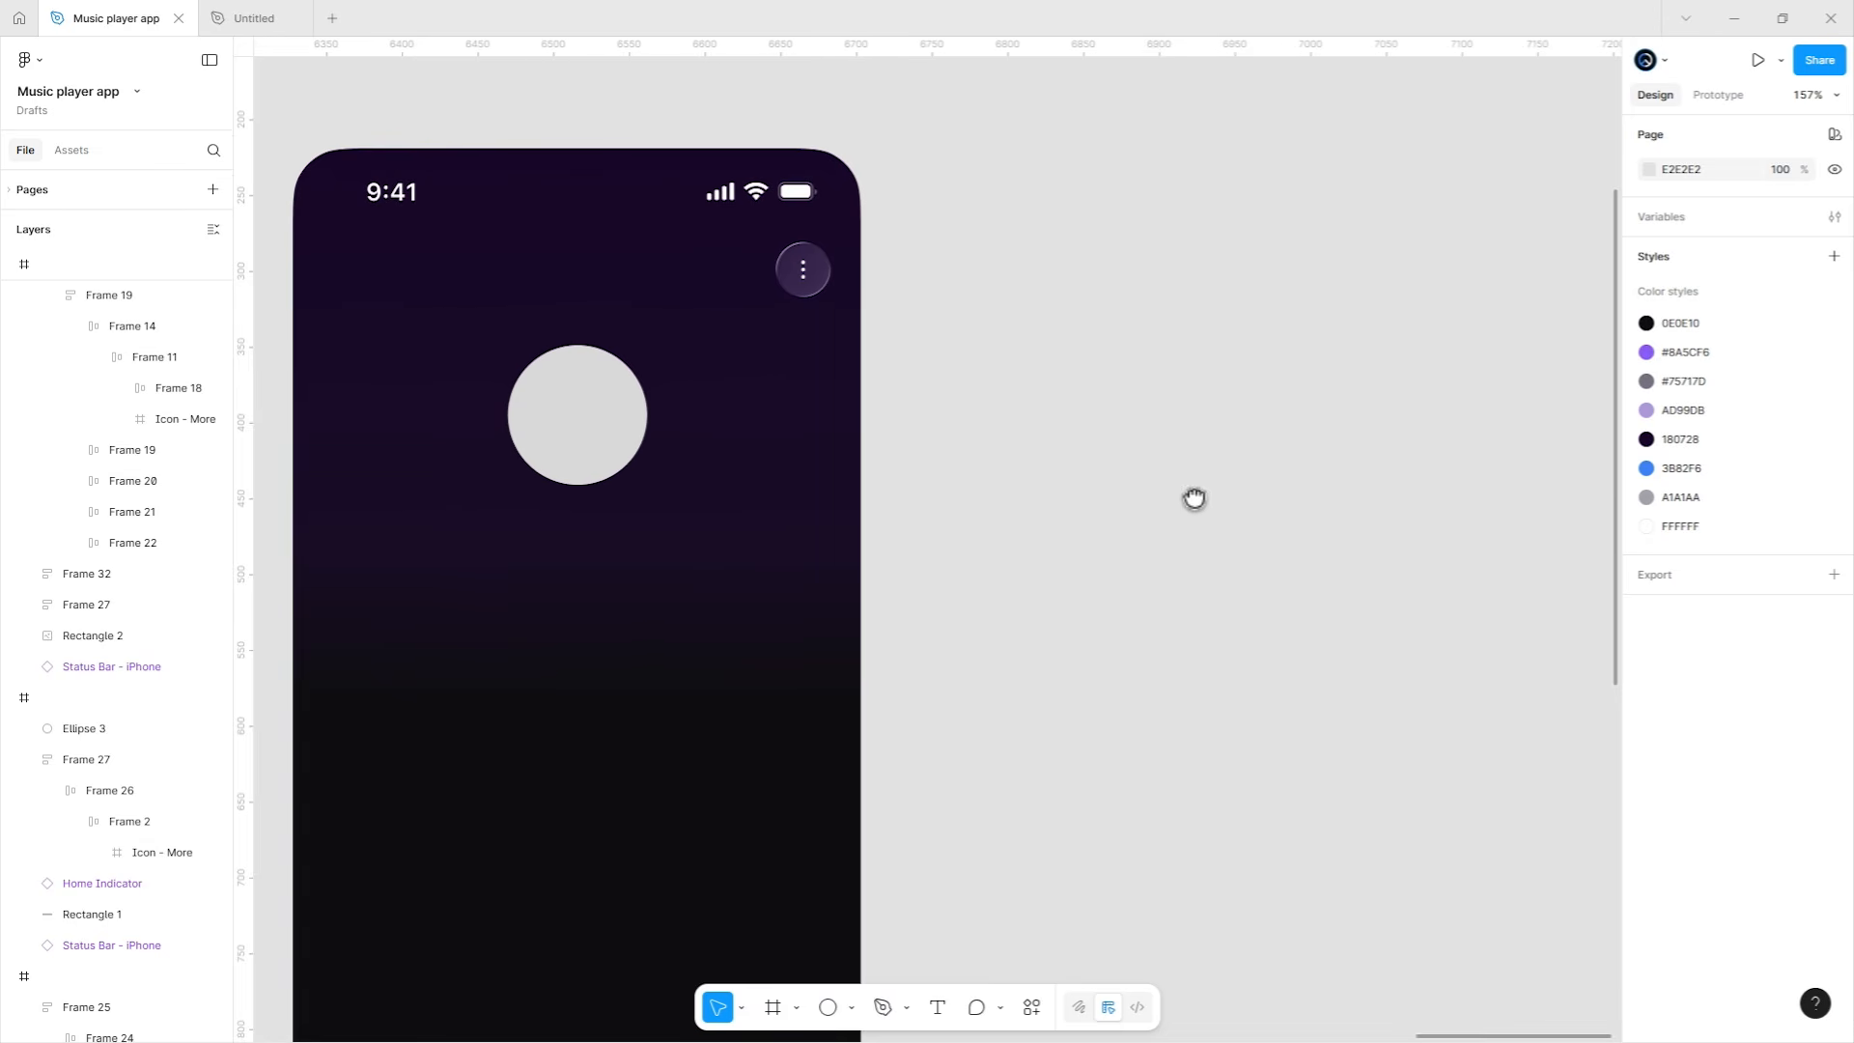
key(ctrl+v)
drag(896, 556, 660, 568)
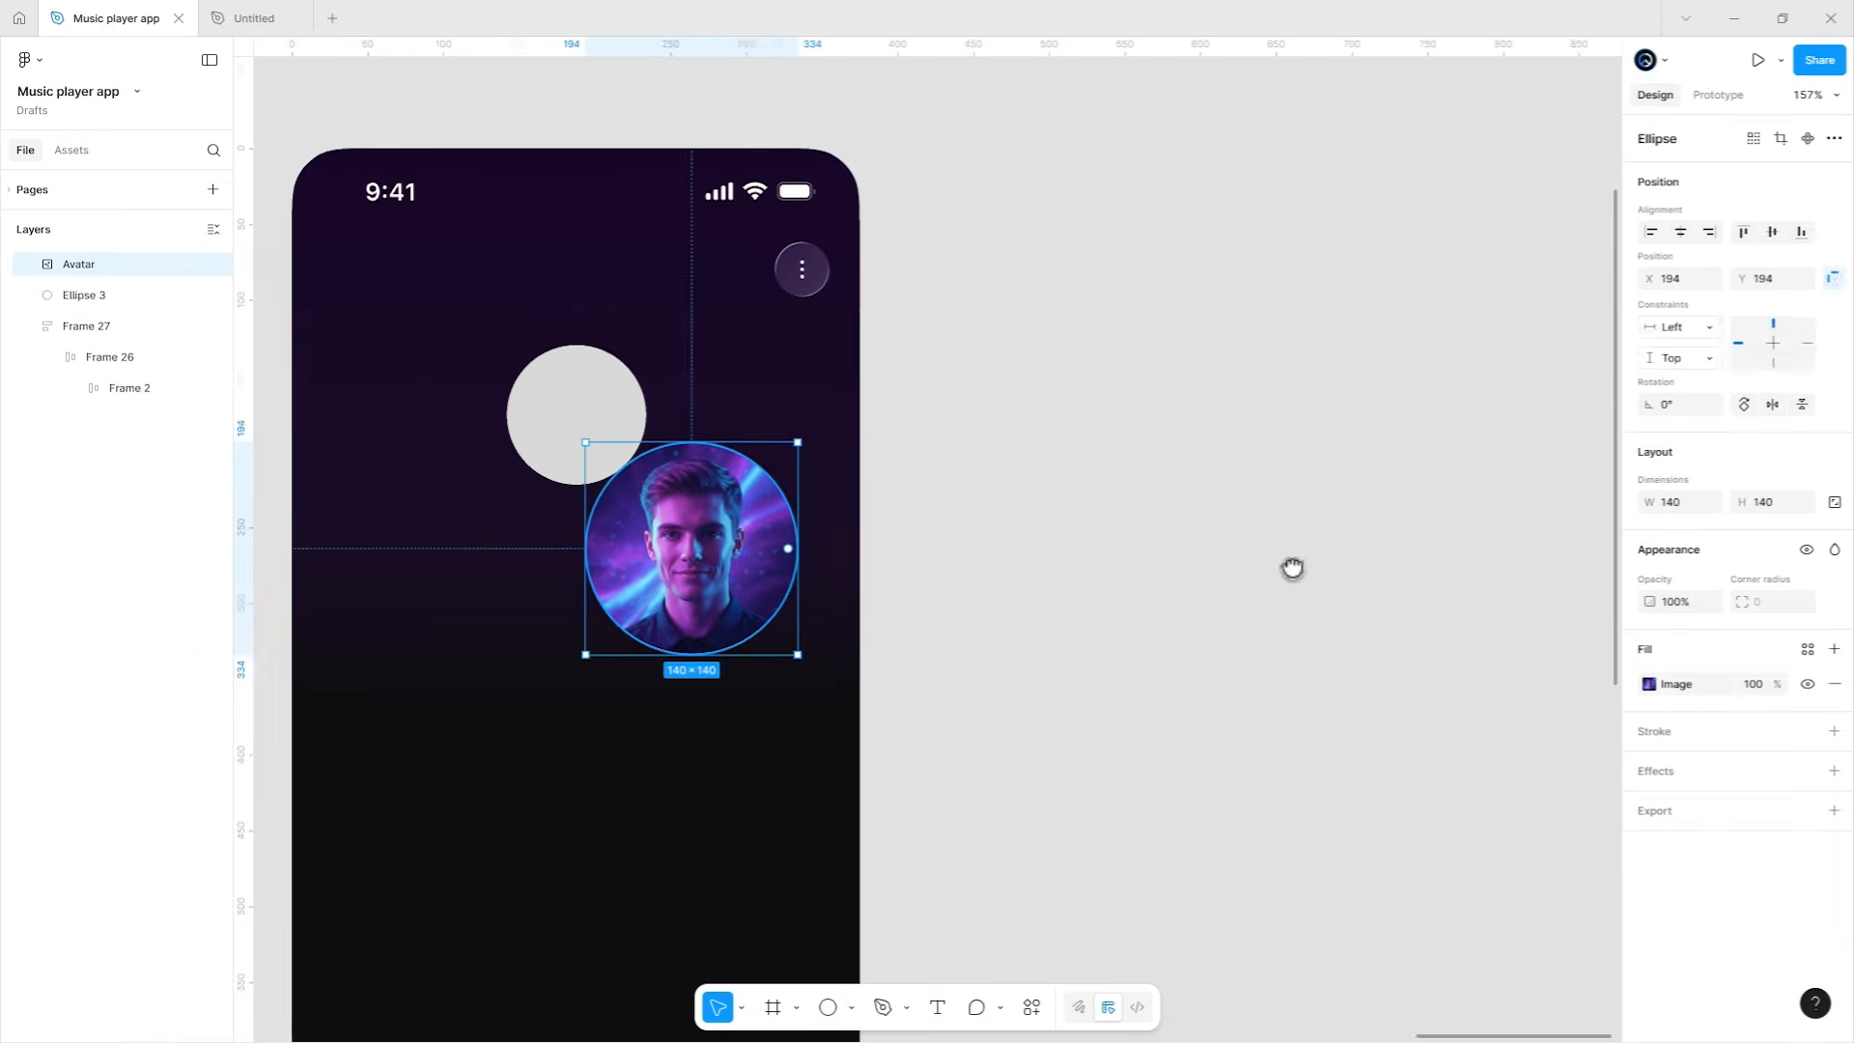
drag(768, 550, 1039, 636)
Copy the avatar's image fill onto the grey 92 × 92 circle and delete the larger pasted avatar.
scroll(1064, 500, up, 2)
scroll(1064, 500, left, 1)
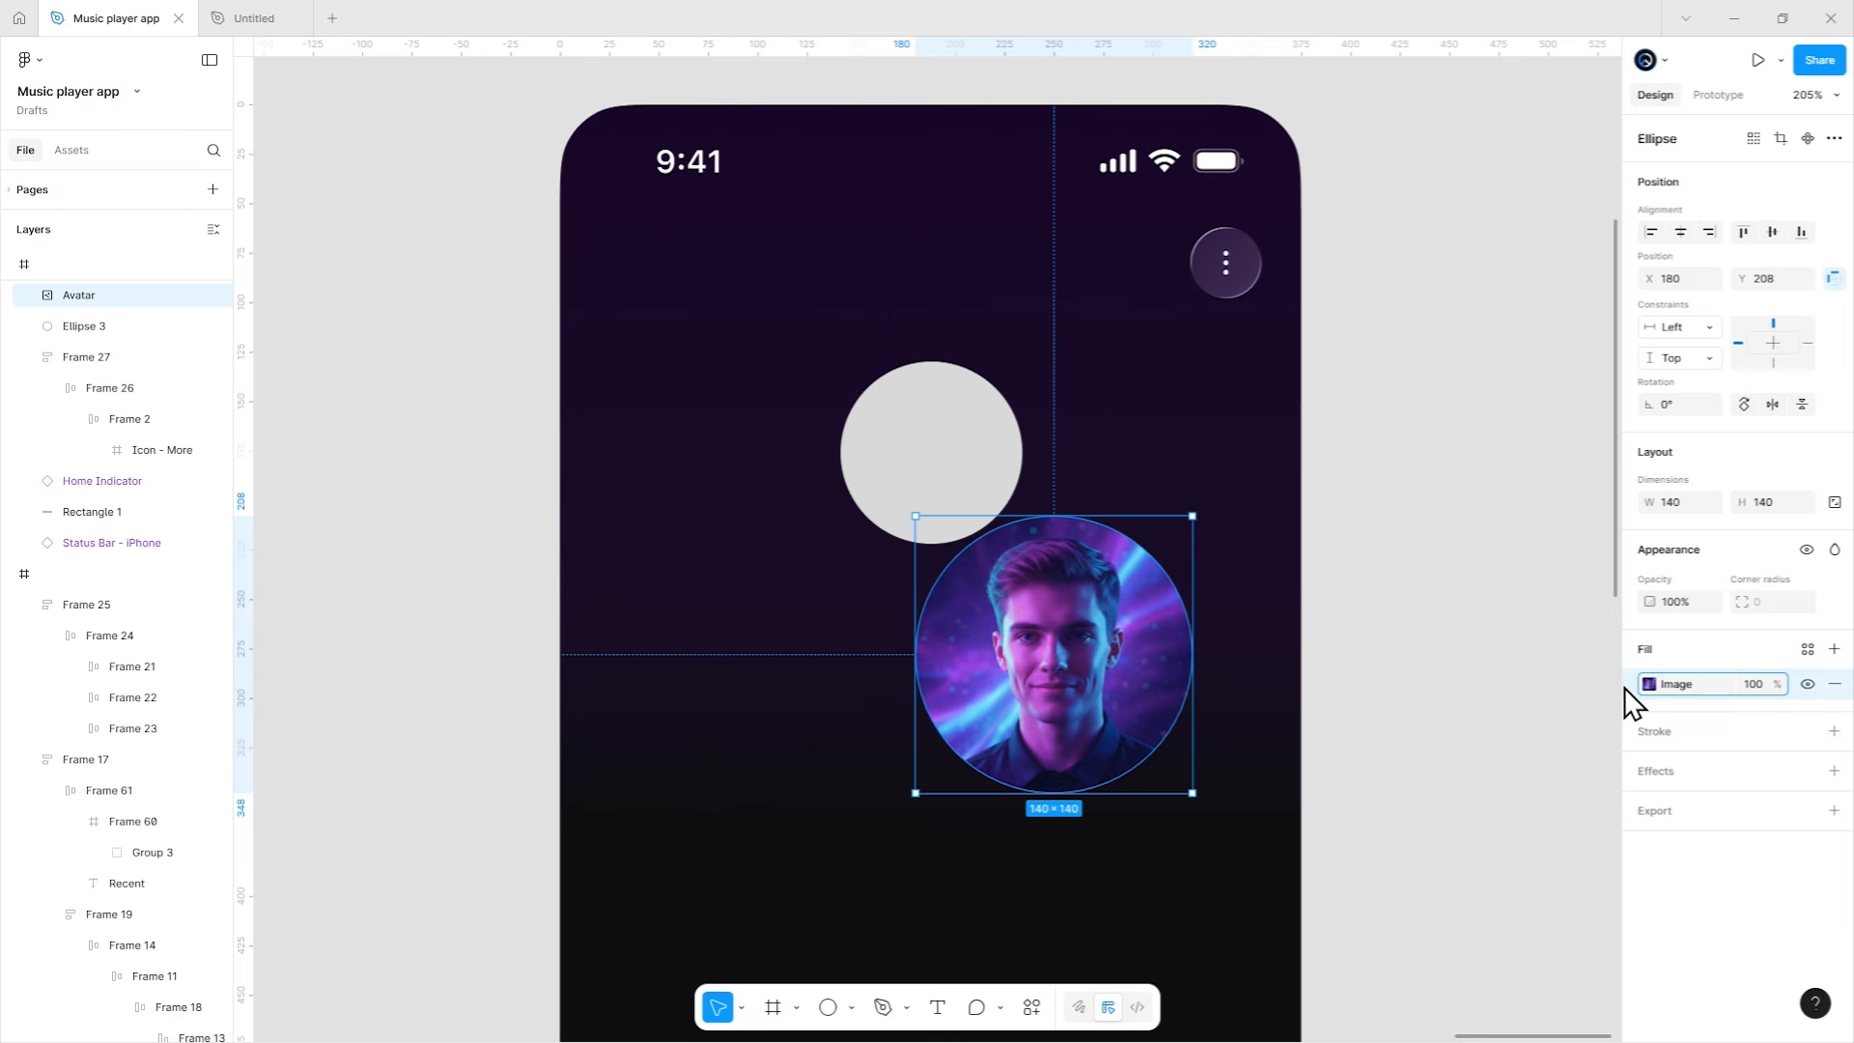
key(ctrl+c)
click(919, 444)
key(ctrl+v)
click(1089, 606)
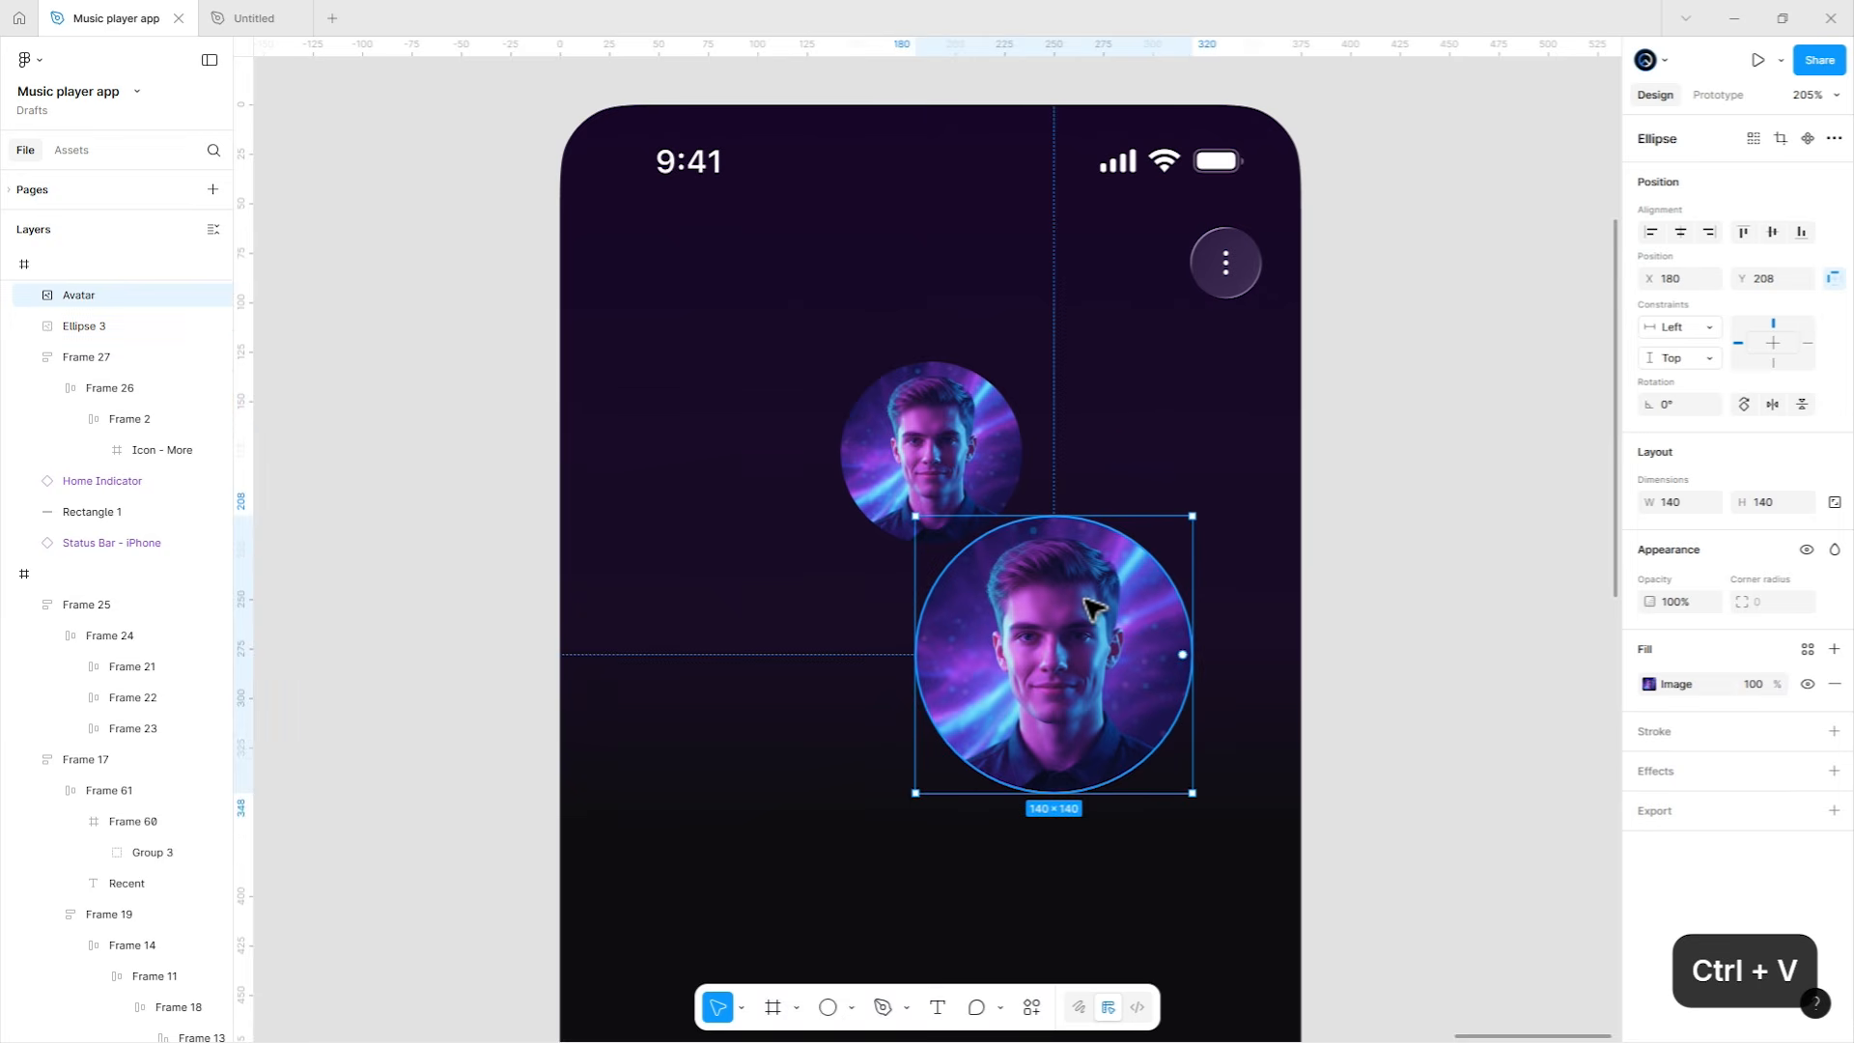
key(Delete)
drag(1057, 579, 1096, 605)
click(1023, 532)
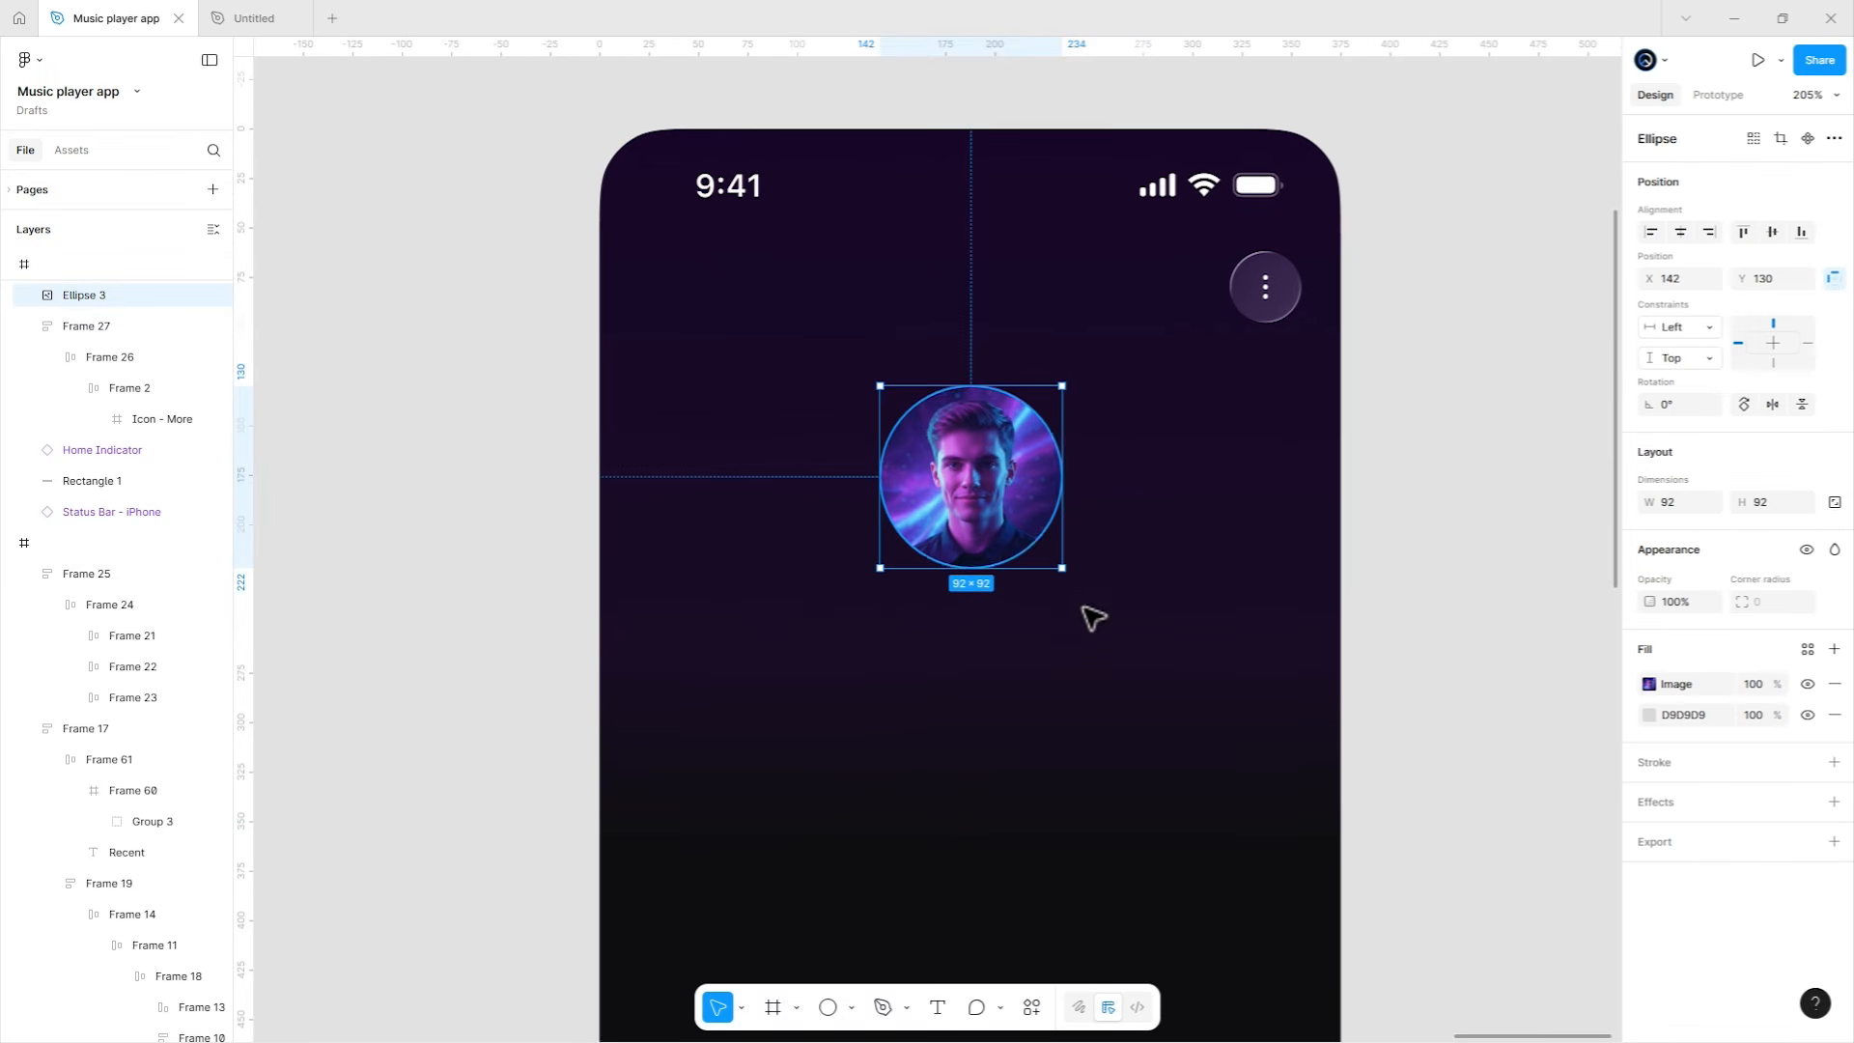
Wrap the portrait circle in an auto layout frame with 6 horizontal and vertical padding and a corner radius of 999.
key(shift+a)
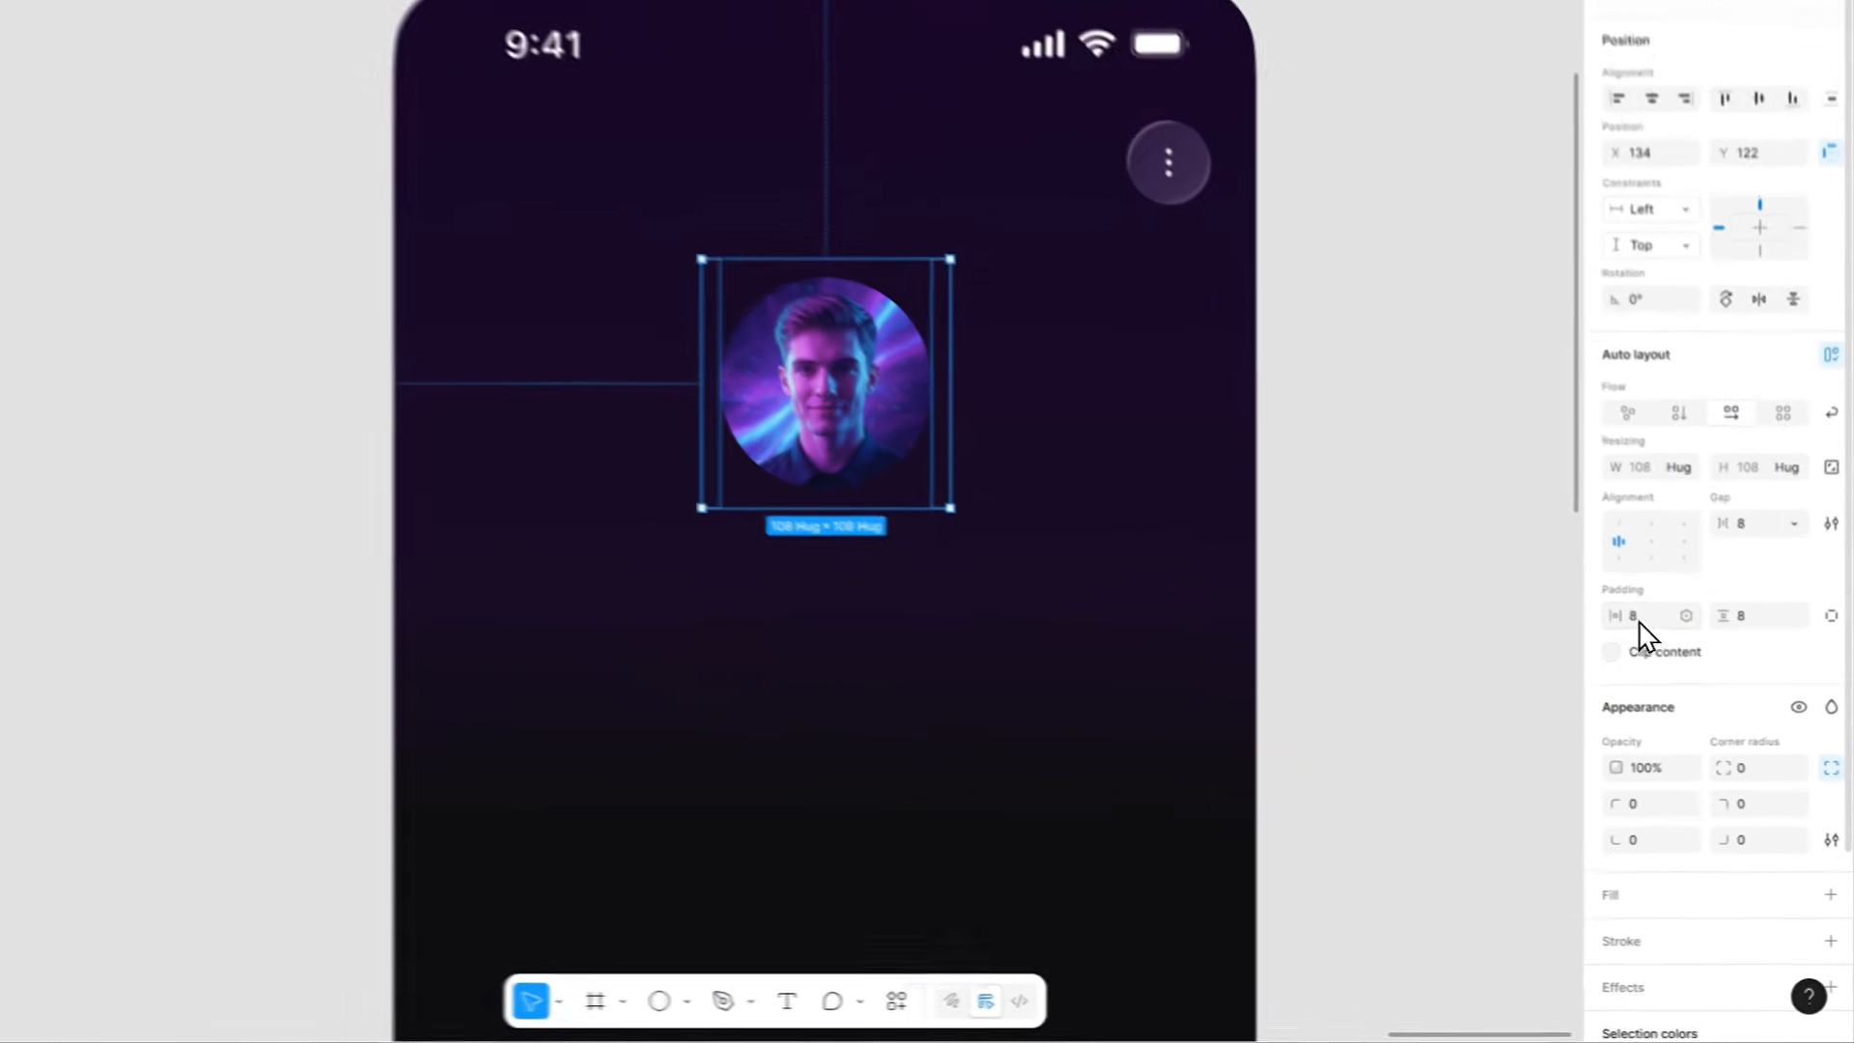
click(1669, 680)
text(6)
click(1770, 679)
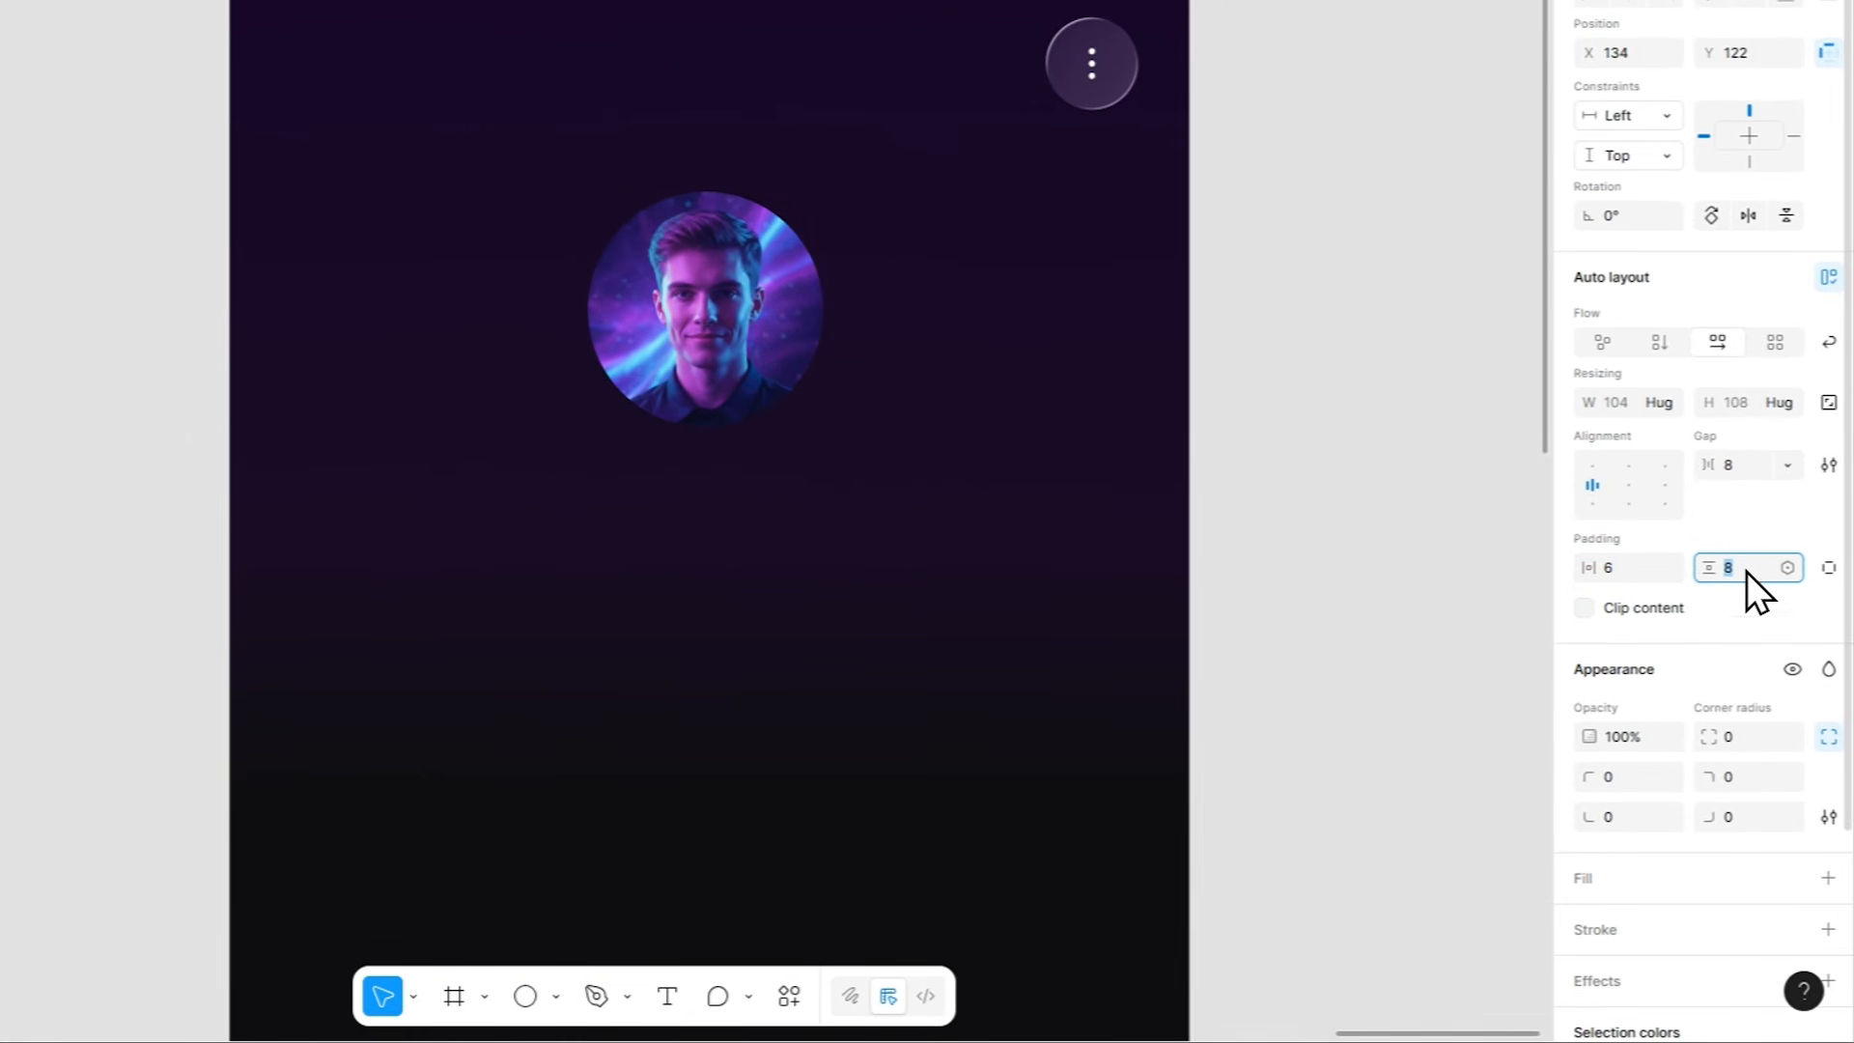
text(6)
click(1740, 735)
text(999)
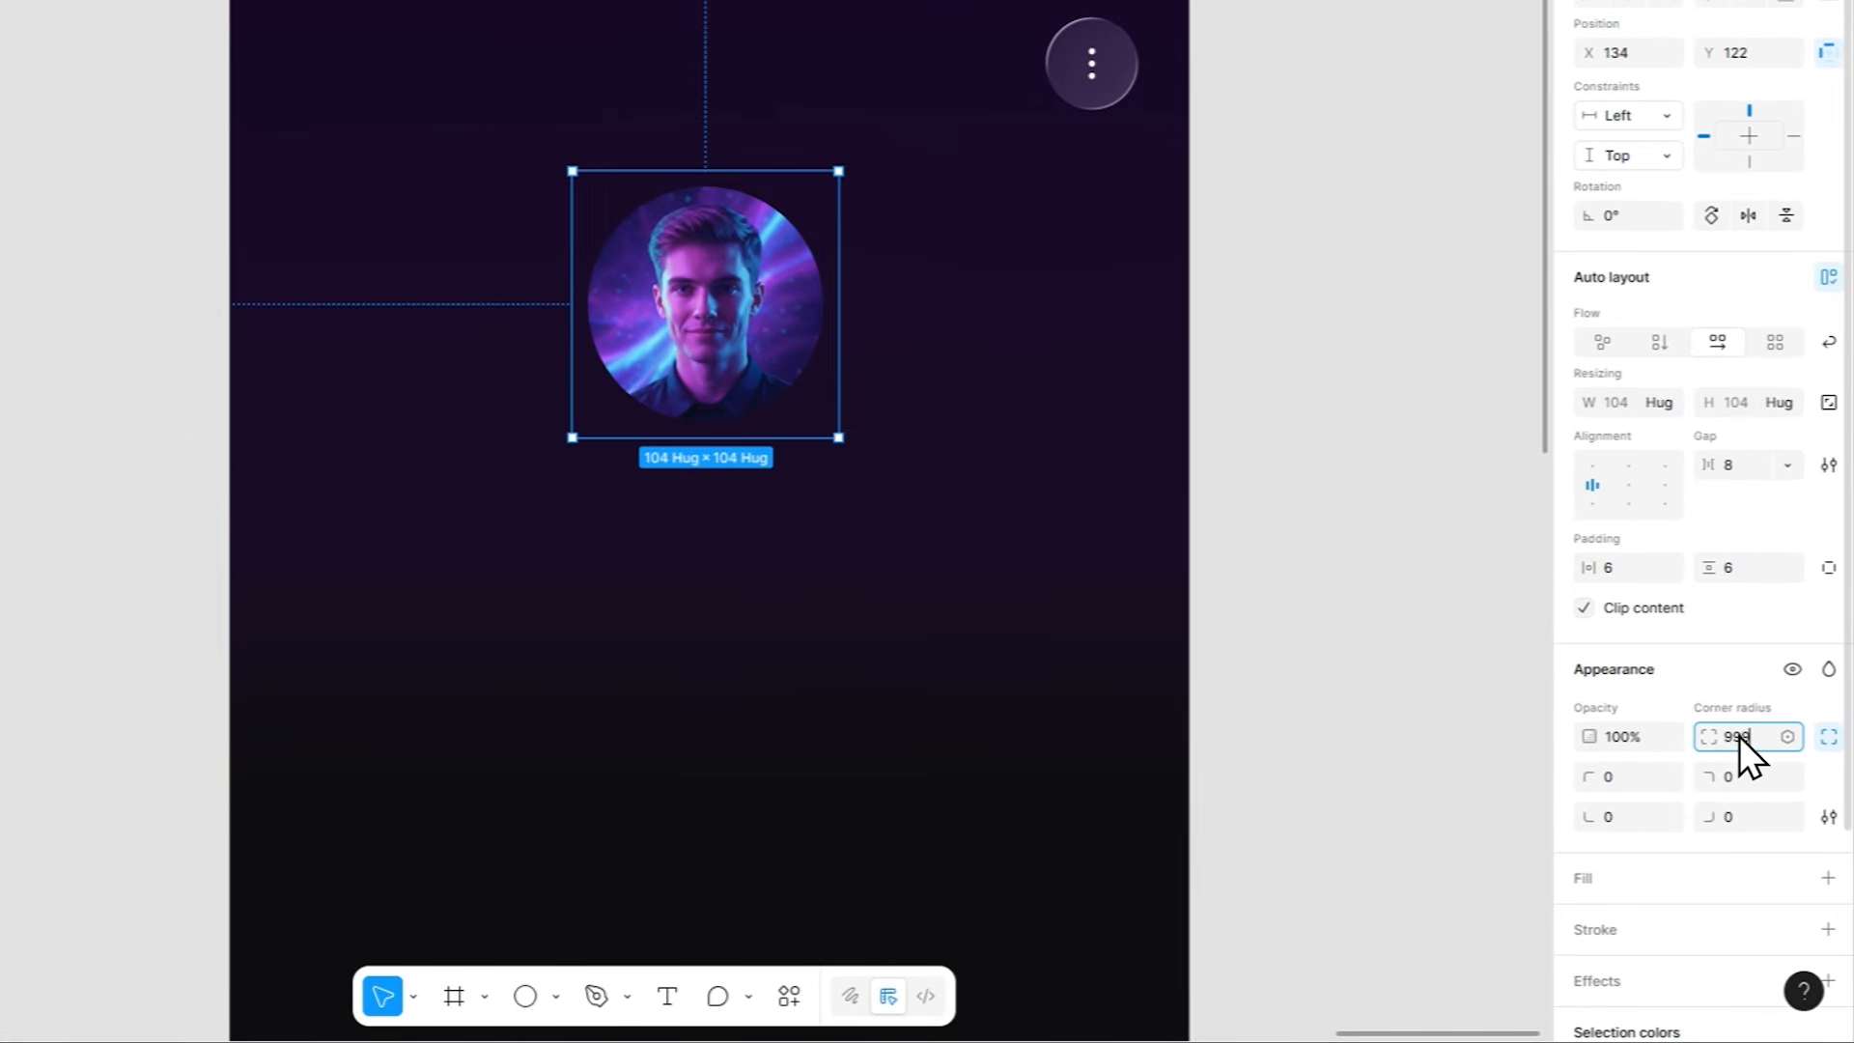
key(Return)
Add a 000000 inside stroke of weight 1 to the avatar frame.
scroll(1740, 740, down, 2)
click(1667, 701)
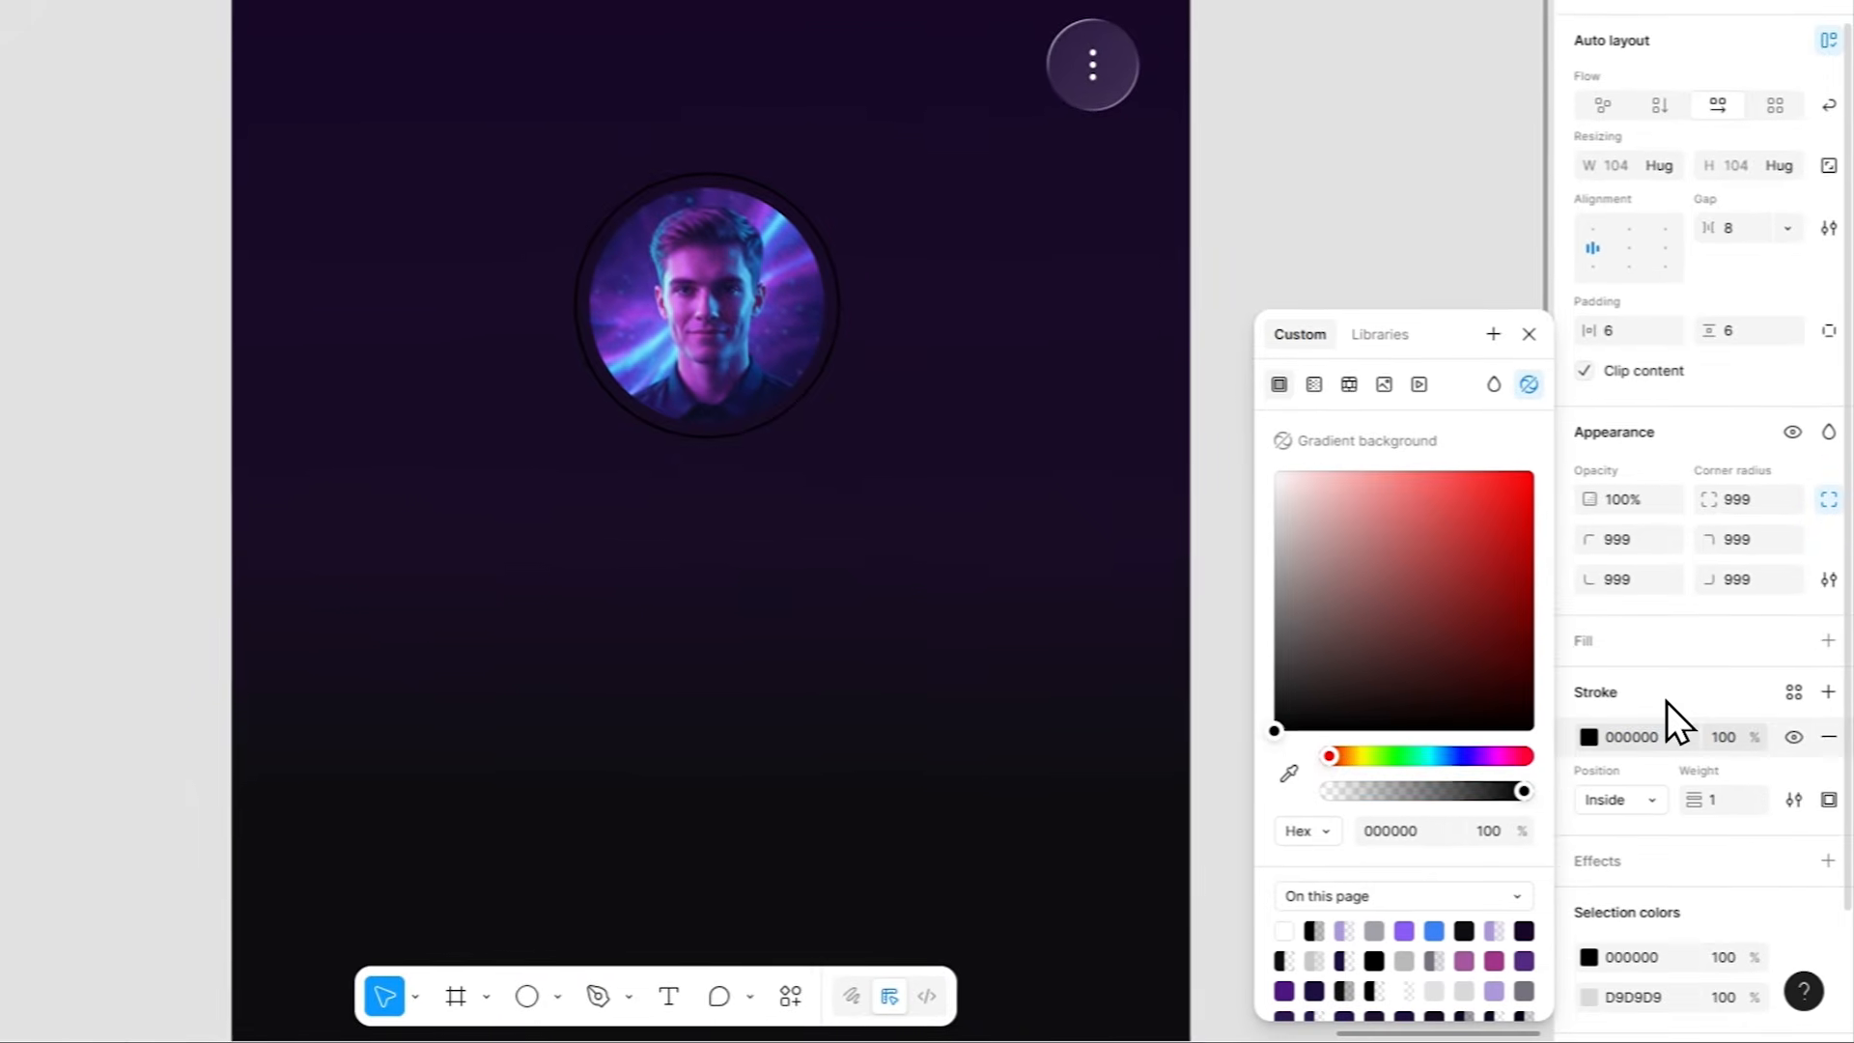
click(1529, 334)
scroll(934, 495, down, 3)
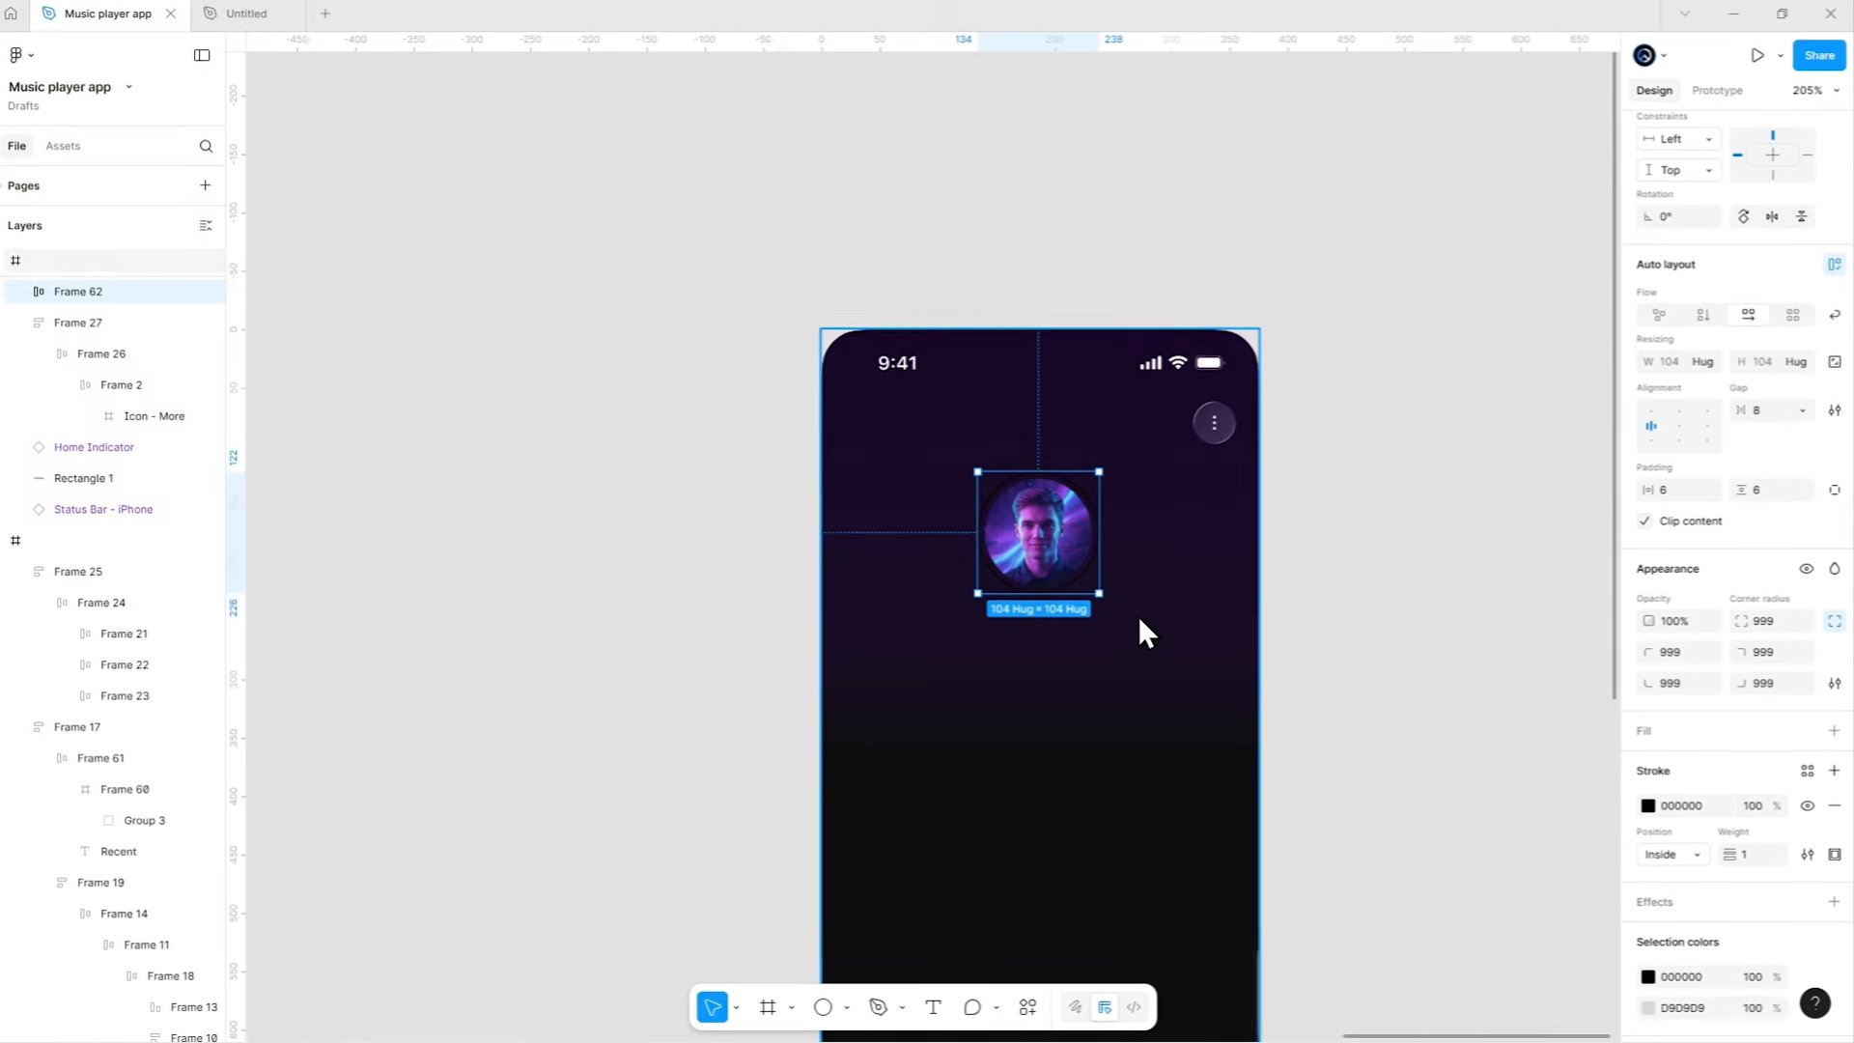
Copy the linear gradient fill from the Your Library navigation bar's music tab and paste it onto the avatar frame.
drag(956, 755, 1478, 450)
scroll(864, 441, down, 2)
drag(676, 498, 1437, 453)
drag(749, 490, 1052, 489)
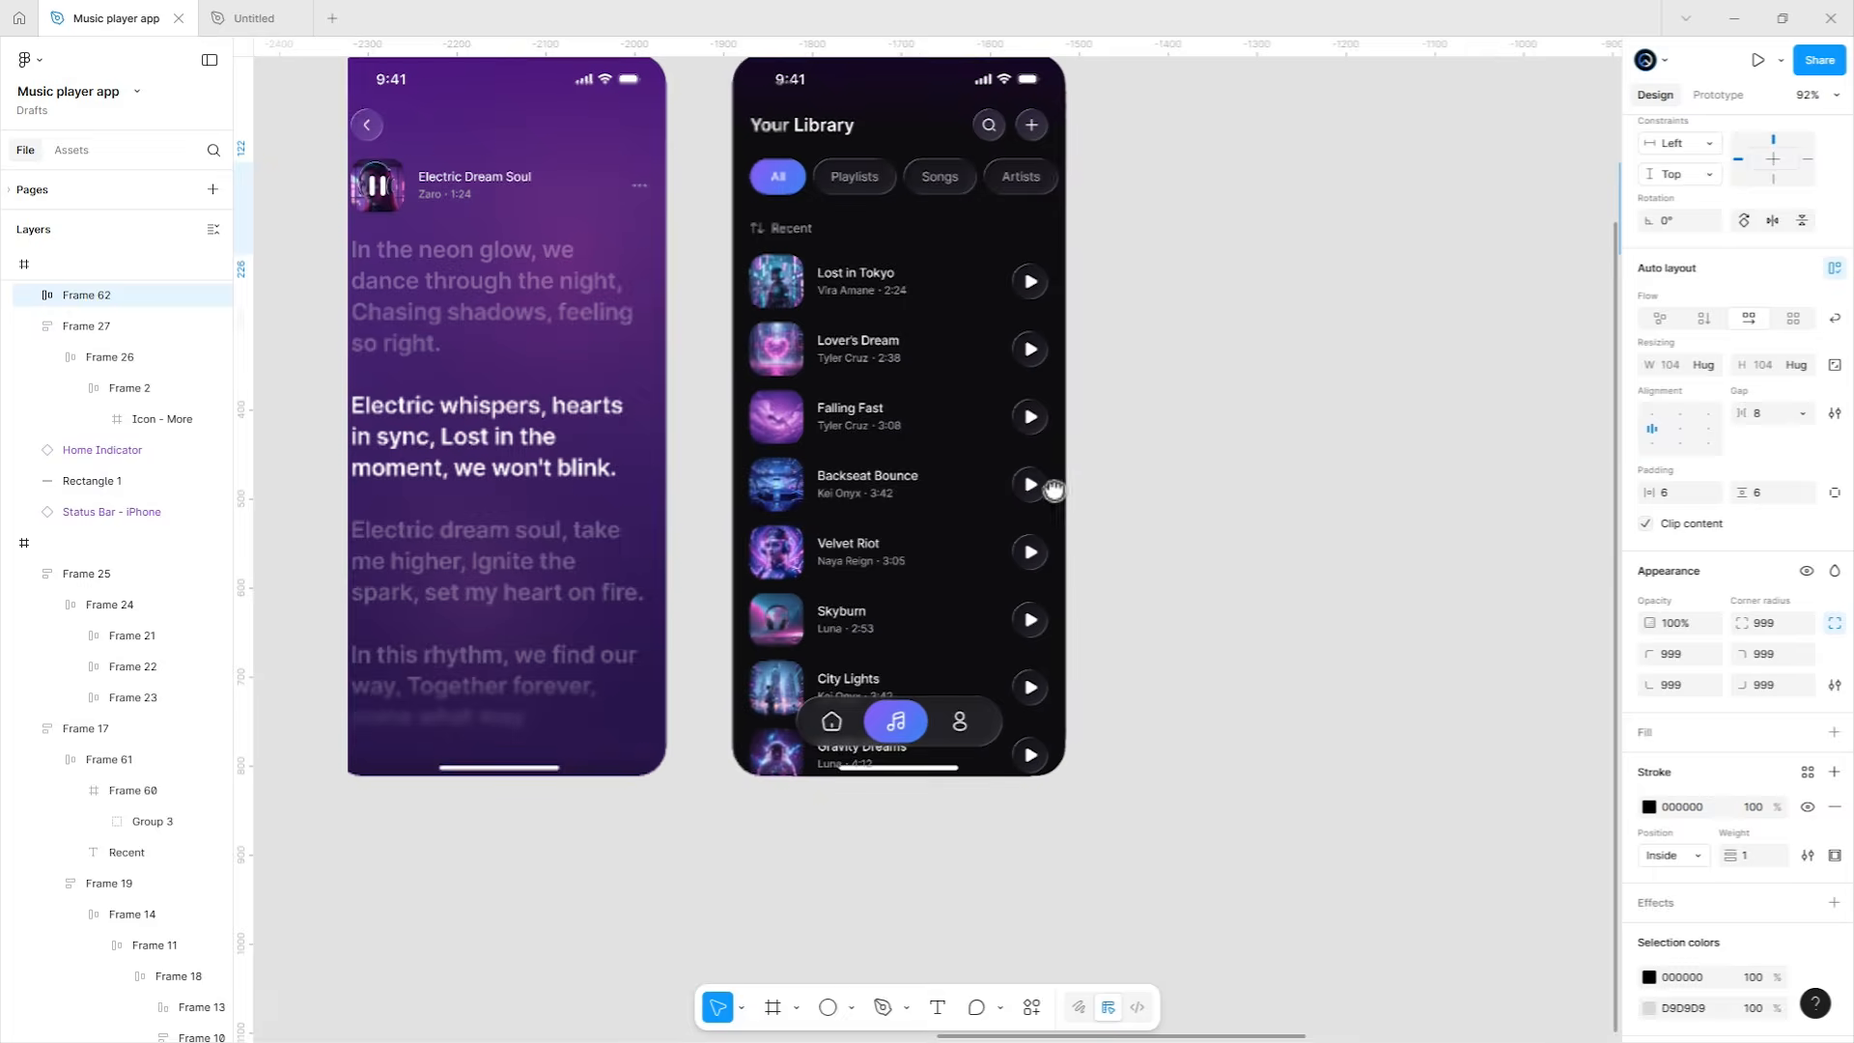
ctrl+click(902, 736)
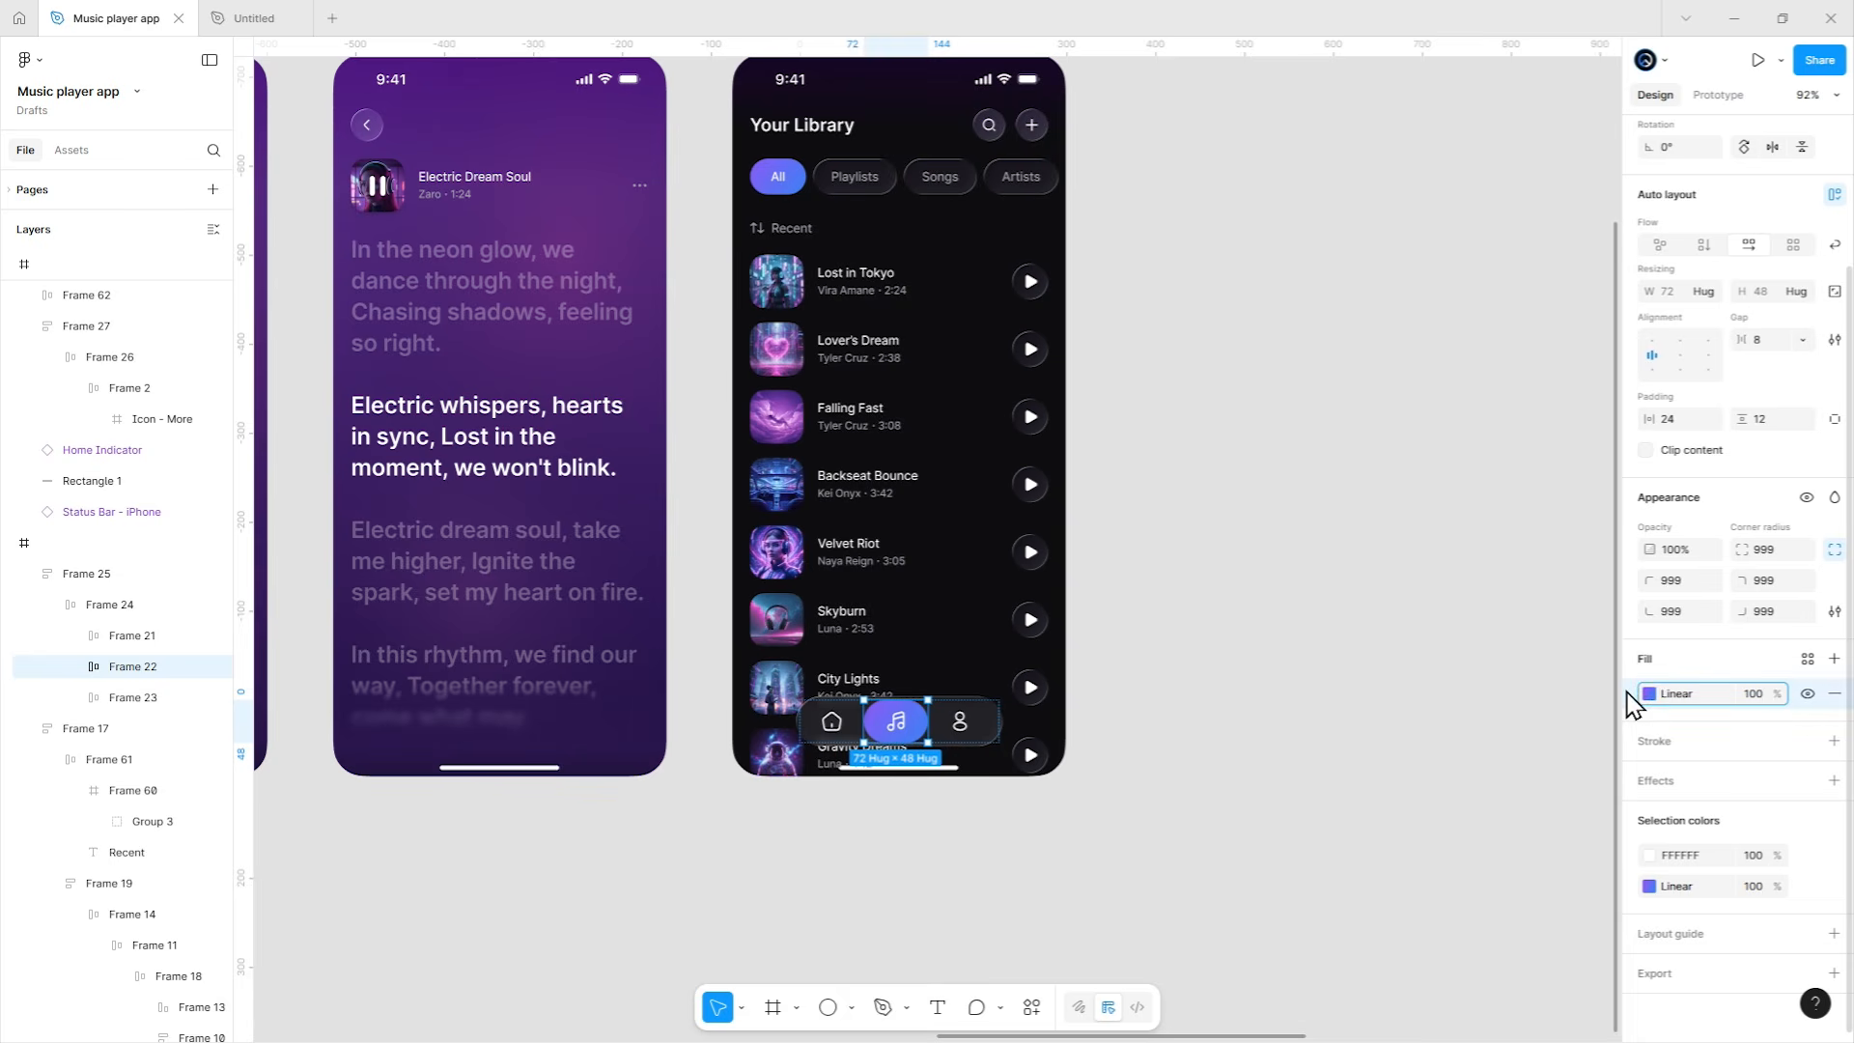
key(ctrl+c)
click(1415, 634)
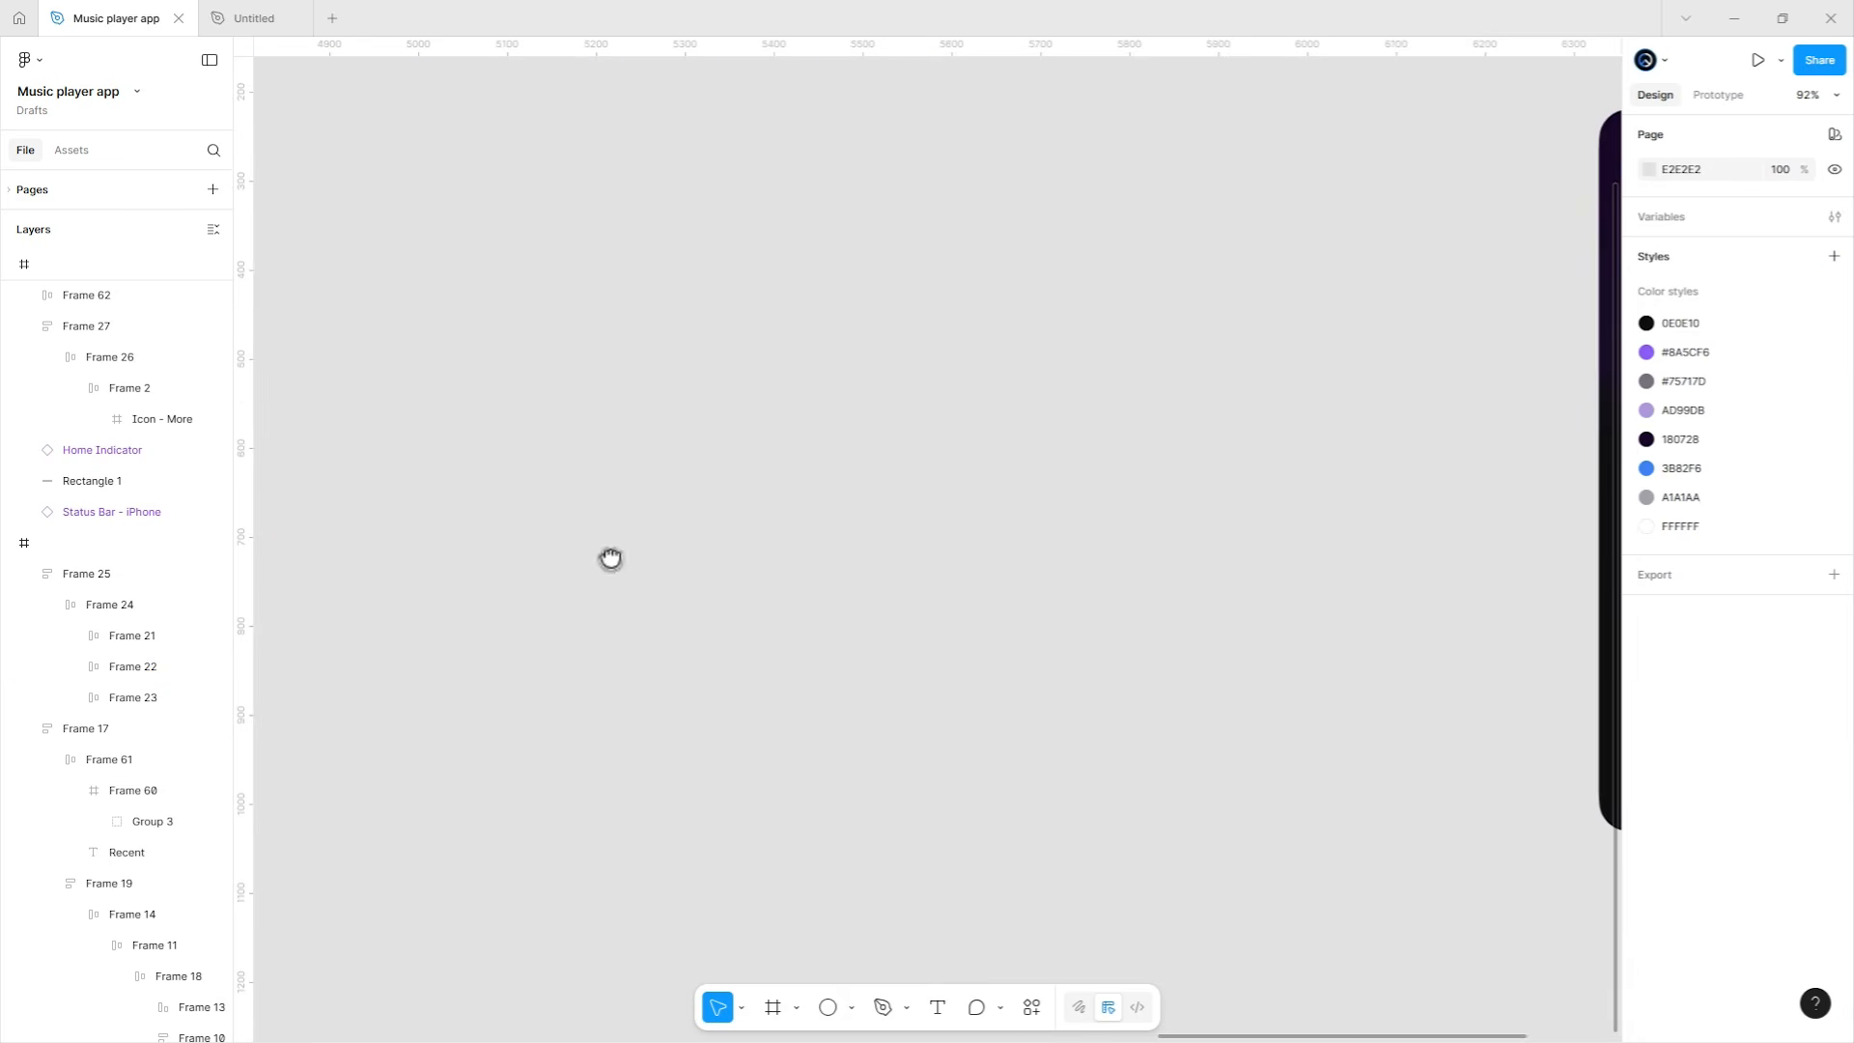
drag(1261, 505, 795, 530)
drag(1009, 541, 671, 577)
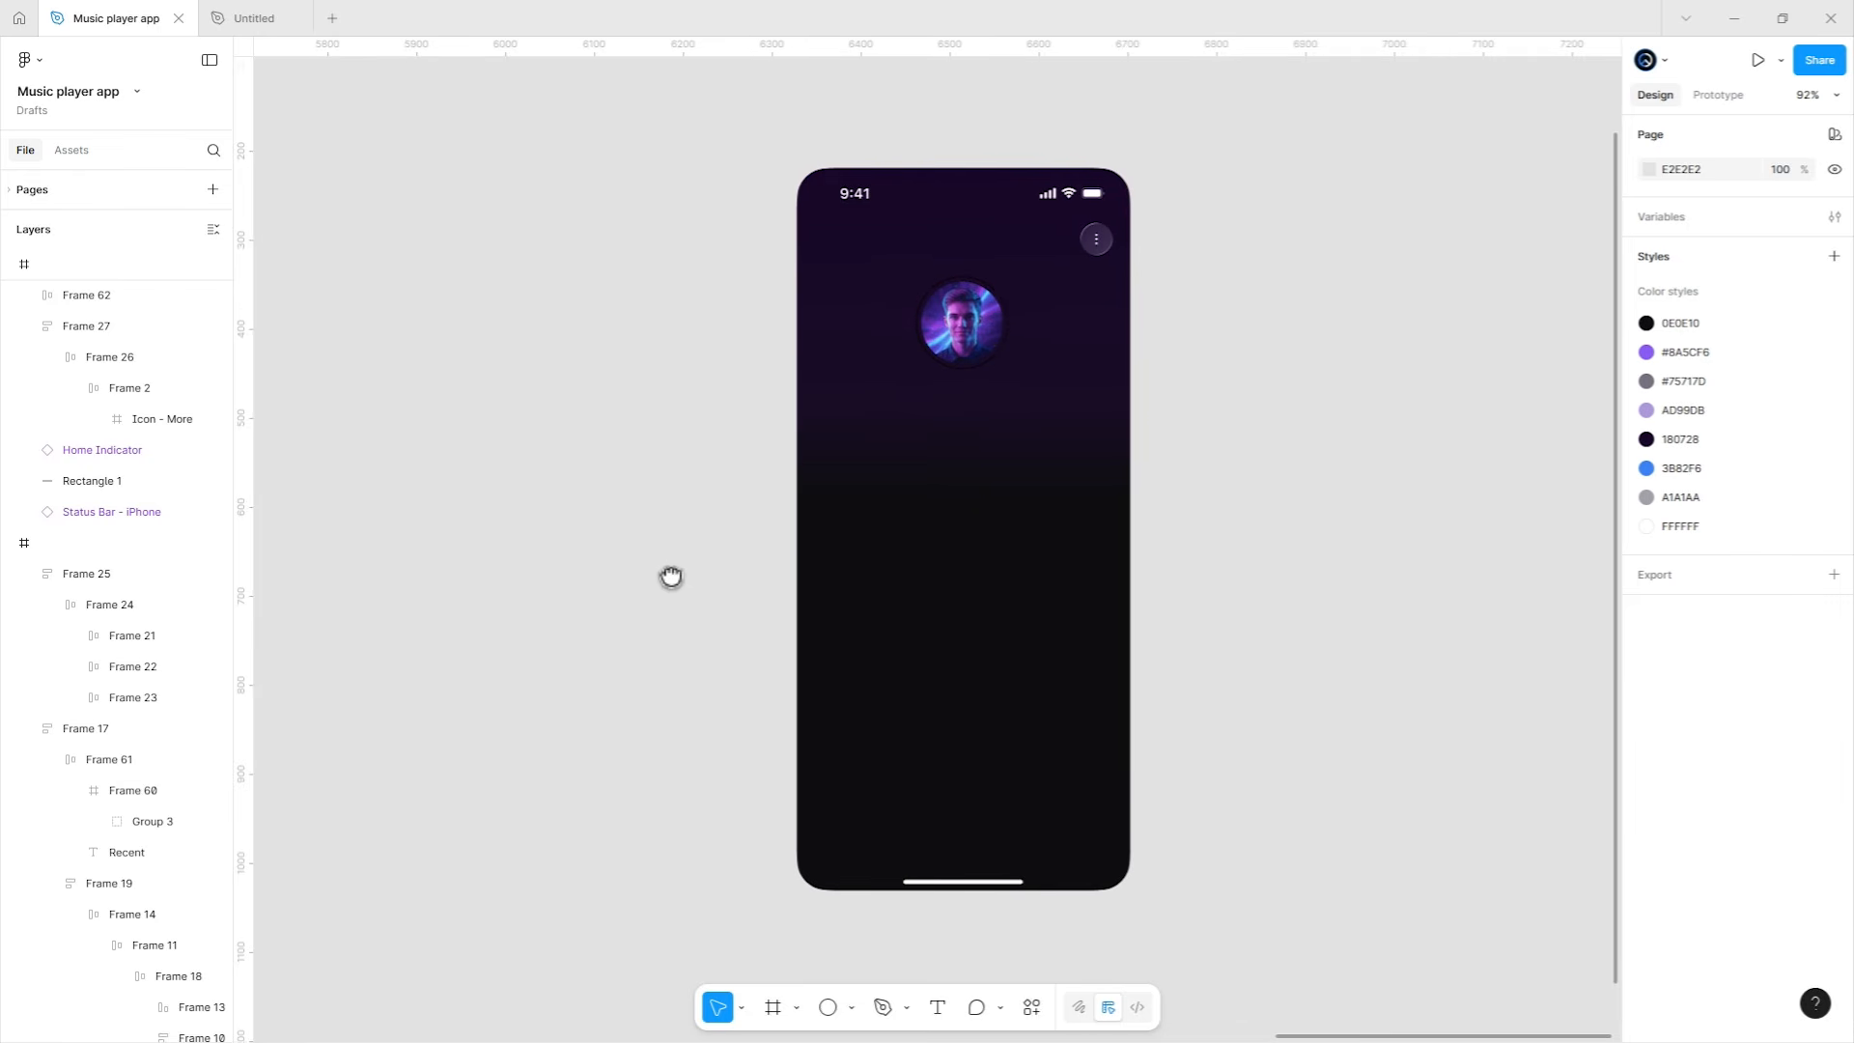
click(973, 333)
key(ctrl+v)
scroll(981, 259, up, 3)
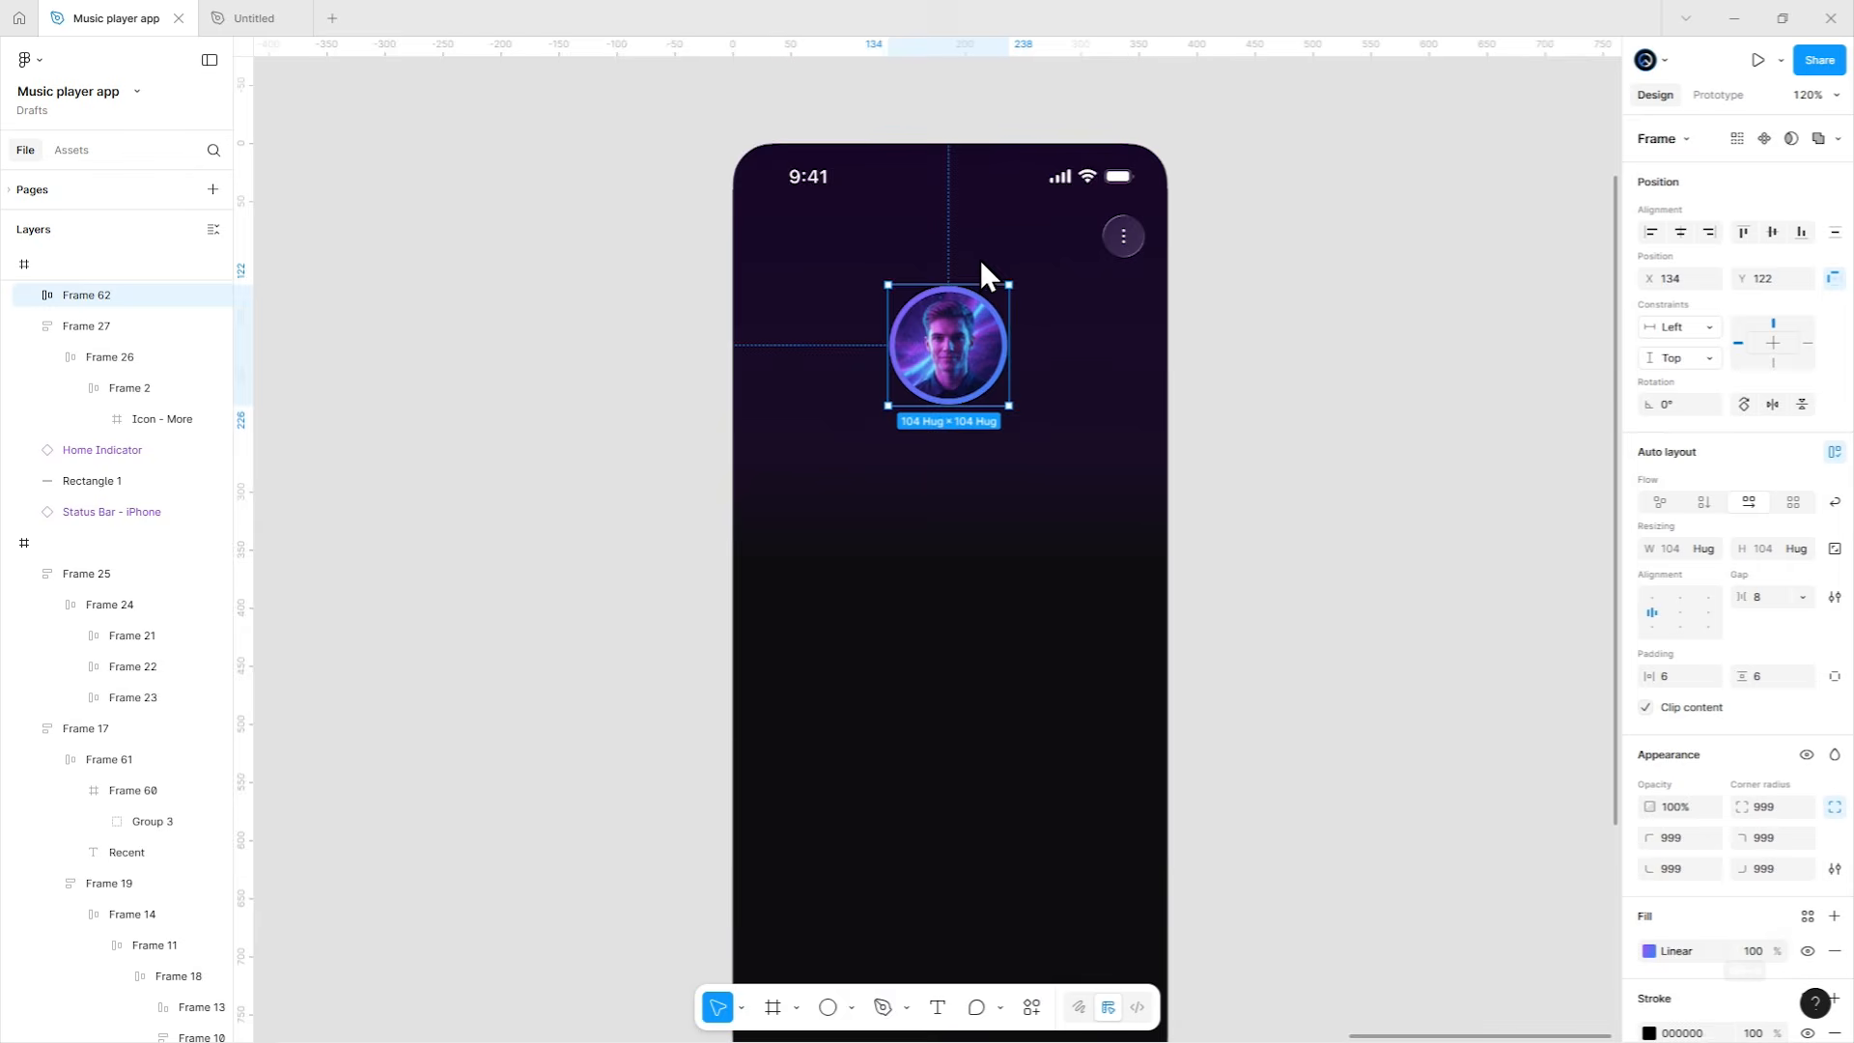
Undo the avatar frame's gradient fill and paste the linear gradient onto its stroke instead, with a stroke weight of 2.
key(ctrl+z)
scroll(1641, 879, down, 3)
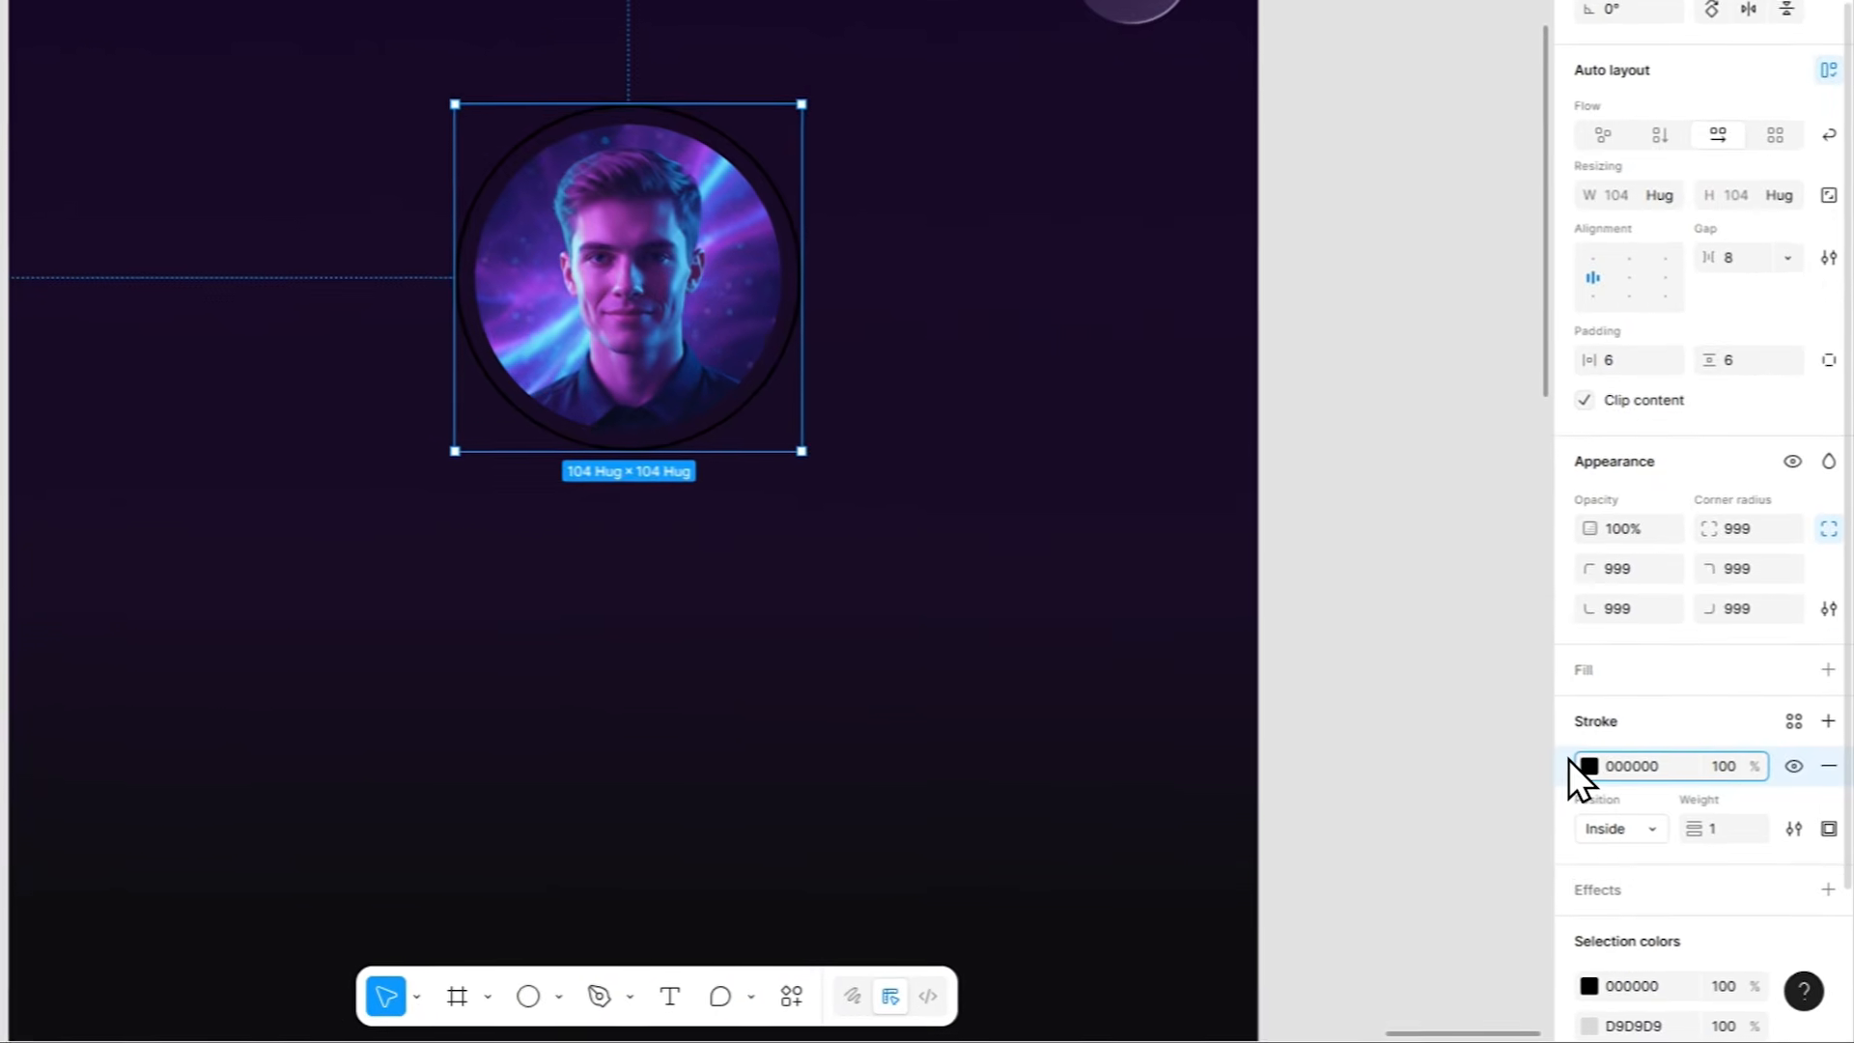
key(ctrl+v)
click(1831, 833)
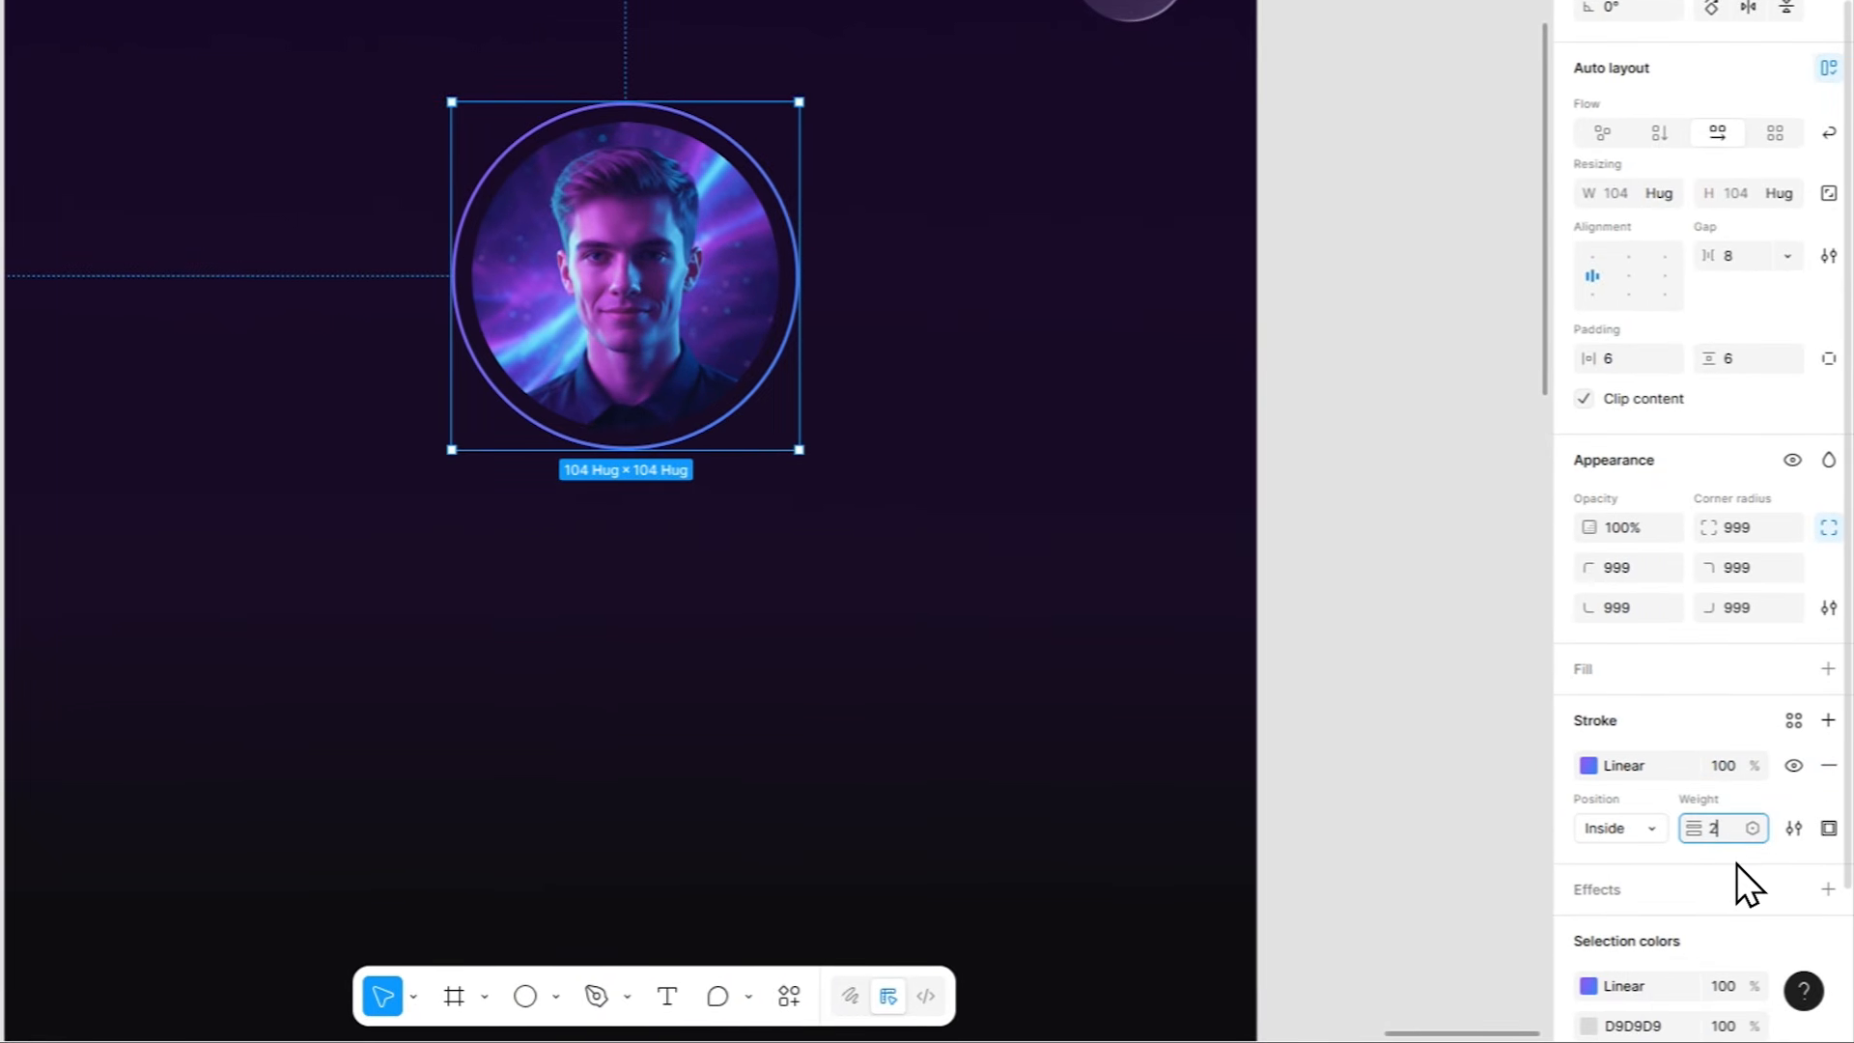
key(Return)
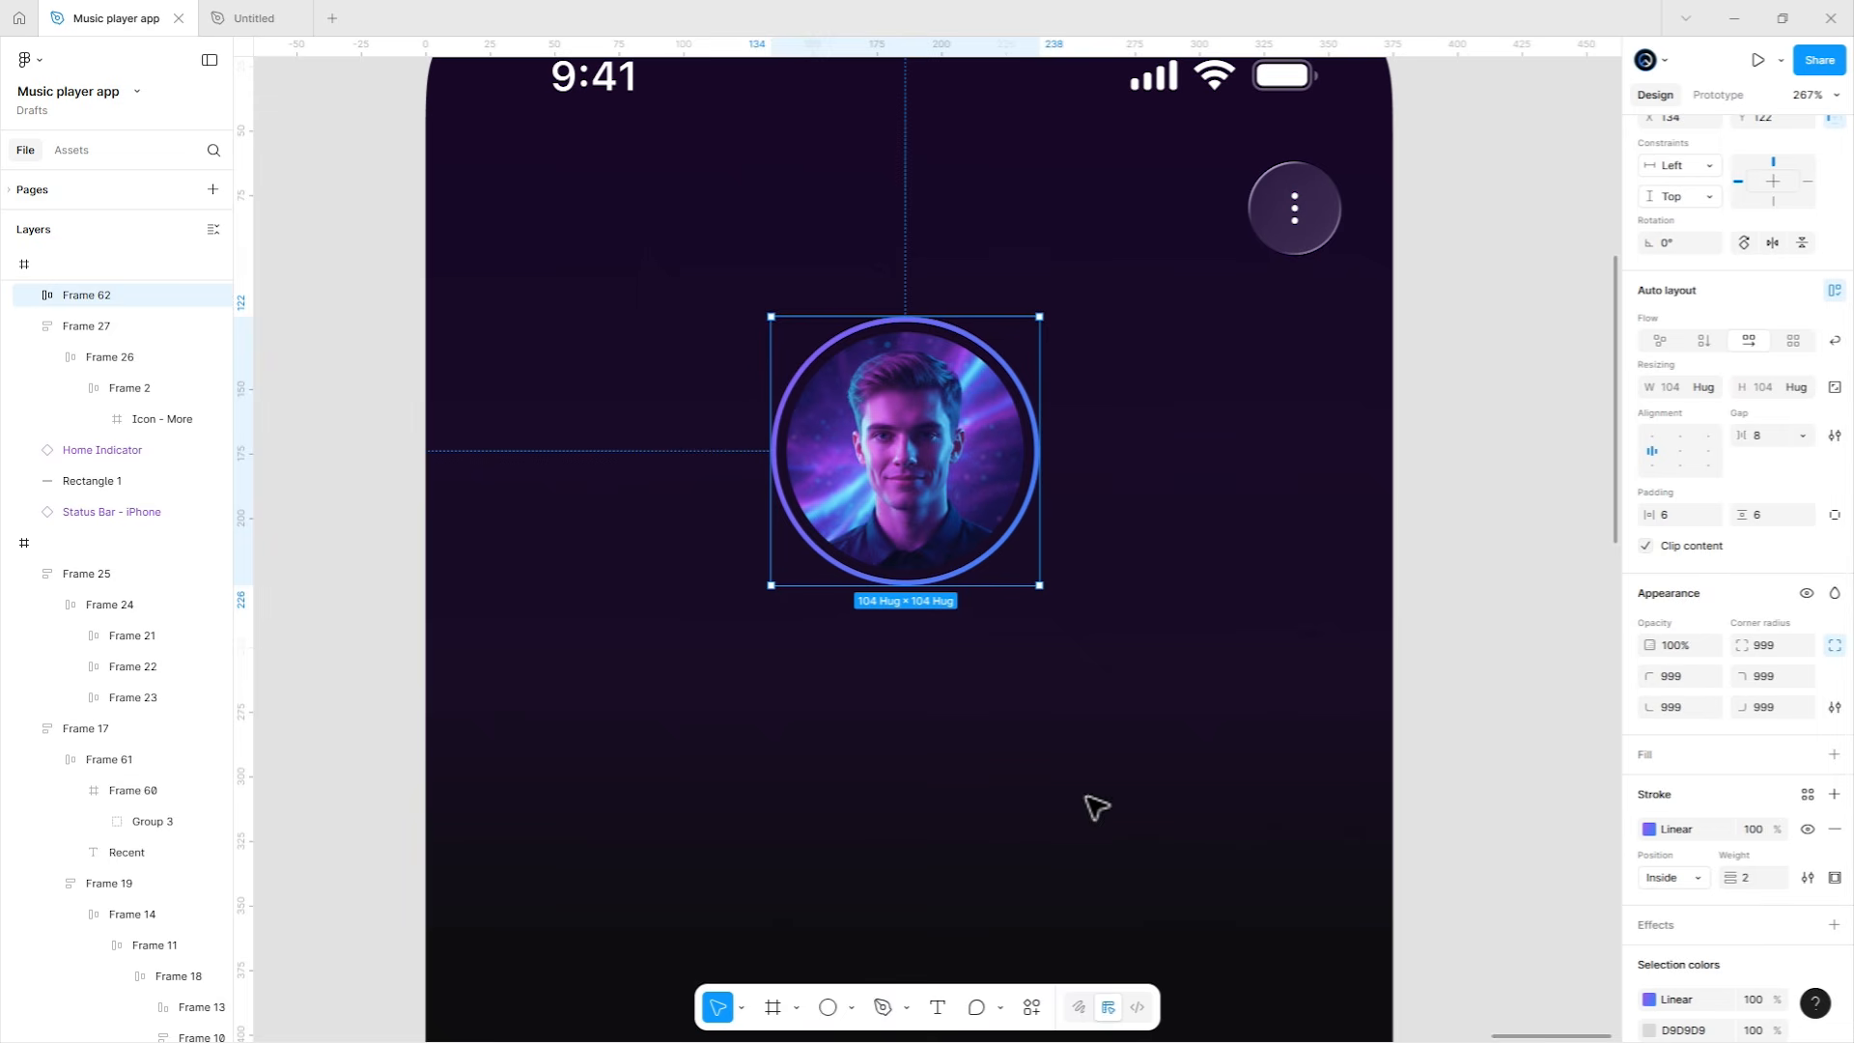
click(1101, 810)
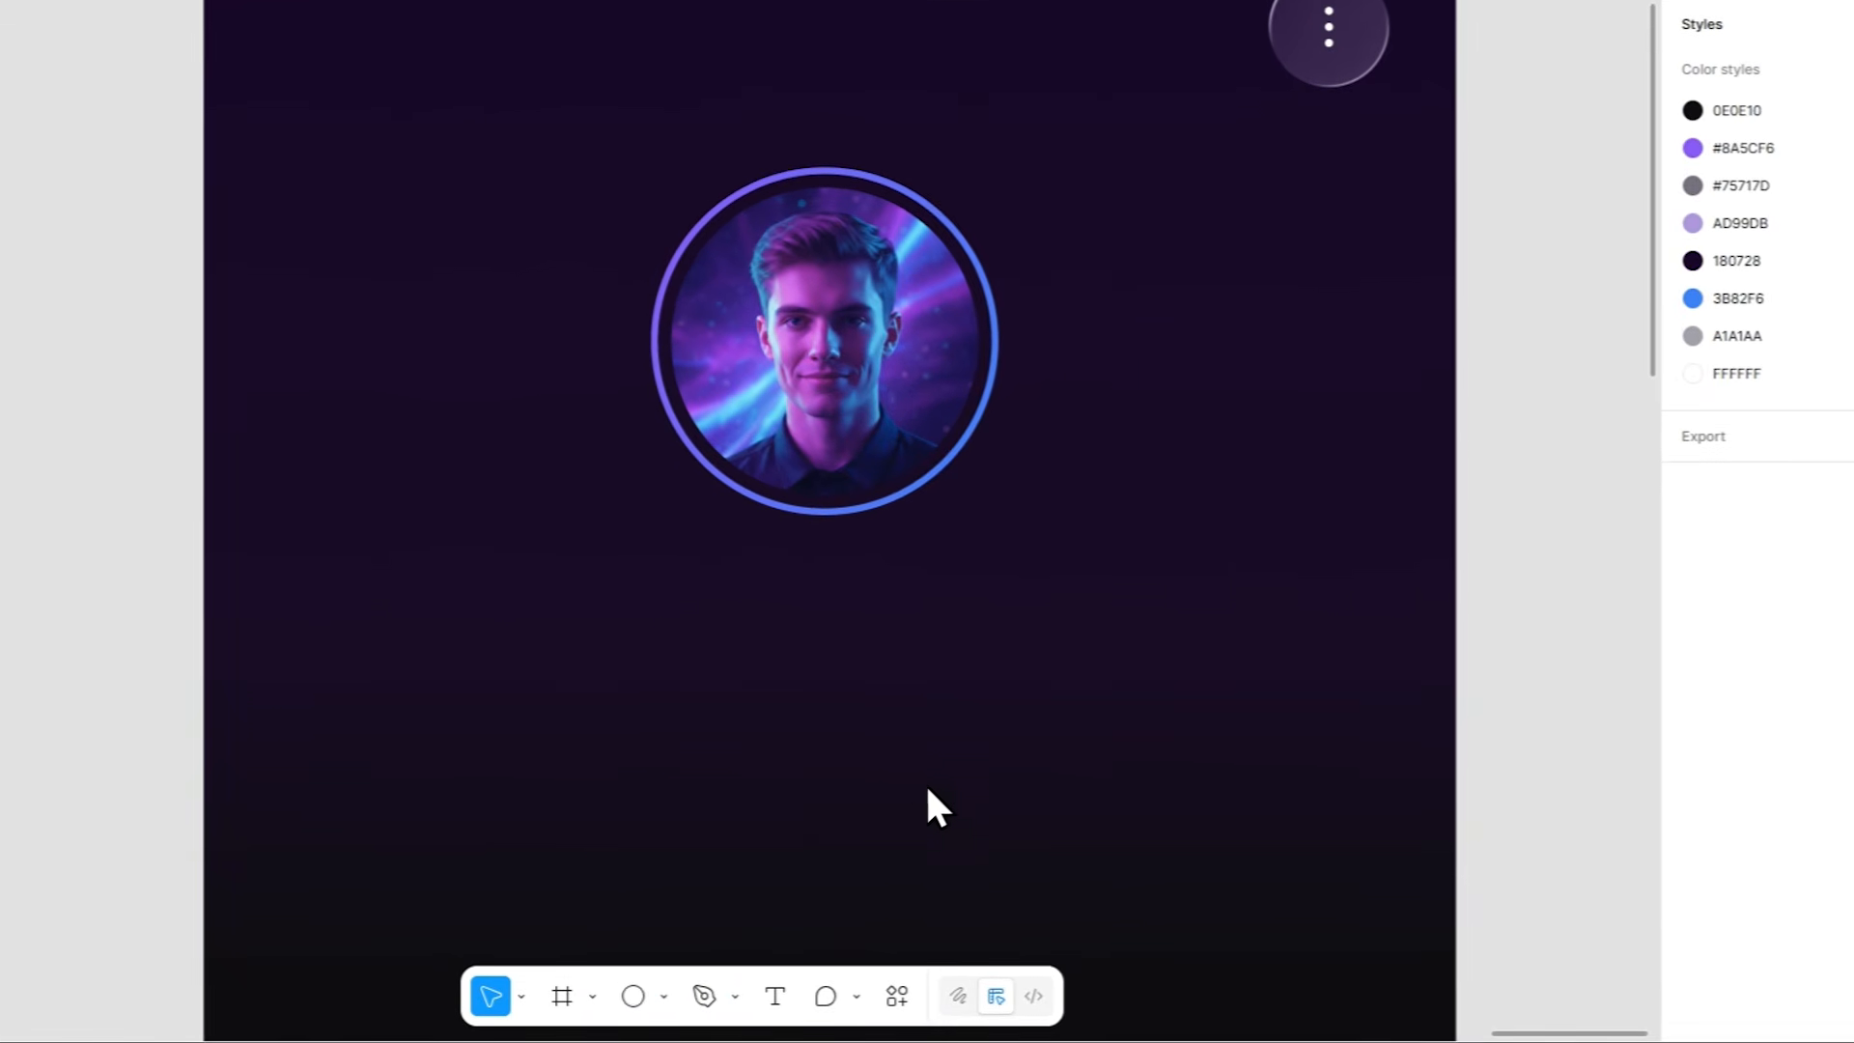
Add the profile's display name as text below the avatar, with font size 20 and line height 24.
key(t)
click(688, 576)
text(Nova Rae)
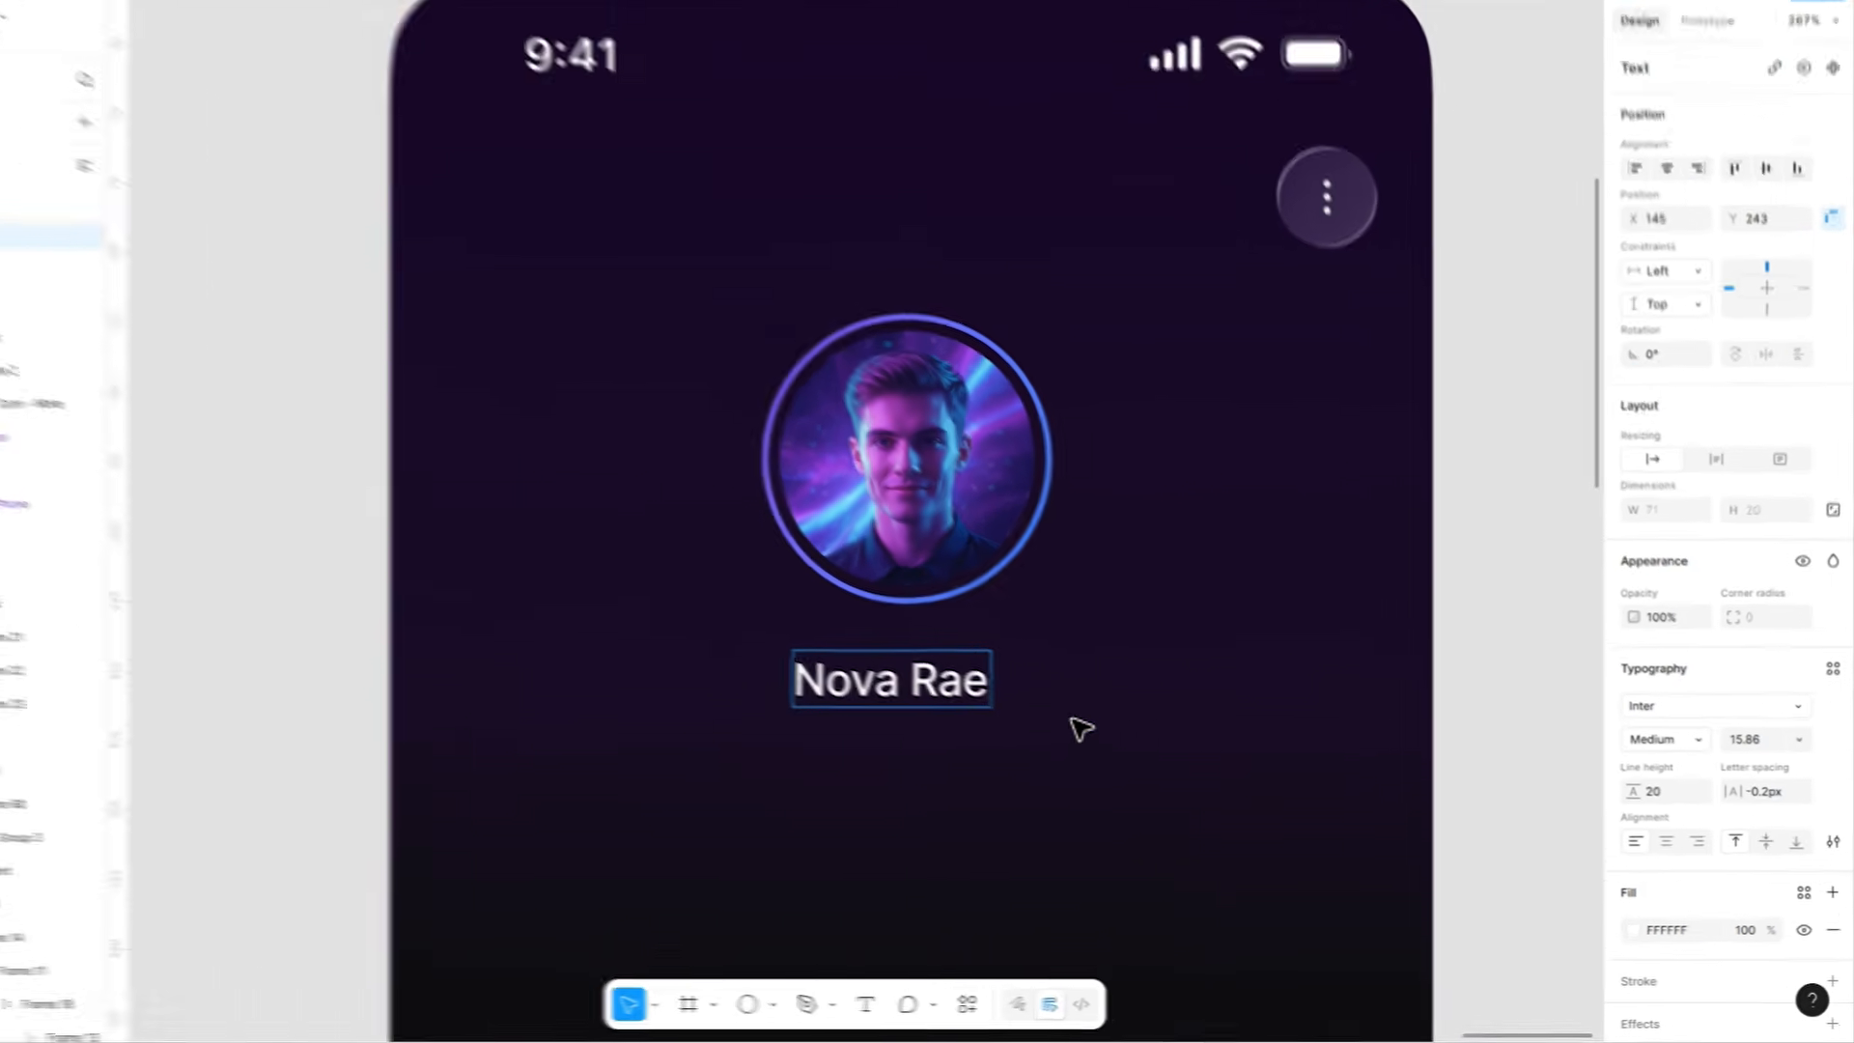
key(Escape)
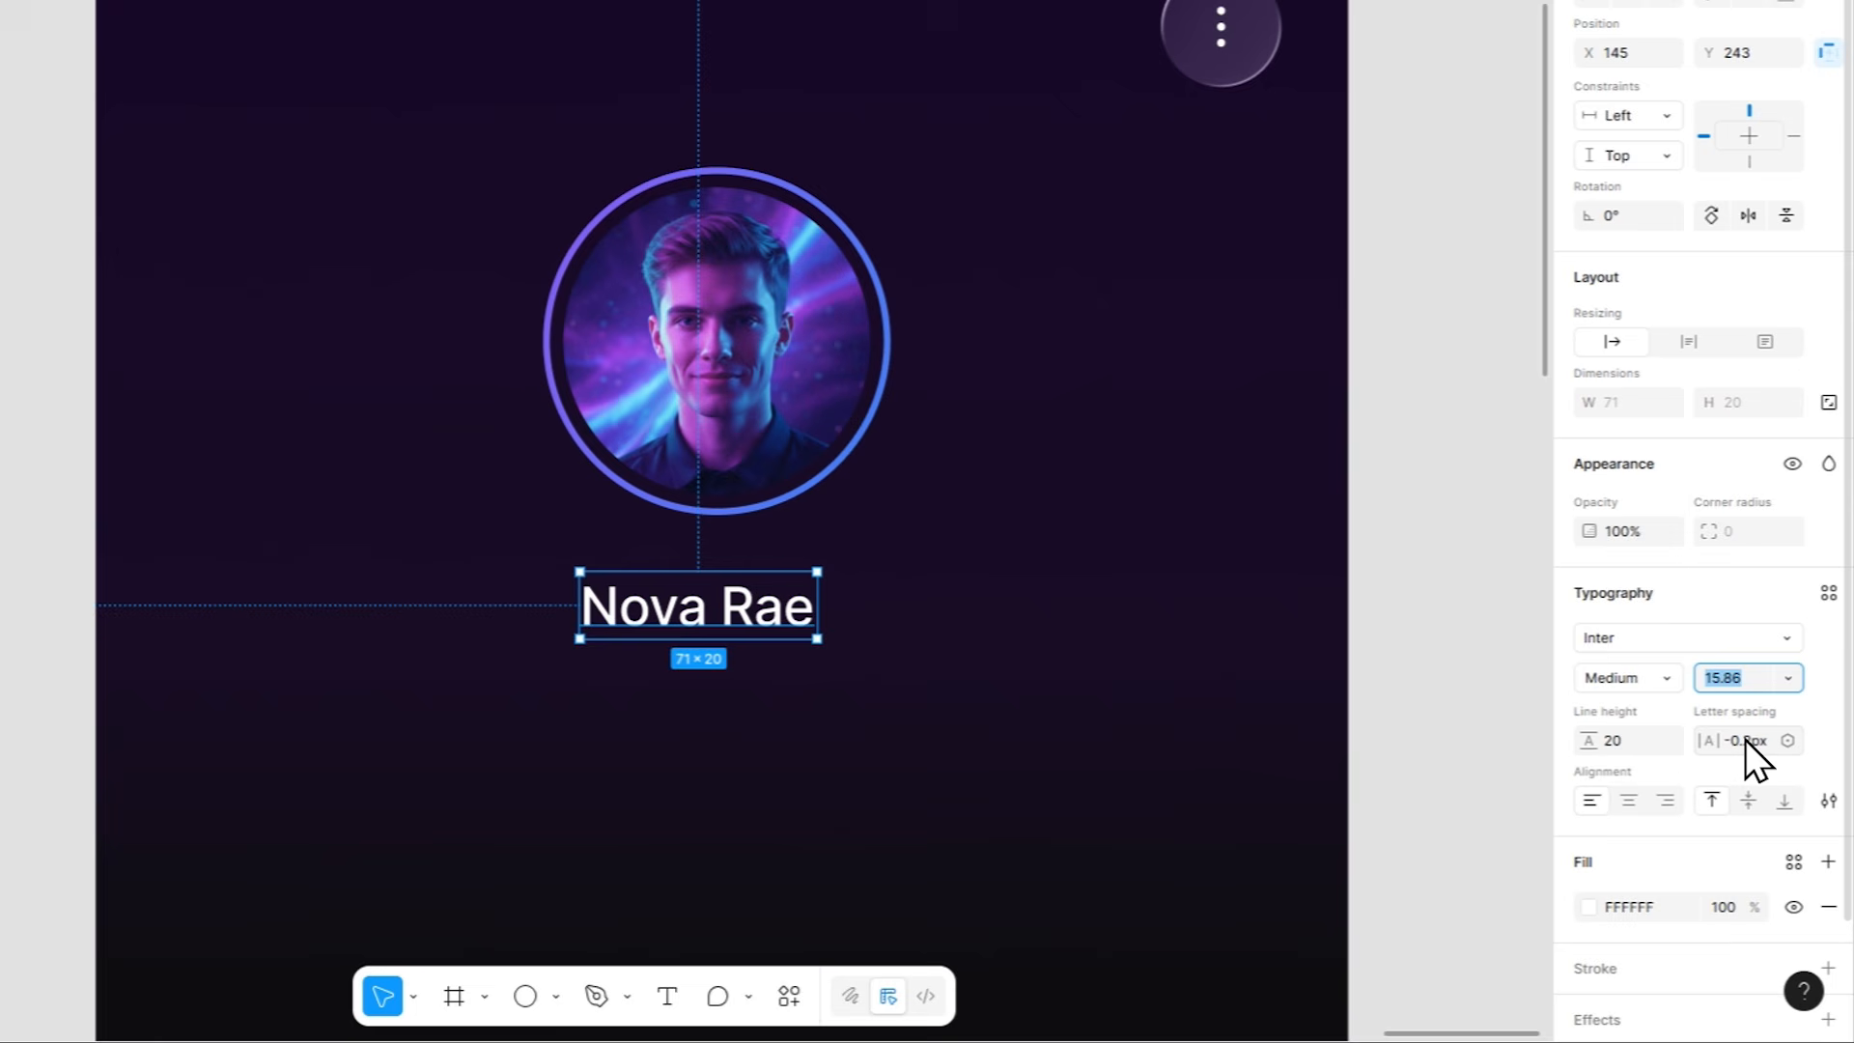
text(20)
key(Return)
click(1621, 750)
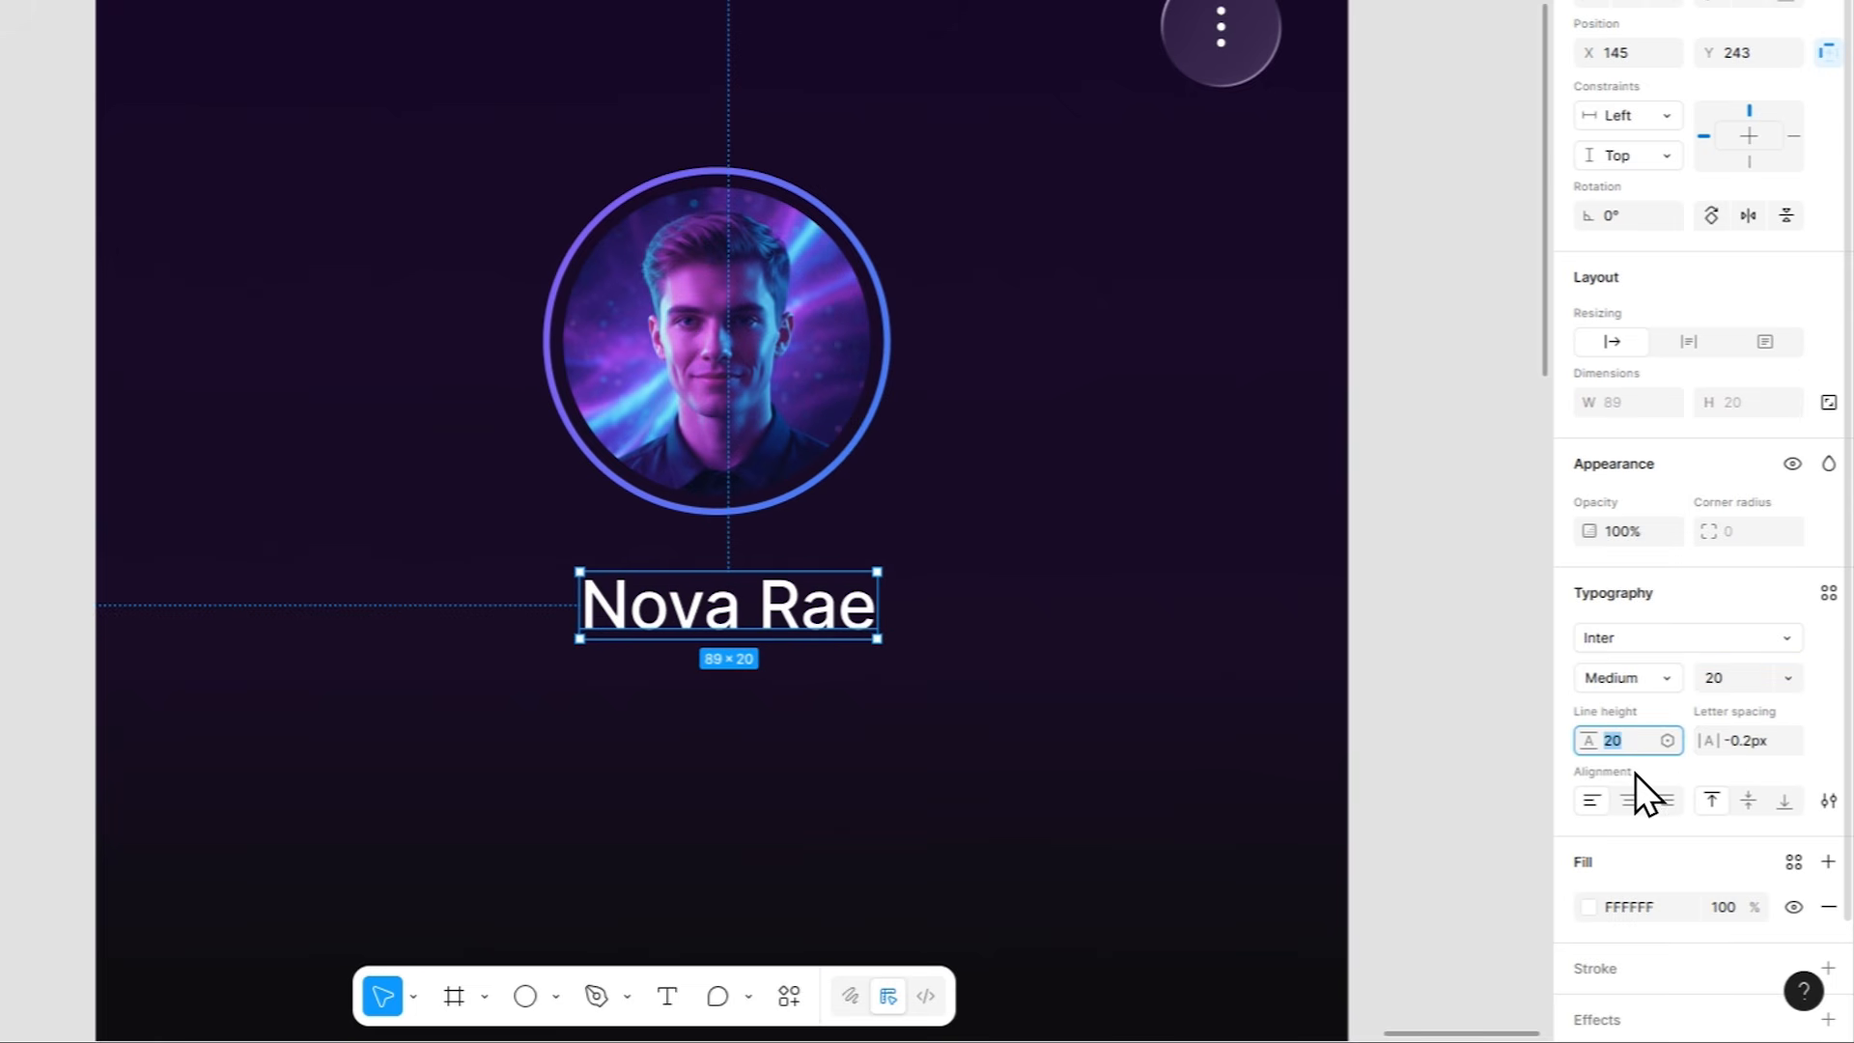
key(Return)
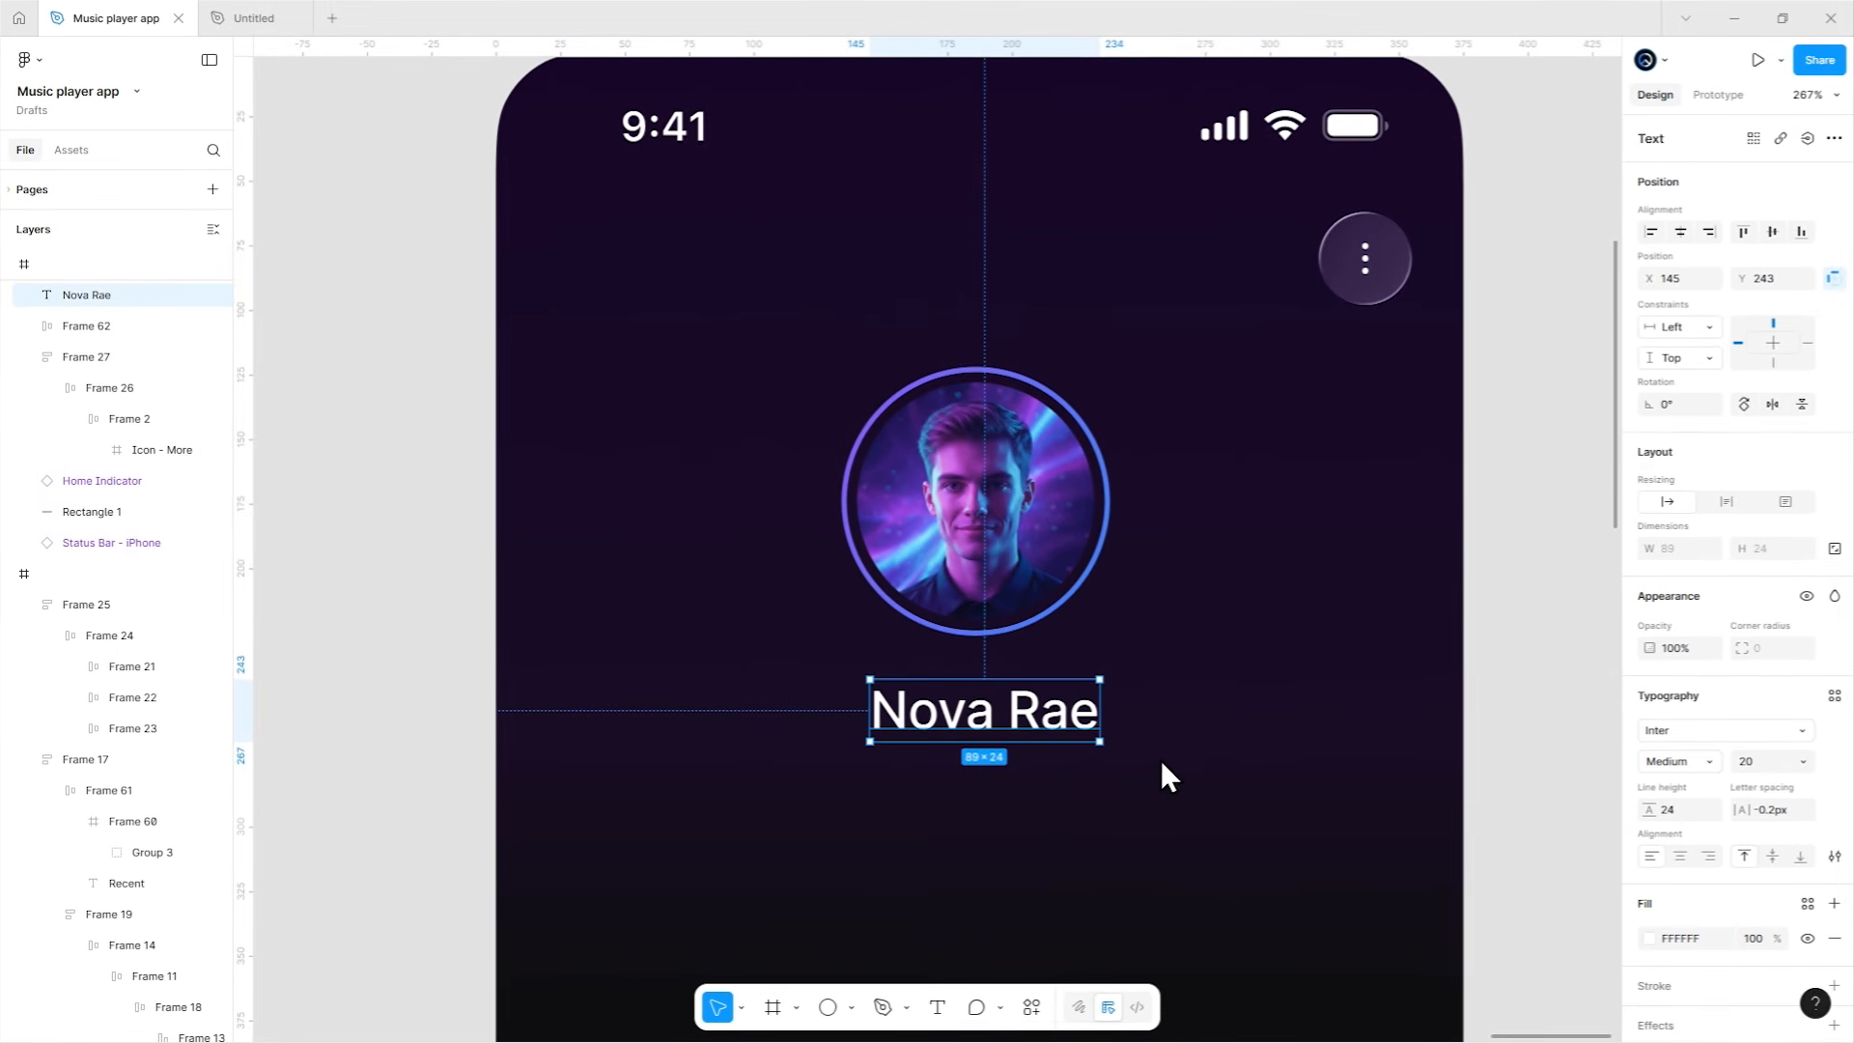
Duplicate the name text just below itself, replace its content with "Music is my therapy 🎧", and centre-align the text.
drag(961, 663, 989, 488)
drag(1186, 613, 1101, 584)
key(ctrl+d)
double_click(1100, 585)
key(ctrl+shift+v)
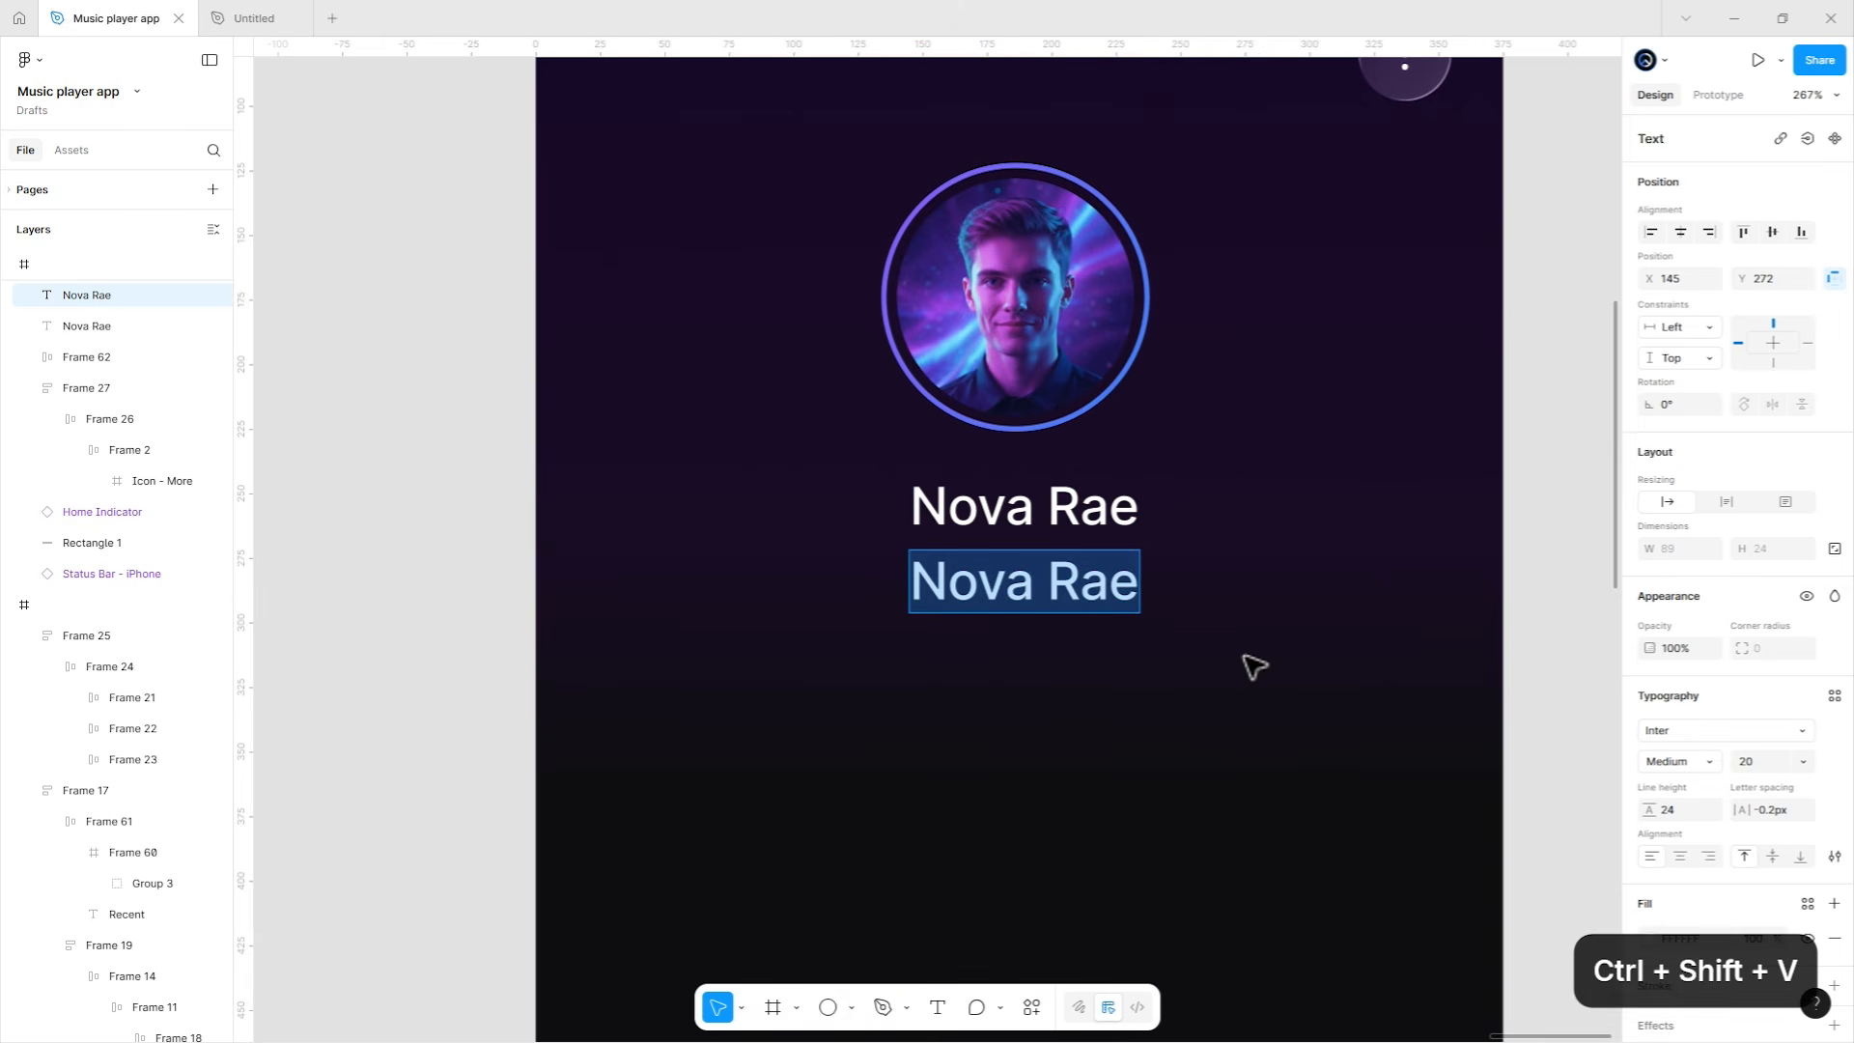
key(Escape)
drag(1253, 608, 1073, 606)
click(1680, 857)
Give the tagline font size 14, line height 20 and the A1A1AA color style.
click(1764, 765)
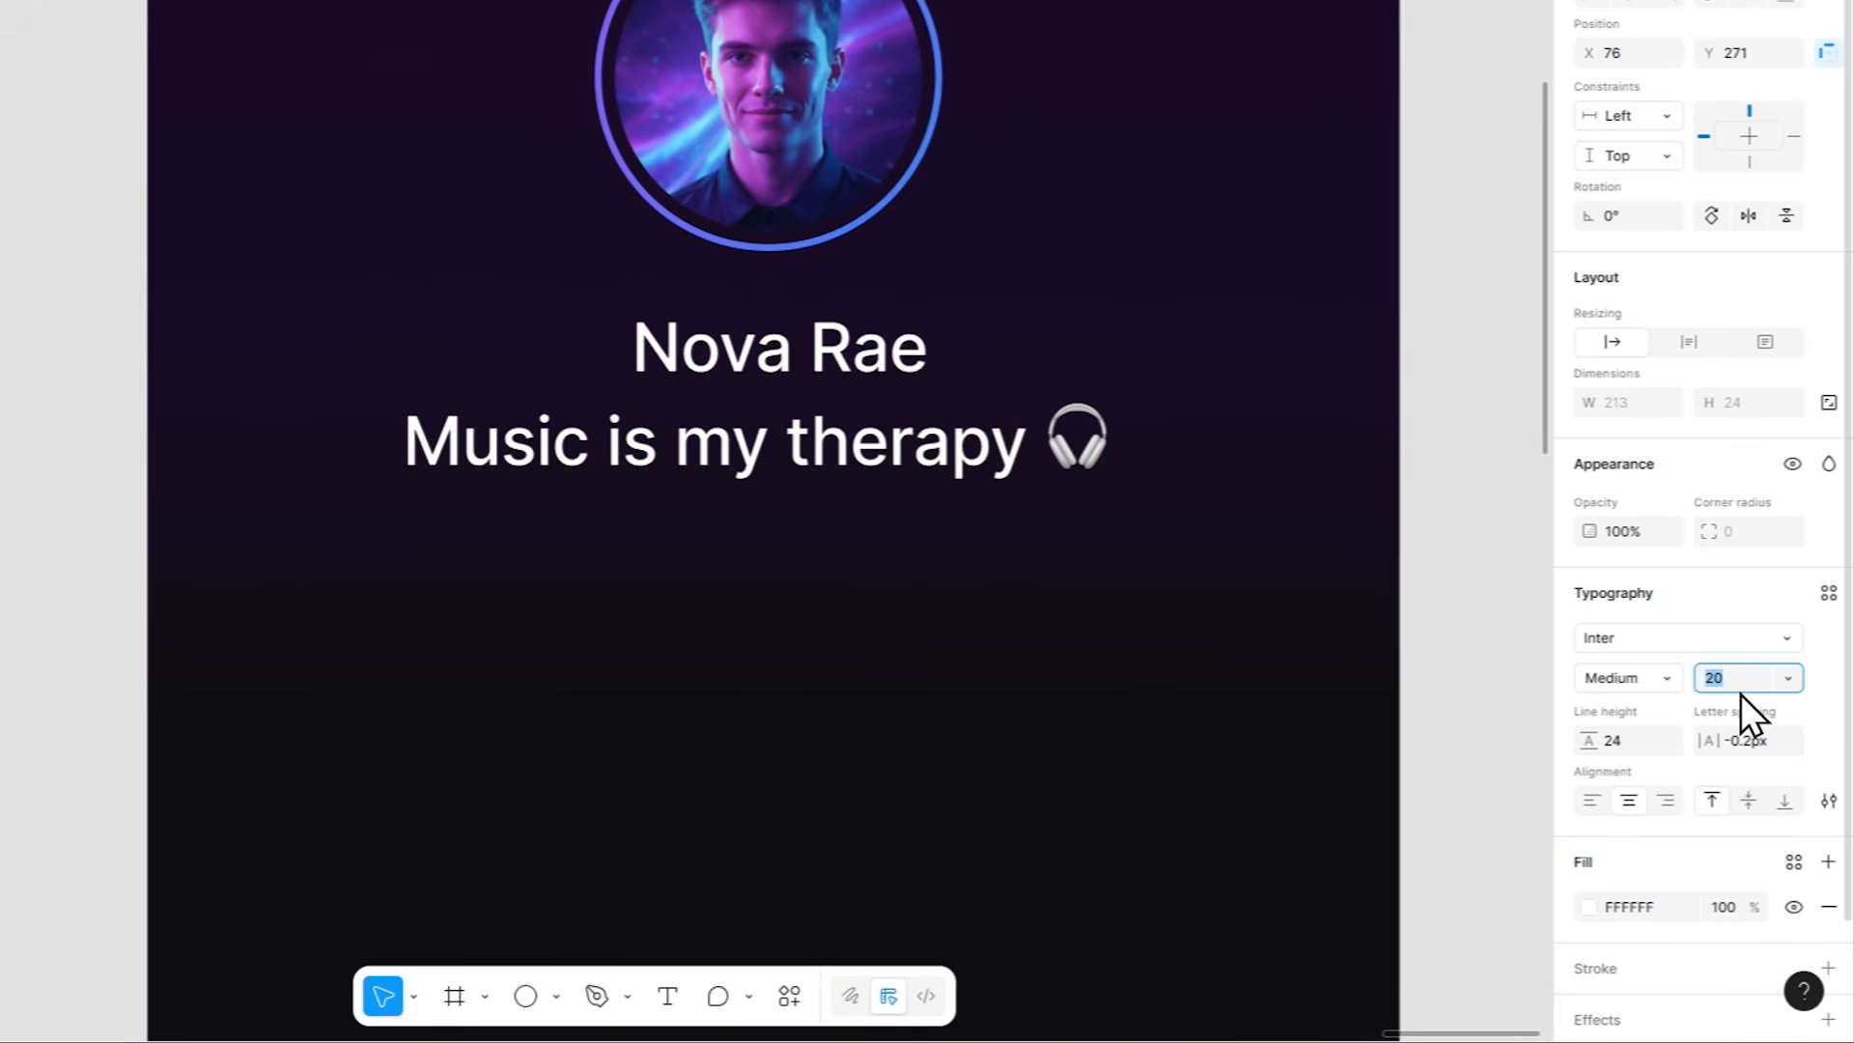
text(14)
key(Return)
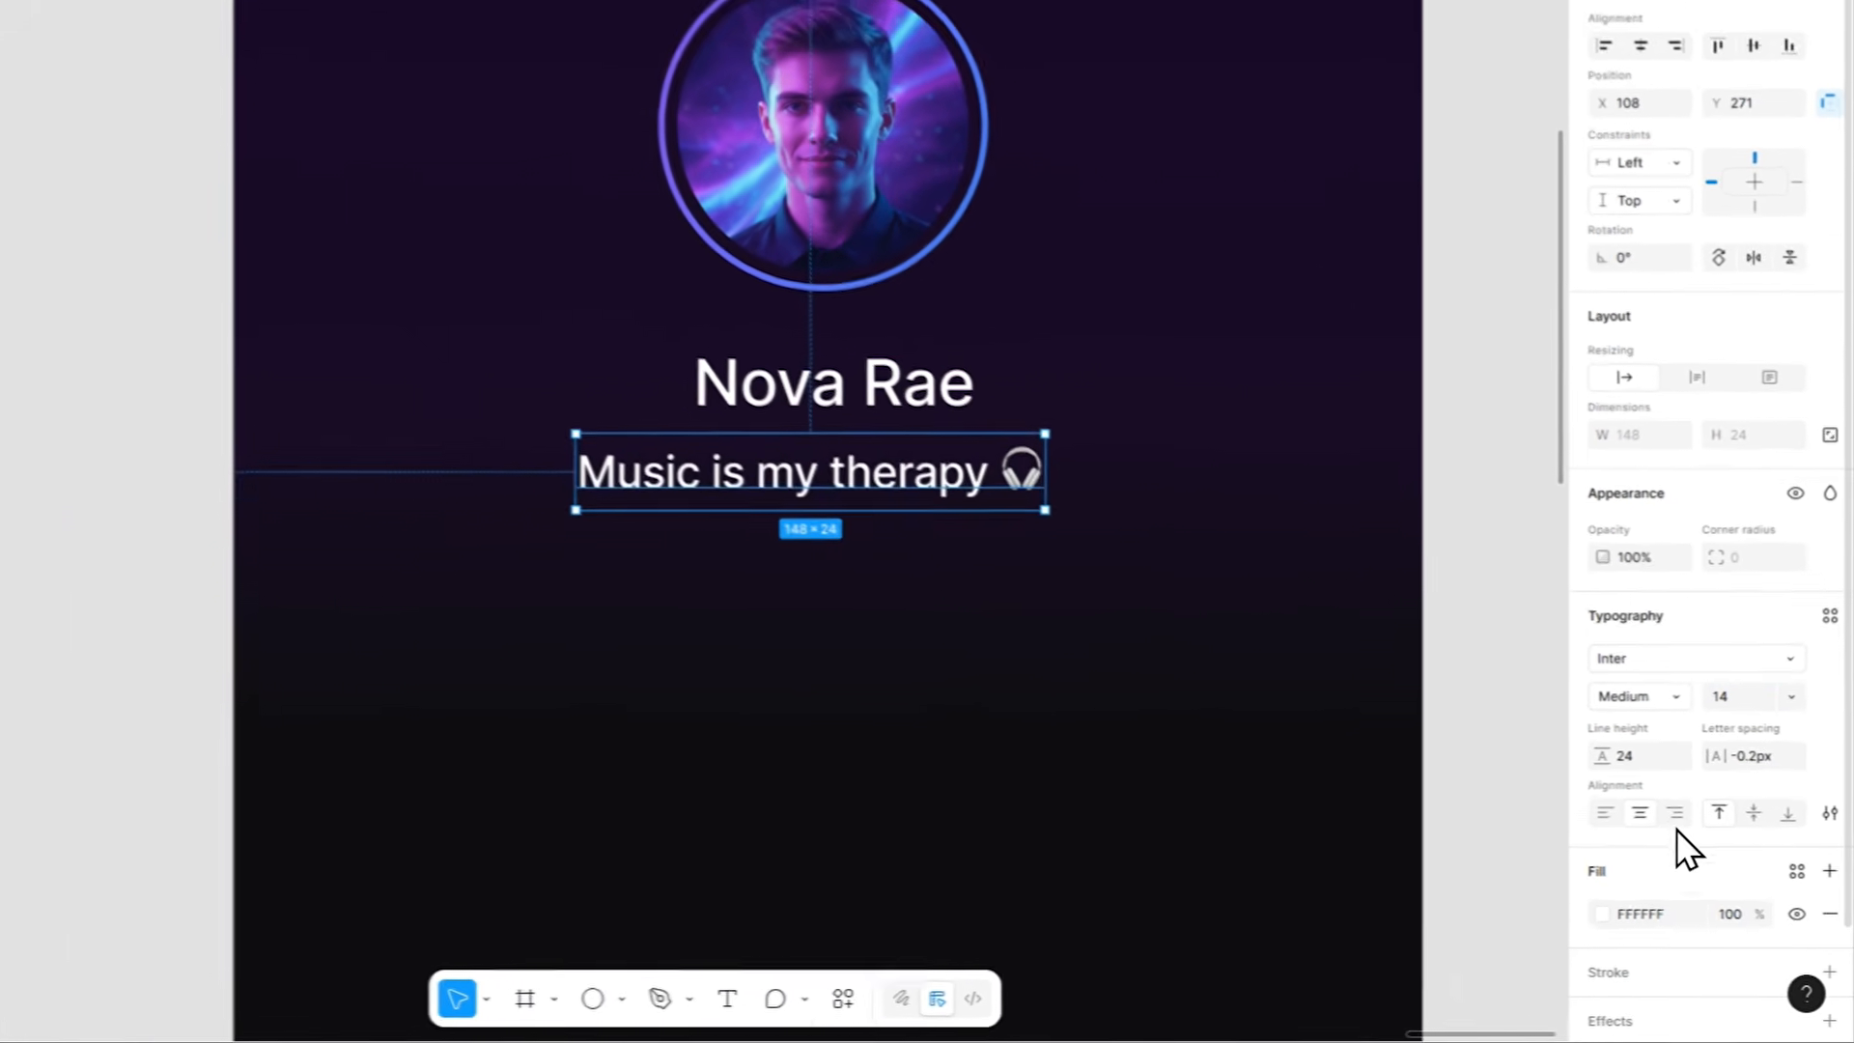
click(1799, 860)
click(1502, 913)
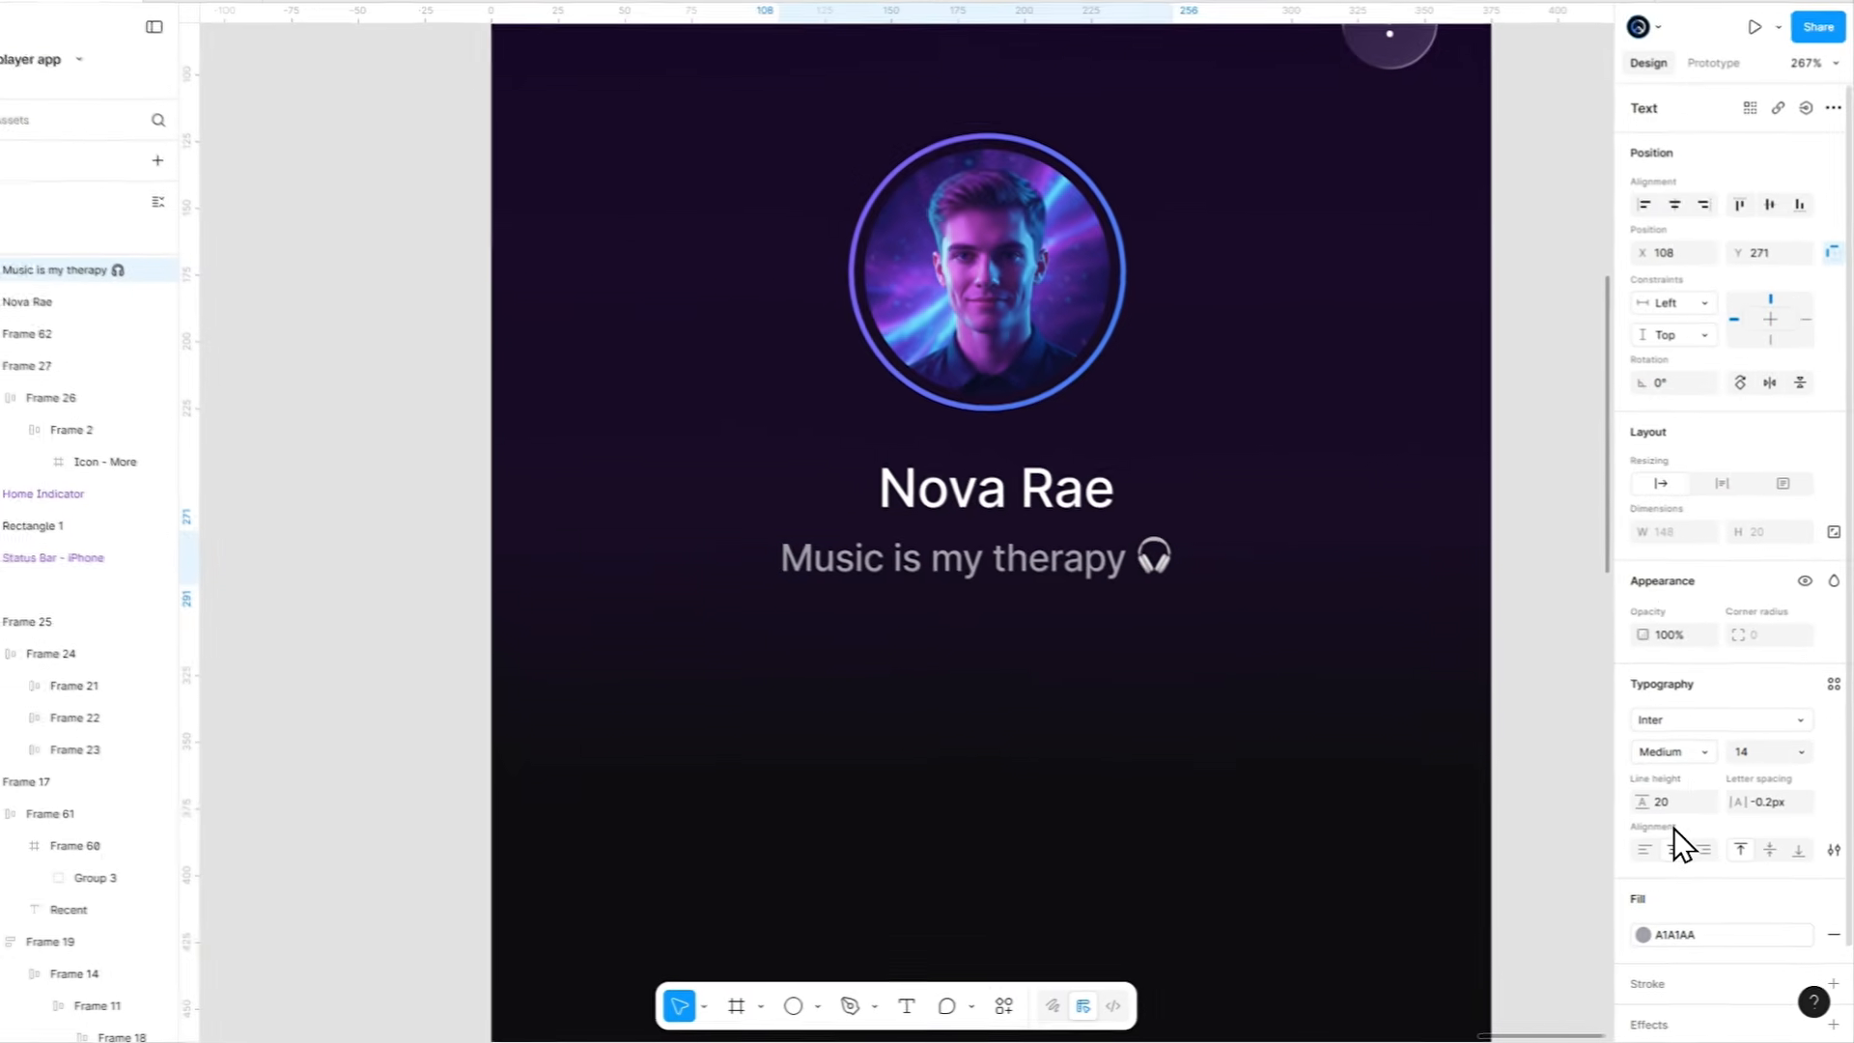
Combine the profile name and tagline in a vertical auto layout, centred, with a gap of 0.
click(884, 372)
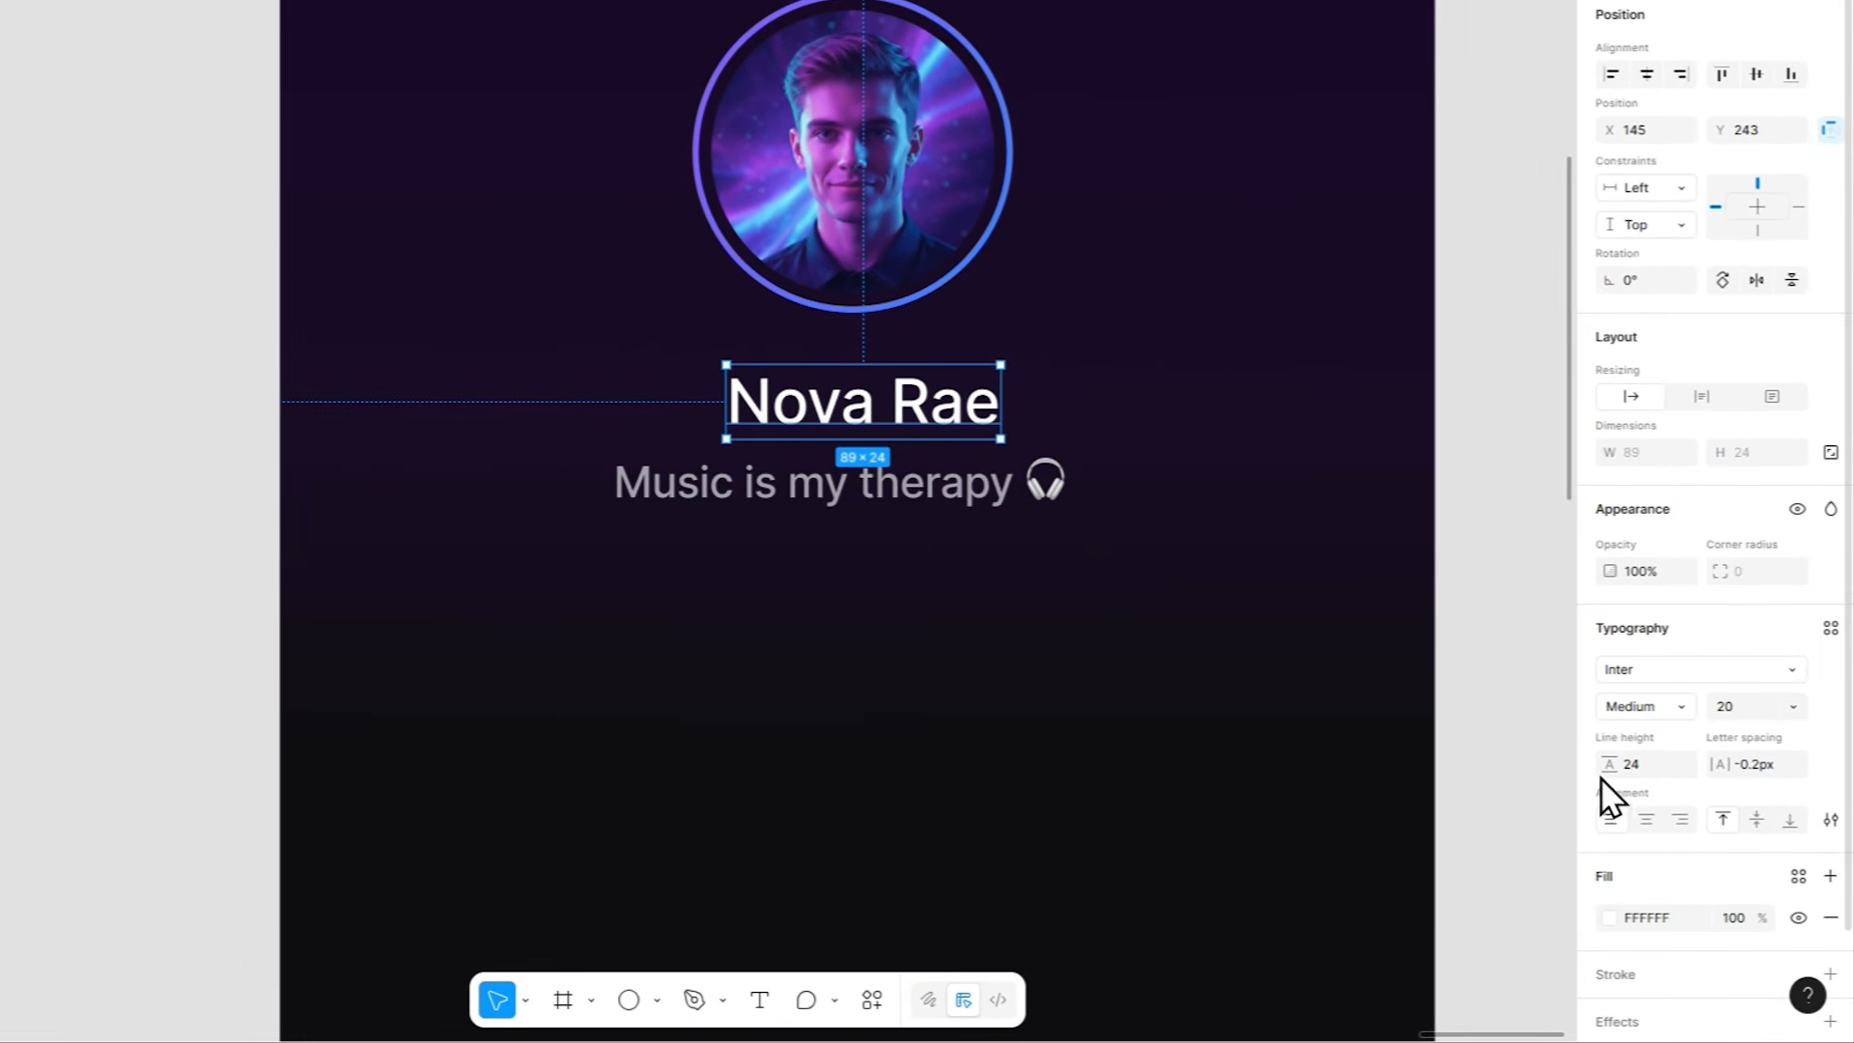
shift+click(1002, 512)
key(shift+a)
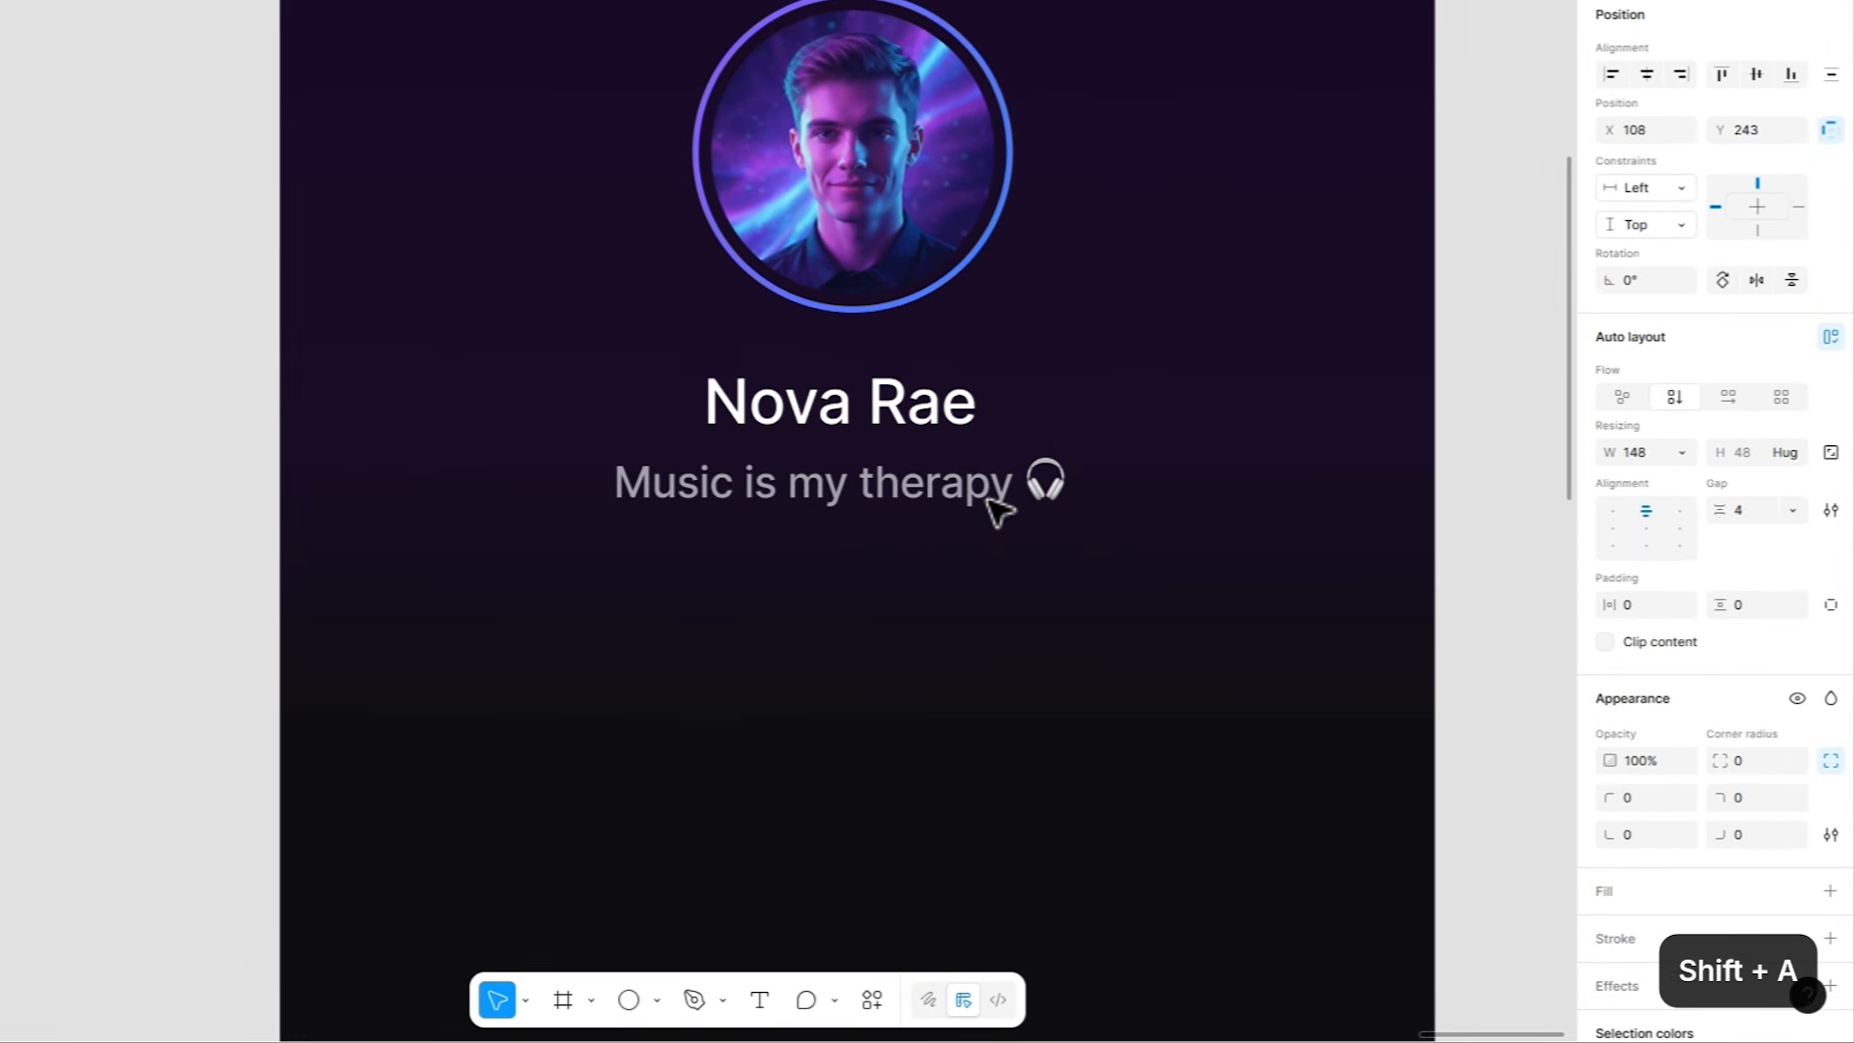
click(1746, 512)
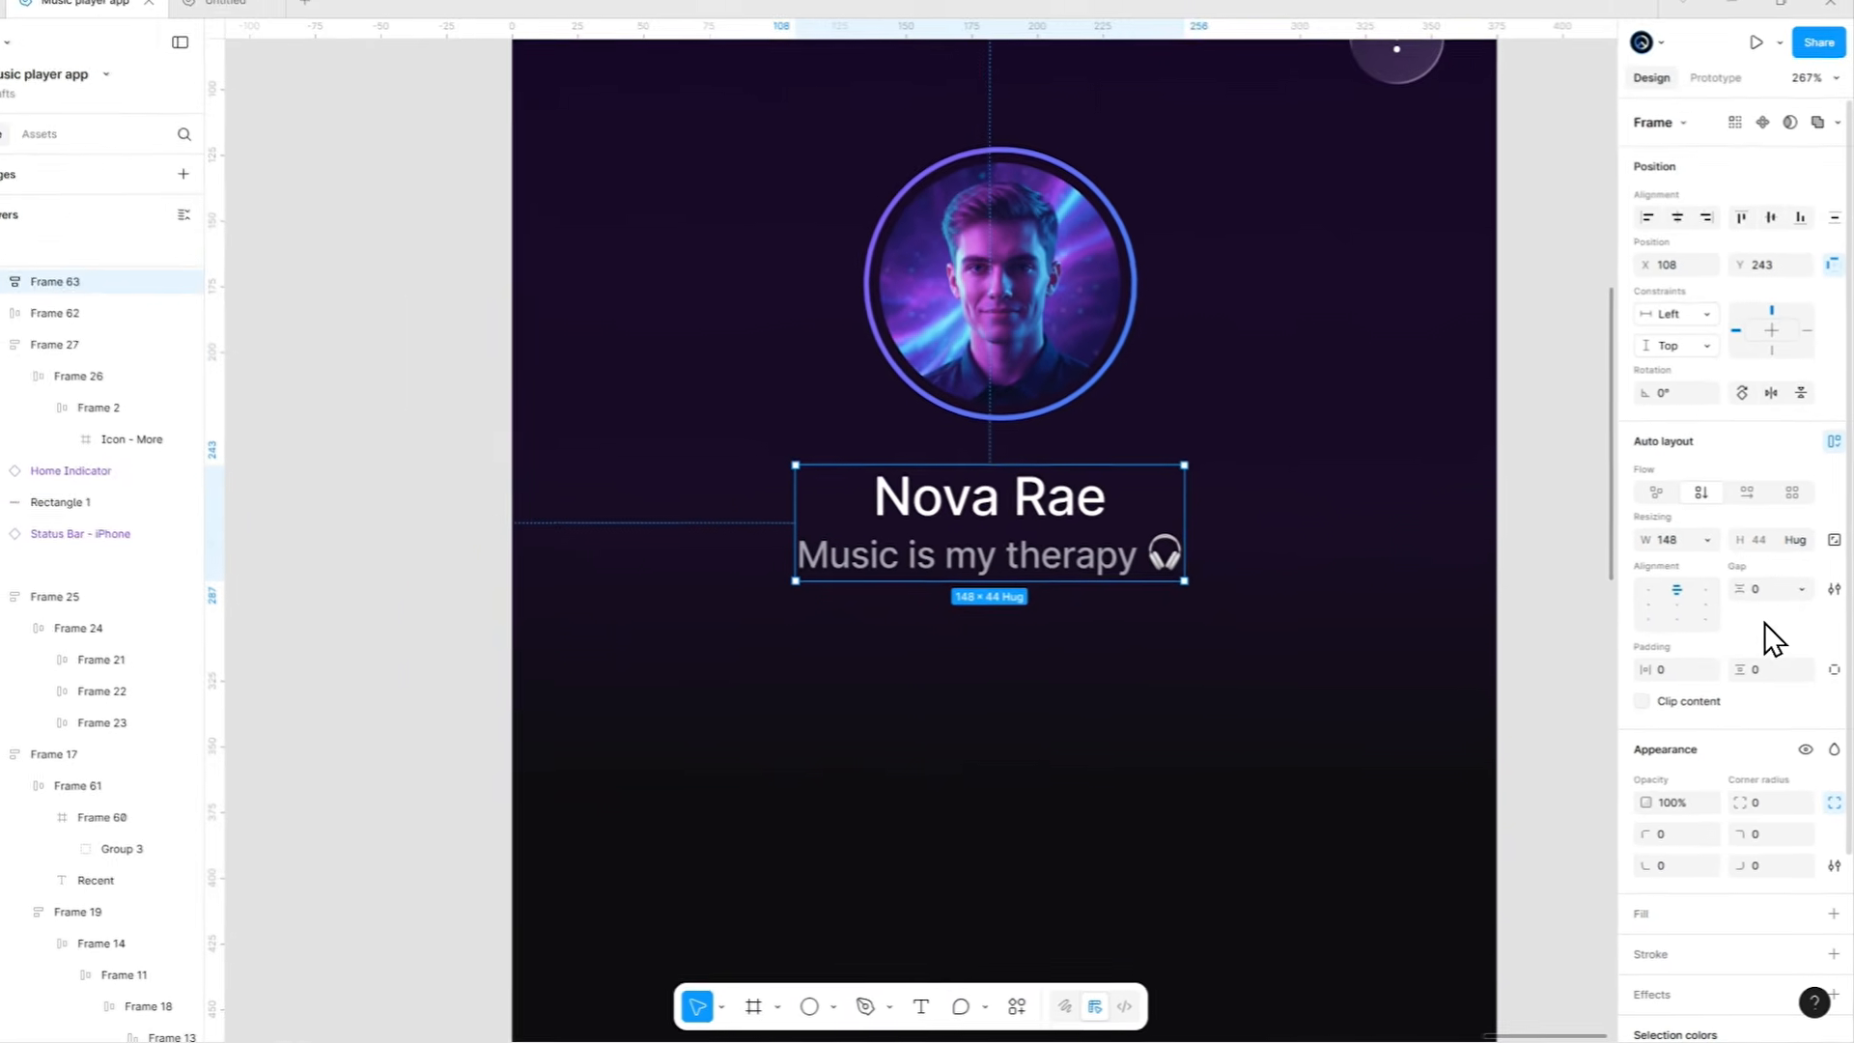
Group the avatar and the name-and-tagline frame in a vertical auto layout with a gap of 12.
shift+click(928, 167)
key(shift+a)
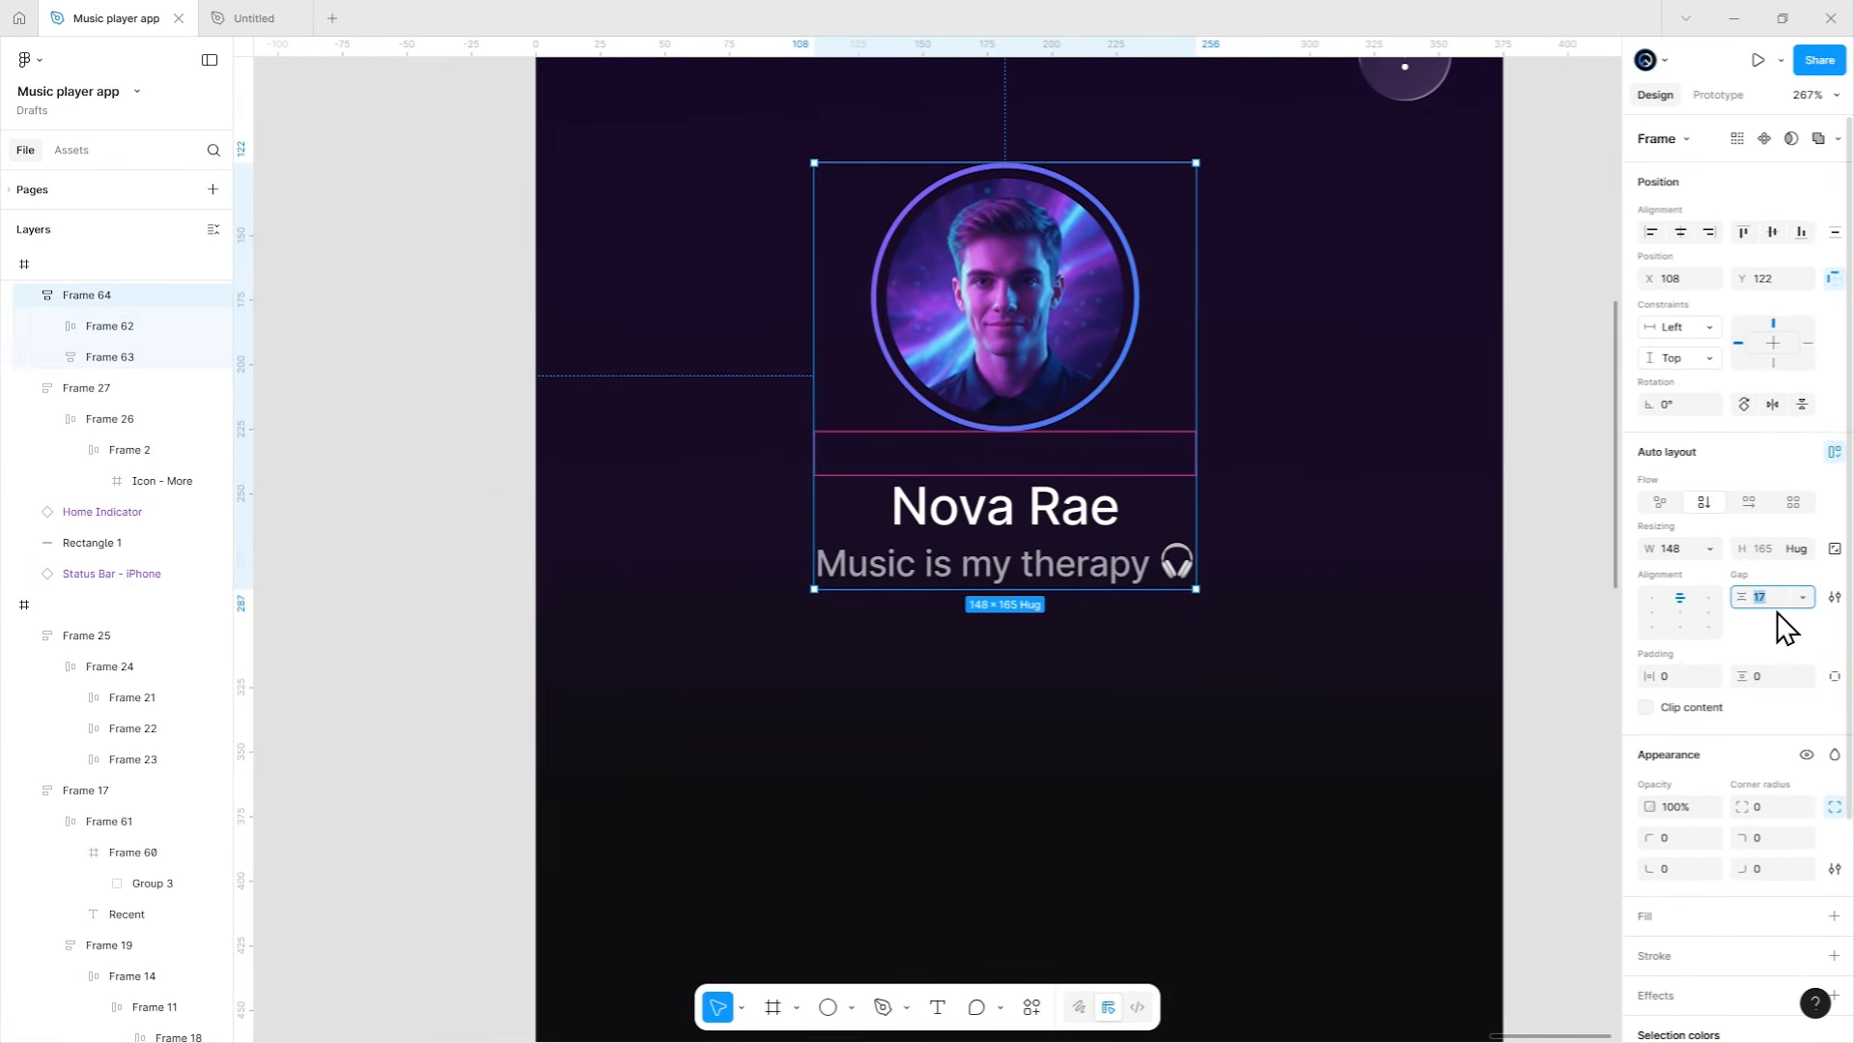
text(12)
key(Return)
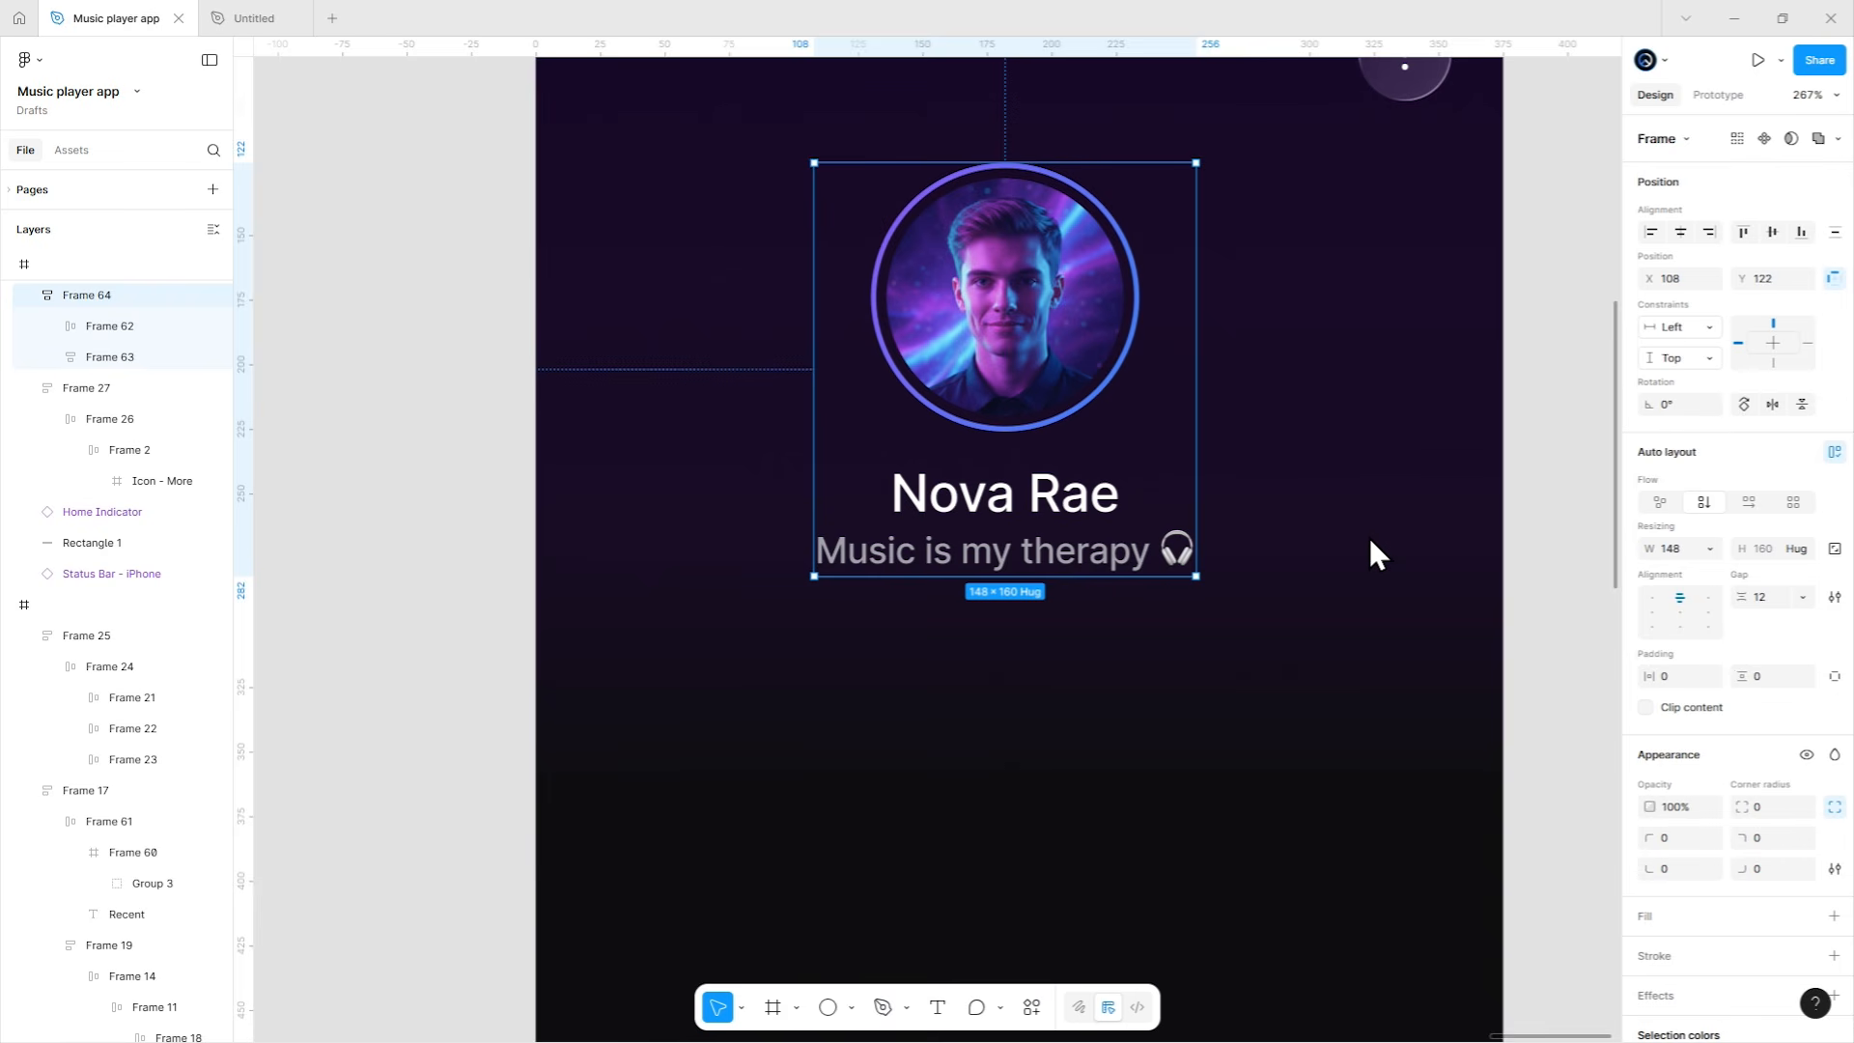
Wrap the profile block in another auto layout frame with horizontal padding of 20.
key(shift+a)
click(1675, 675)
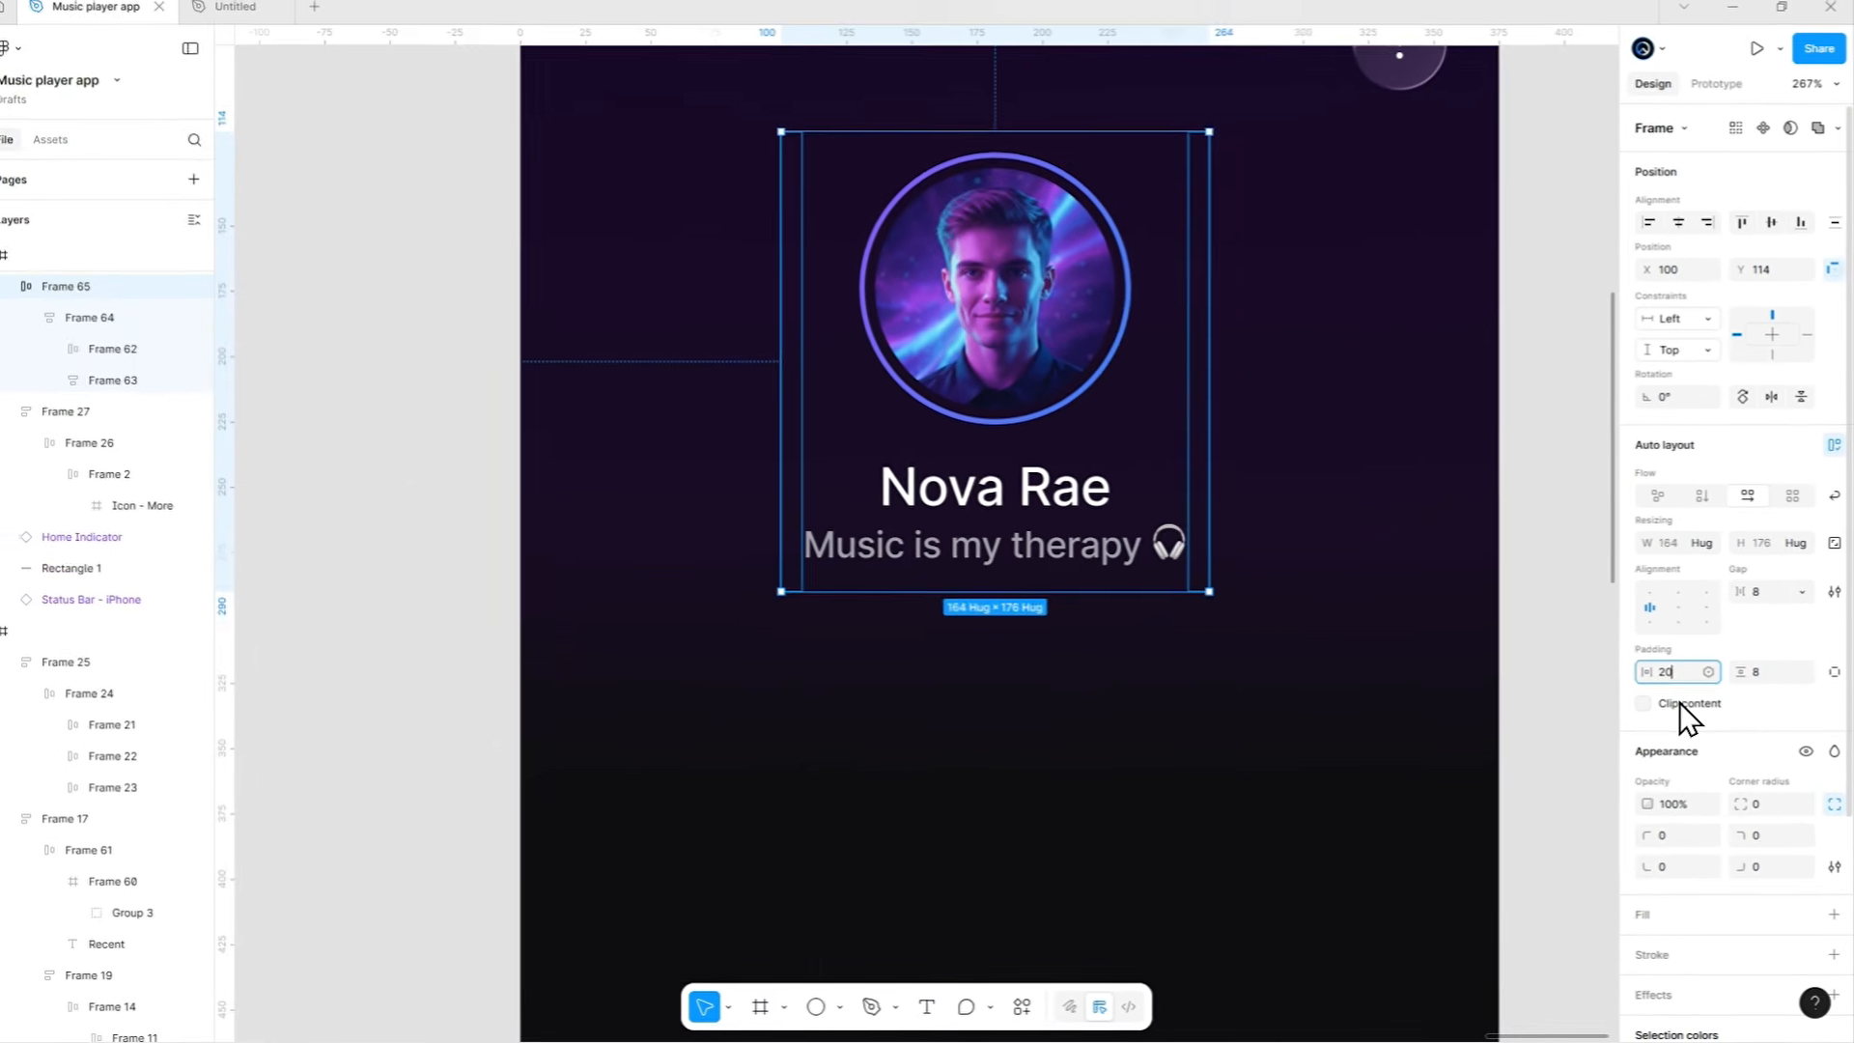
text(20)
key(Return)
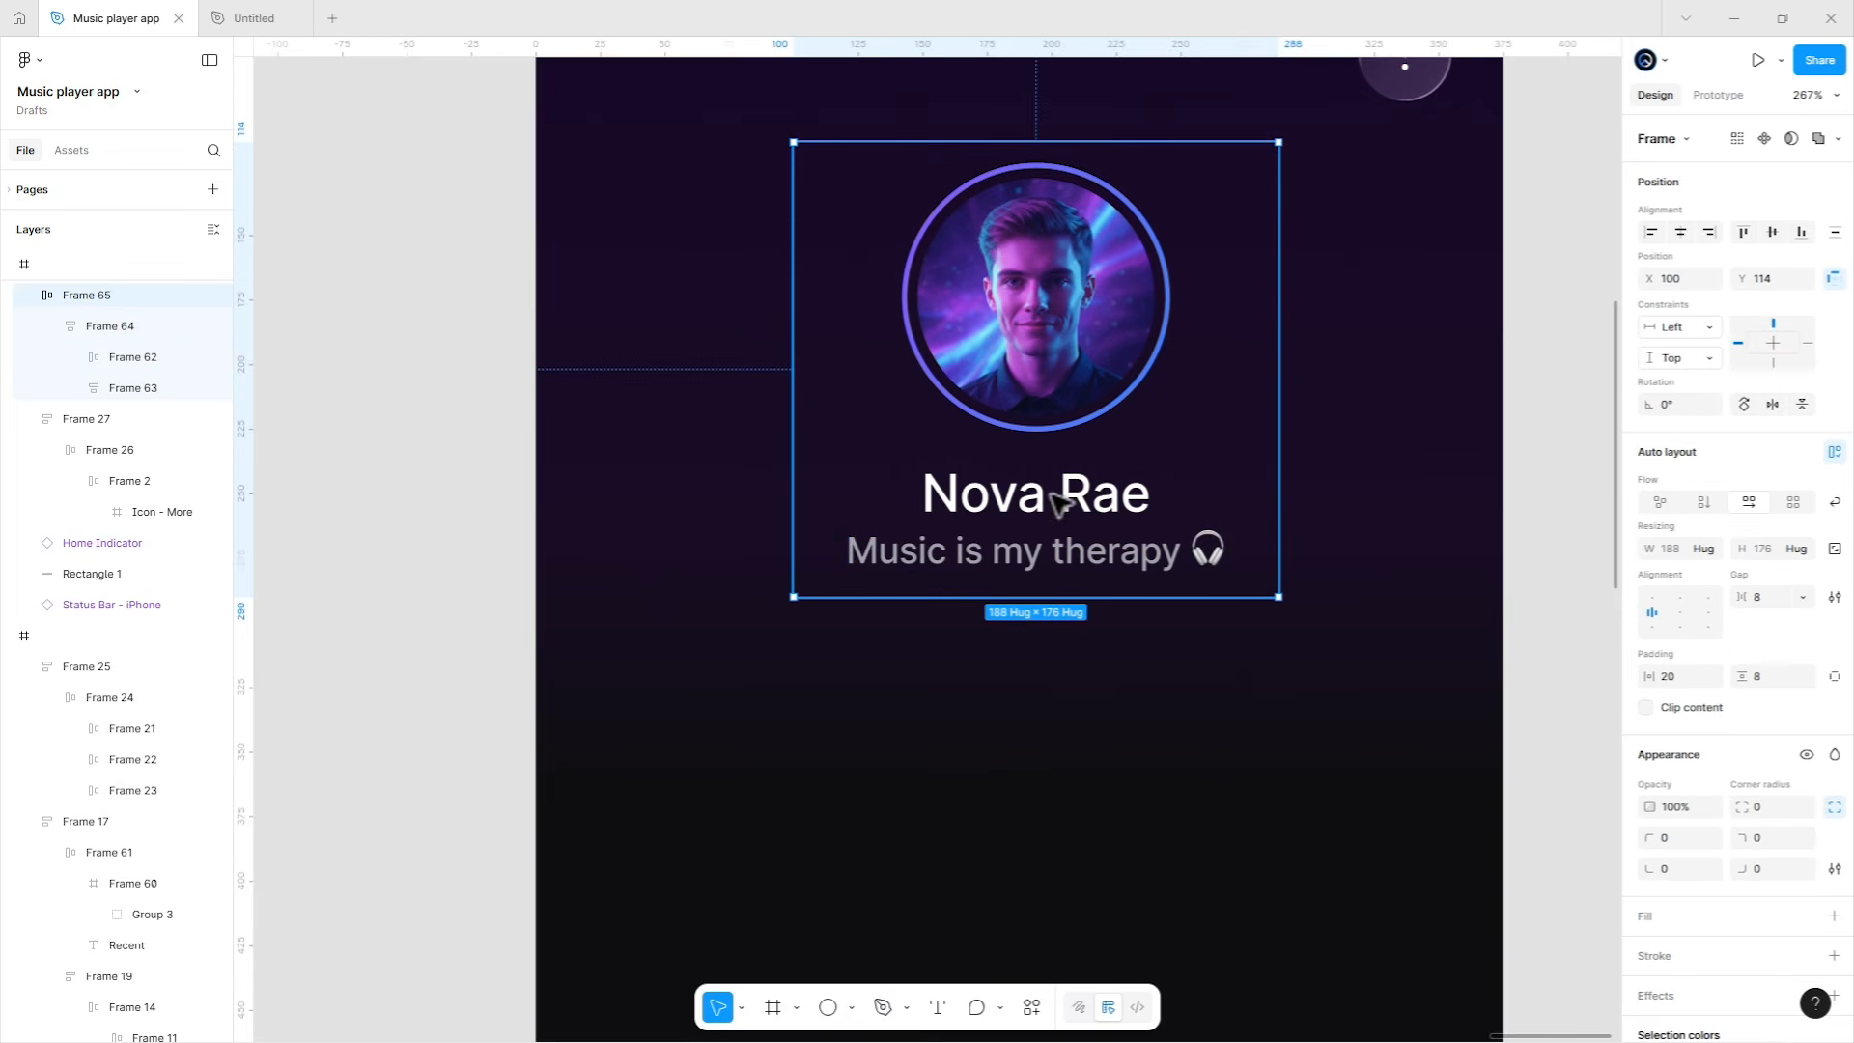
Stretch the outer profile frame to the full 375 screen width from X 0 and align its content to the centre.
drag(793, 439, 530, 435)
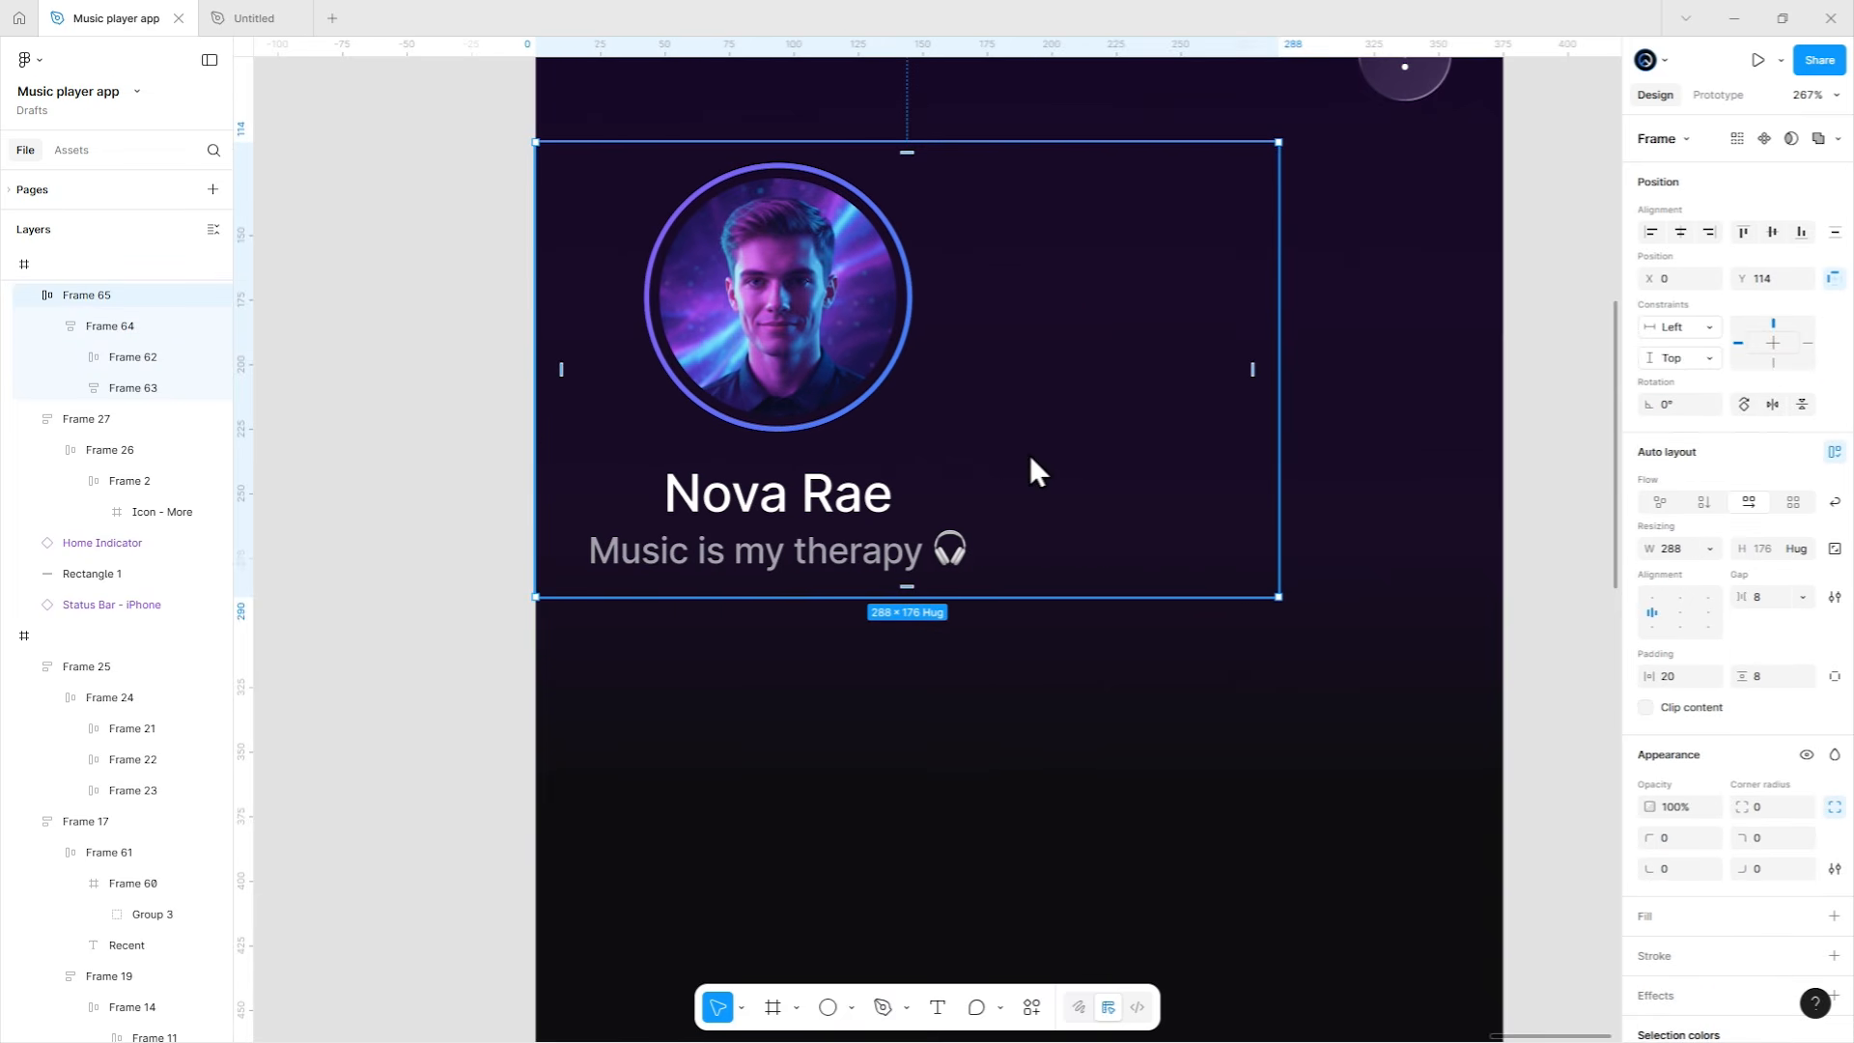
drag(1381, 499, 1490, 508)
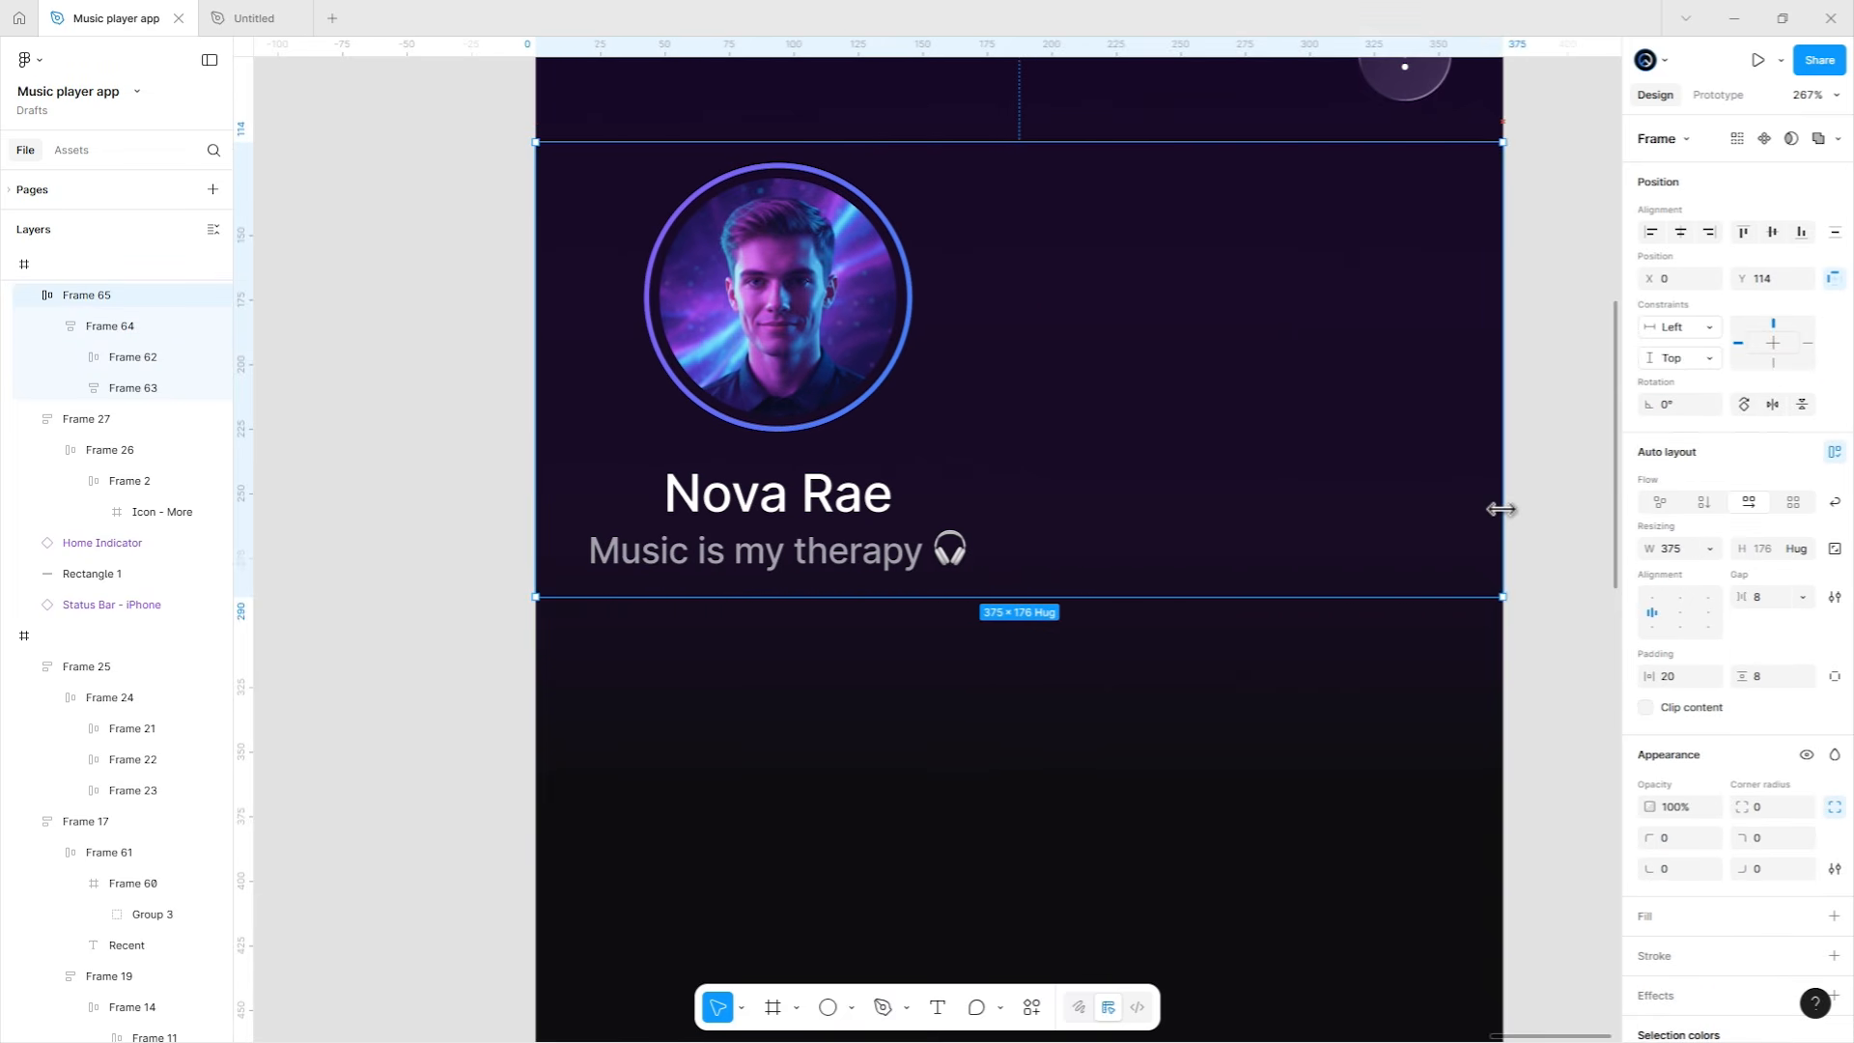
click(1676, 612)
click(1021, 708)
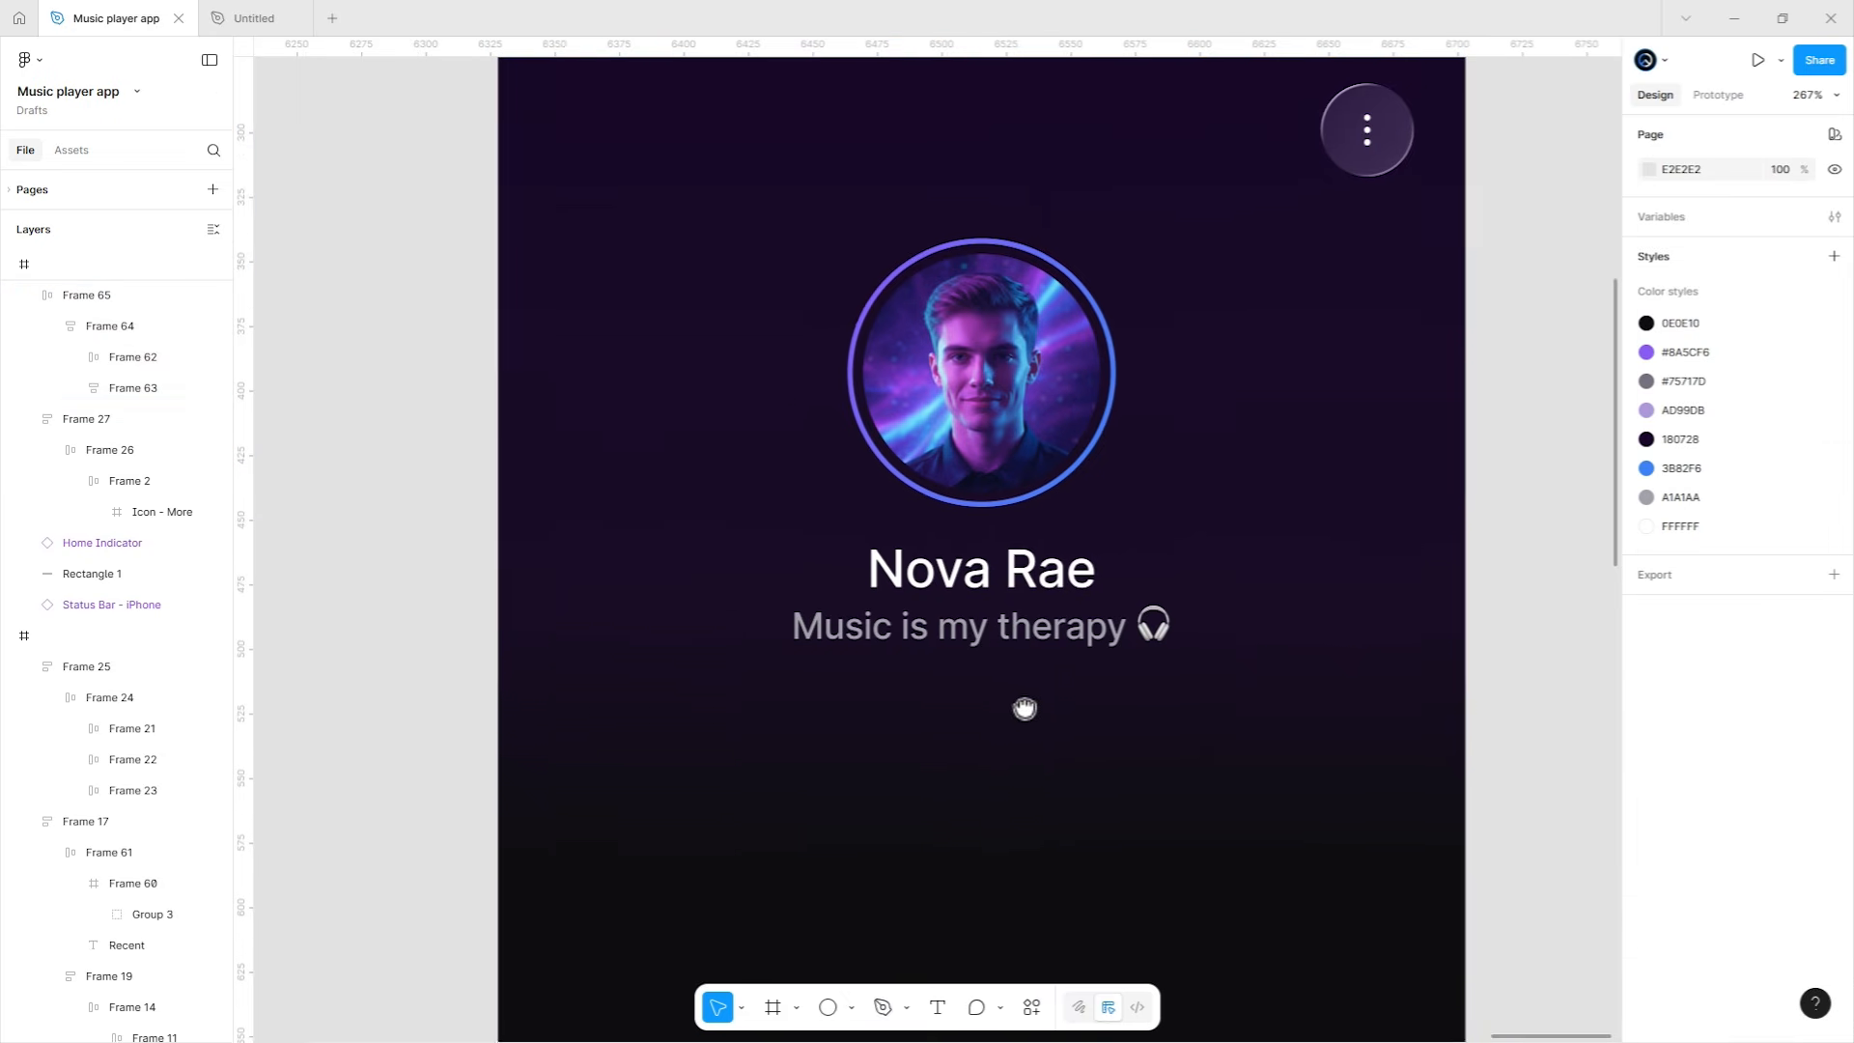
Move the full-width profile frame up beneath the three-dot button, to Y 106.
scroll(1021, 734, down, 3)
drag(1022, 749, 1024, 490)
click(1010, 381)
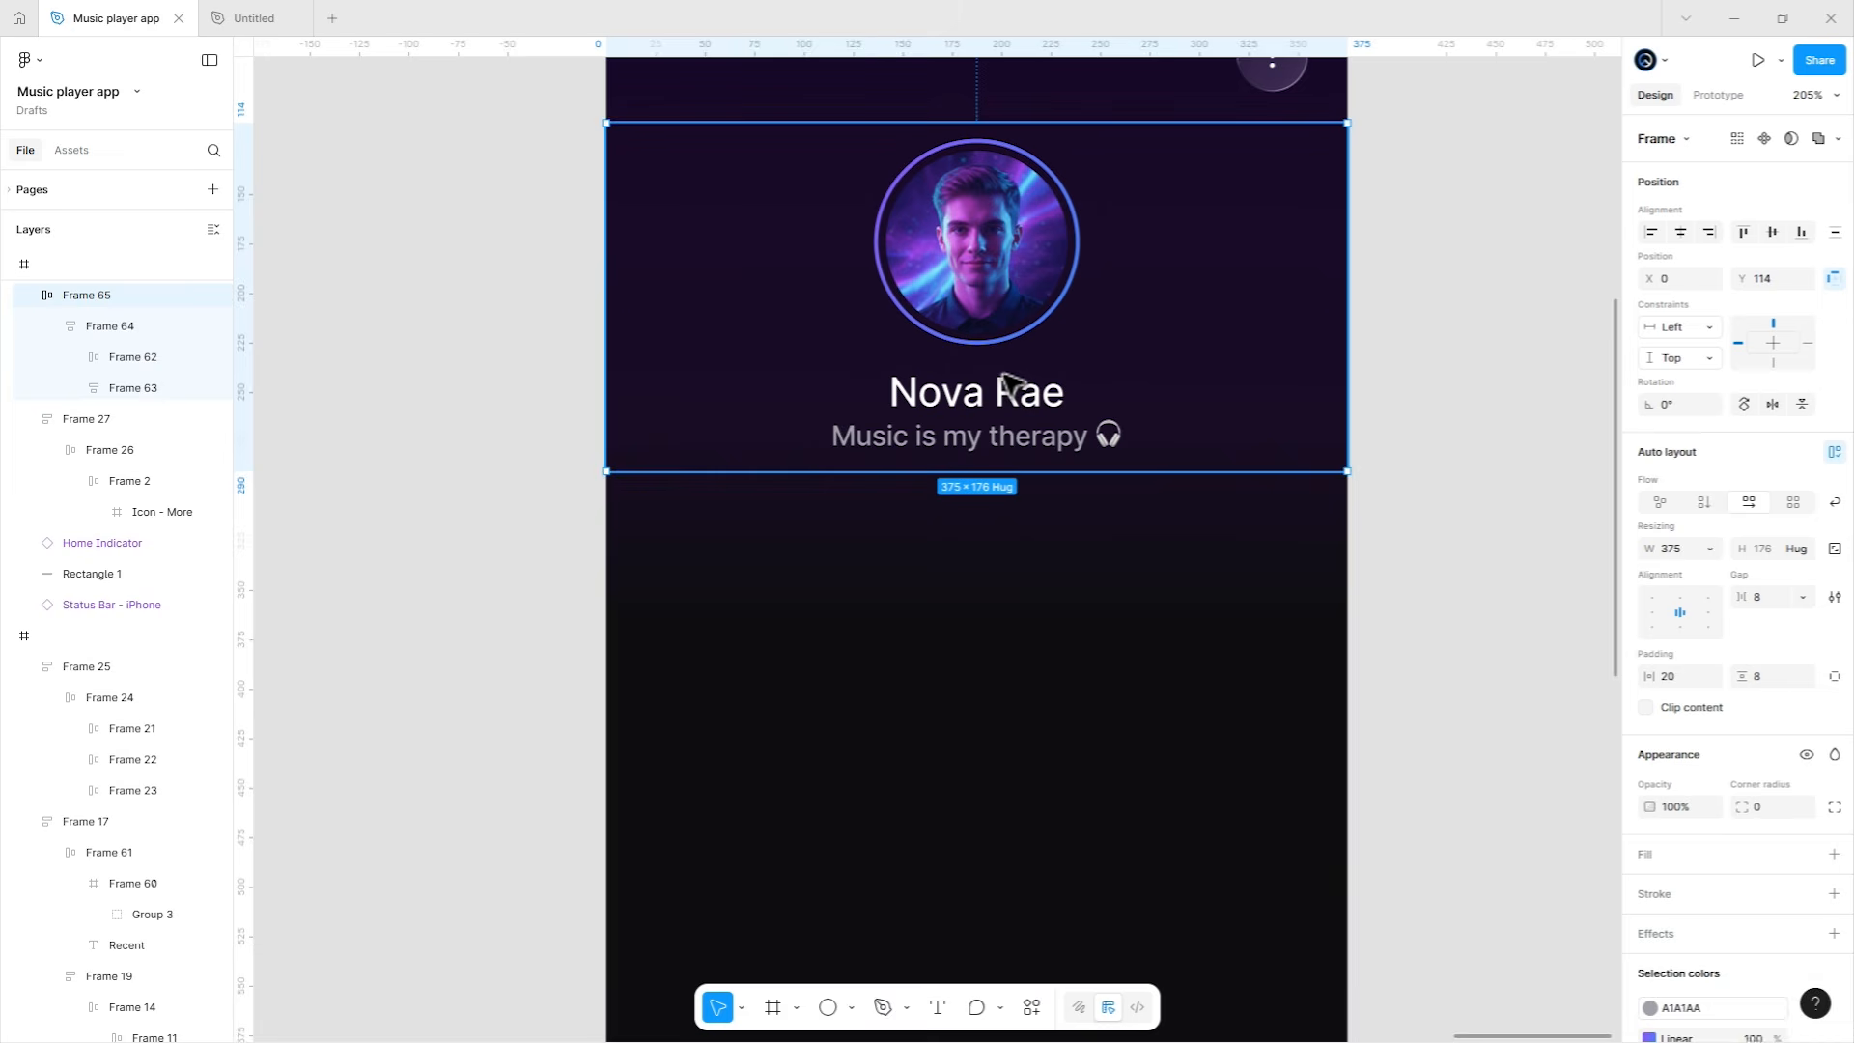
drag(1003, 369, 1050, 545)
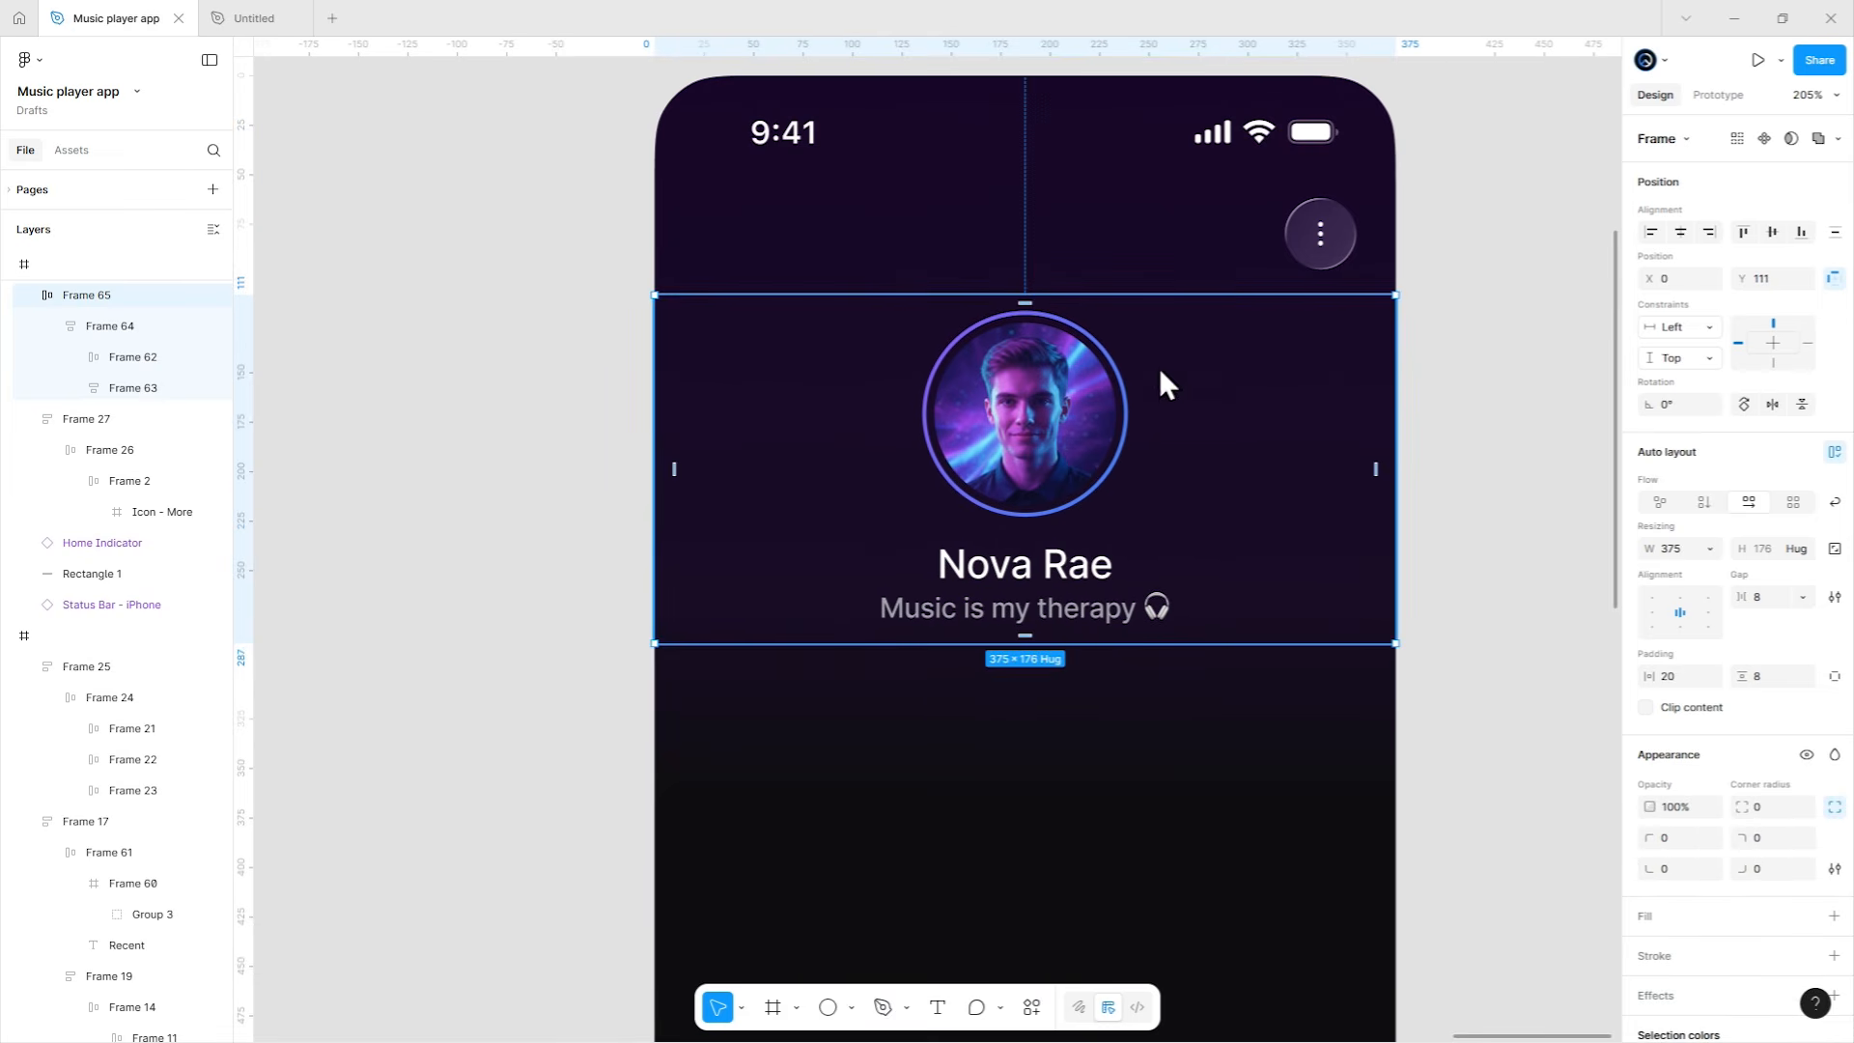
drag(1174, 348, 1172, 341)
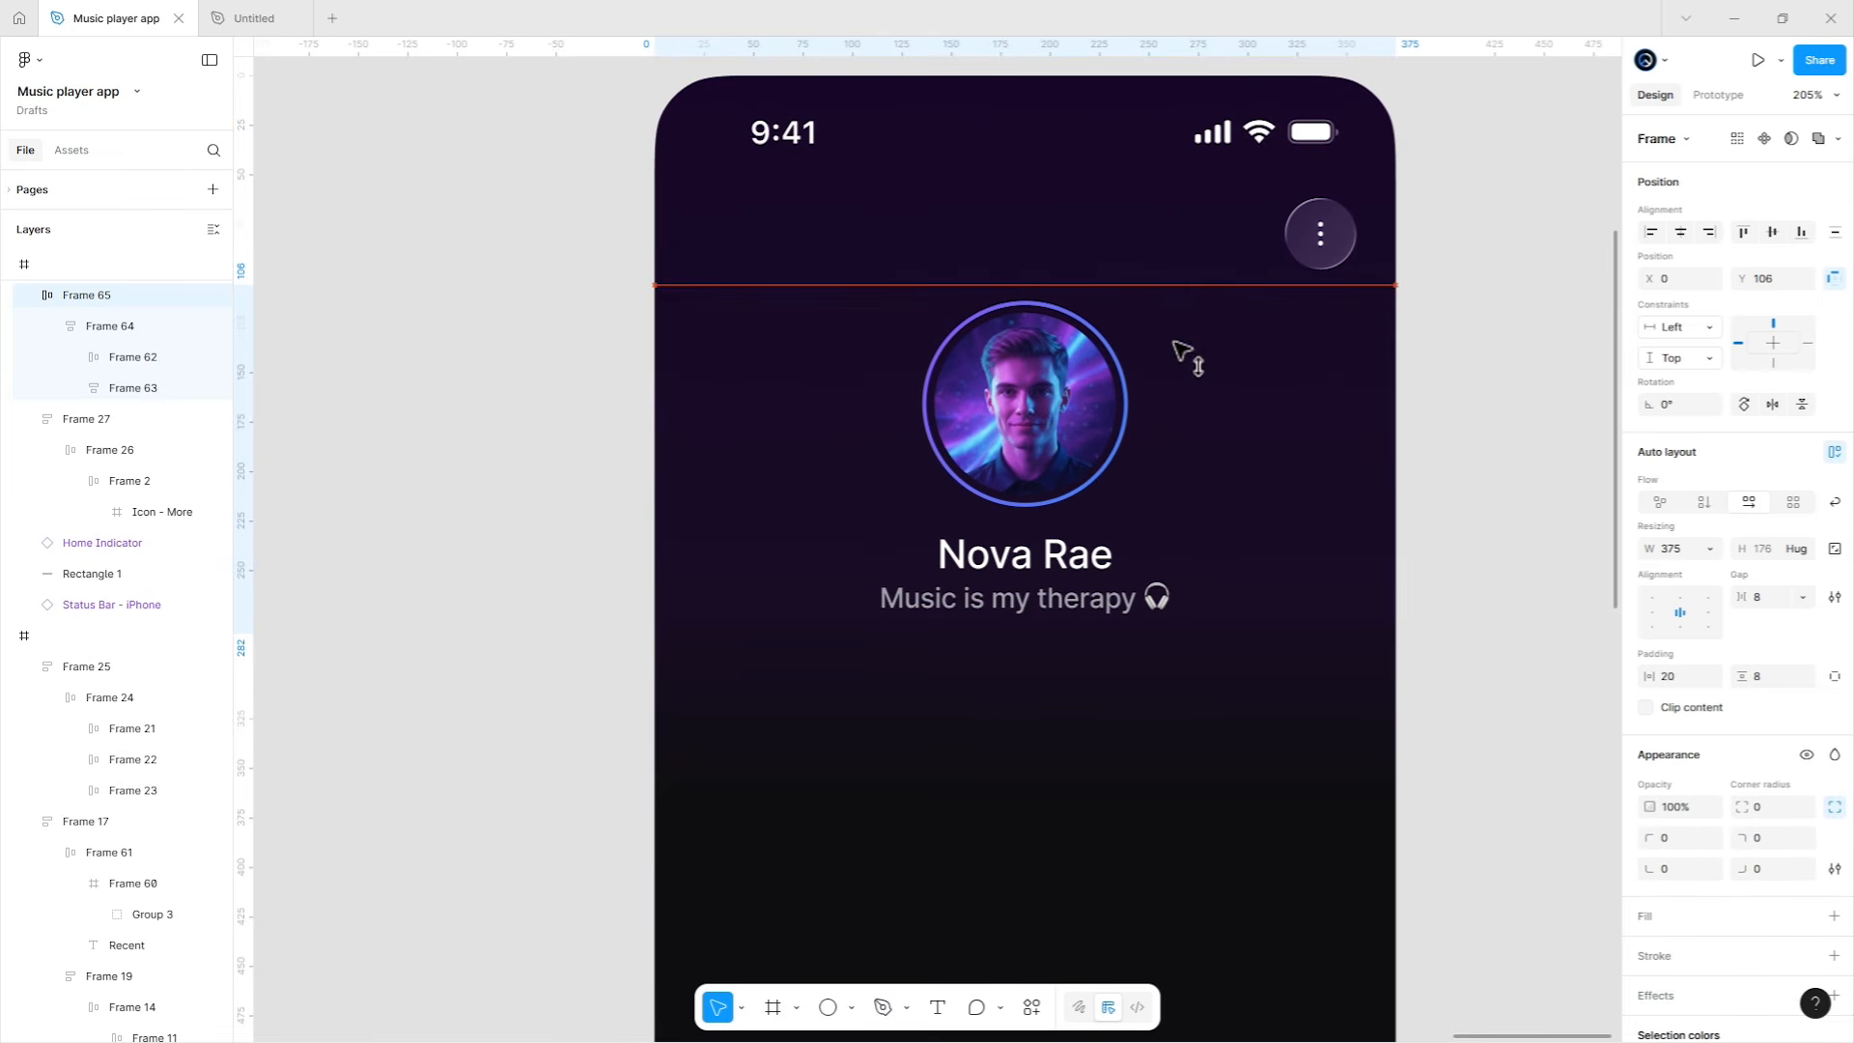
click(1111, 716)
Copy the tagline text to X 40, Y 333 below the profile block and change its content to "12".
drag(1109, 728, 1087, 404)
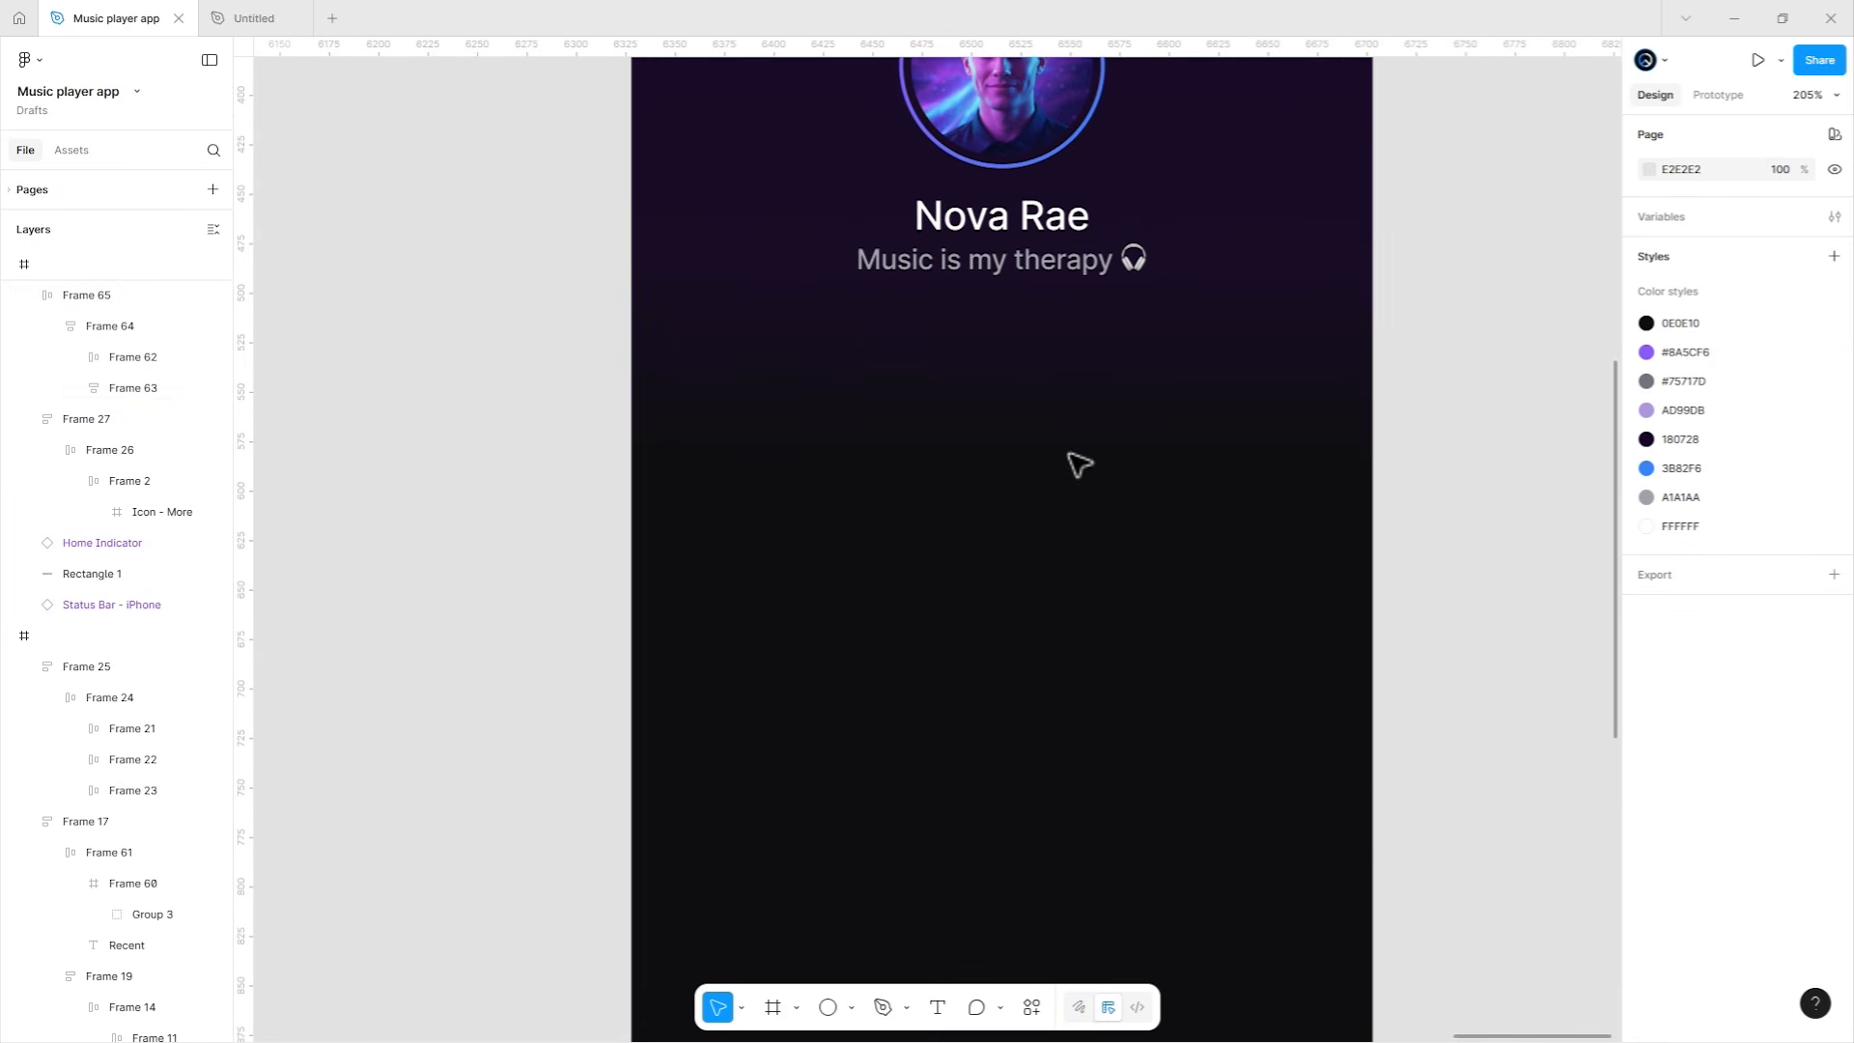
drag(1043, 263, 898, 420)
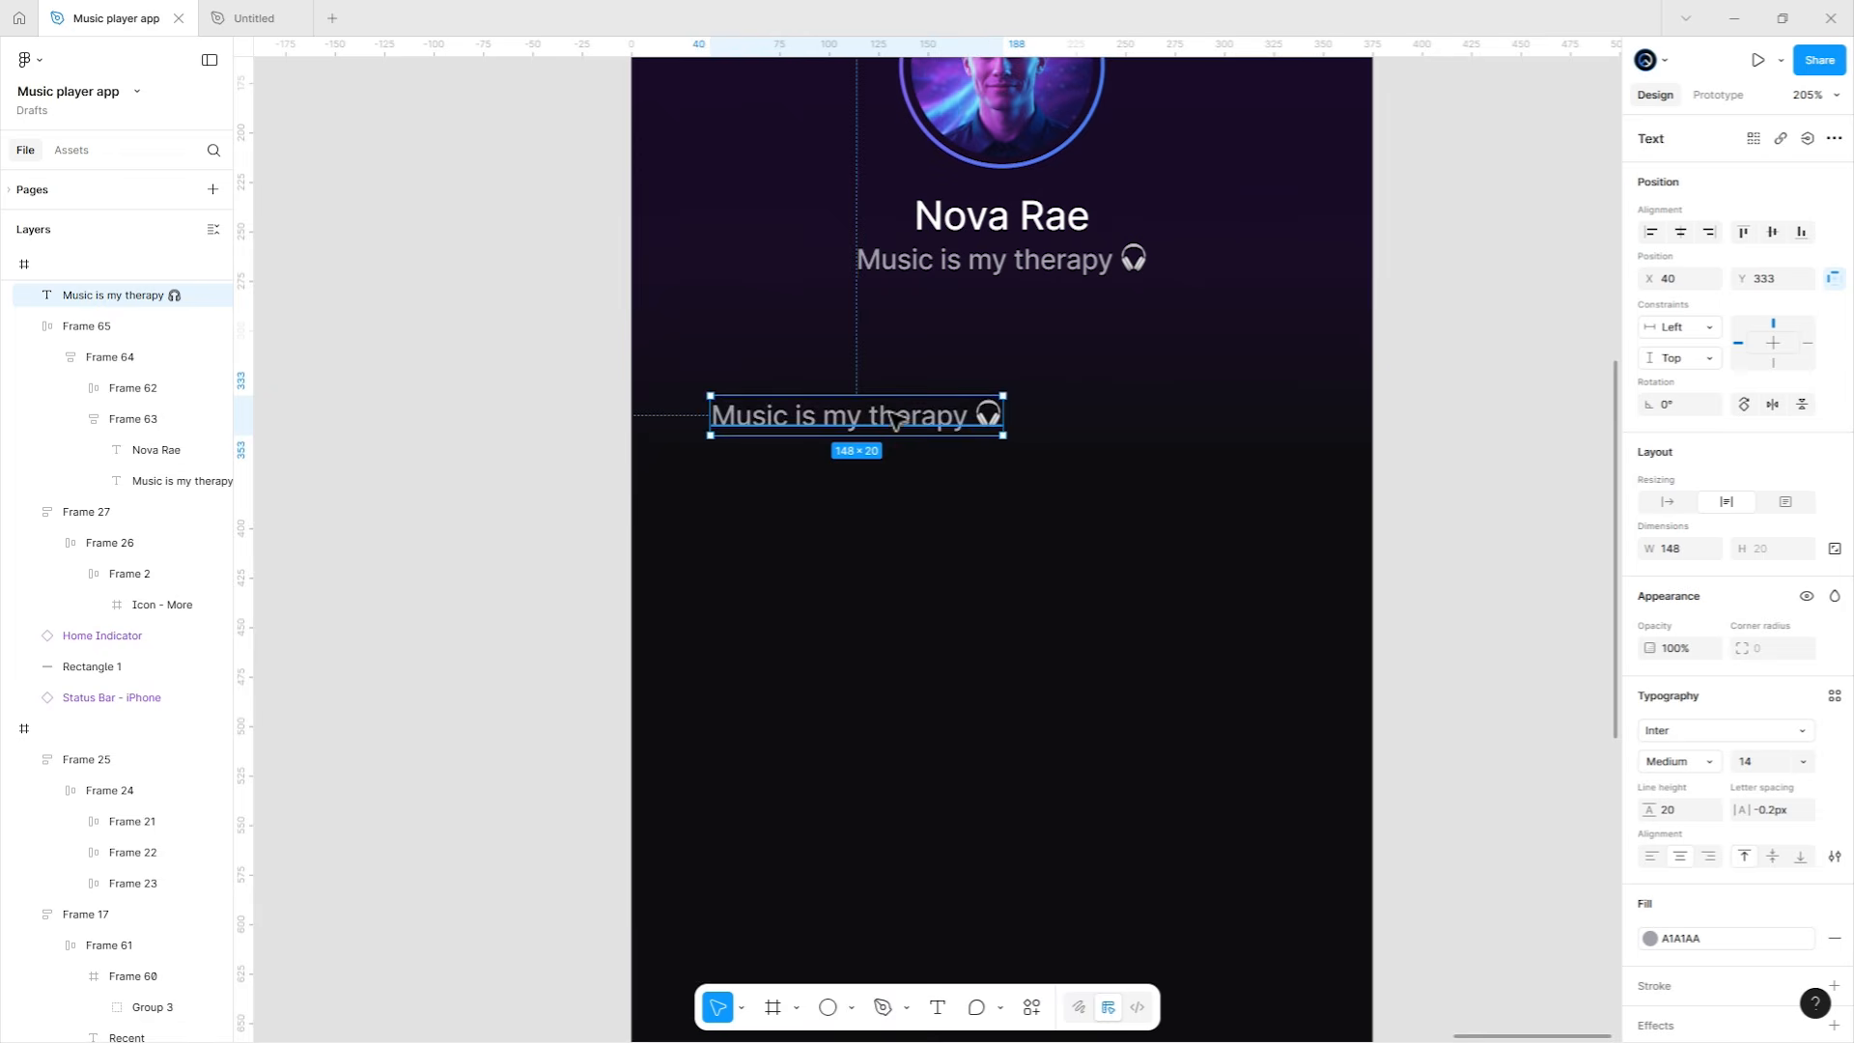
scroll(965, 579, up, 4)
scroll(965, 579, left, 3)
key(Return)
text(12)
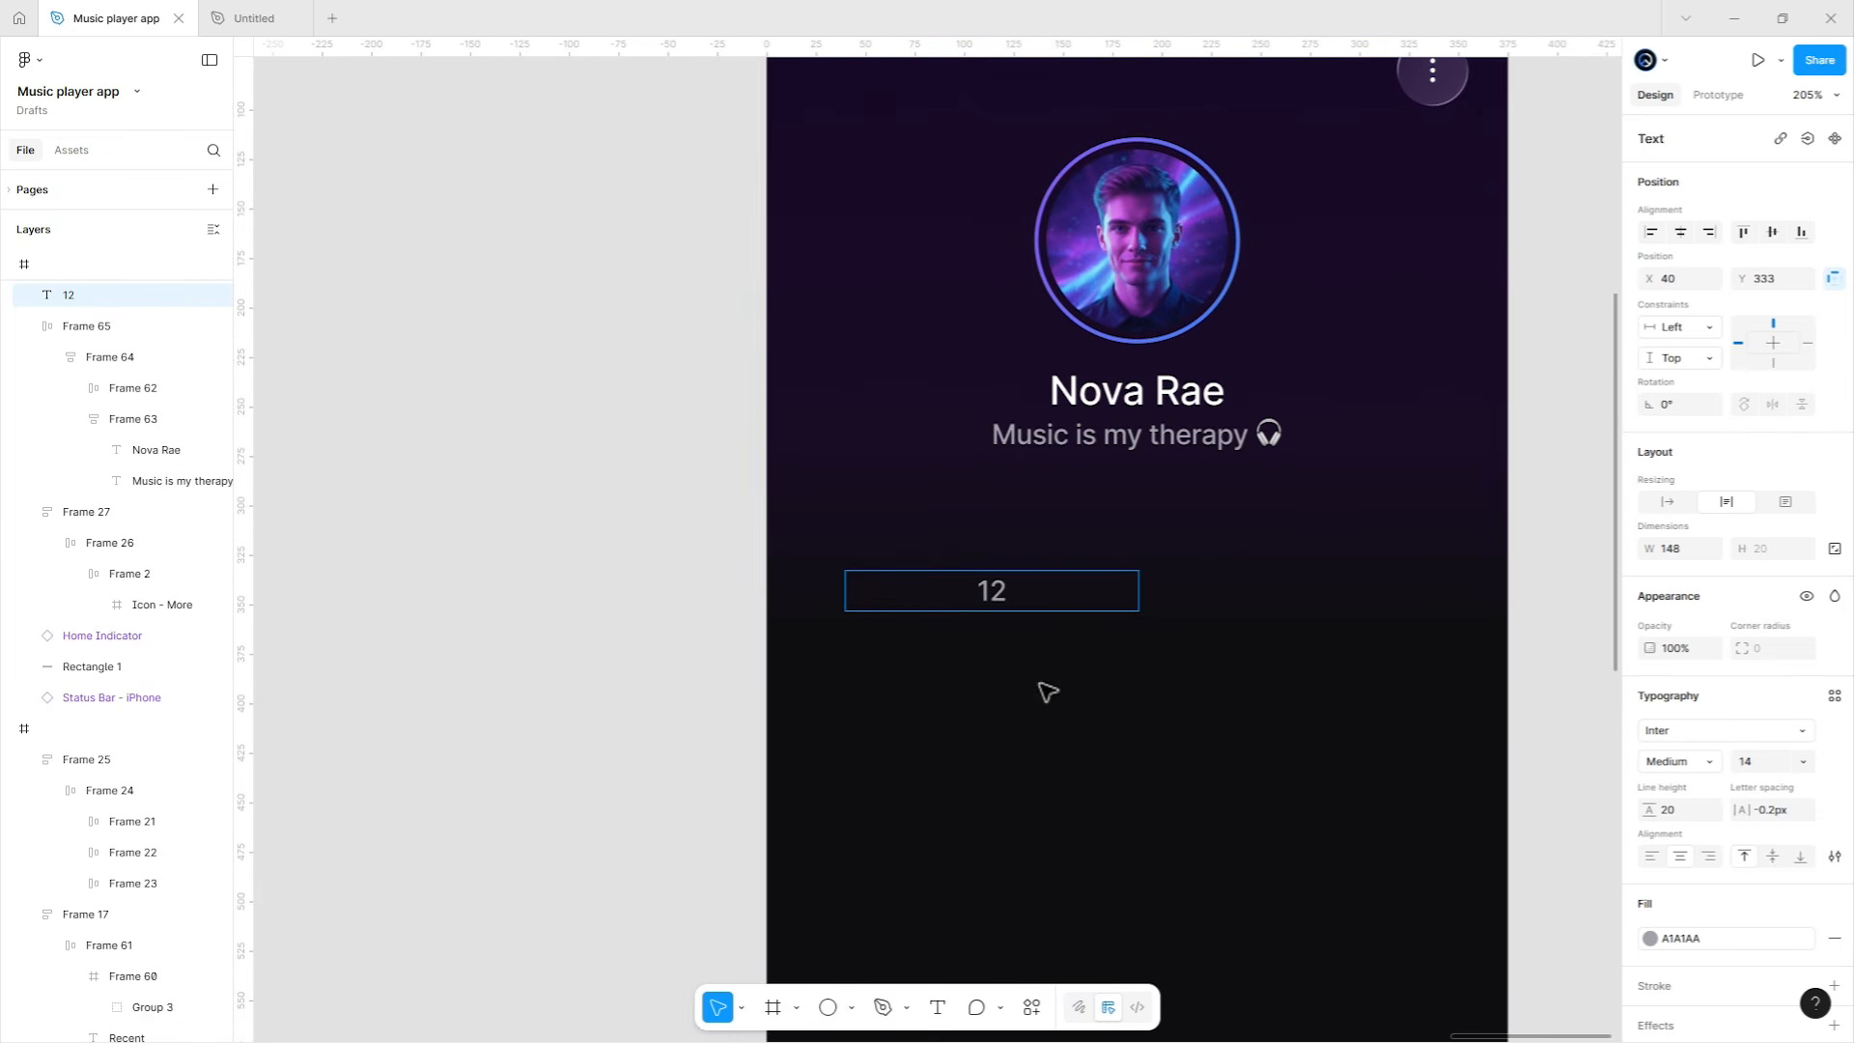
key(Escape)
Duplicate the "12" text below itself at Y 363 and change the copy to "Playlists".
key(ctrl+d)
drag(1023, 604, 1024, 662)
key(Return)
text(Playlists)
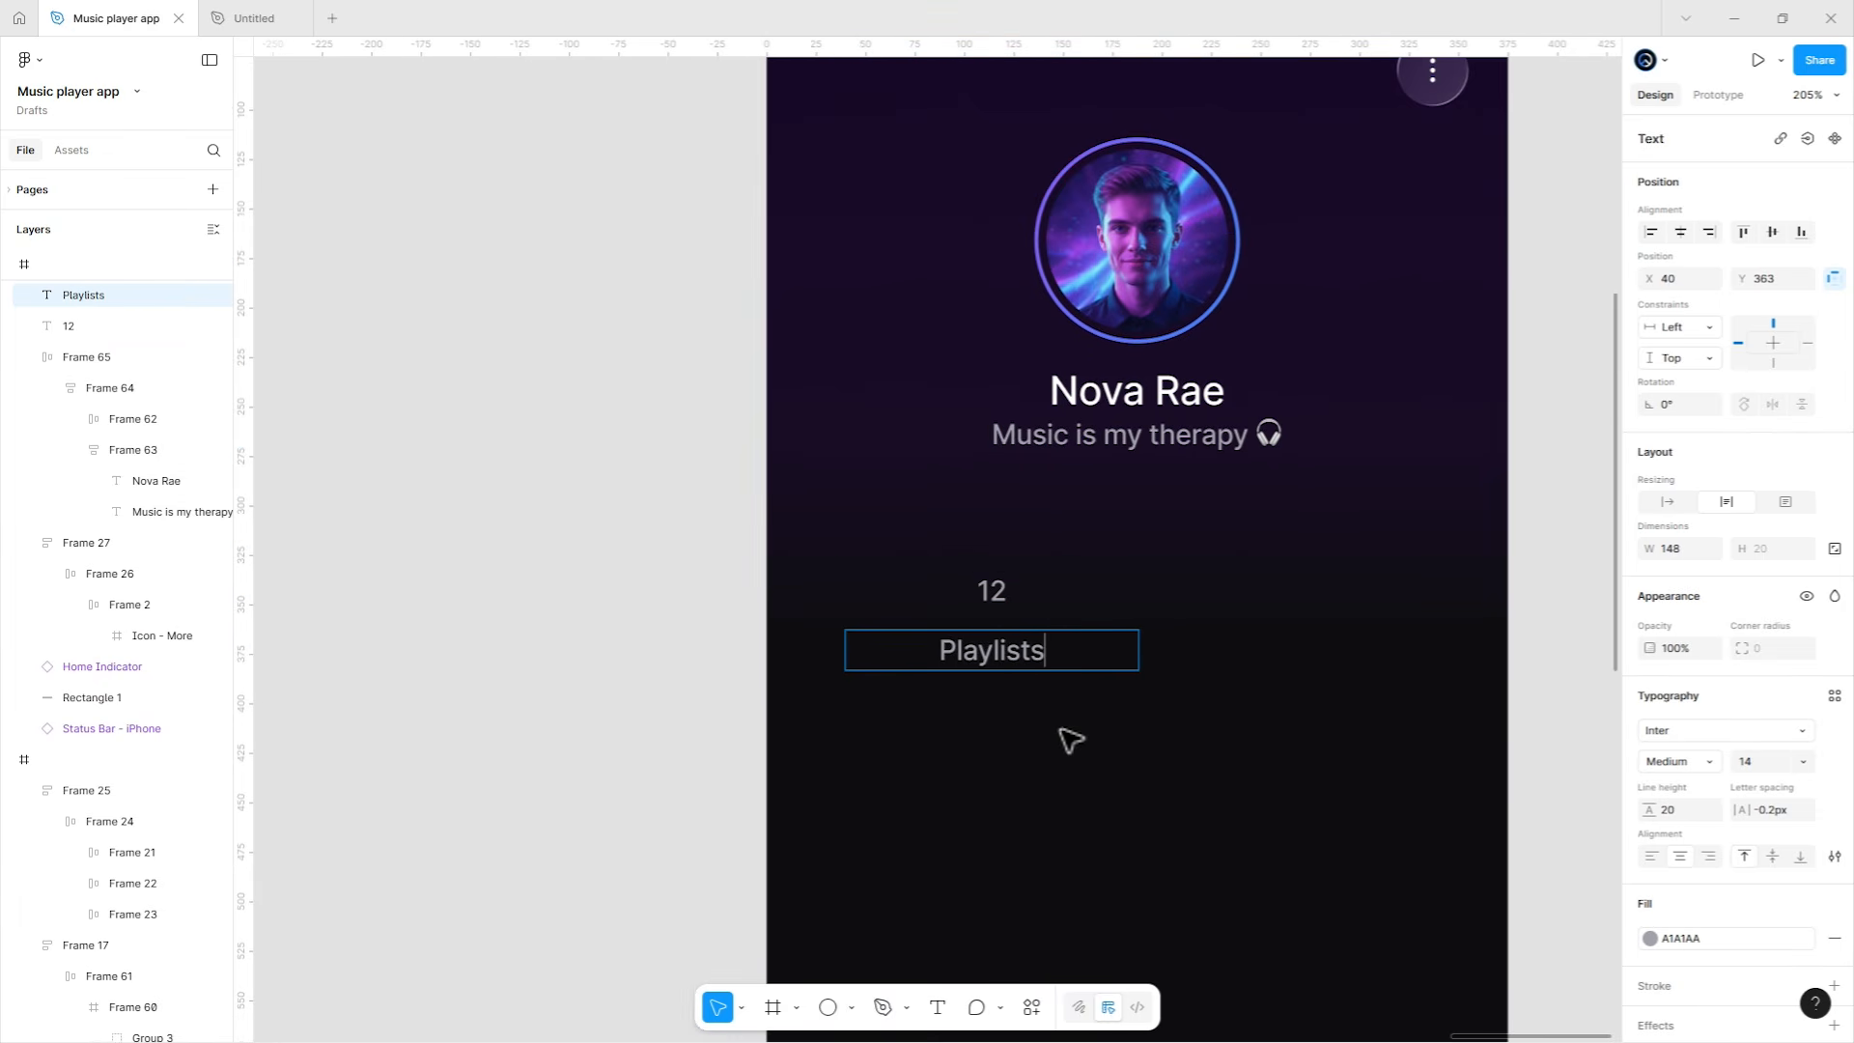
key(Escape)
Set the "12" text to font size 16 and apply the FFFFFF color style.
scroll(1009, 599, up, 2)
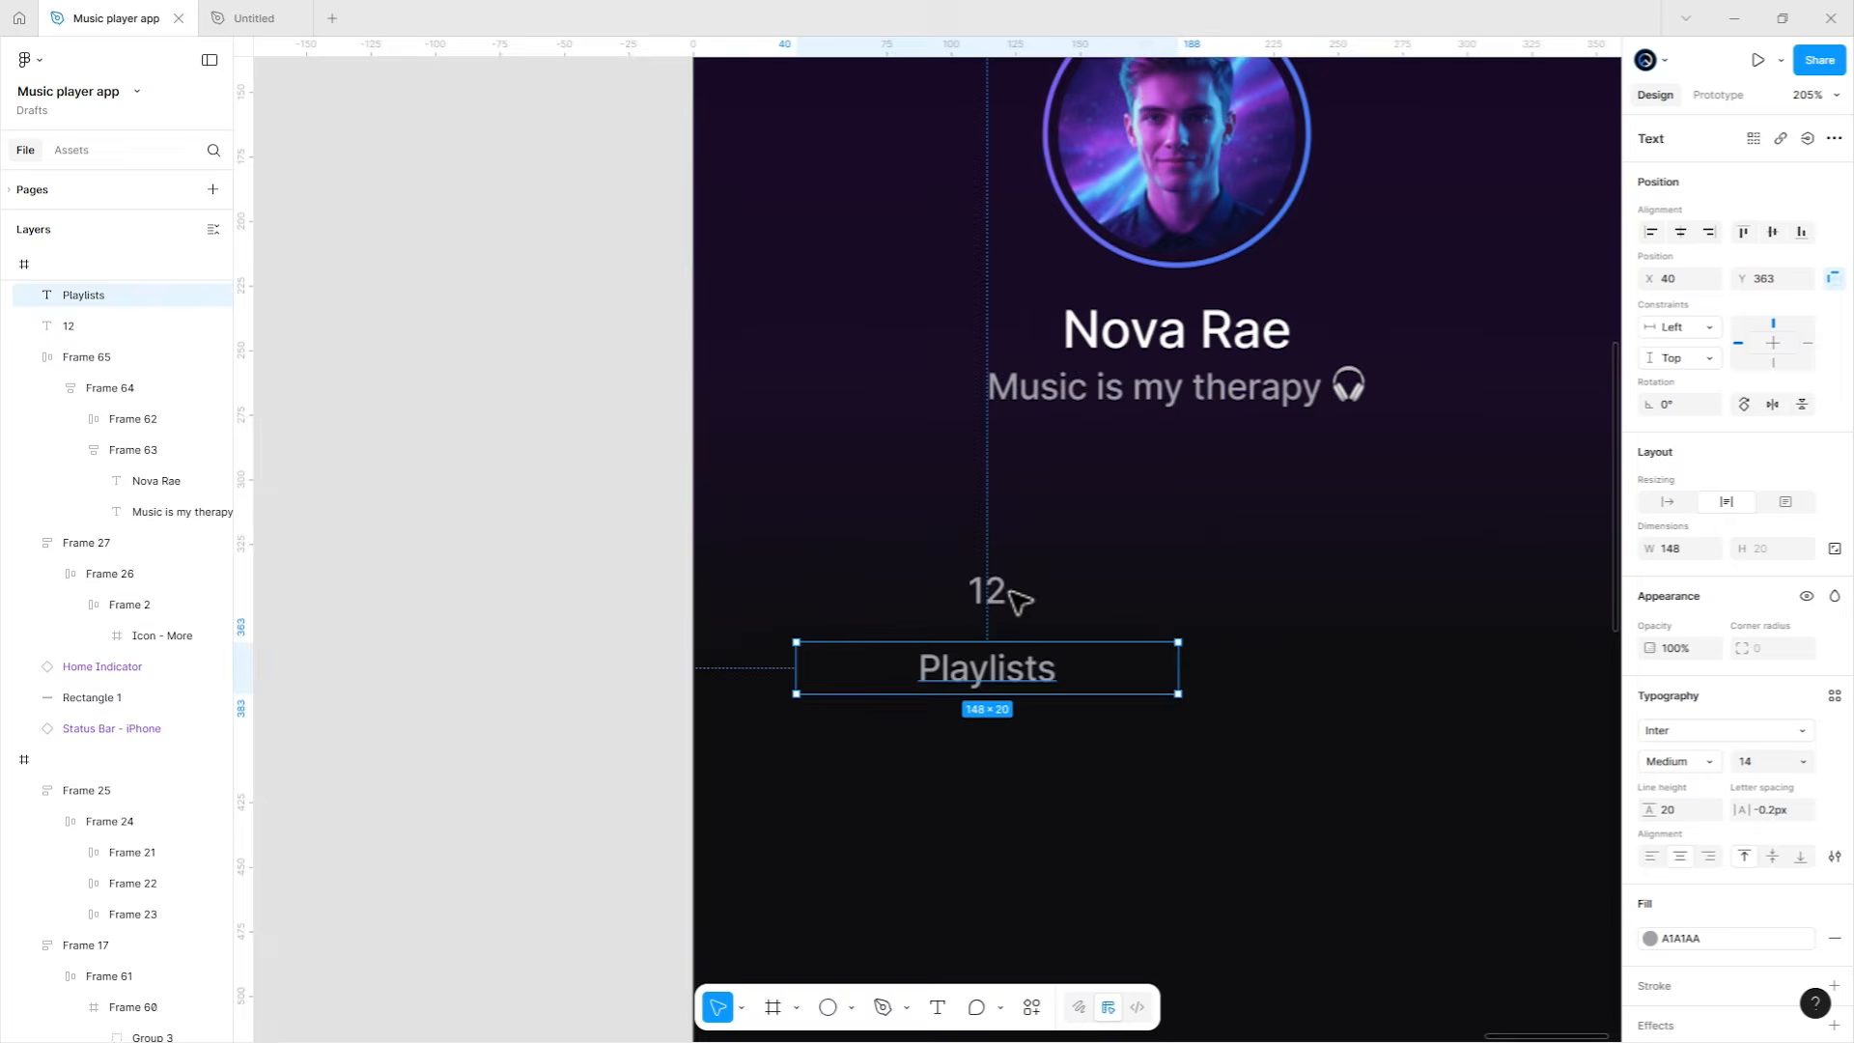
click(999, 593)
click(1763, 765)
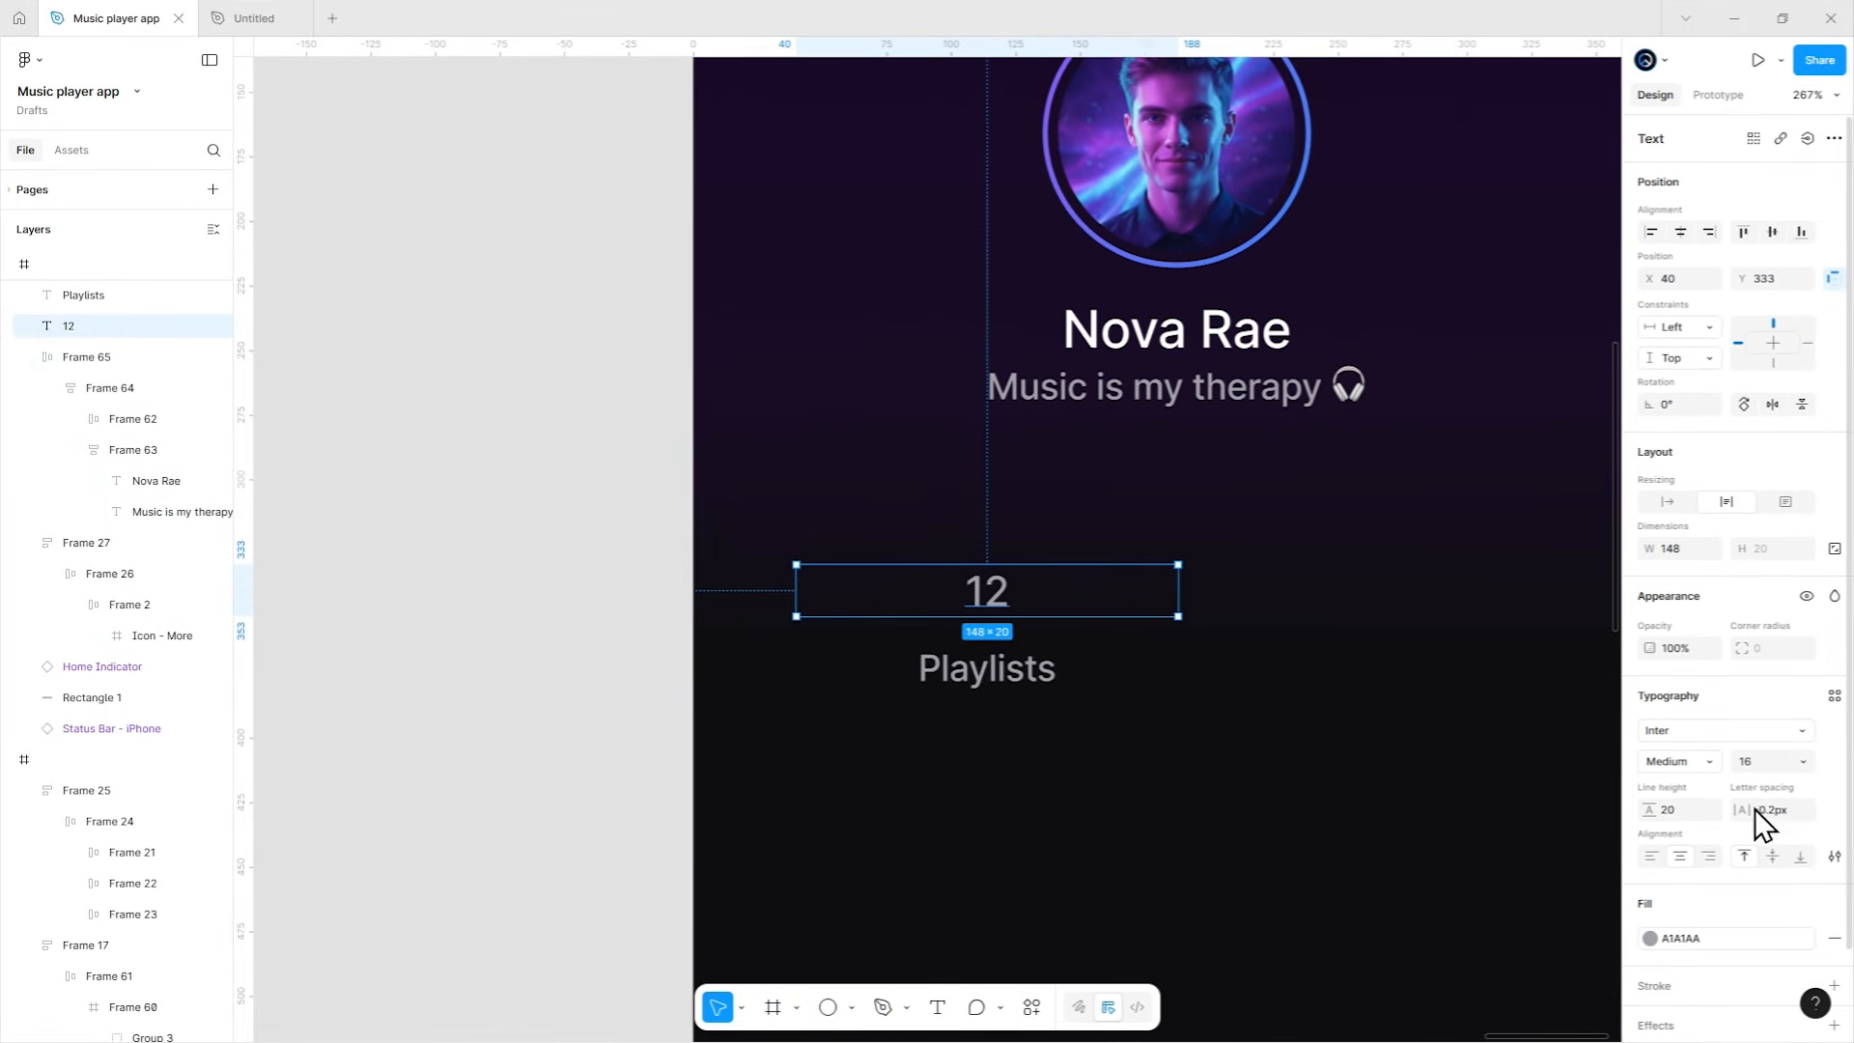
click(1717, 935)
click(1492, 931)
click(1062, 734)
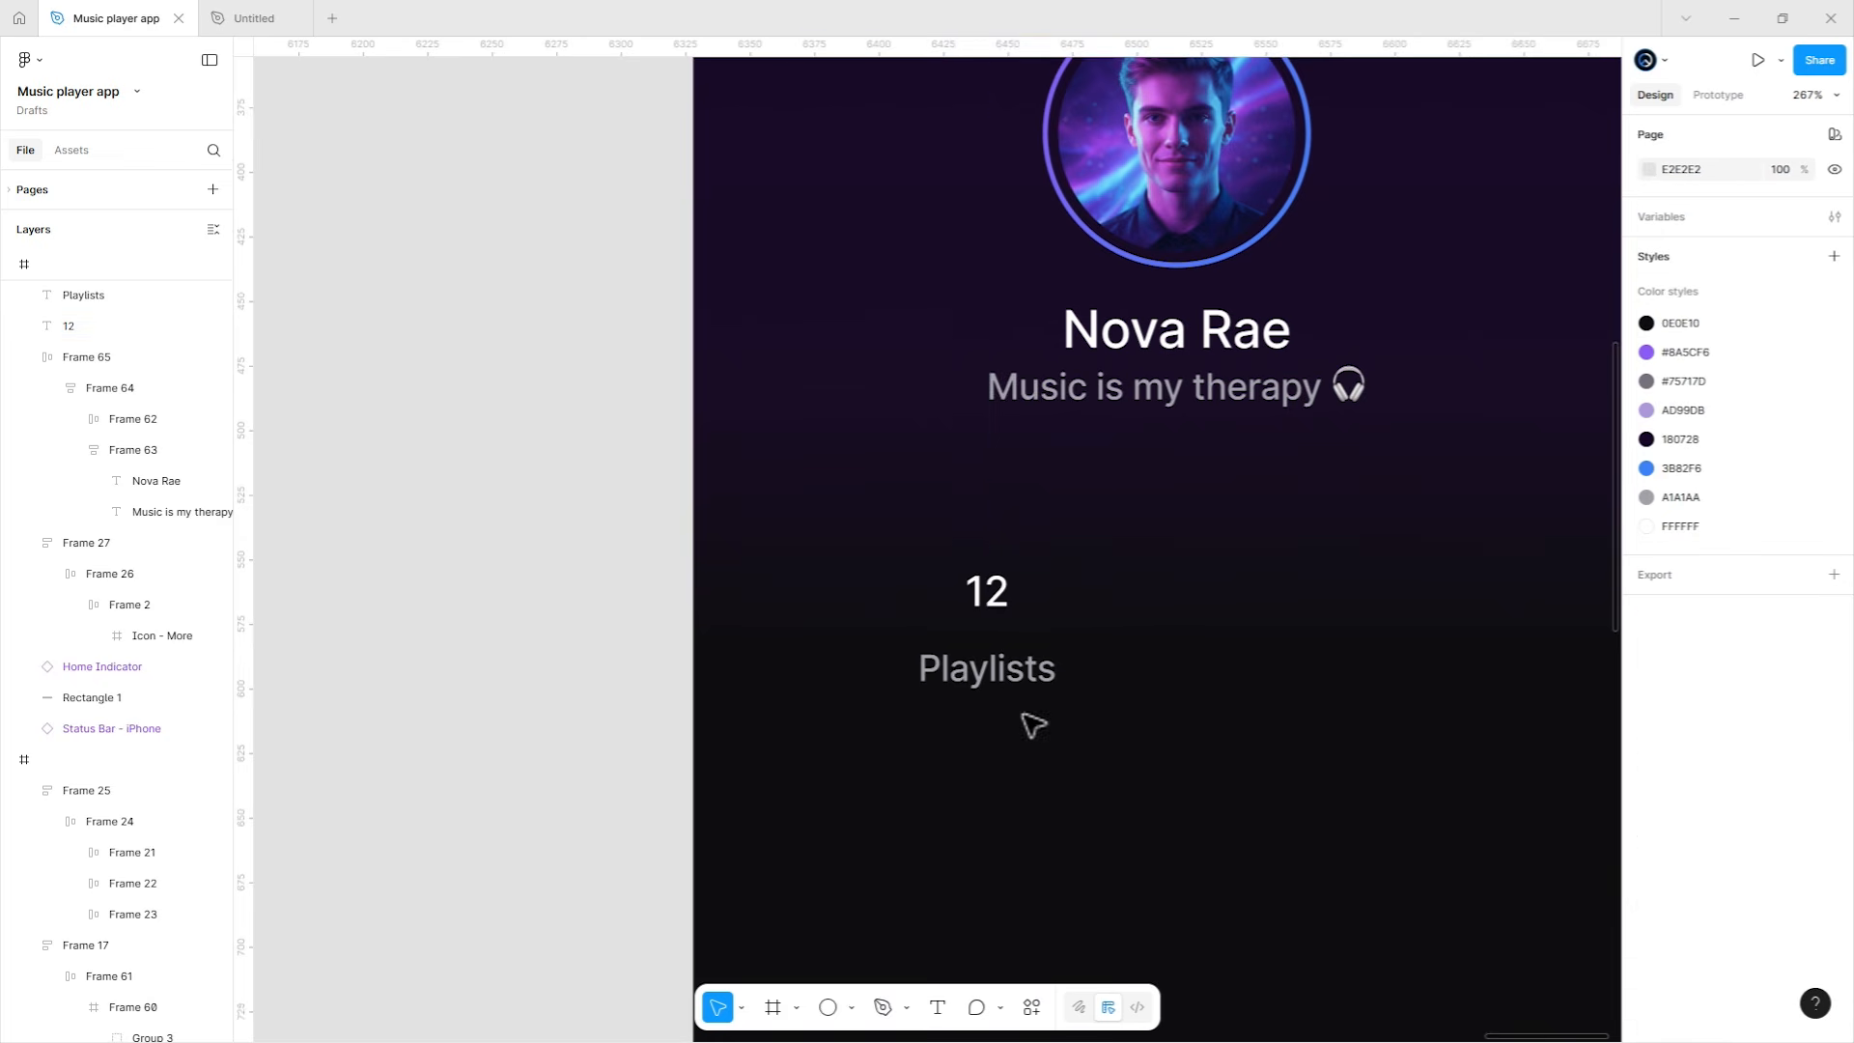
Wrap the "12" and "Playlists" texts together in a vertical auto layout frame with a gap of 4.
click(1004, 676)
shift+click(980, 589)
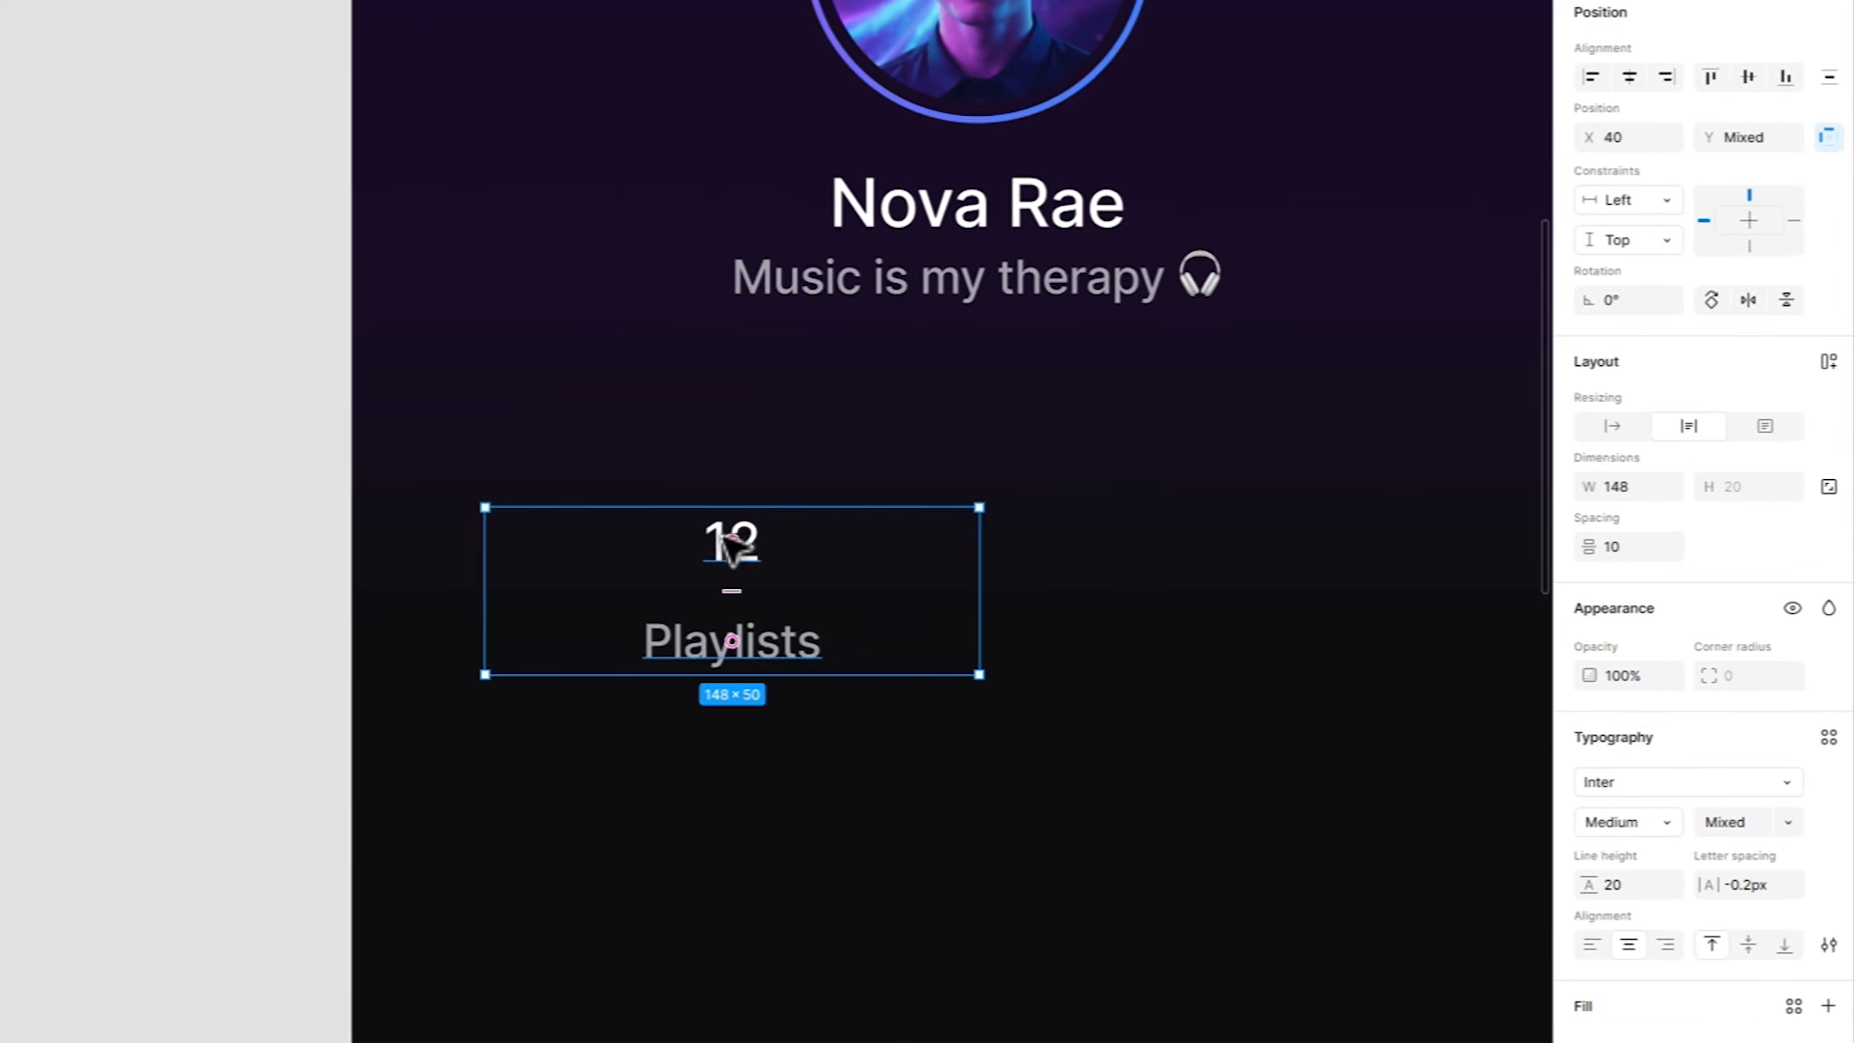
click(1668, 501)
key(shift+a)
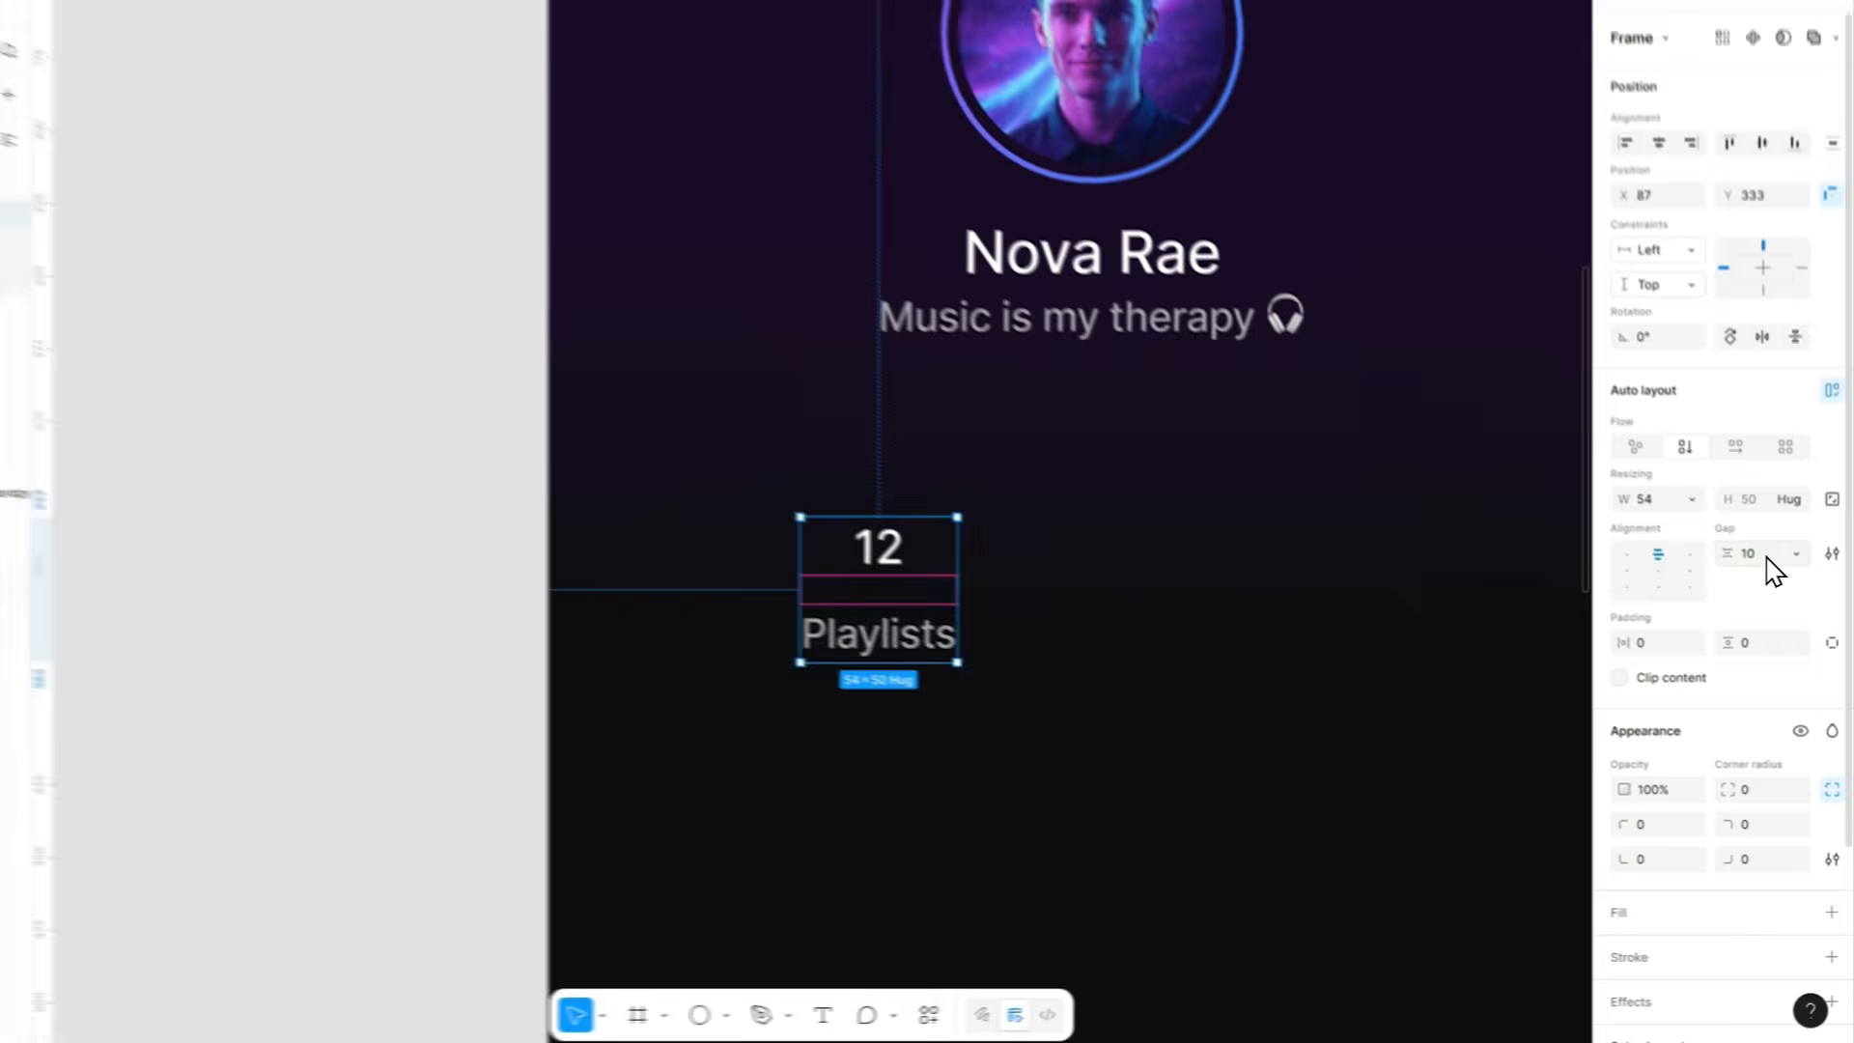
click(1775, 599)
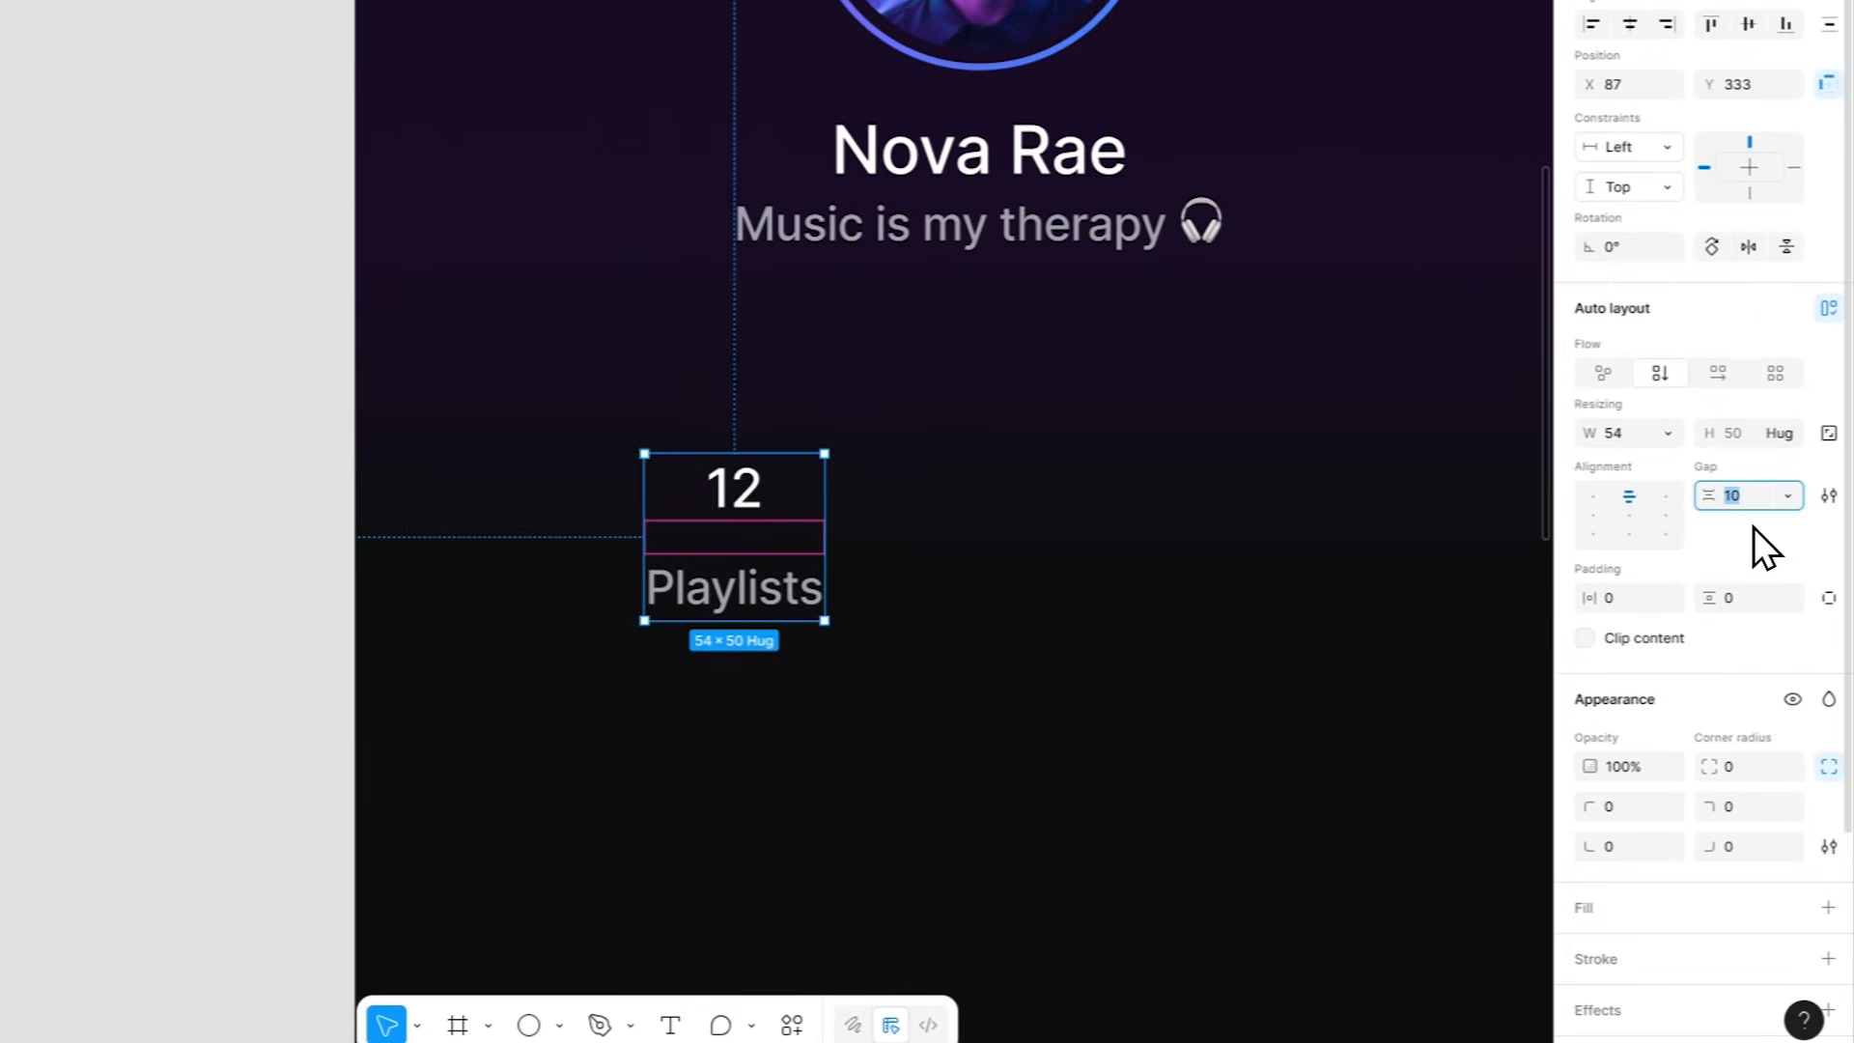
text(4)
key(Return)
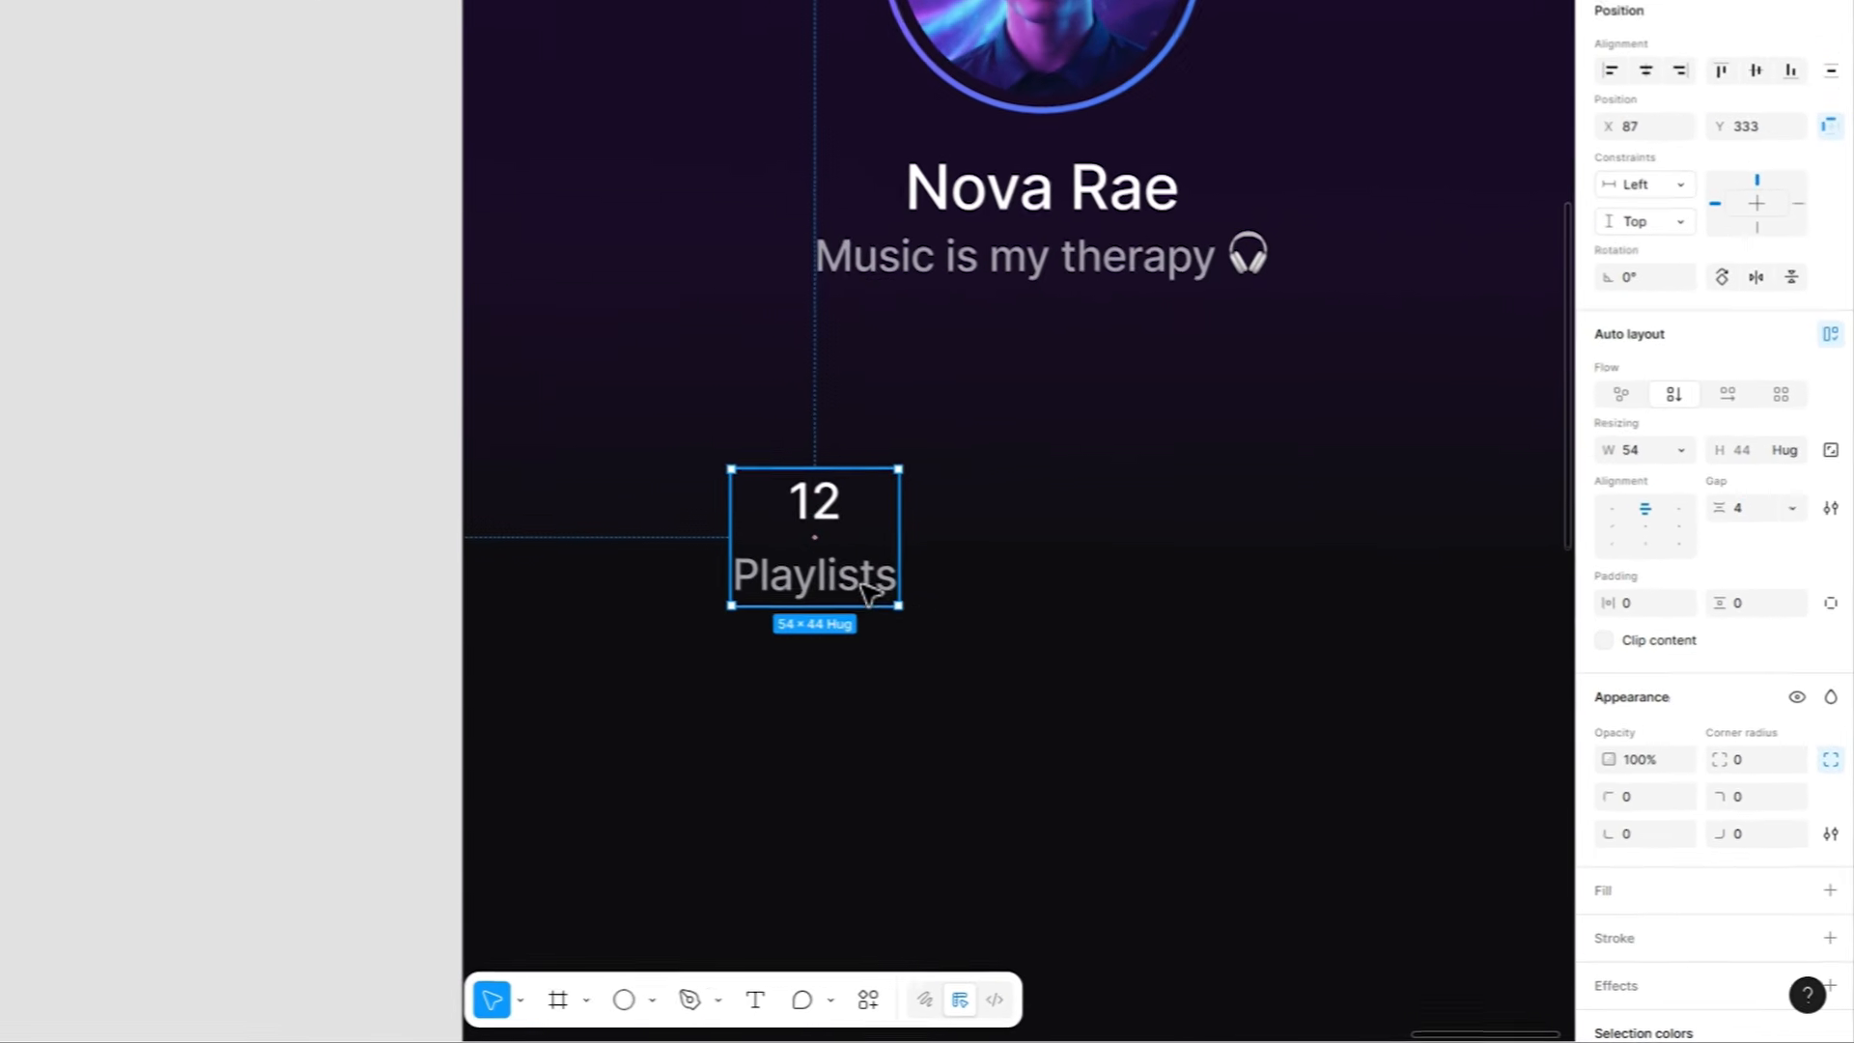
Duplicate the playlist statistic beside itself at X 161, Y 333 and change the copy's texts to "980" and "Followers".
key(ctrl+d)
drag(1033, 669, 1198, 653)
drag(1041, 547, 1065, 539)
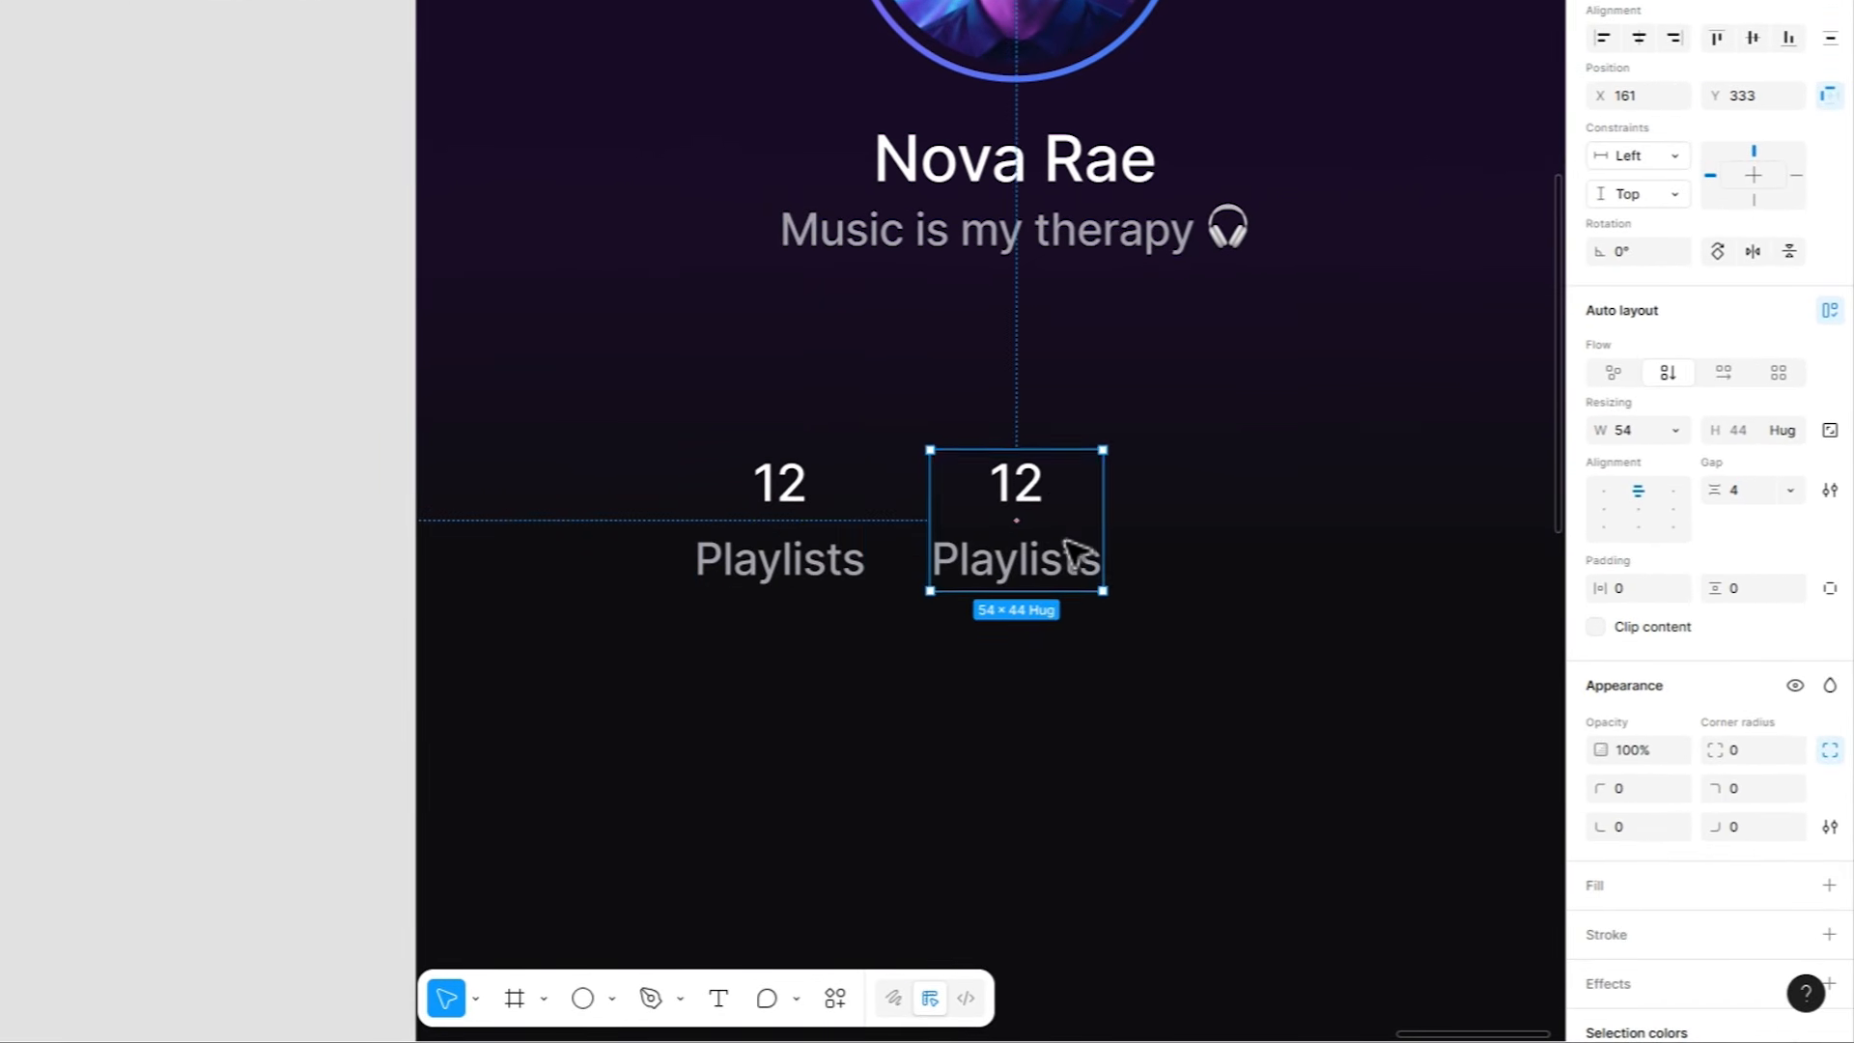
double_click(1037, 478)
text(980)
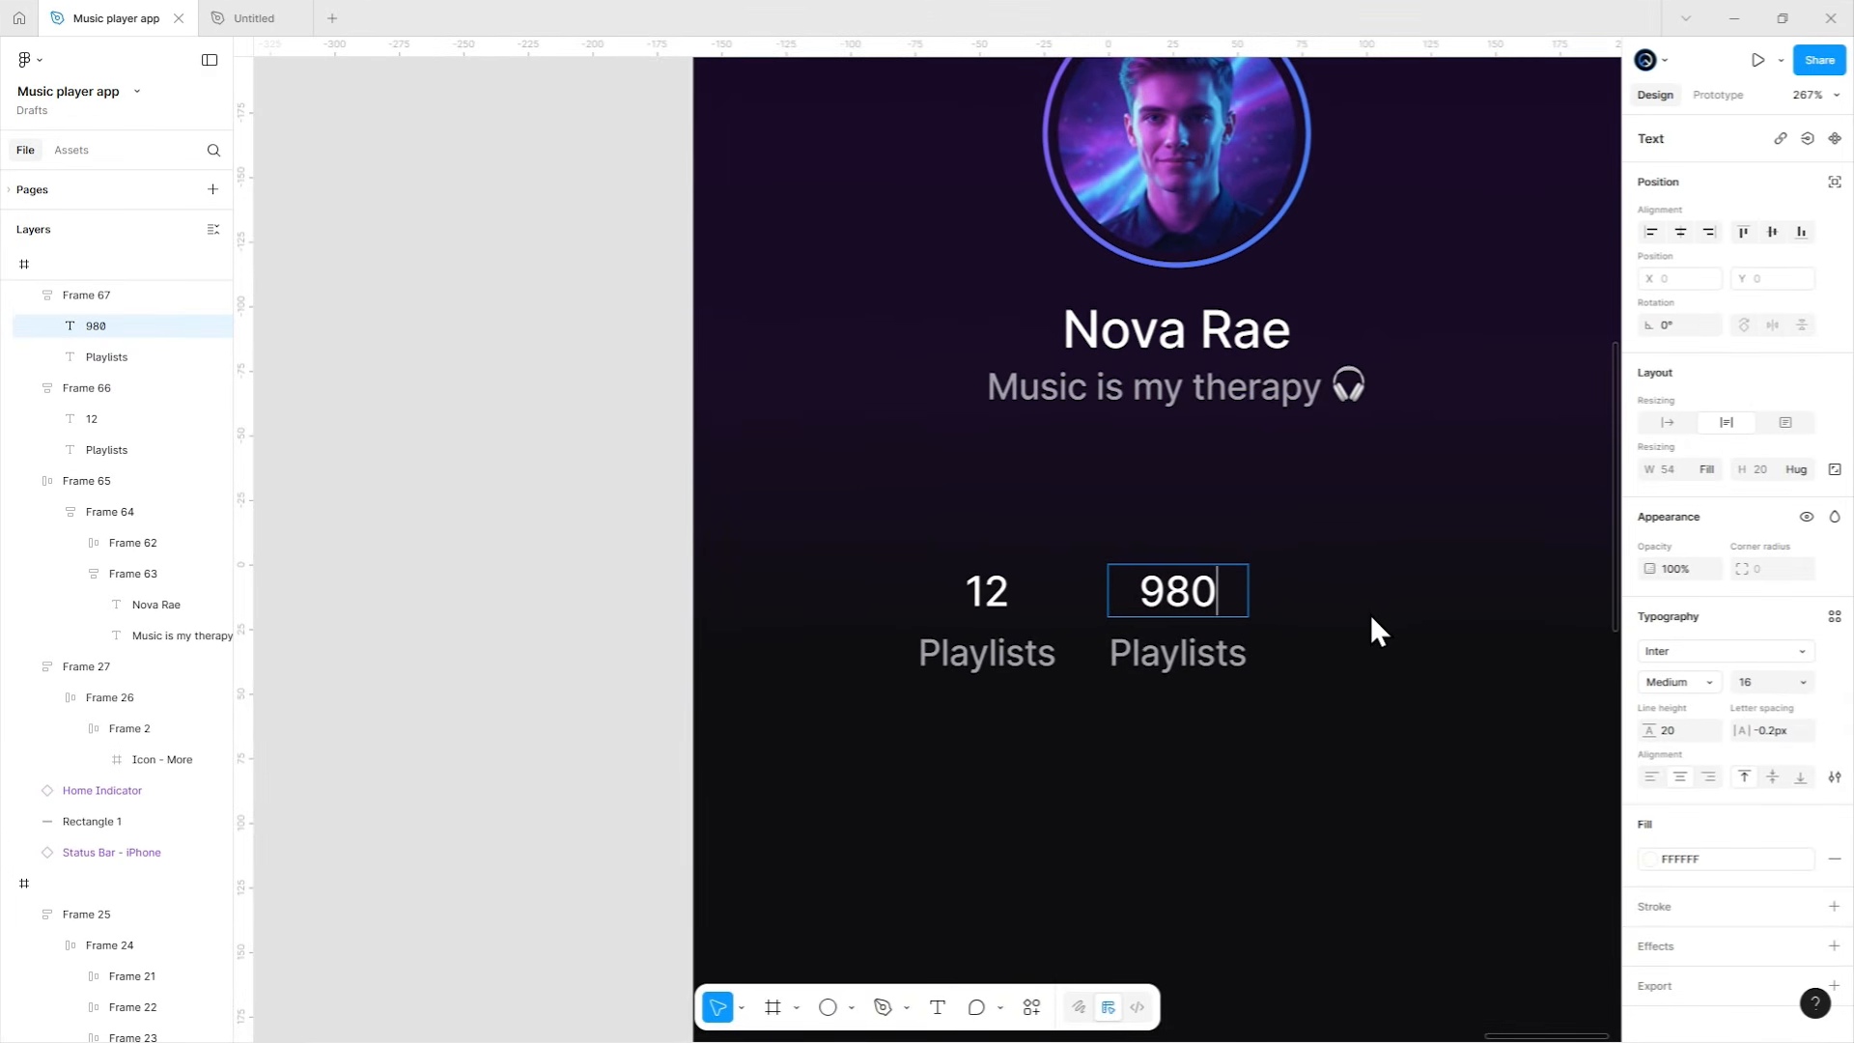
double_click(1164, 653)
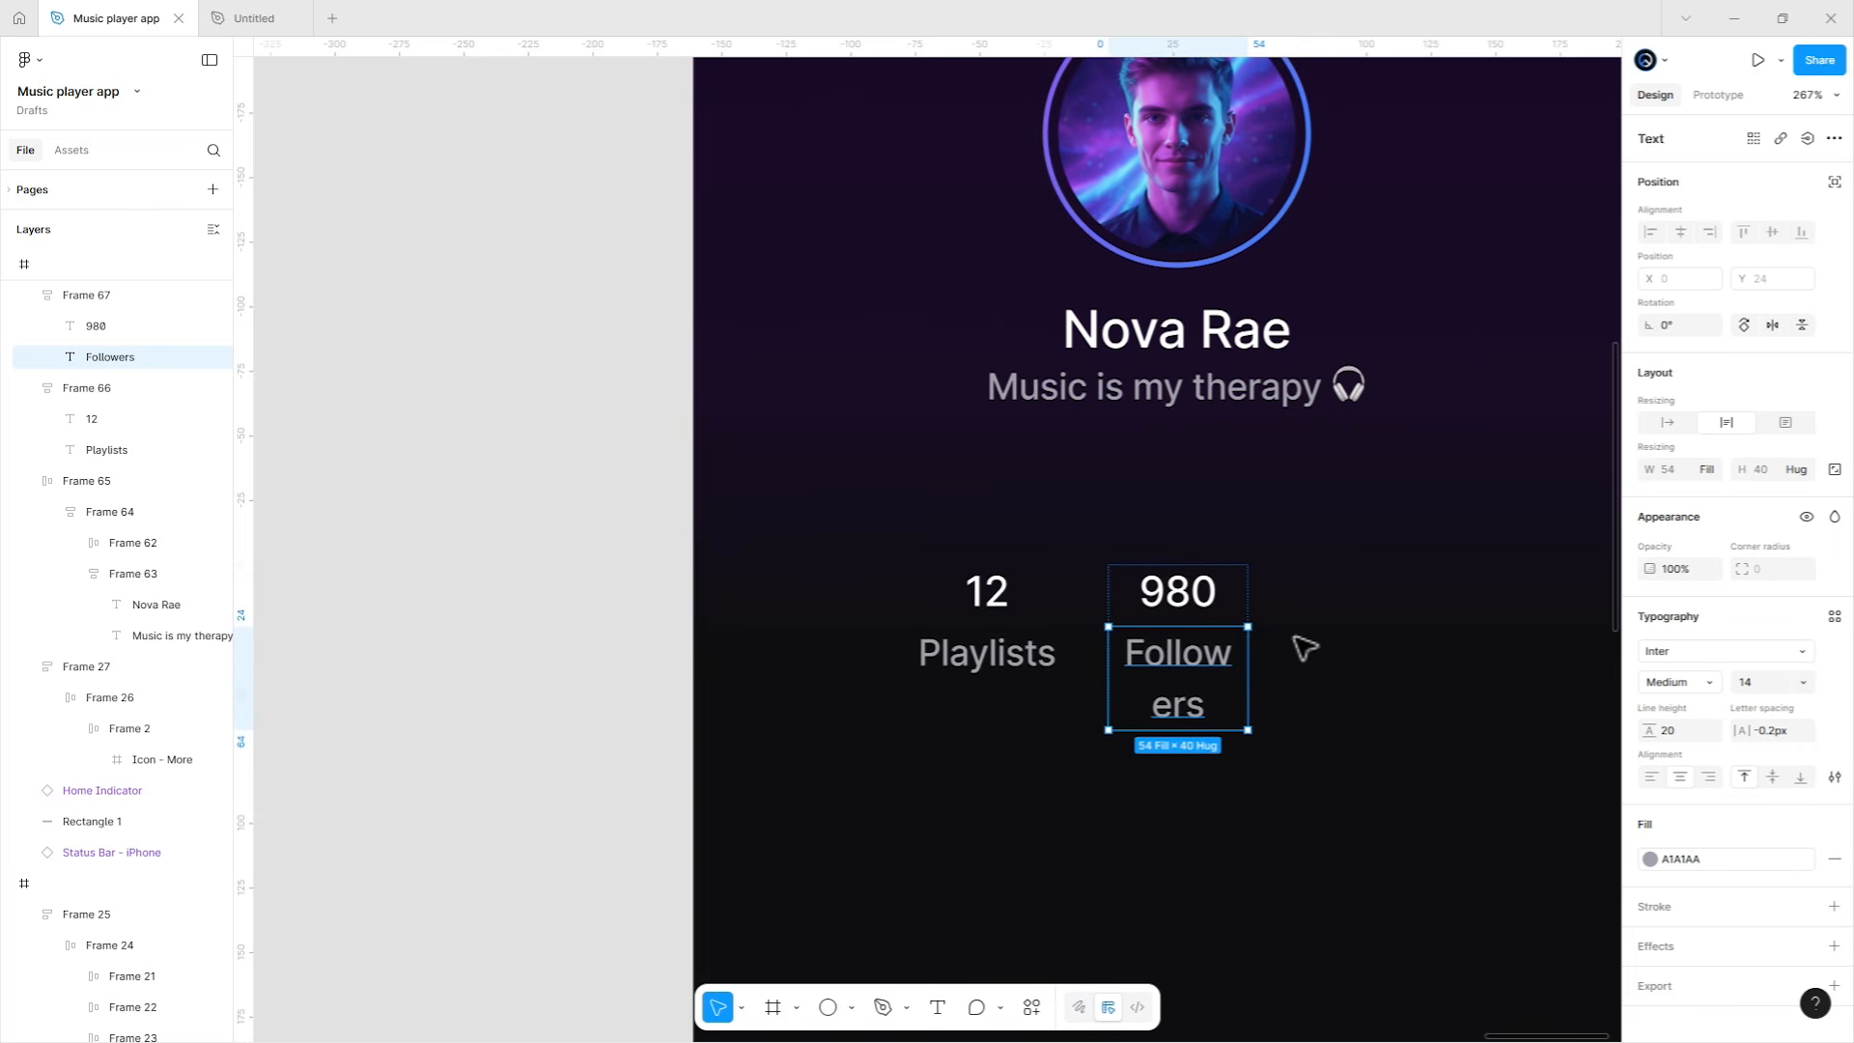
Set the width resizing of the "Followers" and "980" texts to Hug contents.
click(1704, 471)
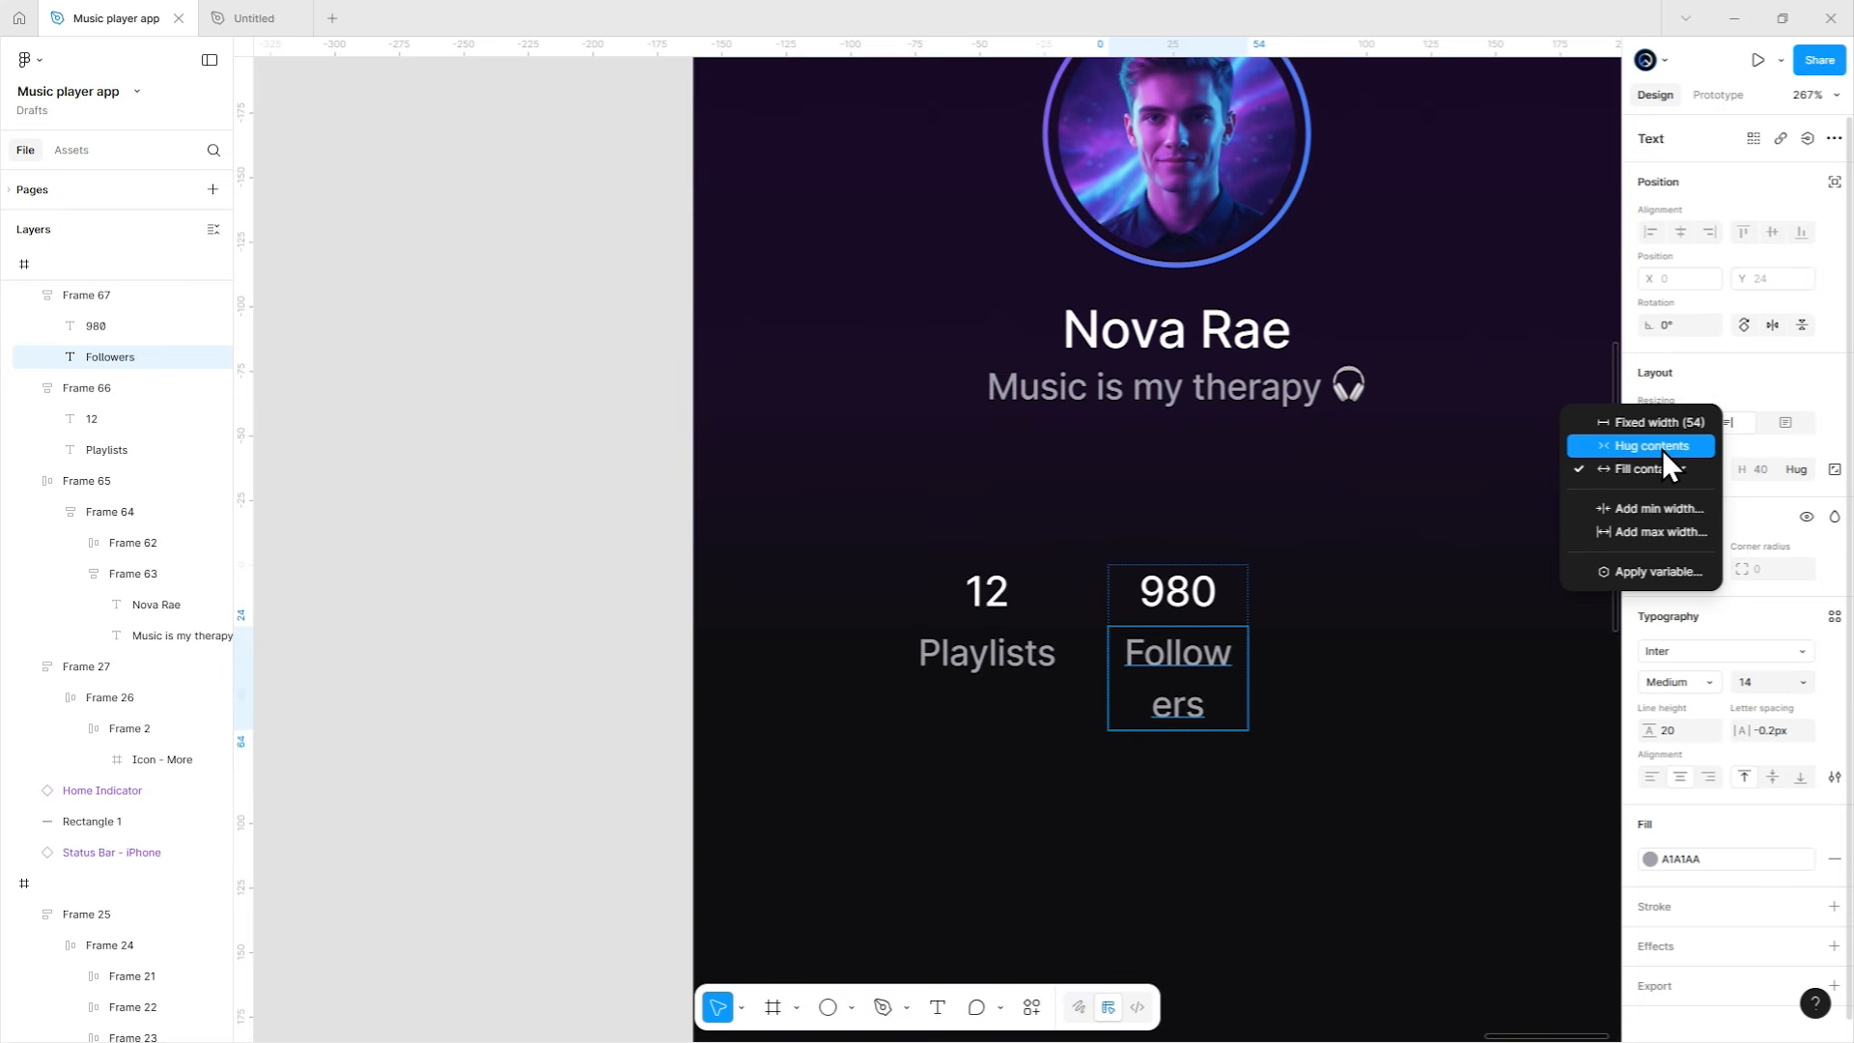
click(1671, 449)
click(1213, 597)
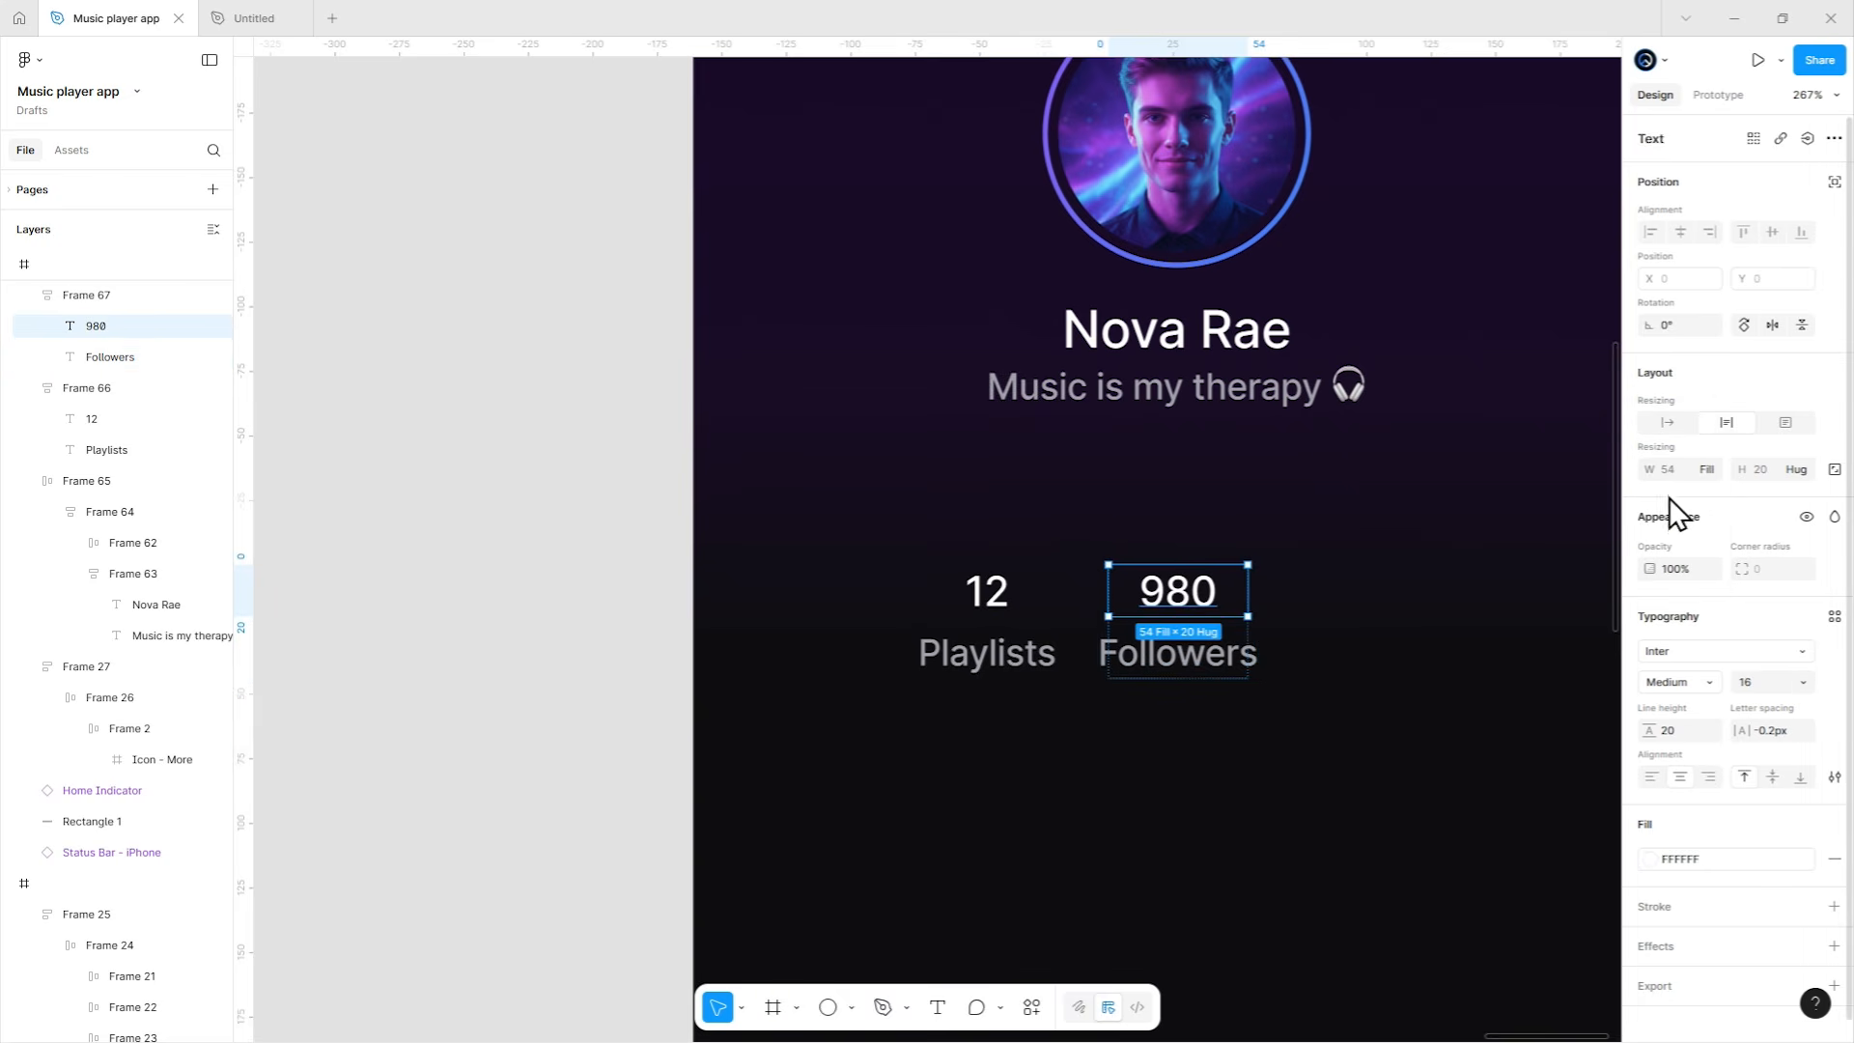
click(1705, 470)
click(1670, 446)
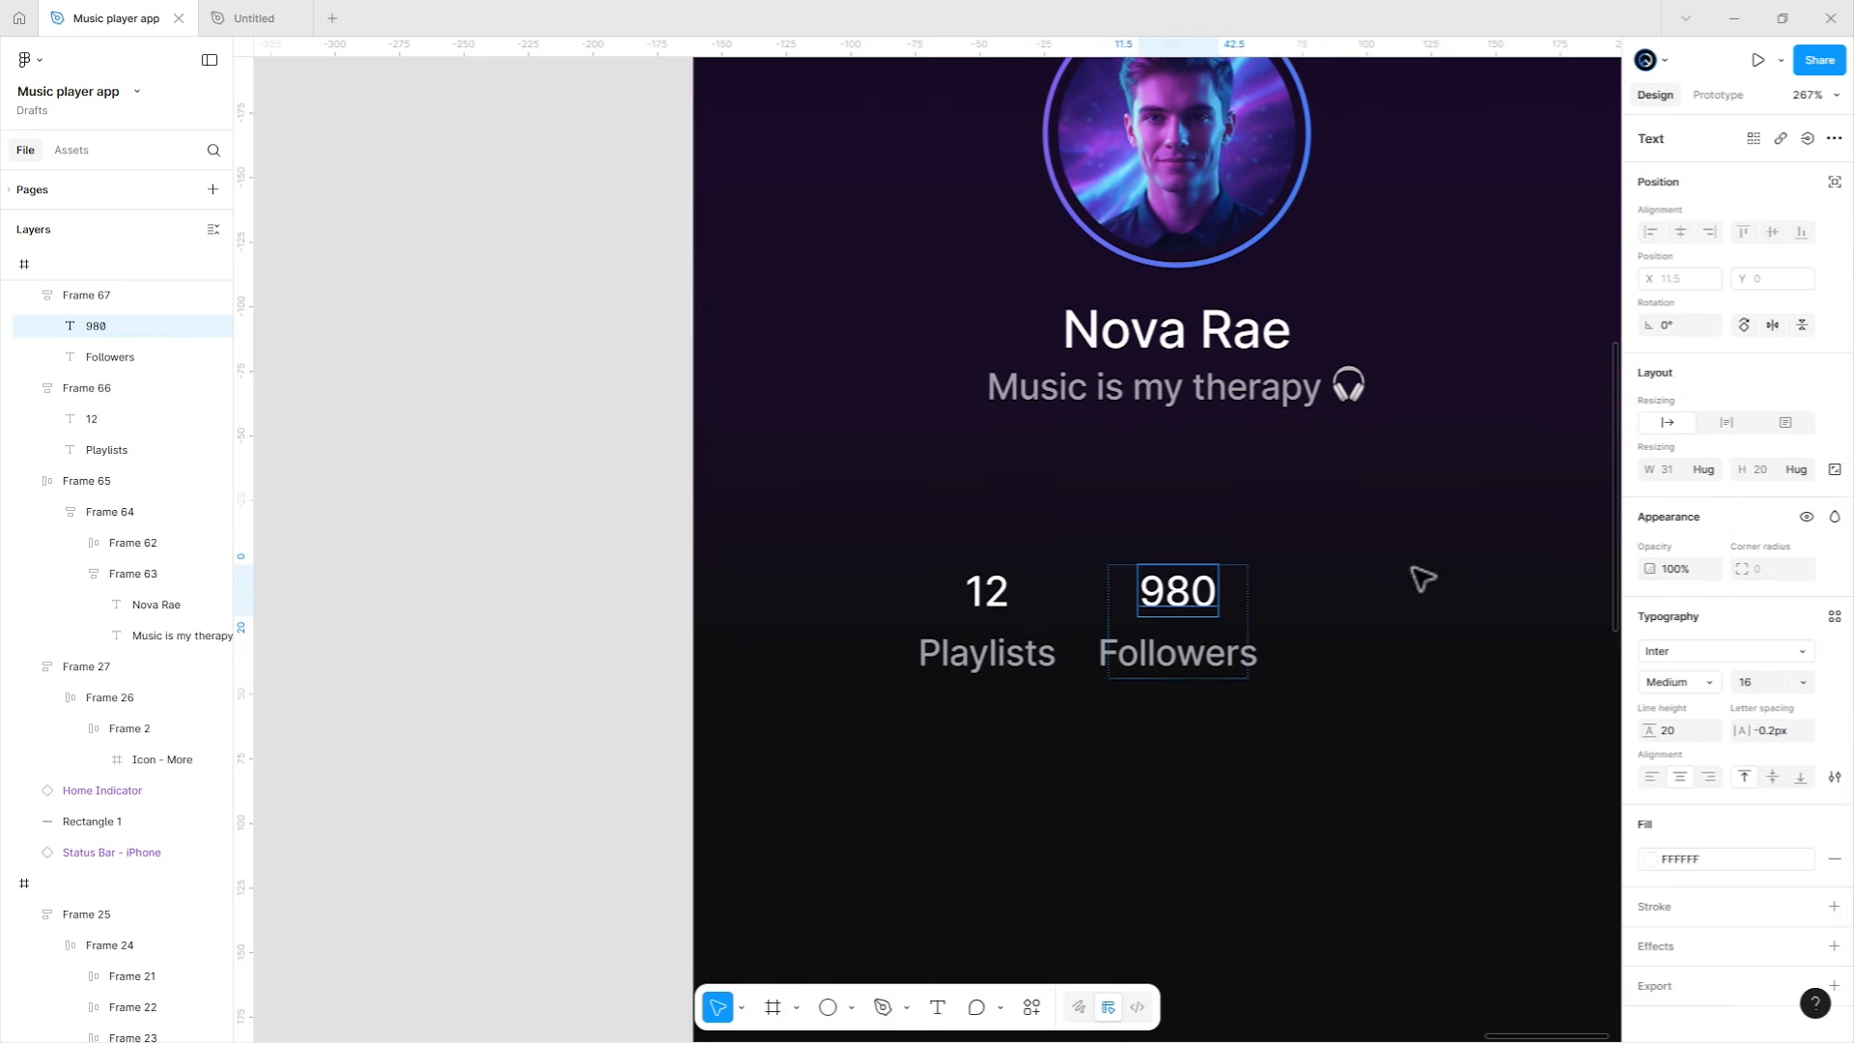
Apply Fill container width to the "12" and "Playlists" texts.
click(1034, 650)
shift+click(1009, 594)
click(1706, 471)
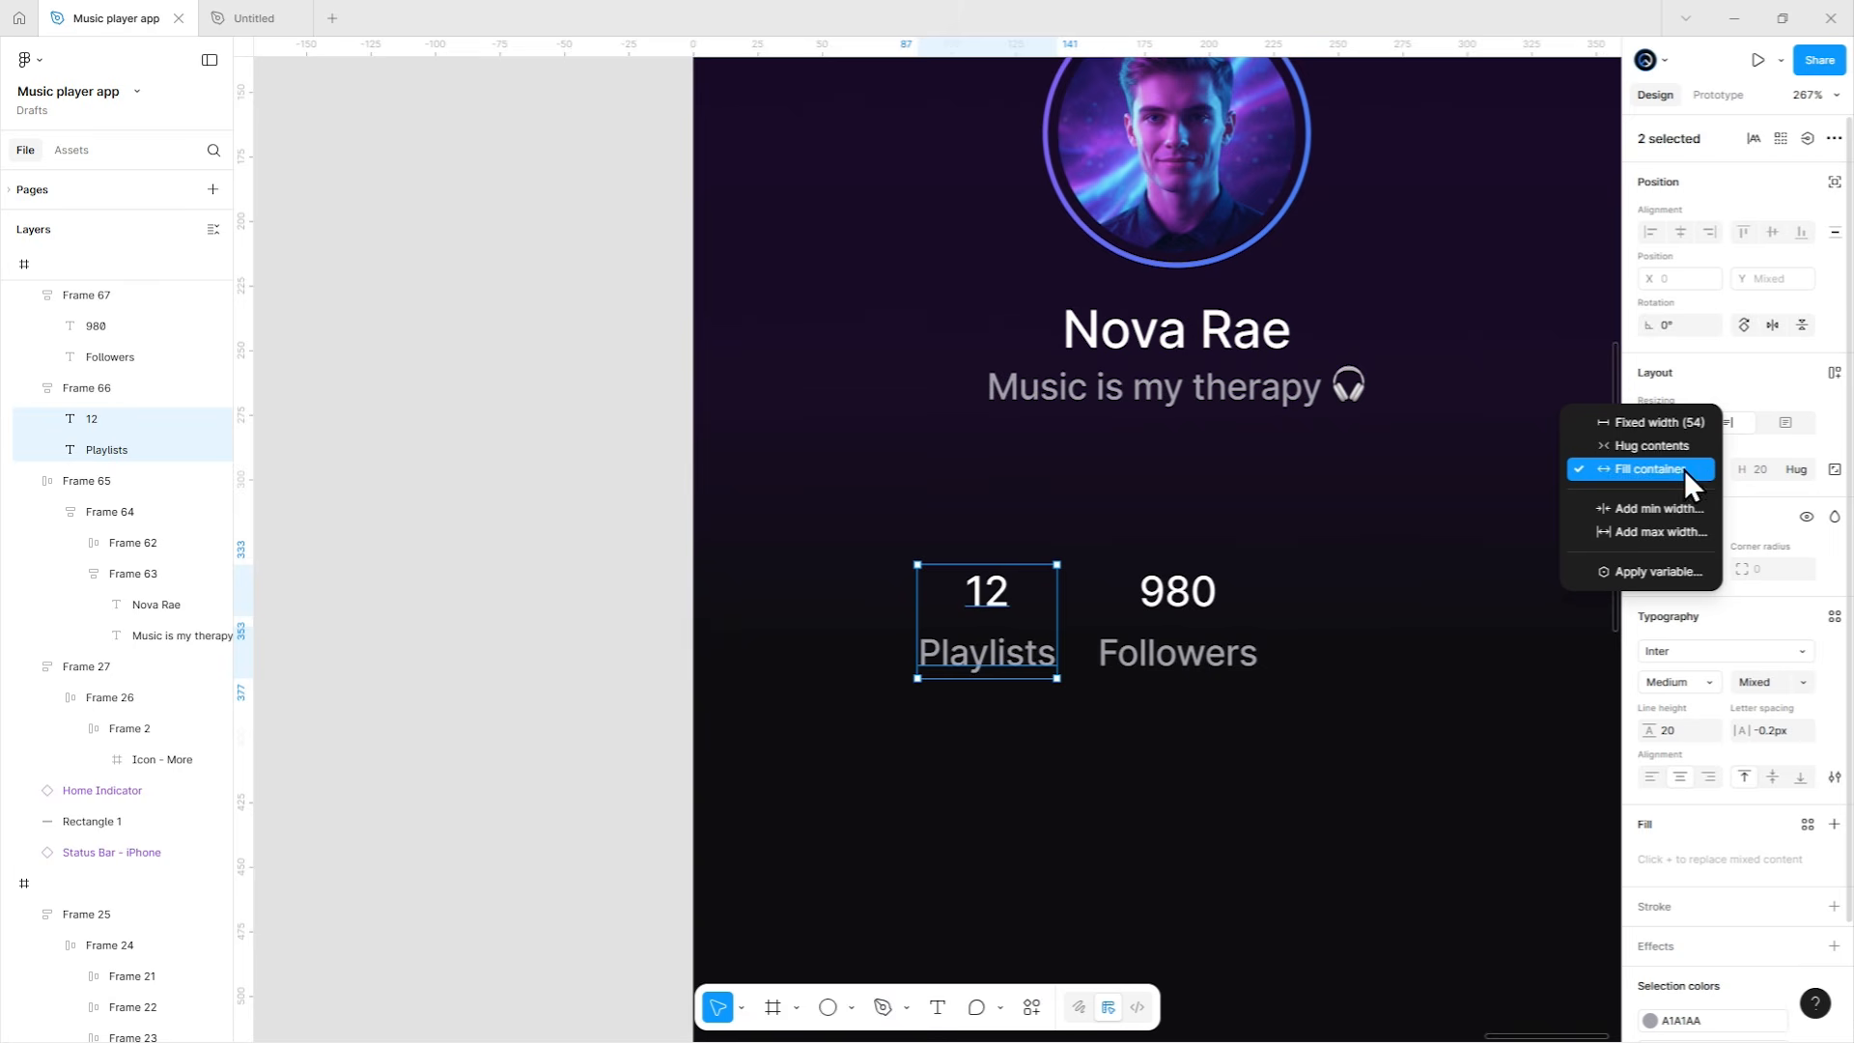
click(1684, 470)
Make the followers statistic frame hug its contents horizontally.
click(1238, 630)
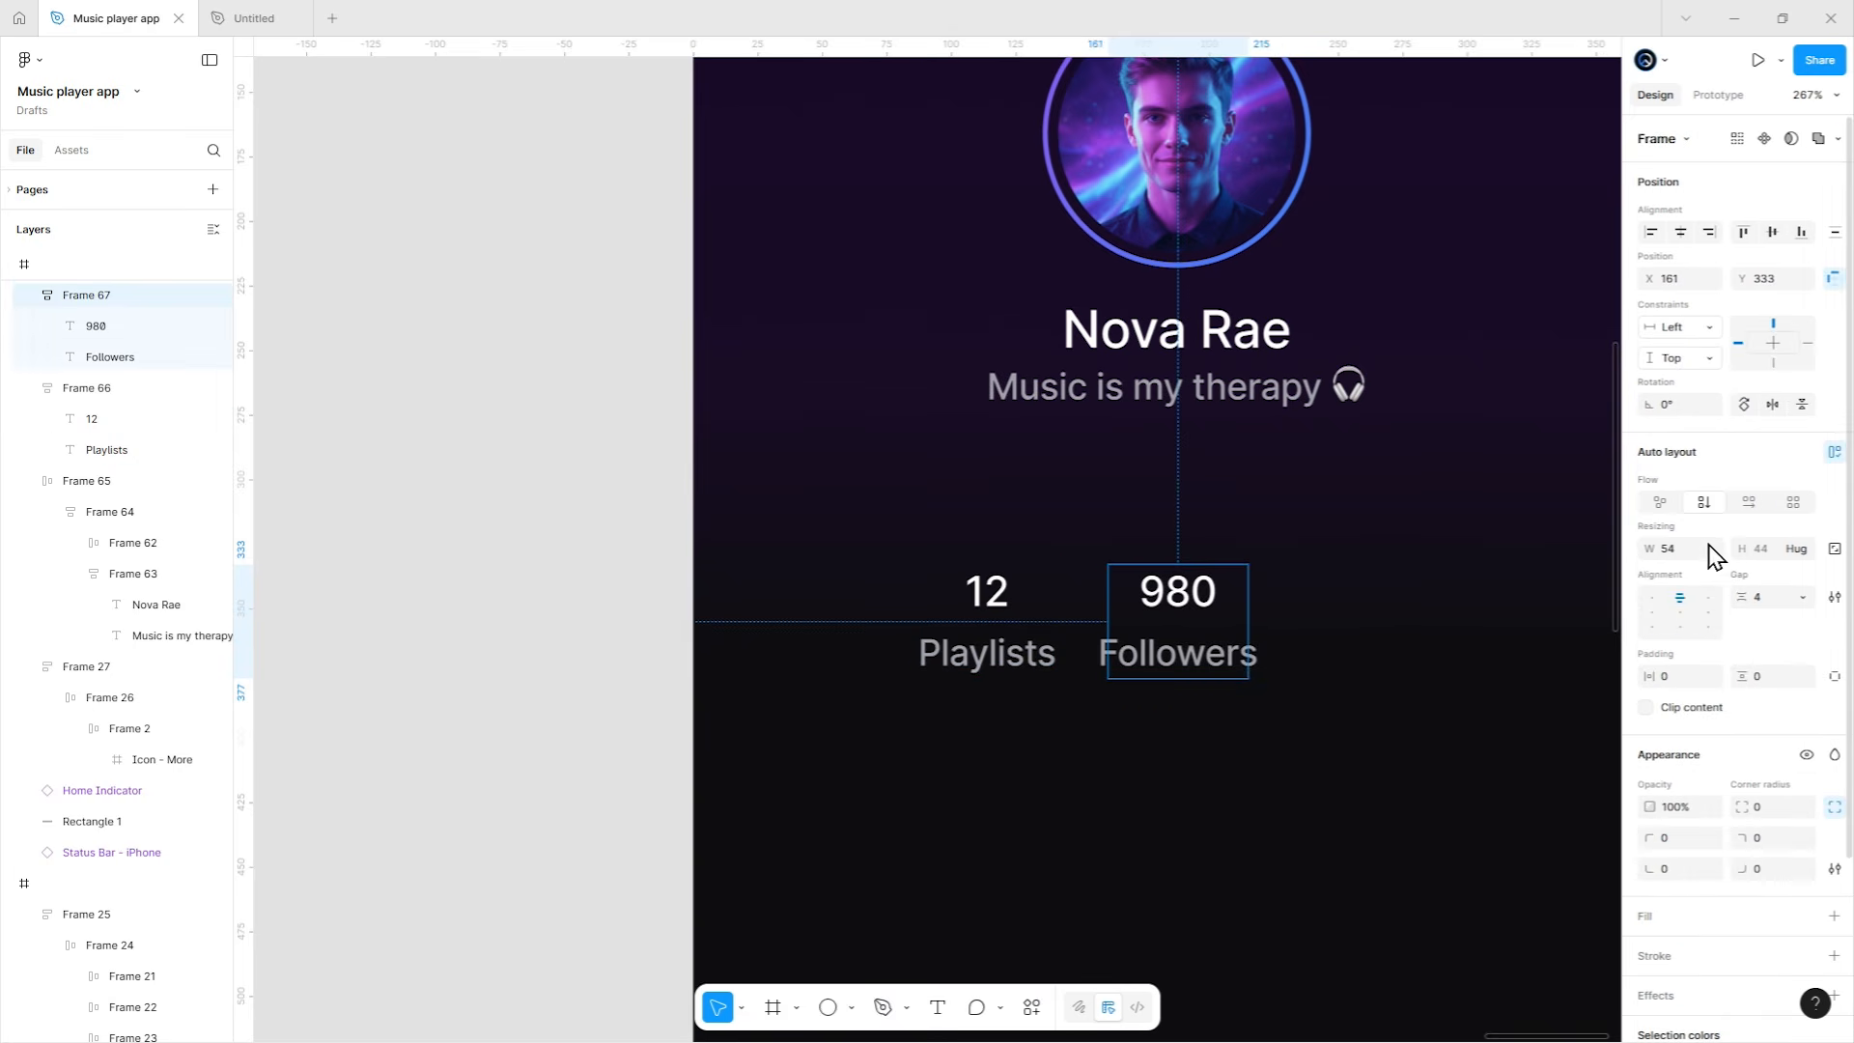
click(1705, 548)
click(1593, 571)
click(1371, 618)
Duplicate the followers statistic to its right and change the copy's texts to "120" and "Following".
click(1220, 637)
key(ctrl+d)
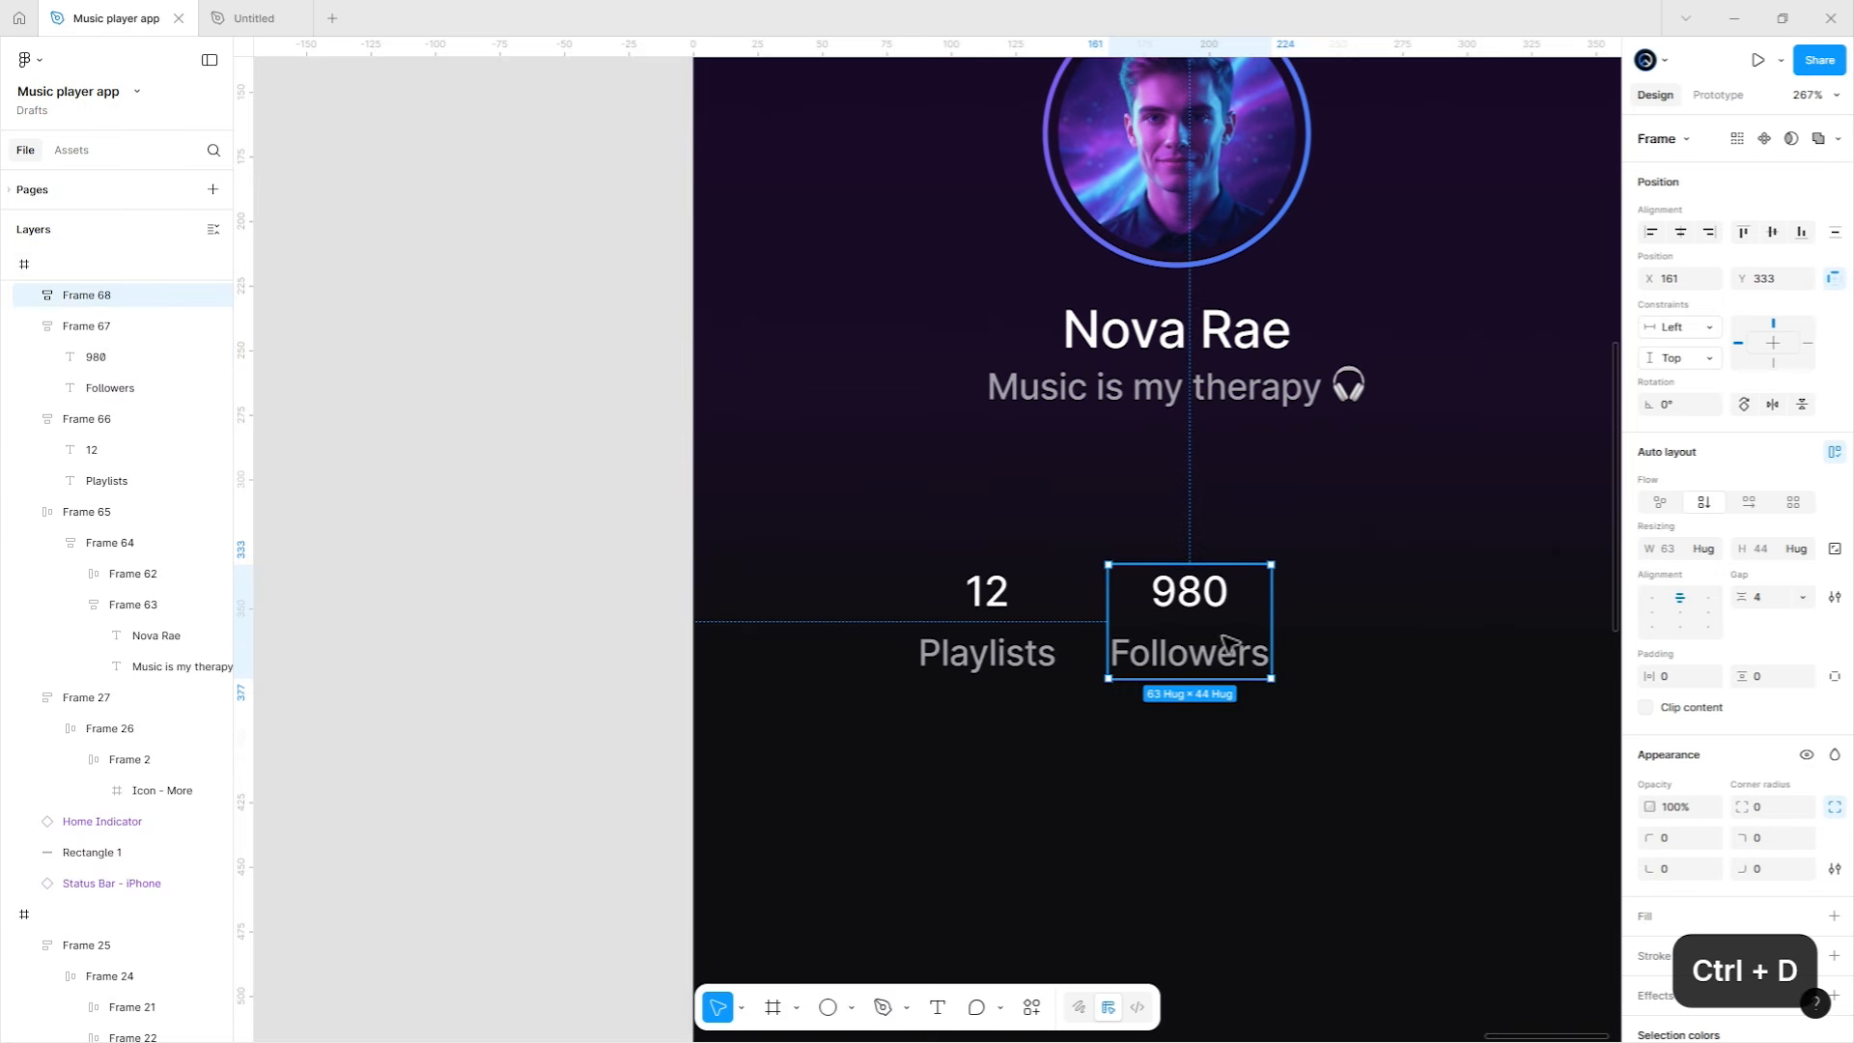
drag(1222, 636, 1061, 608)
double_click(1048, 570)
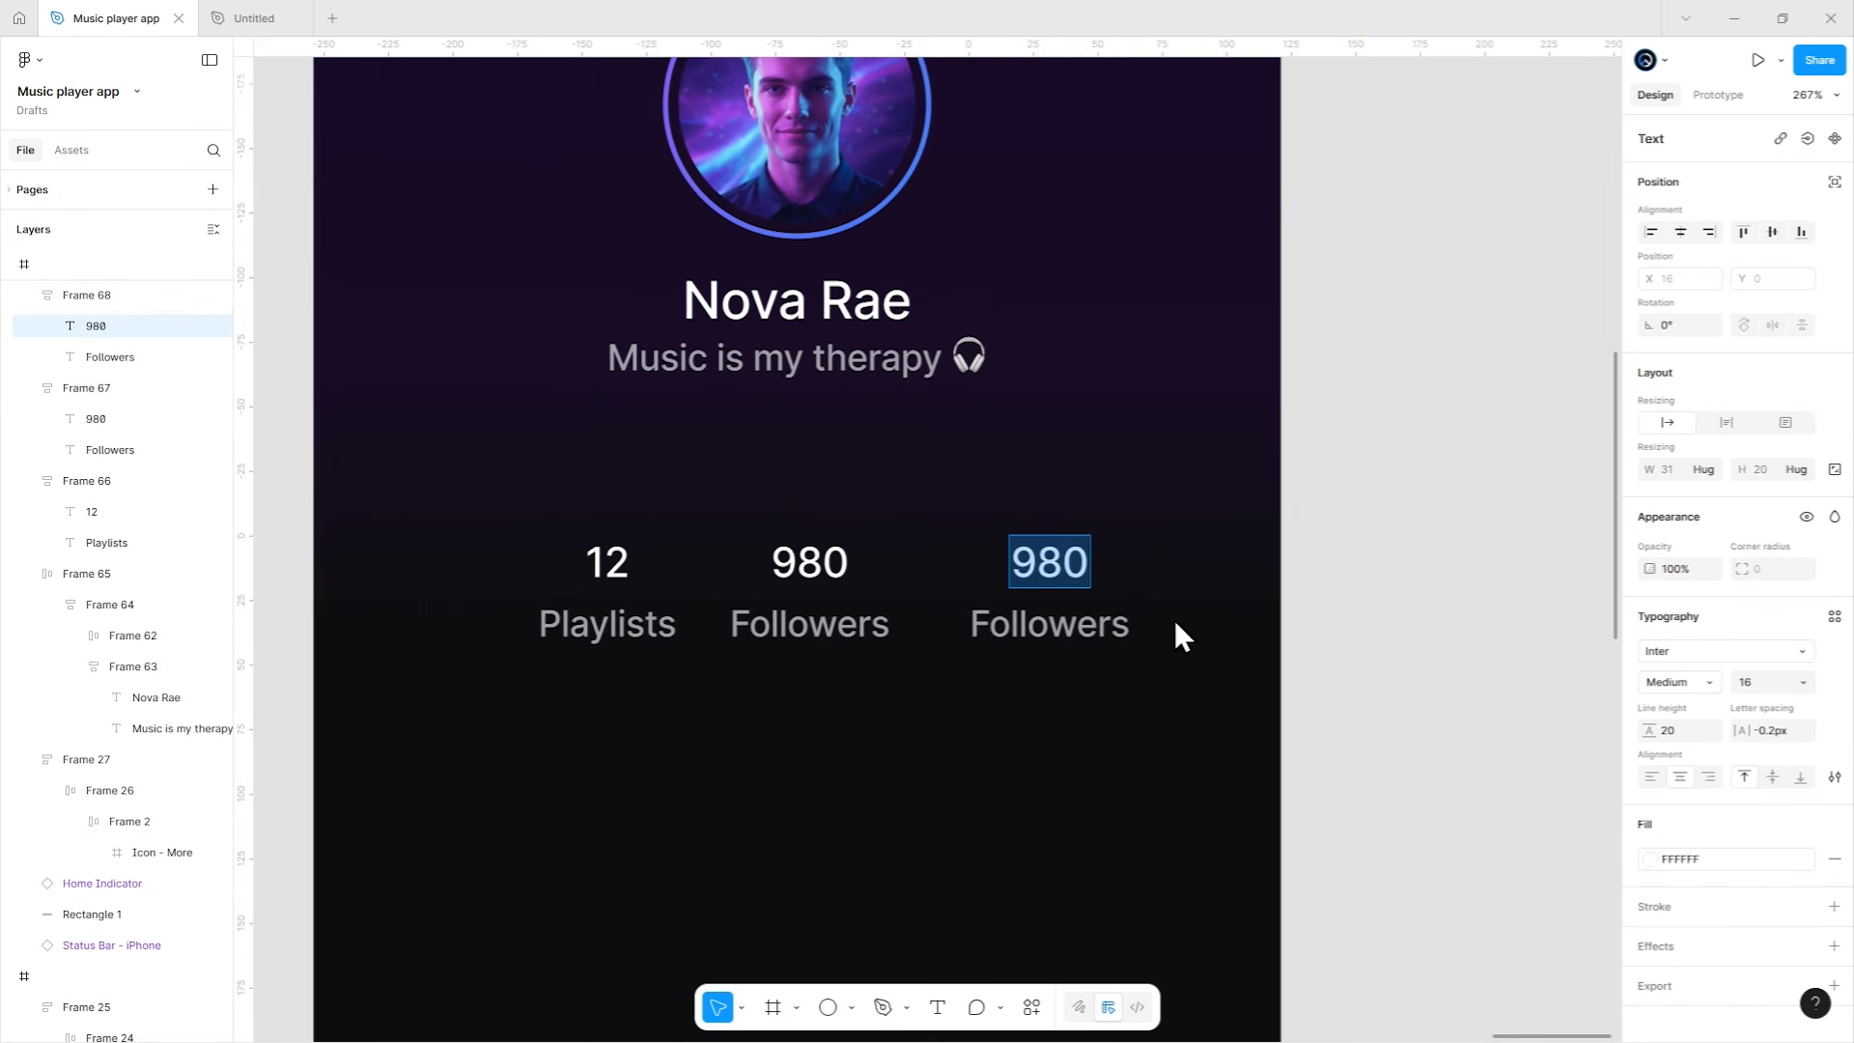
text(120)
key(Tab)
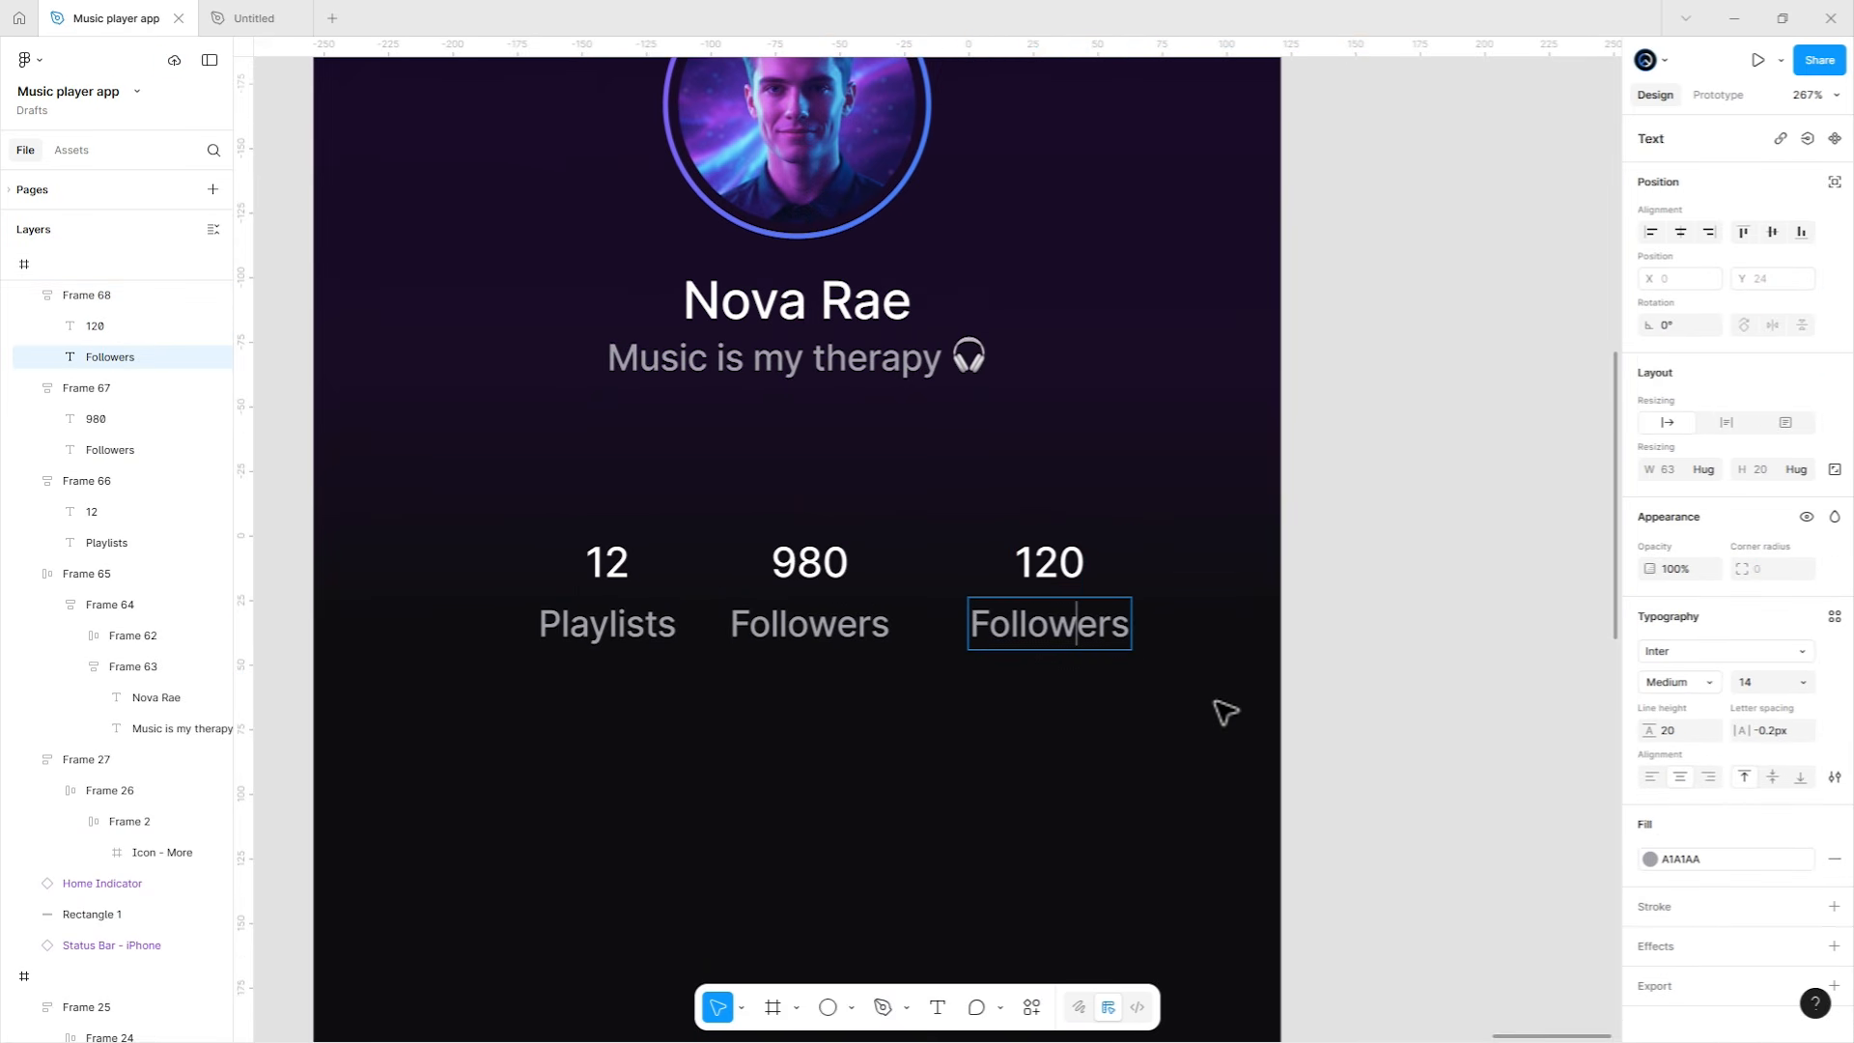
text(F)
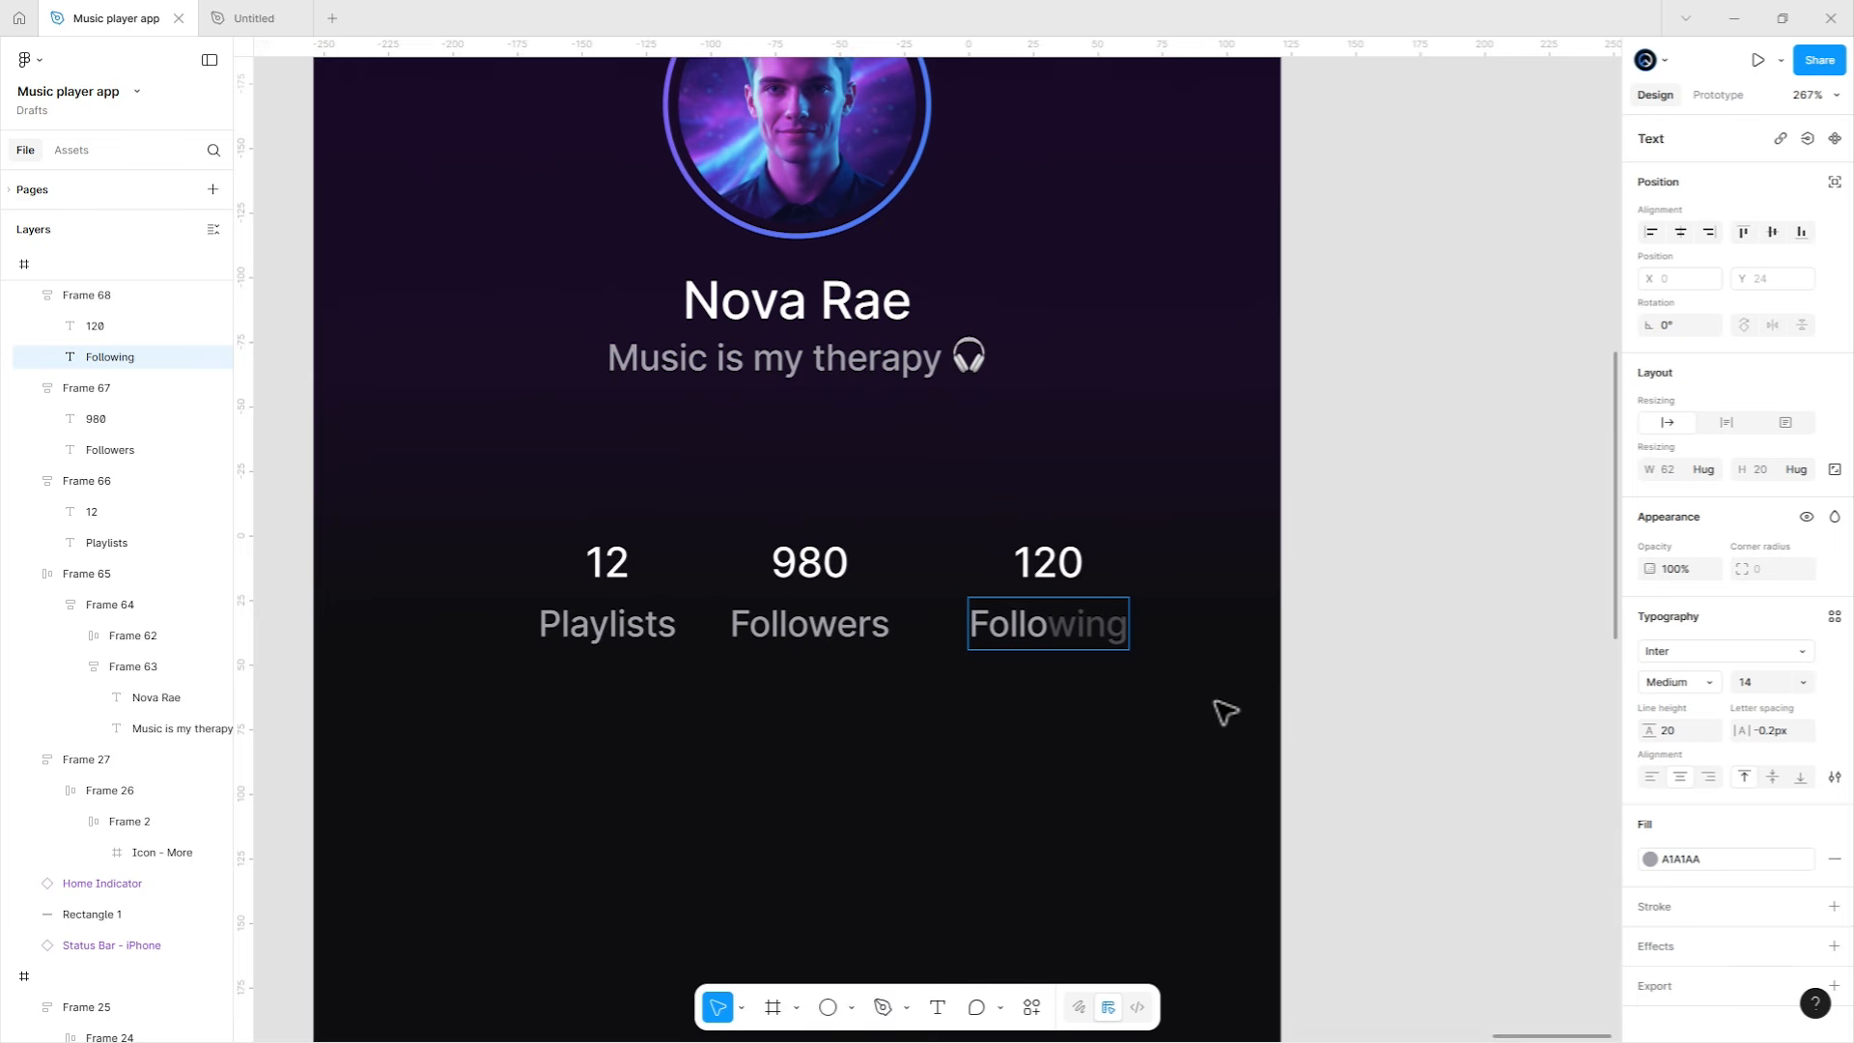
click(1215, 702)
Group the three statistic blocks into an auto layout row and nest that row in an outer auto layout frame.
drag(1004, 703, 1174, 676)
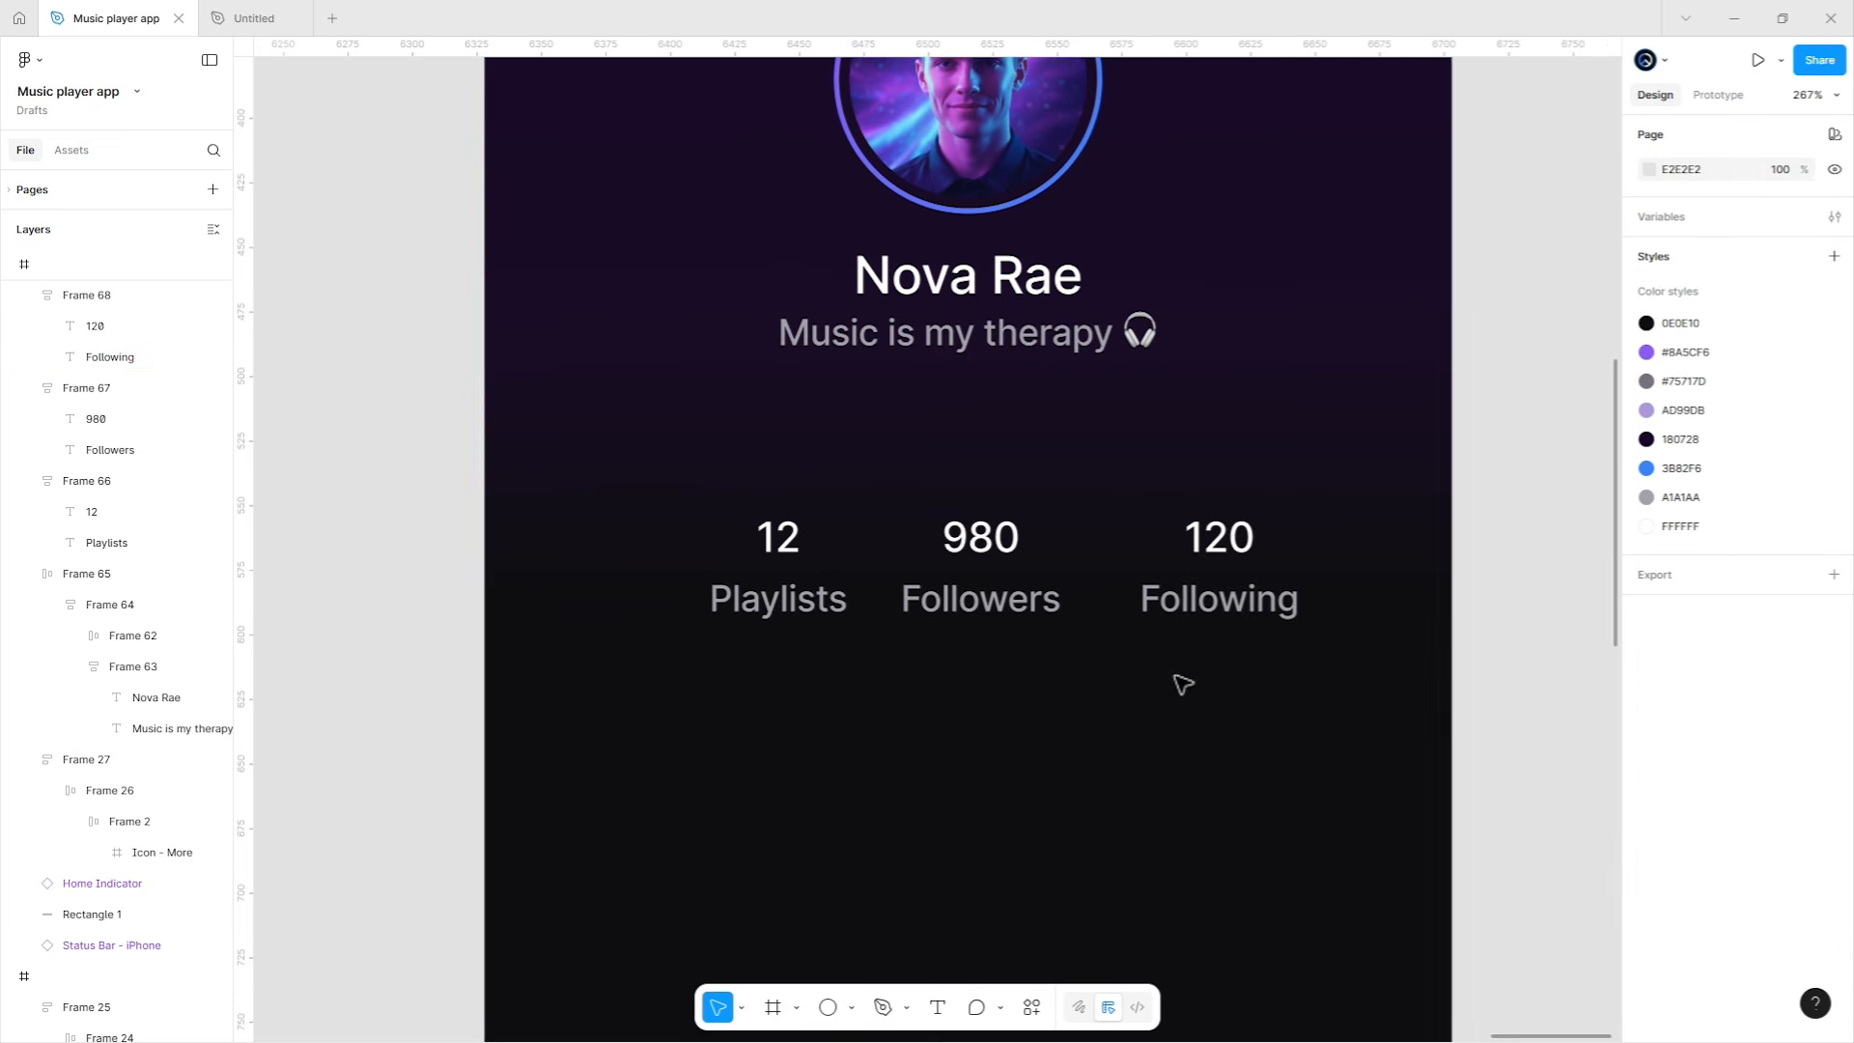
drag(1291, 647, 1323, 699)
key(shift+a)
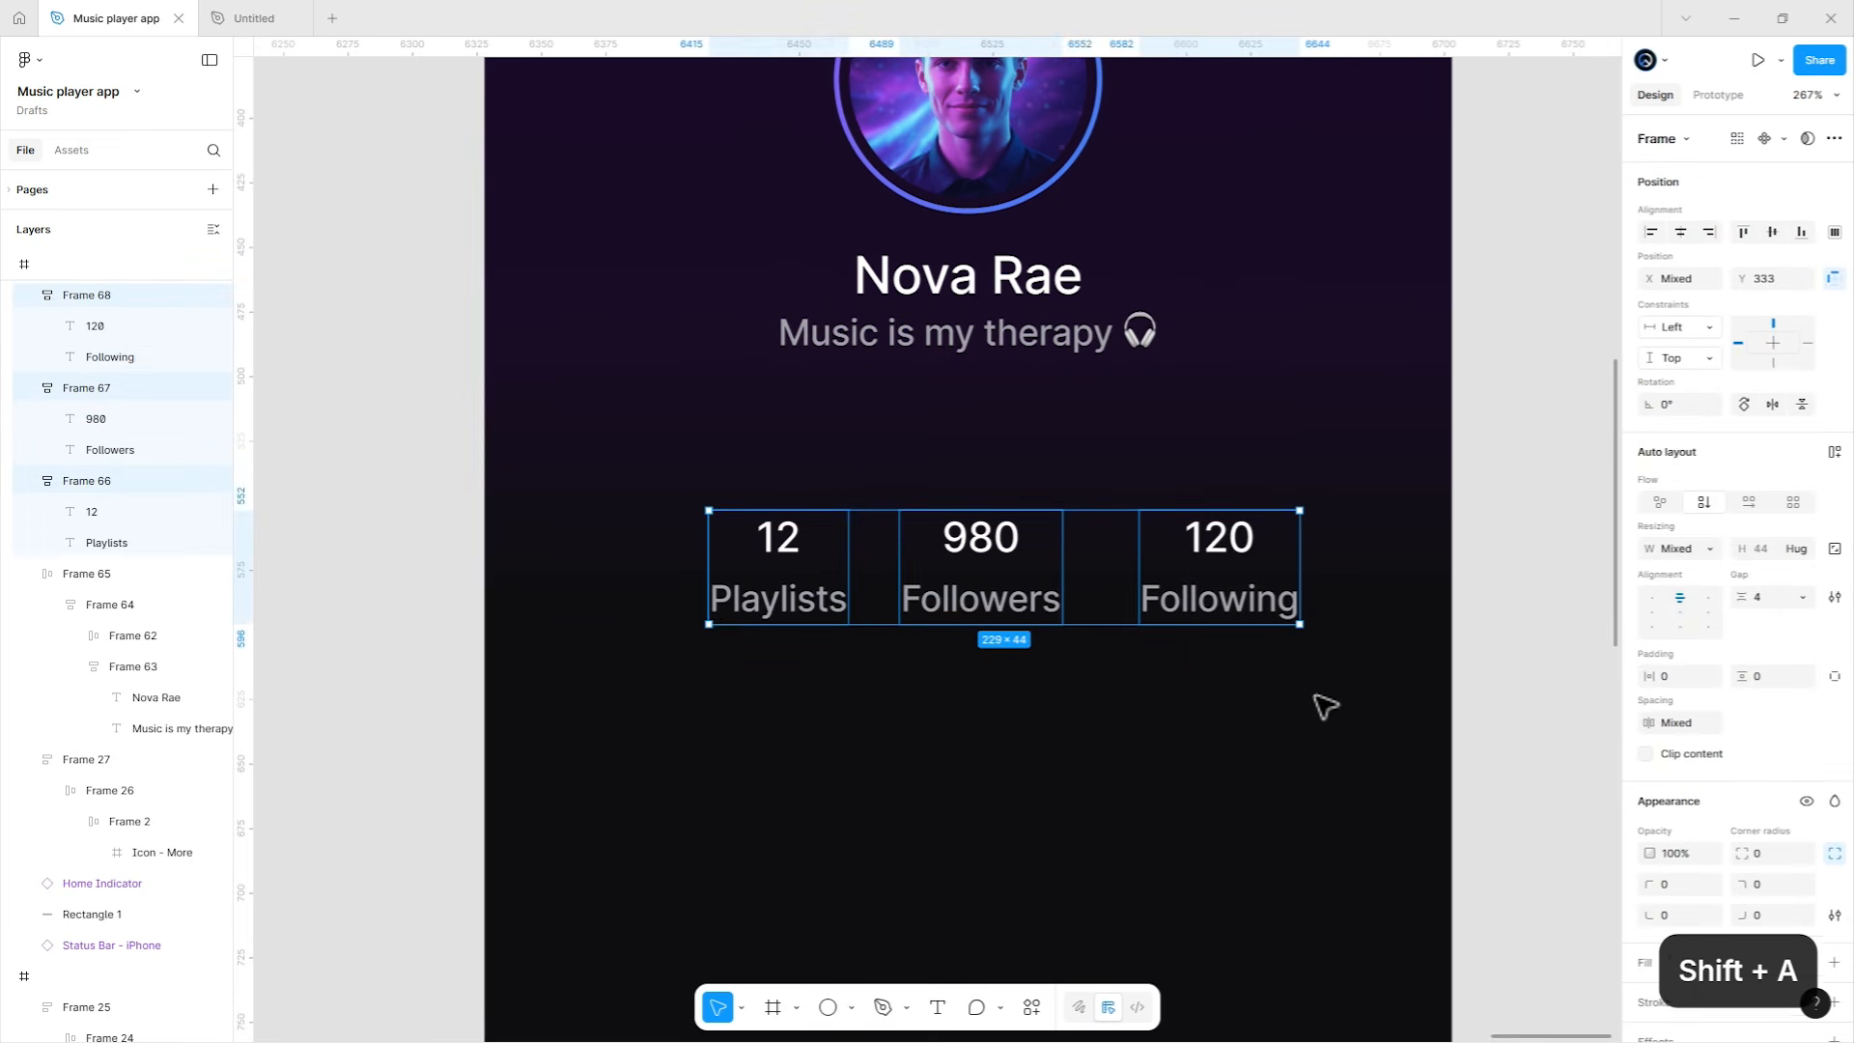
key(shift+a)
Set the outer statistics frame's horizontal padding to 20 and vertical padding to 16.
click(1678, 676)
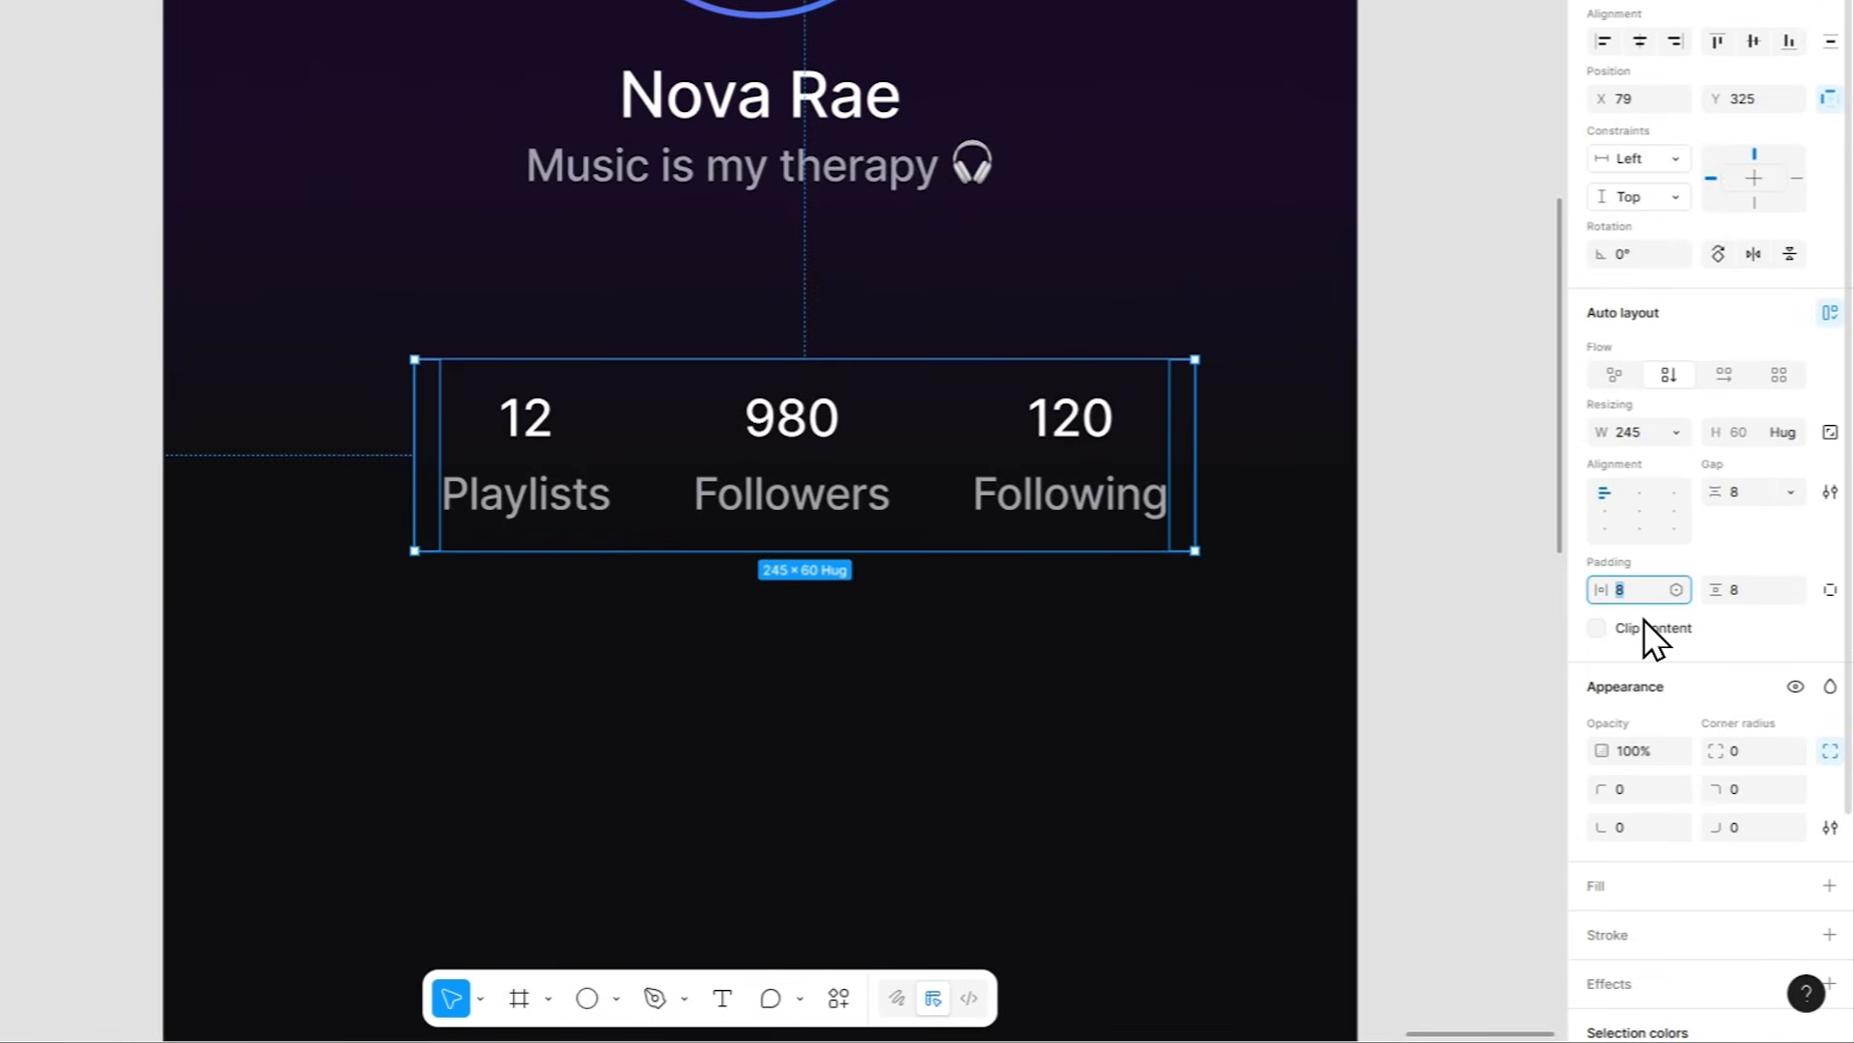
text(20)
key(Return)
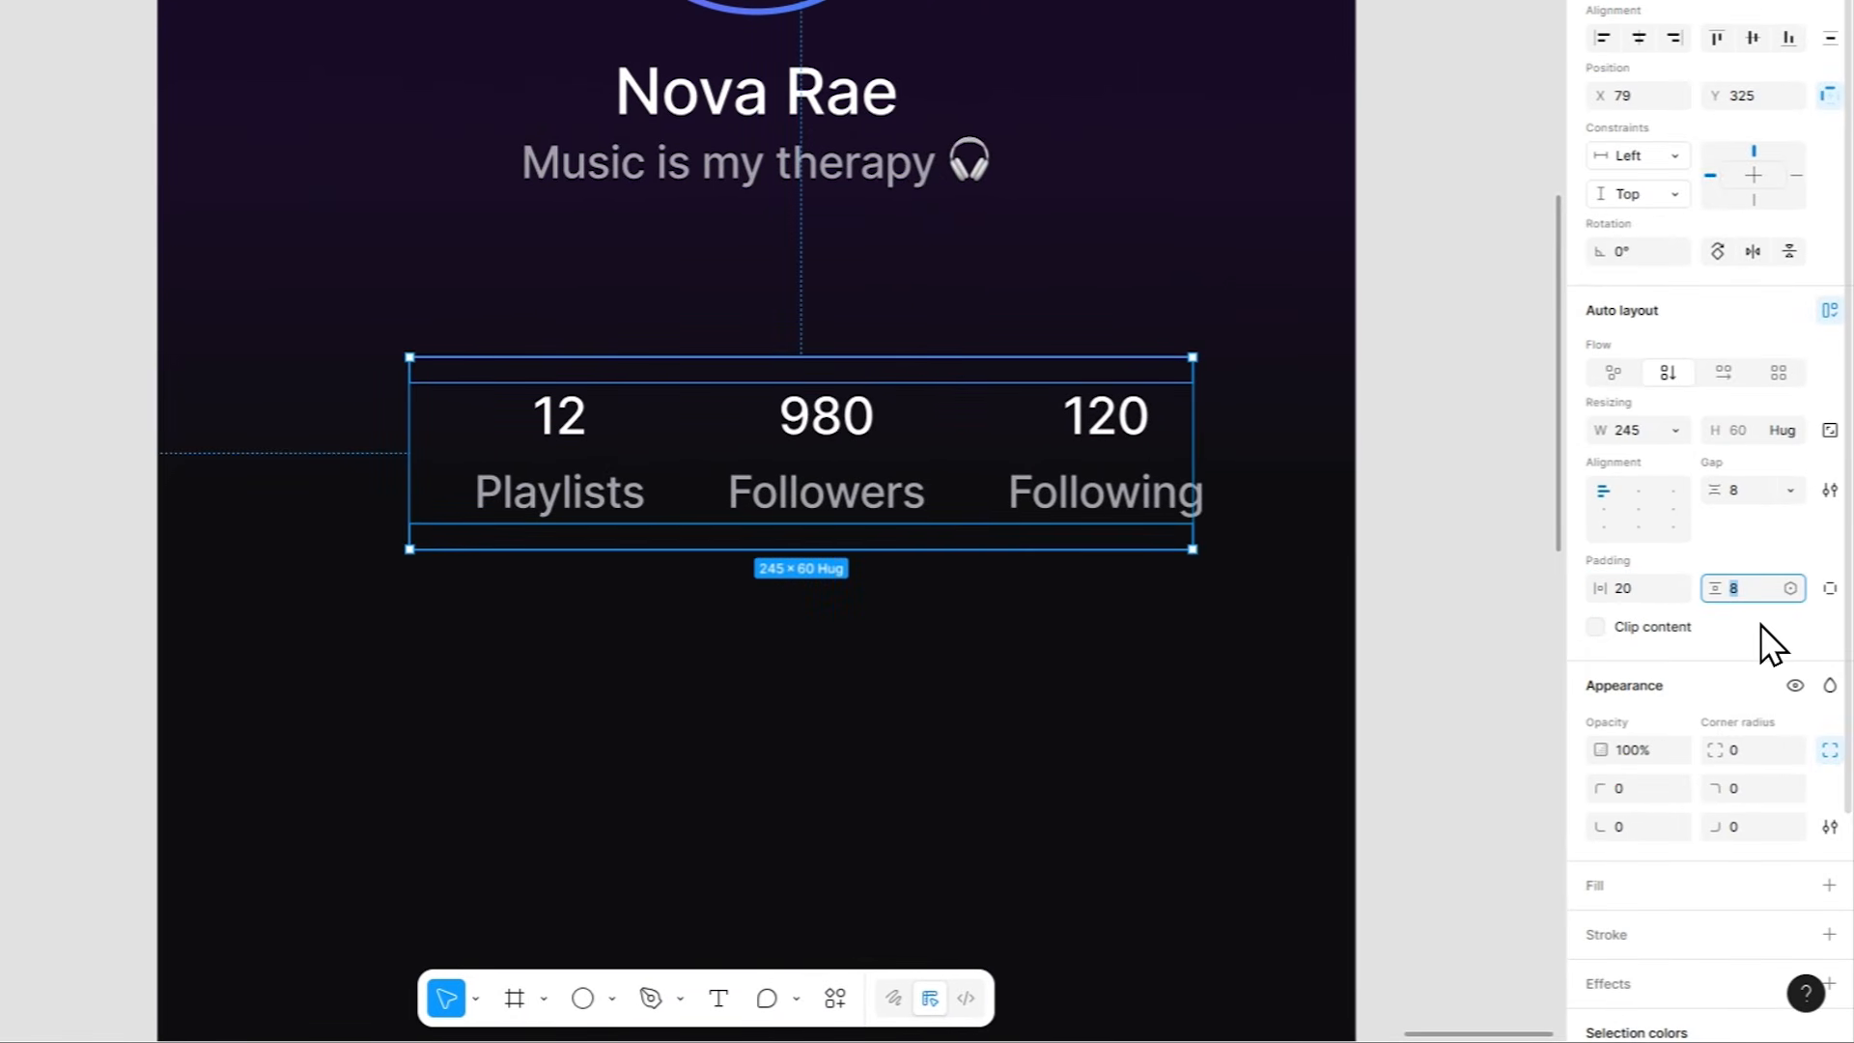
text(16)
key(Return)
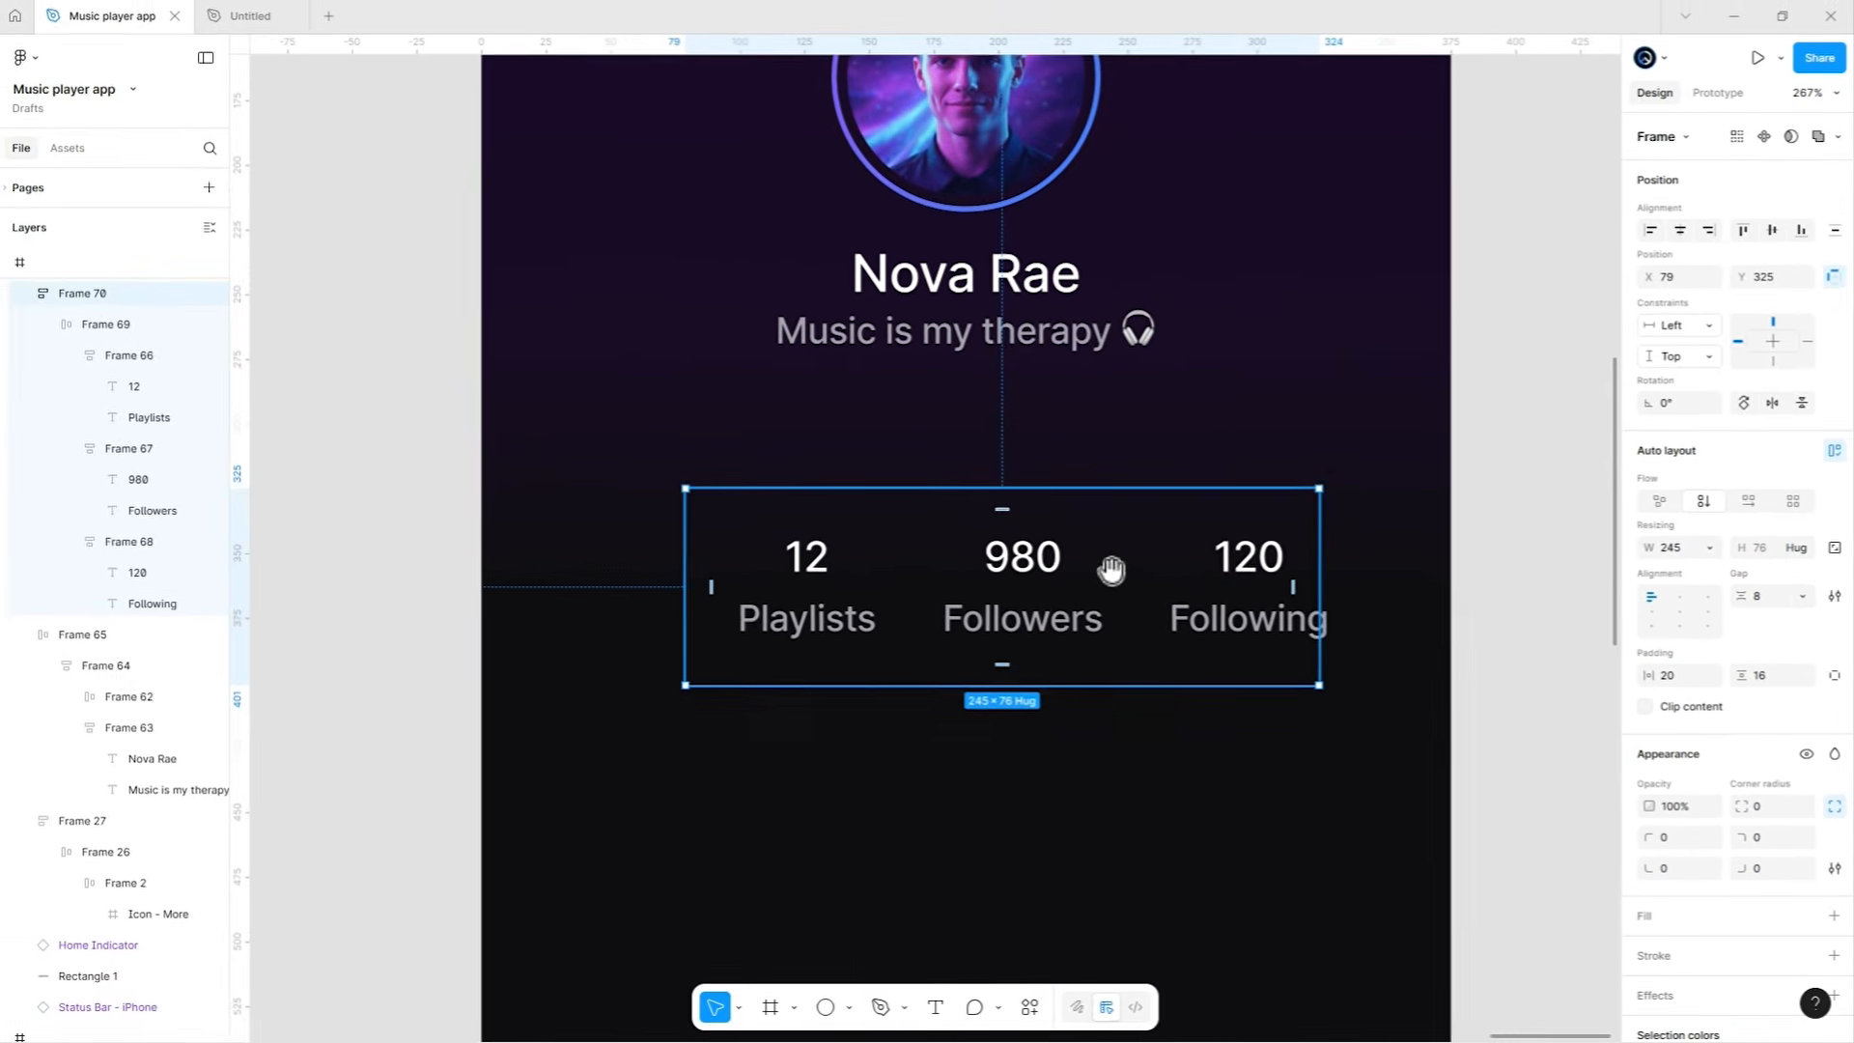
Move the outer statistics frame to X 0, Y 282 below the tagline and widen it to 375.
drag(1194, 633, 965, 502)
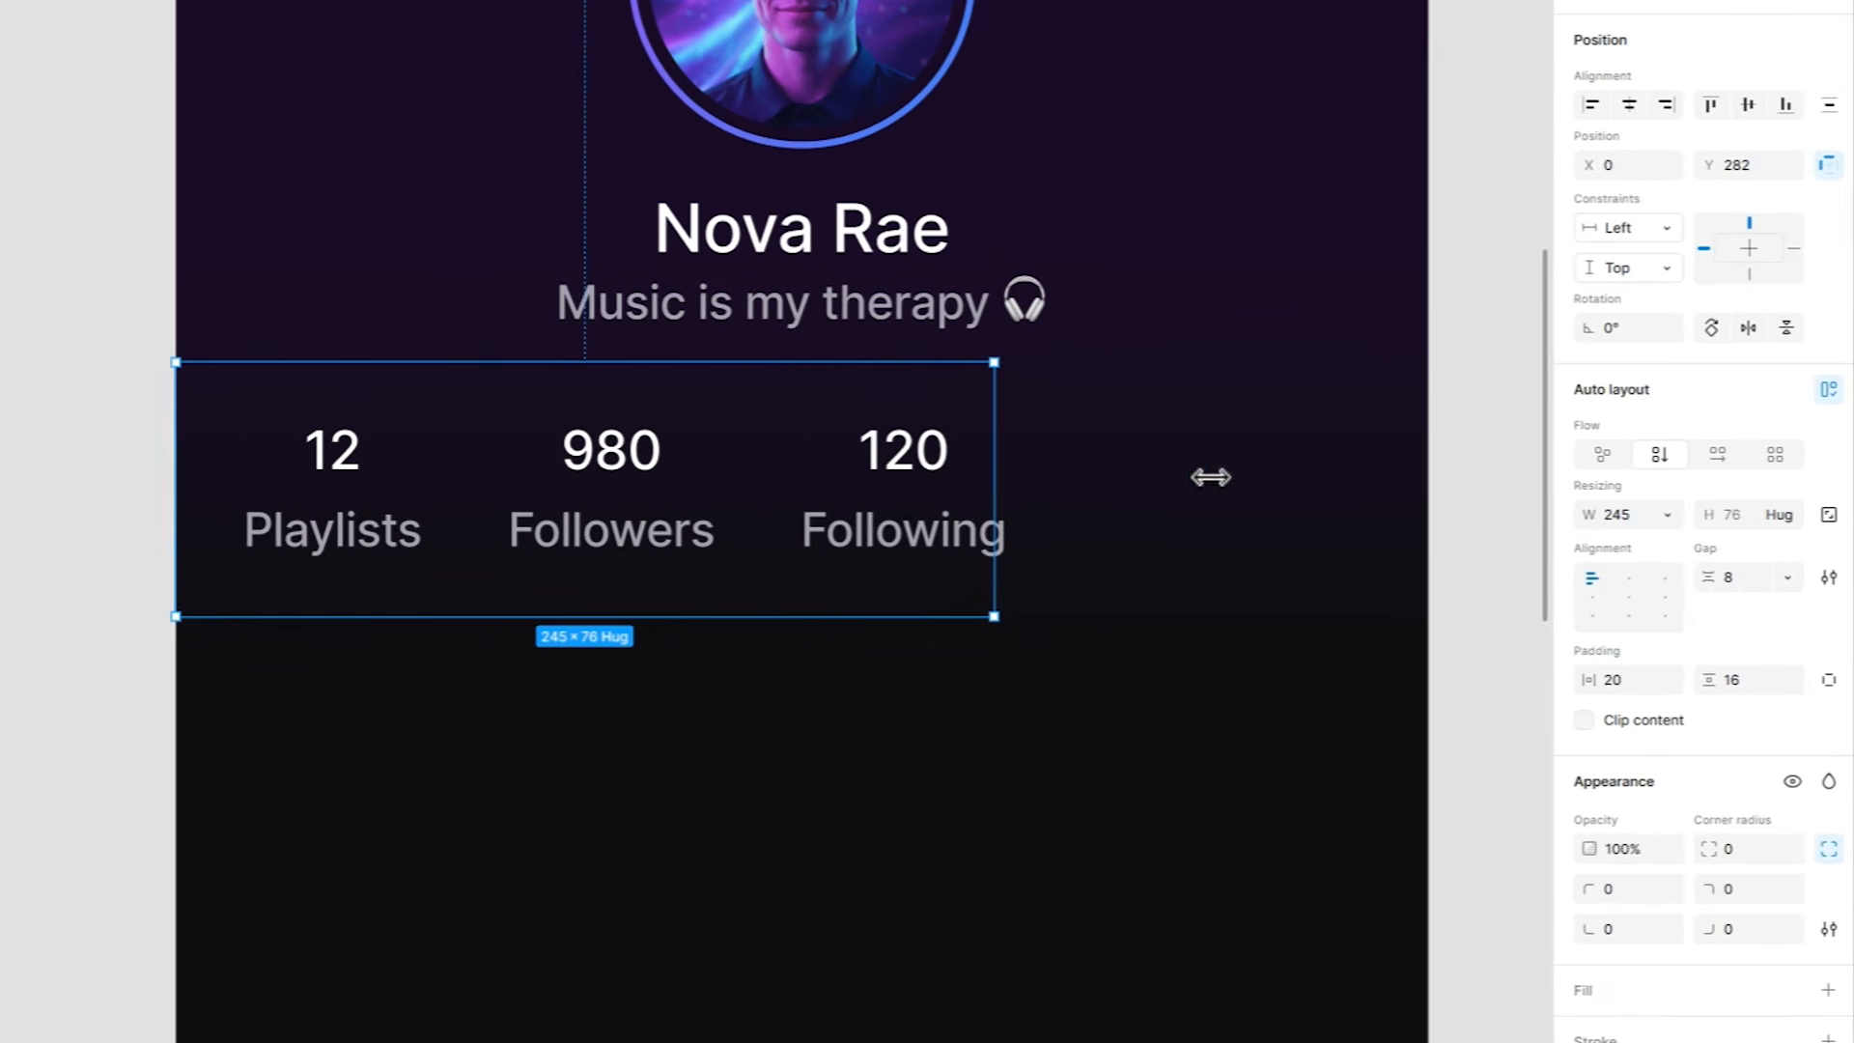
drag(1189, 517, 1505, 521)
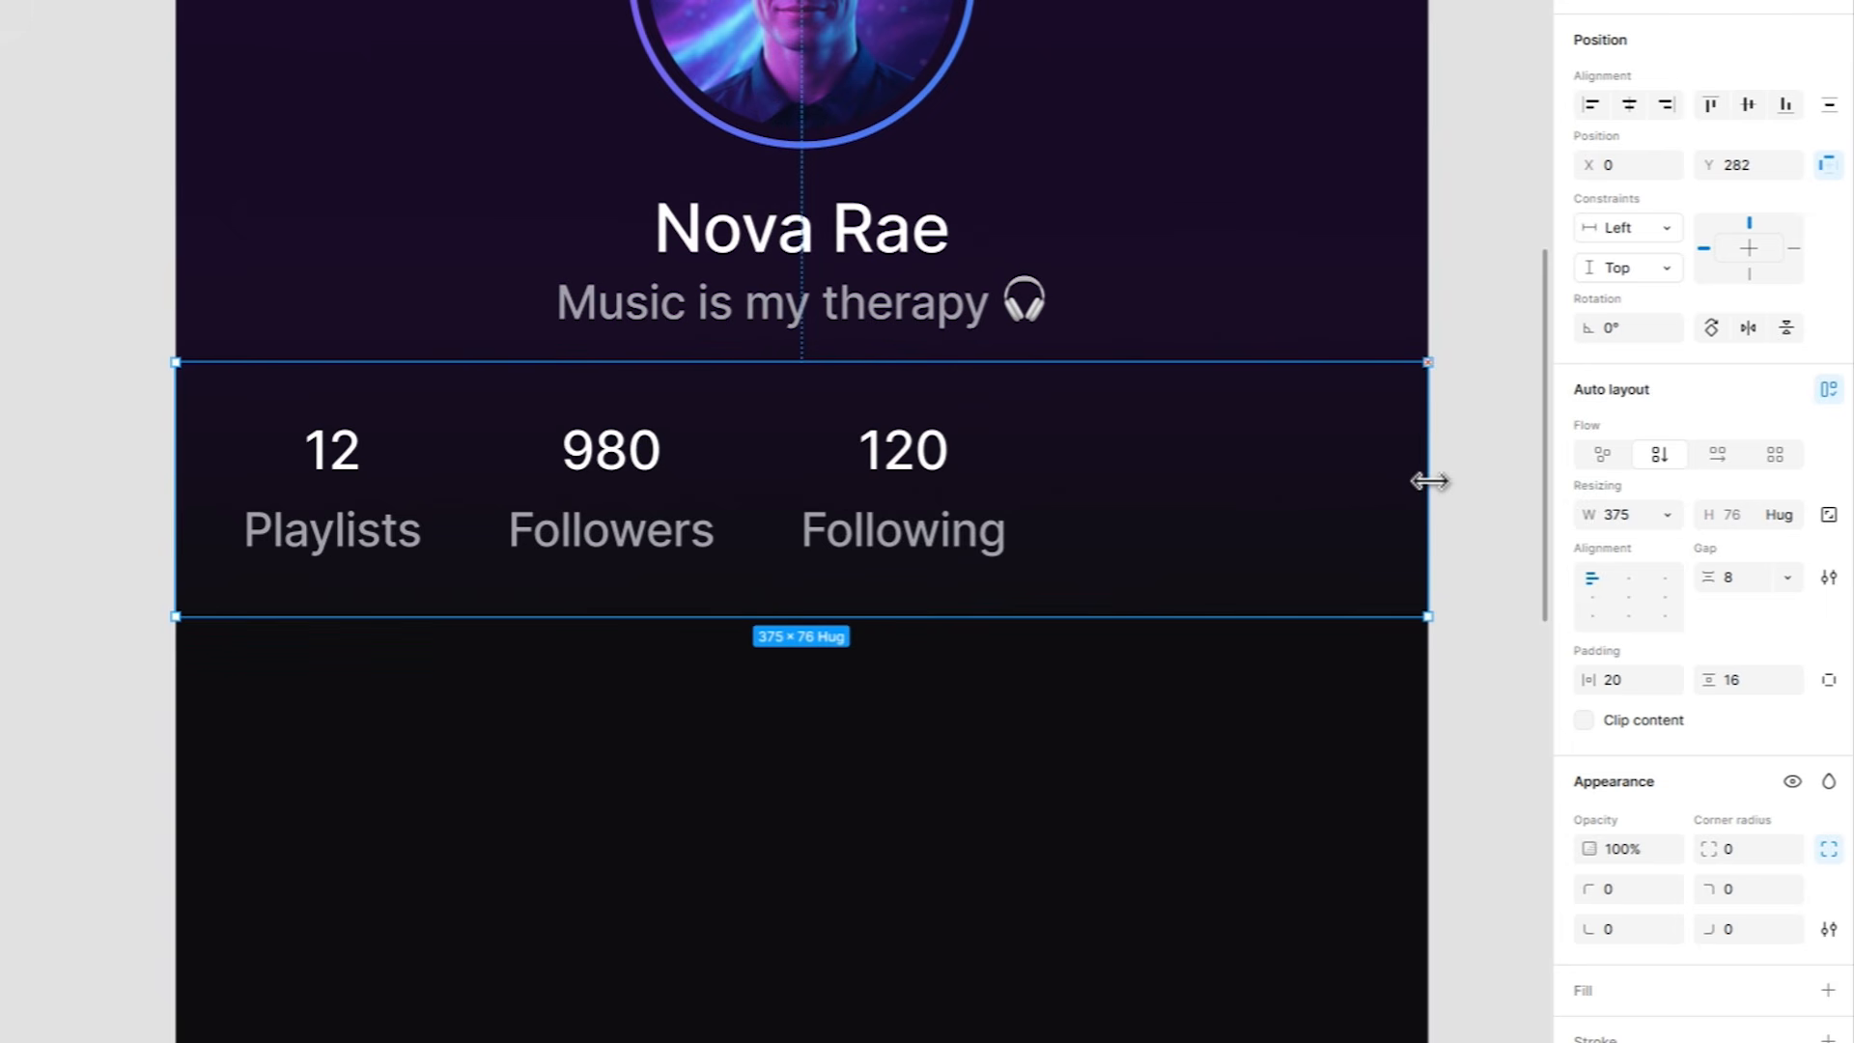
Set the inner statistics row's gap to Auto and make its three blocks fill the container width equally.
click(834, 502)
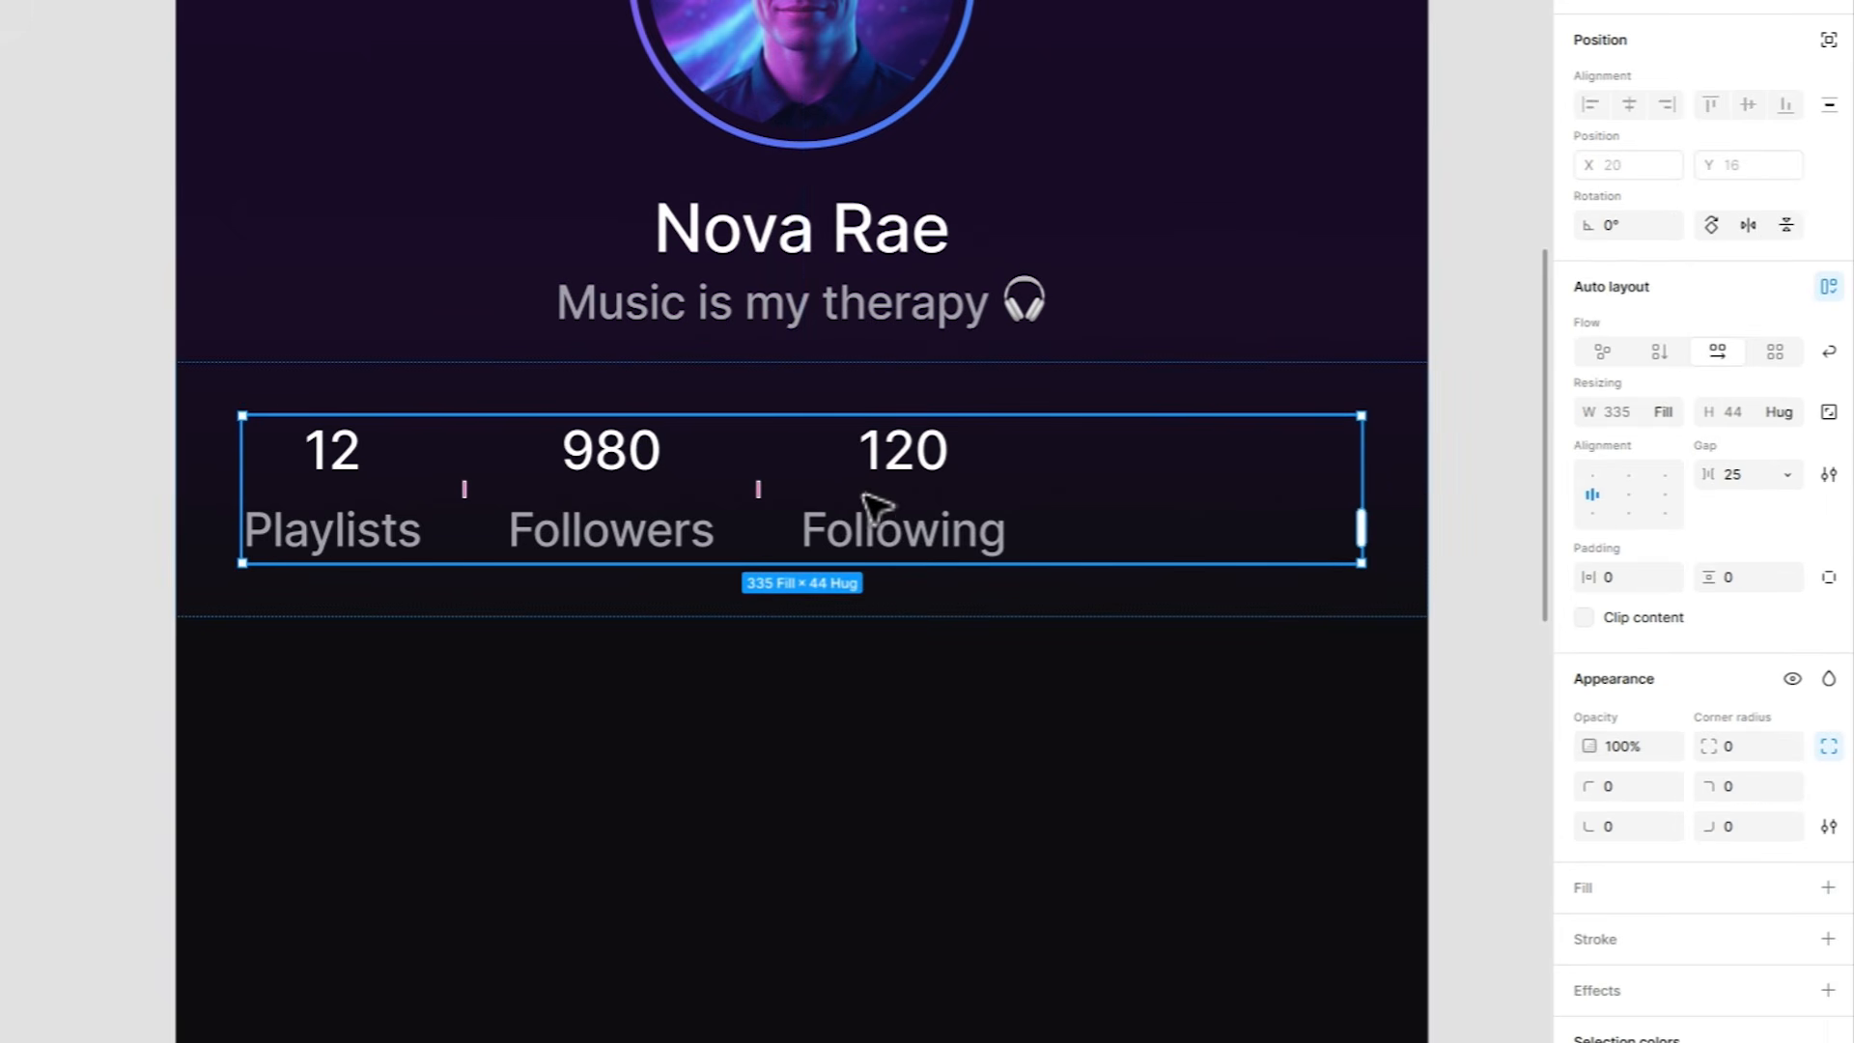
double_click(1589, 488)
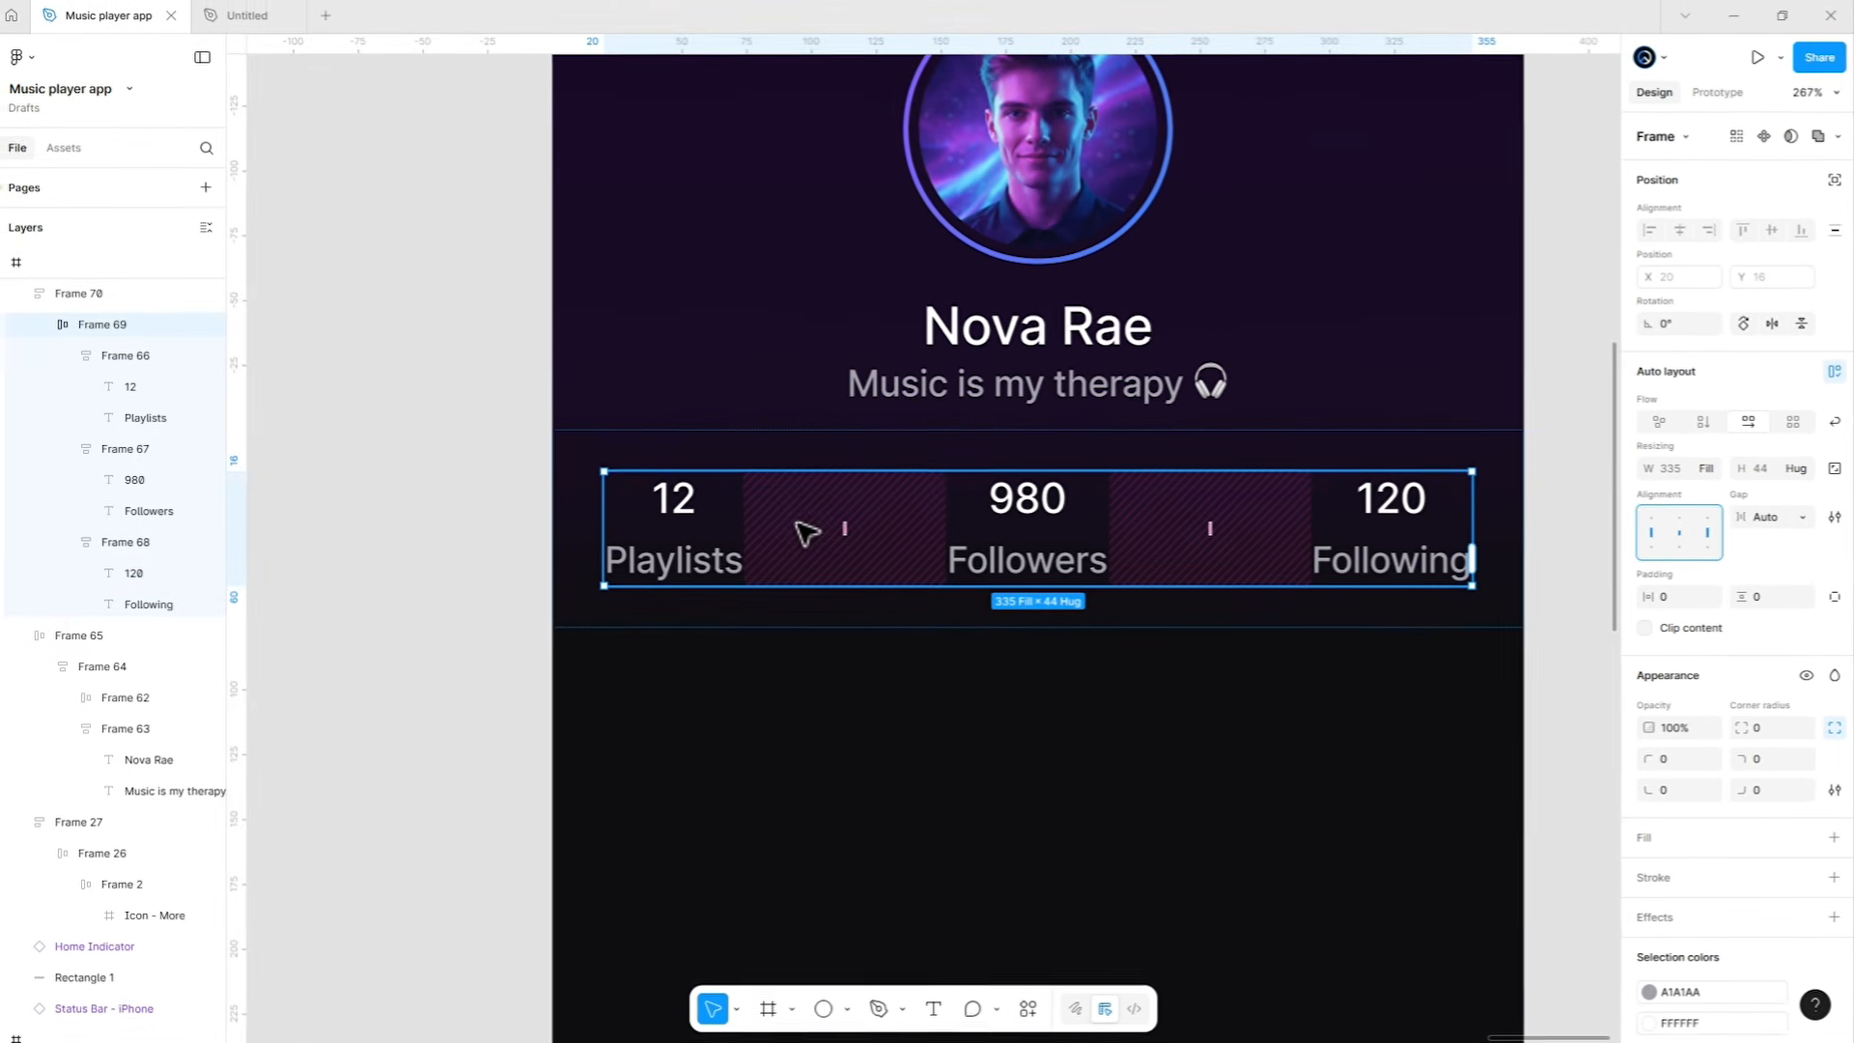
click(727, 537)
shift+click(1025, 537)
shift+click(1450, 543)
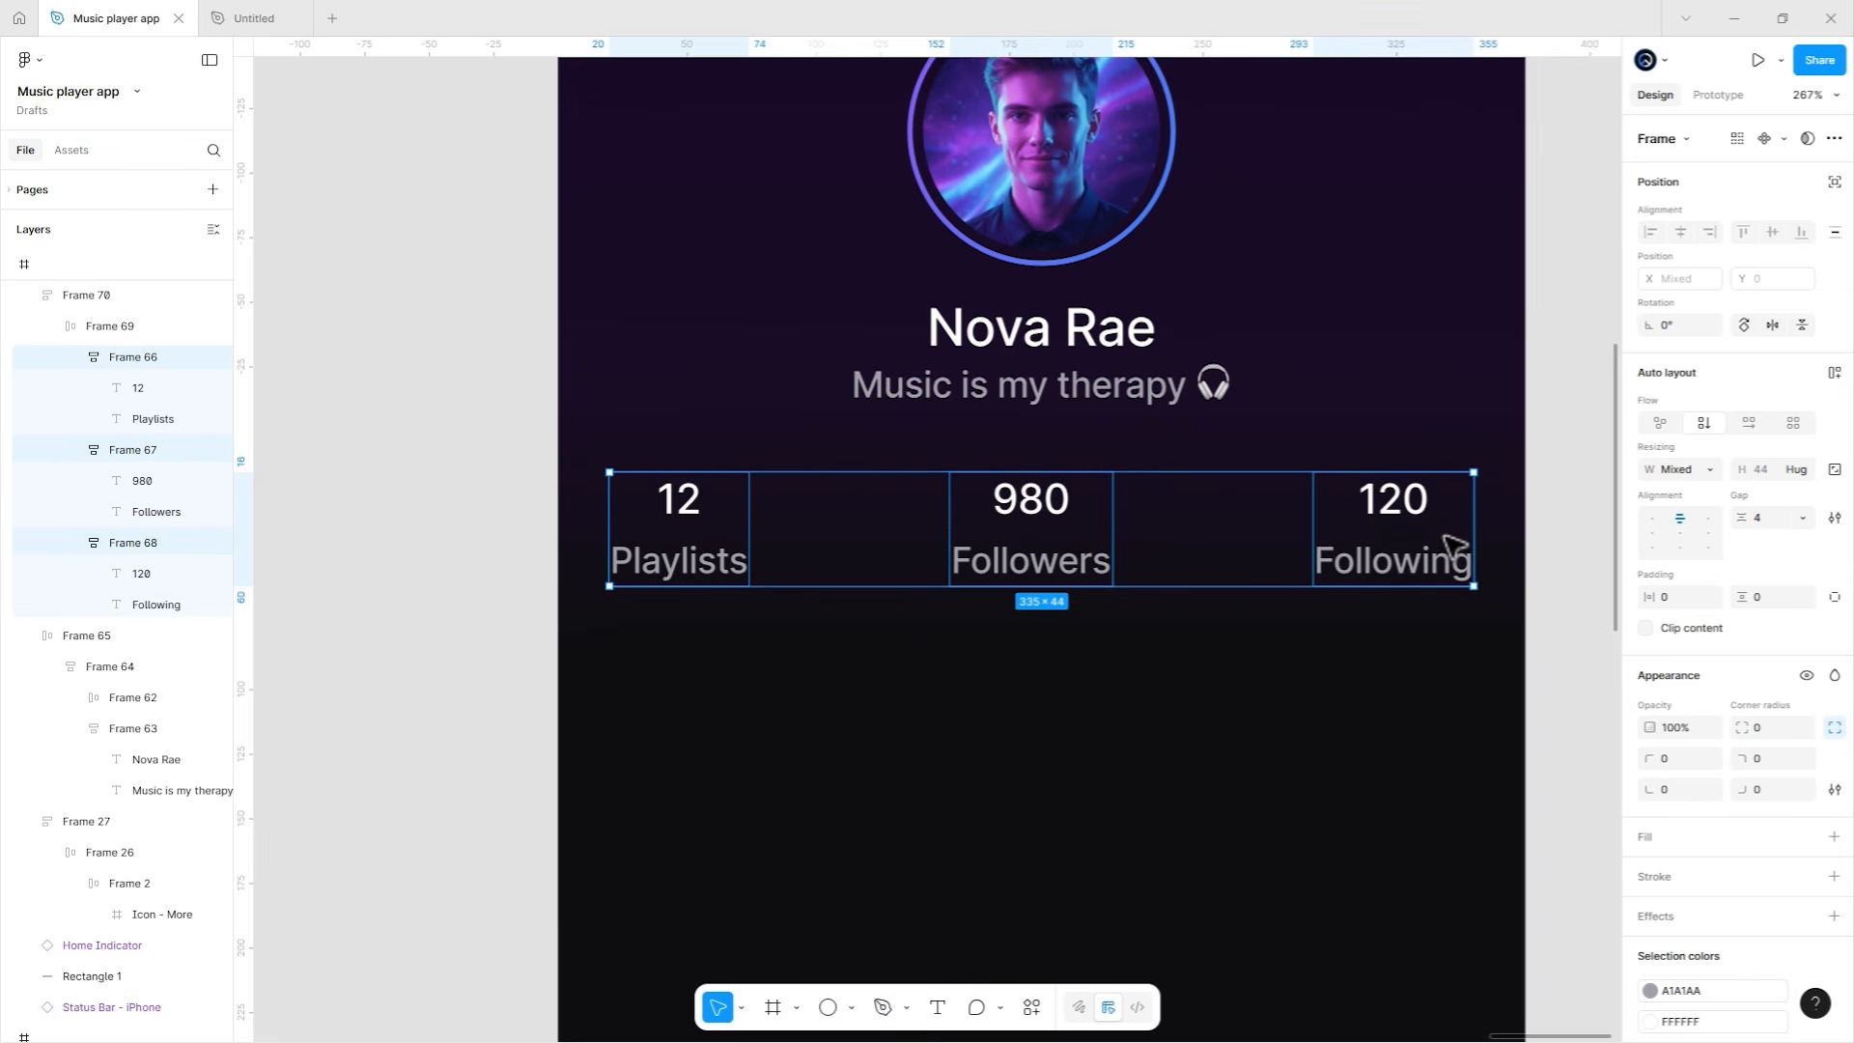
click(1705, 471)
click(1685, 486)
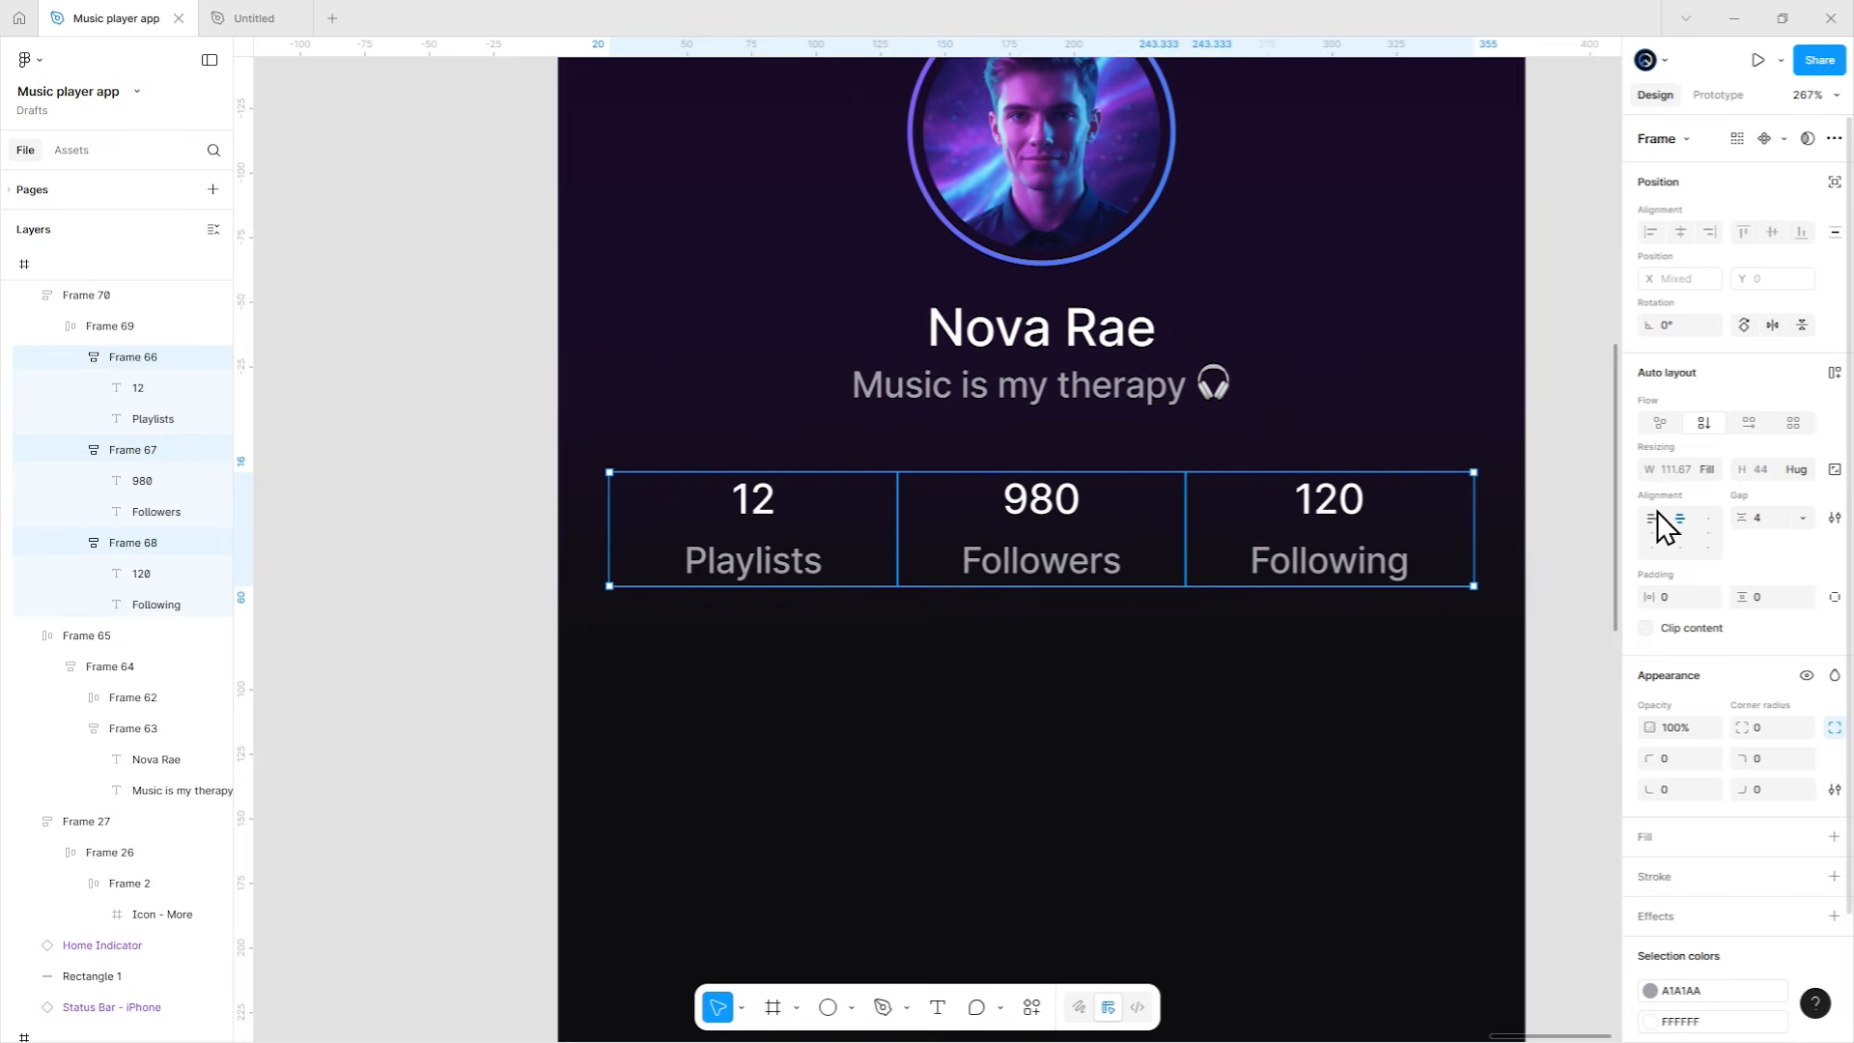
key(Escape)
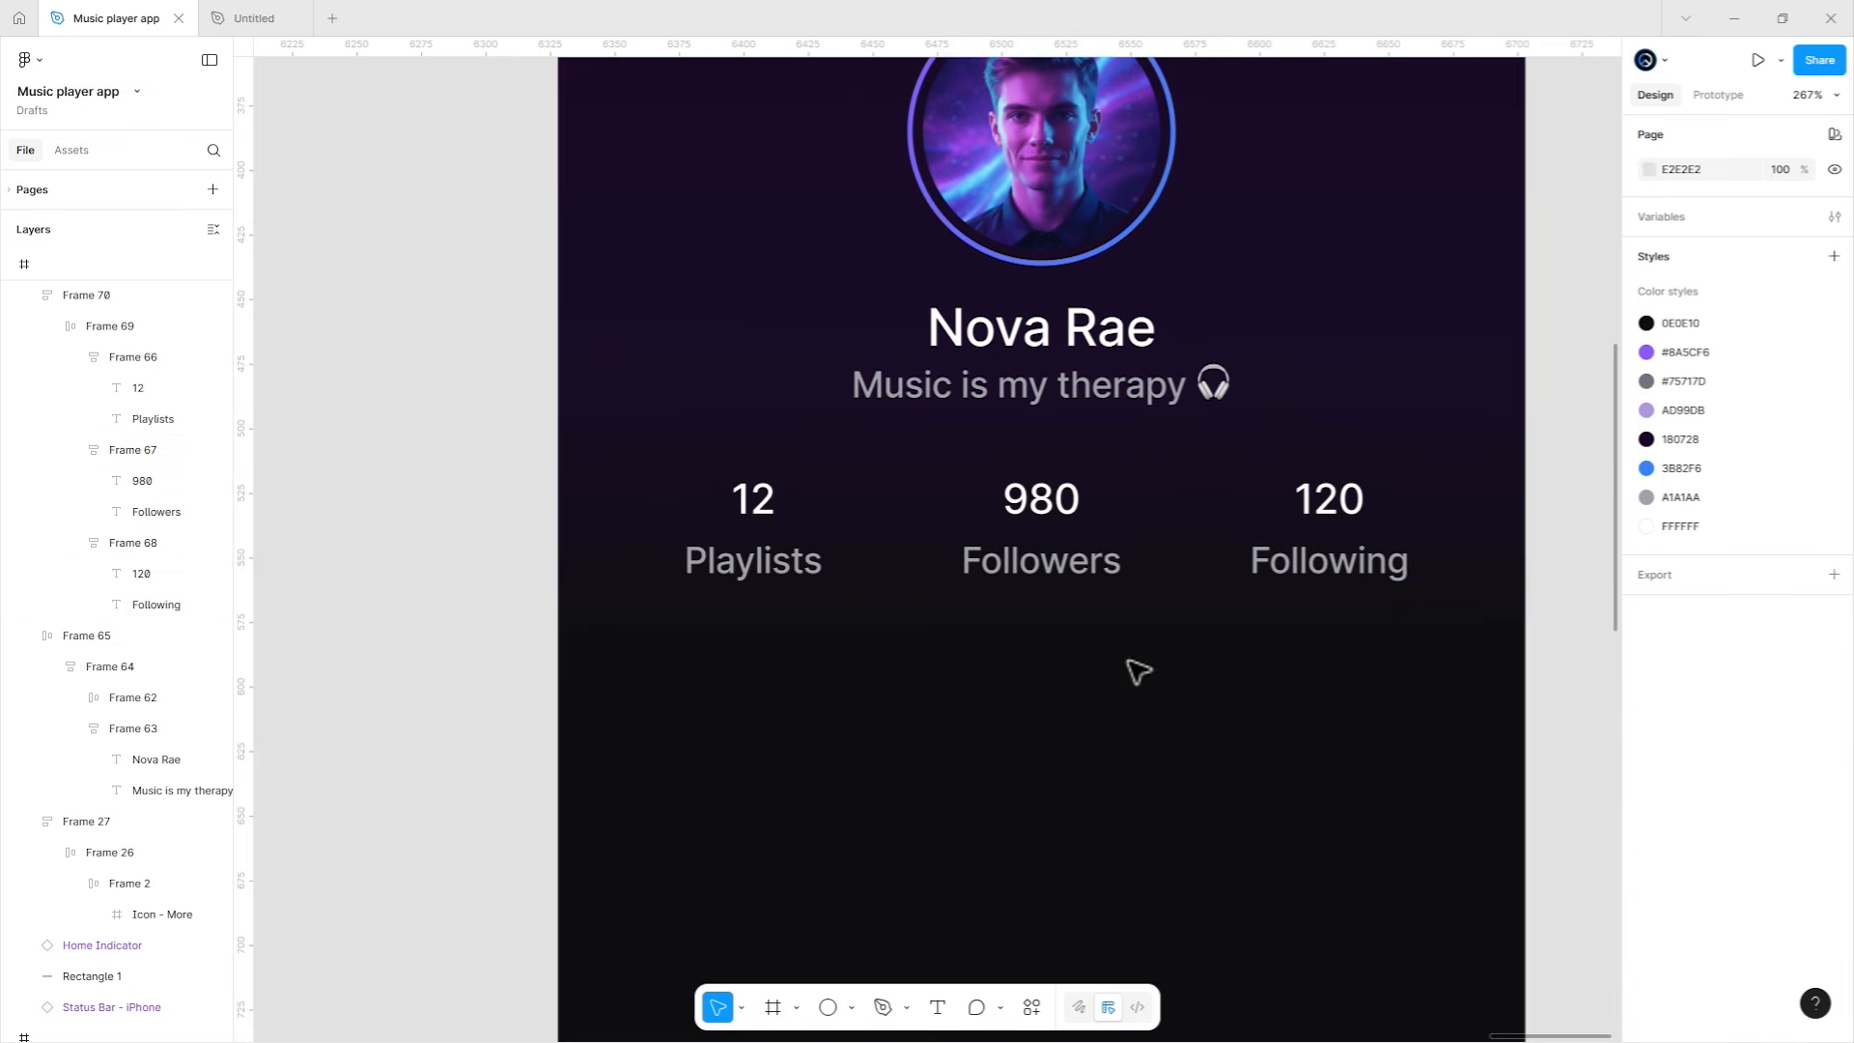
Adjust the profile screen's linear gradient fill, moving the 180D25 stop to 35% and the middle 0E0E10 stop to 47%.
scroll(1022, 695, down, 5)
drag(1205, 769, 1057, 750)
scroll(1029, 733, down, 2)
scroll(1067, 721, down, 3)
click(753, 126)
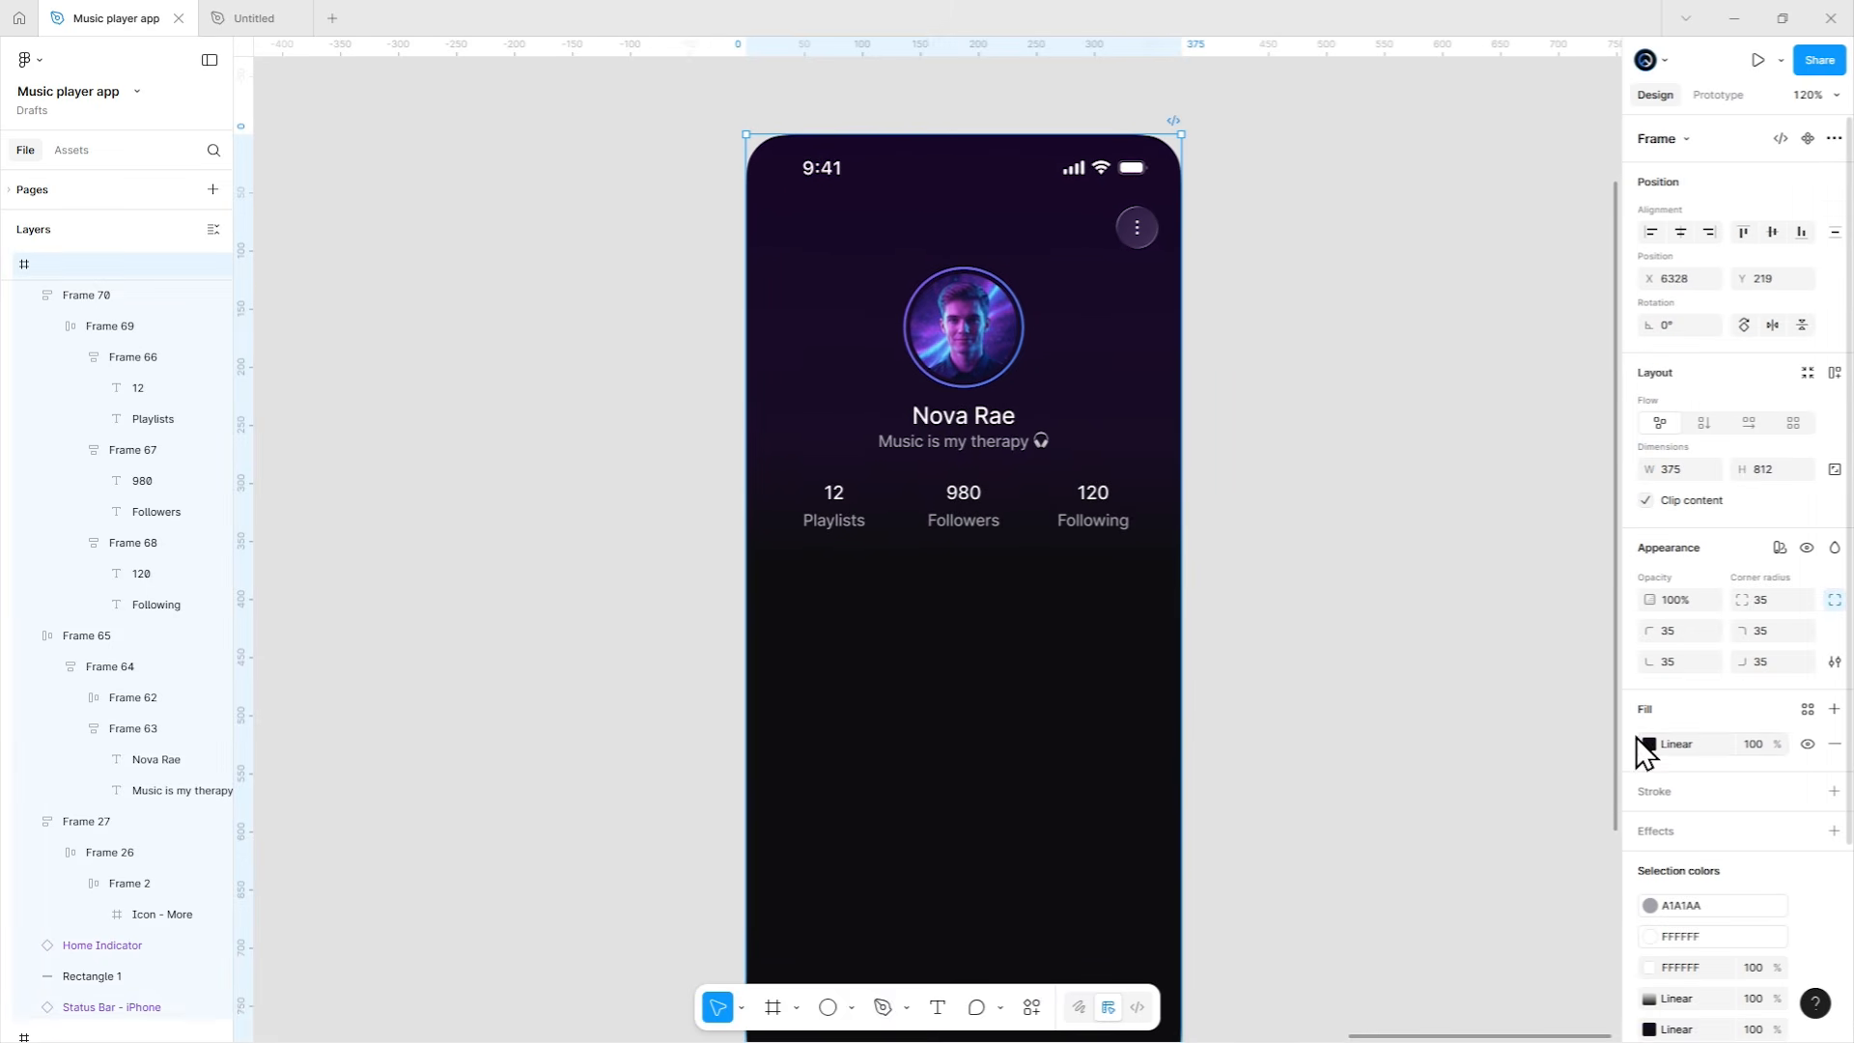
click(1648, 746)
drag(980, 562, 982, 572)
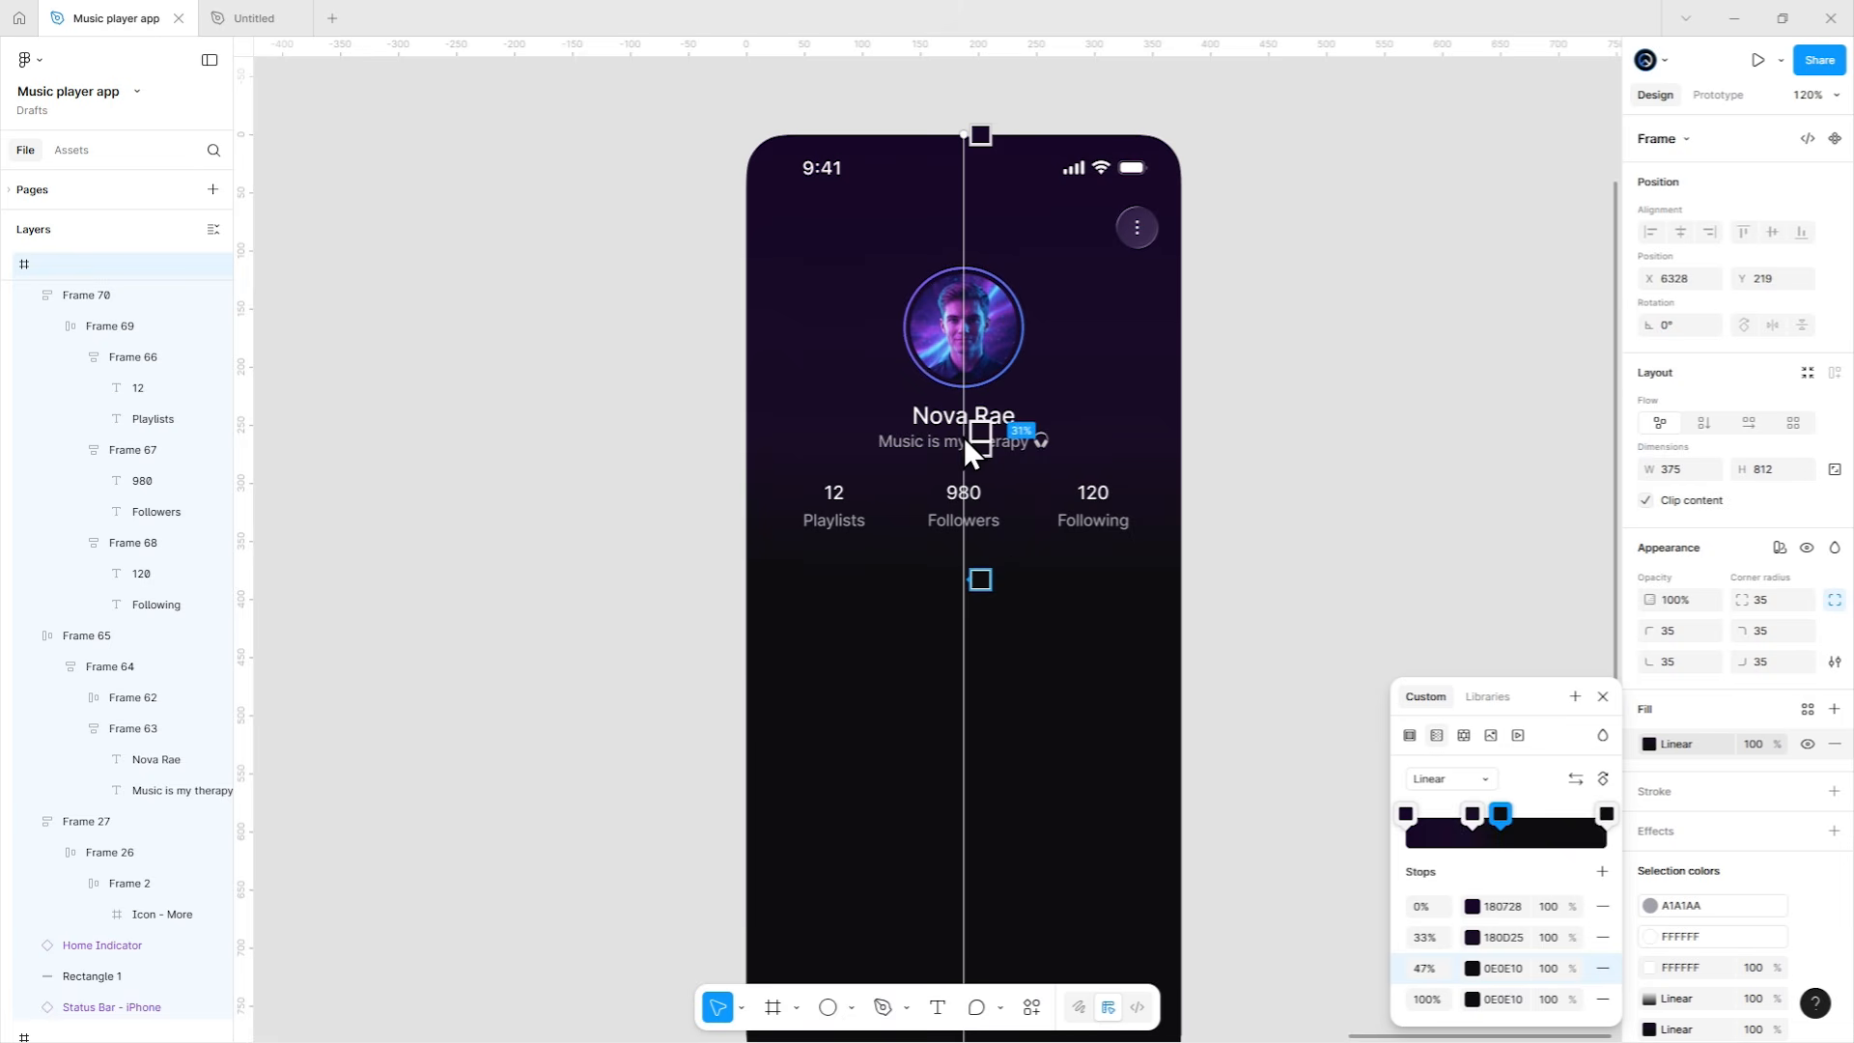
drag(975, 447, 977, 483)
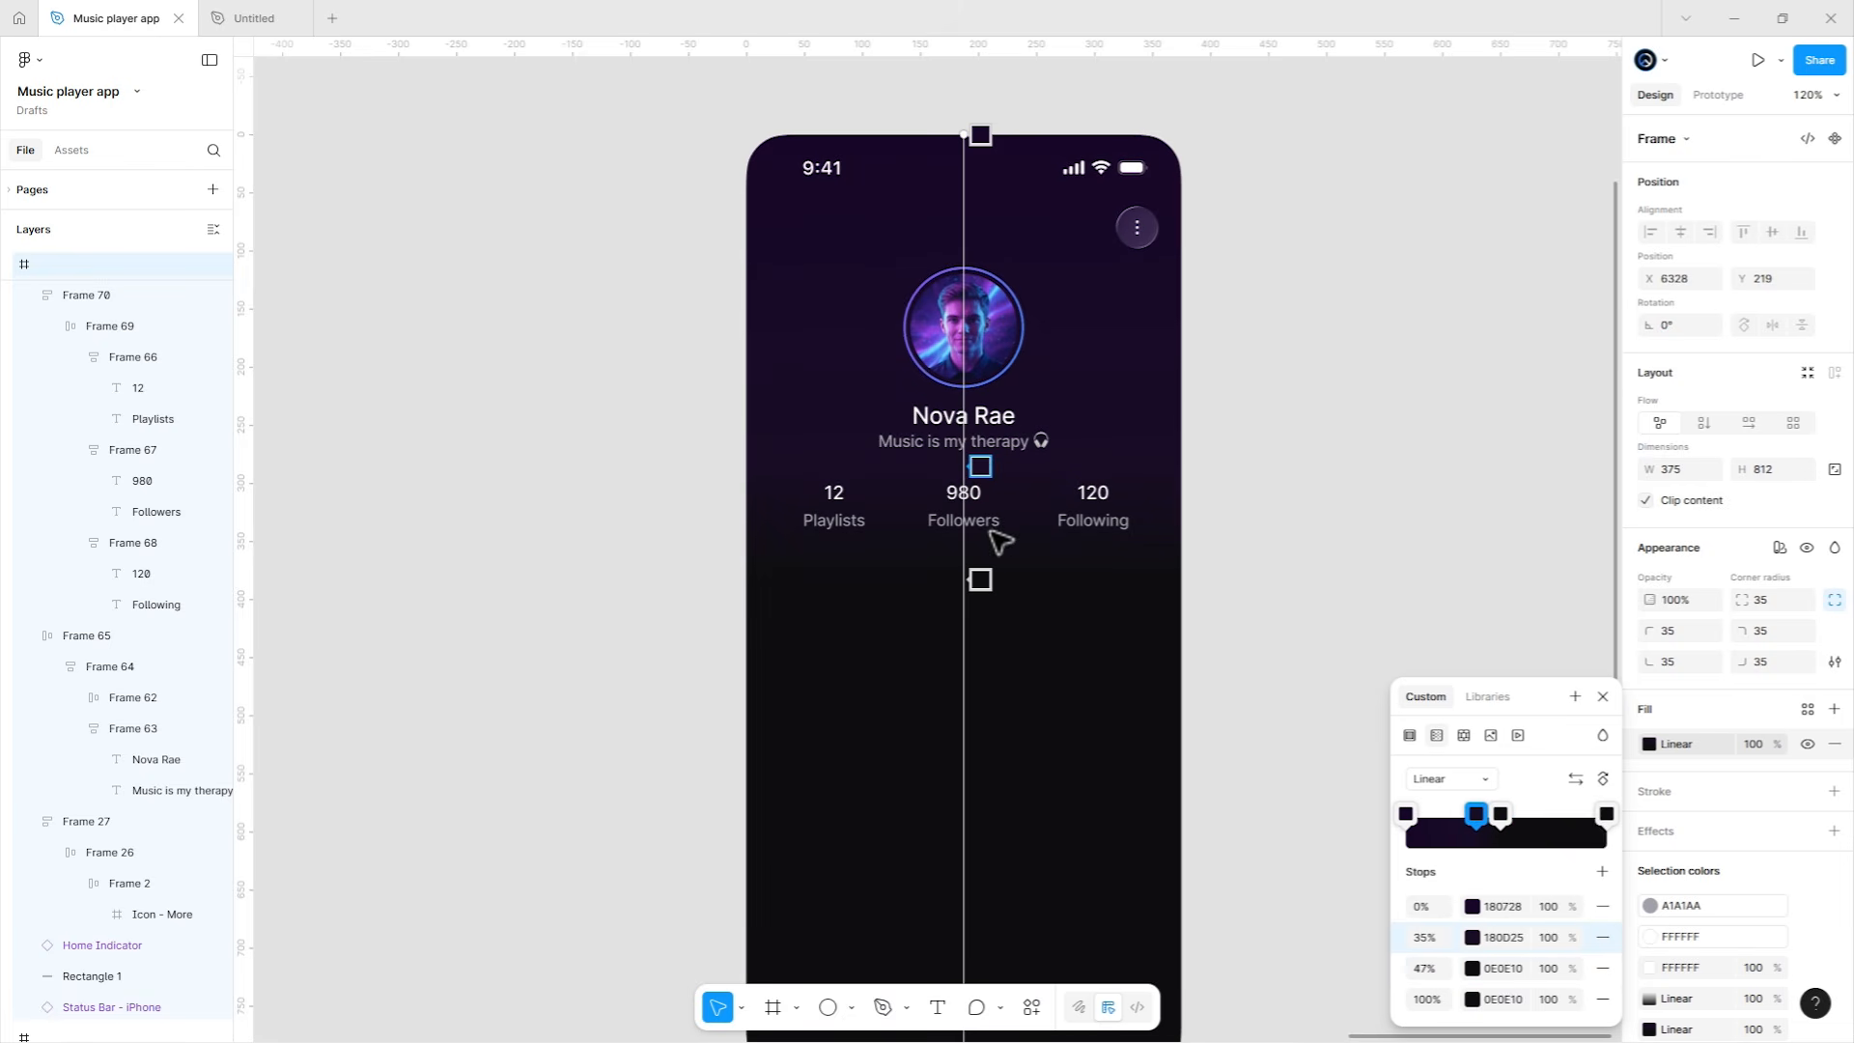
click(993, 583)
click(1249, 534)
Examine the track lists on the SONA home and Midnight Flow screens as reference, and return to the profile screen.
scroll(1248, 522, down, 2)
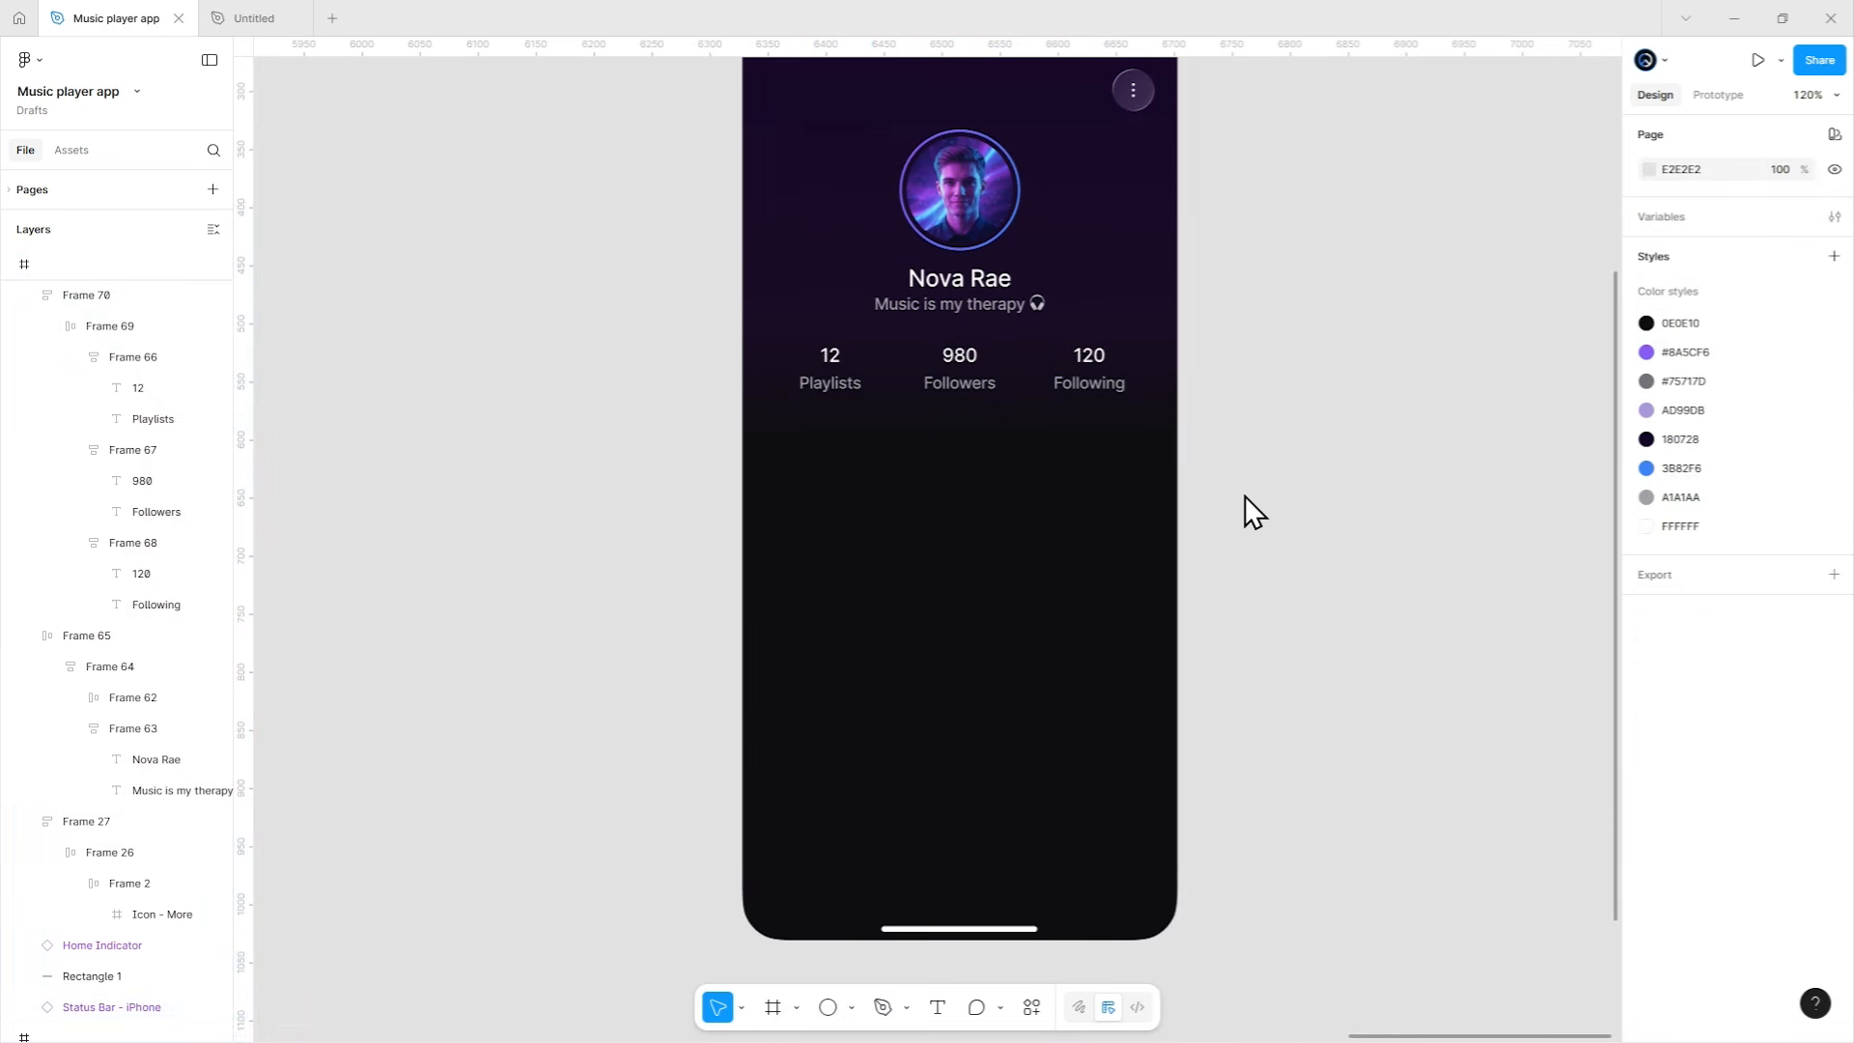
scroll(947, 507, down, 2)
drag(676, 501, 1409, 498)
drag(676, 487, 1424, 473)
drag(832, 472, 1489, 479)
drag(832, 492, 1174, 500)
click(929, 527)
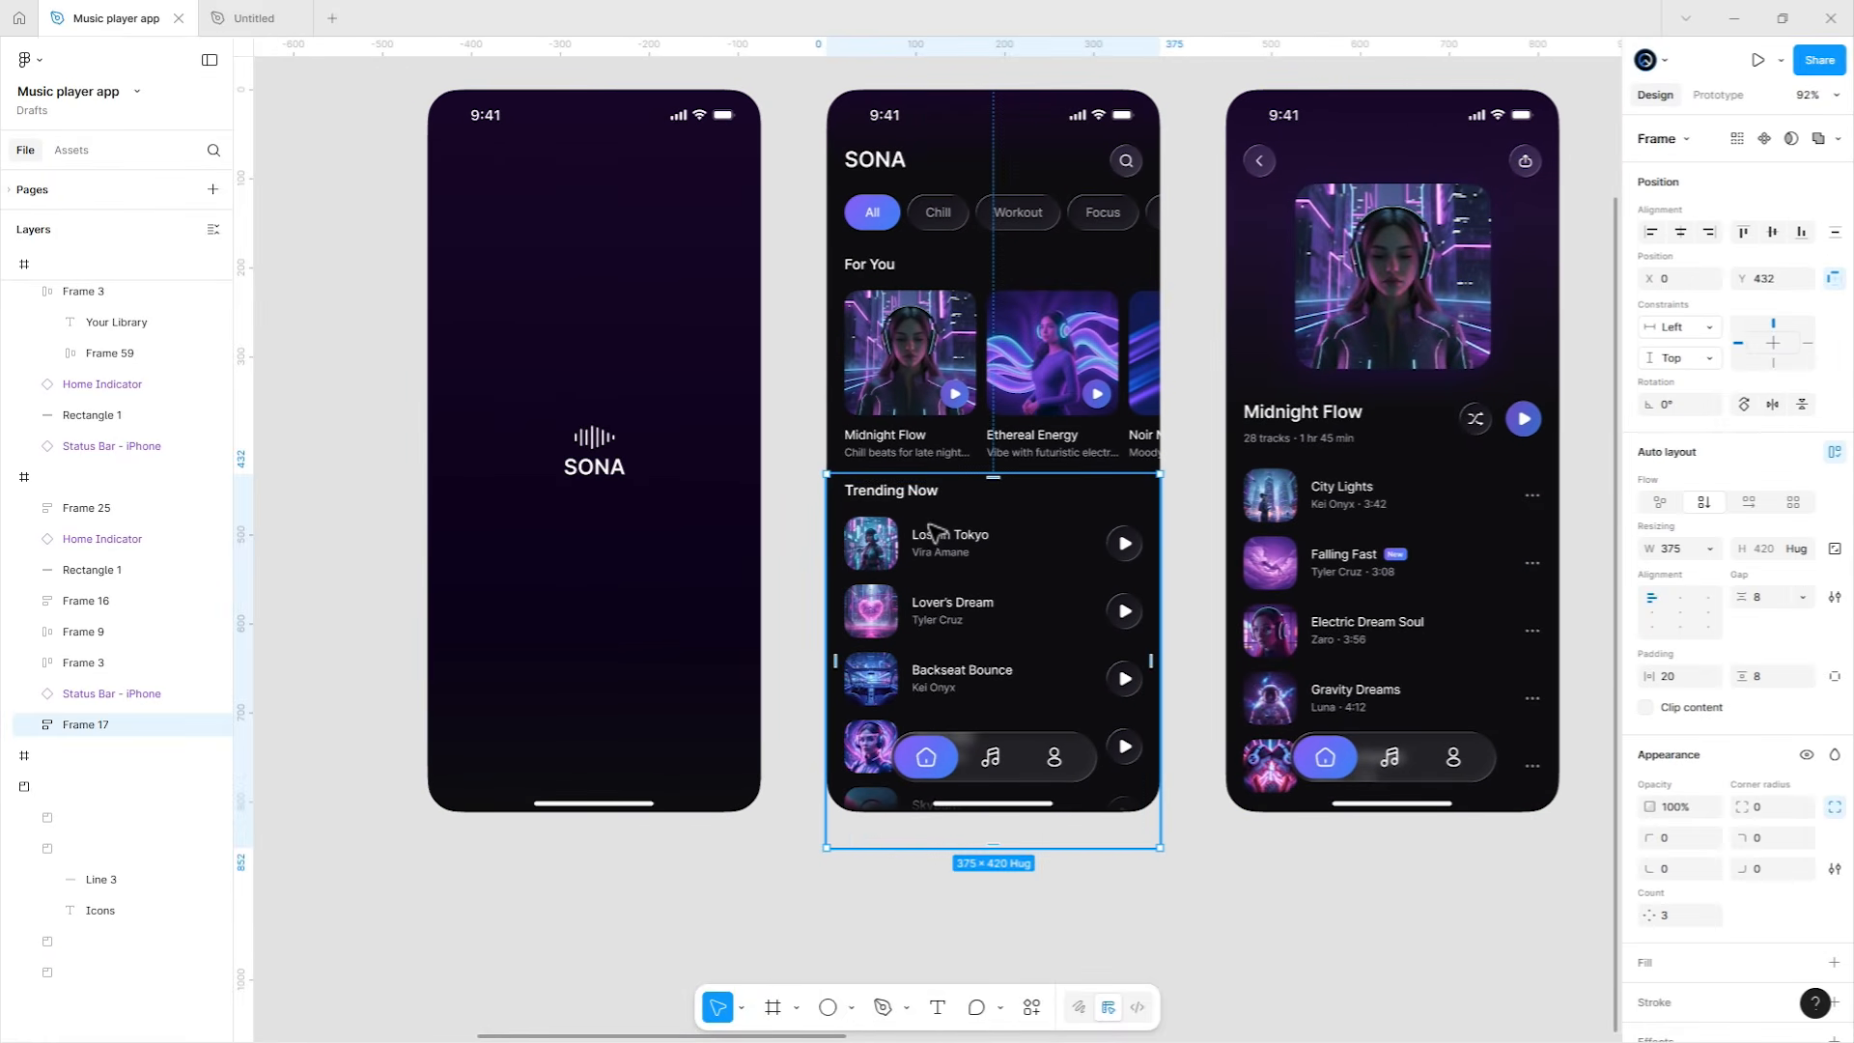
right_click(931, 531)
click(1225, 538)
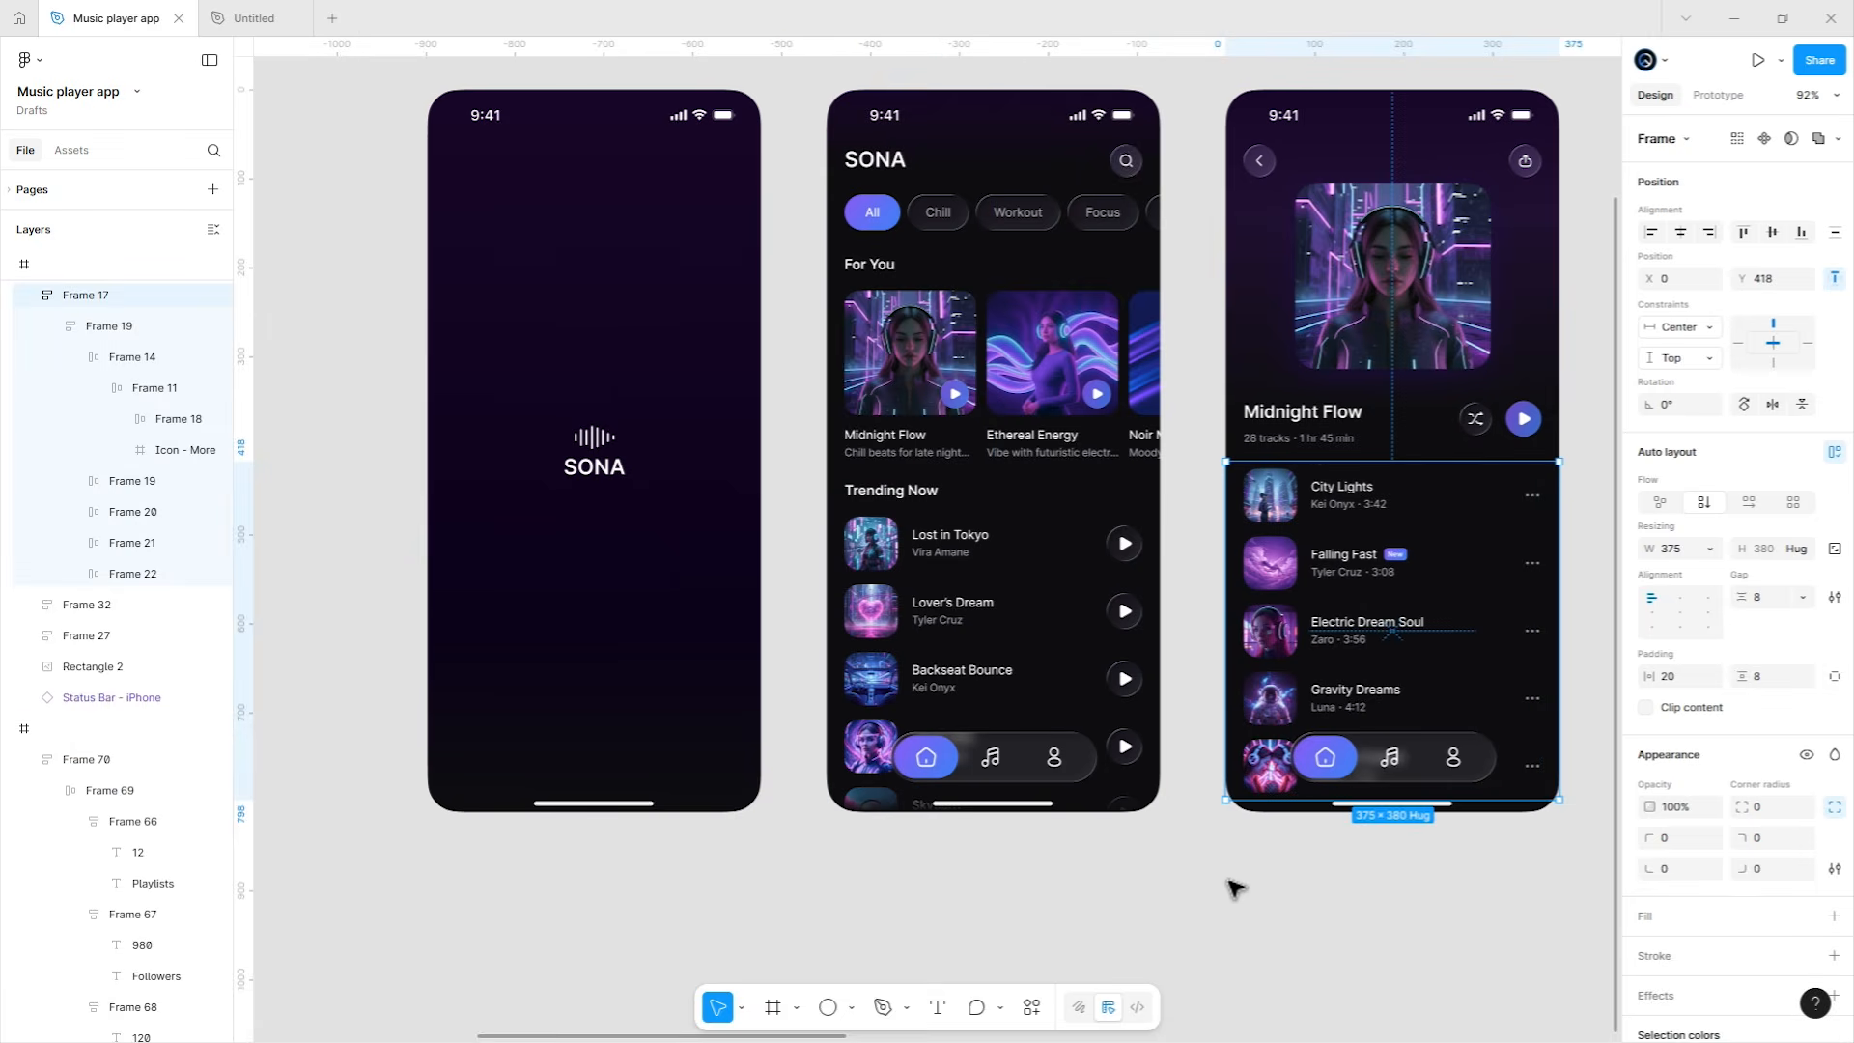
click(1232, 885)
drag(1584, 773, 989, 762)
drag(1545, 748, 712, 737)
drag(1603, 687, 918, 762)
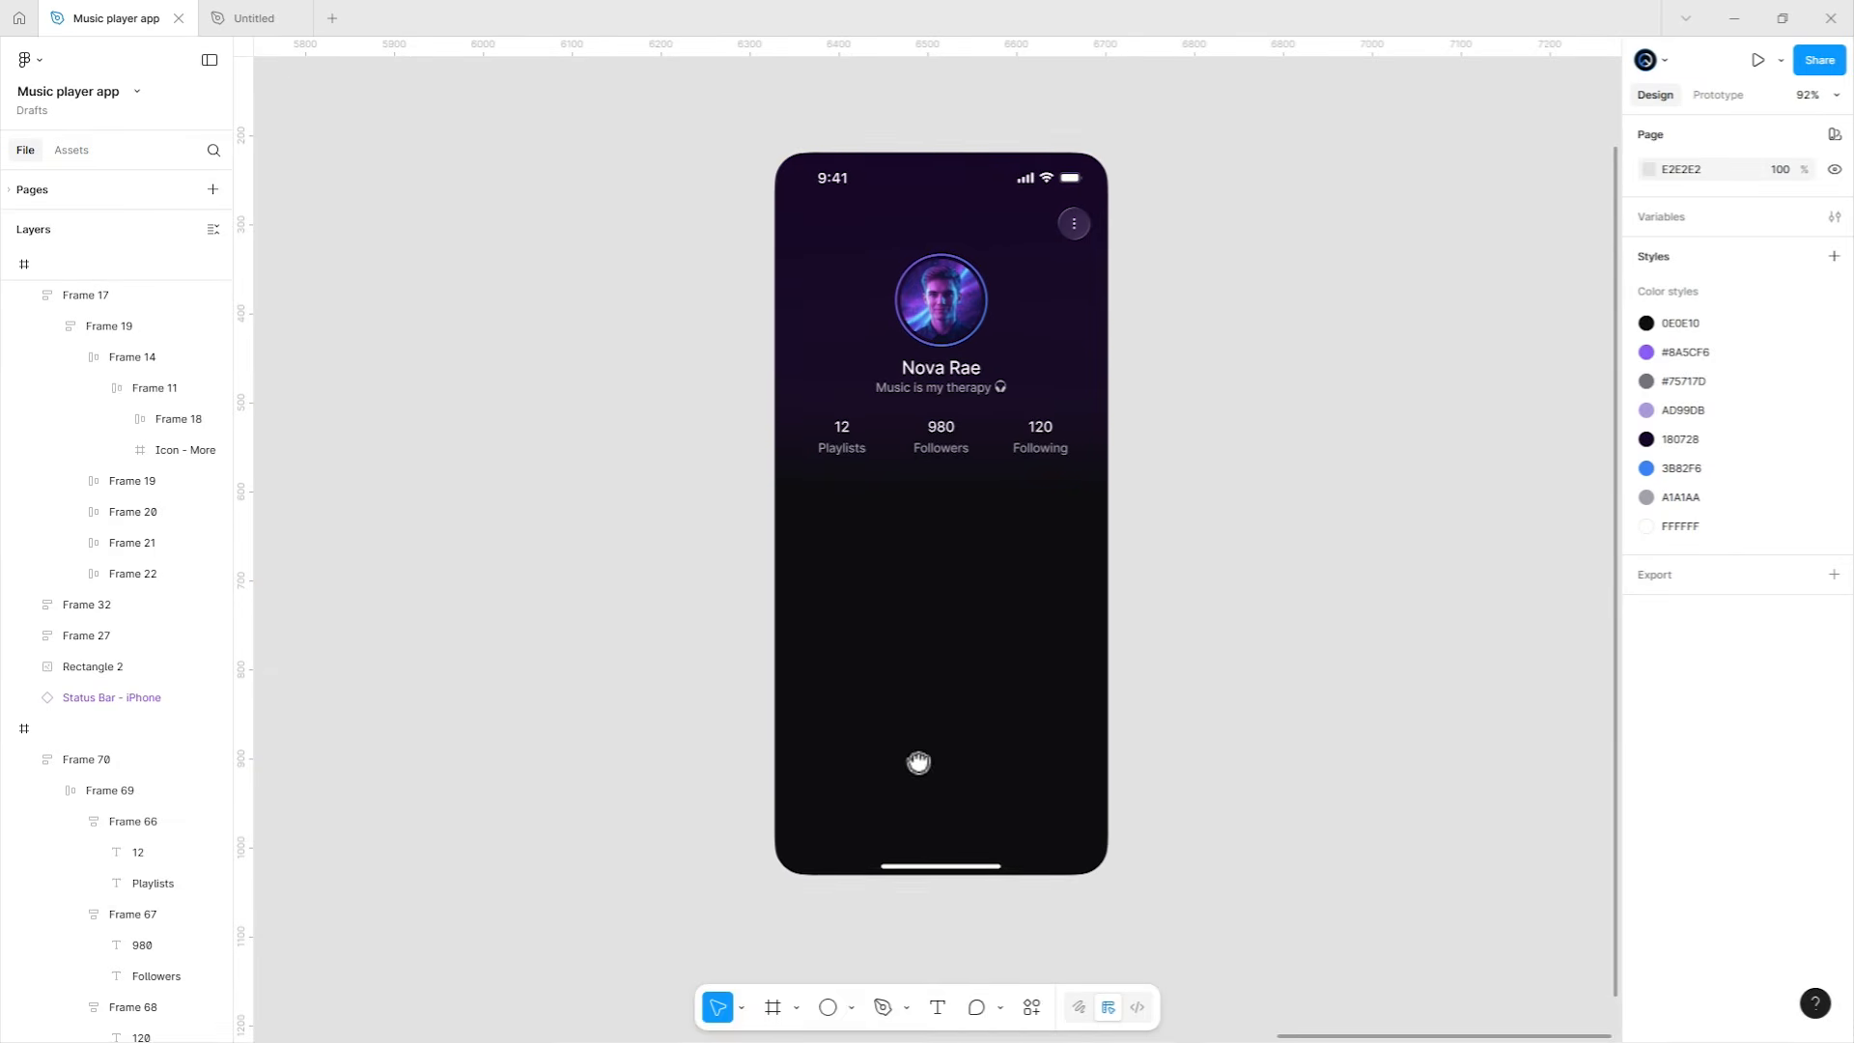
Paste the Trending Now track list onto the profile screen and place it at X 0, Y 358 below the statistics row.
click(947, 637)
key(ctrl+v)
scroll(942, 639, up, 3)
scroll(951, 608, down, 2)
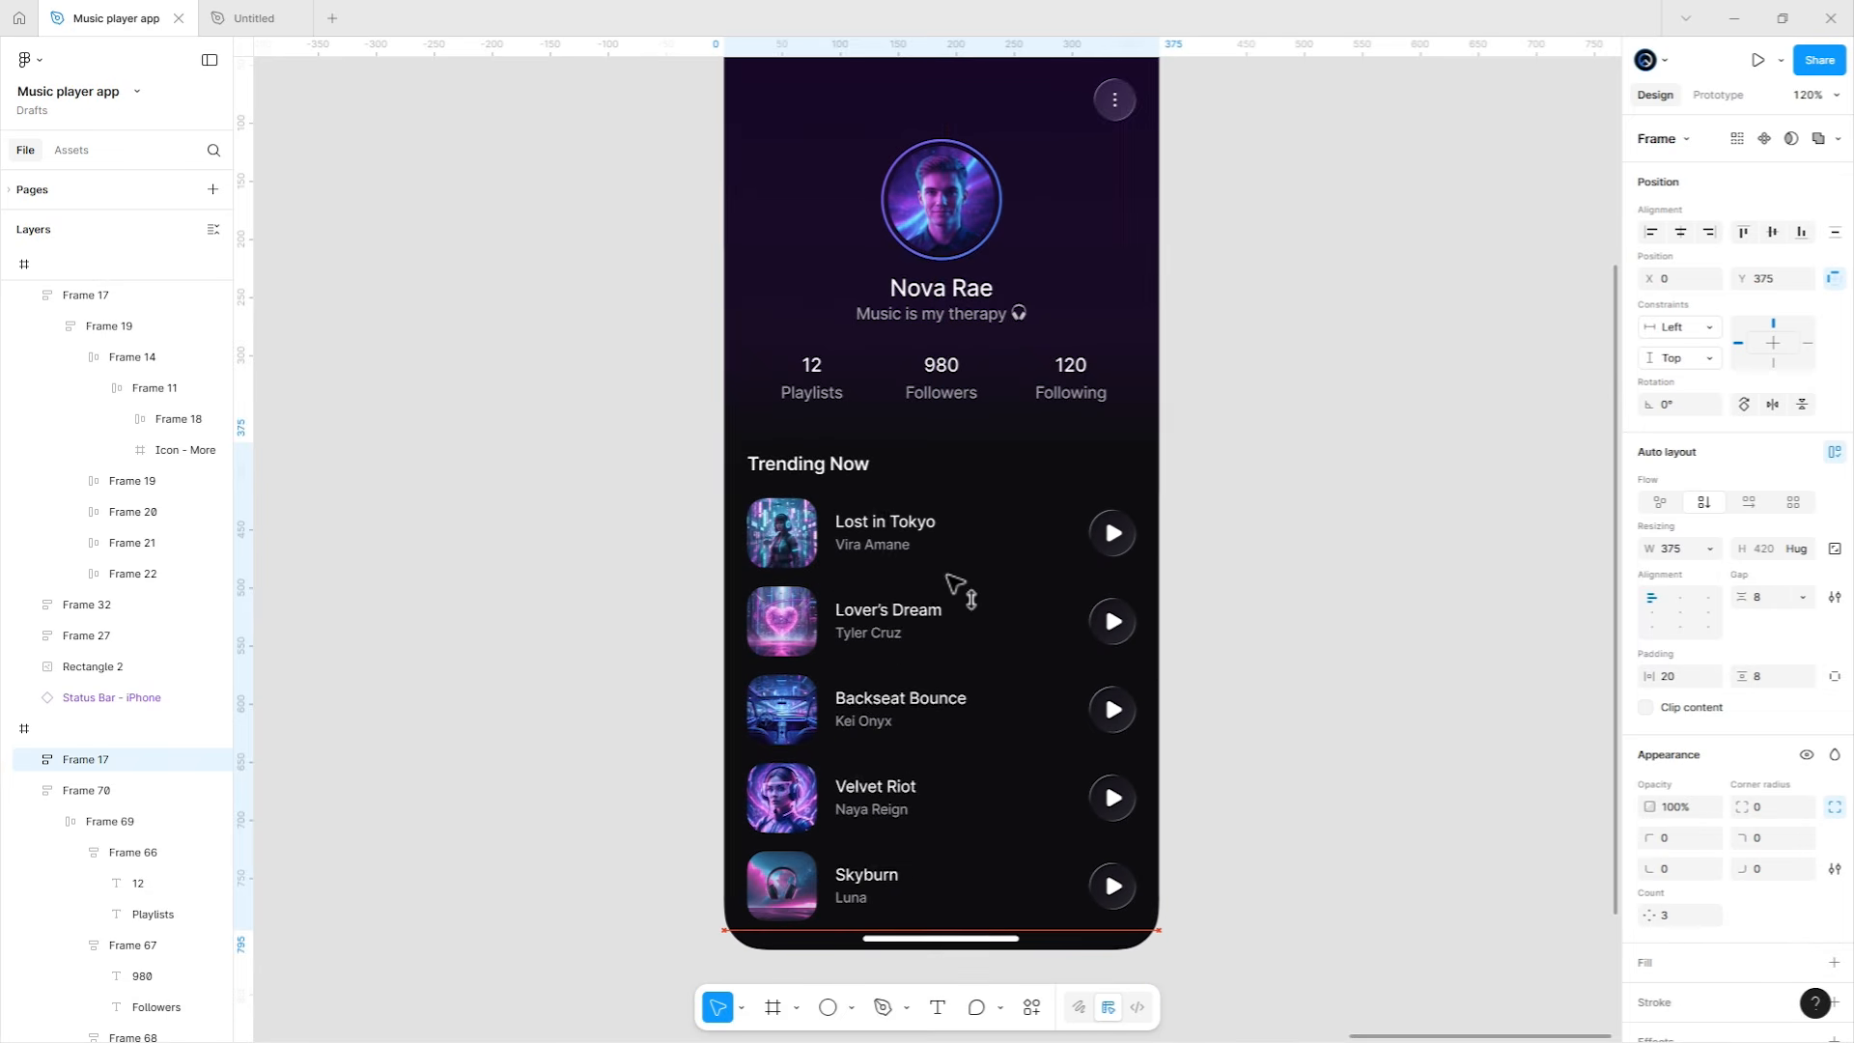
drag(955, 584, 952, 567)
Set only the top padding of the pasted track list frame to 20.
click(1835, 676)
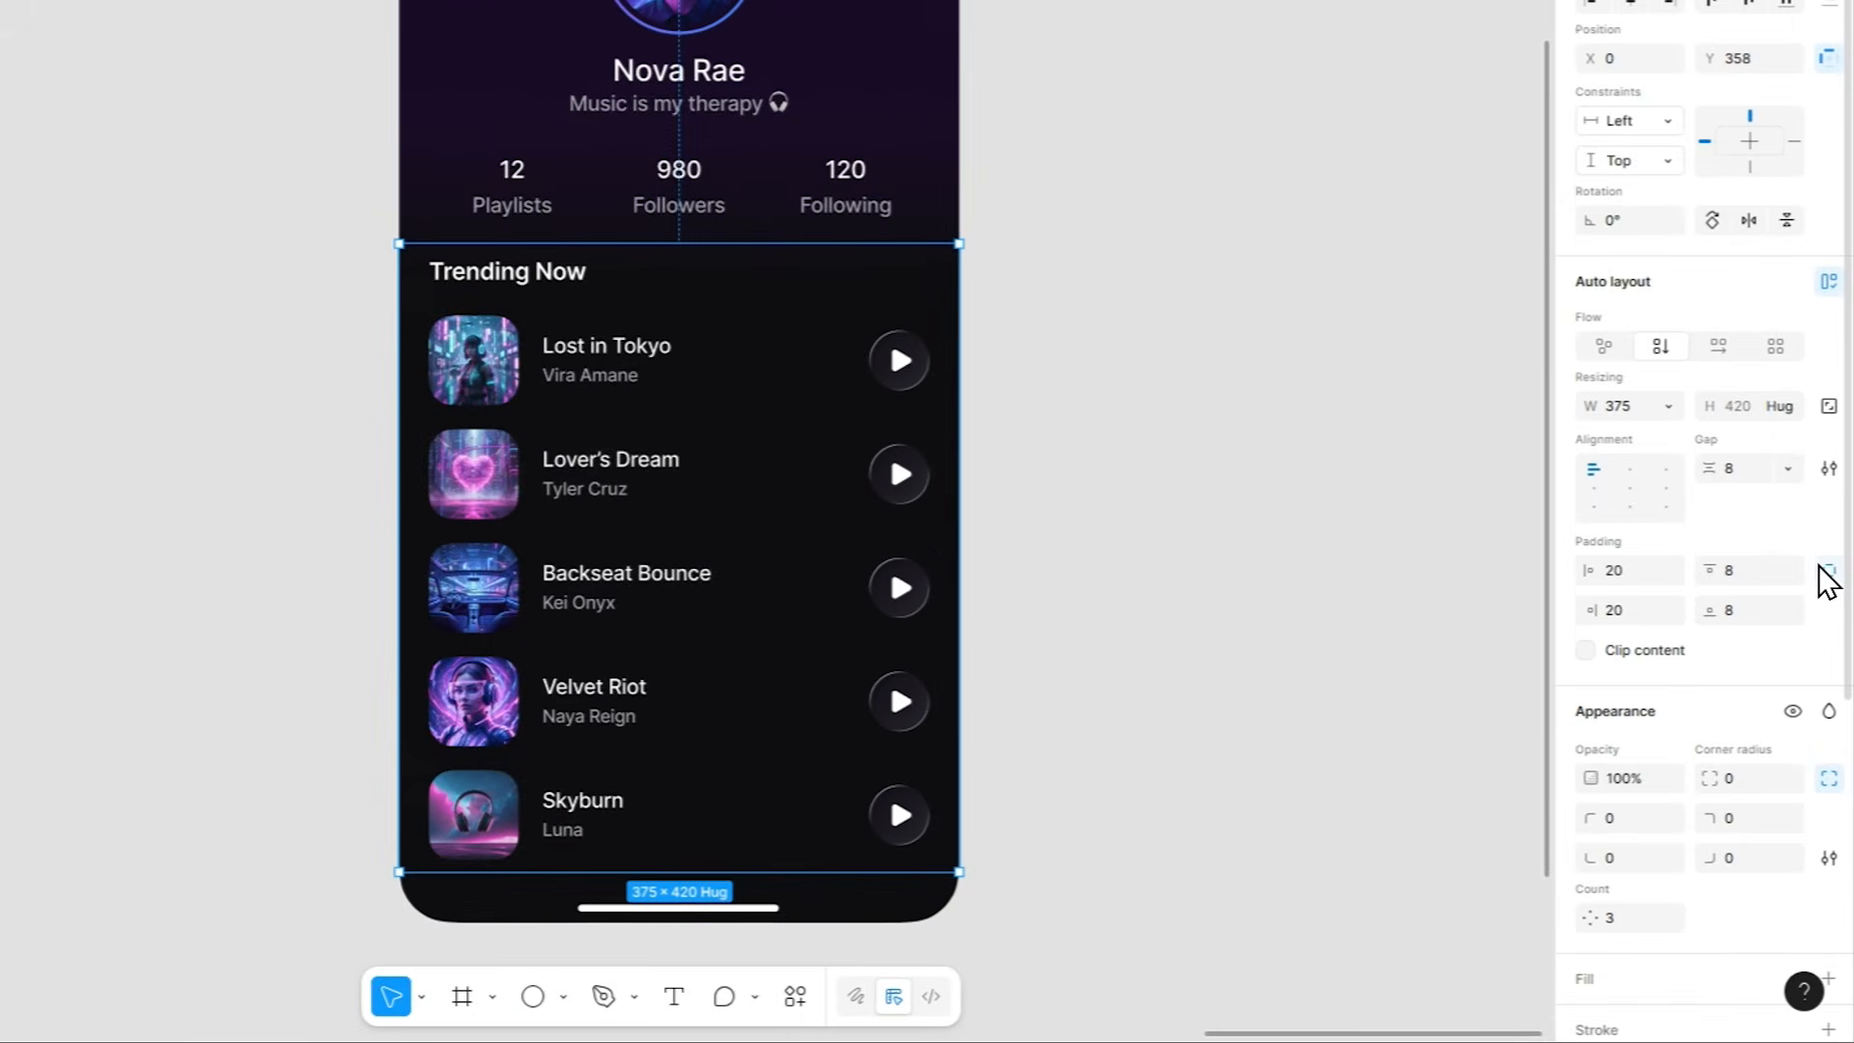
click(1744, 575)
text(20)
key(Return)
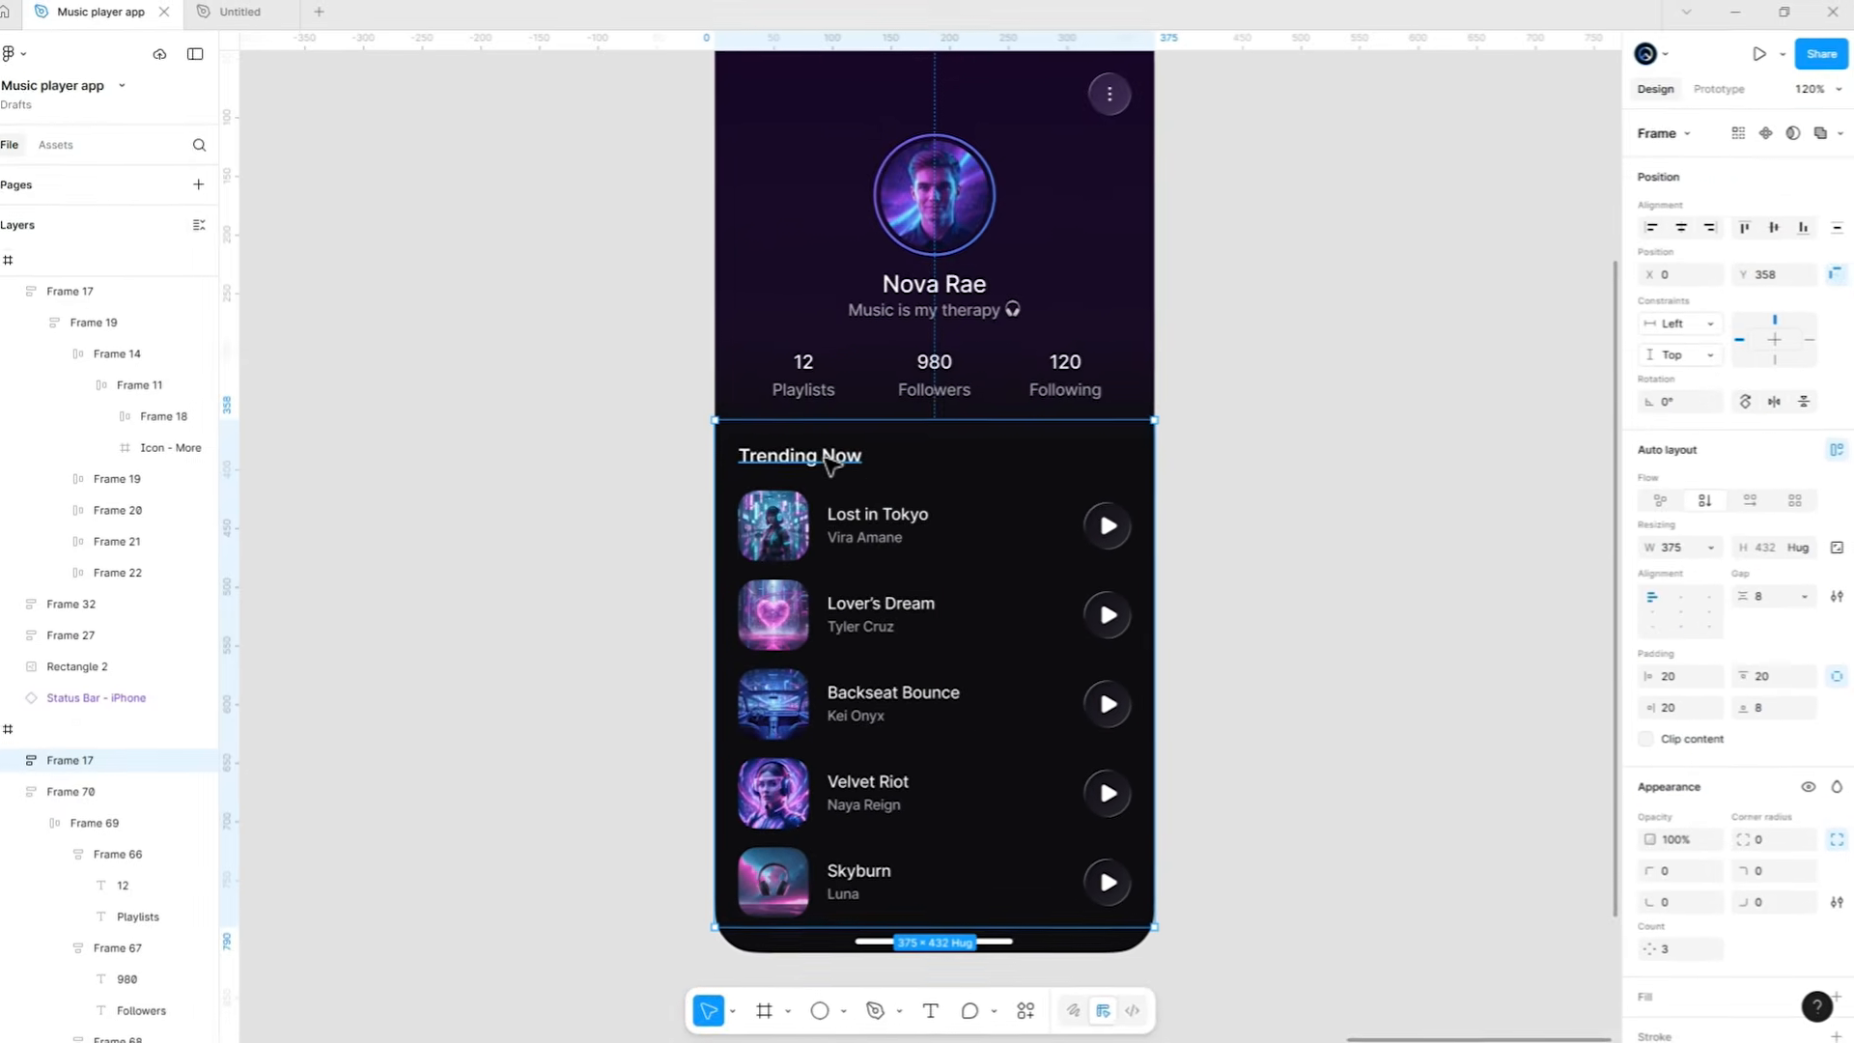
Change the pasted list's heading text from Trending Now to "Playlists".
double_click(703, 290)
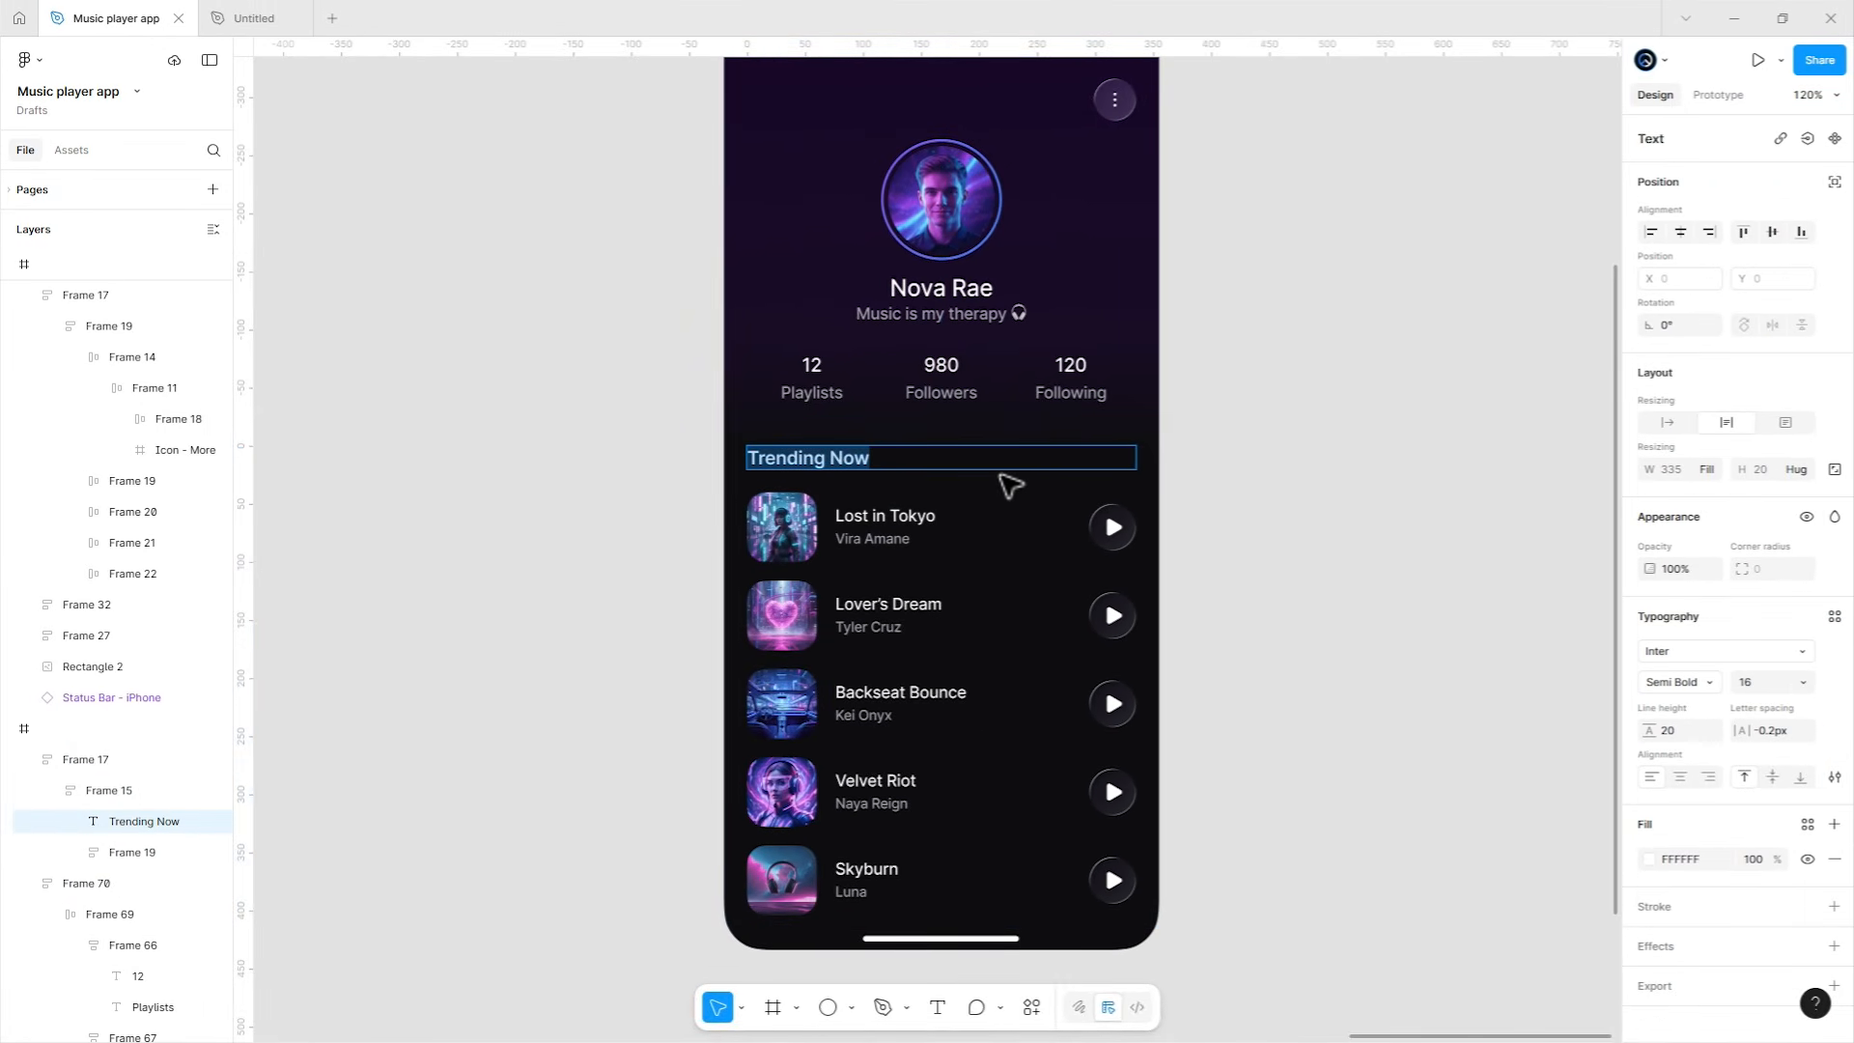
text(Playlists)
click(1221, 480)
scroll(1236, 492, left, 1)
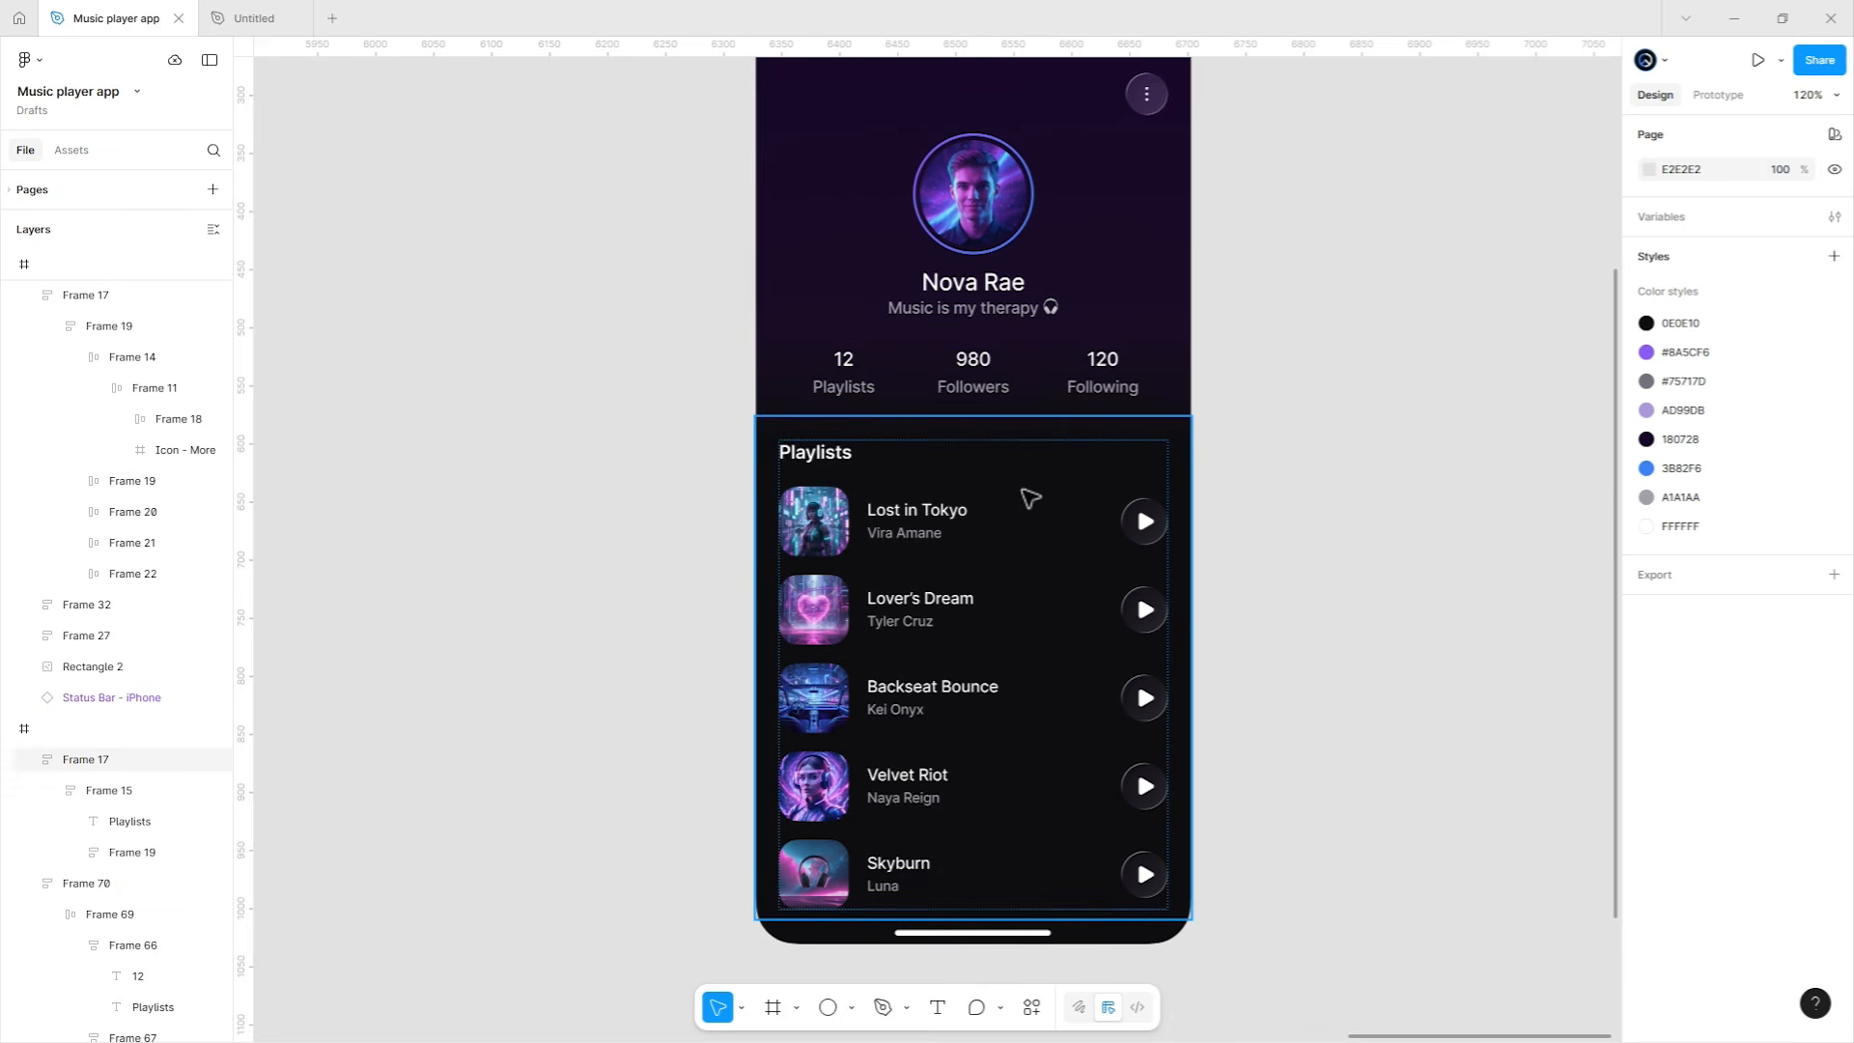
click(1029, 498)
click(1320, 520)
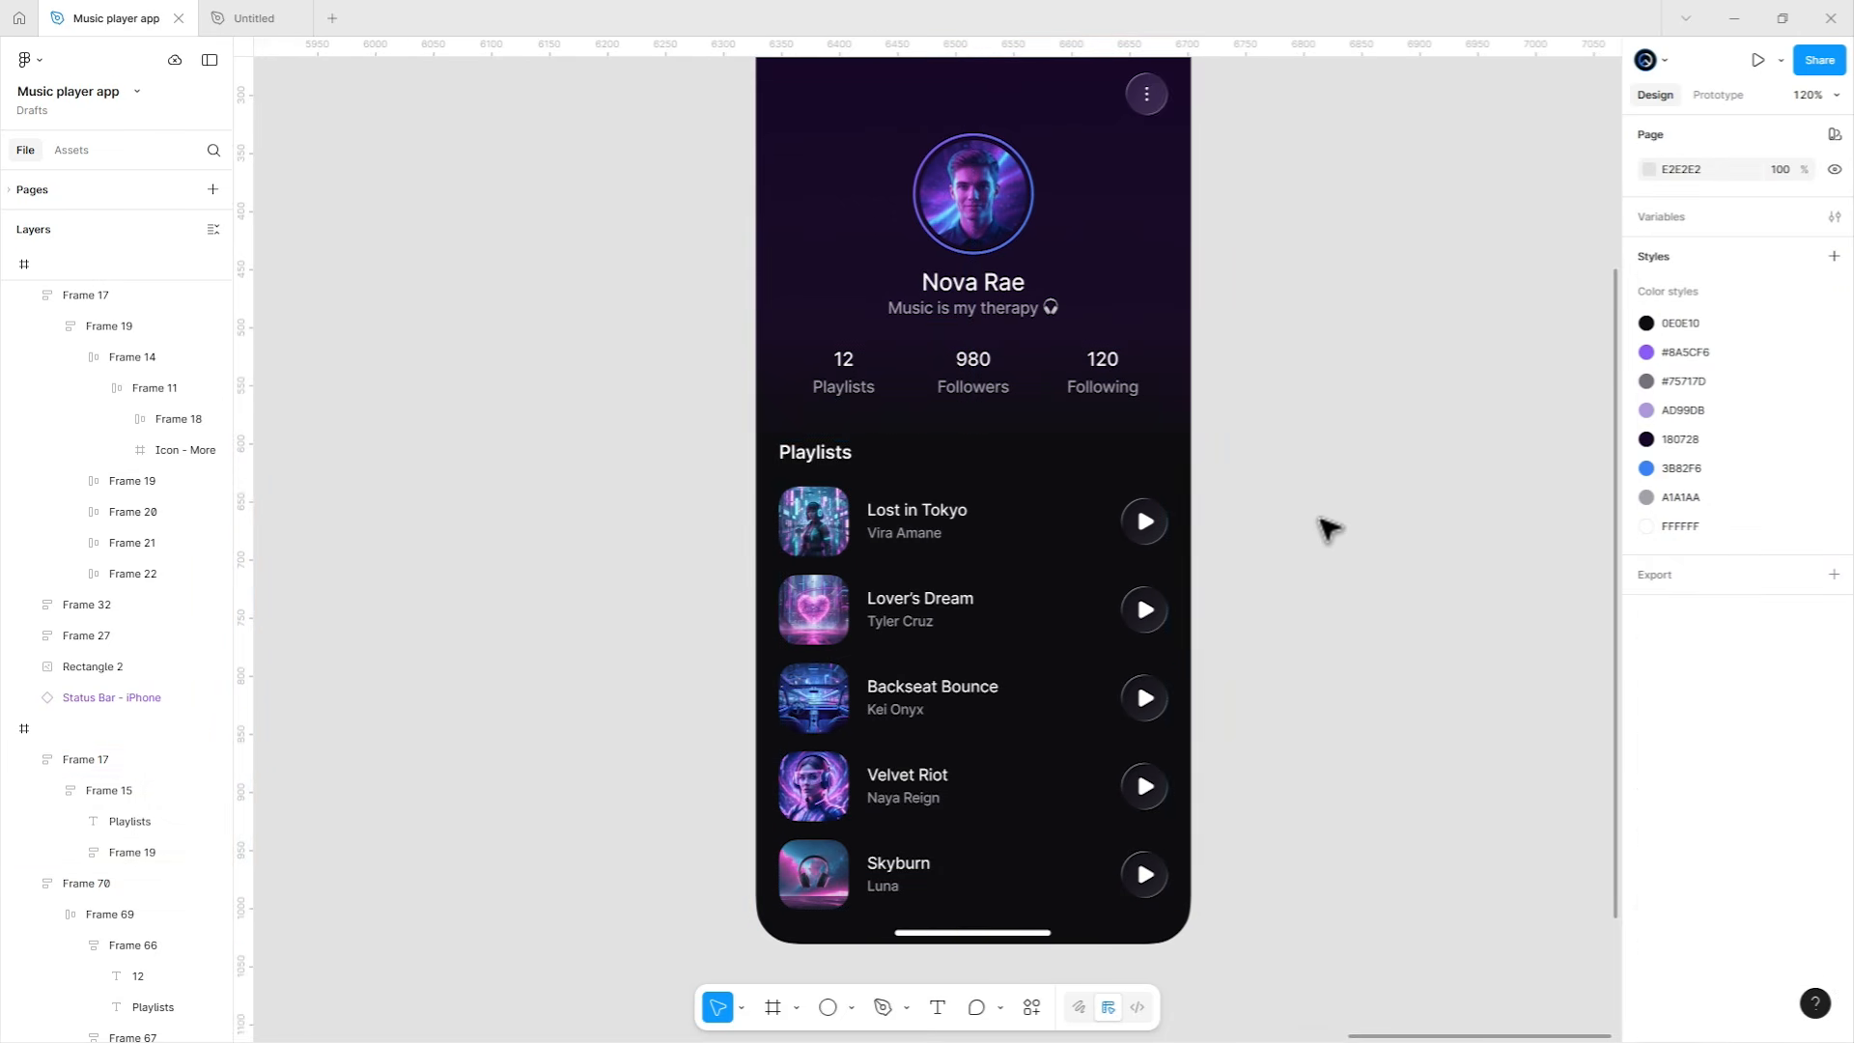
Copy the back arrow icon from the lyrics screen's header and return to the profile screen.
scroll(1320, 522, down, 2)
drag(779, 536, 1120, 528)
scroll(1120, 528, left, 10)
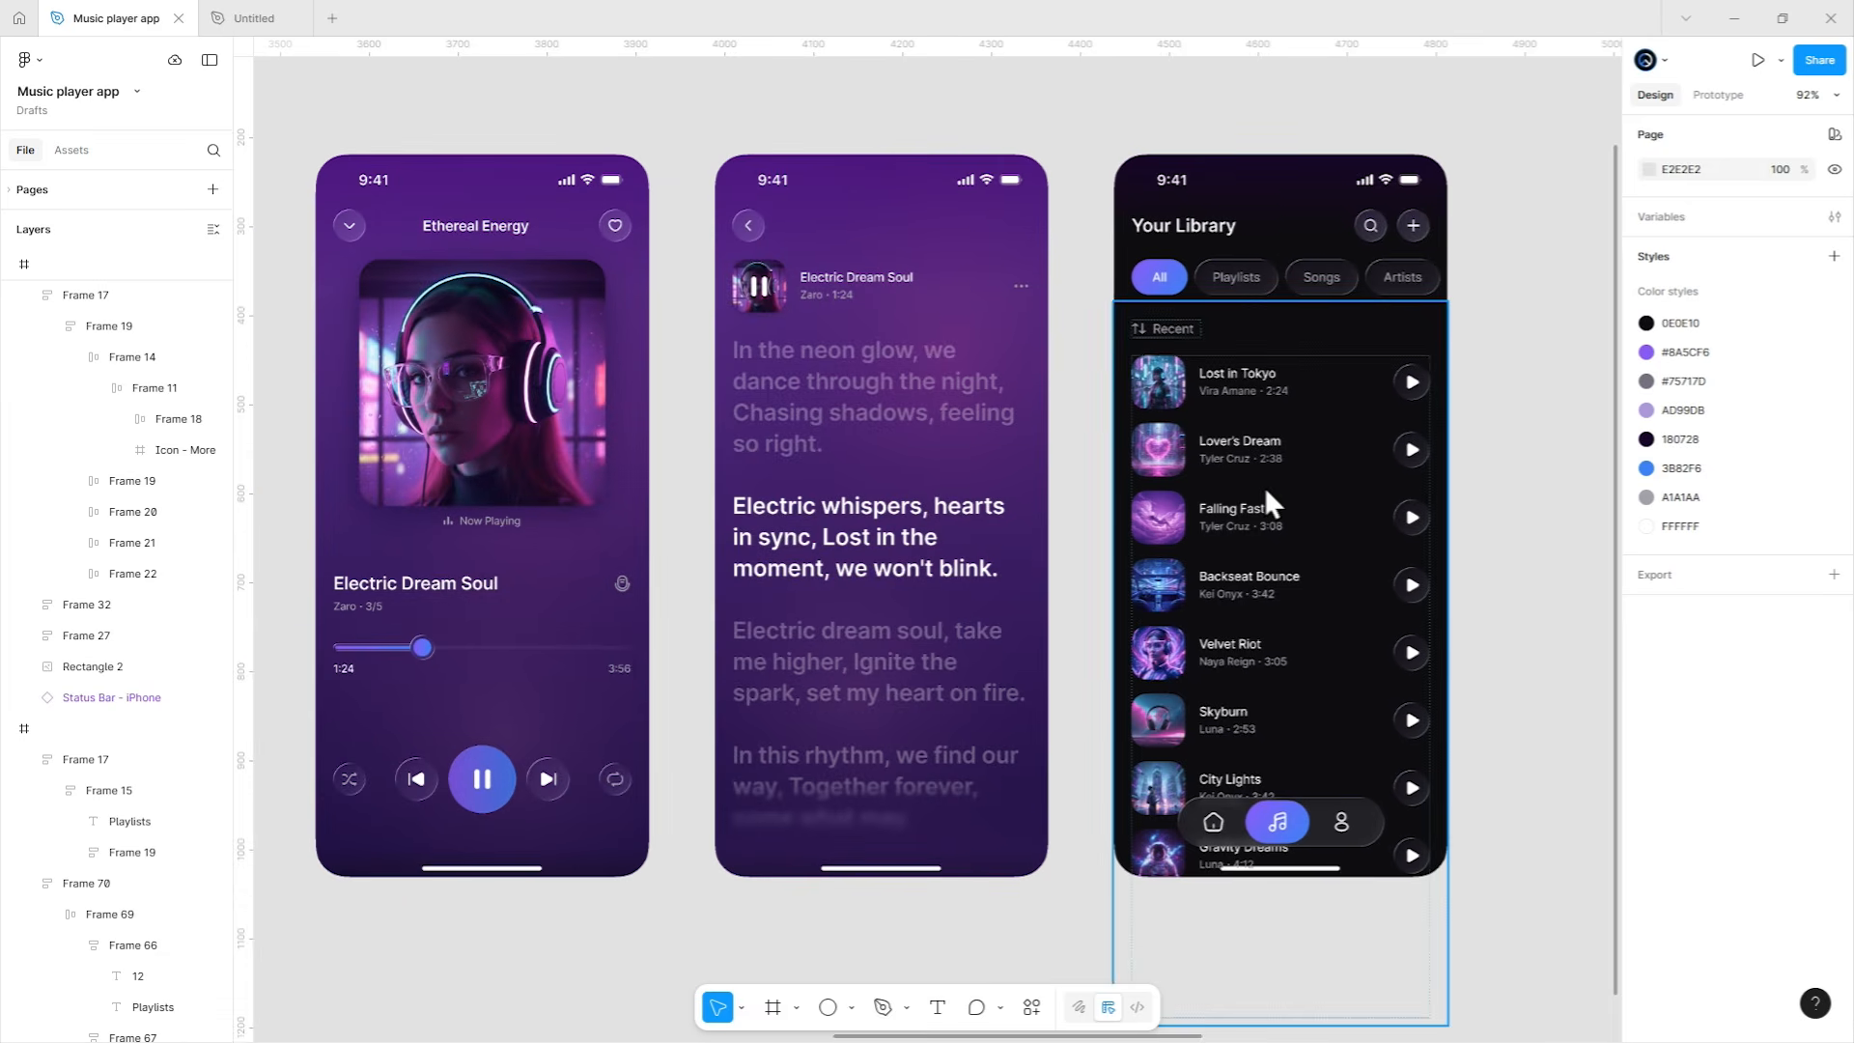
click(749, 226)
double_click(750, 229)
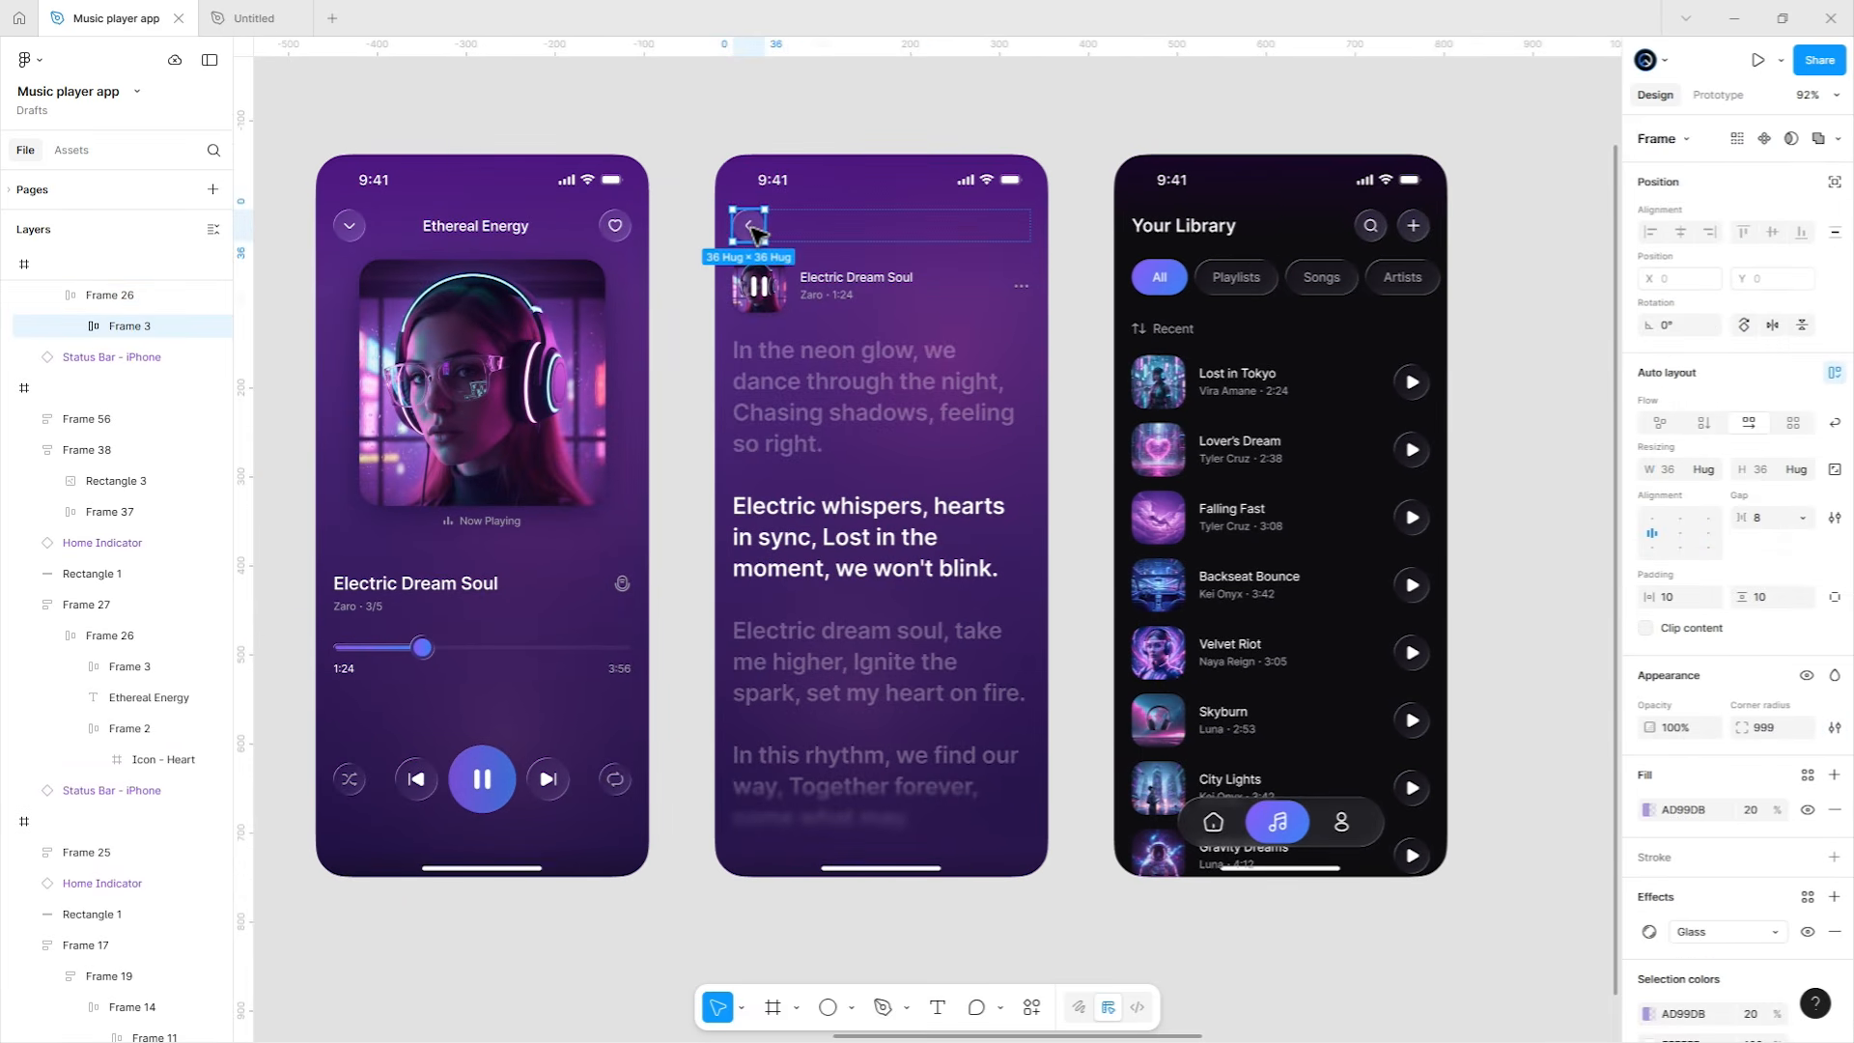
right_click(757, 231)
click(792, 241)
click(1068, 310)
scroll(1068, 310, right, 20)
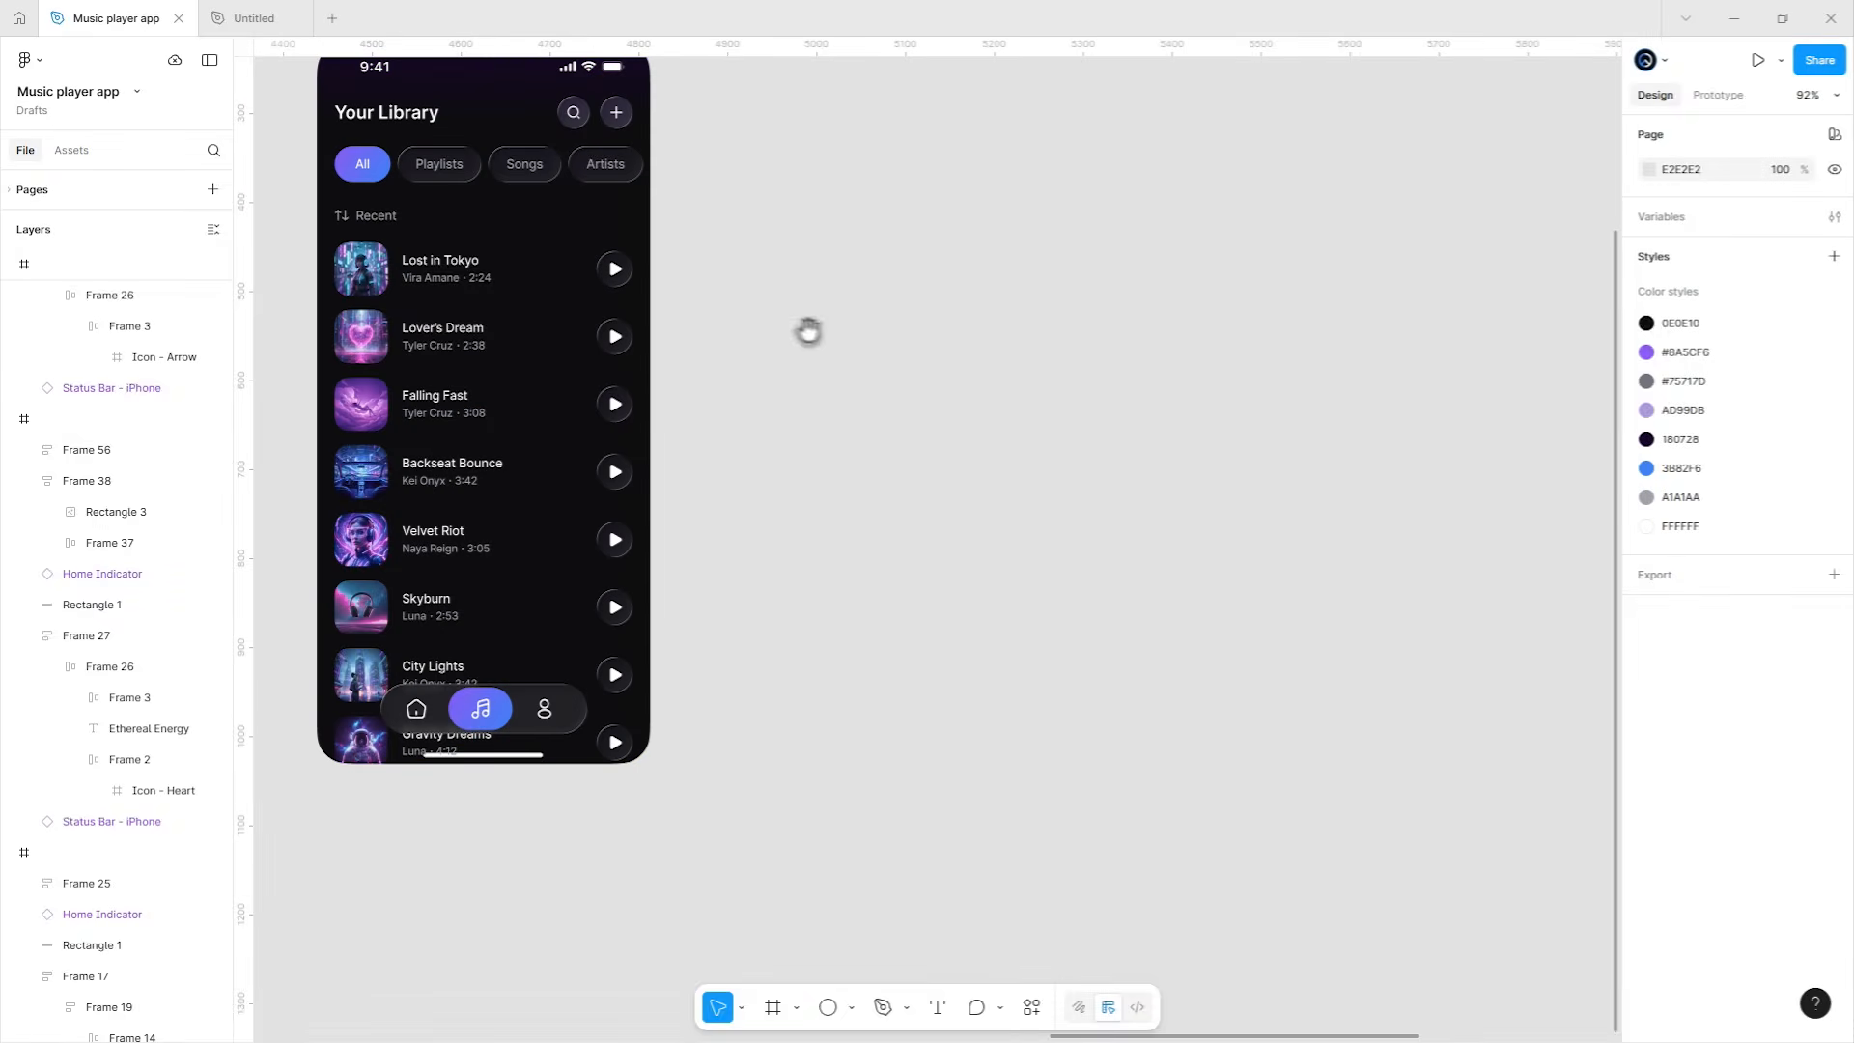
Replace the play button in the Lost in Tokyo row with the copied arrow icon, flipped to point right.
scroll(940, 538, up, 3)
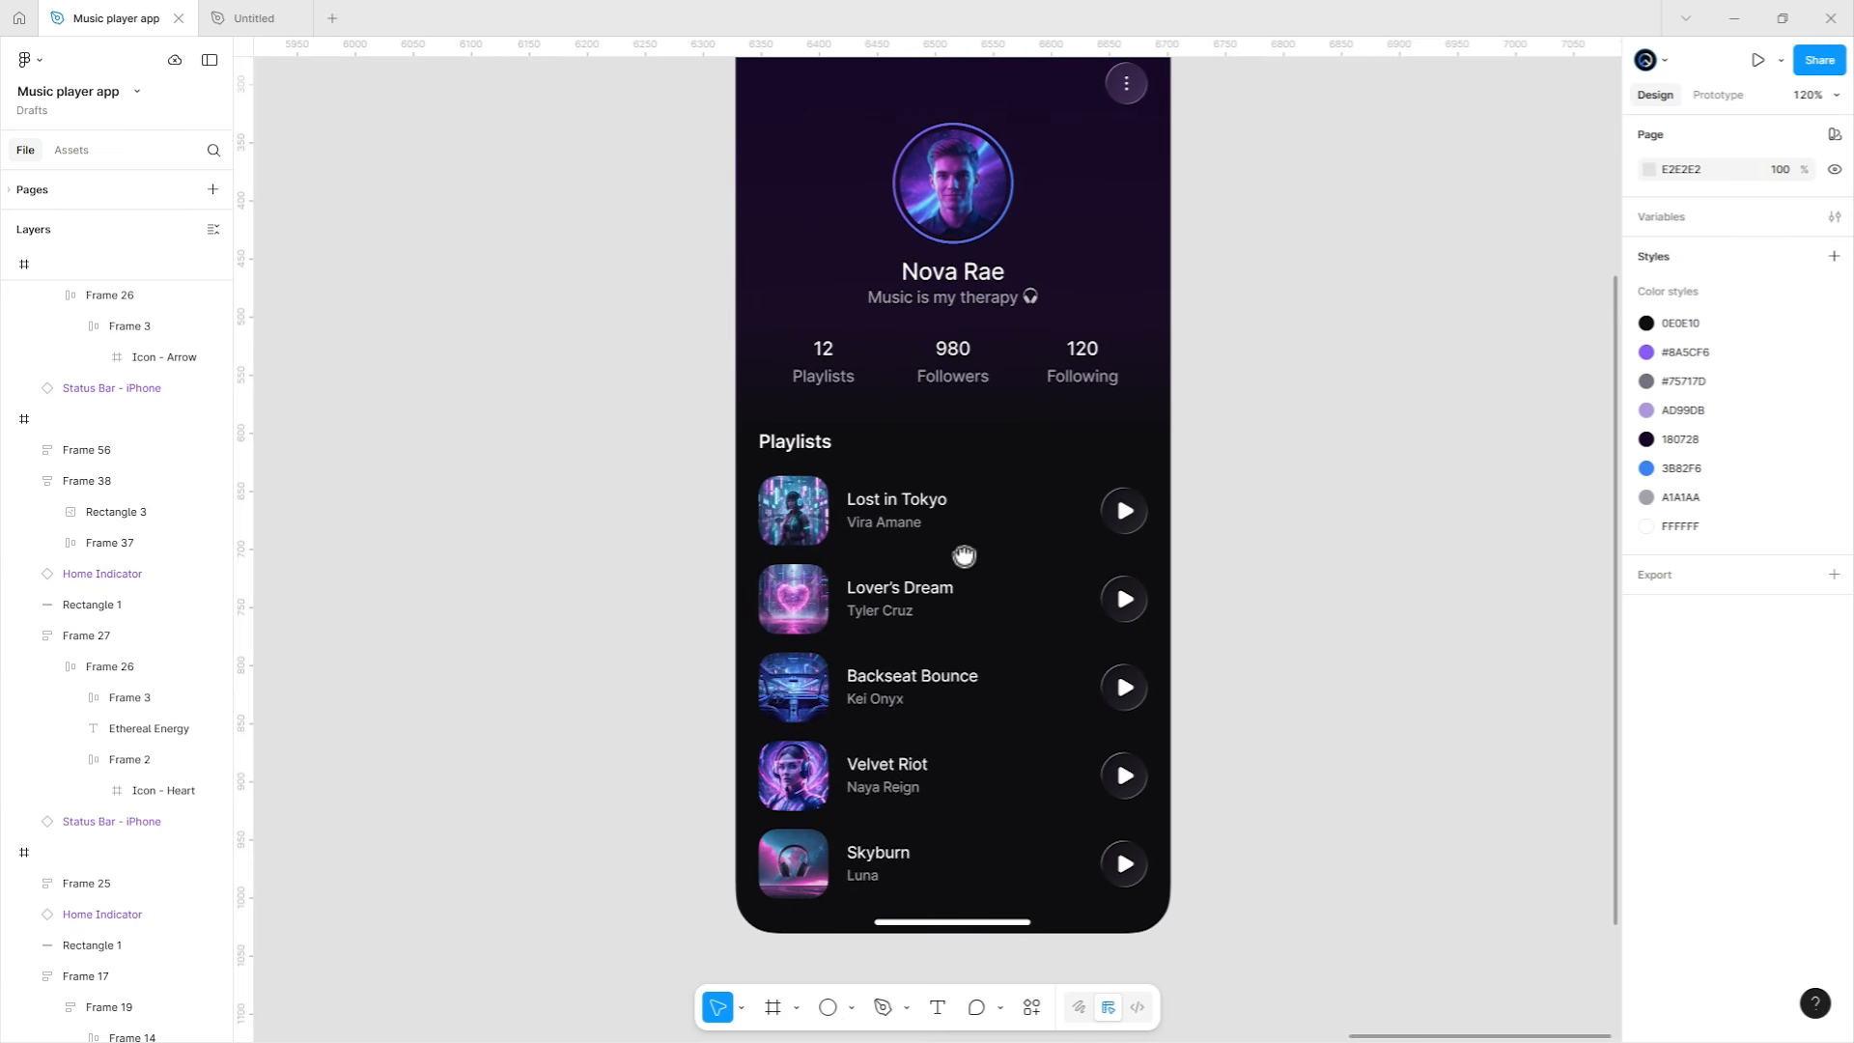
double_click(896, 522)
double_click(898, 523)
double_click(898, 523)
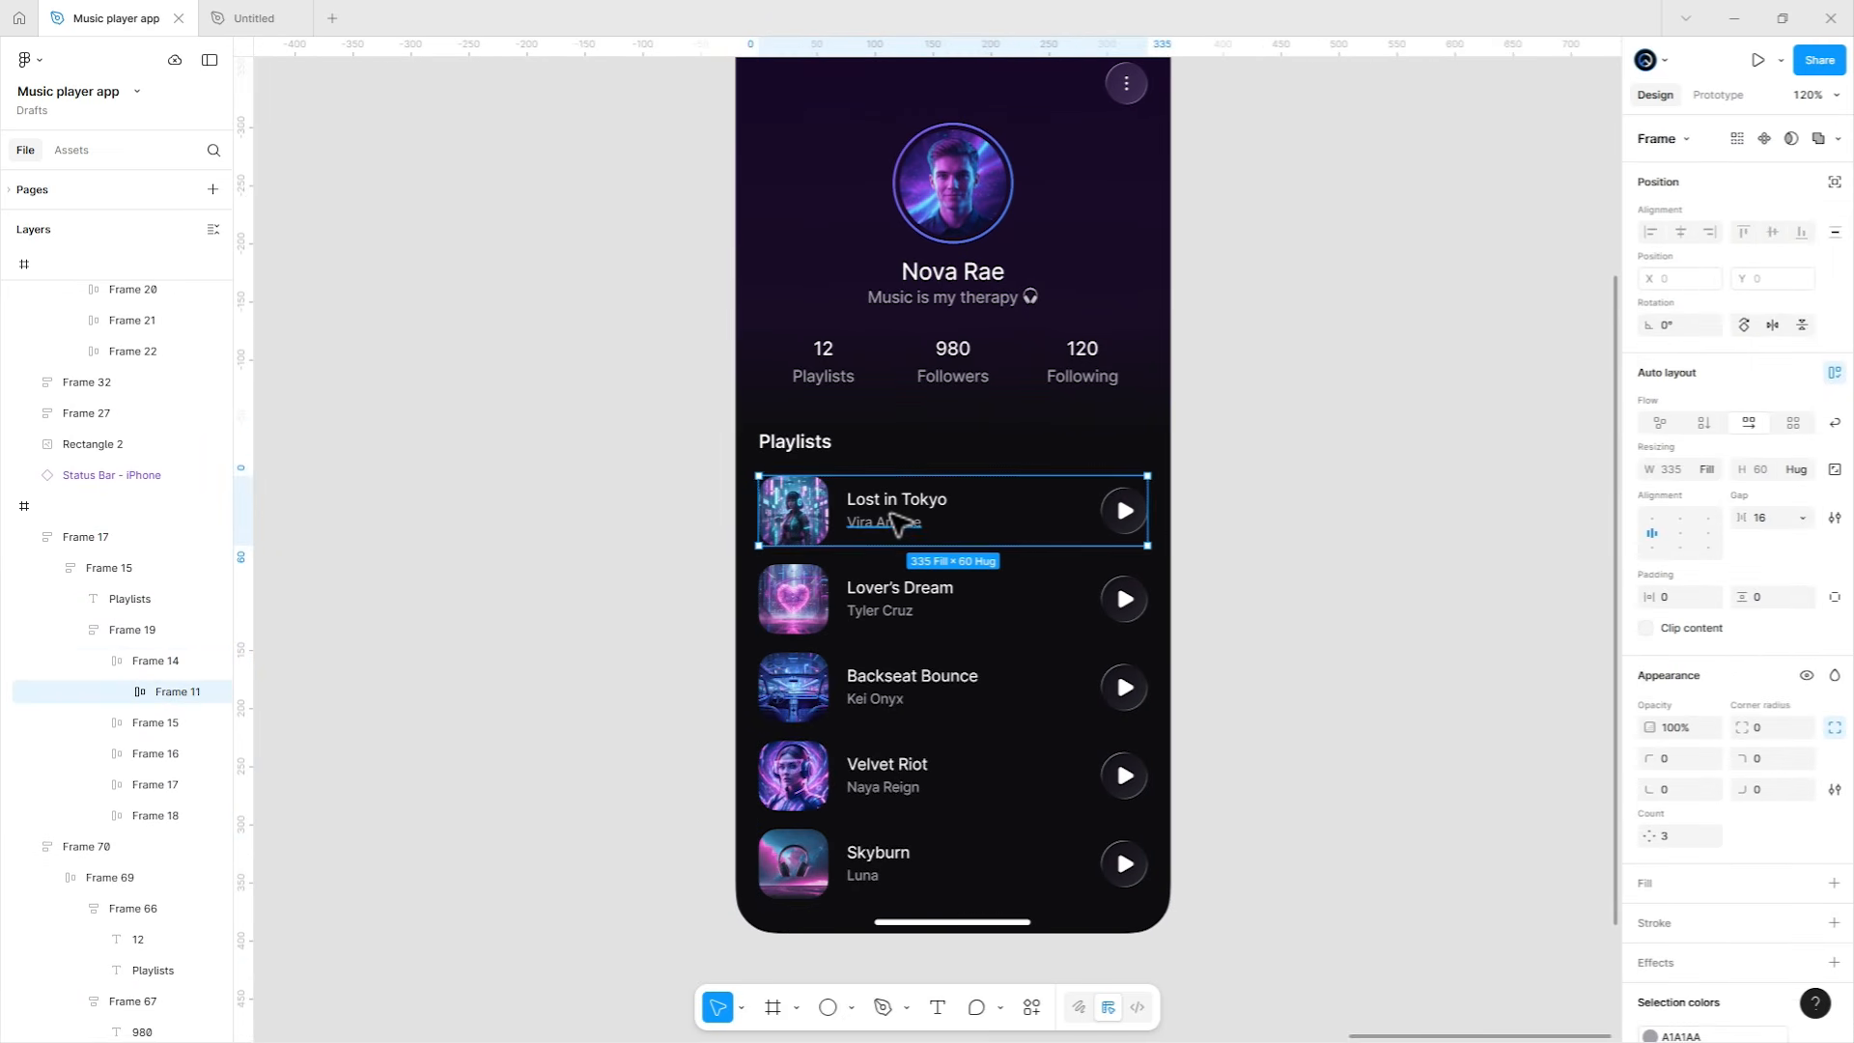
key(ctrl+v)
scroll(1126, 513, up, 5)
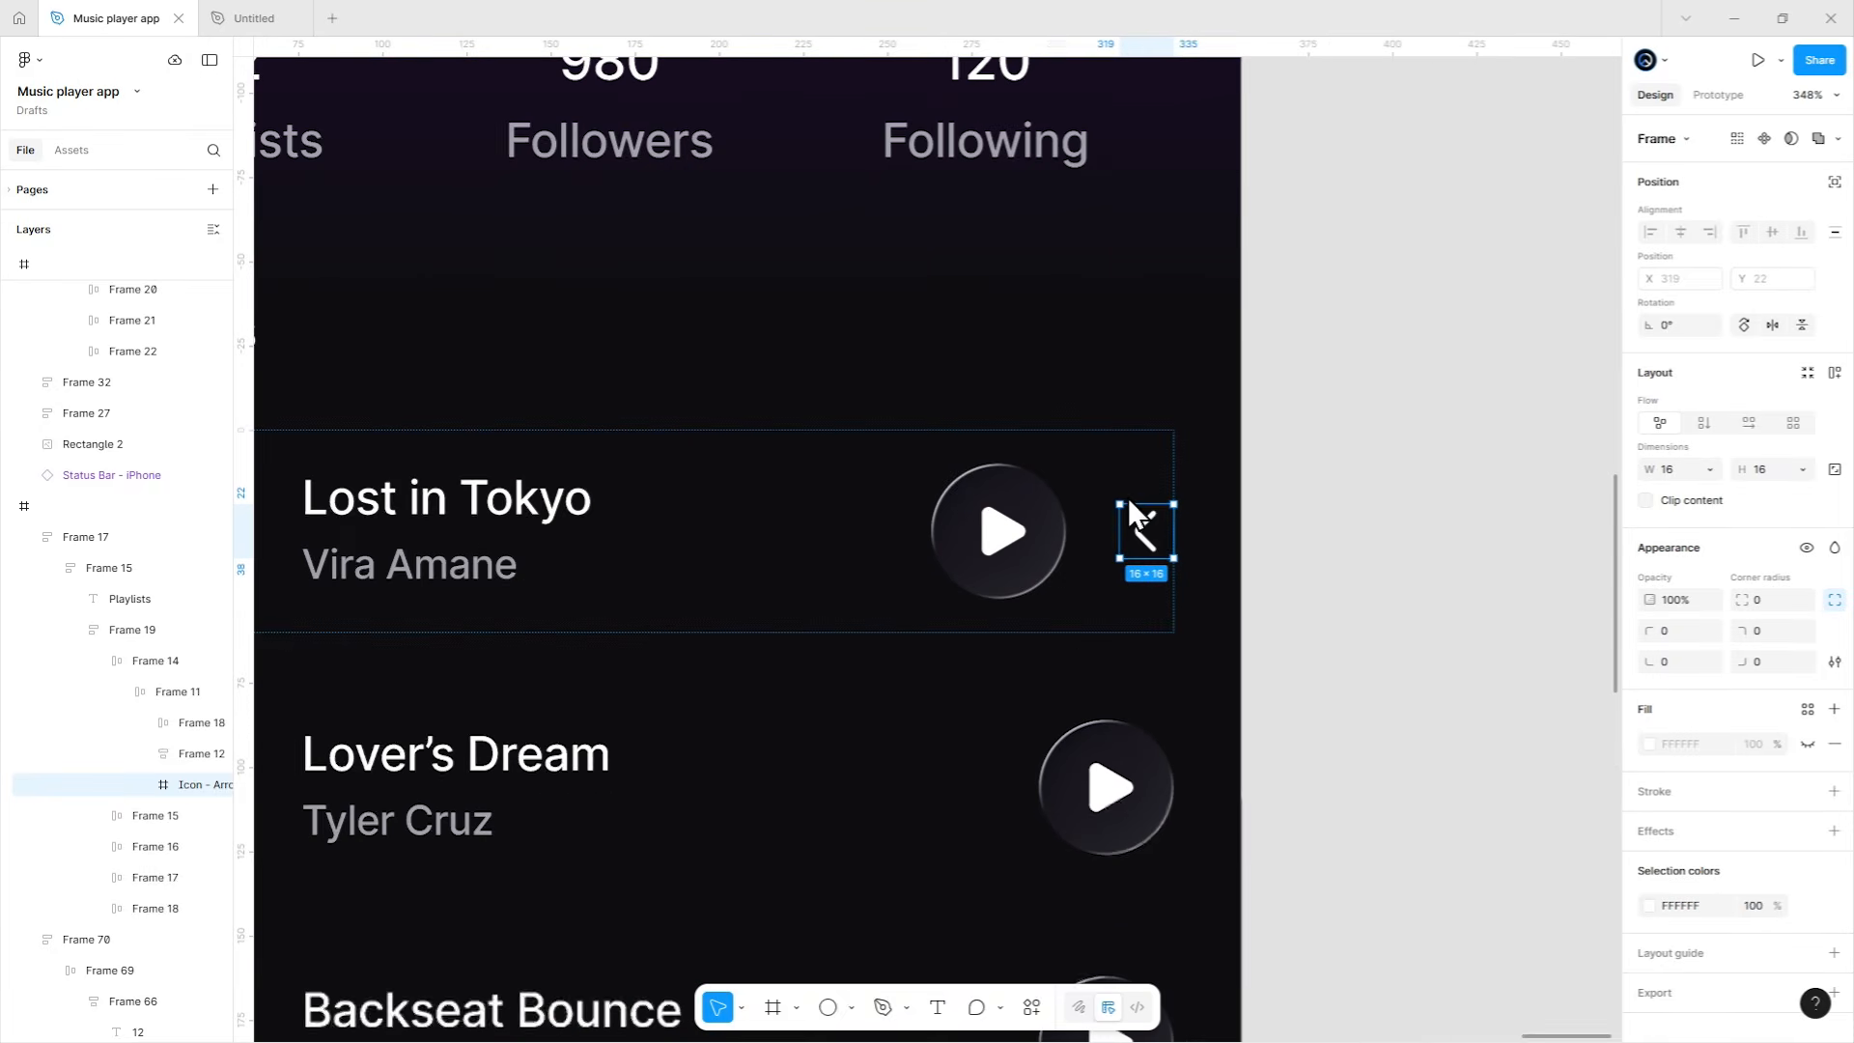
right_click(1161, 550)
click(1221, 938)
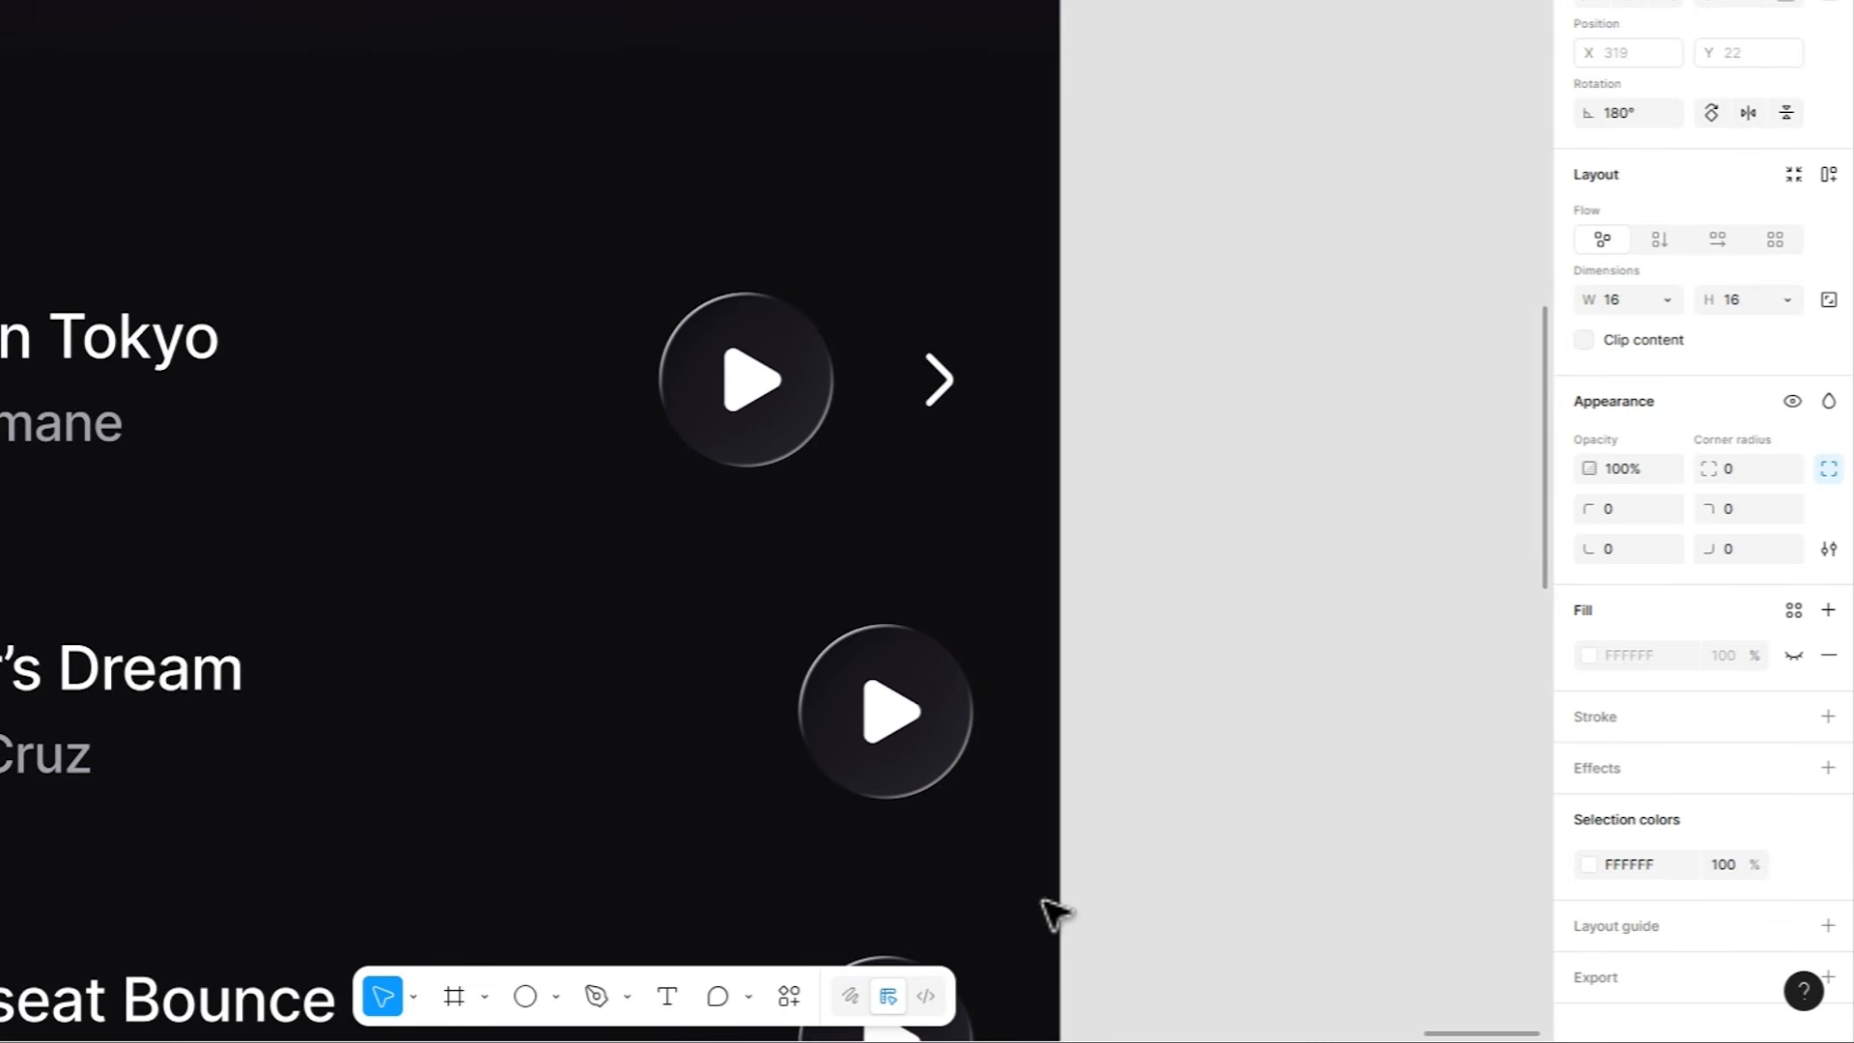
click(776, 454)
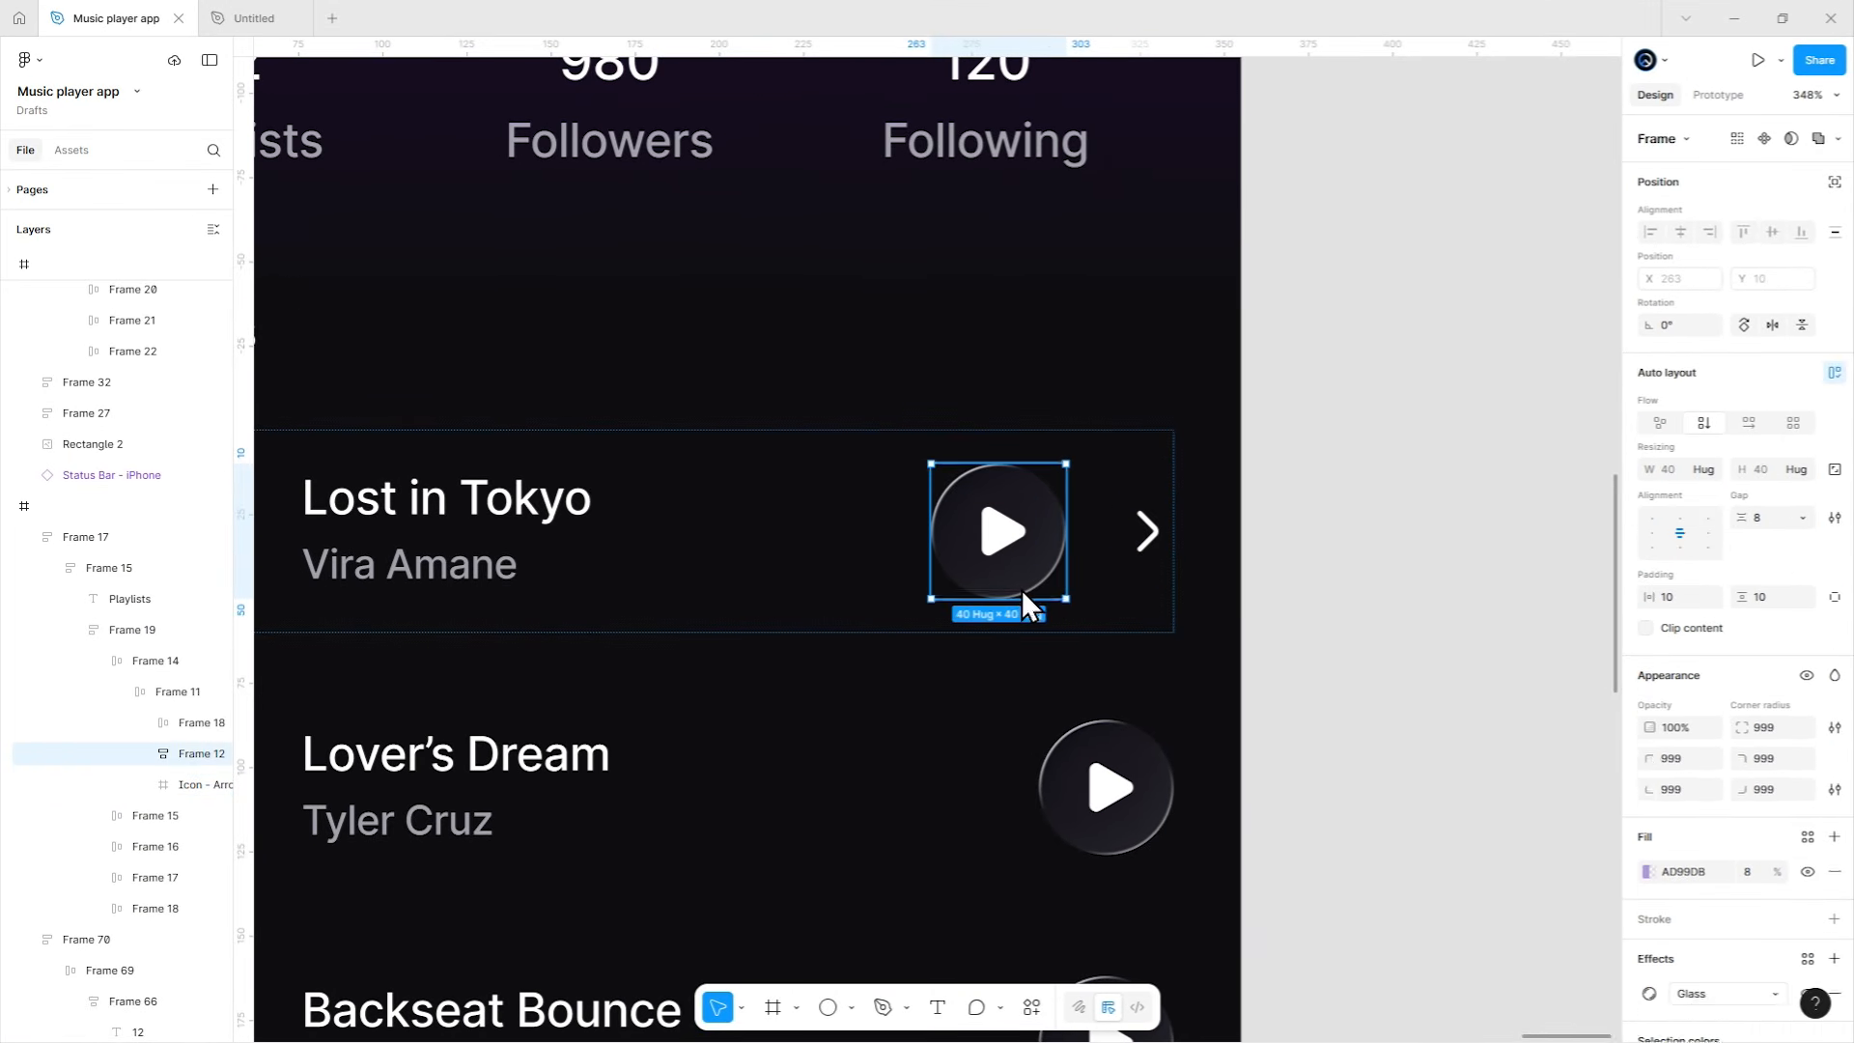
key(Delete)
Delete the Lover's Dream, Backseat Bounce, Velvet Riot and Skyburn rows from the Playlists section.
drag(869, 587, 1130, 518)
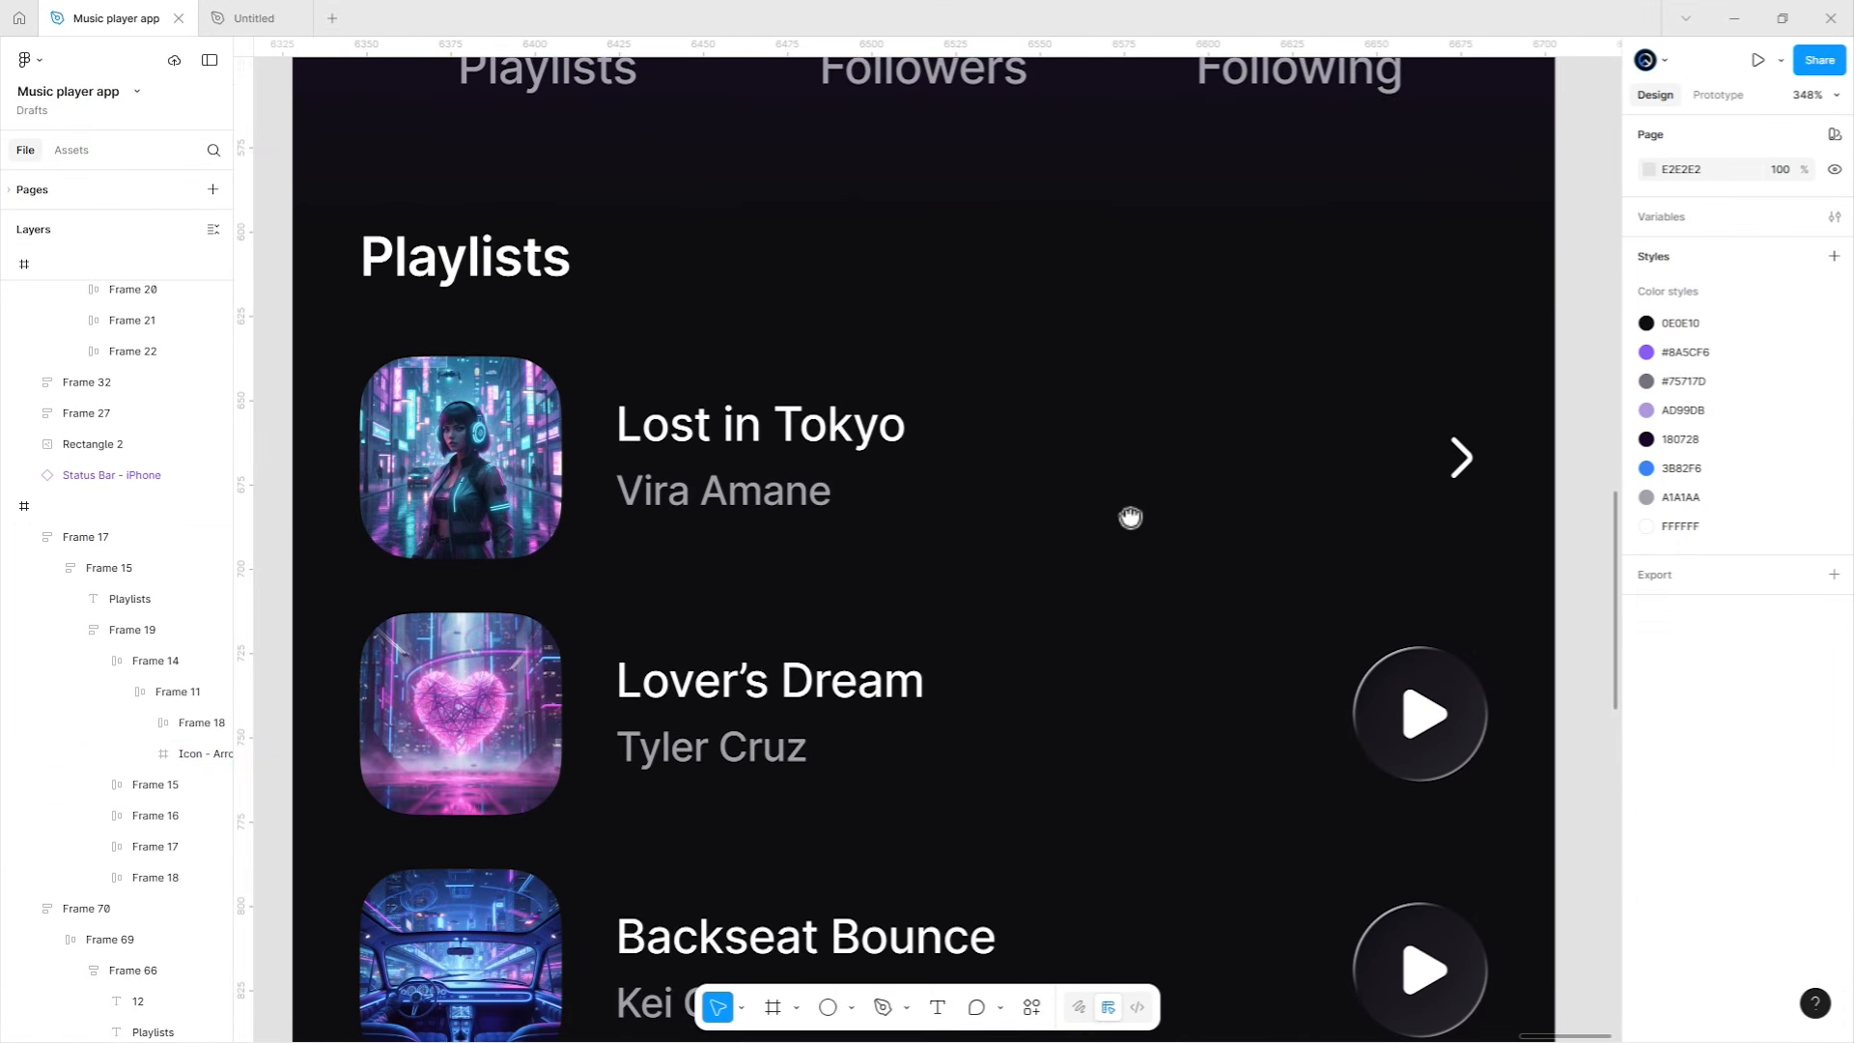
click(869, 724)
click(869, 724)
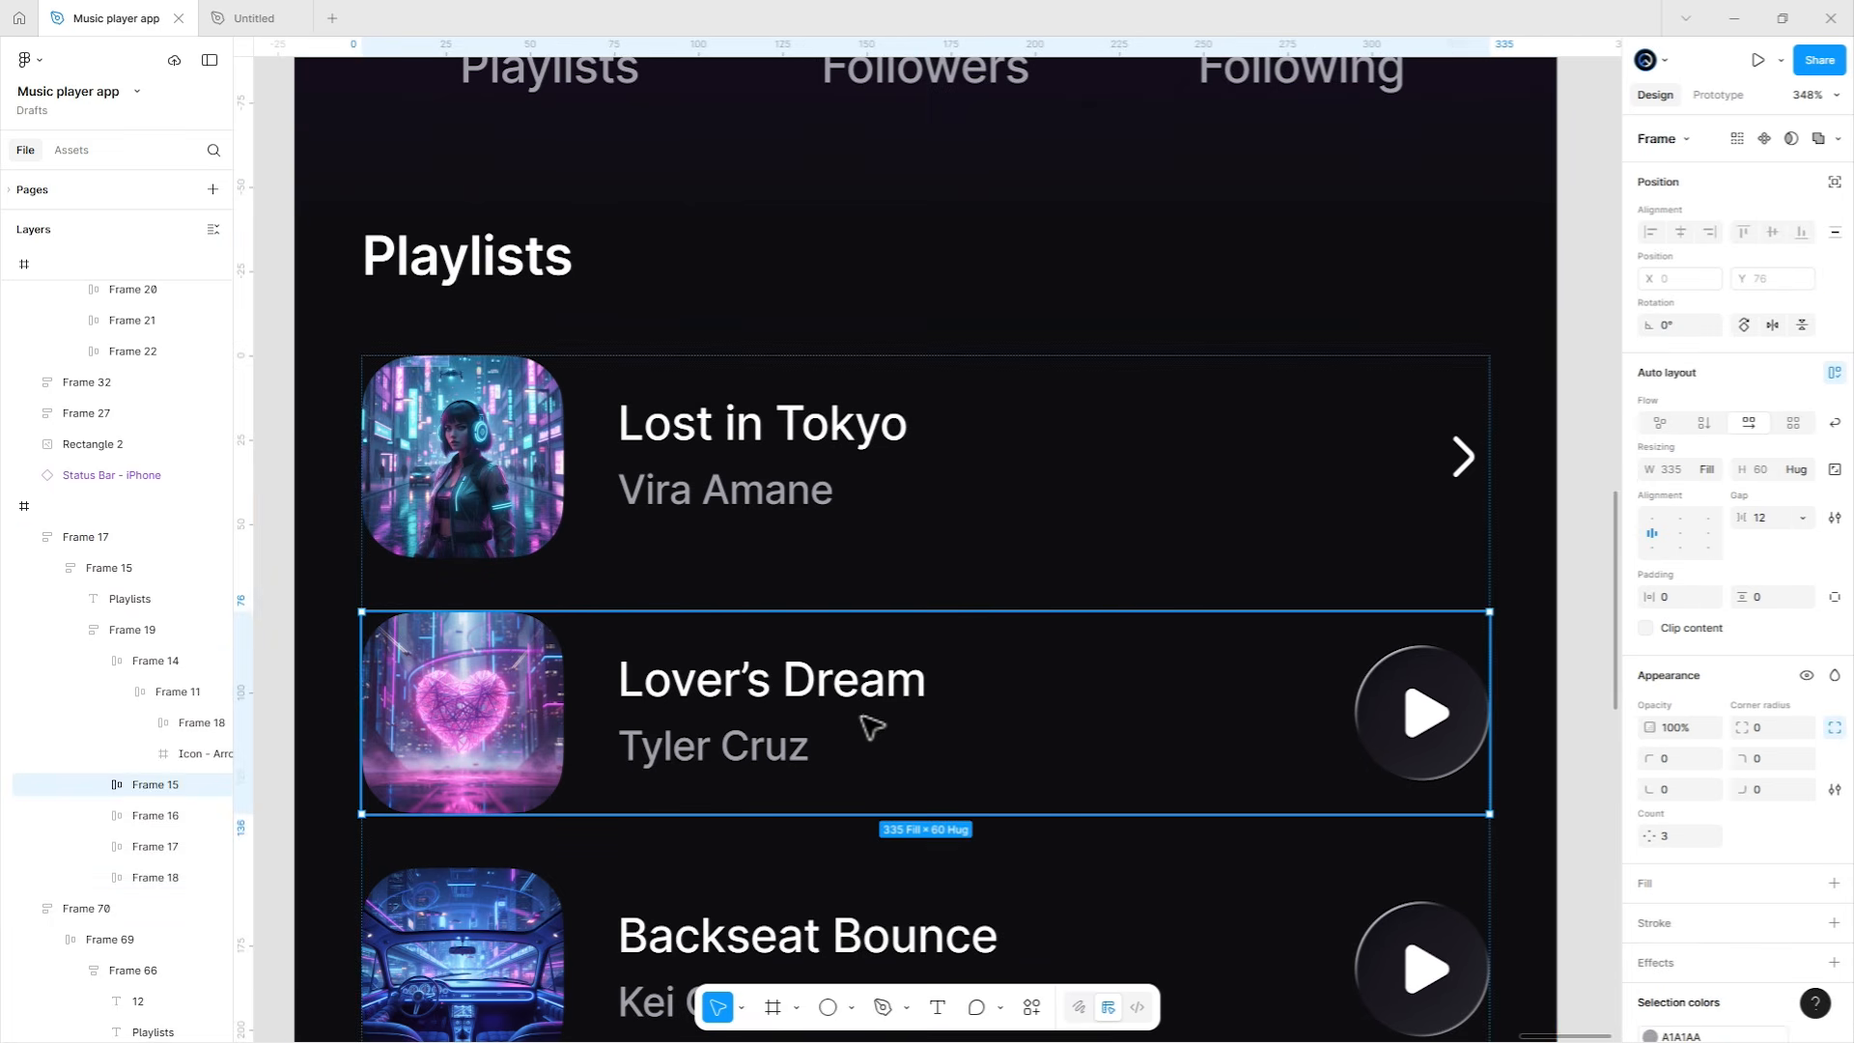
shift+click(880, 903)
scroll(911, 870, down, 4)
scroll(919, 852, down, 3)
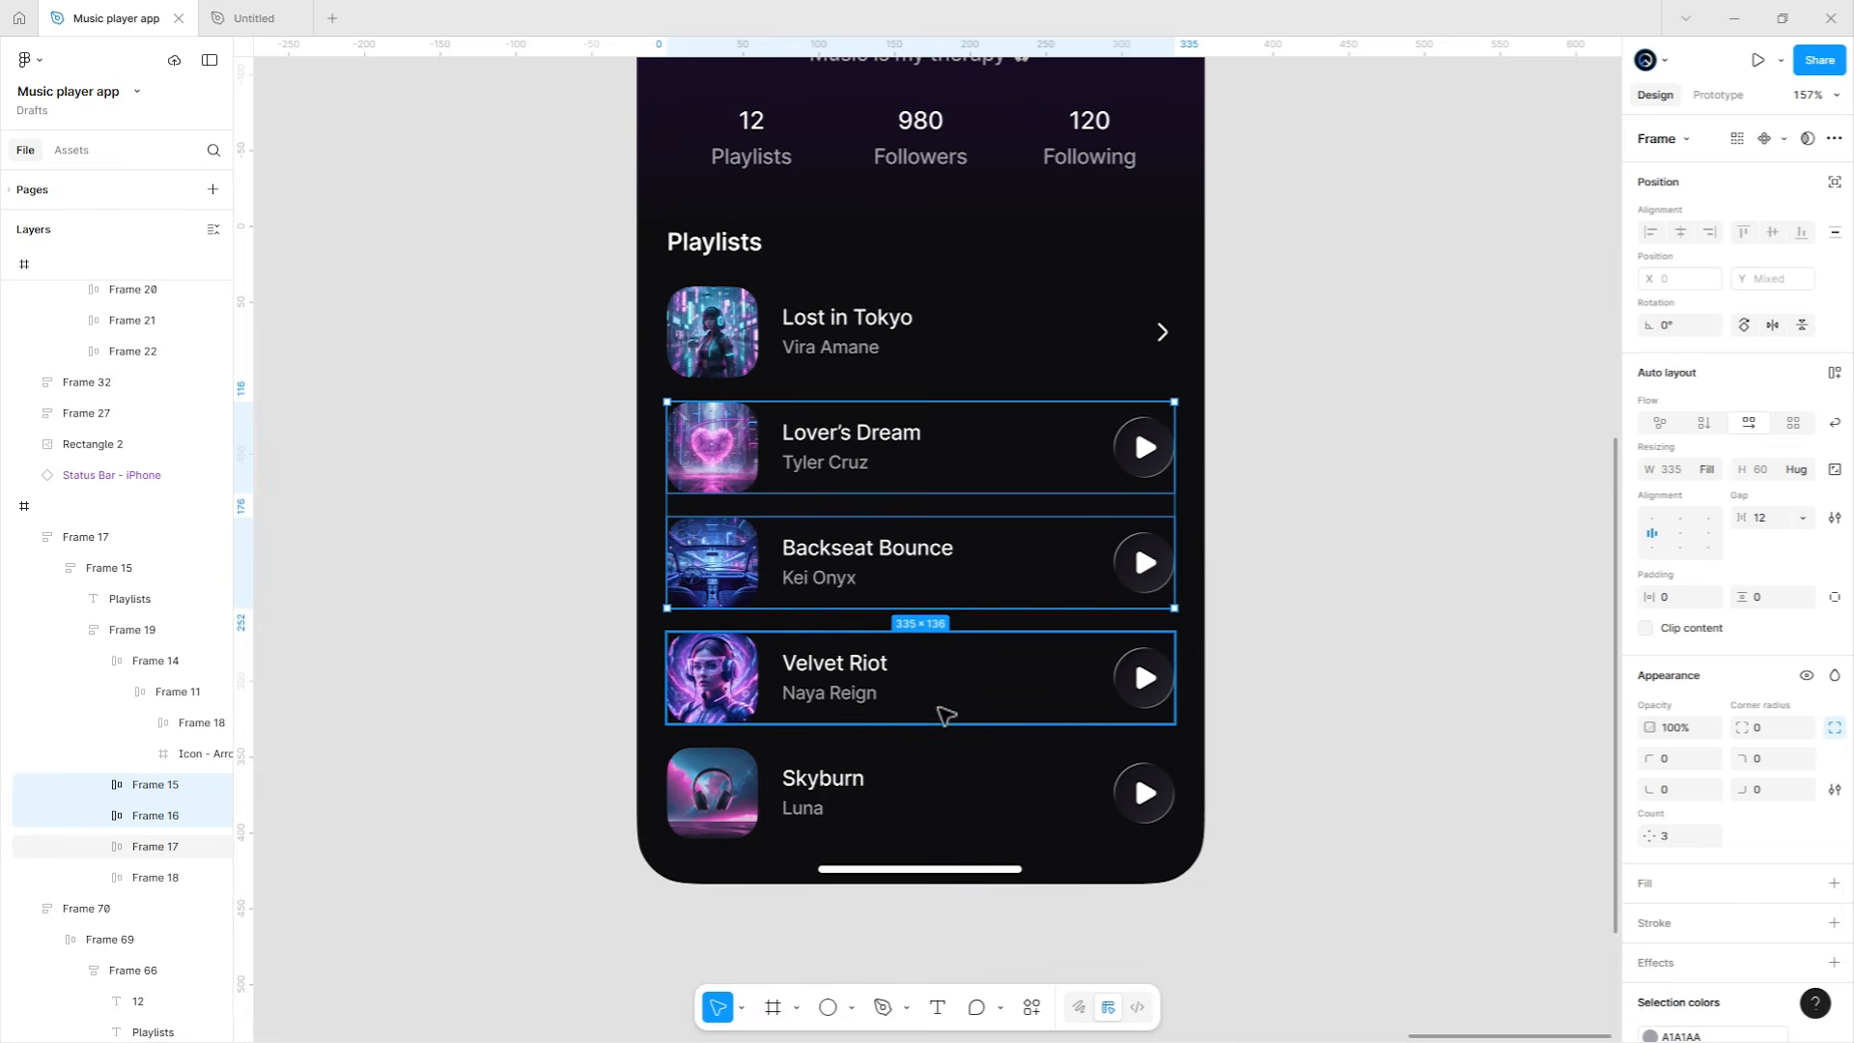
shift+click(936, 707)
shift+click(918, 798)
key(Delete)
drag(1023, 629, 1111, 742)
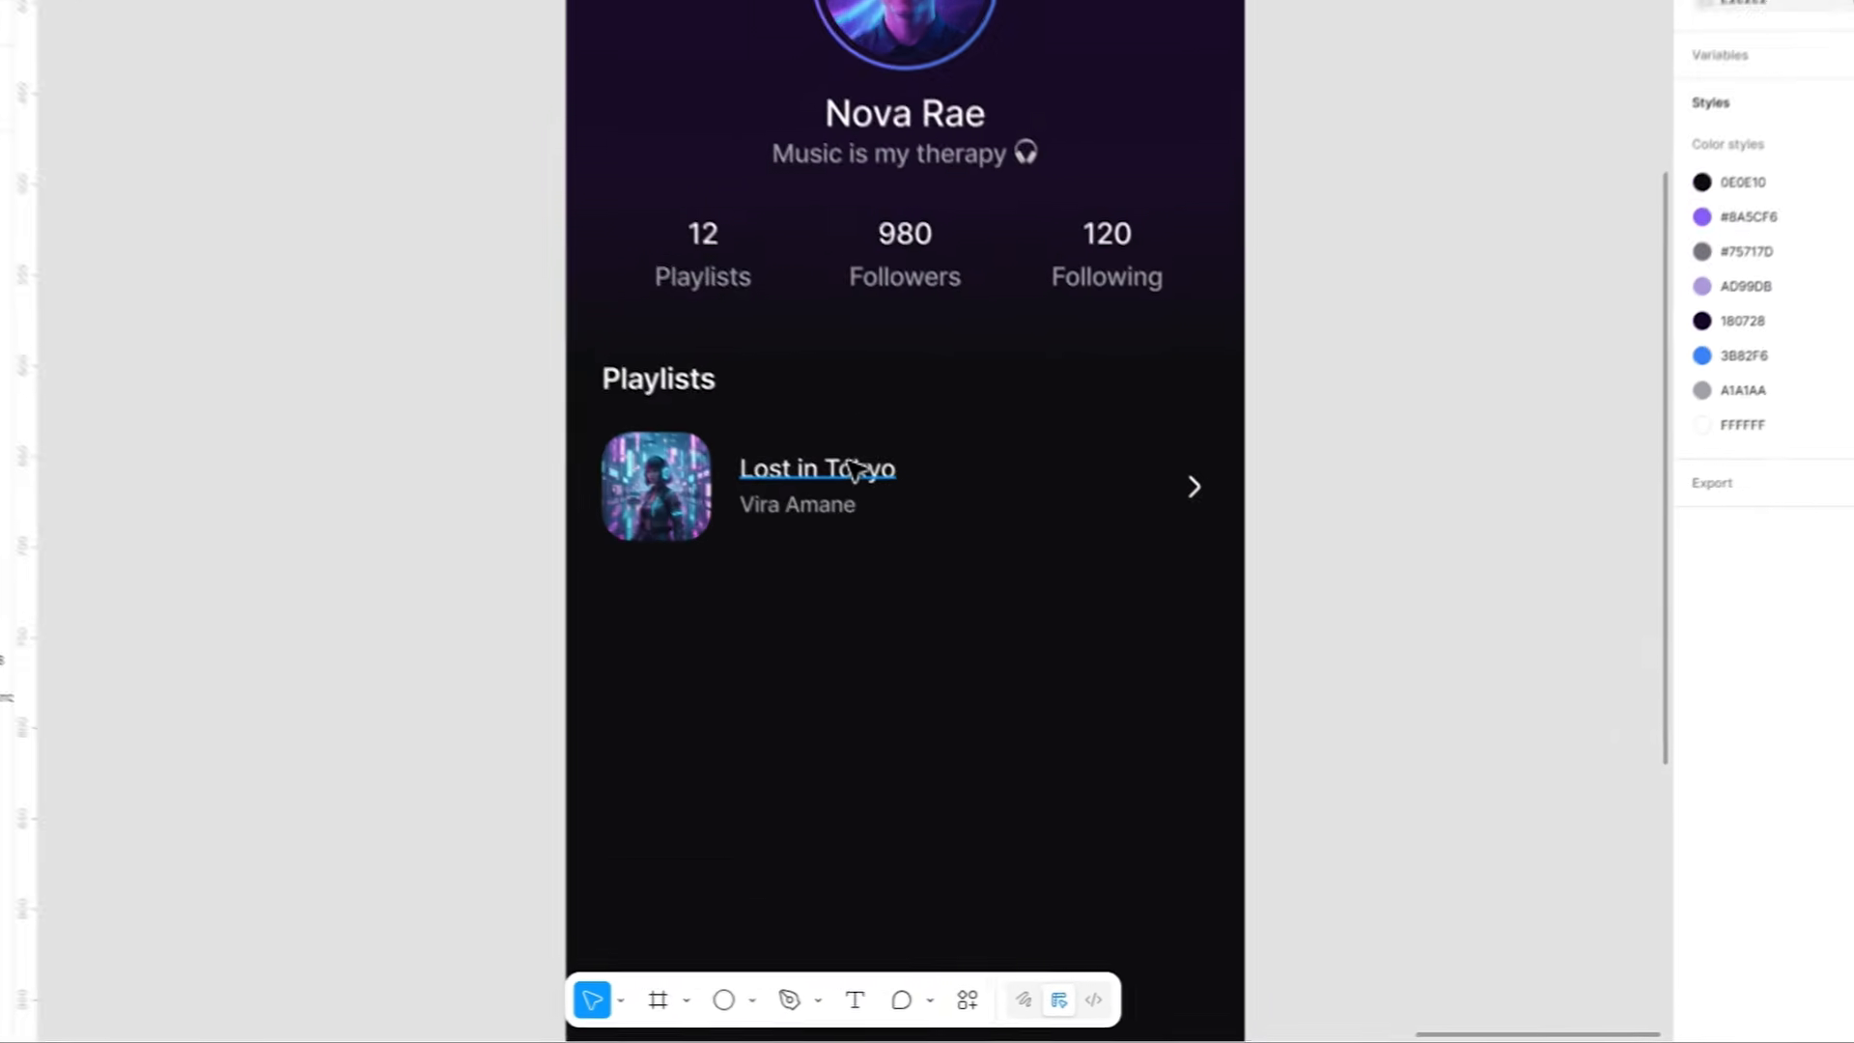
Change the remaining row's title to "Lo-Fi Chill Zone" and its subtitle to "24 songs".
click(938, 563)
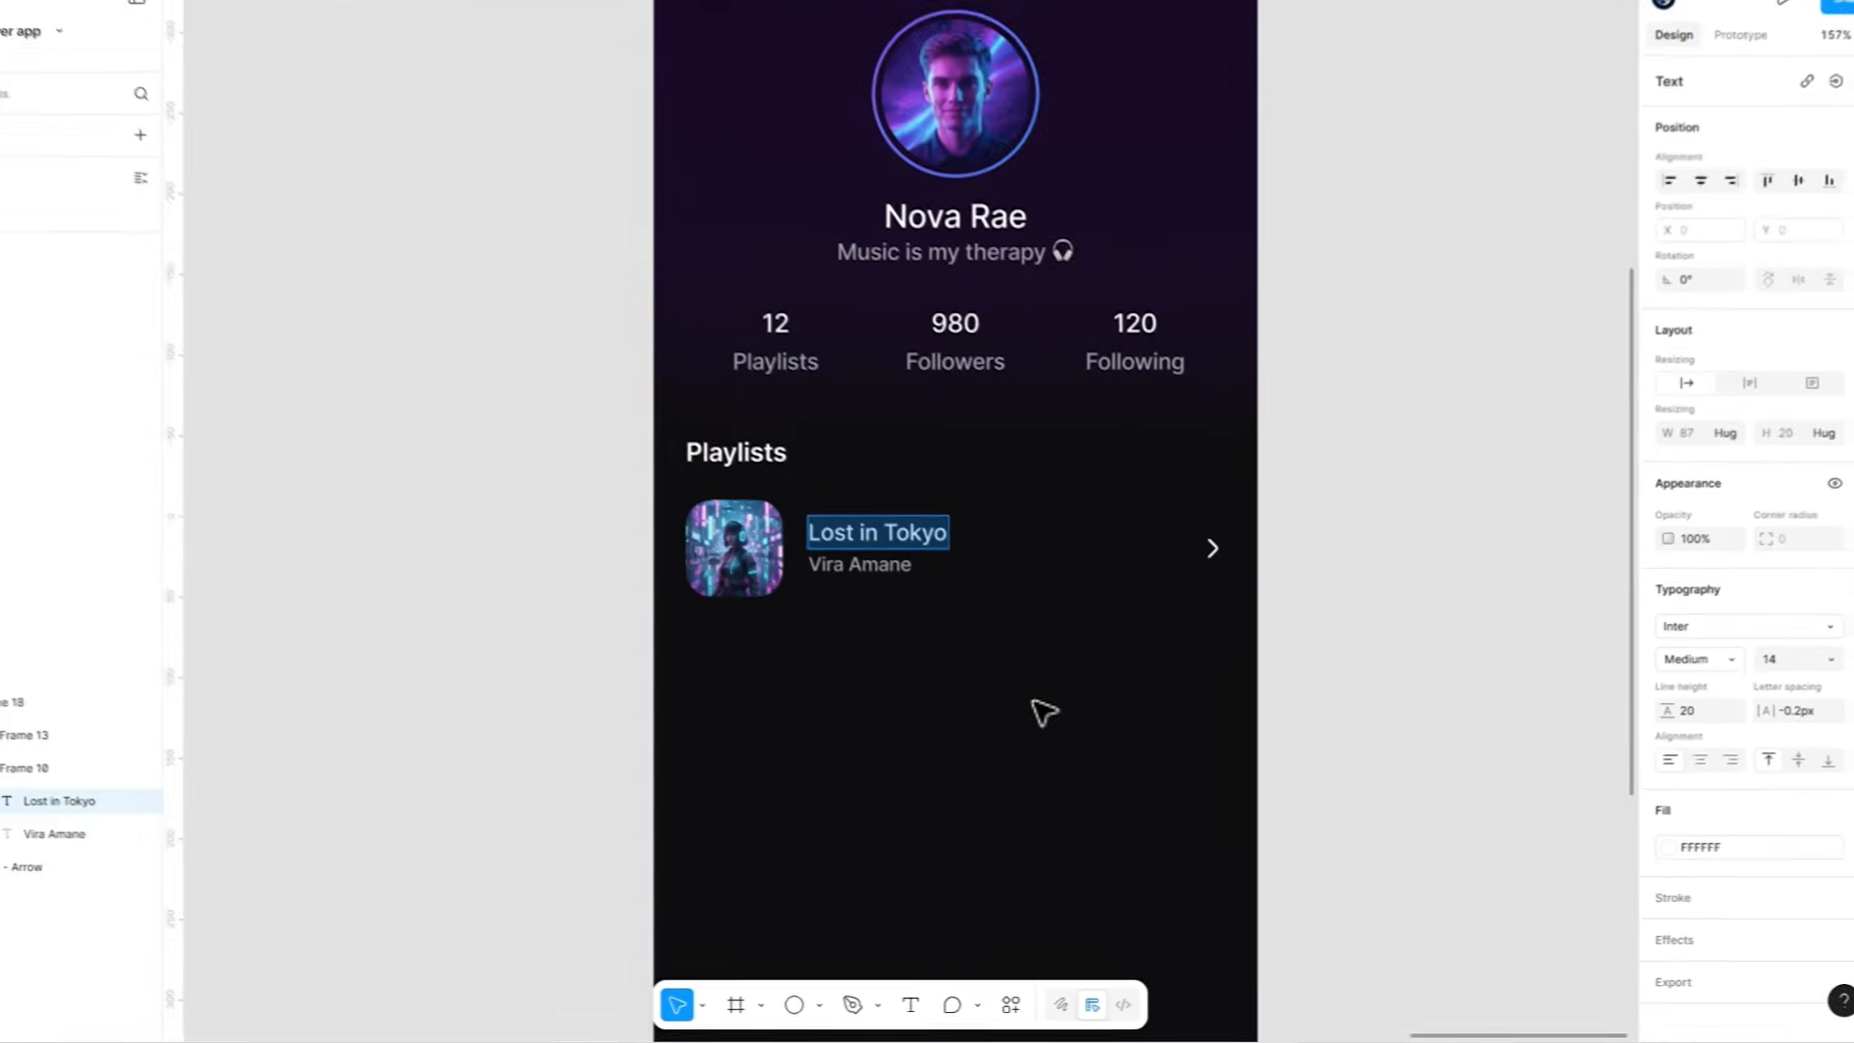
key(ctrl+shift+v)
double_click(847, 462)
key(ctrl+shift+v)
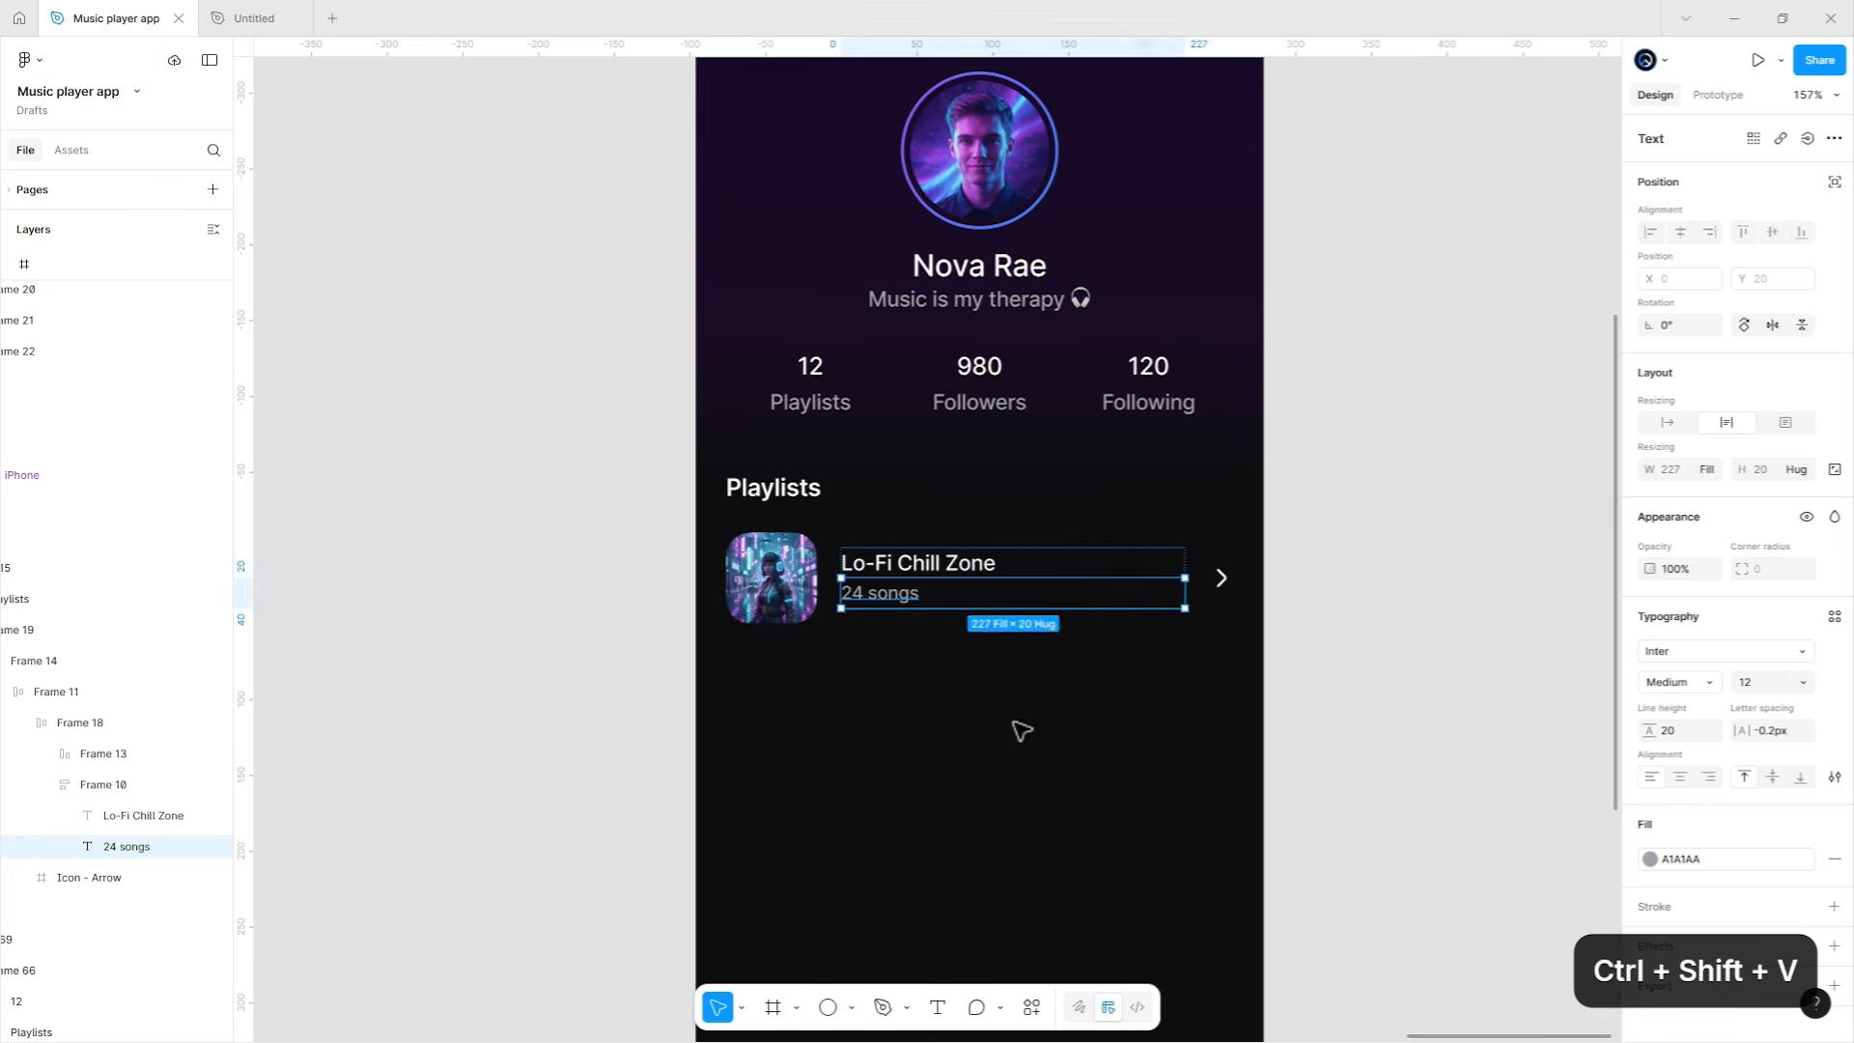
click(1023, 732)
Paste the three 140 × 140 playlist cover images onto the empty canvas beside the profile screen.
drag(1015, 724, 944, 541)
scroll(1246, 509, right, 10)
key(ctrl+v)
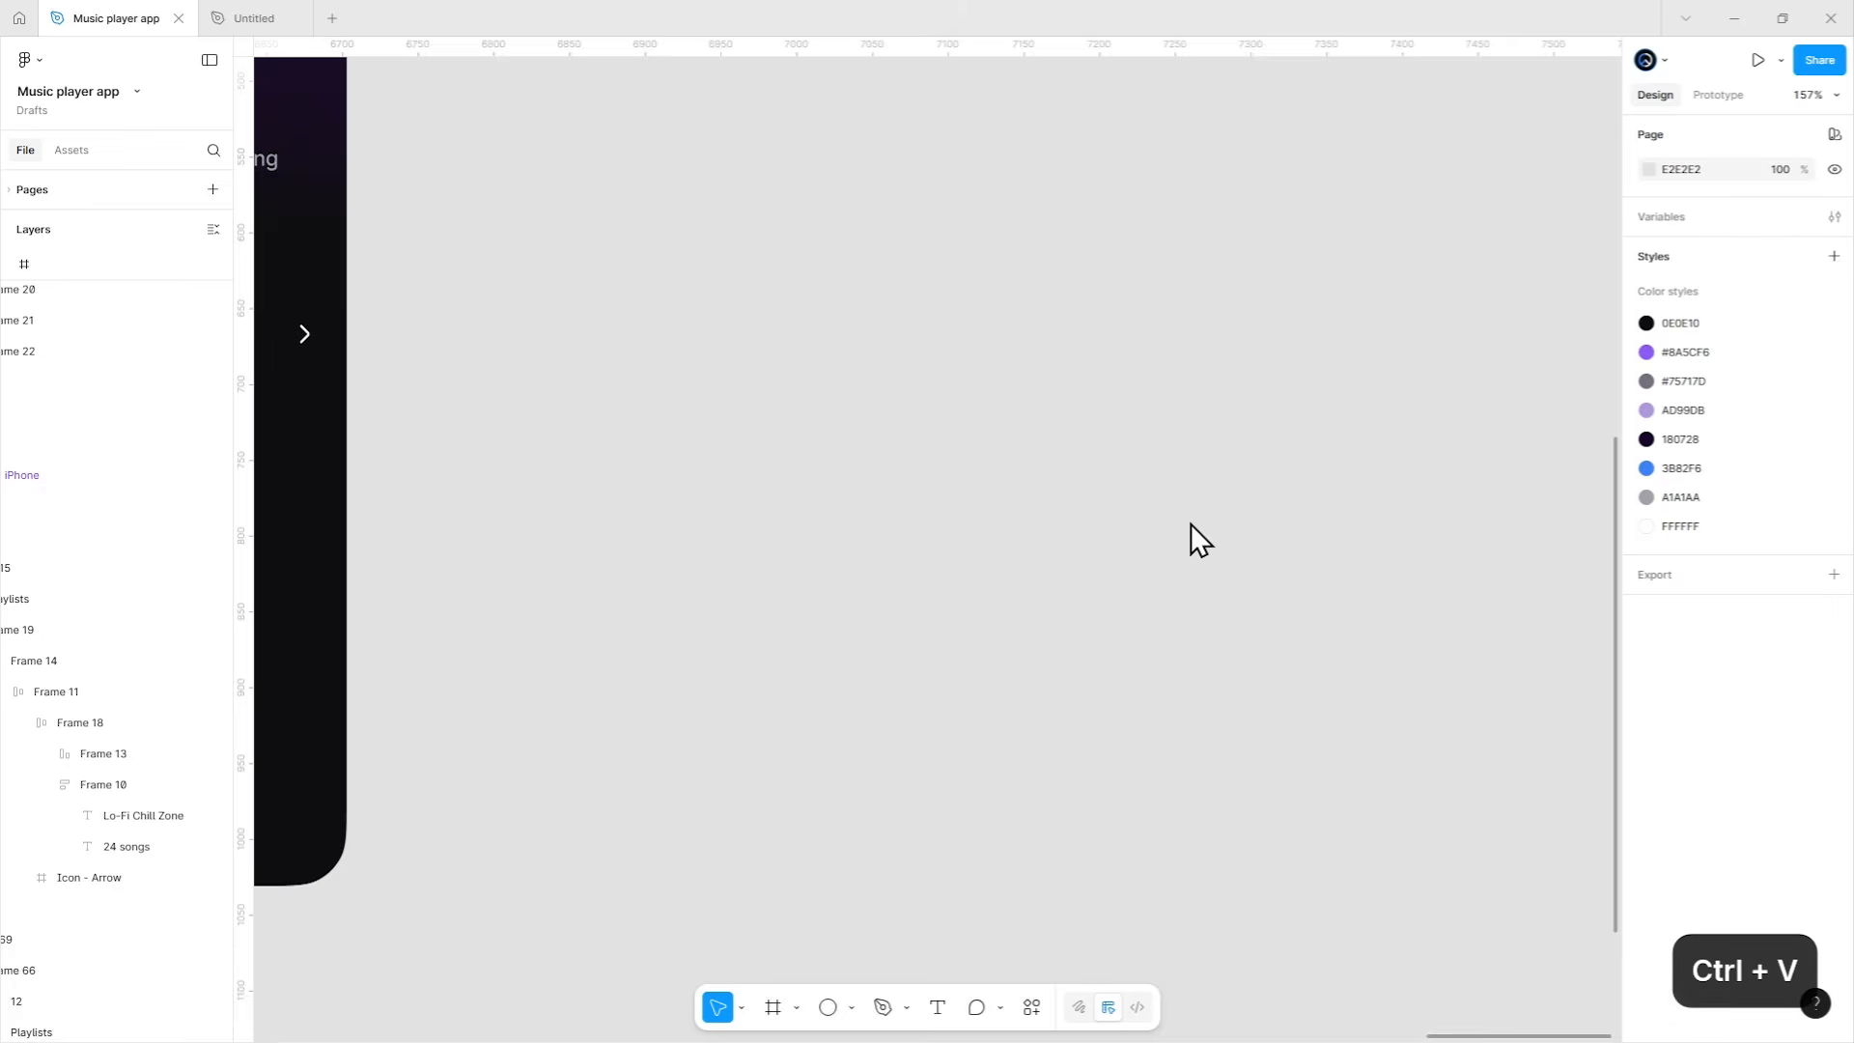
ctrl+scroll(1190, 524, down, 3)
scroll(1300, 651, left, 5)
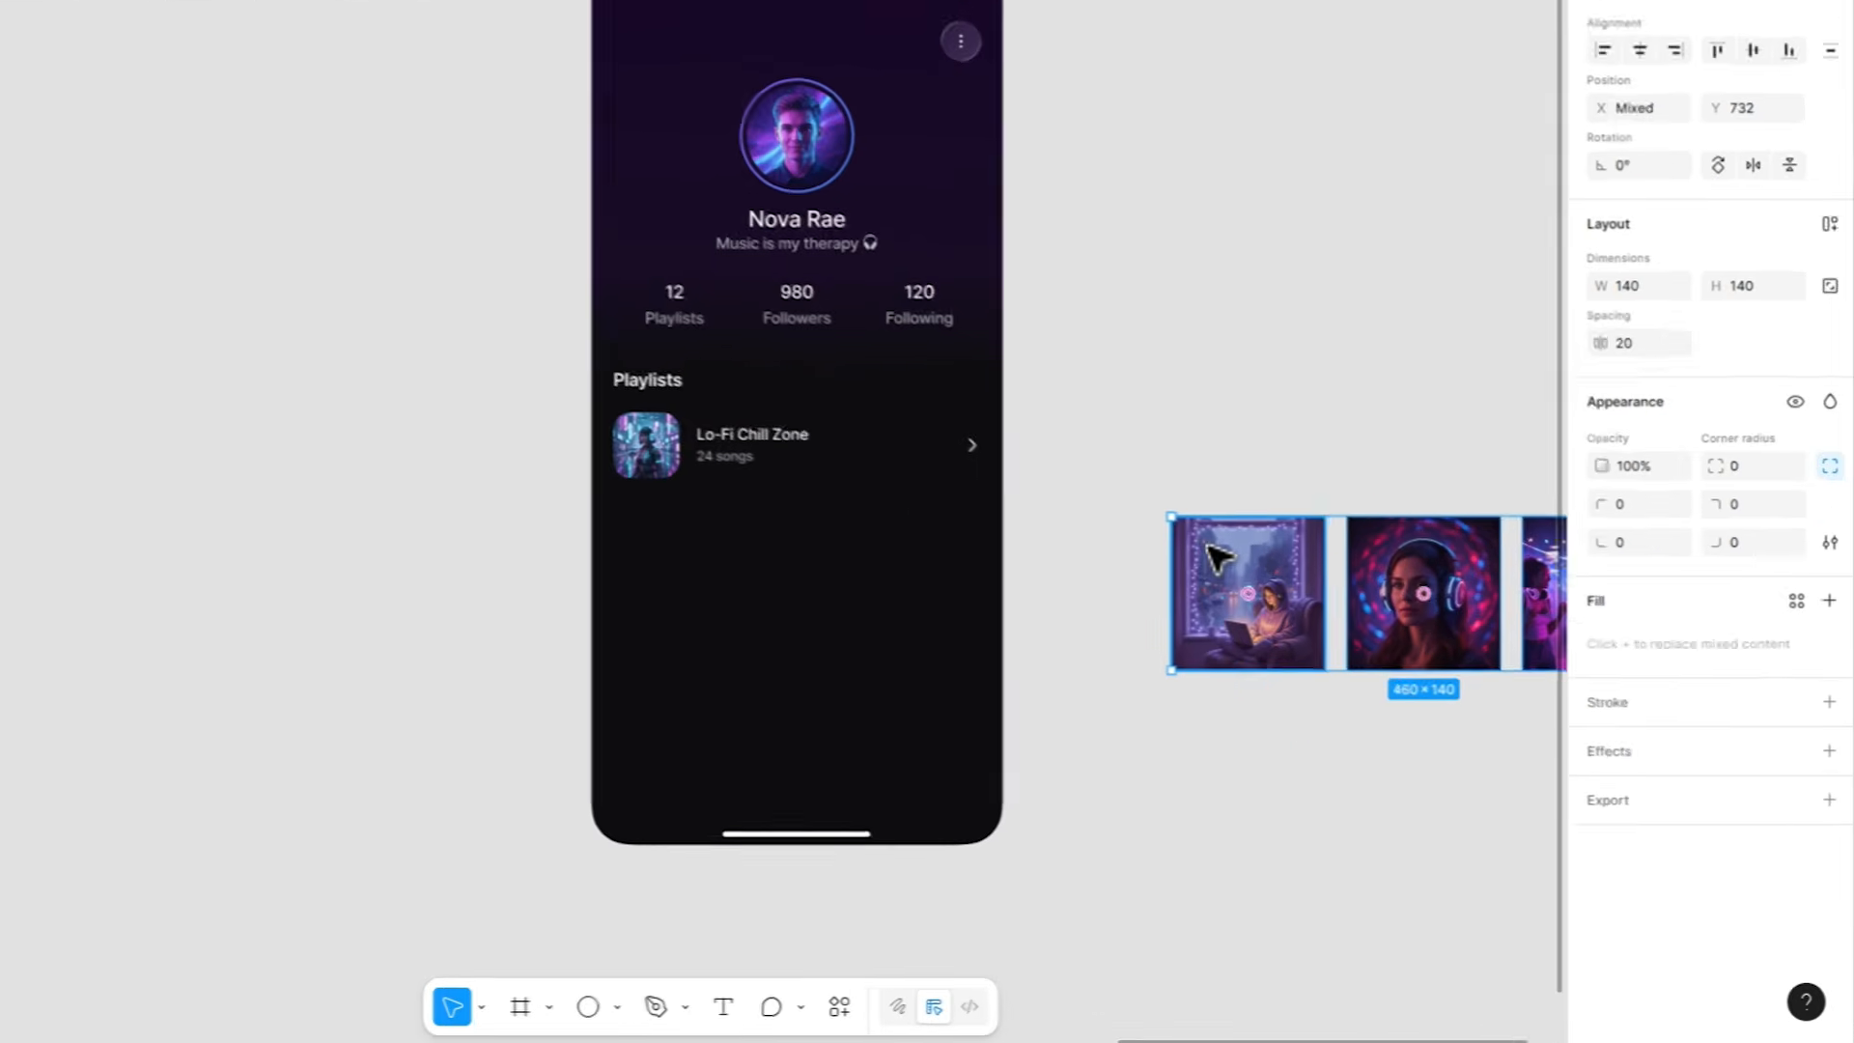
Replace the Lo-Fi Chill Zone thumbnail's fills with the image fill of the woman-at-the-window cover.
click(1218, 558)
click(1580, 586)
key(ctrl+c)
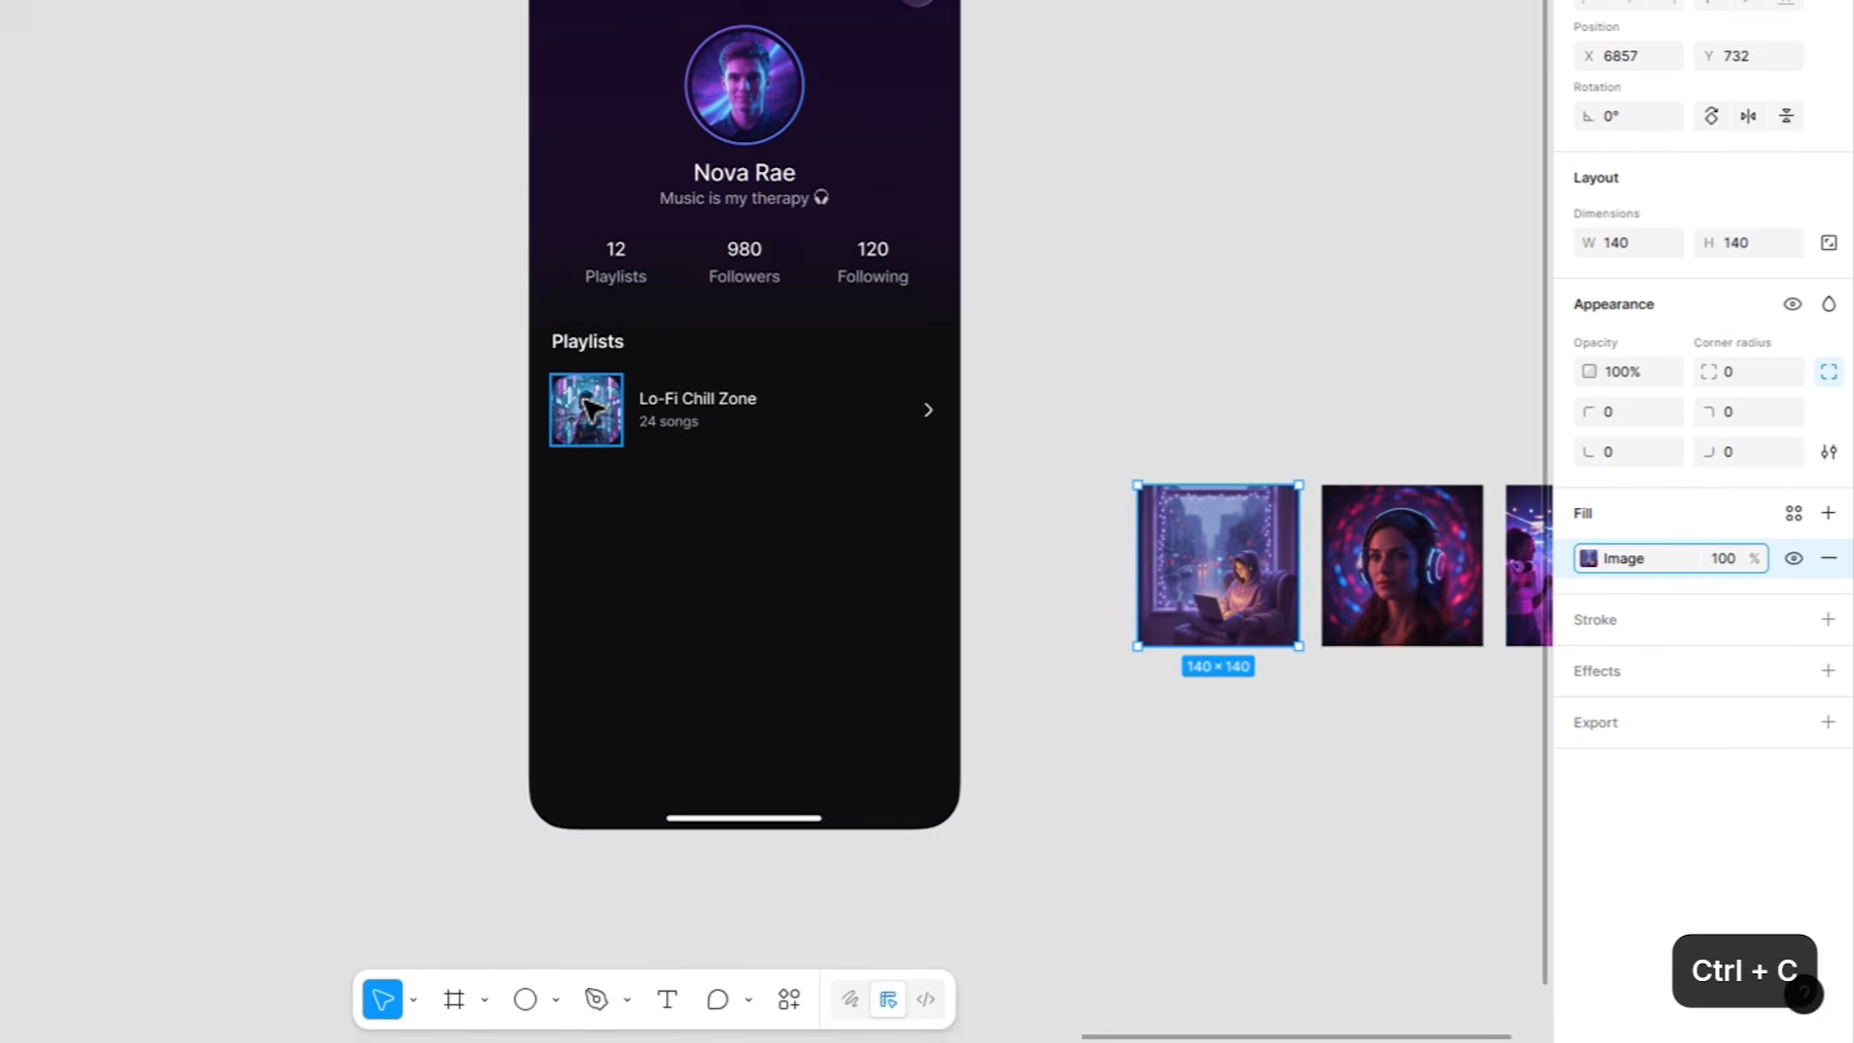
click(591, 408)
key(ctrl+v)
key(ctrl+v)
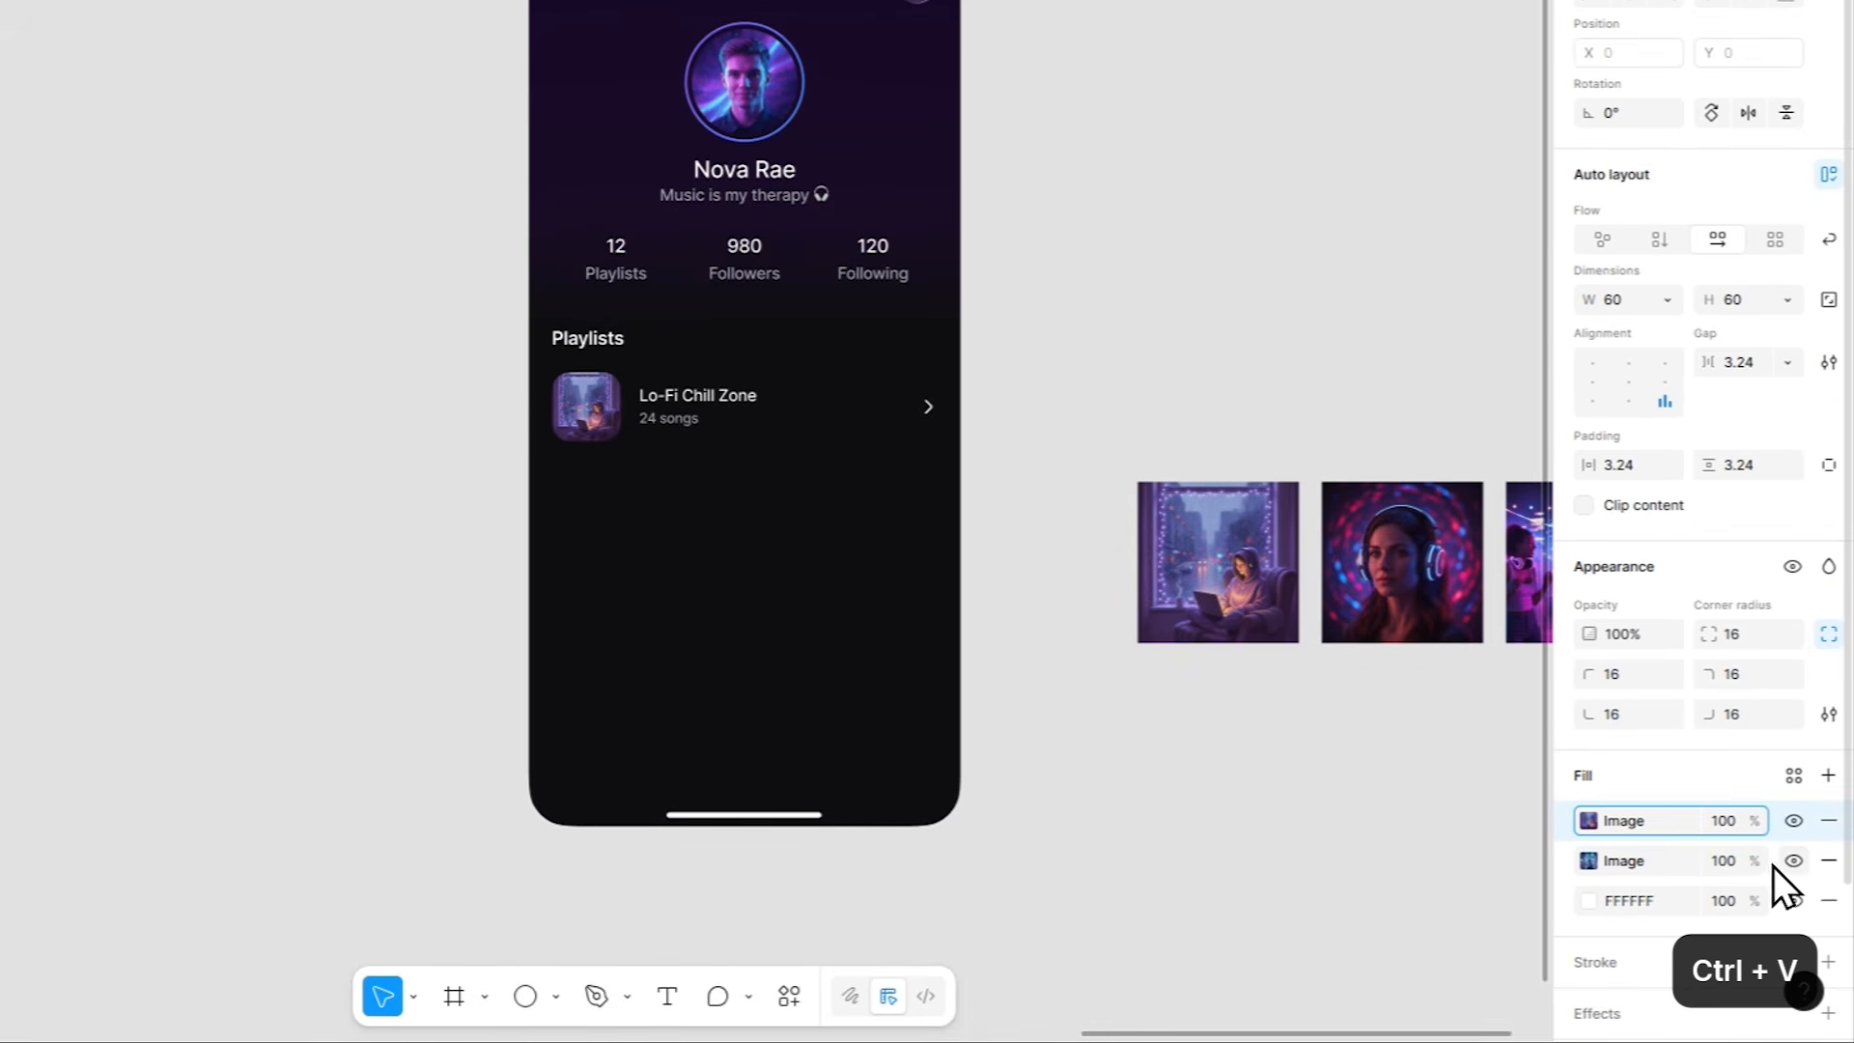
click(1828, 860)
click(1828, 860)
click(1096, 570)
Duplicate the Lo-Fi Chill Zone row and ungroup both wrapper frames so the rows sit directly in the Playlists list.
double_click(845, 480)
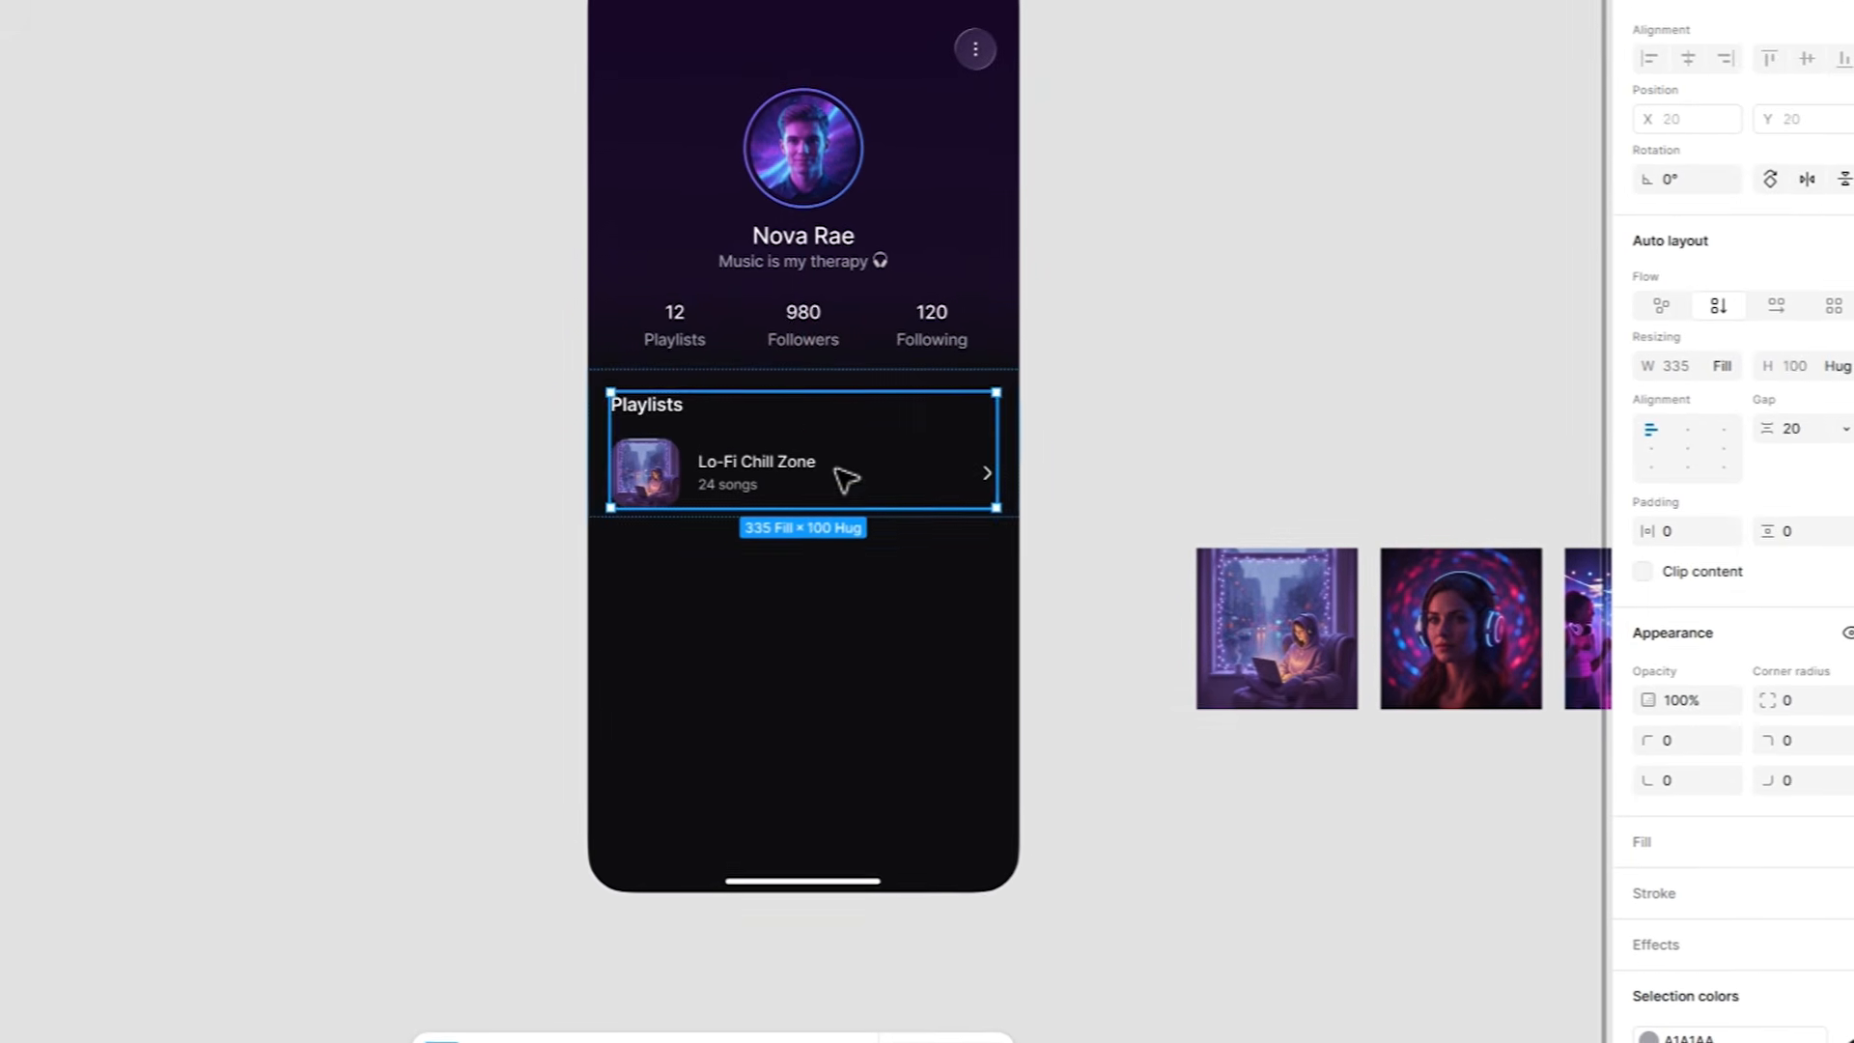
key(ctrl+d)
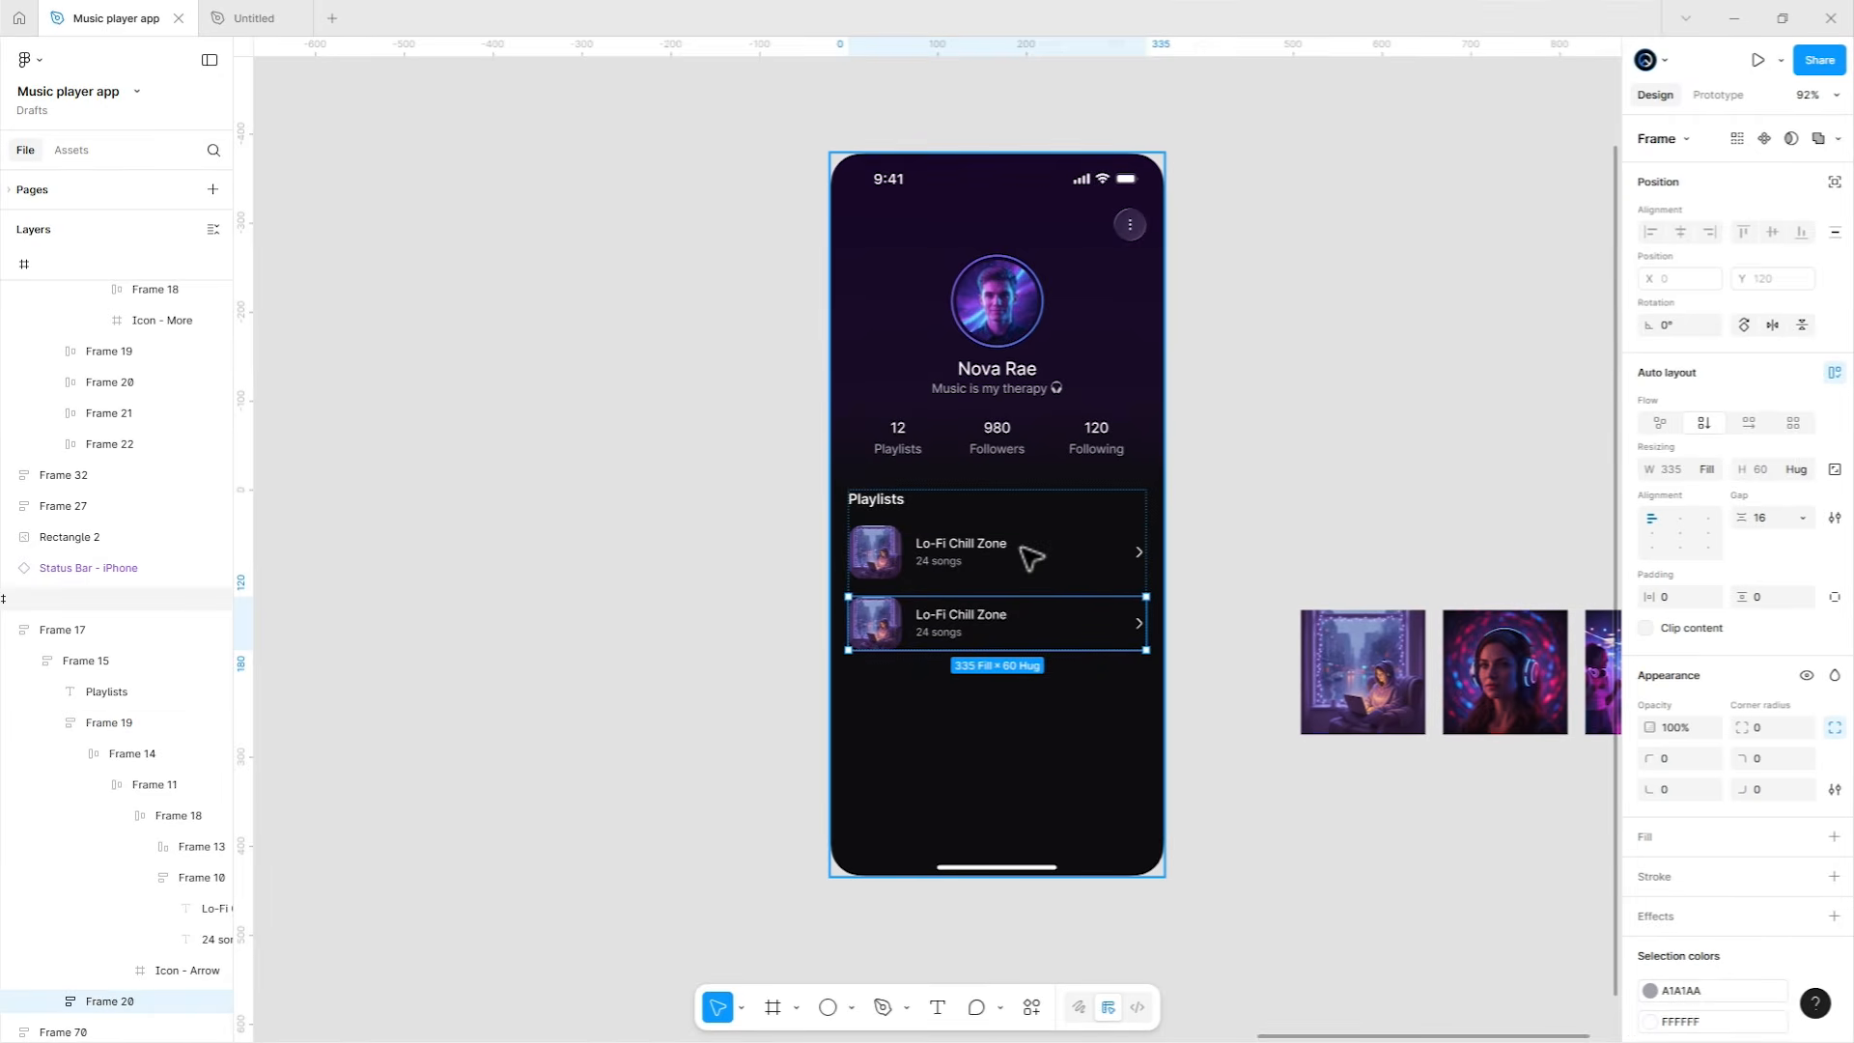
scroll(1031, 557, up, 3)
shift+click(1031, 557)
key(ctrl+BackSpace)
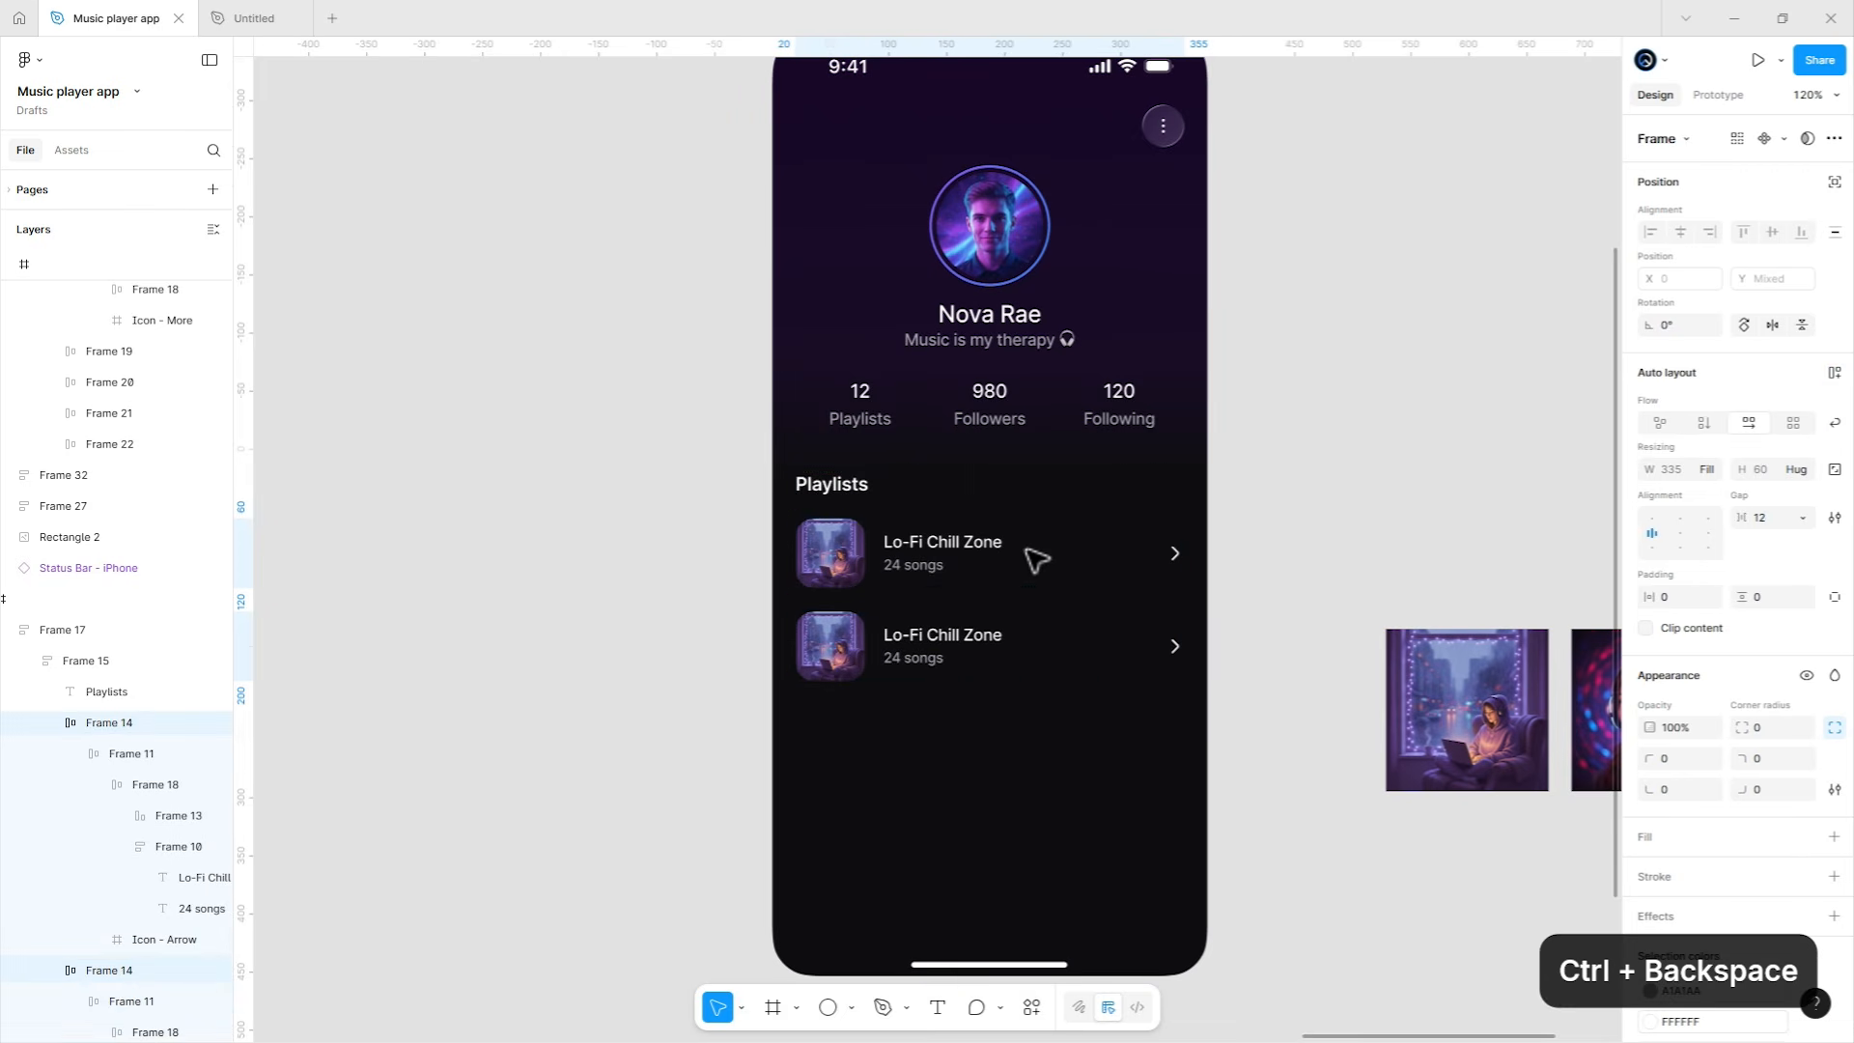
click(1315, 632)
Replace the second playlist row's thumbnail with the image fill of the woman-with-headphones cover.
drag(1315, 633, 1253, 568)
click(1526, 640)
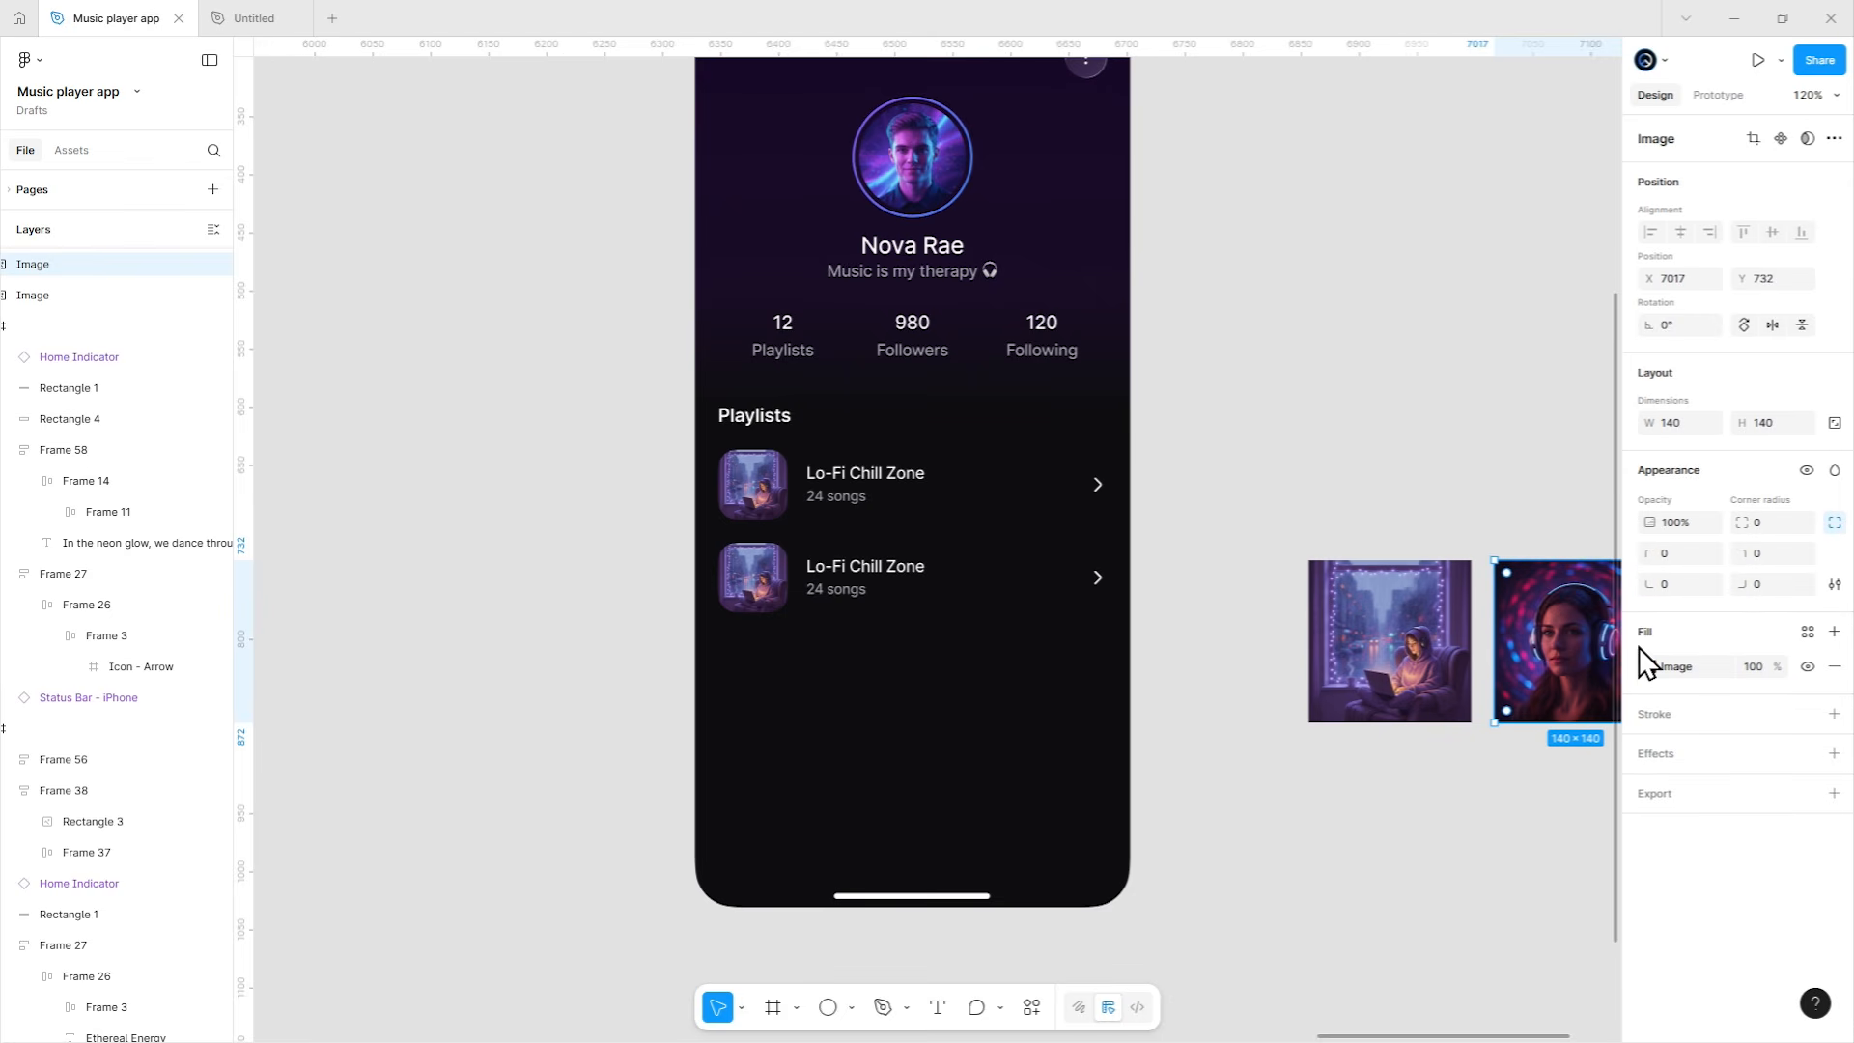
key(ctrl+c)
ctrl+click(753, 578)
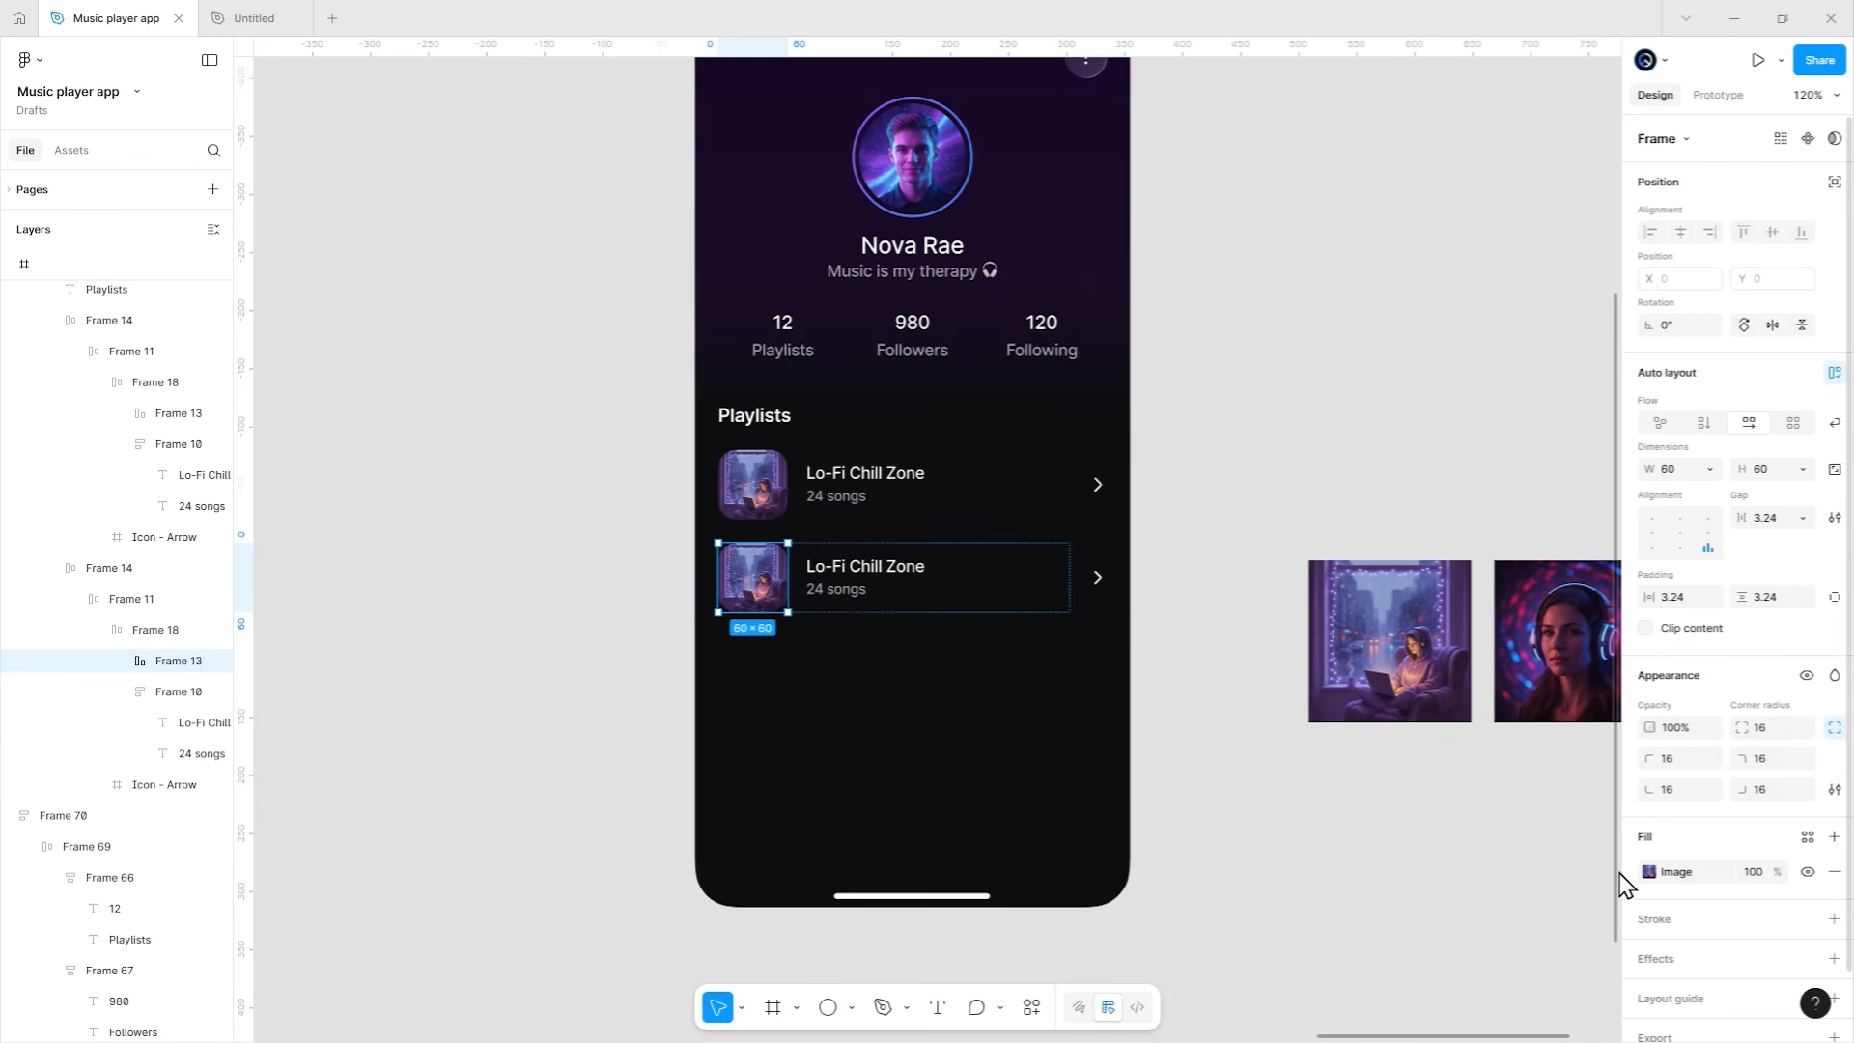
key(ctrl+v)
key(Escape)
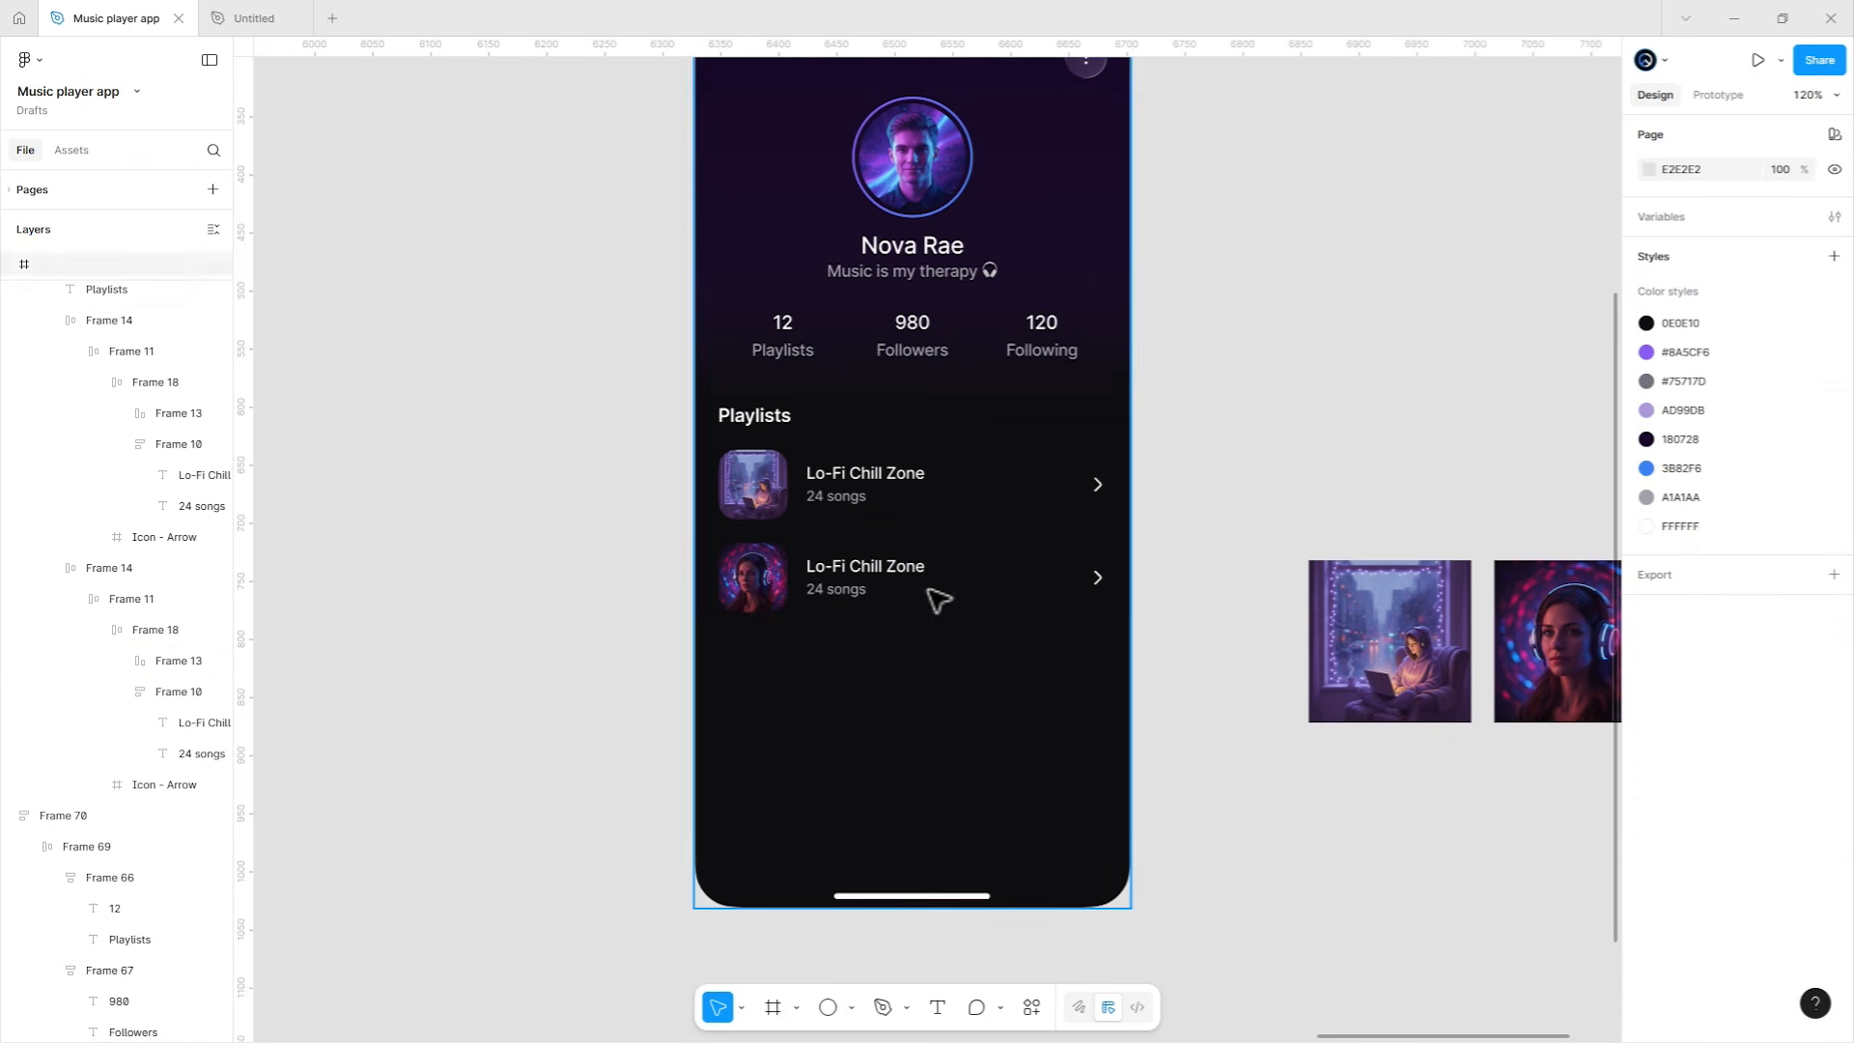
Change the second playlist row's title to "After Hours" and its subtitle to "15 songs".
double_click(906, 574)
key(ctrl+shift+v)
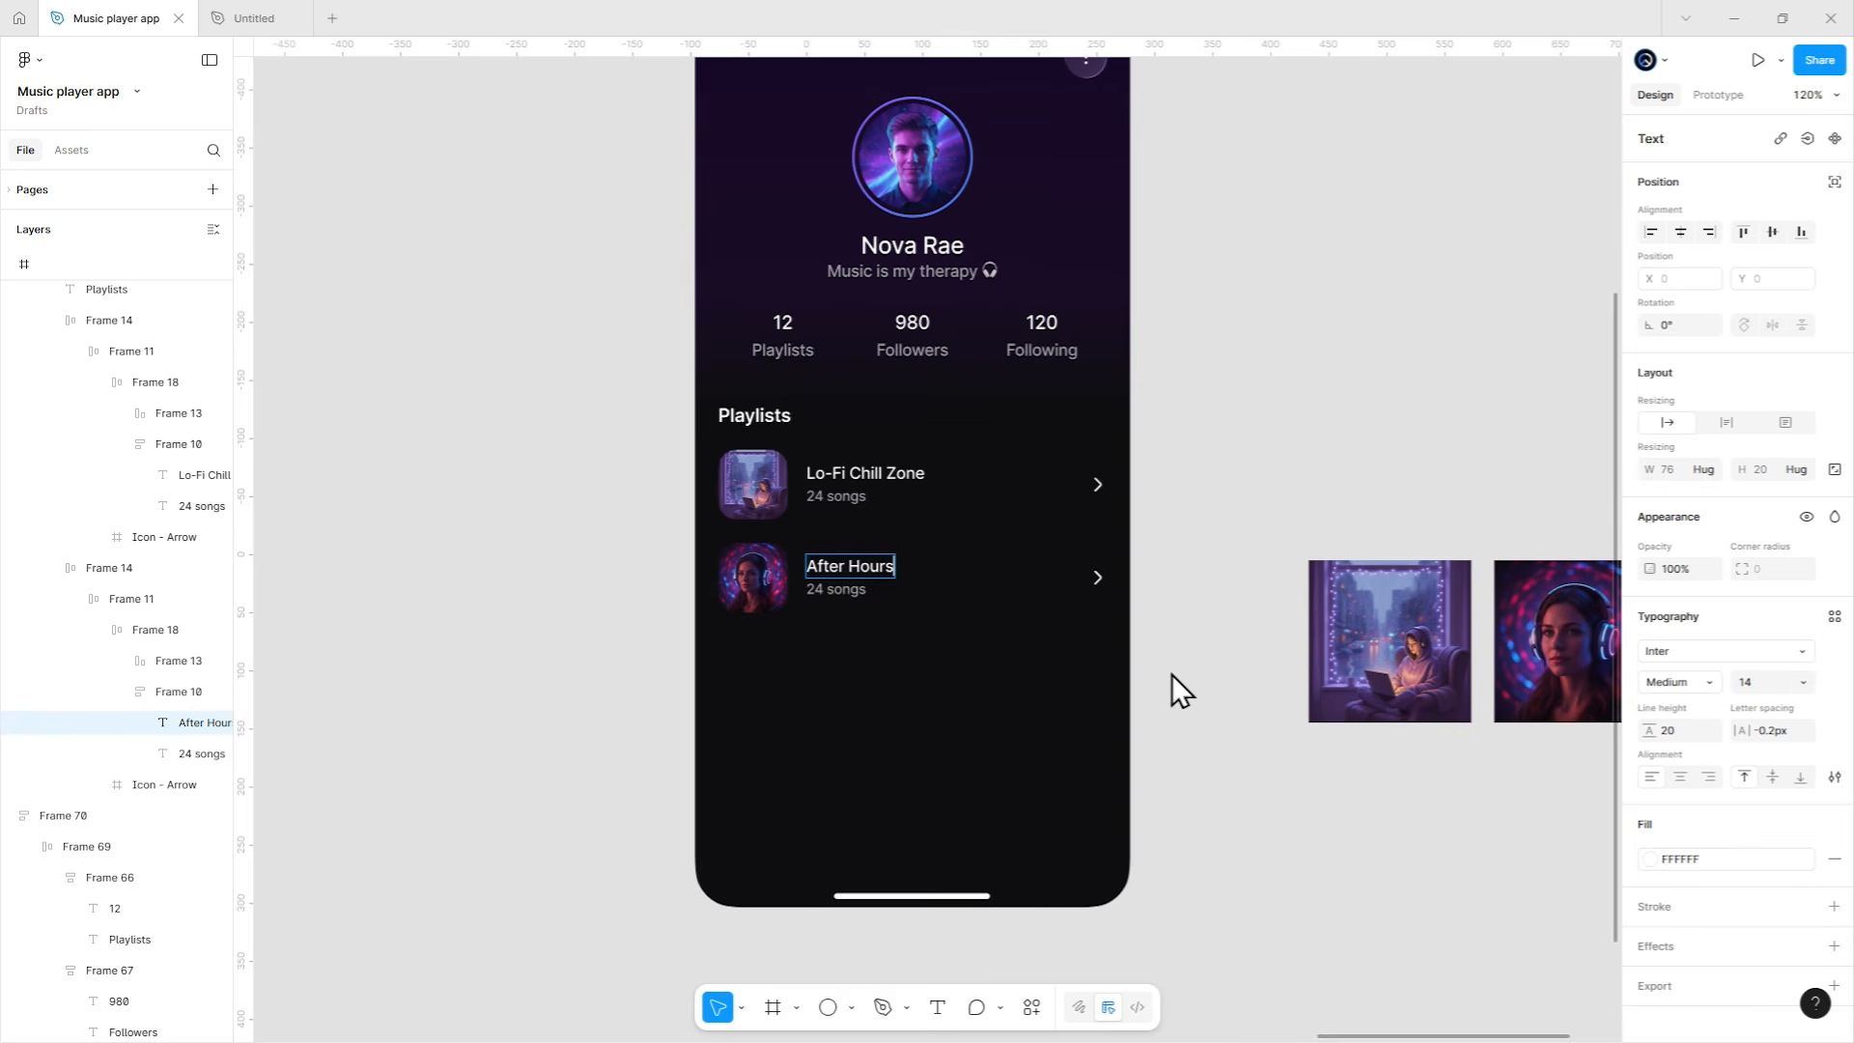
double_click(881, 591)
key(ctrl+a)
key(ctrl+shift+v)
key(Escape)
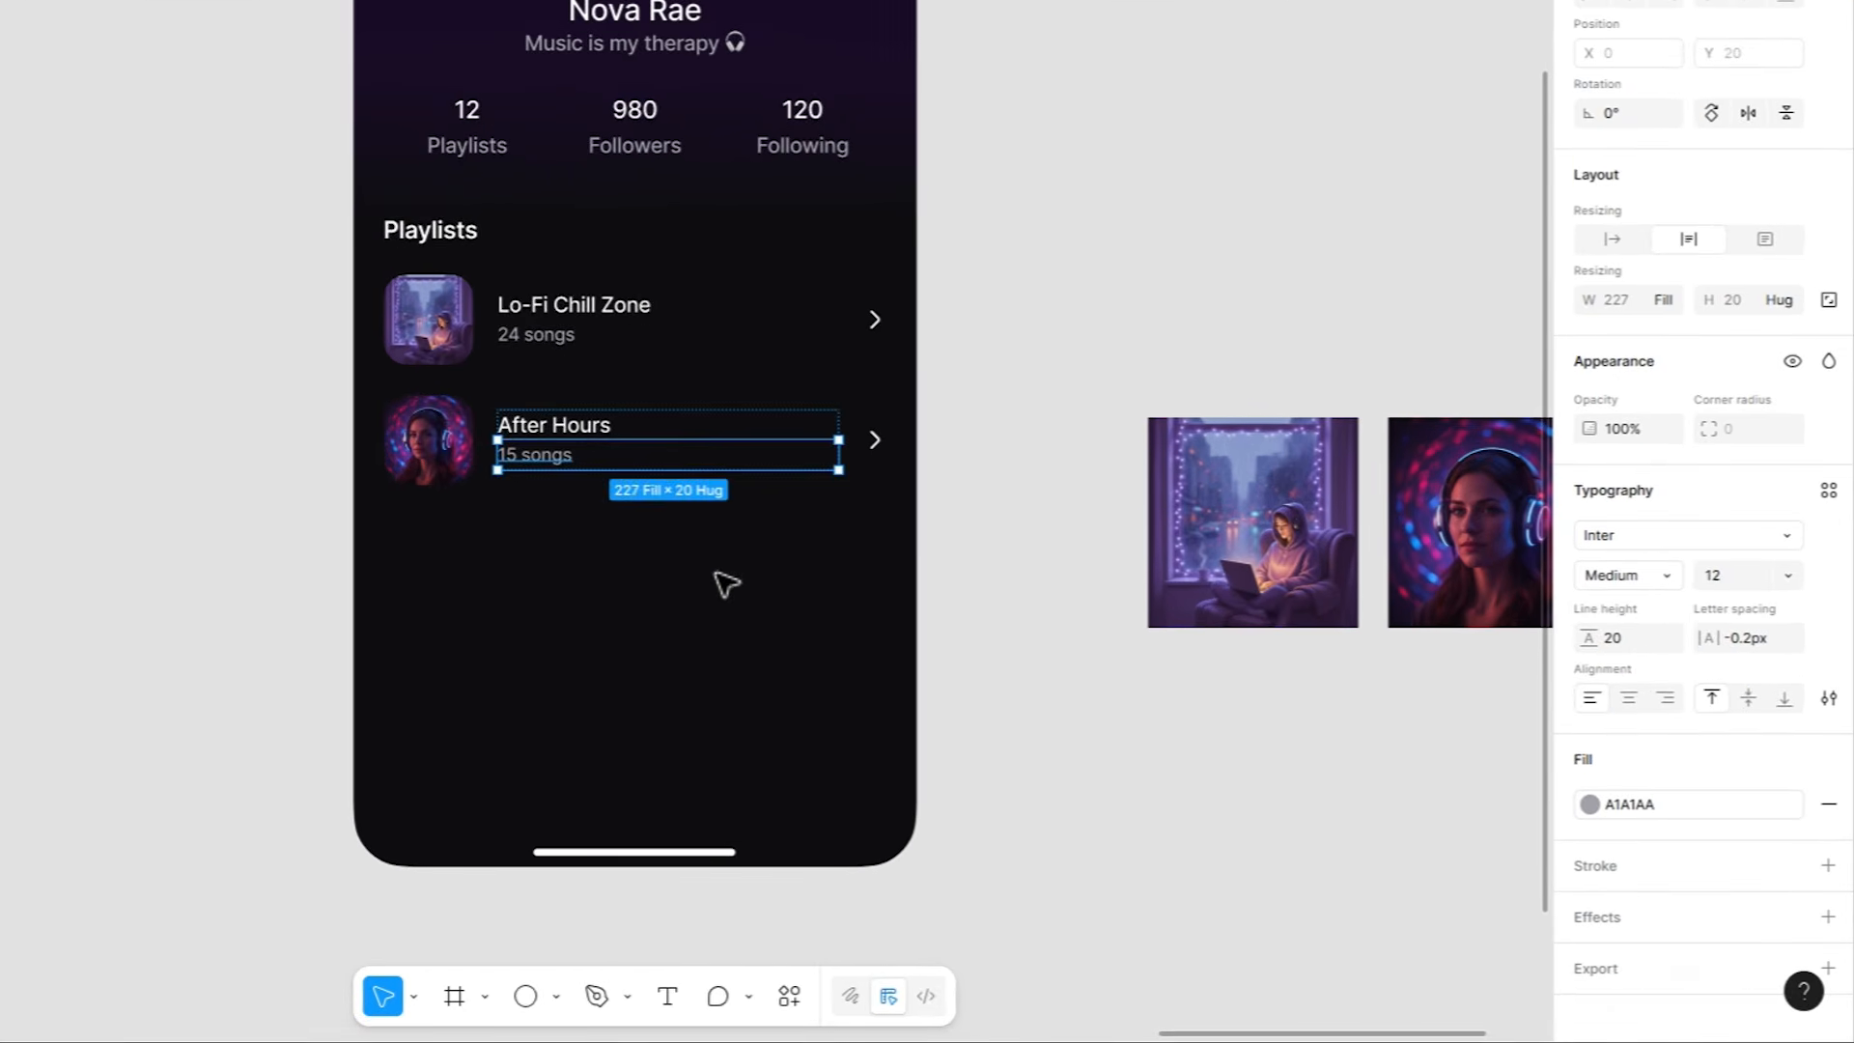
key(Escape)
Duplicate the After Hours row to add a third playlist row beneath it.
double_click(946, 561)
click(687, 435)
key(ctrl+d)
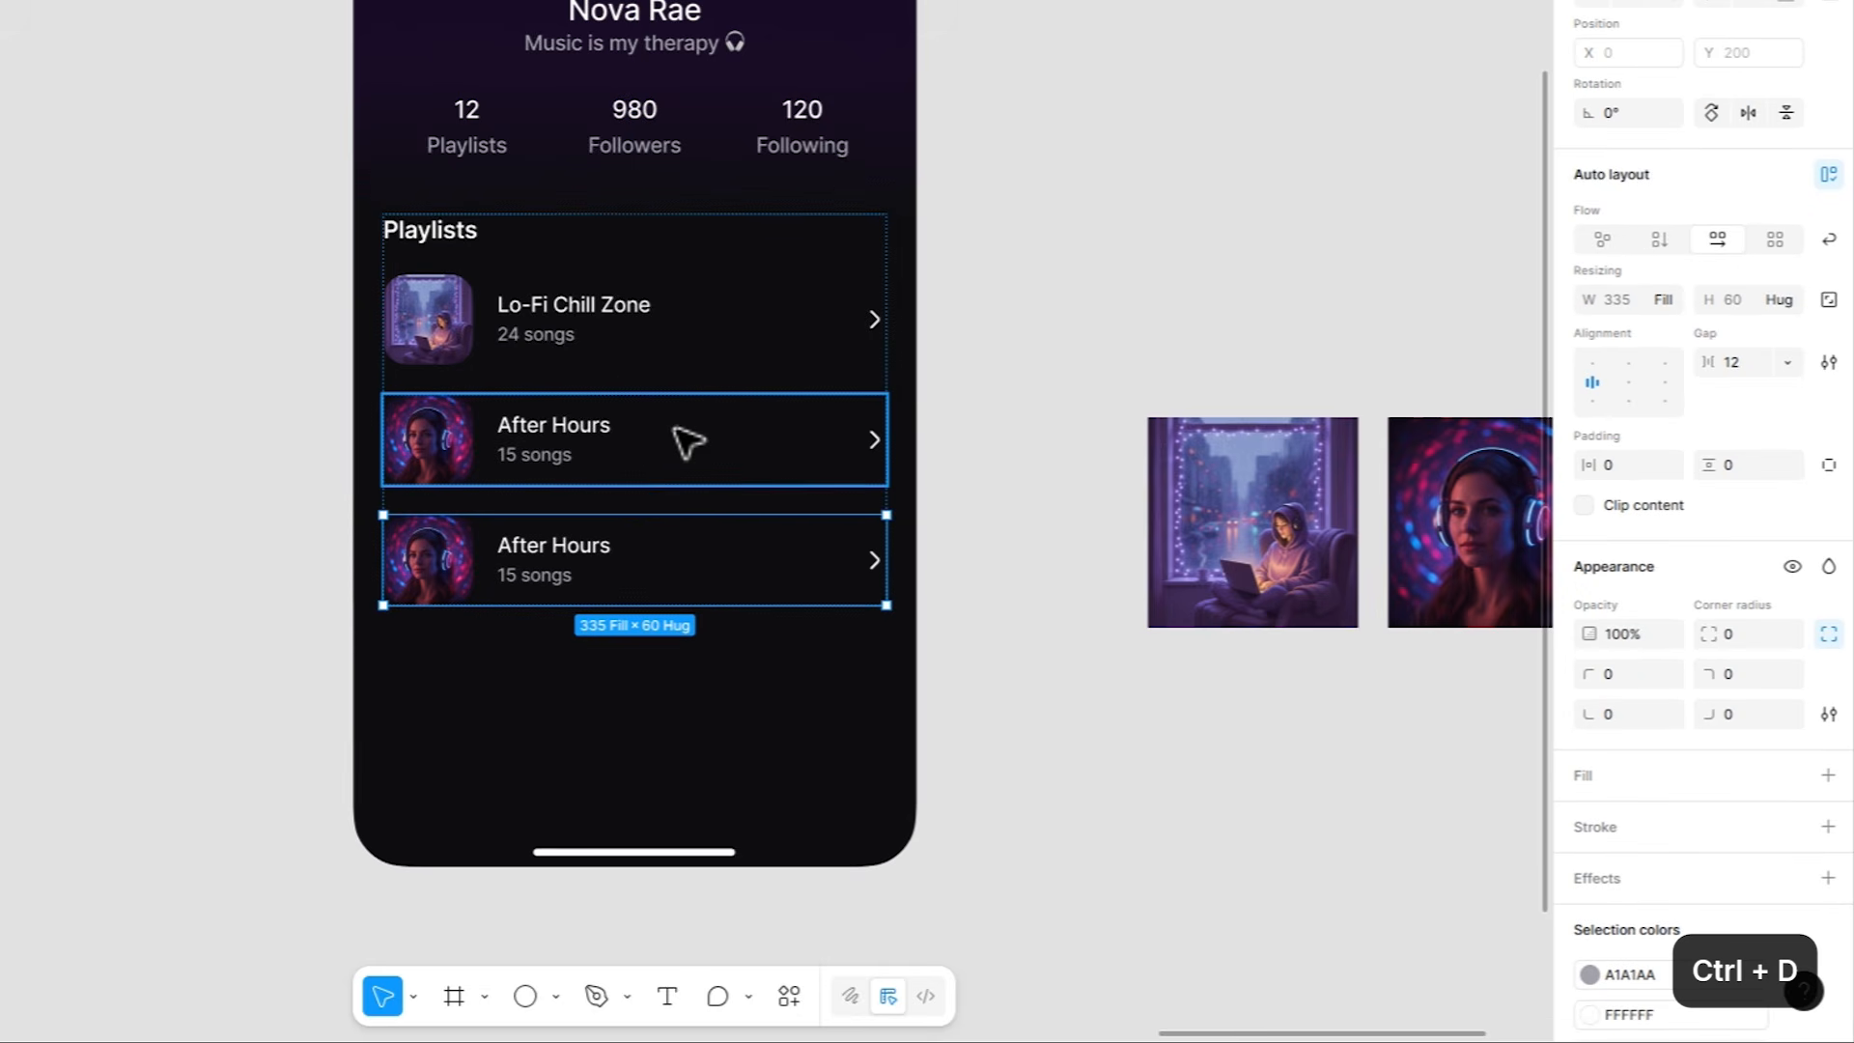
Replace the third playlist row's thumbnail with the image fill of the party crowd cover.
click(1386, 403)
drag(1510, 422, 951, 381)
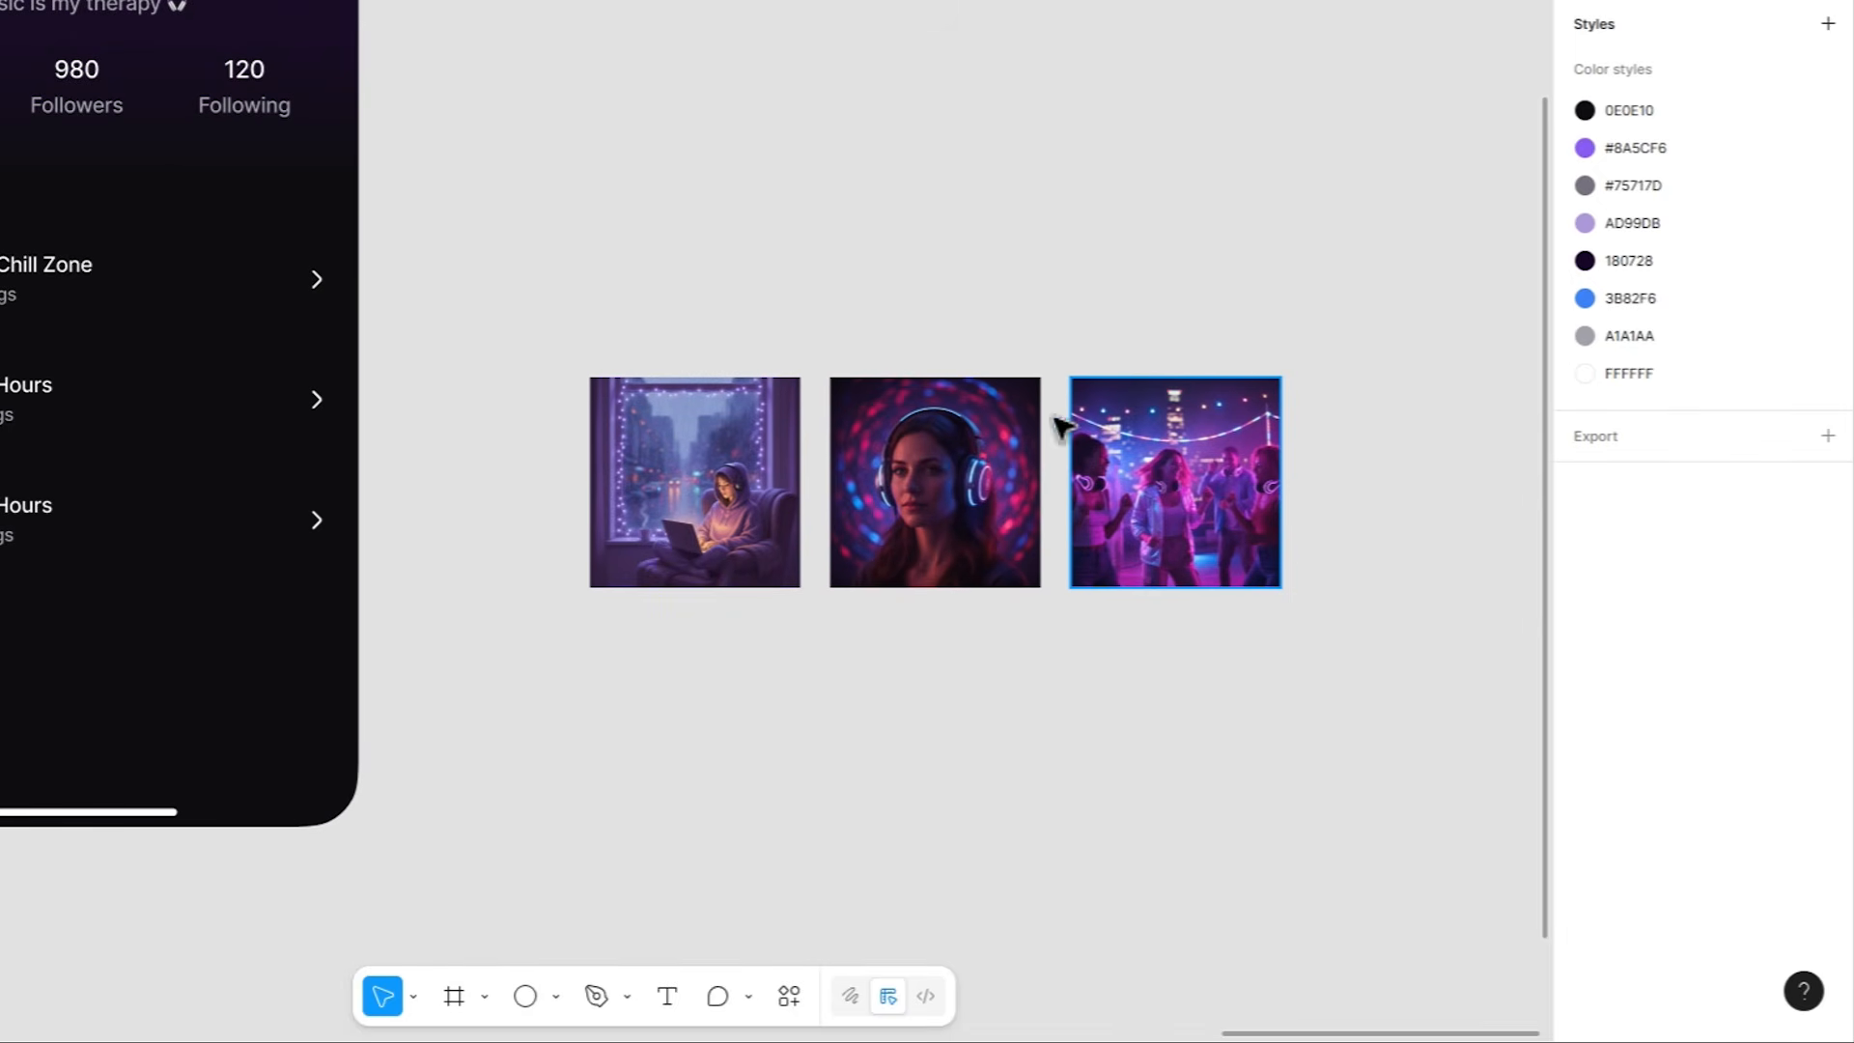
click(1120, 449)
click(1828, 368)
key(ctrl+c)
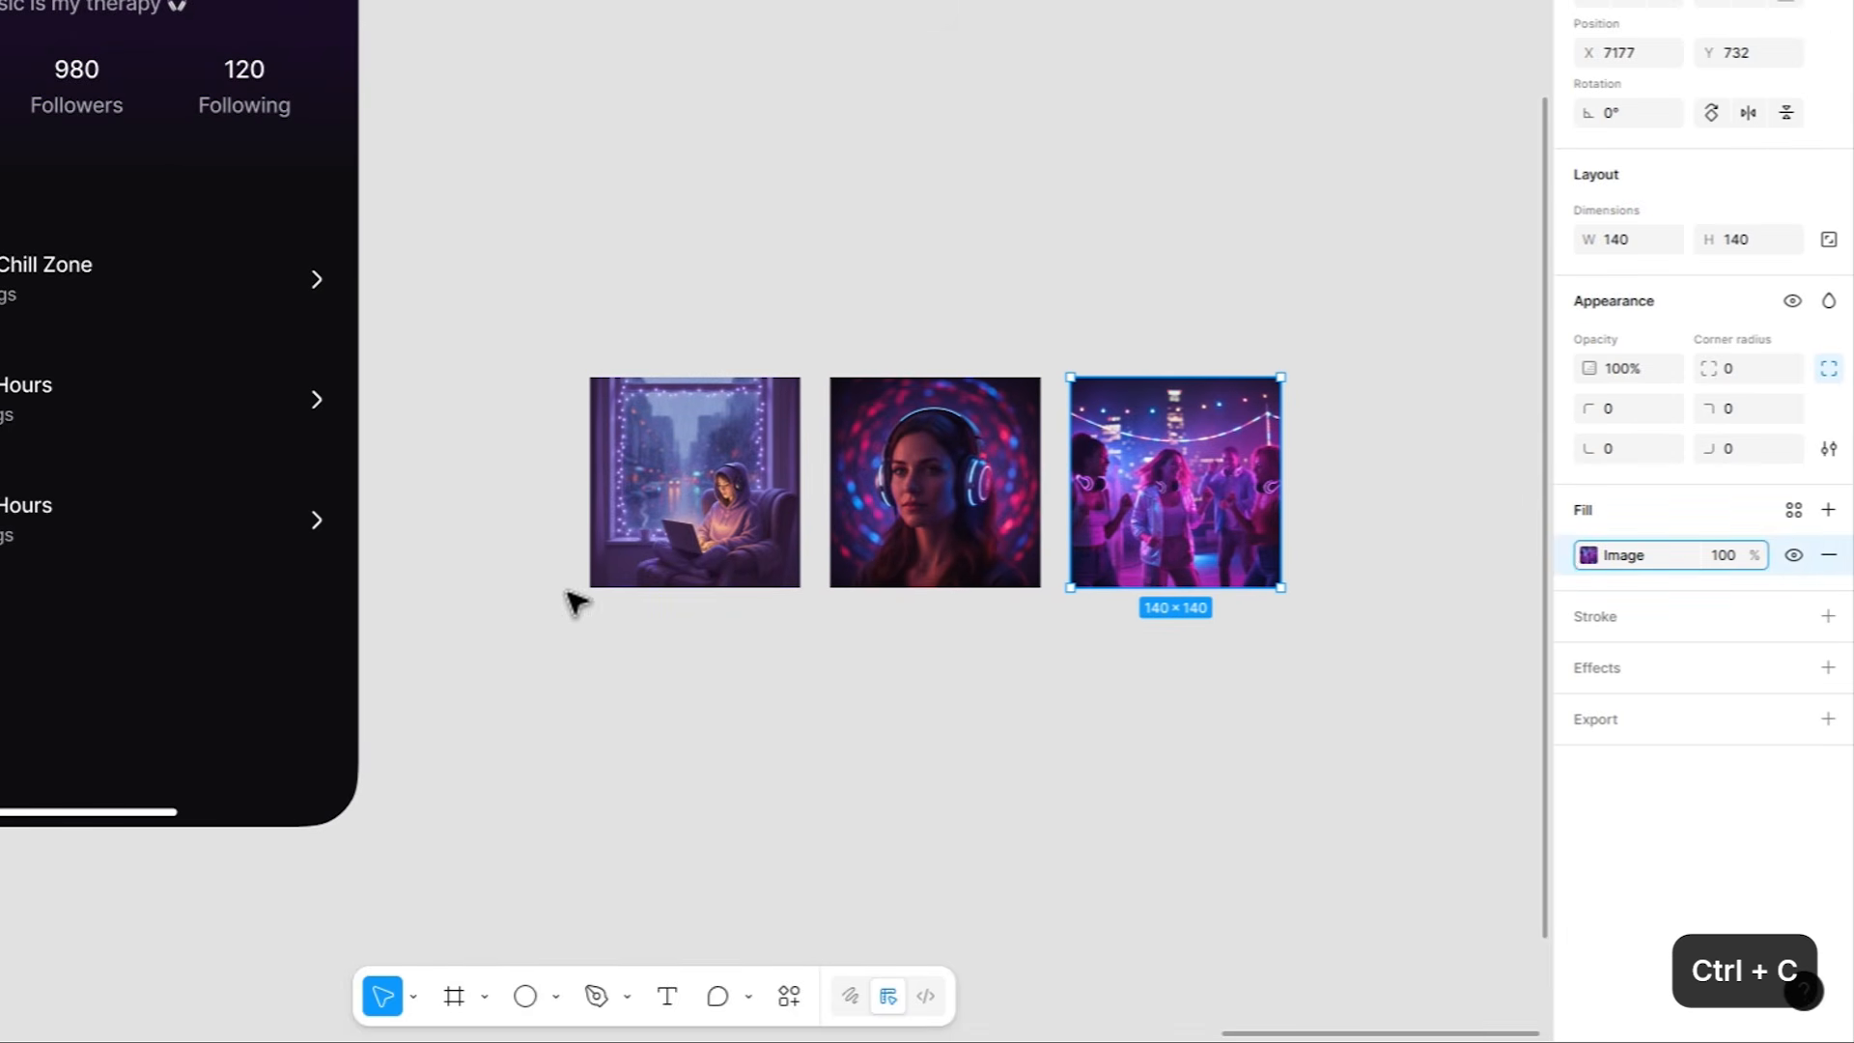
click(463, 614)
drag(464, 614, 1135, 642)
ctrl+click(542, 551)
key(ctrl+v)
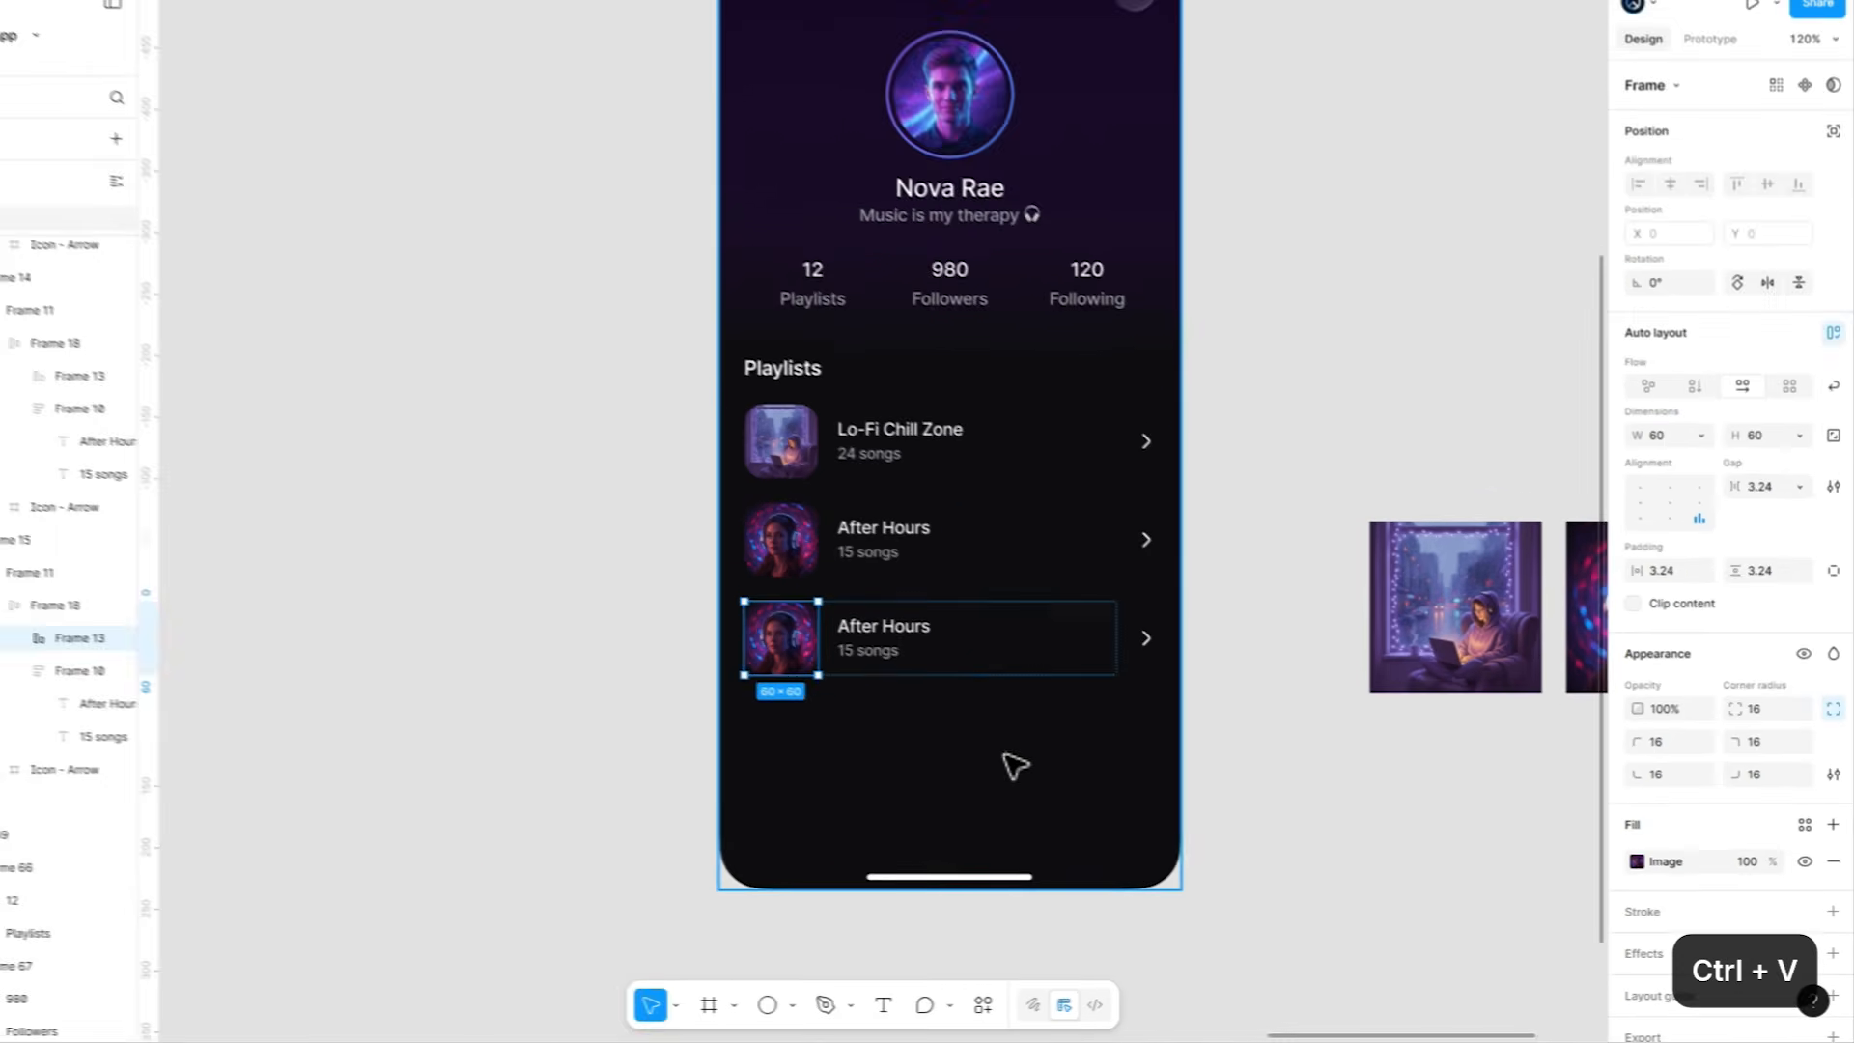
click(1834, 903)
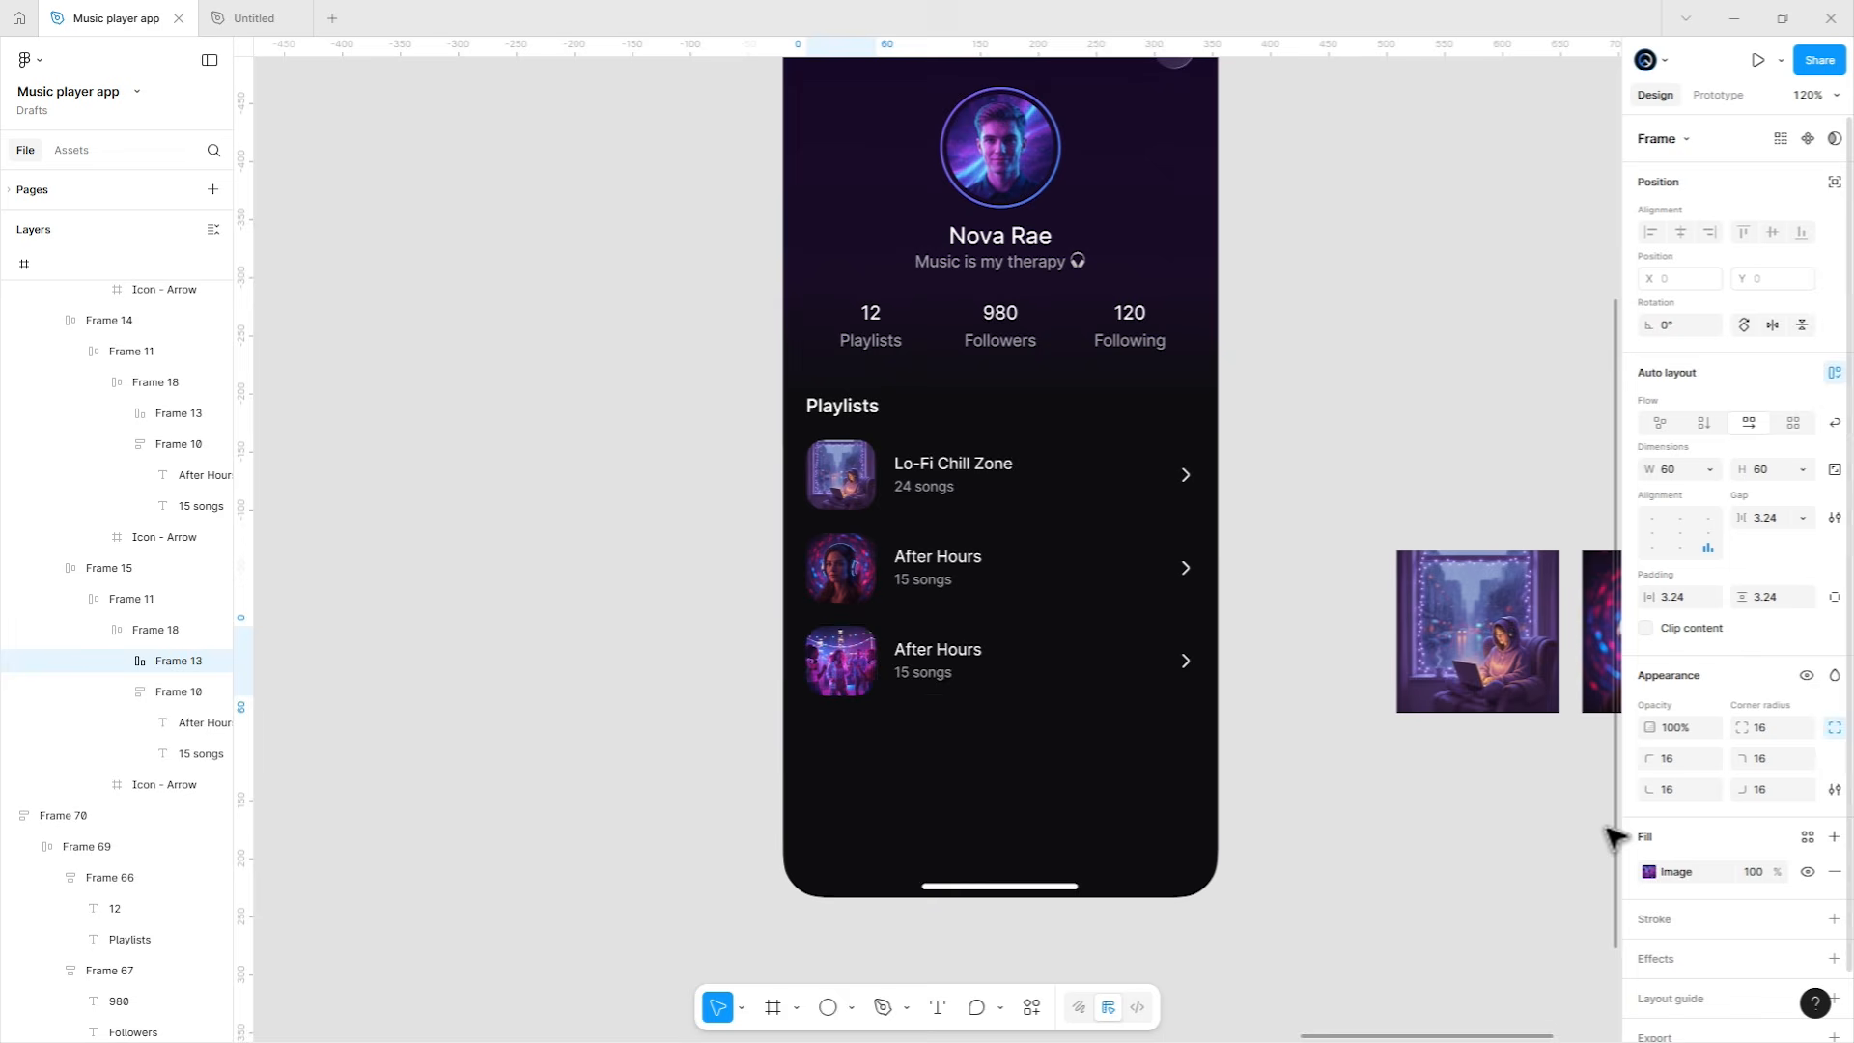
Change the third playlist row's title to "Weekend Hype" and its subtitle to "19 songs".
click(1010, 666)
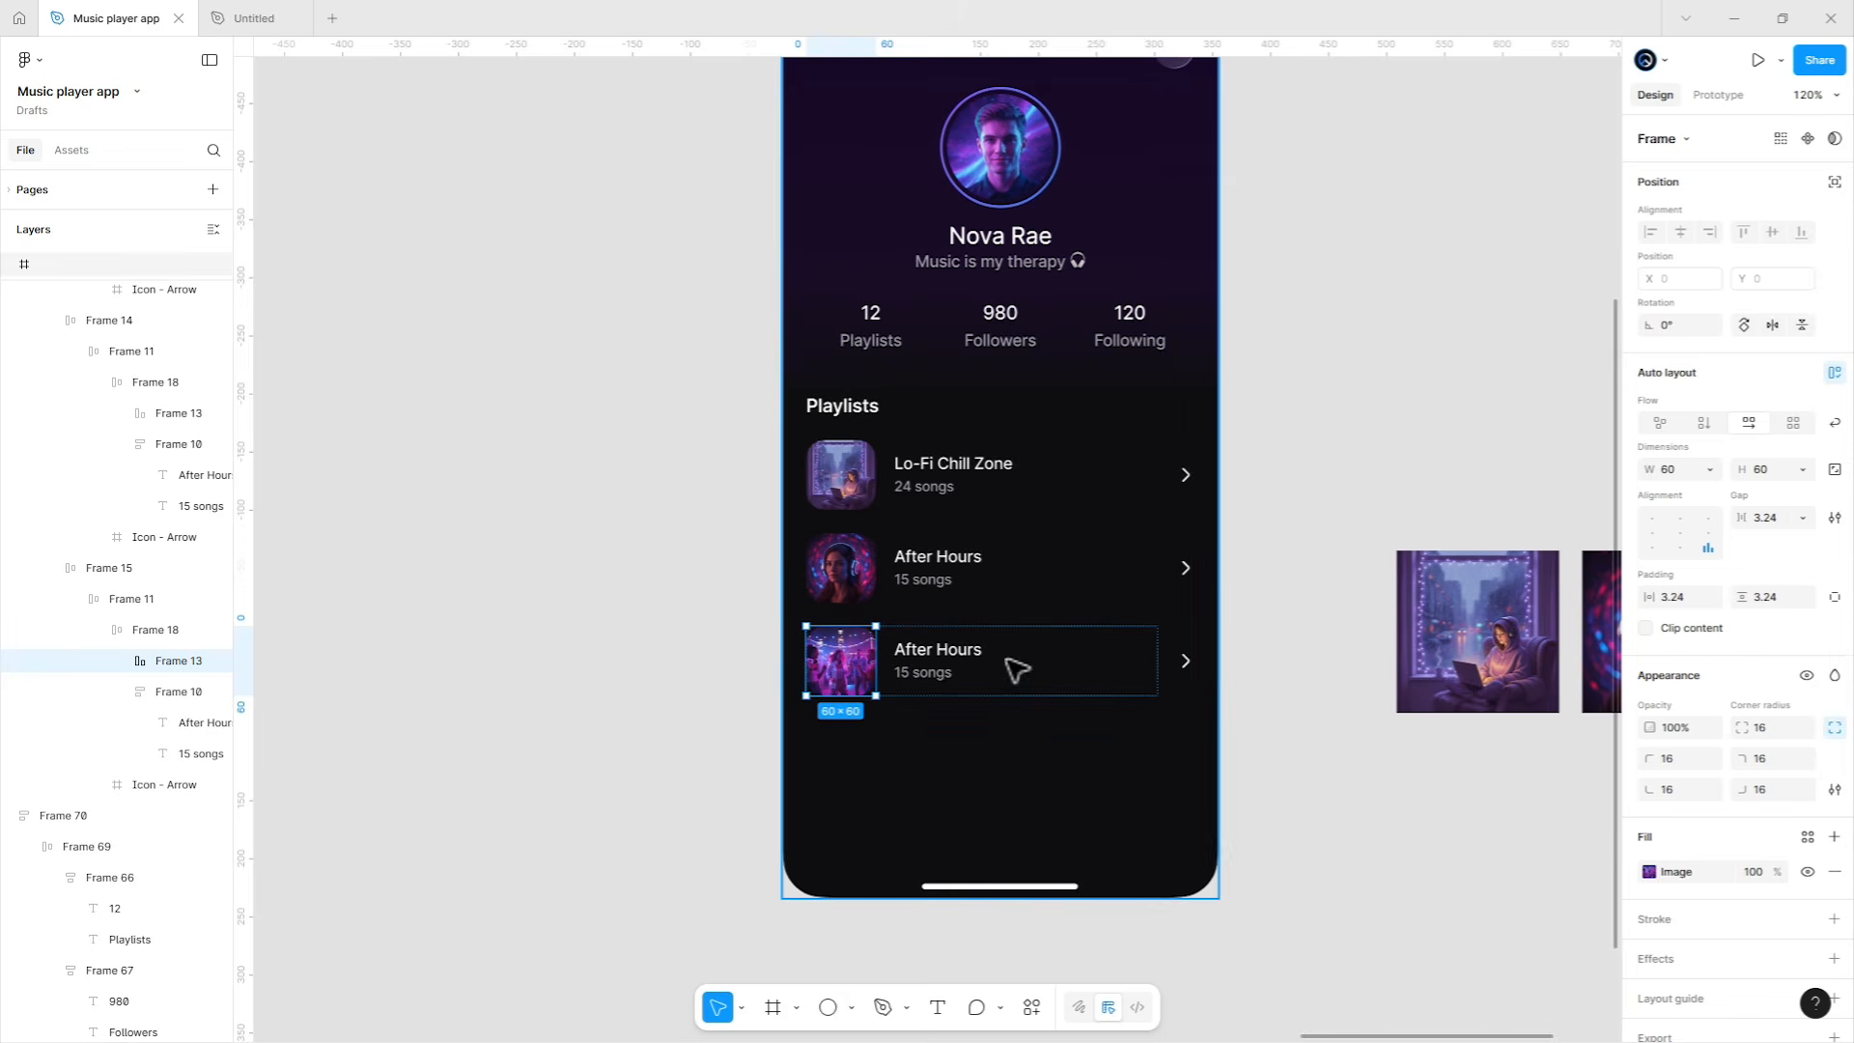
double_click(960, 660)
key(ctrl+shift+v)
click(954, 676)
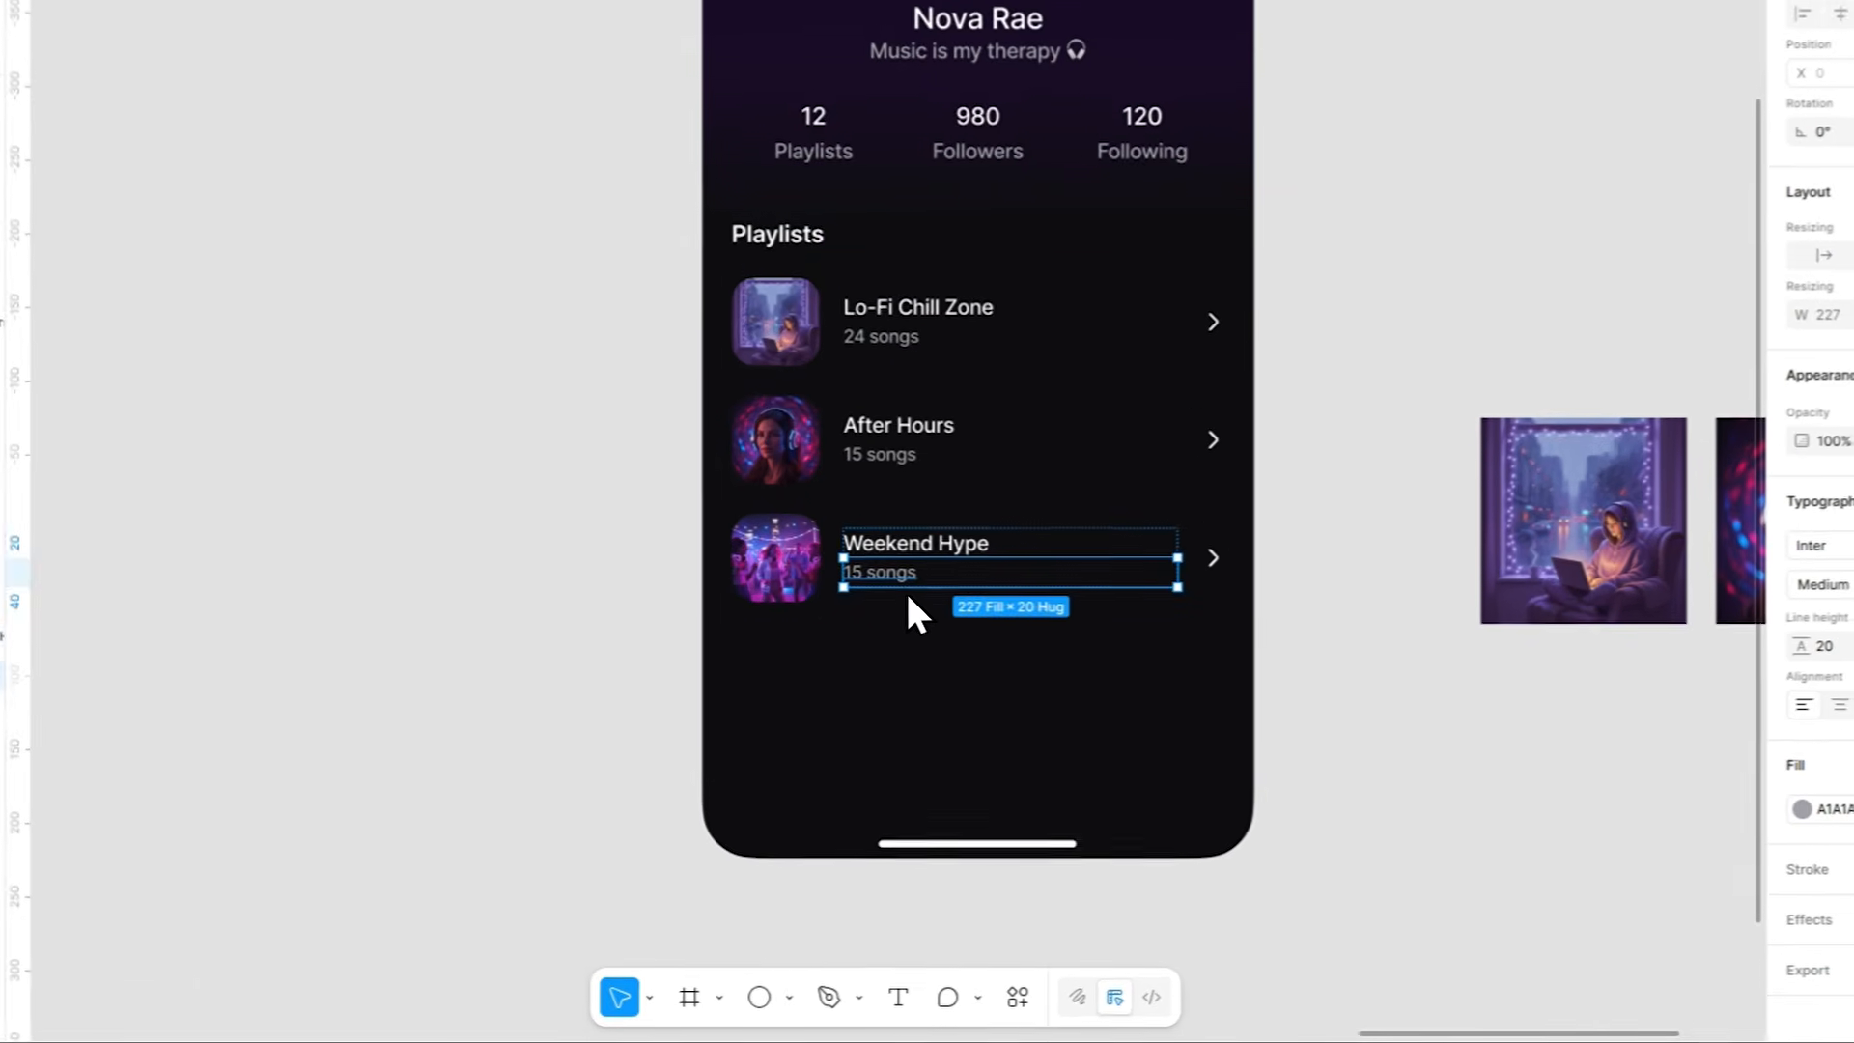
double_click(954, 673)
key(ctrl+shift+v)
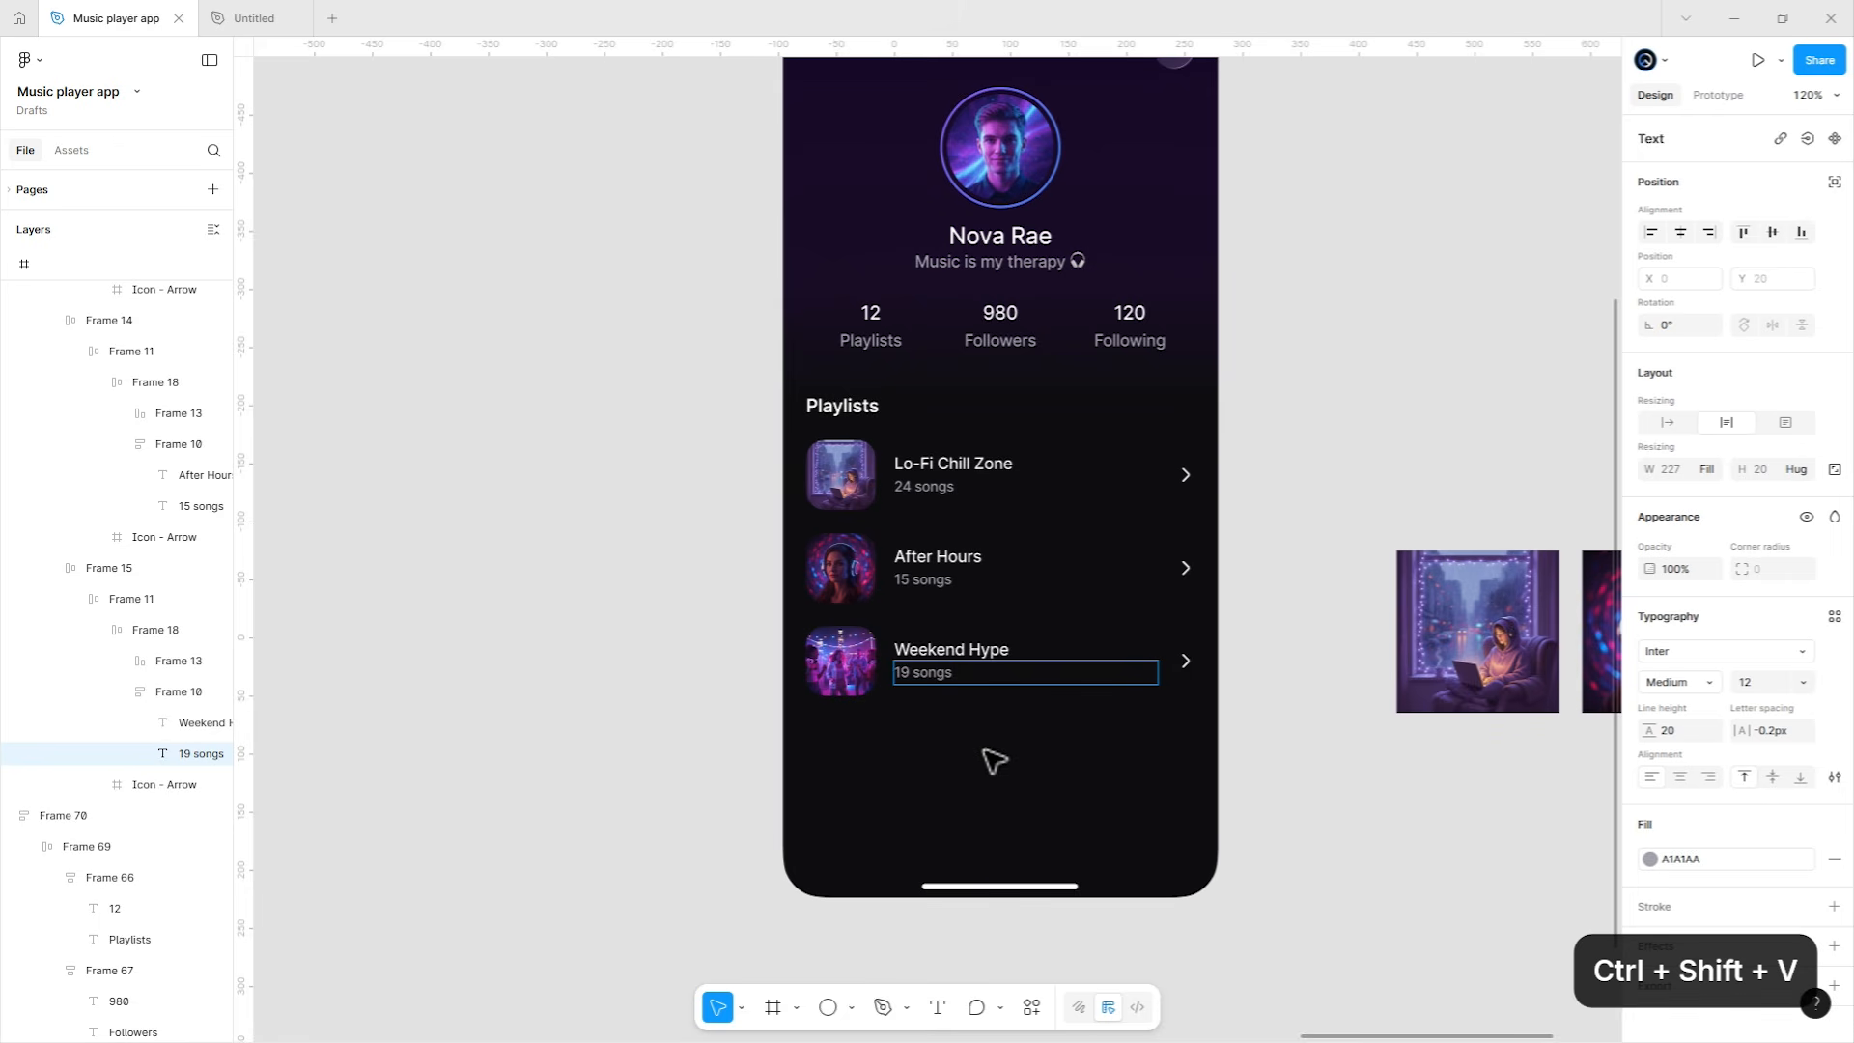
key(Escape)
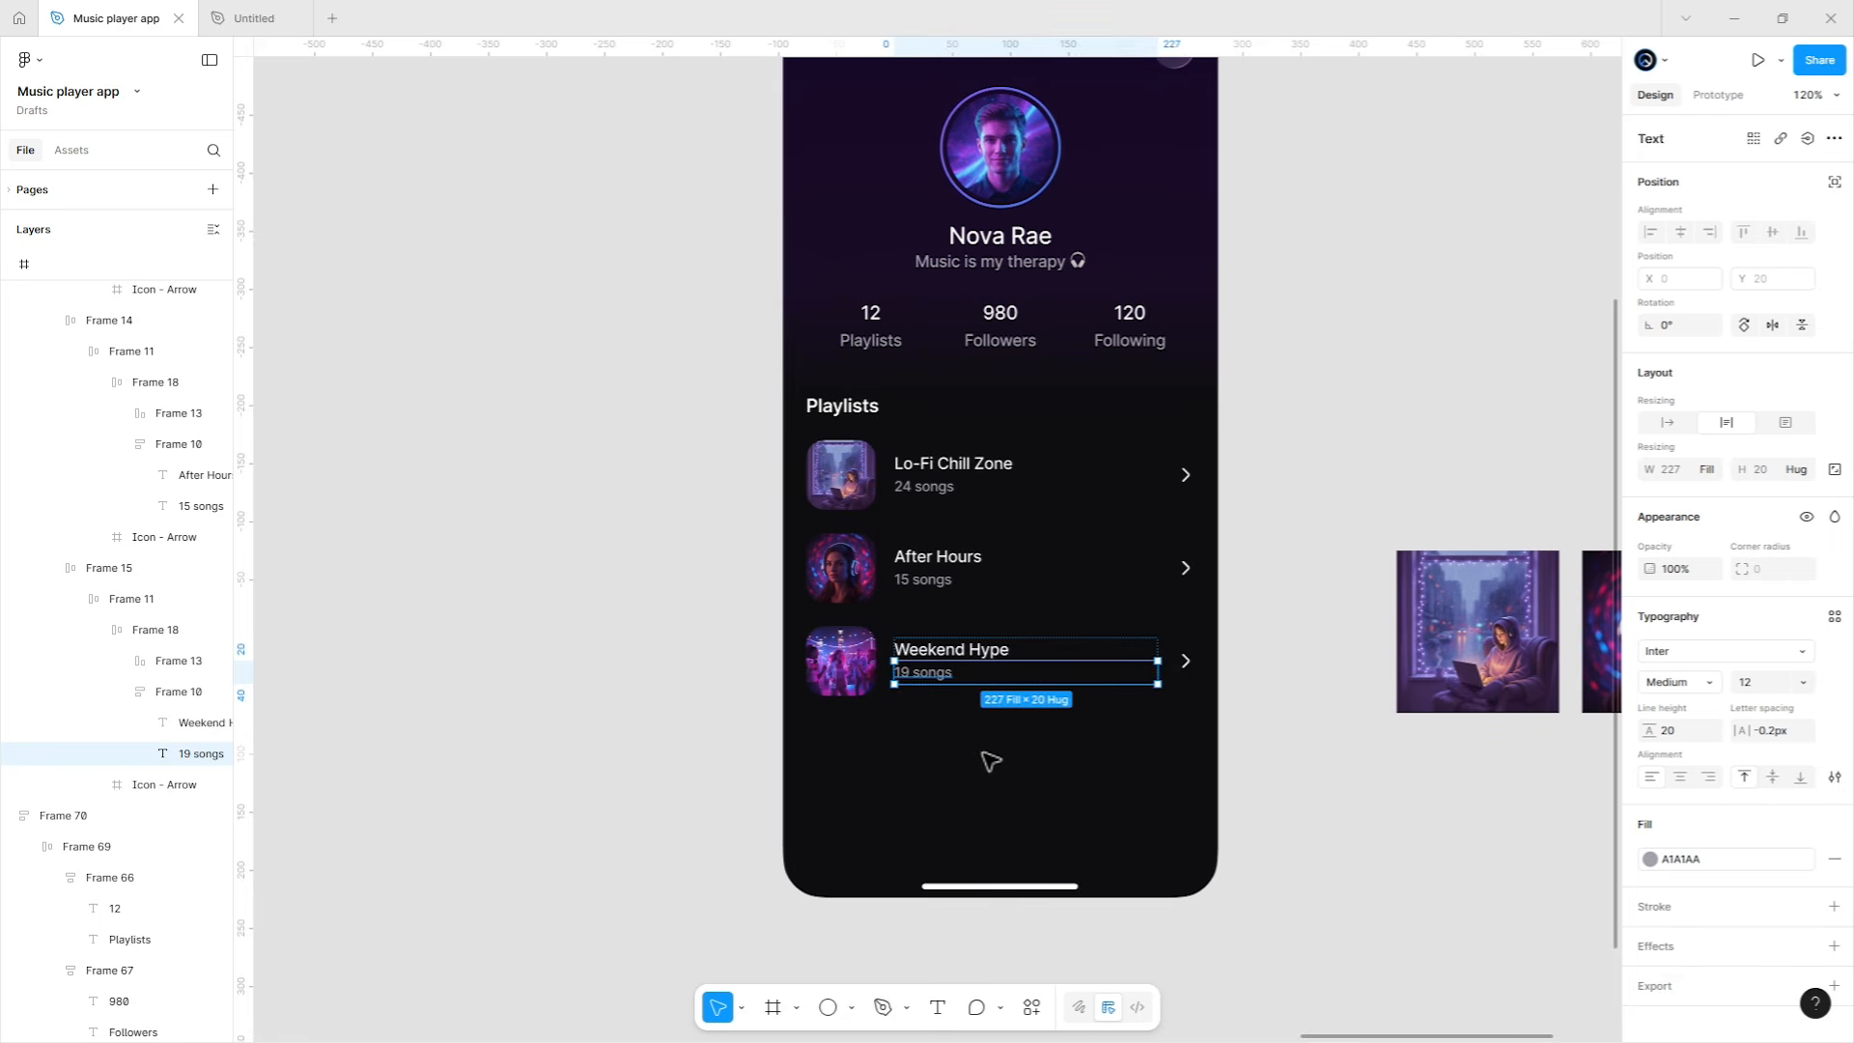
Wrap the three playlist rows in a vertical auto layout frame with a gap of 16.
click(993, 757)
click(902, 670)
shift+click(916, 477)
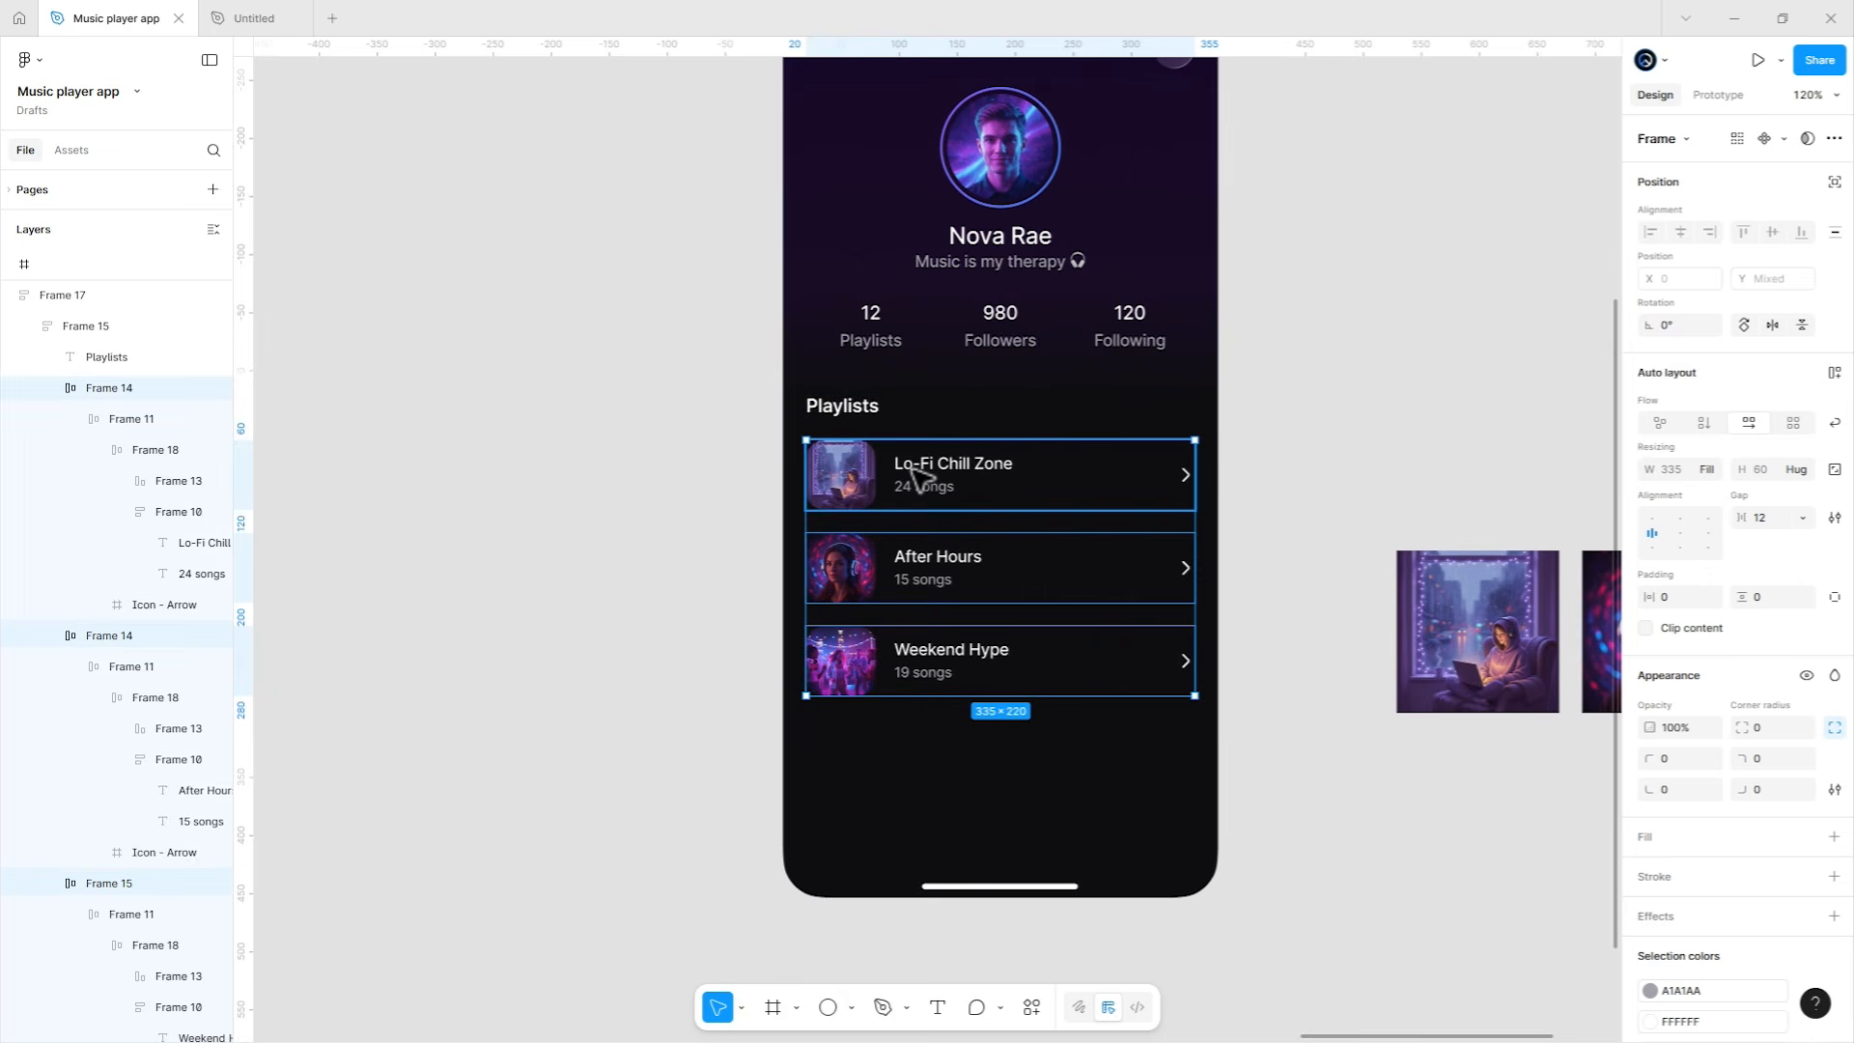
key(shift+a)
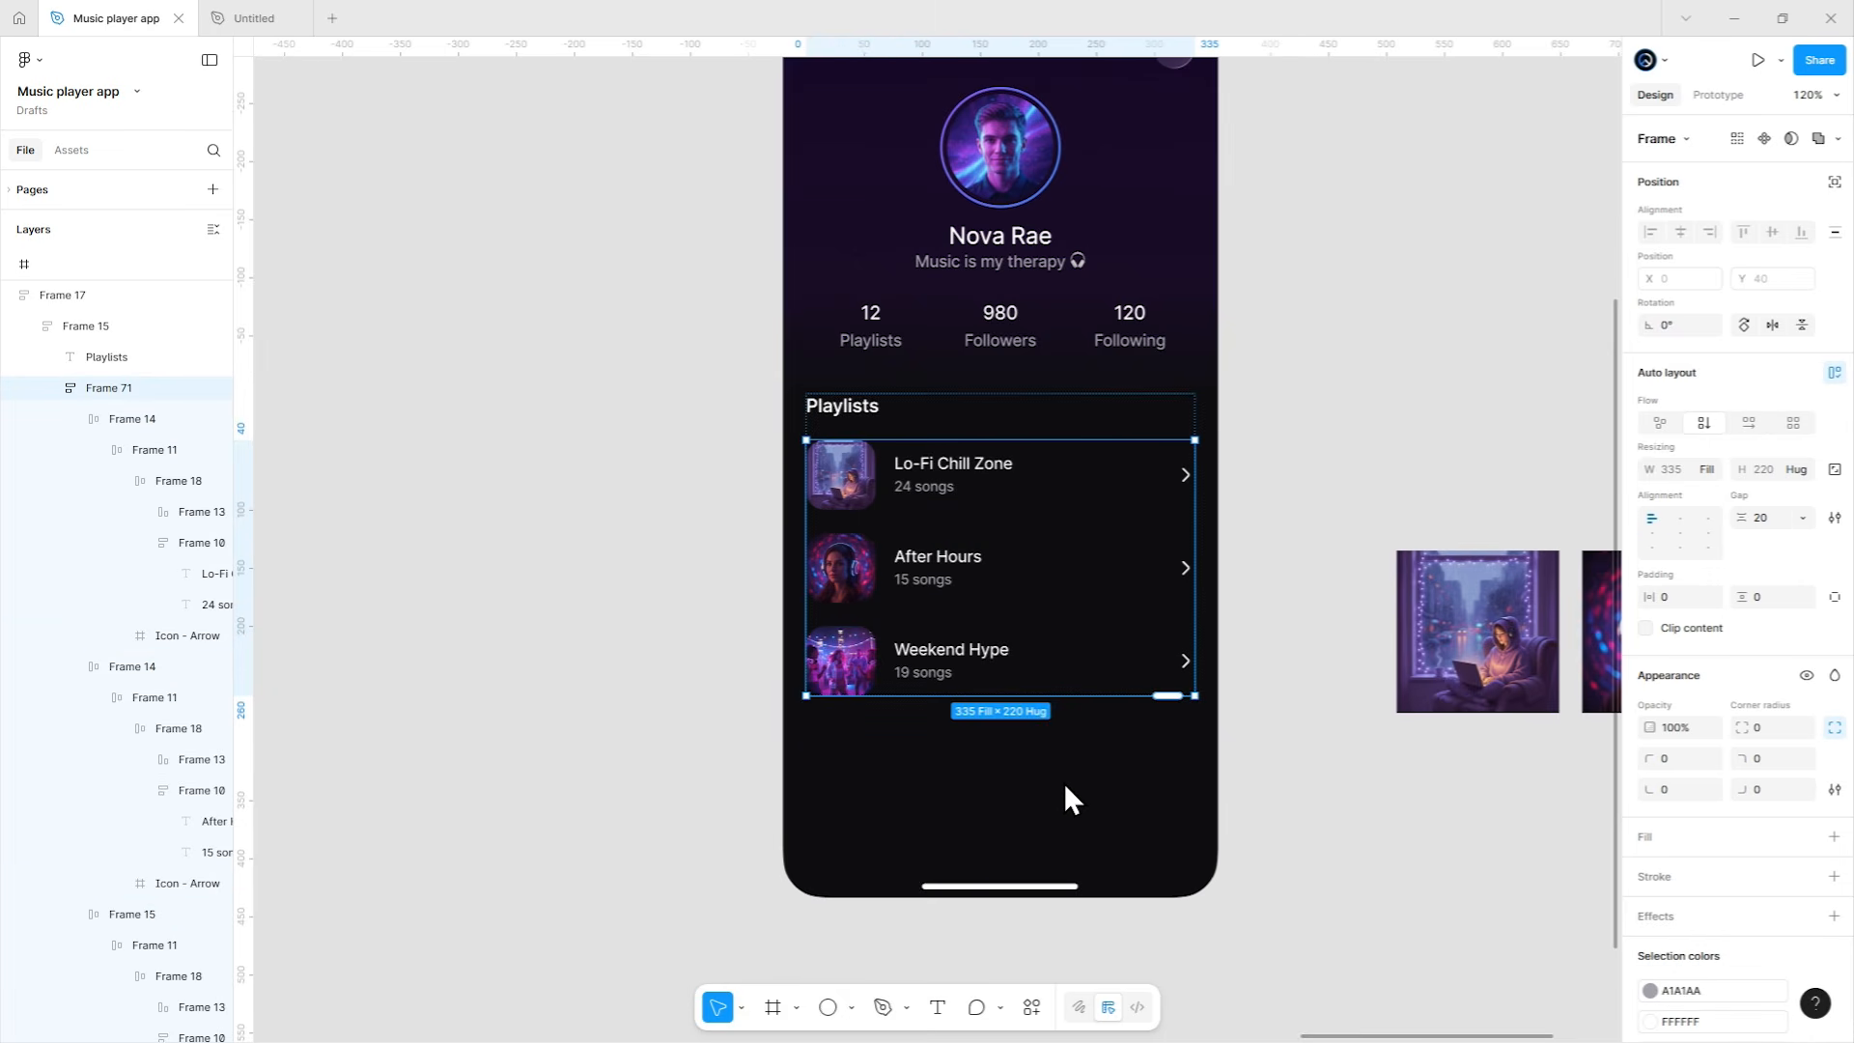
click(1771, 518)
text(16)
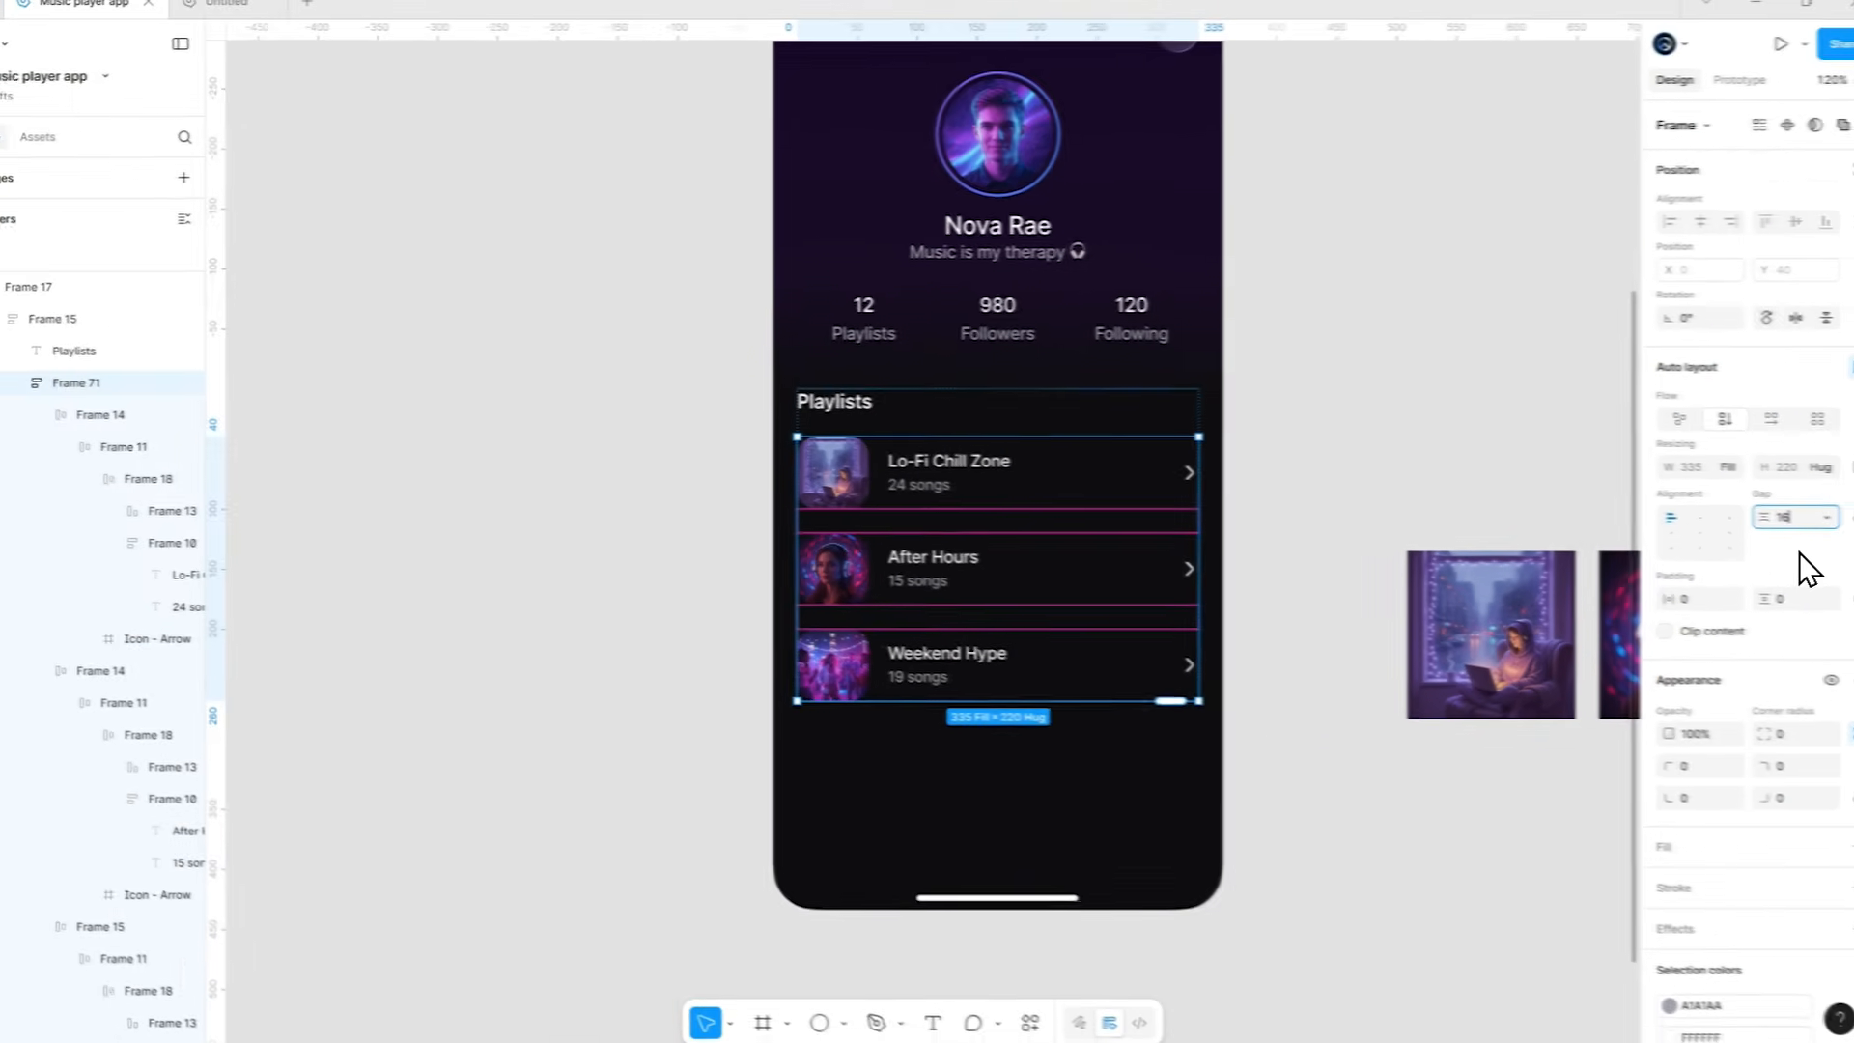
key(Return)
Delete the loose playlist cover images beside the profile screen.
click(1323, 541)
drag(1419, 541, 1370, 683)
key(Delete)
drag(844, 650, 1275, 605)
click(1113, 552)
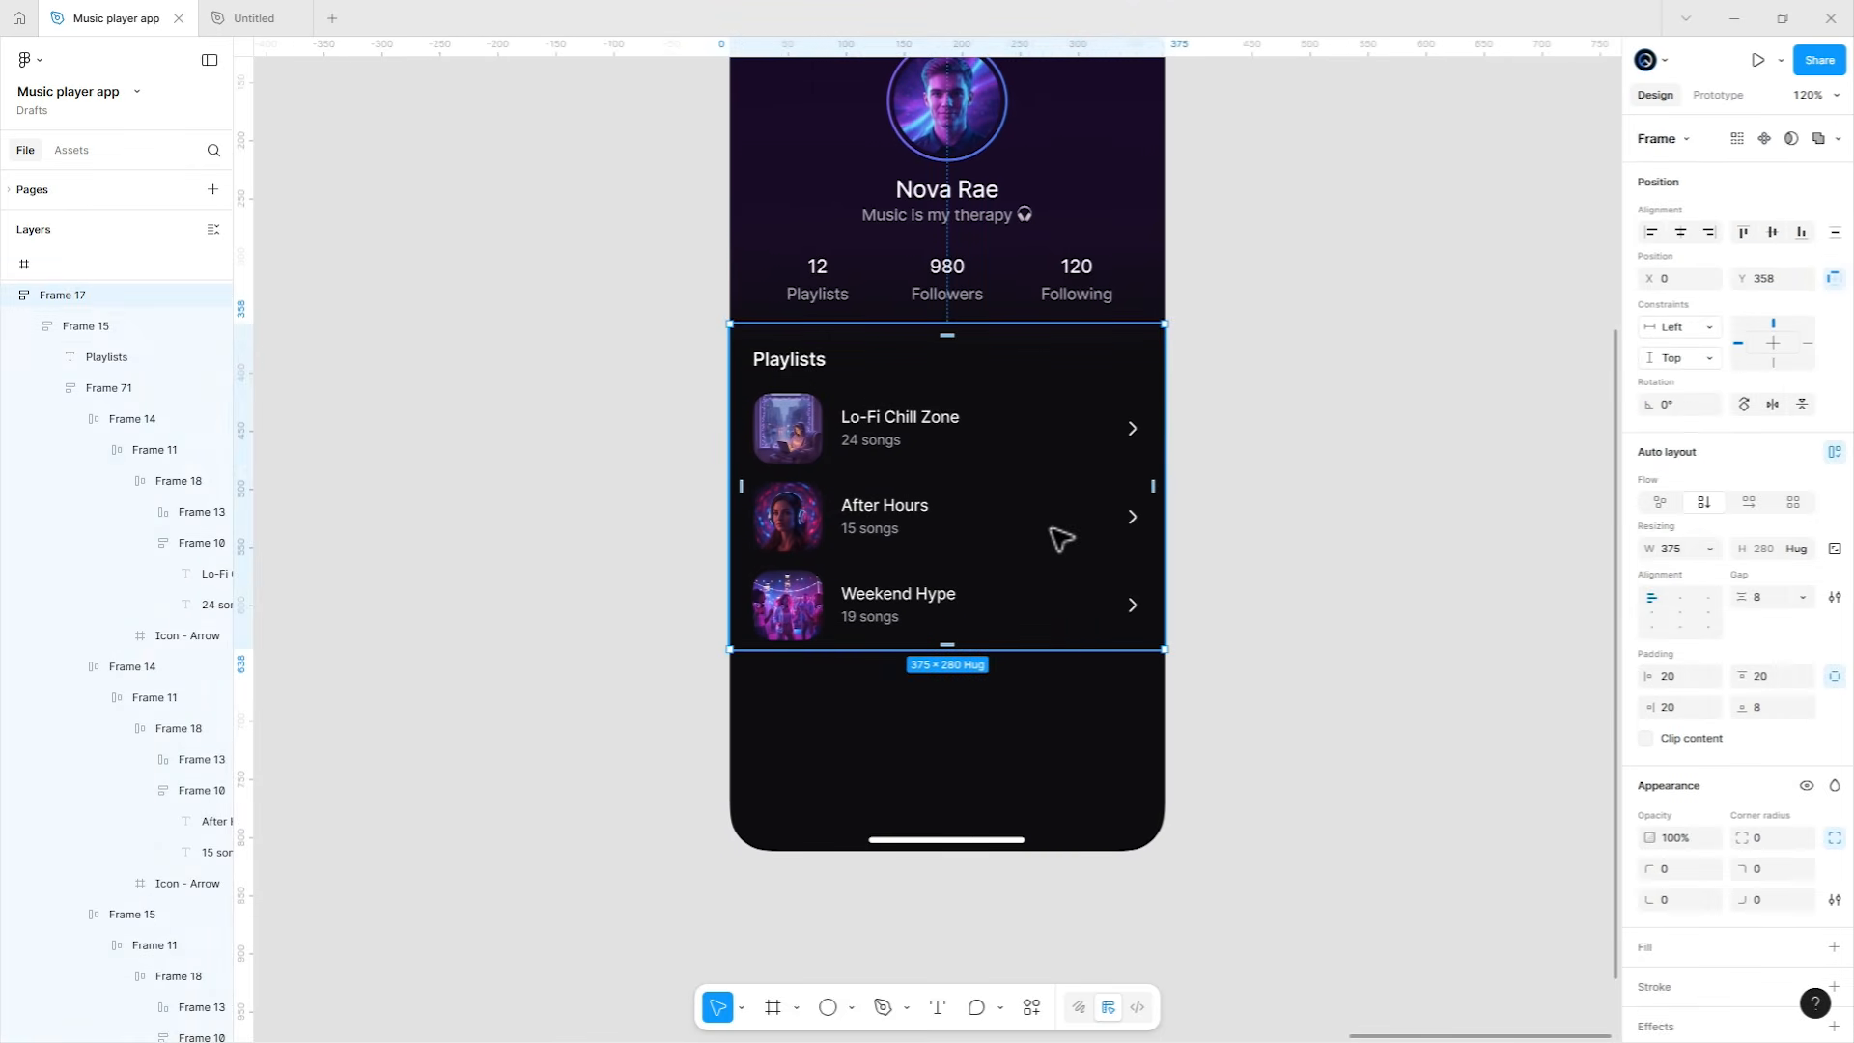
click(1201, 620)
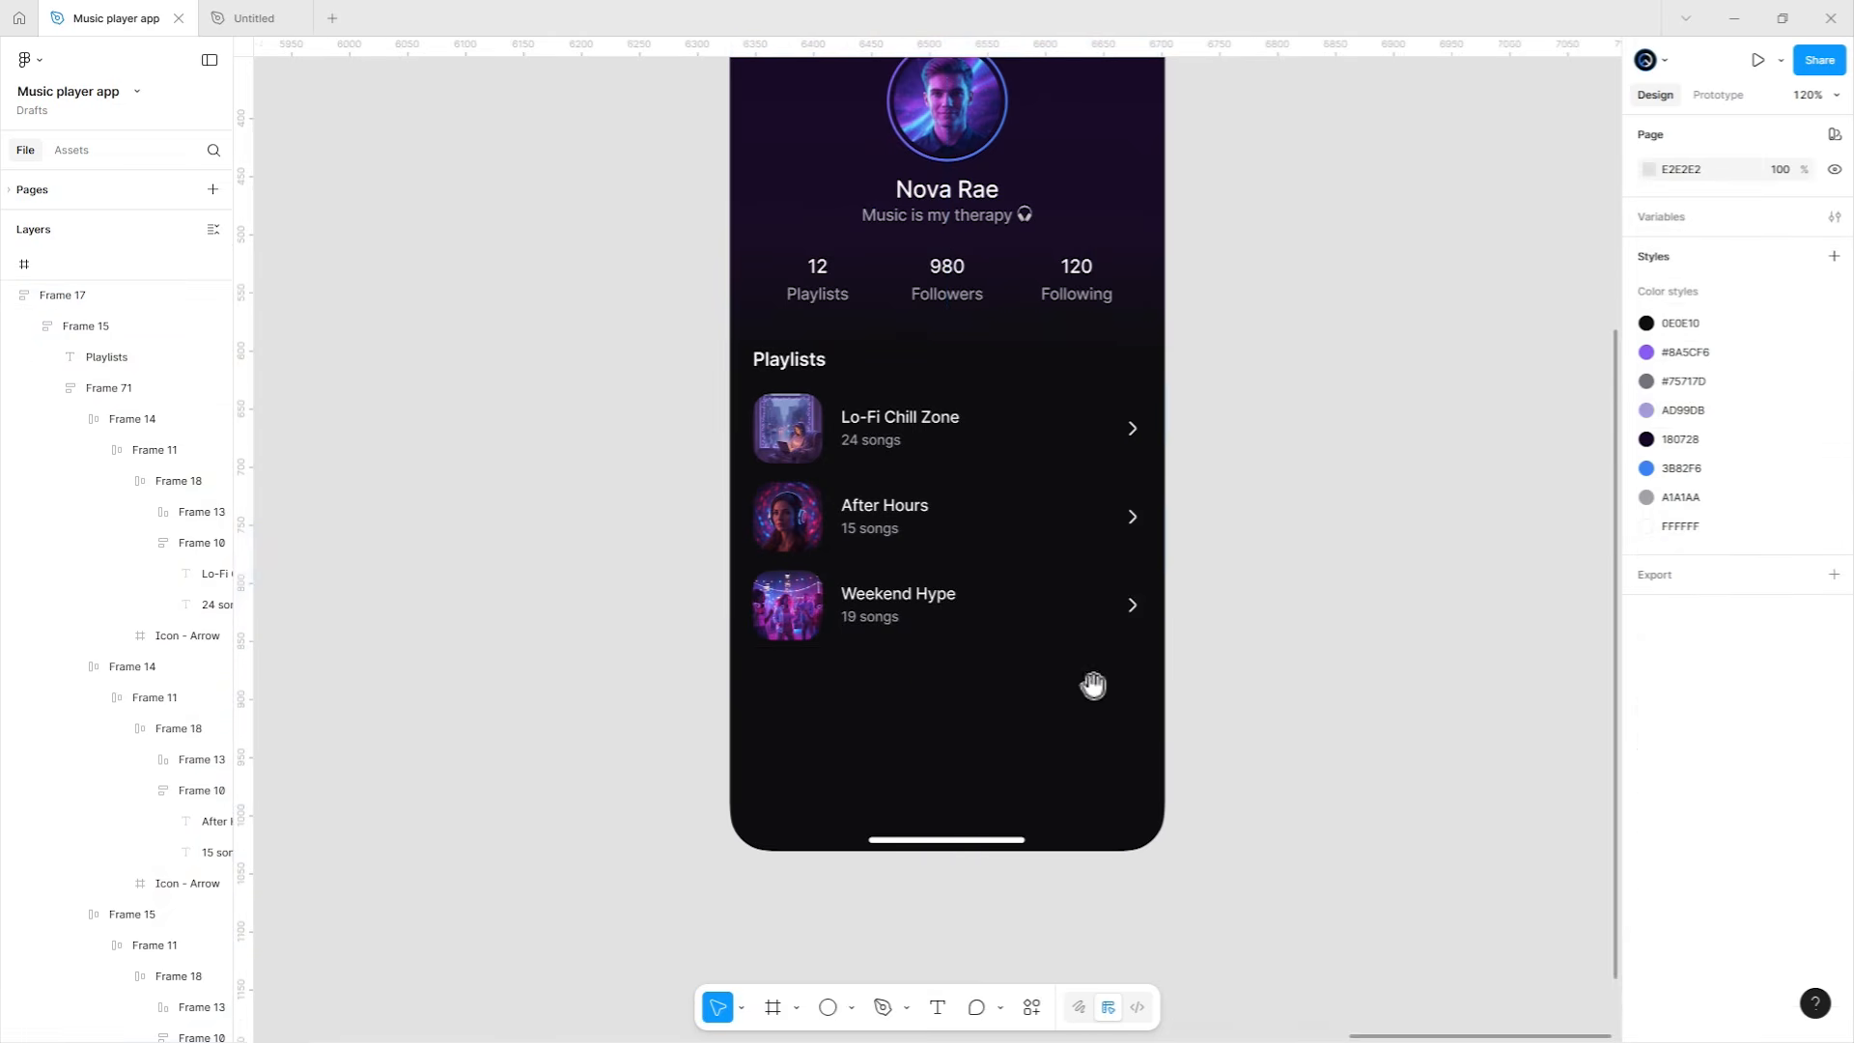
Copy the bottom navigation bar from the Your Library screen and paste it into the profile screen.
drag(1092, 686, 1082, 649)
drag(575, 618, 1352, 546)
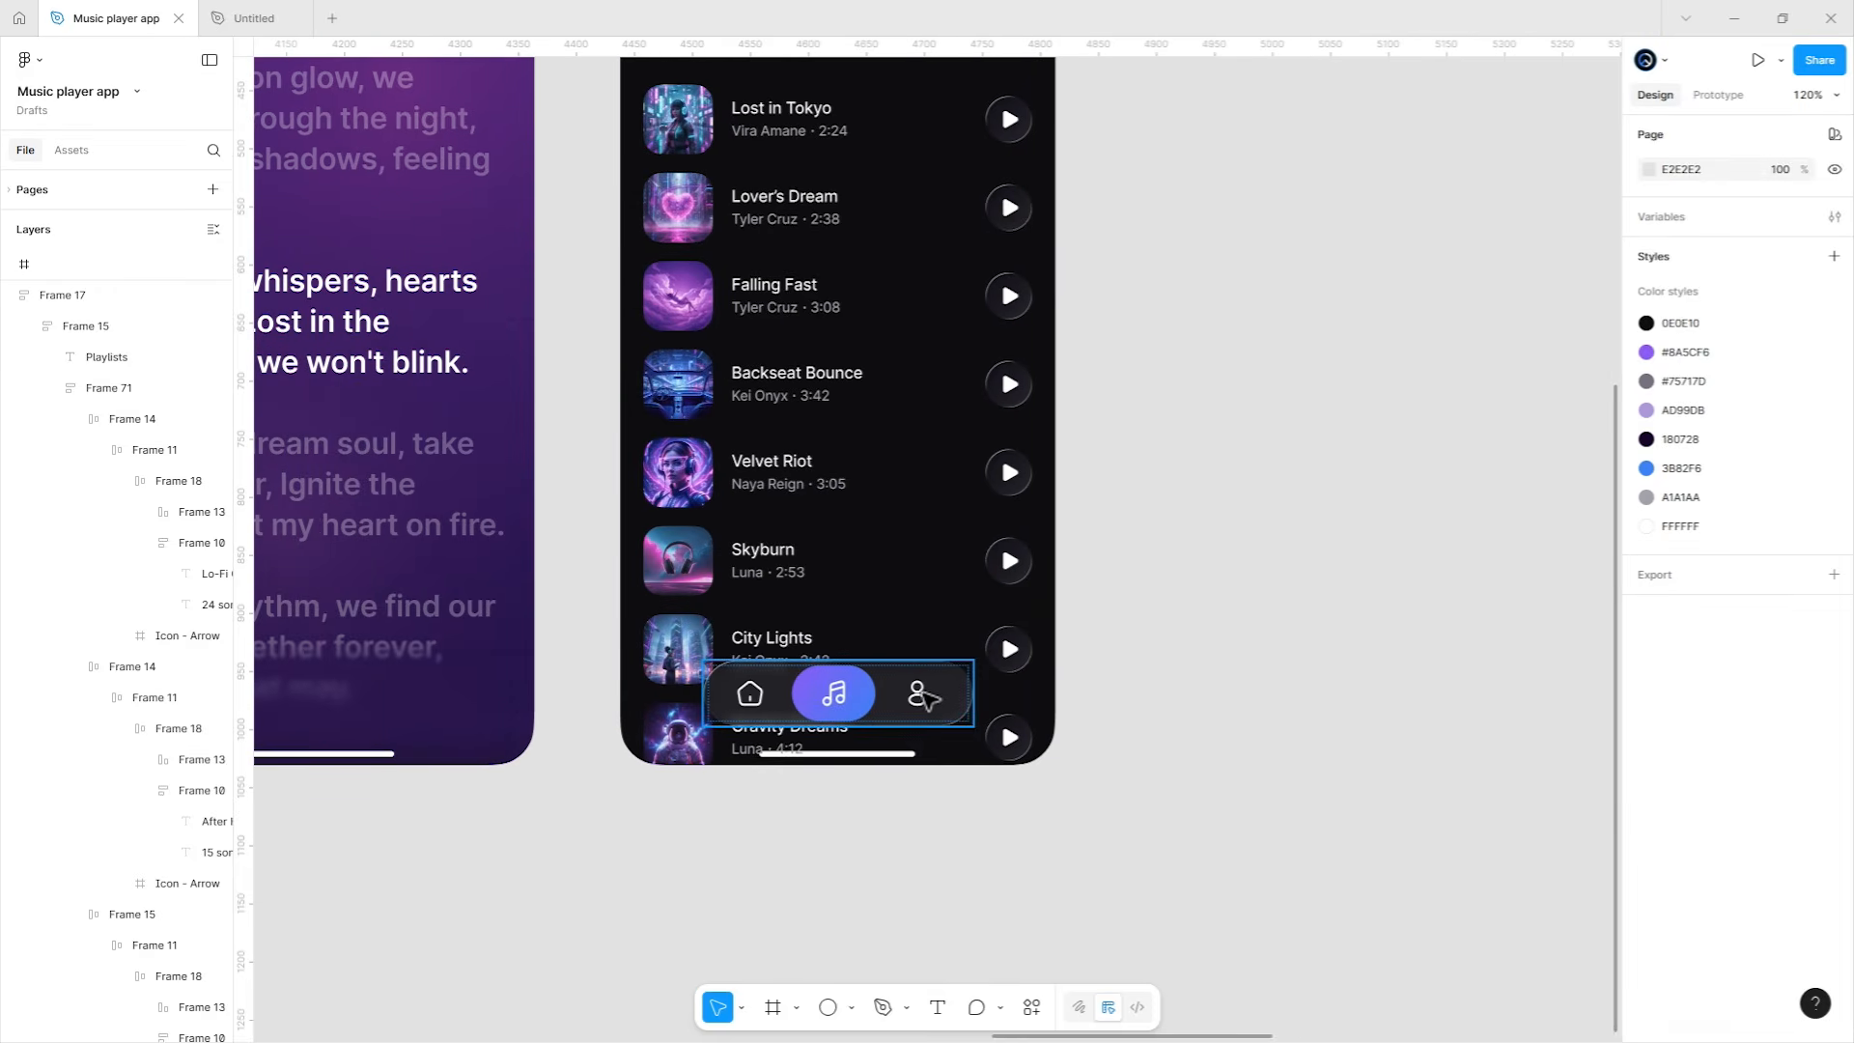
right_click(919, 696)
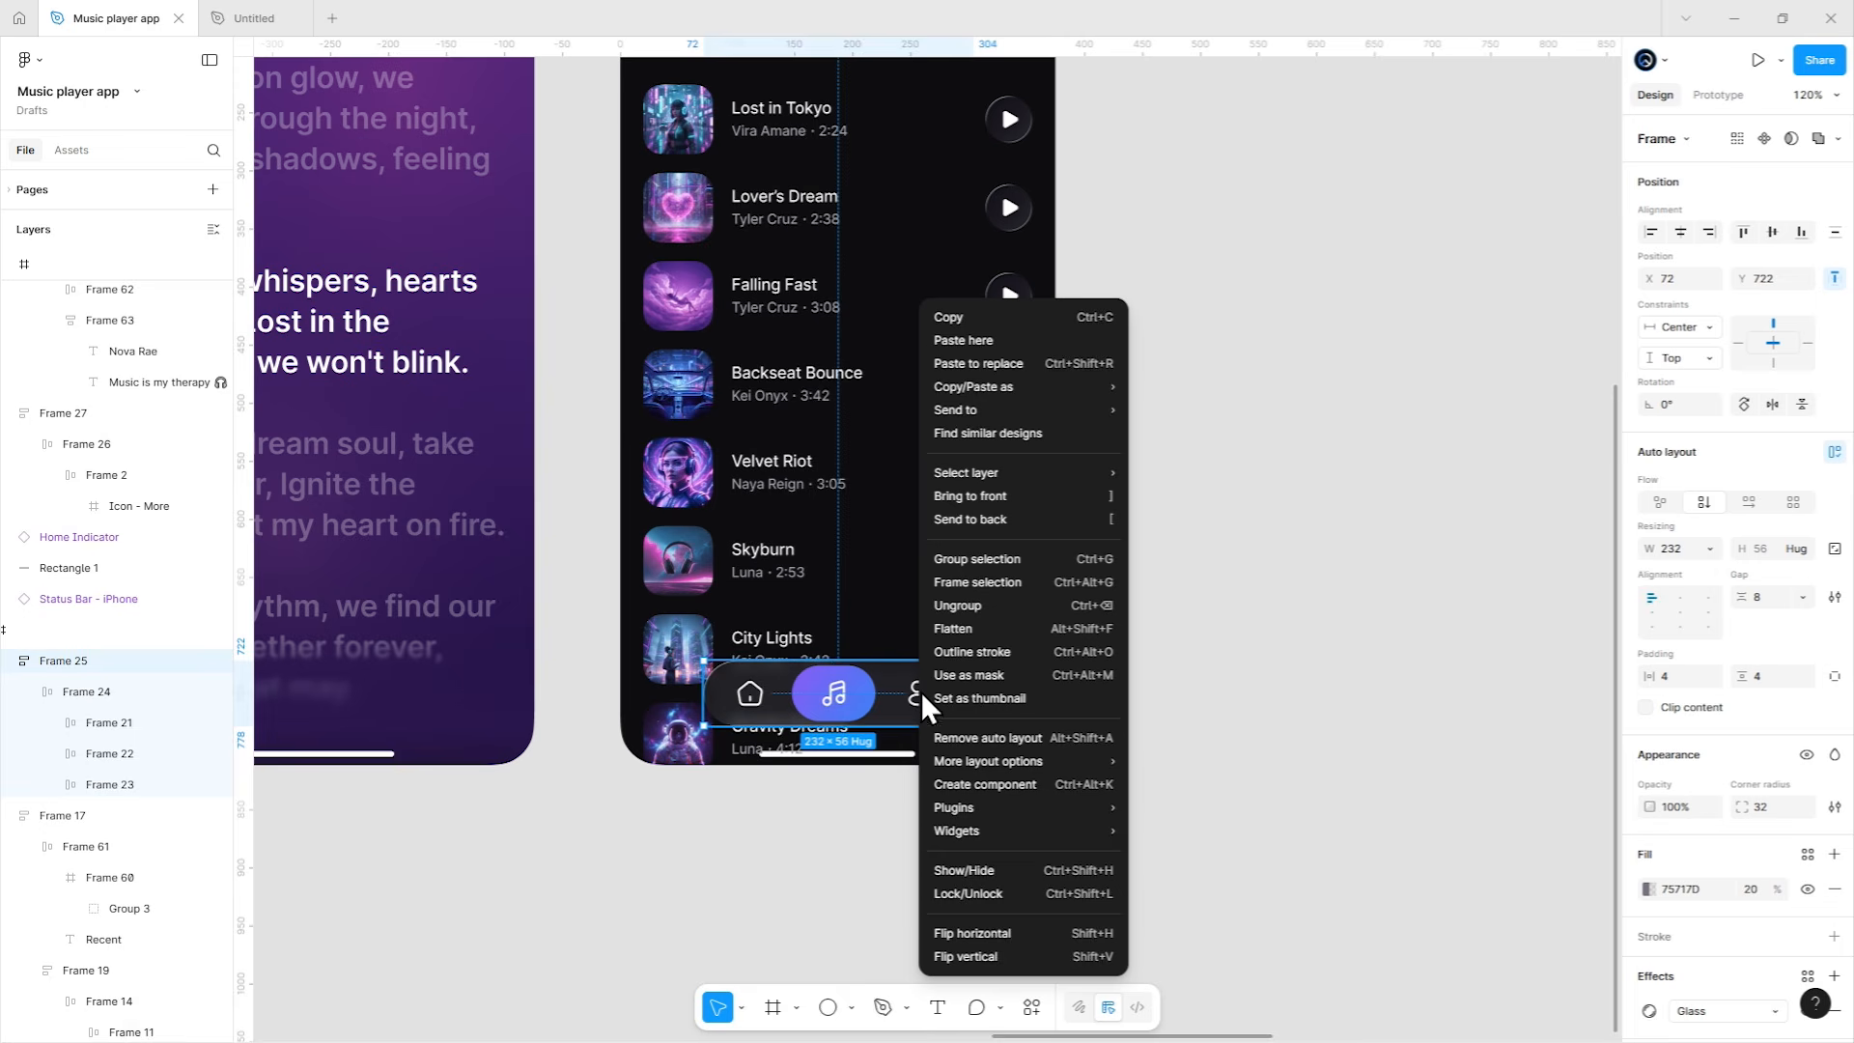
click(1020, 320)
click(1167, 477)
scroll(1168, 477, down, 3)
drag(1188, 484, 795, 682)
scroll(928, 693, up, 3)
mouse_move(1042, 751)
mouse_down()
mouse_move(993, 776)
mouse_move(1072, 739)
mouse_up()
click(1002, 783)
key(ctrl+v)
scroll(1070, 726, up, 5)
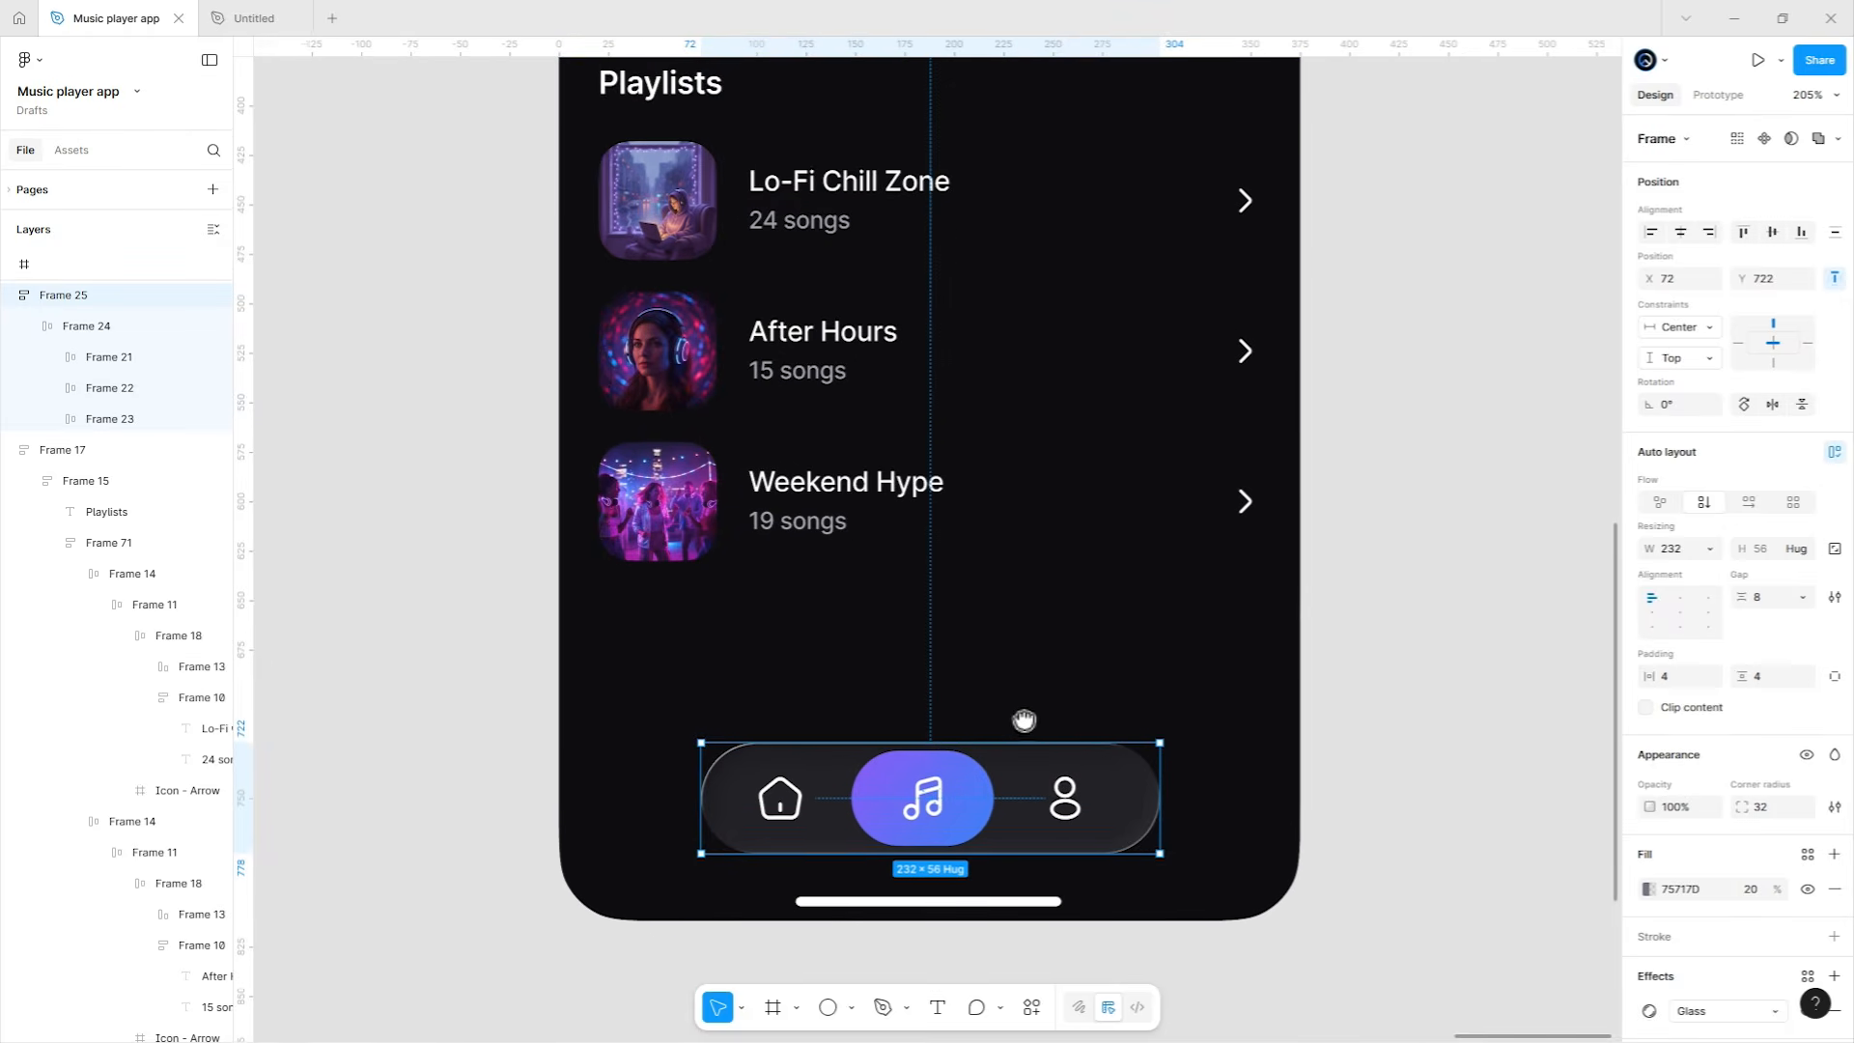
Hide the gradient fill on the navigation bar's music item and show it on the profile item.
double_click(965, 803)
double_click(966, 803)
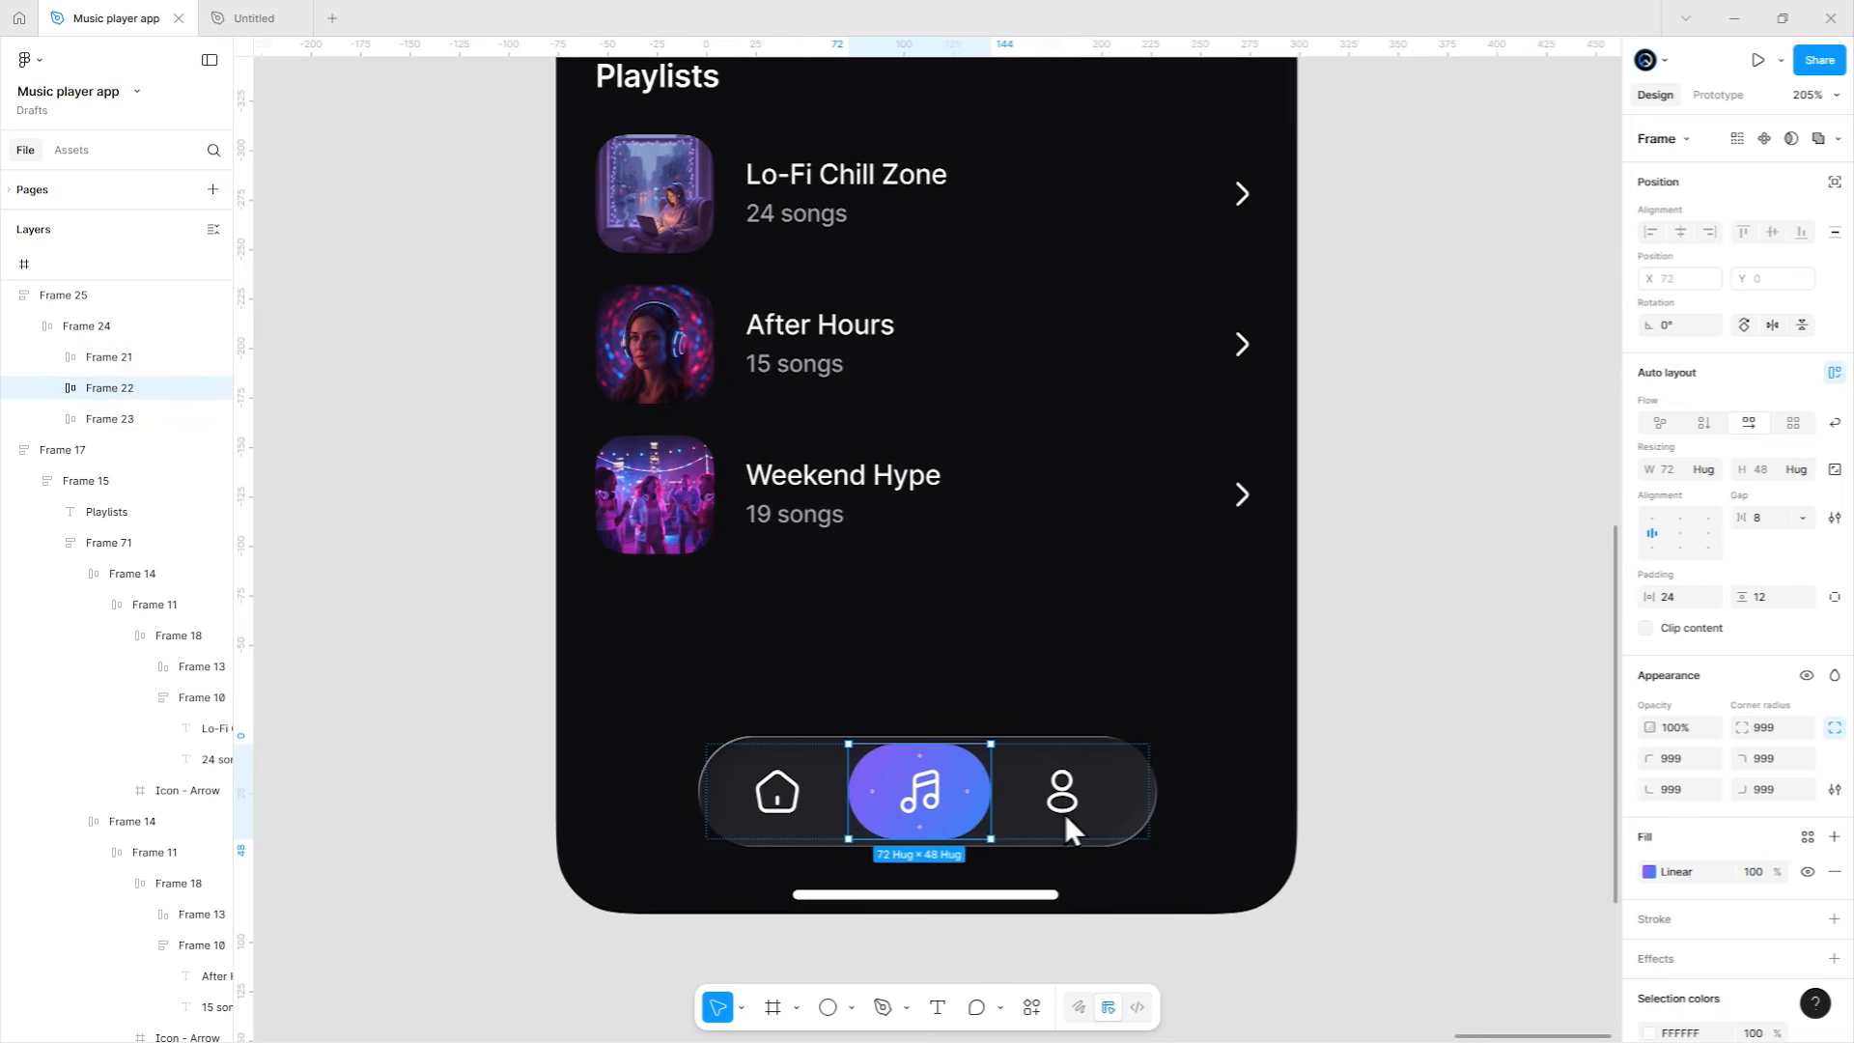
click(1808, 872)
click(1125, 809)
click(1805, 873)
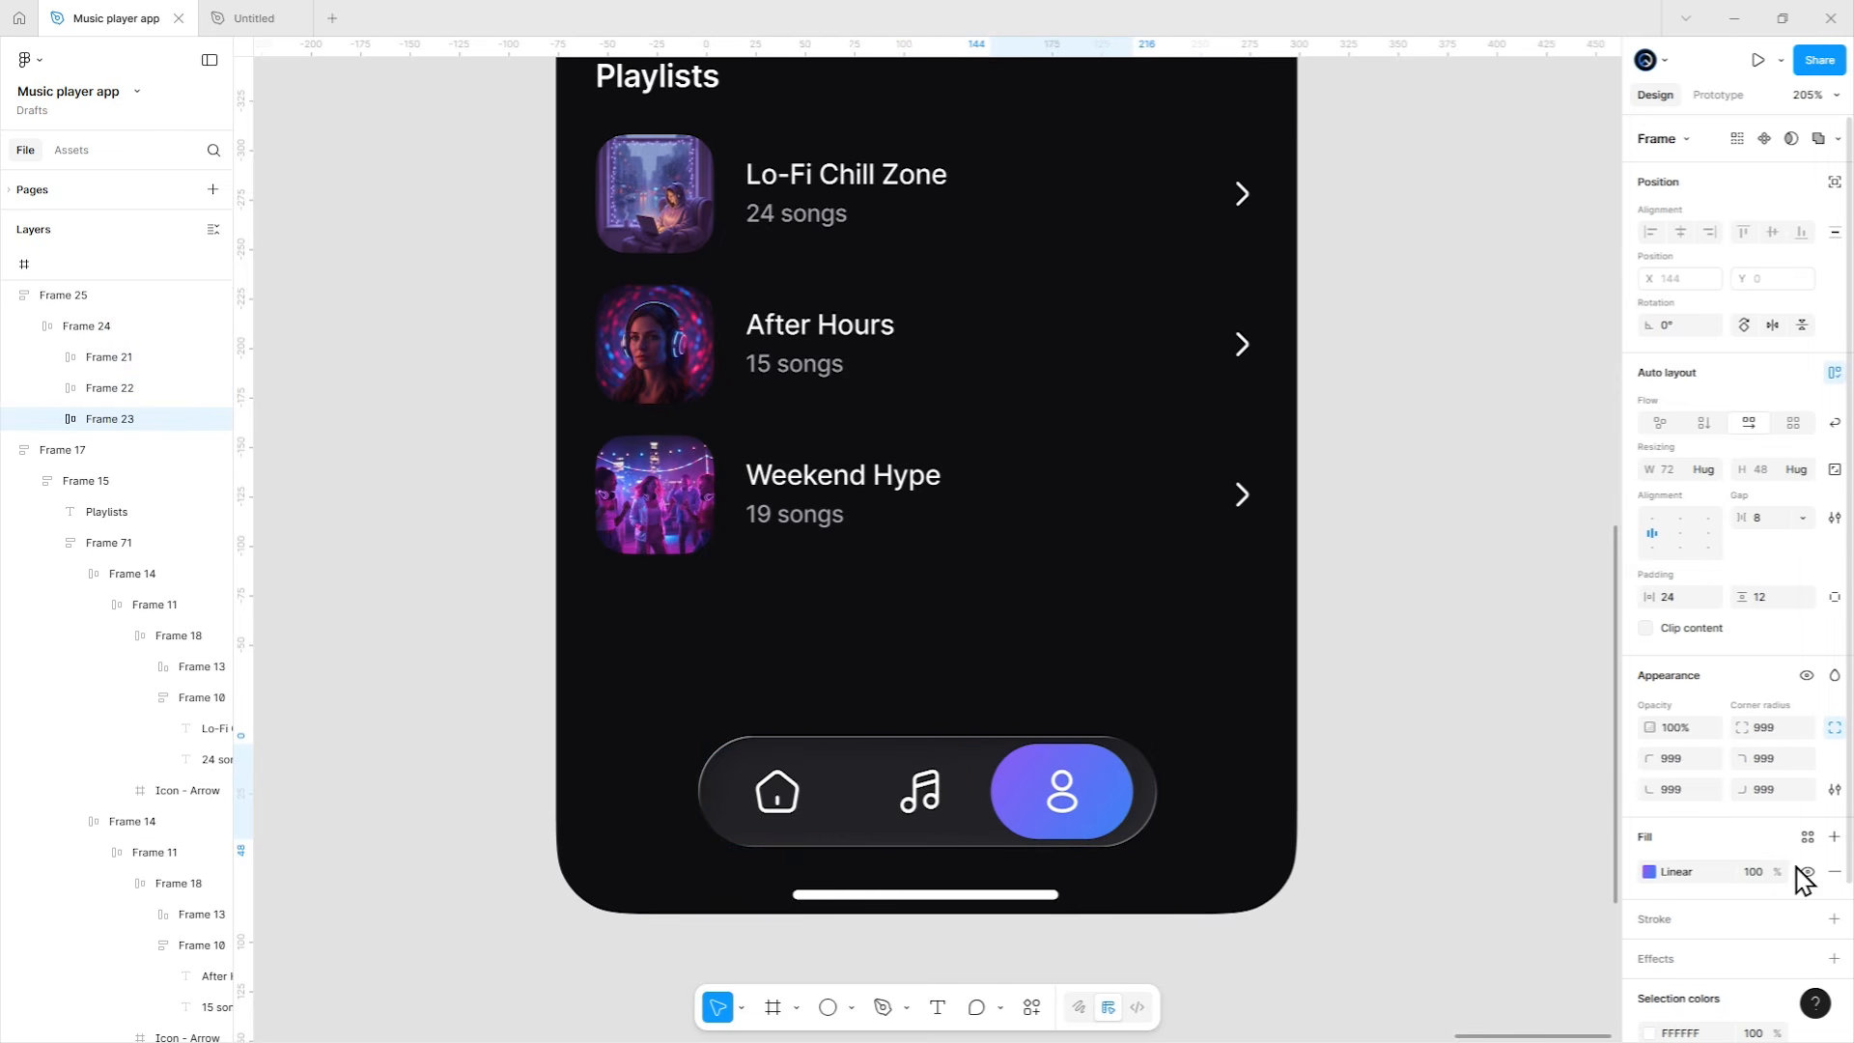
click(1164, 616)
scroll(1171, 623, down, 8)
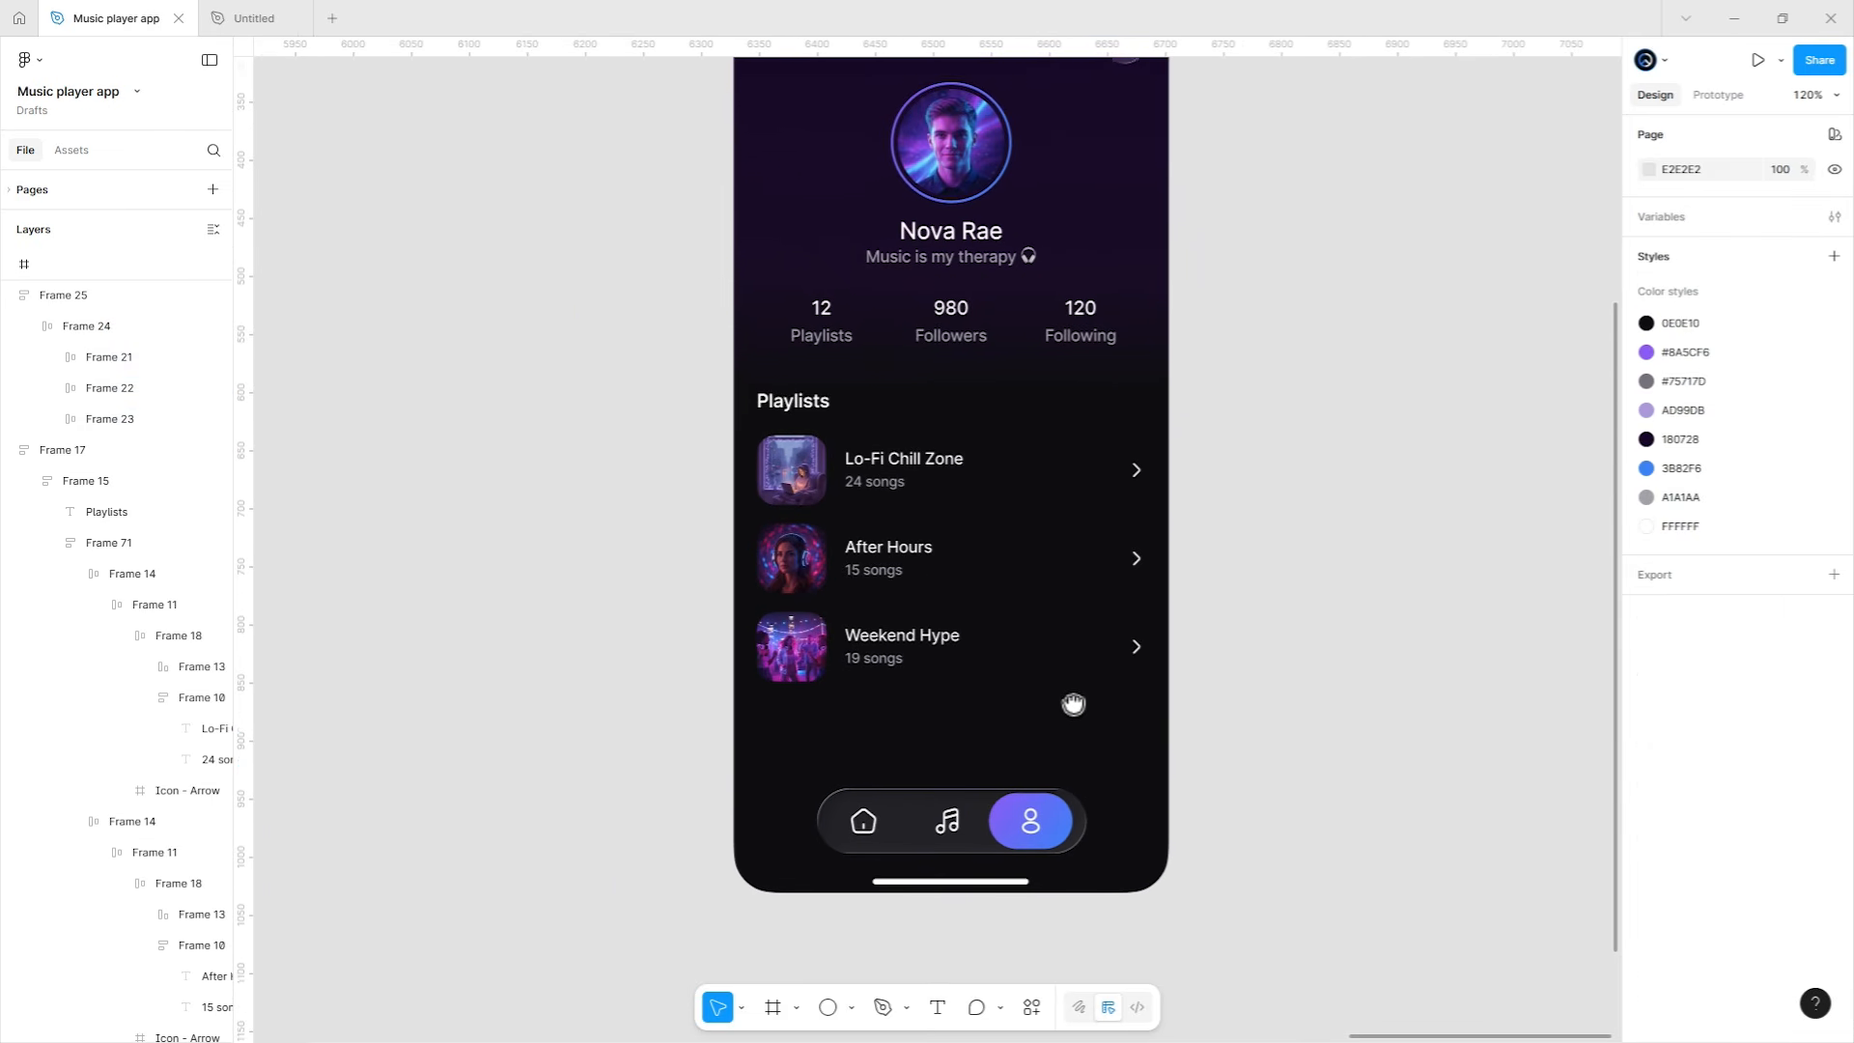
Move the profile screen beside the Your Library screen, in line with the other app screens.
drag(1208, 635, 1197, 655)
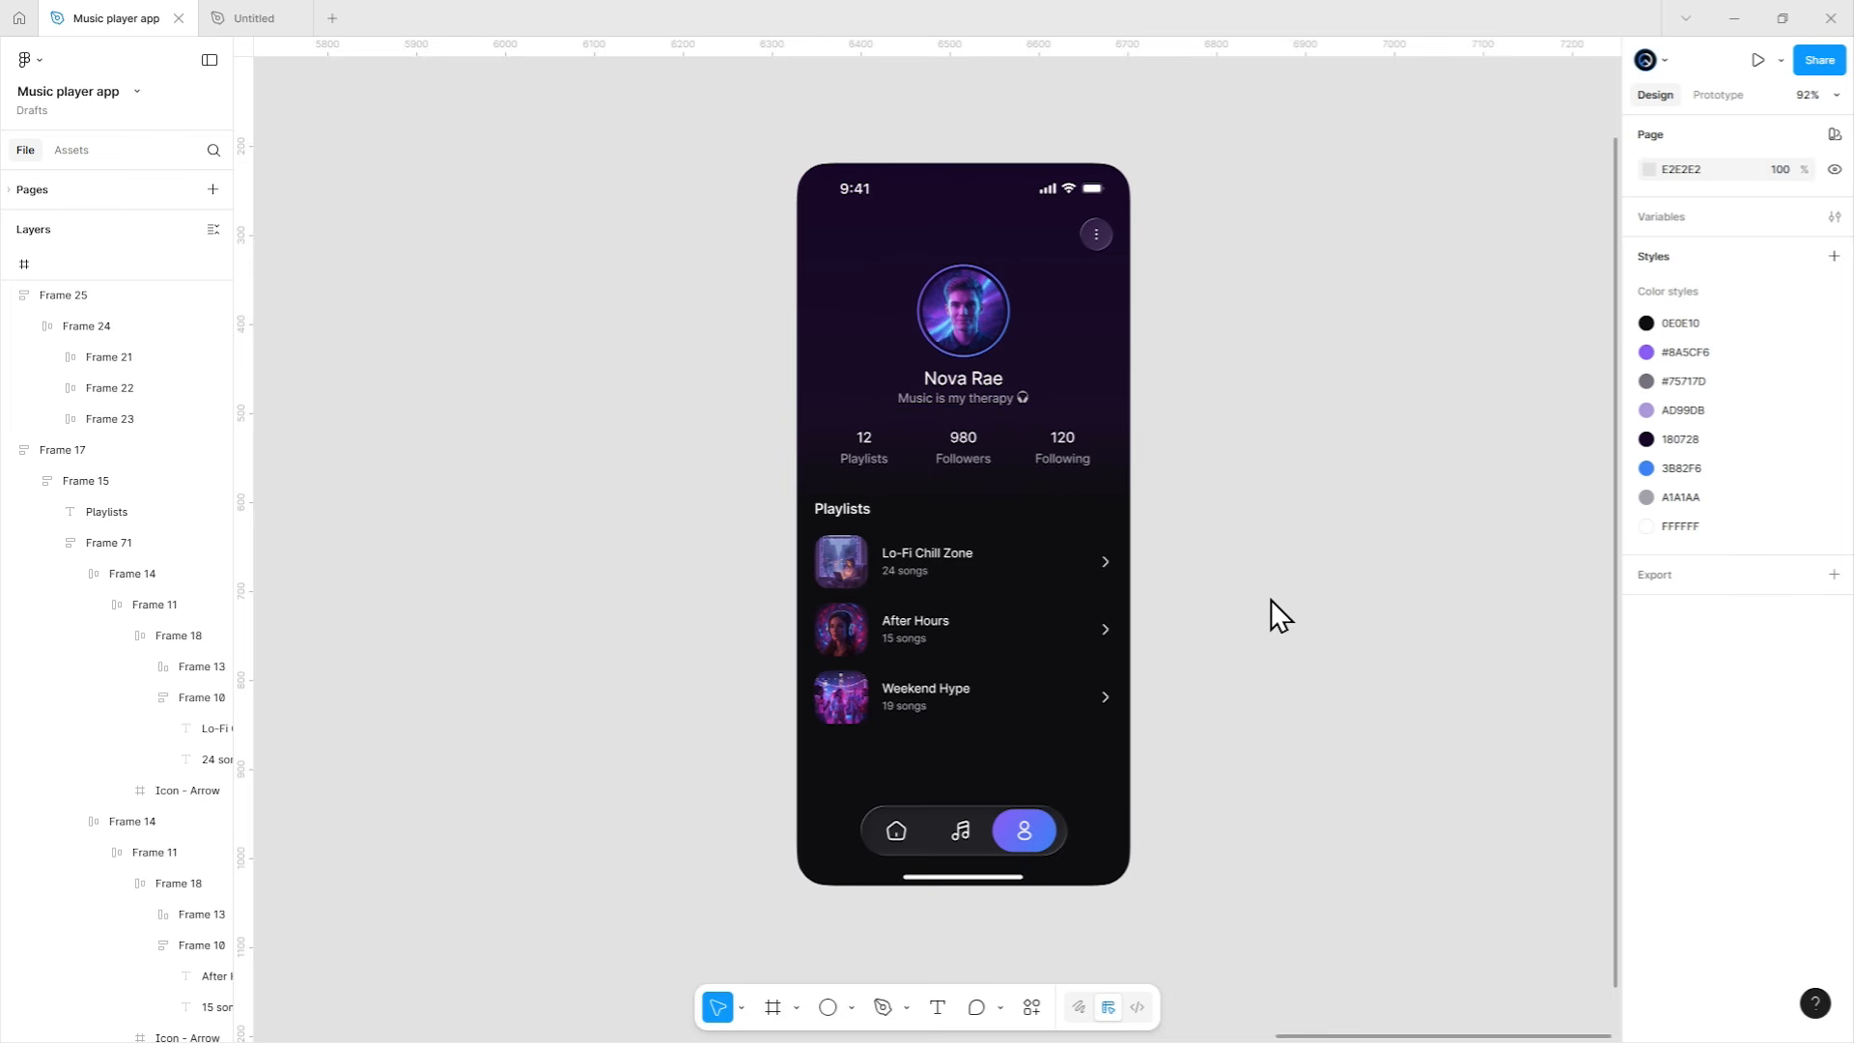
scroll(1271, 600, left, 5)
scroll(1054, 635, down, 5)
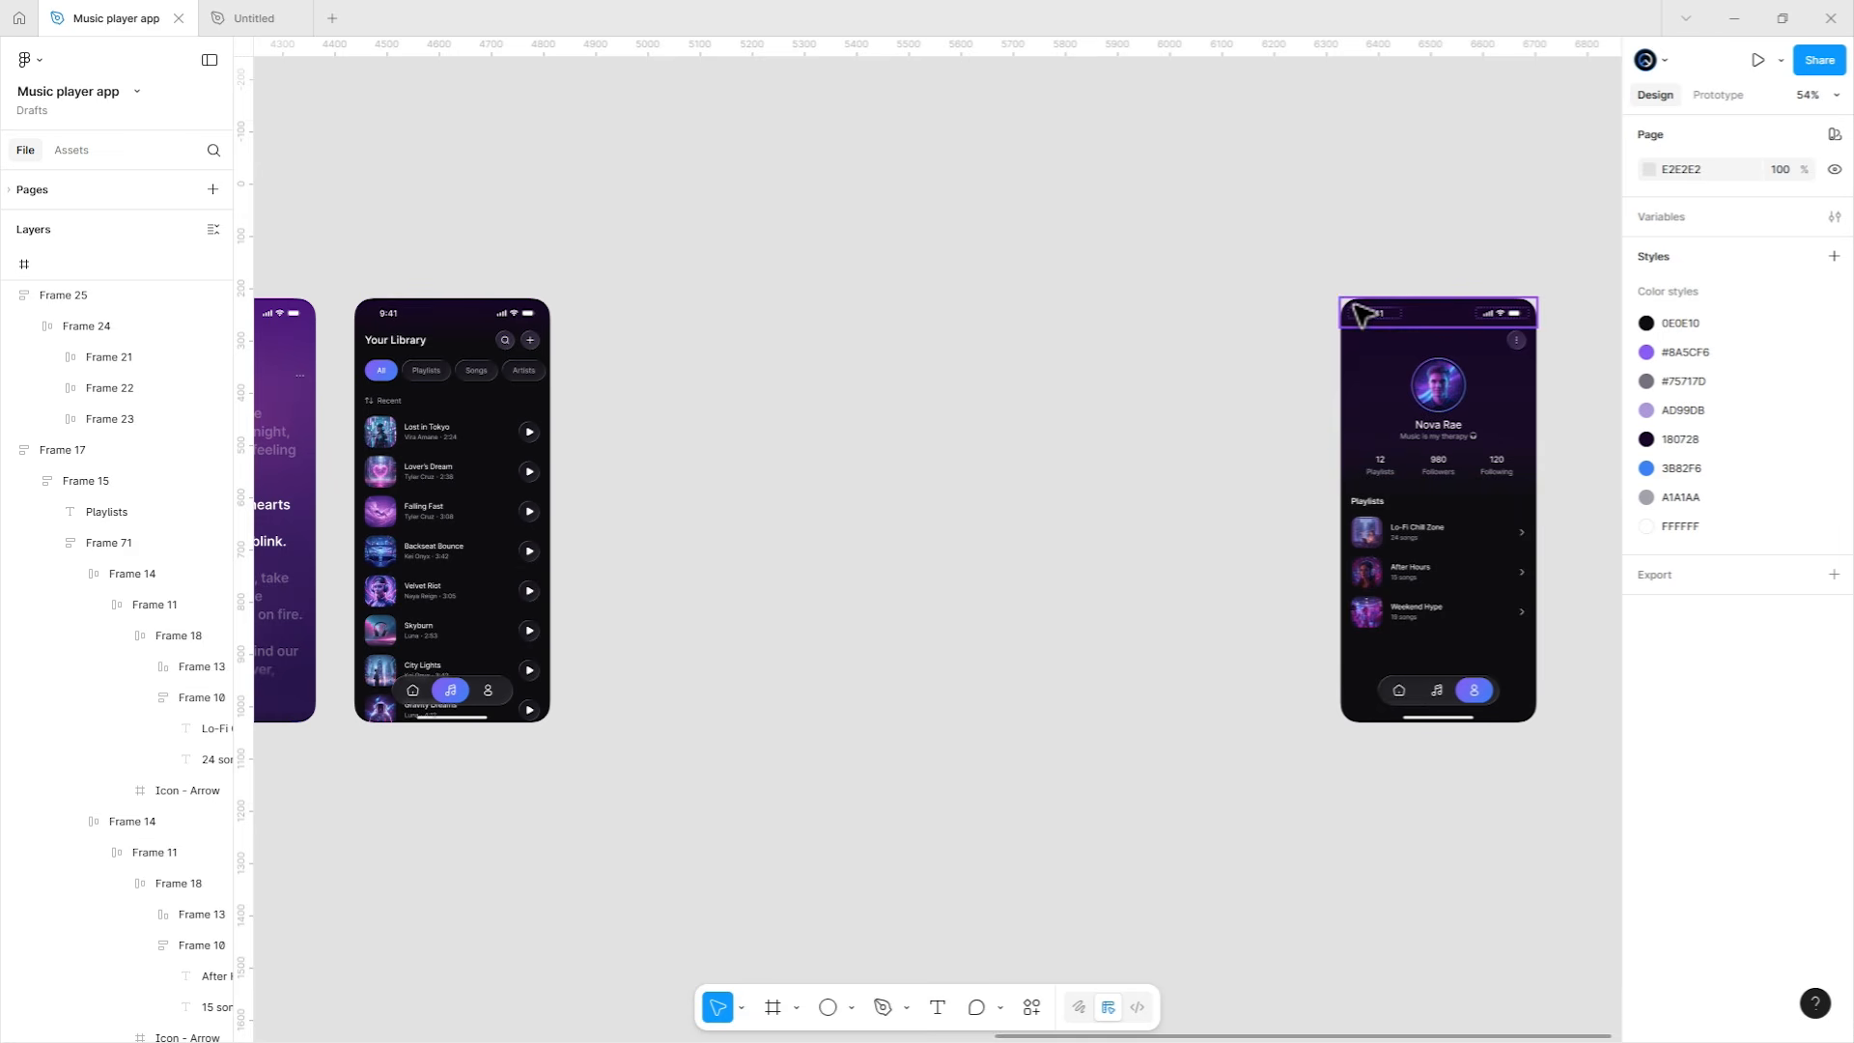
drag(1485, 565, 724, 557)
click(565, 639)
drag(565, 639, 1294, 620)
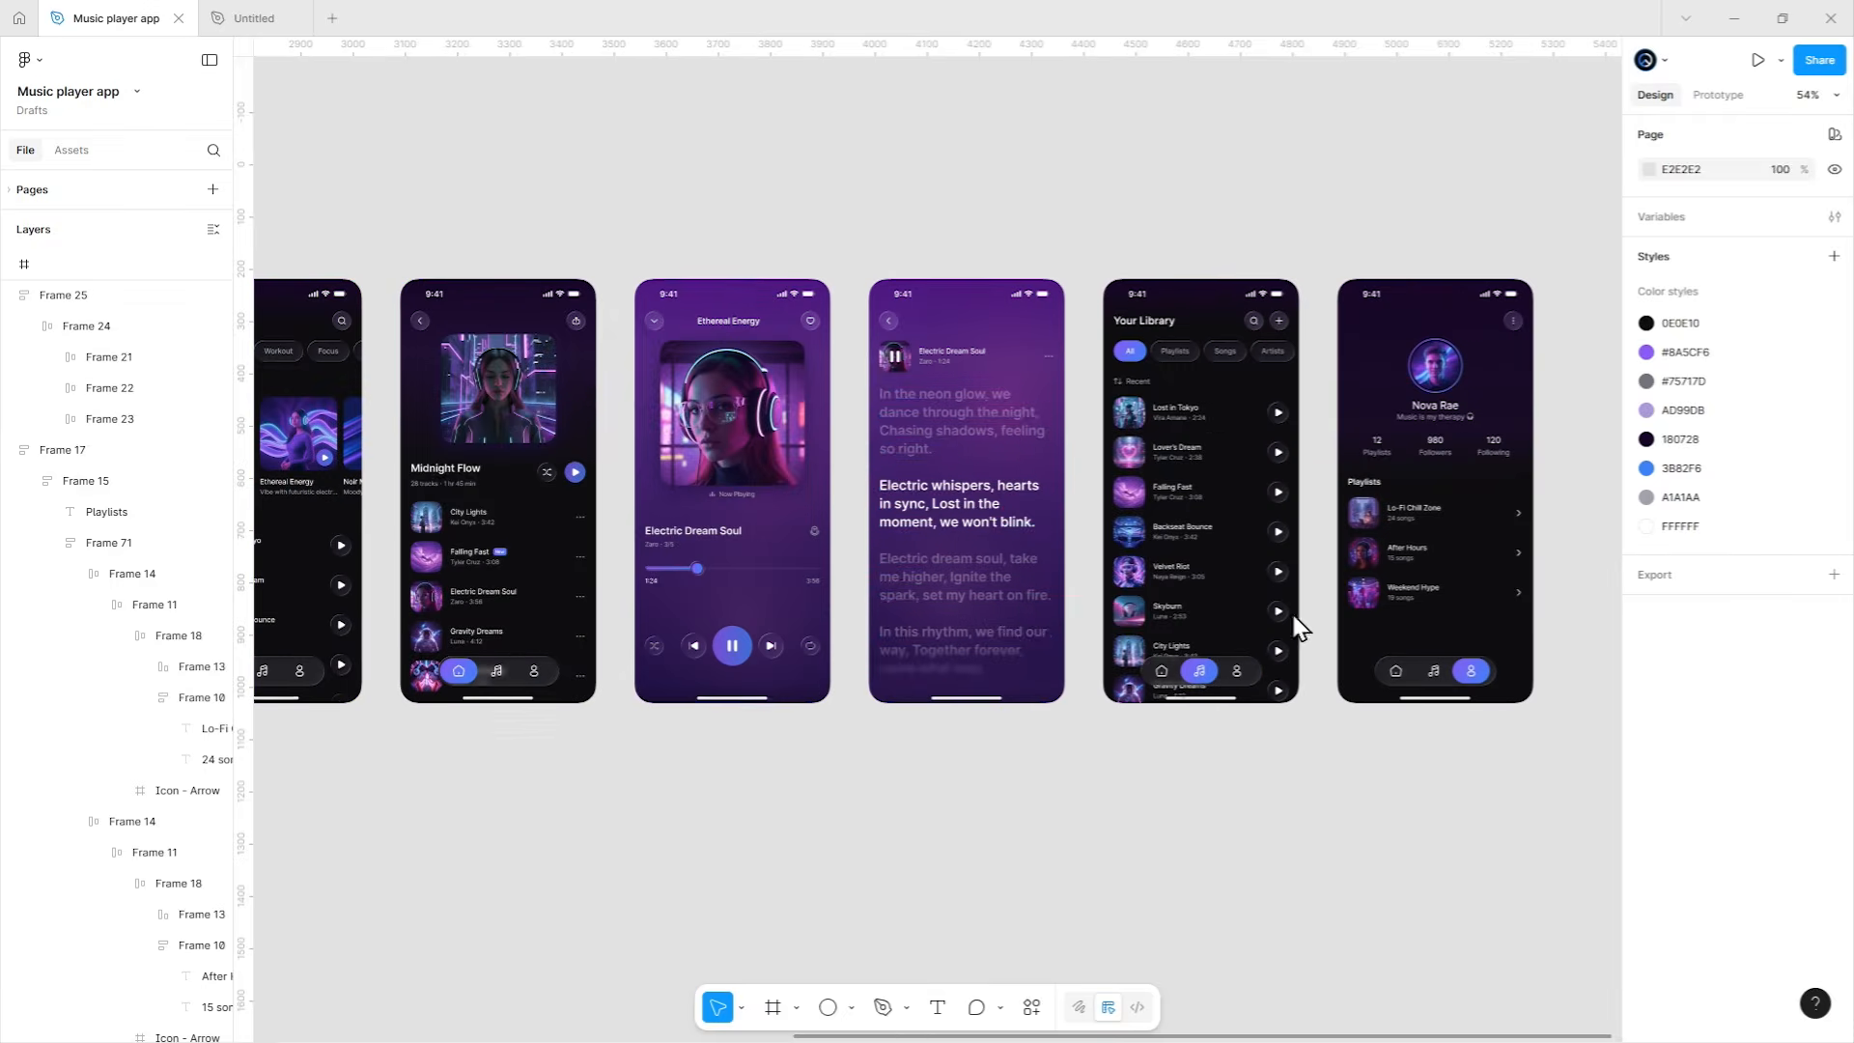
Delete the style guide frame containing the logos, color palette and icons sections.
scroll(967, 585, down, 3)
scroll(710, 601, left, 5)
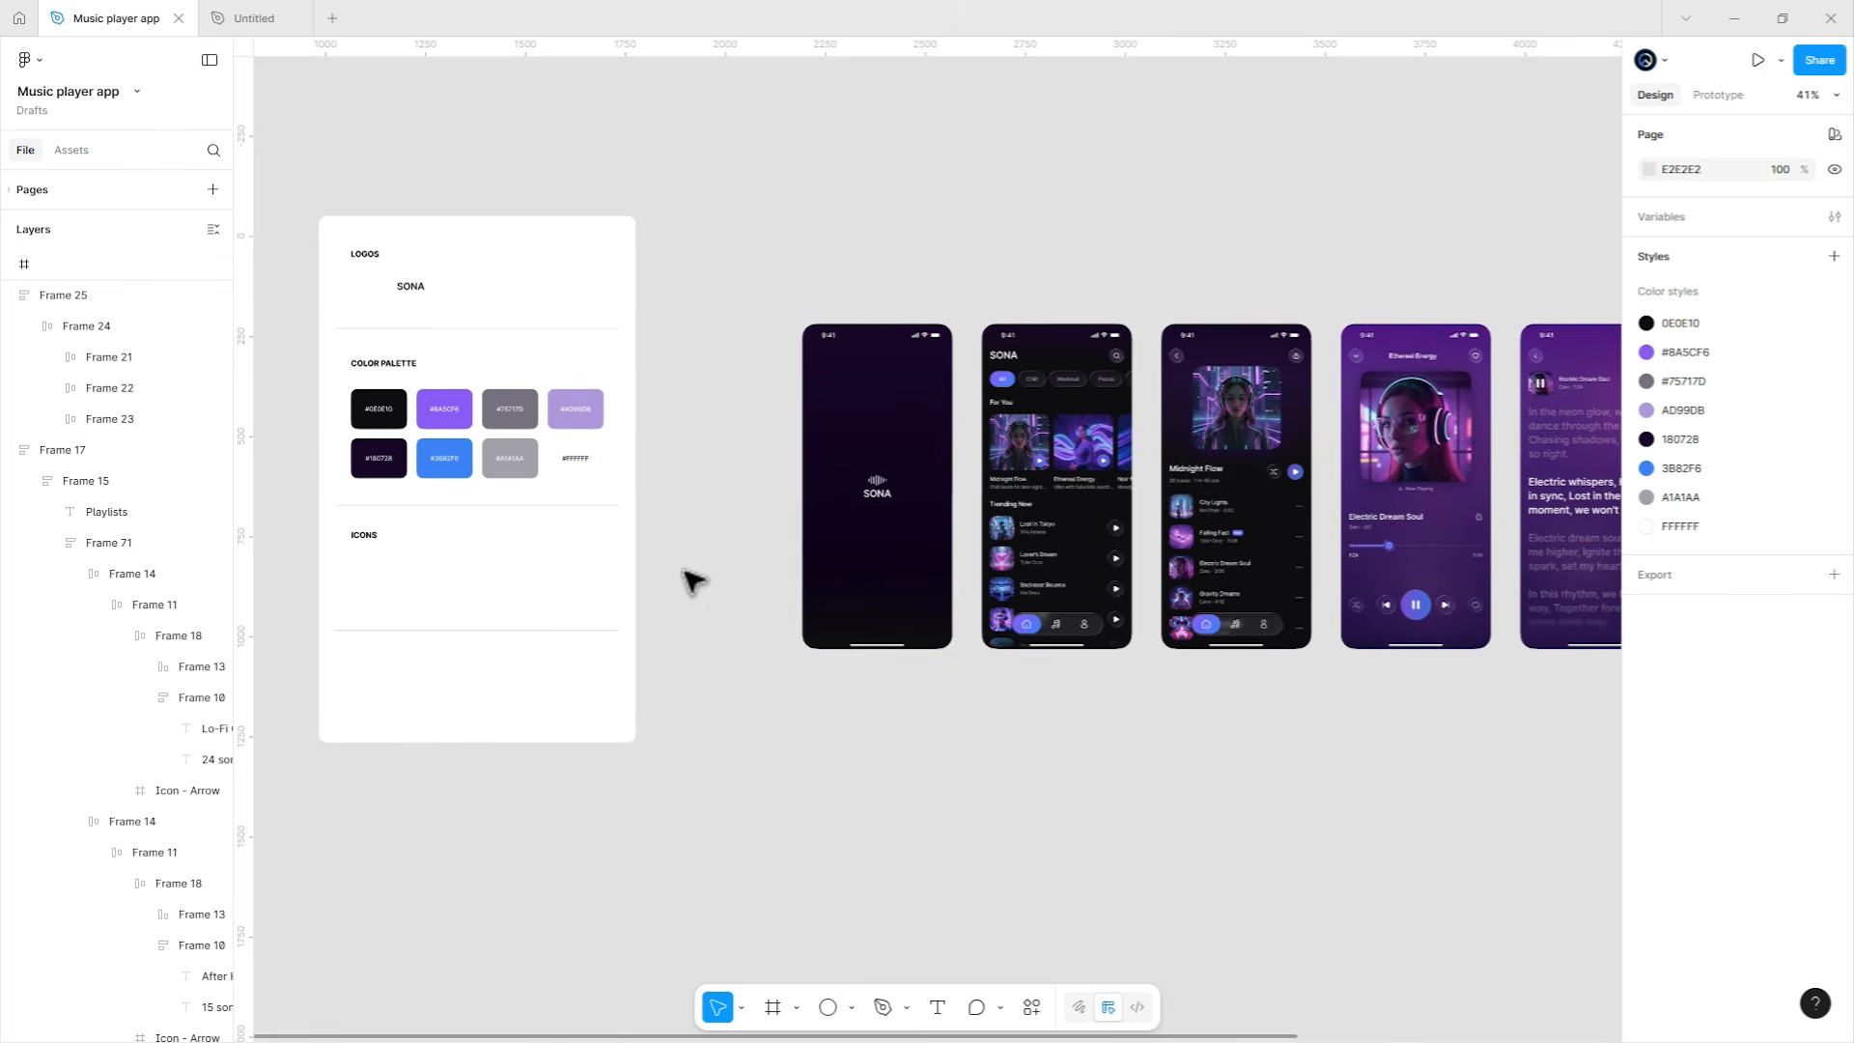
click(633, 609)
key(Delete)
scroll(648, 607, right, 5)
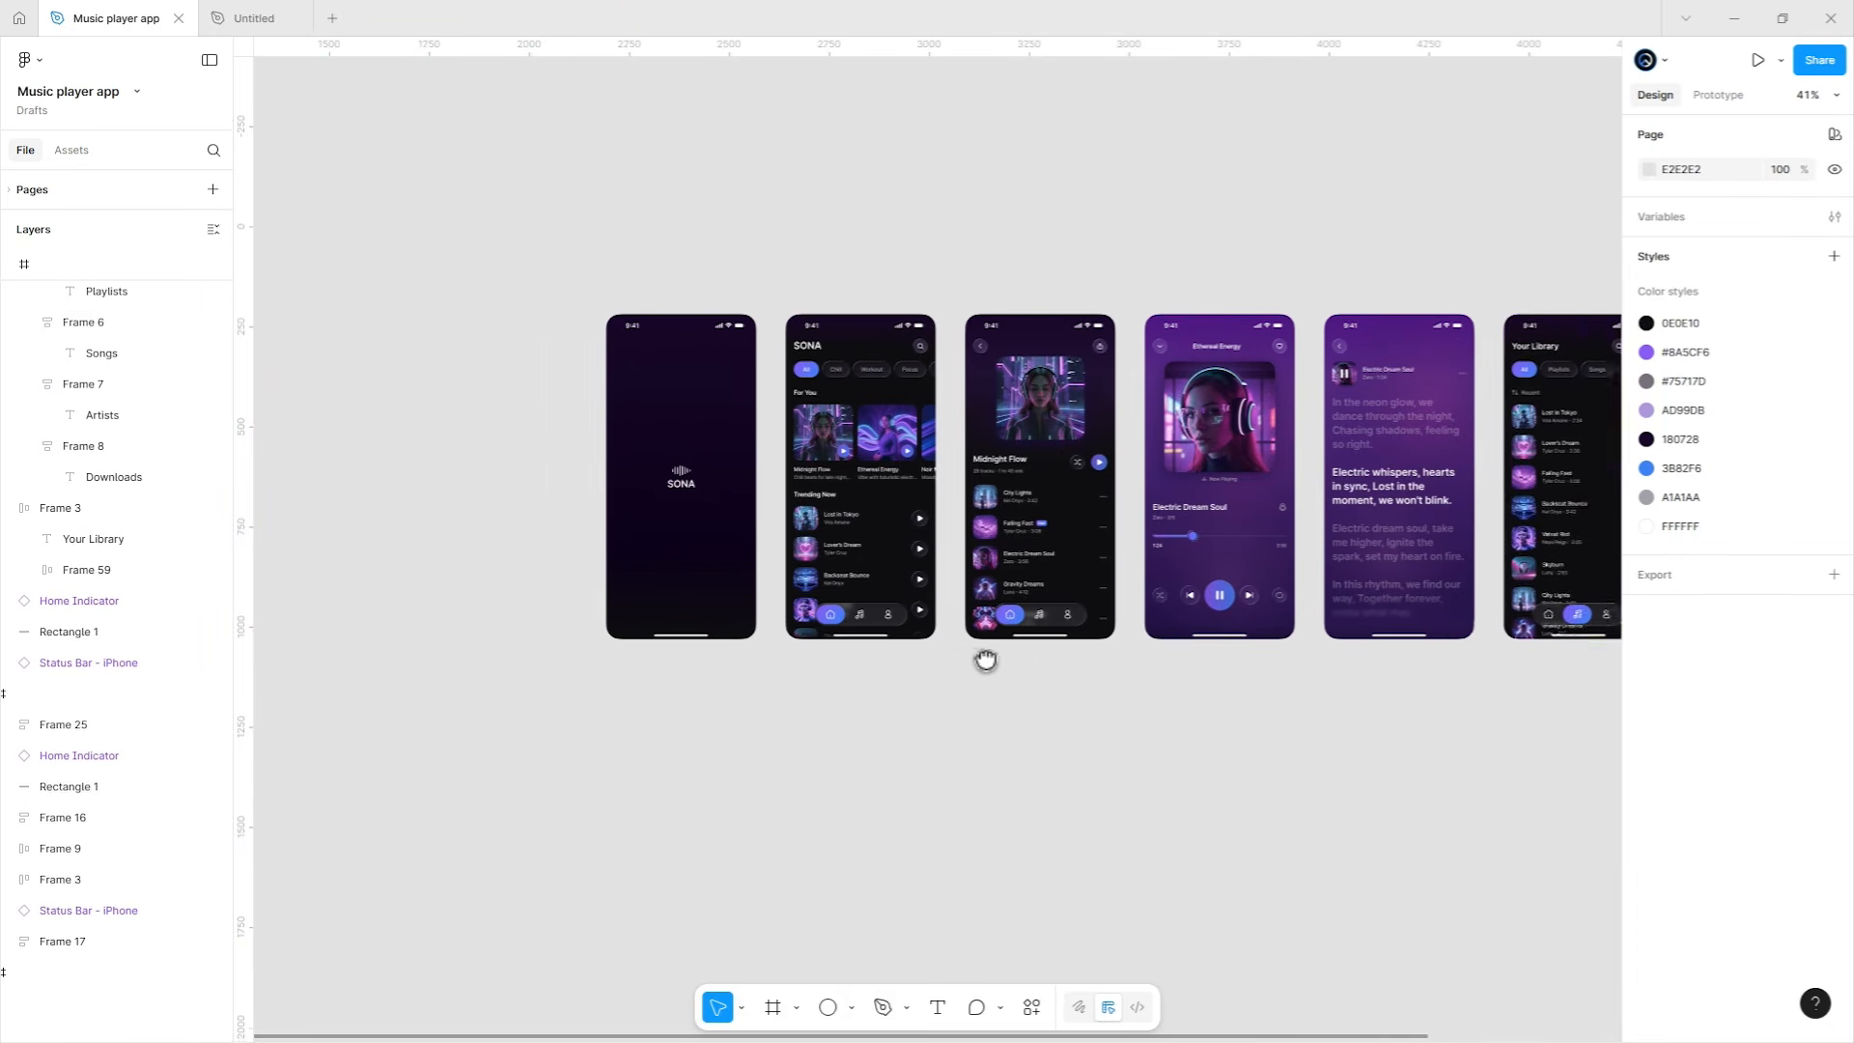
scroll(840, 715, right, 2)
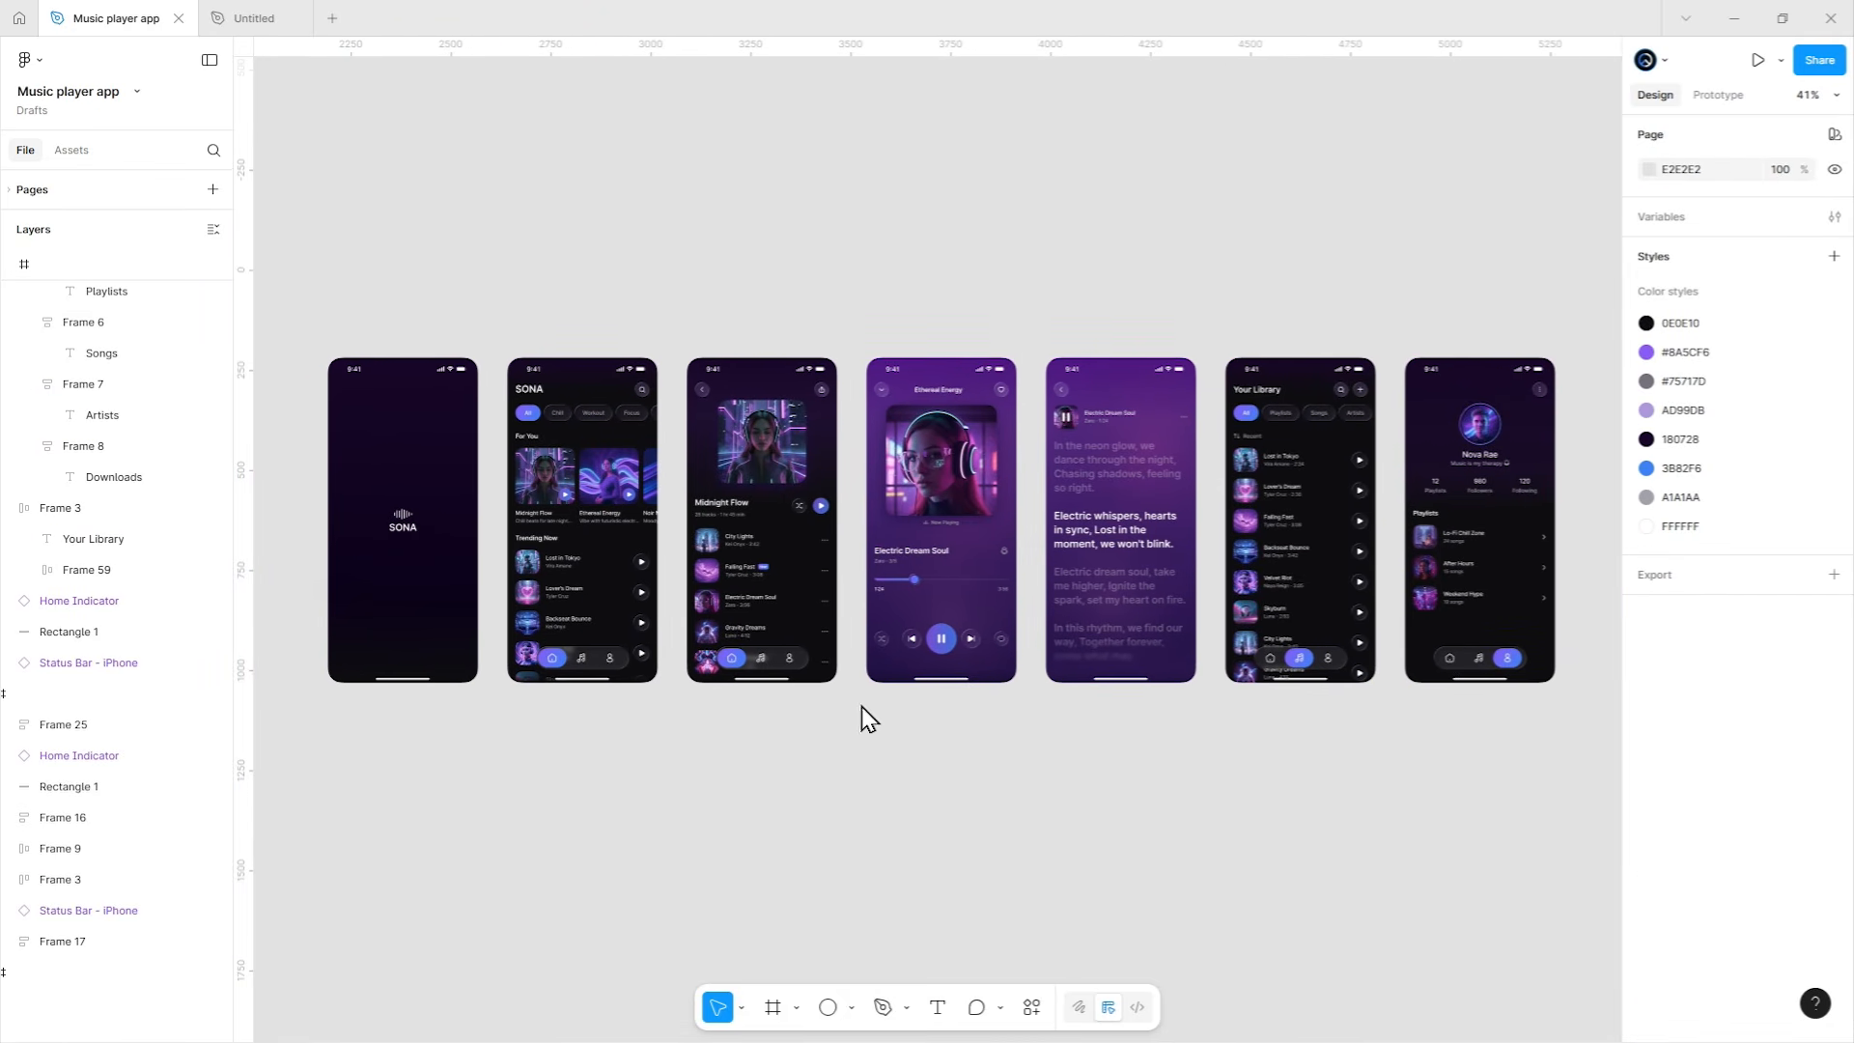